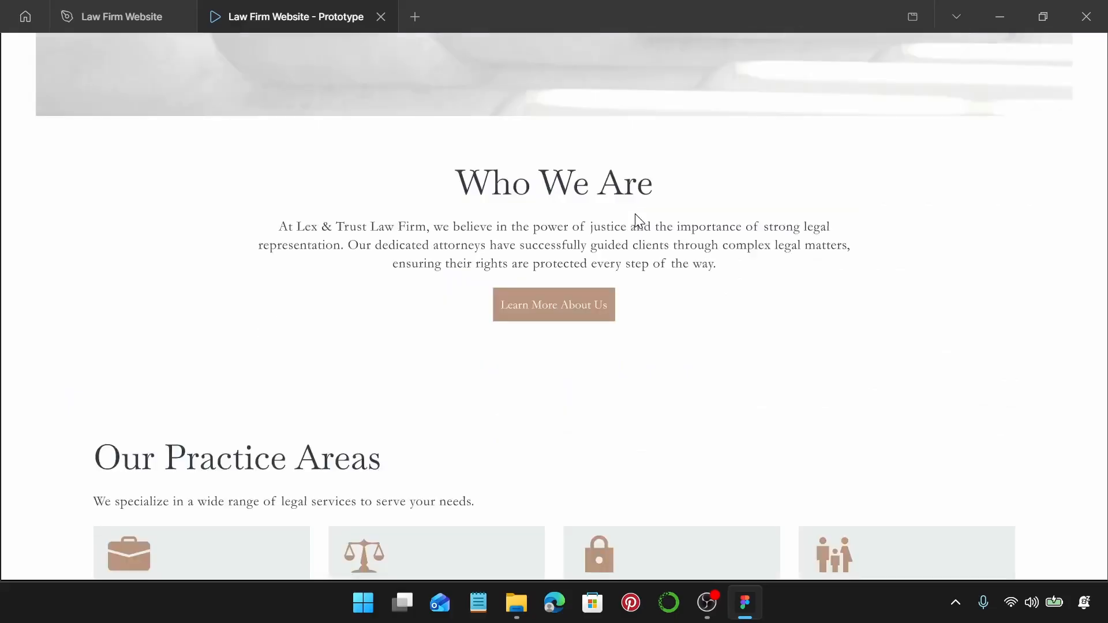
Browse the prototype's About, Practice Areas and Contact Us pages.
scroll(635, 215, down, 5)
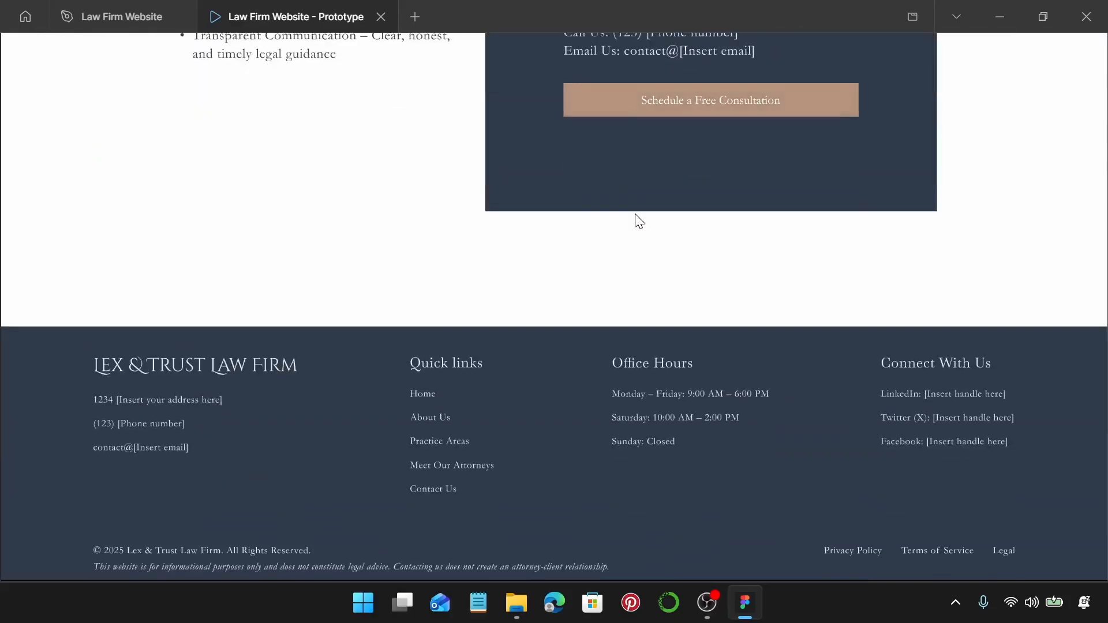
scroll(636, 214, up, 20)
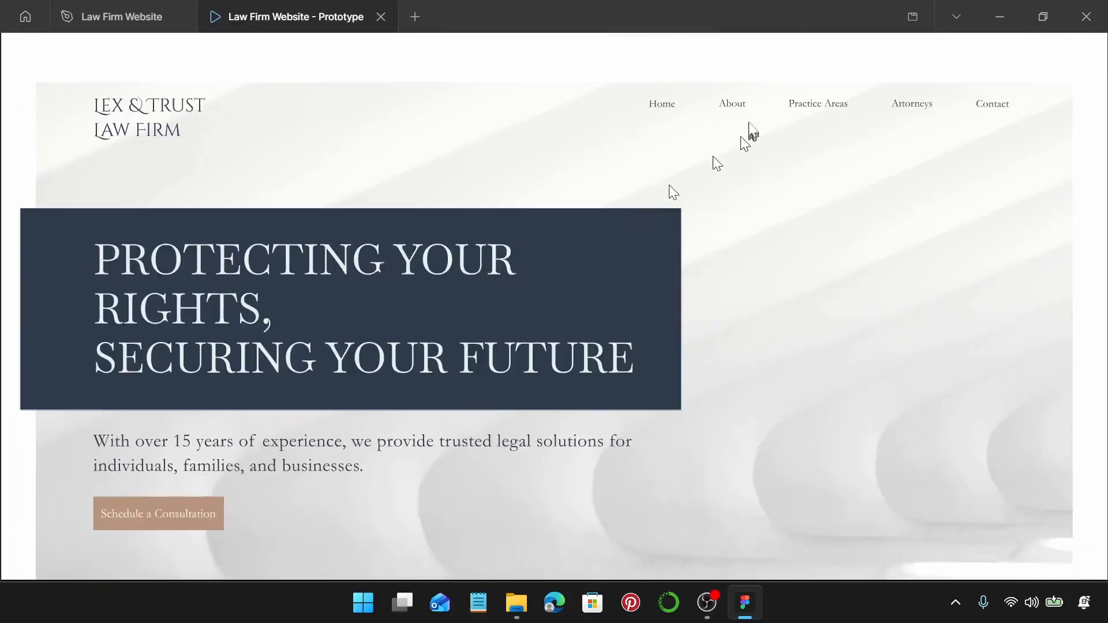
click(740, 105)
scroll(728, 203, down, 3)
scroll(727, 202, down, 20)
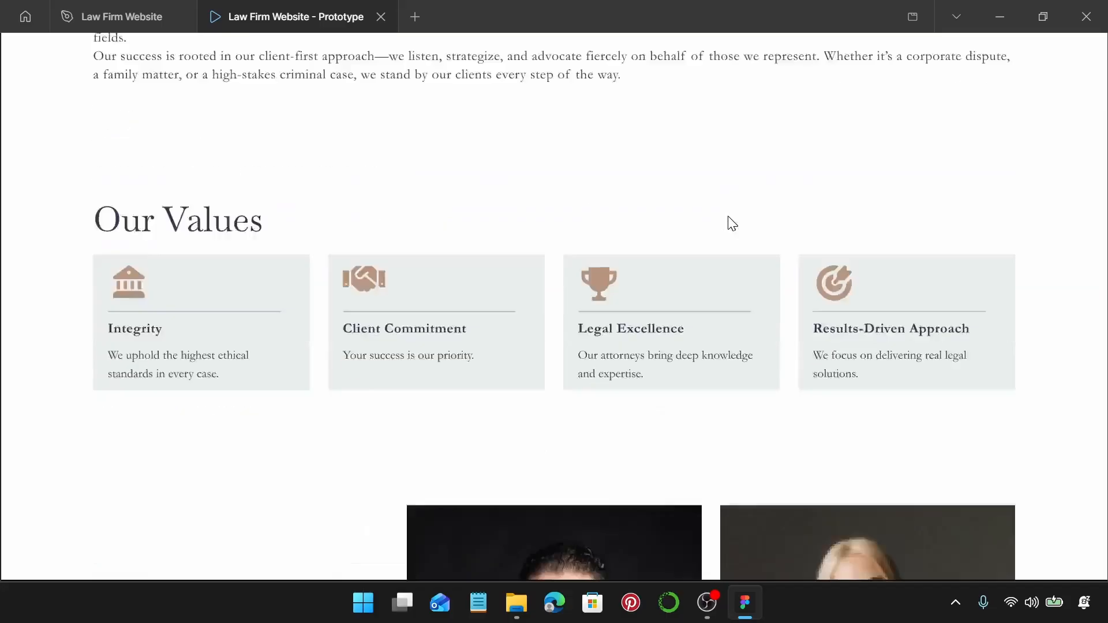
scroll(728, 216, down, 8)
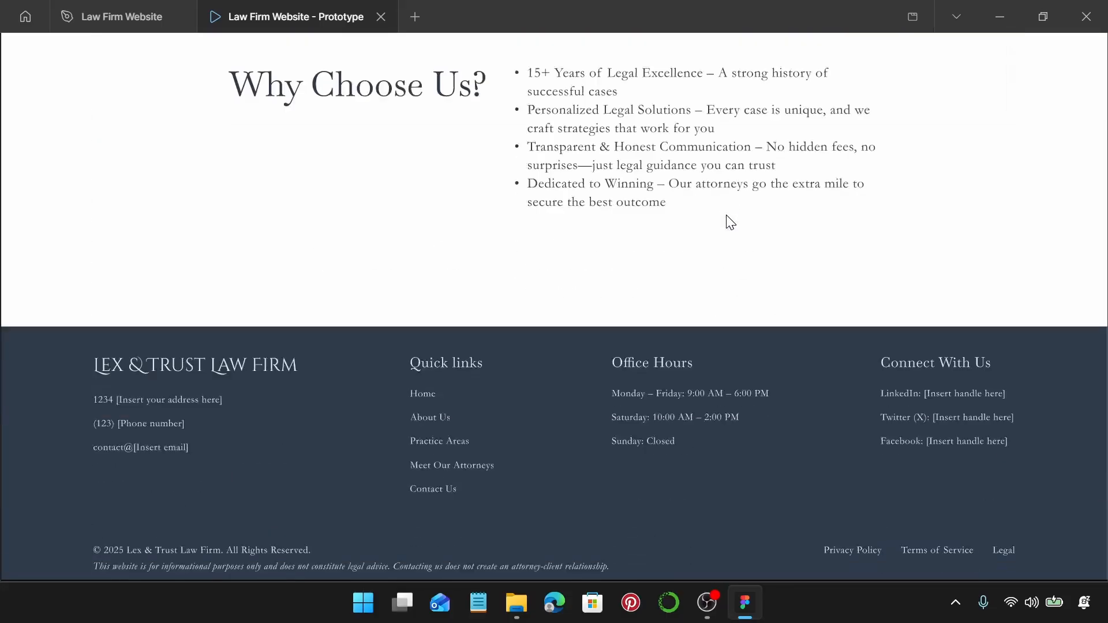
click(451, 442)
scroll(722, 276, down, 15)
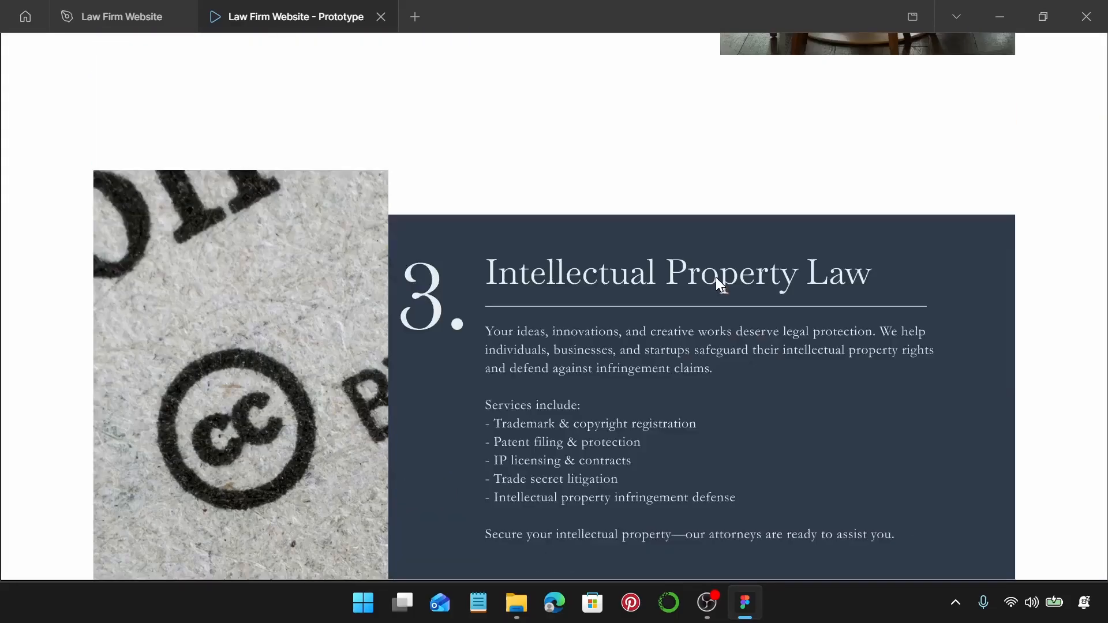
scroll(716, 277, down, 10)
scroll(715, 277, down, 15)
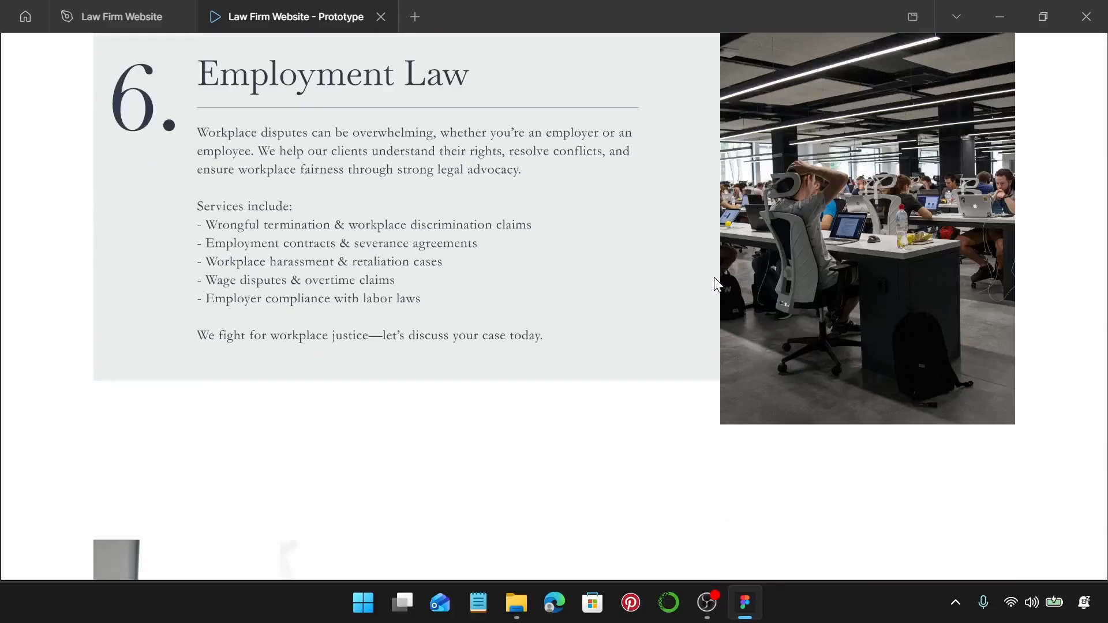
Test the contact form, visit Meet Our Attorneys, then return to the prototype homepage.
scroll(714, 279, down, 8)
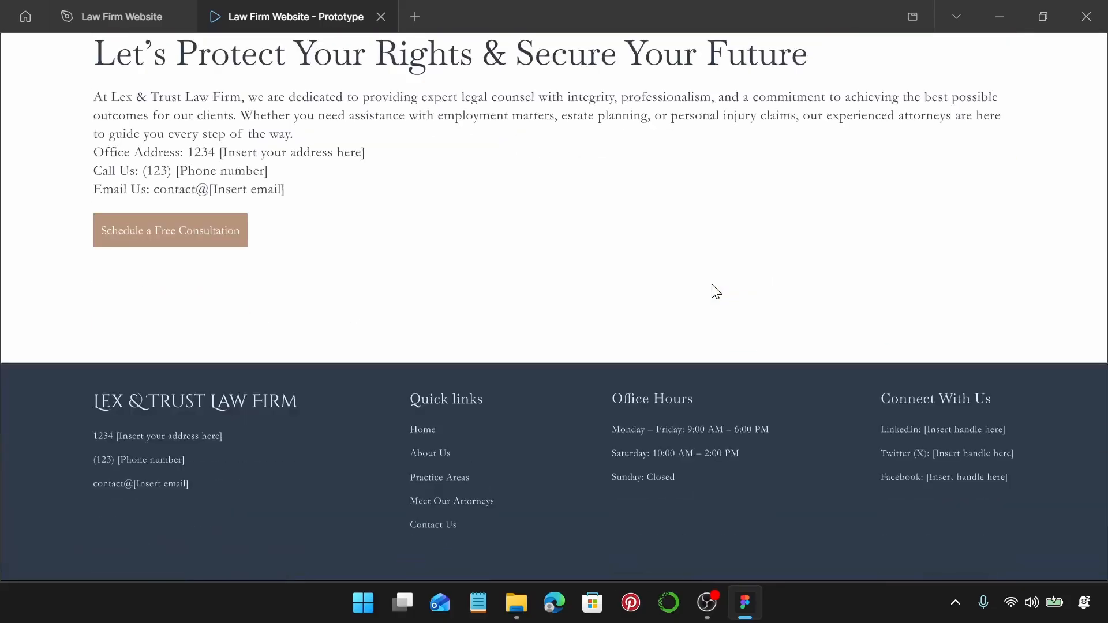
click(214, 244)
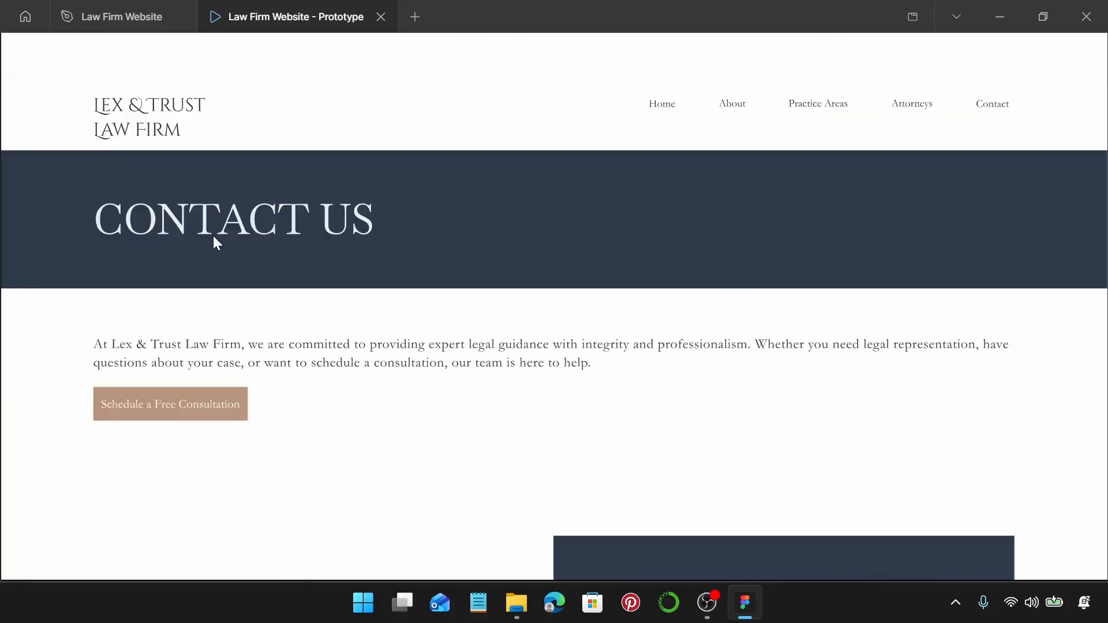
scroll(451, 282, down, 5)
scroll(451, 282, down, 5)
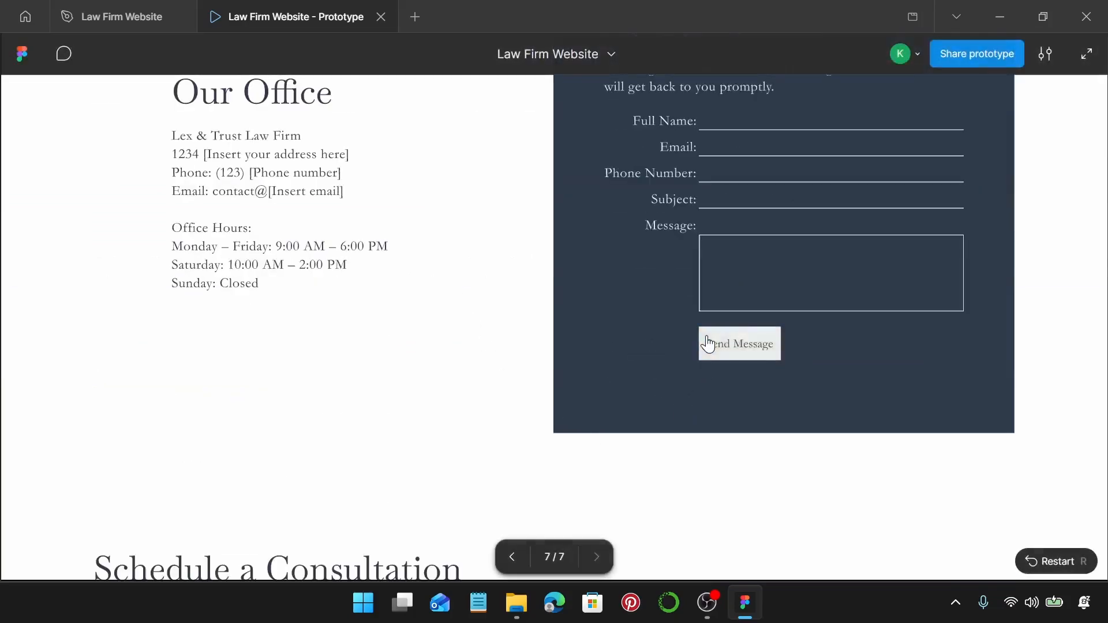
click(709, 345)
scroll(705, 334, down, 10)
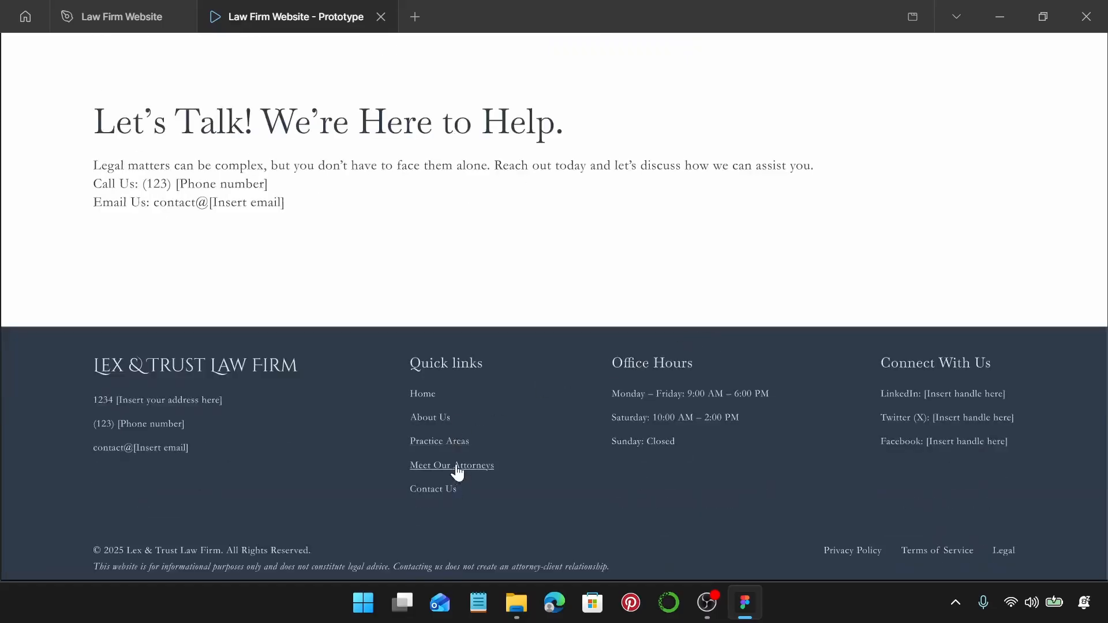
click(456, 466)
scroll(547, 304, down, 7)
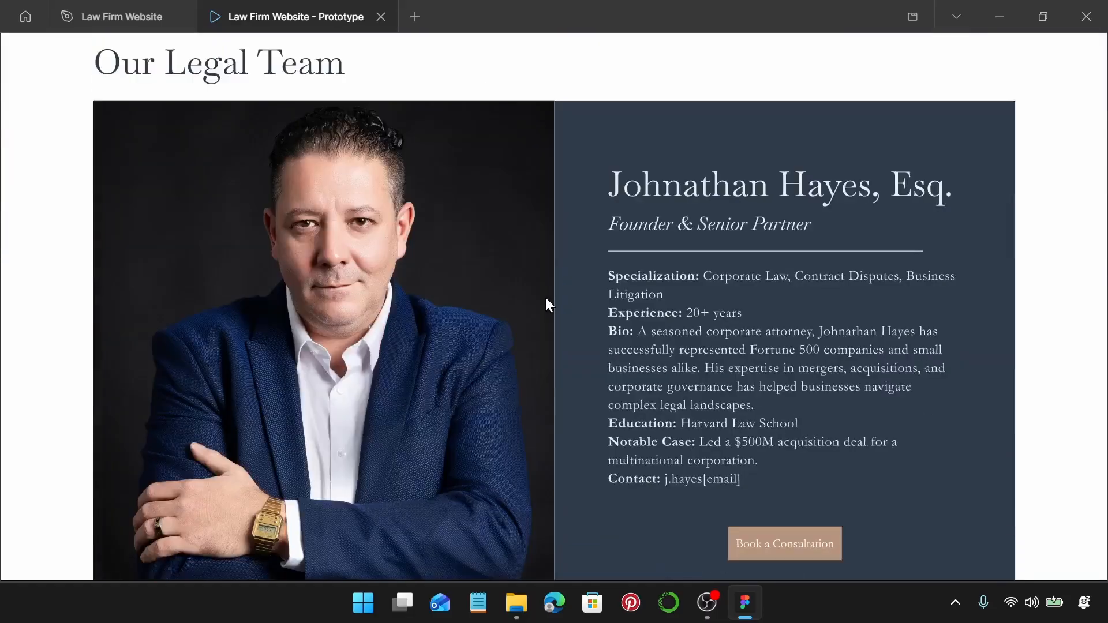
scroll(545, 297, down, 10)
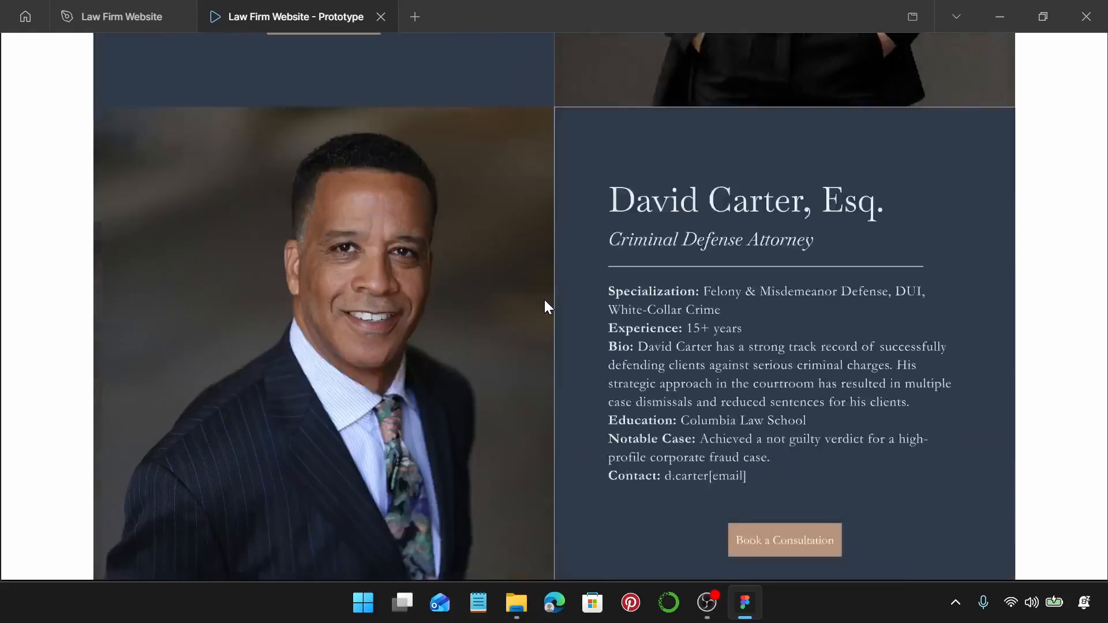
scroll(545, 299, down, 15)
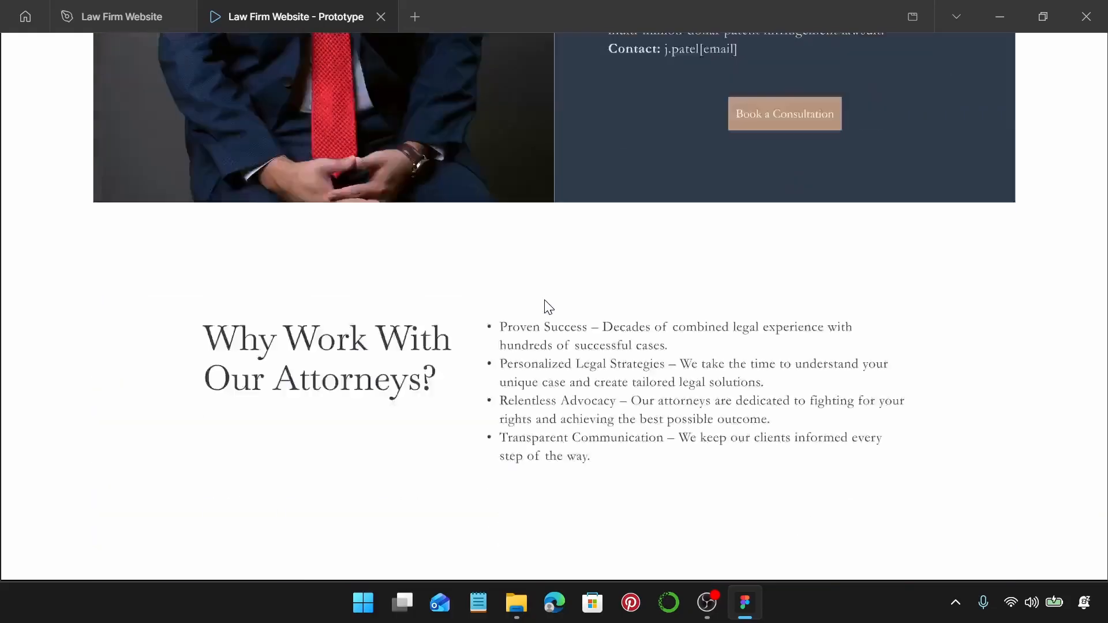
scroll(547, 306, down, 4)
click(193, 370)
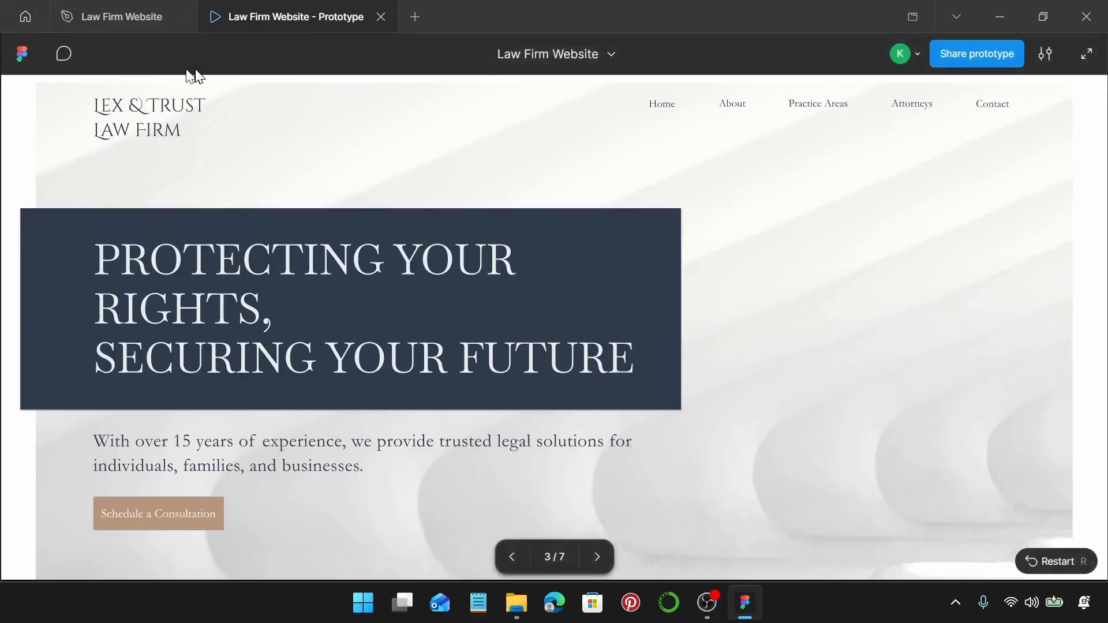
In the design file, step through the Moodboard and Wireframe and Webpages pages to Prototype.
click(70, 18)
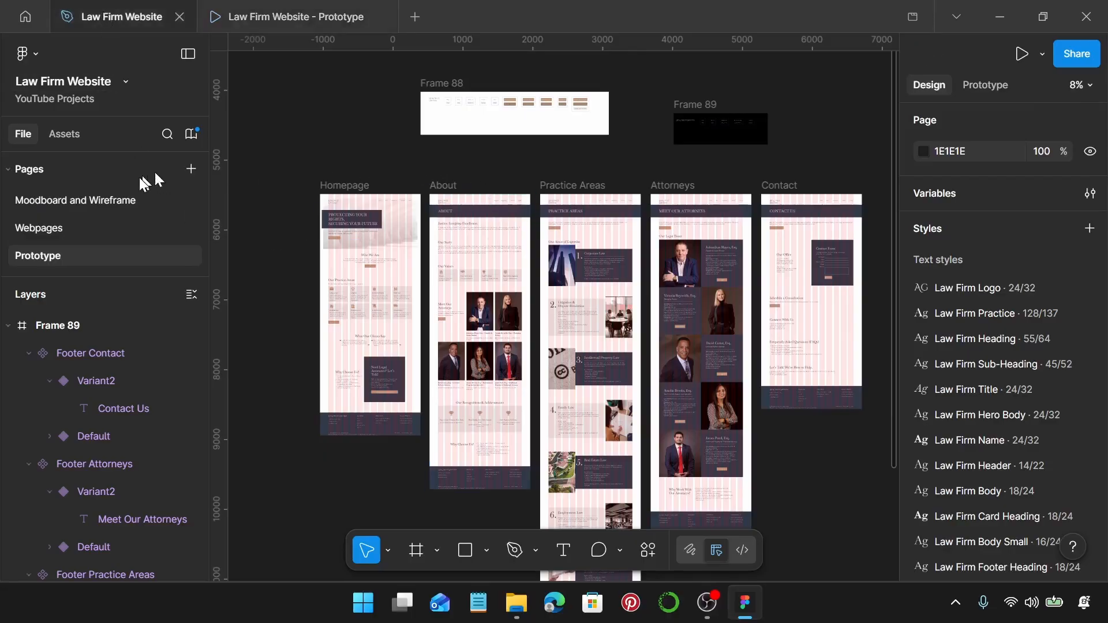
click(93, 199)
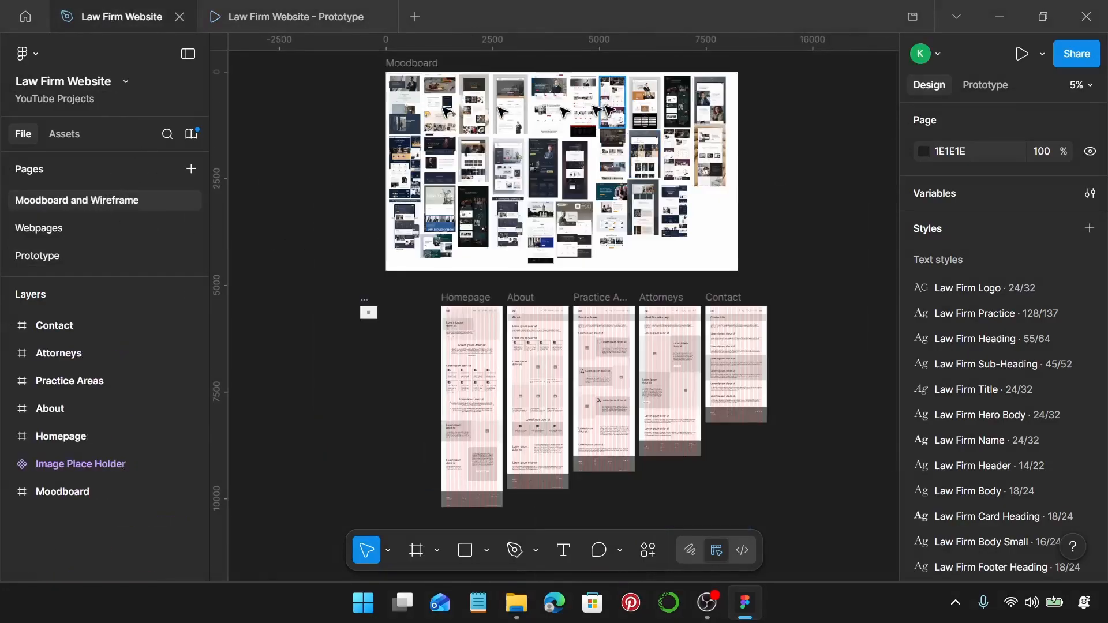
click(104, 231)
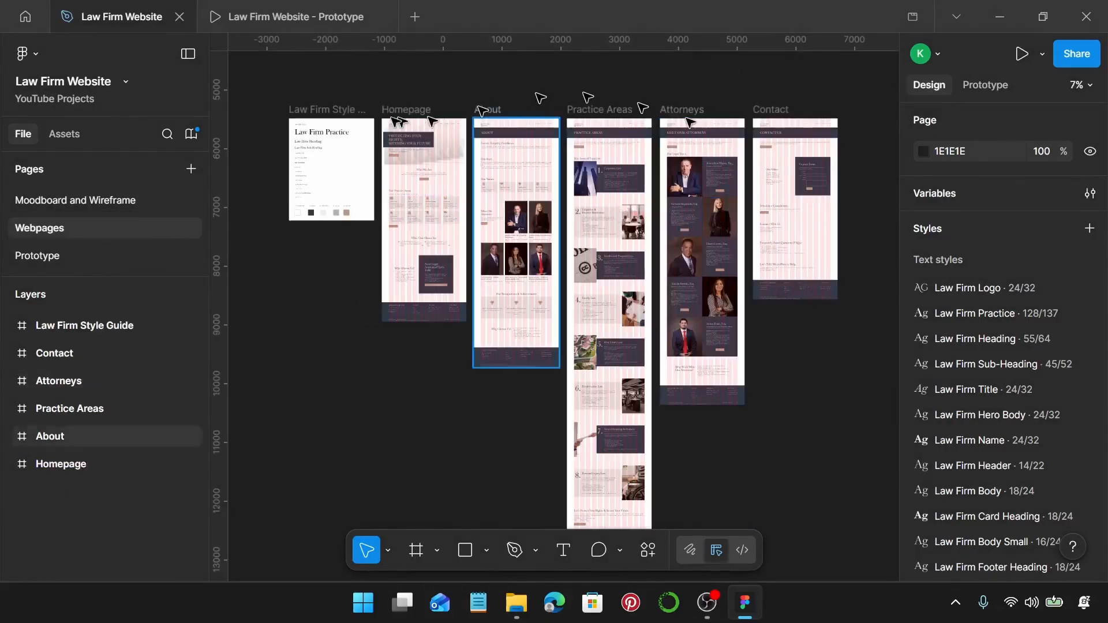
click(343, 111)
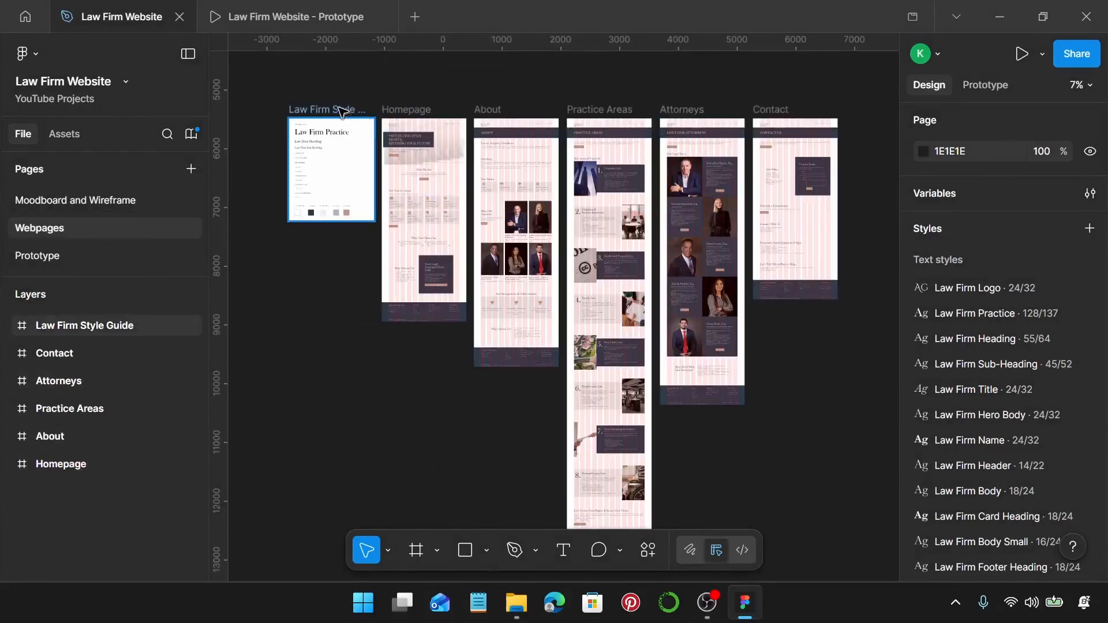
click(88, 257)
Display the prototype connections between frames and pan across them.
click(986, 86)
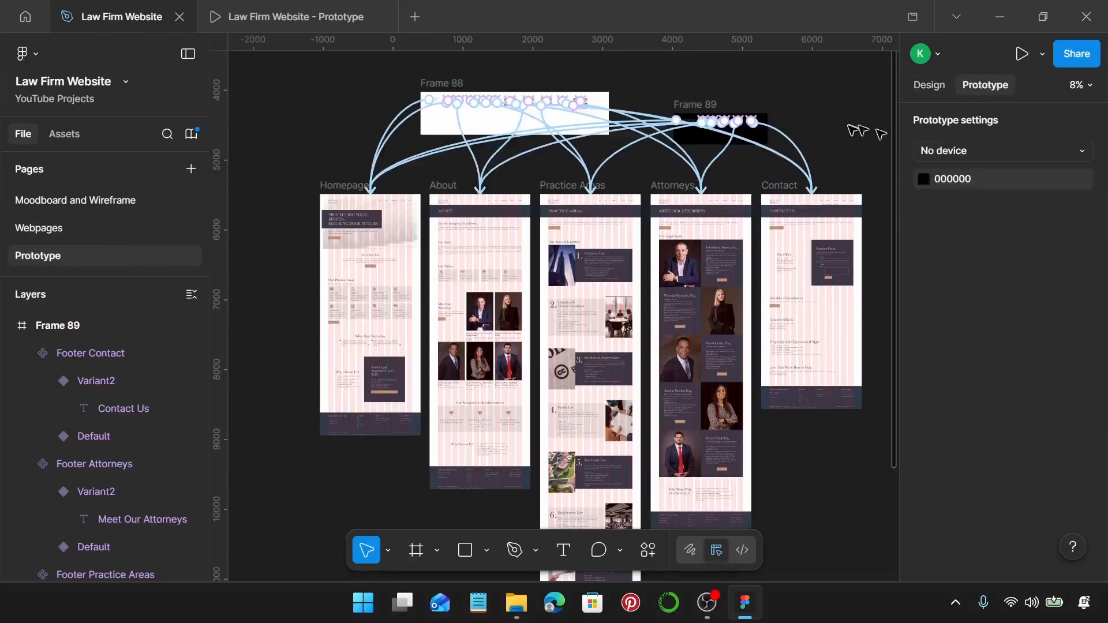
scroll(668, 106, up, 5)
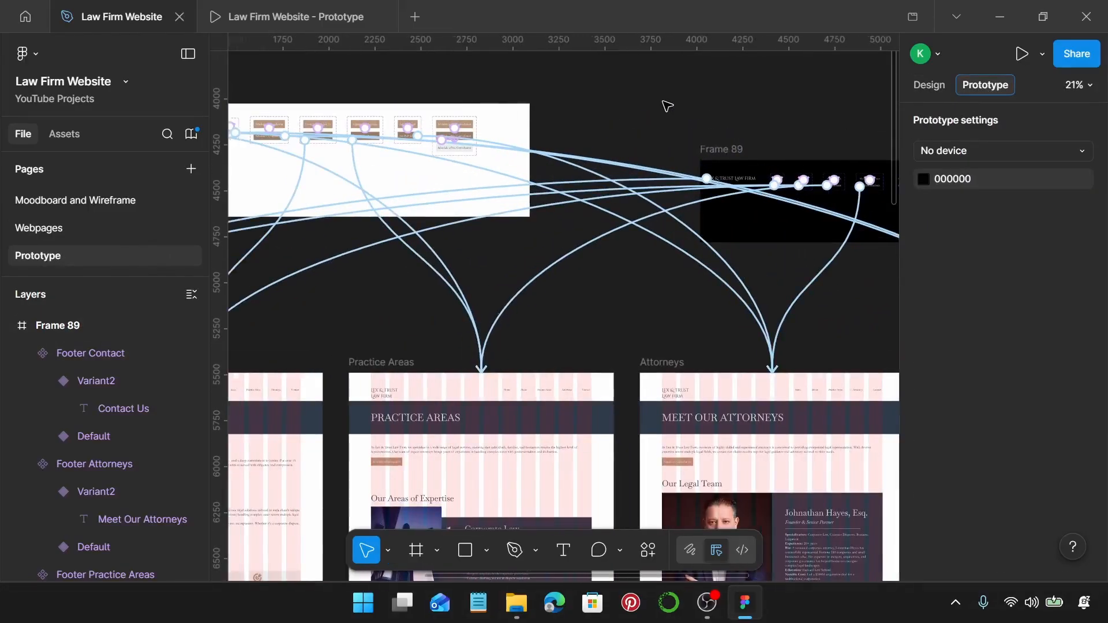
scroll(668, 107, left, 5)
scroll(668, 106, right, 10)
scroll(668, 107, down, 1)
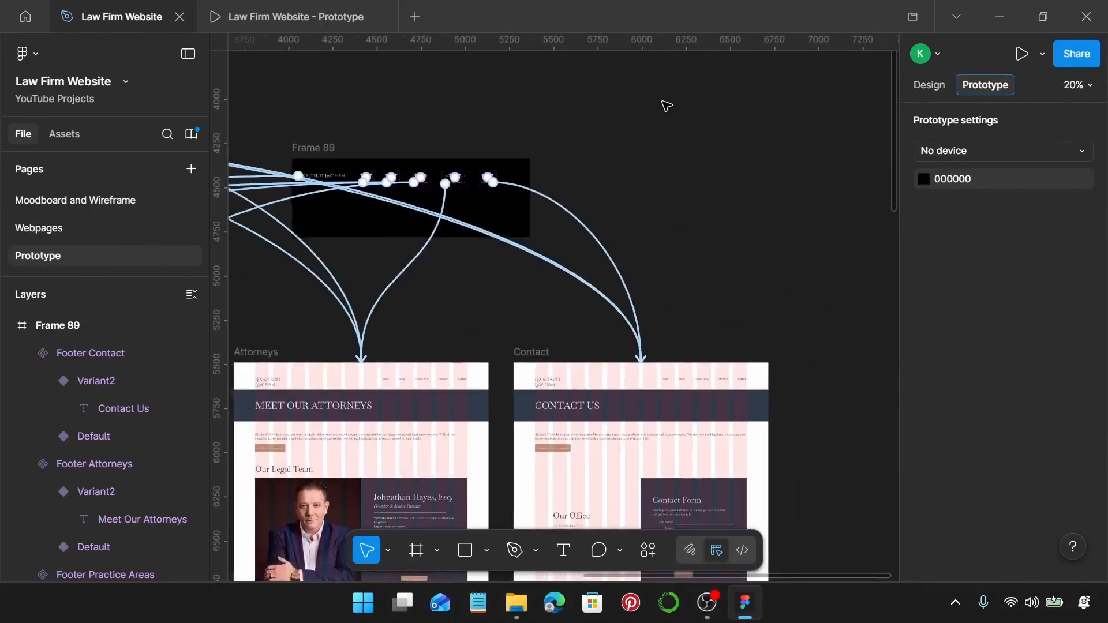
scroll(667, 106, down, 4)
scroll(704, 130, left, 2)
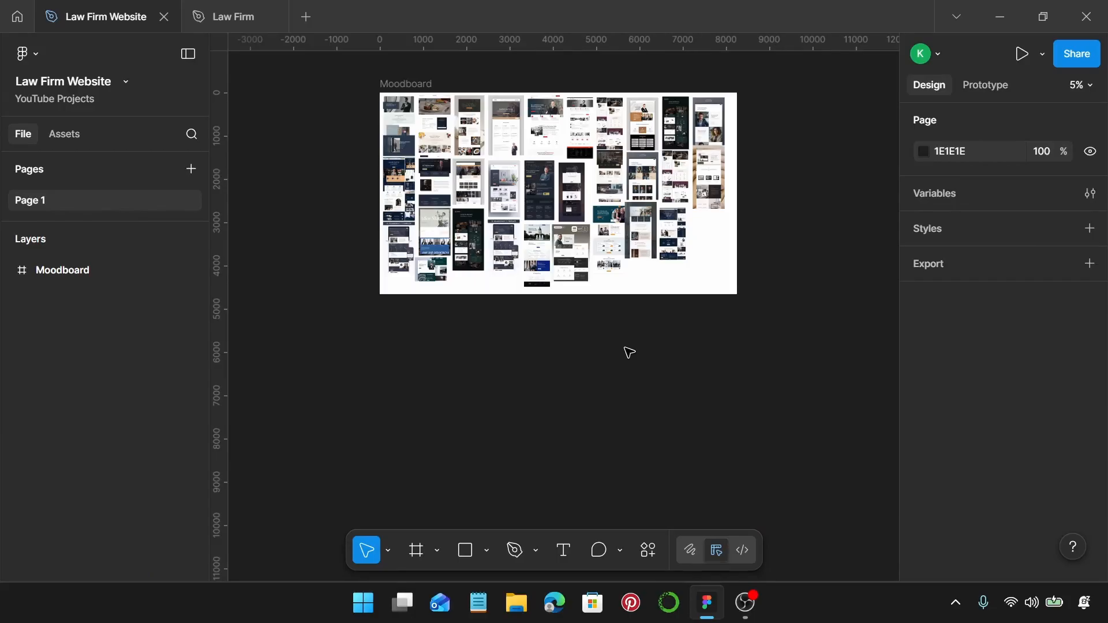
Inspect the Business Website 21, Restaurant 5 and Restaurant 31 reference images on the Moodboard.
ctrl+scroll(435, 113, up, 3)
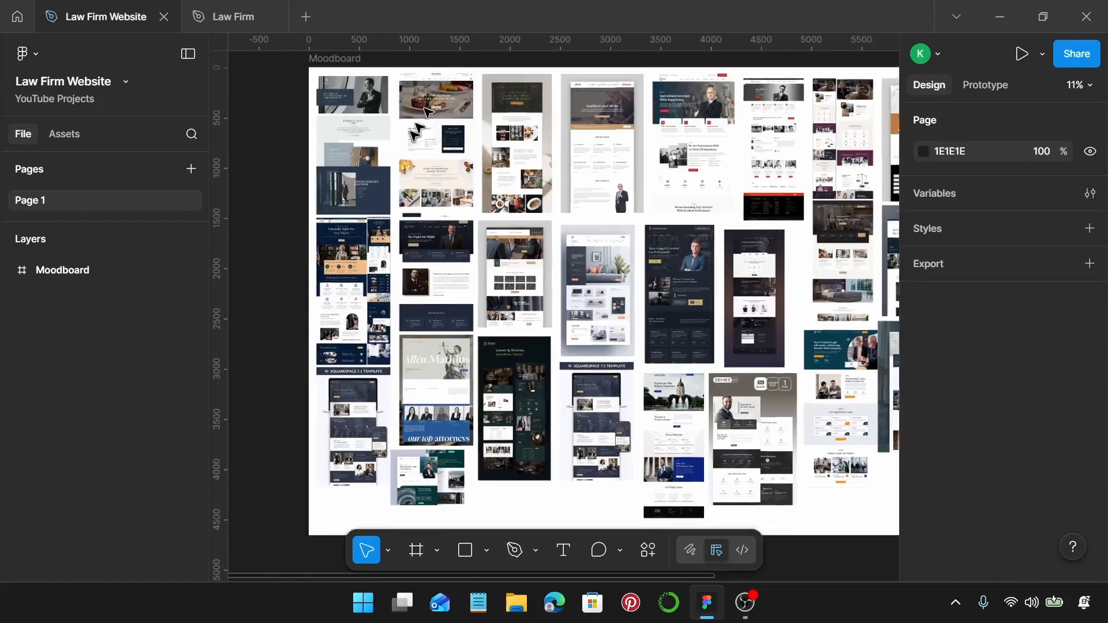
ctrl+scroll(435, 112, up, 4)
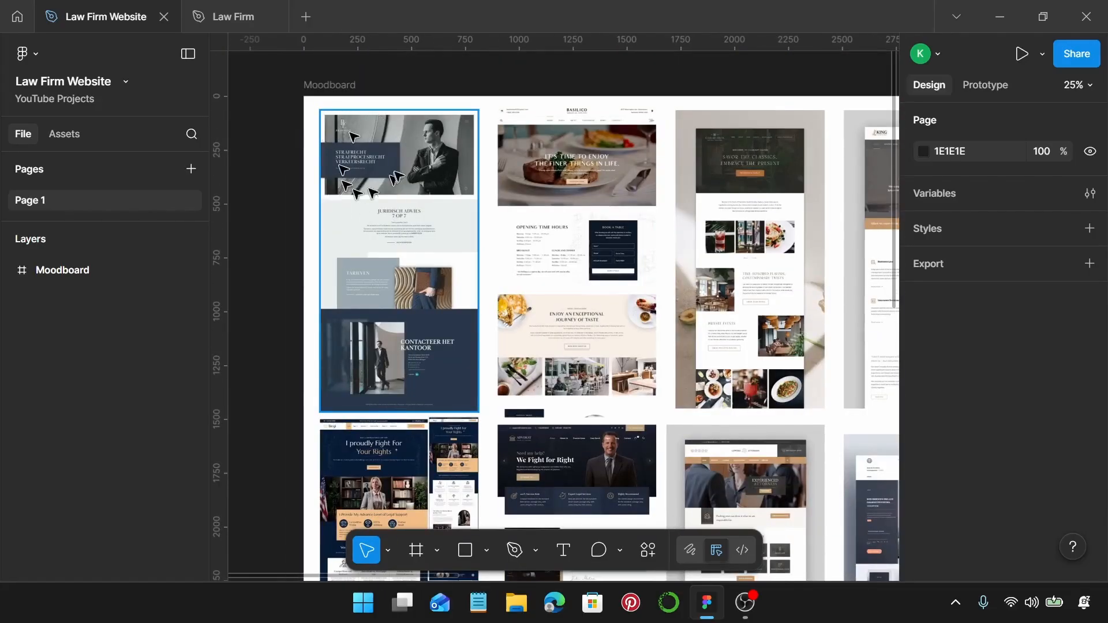
click(386, 159)
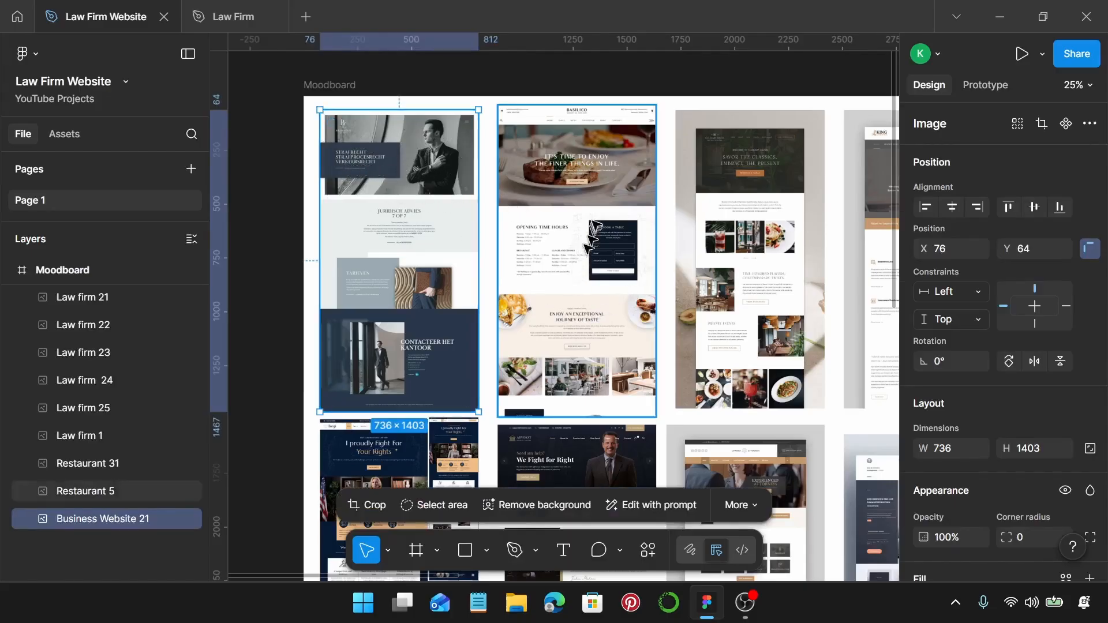
click(606, 360)
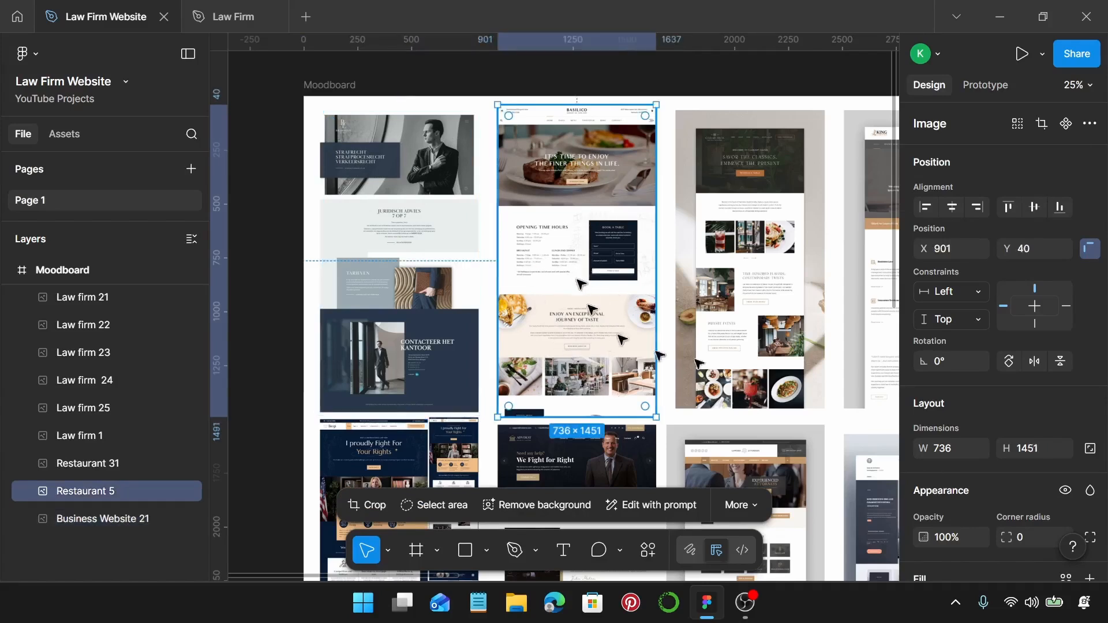
click(730, 330)
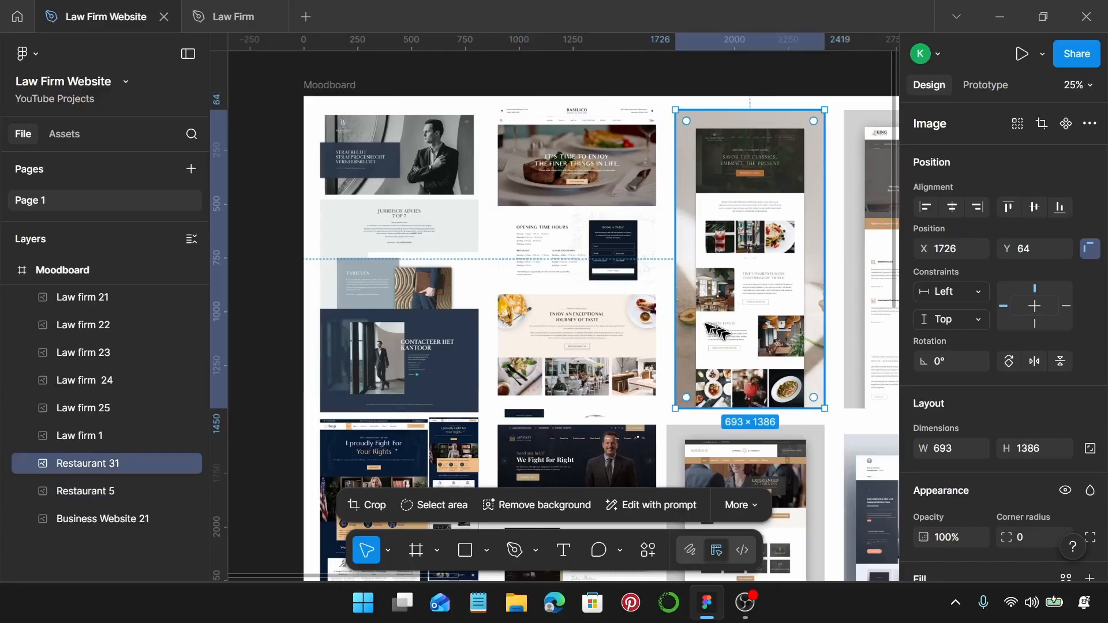
click(646, 195)
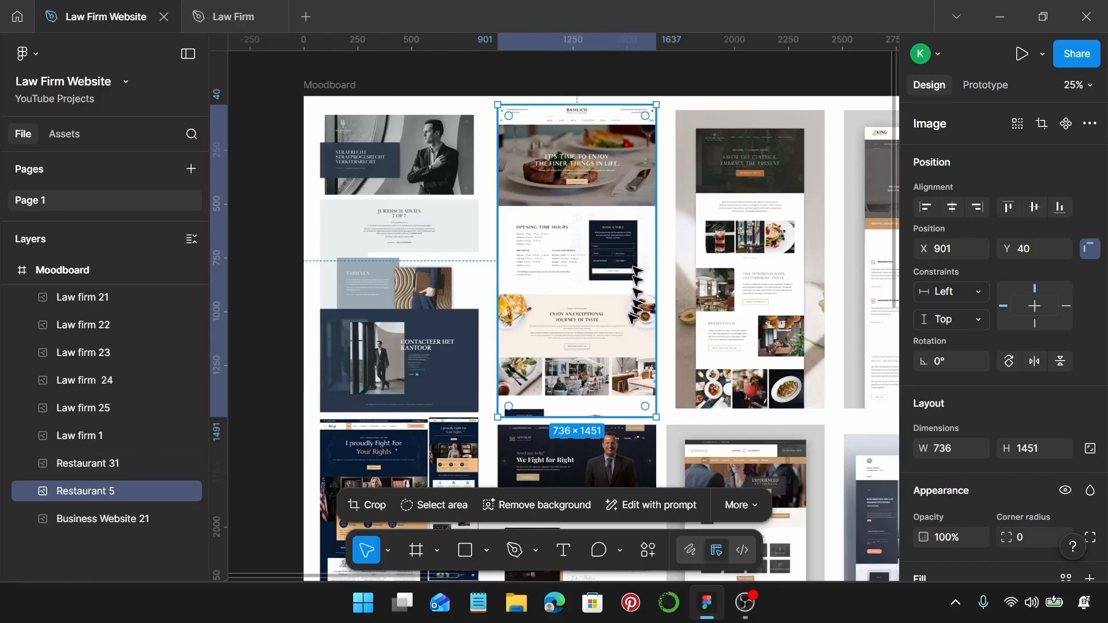
Scroll and pan around the Moodboard to study the law firm reference designs.
scroll(635, 289, down, 3)
scroll(699, 369, right, 3)
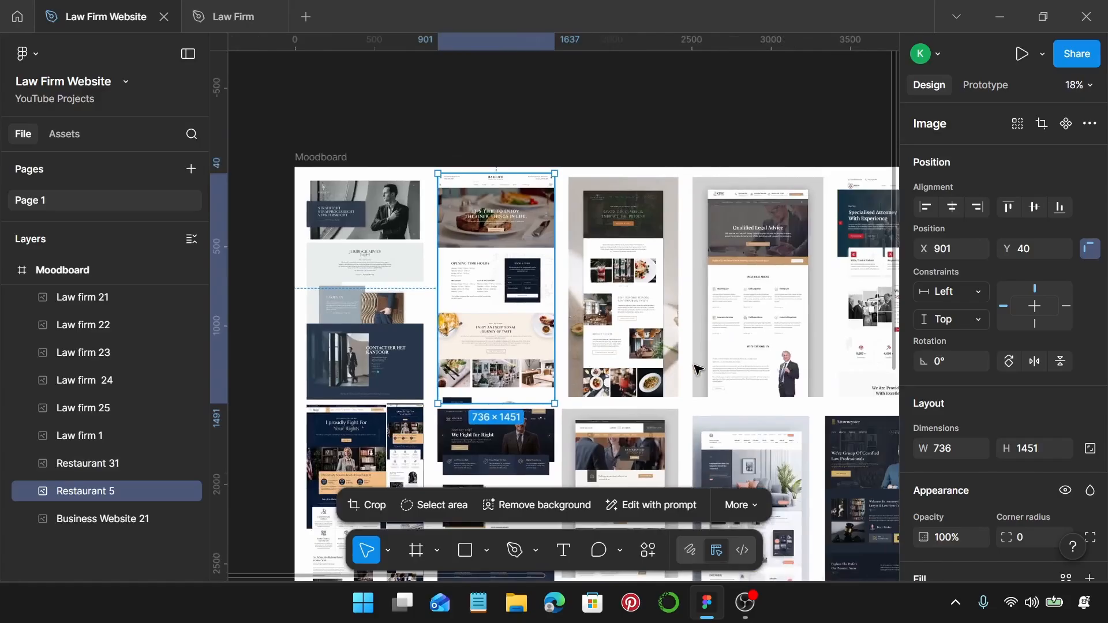
scroll(687, 347, right, 4)
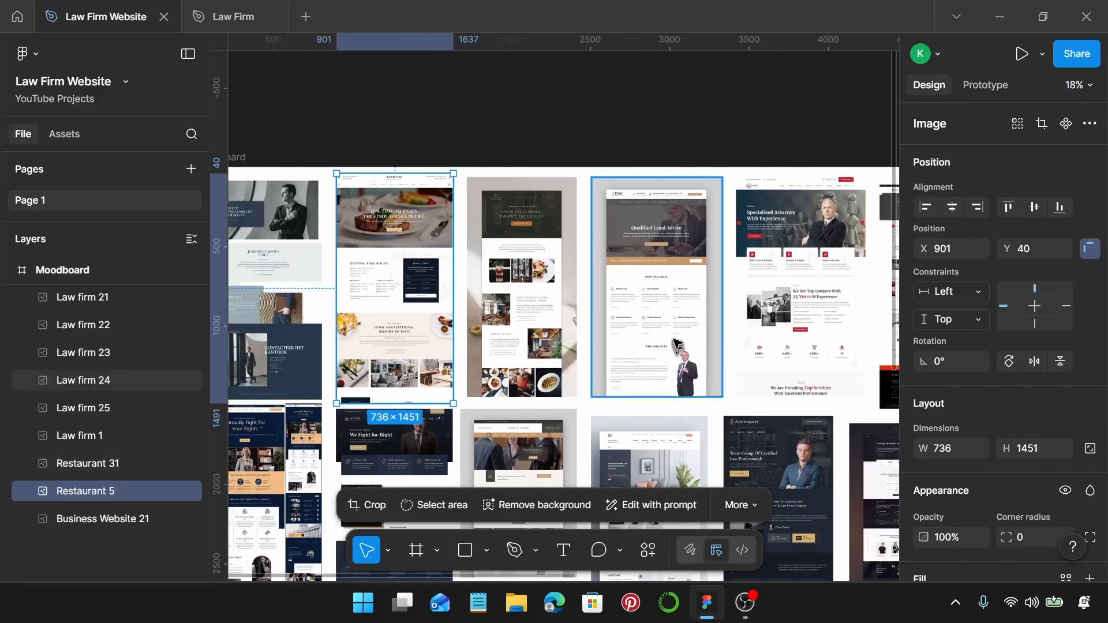
scroll(681, 306, up, 2)
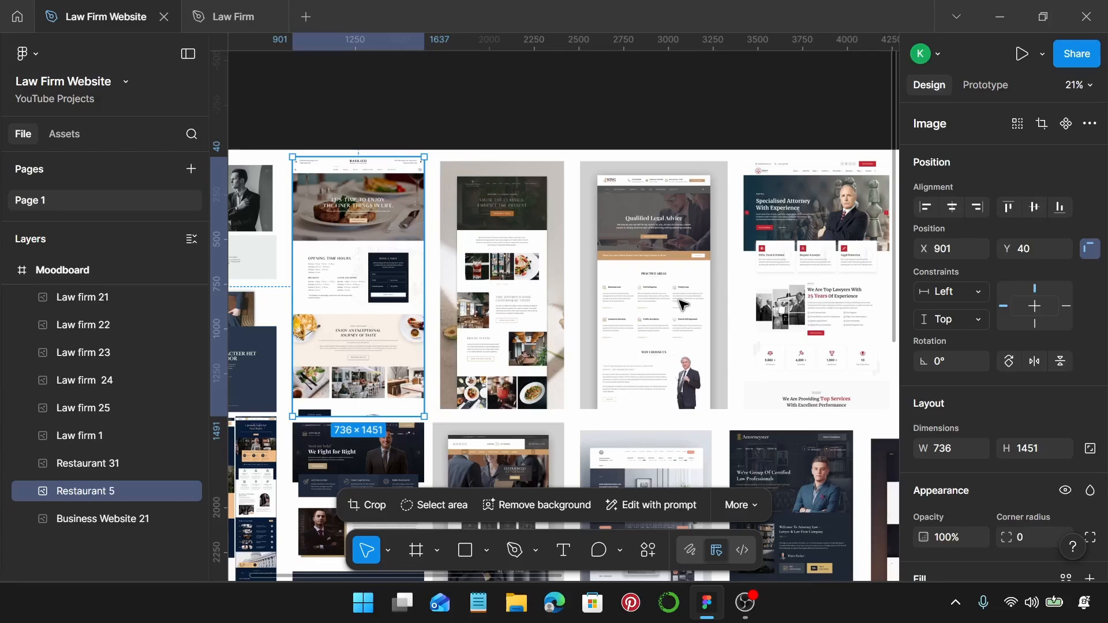
scroll(681, 305, up, 3)
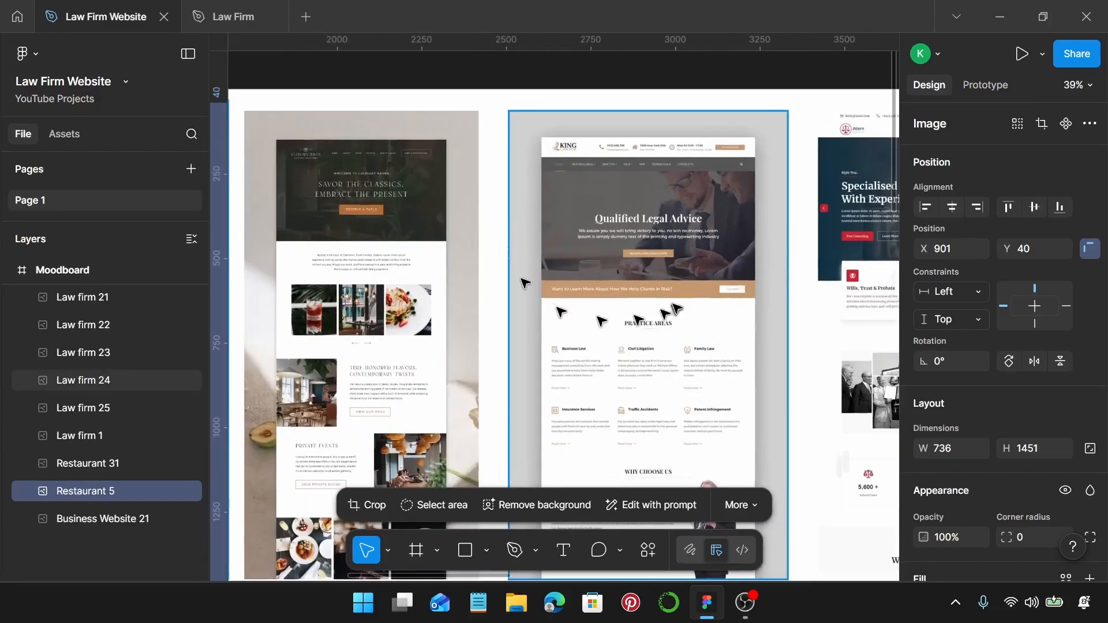
scroll(677, 308, down, 3)
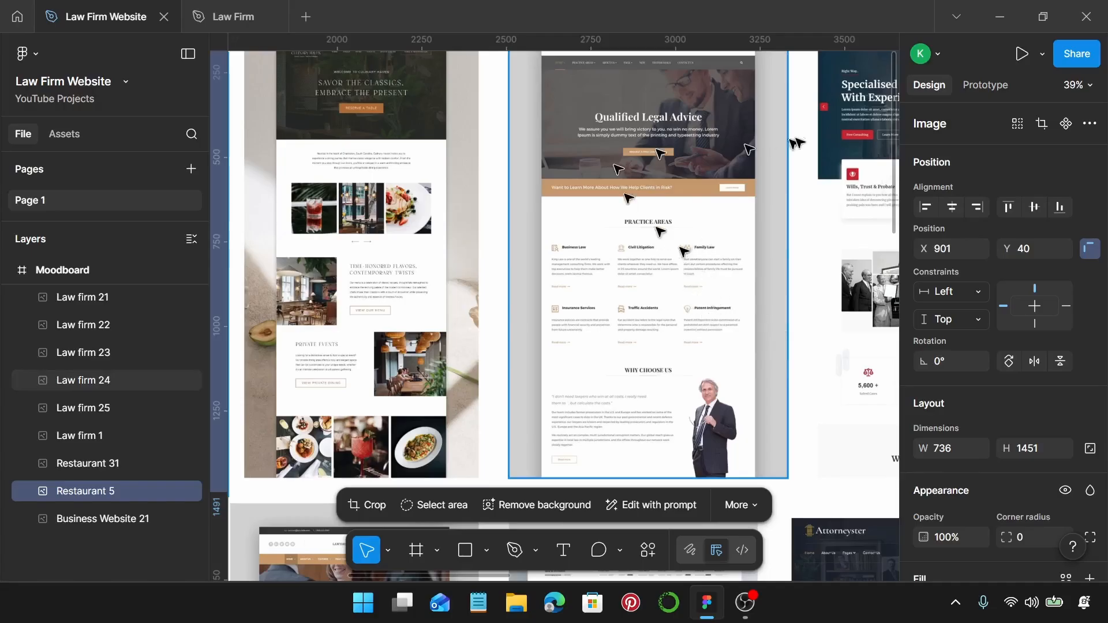
scroll(762, 196, down, 5)
scroll(756, 252, right, 5)
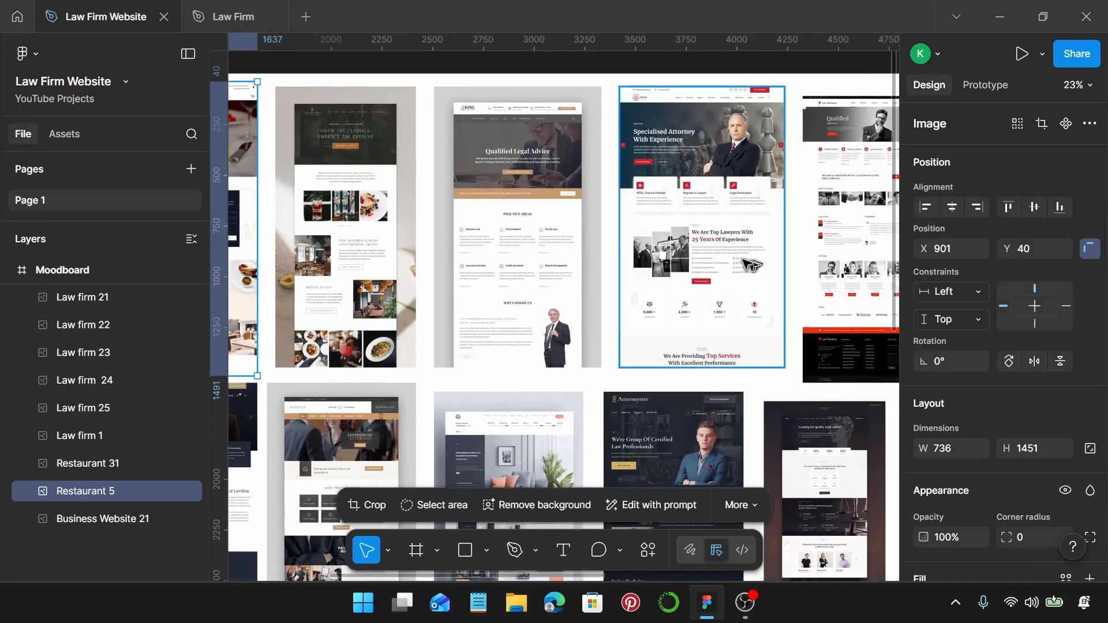
scroll(814, 248, right, 3)
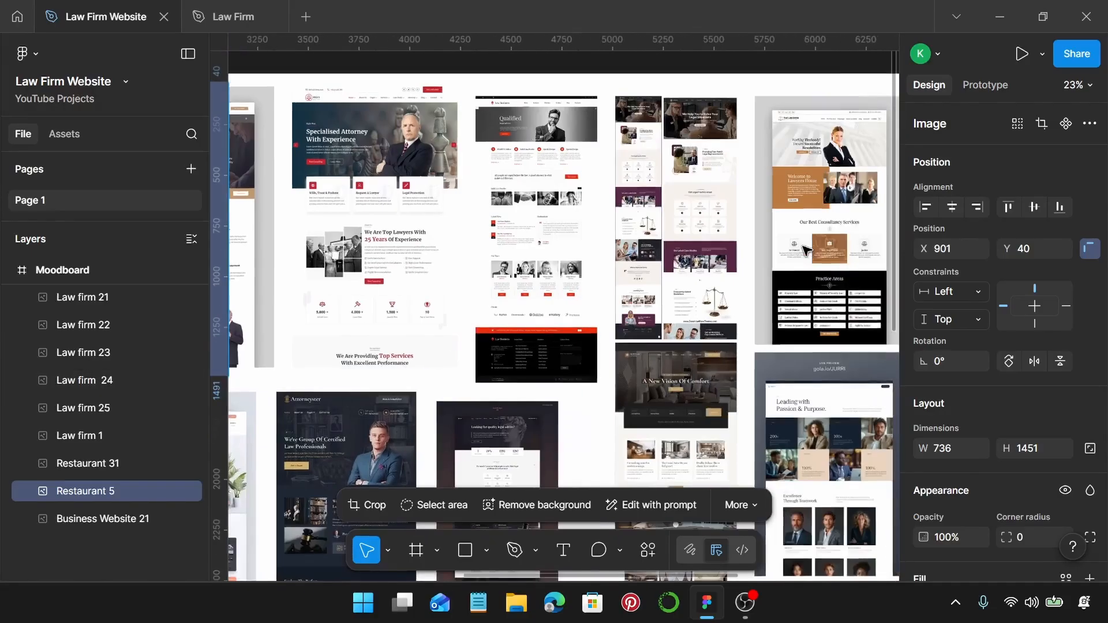
scroll(805, 250, right, 3)
scroll(805, 249, down, 3)
scroll(804, 242, down, 5)
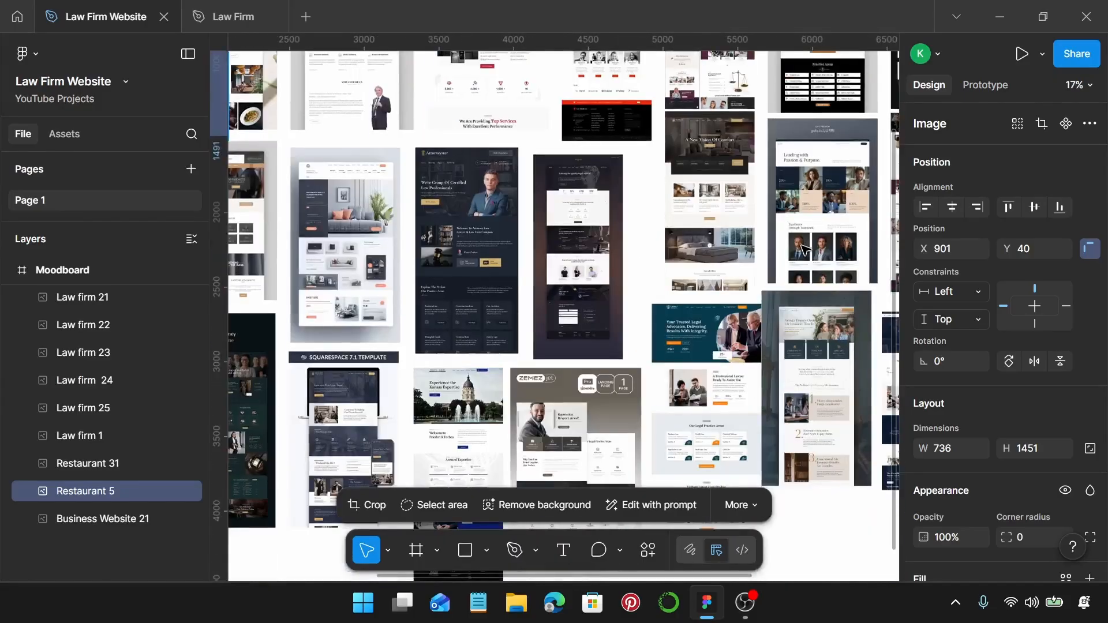
scroll(802, 233, right, 3)
scroll(554, 161, up, 3)
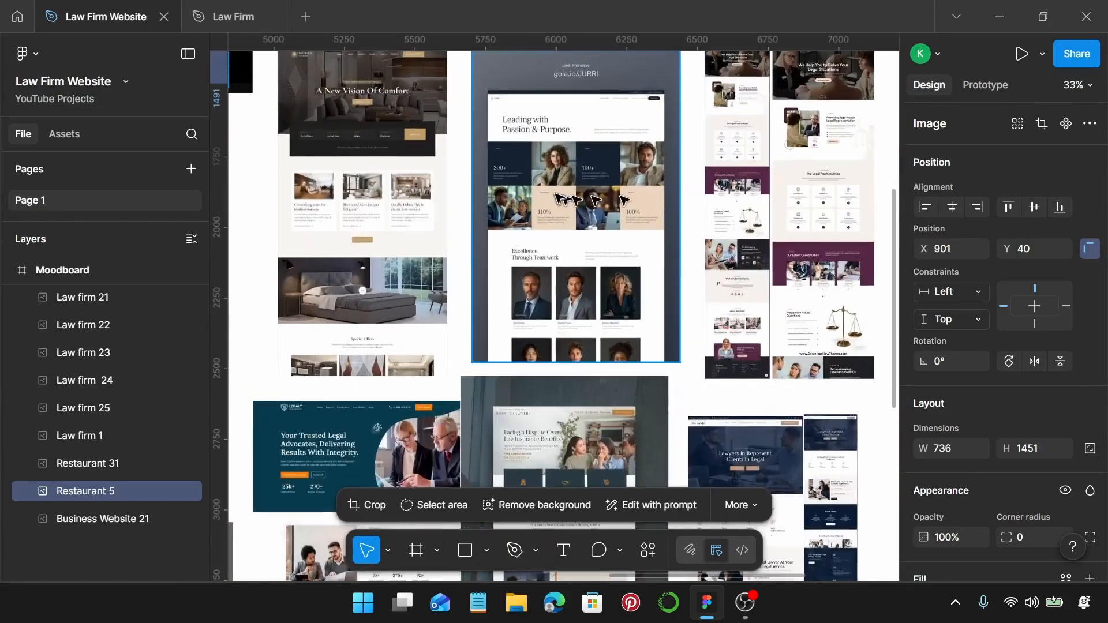
scroll(502, 174, up, 5)
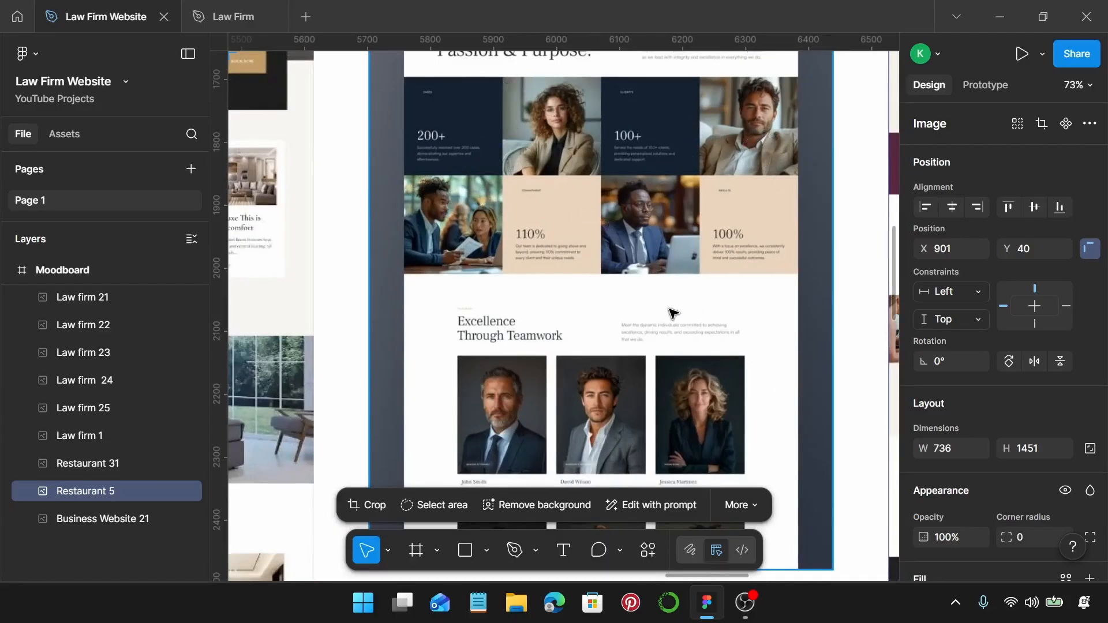
scroll(673, 313, down, 2)
scroll(675, 313, down, 5)
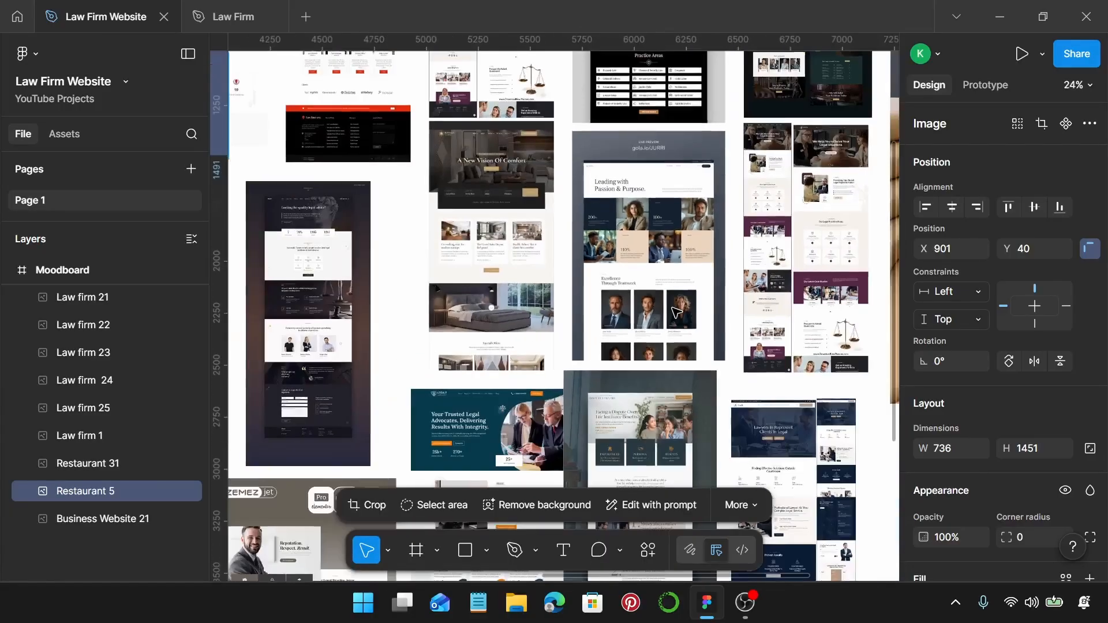
scroll(677, 313, down, 4)
scroll(677, 313, right, 1)
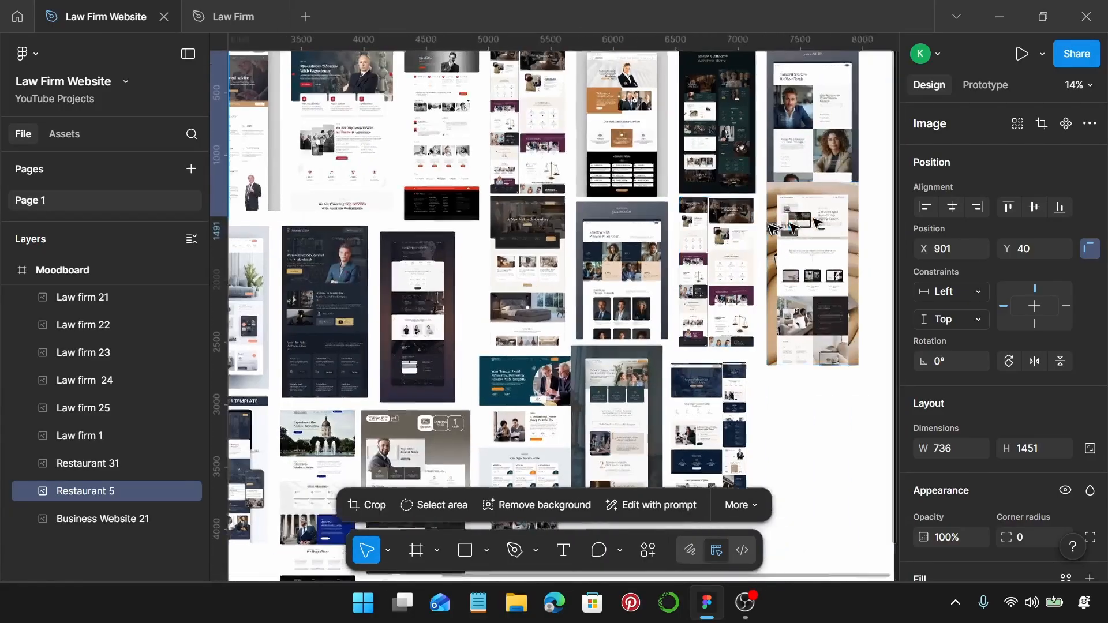
scroll(817, 222, up, 5)
scroll(641, 173, up, 2)
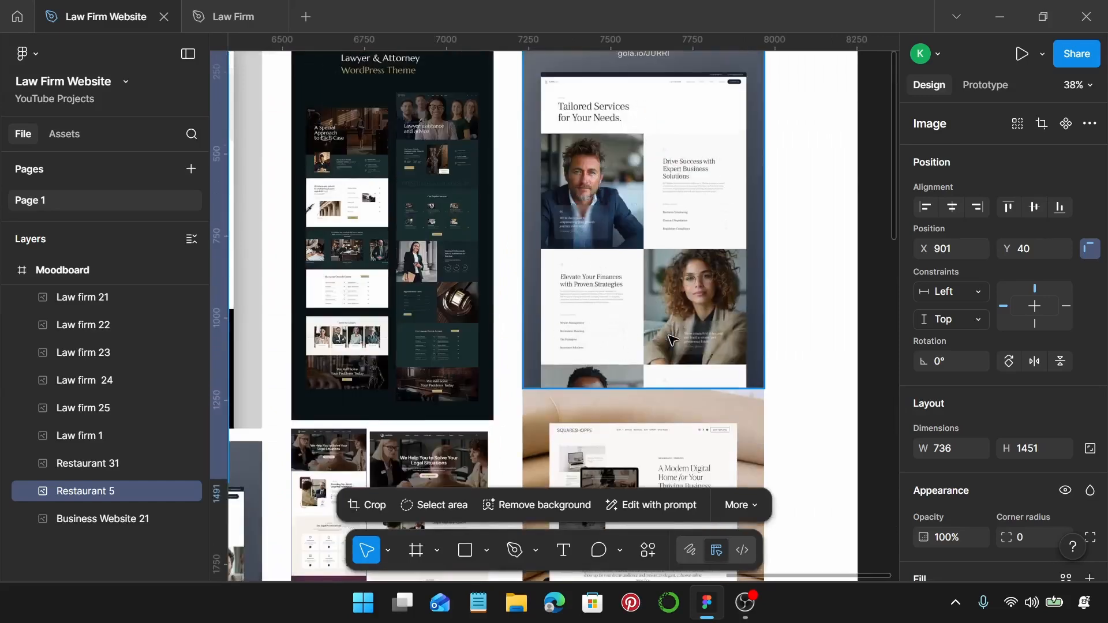
scroll(671, 340, down, 6)
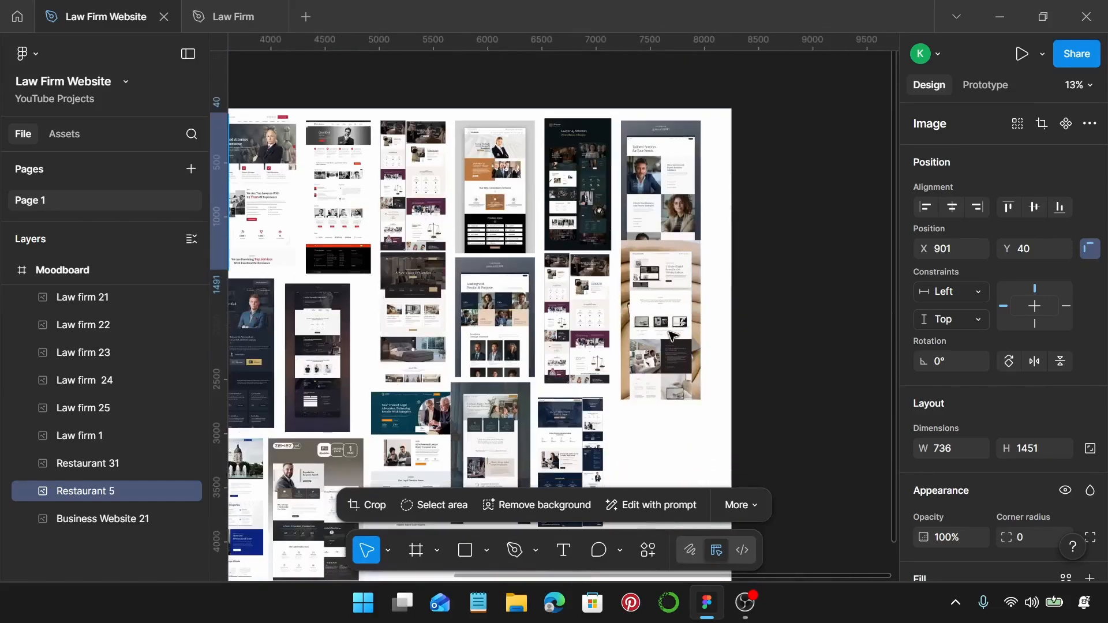
scroll(668, 330, down, 5)
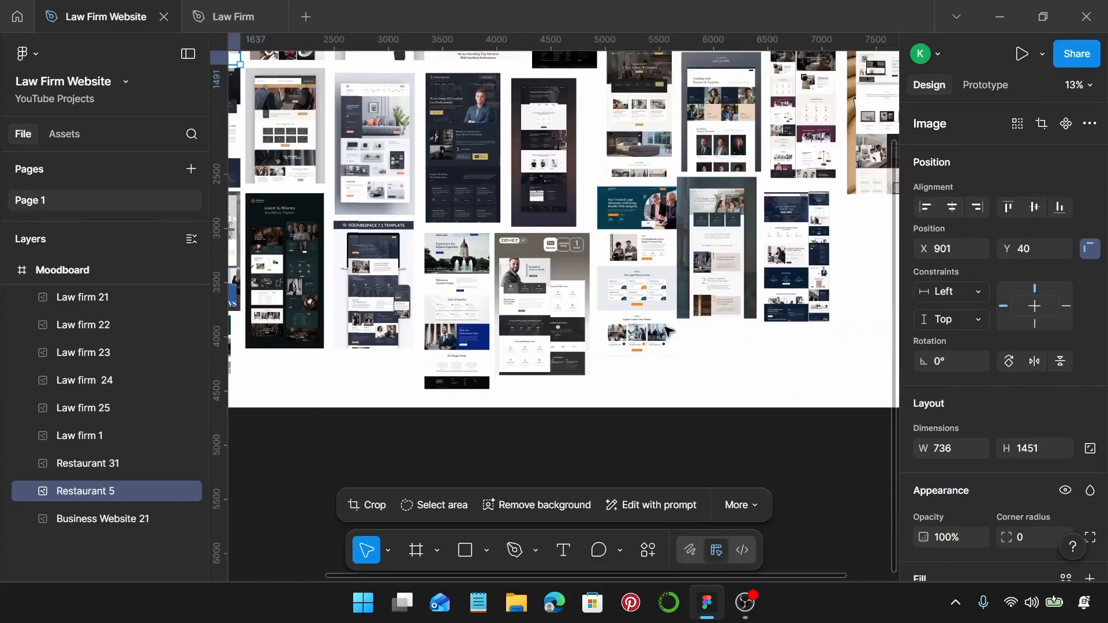
scroll(668, 330, left, 5)
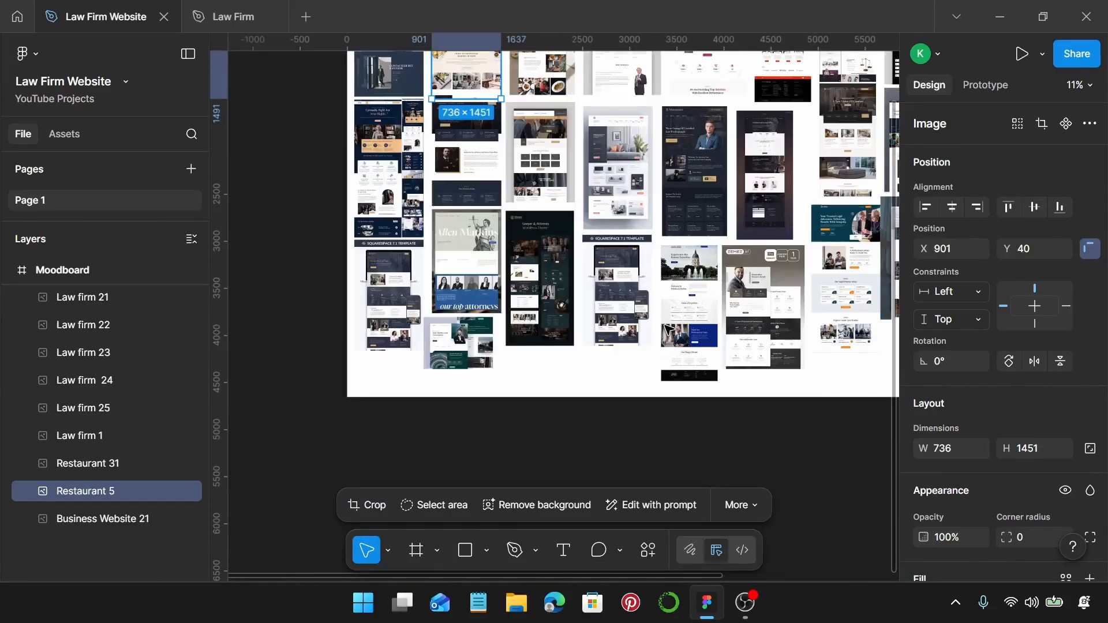
scroll(668, 330, up, 2)
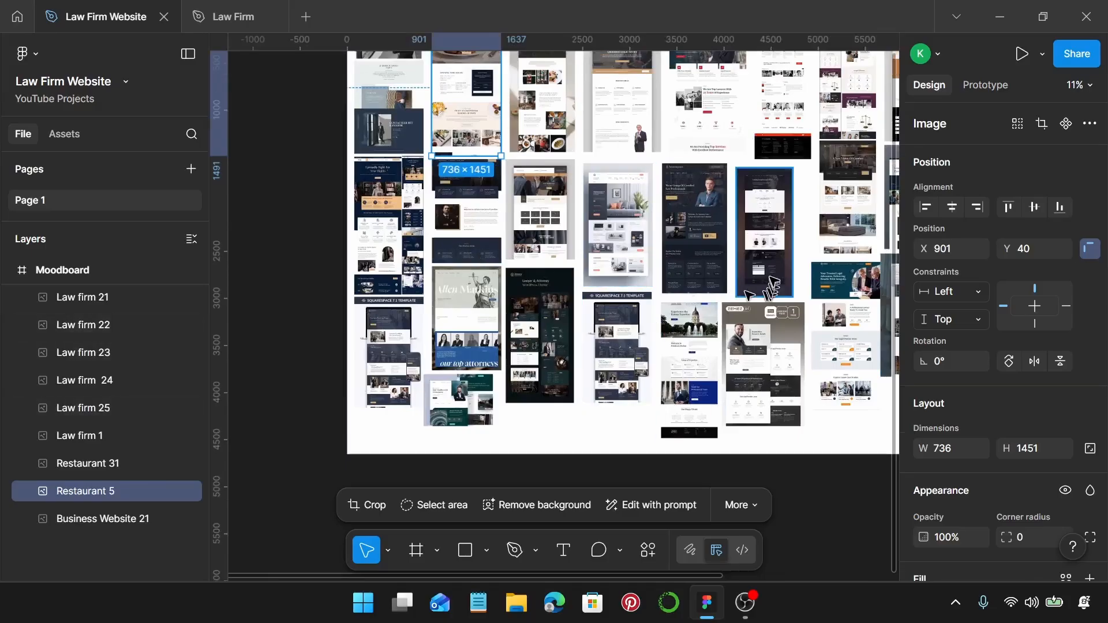
scroll(768, 280, down, 3)
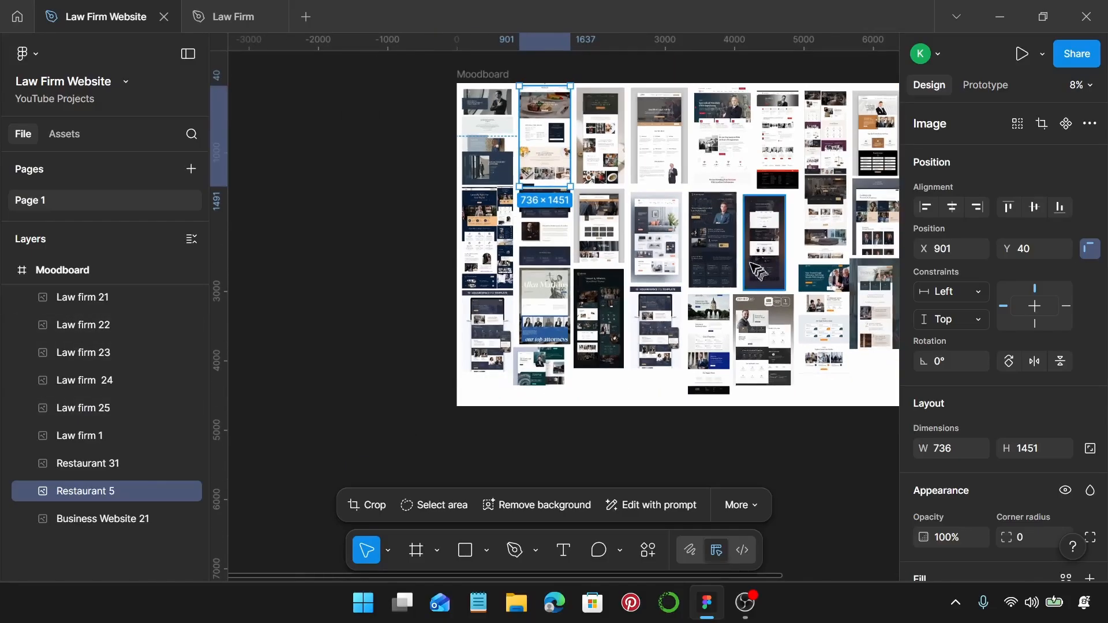
scroll(756, 271, right, 5)
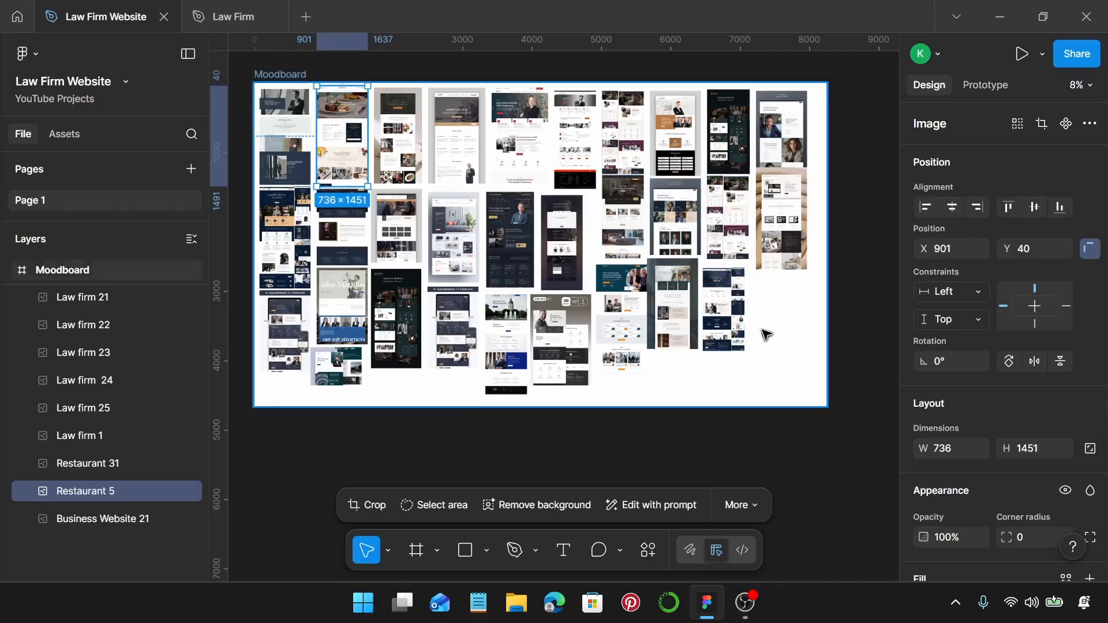
scroll(766, 335, down, 2)
Check the Restaurant 31 image, then deselect it and move to empty canvas below.
click(786, 312)
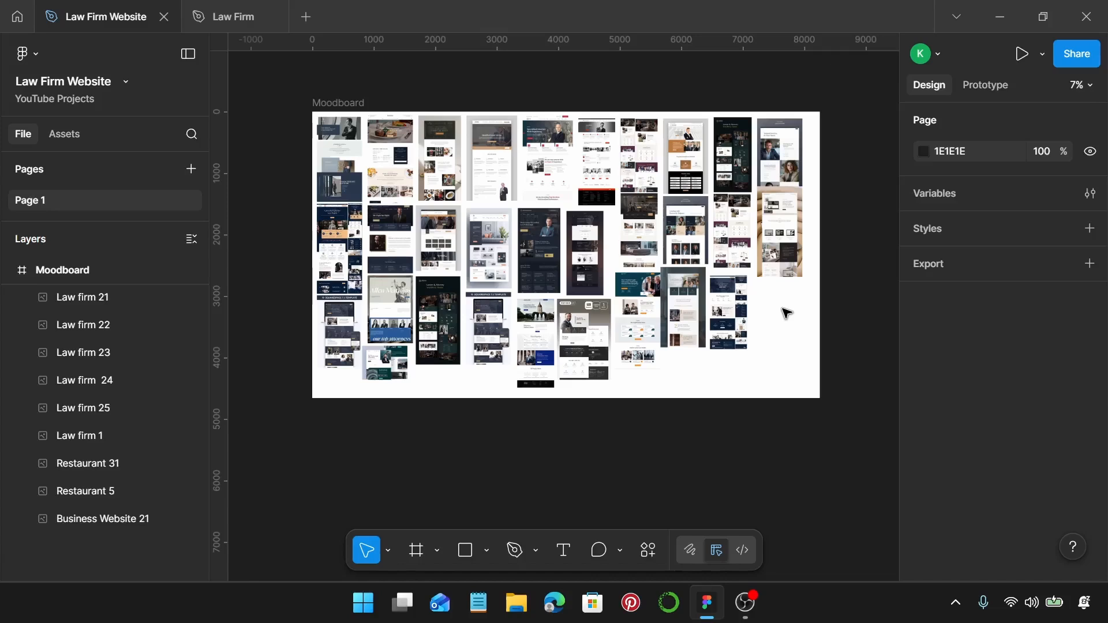
click(434, 173)
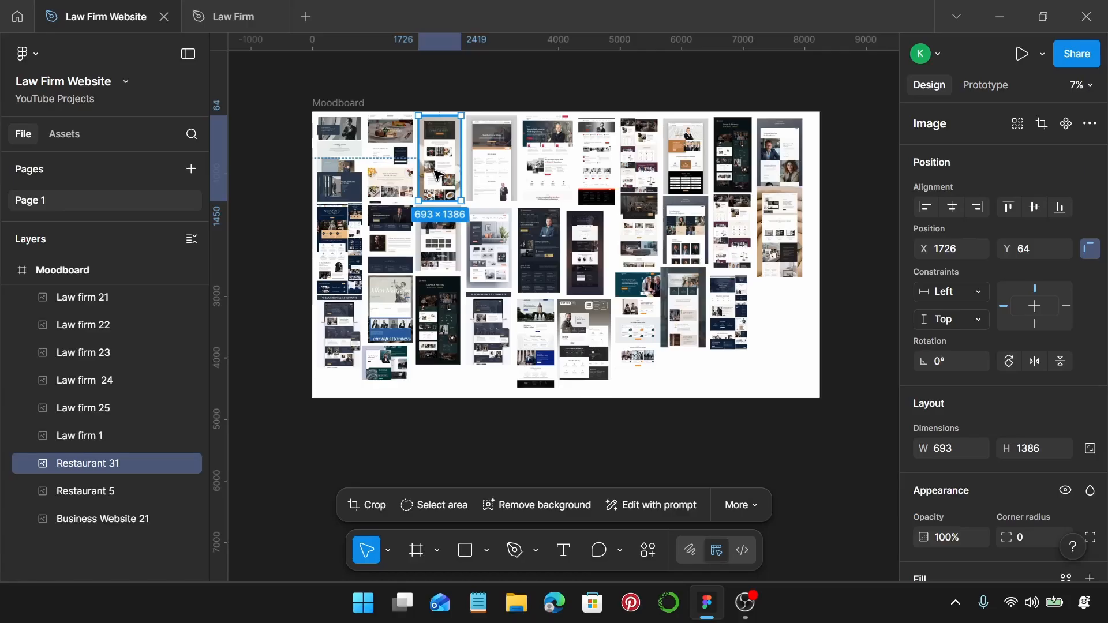
scroll(513, 324, down, 5)
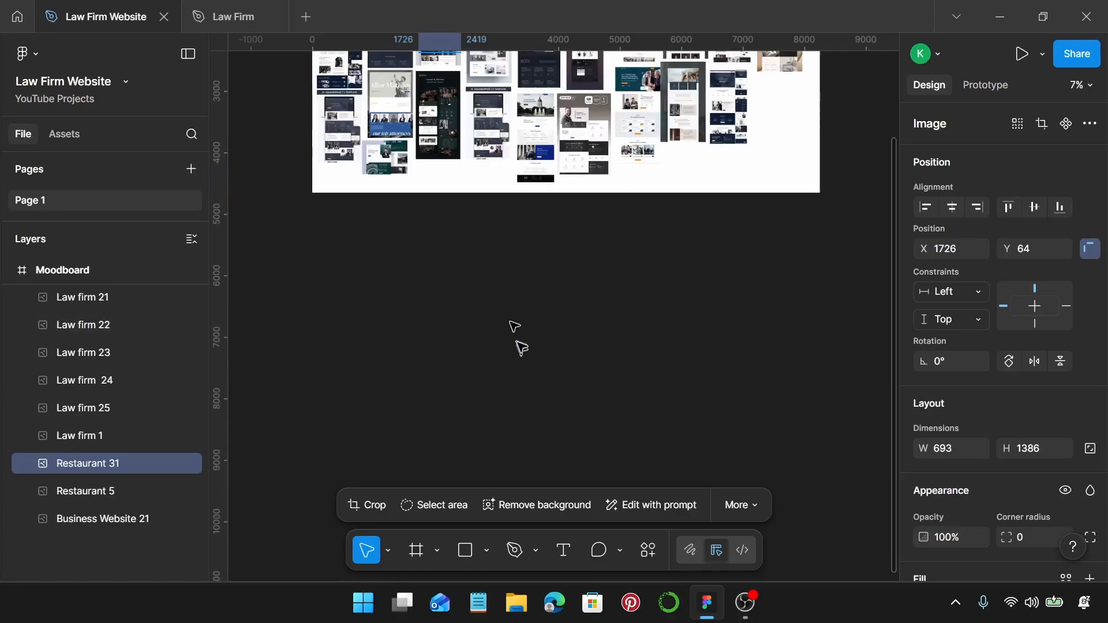
click(521, 340)
scroll(522, 342, down, 3)
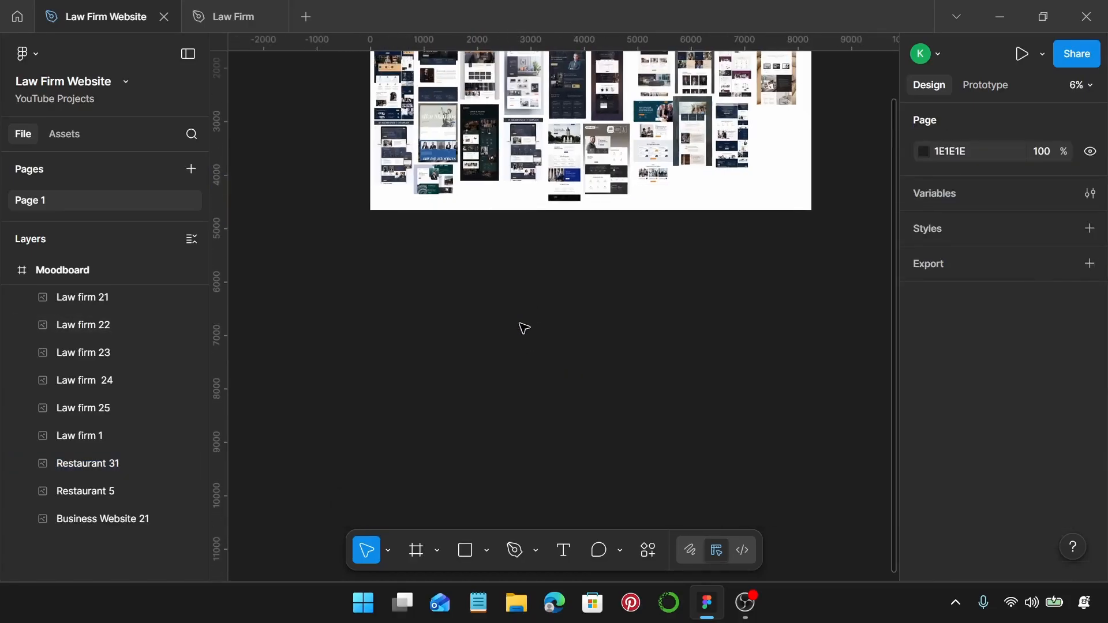
scroll(421, 280, up, 3)
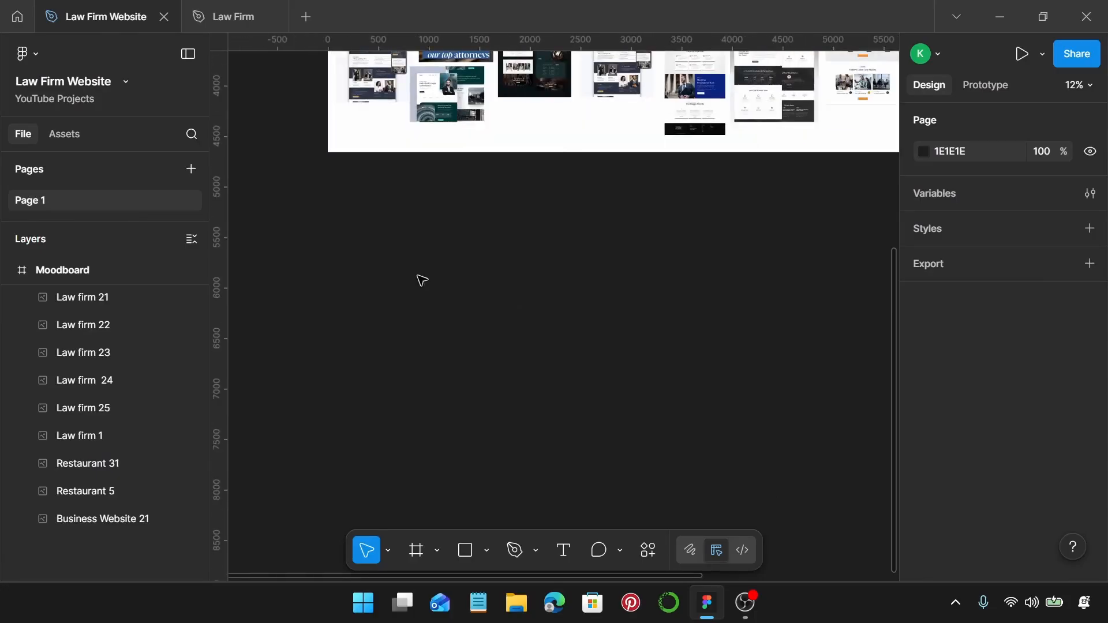
Draw a new Frame 1 below the Moodboard.
click(408, 550)
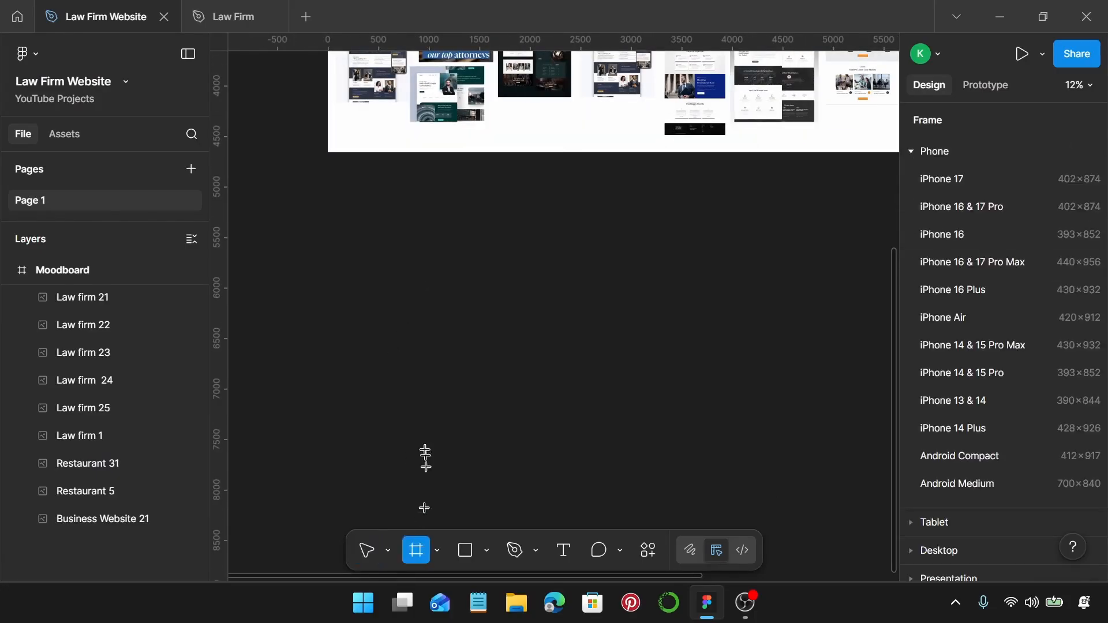
drag(370, 285, 506, 370)
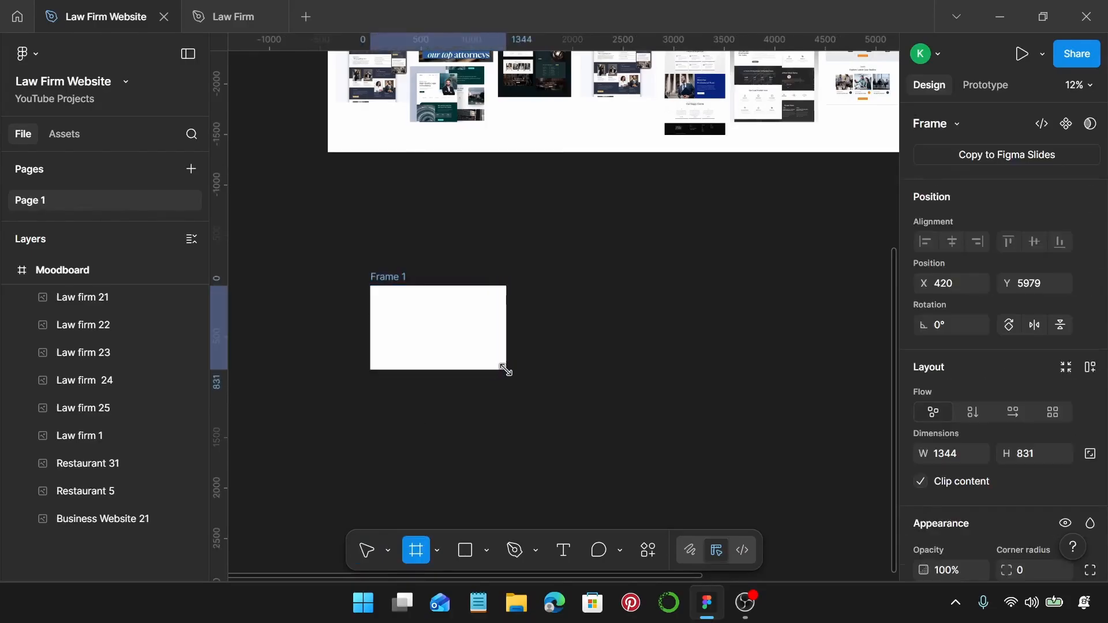
scroll(970, 312, down, 2)
scroll(970, 334, down, 1)
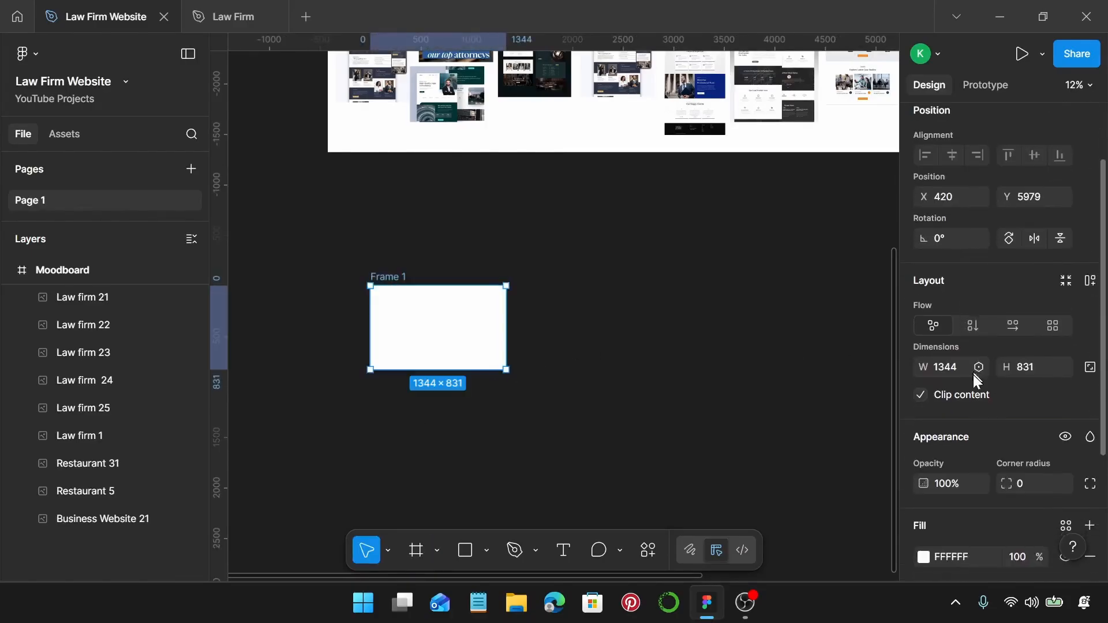
Resize Frame 1 to 400 × 300.
click(968, 372)
scroll(470, 305, up, 3)
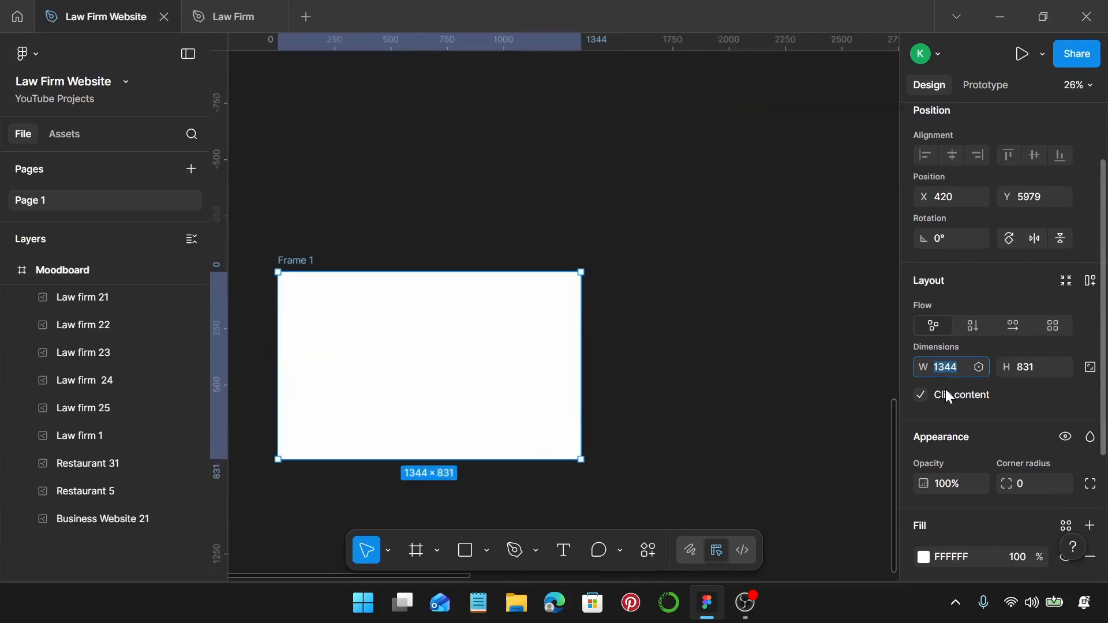
key(Return)
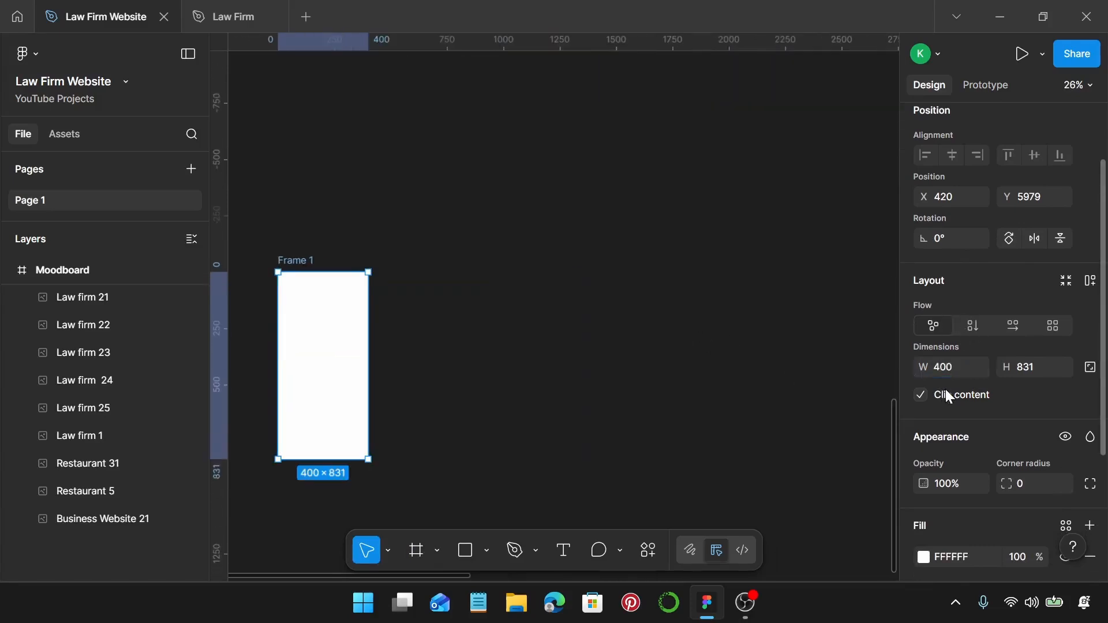
click(1048, 367)
text(300)
key(Return)
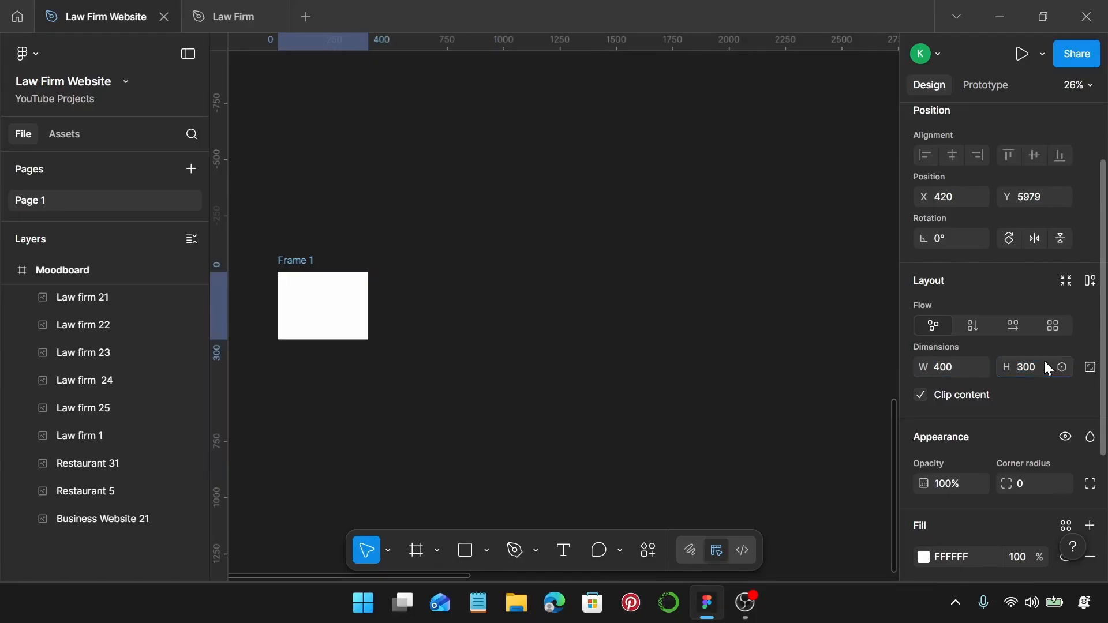
Zoom in on Frame 1 and bring up its context menu.
scroll(329, 313, up, 2)
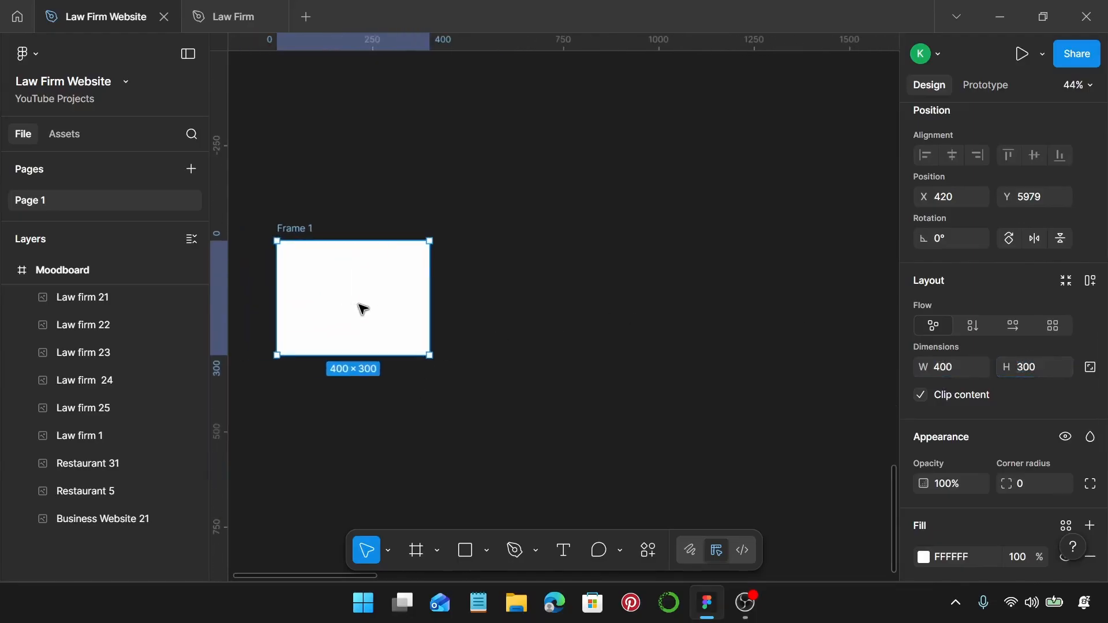
scroll(345, 303, up, 2)
scroll(364, 310, up, 1)
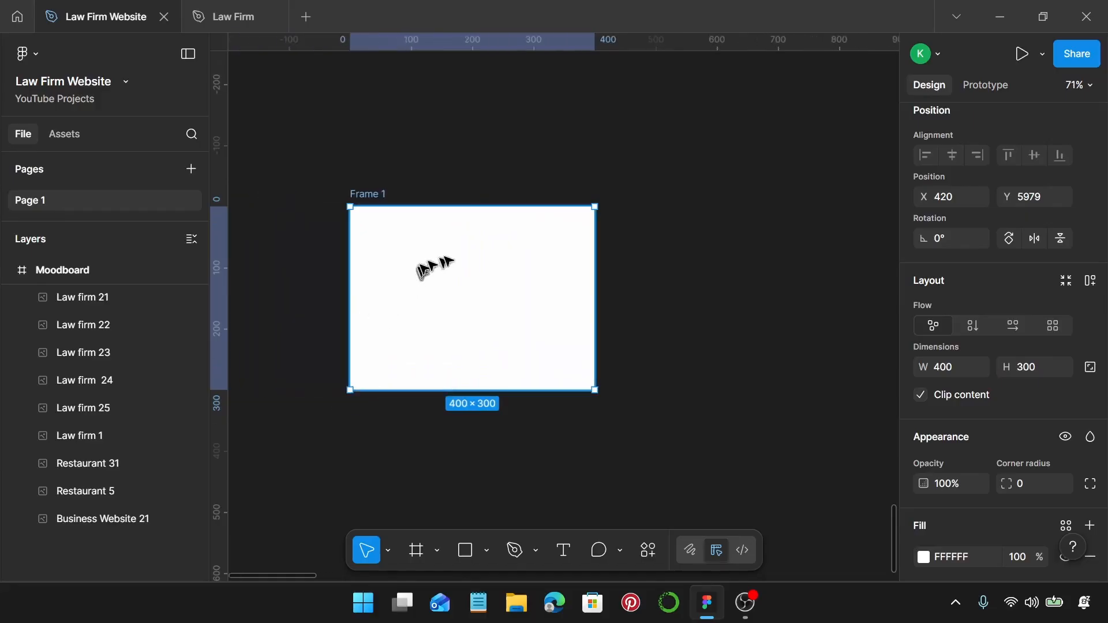
right_click(450, 287)
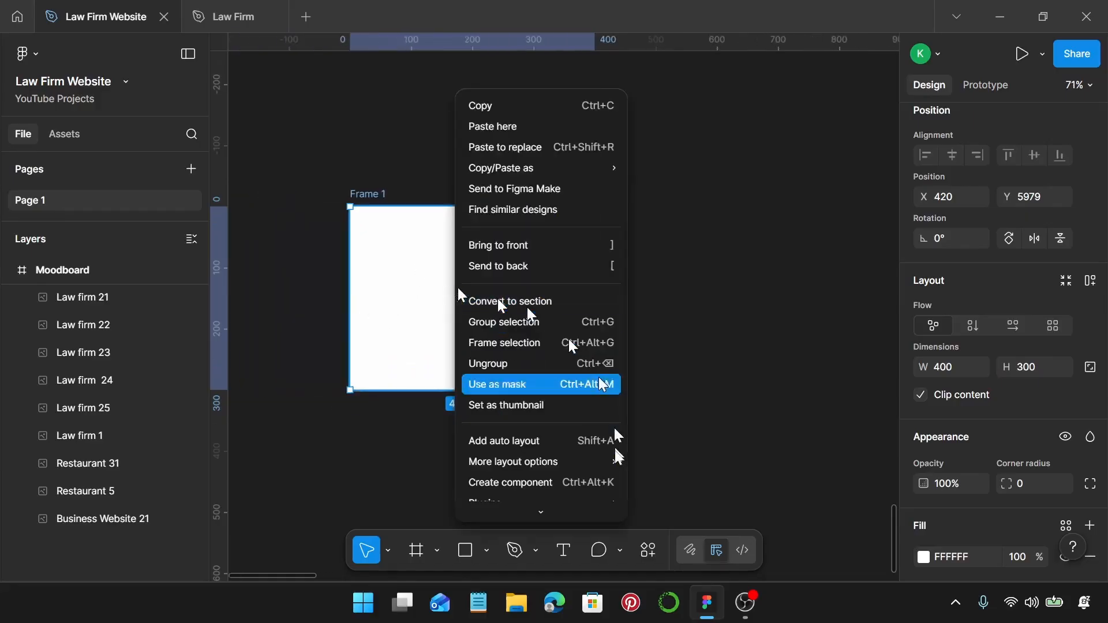
Add the first 'image' icon from the Iconify plugin into Frame 1.
mouse_move(605, 500)
click(710, 315)
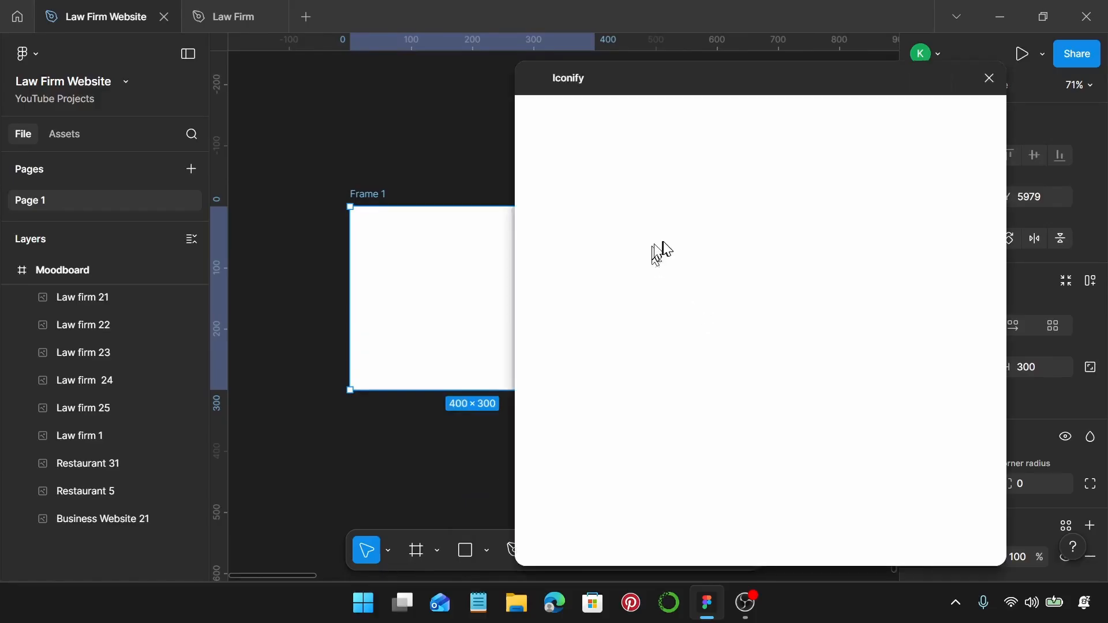
click(656, 149)
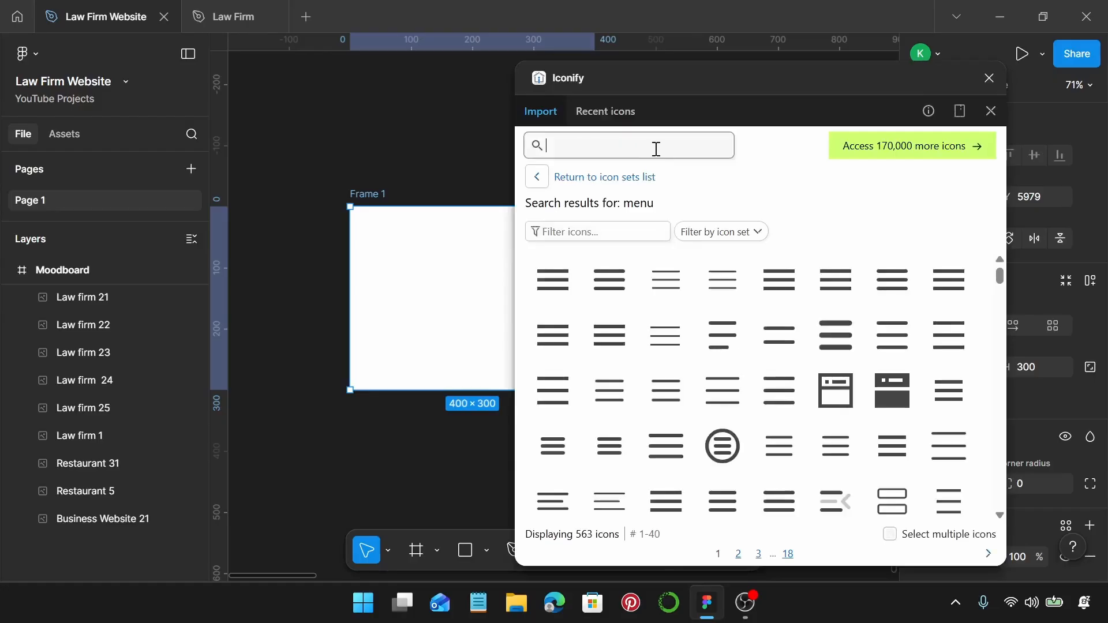
text(i)
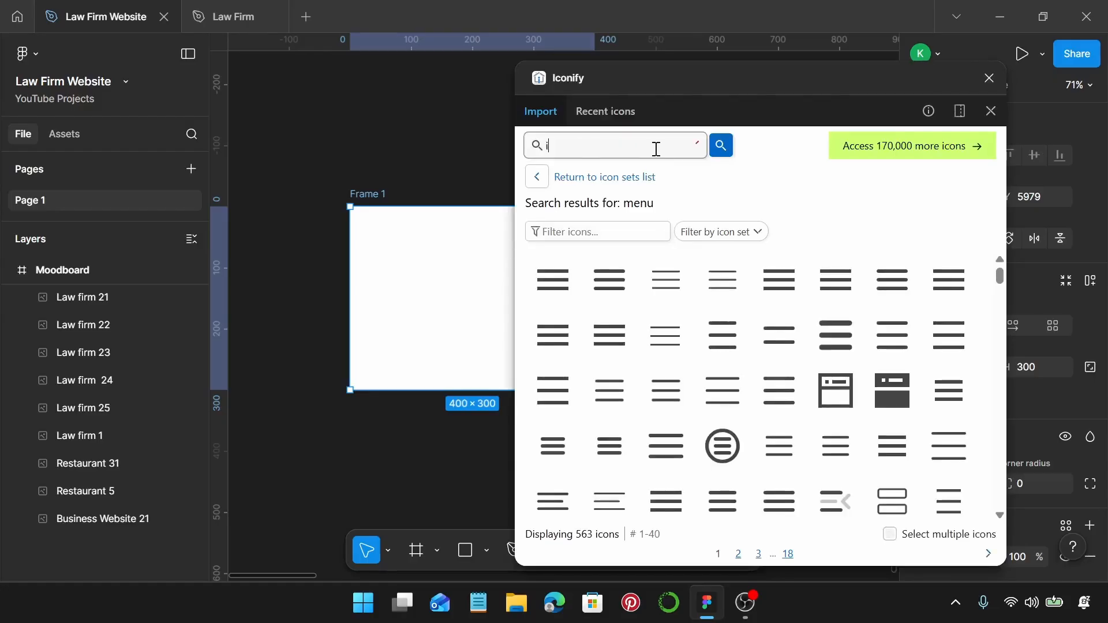
text(mage)
key(Return)
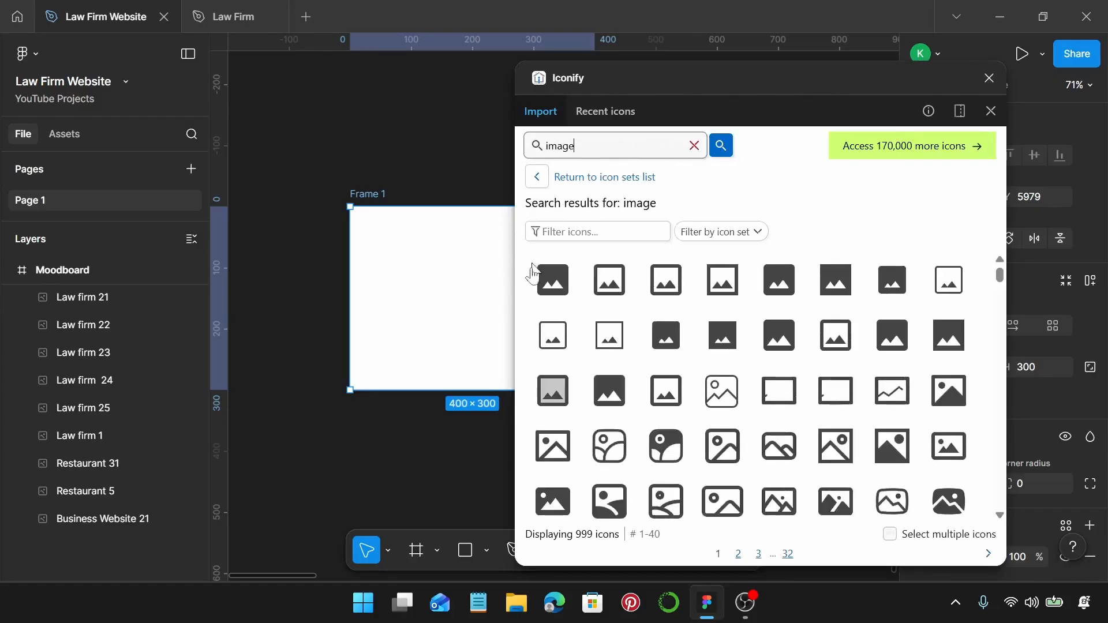
click(548, 287)
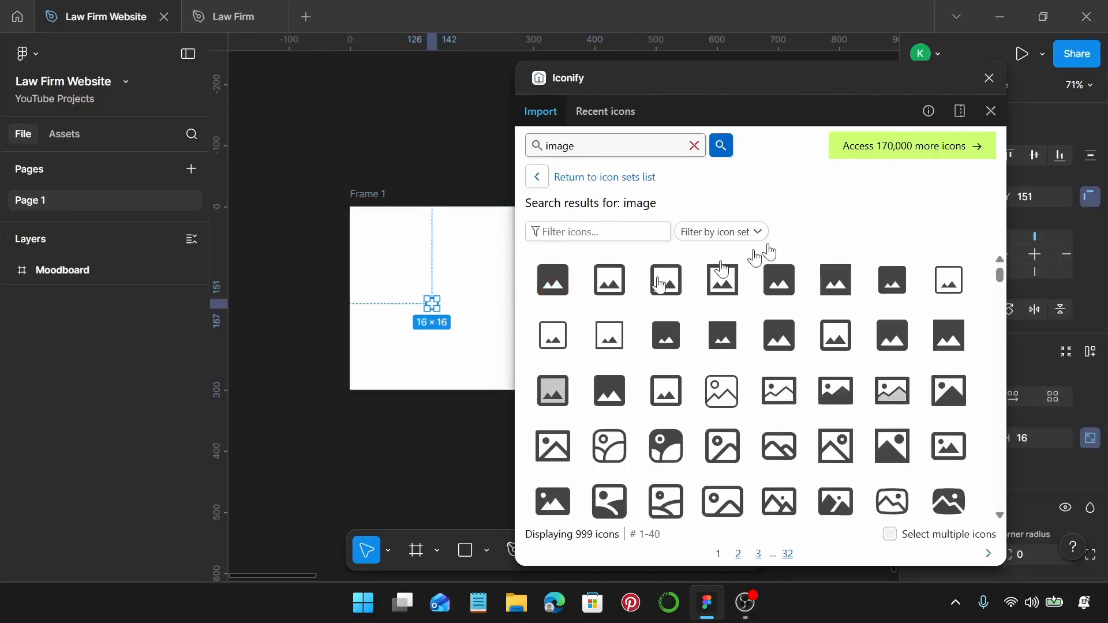
click(990, 78)
Recolour the image icon via Selection colors to grey 919191.
scroll(1008, 398, down, 5)
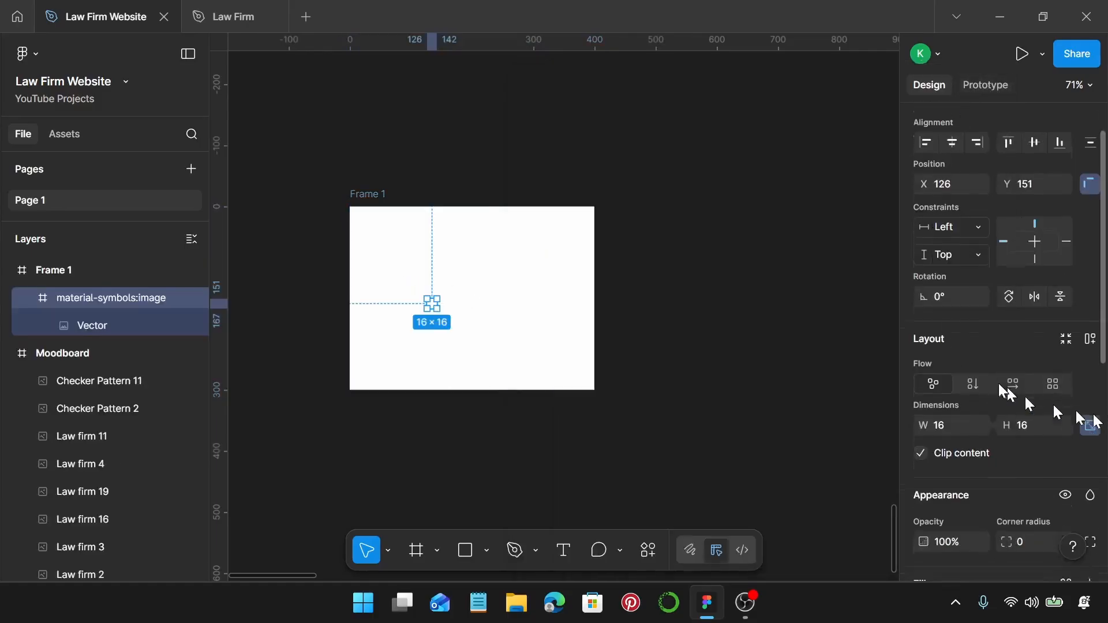
scroll(957, 411, down, 2)
click(979, 346)
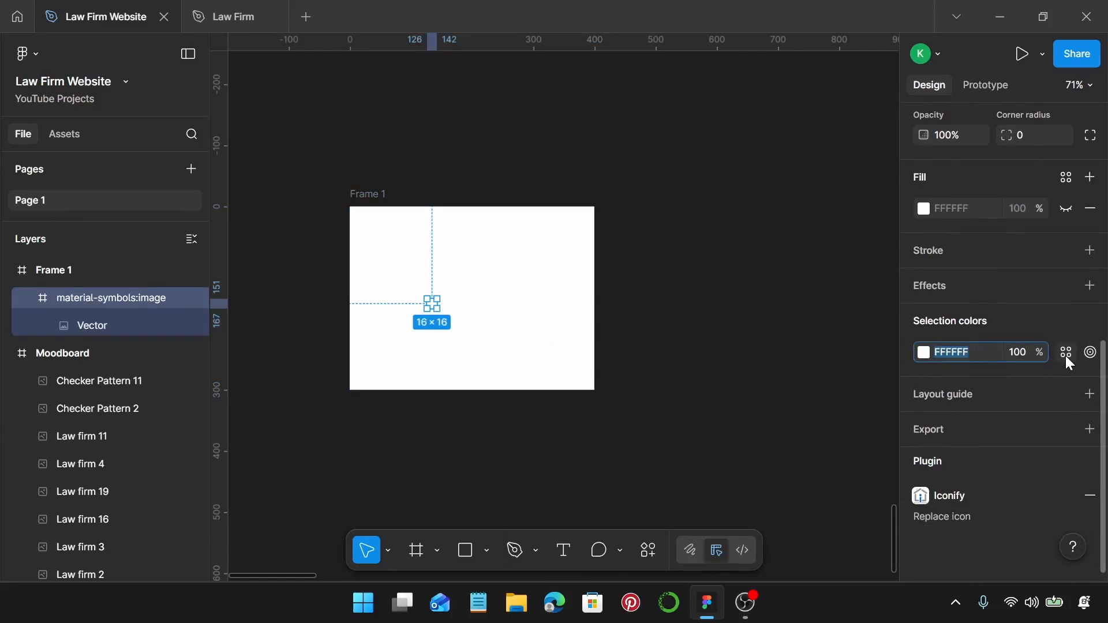
click(923, 352)
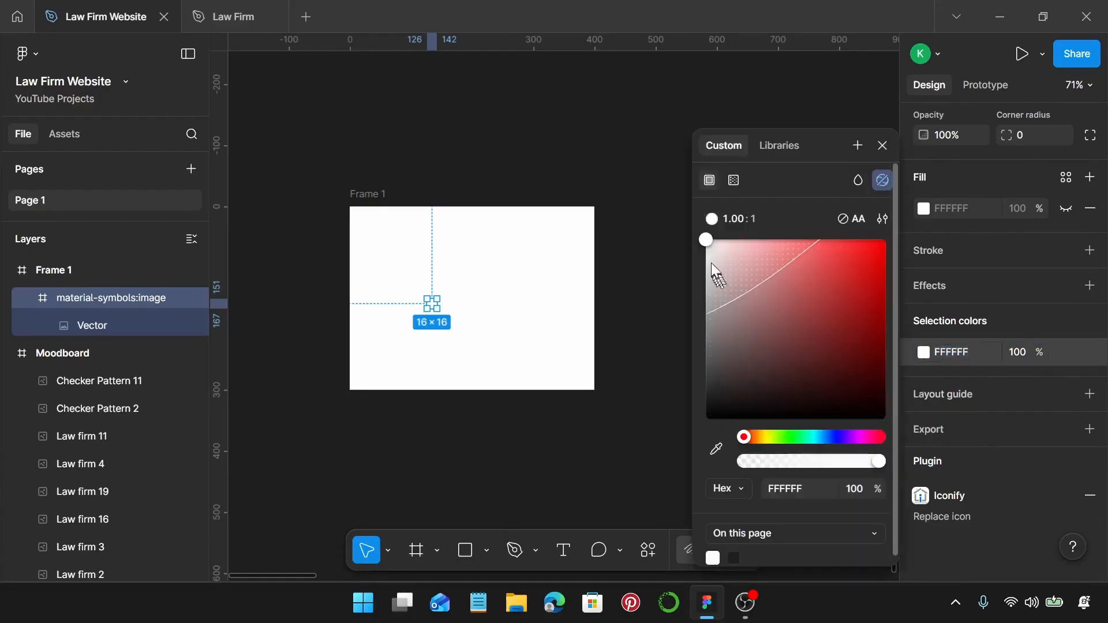
drag(711, 262, 704, 333)
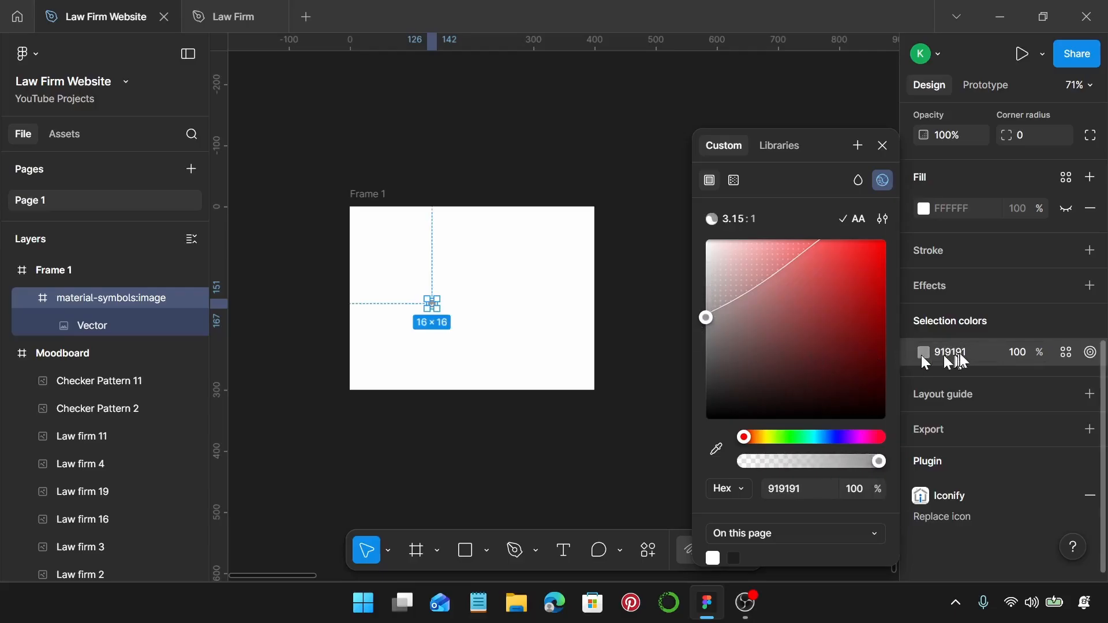
ctrl+scroll(456, 299, up, 3)
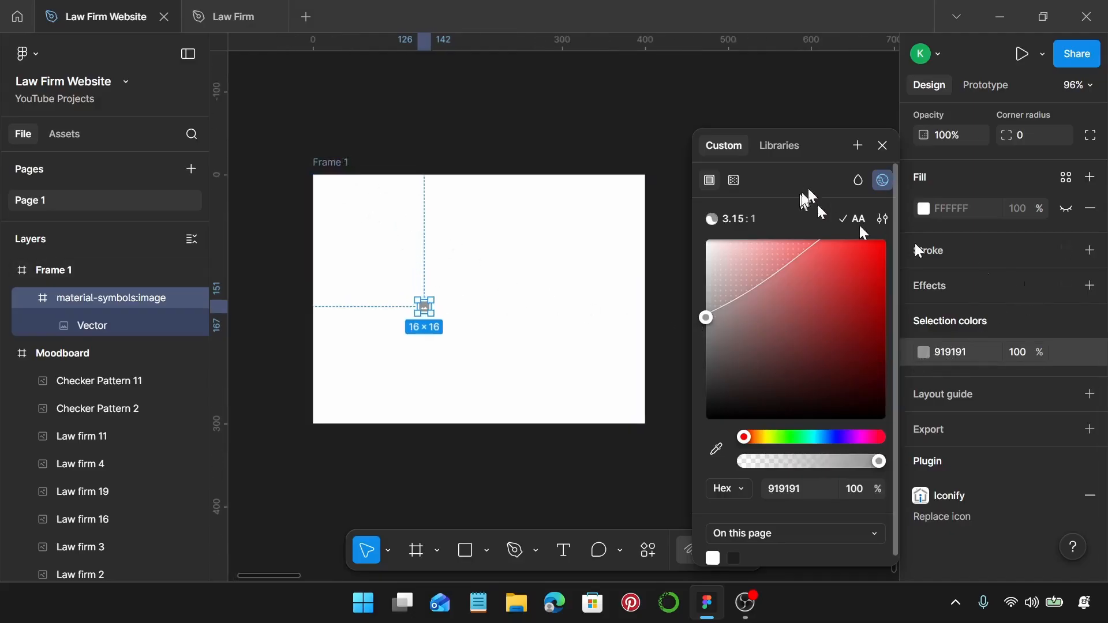
click(885, 146)
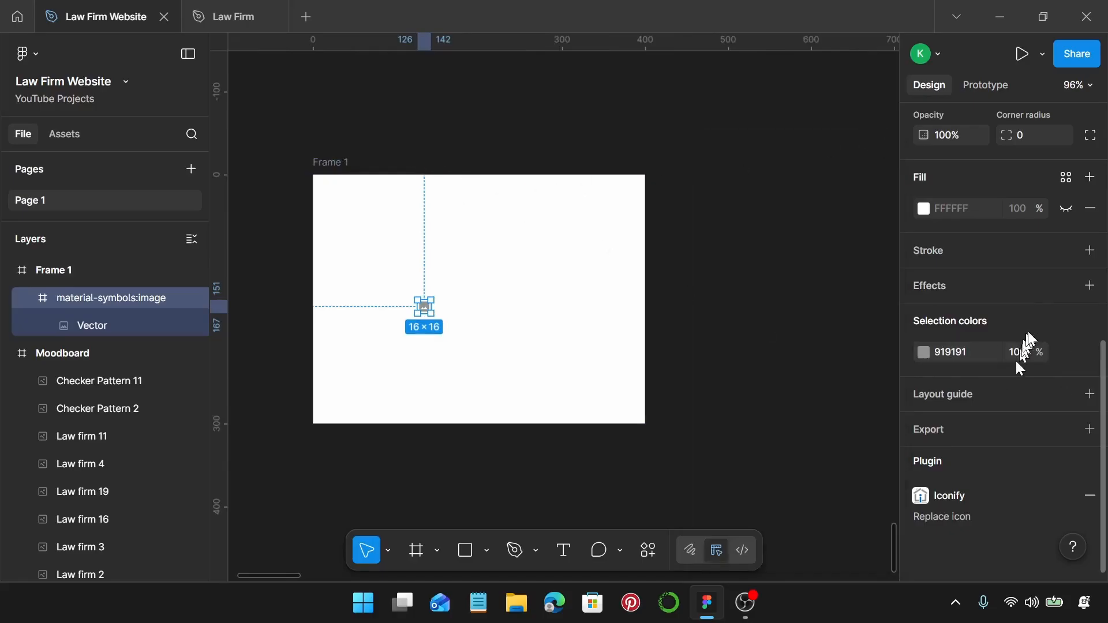
scroll(1028, 335, up, 3)
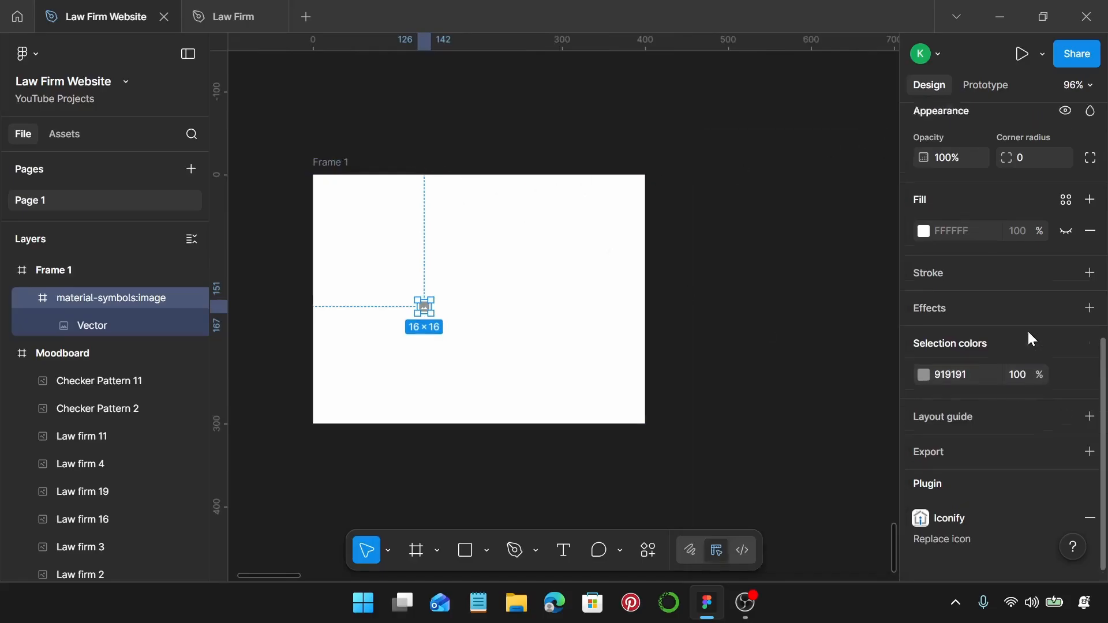
click(337, 162)
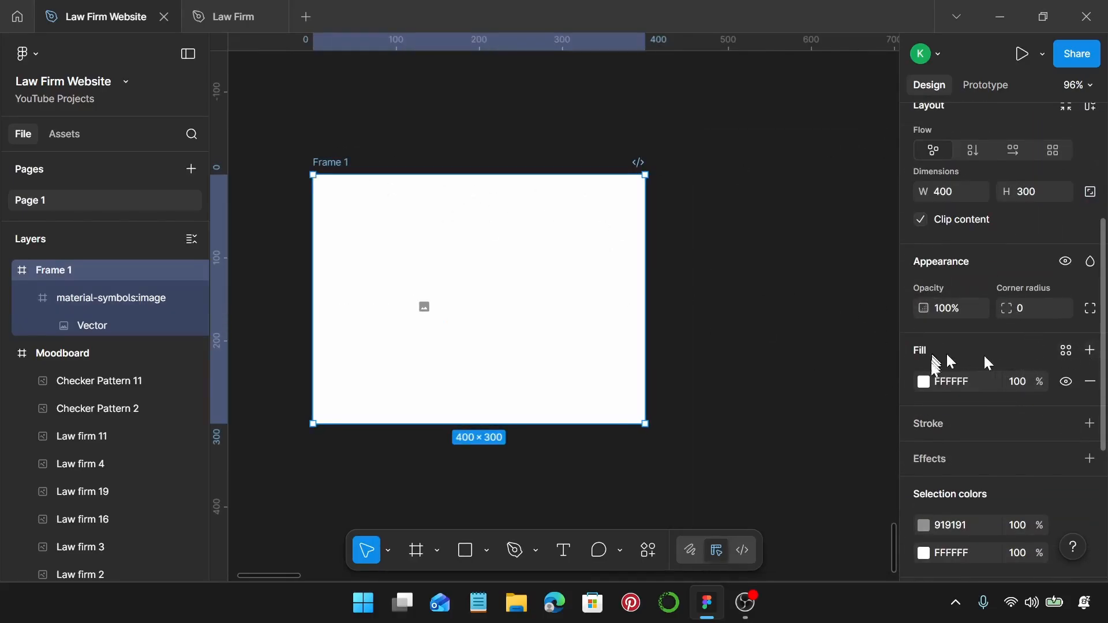
Set Frame 1's fill colour to light grey F0F0F0.
click(924, 382)
mouse_move(706, 253)
mouse_down()
mouse_move(704, 273)
mouse_move(705, 263)
mouse_up()
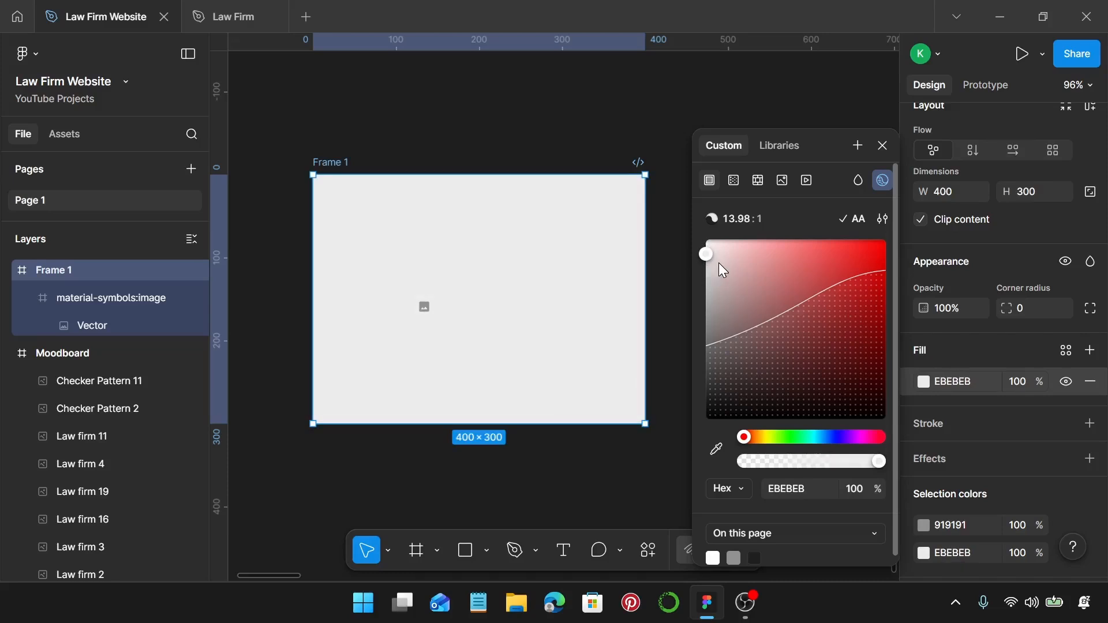
mouse_move(711, 252)
mouse_down()
mouse_move(703, 245)
mouse_move(702, 261)
mouse_up()
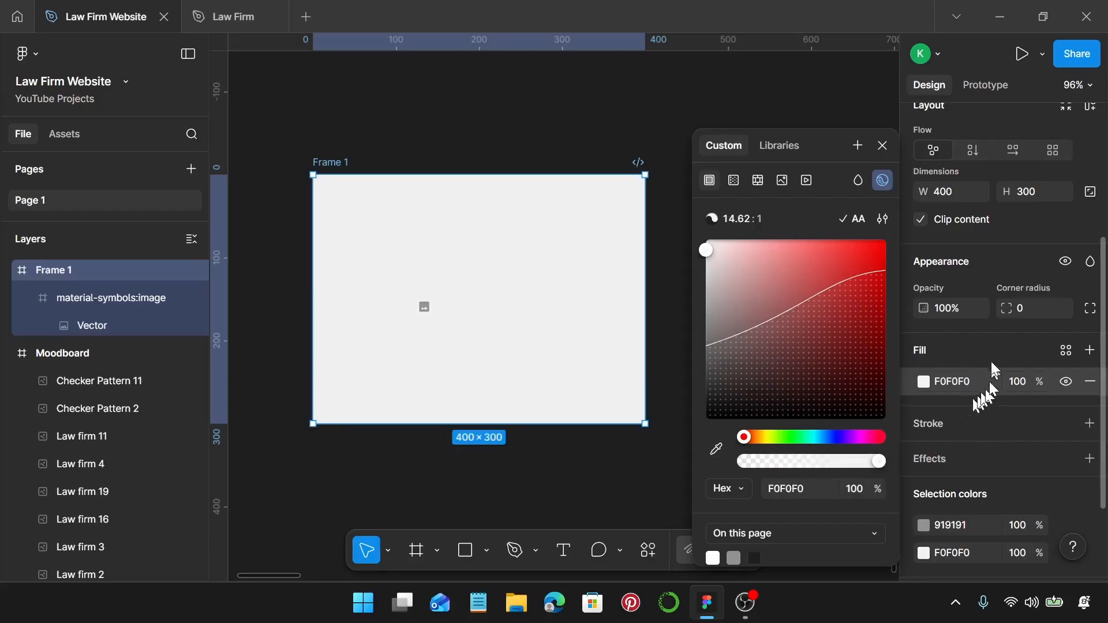
scroll(433, 312, up, 2)
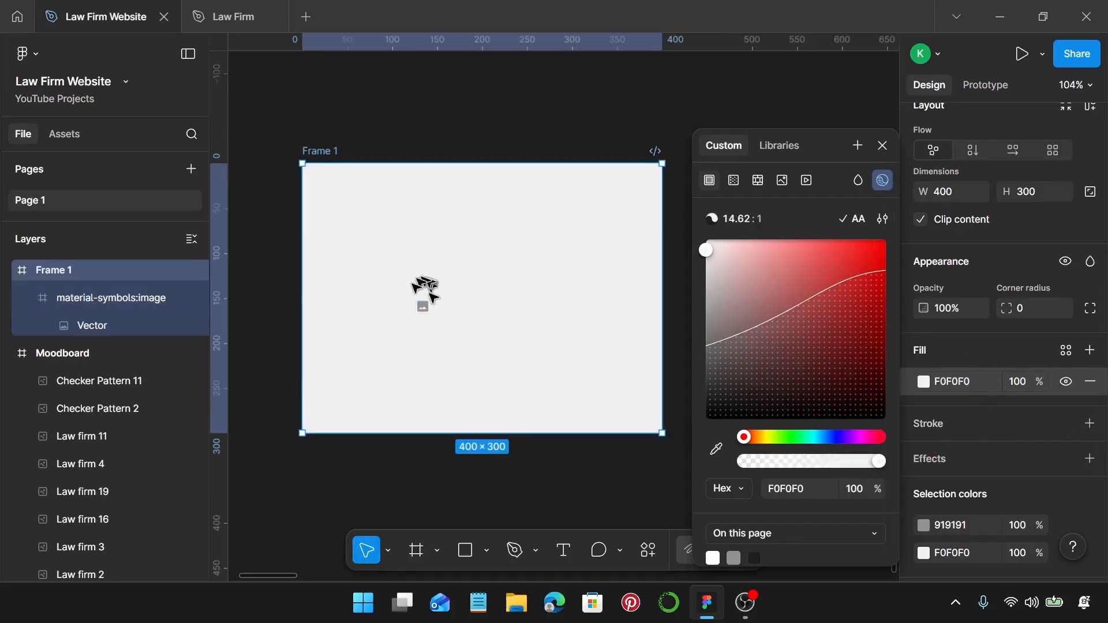
click(423, 307)
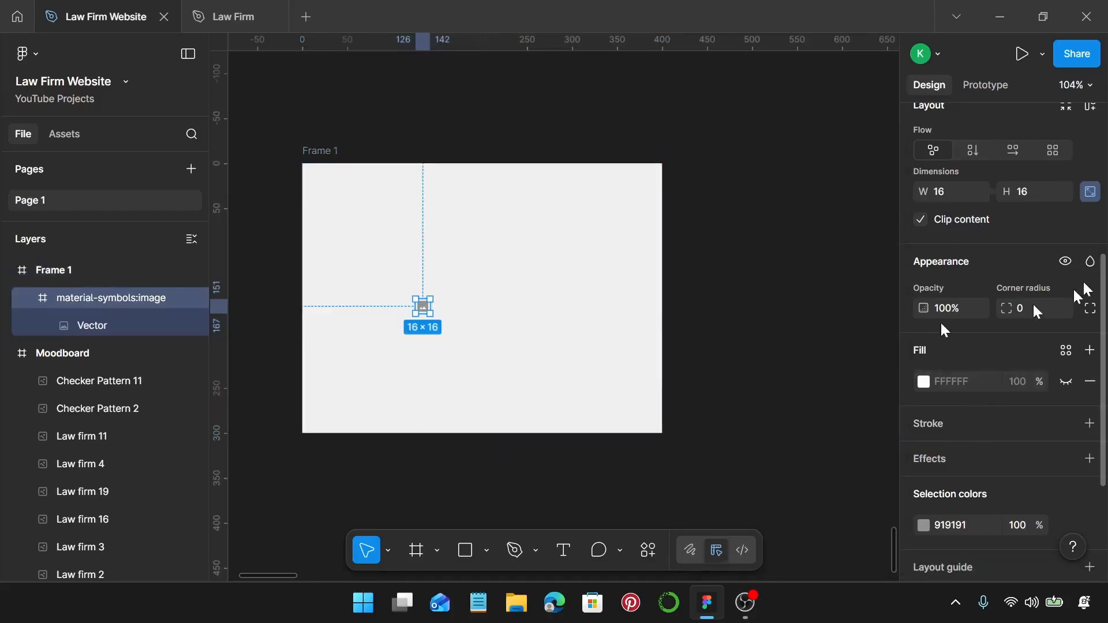
Make the icon 100 × 100, centred in Frame 1 with Center/Center constraints.
scroll(1036, 254, up, 2)
click(969, 278)
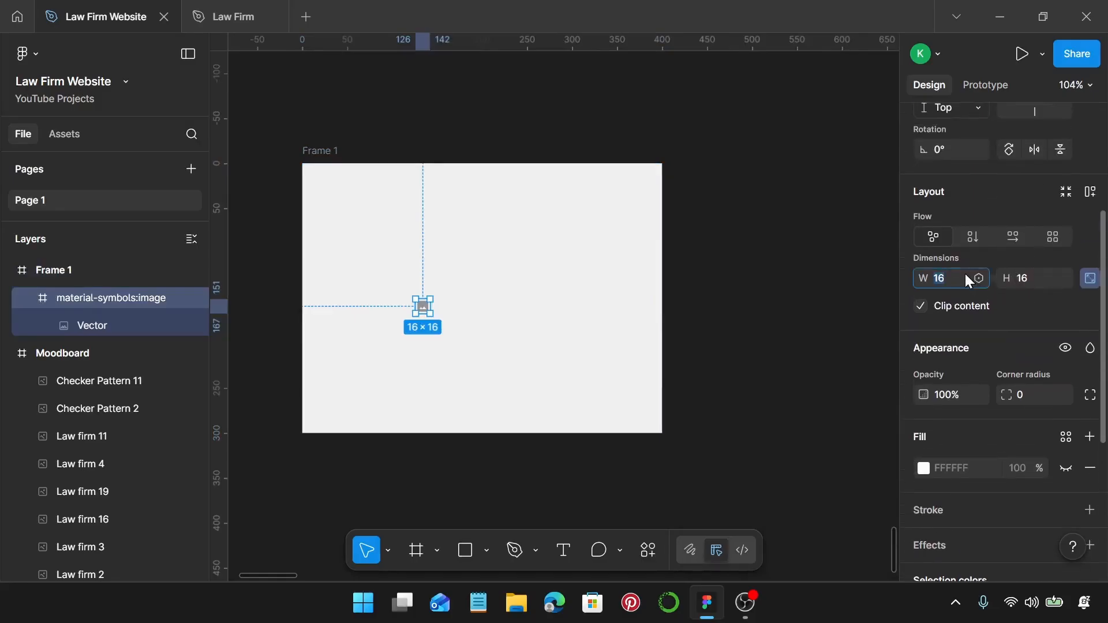
text(100)
key(Return)
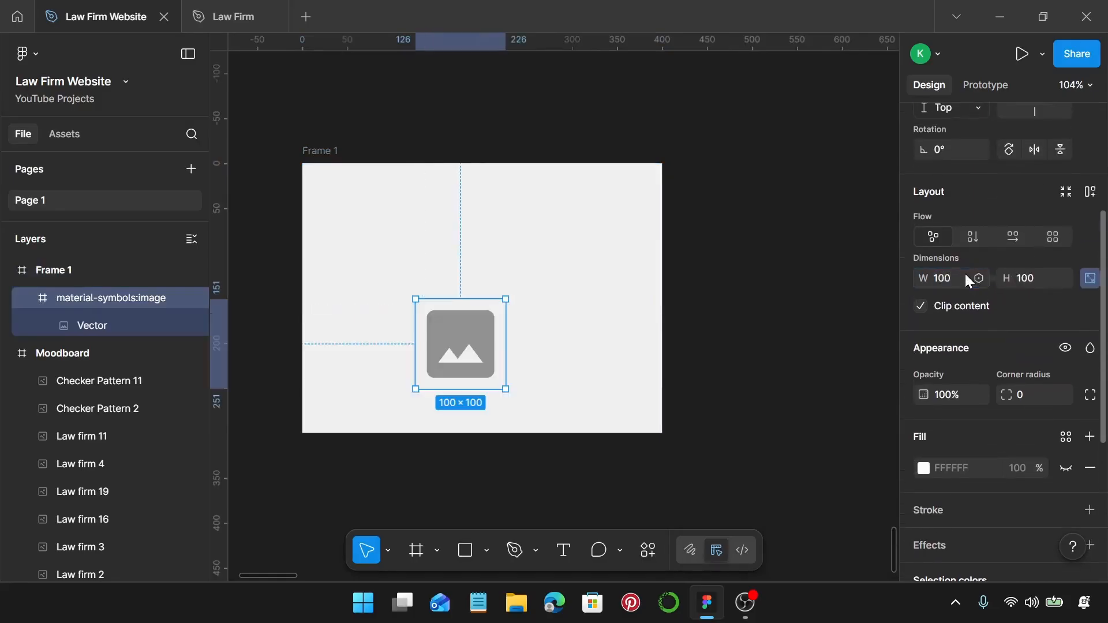
drag(467, 351, 487, 307)
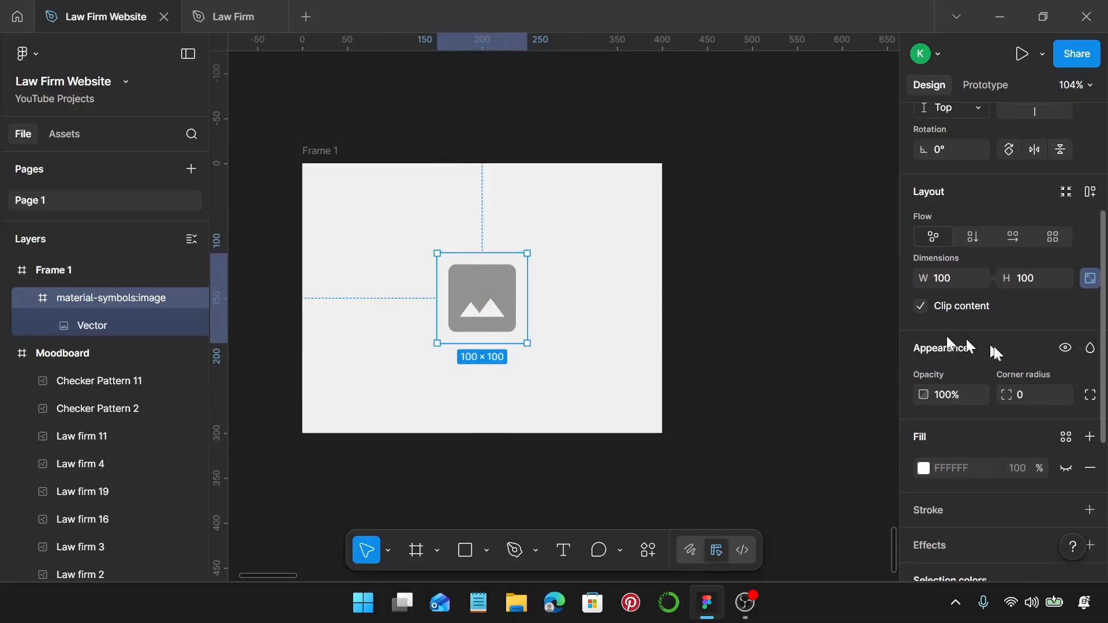
scroll(1021, 349, up, 5)
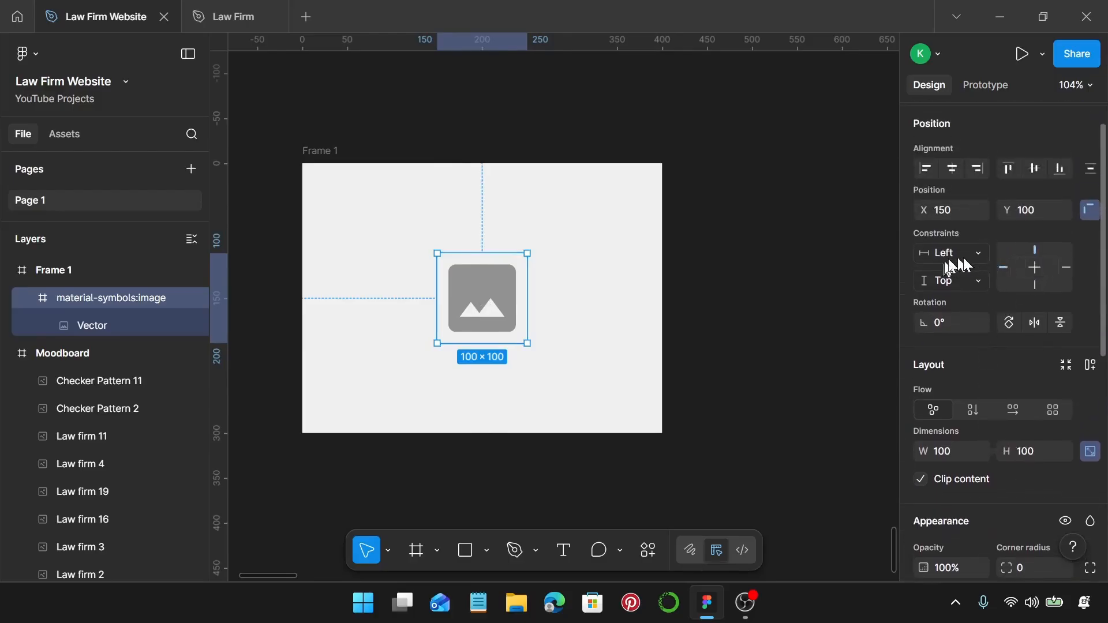
click(1035, 267)
click(1034, 272)
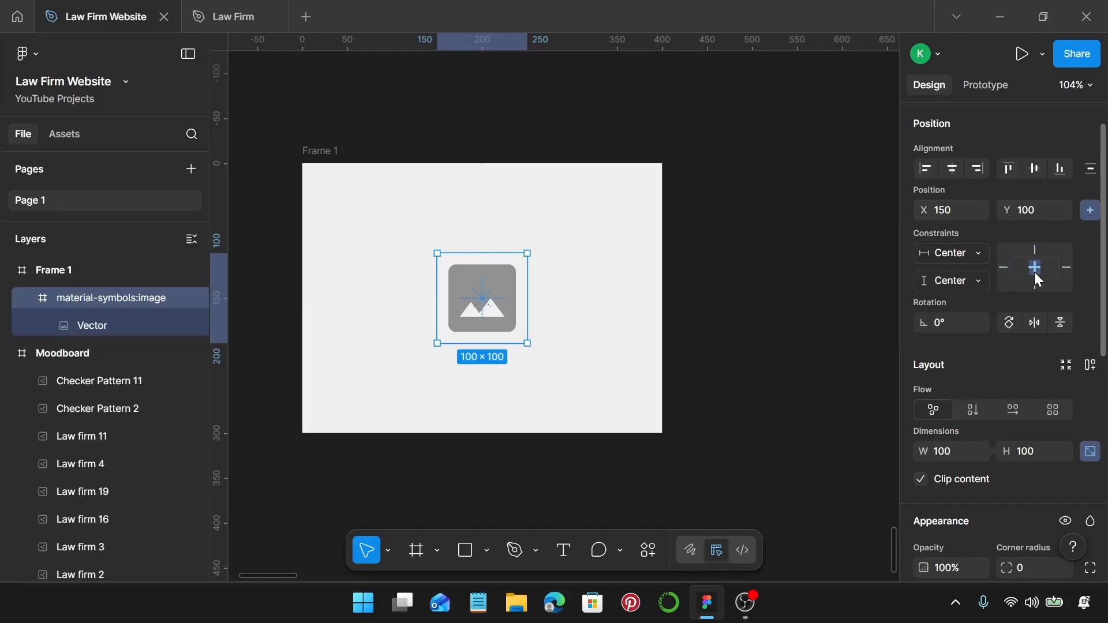
Stretch Frame 1 to 1026 × 810, then undo back to 400 × 300.
click(330, 149)
scroll(335, 144, down, 3)
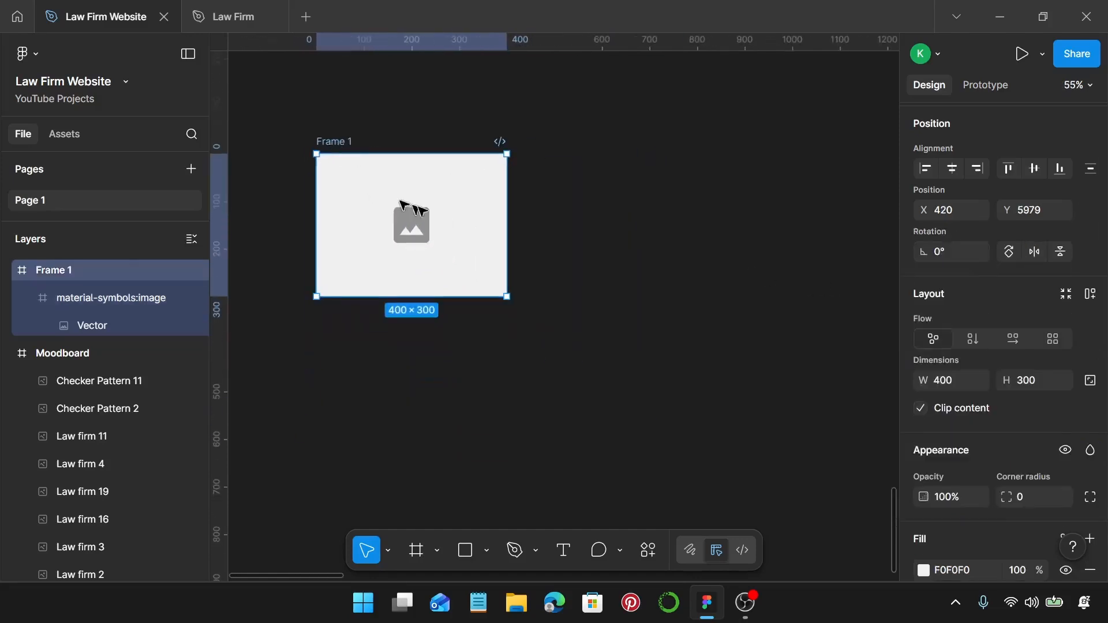
click(516, 215)
click(346, 143)
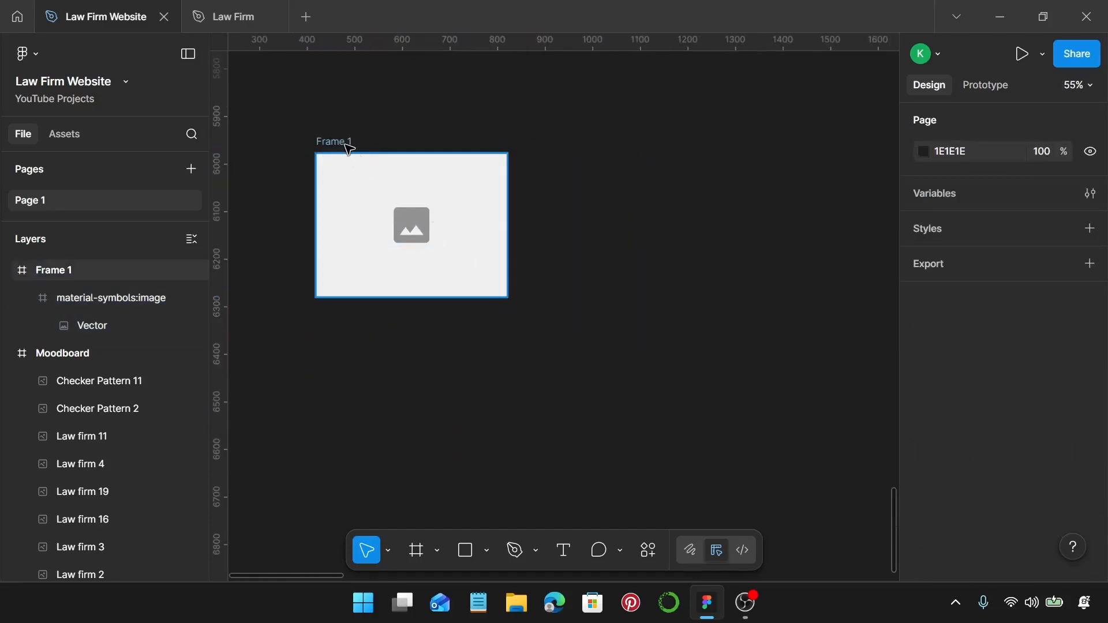
drag(509, 211, 799, 228)
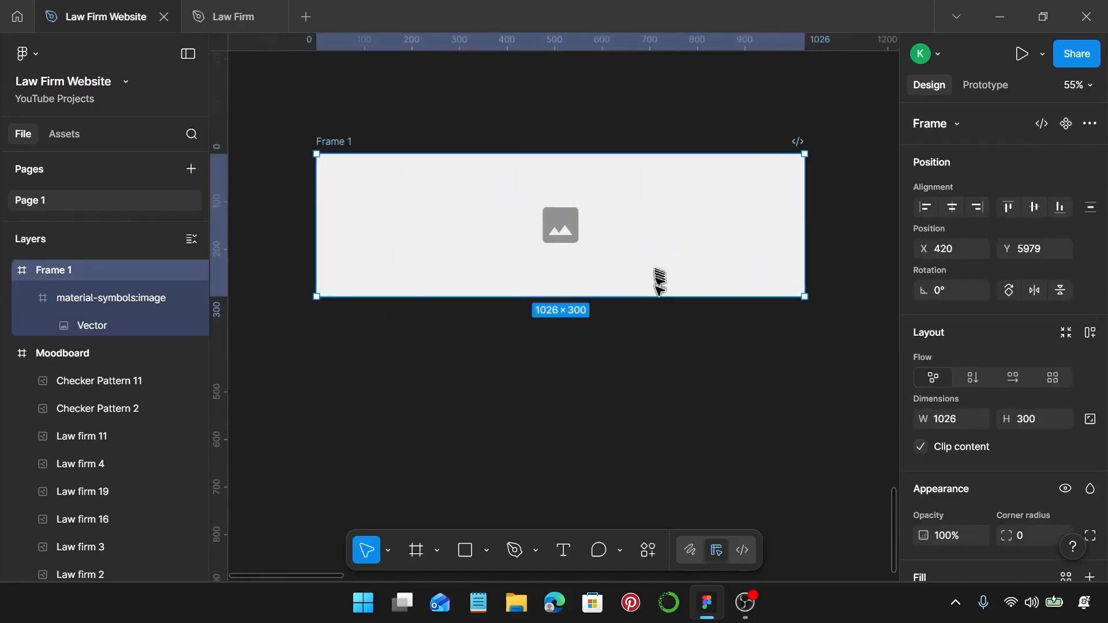
drag(661, 297, 689, 540)
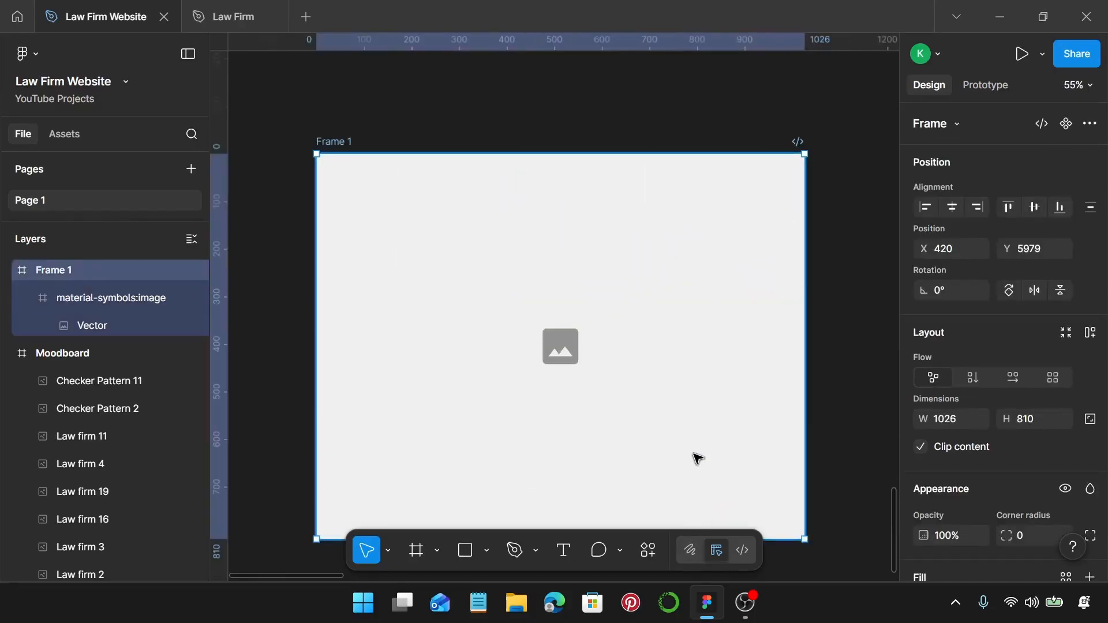
key(ctrl+z)
key(ctrl+z)
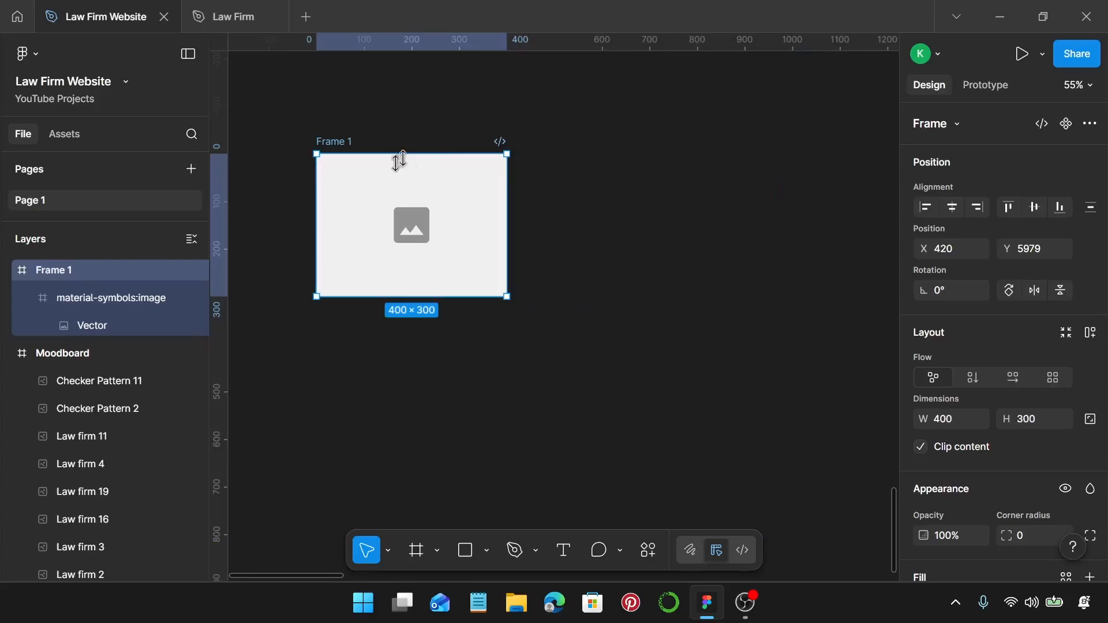
Rename Frame 1 to 'Image Place Holder', fixing the capital H.
double_click(338, 141)
key(BackSpace)
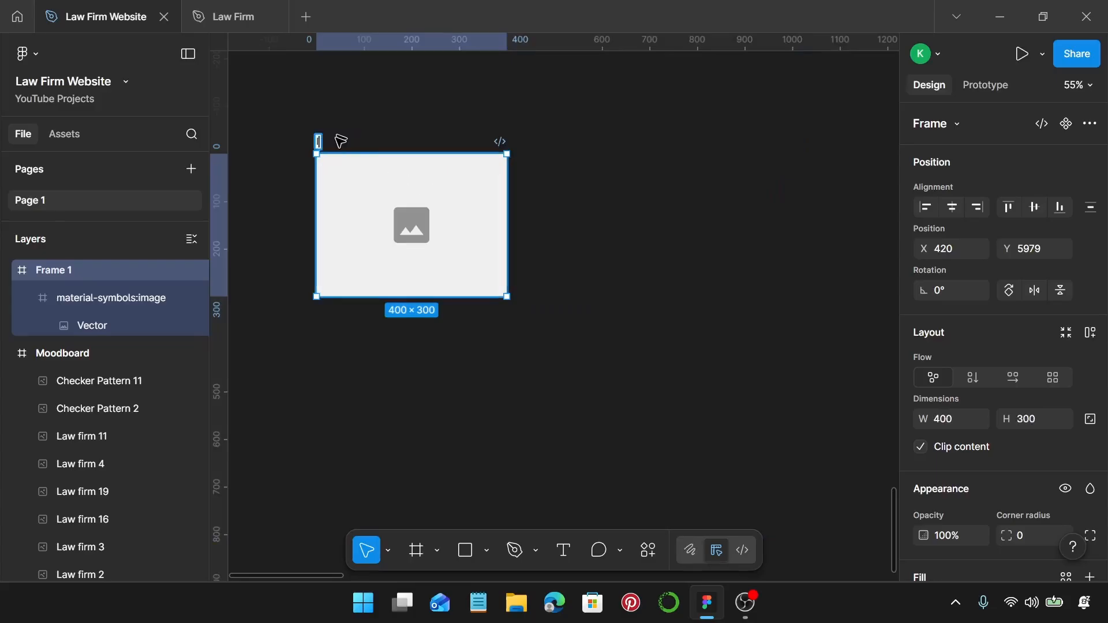
text(Image Place)
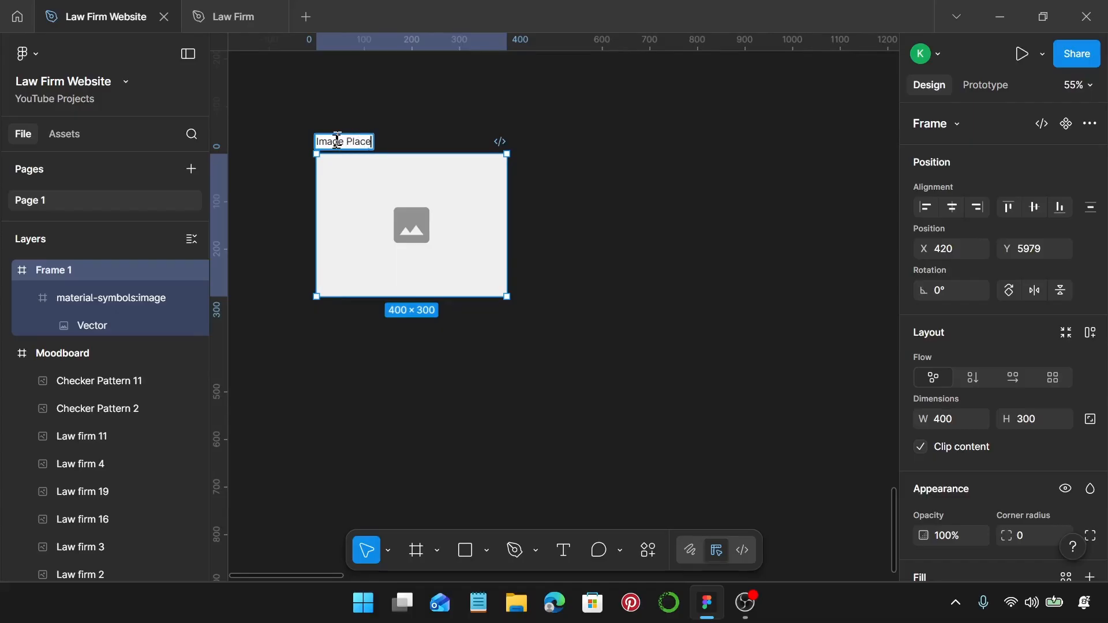
text( holde)
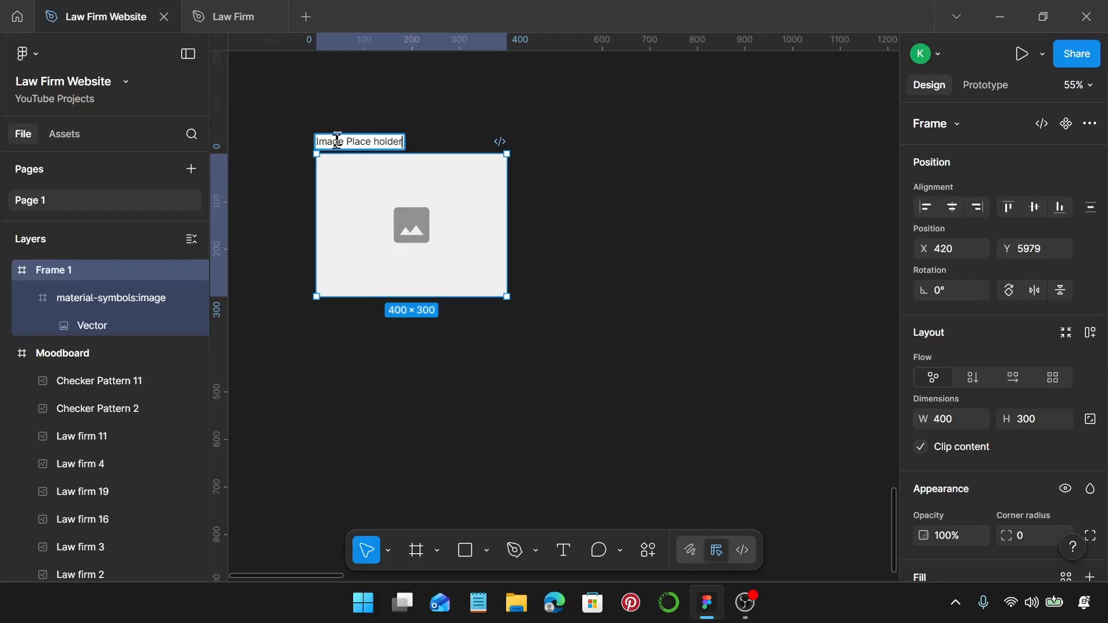
text(r)
key(Return)
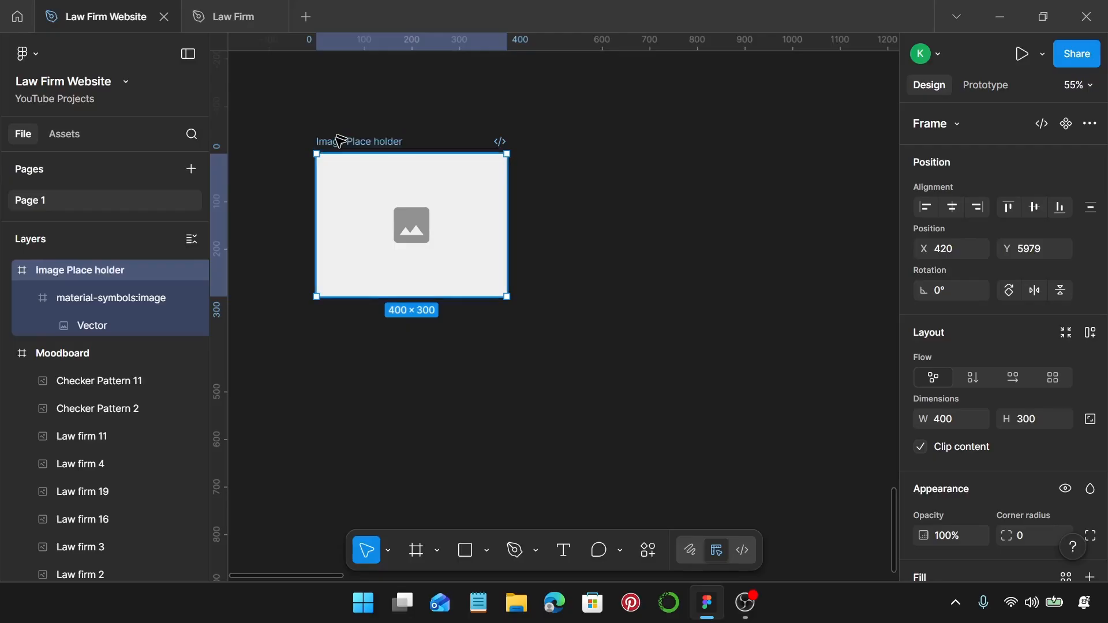
double_click(383, 141)
click(385, 142)
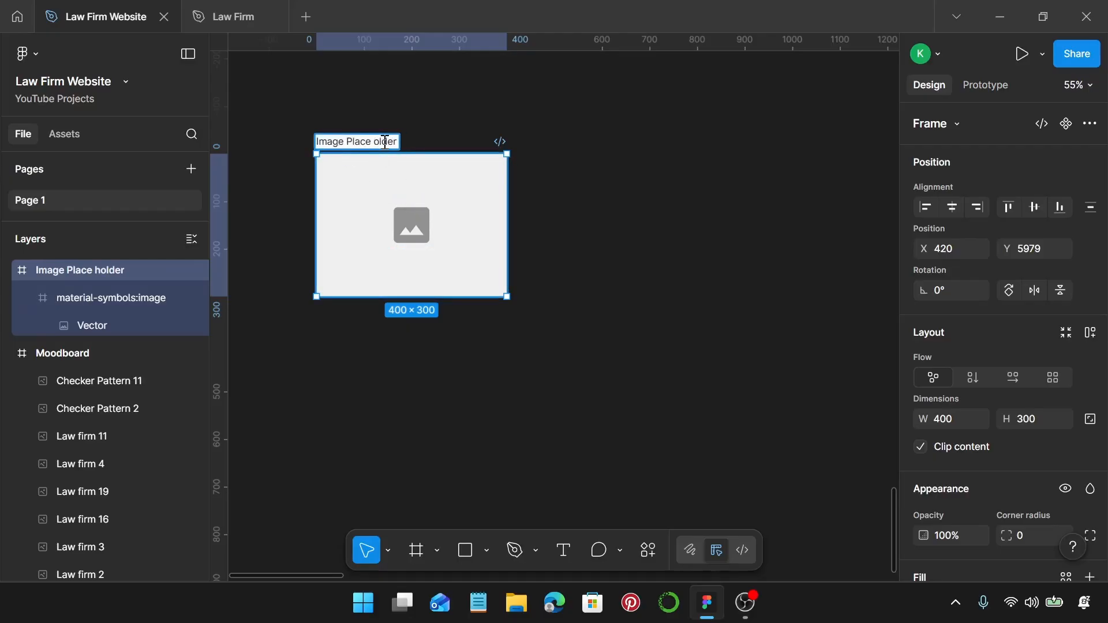
text(H)
click(574, 213)
Move the Image Place Holder frame up and to the left on the canvas.
scroll(575, 214, down, 5)
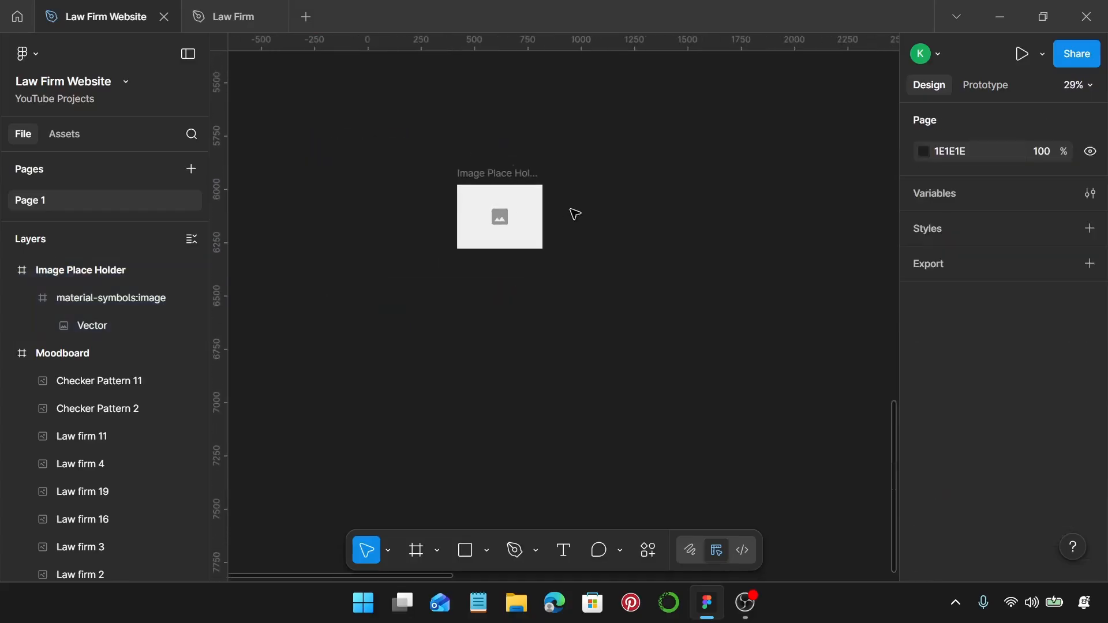
scroll(575, 215, down, 6)
scroll(572, 212, right, 2)
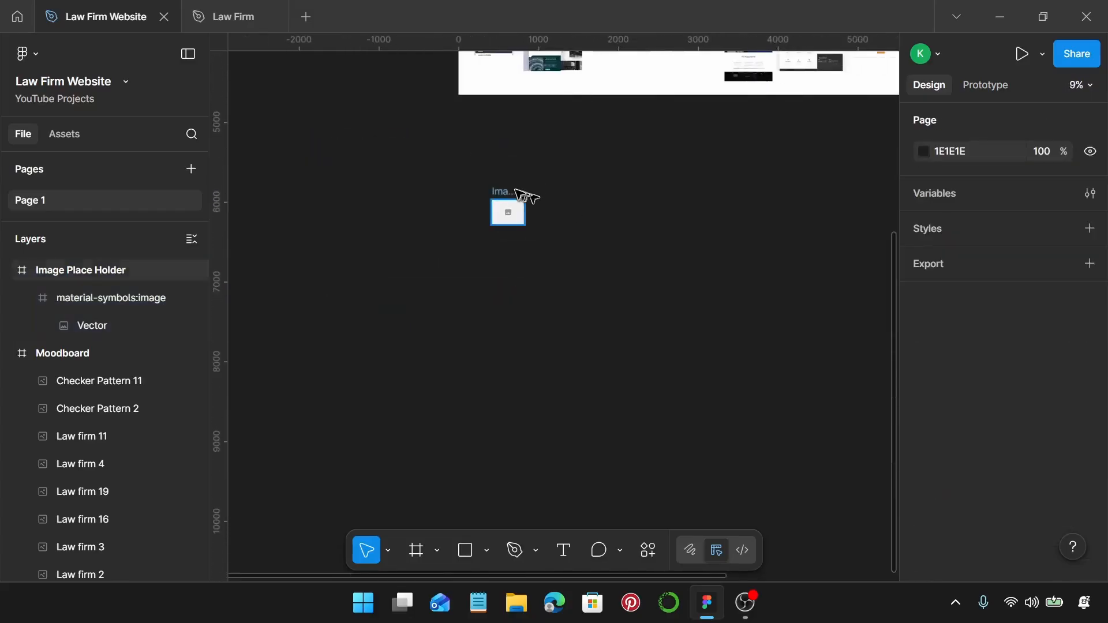
drag(504, 194, 423, 154)
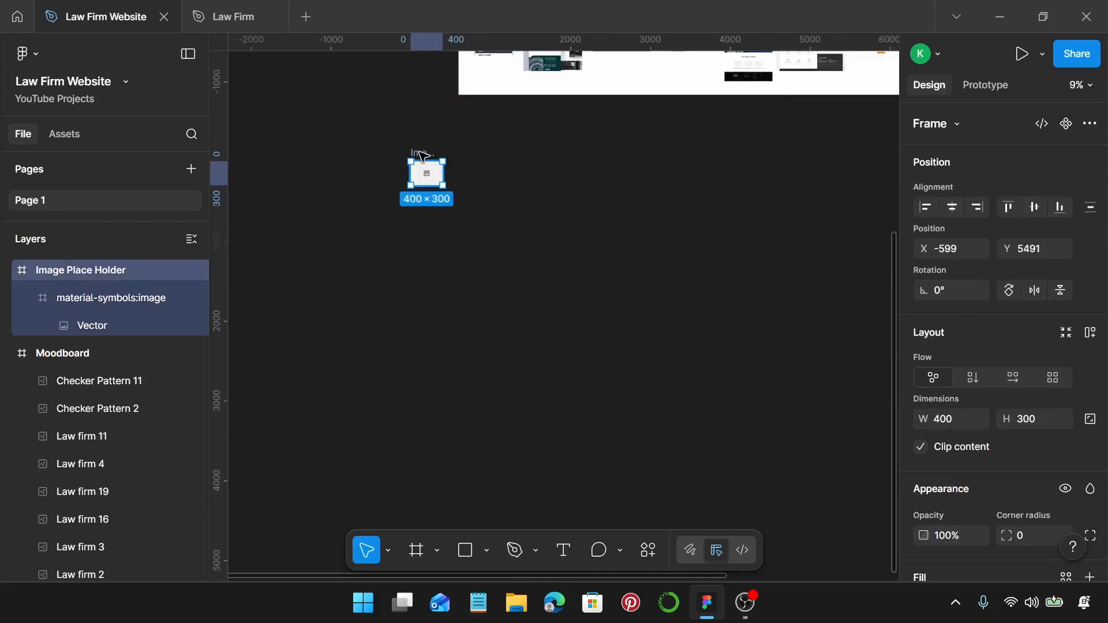
scroll(424, 159, right, 2)
click(437, 172)
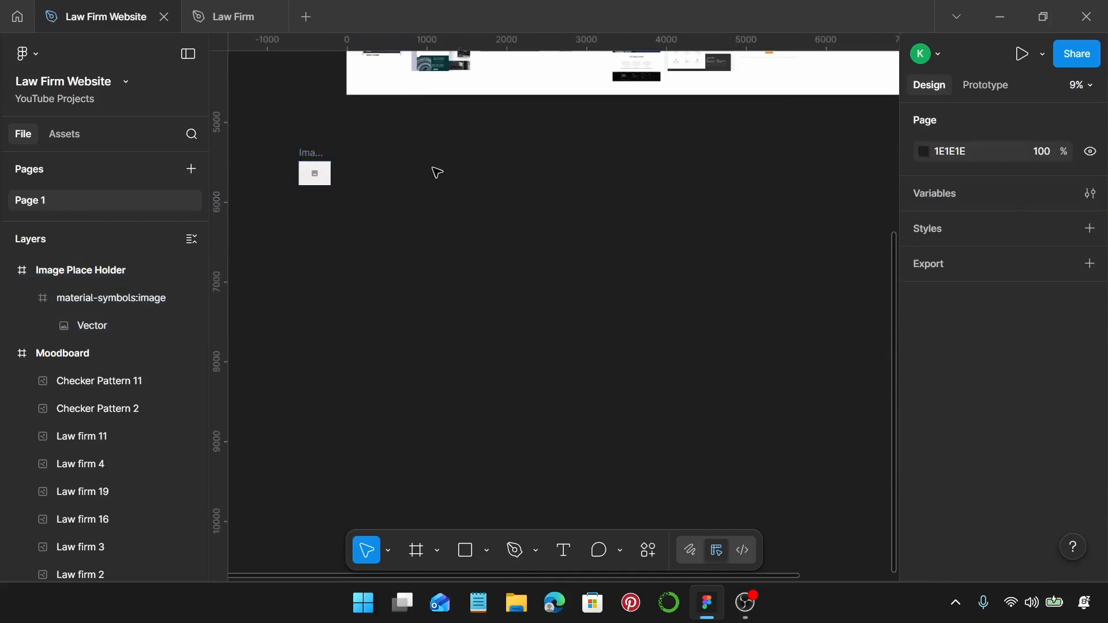
Add a 1440×1024 Desktop frame and position it beside the image placeholder.
key(f)
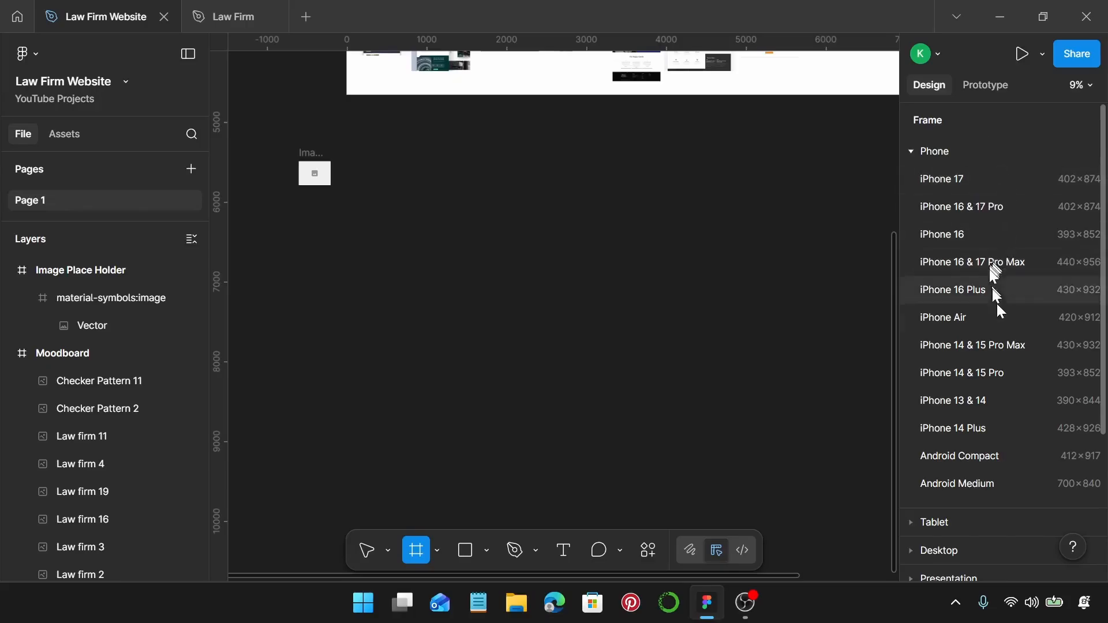
scroll(993, 323, down, 3)
click(987, 377)
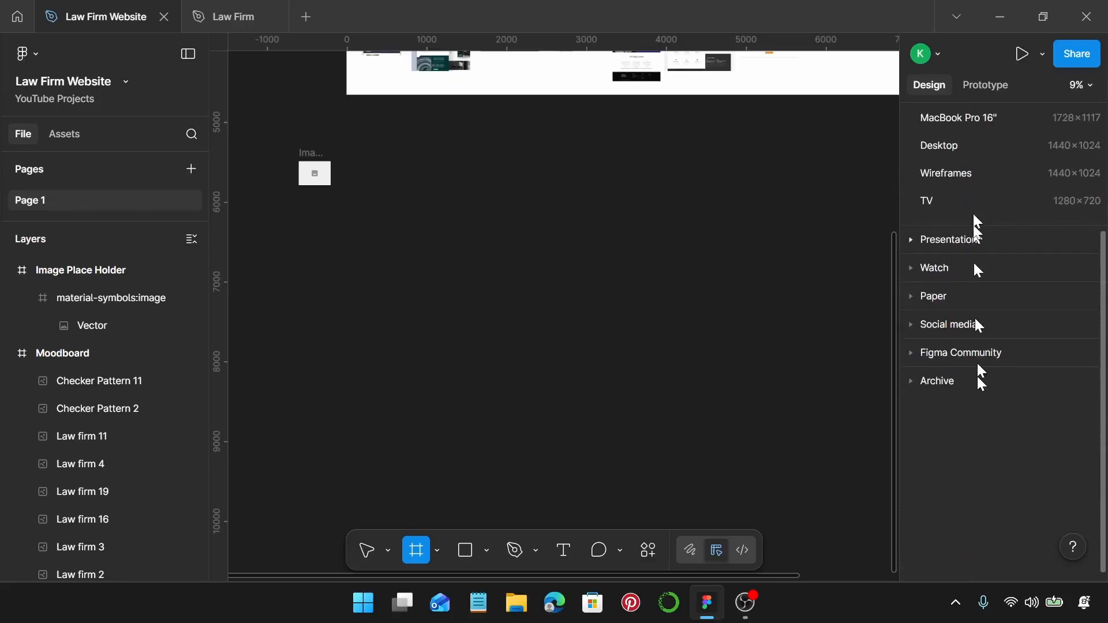
click(965, 149)
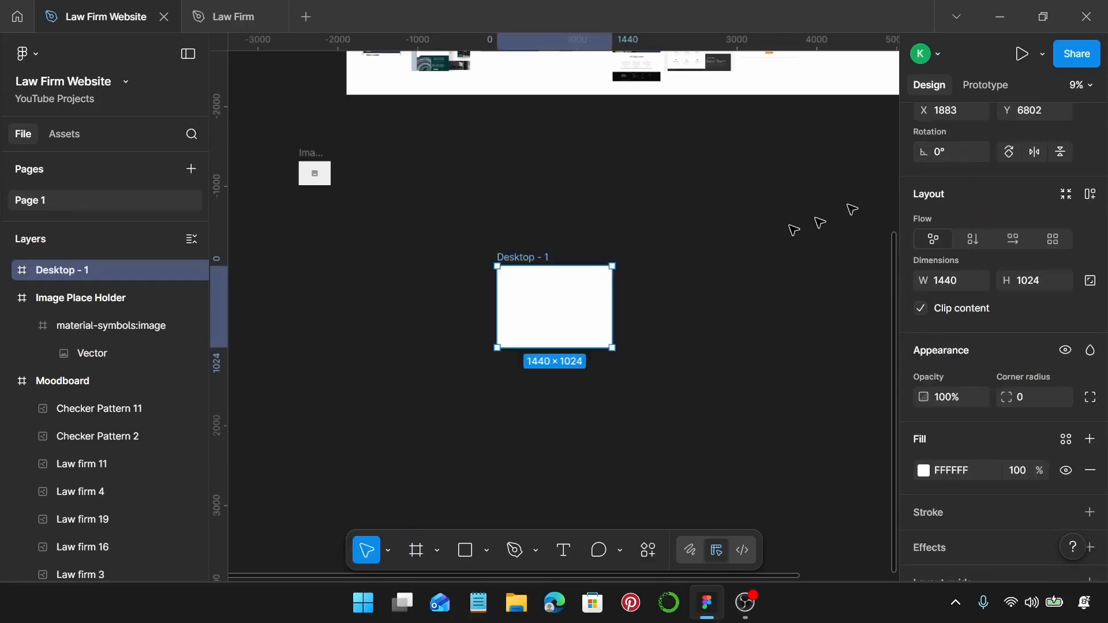
drag(575, 315, 529, 209)
scroll(464, 145, up, 5)
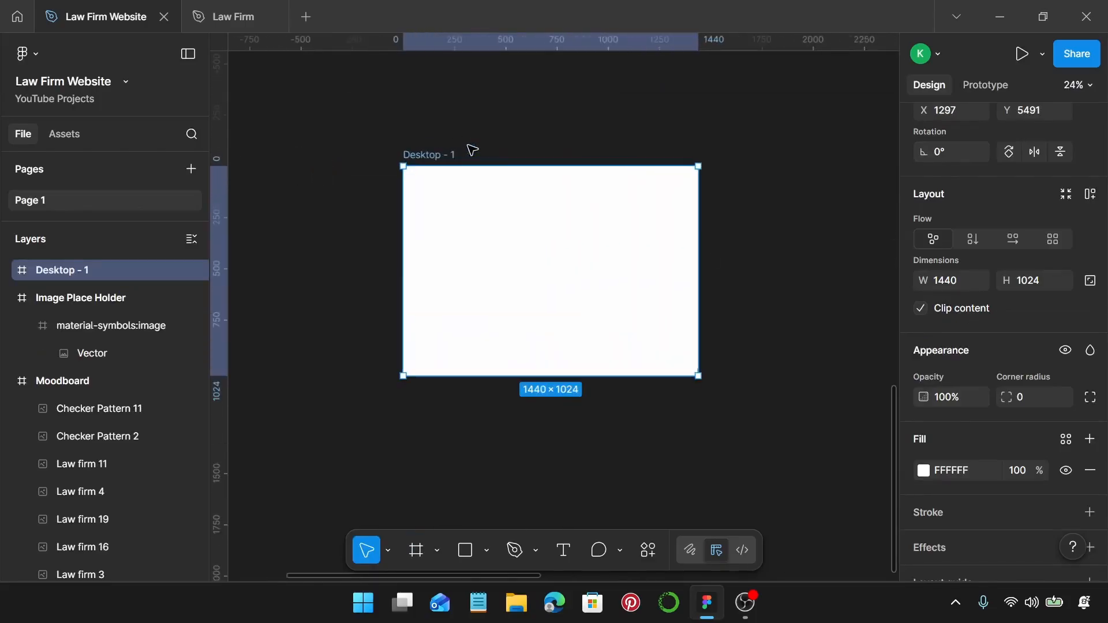
Rename the new Desktop frame to 'Homepage'.
double_click(427, 156)
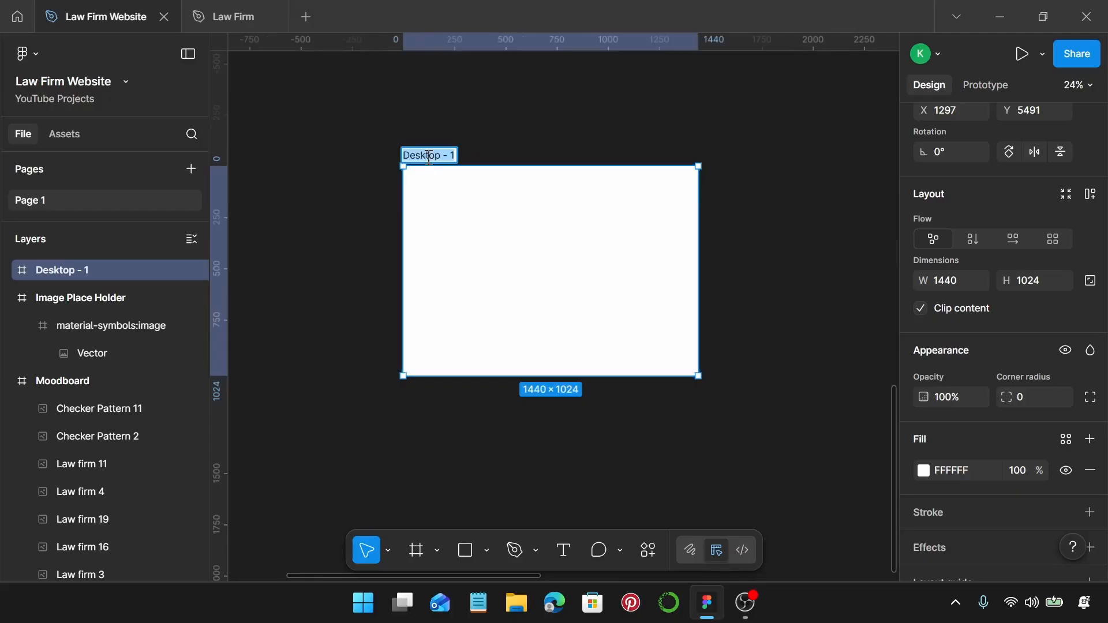
text(Homepage)
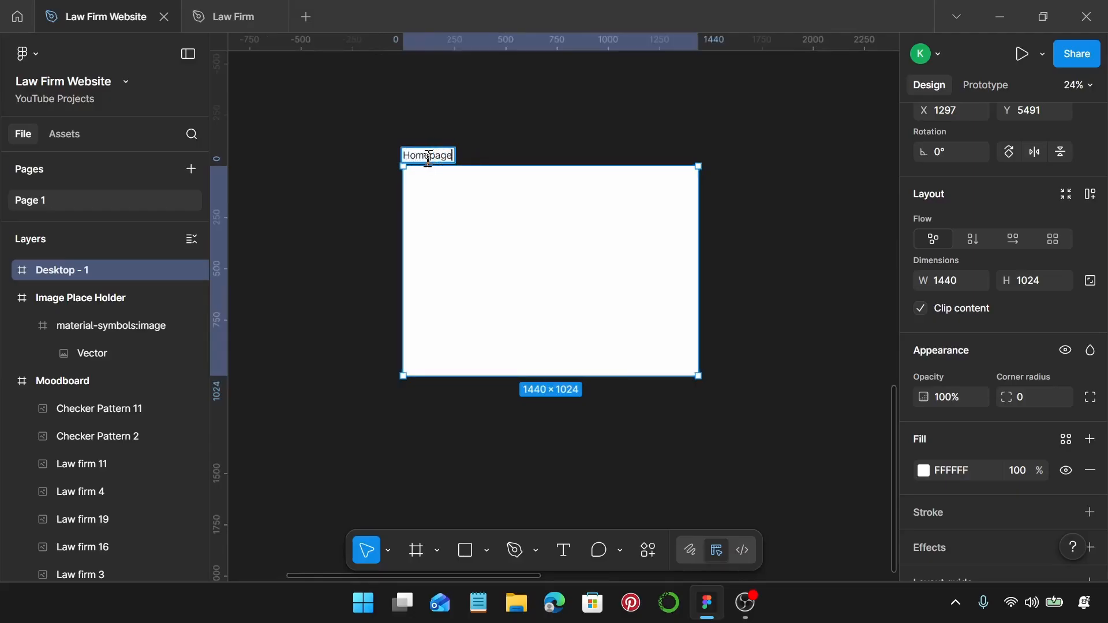
key(Return)
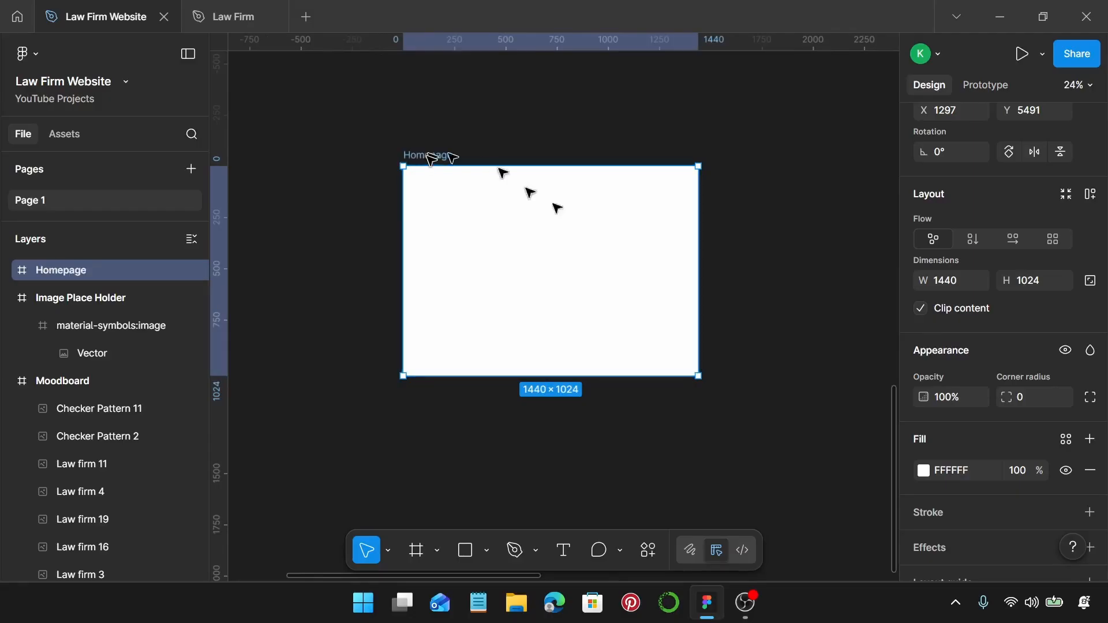
scroll(1041, 393, down, 2)
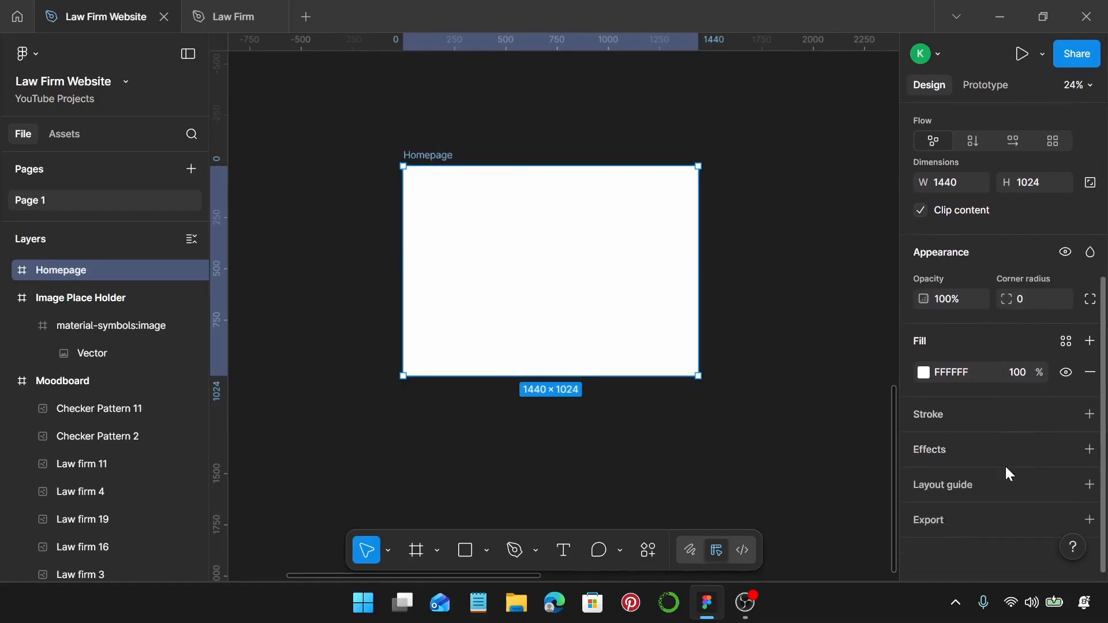
Add a 12-column grid with 120 margin and 24 gutter to Homepage, then stretch it to about 2800 px tall.
click(1090, 486)
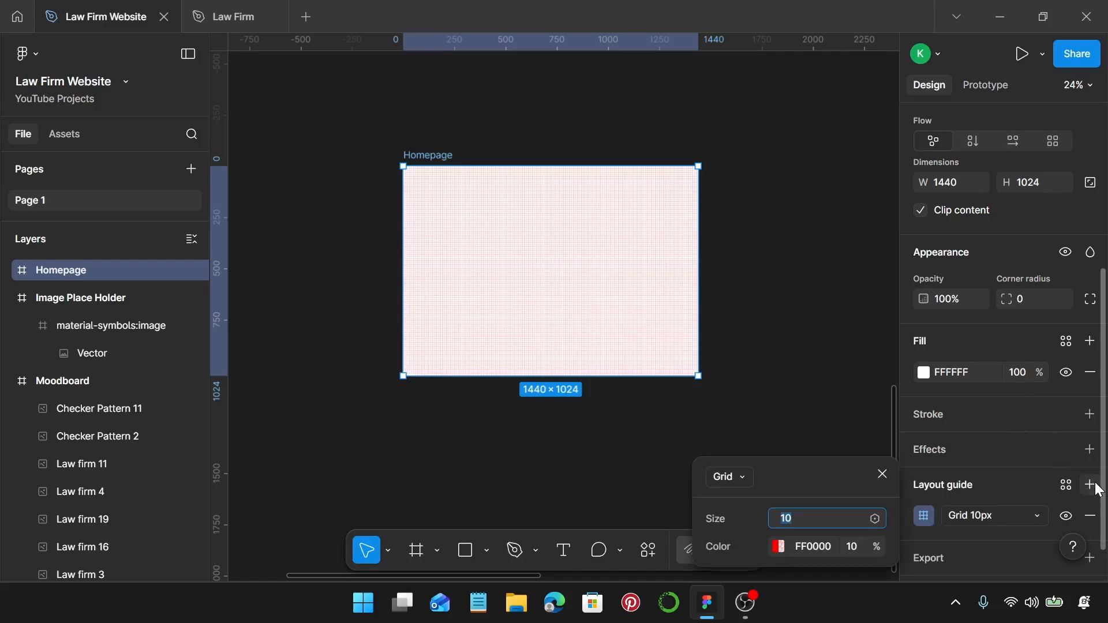
click(1012, 520)
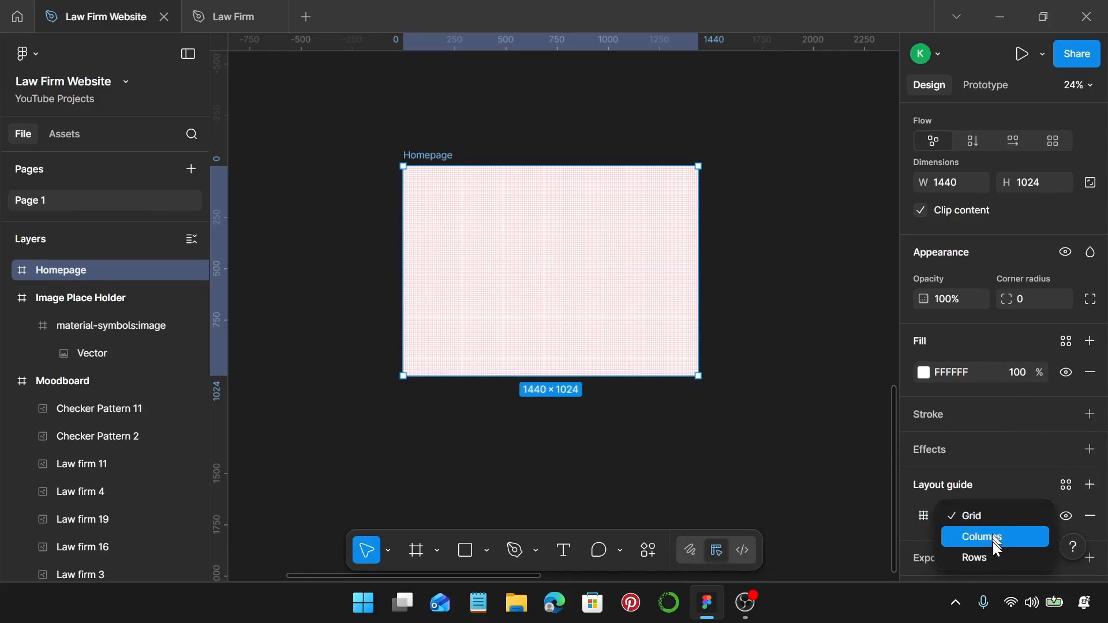
click(992, 540)
click(924, 517)
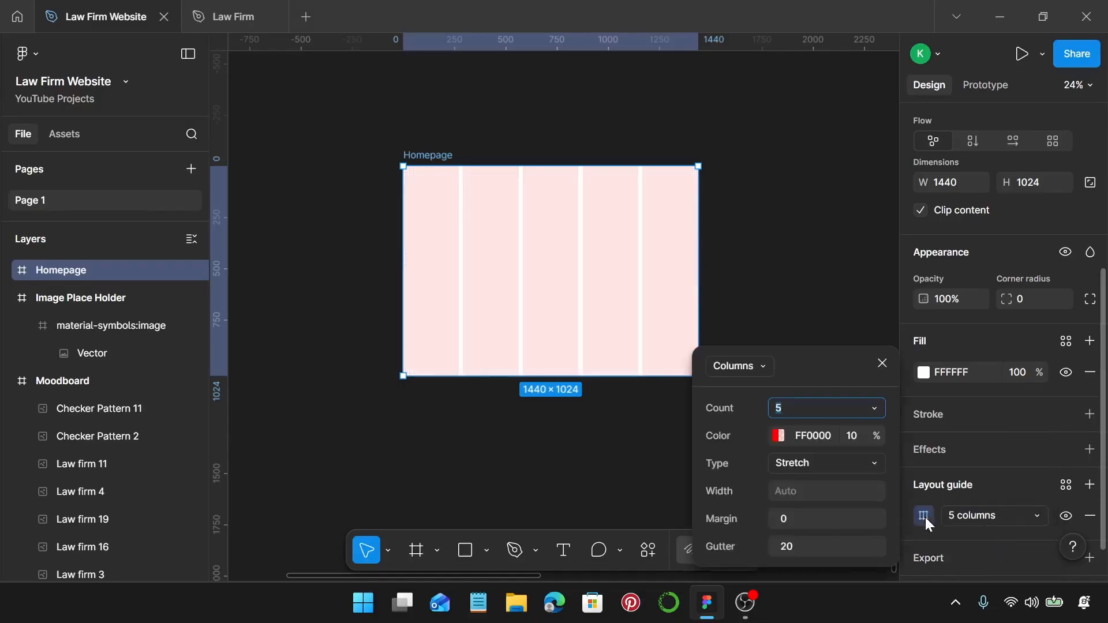
text(12)
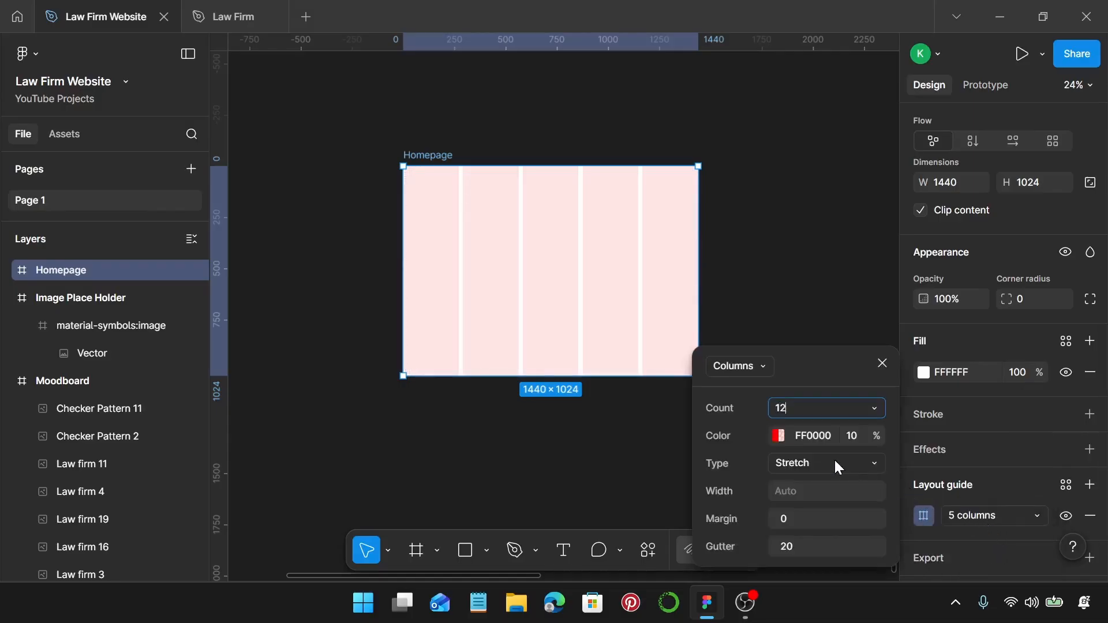
key(Return)
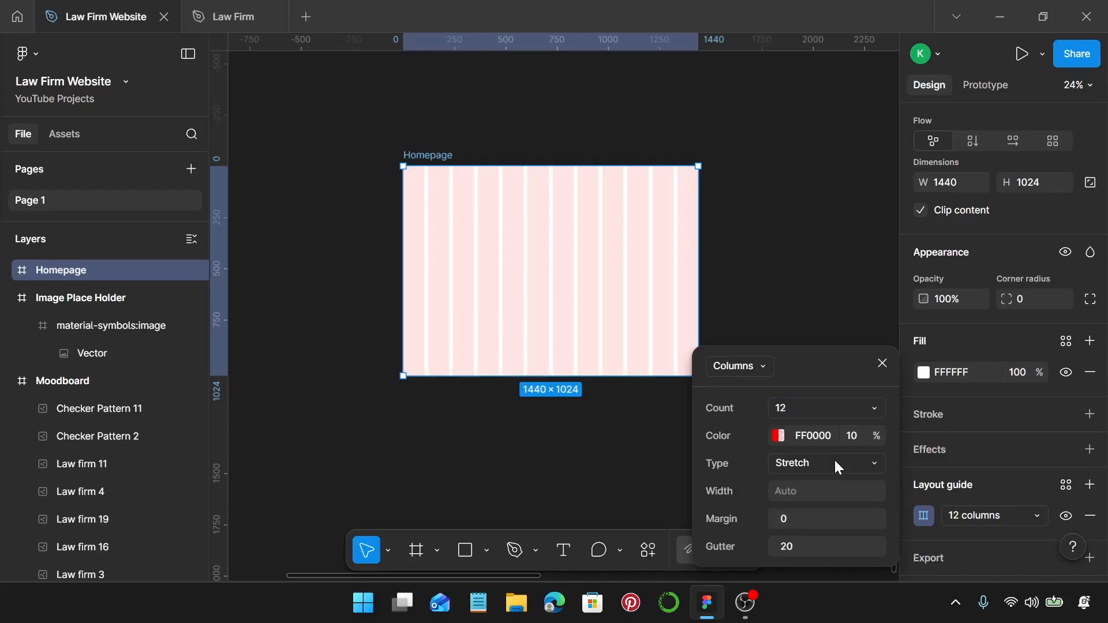
click(819, 519)
text(120)
key(Return)
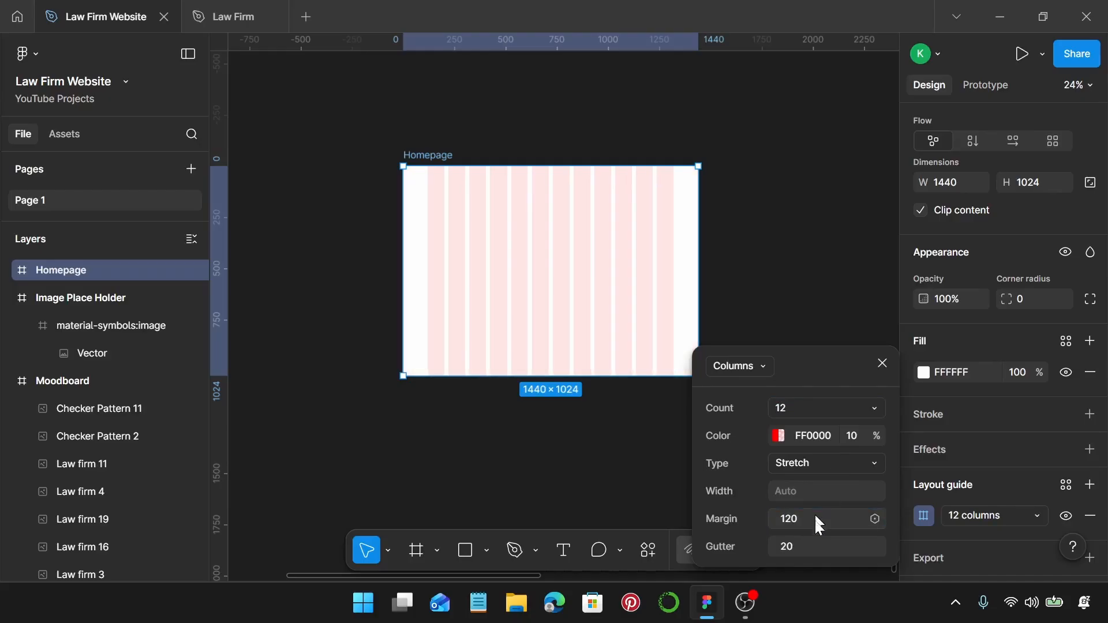
click(811, 548)
text(24)
key(Return)
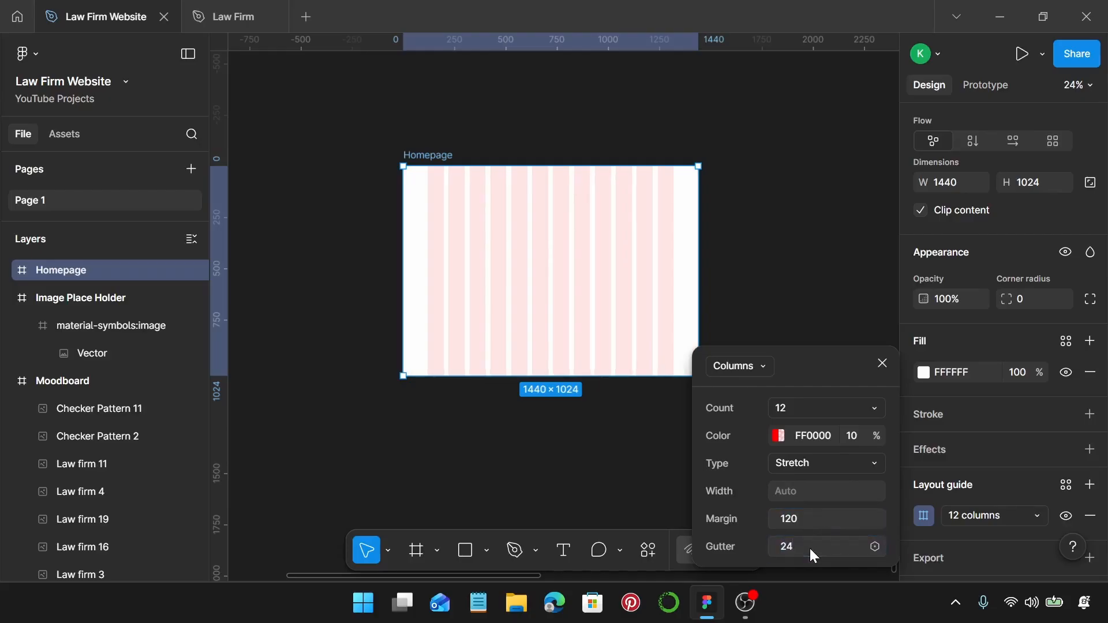
click(884, 366)
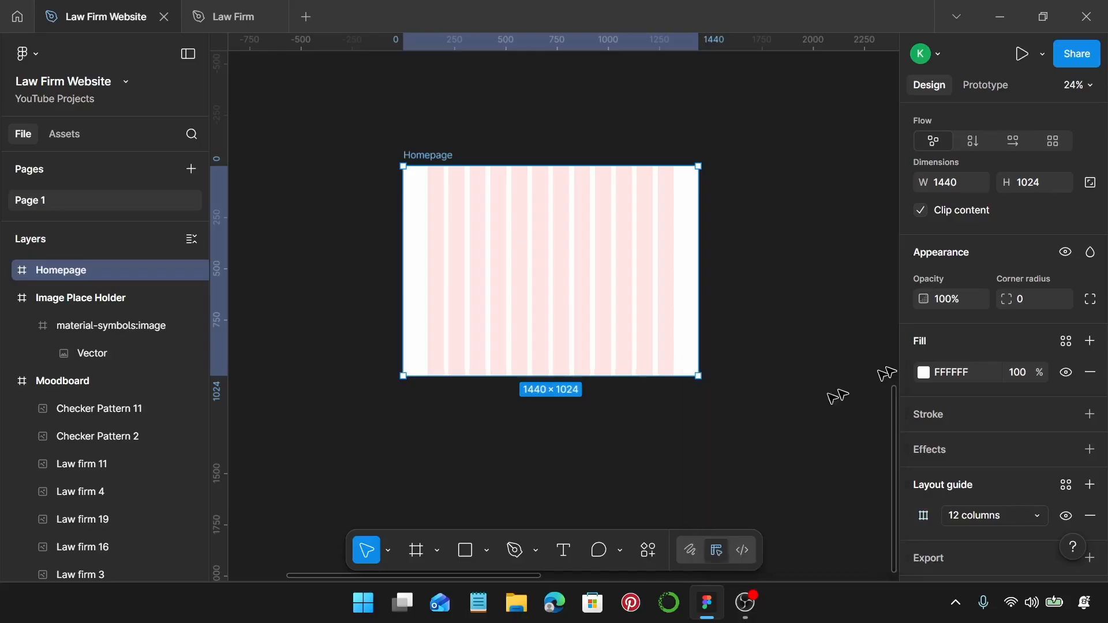
drag(568, 376, 606, 348)
Turn the Image Place Holder frame into a component.
scroll(606, 349, up, 5)
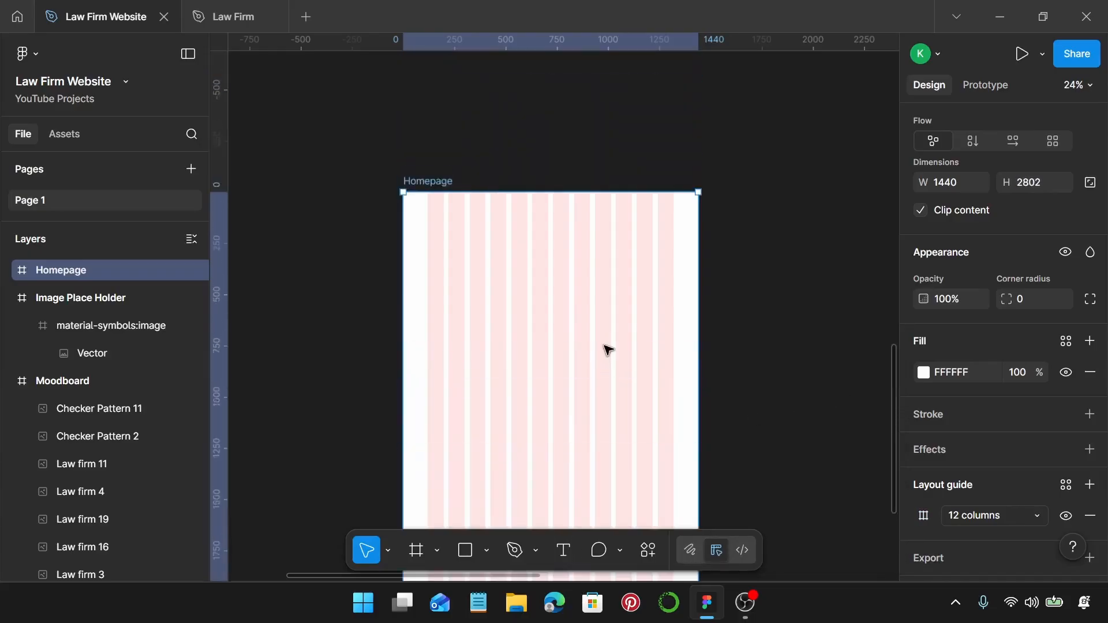
scroll(656, 324, up, 1)
scroll(767, 193, down, 3)
click(767, 192)
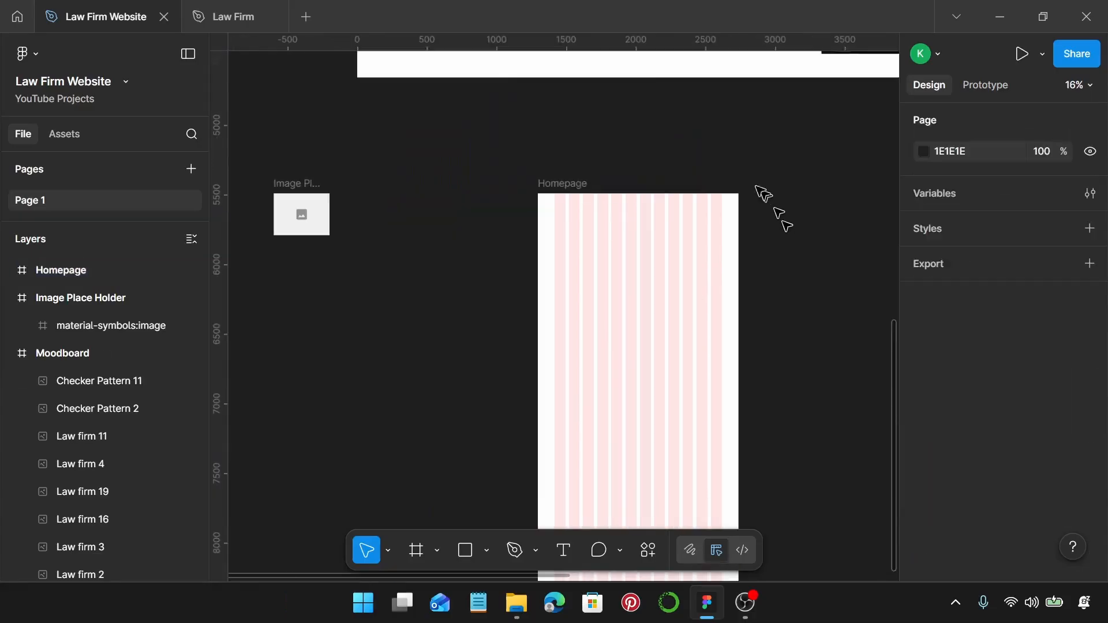
click(304, 182)
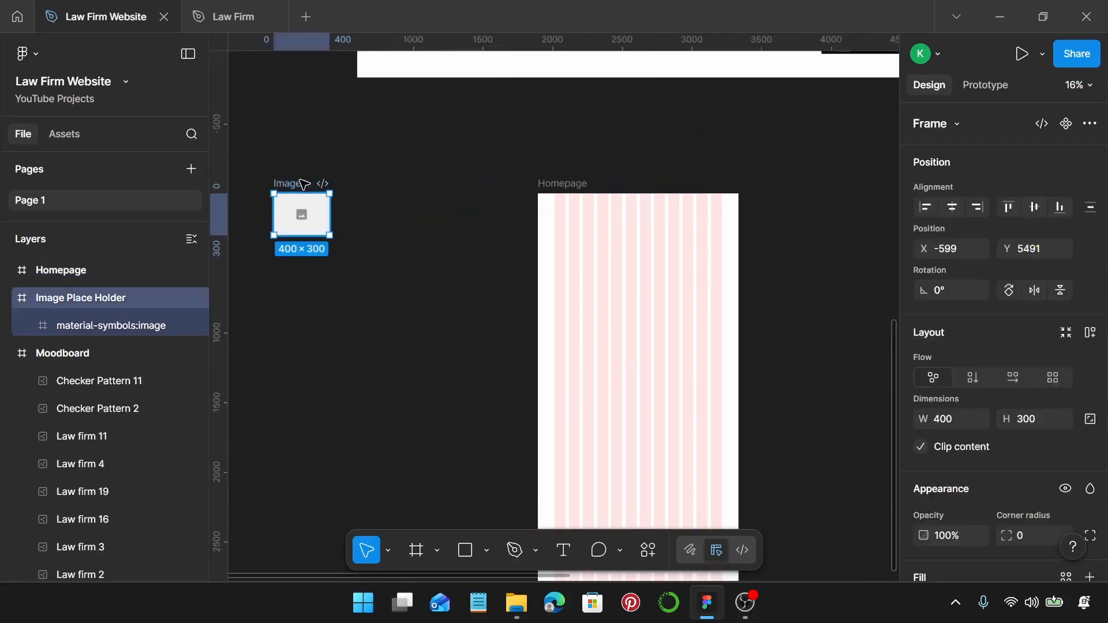
key(ctrl+alt+k)
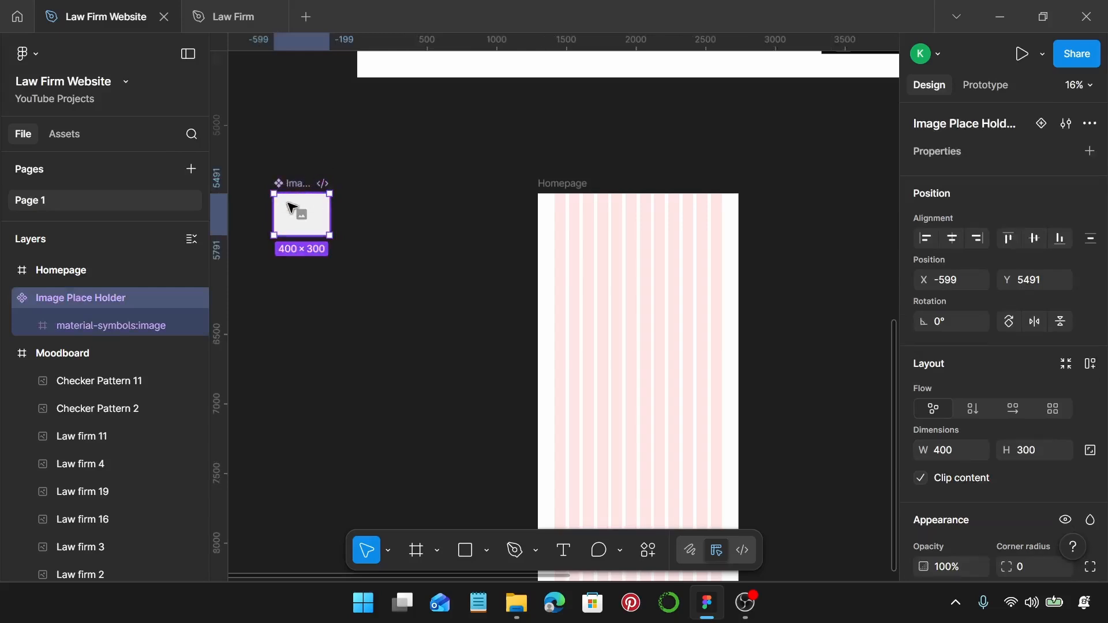
Place a placeholder instance at Homepage's top left and resize it to 1327 × 727.
drag(292, 208, 583, 254)
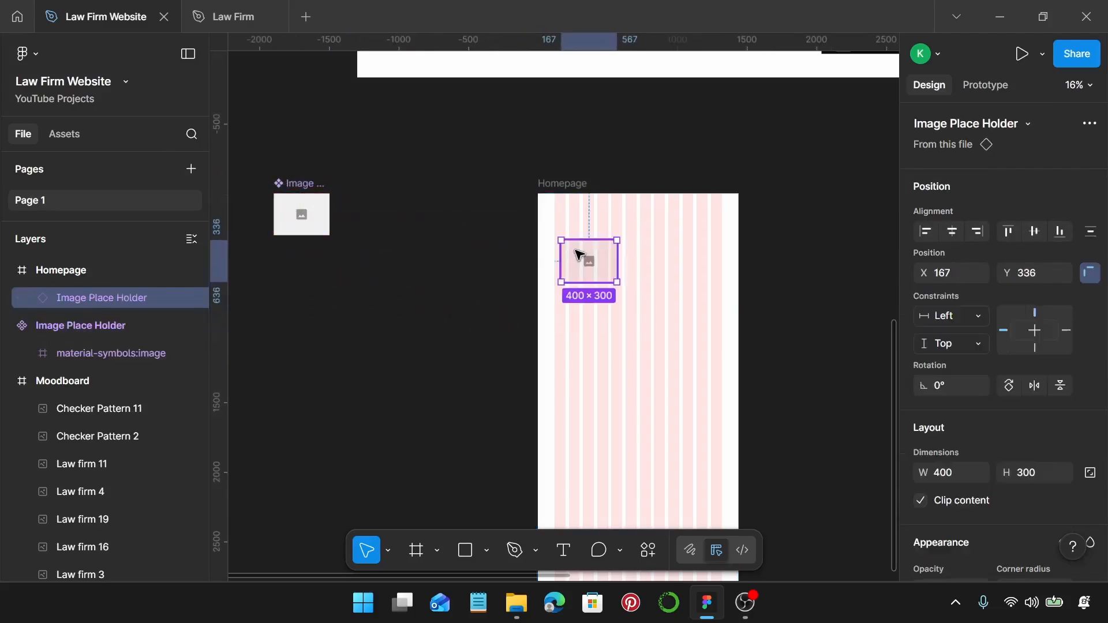
scroll(578, 253, right, 2)
scroll(578, 253, up, 5)
drag(495, 277, 829, 201)
drag(831, 201, 833, 201)
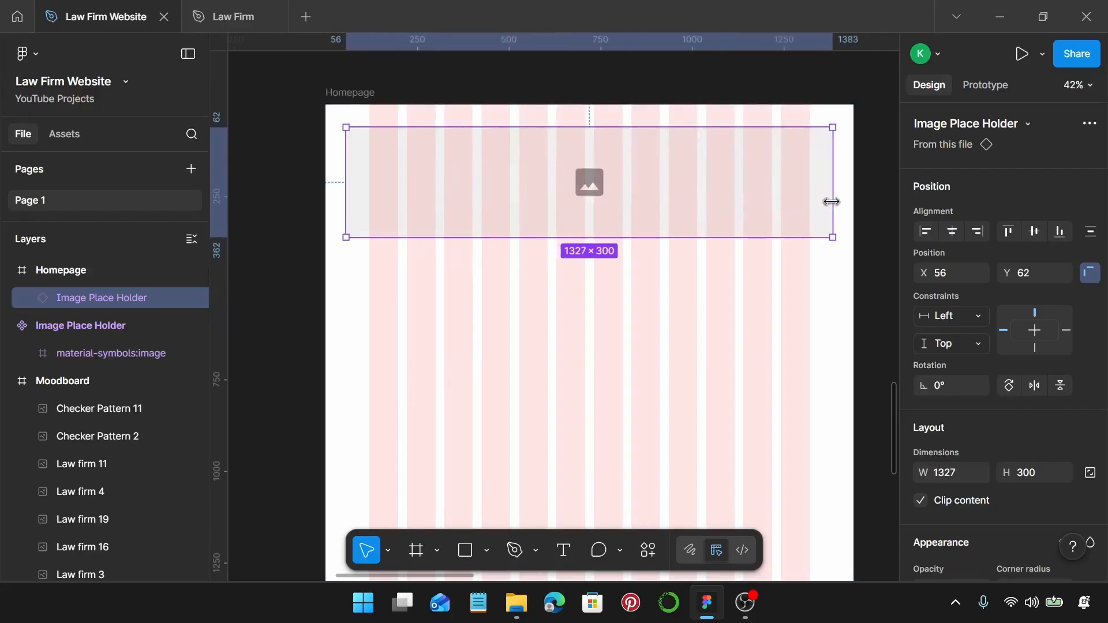
drag(628, 238, 657, 394)
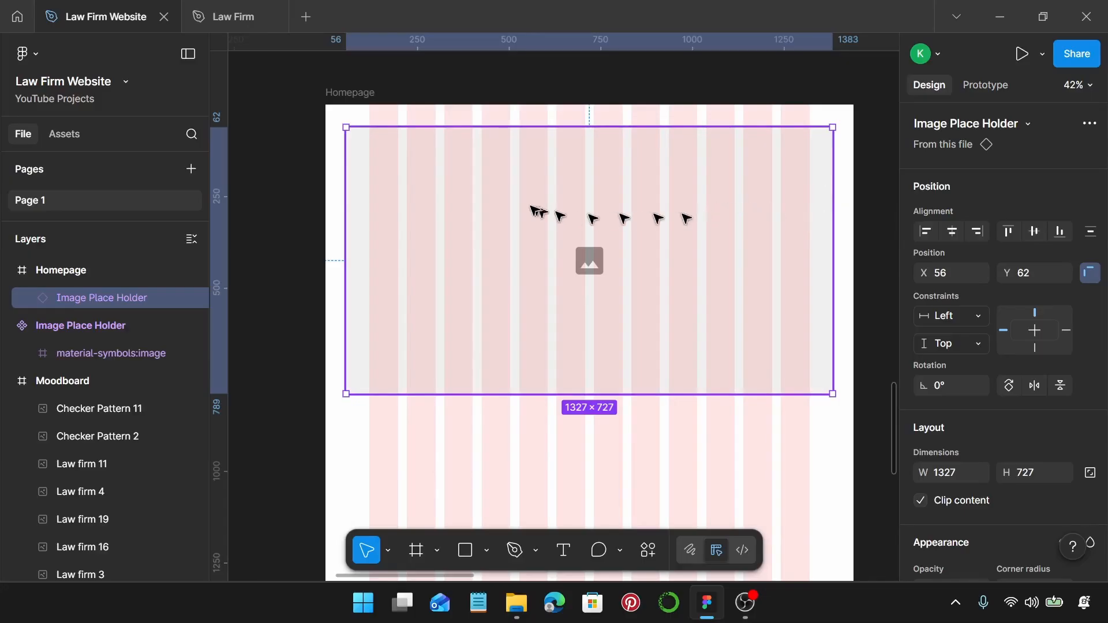
key(t)
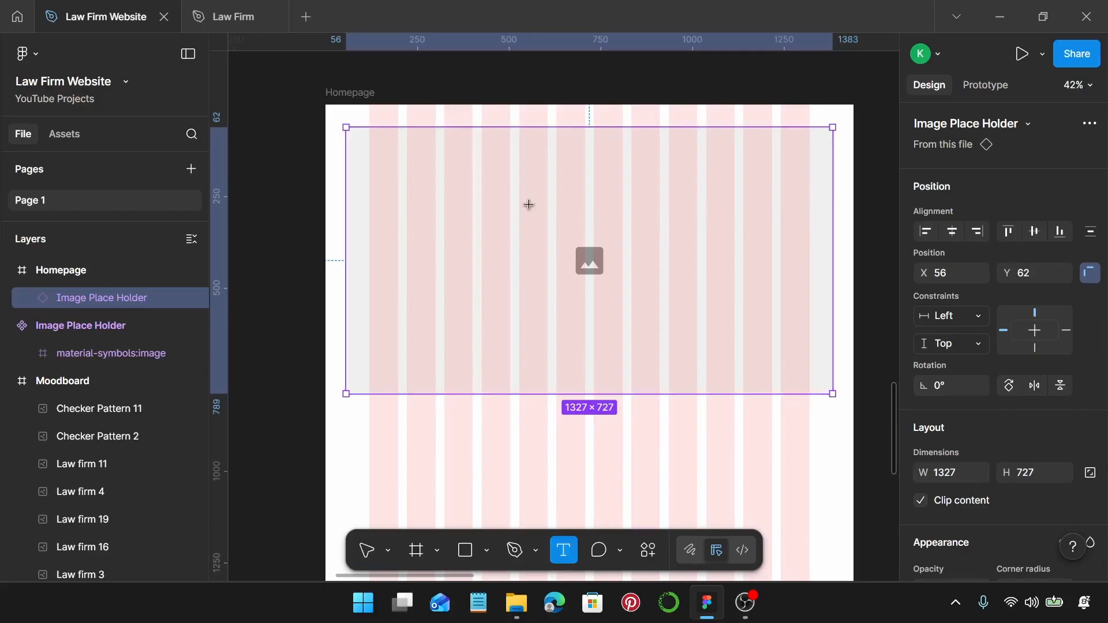
Add a bold 32 px 'Logo' text at the hero's top left, aligned to the grid column.
click(385, 150)
scroll(388, 141, up, 3)
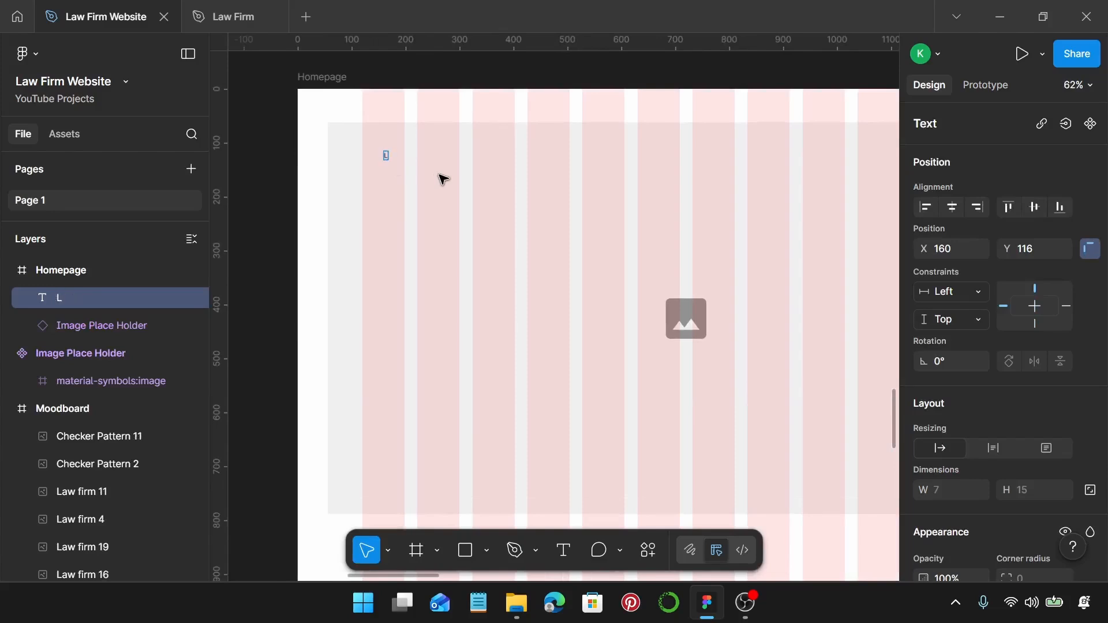
text(Logo)
key(Escape)
scroll(1045, 404, down, 5)
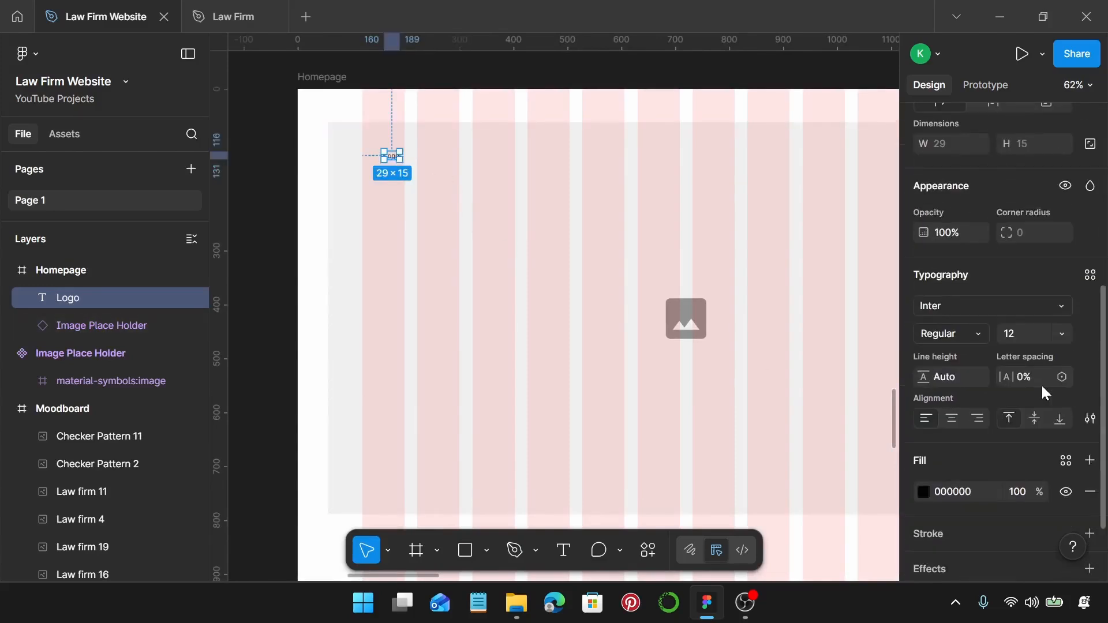
click(961, 334)
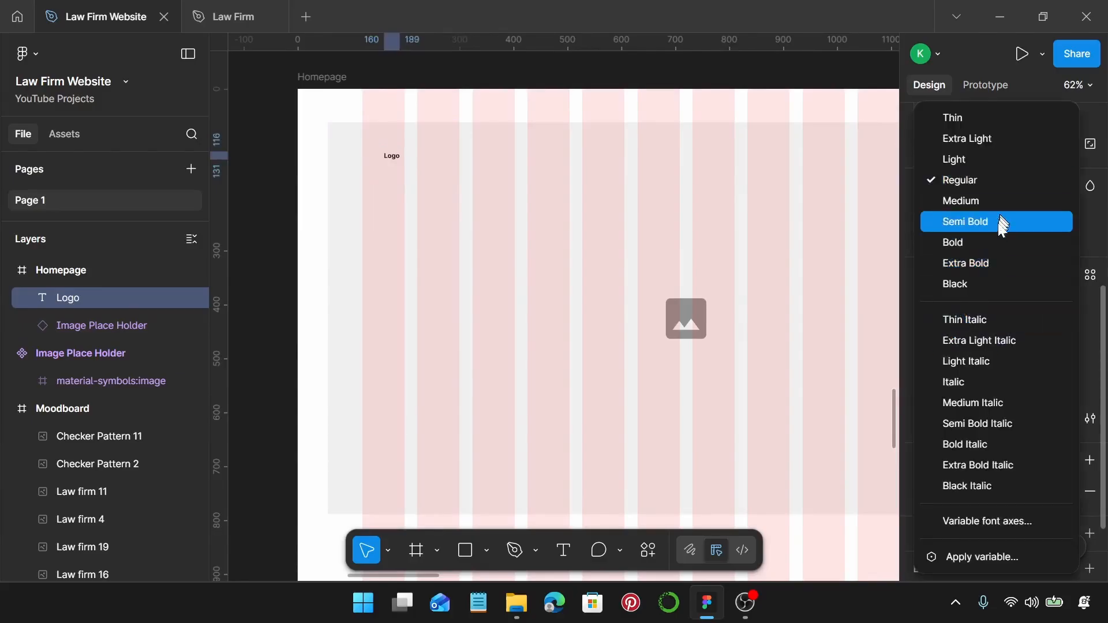
click(997, 243)
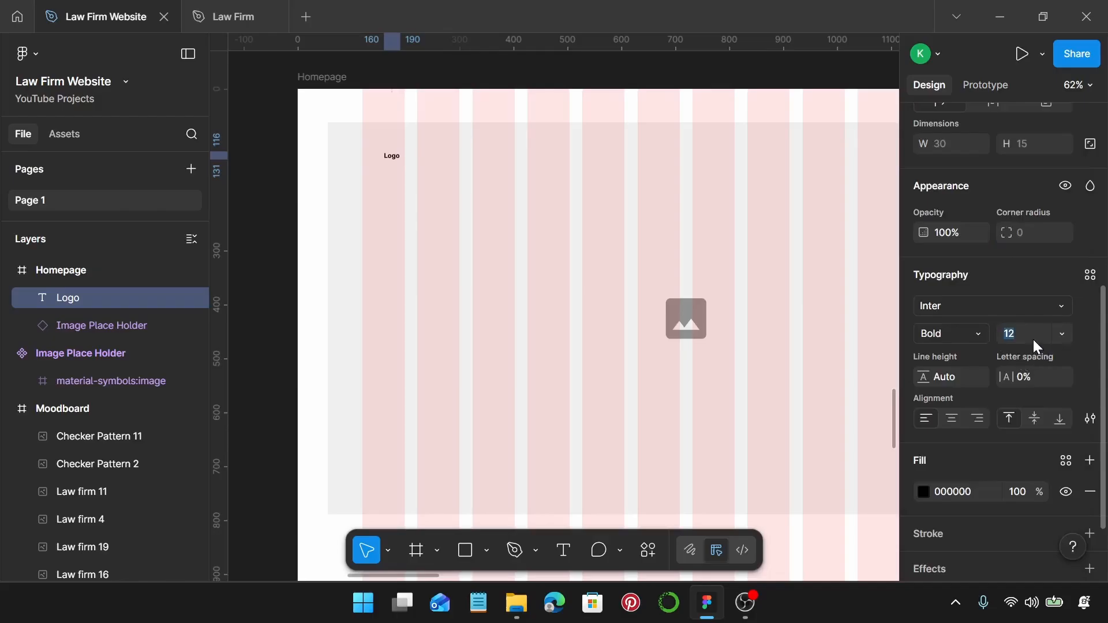
key(Return)
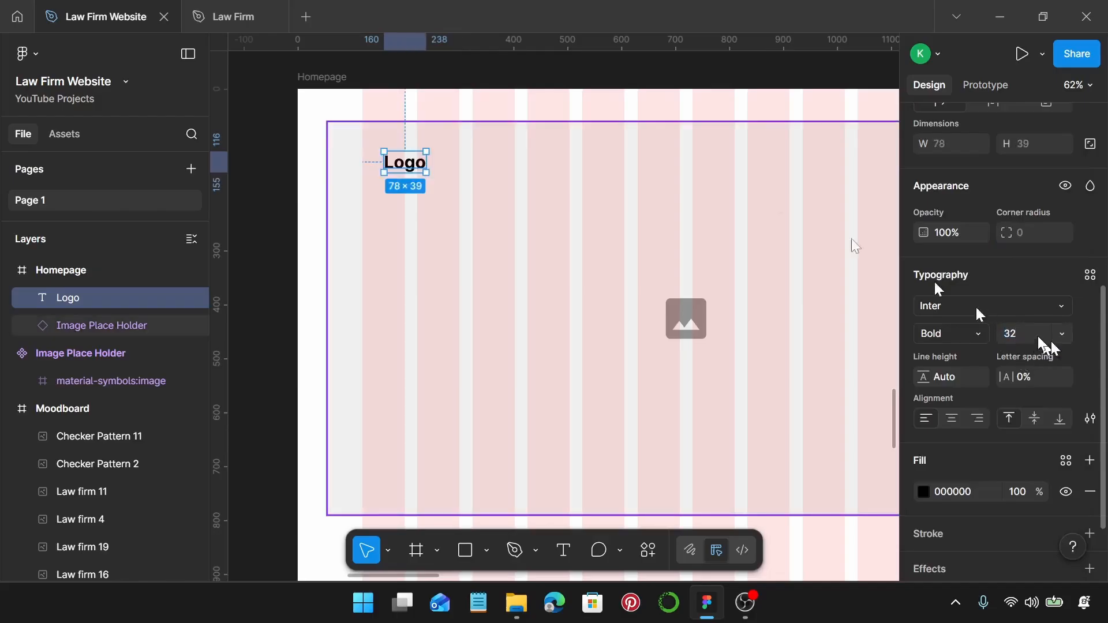
drag(402, 167, 636, 163)
Make a regular 16 px Logo copy and duplicate it rightward as nav items.
scroll(383, 157, down, 3)
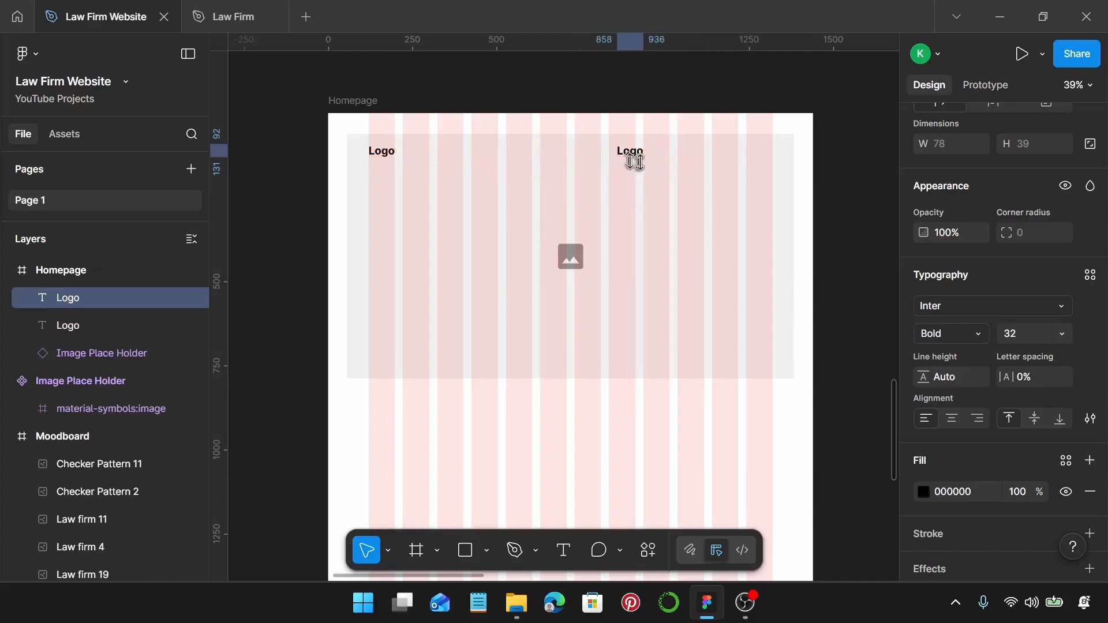
scroll(639, 163, up, 4)
scroll(971, 334, down, 3)
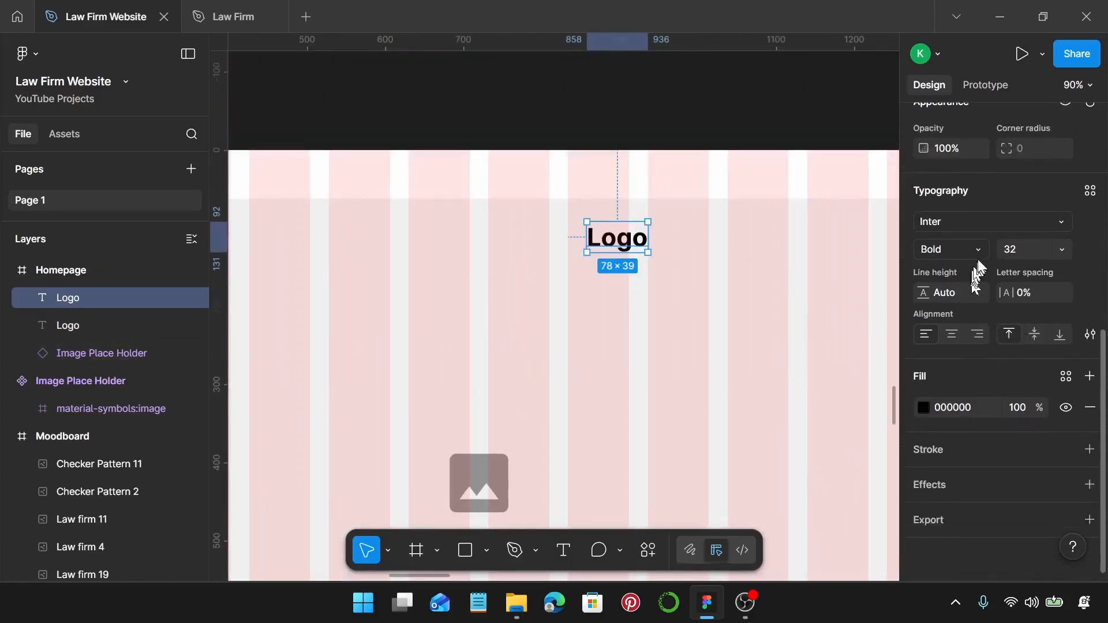
click(978, 253)
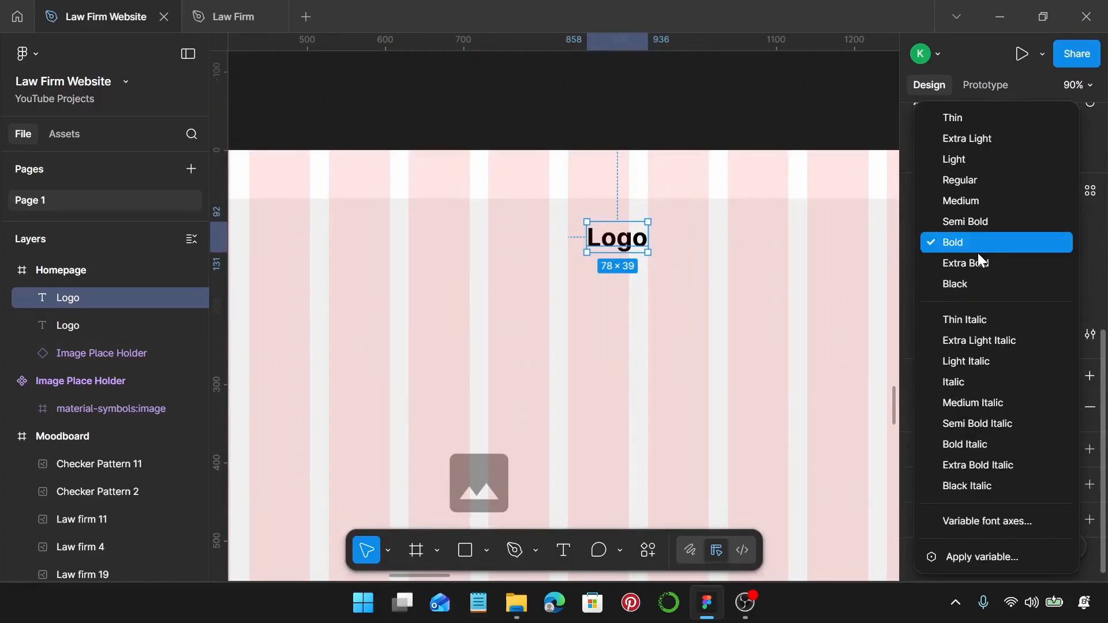
click(985, 182)
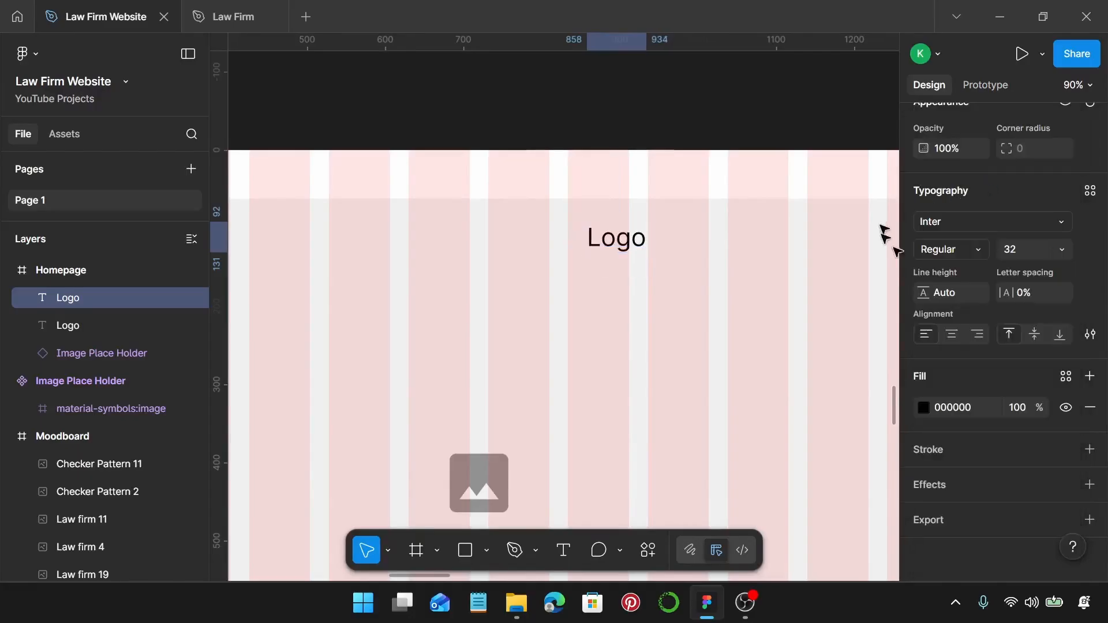
click(1038, 249)
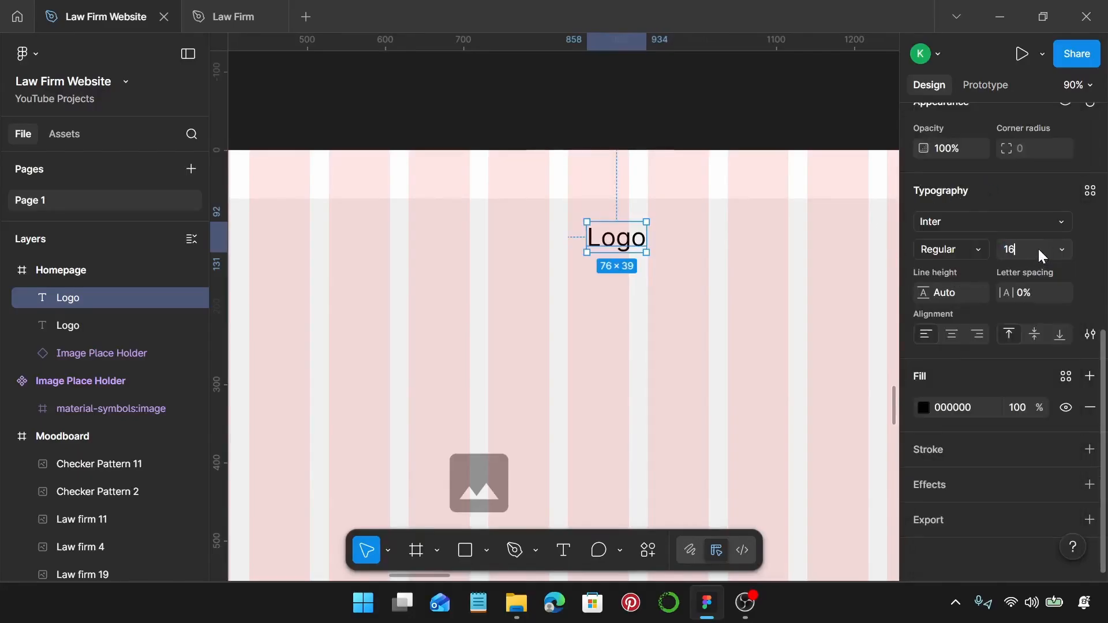
text(16)
key(Return)
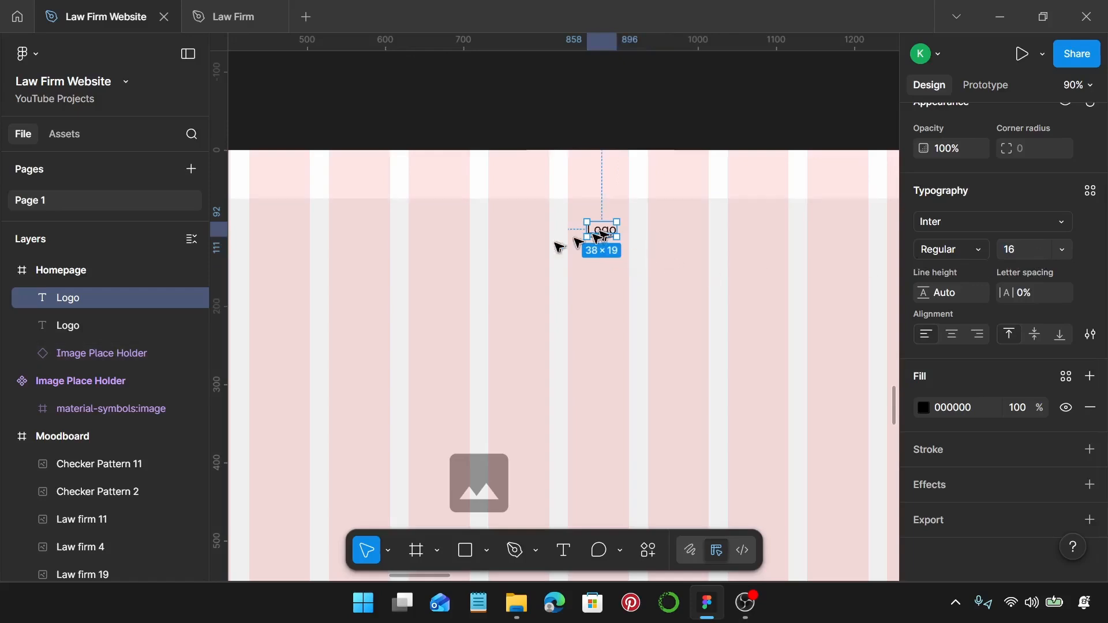
drag(600, 231, 809, 245)
scroll(595, 252, up, 3)
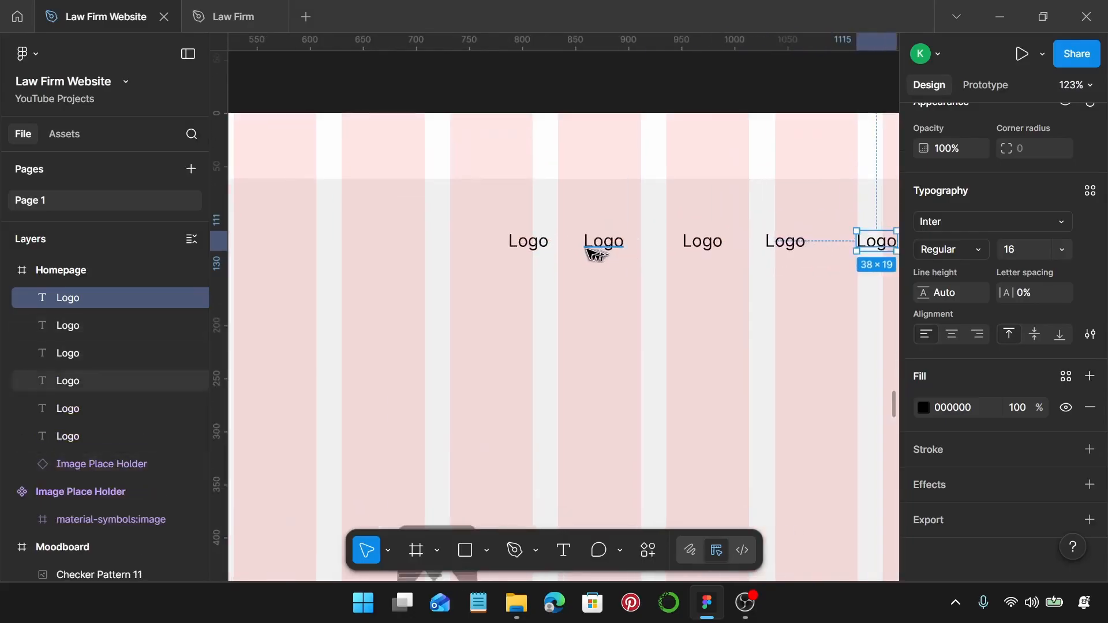
scroll(595, 252, right, 4)
Rename the first three nav items to Home, About and 'Practice aresa', nudging the third left.
double_click(330, 247)
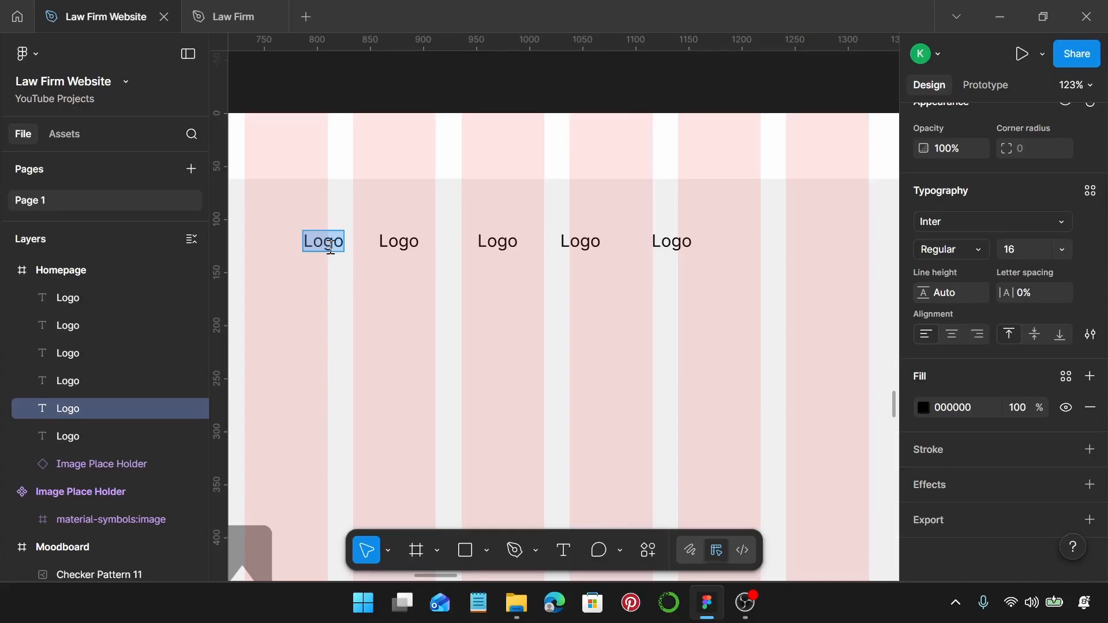
text(Home)
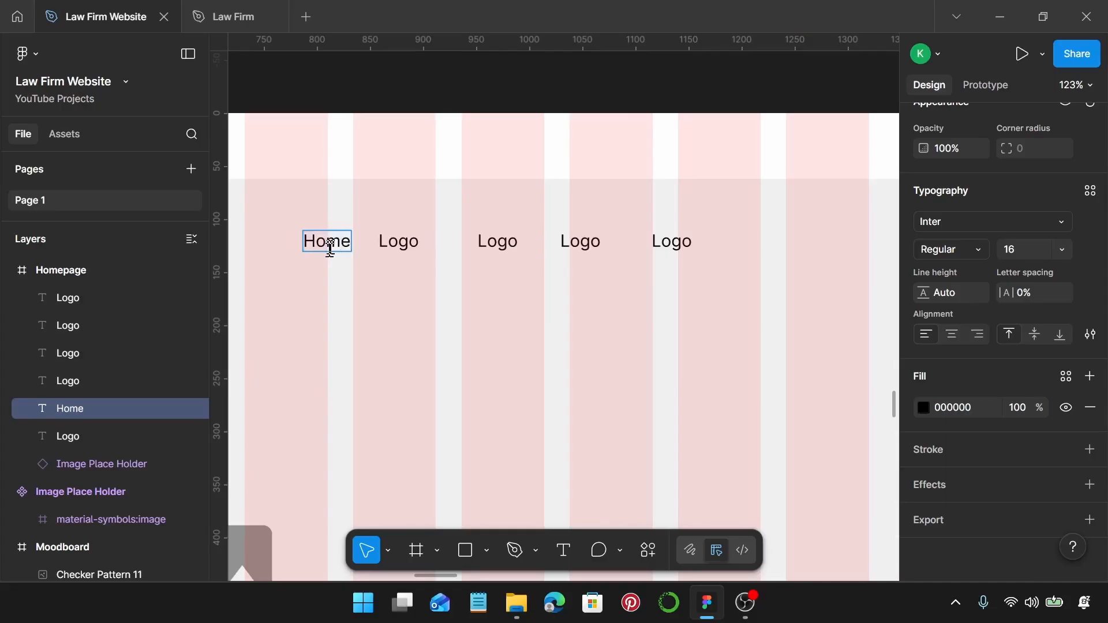
double_click(398, 248)
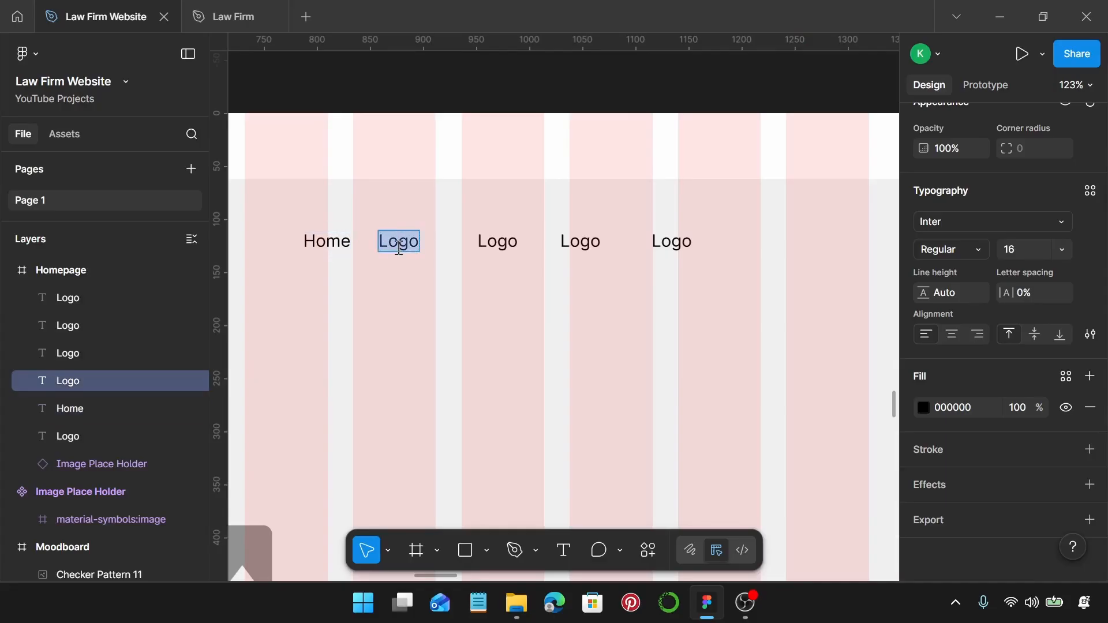
text(About)
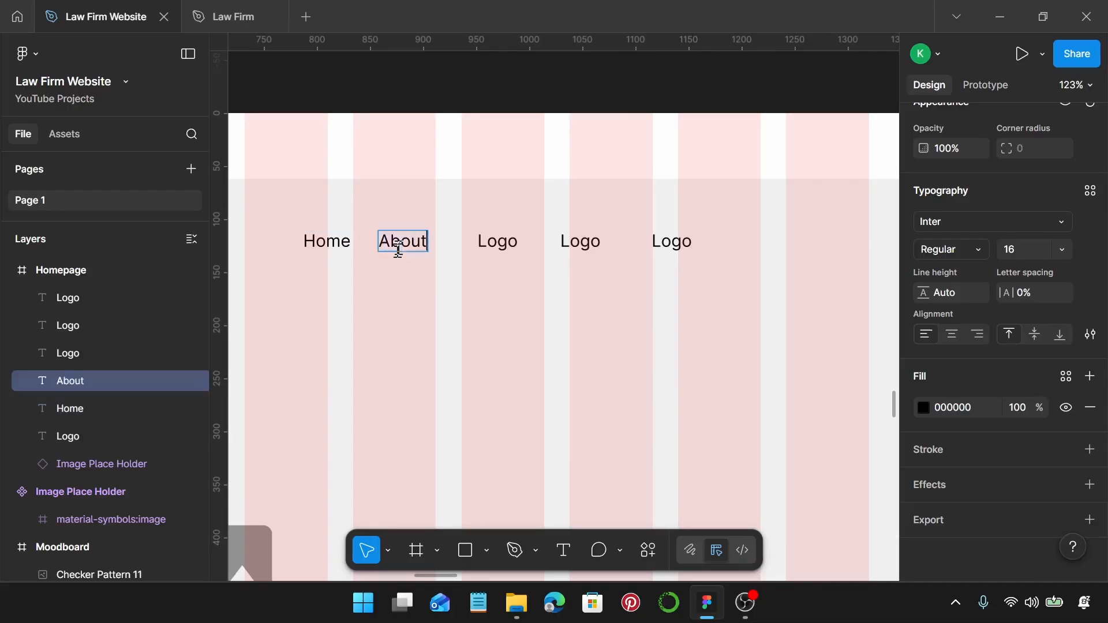
double_click(492, 241)
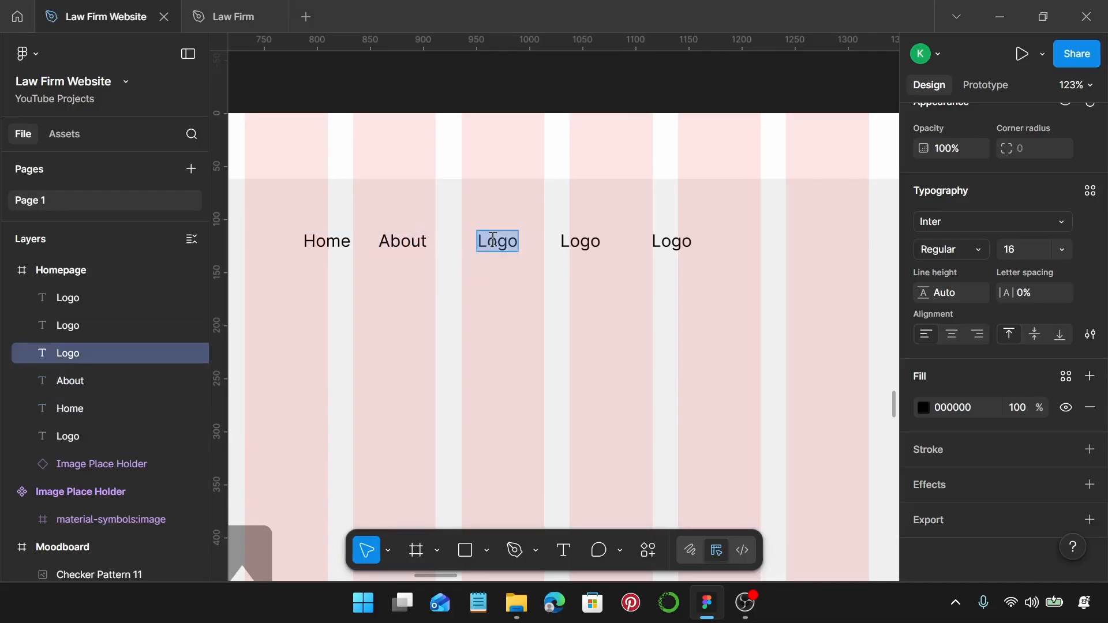
text(Practi)
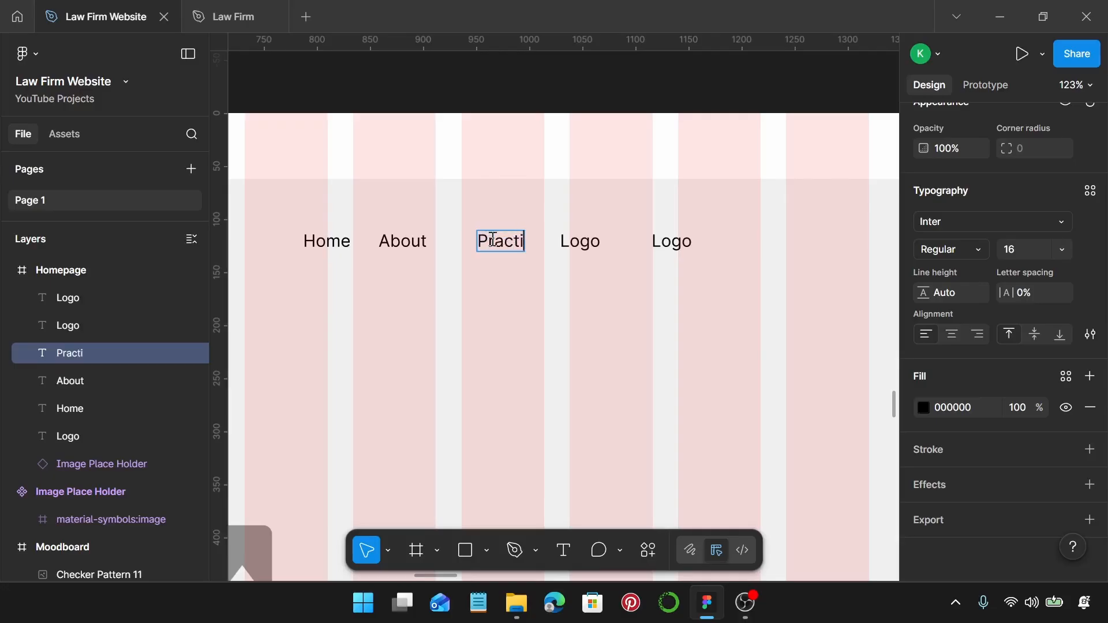
text(ce aresa)
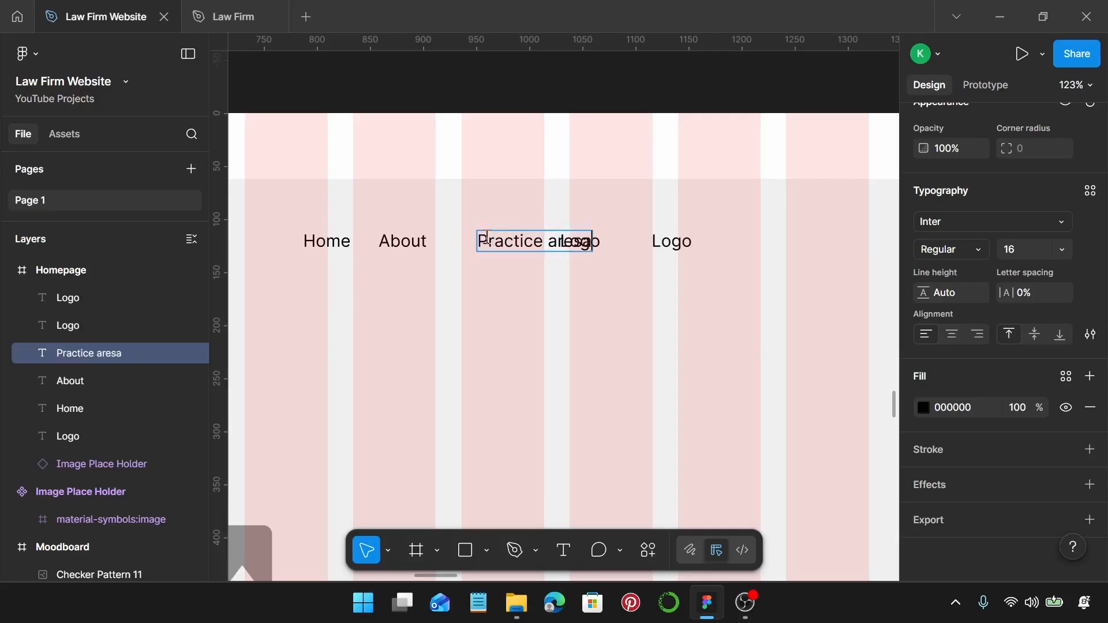
key(Escape)
drag(528, 246, 478, 248)
Correct the misspelled nav item to 'Practice areas'.
shift+click(404, 242)
shift+click(332, 244)
double_click(487, 247)
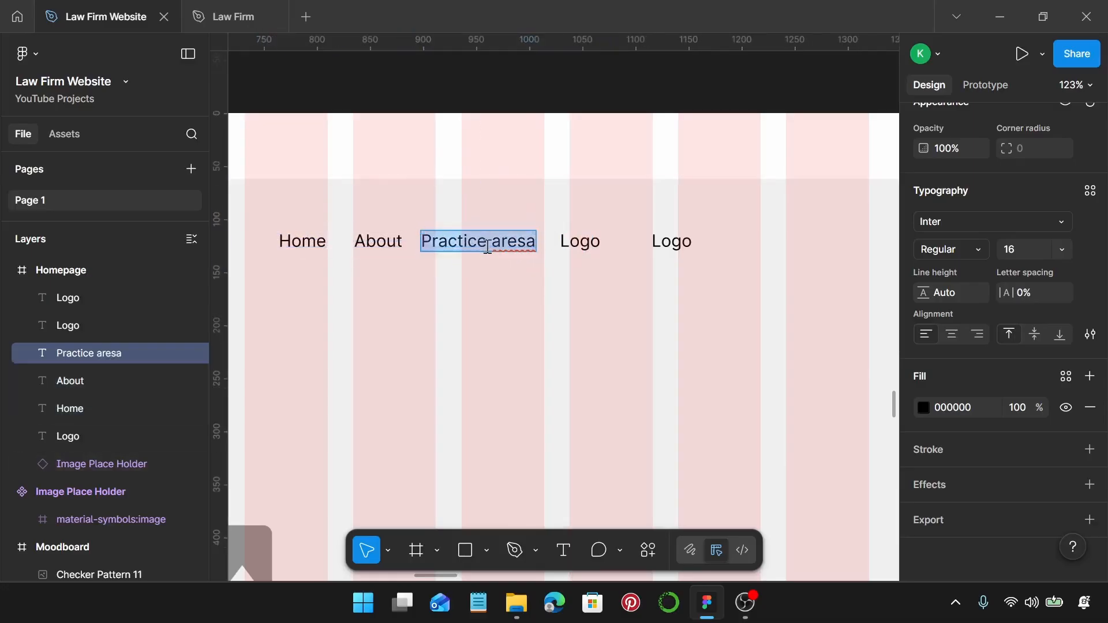
key(Right)
key(BackSpace)
key(BackSpace)
key(BackSpace)
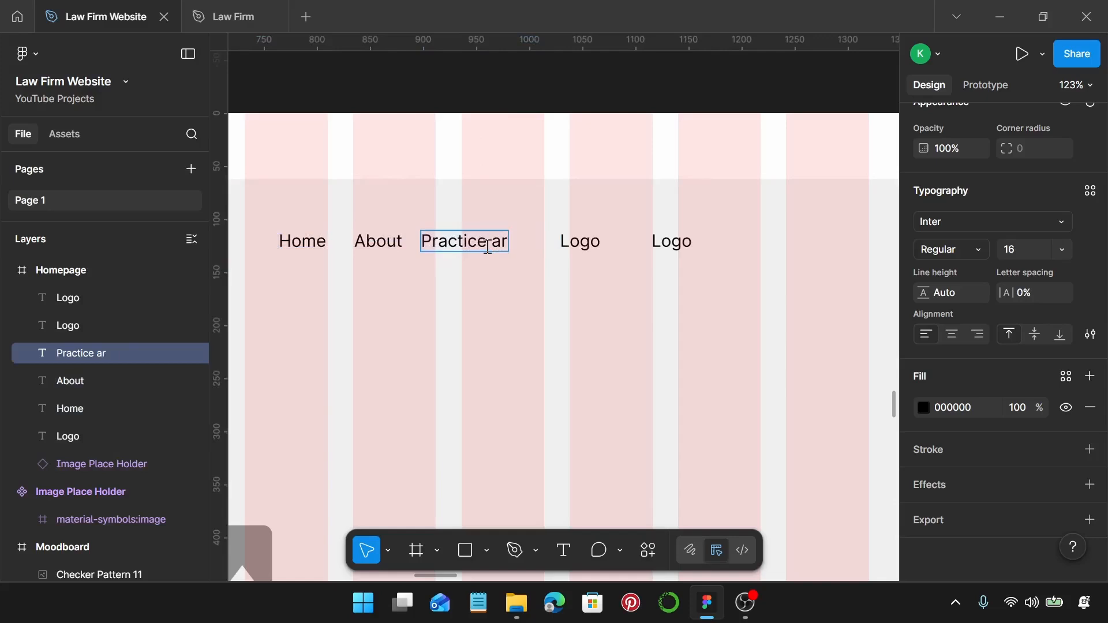
text(eas)
Rename the last two nav items to Attorneys and Contact.
double_click(572, 242)
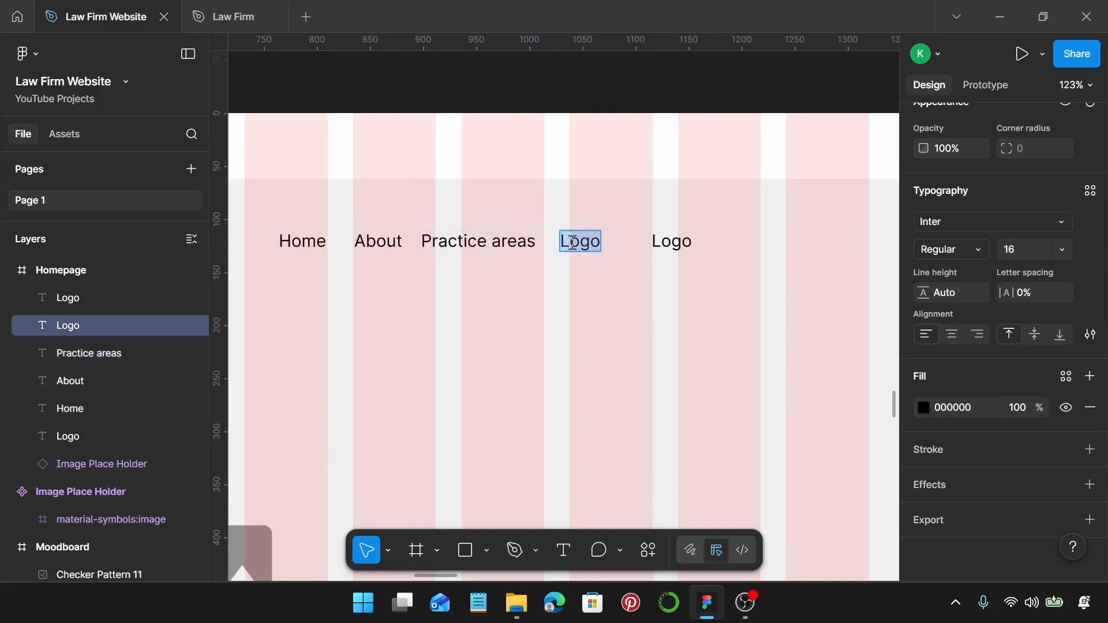
text(Attorneys)
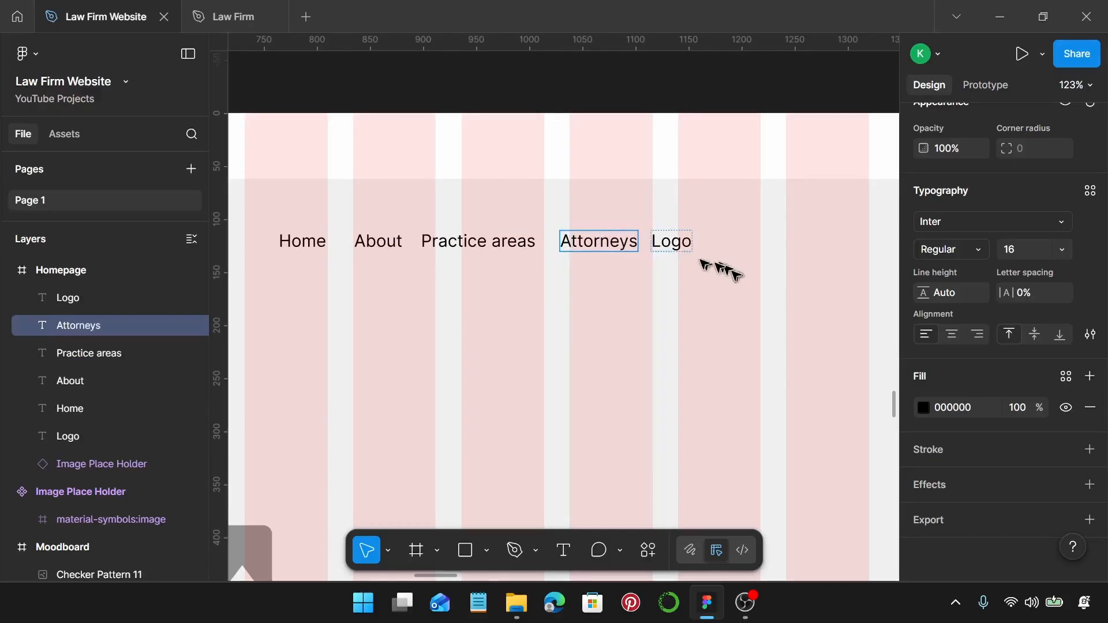
double_click(678, 242)
text(Contact)
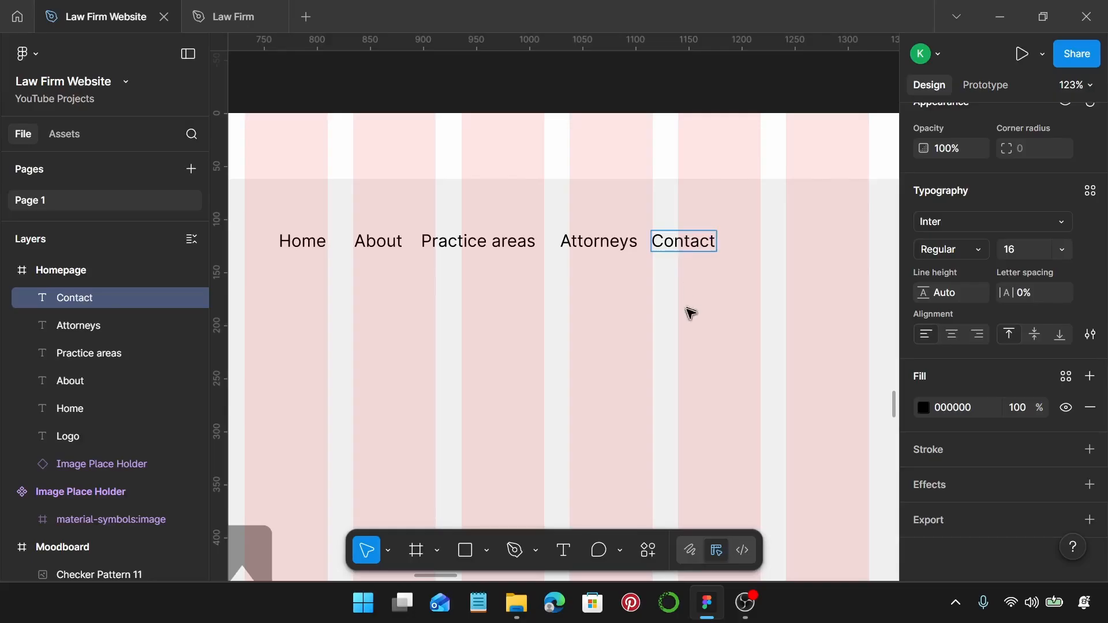
key(Escape)
scroll(688, 314, down, 3)
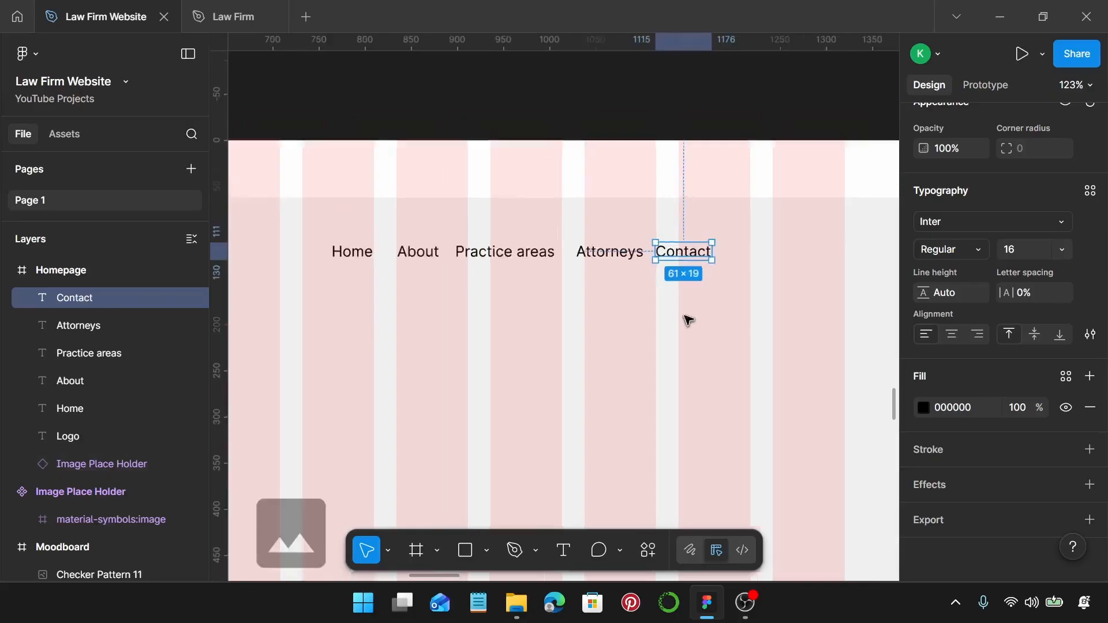
Move Contact to the right end and distribute the five nav links evenly.
drag(688, 266, 804, 278)
shift+click(629, 265)
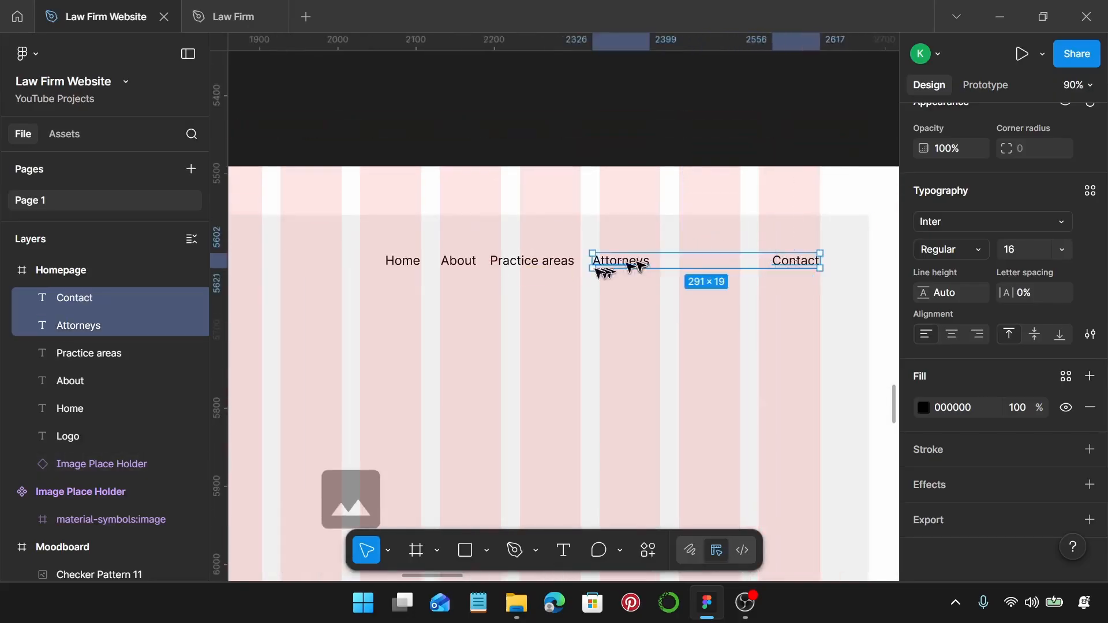
shift+click(535, 263)
shift+click(461, 263)
shift+click(409, 268)
scroll(1051, 197, up, 5)
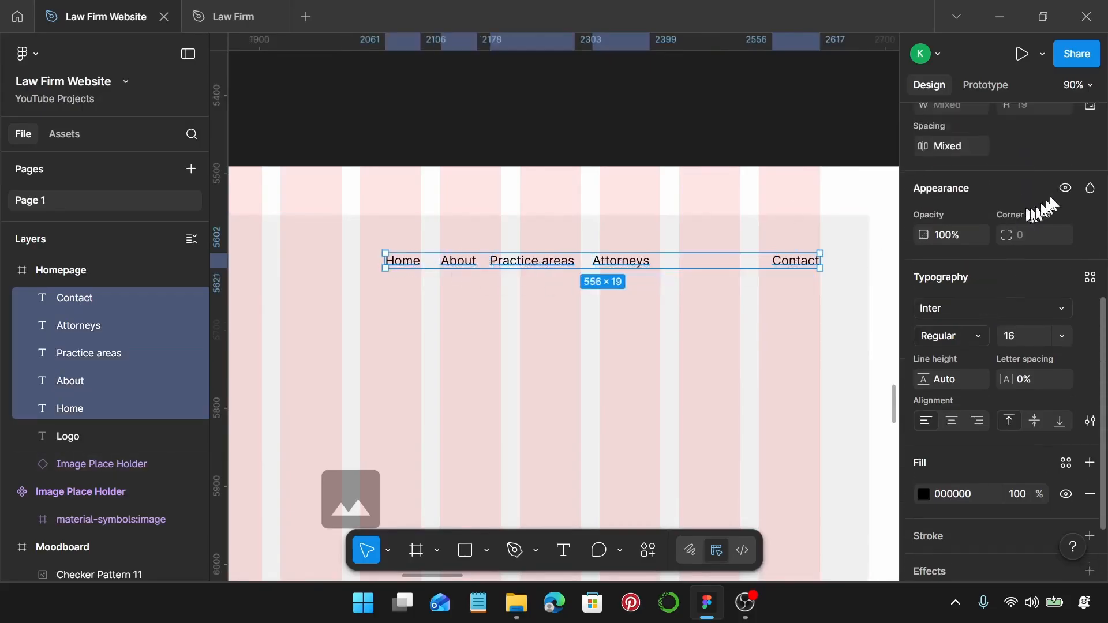
scroll(1090, 197, up, 3)
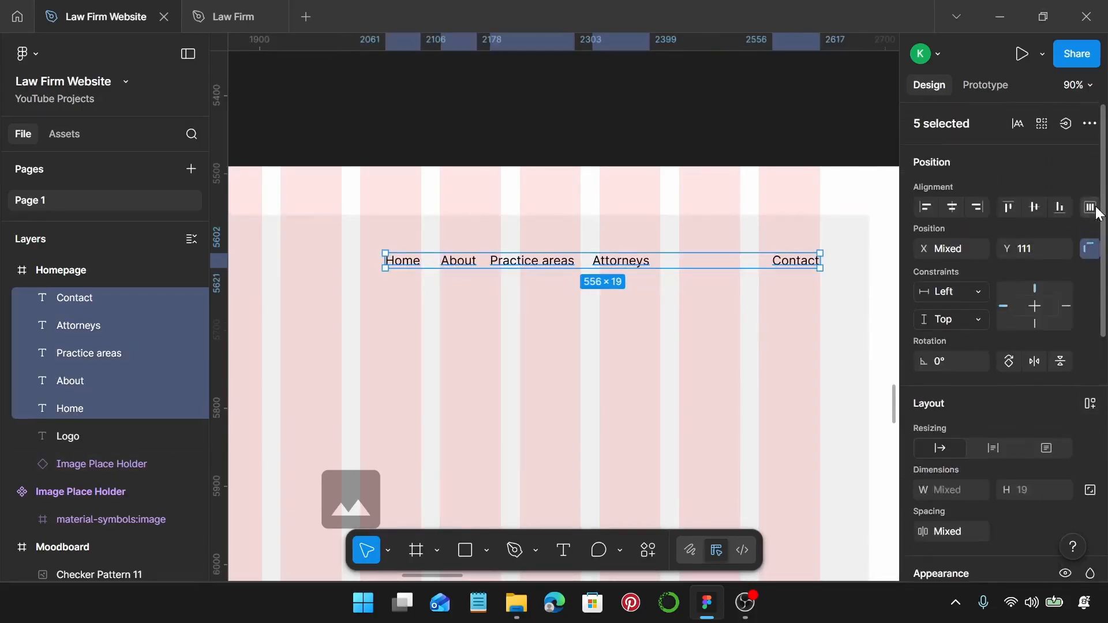
click(1092, 208)
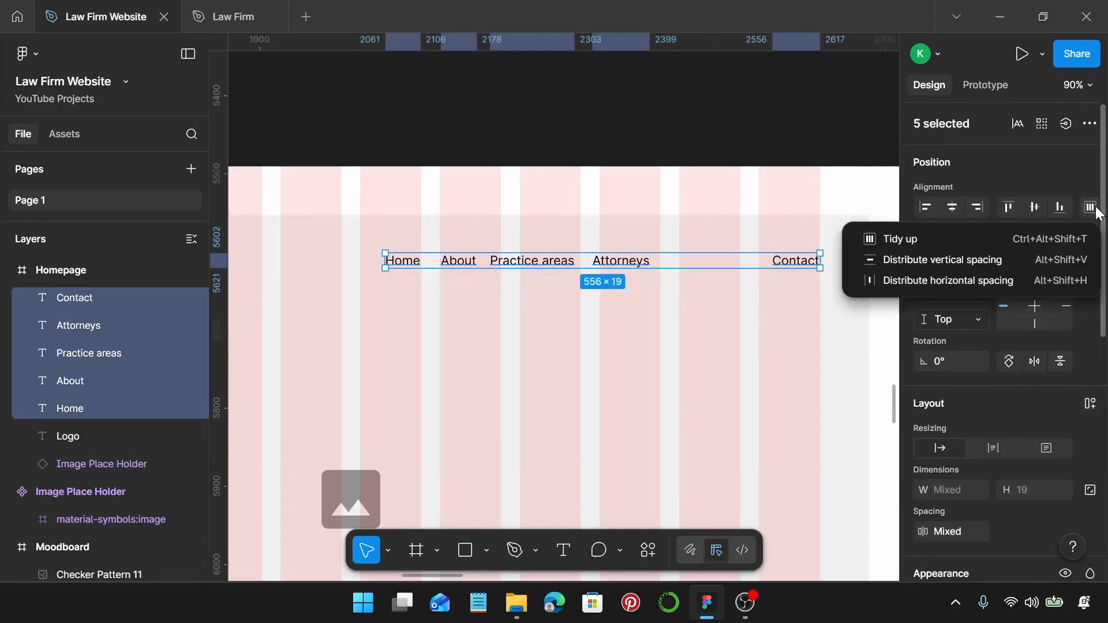
click(920, 281)
scroll(698, 268, down, 3)
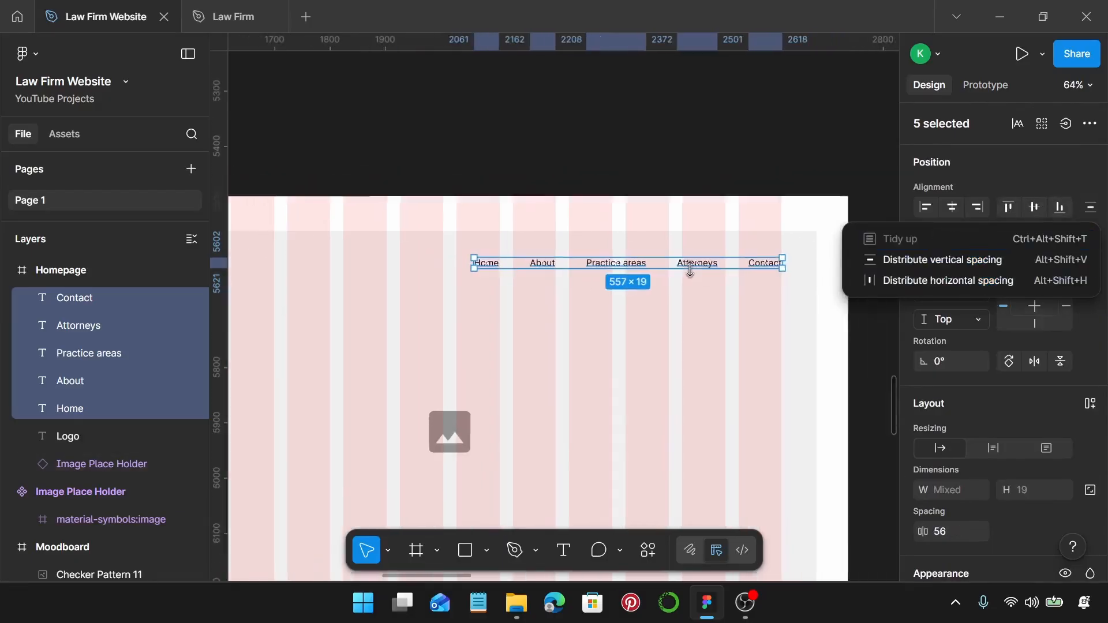
scroll(346, 263, left, 3)
Align the nav links to the Logo's vertical centre and group them into Group 1.
shift+click(349, 261)
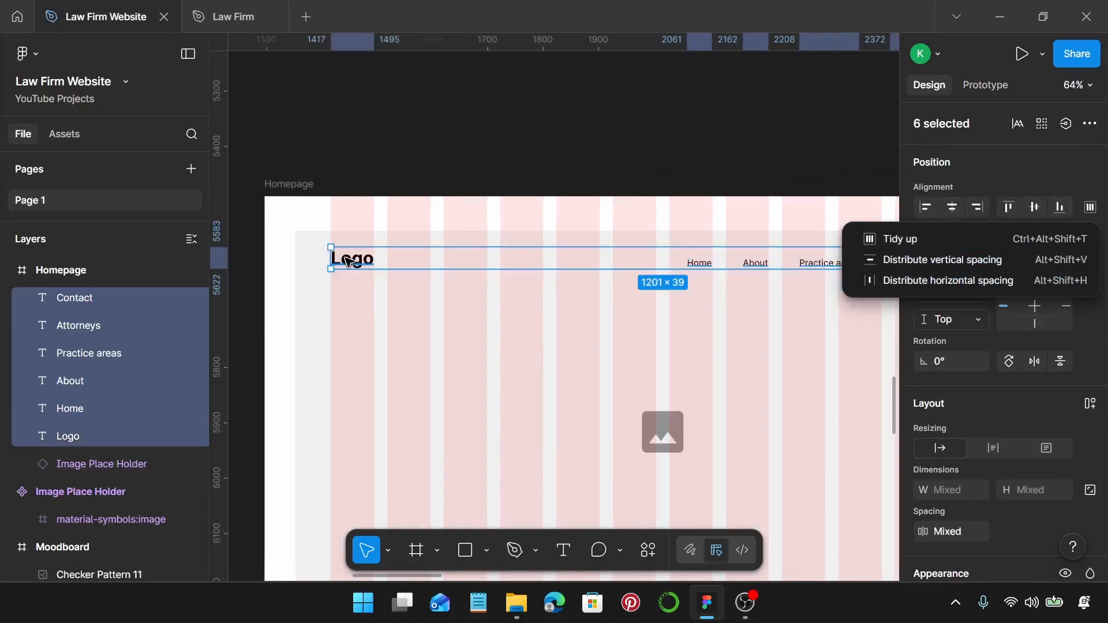
key(alt+v)
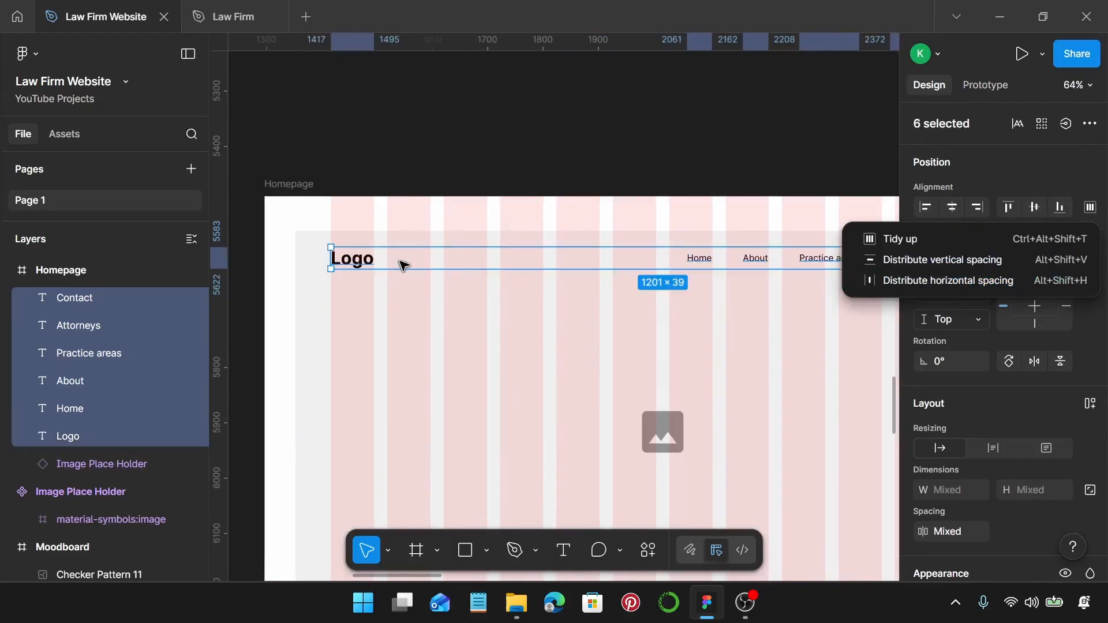
key(ctrl+g)
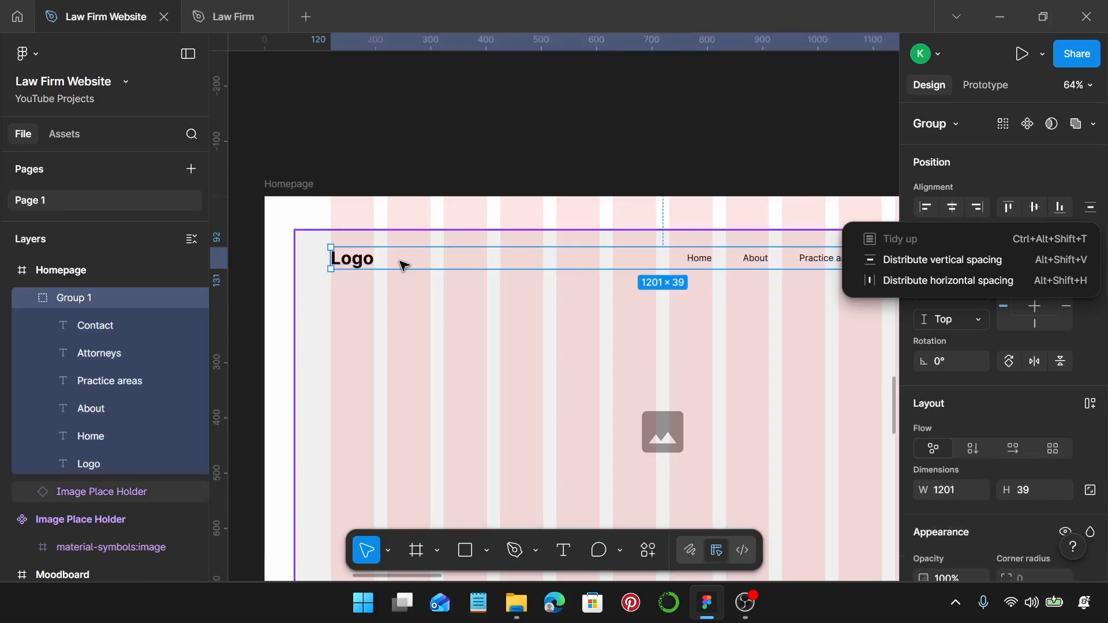
click(506, 377)
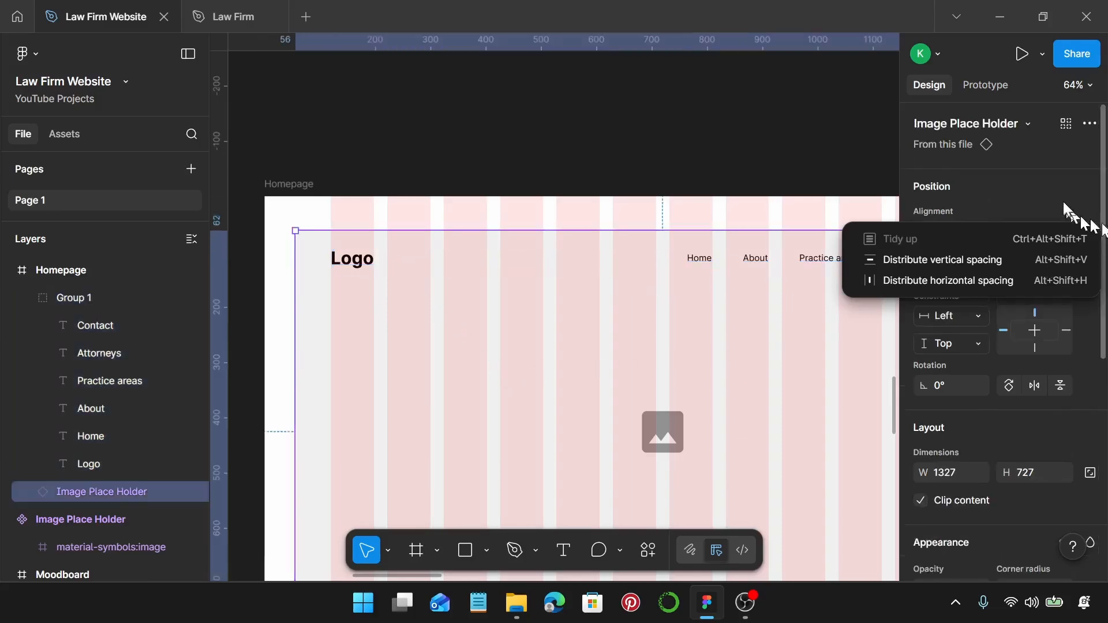
click(1016, 206)
scroll(729, 278, right, 1)
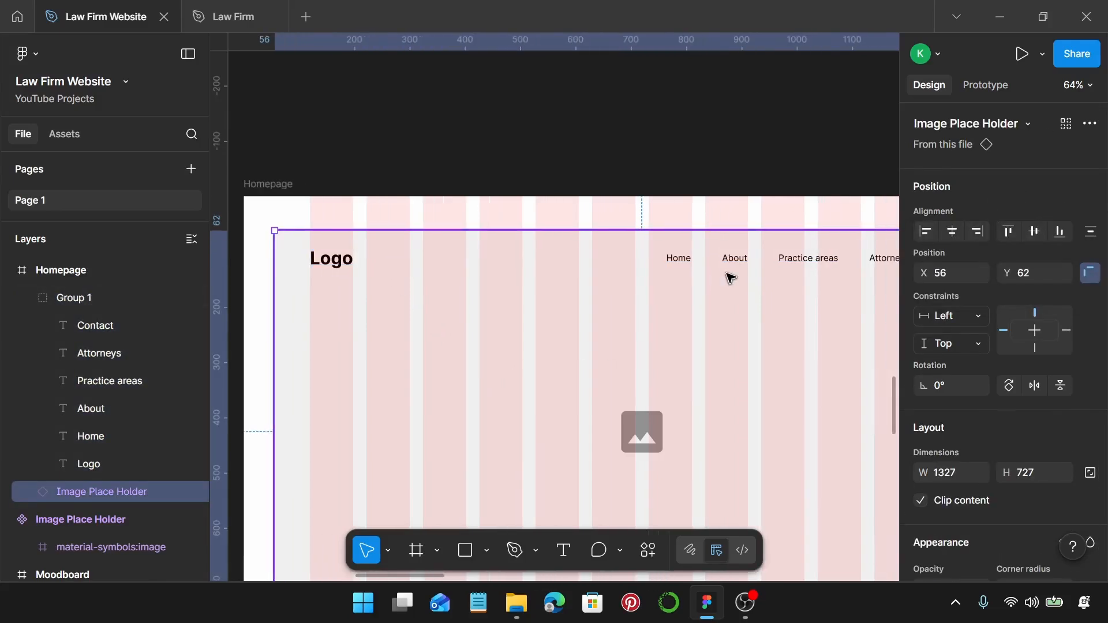
scroll(730, 277, down, 1)
scroll(730, 278, right, 3)
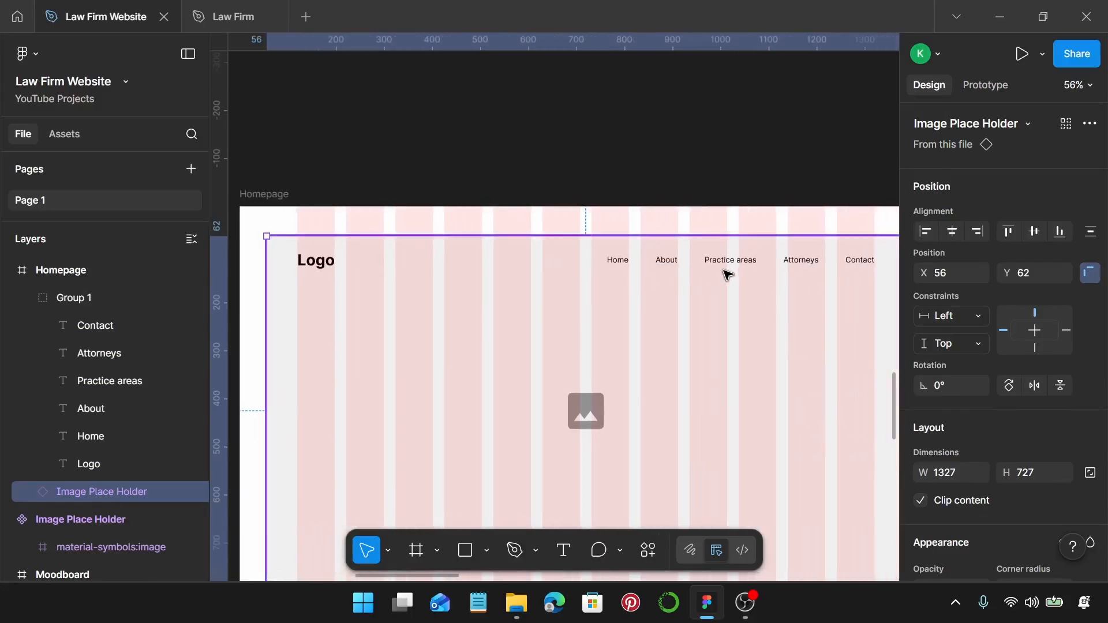
scroll(727, 275, down, 1)
scroll(721, 254, down, 2)
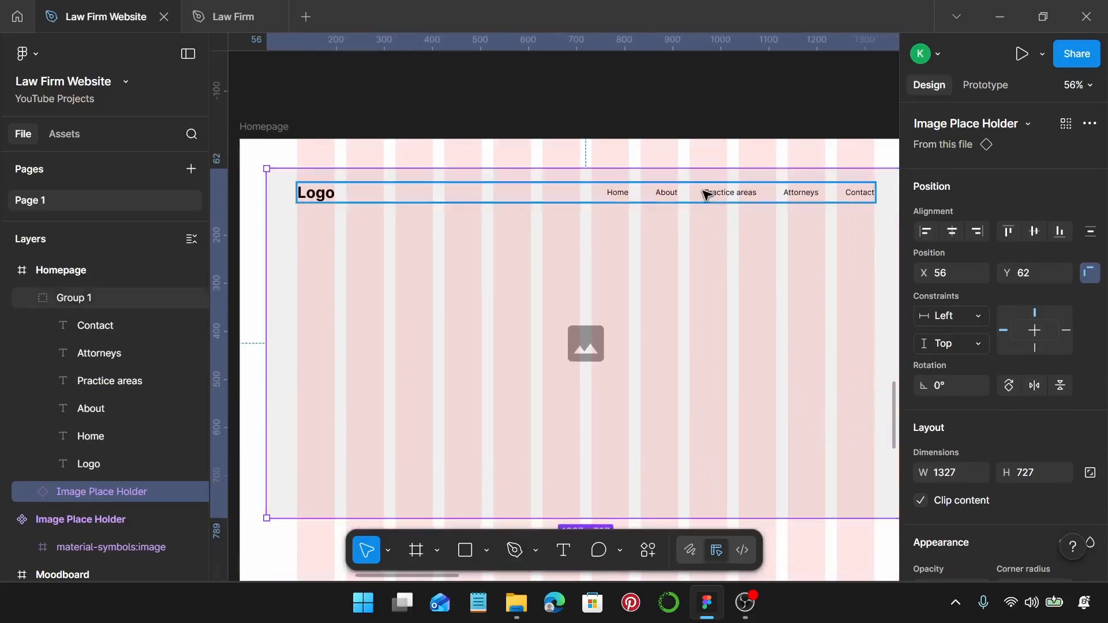
scroll(704, 191, down, 2)
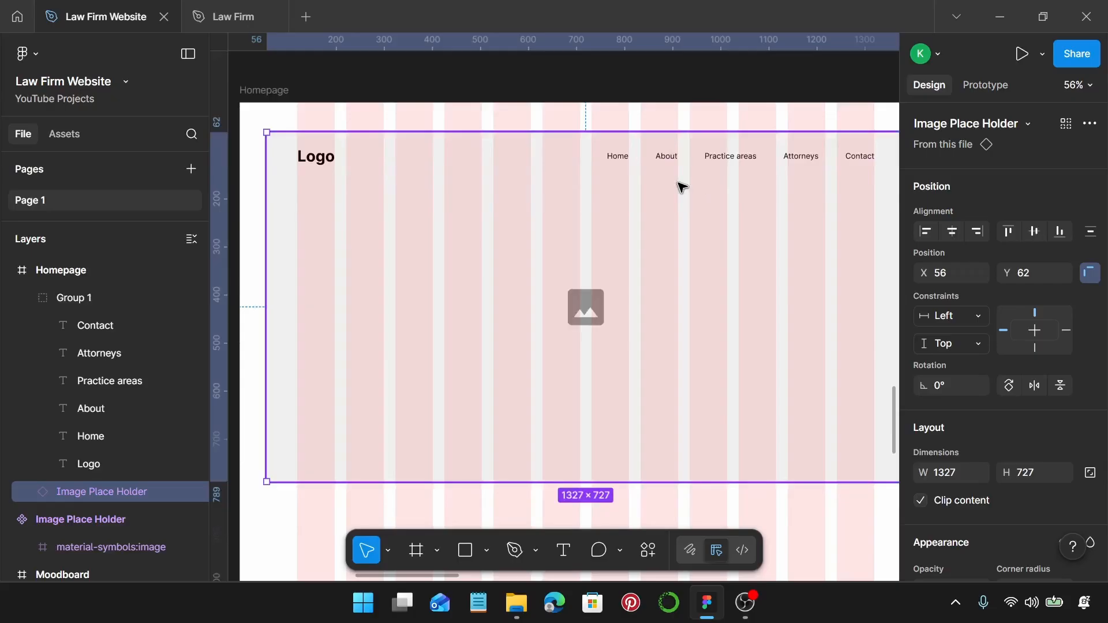
Draw a 736×272 rectangle in the hero and position it at X 22, Y 290.
key(r)
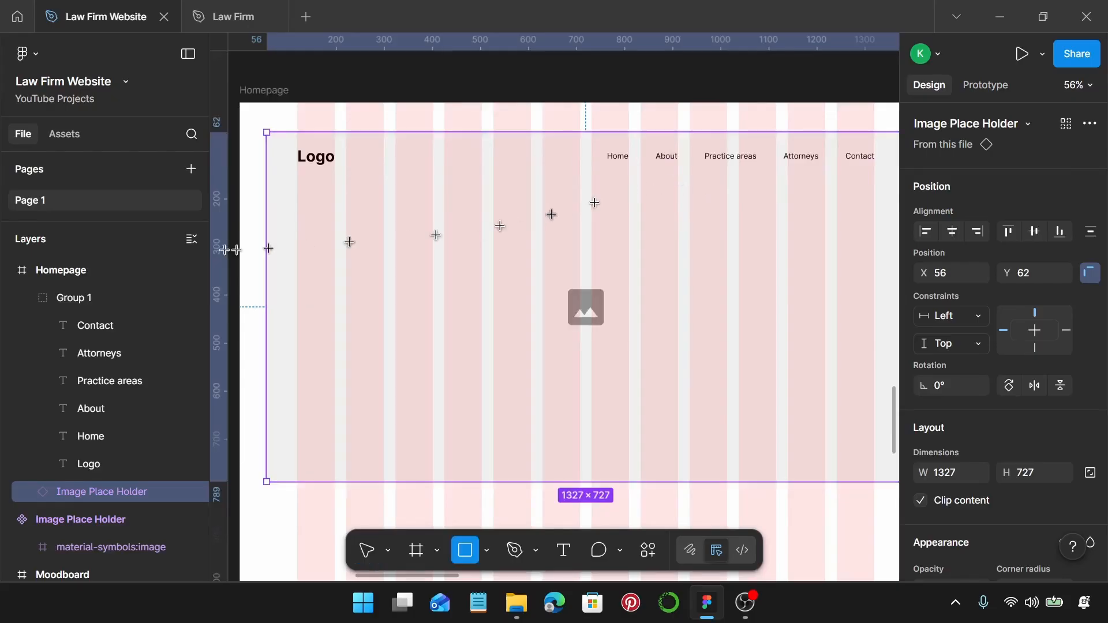
drag(256, 247, 611, 378)
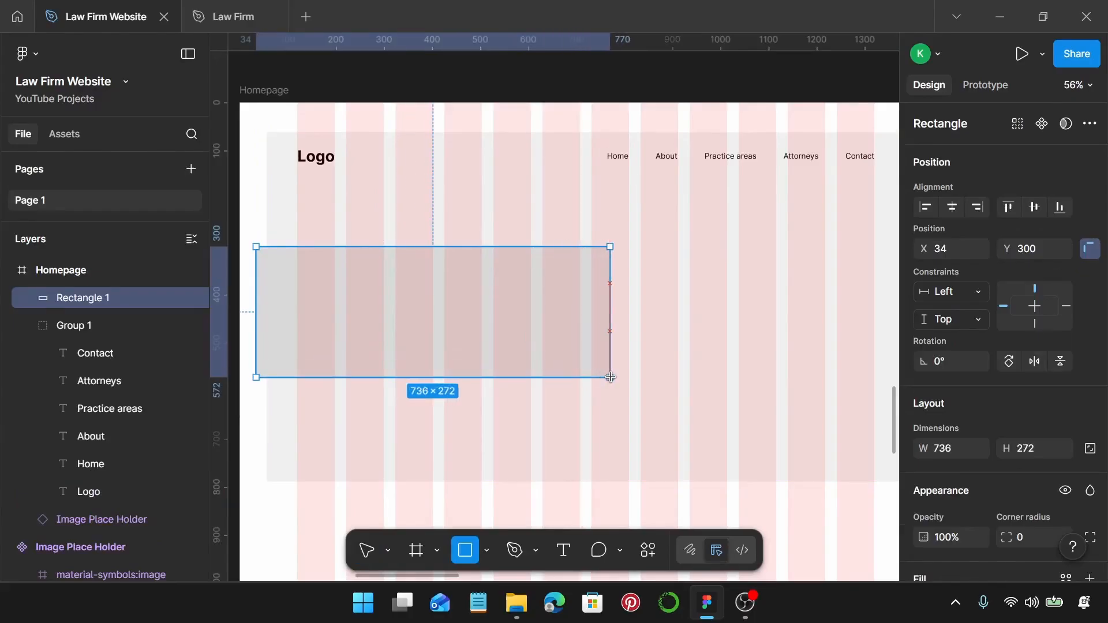
mouse_move(451, 319)
mouse_down()
mouse_move(438, 313)
mouse_move(448, 317)
mouse_up()
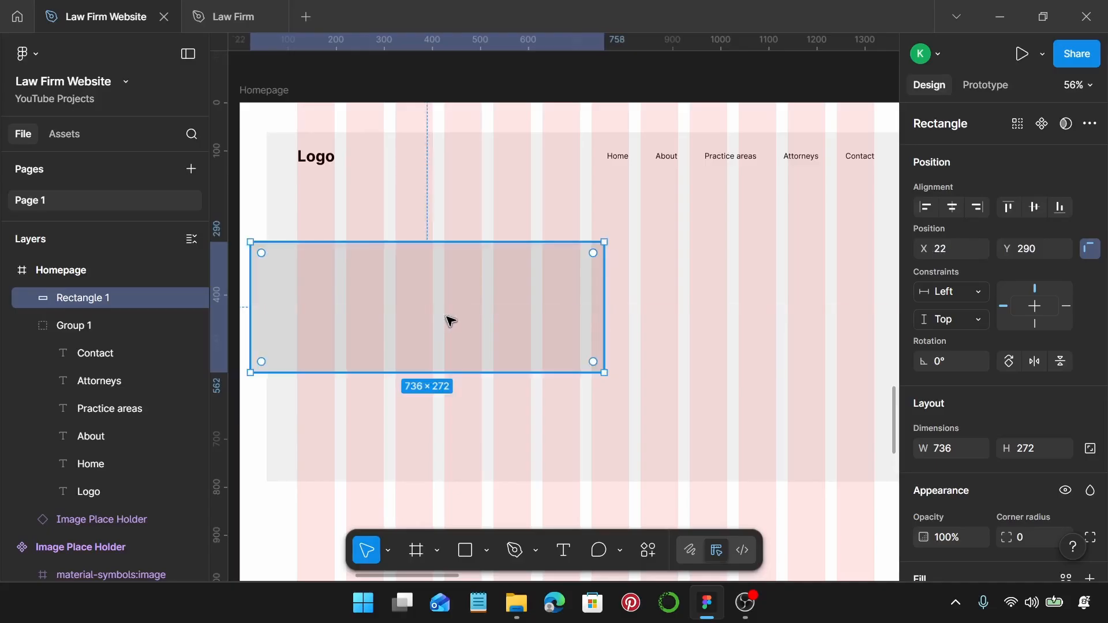
scroll(450, 321, down, 3)
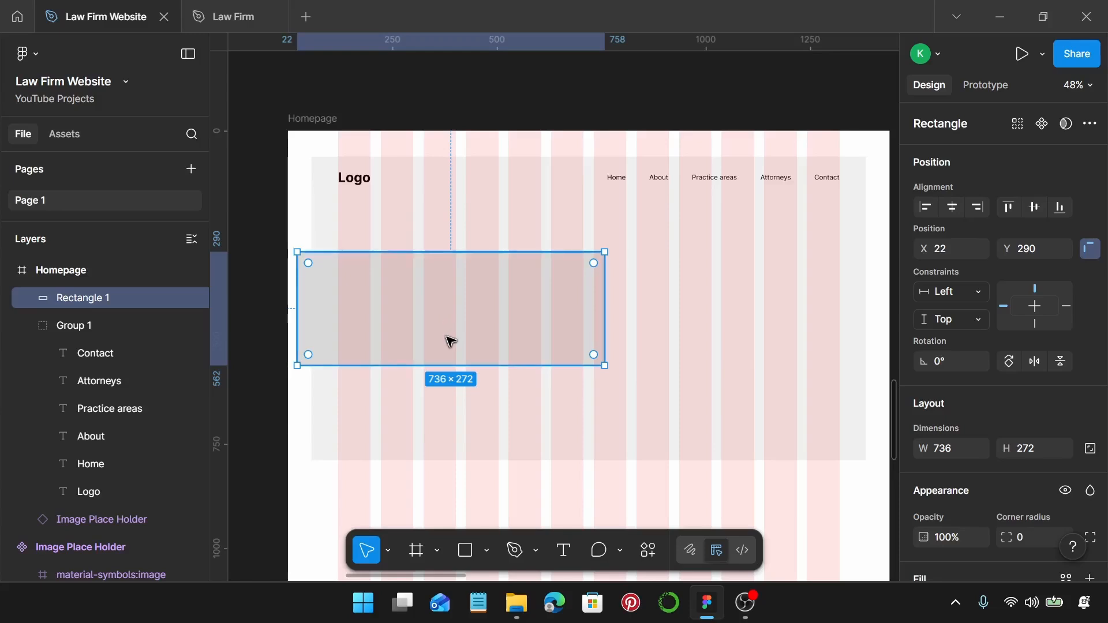
Add a 'Lorem ipsum dolor sit' text box inside the hero rectangle.
key(t)
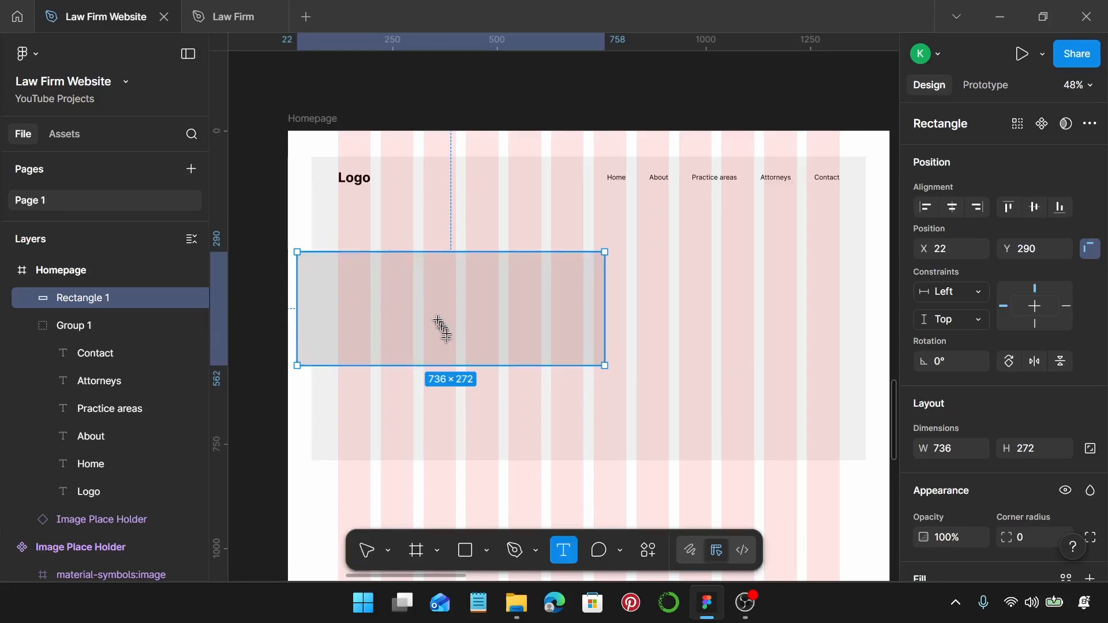
click(405, 291)
text(Lo)
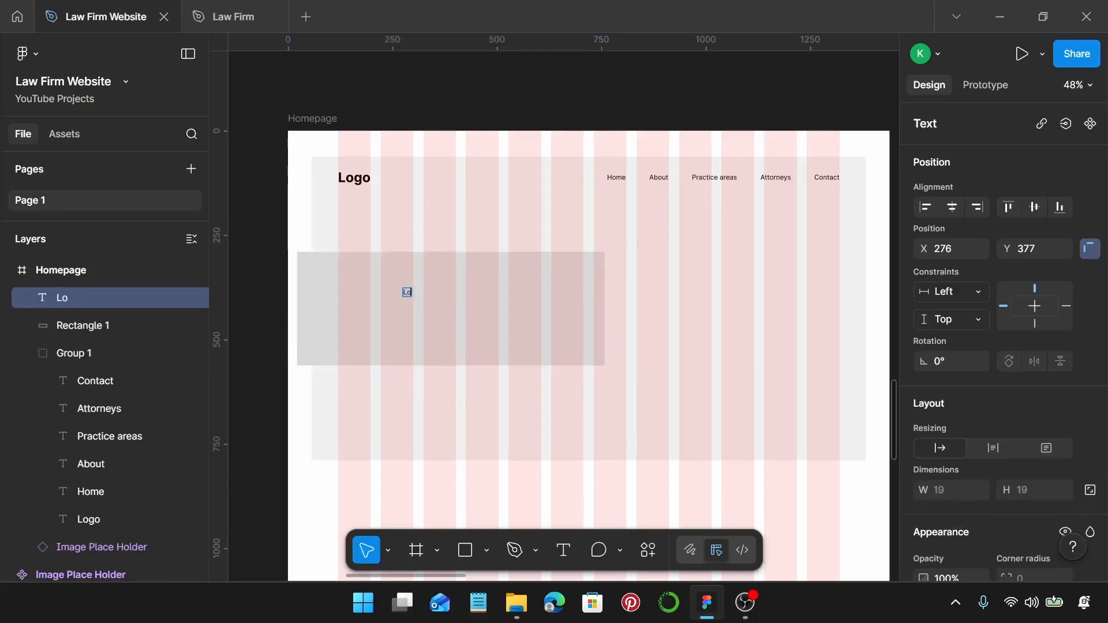
text(rem i)
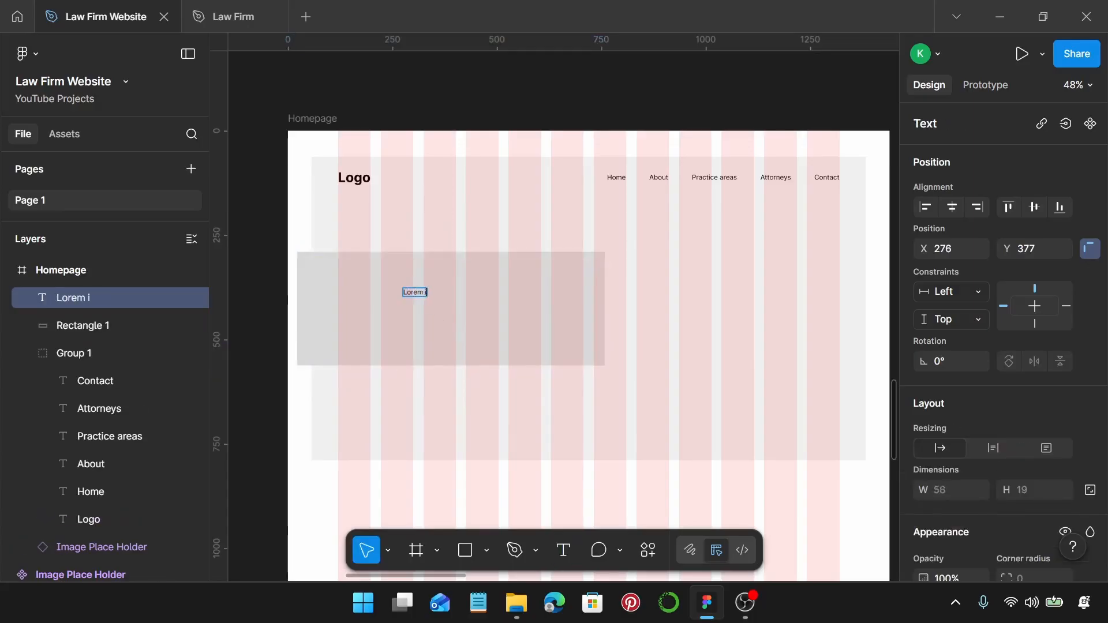
text(psum dol)
key(BackSpace)
text(or si)
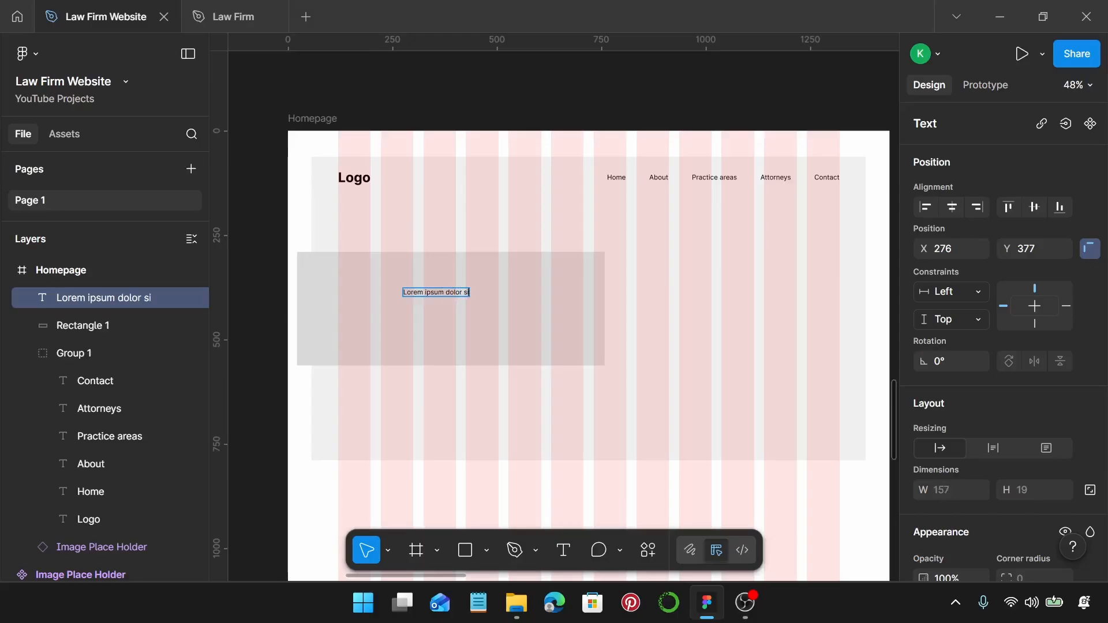
text(t)
key(Escape)
Make the heading 64 px, narrow it to wrap onto two lines, and shift it left.
scroll(990, 370, down, 2)
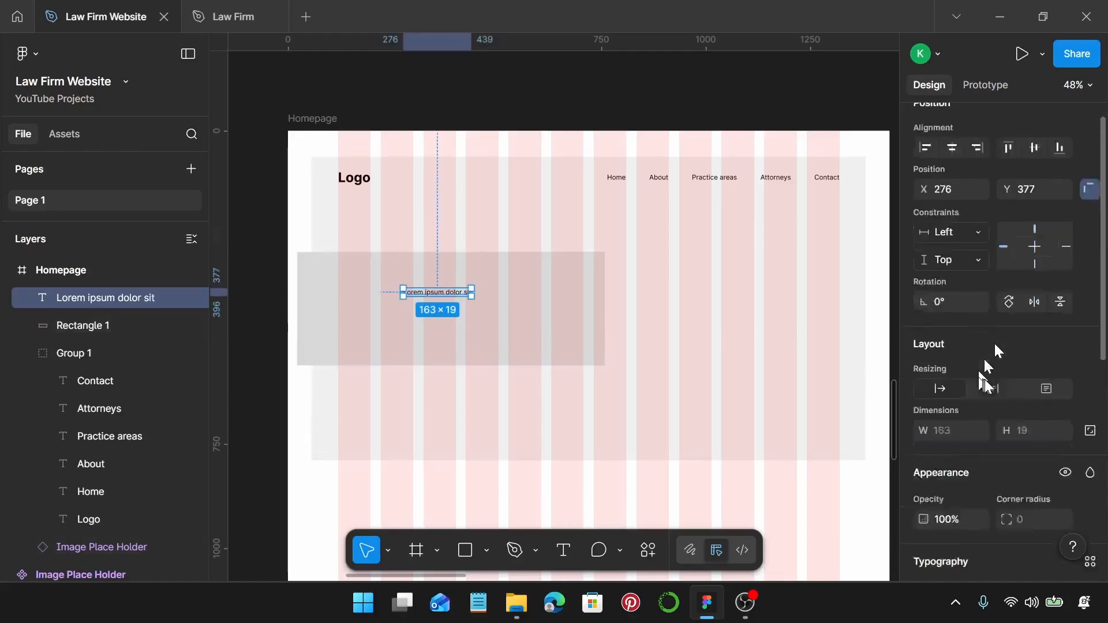
scroll(994, 347, down, 5)
click(1020, 251)
text(6)
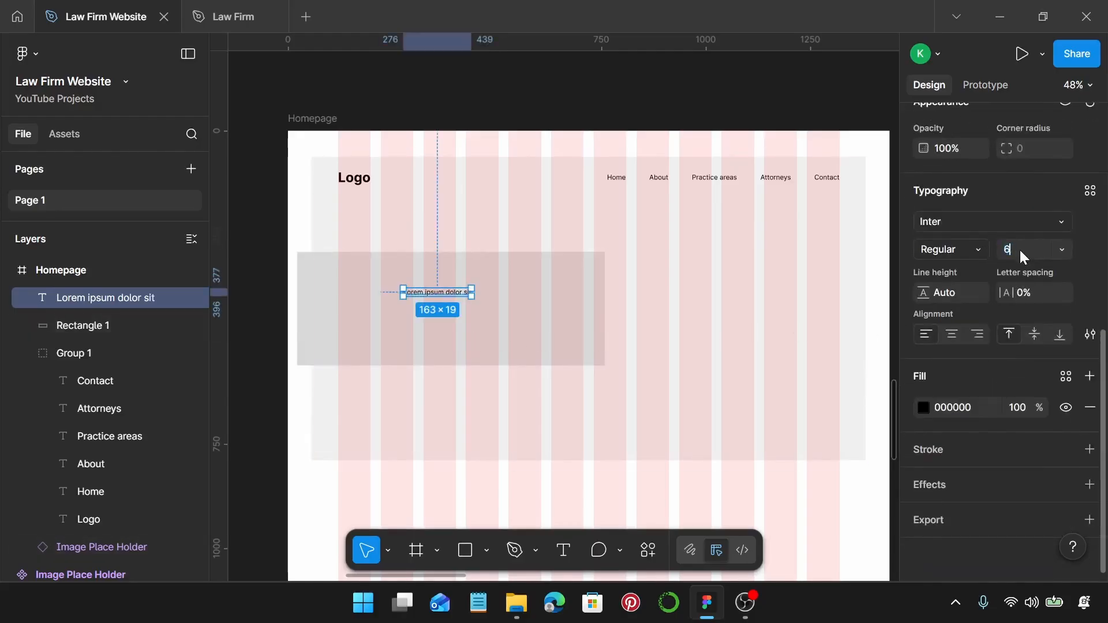
text(4)
key(Return)
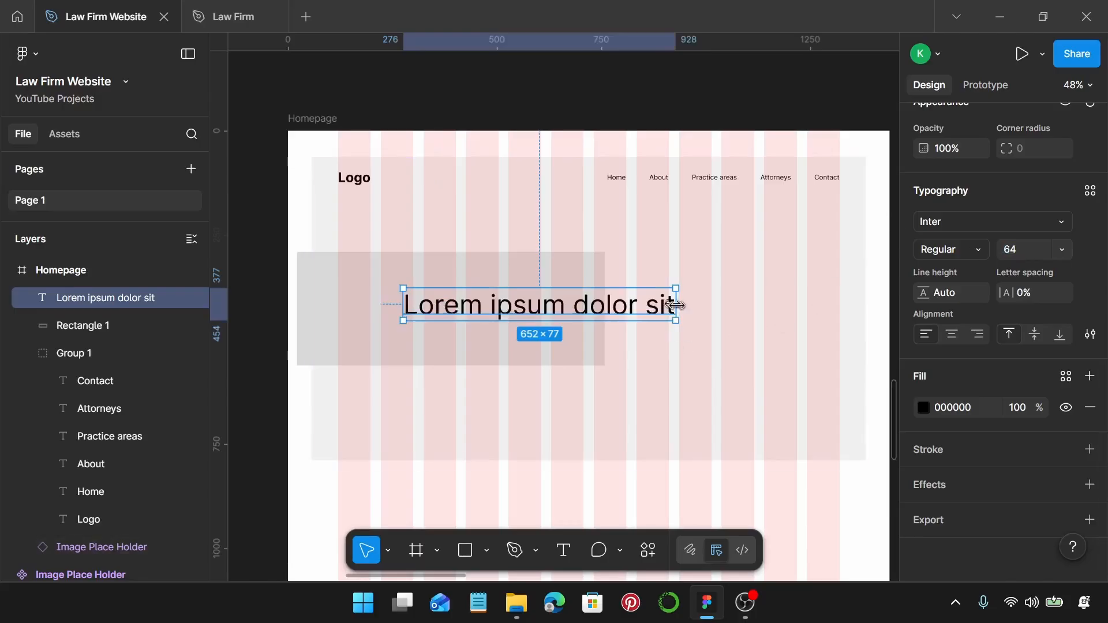
drag(676, 305, 585, 305)
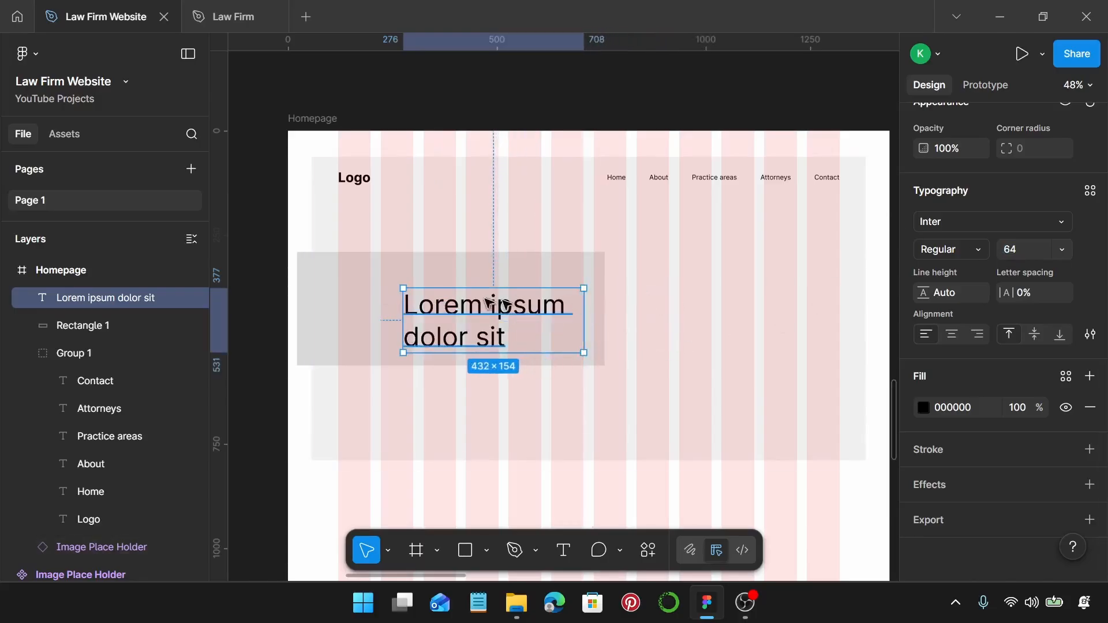
drag(494, 301, 438, 299)
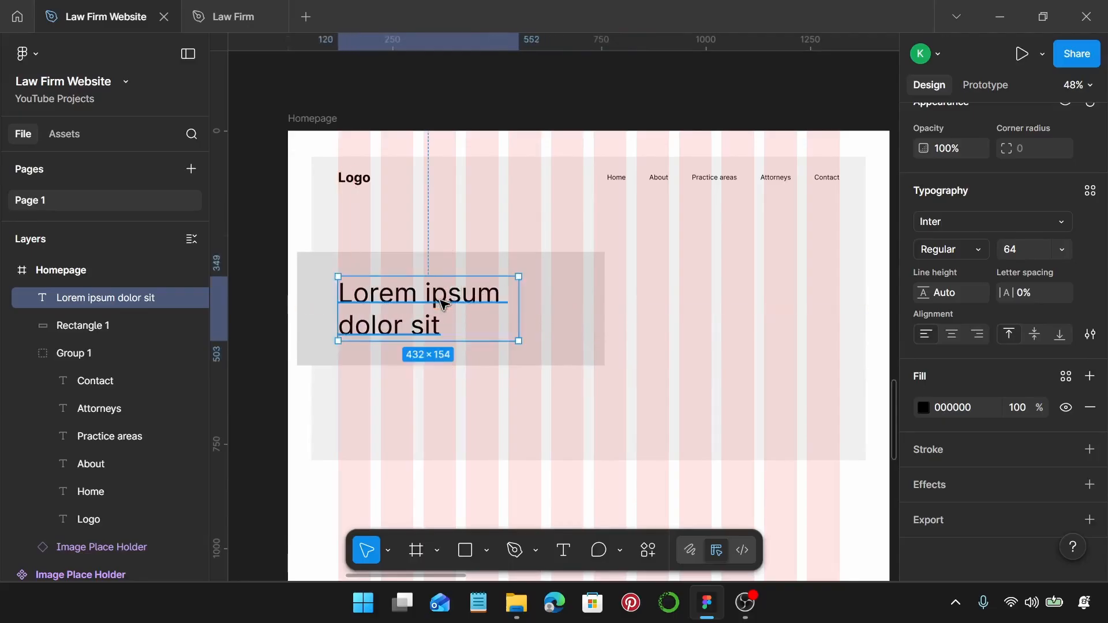
Duplicate the heading just below it and set the copy to 18 px.
scroll(438, 299, down, 2)
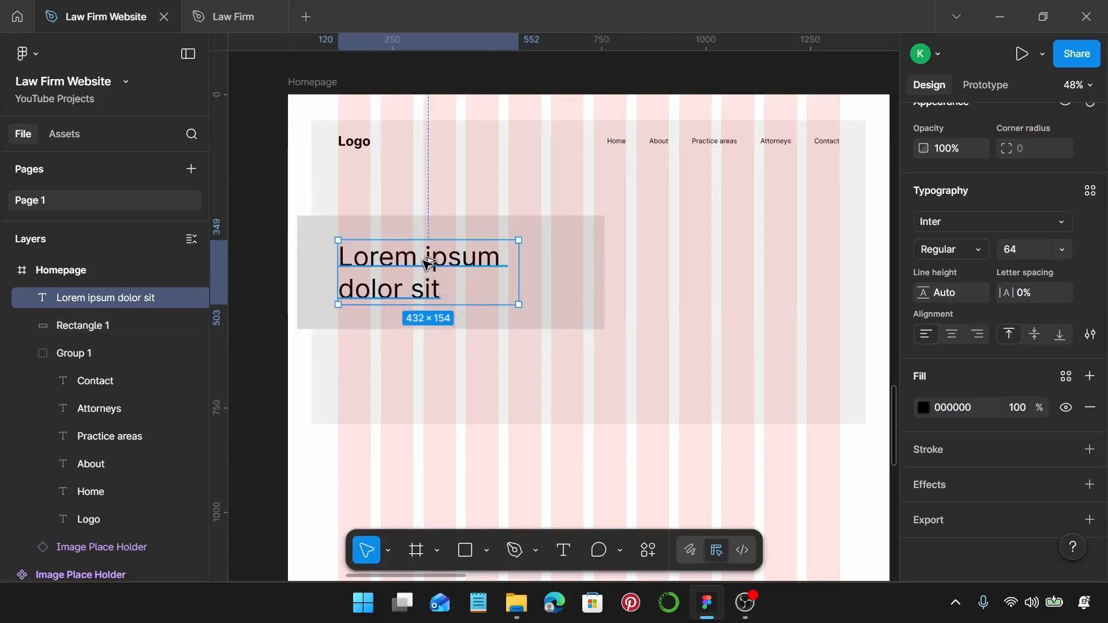
drag(428, 302, 437, 362)
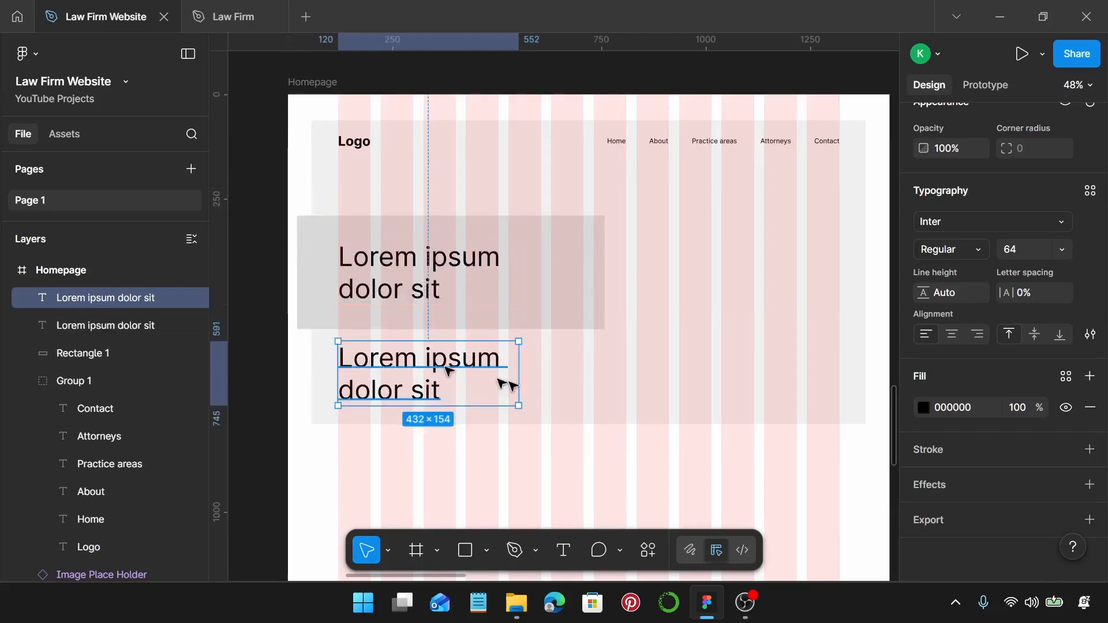
click(1035, 248)
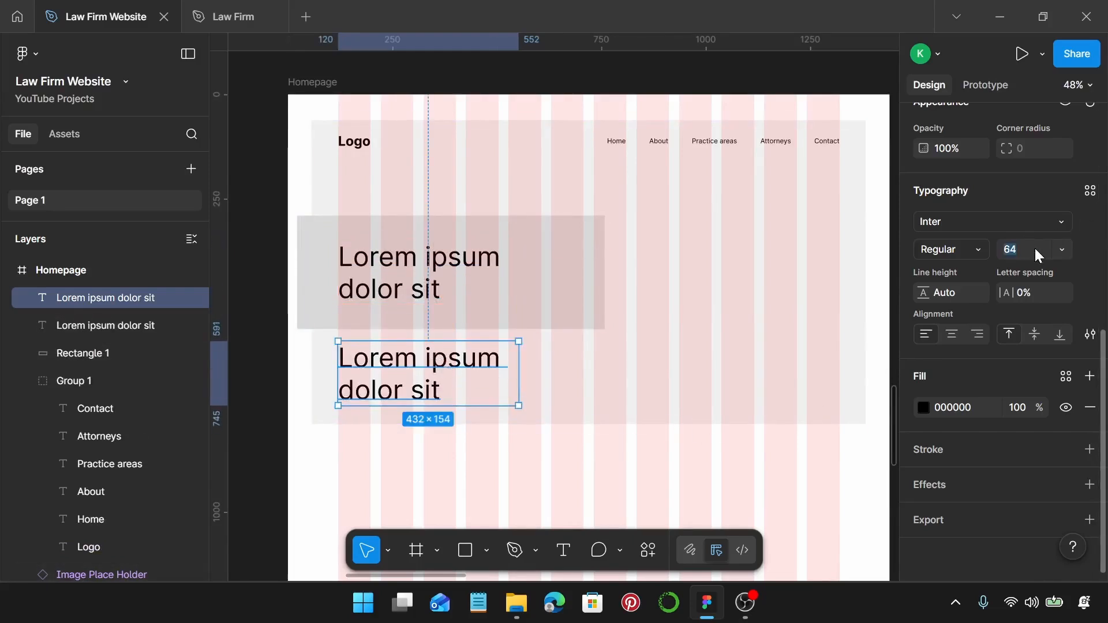
text(18)
key(Return)
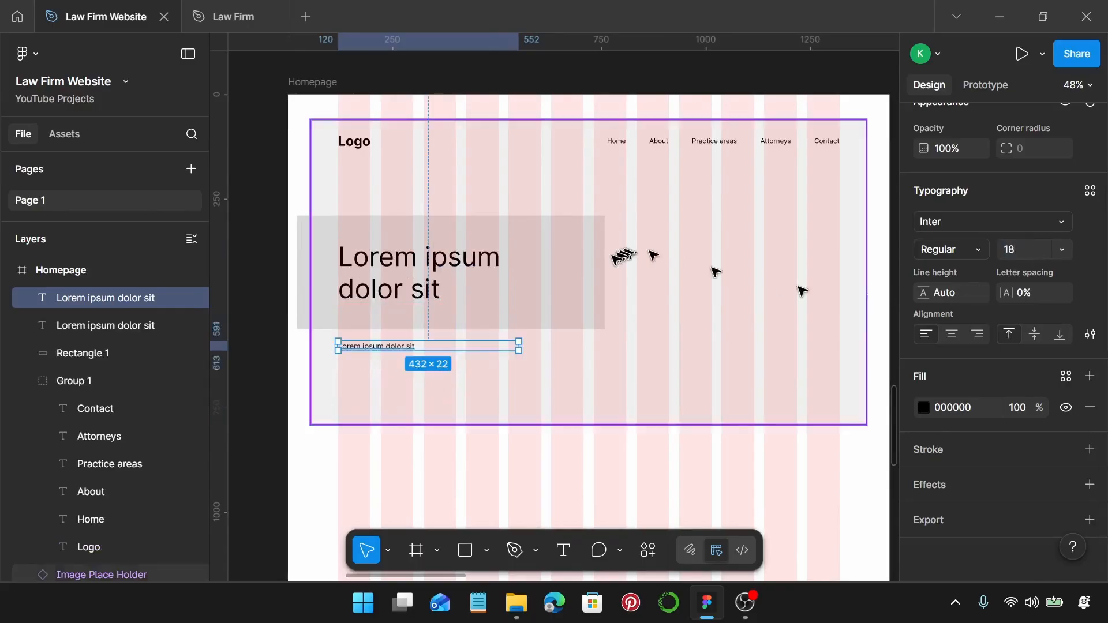
Fill the 18 px text box with placeholder sentences from the Lorem Ipsum plugin.
right_click(406, 346)
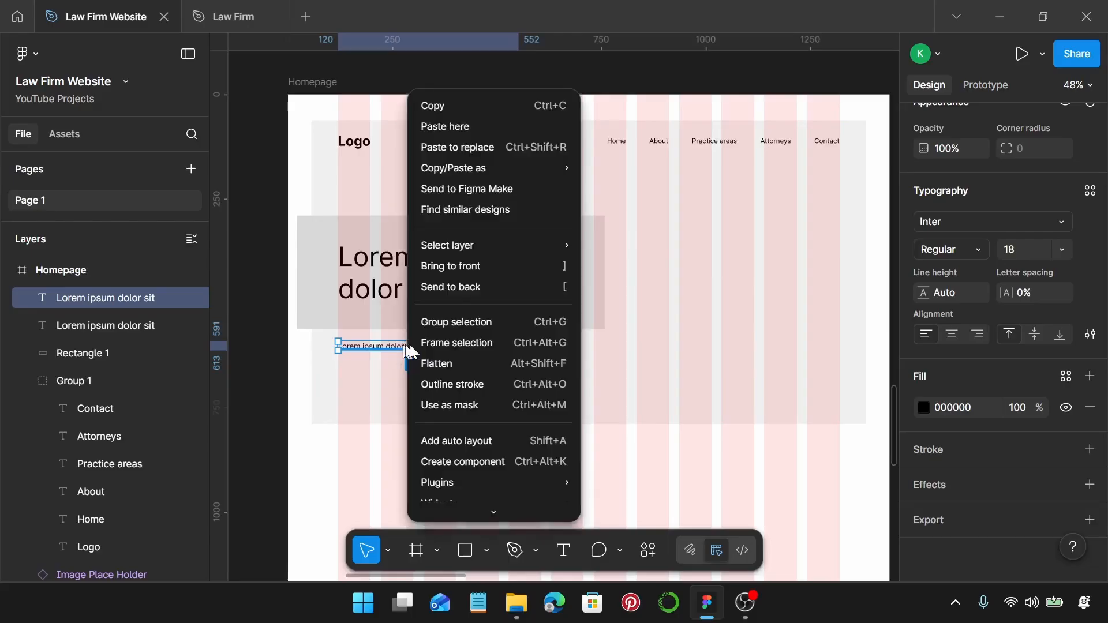
mouse_move(534, 481)
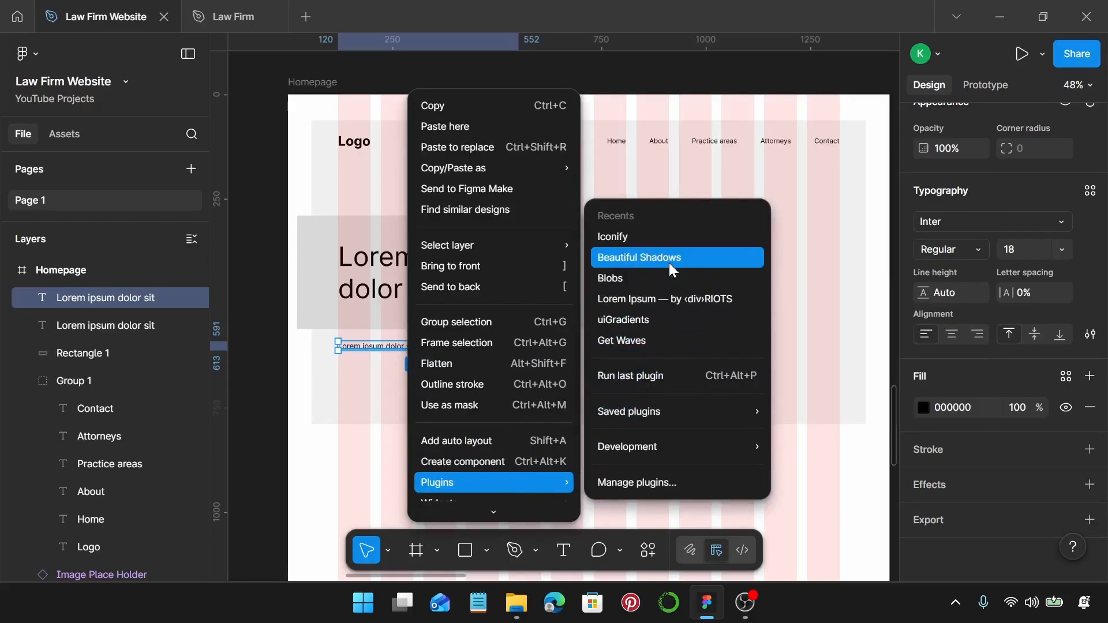
click(677, 299)
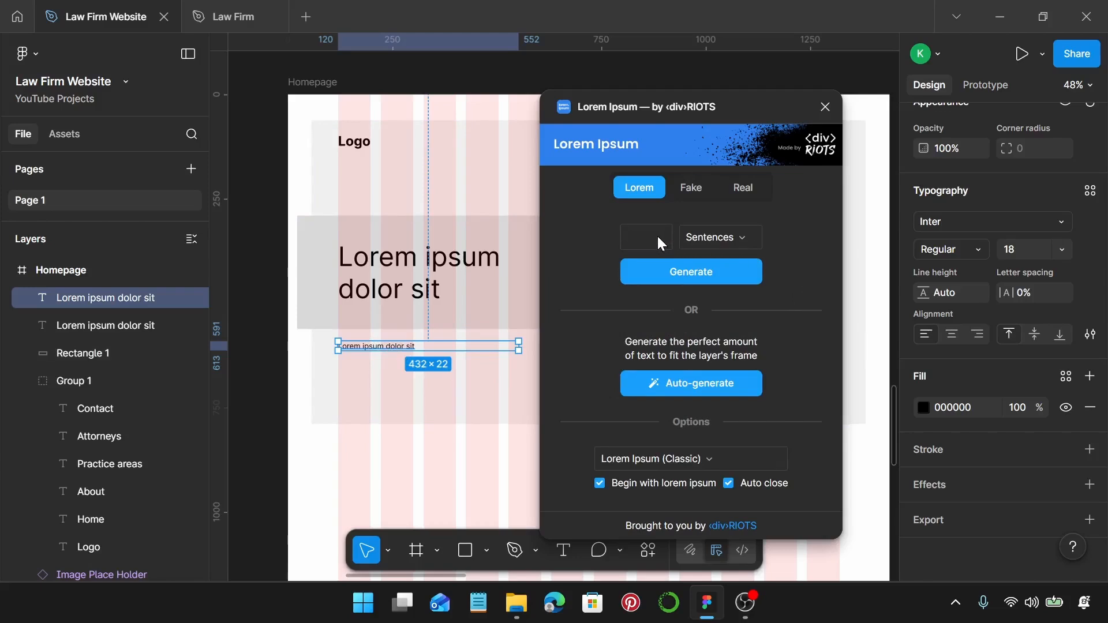
click(690, 266)
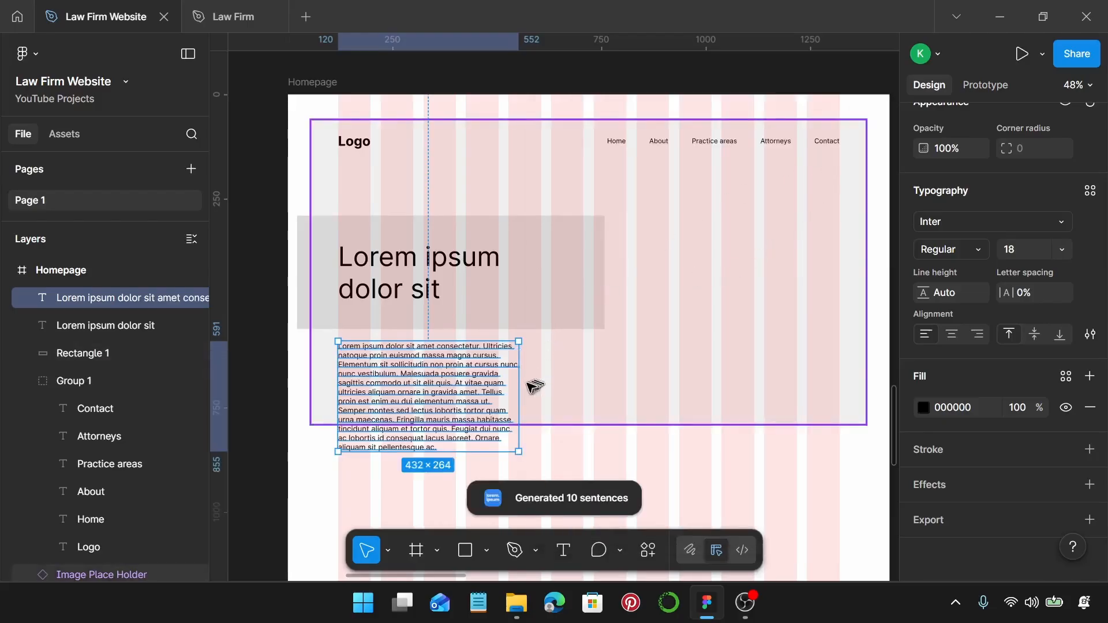
Trim the placeholder to a three-line paragraph about 678 px wide.
drag(520, 383, 613, 390)
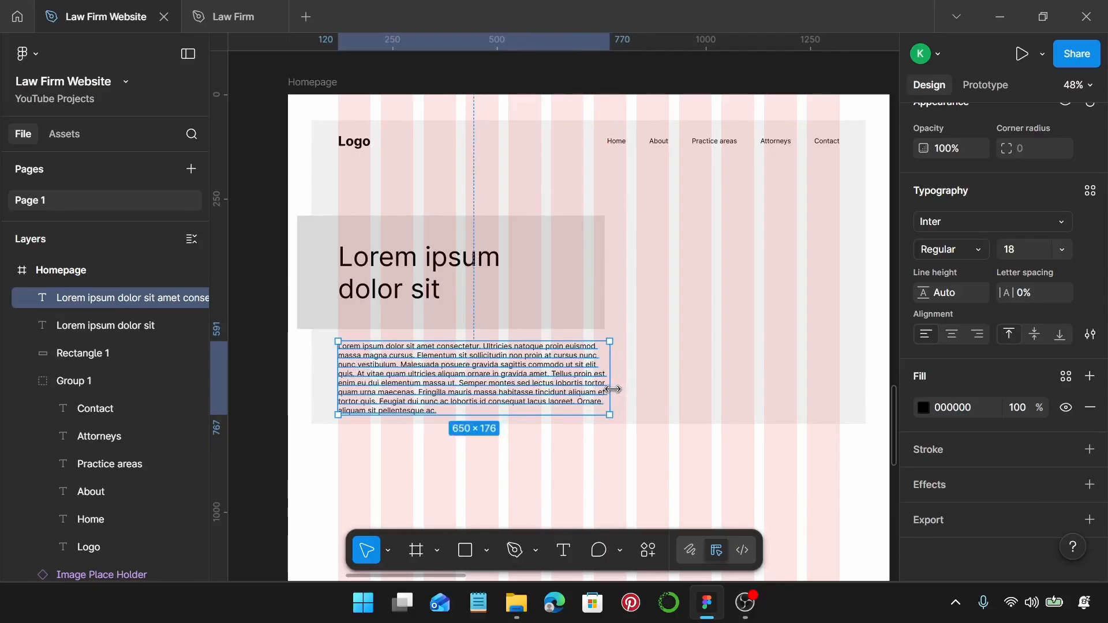
double_click(358, 380)
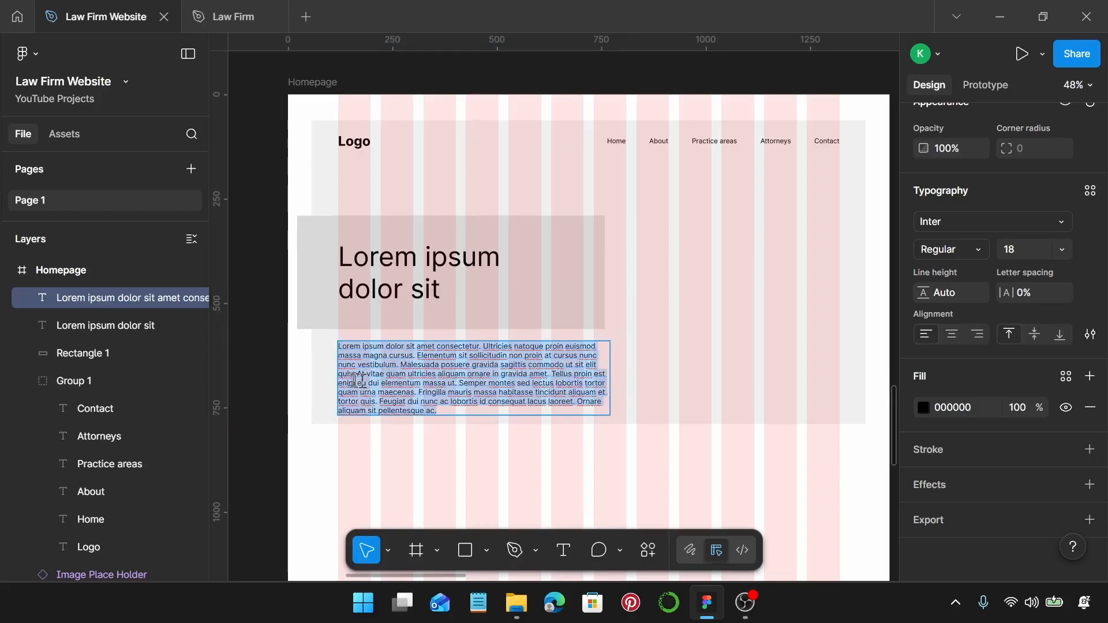
drag(356, 374, 376, 411)
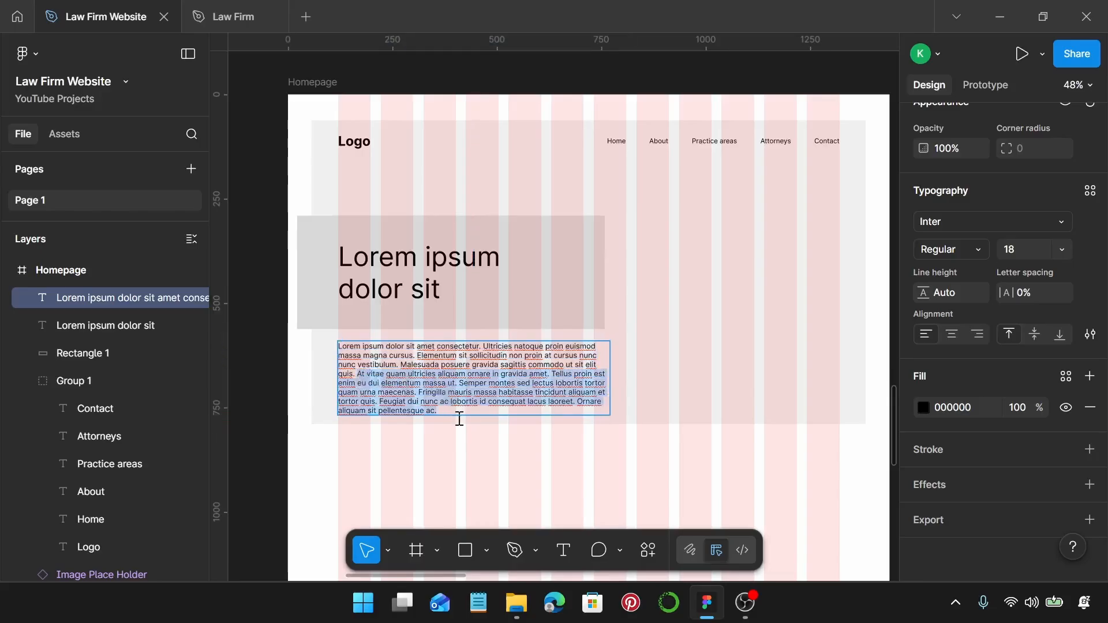
key(BackSpace)
key(Escape)
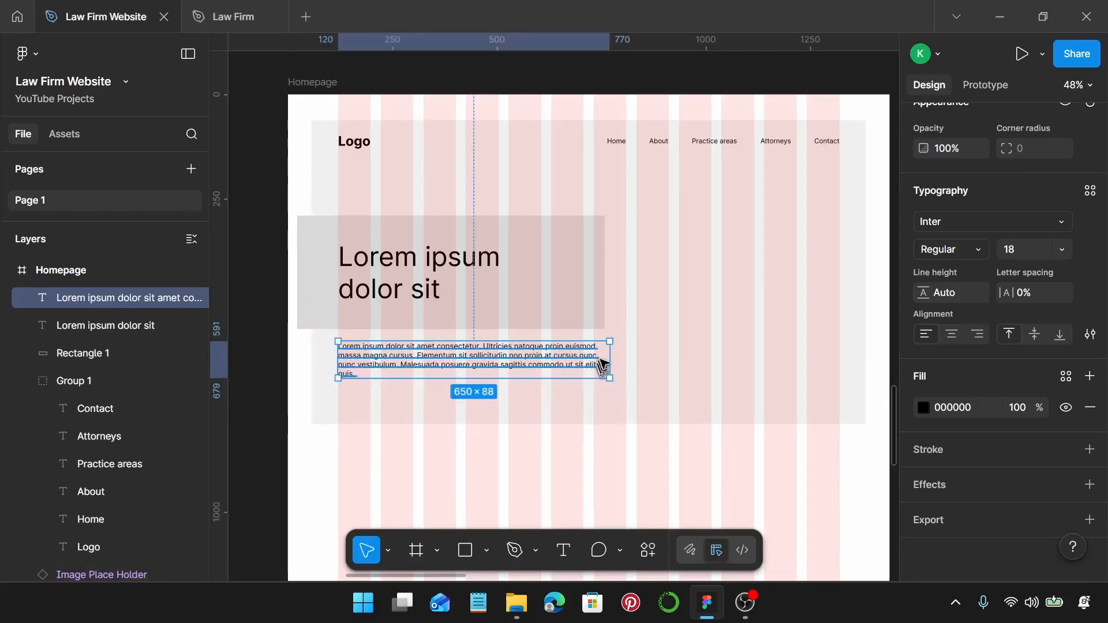
drag(609, 359, 621, 359)
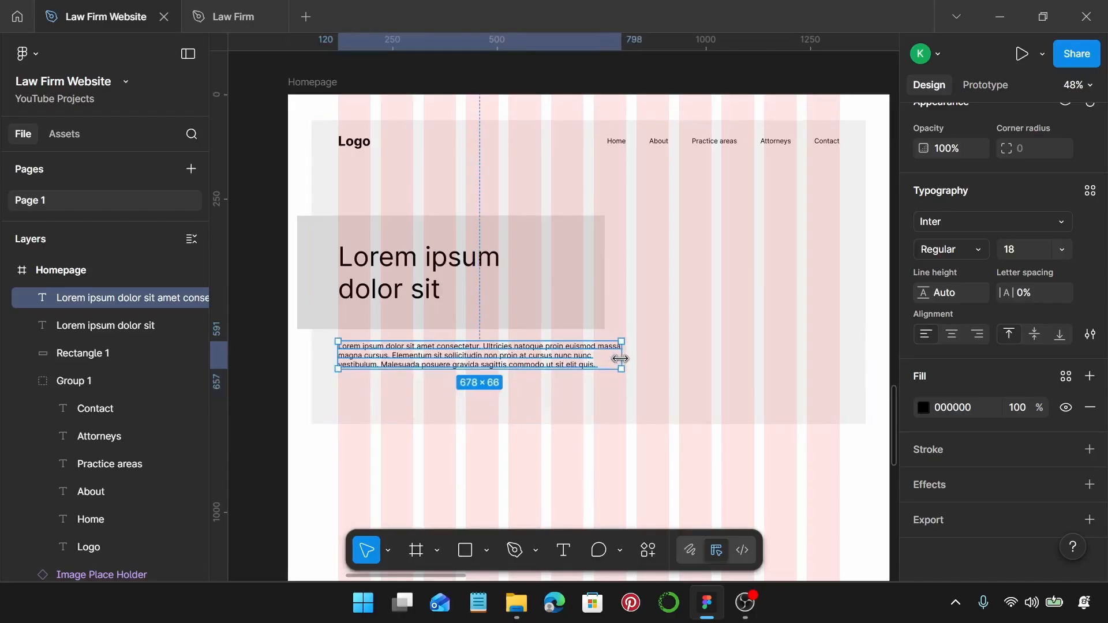
Duplicate the 64 px hero heading below the paragraph.
scroll(456, 391, down, 1)
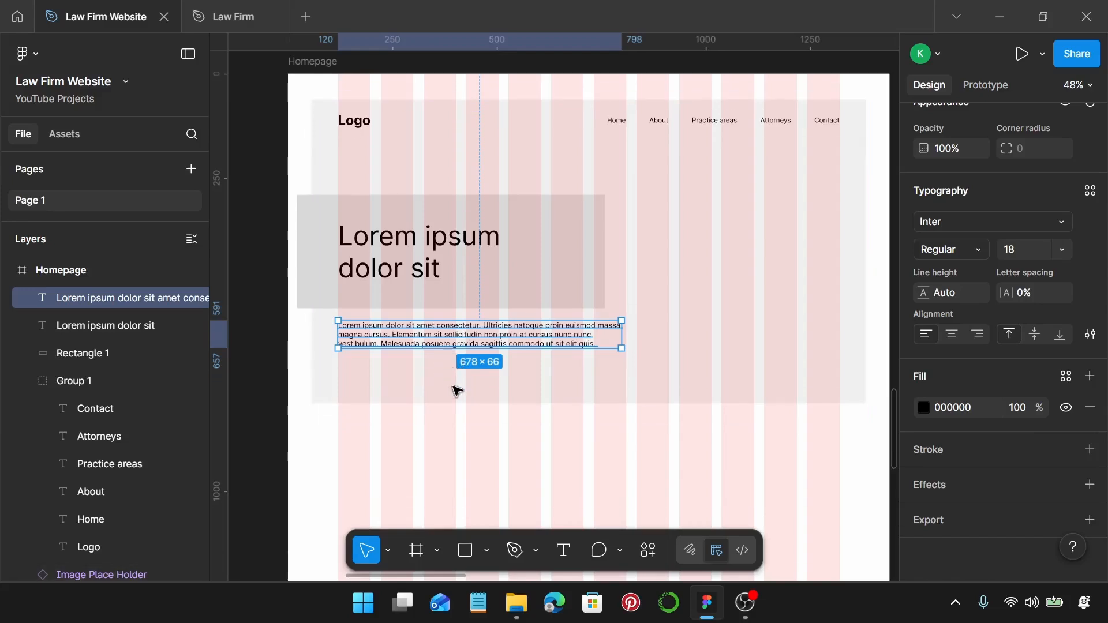
scroll(456, 391, down, 10)
scroll(445, 352, up, 5)
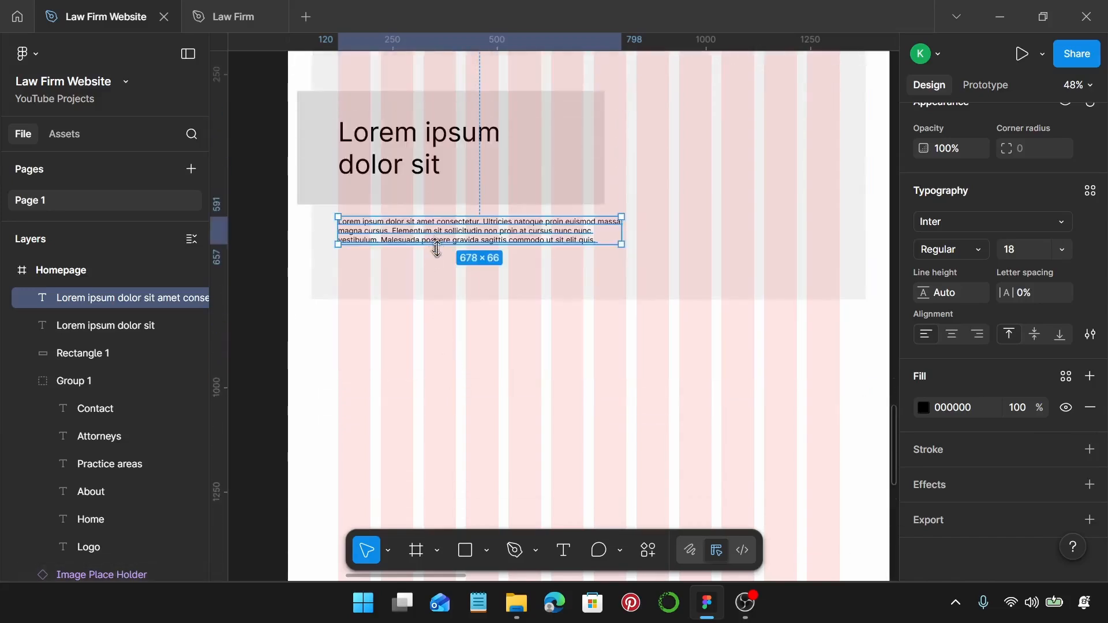
click(409, 157)
drag(407, 162, 424, 283)
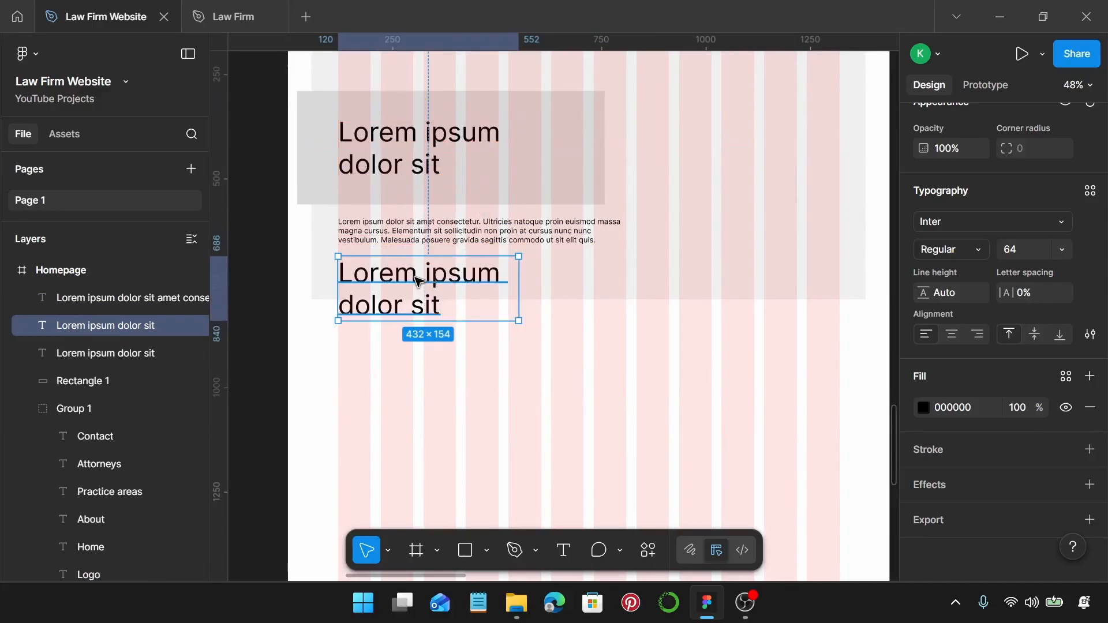
Change the heading copy's text to 'Book a Consultation'.
double_click(417, 280)
text(Boo)
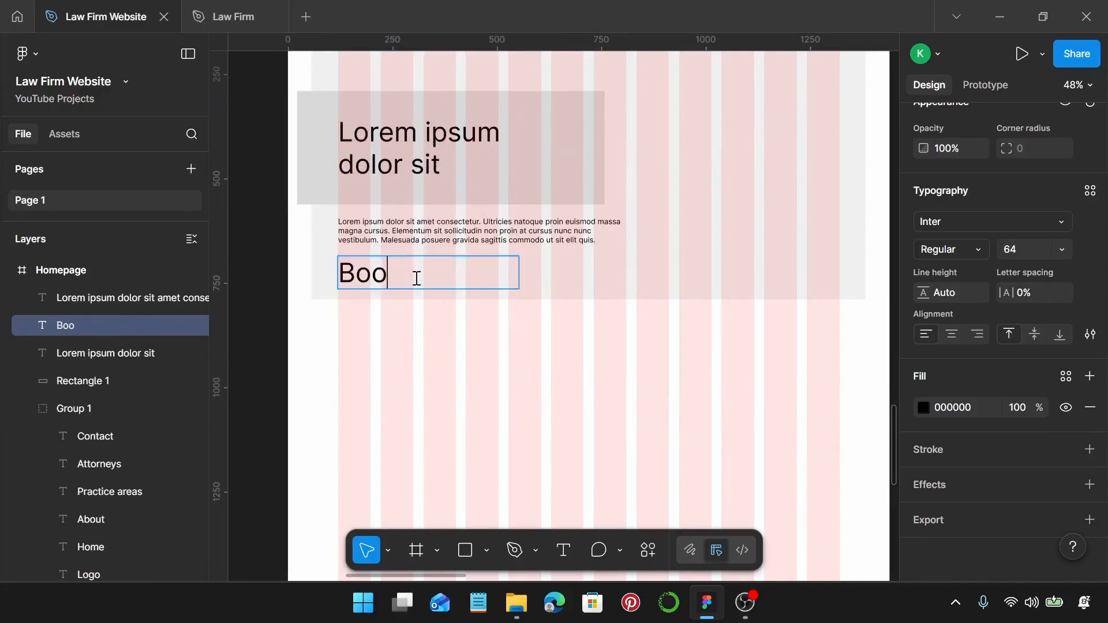
text(k a consultation)
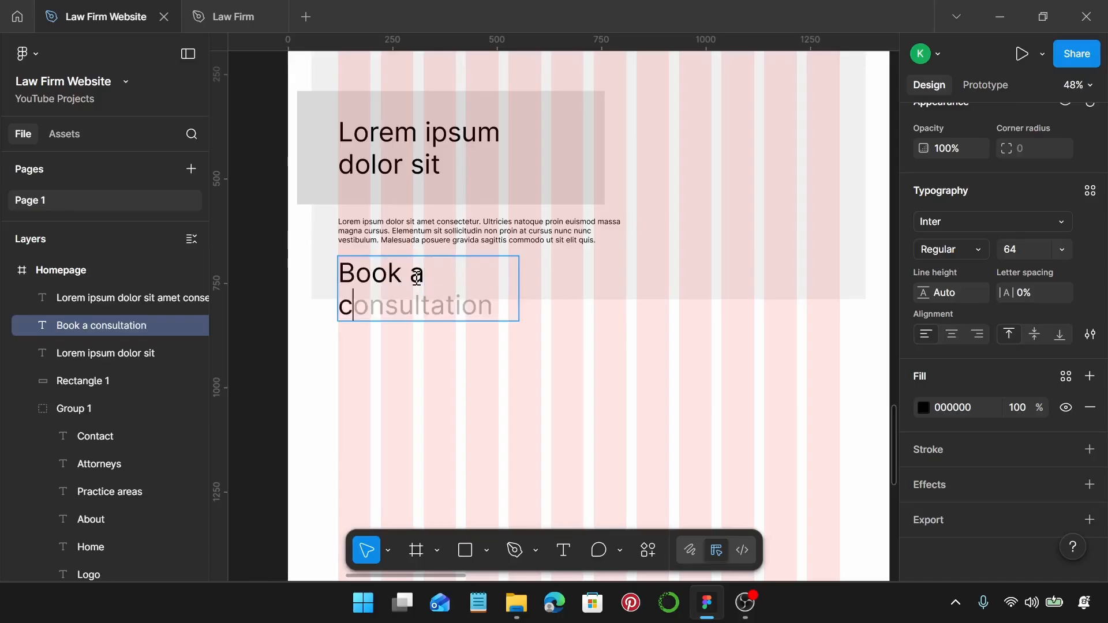
key(ctrl+BackSpace)
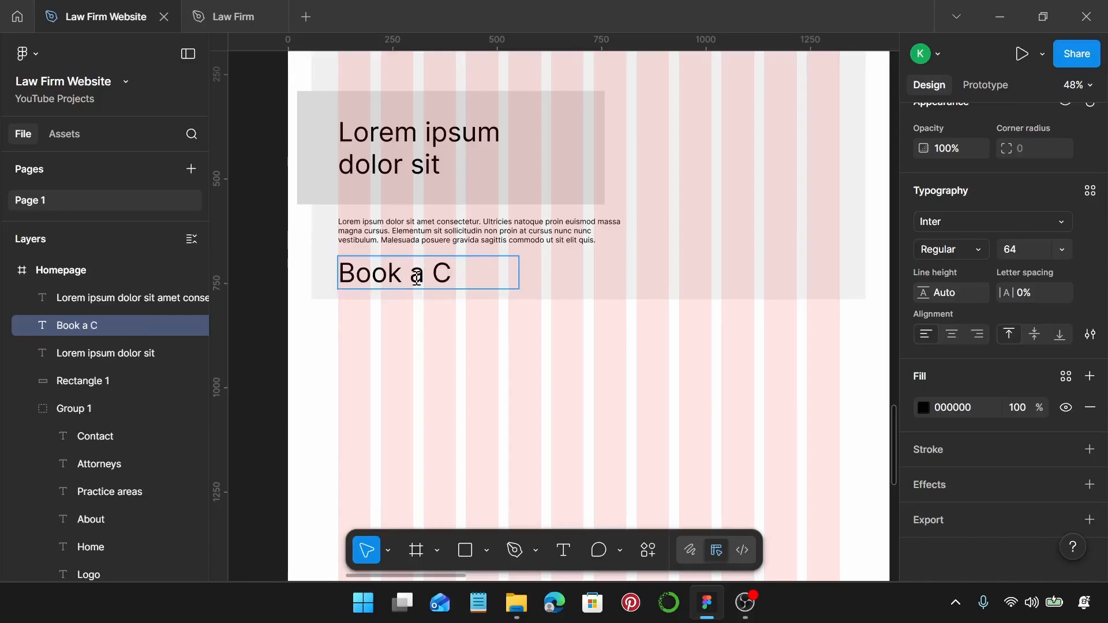
text(Conc)
key(BackSpace)
text(sul)
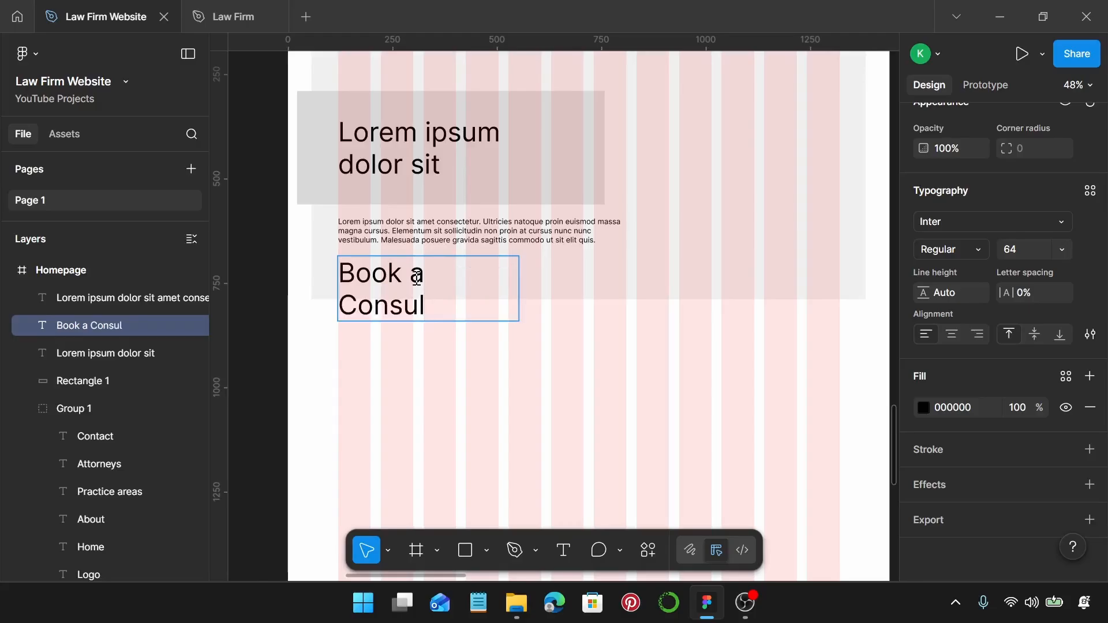
text(tation)
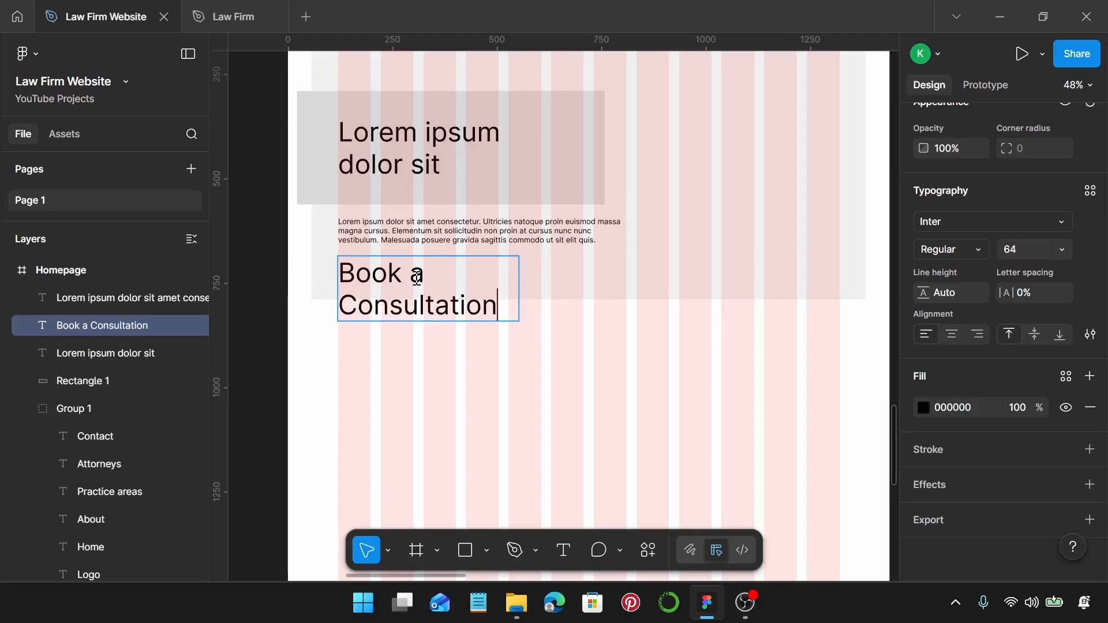
key(Escape)
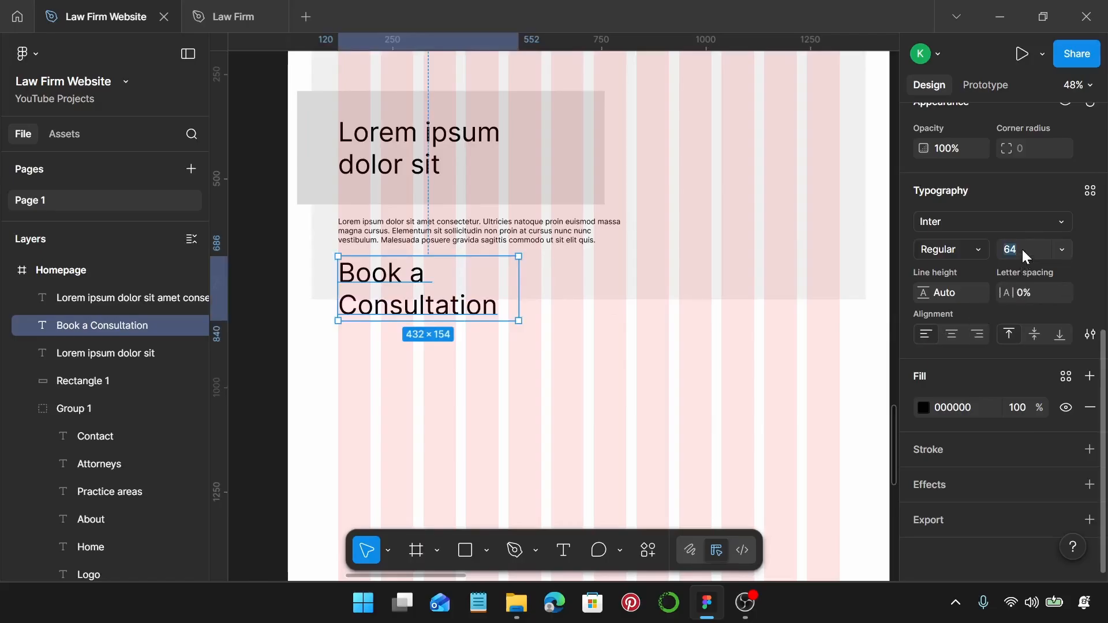
Set the 'Book a Consultation' text to 18 px with auto width, 171 × 22.
key(Return)
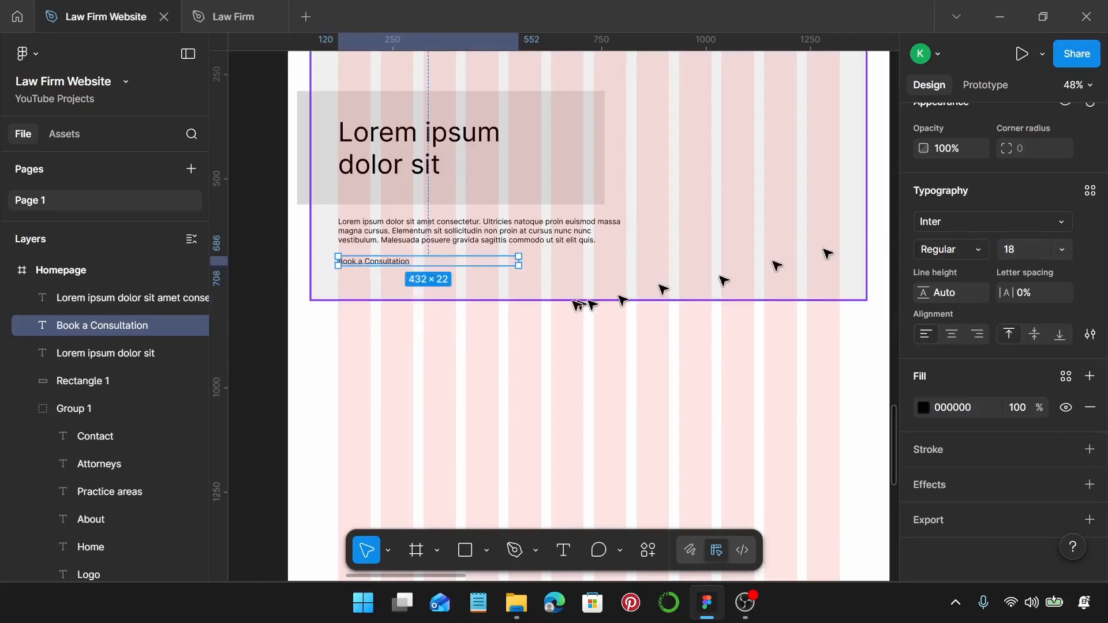
scroll(993, 213, up, 5)
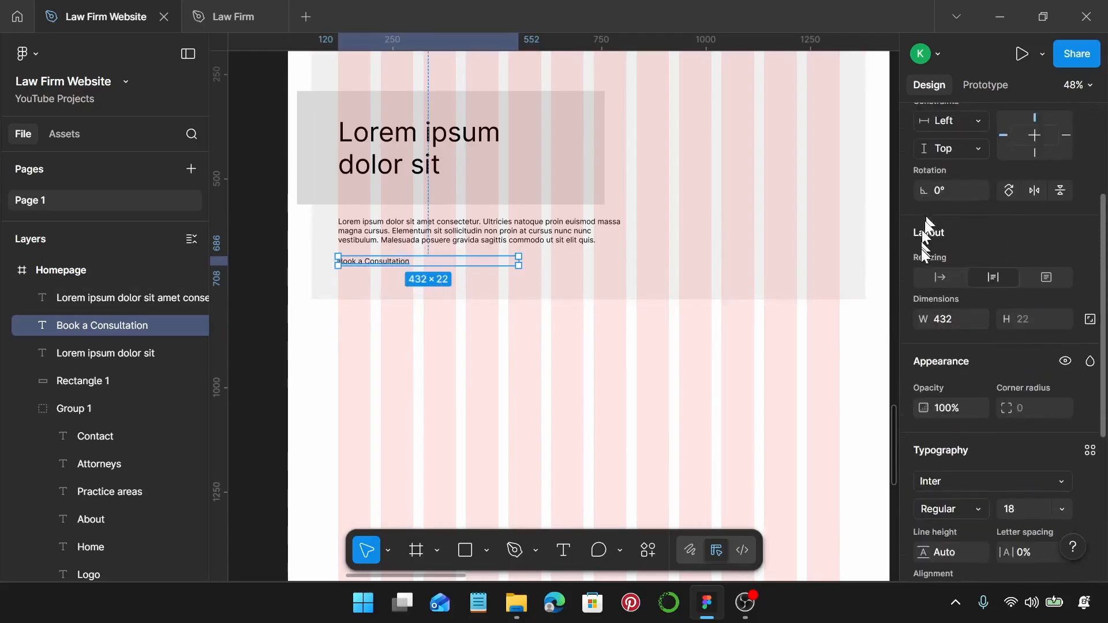
click(939, 277)
scroll(383, 272, up, 5)
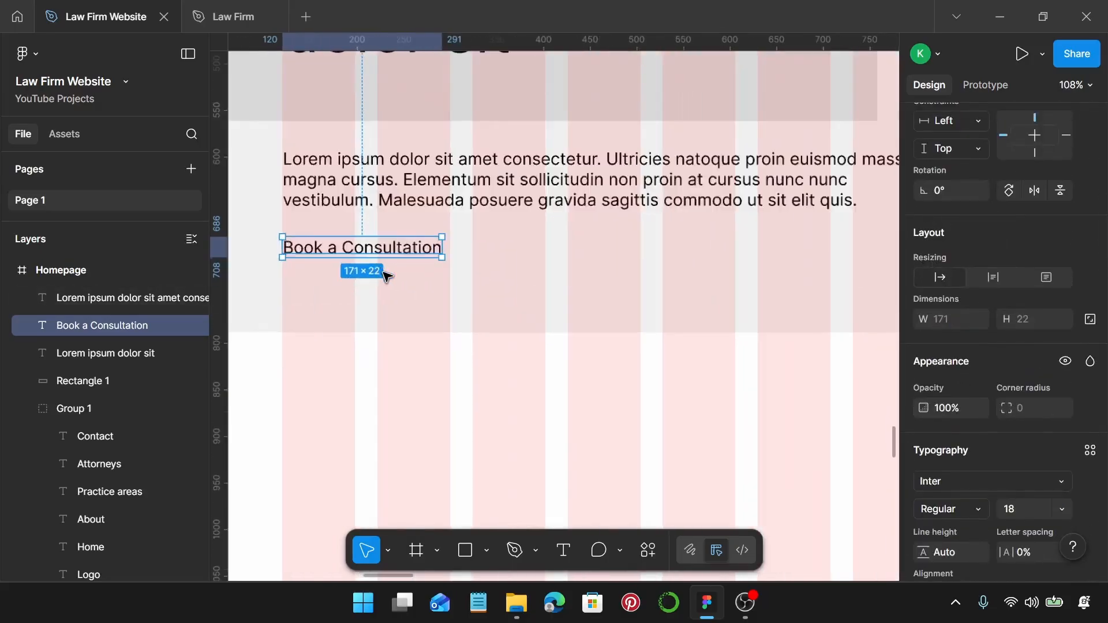
Wrap the 'Book a Consultation' text in an auto-layout frame with white fill.
key(shift+a)
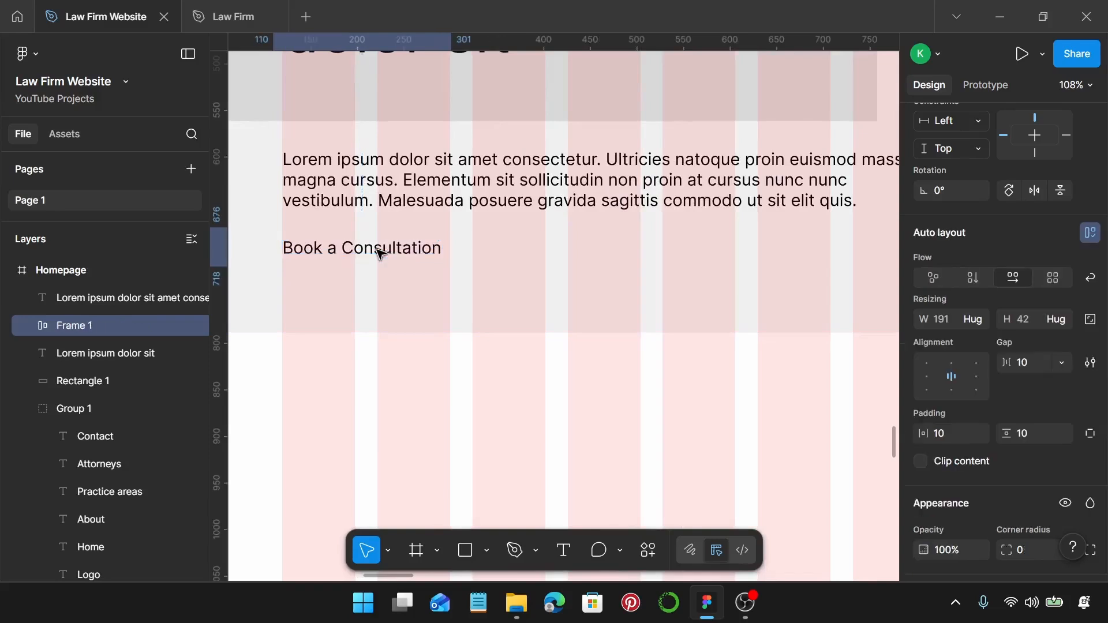
scroll(1013, 375, down, 5)
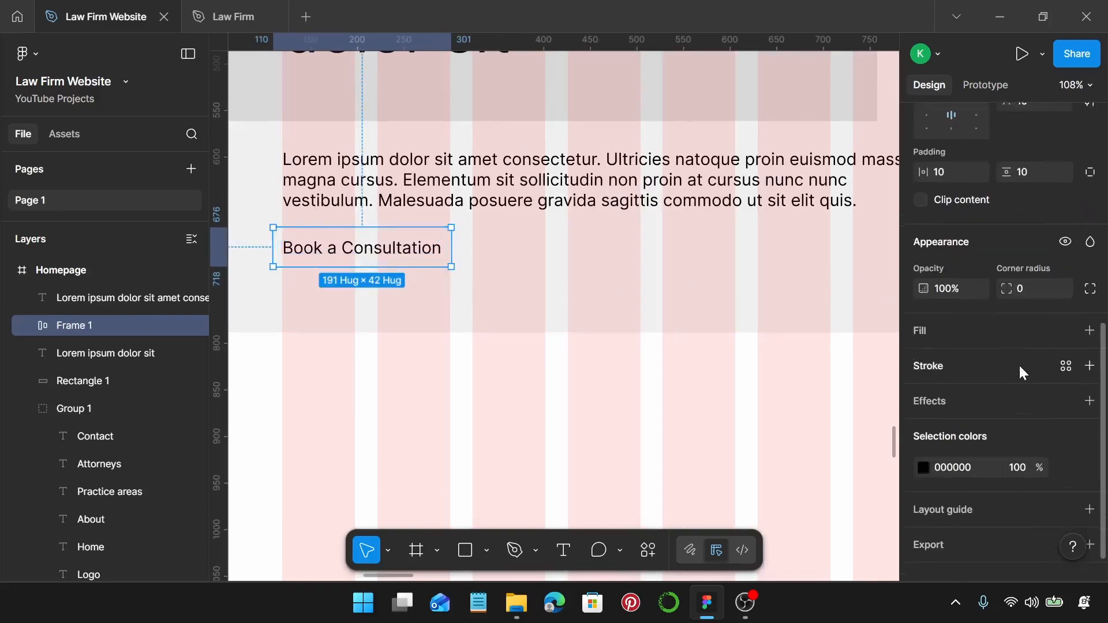
scroll(1019, 369, down, 1)
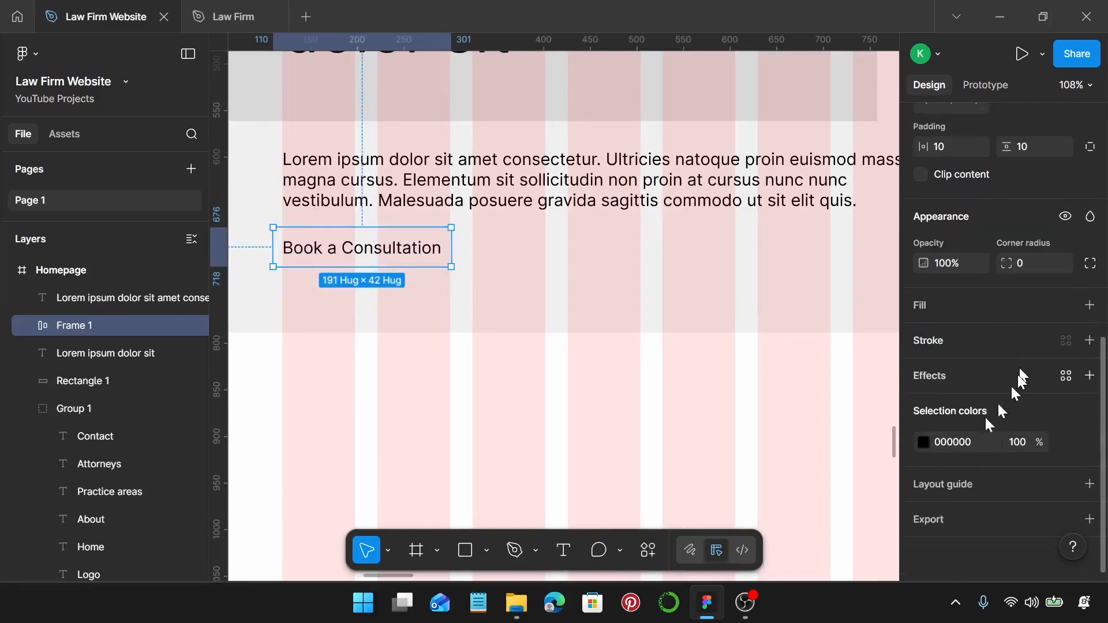
click(1090, 305)
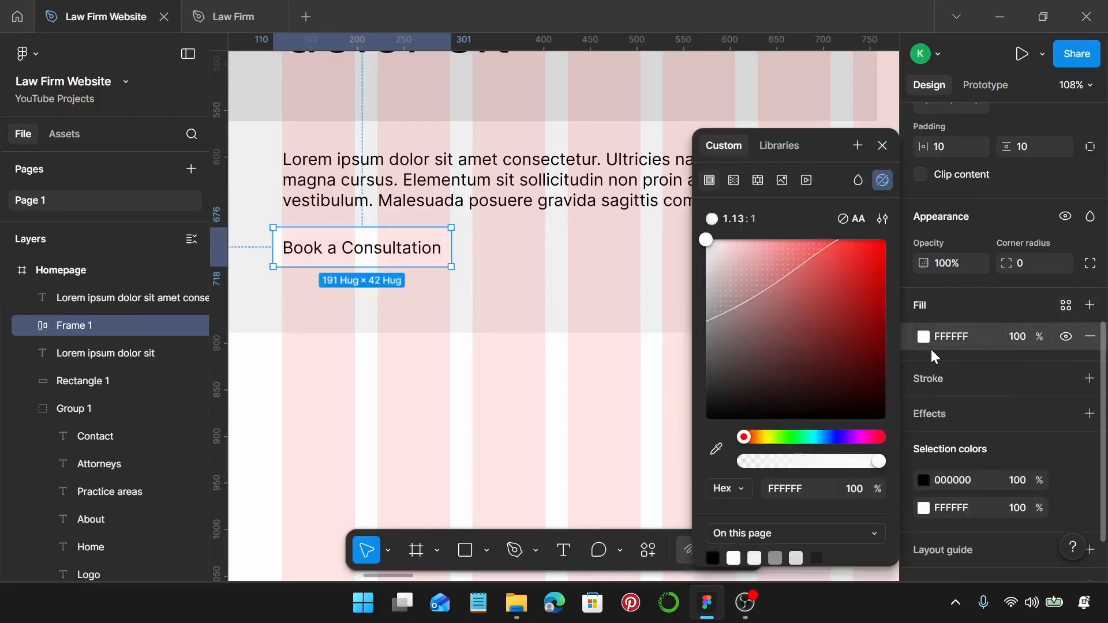
Move the button frame to X 120 and deselect it to view the hero.
click(380, 385)
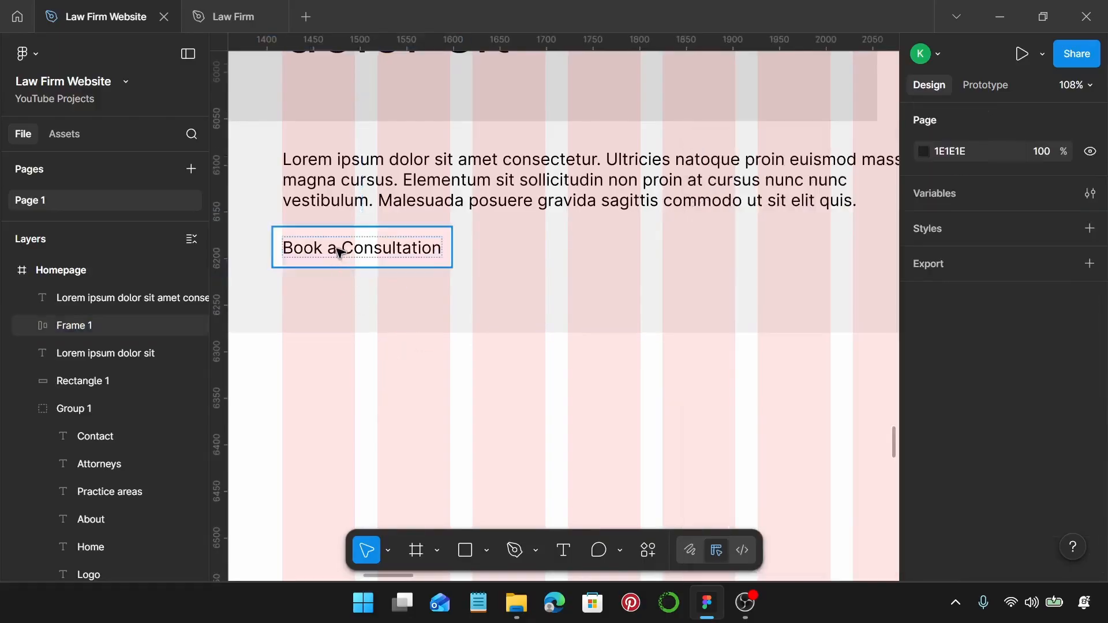
mouse_move(339, 252)
mouse_down()
mouse_move(359, 249)
mouse_move(348, 262)
mouse_up()
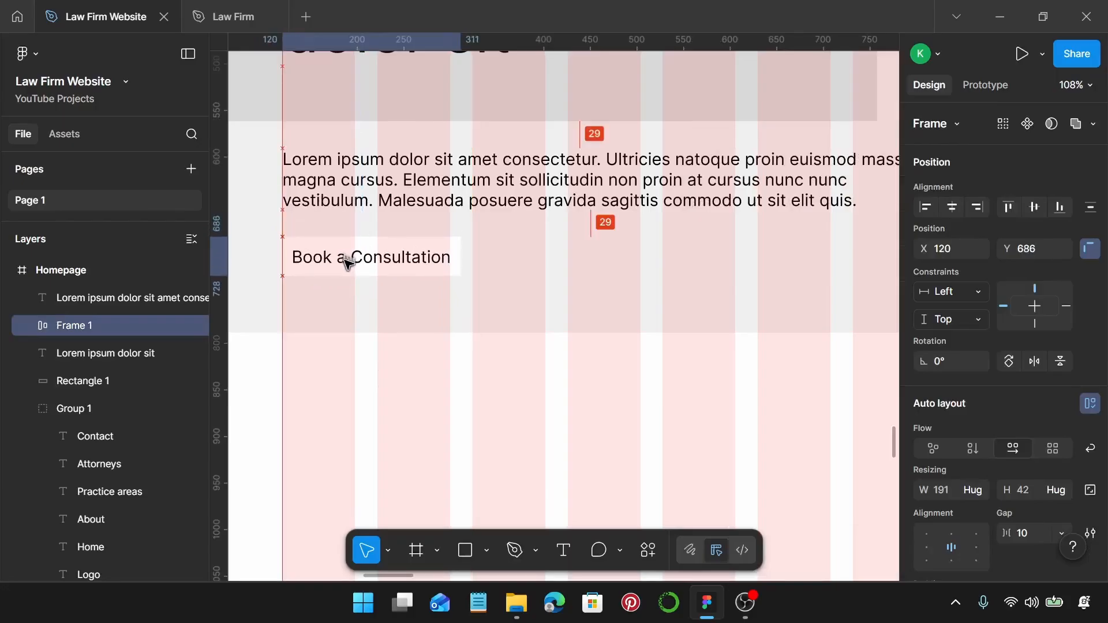
scroll(348, 263, down, 5)
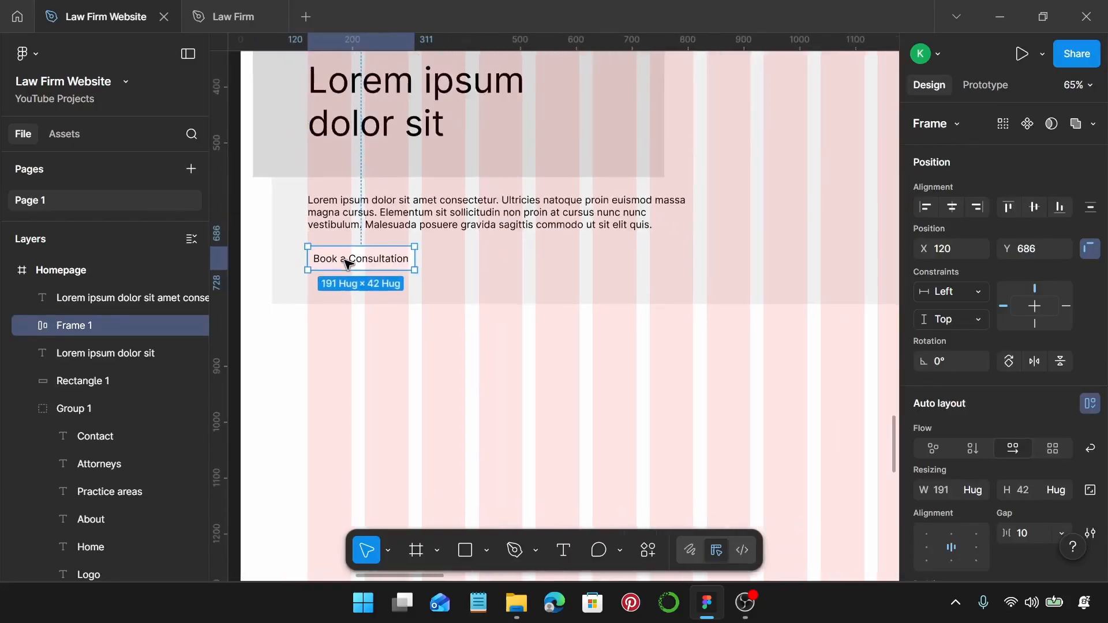
click(362, 316)
scroll(362, 316, up, 1)
scroll(361, 314, down, 2)
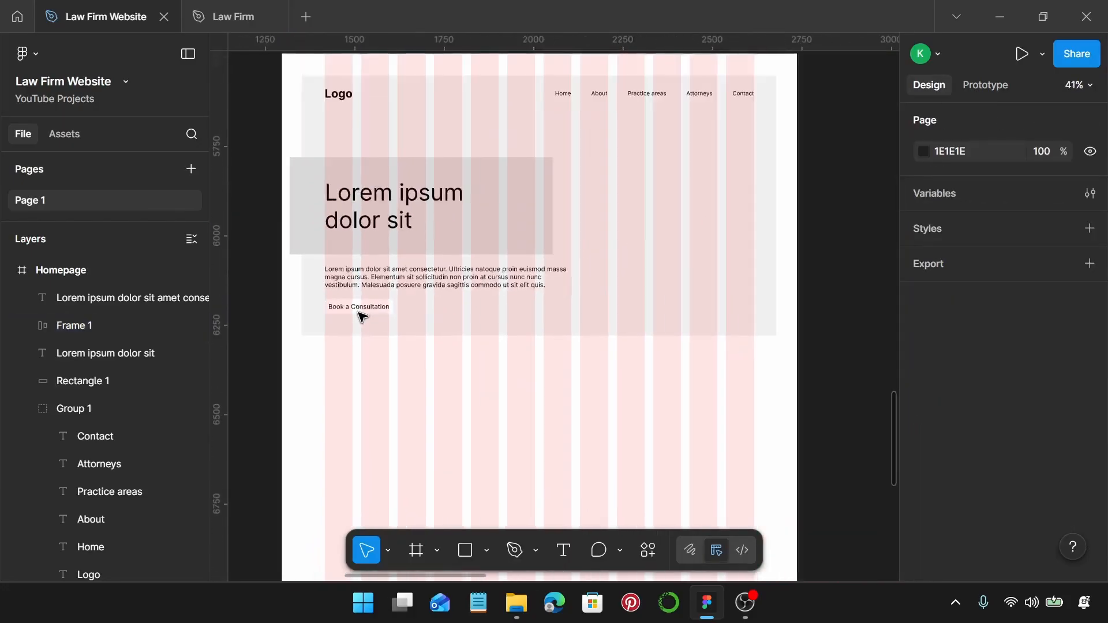
scroll(537, 383, down, 3)
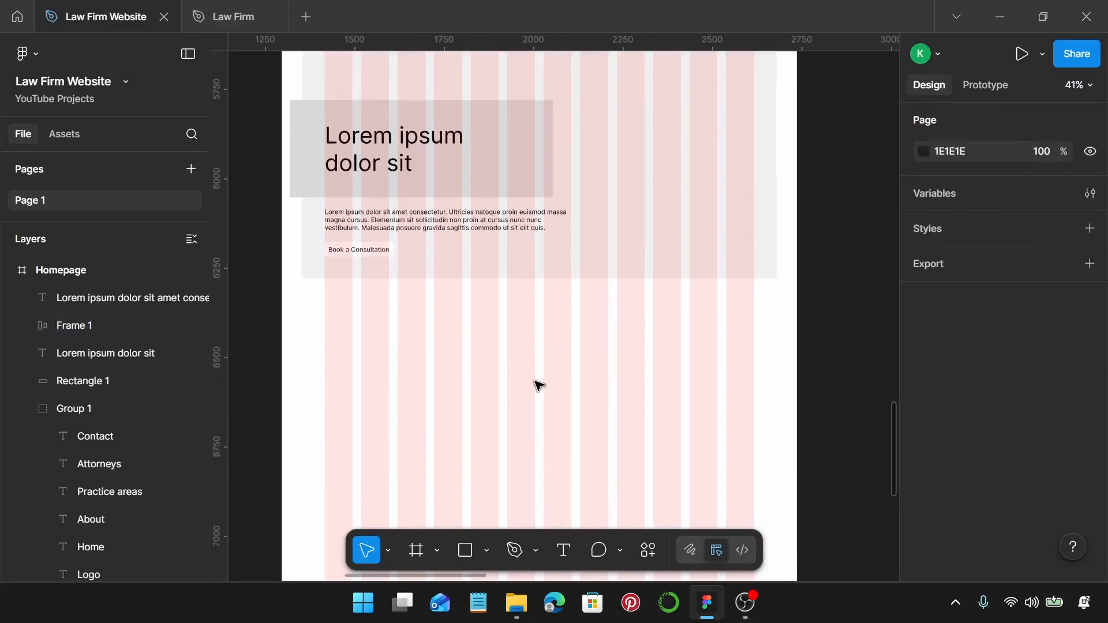
Duplicate the hero heading below the hero as a centred, auto-width single line.
click(373, 157)
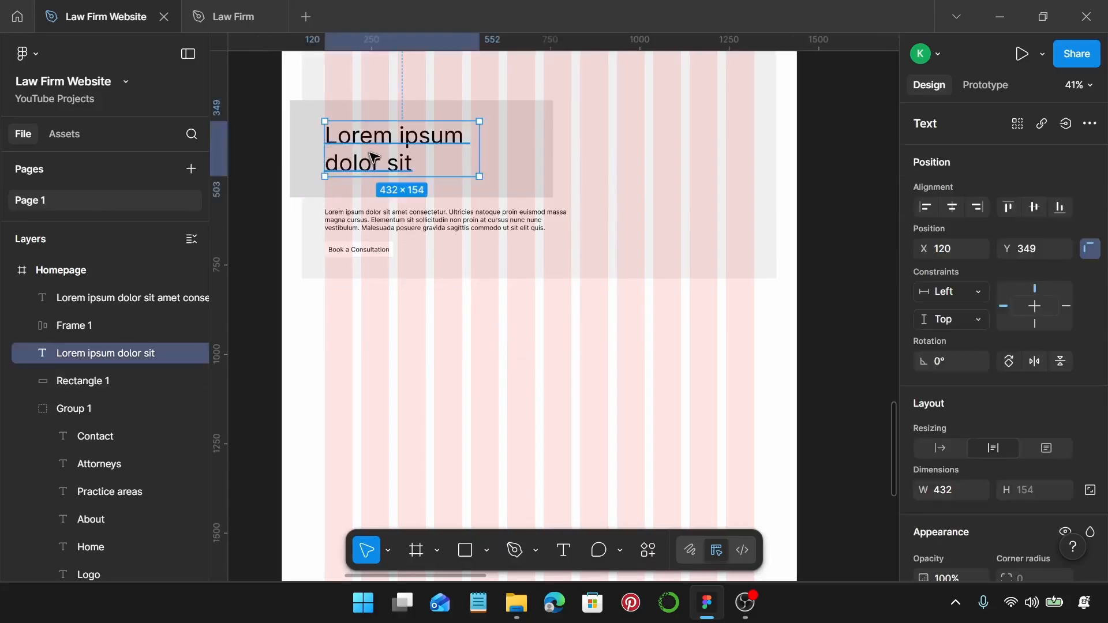
drag(362, 147, 498, 342)
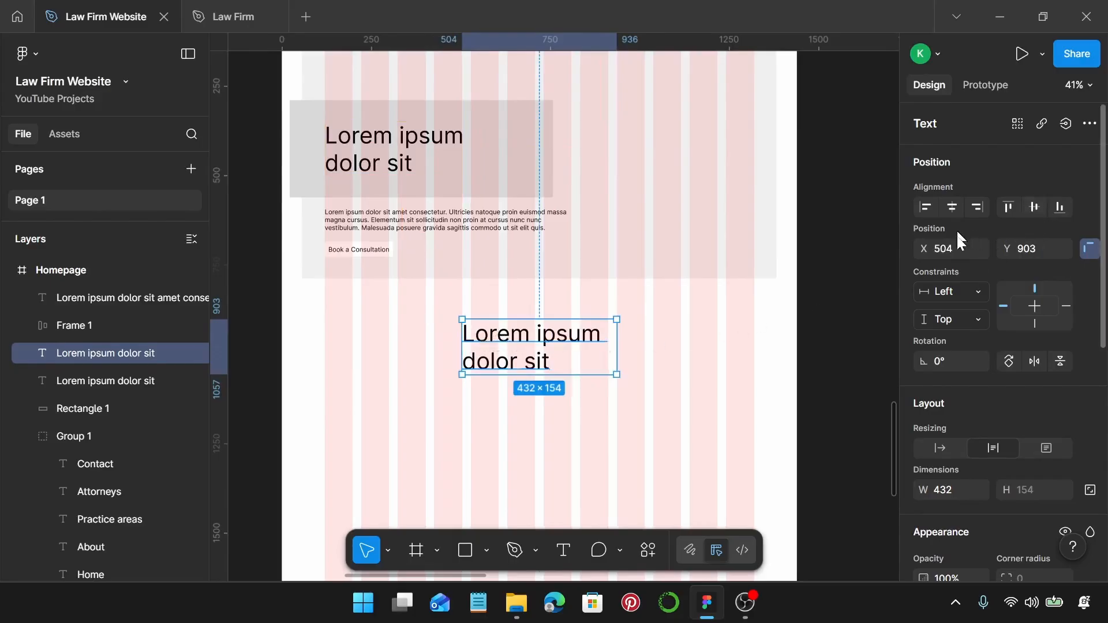
click(945, 445)
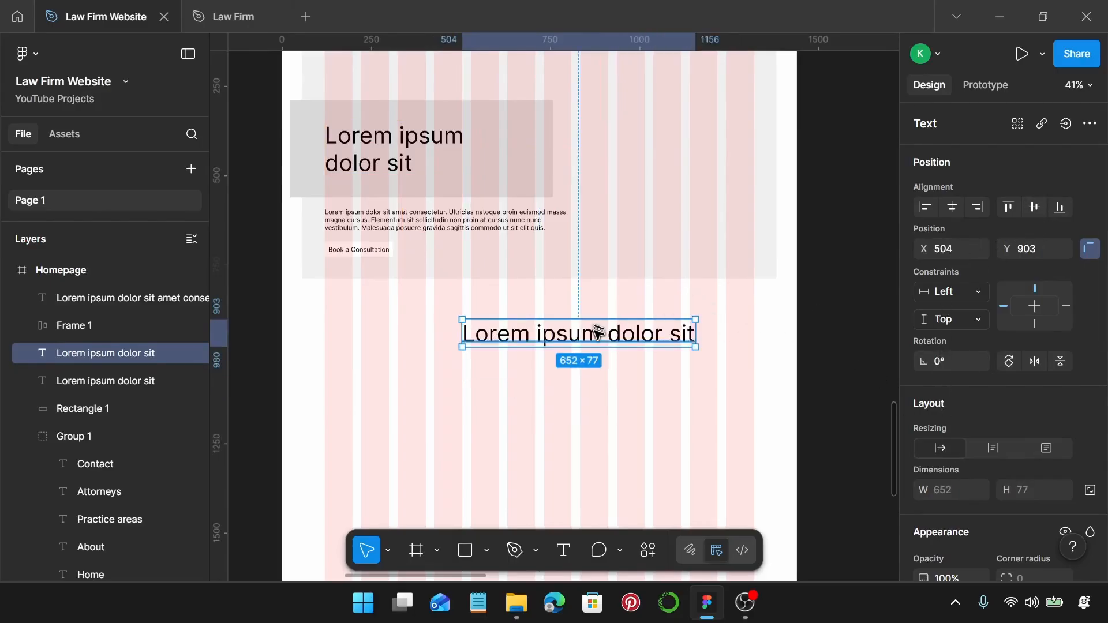
drag(597, 332, 559, 313)
Place a copy of the paragraph under the new heading, widened to 785 × 66.
click(473, 217)
drag(414, 217, 493, 369)
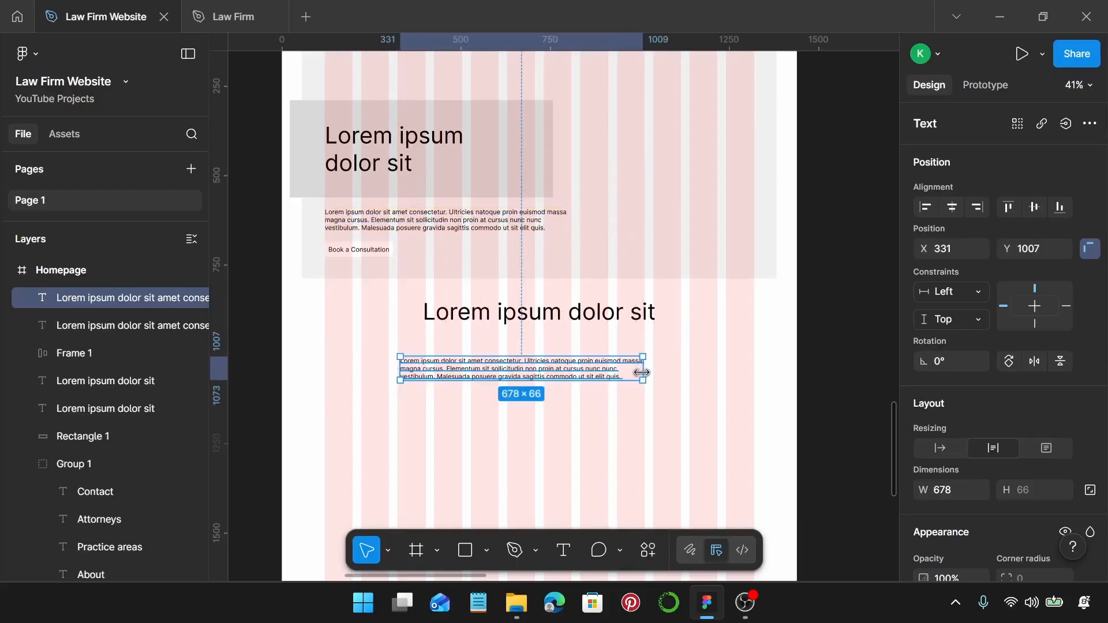
drag(643, 371, 680, 372)
mouse_move(525, 362)
mouse_down()
mouse_move(525, 350)
mouse_move(525, 362)
mouse_up()
shift+click(529, 320)
click(524, 362)
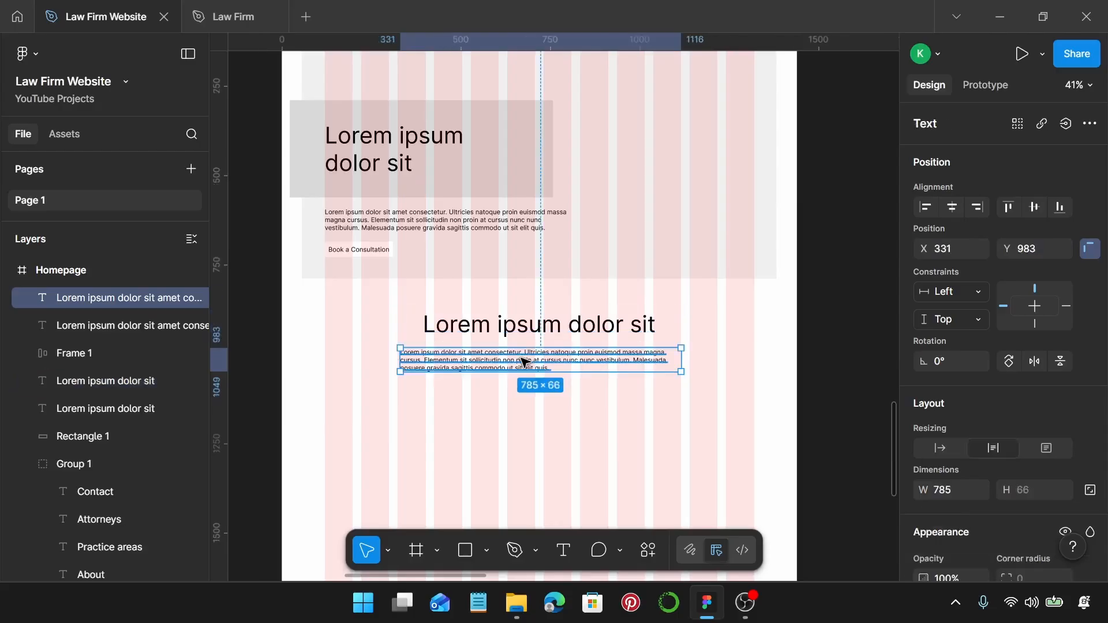
Triple the lower paragraph's lorem ipsum text by pasting it twice more.
double_click(524, 362)
key(ctrl+c)
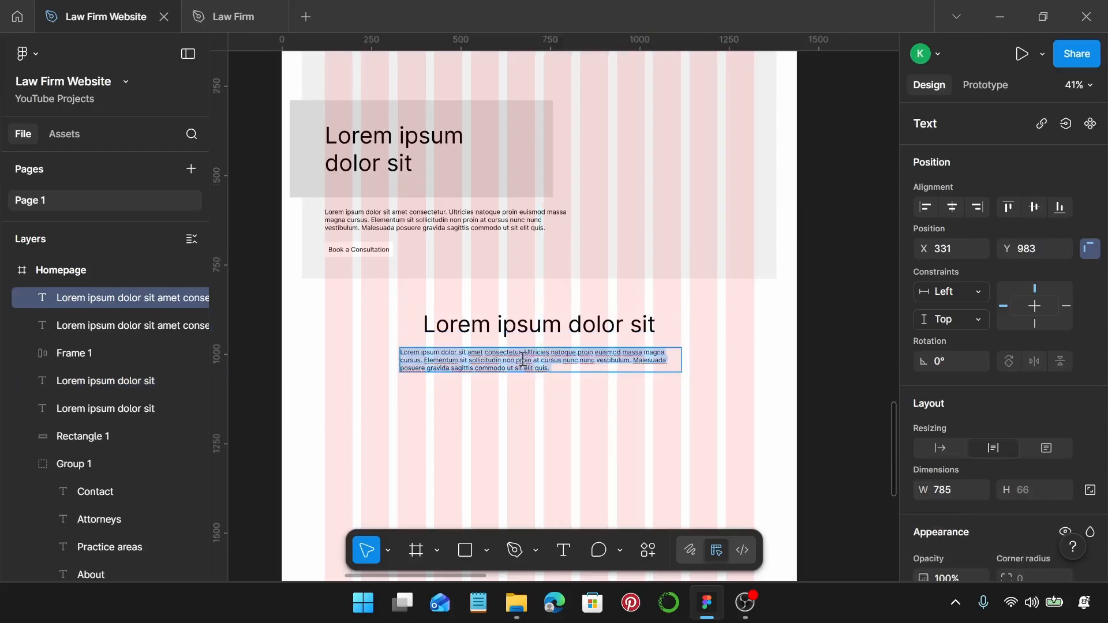
key(Right)
key(ctrl+v)
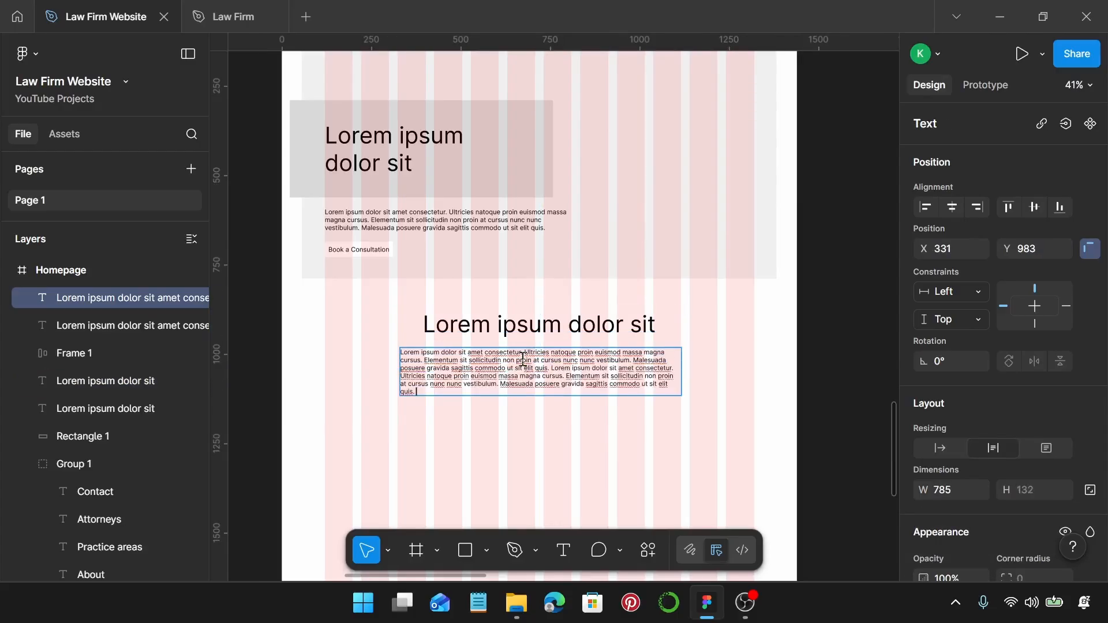
key(ctrl+v)
key(Escape)
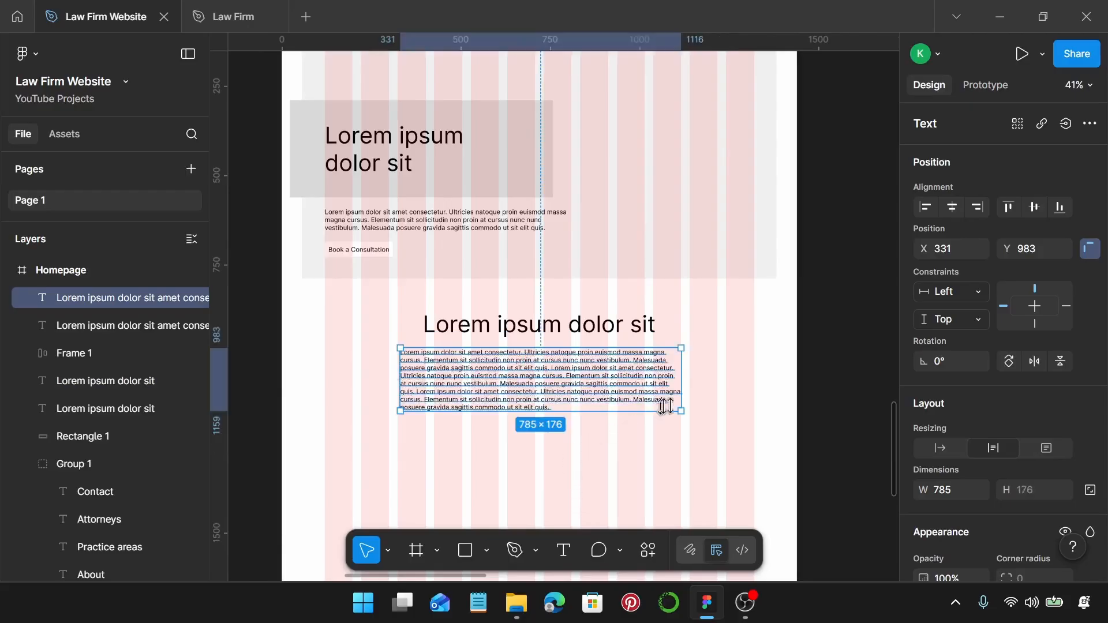
Widen the lower paragraph to 996 × 132 and centre-align its text.
drag(682, 393, 719, 392)
drag(401, 385, 363, 385)
scroll(1028, 398, down, 3)
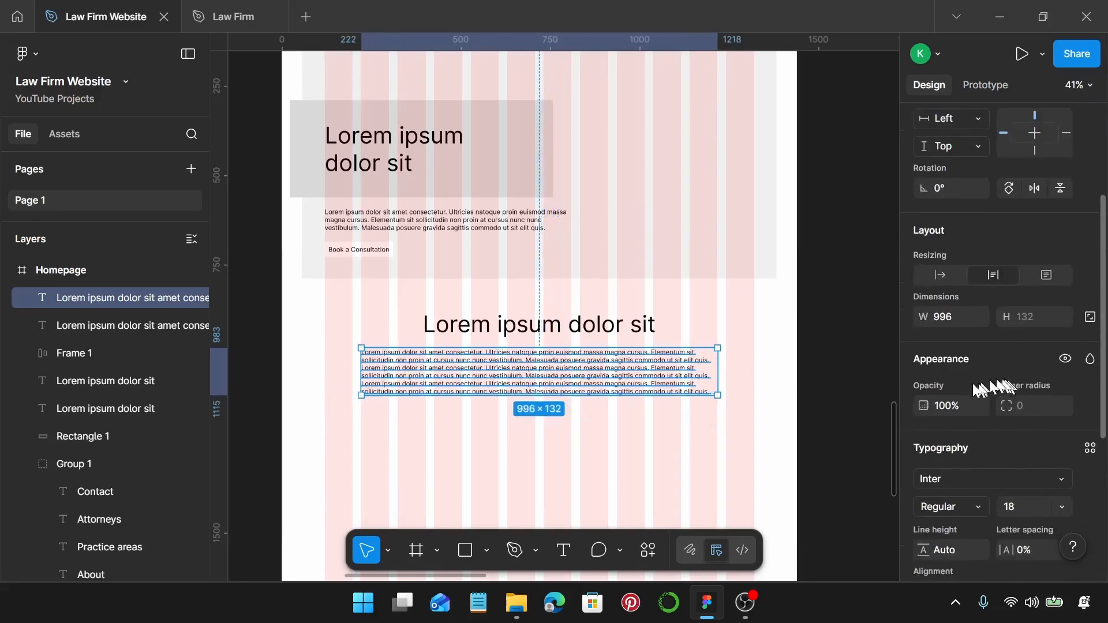
scroll(945, 411, up, 2)
scroll(947, 415, down, 5)
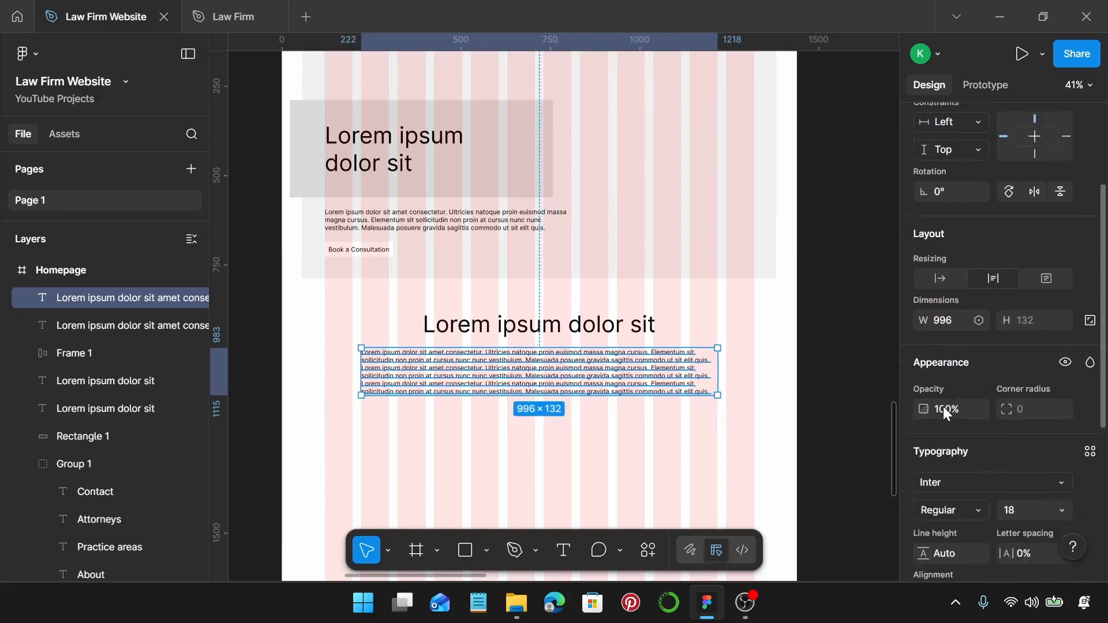
scroll(958, 434, down, 1)
click(958, 428)
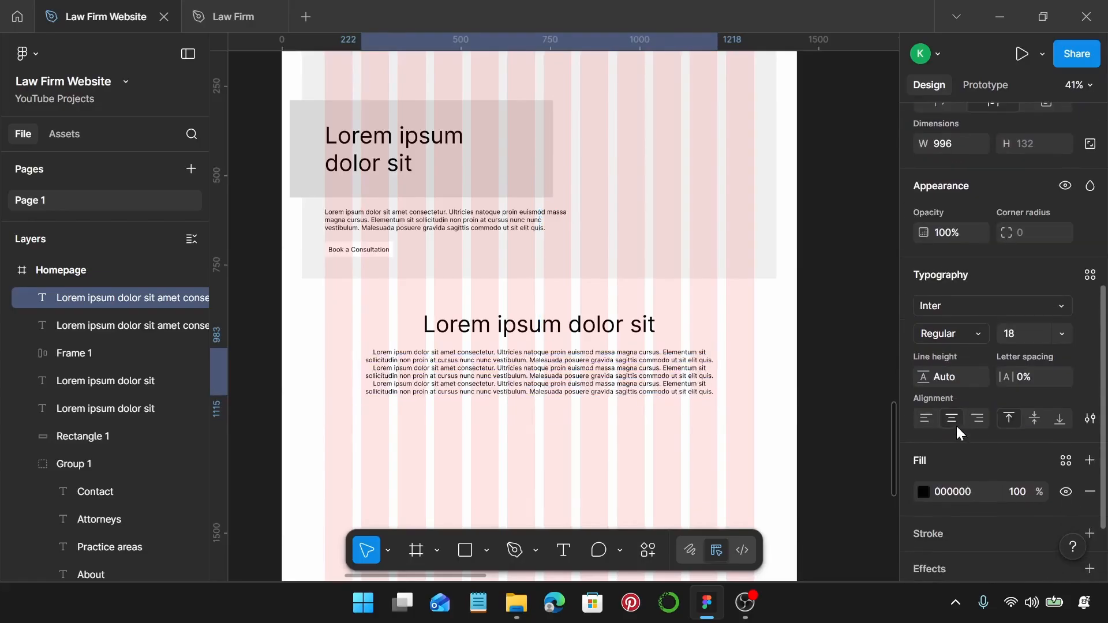
click(613, 417)
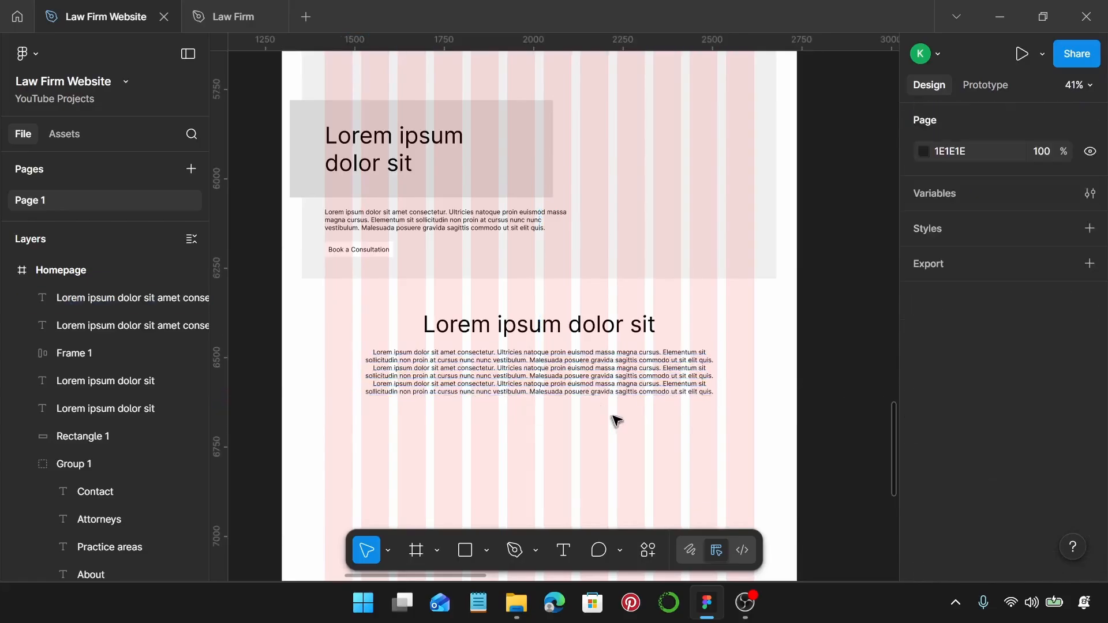
Duplicate the Book a Consultation button to X 624, Y 1144 under the lower paragraph.
click(351, 247)
drag(359, 254, 488, 352)
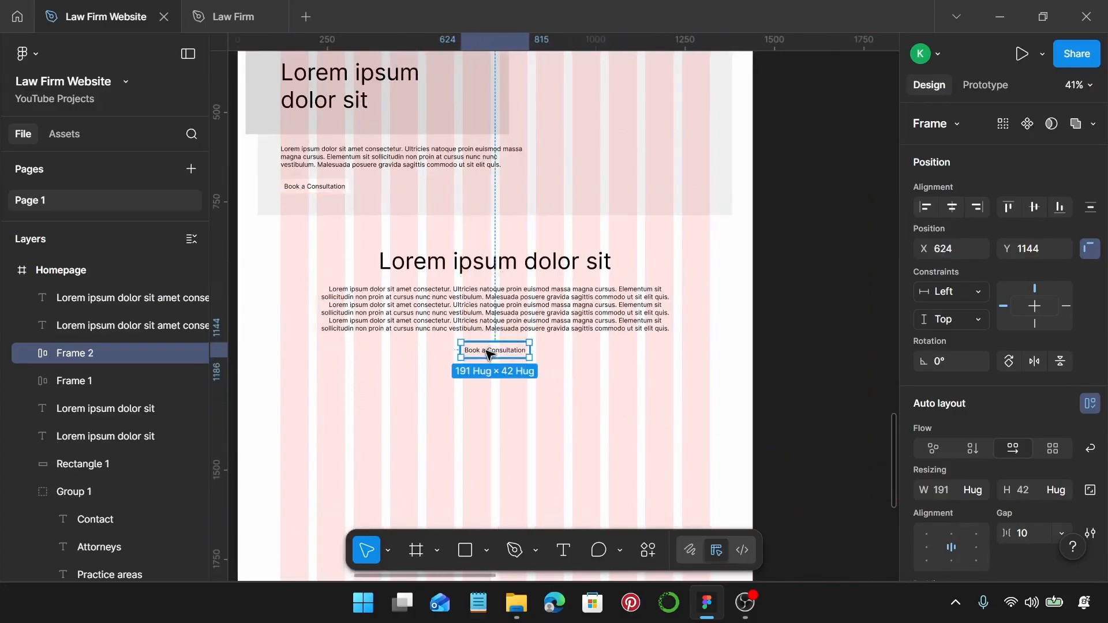
click(583, 354)
scroll(582, 354, down, 1)
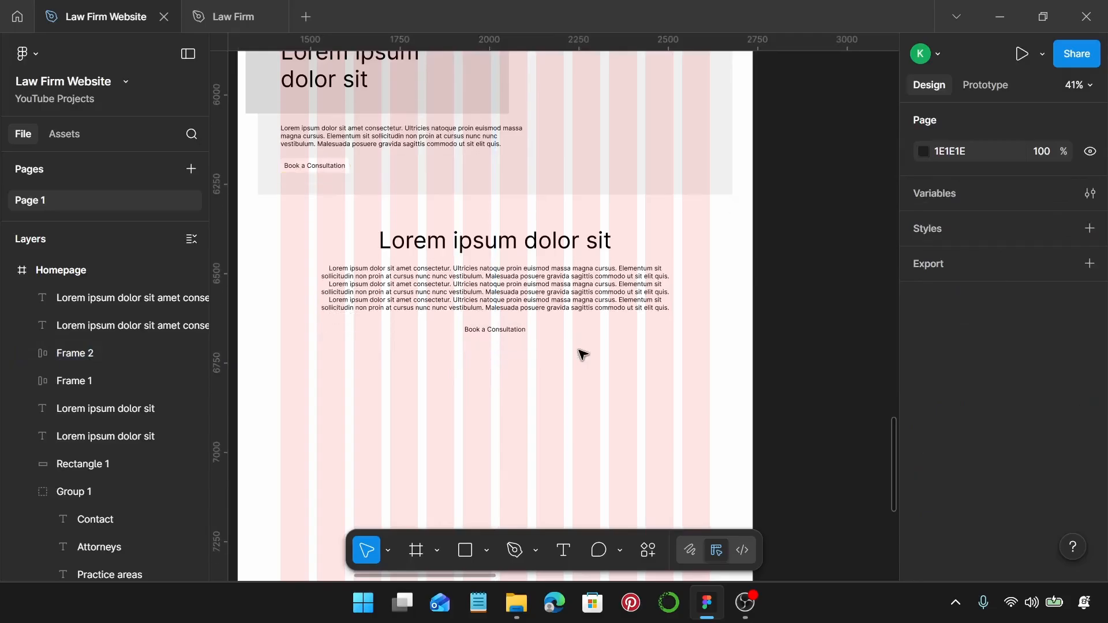
scroll(606, 404, down, 1)
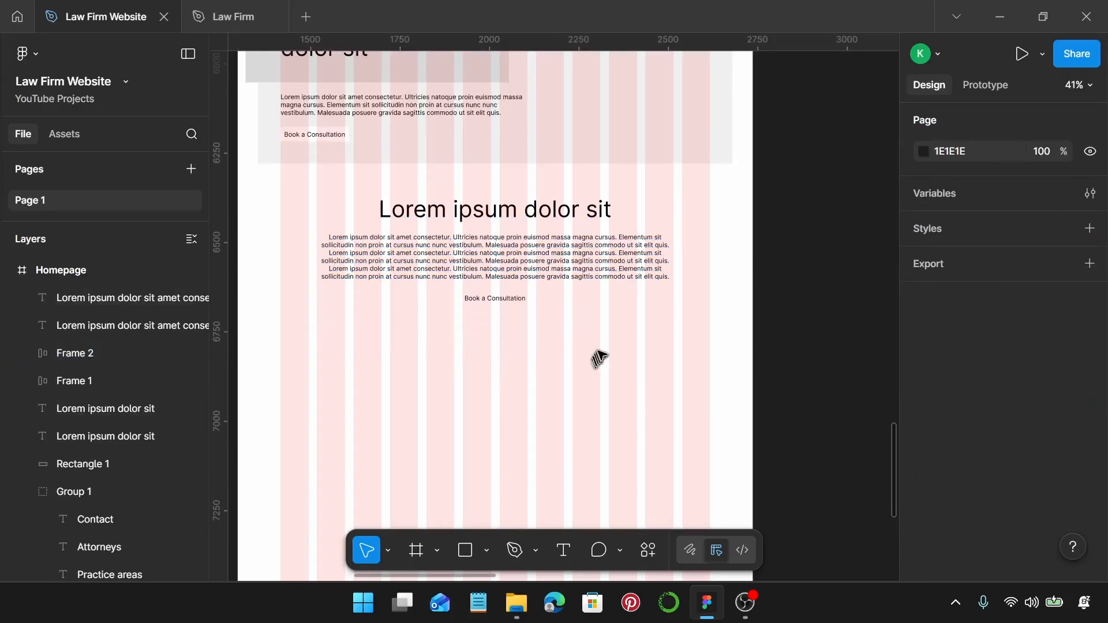
scroll(517, 327, down, 2)
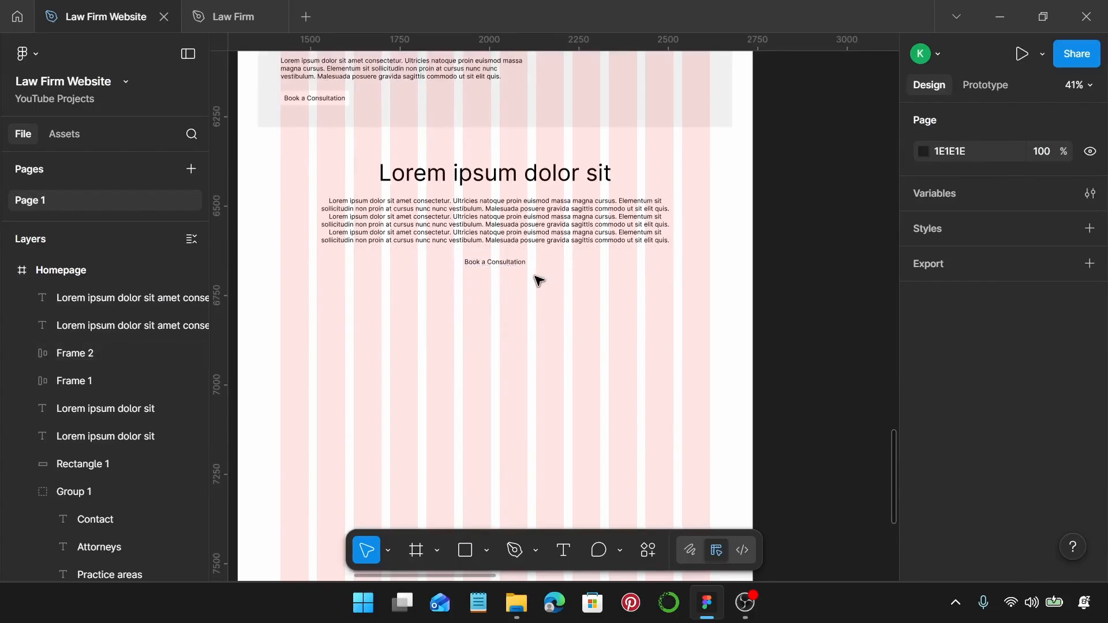
Duplicate the section heading to X 120, Y 1339 below the button.
click(430, 177)
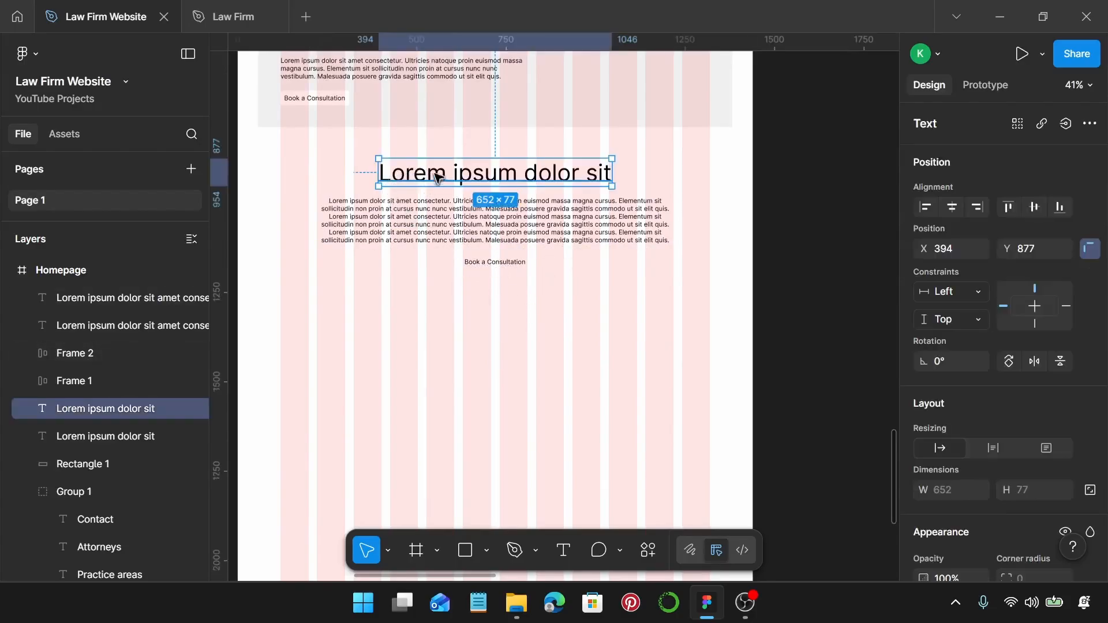
drag(445, 182, 339, 354)
scroll(341, 335, down, 2)
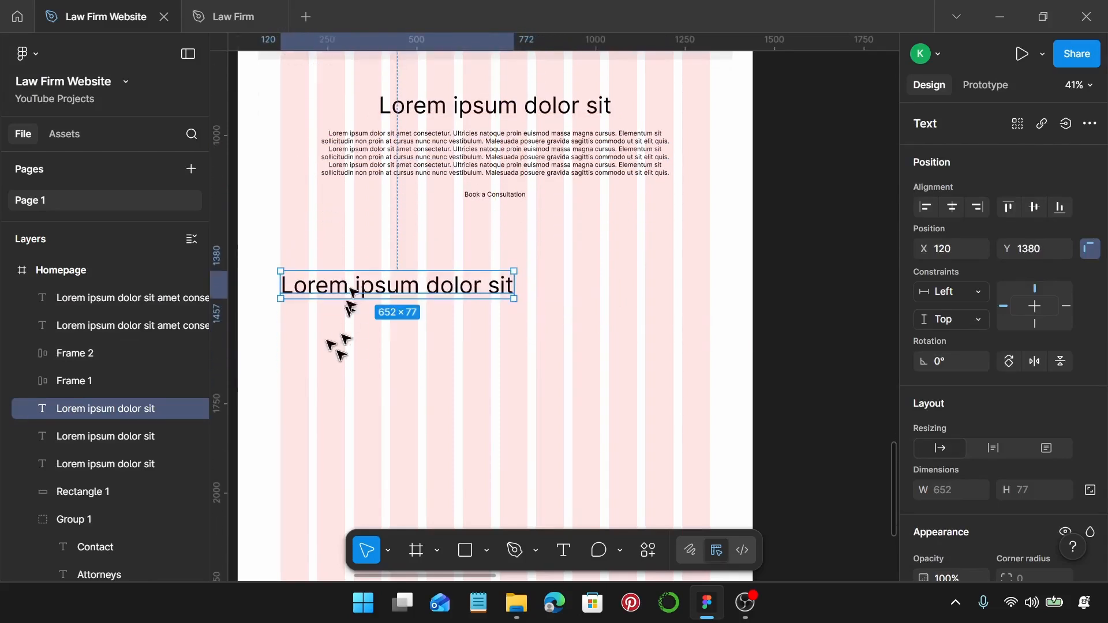
mouse_move(326, 286)
mouse_down()
mouse_move(335, 277)
mouse_move(323, 271)
mouse_up()
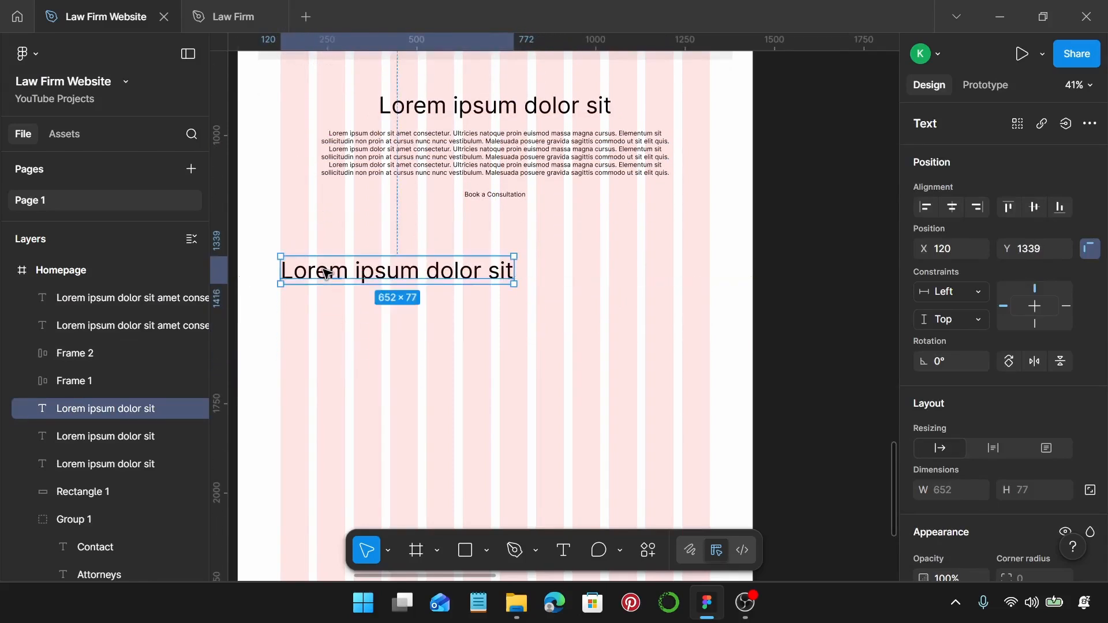
scroll(322, 270, down, 1)
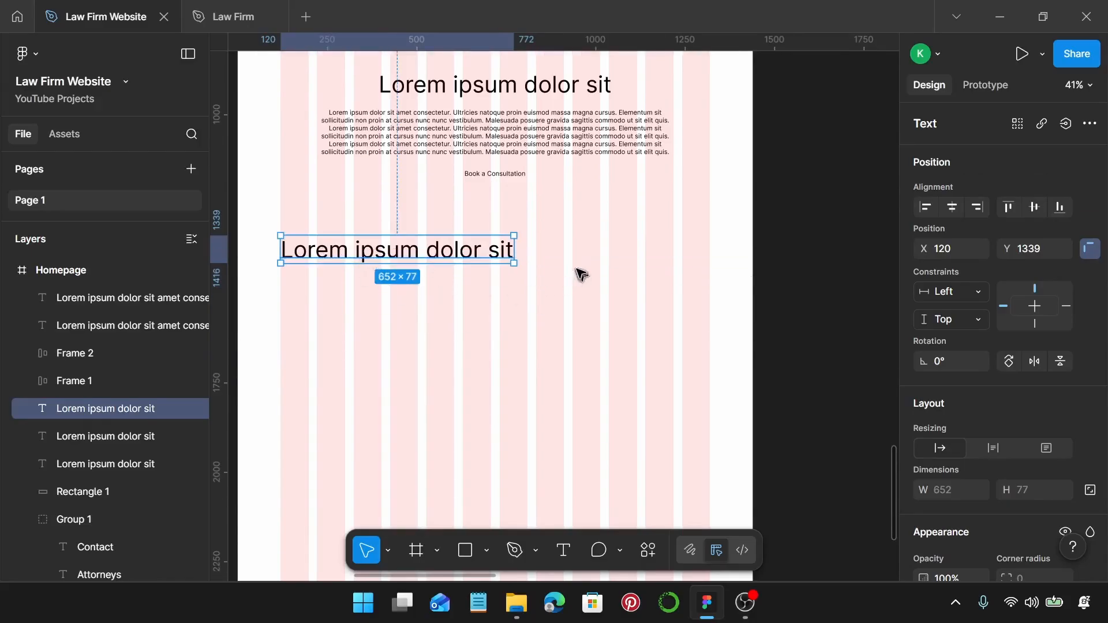
scroll(577, 272, up, 2)
scroll(1018, 374, down, 6)
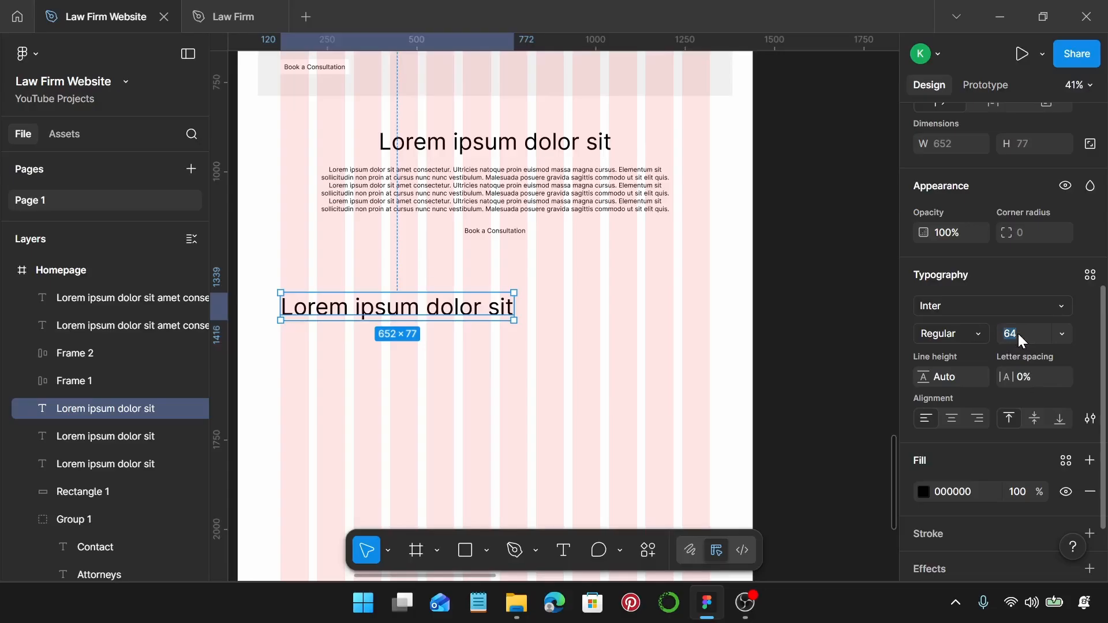
Reduce the new heading copy to font size 57, making it 581 × 69.
key(Return)
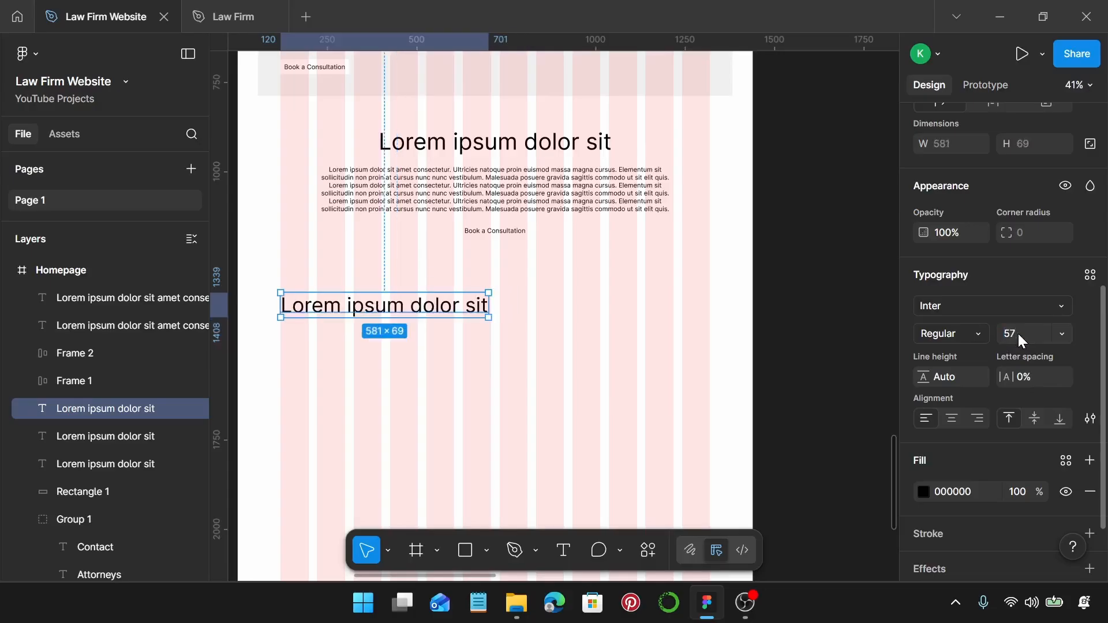
scroll(440, 267, down, 2)
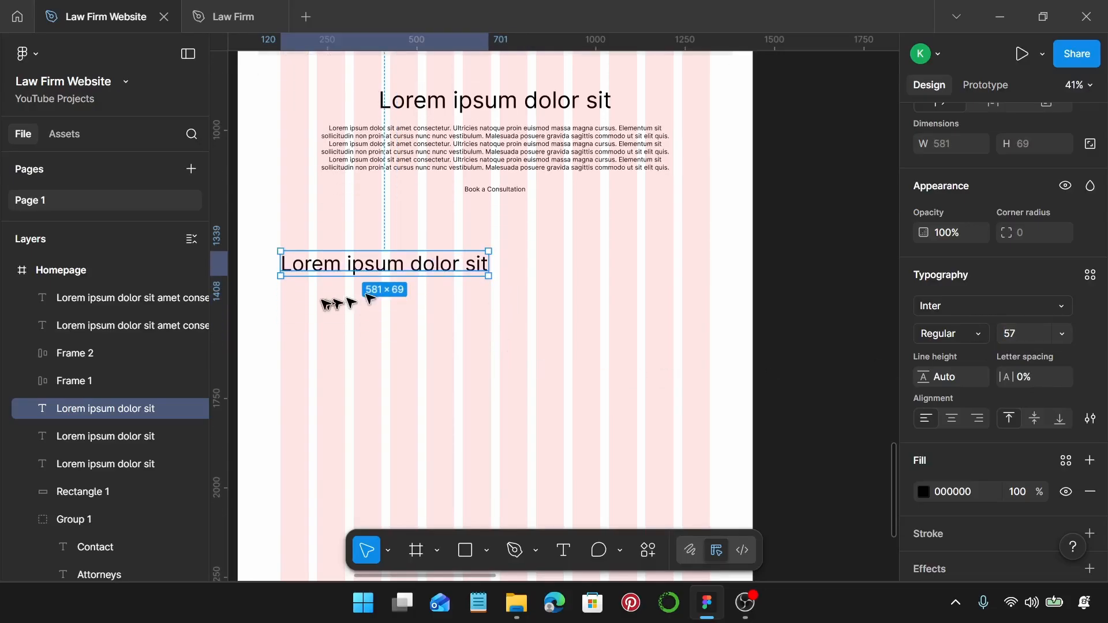
scroll(323, 299, up, 2)
scroll(323, 298, left, 2)
scroll(327, 302, down, 1)
scroll(332, 291, up, 1)
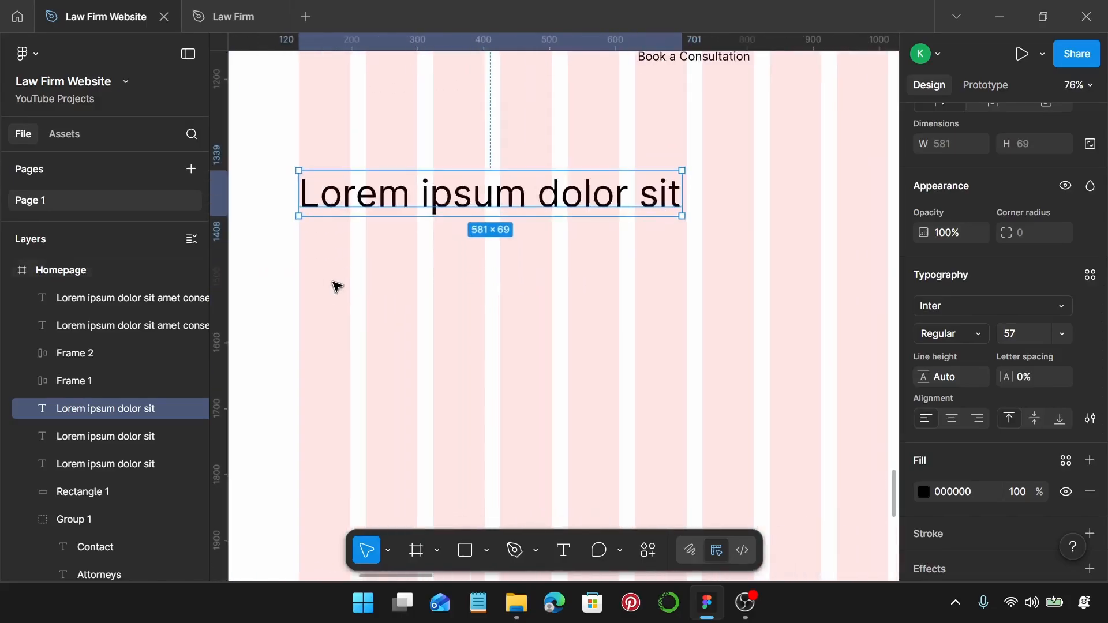
scroll(338, 283, down, 1)
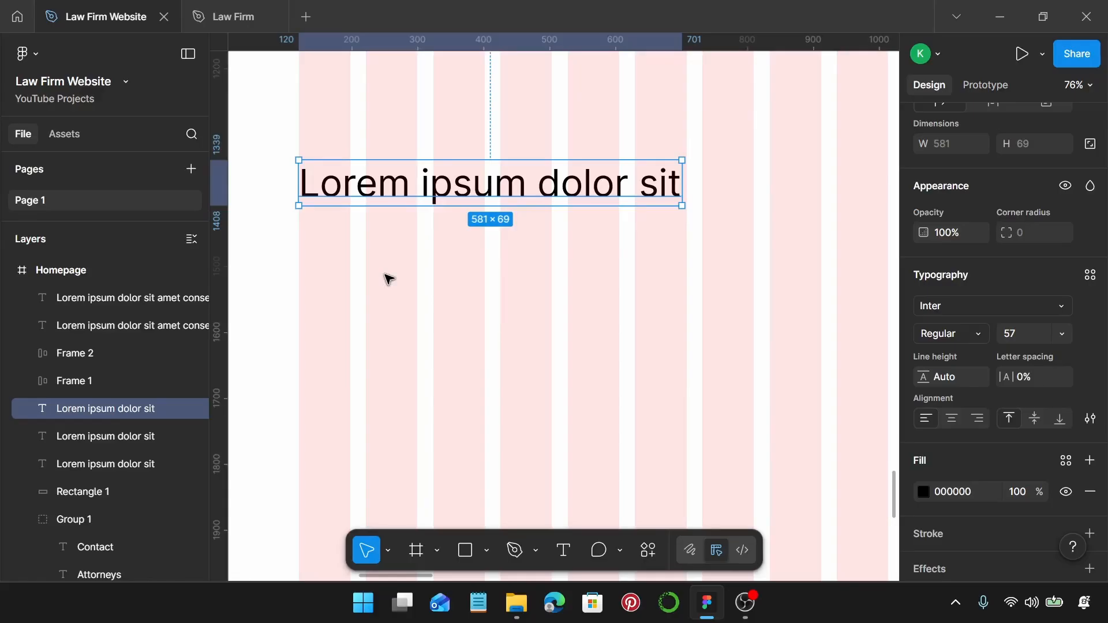
Place the first Iconify 'building' icon (mdi:building) onto the Homepage frame.
right_click(375, 279)
scroll(519, 508, down, 3)
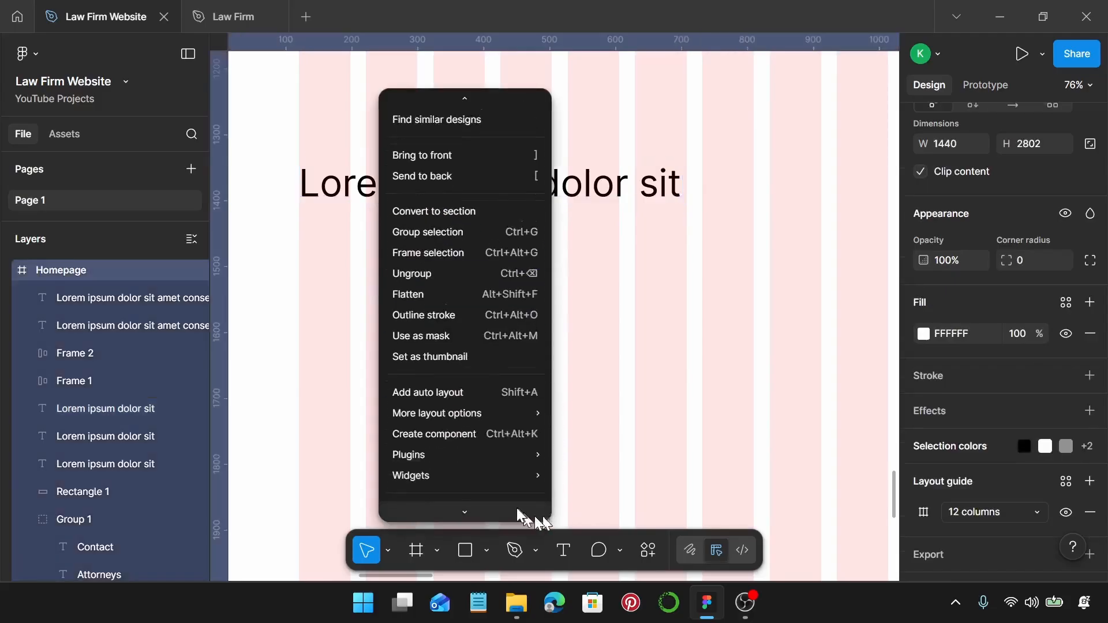
mouse_move(525, 398)
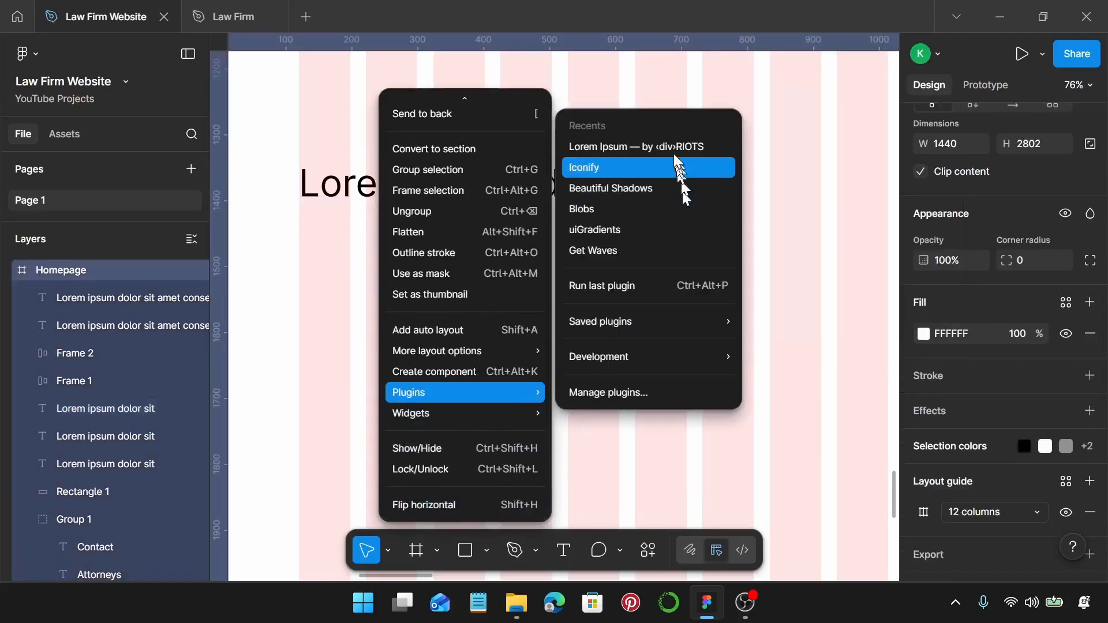
click(672, 168)
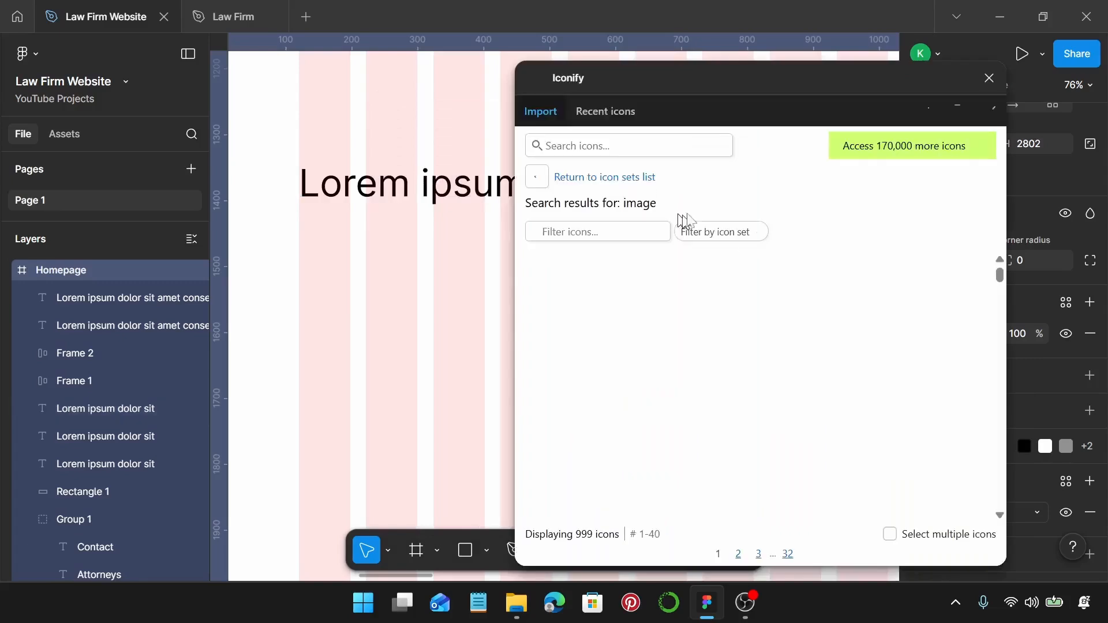
click(651, 146)
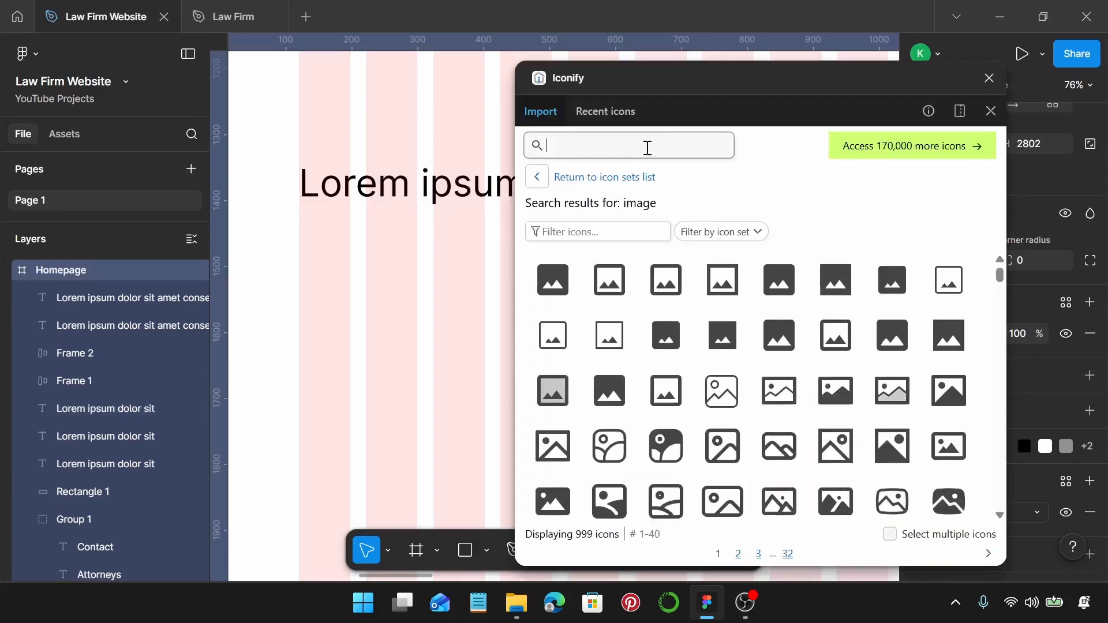
text(buildi)
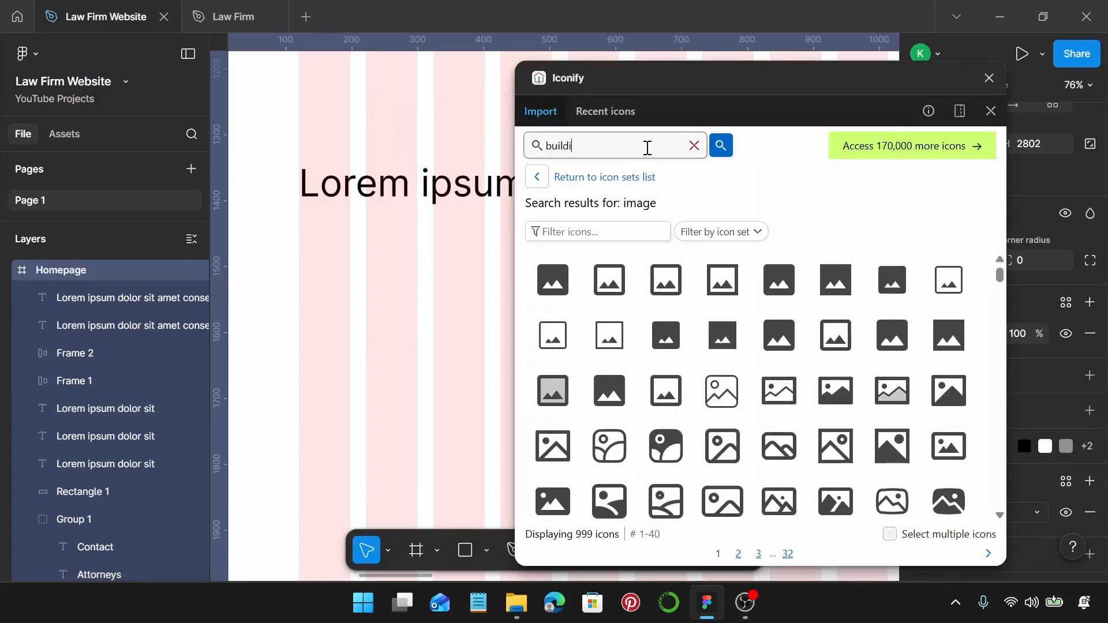
text(ng)
key(Return)
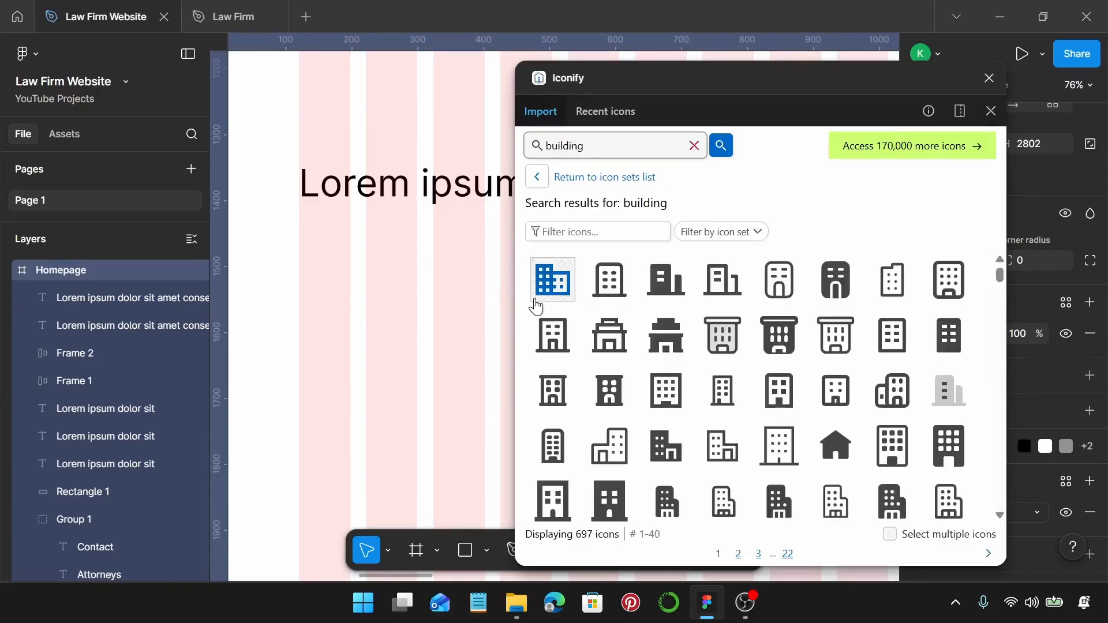
click(536, 304)
drag(538, 295, 323, 254)
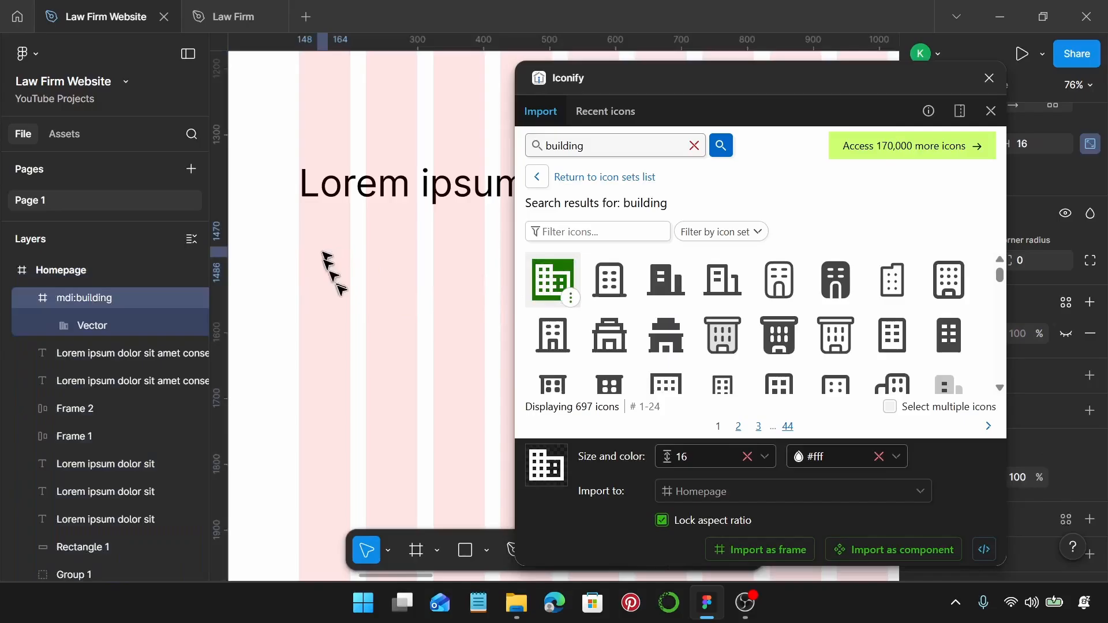
click(989, 77)
Recolour the building icon to 000000 and size it 75 × 75.
scroll(996, 354, down, 3)
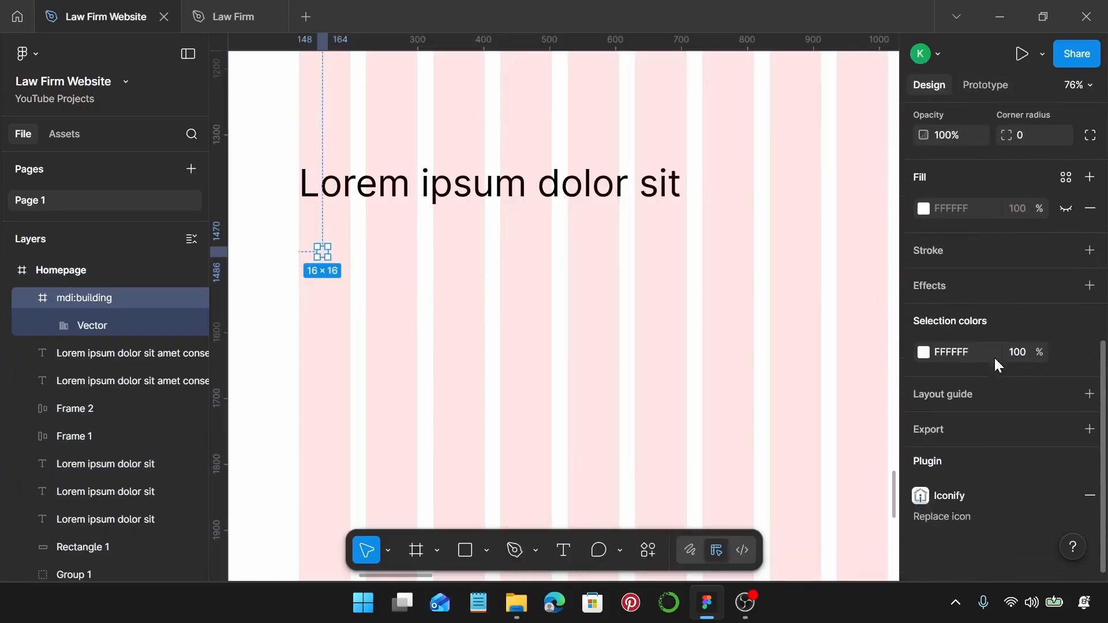
click(924, 352)
drag(768, 358, 688, 457)
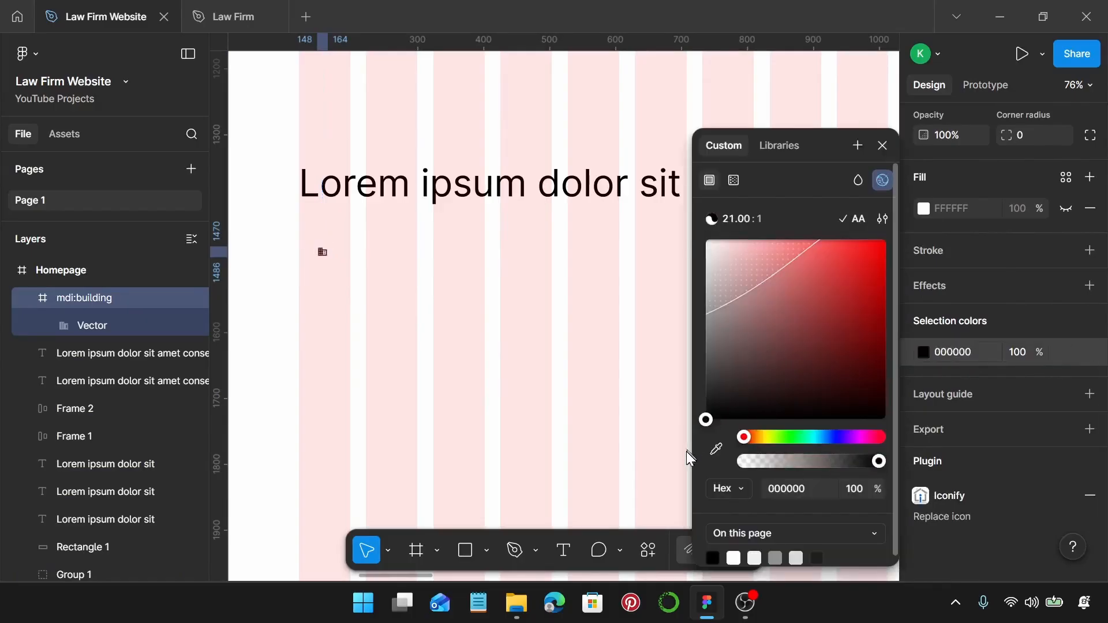
click(883, 145)
scroll(982, 248, up, 5)
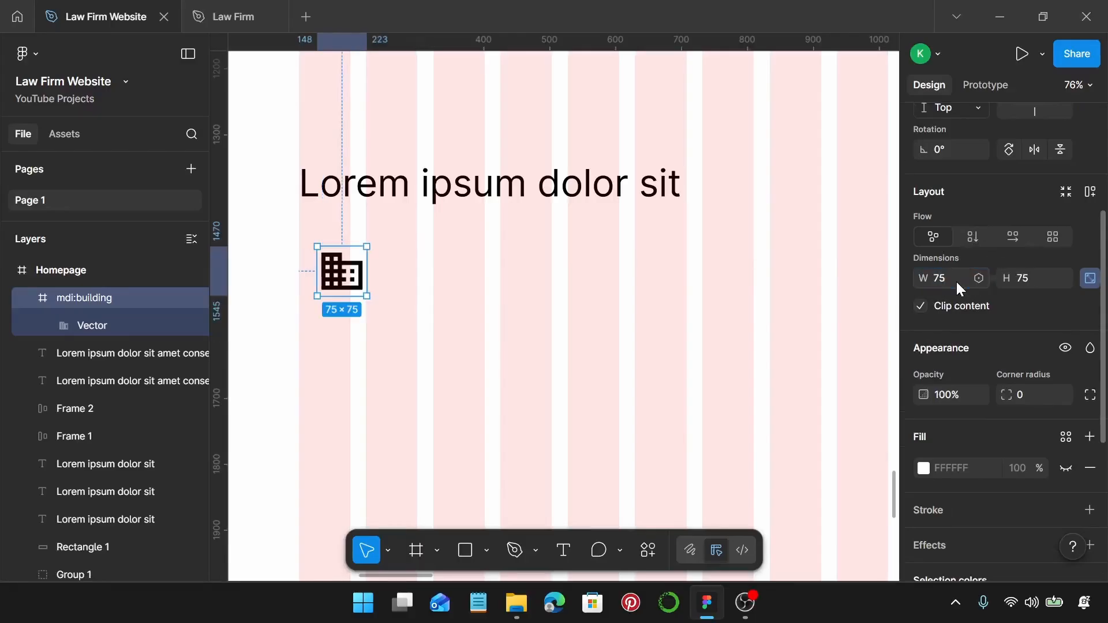
scroll(348, 343, down, 1)
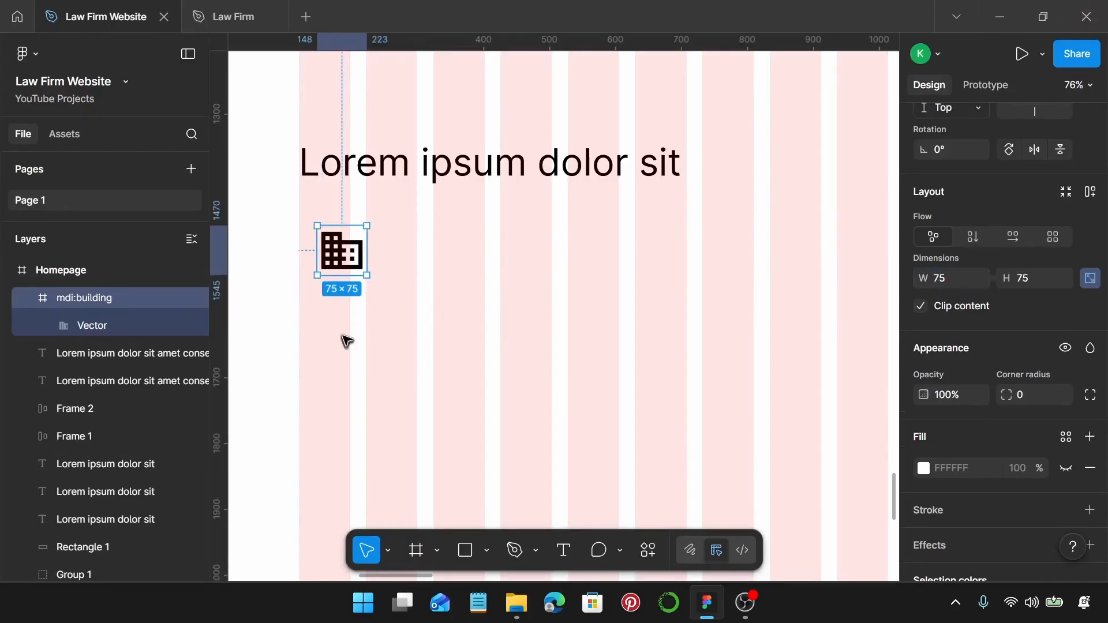
Draw a 227-wide horizontal line under the building icon and copy the heading beneath it.
key(l)
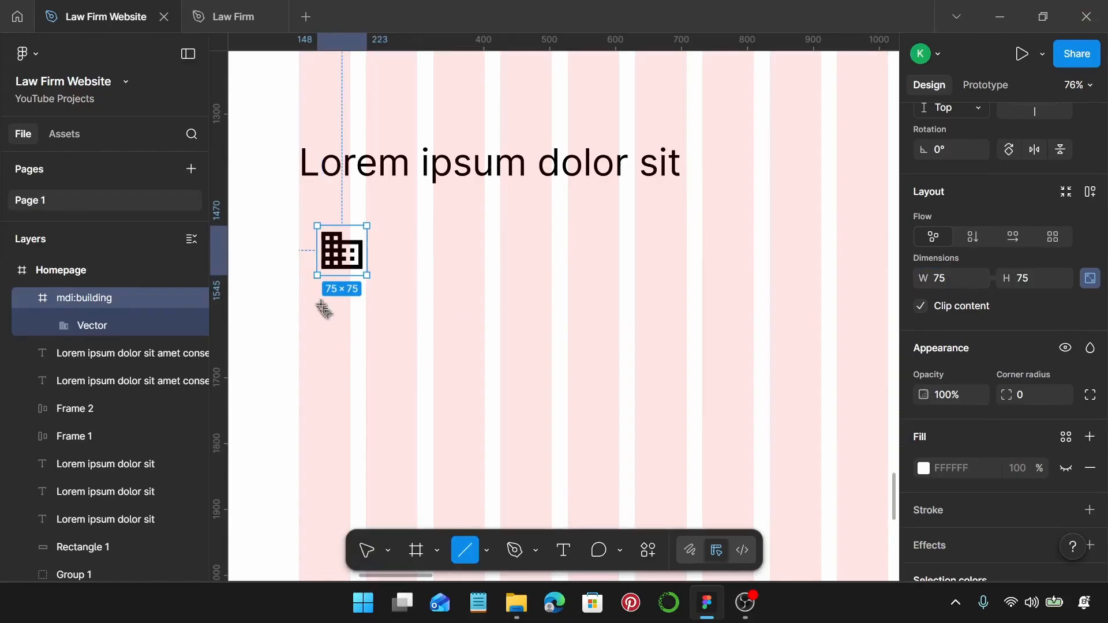
drag(321, 302, 460, 307)
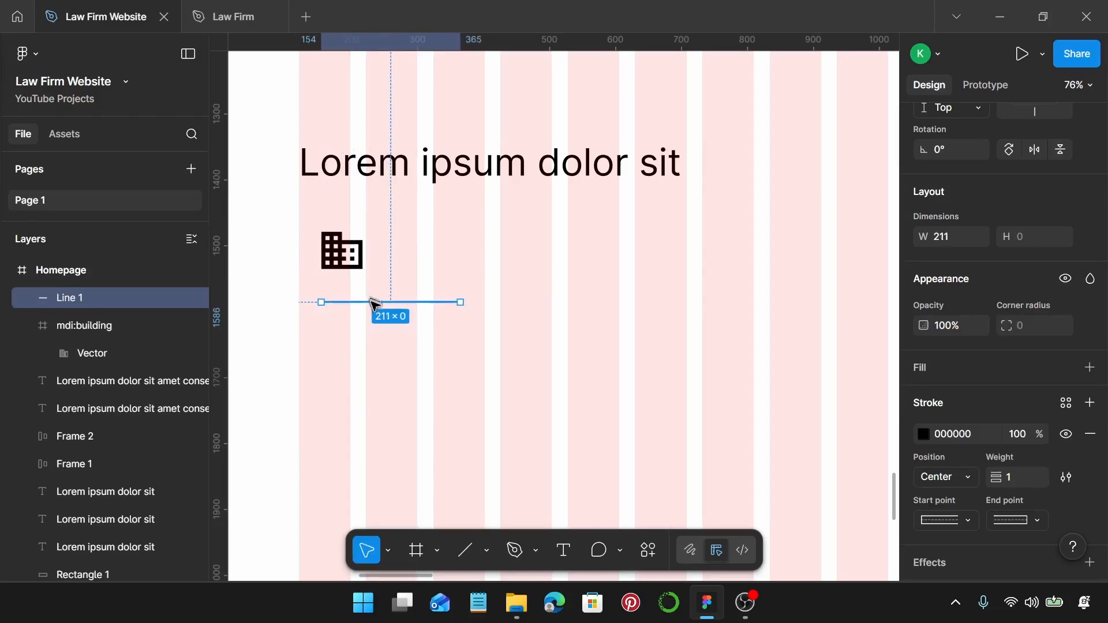
drag(368, 297, 369, 302)
shift+click(346, 262)
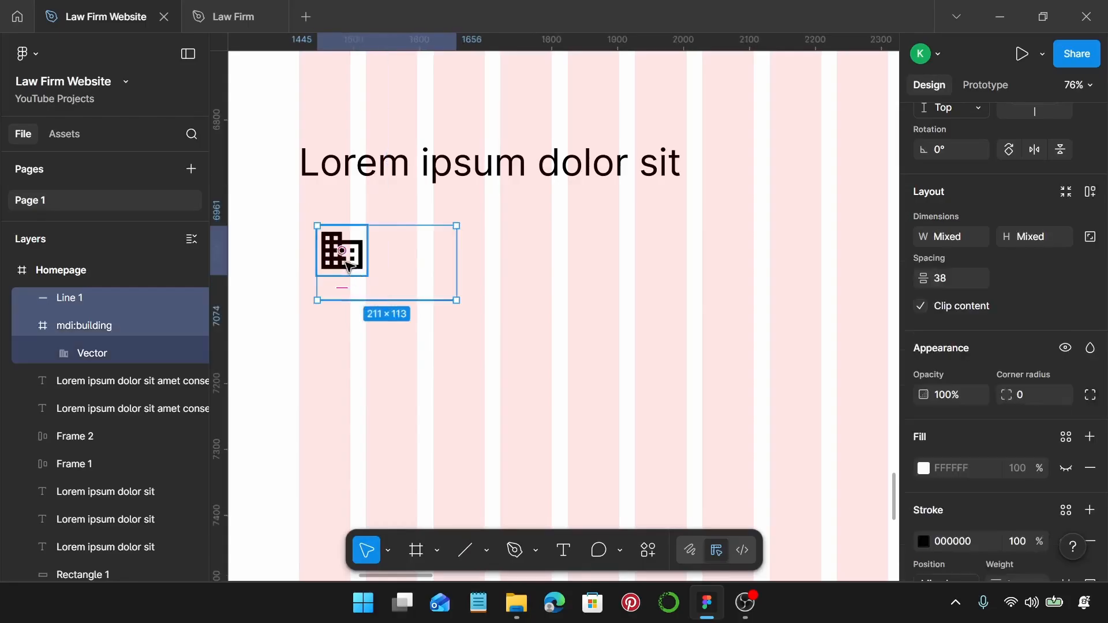
click(425, 326)
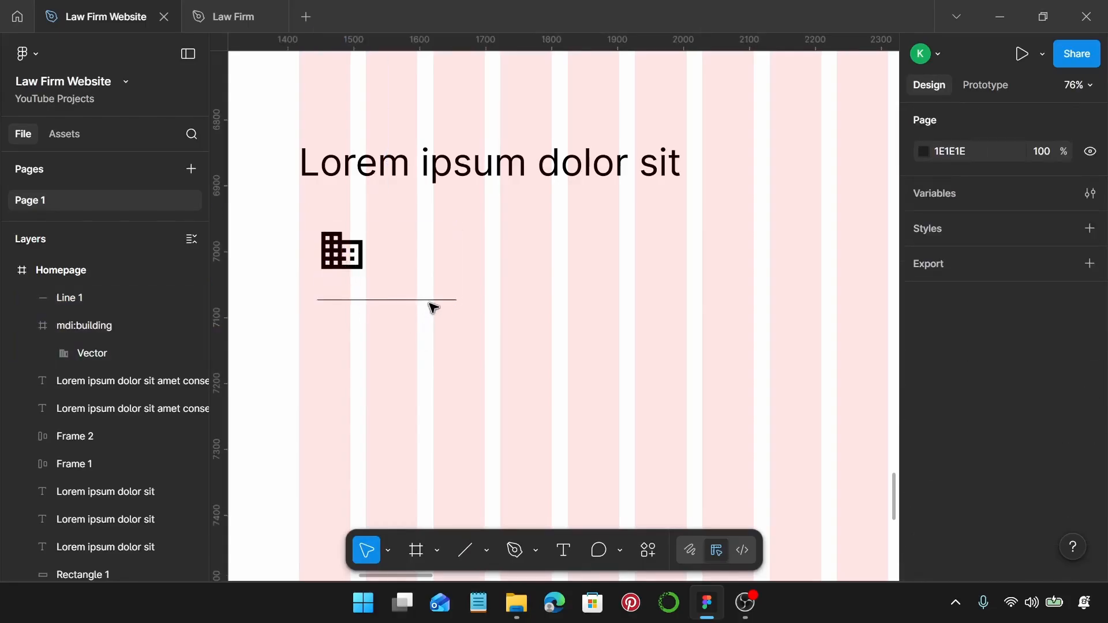
click(430, 300)
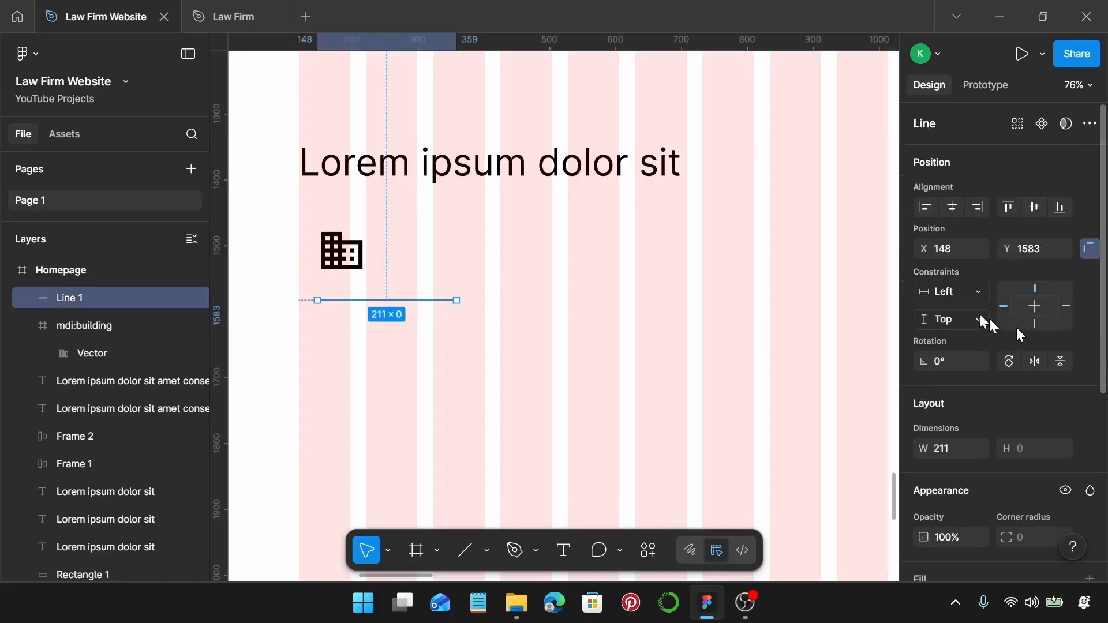
scroll(987, 314, down, 2)
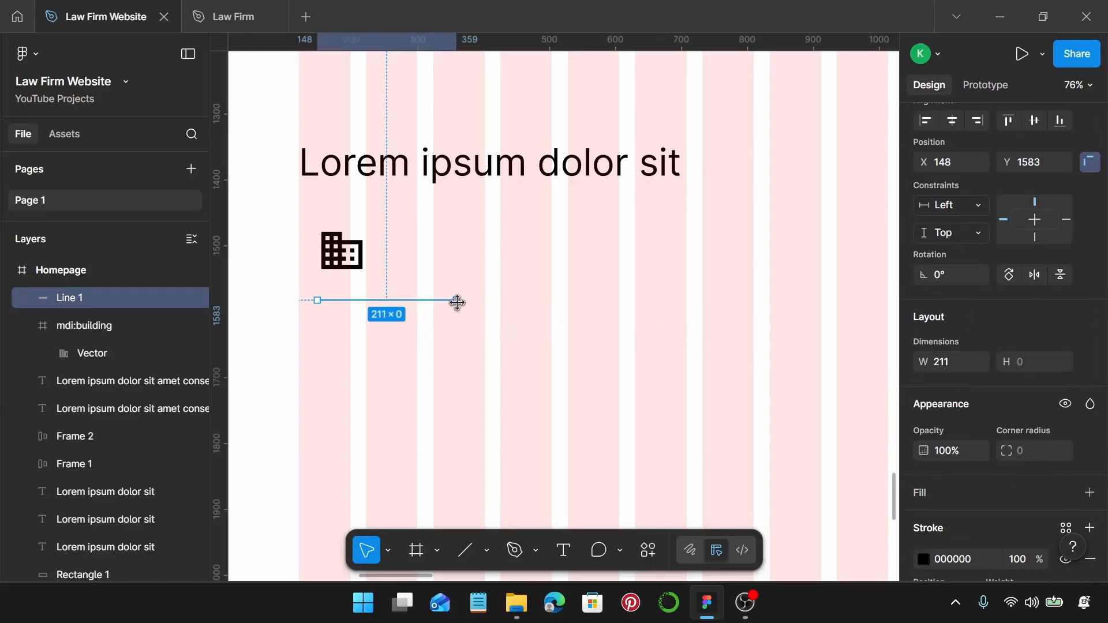
drag(456, 301, 418, 286)
drag(483, 164, 465, 318)
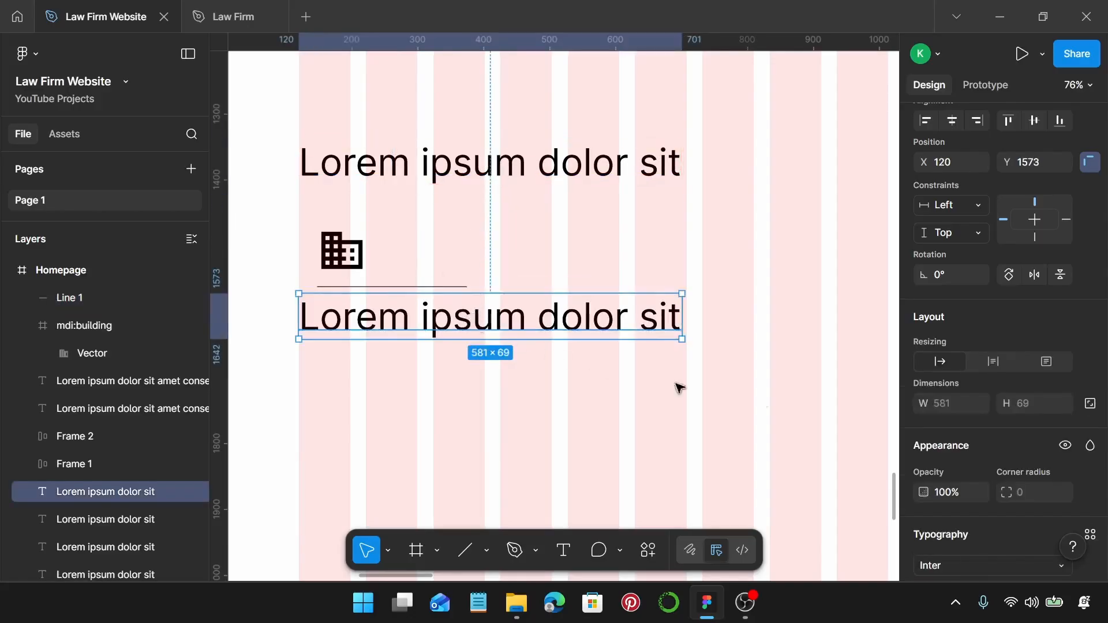
Shrink the heading copy to 22 px and align it with the line's left edge.
scroll(969, 408, down, 3)
scroll(1025, 341, down, 1)
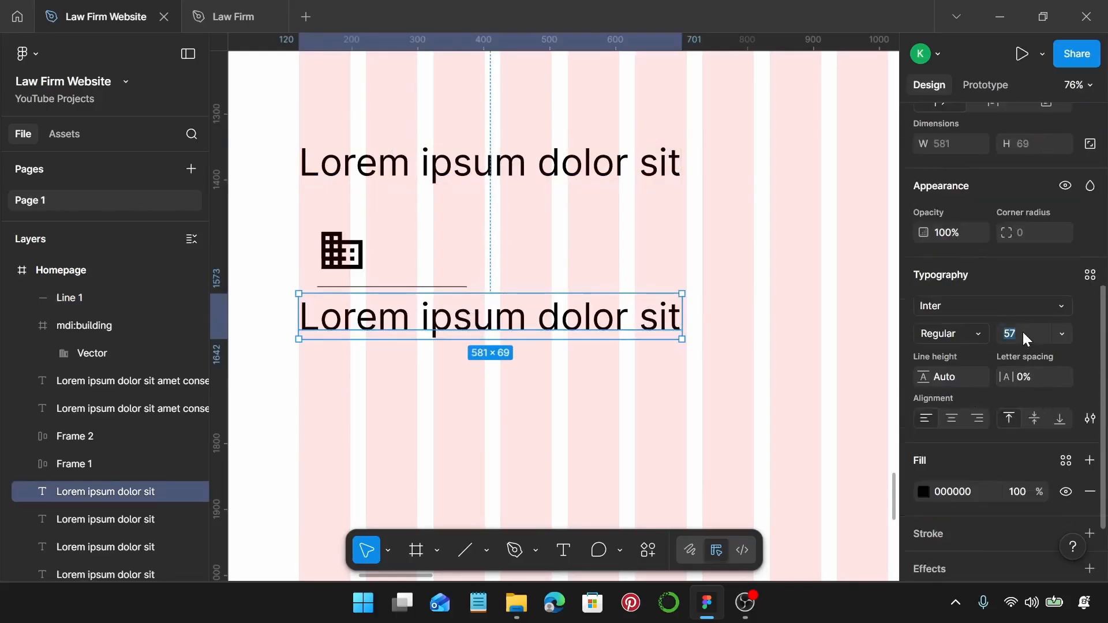
key(Return)
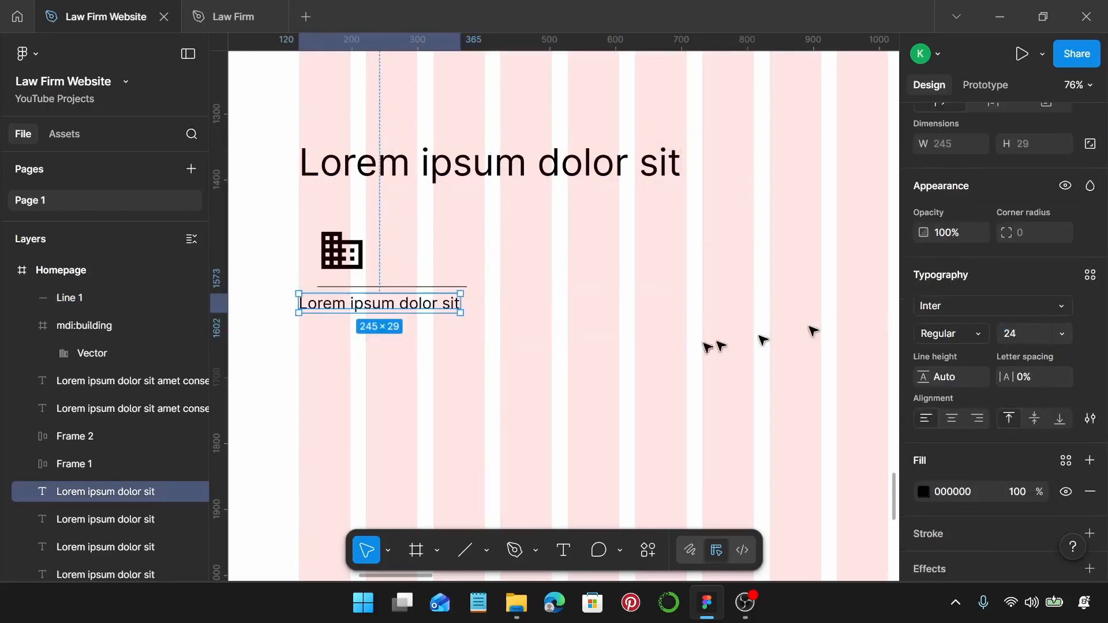
drag(412, 310, 431, 312)
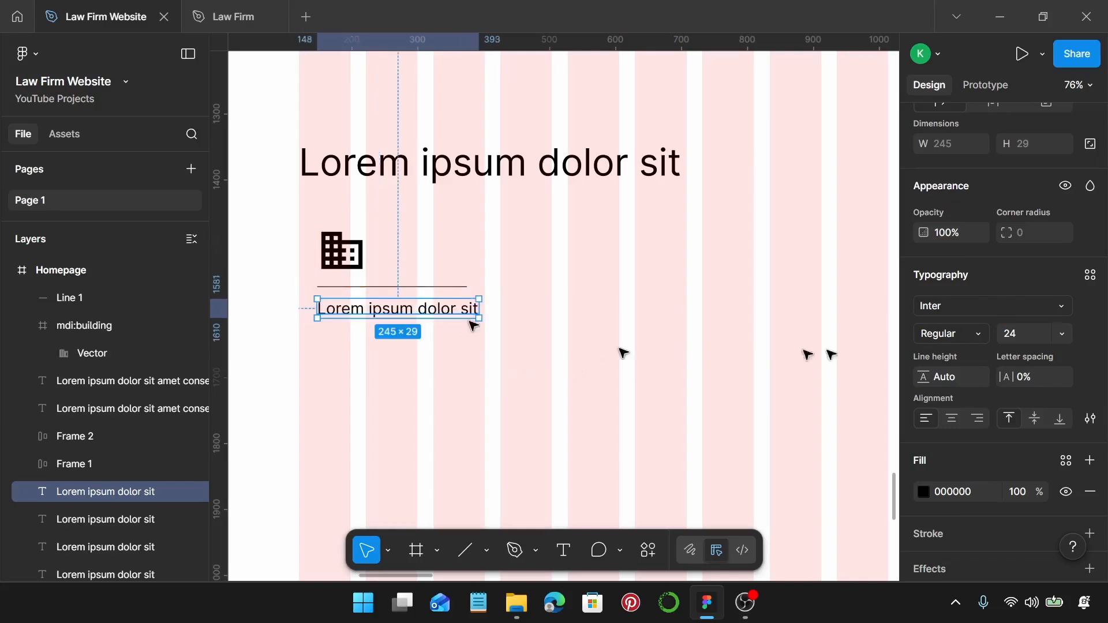
click(1032, 332)
text(22)
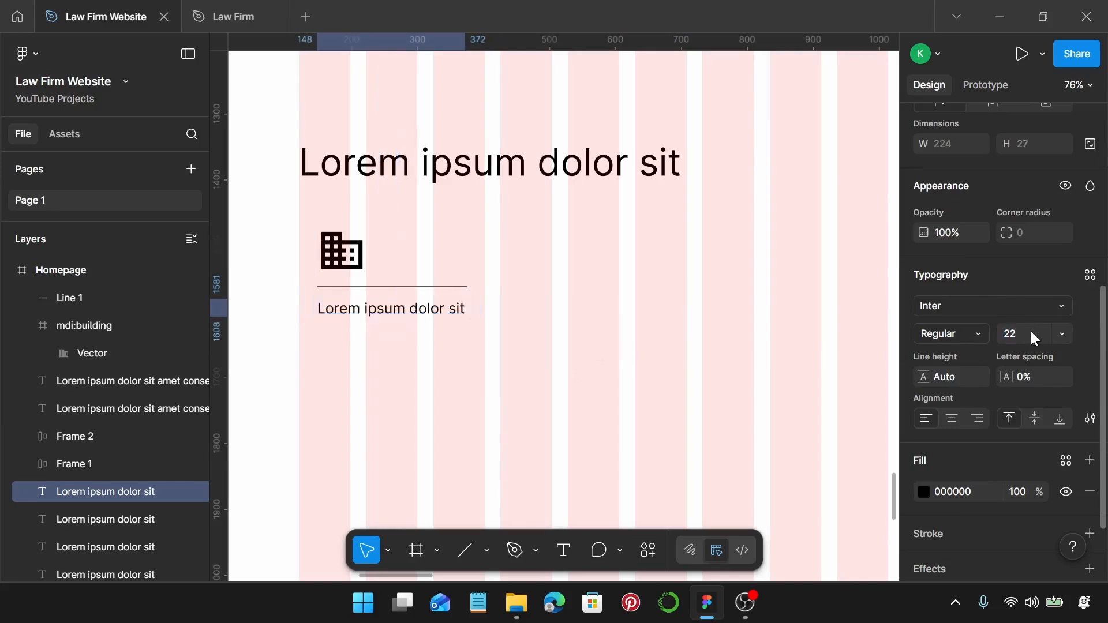
key(Return)
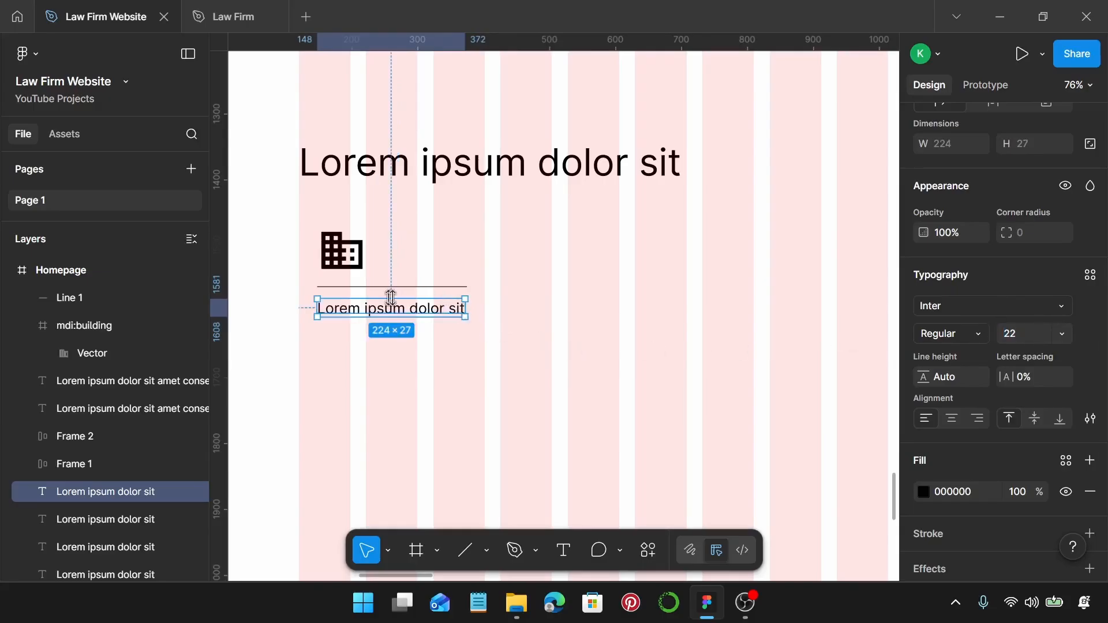
Duplicate the text below and fill it with two Lorem Ipsum sentences.
drag(411, 310, 423, 339)
right_click(424, 339)
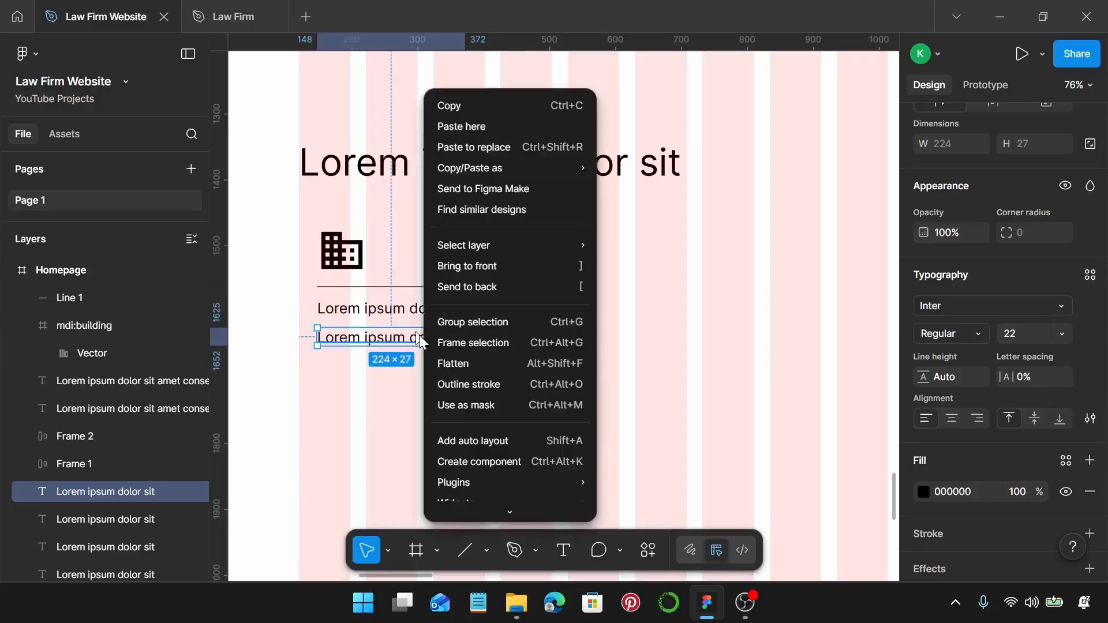
mouse_move(549, 482)
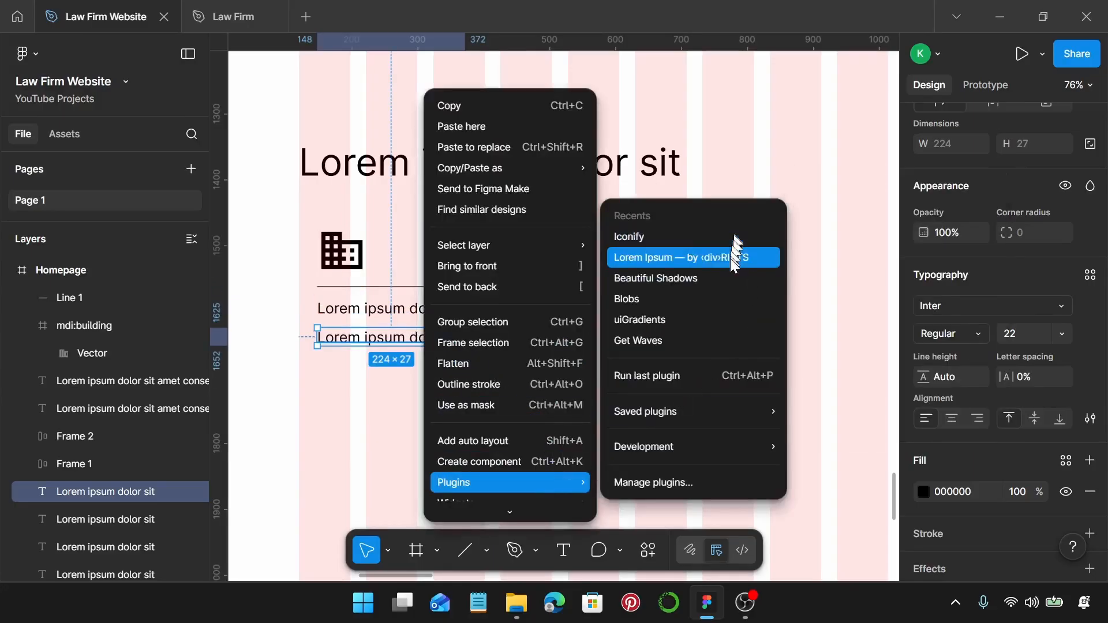
click(730, 258)
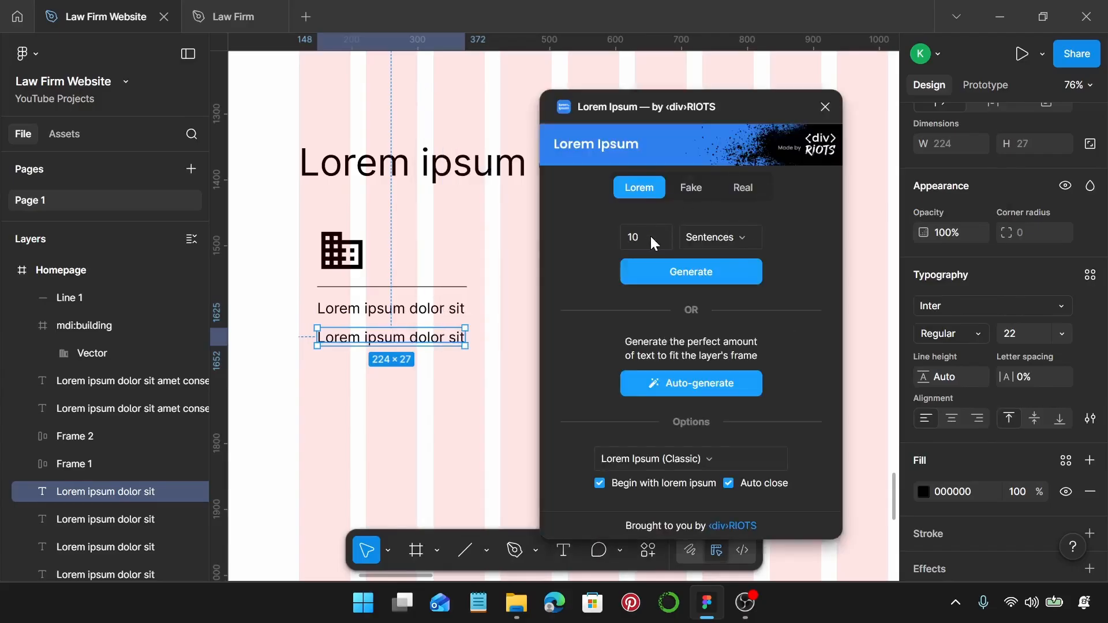
key(BackSpace)
key(BackSpace)
key(BackSpace)
text(2)
key(Return)
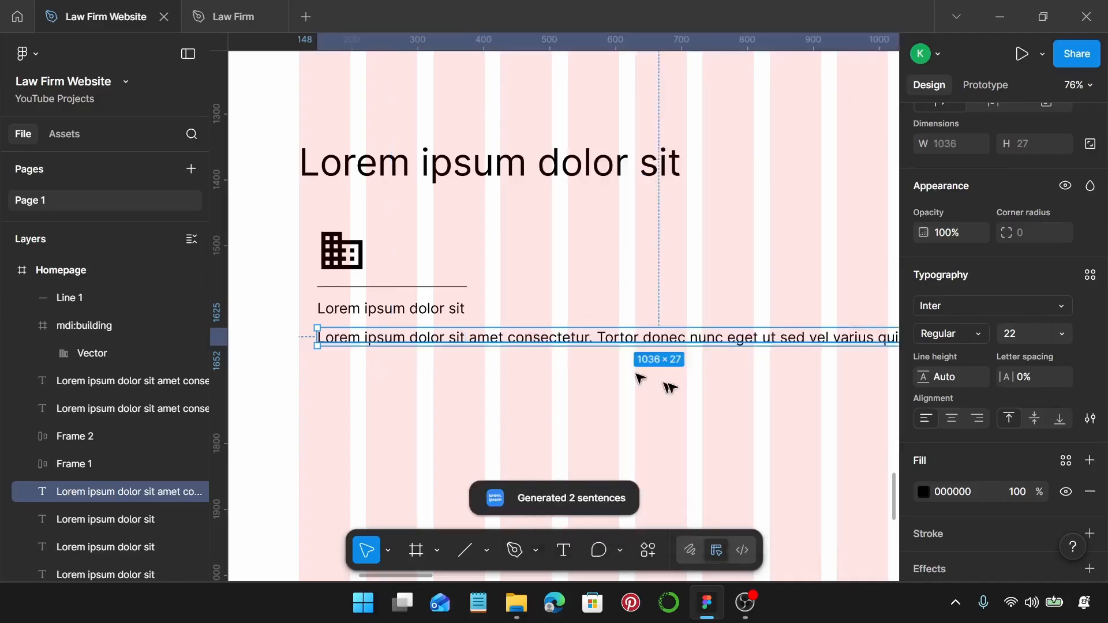
Set the paragraph to 16 px and narrow it to 227 wide so it wraps.
click(1032, 335)
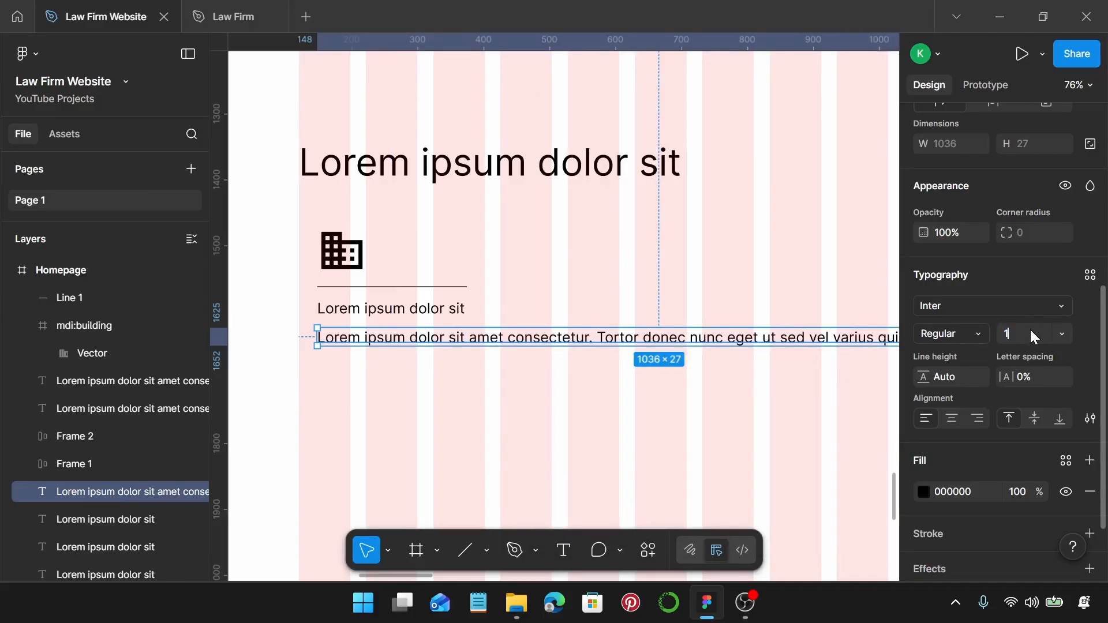
text(16)
key(Return)
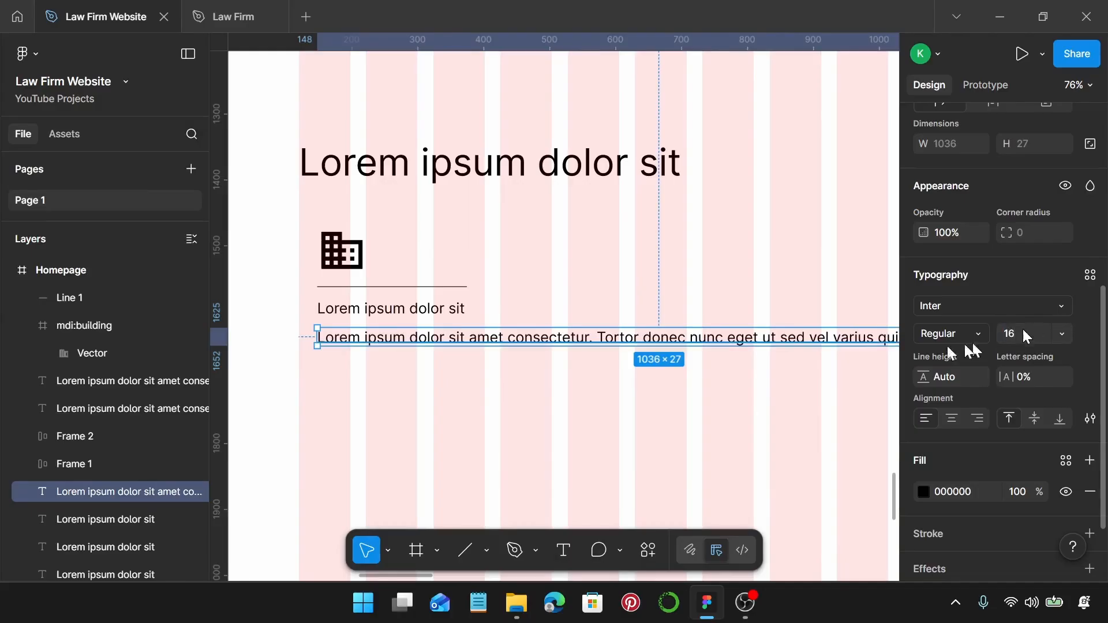
click(759, 371)
click(754, 342)
scroll(1033, 450, down, 5)
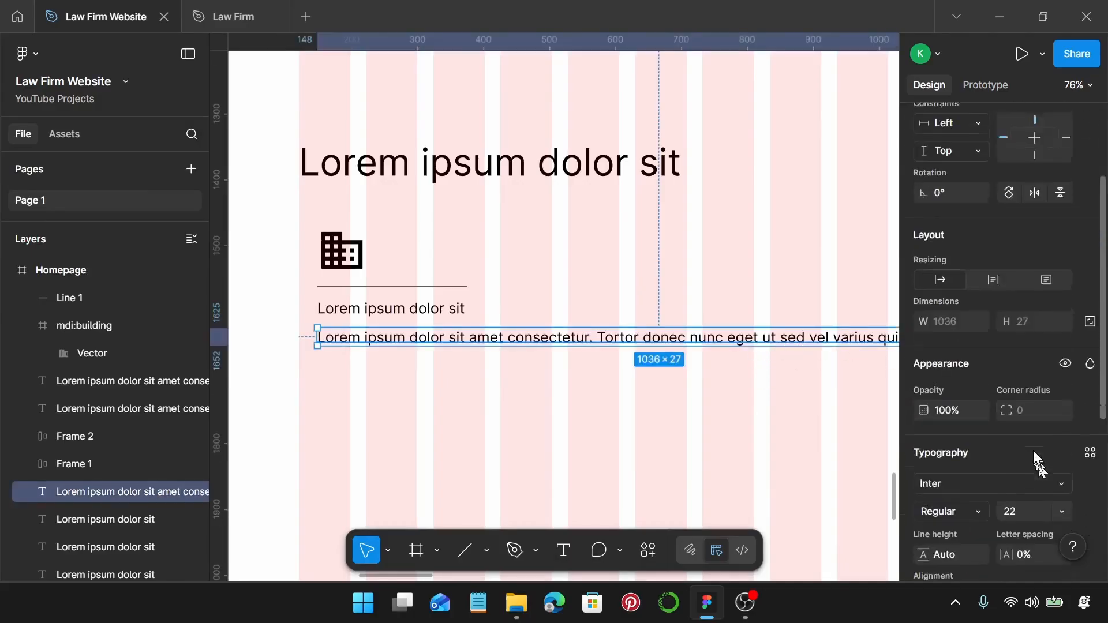
click(1031, 421)
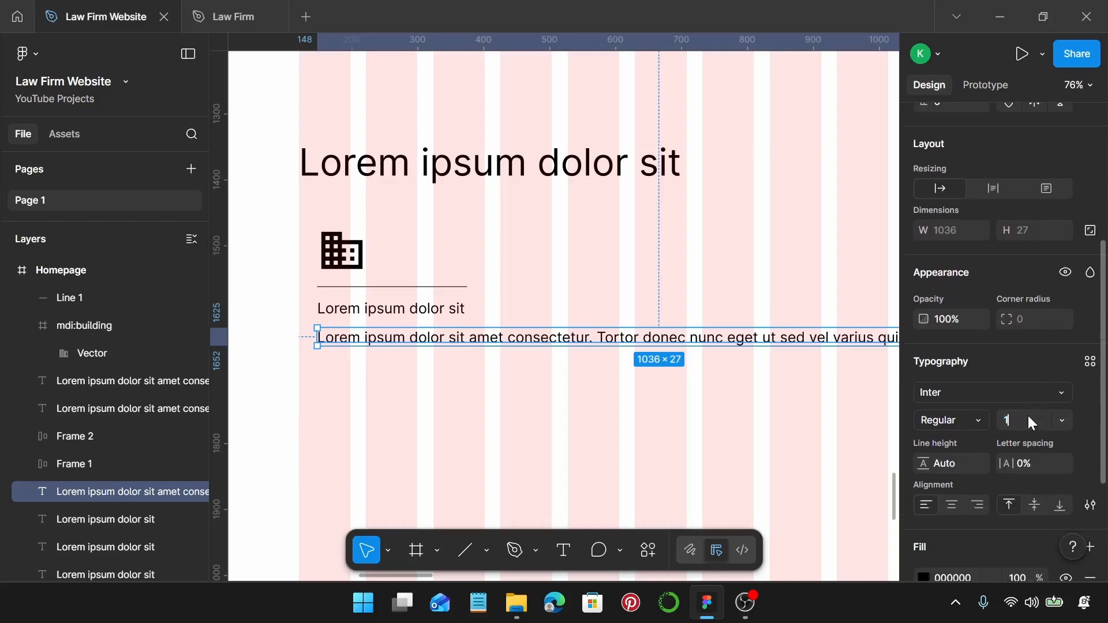
text(16)
key(Return)
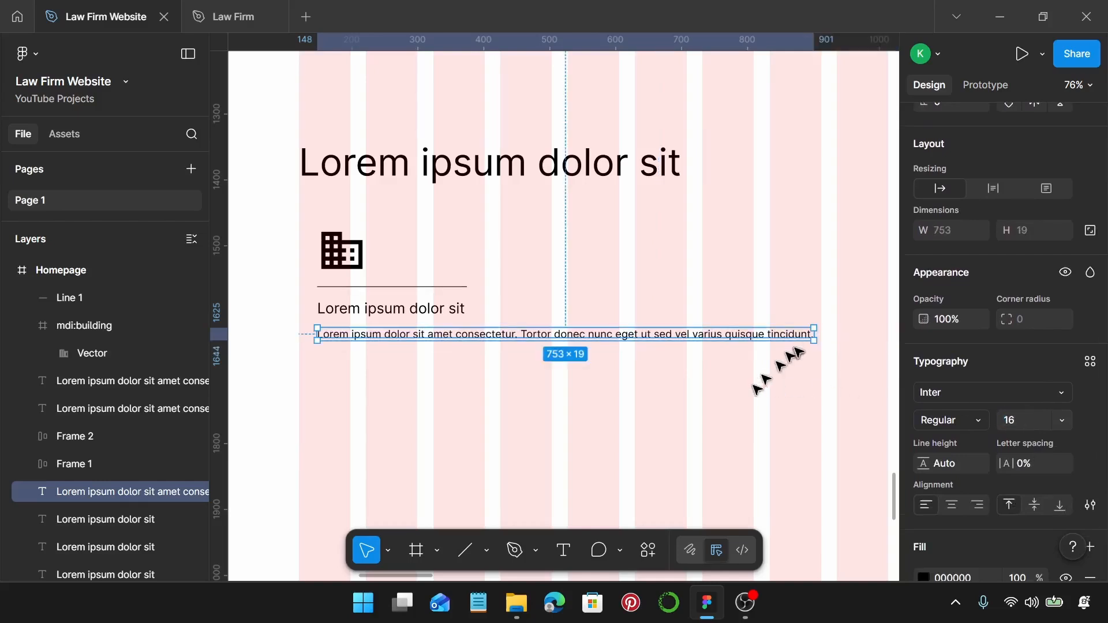
drag(813, 334, 468, 356)
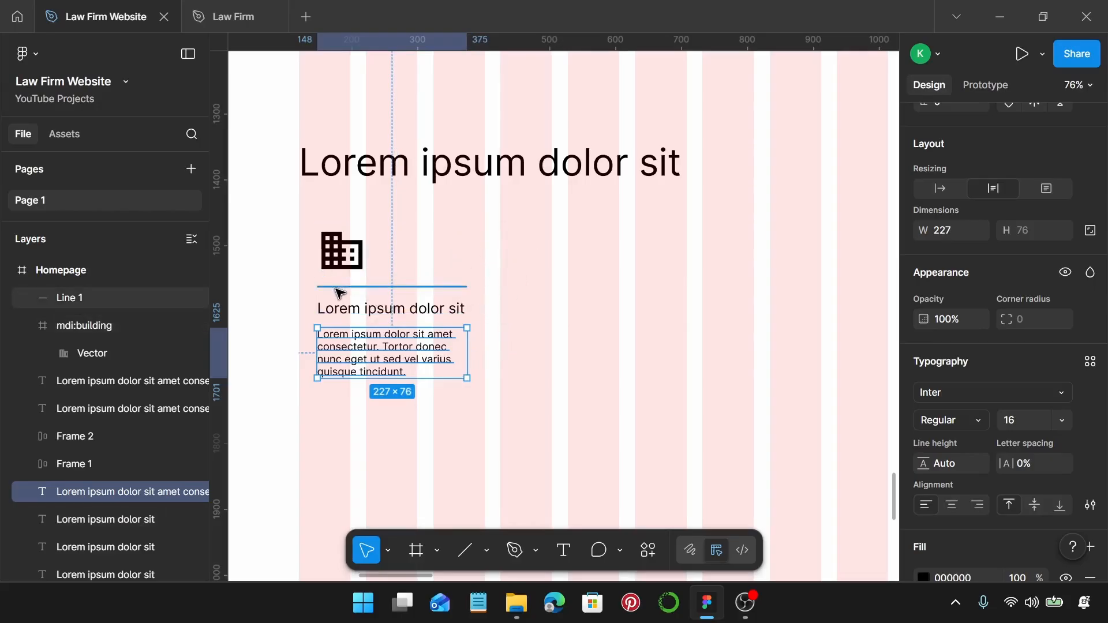
Nudge the card heading and paragraph up 1 px together.
click(342, 308)
shift+click(347, 353)
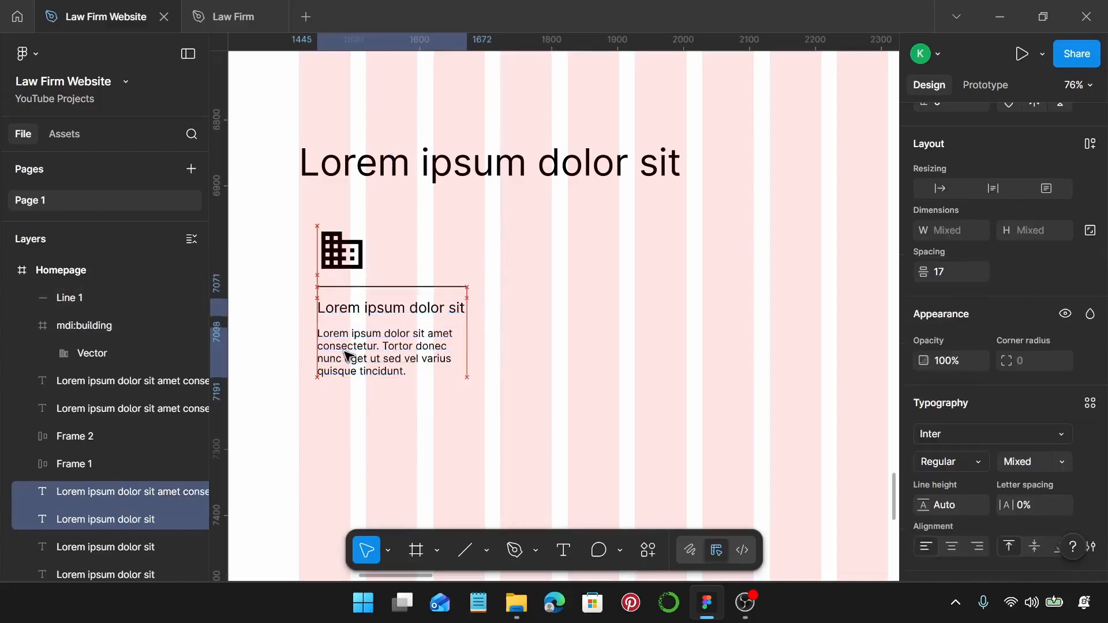
key(Up)
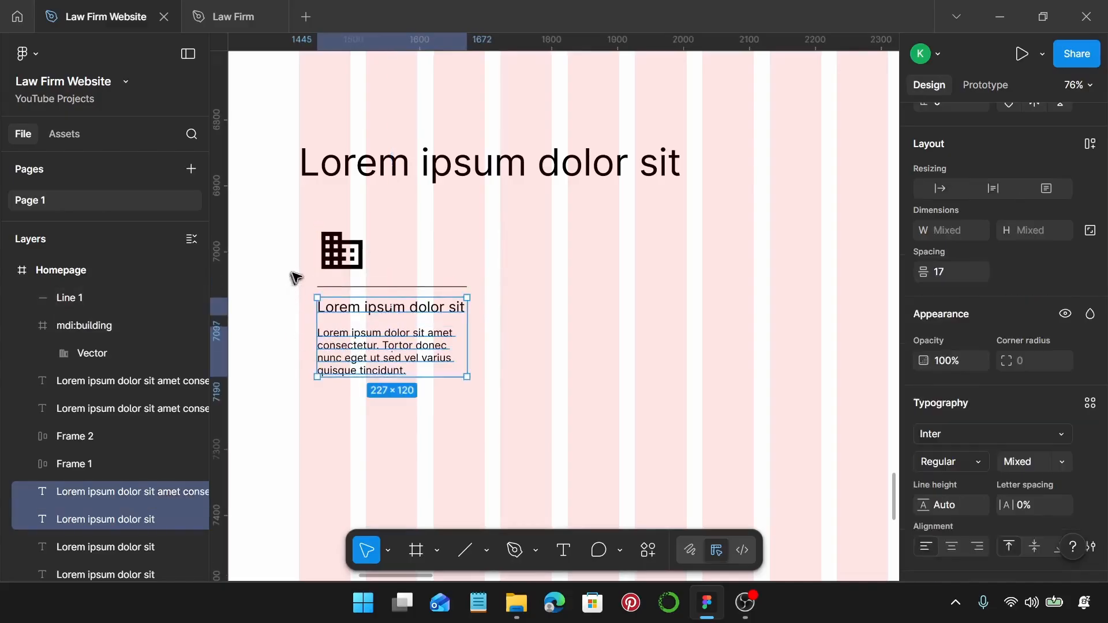
click(296, 277)
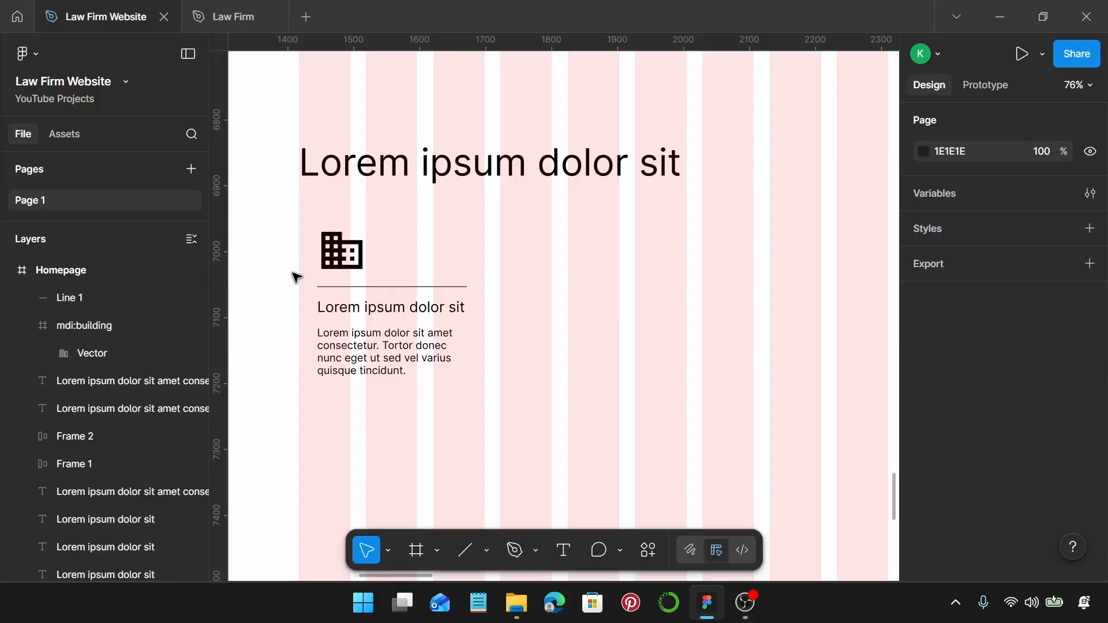
Draw a 282 × 251 rectangle around the card with a black stroke and no fill.
key(r)
click(300, 214)
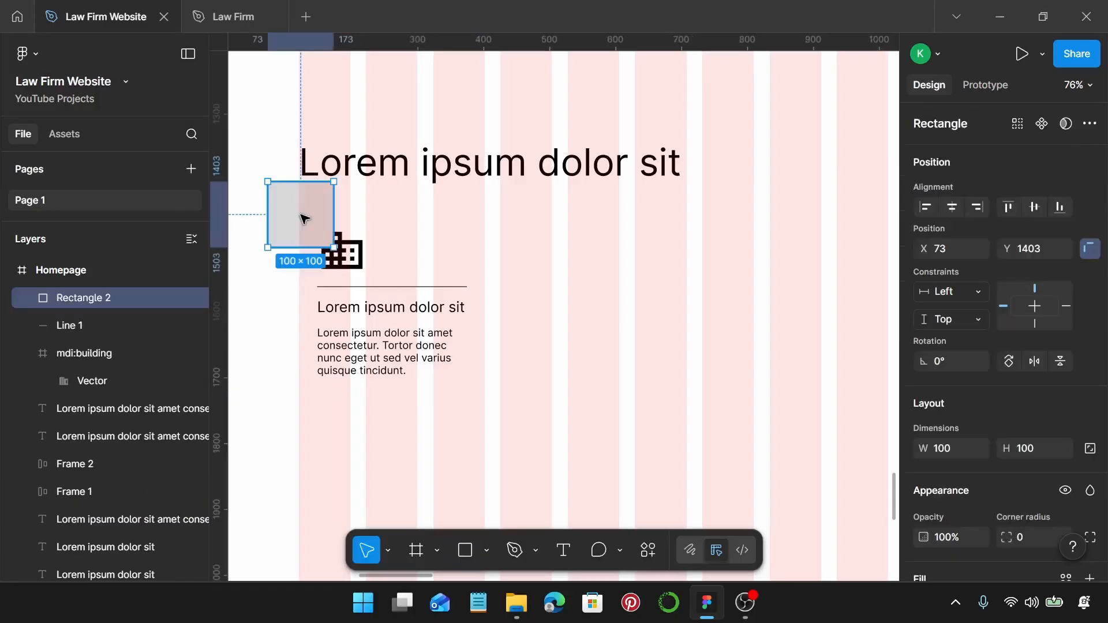
drag(299, 222, 441, 389)
scroll(982, 370, down, 4)
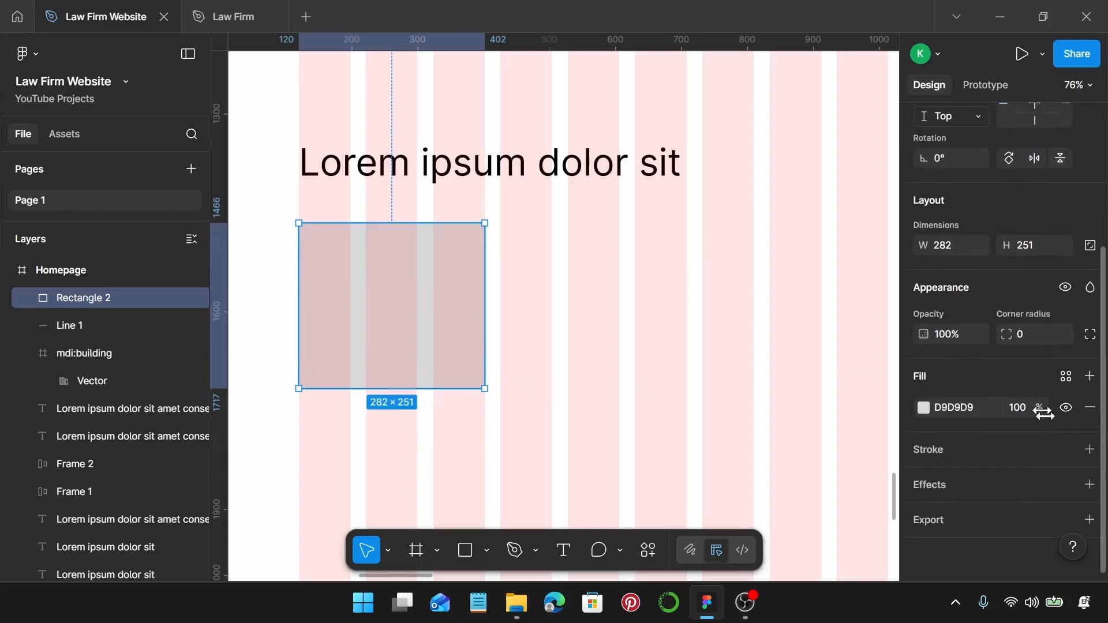
click(1090, 449)
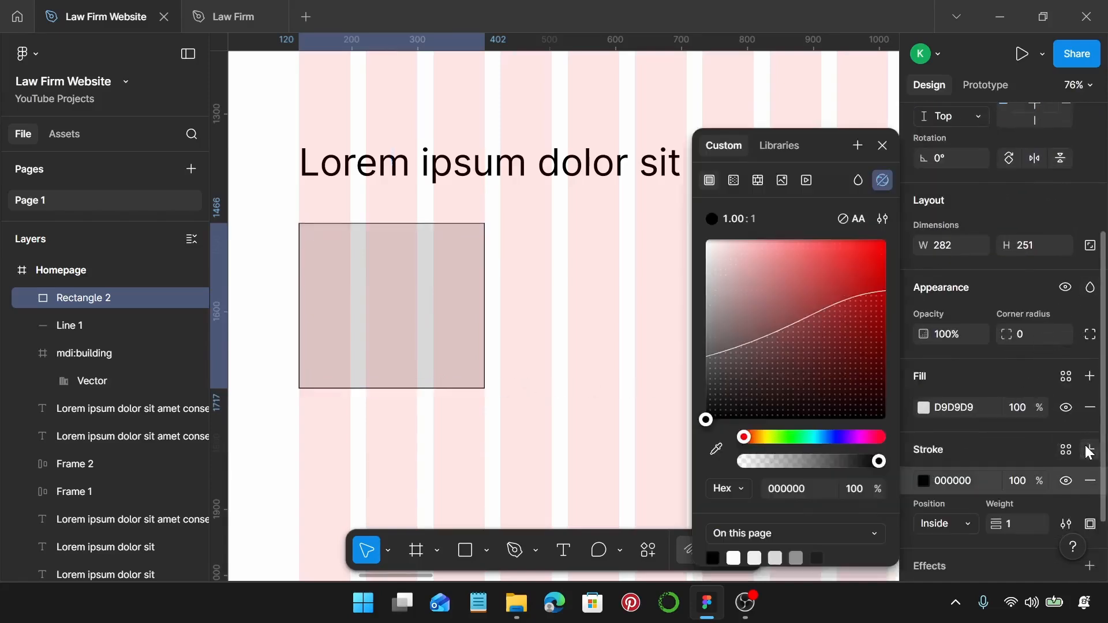
click(1089, 408)
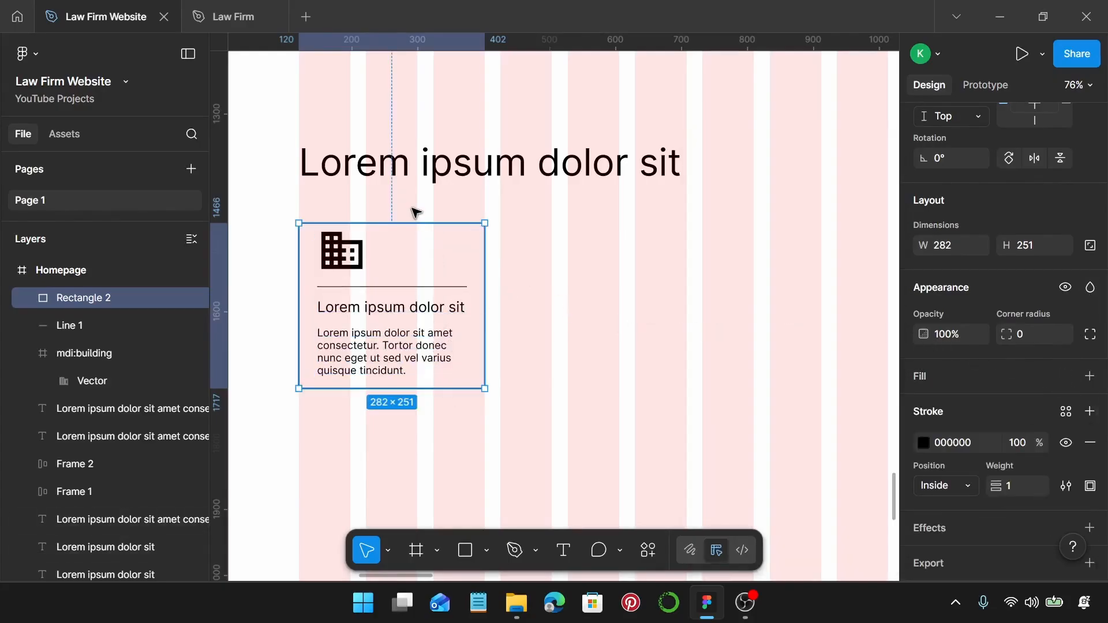
key(Up)
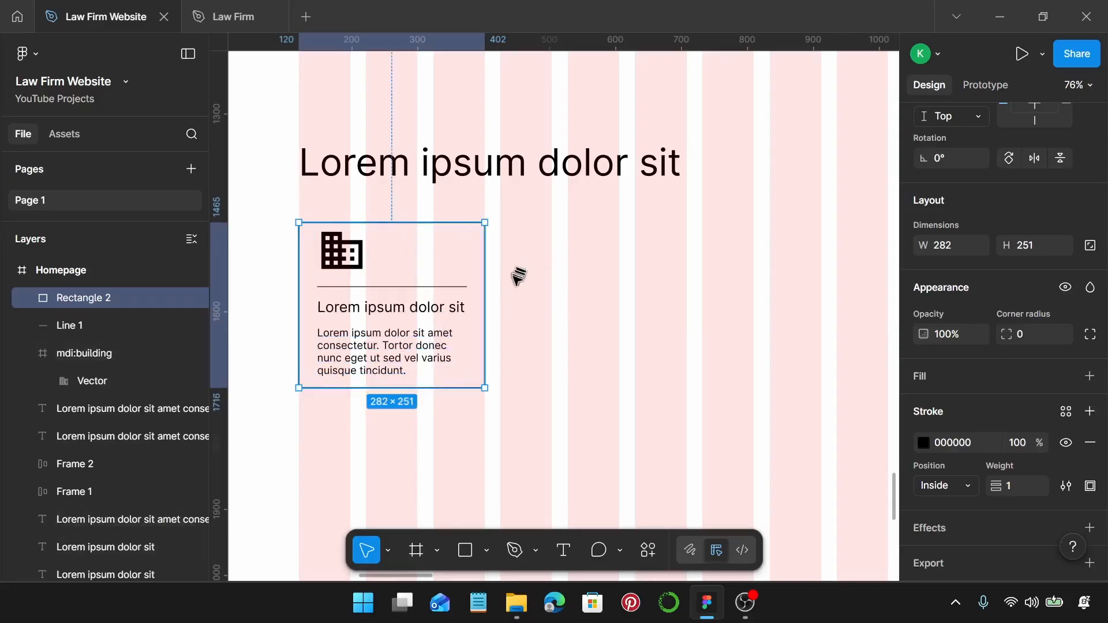
Group the card's five layers and place a copy 24 px to the right.
scroll(517, 276, down, 3)
drag(350, 231, 527, 379)
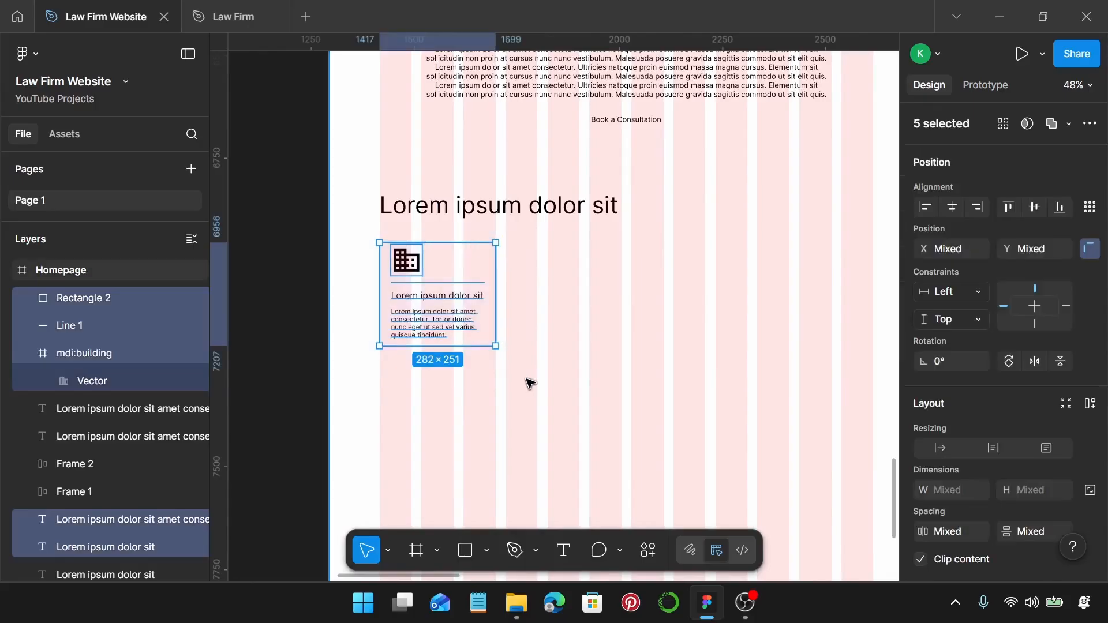
key(ctrl+g)
scroll(527, 314, right, 4)
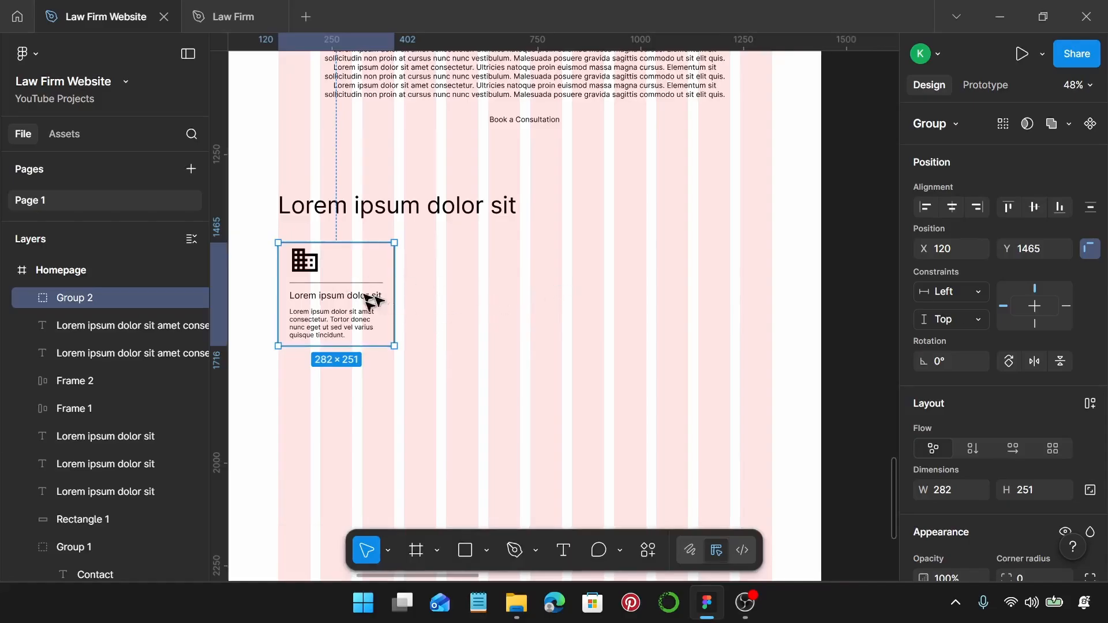
drag(390, 309, 698, 300)
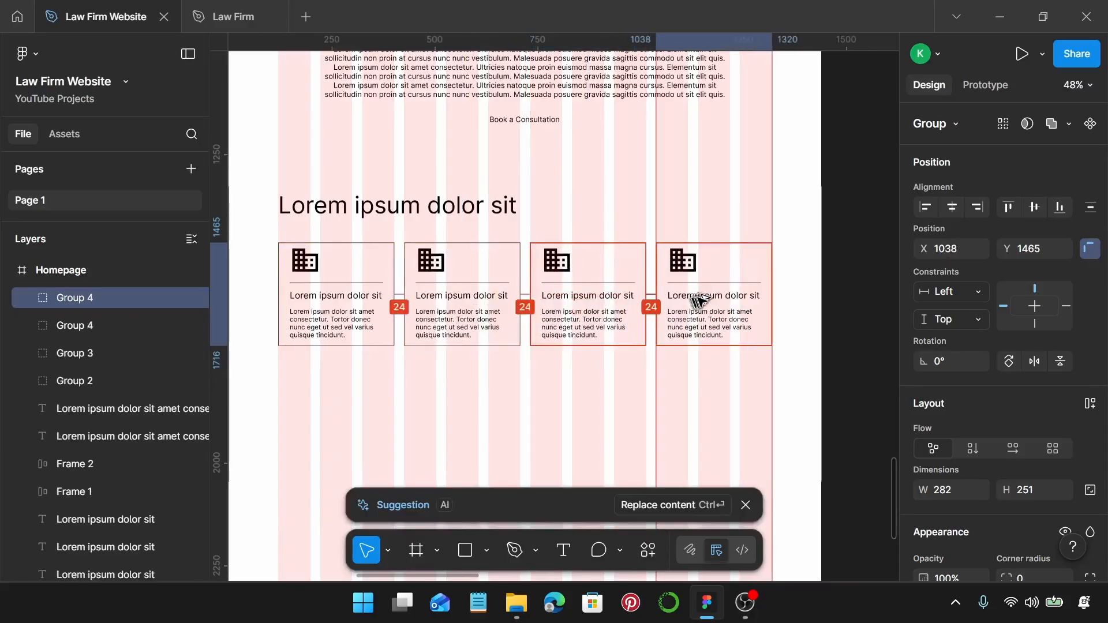
Duplicate the row of four cards into a second row below.
shift+click(582, 317)
shift+click(490, 313)
shift+click(308, 305)
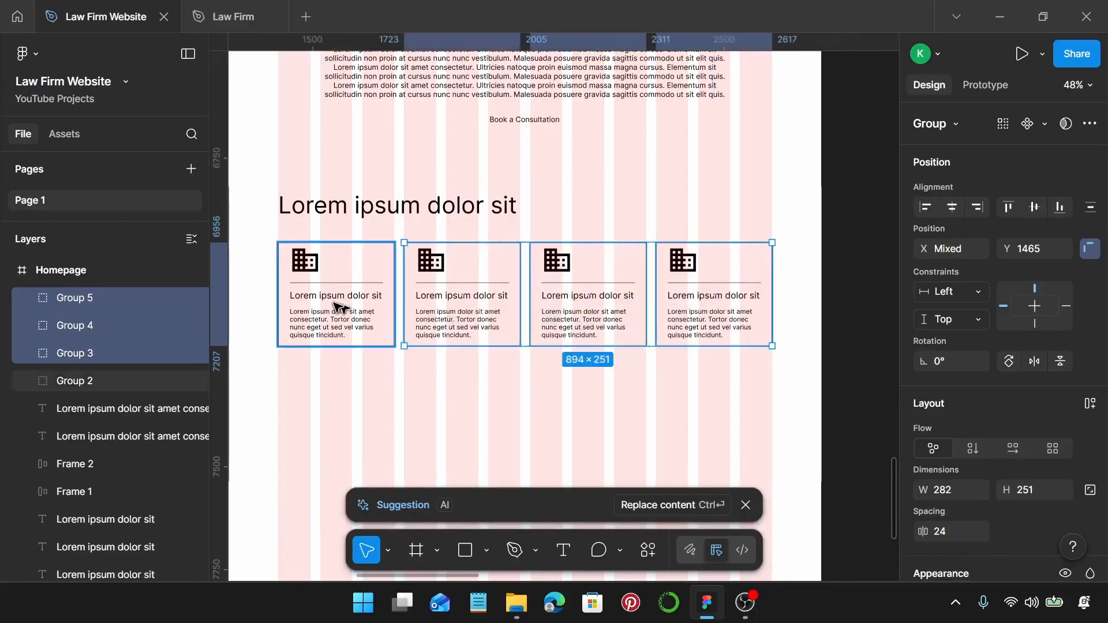
alt+drag(714, 282, 732, 390)
Move the section heading down toward the card grid.
scroll(716, 369, down, 1)
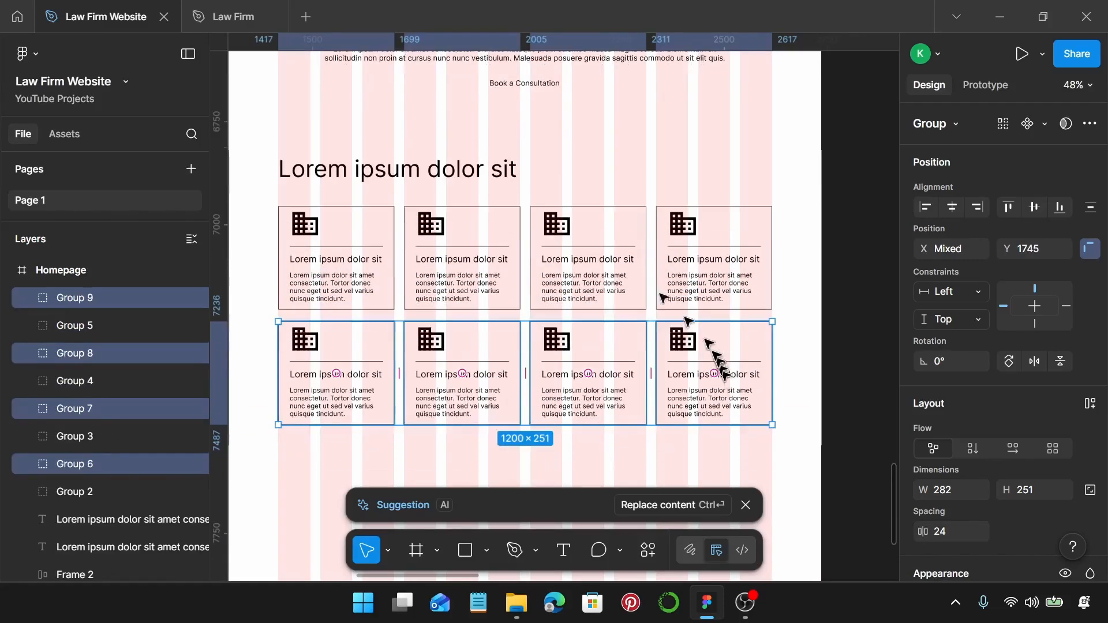
click(490, 169)
drag(490, 169, 491, 180)
Copy the Book a Consultation button below the card grid at X 120.
scroll(583, 191, up, 1)
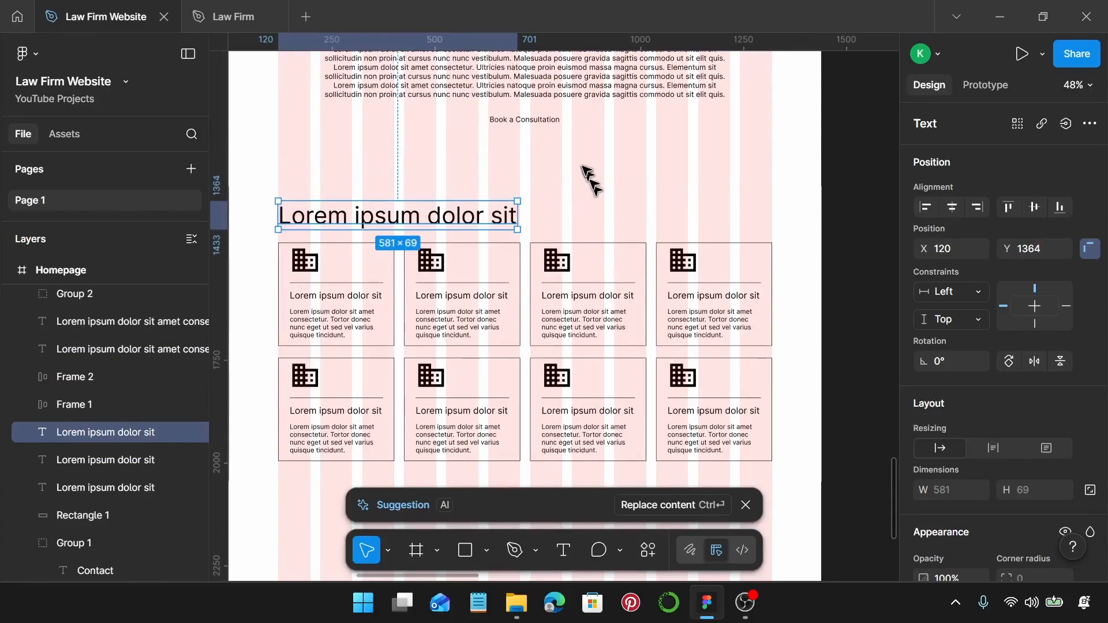
scroll(588, 176, down, 1)
click(537, 104)
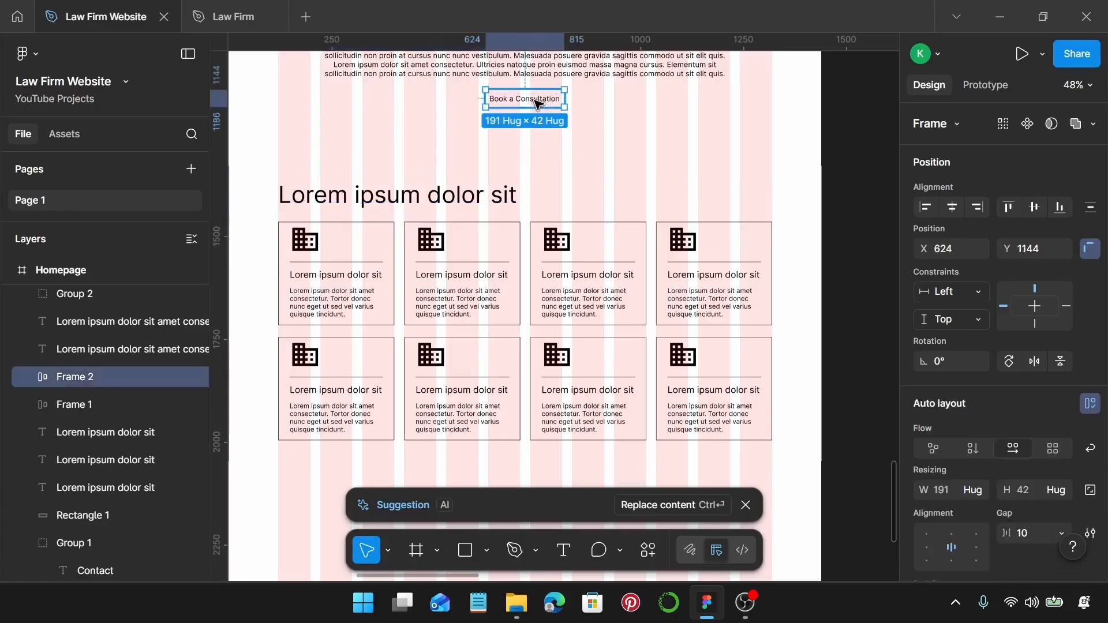
scroll(537, 103, down, 1)
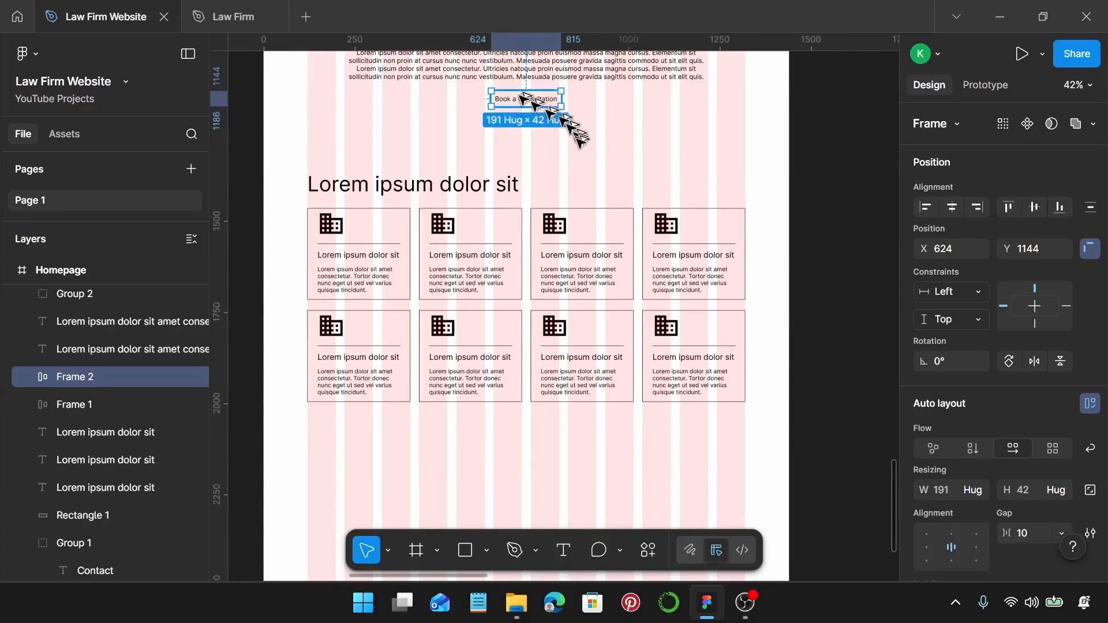
drag(526, 99, 360, 408)
Group the heading, cards and button into one 1200 × 695 section.
ctrl+scroll(324, 424, up, 3)
scroll(324, 426, up, 2)
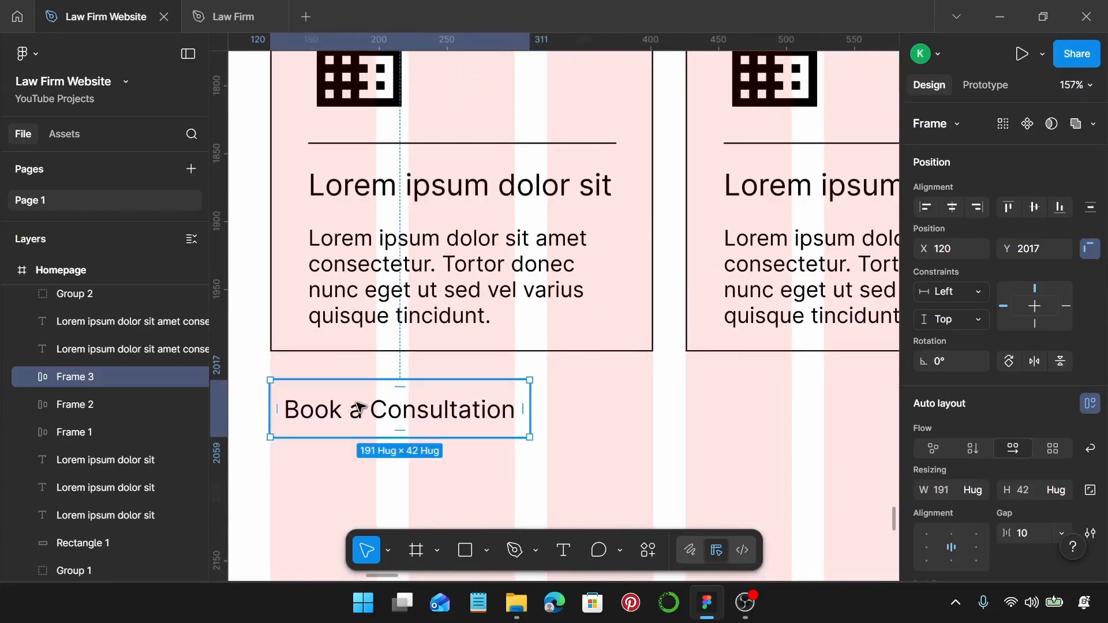
ctrl+scroll(360, 409, down, 5)
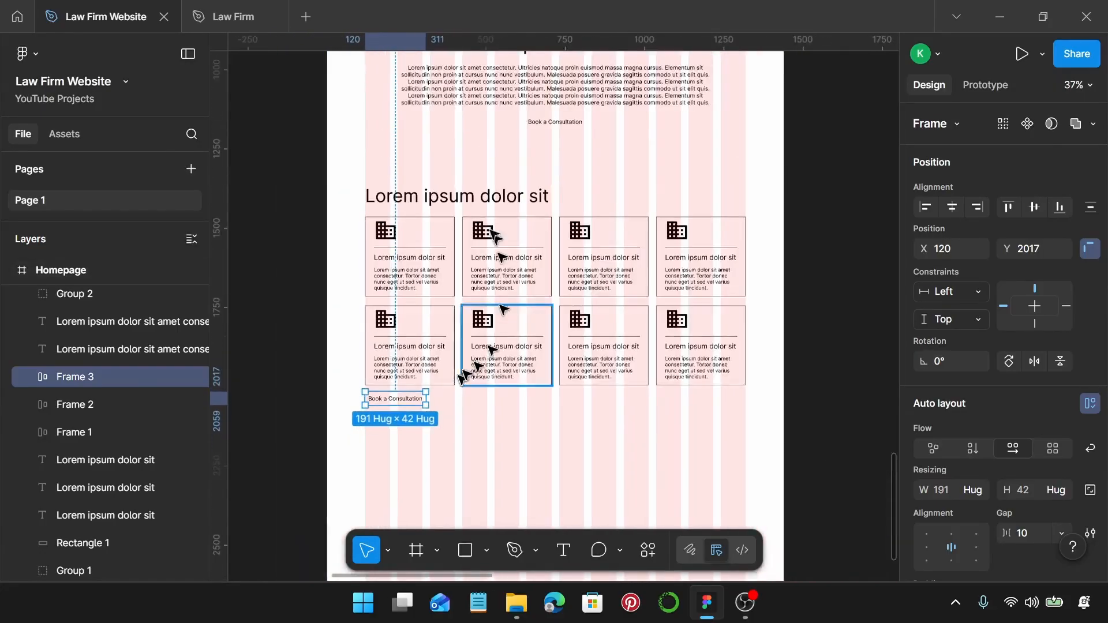
click(374, 172)
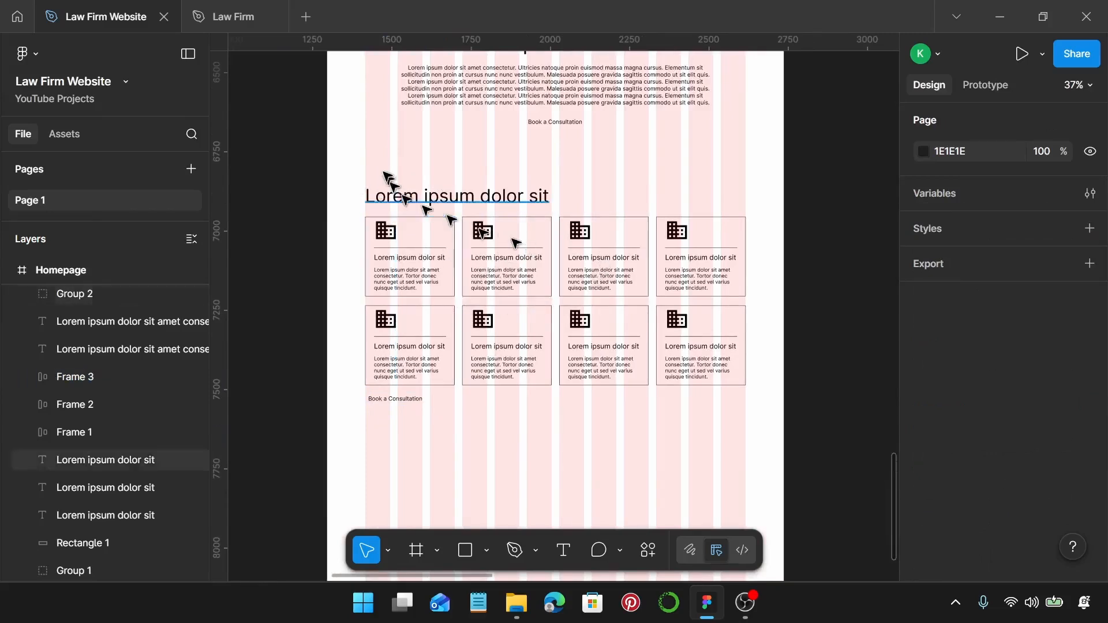
drag(357, 165, 743, 438)
key(ctrl+g)
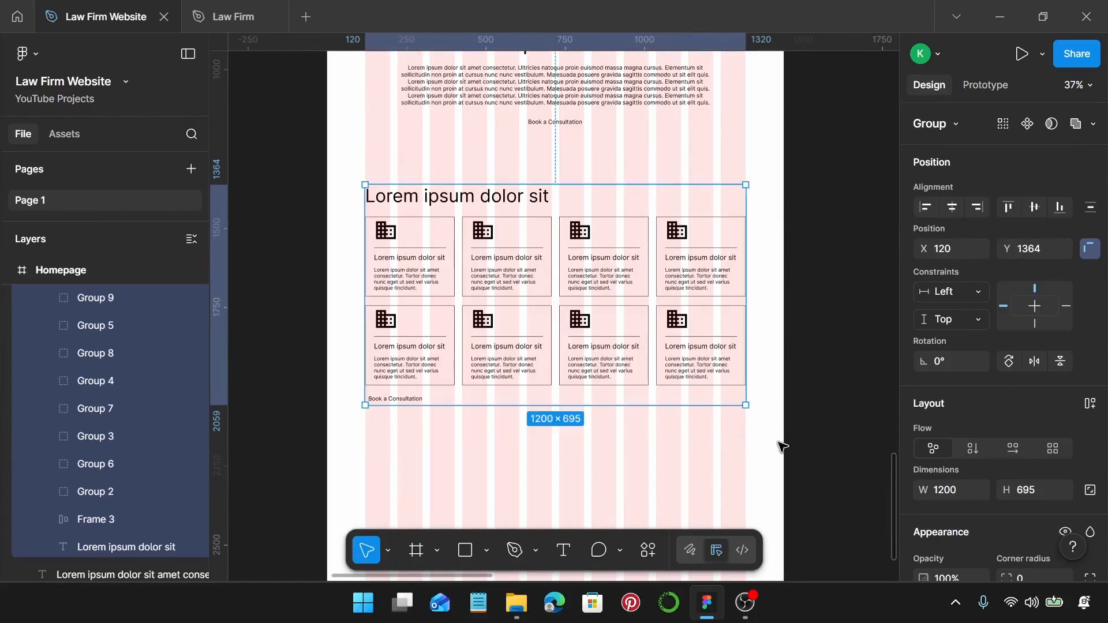
ctrl+scroll(774, 440, down, 4)
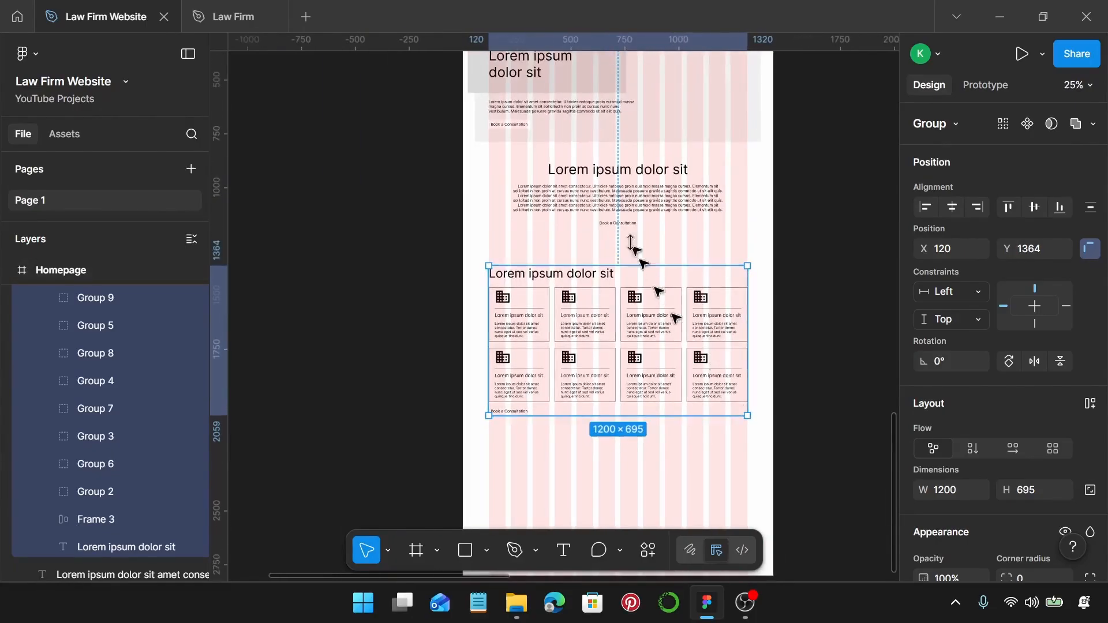
Duplicate the centred heading below the card section and centre it on the page.
click(595, 173)
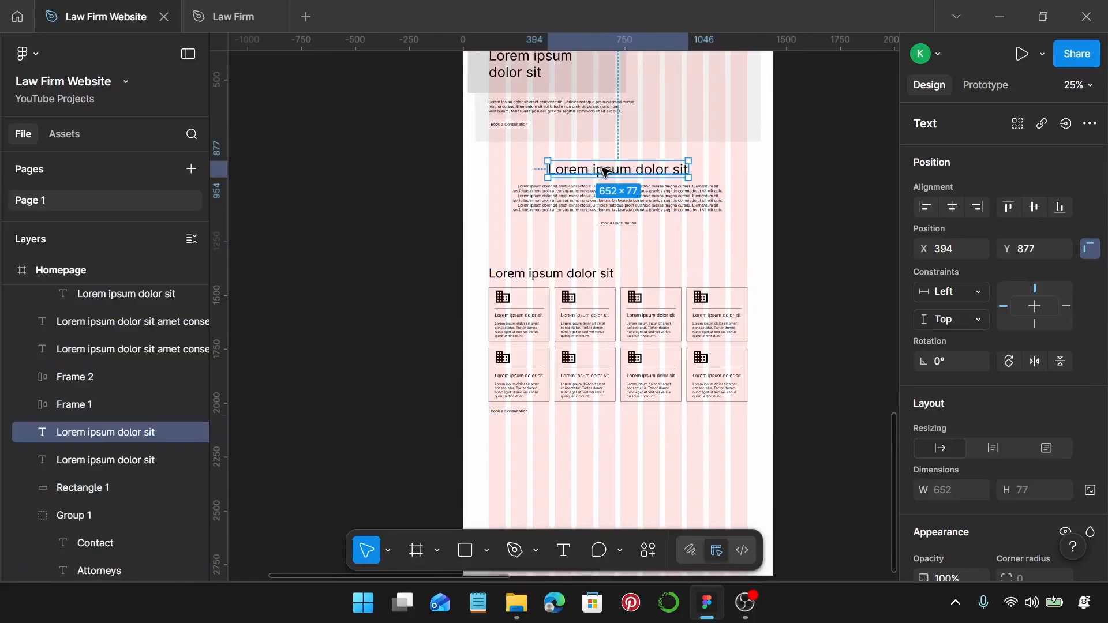
drag(605, 172, 602, 447)
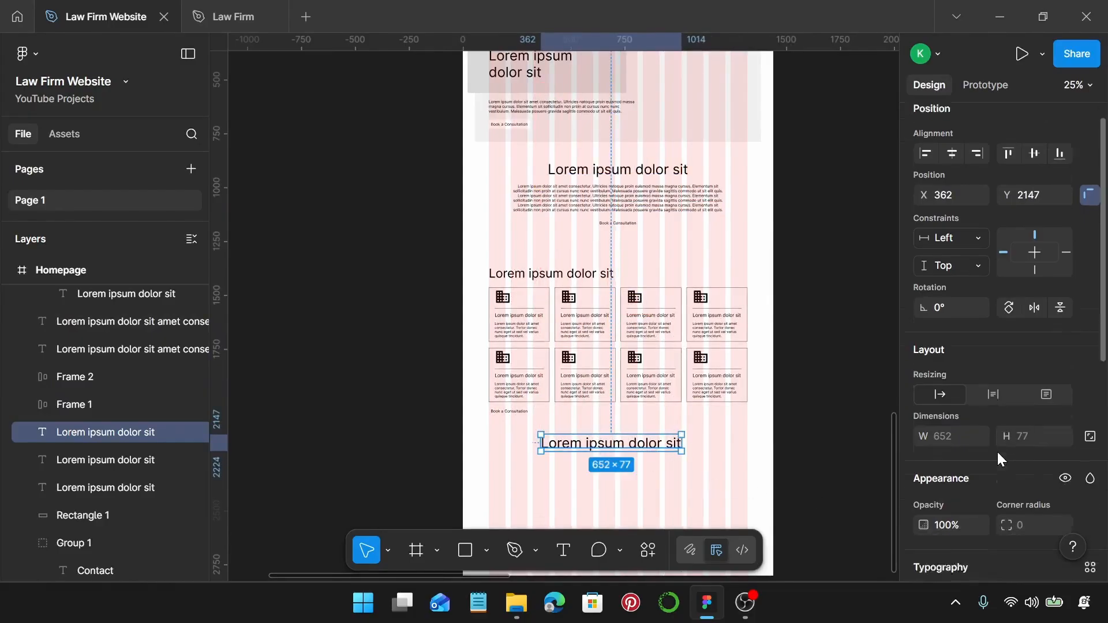
scroll(1016, 473, down, 3)
scroll(1022, 450, down, 5)
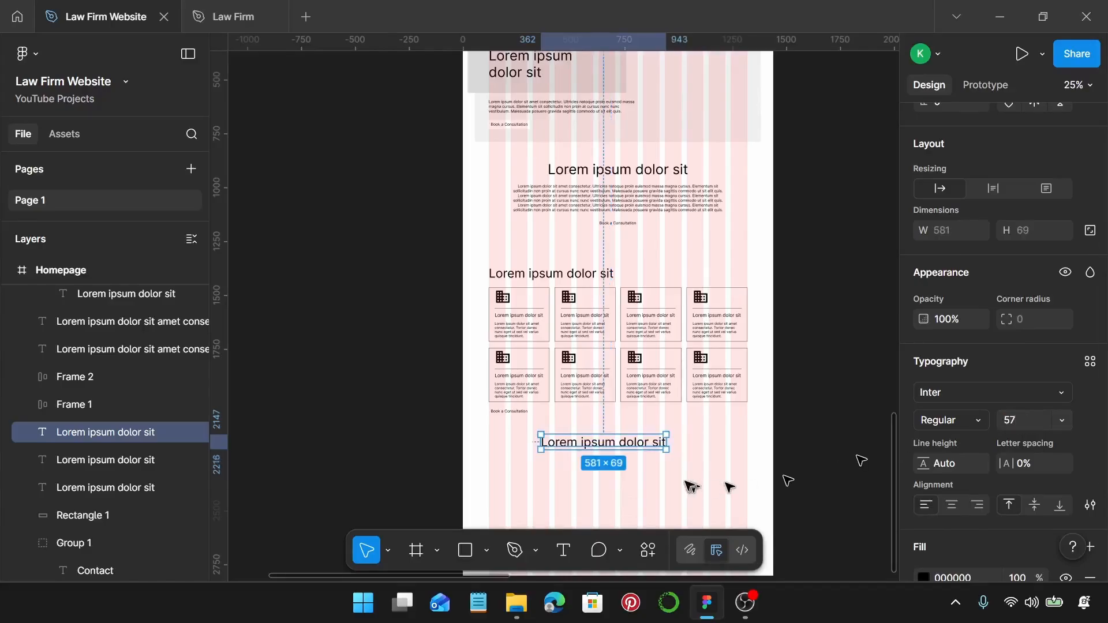
scroll(681, 485, up, 2)
drag(601, 433, 619, 434)
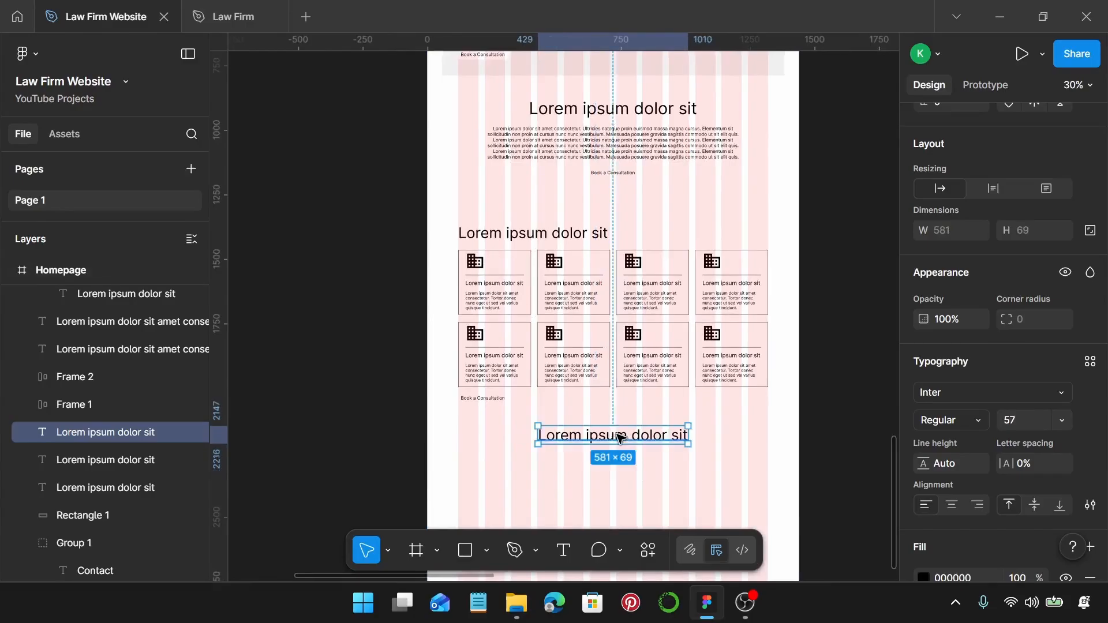
scroll(614, 435, down, 2)
Copy the upper paragraph just under the new heading.
click(647, 218)
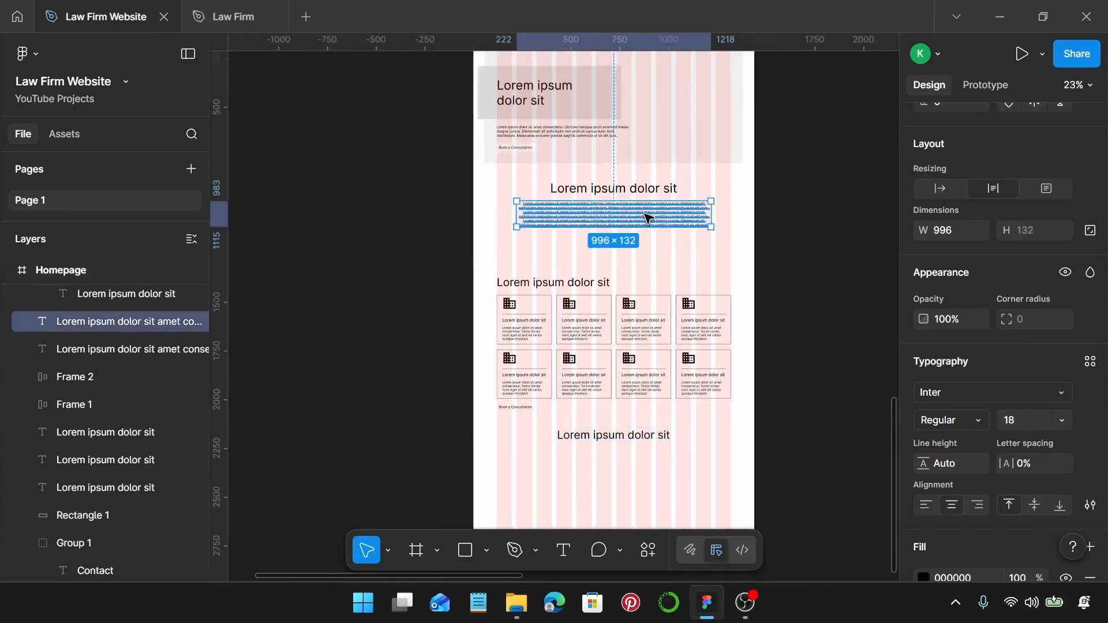
drag(648, 218, 647, 471)
scroll(640, 422, up, 5)
scroll(637, 407, down, 3)
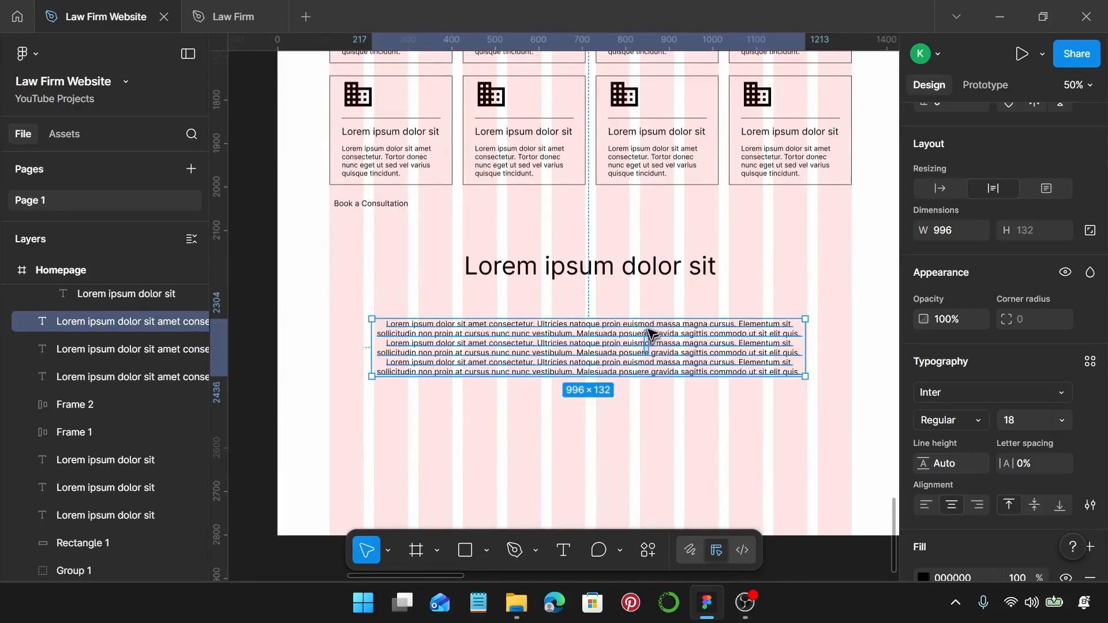
drag(636, 354, 641, 335)
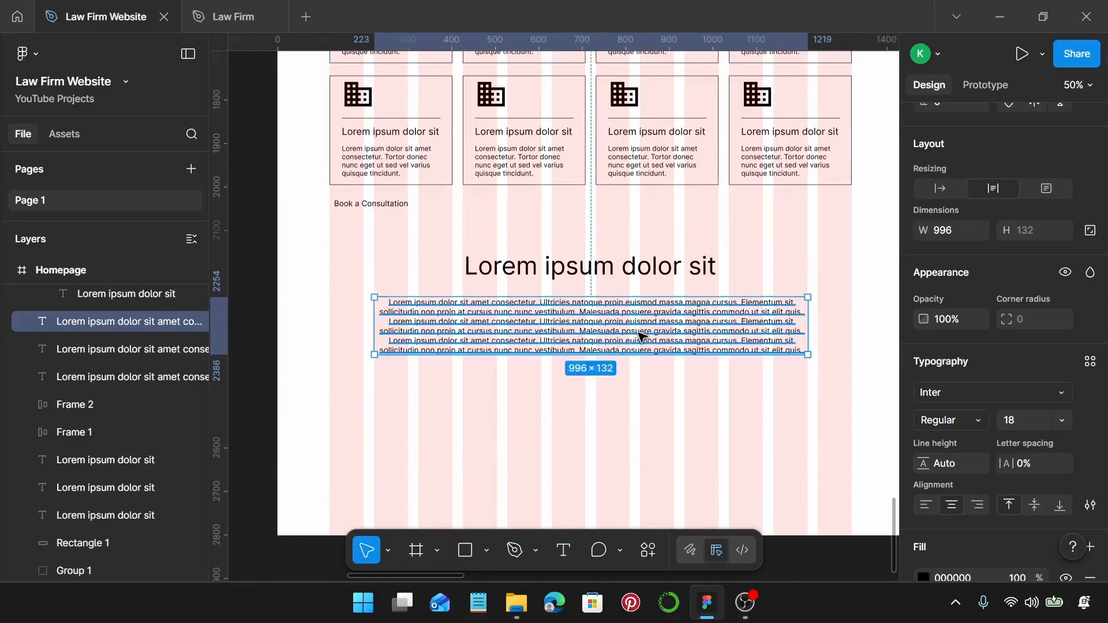
scroll(641, 335, up, 2)
Delete the paragraph text from 'Malesuada' onward, leaving four lines.
key(Return)
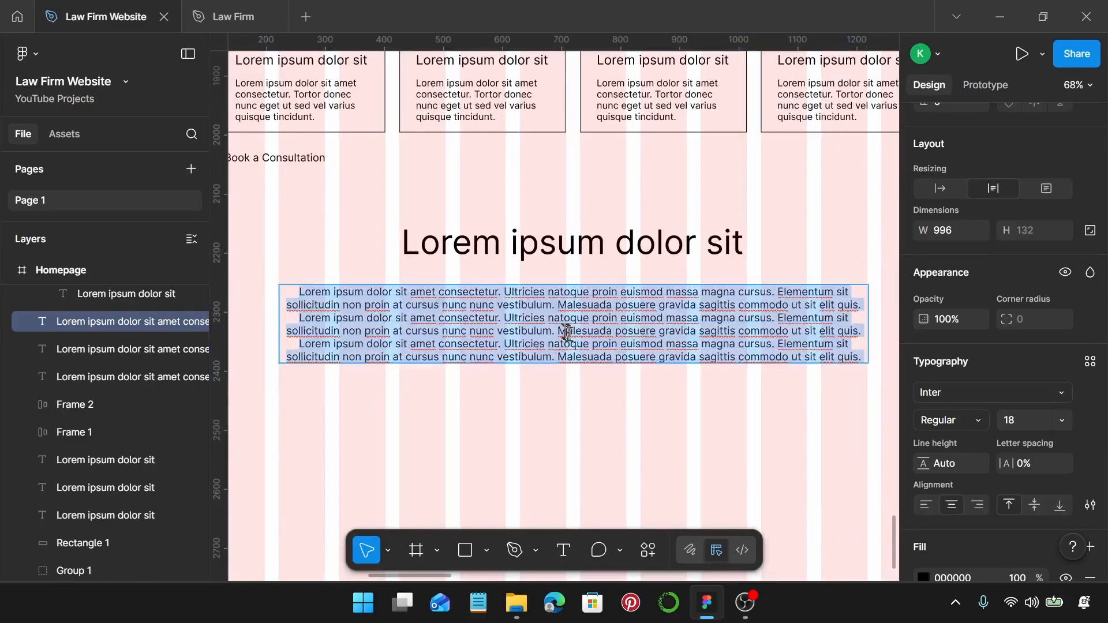
drag(559, 332, 862, 361)
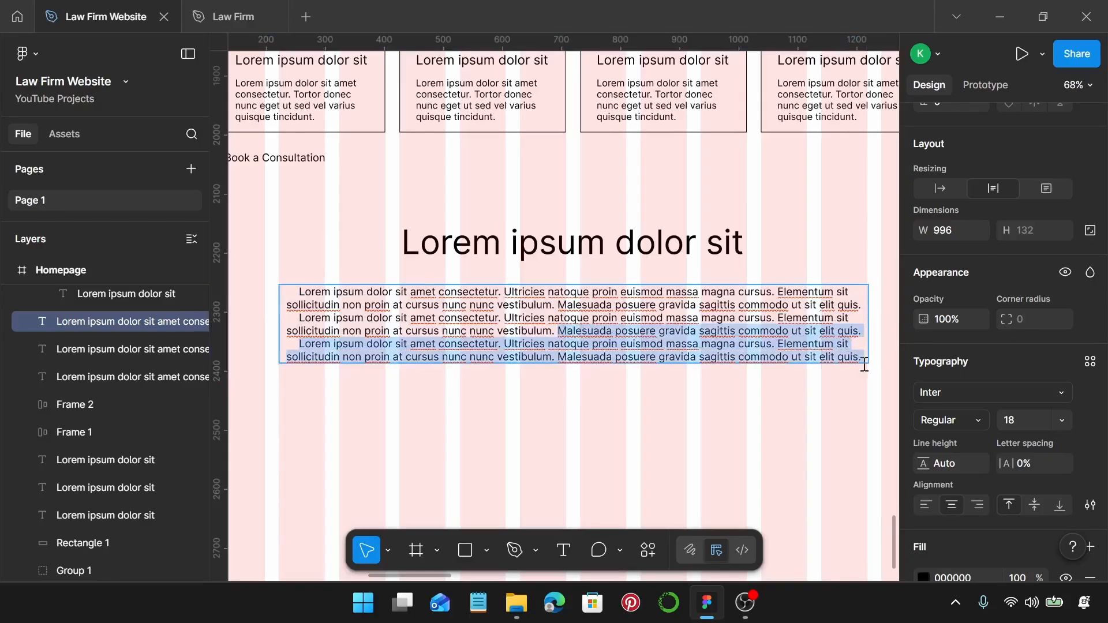
key(BackSpace)
scroll(816, 372, down, 3)
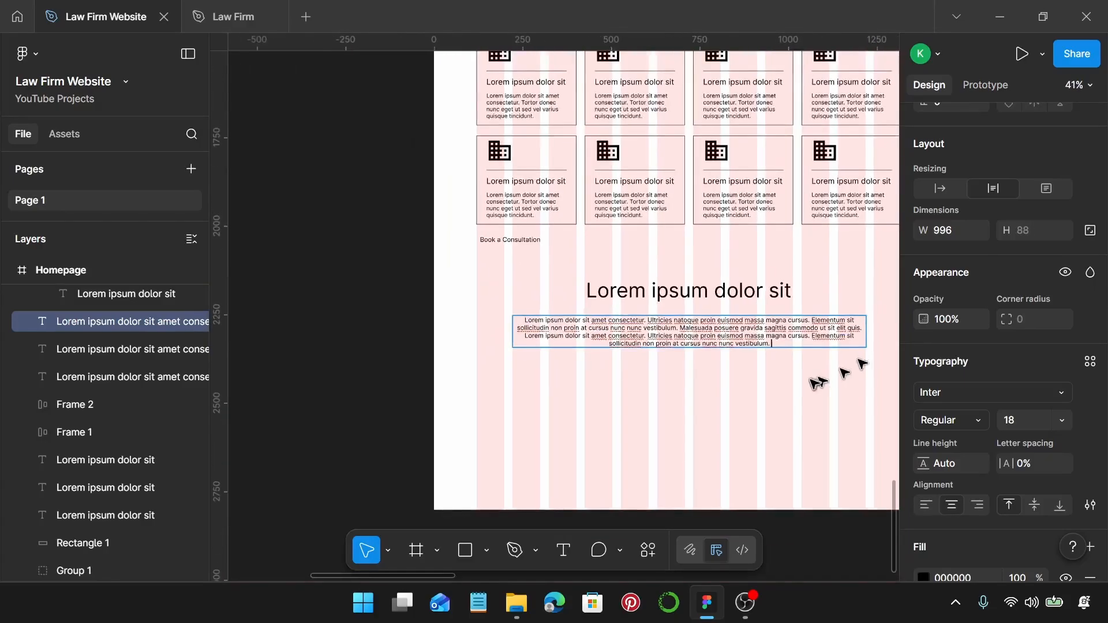
key(Escape)
scroll(811, 383, right, 1)
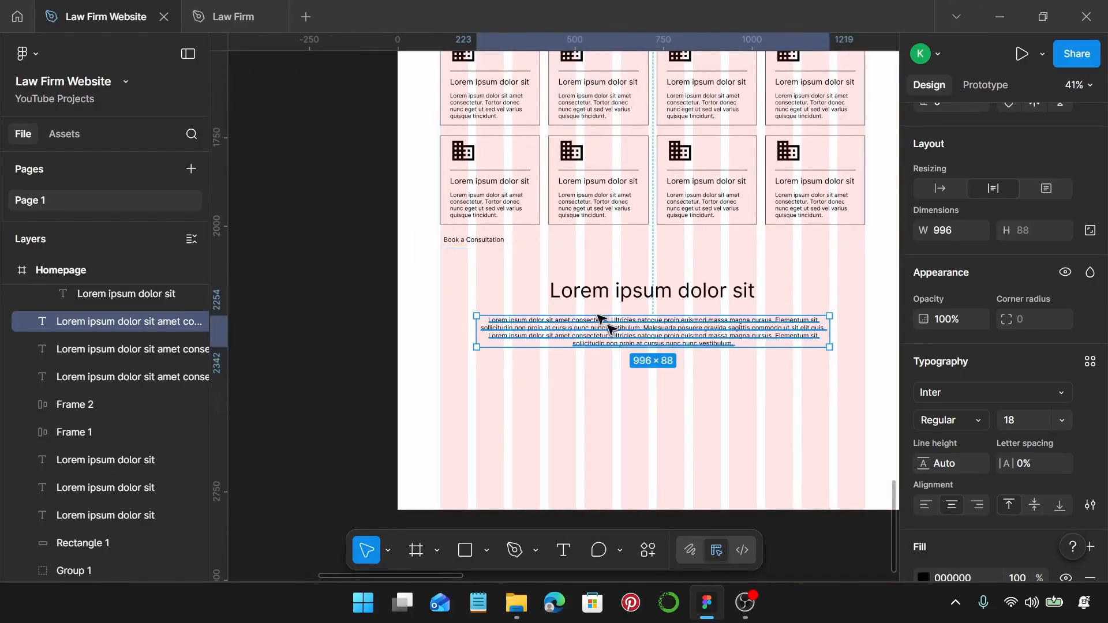
click(599, 294)
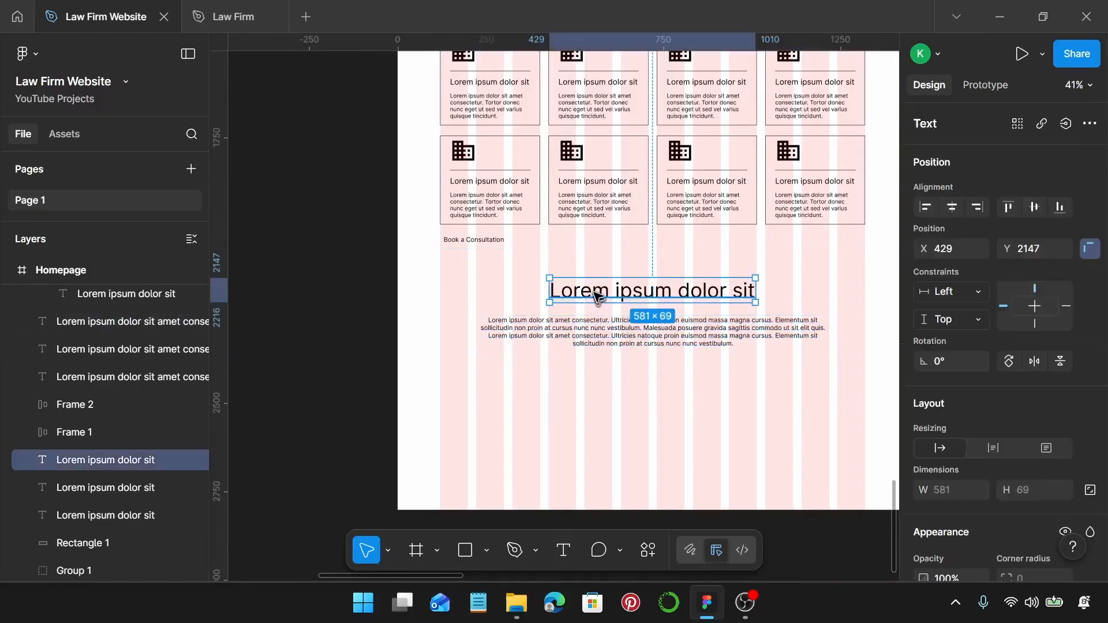
Turn a heading copy into a large “ placed beside the paragraph's first line.
drag(597, 296, 499, 302)
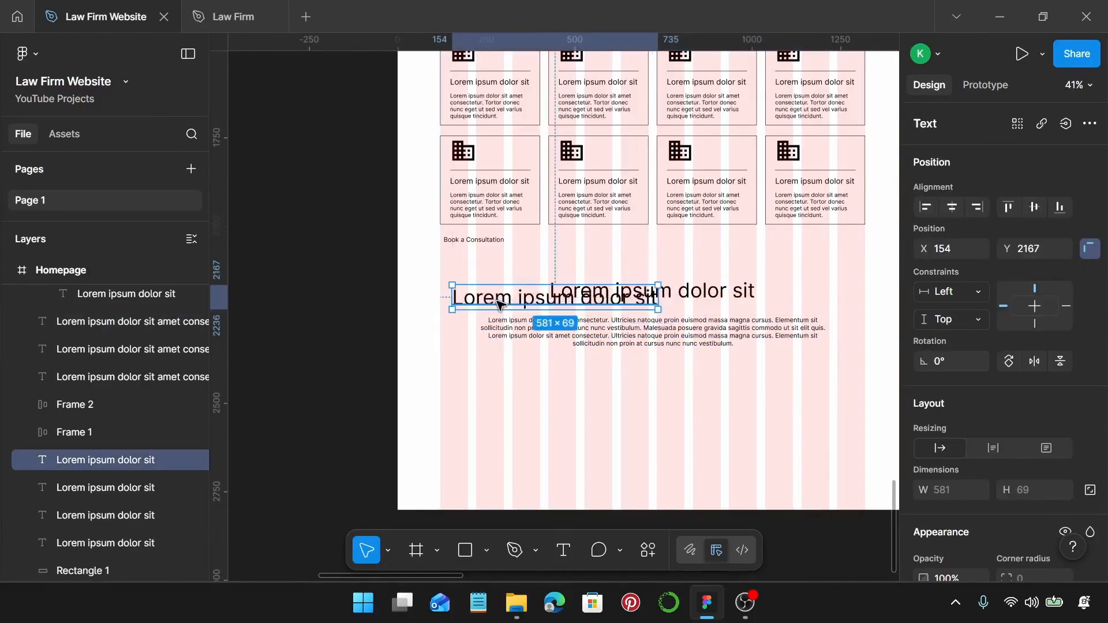
double_click(498, 301)
text(“)
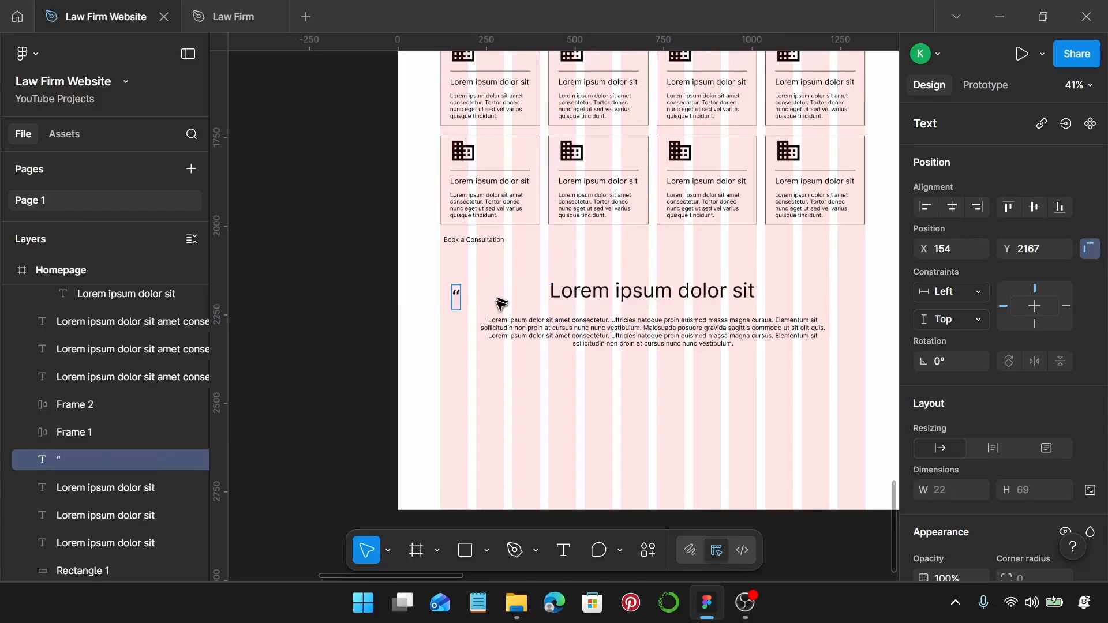
scroll(485, 323, up, 5)
key(Escape)
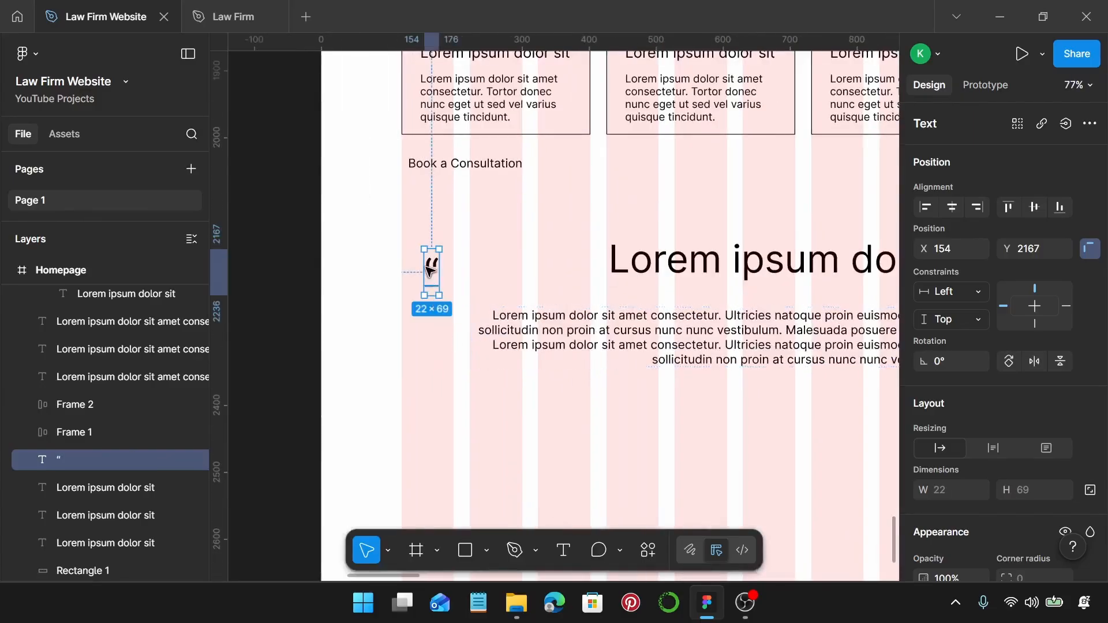
drag(430, 270, 464, 316)
Copy the quote mark to the paragraph's last line and rotate it -180° as a closing quote.
scroll(464, 316, down, 2)
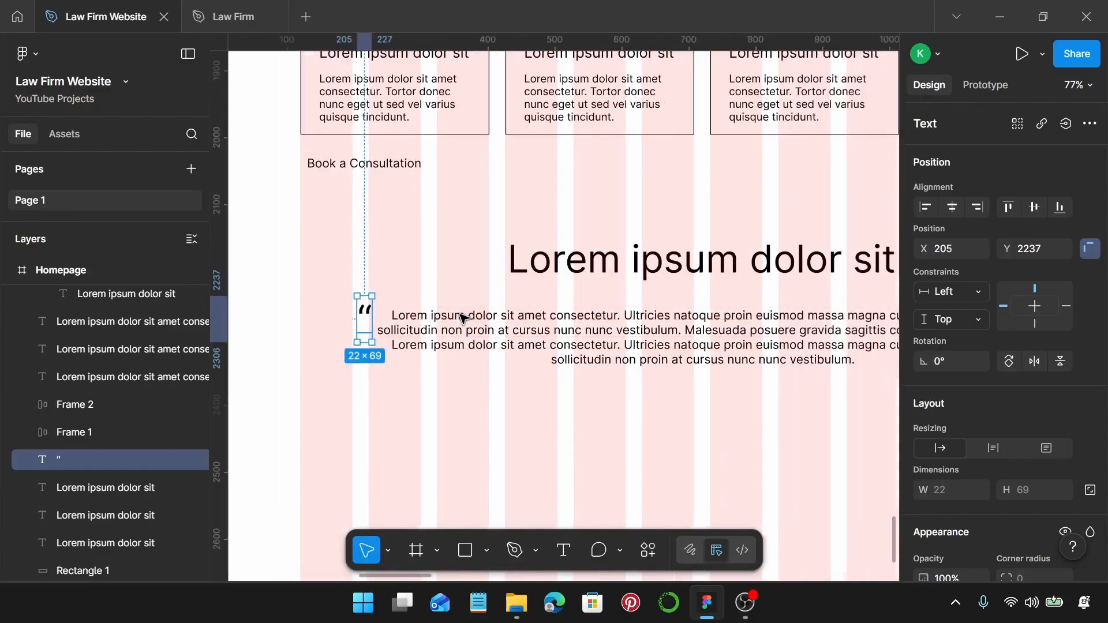
scroll(386, 334, down, 3)
scroll(386, 333, down, 1)
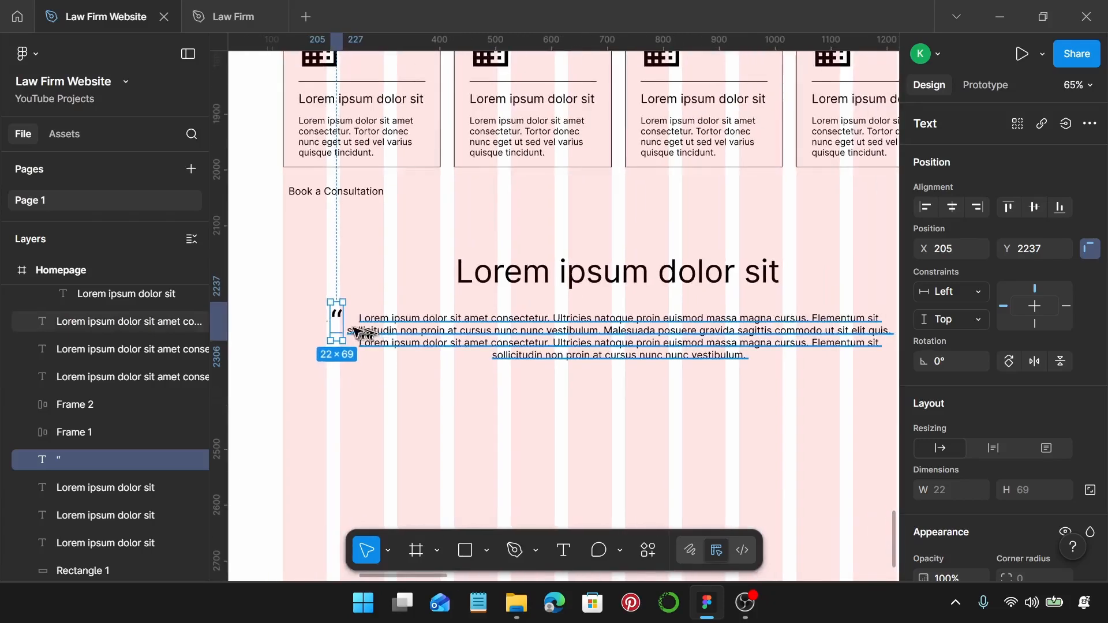
drag(335, 321, 879, 357)
scroll(878, 358, right, 2)
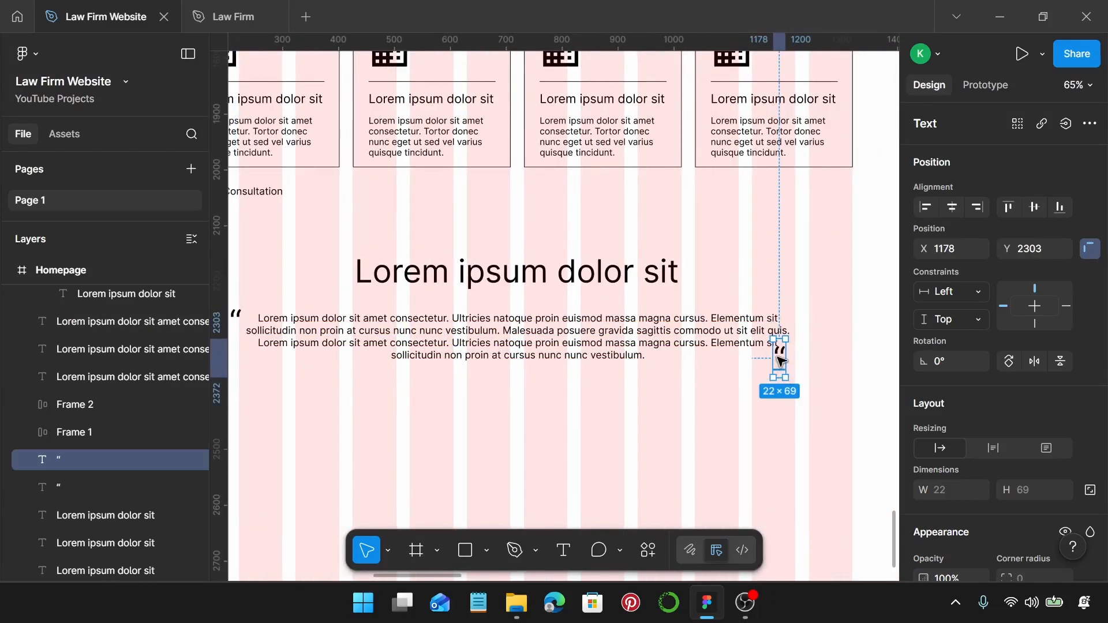
drag(780, 362, 802, 345)
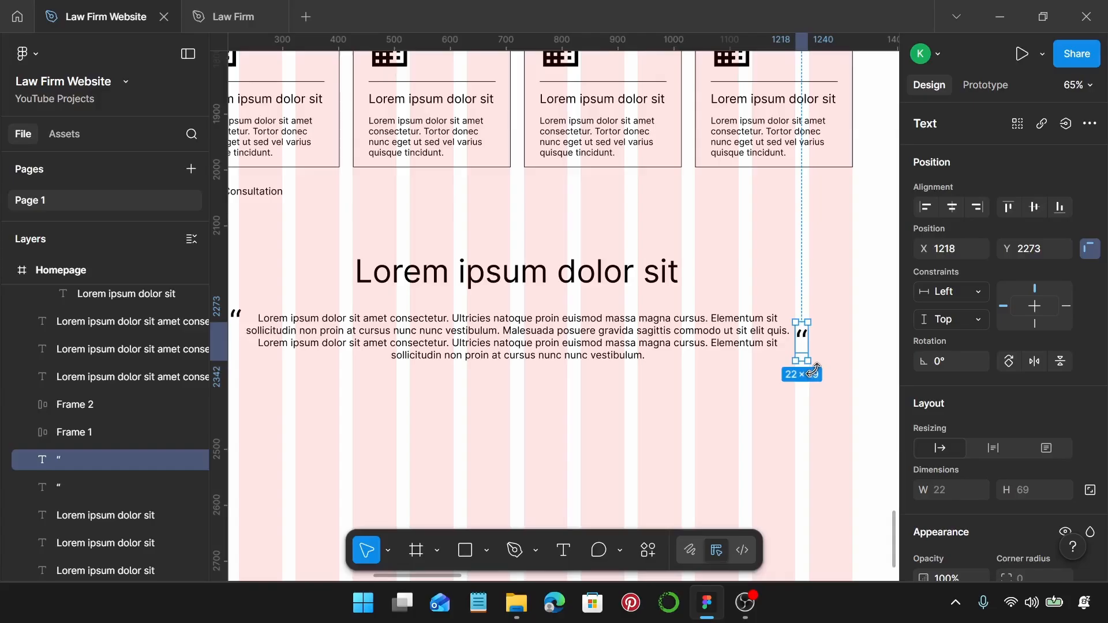
drag(816, 369, 788, 305)
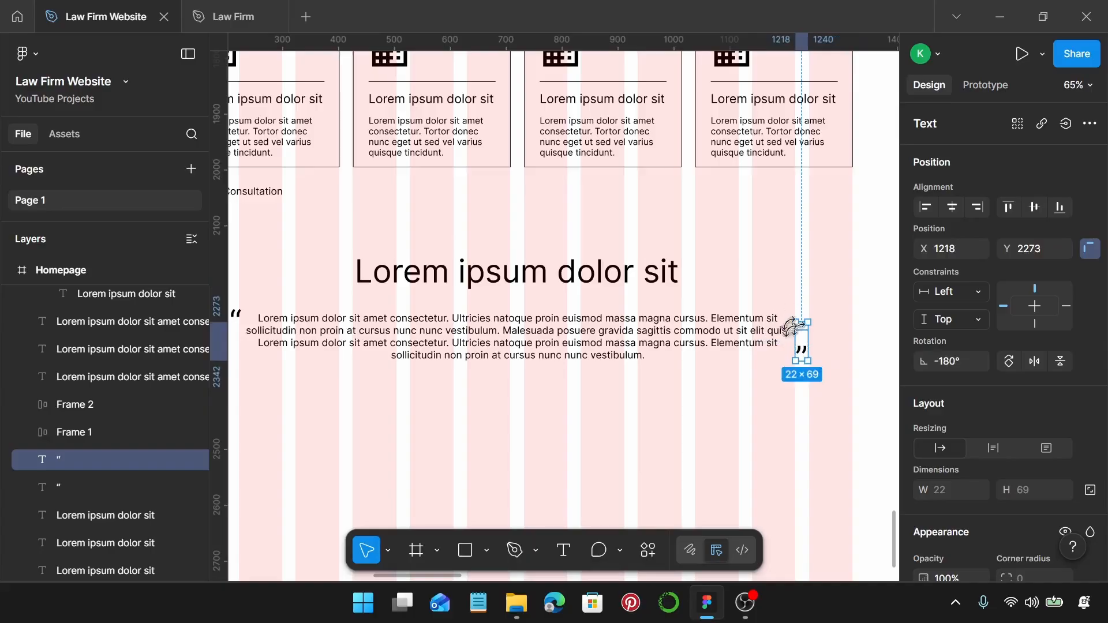
scroll(813, 378, down, 3)
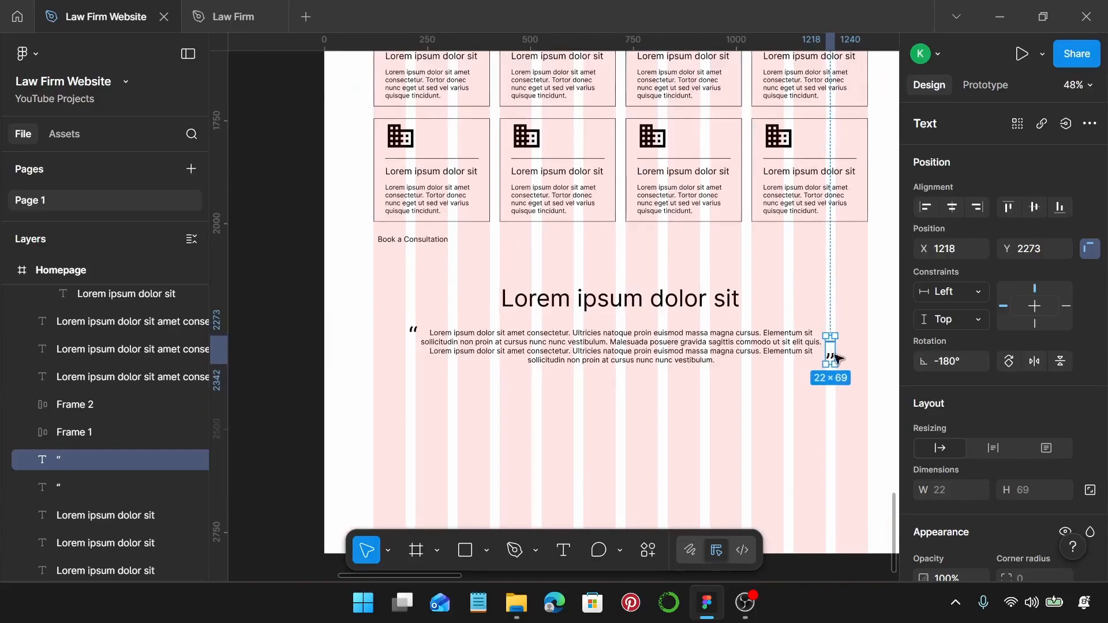
Duplicate the paragraph and both quote marks 38 px below the original.
shift+click(796, 346)
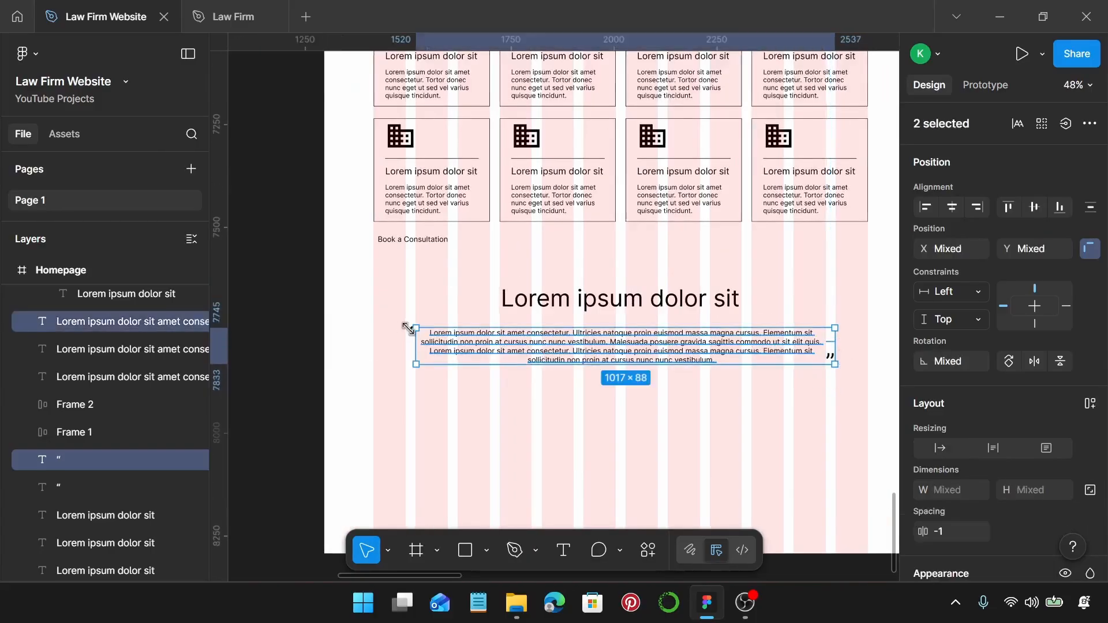
drag(377, 313, 871, 399)
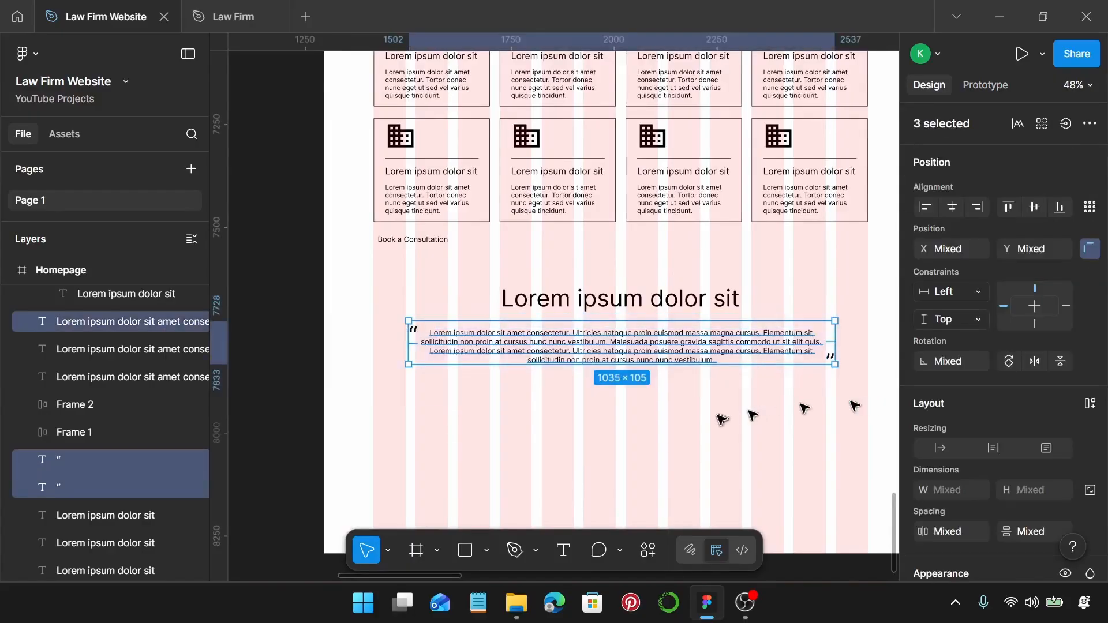
drag(728, 347, 737, 404)
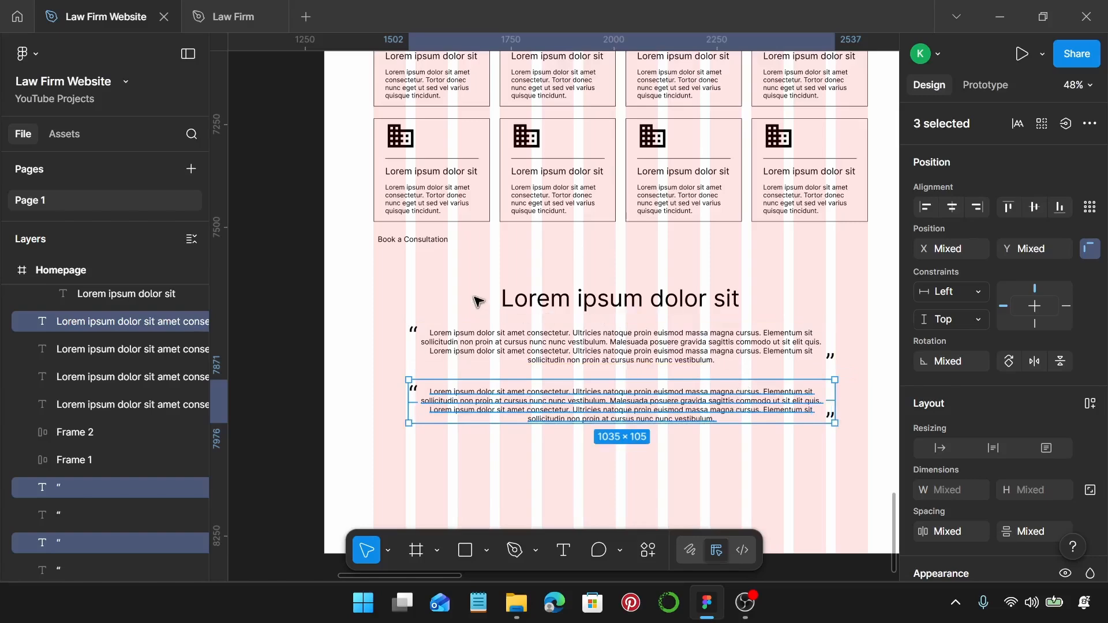
Group the heading and both quoted testimonials as 1035 × 338 Group 11.
drag(371, 288, 853, 477)
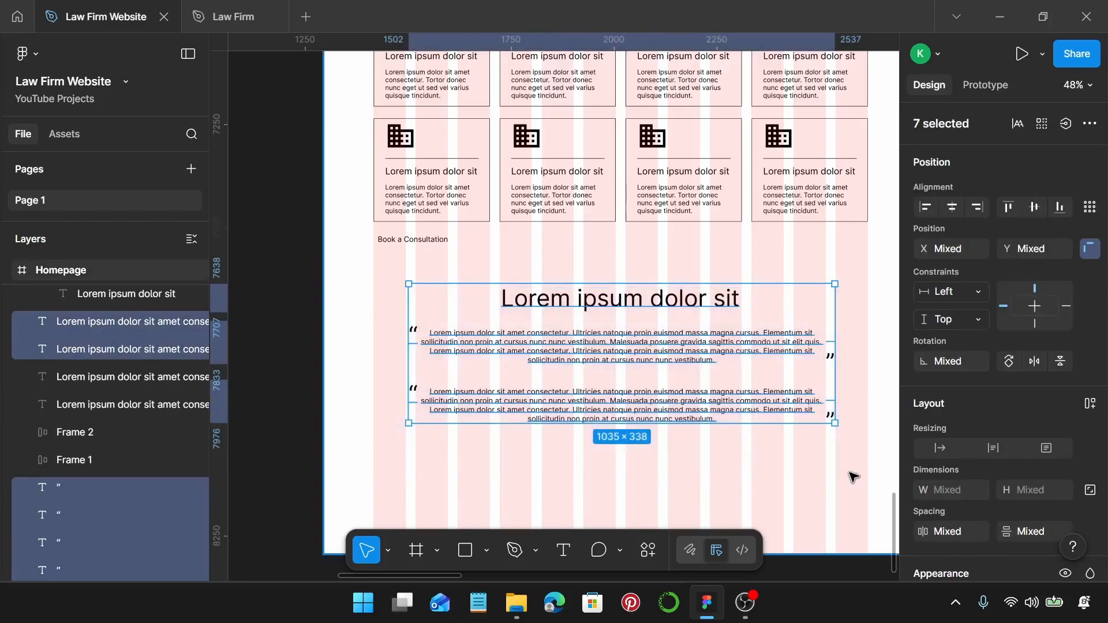
key(ctrl+g)
scroll(765, 416, down, 3)
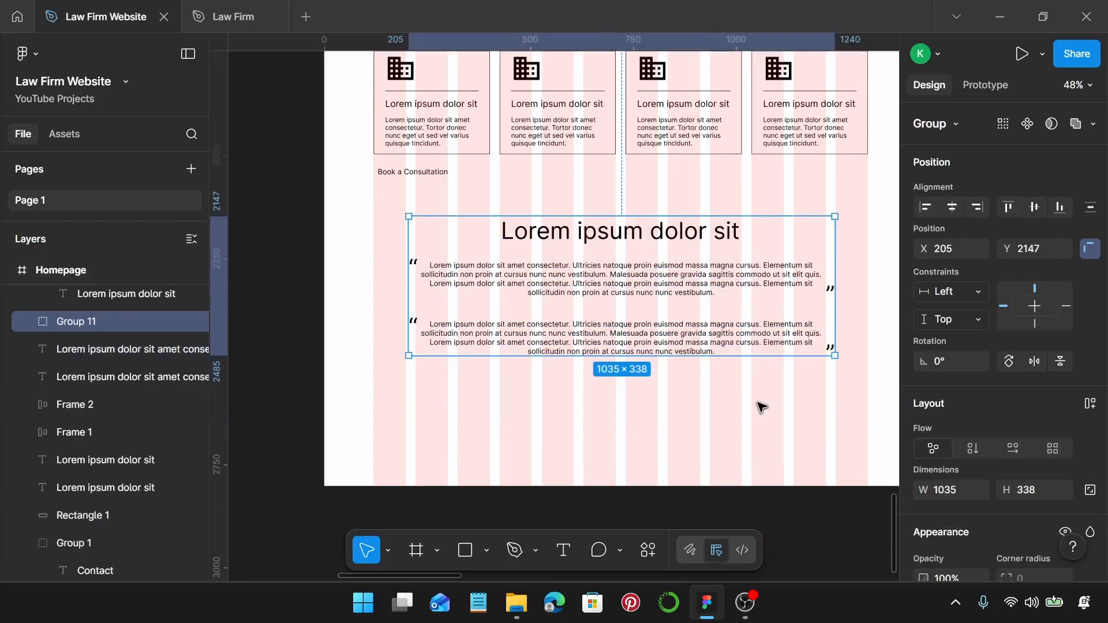
right_click(761, 404)
scroll(609, 430, down, 8)
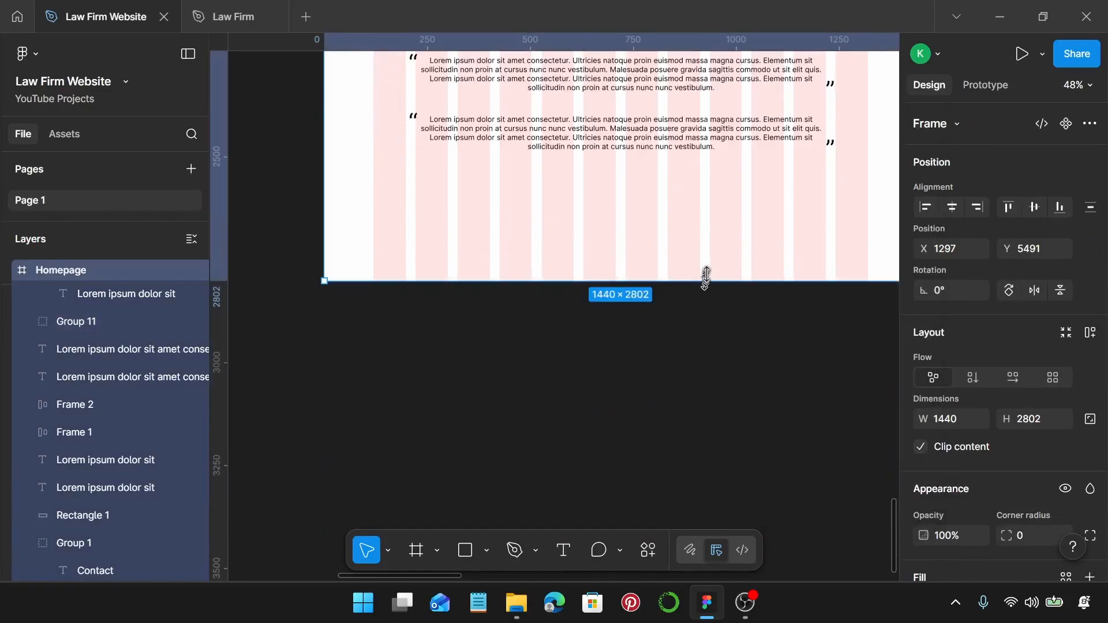
Draw a grey rectangle block across the lower part of the Homepage frame.
drag(705, 278, 743, 379)
scroll(748, 382, up, 7)
ctrl+scroll(748, 383, down, 4)
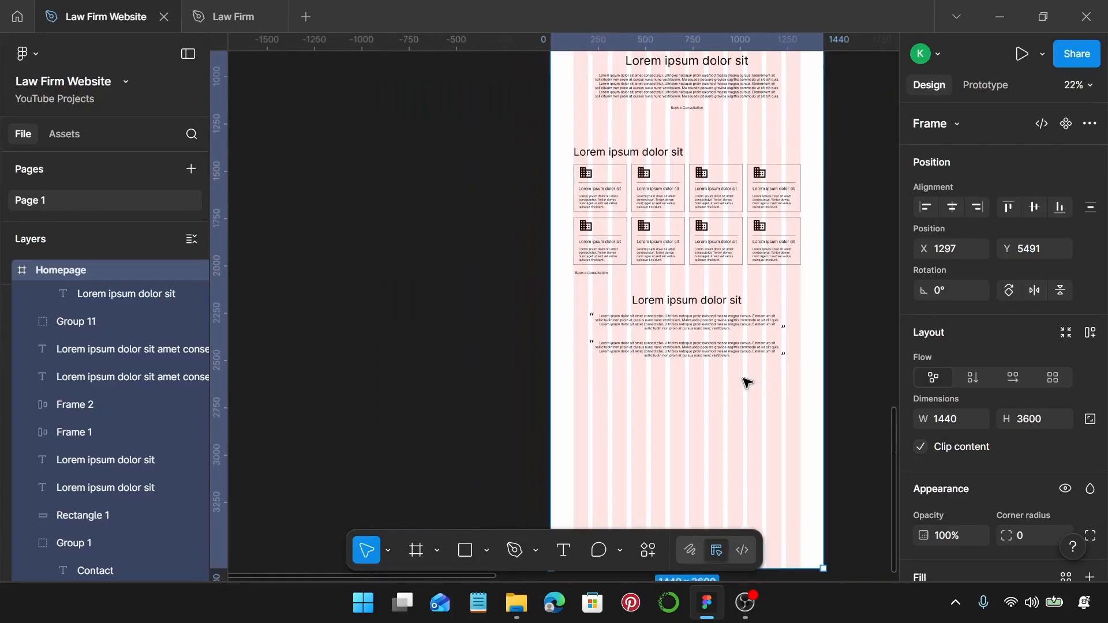
scroll(748, 382, right, 2)
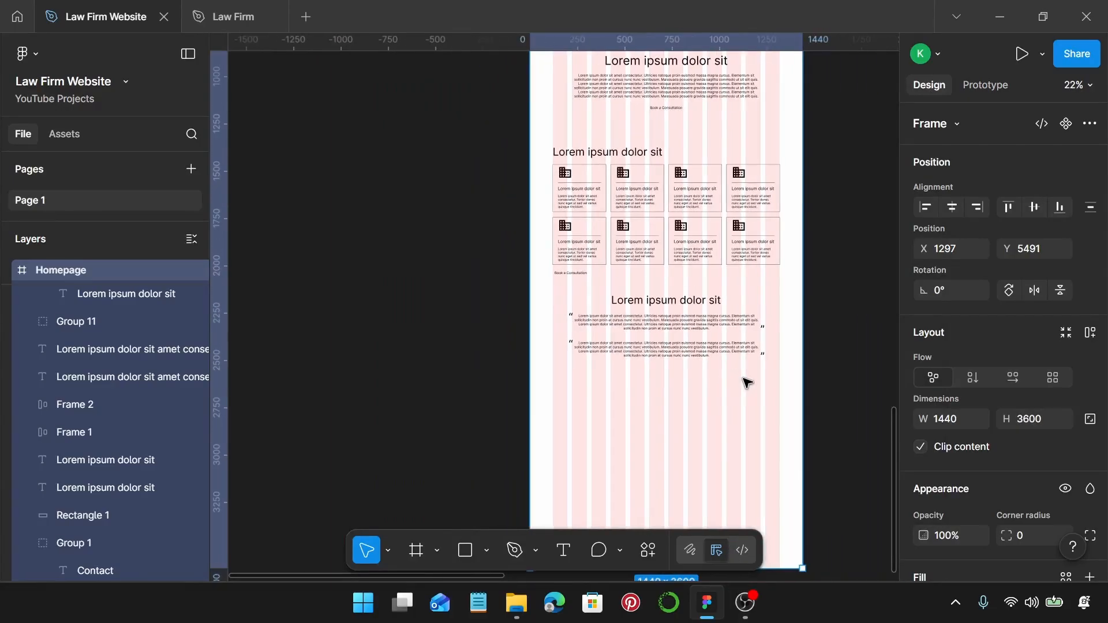
ctrl+scroll(748, 383, up, 3)
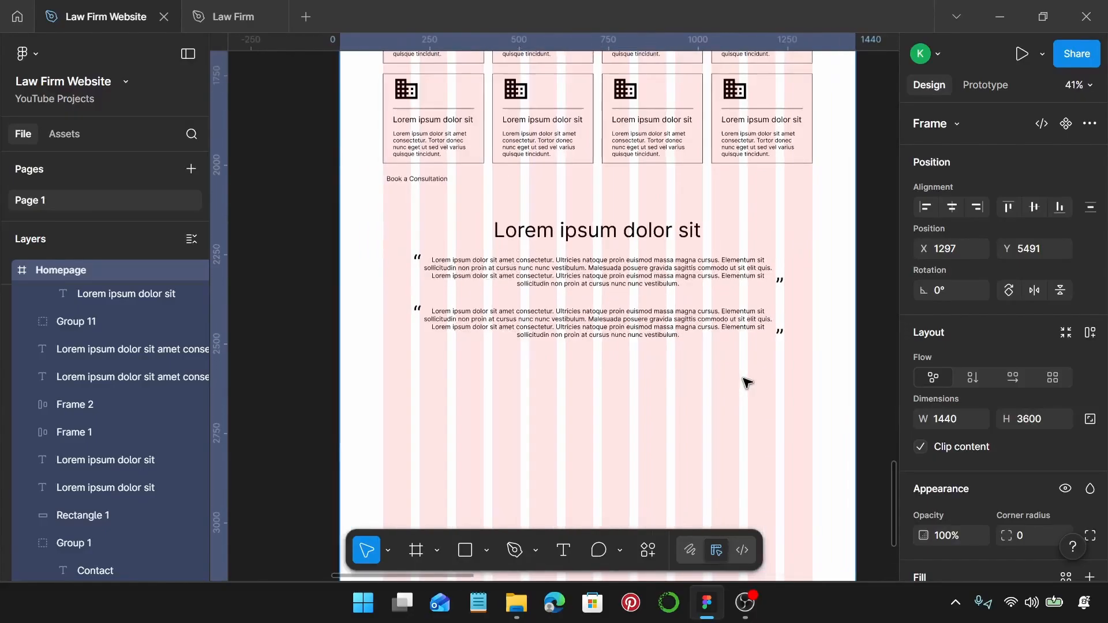
scroll(748, 382, down, 4)
scroll(748, 382, down, 3)
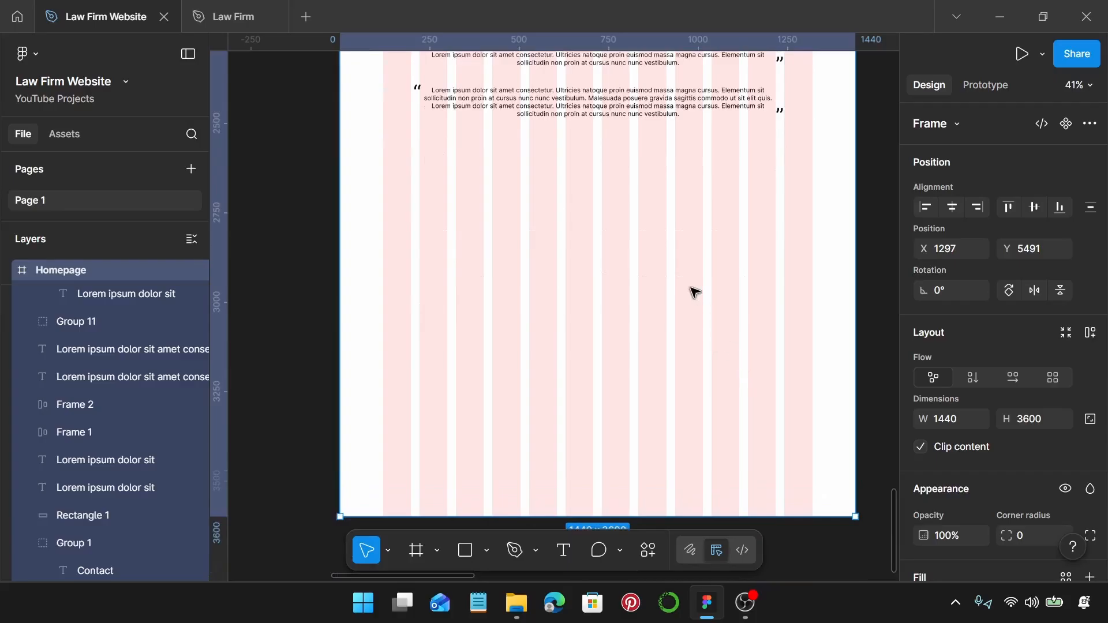
key(r)
drag(340, 188, 598, 364)
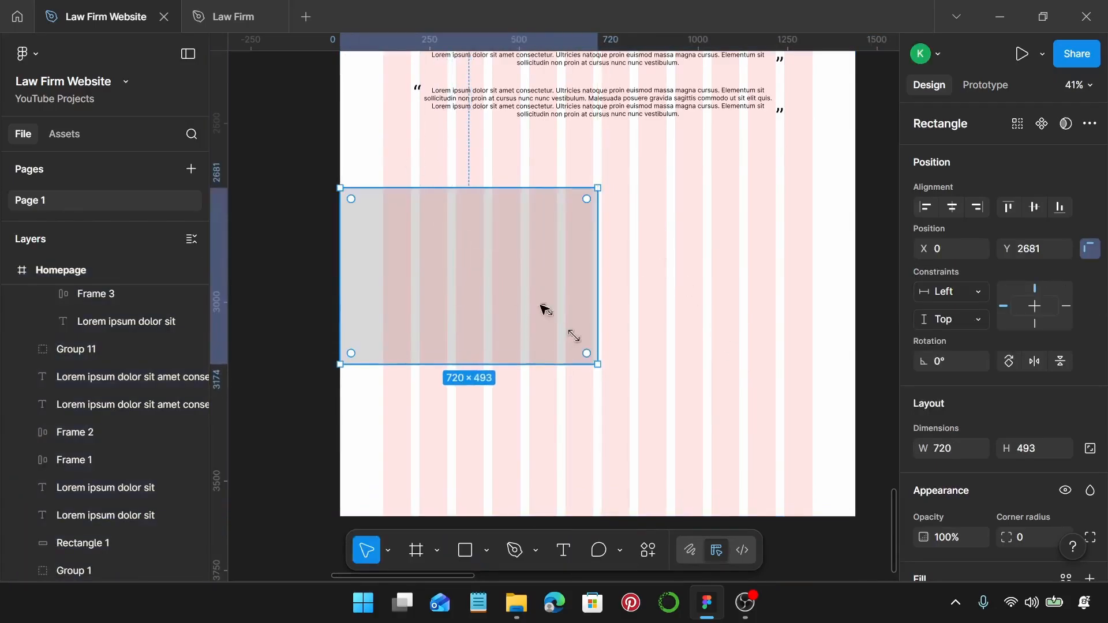
scroll(600, 212, down, 2)
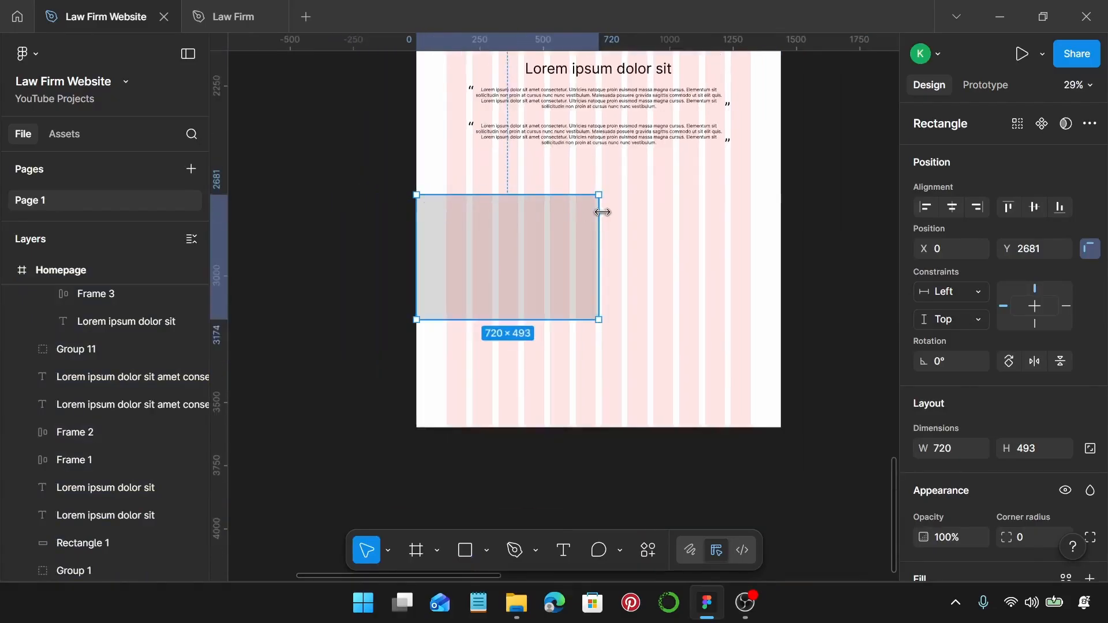
scroll(596, 196, up, 3)
Paste the testimonial heading and paragraph pair onto the grey block.
click(594, 178)
click(595, 173)
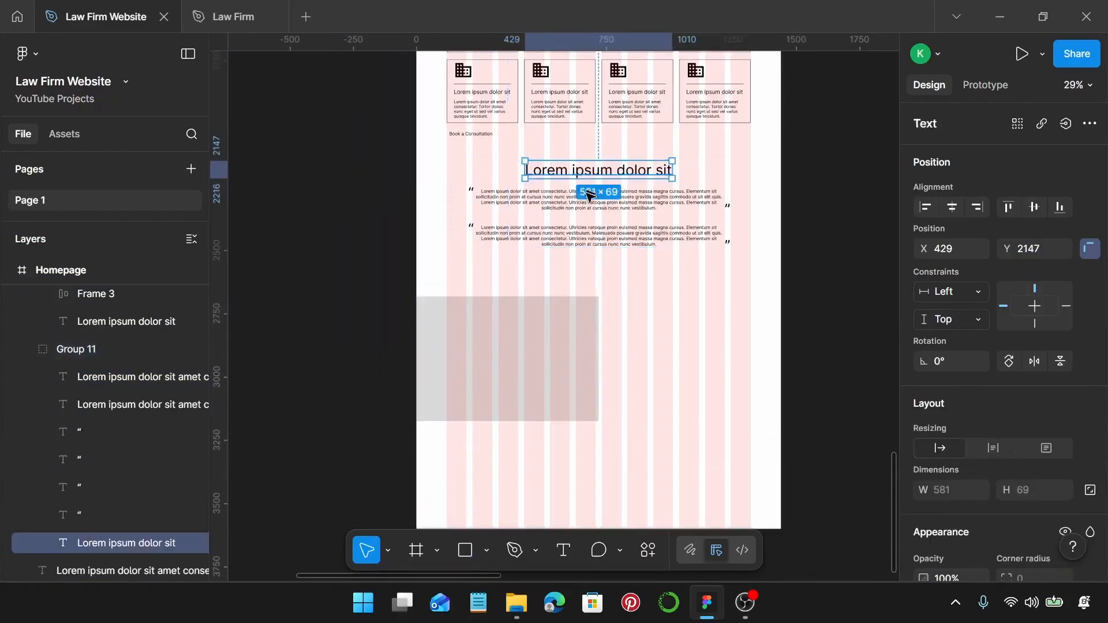
shift+click(588, 196)
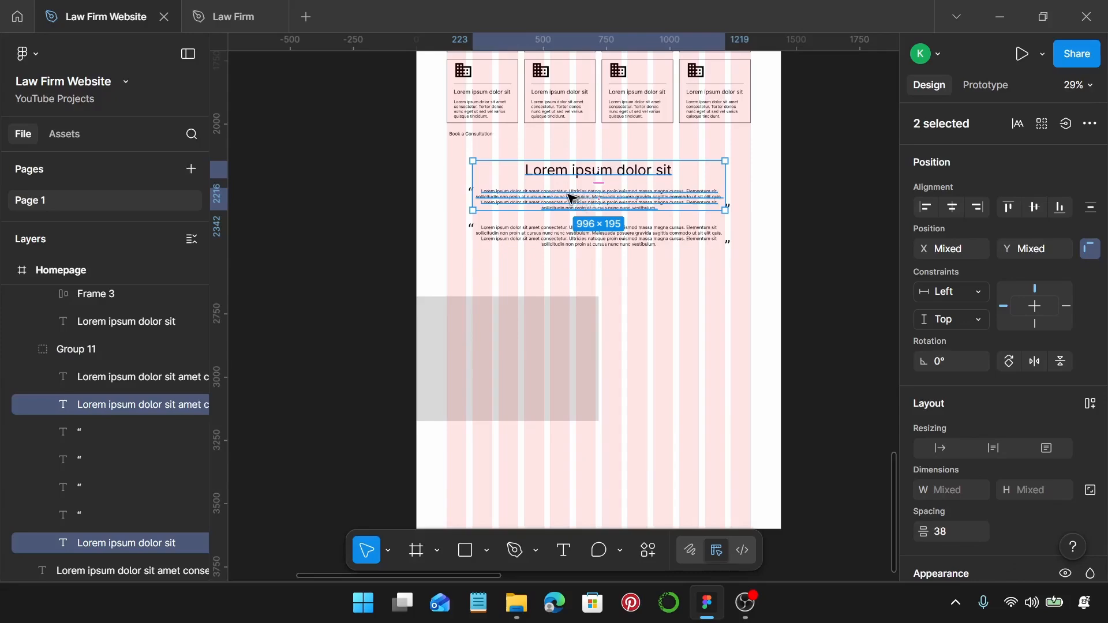
click(618, 339)
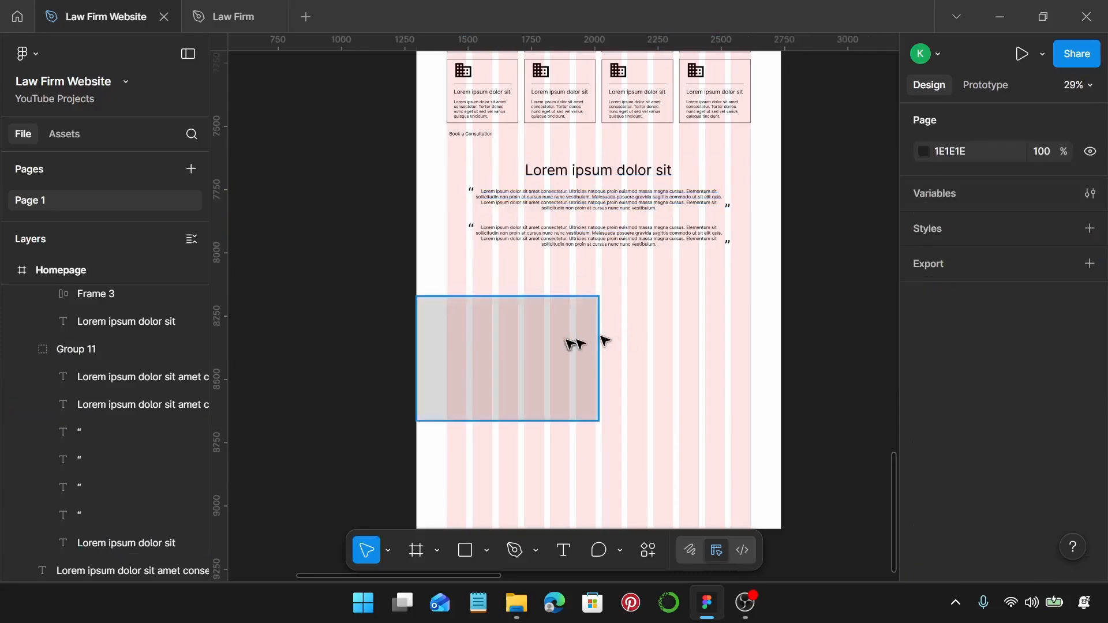
click(490, 316)
scroll(532, 329, up, 3)
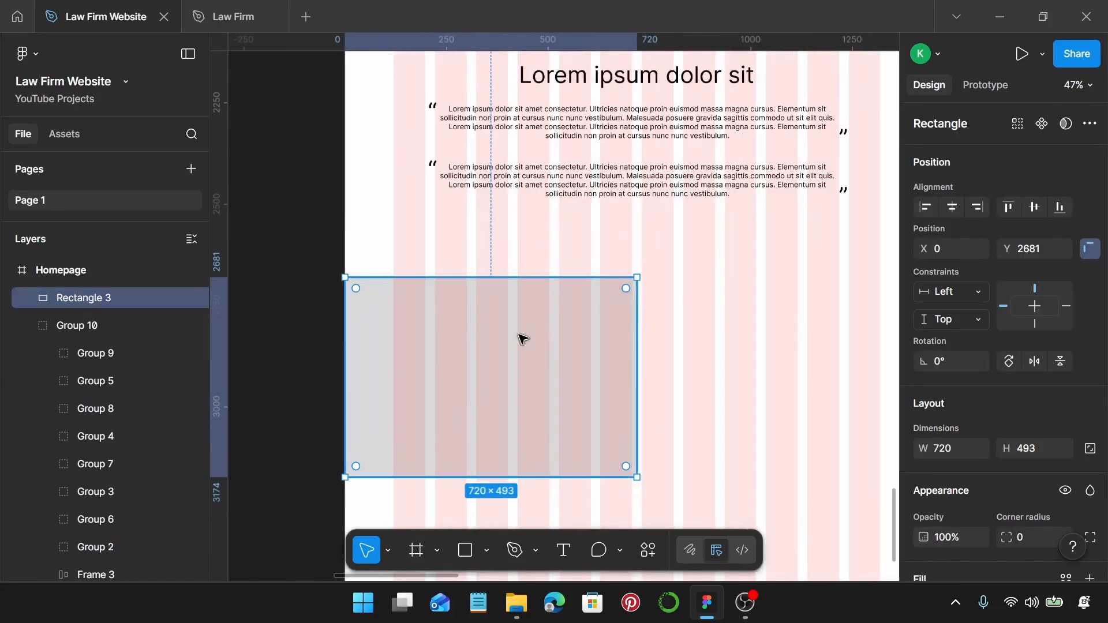
key(ctrl+v)
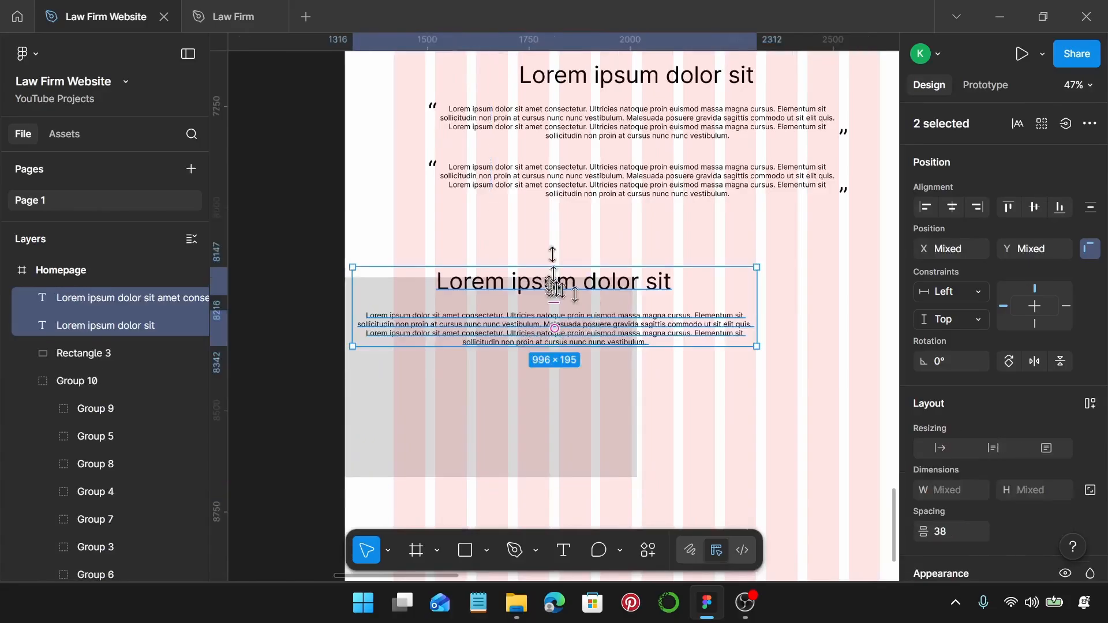
drag(573, 281, 574, 334)
Narrow the heading to 440 wide so it wraps to two lines at the block's left margin.
click(574, 336)
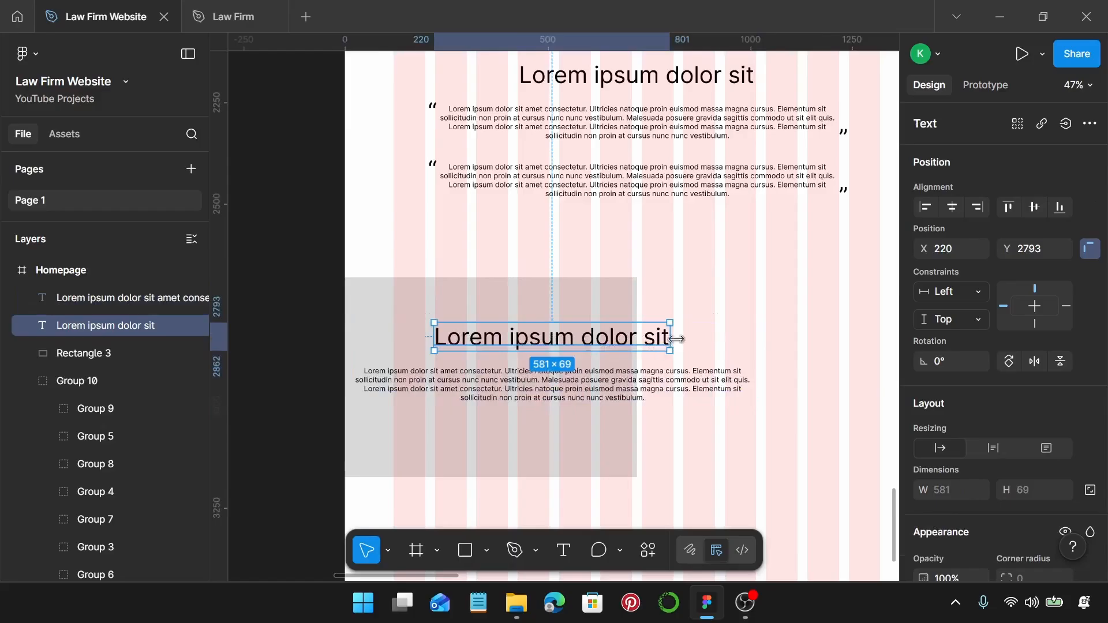
drag(673, 339, 613, 334)
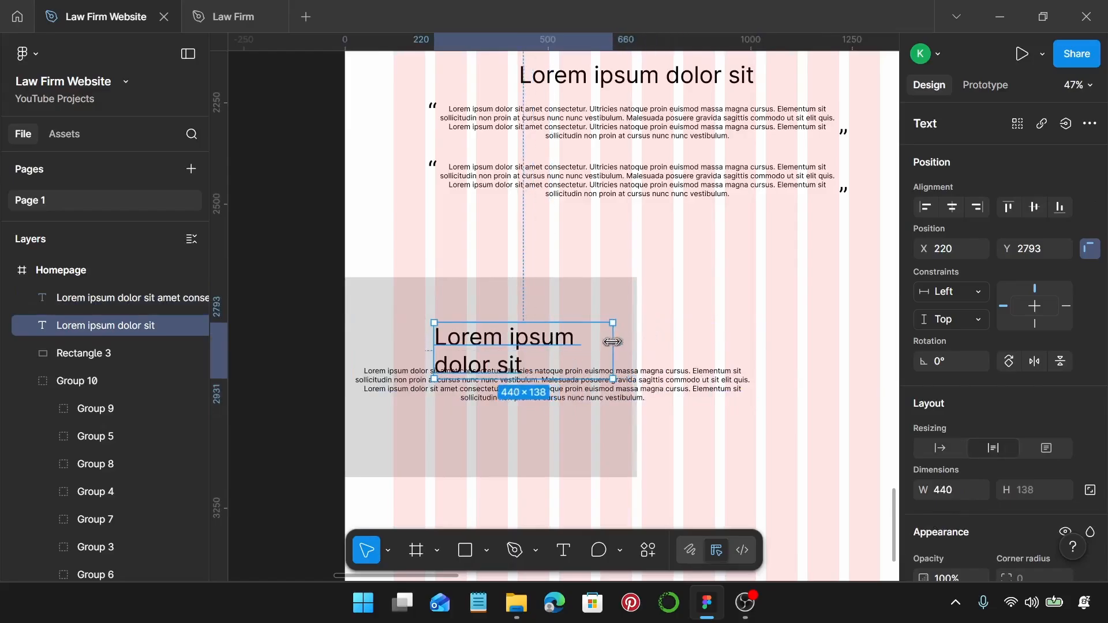
drag(540, 354, 490, 329)
Set the paragraph to X 120, width 553, left-aligned, just below the heading.
click(485, 388)
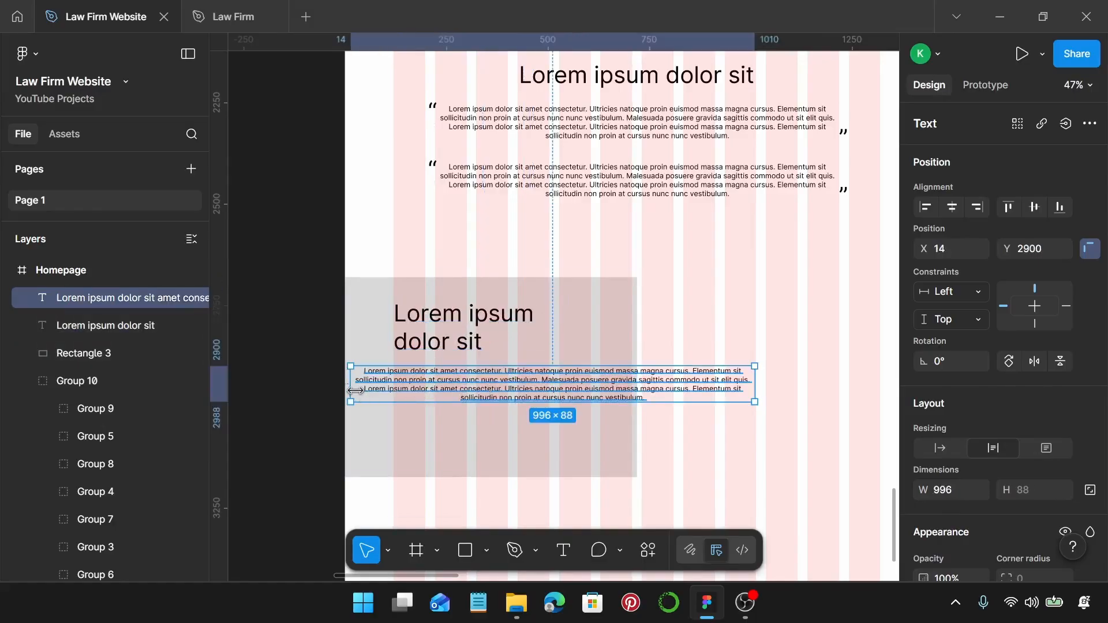
drag(352, 392, 396, 394)
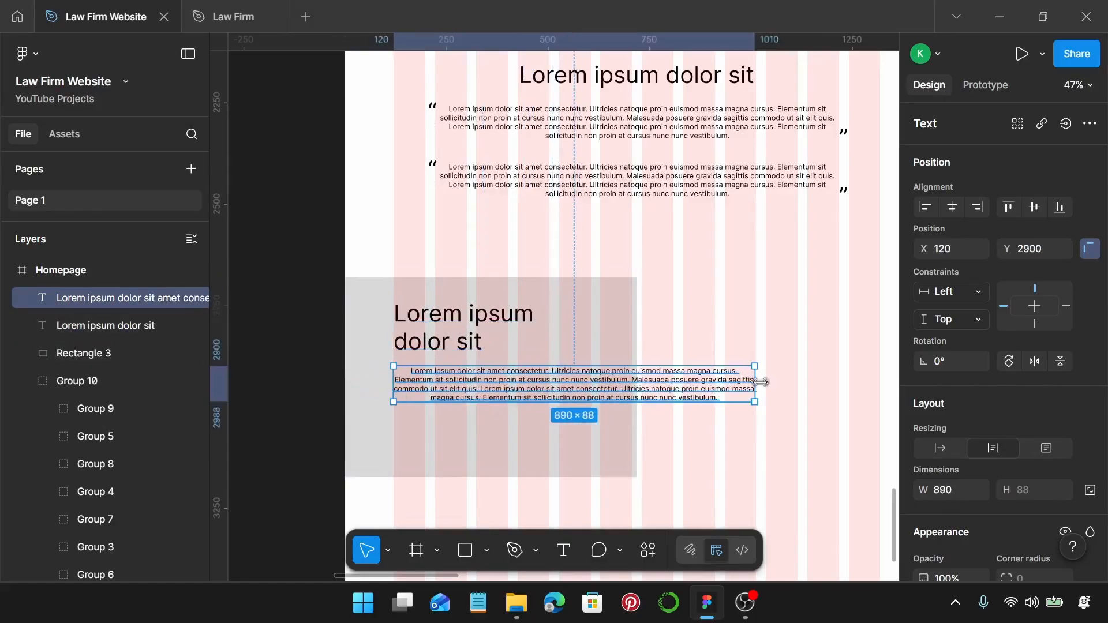
drag(760, 382, 618, 403)
scroll(953, 470, down, 5)
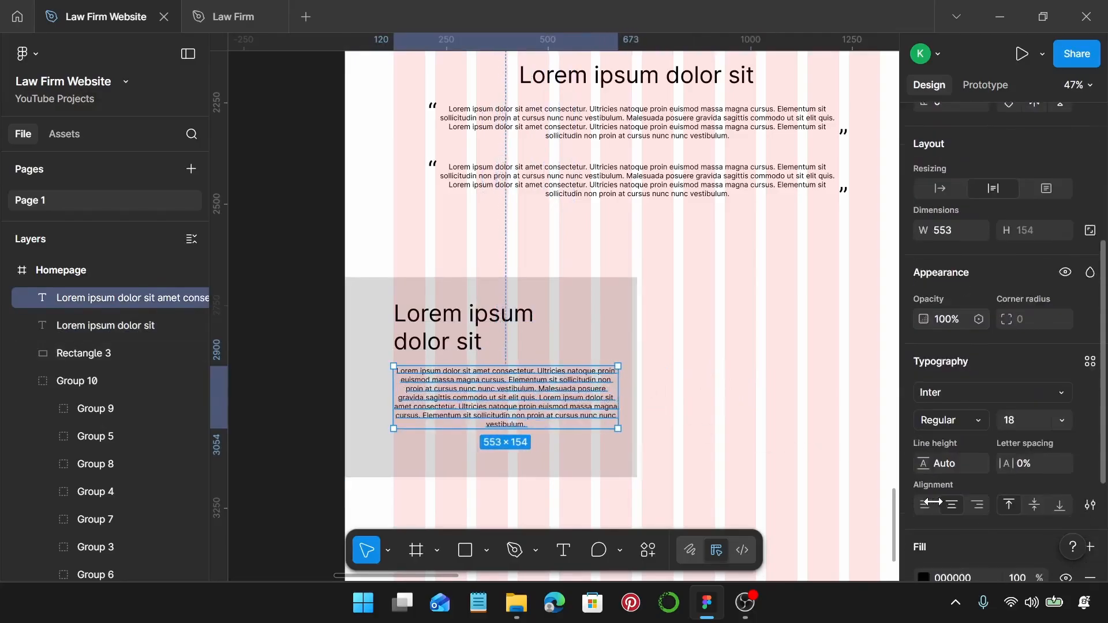
click(926, 505)
drag(507, 392, 528, 407)
shift+click(485, 329)
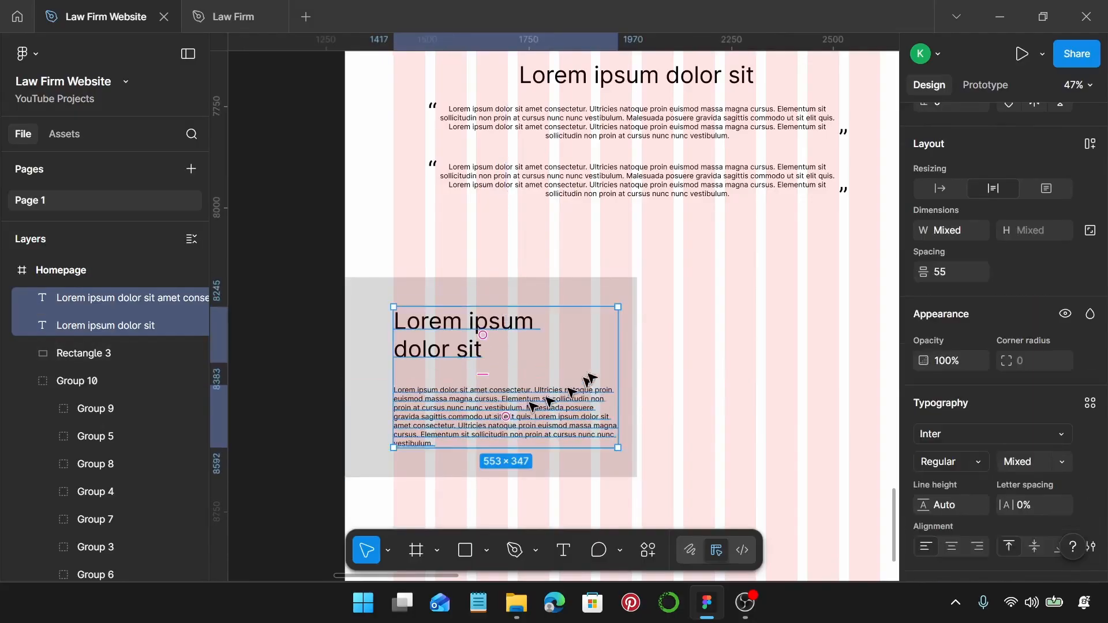
click(701, 391)
scroll(700, 391, down, 3)
scroll(701, 394, down, 5)
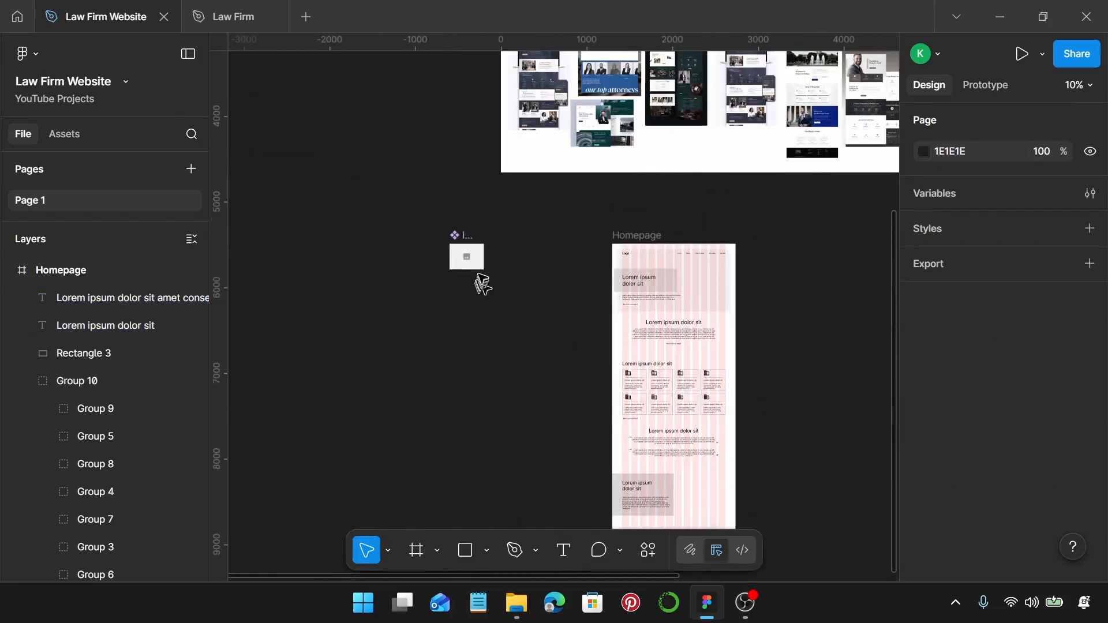
Place an Image Place Holder copy beside the text, snapped to X 720, Y 2681.
click(467, 257)
drag(466, 258, 701, 497)
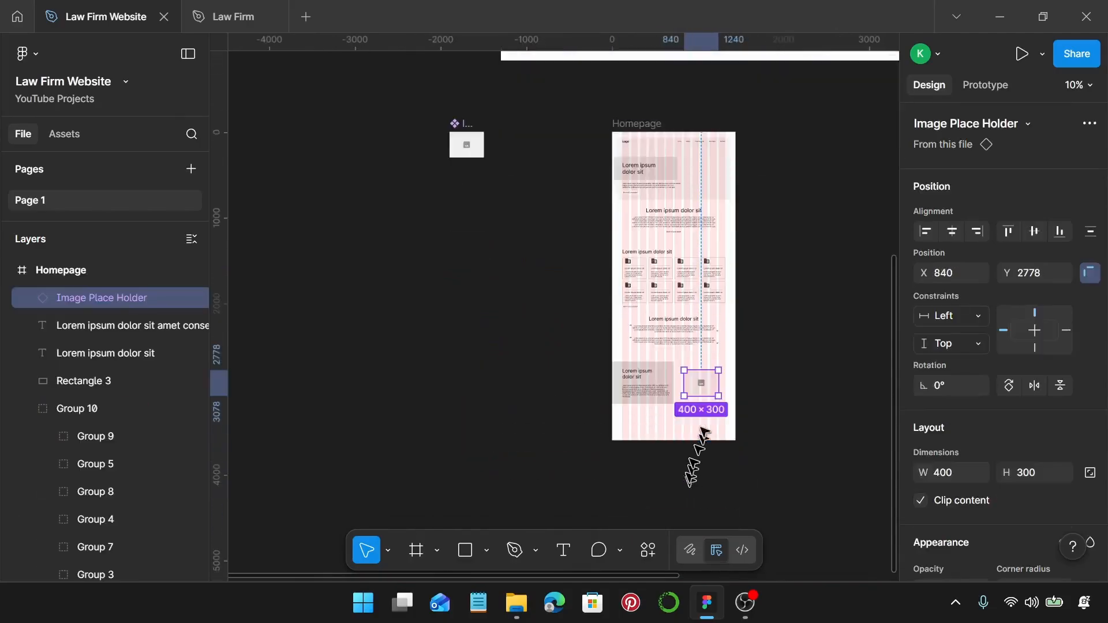
scroll(701, 454, up, 5)
scroll(676, 369, right, 1)
drag(665, 344, 631, 308)
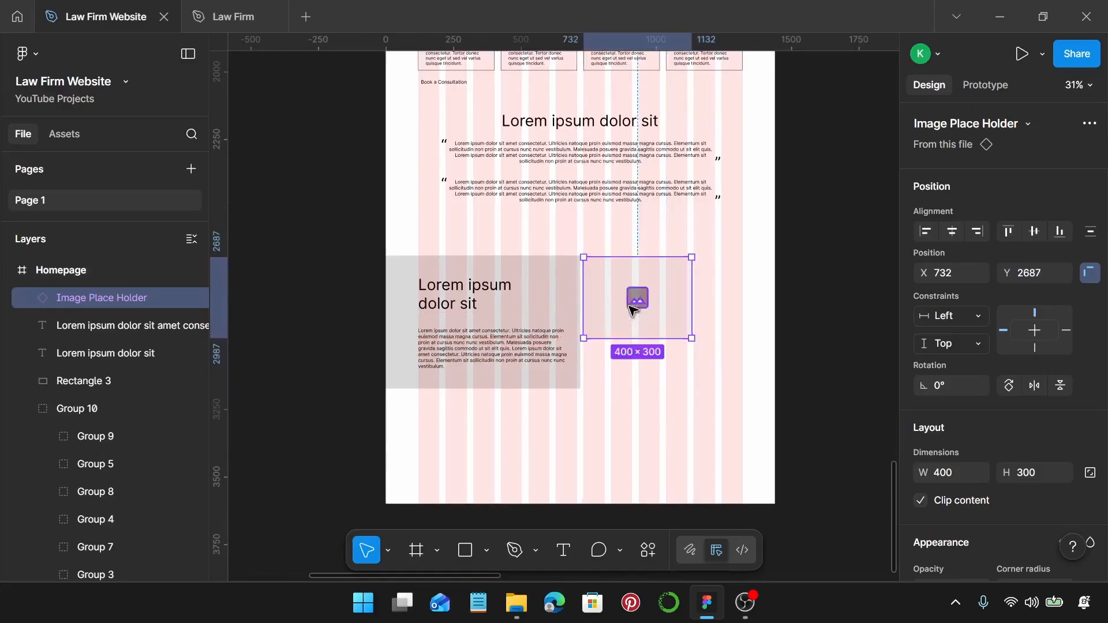
scroll(632, 308, up, 6)
drag(613, 252, 606, 250)
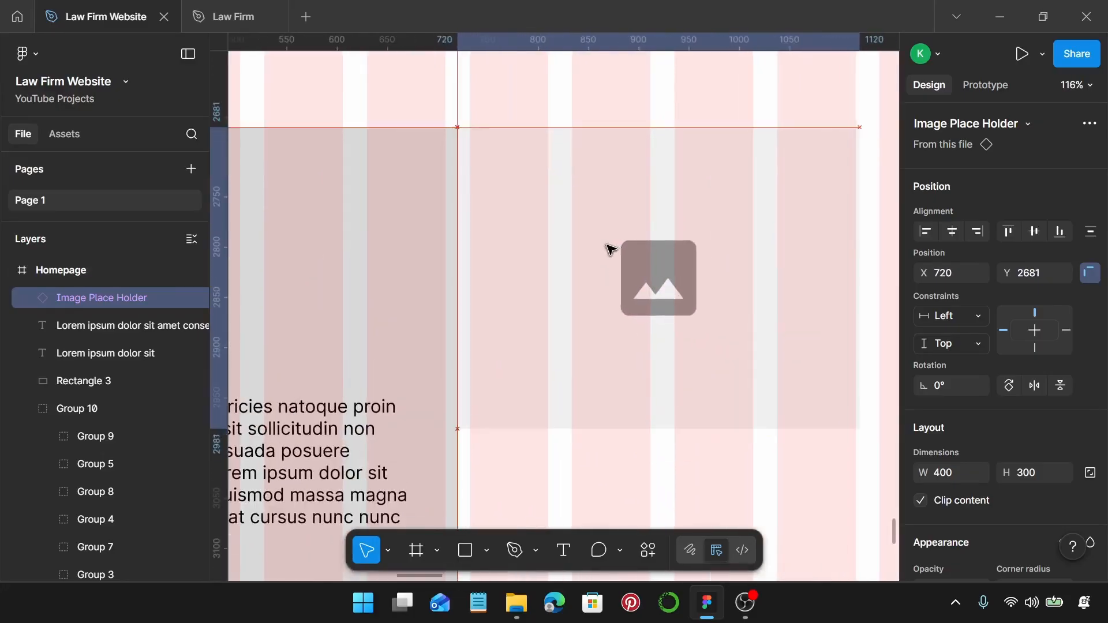
scroll(607, 250, down, 4)
Resize the placeholder to 720×493 to fill the grey band's right half.
drag(716, 263, 580, 277)
drag(498, 329, 499, 393)
scroll(517, 363, left, 3)
scroll(517, 364, down, 3)
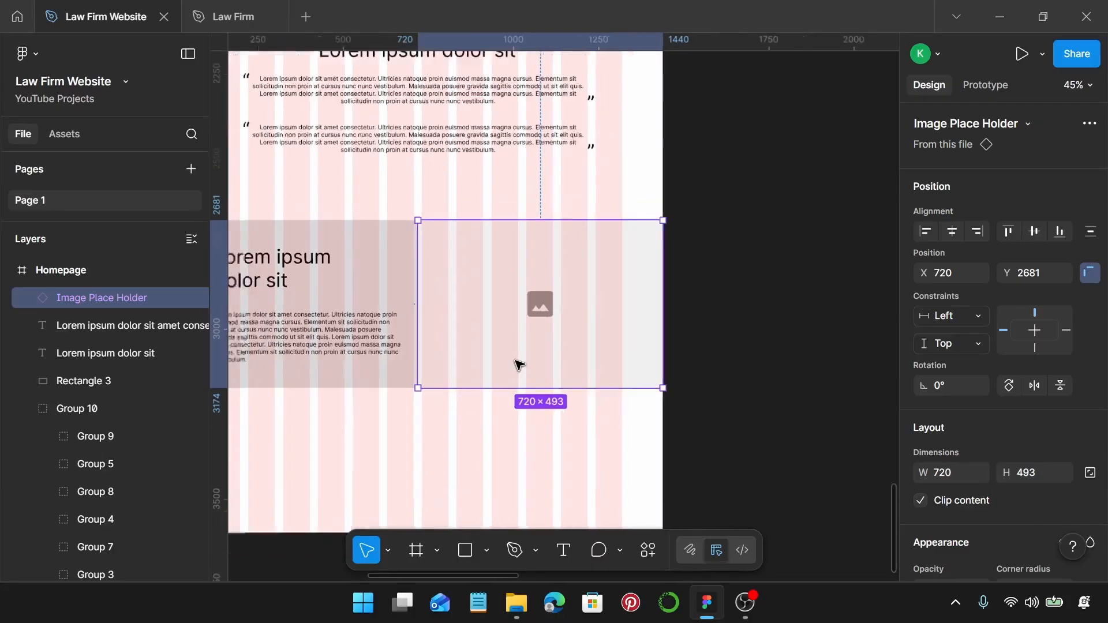
click(500, 425)
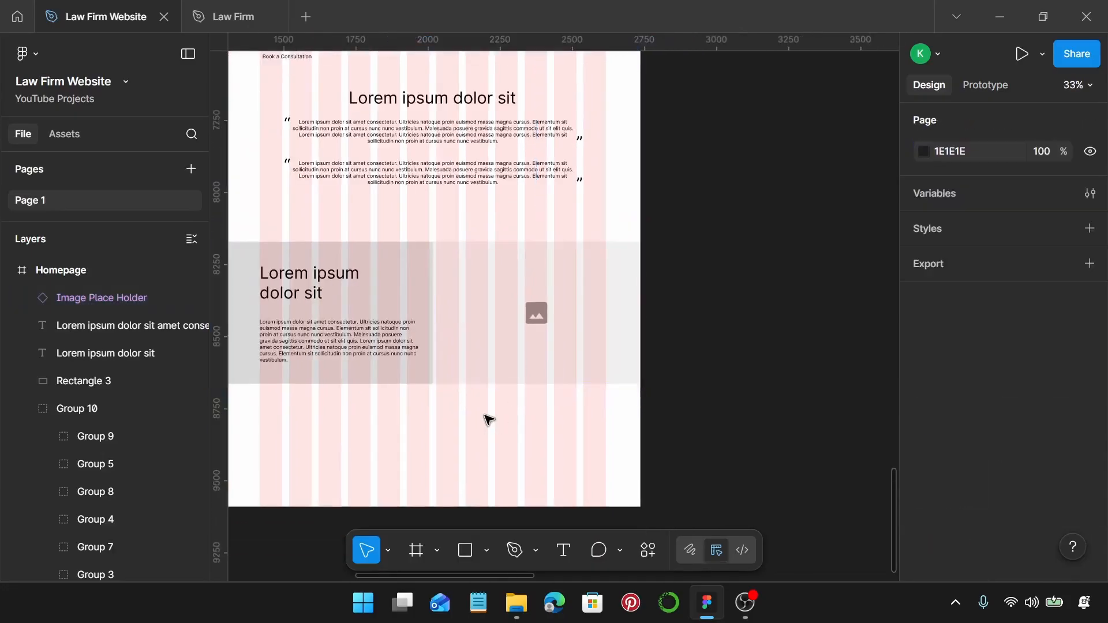
Extend the Homepage frame down to 4303 px tall.
right_click(485, 416)
scroll(450, 421, down, 3)
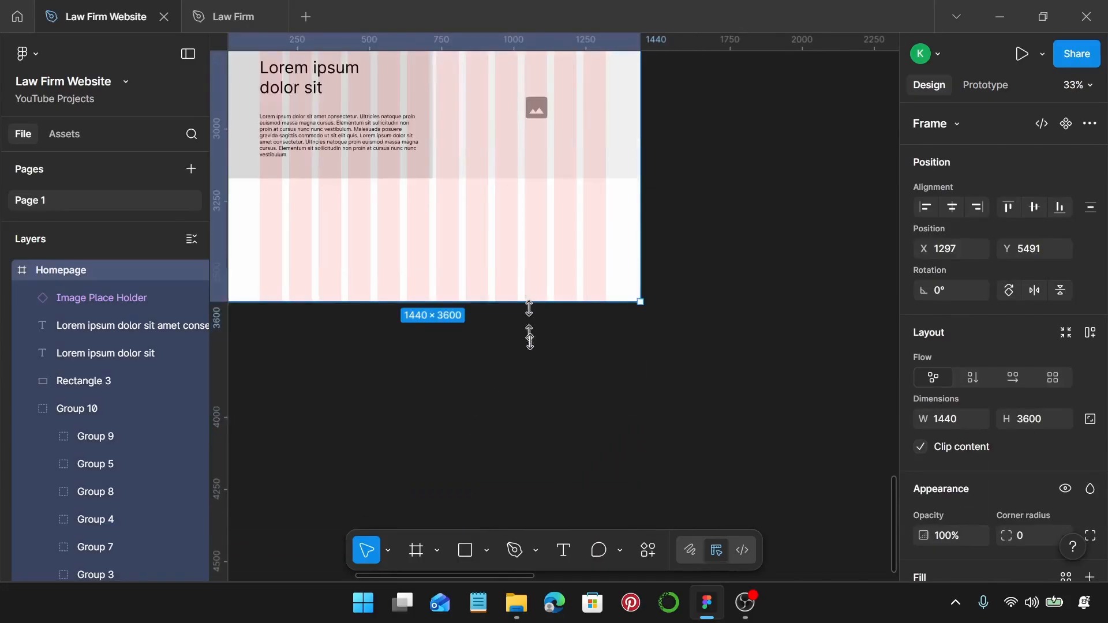
drag(529, 306, 554, 503)
scroll(549, 462, left, 2)
scroll(548, 462, up, 1)
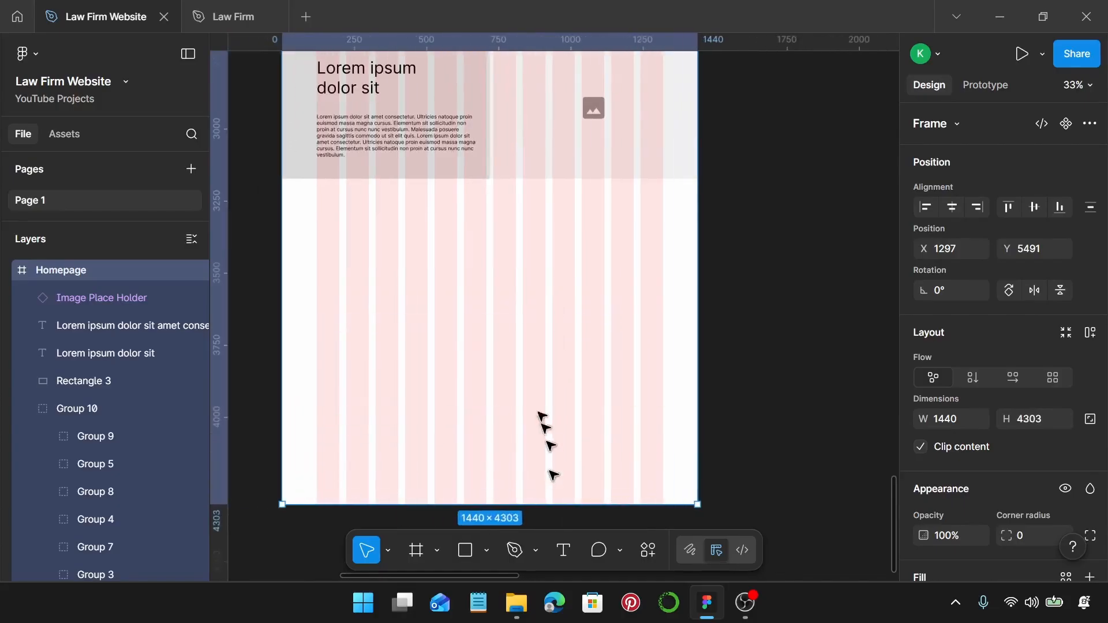
Duplicate the heading and paragraph 364 px lower, below the grey band.
click(399, 138)
shift+click(363, 110)
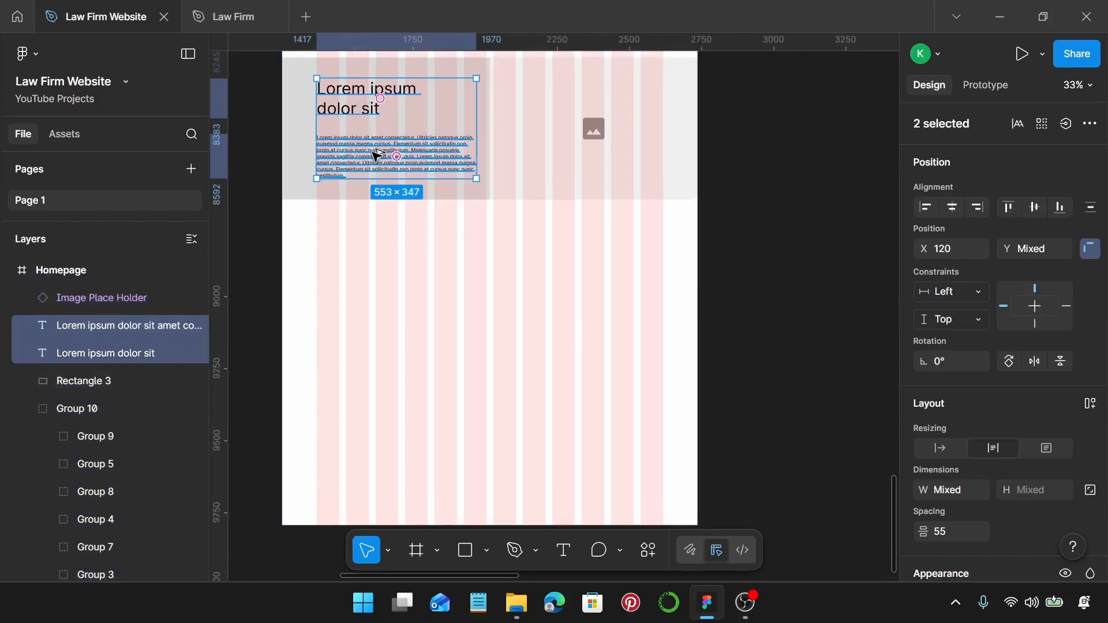
drag(376, 154, 376, 360)
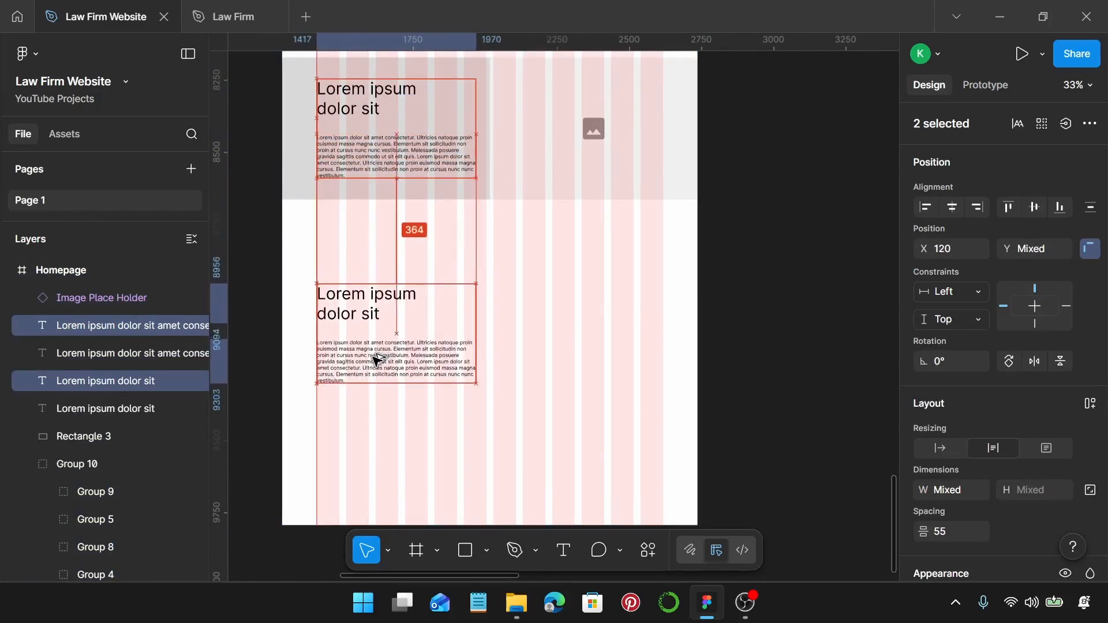
scroll(374, 361, up, 4)
Delete the copied paragraph's text from 'Malesuada posuere' onward and narrow it to about 362 px.
double_click(390, 370)
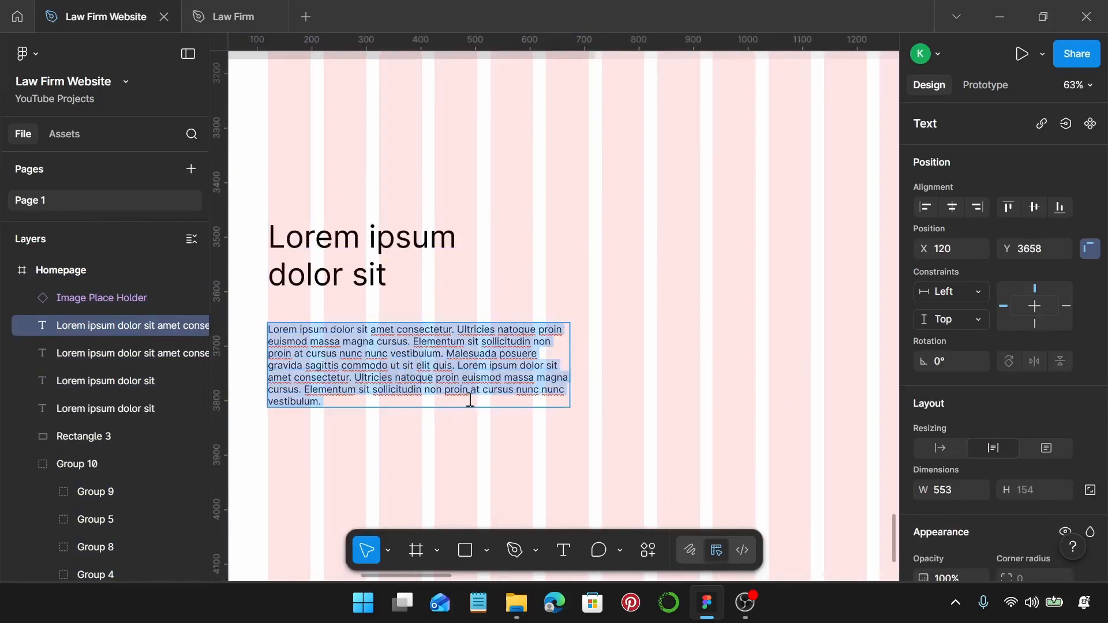
key(Escape)
scroll(448, 421, down, 4)
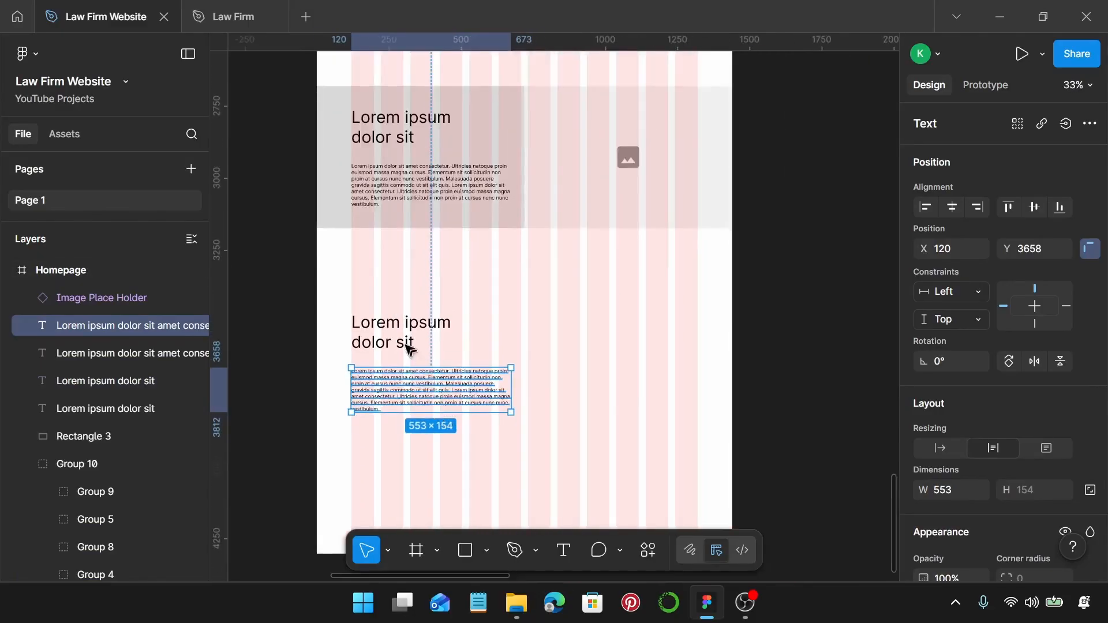
scroll(398, 394, up, 5)
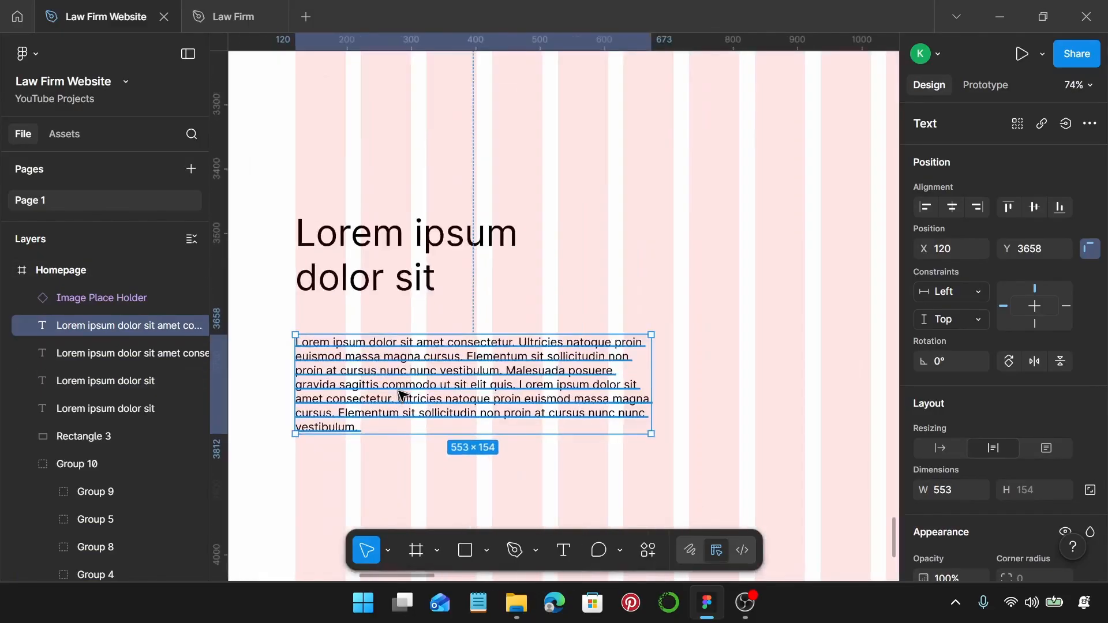
double_click(402, 394)
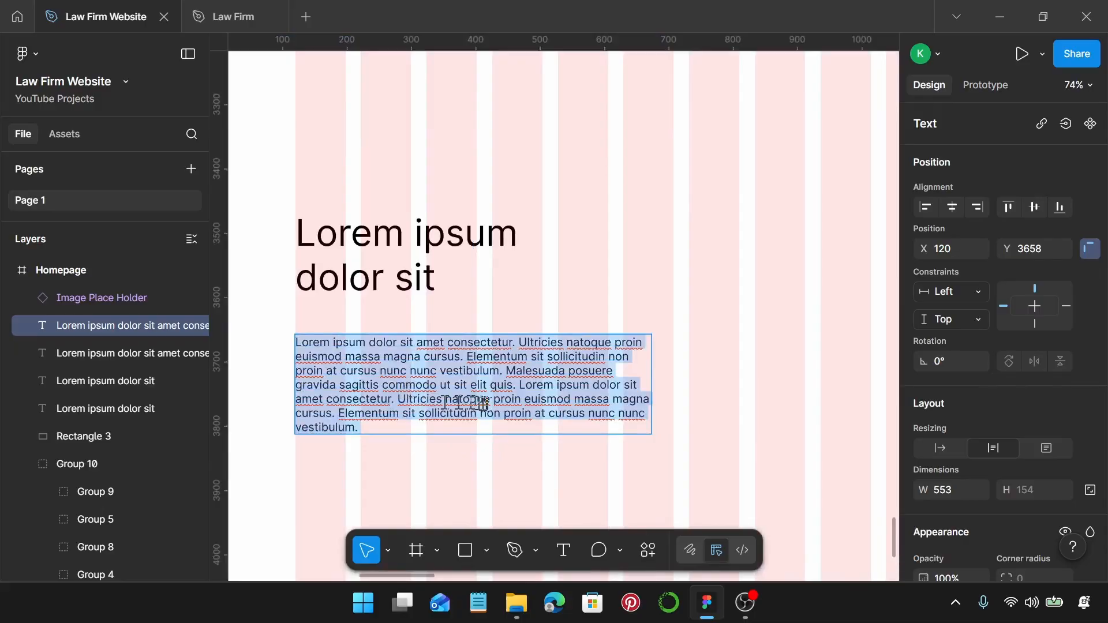
drag(506, 376, 608, 449)
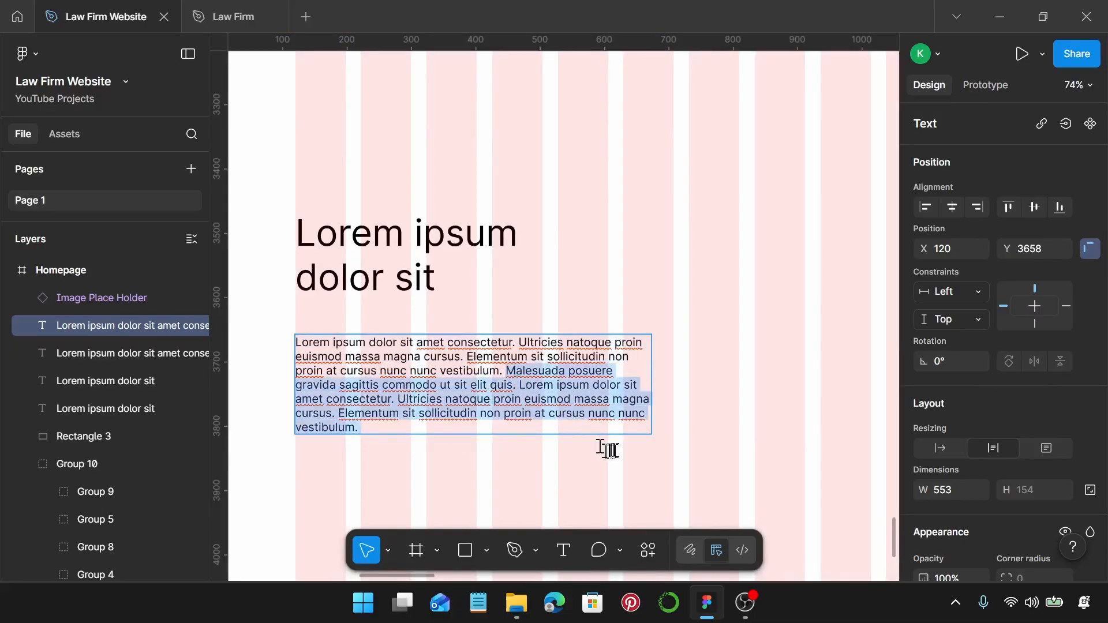
key(BackSpace)
key(Escape)
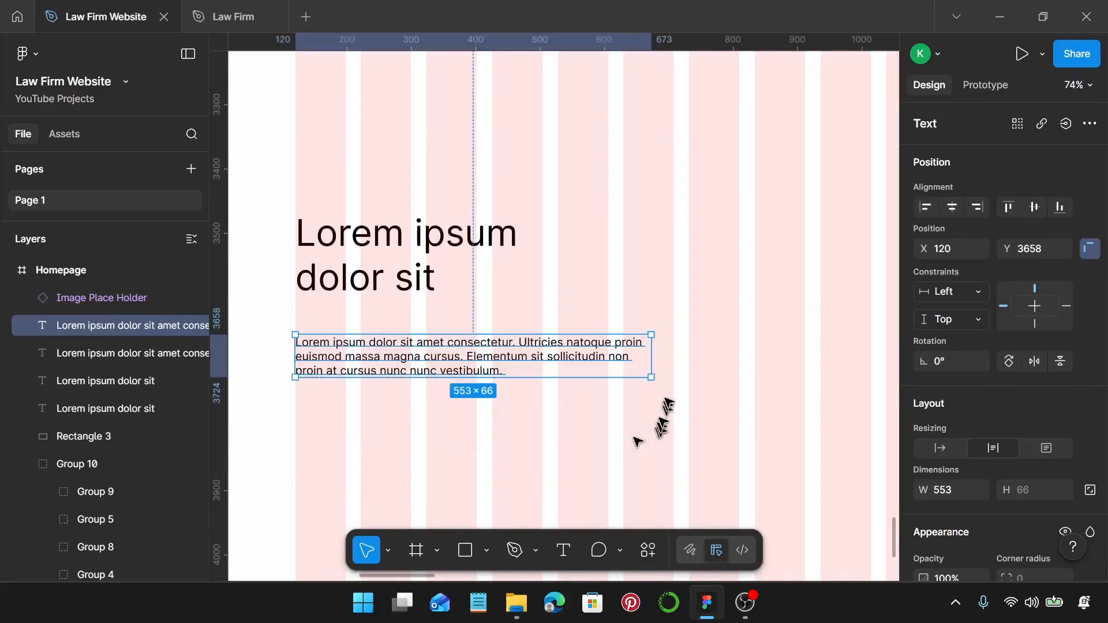
drag(653, 362, 527, 370)
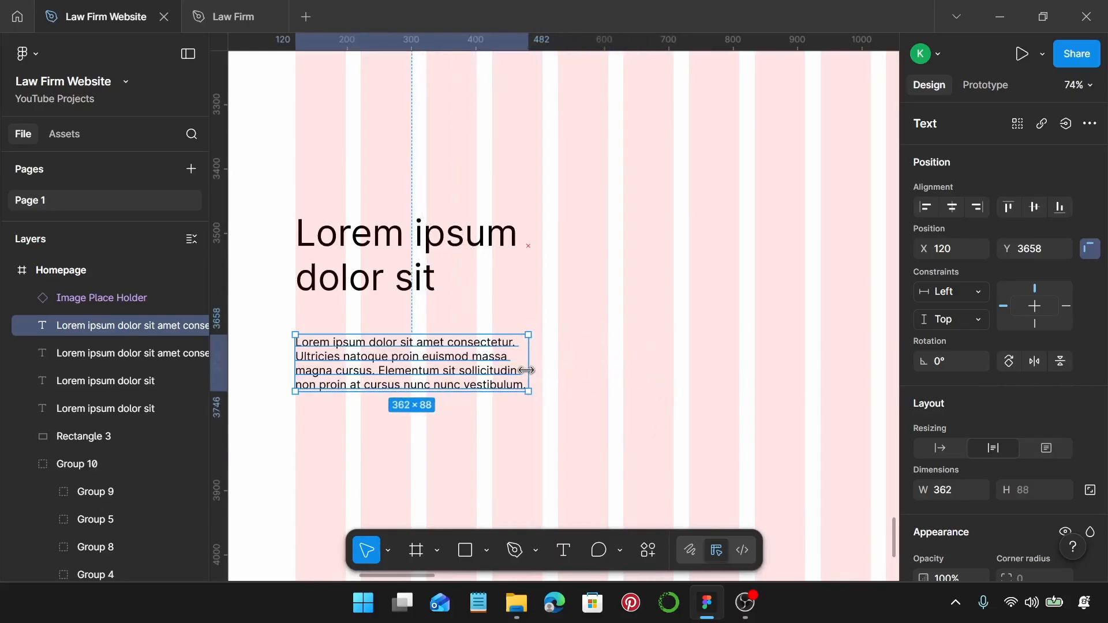
Move the copied heading slightly lower and narrow it to 384 px wide.
scroll(470, 331, down, 3)
shift+click(440, 294)
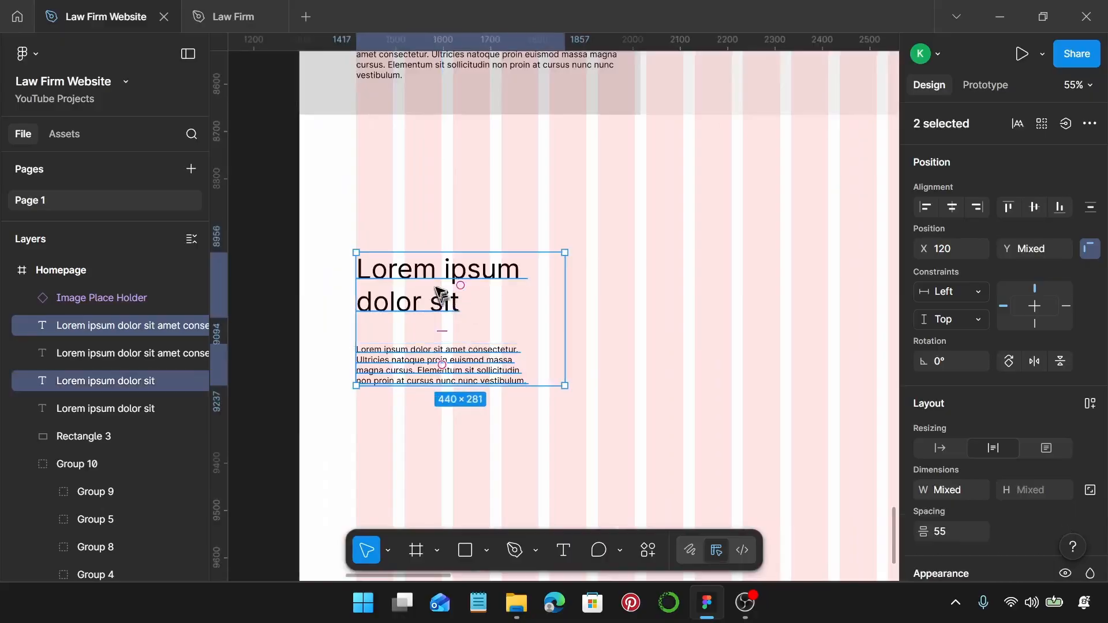
click(437, 289)
drag(438, 288, 439, 300)
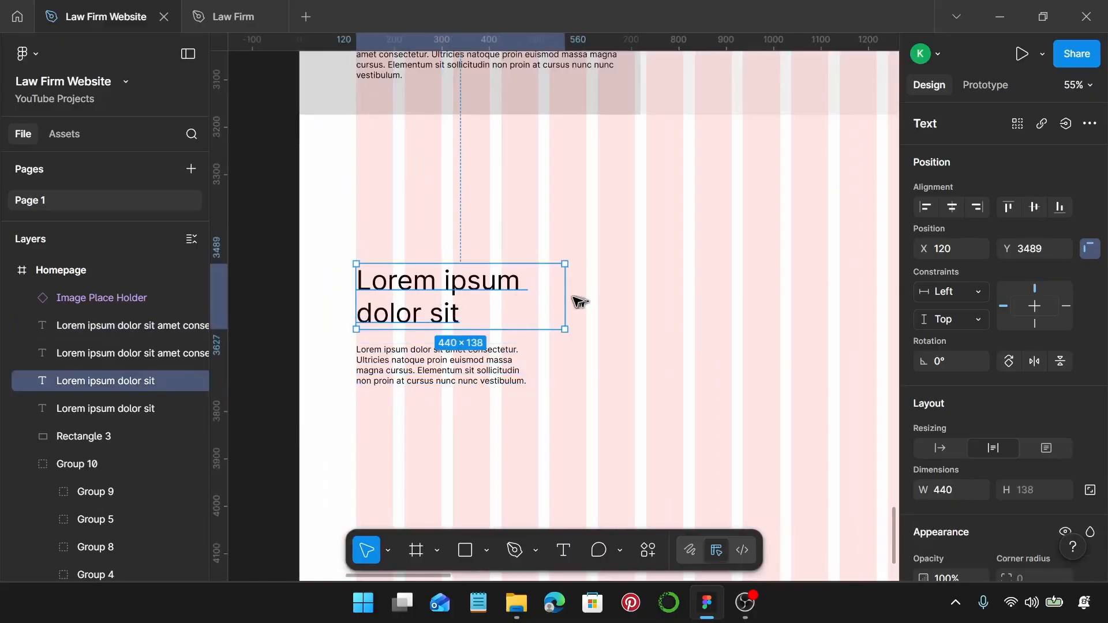
drag(563, 297, 539, 304)
scroll(612, 283, right, 2)
scroll(619, 231, down, 2)
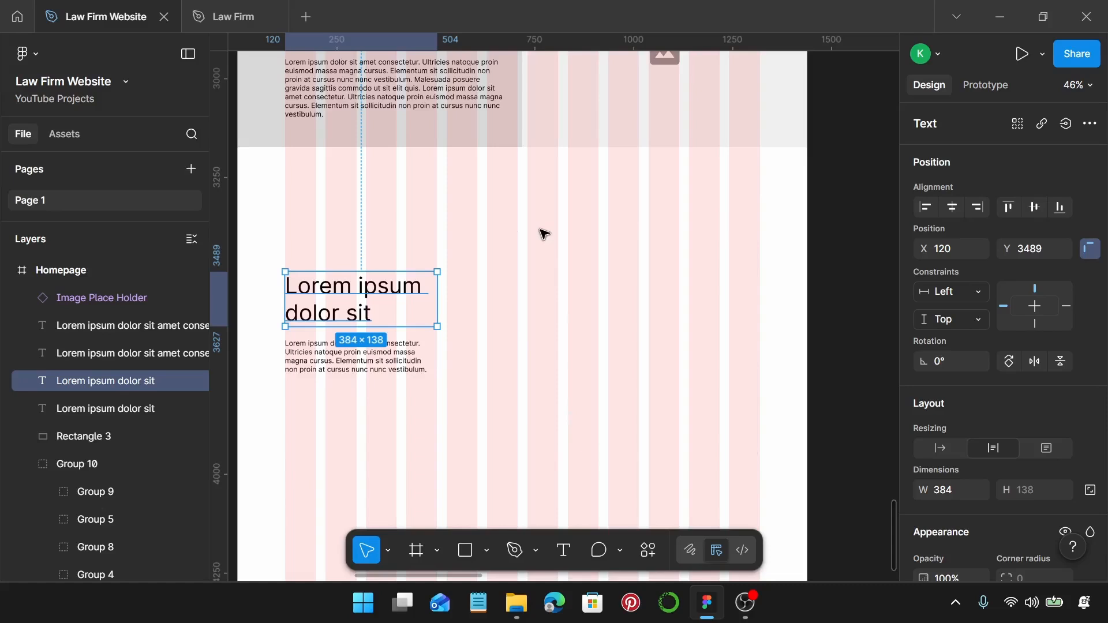
click(551, 269)
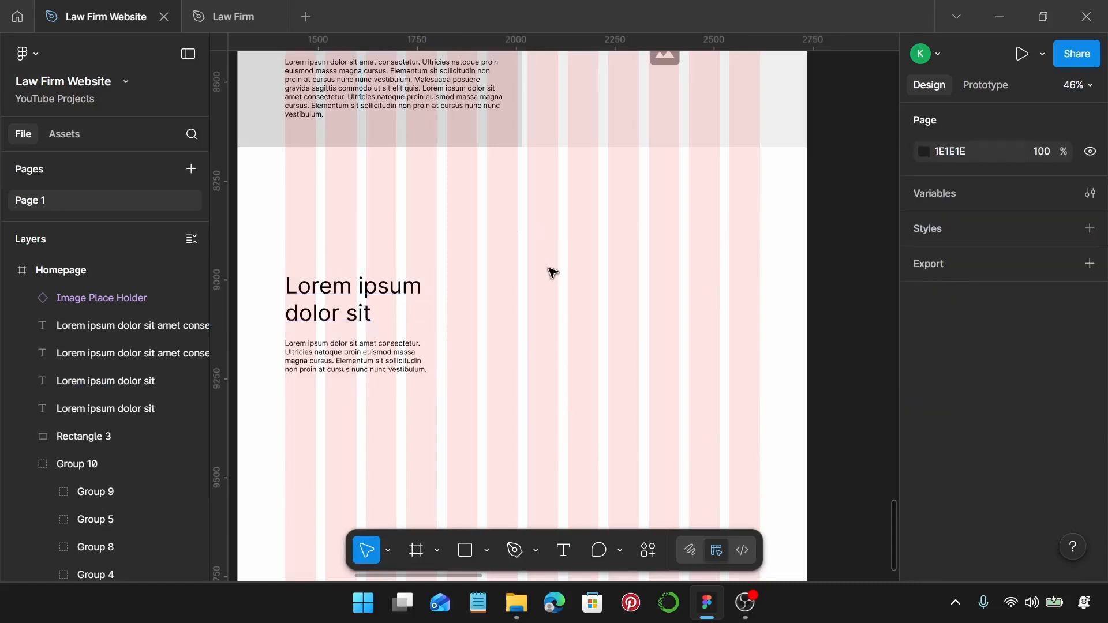
drag(316, 301, 427, 391)
Draw a 690×784 rectangle beside the lower heading and copy the 362×88 body text onto it at X 733, Y 3515.
scroll(531, 361, down, 1)
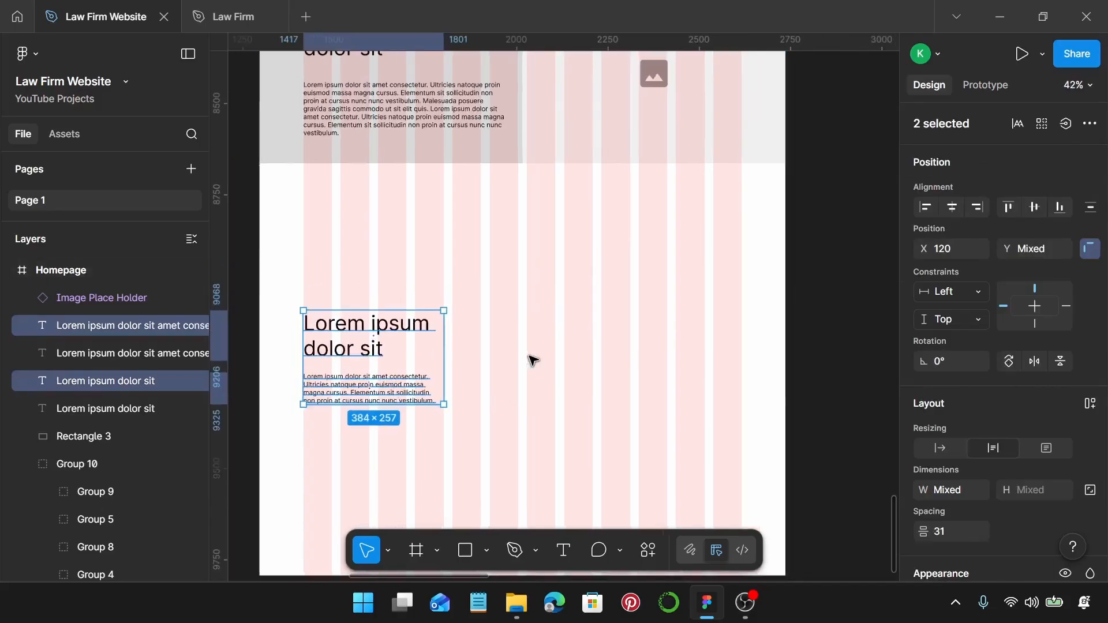
click(545, 353)
key(r)
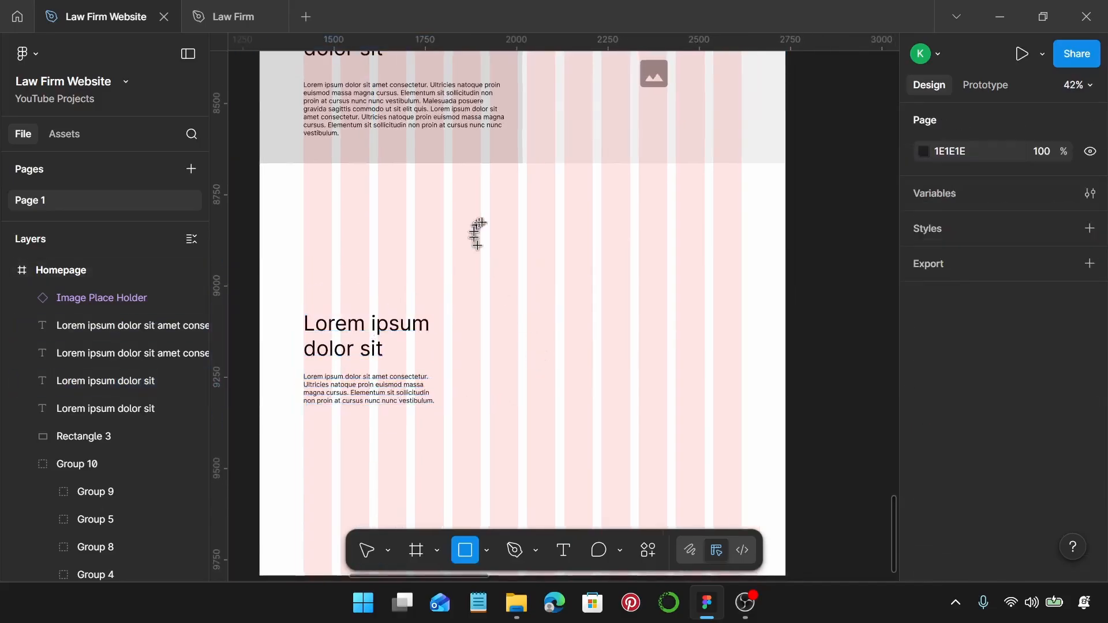
mouse_move(519, 213)
mouse_down()
mouse_move(636, 446)
mouse_move(739, 499)
mouse_up()
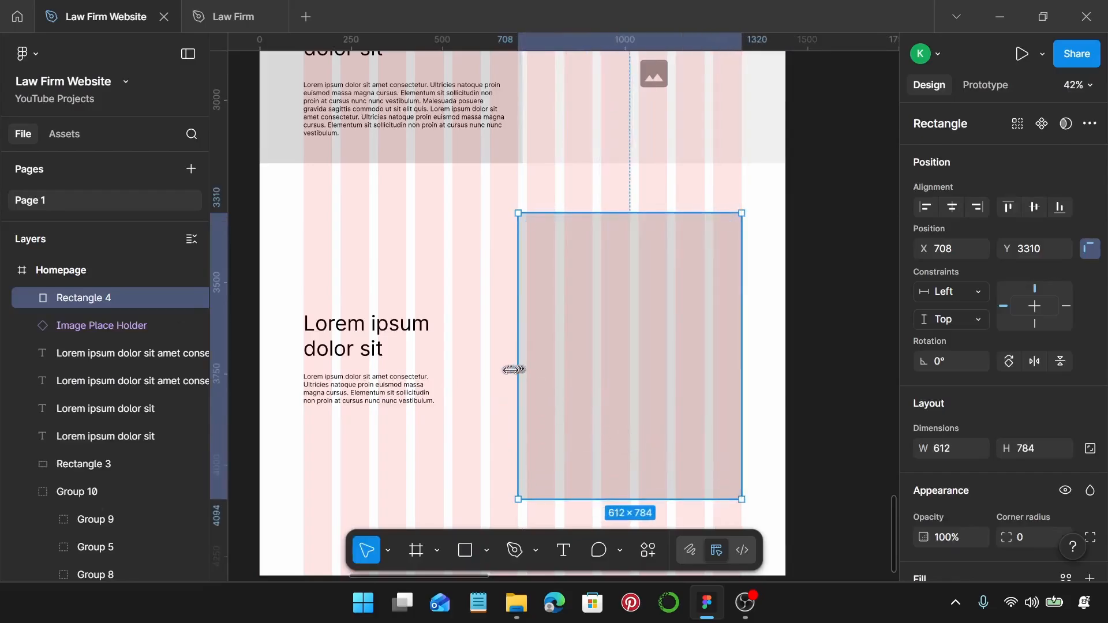
drag(518, 370, 489, 372)
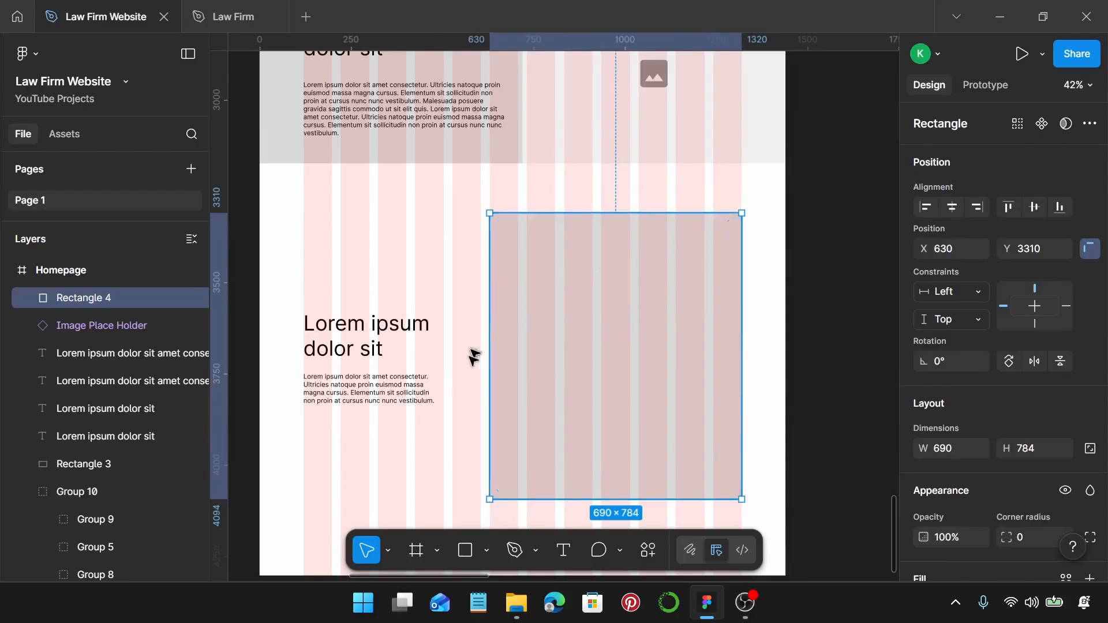
click(402, 392)
drag(354, 391, 571, 309)
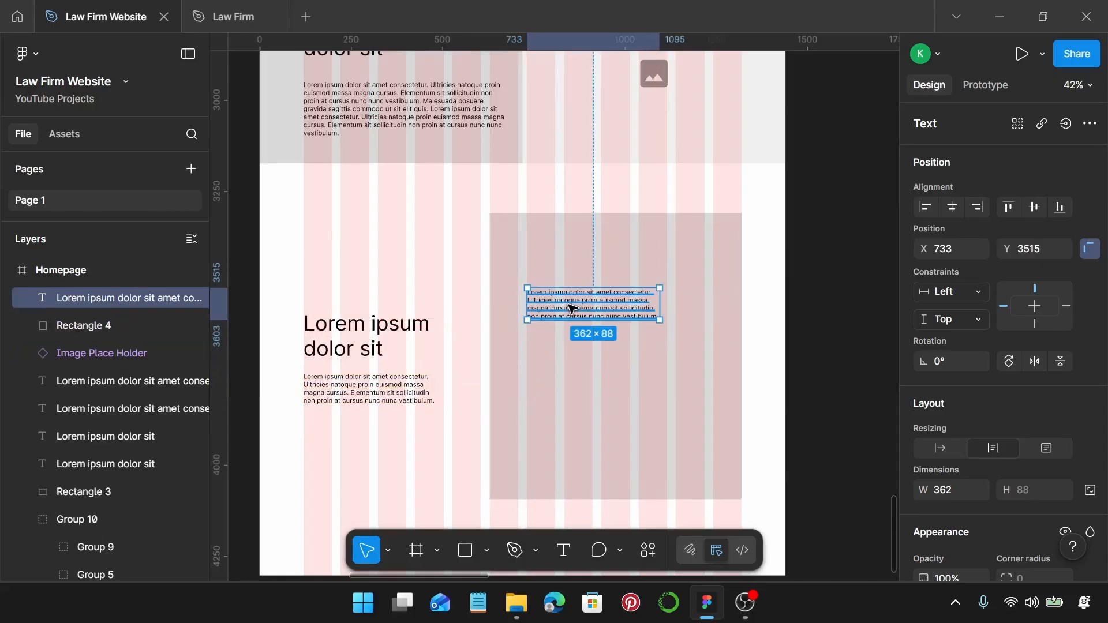
Widen the text box to 485 px, paste the longer paragraph in twice, and move it up to Y 3449.
drag(660, 304, 707, 305)
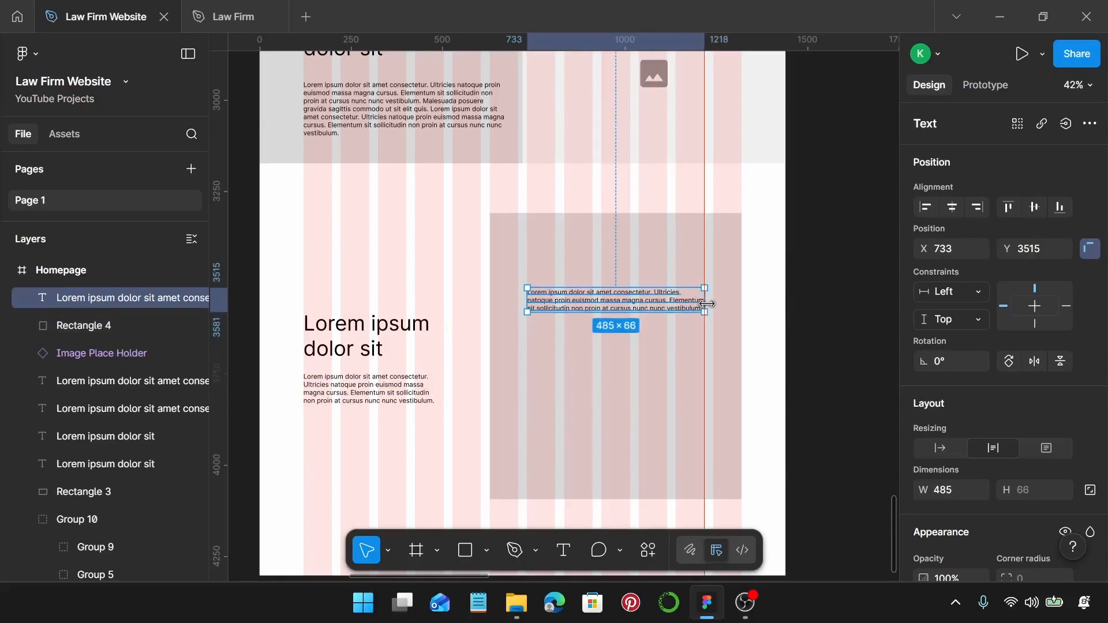
double_click(425, 120)
key(ctrl+c)
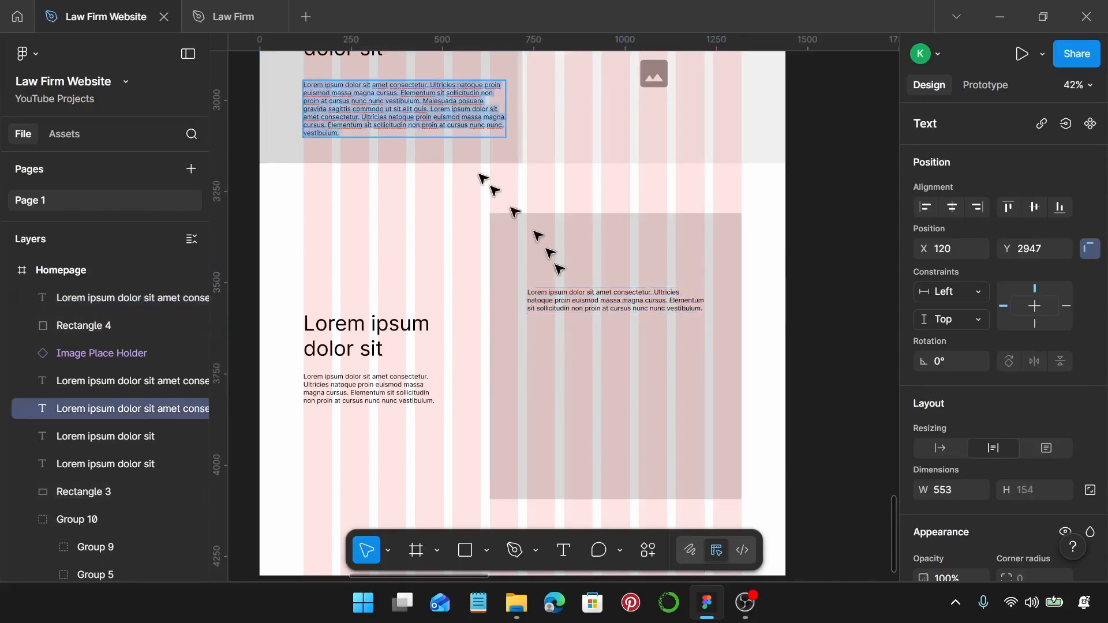
click(573, 293)
double_click(573, 293)
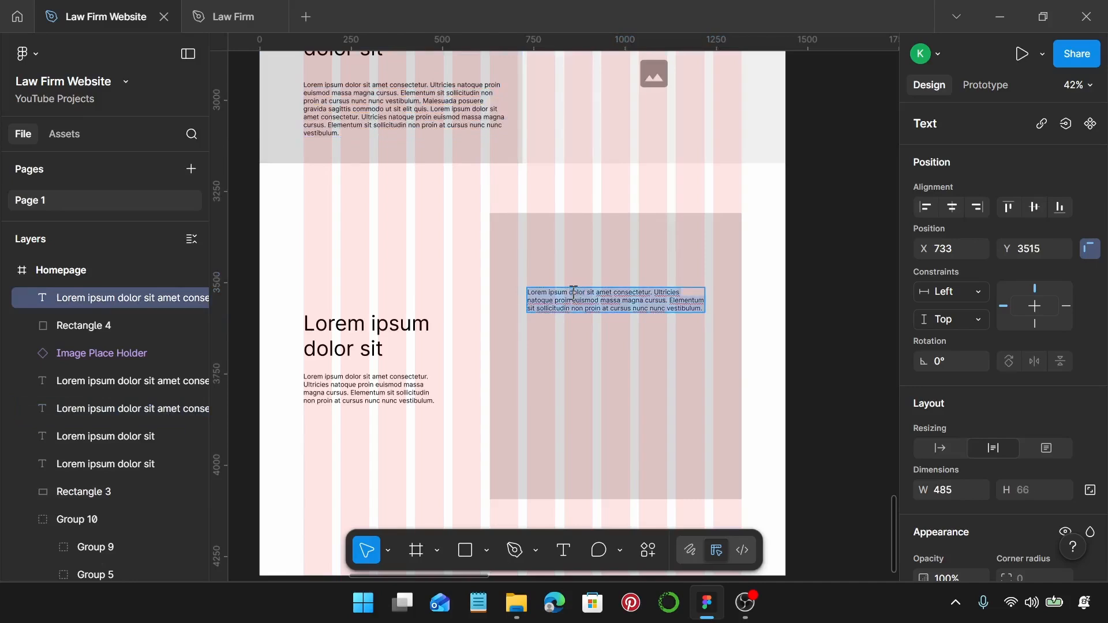
key(ctrl+v)
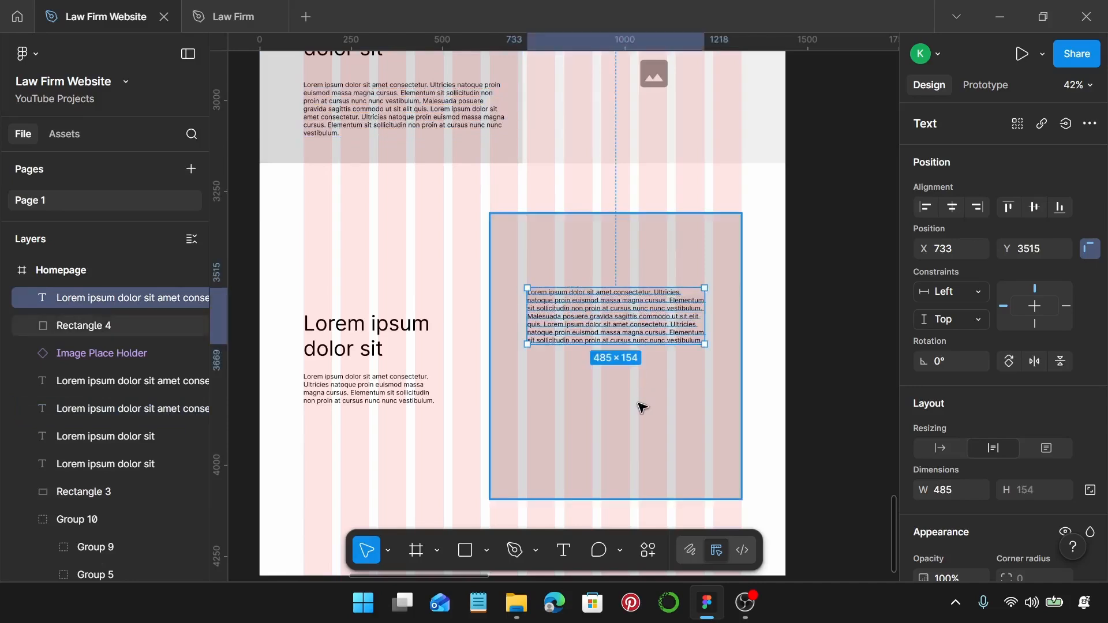
double_click(683, 345)
key(ctrl+c)
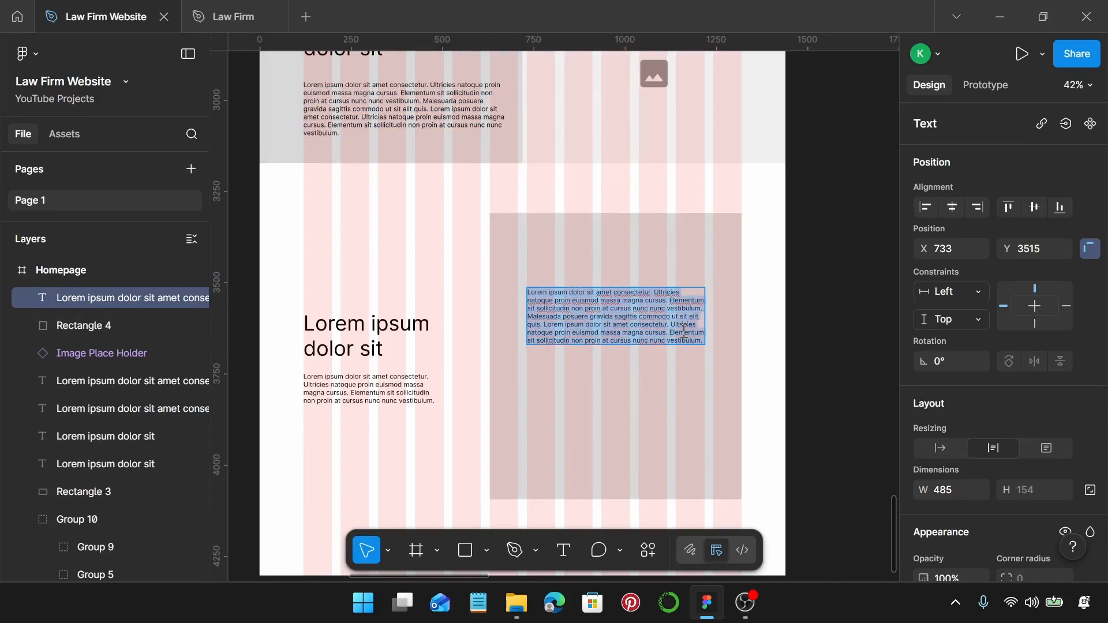
key(Right)
key(ctrl+v)
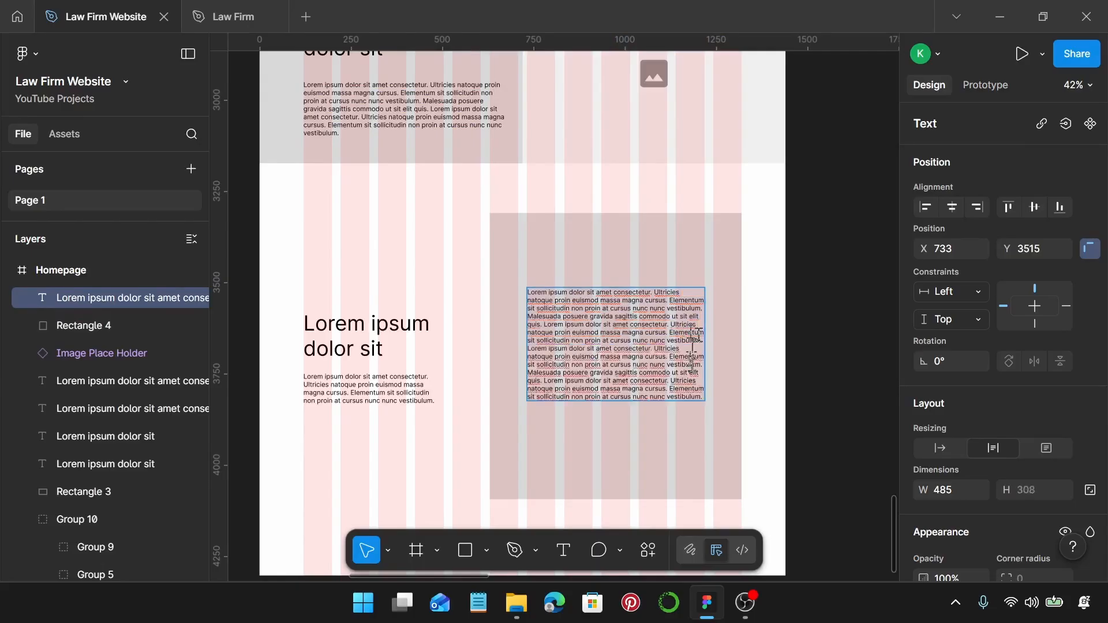
key(Escape)
drag(629, 348, 630, 325)
scroll(630, 325, down, 5)
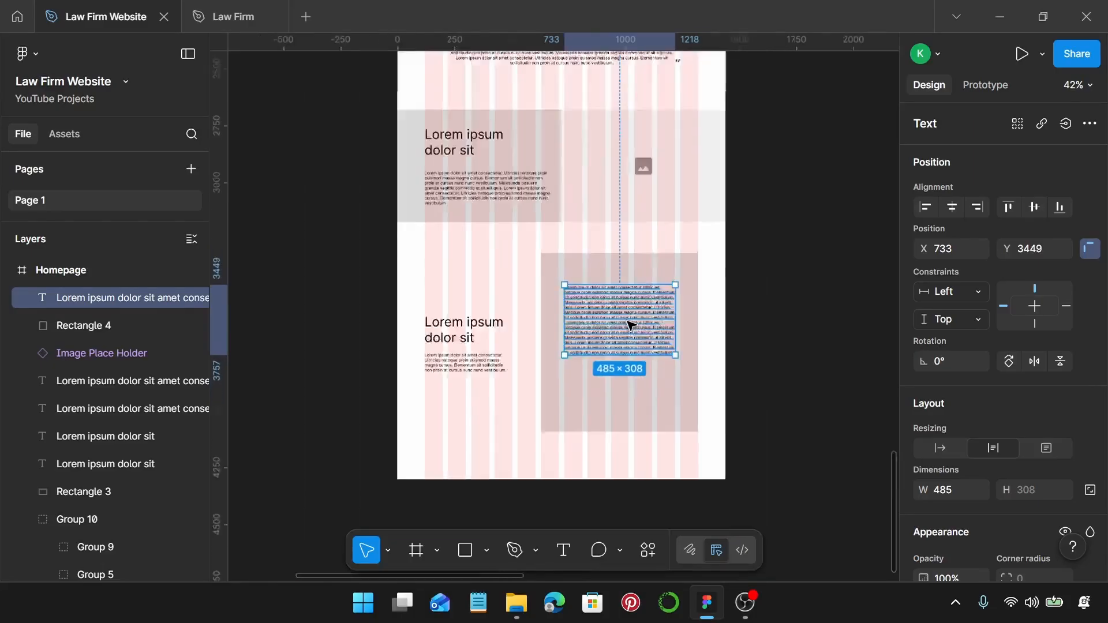
Duplicate the paragraph below itself and replace the copy with the hero's Book a Consultation button.
scroll(619, 227, up, 3)
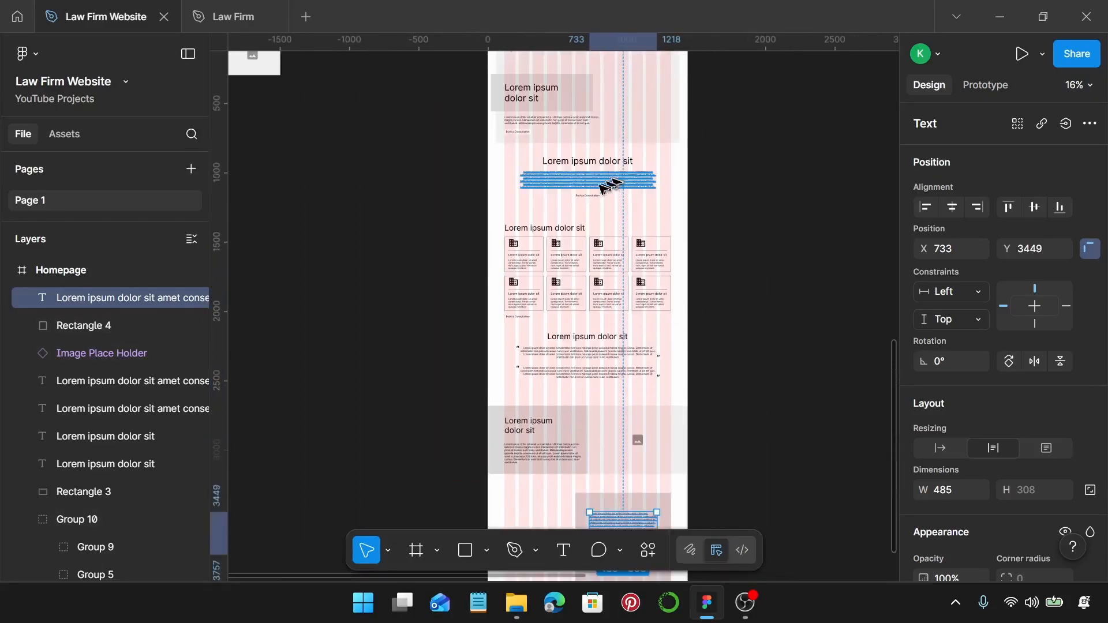
scroll(589, 197, up, 5)
click(590, 196)
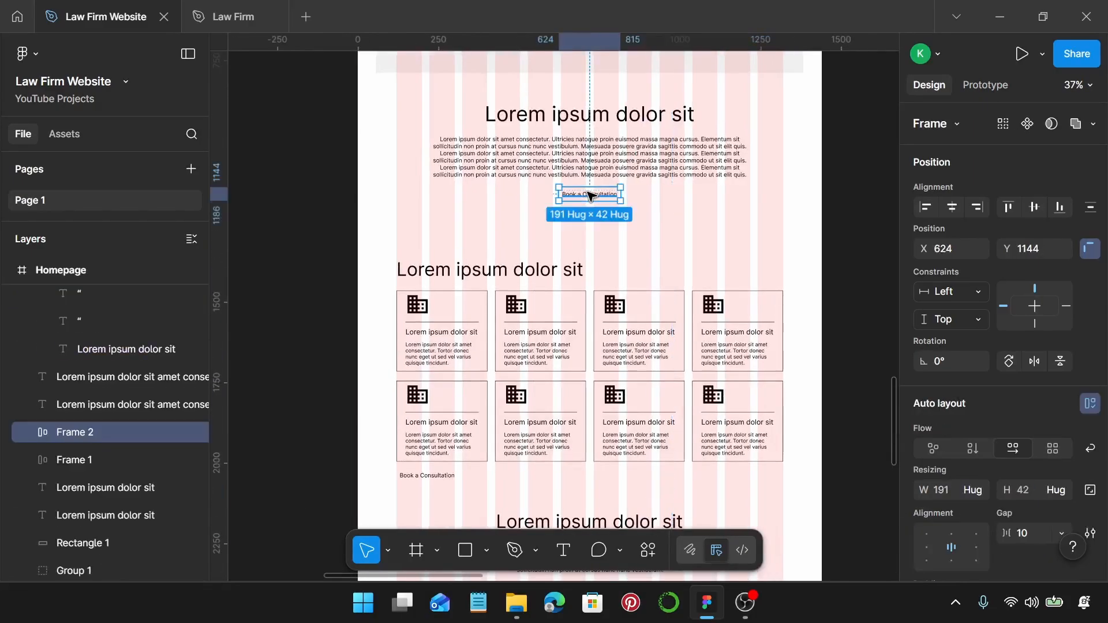
scroll(594, 195, down, 10)
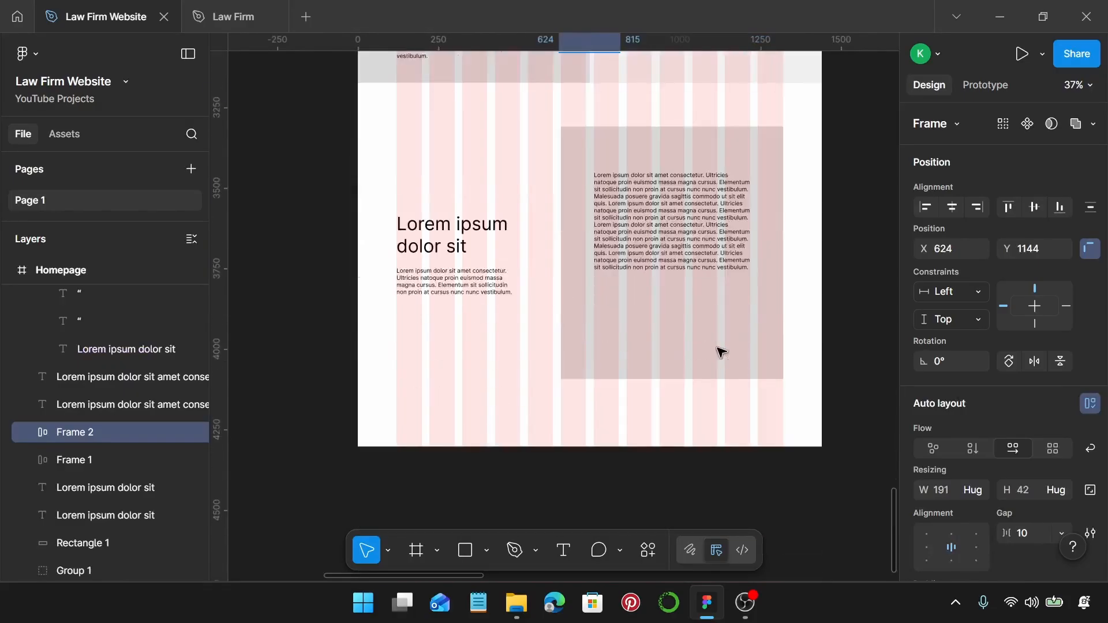
scroll(718, 333, up, 3)
click(600, 155)
alt+drag(601, 155, 609, 336)
key(ctrl+shift+r)
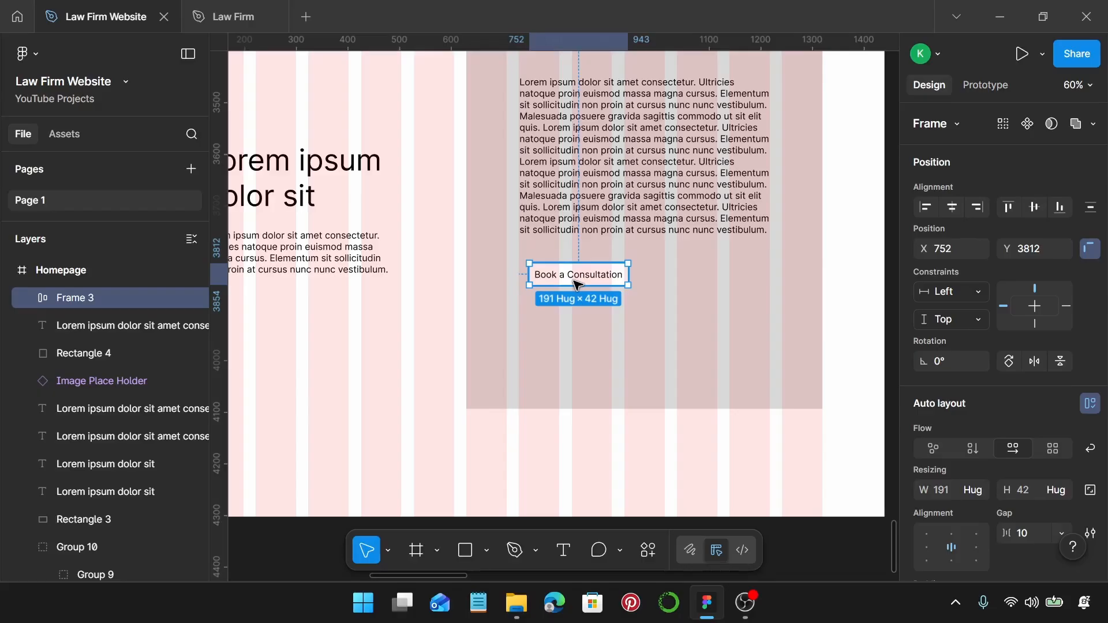
Widen the button to 306×42 and center it beneath the long paragraph.
mouse_move(577, 284)
mouse_down()
mouse_move(613, 281)
mouse_move(639, 296)
mouse_move(547, 287)
mouse_move(559, 285)
mouse_up()
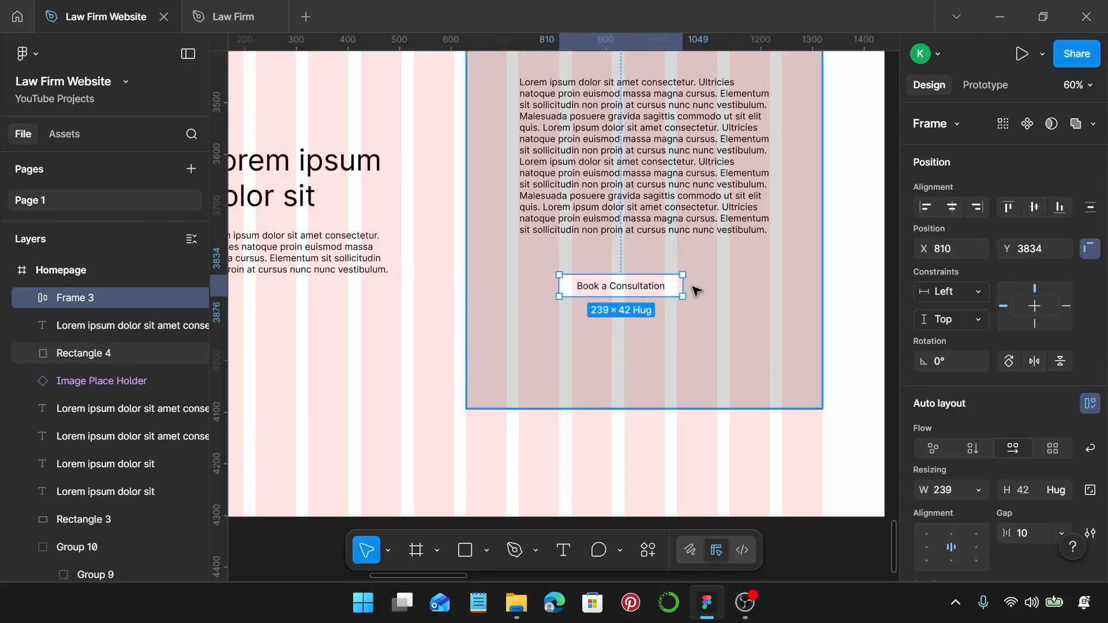
drag(683, 286, 718, 287)
scroll(668, 304, up, 1)
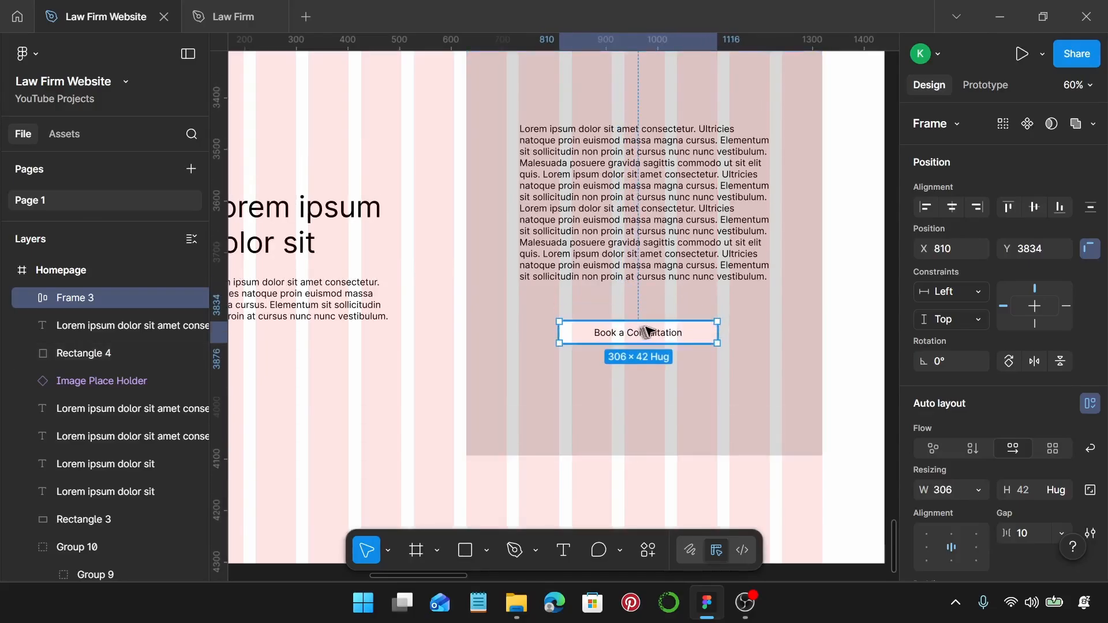
drag(646, 332, 649, 343)
scroll(648, 343, down, 3)
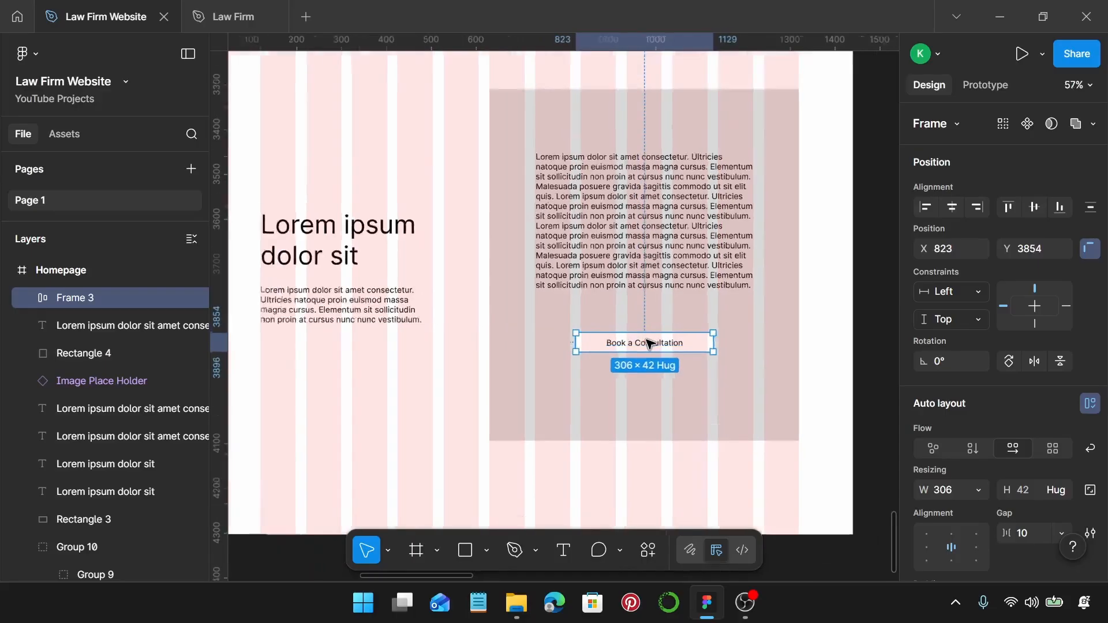
click(683, 296)
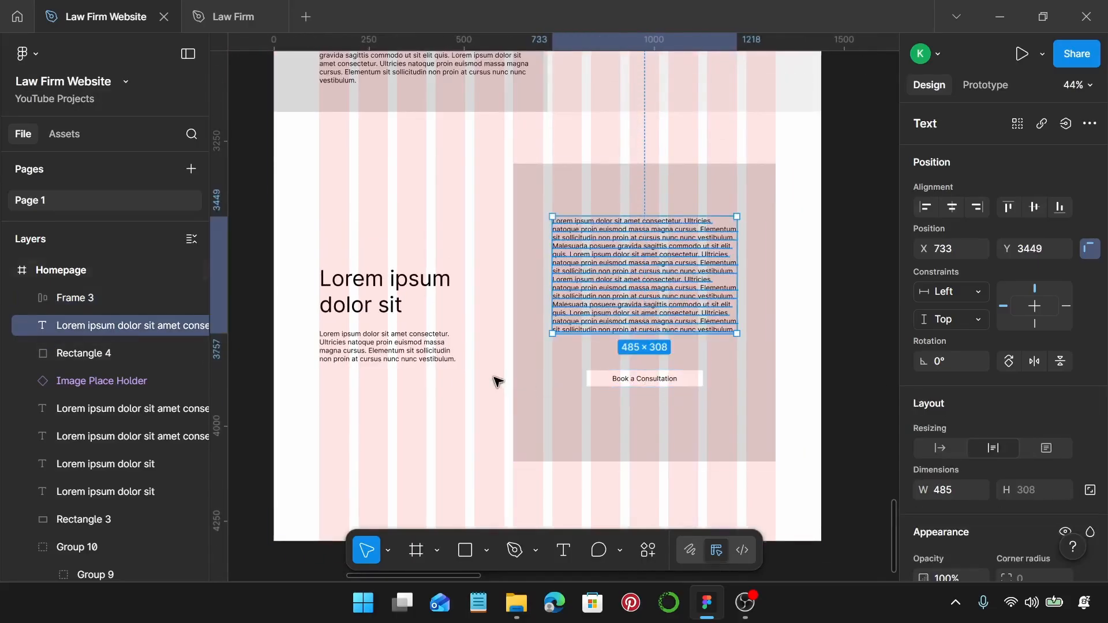
scroll(496, 381, down, 1)
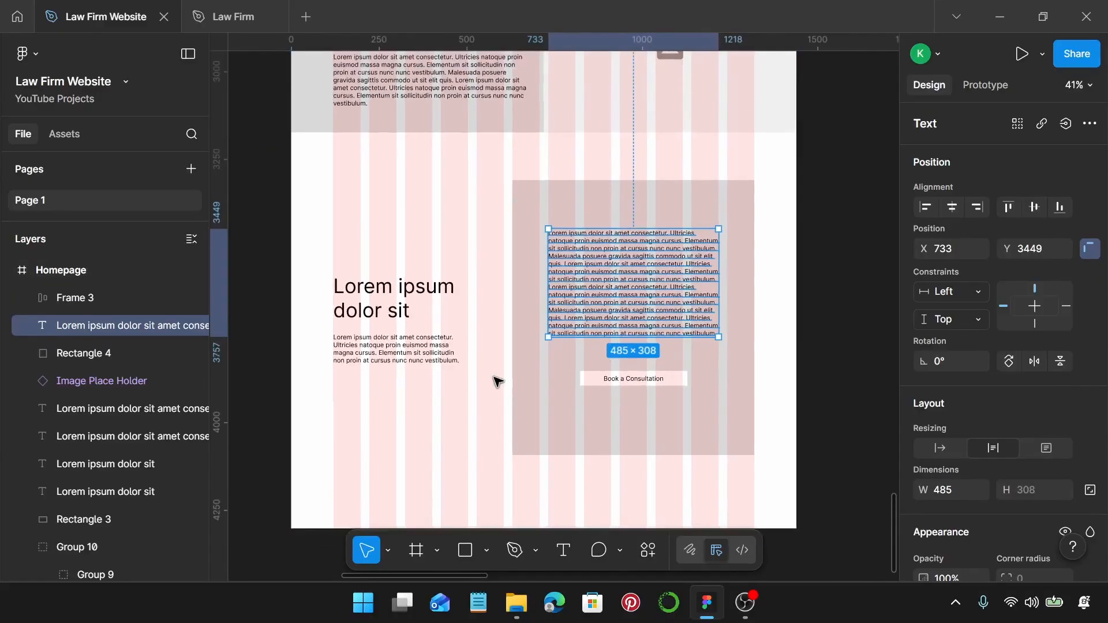
Make the Homepage frame taller to leave room for a footer.
right_click(477, 418)
click(441, 419)
scroll(453, 416, down, 3)
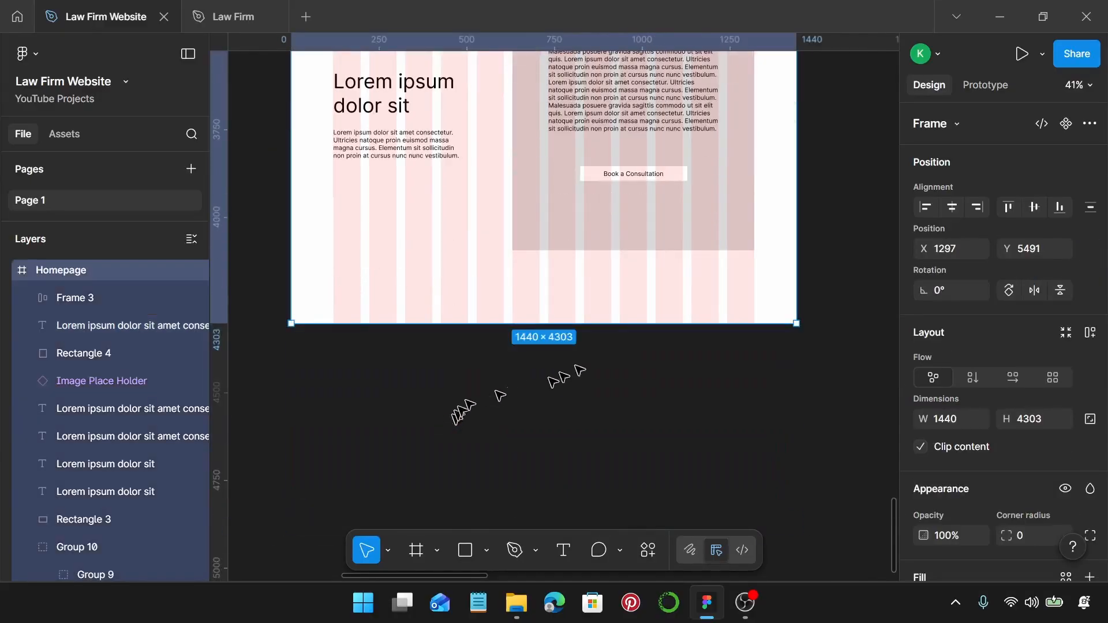
drag(626, 324, 642, 553)
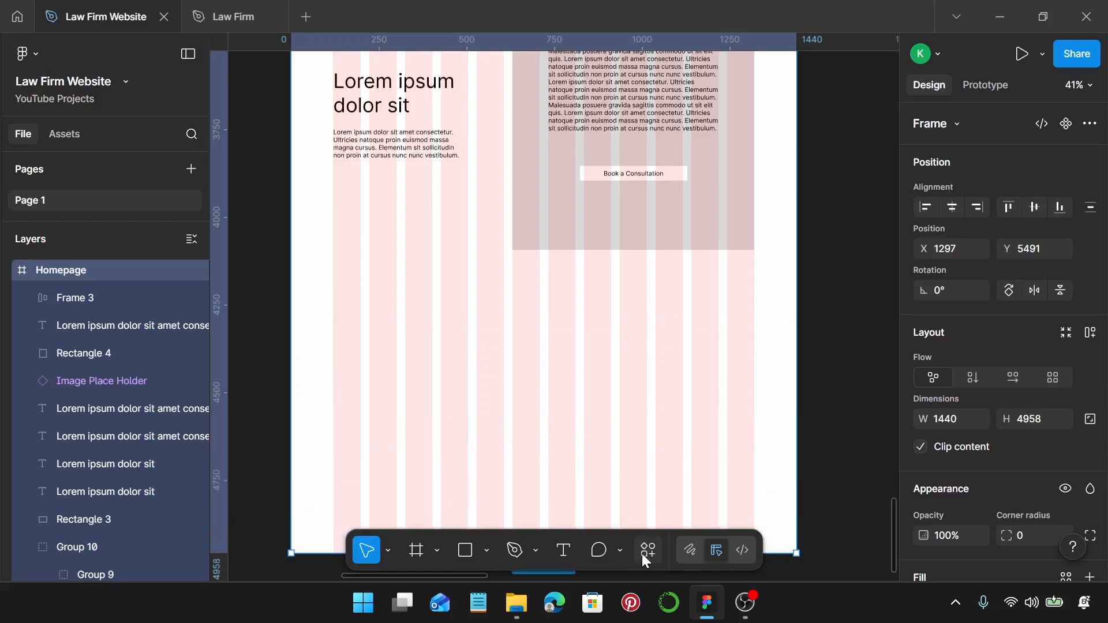
scroll(629, 456, down, 2)
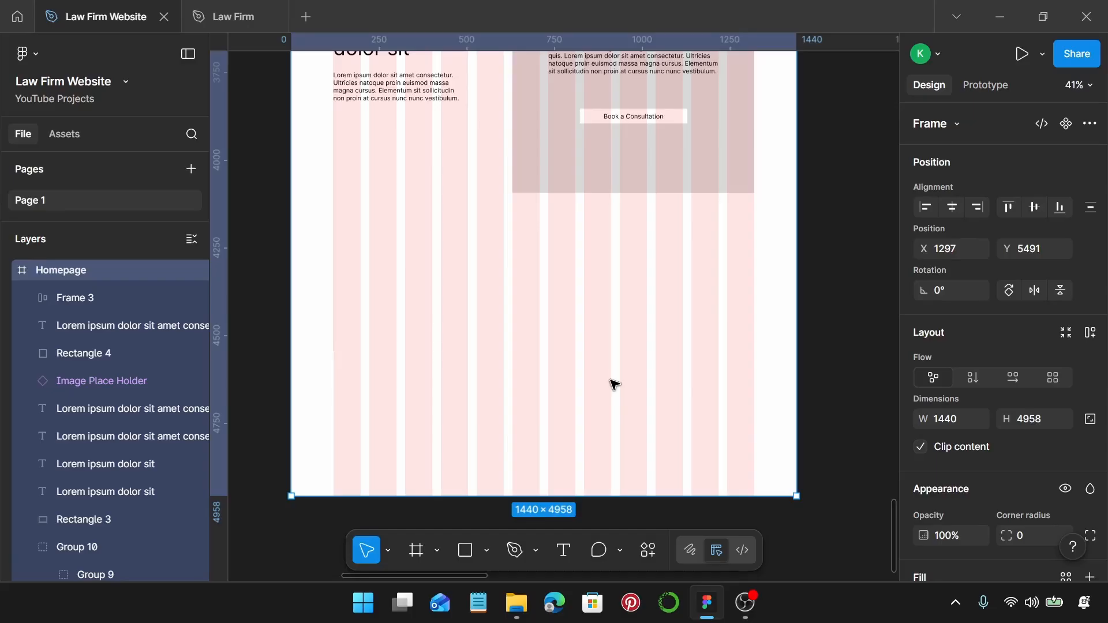
Draw a full-width 1440×412 grey rectangle at the bottom of the frame.
key(r)
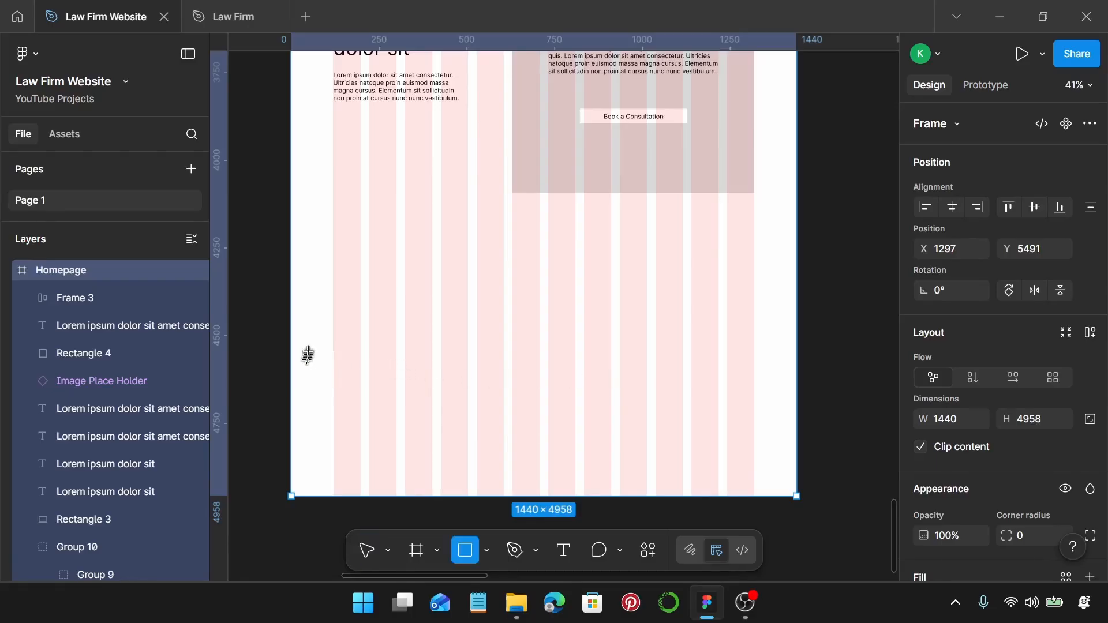
drag(309, 351, 794, 494)
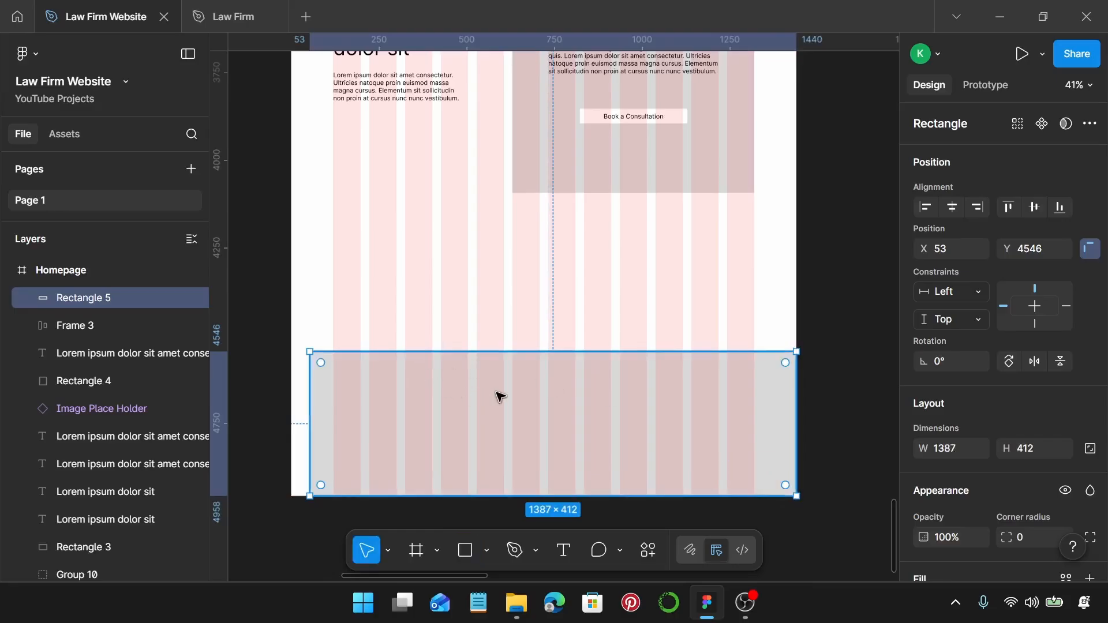
drag(490, 382, 487, 324)
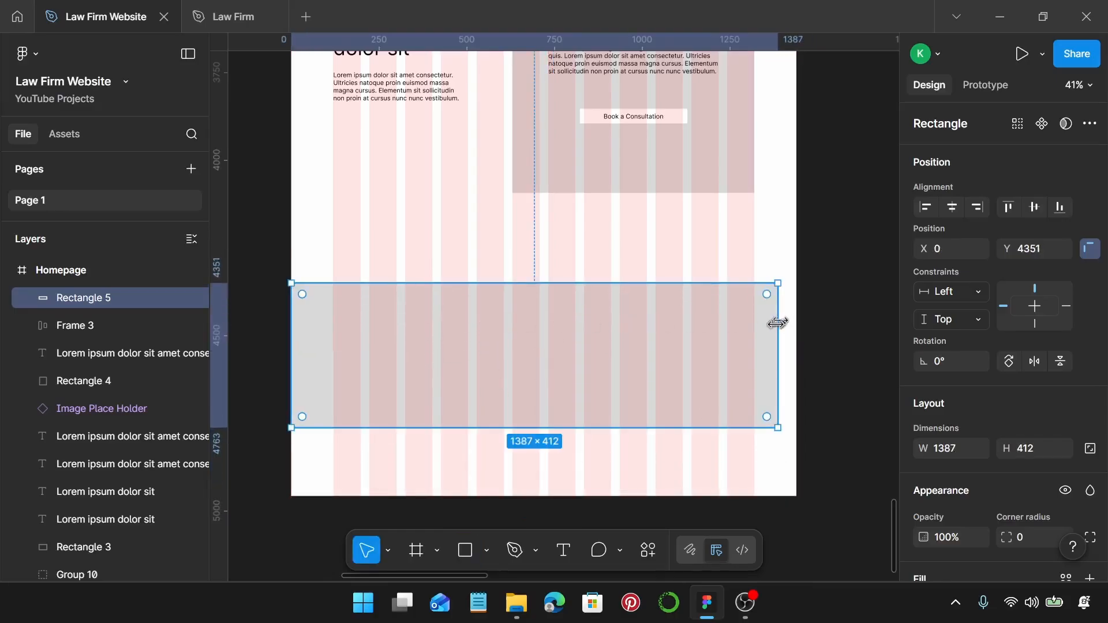
drag(776, 327, 796, 327)
Trim the Homepage frame to 4763 px tall so it ends at the footer band.
click(680, 465)
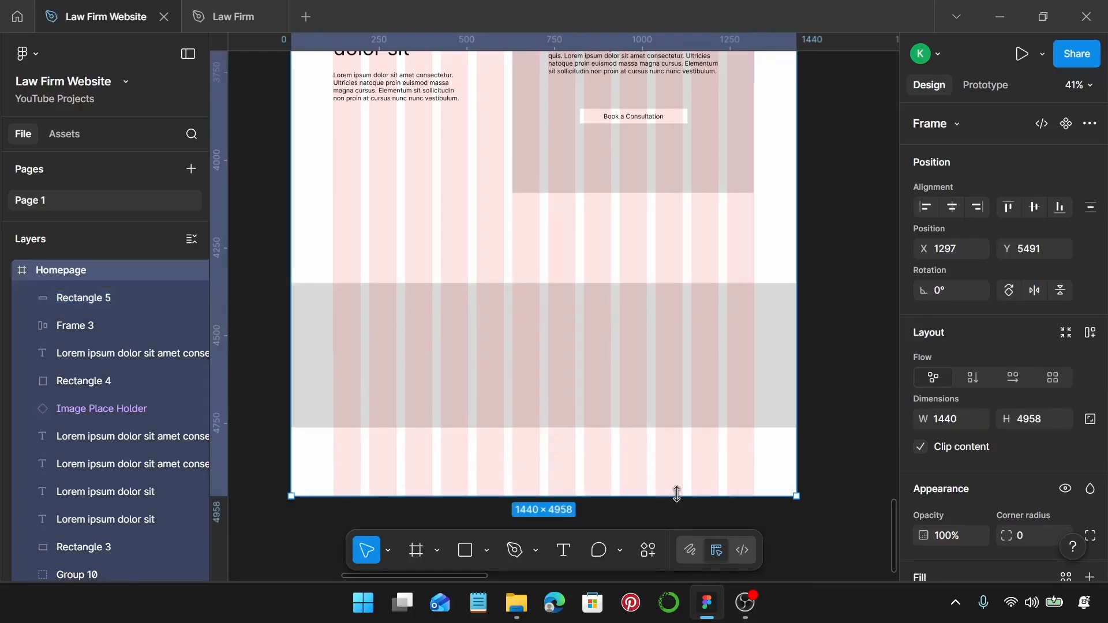
drag(673, 494, 678, 433)
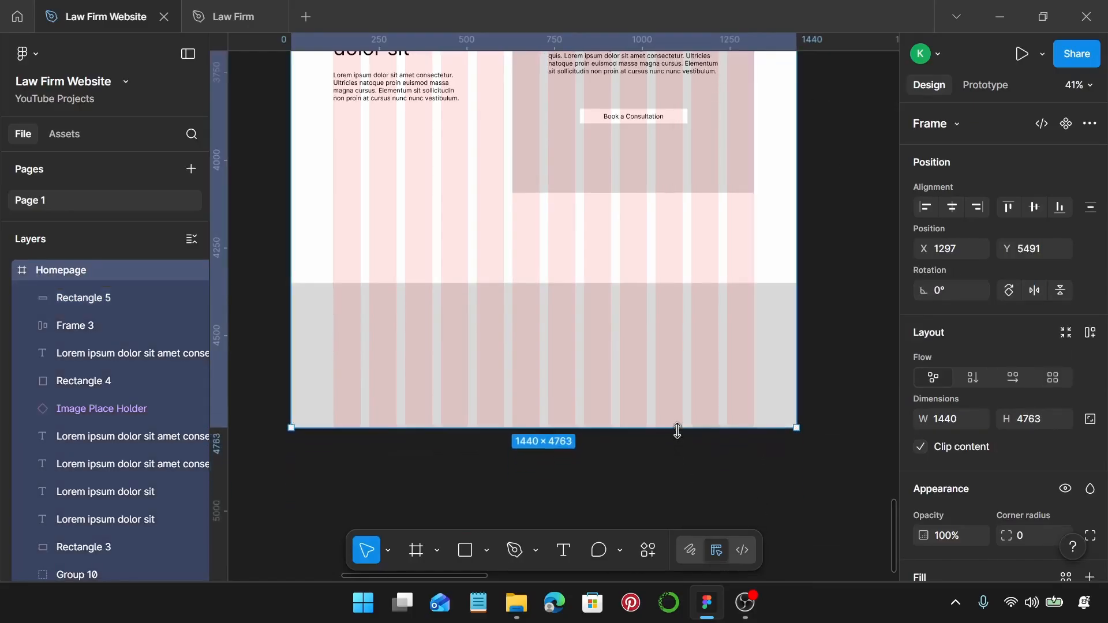
scroll(393, 323, up, 3)
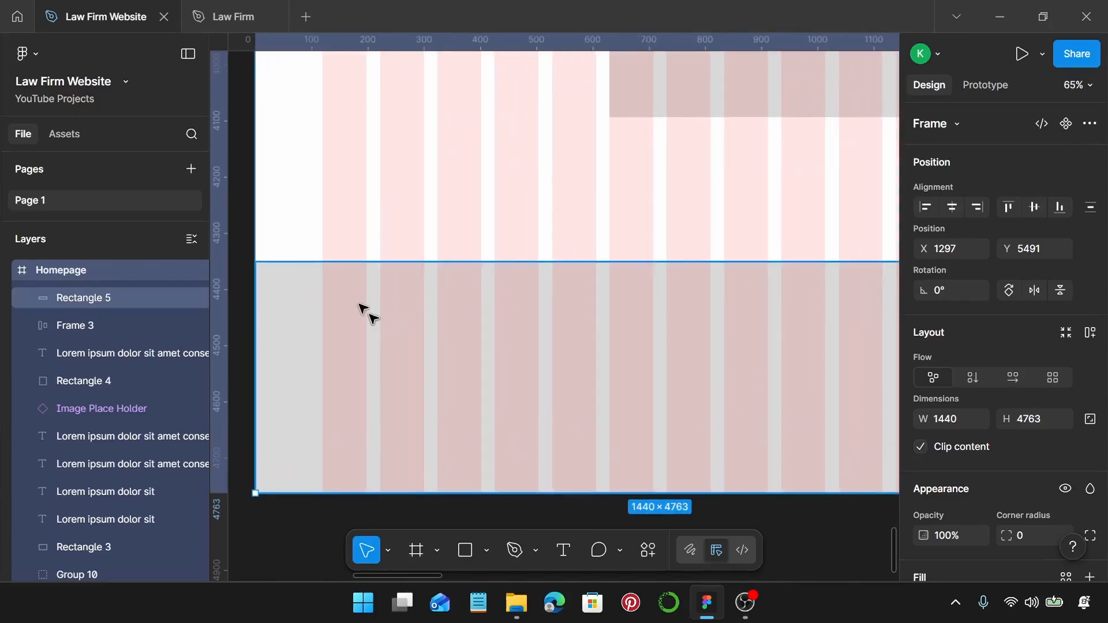
Add a 'Logo' text box in the grey footer band.
key(t)
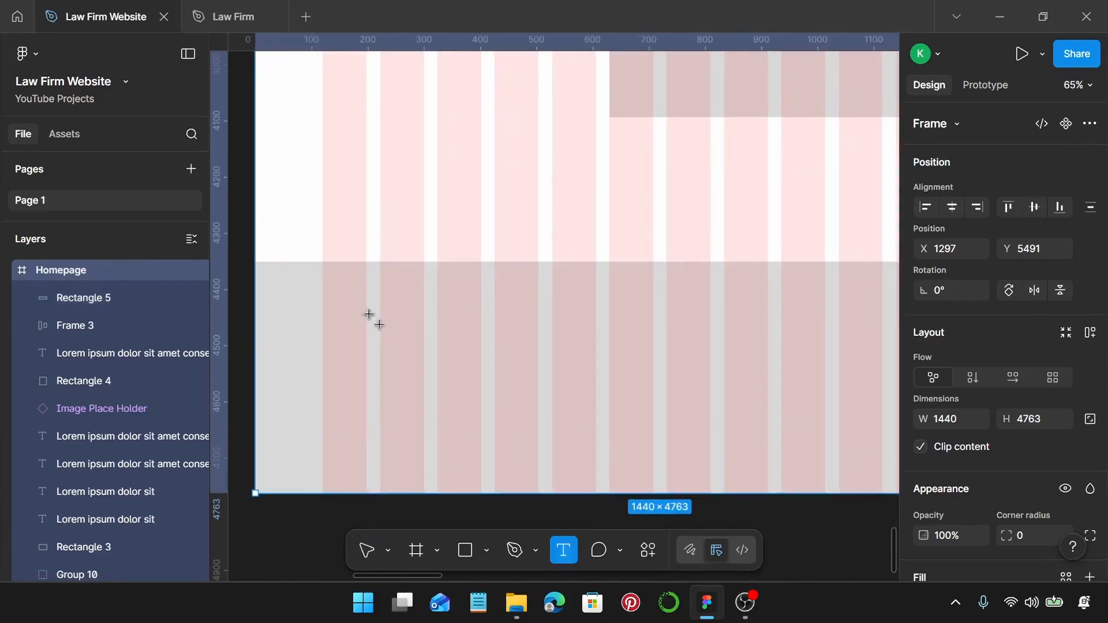
click(329, 347)
text(Logo)
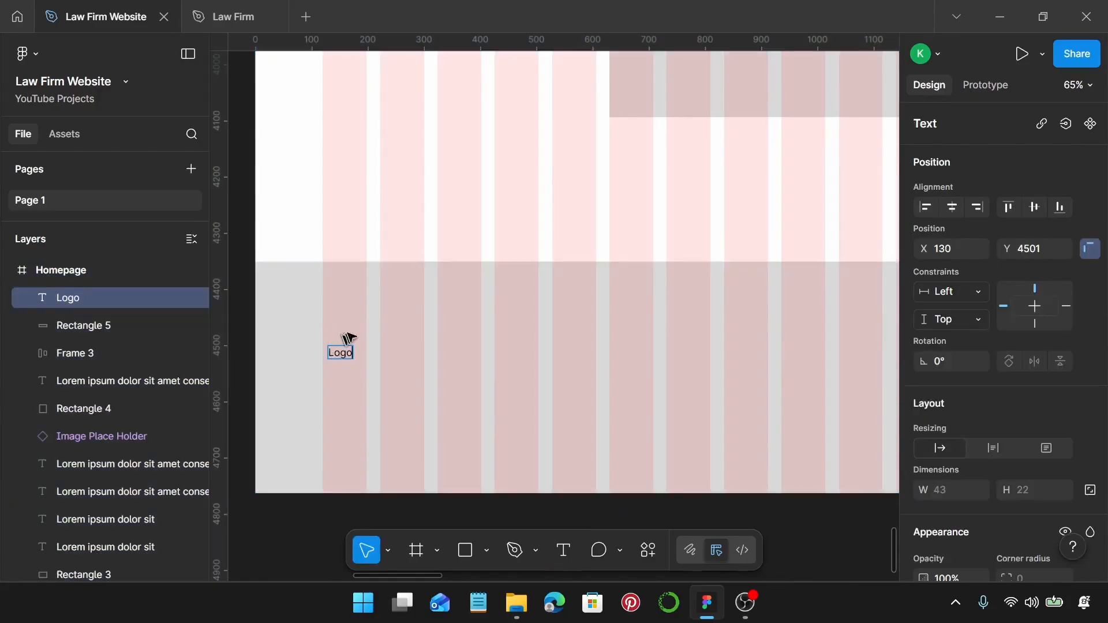
key(Escape)
scroll(1016, 358, down, 5)
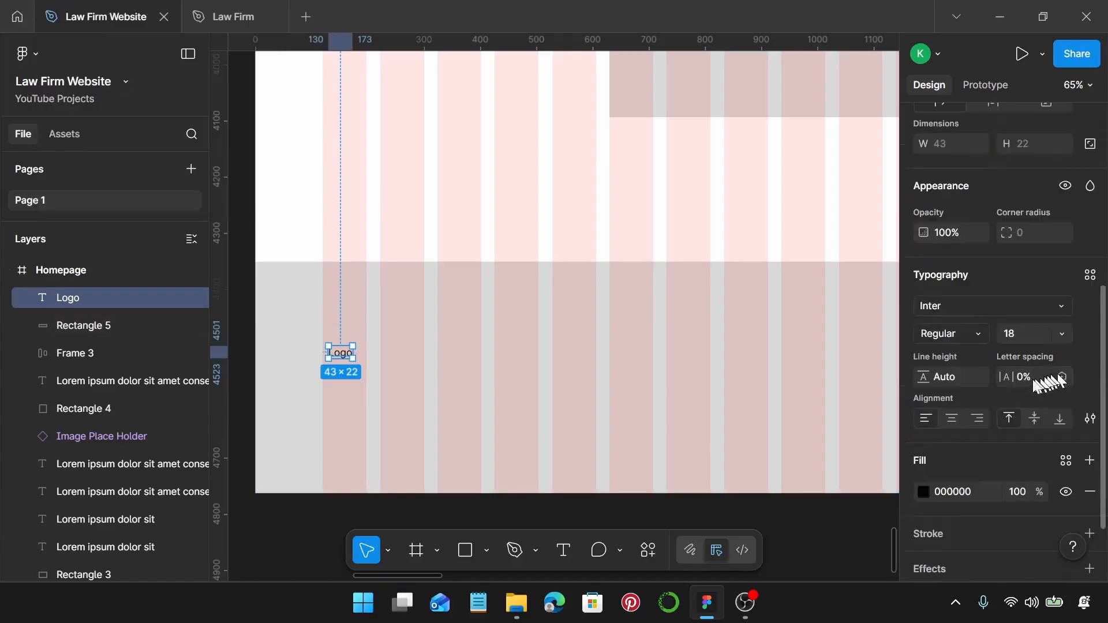
Make the Logo text 32 px Bold and position it near the footer's left edge.
click(1036, 331)
text(32)
key(Return)
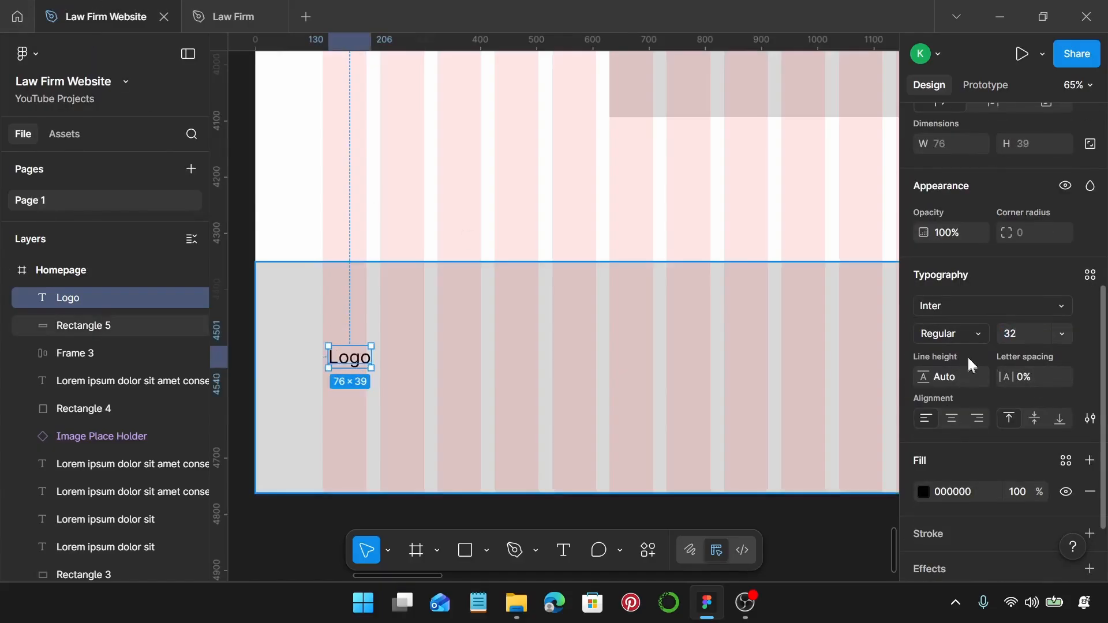
click(962, 333)
click(975, 239)
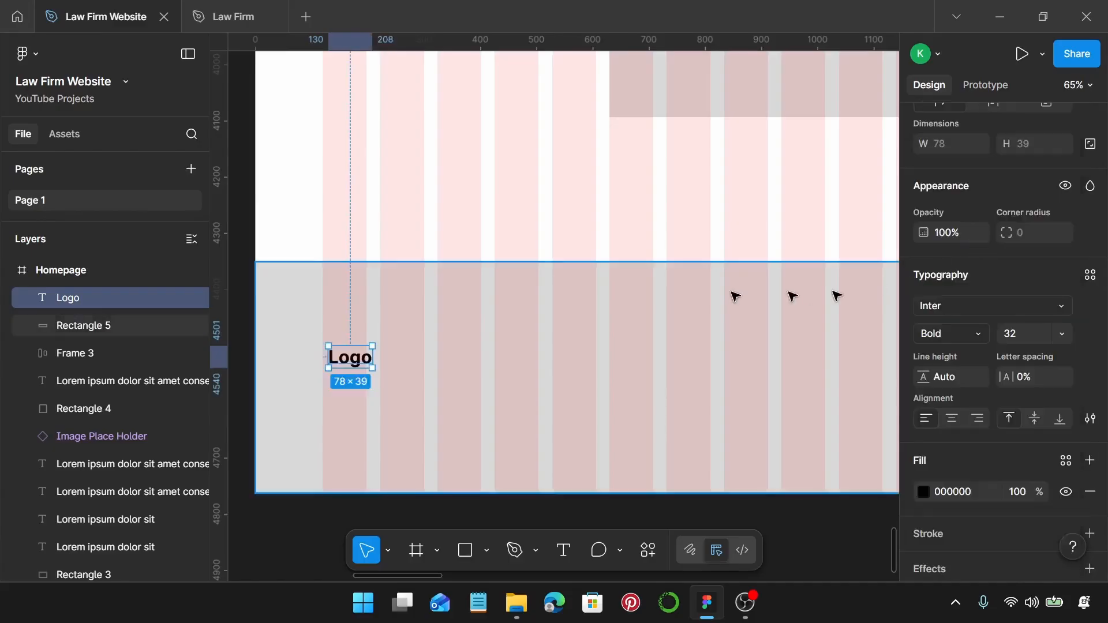
scroll(314, 366, up, 4)
mouse_move(384, 341)
mouse_down()
mouse_move(386, 300)
mouse_move(385, 361)
mouse_up()
scroll(385, 361, down, 4)
scroll(381, 361, right, 2)
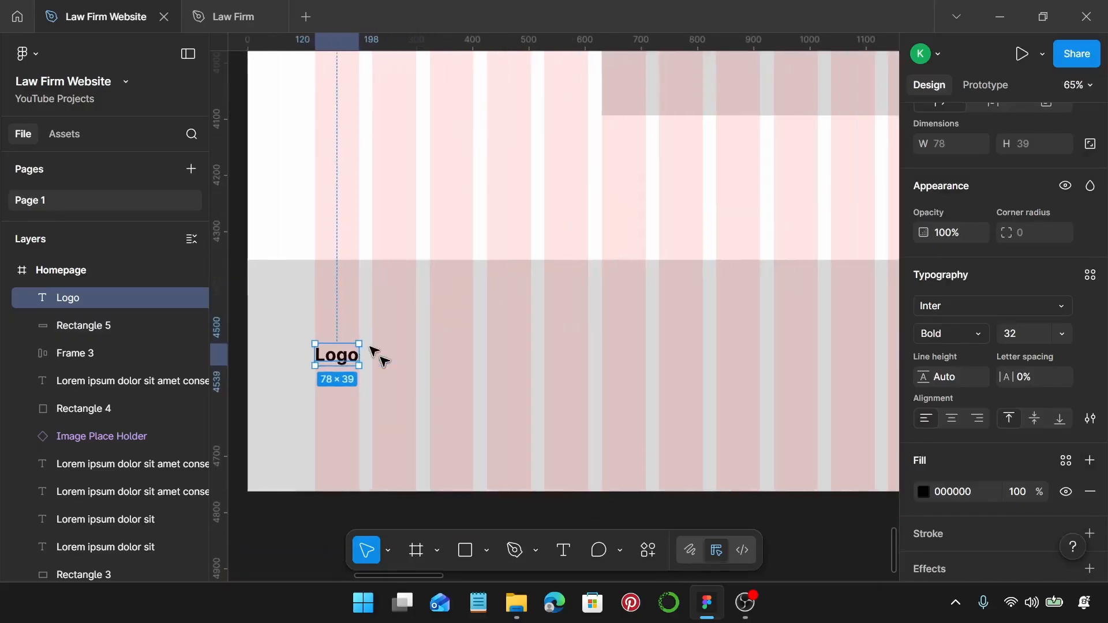
Change the footer background rectangle's fill to dark grey 686967.
click(428, 356)
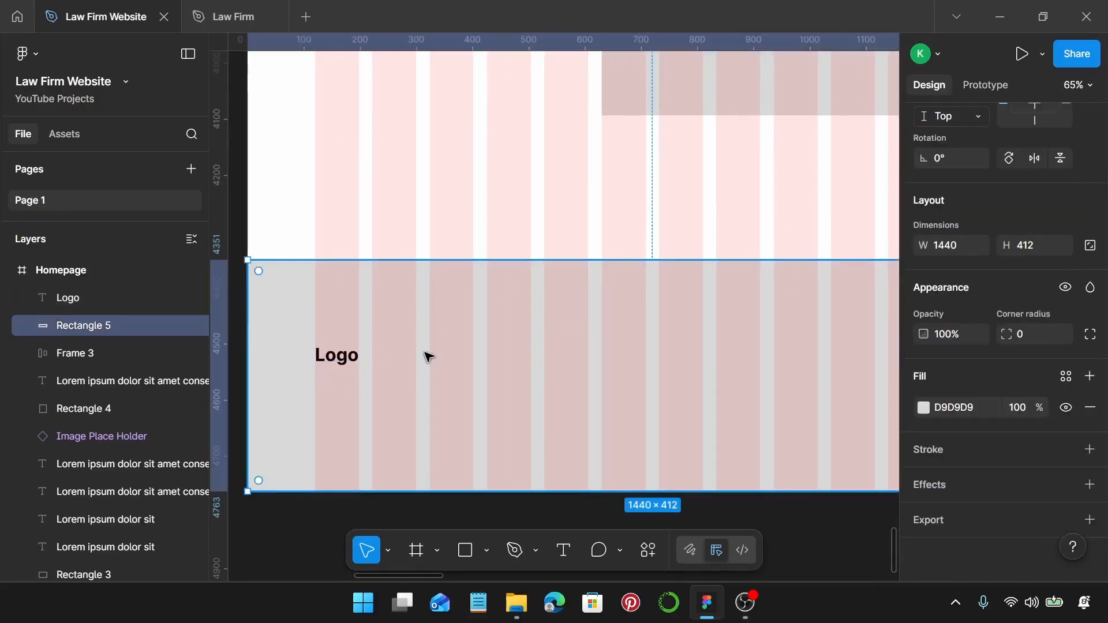
click(924, 407)
drag(721, 322, 720, 350)
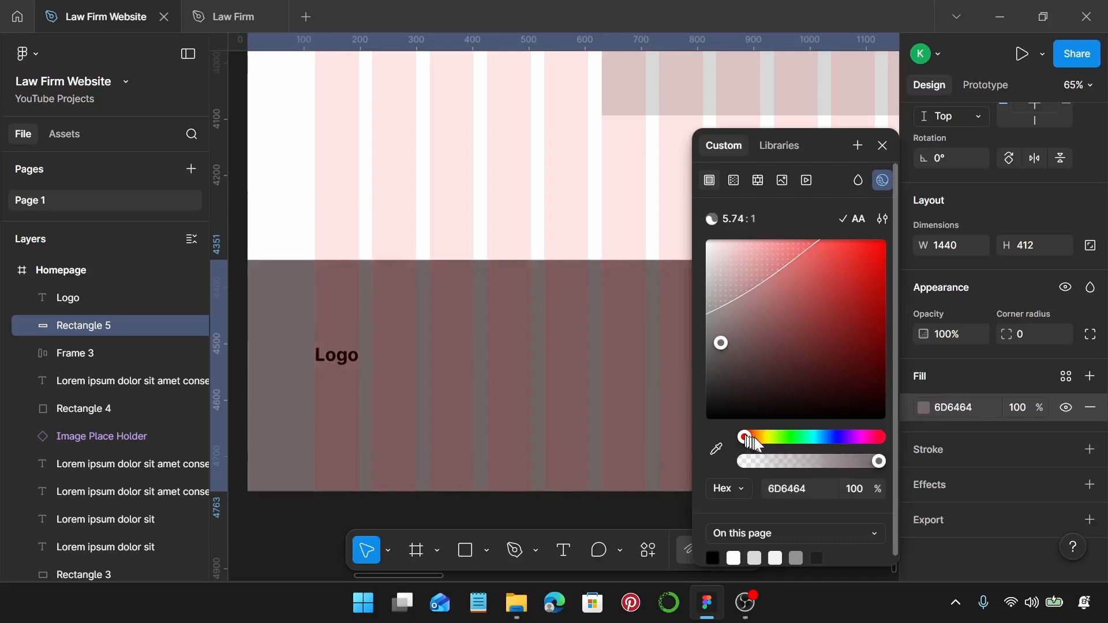
drag(745, 437, 774, 439)
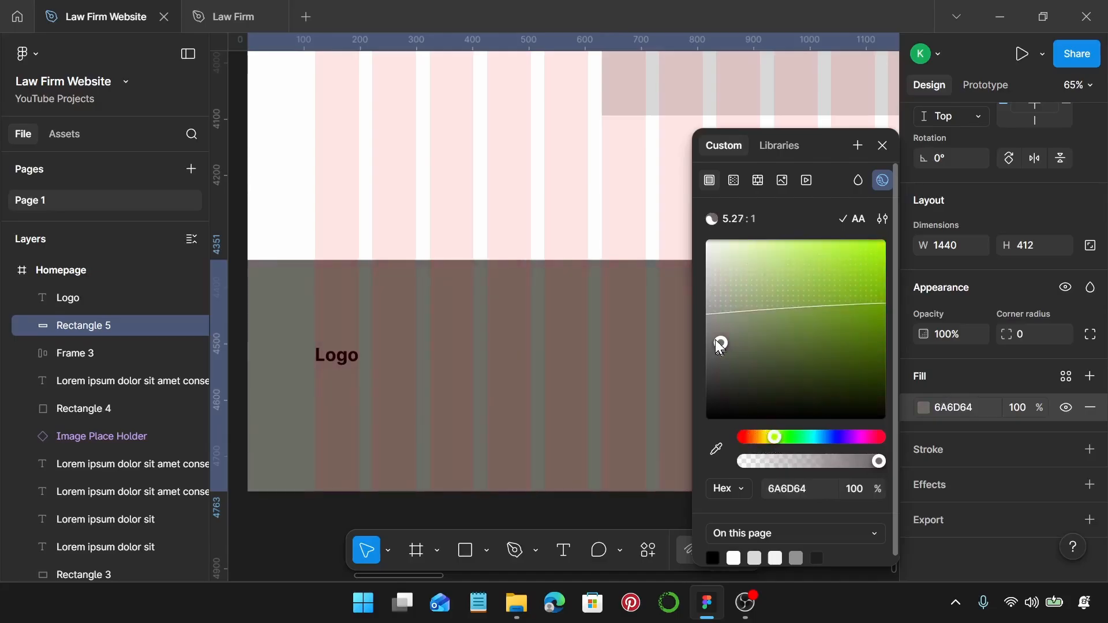
drag(716, 339, 708, 352)
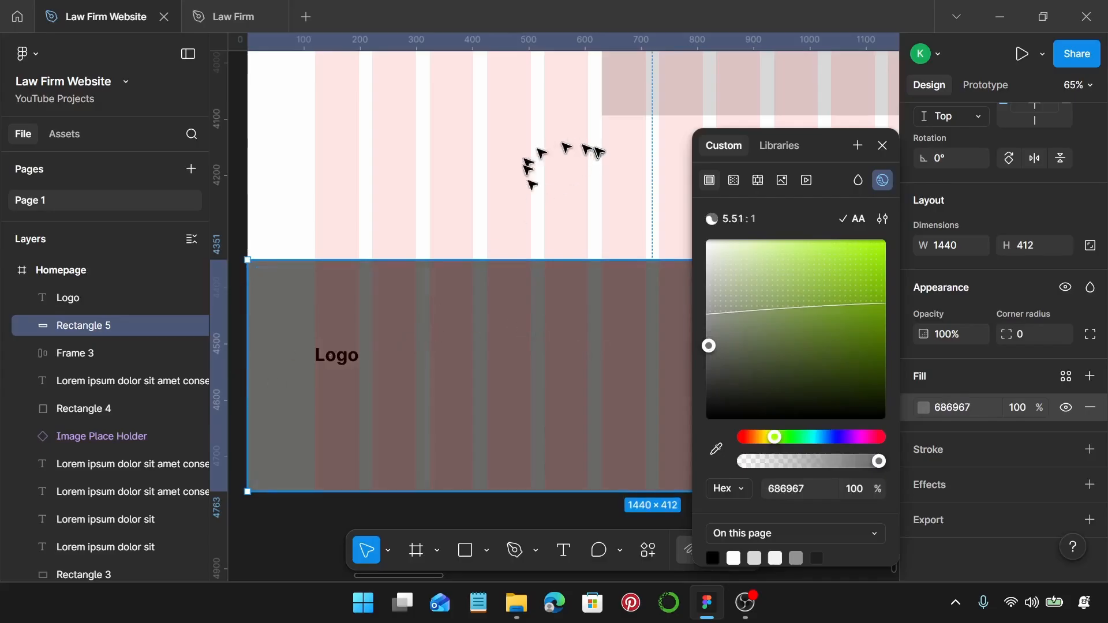
Make the Logo text white (FFFFFF), undoing an accidental move of the footer block.
click(346, 359)
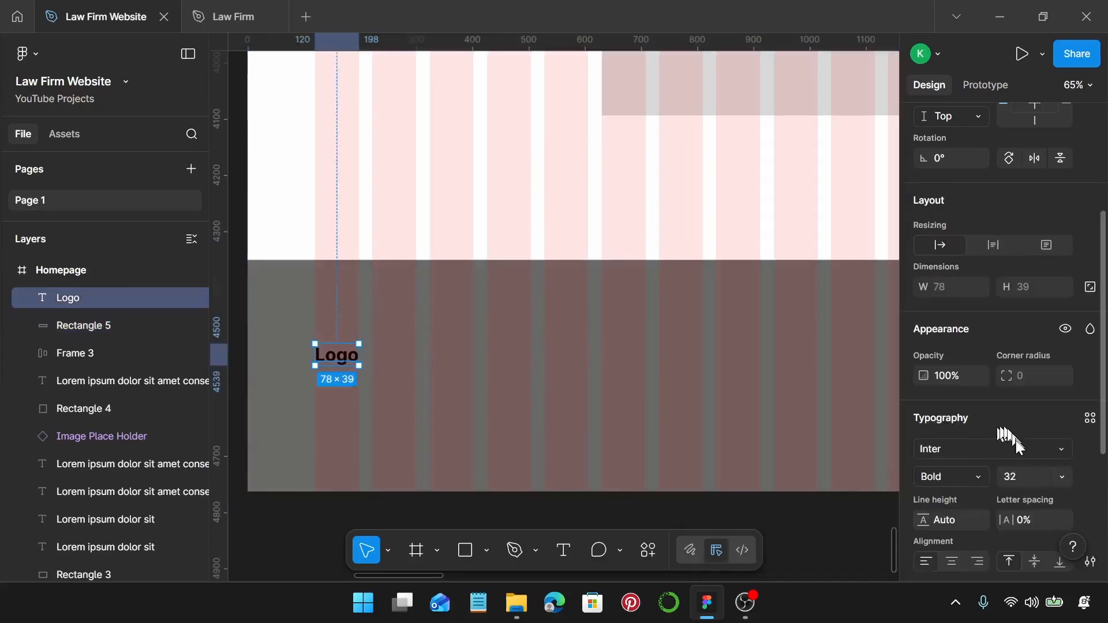
scroll(1016, 442, down, 3)
click(924, 462)
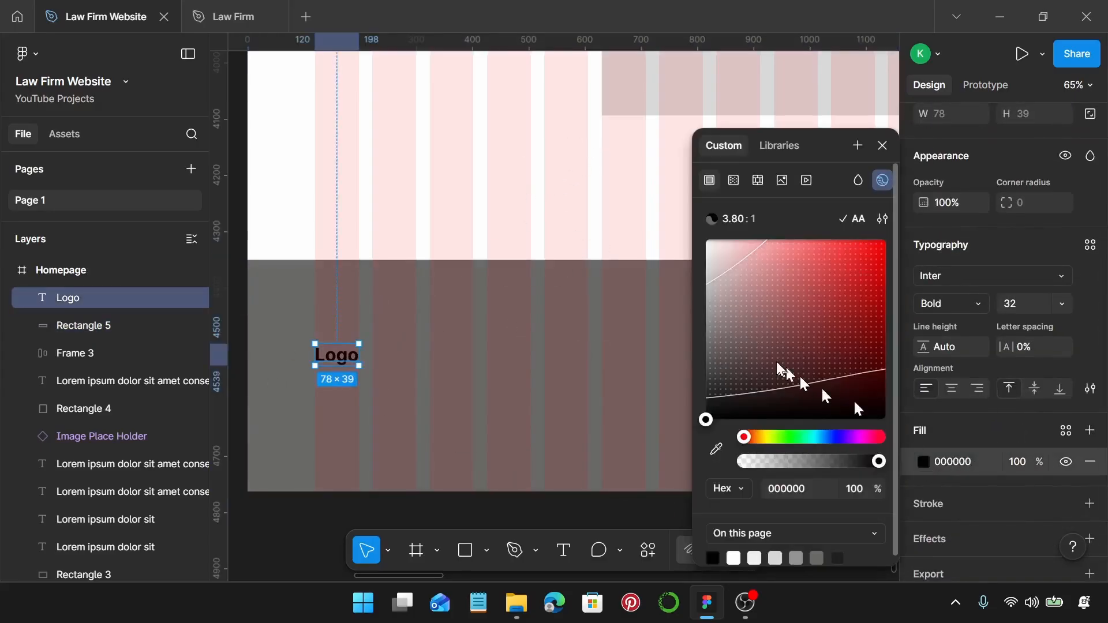
drag(856, 407, 690, 236)
click(478, 280)
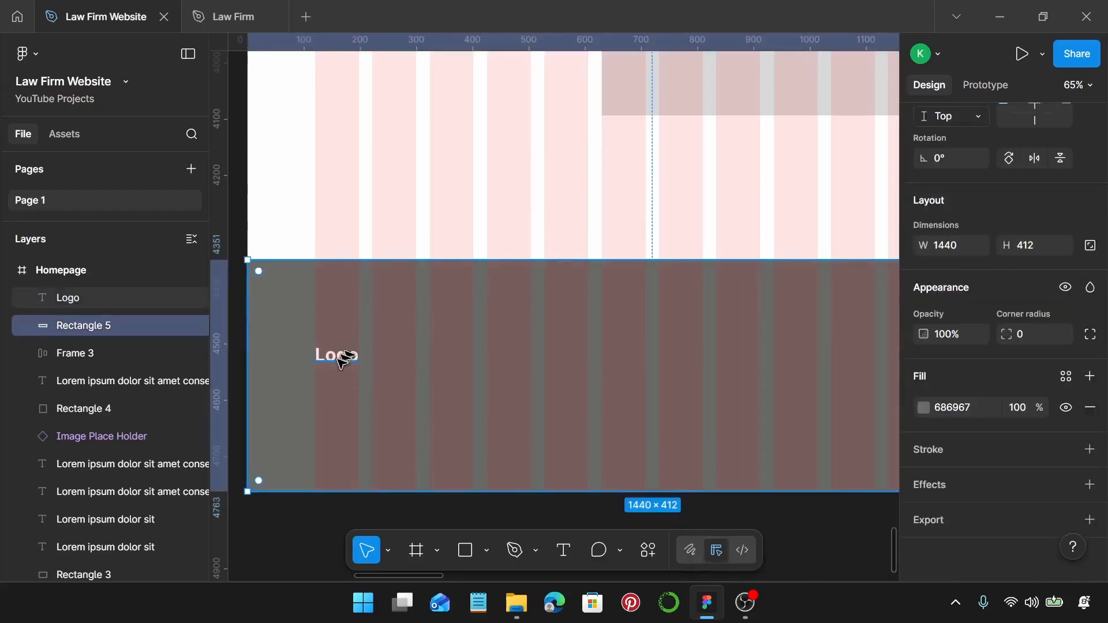
drag(337, 359, 340, 339)
key(ctrl+z)
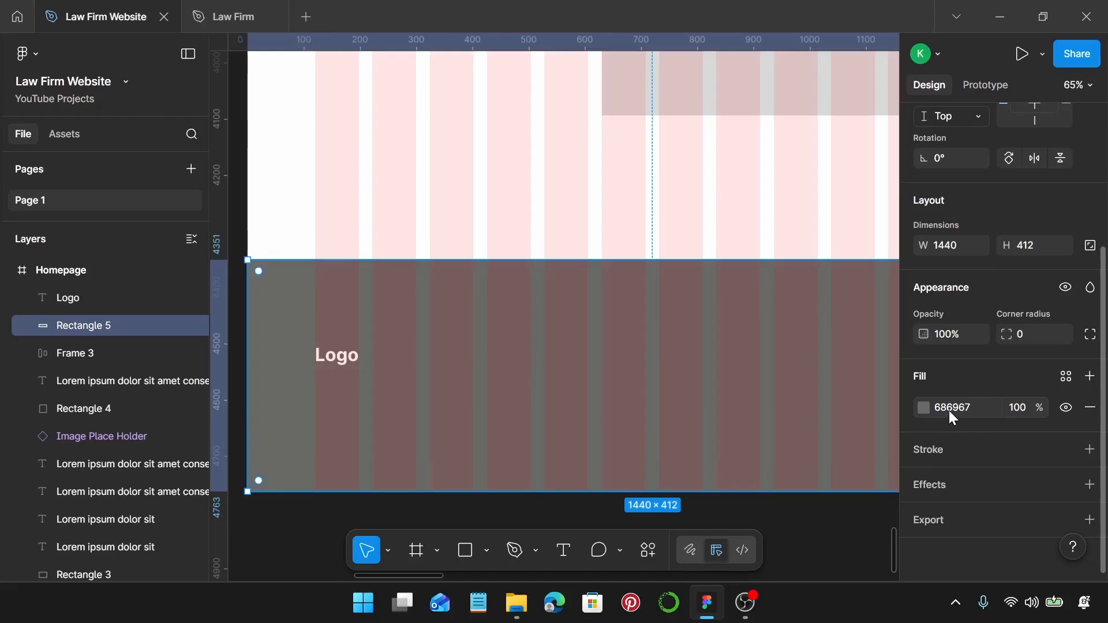
Duplicate the Logo text just below the original and set the copy to 13 px Regular.
click(340, 357)
drag(341, 360, 345, 390)
scroll(1016, 404, down, 3)
click(1023, 309)
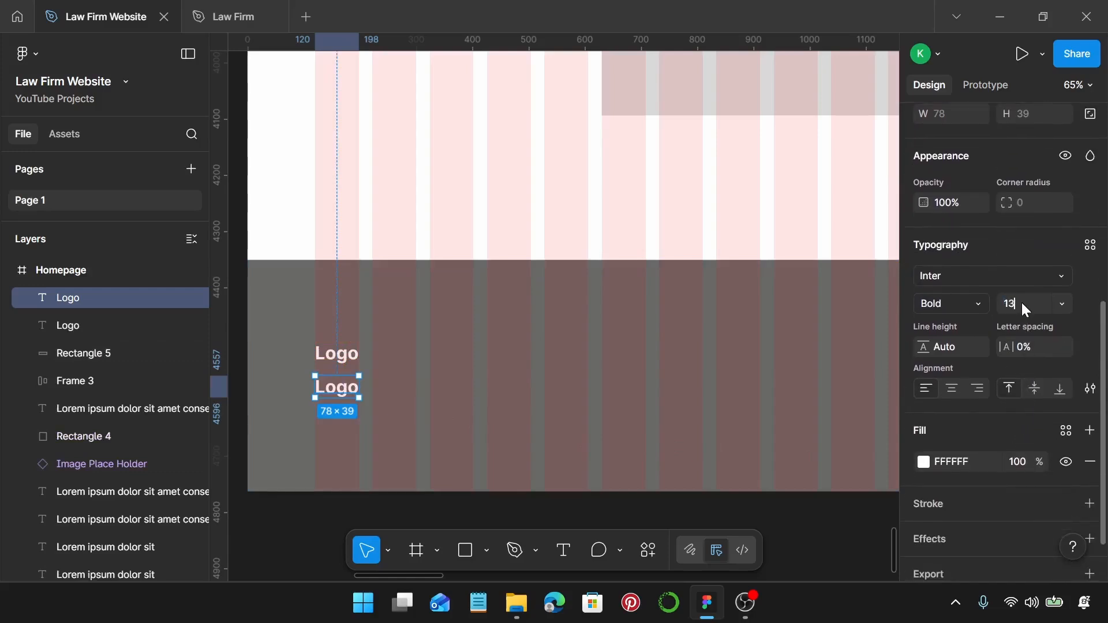
key(Return)
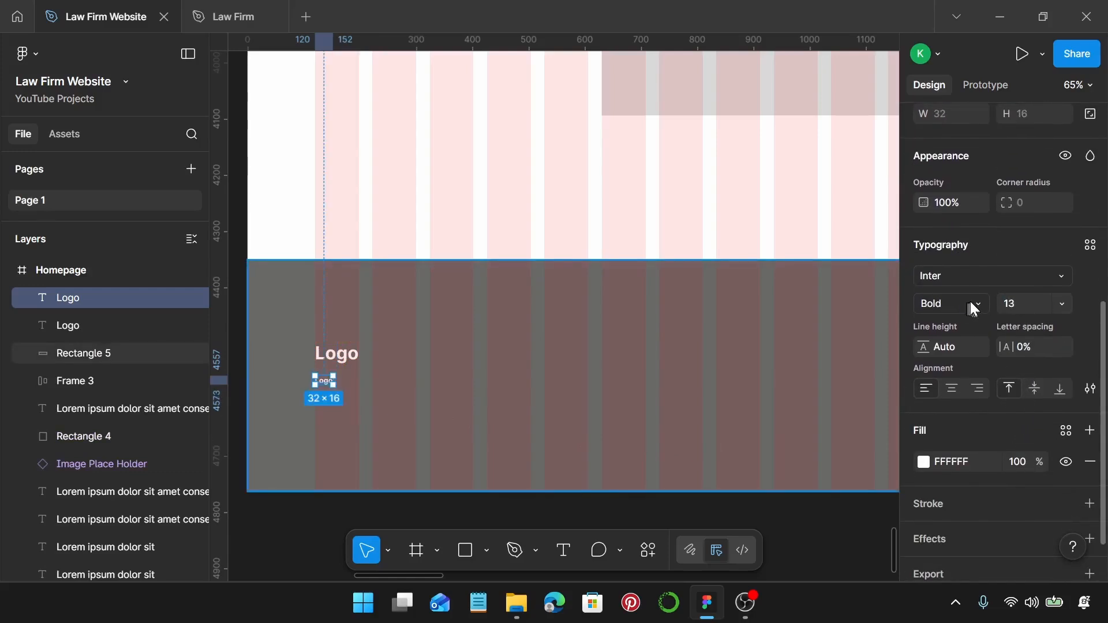
click(971, 301)
click(1002, 176)
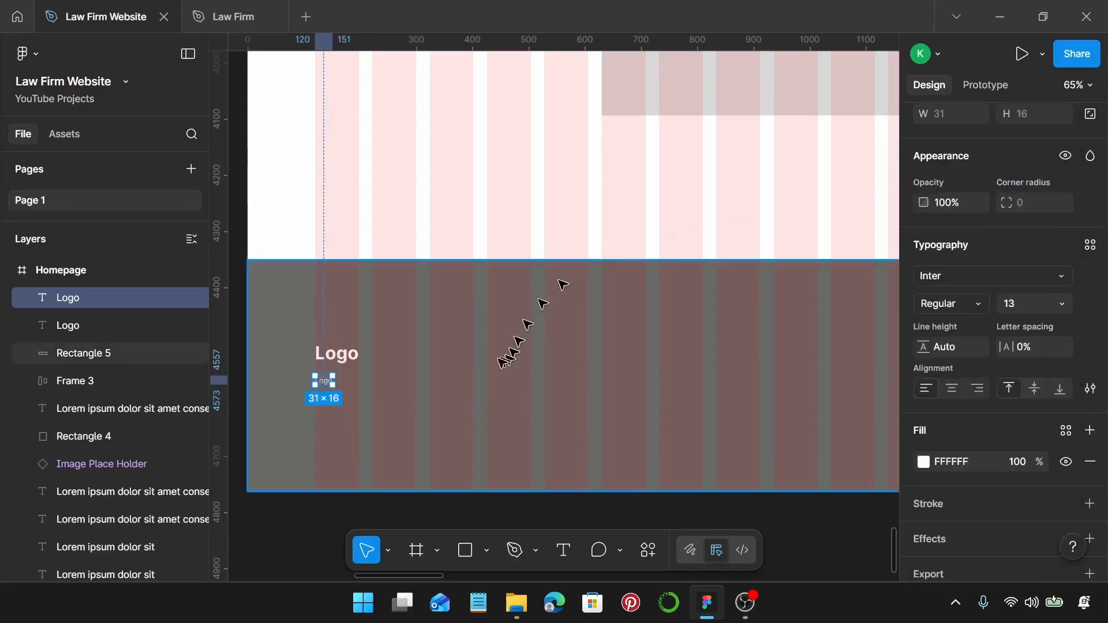
scroll(372, 380, up, 4)
right_click(330, 381)
Fill the copy with one Lorem Ipsum sentence, narrow it to two lines, and move it up under Logo.
mouse_move(424, 479)
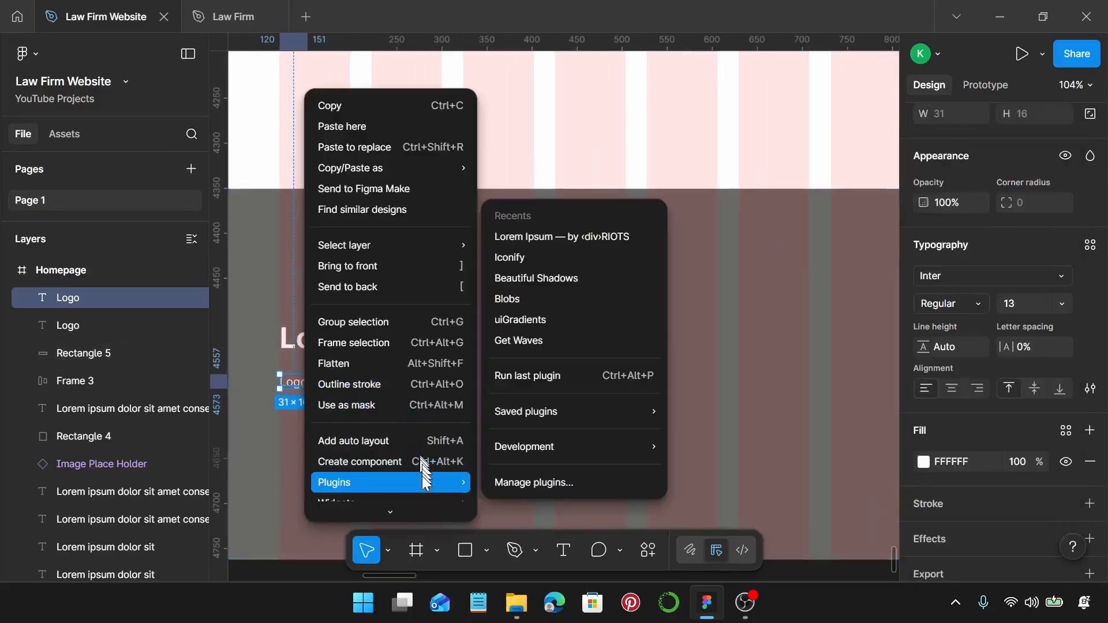
click(605, 237)
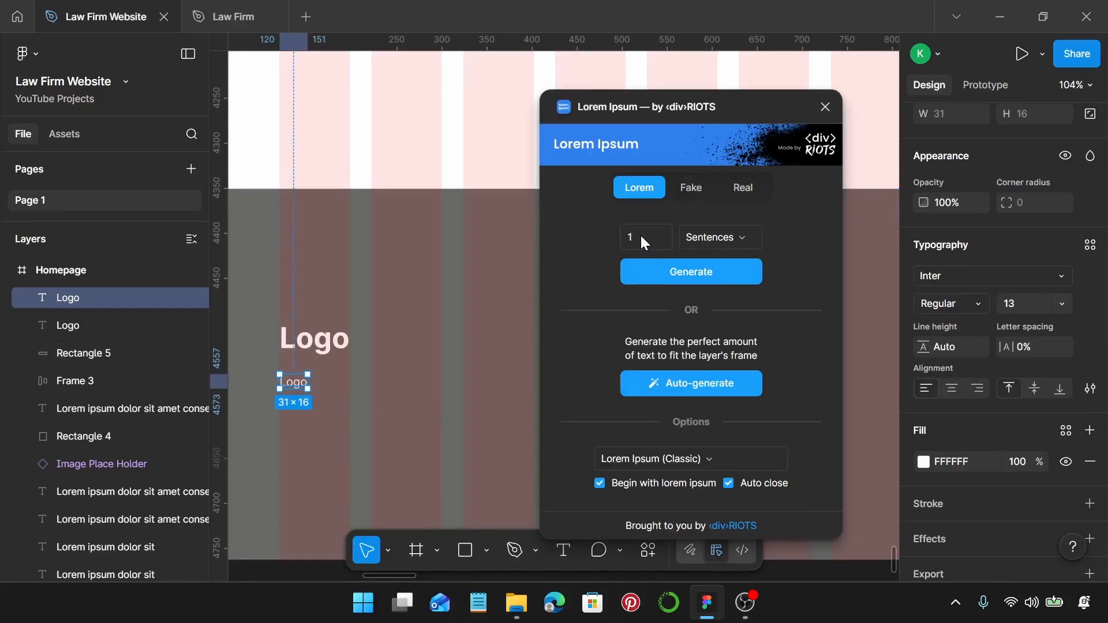
click(684, 272)
click(826, 106)
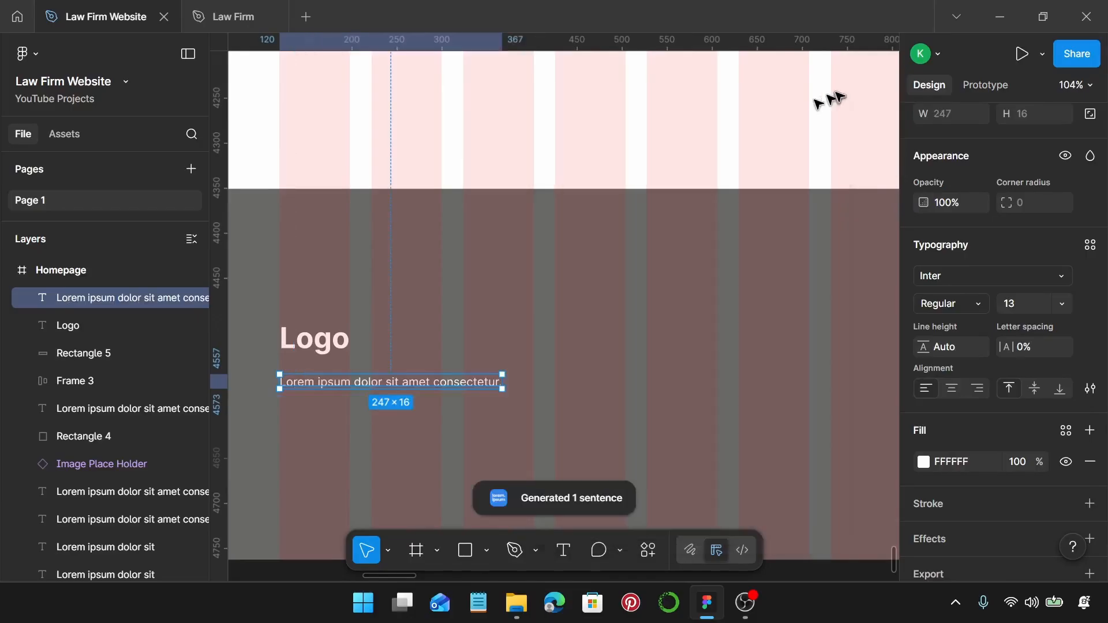
drag(507, 384, 402, 384)
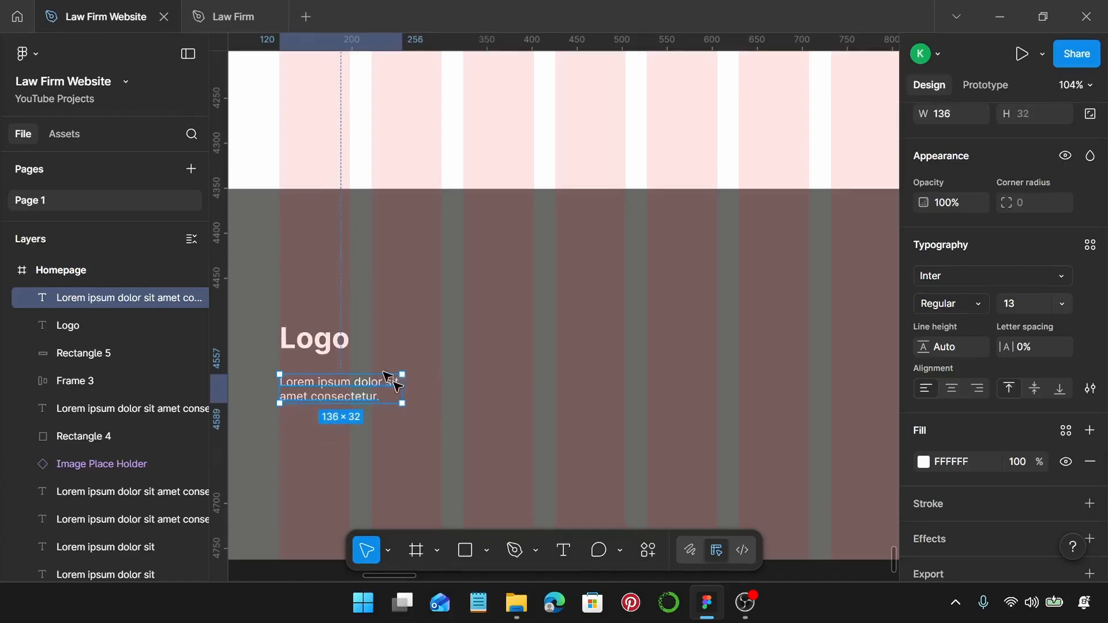
drag(337, 396, 354, 370)
Duplicate the placeholder sentence further right in the footer.
shift+click(334, 349)
scroll(343, 378, down, 2)
scroll(354, 369, down, 2)
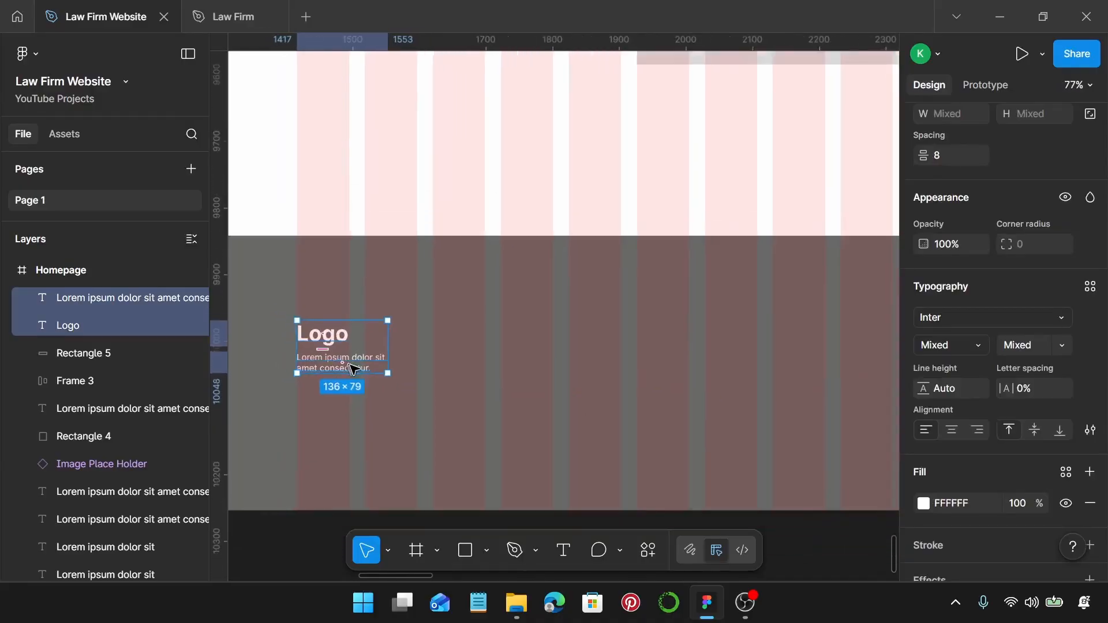
scroll(353, 370, down, 2)
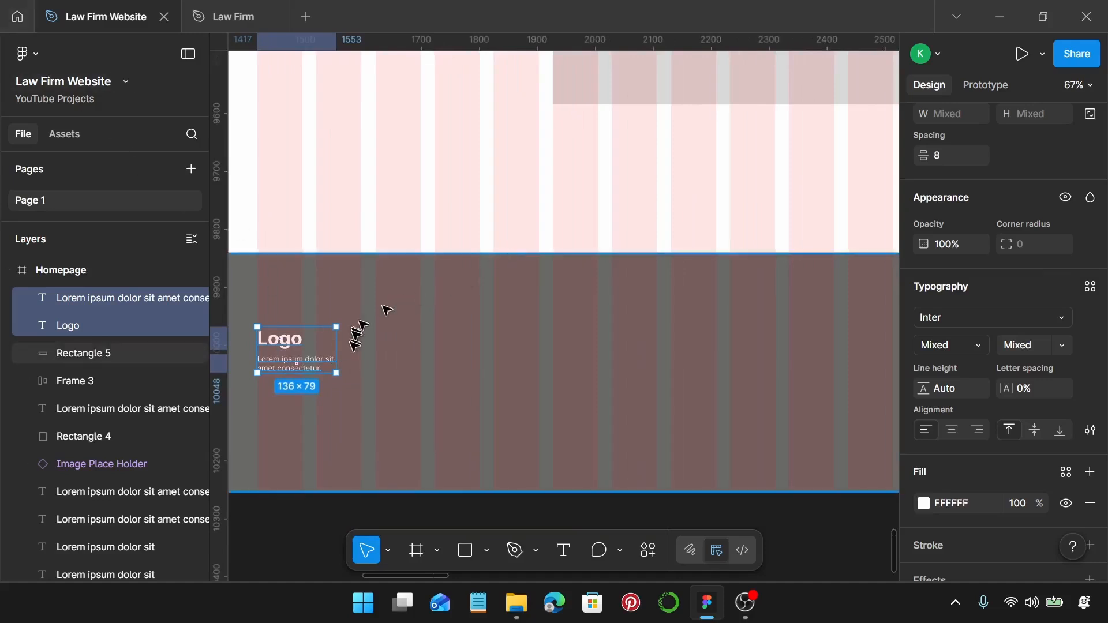
click(291, 361)
click(289, 341)
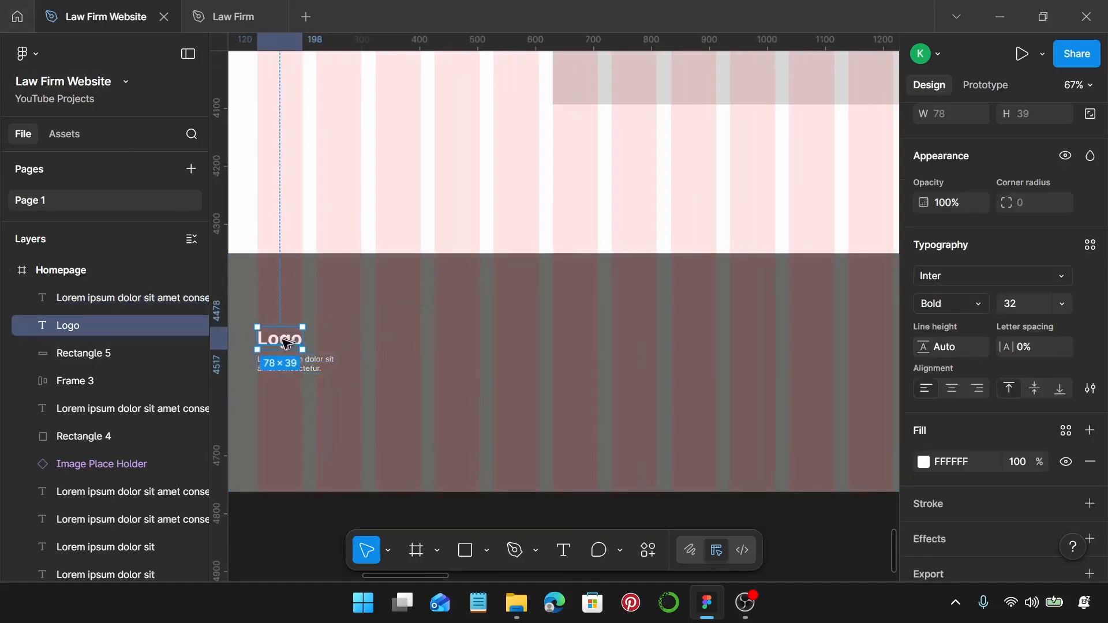
click(297, 366)
drag(298, 367, 466, 309)
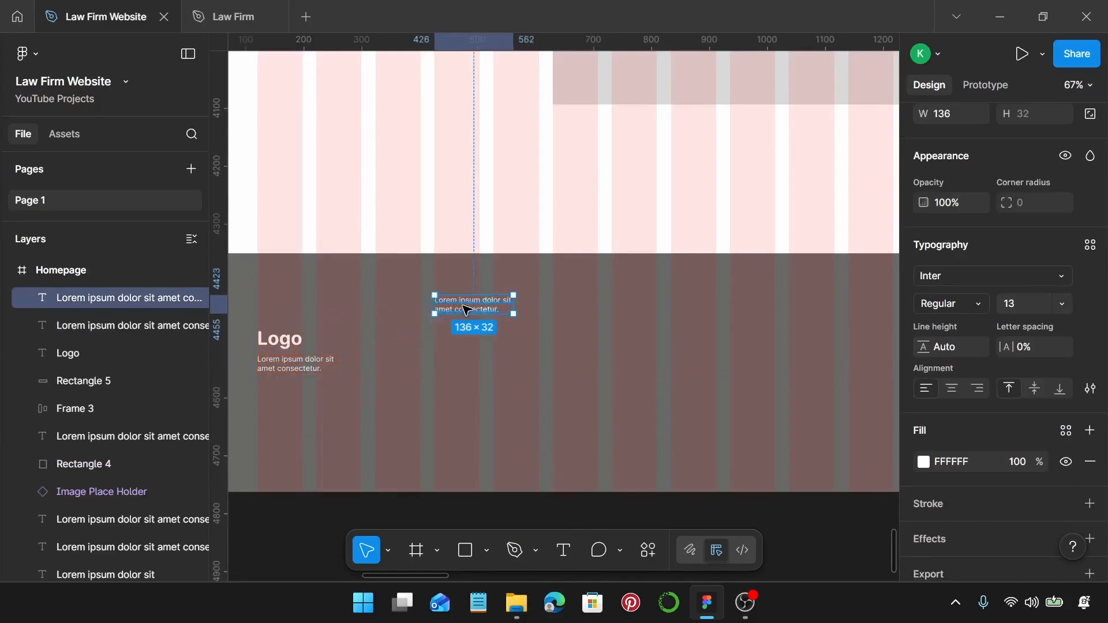
scroll(462, 312, up, 3)
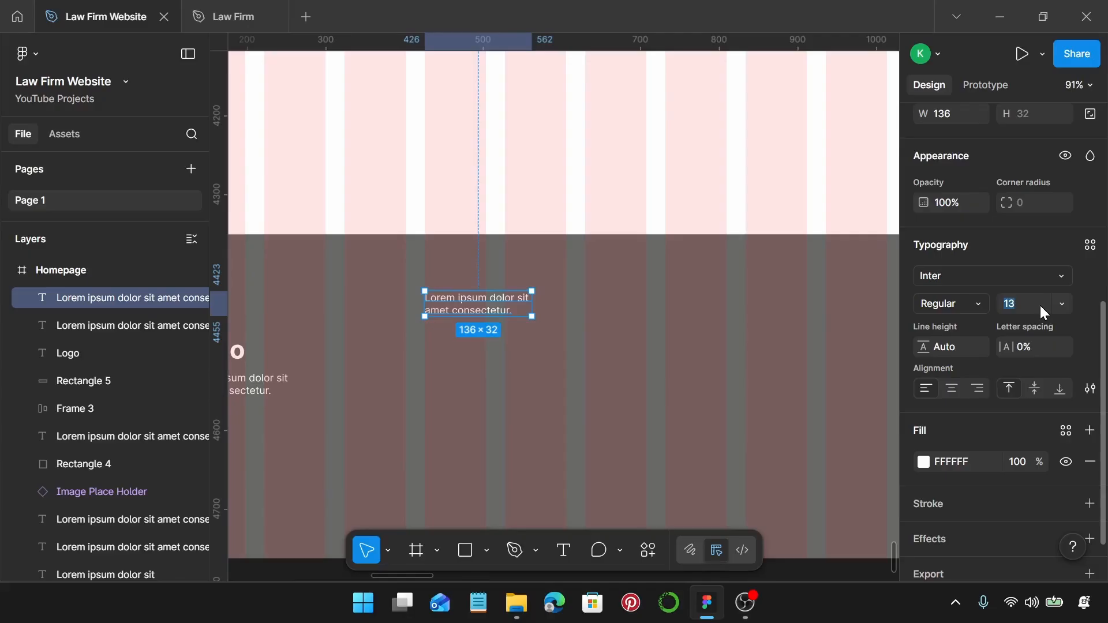
Set the copied text to 16 px, retitle it 'Quick links', and make it hug its text width.
key(Return)
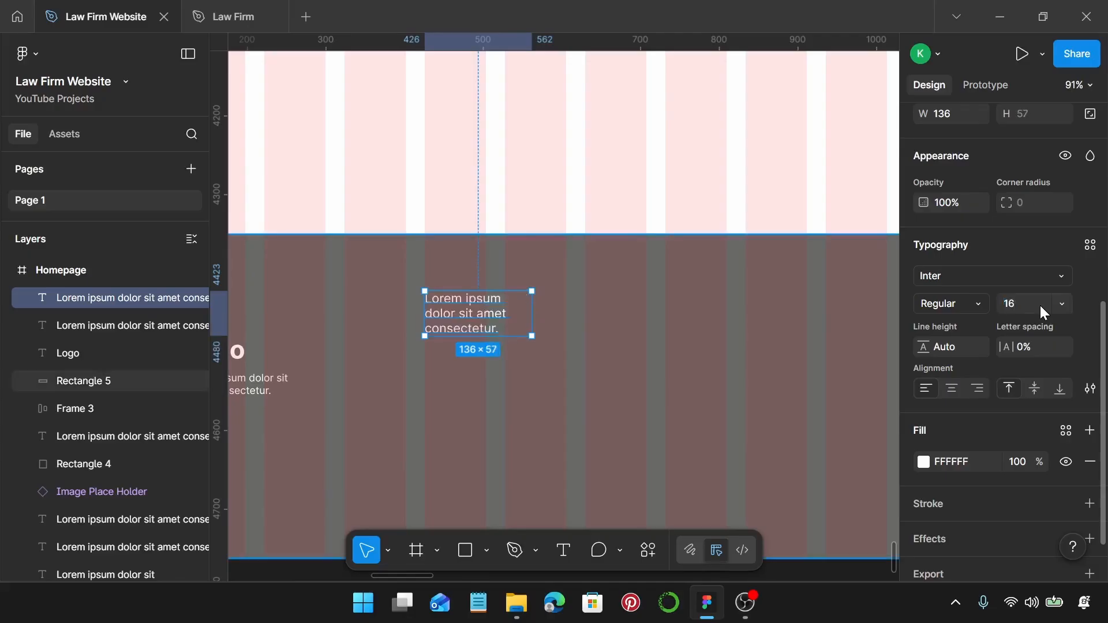
double_click(456, 315)
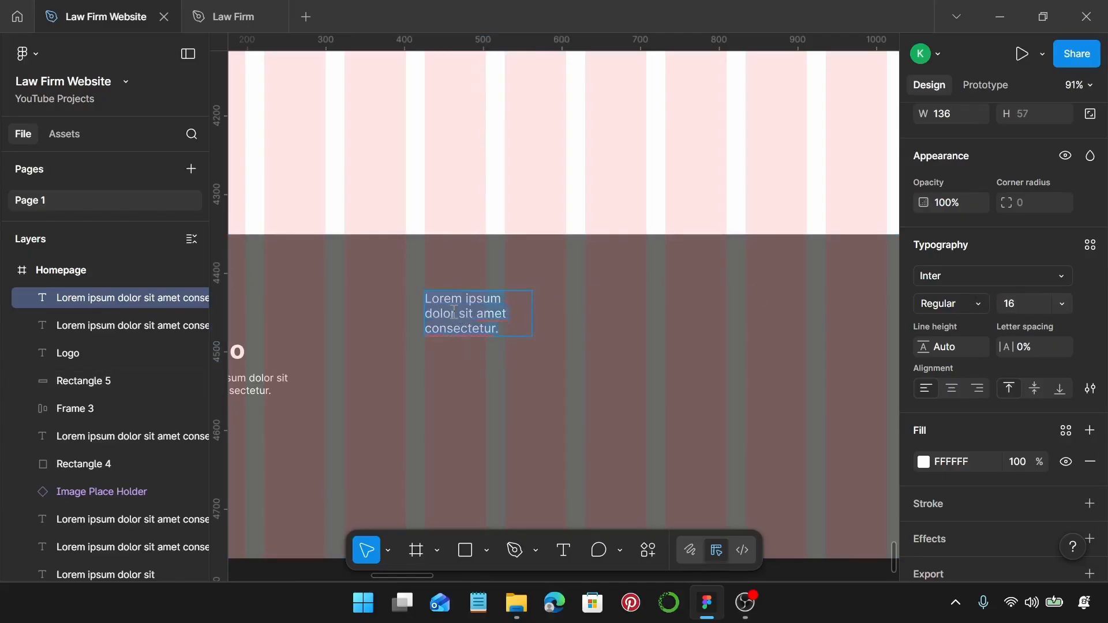
text(Qui)
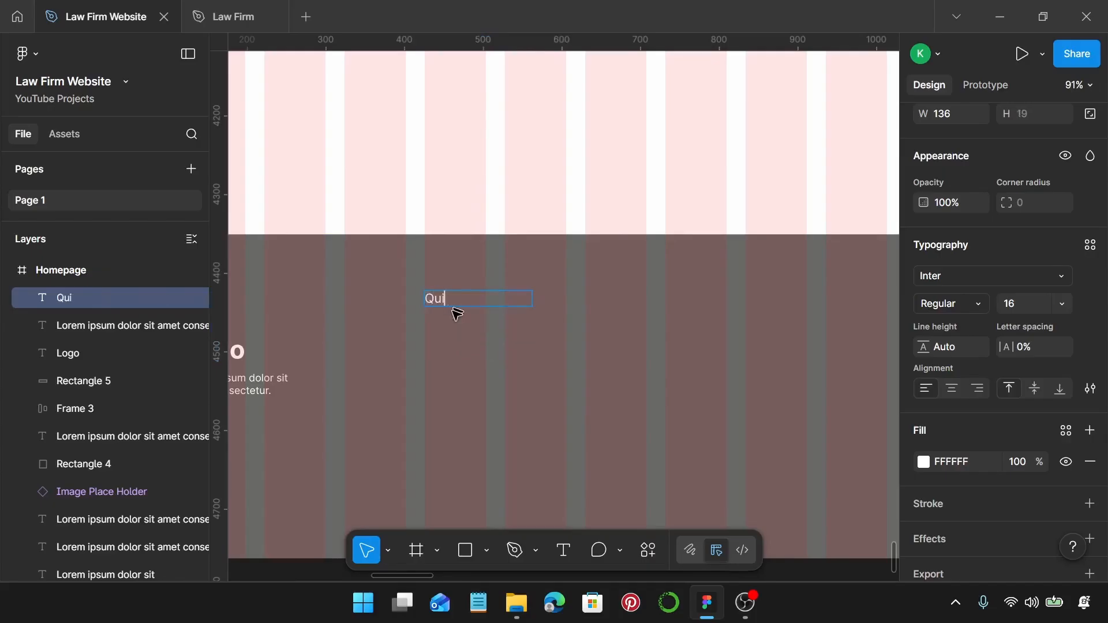
text(ck links)
key(Caps_Lock)
key(Caps_Lock)
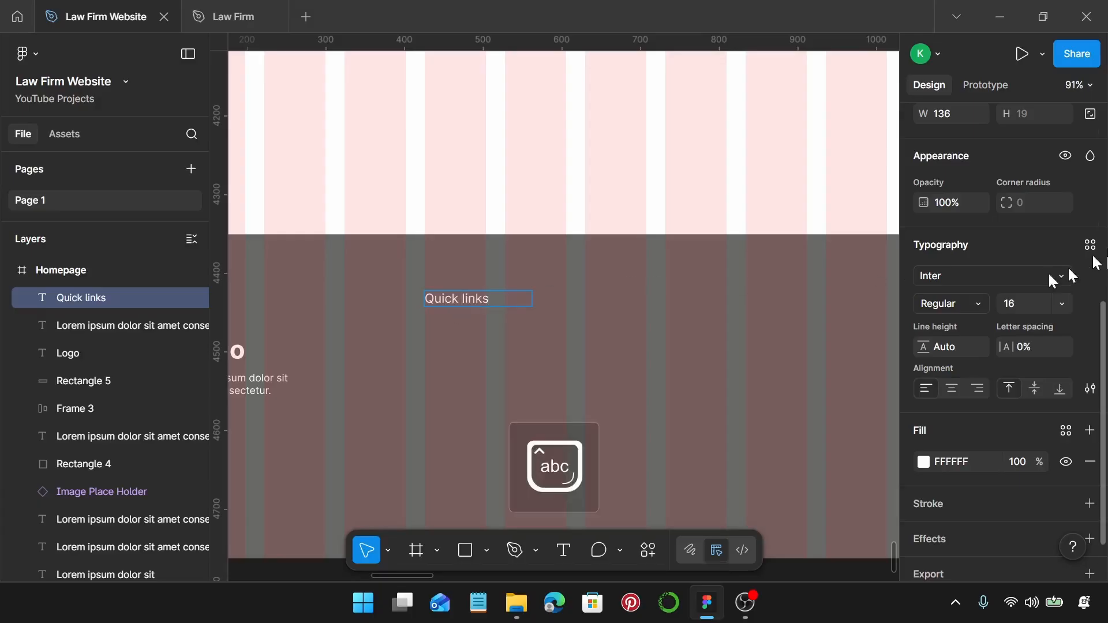
scroll(996, 283, up, 5)
click(939, 331)
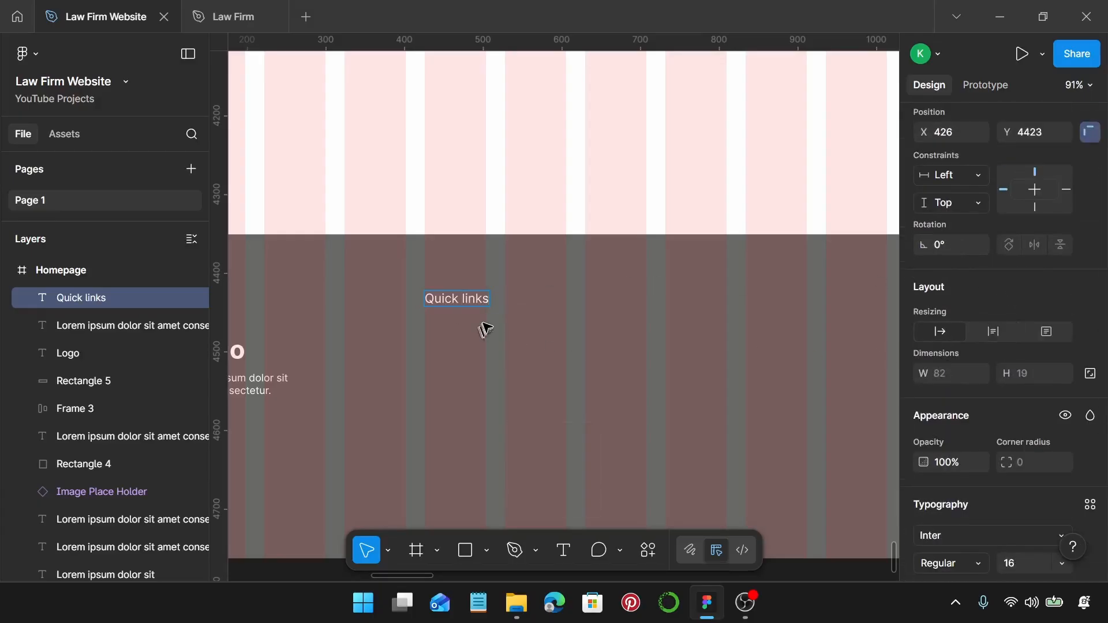
Duplicate Quick links below itself as a 13 px text reading 'Home'.
scroll(485, 324, up, 3)
scroll(458, 302, up, 2)
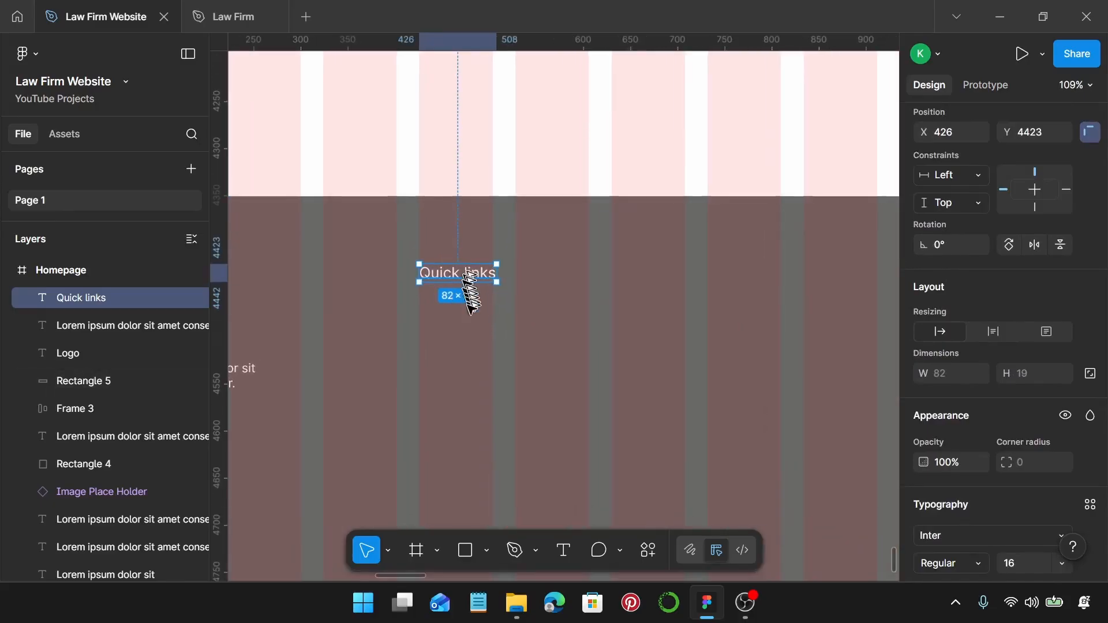
drag(469, 277, 472, 324)
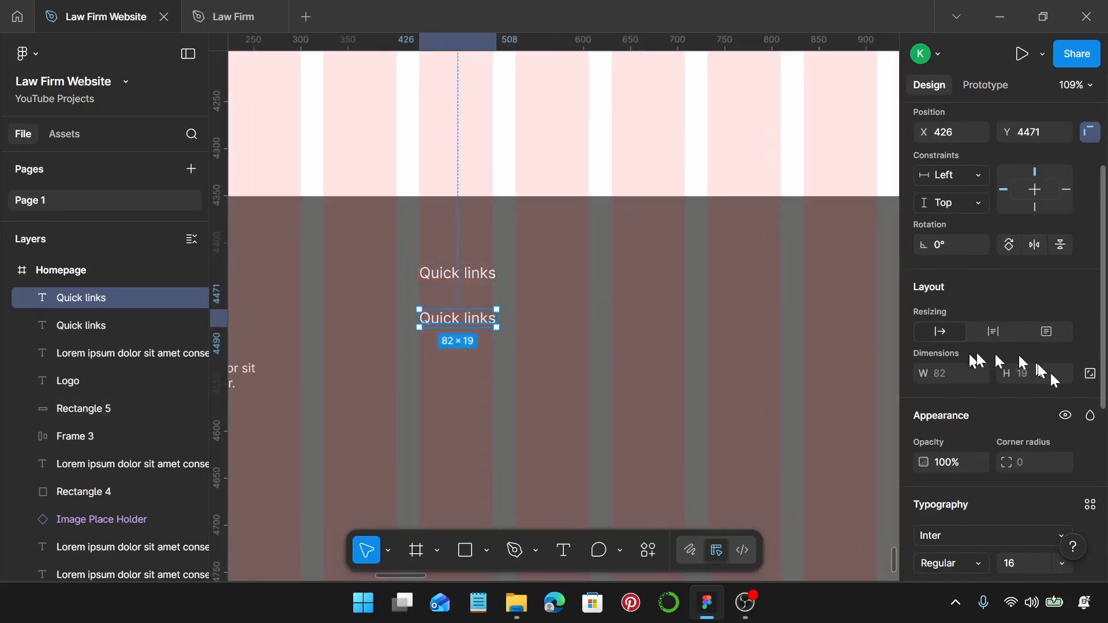
scroll(1016, 369, down, 3)
click(1033, 395)
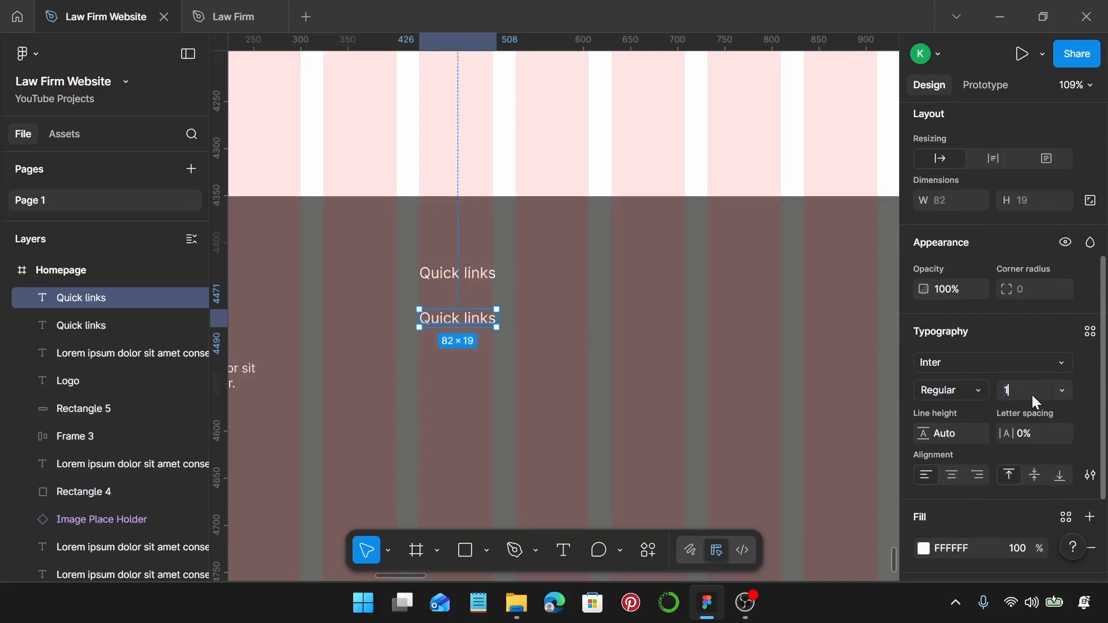
text(13)
key(Return)
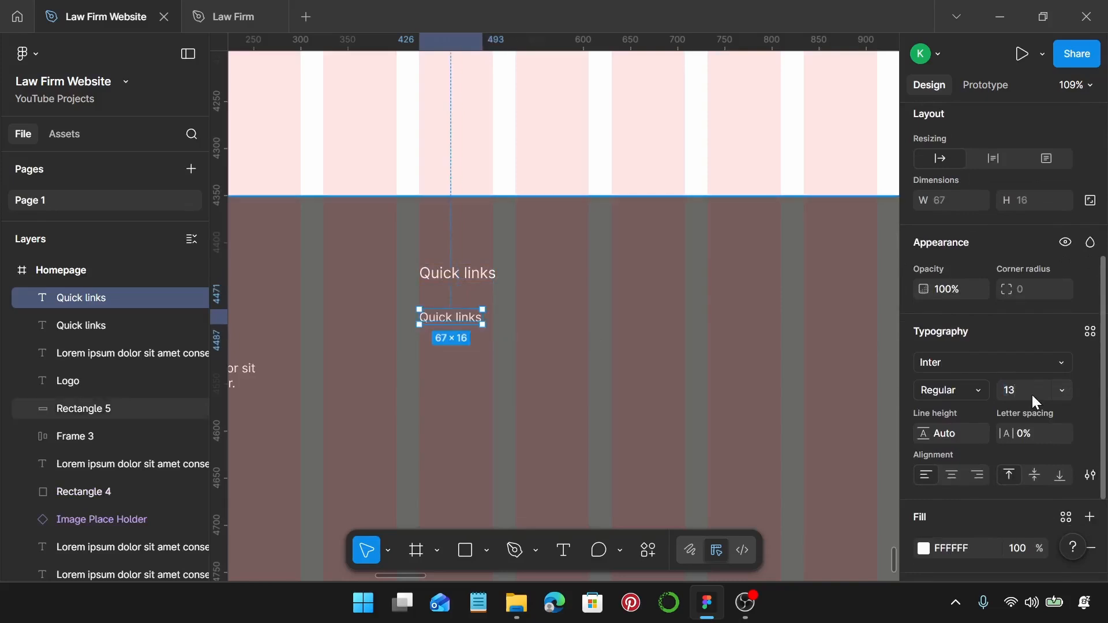
double_click(456, 322)
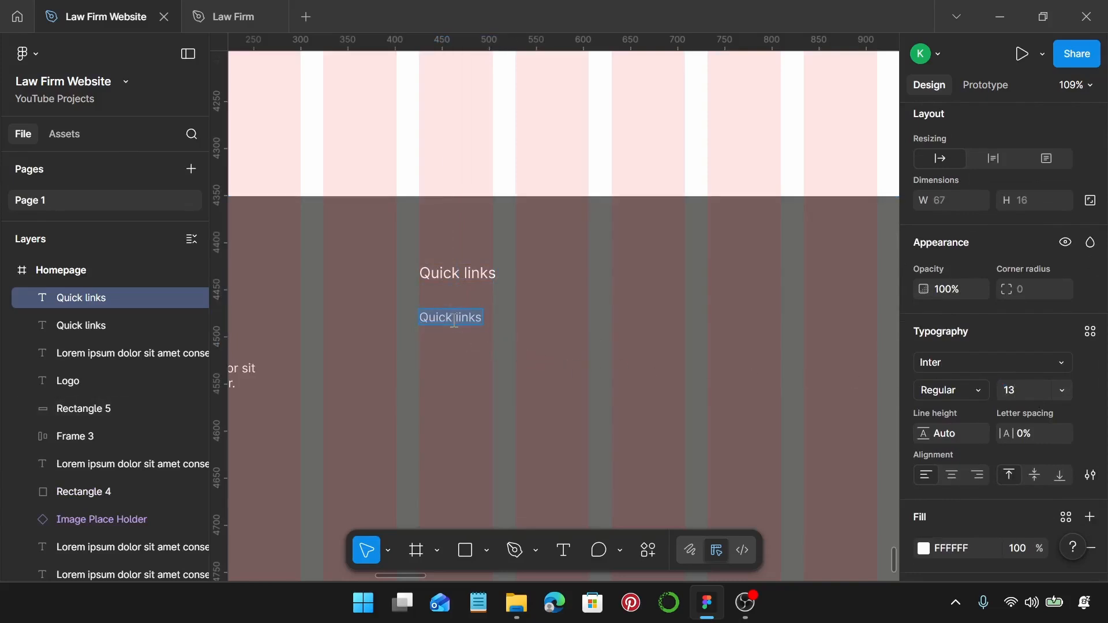
text(H)
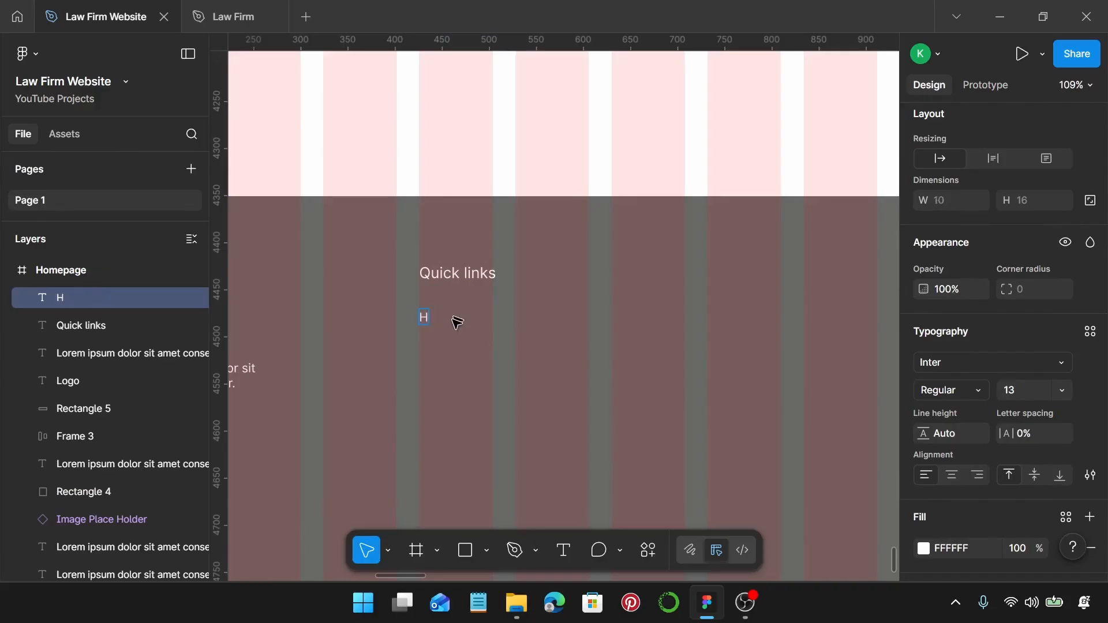
text(ome)
key(Escape)
Duplicate Home into four more rows renamed About, Practice areas, Attorneys and Contact.
drag(441, 320, 447, 449)
click(454, 348)
double_click(454, 347)
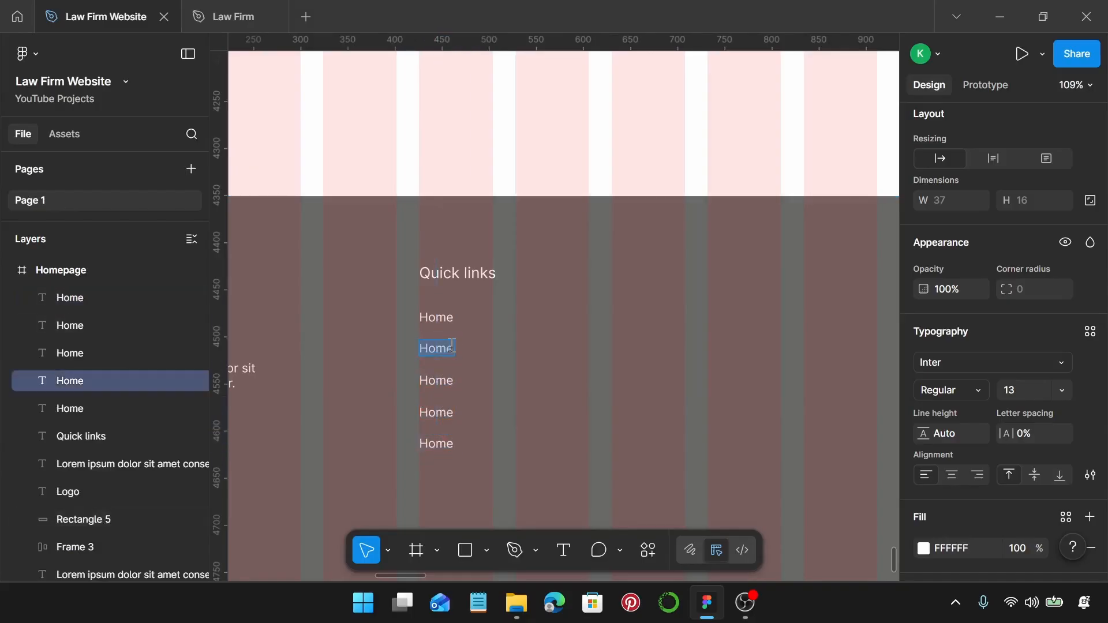
text(About)
click(438, 384)
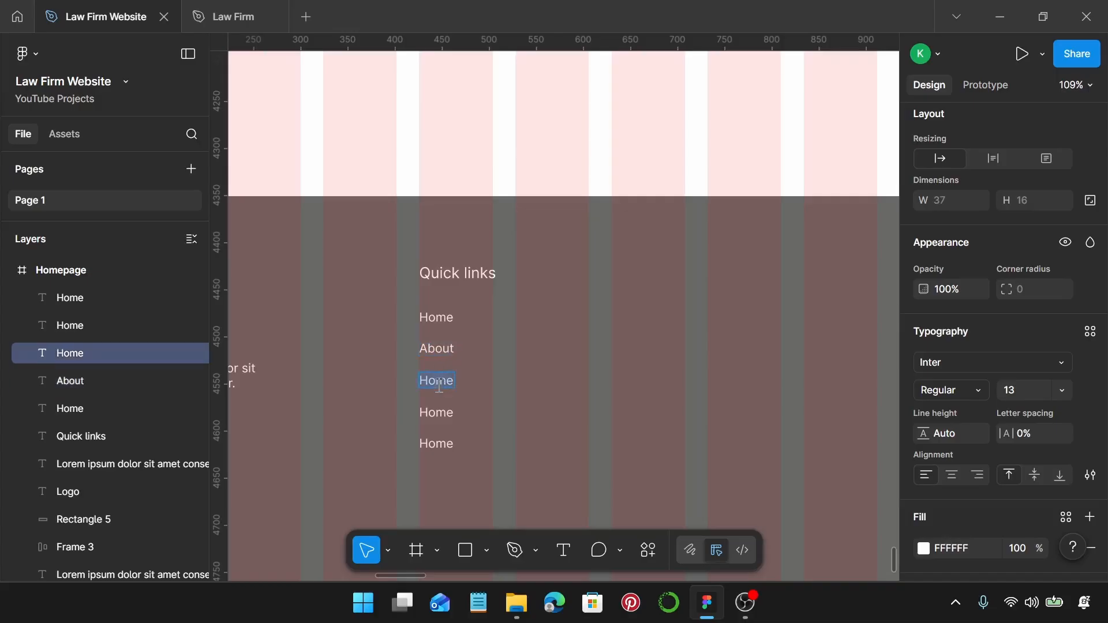
text(Practice areas)
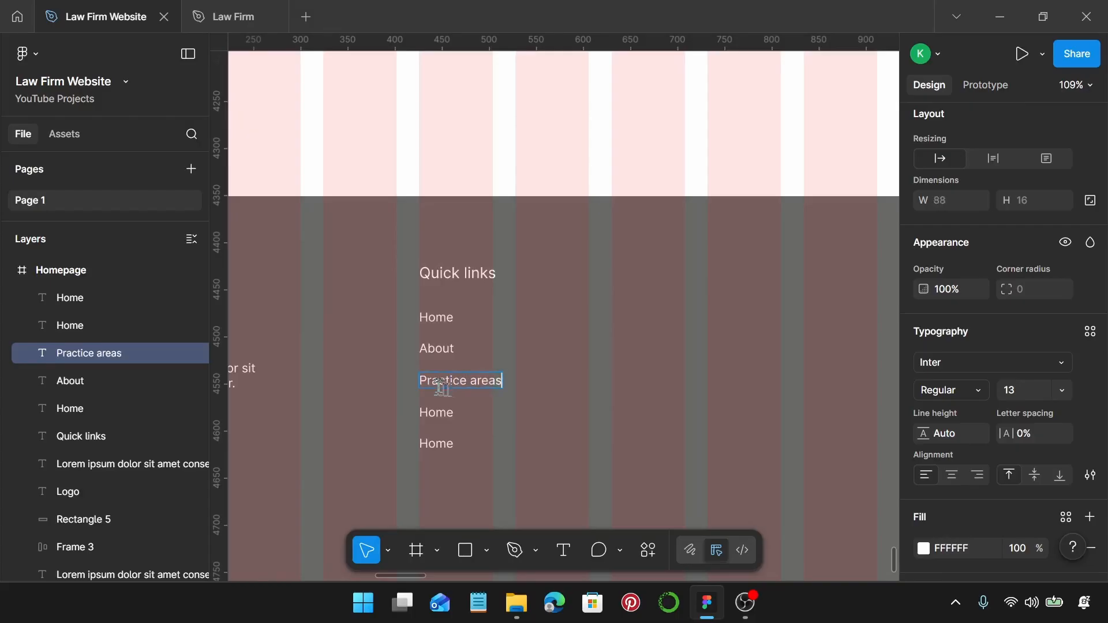
click(444, 416)
text(A)
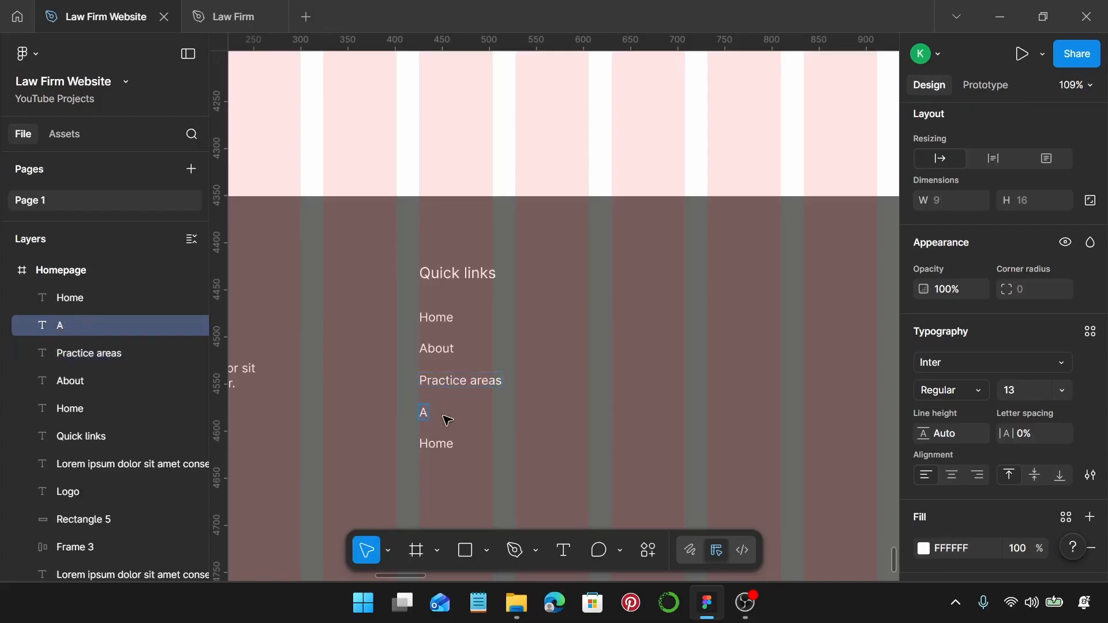
text(ttorneys)
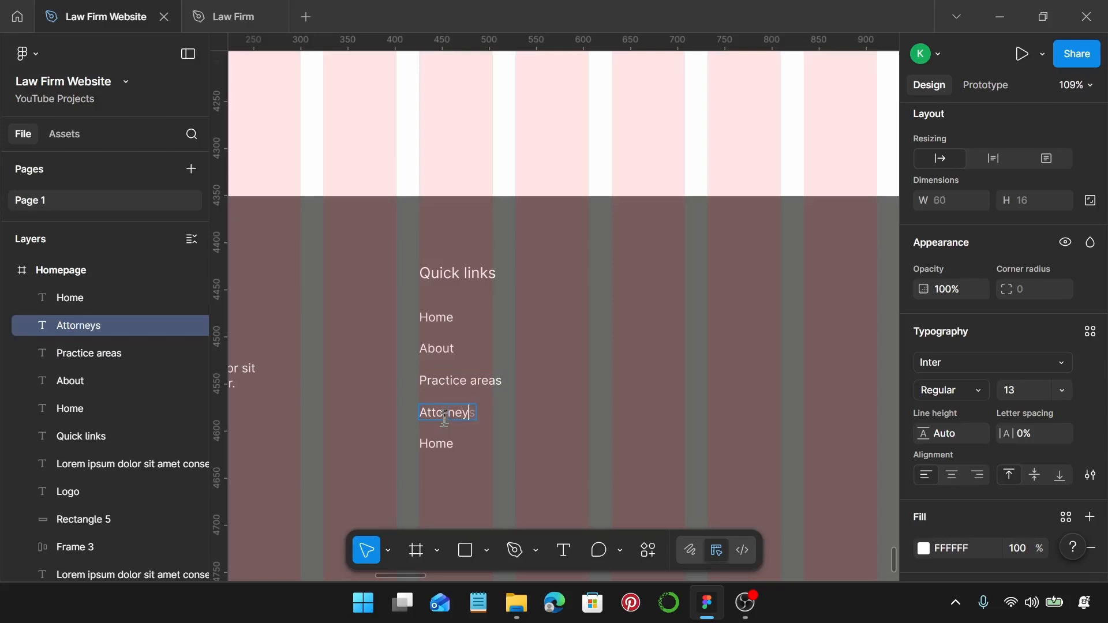
click(432, 445)
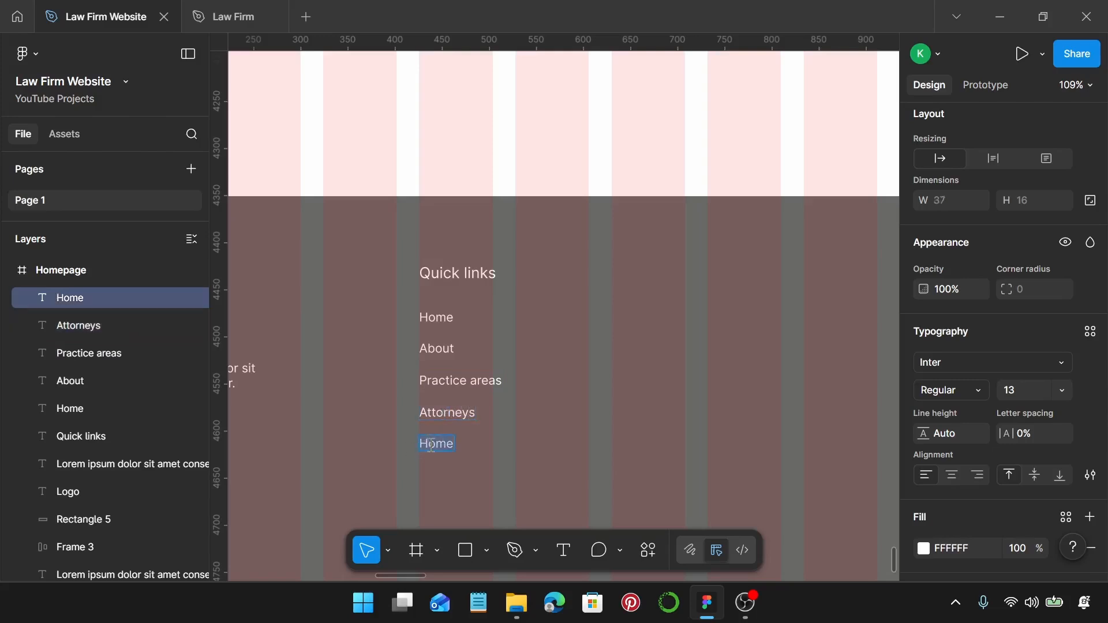
text(Contact)
key(Escape)
Space the five links 15 px apart, move them up, and group them with the Quick links heading.
scroll(503, 430, down, 1)
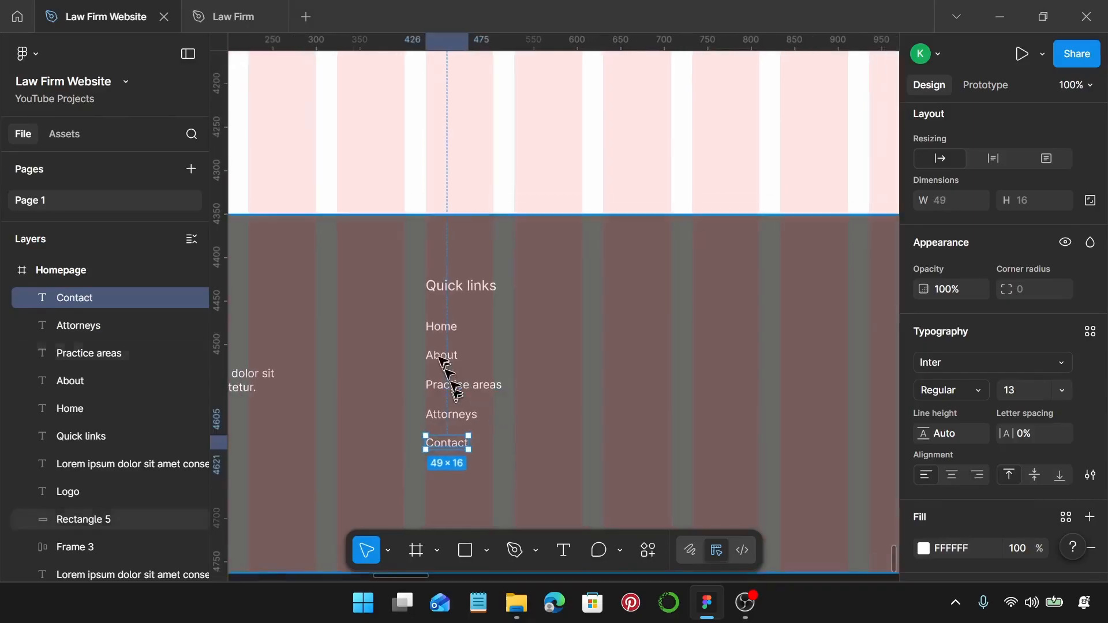
click(437, 325)
shift+click(443, 354)
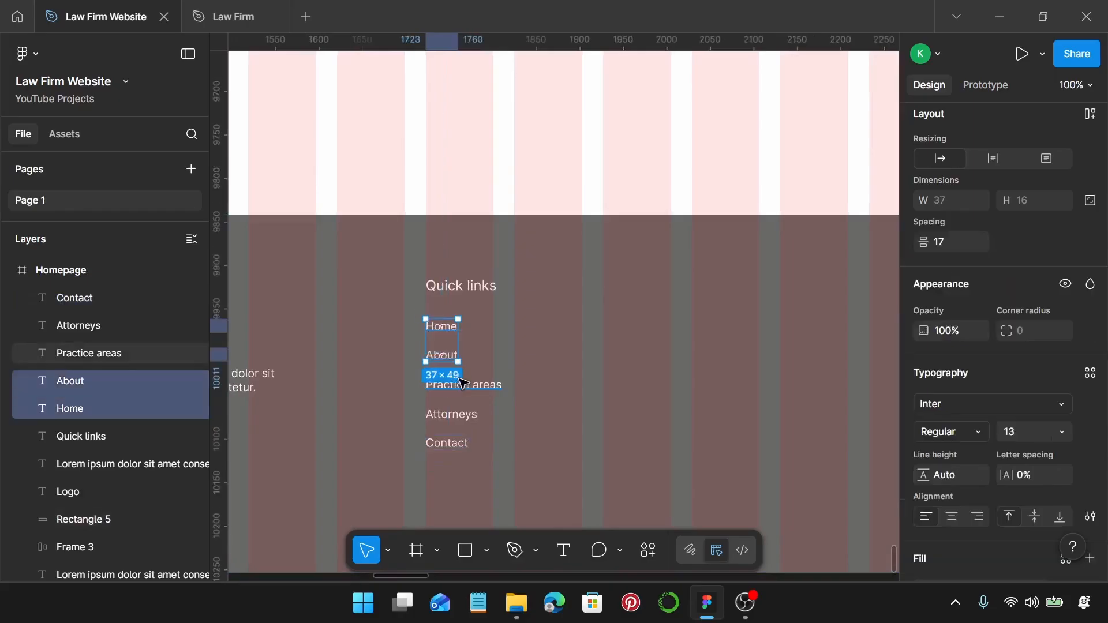
shift+click(462, 383)
shift+click(452, 415)
shift+click(454, 440)
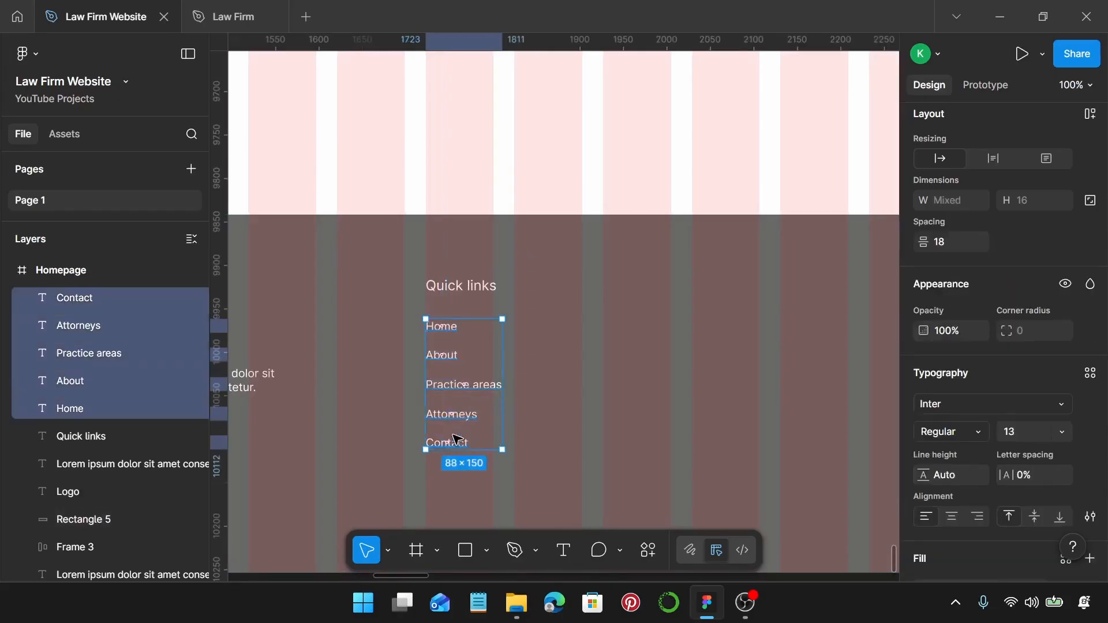
click(969, 248)
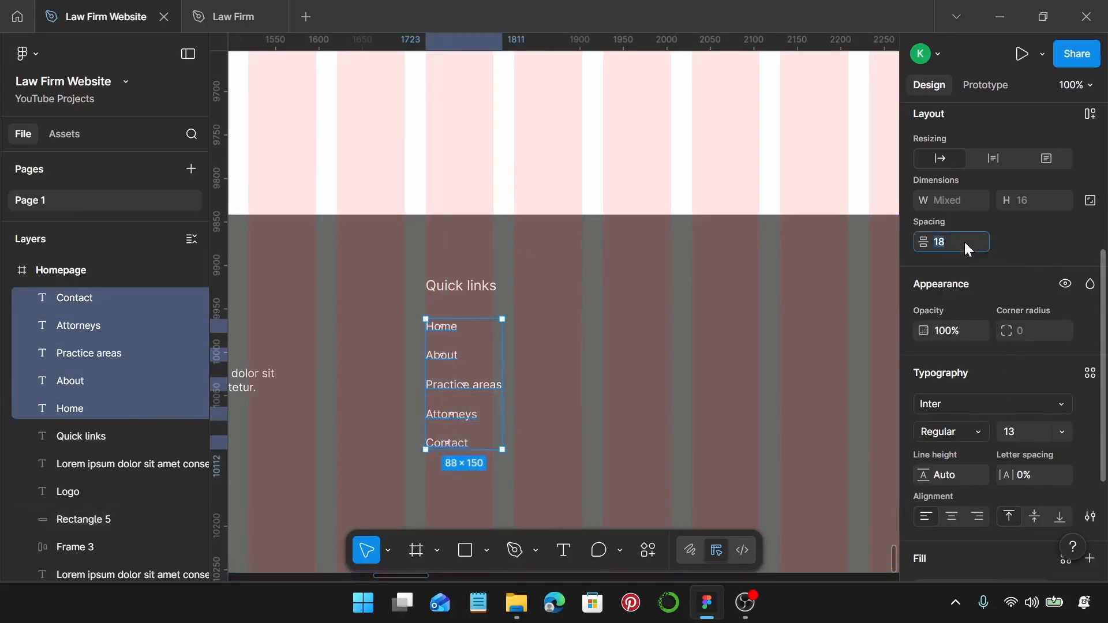
key(Return)
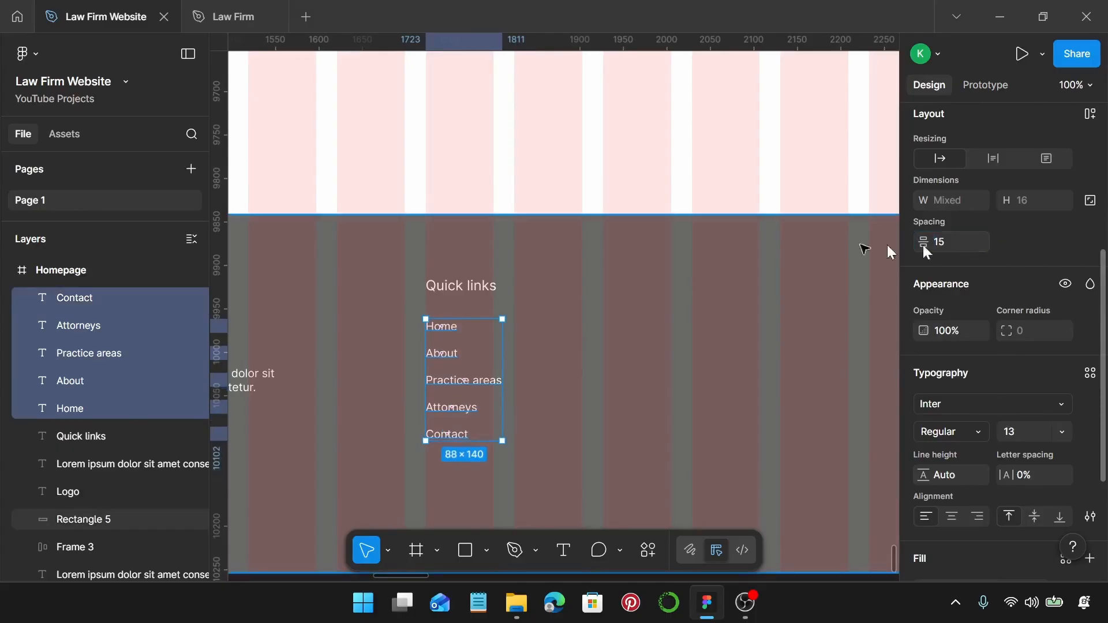
drag(482, 389, 481, 381)
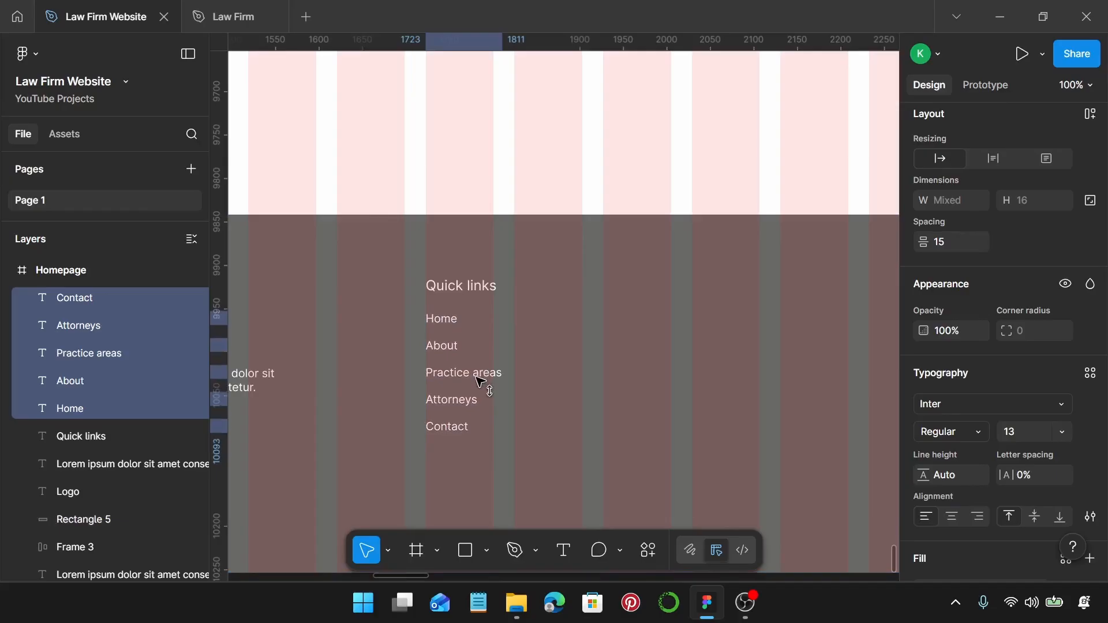
shift+click(471, 286)
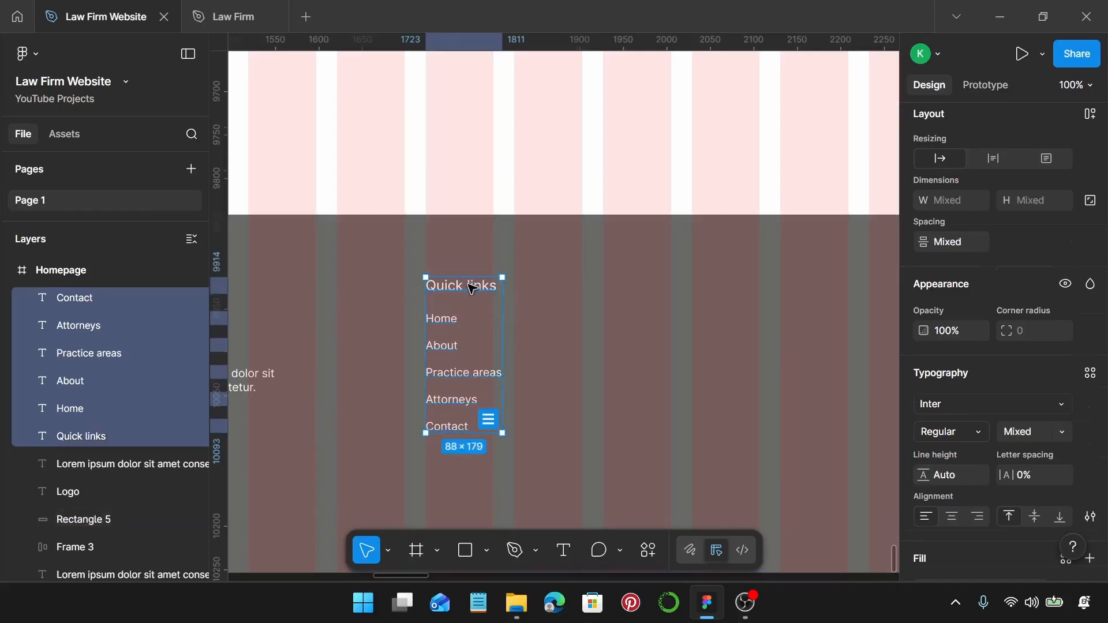
key(ctrl+g)
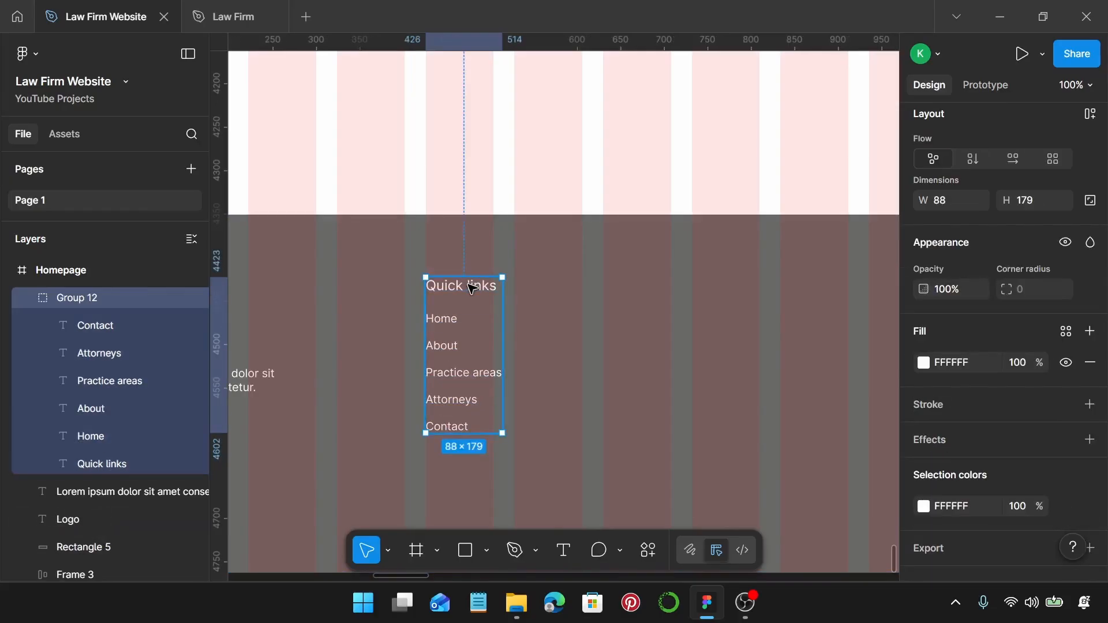
Duplicate the Quick links group to the right and ungroup the copy.
scroll(456, 302, right, 1)
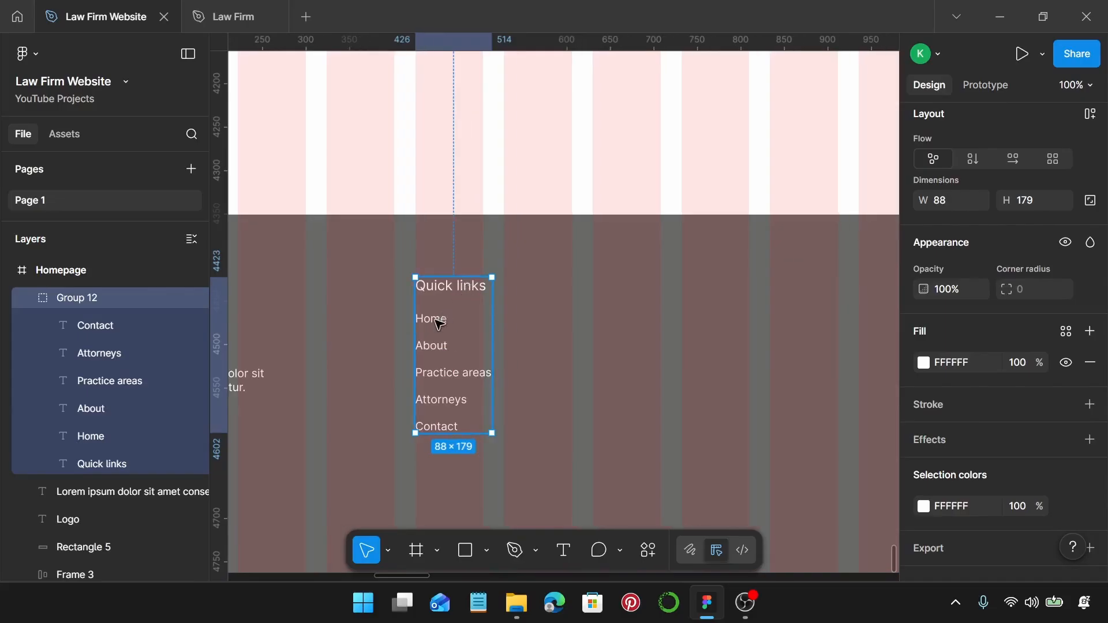
drag(440, 322, 633, 325)
scroll(632, 325, right, 1)
double_click(626, 290)
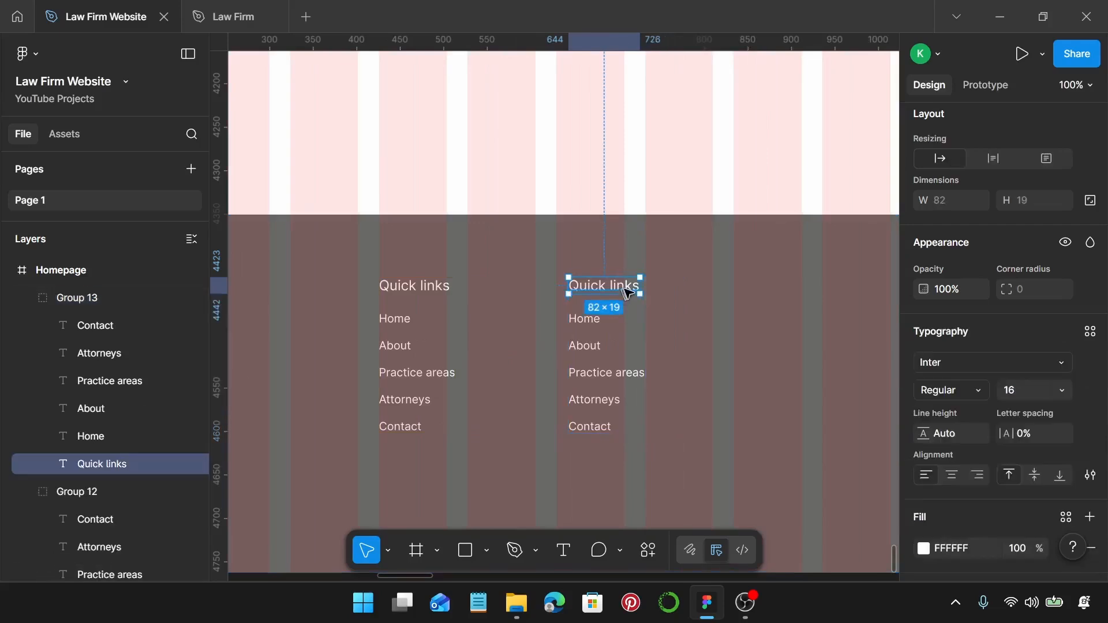
click(684, 342)
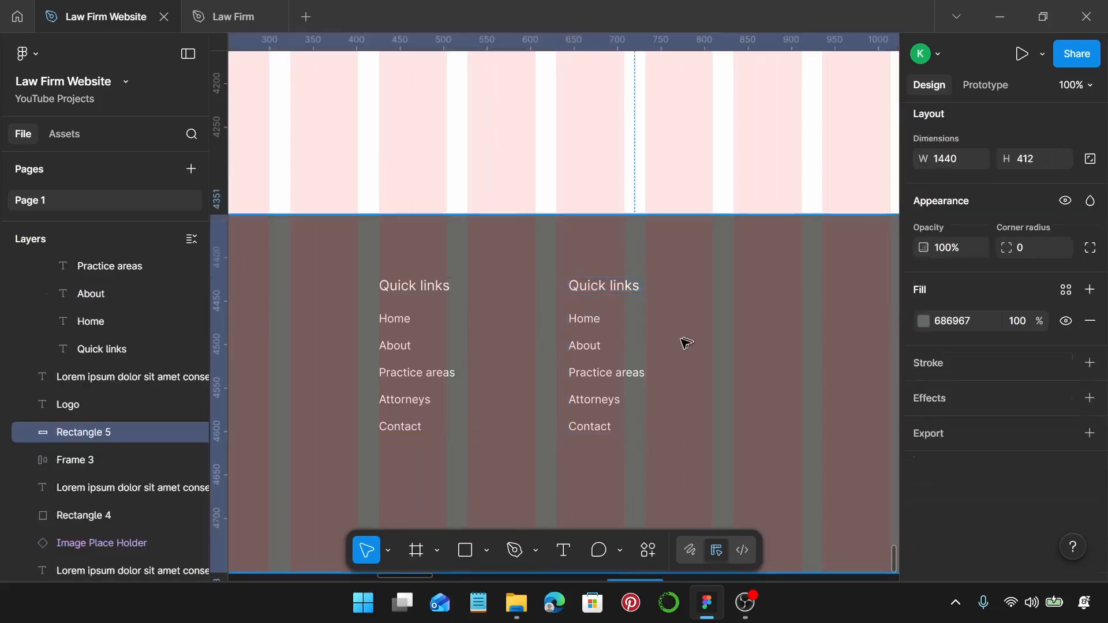
click(597, 381)
key(ctrl+shift+g)
Retitle the copied heading 'Get in touch' and widen it to fit one line.
scroll(598, 382, right, 1)
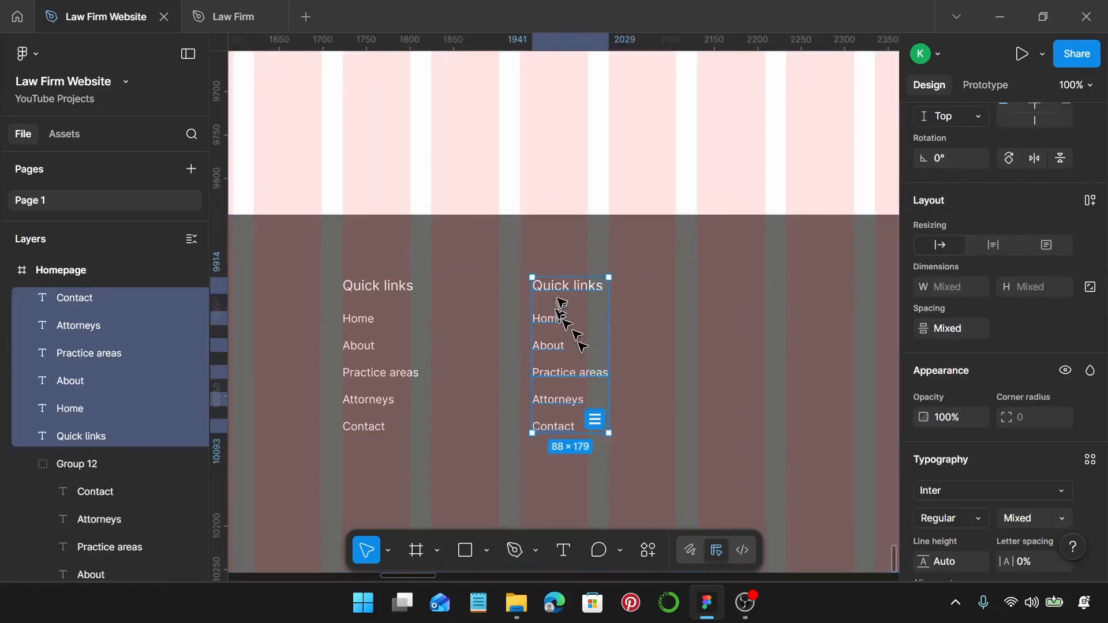
click(567, 289)
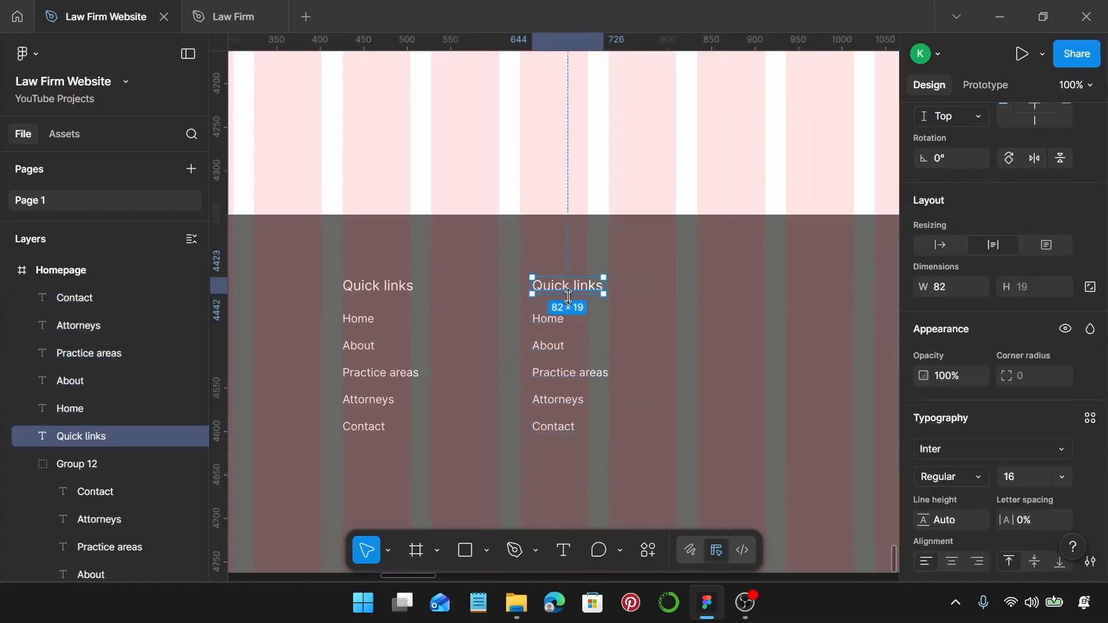
double_click(578, 295)
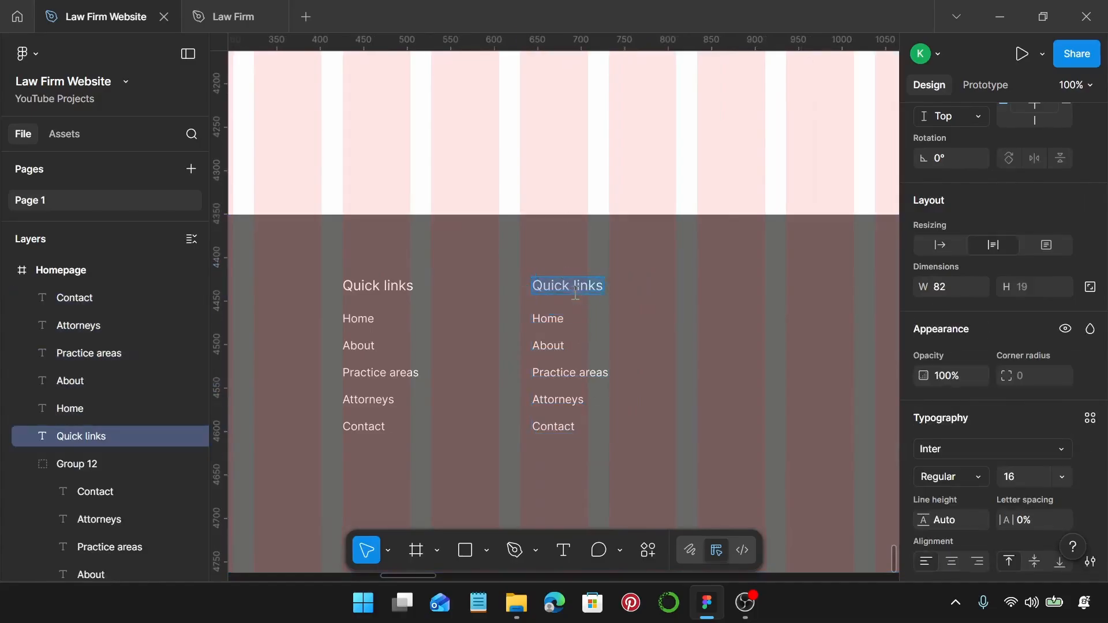
text(Get in touch)
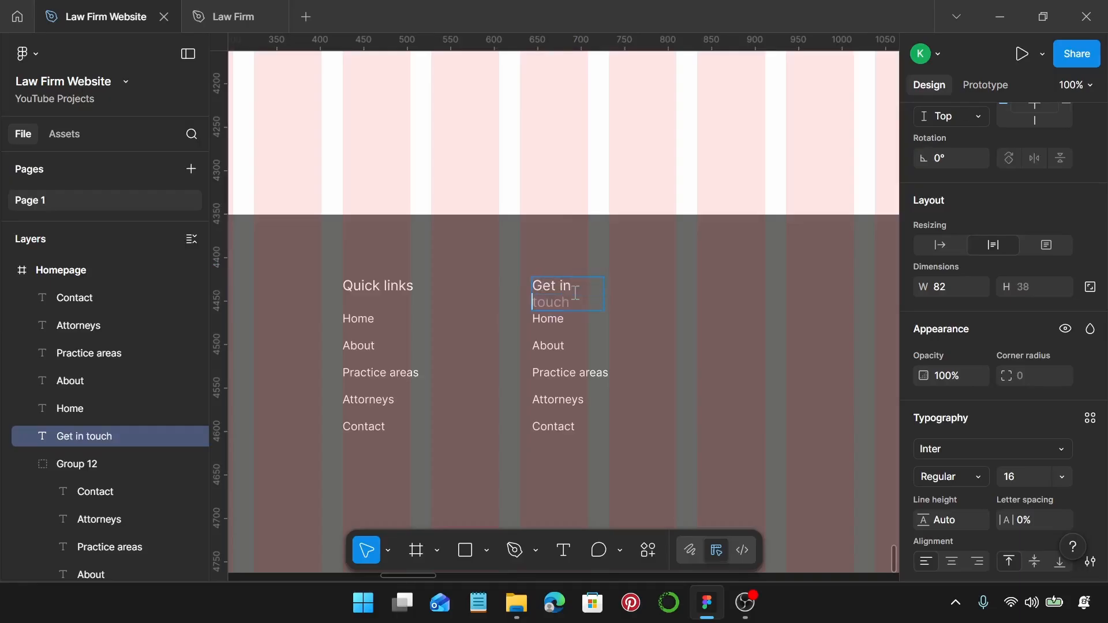
key(Escape)
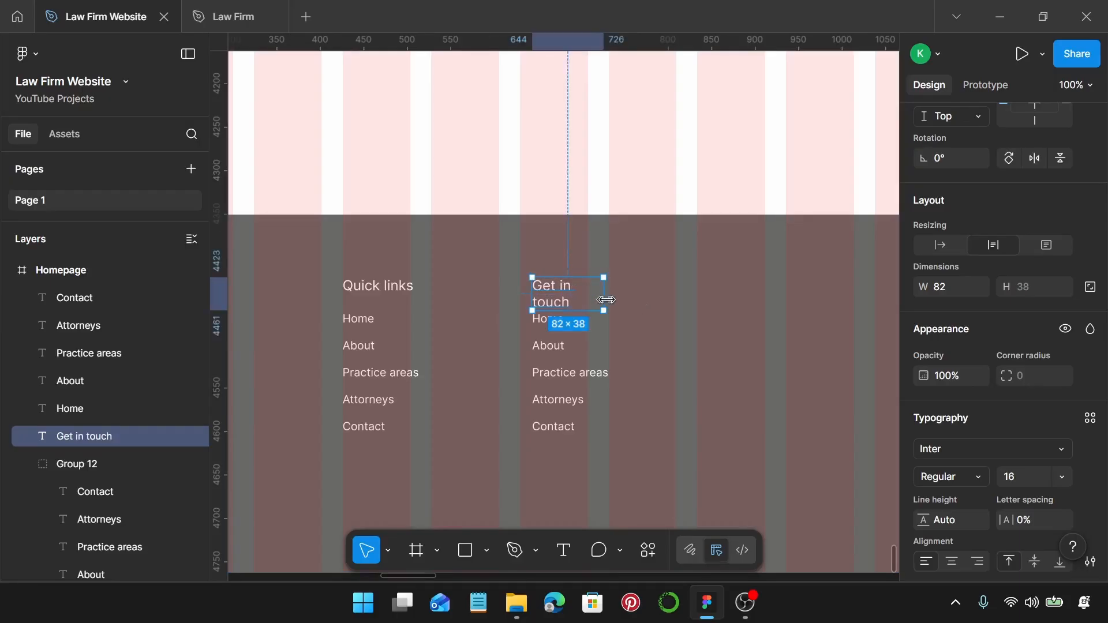
drag(606, 300, 614, 300)
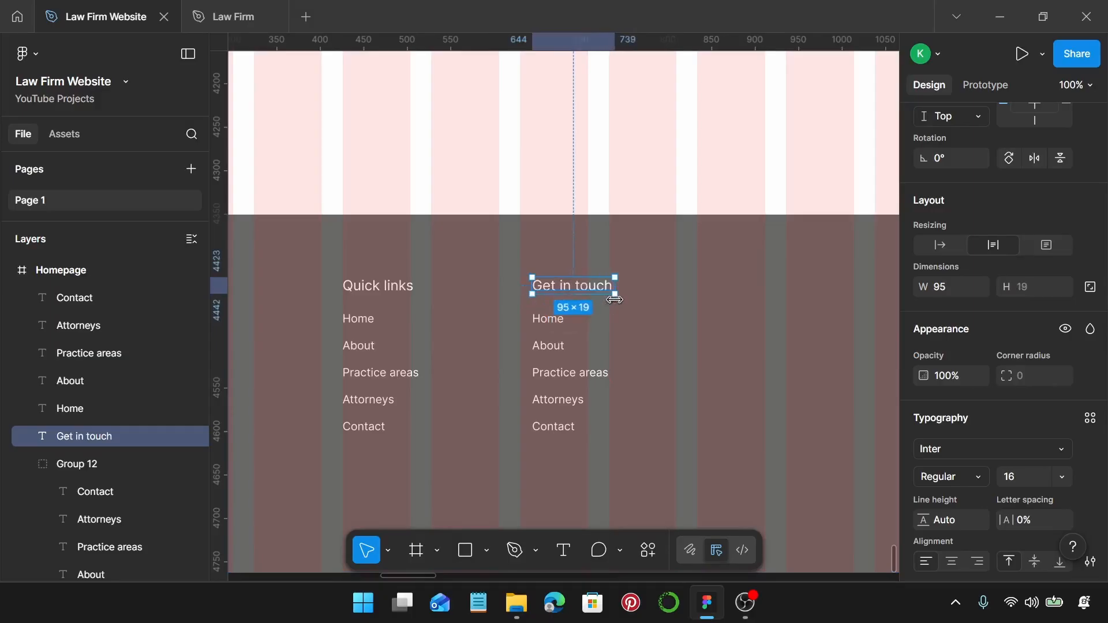
Rename the first three entries to Email, Phone number and Address, widening Phone number.
click(557, 319)
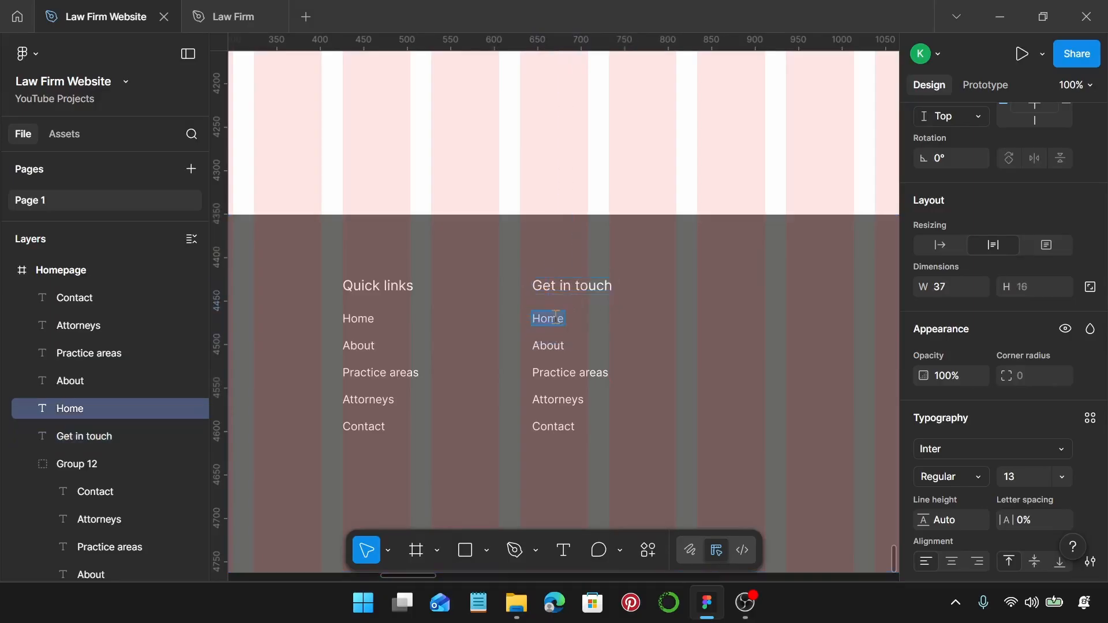
text(Email)
double_click(560, 345)
text(P)
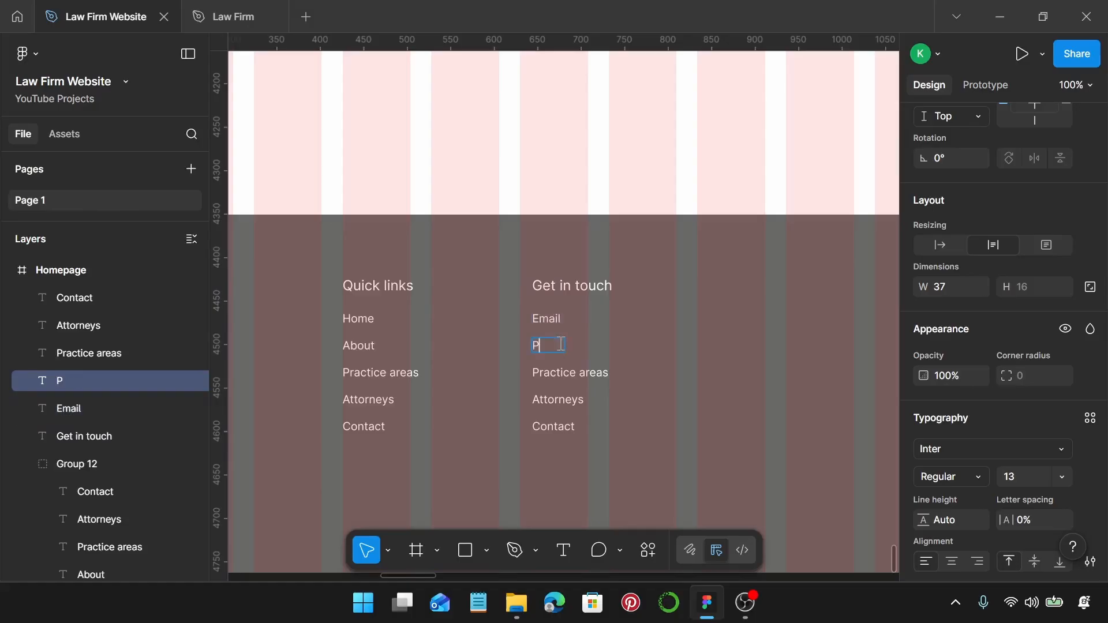
text(hone number)
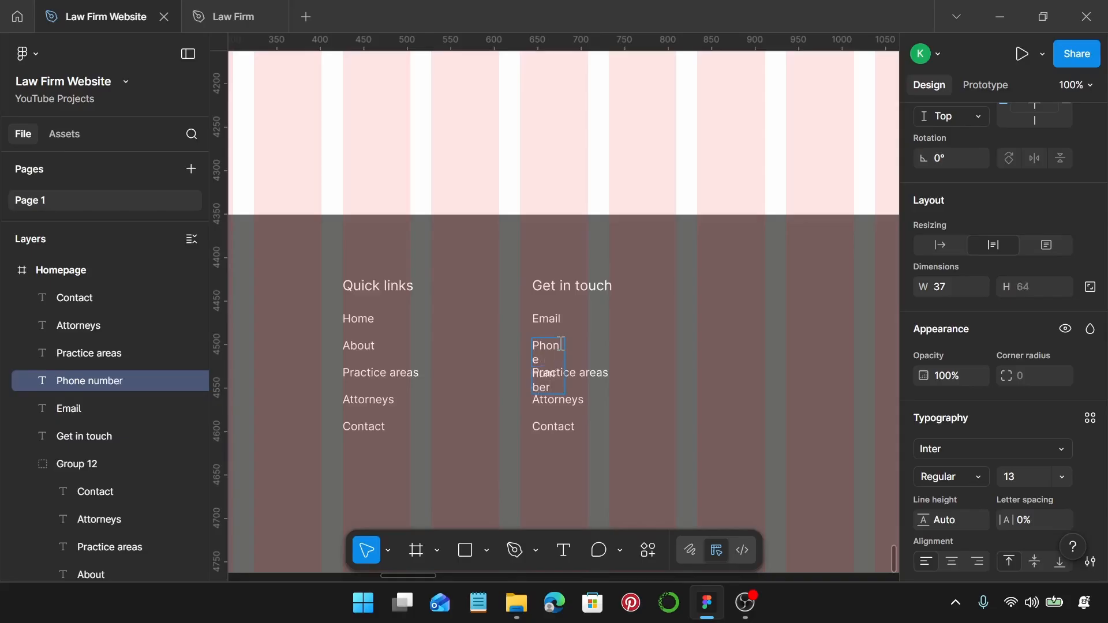
key(Escape)
drag(565, 350, 615, 349)
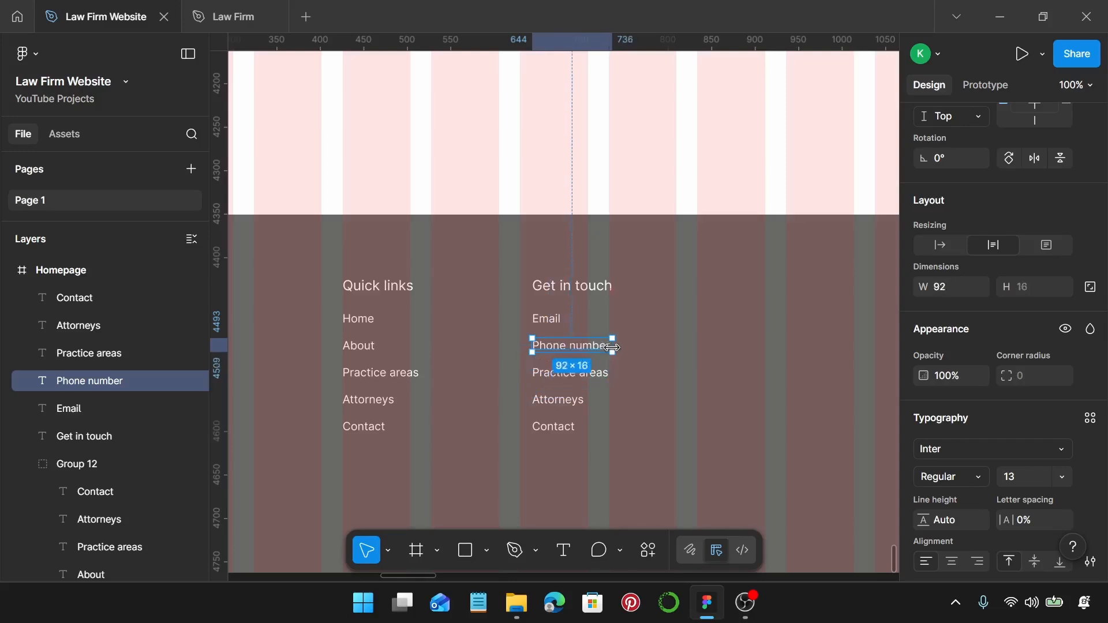
double_click(559, 374)
text(Address)
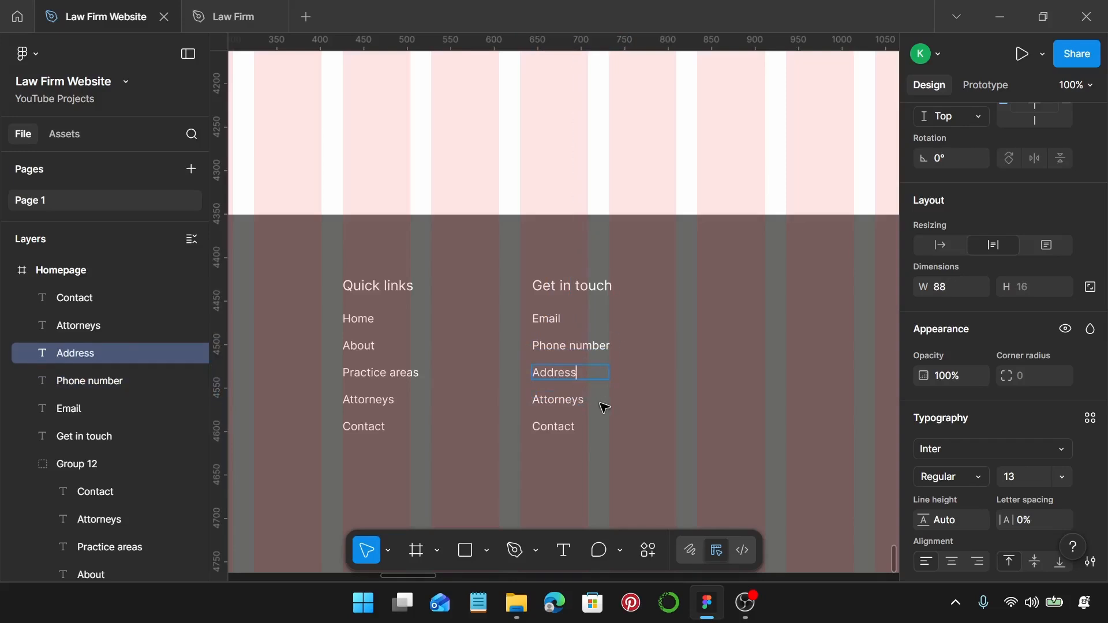
key(Escape)
Delete Attorneys and Contact, group the Get in touch column, and duplicate it to the right.
click(559, 401)
shift+click(560, 429)
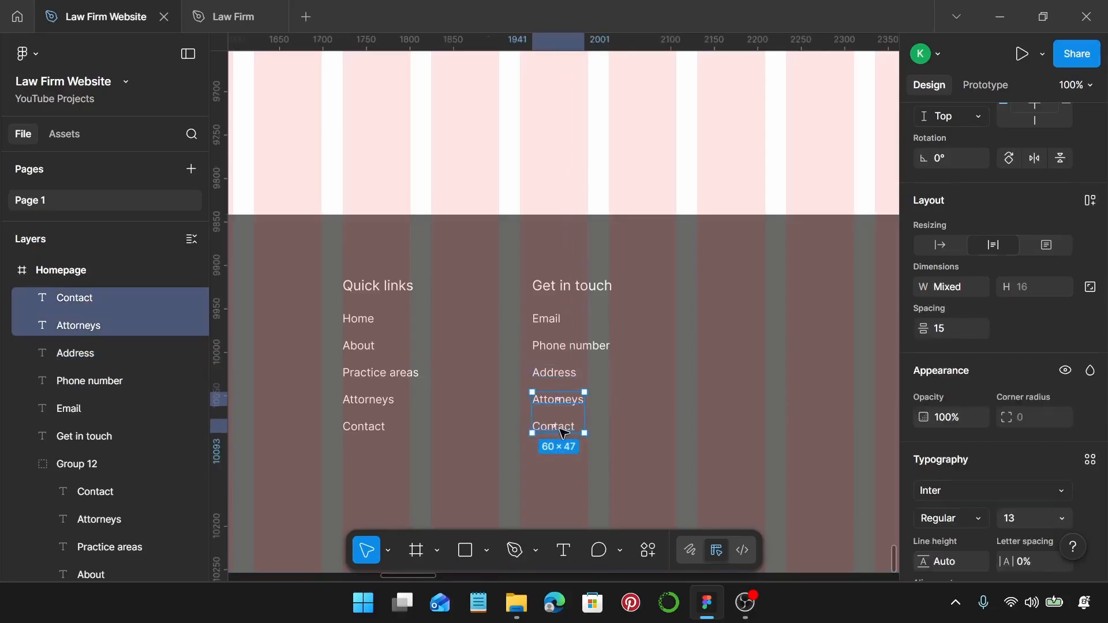
key(Delete)
click(558, 372)
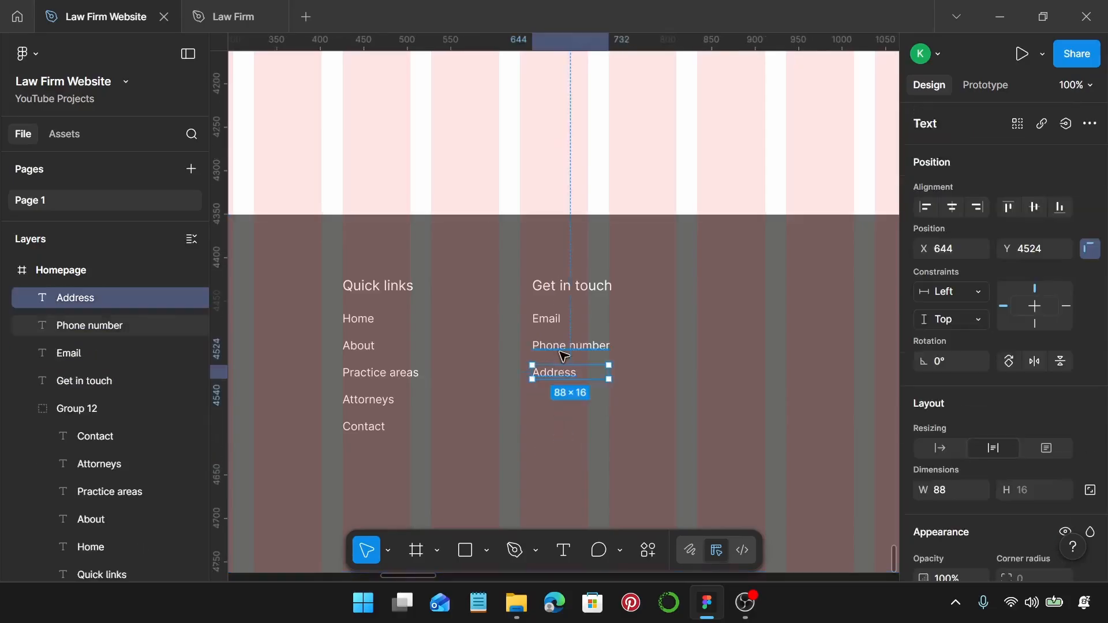
shift+click(563, 347)
shift+click(559, 319)
shift+click(568, 285)
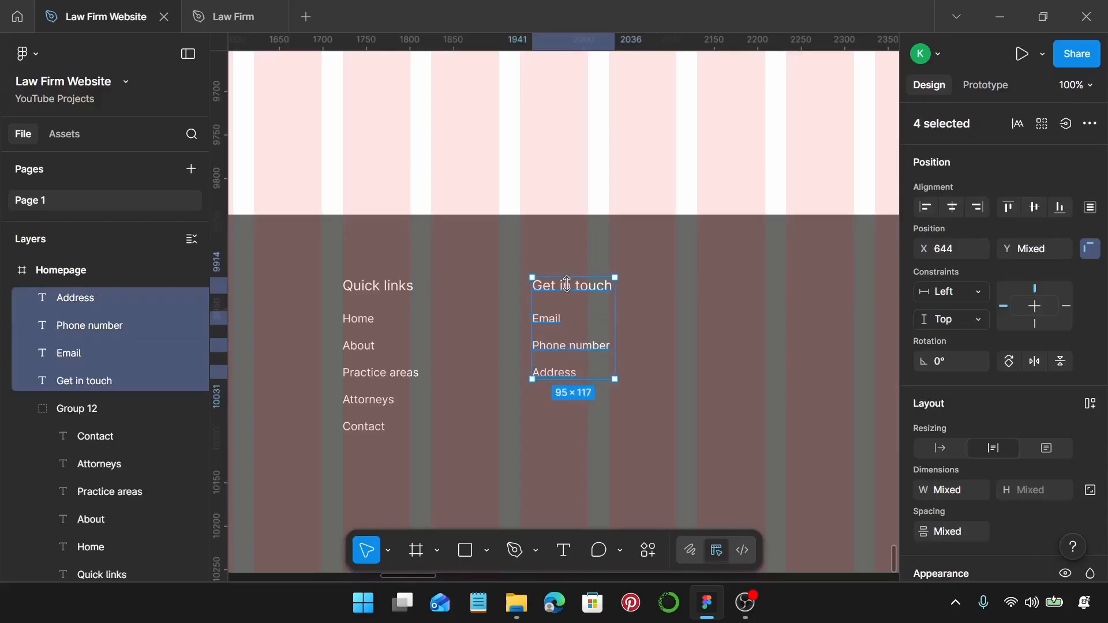
key(ctrl+g)
scroll(564, 283, down, 5)
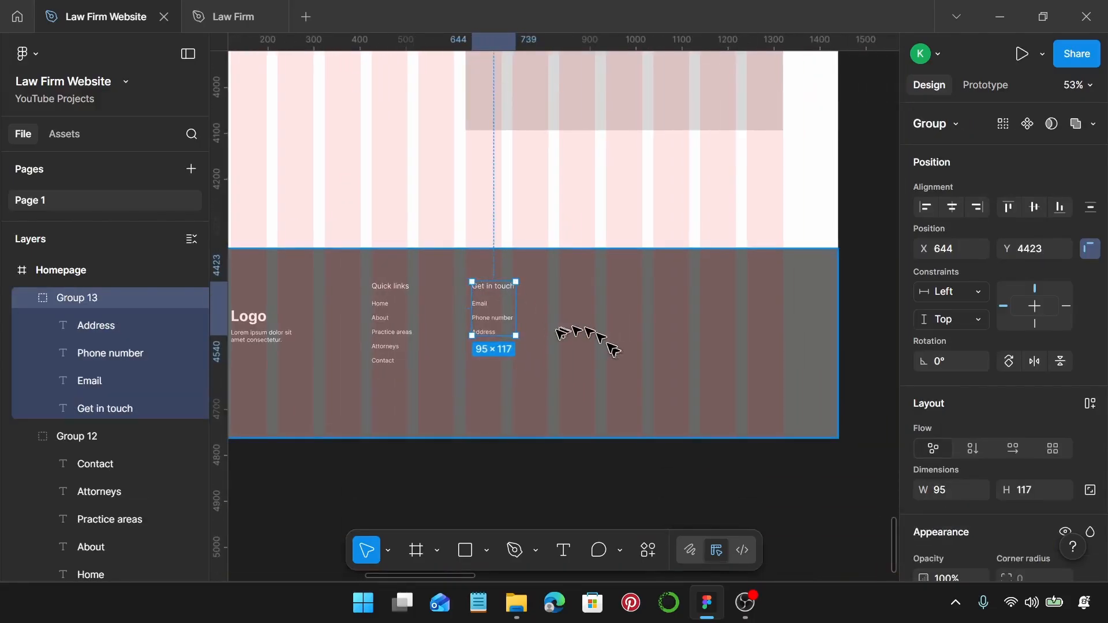
scroll(554, 338, right, 2)
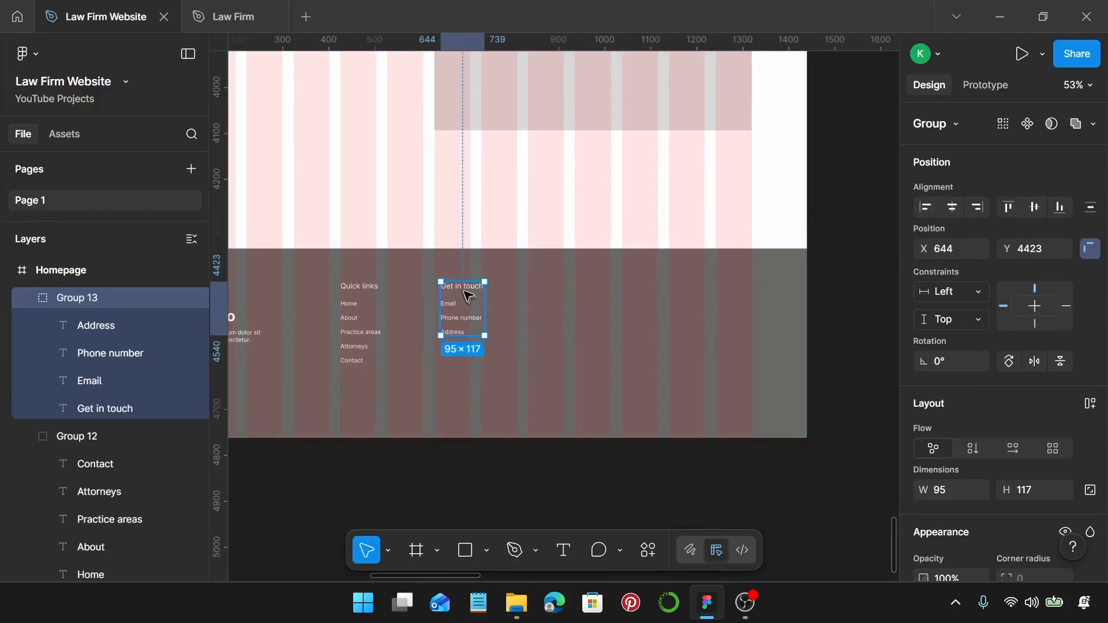
drag(467, 294, 608, 294)
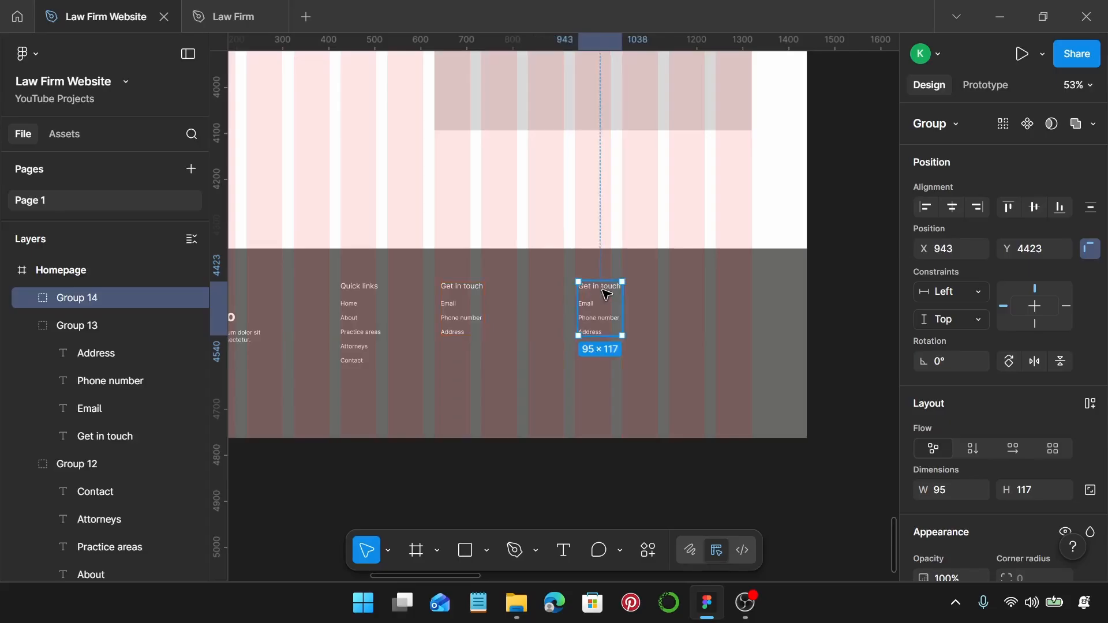
Move the copied column to X 1038, ungroup it, and retitle its heading 'Follow us'.
scroll(605, 293, right, 3)
scroll(600, 299, up, 4)
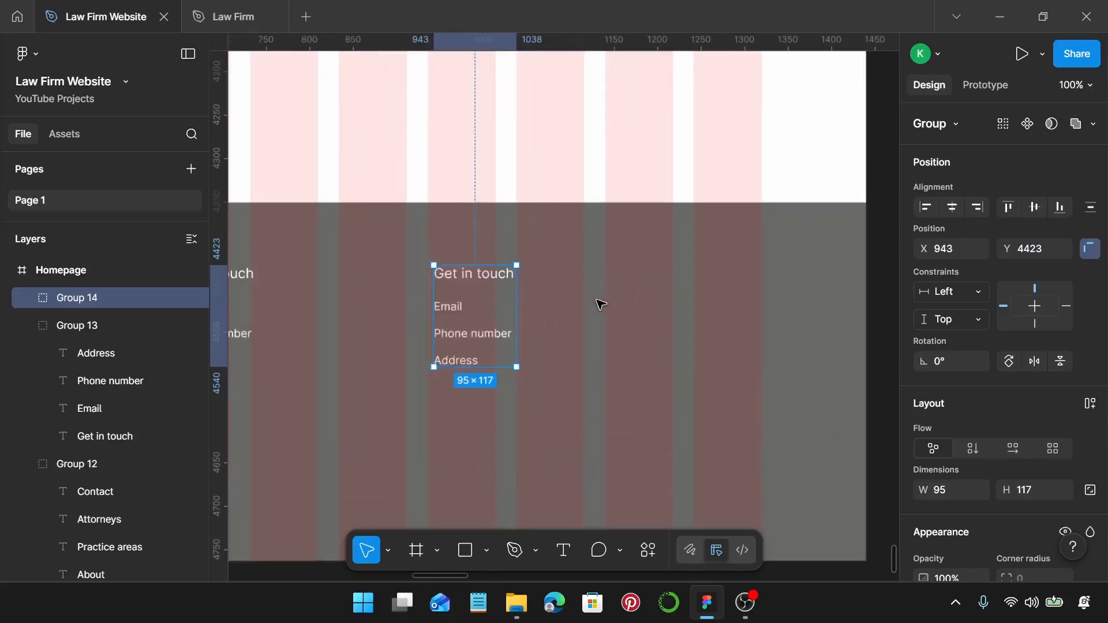
drag(457, 306, 541, 312)
key(ctrl+shift+g)
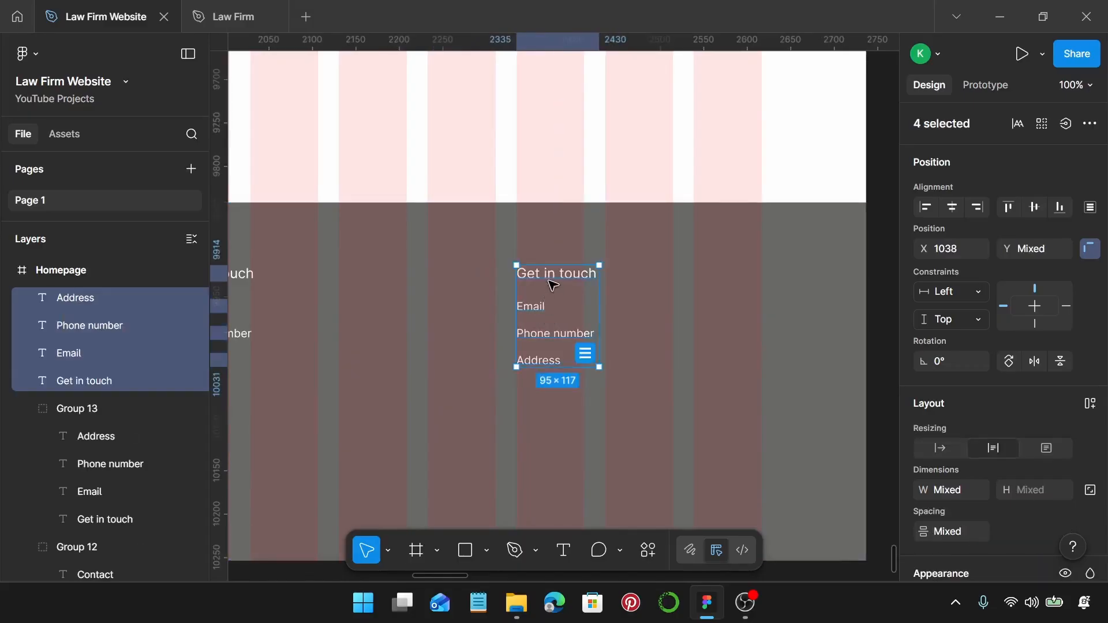
click(553, 281)
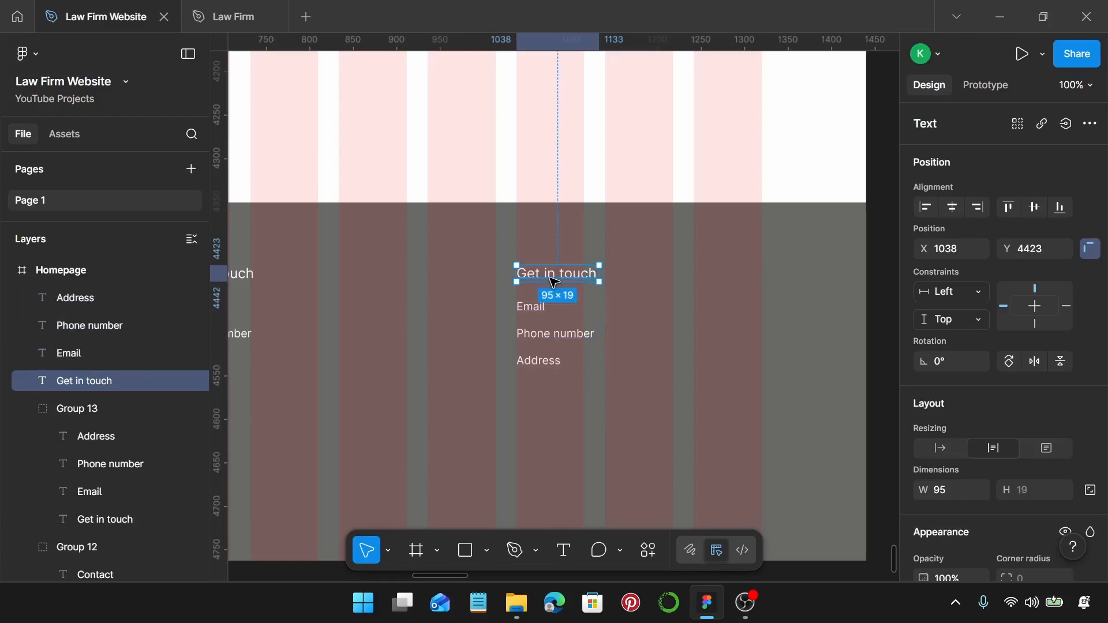
double_click(553, 281)
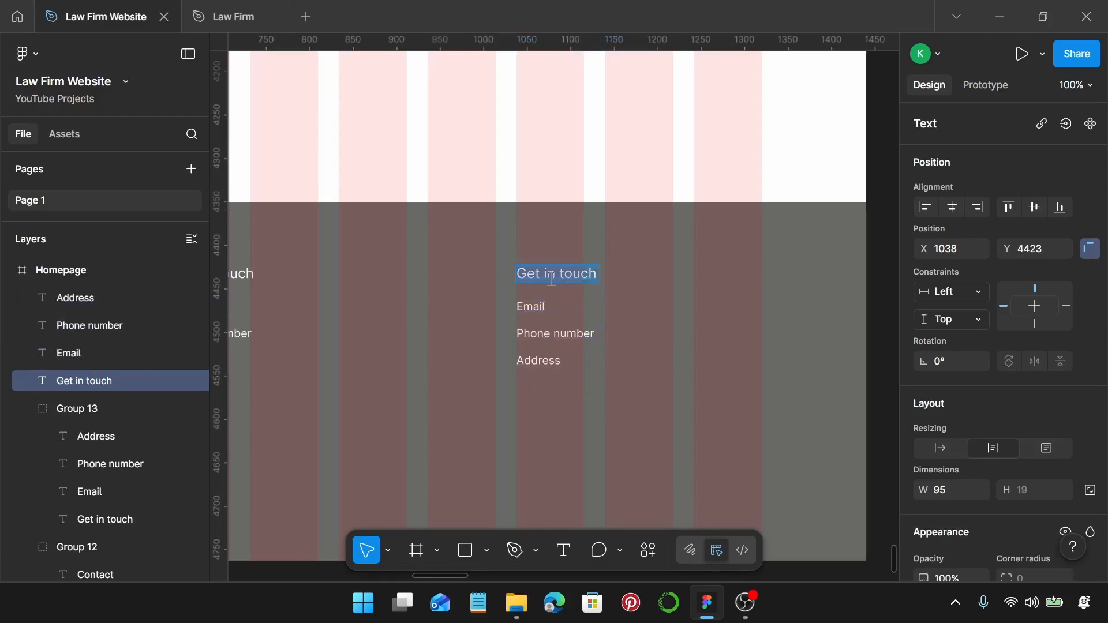
text(Follow)
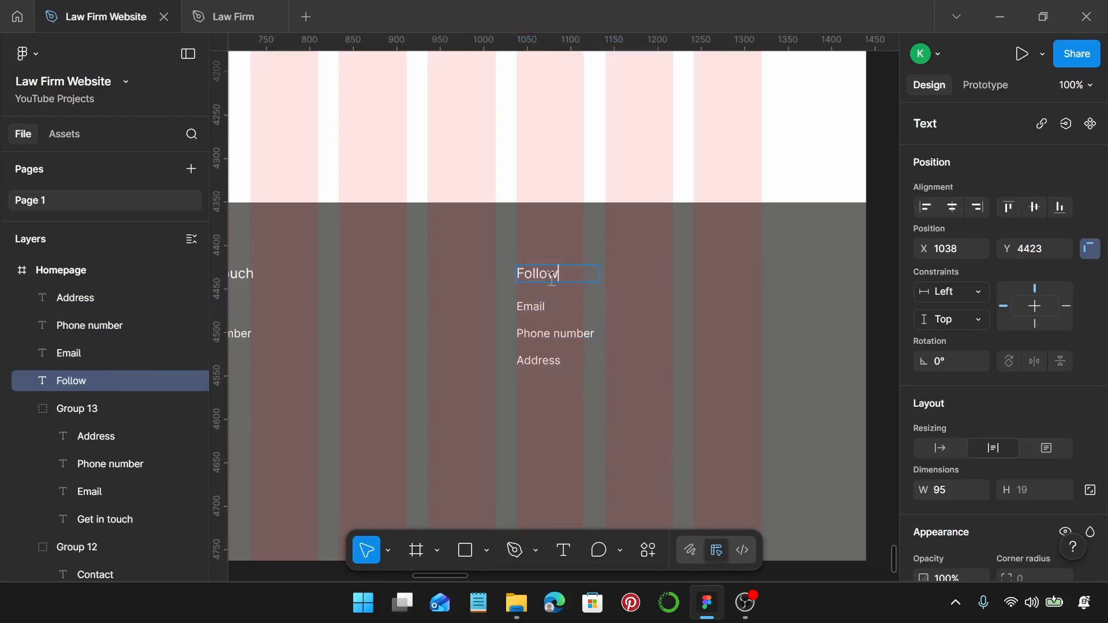
text( us)
key(Escape)
Delete the Email, Phone number and Address lines under Follow us.
click(537, 307)
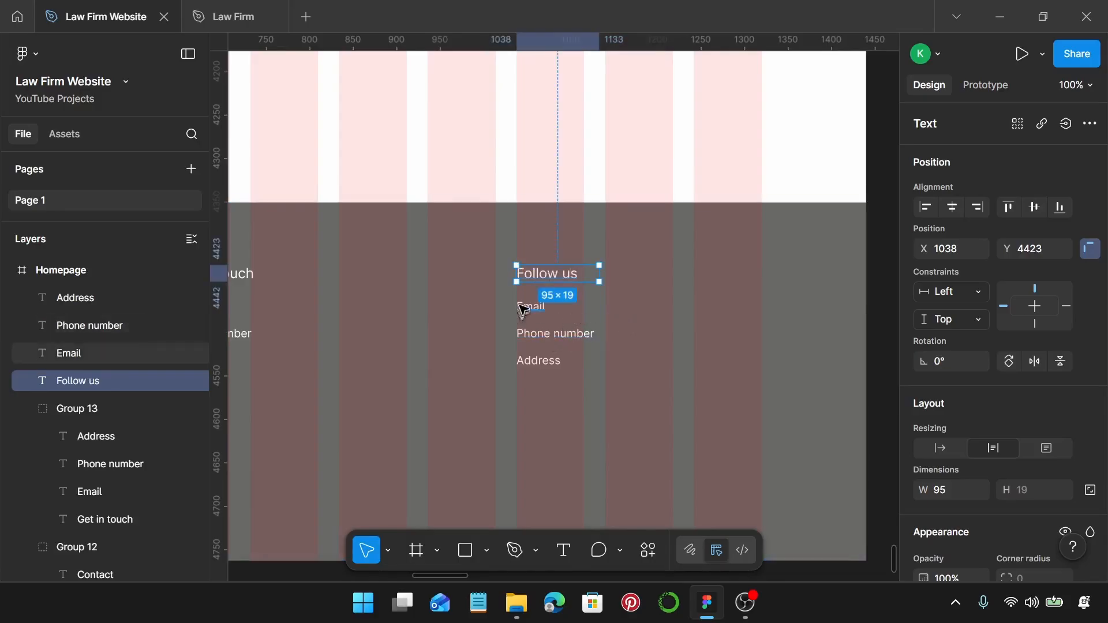
shift+click(547, 337)
shift+click(546, 360)
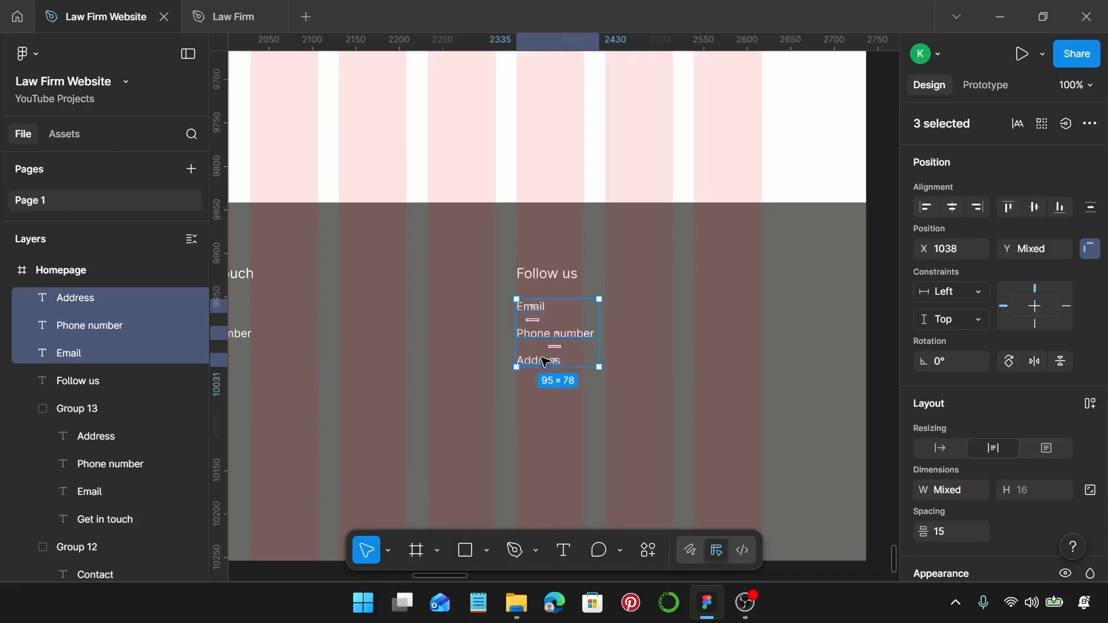
key(Delete)
Launch the Iconify plugin and place an Instagram icon under Follow us.
right_click(537, 317)
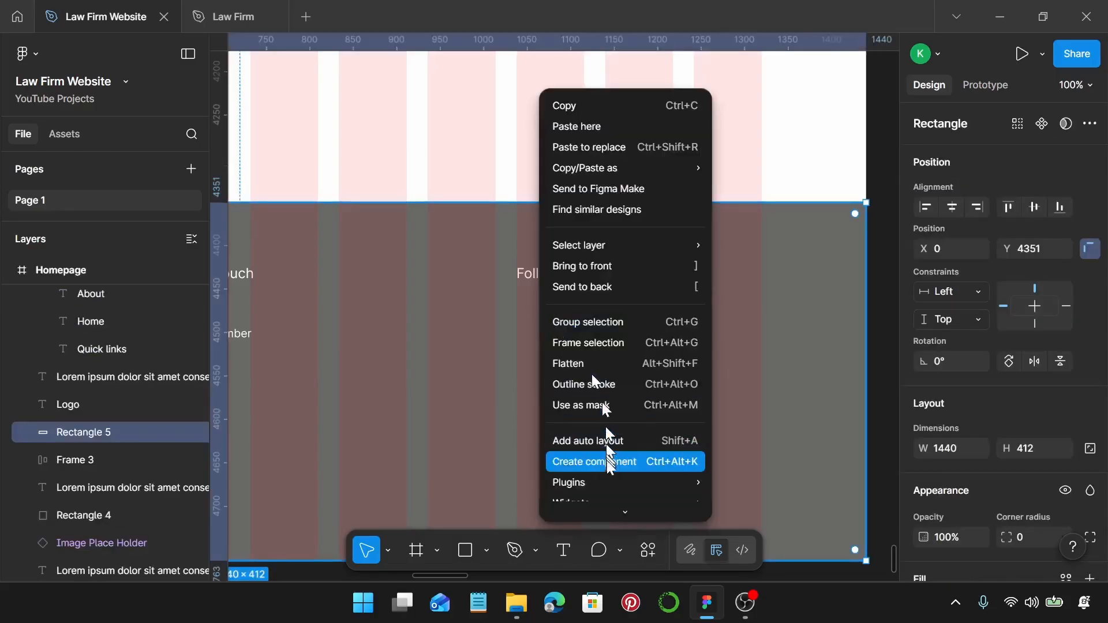
mouse_move(635, 482)
click(773, 258)
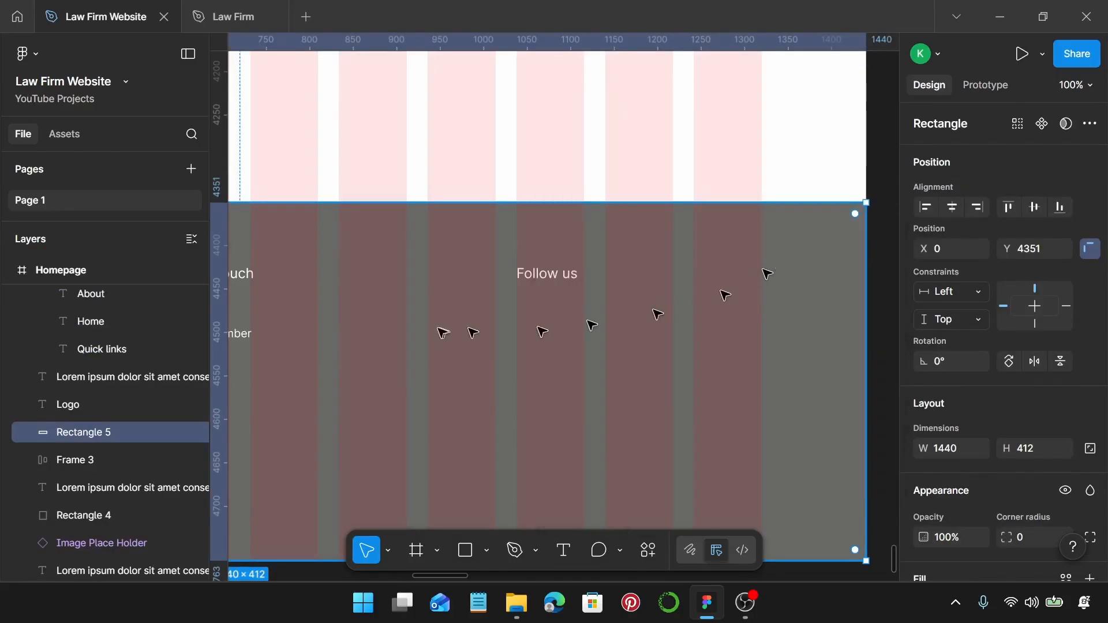
scroll(442, 332, right, 3)
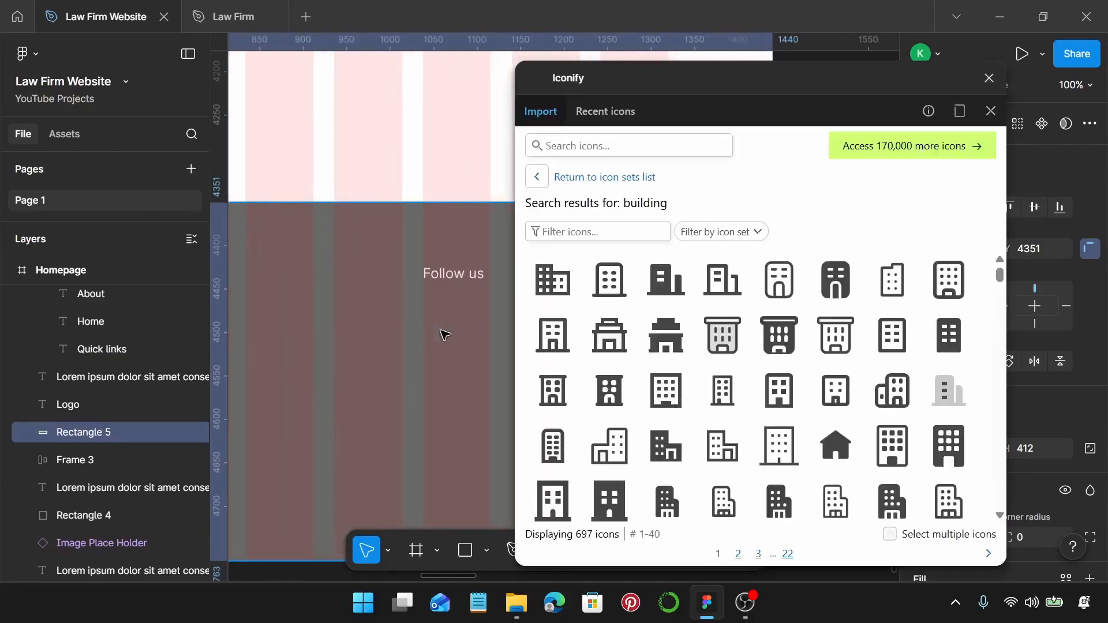
click(612, 144)
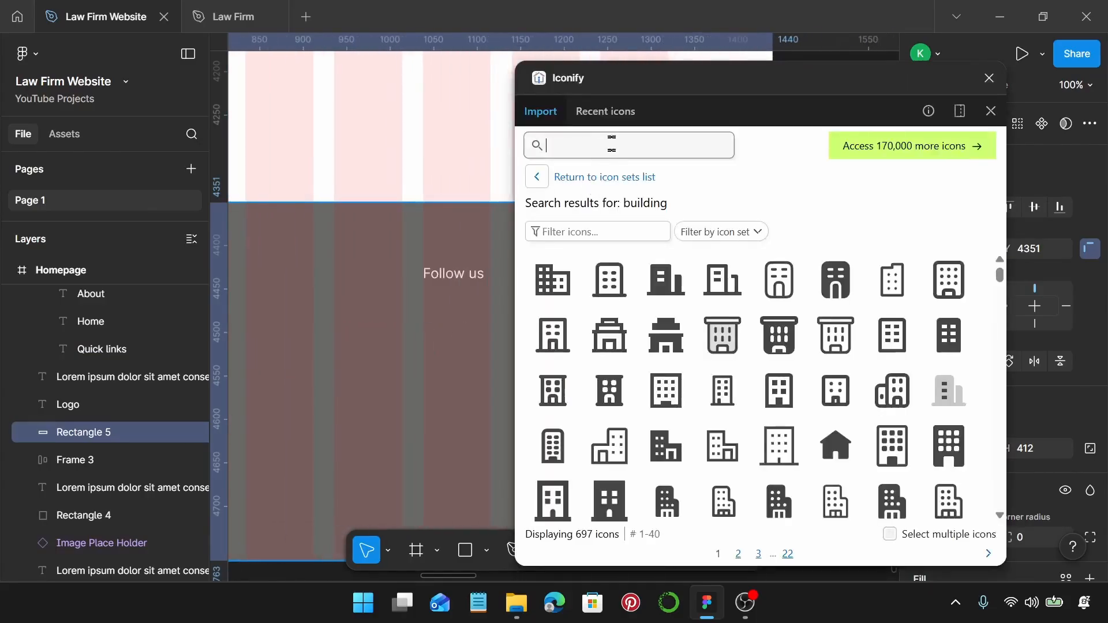
text(instagram)
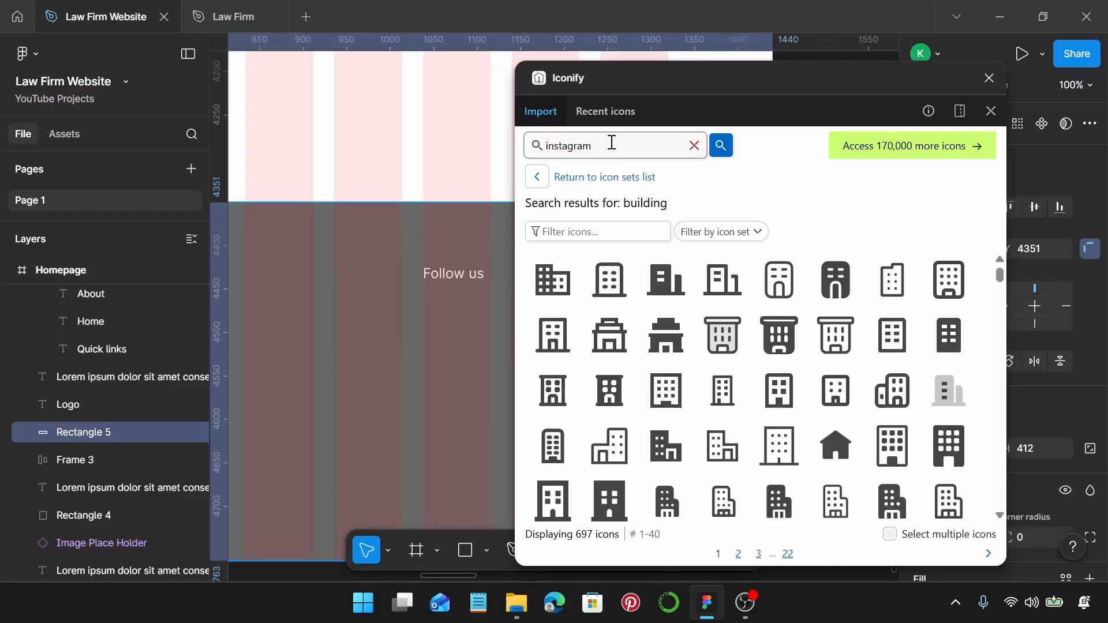
key(Return)
drag(553, 280, 414, 329)
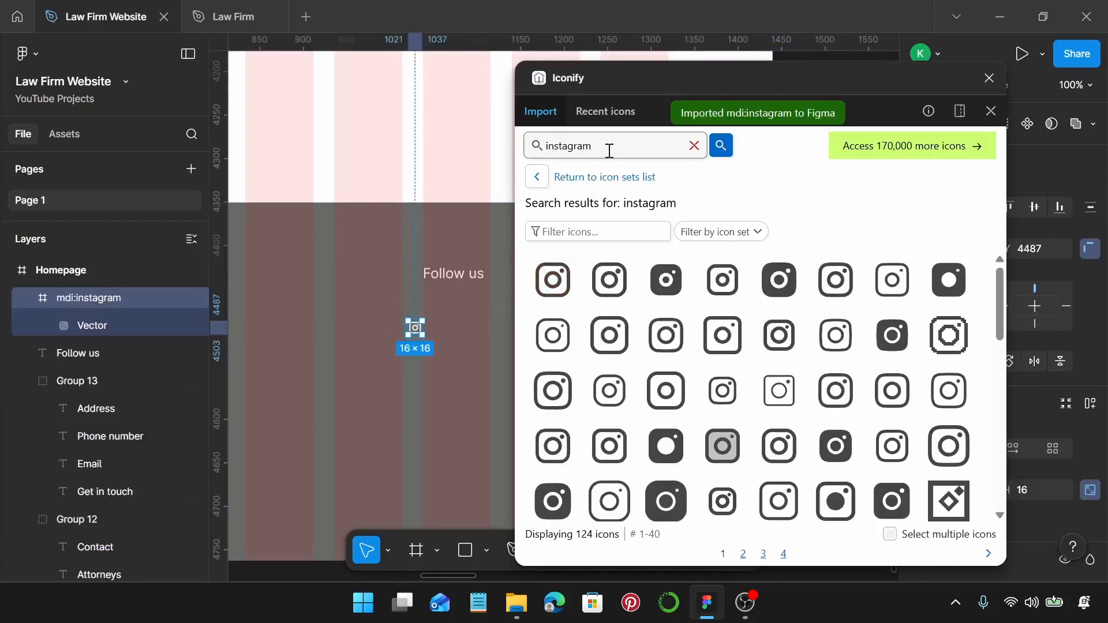
Search 'linked in' and 'facebook' and place LinkedIn and Facebook icons beside Instagram.
key(BackSpace)
key(BackSpace)
key(BackSpace)
key(BackSpace)
key(BackSpace)
key(BackSpace)
key(BackSpace)
key(BackSpace)
text(linked)
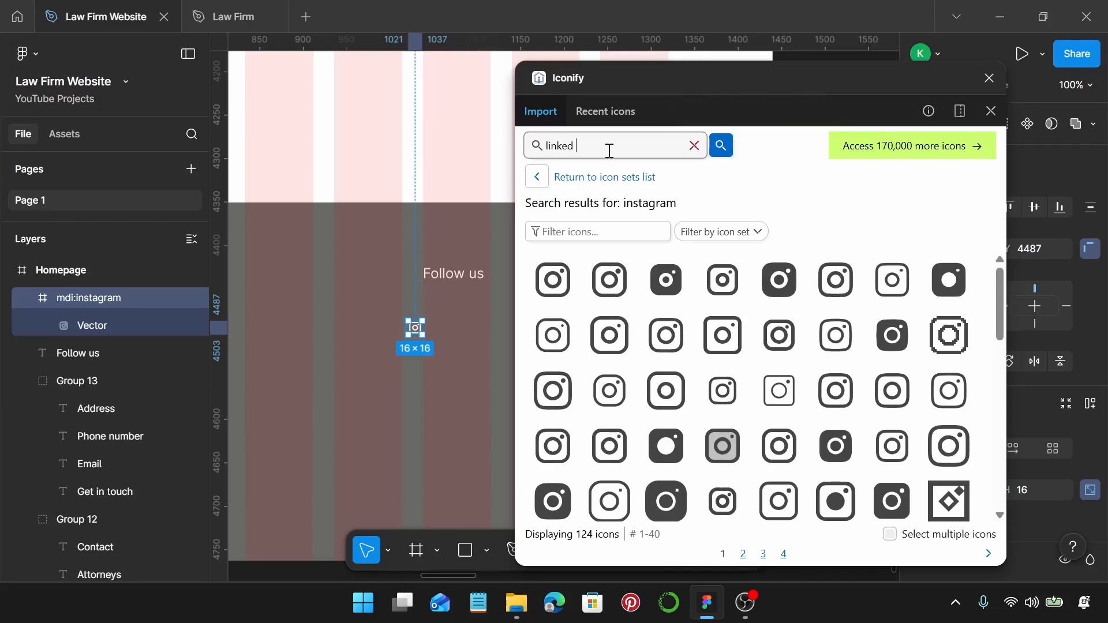
text( in)
key(Return)
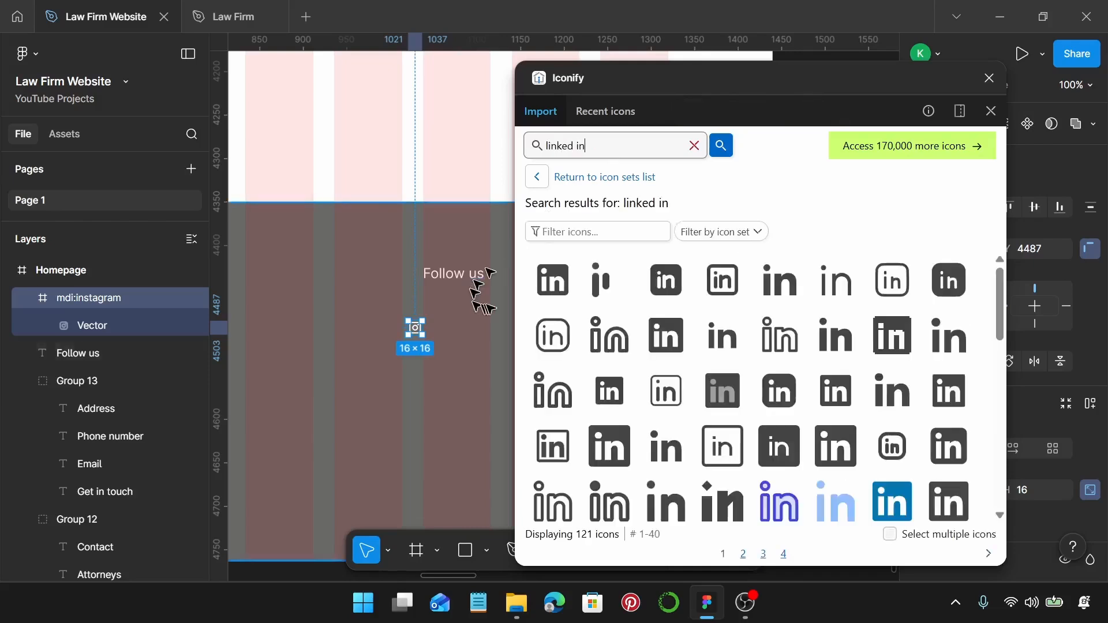
drag(551, 299, 456, 328)
click(694, 146)
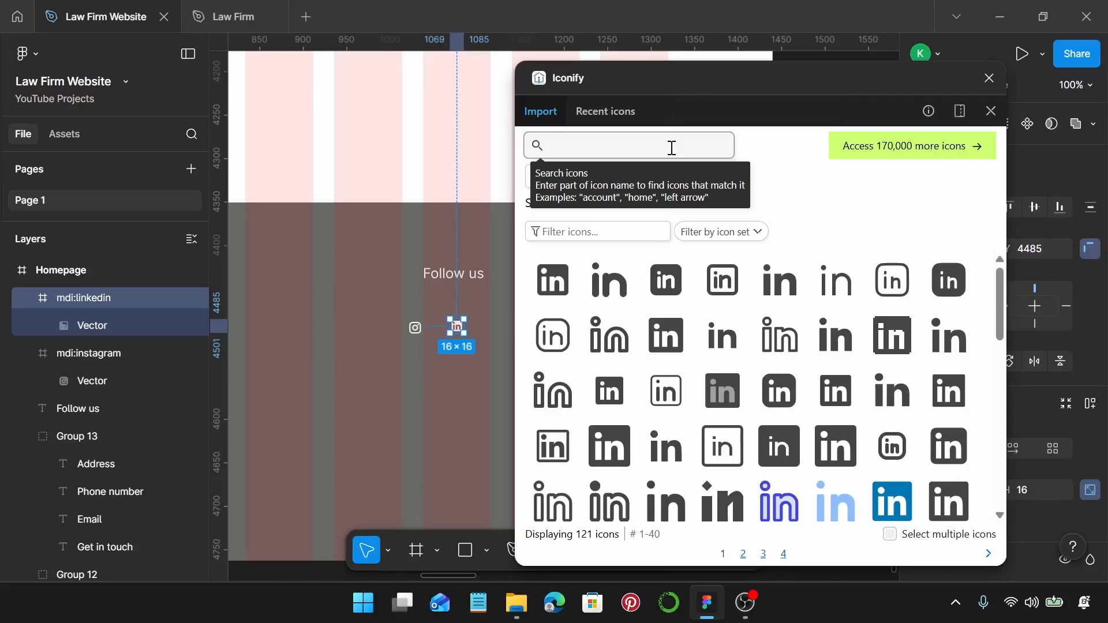
text(fac)
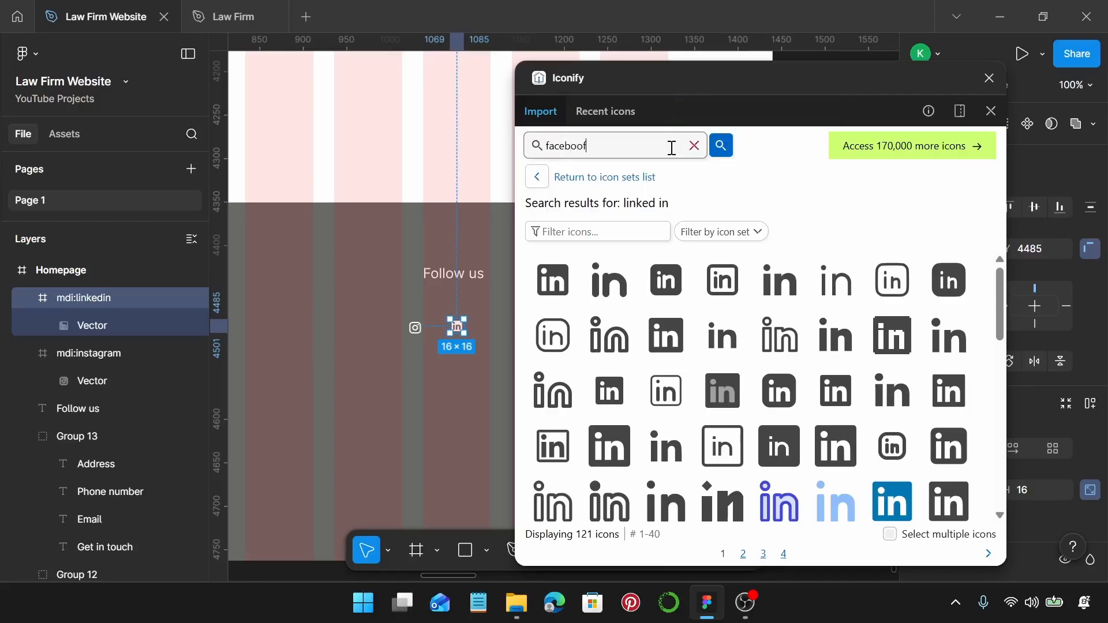
text(ebook)
key(Return)
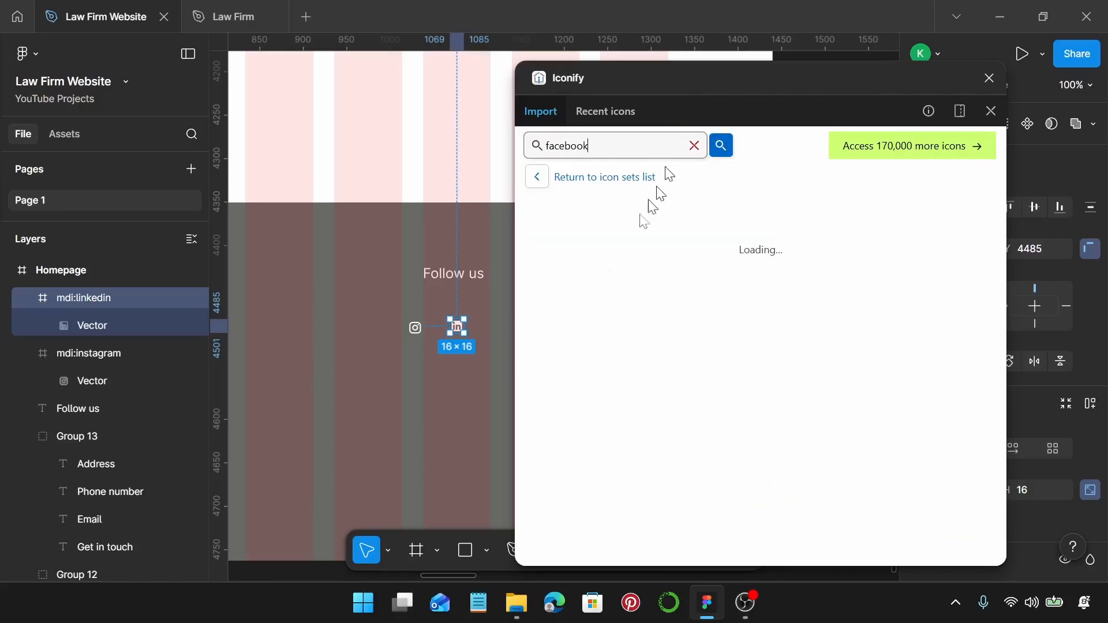
scroll(463, 346, right, 2)
drag(557, 296, 450, 327)
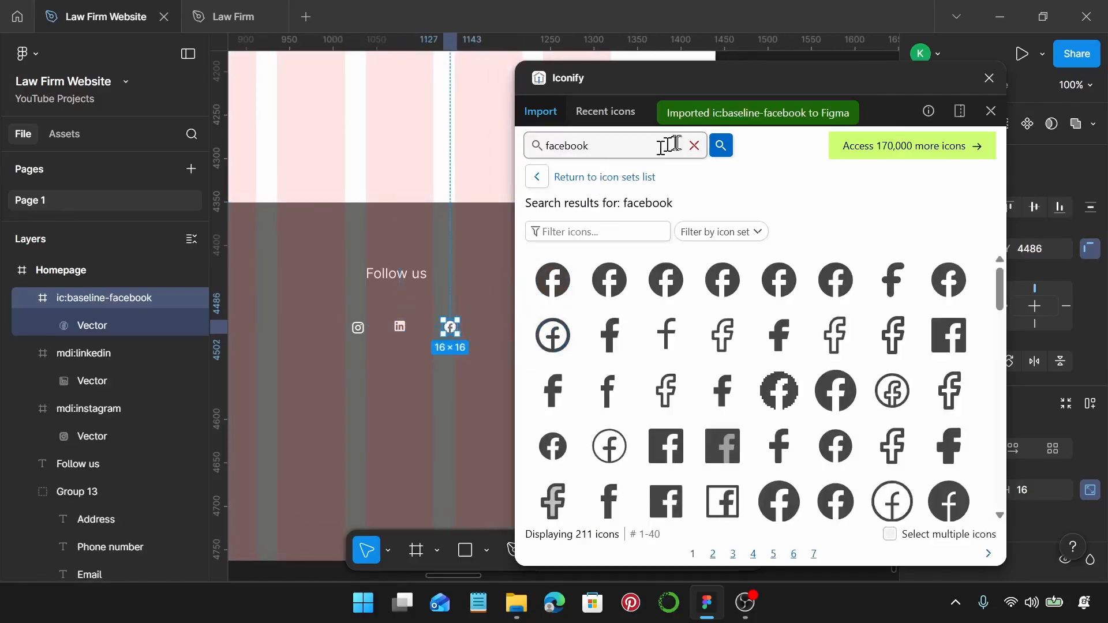
Search 'twitter' and place the X icon beside the Facebook icon.
click(694, 145)
text(twitter)
key(Return)
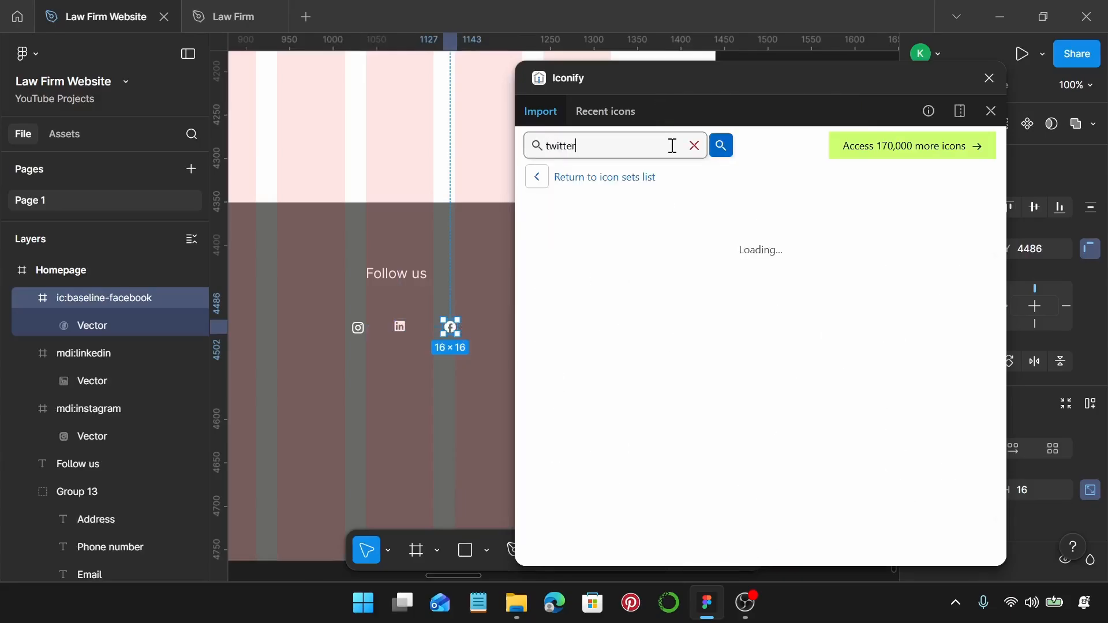
scroll(502, 322, right, 1)
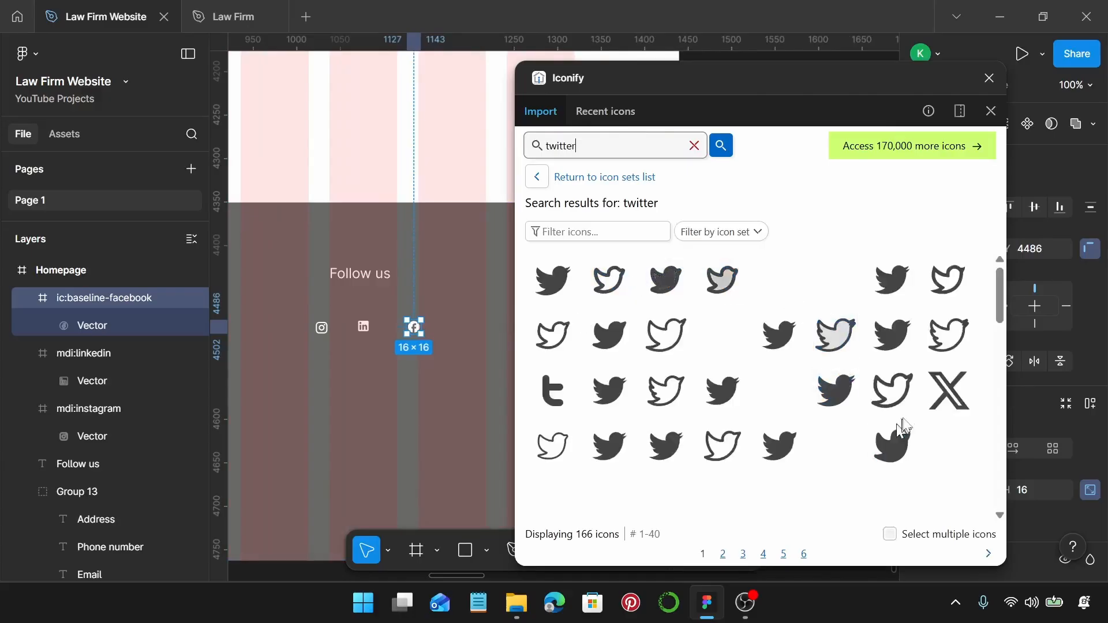
drag(956, 398, 468, 322)
Close the Iconify plugin and nudge the X icon closer to Facebook.
click(990, 78)
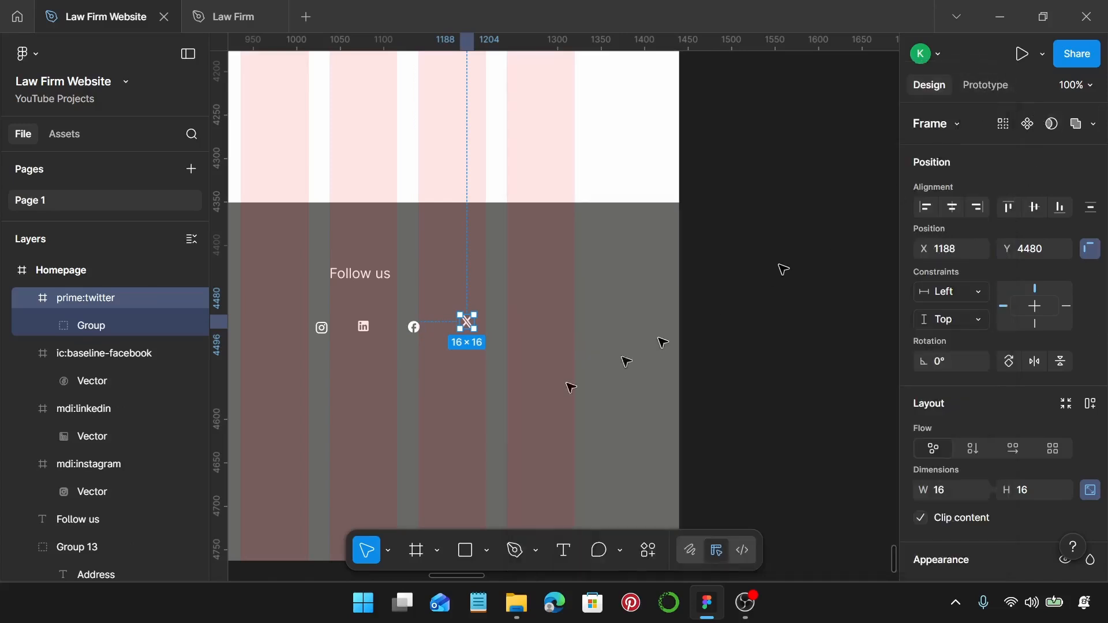
scroll(519, 357, left, 5)
ctrl+scroll(657, 371, up, 5)
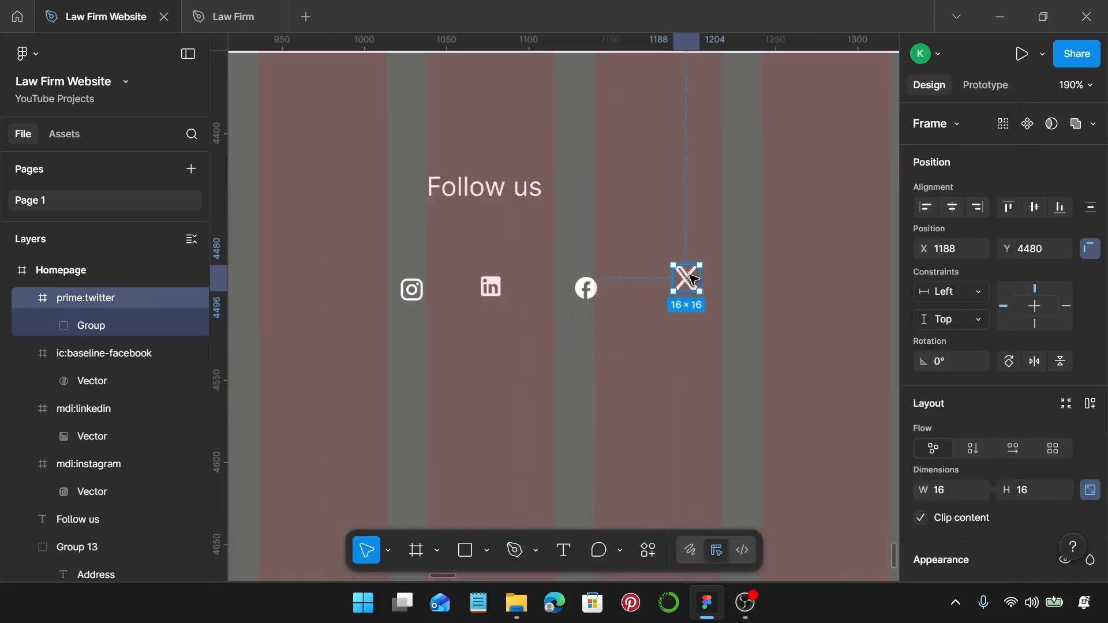
drag(692, 286, 673, 287)
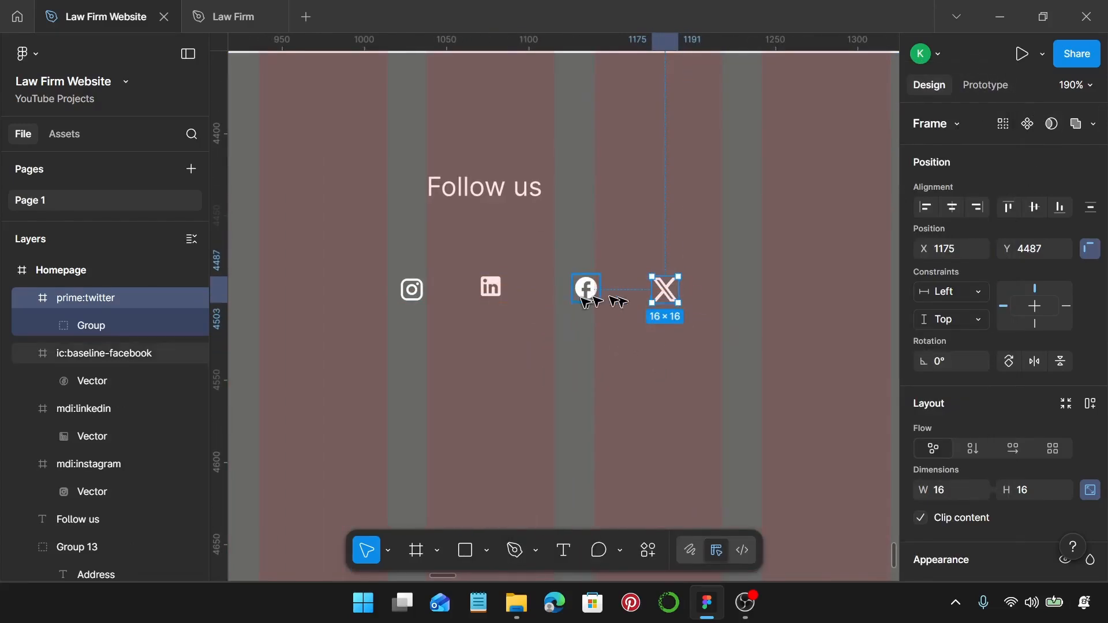
Select all four social icons and set their width to 25.
shift+click(586, 288)
shift+click(490, 287)
shift+click(427, 291)
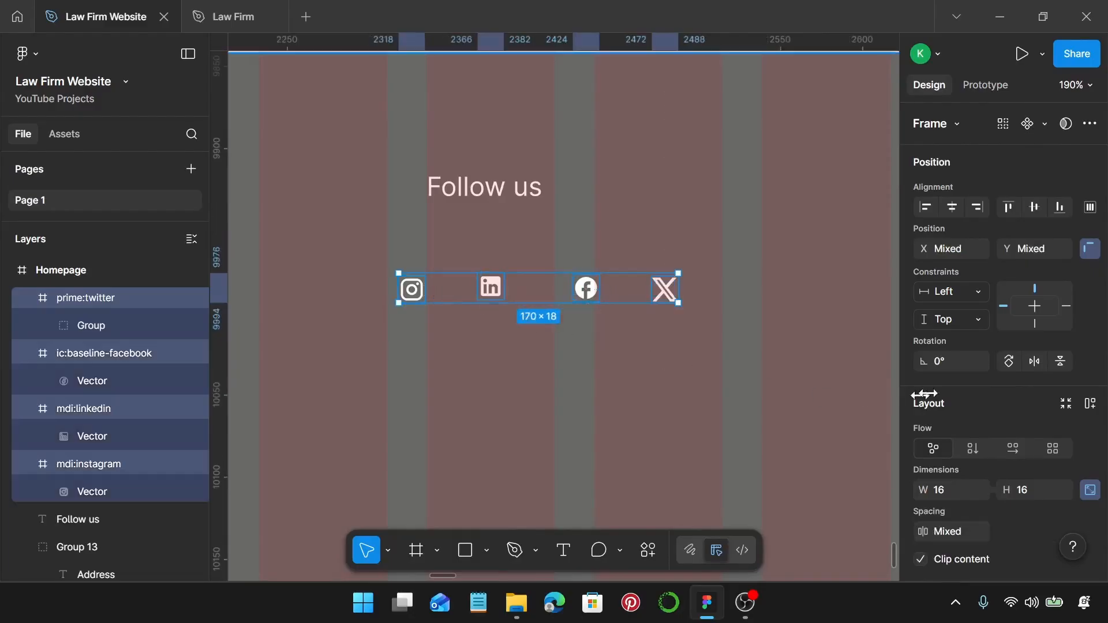
scroll(982, 404, down, 2)
click(959, 407)
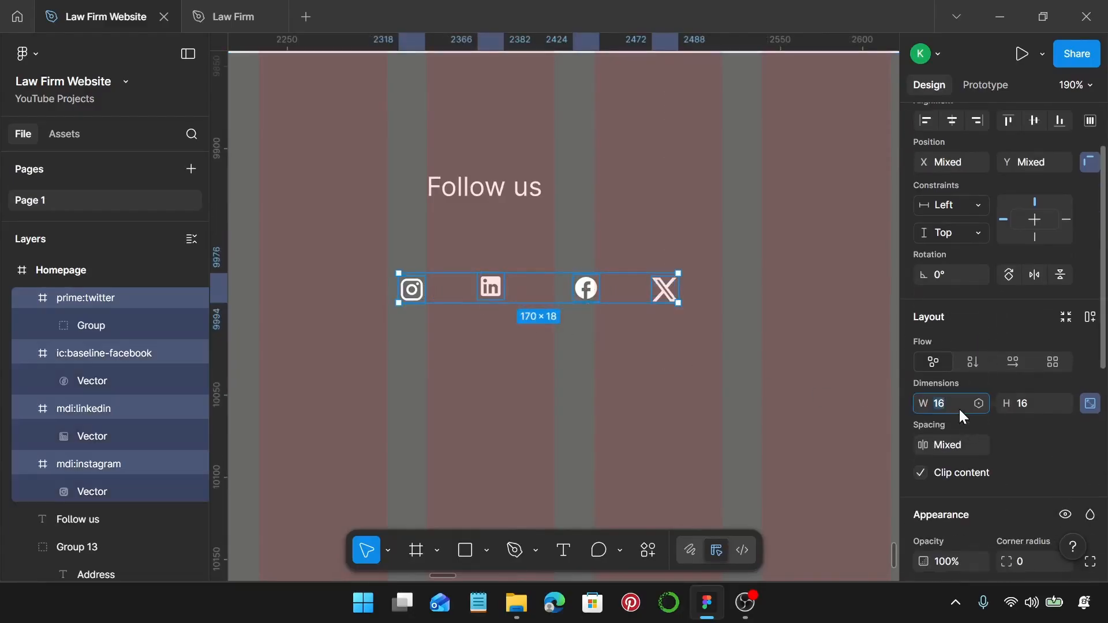
text(25)
key(Return)
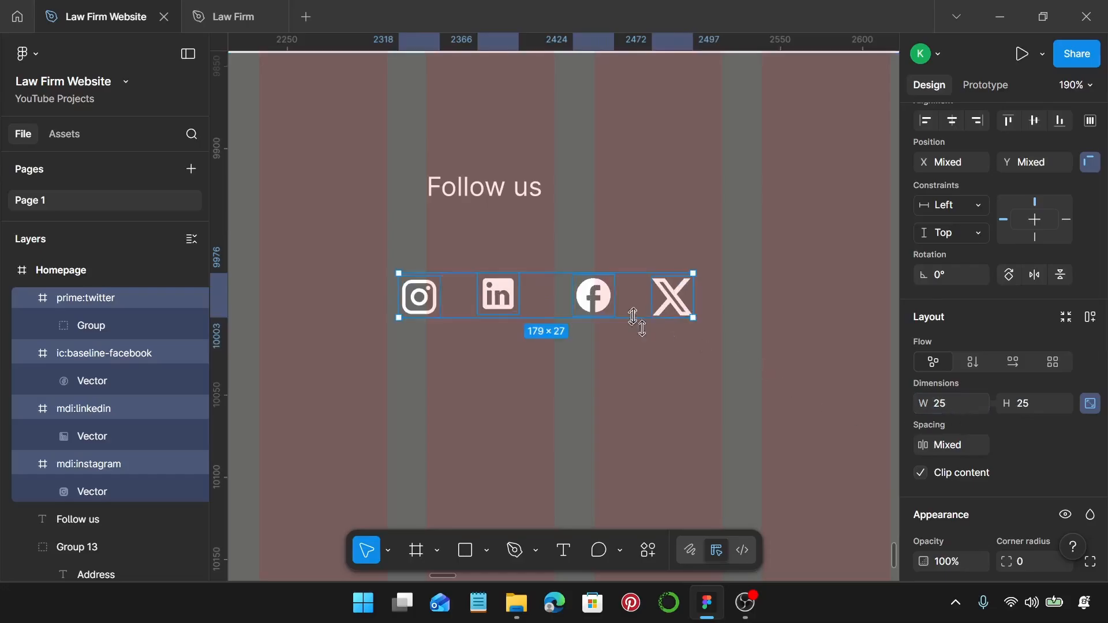
Centre-align the icons 20 apart, move them under the heading, and group with Follow us.
key(alt+v)
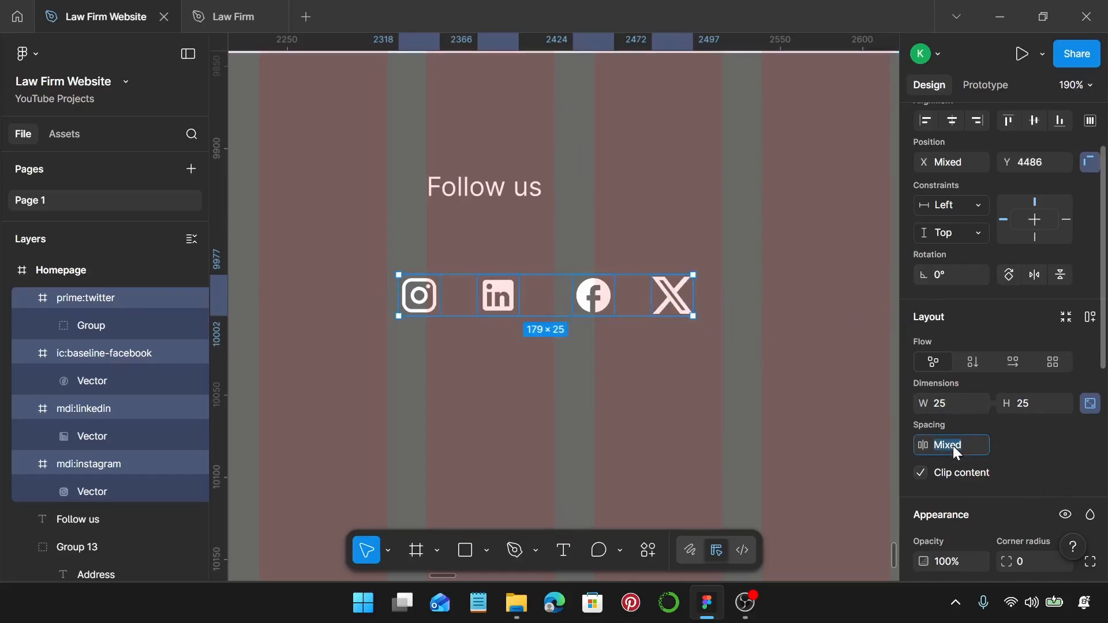
text(0)
key(Return)
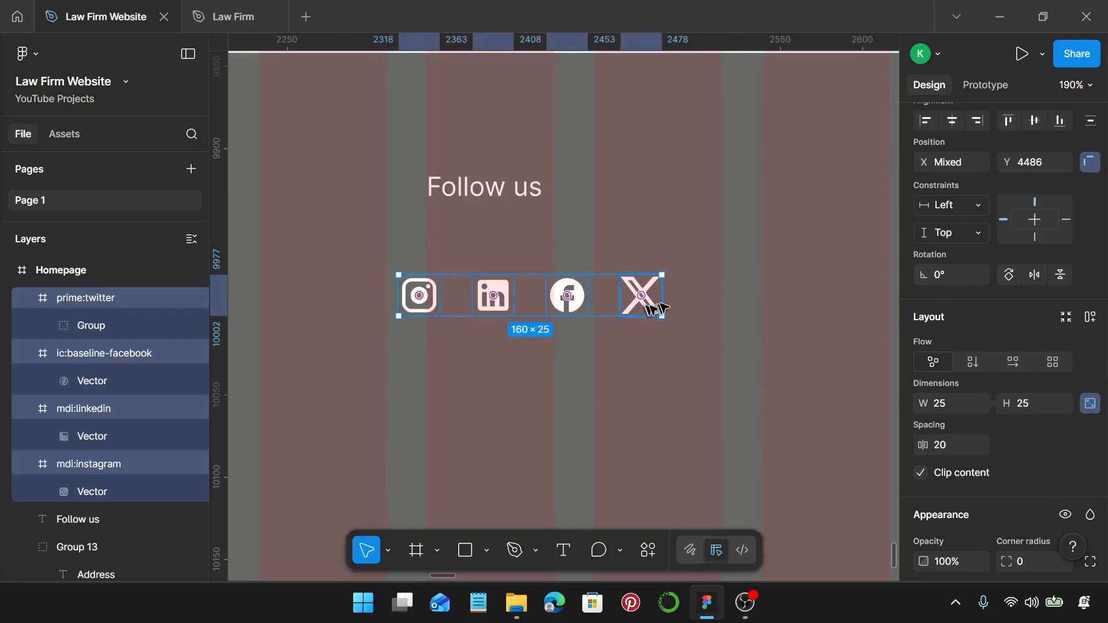
drag(643, 296, 675, 269)
shift+click(507, 196)
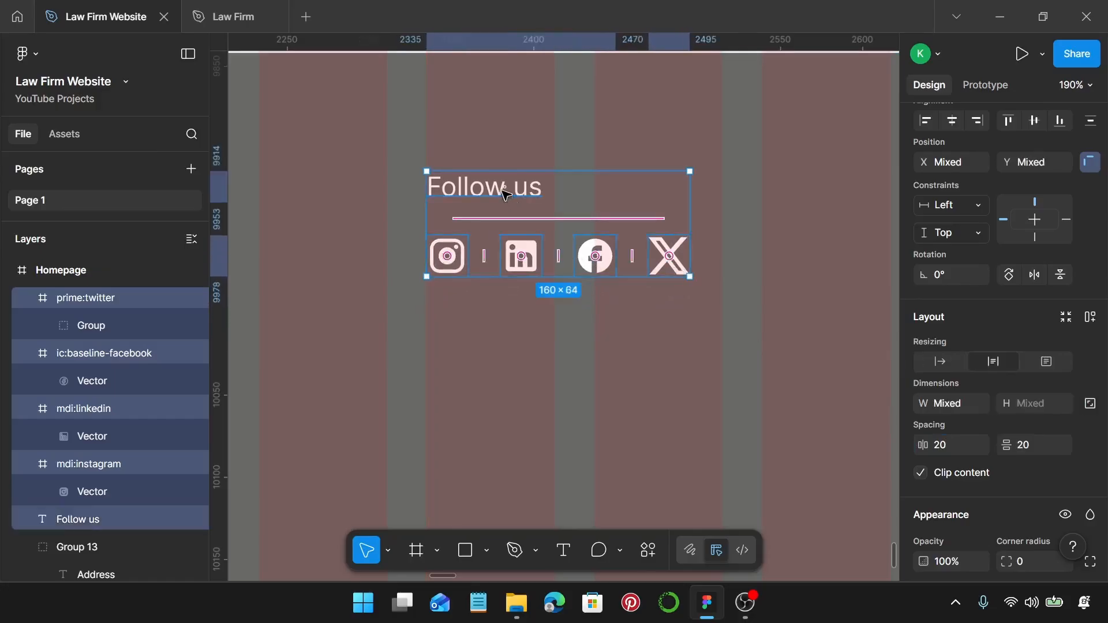
key(ctrl+g)
Move the Follow us group right and group the Logo text with its Lorem blurb.
scroll(507, 196, down, 5)
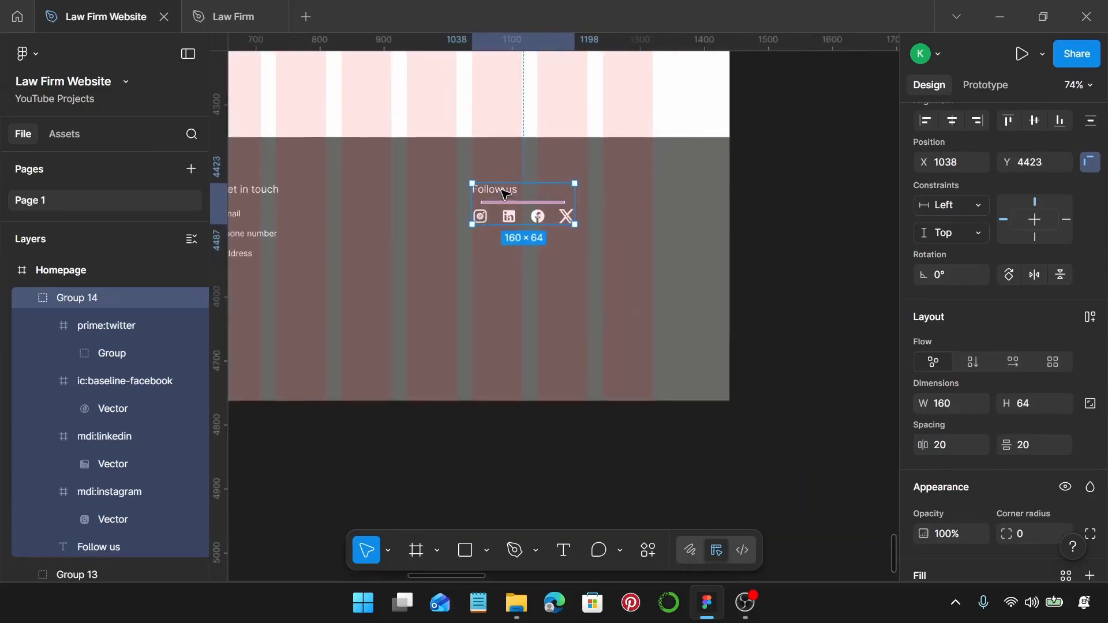
scroll(505, 194, left, 2)
drag(531, 193, 611, 199)
scroll(607, 197, down, 2)
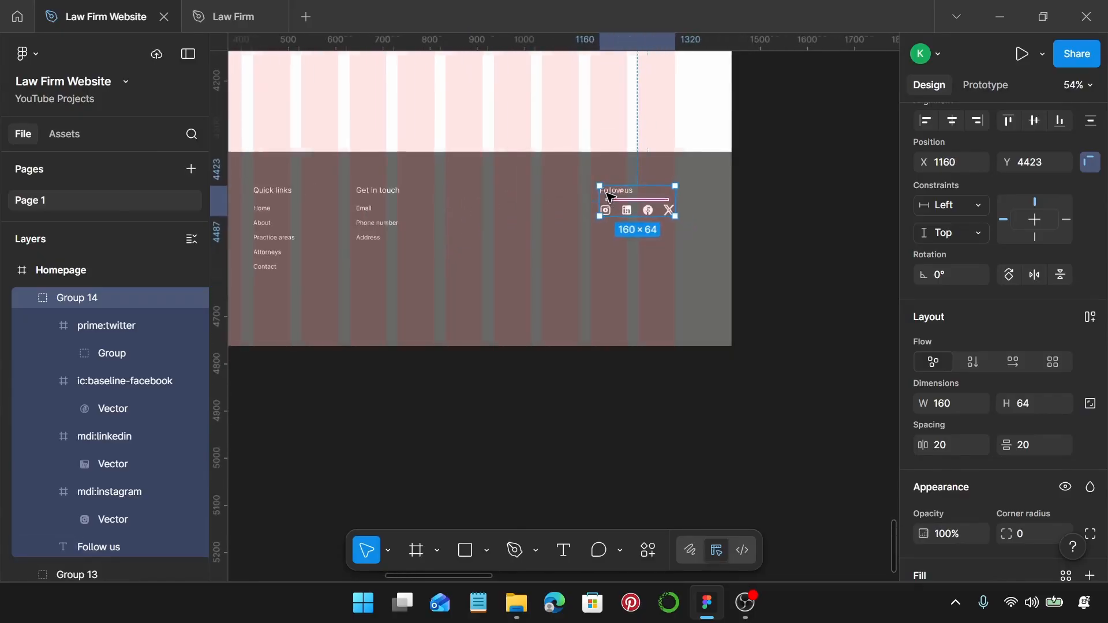
scroll(607, 196, left, 4)
scroll(473, 209, left, 4)
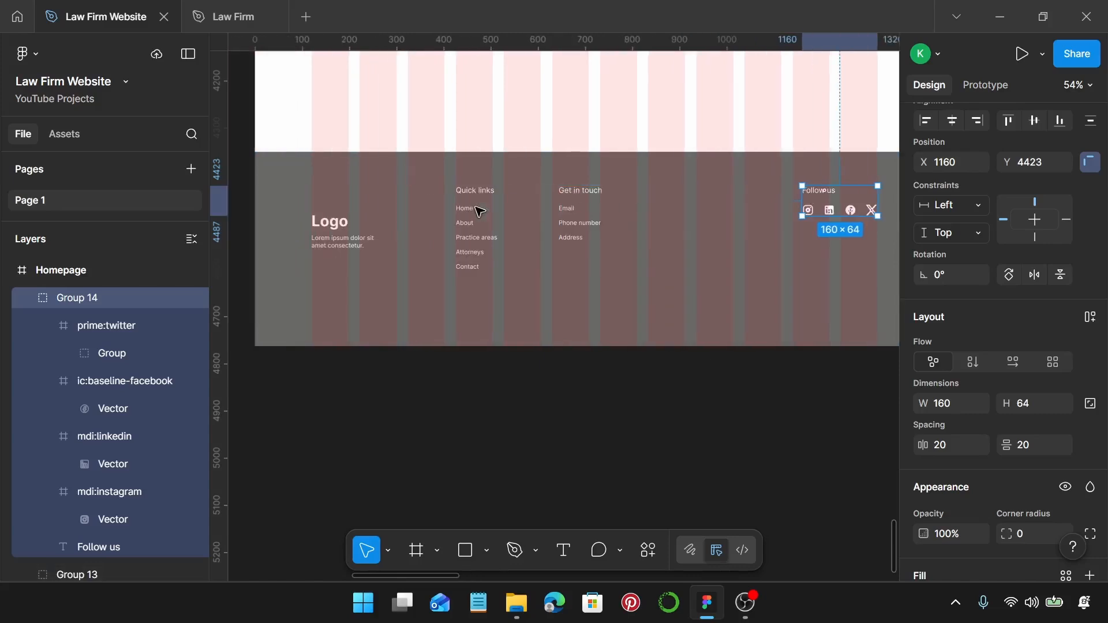
click(340, 240)
shift+click(485, 252)
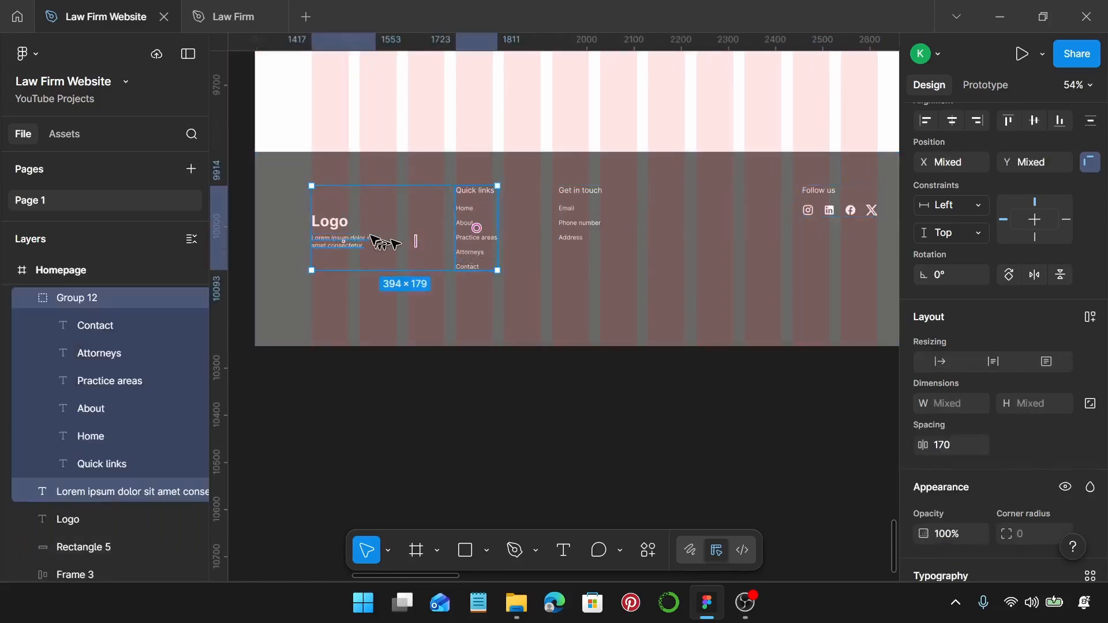
click(339, 225)
shift+click(344, 246)
key(ctrl+g)
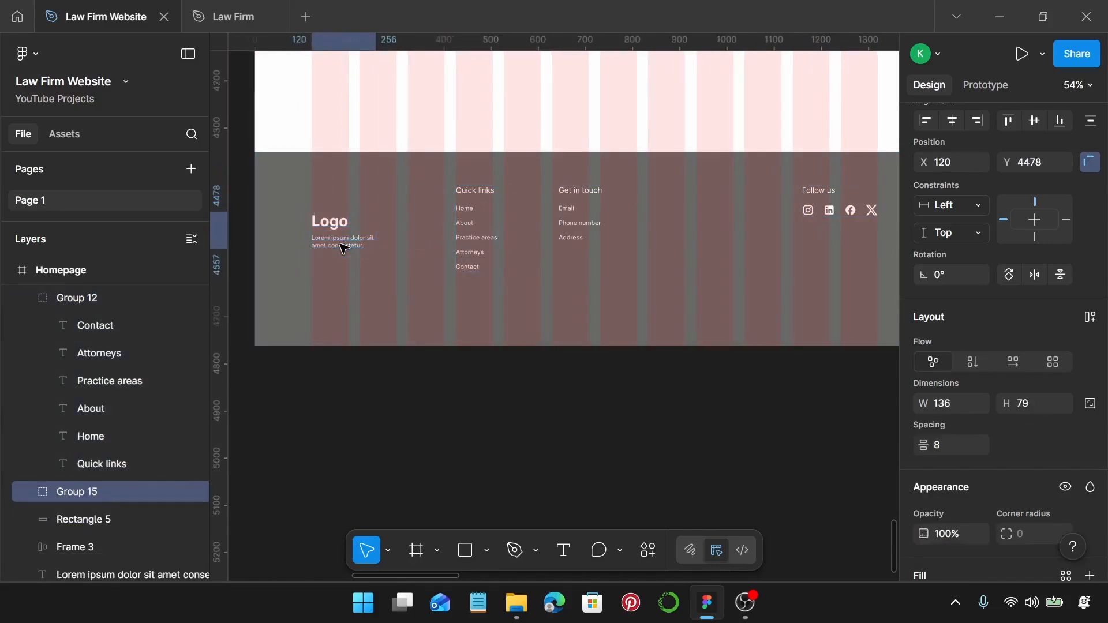
Distribute the four footer columns evenly 240 apart and nudge them up slightly.
shift+click(498, 240)
shift+click(579, 228)
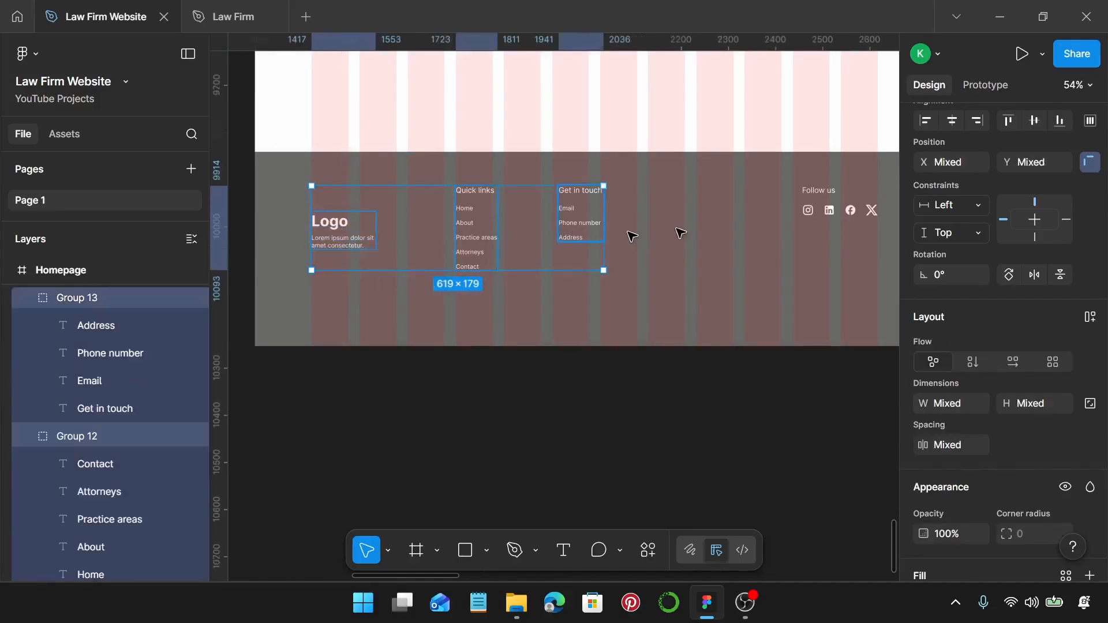
shift+click(850, 207)
scroll(843, 242, right, 2)
scroll(1012, 362, down, 3)
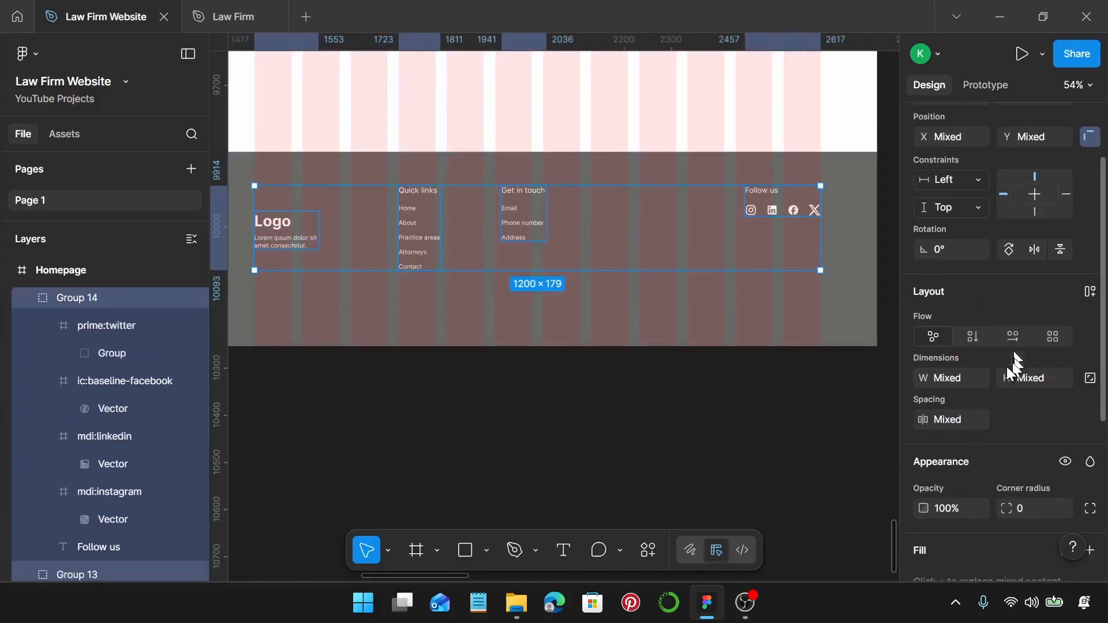
scroll(968, 250, up, 5)
click(1091, 207)
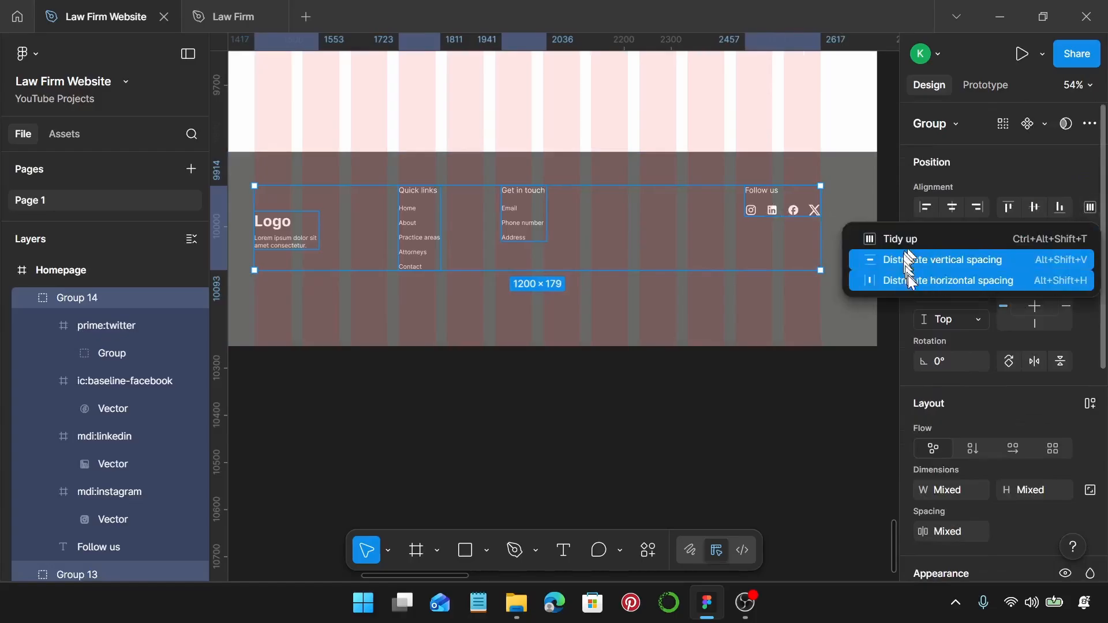
click(914, 280)
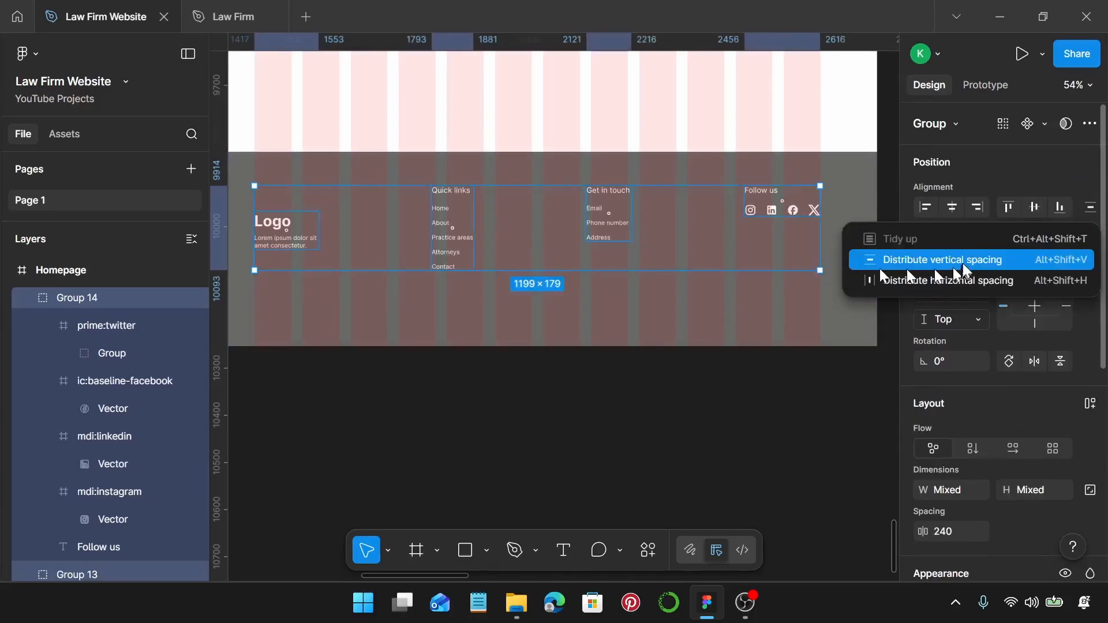
drag(802, 213, 803, 205)
Select the logo group, then the footer background rectangle.
scroll(657, 276, down, 2)
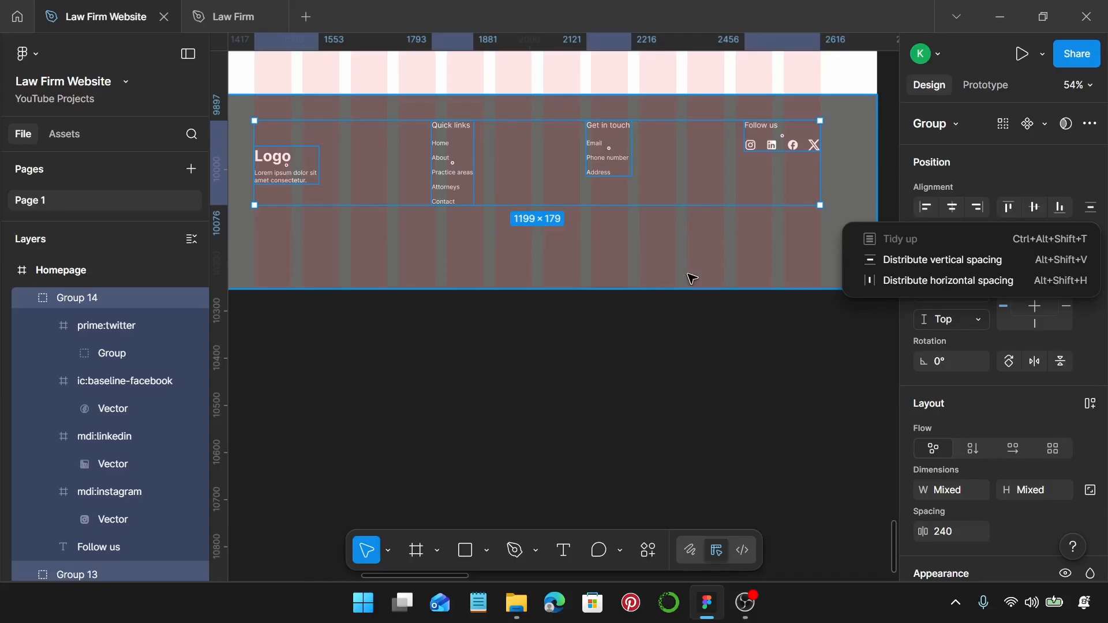
scroll(393, 277, up, 5)
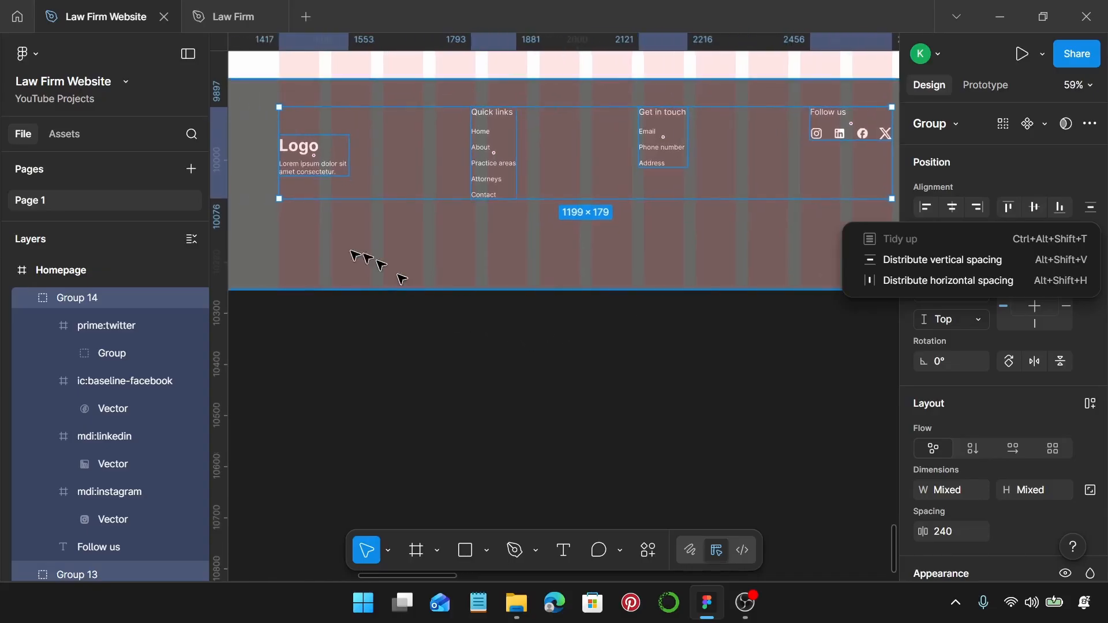
click(318, 125)
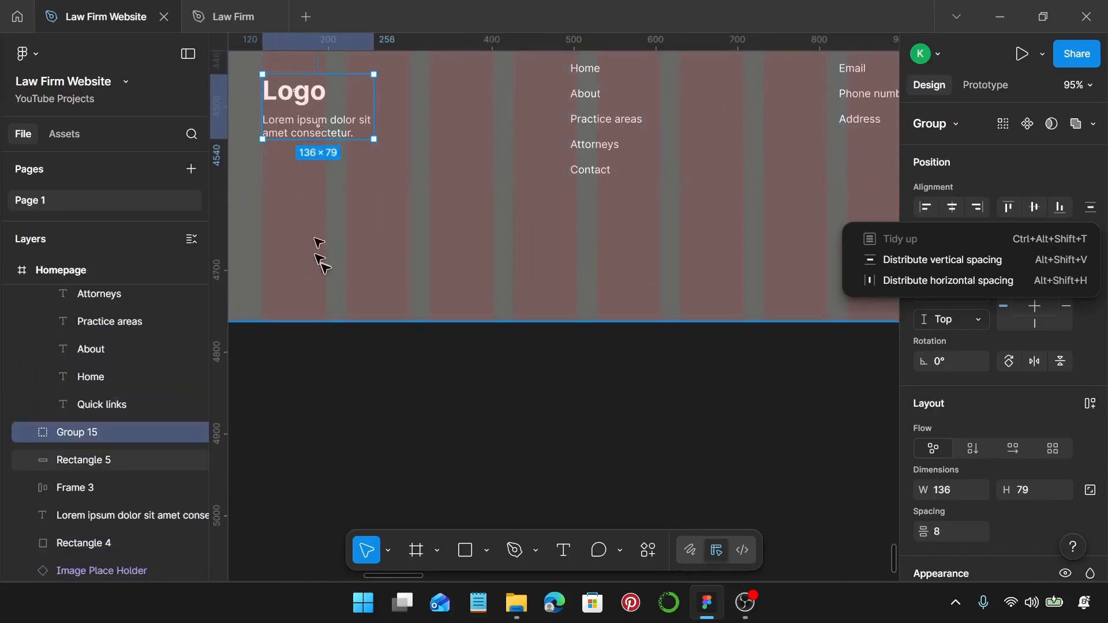
click(698, 296)
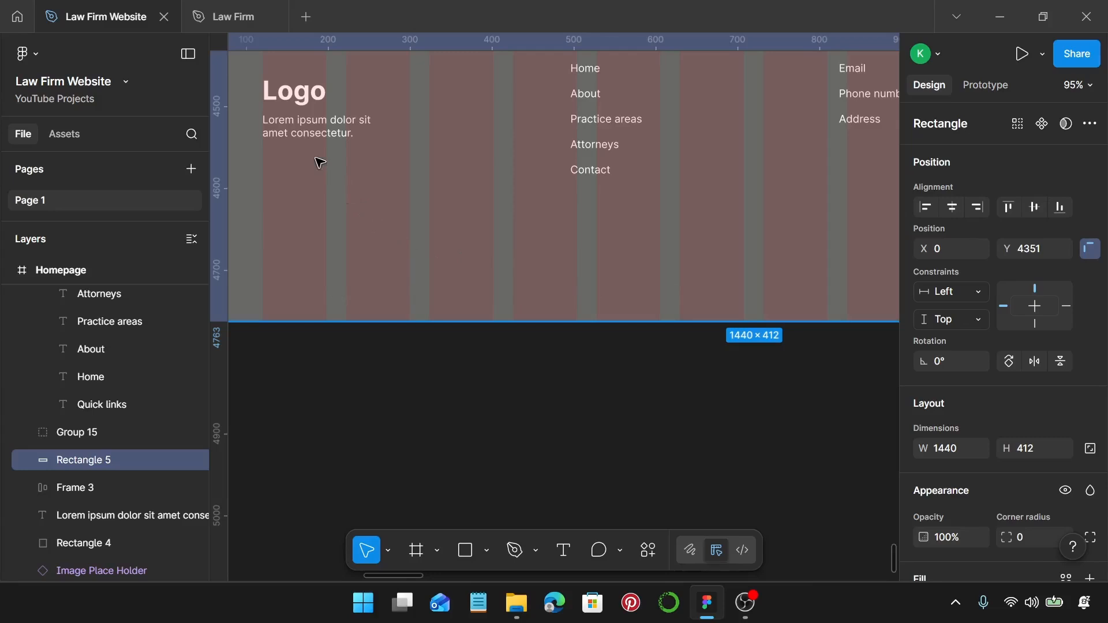
Copy the Logo description text and paste it at the footer's bottom-left (X 120, Y 4703).
click(288, 120)
double_click(292, 124)
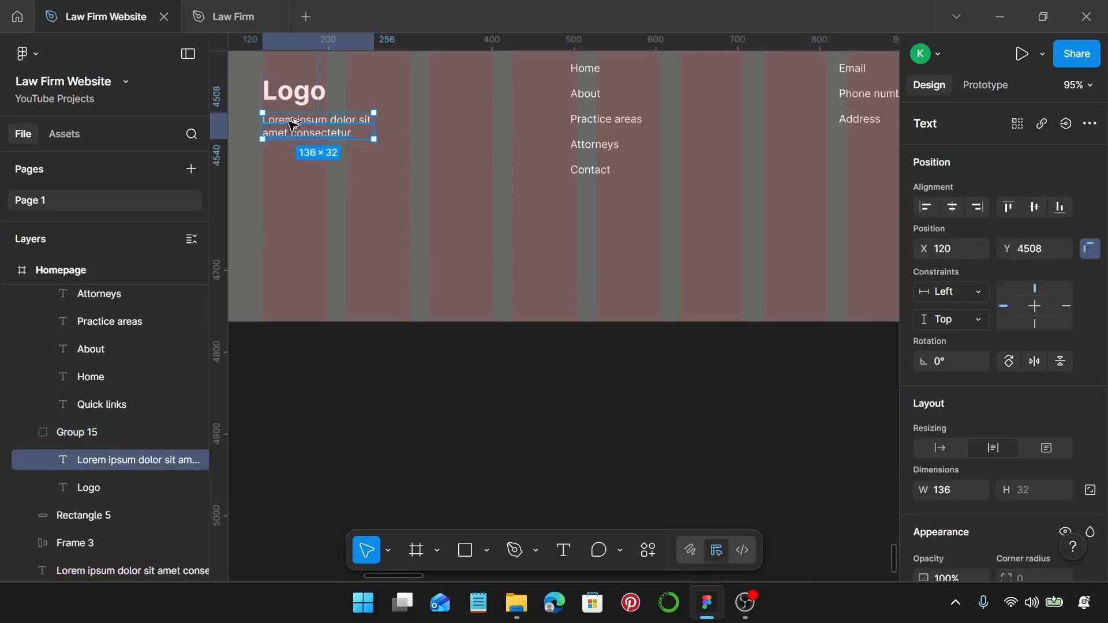
click(312, 183)
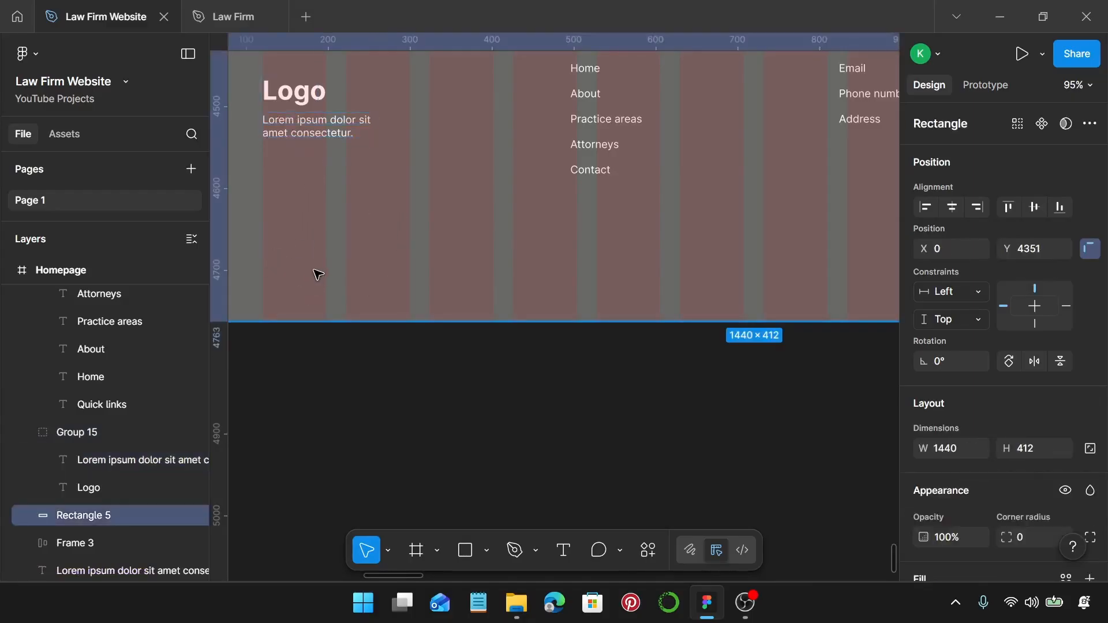
key(ctrl+v)
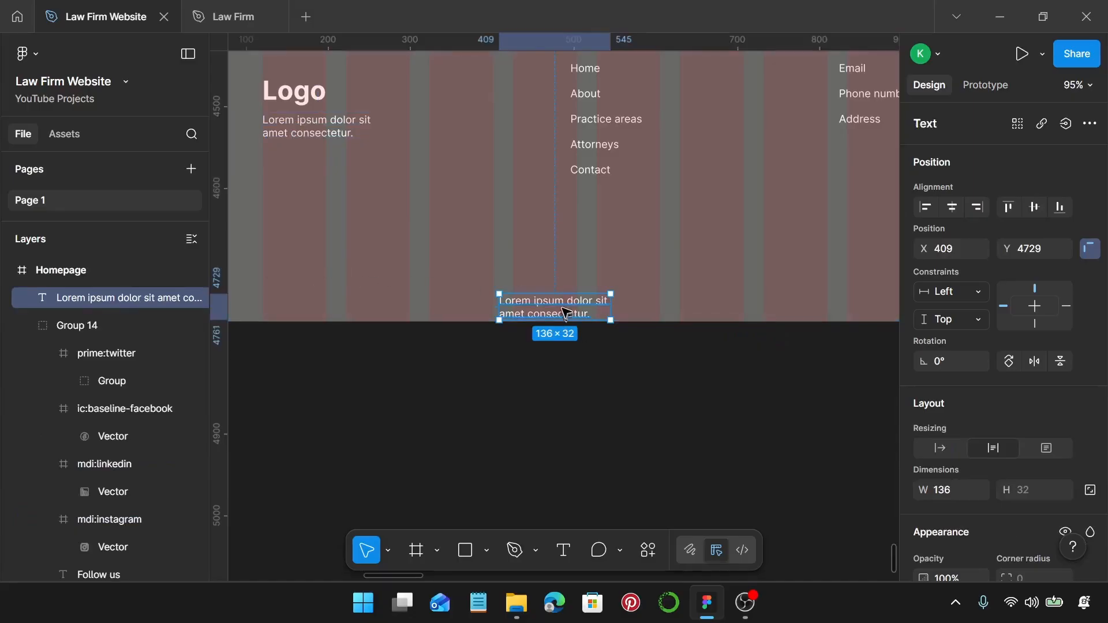
drag(565, 314, 327, 291)
Duplicate the description text to X 1048 on the footer's right side.
scroll(327, 290, down, 3)
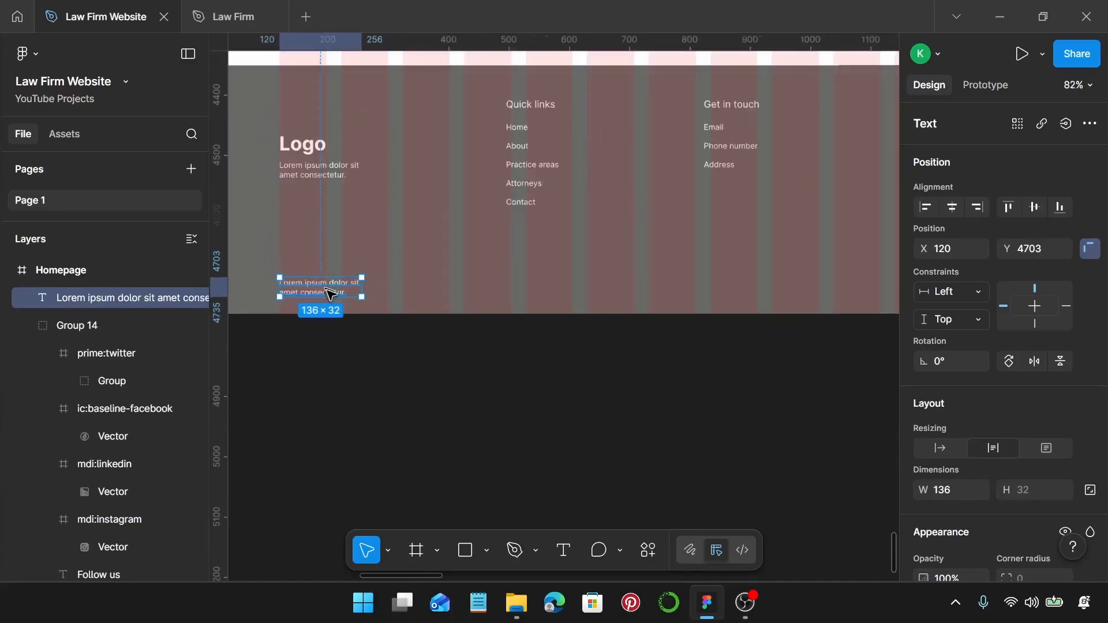
scroll(331, 295, right, 3)
scroll(333, 296, up, 2)
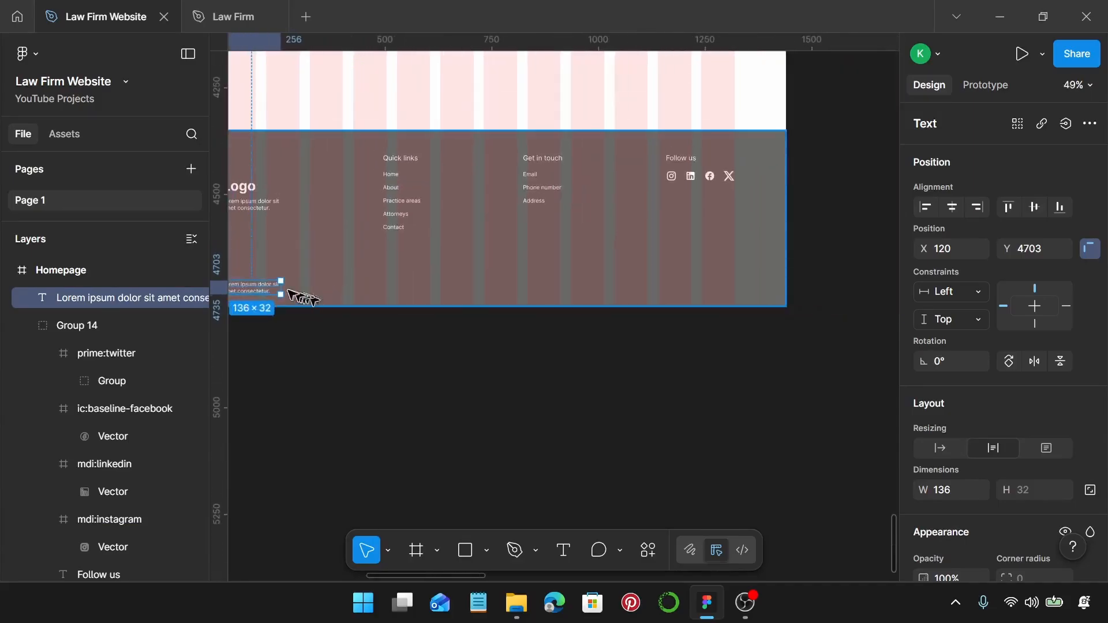
scroll(320, 265, down, 3)
drag(297, 279, 687, 291)
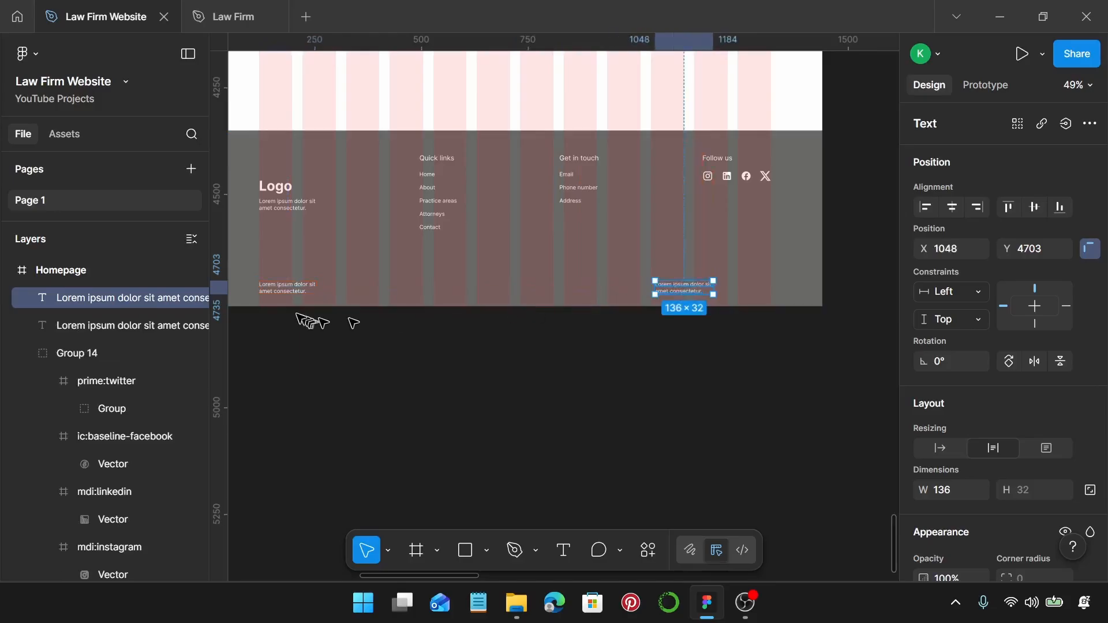
scroll(267, 301, up, 5)
click(295, 286)
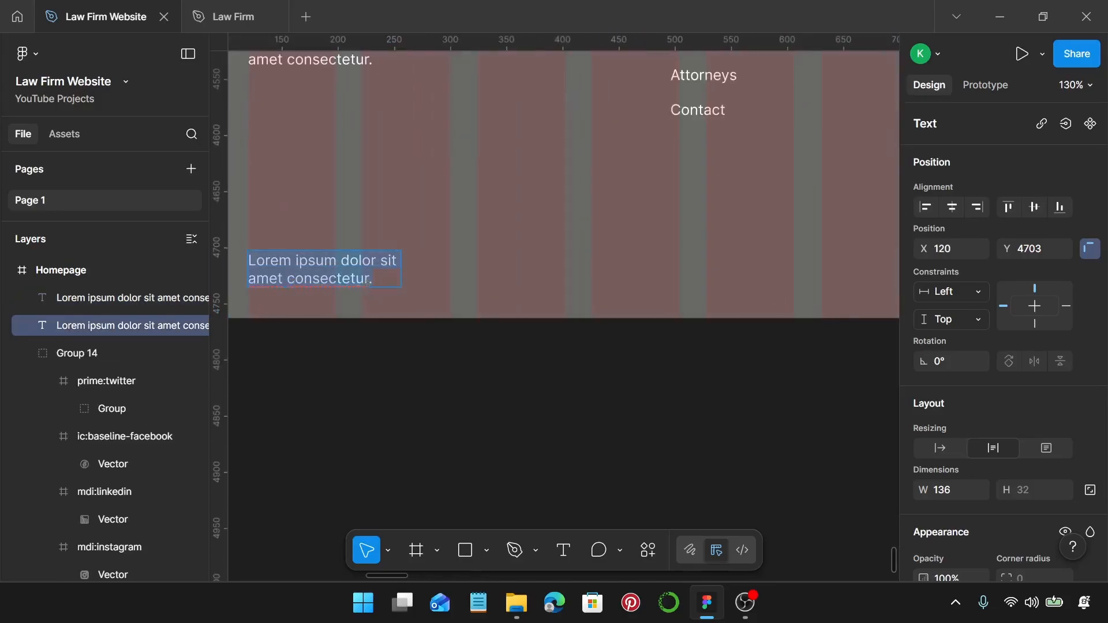
Cut the bottom-left text down to 'Lorem ipsum' and make its box auto width.
click(343, 263)
drag(340, 261, 391, 273)
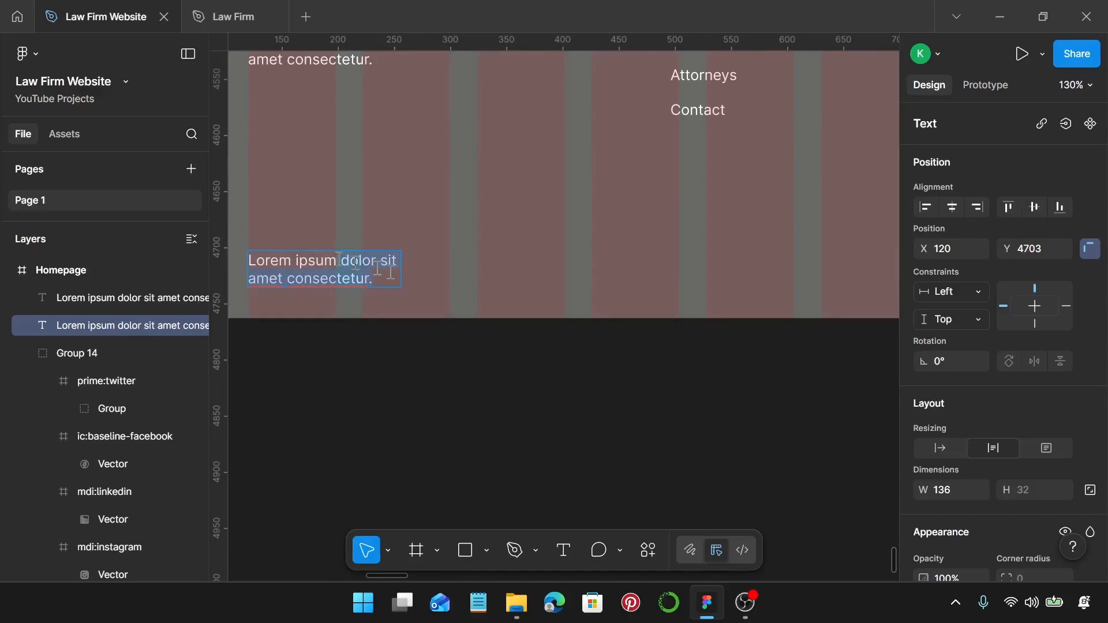
key(BackSpace)
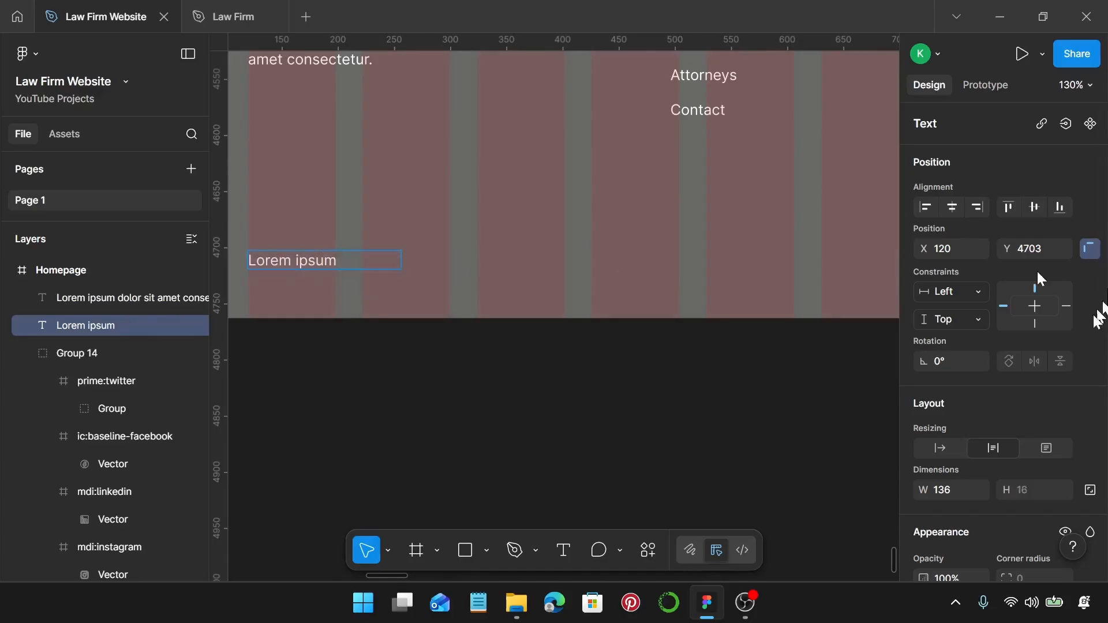
click(941, 450)
key(Escape)
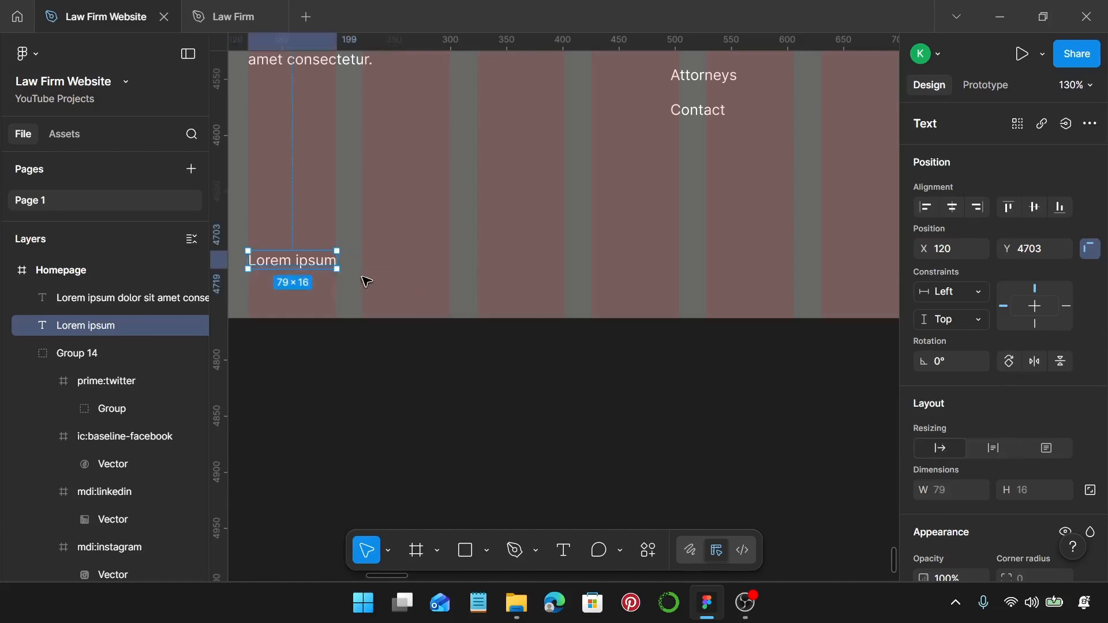
Change the right-hand text to 'Privacy policy' with an auto-width box.
scroll(303, 265, right, 10)
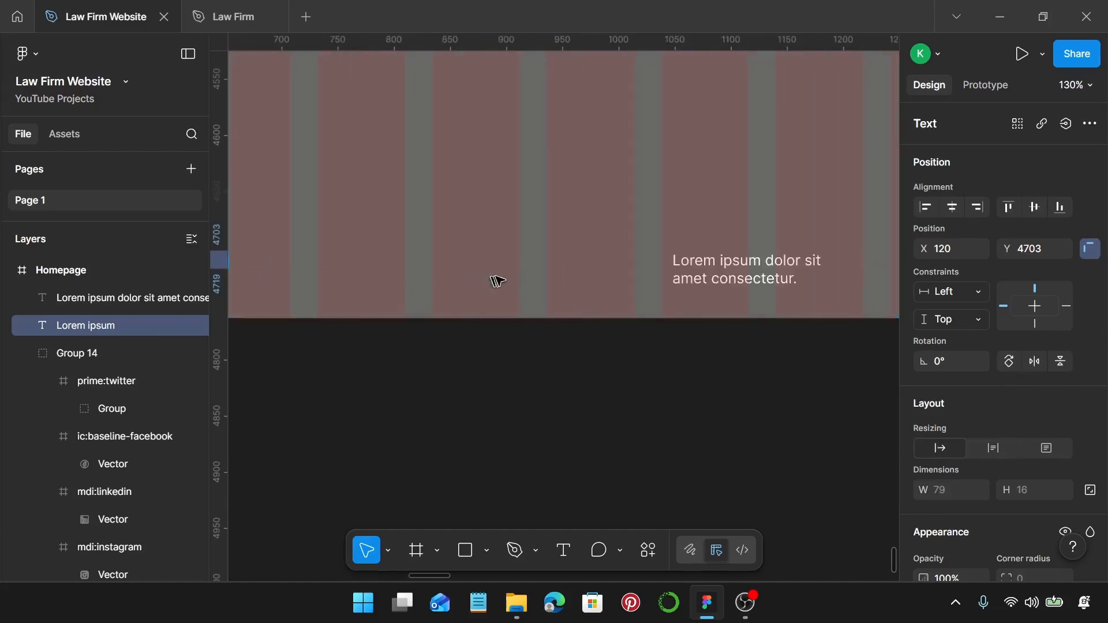
click(594, 280)
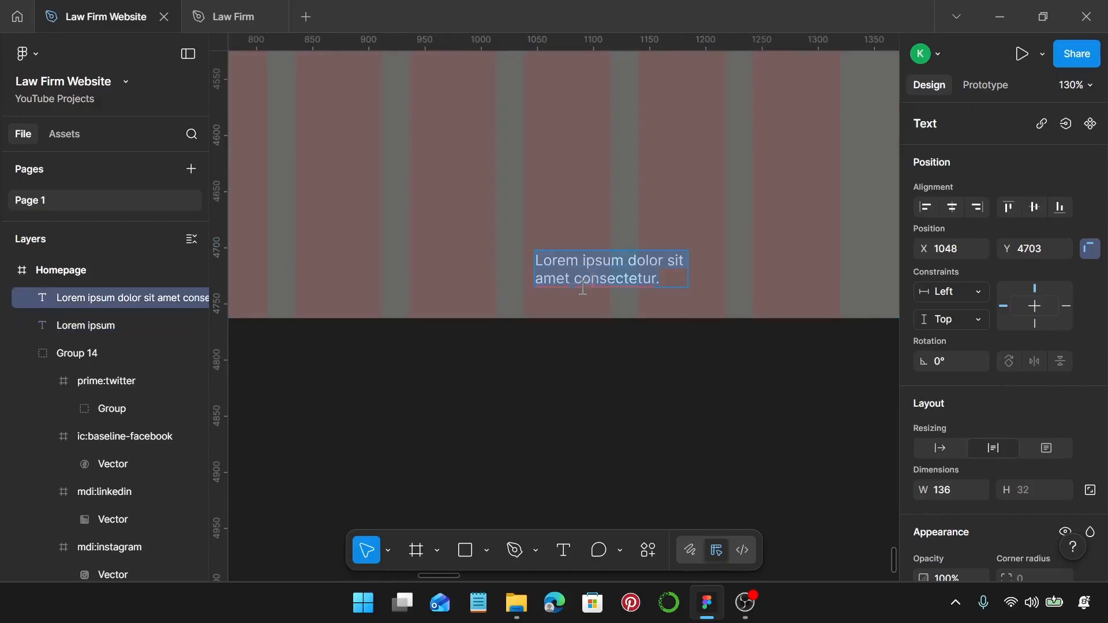
text(Priva)
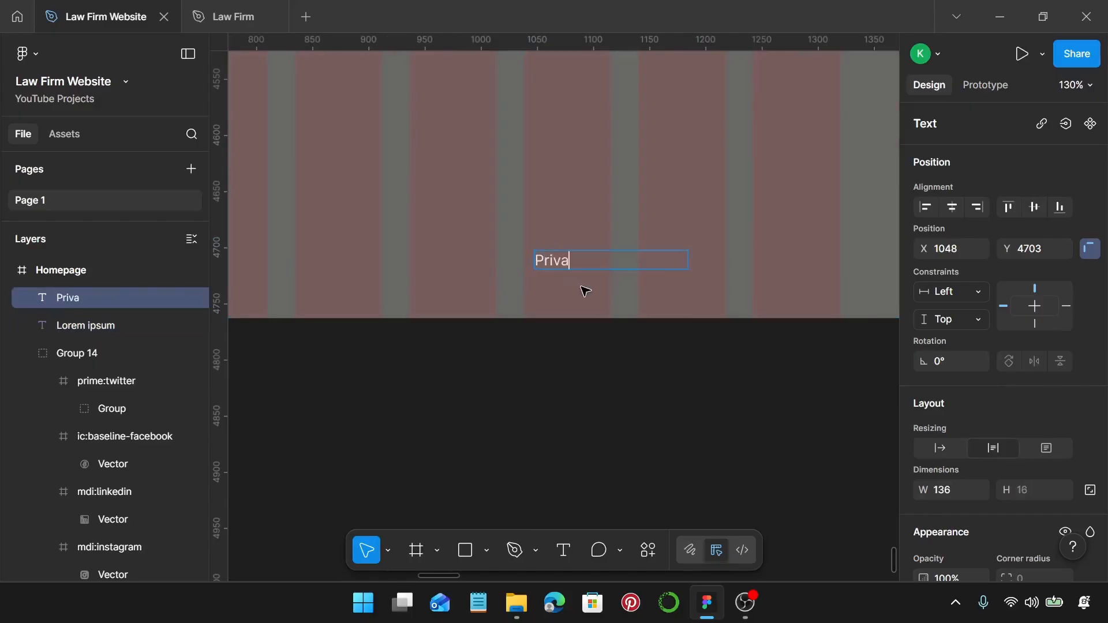
text(cy policy)
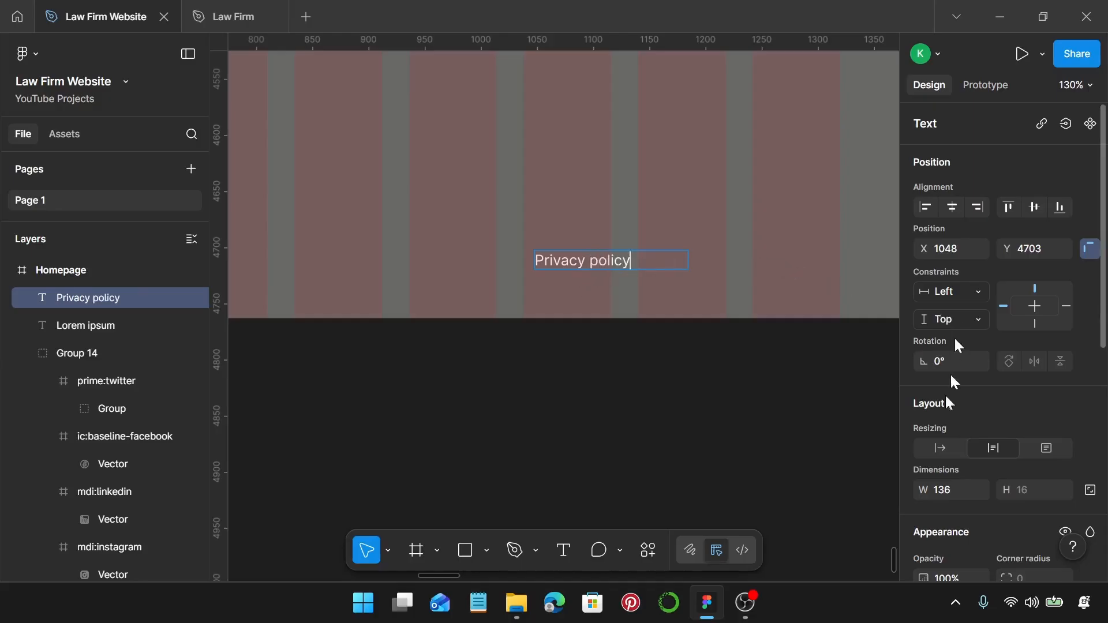
click(940, 448)
key(Escape)
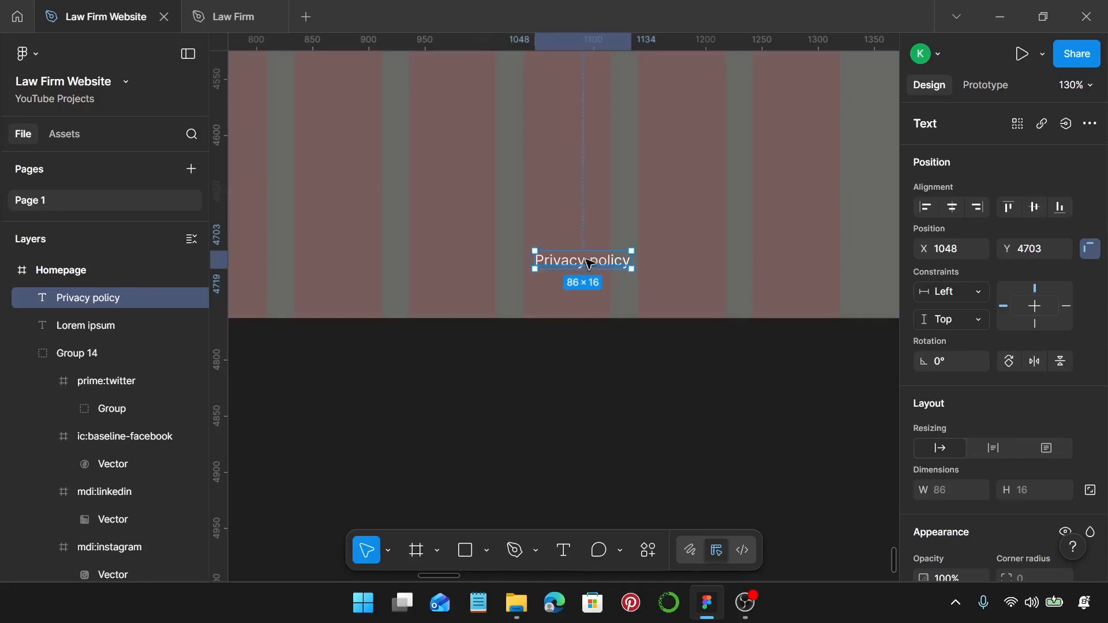
Duplicate Privacy policy twice and reword the copies as 'Terms of service' and 'Legal'.
drag(589, 264, 786, 254)
double_click(673, 266)
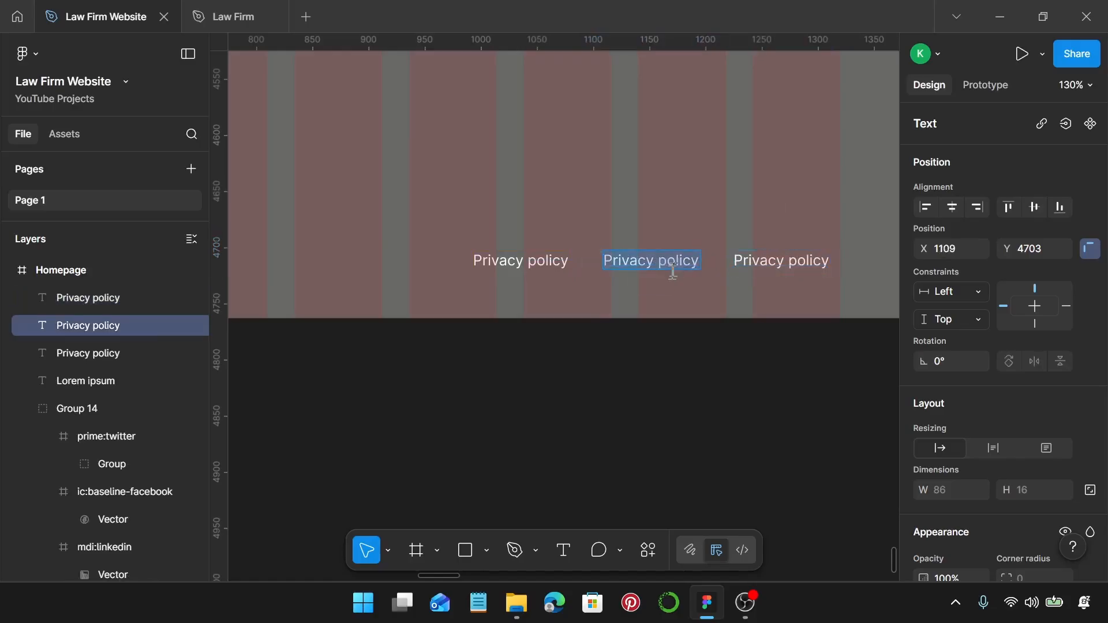
text(Ter)
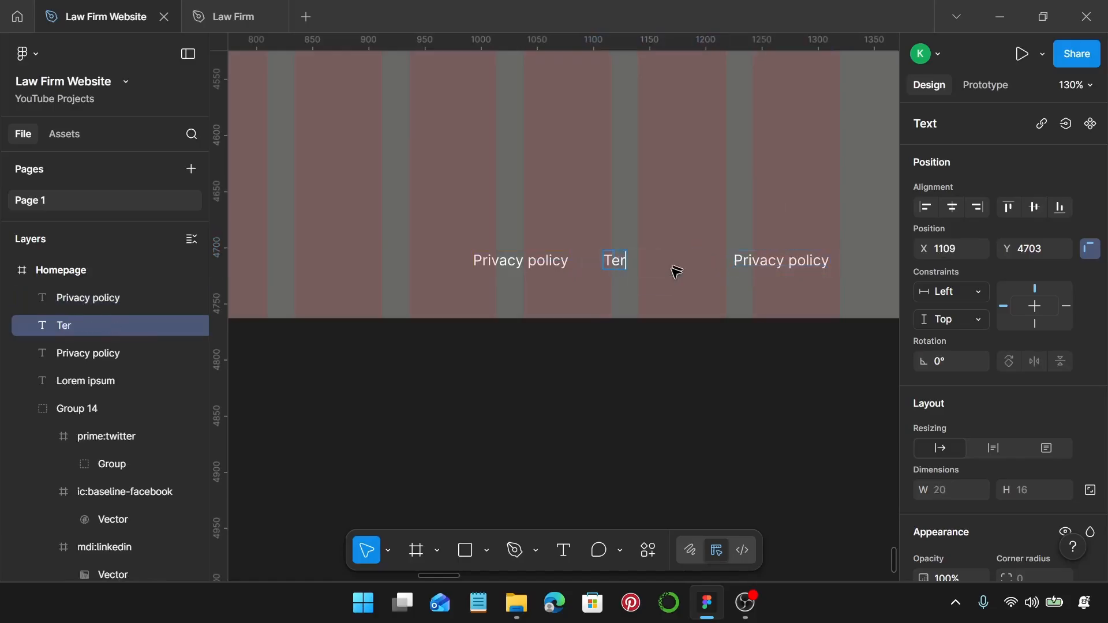
text(ms of servi)
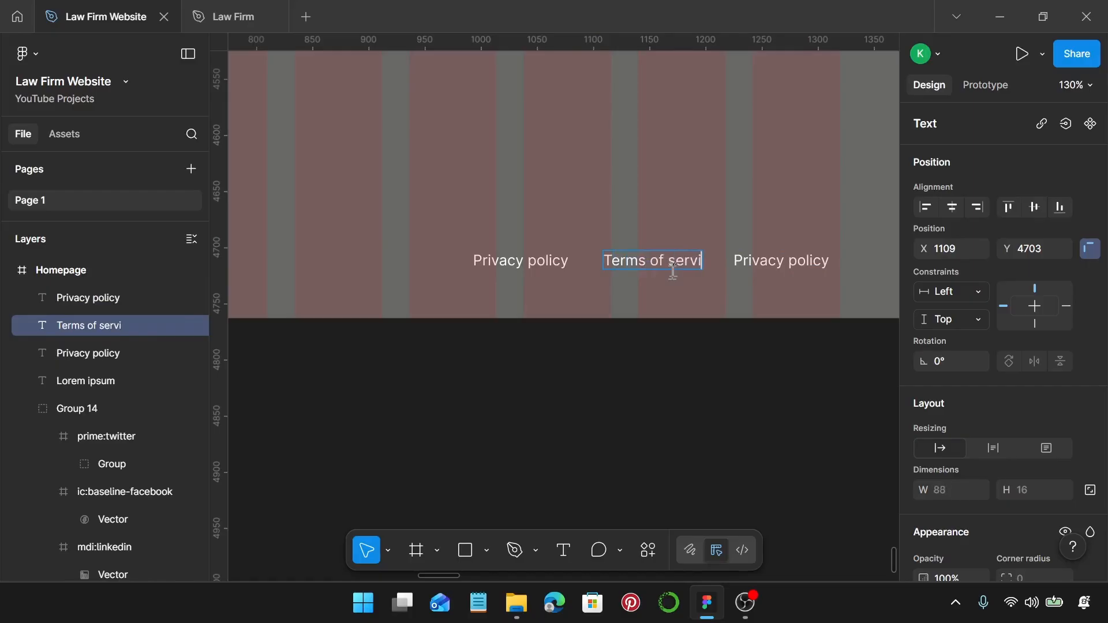
text(ce)
click(798, 265)
text(Lega)
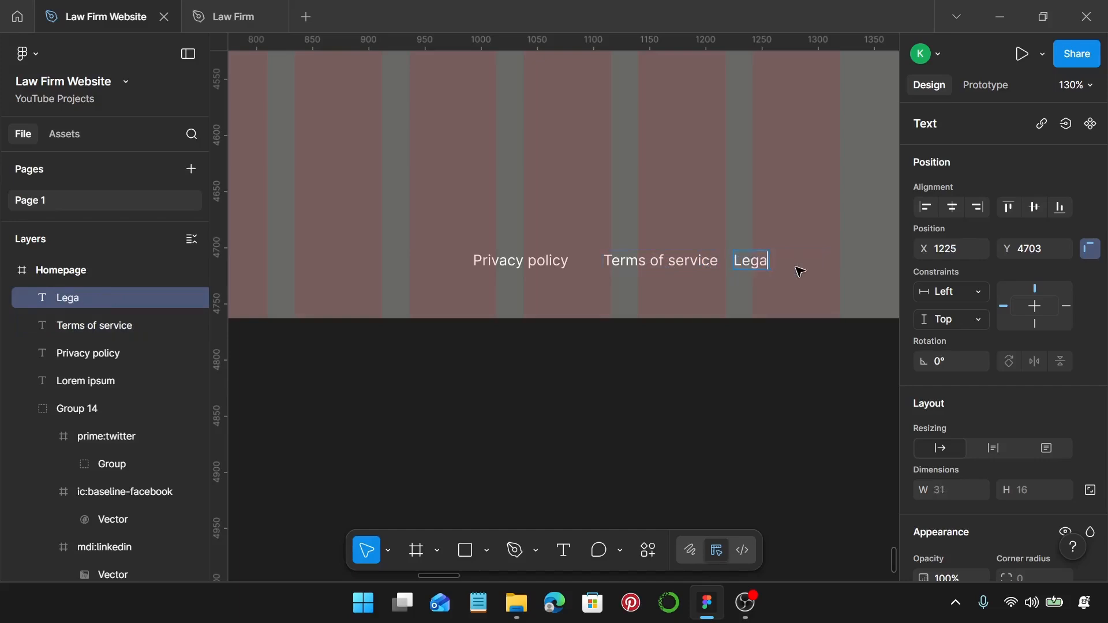
text(l)
key(Escape)
Space Privacy policy, Terms of service and Legal evenly up to the footer's right edge.
drag(760, 260, 830, 269)
drag(681, 264, 735, 272)
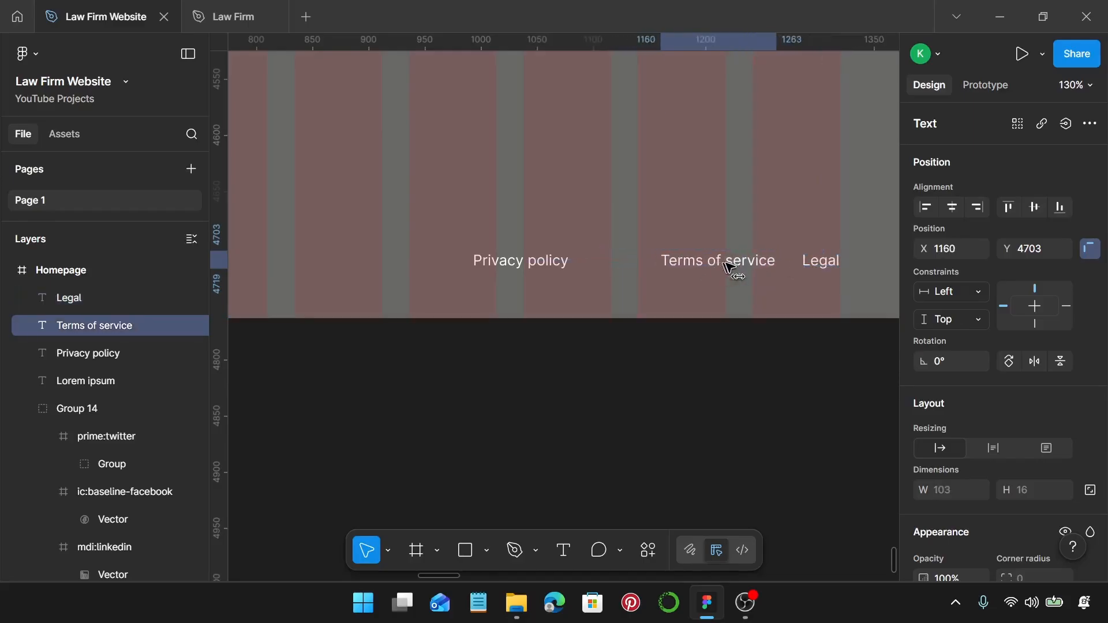
click(552, 258)
drag(552, 258, 601, 266)
scroll(600, 266, down, 5)
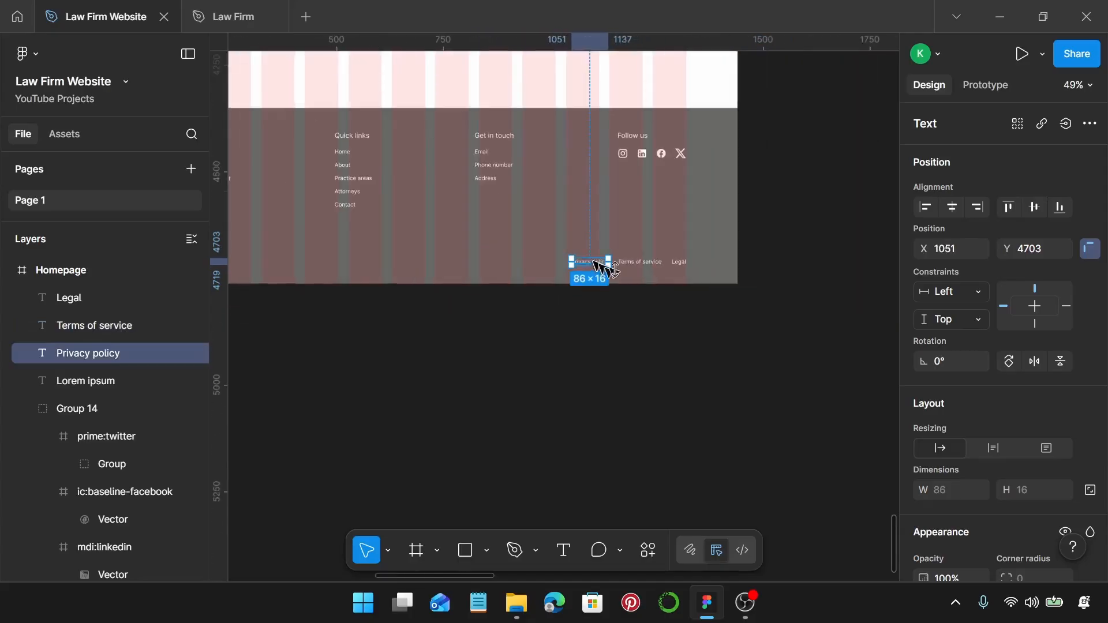
Group the four bottom footer texts: Lorem ipsum, Privacy policy, Terms of service, Legal.
shift+click(646, 262)
shift+click(682, 262)
scroll(624, 277, left, 5)
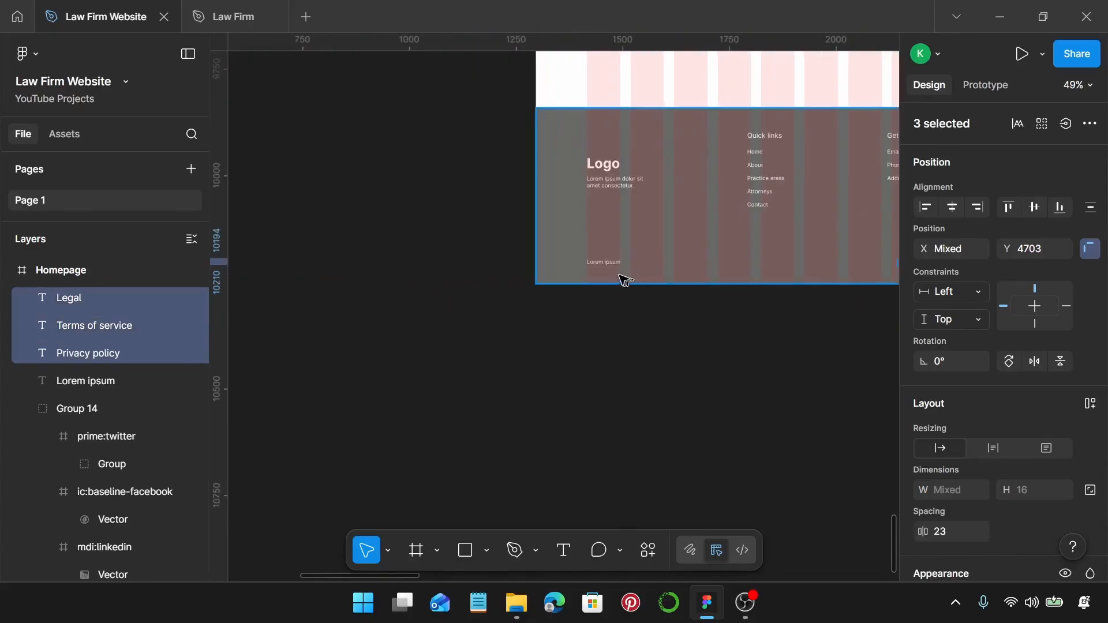
shift+click(618, 263)
scroll(621, 265, right, 5)
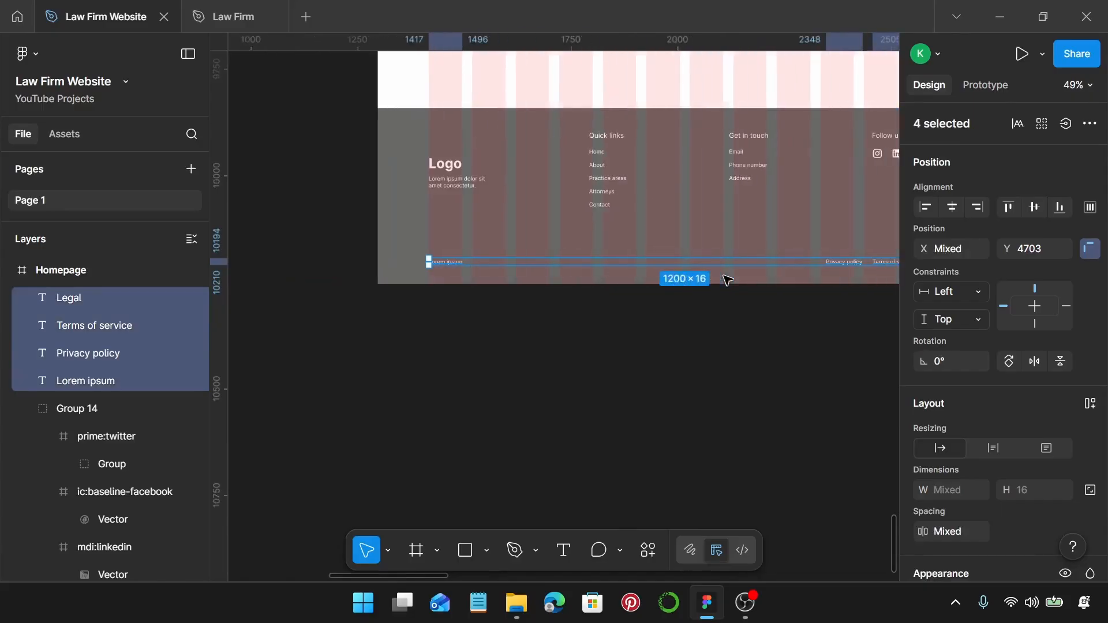
scroll(720, 269, right, 3)
key(ctrl+g)
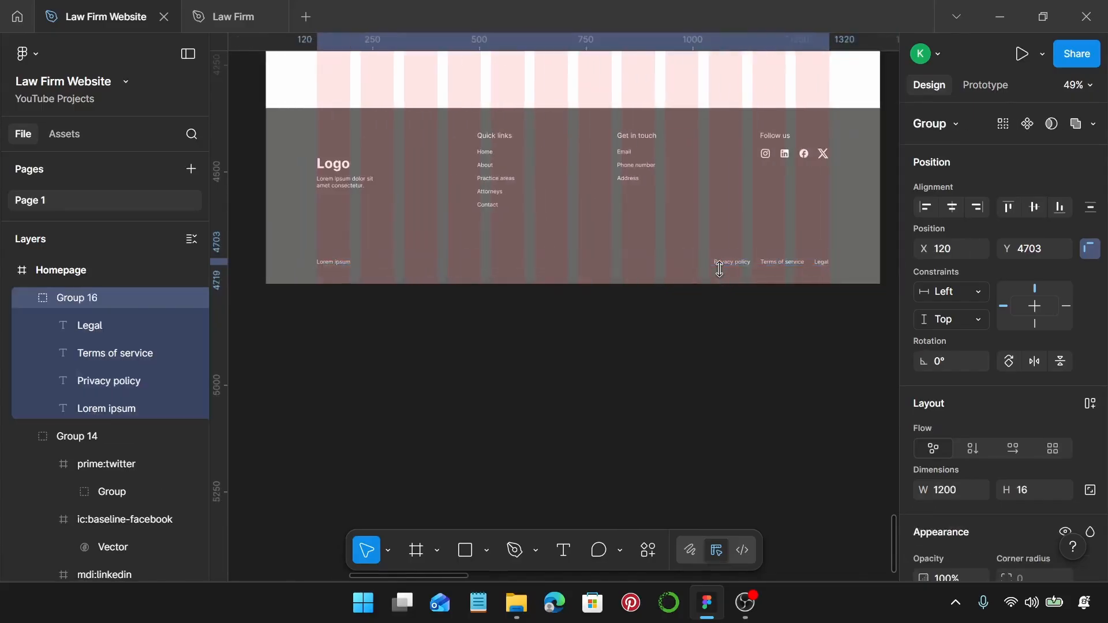
Raise the text group slightly, shorten the footer background to 365 high, and group all footer layers.
scroll(719, 269, down, 3)
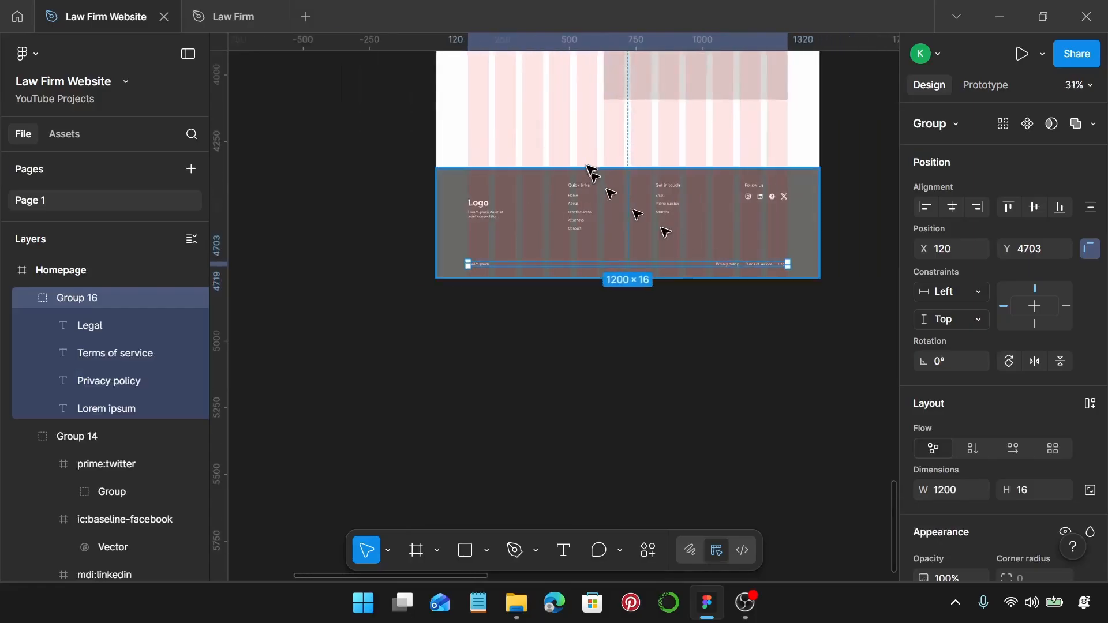
click(649, 145)
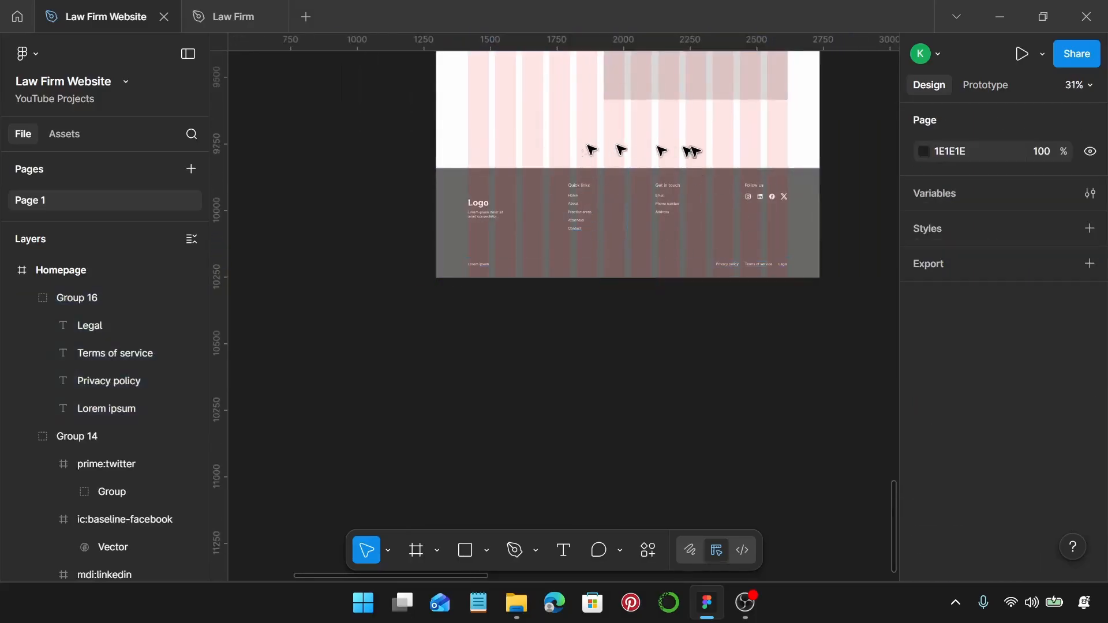
scroll(765, 275, up, 1)
scroll(765, 276, up, 1)
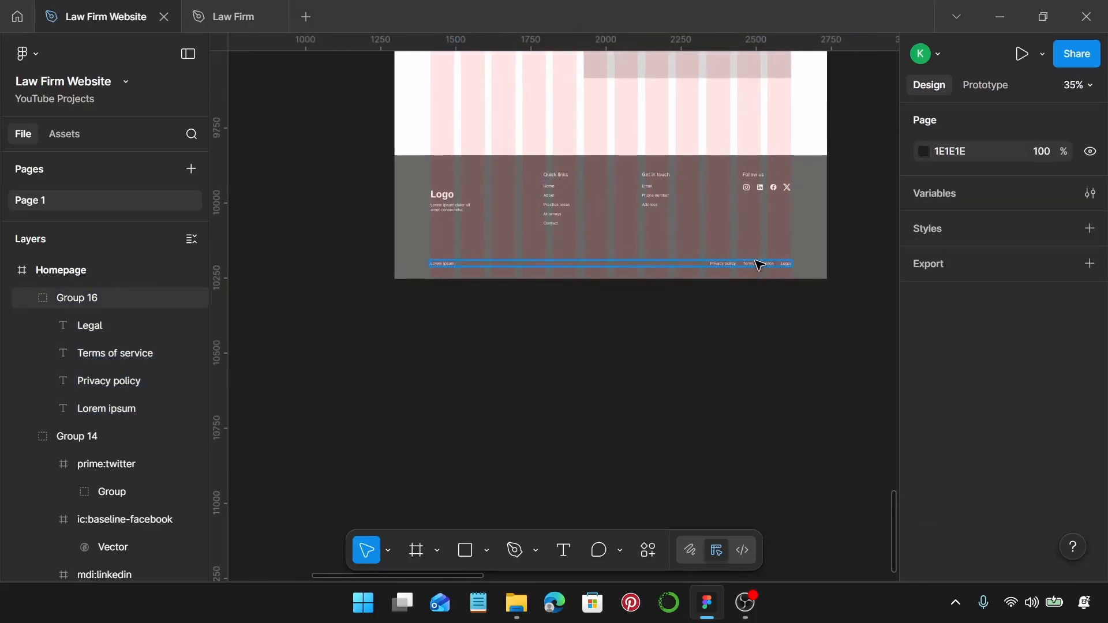
drag(760, 264, 760, 258)
click(666, 270)
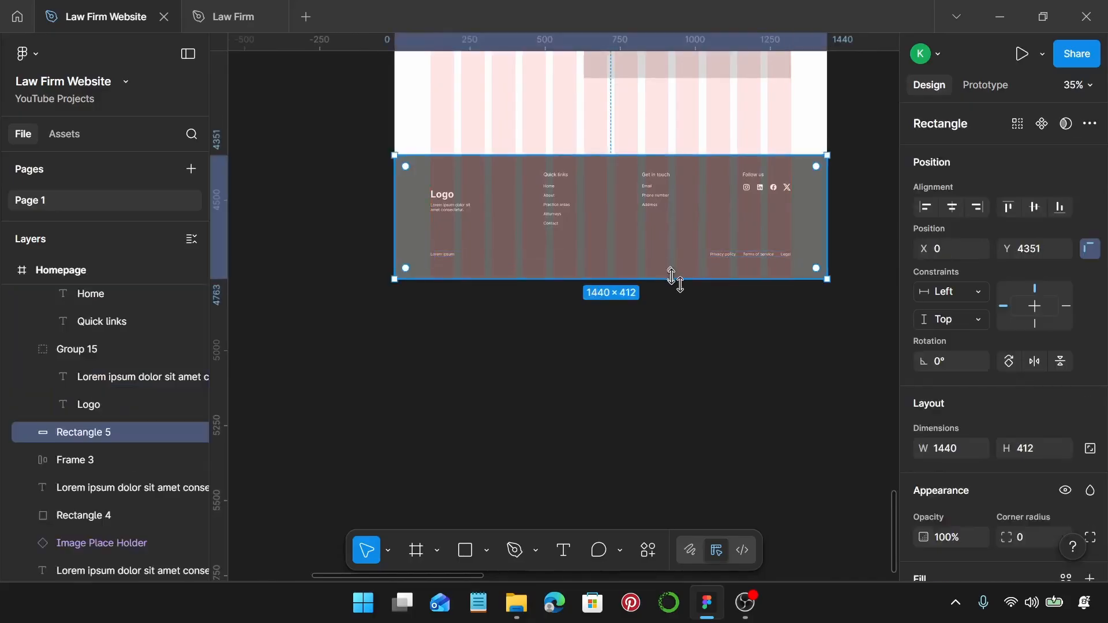
drag(672, 278, 673, 265)
drag(359, 105, 843, 312)
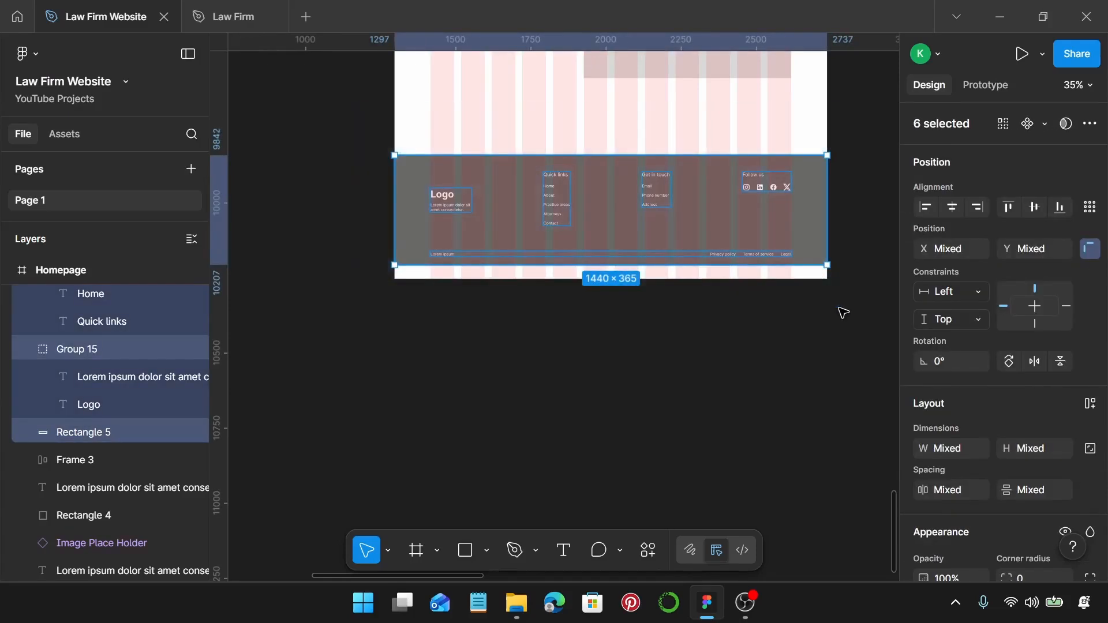
key(ctrl+g)
Shorten the Homepage frame to 1440 × 4715 so it ends at the footer, then zoom out.
scroll(644, 279, up, 5)
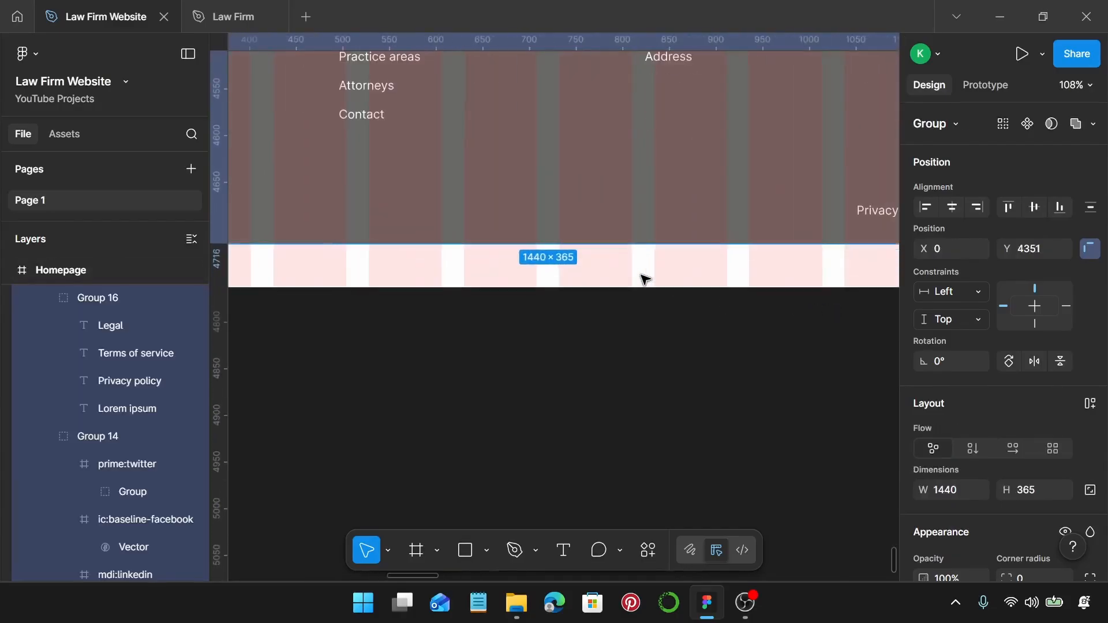
right_click(642, 279)
click(618, 287)
drag(619, 286, 623, 243)
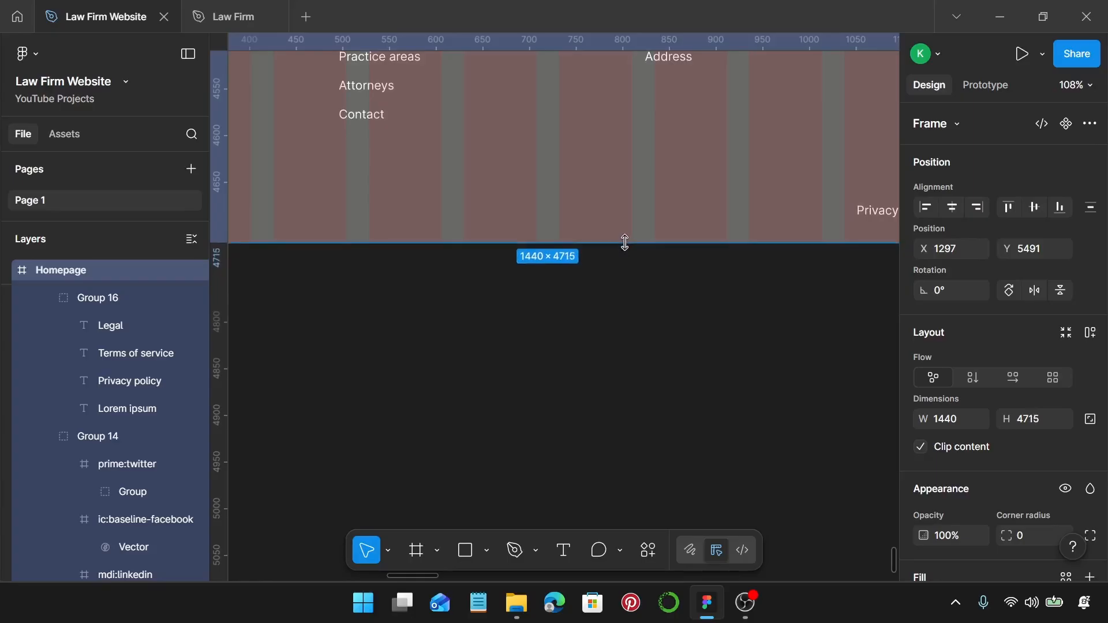
scroll(624, 243, down, 8)
scroll(632, 245, up, 2)
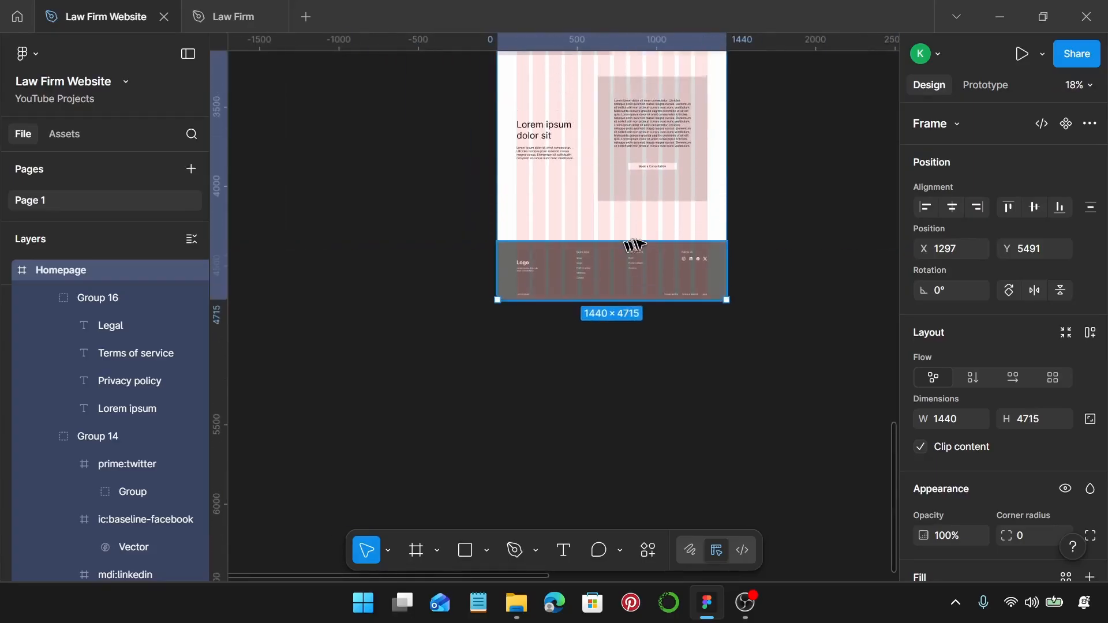
key(Escape)
scroll(645, 239, up, 2)
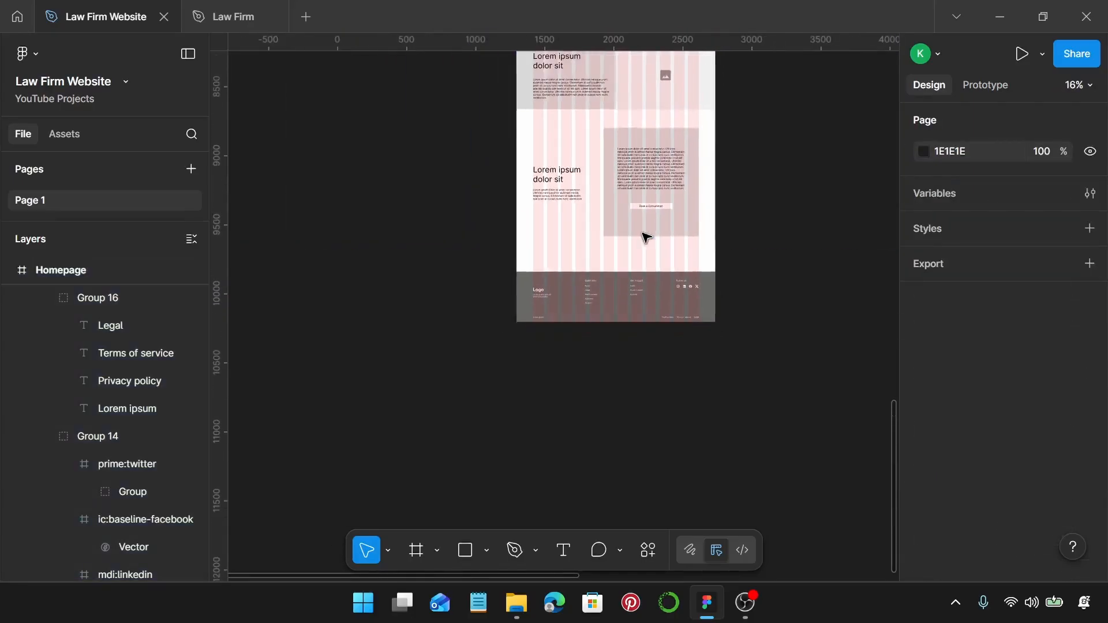
scroll(640, 242, up, 4)
Scroll and pan around the finished Homepage frame to review the layout.
scroll(633, 248, down, 3)
scroll(629, 253, up, 2)
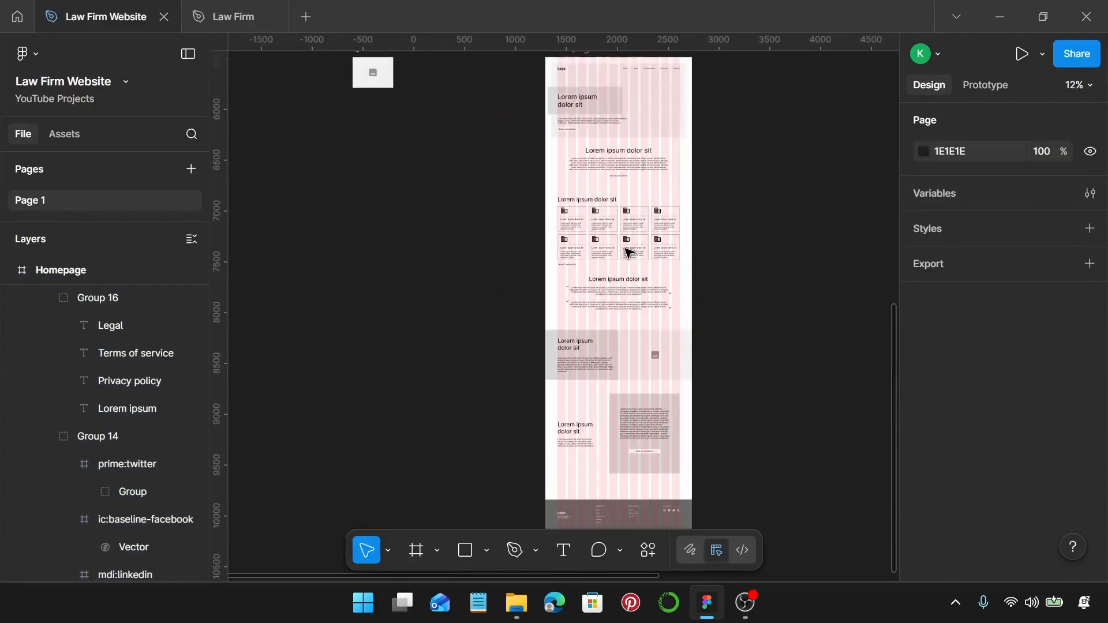
scroll(628, 253, down, 1)
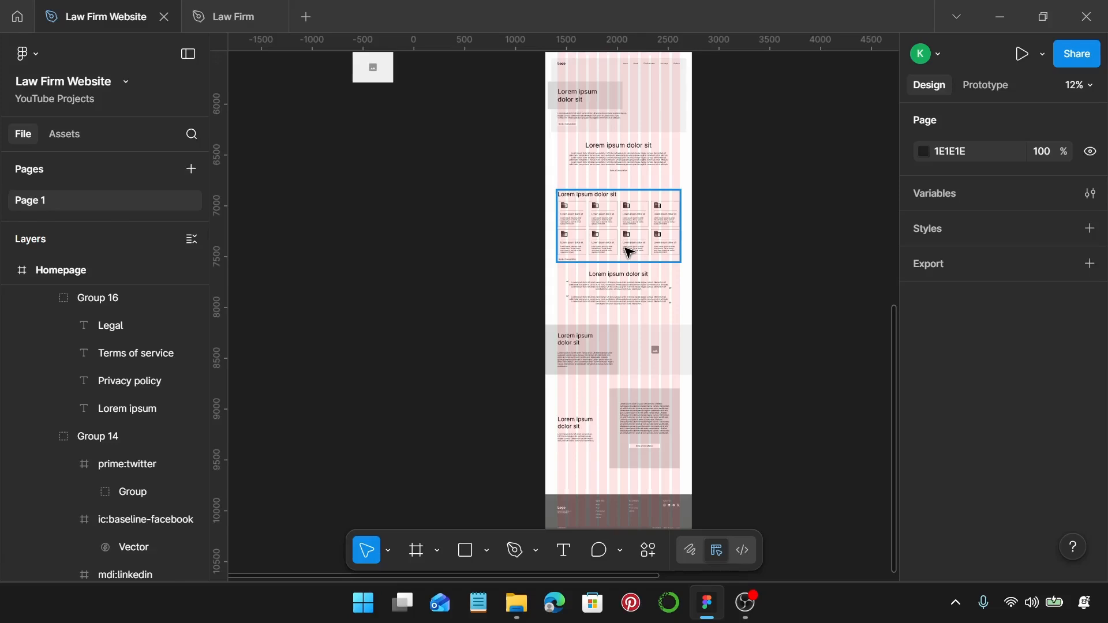
scroll(629, 252, right, 5)
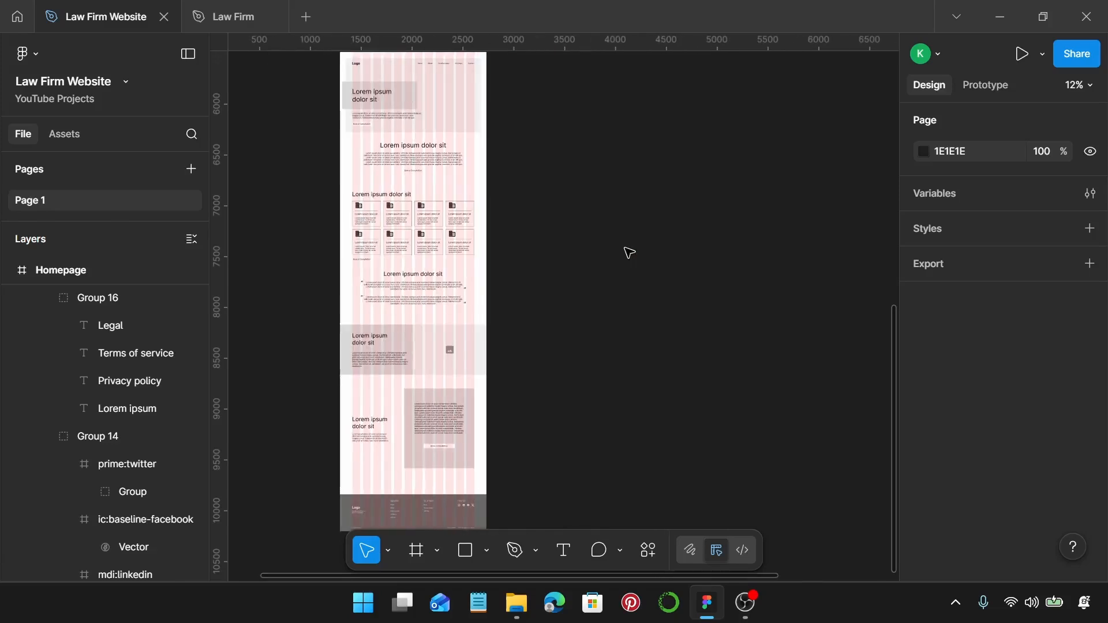
scroll(626, 249, up, 2)
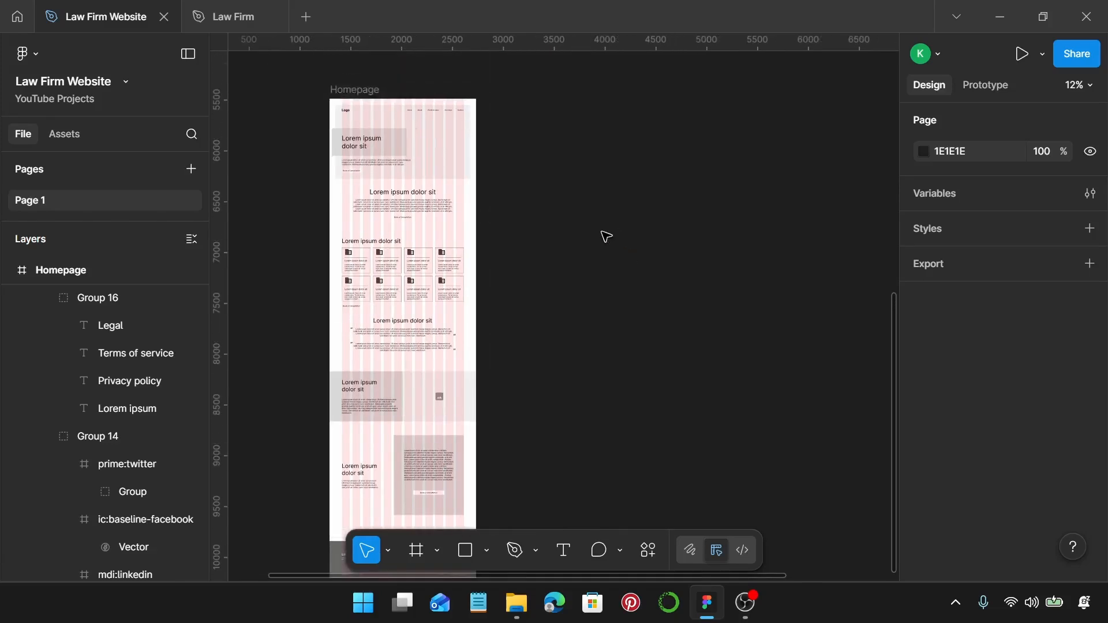
Add a 1440 × 1024 frame beside Homepage and paste Homepage's properties, including its pink column grid, onto it.
key(f)
click(606, 234)
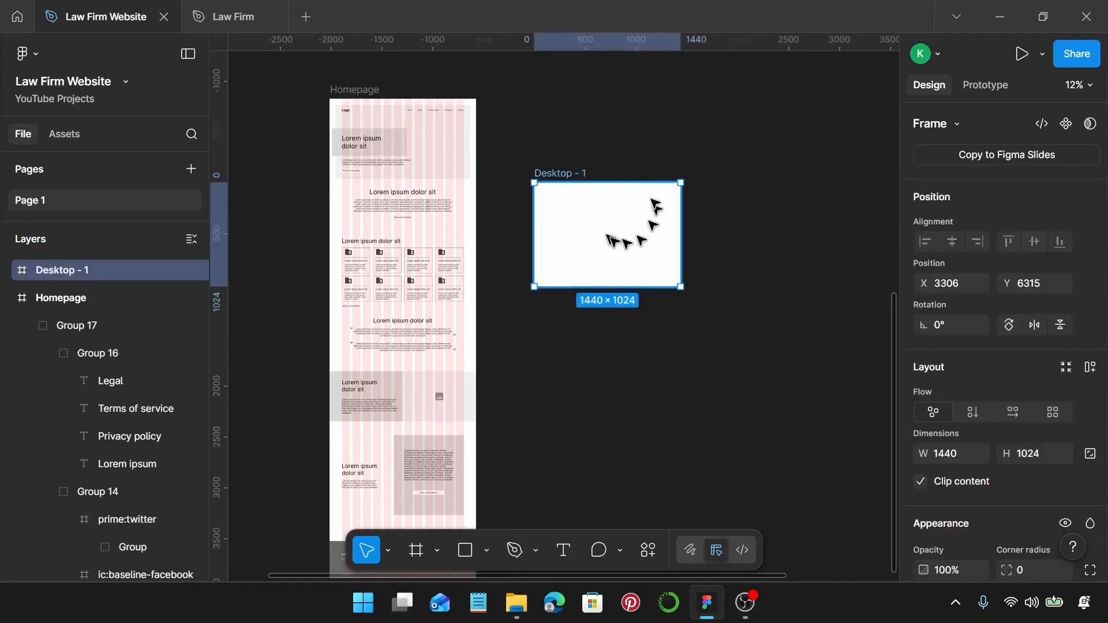
drag(609, 234, 568, 151)
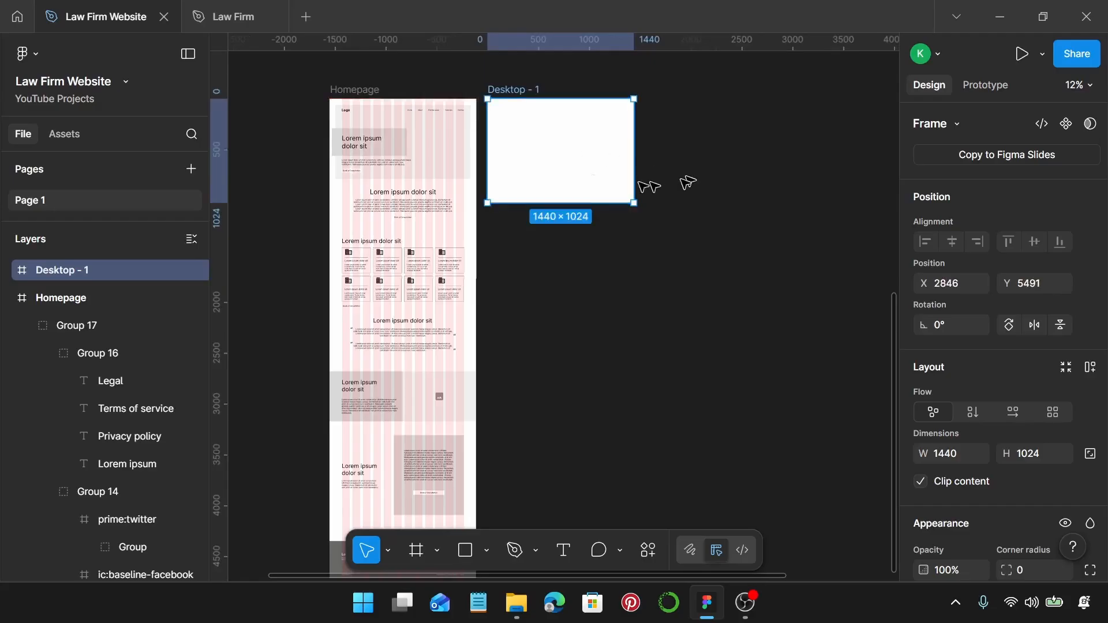
click(375, 90)
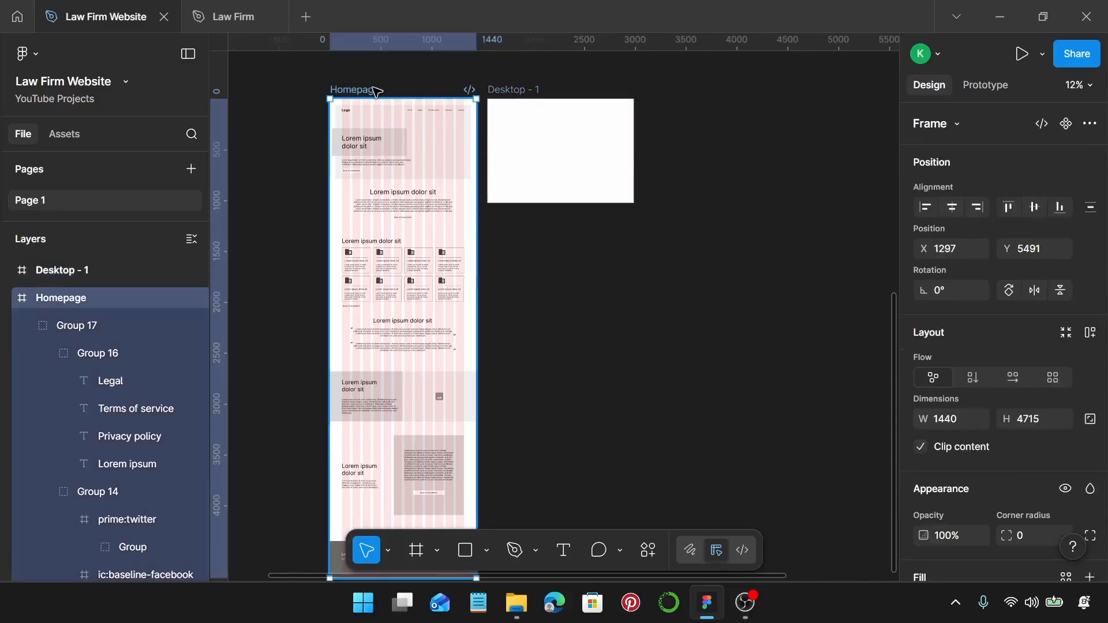
key(ctrl+alt+c)
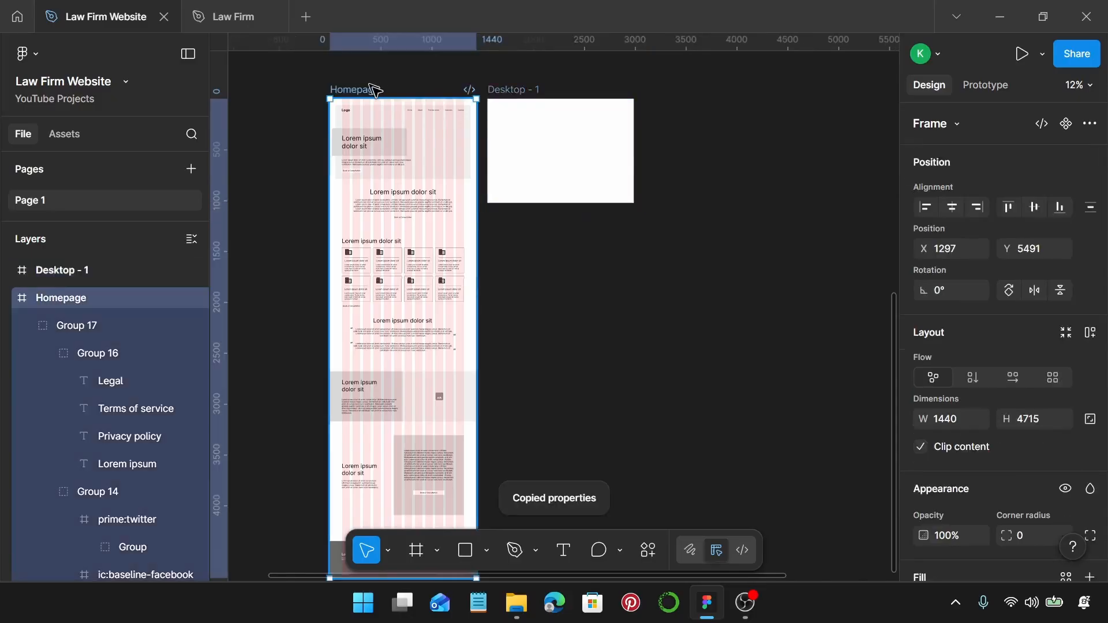
click(502, 91)
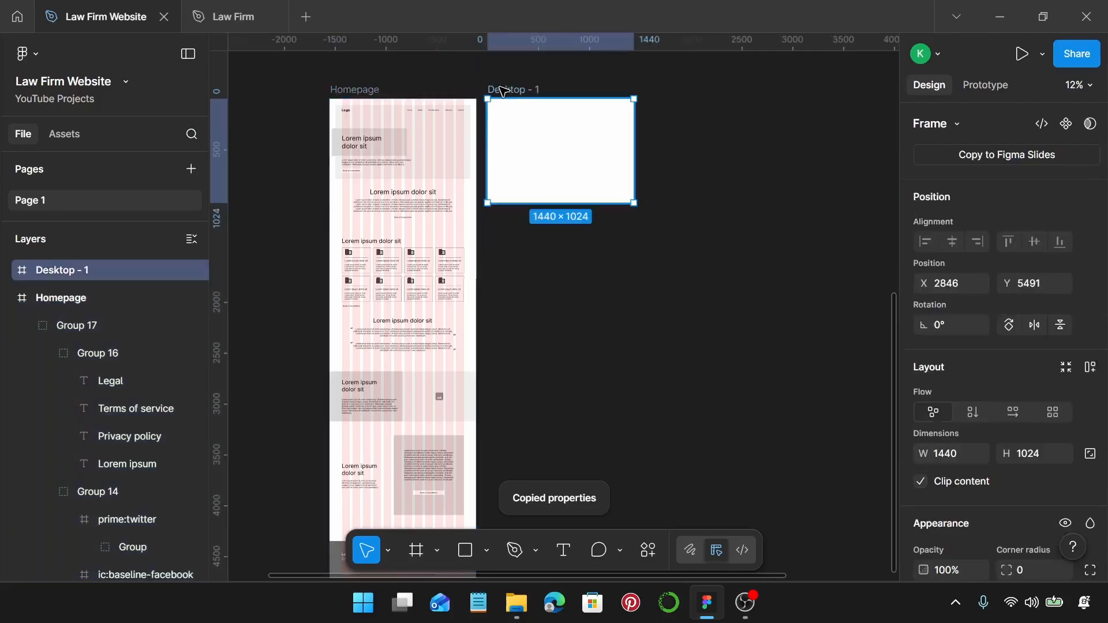
key(ctrl+alt+v)
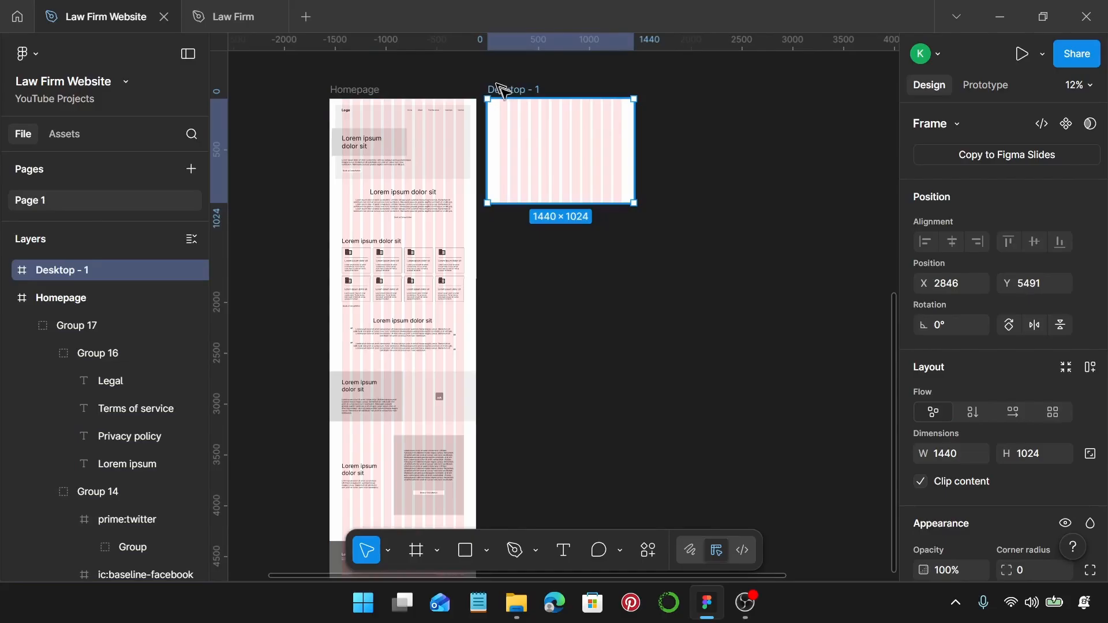
Rename the new frame 'About' and lengthen it to 3753 tall.
double_click(514, 90)
text(ut)
key(Return)
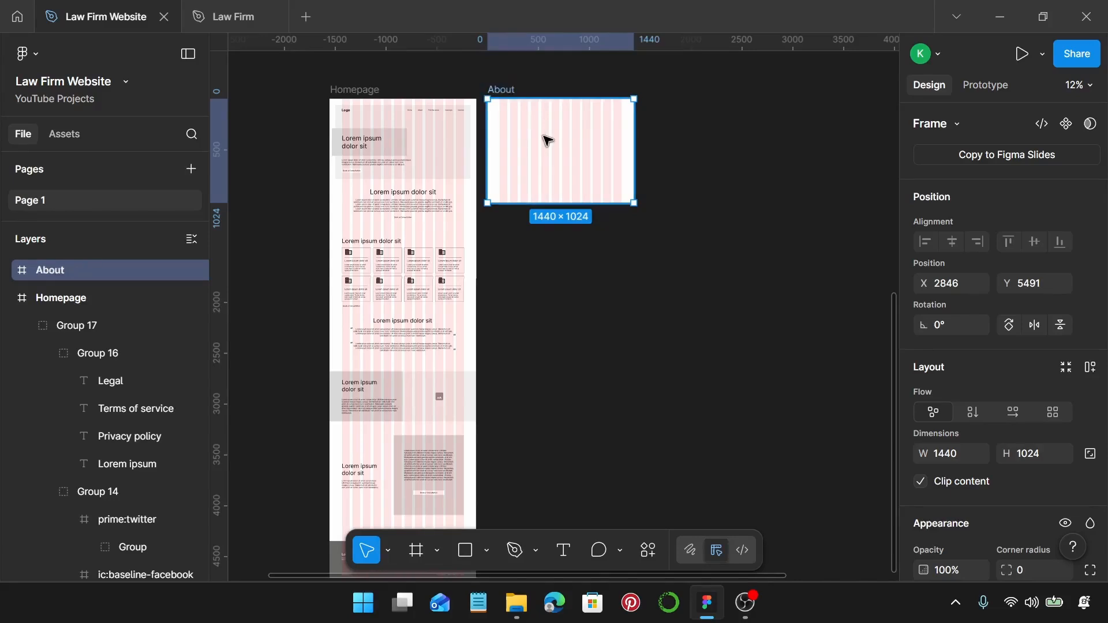
drag(564, 203, 582, 481)
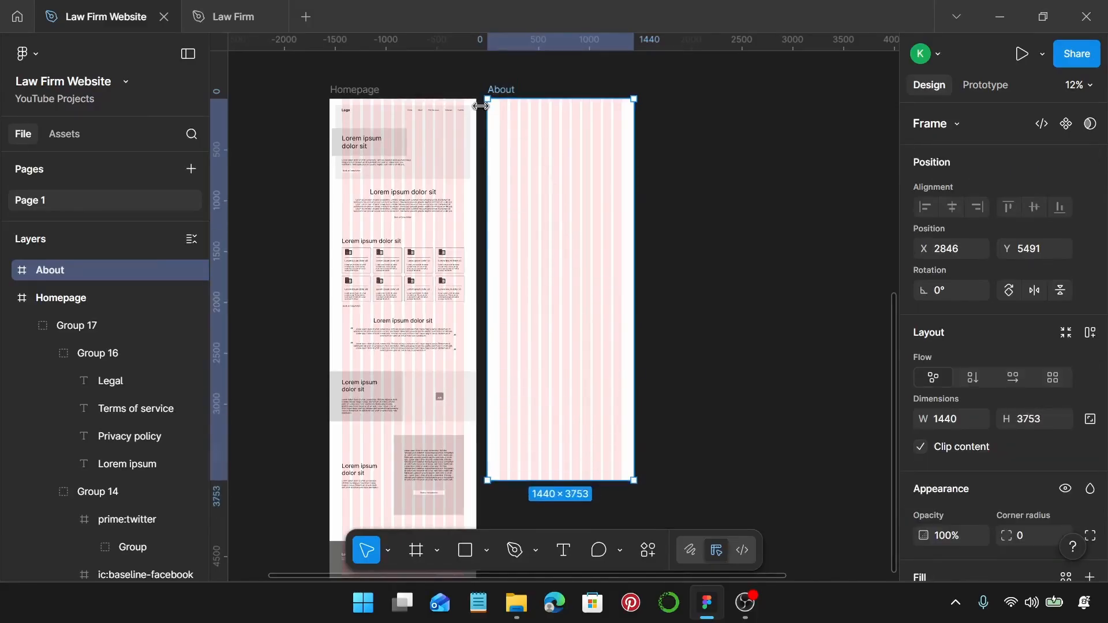
scroll(478, 109, up, 5)
click(426, 137)
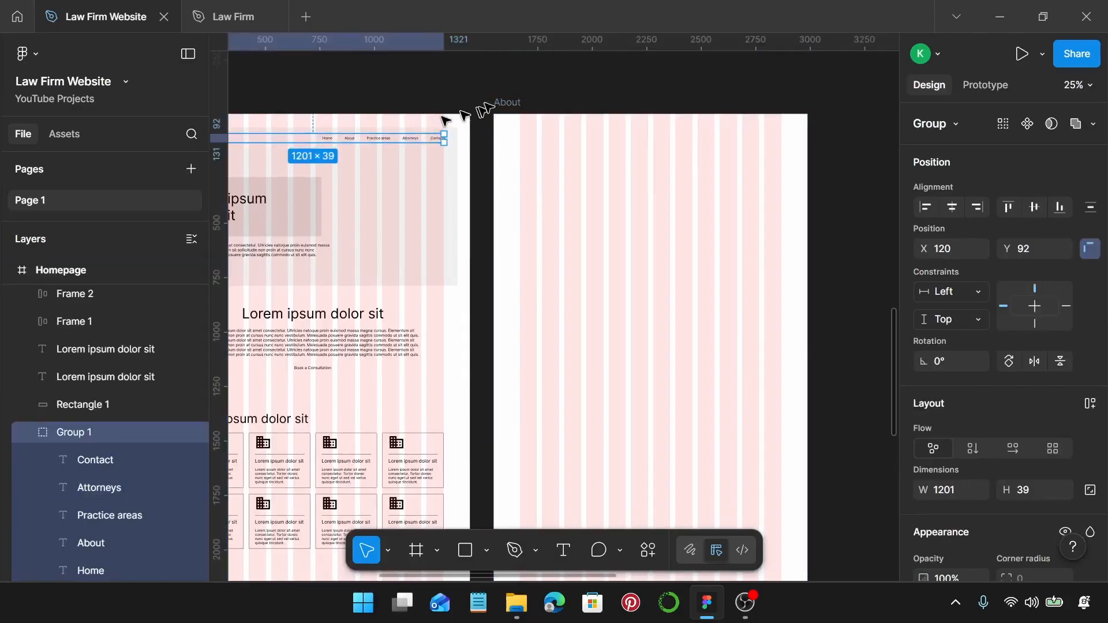
Paste the Homepage navigation bar into the About frame.
click(503, 103)
key(ctrl+v)
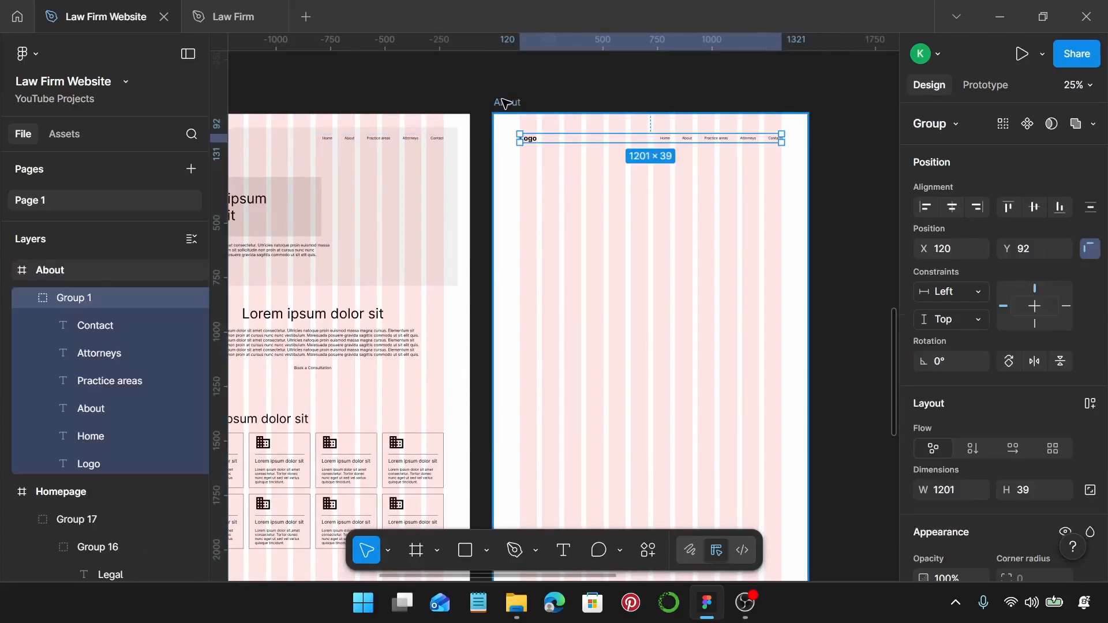
scroll(548, 138, right, 5)
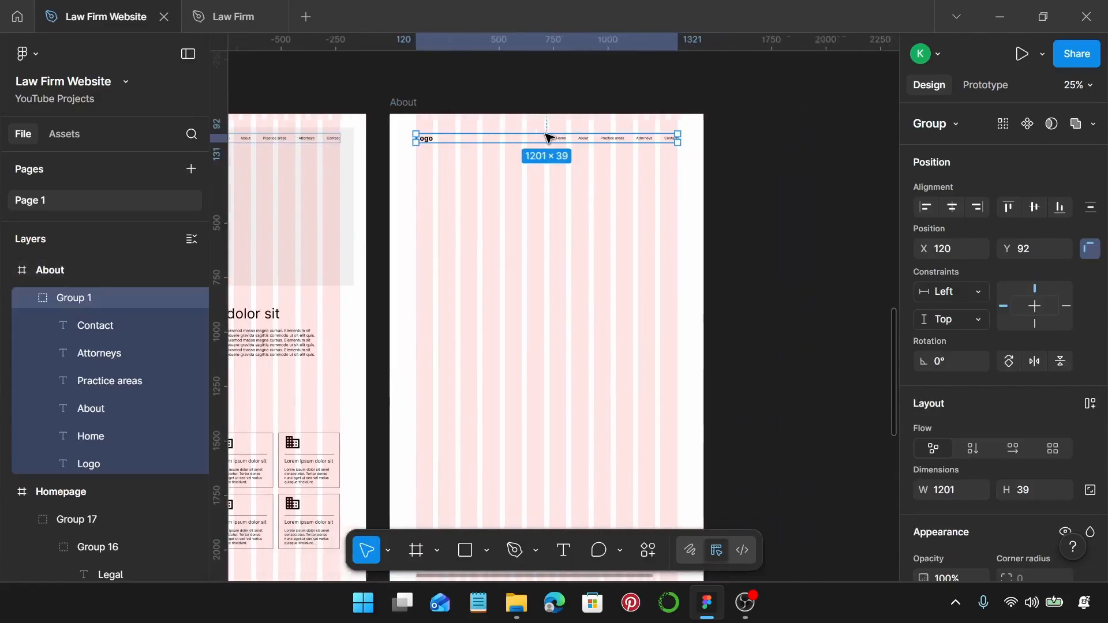
scroll(526, 164, up, 5)
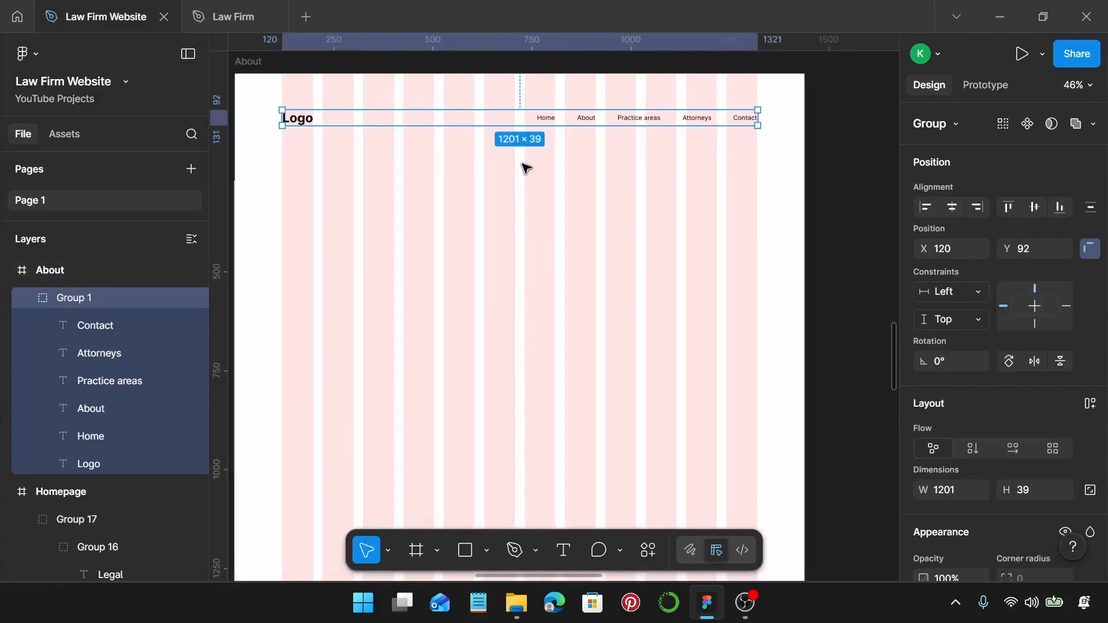
Draw a 1440 × 160 banner rectangle at X 0, Y 185 beneath the navigation bar.
key(r)
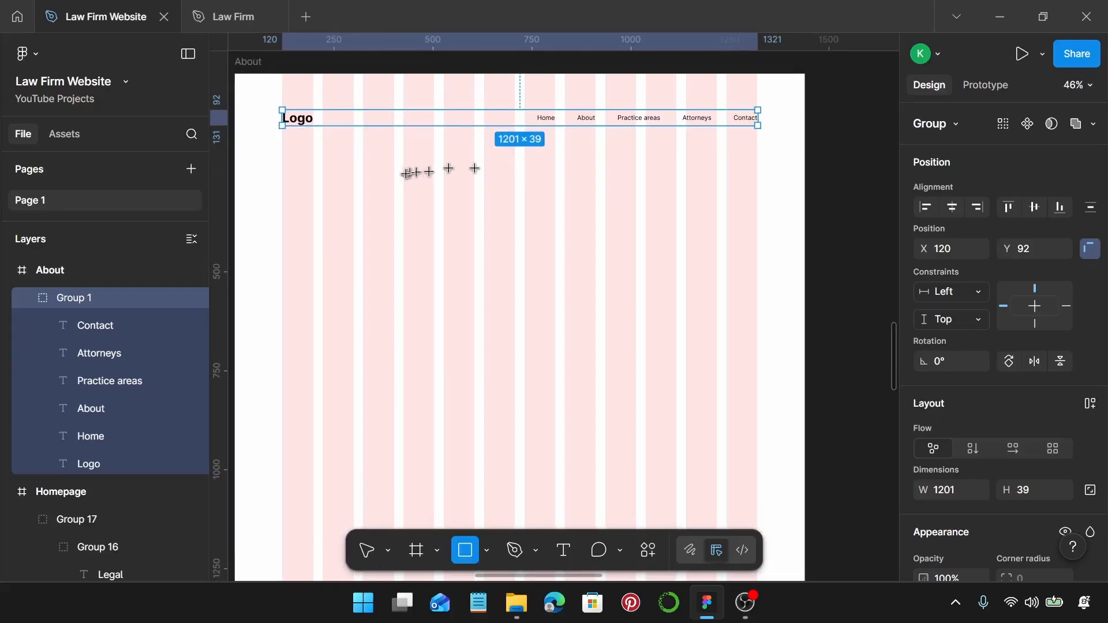
drag(254, 165, 792, 213)
scroll(627, 193, left, 3)
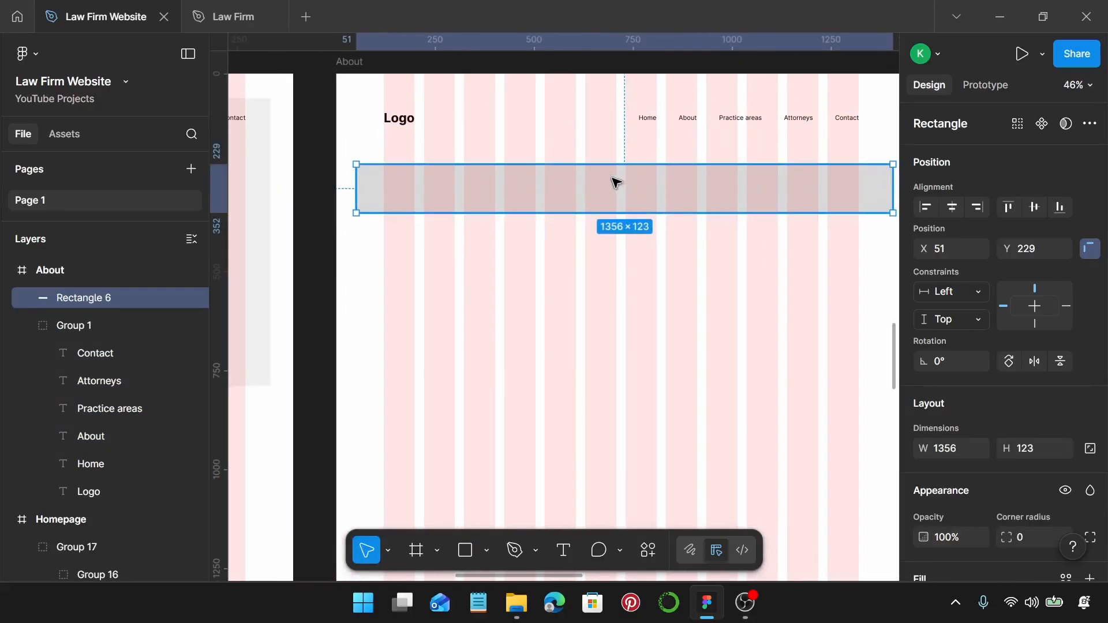
drag(616, 182, 597, 165)
scroll(601, 168, right, 5)
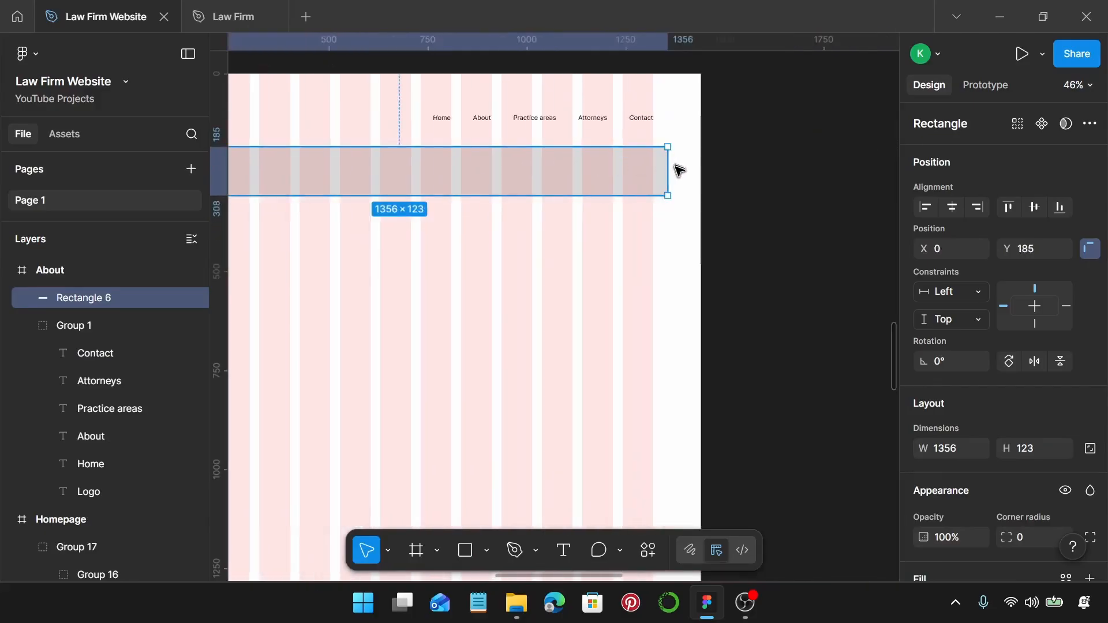
drag(672, 165, 697, 168)
scroll(512, 209, left, 3)
drag(515, 196, 523, 210)
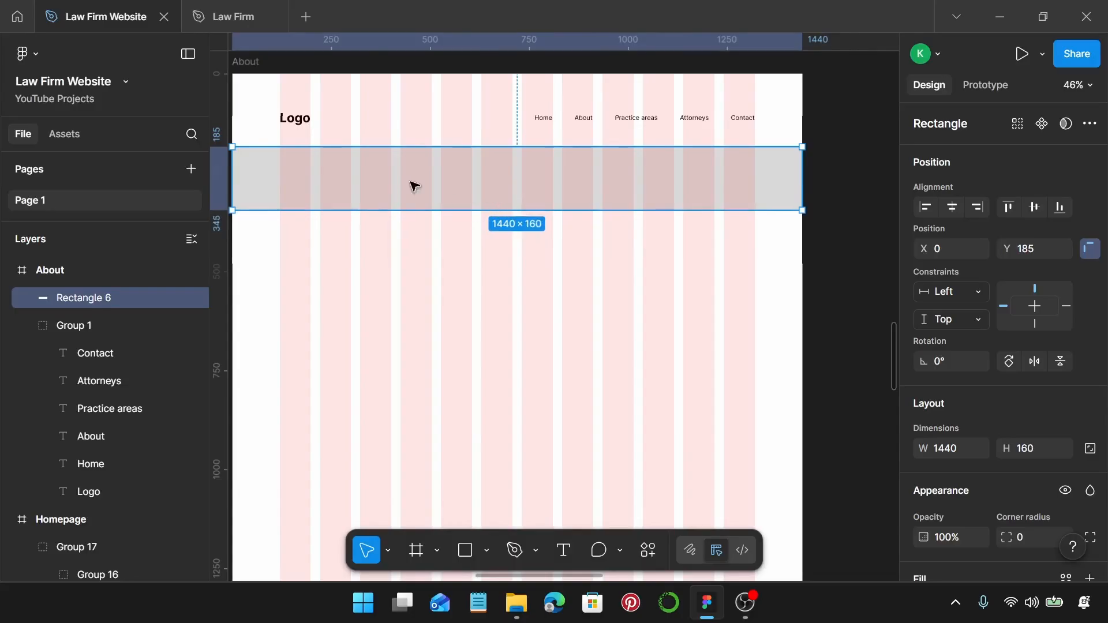
scroll(625, 186, left, 2)
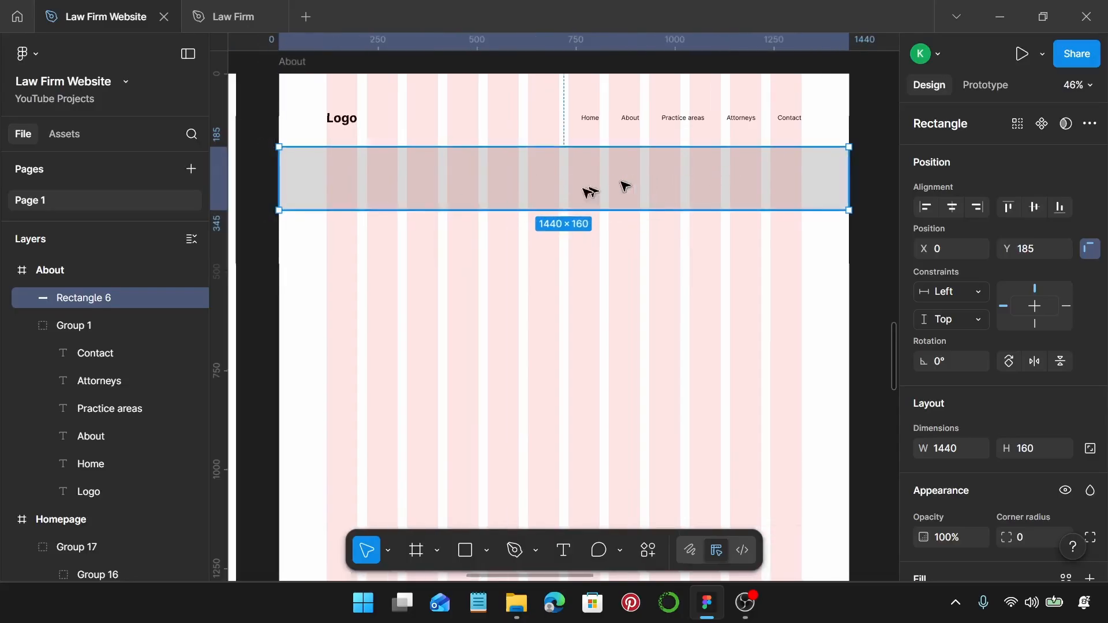
Add an 'About' heading at size 64 on the banner, aligned with the Logo.
key(t)
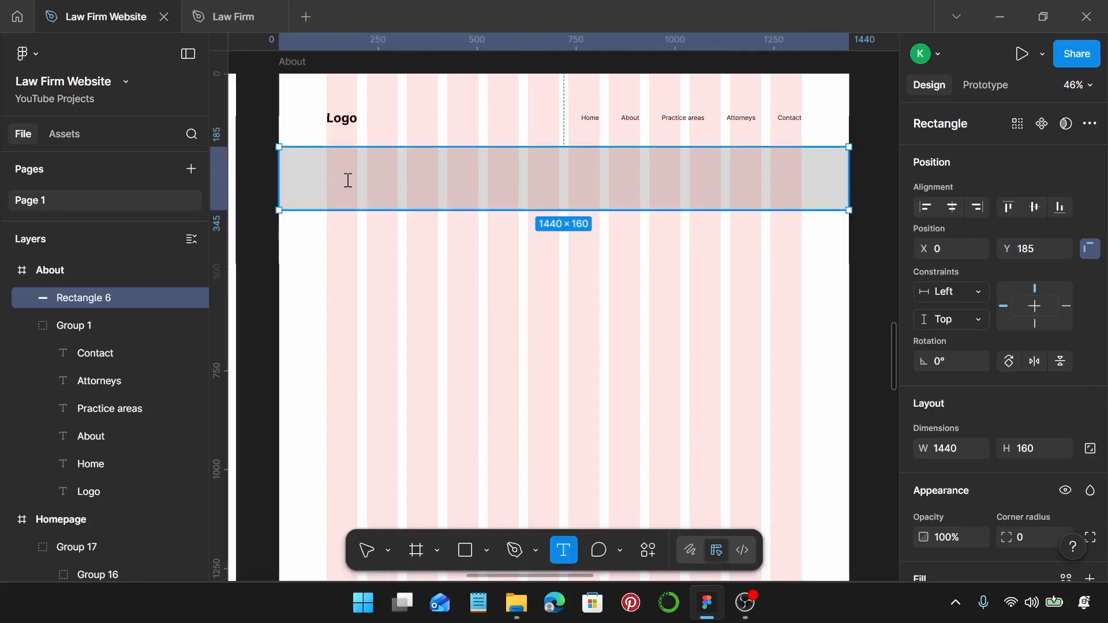
click(348, 181)
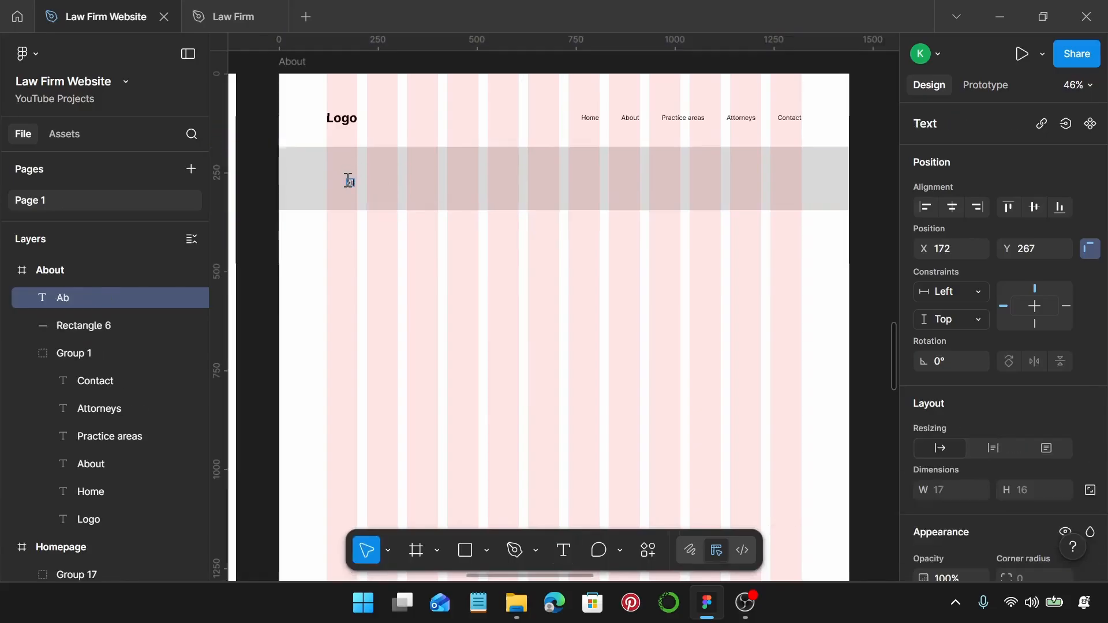
key(Escape)
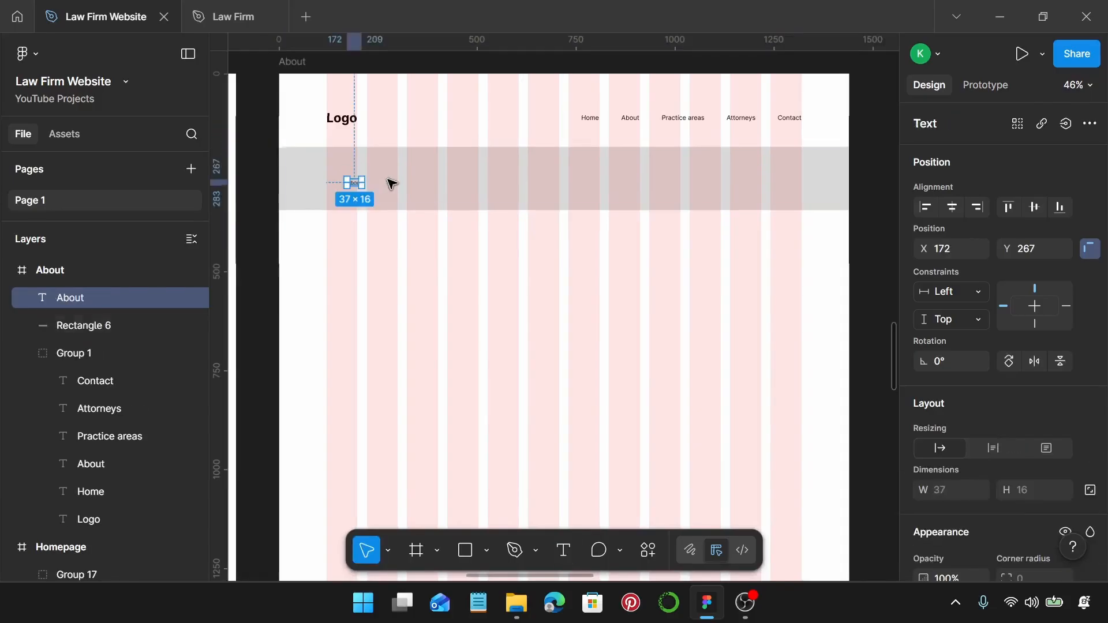
scroll(1016, 352, down, 5)
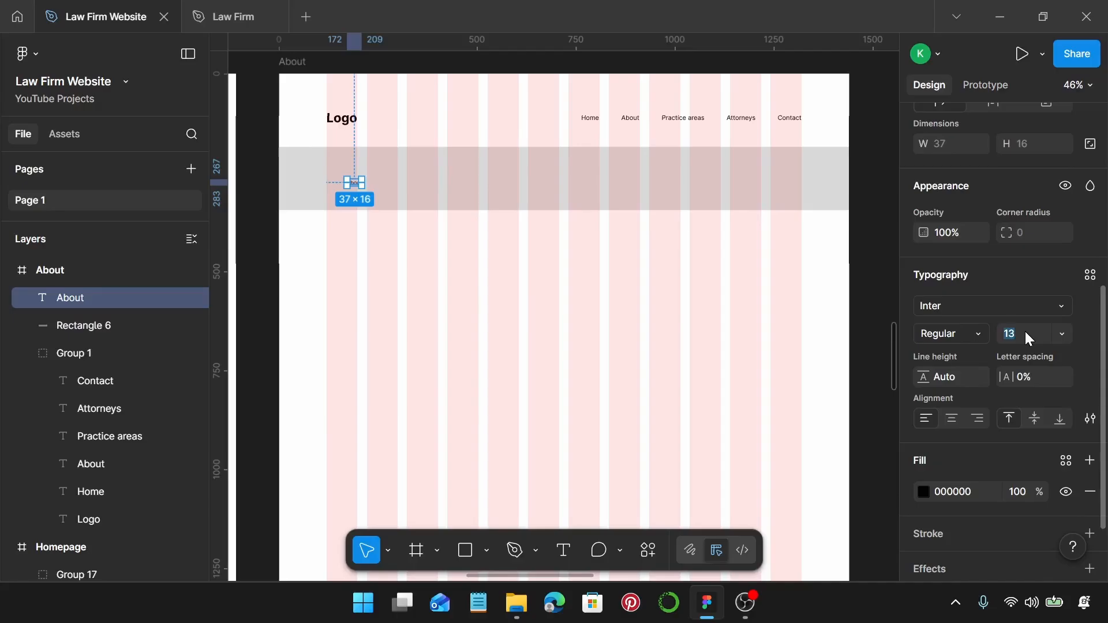
click(1026, 334)
text(64)
key(Return)
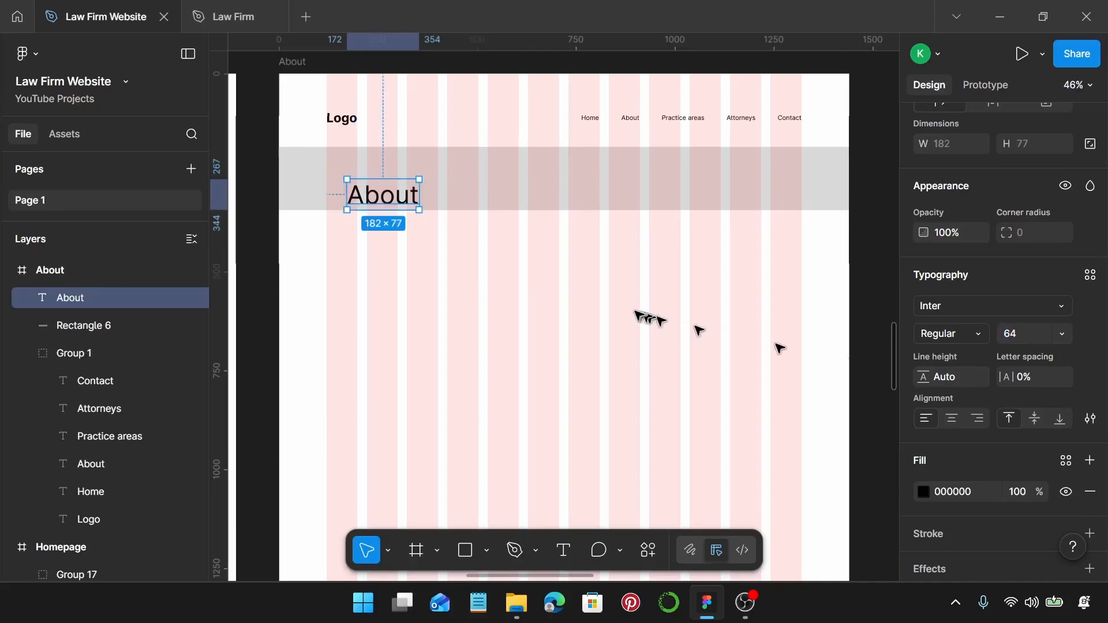
drag(387, 194, 376, 180)
scroll(512, 221, down, 1)
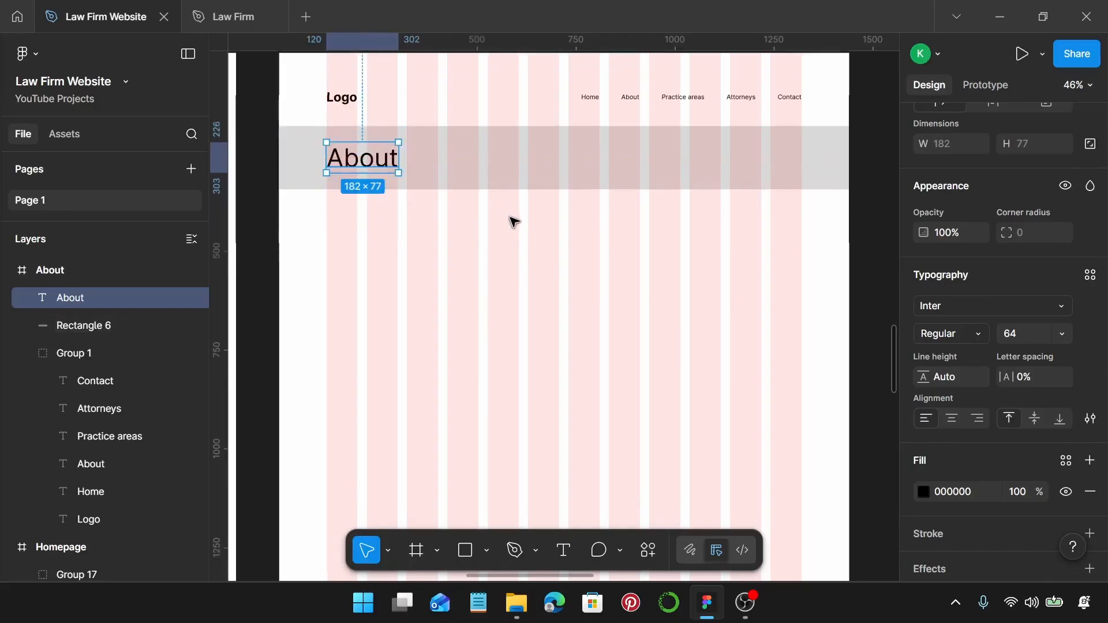
click(513, 221)
Duplicate the heading lower down at size 57 and fill it with a Lorem Ipsum plugin sentence.
click(349, 153)
drag(350, 152, 375, 247)
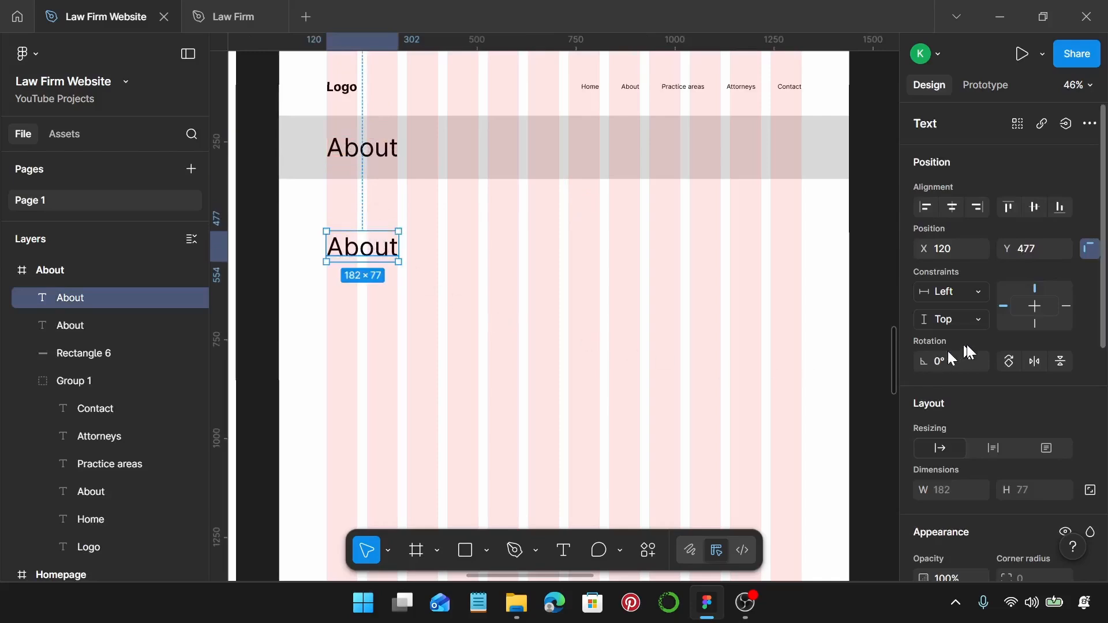
scroll(975, 358, down, 5)
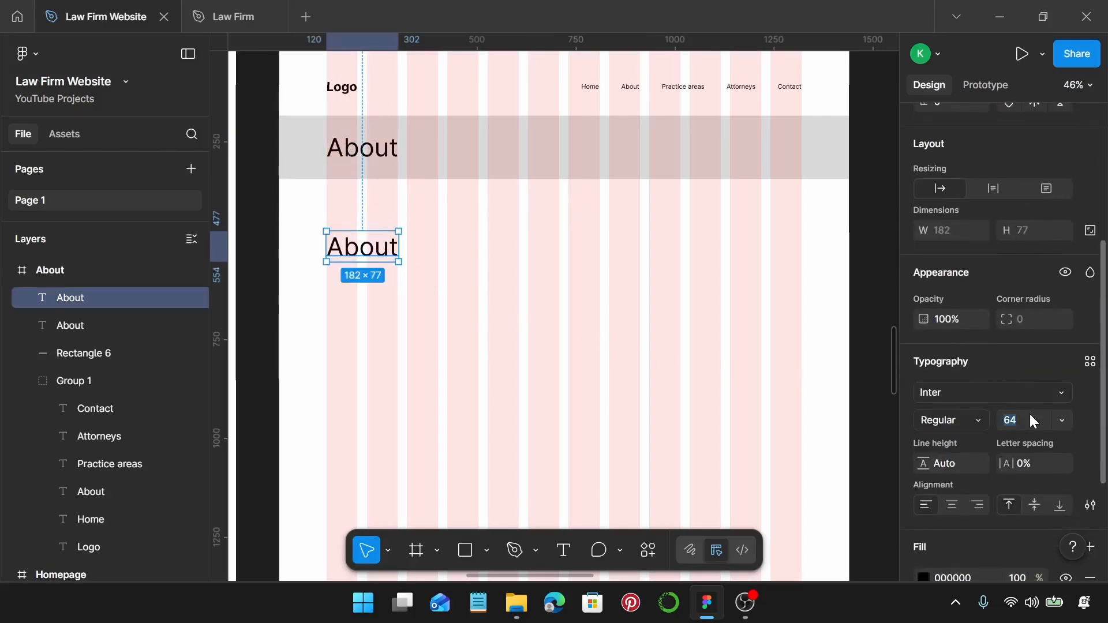
key(Return)
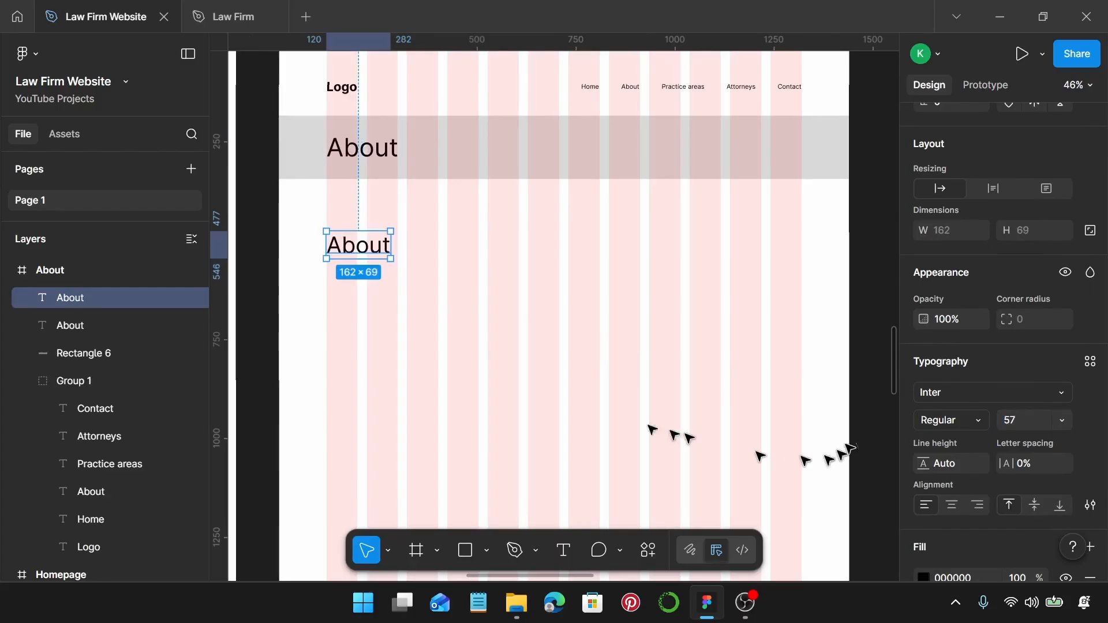
right_click(378, 254)
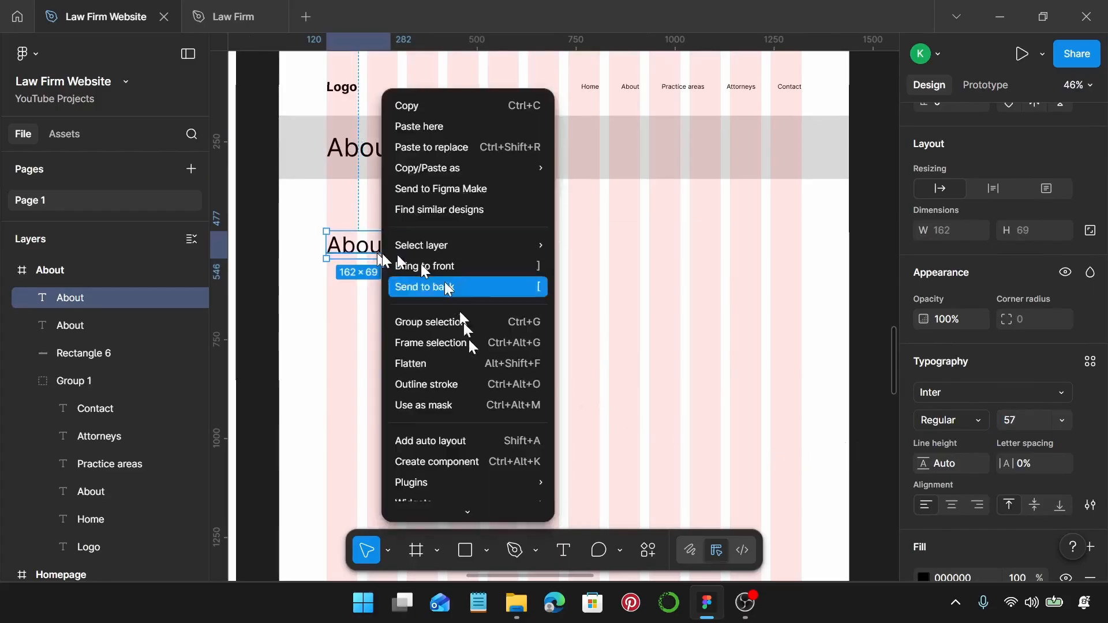
mouse_move(491, 481)
click(654, 263)
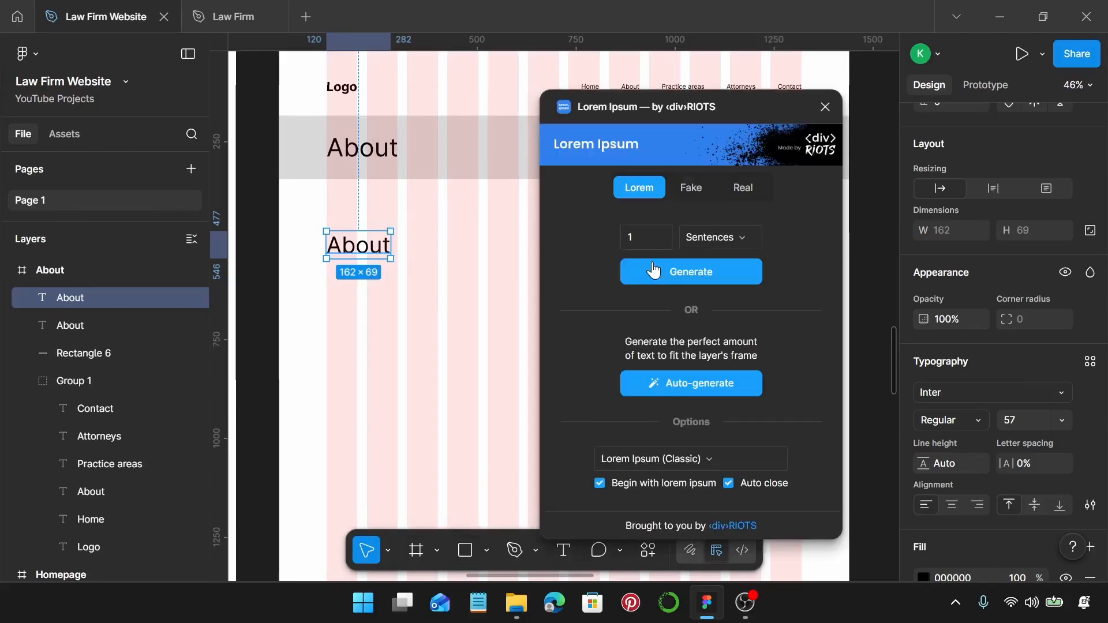
click(657, 271)
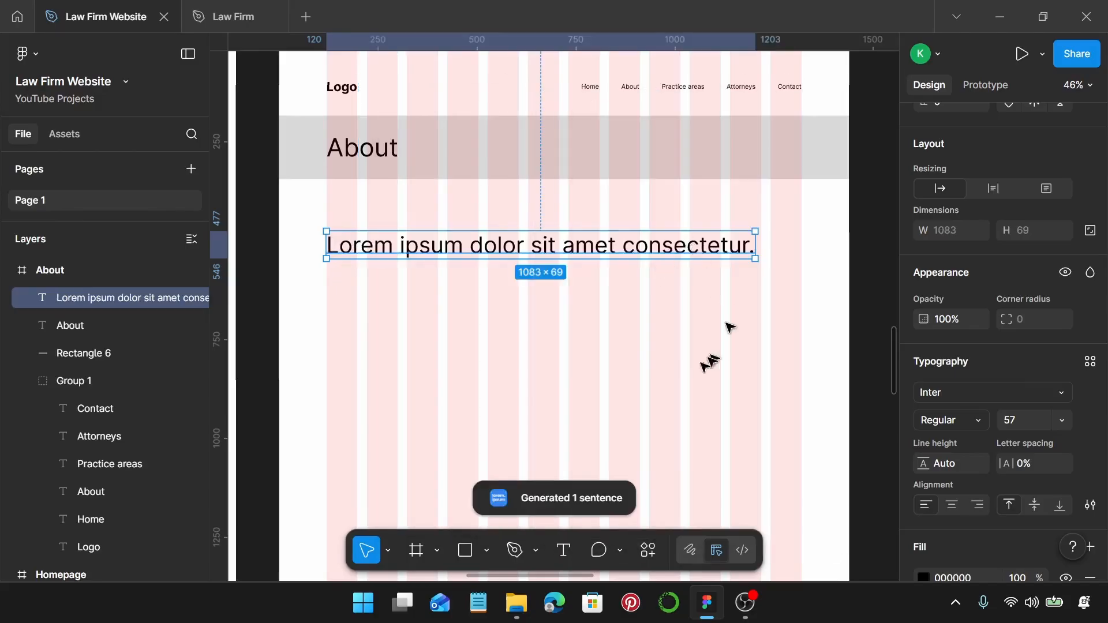
Trim the generated text to 'Lorem ipsum dolor sit' and nudge it up slightly.
double_click(549, 243)
drag(564, 245, 662, 248)
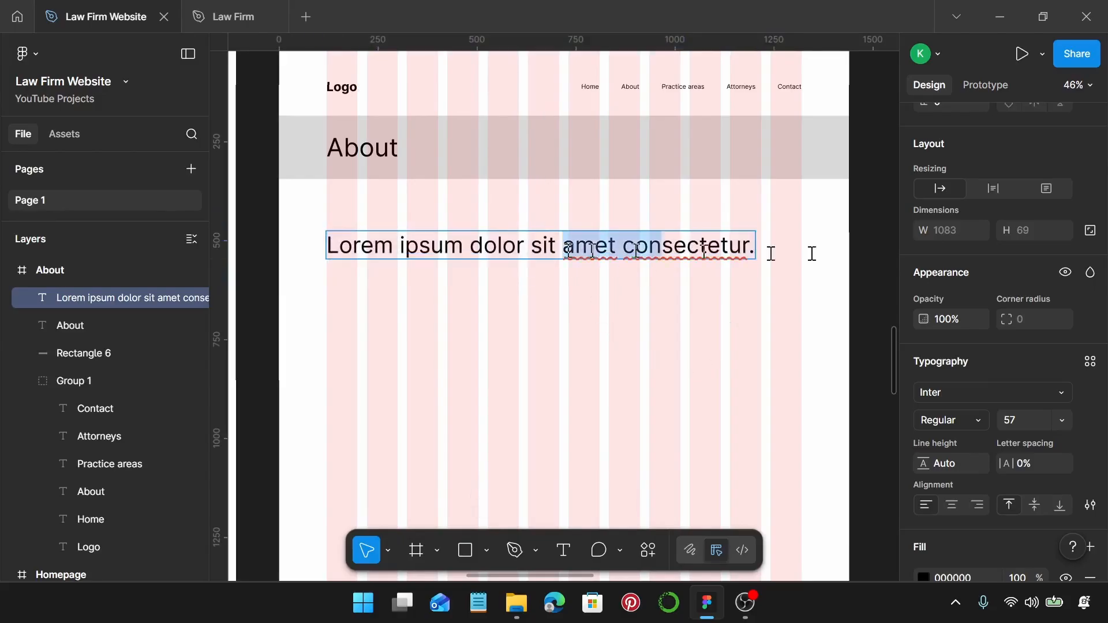
drag(813, 254, 824, 254)
key(BackSpace)
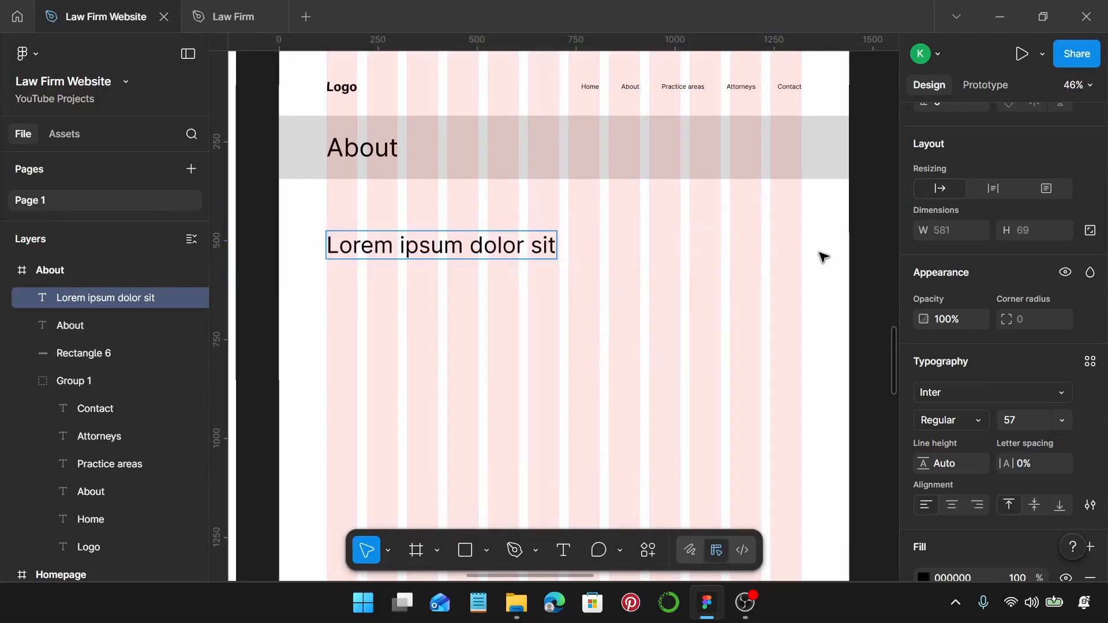
key(Escape)
drag(474, 241, 482, 225)
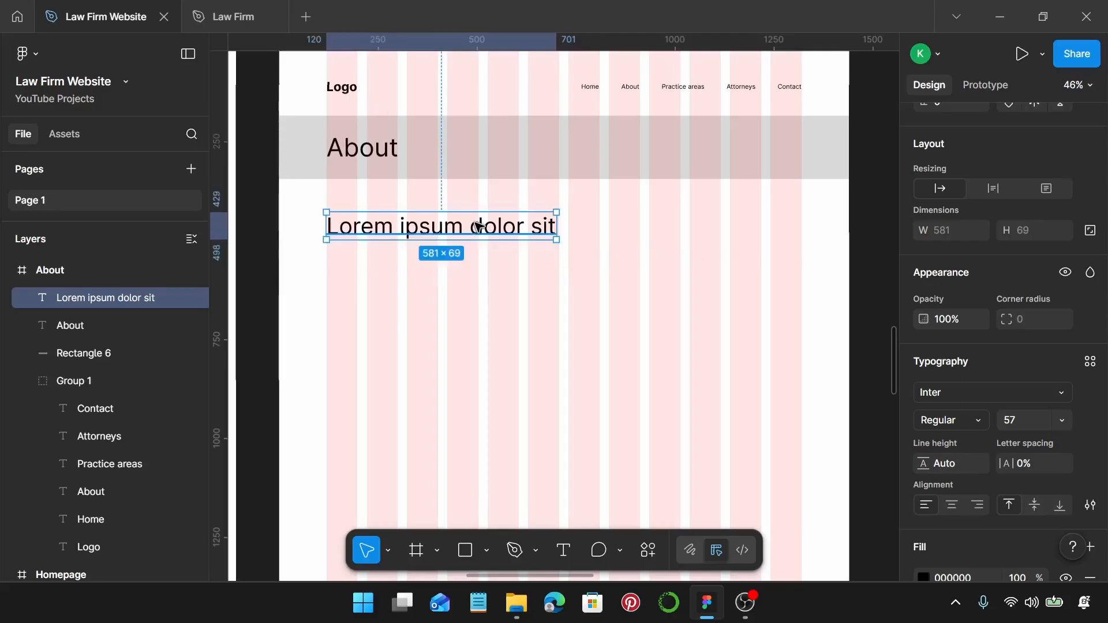
scroll(480, 226, down, 3)
scroll(480, 228, left, 5)
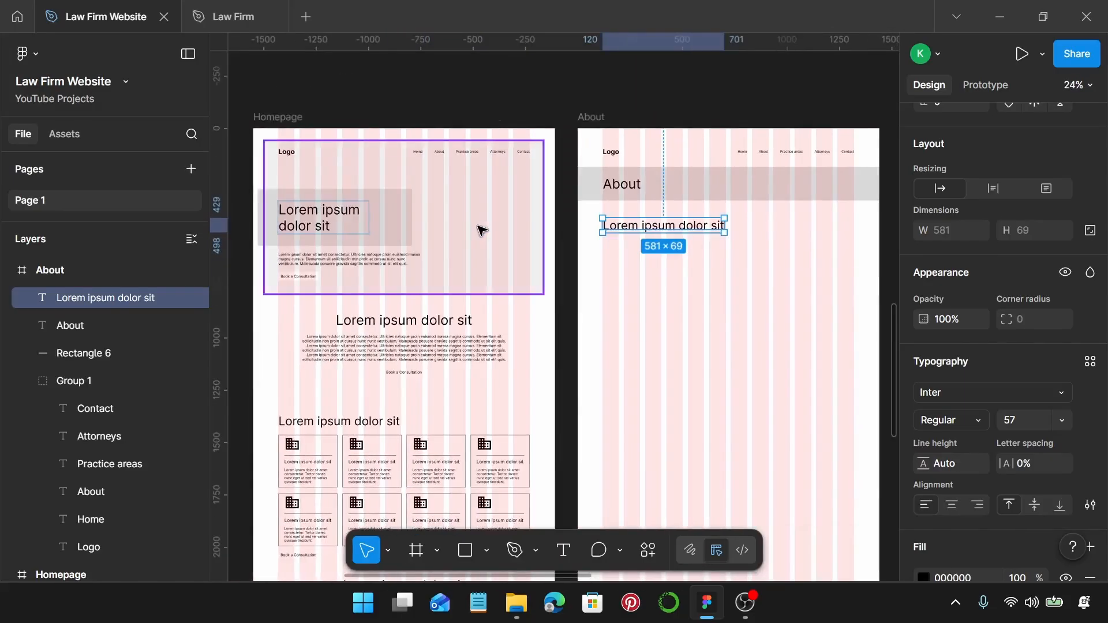
scroll(482, 231, right, 5)
scroll(482, 228, up, 3)
Duplicate the heading below at size 18 and fill it with four Lorem Ipsum sentences.
drag(441, 230, 448, 282)
scroll(1039, 369, down, 3)
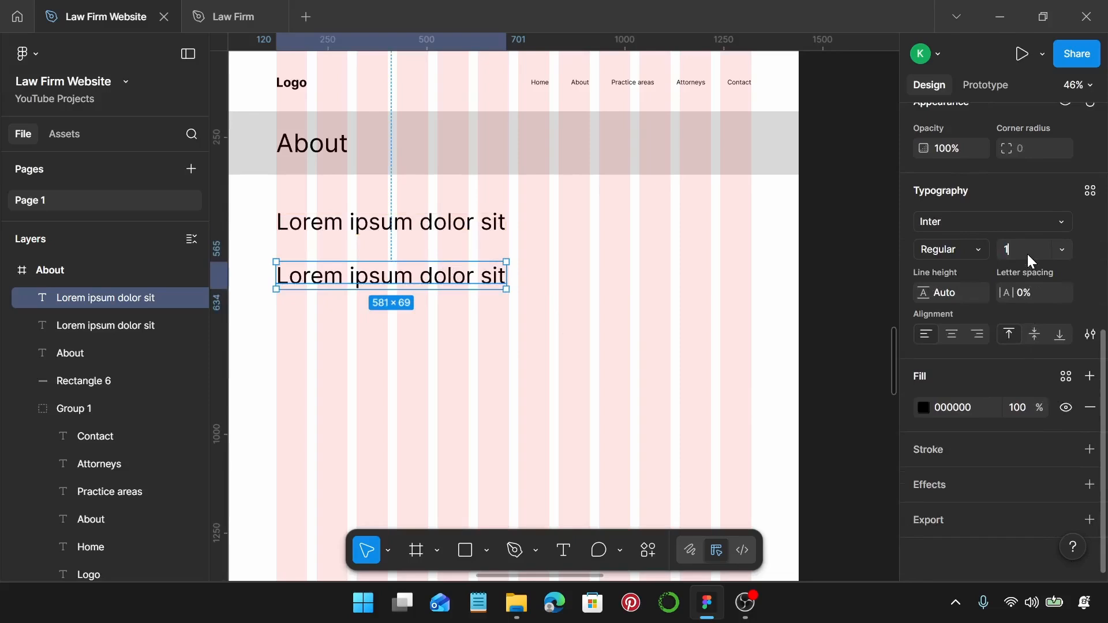
key(Return)
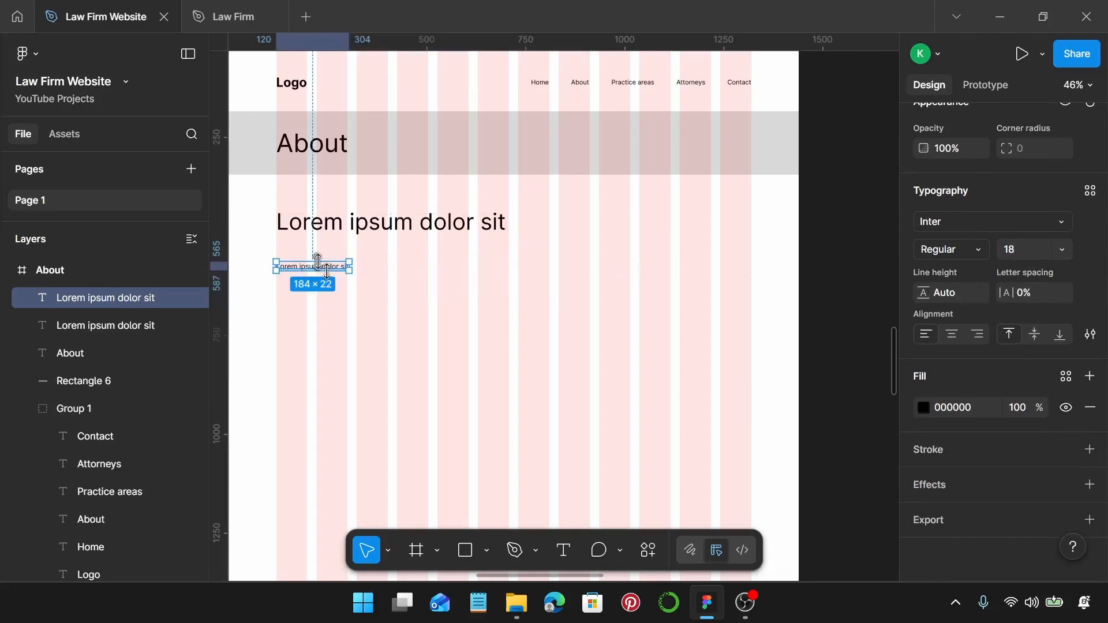
right_click(322, 268)
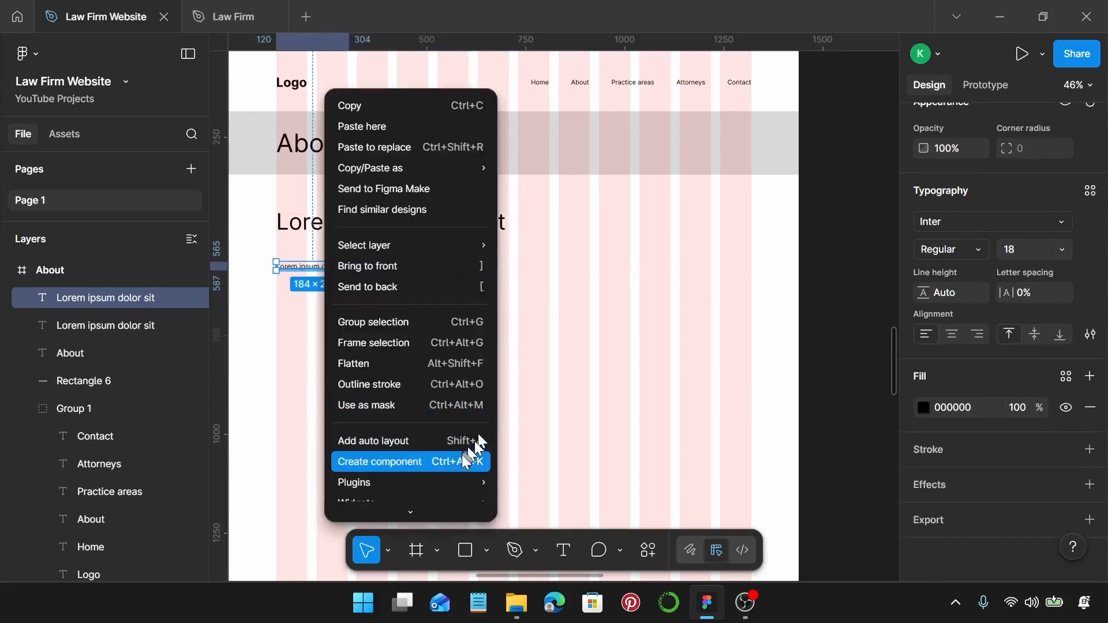
mouse_move(468, 481)
click(586, 239)
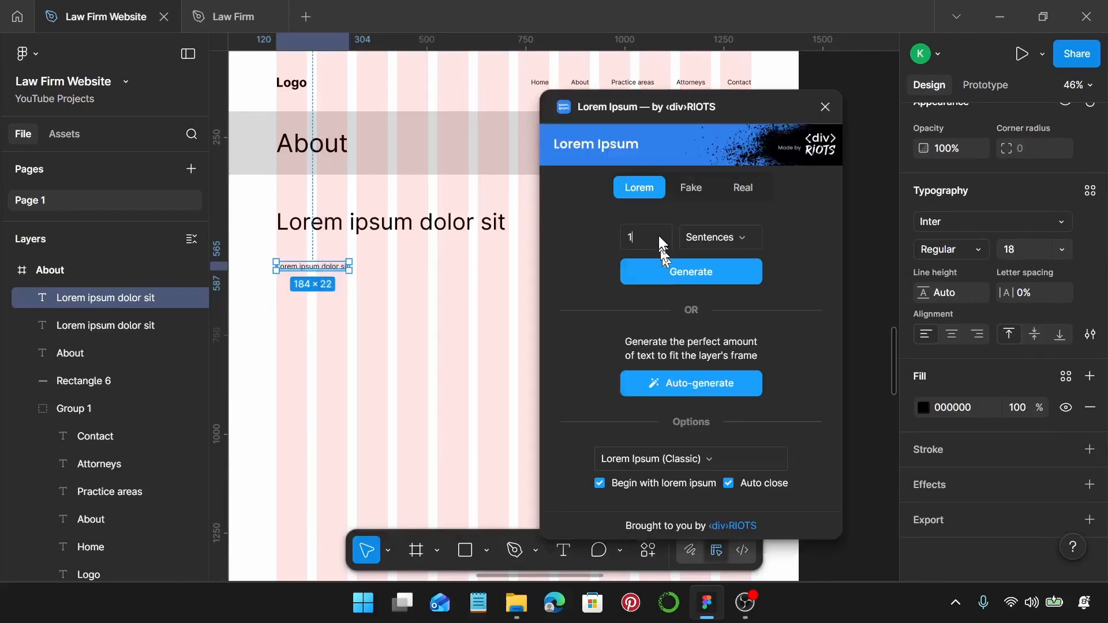
double_click(660, 236)
text(4)
key(Return)
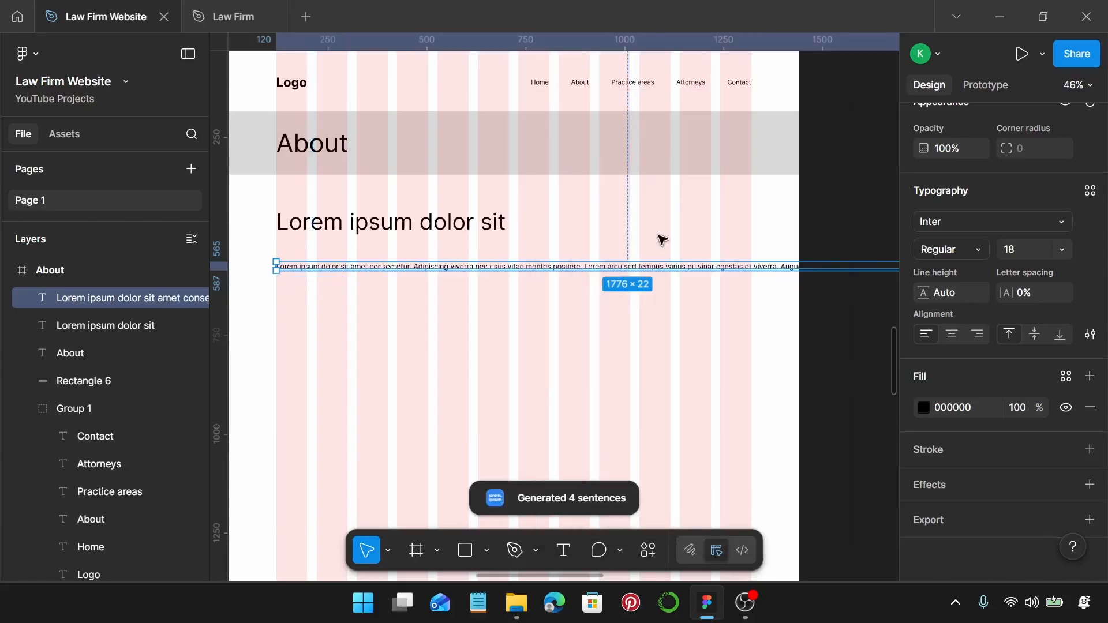
Double the paragraph by pasting its text again and narrow it to about 1154 wide, wrapping over four lines.
scroll(649, 274, down, 3)
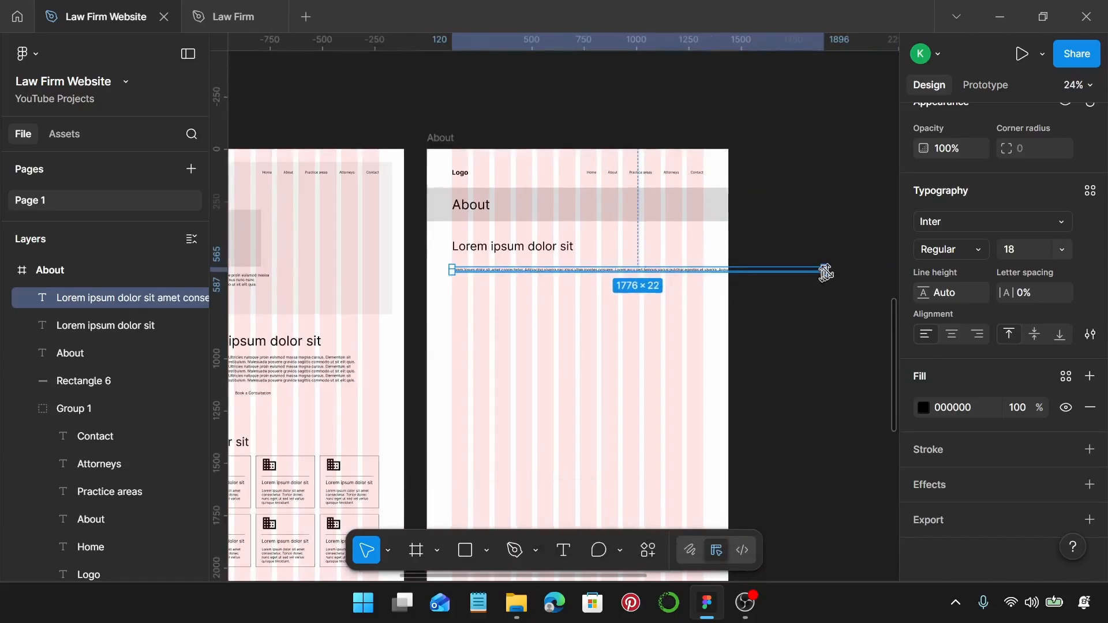
drag(824, 271, 763, 265)
scroll(654, 278, up, 5)
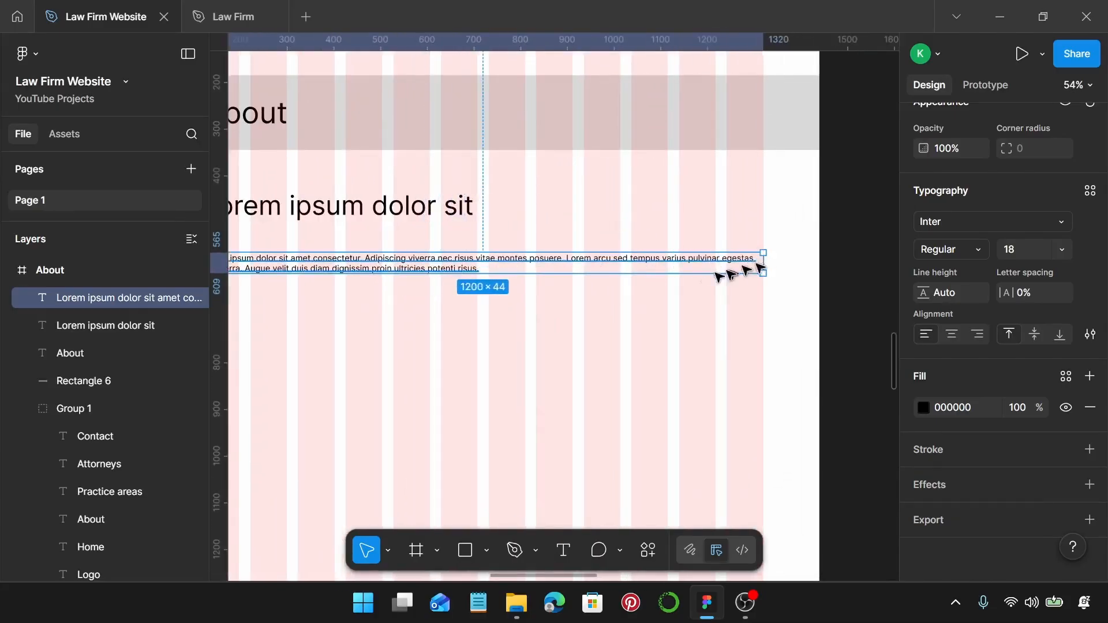
scroll(681, 280, left, 3)
double_click(580, 267)
key(ctrl+c)
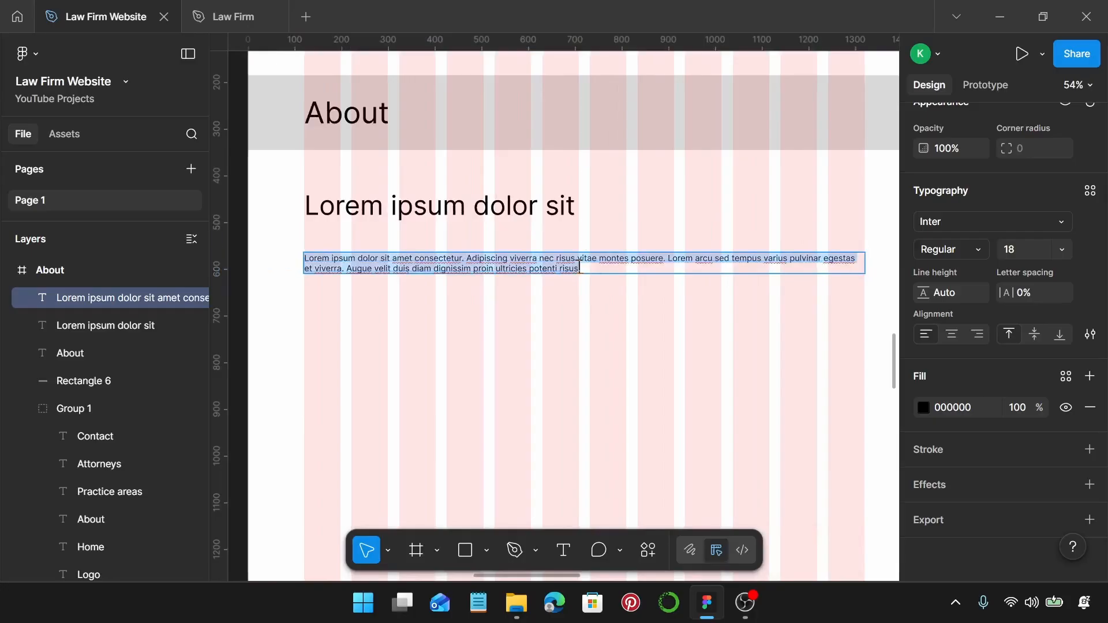
click(580, 267)
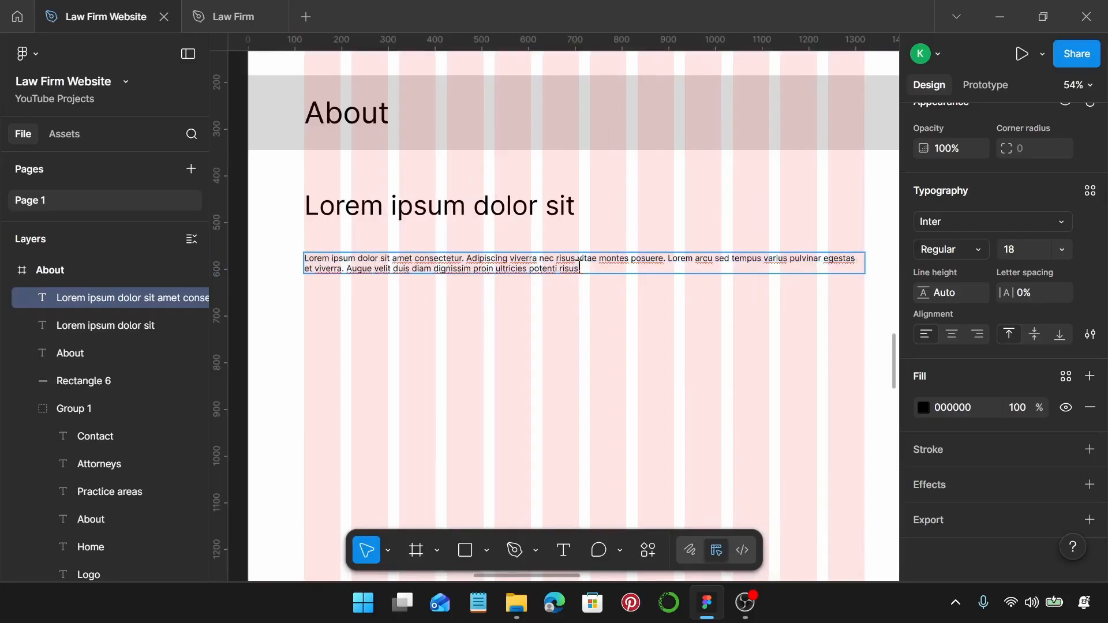
key(ctrl+v)
key(Escape)
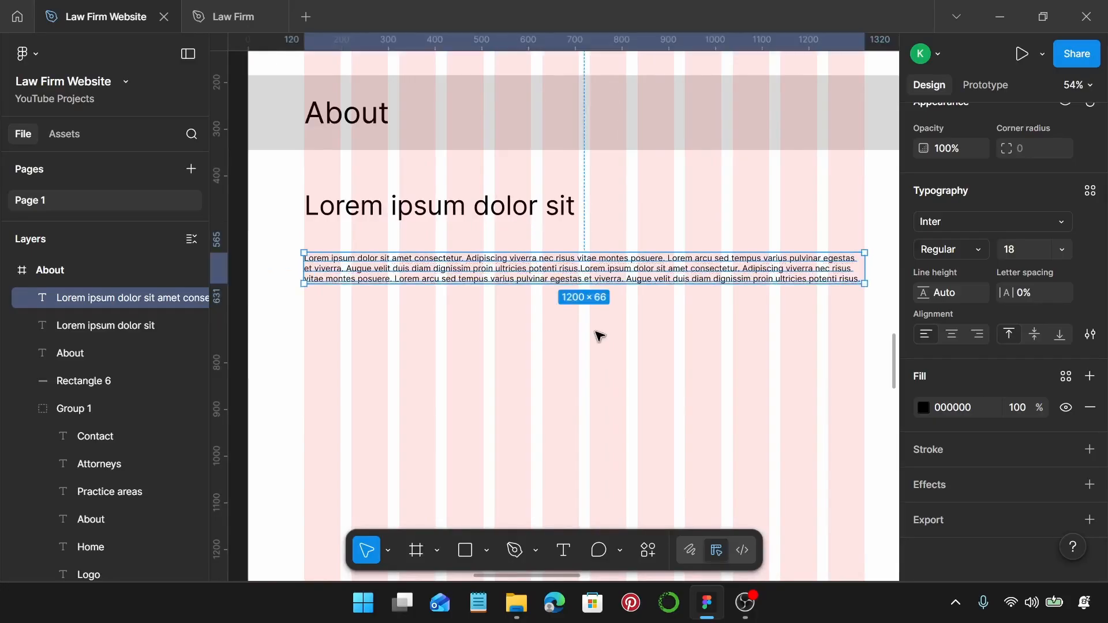
drag(865, 263, 843, 266)
Move the paragraph up closer to the heading, then nudge both texts down together.
click(824, 327)
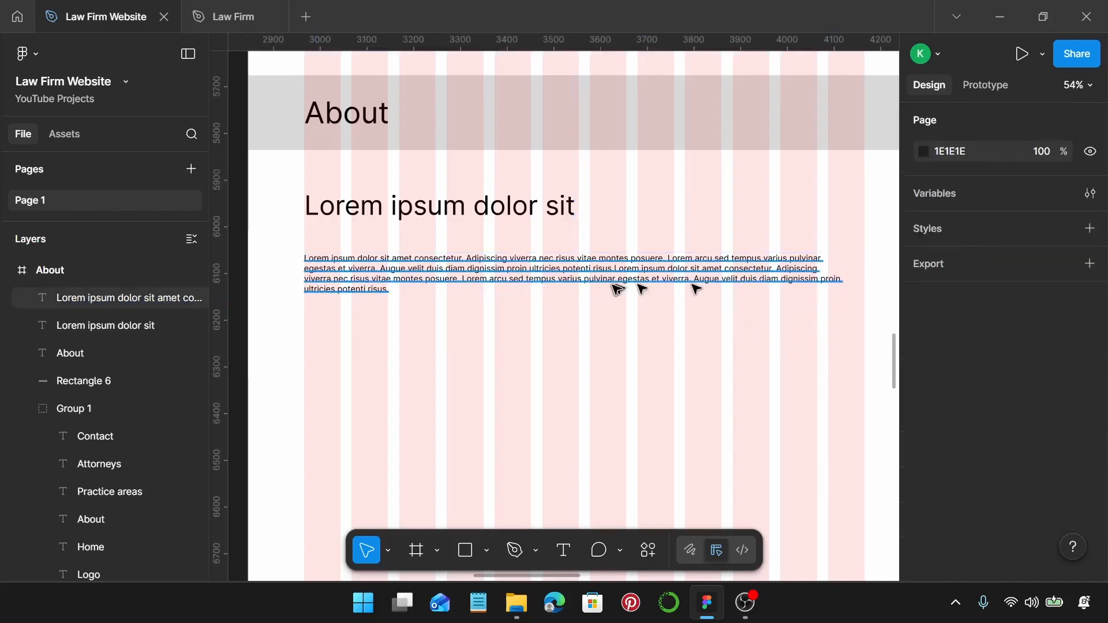
drag(587, 277, 569, 260)
shift+click(564, 216)
scroll(569, 258, down, 2)
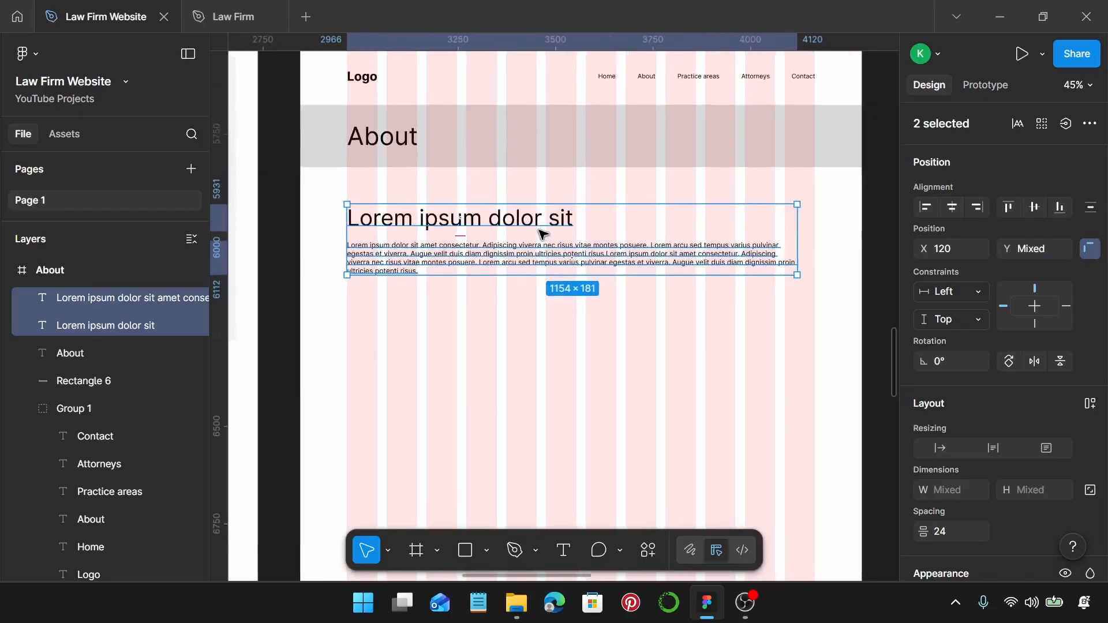
Duplicate the 'Lorem ipsum dolor sit' heading to sit below the paragraph at Y 716.
click(545, 226)
drag(552, 221, 567, 329)
scroll(565, 329, down, 3)
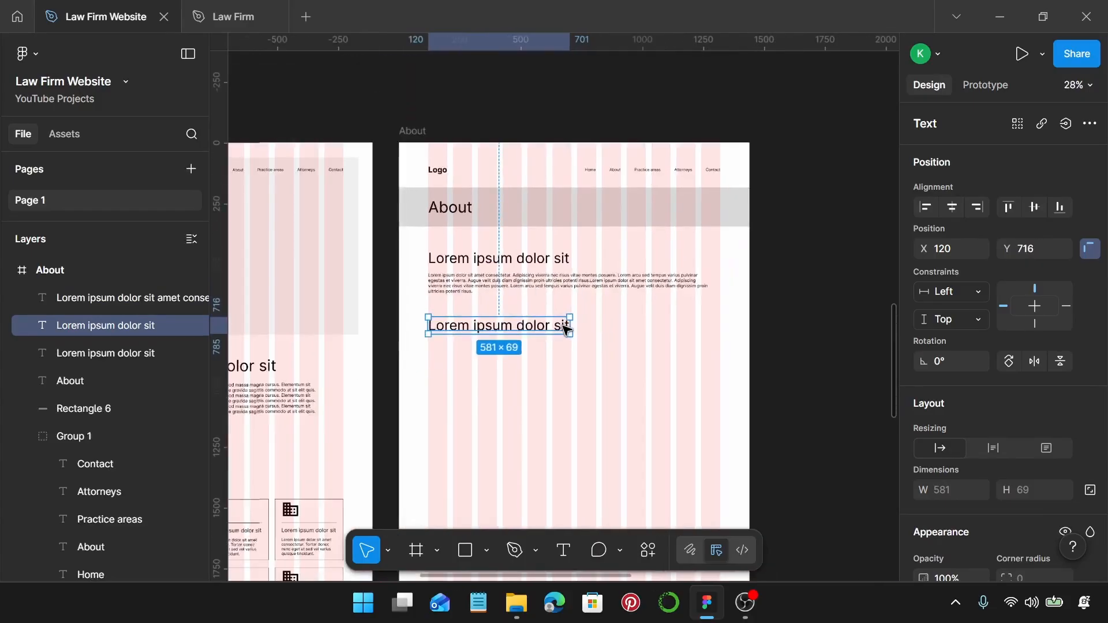
scroll(562, 327, down, 1)
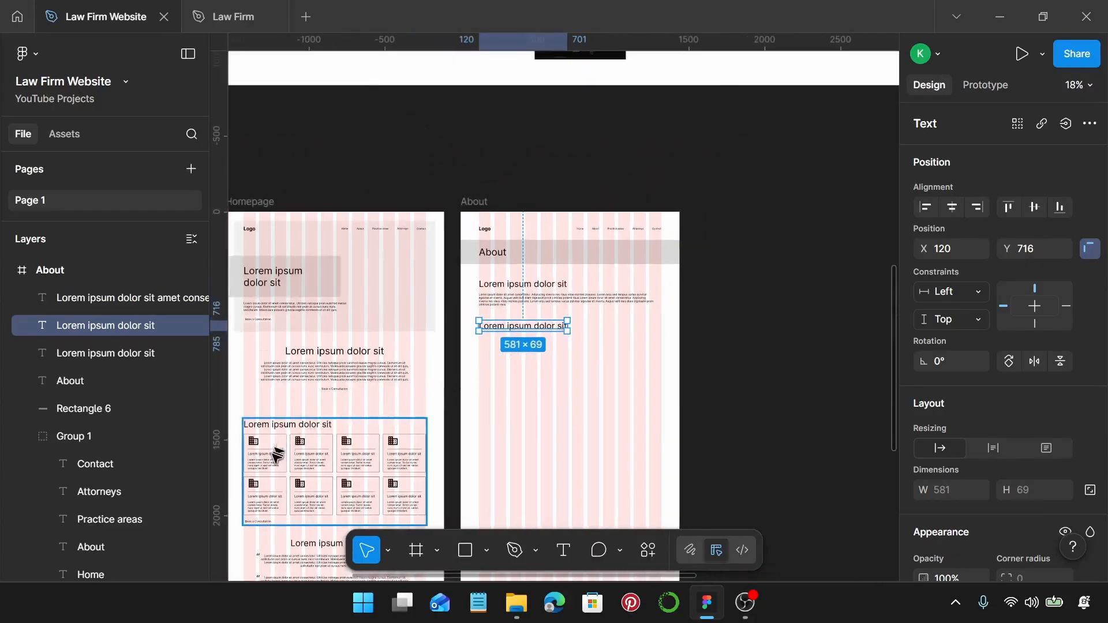
double_click(275, 457)
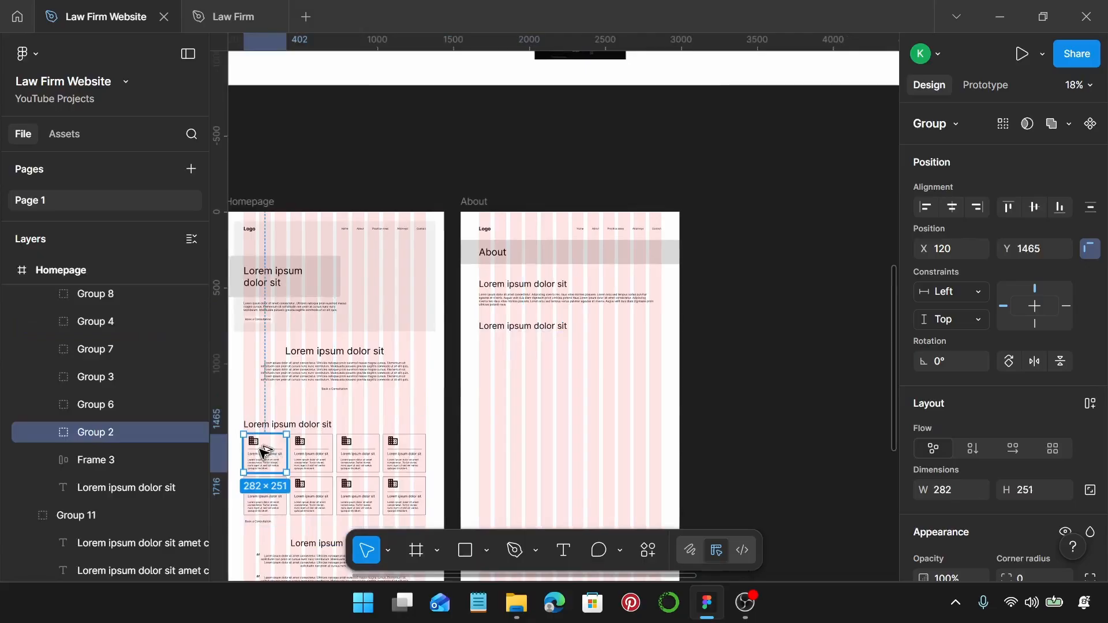
Copy a Homepage building-icon card into the About frame and duplicate it into four 282 × 251 cards at Y 809.
drag(265, 453, 492, 330)
scroll(493, 363, up, 5)
scroll(493, 330, right, 3)
scroll(473, 331, right, 2)
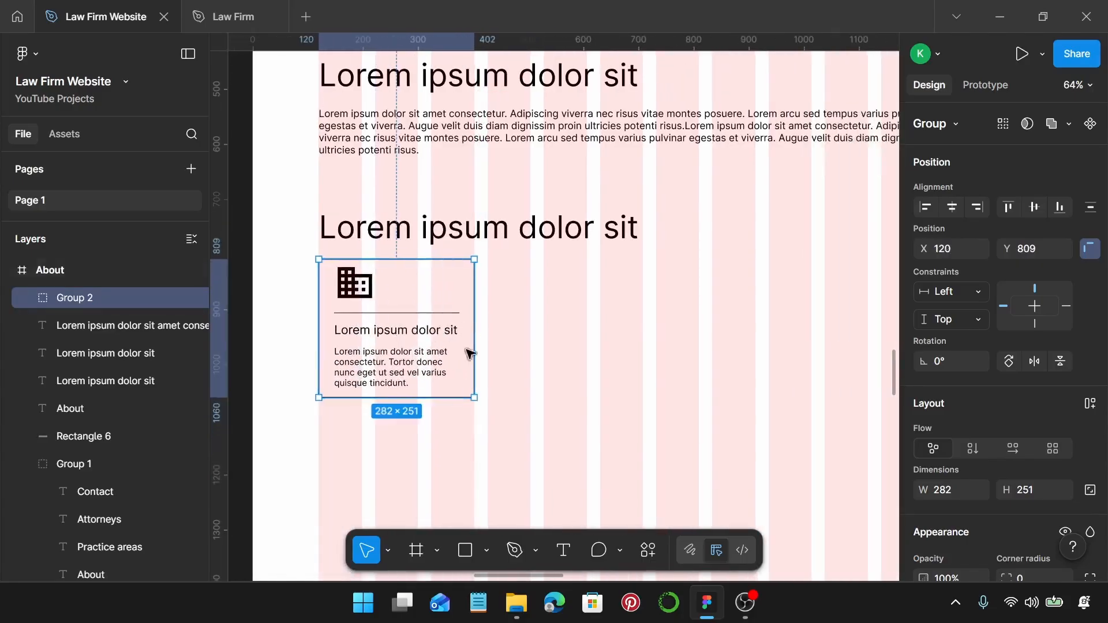
scroll(469, 353, down, 3)
drag(470, 333, 734, 321)
scroll(734, 321, down, 1)
scroll(726, 328, down, 2)
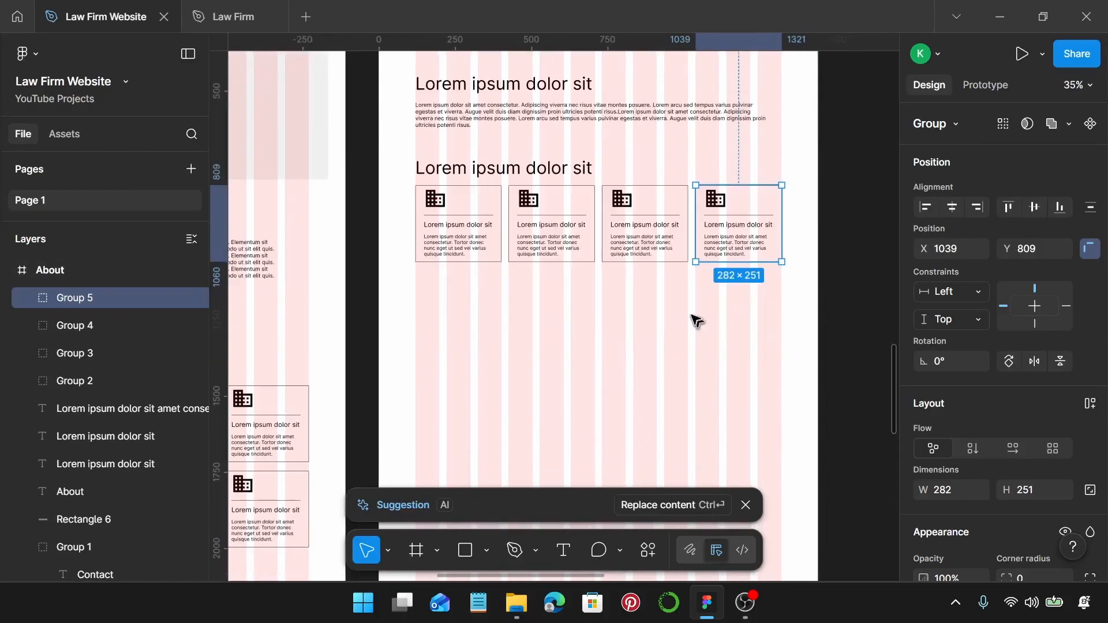
click(687, 310)
Review the About draft beside the Homepage, then zoom out to the law-firm Moodboard frame.
scroll(688, 312, down, 3)
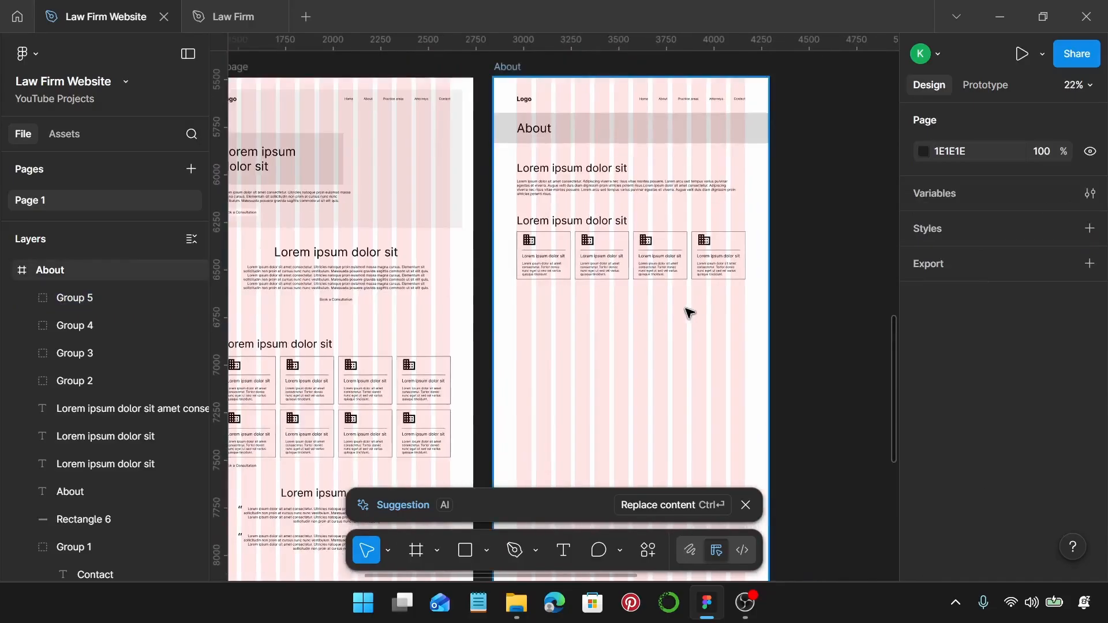
scroll(664, 260, down, 1)
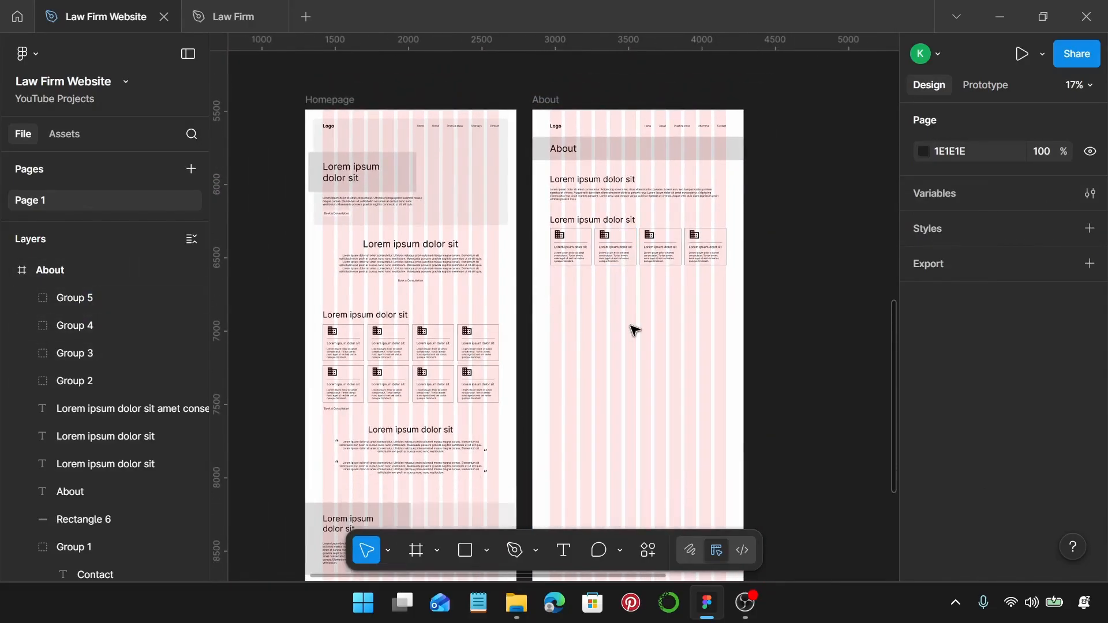
click(576, 149)
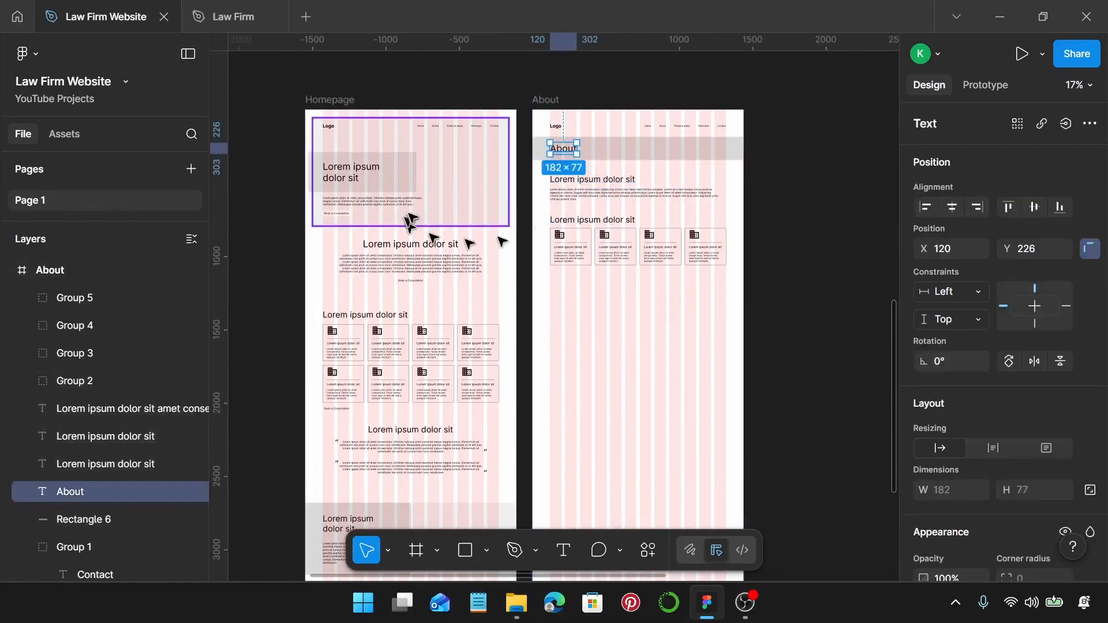
scroll(418, 314, down, 3)
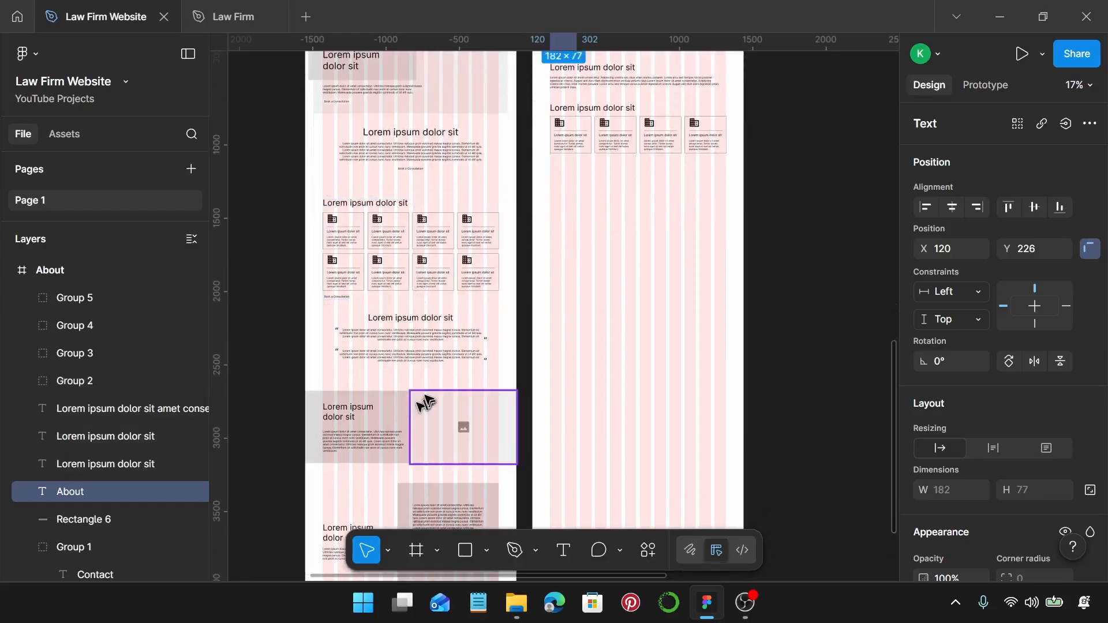
scroll(439, 242, down, 3)
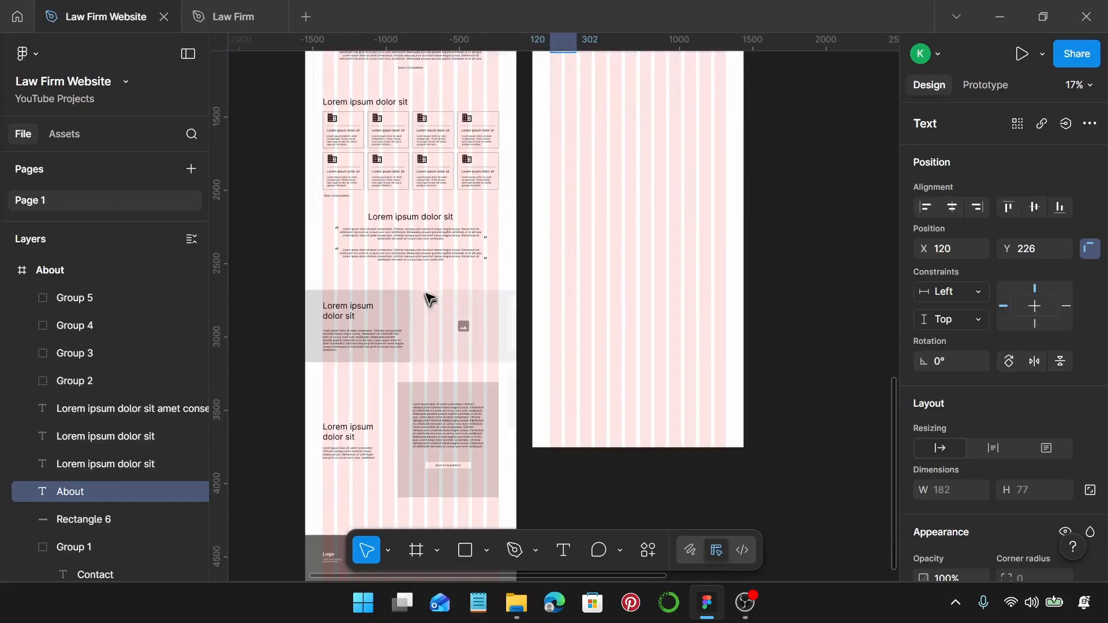
scroll(577, 288, up, 5)
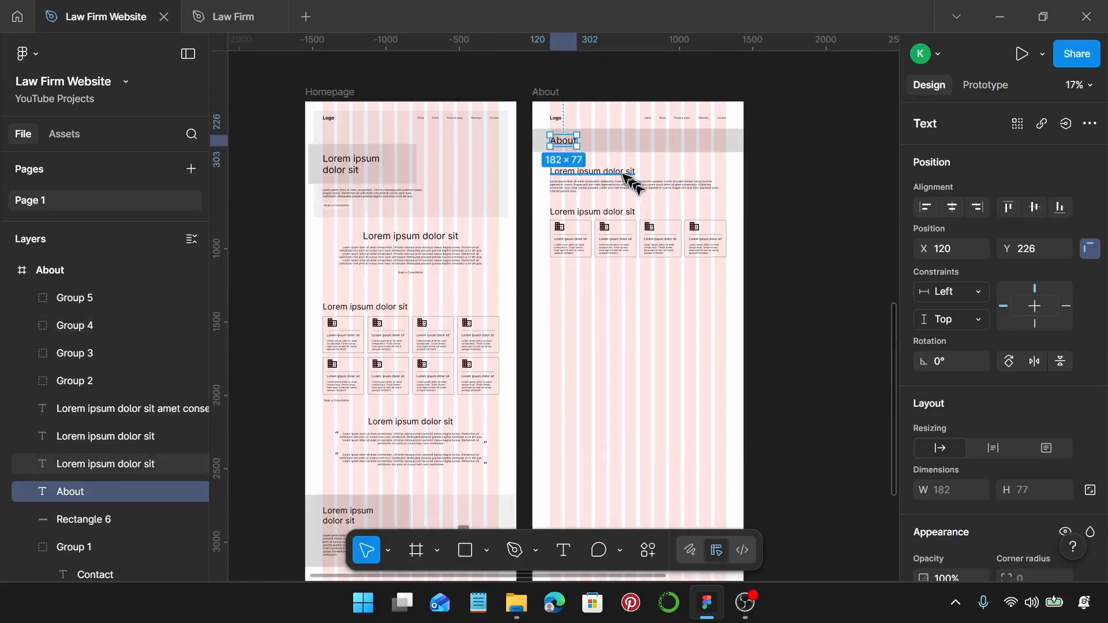
scroll(629, 179, up, 4)
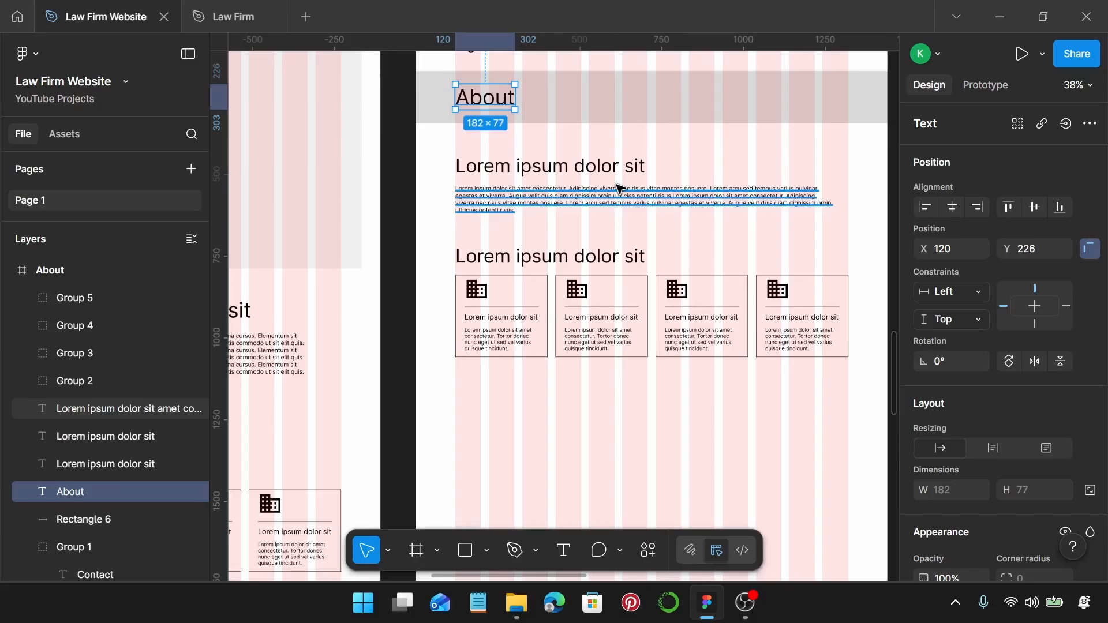
scroll(619, 188, down, 5)
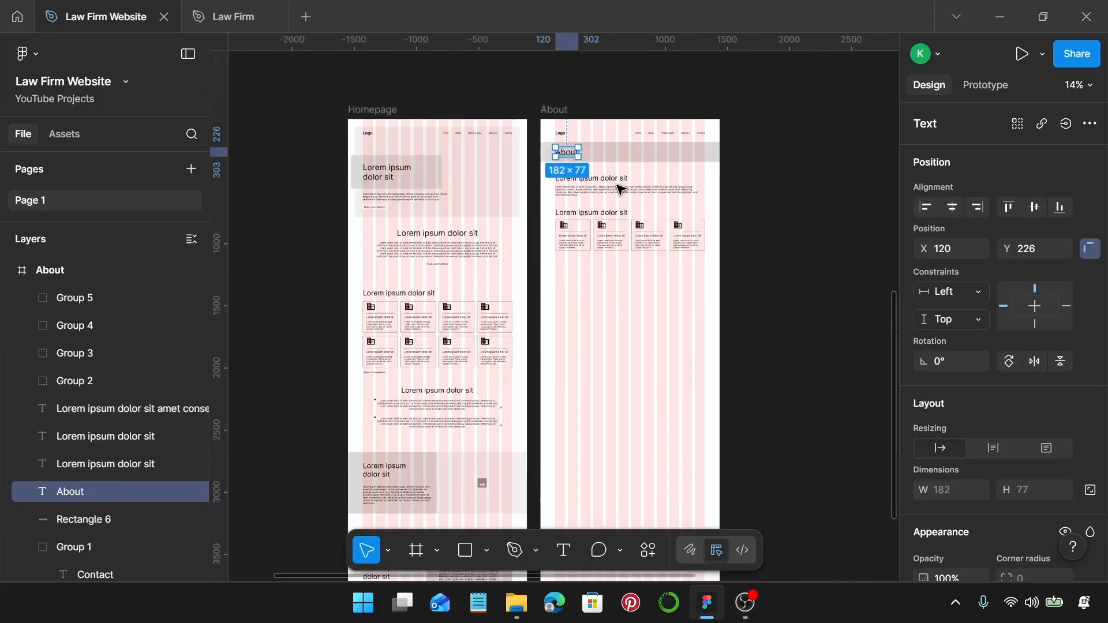
scroll(621, 191, up, 10)
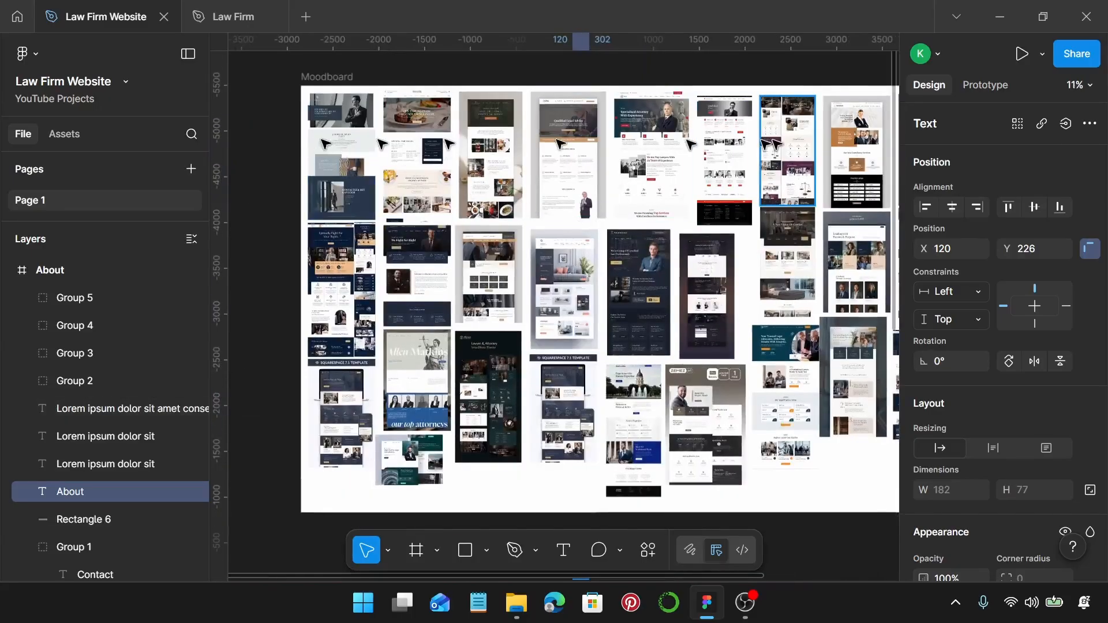
Browse the moodboard's law-firm website references, then return to the Homepage and About frames.
scroll(365, 166, up, 5)
scroll(427, 156, left, 3)
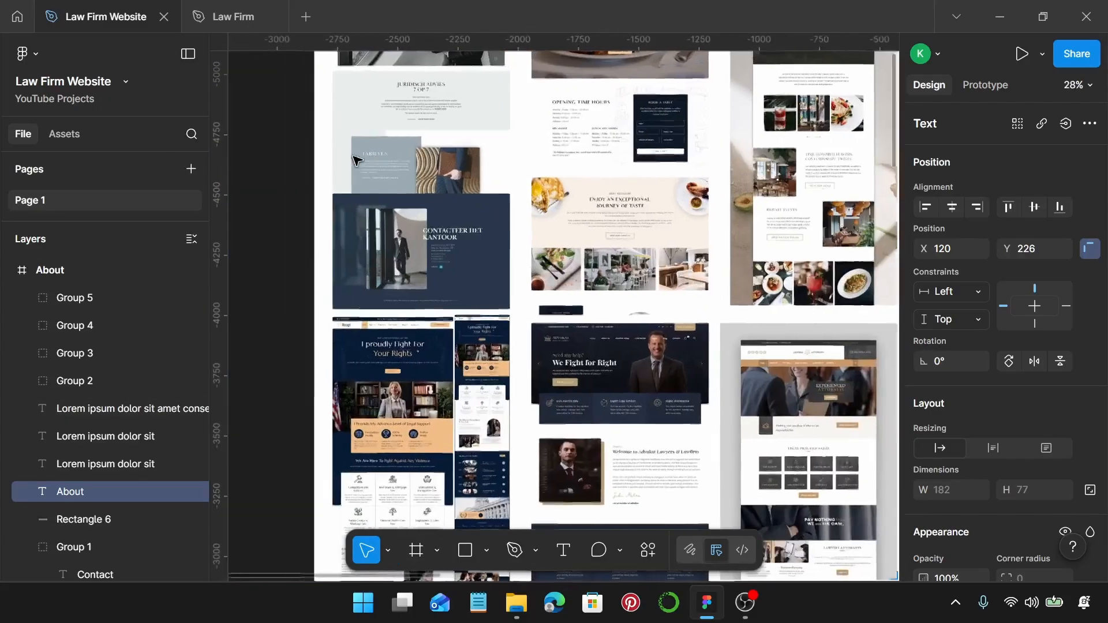
scroll(428, 156, up, 2)
scroll(443, 164, up, 5)
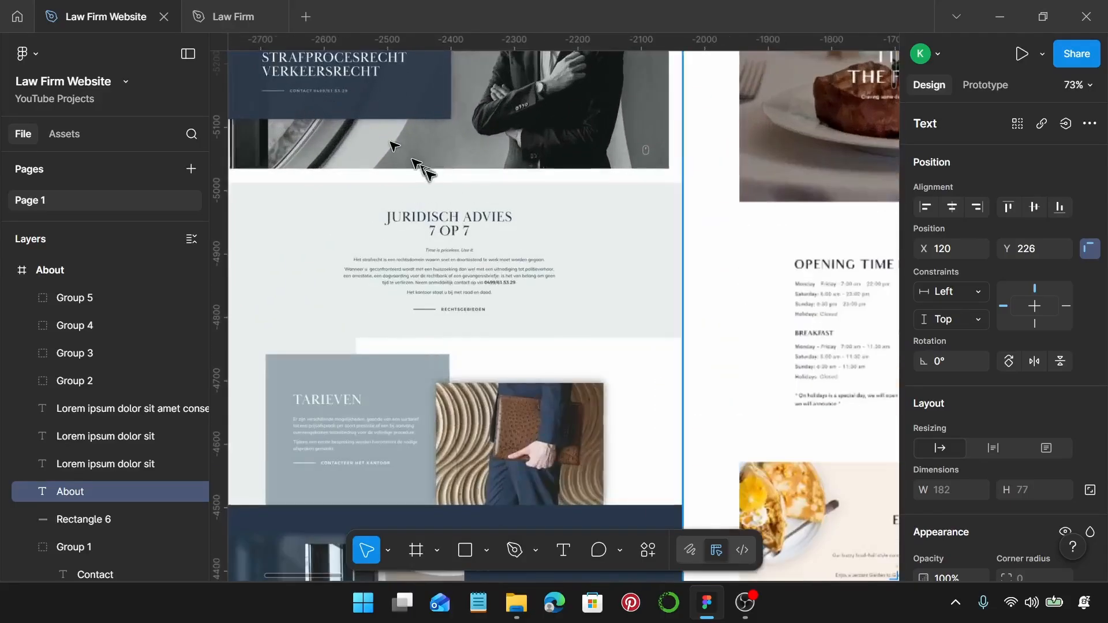
scroll(425, 169, down, 4)
scroll(457, 215, up, 2)
scroll(457, 214, up, 5)
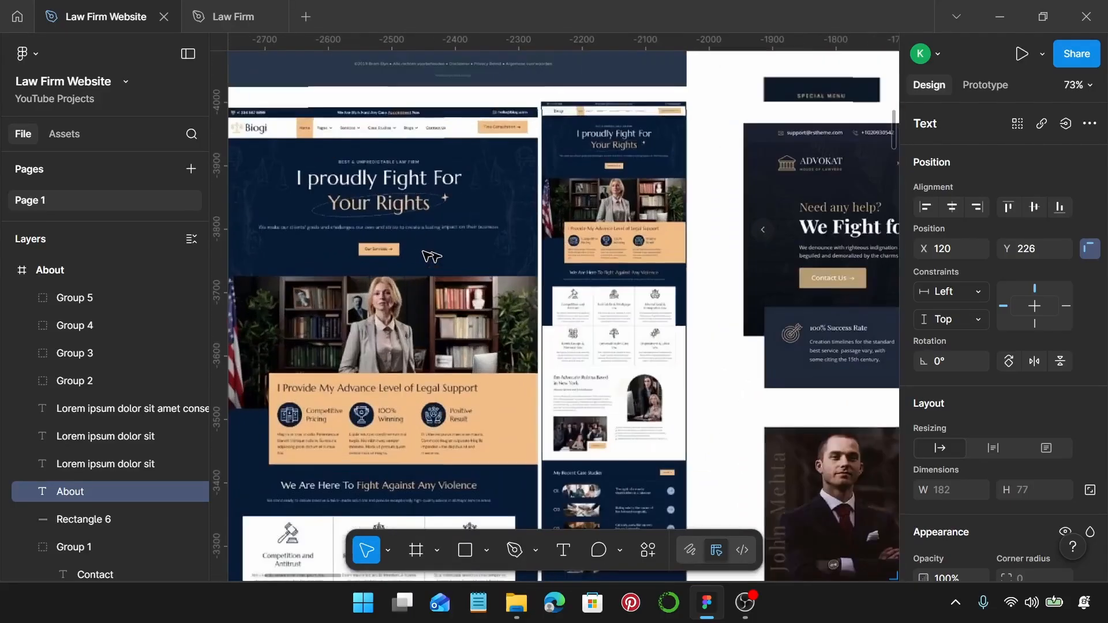
scroll(436, 250, down, 1)
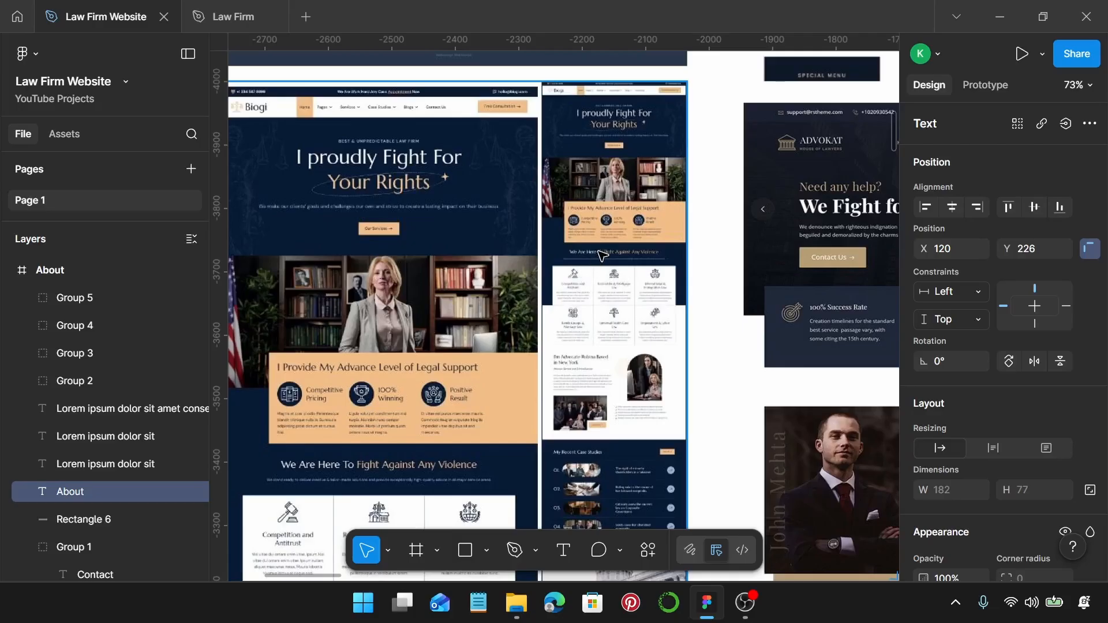
scroll(602, 256, down, 5)
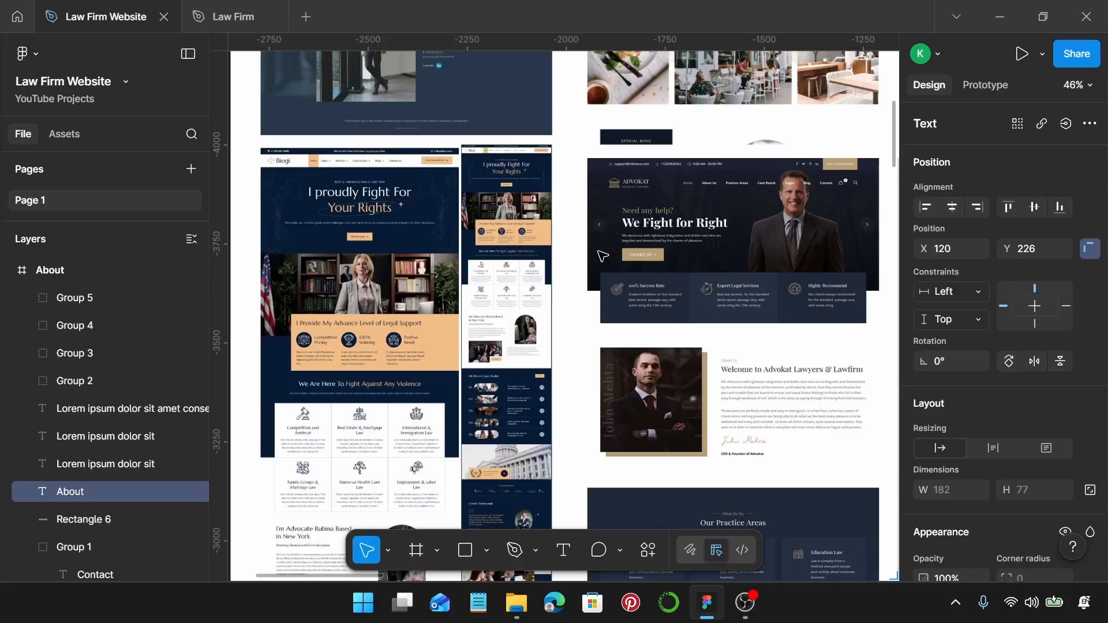
scroll(602, 255, down, 4)
scroll(647, 289, right, 5)
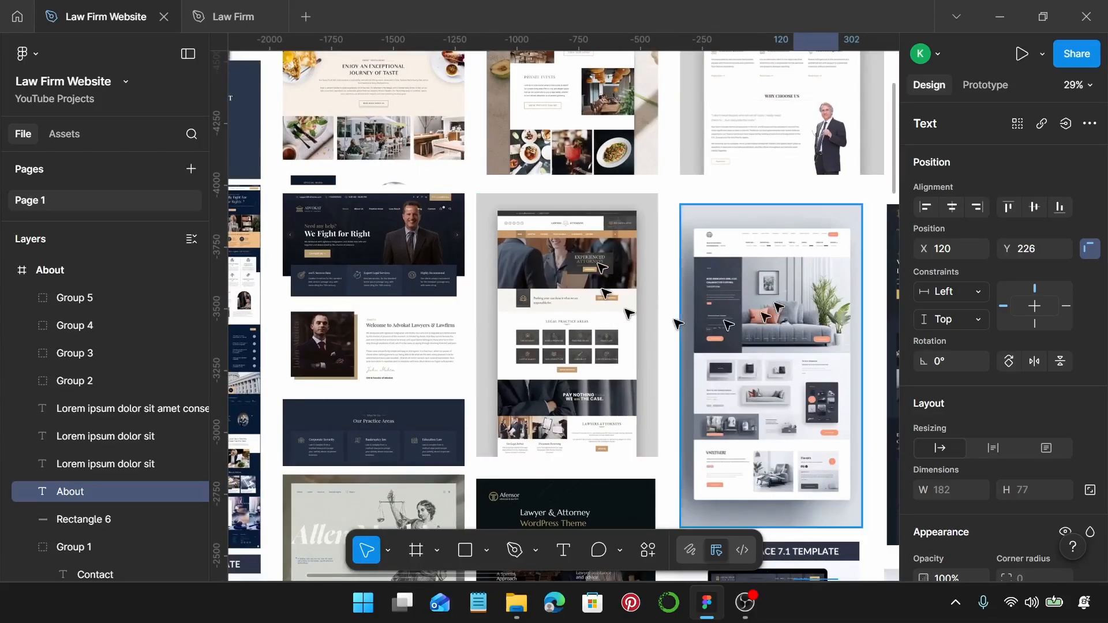
scroll(678, 323, right, 5)
scroll(678, 324, up, 2)
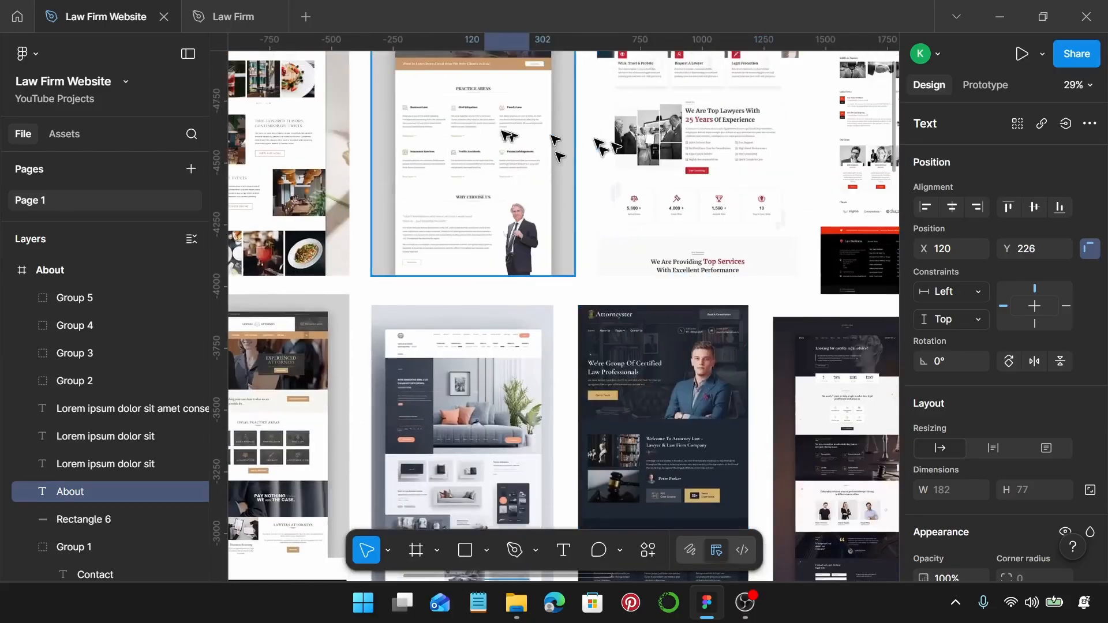
scroll(600, 145, right, 4)
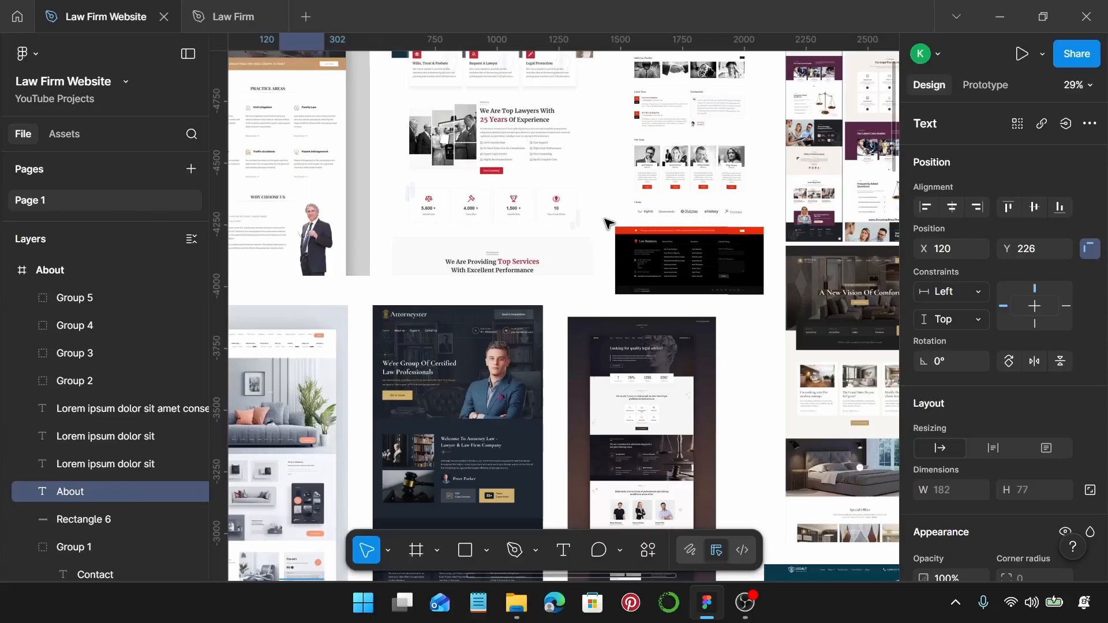
scroll(607, 224, down, 4)
scroll(610, 226, down, 6)
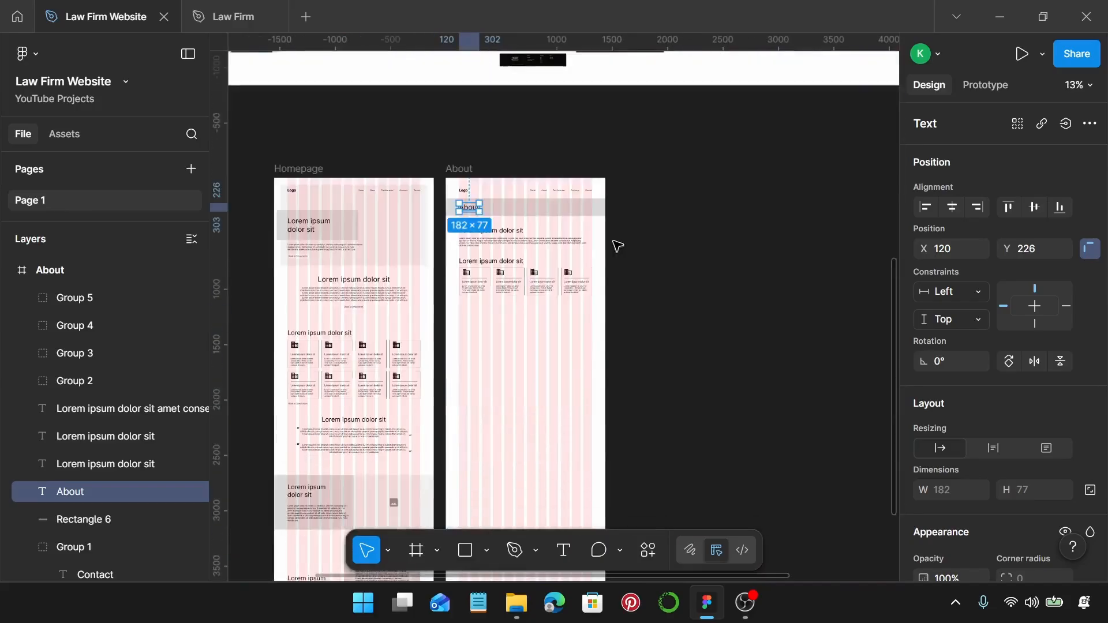
Duplicate the Lorem ipsum heading below the card row at Y 1206, narrowed to 384 wide over two lines.
scroll(549, 247, up, 3)
click(508, 332)
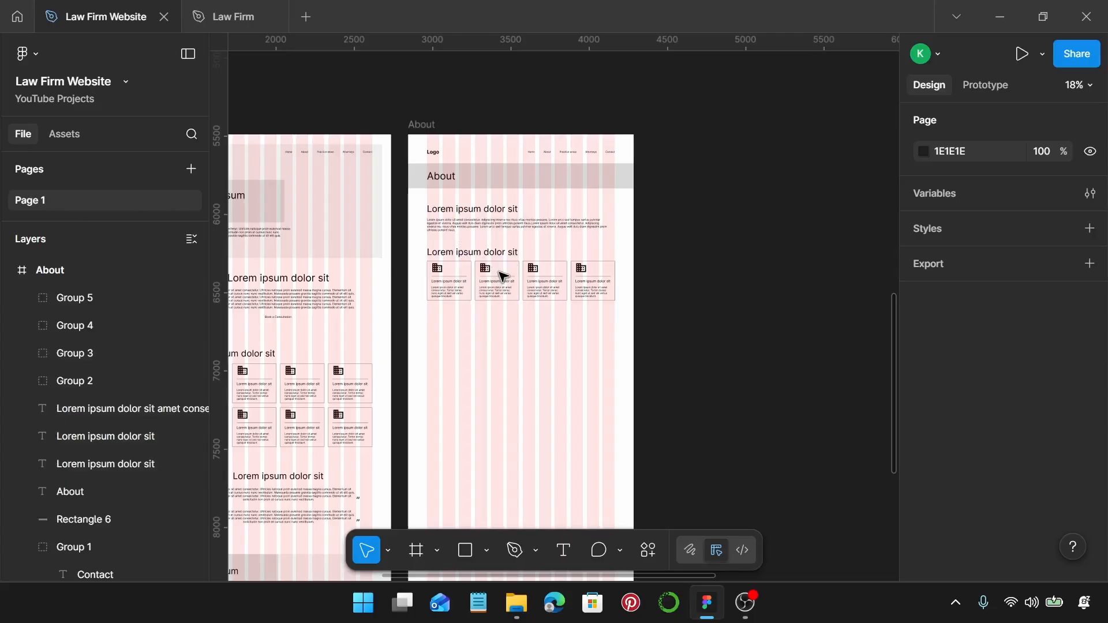
scroll(503, 276, up, 6)
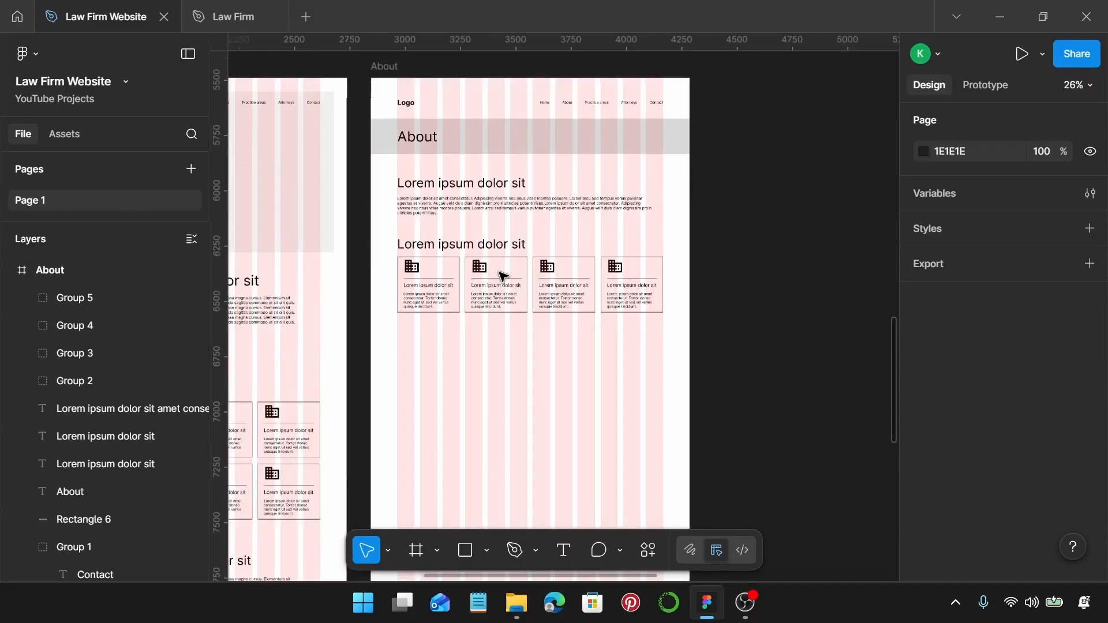
drag(460, 144, 439, 289)
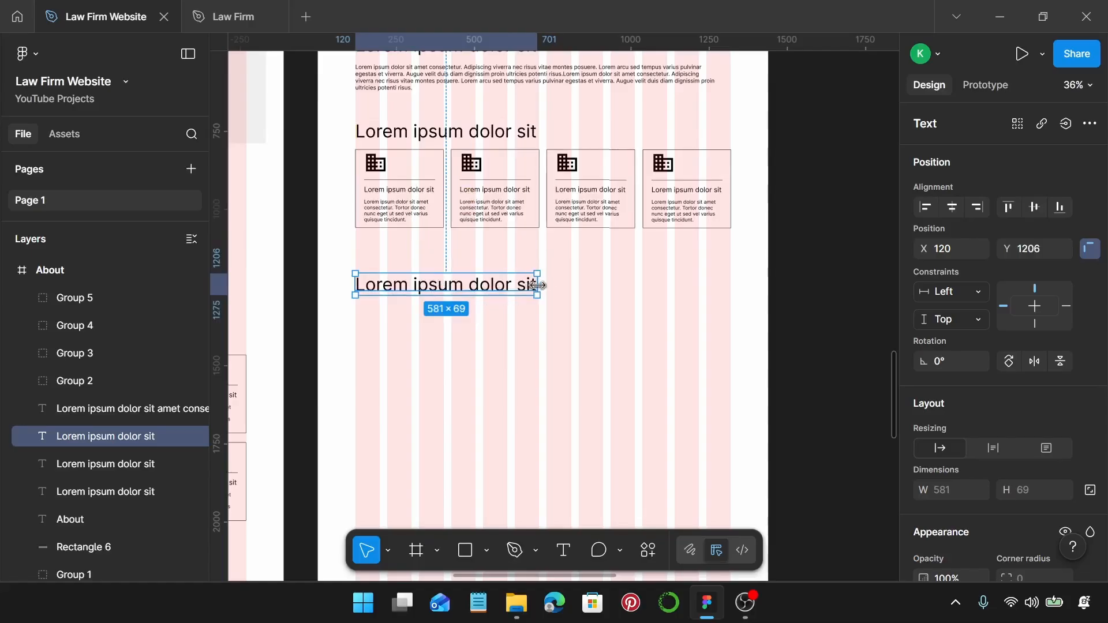
drag(537, 284, 476, 297)
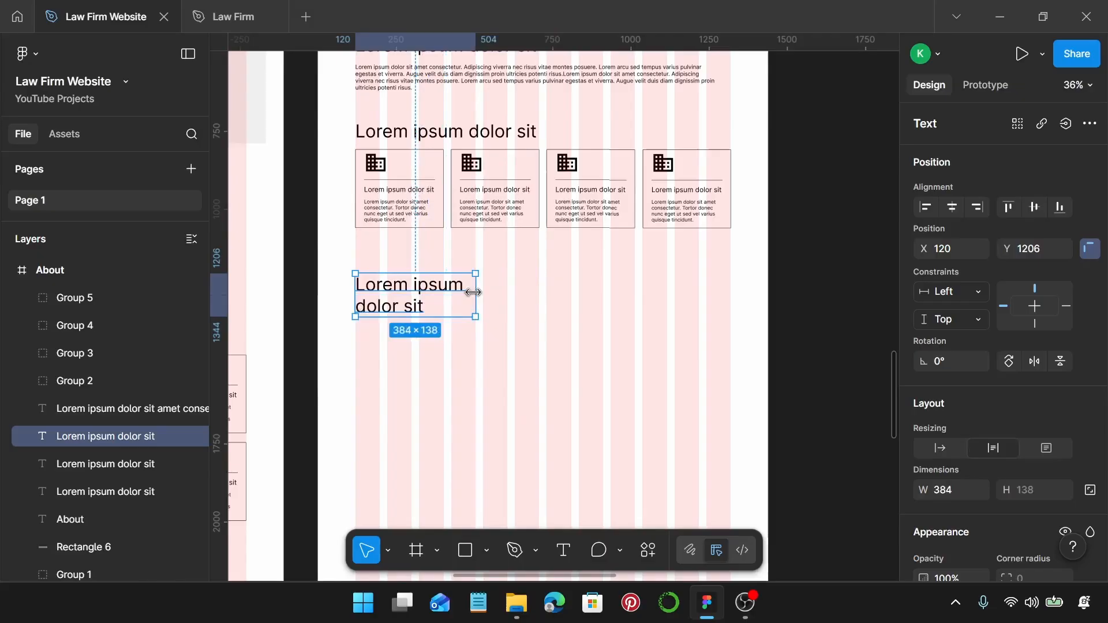
scroll(476, 299, down, 3)
Move the Homepage image placeholder into the About frame and resize it to 384 × 529 at X 528, Y 1161.
click(317, 157)
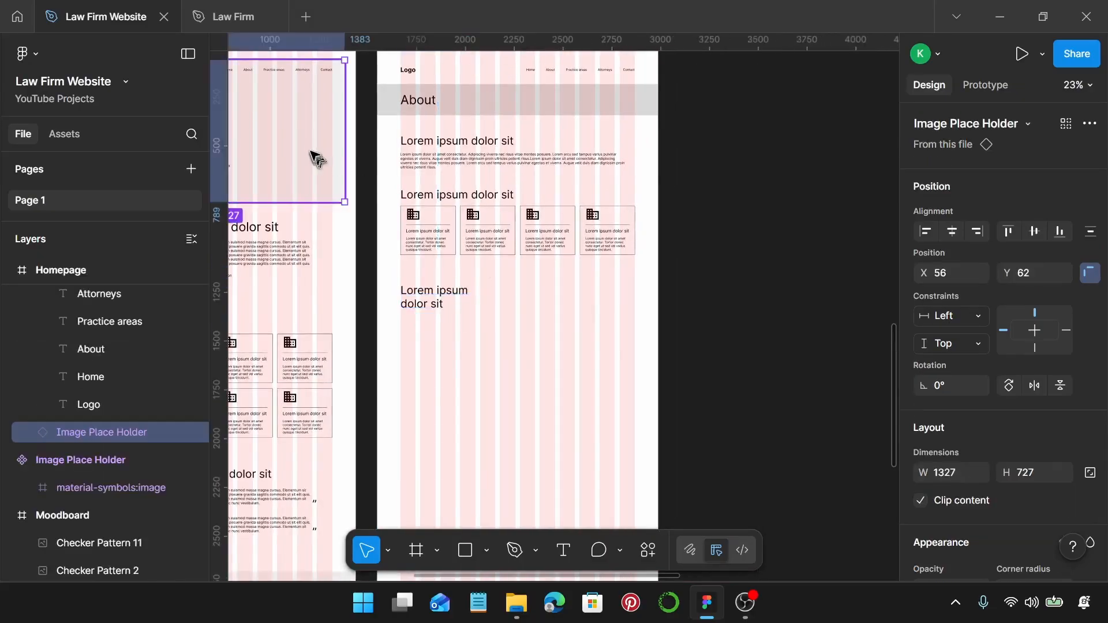
drag(313, 147, 503, 327)
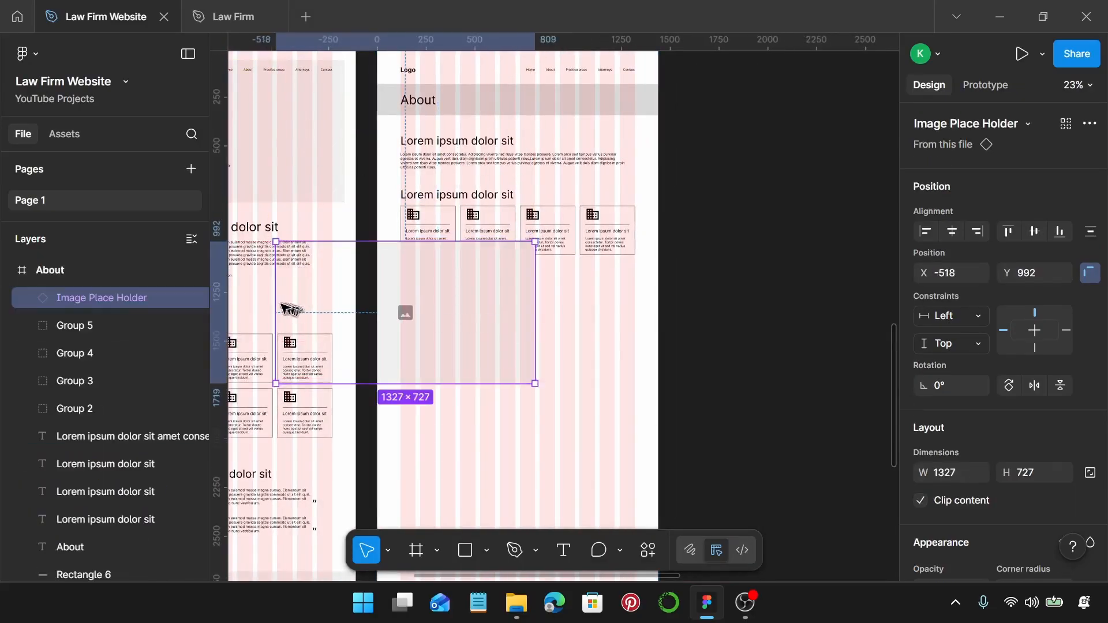
drag(278, 306, 605, 342)
scroll(477, 350, up, 3)
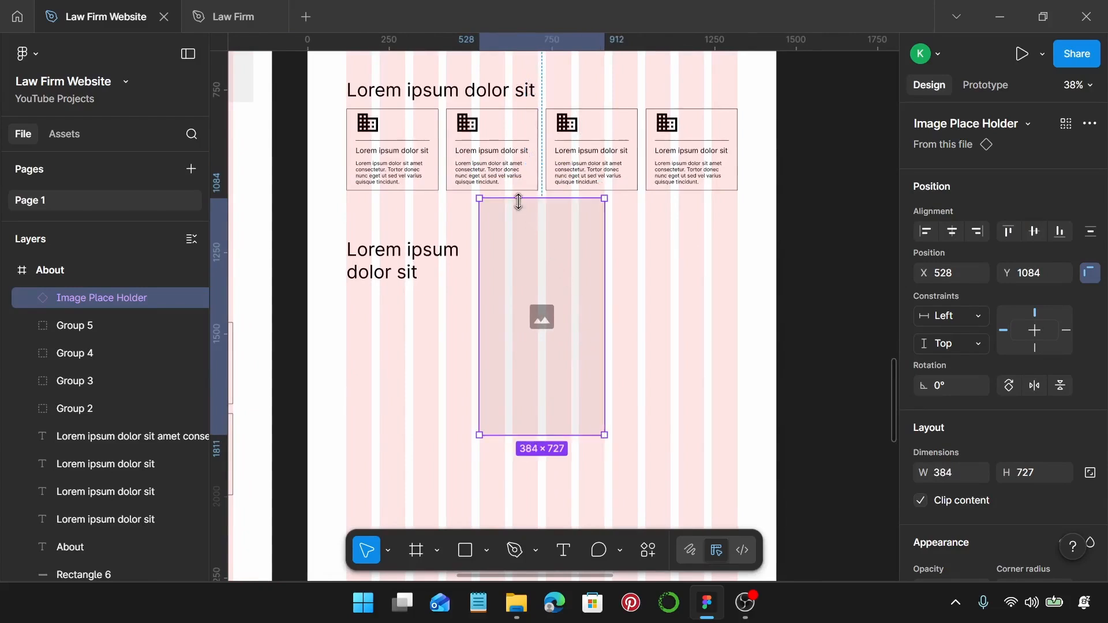
drag(519, 199, 519, 223)
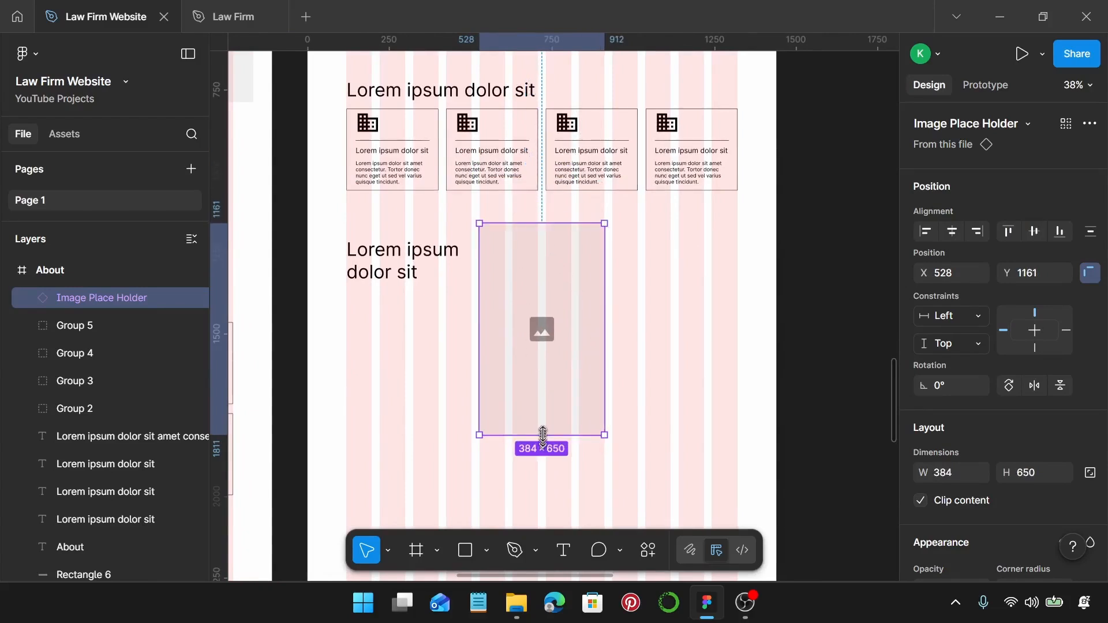
drag(542, 435, 544, 395)
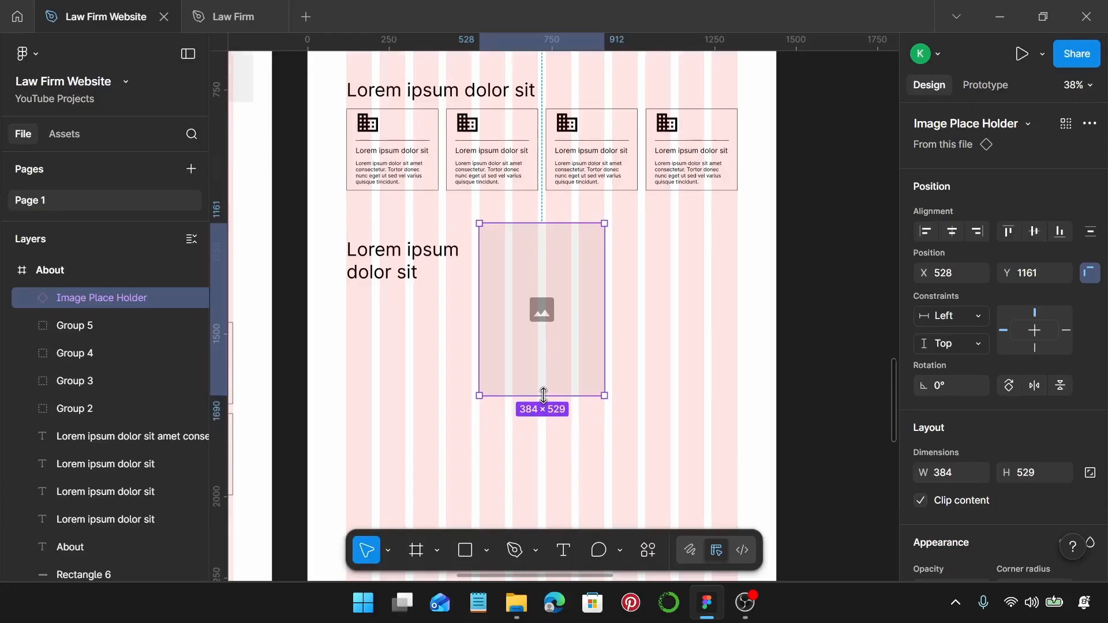
scroll(544, 396, up, 1)
click(364, 147)
Move the card's title and body text below the image placeholder.
click(361, 144)
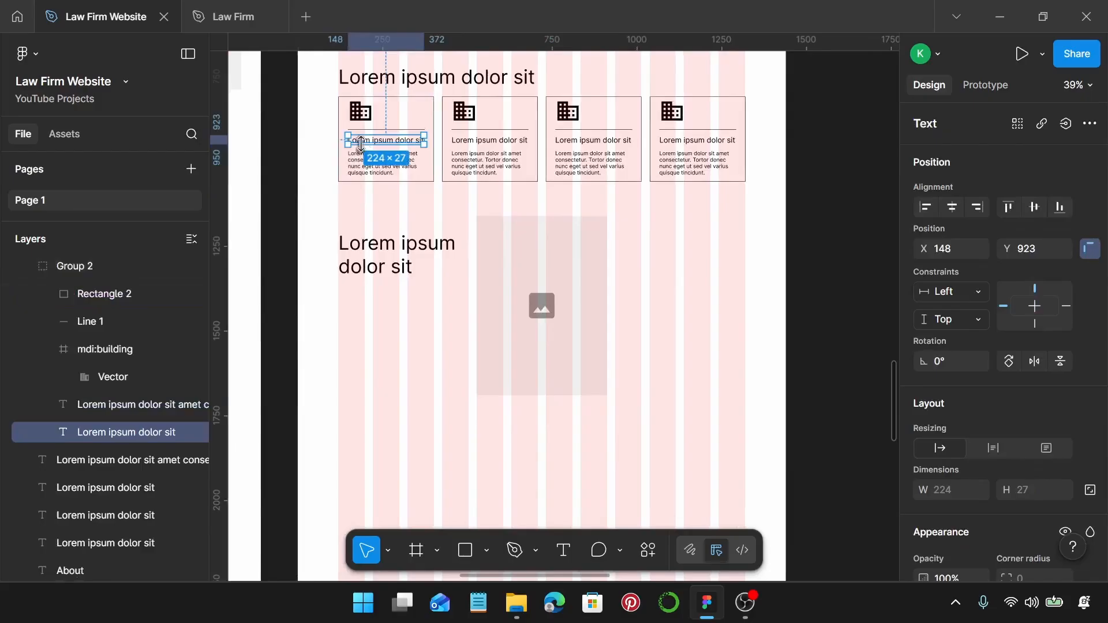
shift+click(366, 167)
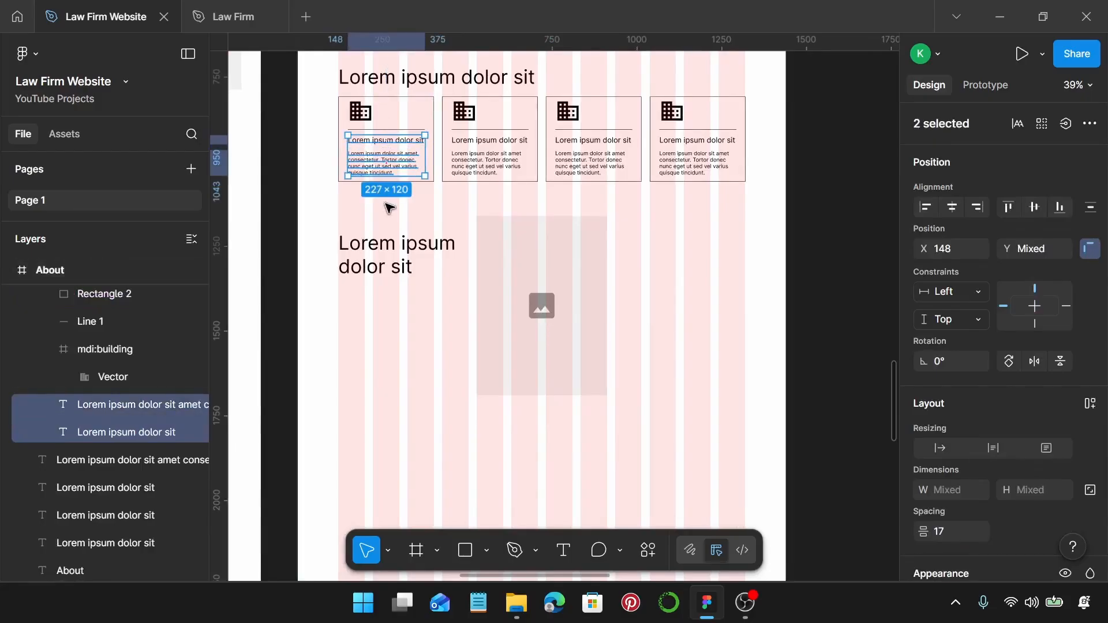
click(530, 430)
scroll(509, 433, up, 1)
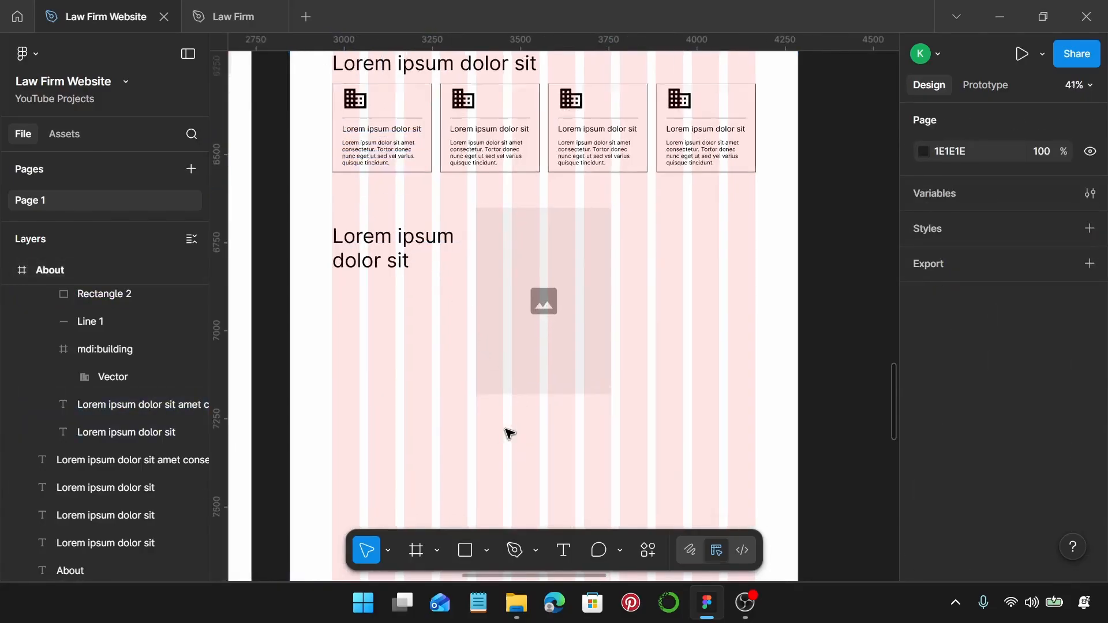
scroll(509, 433, up, 2)
key(ctrl+z)
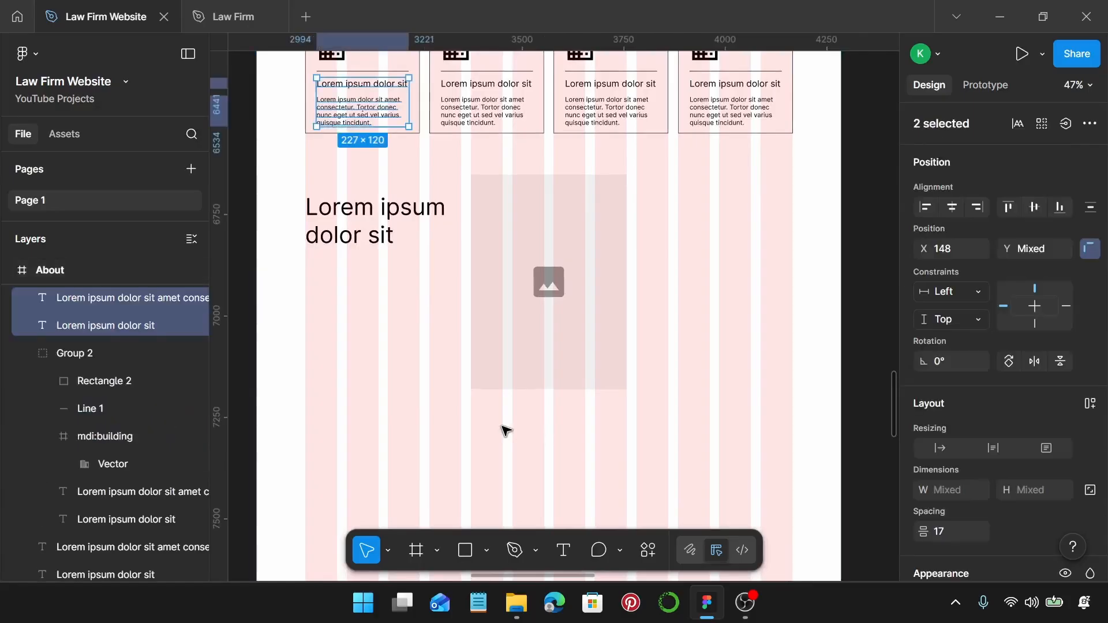
drag(339, 113, 497, 426)
Widen the paragraph to the placeholder's width and group it with the title and image into one card.
click(498, 430)
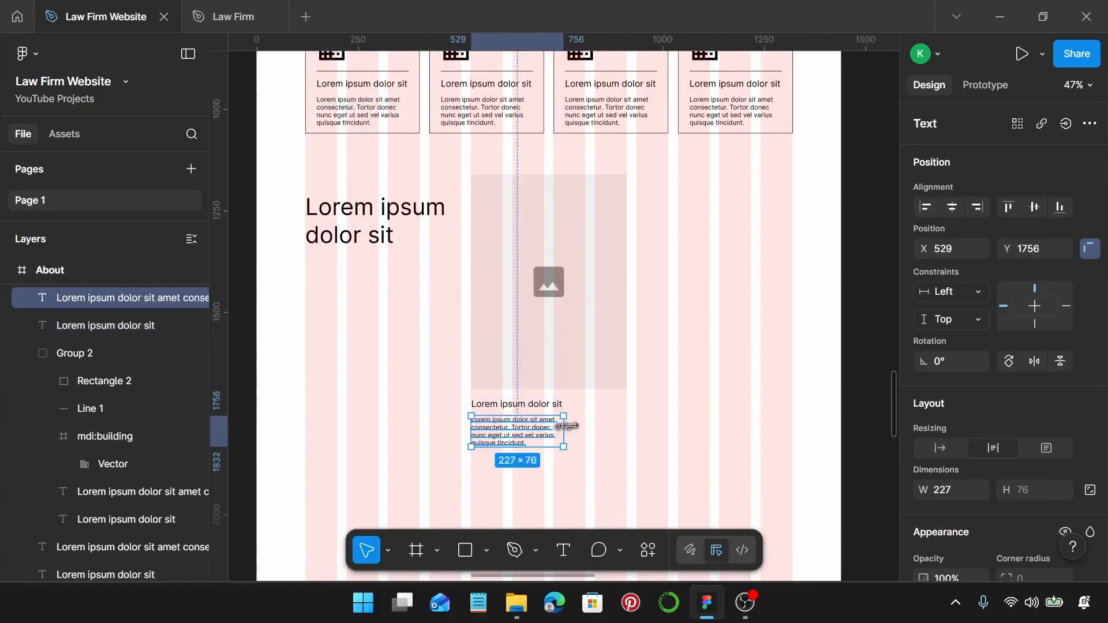
drag(568, 426, 627, 427)
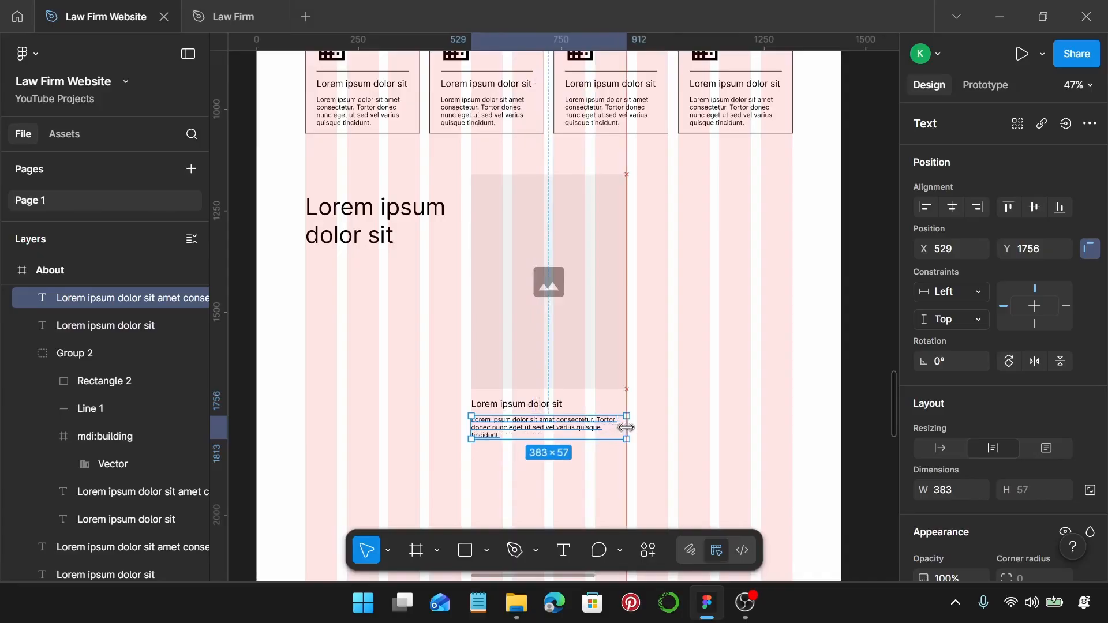
shift+click(551, 406)
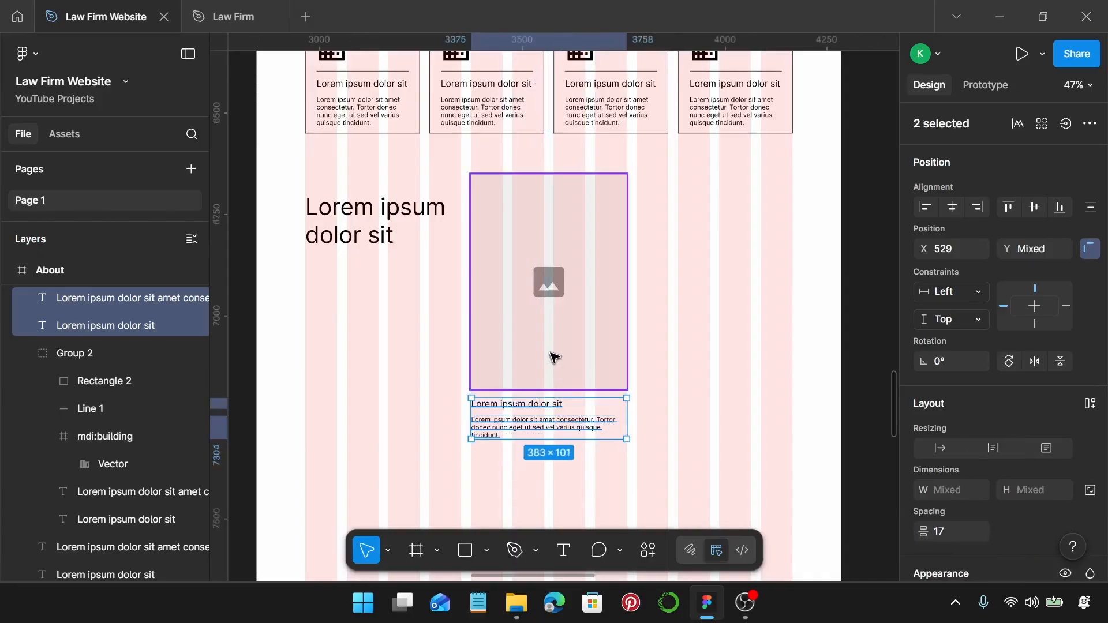
shift+click(553, 356)
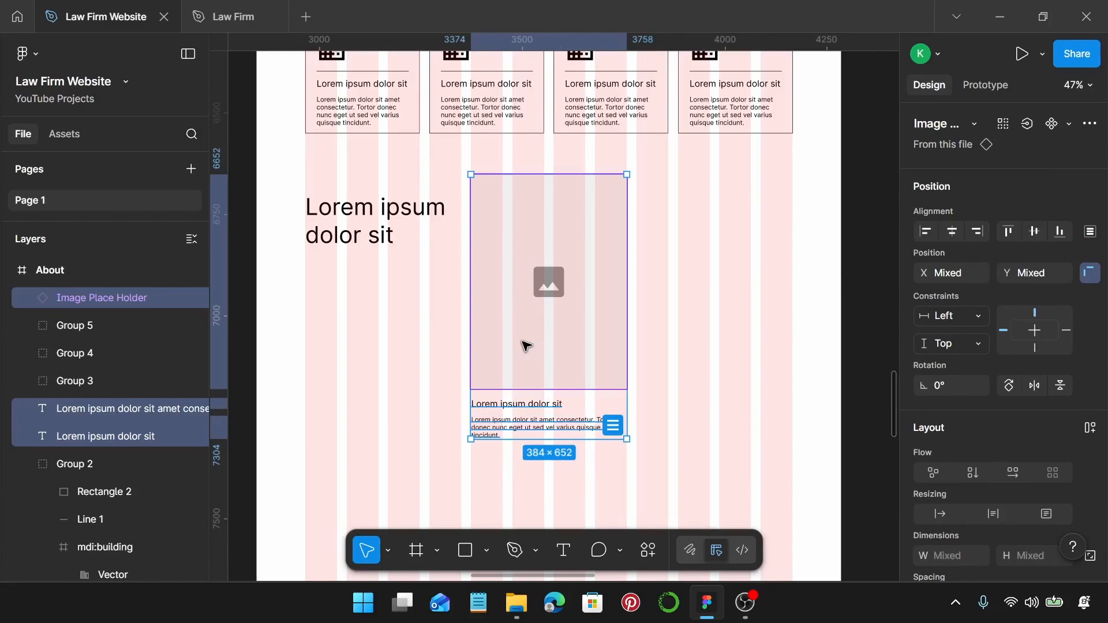
key(ctrl+g)
Copy the image card to its right, then copy both cards into a row below.
drag(514, 324, 674, 331)
scroll(675, 333, down, 3)
shift+click(623, 341)
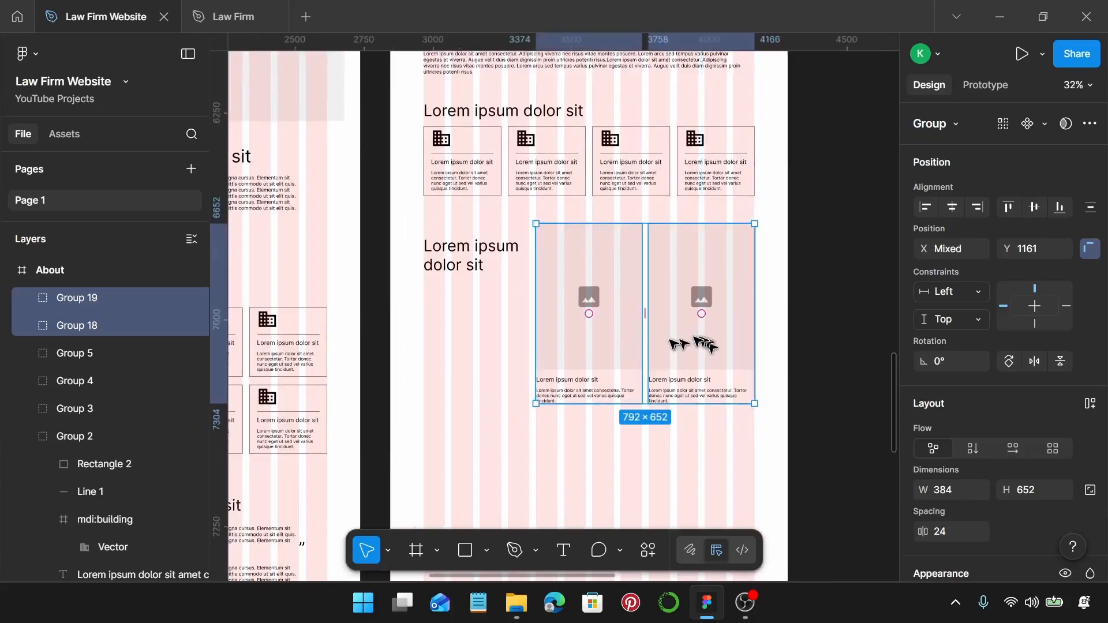
scroll(574, 323, down, 2)
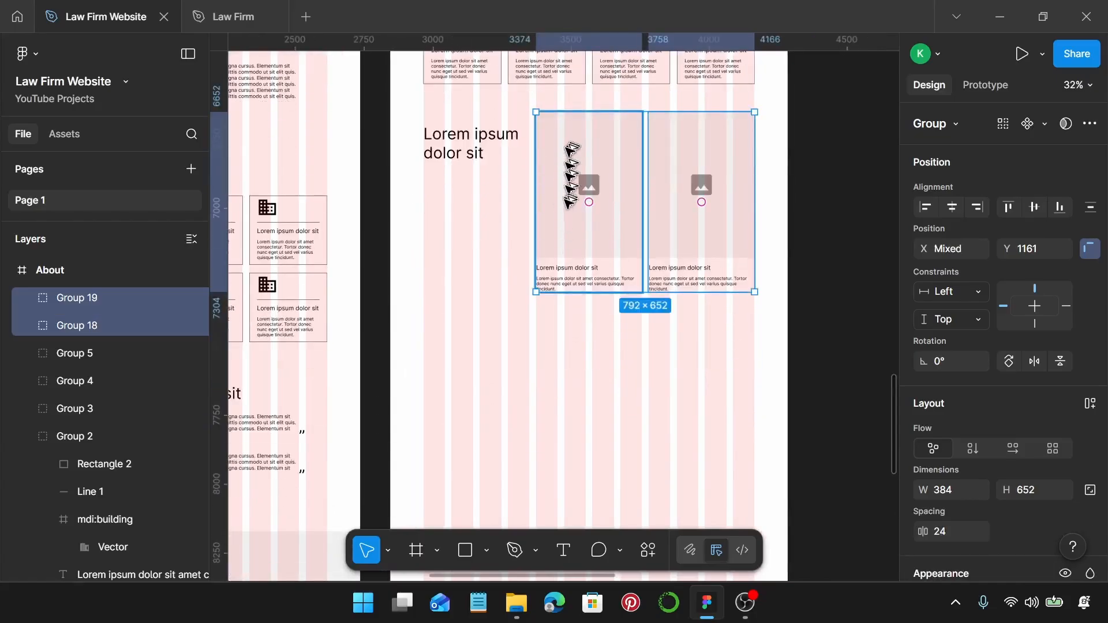
drag(574, 173, 461, 337)
Add a third card to the second row by copying the upper-right card, and reposition the section heading.
click(700, 217)
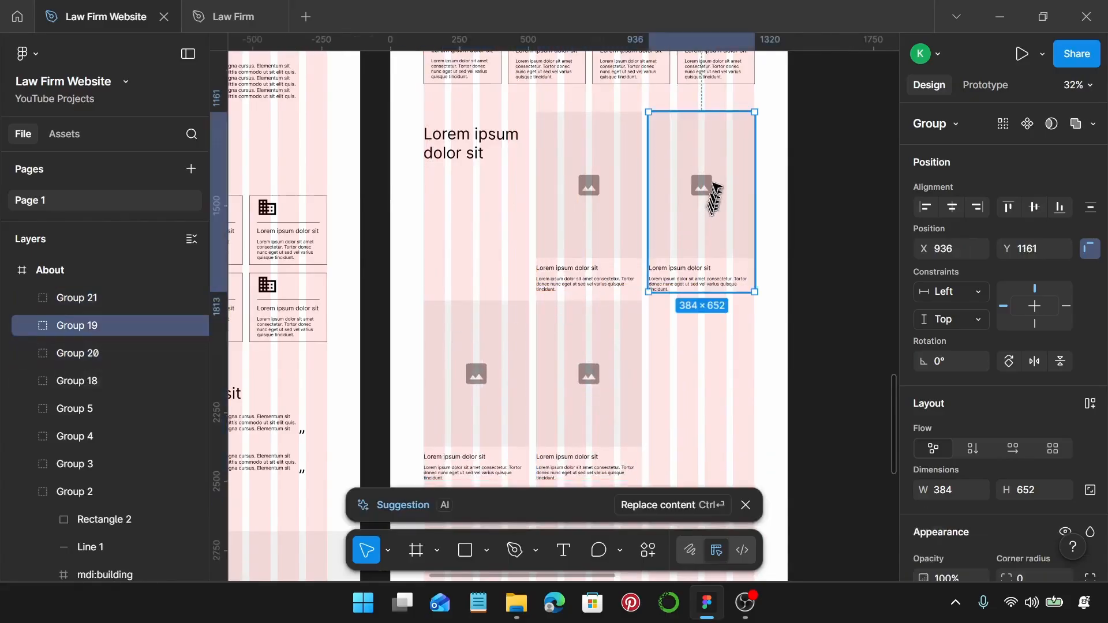
drag(720, 205, 727, 373)
drag(479, 155, 489, 170)
scroll(651, 255, down, 5)
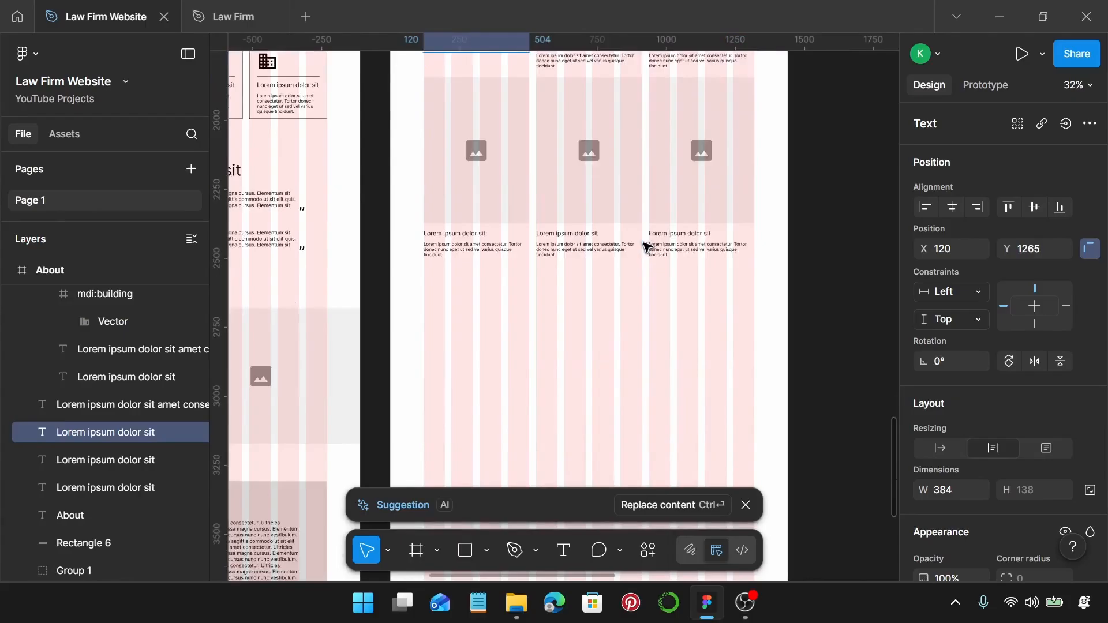
click(658, 281)
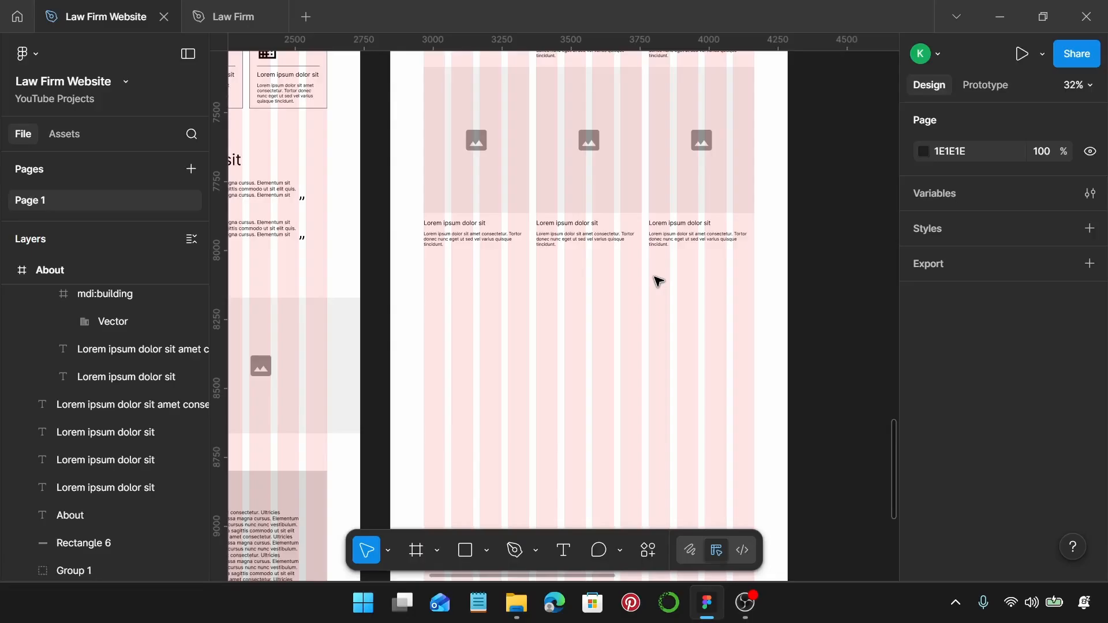
scroll(658, 281, up, 5)
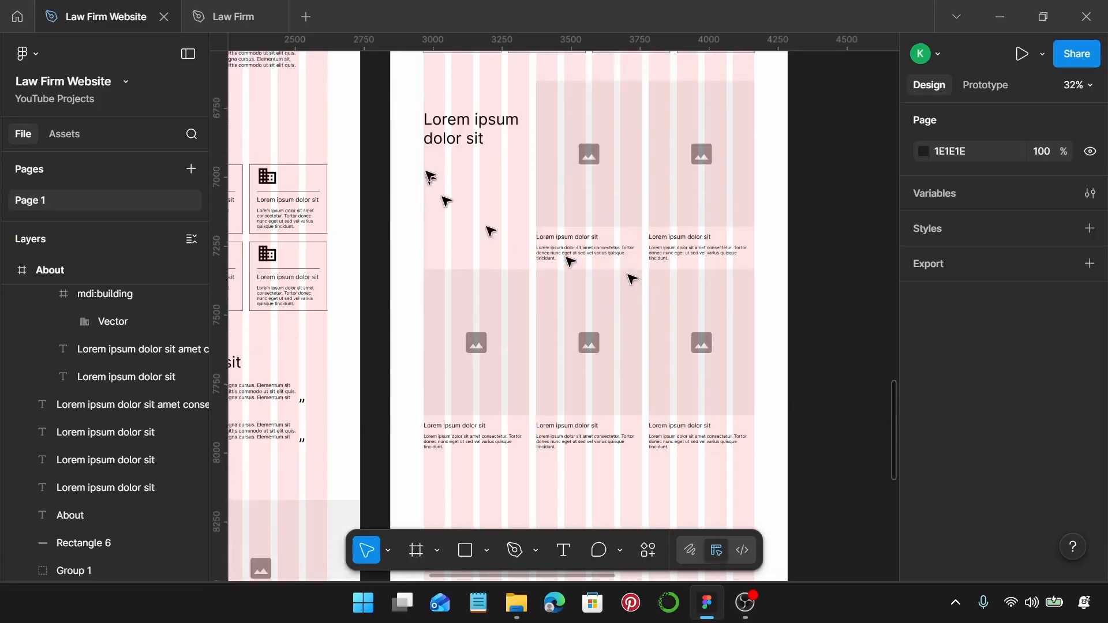
Copy the section heading below the card grid, set it to Auto width and centre it.
click(444, 138)
drag(446, 139, 530, 492)
scroll(532, 453, down, 5)
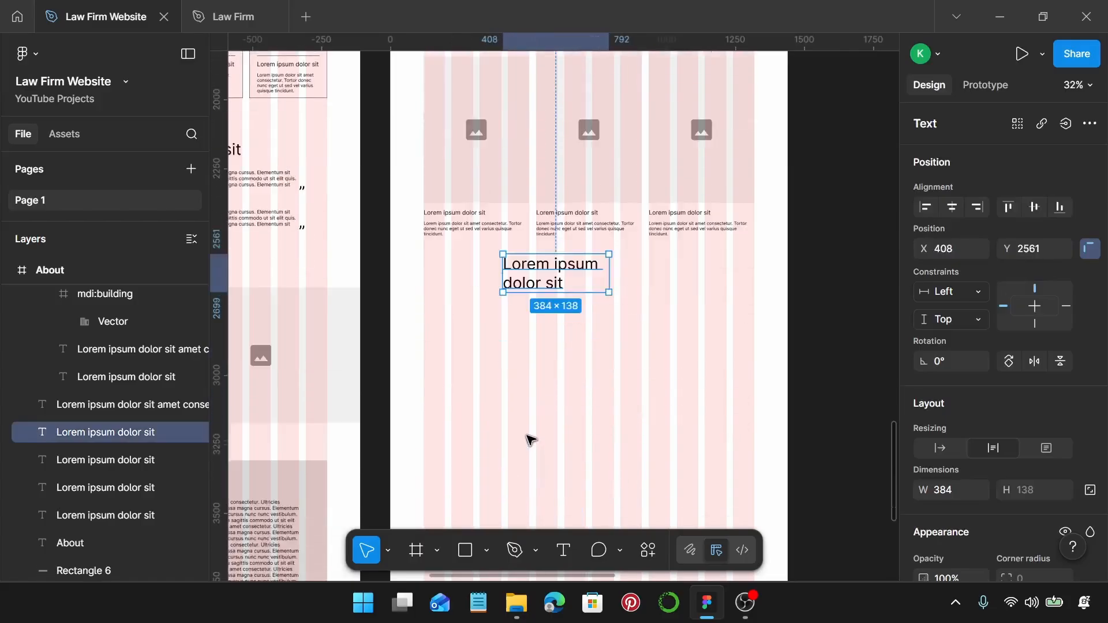
scroll(555, 371, up, 2)
click(940, 448)
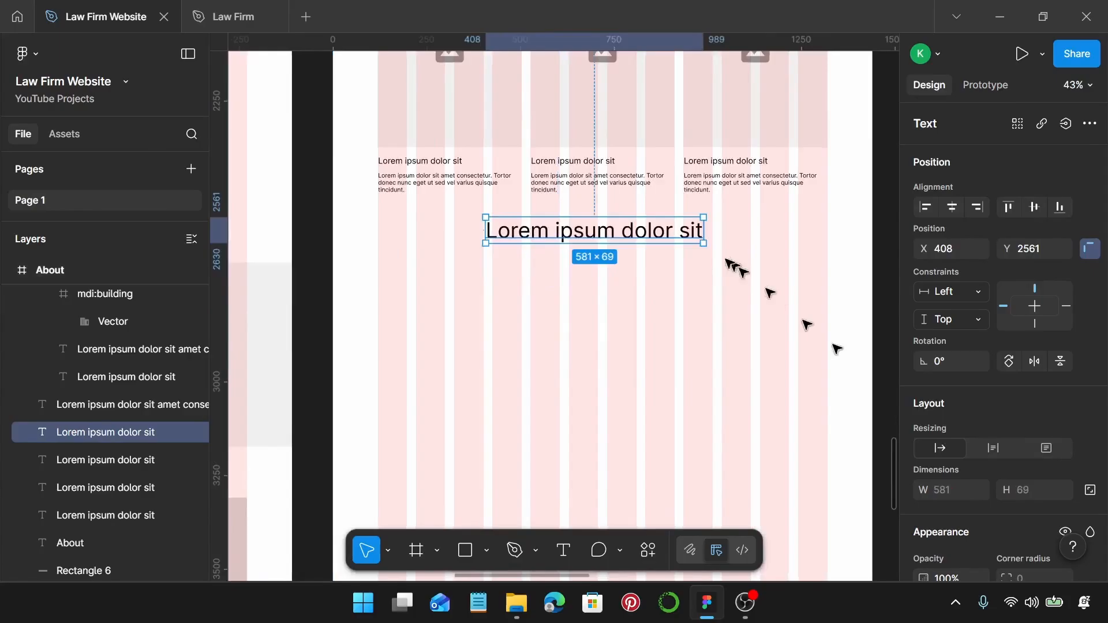
drag(589, 232, 601, 256)
scroll(594, 252, down, 1)
Draw a wide grey rectangle band under the new heading, spanning the column grid.
key(r)
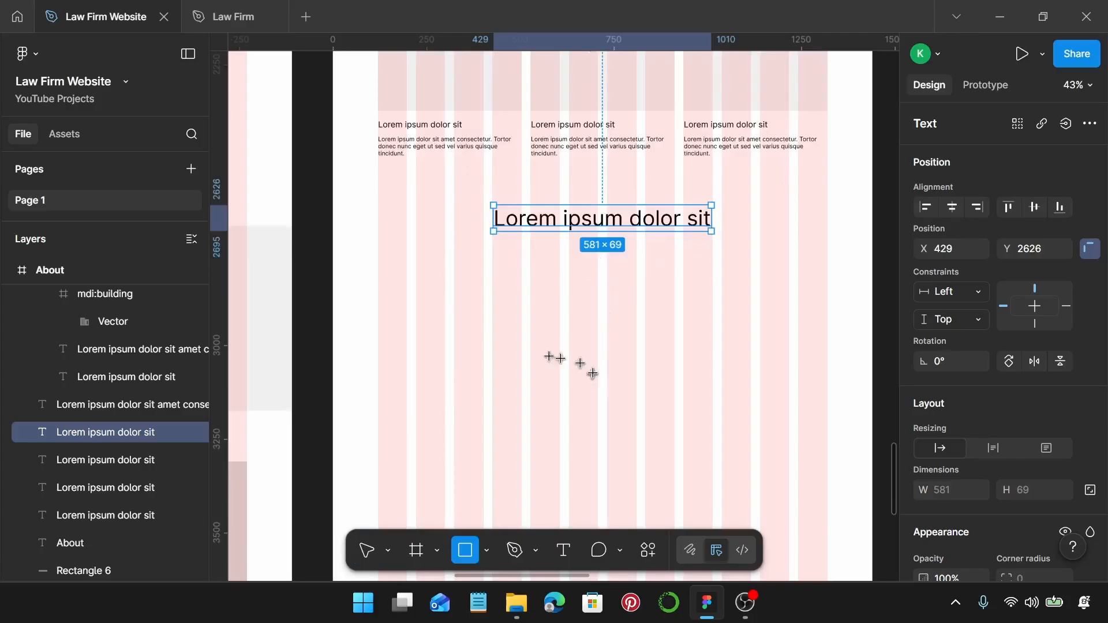
drag(382, 259, 825, 383)
drag(688, 342, 682, 327)
drag(381, 307, 377, 308)
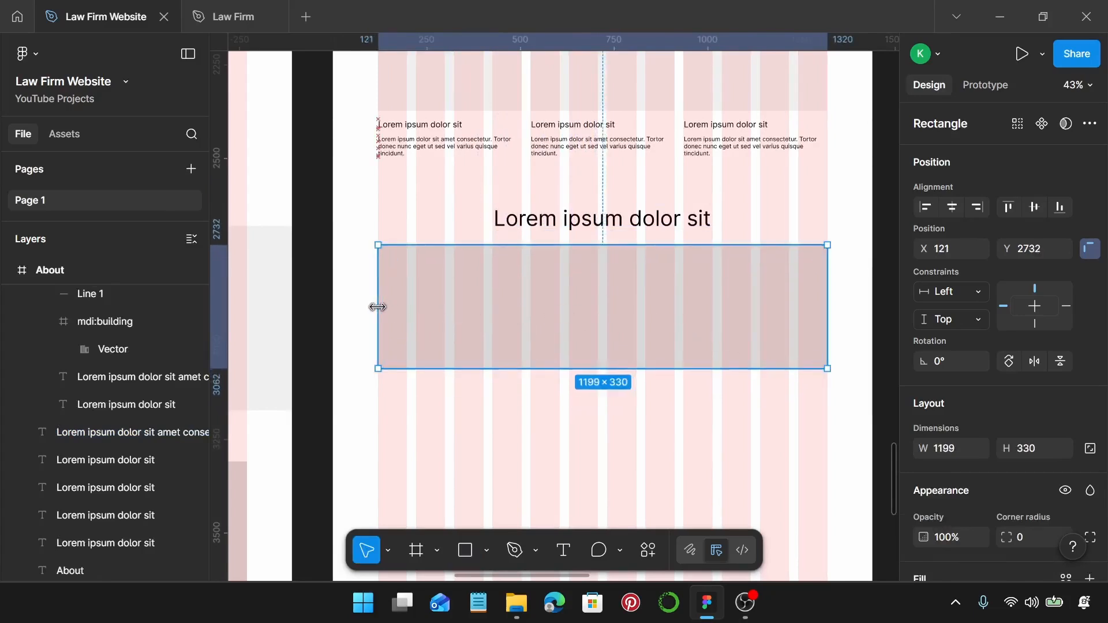
drag(646, 302, 647, 295)
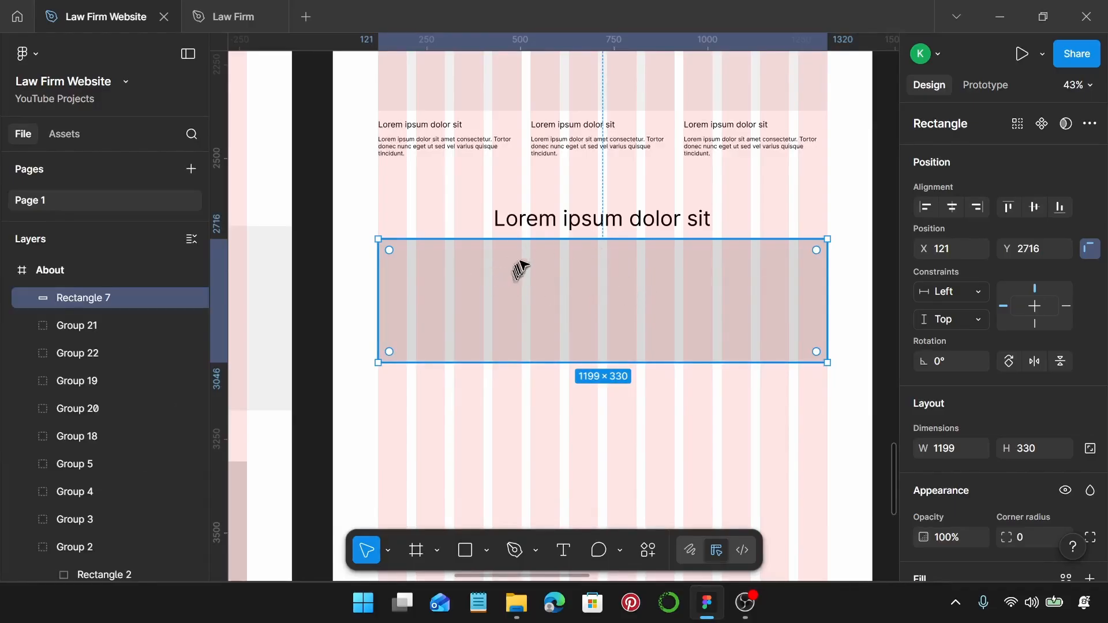
Add two vertical 284-long divider lines inside the grey band.
key(l)
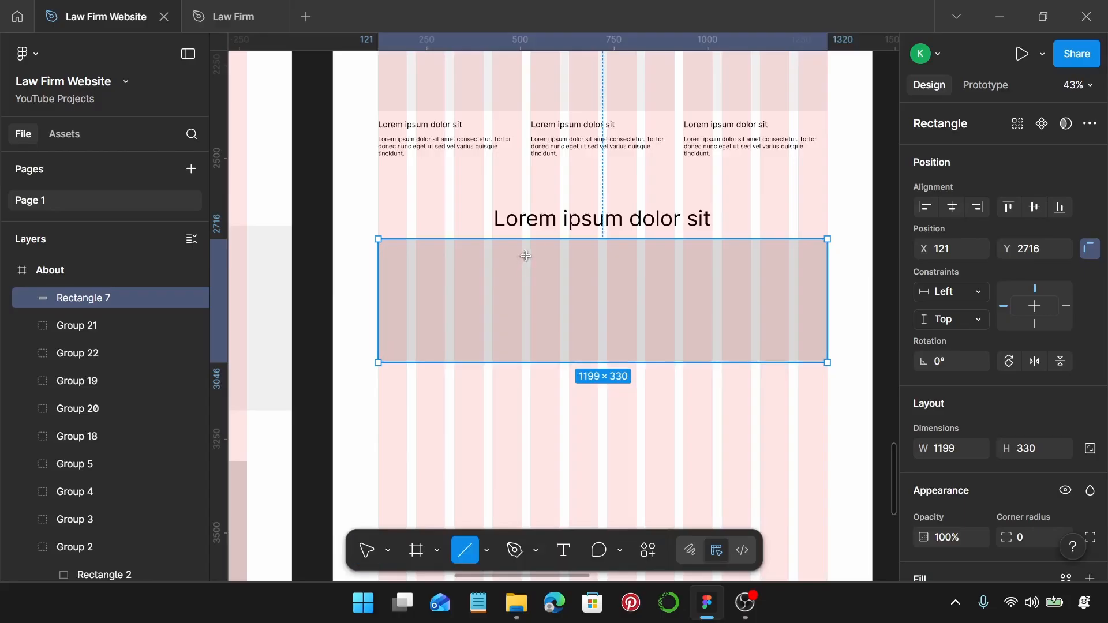
drag(526, 256, 530, 361)
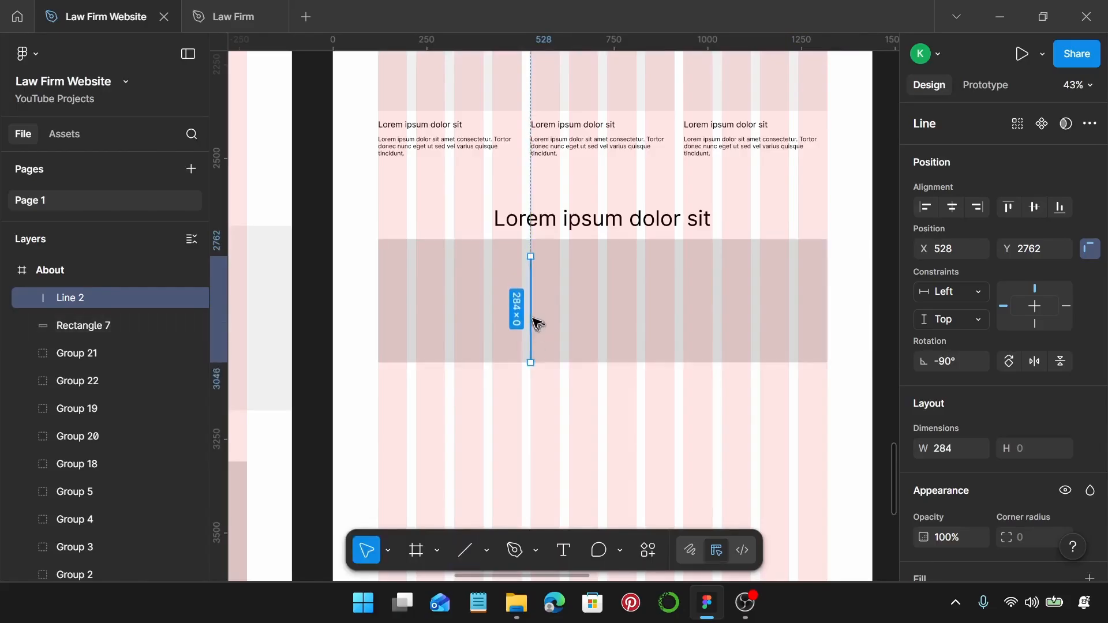
drag(534, 319, 530, 308)
scroll(534, 315, up, 5)
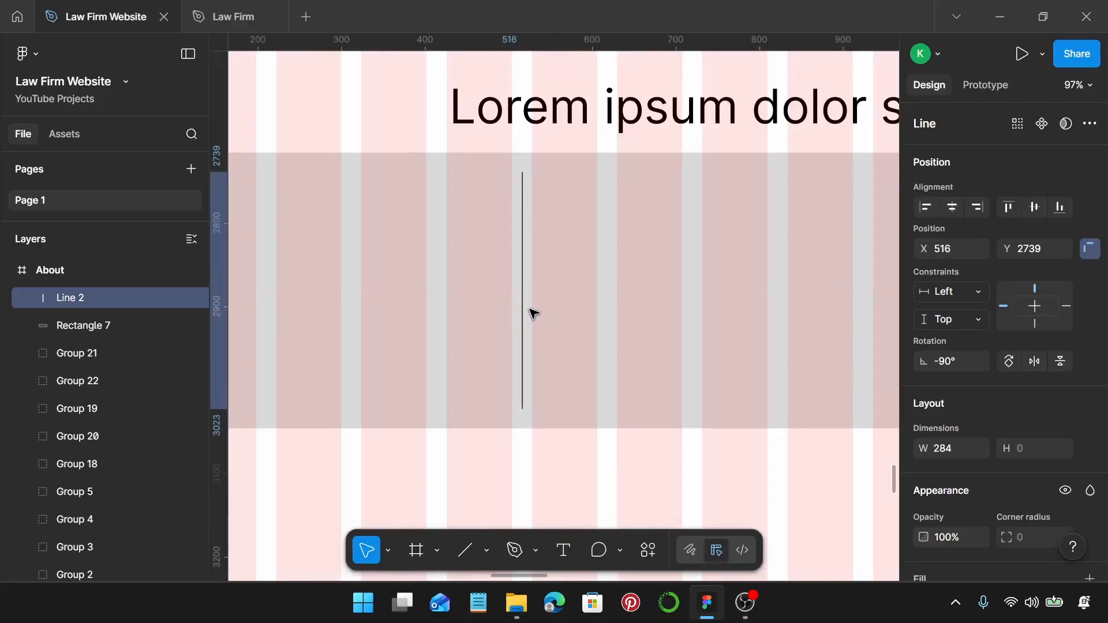
scroll(534, 315, down, 4)
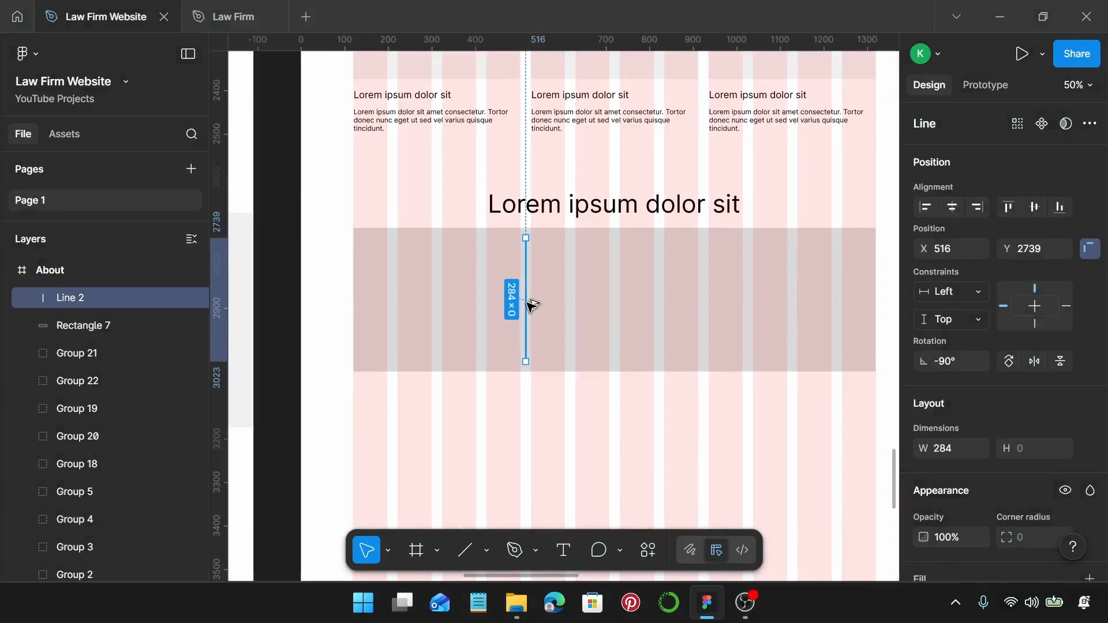
drag(533, 305, 710, 300)
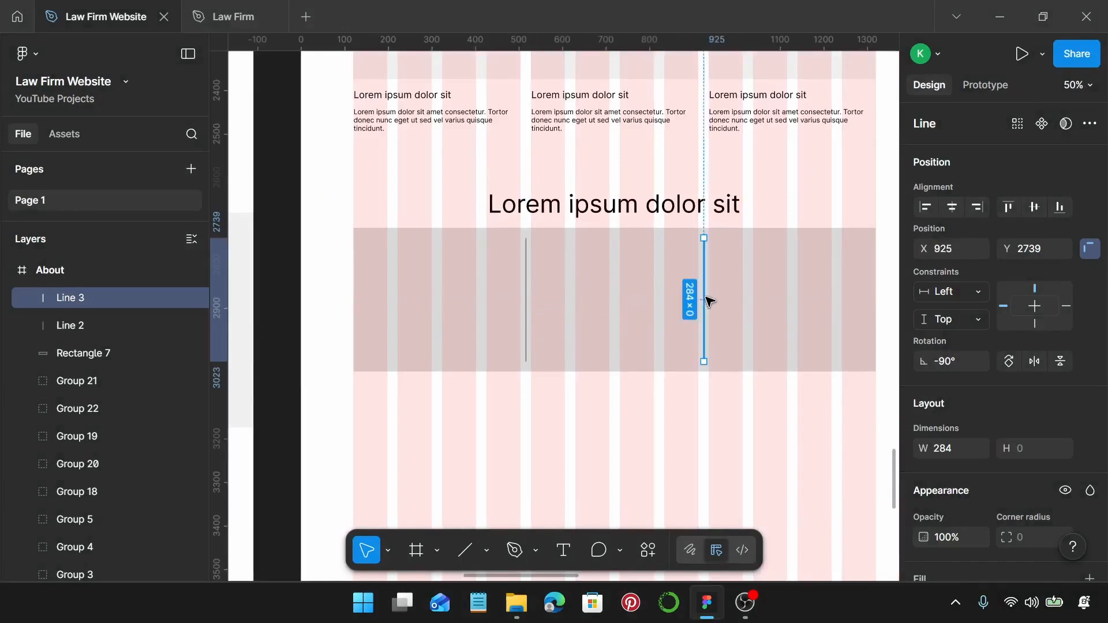
click(597, 404)
scroll(598, 403, up, 5)
scroll(601, 399, down, 7)
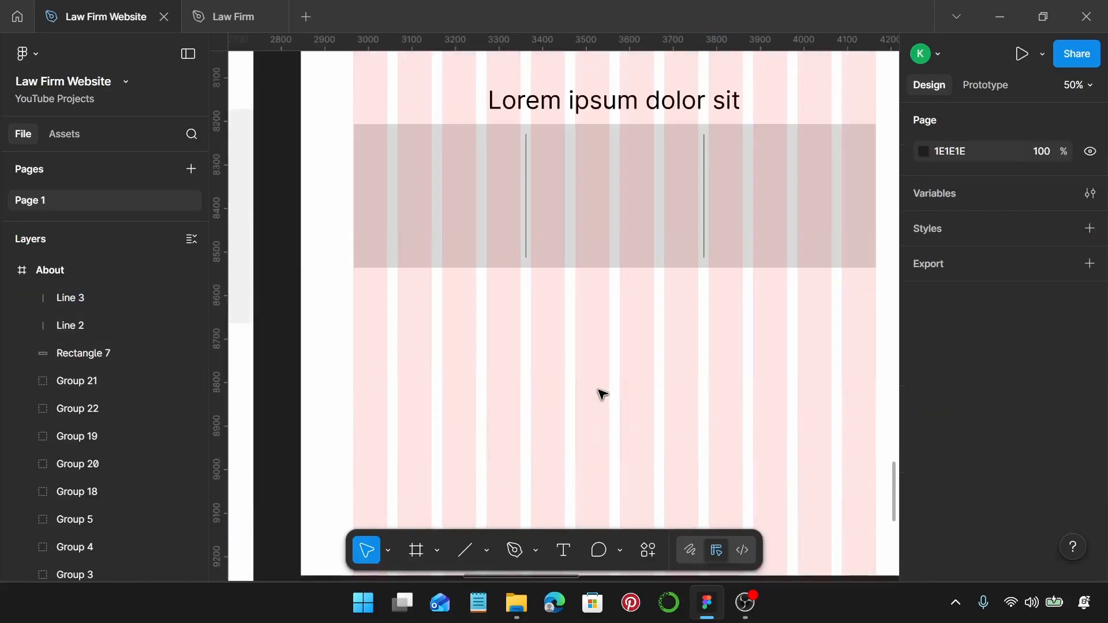
Insert a 16 × 16 mdi:building icon from the Iconify plugin's 'building' search into the grey band.
right_click(568, 313)
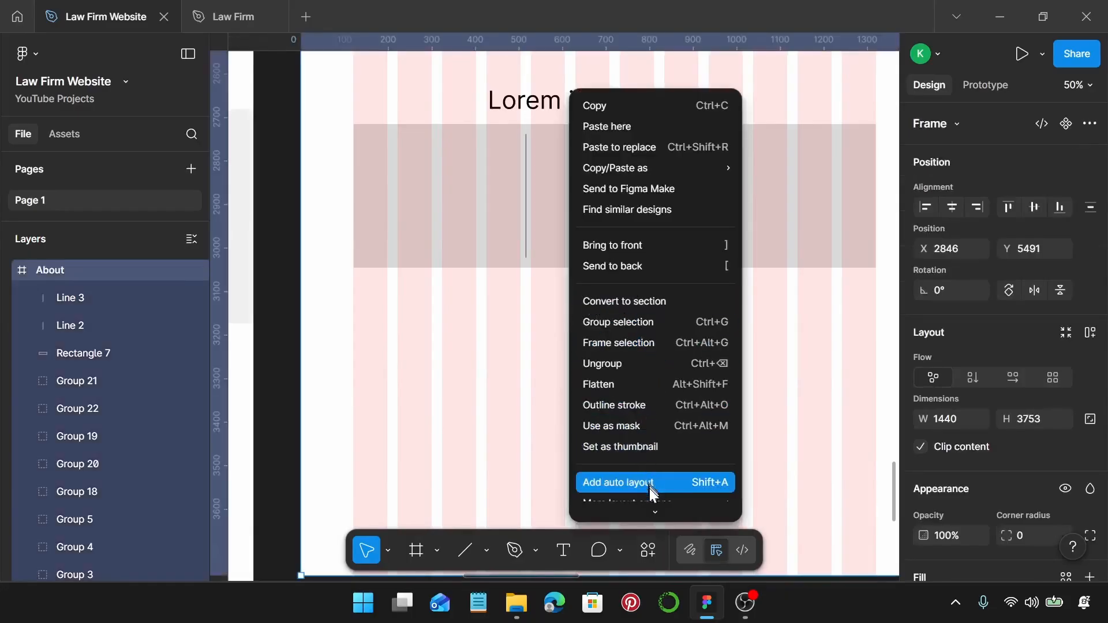
mouse_move(655, 504)
scroll(657, 496, down, 3)
mouse_move(668, 431)
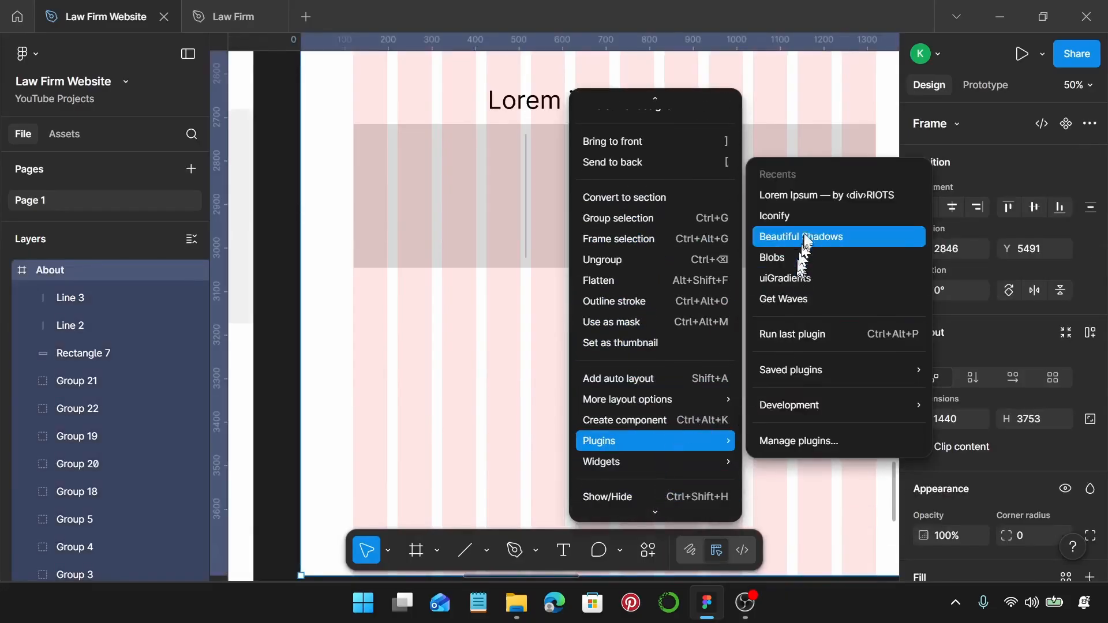
click(824, 216)
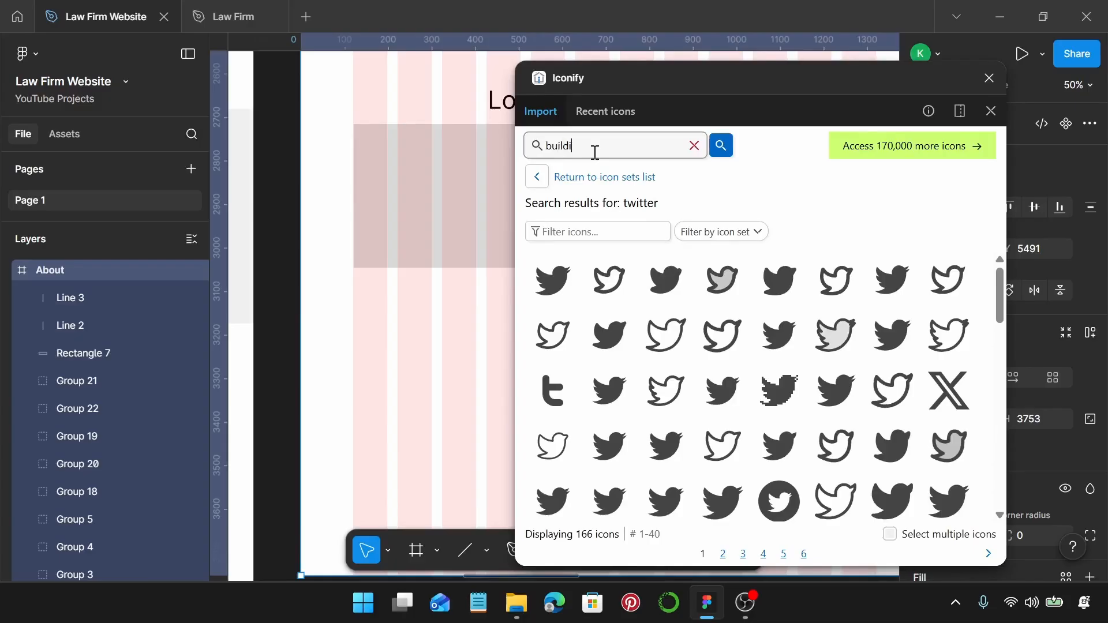
key(Return)
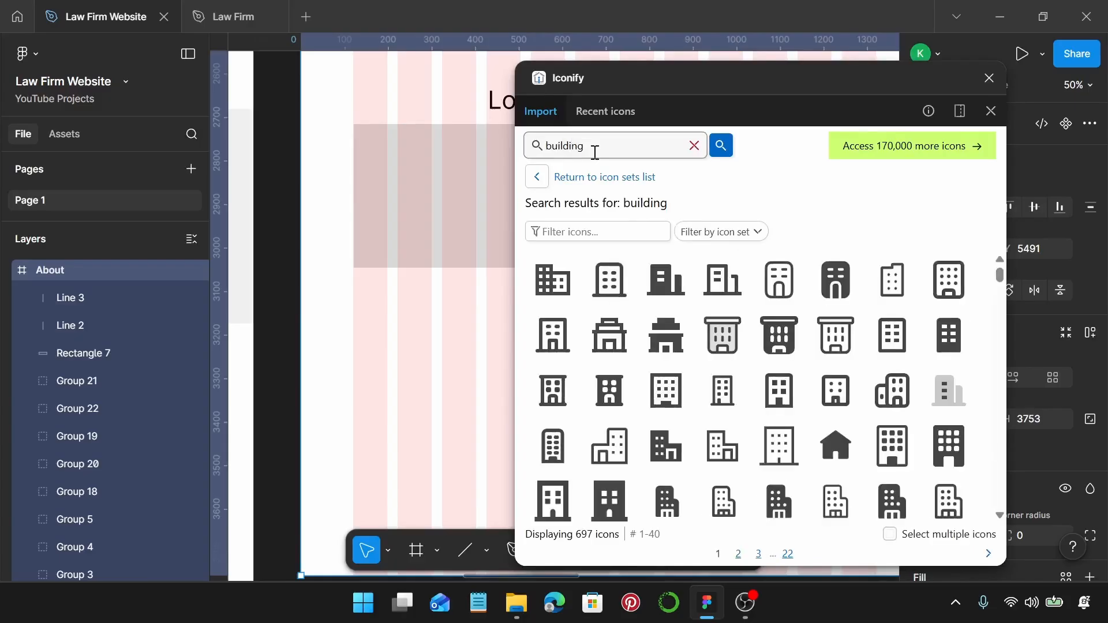
drag(552, 280, 452, 217)
Make the building icon black, resize it to 75 px, and place it in the grey band.
click(991, 78)
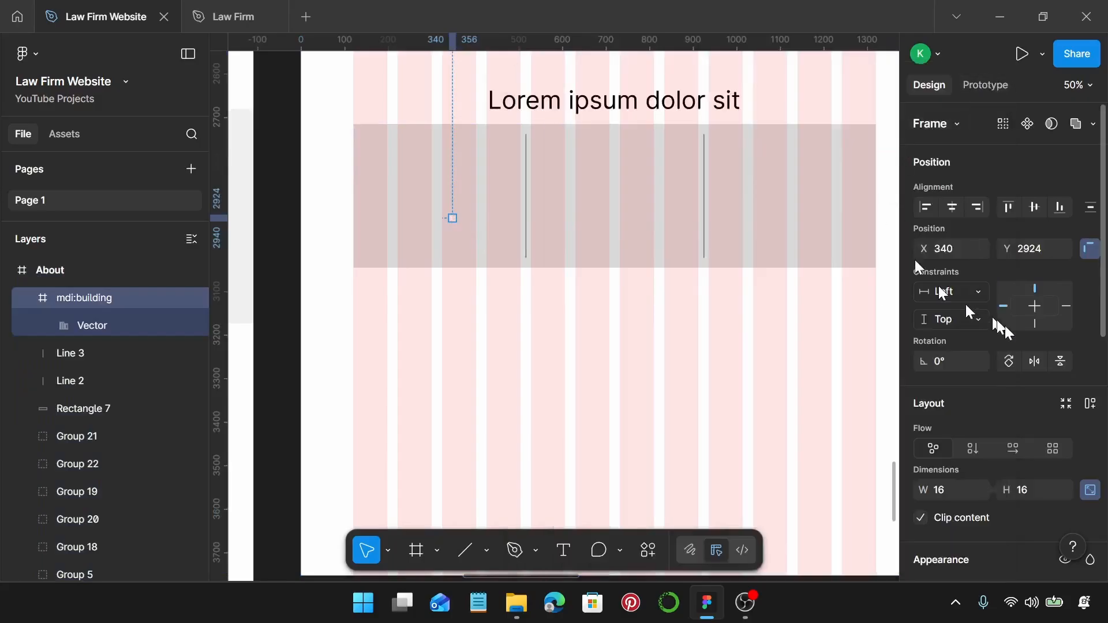
scroll(1016, 338, down, 5)
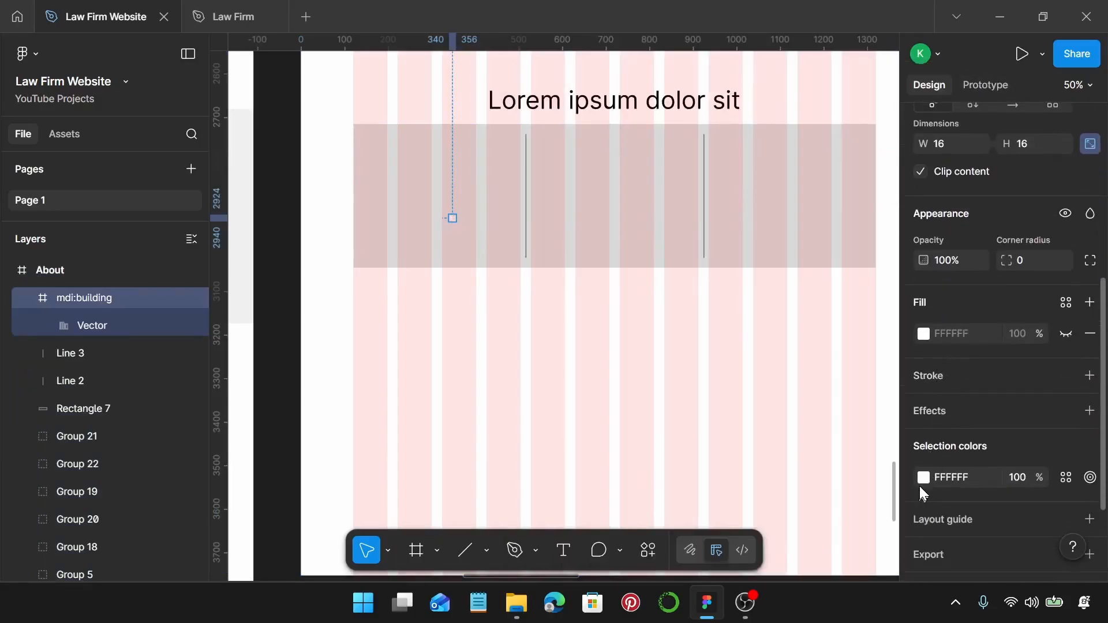
click(924, 479)
click(791, 380)
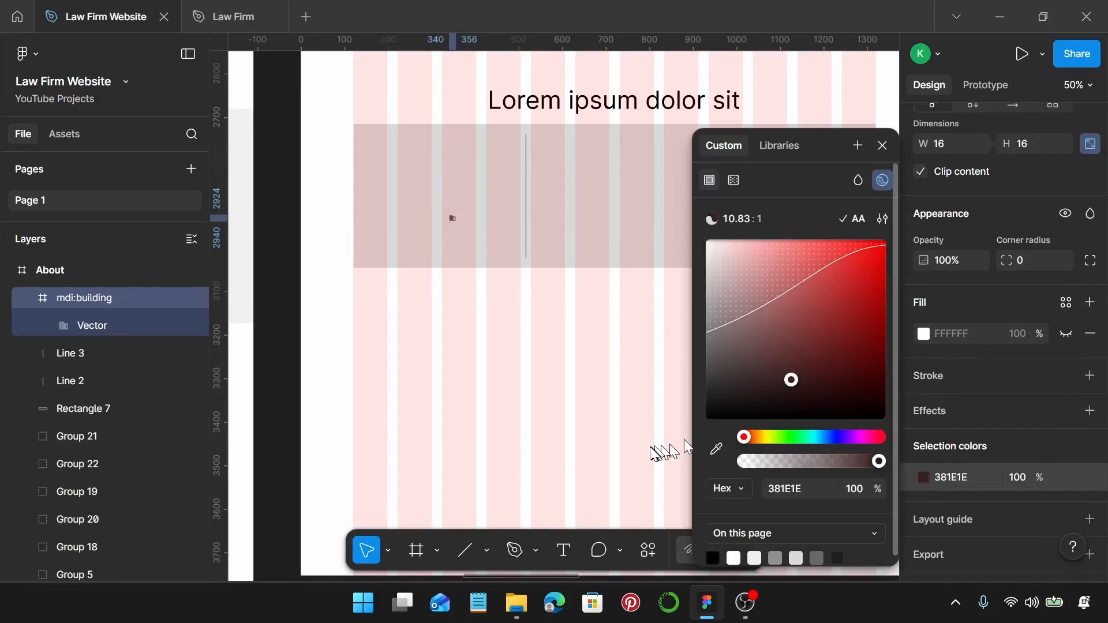
drag(685, 441, 693, 439)
click(882, 146)
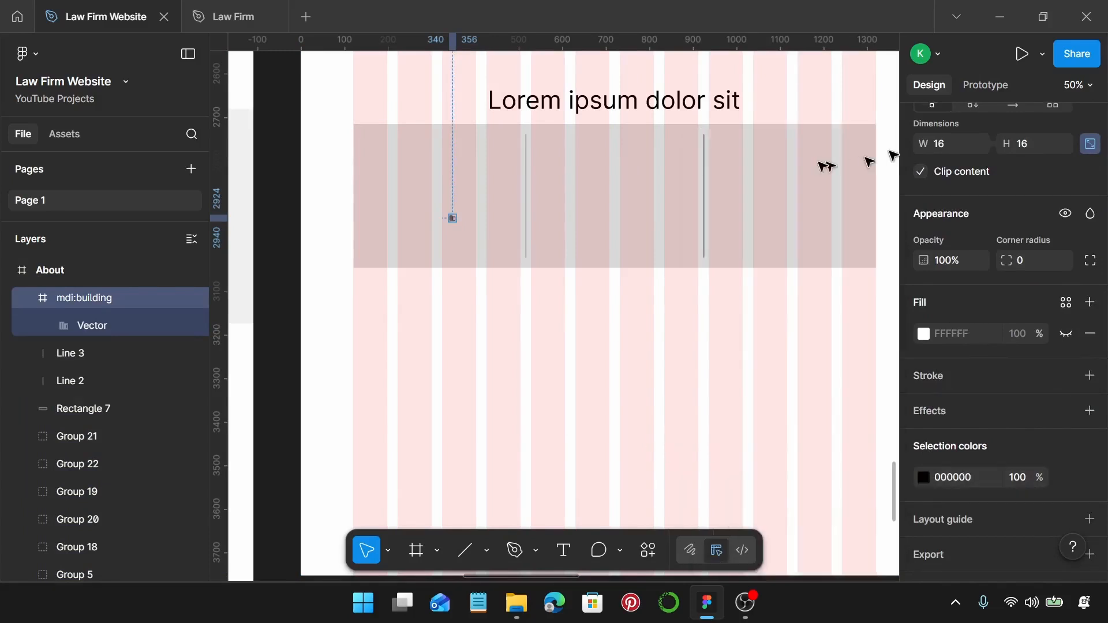
scroll(442, 182, up, 2)
scroll(992, 237, up, 3)
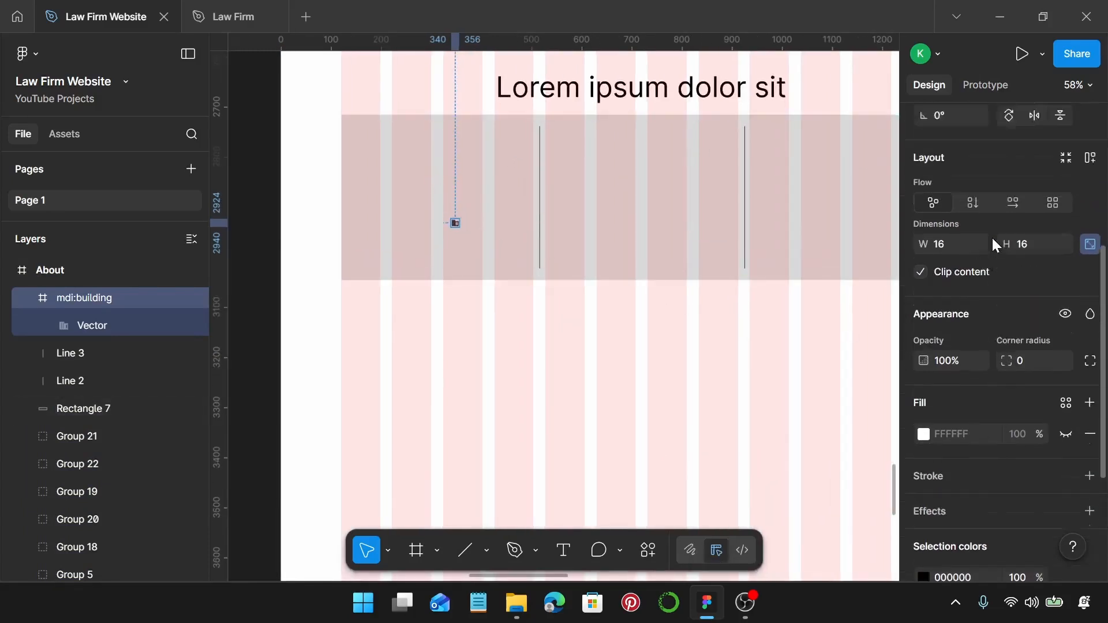
click(959, 321)
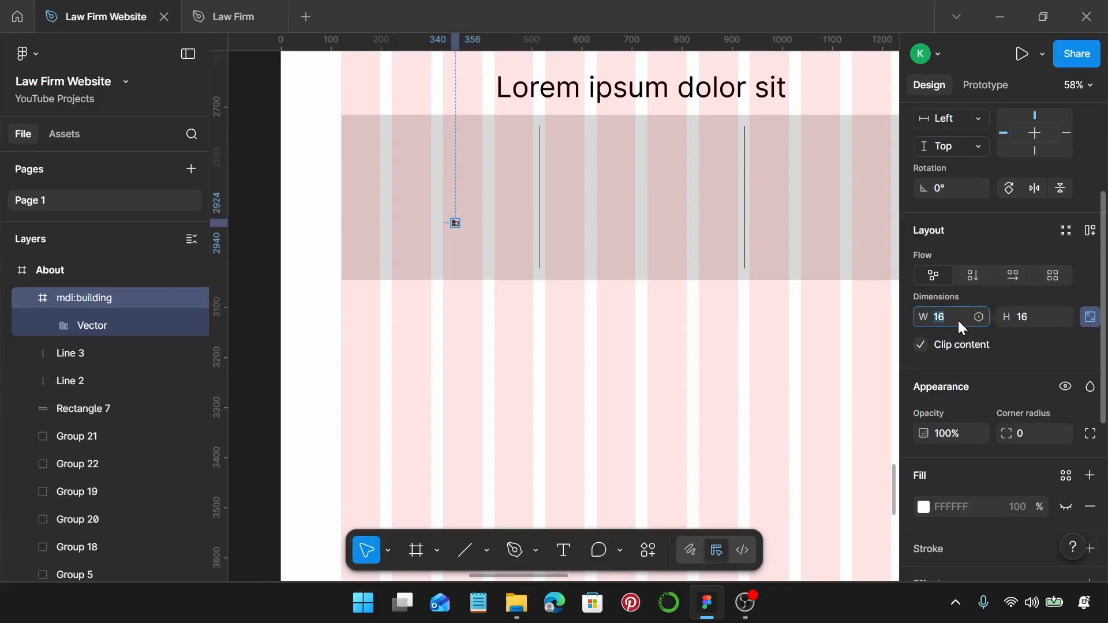
text(75)
key(Return)
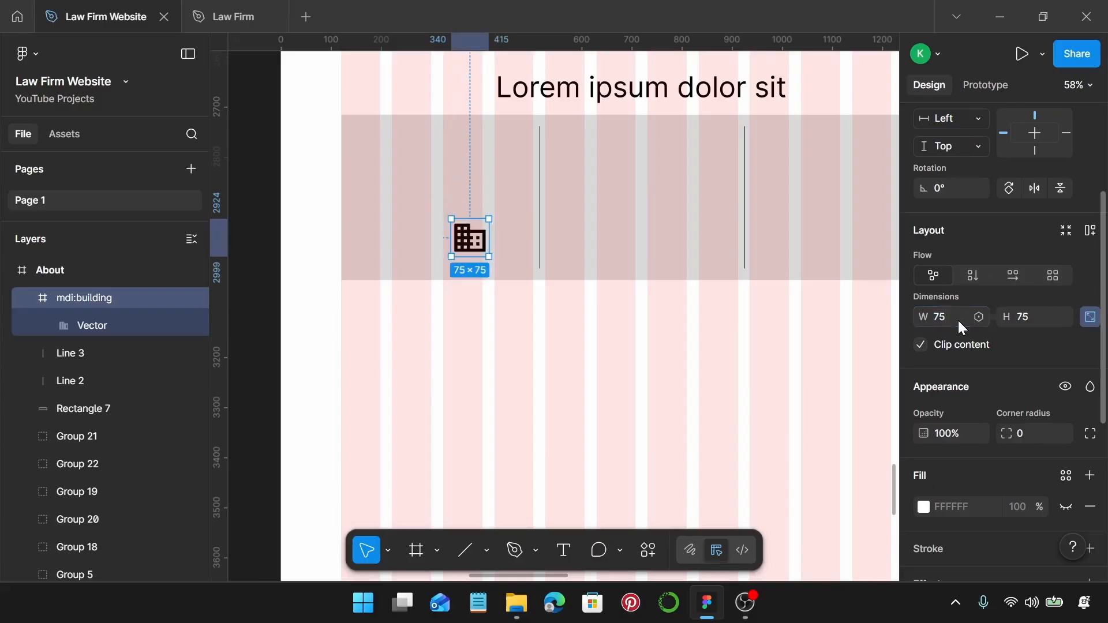
drag(477, 239, 441, 166)
Under the first icon, replace an icon copy with the card's body text, about 300 wide and centred.
scroll(443, 167, down, 2)
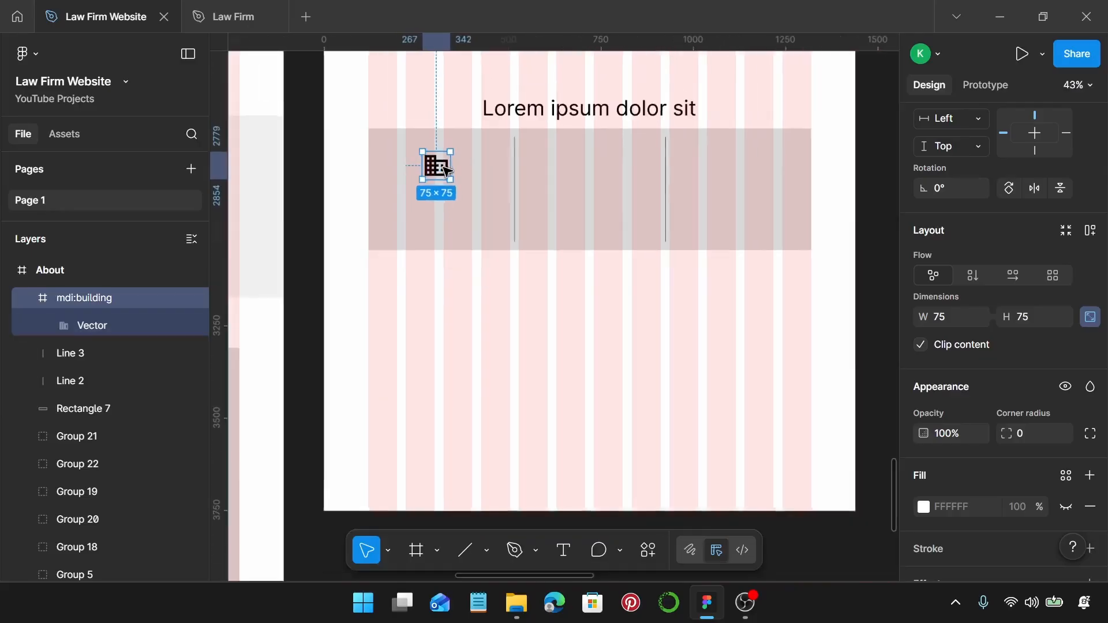
scroll(447, 172, up, 3)
click(411, 145)
click(397, 145)
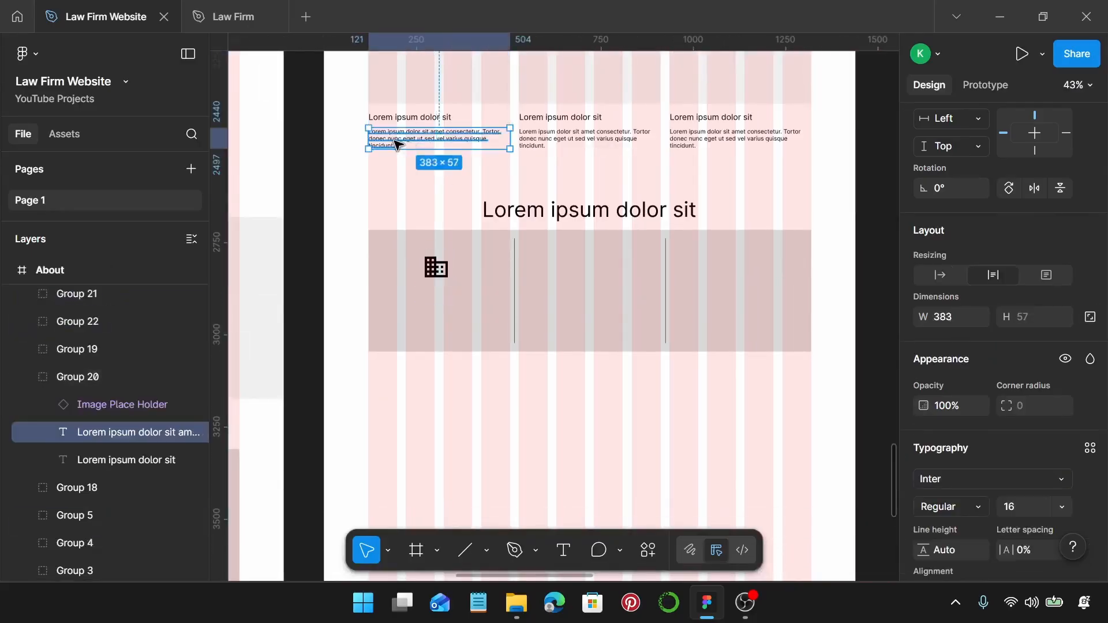
click(508, 433)
scroll(494, 416, up, 4)
click(403, 184)
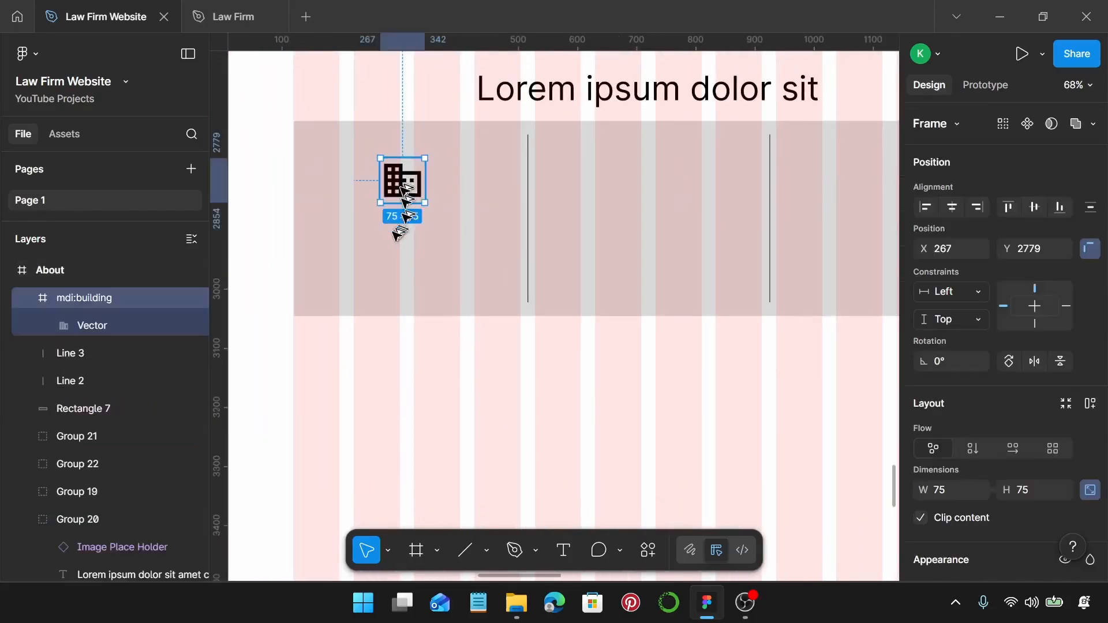
drag(402, 185, 341, 258)
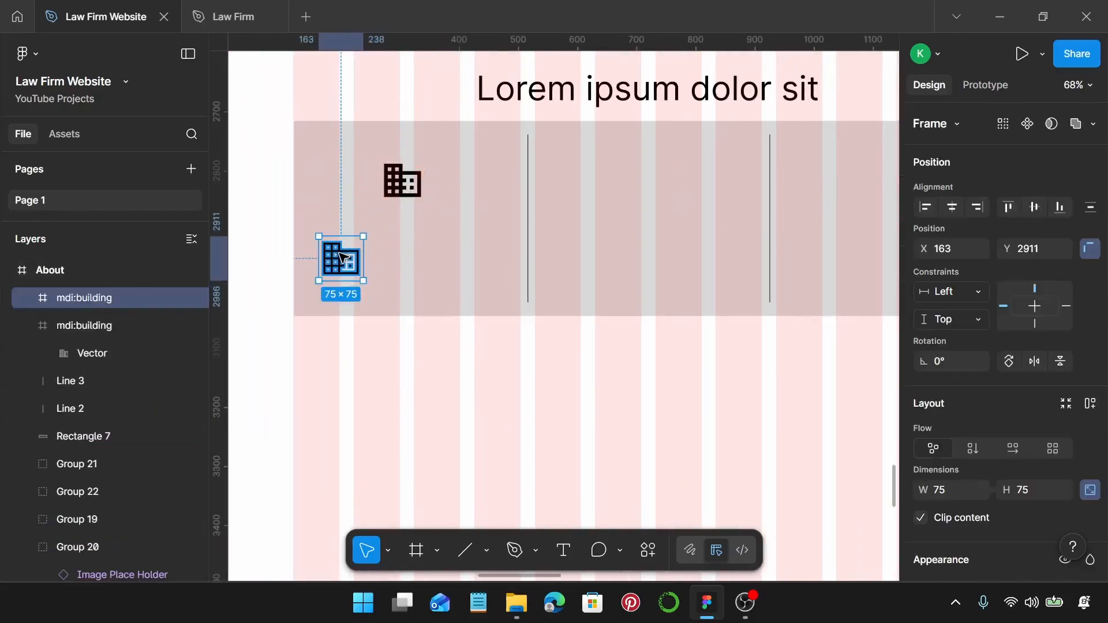
key(ctrl+shift+r)
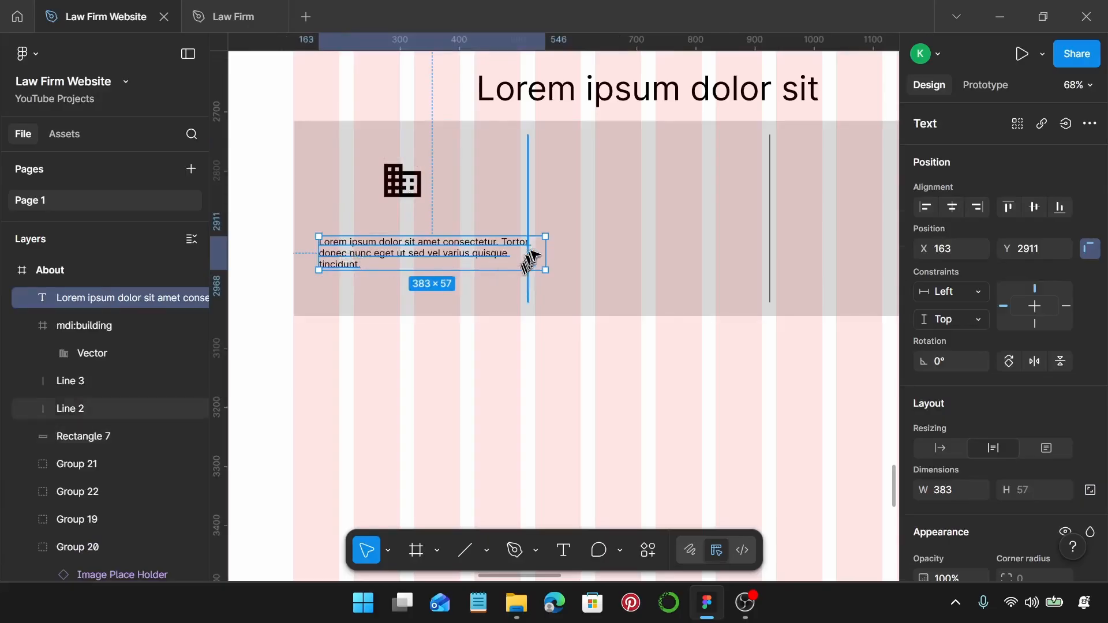
drag(546, 253, 495, 253)
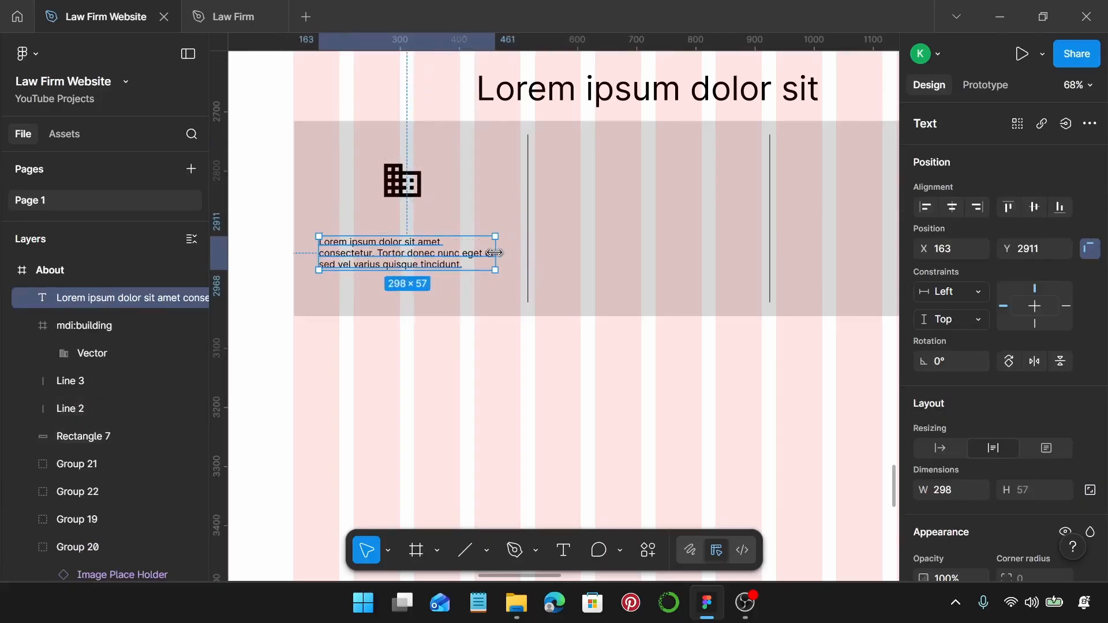
scroll(1026, 341, down, 6)
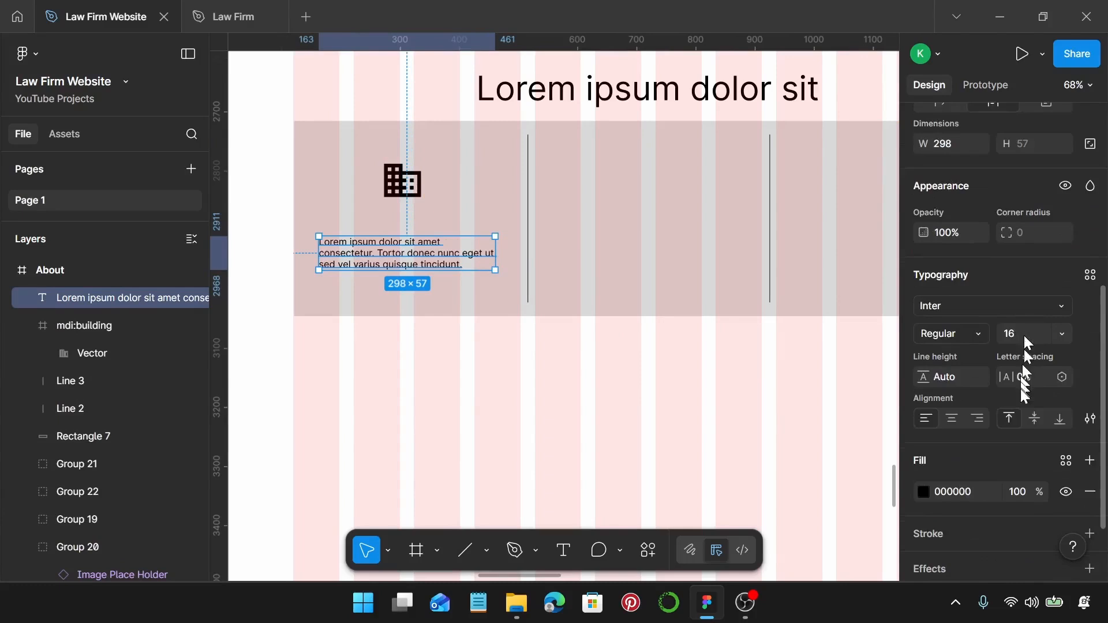
click(954, 419)
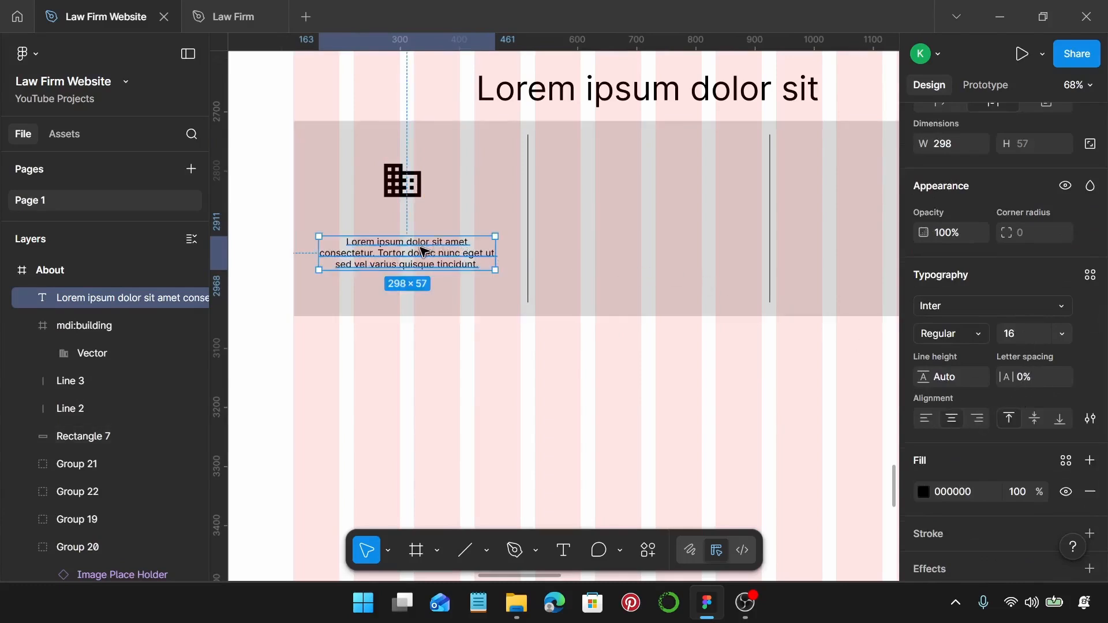
Copy the icon and its caption into the remaining shaded columns.
click(411, 184)
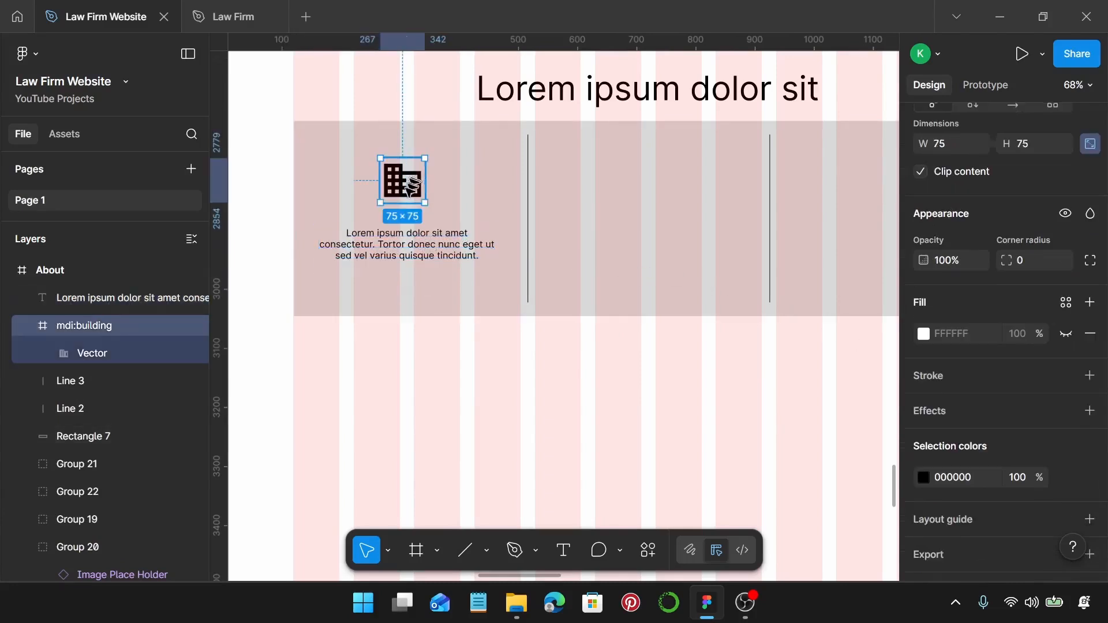
shift+click(397, 242)
drag(396, 242, 831, 254)
scroll(607, 249, right, 1)
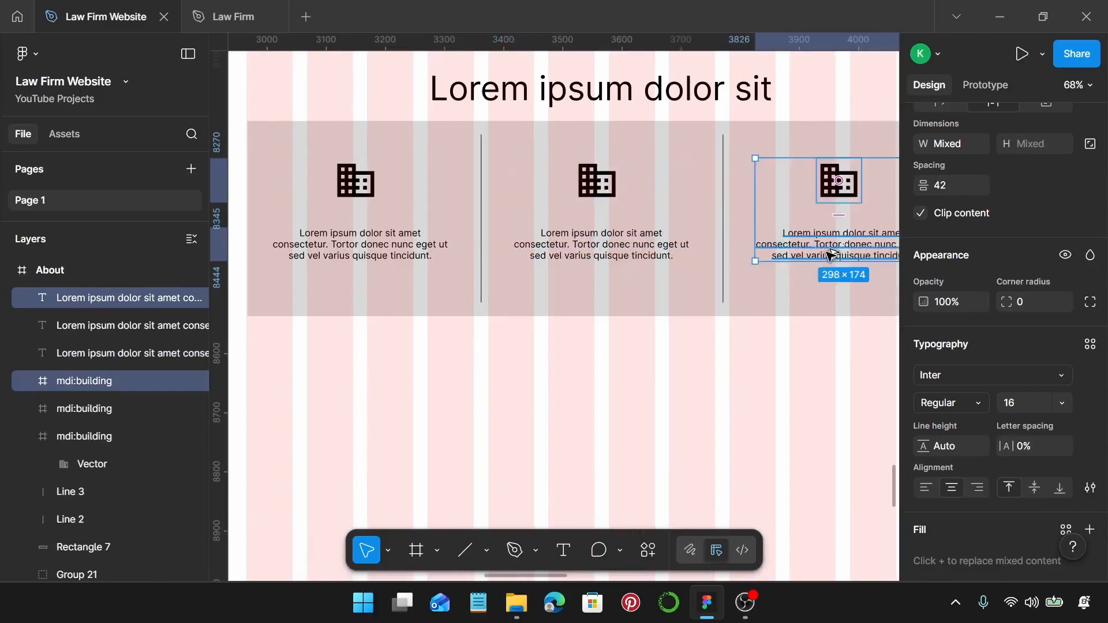
scroll(831, 254, down, 3)
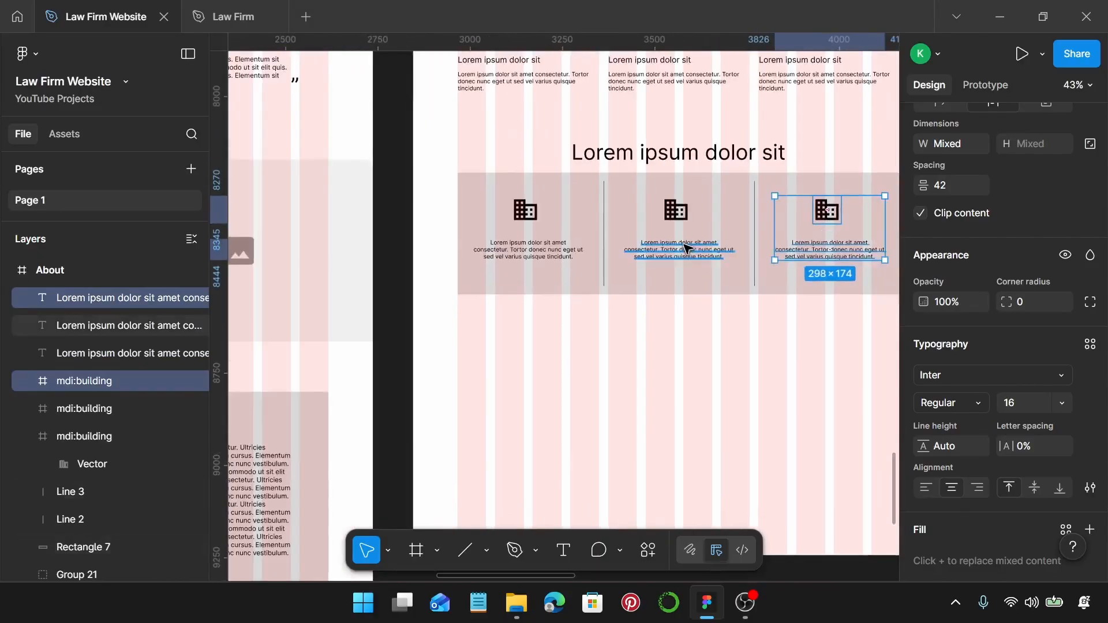
scroll(685, 248, right, 1)
click(677, 327)
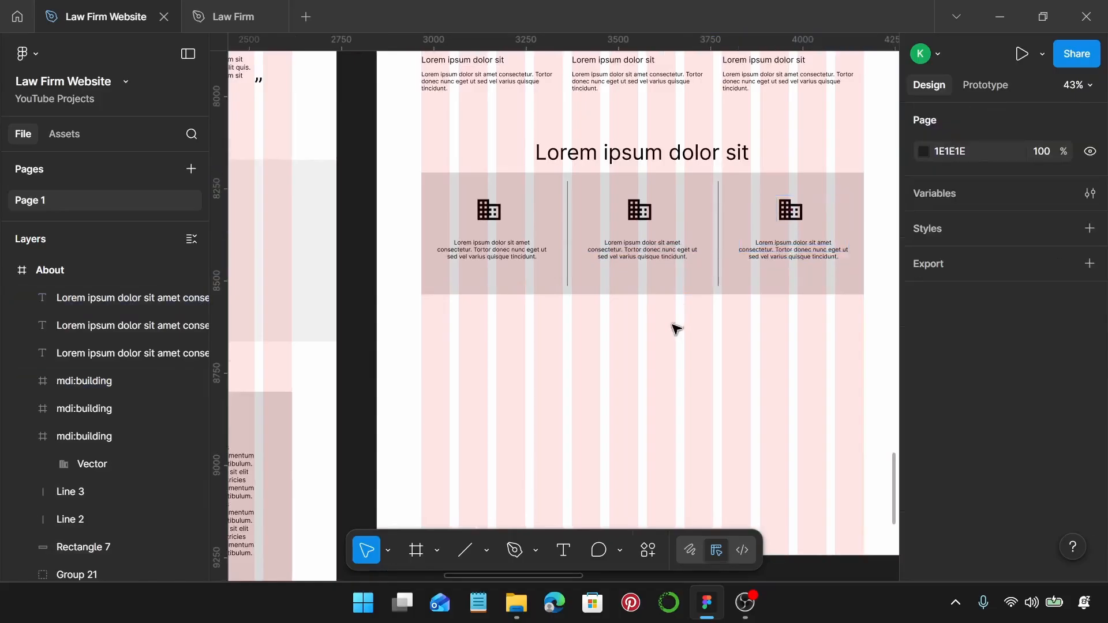
Group all layers of the columns section together.
drag(412, 120, 873, 328)
key(ctrl+g)
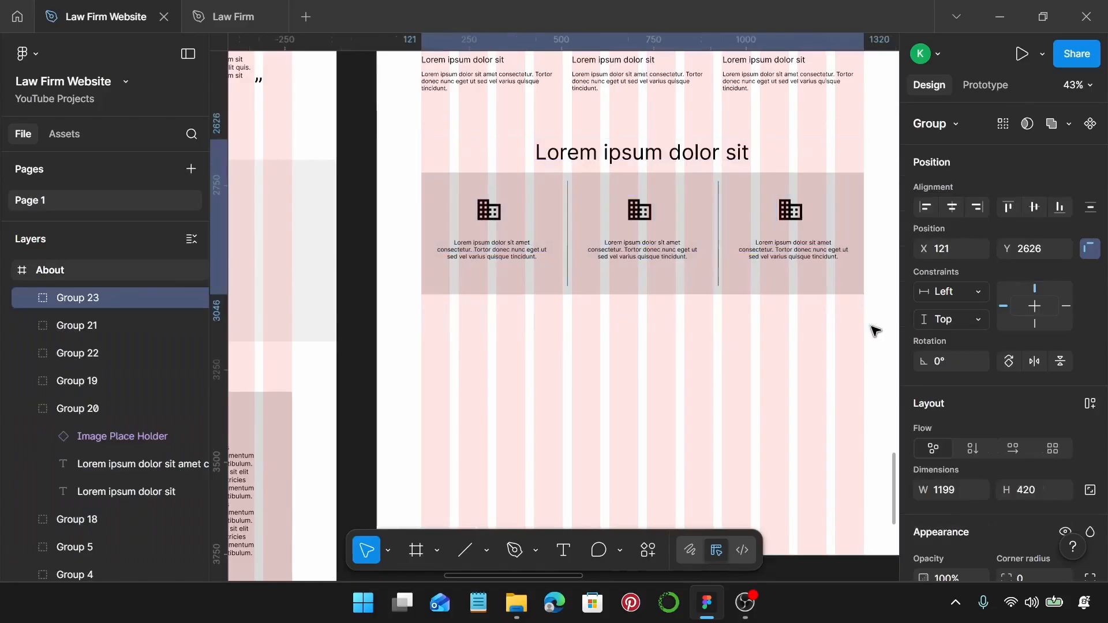
scroll(796, 295, down, 2)
scroll(780, 295, down, 2)
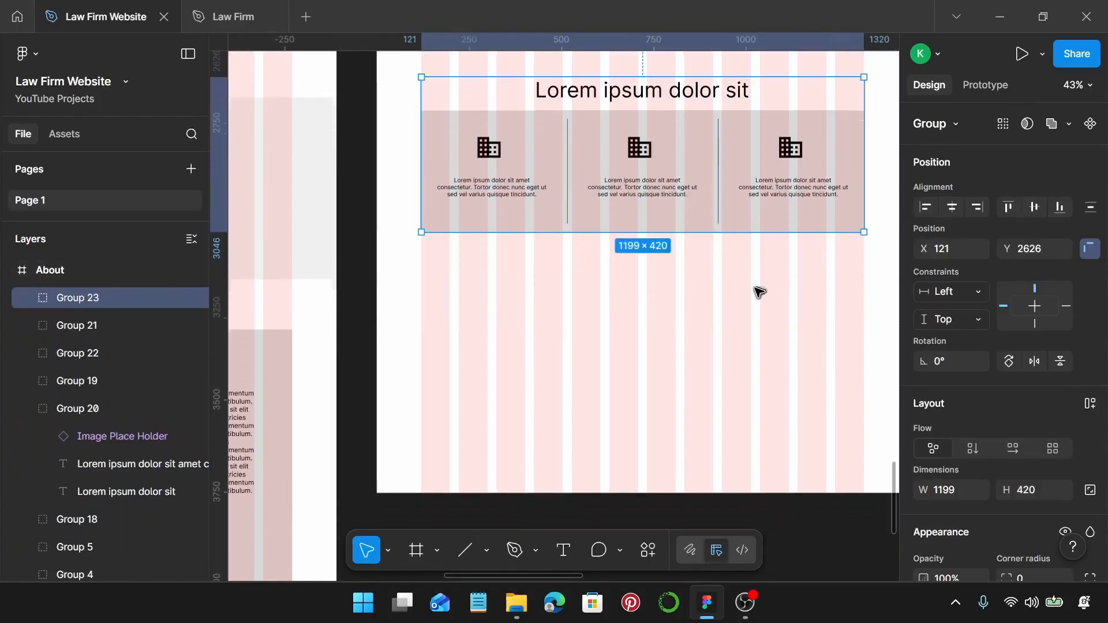
Lengthen the About frame to 4298 tall by dragging its bottom edge down.
key(Escape)
scroll(663, 306, down, 10)
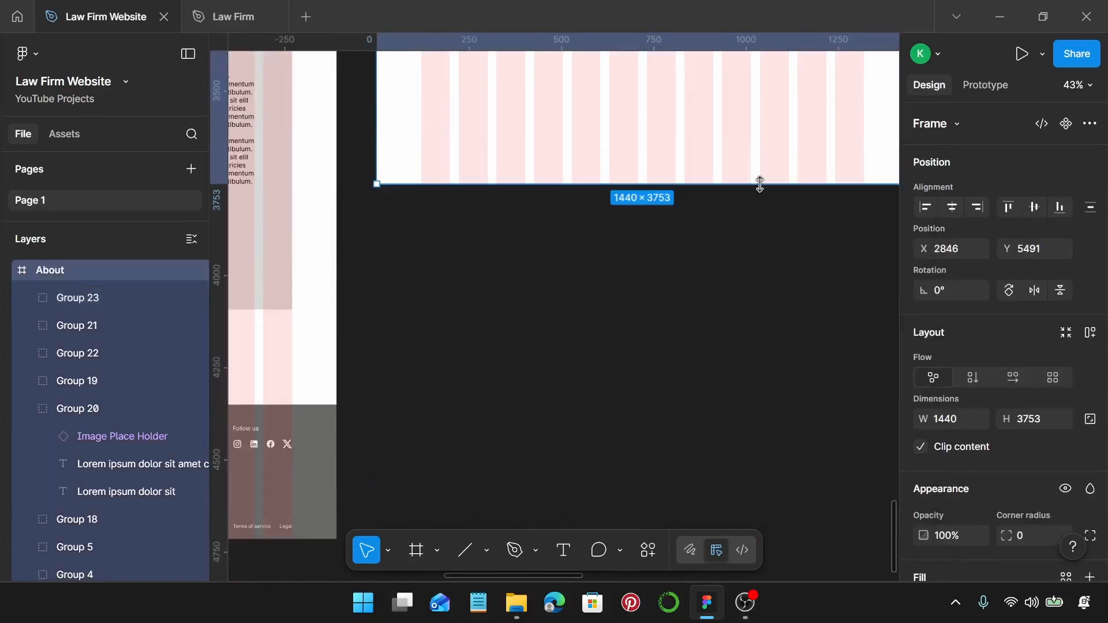
drag(759, 182, 774, 378)
scroll(770, 364, up, 9)
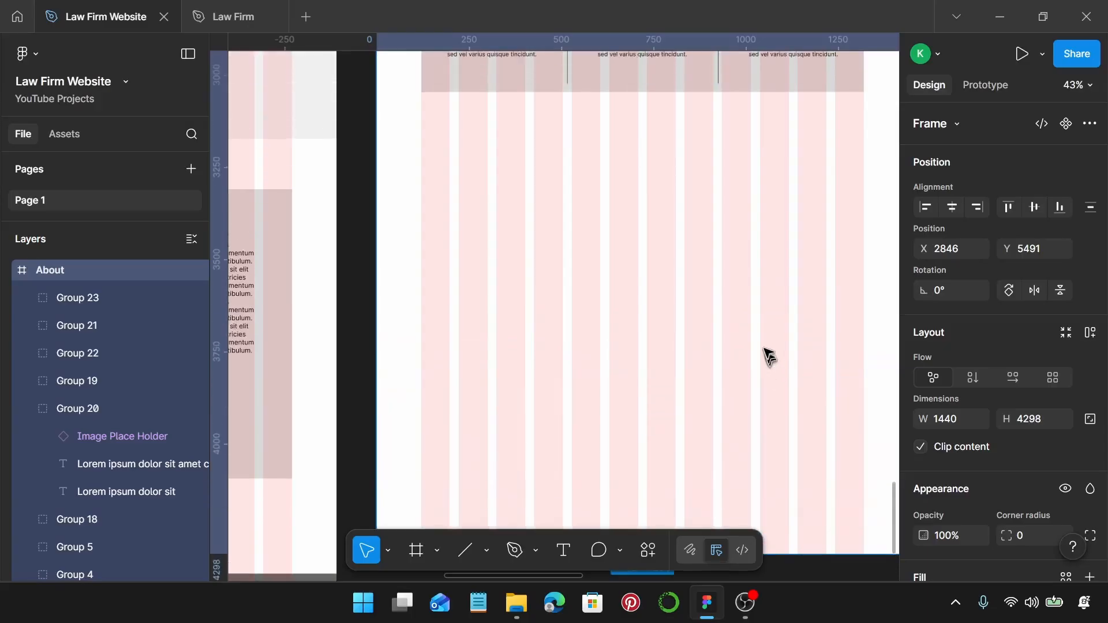
scroll(767, 351, up, 1)
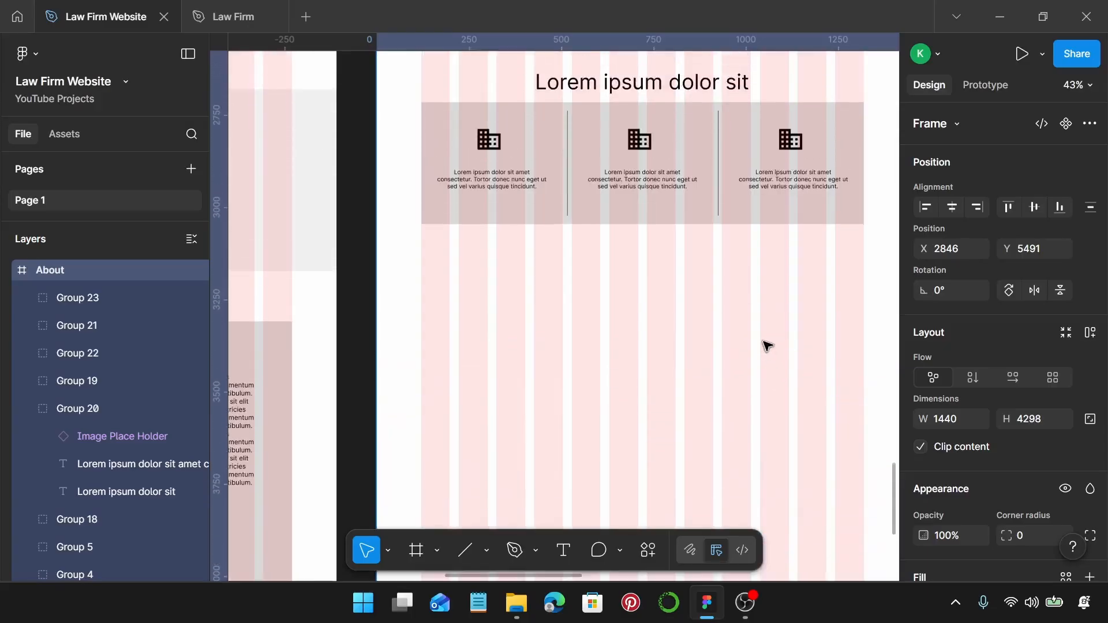
double_click(642, 88)
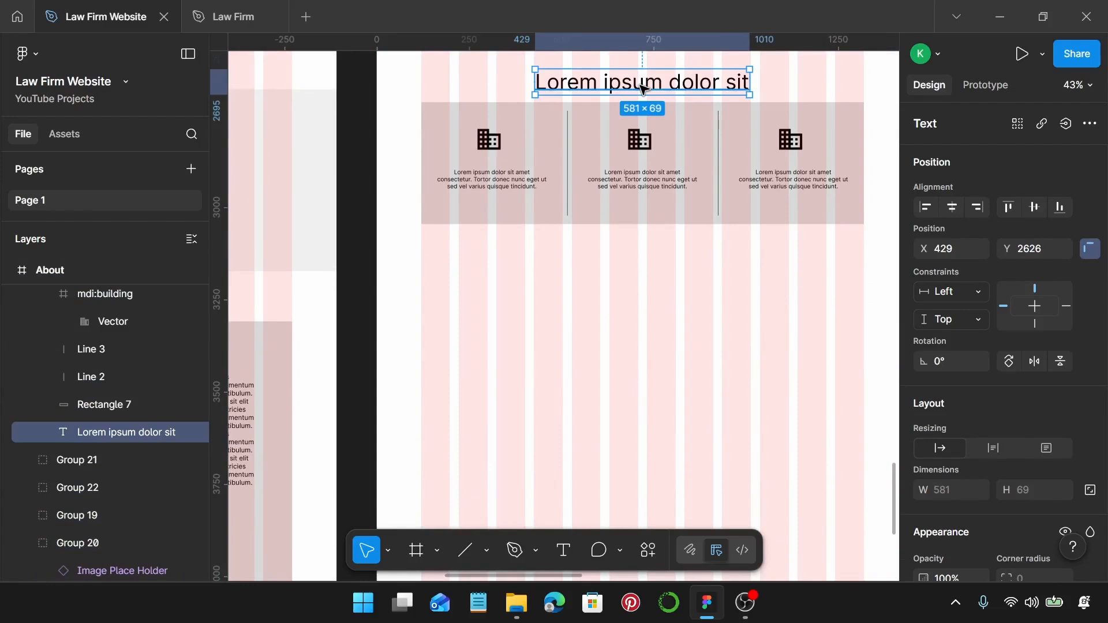
click(579, 292)
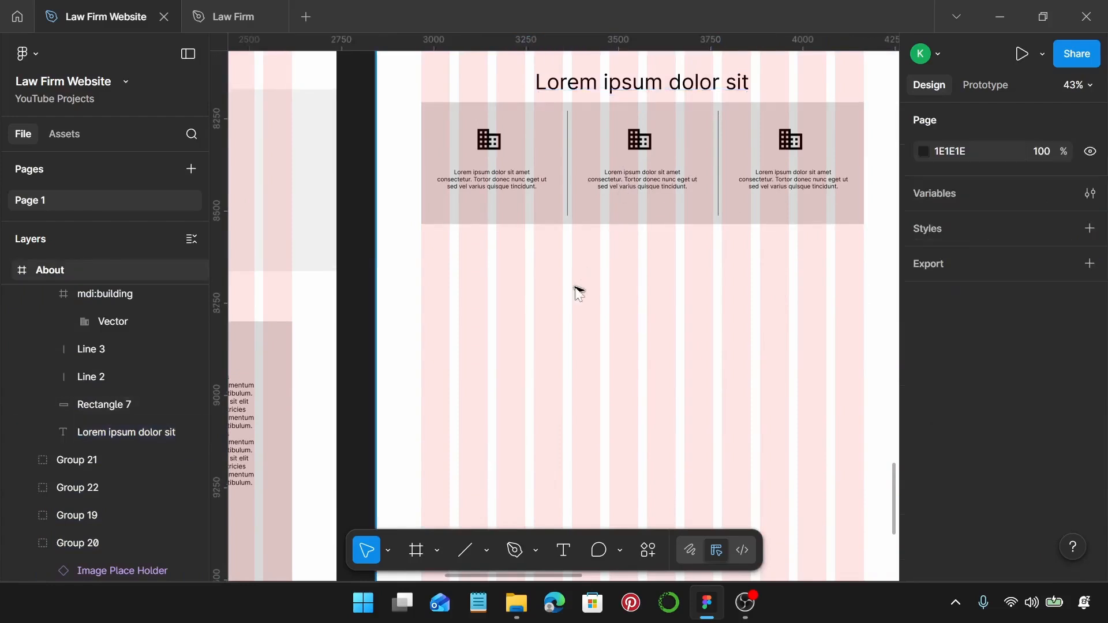
Duplicate the section heading below the columns and narrow it to wrap onto two lines.
key(ctrl+z)
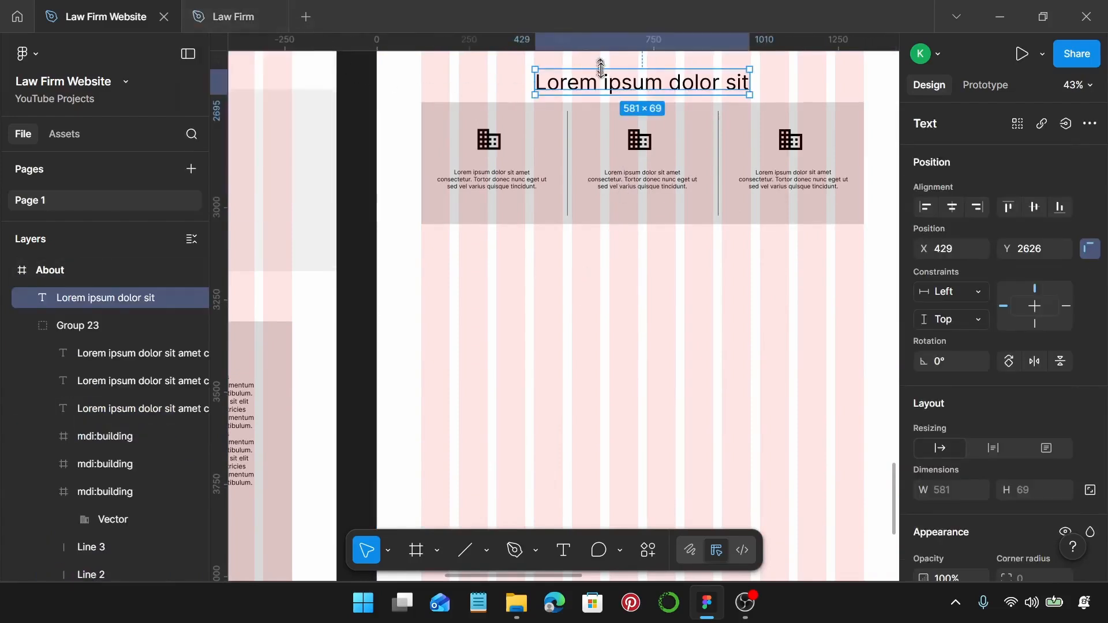
drag(594, 82, 482, 299)
scroll(485, 297, down, 2)
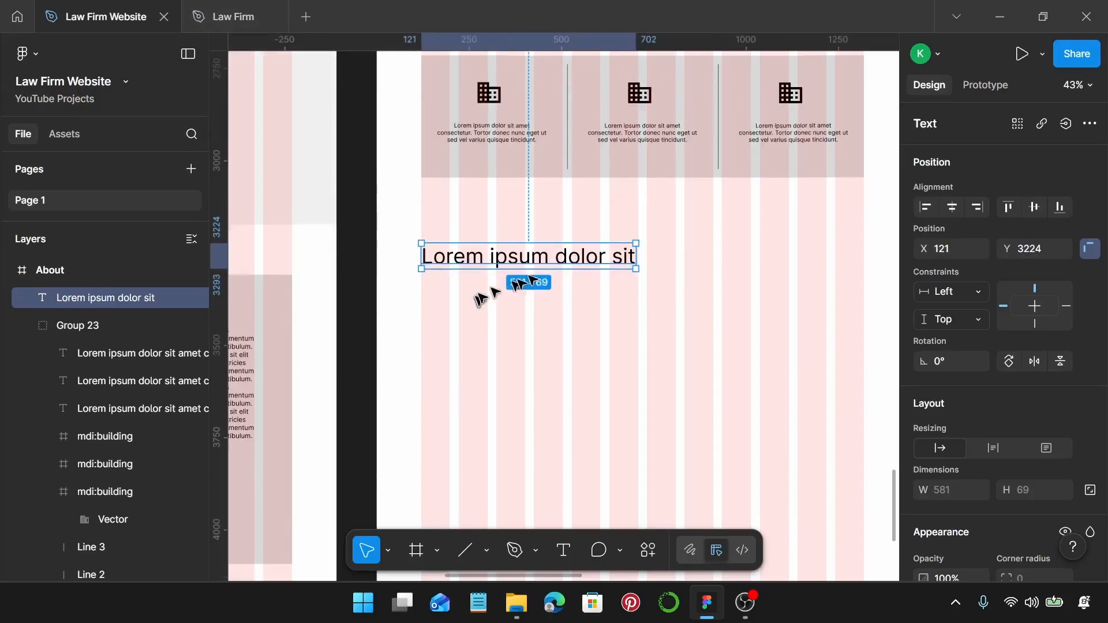
drag(637, 253, 556, 260)
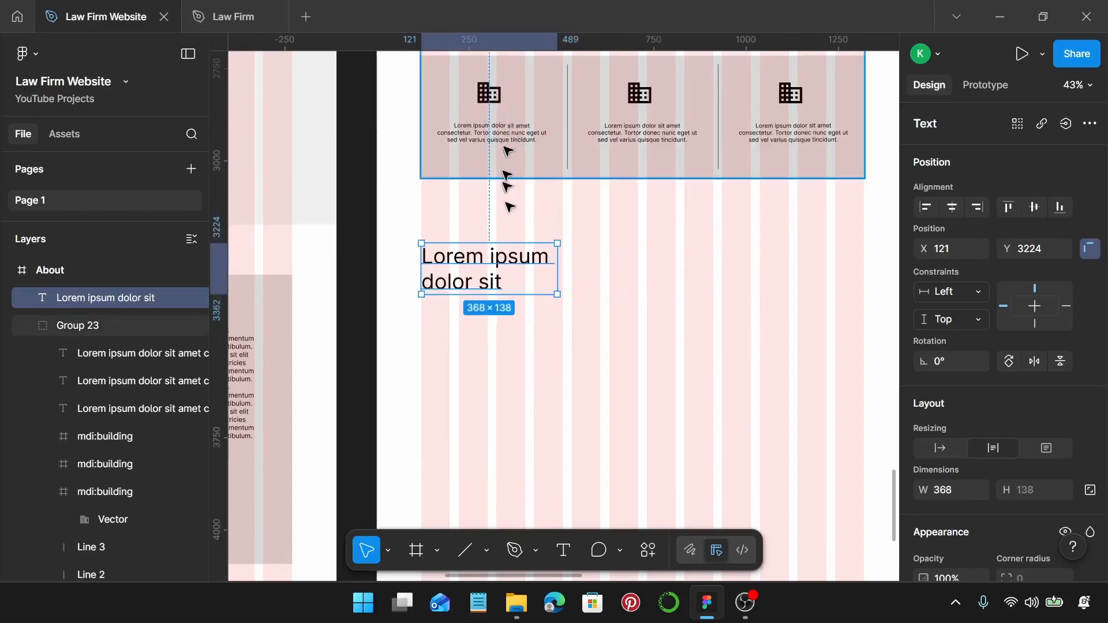
Bring a Homepage paragraph beside the heading, widened to 689 × 220 at X 631.
scroll(509, 207, down, 2)
click(277, 354)
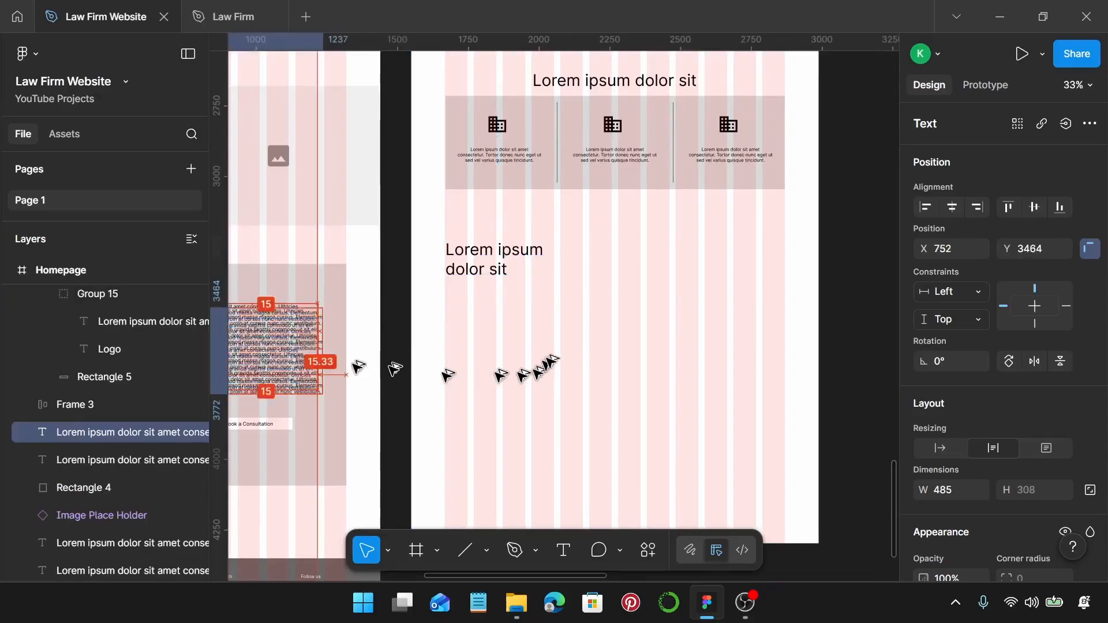
drag(551, 361, 674, 261)
scroll(619, 295, up, 3)
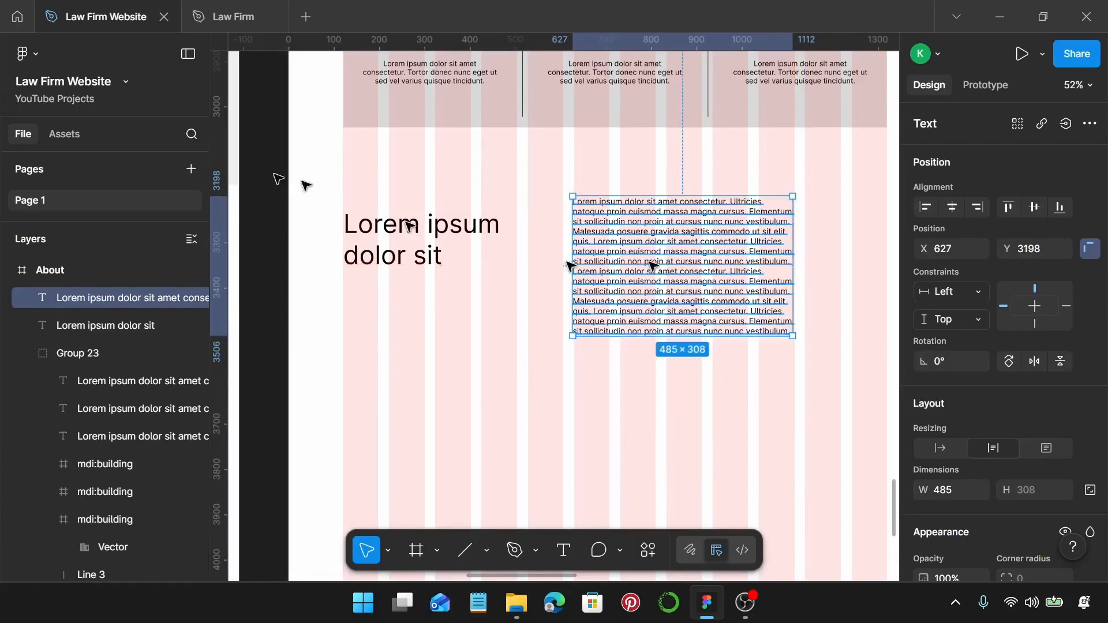
scroll(575, 220, right, 2)
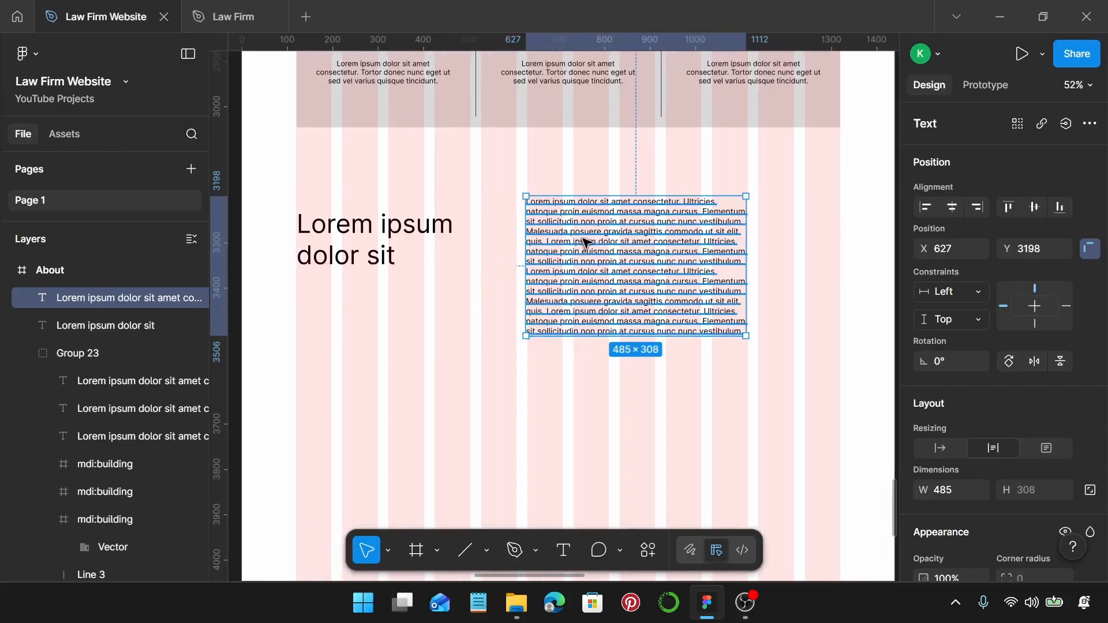
drag(587, 242, 584, 241)
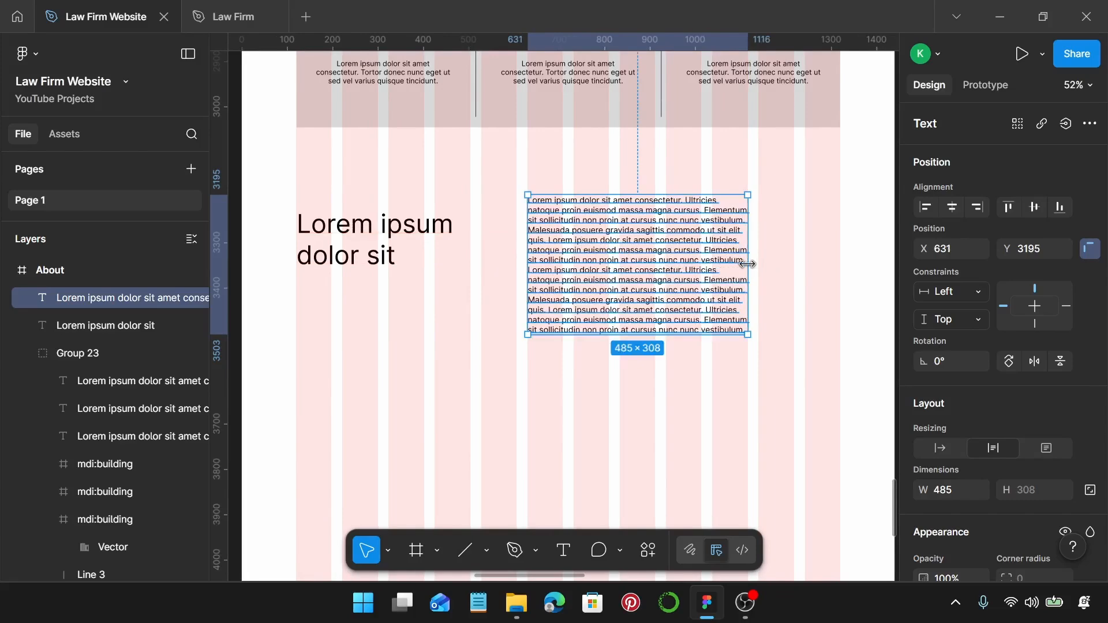
drag(748, 264, 839, 266)
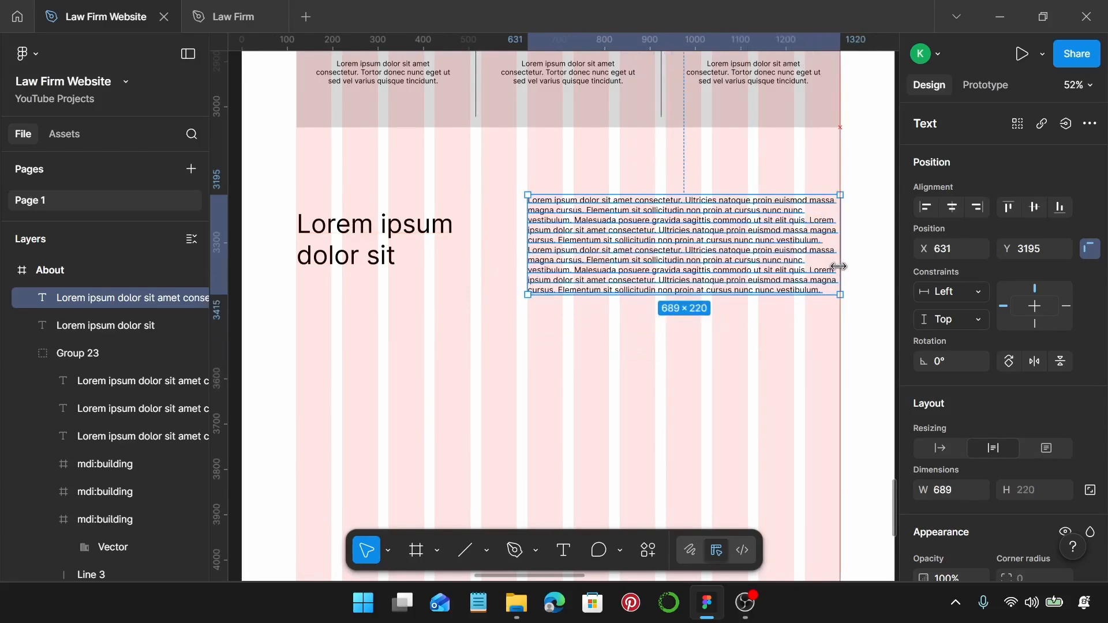
shift+click(427, 255)
drag(605, 249, 610, 265)
scroll(610, 265, down, 3)
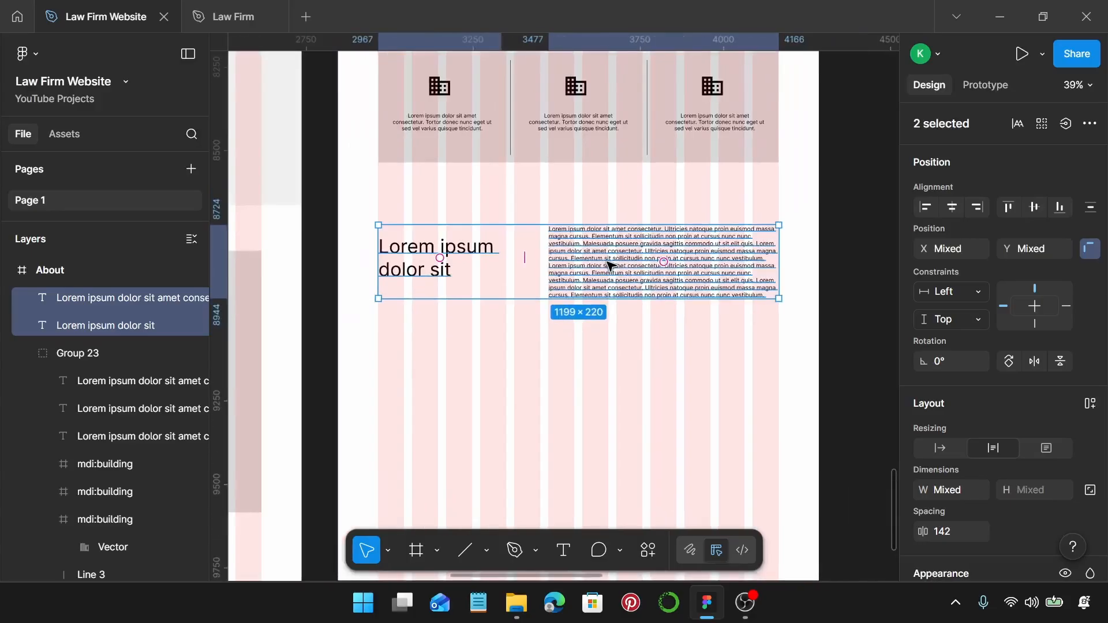
Duplicate the heading and paragraph further down, with a one-line heading and a 1200-wide paragraph.
click(366, 257)
click(415, 270)
drag(407, 257, 408, 374)
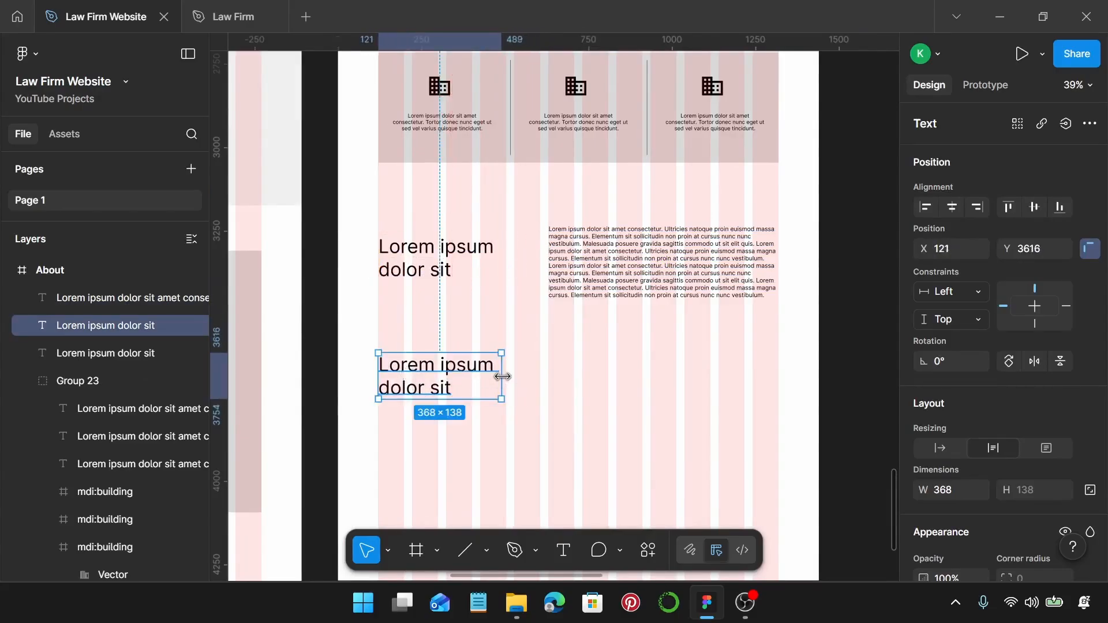
drag(502, 376, 576, 377)
click(630, 258)
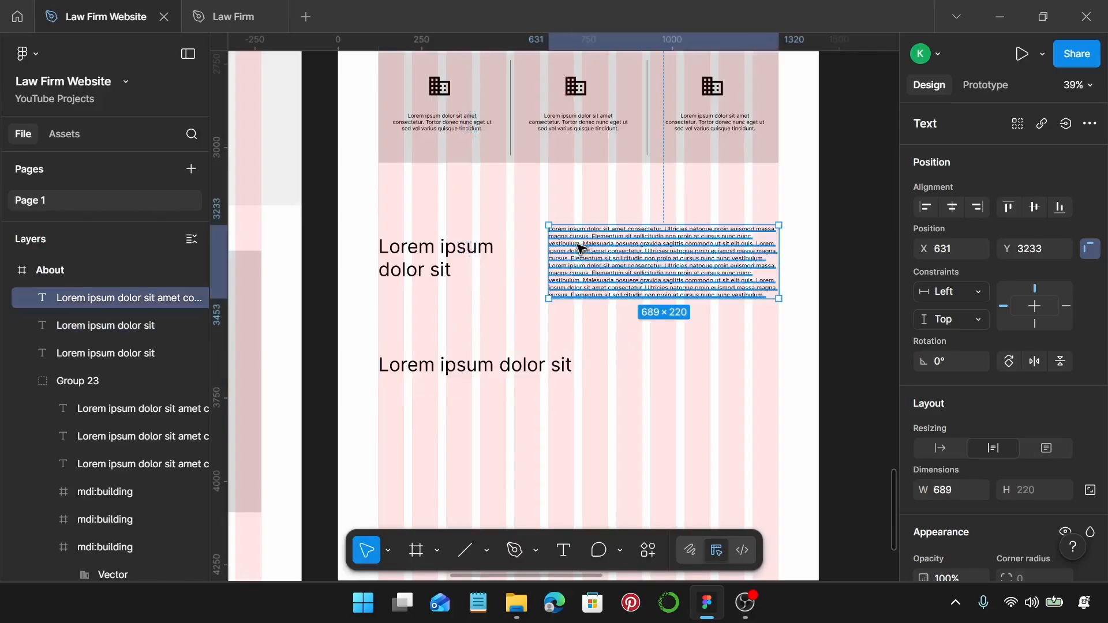
drag(581, 248, 410, 414)
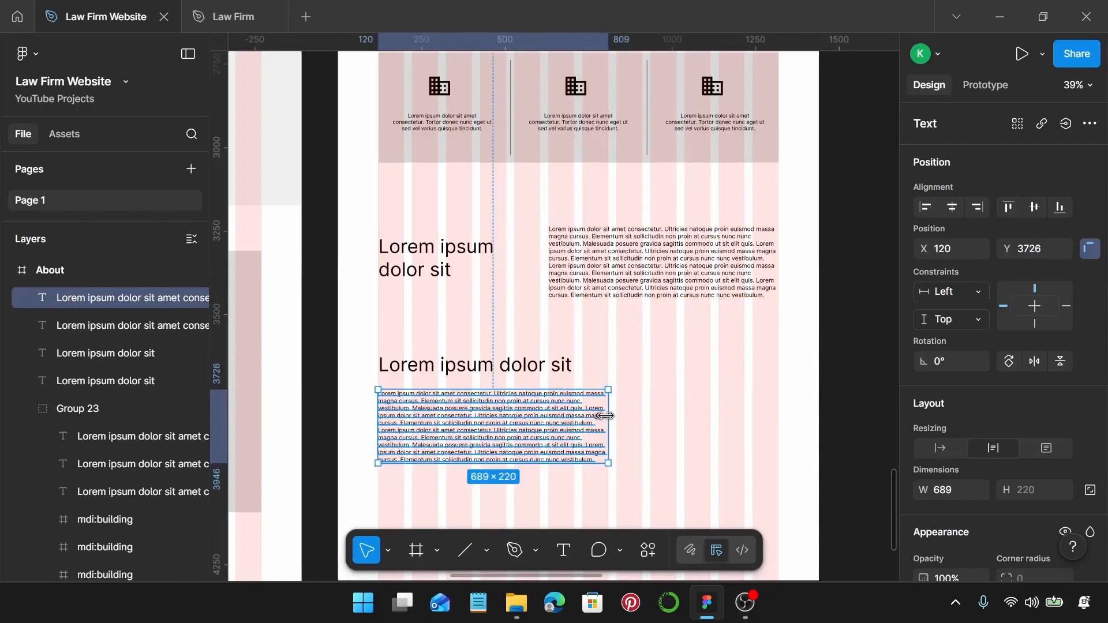
drag(616, 418, 777, 415)
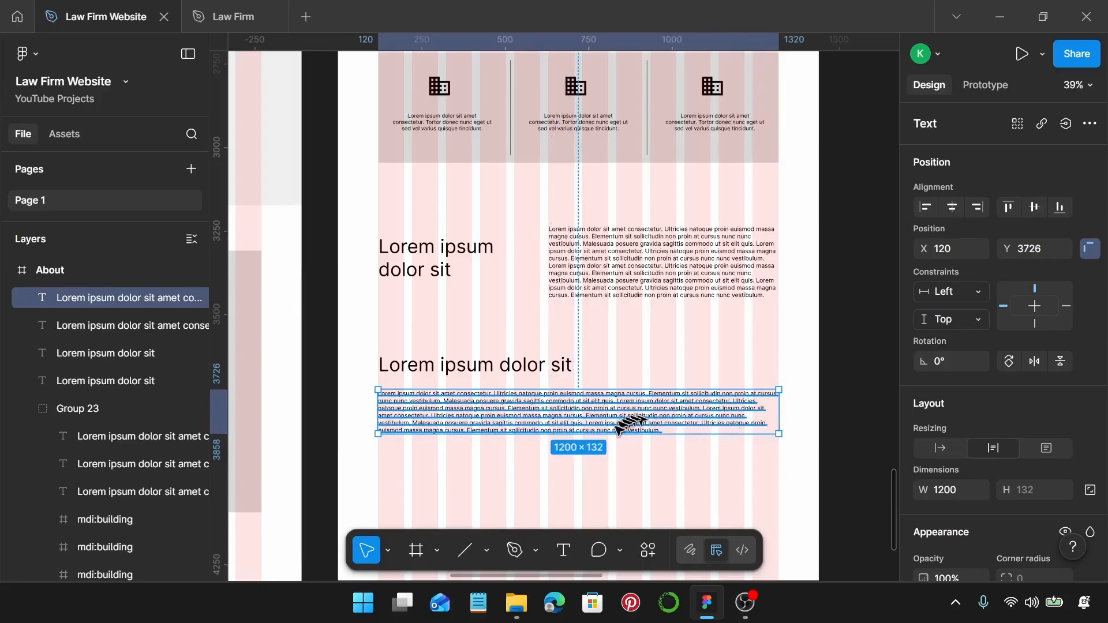
Delete the paragraph text from 'Elementum' onward and shift heading and paragraph down to Y 3726.
scroll(631, 421, up, 5)
double_click(561, 400)
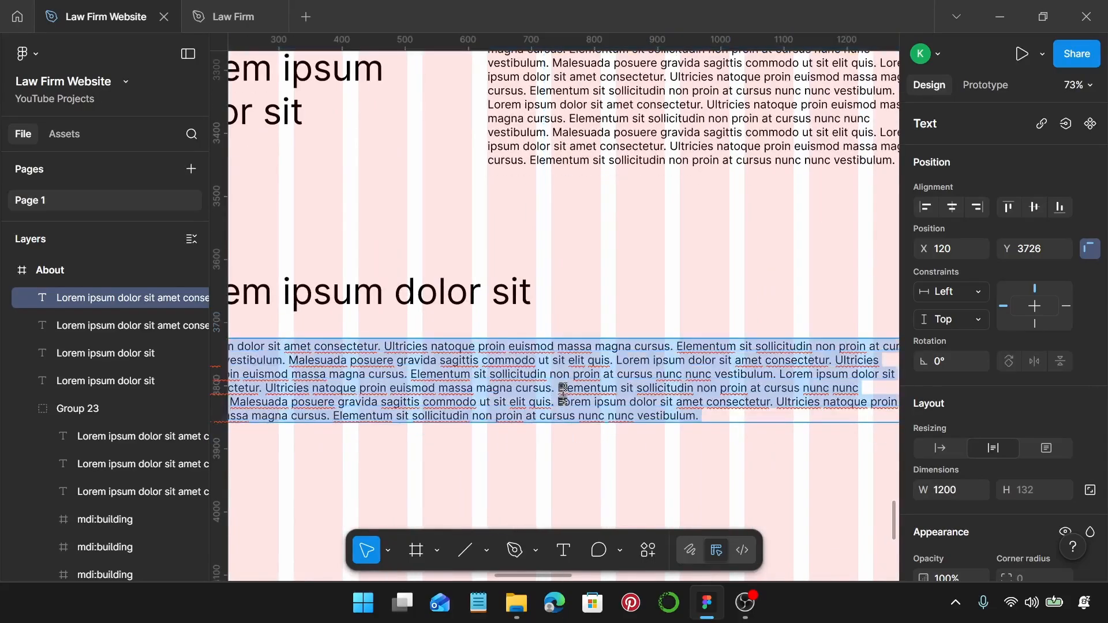
drag(560, 388, 701, 426)
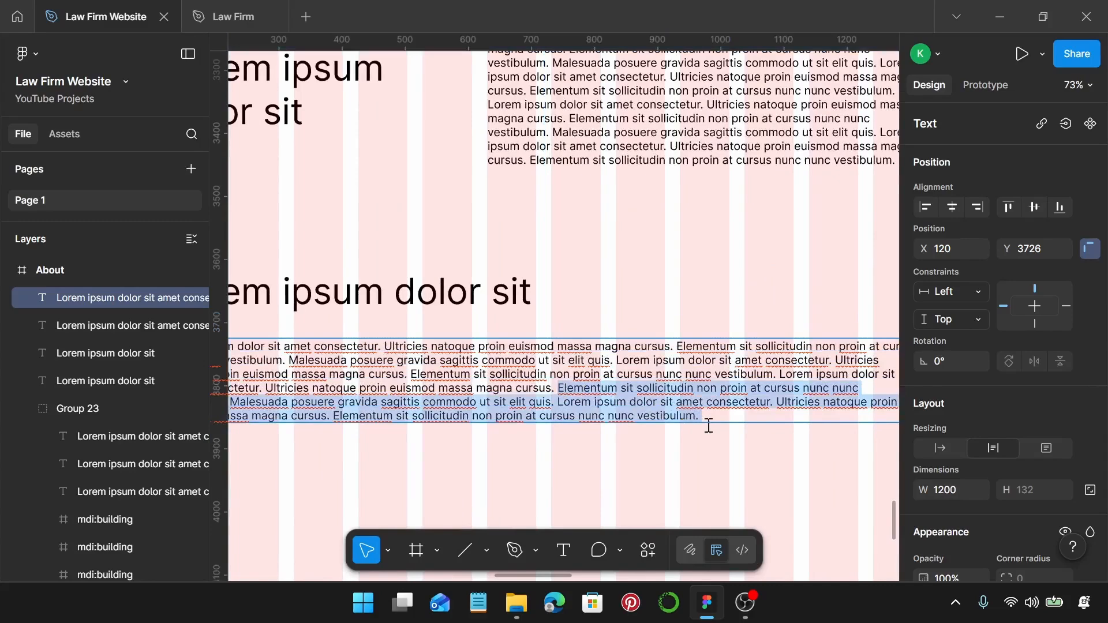
key(BackSpace)
key(Escape)
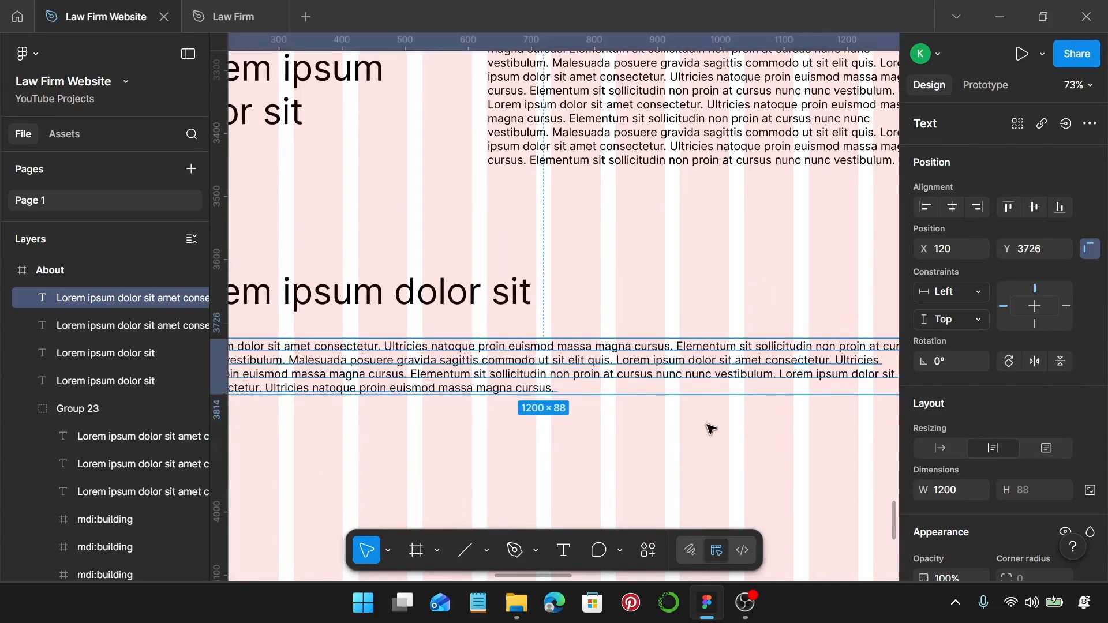
ctrl+scroll(710, 428, down, 3)
shift+click(487, 338)
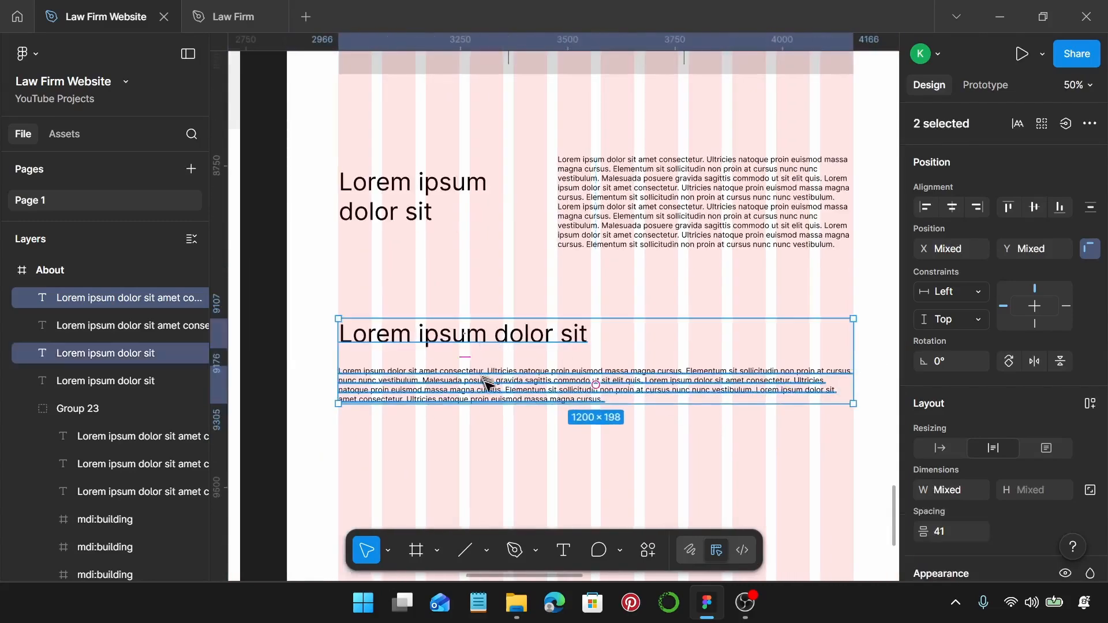
drag(487, 383, 490, 396)
ctrl+scroll(490, 396, down, 3)
ctrl+scroll(490, 396, down, 1)
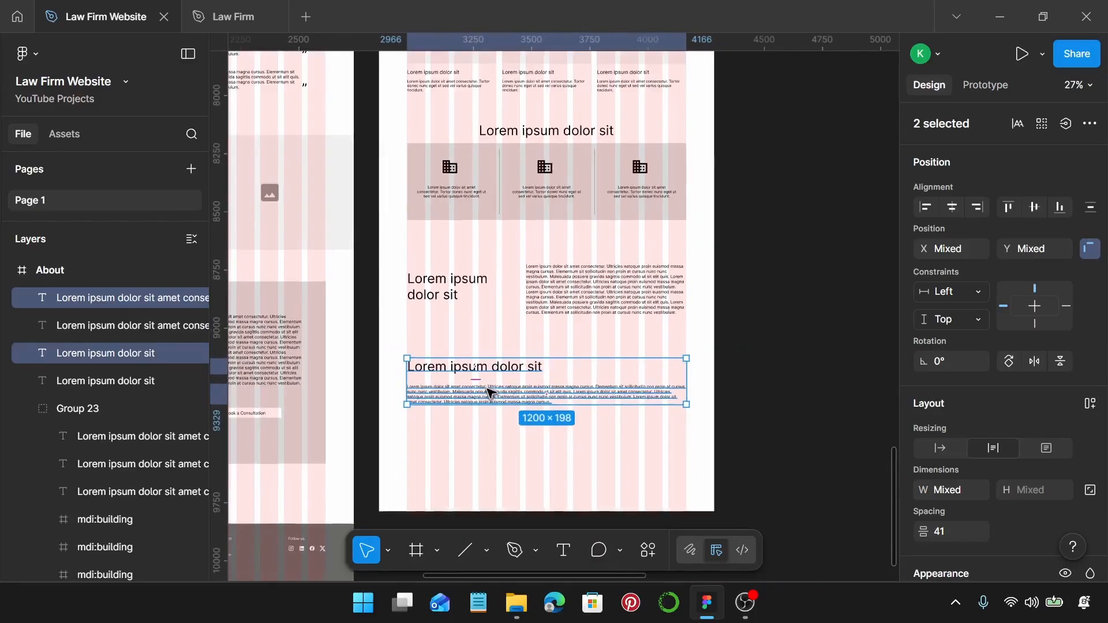
scroll(487, 391, down, 4)
Move the 1440 × 365 footer group into About at X 0, Y 3933.
click(271, 362)
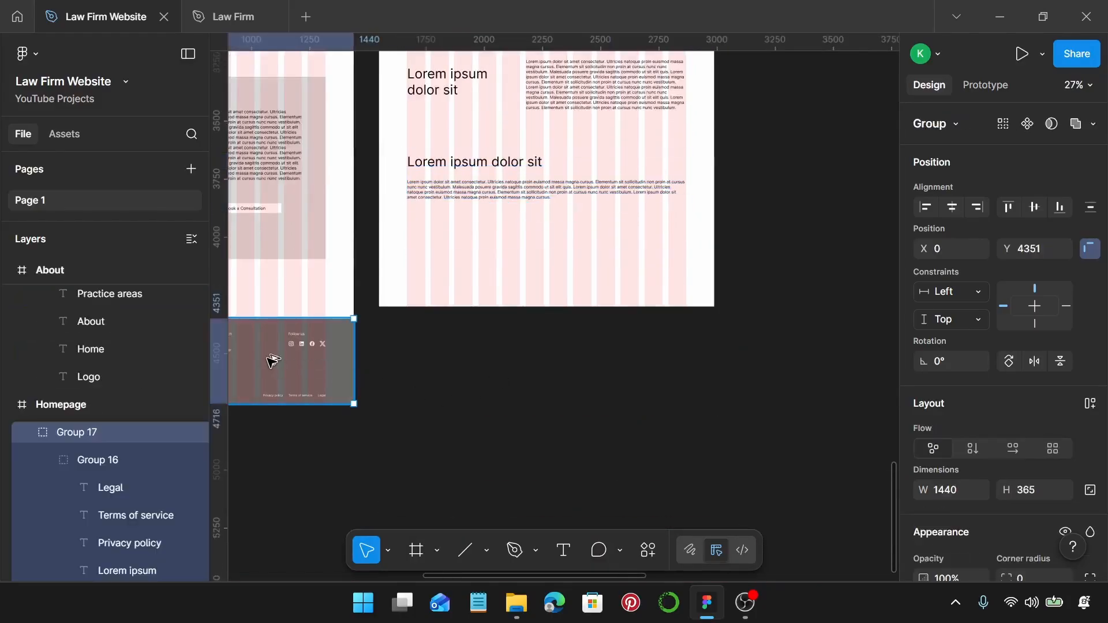
drag(271, 362, 594, 260)
ctrl+scroll(589, 266, up, 1)
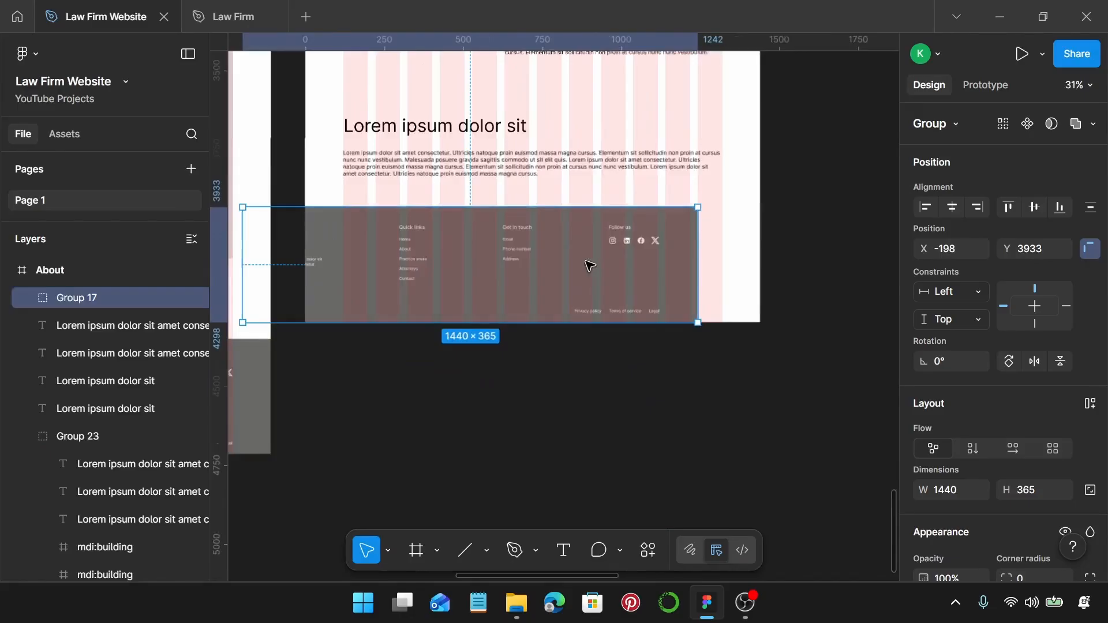
drag(468, 255, 502, 263)
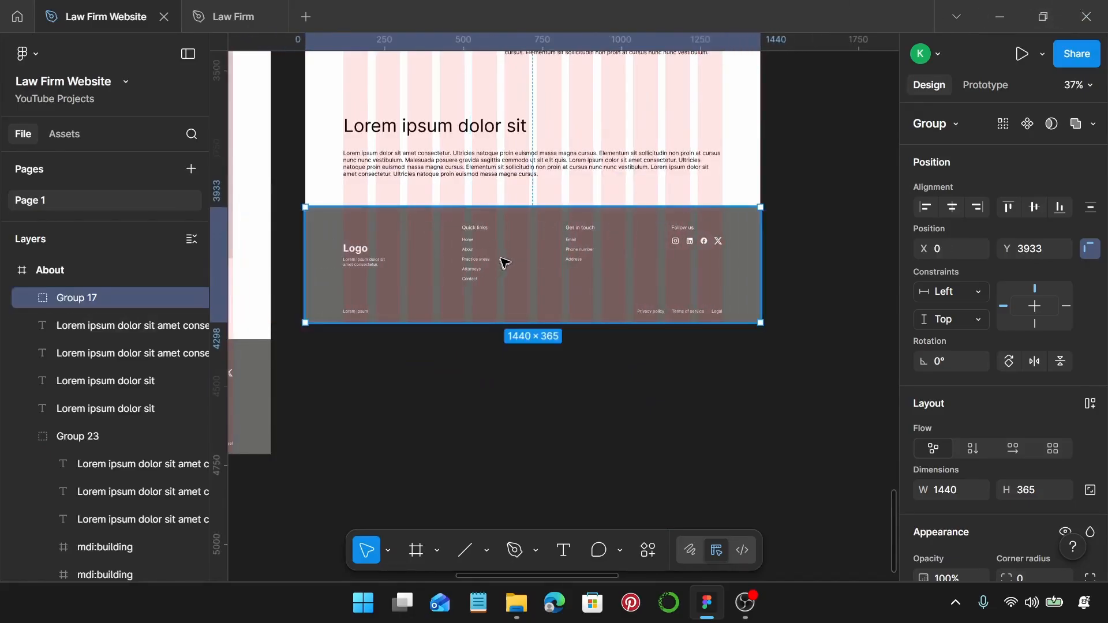
ctrl+scroll(591, 249, down, 3)
scroll(635, 260, up, 3)
scroll(654, 270, up, 2)
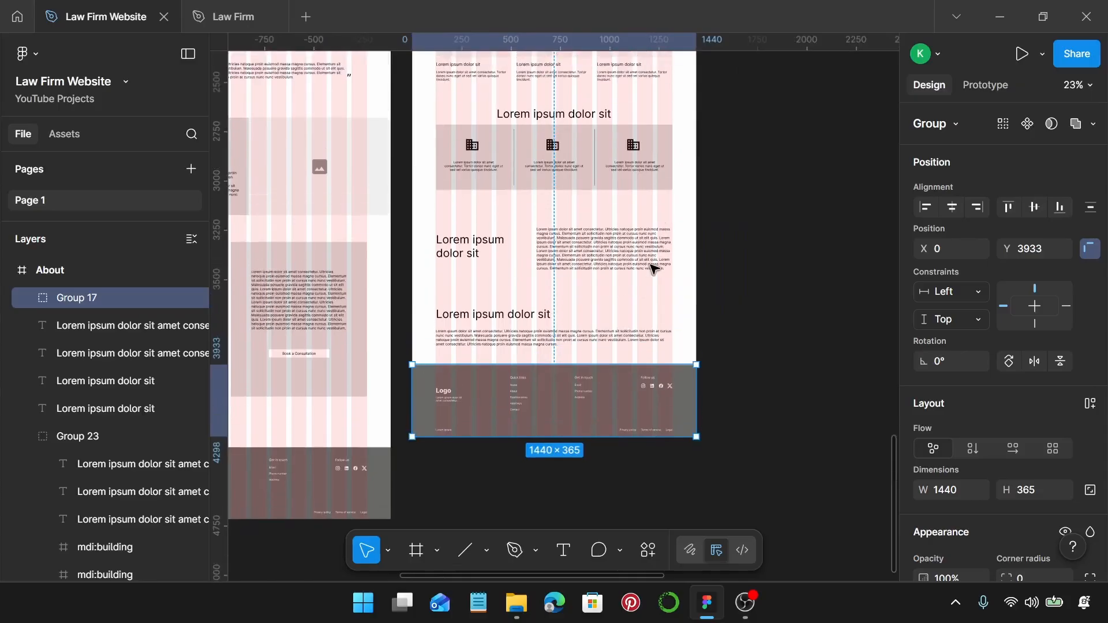
ctrl+scroll(654, 270, down, 2)
scroll(654, 270, up, 3)
ctrl+scroll(654, 269, down, 1)
scroll(654, 269, up, 2)
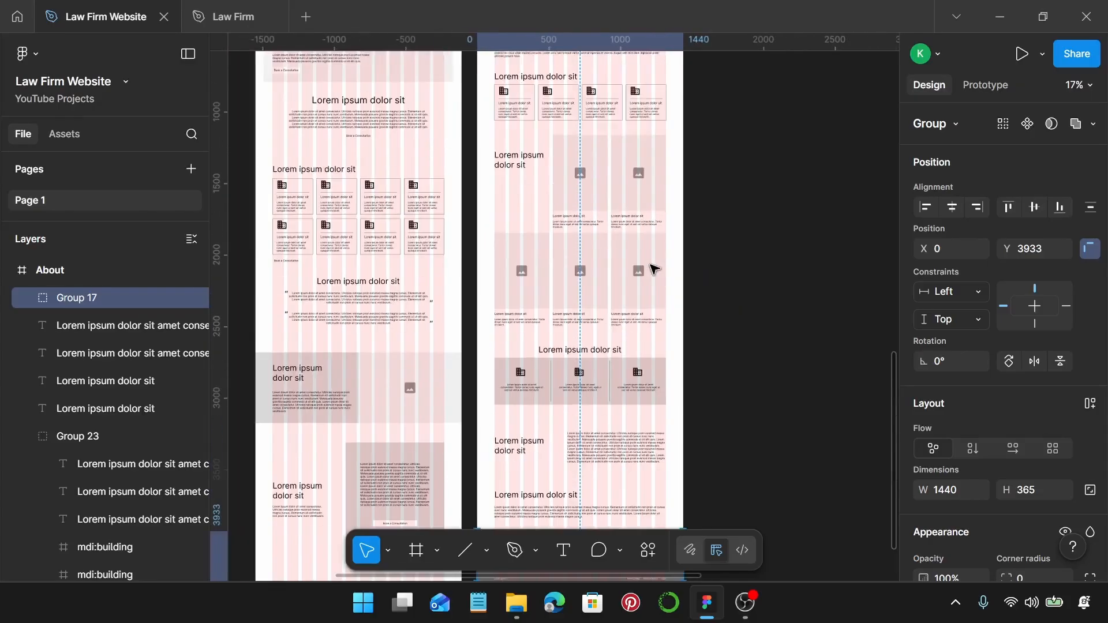
click(756, 263)
ctrl+scroll(756, 263, down, 1)
ctrl+scroll(755, 264, down, 2)
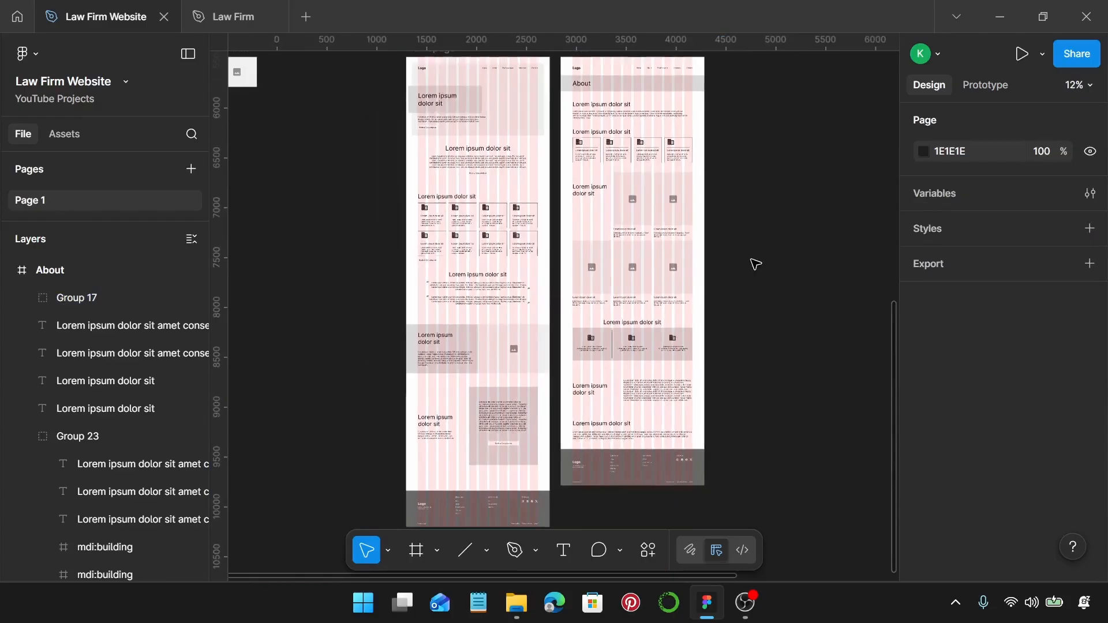
scroll(755, 264, right, 1)
scroll(754, 262, up, 1)
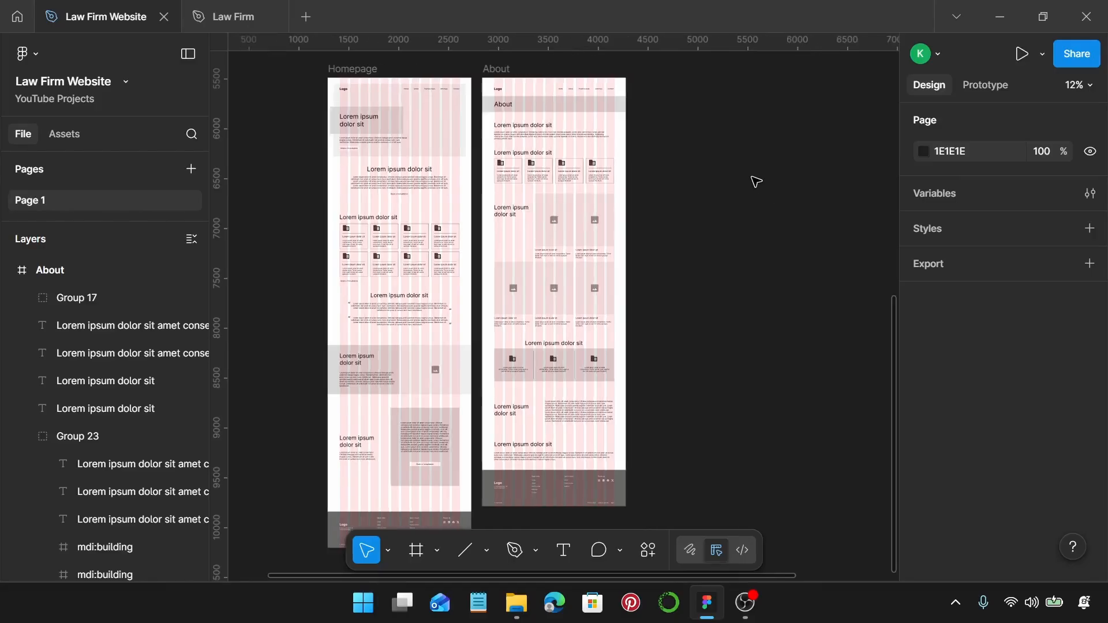
Add a 1440 × 1024 desktop frame aligned beside the About page.
key(f)
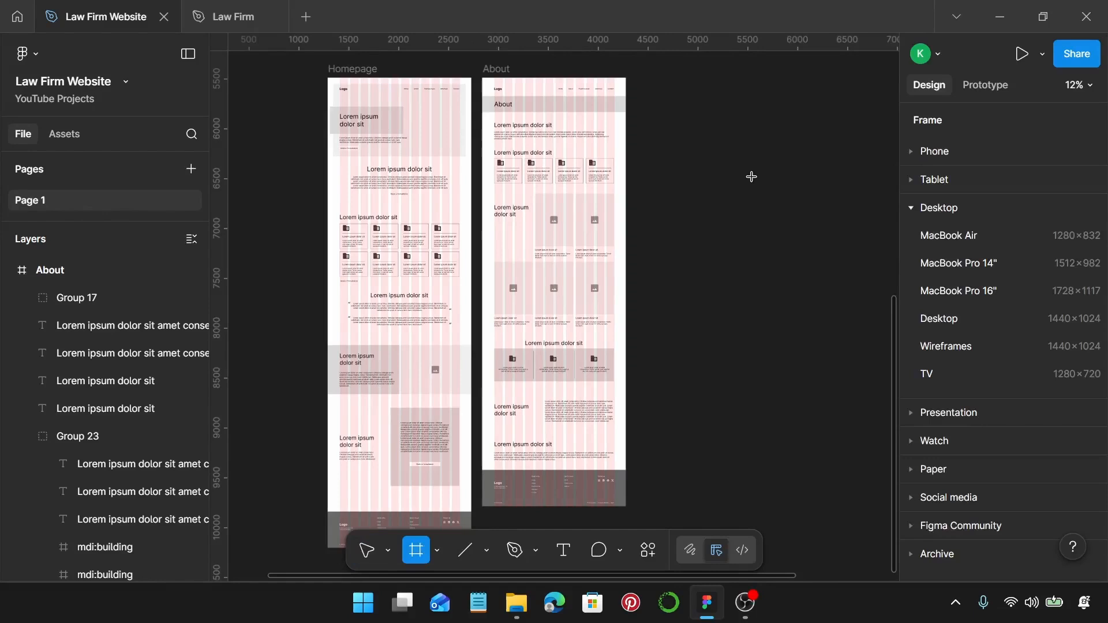
click(756, 174)
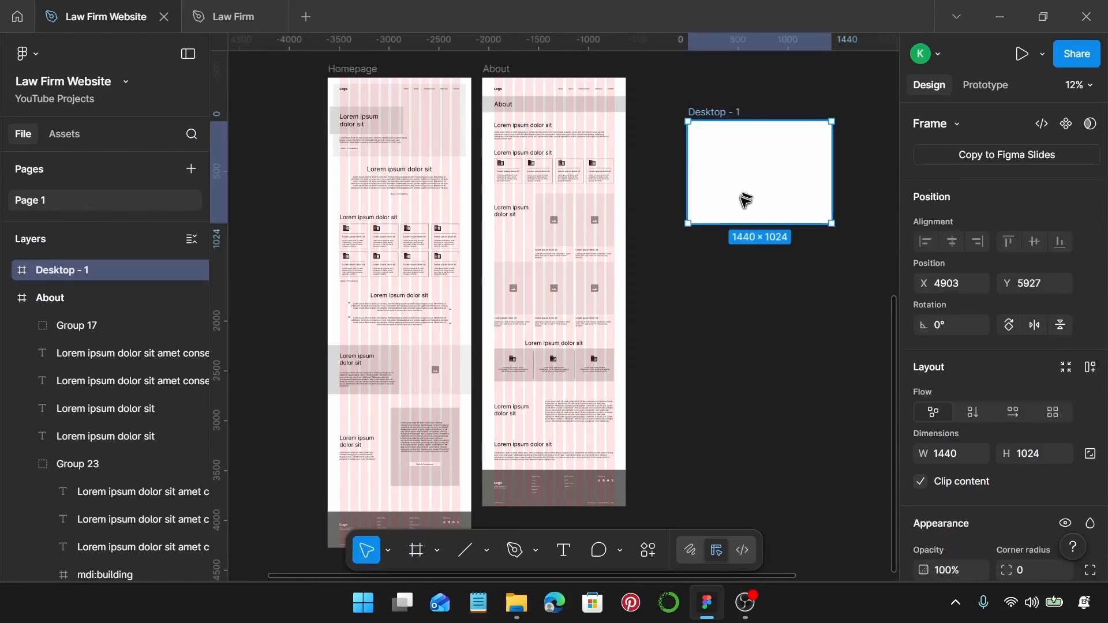
scroll(745, 203, right, 1)
scroll(745, 203, right, 1)
scroll(738, 211, up, 1)
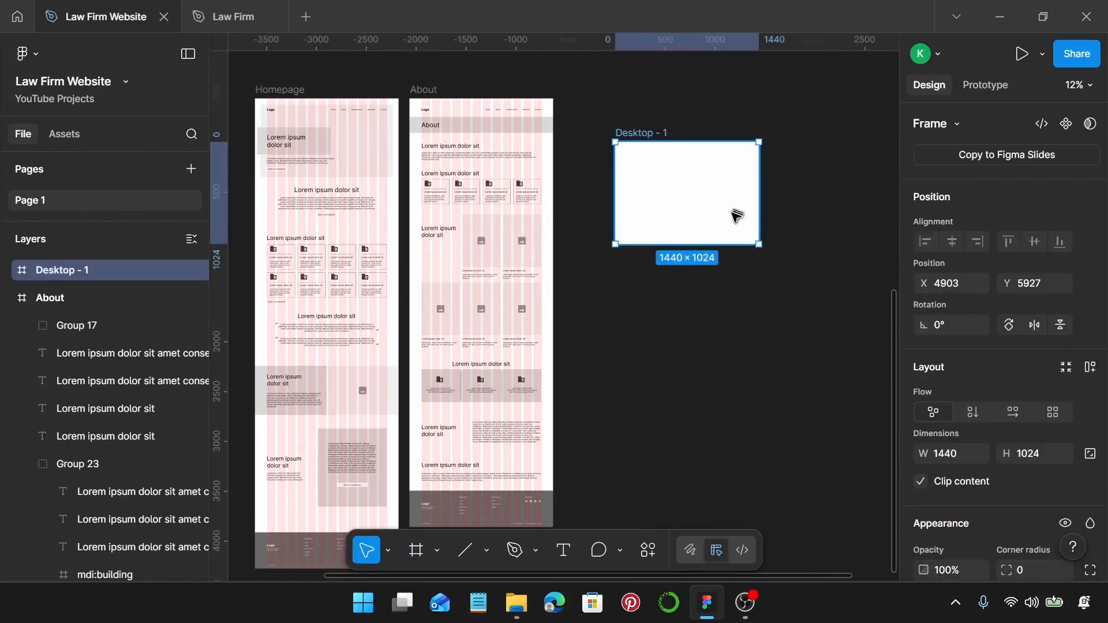
drag(701, 176, 665, 139)
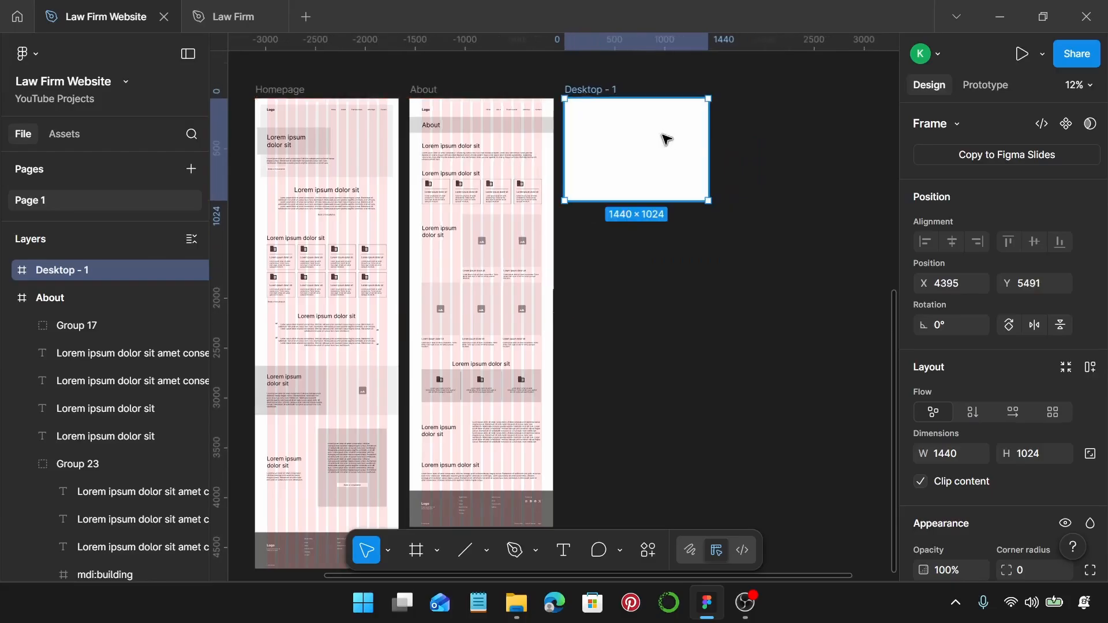
Paste About's column grid onto the new frame and name it 'Practice Areas'.
click(418, 90)
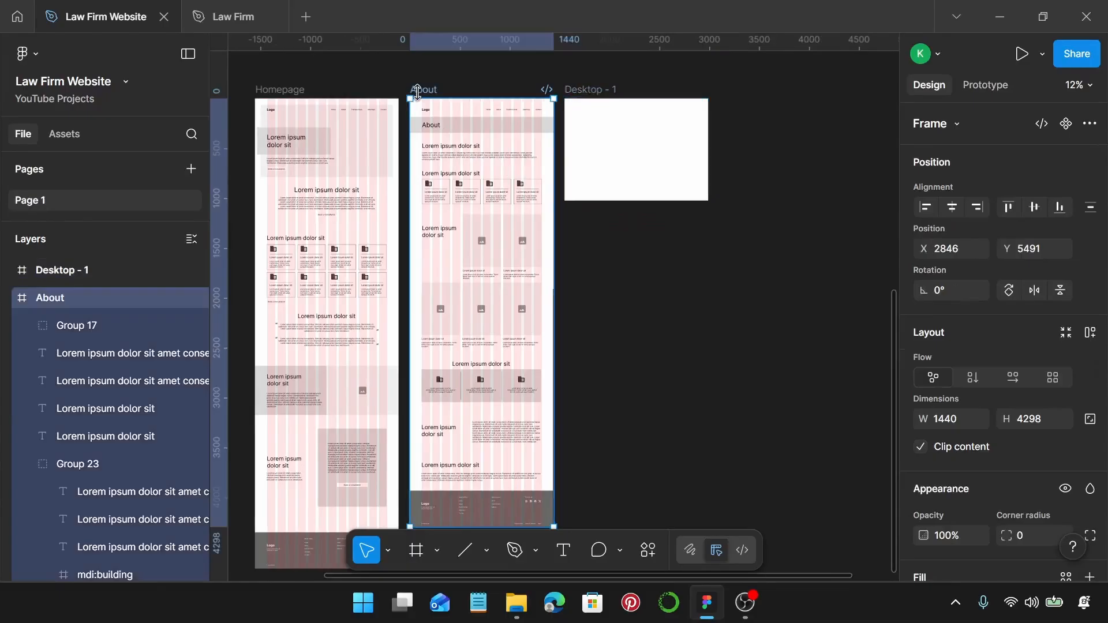
key(ctrl+alt+c)
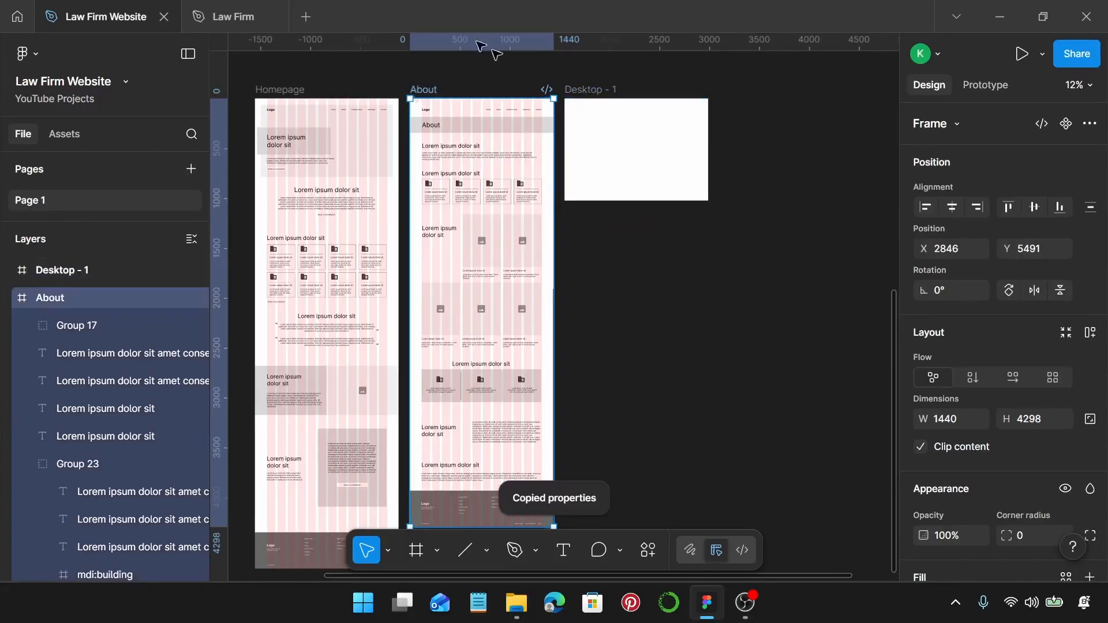
click(641, 95)
key(ctrl+alt+v)
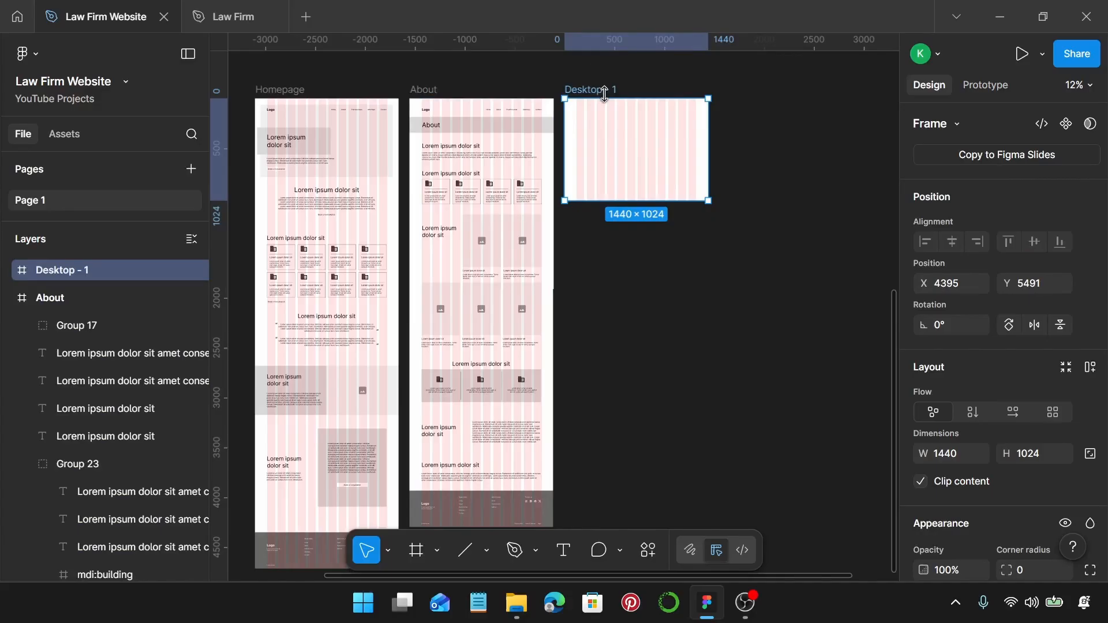
double_click(604, 89)
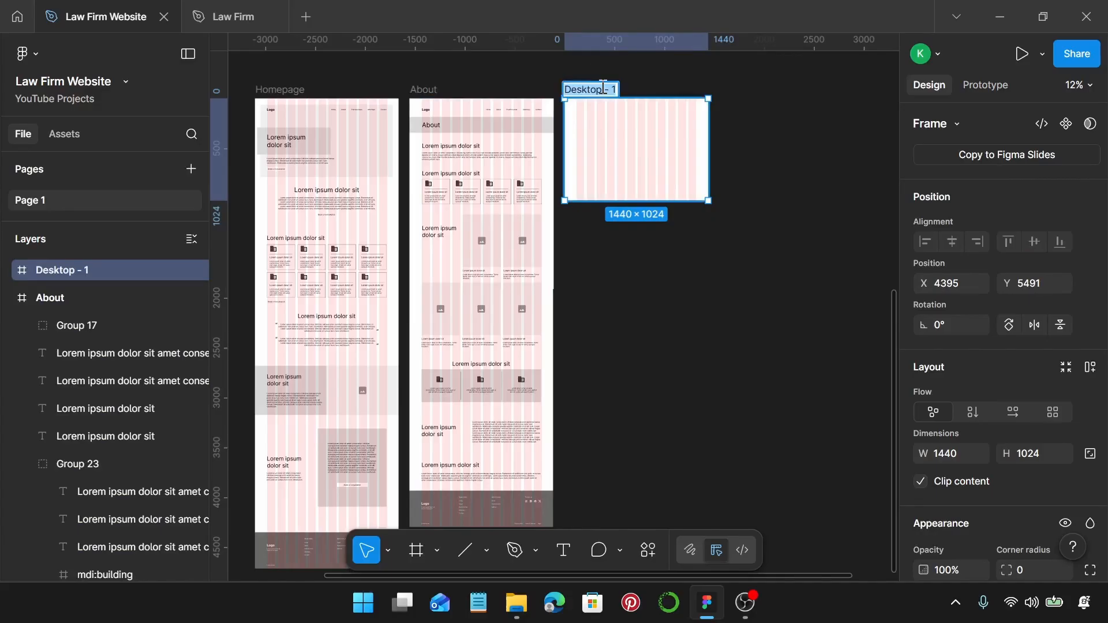
text(Practice)
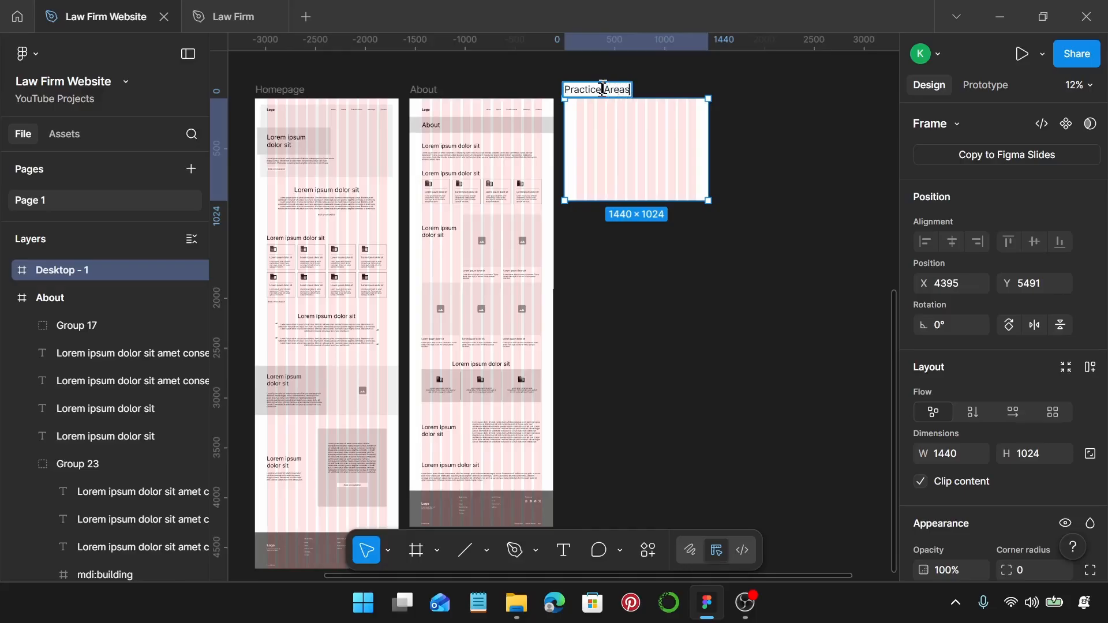
text( Areas)
key(Return)
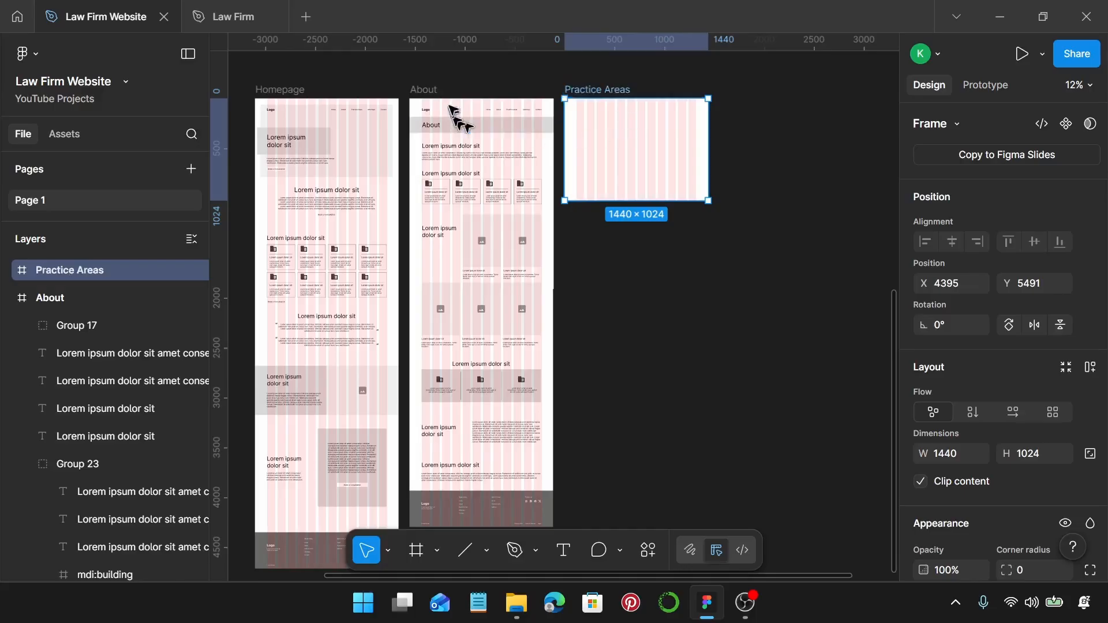
Paste About's header section into Practice Areas and retitle the banner 'Practice Areas'.
drag(404, 79, 541, 161)
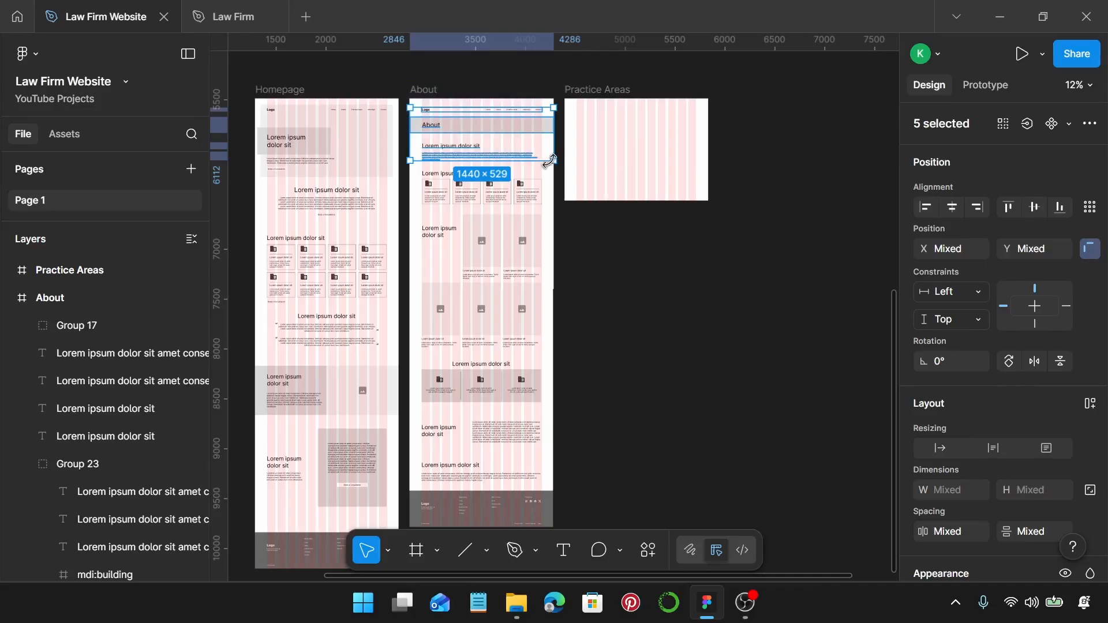
click(610, 91)
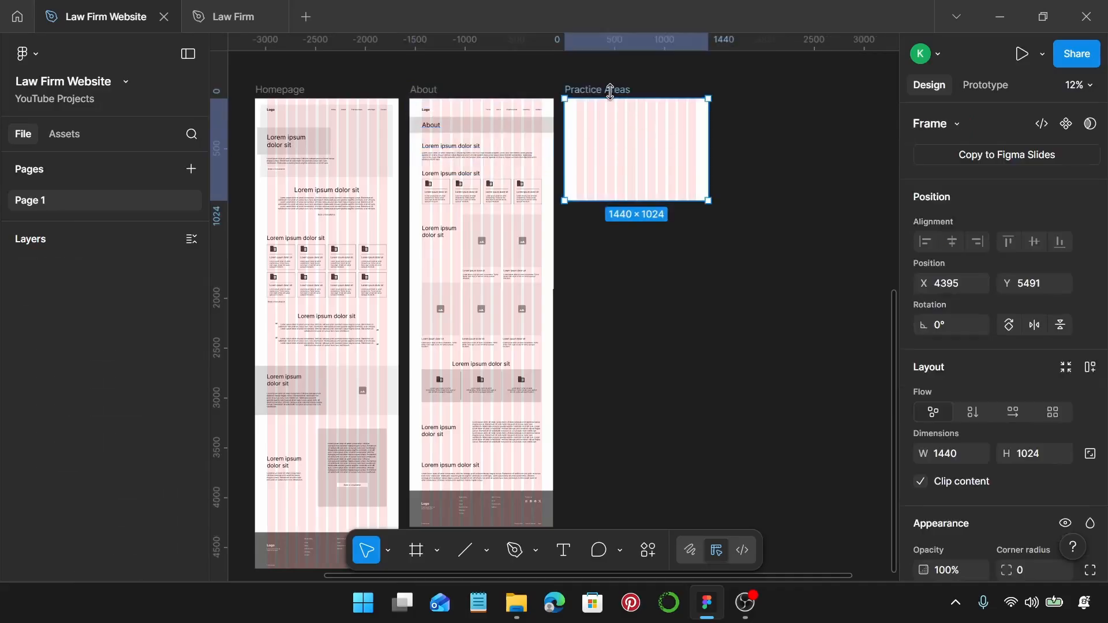
key(ctrl+v)
scroll(617, 98, right, 2)
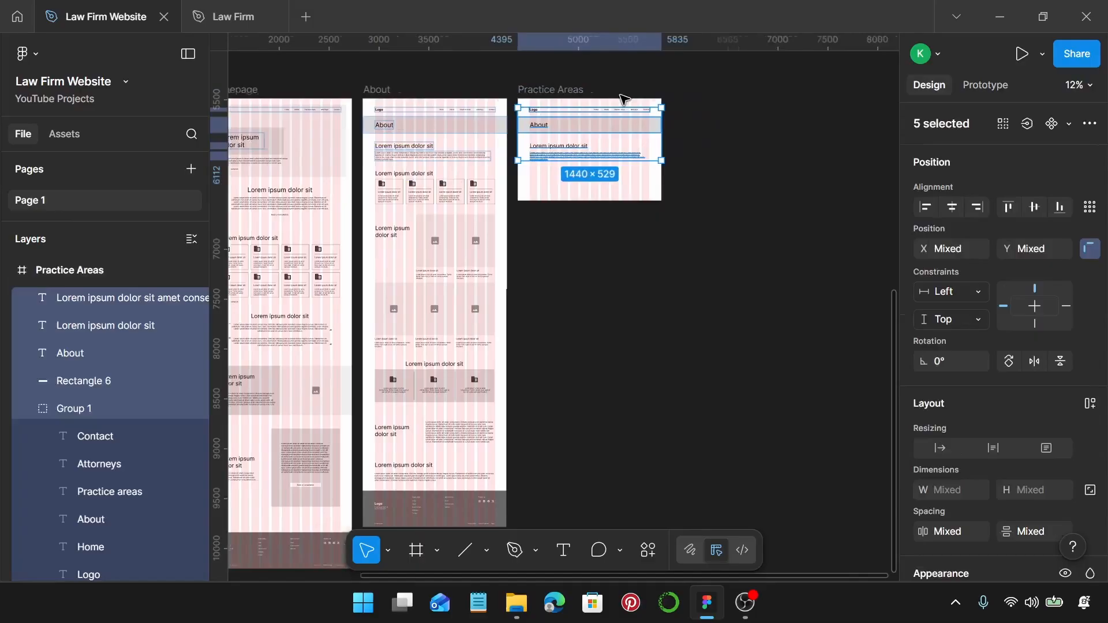
scroll(594, 171, up, 6)
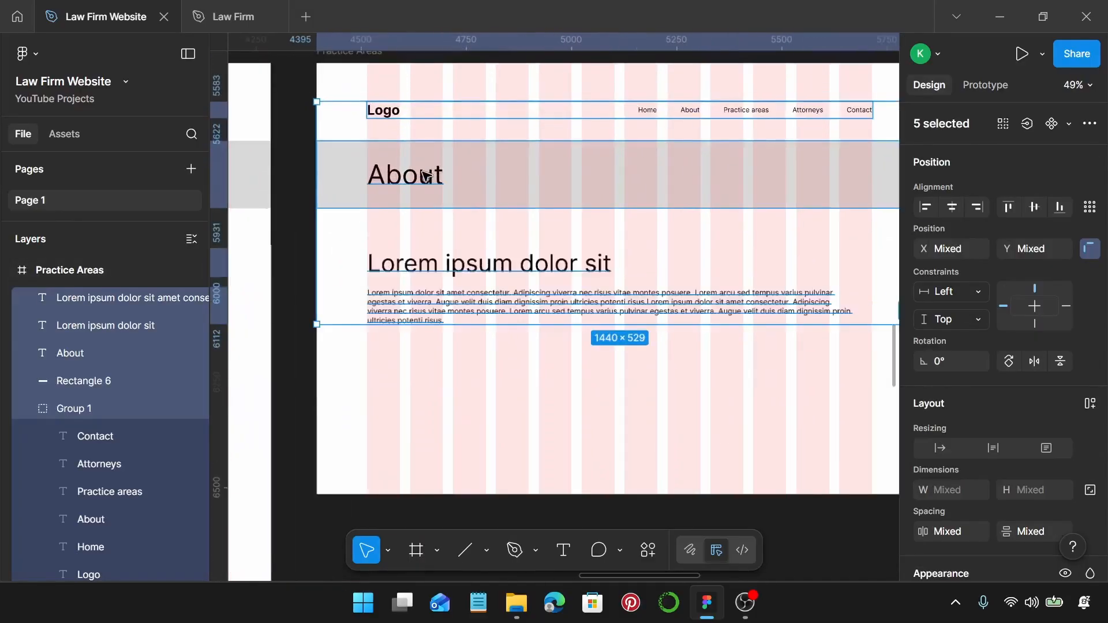
click(422, 175)
double_click(422, 175)
text(P)
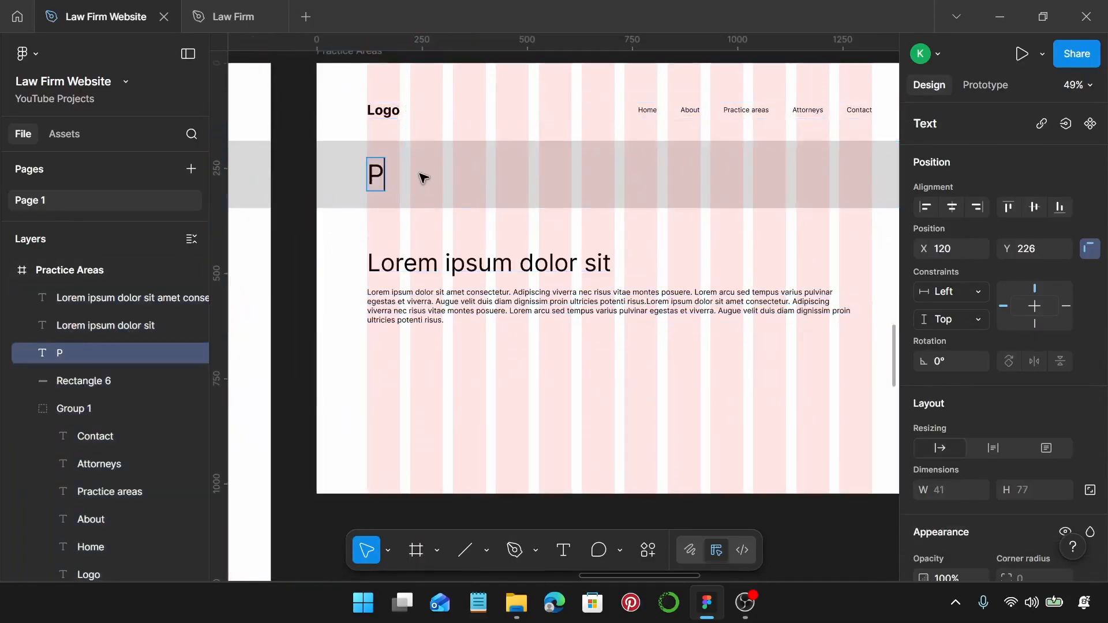
text(ractice Areas)
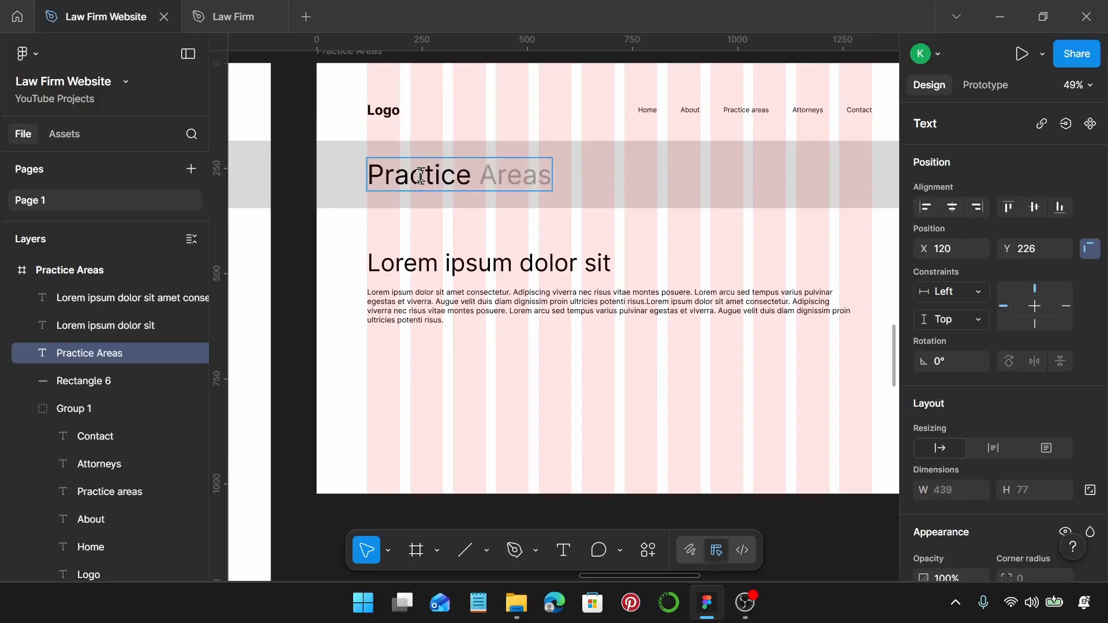
key(Caps_Lock)
text(Areas)
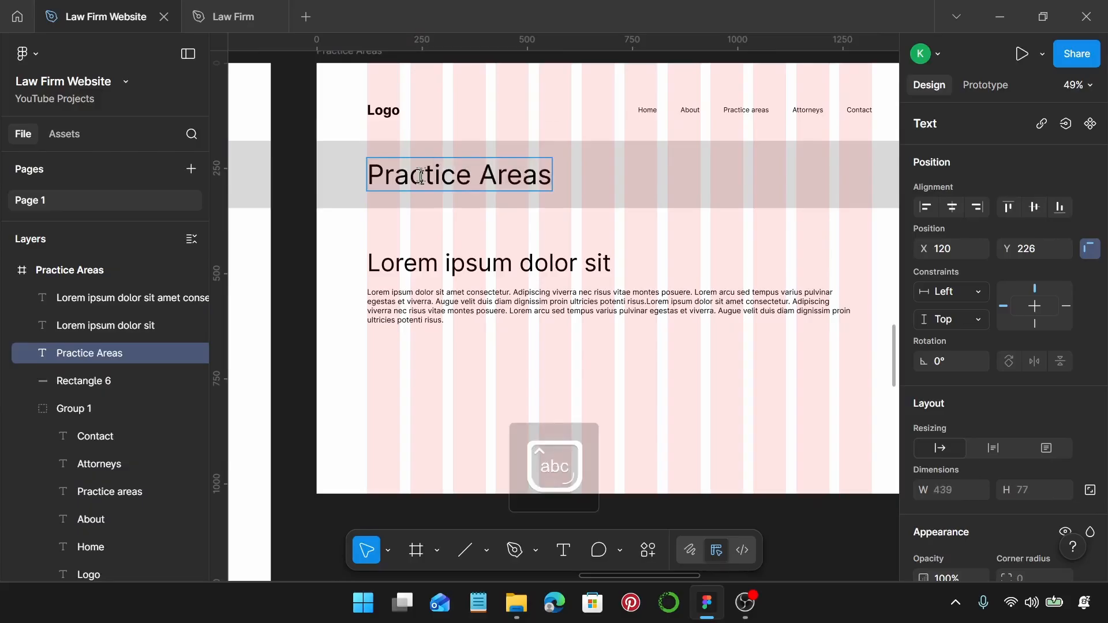
Delete the 'Lorem ipsum dolor sit' heading and raise the paragraph under the banner.
click(498, 306)
click(503, 271)
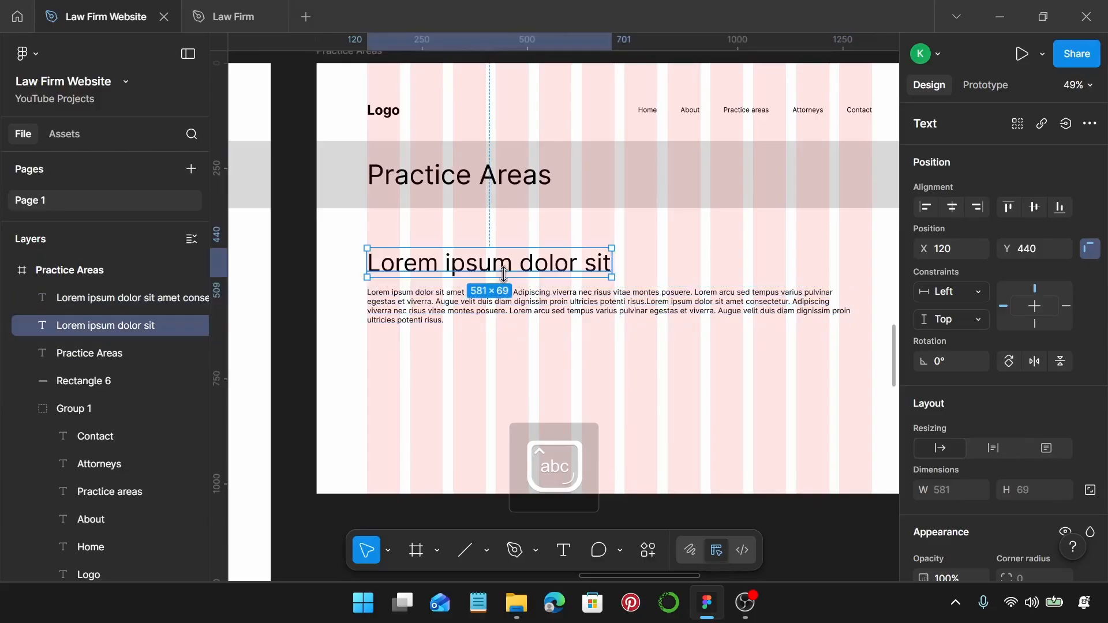
key(Delete)
click(511, 309)
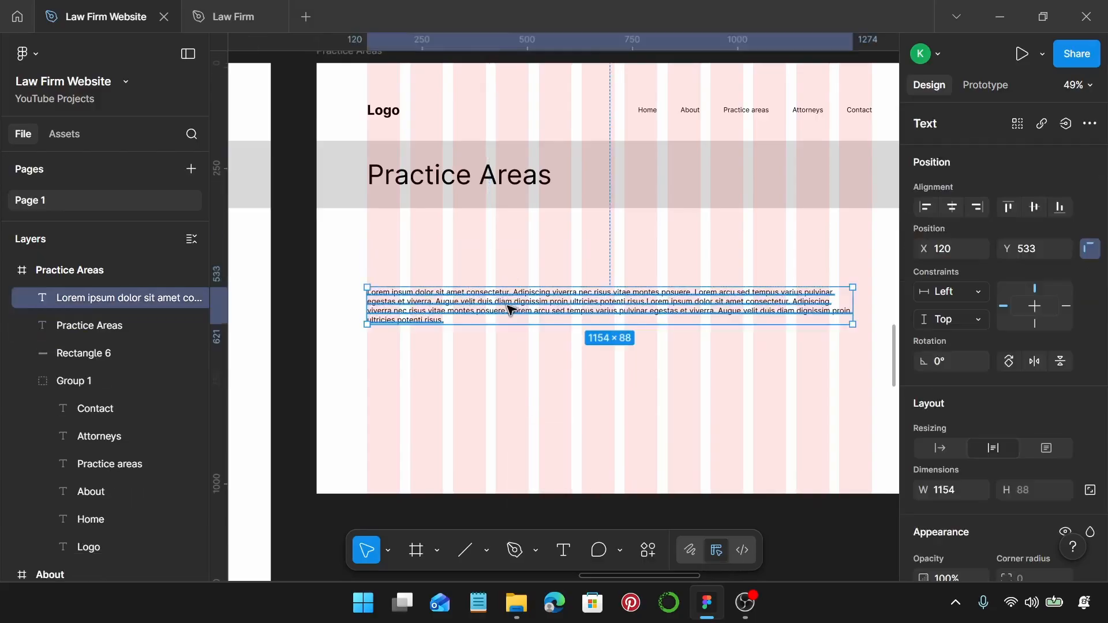
drag(510, 309, 510, 266)
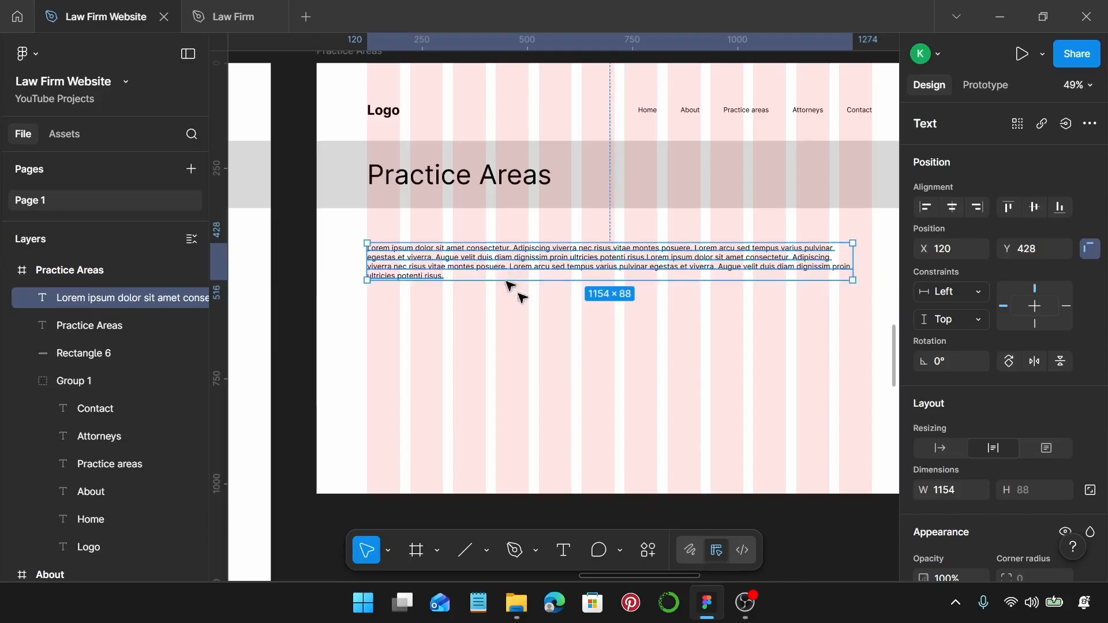
Extend the Practice Areas frame to 2300 px high.
scroll(508, 290, down, 3)
click(476, 169)
scroll(559, 262, down, 3)
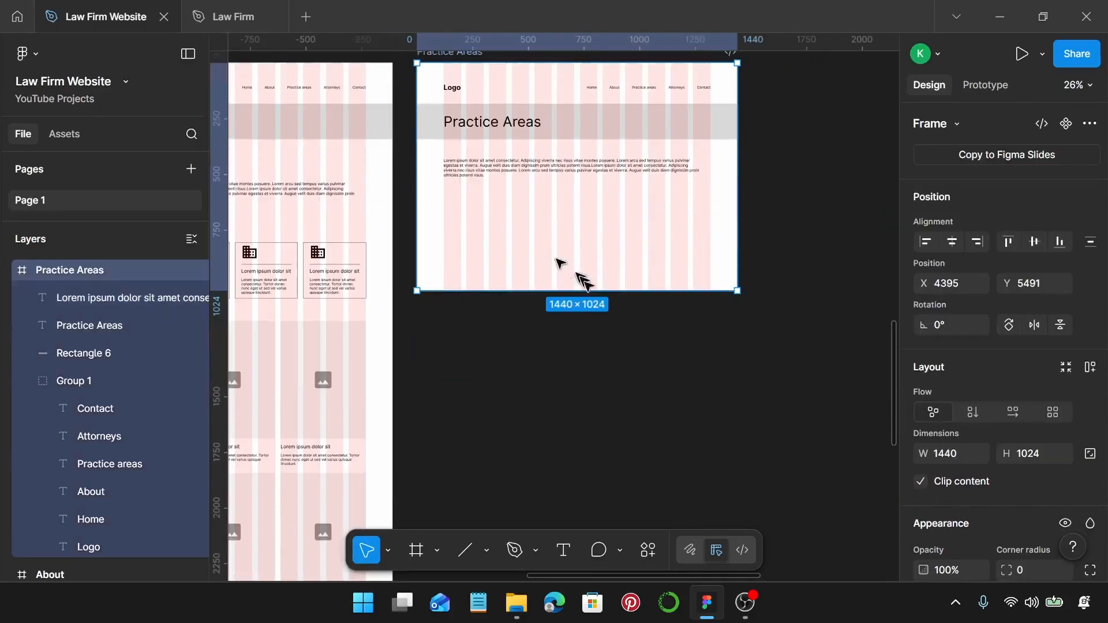
drag(616, 290, 653, 460)
scroll(616, 376, up, 5)
scroll(611, 291, up, 3)
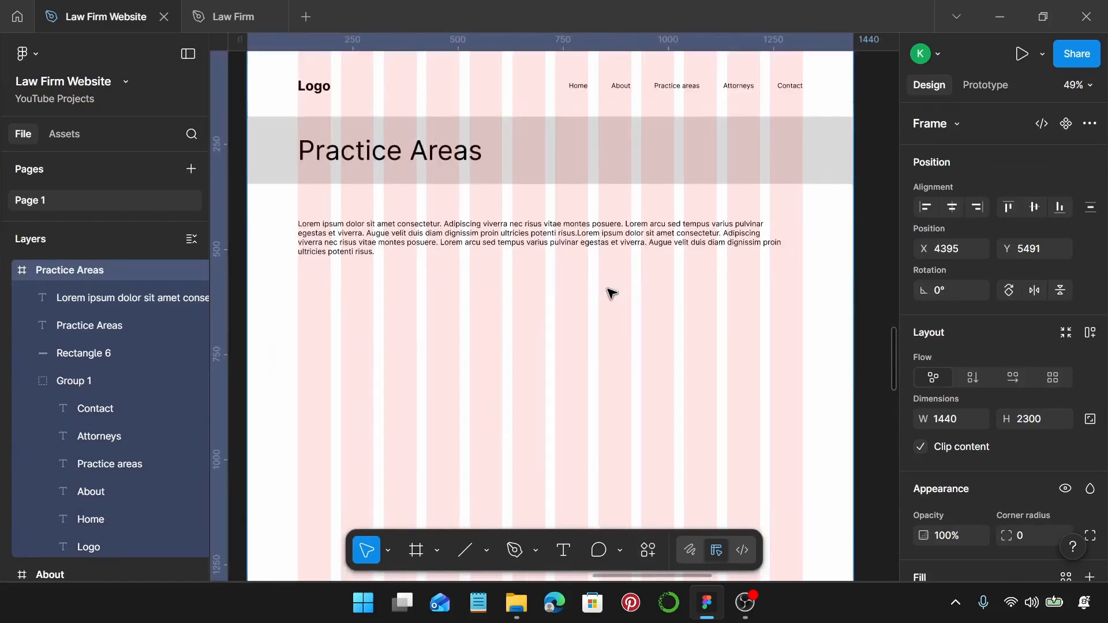
scroll(611, 291, down, 2)
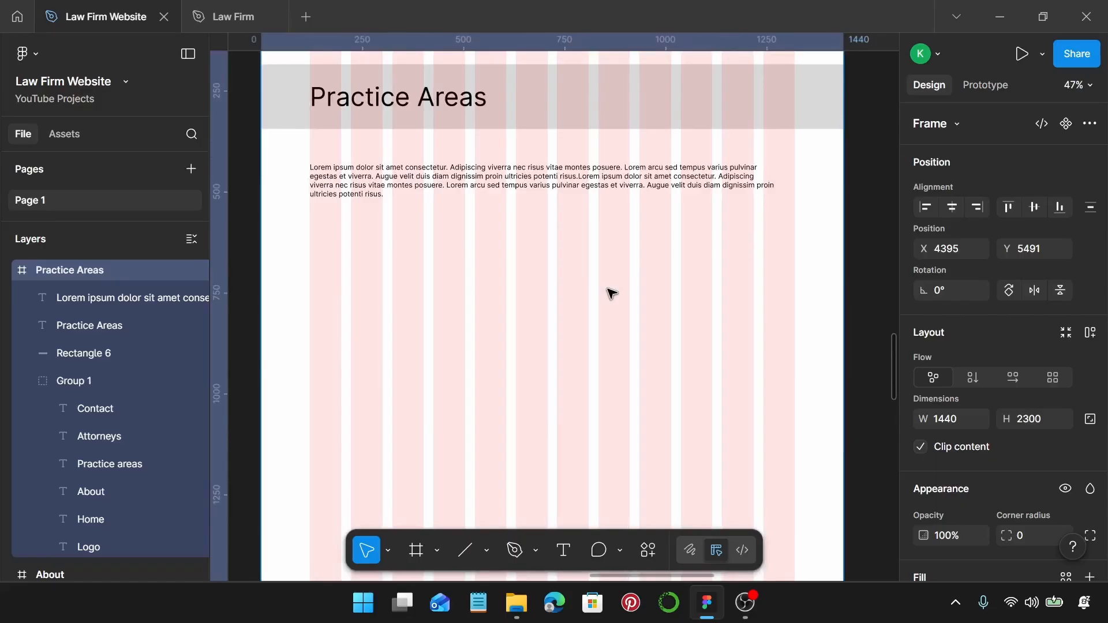
scroll(611, 292, down, 5)
Copy the About frame's subheading into the Practice Areas frame.
scroll(594, 288, left, 3)
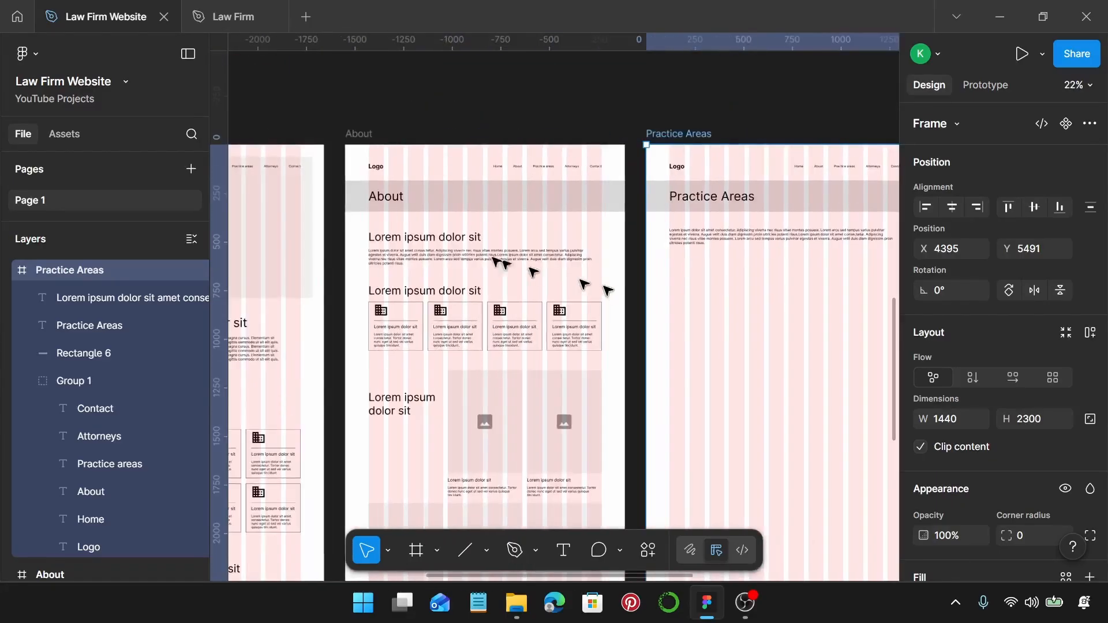
click(391, 239)
drag(391, 240, 650, 258)
scroll(695, 283, right, 2)
scroll(683, 283, up, 5)
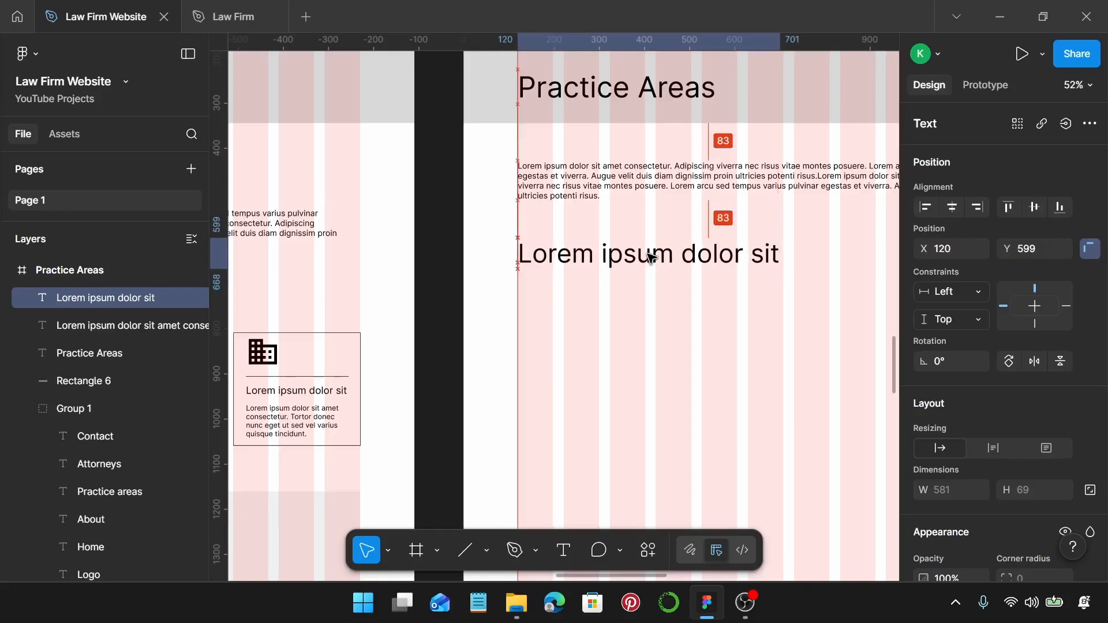
scroll(651, 258, down, 5)
Copy the About image placeholder under the Practice Areas subheading, sized 397×572 at X 120.
click(423, 398)
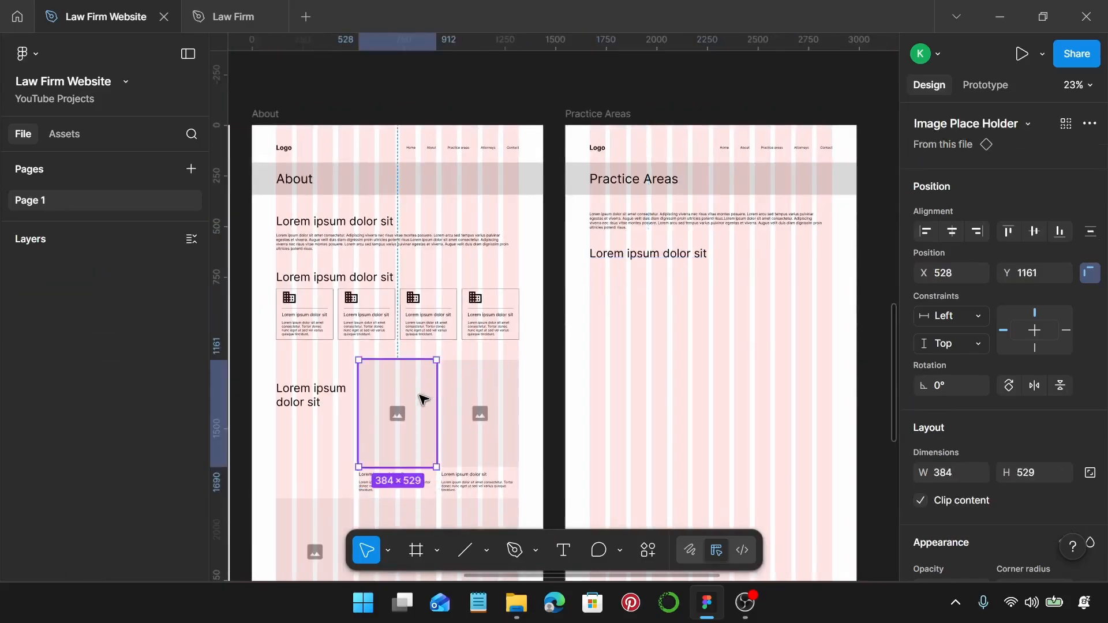
drag(398, 406, 627, 319)
scroll(626, 319, right, 5)
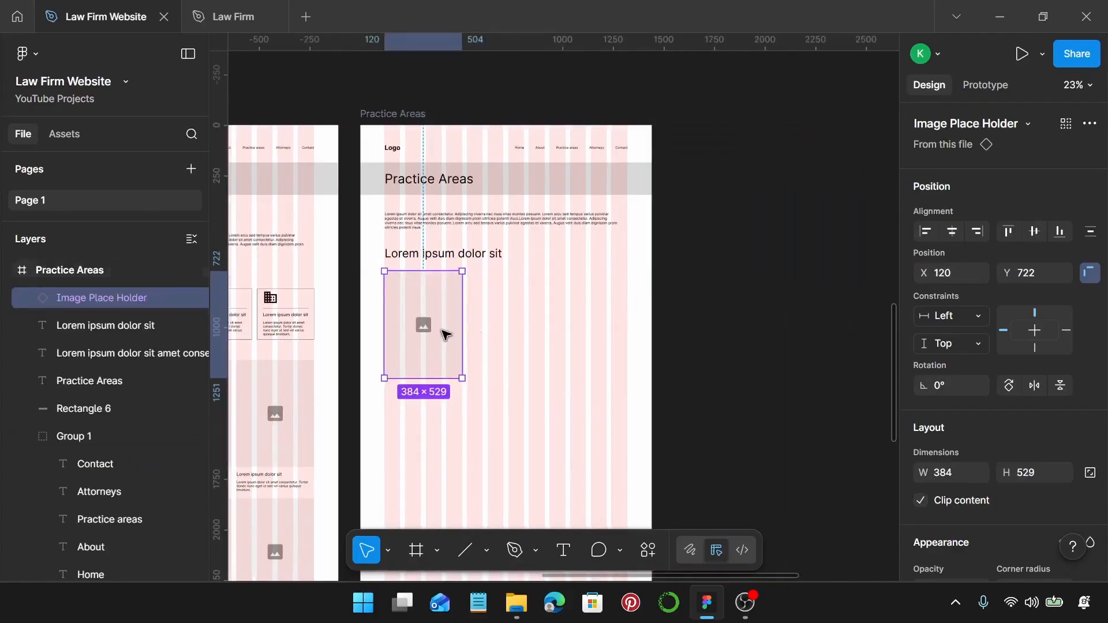
scroll(447, 334, up, 5)
mouse_move(440, 327)
mouse_down()
mouse_move(439, 307)
mouse_move(447, 307)
mouse_up()
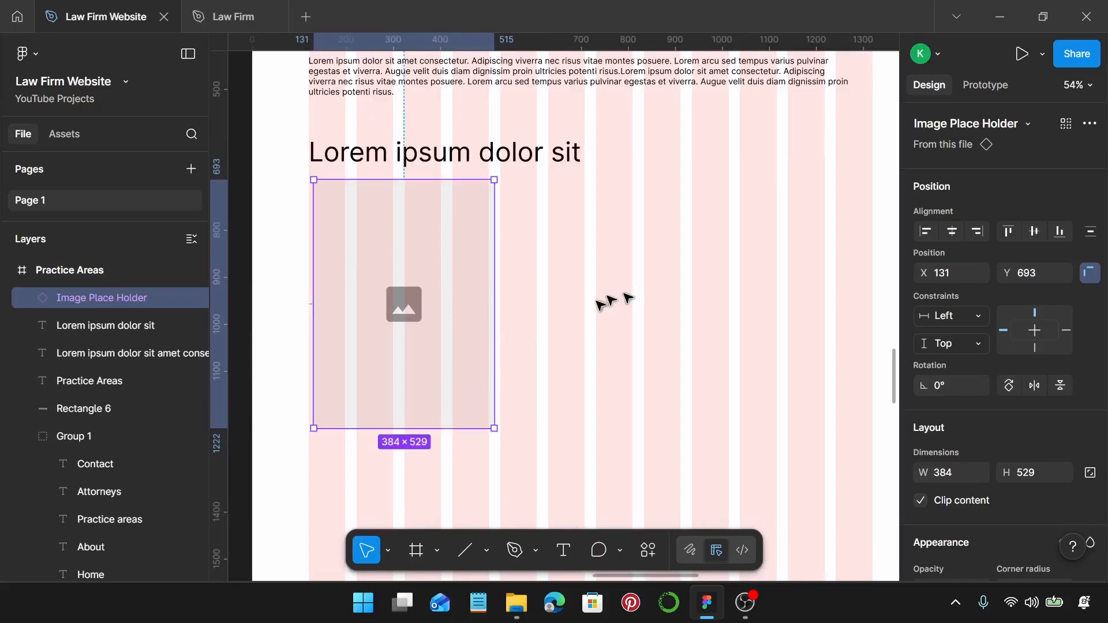
drag(423, 436, 425, 456)
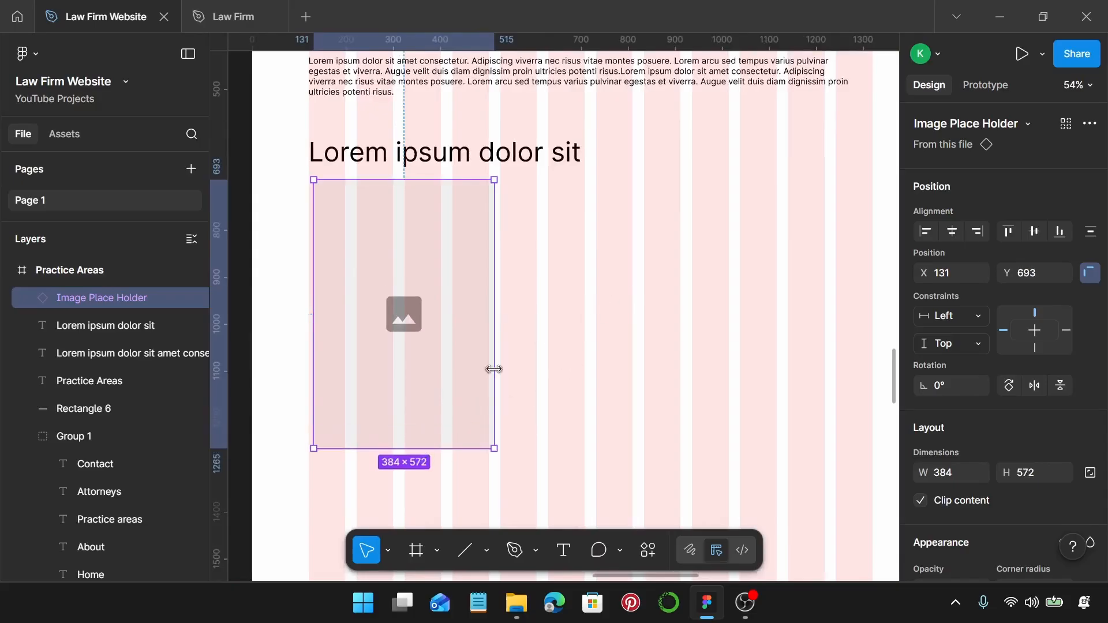
drag(495, 370, 503, 370)
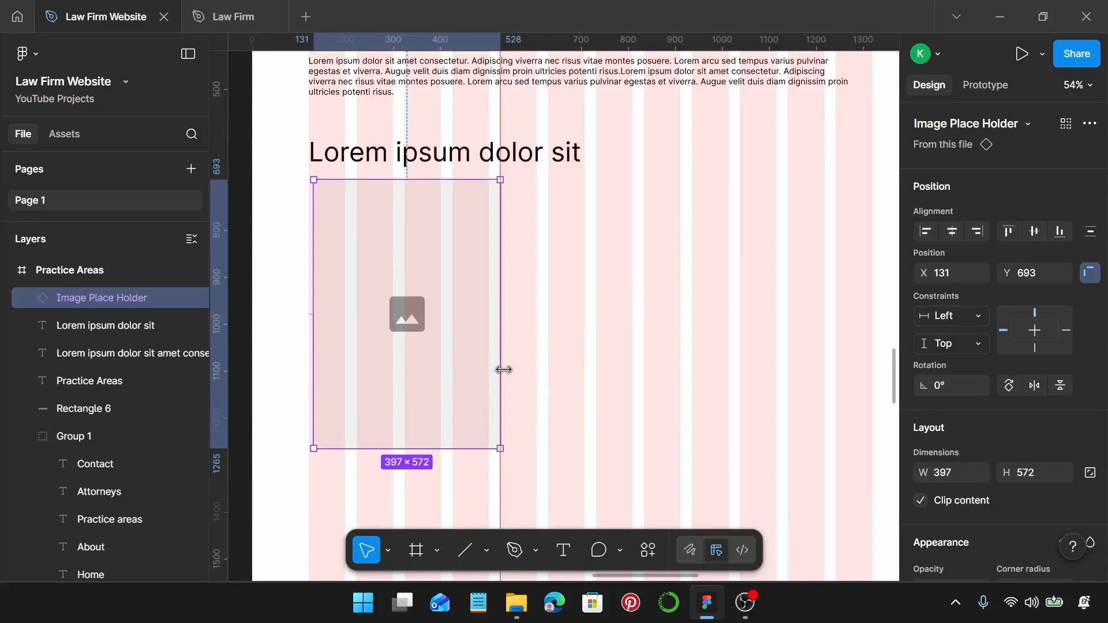
drag(440, 315, 438, 314)
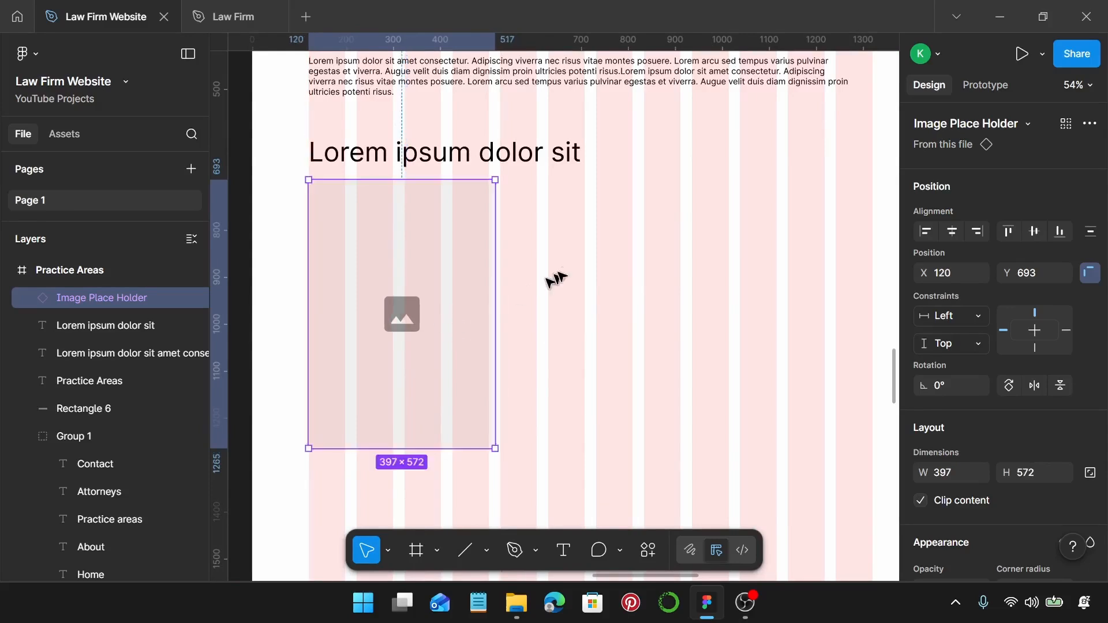
Draw an 870×448 grey box to the placeholder's right and send it behind the placeholder.
key(r)
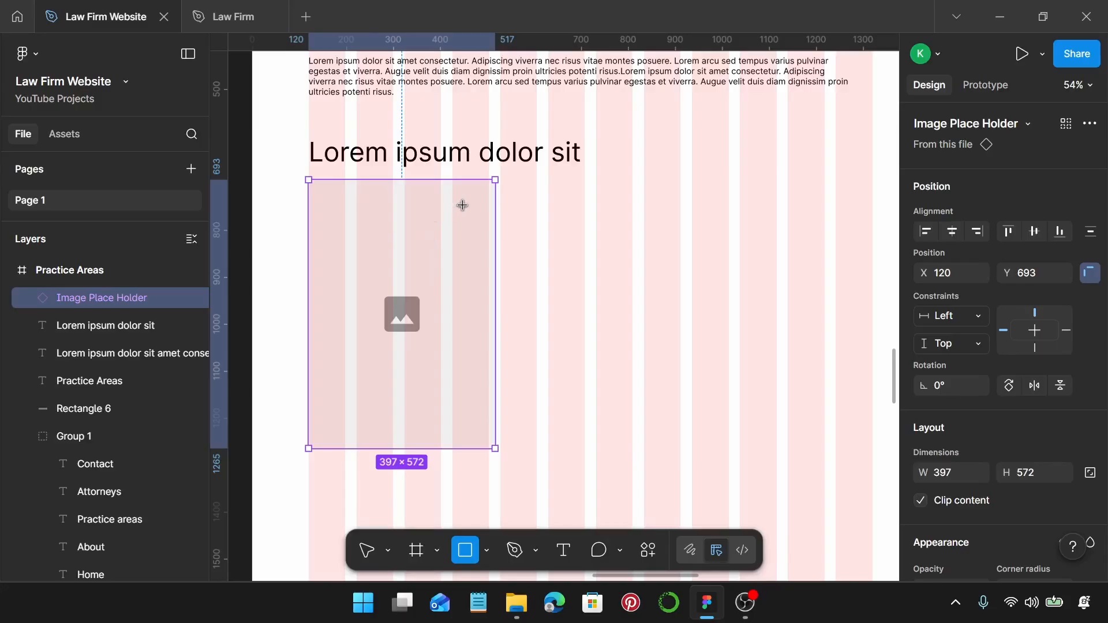
mouse_move(462, 205)
mouse_down()
mouse_move(571, 291)
mouse_move(770, 401)
mouse_move(750, 409)
mouse_move(873, 404)
mouse_move(870, 415)
mouse_up()
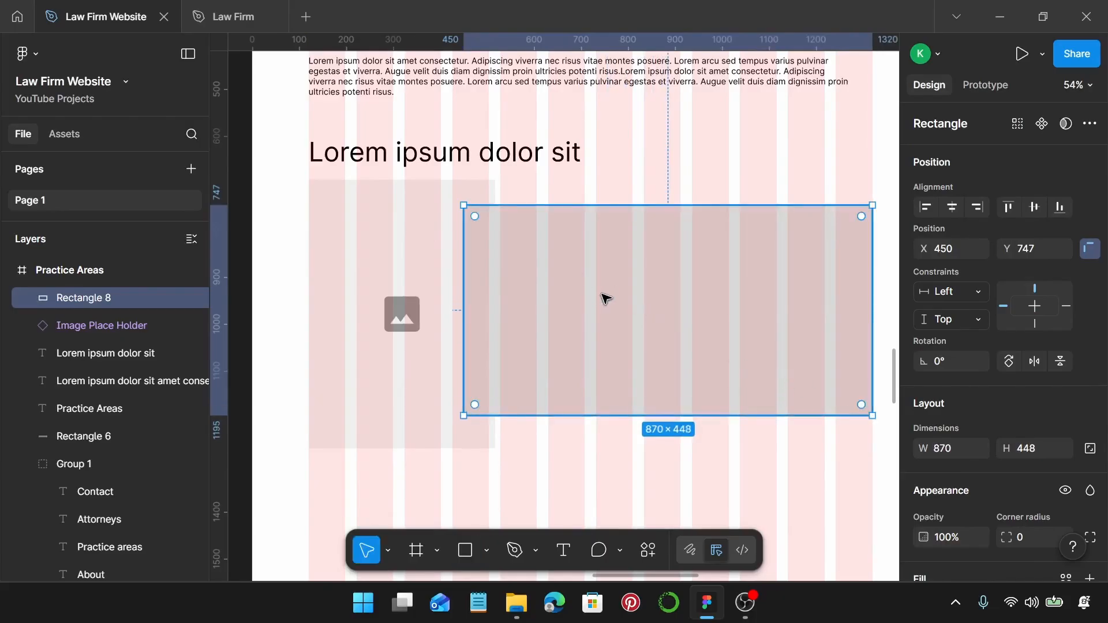
key(ctrl+shift+bracketleft)
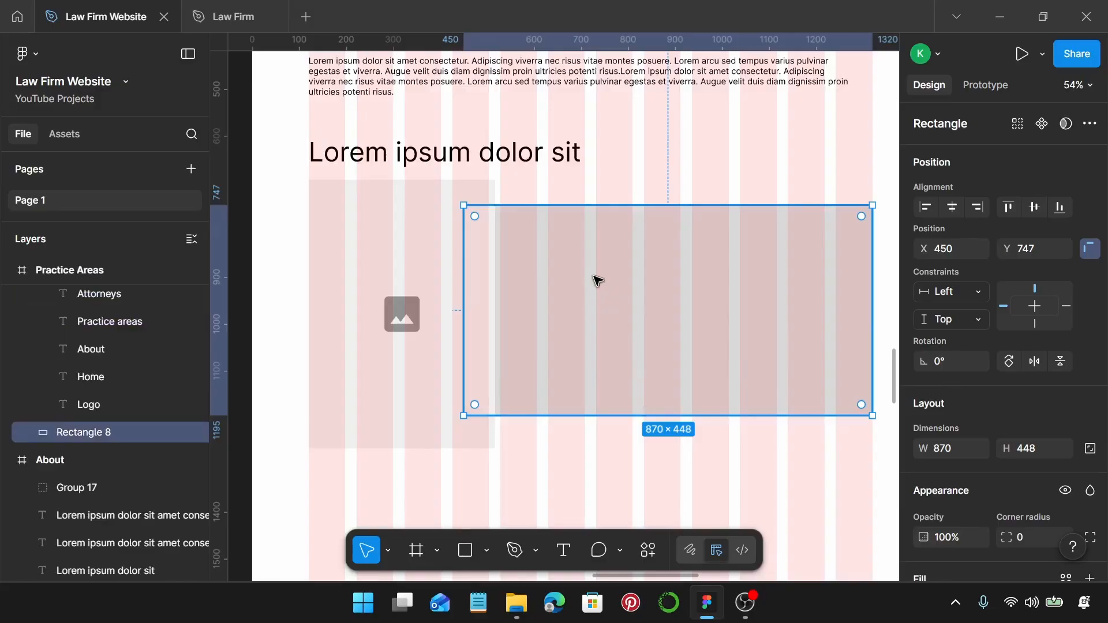
Duplicate the heading into the grey box as a '1.' numeral at font size 120.
click(361, 145)
alt+drag(343, 154, 545, 243)
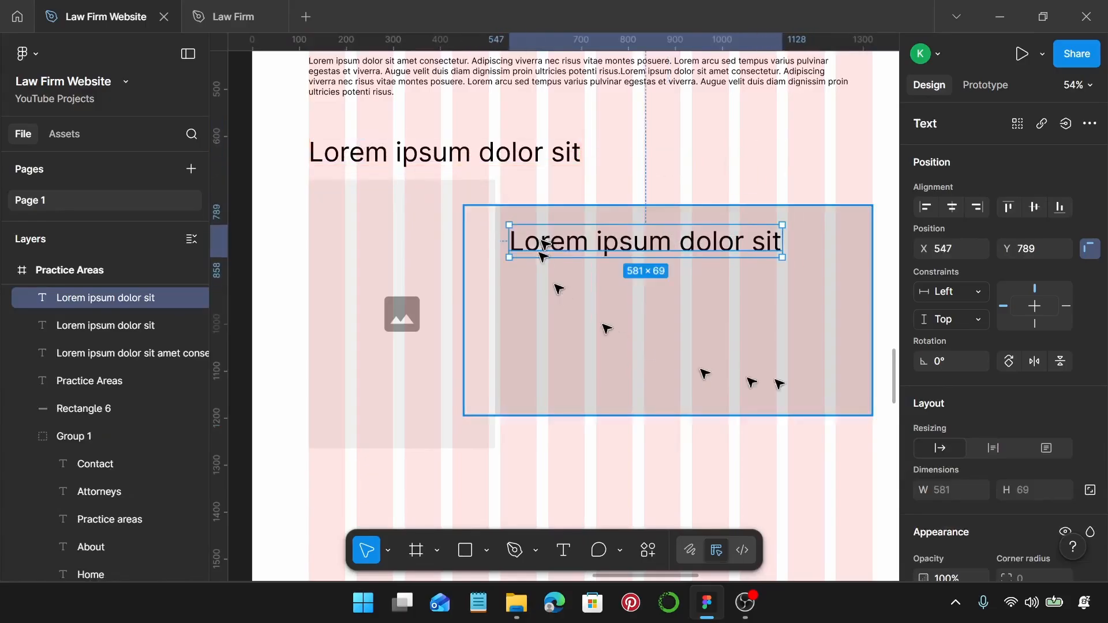
double_click(702, 254)
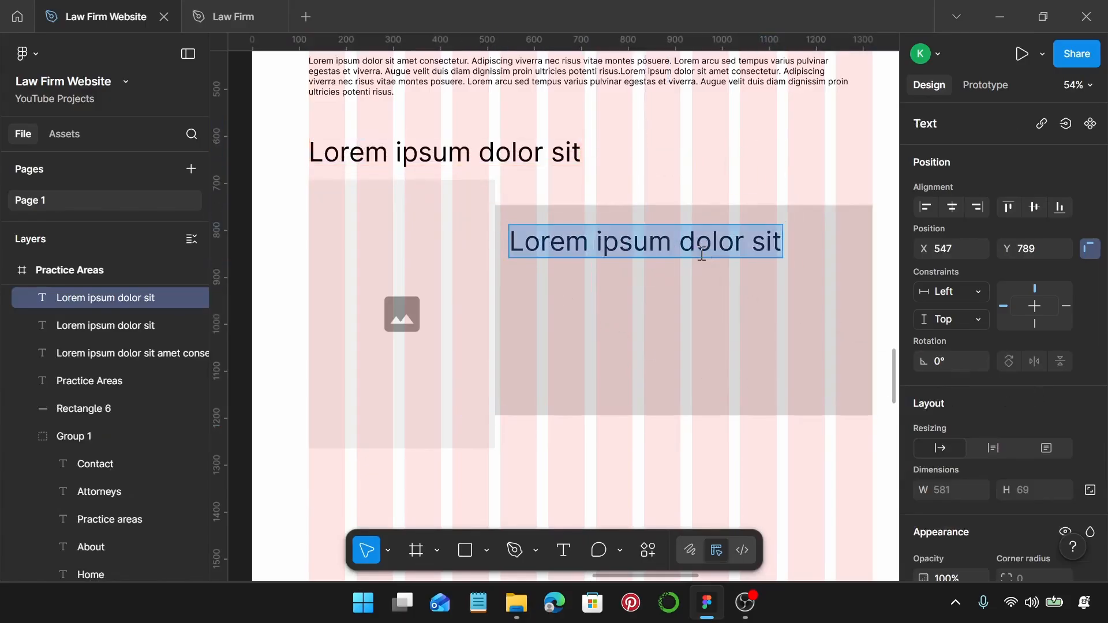
text(1.)
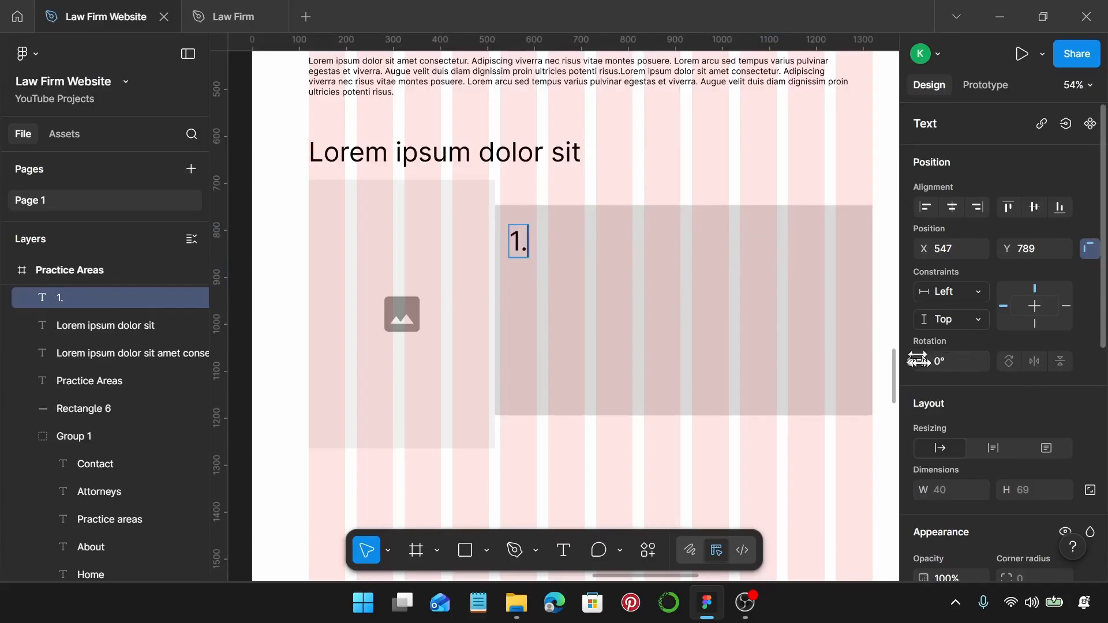
key(Escape)
scroll(957, 341, down, 5)
scroll(955, 334, down, 1)
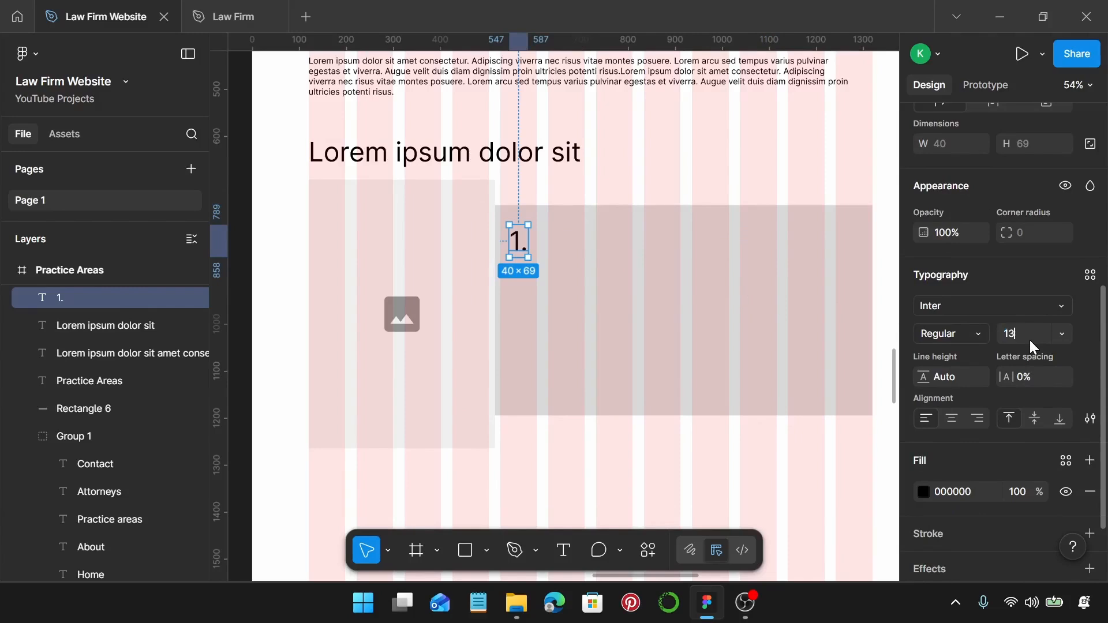
key(Return)
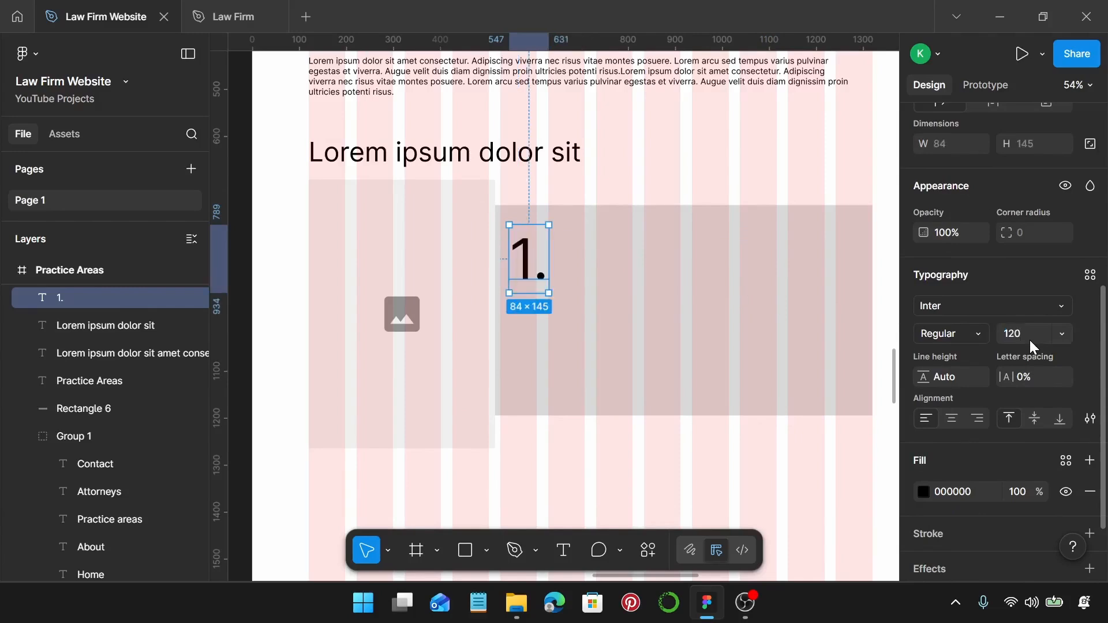
scroll(467, 294, up, 3)
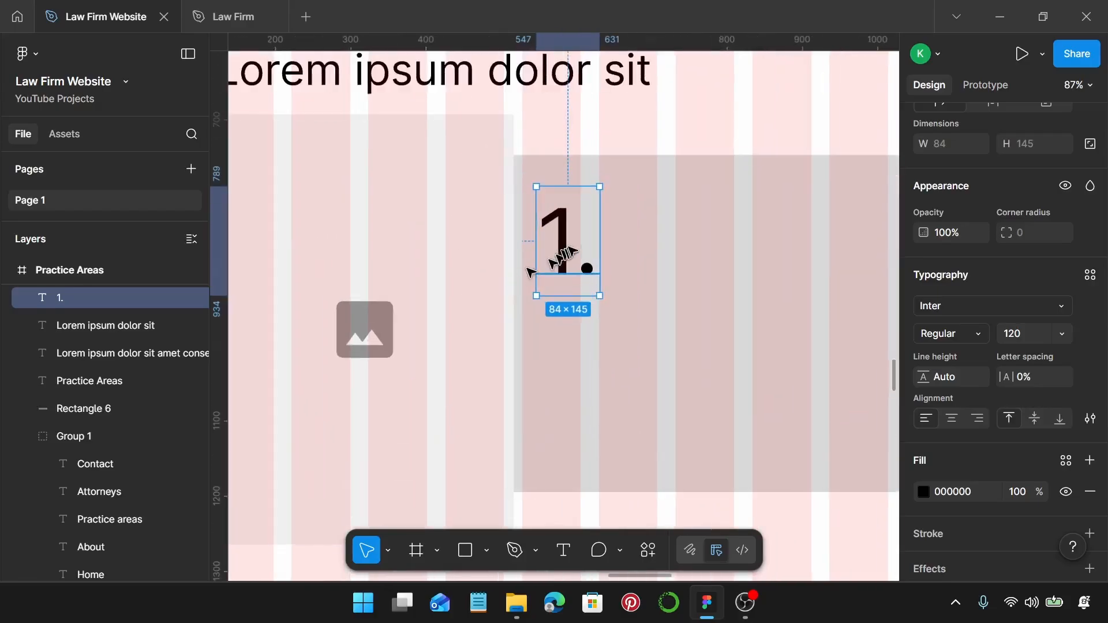
mouse_move(559, 235)
mouse_down()
mouse_move(581, 247)
mouse_move(578, 231)
mouse_up()
Place a copy of the 'Lorem ipsum dolor sit' heading next to the 1.
scroll(576, 233, down, 3)
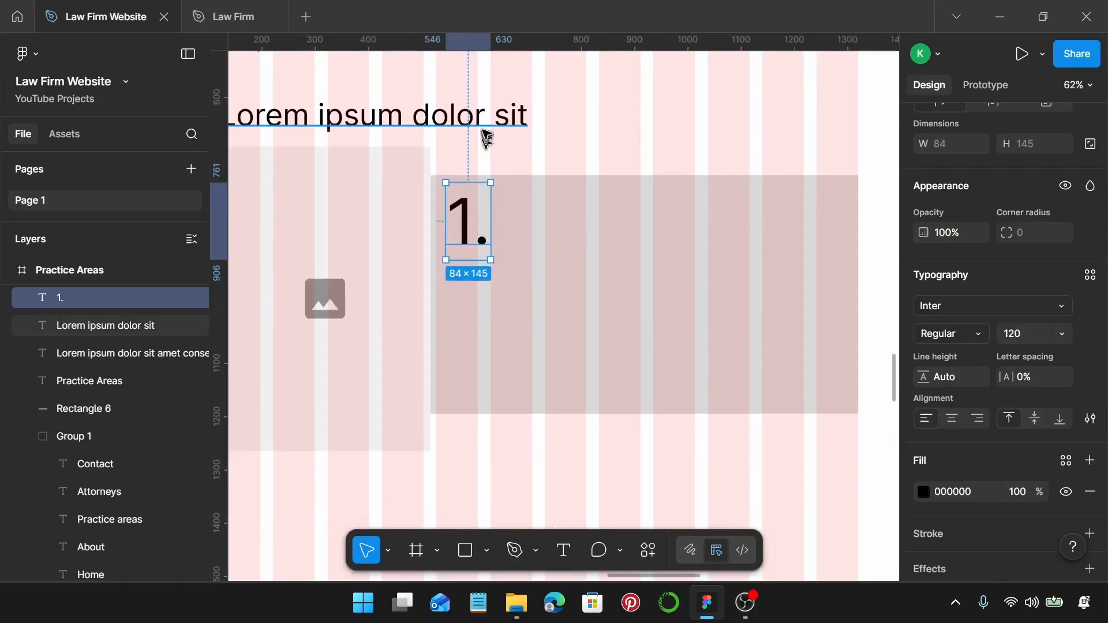
click(372, 132)
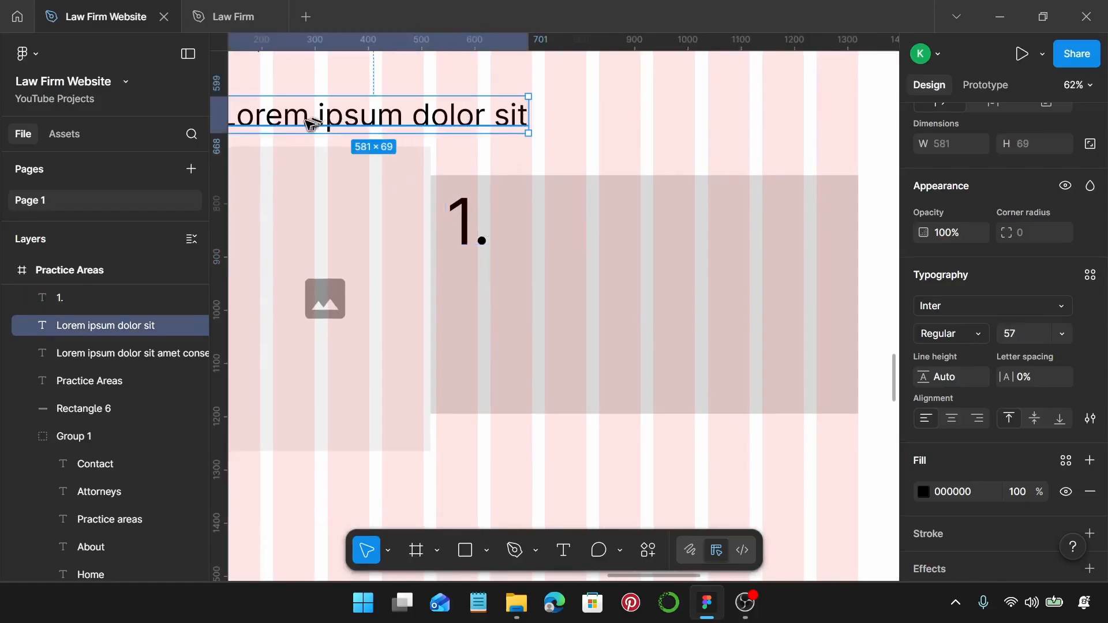
drag(312, 127, 601, 231)
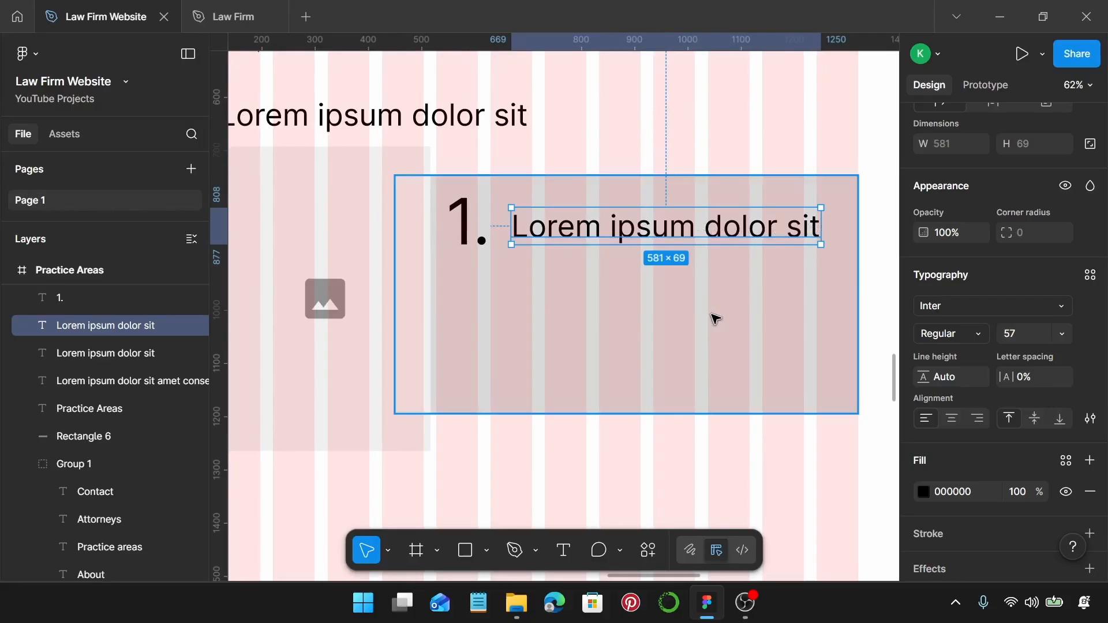
key(l)
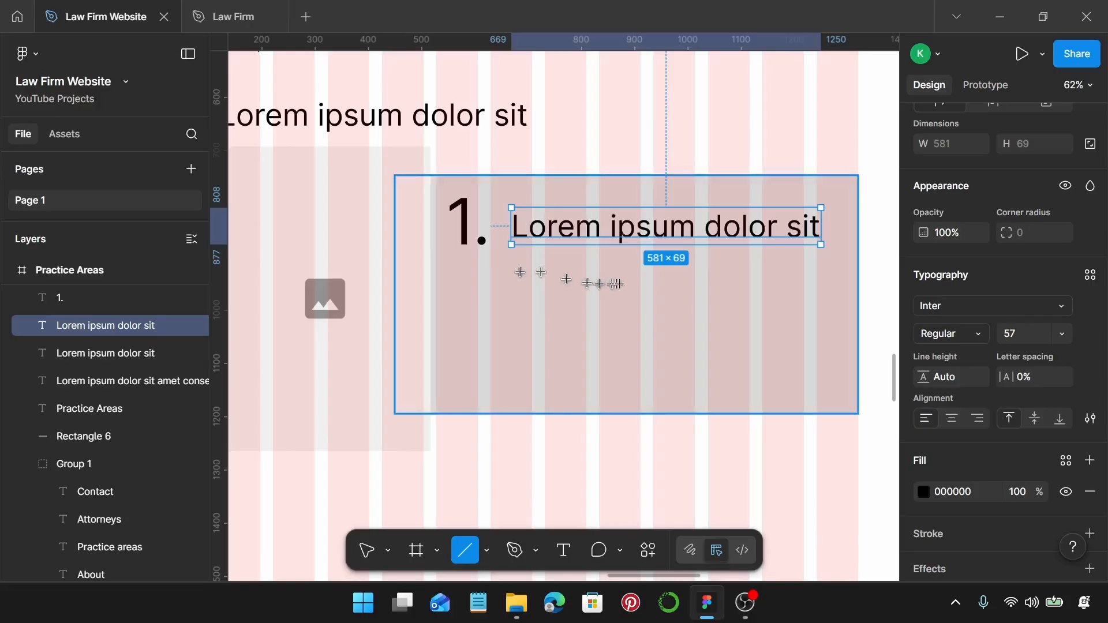
Add a 600-wide divider under the card heading and a copied paragraph narrowed to fit the card.
drag(513, 269, 821, 298)
scroll(803, 292, down, 3)
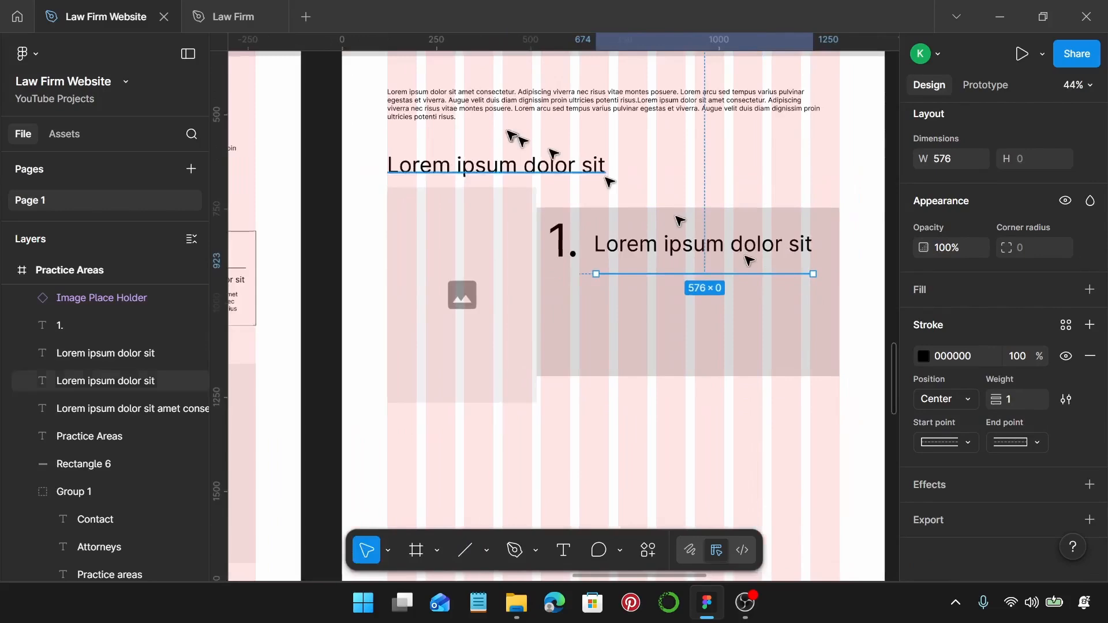
click(472, 104)
drag(421, 105, 629, 309)
scroll(629, 309, right, 4)
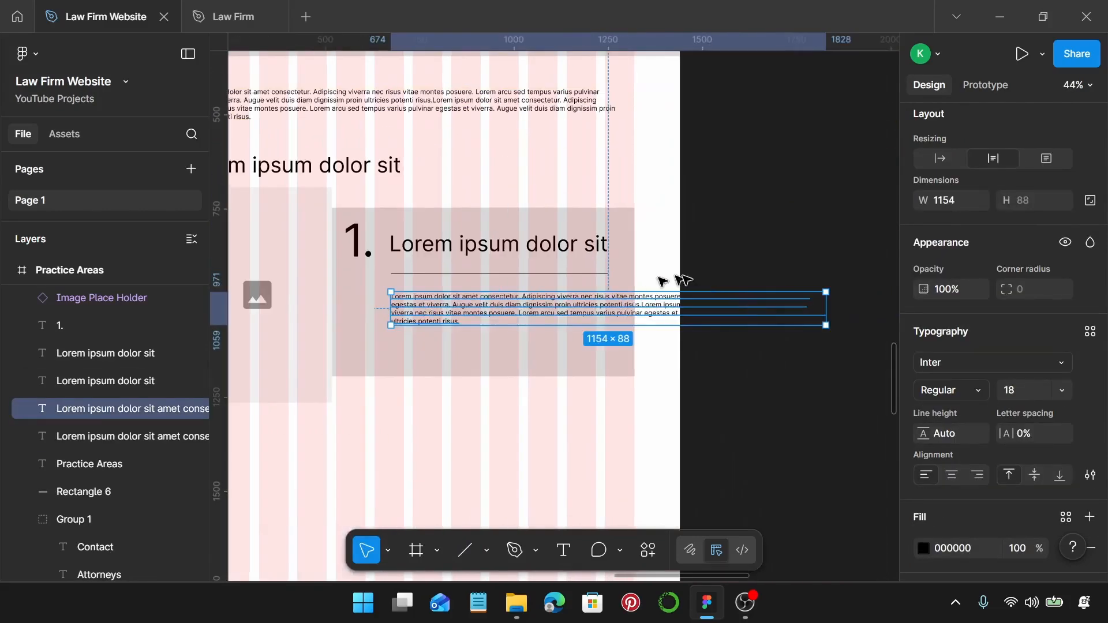
drag(824, 310, 617, 323)
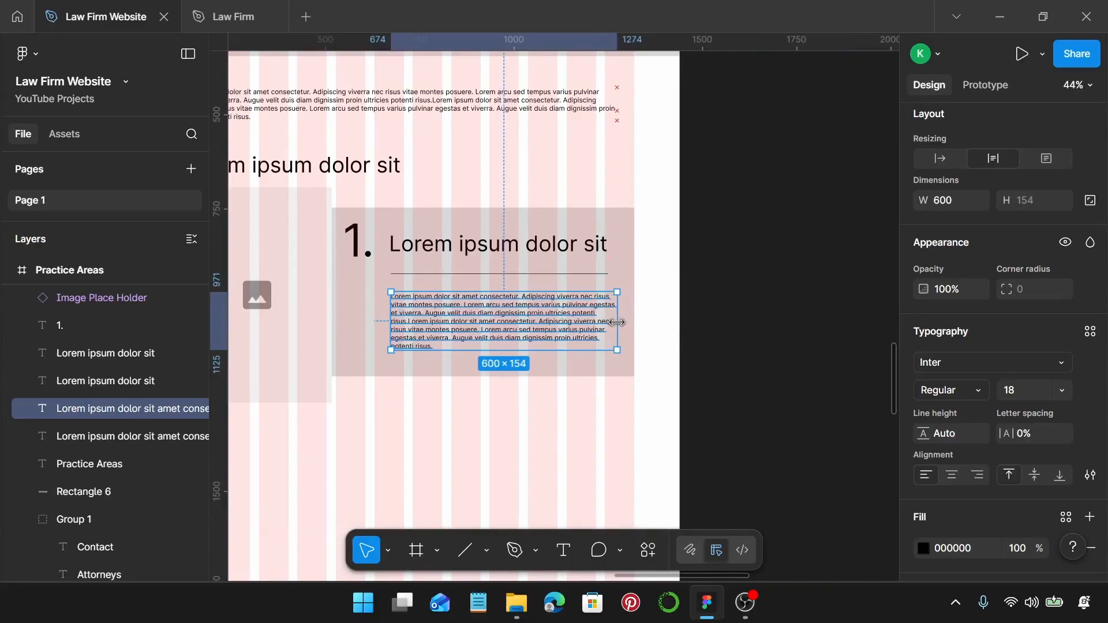
scroll(615, 302, up, 5)
click(599, 250)
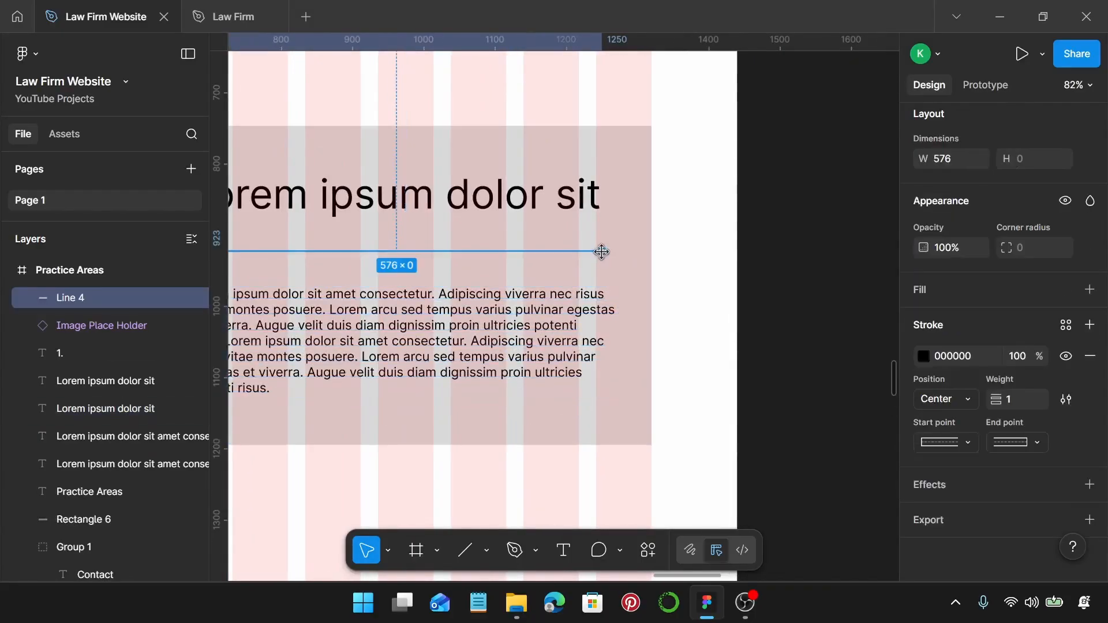
drag(605, 253, 616, 256)
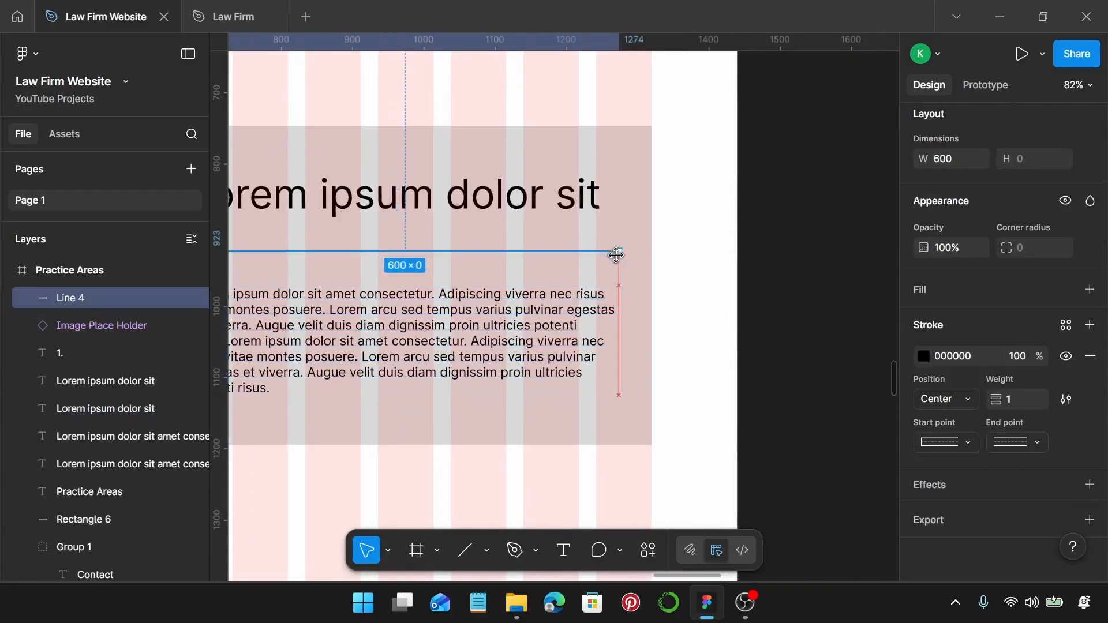
Extend the Practice Areas frame's bottom edge down to 3116 tall.
scroll(627, 293, down, 2)
scroll(570, 277, right, 1)
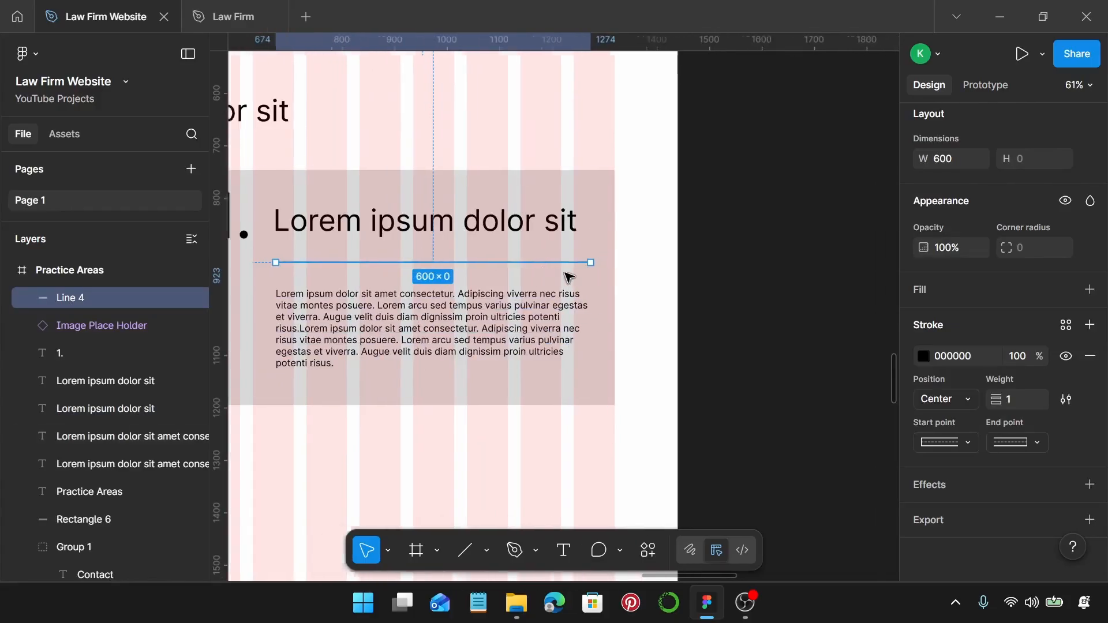
scroll(570, 277, left, 6)
scroll(570, 276, down, 1)
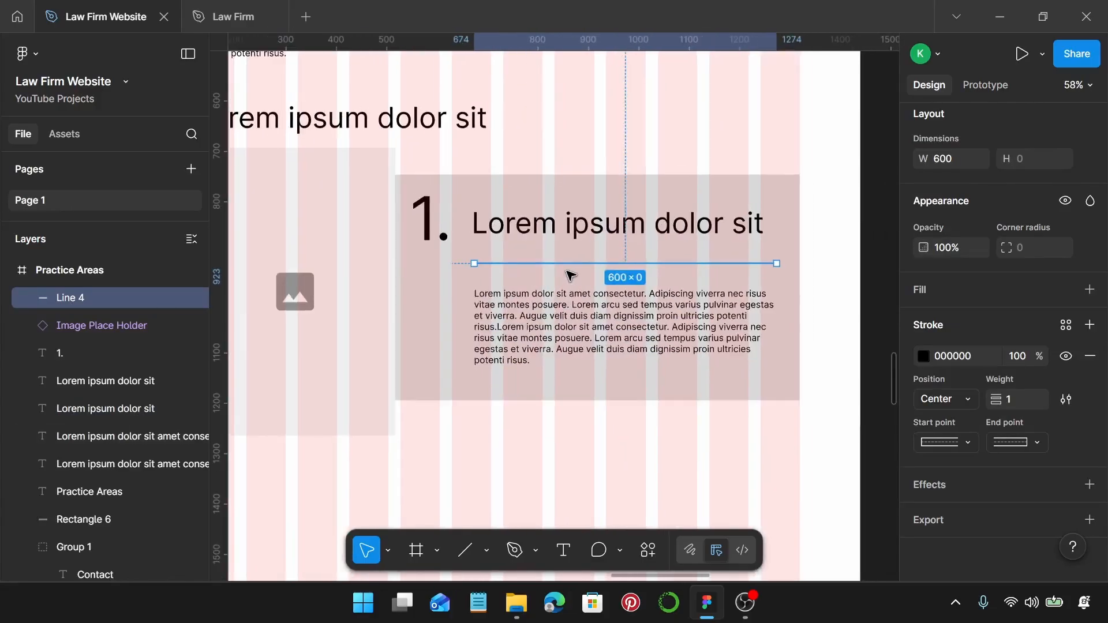
click(605, 416)
scroll(658, 384, down, 2)
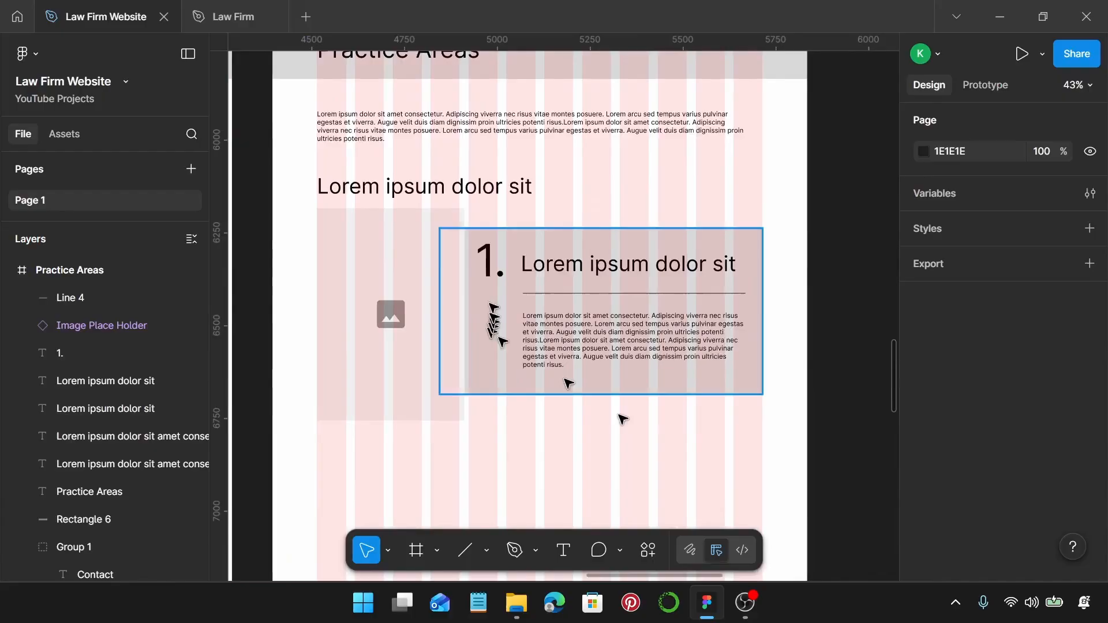
scroll(583, 273, down, 3)
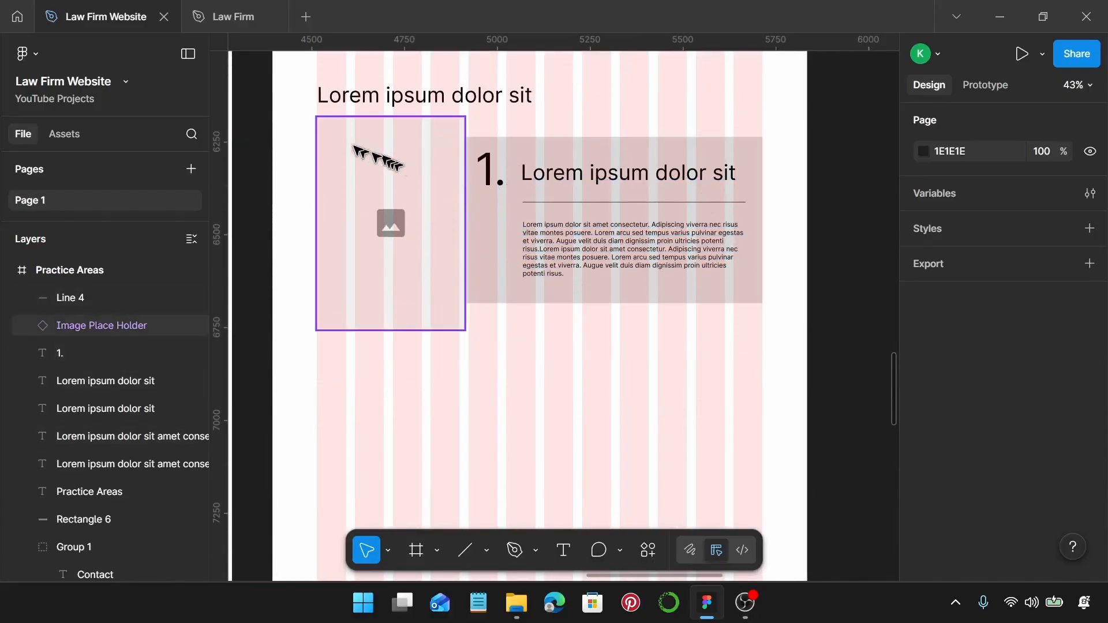
drag(295, 119, 755, 341)
scroll(755, 340, down, 1)
scroll(643, 310, down, 2)
scroll(638, 277, down, 2)
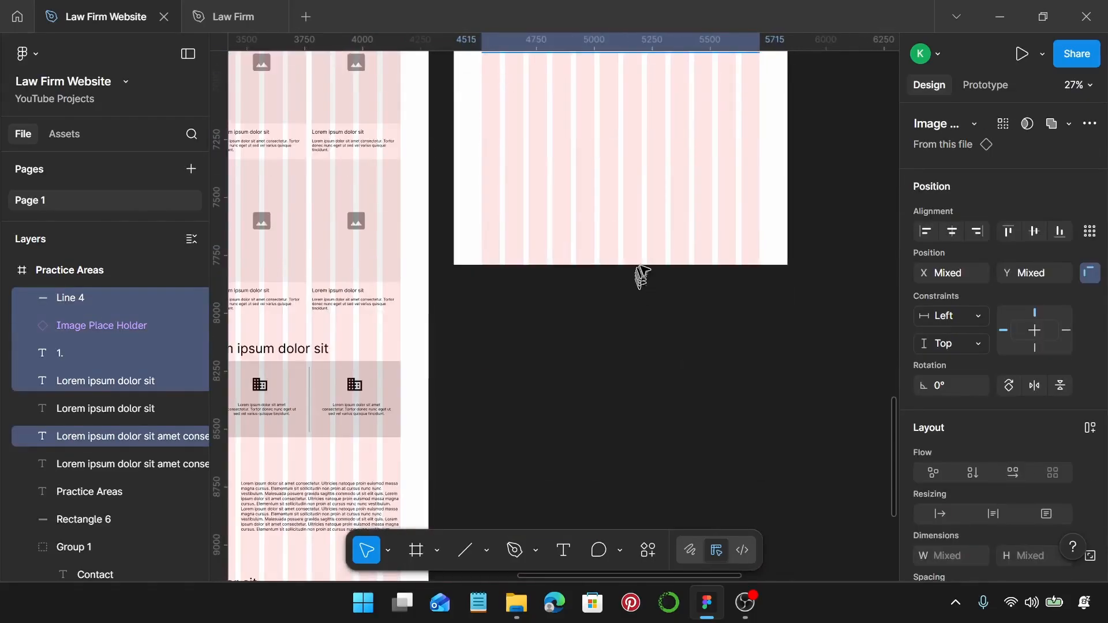
click(582, 320)
scroll(582, 320, down, 2)
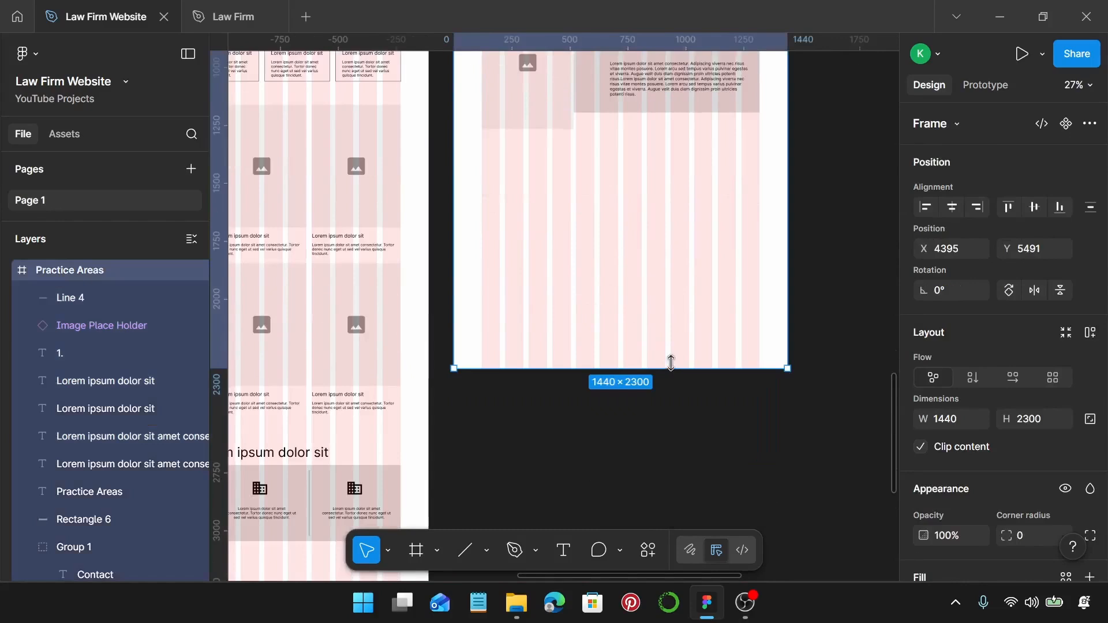
drag(670, 368, 679, 558)
scroll(660, 393, up, 1)
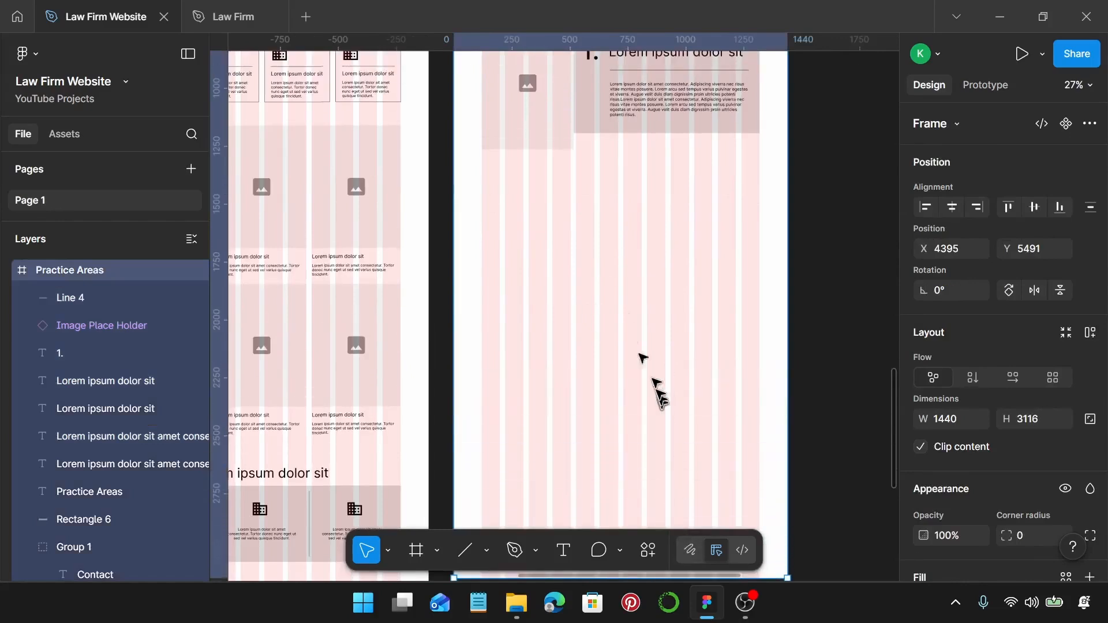
scroll(487, 141, up, 1)
Duplicate the first numbered card and place the copy just below it.
click(480, 119)
scroll(478, 117, up, 1)
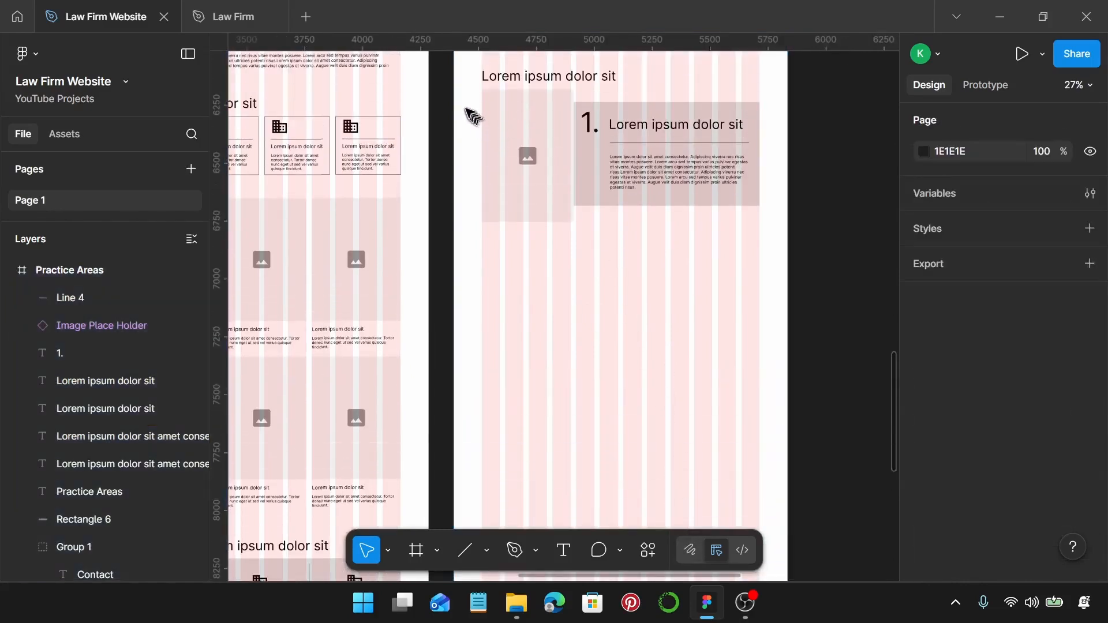
drag(466, 107, 753, 215)
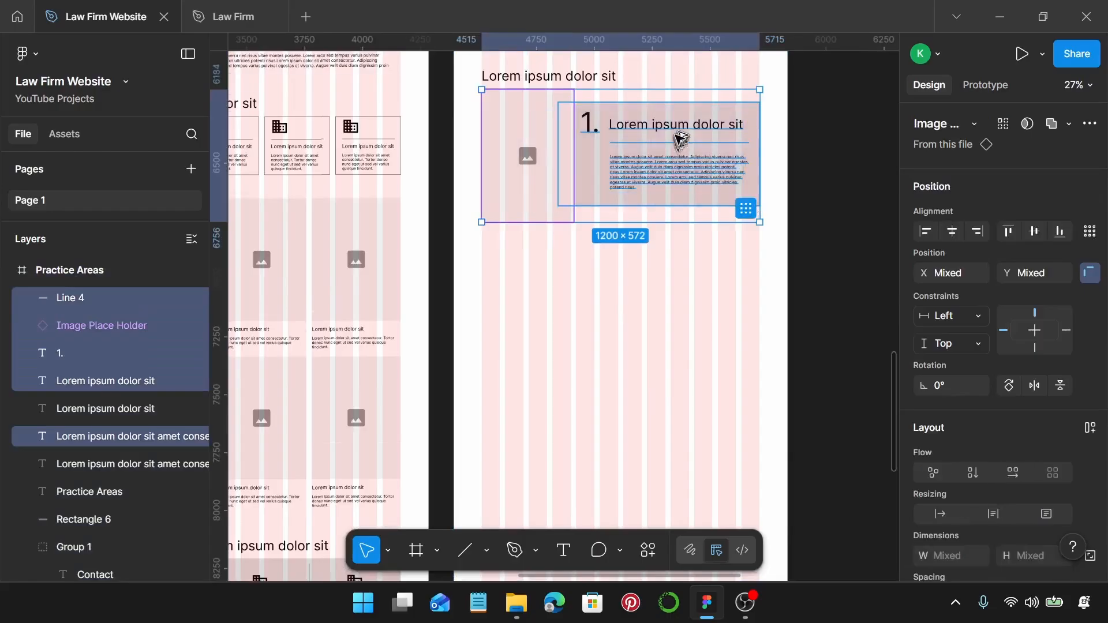
drag(676, 148, 710, 396)
scroll(684, 265, down, 1)
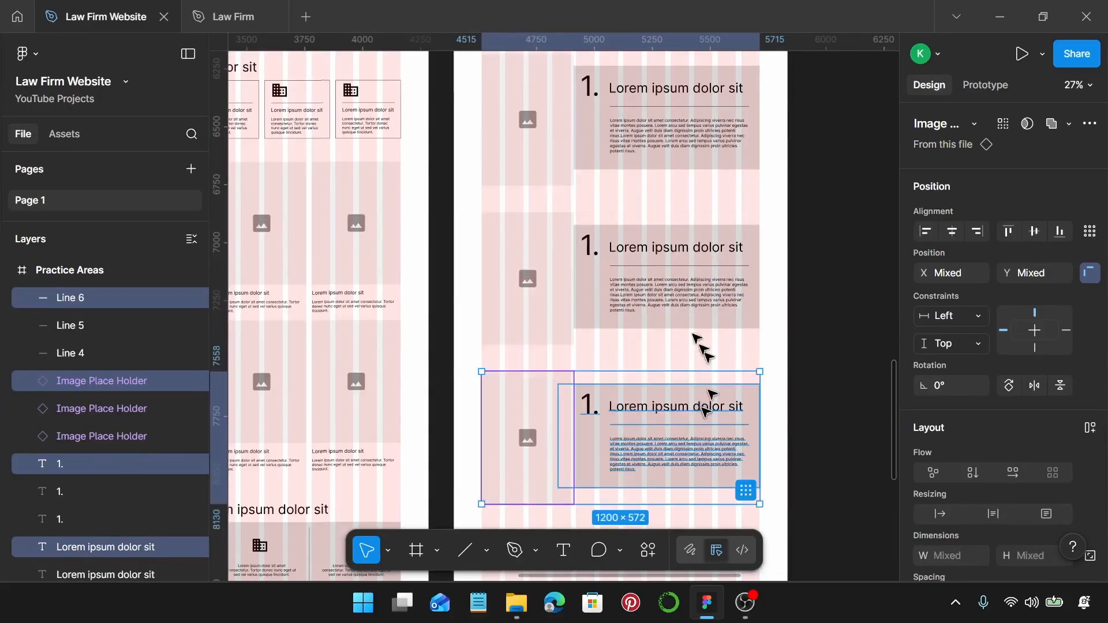
Flip the middle card: image placeholder on the right, number, heading, divider and paragraph on the left.
scroll(650, 277, up, 2)
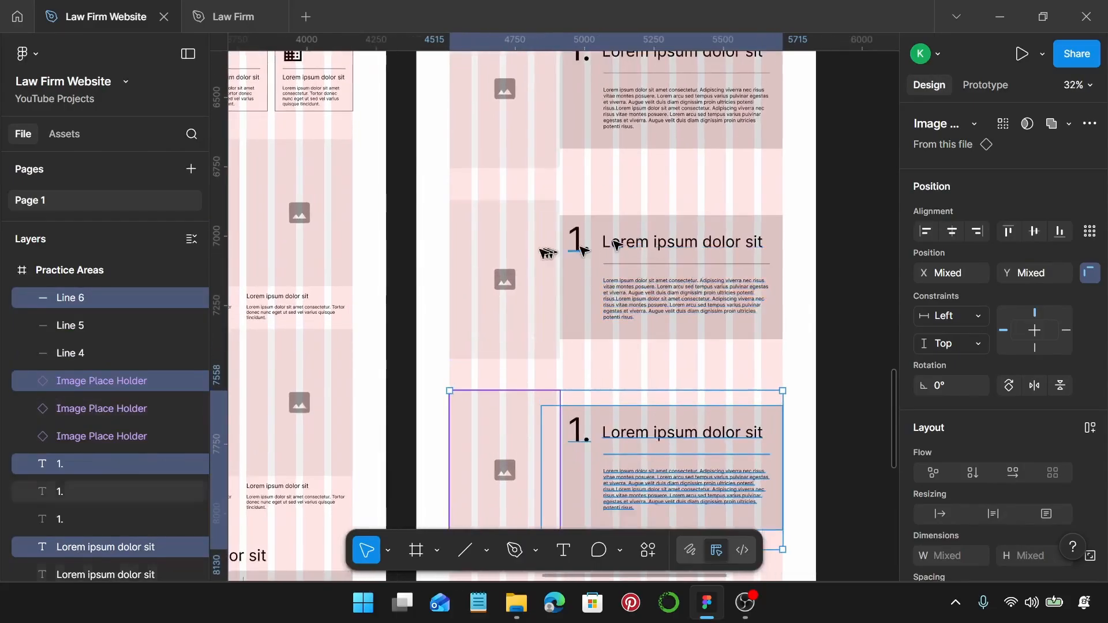
click(514, 257)
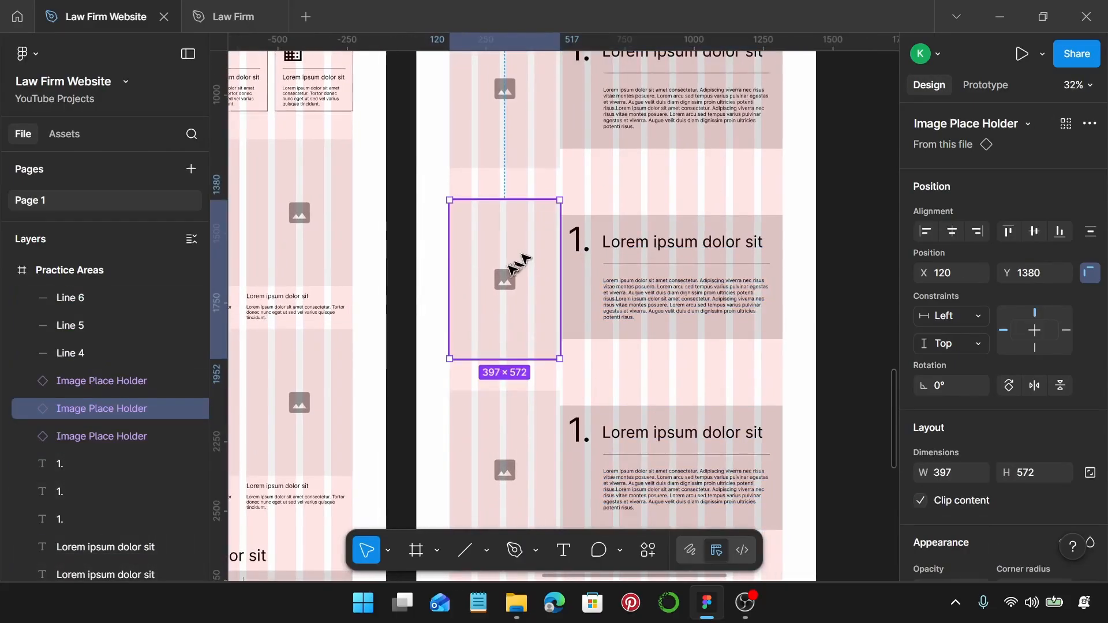
click(579, 243)
drag(559, 179, 768, 330)
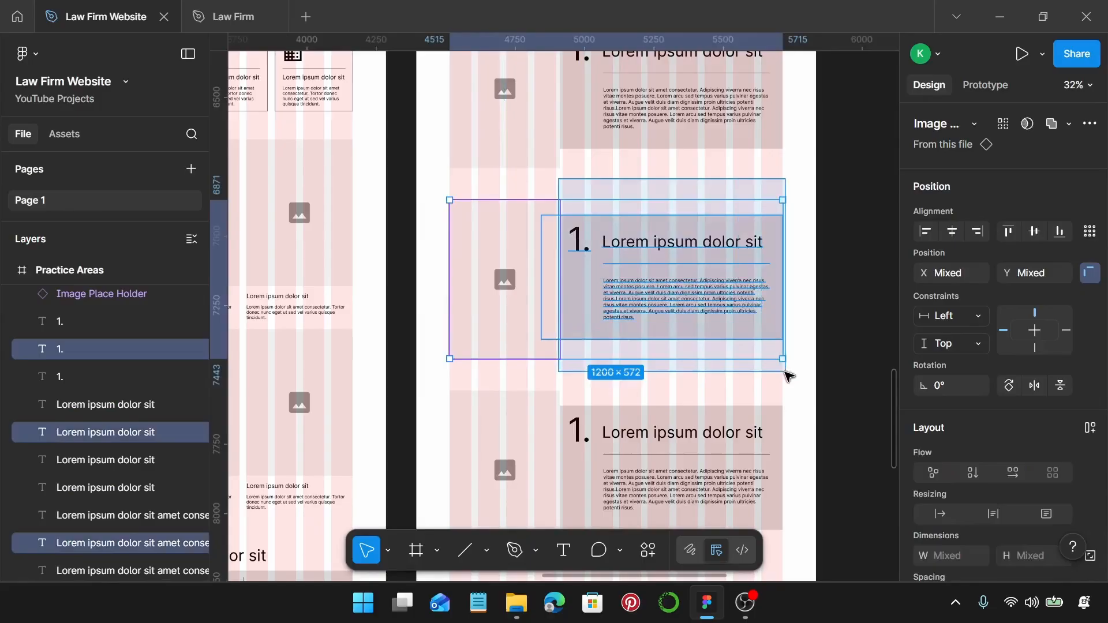
shift+click(520, 255)
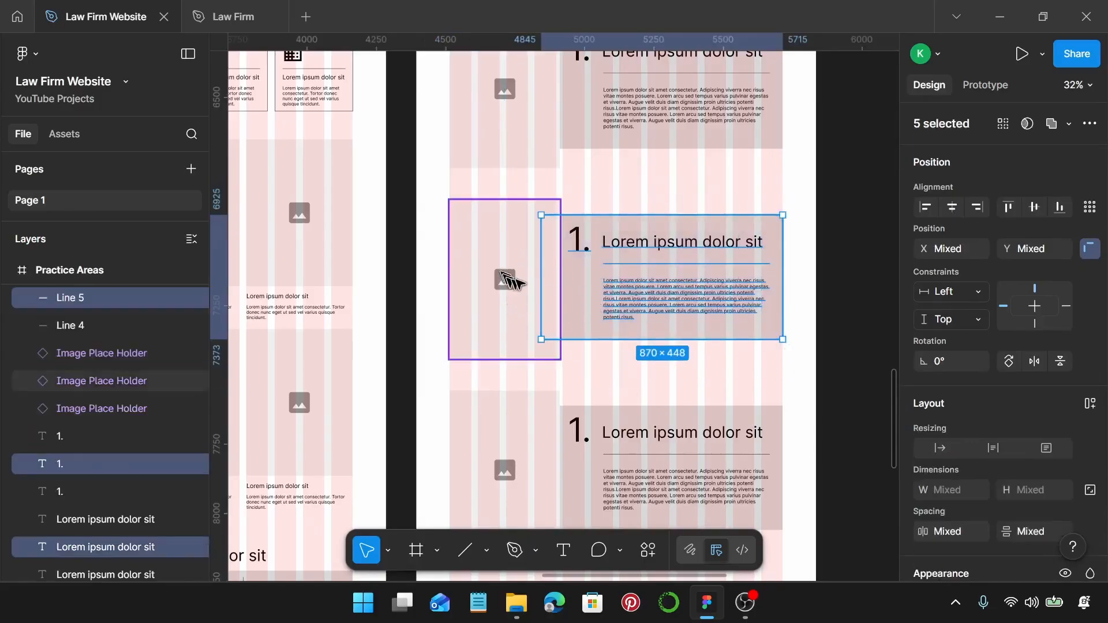
drag(718, 252, 621, 241)
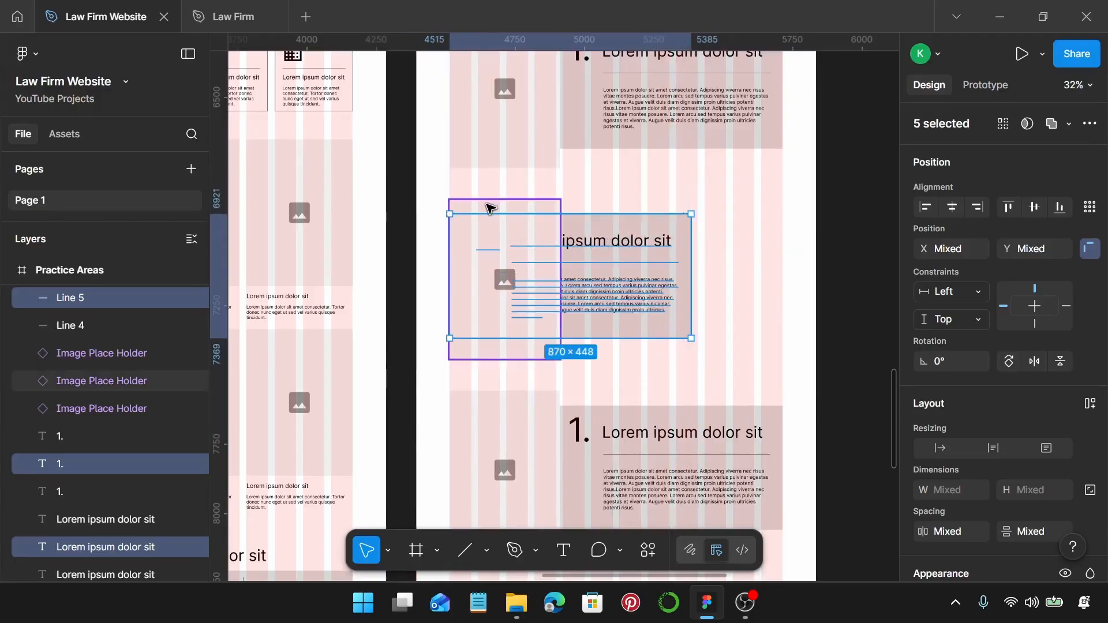
click(484, 229)
drag(480, 235, 706, 260)
scroll(607, 274, up, 3)
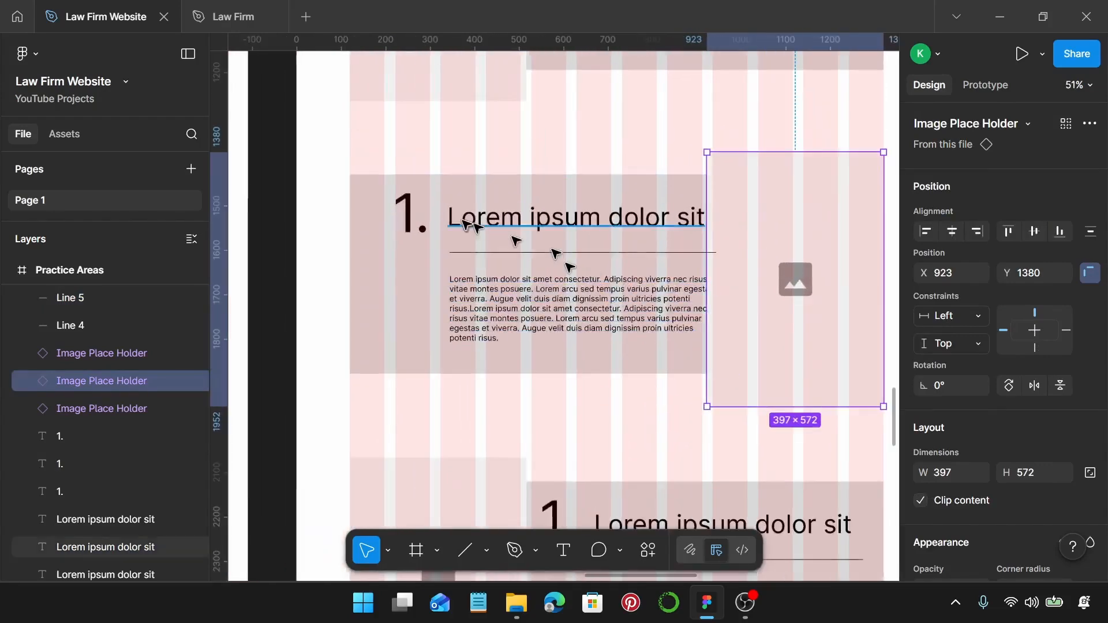
click(420, 241)
shift+click(507, 223)
shift+click(507, 253)
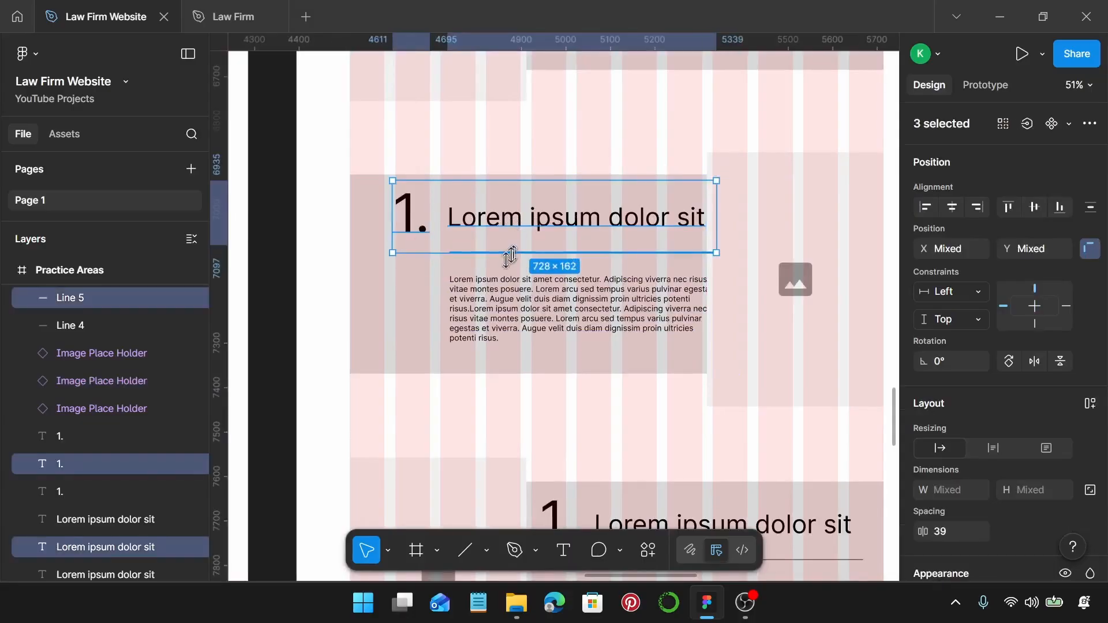
shift+click(504, 298)
drag(567, 299, 542, 290)
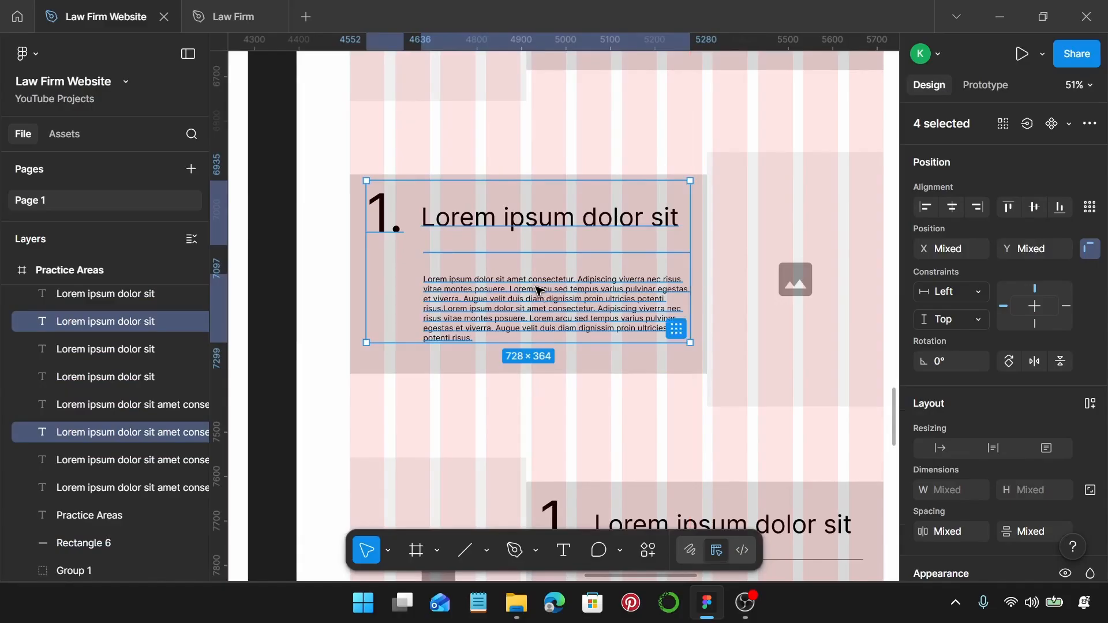
Renumber the middle card from 1. to 2.
scroll(674, 289, right, 2)
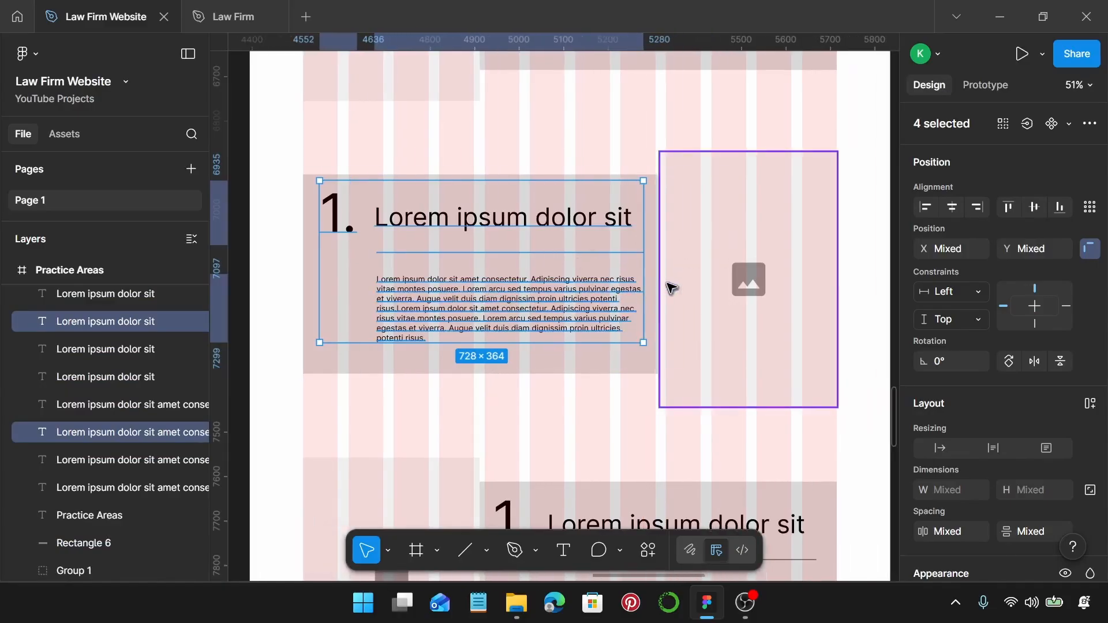
key(Escape)
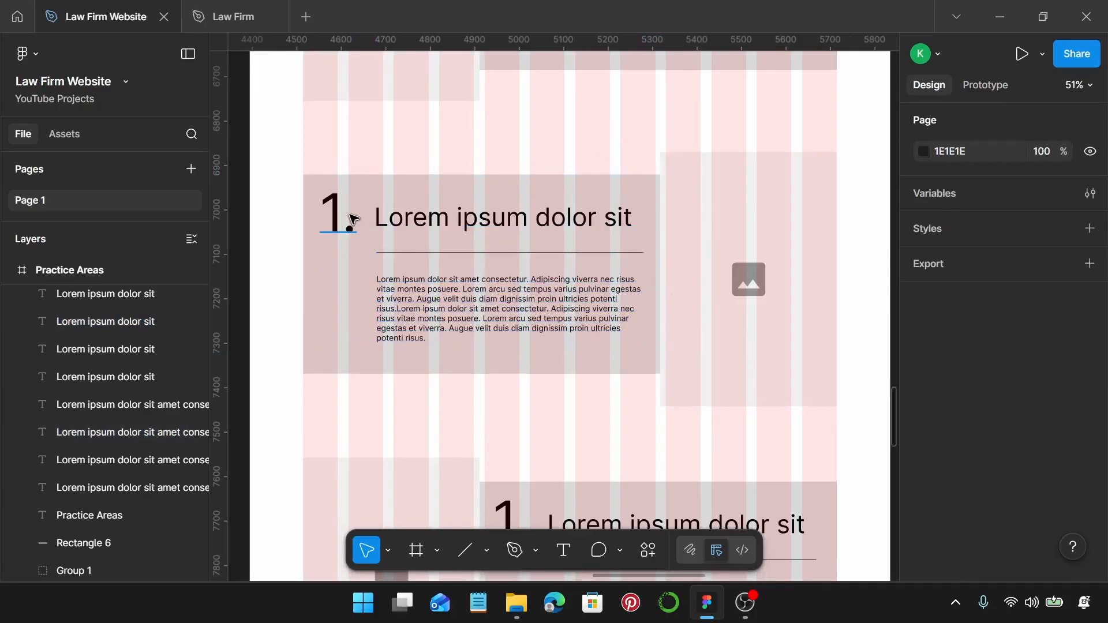
click(352, 219)
key(BackSpace)
text(2)
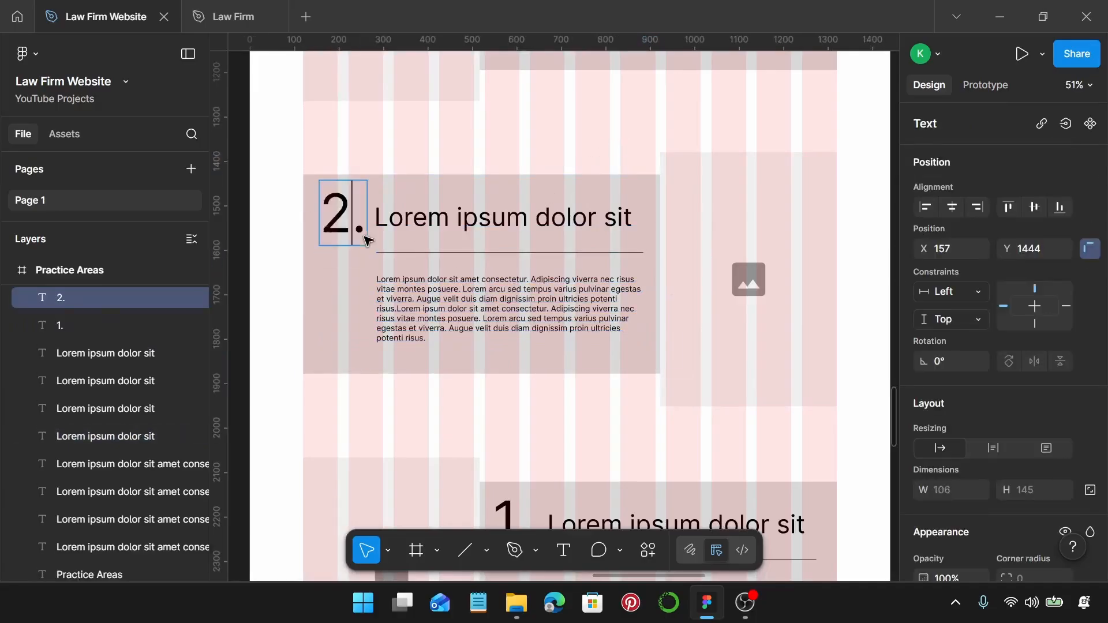
click(385, 226)
click(419, 195)
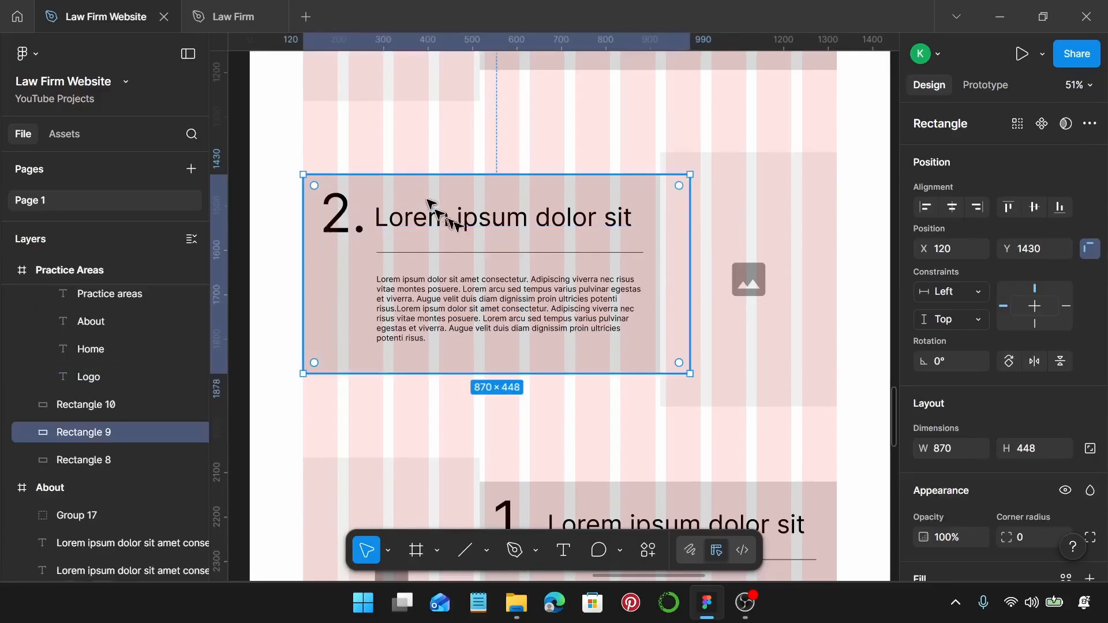
Renumber the third card from 1. to 3.
scroll(456, 227, down, 3)
scroll(473, 237, down, 2)
click(502, 366)
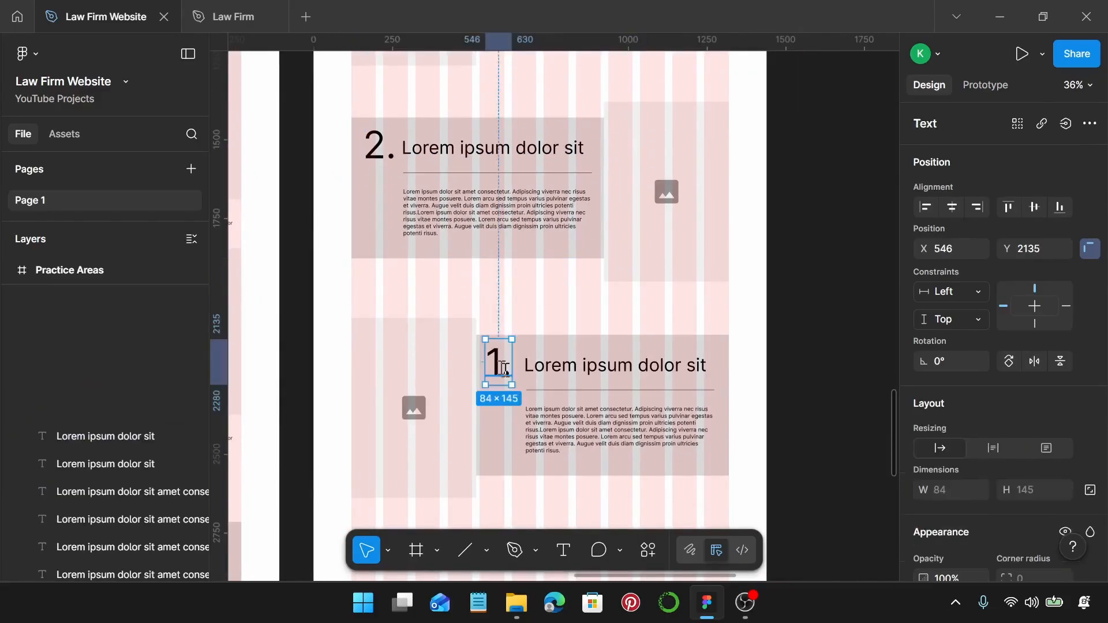
double_click(500, 363)
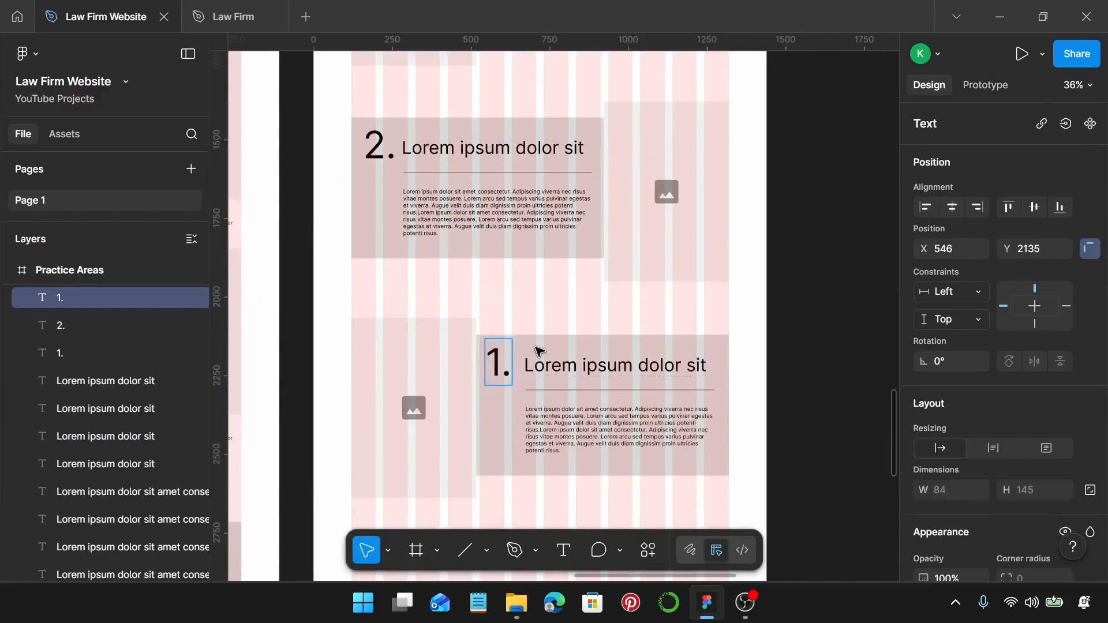
key(BackSpace)
text(3)
key(Escape)
scroll(549, 321, down, 5)
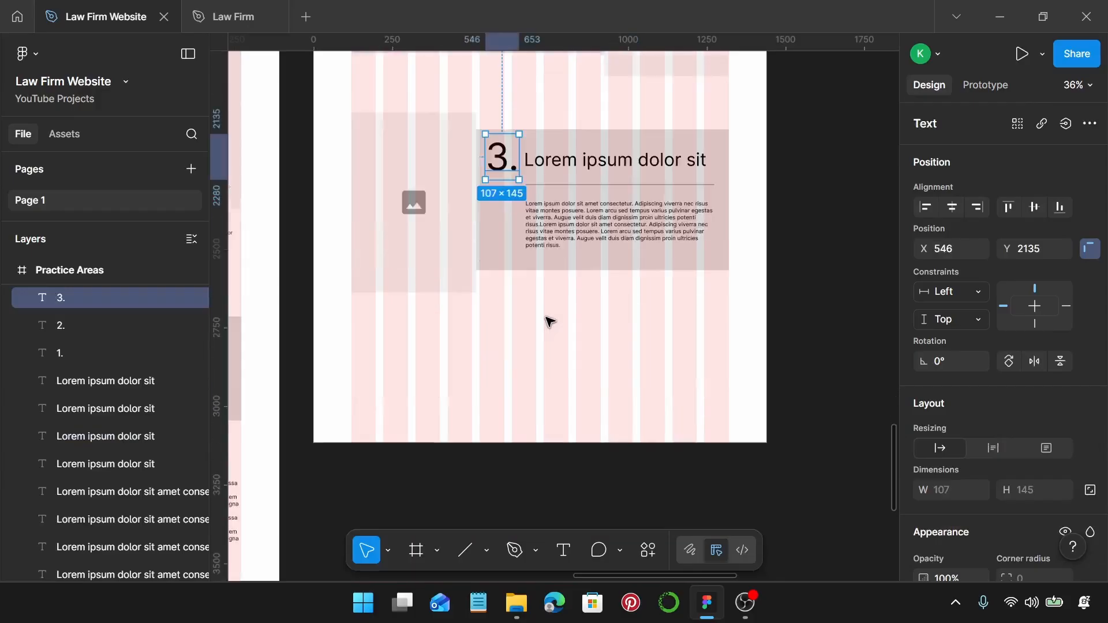
click(592, 306)
Lengthen Practice Areas to 3662 tall and copy the About page's lower text block into it.
click(507, 354)
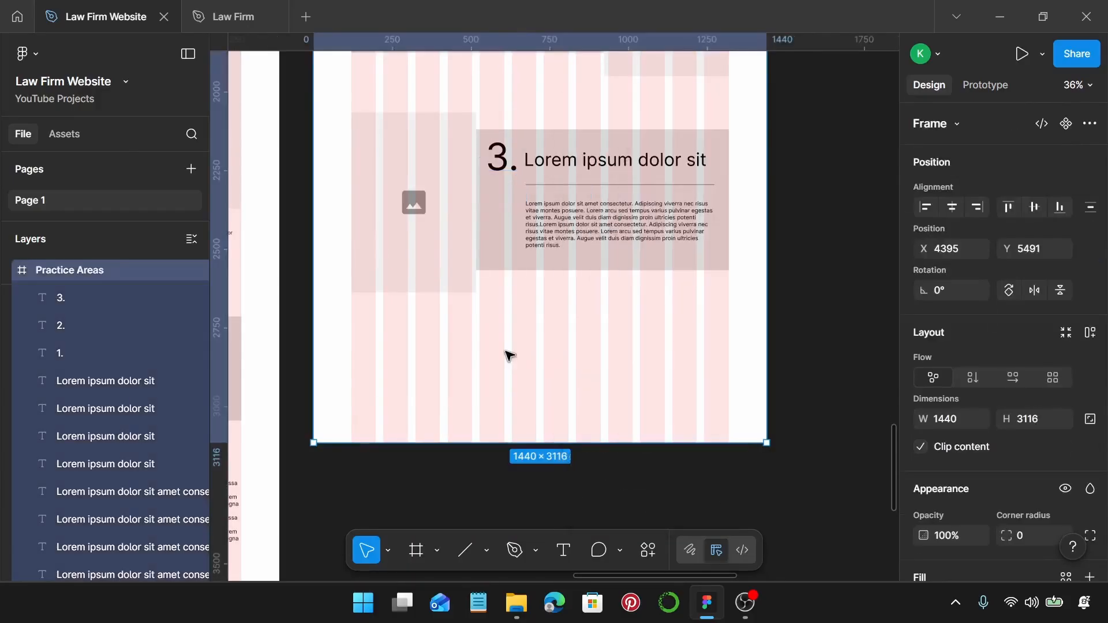
scroll(507, 354, down, 5)
drag(611, 226, 607, 399)
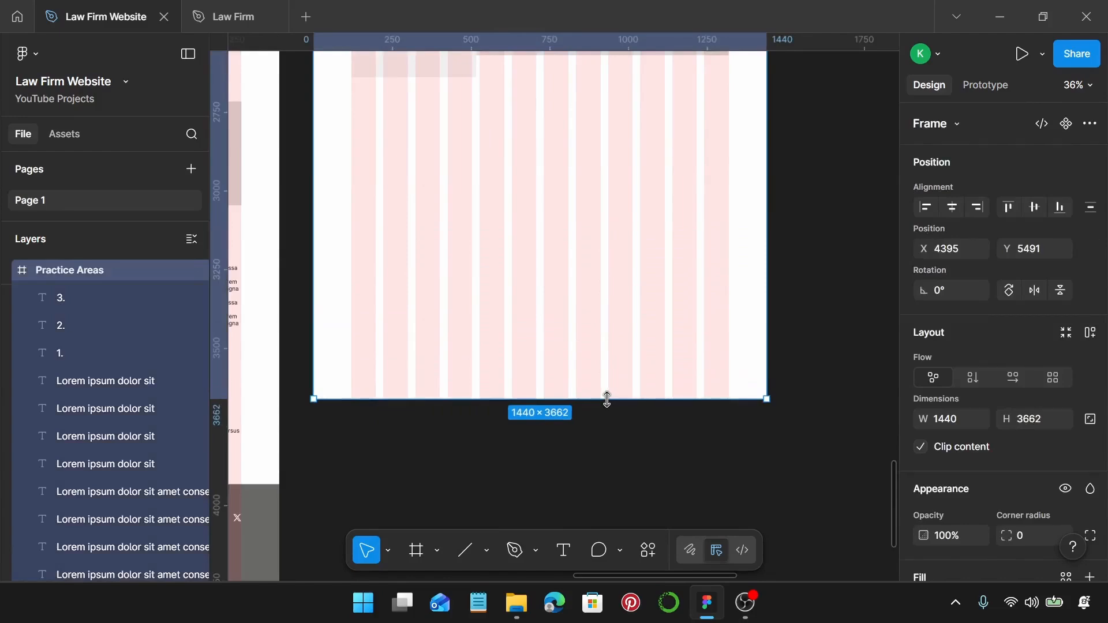
scroll(608, 399, down, 3)
scroll(607, 398, left, 2)
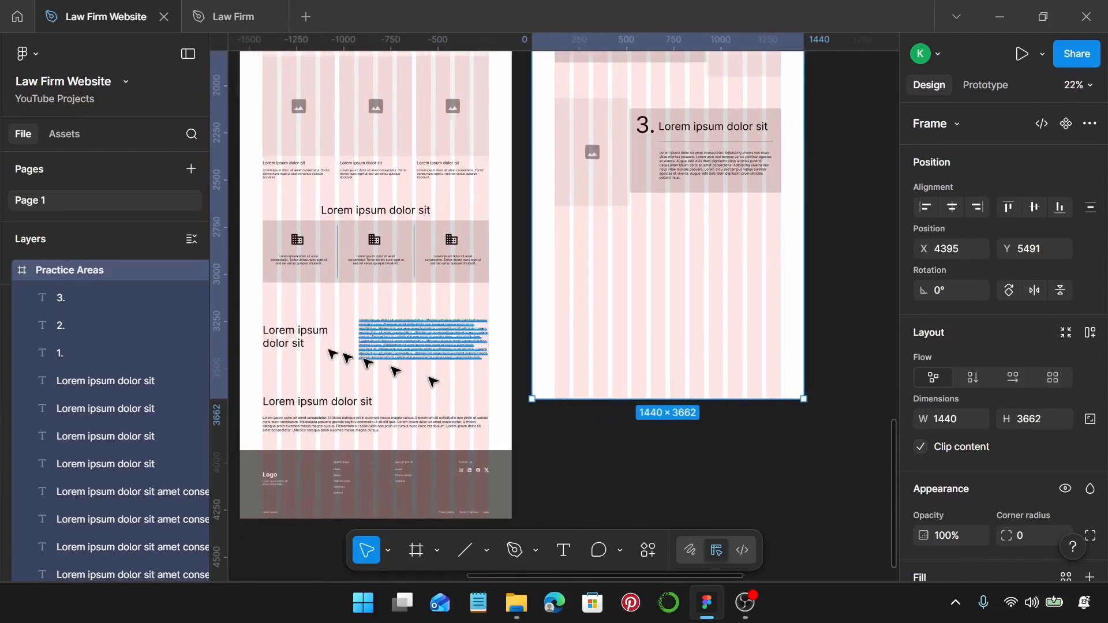
drag(258, 313, 478, 443)
drag(297, 341, 650, 365)
Copy the About page's footer into the Practice Areas frame below the text sections.
scroll(592, 250, down, 3)
click(634, 278)
scroll(634, 277, down, 1)
click(288, 372)
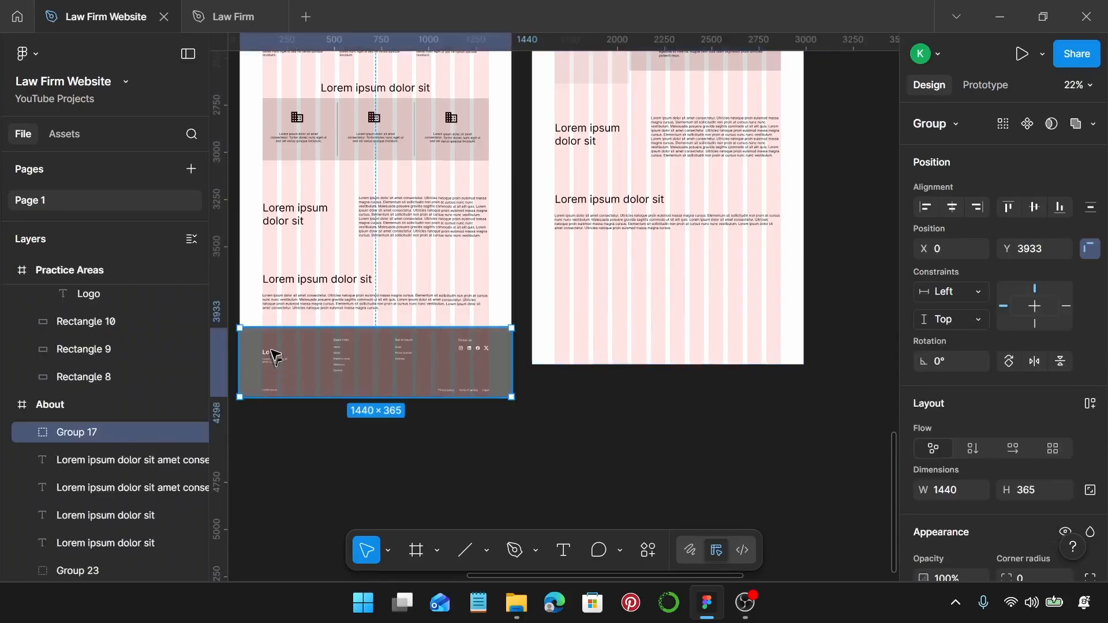
drag(287, 361, 569, 275)
Trim the Practice Areas frame to 3885 tall so it ends at the footer.
click(726, 364)
scroll(712, 361, up, 5)
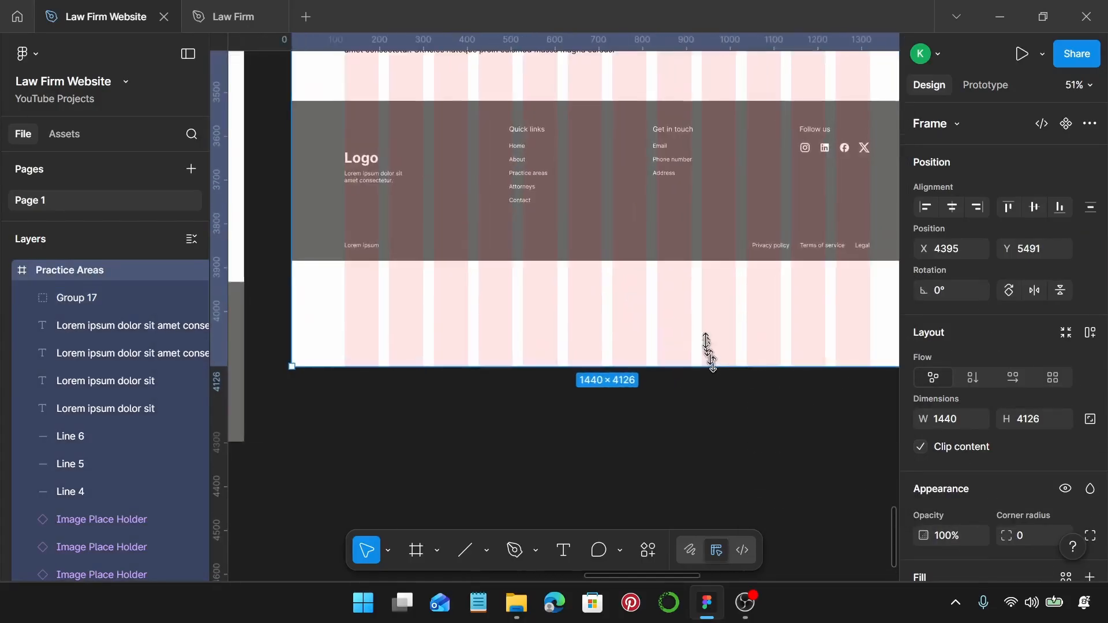
drag(712, 362, 709, 154)
scroll(706, 267, up, 6)
scroll(708, 267, up, 5)
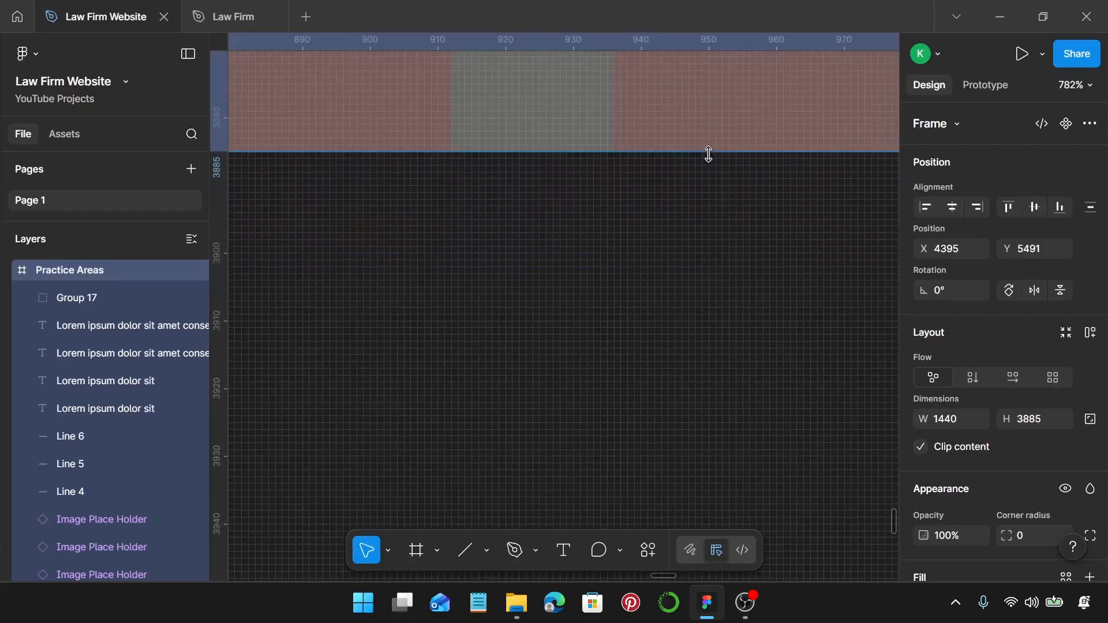
scroll(710, 159, down, 10)
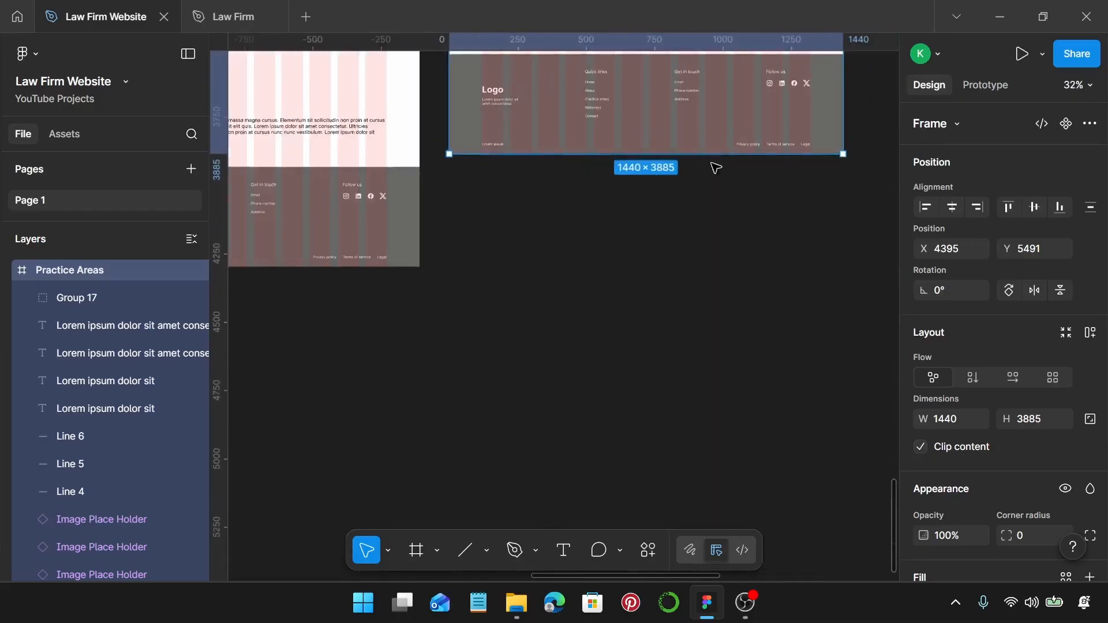
scroll(716, 168, up, 10)
scroll(716, 168, down, 3)
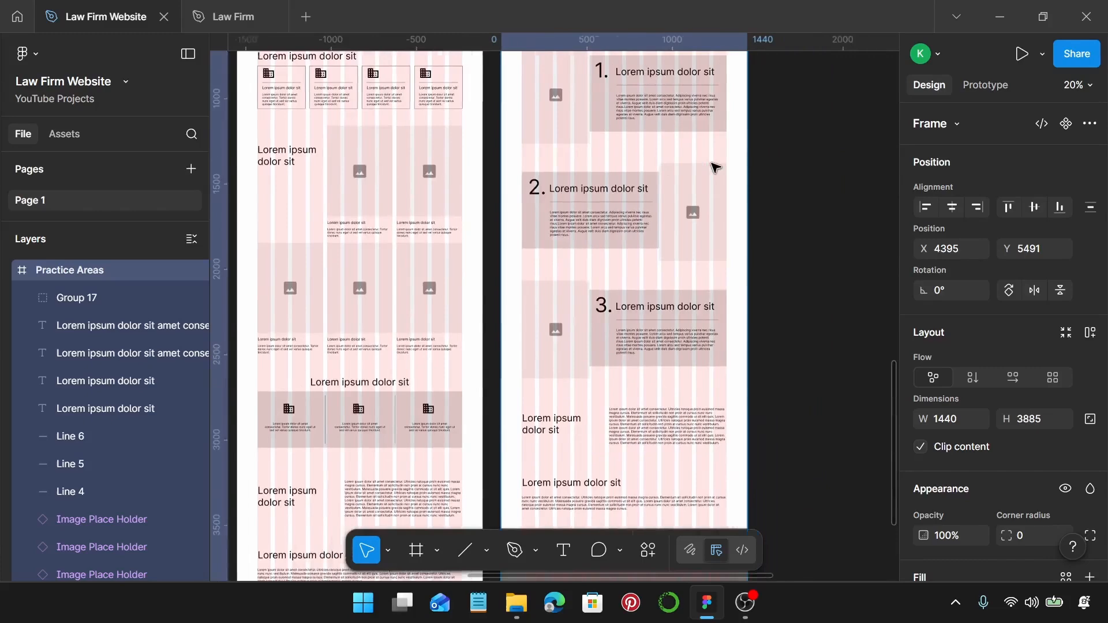
scroll(716, 168, up, 5)
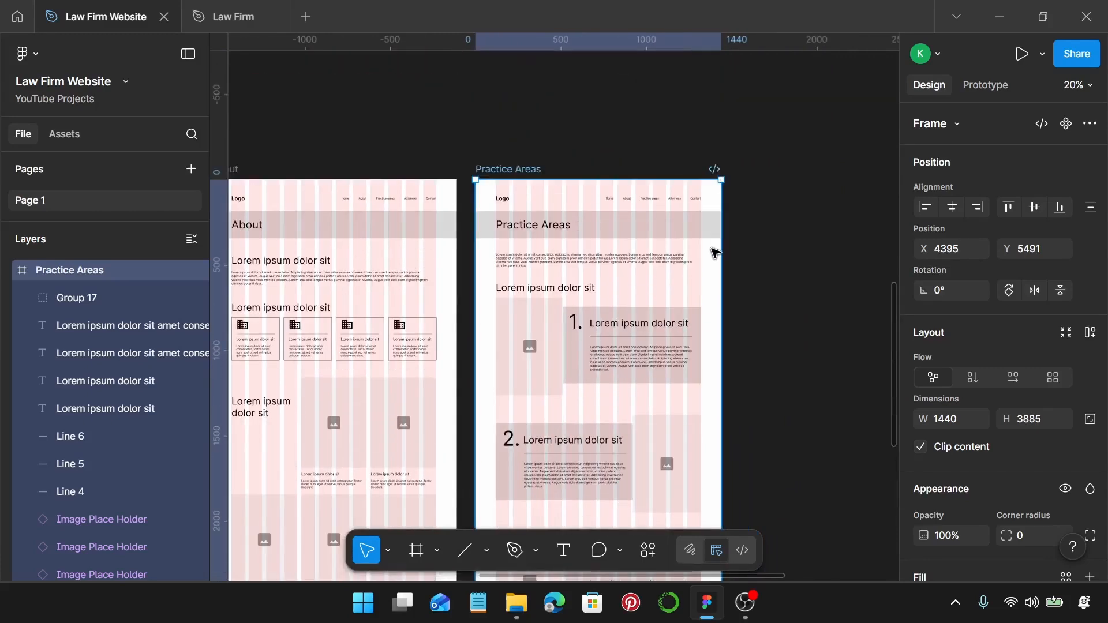
key(Escape)
scroll(716, 253, down, 2)
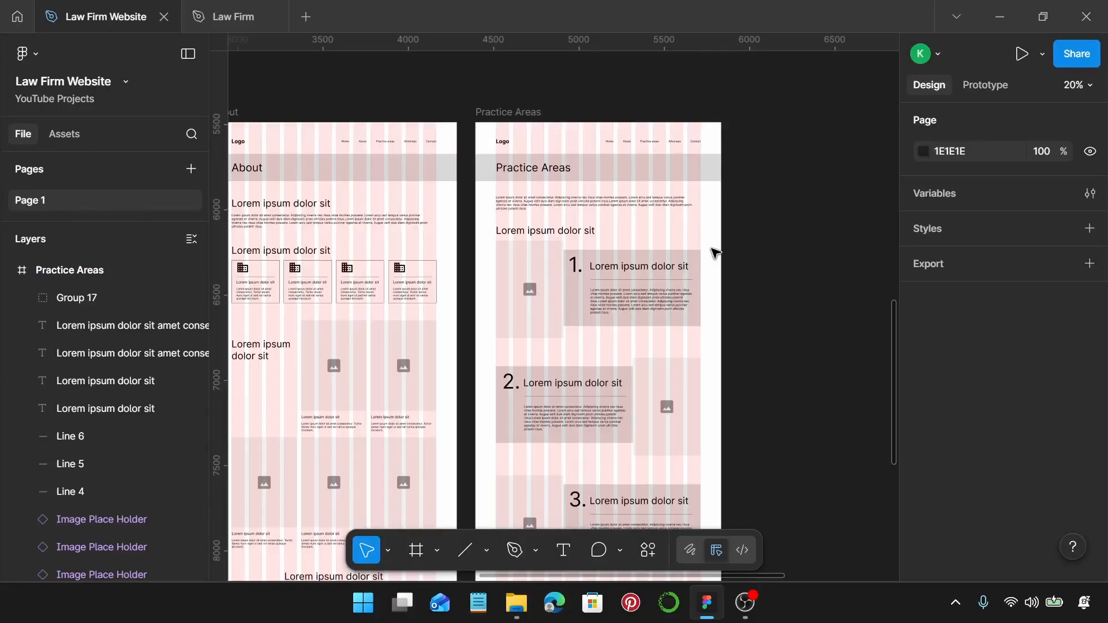
Create a 1440×1024 Desktop - 1 frame lined up beside Practice Areas.
key(f)
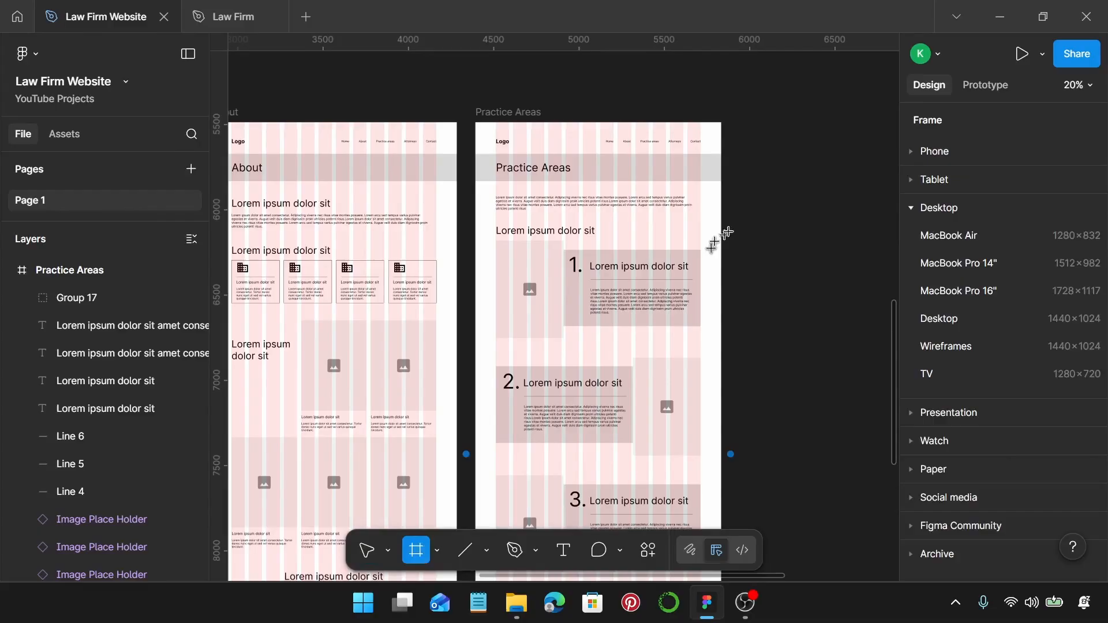
click(784, 174)
scroll(683, 199, right, 4)
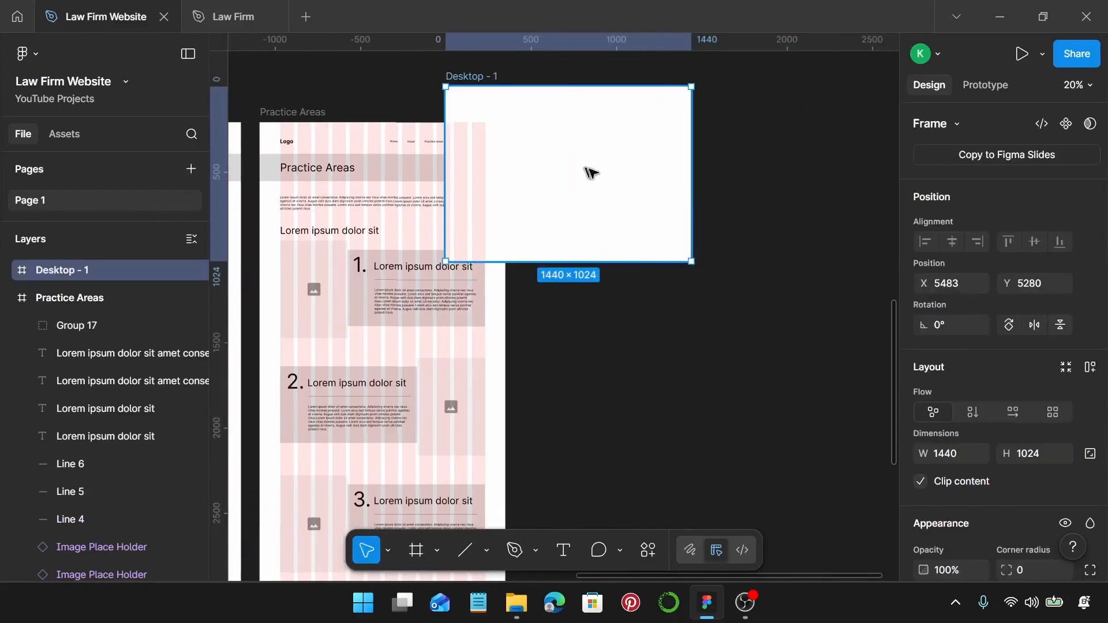
drag(590, 172, 669, 206)
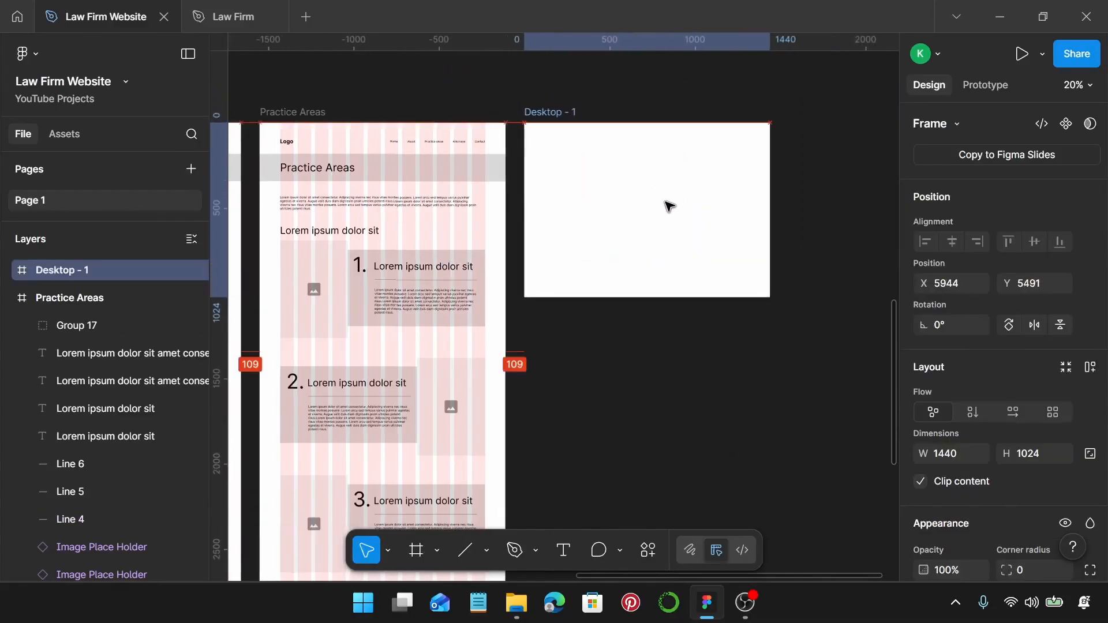
Give Desktop - 1 the Practice Areas column grid and resize it to 1440×2766.
click(324, 116)
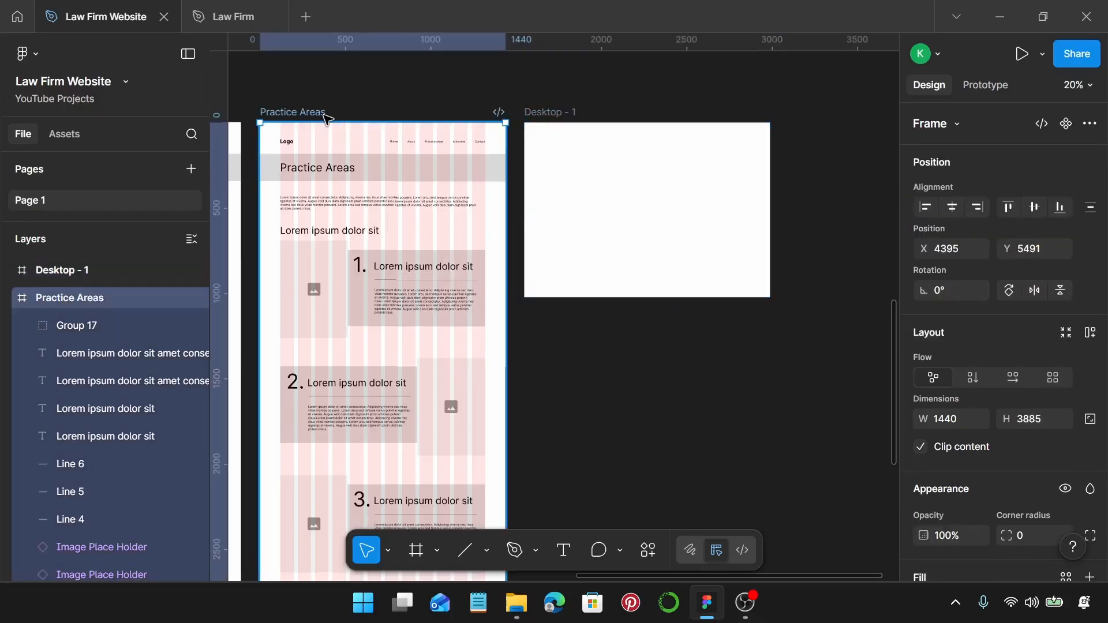
key(ctrl+alt+c)
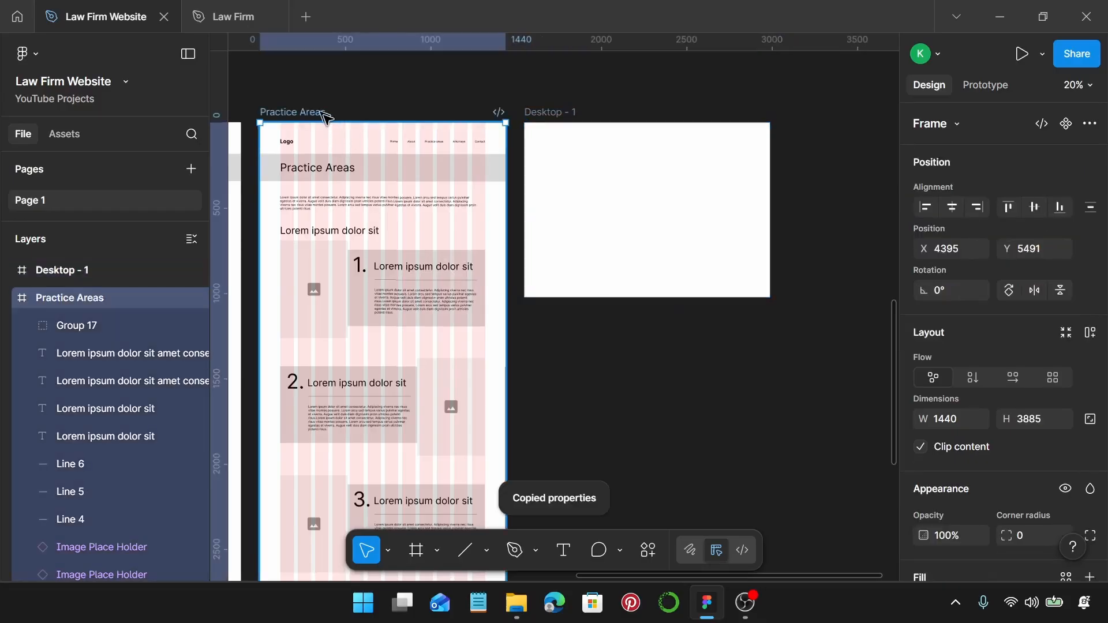
click(556, 115)
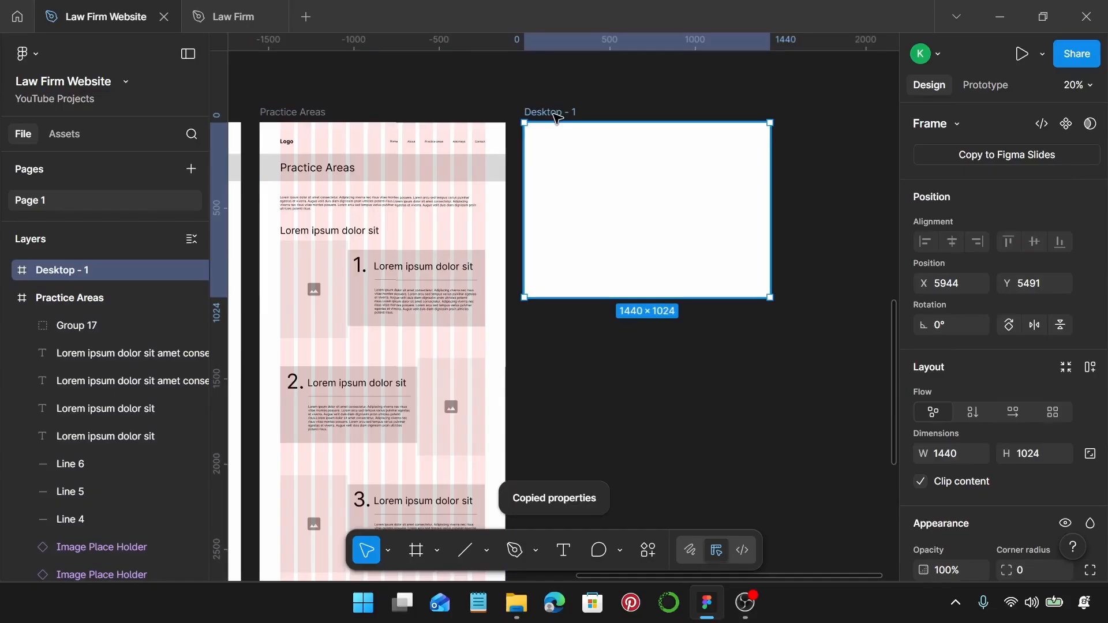
key(ctrl+alt+v)
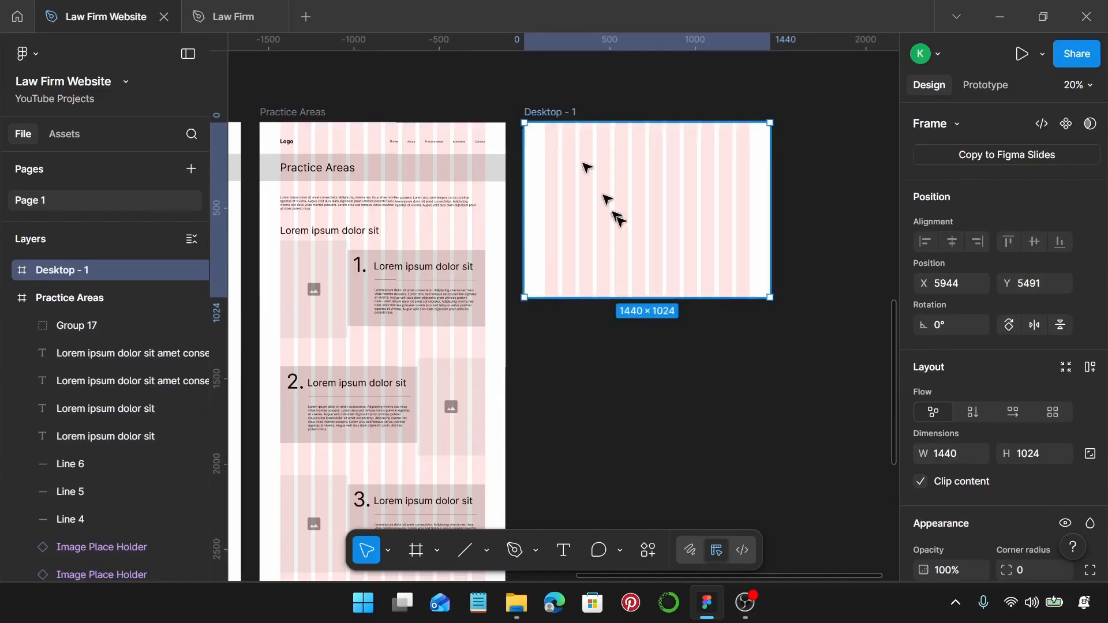
scroll(631, 231, down, 3)
drag(657, 197, 668, 493)
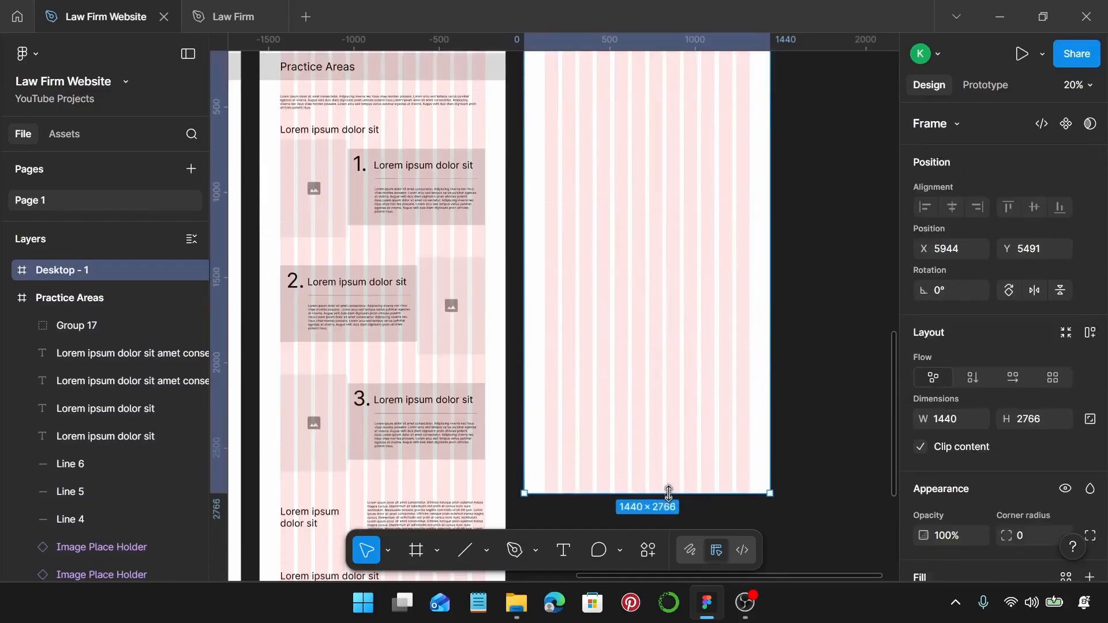
scroll(643, 366, up, 8)
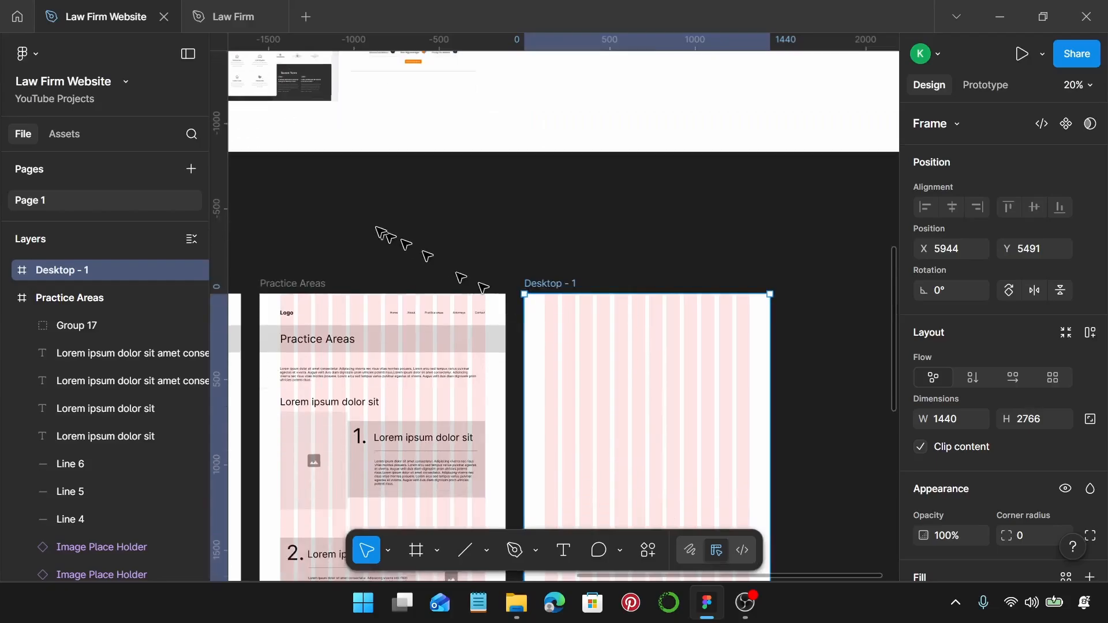
Copy the Practice Areas header into Desktop - 1 and begin retitling it 'Meet'.
drag(264, 208, 477, 394)
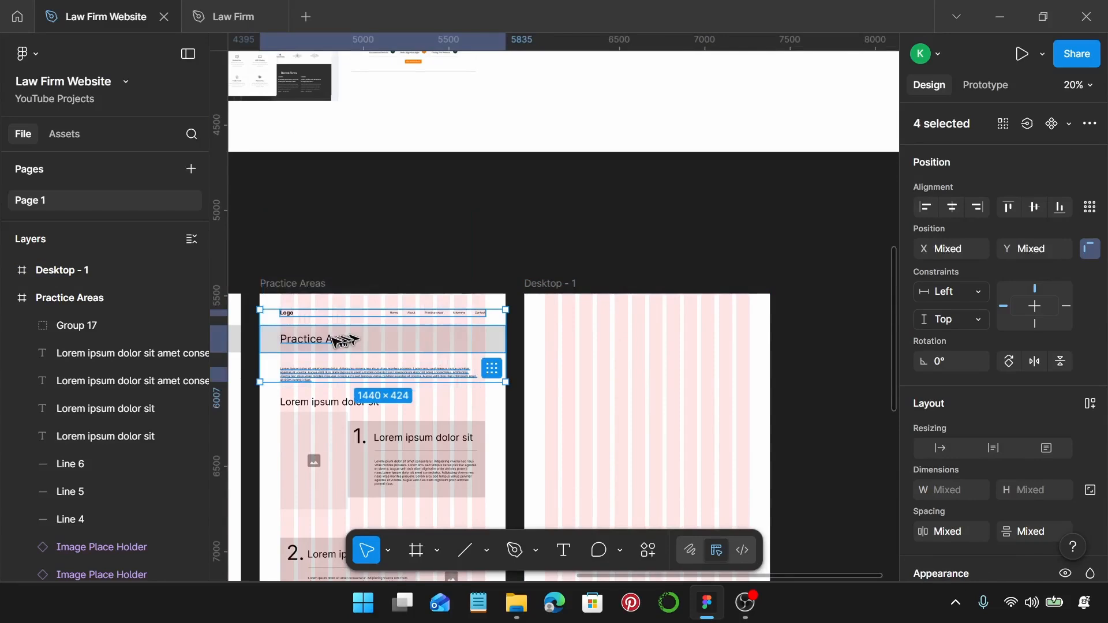
drag(334, 341, 594, 356)
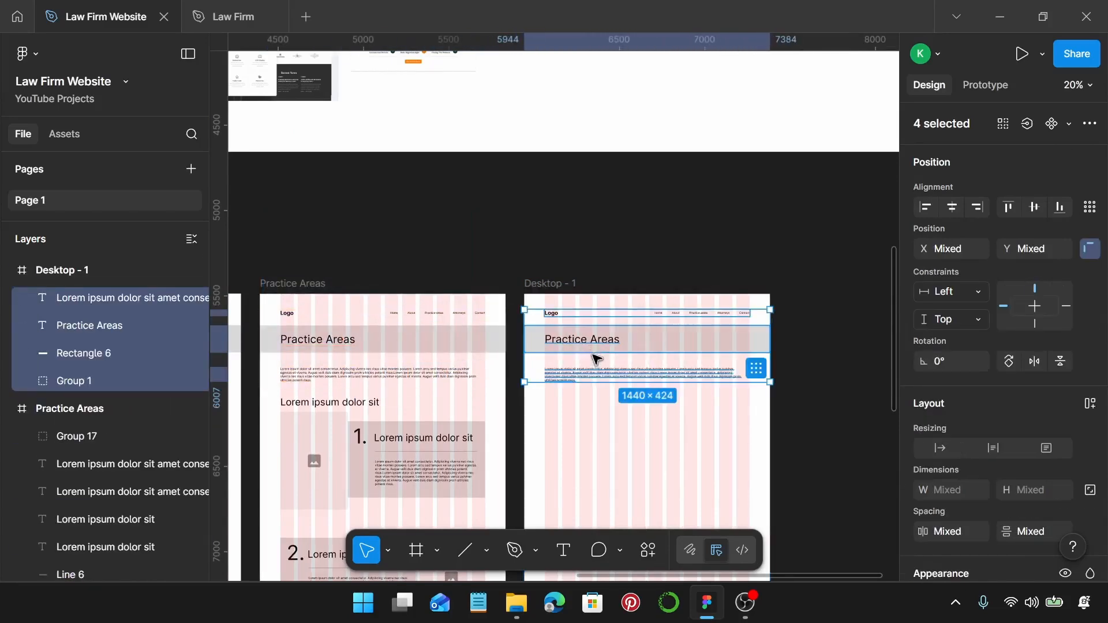
scroll(592, 353, up, 3)
click(582, 334)
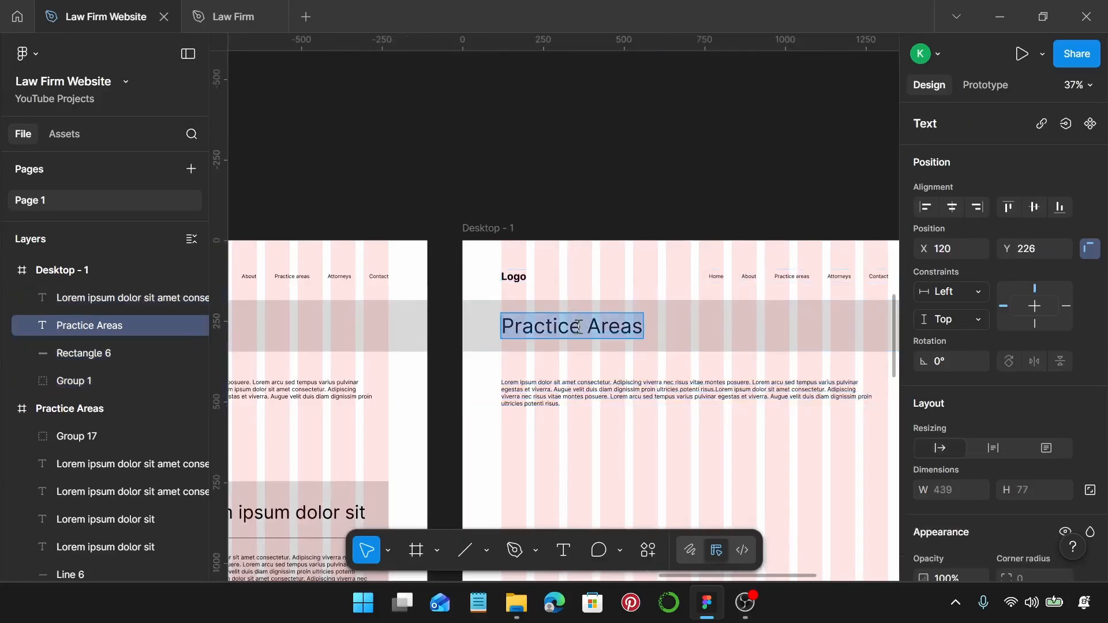
text(Meet Our Attorn)
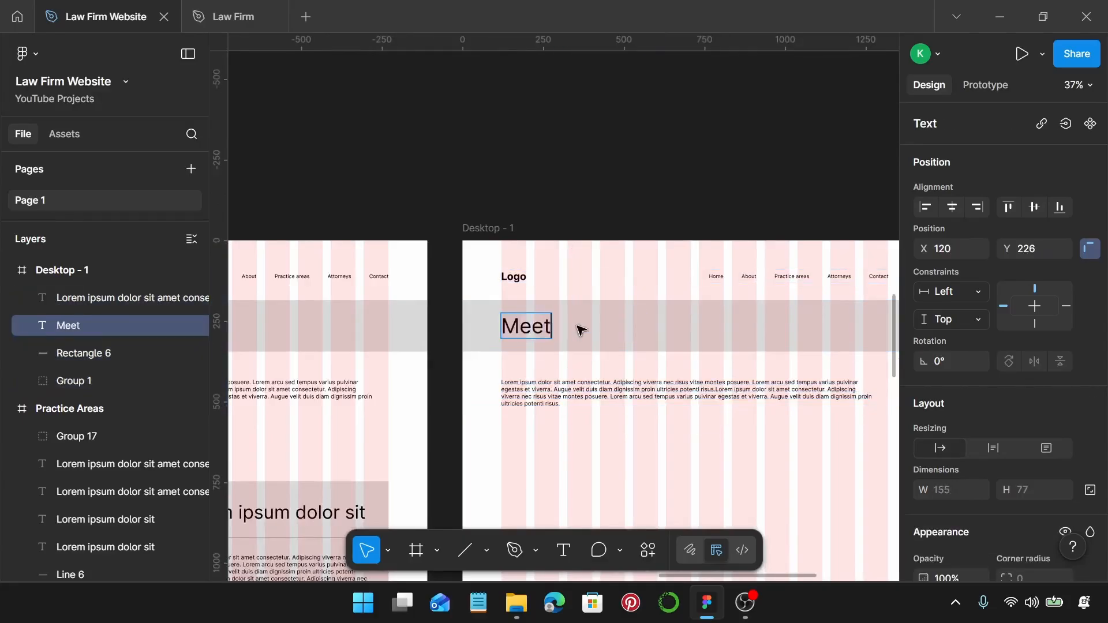
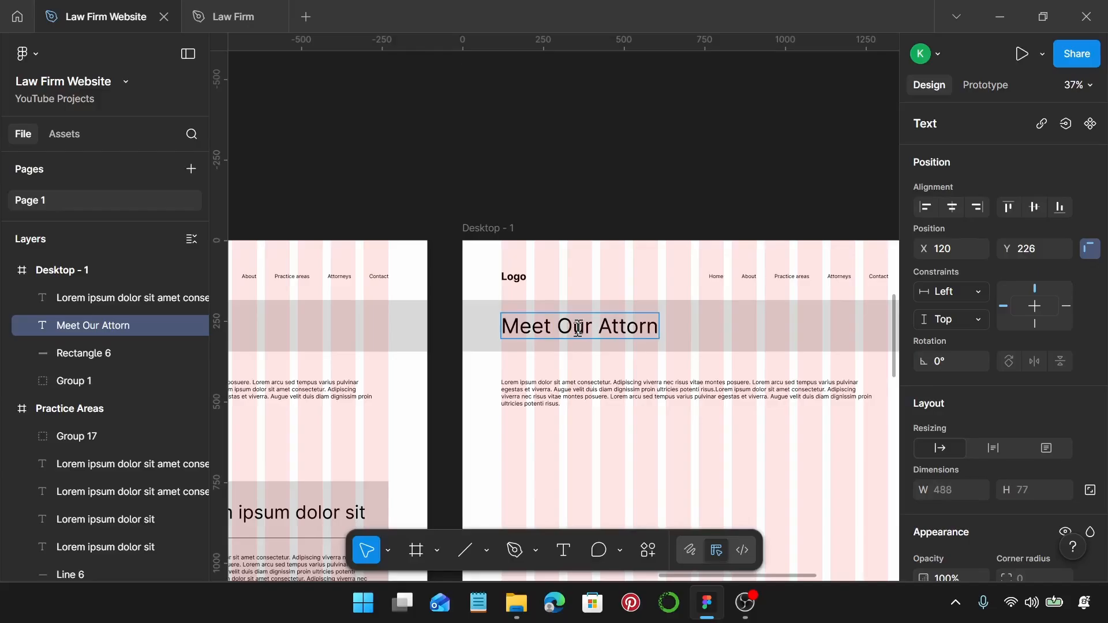
Complete the heading as 'Meet Our Attorneys' and rename the Desktop - 1 frame to 'Attorneys'.
text(eys)
key(Escape)
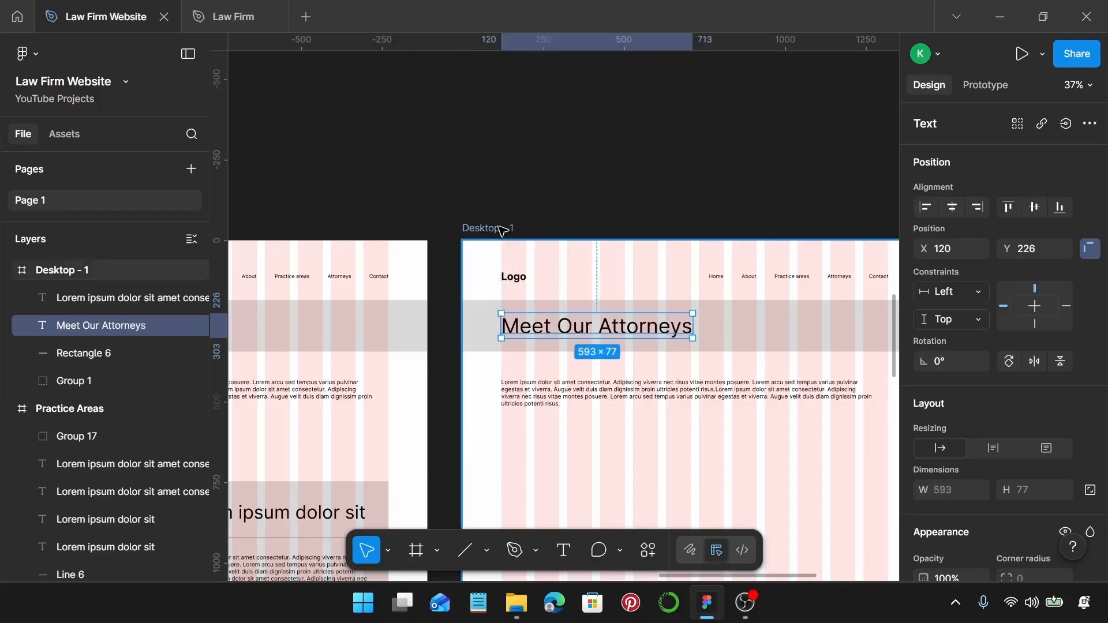
double_click(500, 229)
text(M)
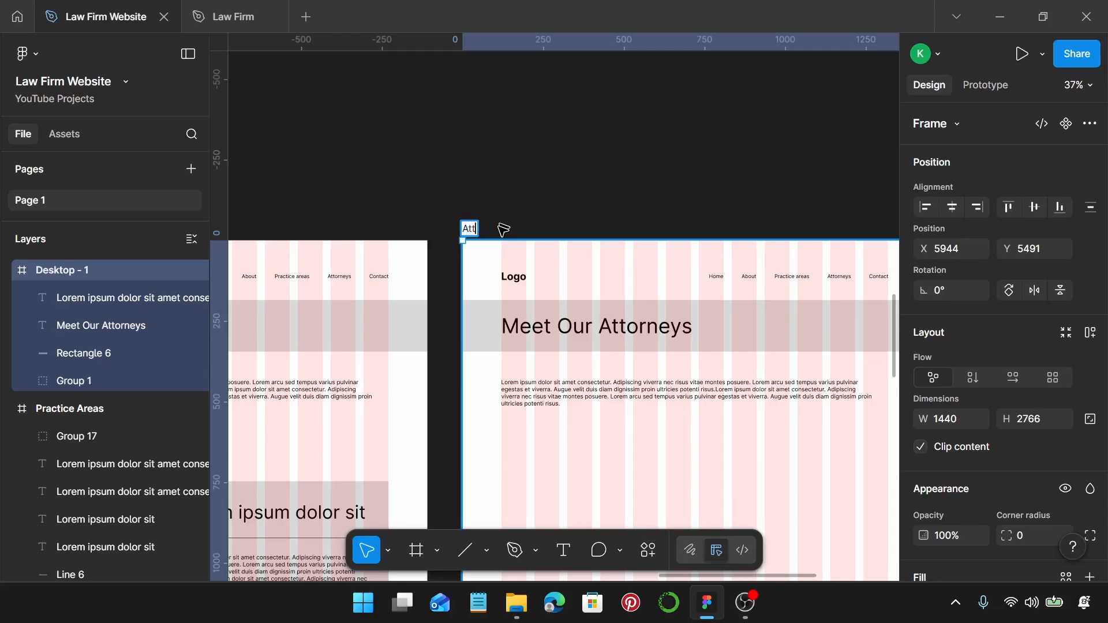
text(neys)
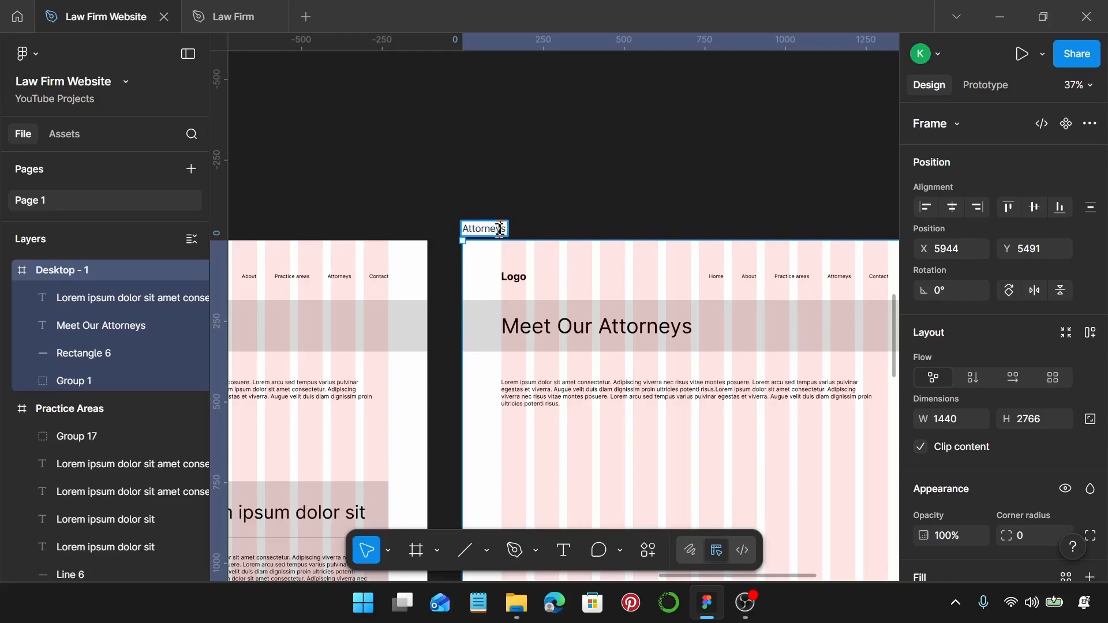
key(Return)
key(Escape)
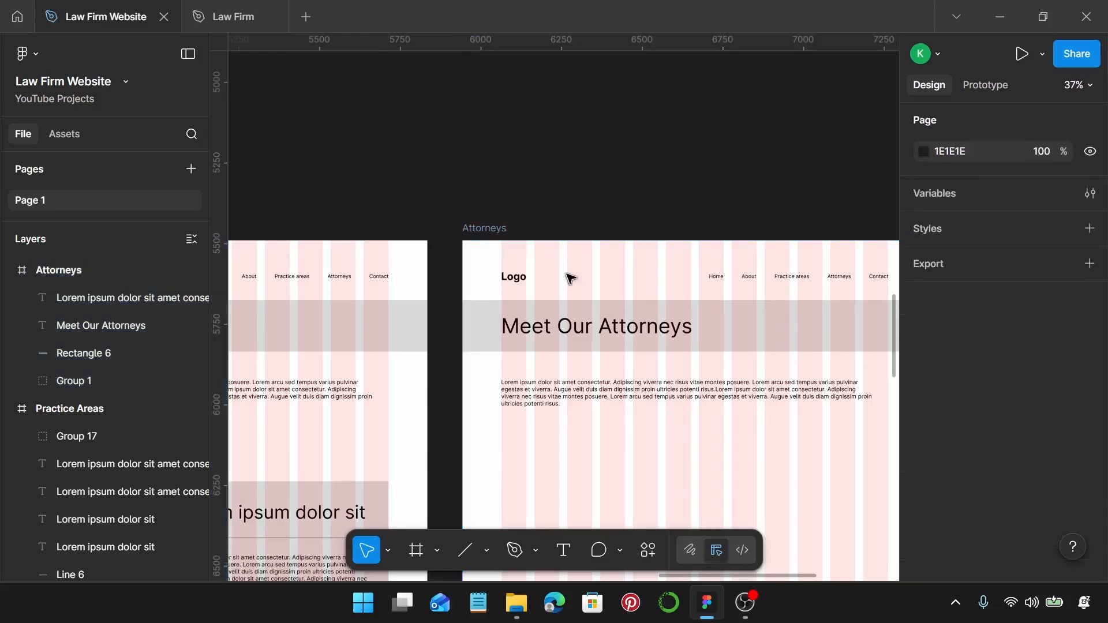
scroll(569, 278, down, 5)
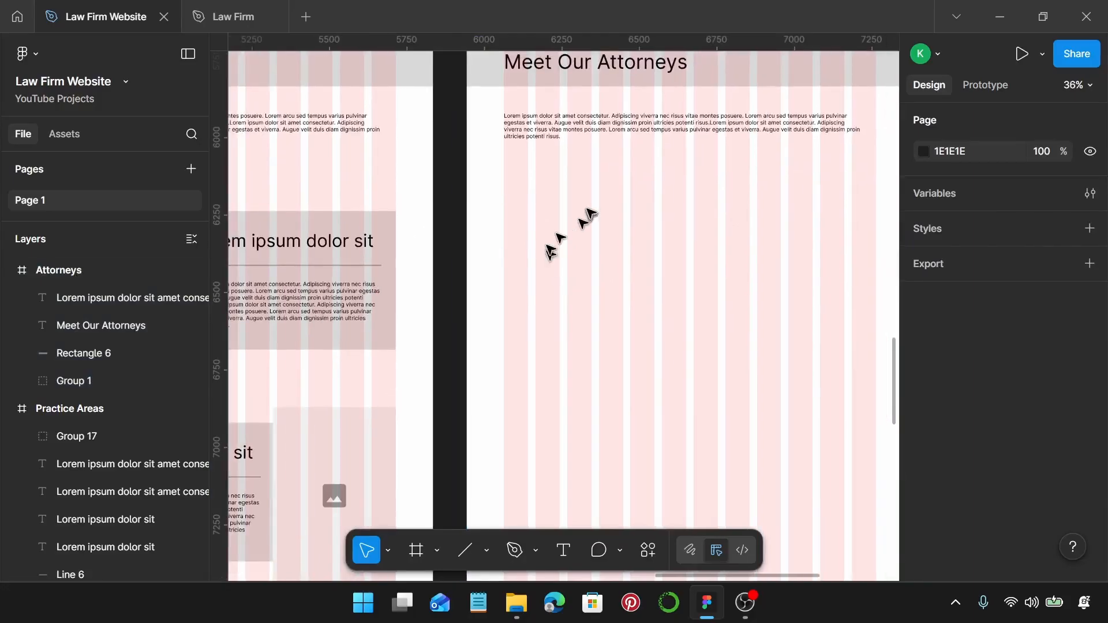
Move the Lorem ipsum dolor sit subheading from Practice Areas into Attorneys, aligned to the left margin.
scroll(594, 213, down, 3)
scroll(591, 212, left, 4)
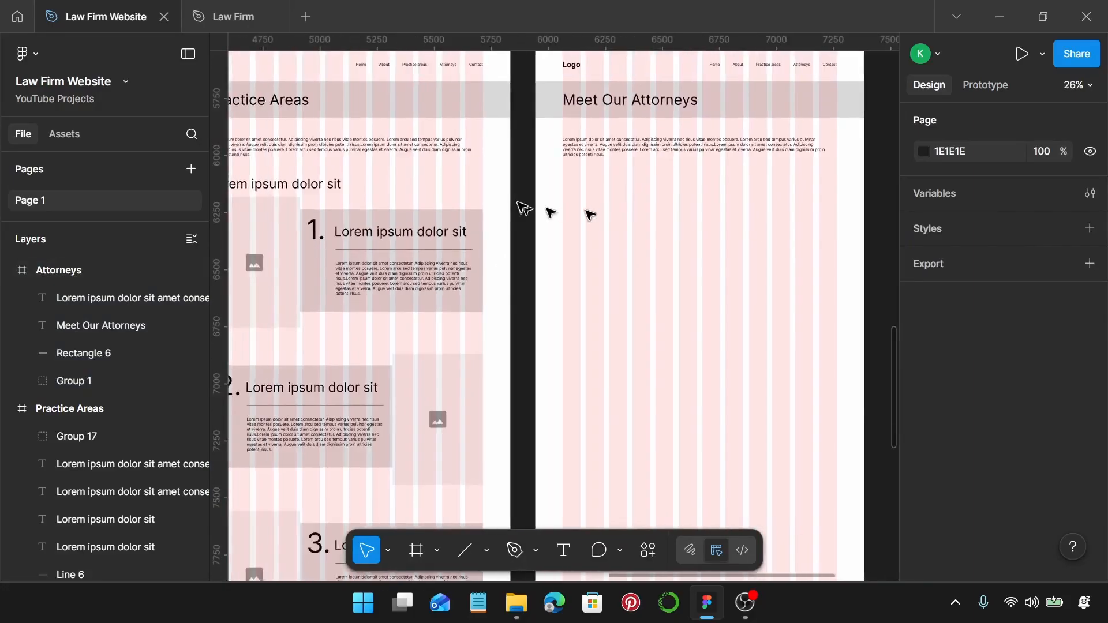
click(342, 190)
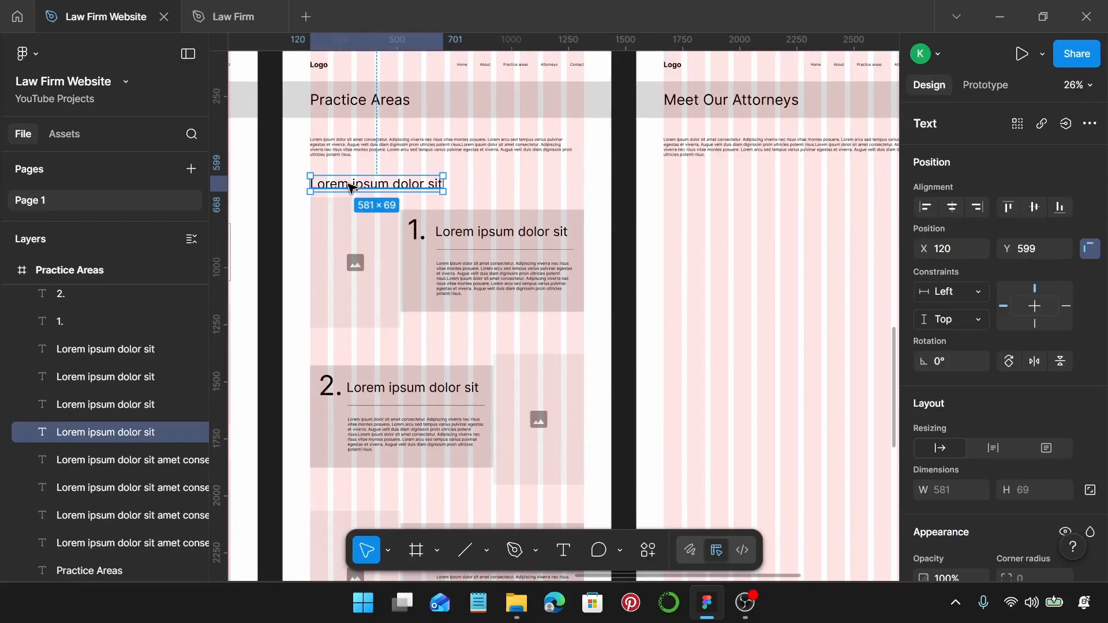
drag(342, 186, 701, 190)
scroll(700, 195, right, 4)
scroll(543, 190, up, 5)
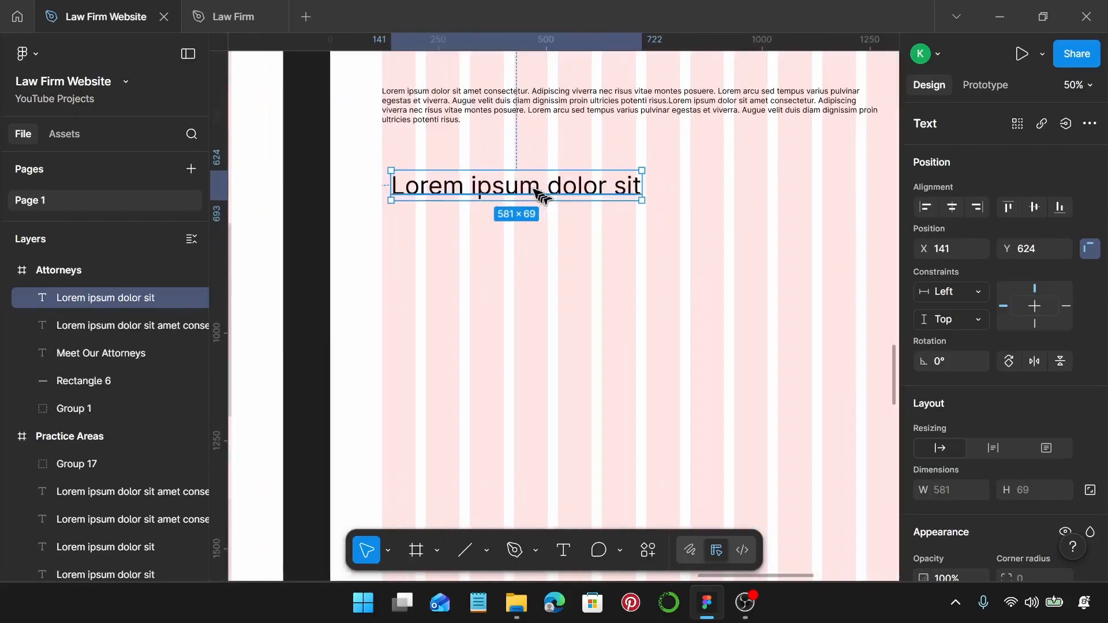
drag(539, 191, 521, 179)
Move the image placeholder from Practice Areas into the Attorneys frame.
scroll(521, 179, down, 1)
scroll(545, 203, down, 5)
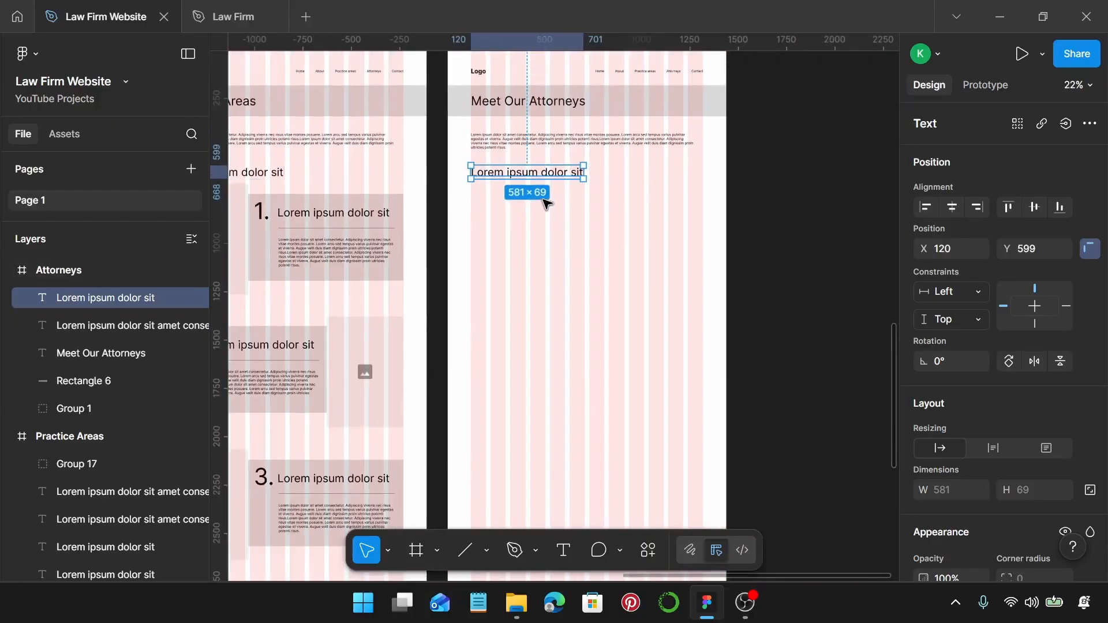
scroll(527, 193, left, 1)
click(243, 212)
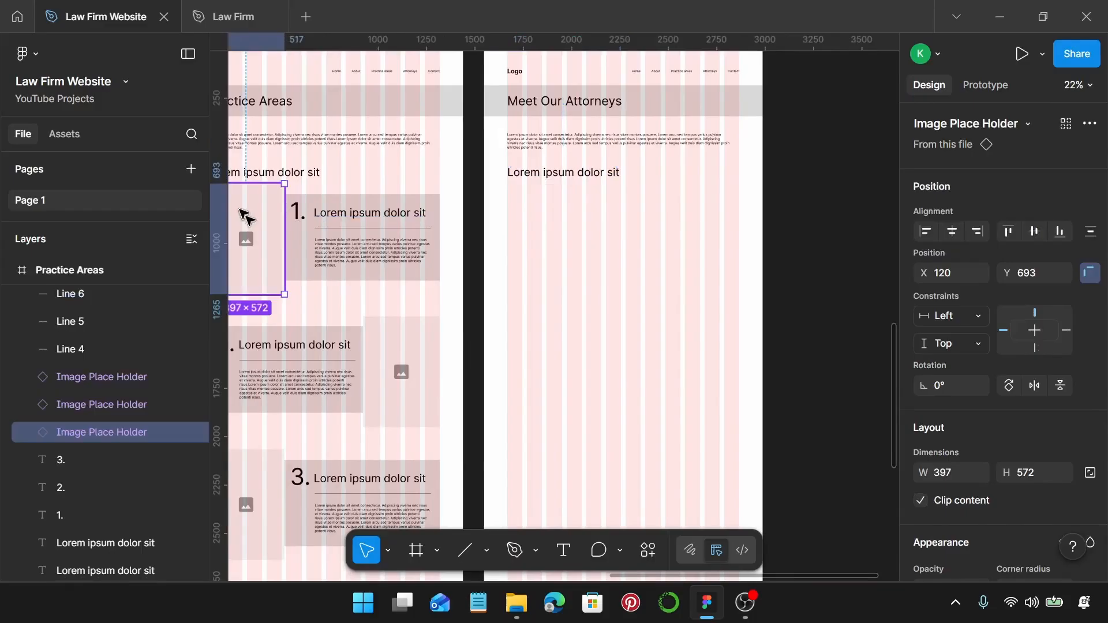
drag(243, 216, 543, 202)
scroll(536, 214, up, 4)
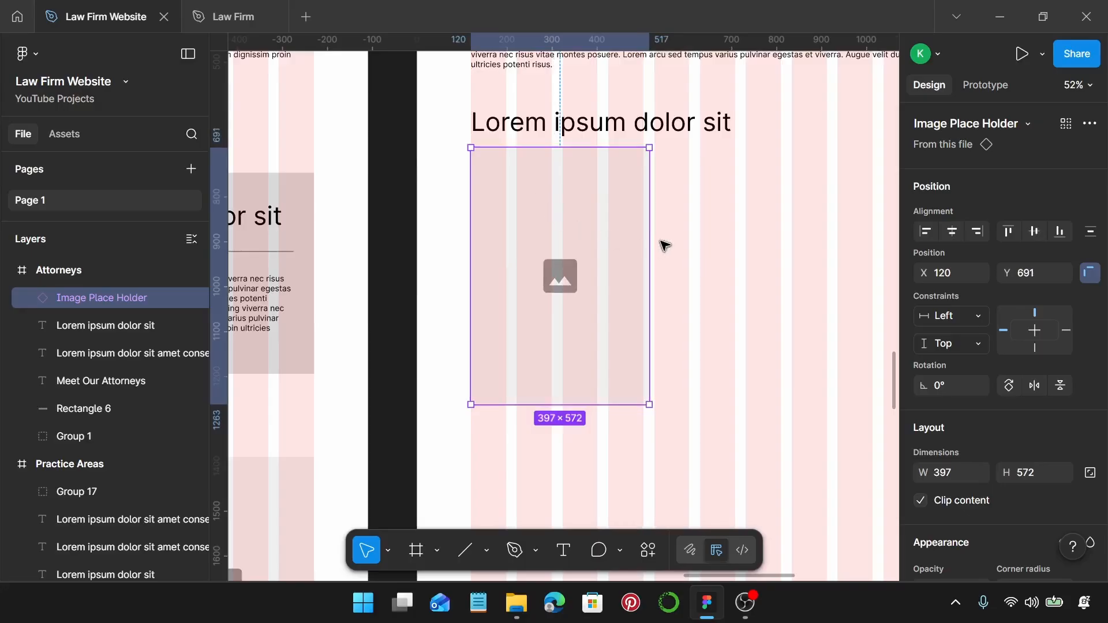
scroll(665, 245, down, 2)
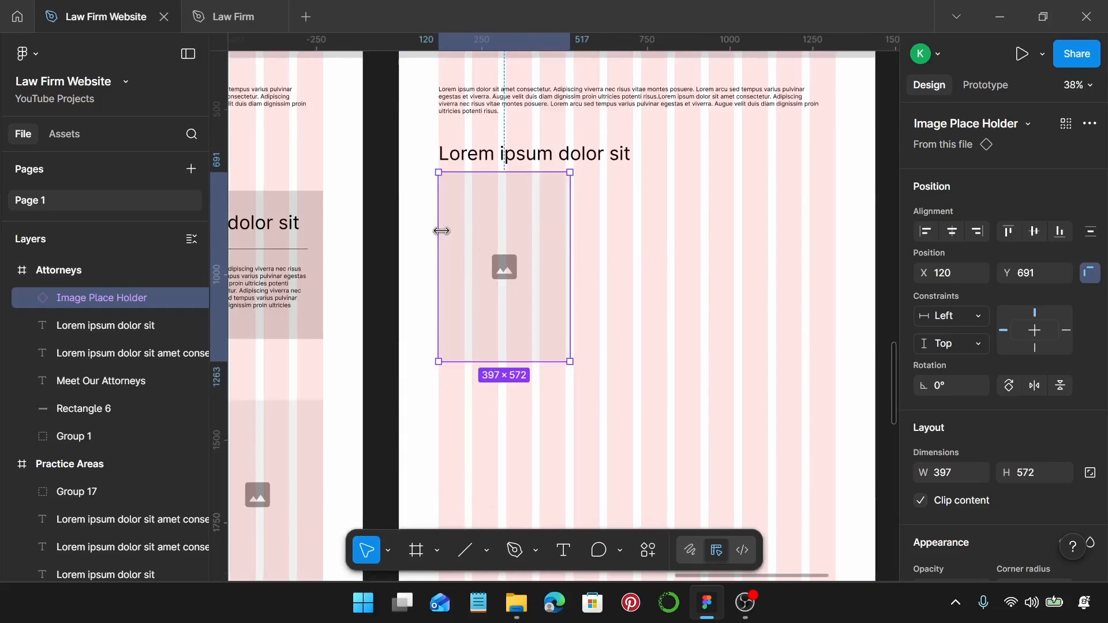
Resize the placeholder flush to the left edge at 720 wide and 858 tall.
drag(436, 230, 400, 230)
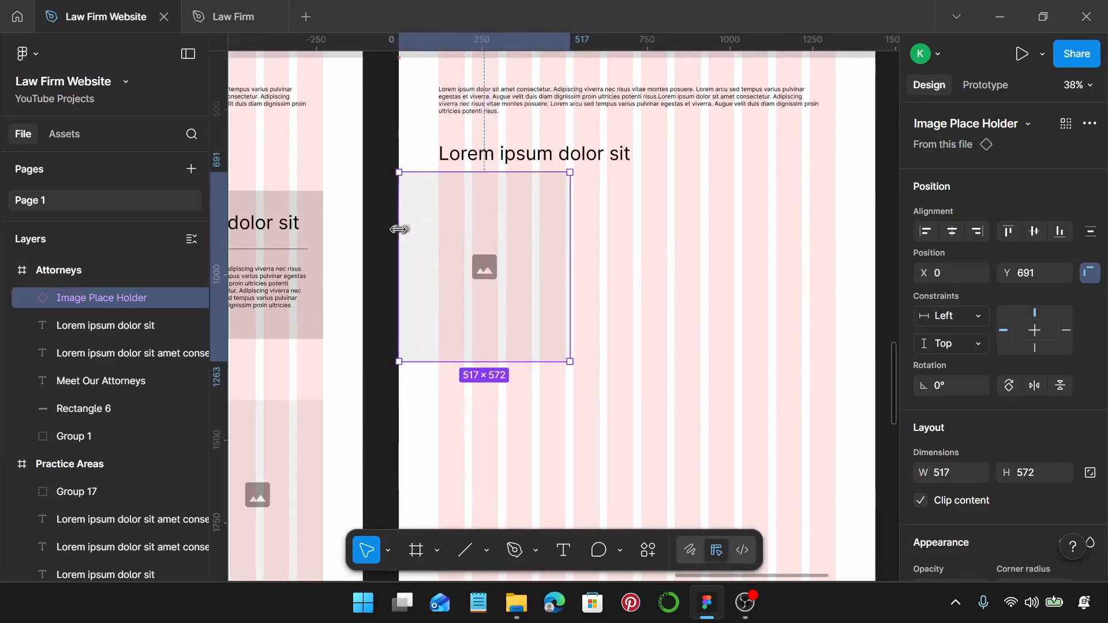
drag(574, 248, 639, 258)
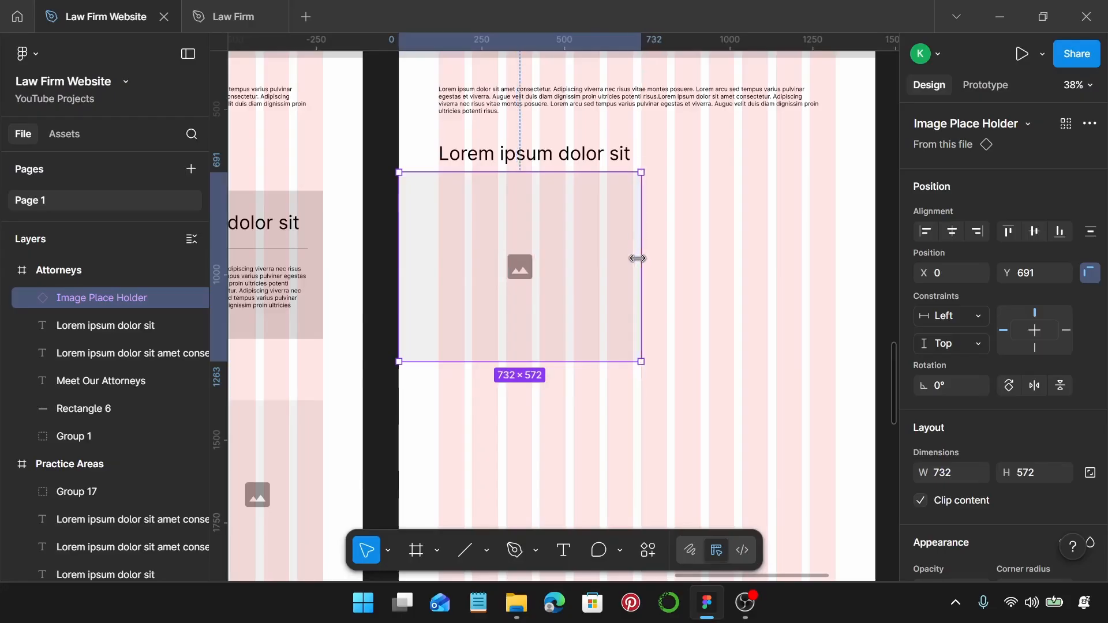
click(962, 473)
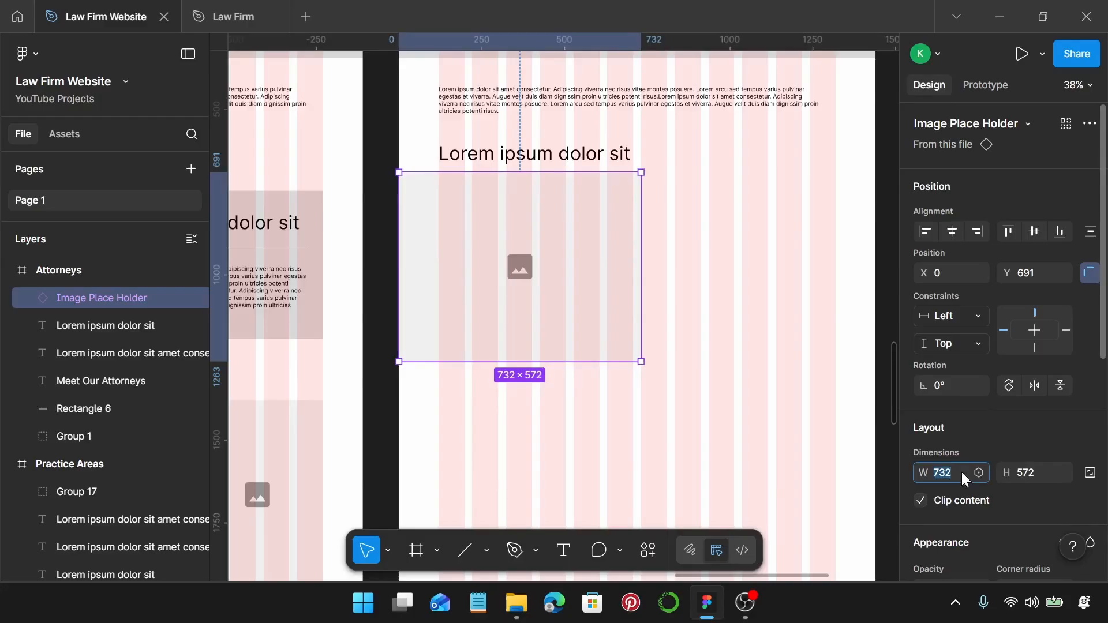
text(720)
key(Return)
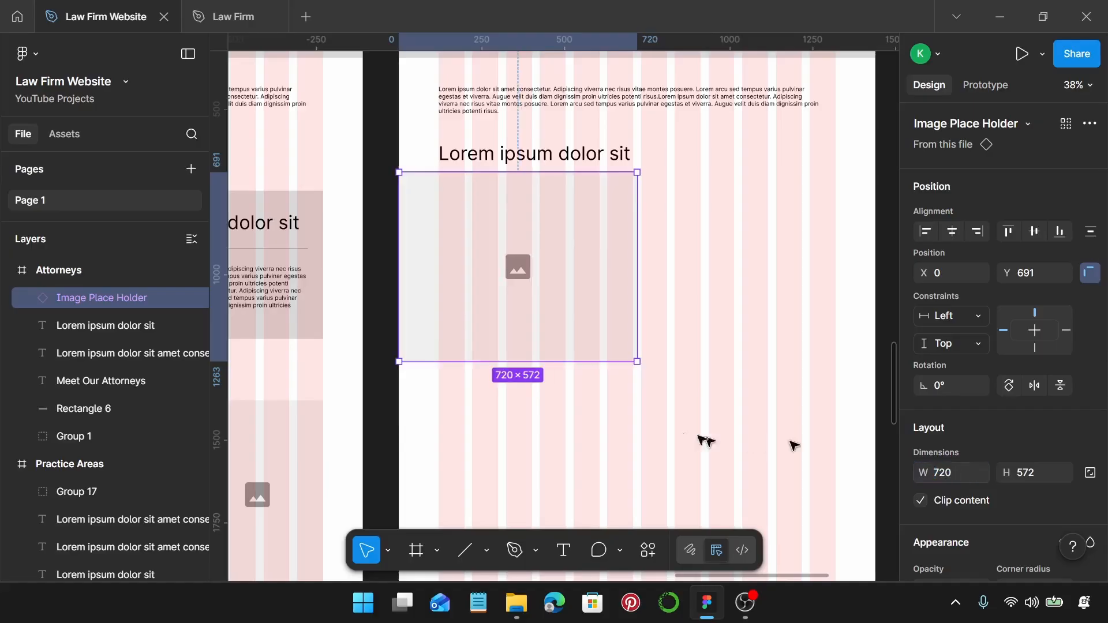
drag(527, 362, 546, 456)
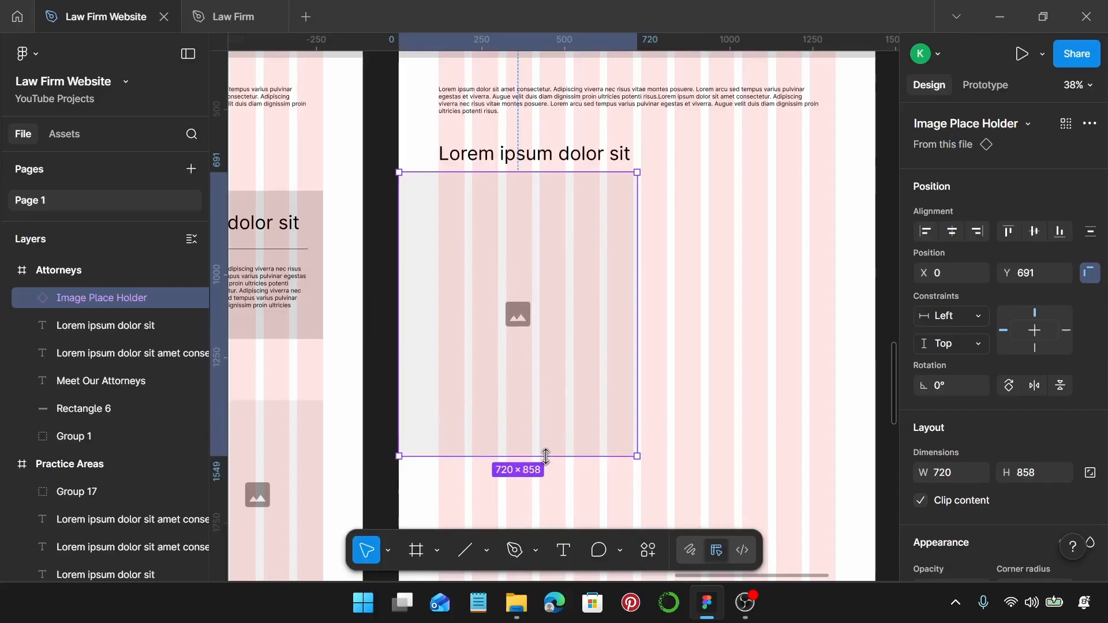
Draw a grey 720 × 858 rectangle at X 720 beside the placeholder.
click(700, 305)
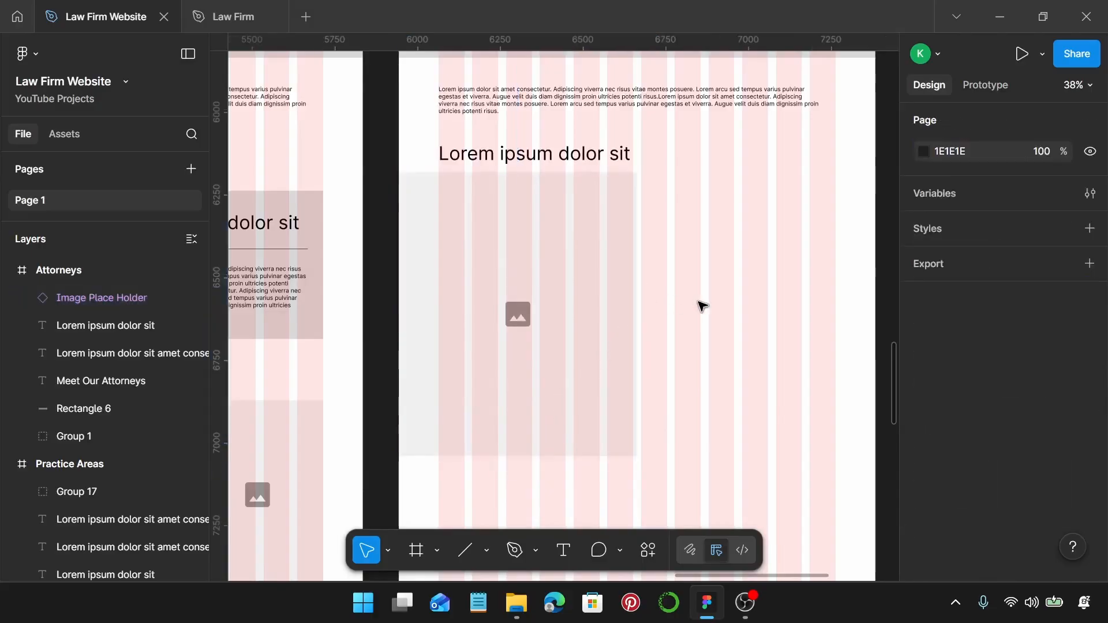
key(r)
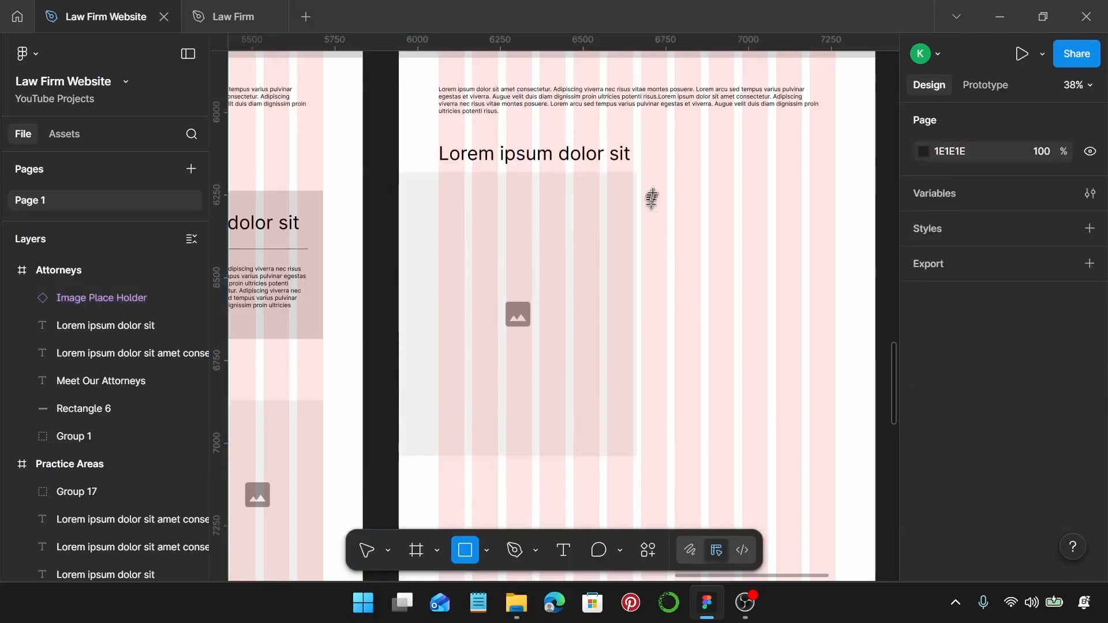
drag(646, 183, 802, 445)
drag(730, 298, 875, 280)
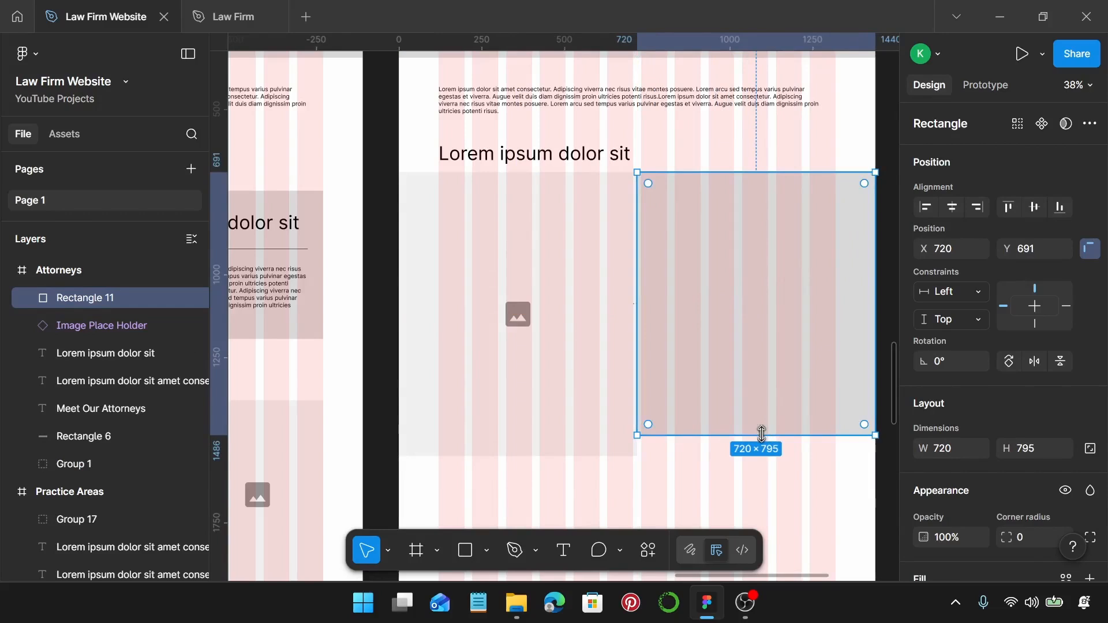
drag(761, 436, 760, 453)
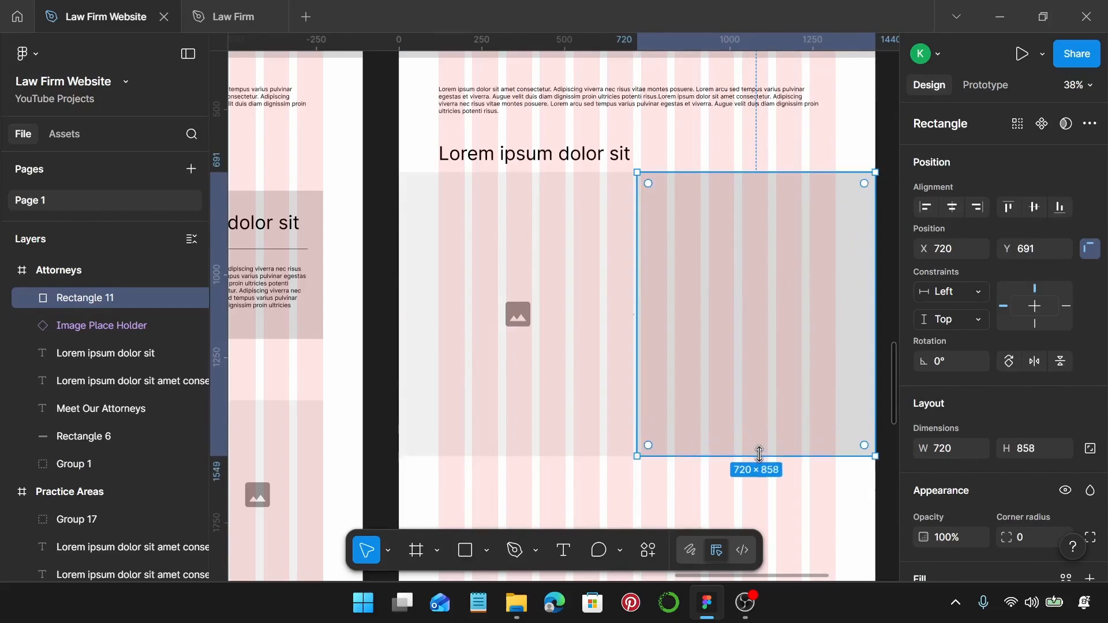
click(705, 162)
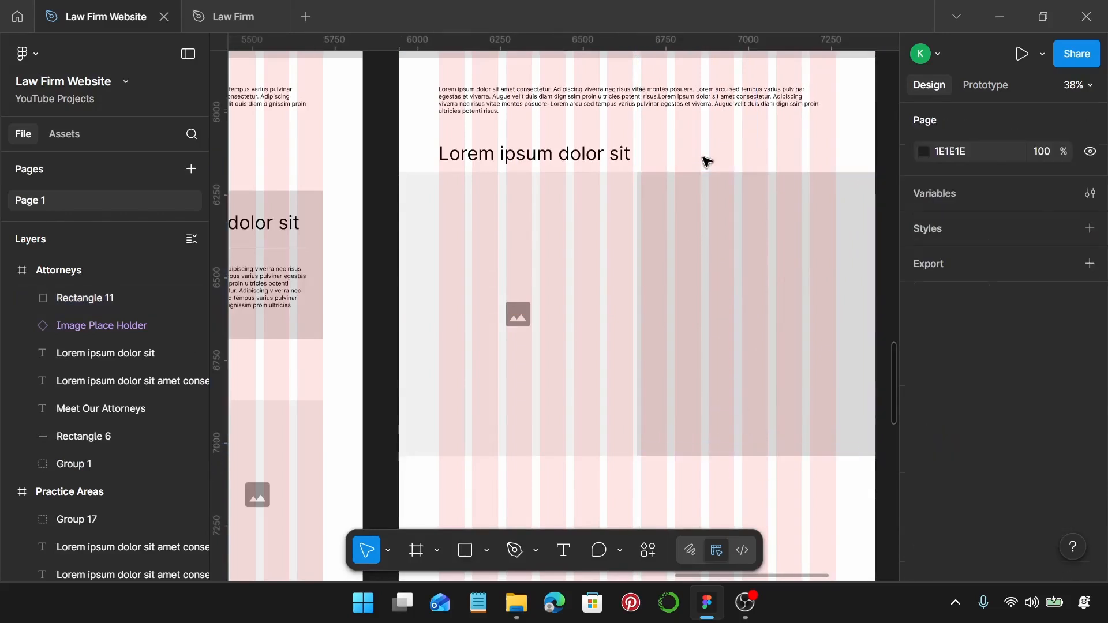
Duplicate the subheading into the rectangle, bring it forward and wrap it to two lines.
click(528, 156)
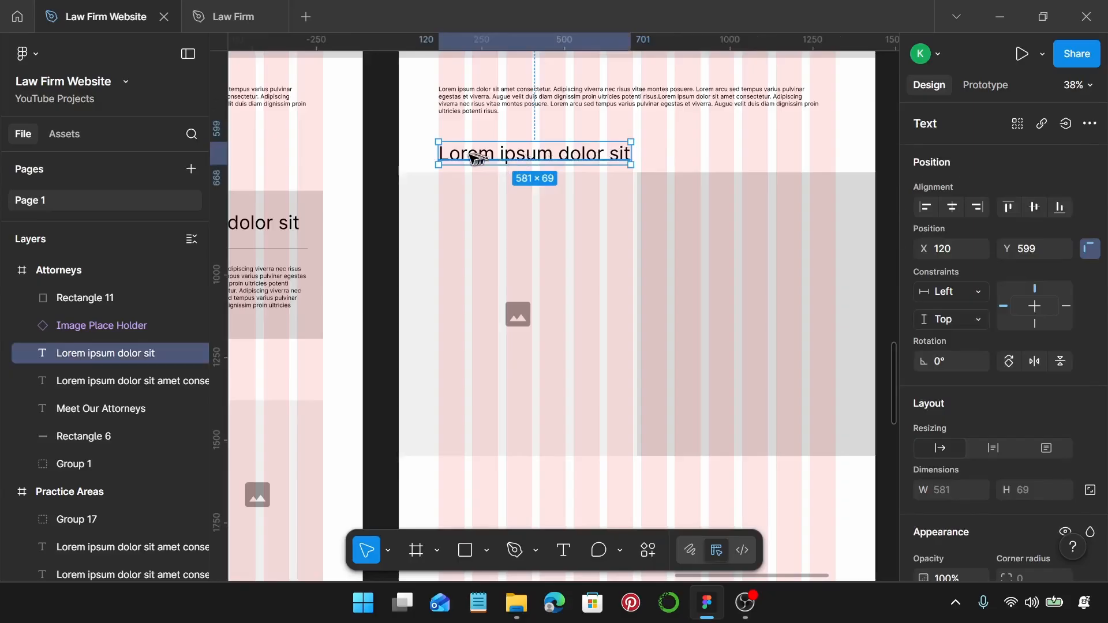
drag(471, 157, 591, 194)
drag(652, 234, 693, 237)
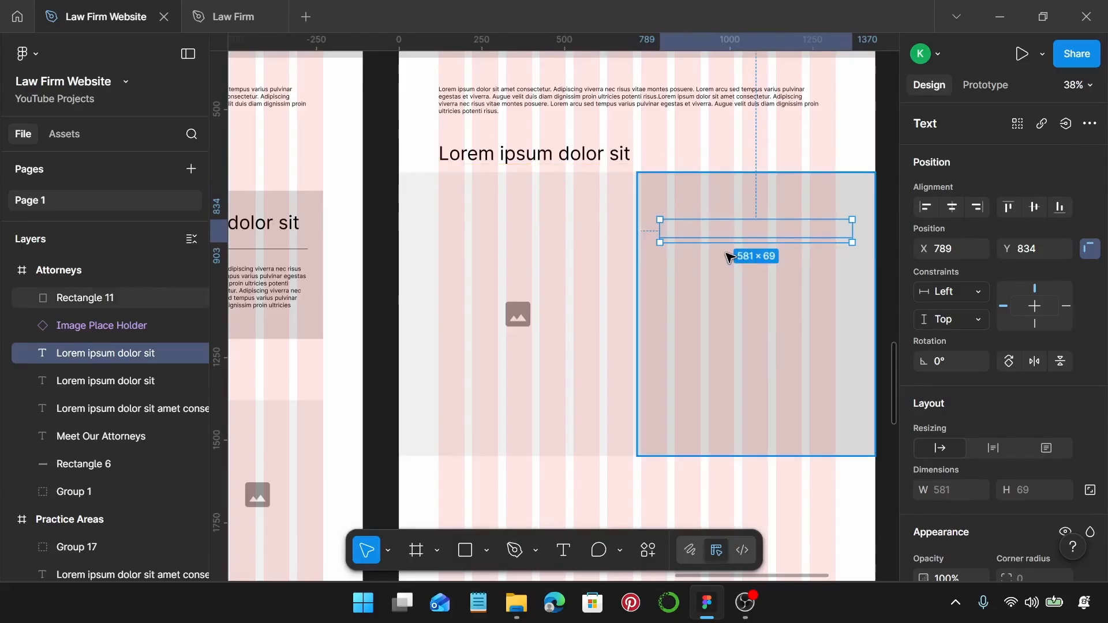
key(bracketright)
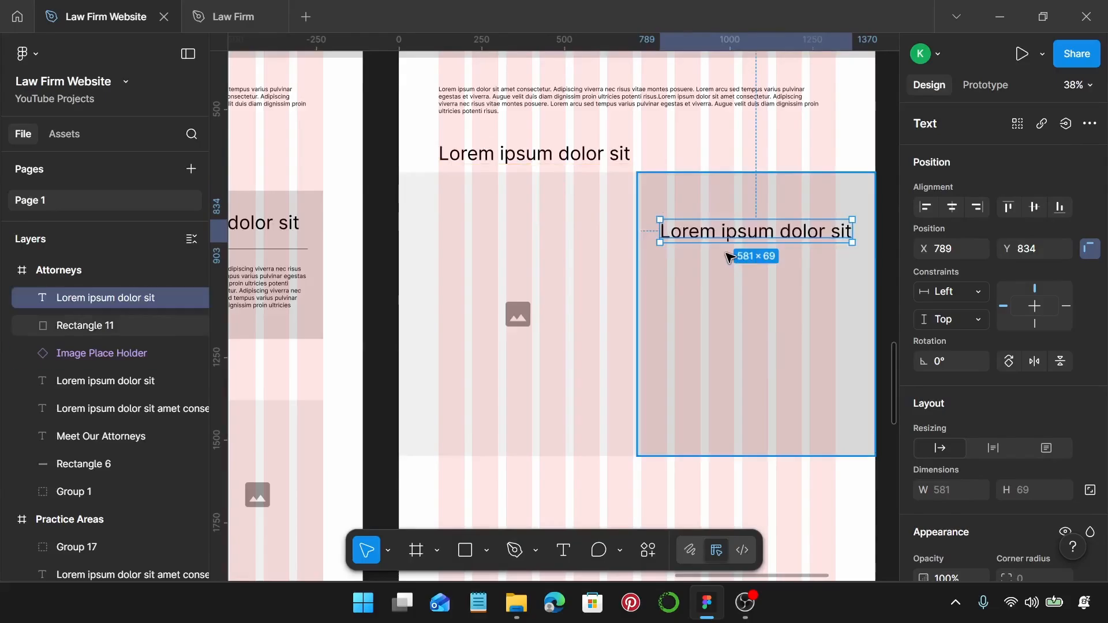
drag(852, 231, 810, 231)
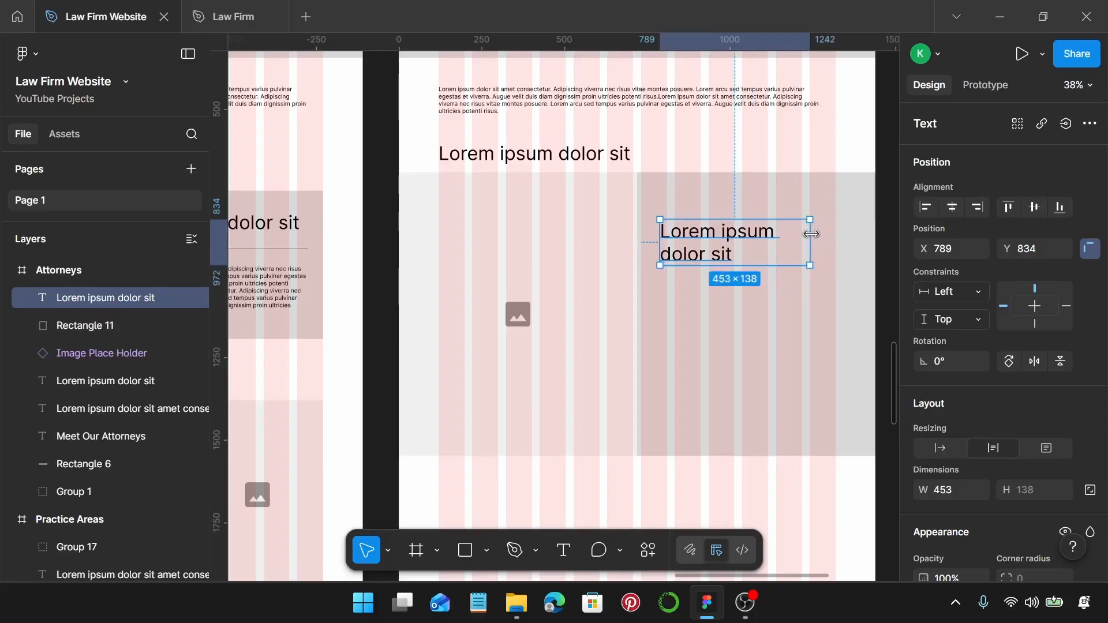
Draw a 482-wide divider line under the two-line heading, aligned to its left edge.
key(l)
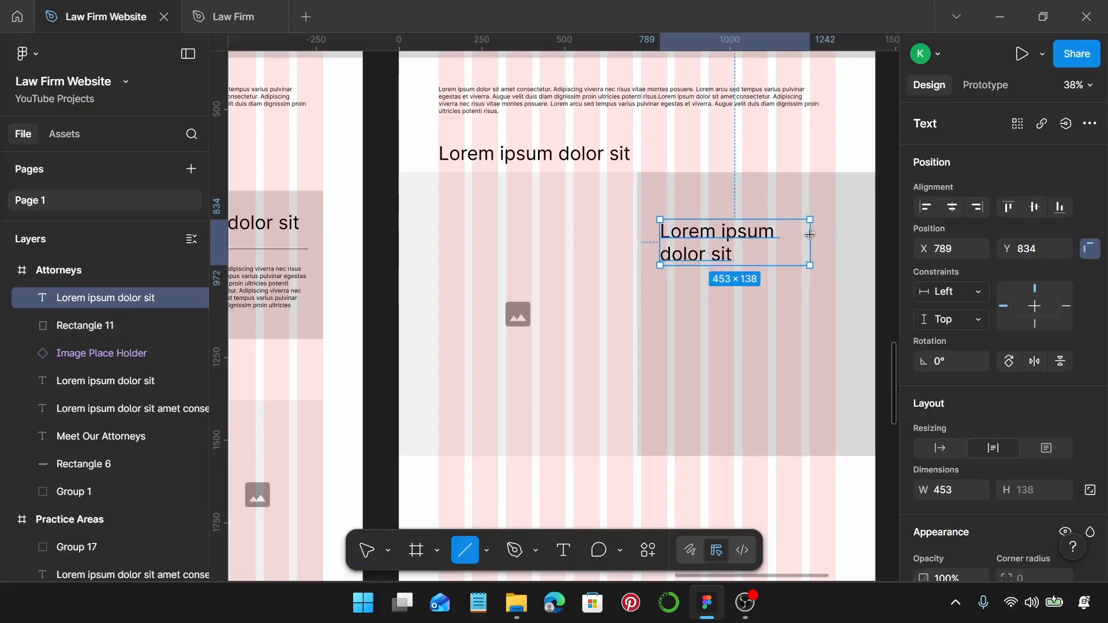
drag(668, 284, 826, 295)
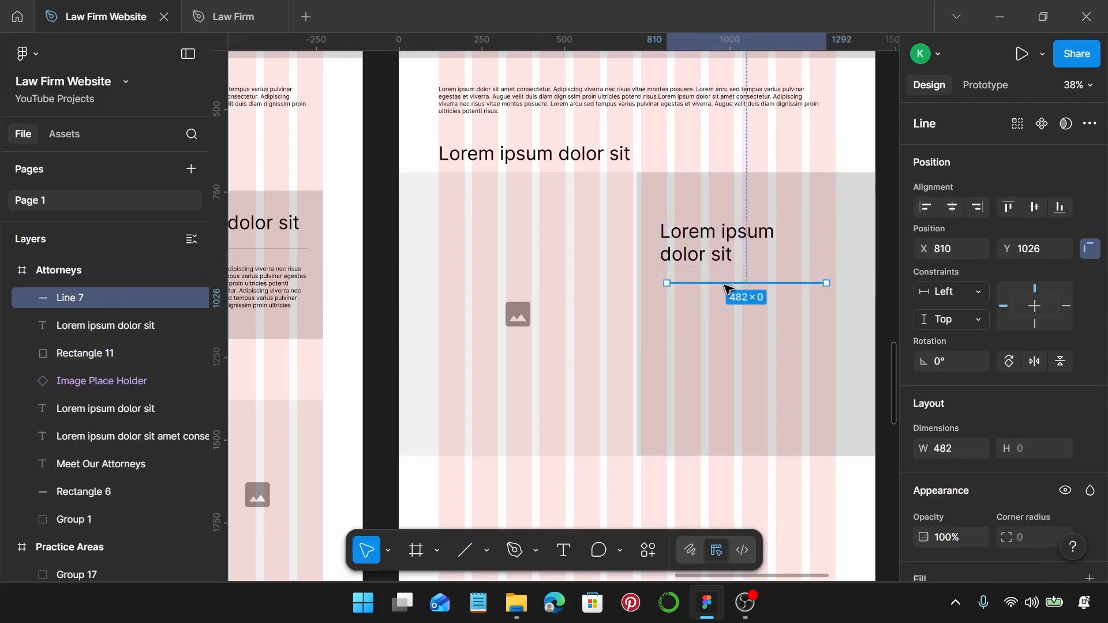
drag(724, 284, 719, 285)
click(638, 102)
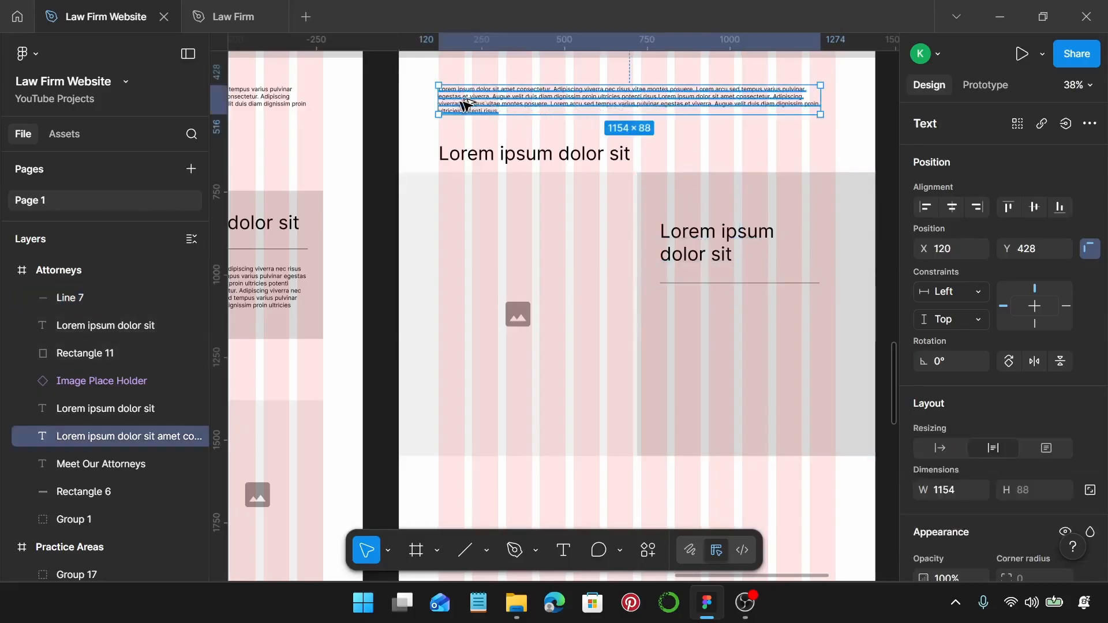
Duplicate the paragraph into the grey panel and narrow it so it rewraps.
drag(465, 104, 681, 318)
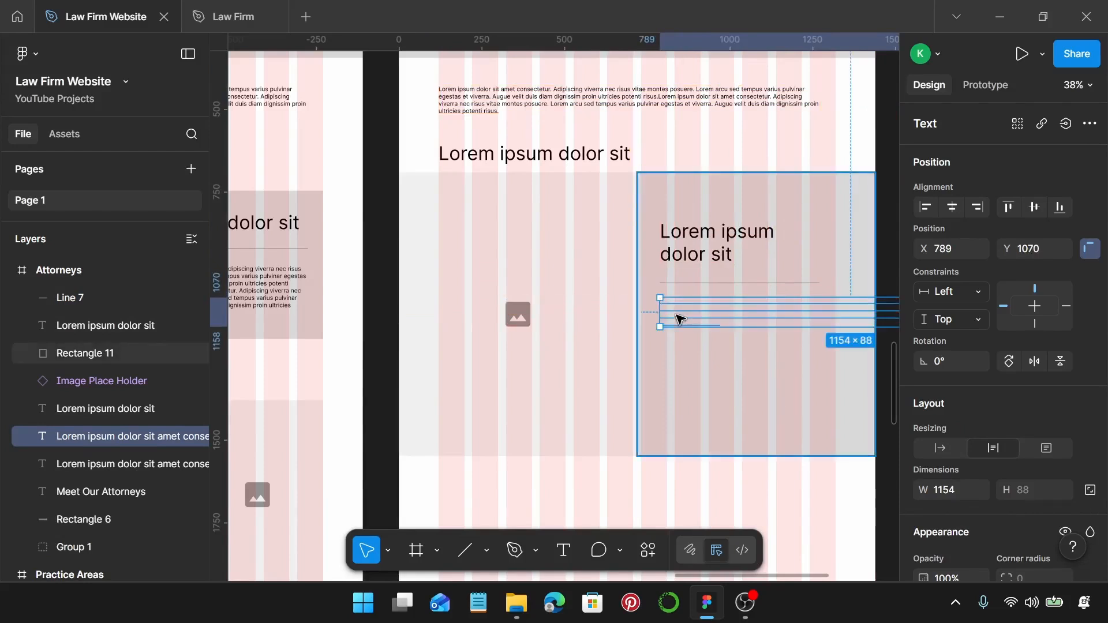
scroll(680, 317, right, 5)
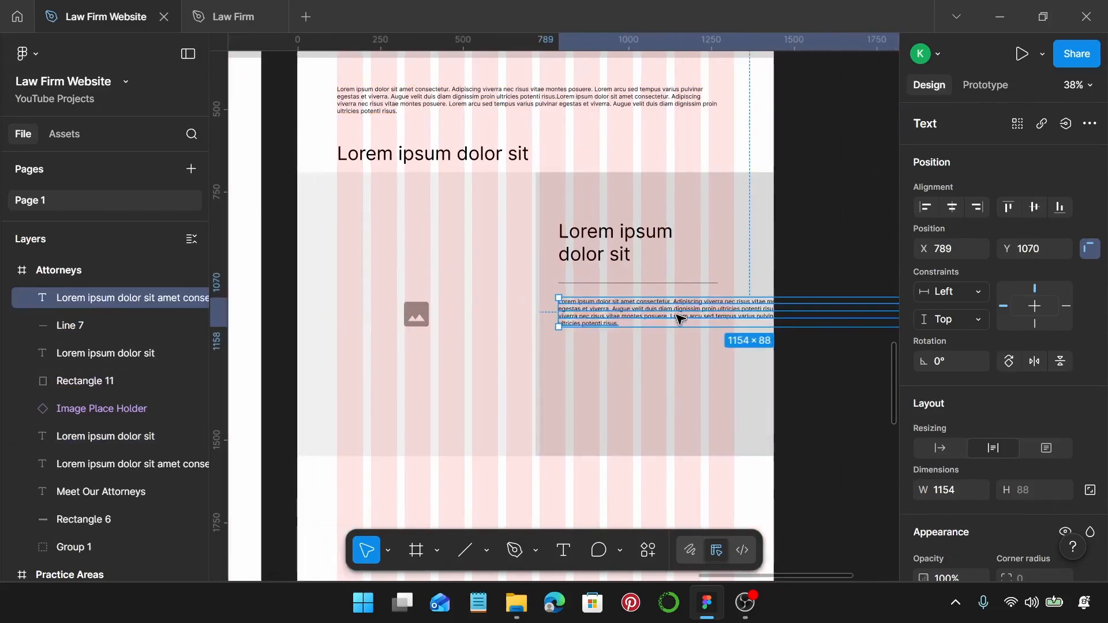
drag(843, 312, 617, 317)
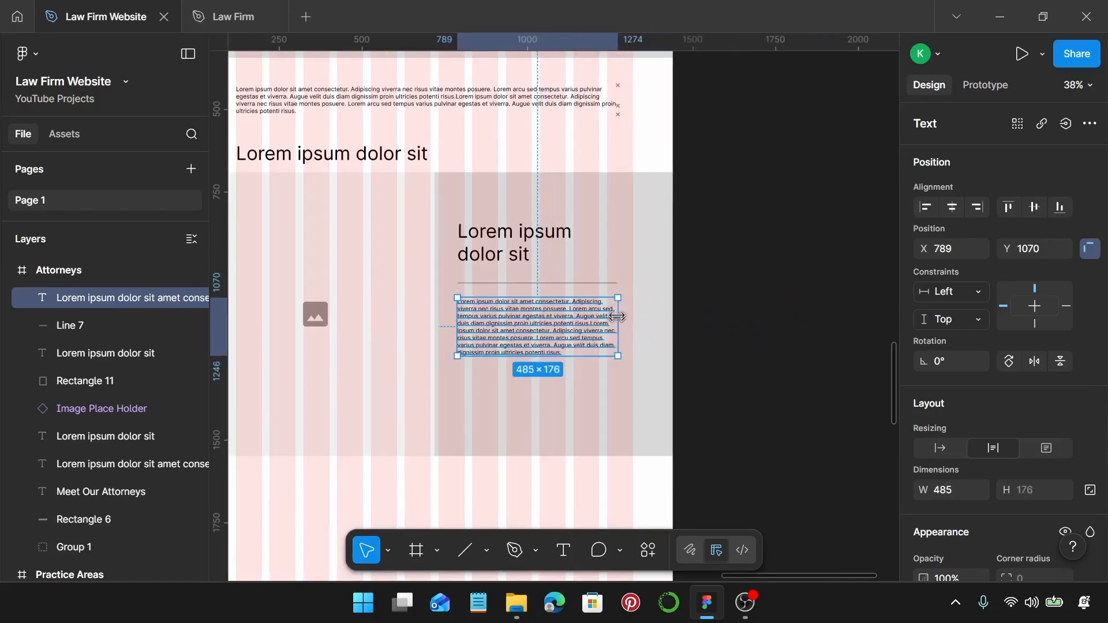
click(317, 275)
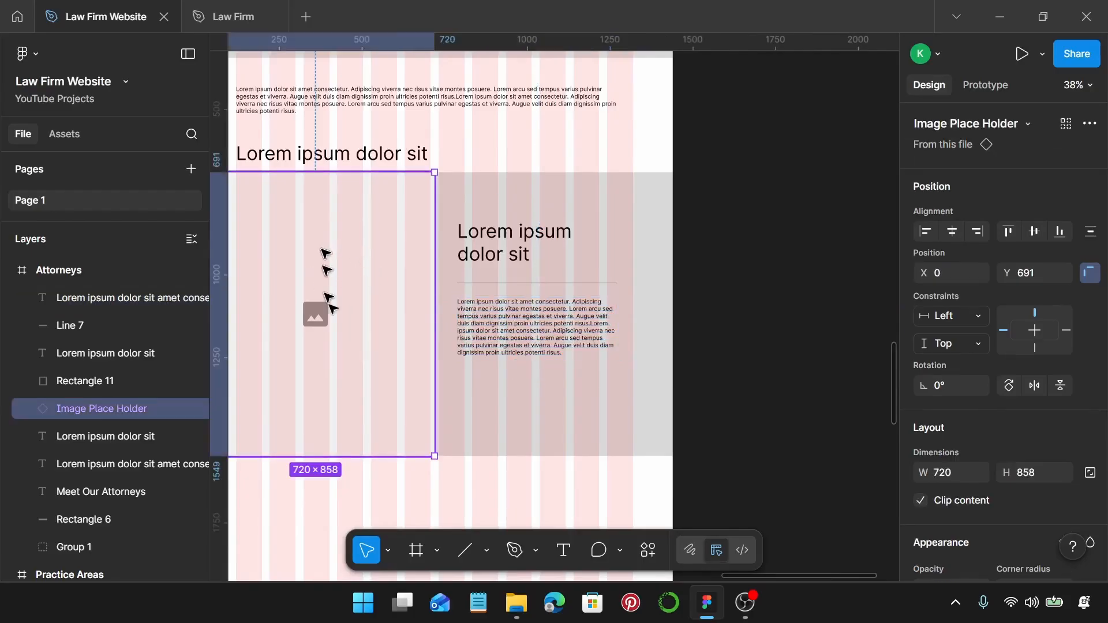
Lengthen the paragraph to 485 × 220 by pasting a copied sentence after 'risus.'.
click(525, 326)
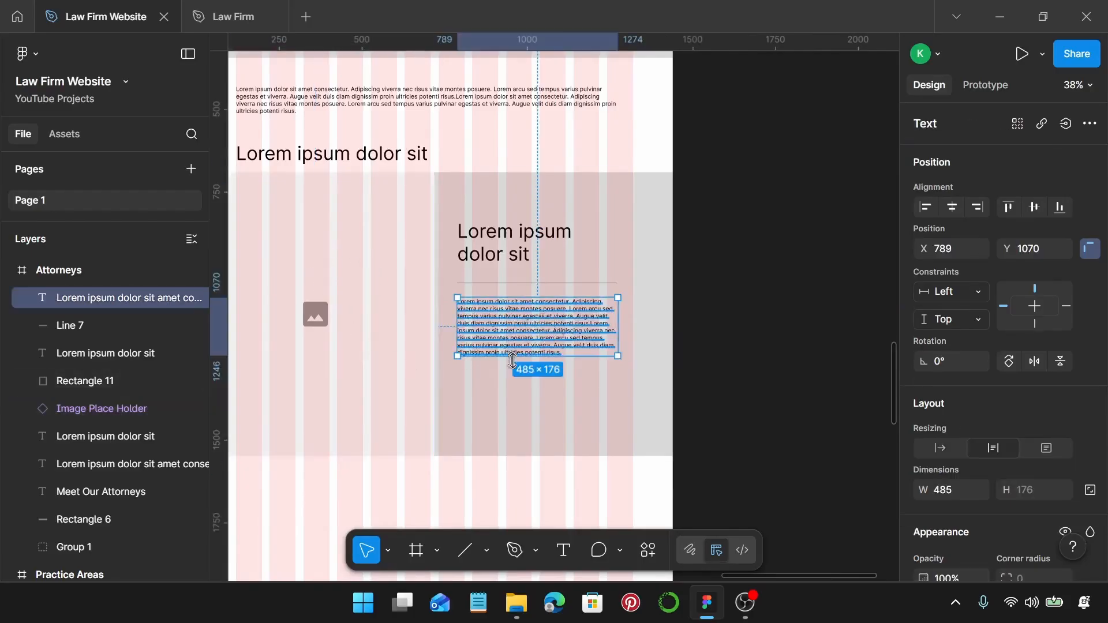
double_click(526, 326)
scroll(590, 365, up, 5)
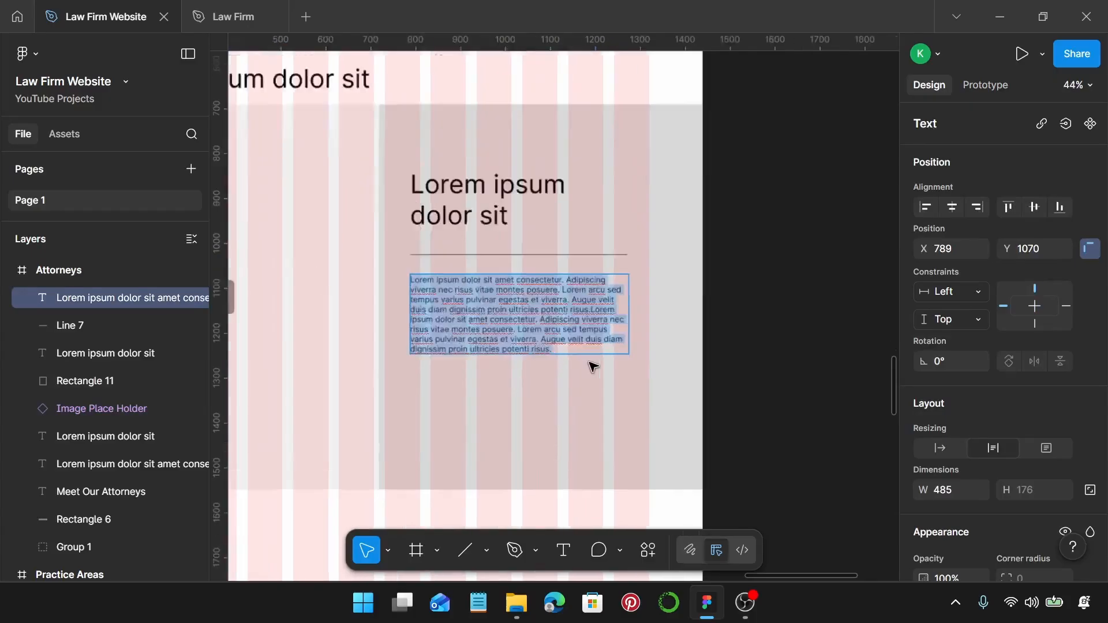
click(497, 323)
drag(477, 313, 537, 340)
key(ctrl+c)
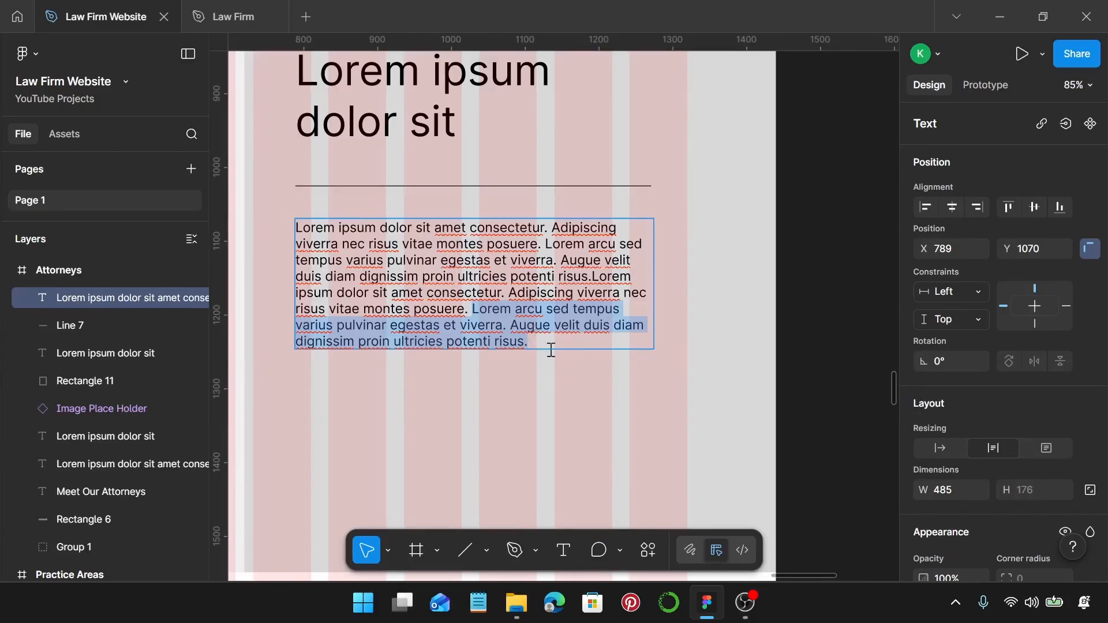
click(550, 345)
key(ctrl+v)
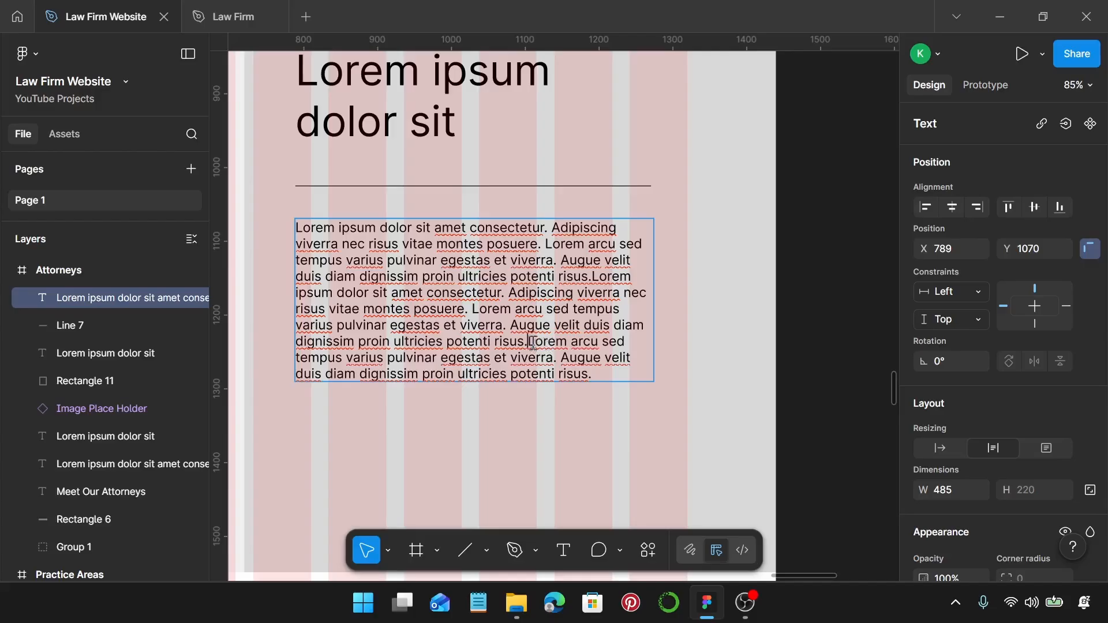
key(Escape)
Paste the Homepage's Book a Consultation button into the Attorneys grey panel.
scroll(685, 359, down, 4)
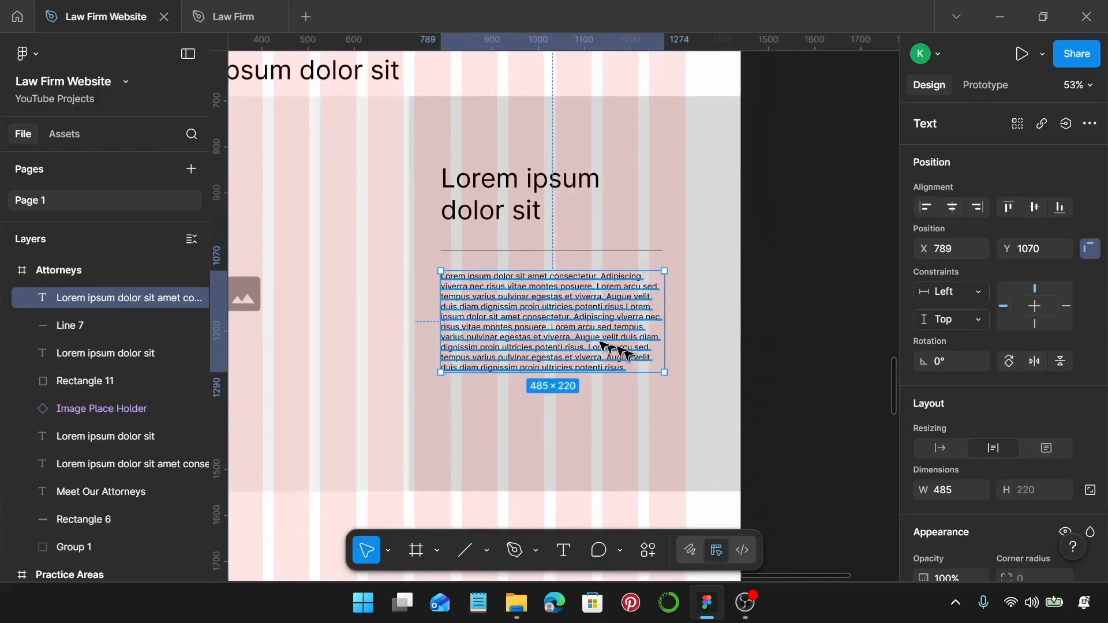
scroll(579, 330, down, 5)
scroll(580, 332, left, 10)
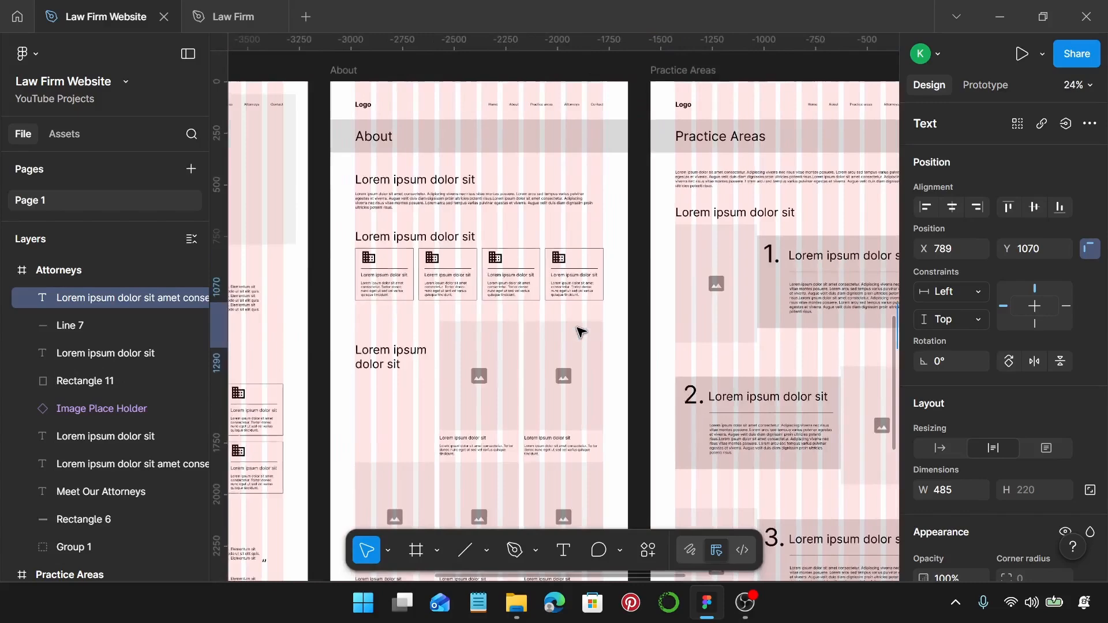
scroll(495, 279, left, 5)
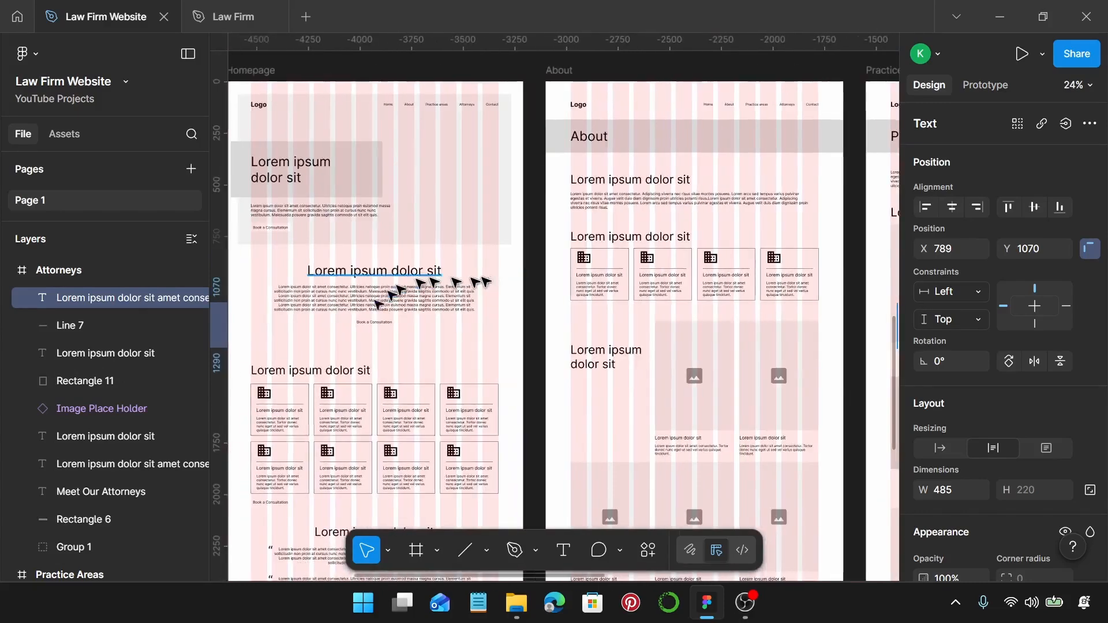
click(377, 327)
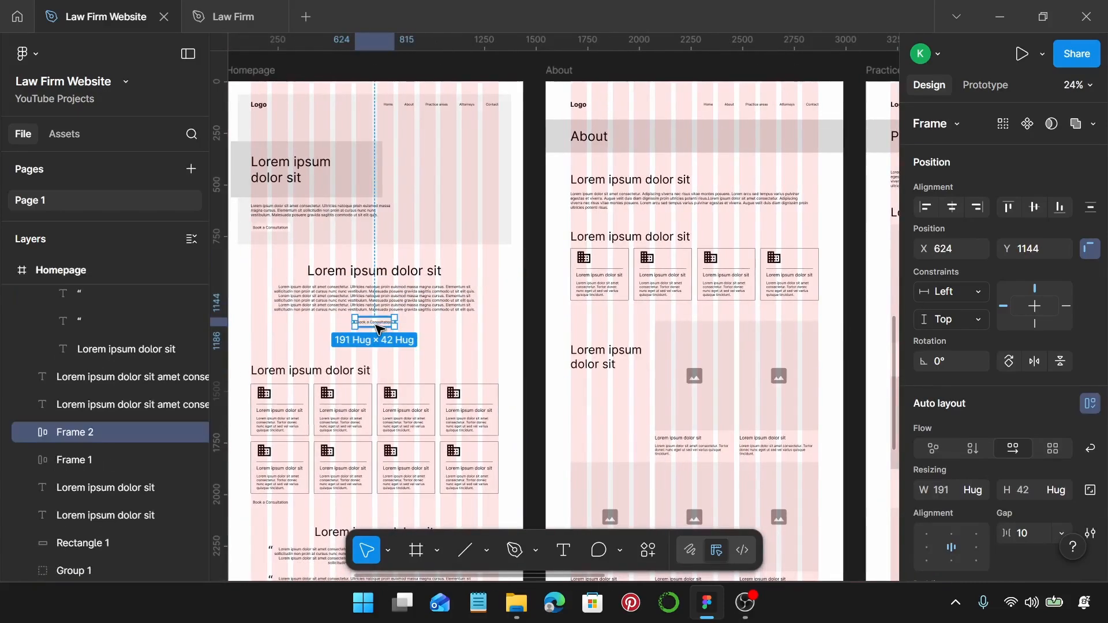
scroll(377, 329, right, 10)
scroll(404, 346, up, 3)
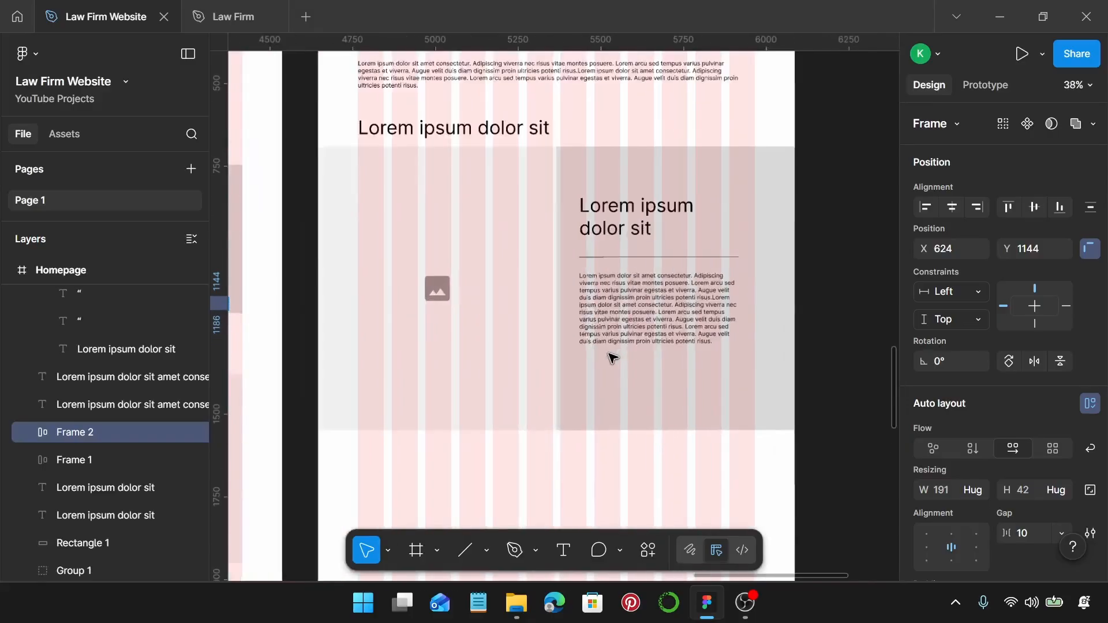
scroll(611, 358, right, 5)
click(416, 376)
scroll(416, 376, up, 3)
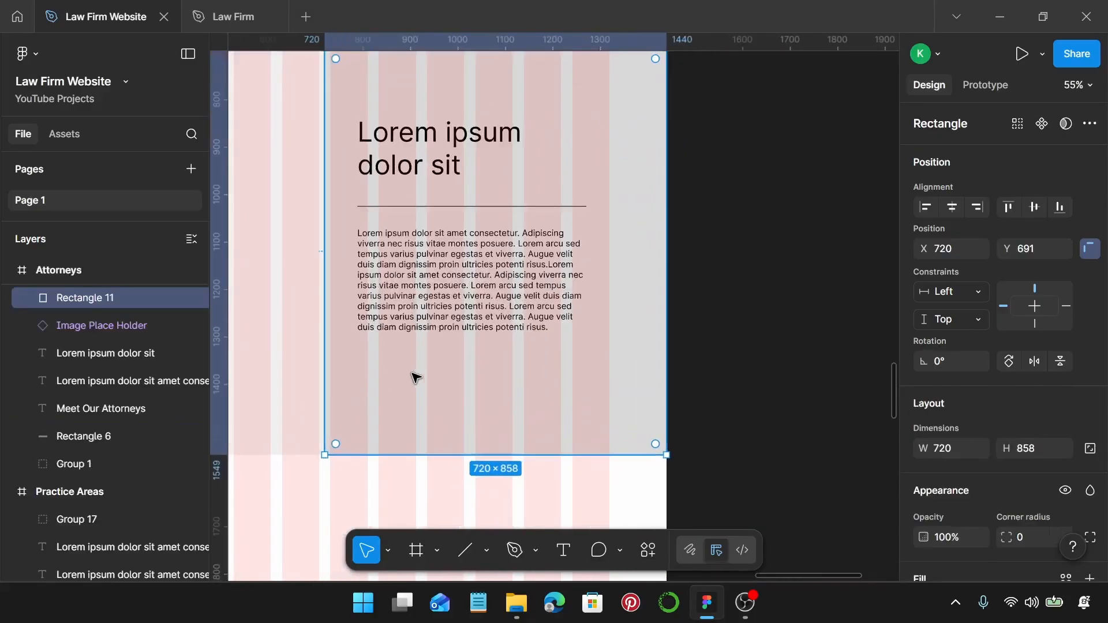
key(ctrl+v)
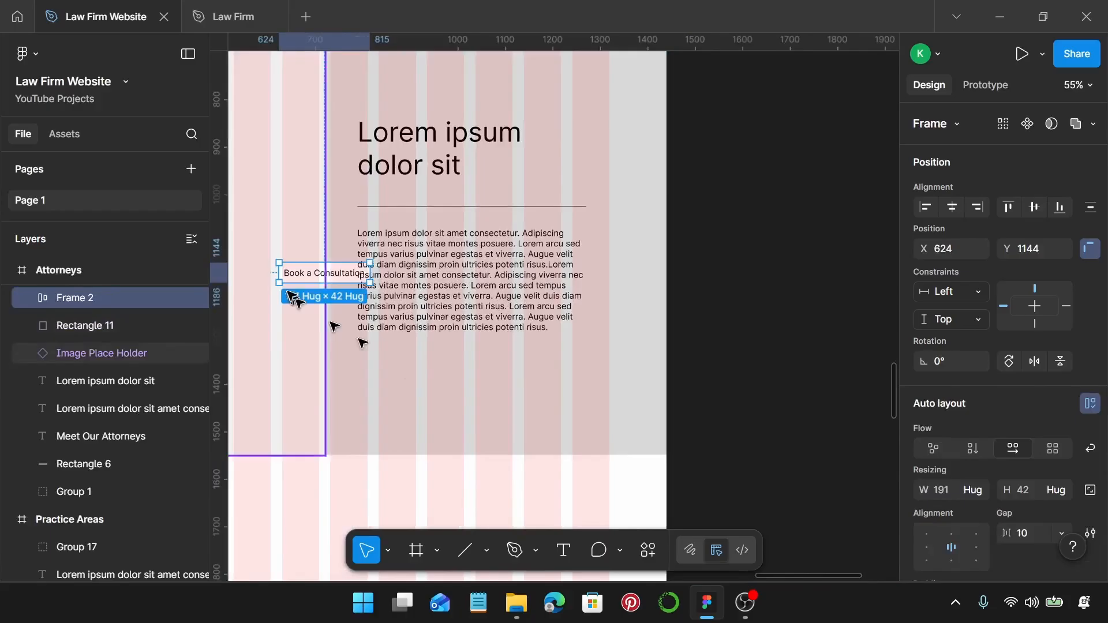
Move the Book a Consultation button below the paragraph.
drag(290, 275, 372, 386)
key(ctrl+minus)
scroll(376, 385, down, 3)
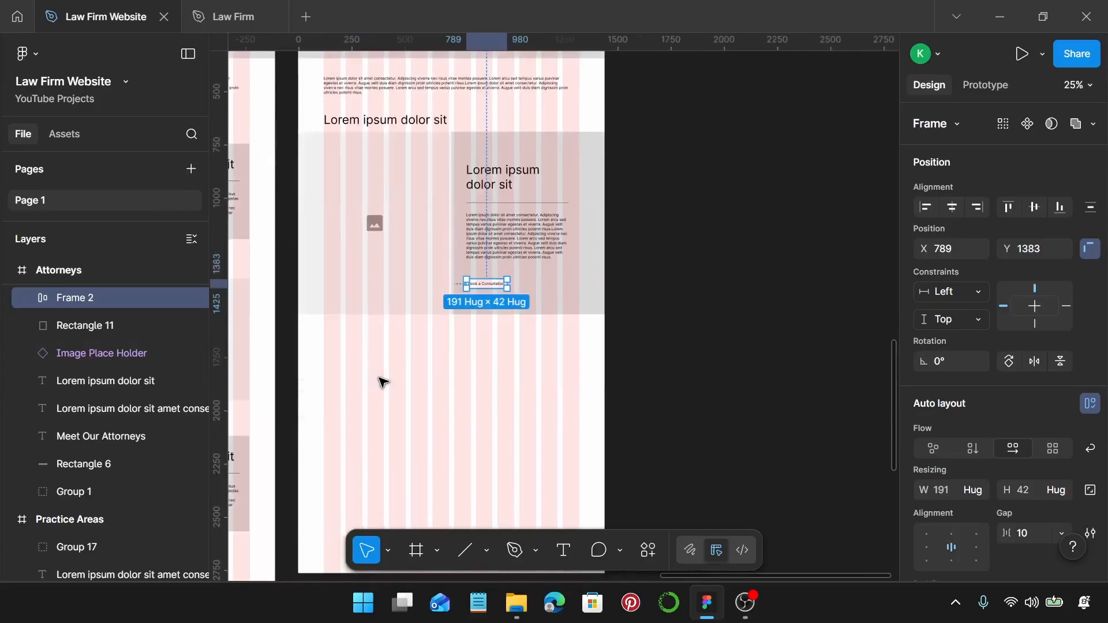
click(404, 362)
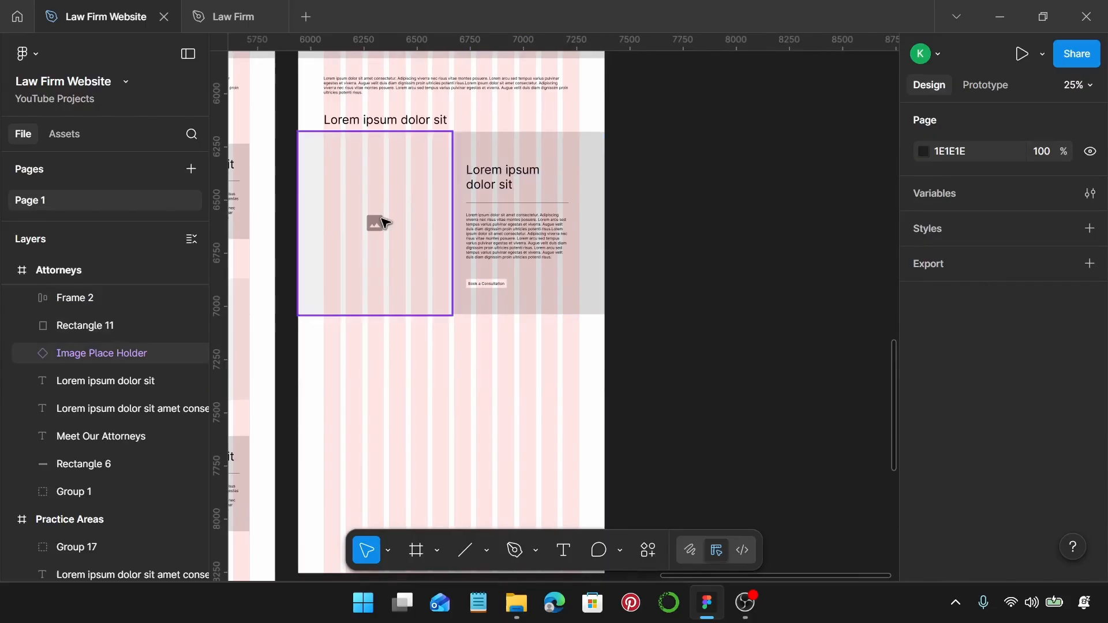
Duplicate the image placeholder down-right and the text block down-left for a mirrored row.
click(379, 222)
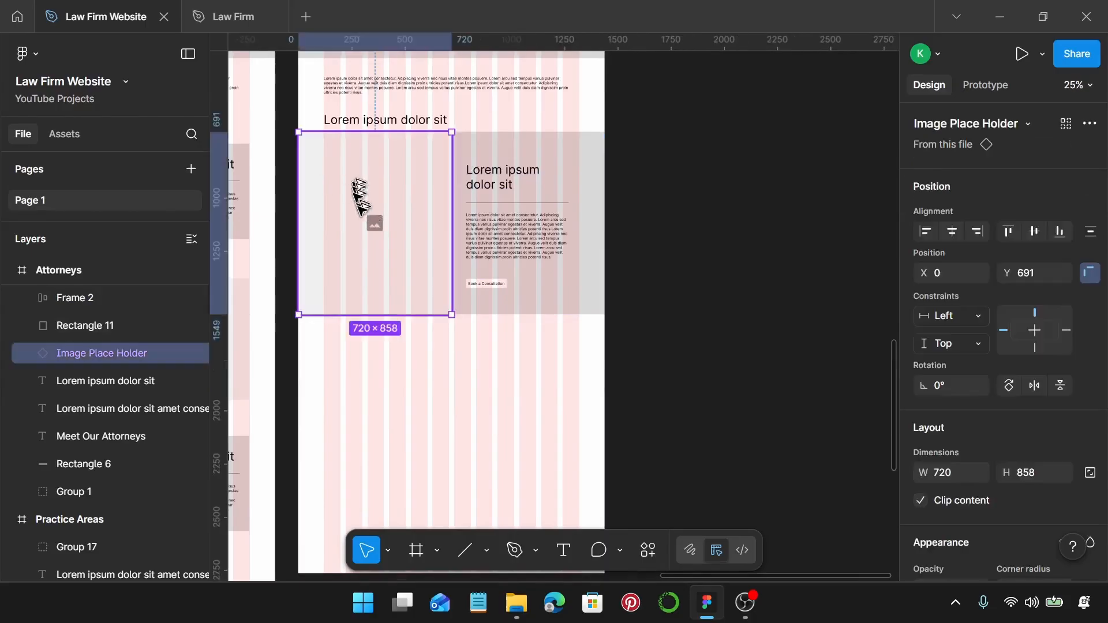
drag(361, 202, 510, 367)
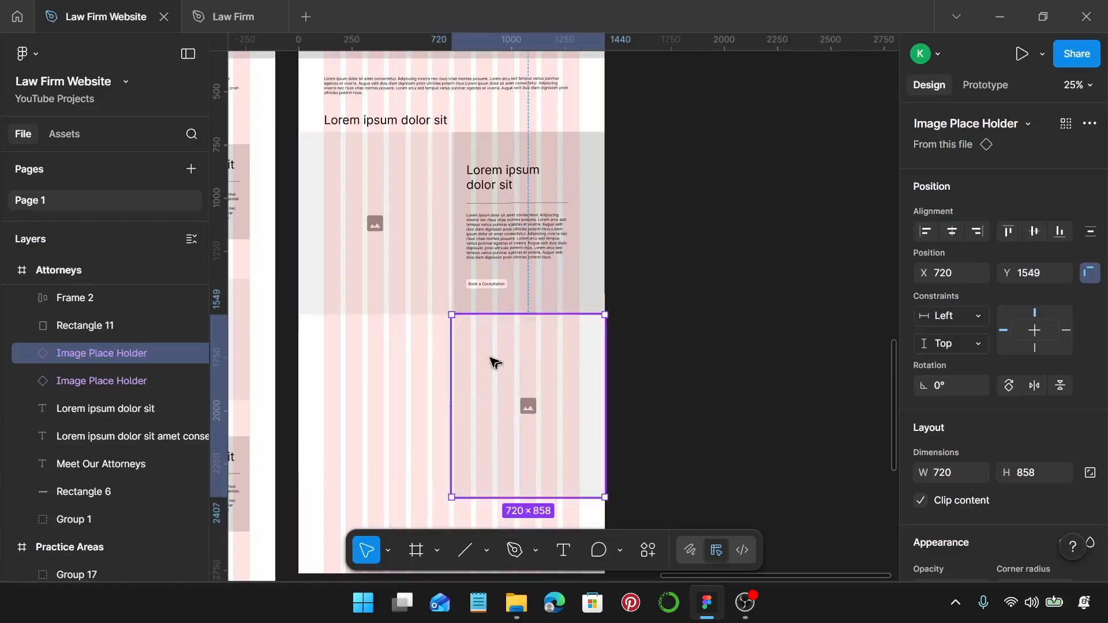
click(359, 242)
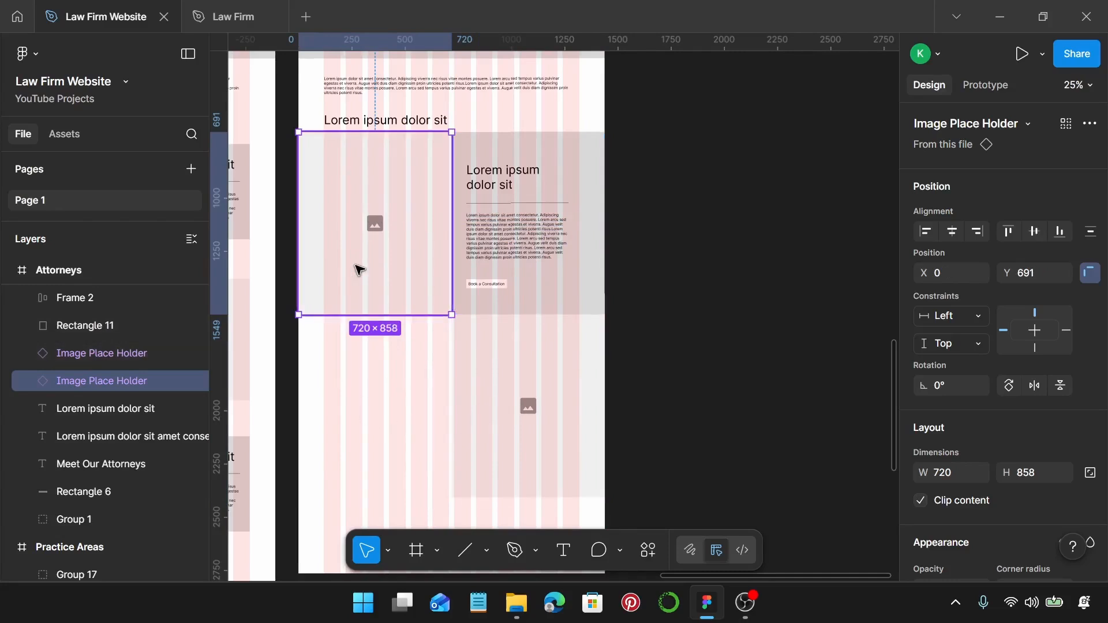
click(522, 413)
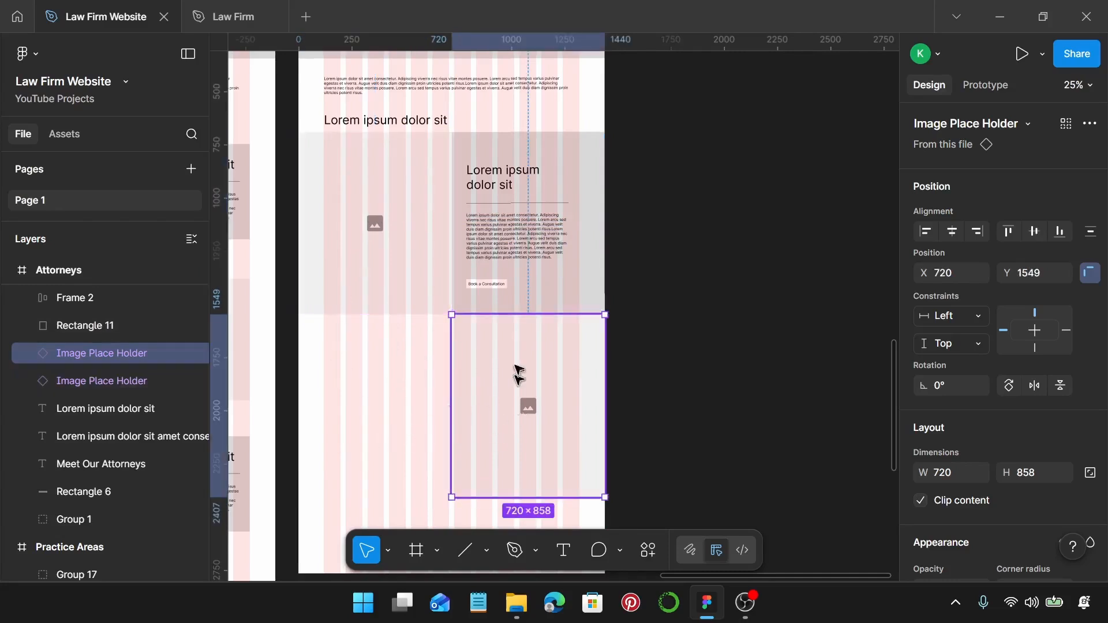
drag(469, 119, 590, 305)
drag(525, 234, 372, 407)
Extend the Attorneys frame to a height of 3520.
scroll(459, 361, down, 5)
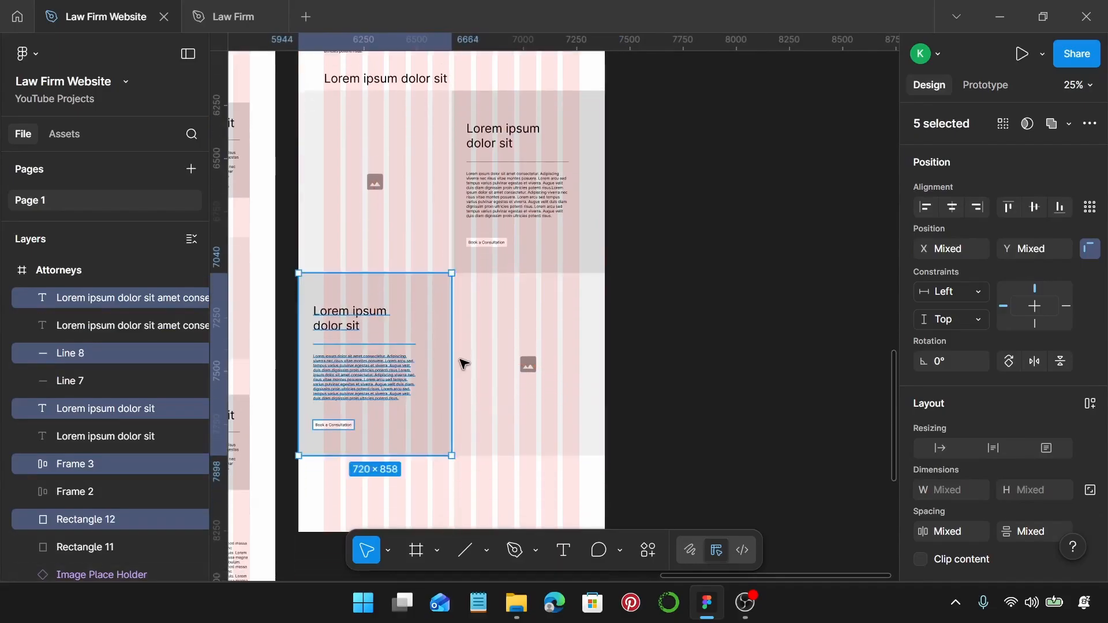
right_click(501, 277)
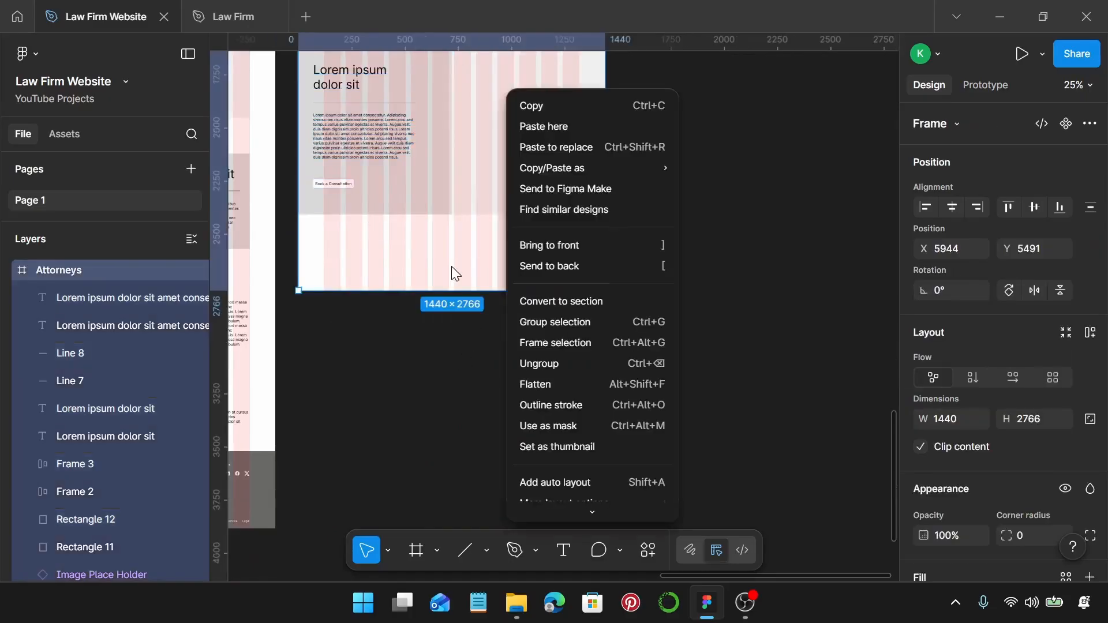
click(452, 268)
drag(495, 291, 522, 445)
Copy the lower heading and paragraph from Practice Areas into Attorneys and duplicate them below.
scroll(508, 425, left, 5)
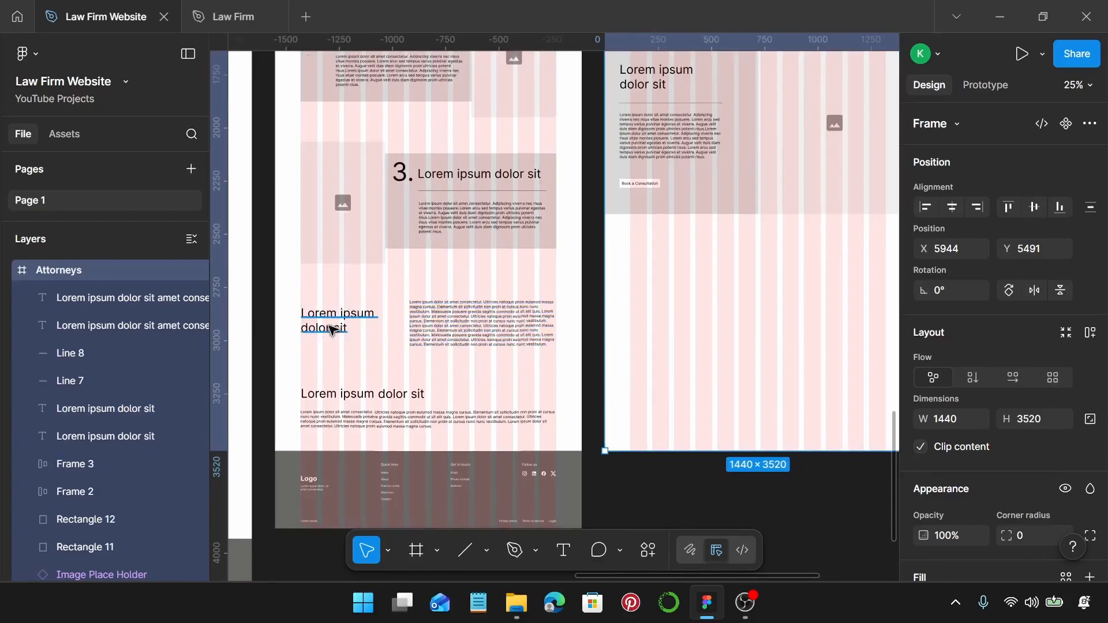
drag(292, 371, 497, 441)
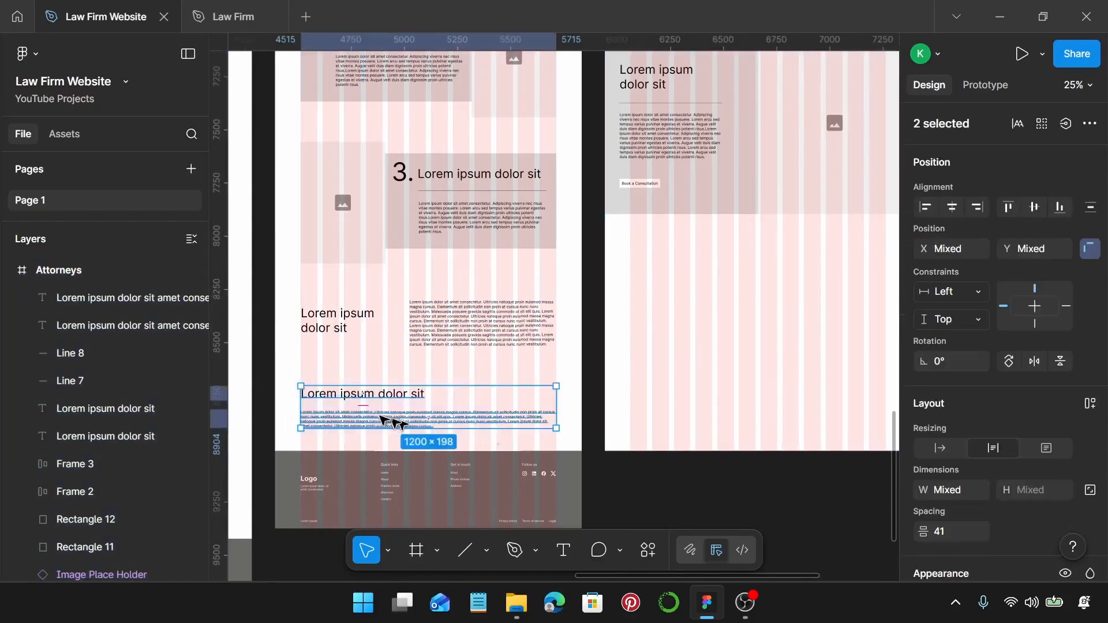
drag(340, 419, 663, 272)
scroll(663, 276, right, 3)
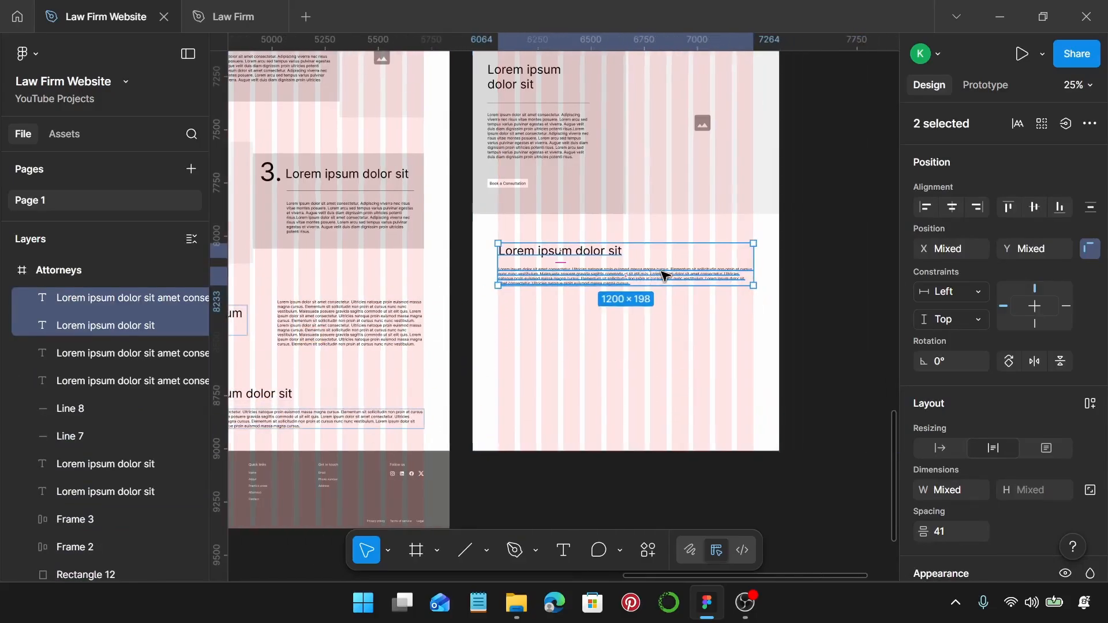
drag(576, 276, 586, 339)
Copy the 1440 × 365 Practice Areas footer to the bottom of Attorneys.
scroll(583, 329, down, 4)
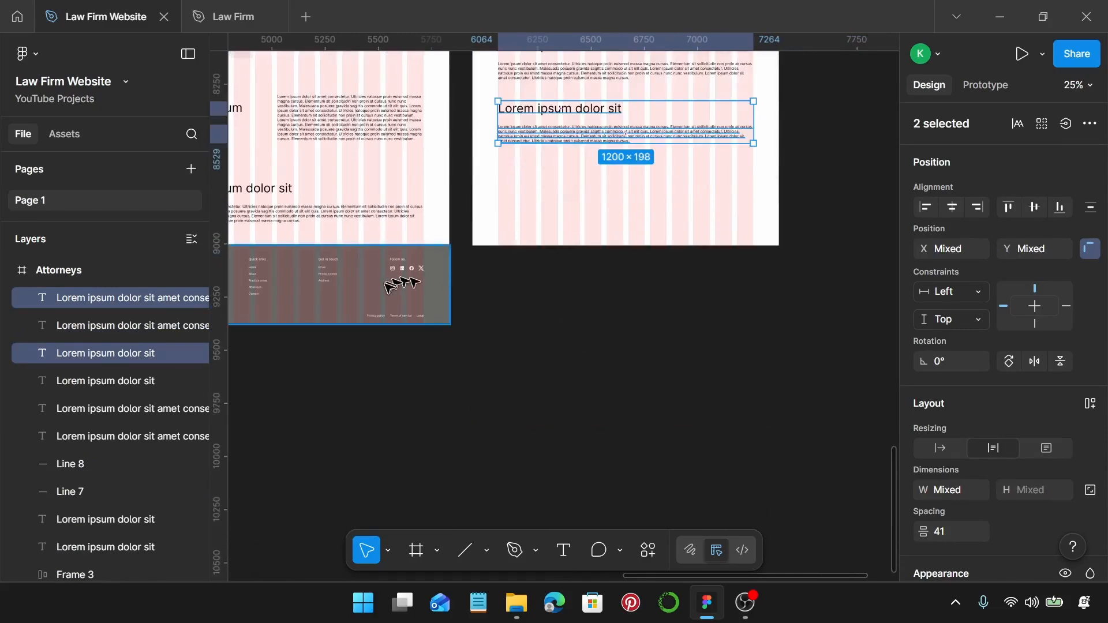
click(363, 288)
drag(363, 298, 689, 213)
scroll(688, 213, up, 3)
scroll(689, 214, down, 2)
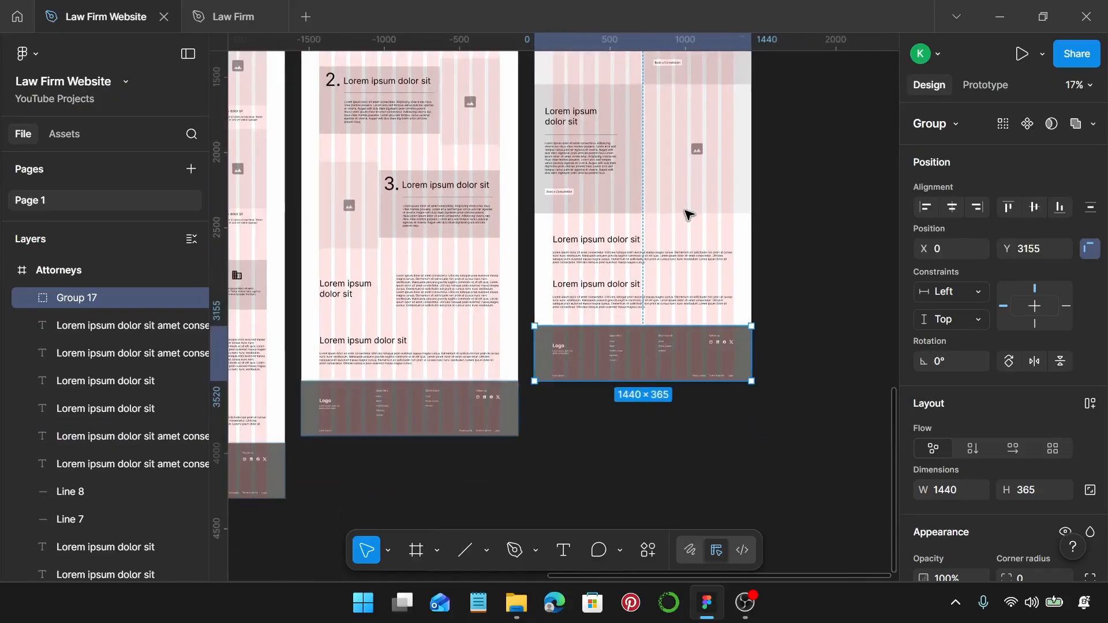
Add a 1440 × 1024 frame right of Attorneys, level with the other pages.
scroll(685, 210, right, 2)
scroll(685, 210, up, 1)
click(687, 208)
scroll(686, 208, up, 2)
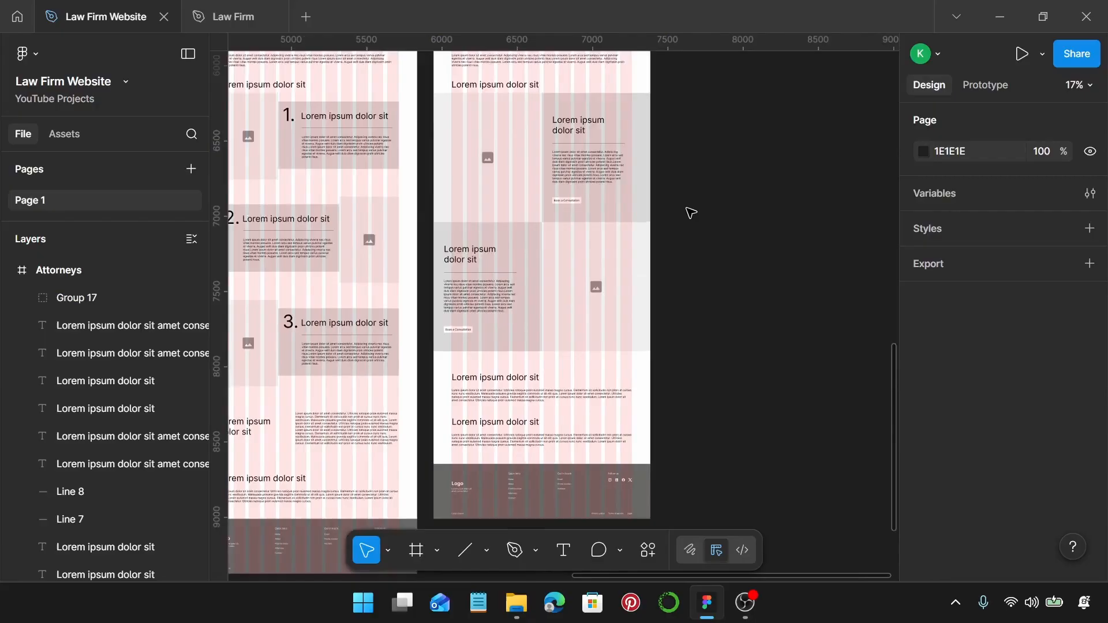
scroll(691, 212, down, 1)
scroll(691, 212, up, 1)
scroll(691, 213, down, 1)
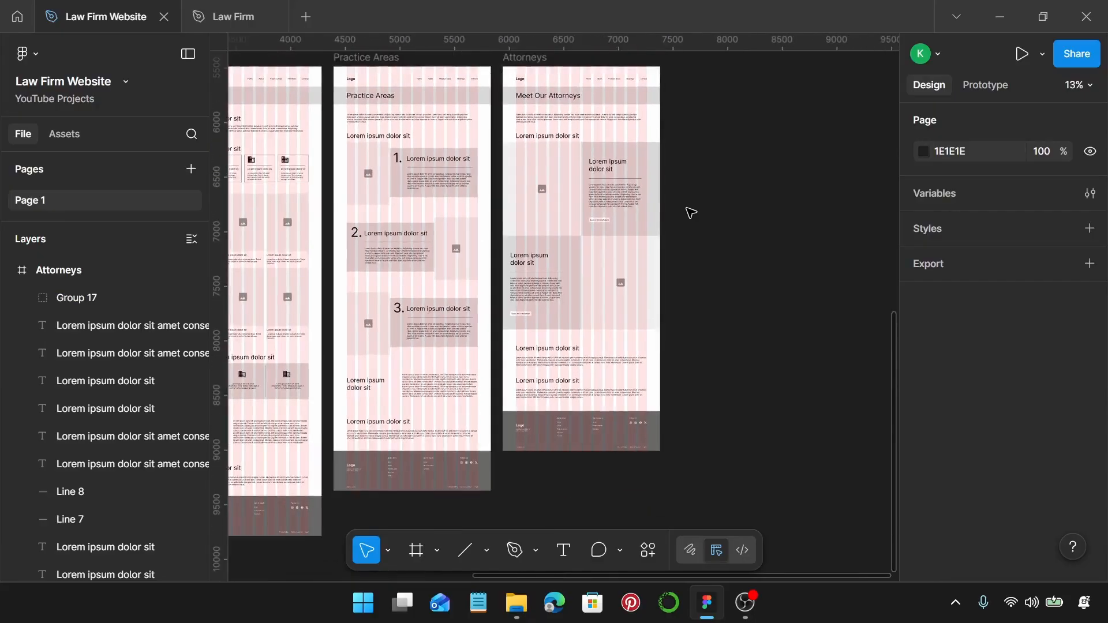
scroll(691, 212, up, 2)
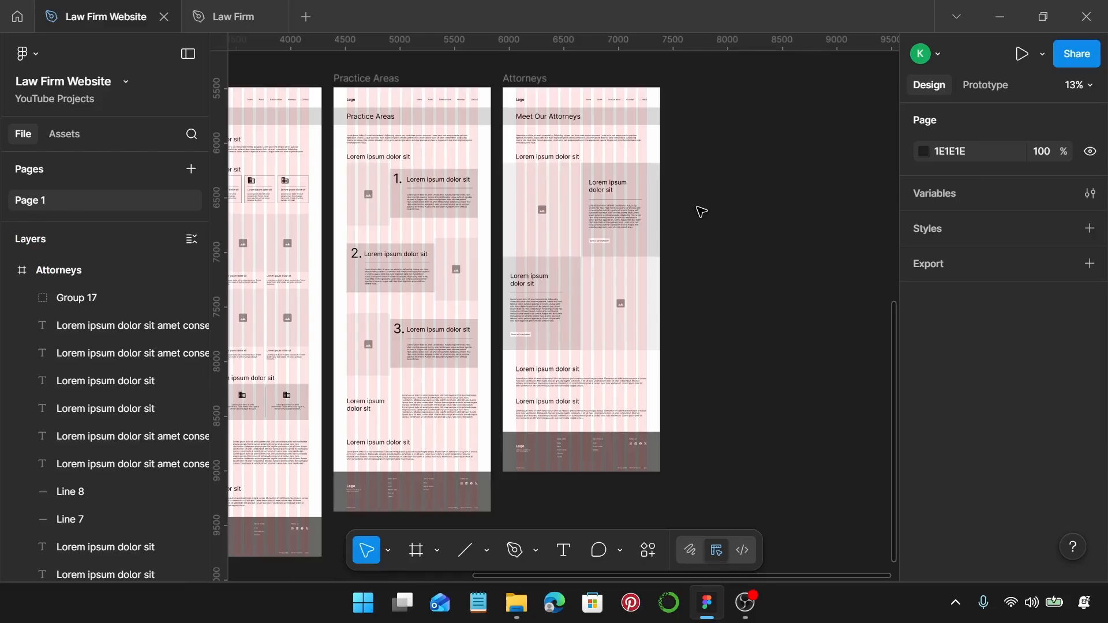
key(f)
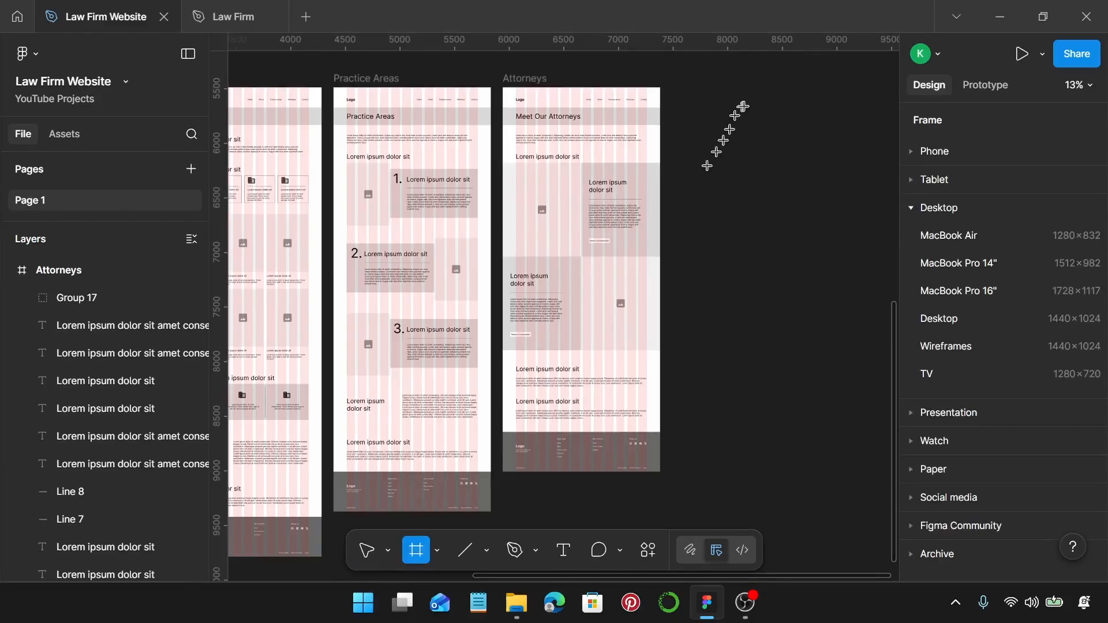
click(771, 194)
drag(791, 195, 770, 140)
Name the new frame 'Contact'.
double_click(713, 76)
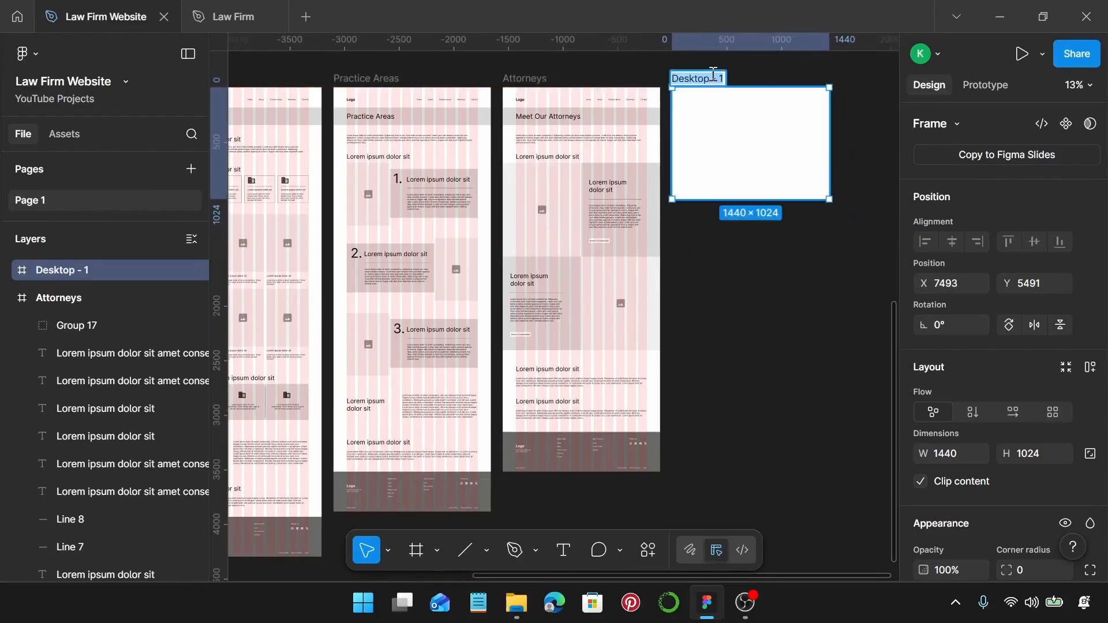
text(d)
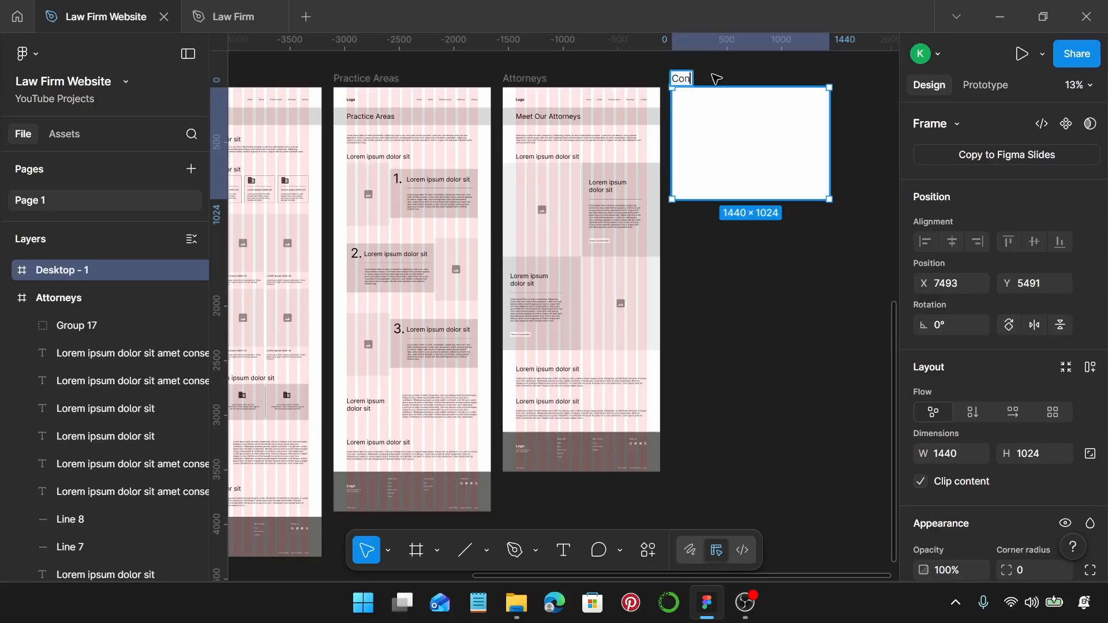
key(Return)
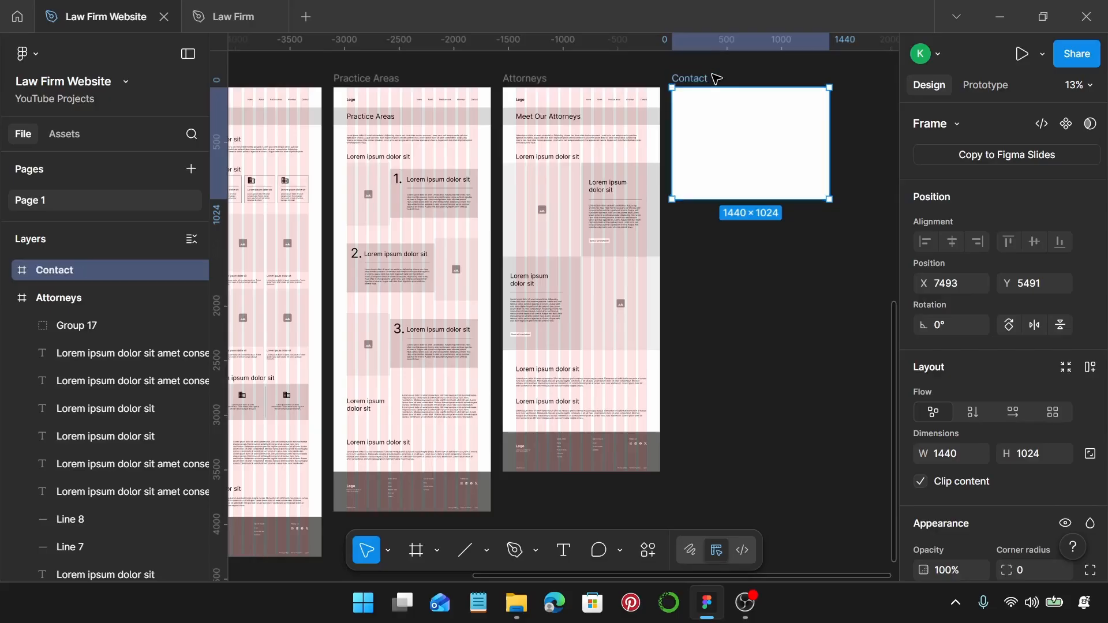
Copy the Attorneys frame's properties and paste its column grid onto Contact.
click(516, 81)
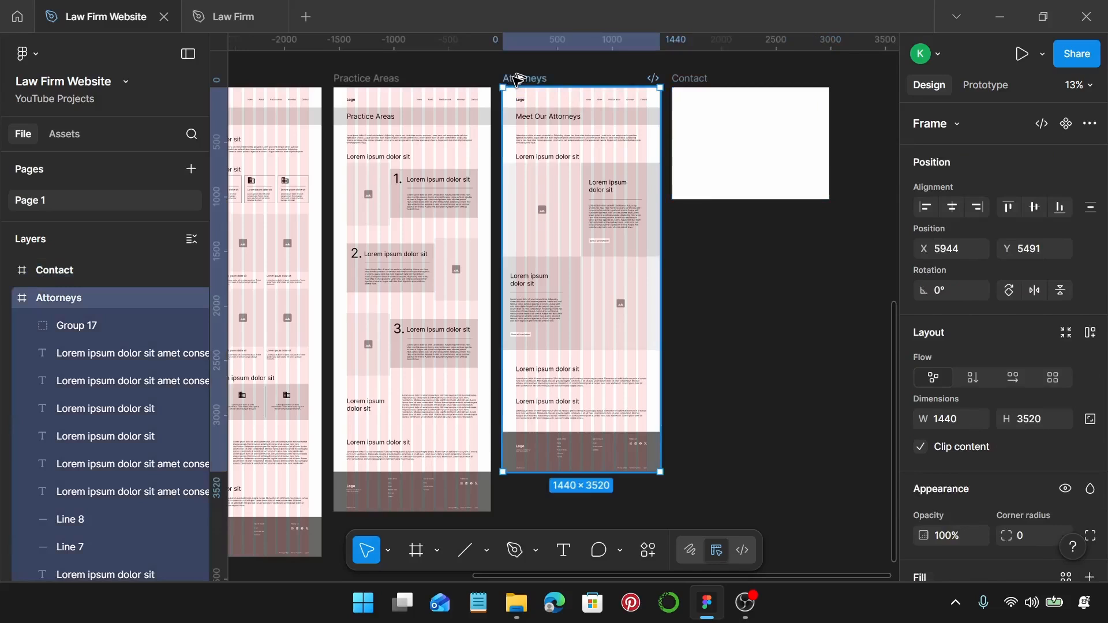
key(Tab)
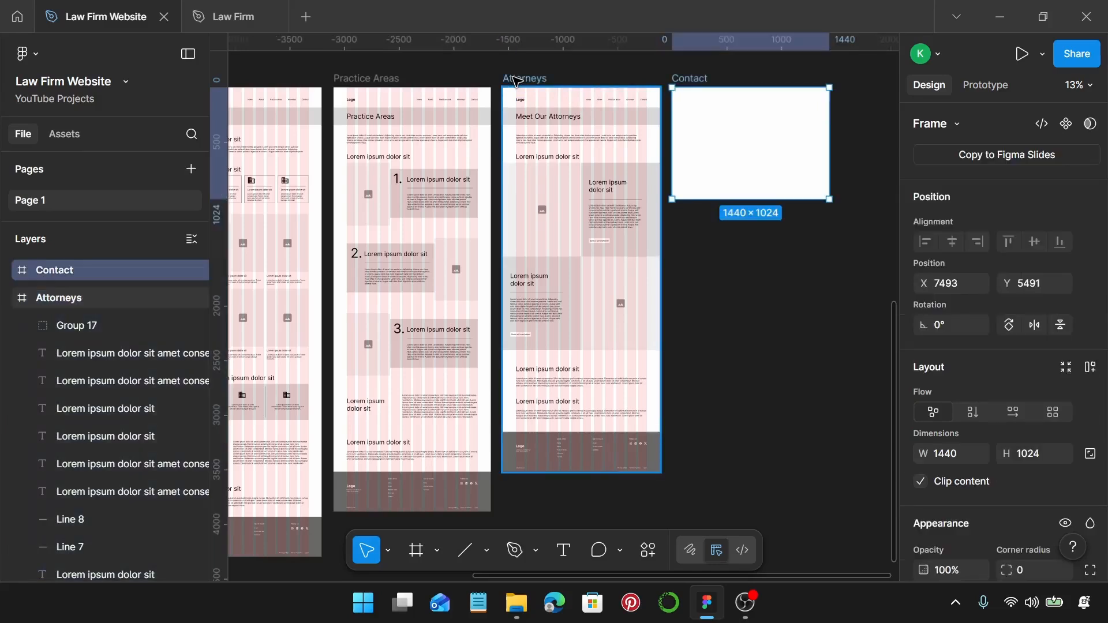
click(516, 81)
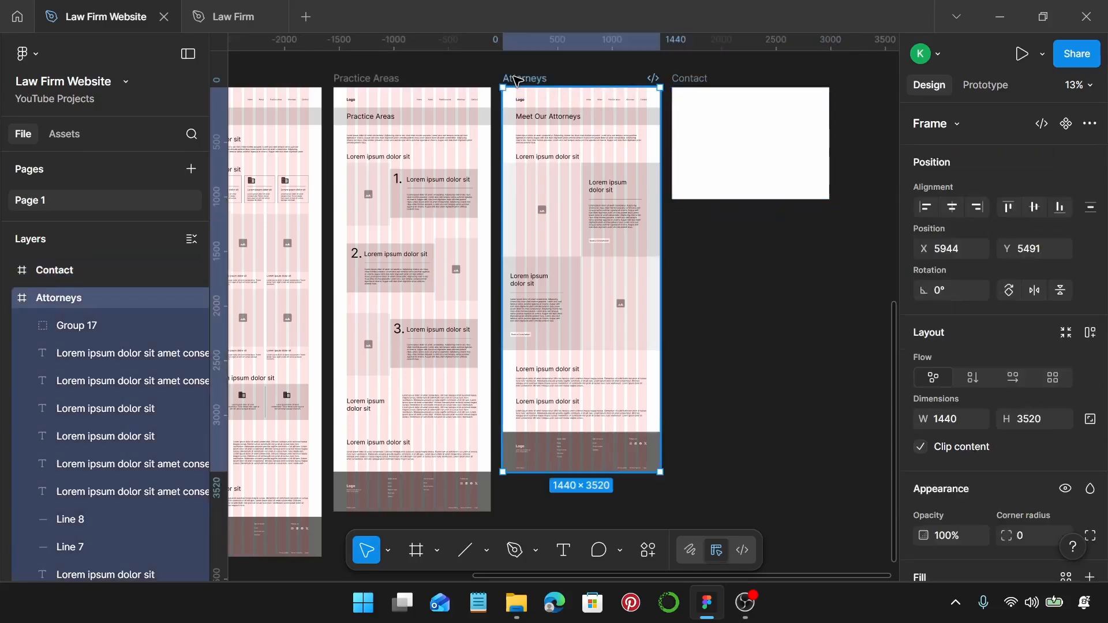
key(ctrl+alt+c)
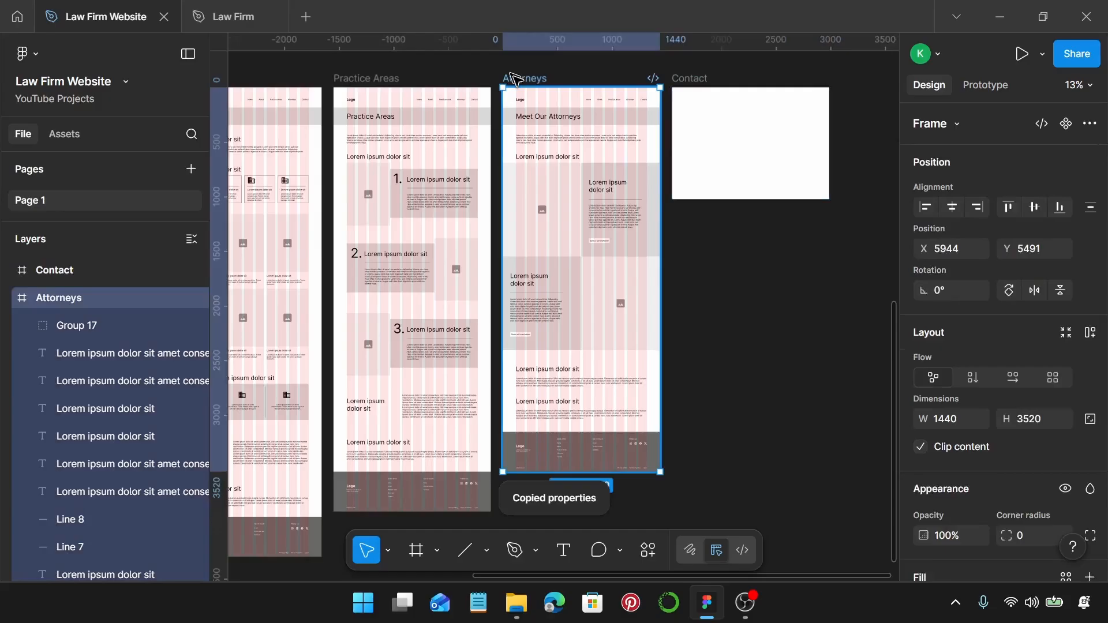
click(703, 81)
key(ctrl+alt+v)
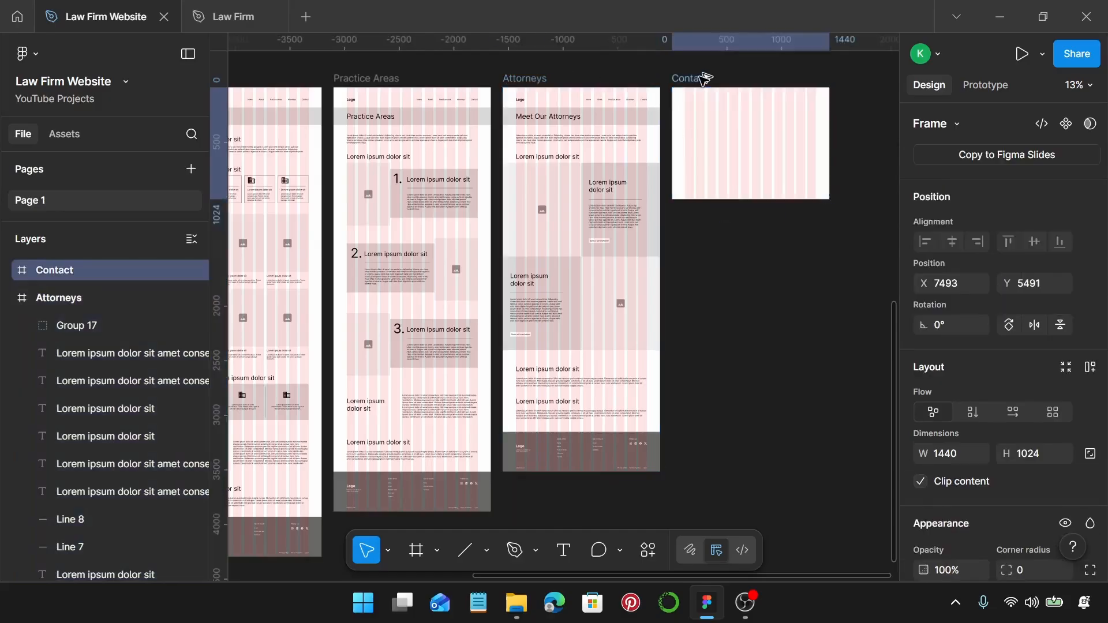
Make the Contact frame taller and duplicate the four Attorneys header layers into it.
drag(746, 199, 761, 435)
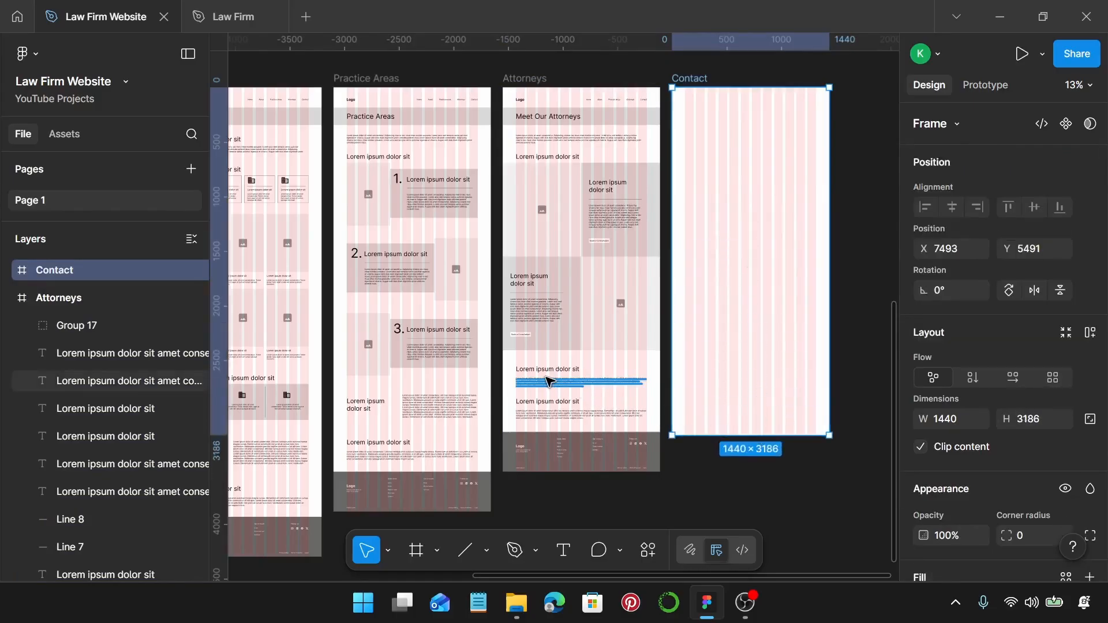
scroll(509, 126, up, 1)
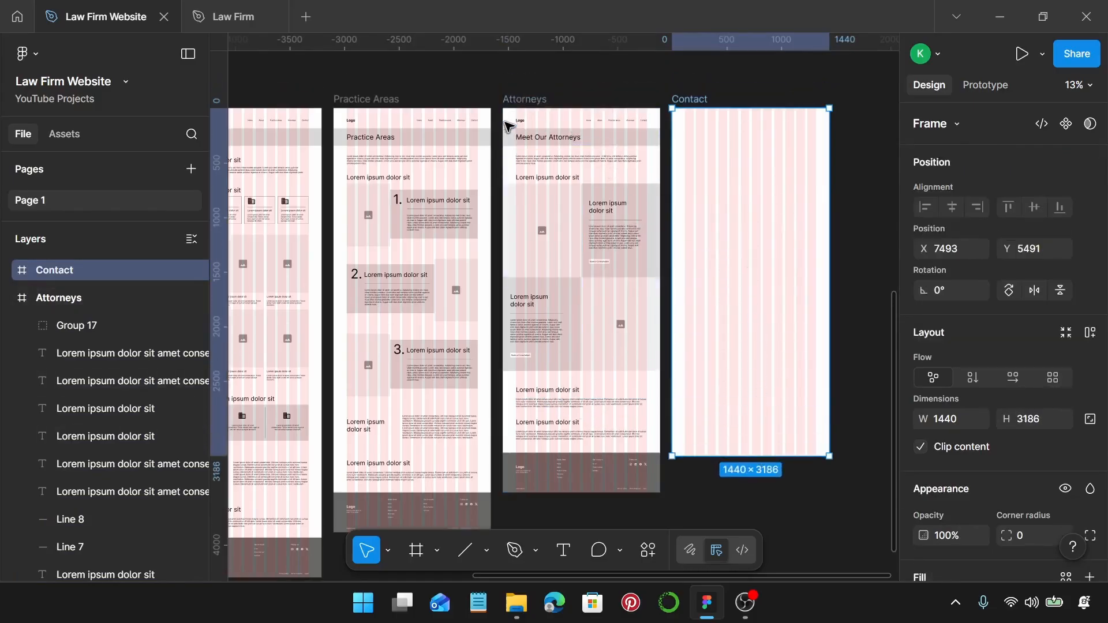
drag(498, 95, 648, 168)
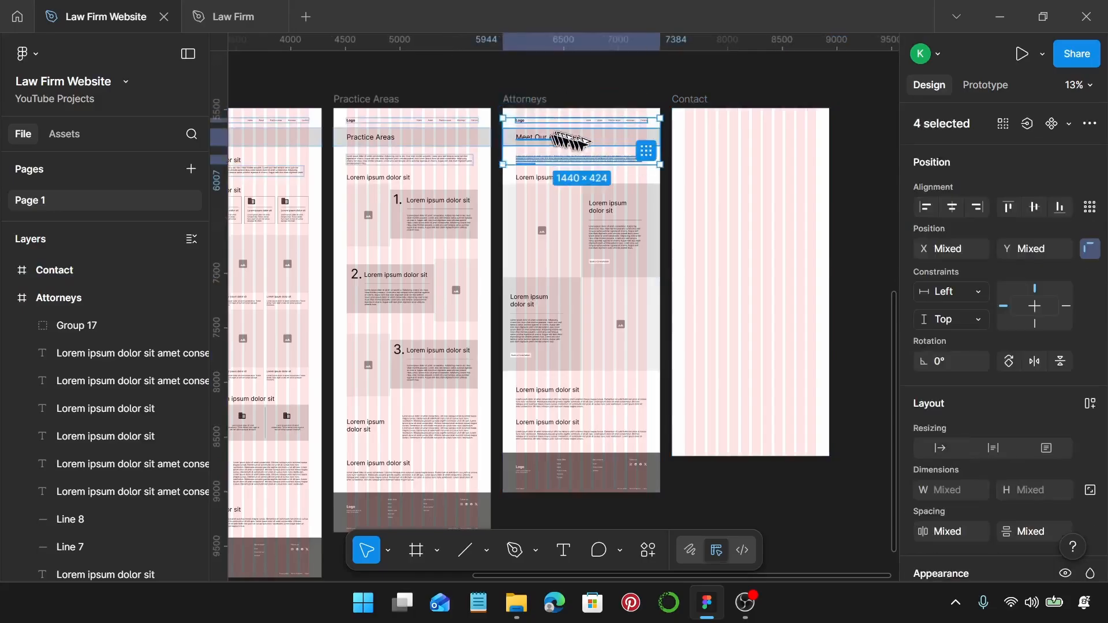
drag(570, 140, 723, 148)
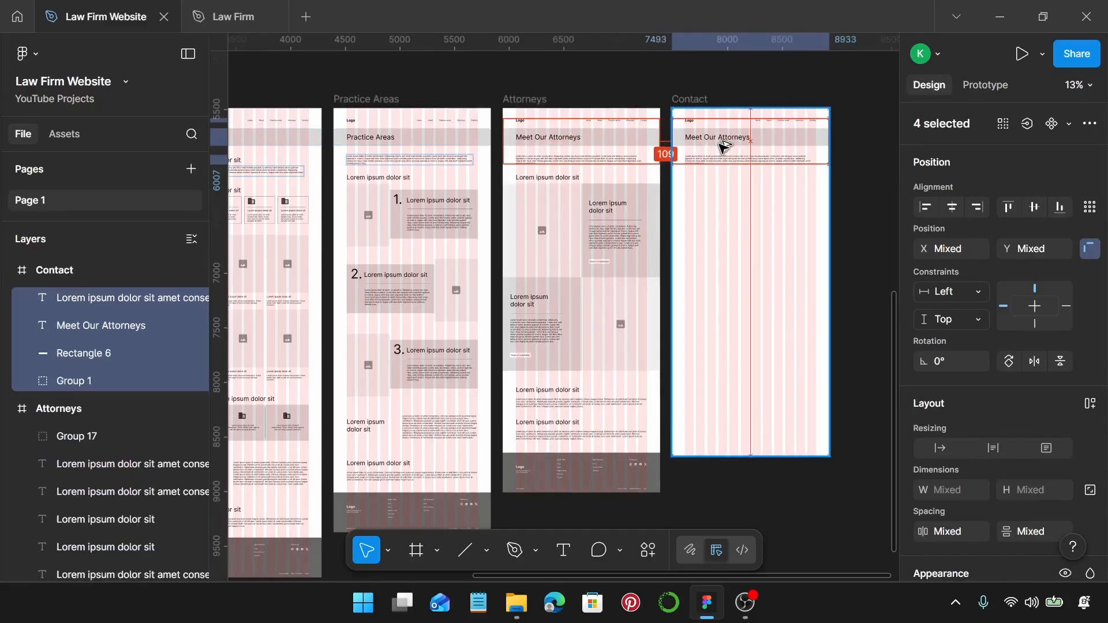
Change the copied 'Meet Our Attorneys' title to 'Contact Us'.
scroll(723, 147, up, 10)
double_click(717, 138)
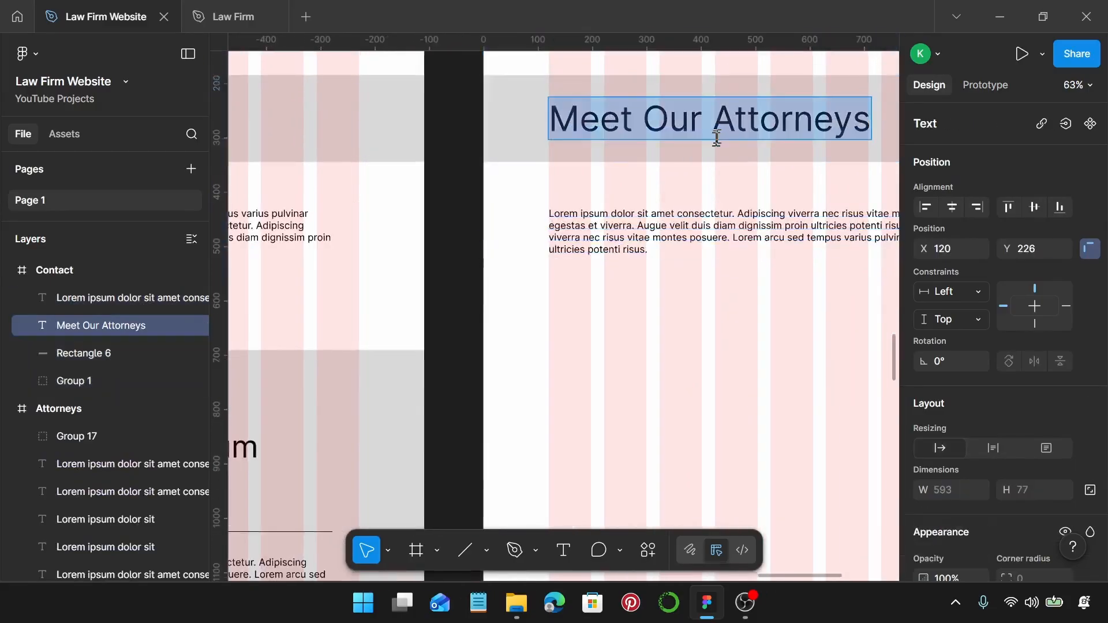
text(C)
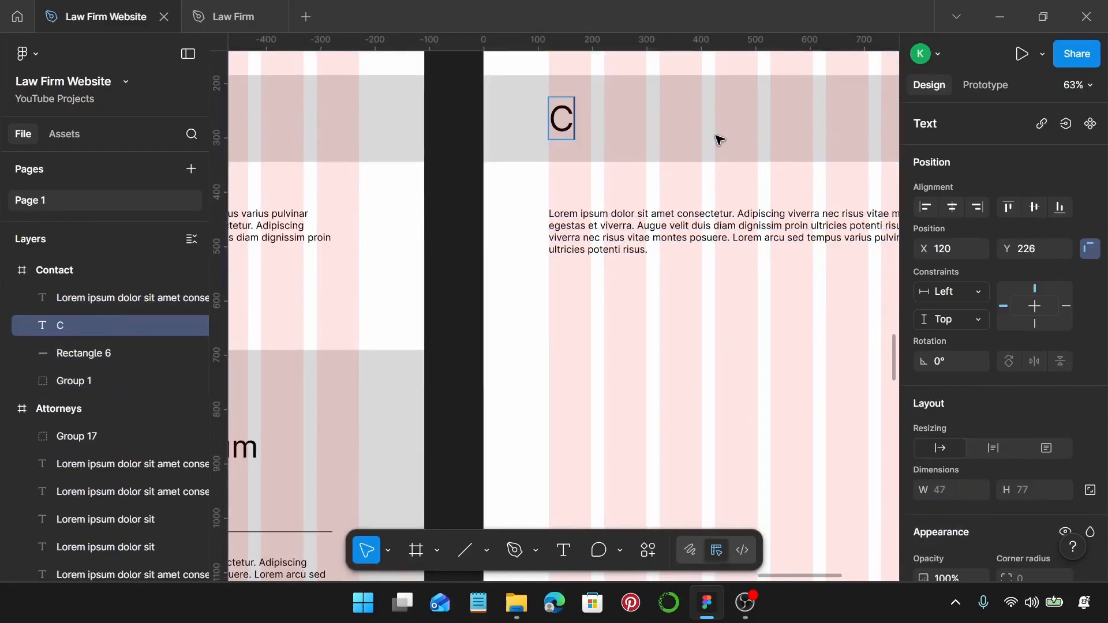
text(ontact)
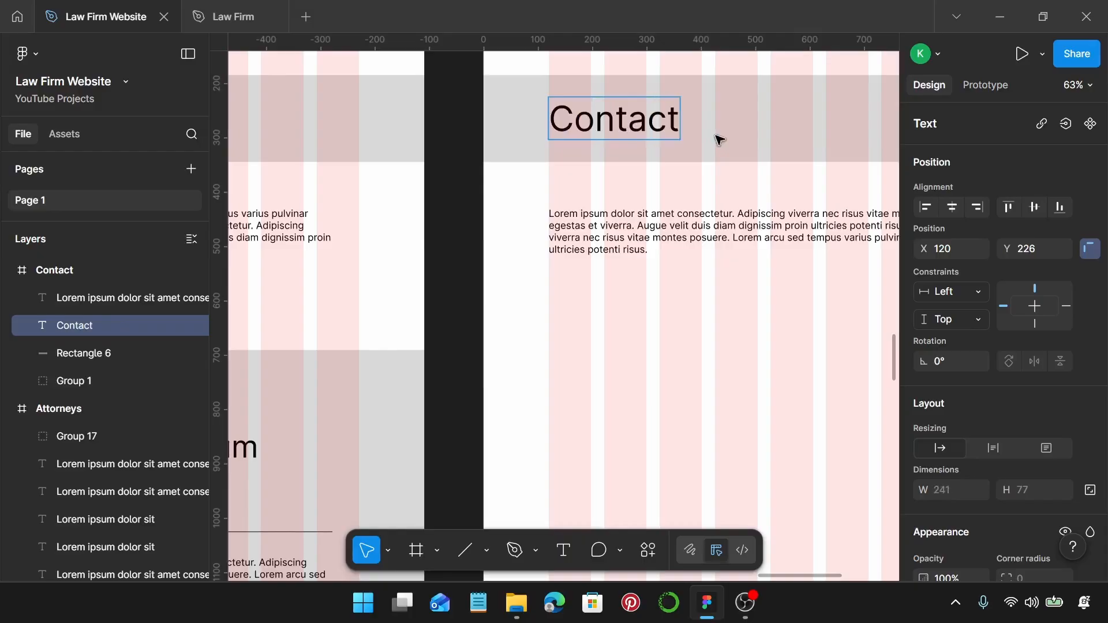
text( Uas)
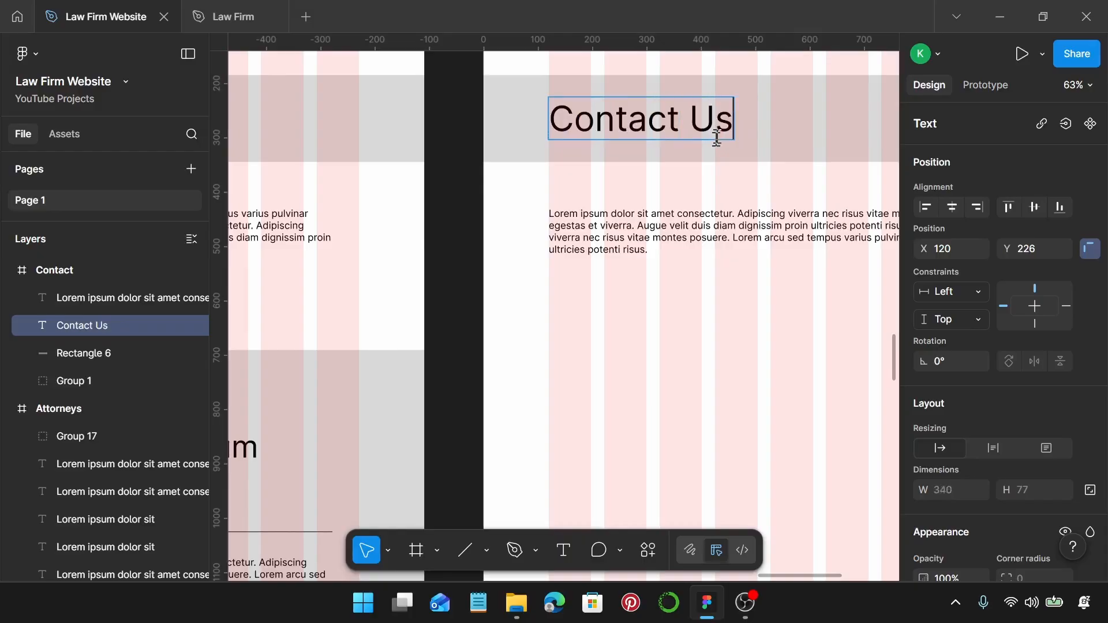
scroll(722, 153, down, 5)
key(Escape)
key(Escape)
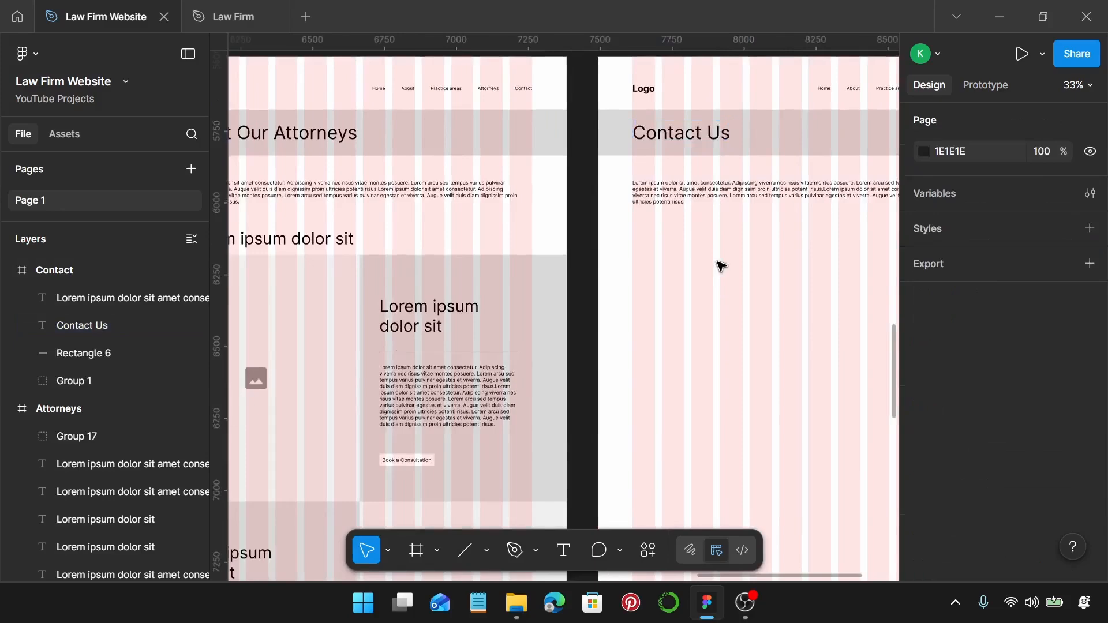
scroll(718, 277, down, 2)
scroll(720, 267, down, 3)
Copy a heading-and-paragraph pair from Attorneys into Contact and duplicate it below.
click(510, 415)
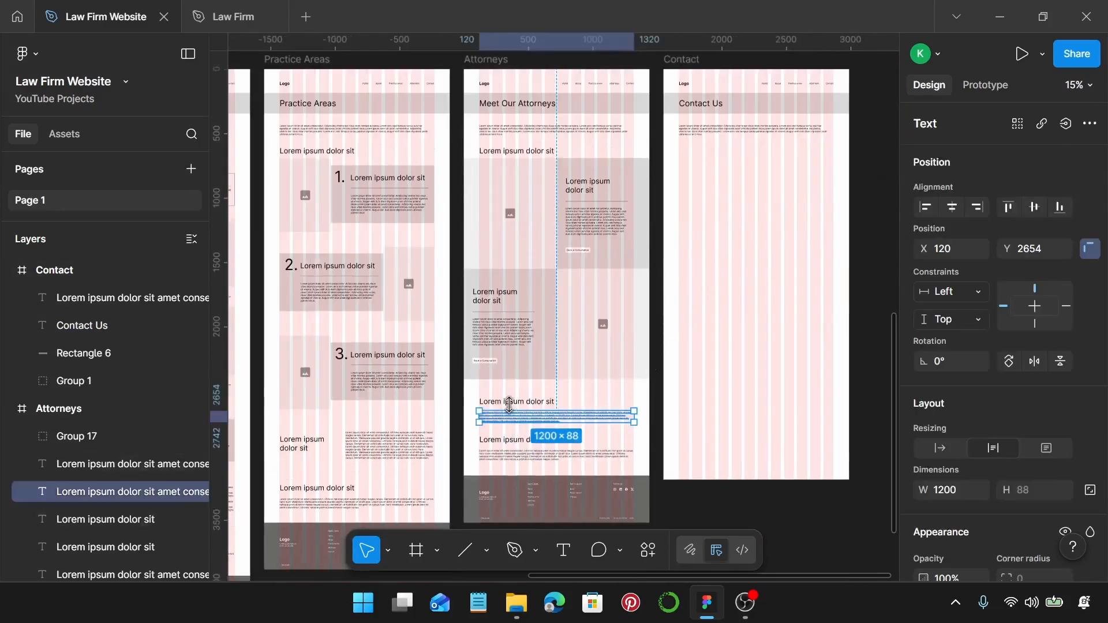
shift+click(511, 402)
drag(496, 416, 692, 171)
scroll(693, 170, right, 4)
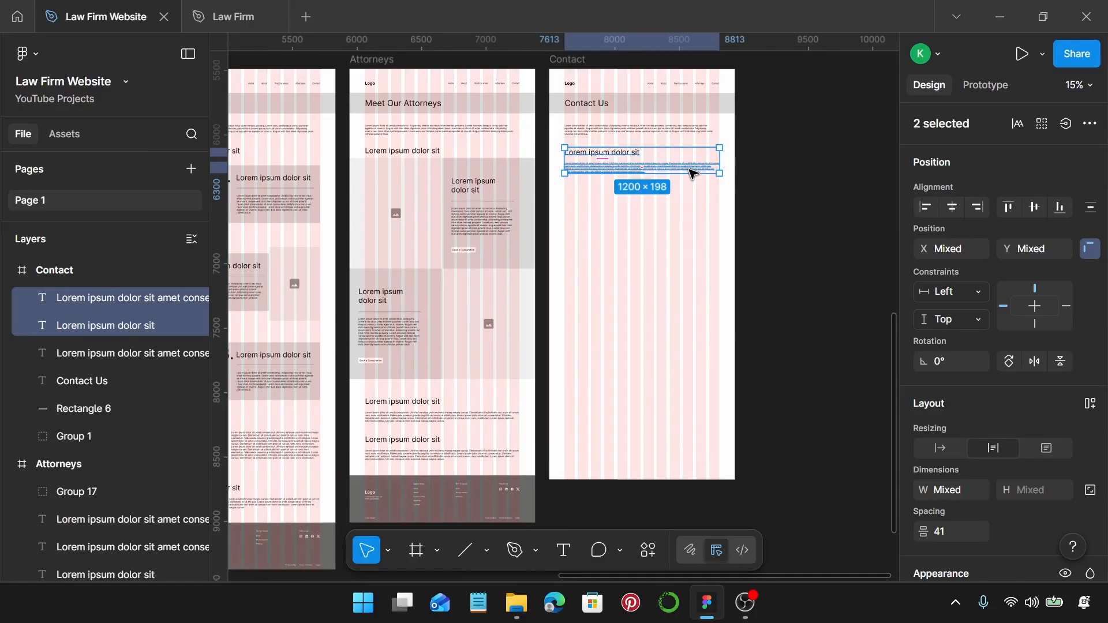
scroll(691, 173, right, 2)
scroll(574, 178, up, 3)
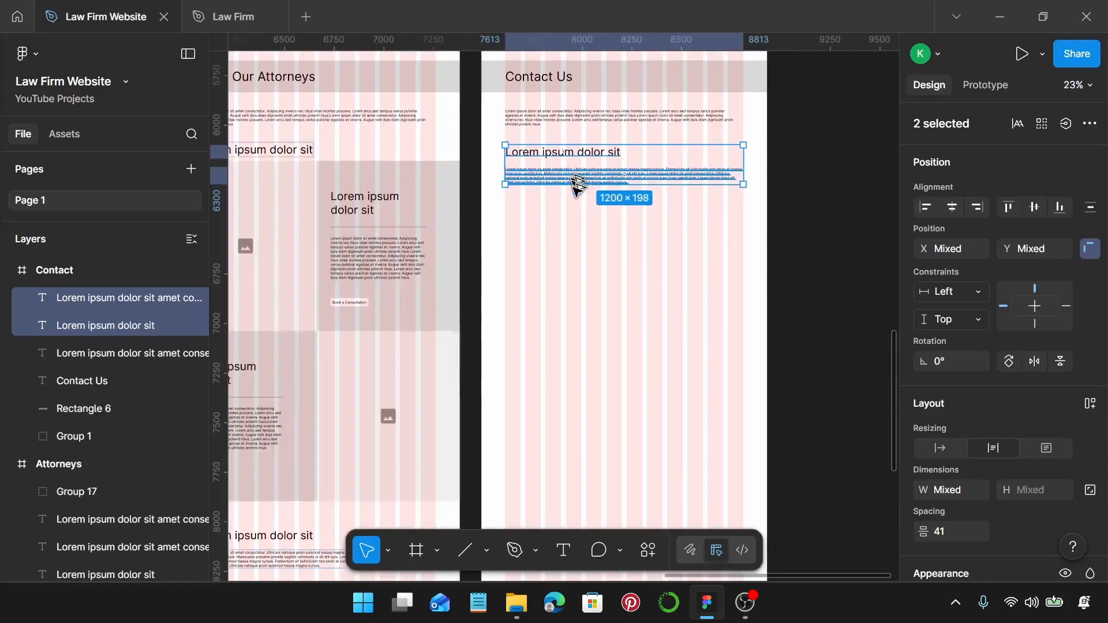
drag(576, 183, 583, 237)
Duplicate the two heading-and-paragraph pairs twice more down the Contact frame.
scroll(584, 237, down, 2)
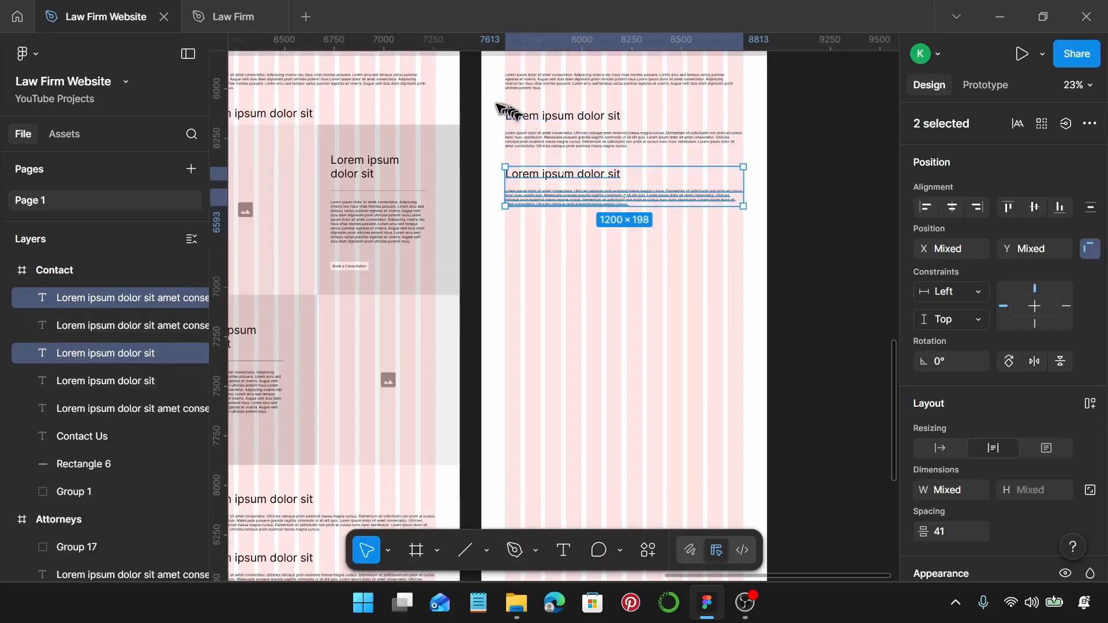
drag(498, 106, 715, 229)
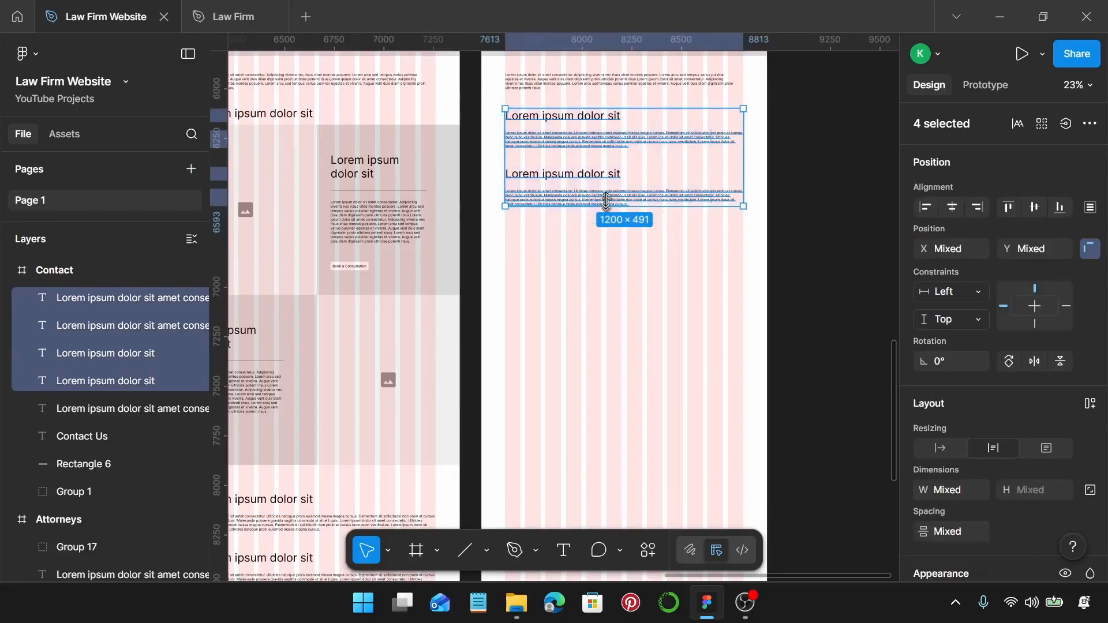
drag(610, 199, 623, 311)
scroll(623, 312, down, 3)
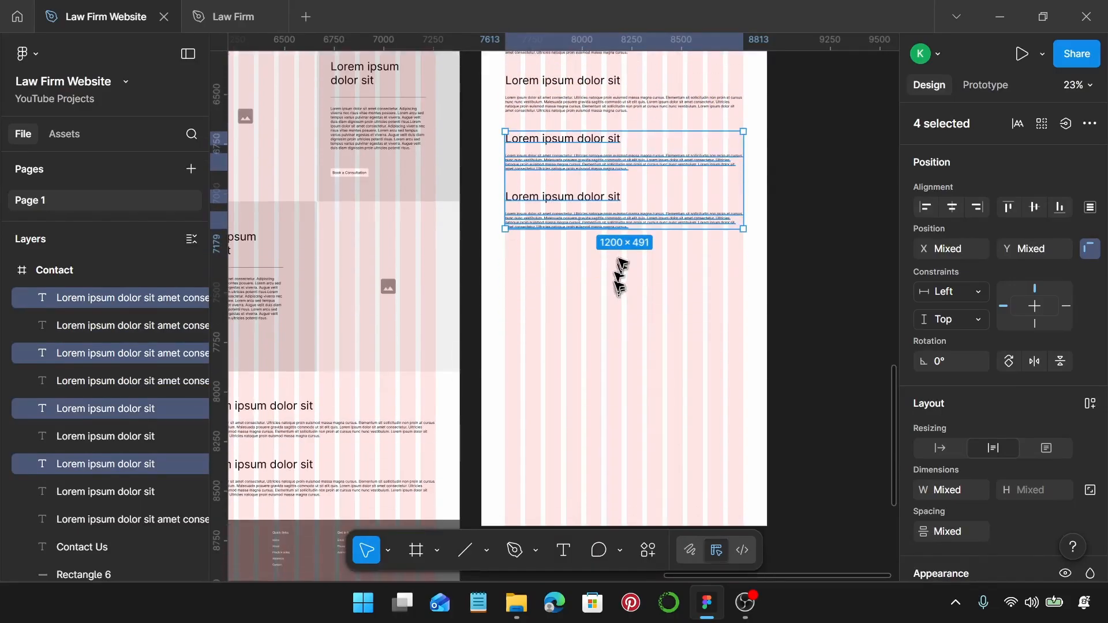
drag(631, 233, 636, 324)
scroll(623, 314, up, 3)
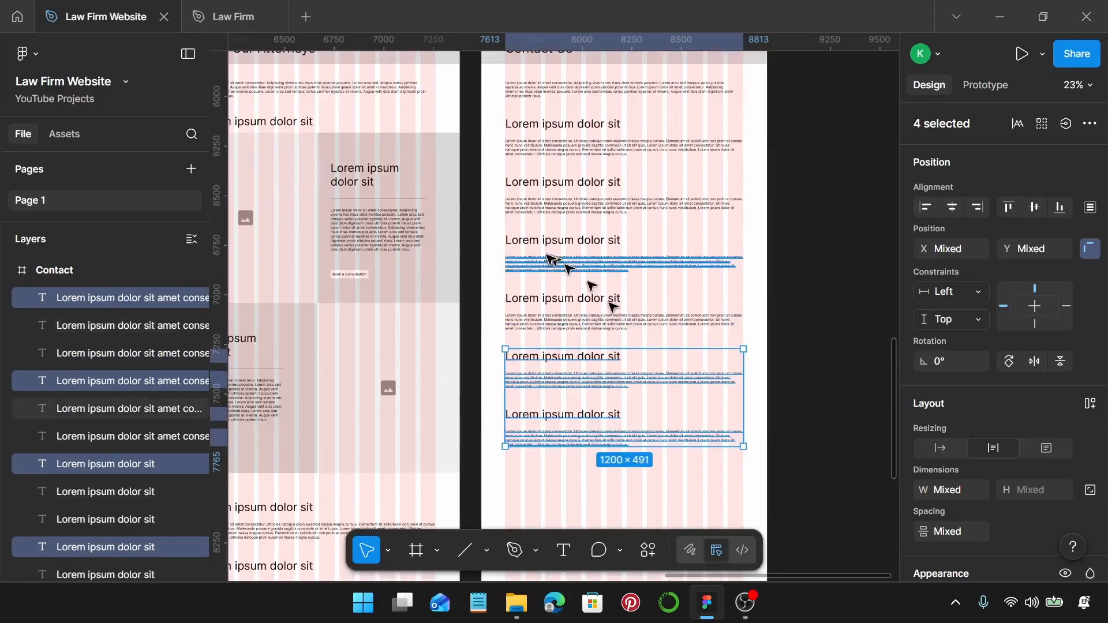
click(586, 264)
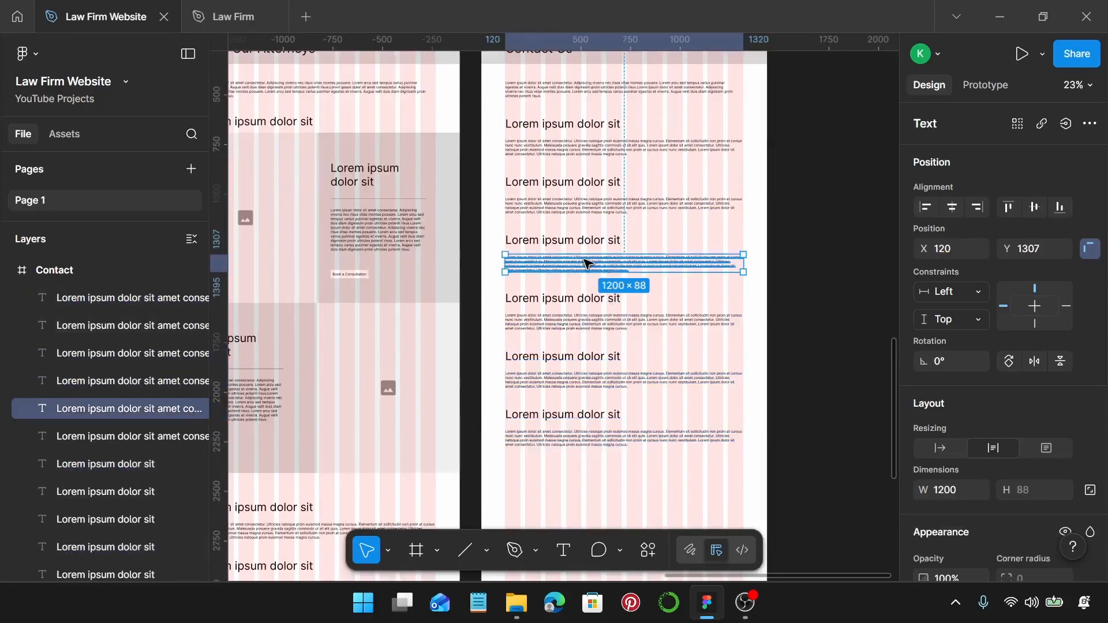
Draw a grey rectangle on Contact and size it to 1440 × 597 at Y 1145, covering two text blocks.
key(r)
mouse_move(492, 170)
mouse_down()
mouse_move(653, 224)
mouse_move(727, 265)
mouse_move(730, 285)
mouse_up()
drag(597, 226, 566, 272)
drag(725, 280, 763, 284)
drag(699, 337, 699, 325)
mouse_move(698, 280)
mouse_down()
mouse_move(702, 296)
mouse_move(695, 286)
mouse_up()
drag(681, 240, 680, 232)
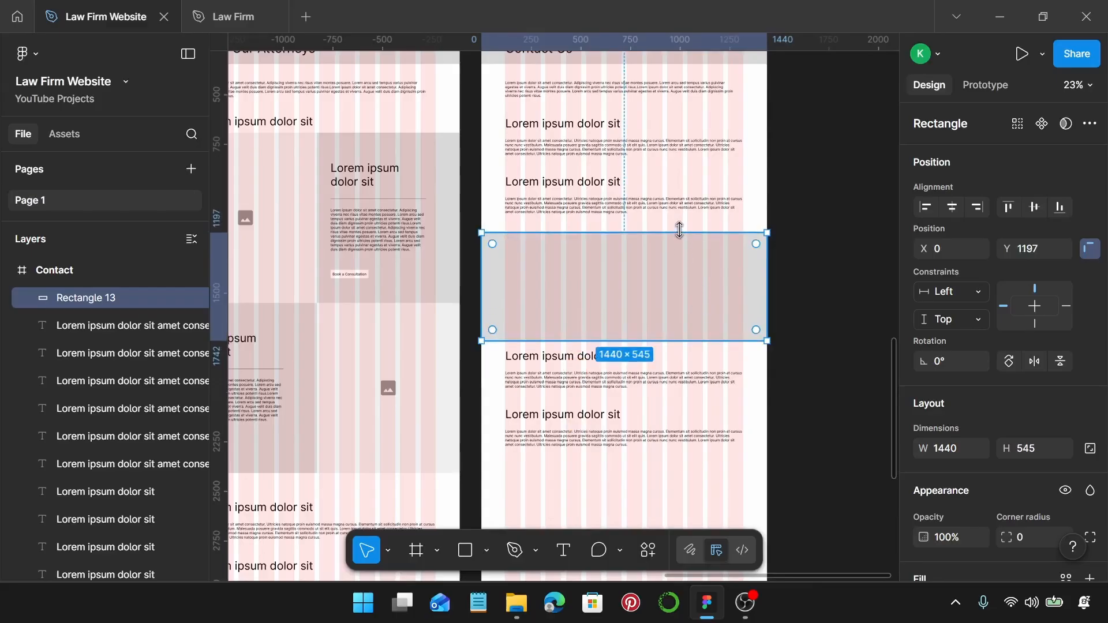
drag(680, 229, 677, 222)
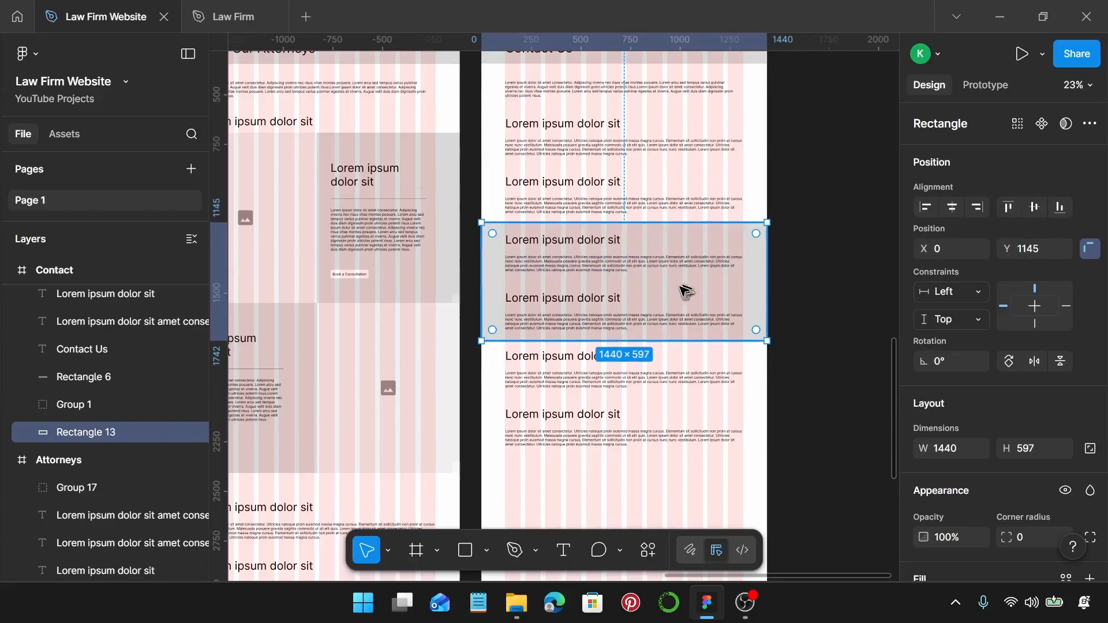
Duplicate the Attorneys footer (Group 17) into the bottom of the Contact frame.
scroll(686, 292, down, 3)
scroll(609, 400, down, 3)
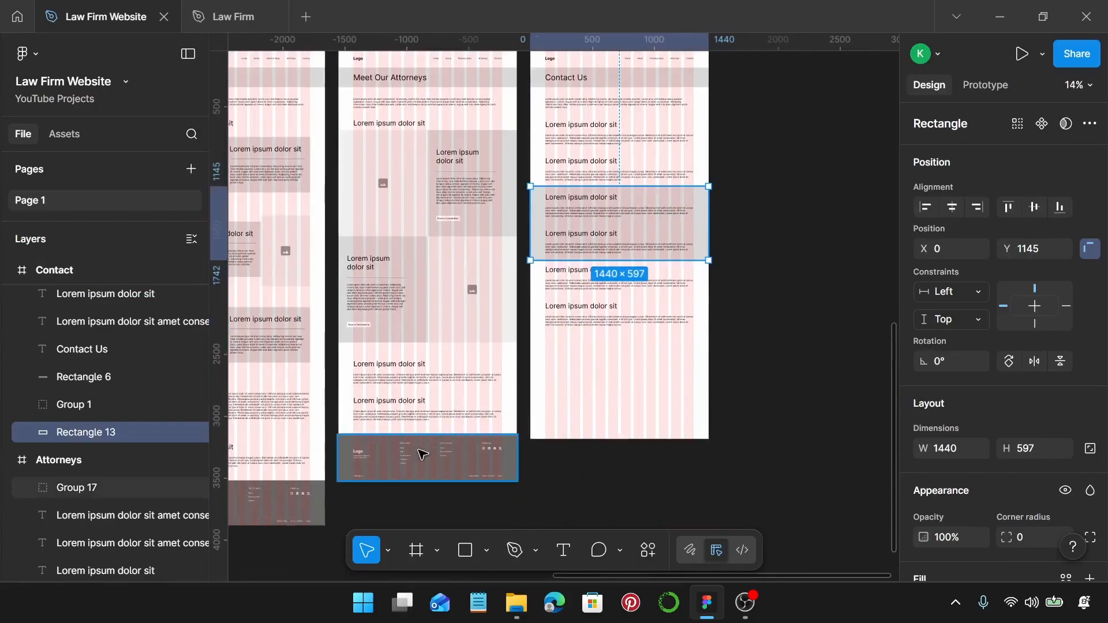
drag(360, 457, 550, 359)
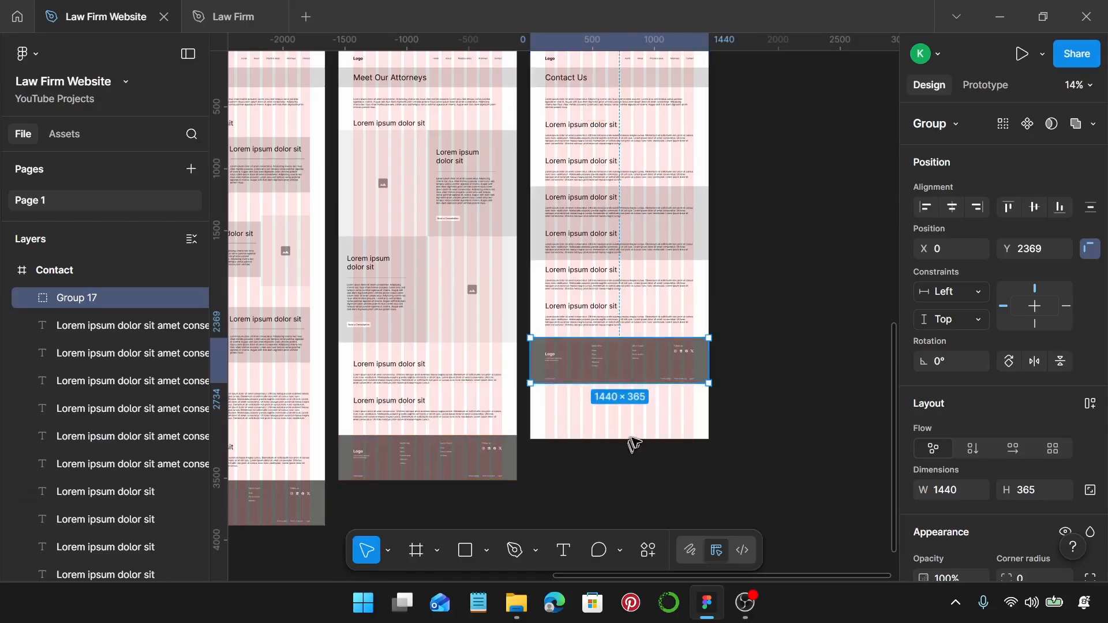
Shorten the Contact frame to 2734 px tall so it ends at the footer.
right_click(637, 437)
click(598, 436)
drag(604, 439, 607, 384)
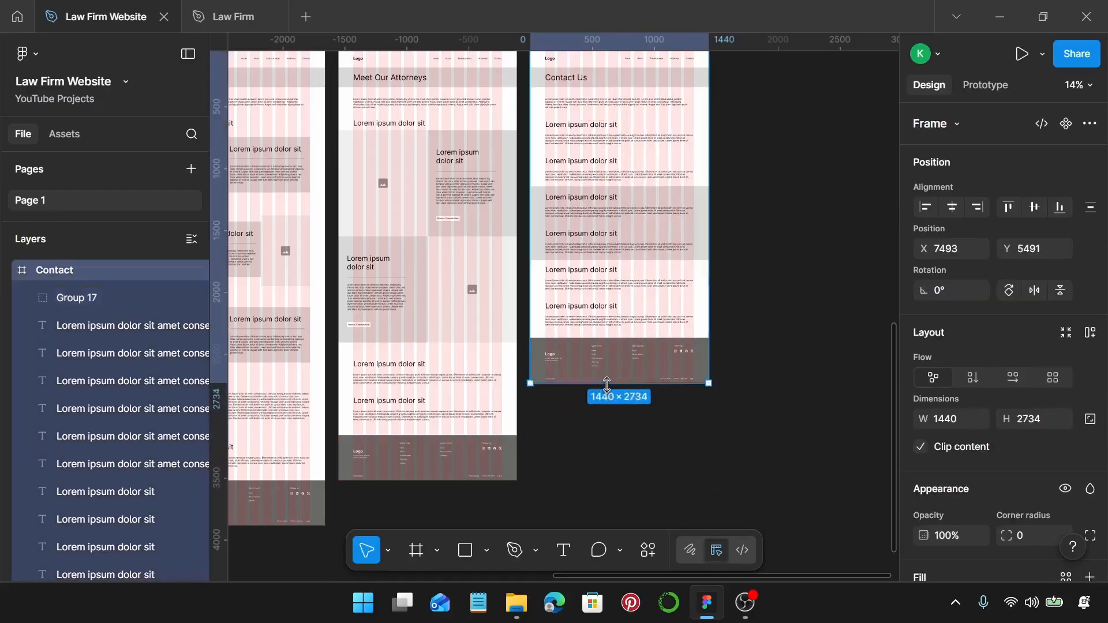
scroll(607, 384, up, 6)
scroll(607, 383, down, 3)
scroll(606, 383, down, 5)
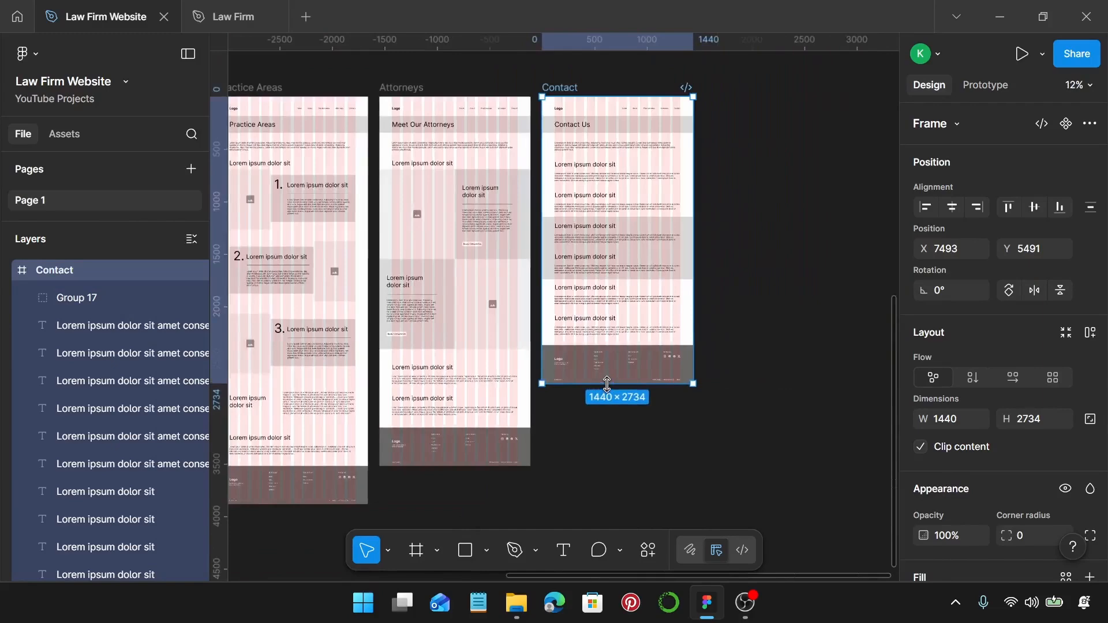
scroll(607, 384, left, 3)
click(818, 371)
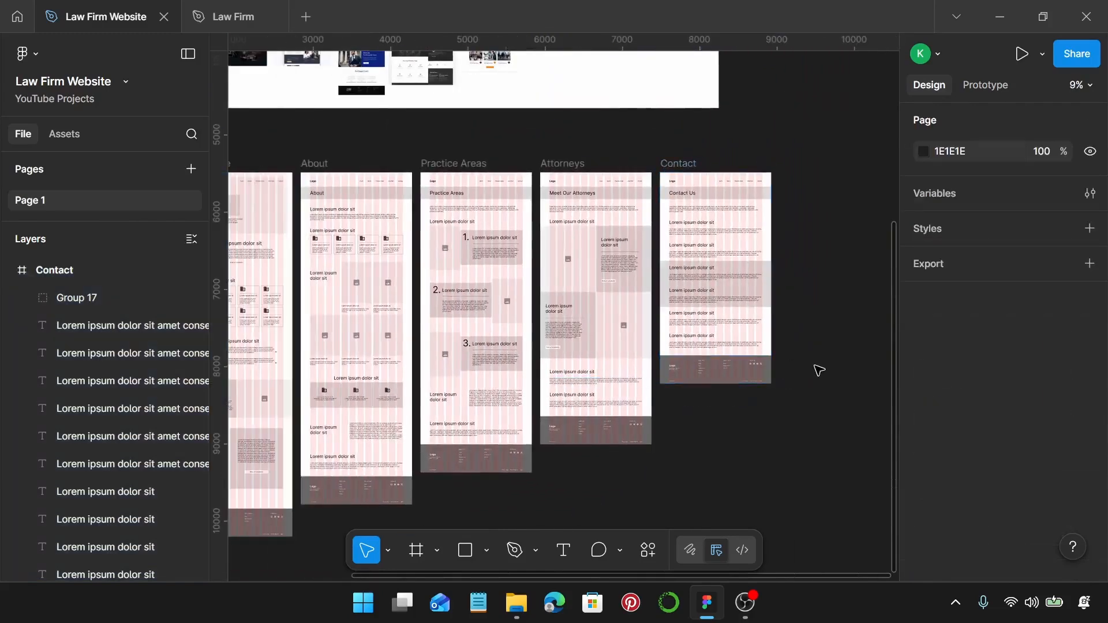
scroll(817, 370, left, 3)
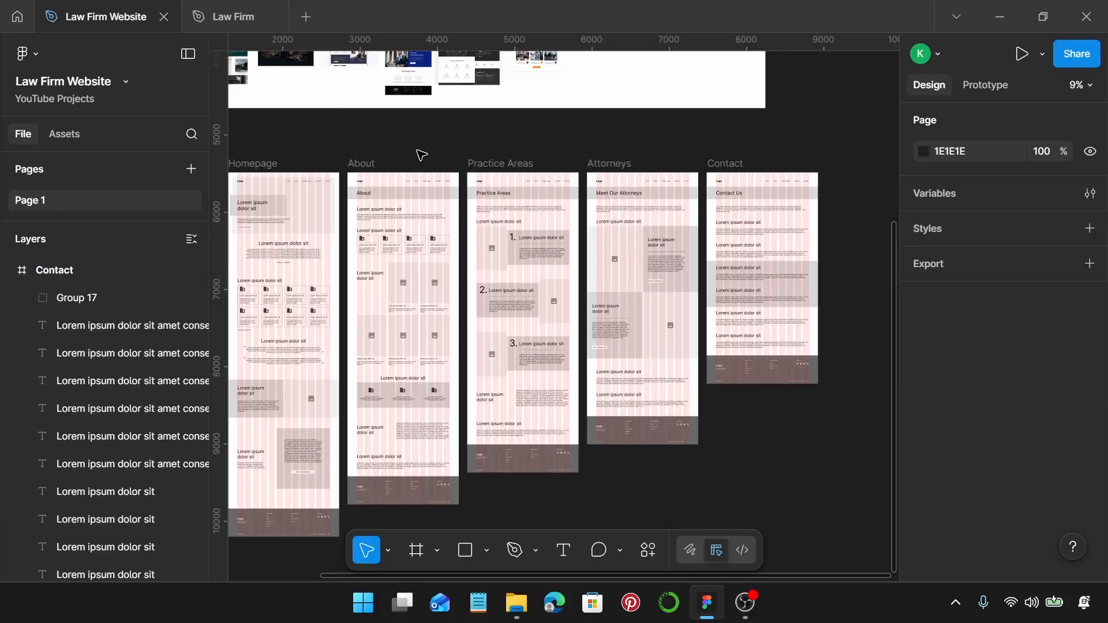
Rename Page 1 to 'Moodboard and Wireframe'.
double_click(29, 201)
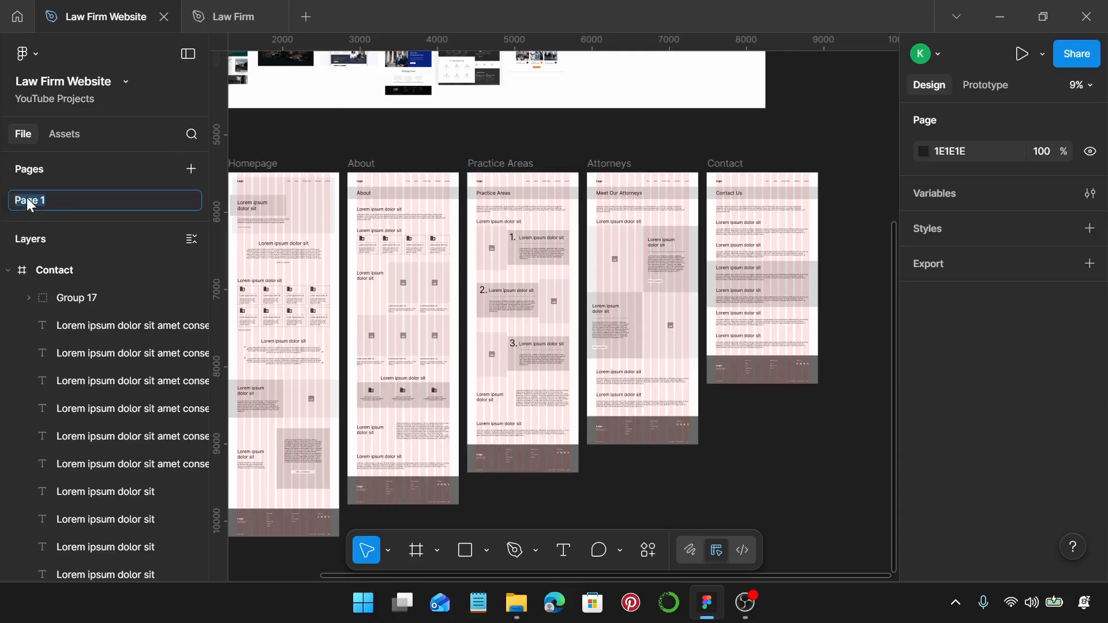
text(Moodboard an d)
key(BackSpace)
key(BackSpace)
text(d Wireframe)
key(Return)
Duplicate the page and name the copy 'Webpages'.
right_click(27, 198)
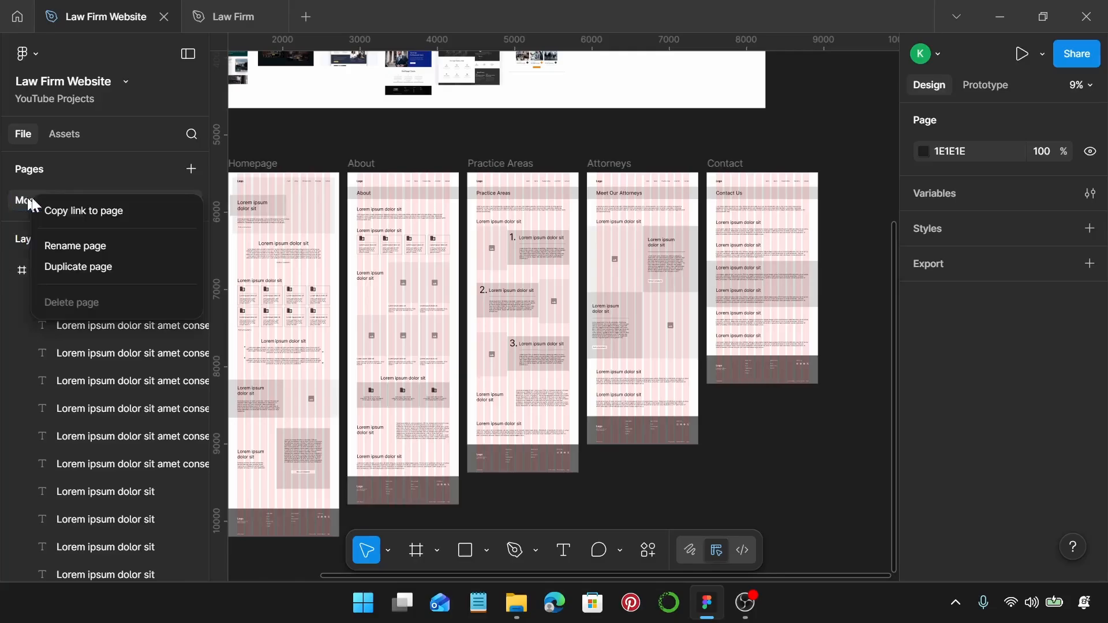
click(93, 245)
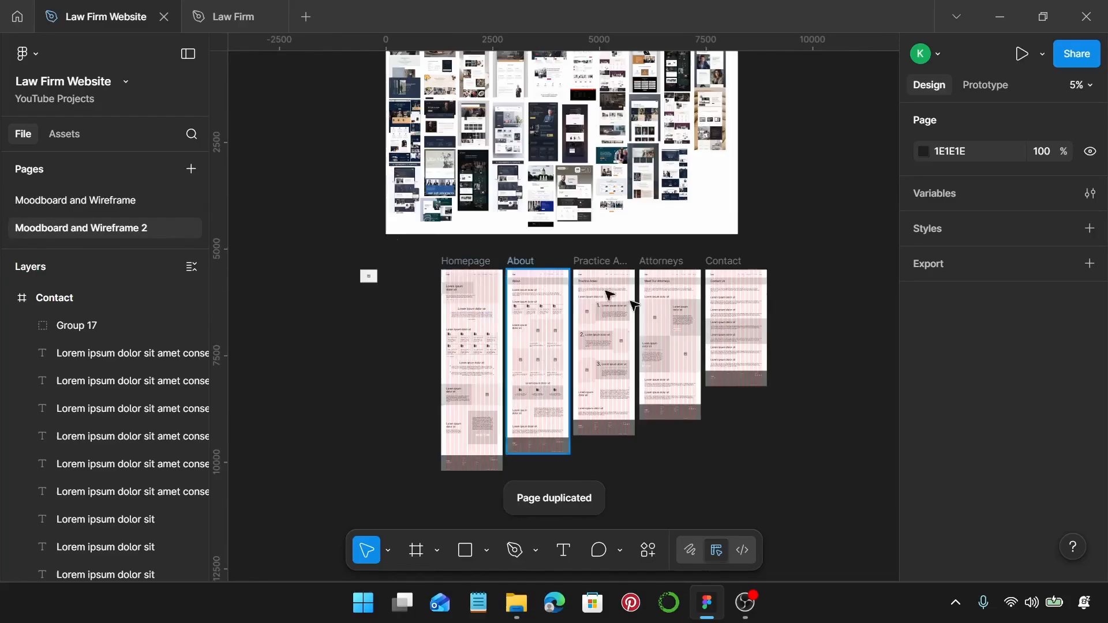
scroll(624, 436, down, 1)
scroll(624, 436, down, 2)
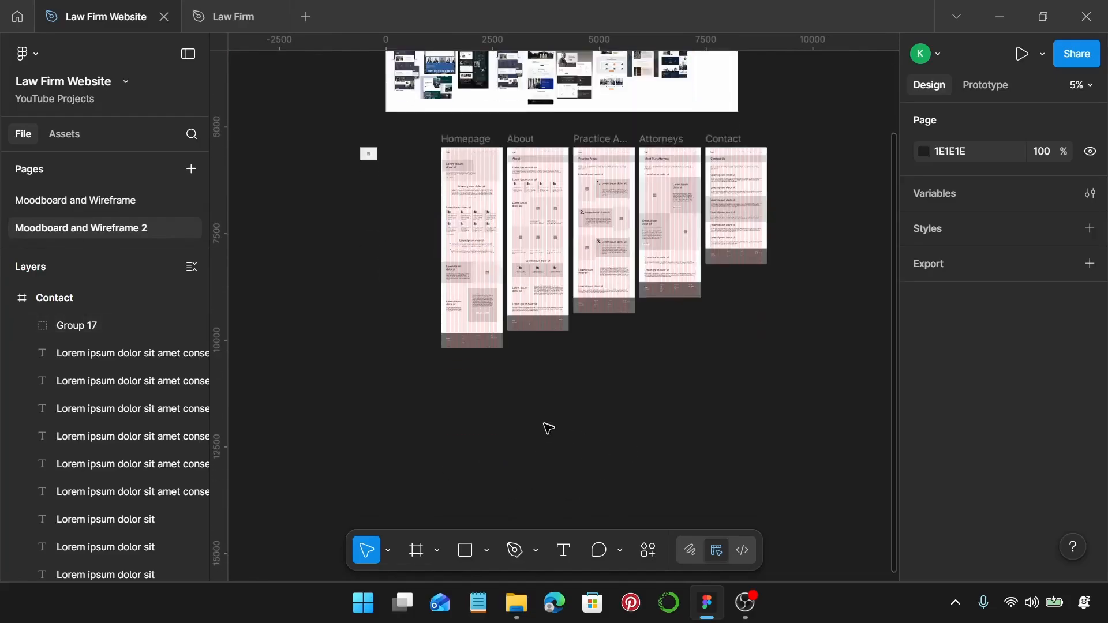
double_click(128, 226)
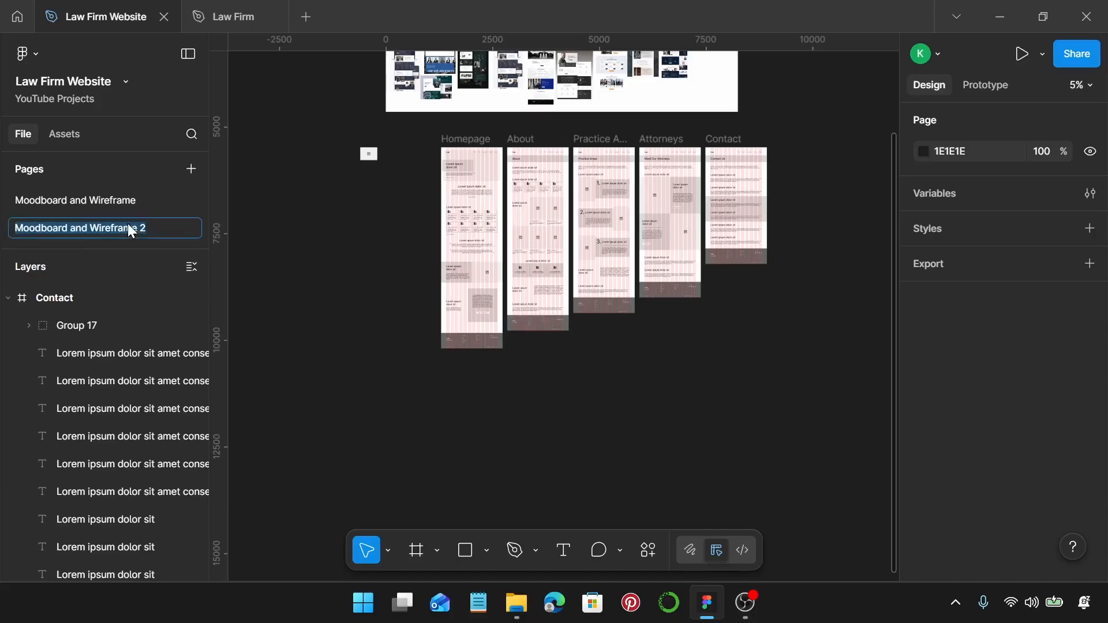
text(Web)
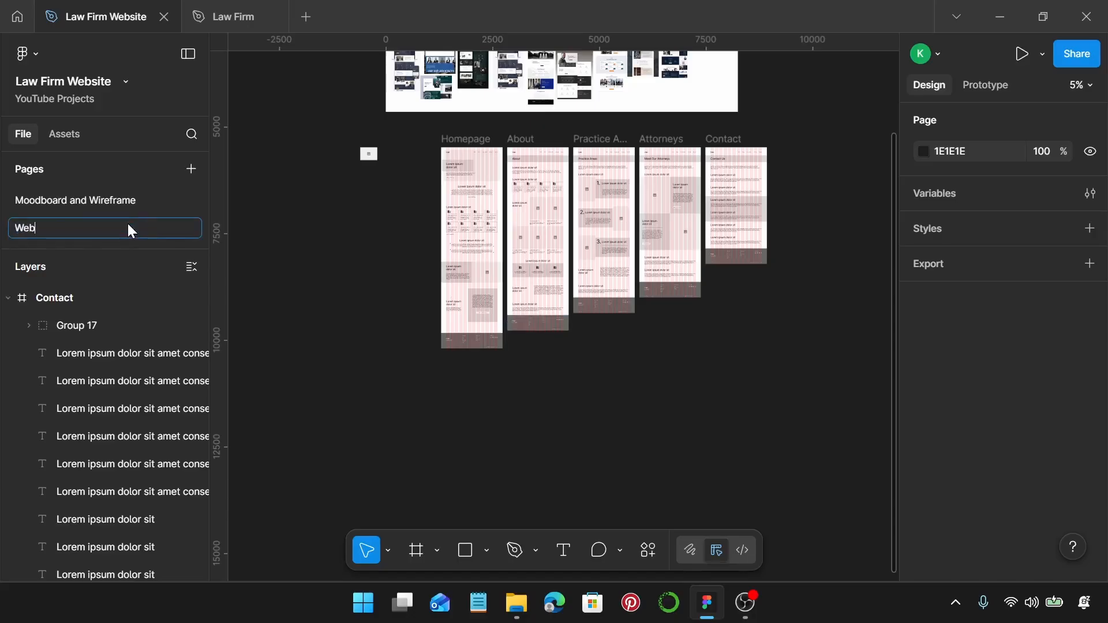
text(pages)
key(Return)
Delete the Moodboard frame from the Webpages page.
scroll(358, 208, up, 5)
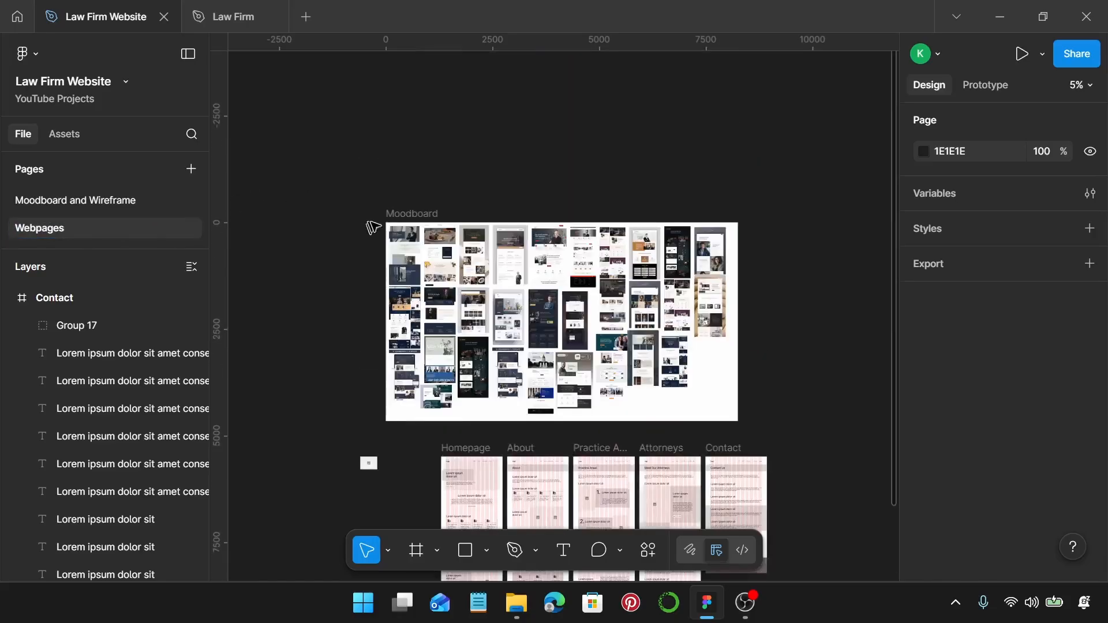
click(408, 214)
key(Delete)
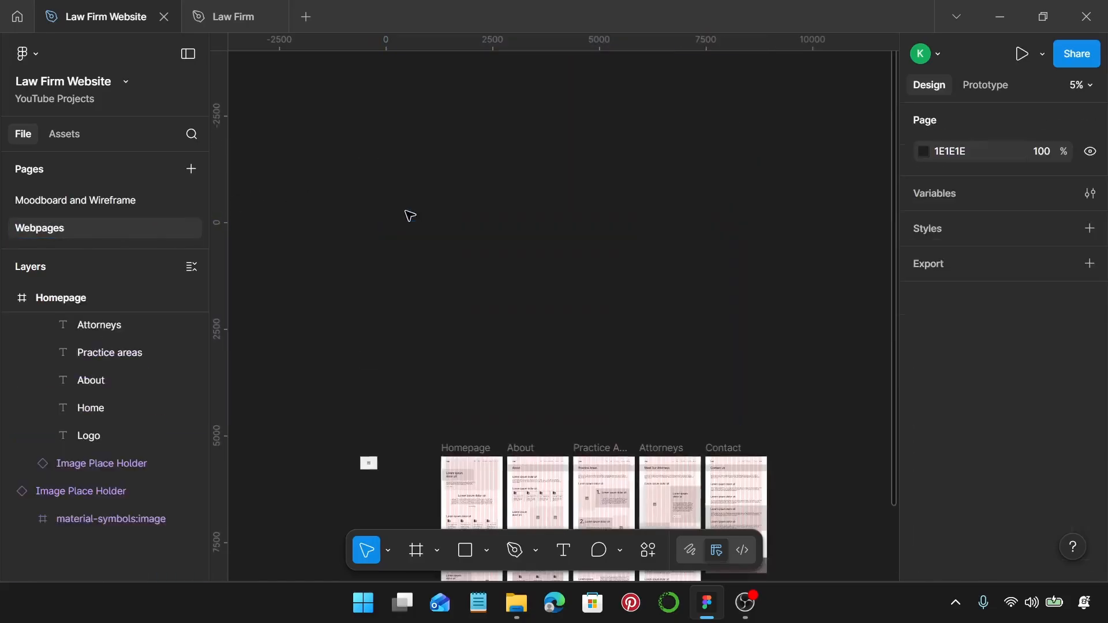
scroll(408, 215, down, 3)
drag(370, 261, 370, 260)
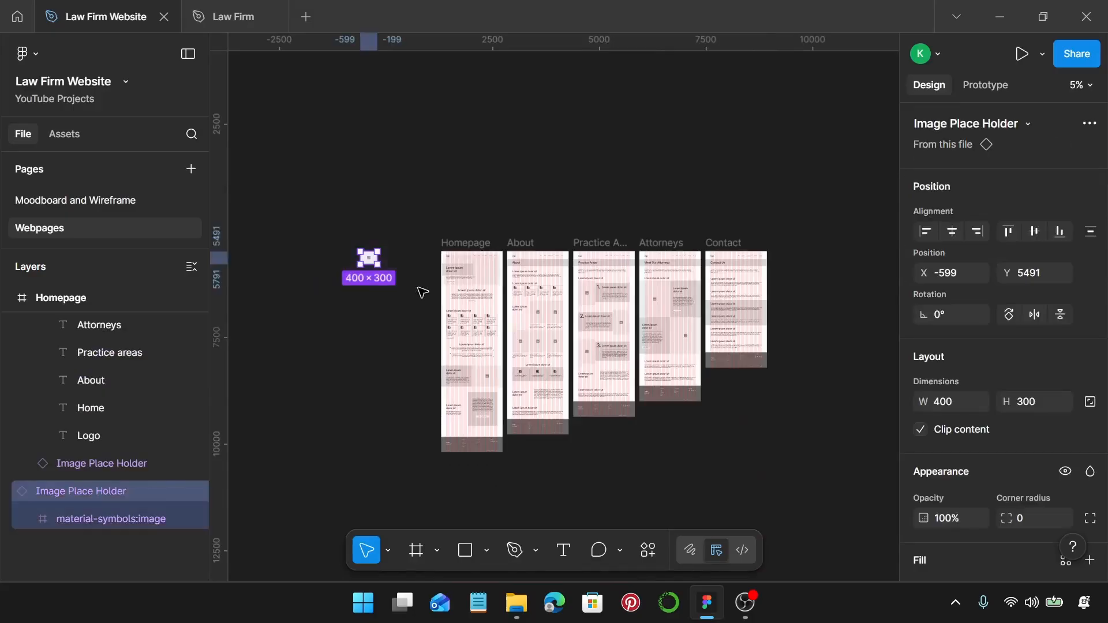
key(Delete)
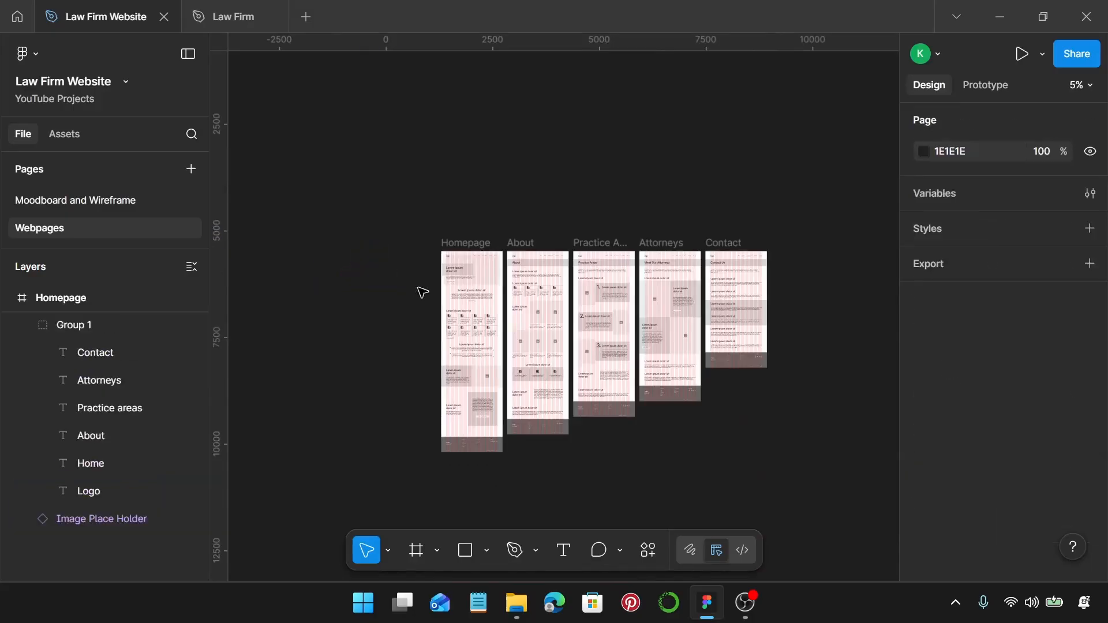
scroll(424, 292, up, 2)
scroll(421, 292, down, 1)
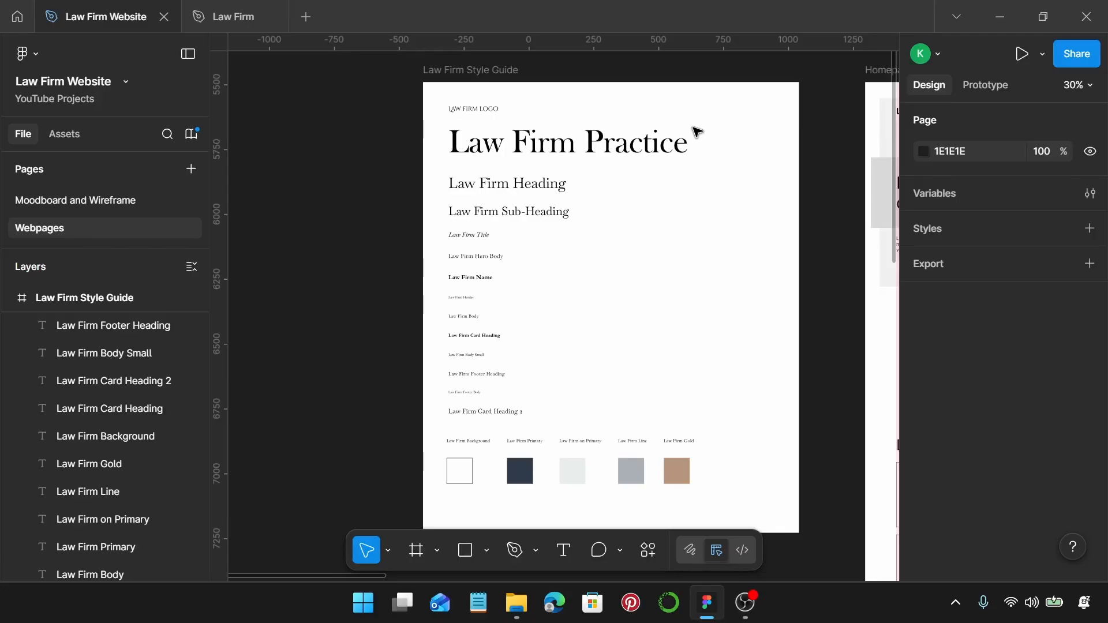
Inspect the fonts of the logo, Law Firm Practice (Baskerville Old Face 128) and Law Firm Heading (Baskerville 55).
click(660, 149)
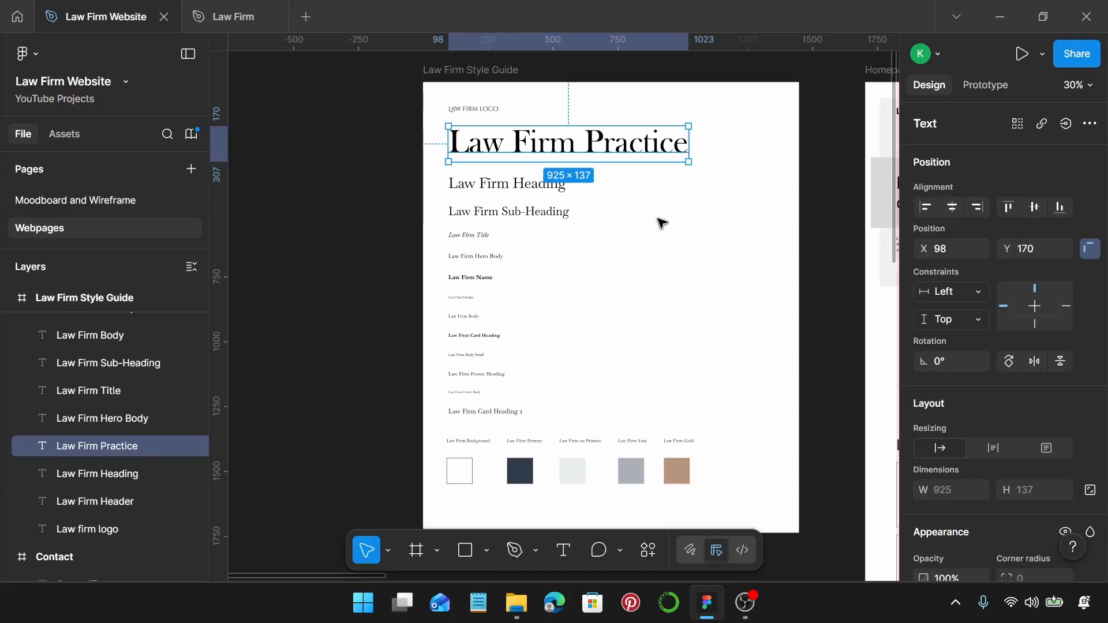
scroll(482, 110, up, 5)
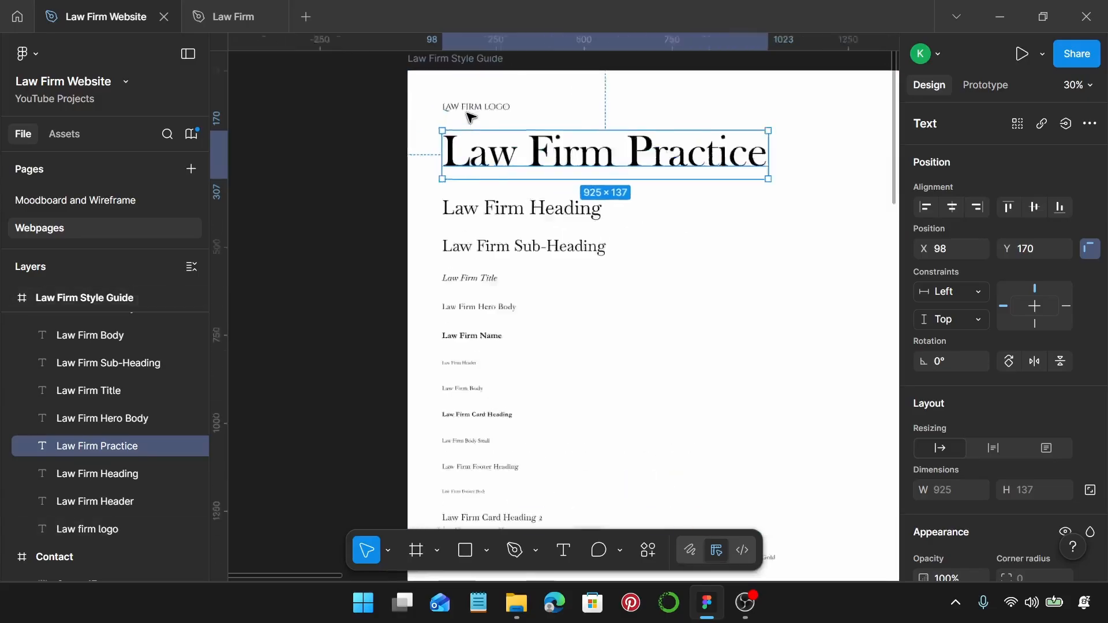
click(514, 106)
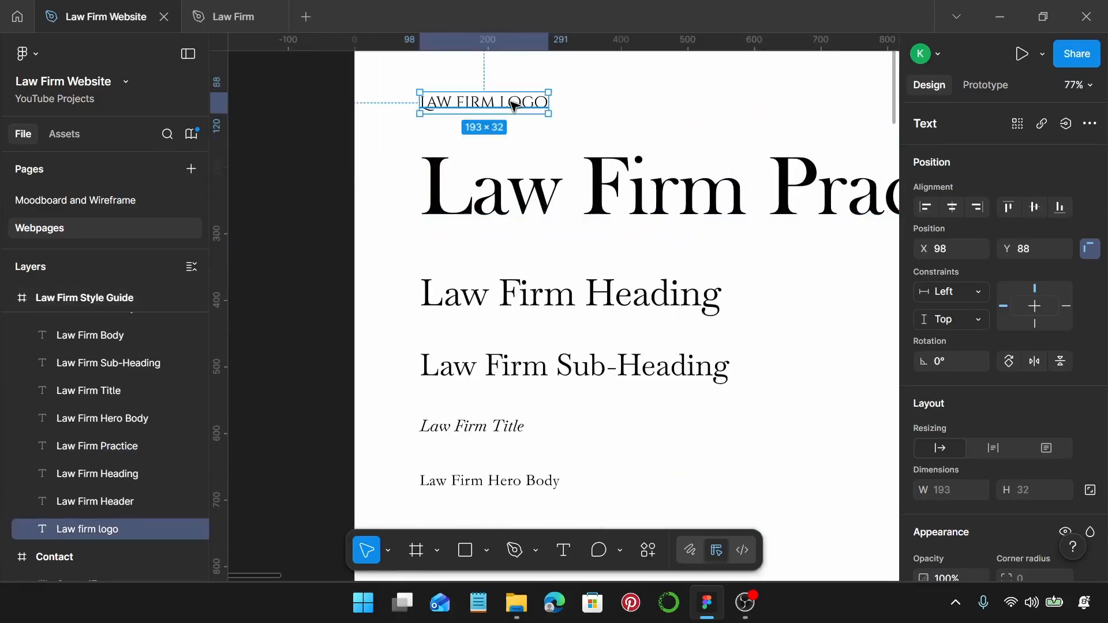
scroll(1081, 314, down, 5)
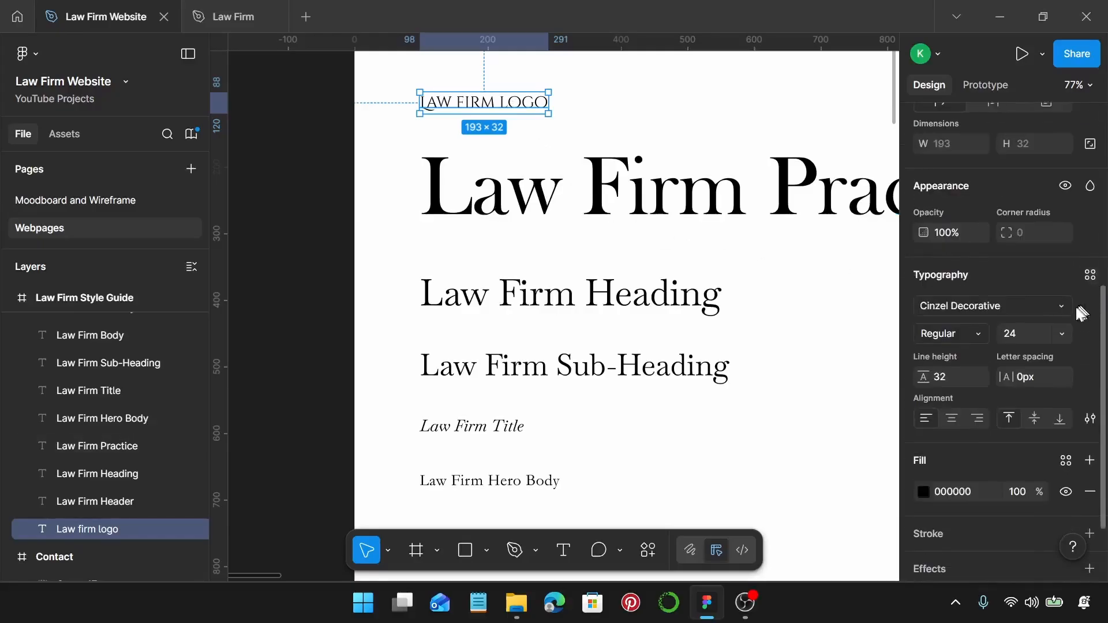
scroll(1082, 313, down, 1)
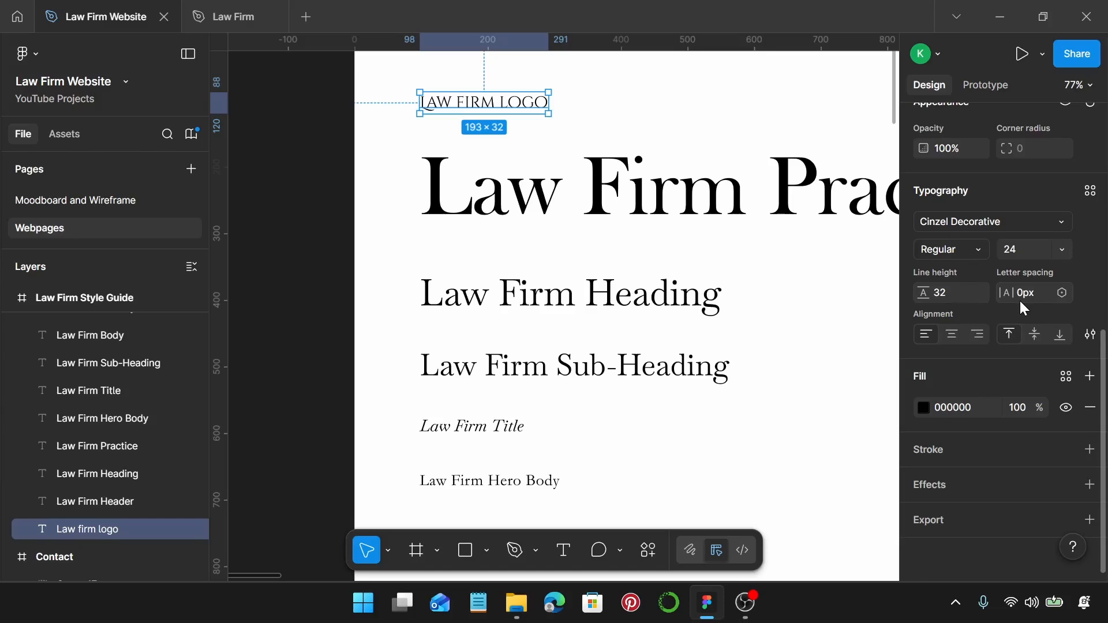
click(748, 194)
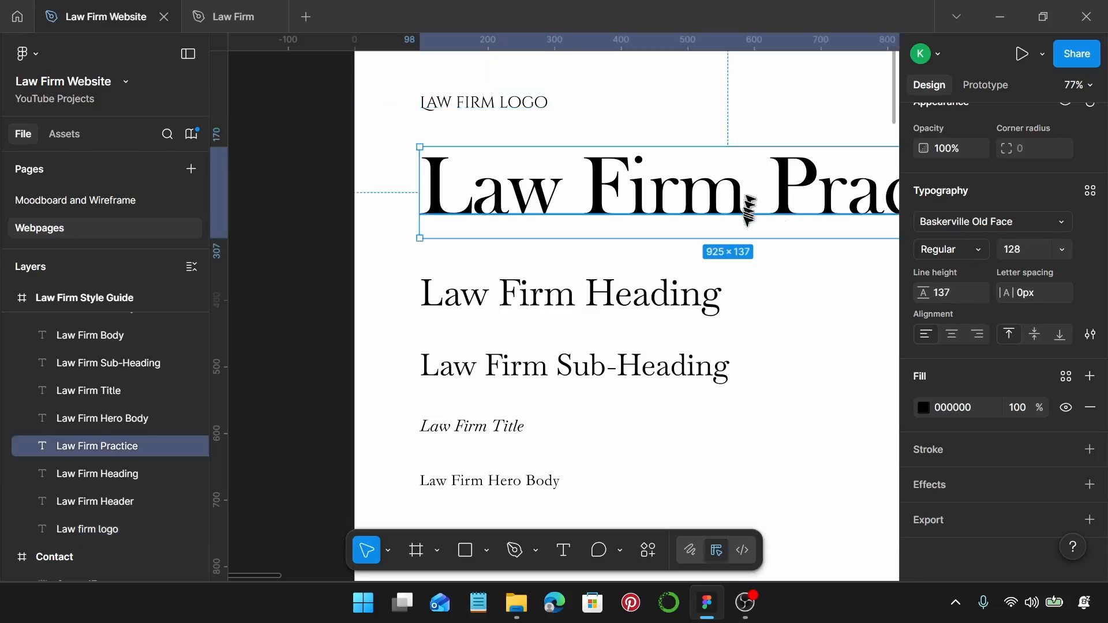
scroll(714, 225, right, 3)
scroll(714, 225, down, 2)
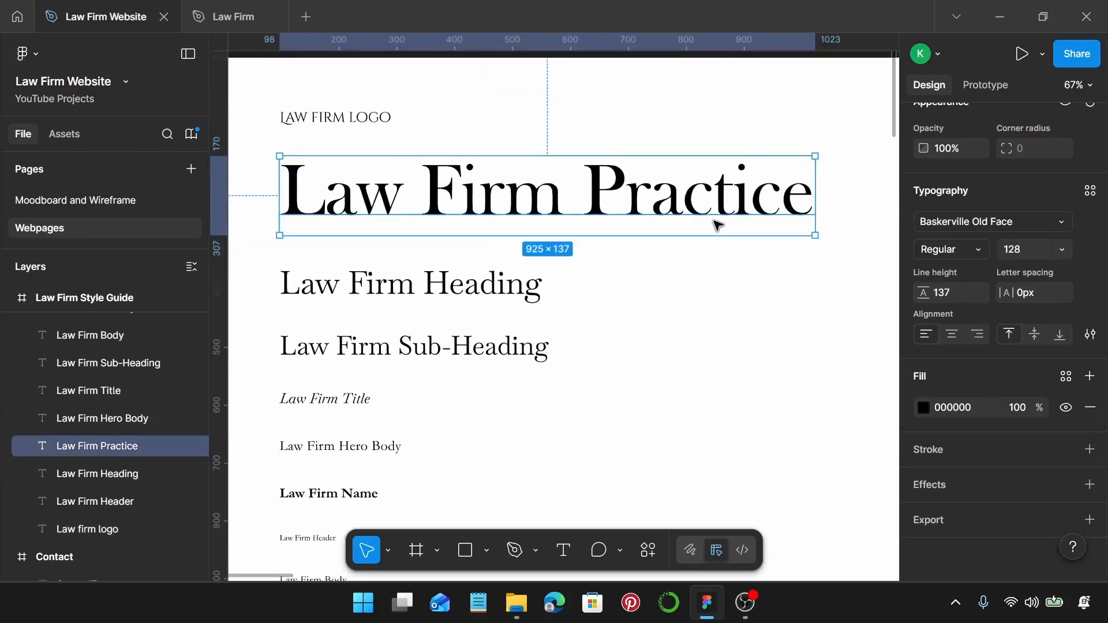
scroll(716, 225, left, 1)
scroll(717, 225, left, 1)
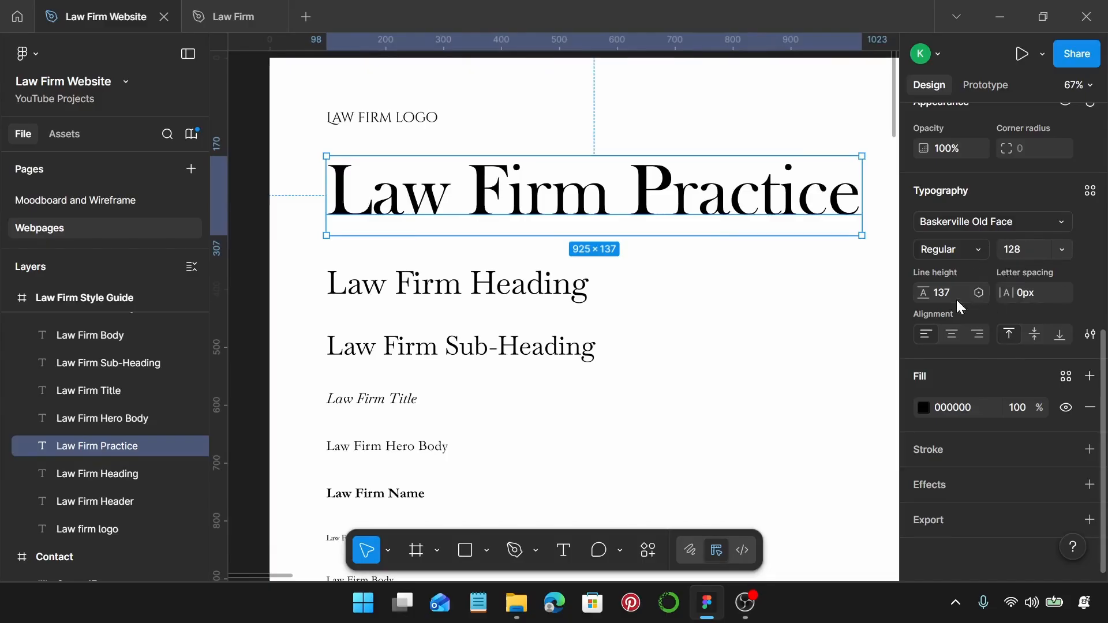
click(534, 290)
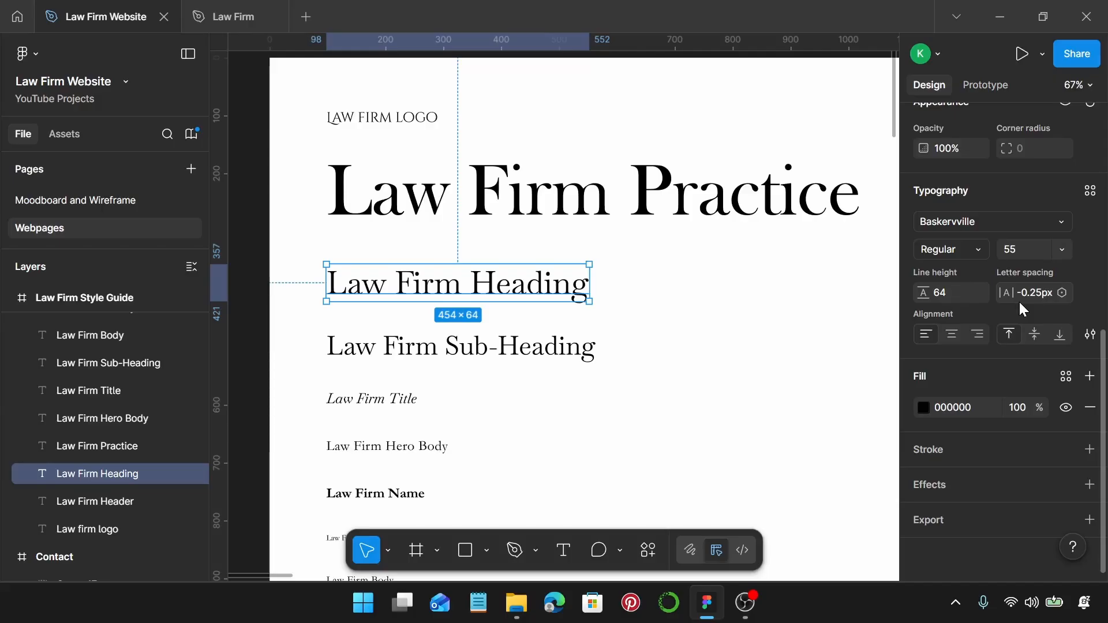
scroll(525, 302, down, 2)
click(538, 295)
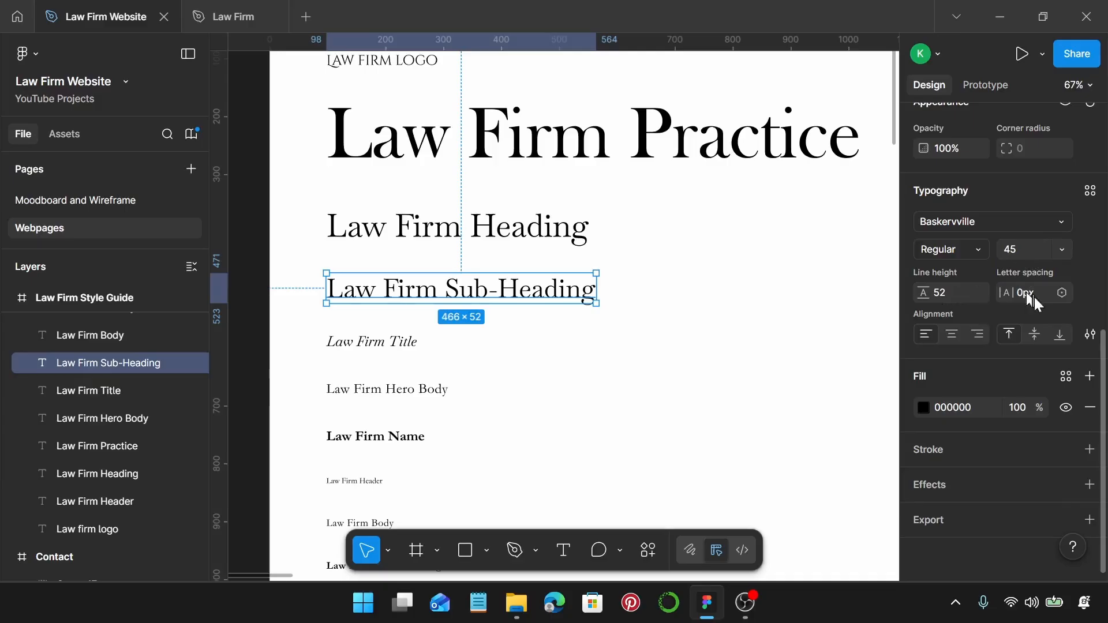
scroll(450, 300, down, 1)
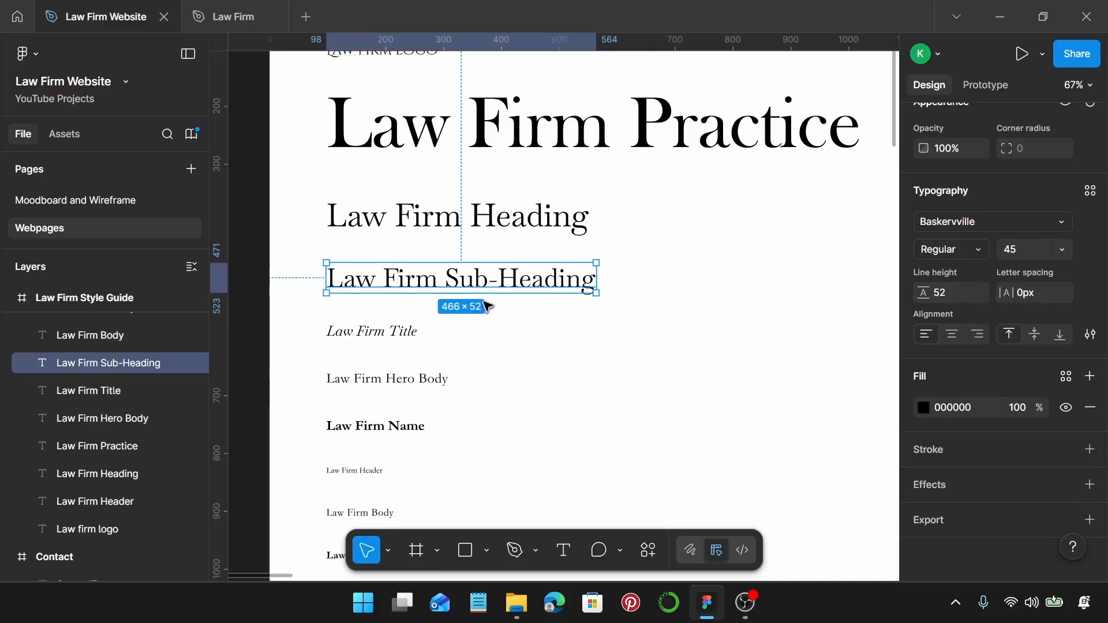
click(393, 320)
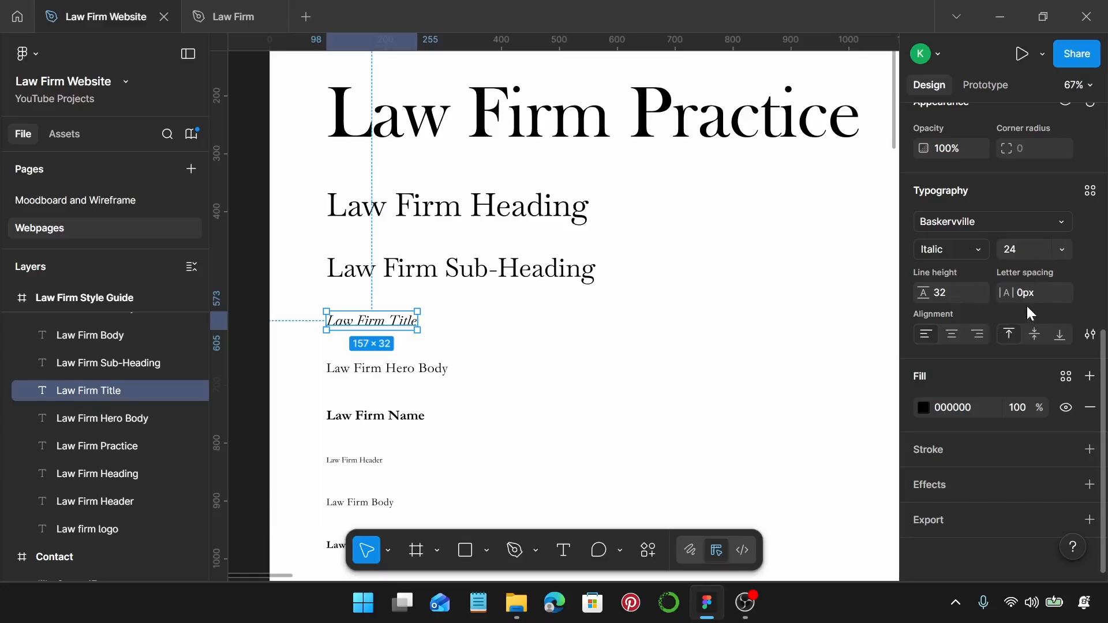
scroll(470, 329, down, 2)
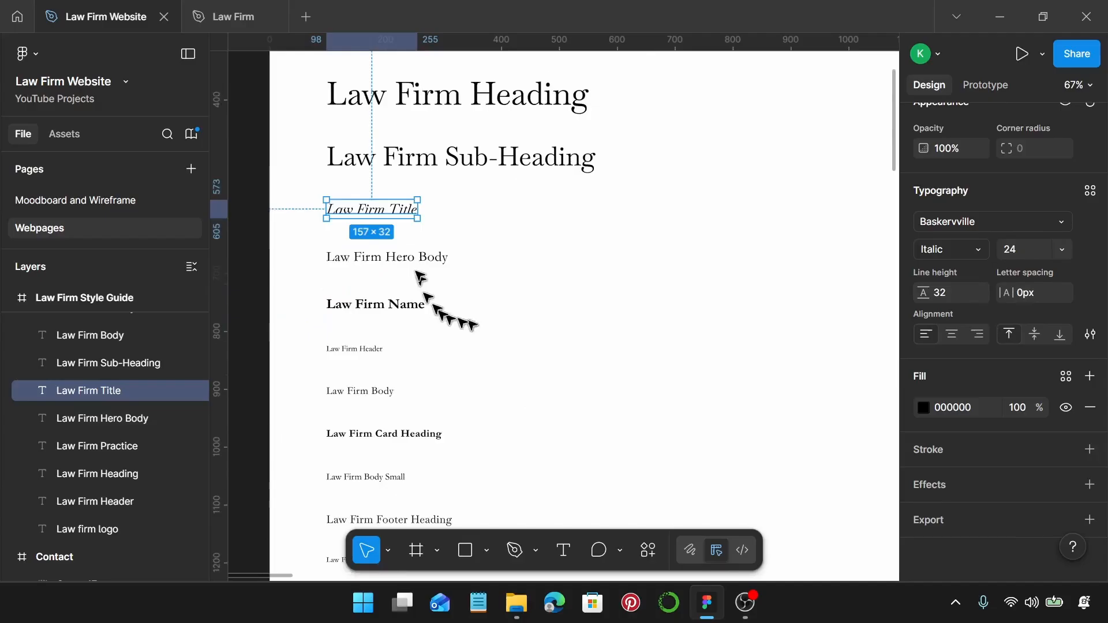
click(404, 257)
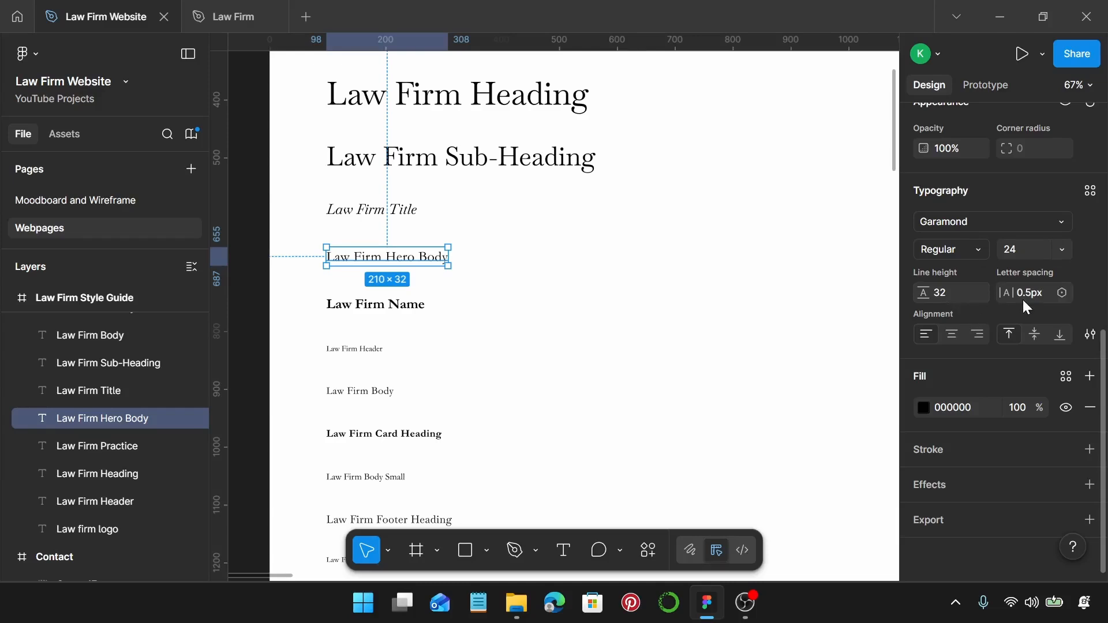
scroll(376, 272, down, 1)
click(398, 282)
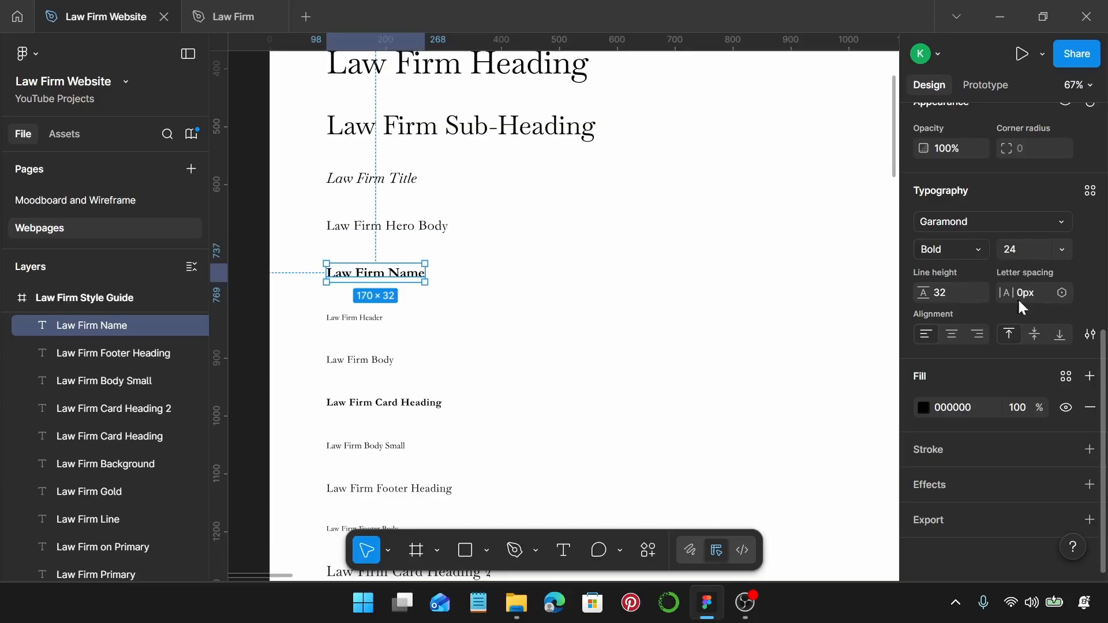
scroll(426, 290, down, 3)
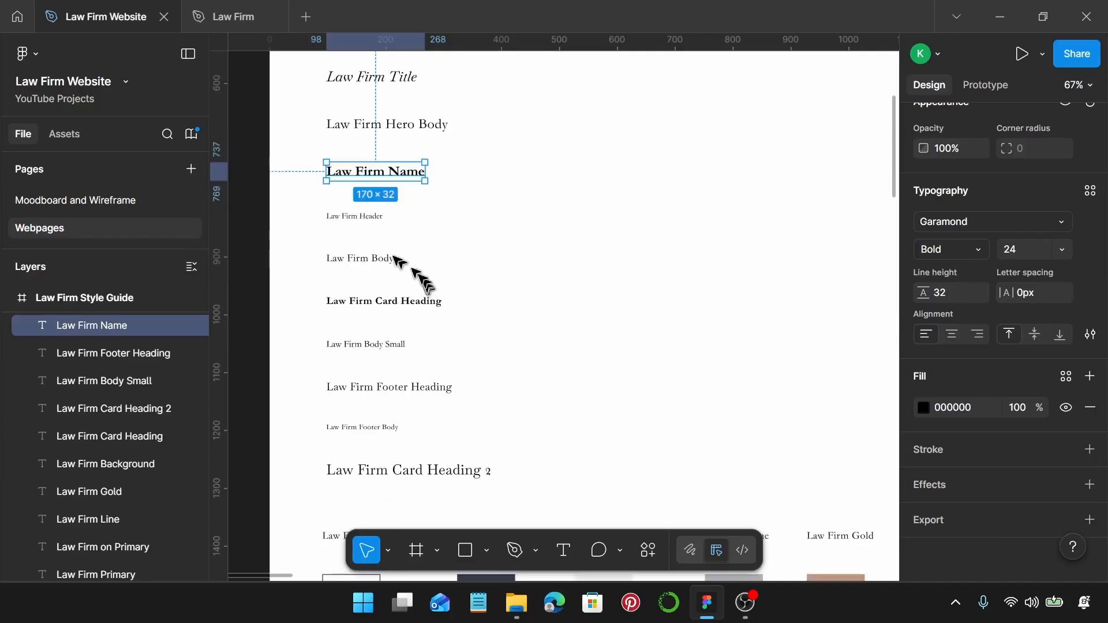
click(358, 223)
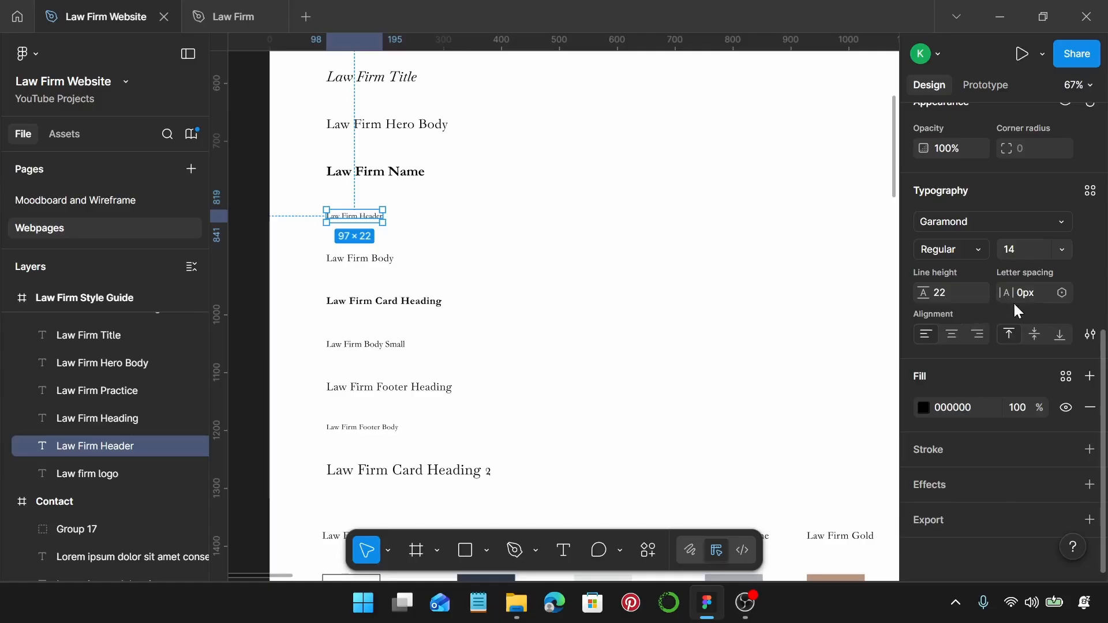
scroll(400, 220, down, 1)
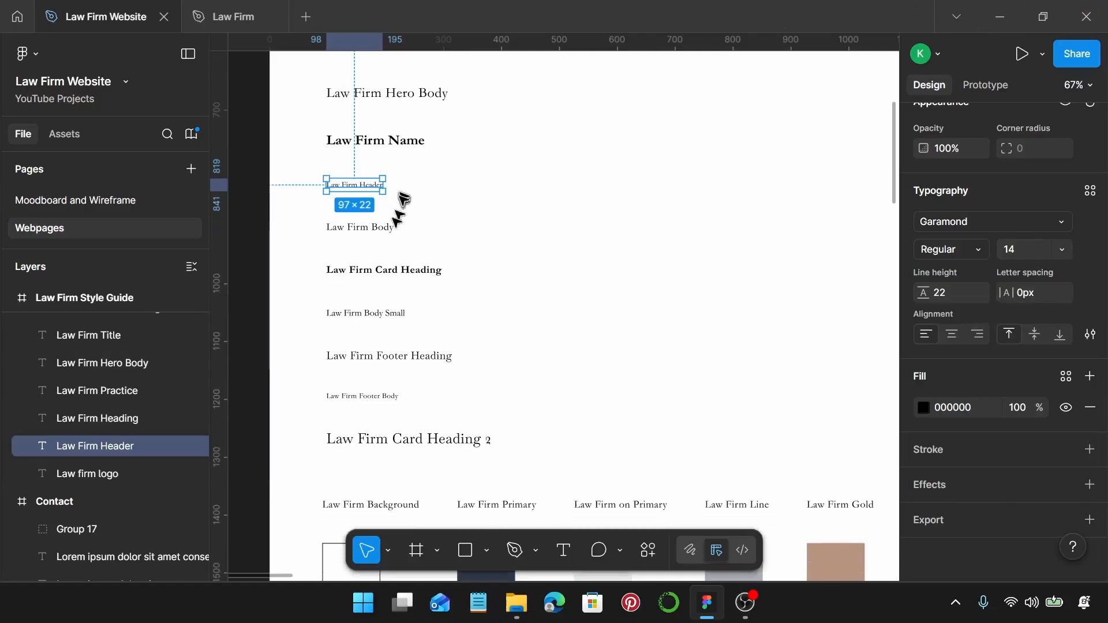
click(371, 231)
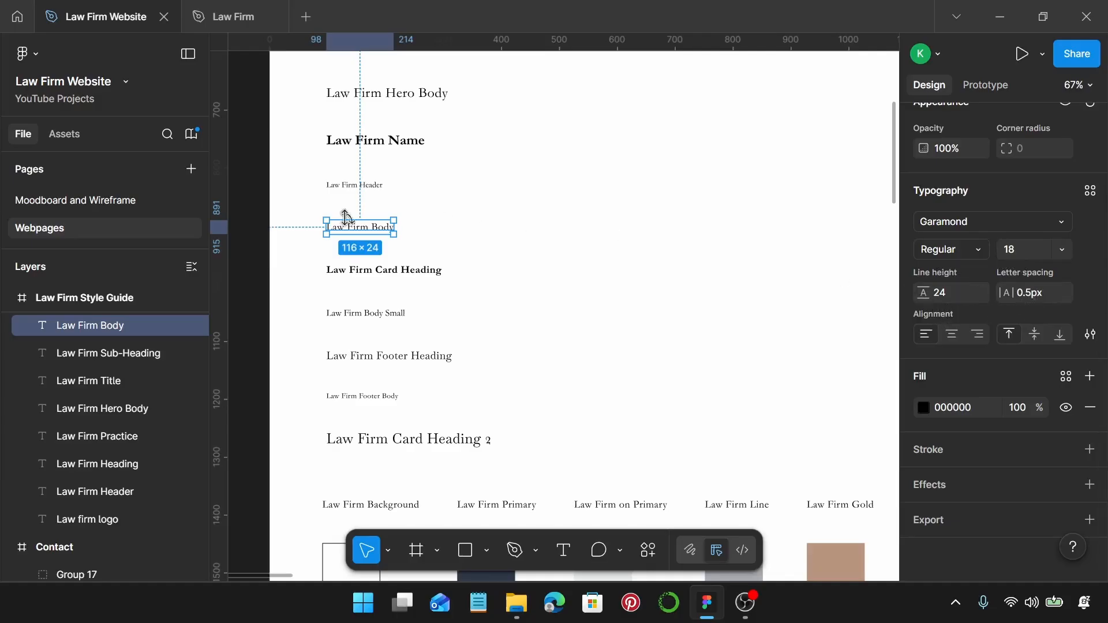
scroll(433, 235, down, 1)
click(408, 234)
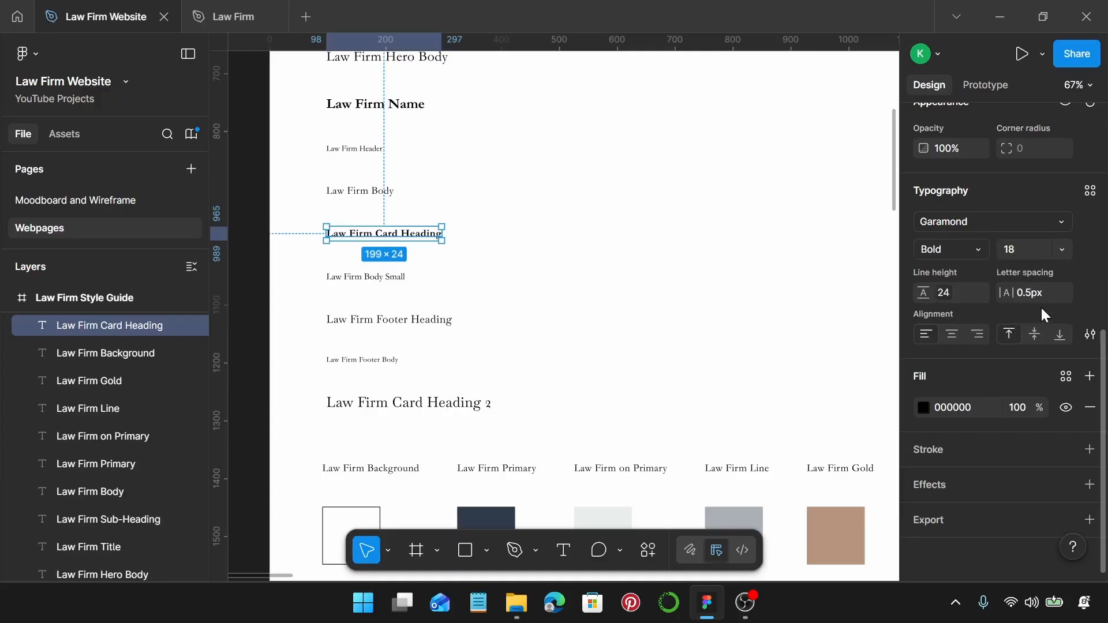
scroll(503, 257, down, 2)
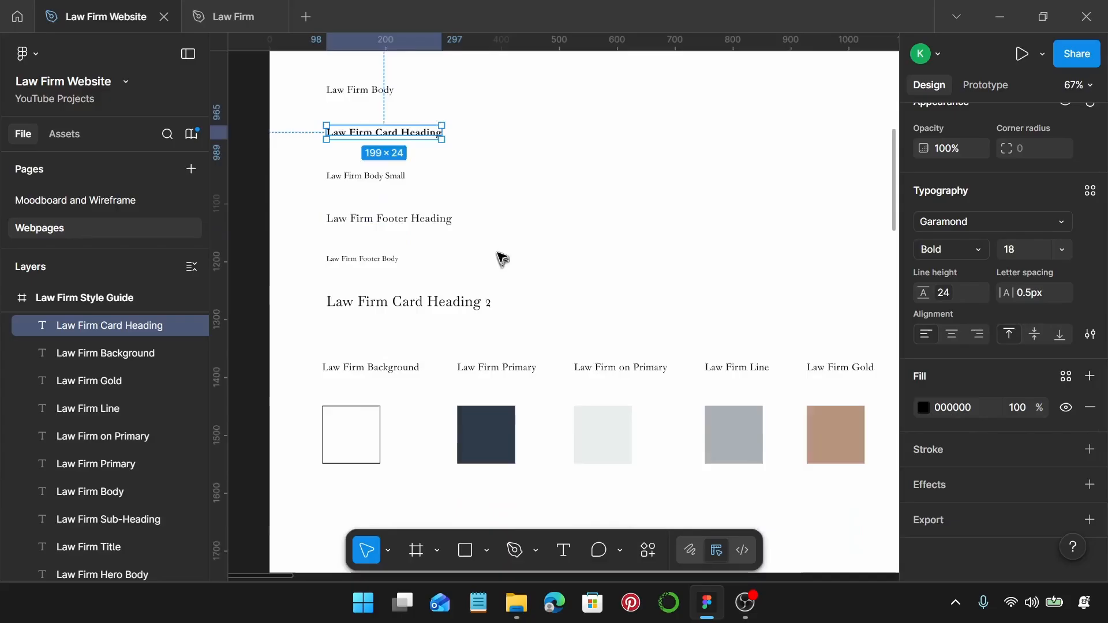
click(400, 177)
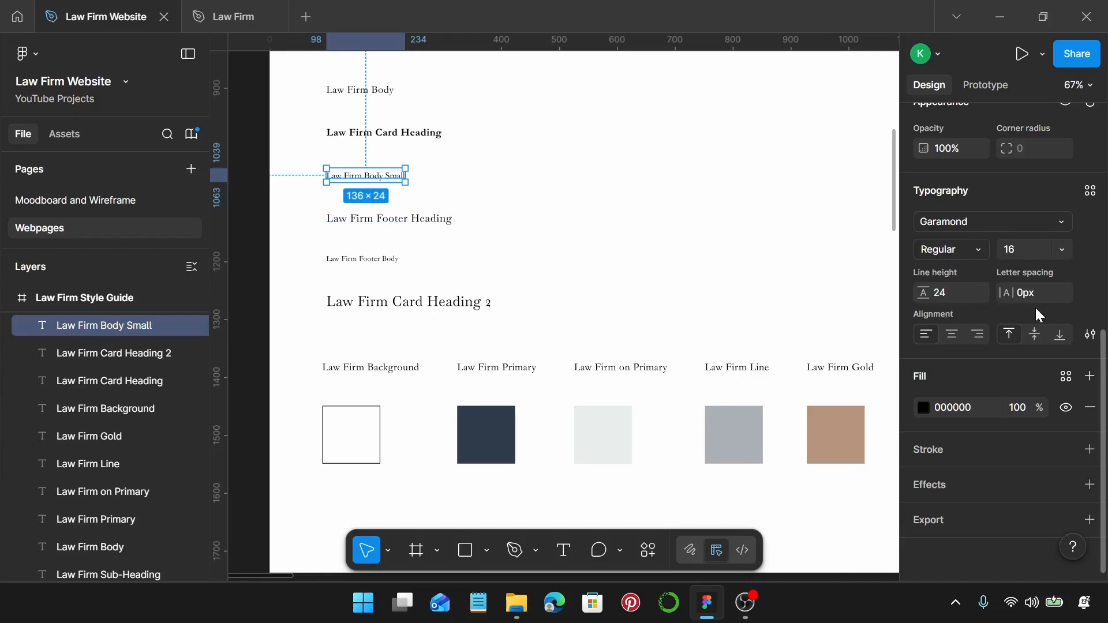
click(415, 218)
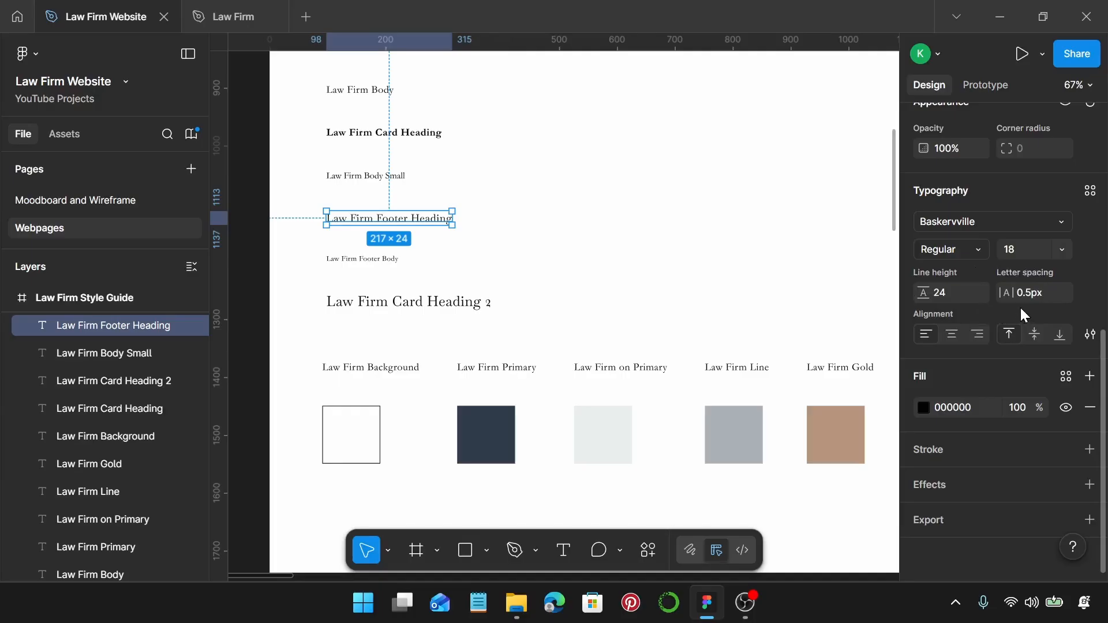
click(363, 259)
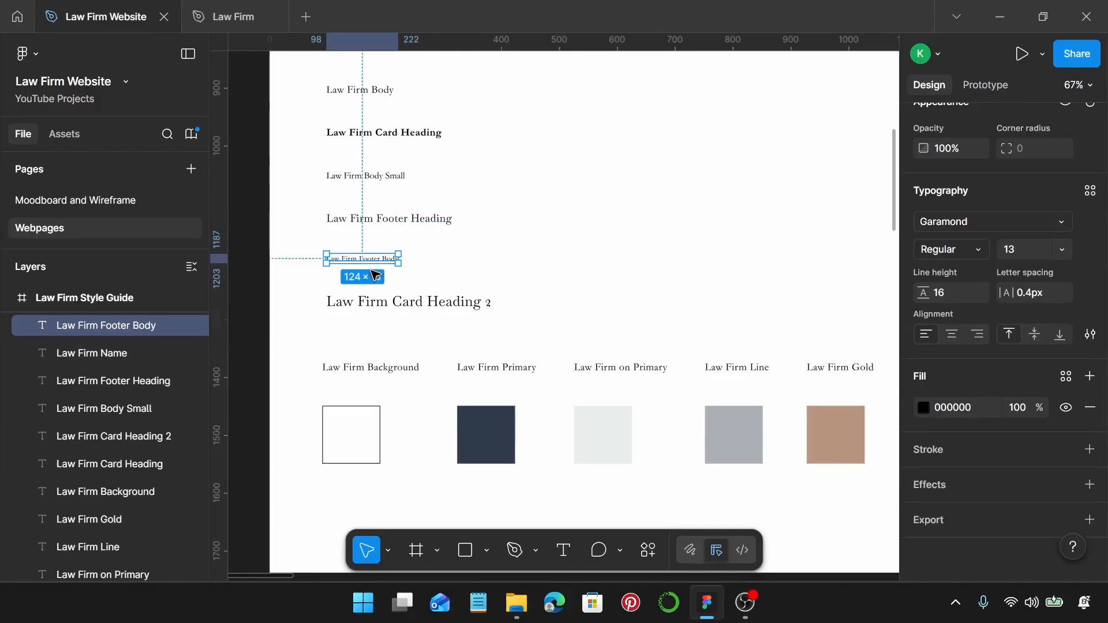
ctrl+scroll(375, 276, up, 3)
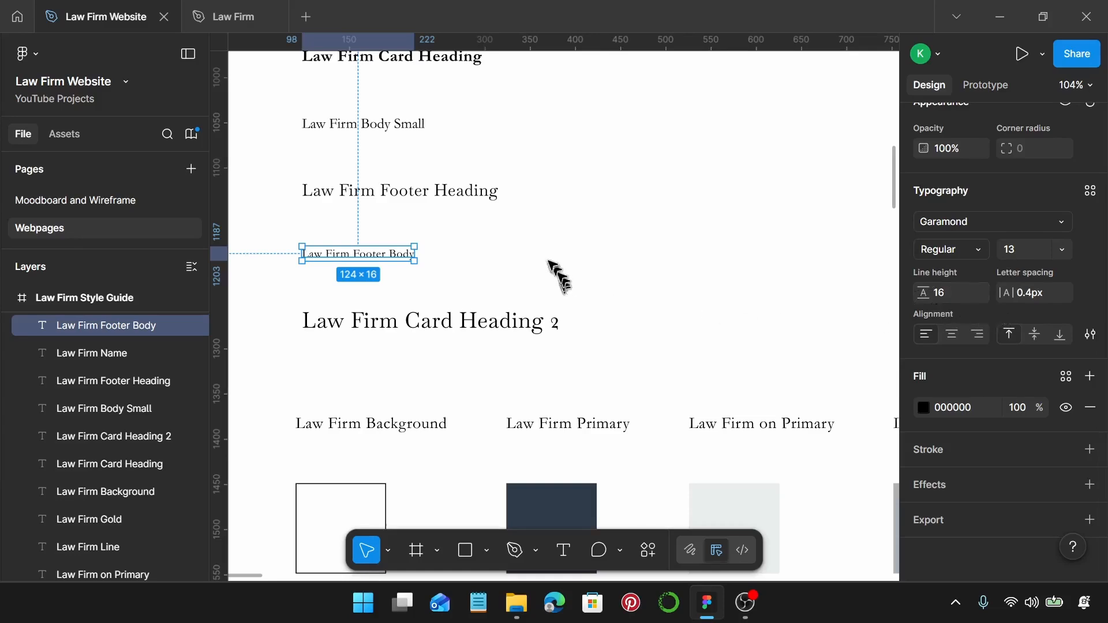
scroll(557, 254, down, 2)
click(514, 260)
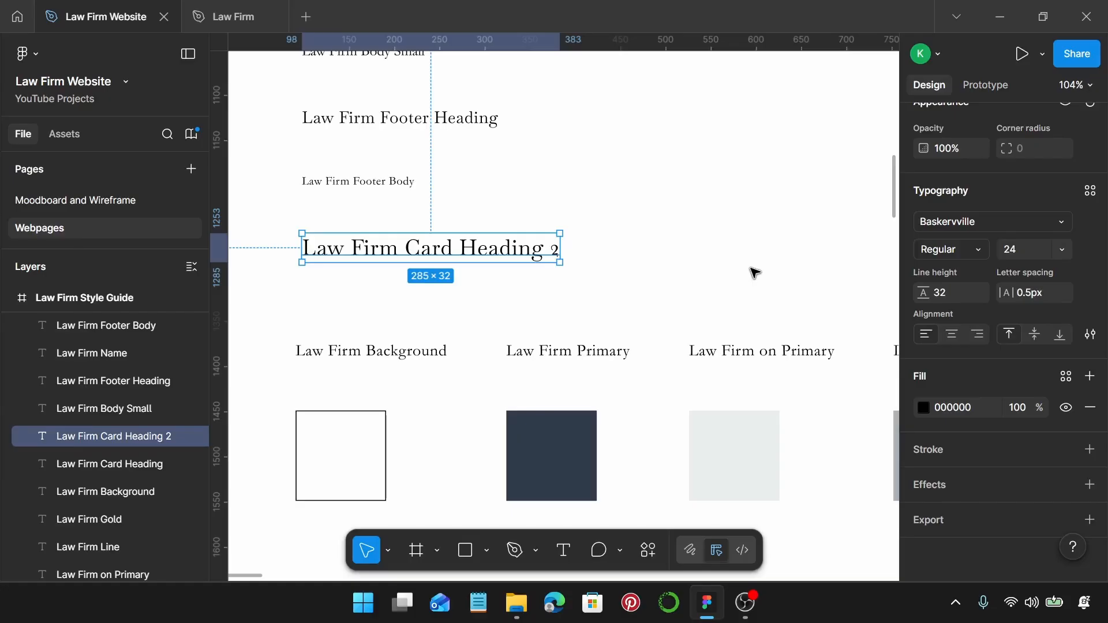
scroll(754, 272, down, 2)
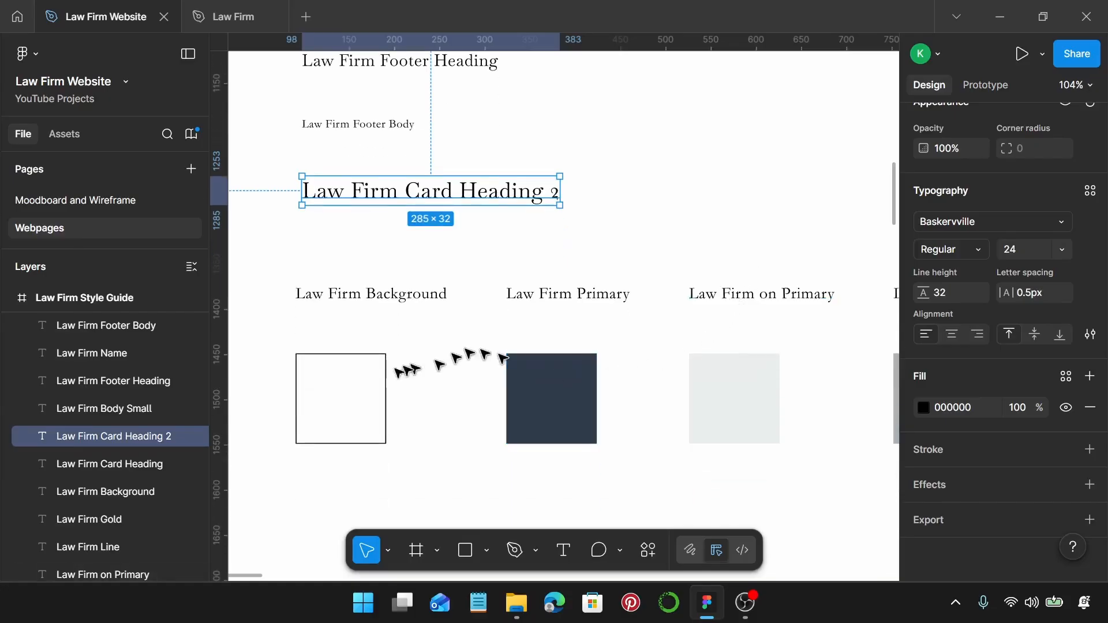
click(354, 383)
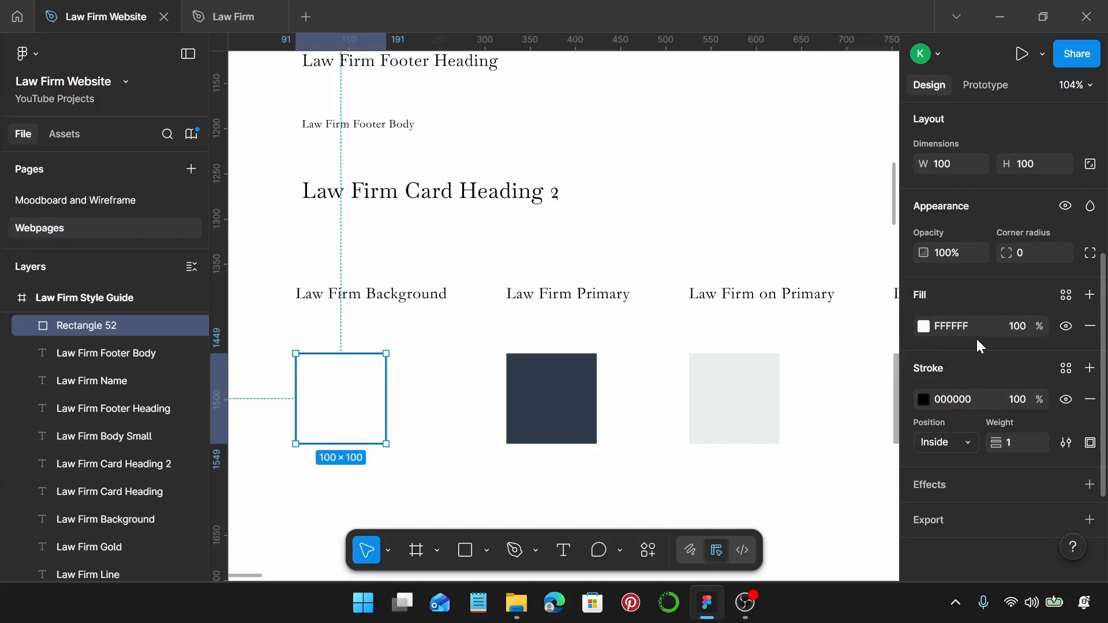
click(539, 374)
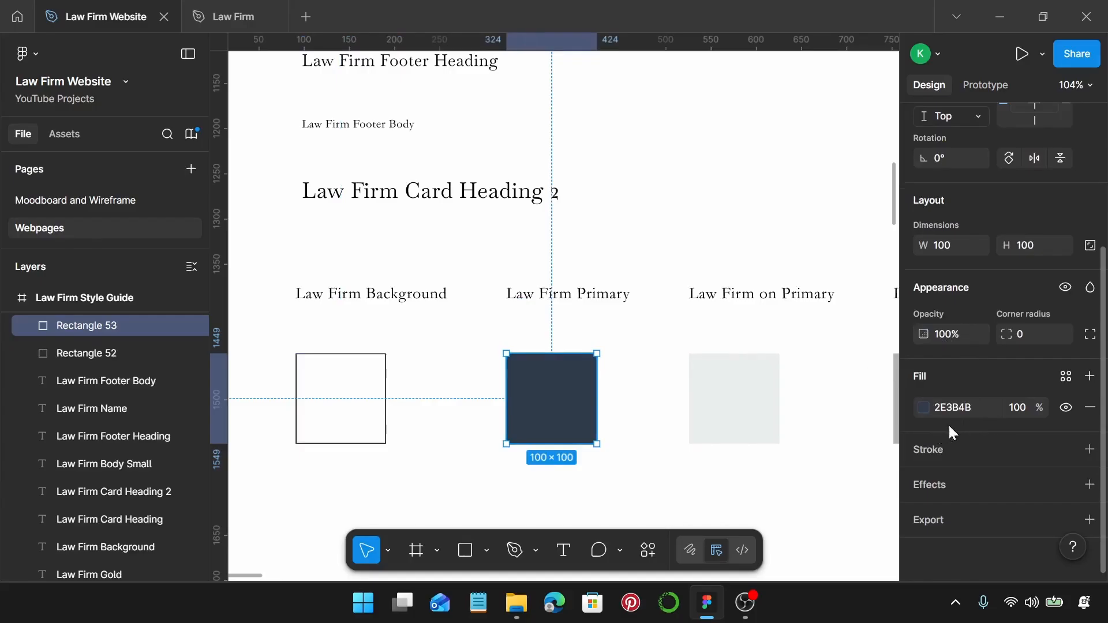
click(720, 385)
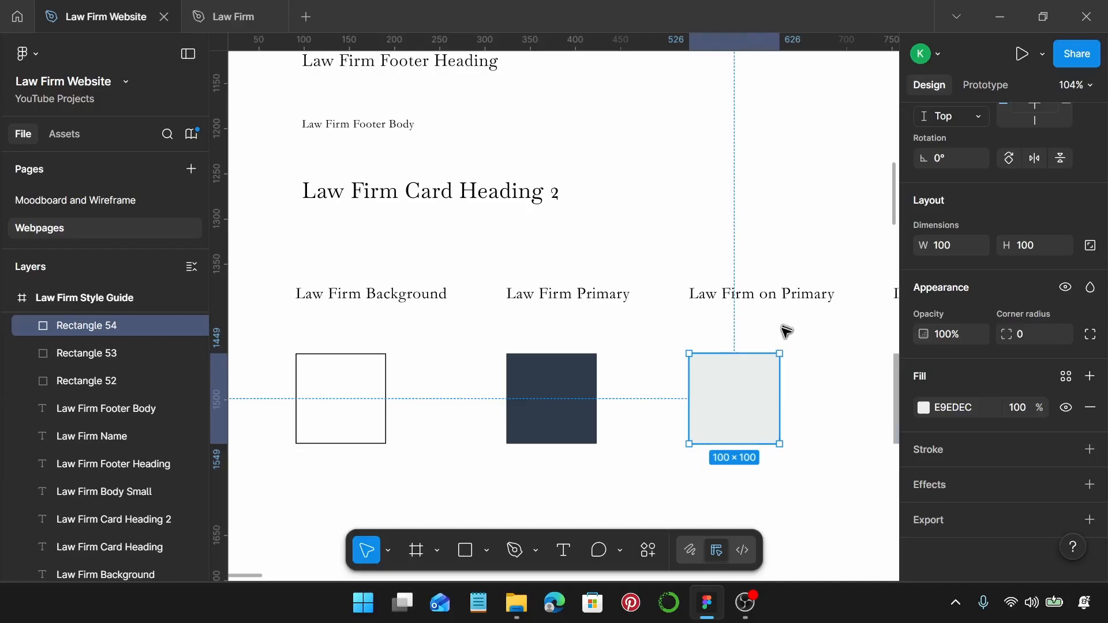
scroll(787, 329, right, 5)
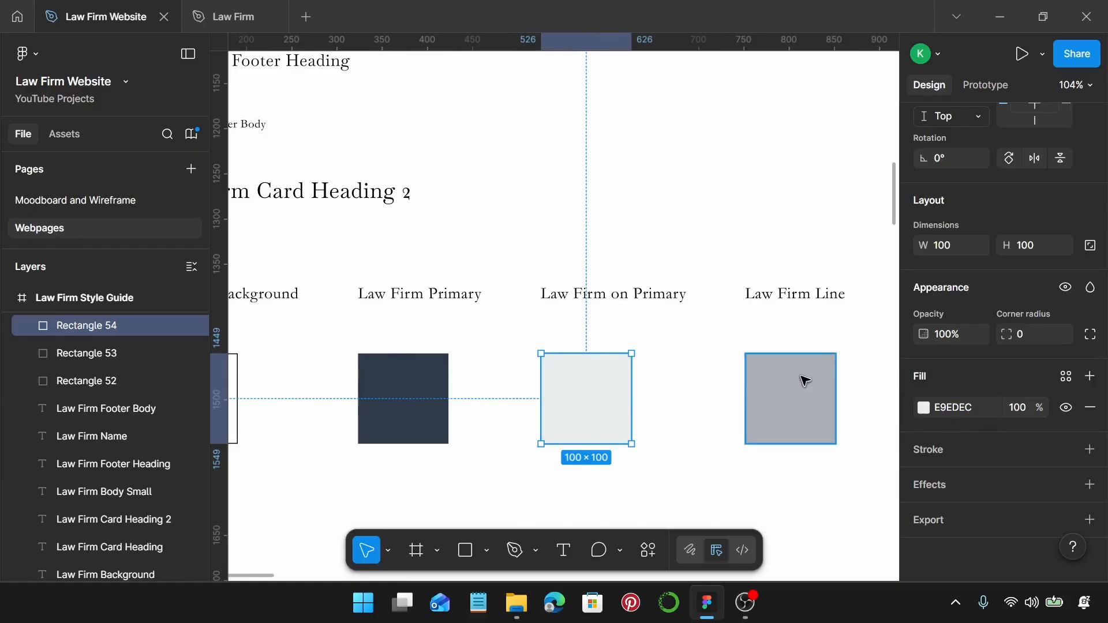
scroll(802, 379, right, 8)
click(617, 372)
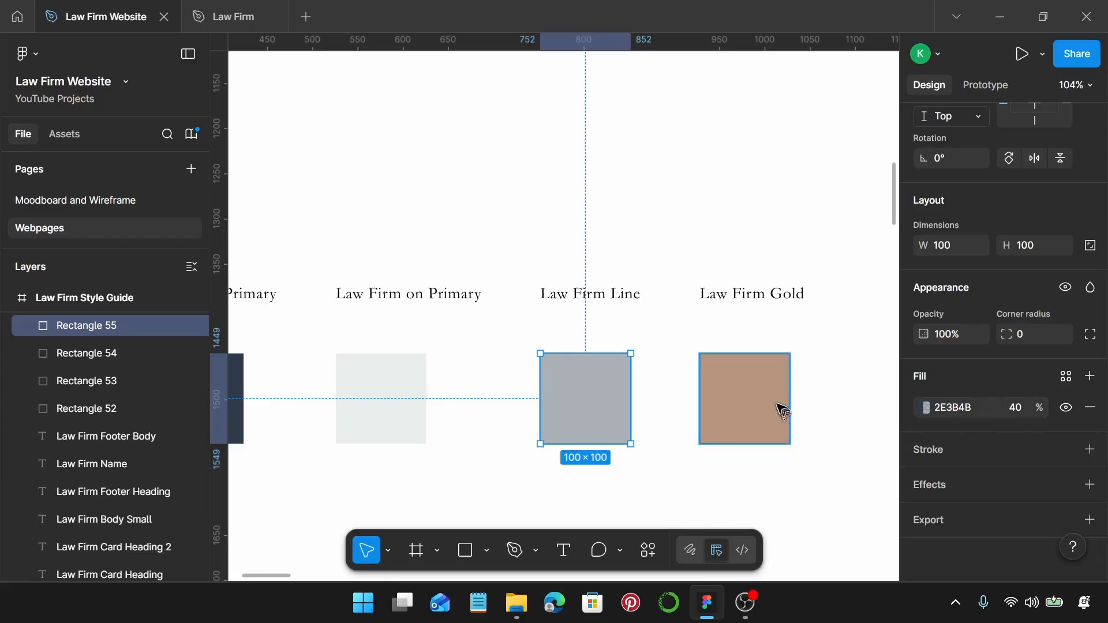
click(751, 385)
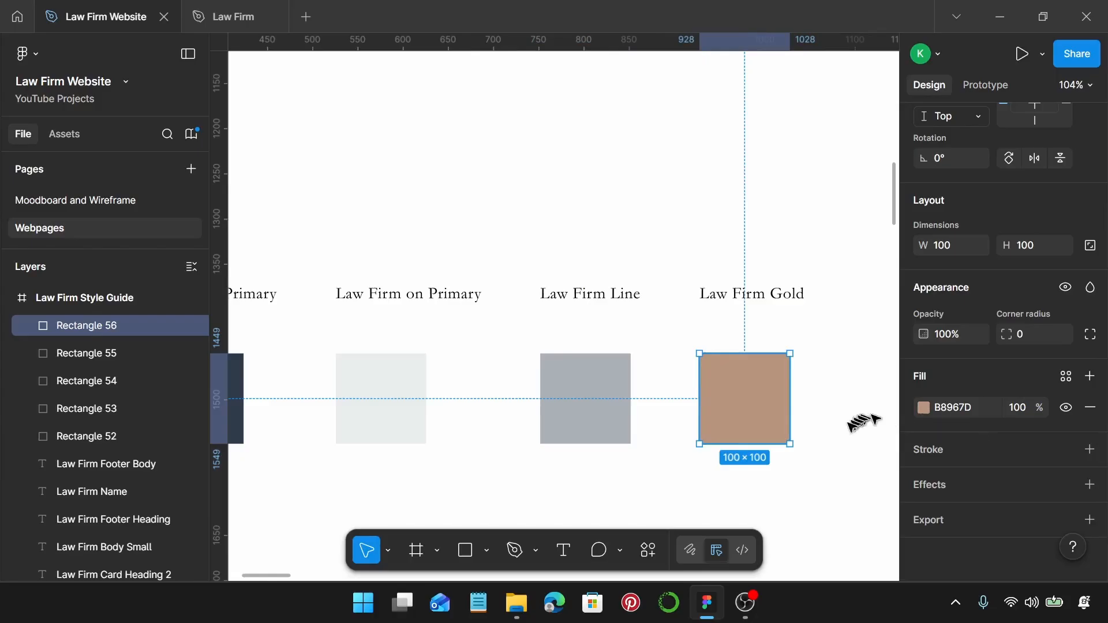
scroll(864, 421, down, 5)
Save the logo text's Cinzel Decorative 24 typography as text style 'Law Firm Logo'.
scroll(551, 303, up, 4)
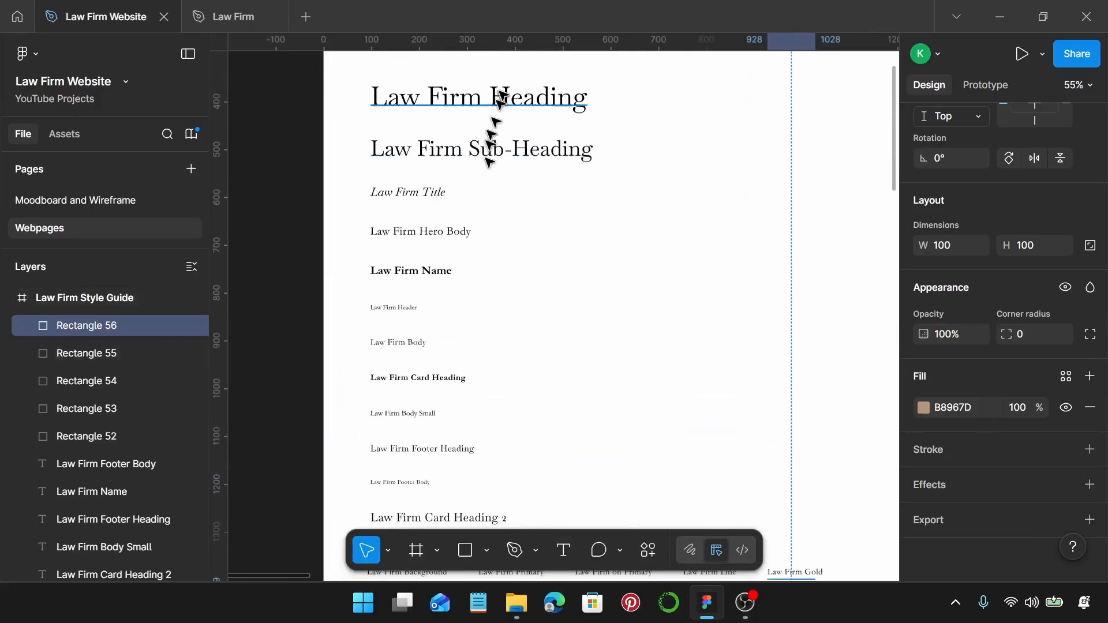
scroll(643, 318, down, 2)
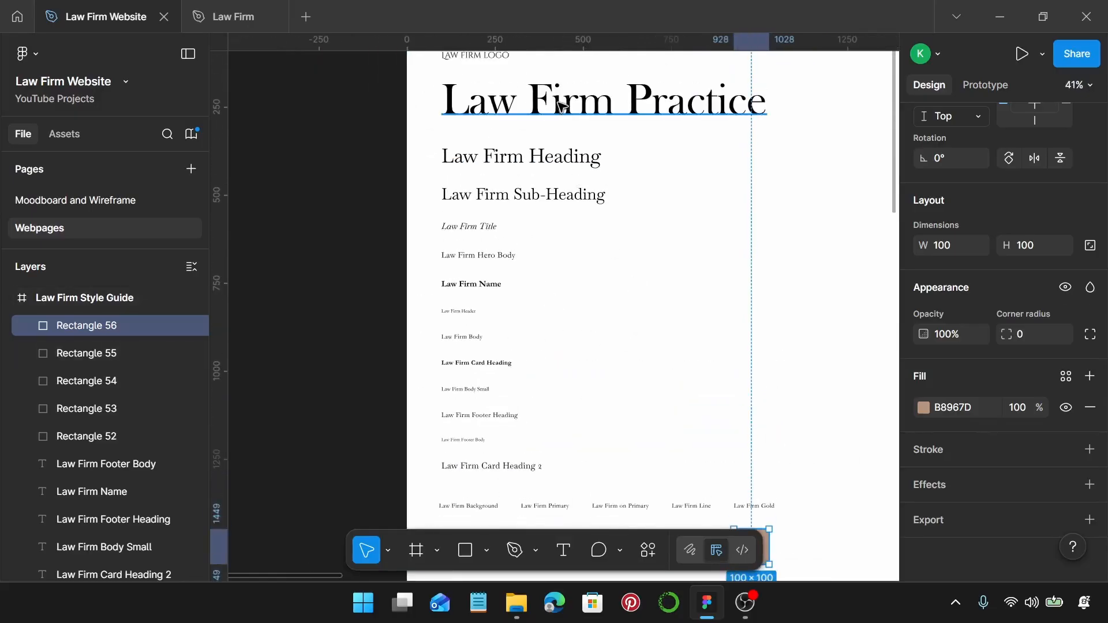
scroll(559, 107, down, 1)
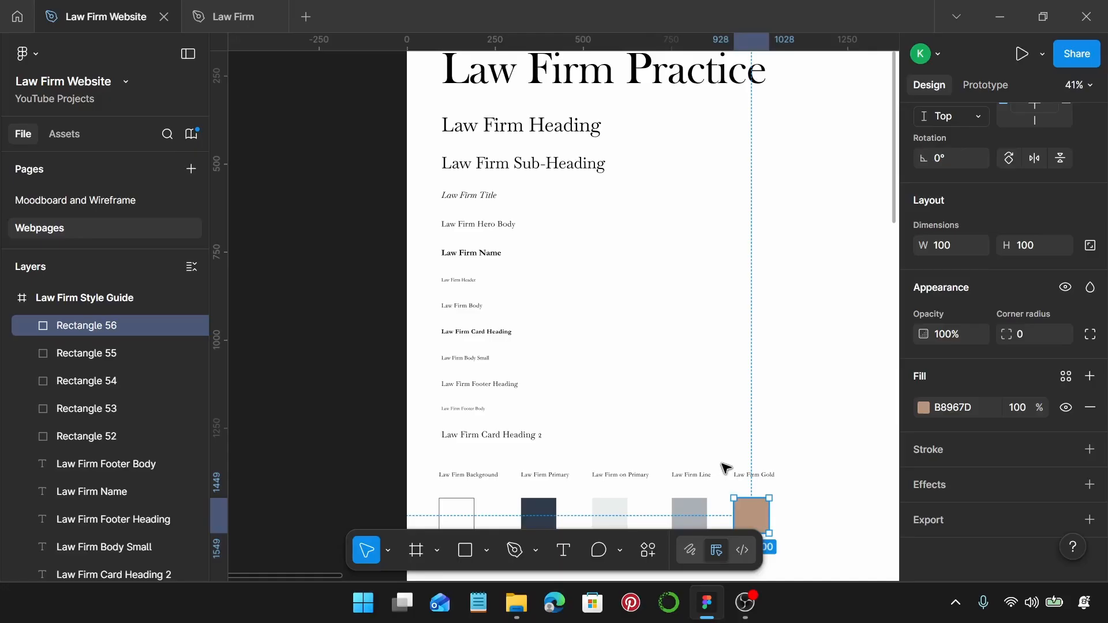
scroll(732, 294, up, 4)
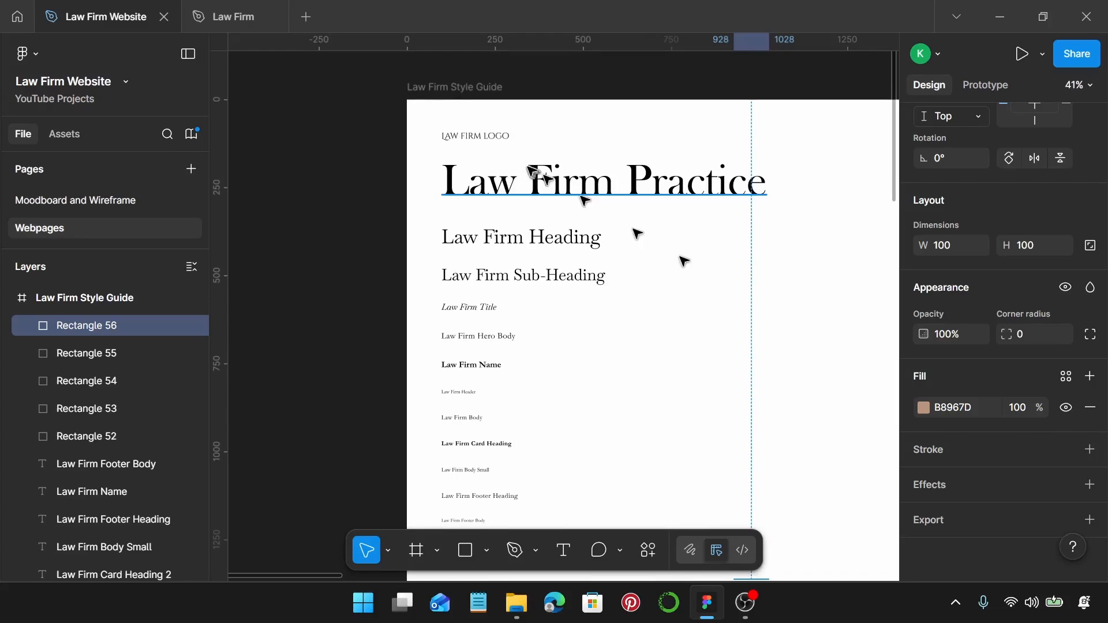
click(482, 133)
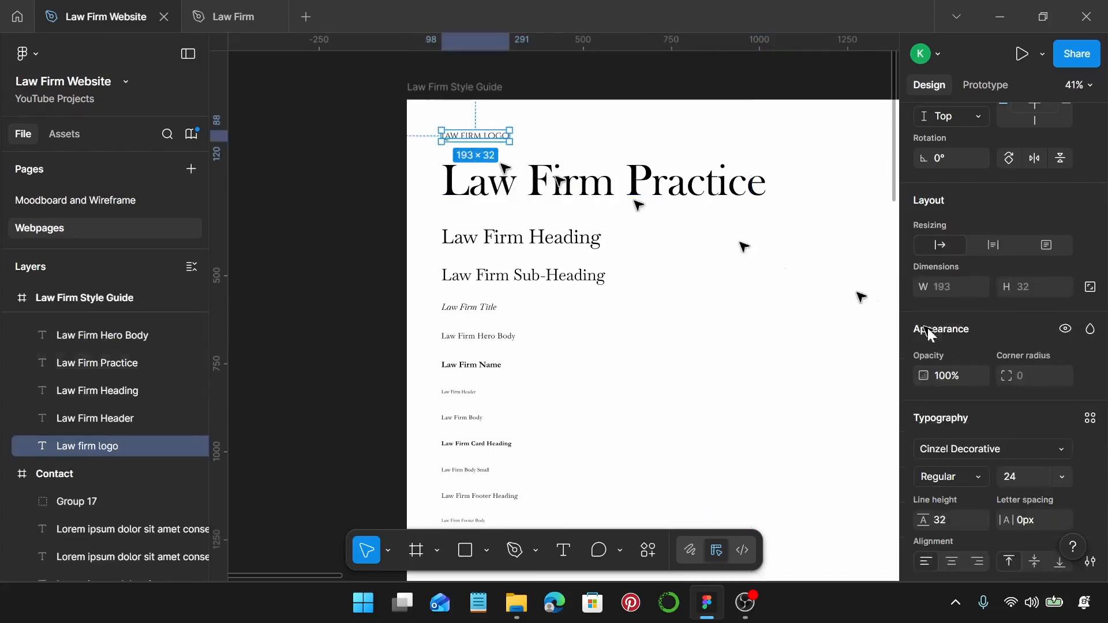
scroll(993, 345, down, 1)
scroll(992, 340, down, 2)
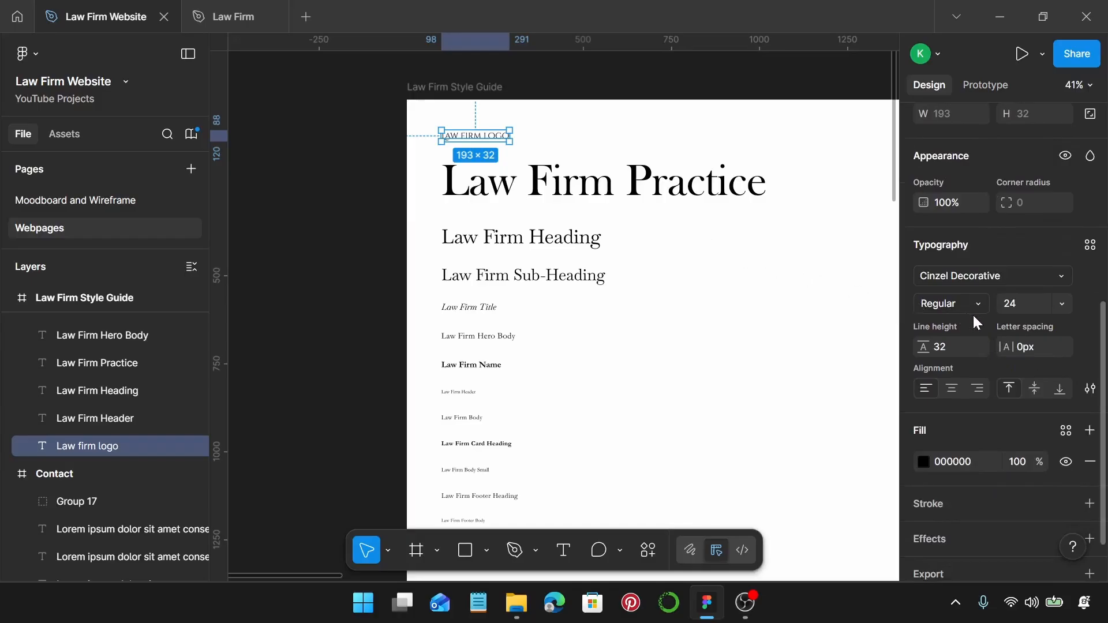
click(1091, 247)
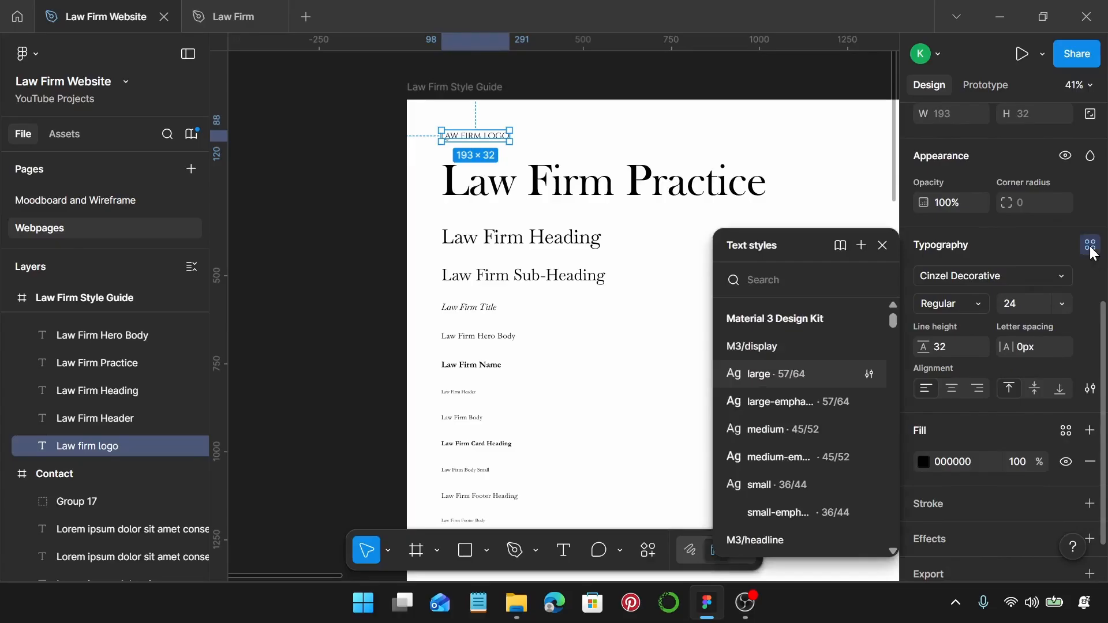
click(862, 246)
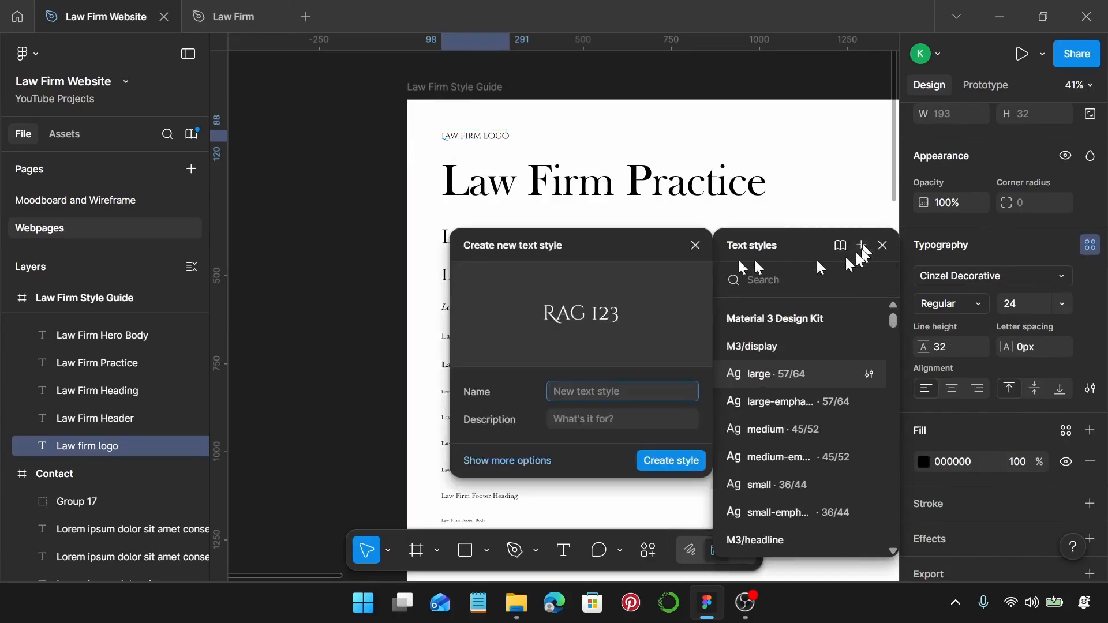
text(La)
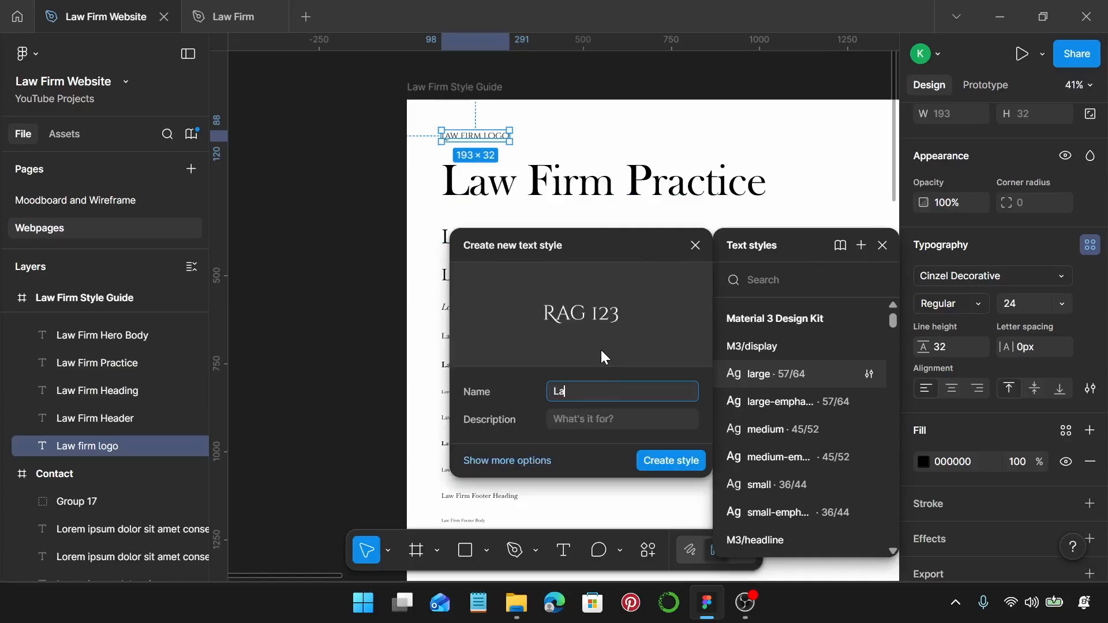
text(w Firm Logo)
key(Return)
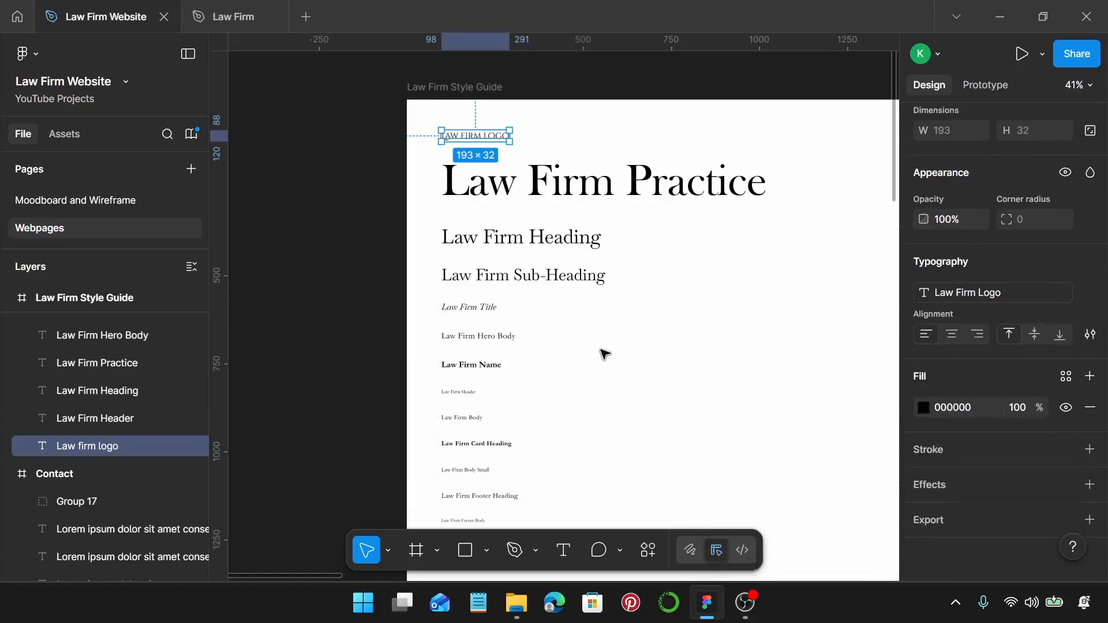
Select the Law Firm Practice heading, then the Law Firm Background swatch.
click(508, 192)
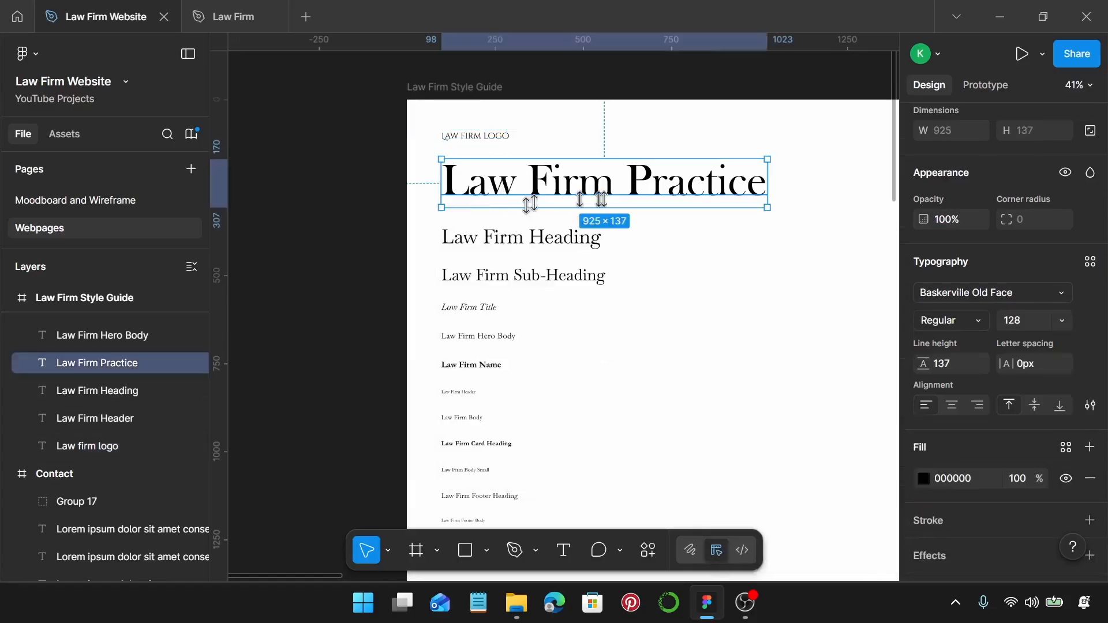
scroll(589, 324, down, 5)
click(451, 369)
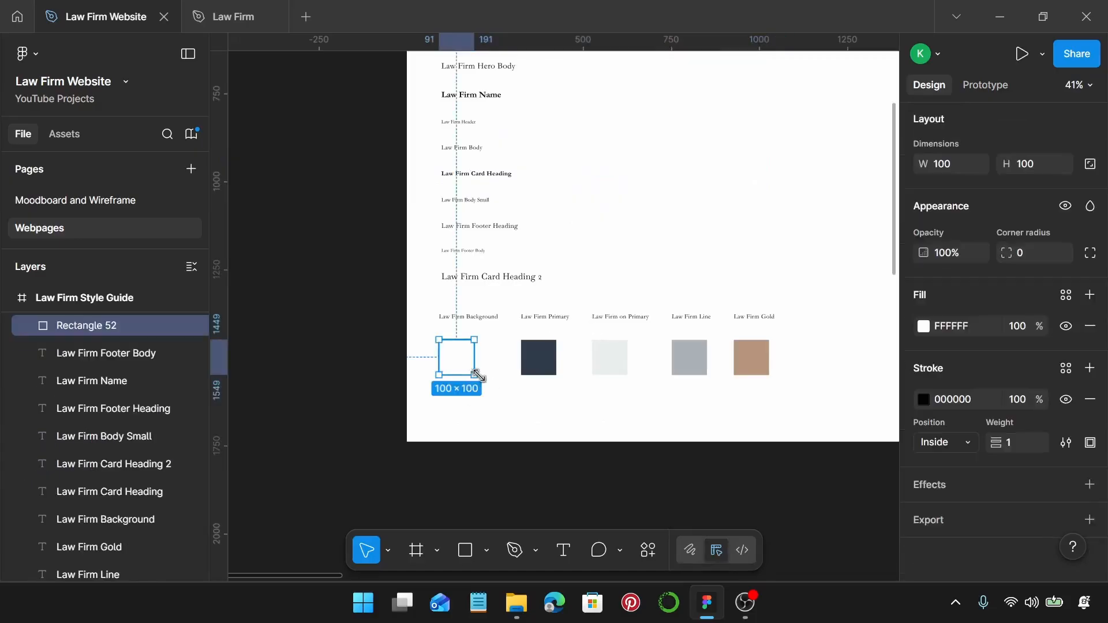
Create a colour variable 'Law Firm Background' from the white swatch's fill.
click(1068, 295)
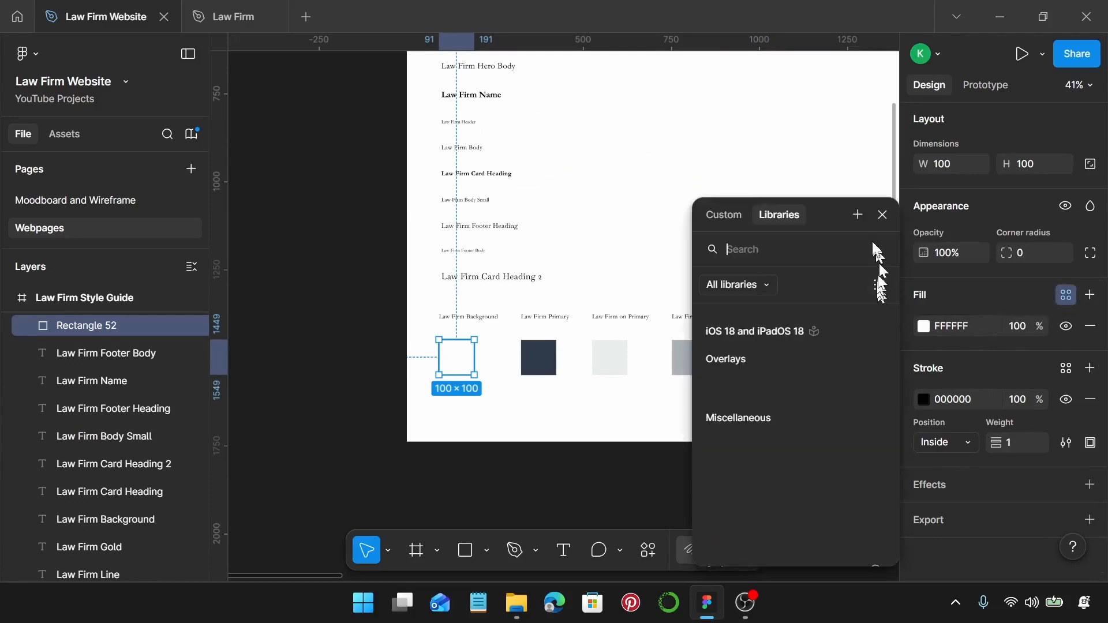
click(858, 214)
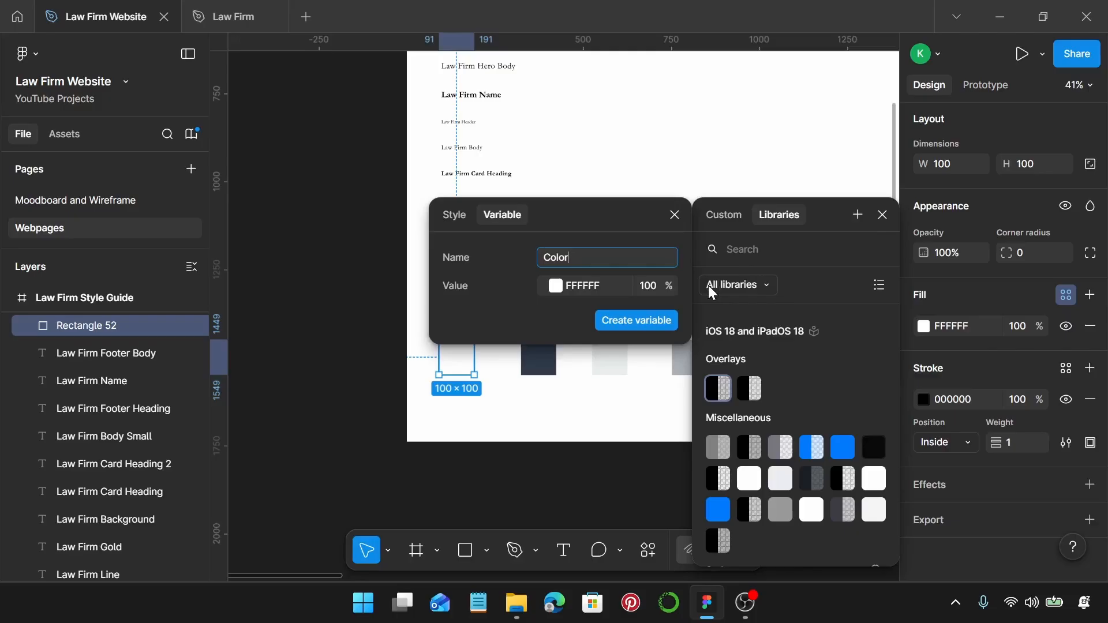
scroll(413, 411, right, 3)
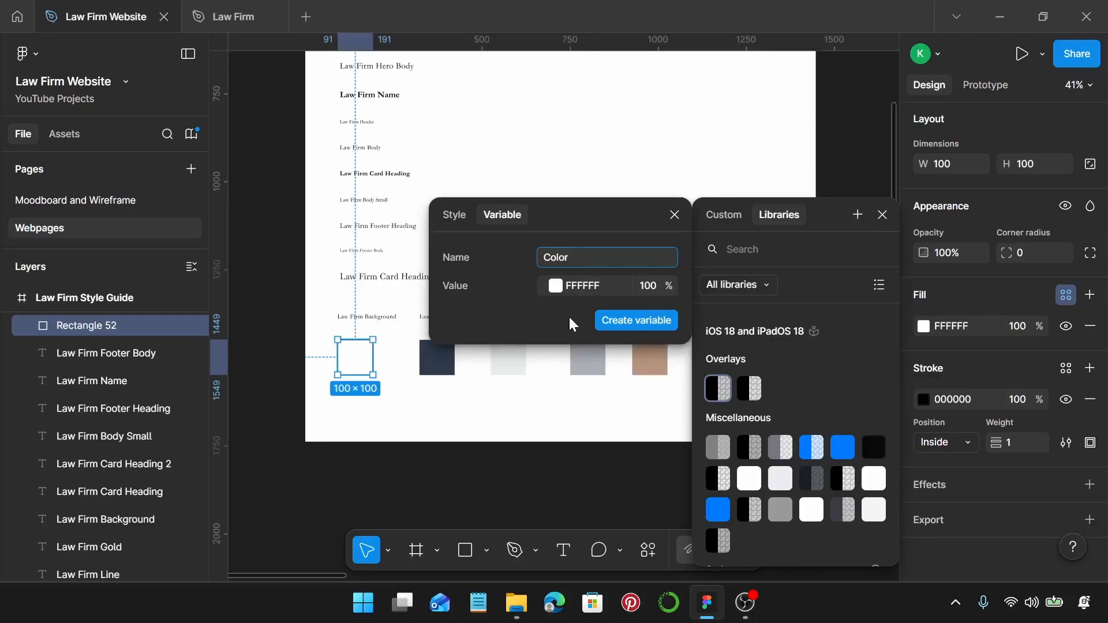
key(BackSpace)
key(BackSpace)
key(BackSpace)
key(BackSpace)
key(BackSpace)
text(Law Firm Background)
key(Return)
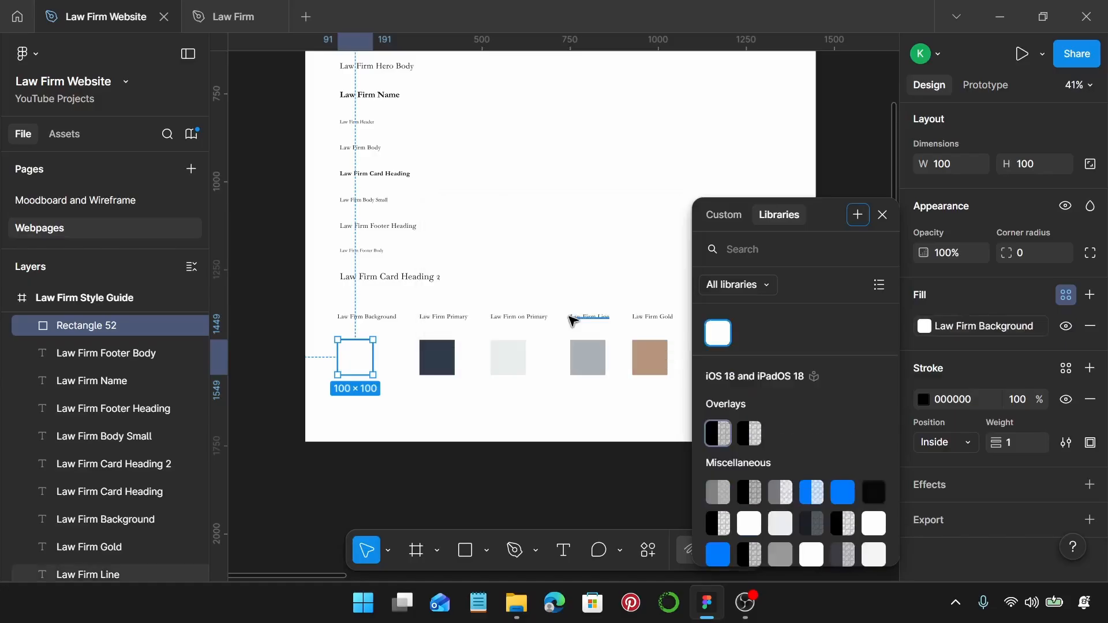
scroll(573, 321, up, 3)
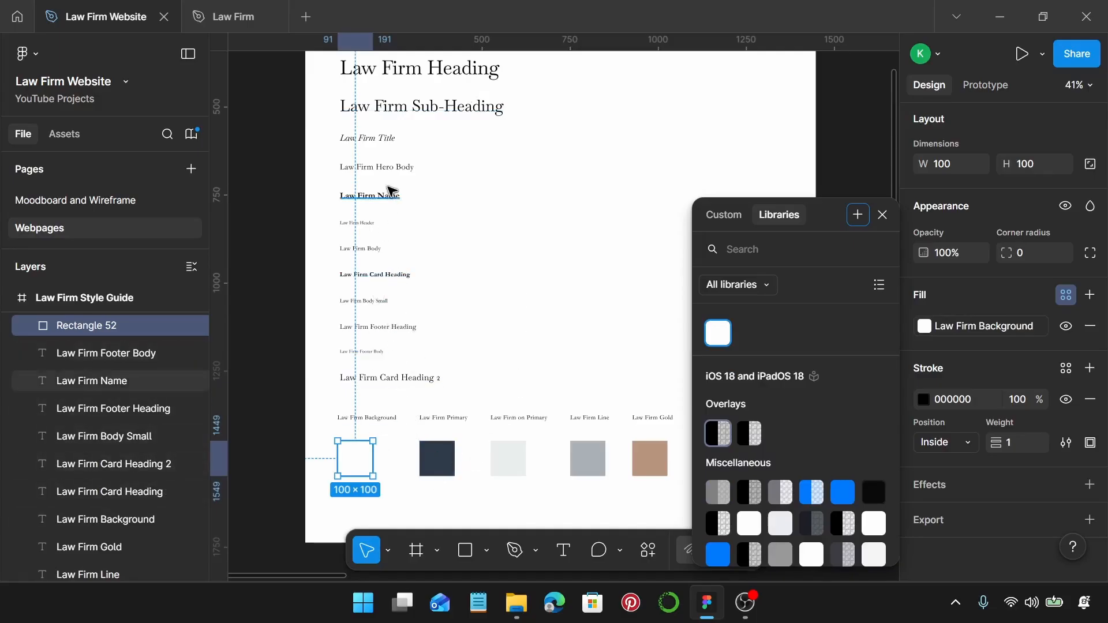
click(882, 215)
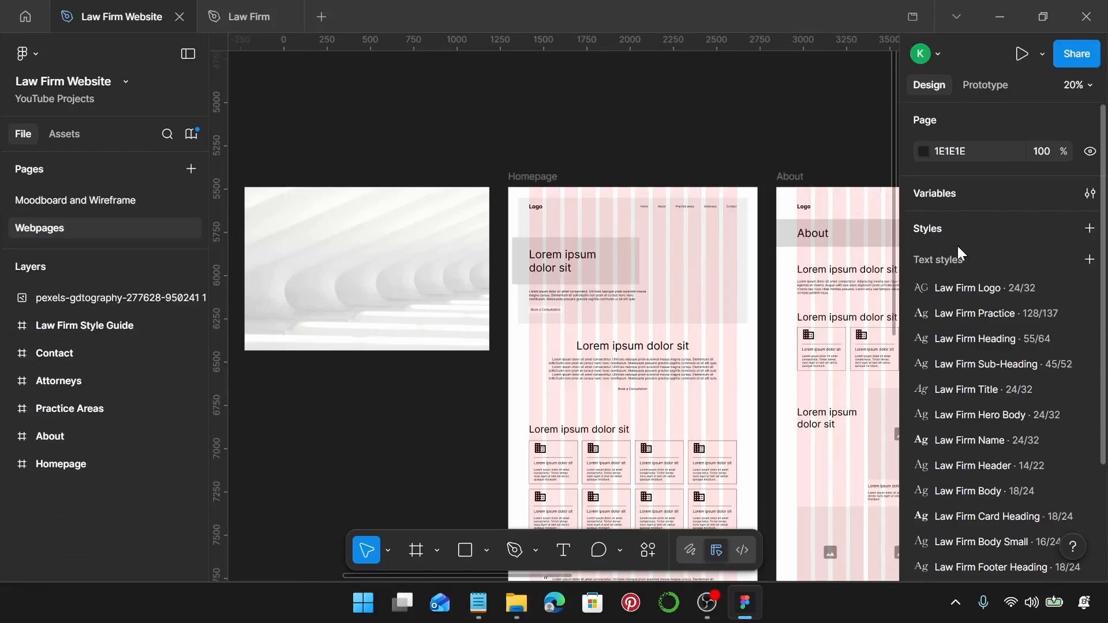
Delete the Homepage header's image placeholder and drag the architecture photo onto the header.
click(444, 215)
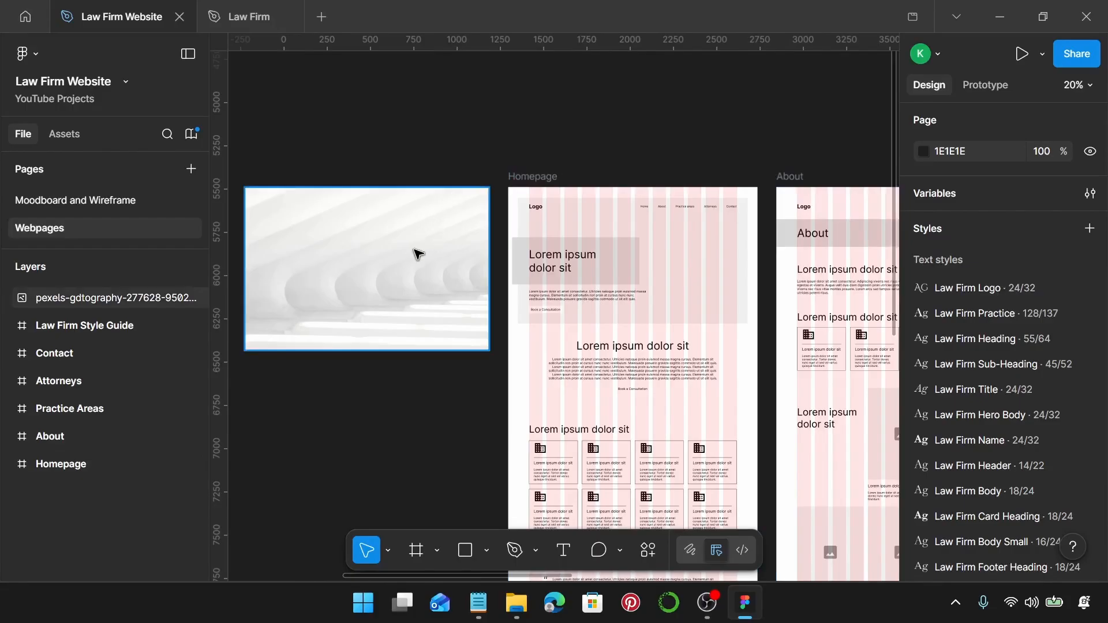
click(584, 145)
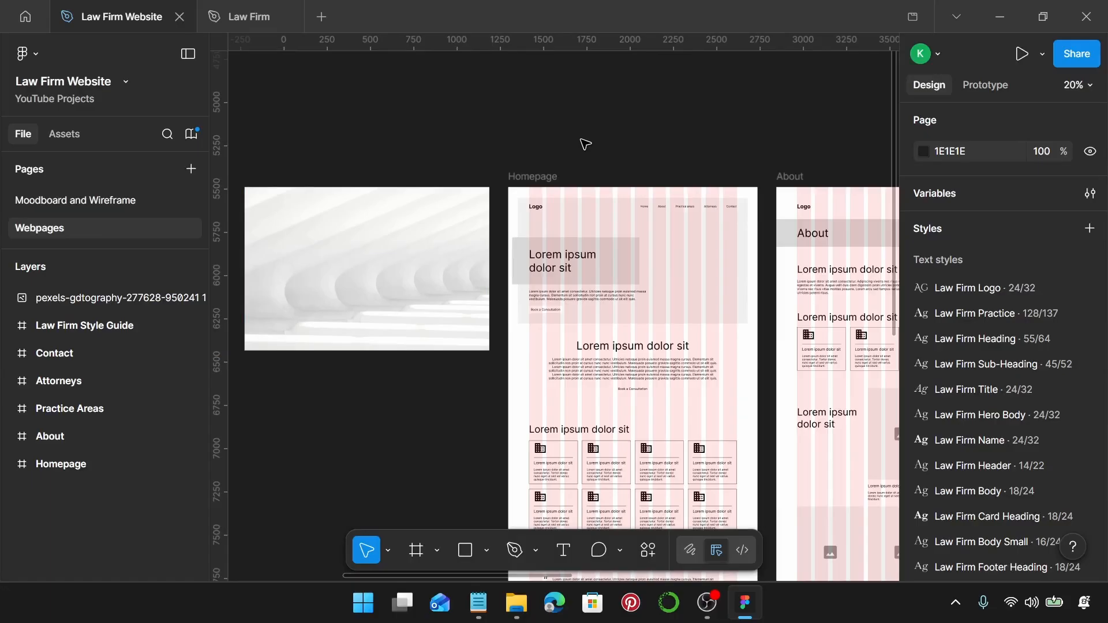
click(682, 248)
key(Delete)
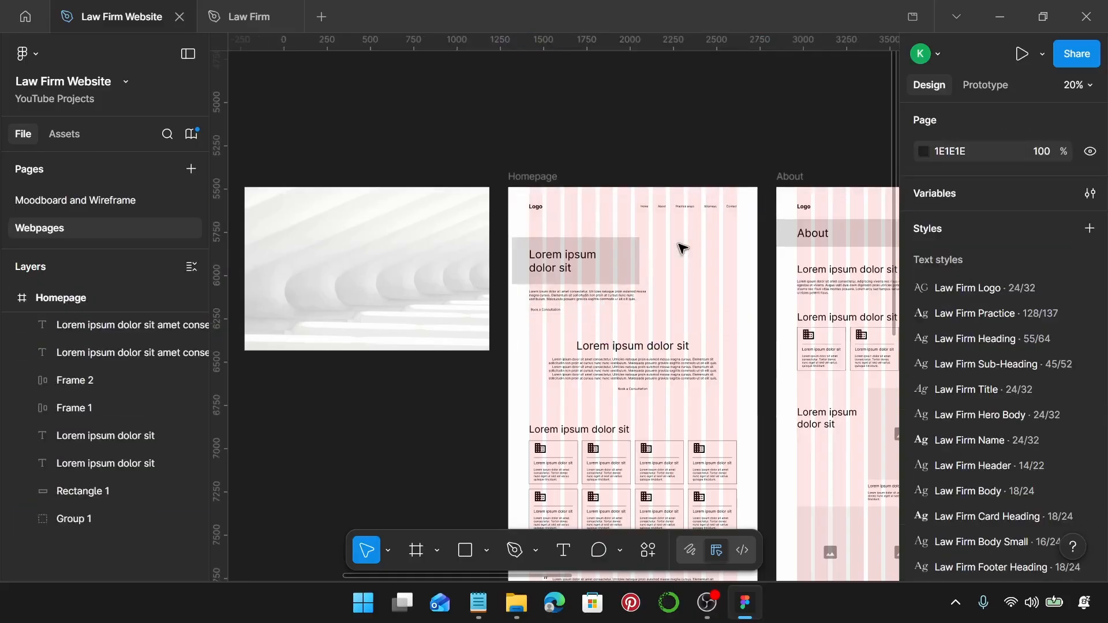
drag(317, 280, 577, 293)
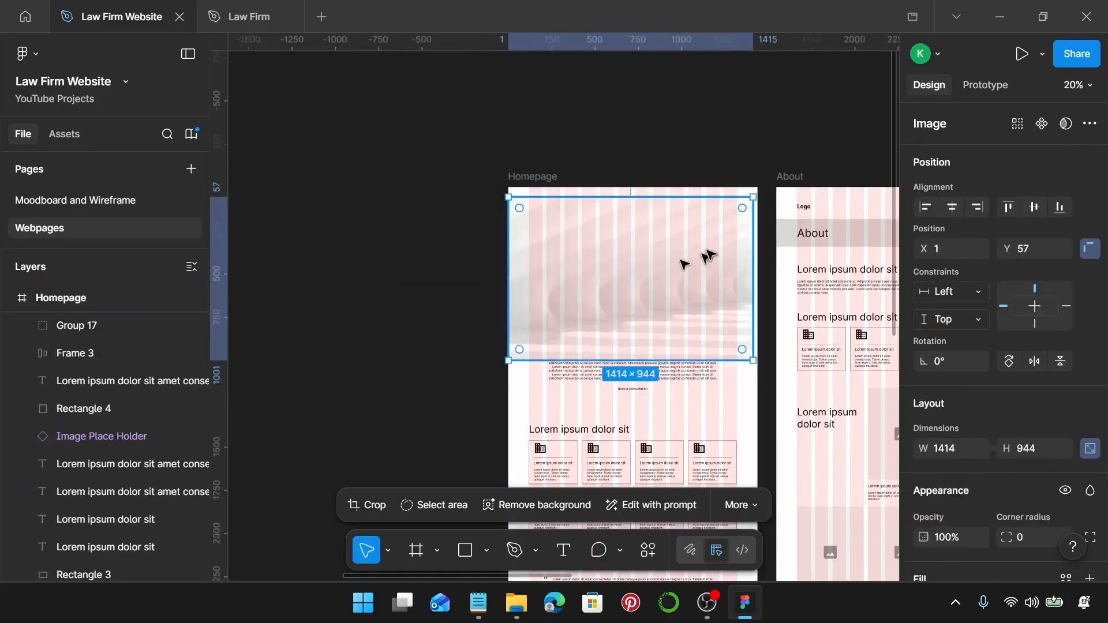
Set the hero photo's width to 1350.
click(963, 450)
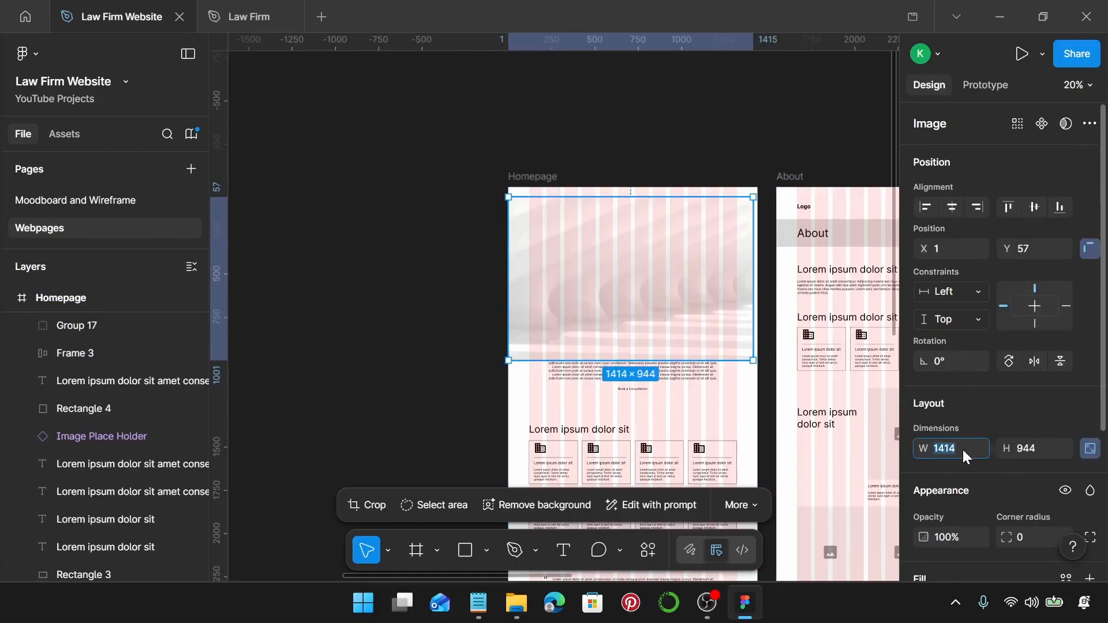
text(1350)
key(Return)
key(shift+2)
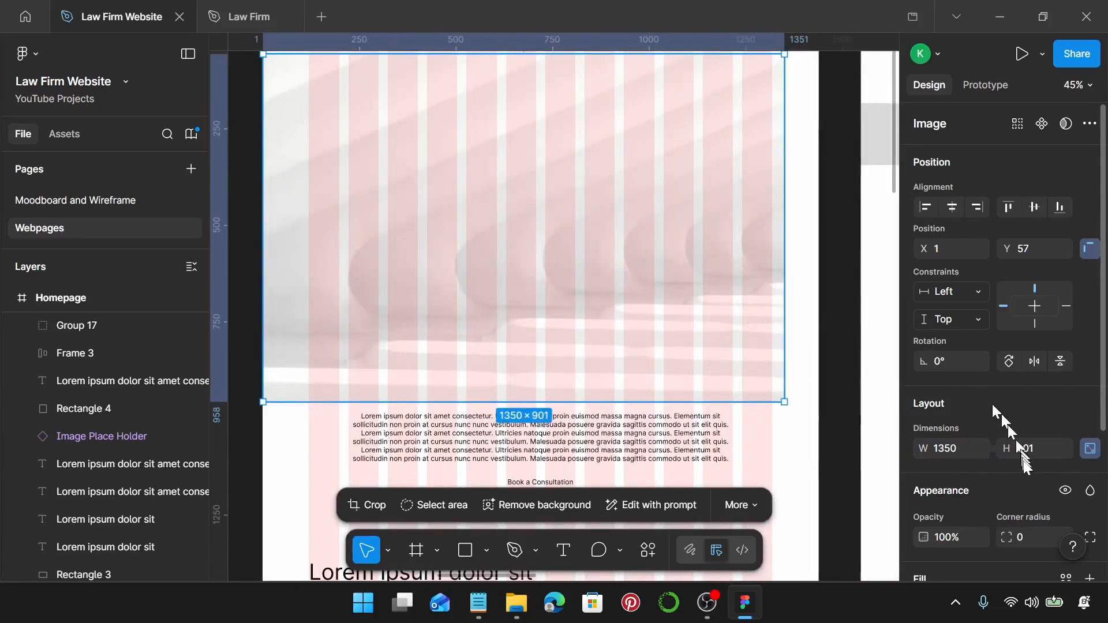
Crop the photo to 1350 × 720.
double_click(625, 323)
scroll(625, 324, left, 1)
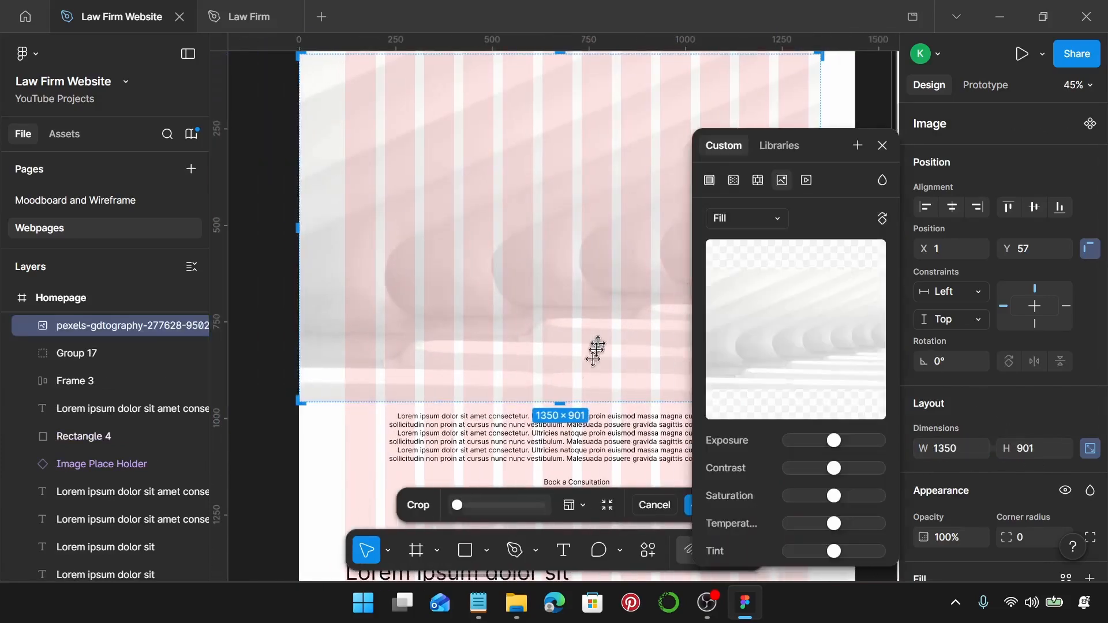
drag(560, 403, 566, 331)
scroll(566, 332, up, 10)
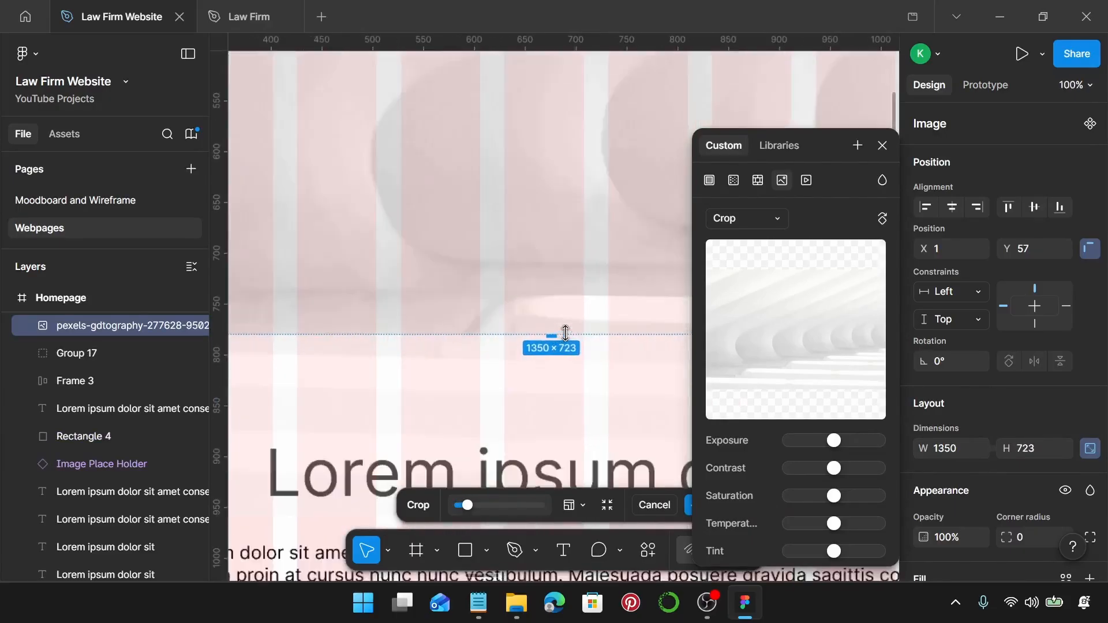
drag(547, 337, 530, 315)
scroll(535, 337, up, 3)
scroll(530, 315, down, 10)
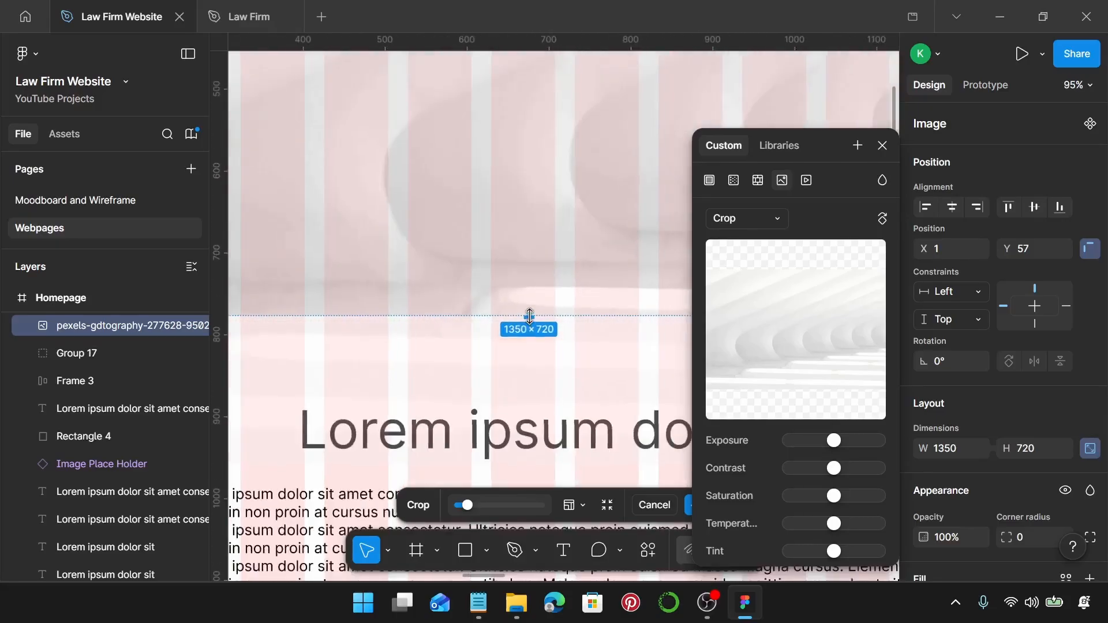
scroll(530, 315, down, 3)
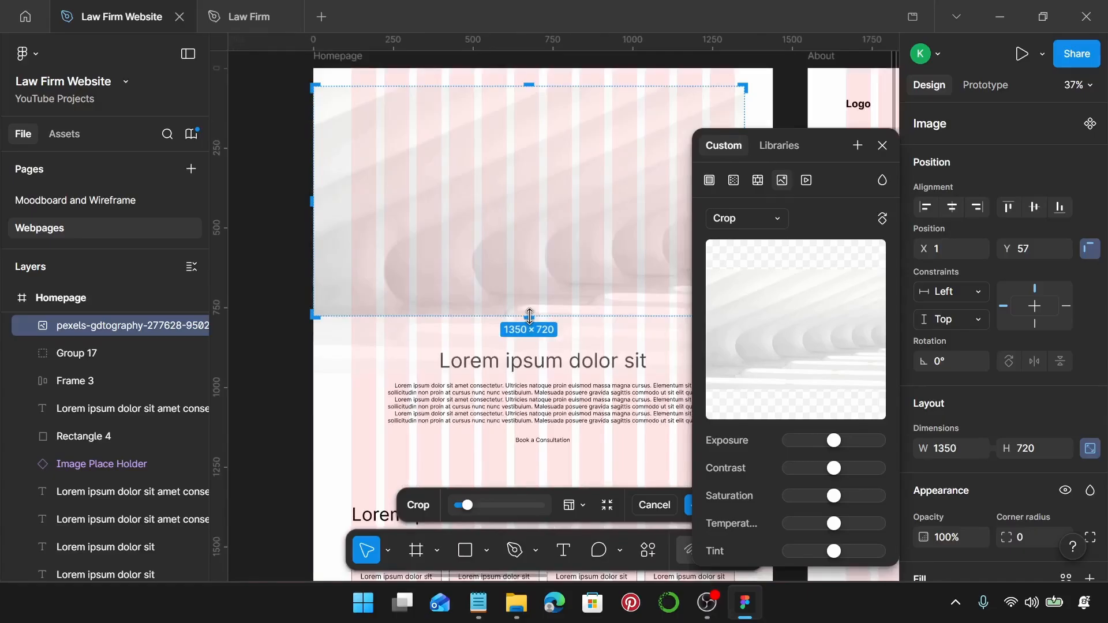
key(Return)
Position the cropped photo at X 45, Y 51 at the top of the Homepage frame.
scroll(529, 323, up, 1)
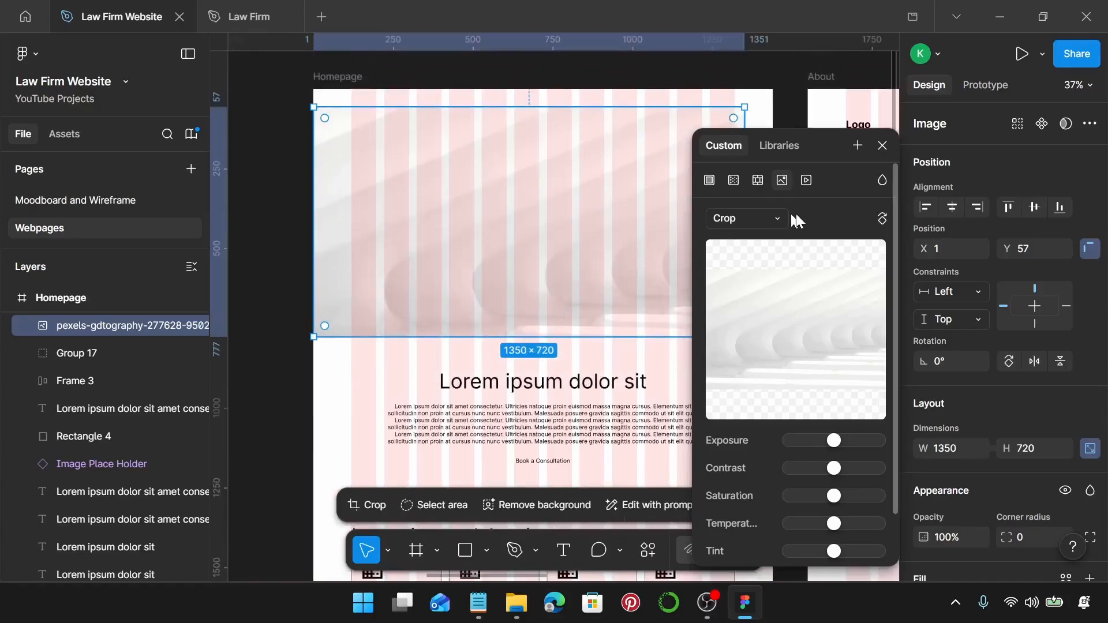
click(883, 144)
drag(436, 198, 447, 194)
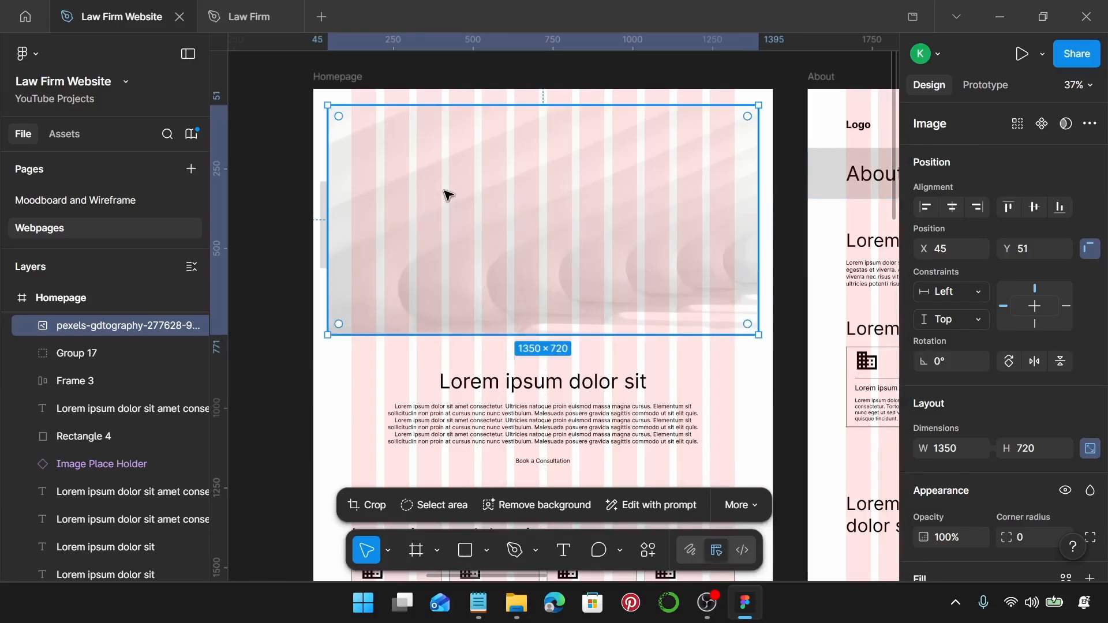
Send the photo behind the header content.
key(ctrl+shift+bracketleft)
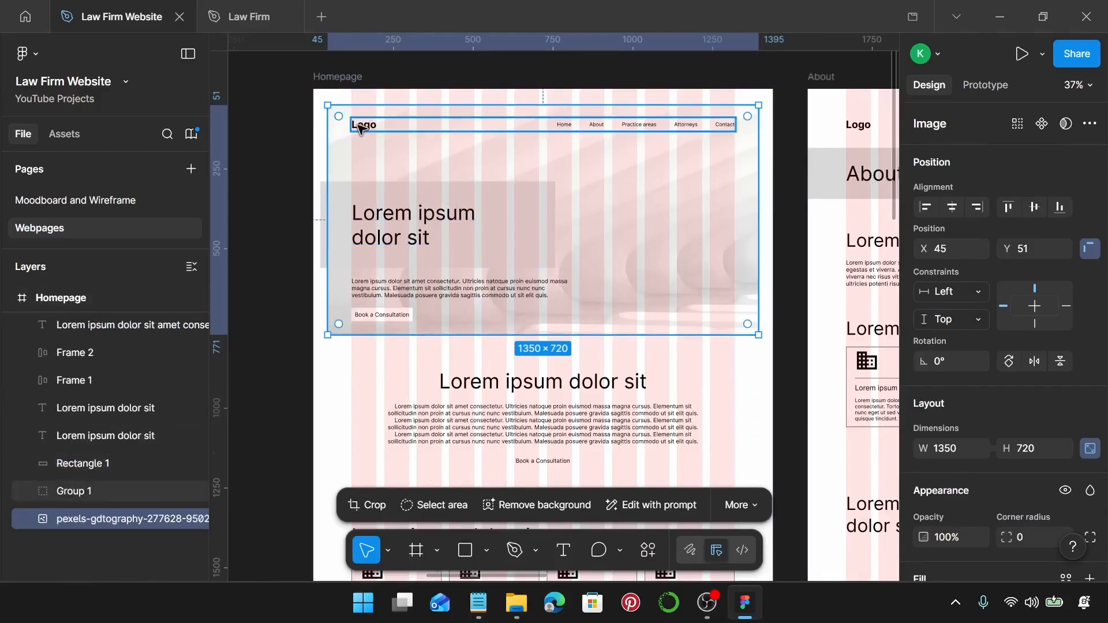
scroll(360, 128, up, 5)
scroll(367, 226, right, 3)
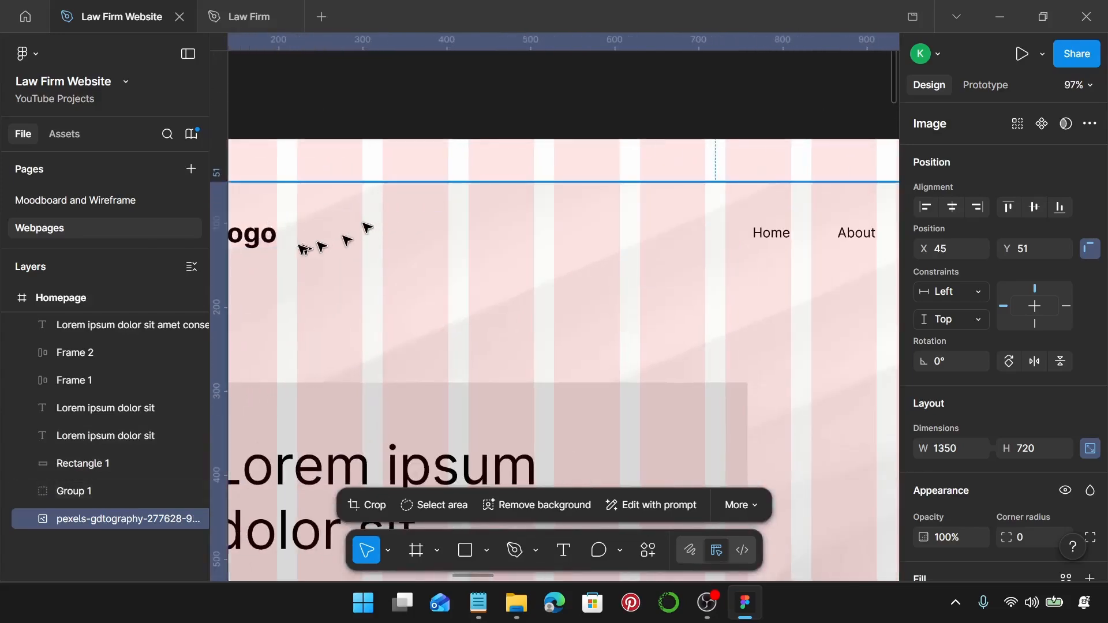
scroll(288, 238, left, 3)
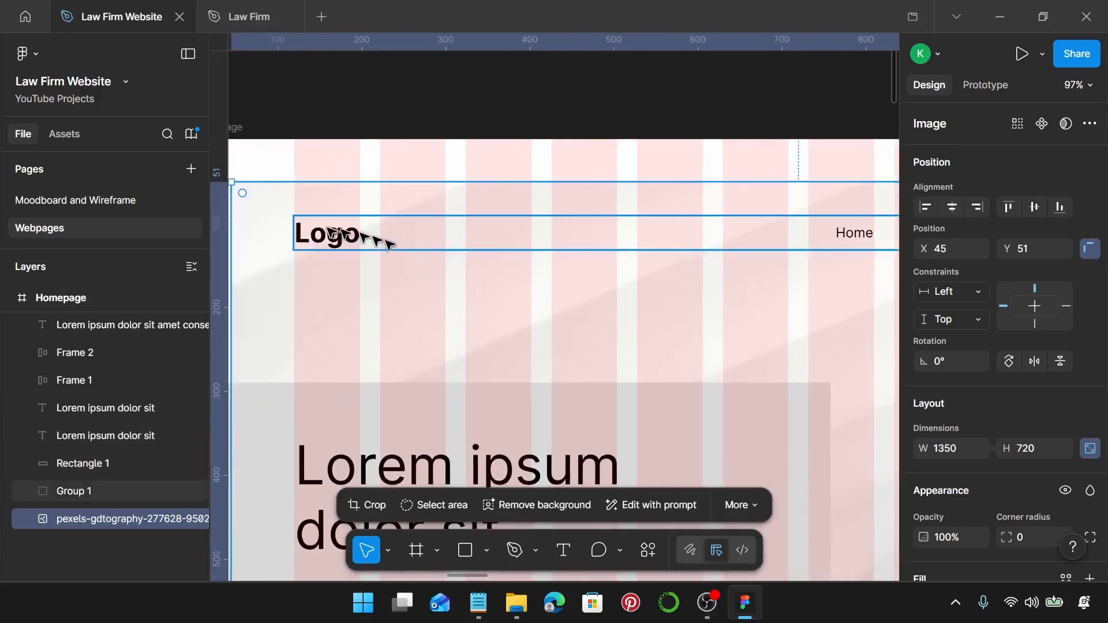
Apply the Law Firm Logo text style to the nav's Logo text, then bring up the homepage copy in Notepad.
click(332, 234)
key(Return)
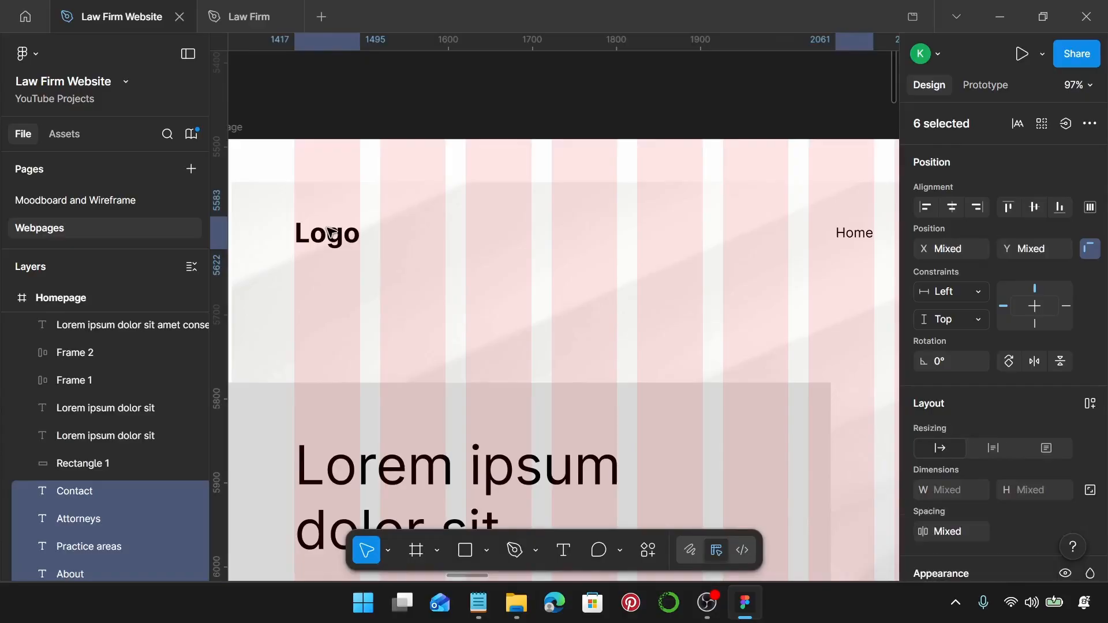
click(331, 233)
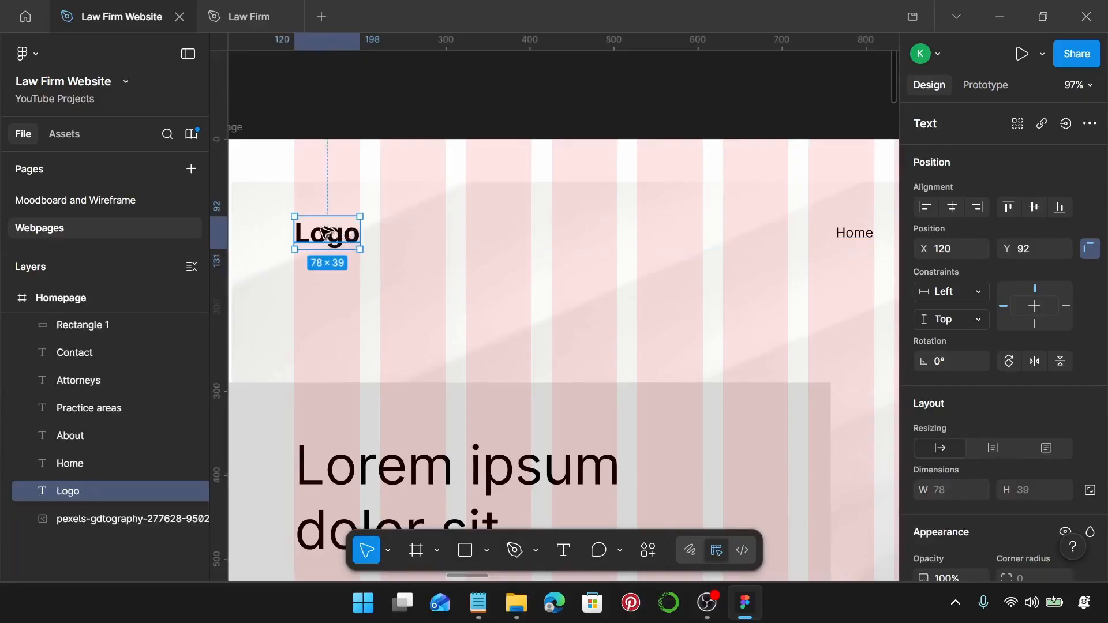
scroll(1016, 369, down, 5)
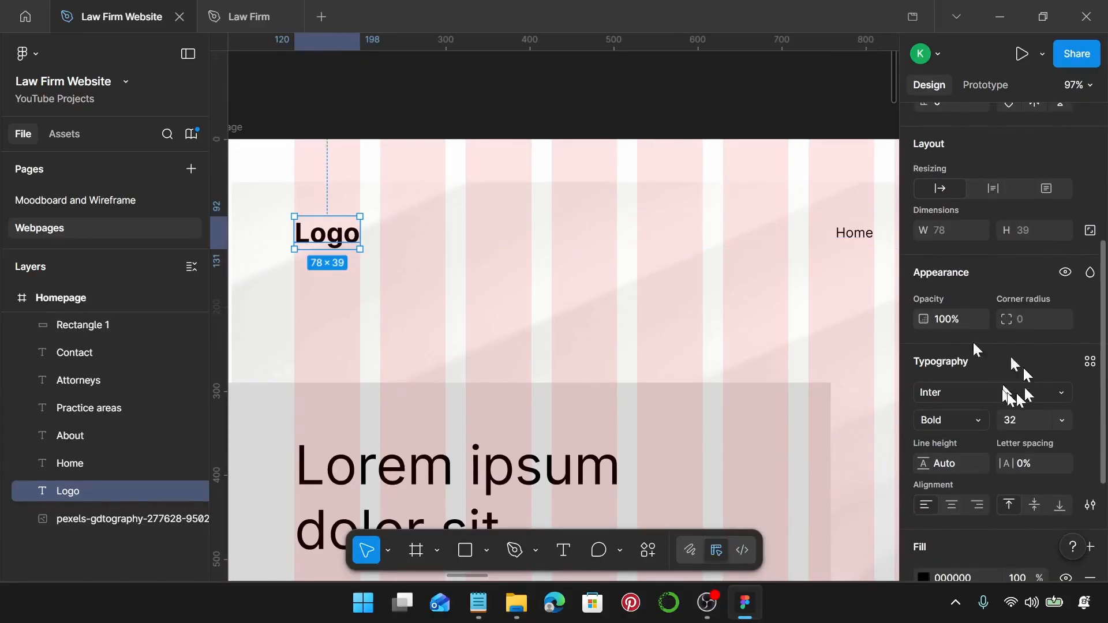
click(1090, 362)
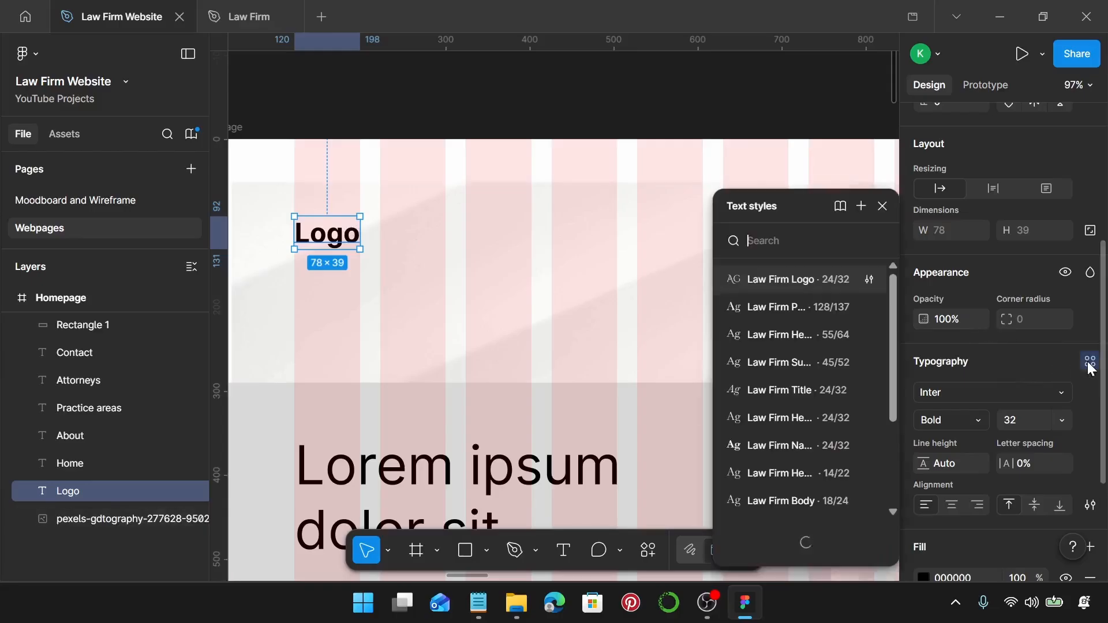
click(811, 278)
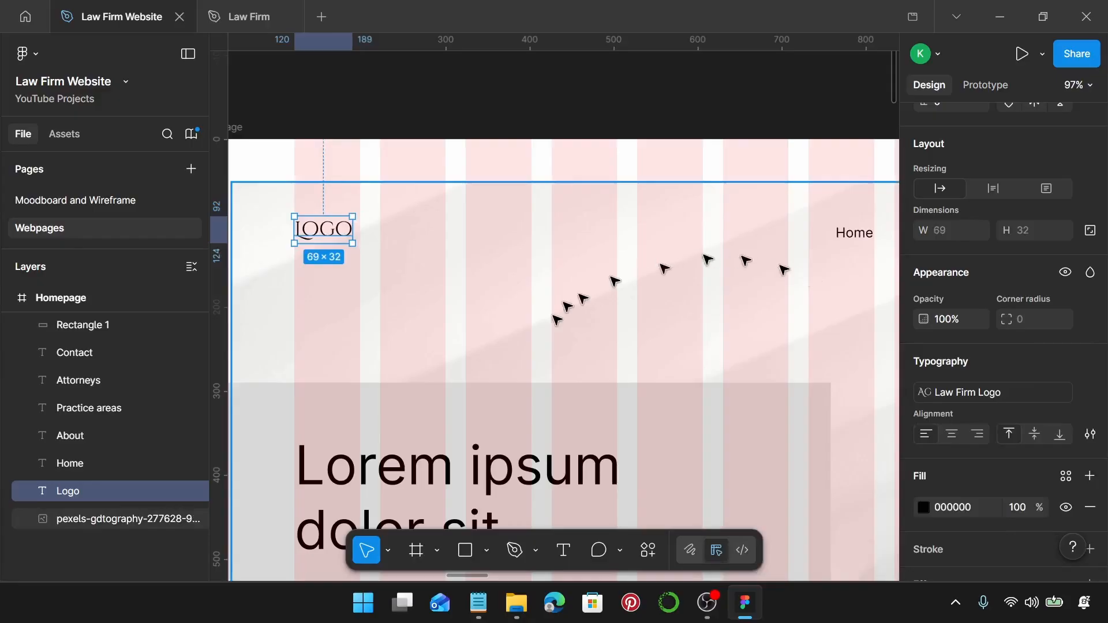
click(478, 603)
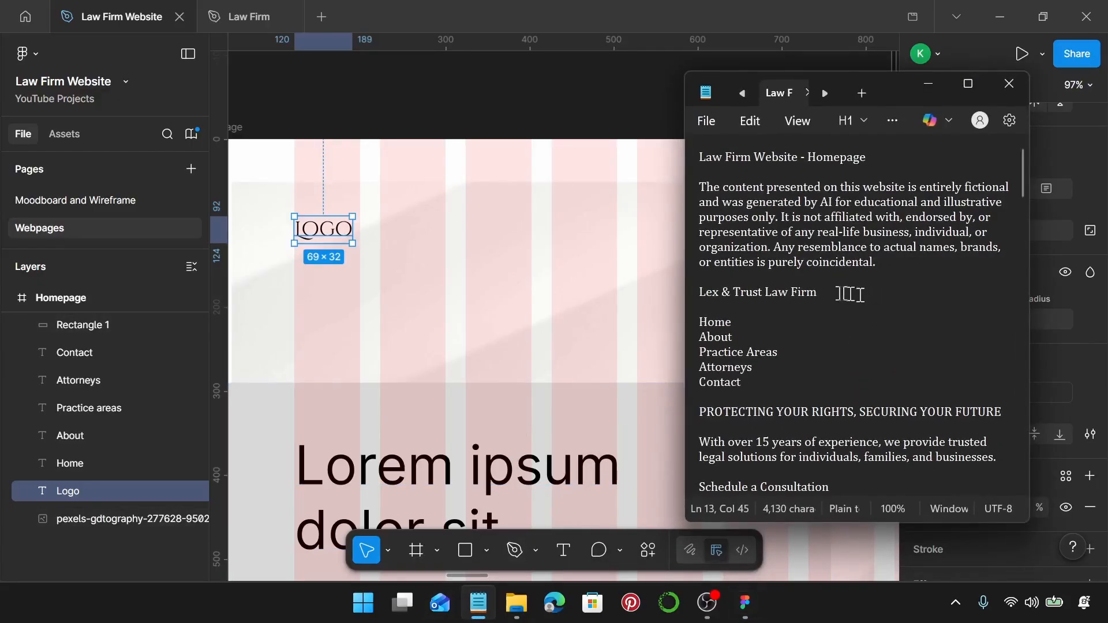
Select the 'Lex & Trust Law Firm' line in Notepad and return to the Figma design.
drag(848, 295, 699, 293)
key(ctrl+c)
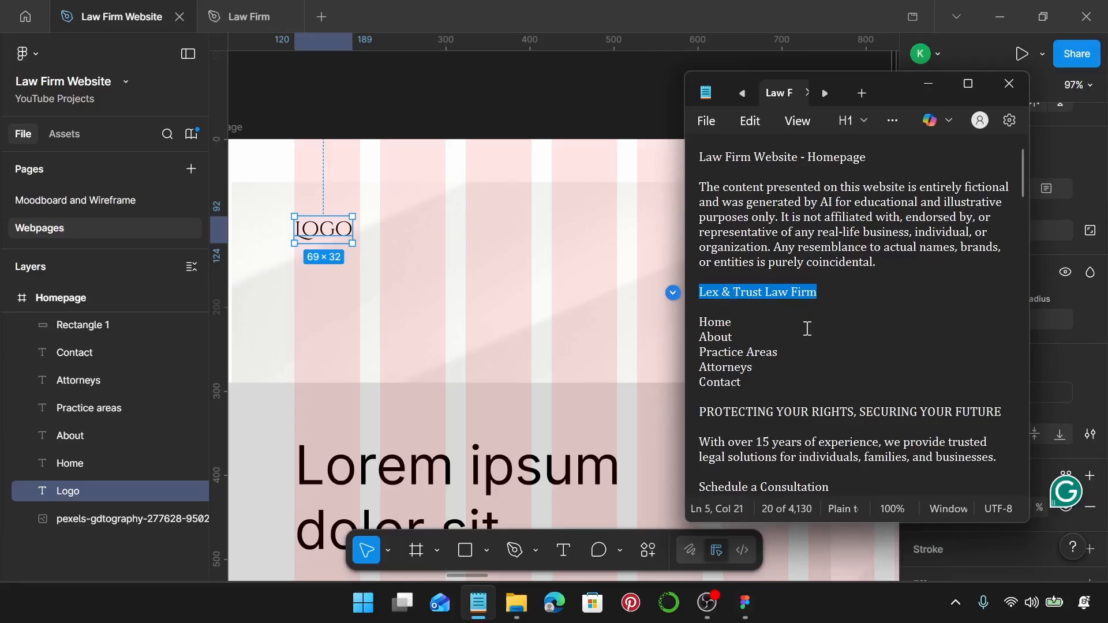
click(319, 231)
Replace the LOGO text with 'Lex & Trust Law Firm' and narrow it to wrap onto two lines.
double_click(318, 234)
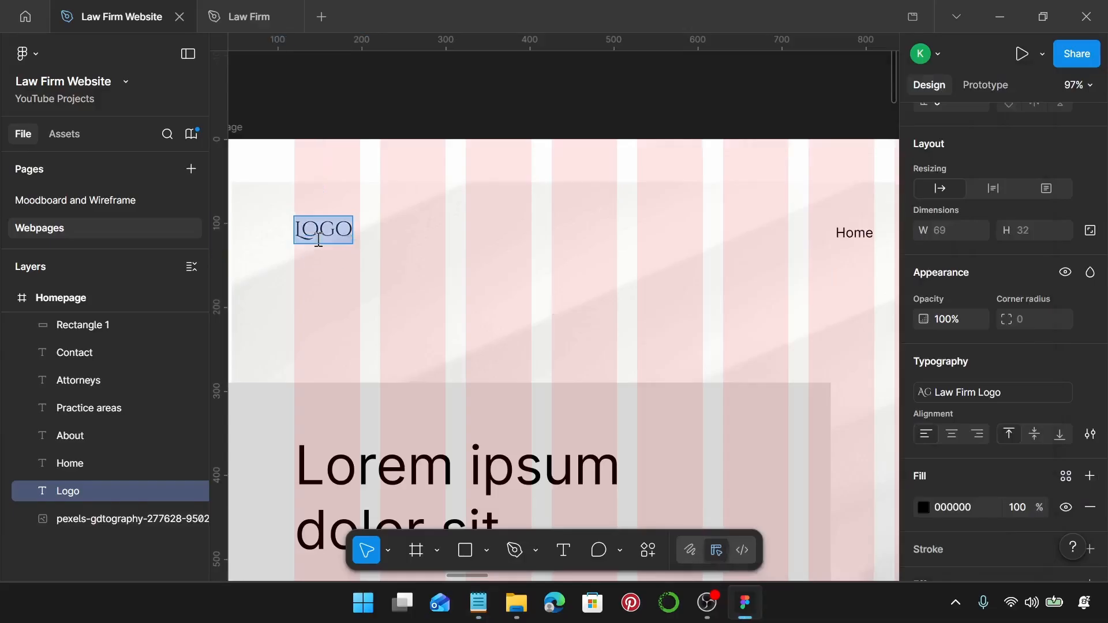
key(ctrl+v)
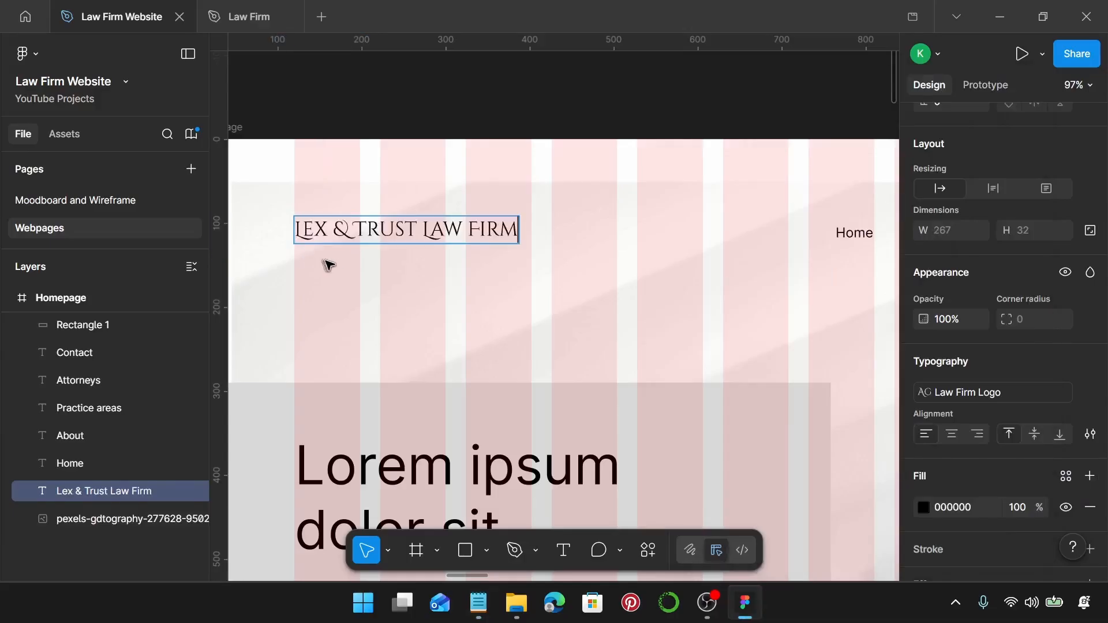
key(Escape)
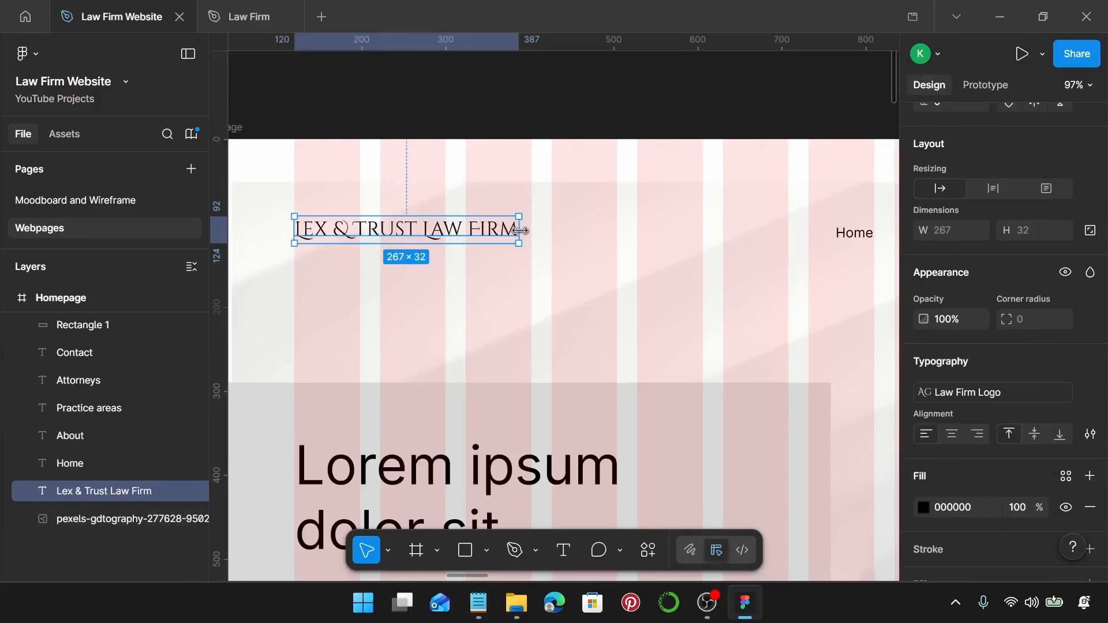
drag(518, 230, 420, 237)
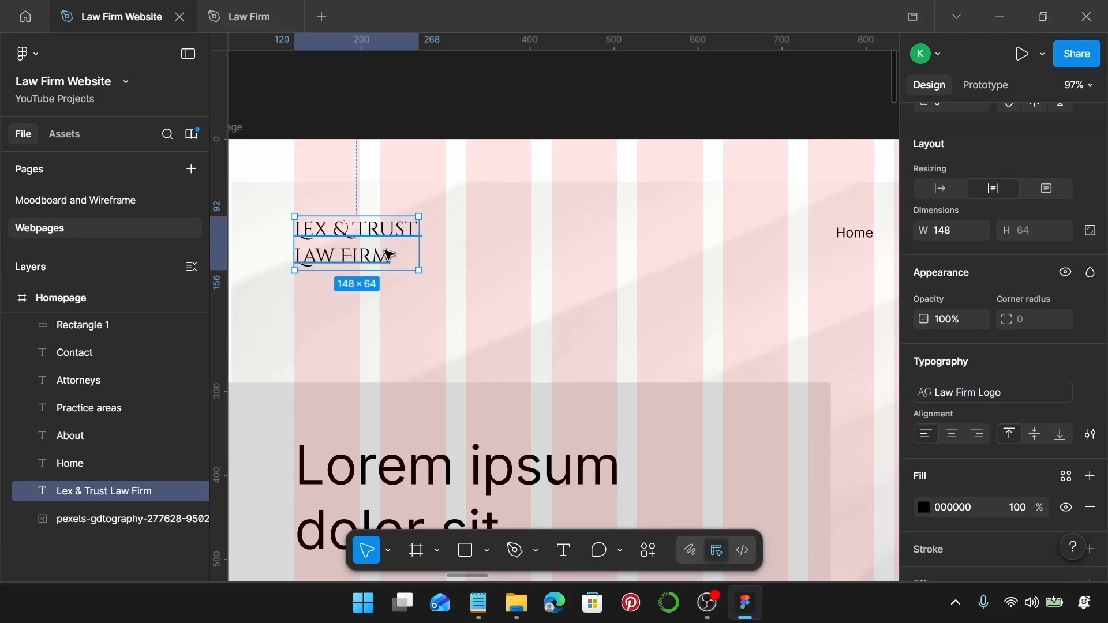
Wrap the logo in an auto layout frame with 0 horizontal and vertical padding, then align it.
key(shift+a)
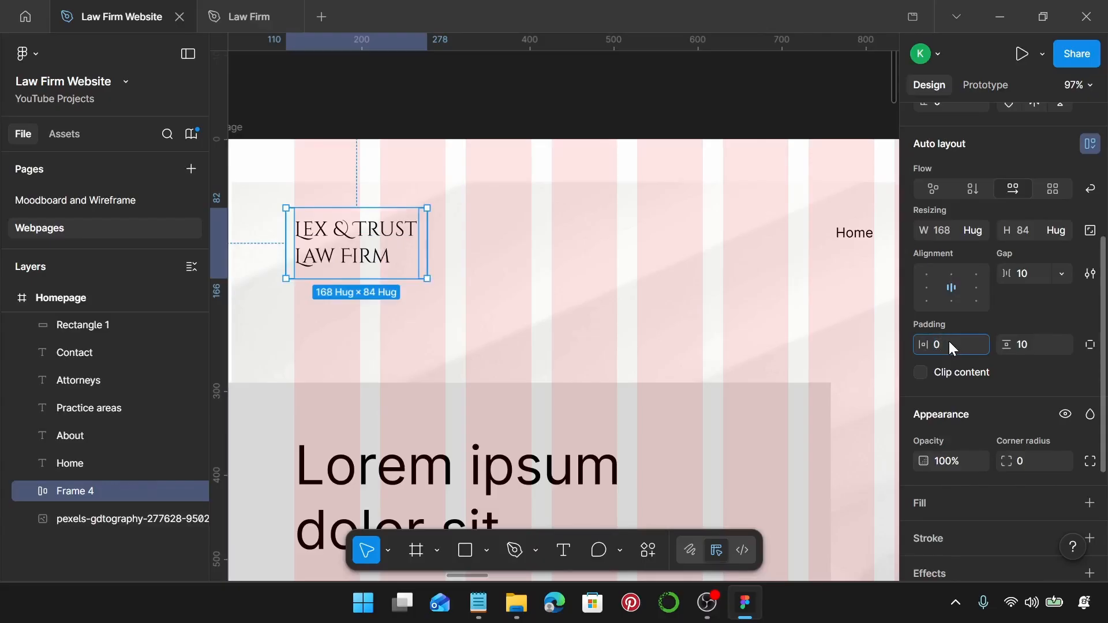
key(Return)
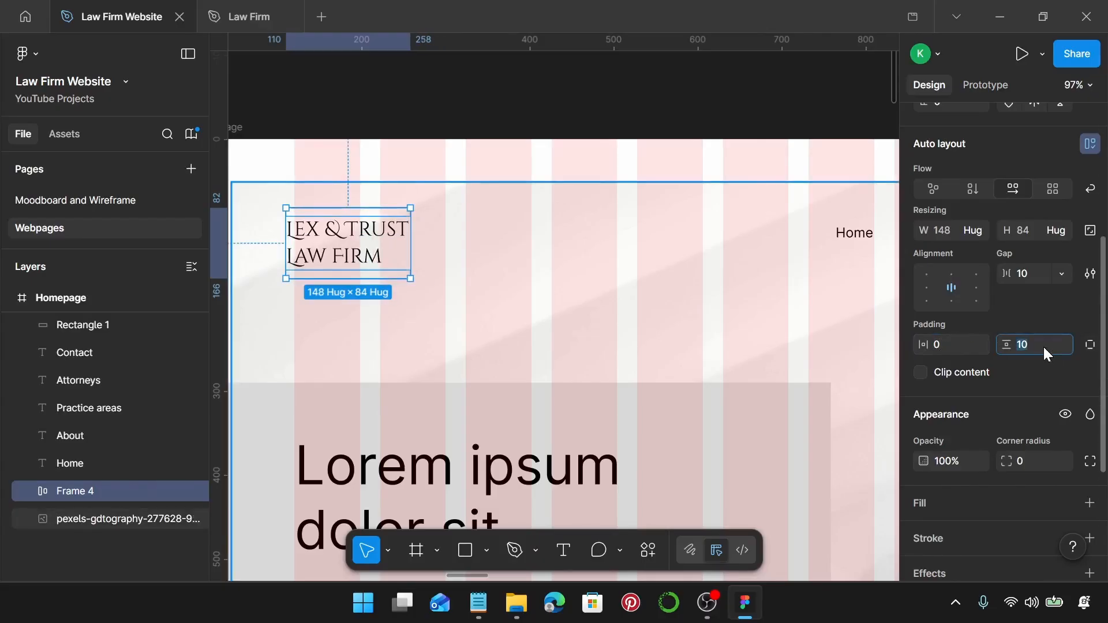
key(Return)
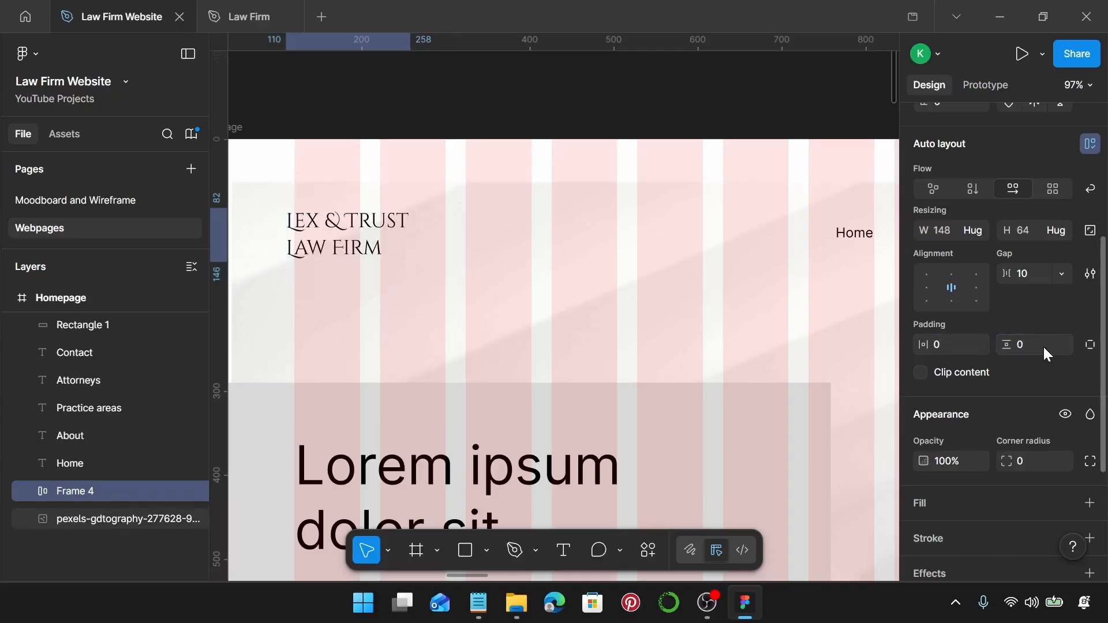
drag(349, 231, 361, 241)
Apply the 14/22 header text style to all five nav links, Home through Contact.
scroll(365, 245, right, 5)
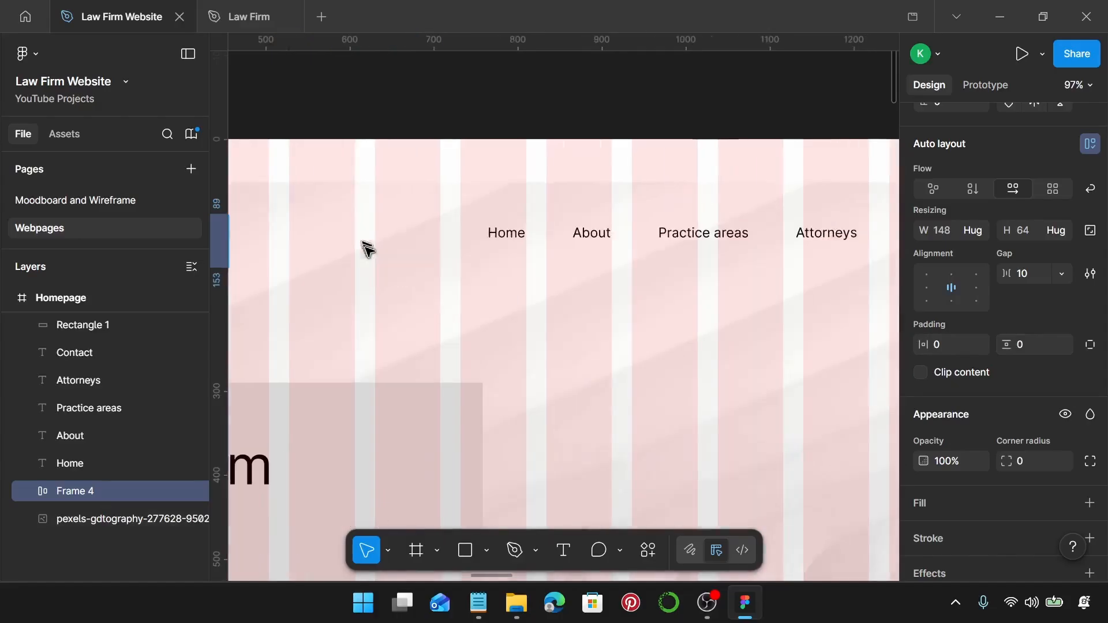
click(501, 233)
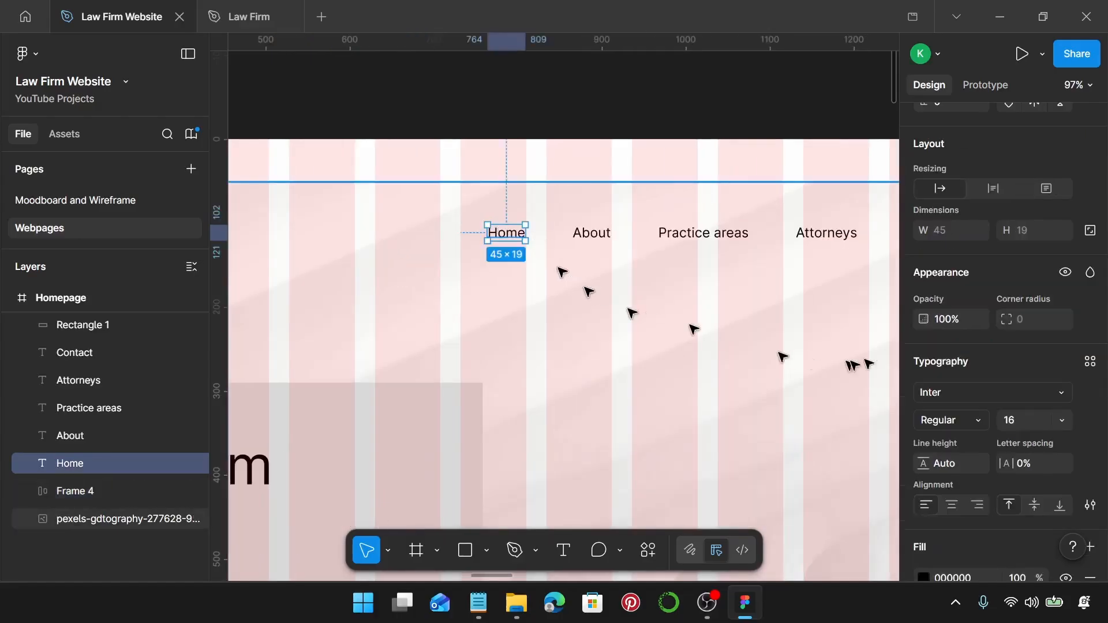
shift+click(600, 234)
shift+click(704, 233)
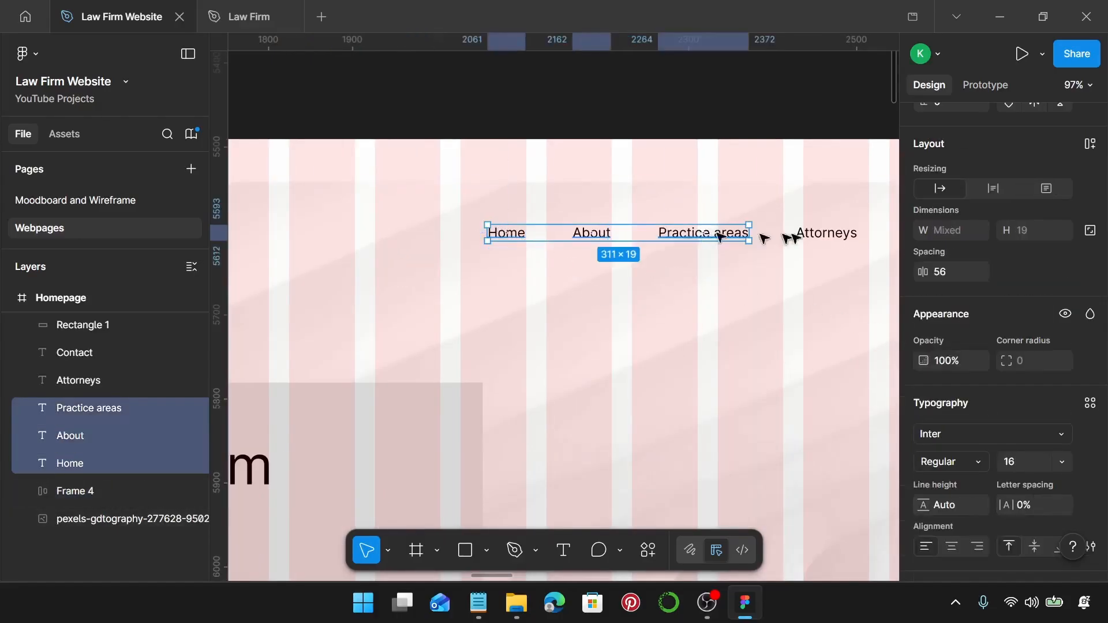
shift+click(819, 232)
scroll(788, 246, right, 2)
shift+click(851, 234)
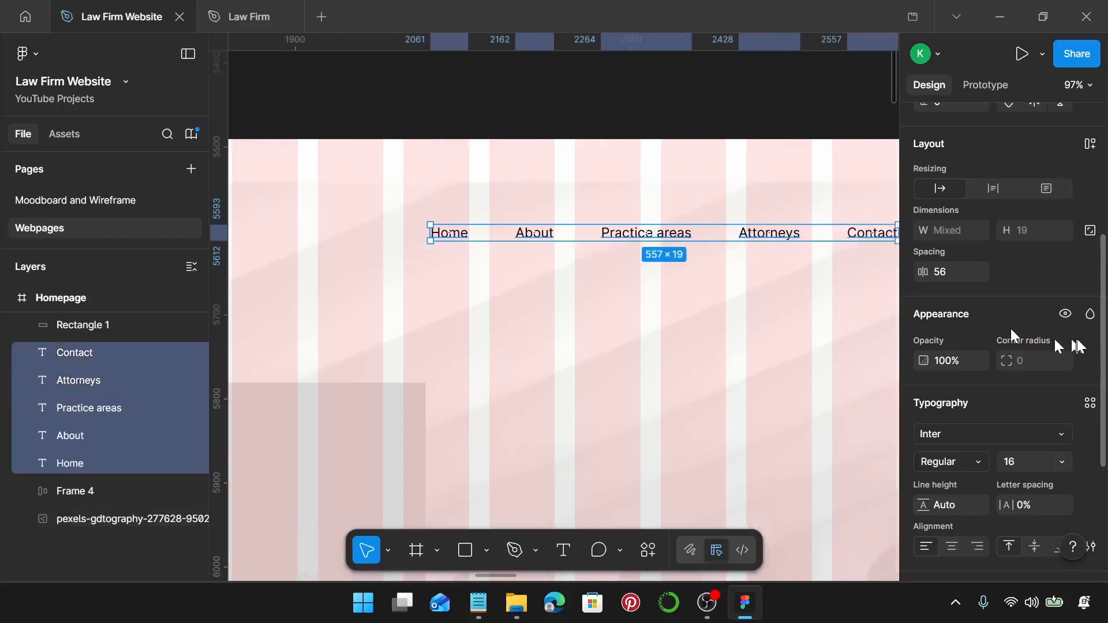
scroll(1071, 344, down, 3)
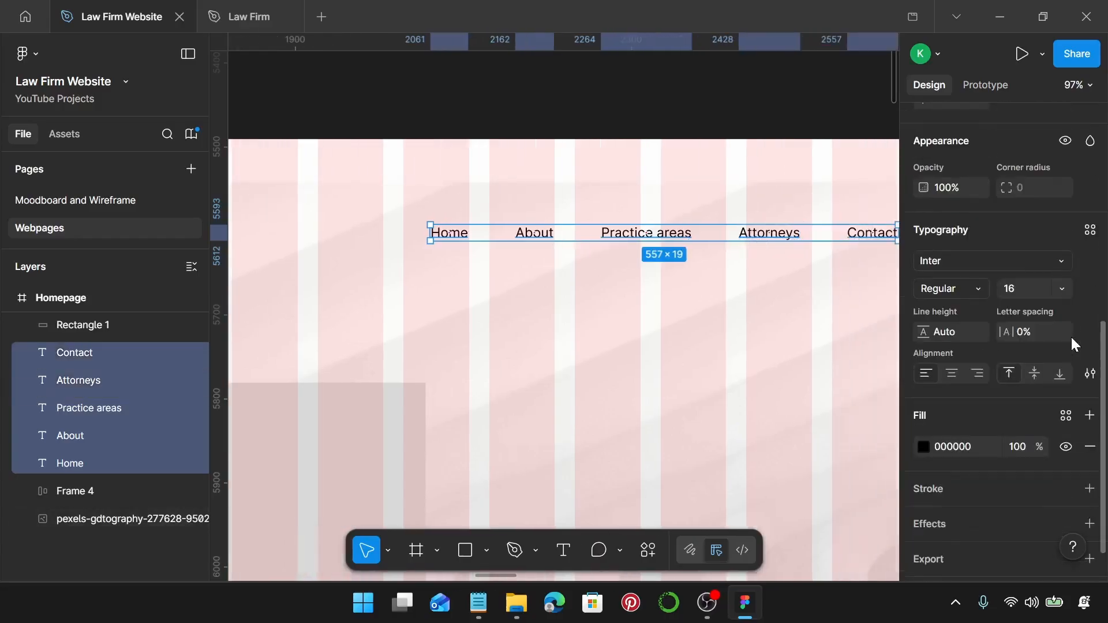
click(1090, 232)
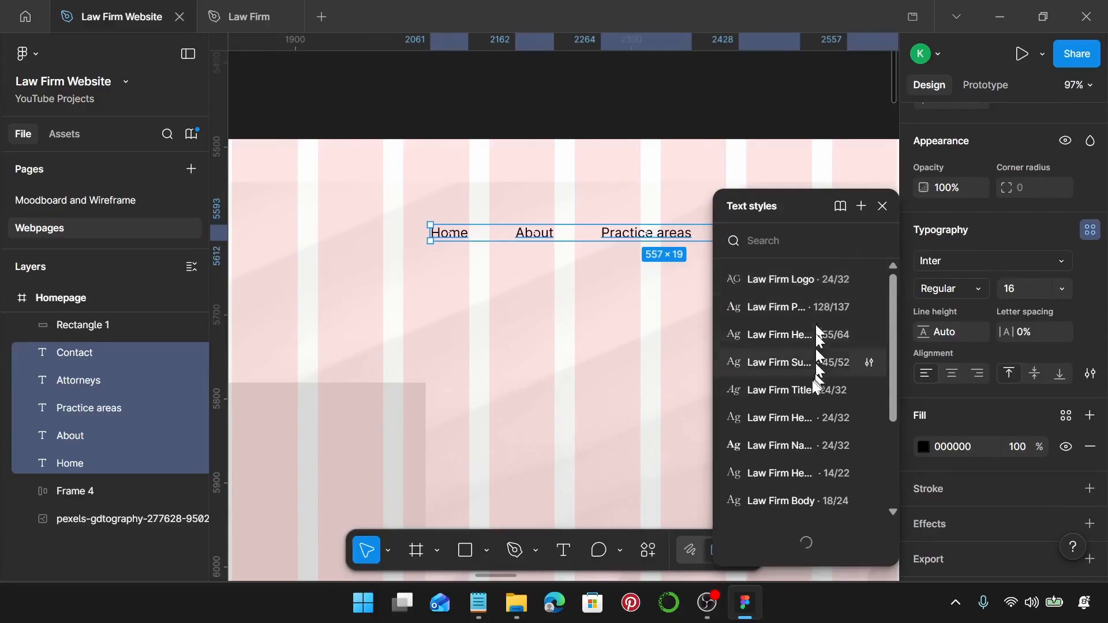
scroll(808, 408, down, 1)
scroll(807, 409, down, 3)
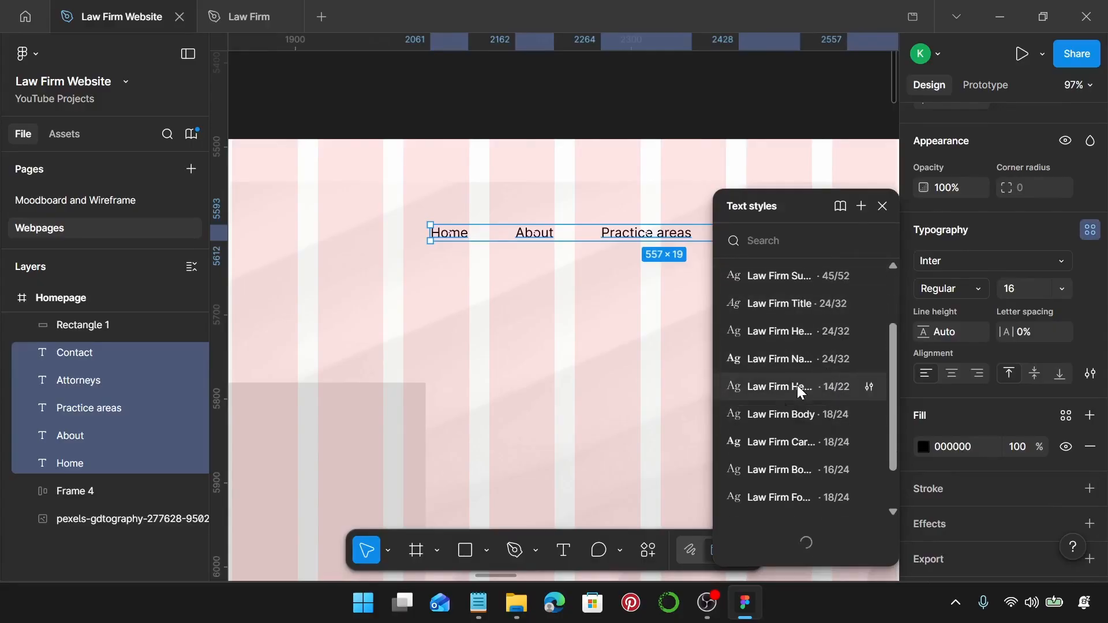
click(798, 386)
scroll(457, 238, up, 2)
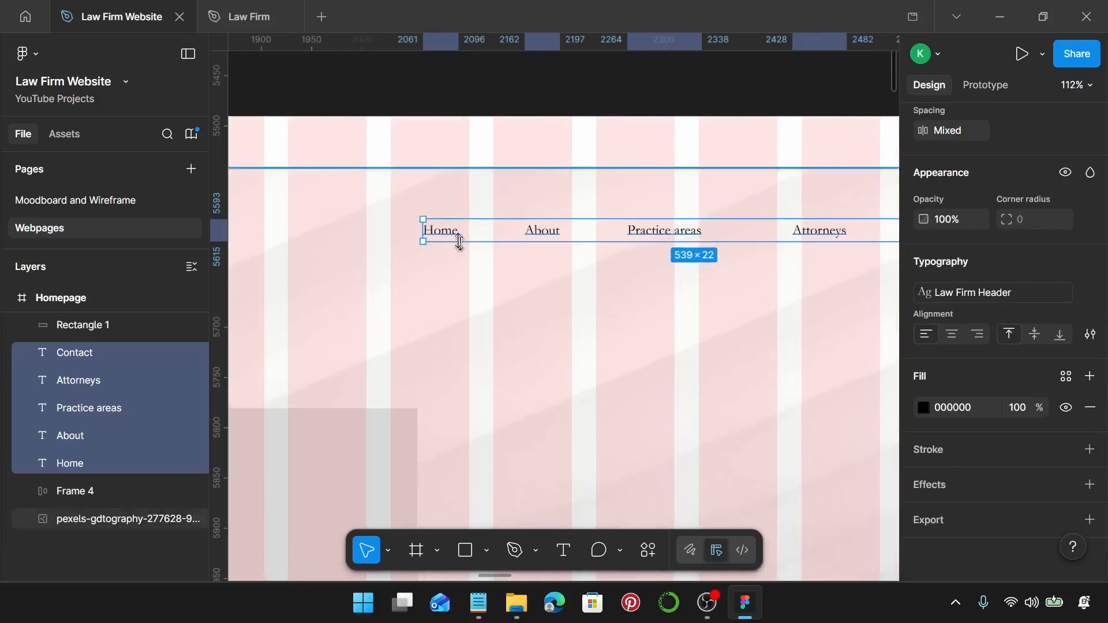
Wrap Home, About, Practice areas, Attorneys and Contact each in its own auto-layout frame.
click(453, 231)
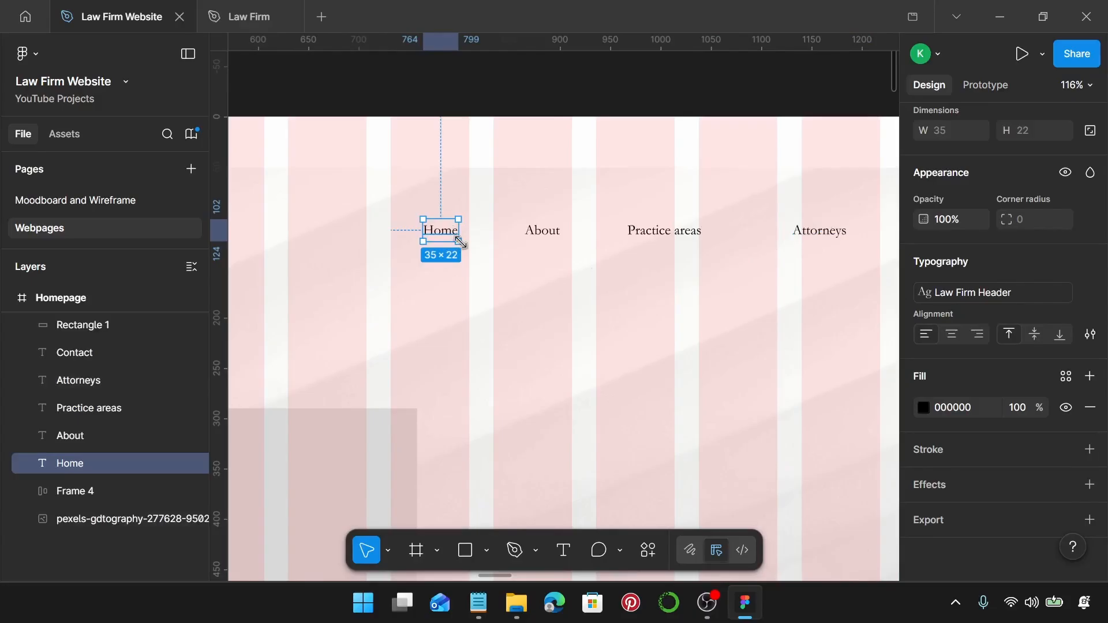
key(shift+a)
click(548, 240)
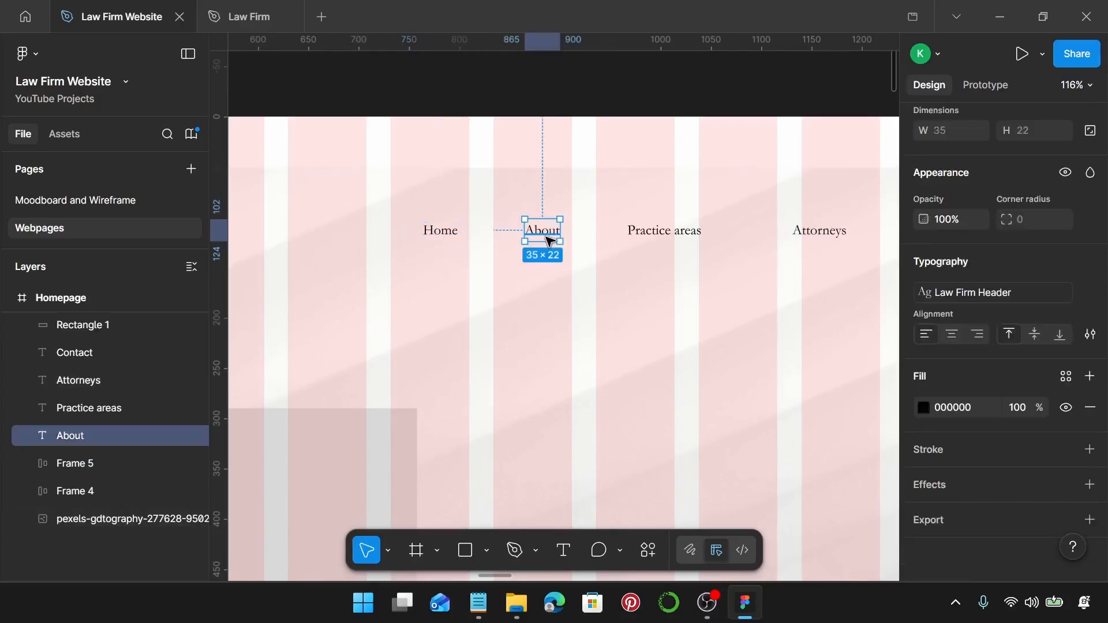
key(shift+a)
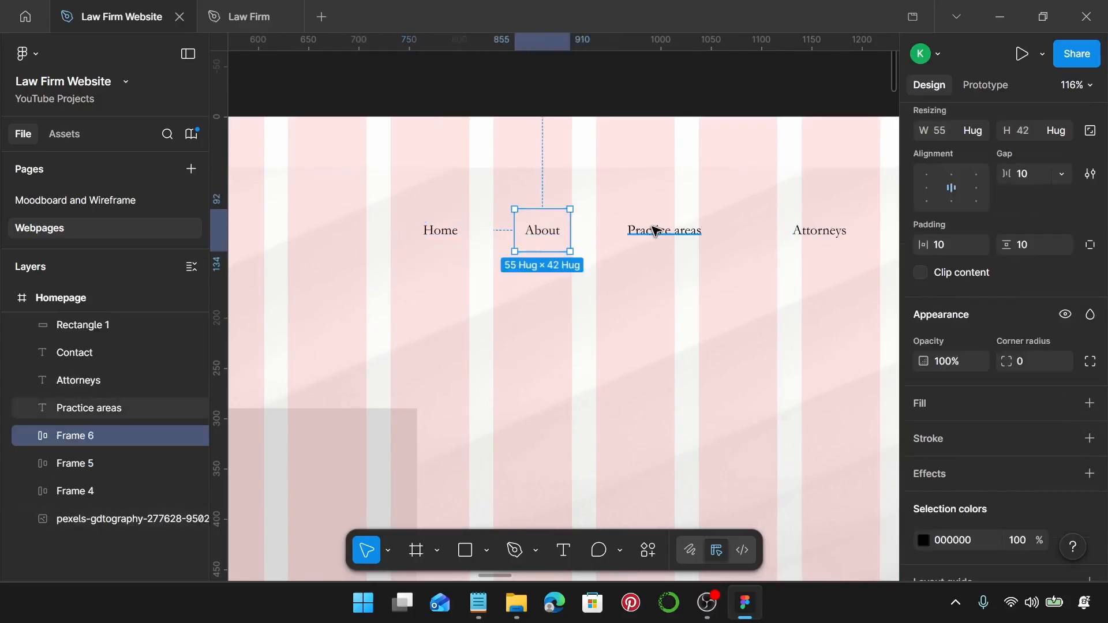
click(655, 230)
key(shift+a)
scroll(655, 230, right, 3)
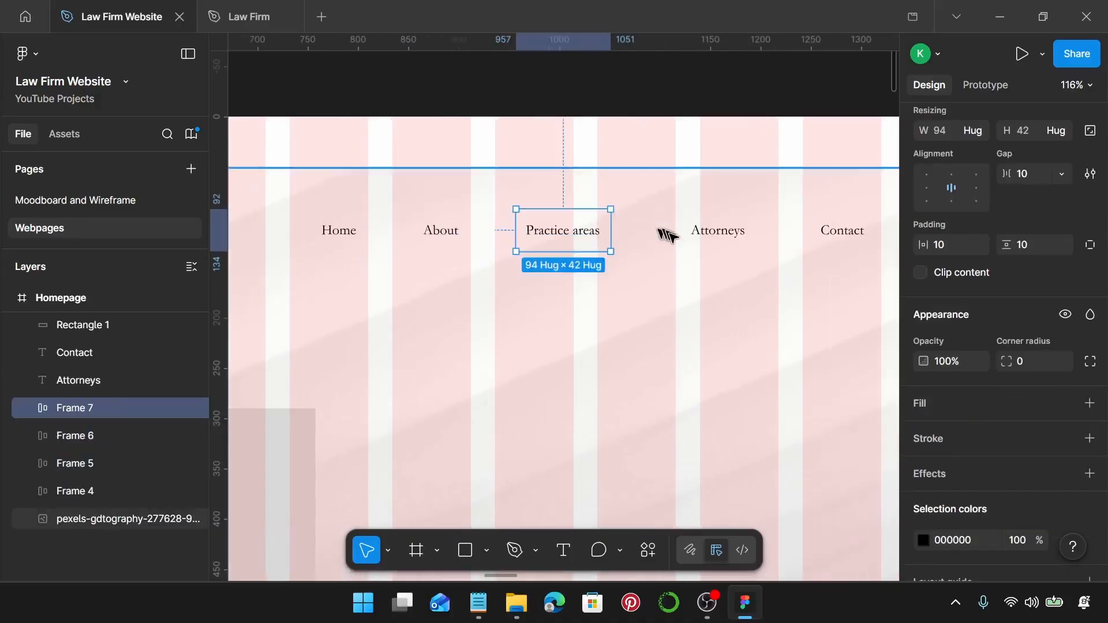
click(703, 241)
key(shift+a)
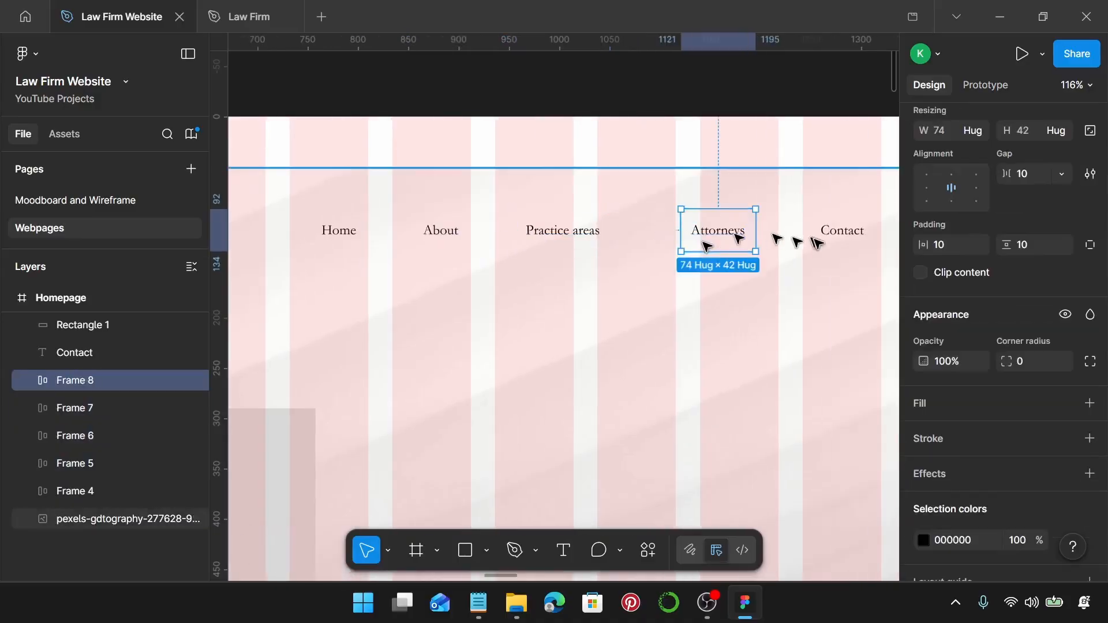
click(829, 237)
key(shift+a)
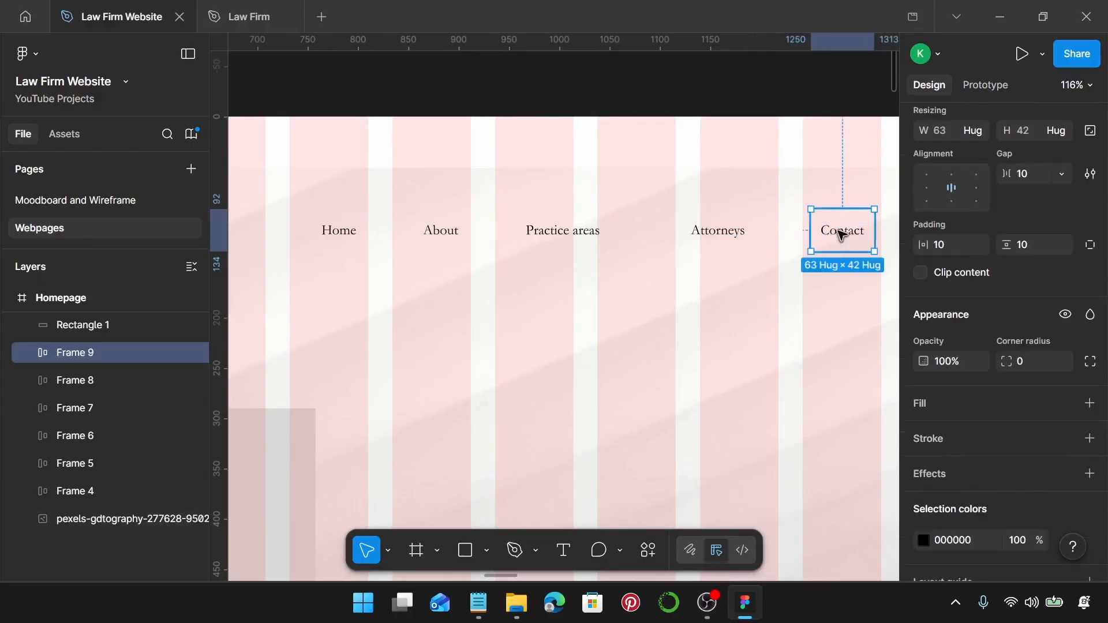
Set horizontal and vertical padding to 0 on all five nav link frames.
scroll(796, 266, down, 3)
shift+click(746, 237)
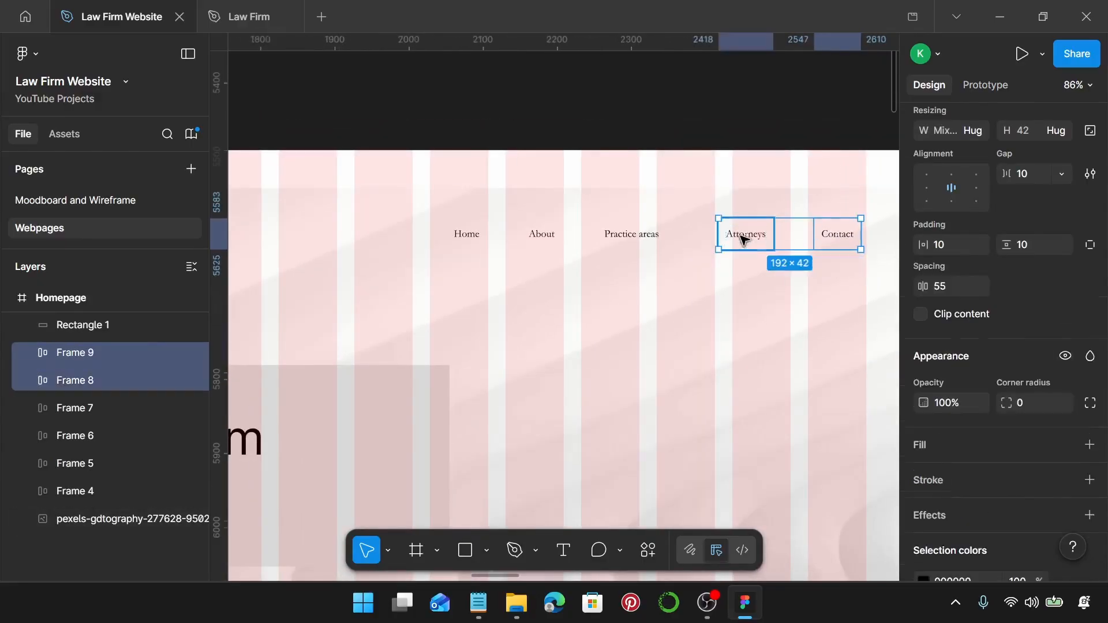
shift+click(646, 234)
shift+click(542, 234)
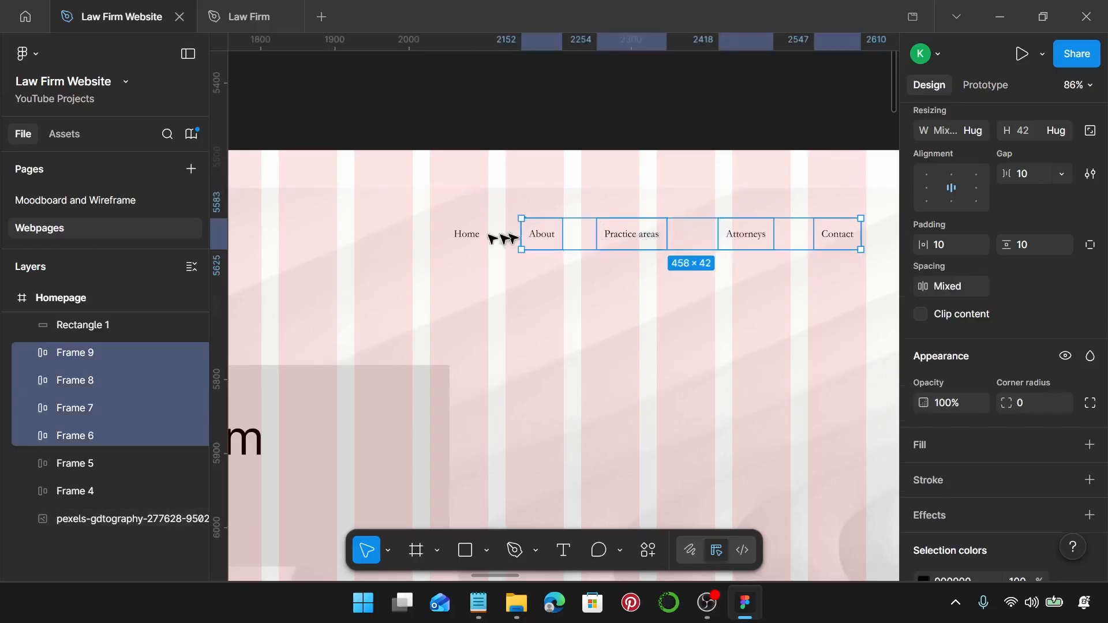
shift+click(454, 235)
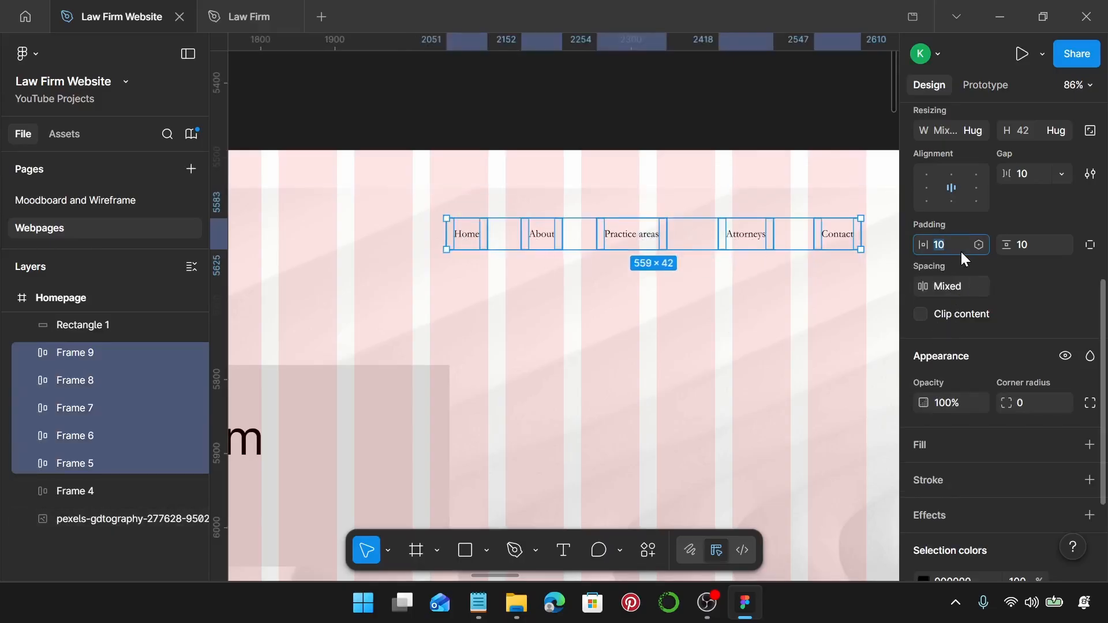
click(960, 251)
text(0)
key(Return)
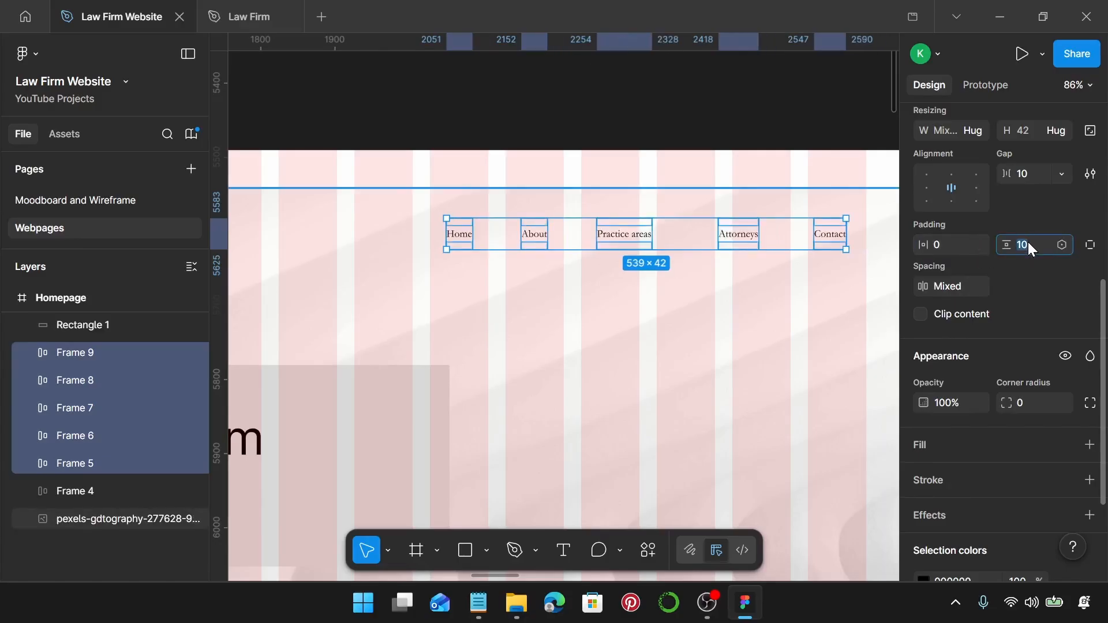
text(0)
key(Return)
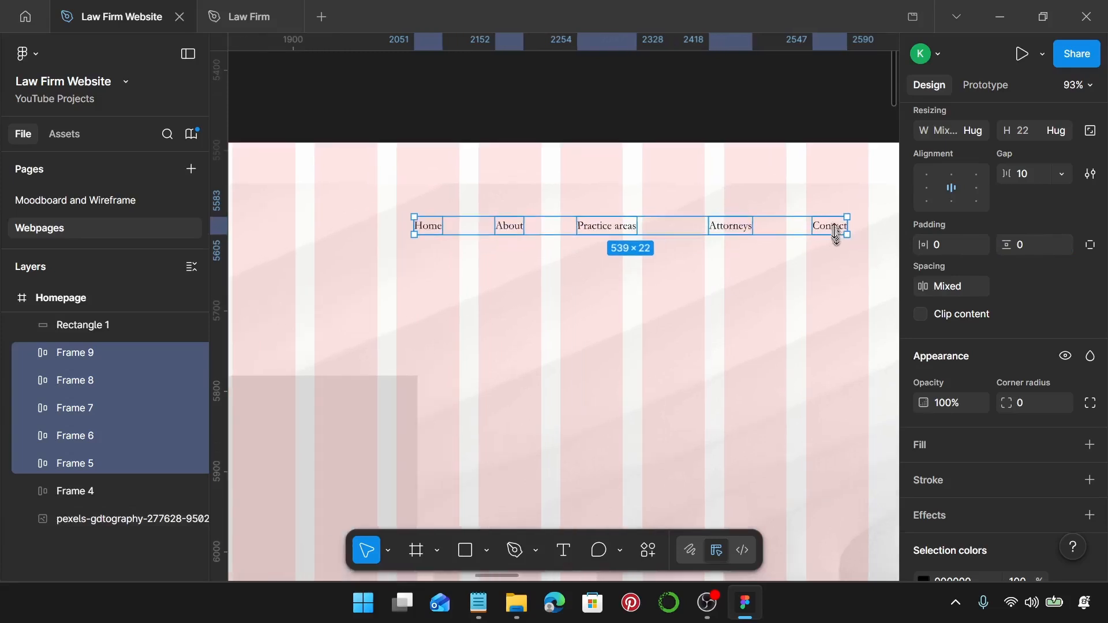
Space the nav items 40 apart and snap the row to the header's right edge.
scroll(839, 241, up, 3)
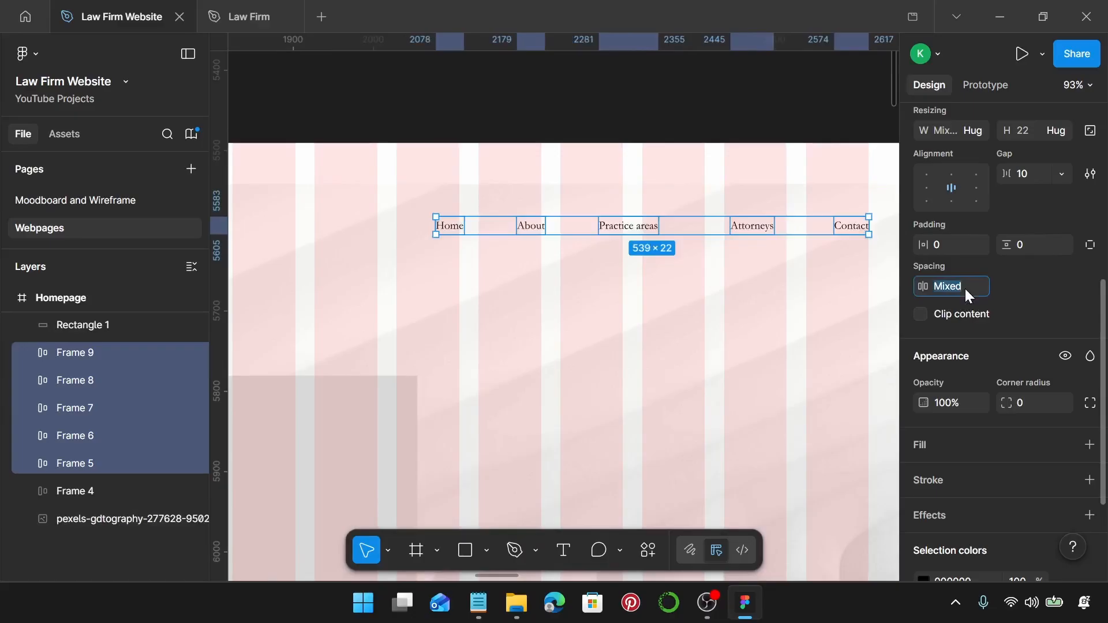
click(965, 286)
text(35)
key(Return)
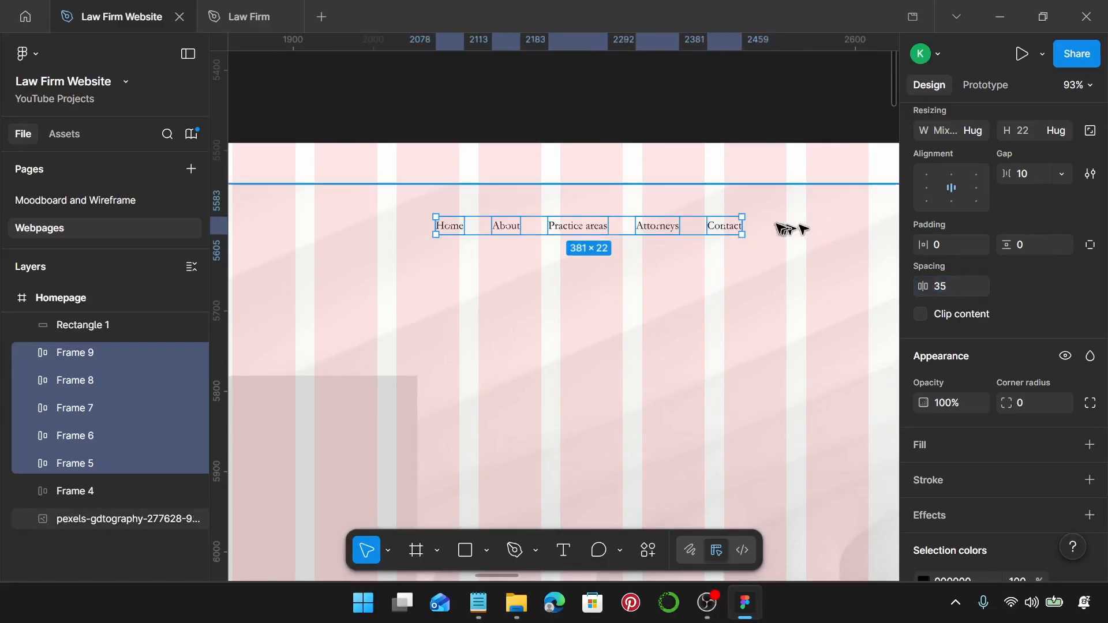
drag(726, 228, 839, 233)
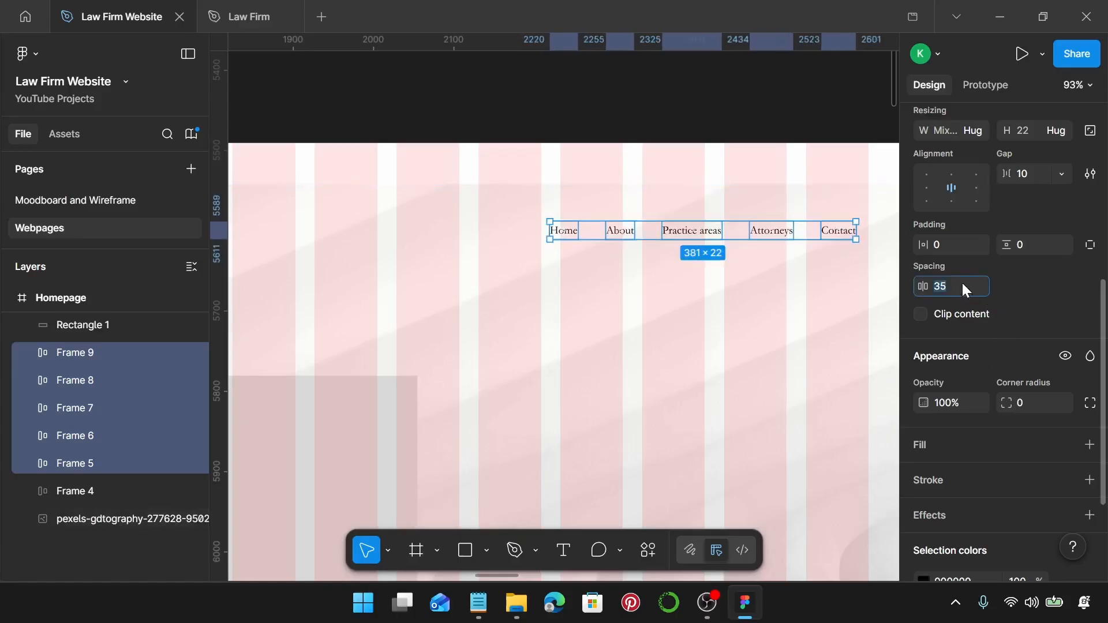
click(962, 282)
text(40)
key(Return)
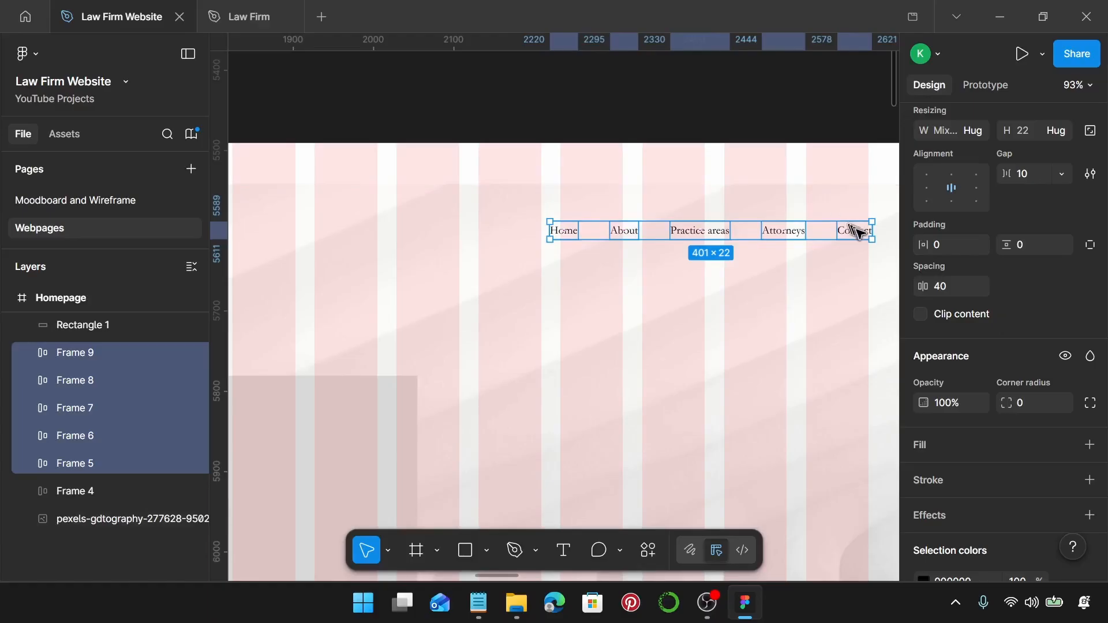
drag(858, 233, 858, 233)
Capitalise the nav link text to read 'Practice Areas'.
scroll(743, 236, up, 2)
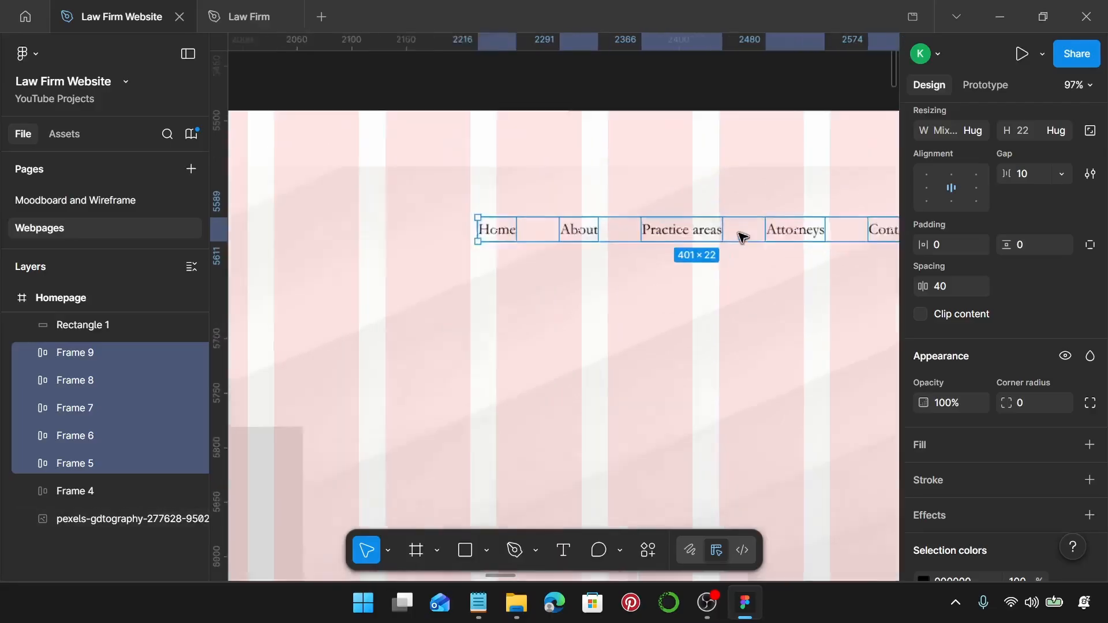
scroll(743, 237, up, 4)
double_click(673, 230)
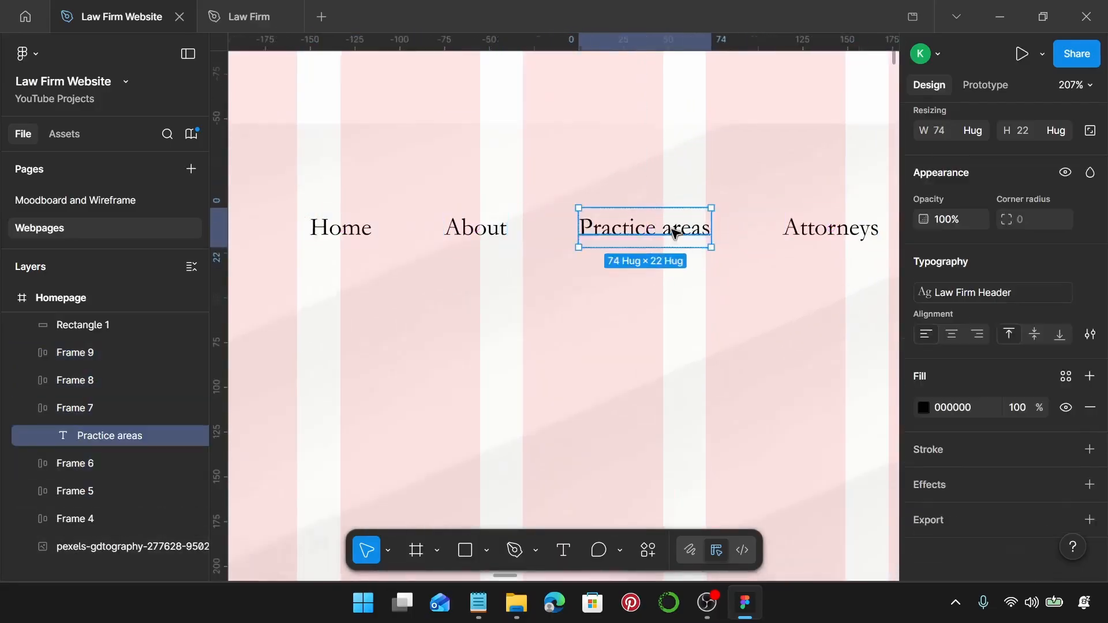
double_click(675, 231)
click(673, 230)
key(BackSpace)
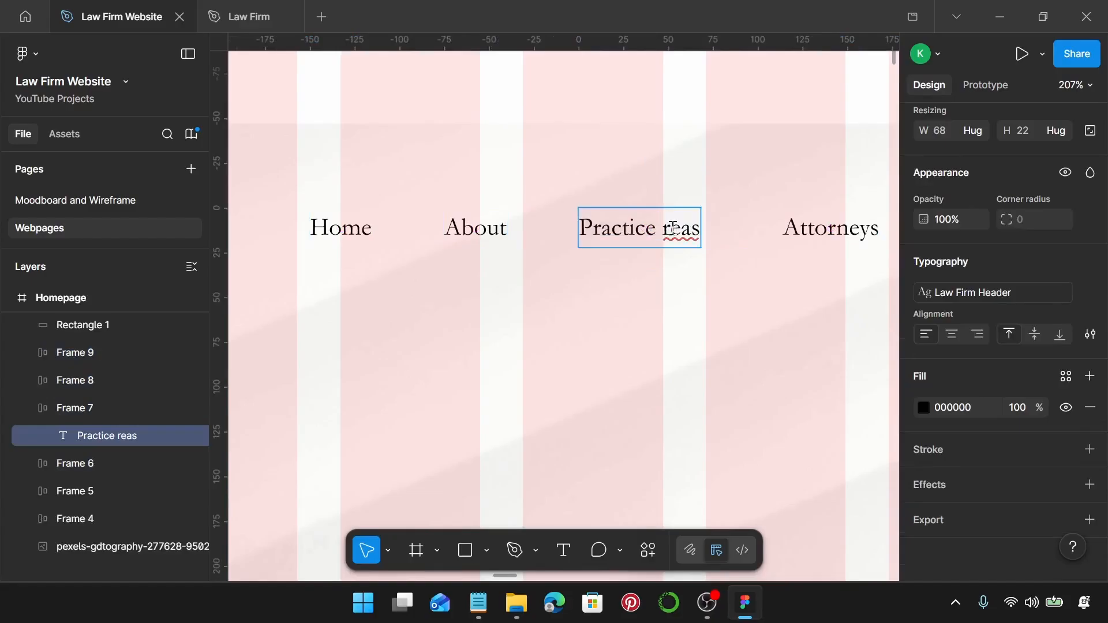
text(A)
scroll(673, 230, down, 4)
key(Escape)
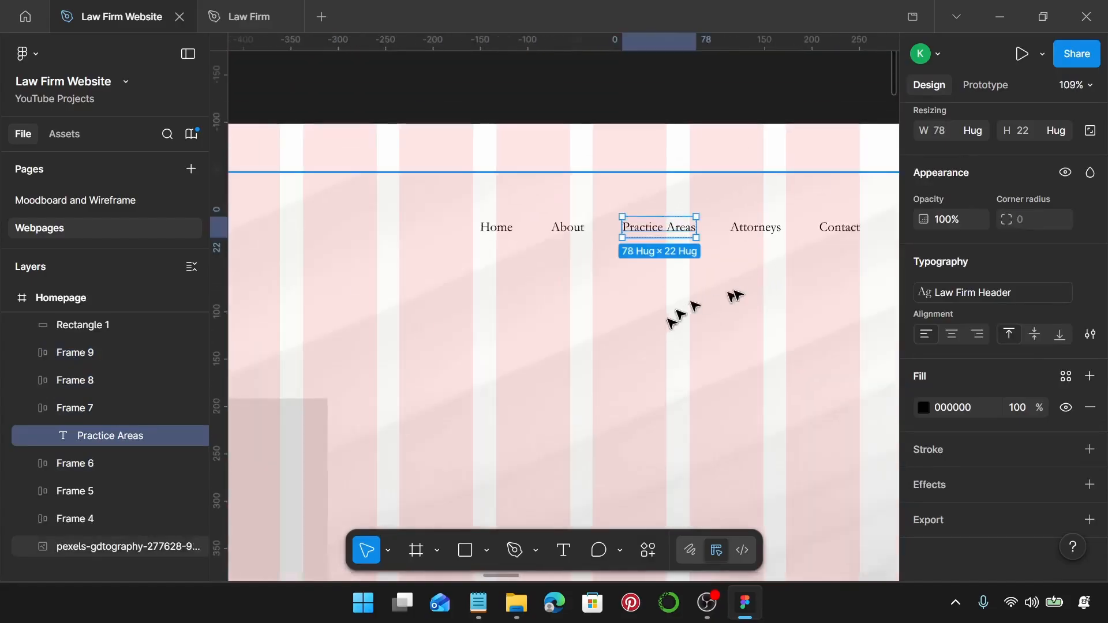
Group the five nav frames into one auto-layout row with 40 spacing, aligned to the guide.
click(792, 254)
click(823, 238)
shift+click(744, 230)
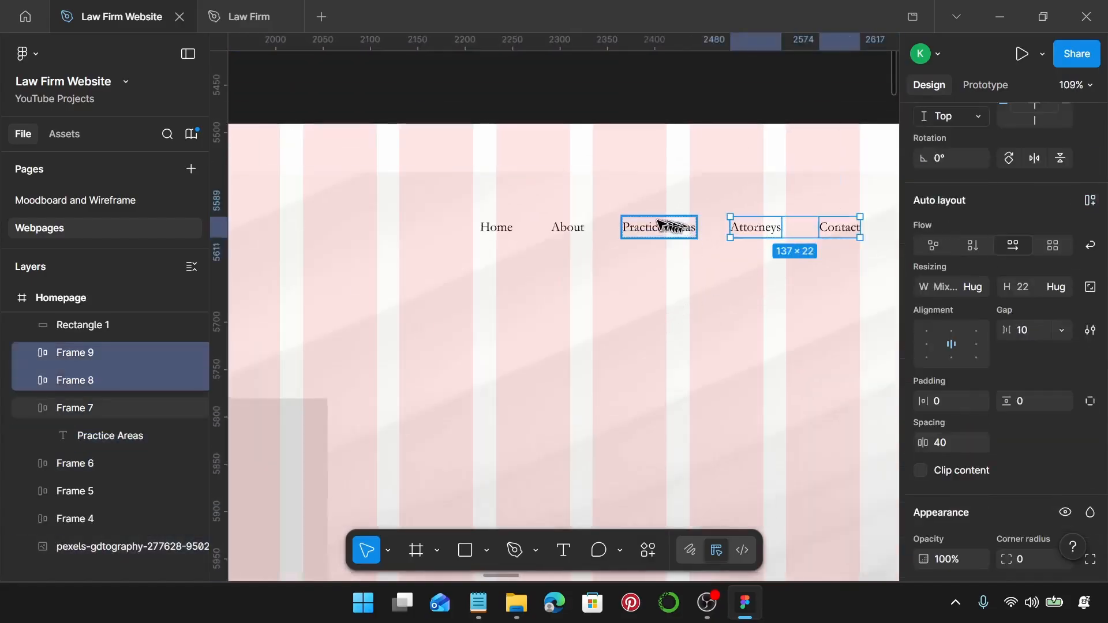
shift+click(664, 228)
shift+click(577, 234)
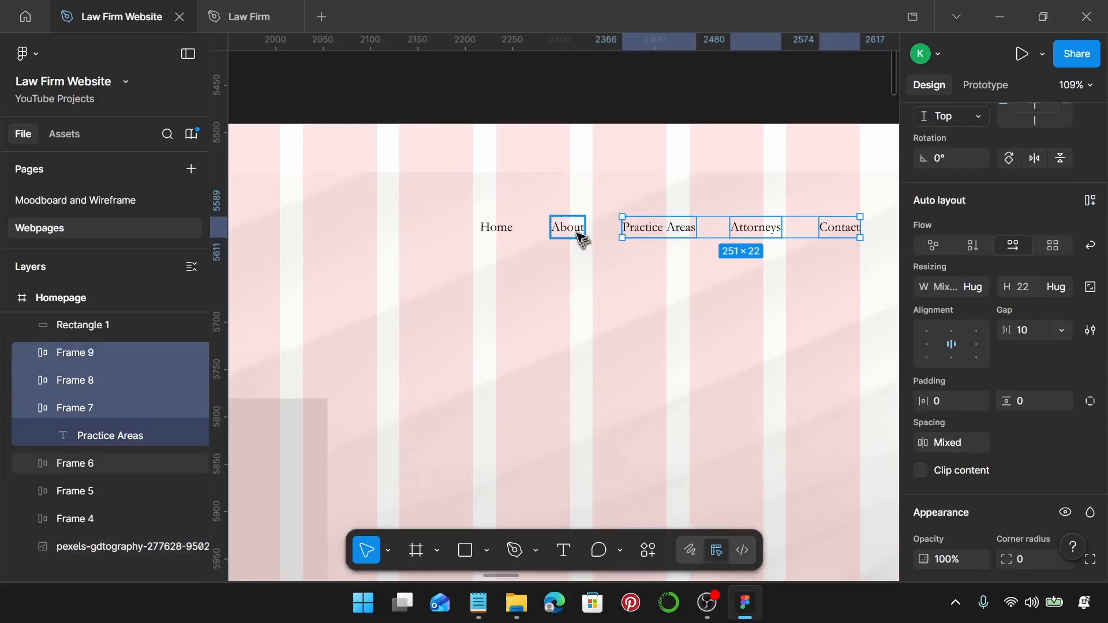
shift+click(511, 237)
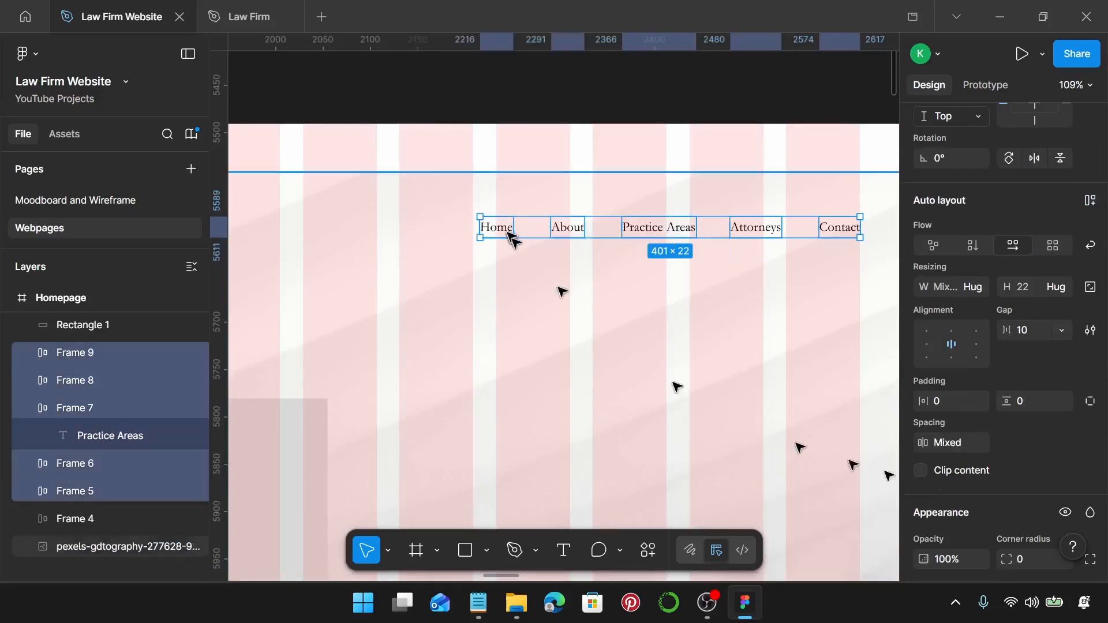
click(962, 441)
text(40)
key(Return)
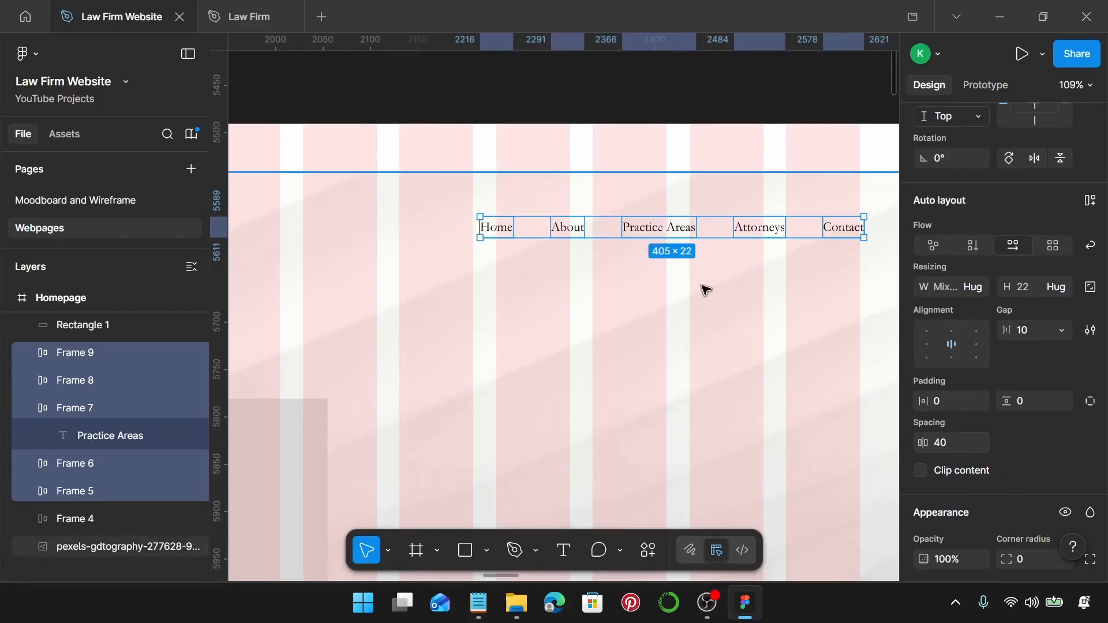
key(shift+a)
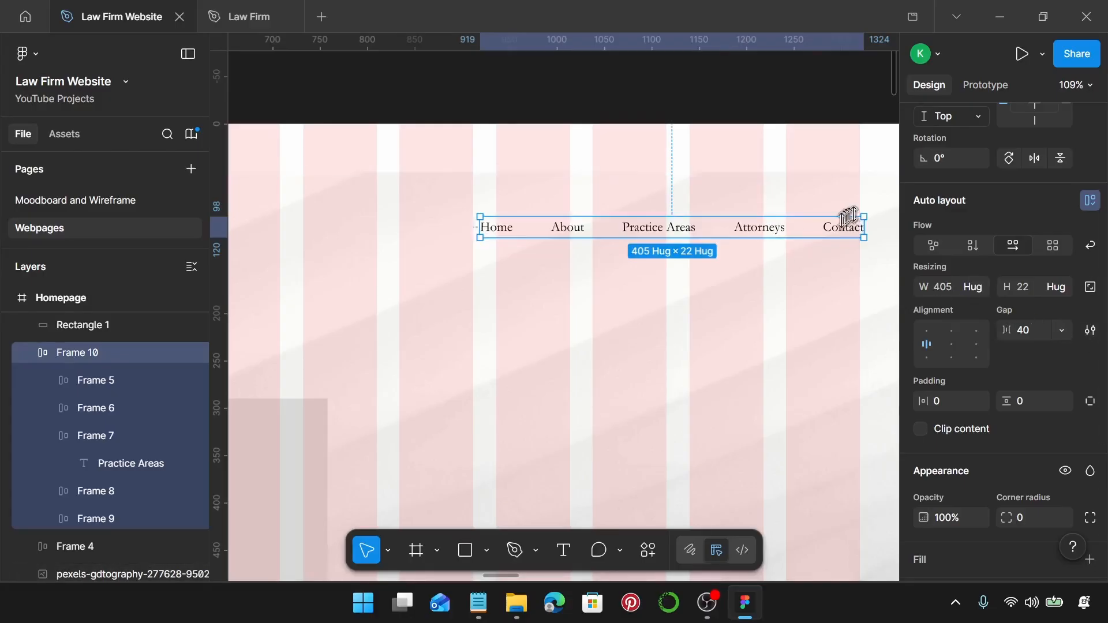
drag(844, 231, 841, 230)
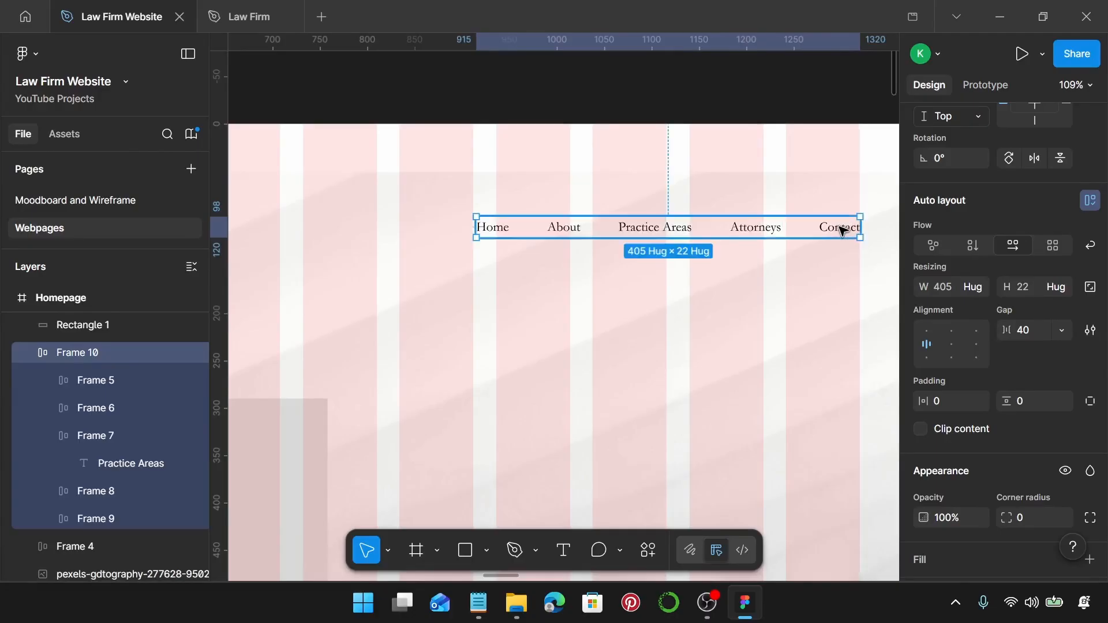
Wrap the logo and nav row together in a 1200 × 64 auto-layout header frame.
scroll(842, 230, down, 5)
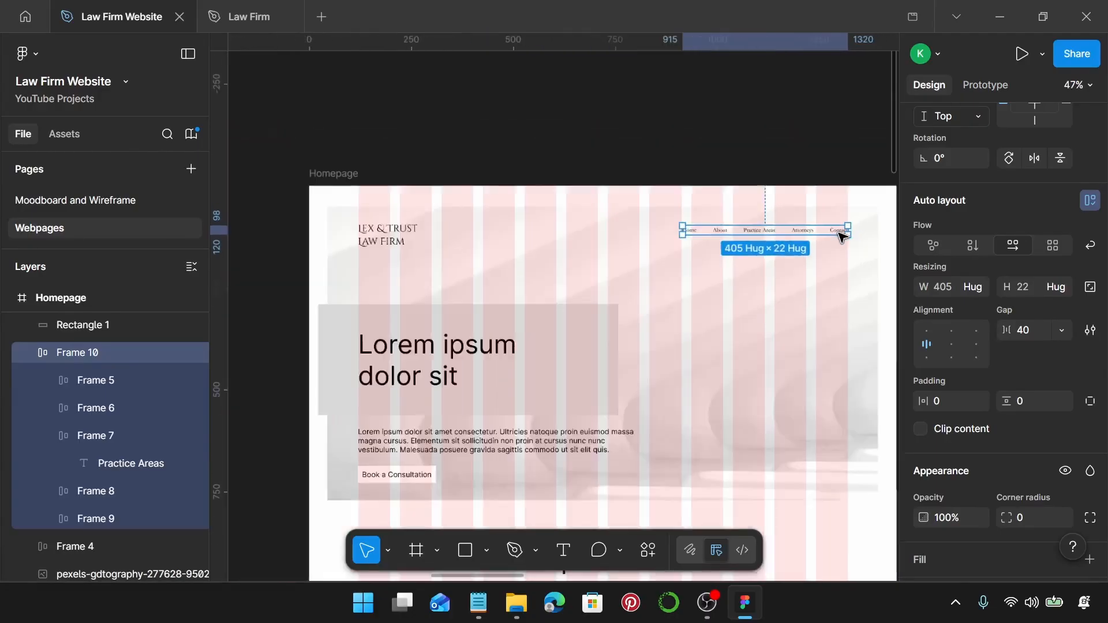
shift+click(396, 242)
key(shift+a)
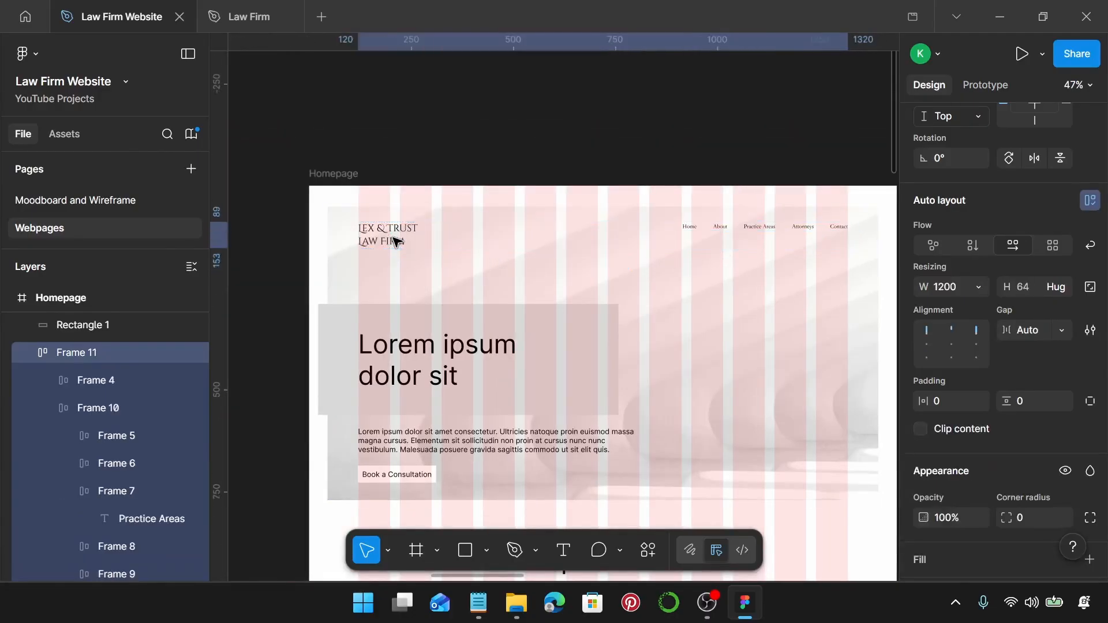
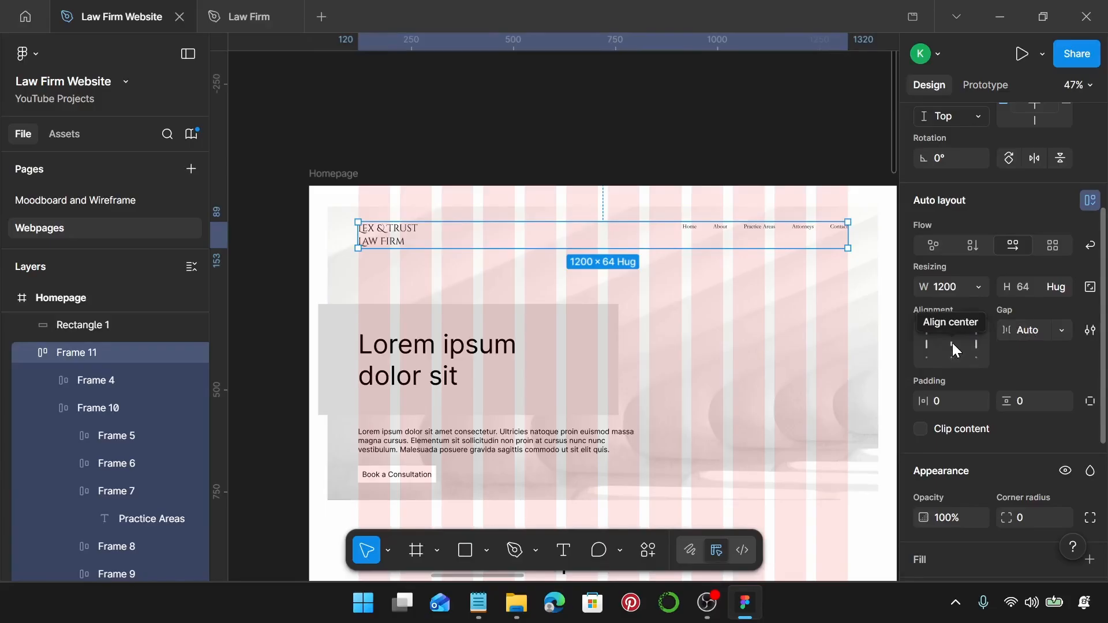
Switch the header frame's auto-layout alignment from centre to top-left.
click(953, 344)
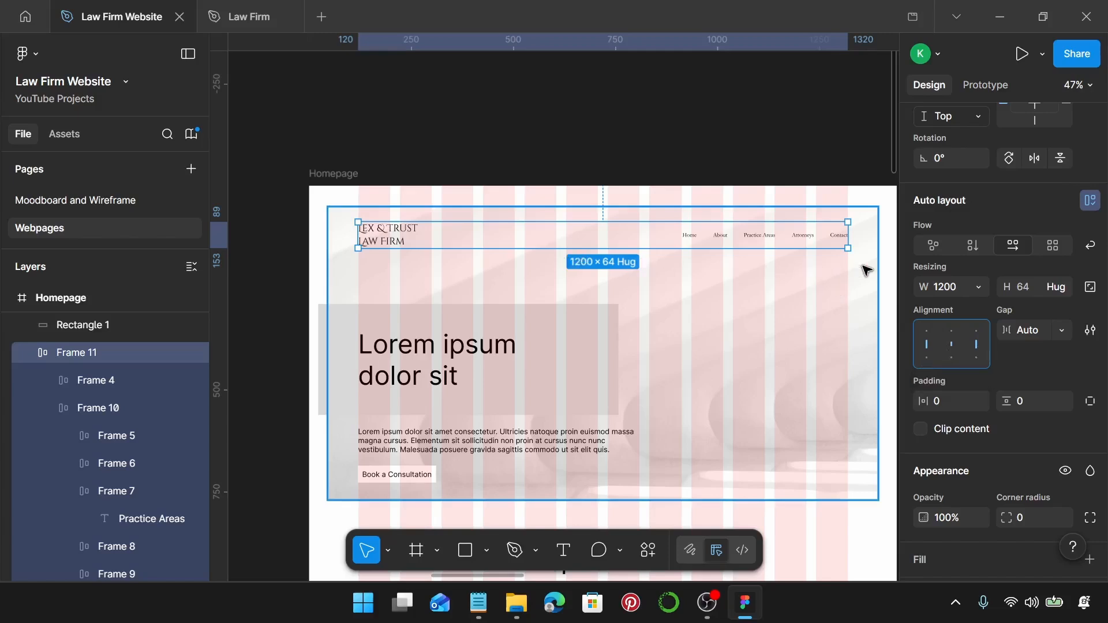
click(942, 332)
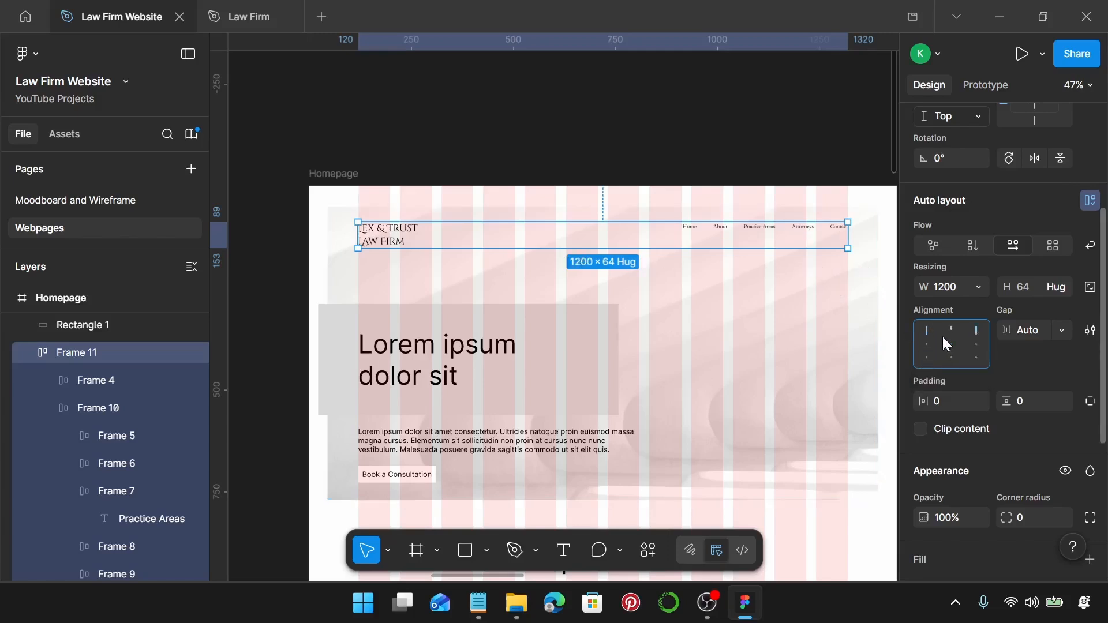
scroll(562, 273, up, 3)
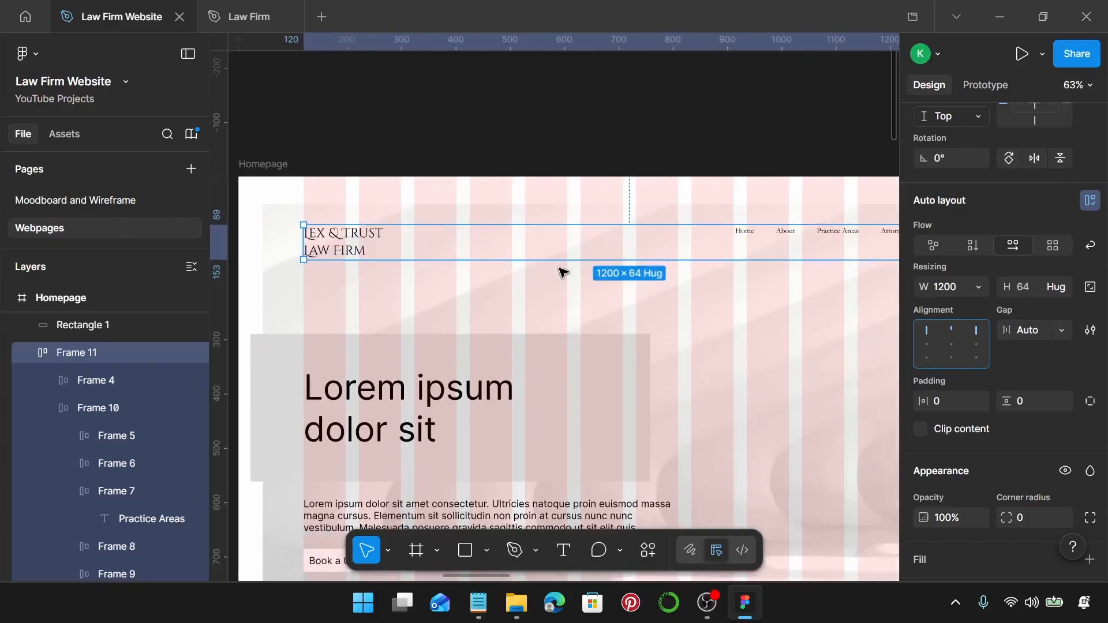
scroll(563, 272, right, 3)
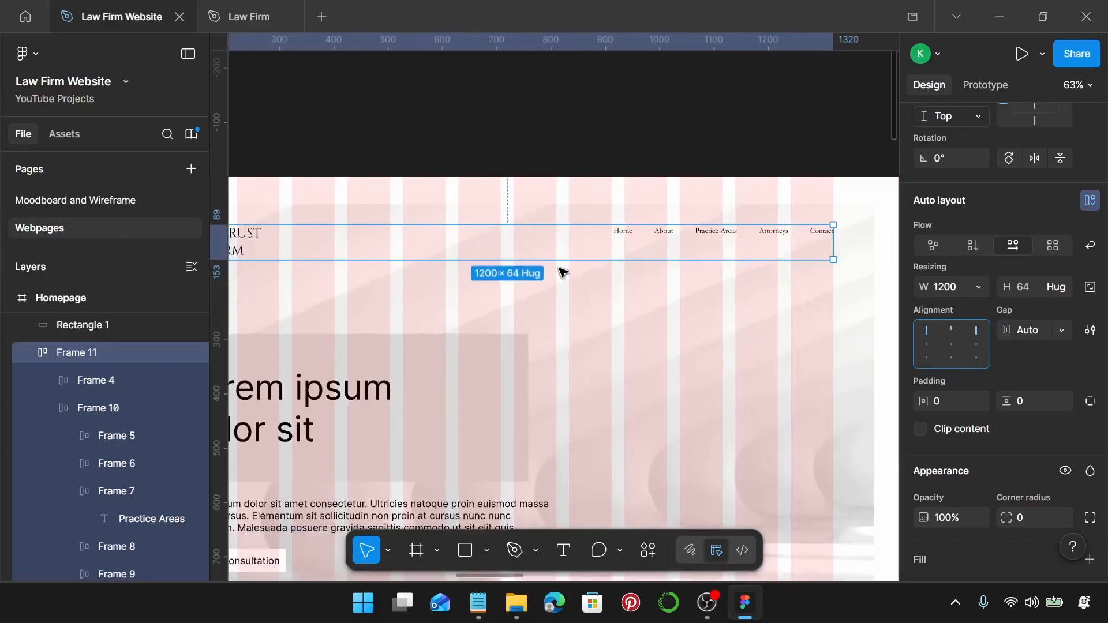
scroll(563, 273, down, 3)
scroll(563, 272, left, 1)
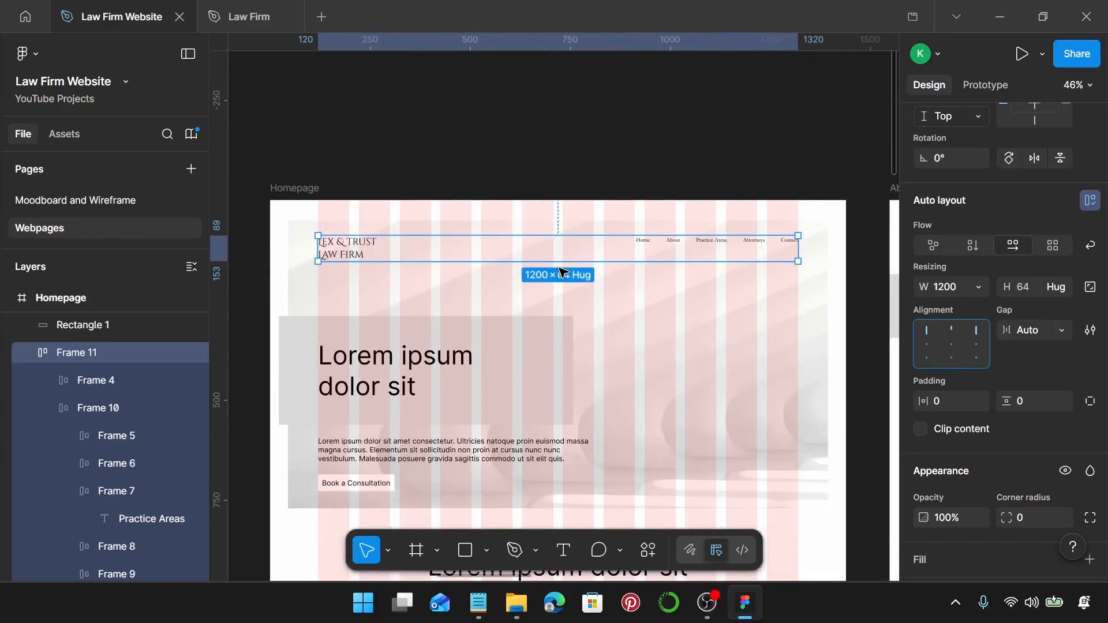
Check that the header's logo text uses the Law Firm Logo text style.
click(687, 283)
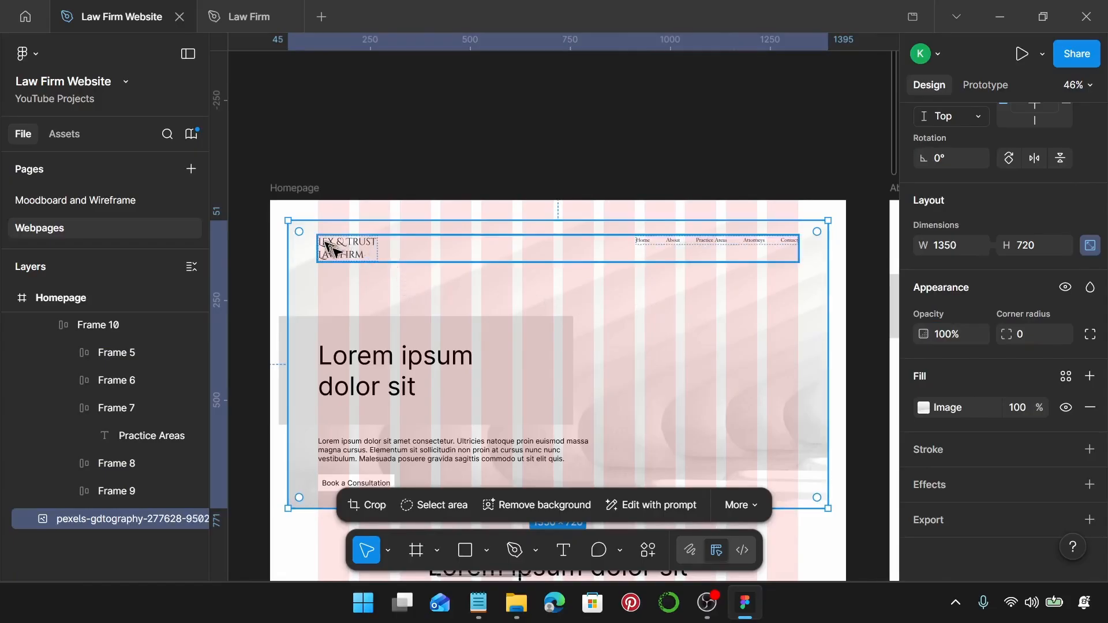
double_click(339, 254)
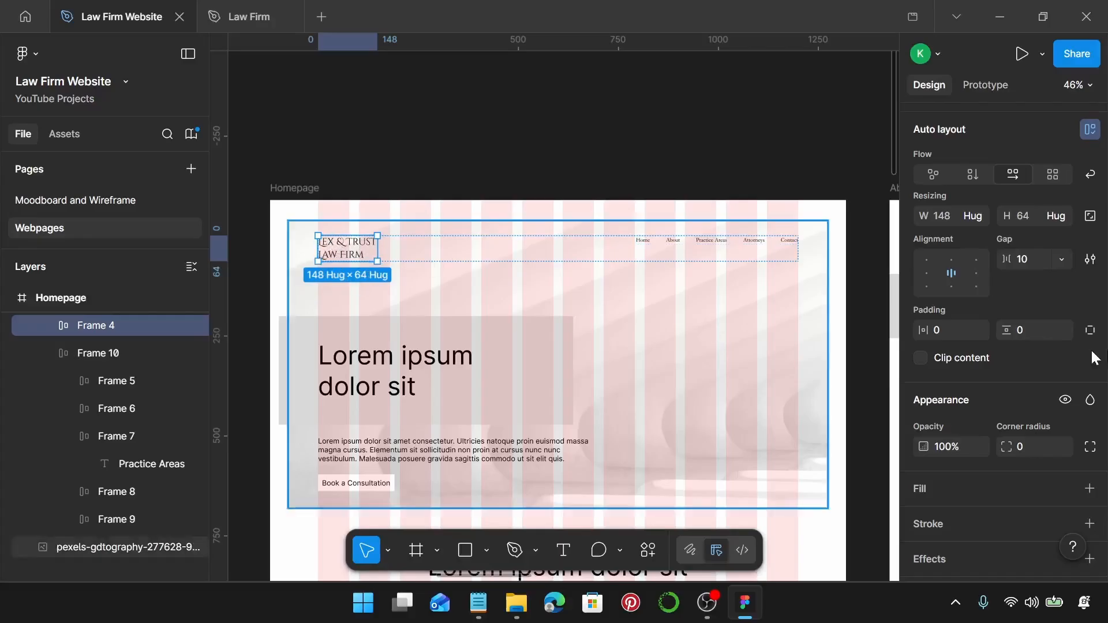
key(Return)
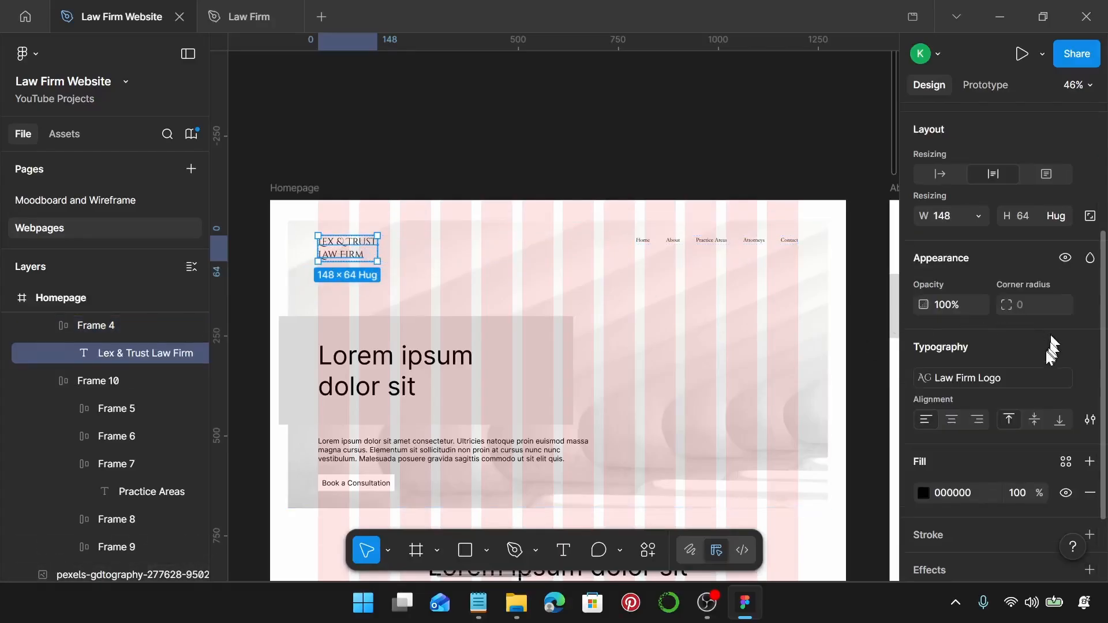
scroll(1034, 338, down, 2)
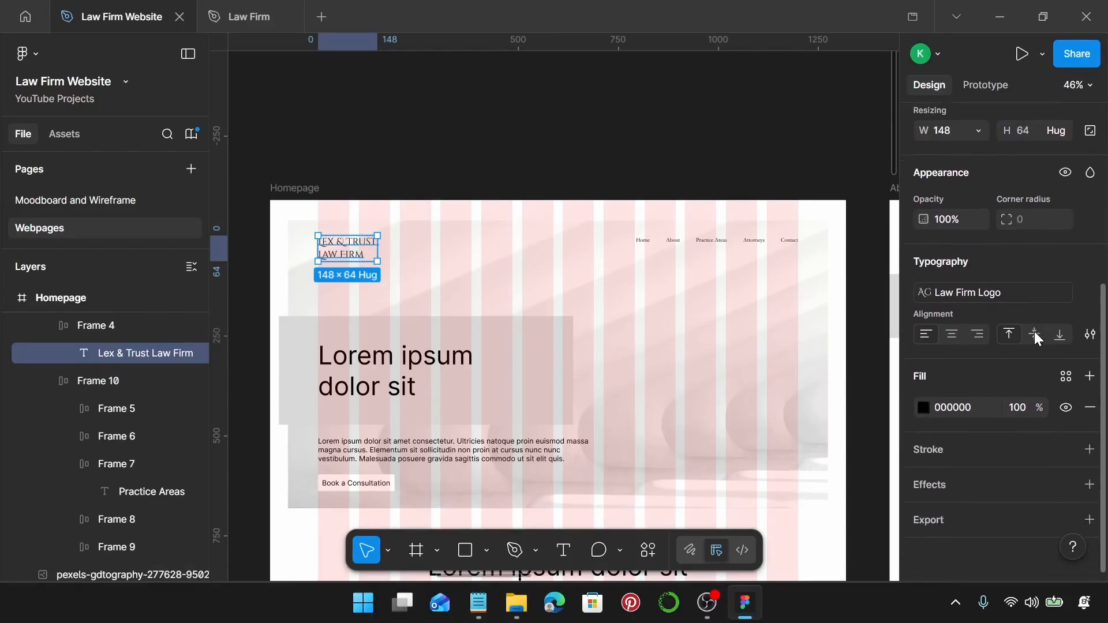
click(1030, 294)
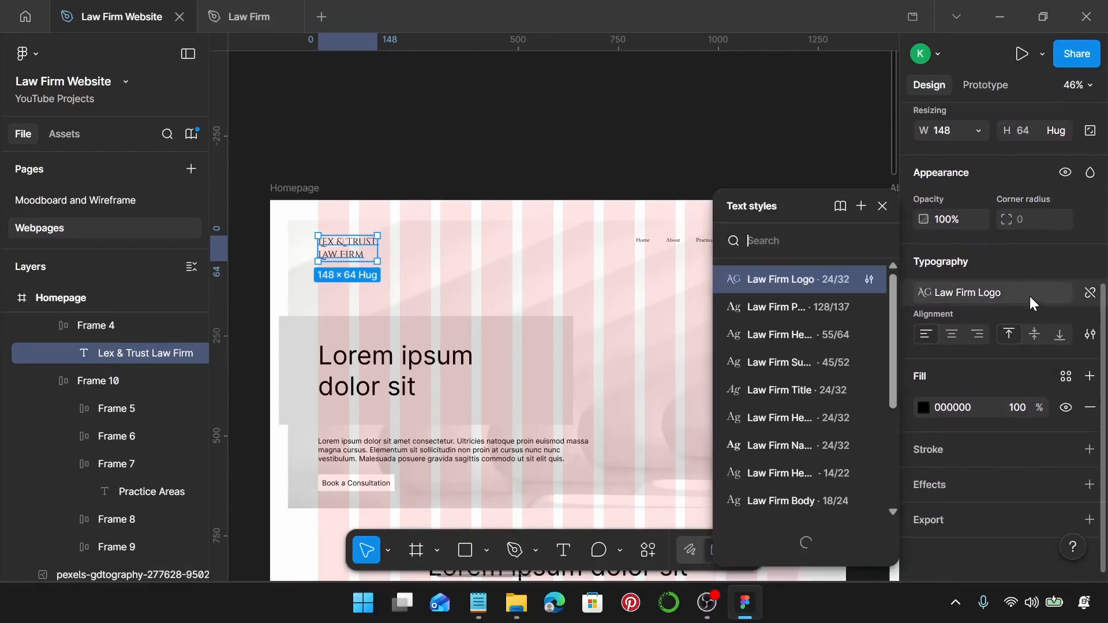
click(512, 213)
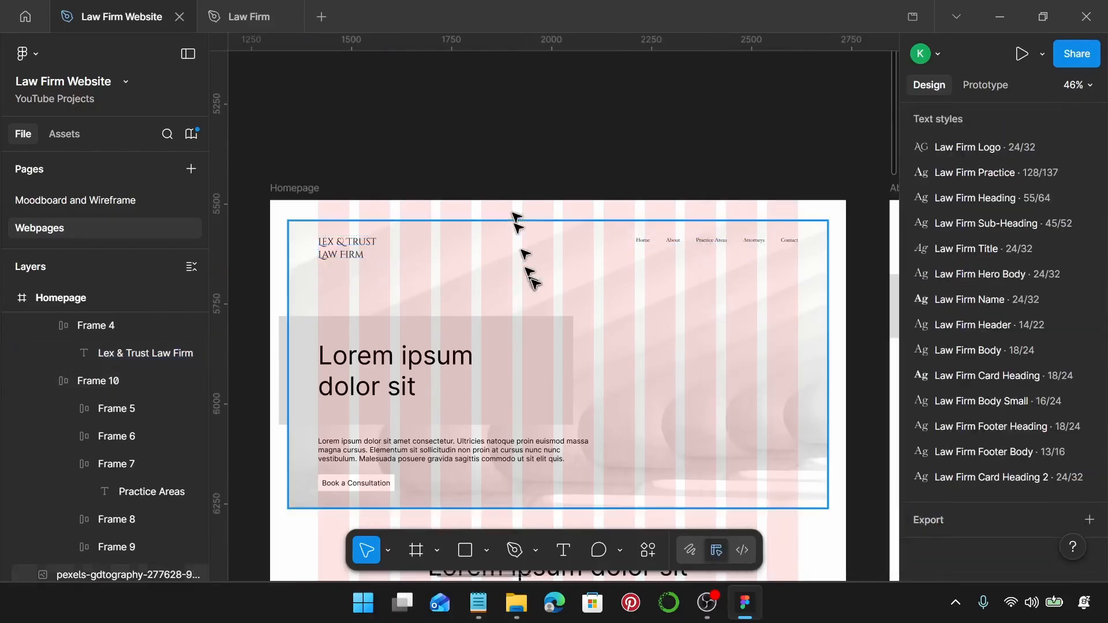
click(585, 249)
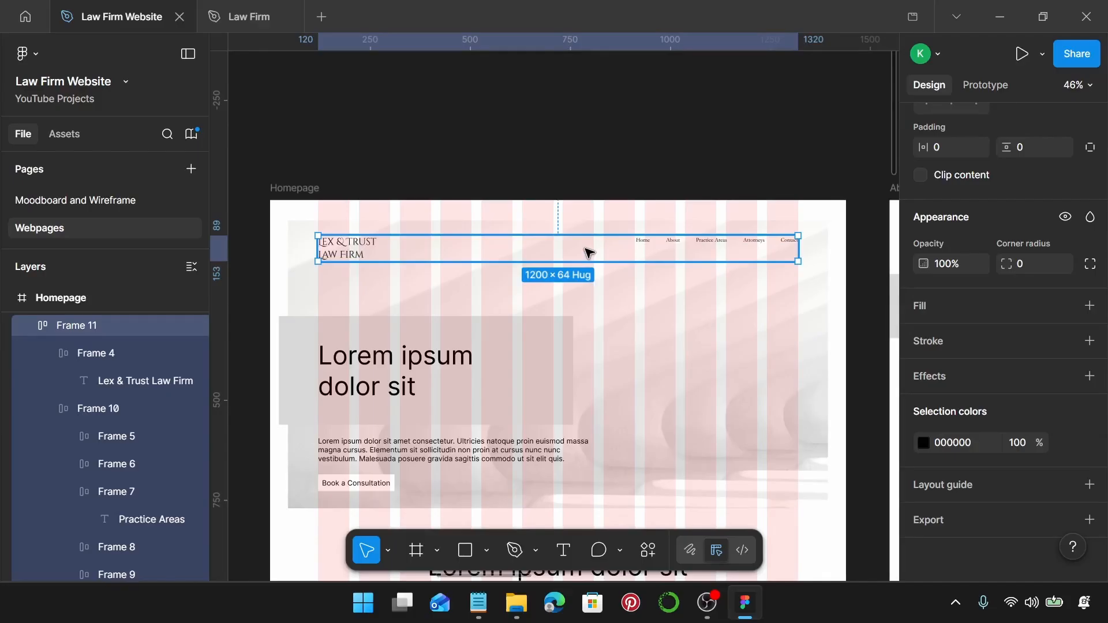
Delete the grey rectangle behind the Lorem ipsum hero heading.
scroll(589, 252, down, 2)
click(396, 299)
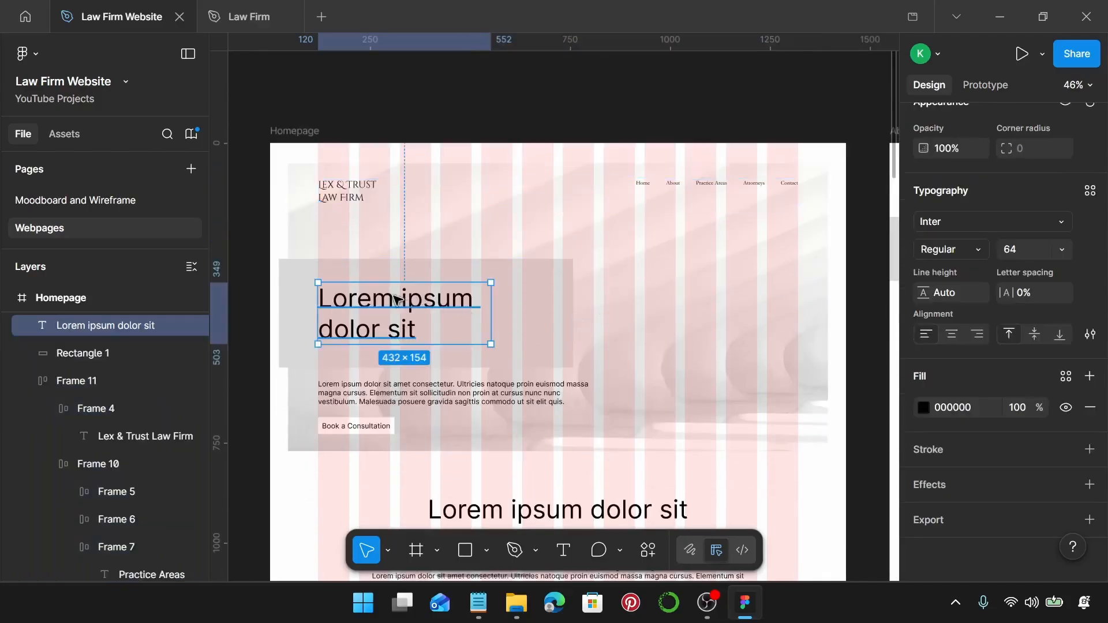
scroll(398, 299, left, 1)
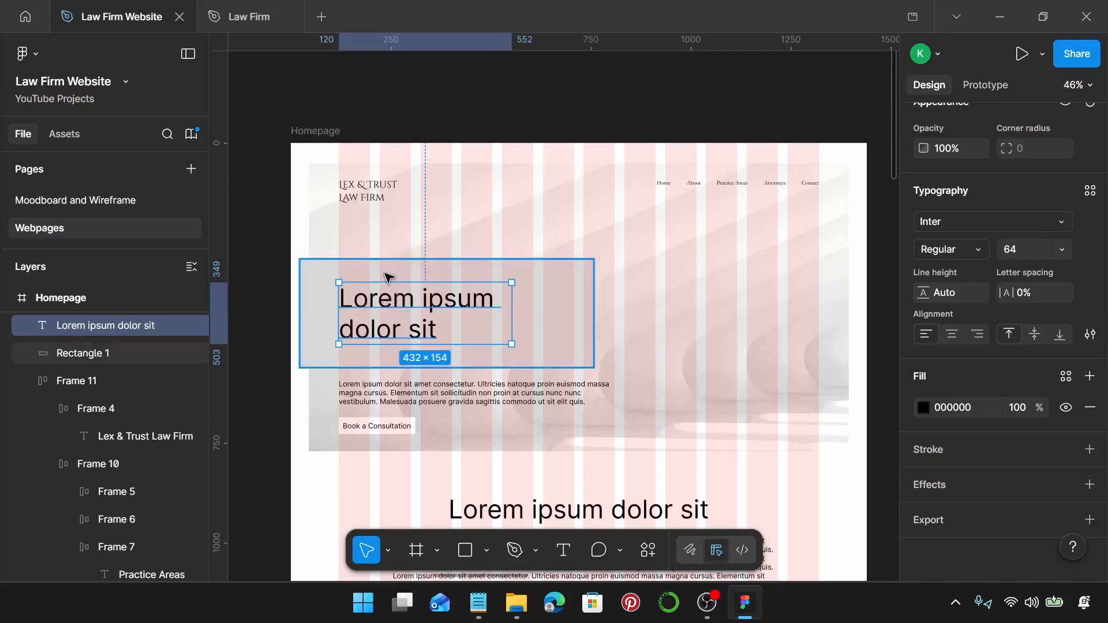
click(391, 261)
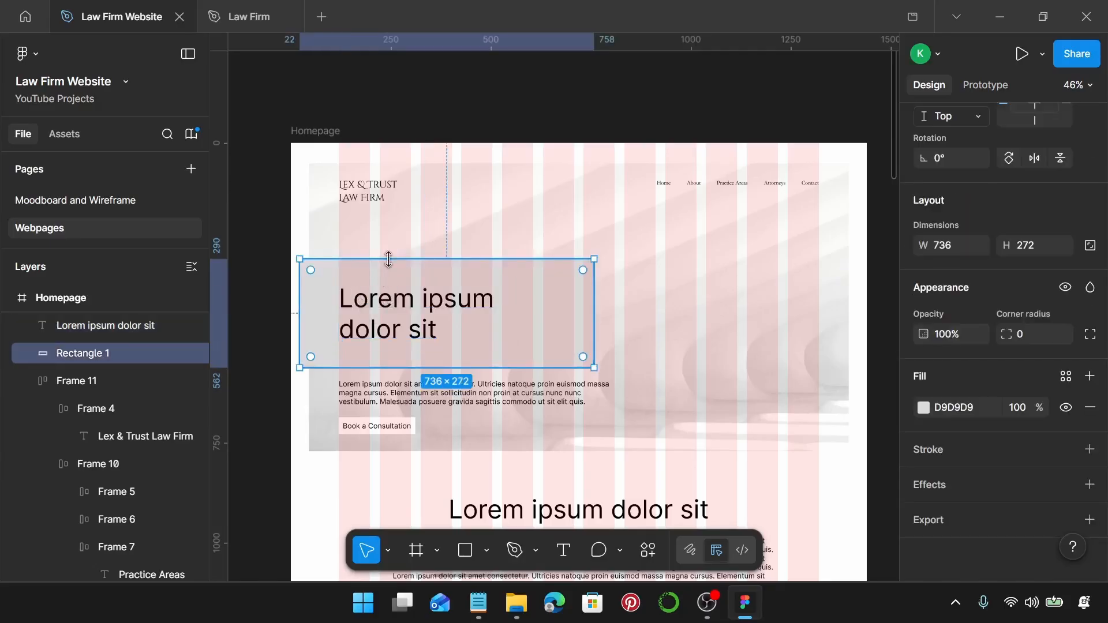
key(Delete)
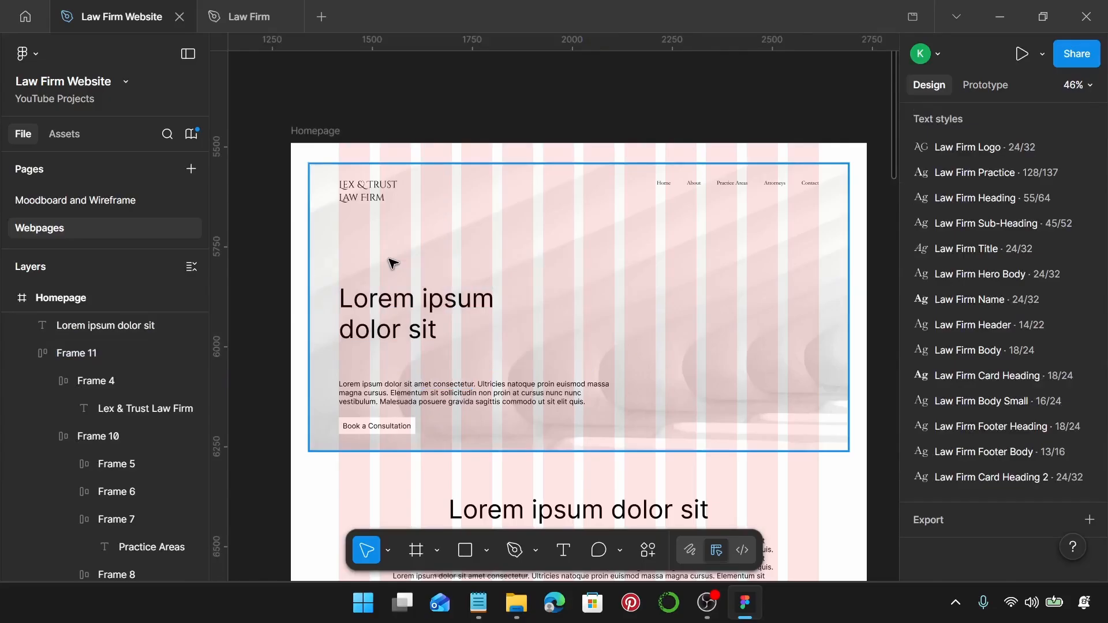
Style the hero heading as Law Firm Heading and bring the Notepad copy forward.
click(395, 306)
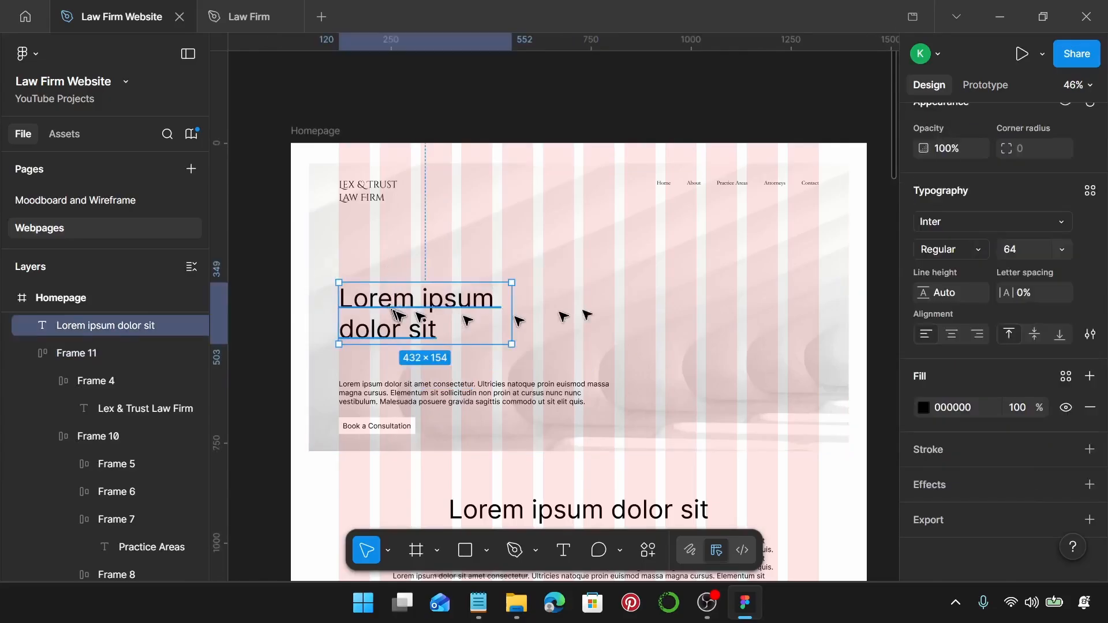
click(1091, 190)
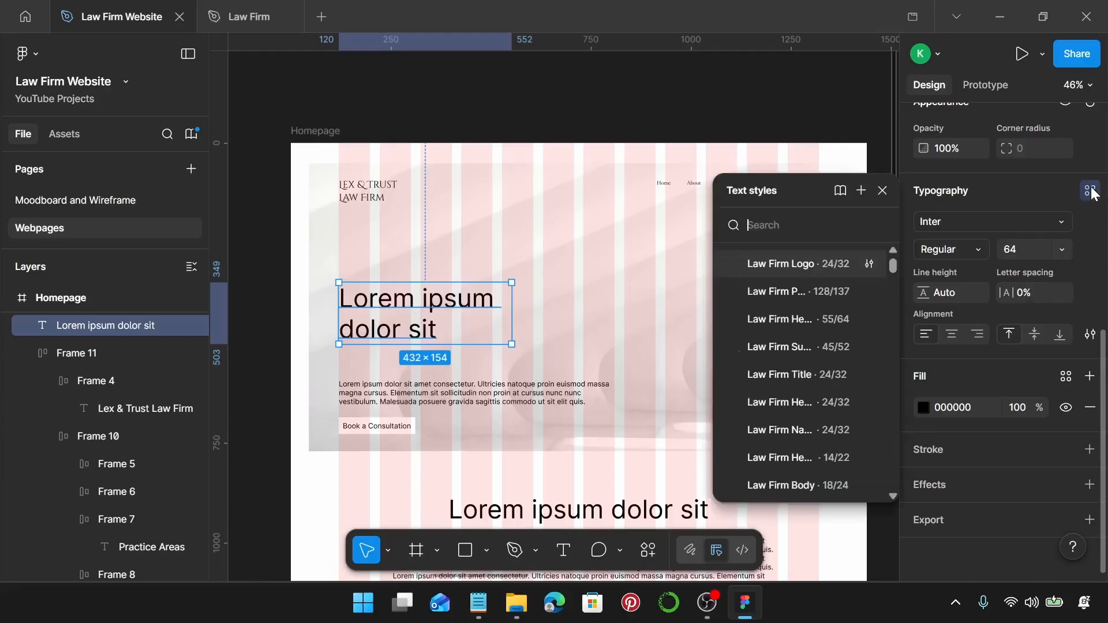
click(812, 321)
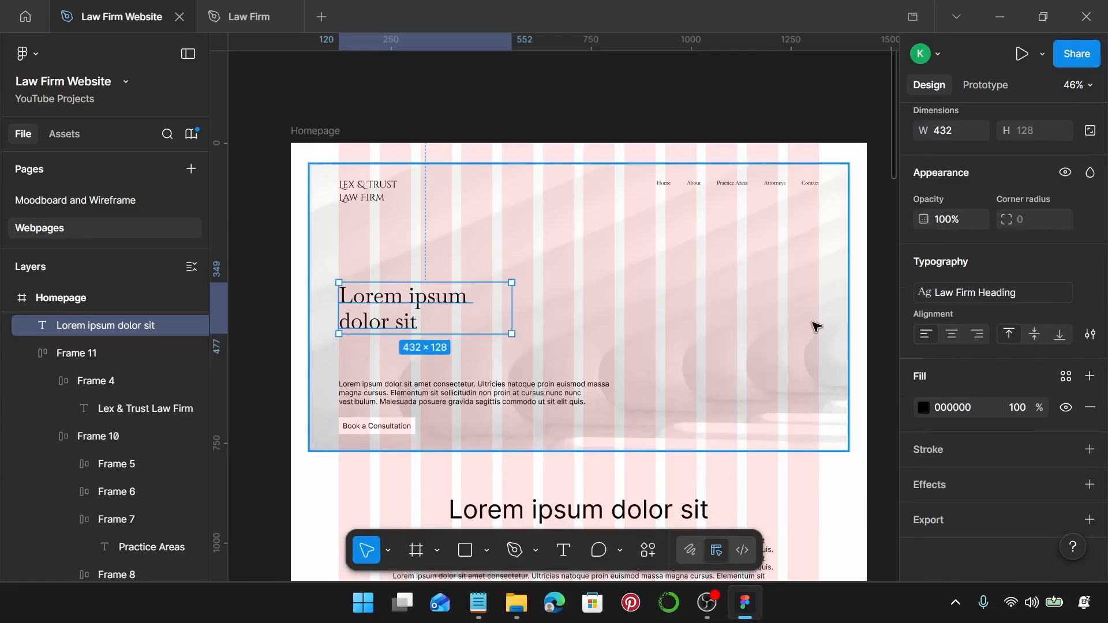
click(478, 604)
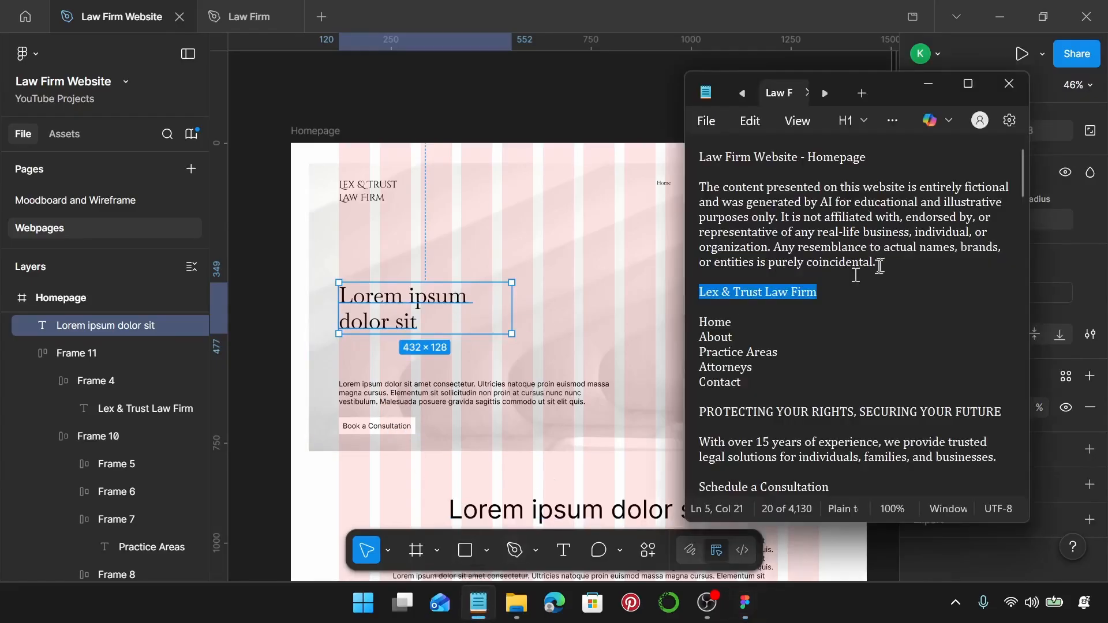
Highlight the whole 'PROTECTING YOUR RIGHTS, SECURING YOUR FUTURE' line in Notepad, redoing a partial selection.
scroll(849, 277, down, 1)
click(999, 353)
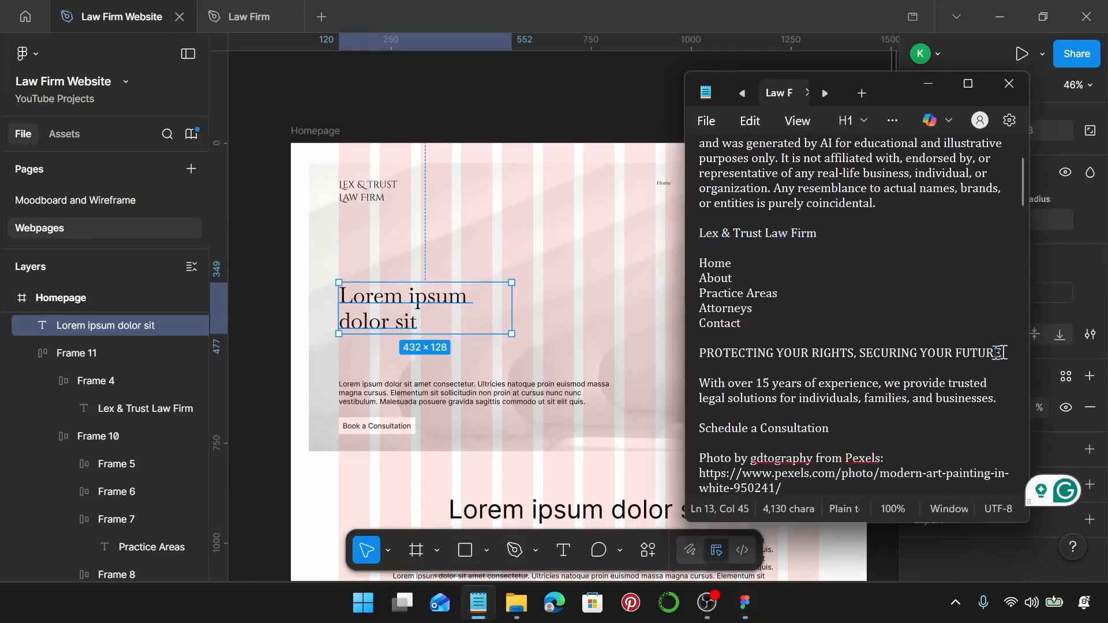
drag(999, 353, 673, 349)
click(928, 353)
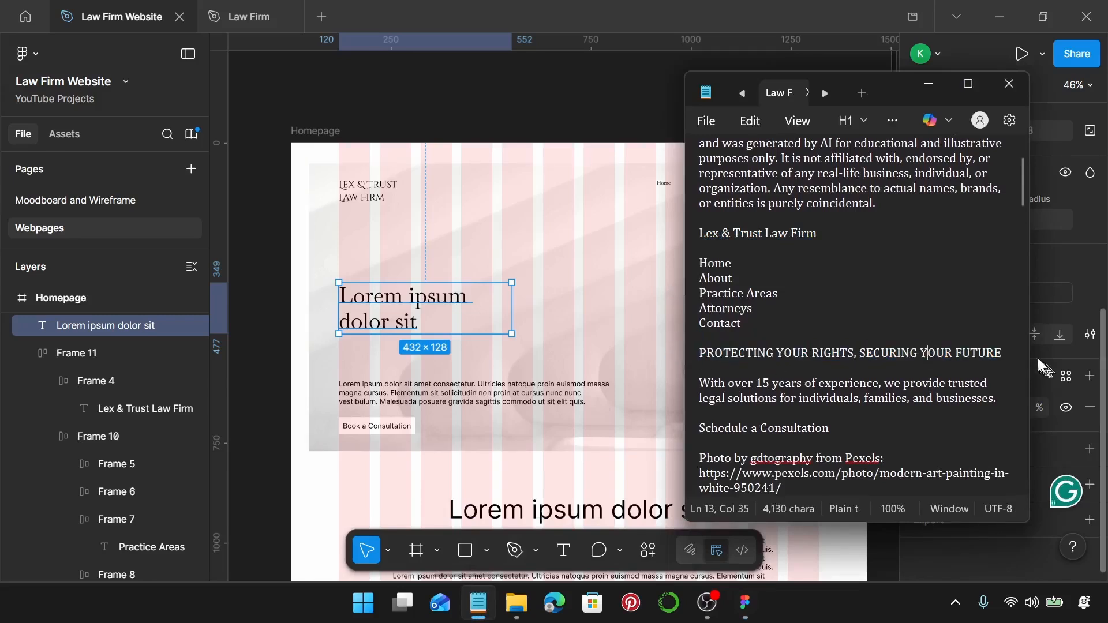
drag(1003, 353, 703, 352)
key(ctrl+c)
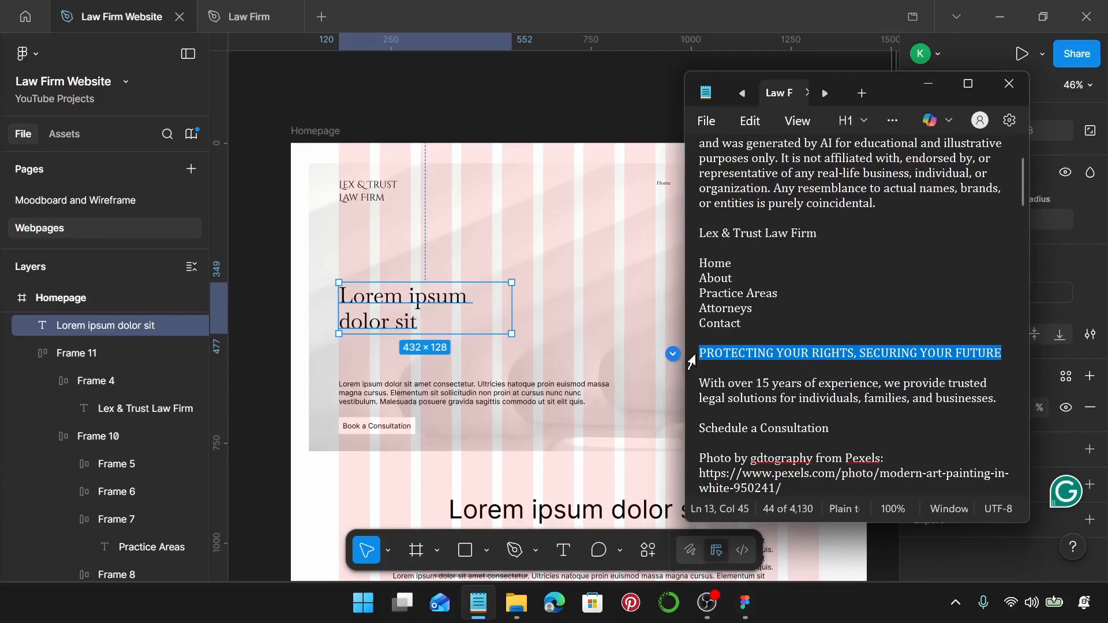
Paste the tagline over the Lorem ipsum hero heading and widen its text box.
double_click(439, 296)
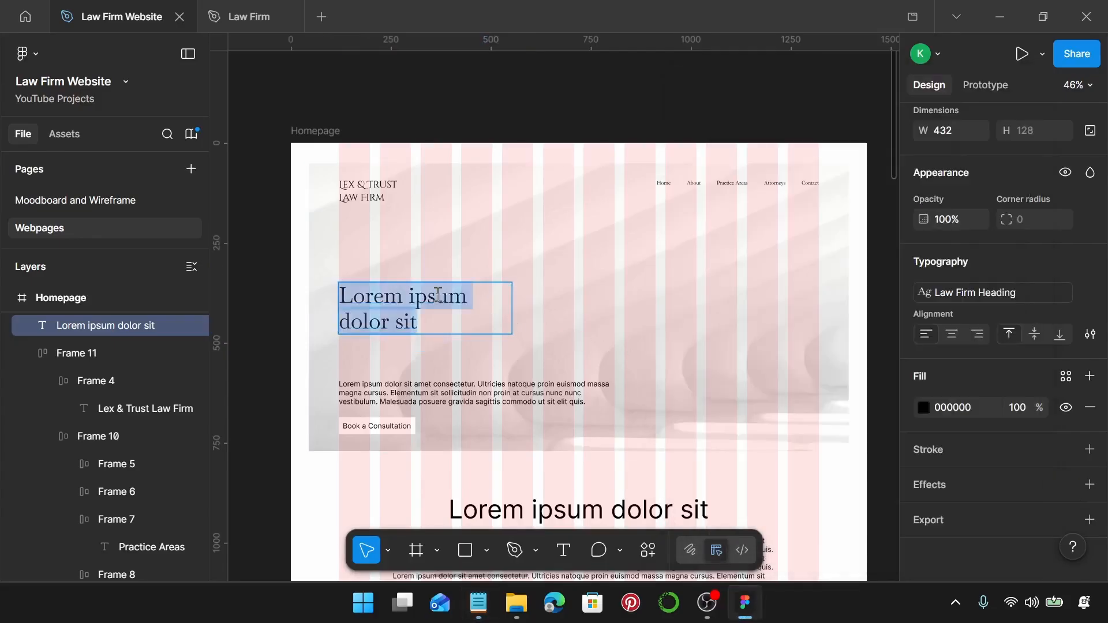
key(ctrl+v)
key(Escape)
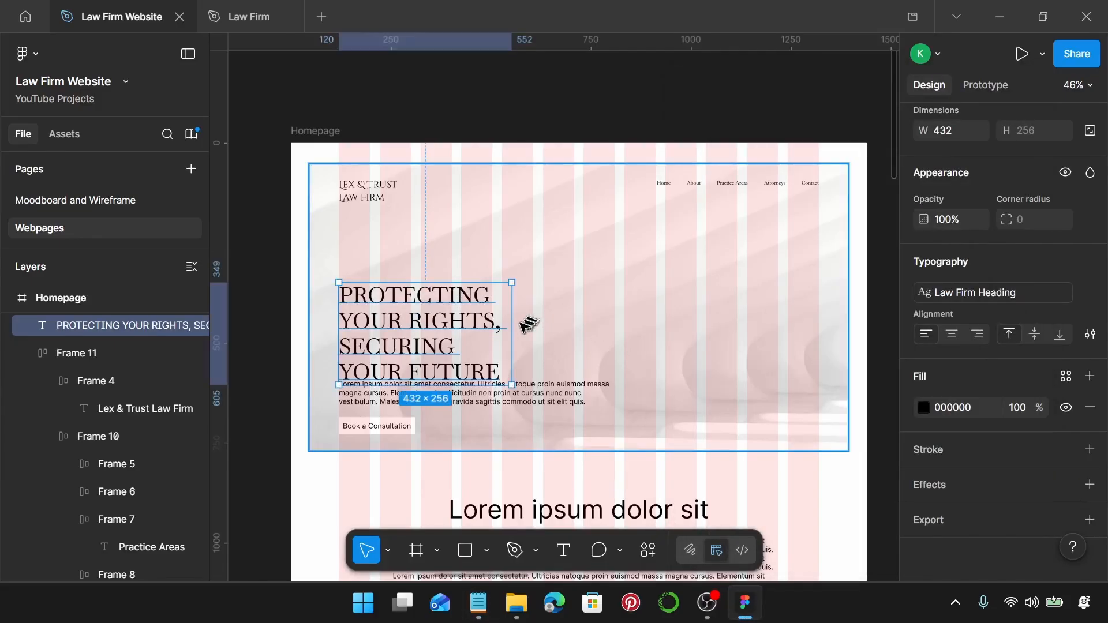
drag(513, 321, 648, 358)
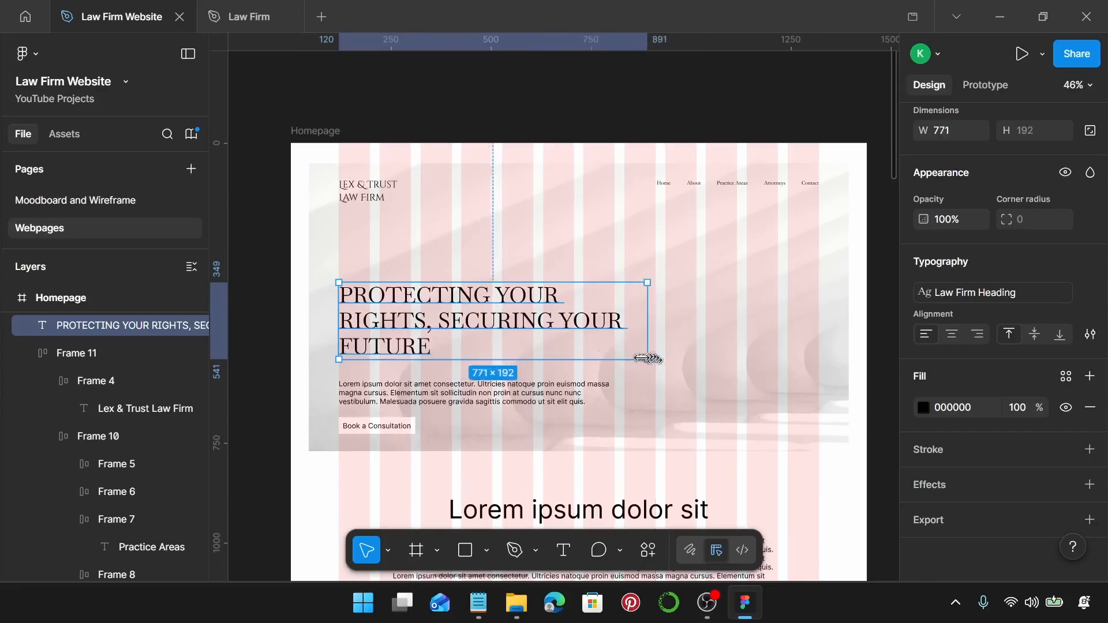
double_click(494, 307)
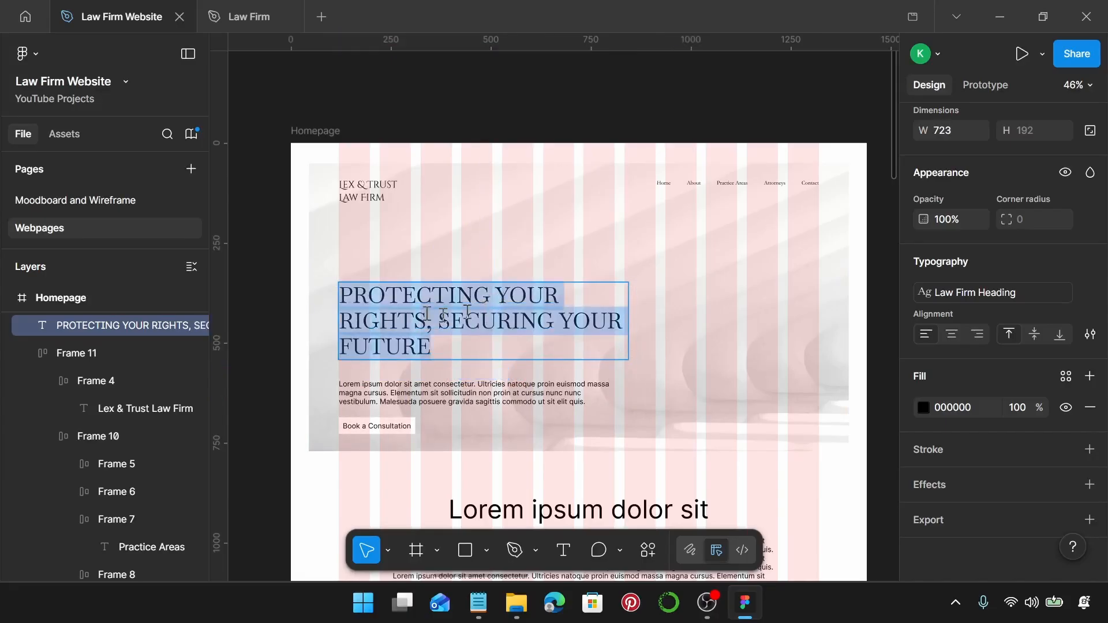
key(Escape)
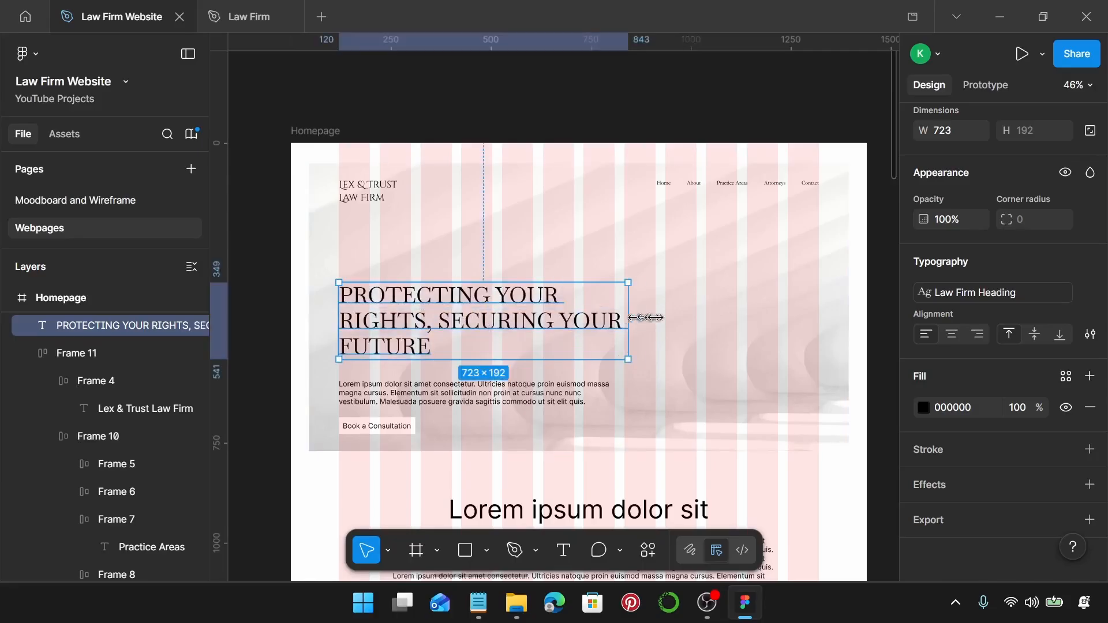
drag(629, 316, 697, 317)
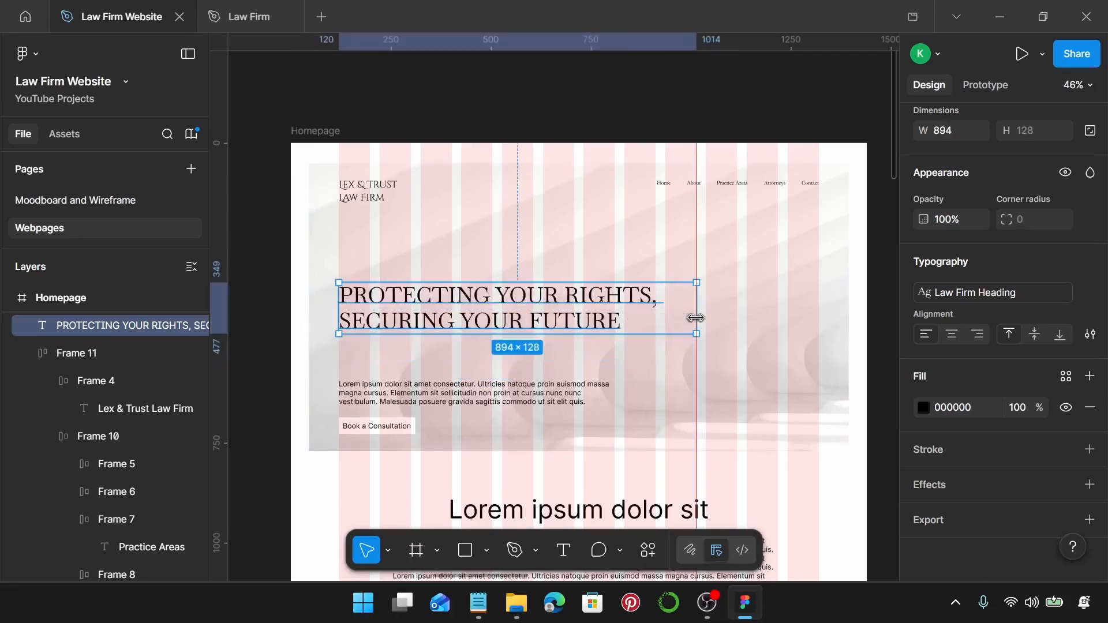
Break the heading into PROTECTING YOUR / RIGHTS, / SECURING YOUR FUTURE and narrow it to 714.
double_click(600, 311)
click(565, 297)
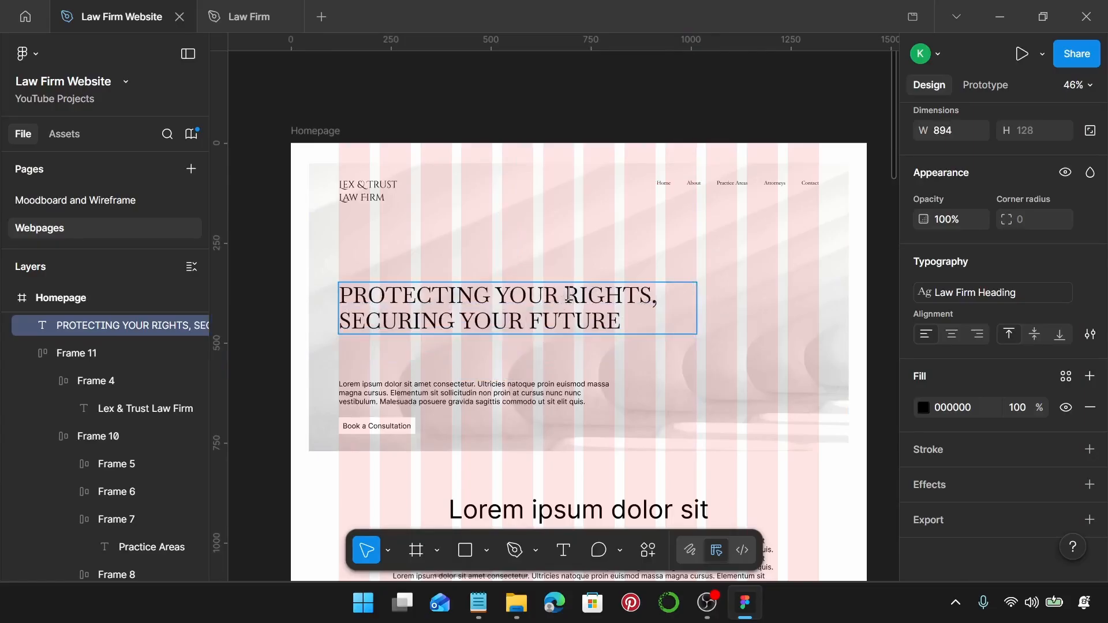
key(Return)
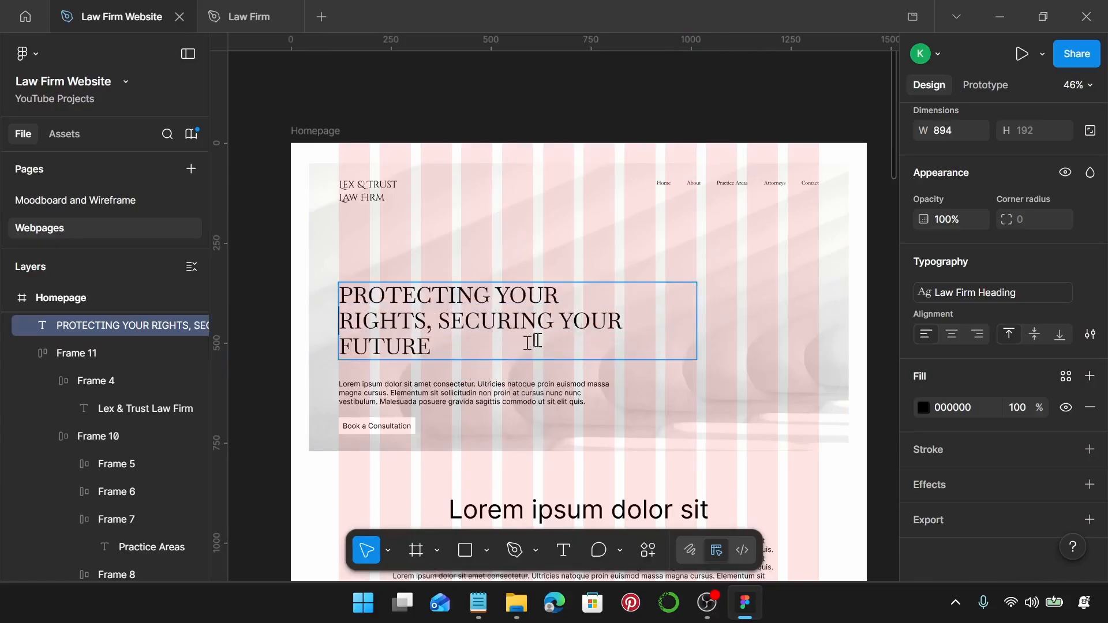
click(450, 321)
key(Return)
key(Escape)
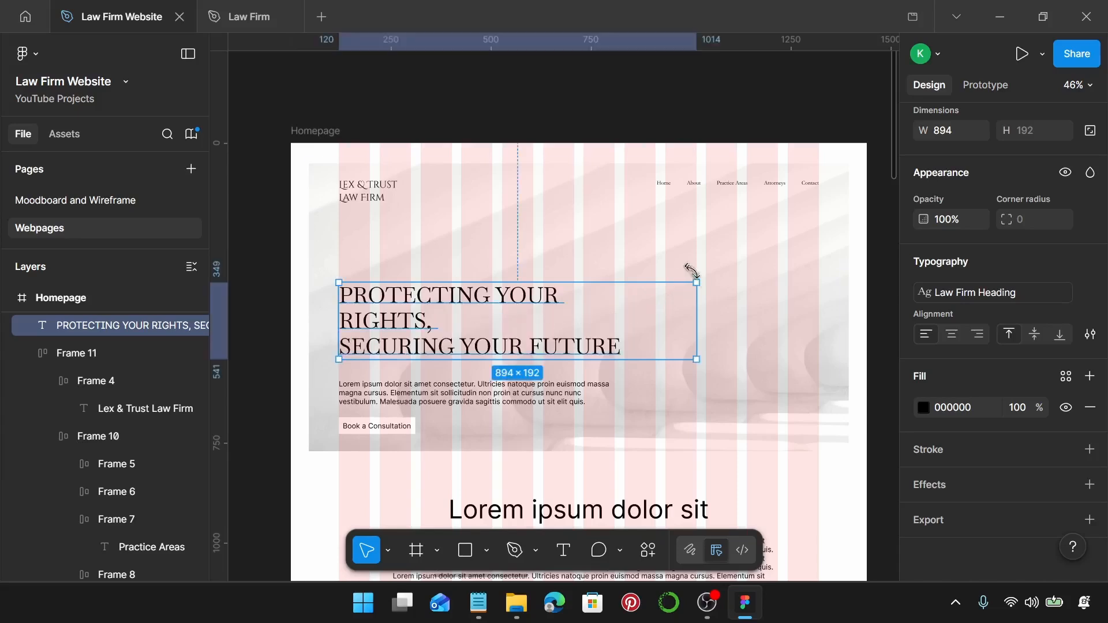
drag(698, 324, 626, 333)
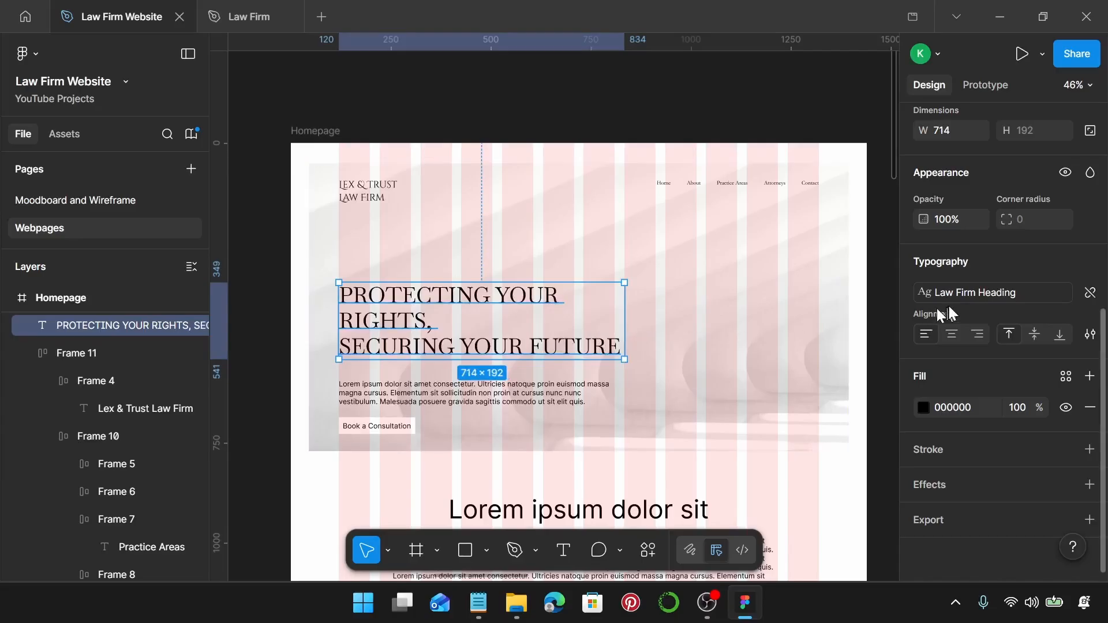
scroll(949, 305, up, 3)
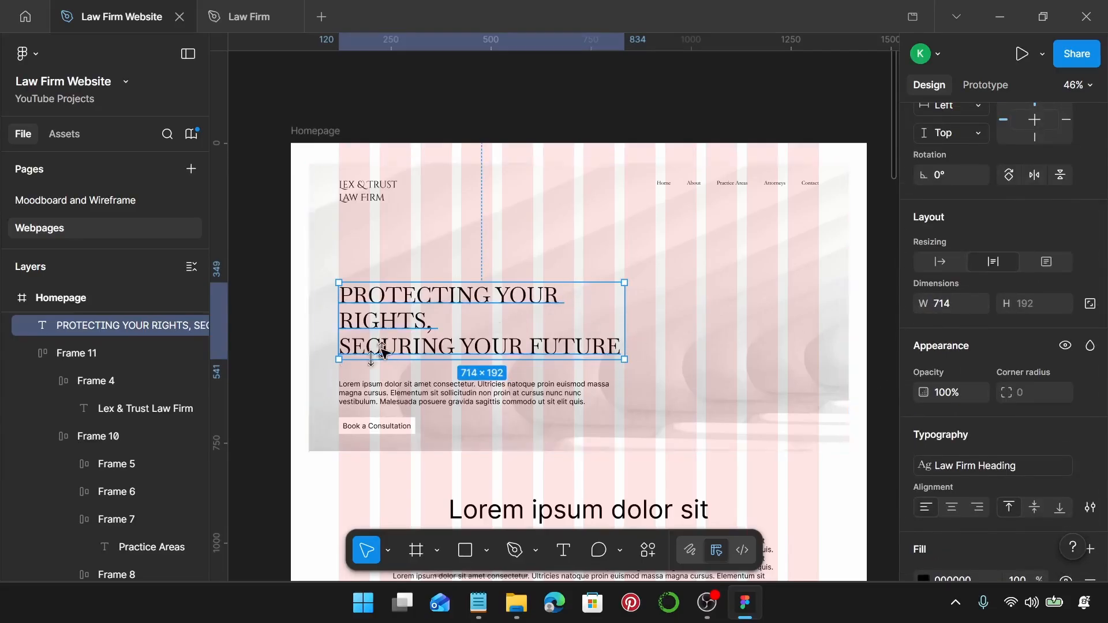
scroll(381, 338, up, 4)
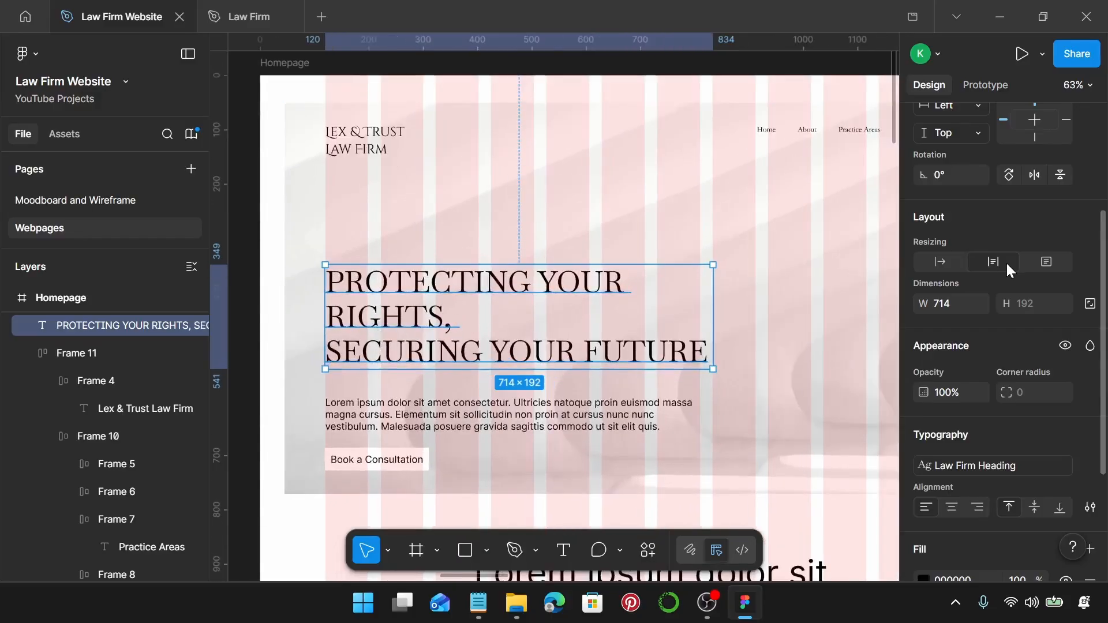
scroll(1010, 275, down, 3)
Wrap the heading in an auto-layout frame padded 95 left, 60 right, 35 top and bottom.
key(shift+a)
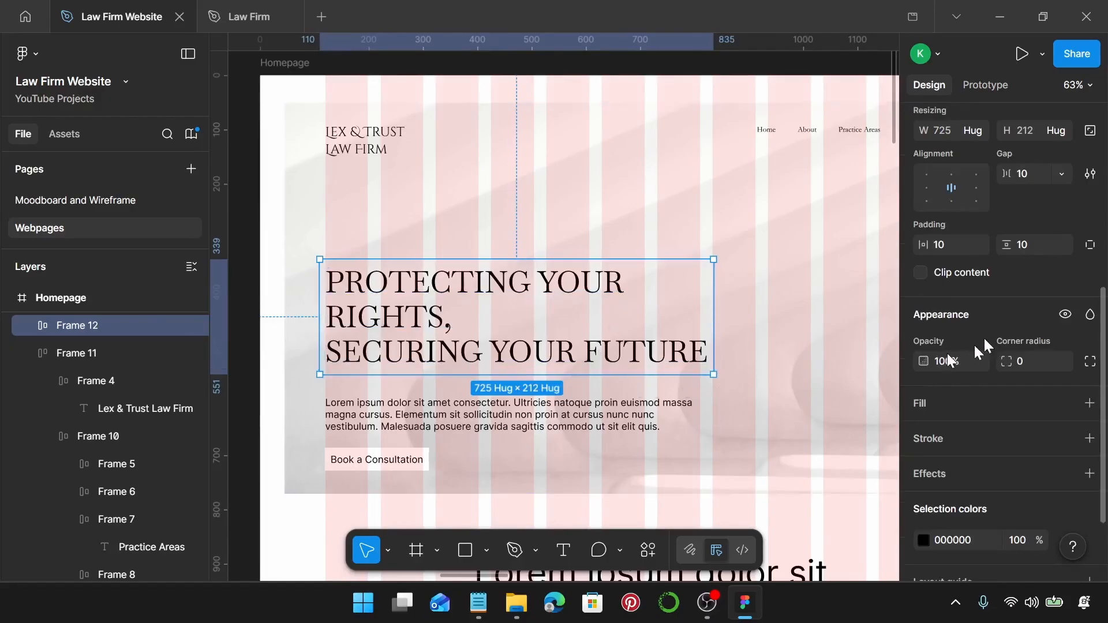
click(946, 241)
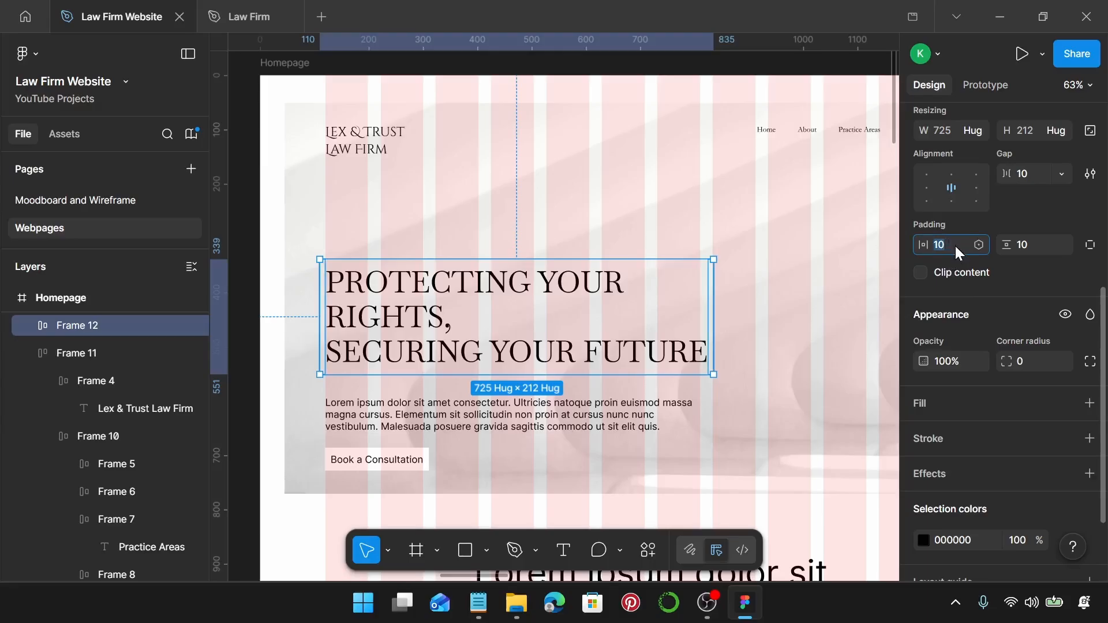
click(1090, 248)
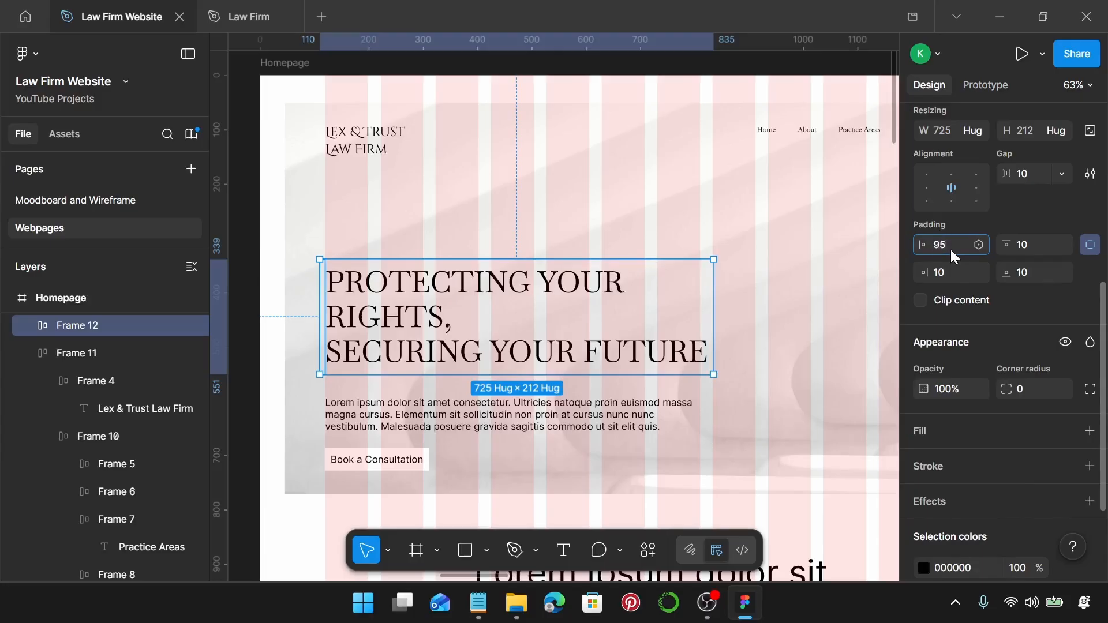
key(Return)
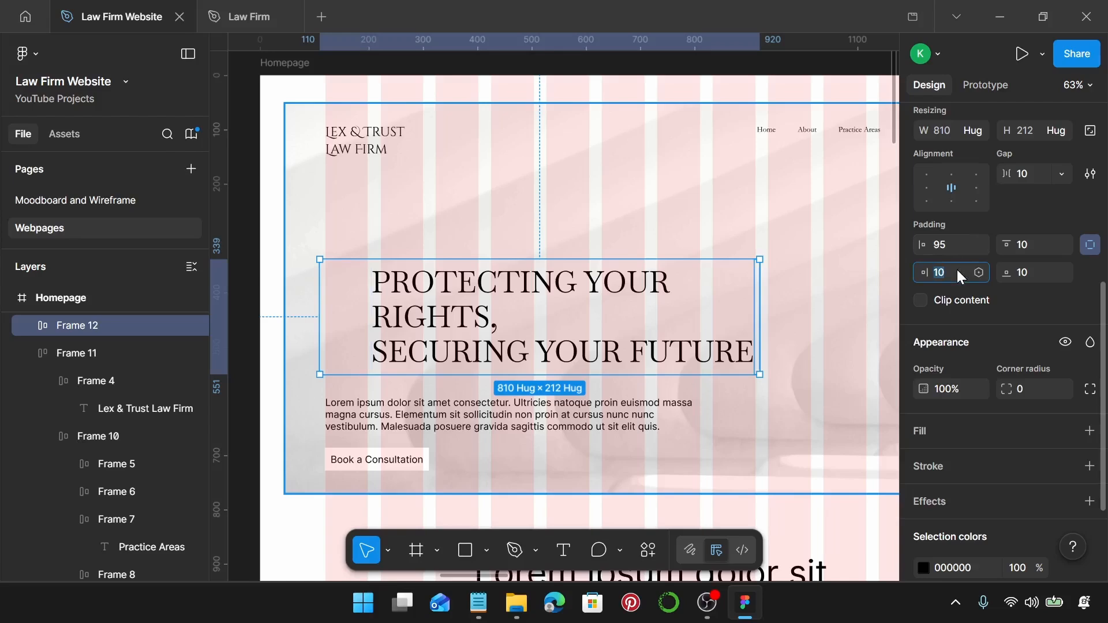
click(959, 272)
text(60)
key(Return)
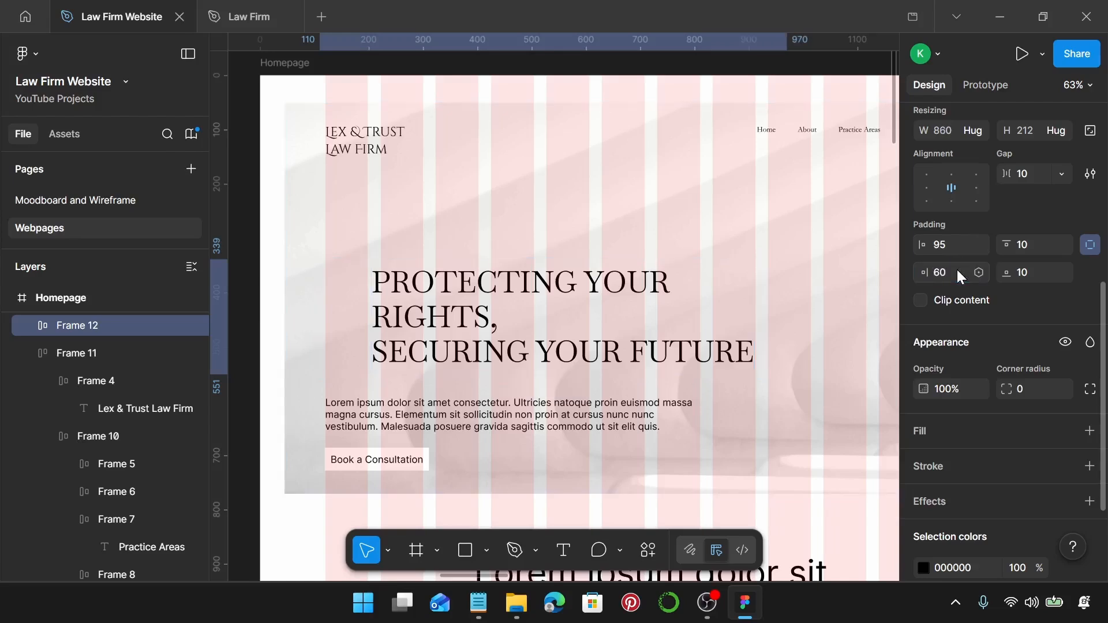
click(1029, 244)
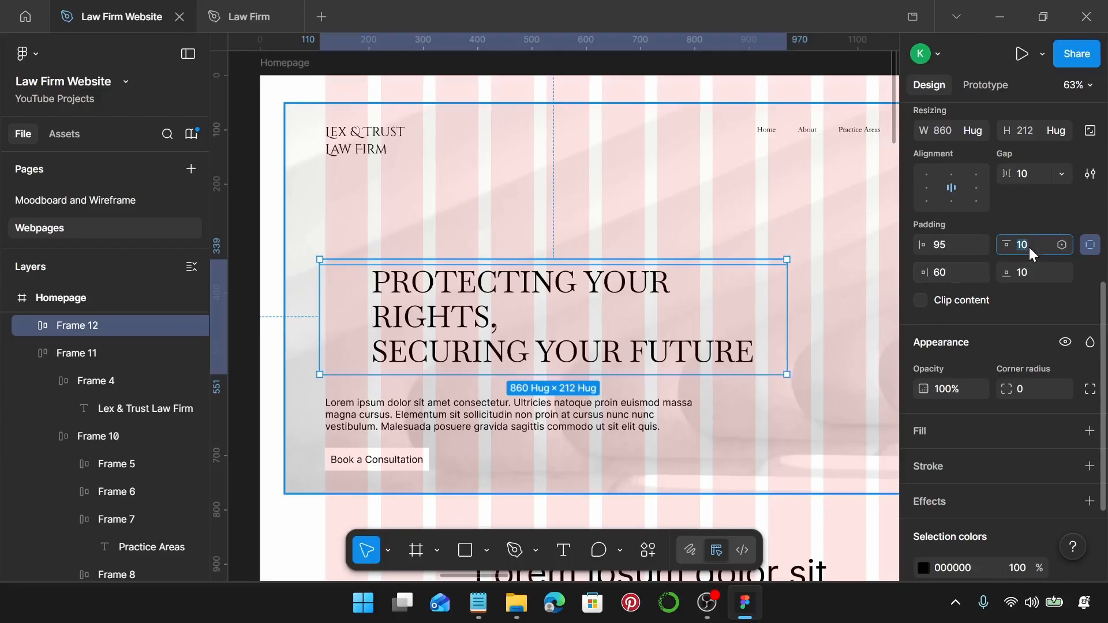
text(35)
key(Return)
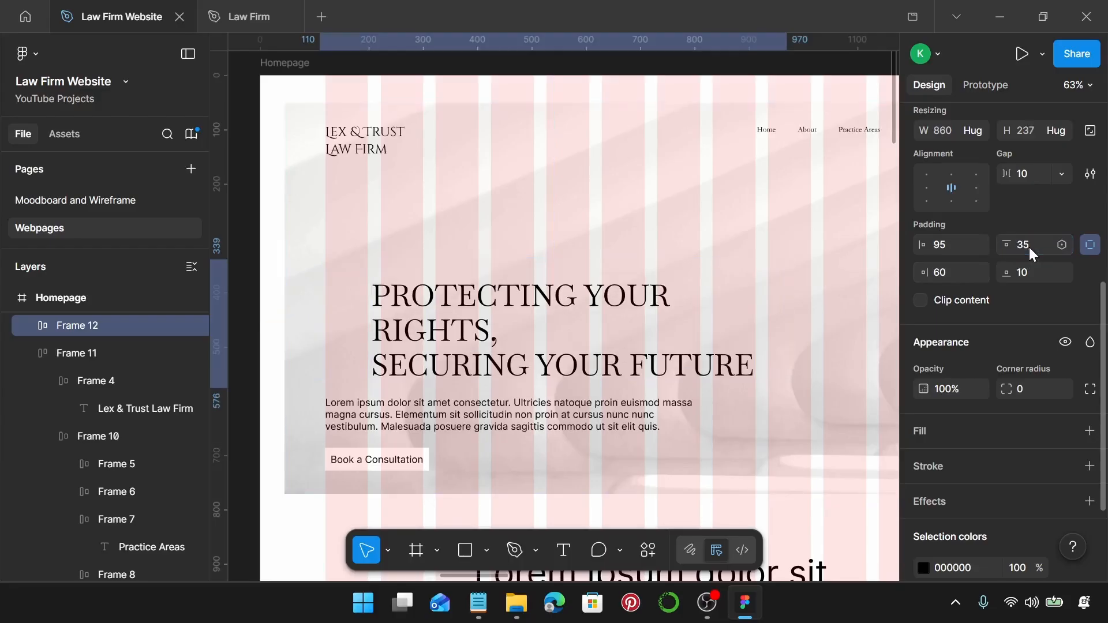
click(1037, 277)
text(3)
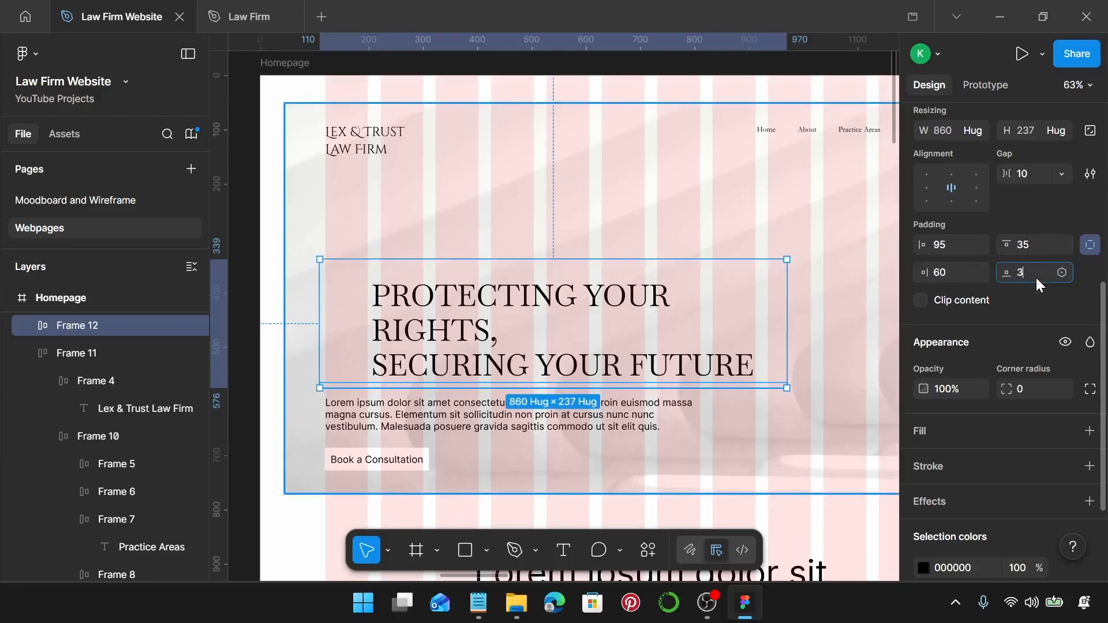
text(5)
key(Return)
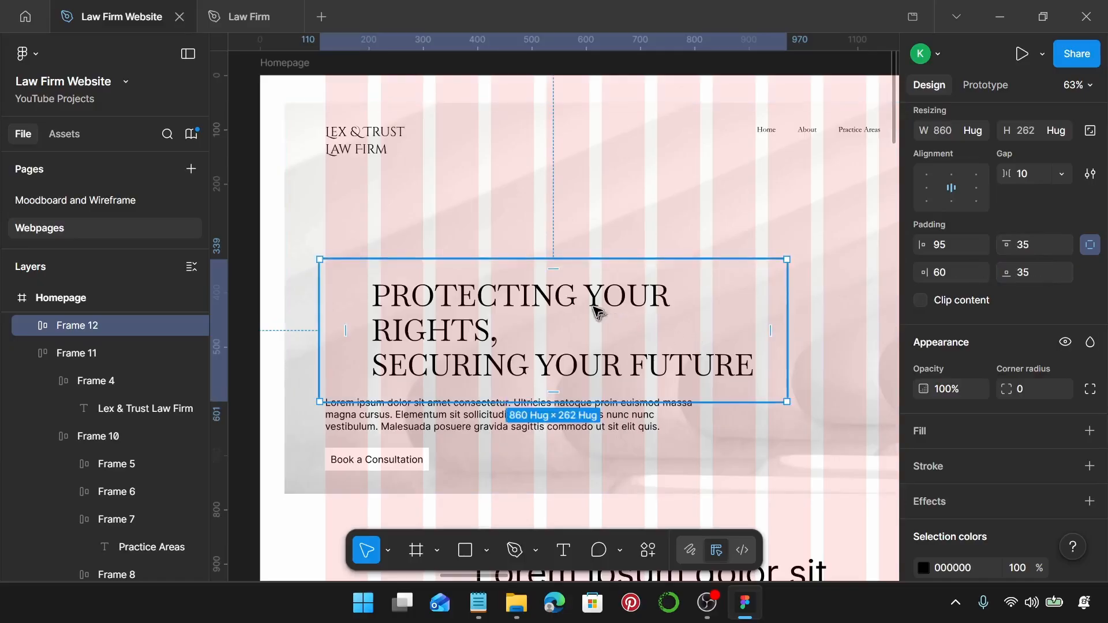
Move the frame up-left, make the heading fill its width, and set the frame to hug contents.
drag(598, 312, 567, 265)
double_click(532, 259)
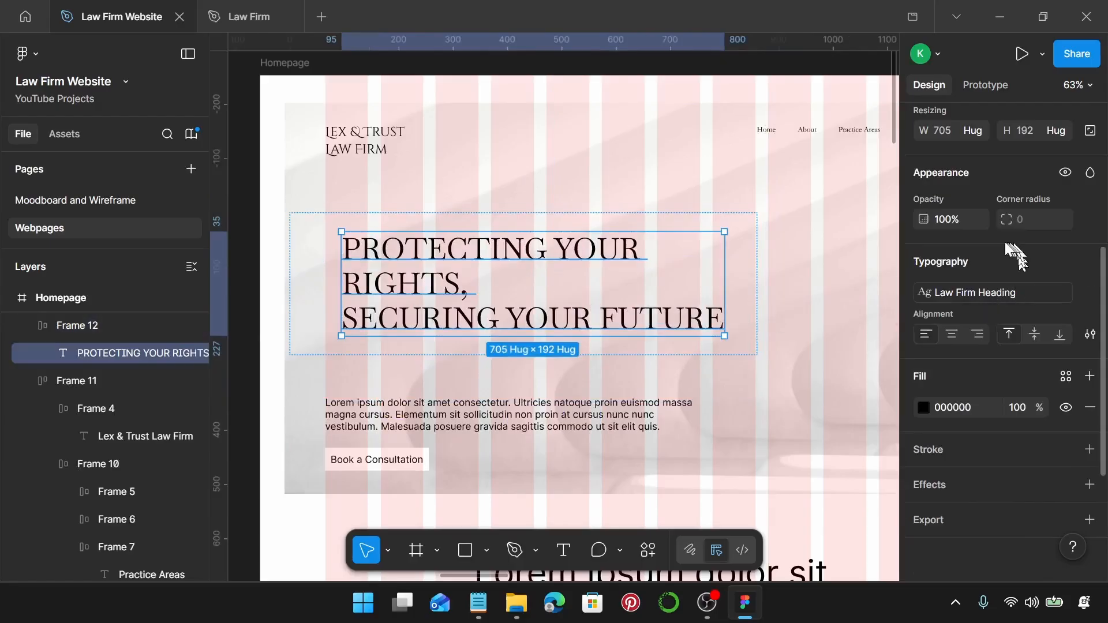
scroll(1014, 247, up, 2)
click(979, 216)
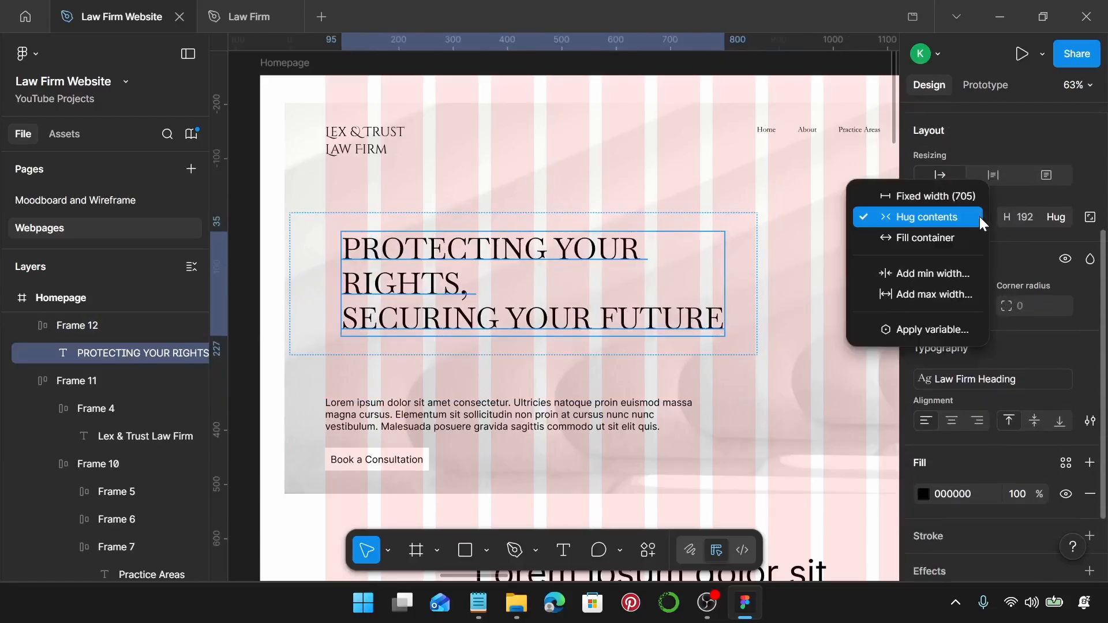
click(941, 238)
click(830, 210)
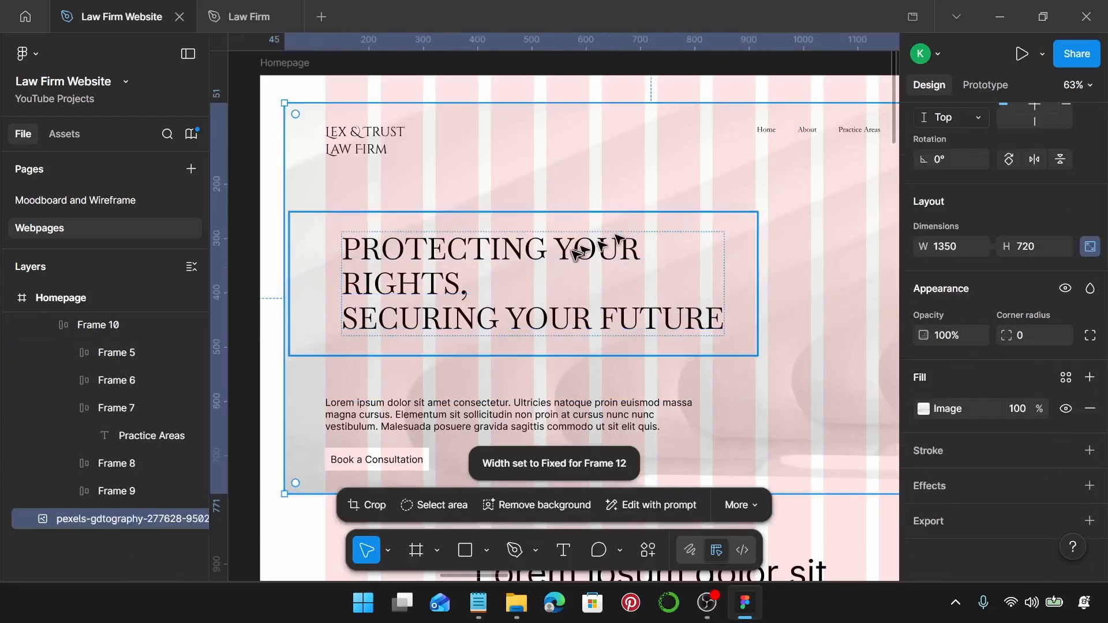
click(576, 254)
click(979, 288)
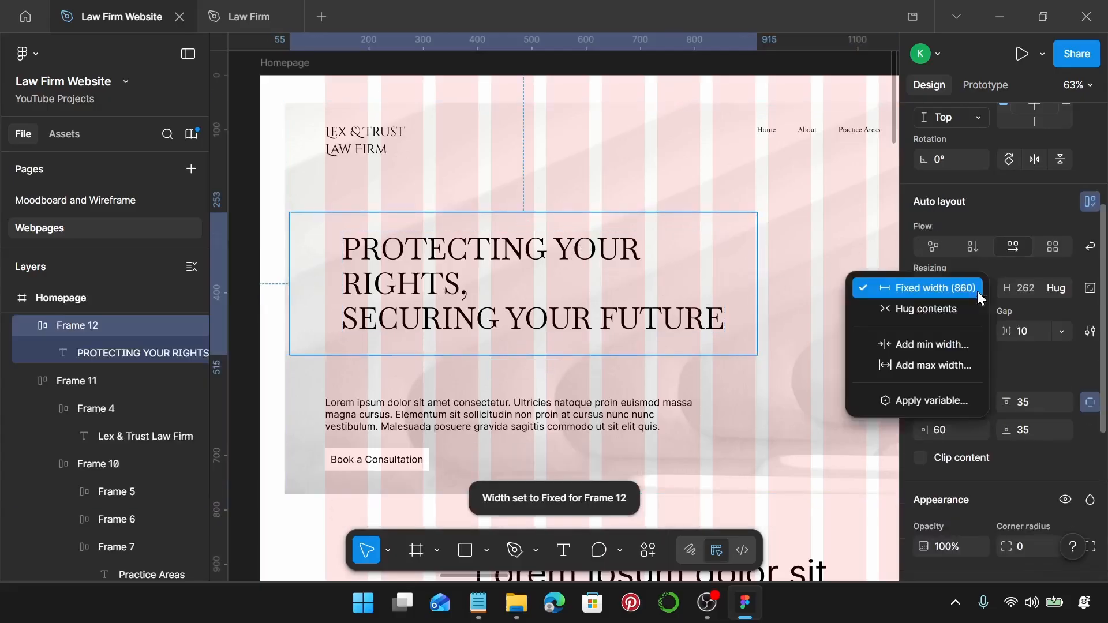
click(937, 309)
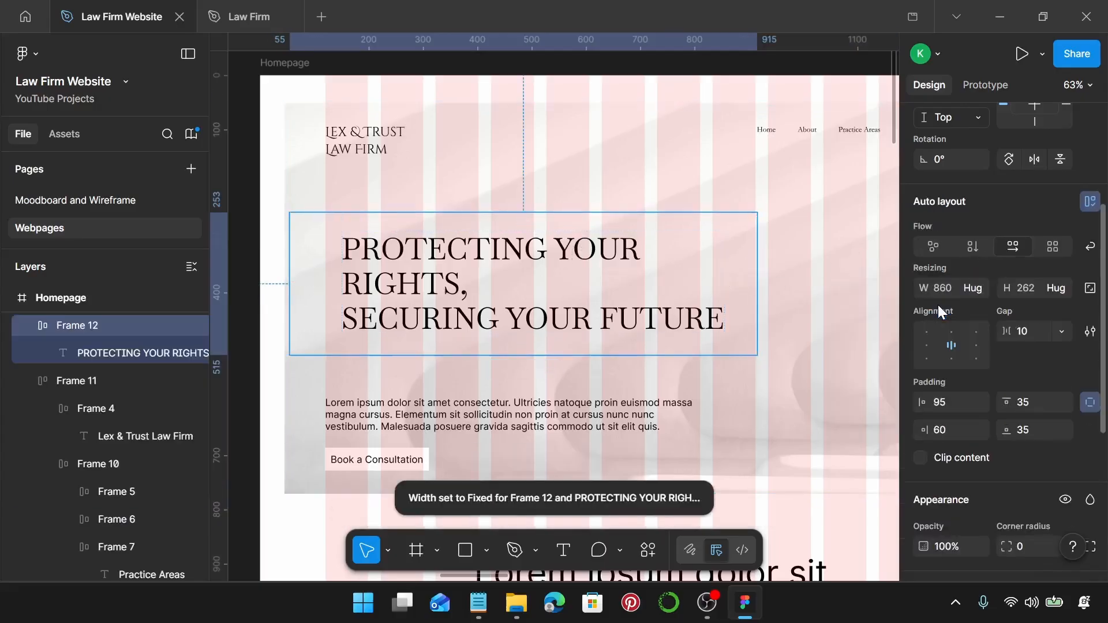
click(1058, 288)
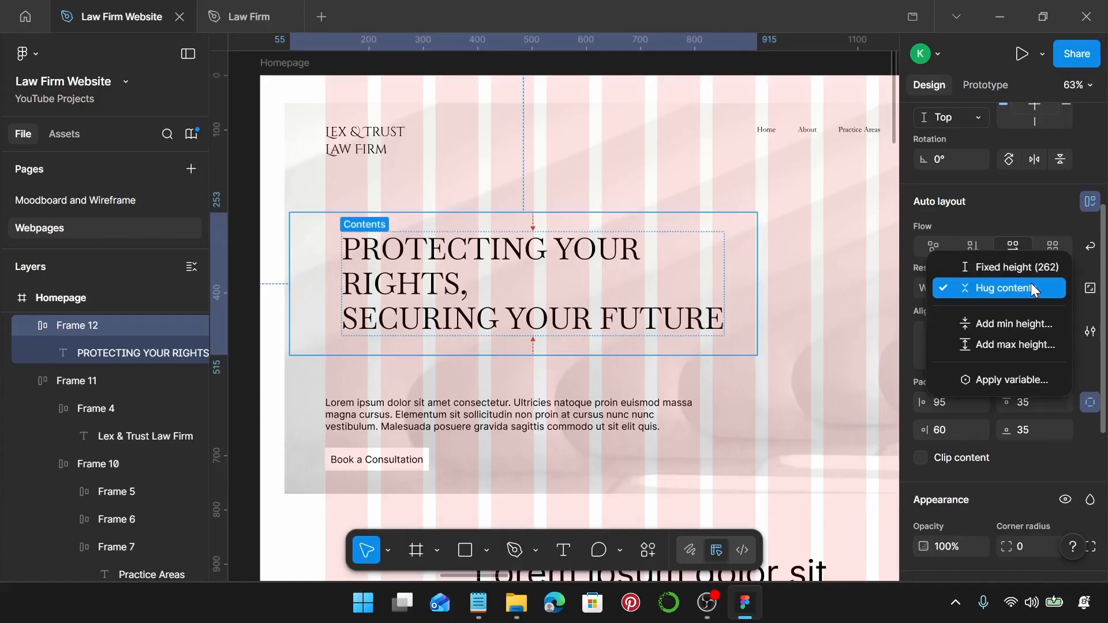
click(1033, 287)
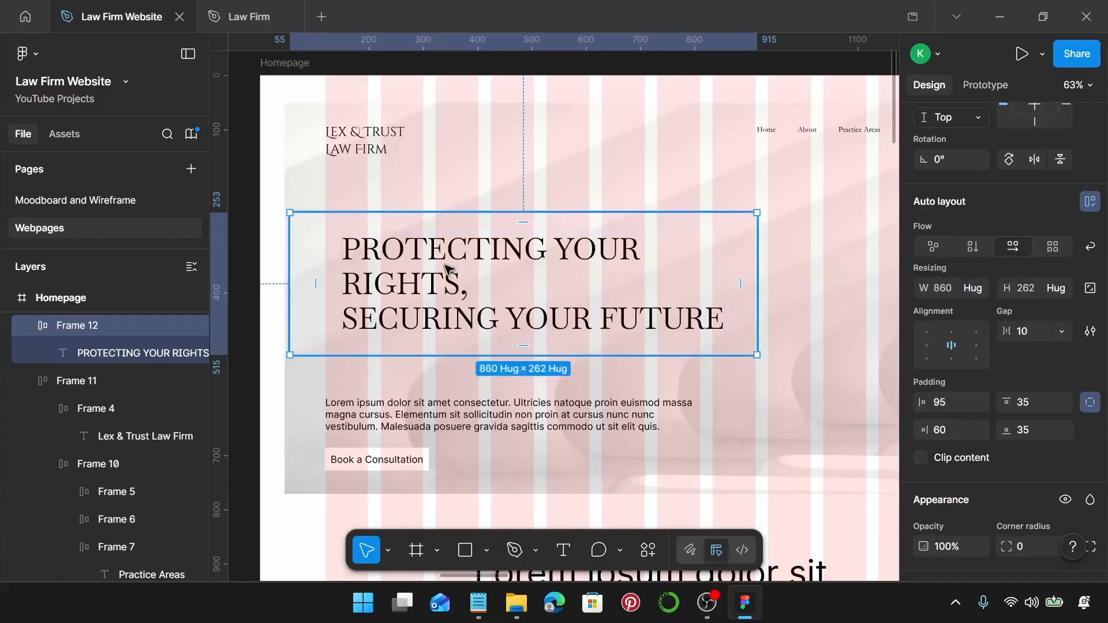
drag(442, 268, 428, 268)
scroll(1038, 314, down, 5)
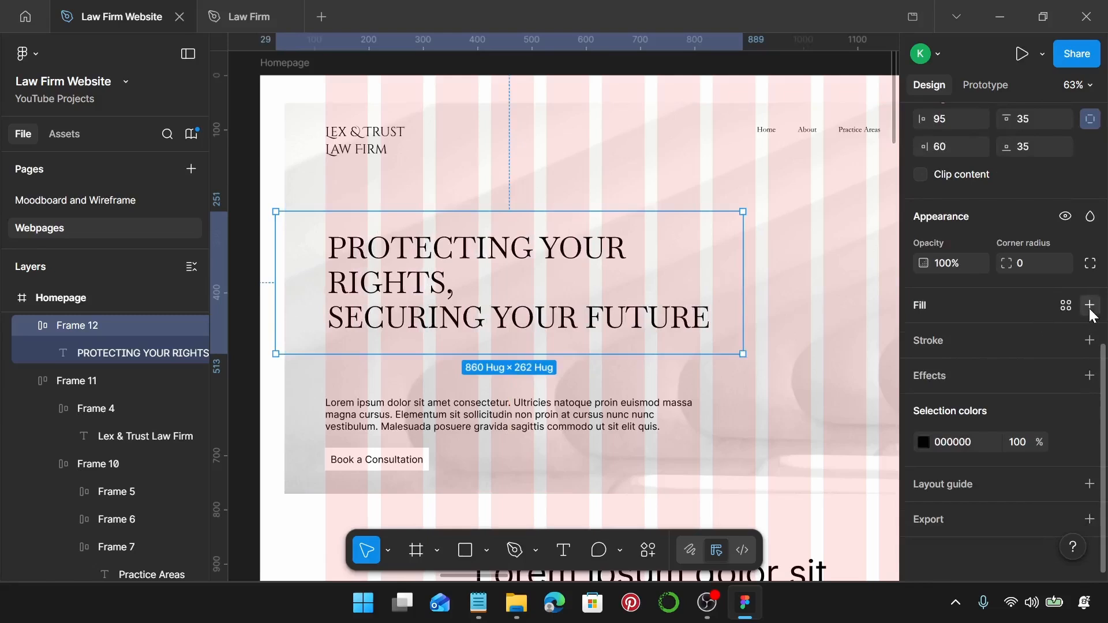
Fill the heading frame with the Law Firm Primary colour style.
click(1090, 306)
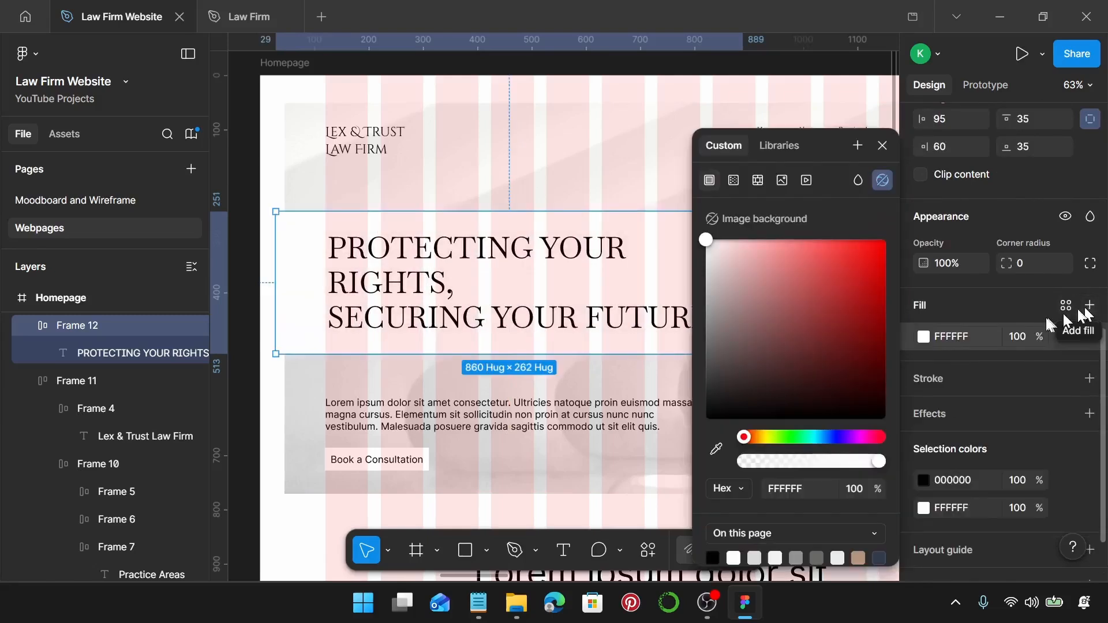
click(925, 338)
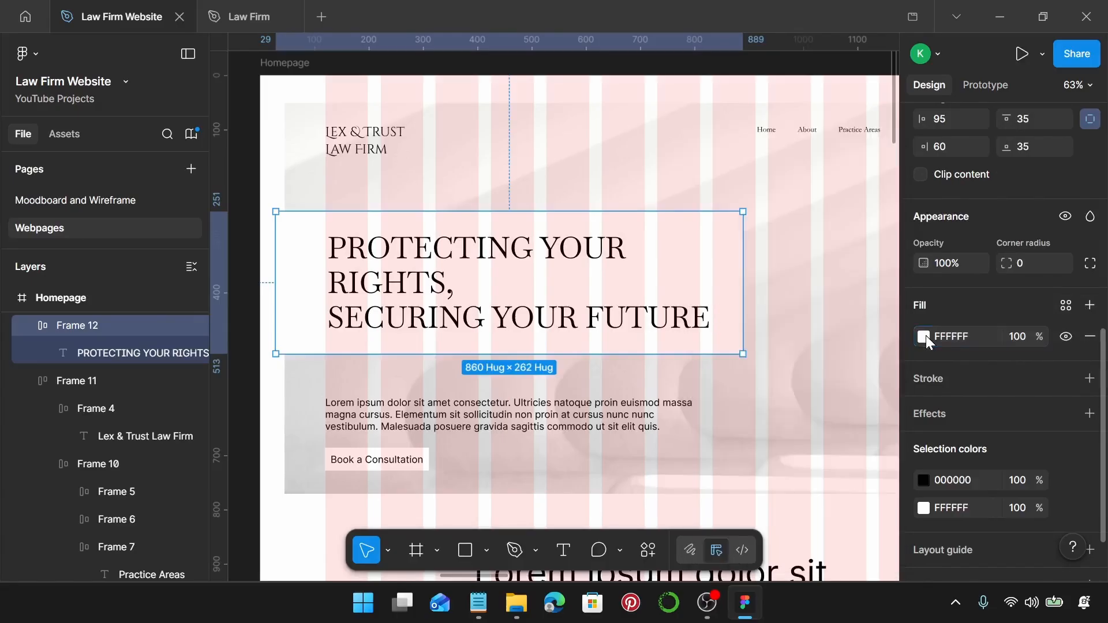
click(1067, 305)
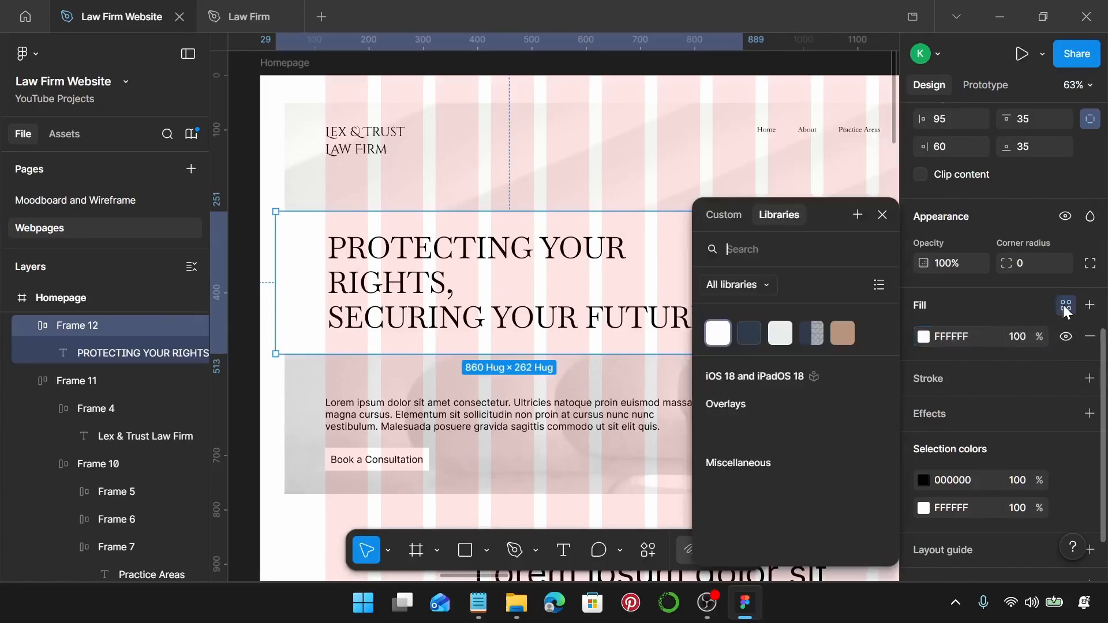
click(749, 334)
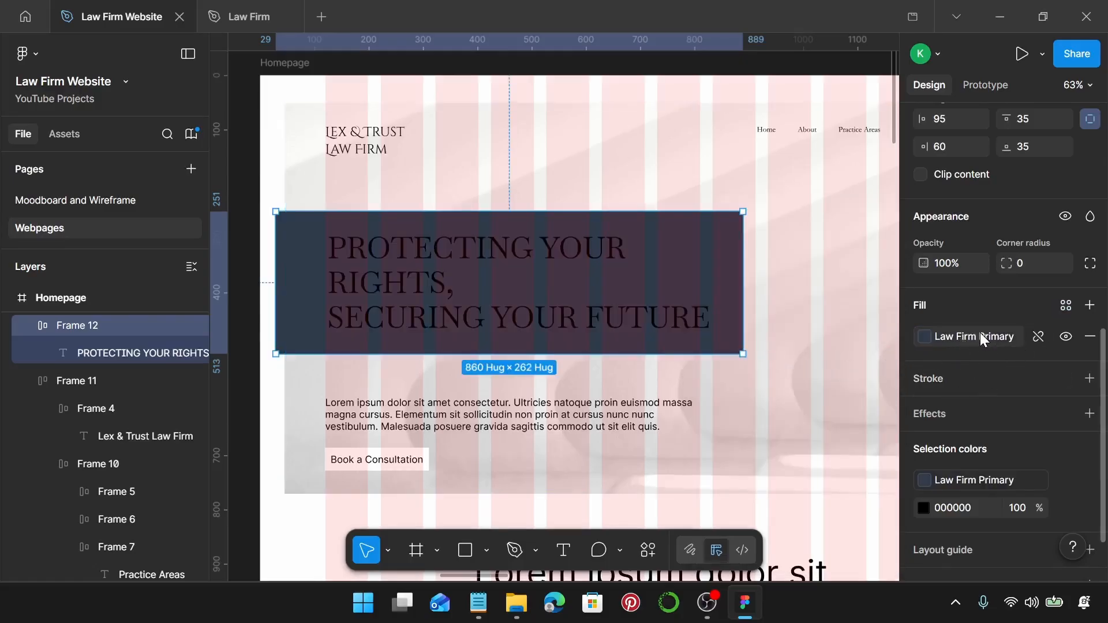
Set the heading text colour to the Law Firm Background style.
click(390, 286)
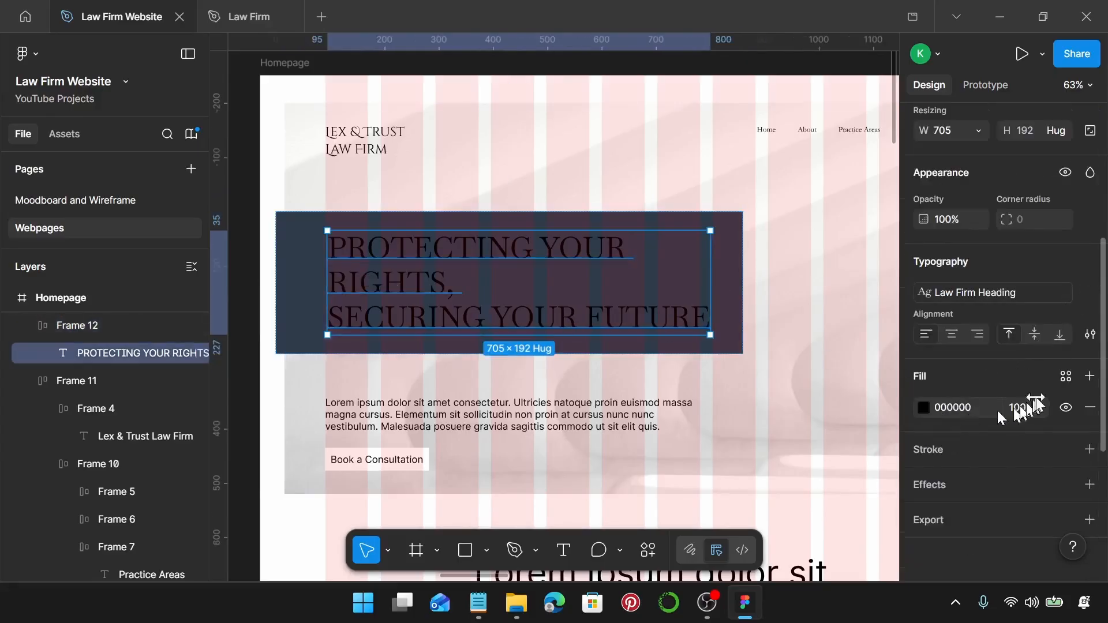
click(1064, 379)
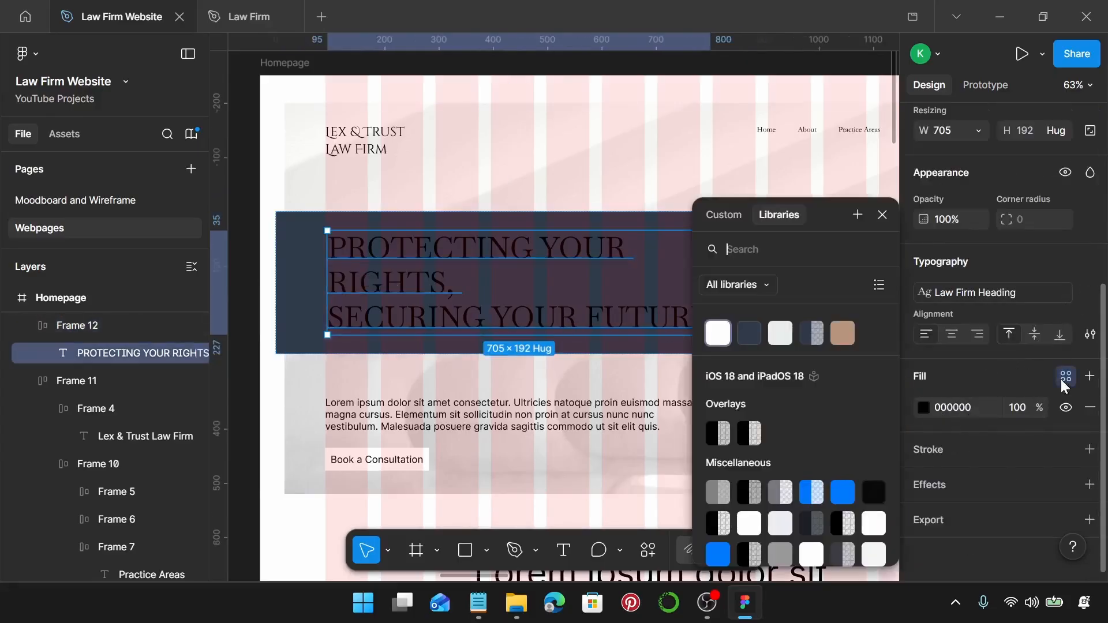
click(719, 334)
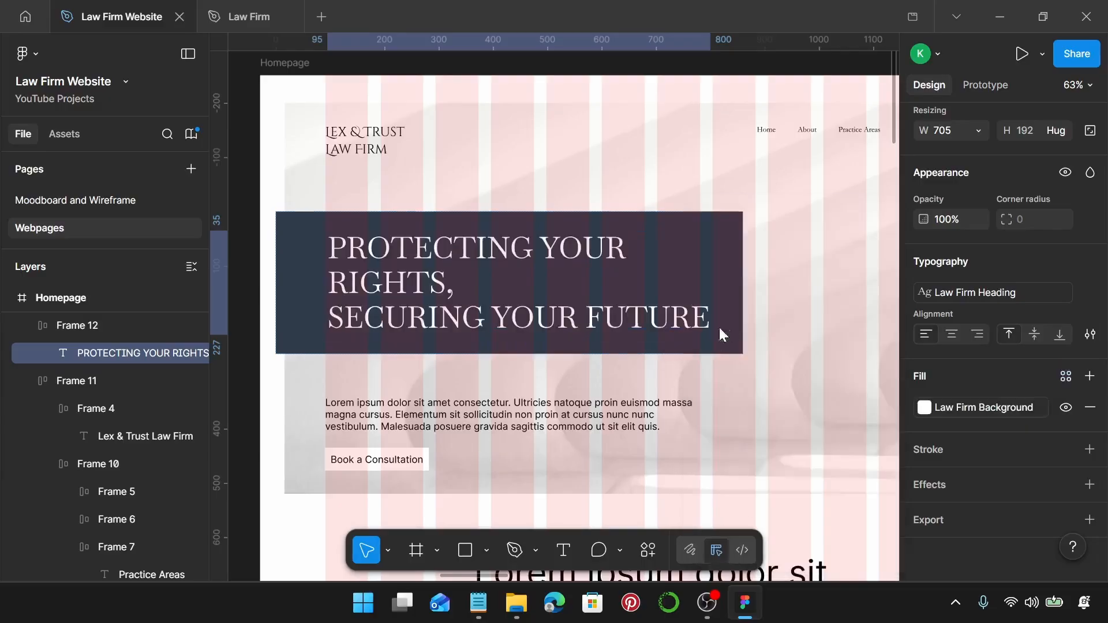
click(613, 299)
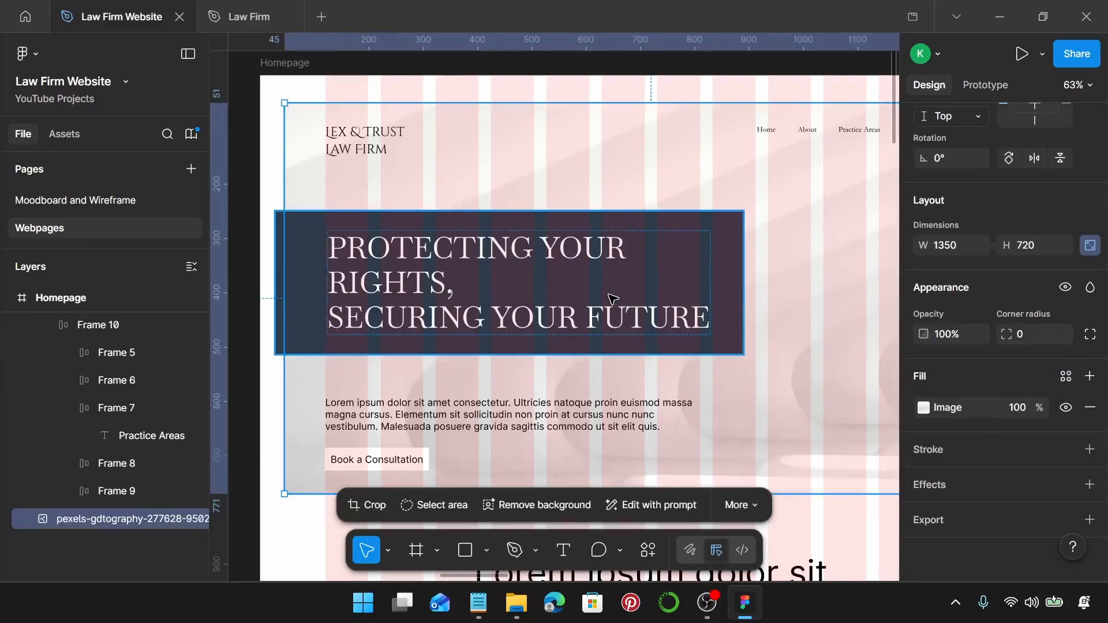
Drag Frame 12 up and left, nudge it right, and measure its distances to the page edges.
click(546, 278)
drag(529, 263, 520, 257)
scroll(385, 290, up, 3)
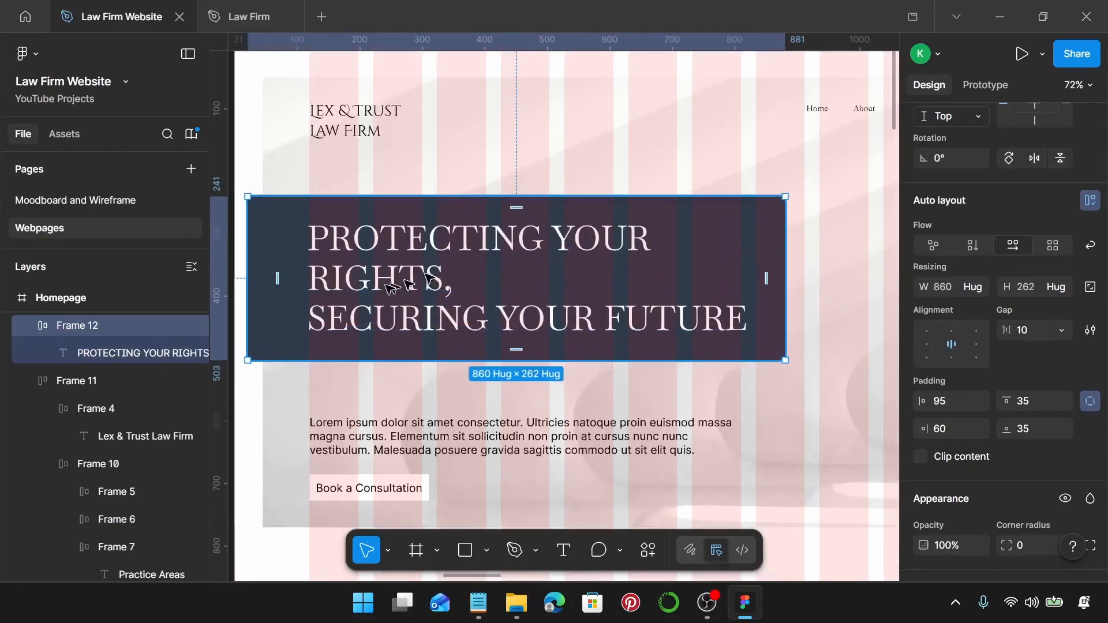
scroll(386, 291, up, 1)
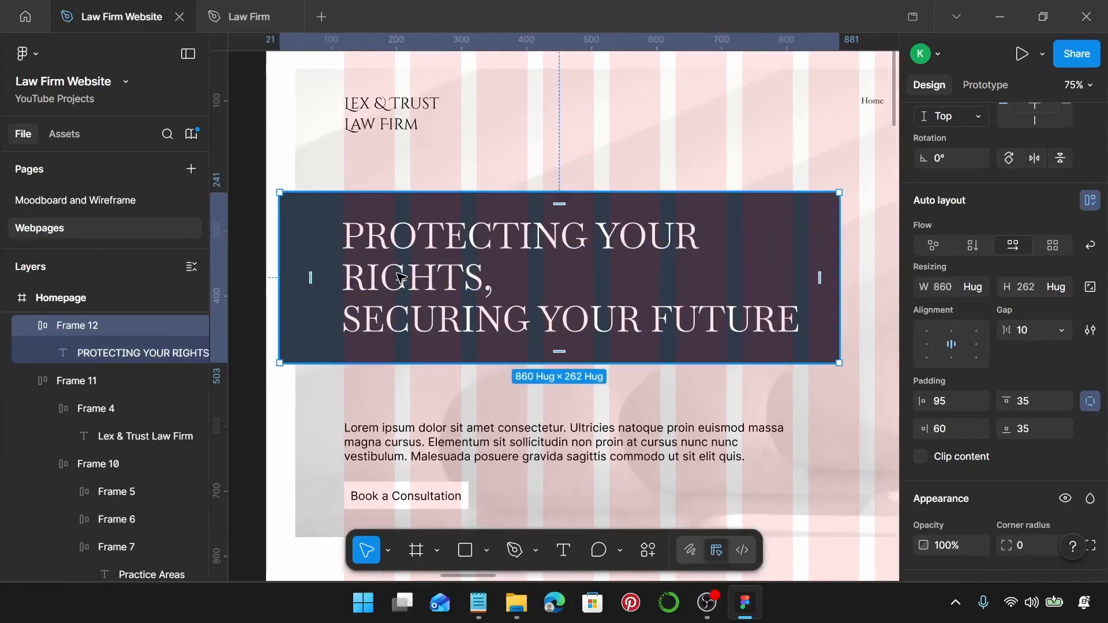
scroll(386, 279, up, 10)
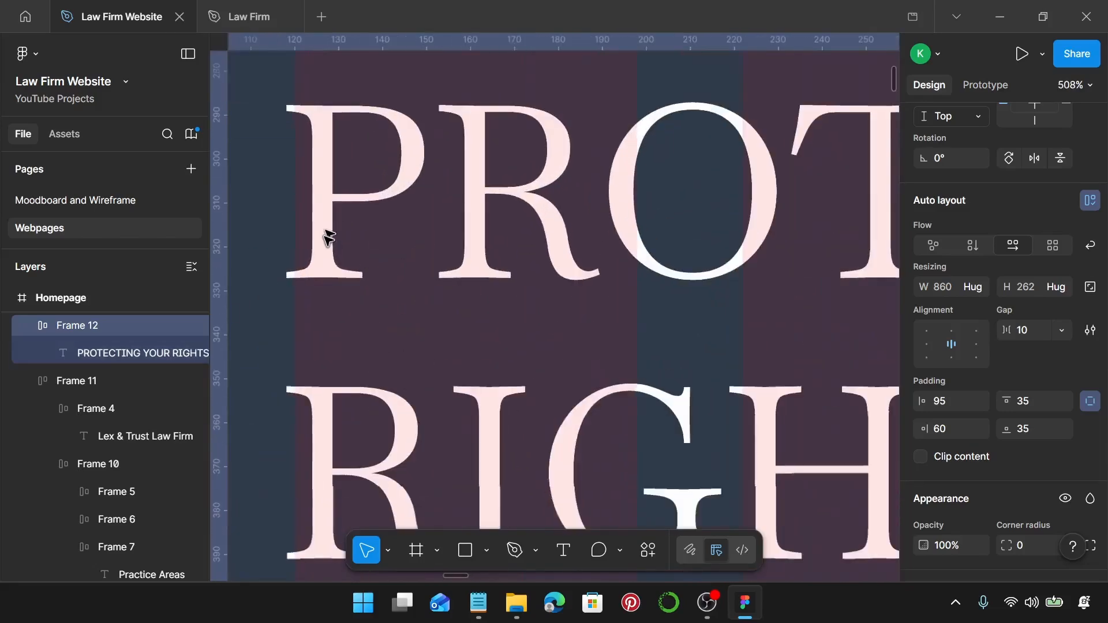
scroll(458, 290, down, 2)
scroll(488, 302, down, 3)
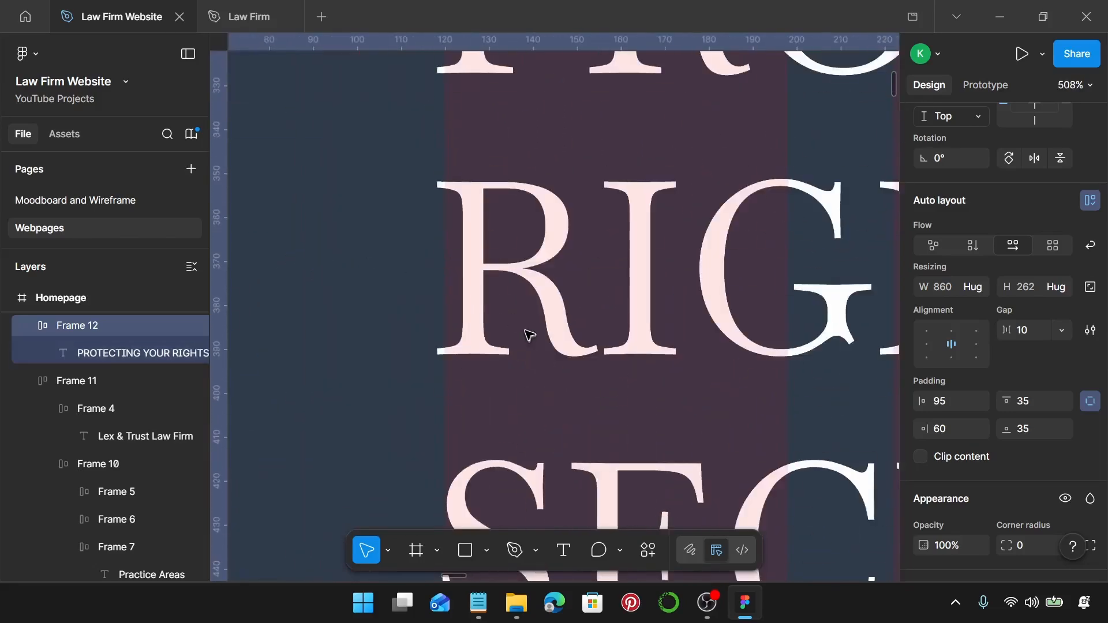
scroll(530, 334, down, 3)
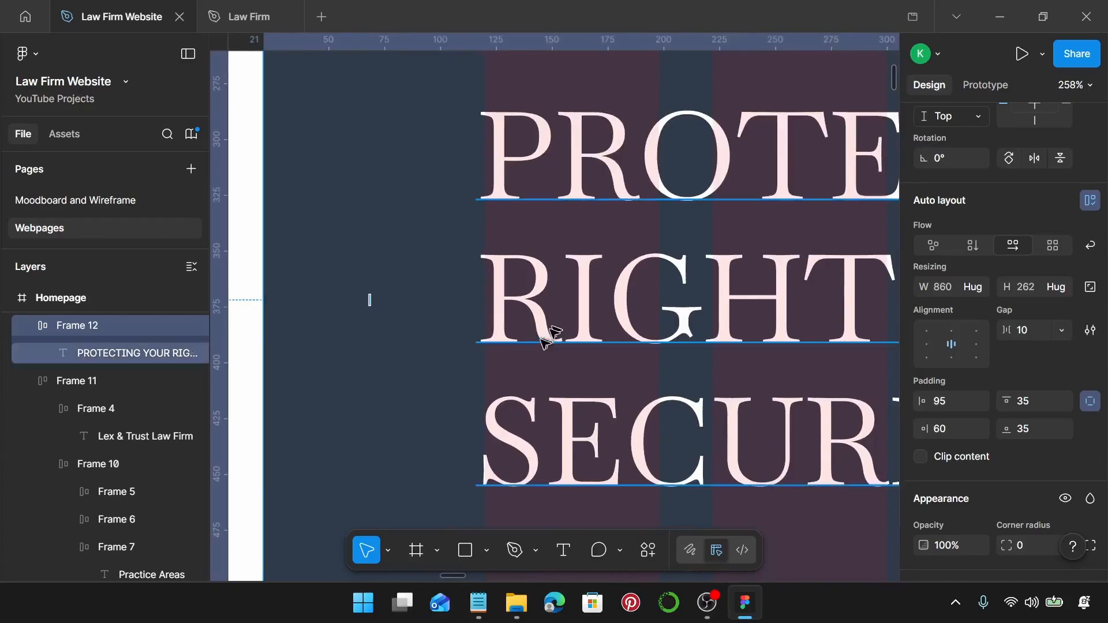
scroll(491, 349, up, 7)
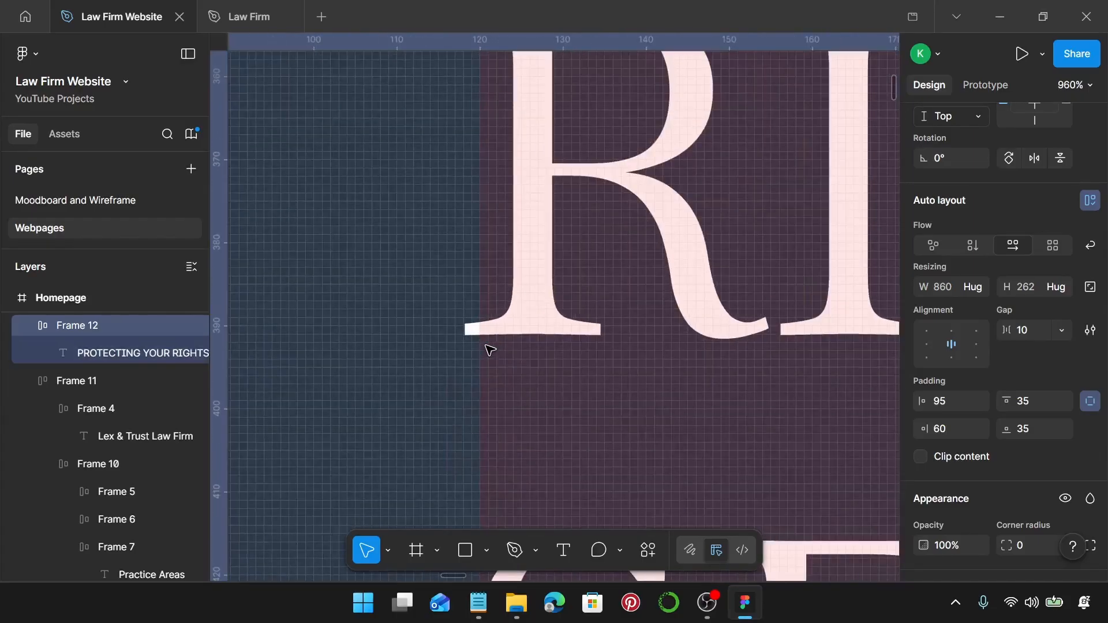
key(Right)
key(Right)
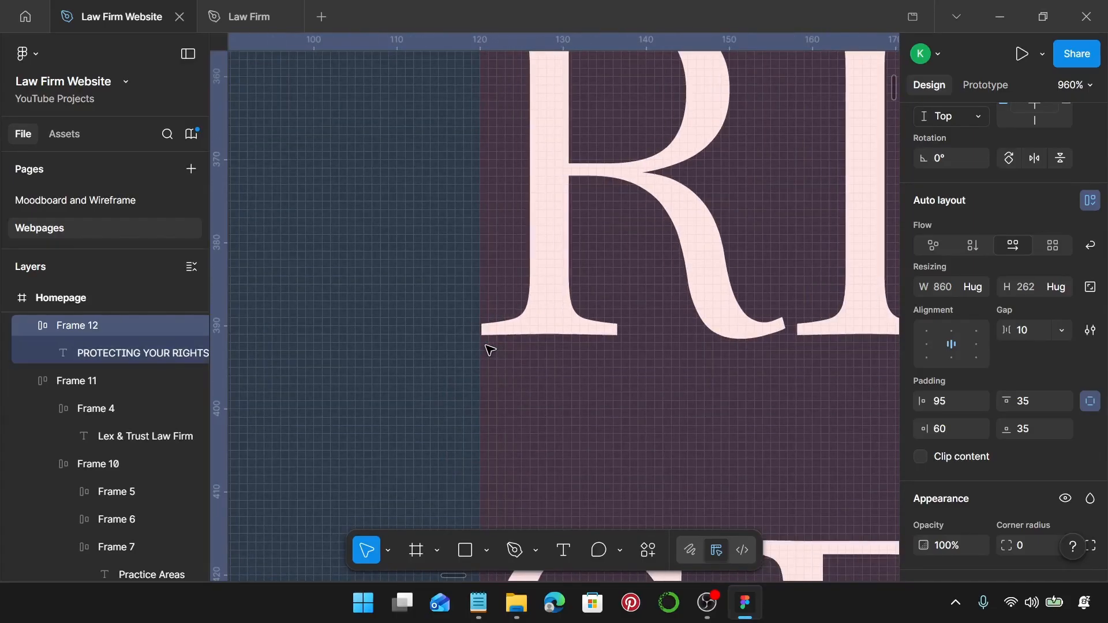
scroll(487, 366, down, 10)
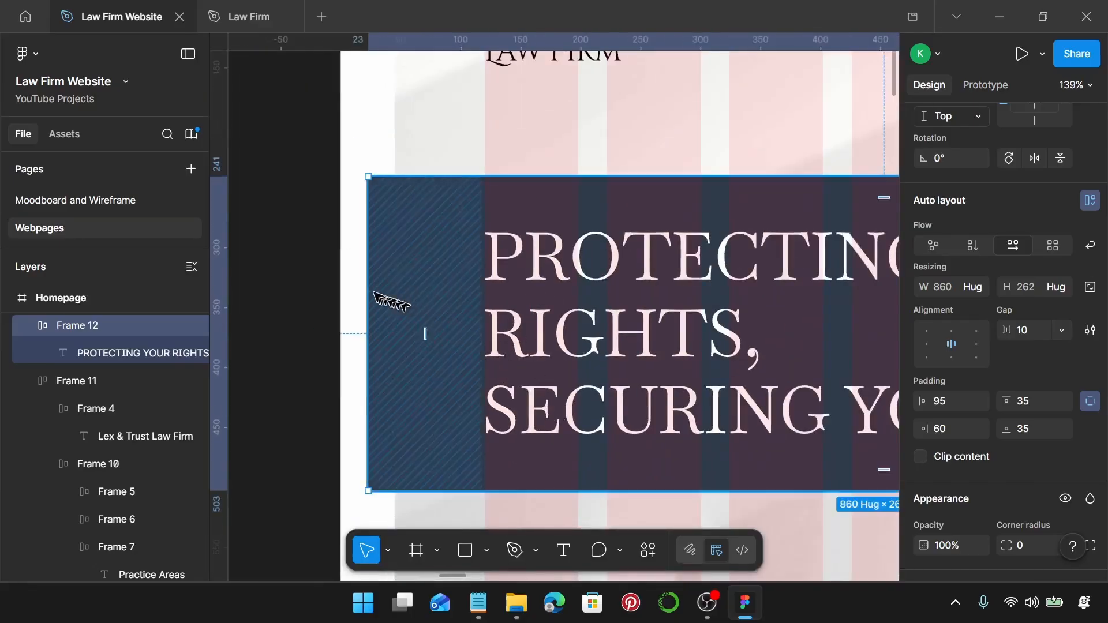
key(alt)
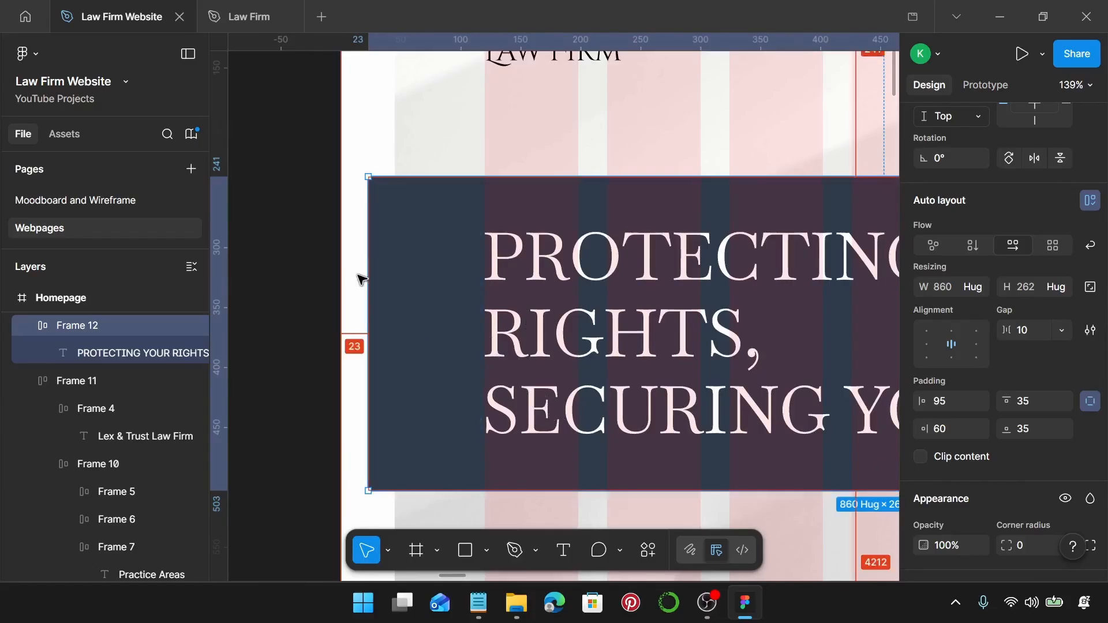
scroll(508, 222, up, 6)
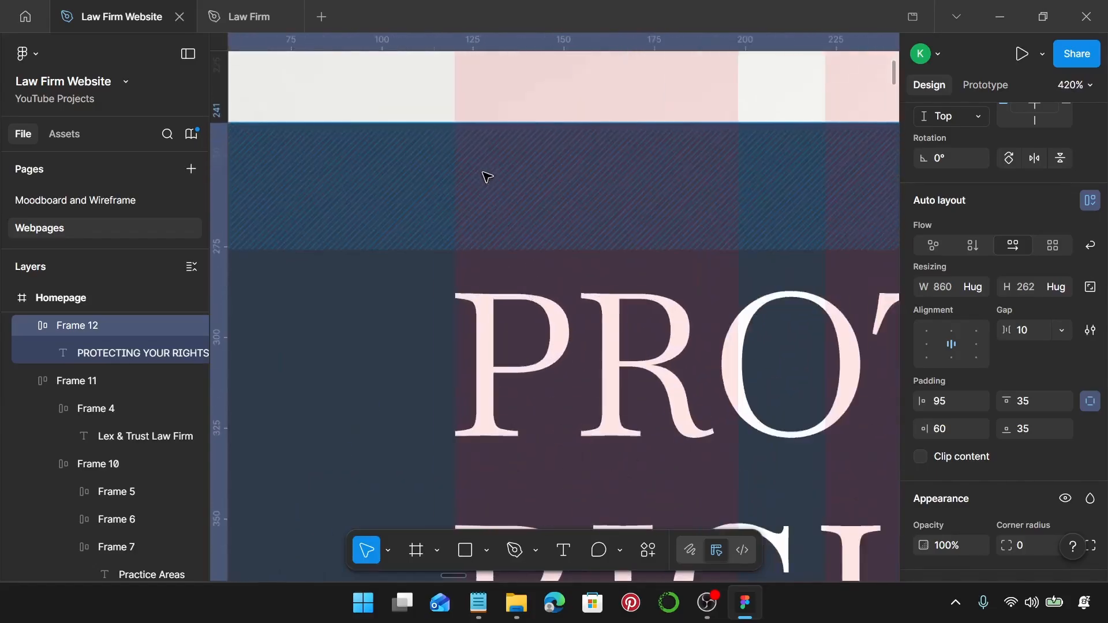
scroll(486, 176, down, 7)
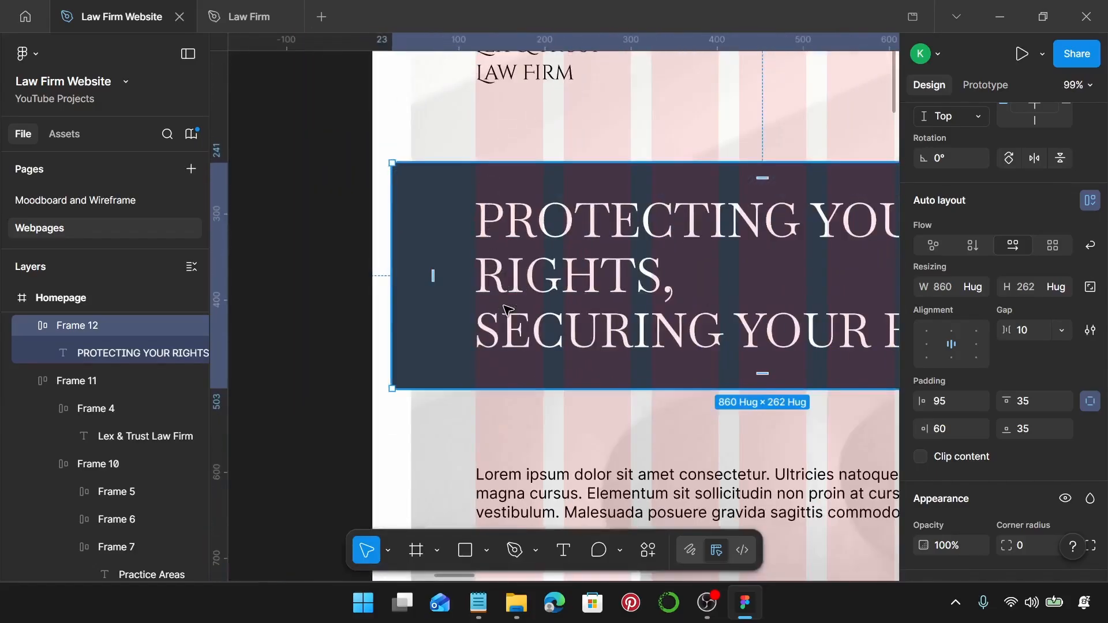
scroll(502, 323, up, 5)
scroll(462, 323, up, 3)
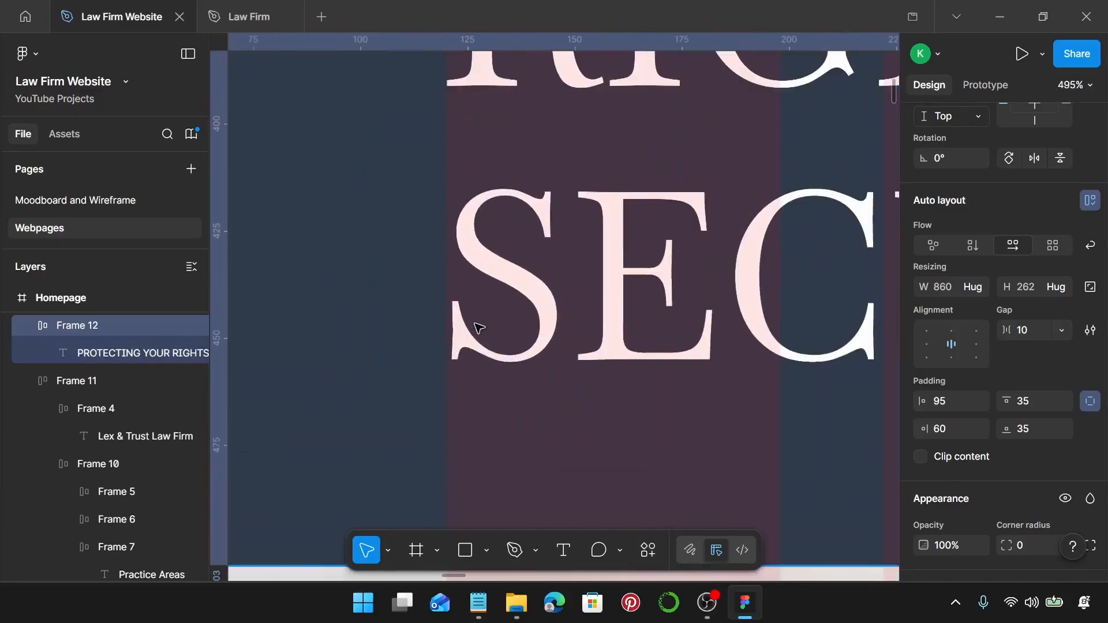
Reselect Frame 12 and nudge it another 2 px to the right.
click(478, 328)
scroll(478, 333, up, 3)
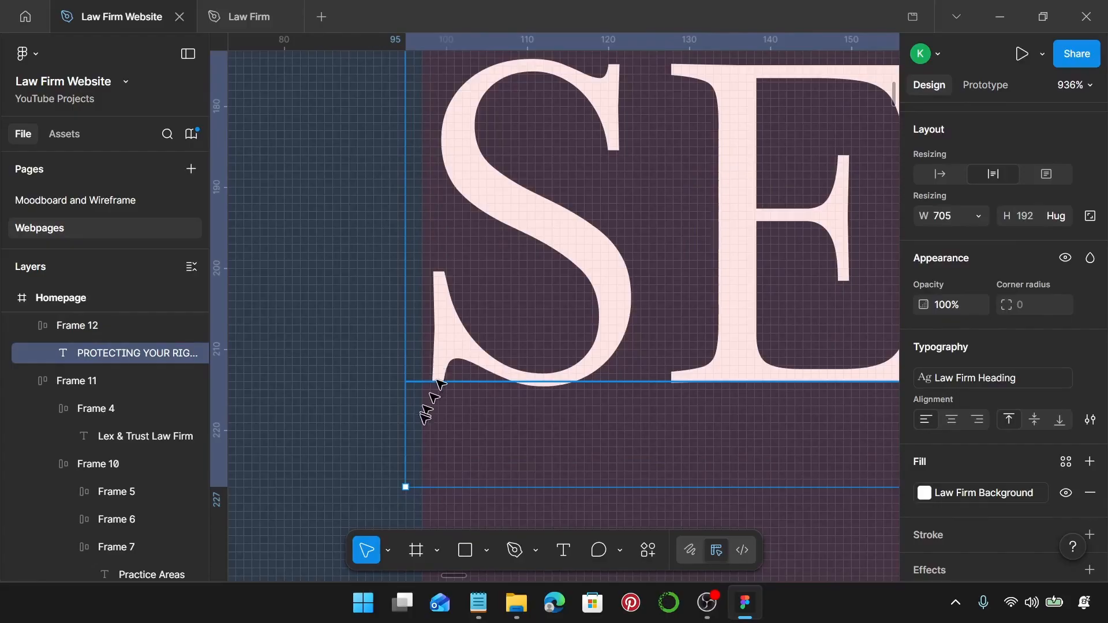
scroll(418, 407, down, 4)
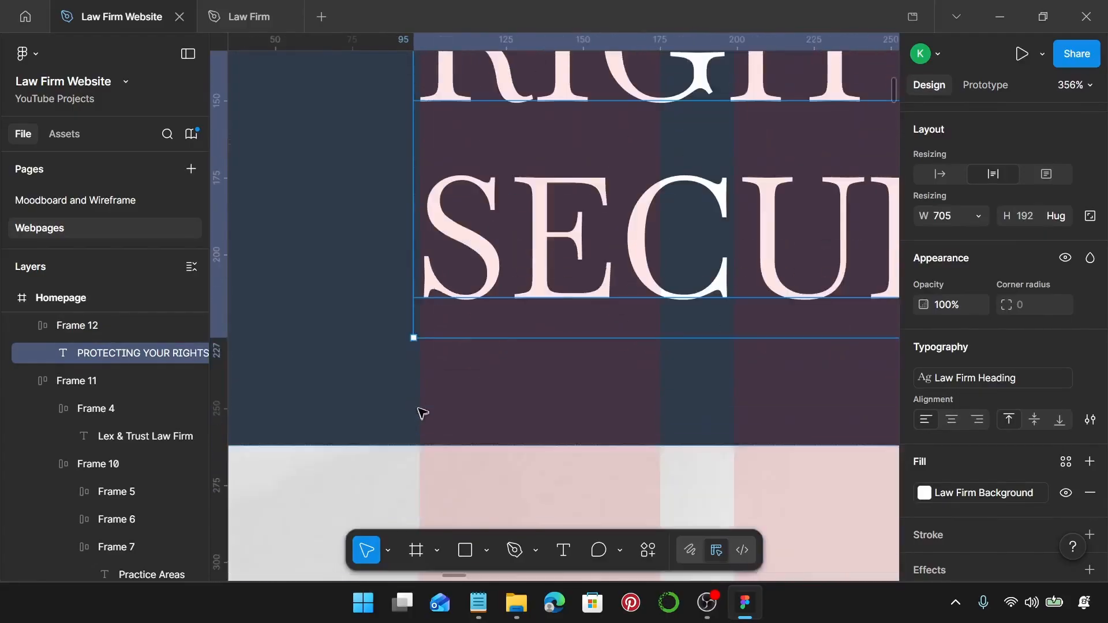
scroll(422, 413, up, 5)
scroll(440, 305, down, 8)
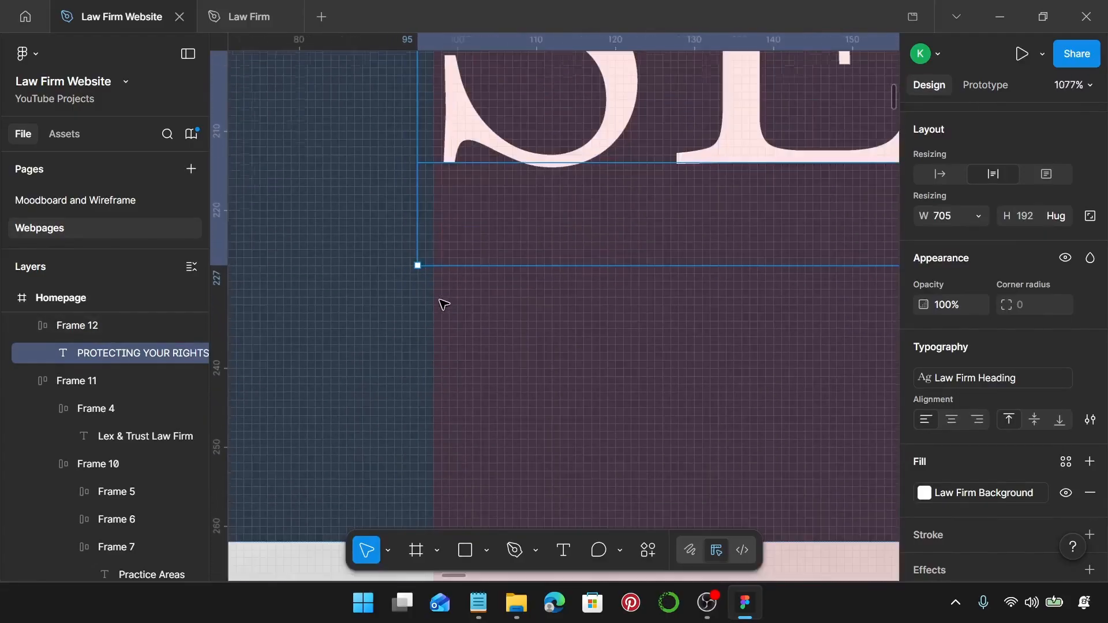
click(398, 409)
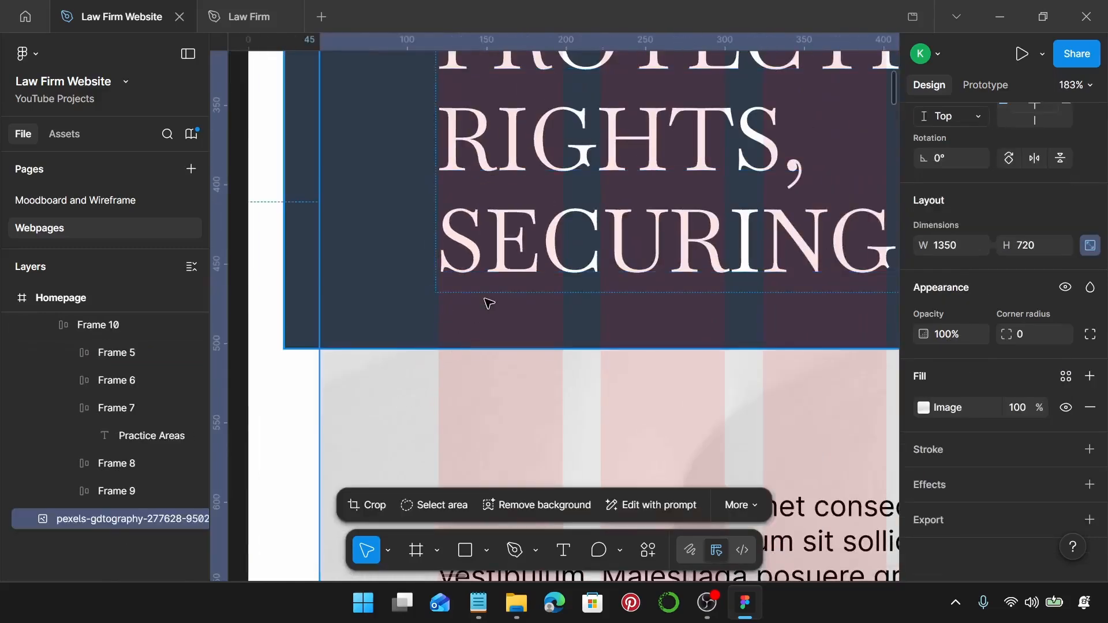
click(488, 303)
key(Right)
key(Right)
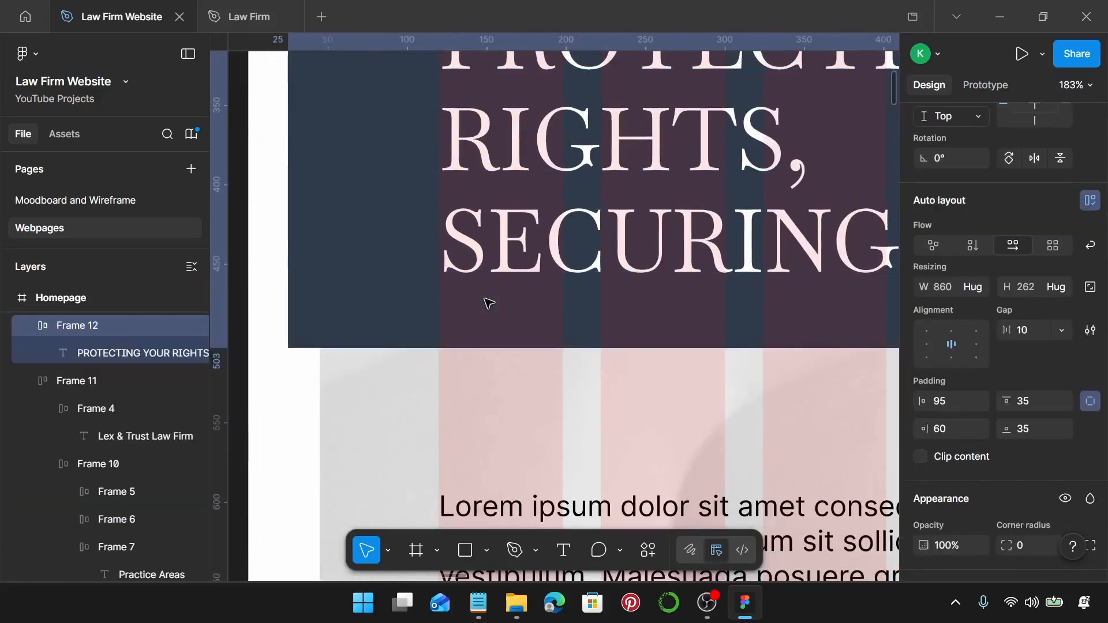
scroll(341, 294, up, 4)
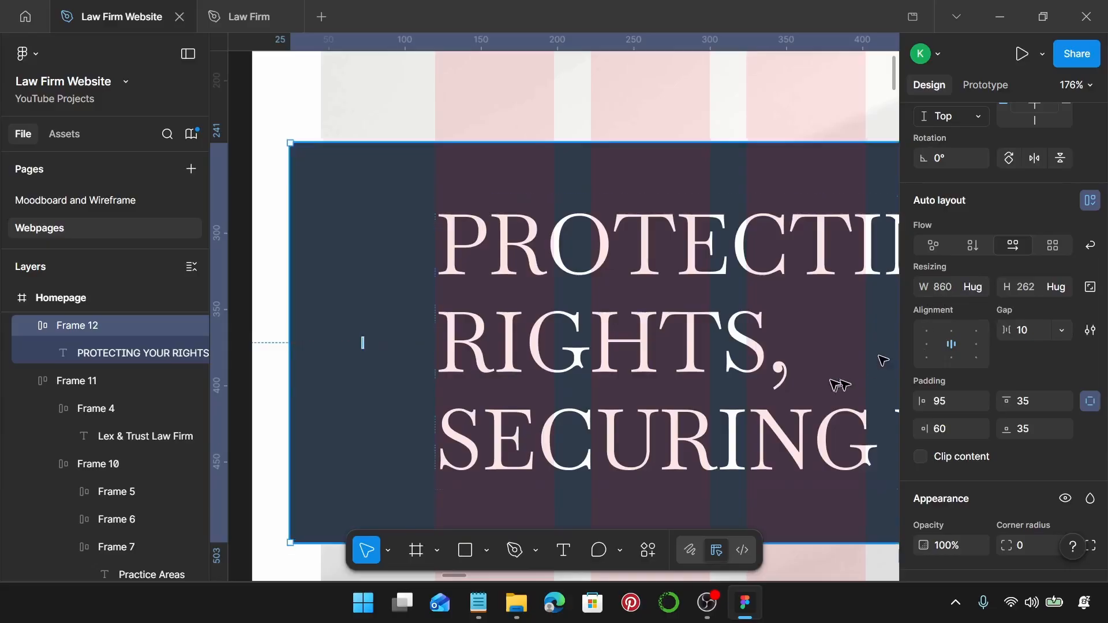
scroll(756, 345, down, 5)
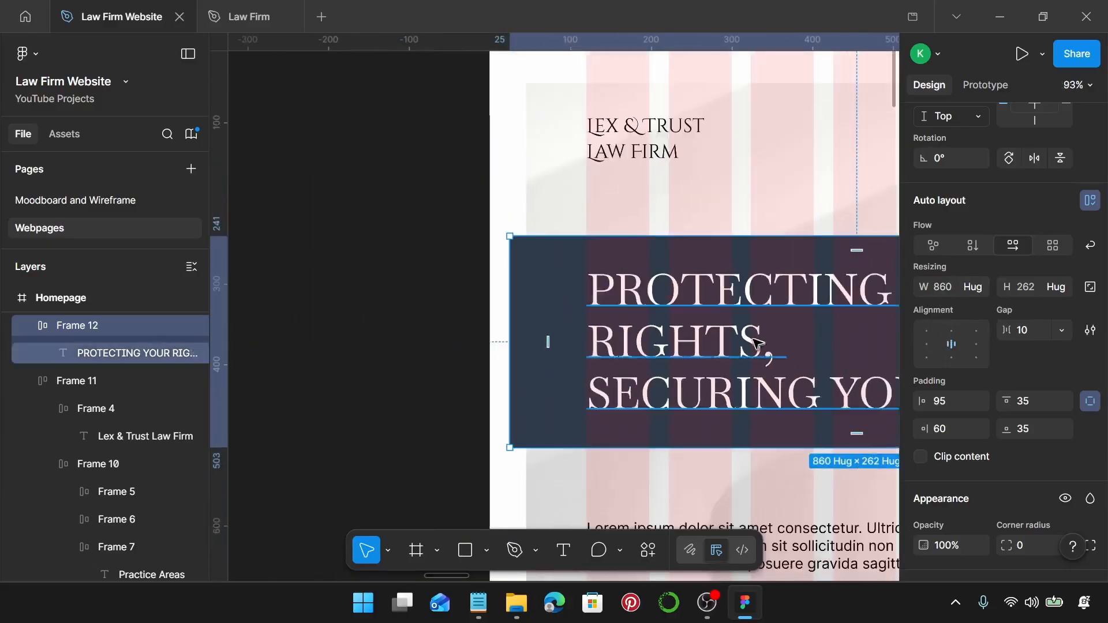
scroll(635, 352, right, 2)
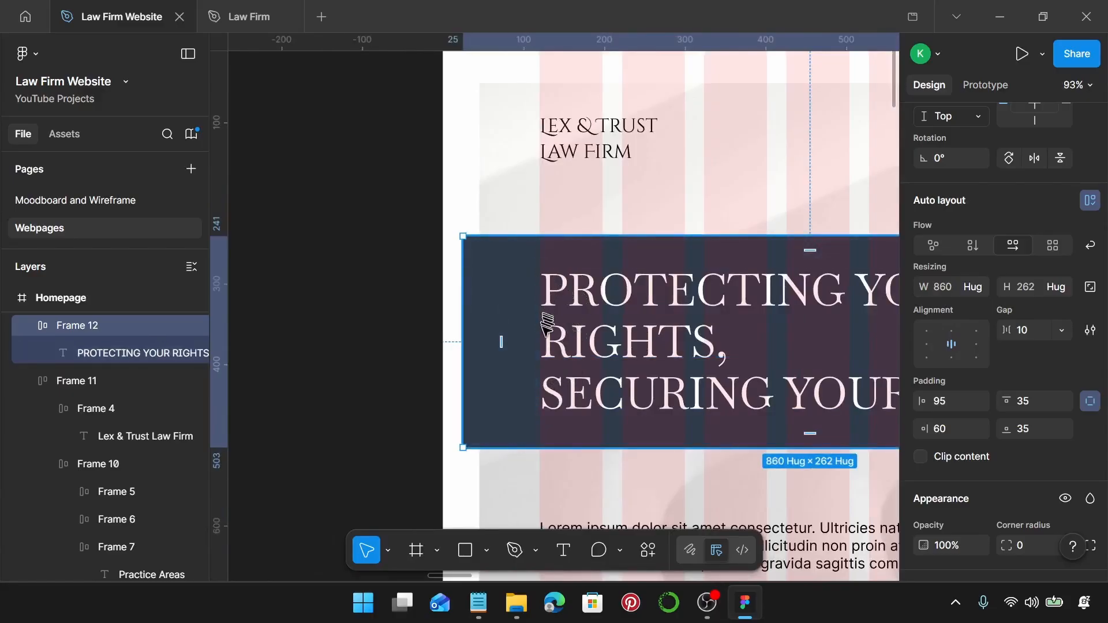
scroll(549, 354, right, 2)
scroll(606, 347, down, 3)
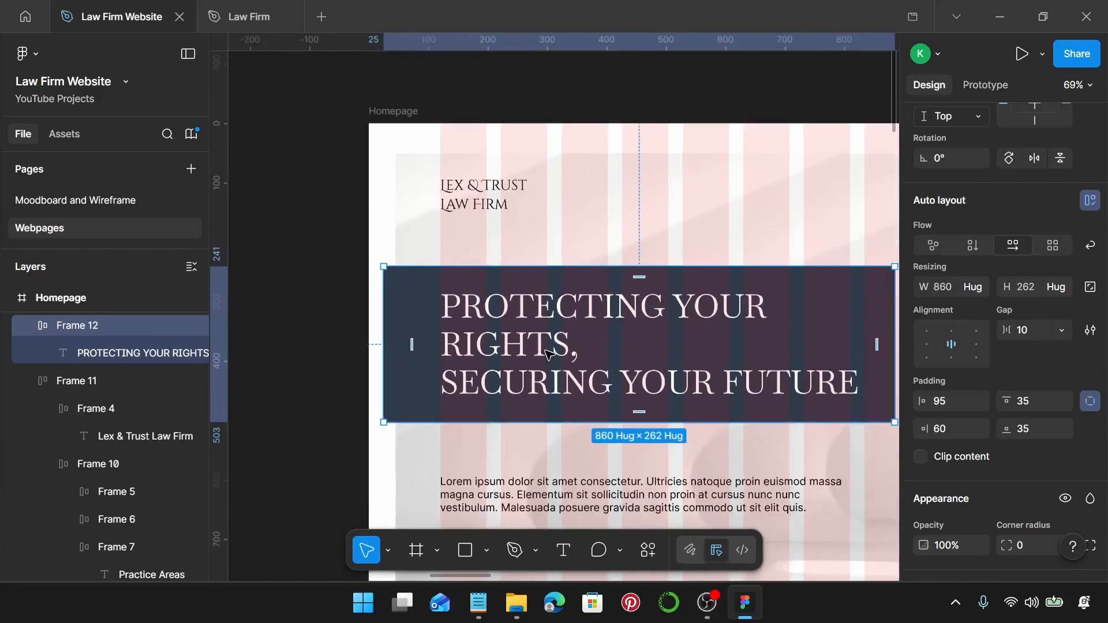
scroll(625, 329, down, 3)
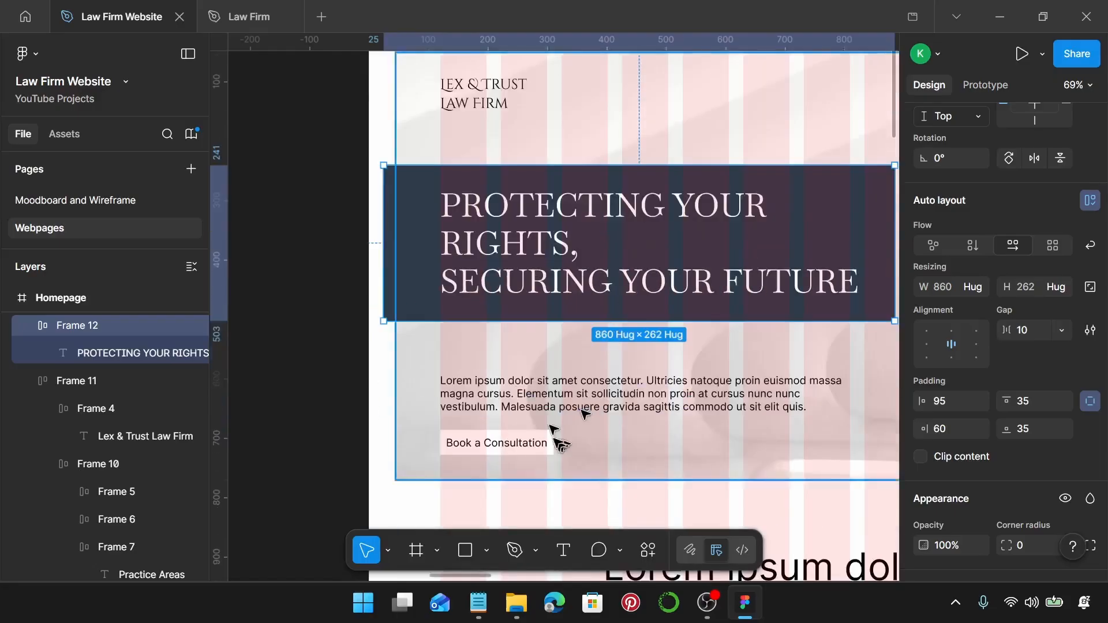
Move the Lorem ipsum body paragraph up closer to the hero heading.
click(524, 395)
drag(520, 391, 537, 355)
scroll(985, 384, down, 4)
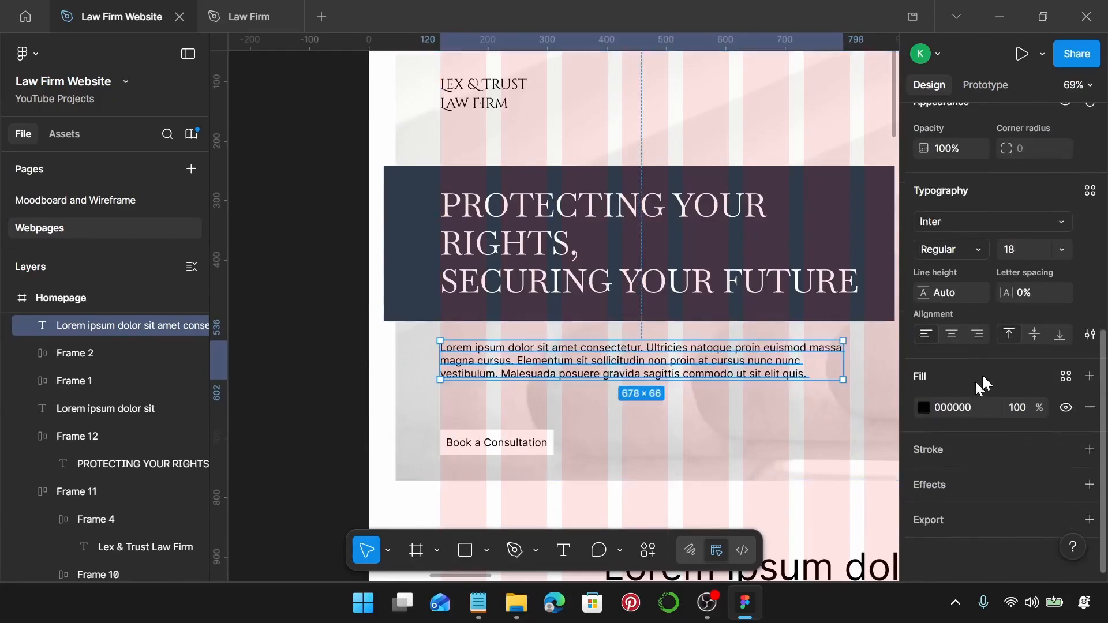
Give the paragraph the Law Firm Hero Body text style and bring Notepad forward.
click(1090, 190)
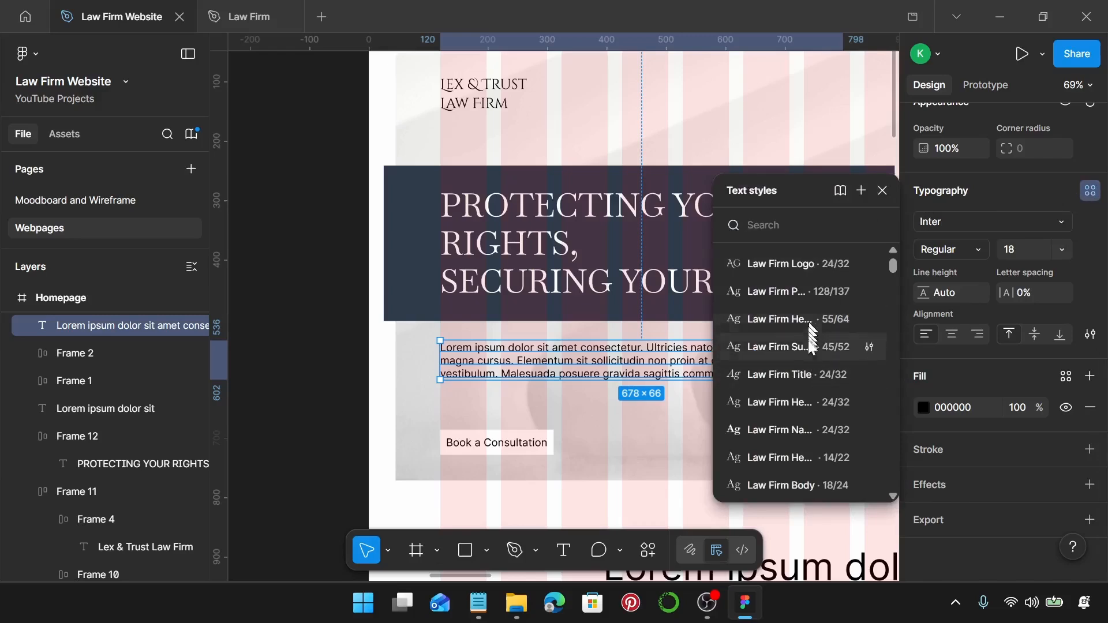
click(803, 403)
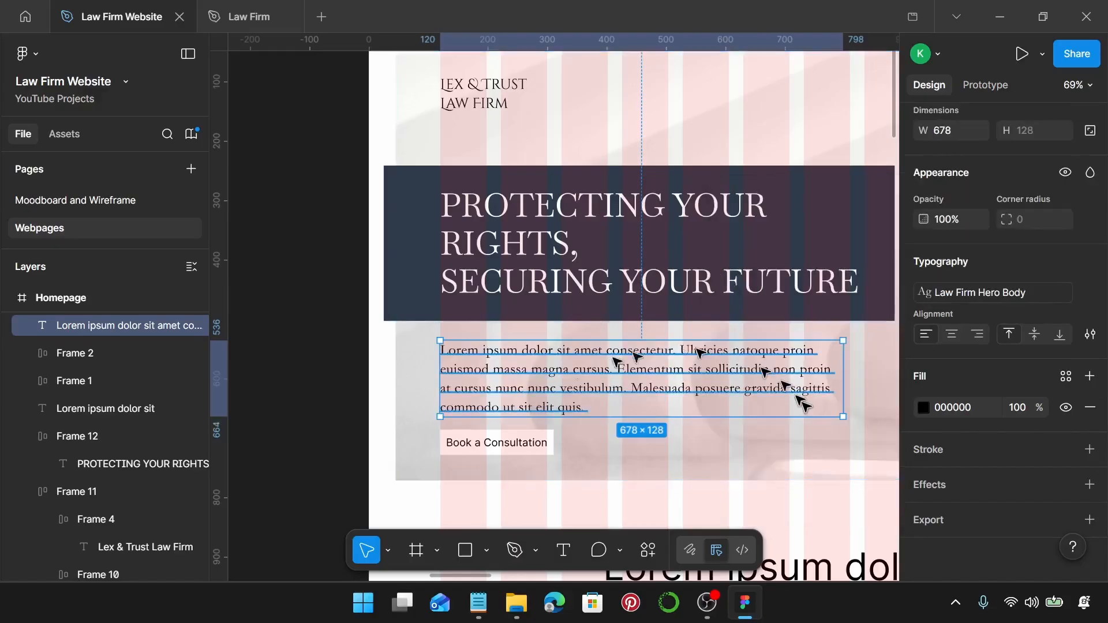
click(478, 604)
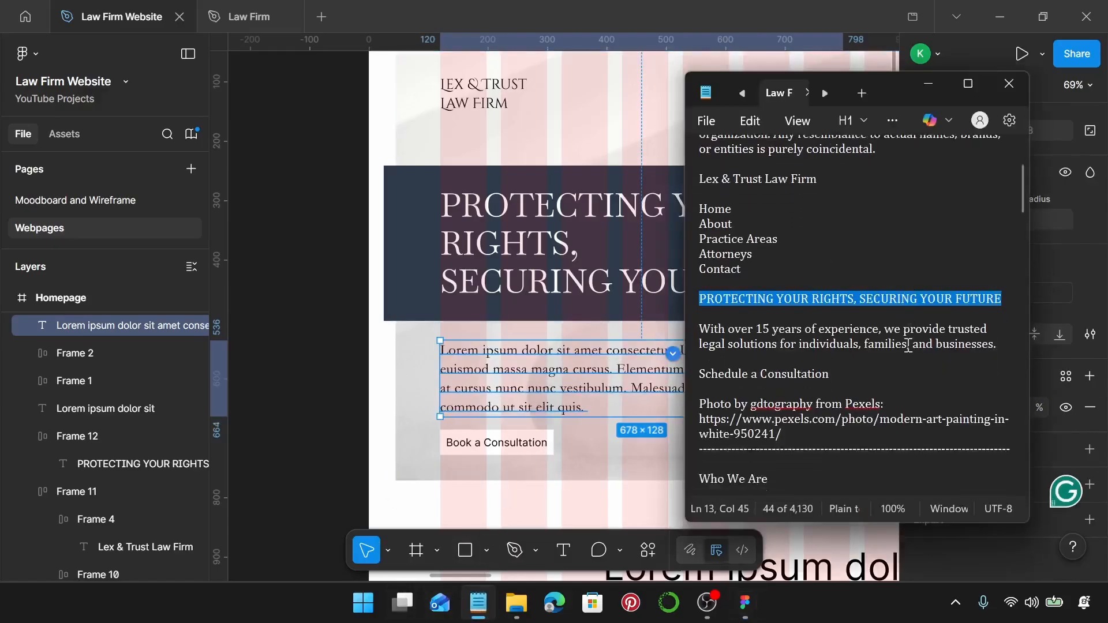
Paste Notepad's 'With over 15 years of experience…' copy into the hero paragraph and widen it to 704.
scroll(982, 341, down, 2)
drag(1009, 307, 710, 295)
key(ctrl+c)
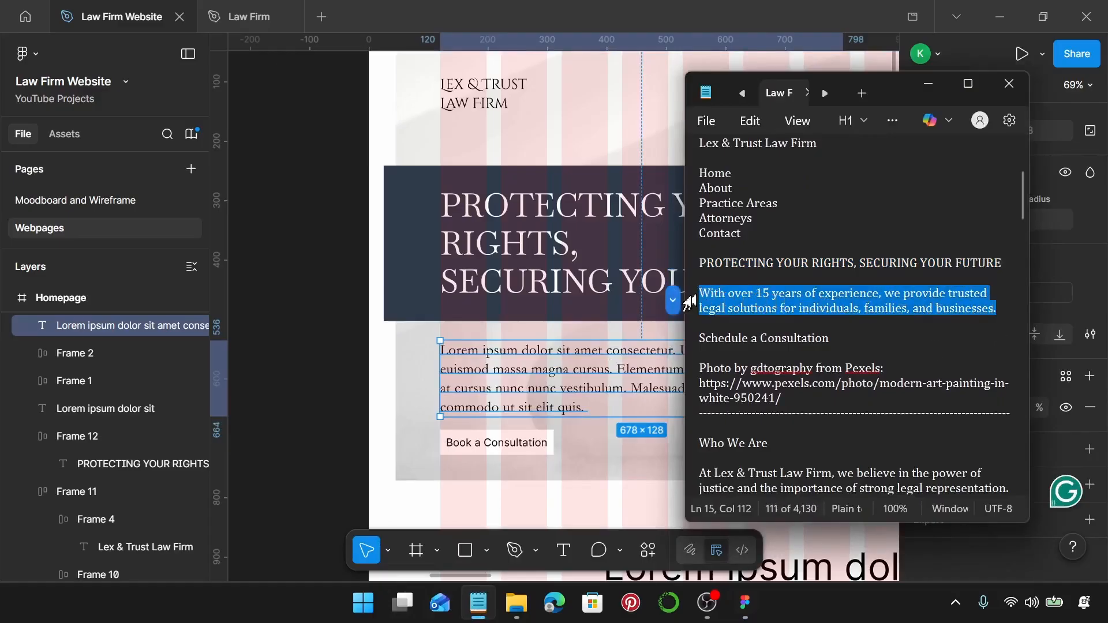
click(594, 361)
double_click(572, 378)
key(ctrl+v)
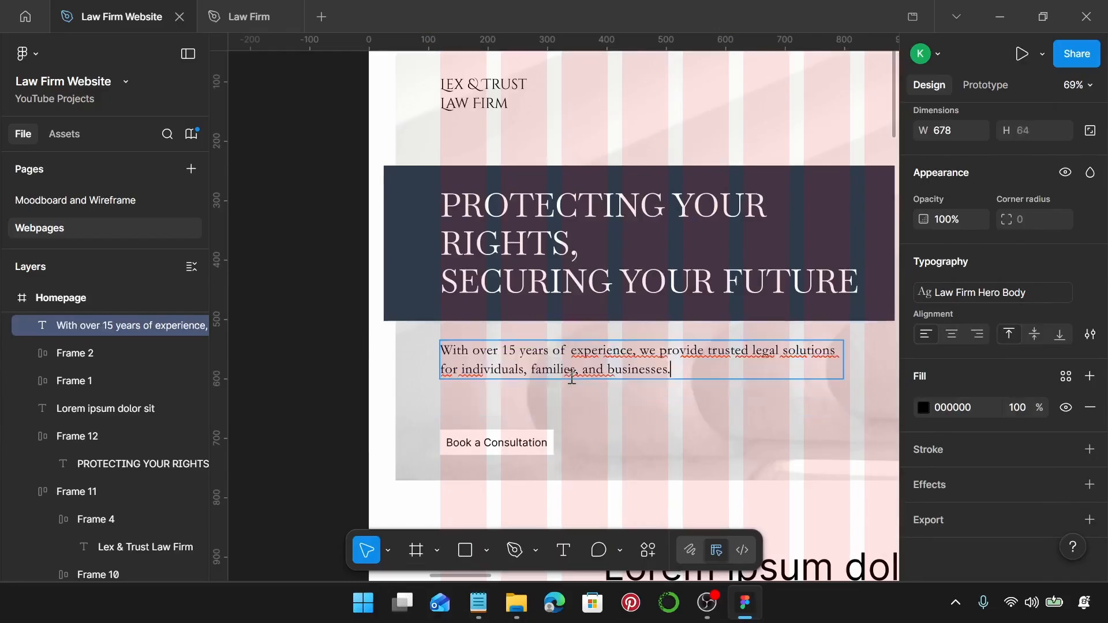
key(Escape)
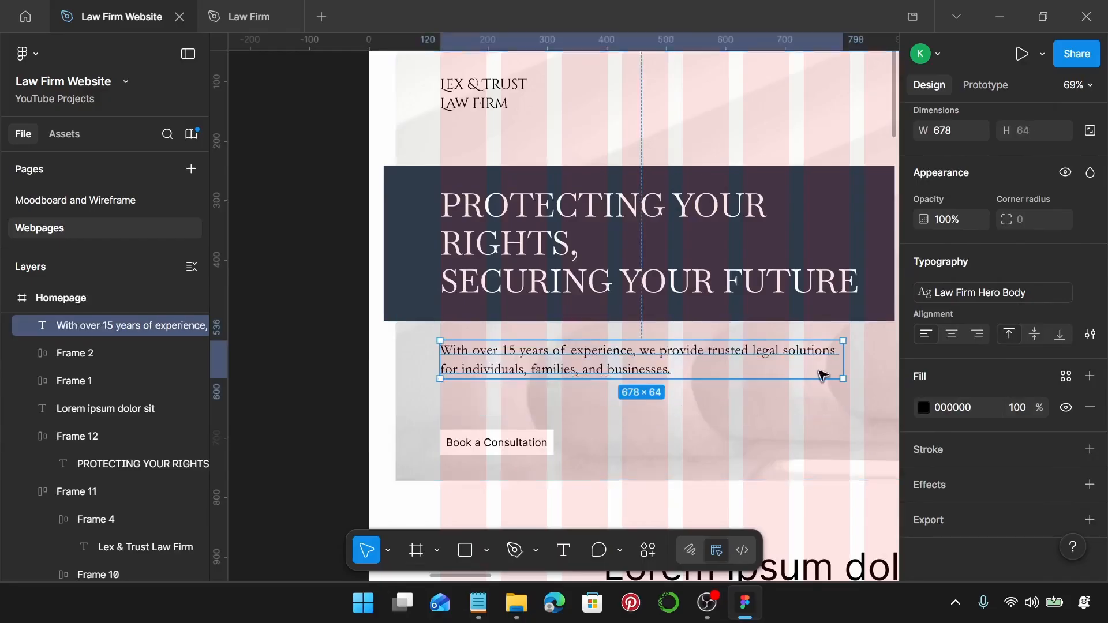
scroll(831, 361, up, 5)
scroll(834, 352, right, 2)
drag(824, 346, 844, 351)
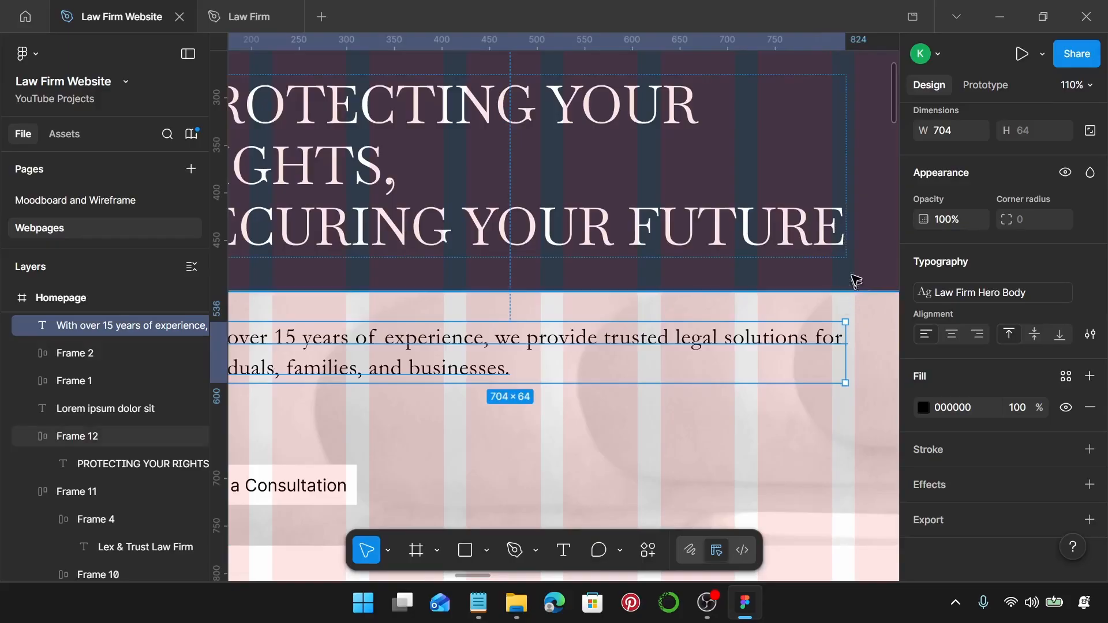
Move Frame 1, the Book a Consultation button, up beneath the paragraph and select its label text.
scroll(843, 277, down, 5)
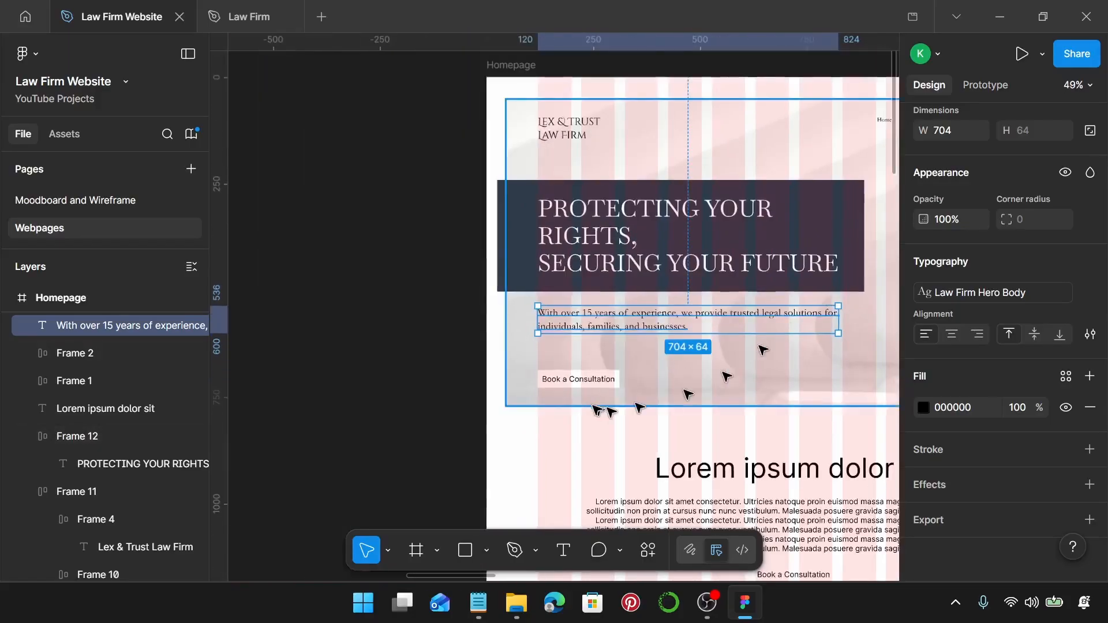
scroll(586, 376, up, 3)
click(580, 375)
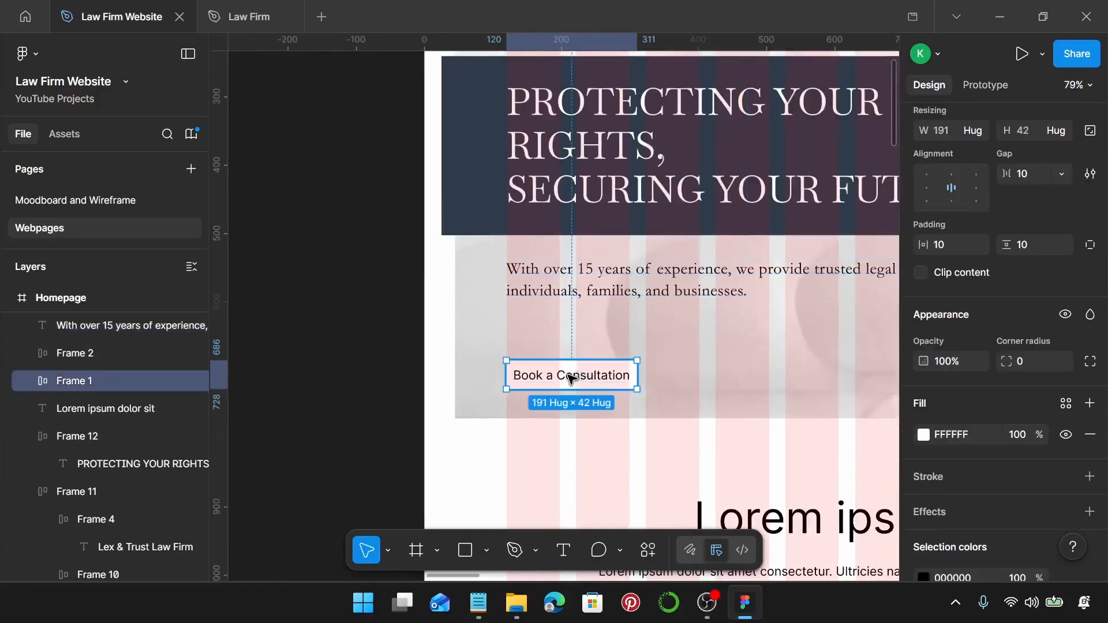
drag(571, 378, 567, 329)
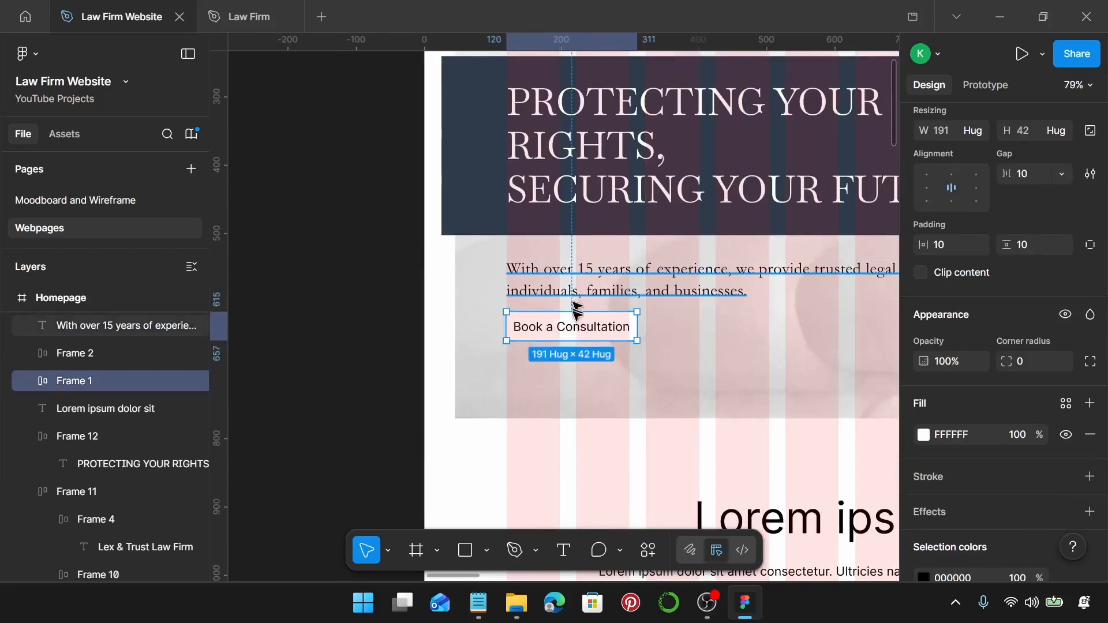
double_click(576, 328)
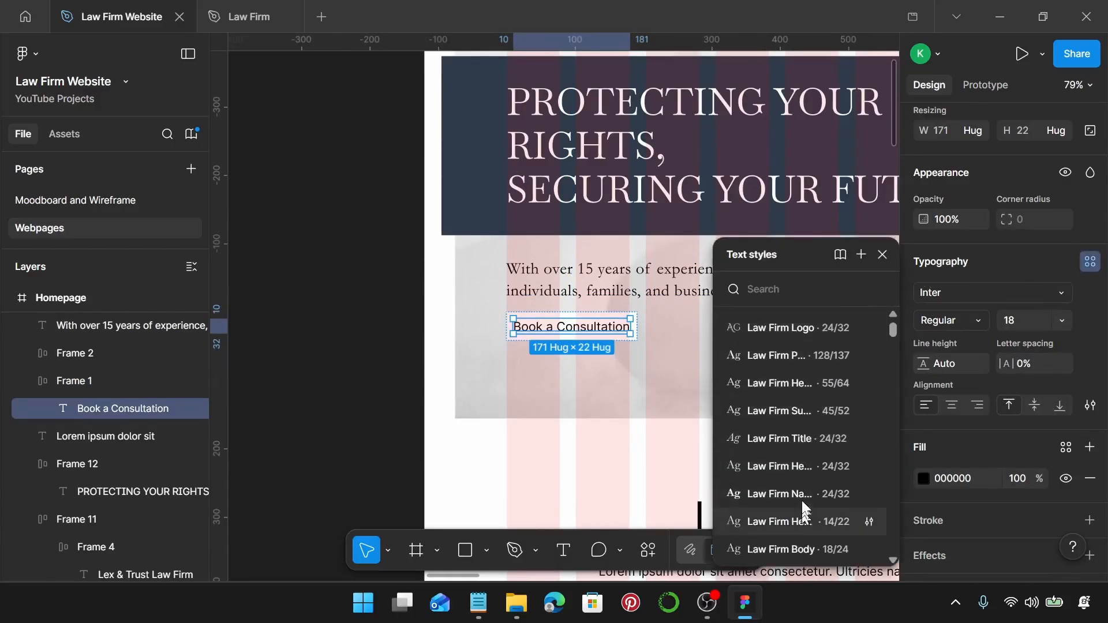
Scroll through the Law Firm text styles list without applying any of them.
scroll(804, 491, down, 2)
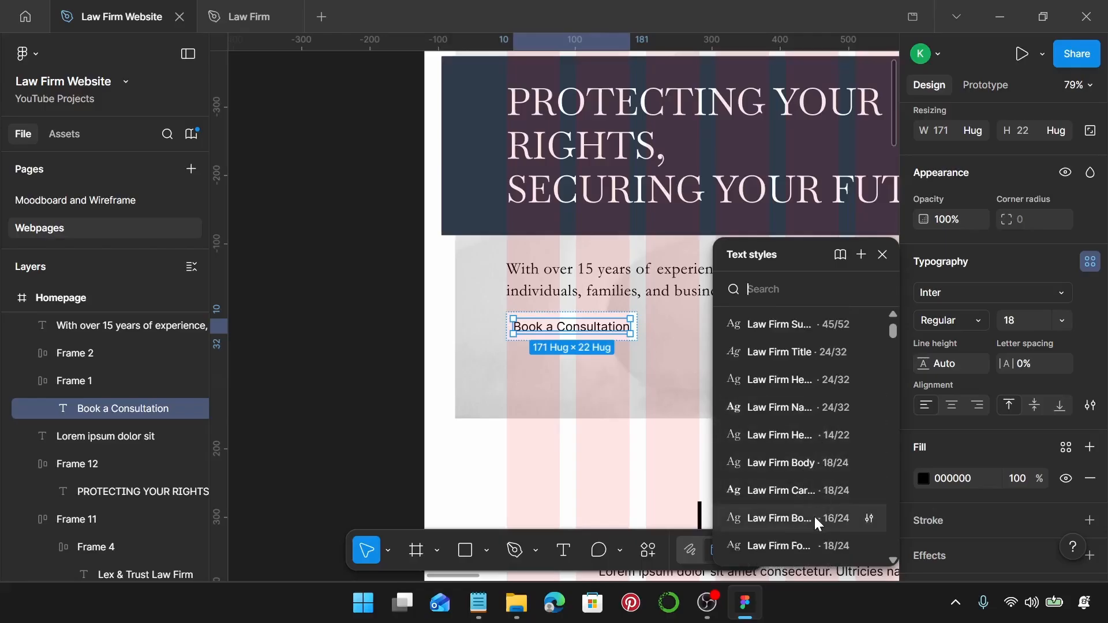
scroll(810, 494, down, 2)
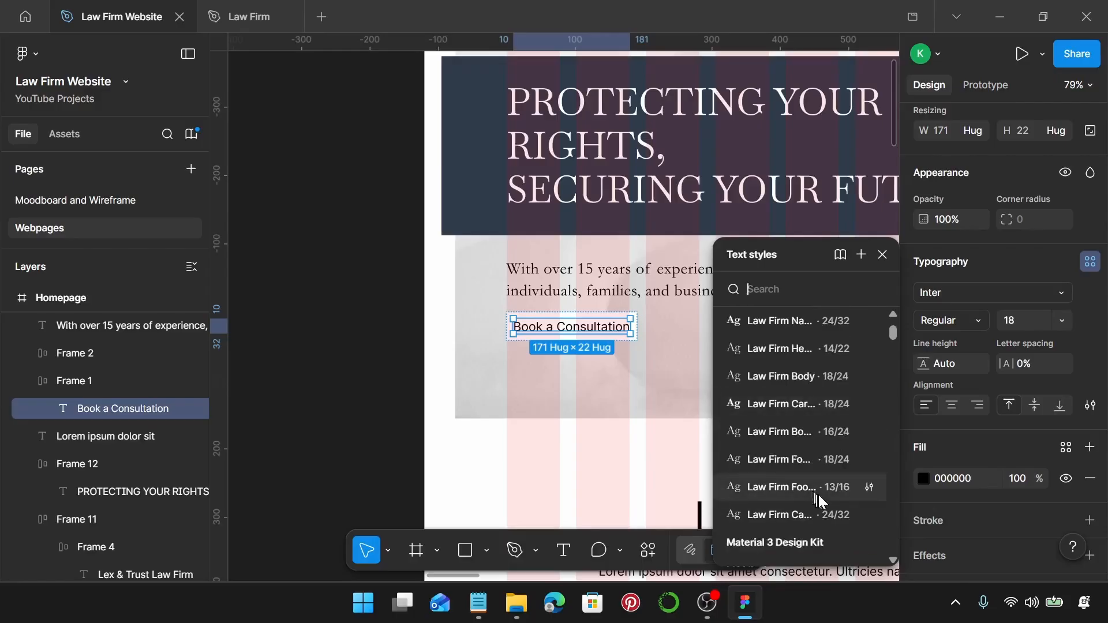
scroll(817, 508, down, 2)
scroll(821, 485, up, 2)
scroll(814, 407, up, 4)
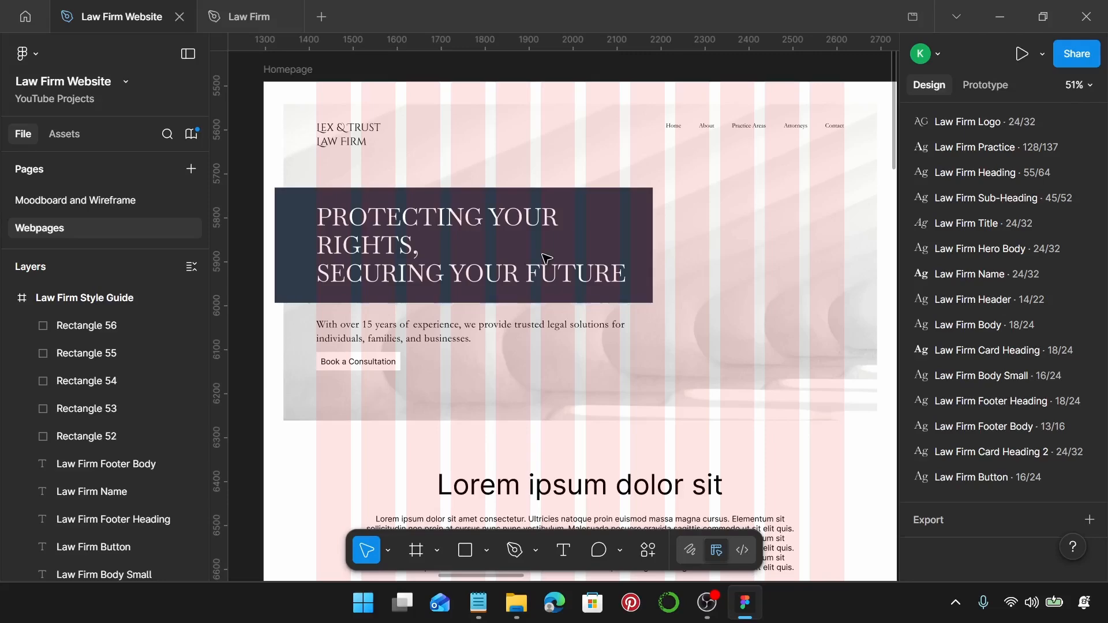
scroll(546, 258, down, 5)
scroll(584, 292, left, 10)
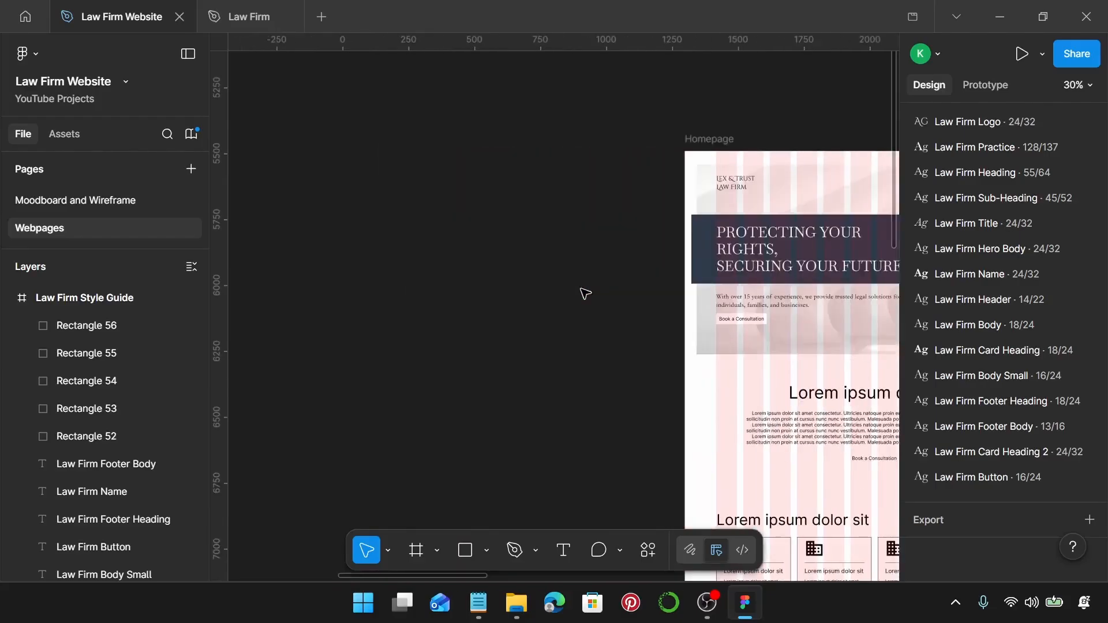
scroll(584, 292, down, 4)
scroll(564, 306, left, 5)
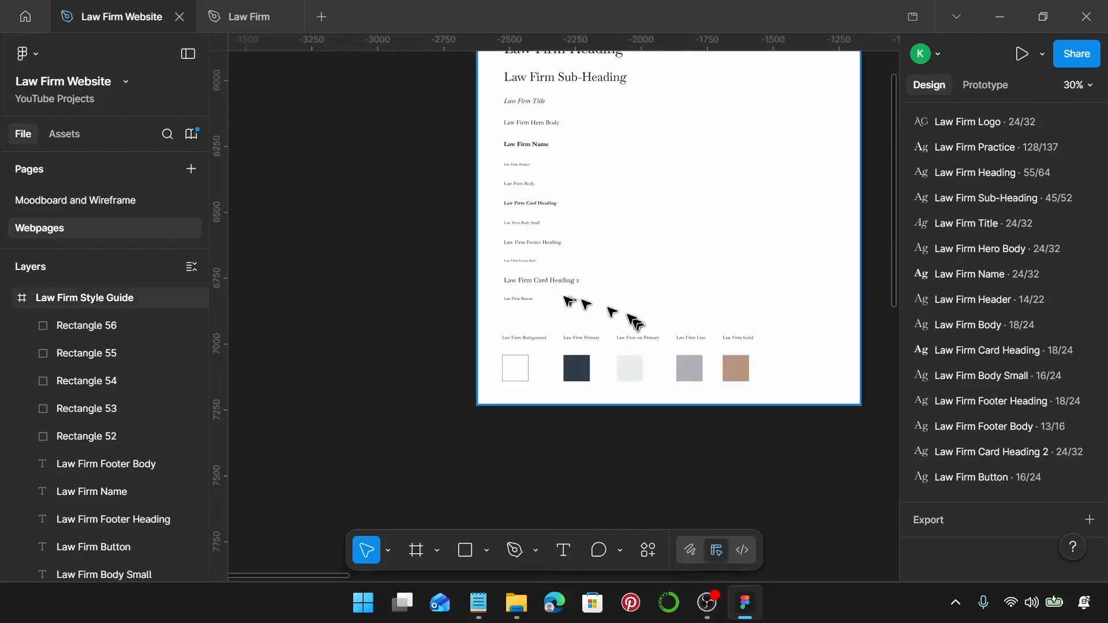
scroll(558, 300, up, 4)
click(490, 310)
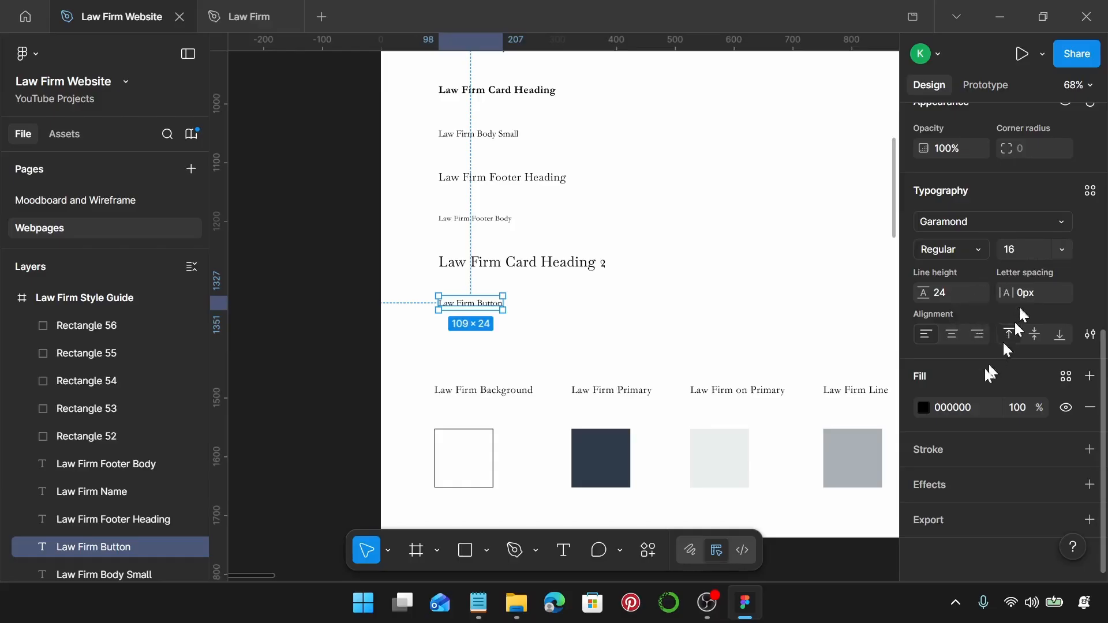
scroll(720, 333, down, 3)
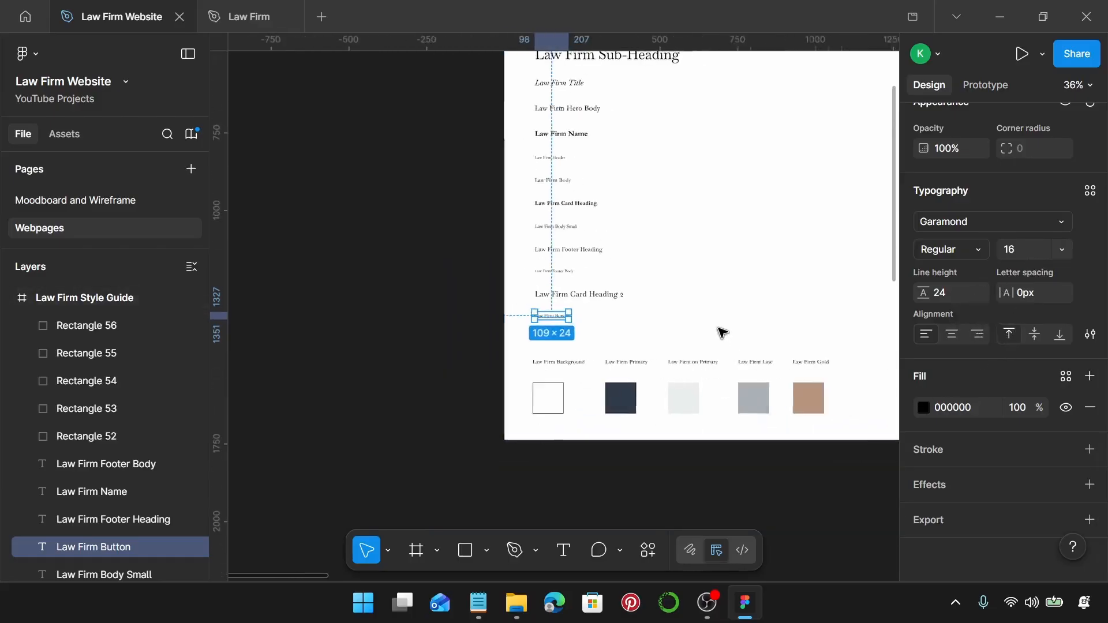
scroll(721, 333, right, 10)
scroll(720, 324, up, 5)
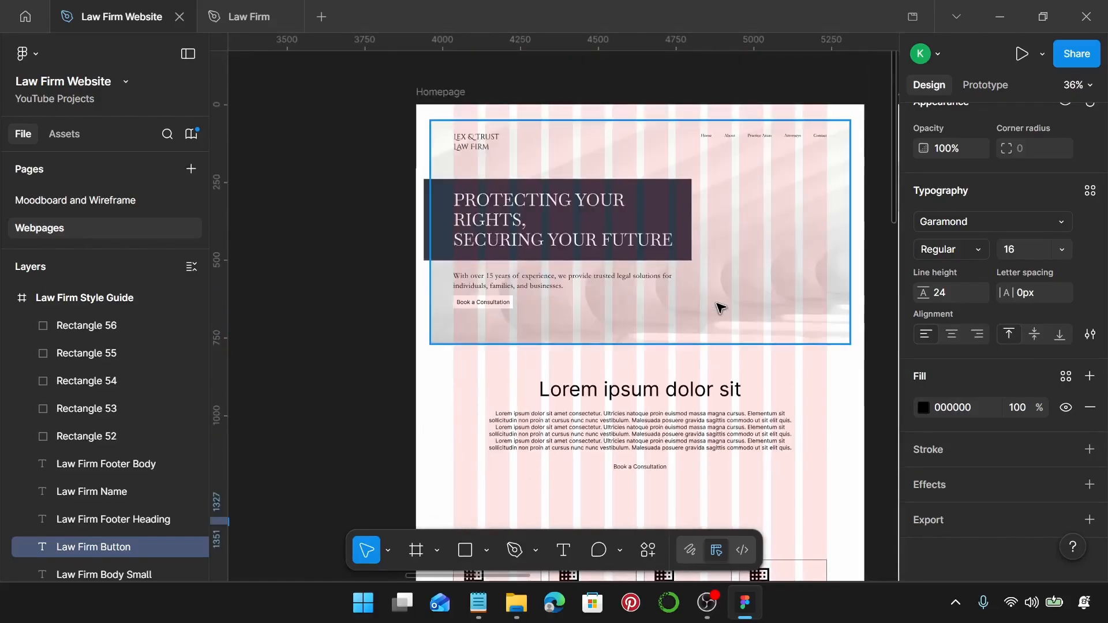
scroll(676, 316, up, 3)
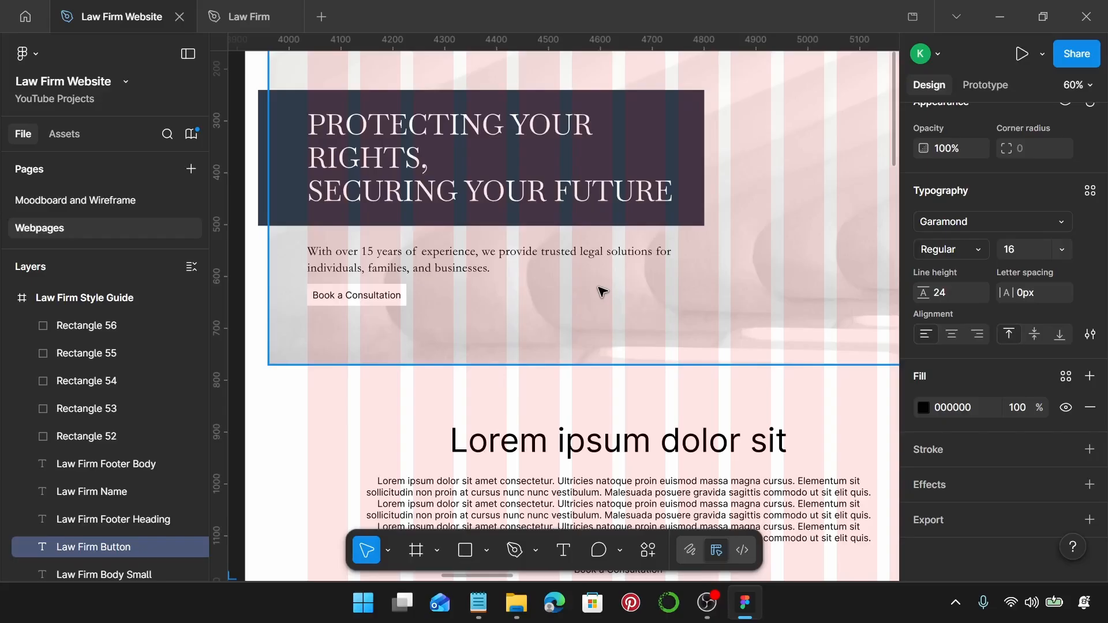
Apply the Law Firm Button text style to the Book a Consultation label.
click(364, 299)
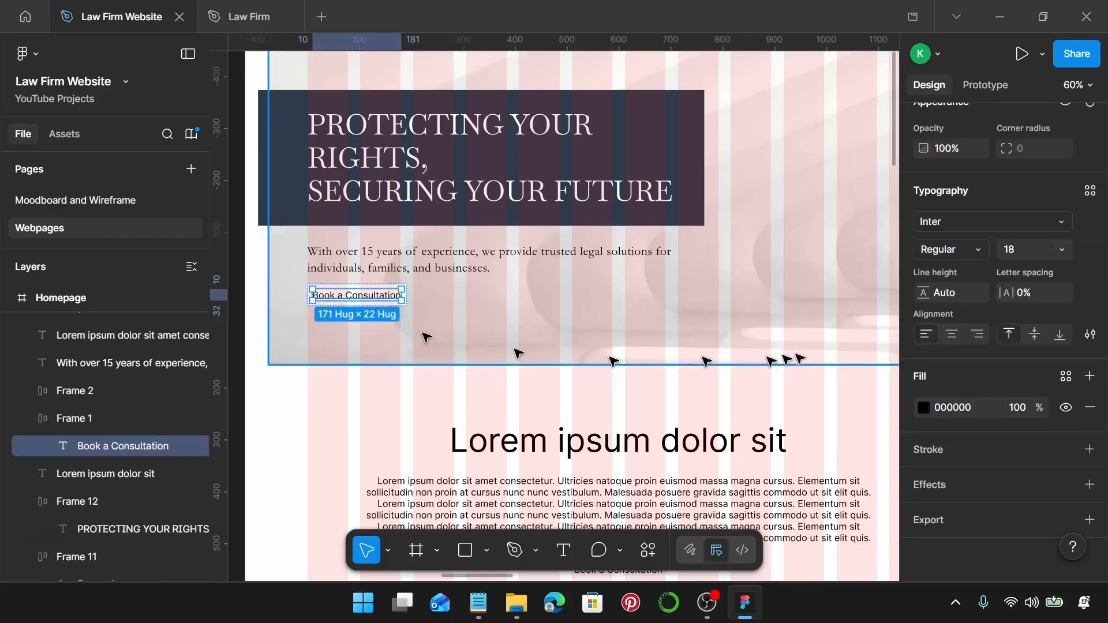
click(1092, 193)
scroll(833, 366, down, 4)
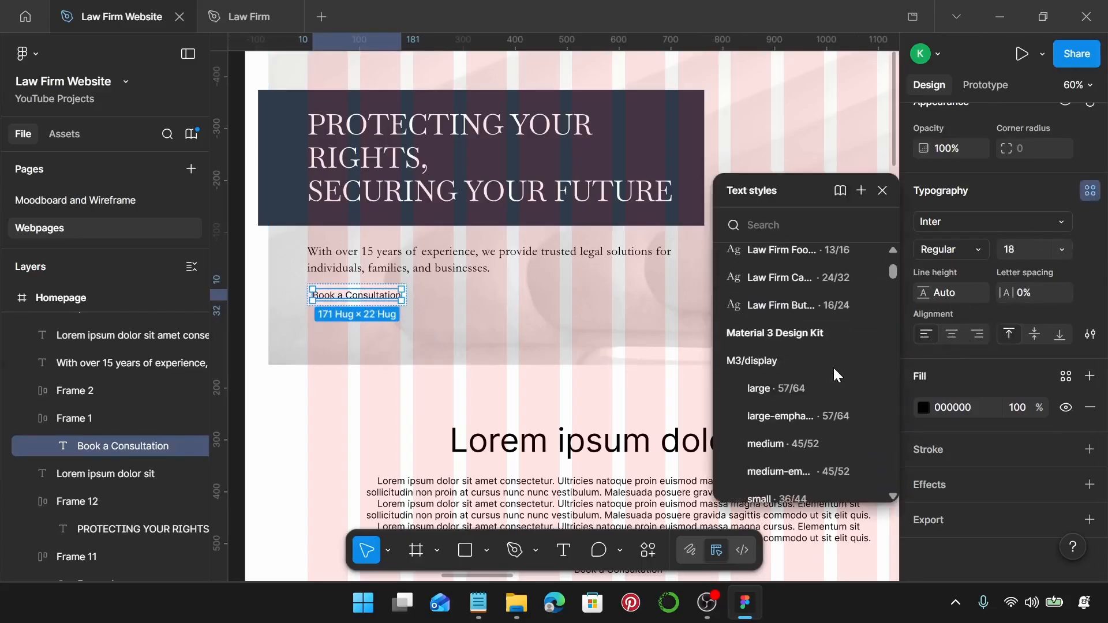
click(821, 307)
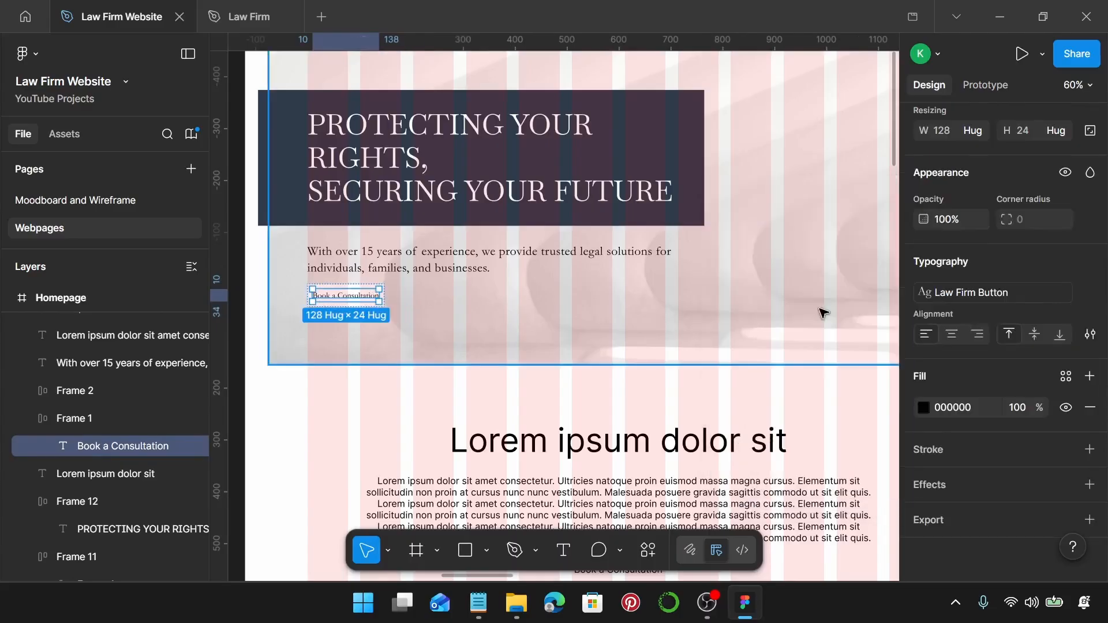
scroll(364, 297, up, 5)
click(404, 312)
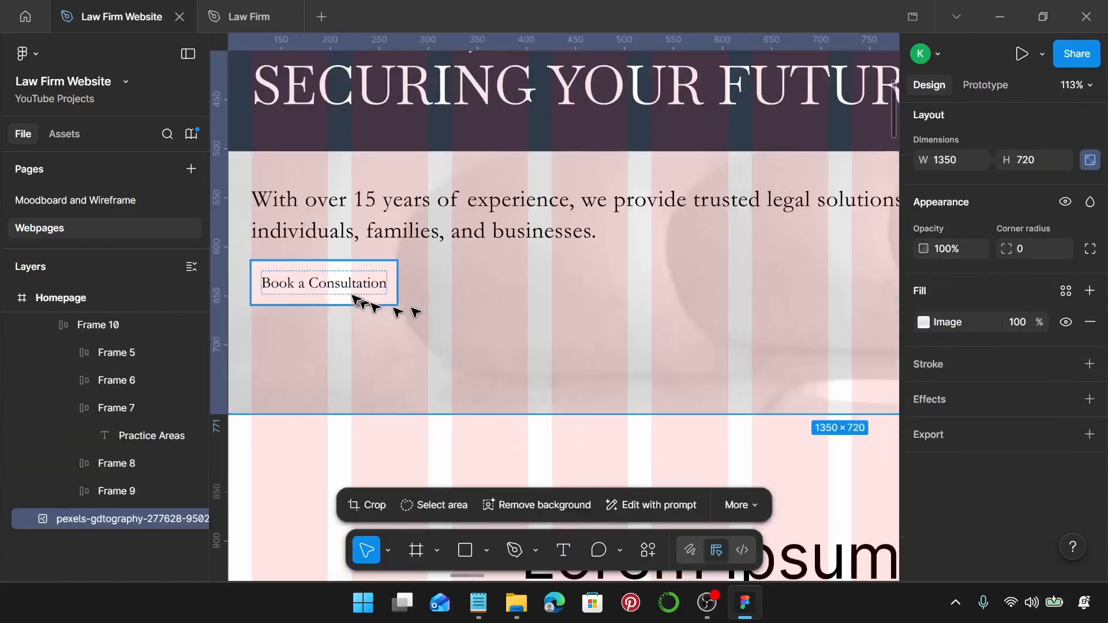
Copy 'Schedule a Consultation' from the notes and select the button label text.
click(316, 297)
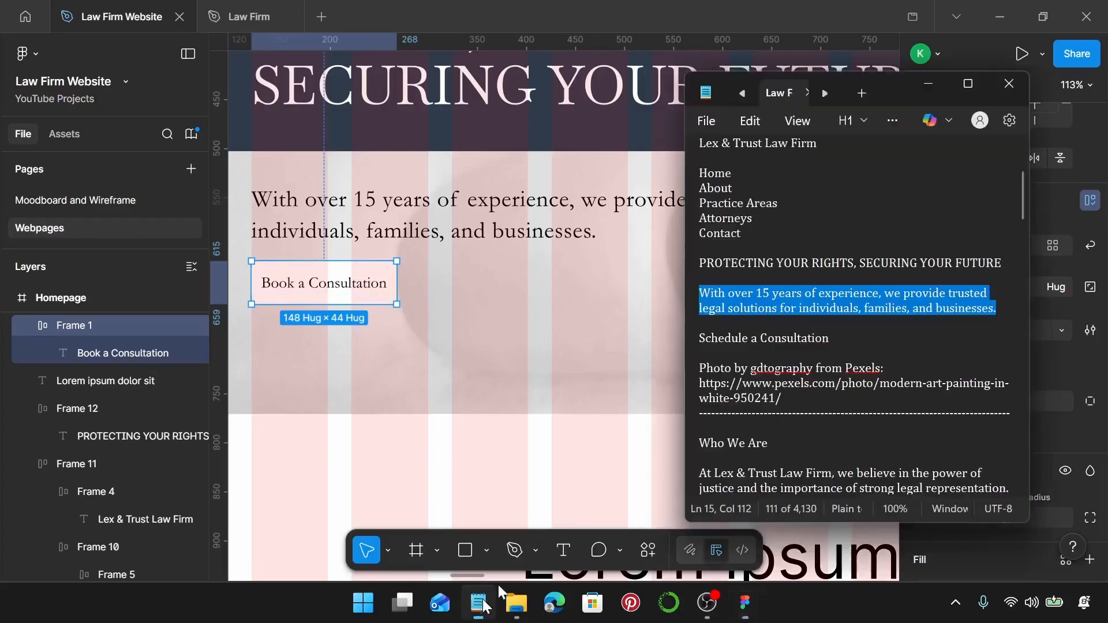
key(alt+Tab)
drag(835, 346, 683, 342)
key(ctrl+c)
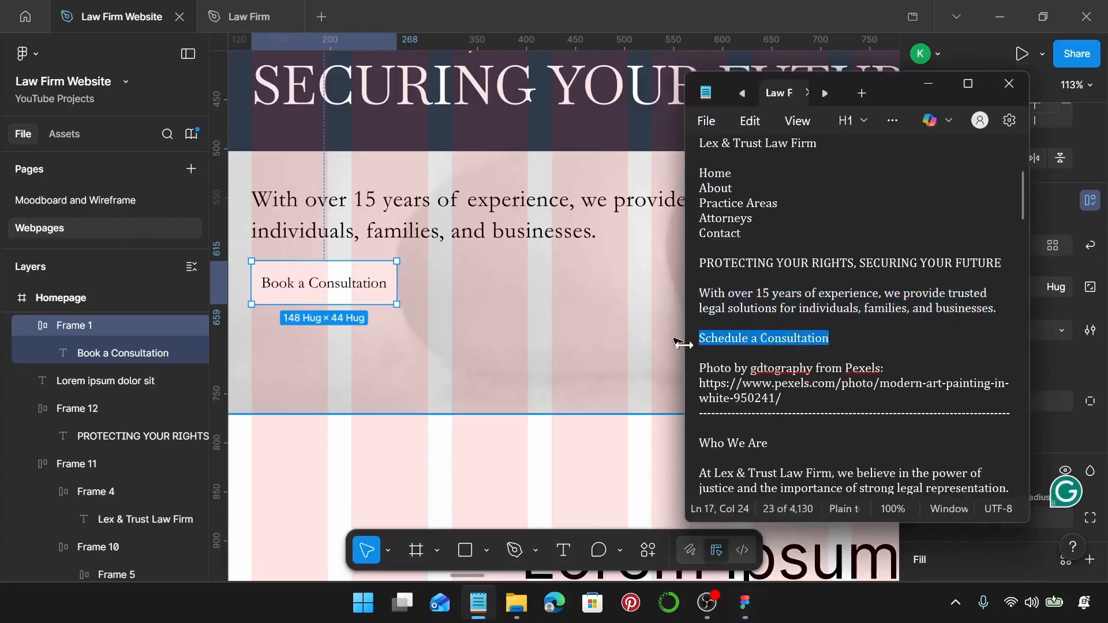
key(alt+Tab)
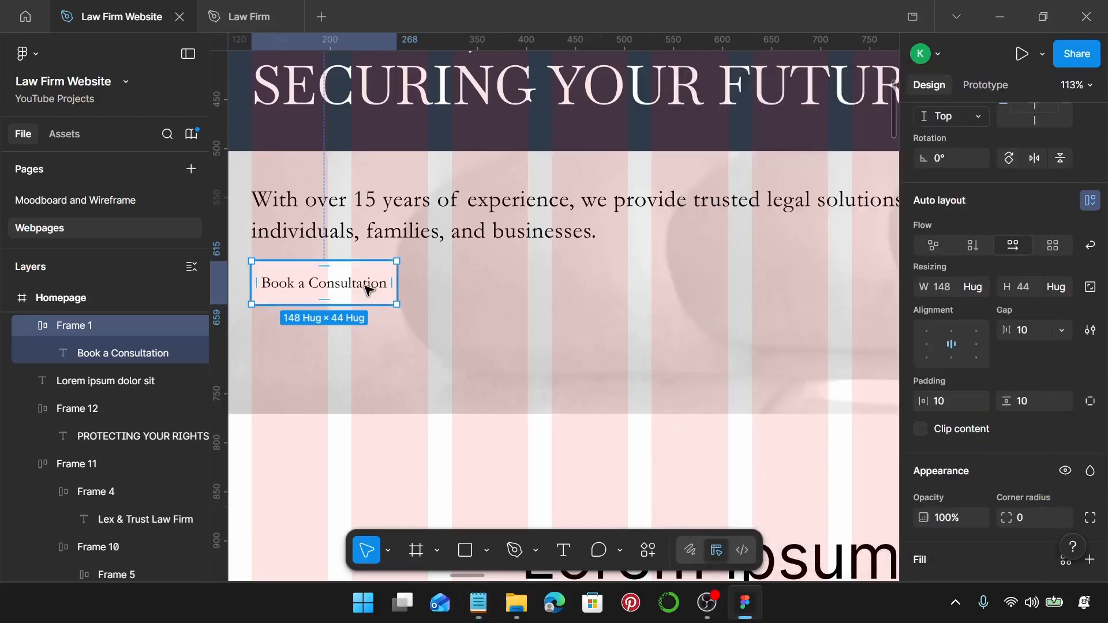
double_click(366, 285)
double_click(366, 286)
Paste 'Schedule a Consultation' as the button label.
key(ctrl+v)
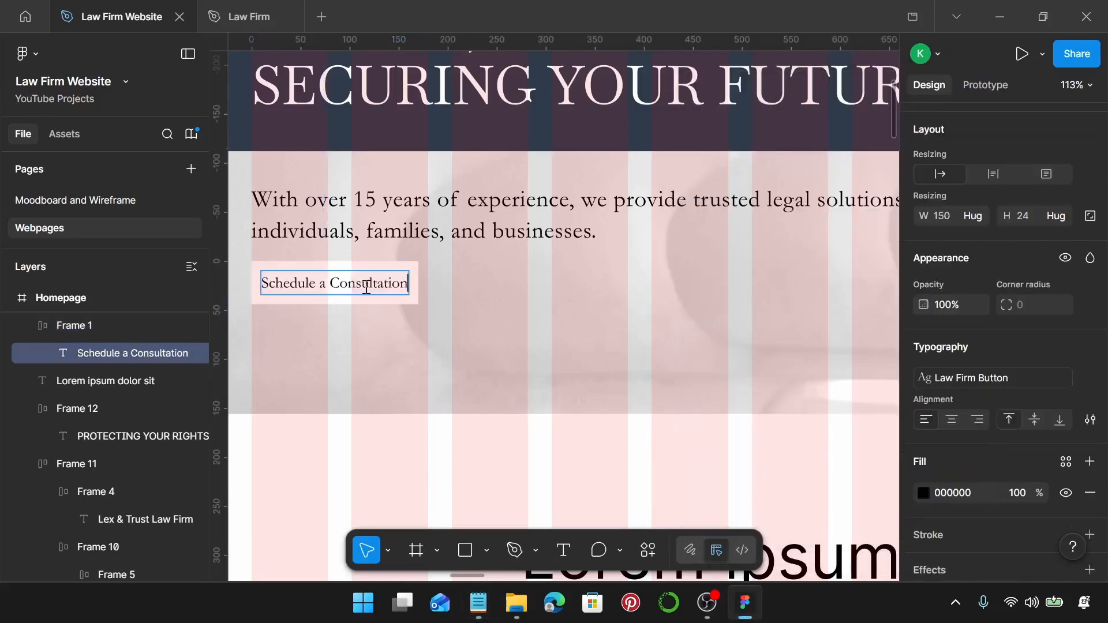
click(403, 310)
click(403, 311)
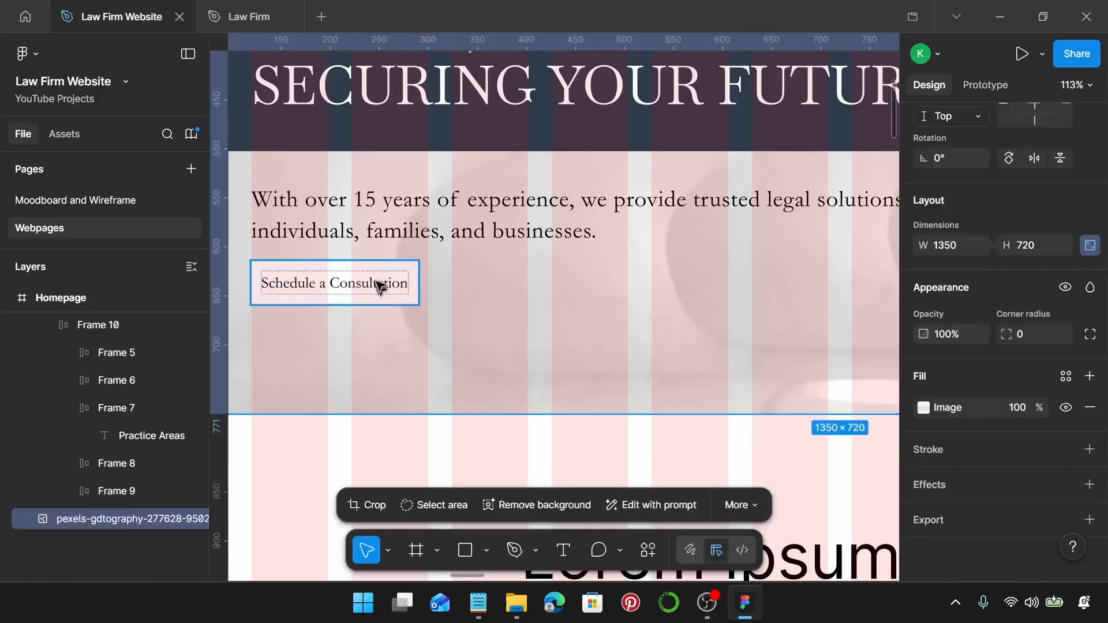
Fill the button frame with the Law Firm Gold colour style.
click(385, 290)
scroll(1020, 340, down, 5)
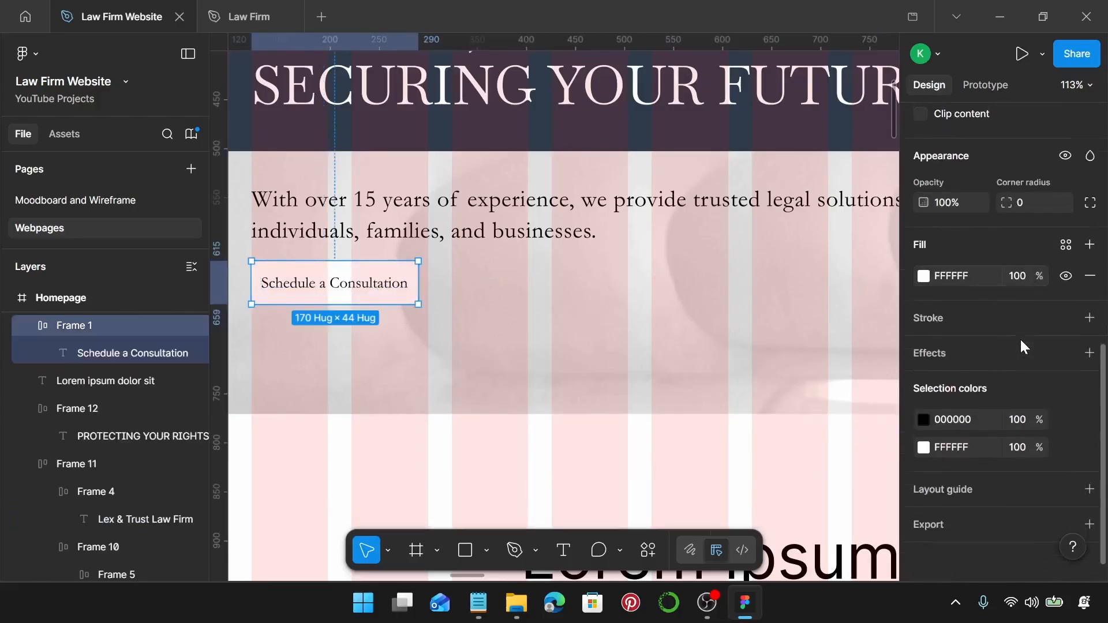
click(1066, 241)
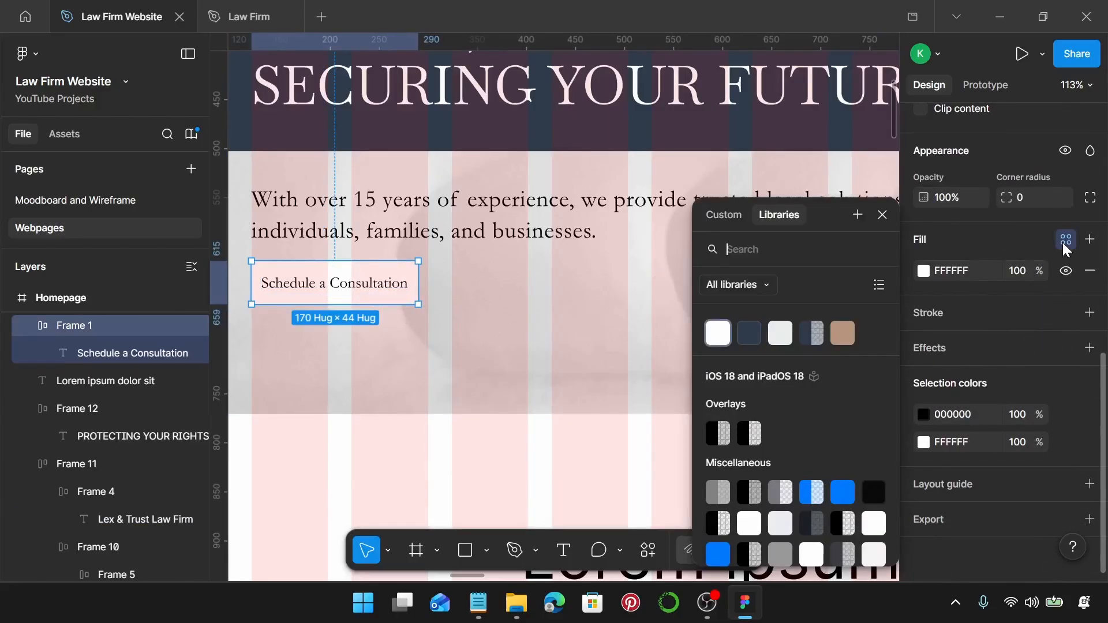
click(840, 334)
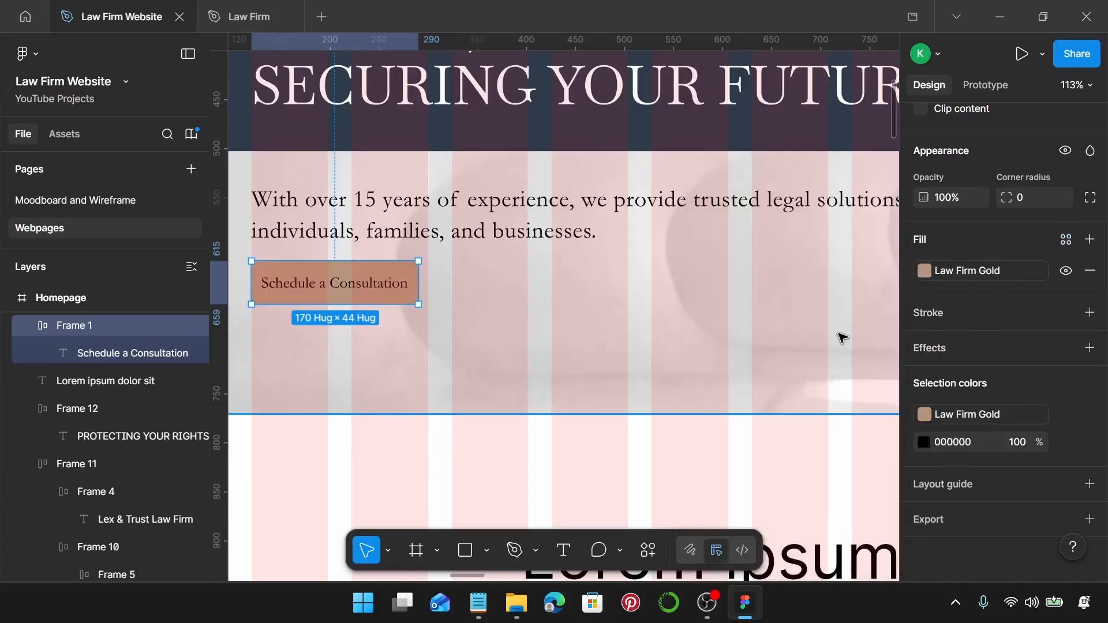
Colour the button label with the Law Firm Background colour style.
double_click(332, 286)
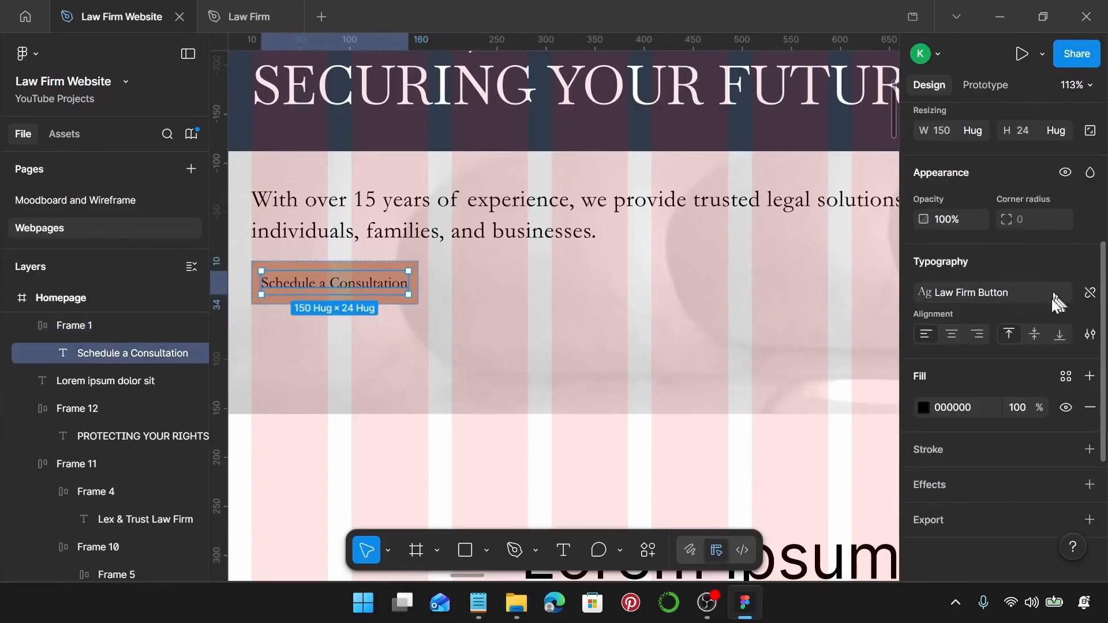
click(1067, 376)
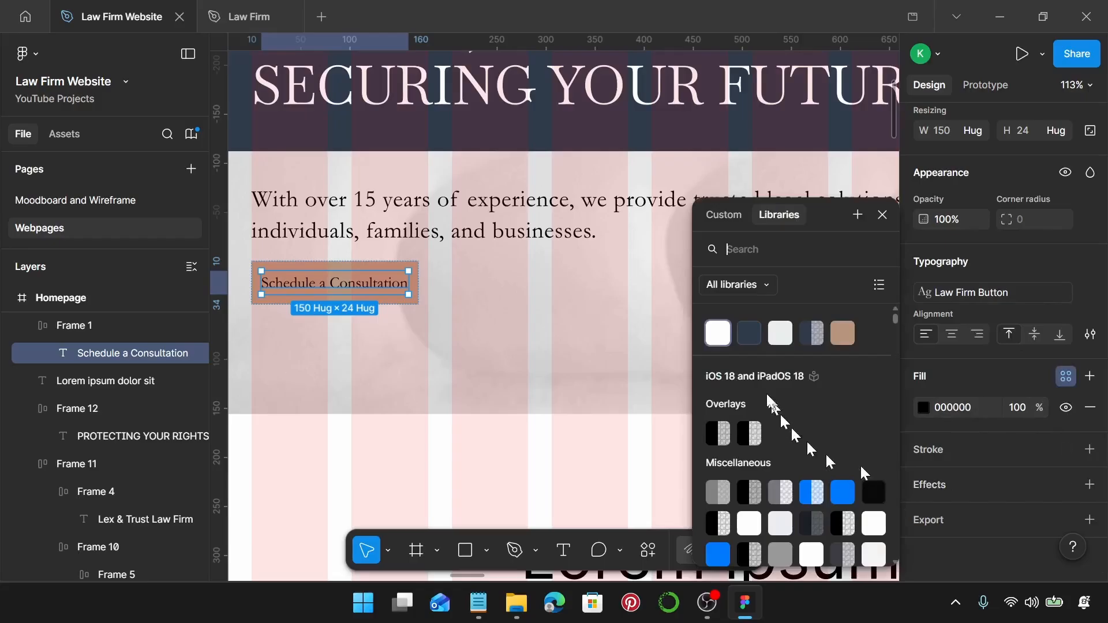
click(719, 334)
scroll(416, 316, down, 5)
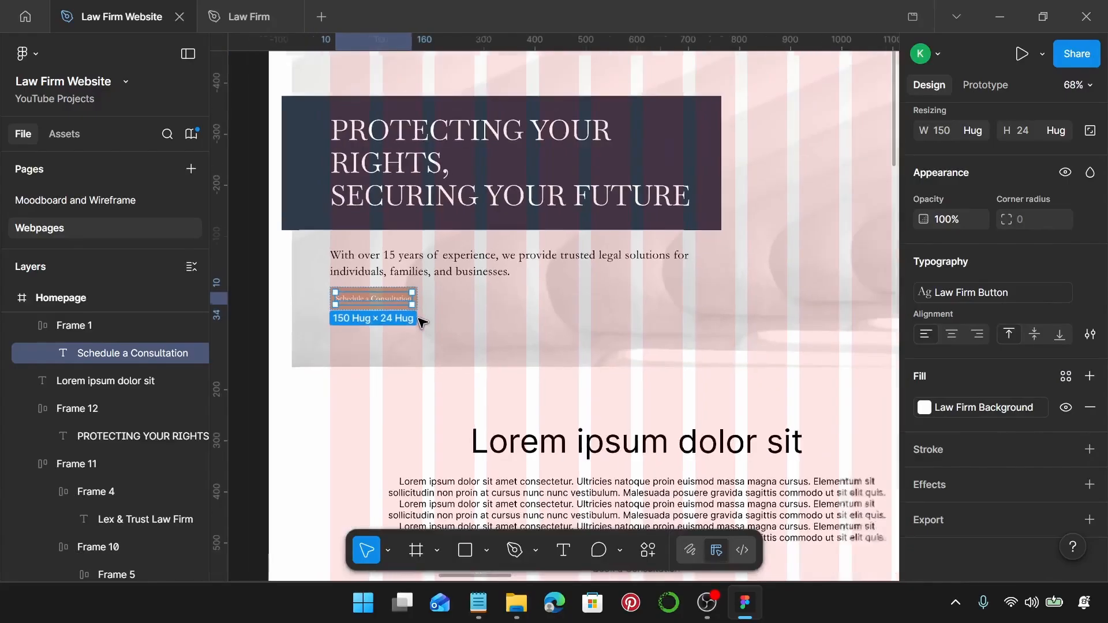
click(513, 351)
scroll(404, 219, up, 1)
Space the heading box, paragraph and button 25 apart and group them as Group 24.
click(407, 219)
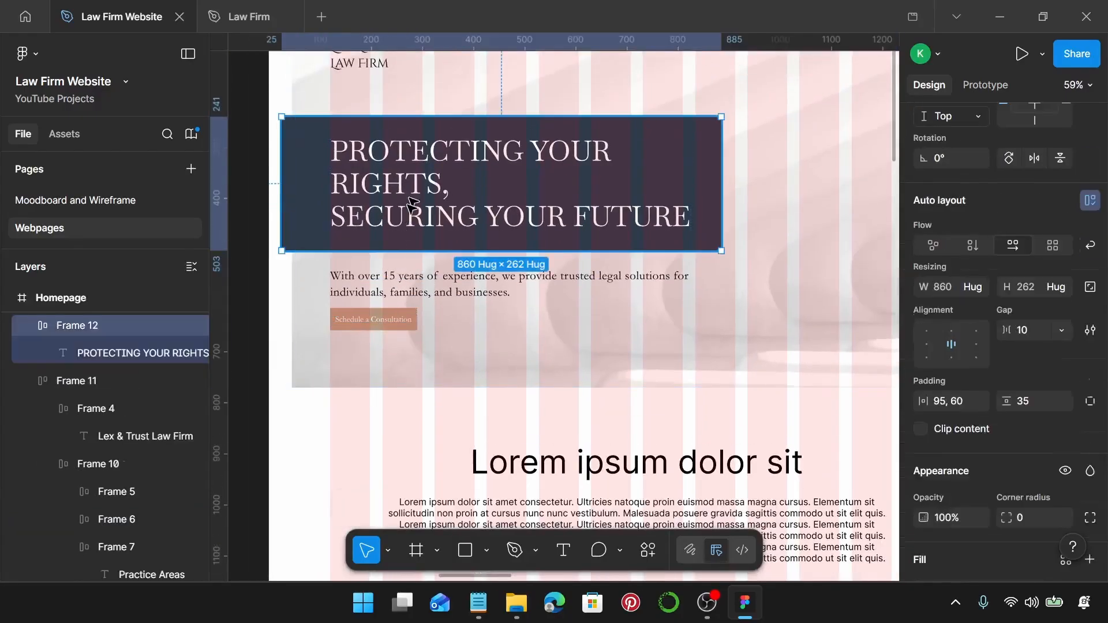
shift+click(399, 294)
shift+click(376, 320)
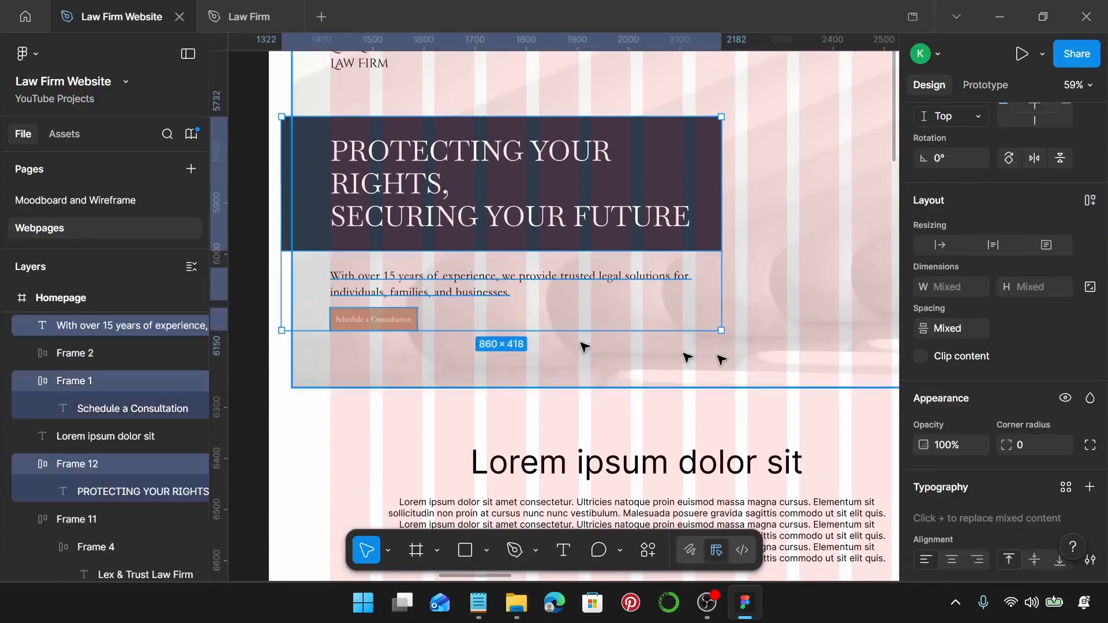
click(958, 334)
text(25)
key(Return)
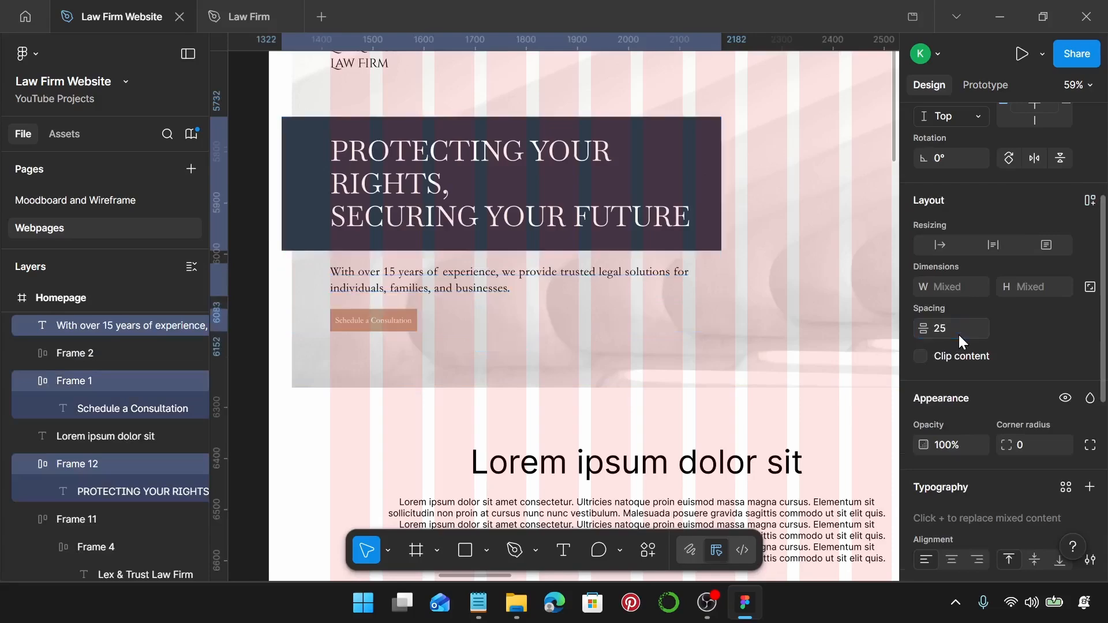
key(ctrl+g)
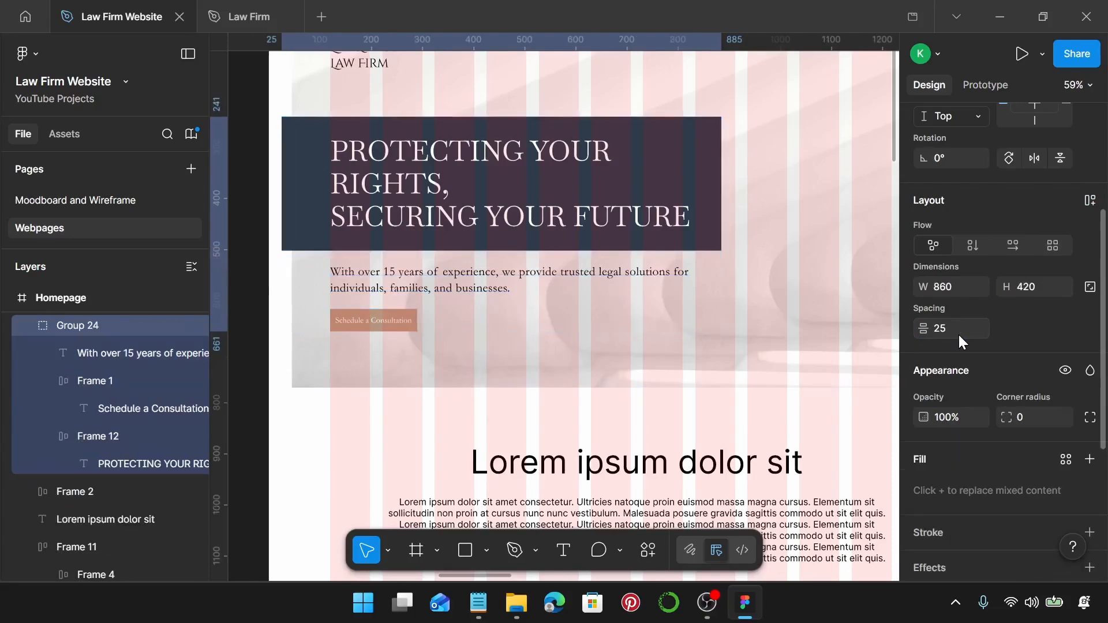
scroll(814, 302, down, 2)
scroll(811, 304, right, 2)
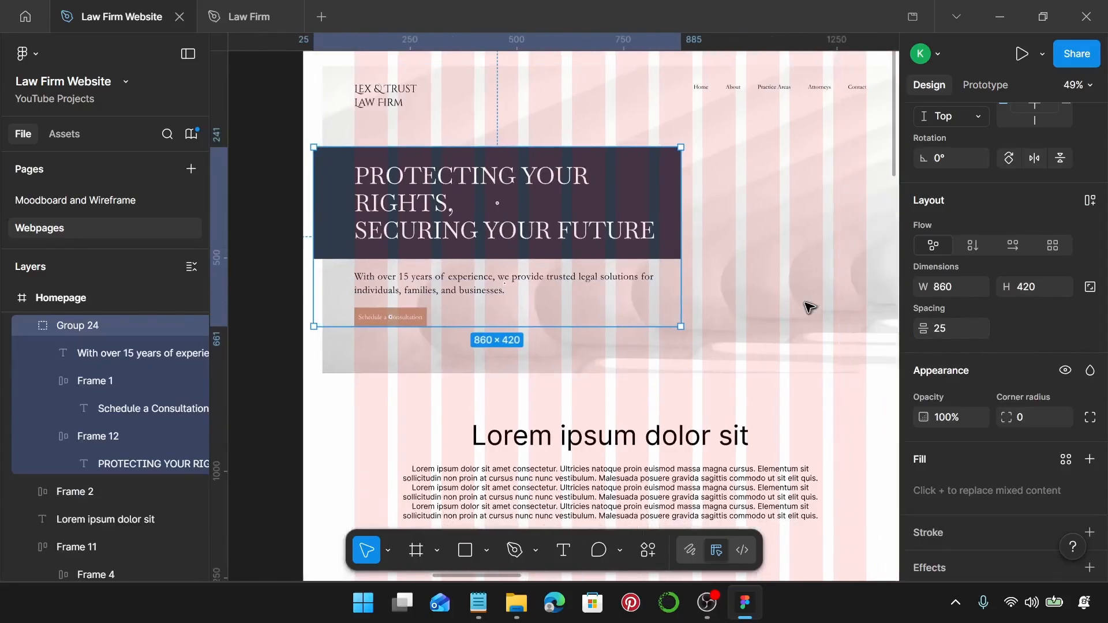
scroll(799, 307, up, 2)
click(790, 310)
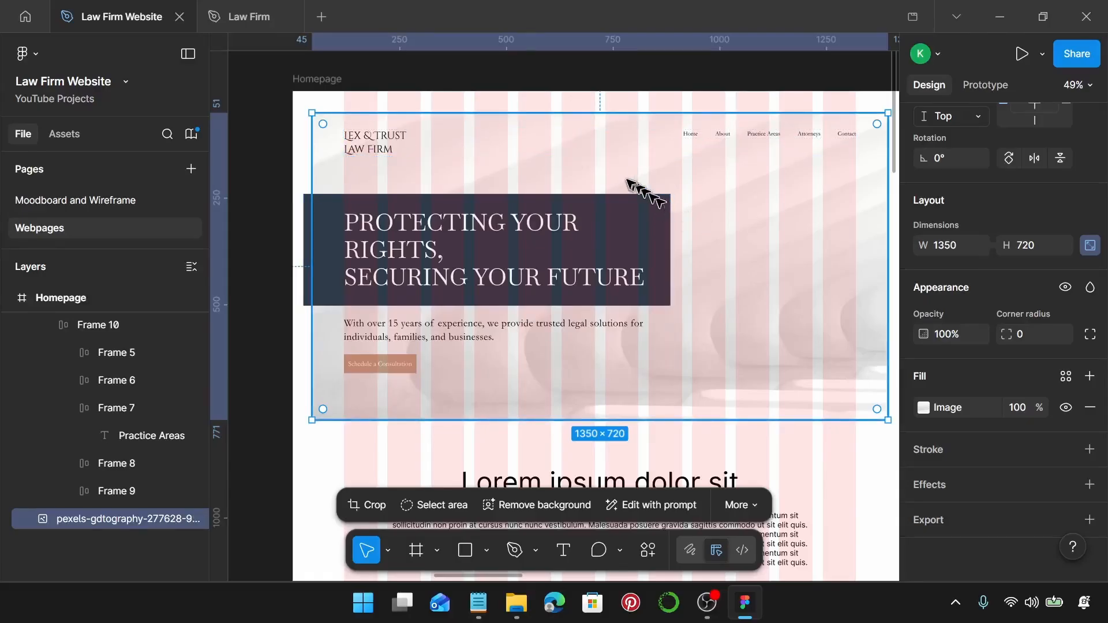
Nudge the hero background image down three steps.
key(alt)
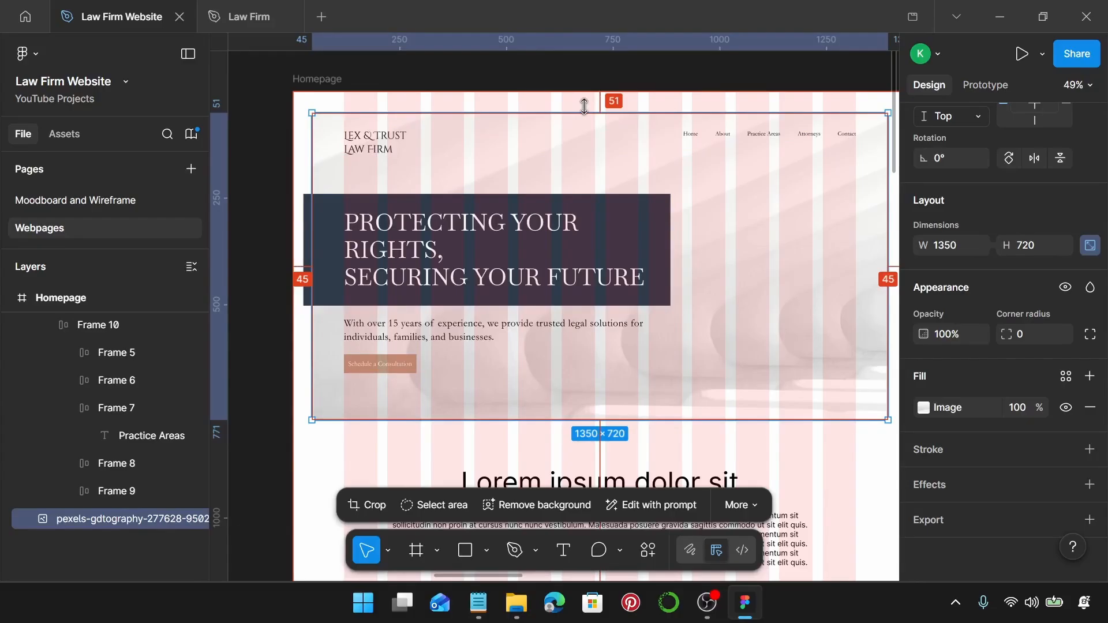
key(Down)
key(Down)
key(Down)
key(Down)
key(Down)
key(Down)
key(Down)
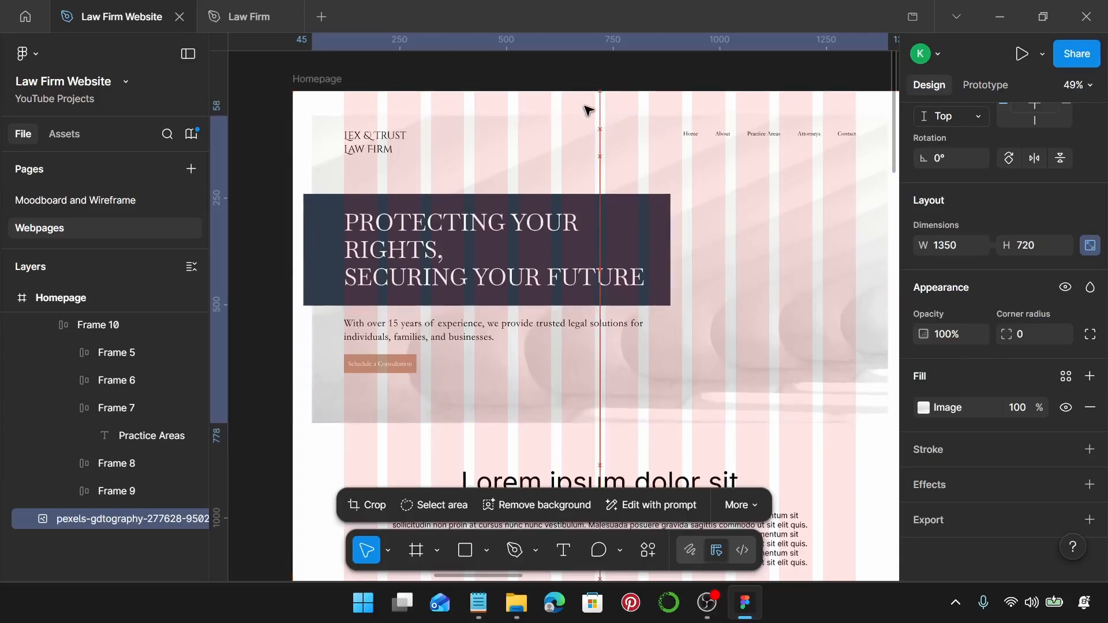
key(Down)
key(Down)
key(Down)
key(Down)
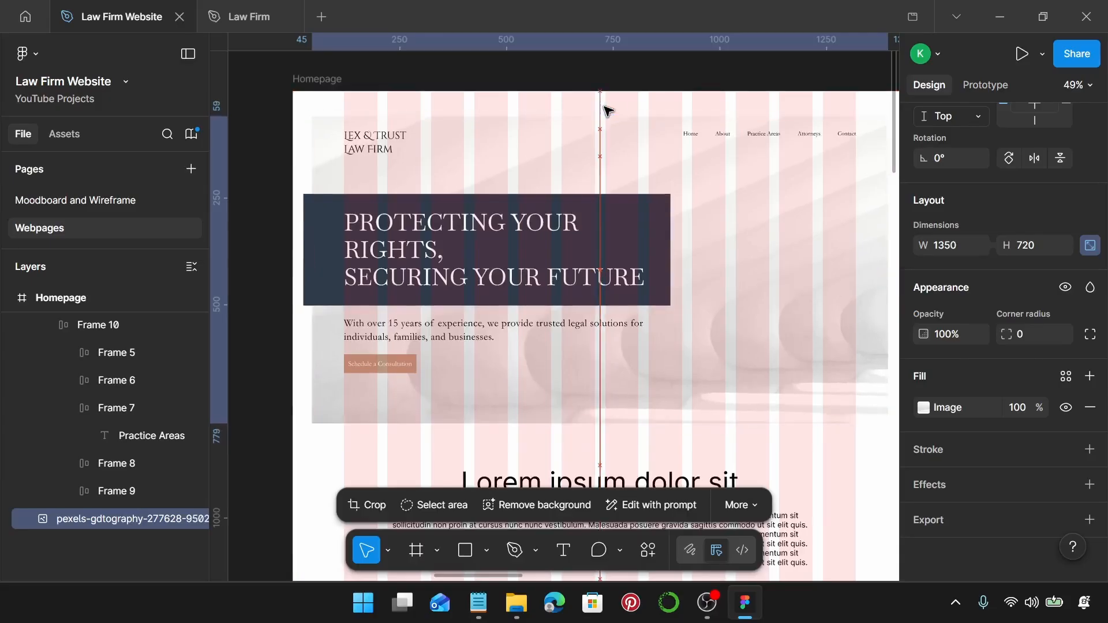
key(Down)
key(Down)
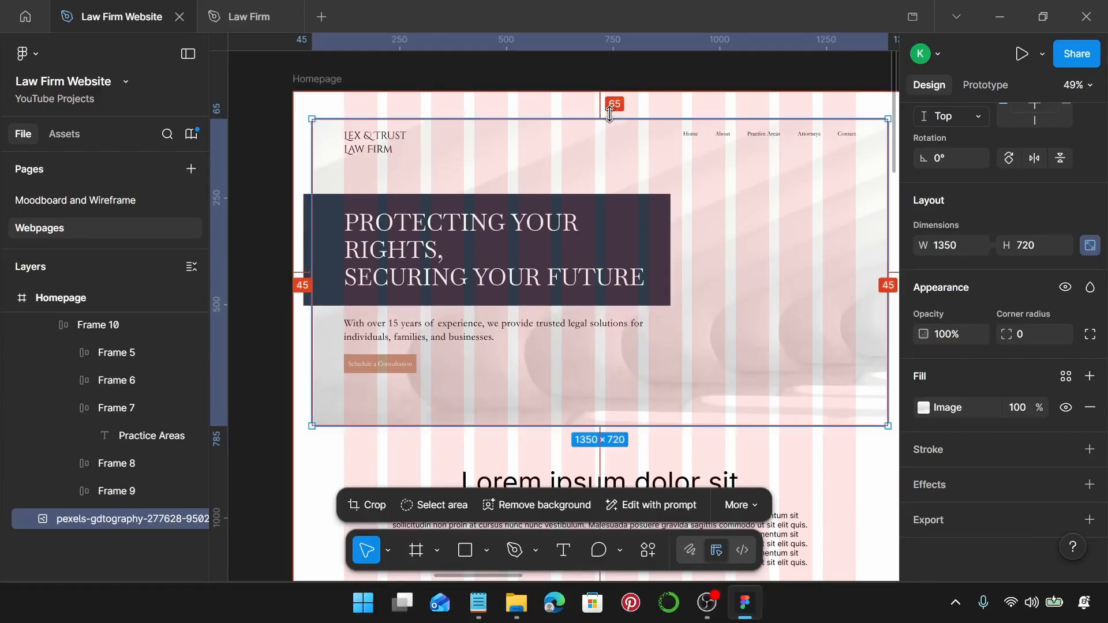
Nudge the header row up toward the top of the page frame.
click(376, 152)
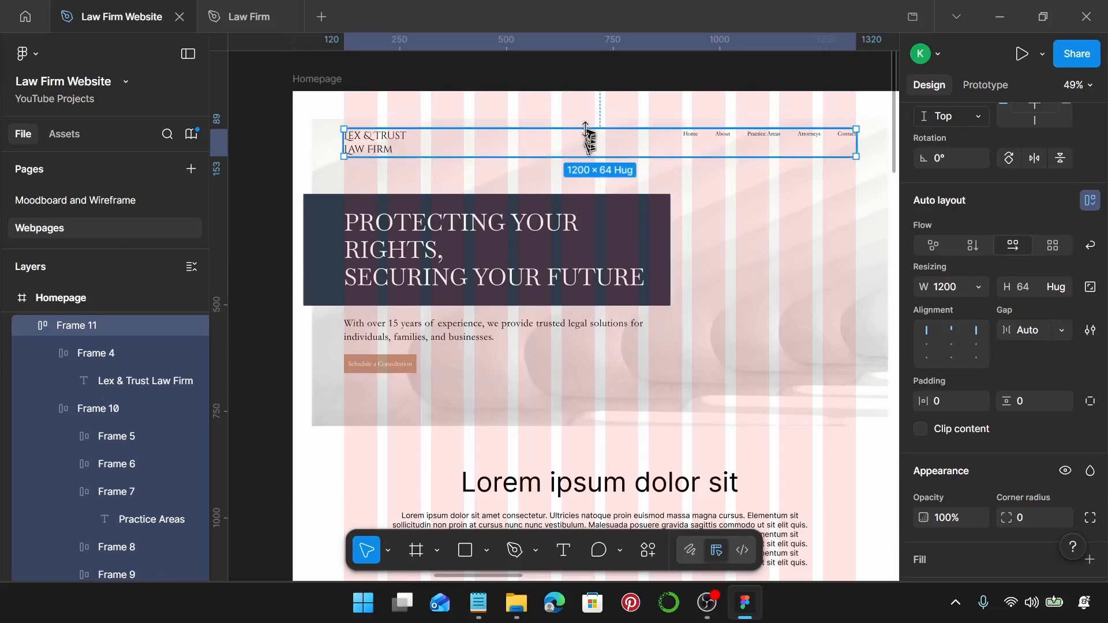
key(alt)
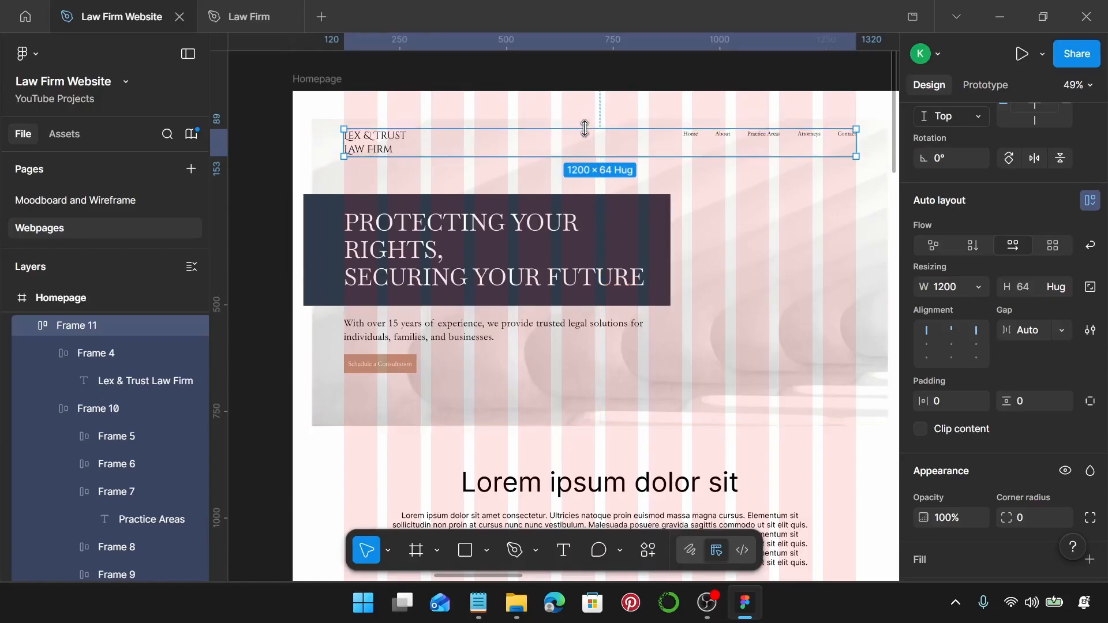
key(alt)
key(Up)
key(Up)
key(Up)
key(Up)
key(Up)
key(Up)
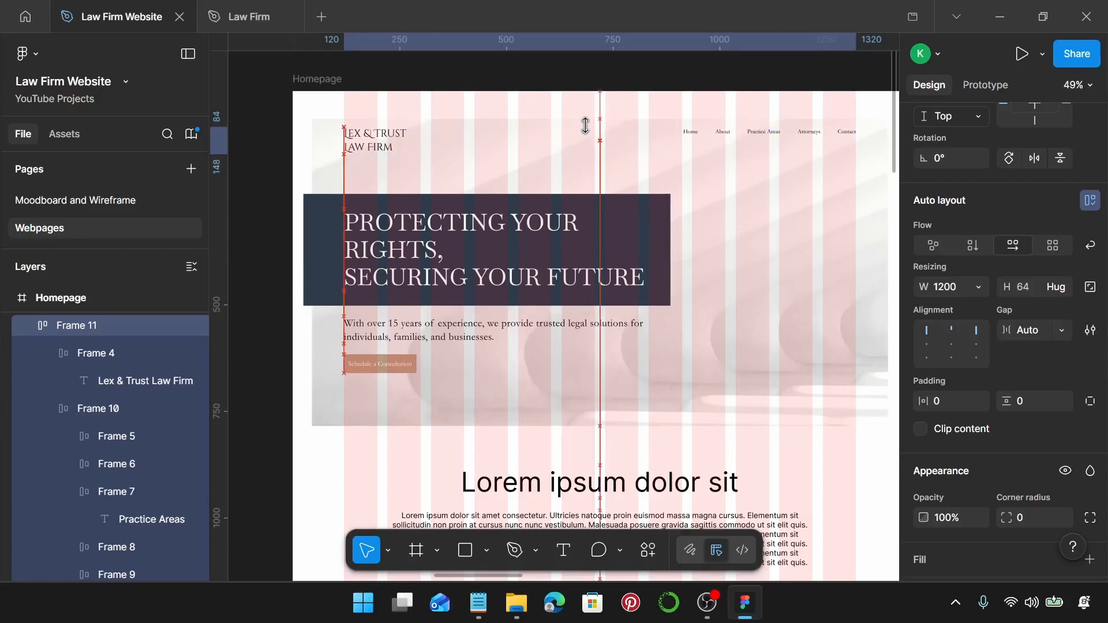
key(Up)
key(Up)
key(Up)
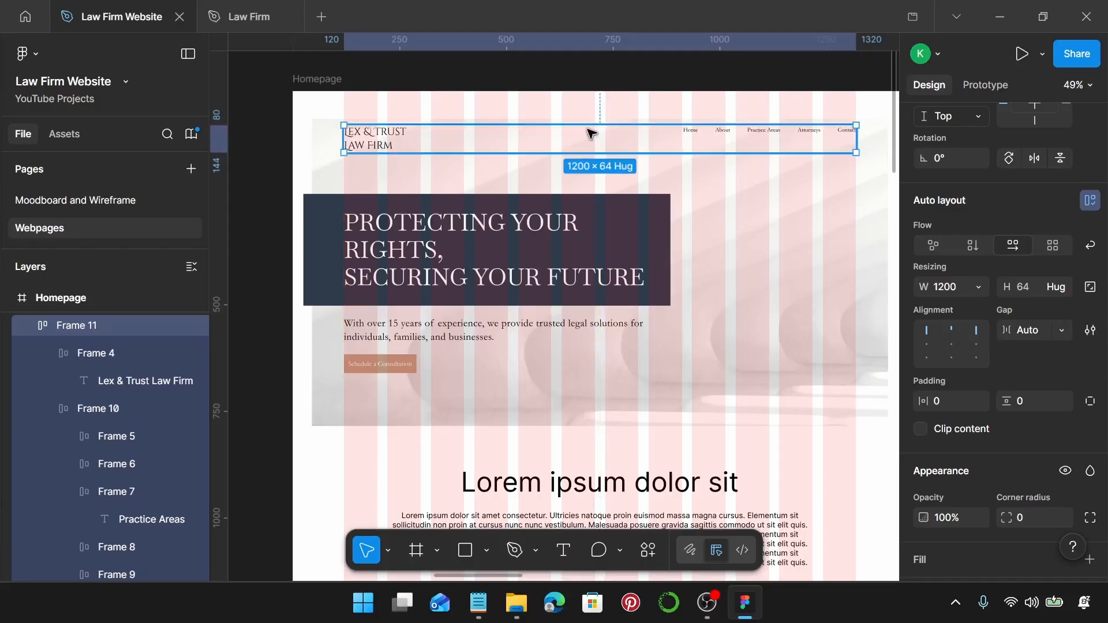
key(alt)
Set an 85 gap between the header and the hero group.
shift+click(412, 237)
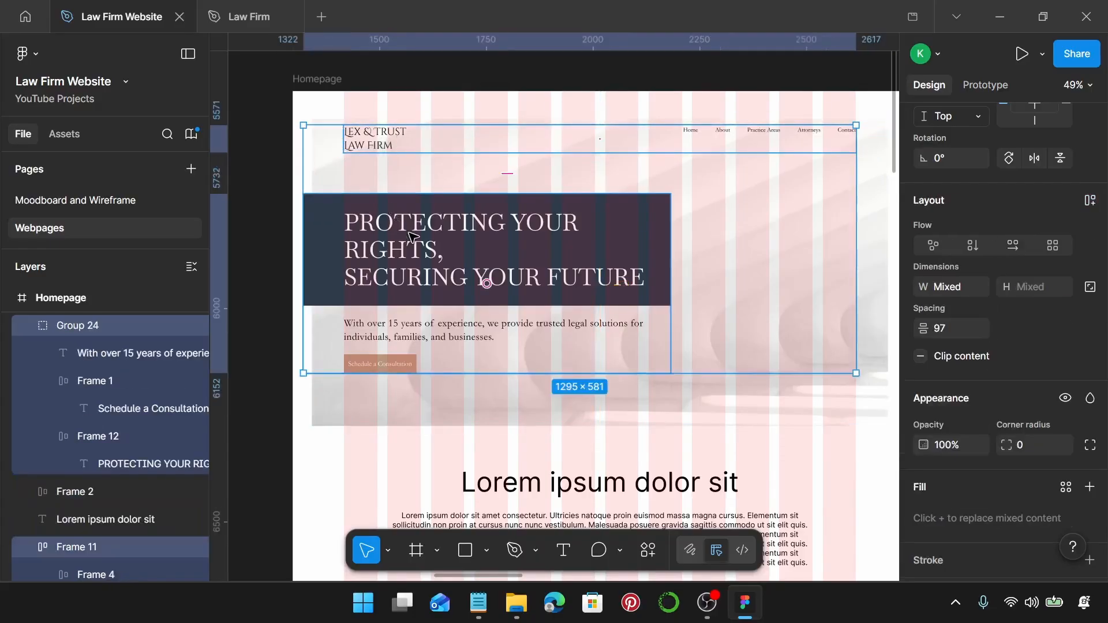
click(977, 328)
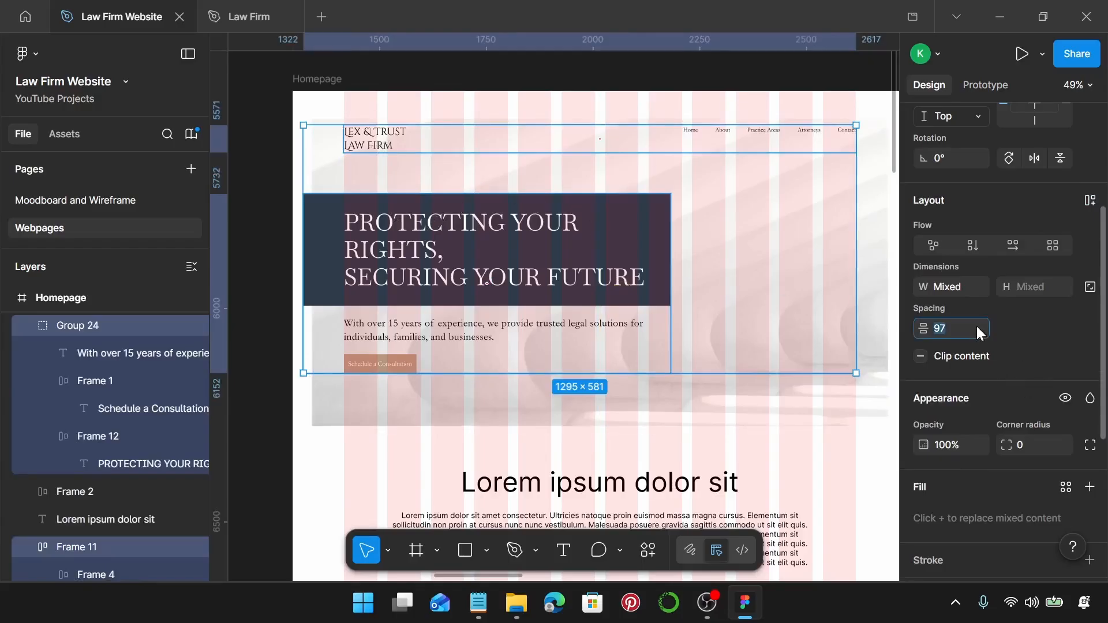
text(85)
key(Return)
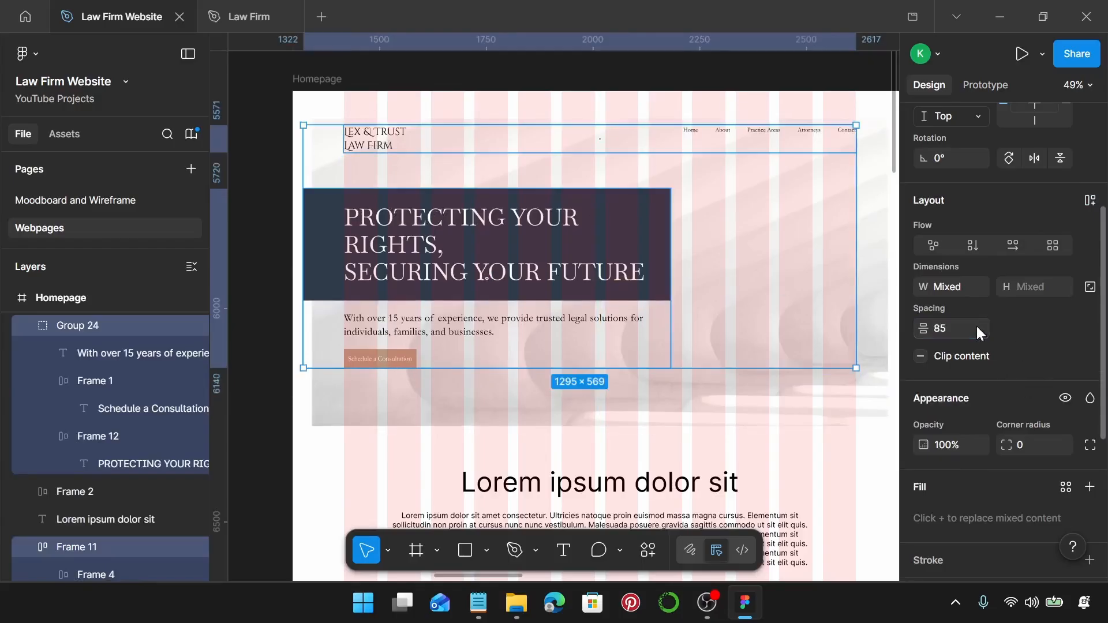
Check the header's distances to the image, then present the homepage prototype.
click(876, 393)
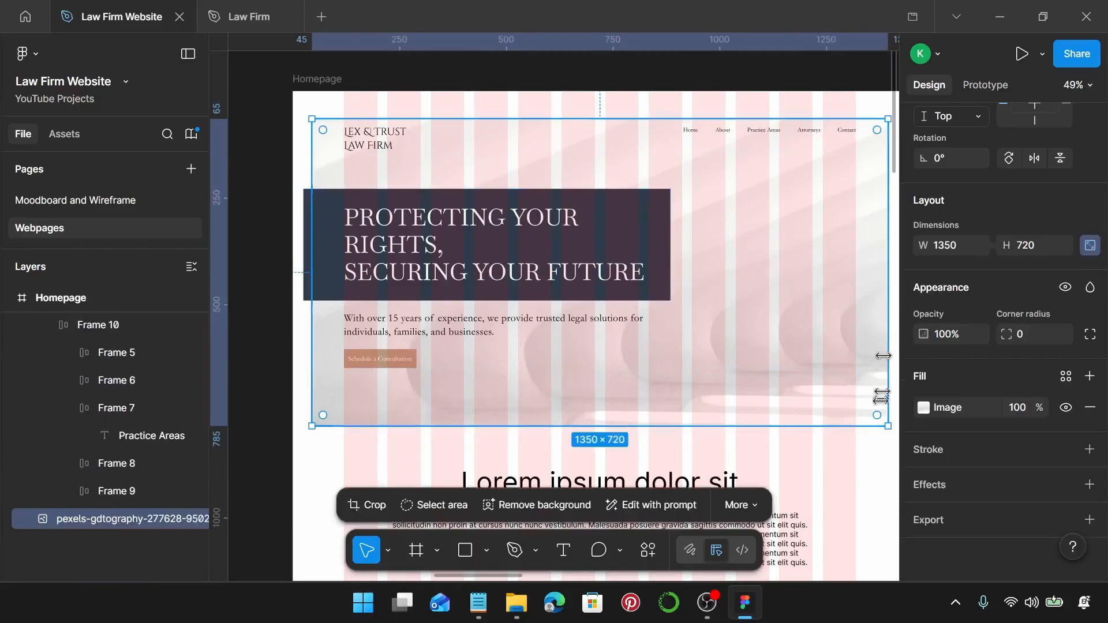
click(878, 446)
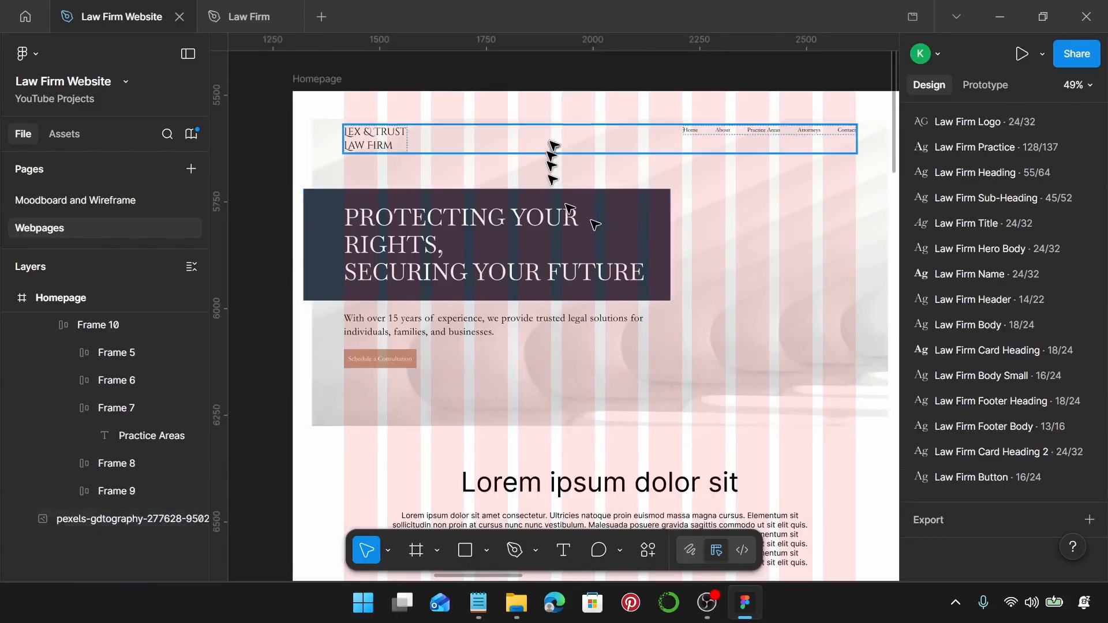
click(703, 186)
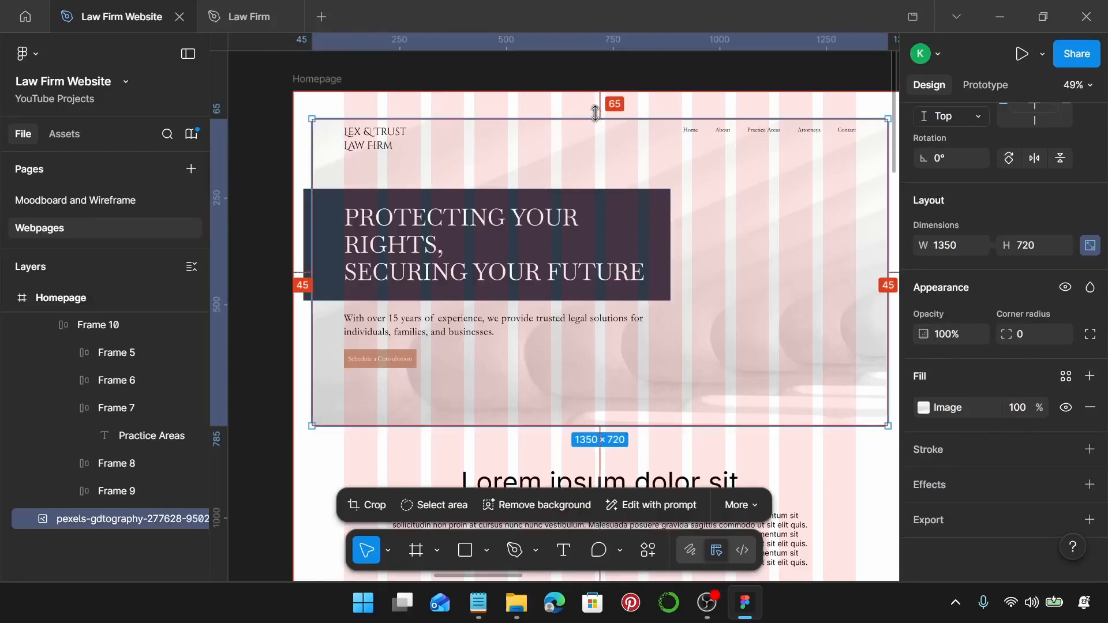
click(376, 145)
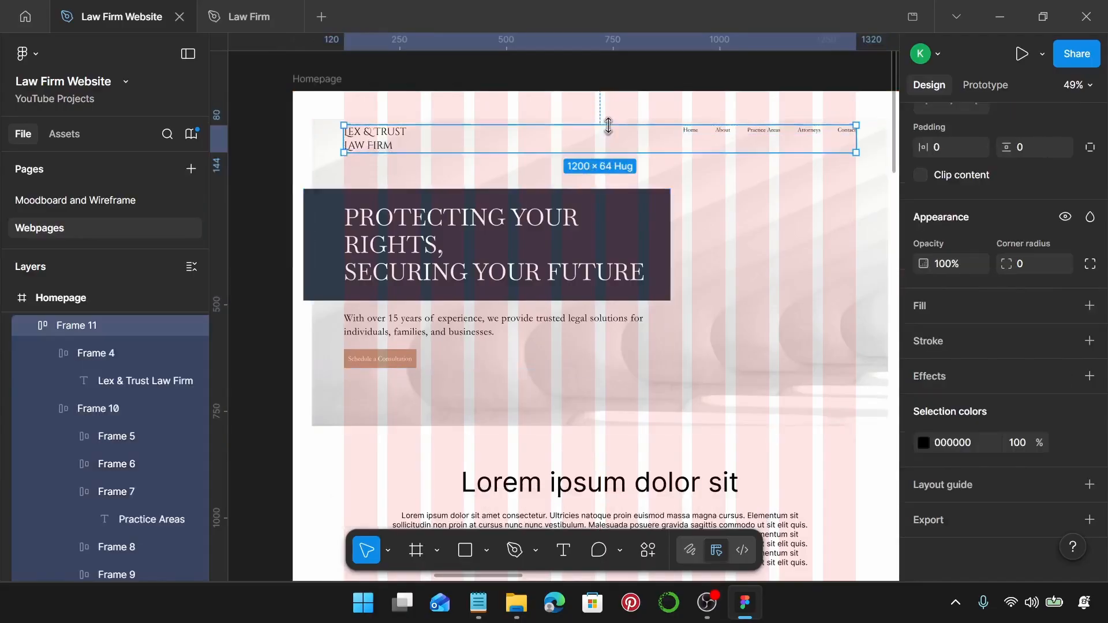
key(alt)
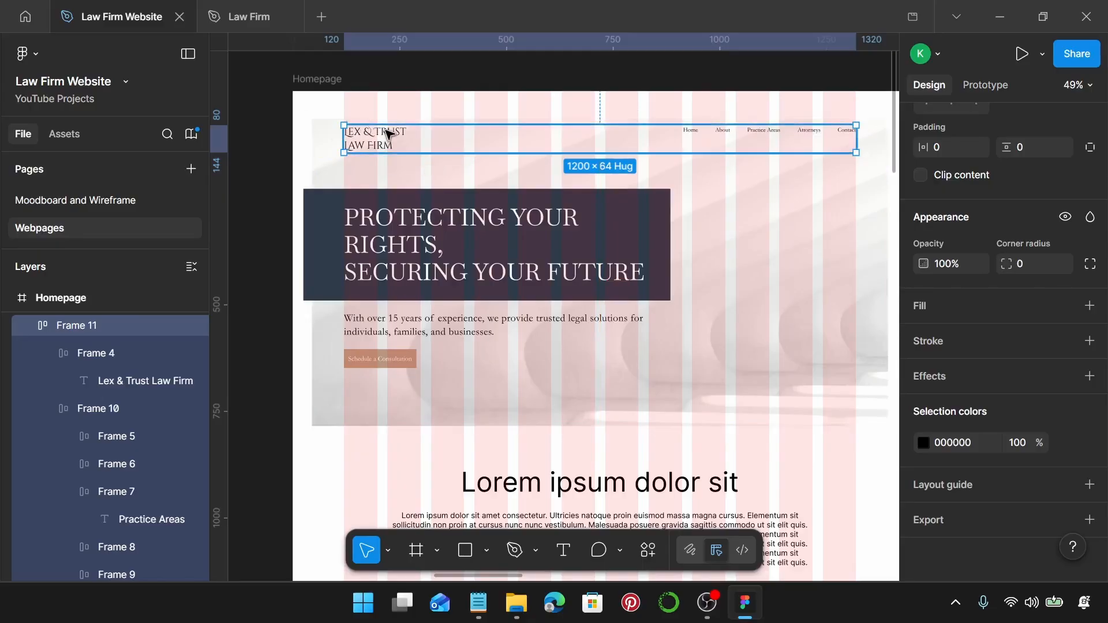
shift+click(404, 245)
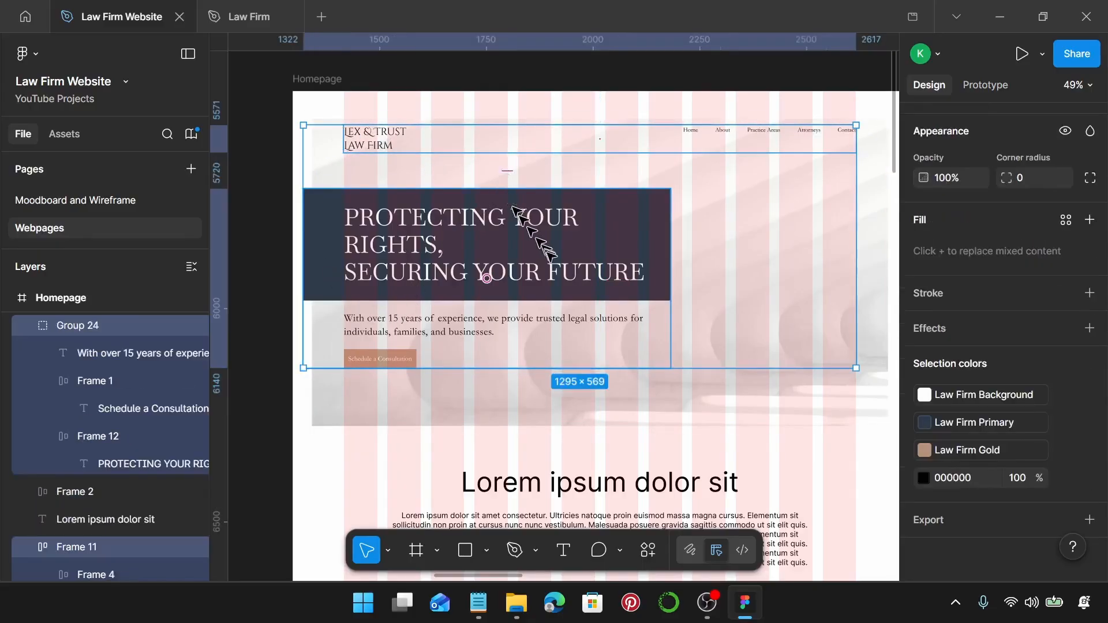
click(449, 439)
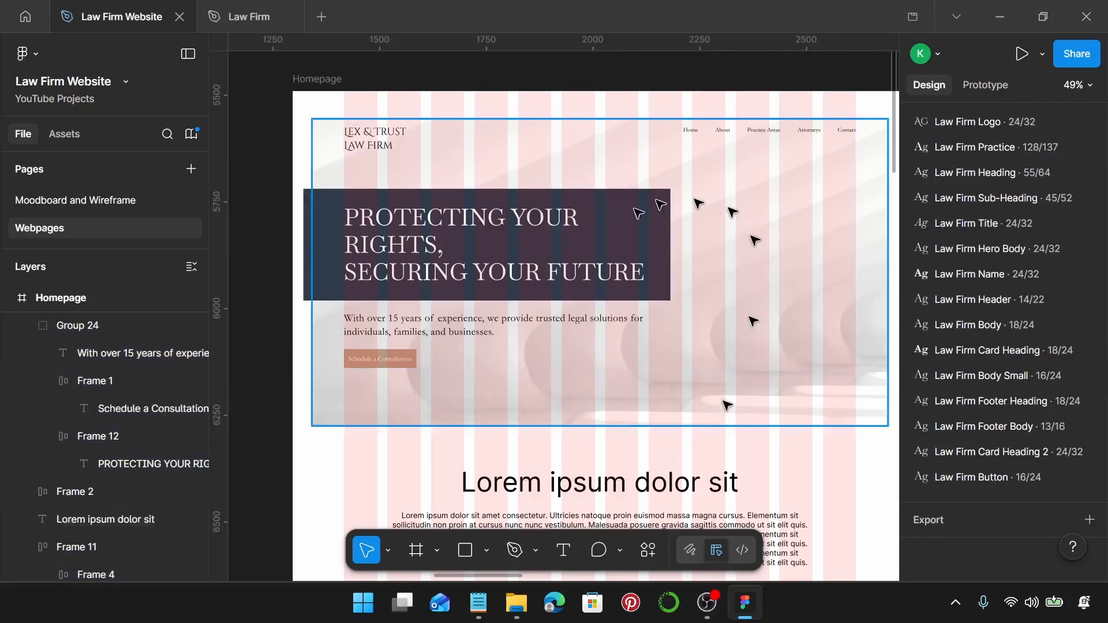
click(1022, 54)
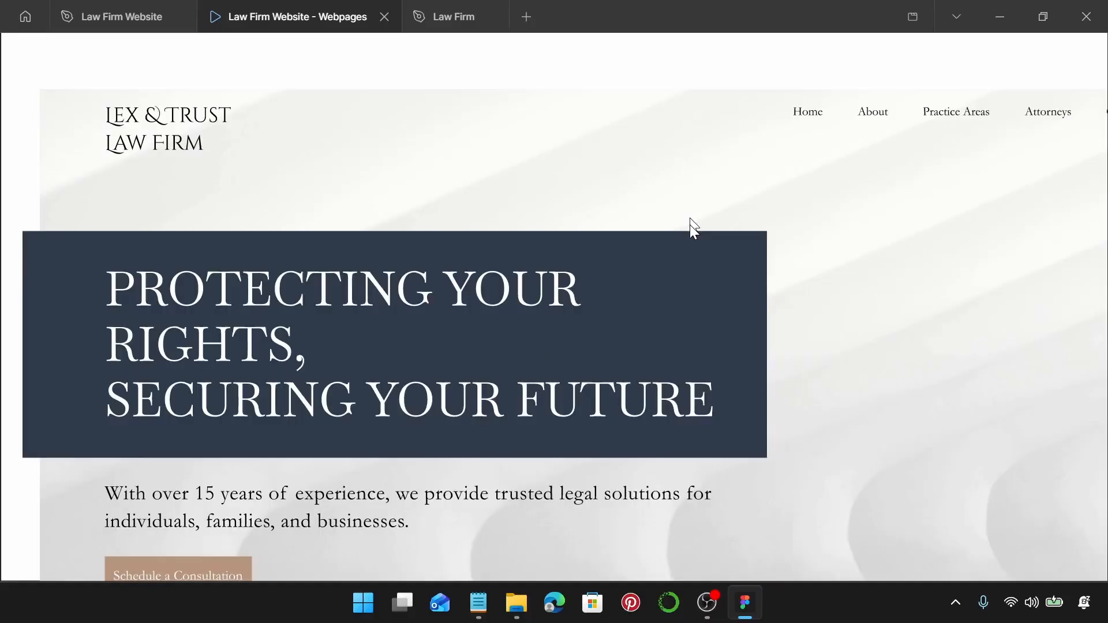
Scale the prototype preview to Fit width, then return to the Law Firm Website file.
click(1046, 54)
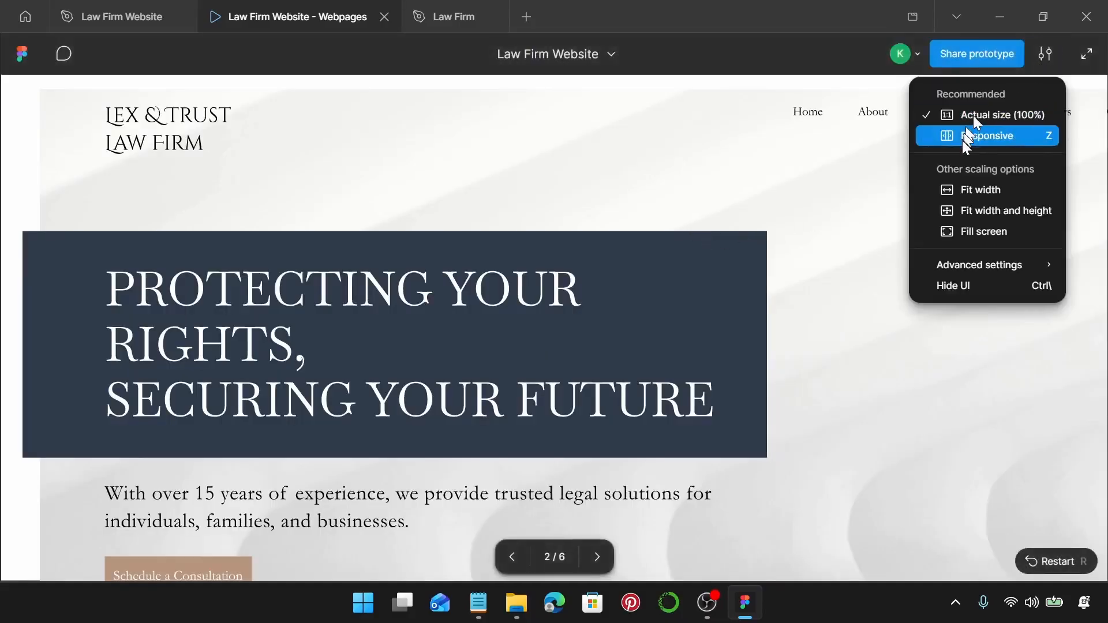
click(974, 193)
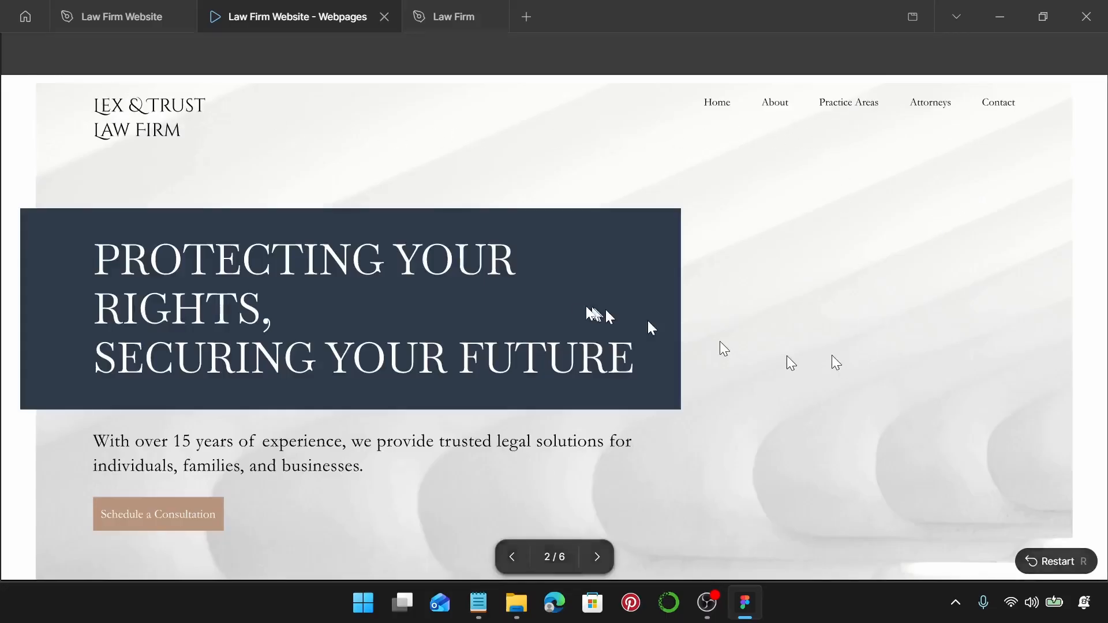
scroll(743, 307, down, 2)
scroll(710, 309, up, 2)
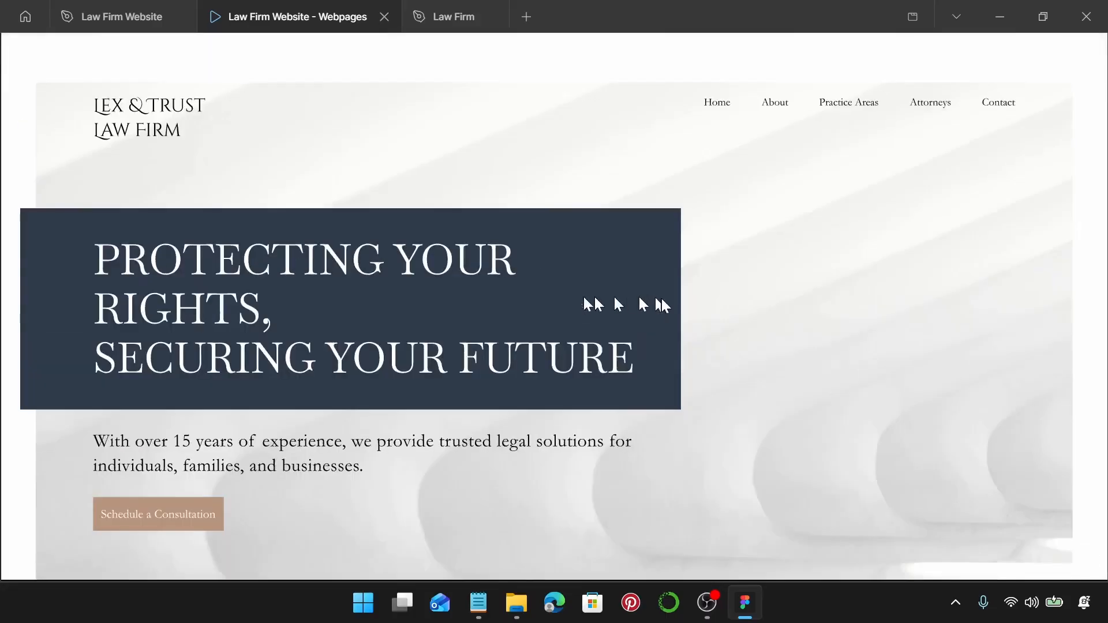
scroll(641, 323, down, 2)
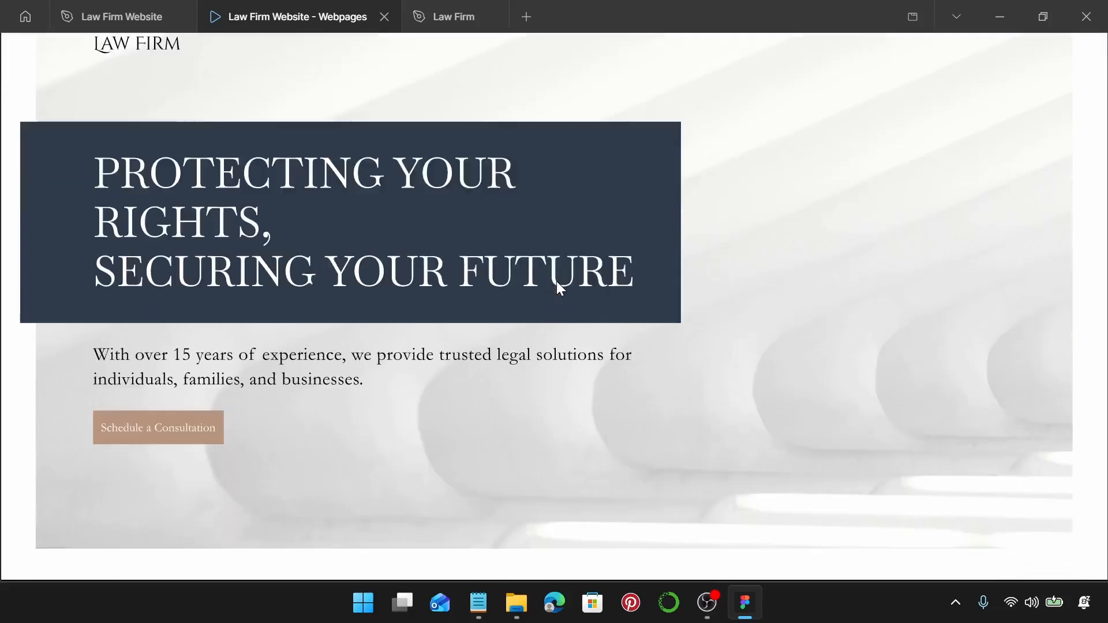
click(104, 18)
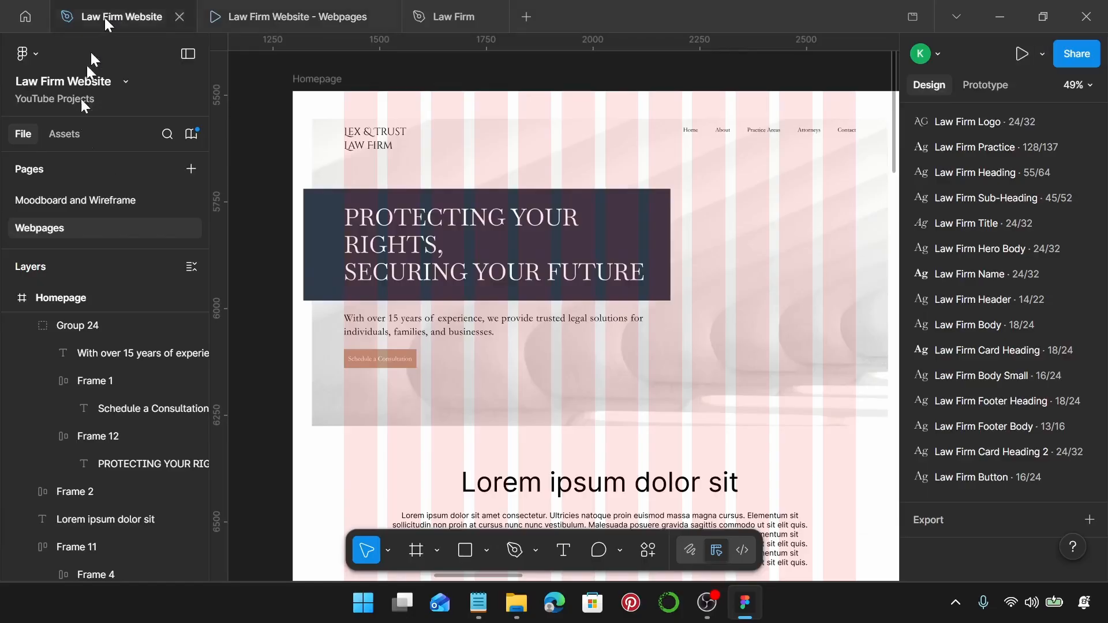
Switch the hero headline's fill to Law Firm on Primary and select the dark box behind it.
double_click(415, 226)
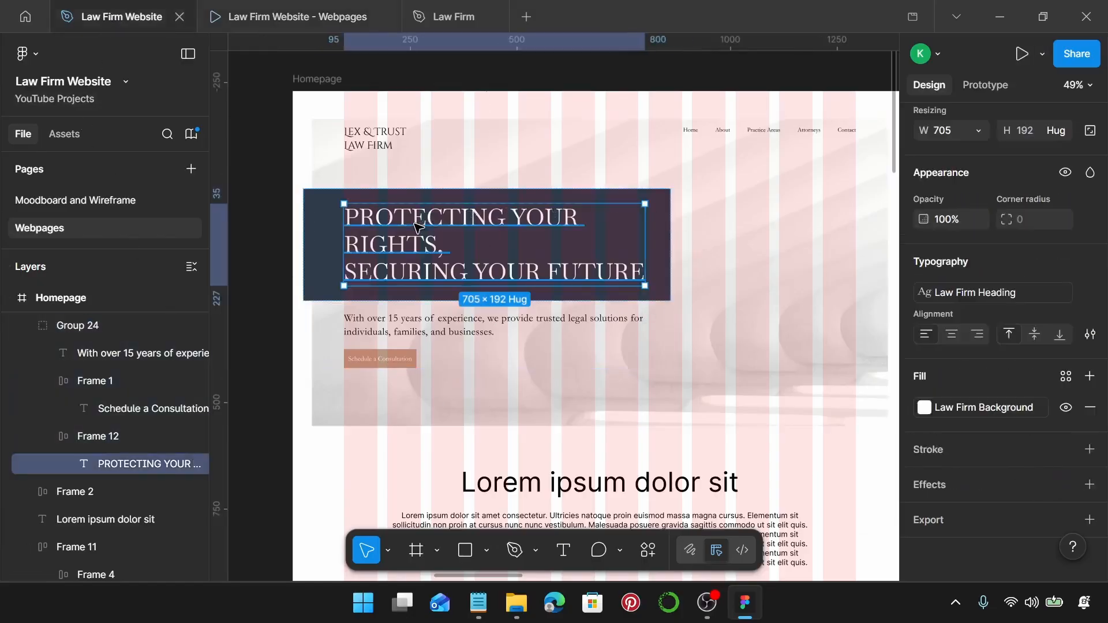
click(996, 410)
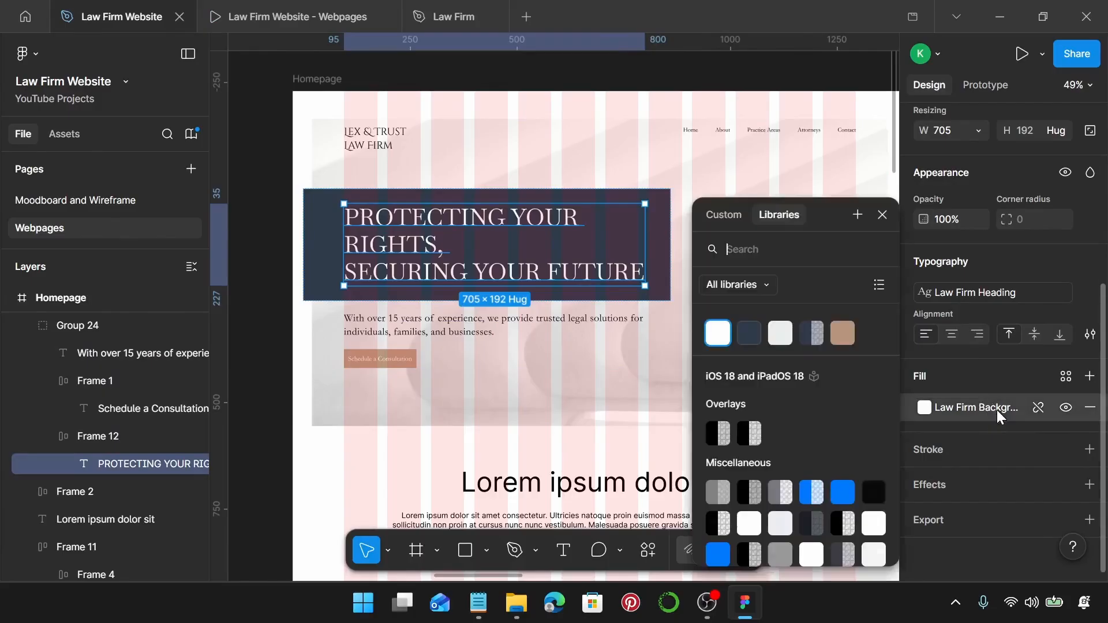
click(788, 338)
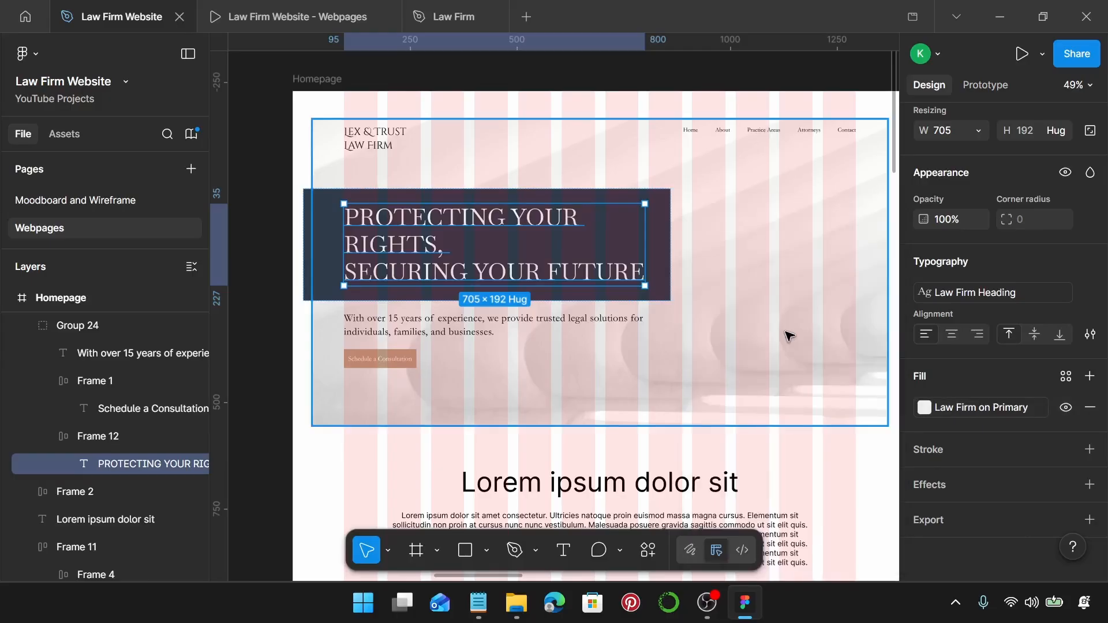
click(678, 246)
click(650, 238)
double_click(651, 238)
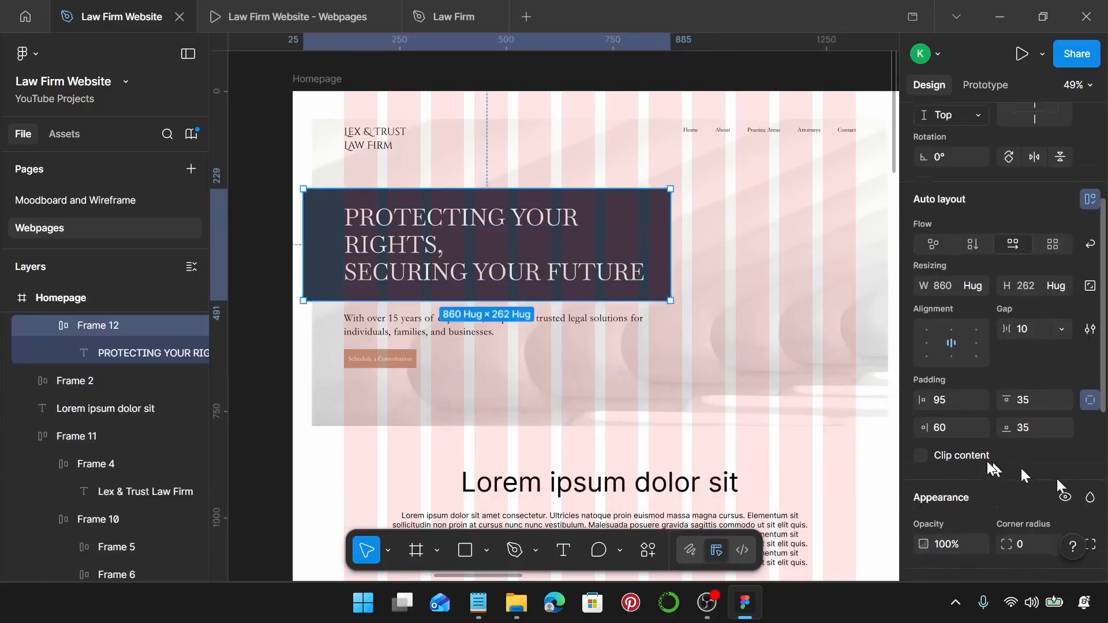
scroll(1004, 459, down, 5)
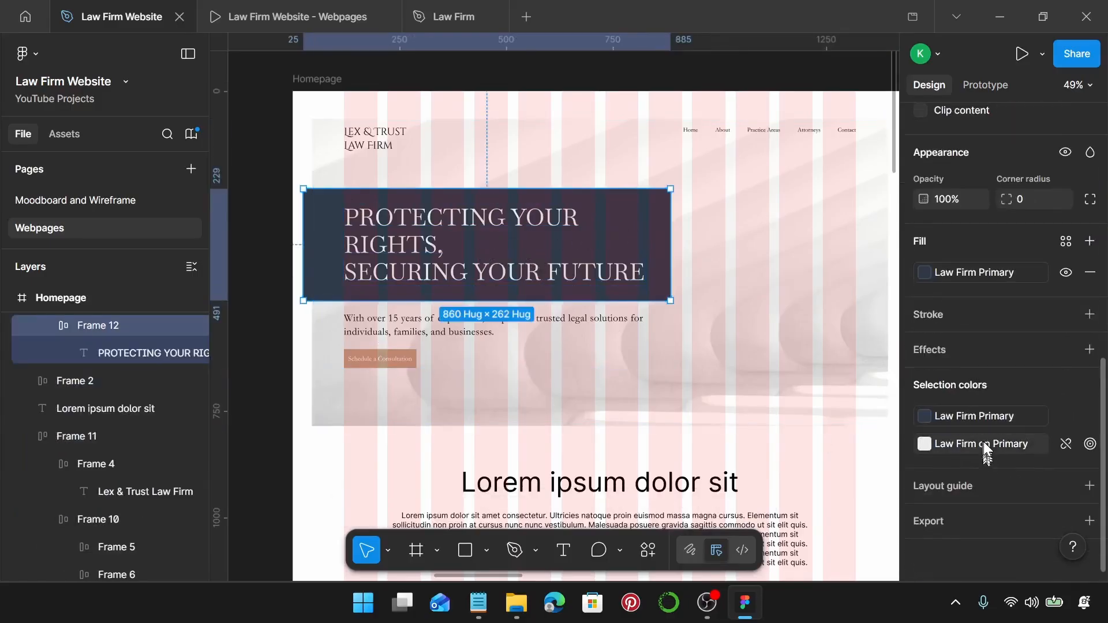
Add two drop shadows and set the first to Y 1, blur 2, 30% opacity.
click(1088, 350)
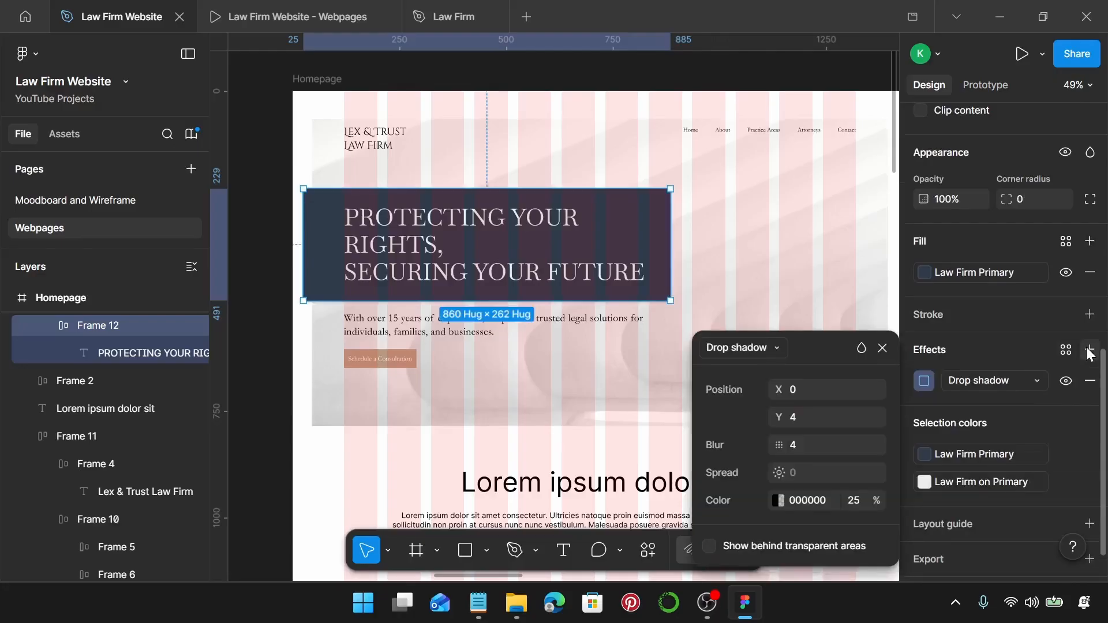
click(1088, 351)
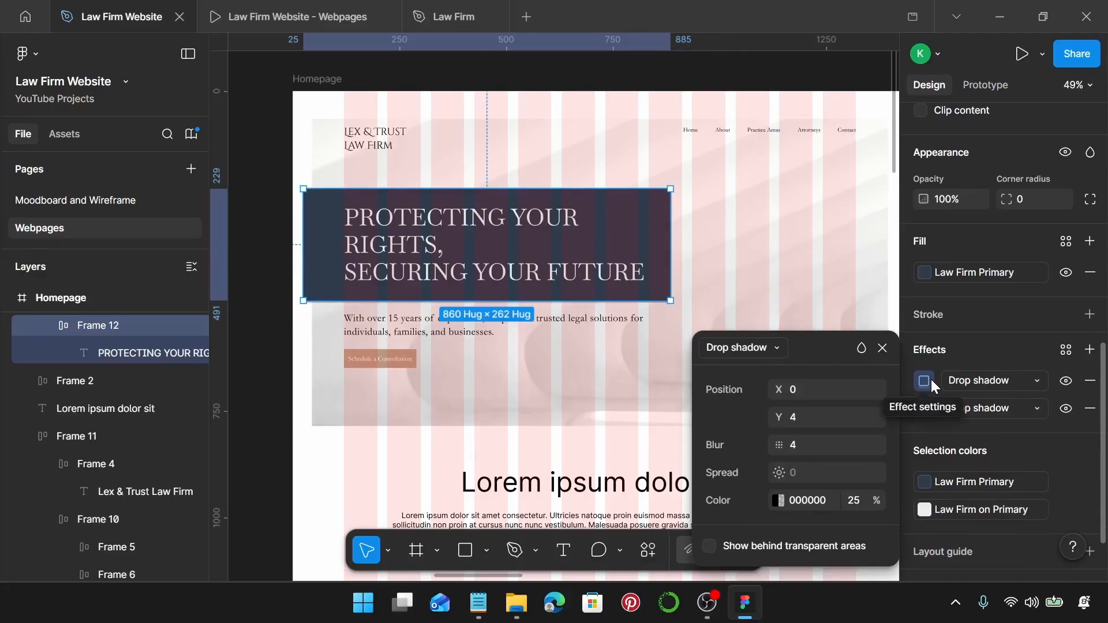
click(804, 419)
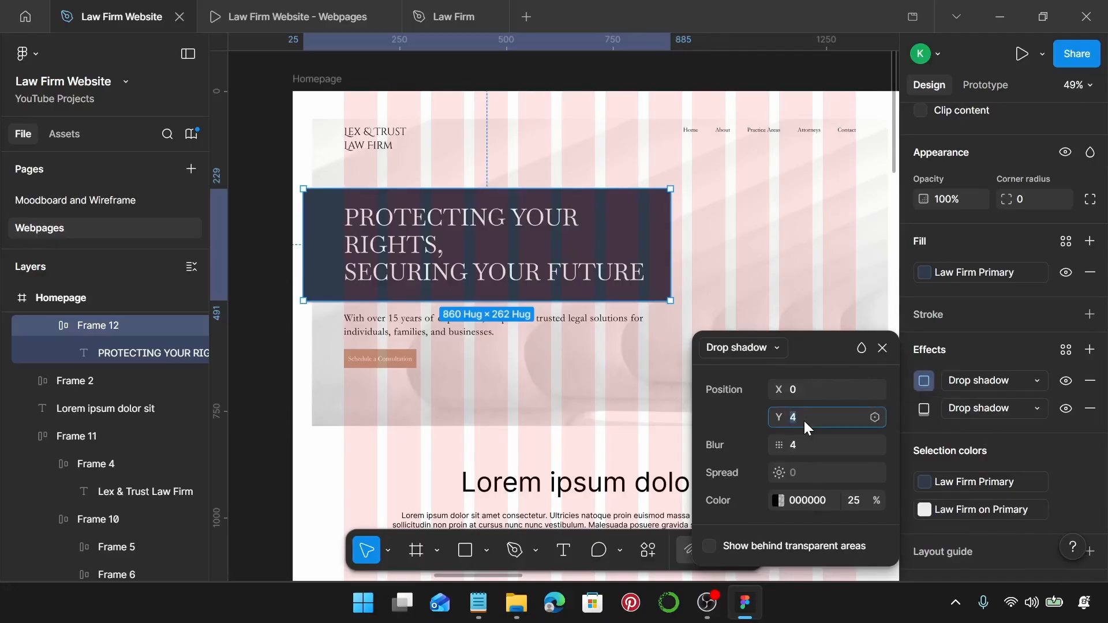
click(813, 441)
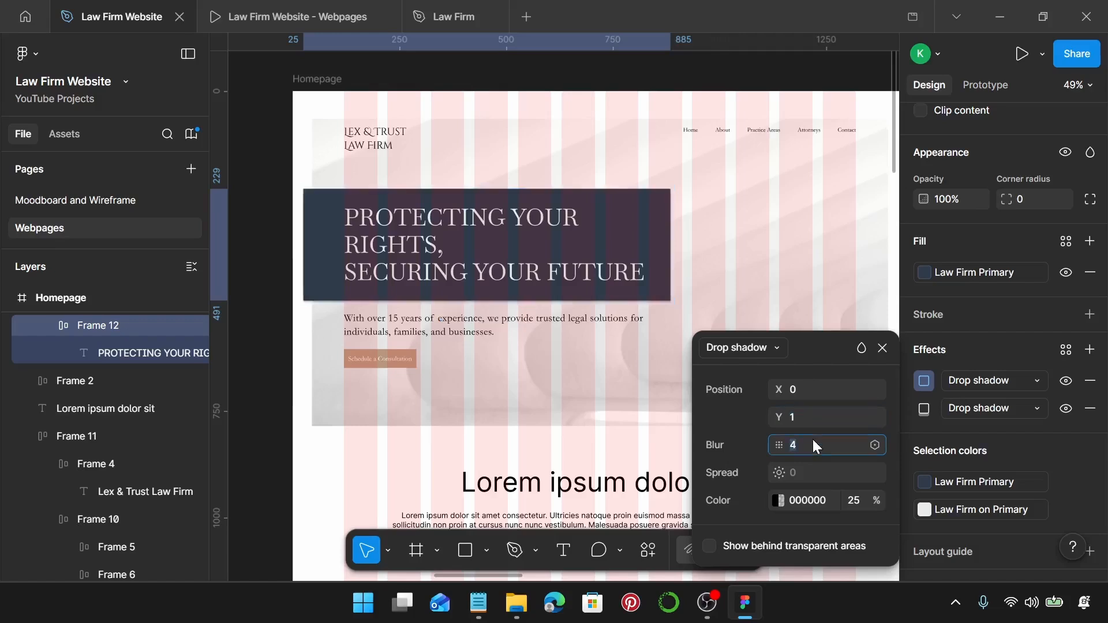
text(2)
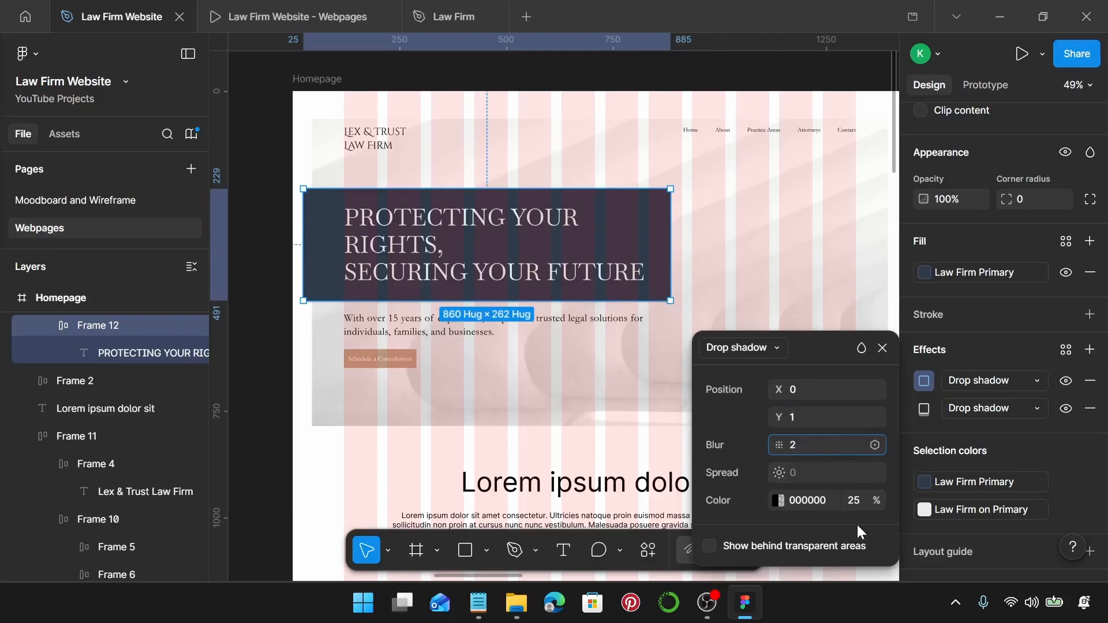
click(854, 502)
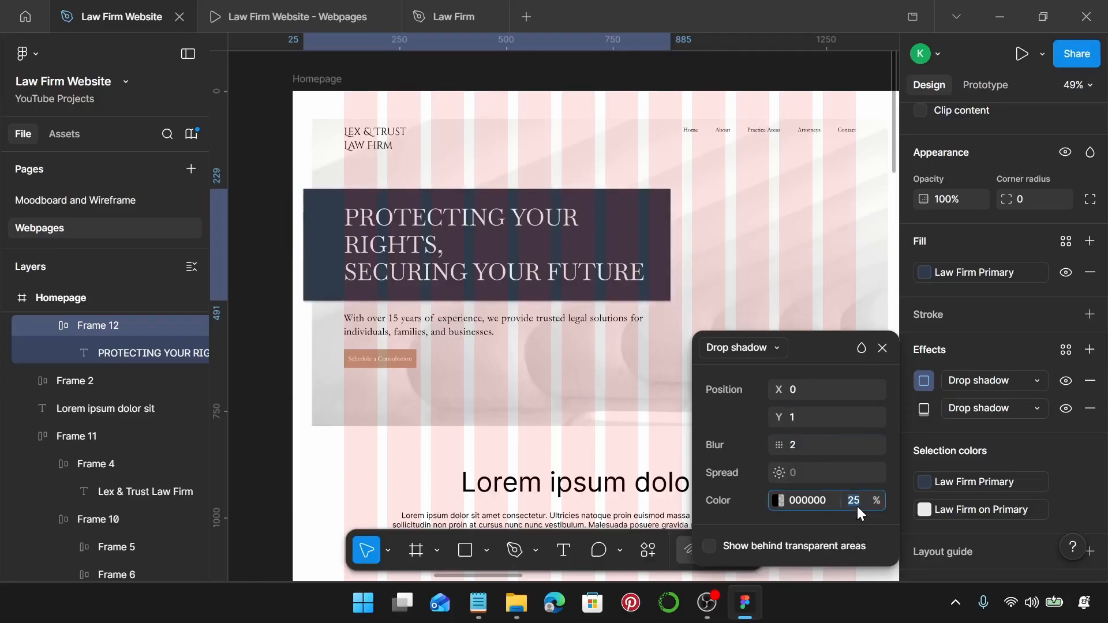
text(30)
key(Return)
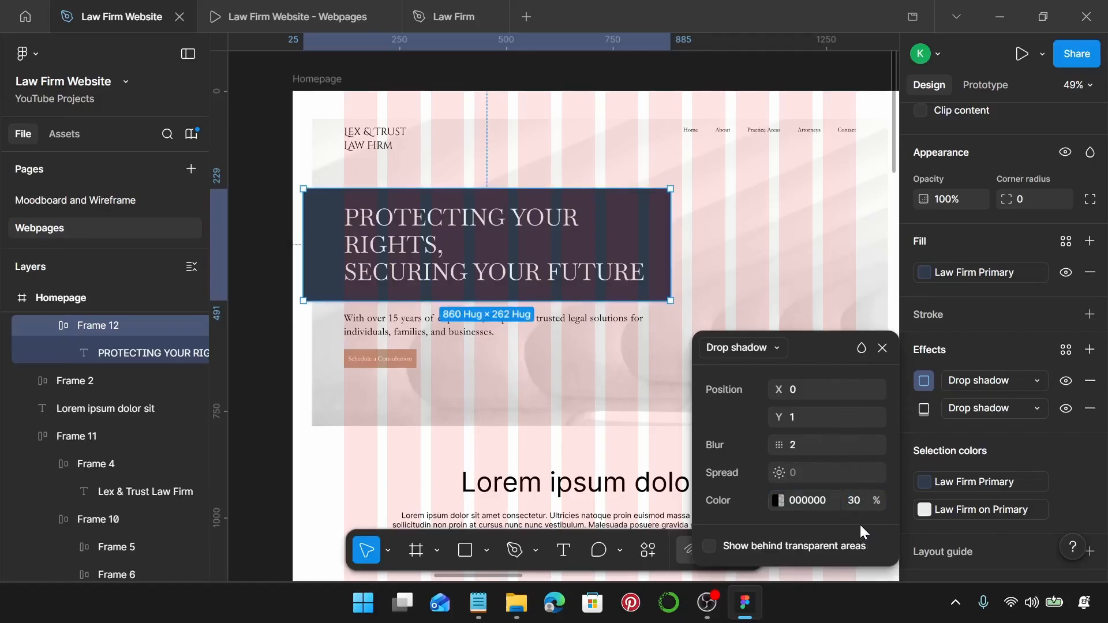
Set the second drop shadow to Y 1 and blur 2, then edit its opacity.
click(924, 410)
click(805, 417)
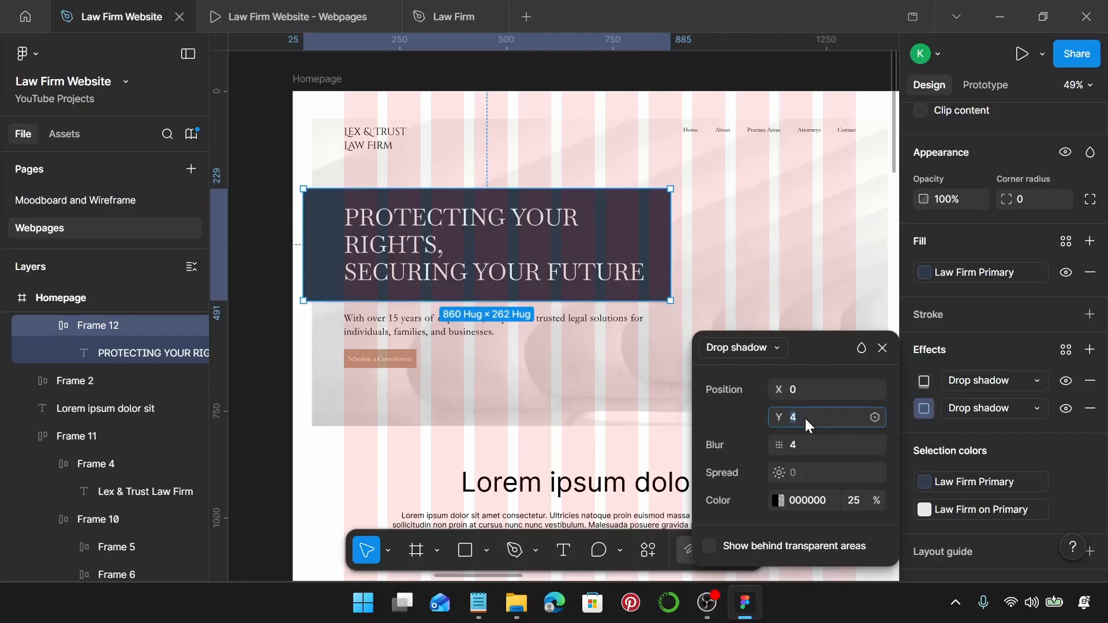
text(1)
key(Return)
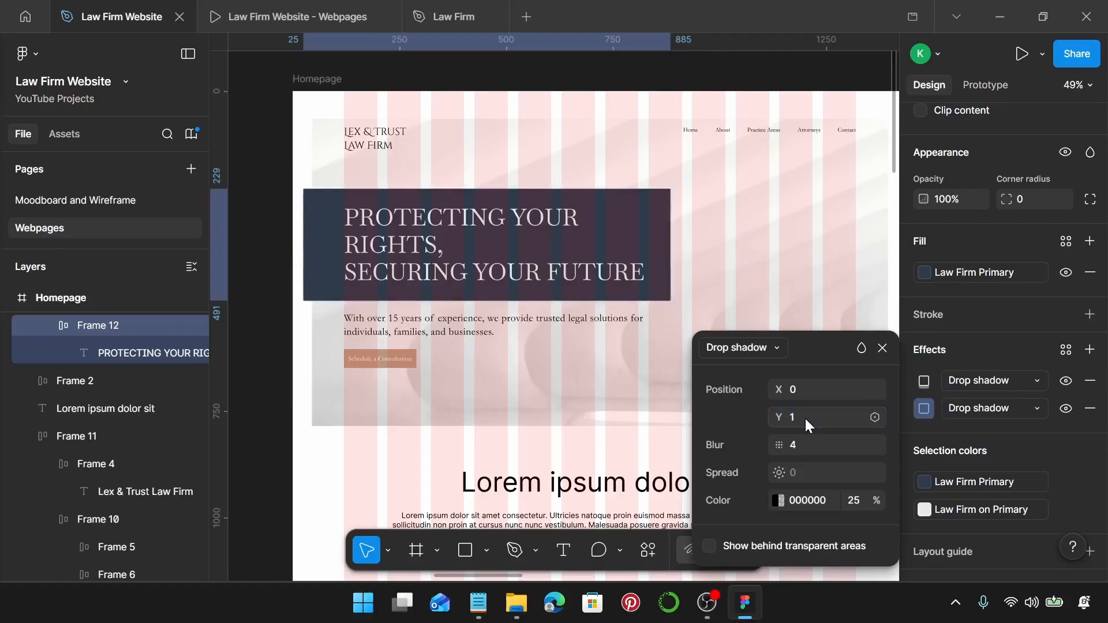
click(805, 449)
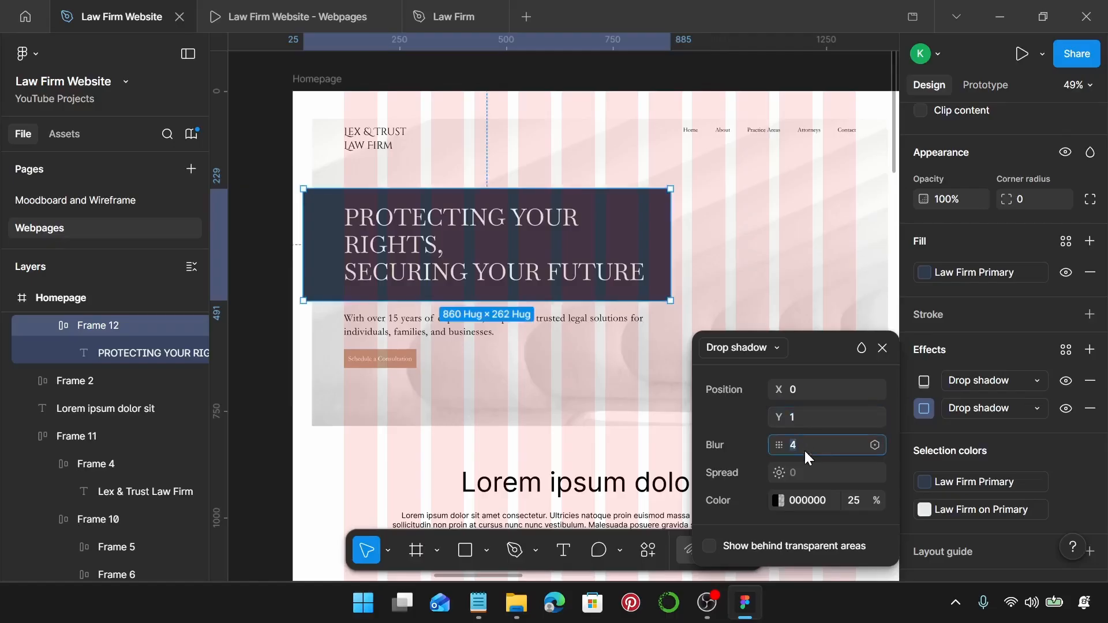
key(Return)
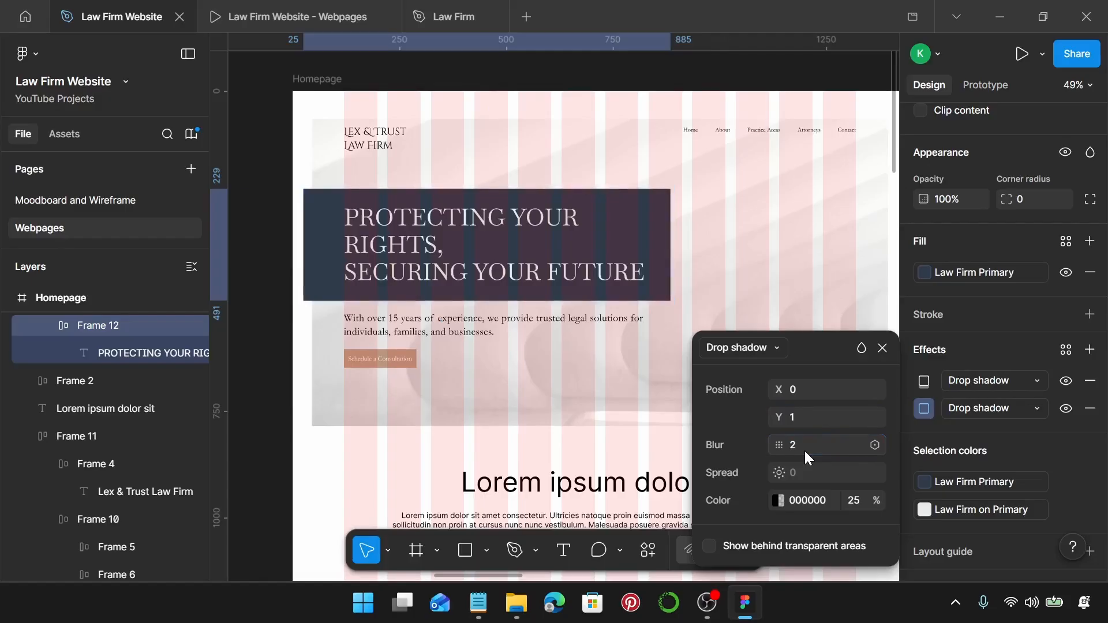
mouse_move(816, 477)
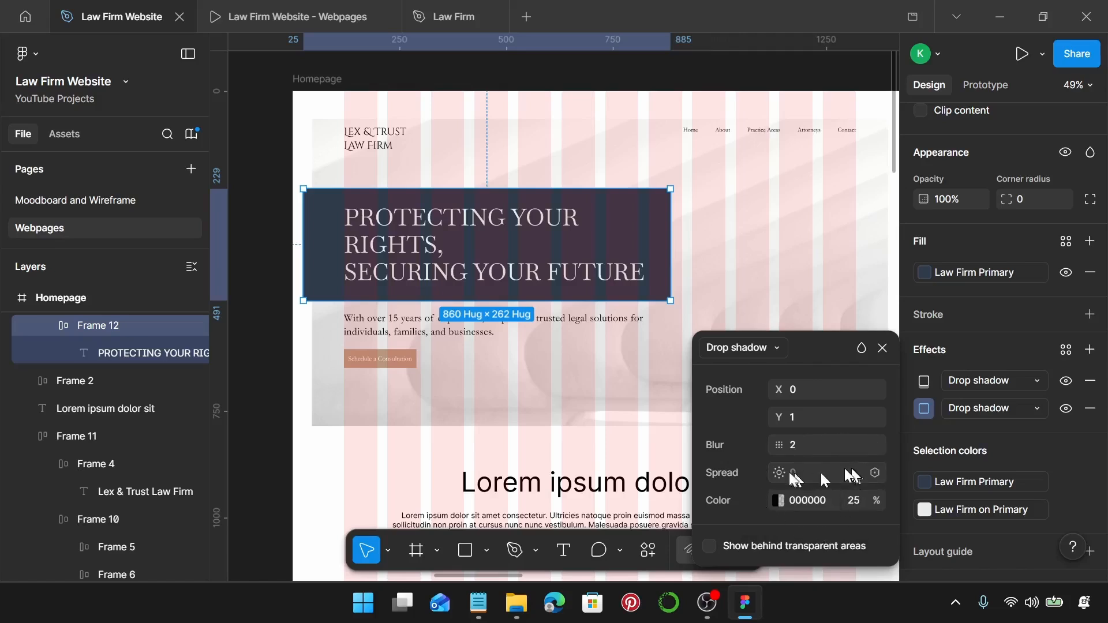
click(860, 502)
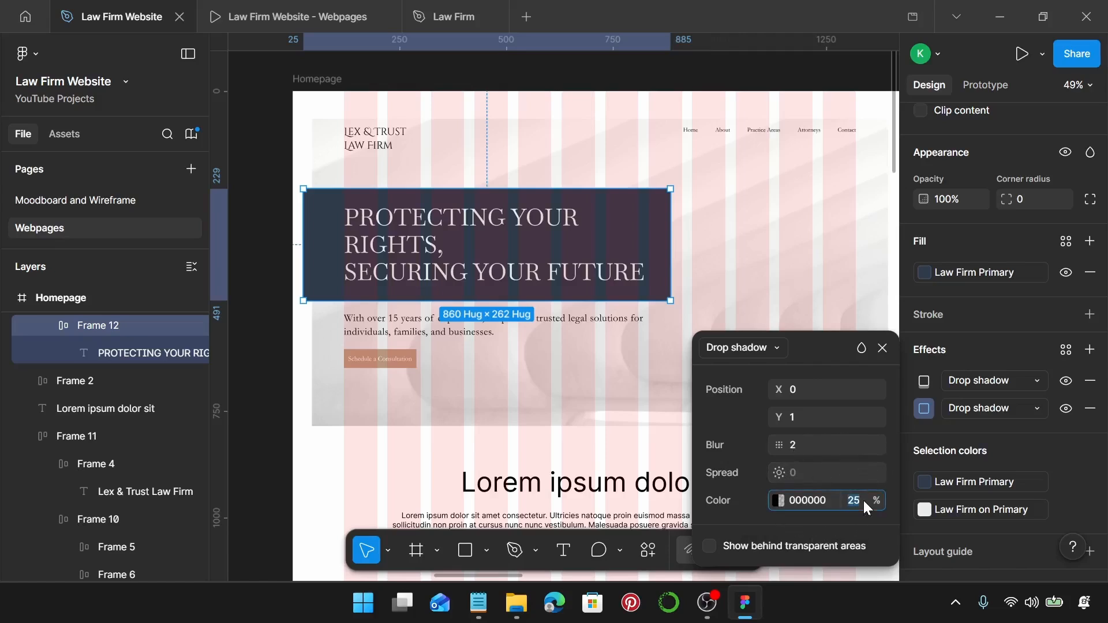
Finish the second shadow at 15% opacity and select the Lorem ipsum dolor sit heading.
text(15)
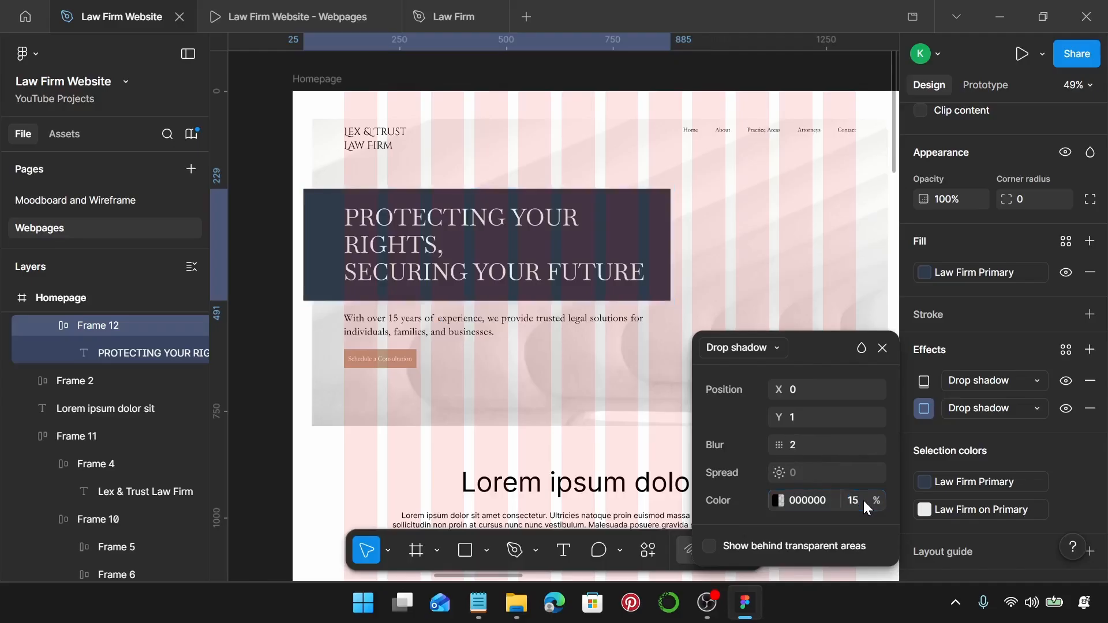
click(699, 324)
scroll(699, 323, up, 10)
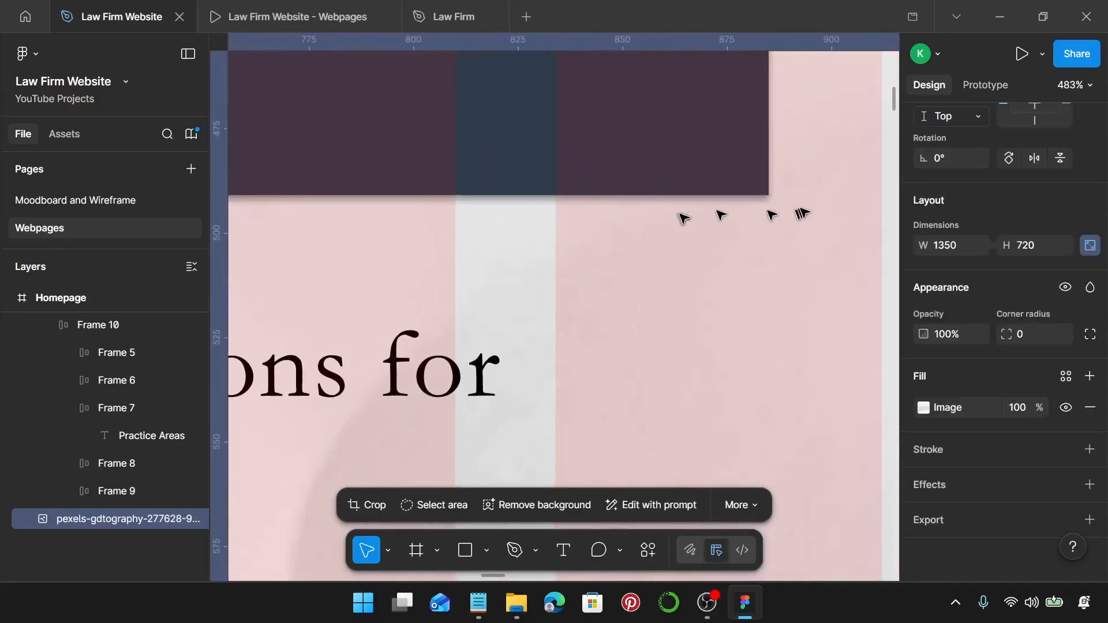
scroll(774, 208, up, 3)
scroll(729, 196, down, 10)
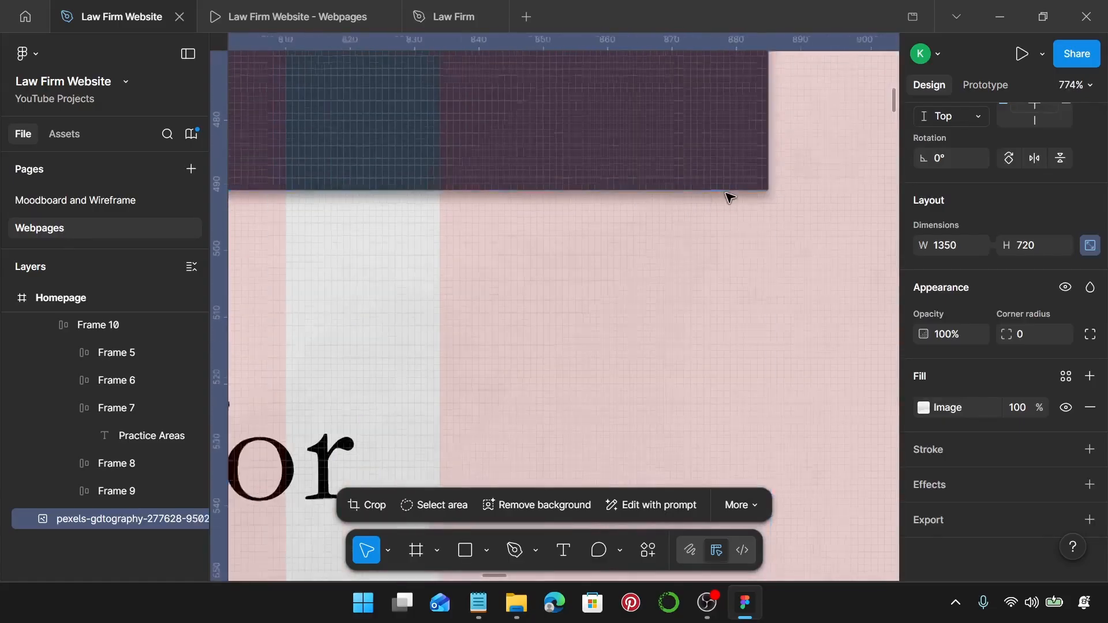
scroll(730, 197, down, 3)
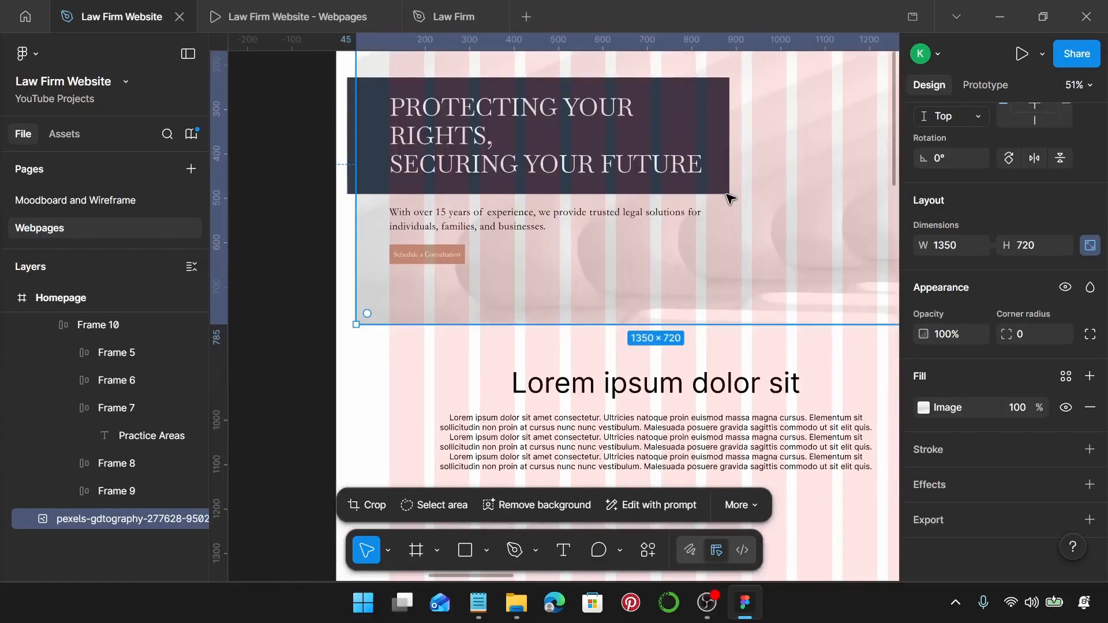
scroll(730, 197, up, 1)
click(621, 404)
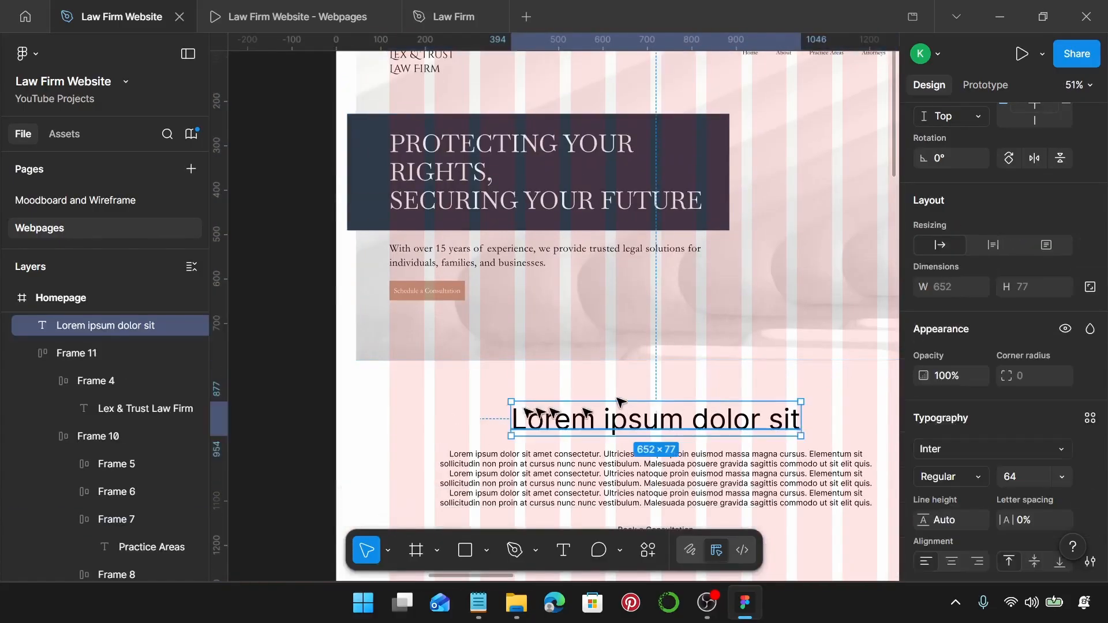
Preview the webpages prototype, then return to the Law Firm Website design file.
click(286, 16)
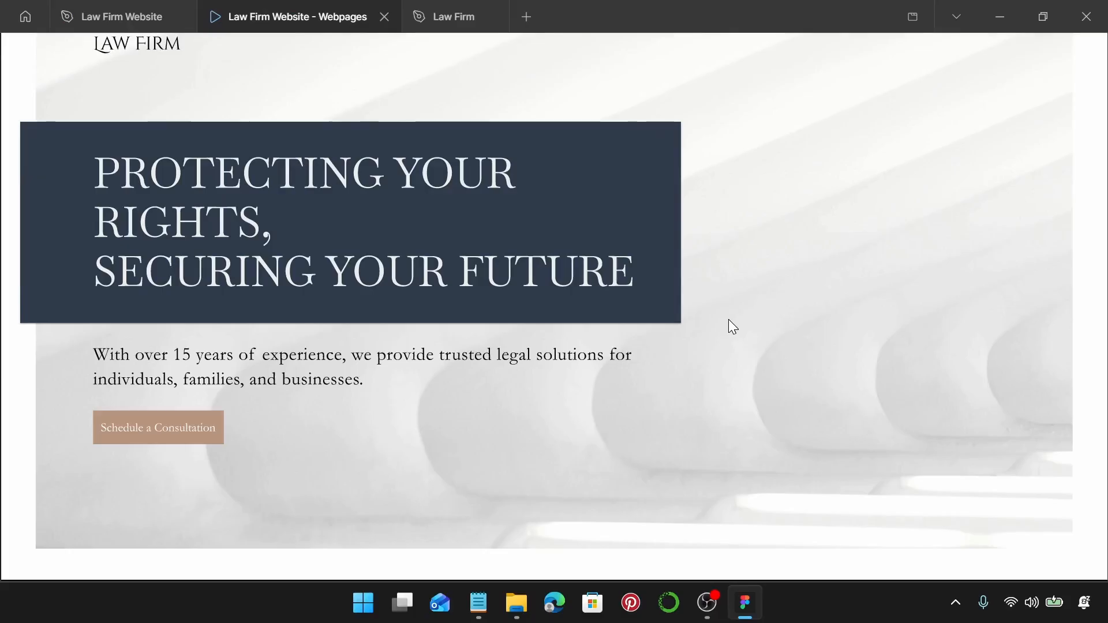
scroll(741, 334, up, 2)
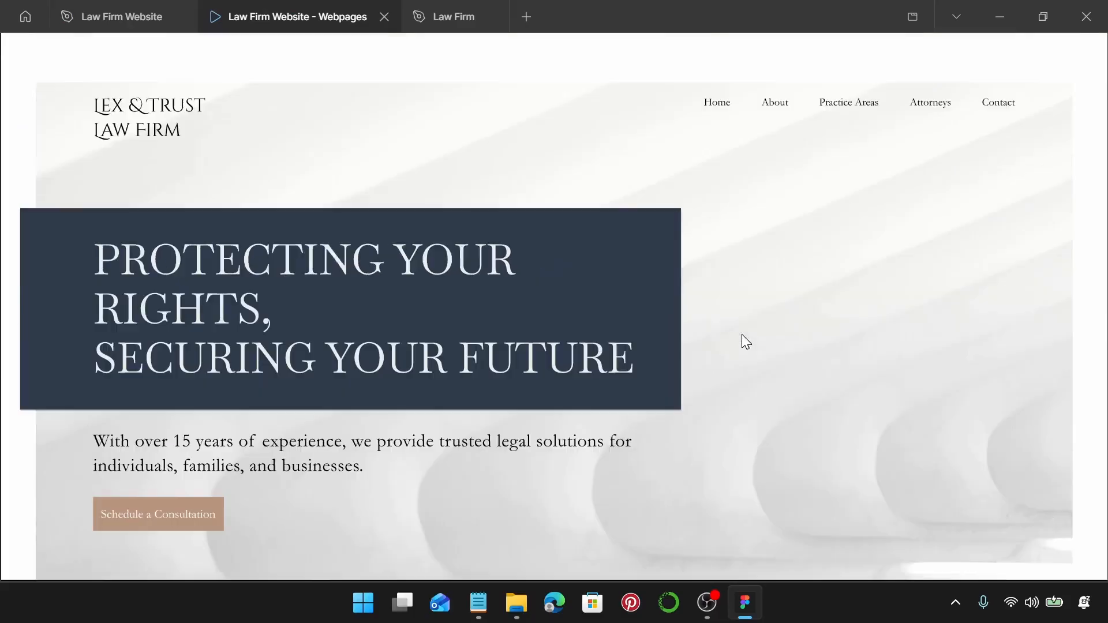
scroll(742, 334, down, 2)
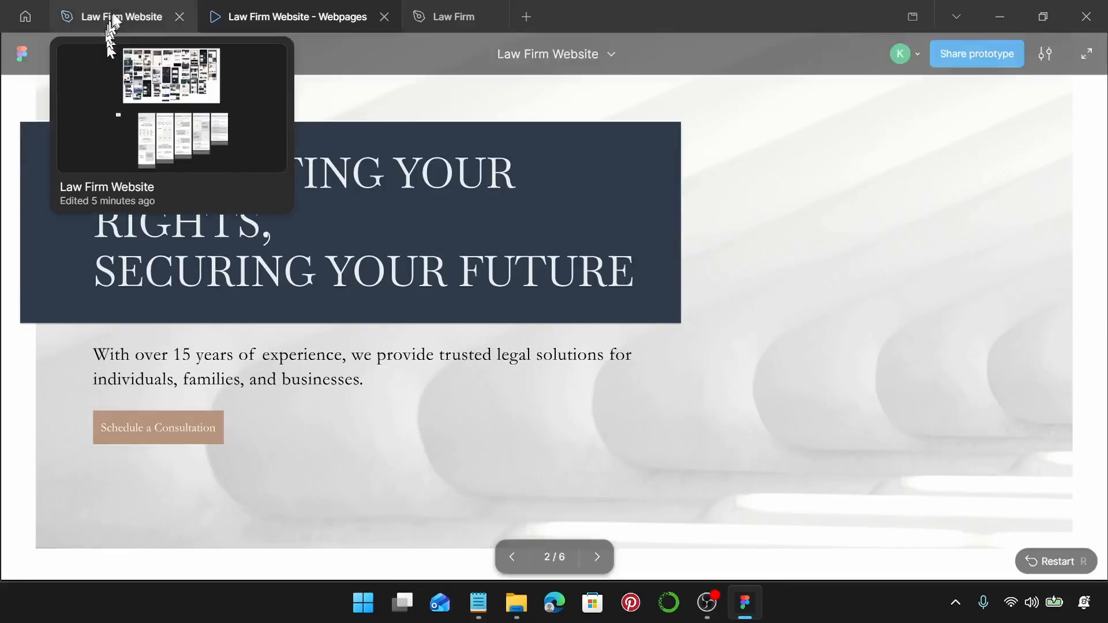
click(80, 17)
scroll(797, 413, down, 1)
scroll(797, 412, down, 1)
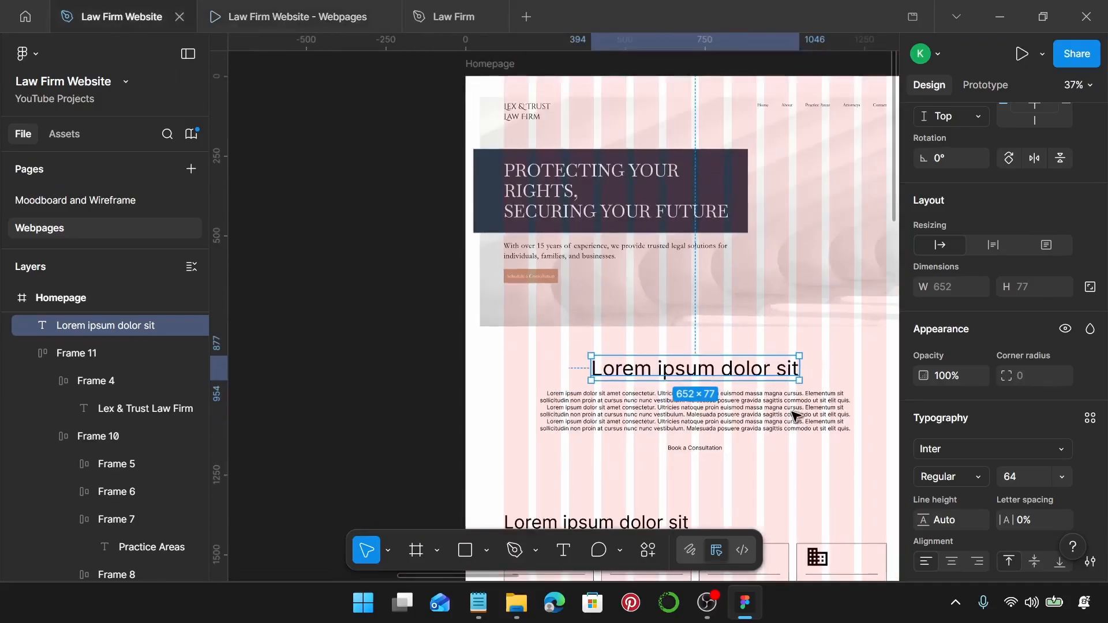
scroll(794, 416, right, 2)
Apply the Law Firm Sub-Heading text style to the second section's placeholder heading.
click(791, 404)
scroll(762, 359, down, 1)
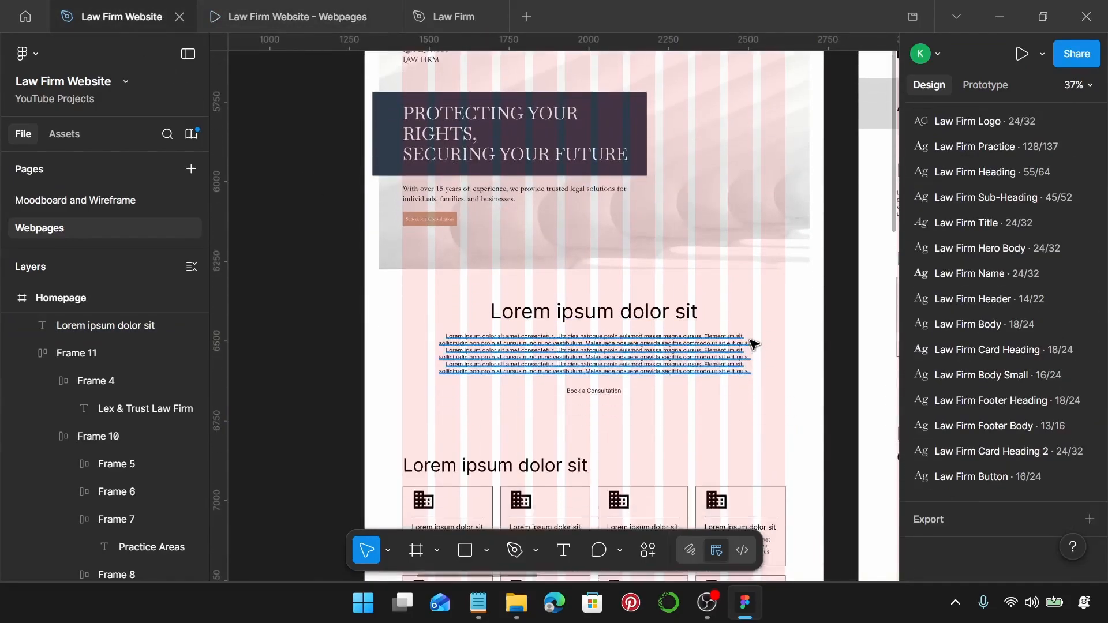
click(687, 312)
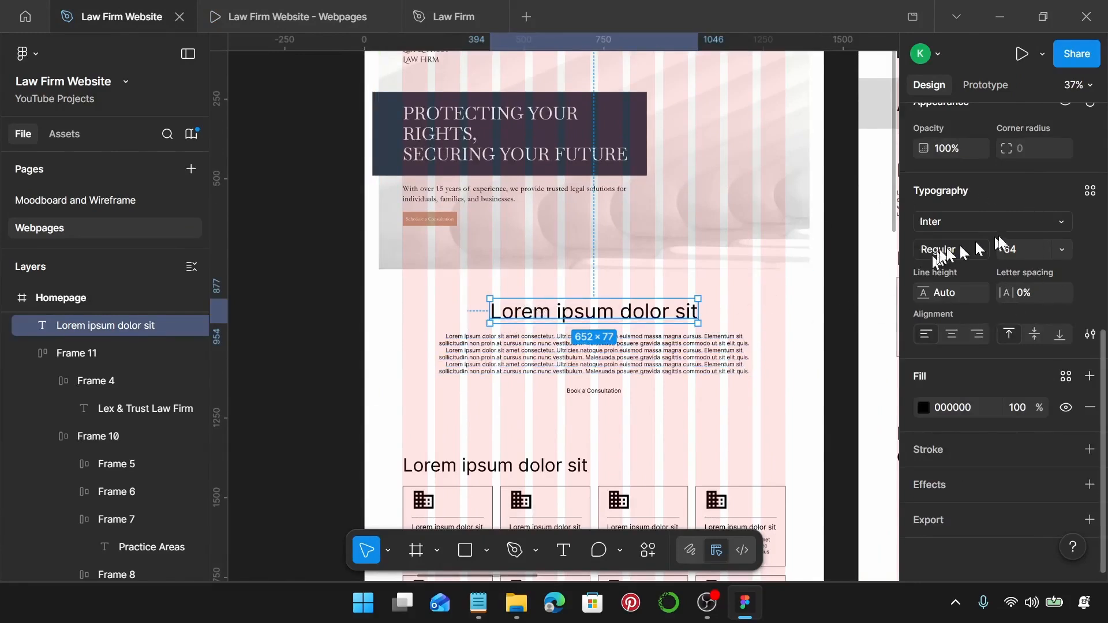
click(1090, 190)
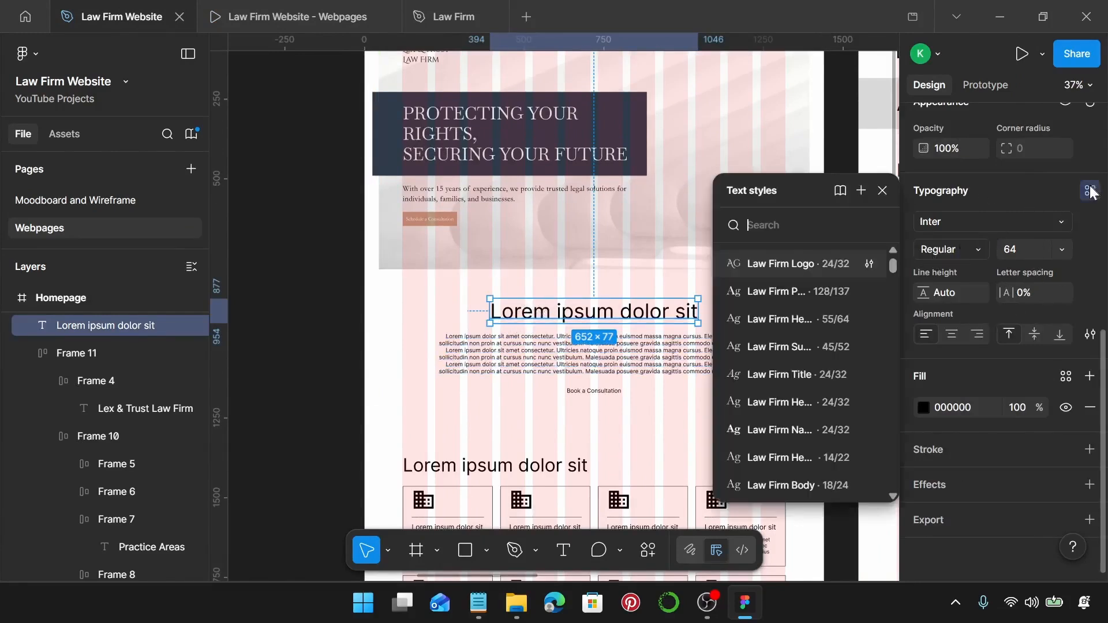
click(824, 344)
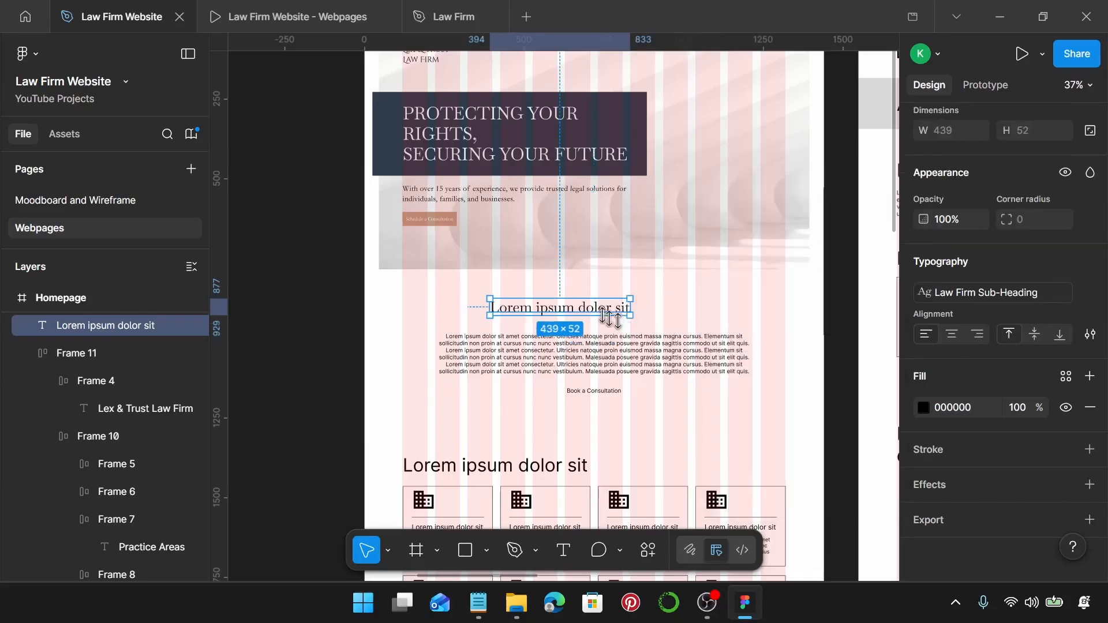
Replace the heading text with 'Who We Are' and centre it above the paragraph.
click(478, 603)
scroll(795, 343, down, 3)
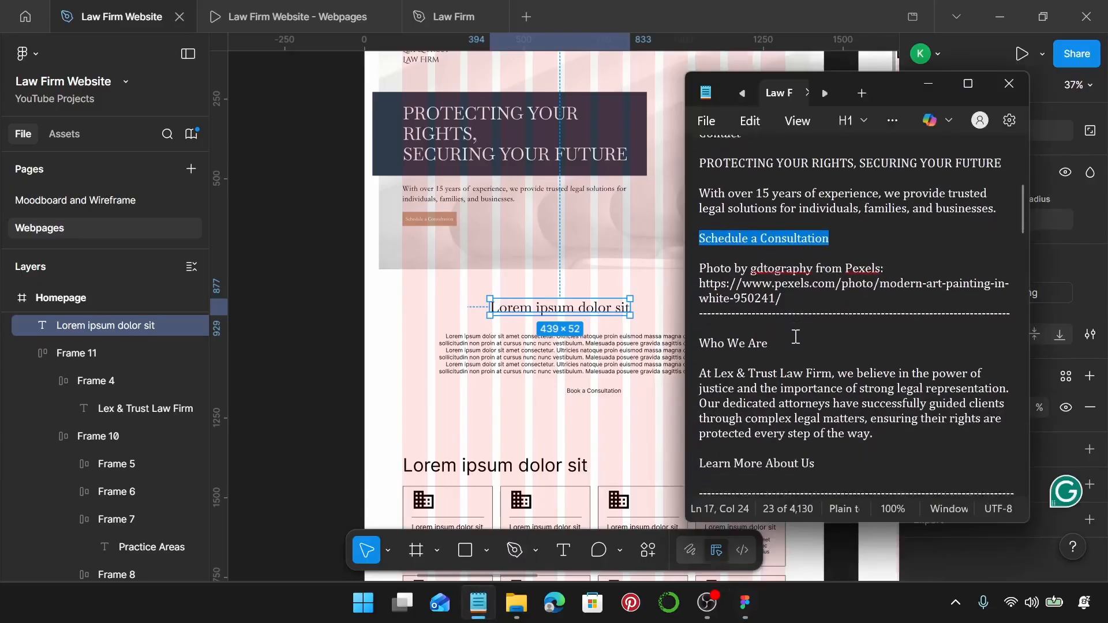
drag(699, 307, 768, 308)
key(ctrl+c)
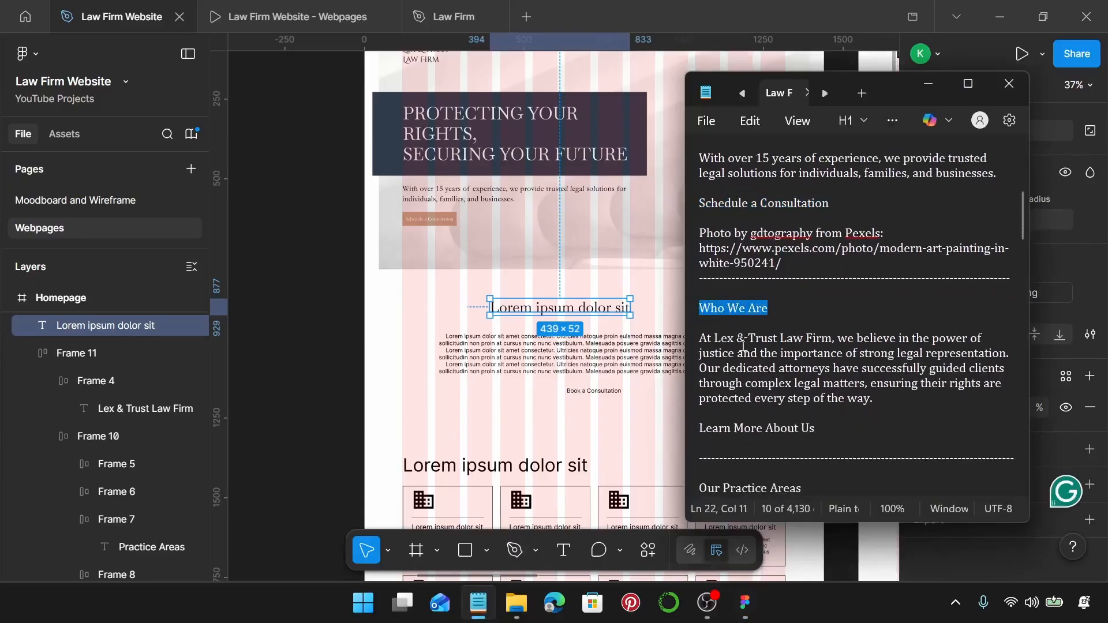
click(621, 308)
double_click(620, 309)
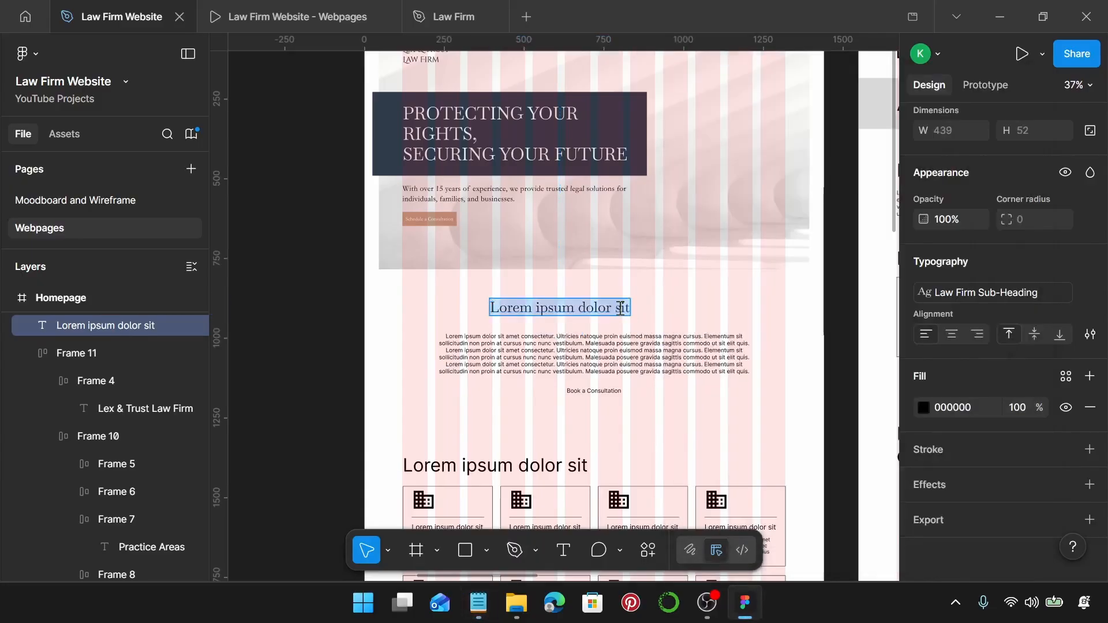
key(ctrl+v)
key(Escape)
drag(543, 310, 581, 308)
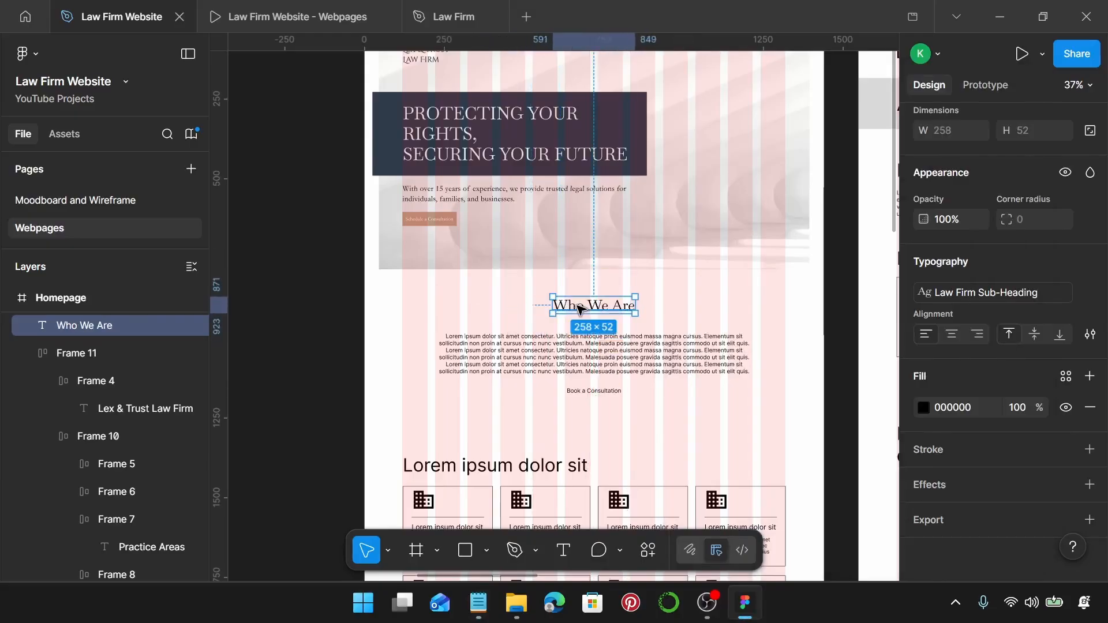
Apply the Law Firm Body text style to the placeholder paragraph under Who We Are.
click(577, 375)
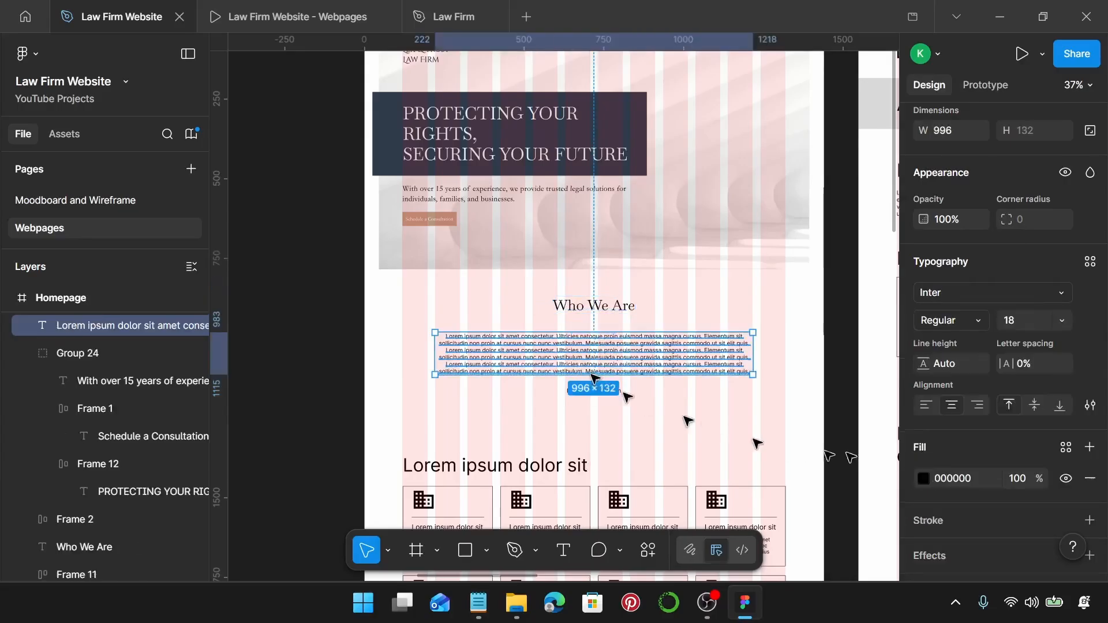
click(1090, 263)
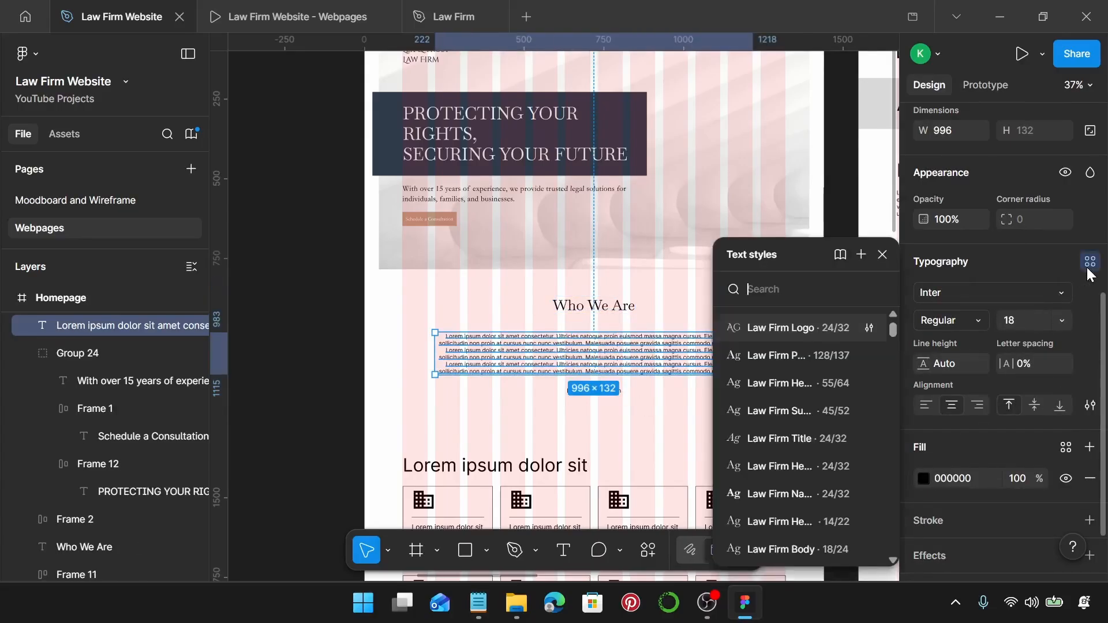
scroll(804, 404, down, 1)
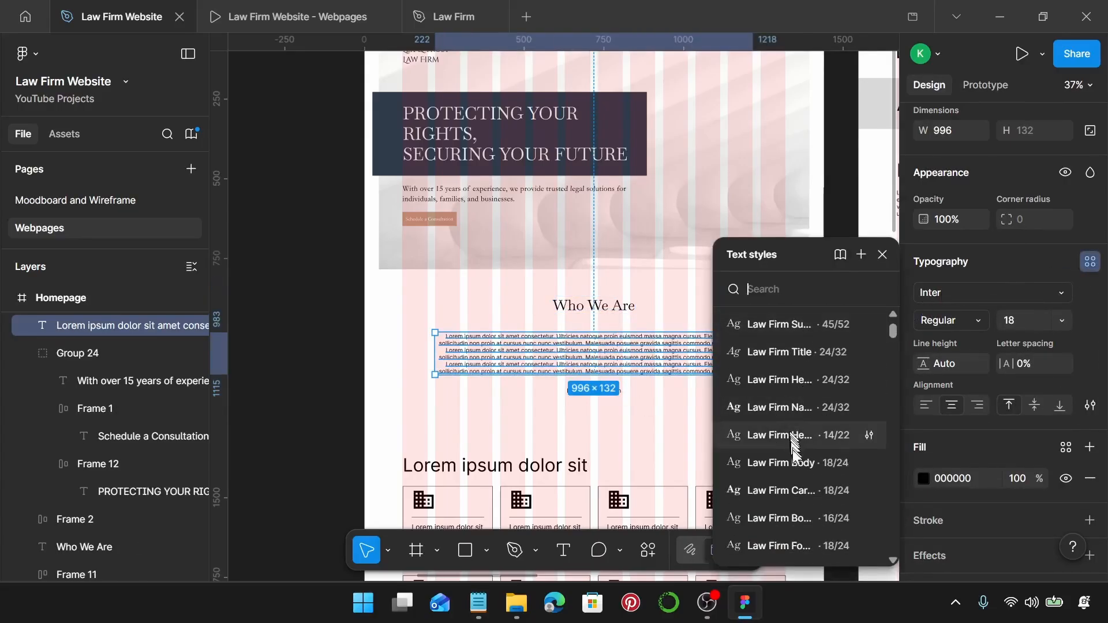
click(805, 463)
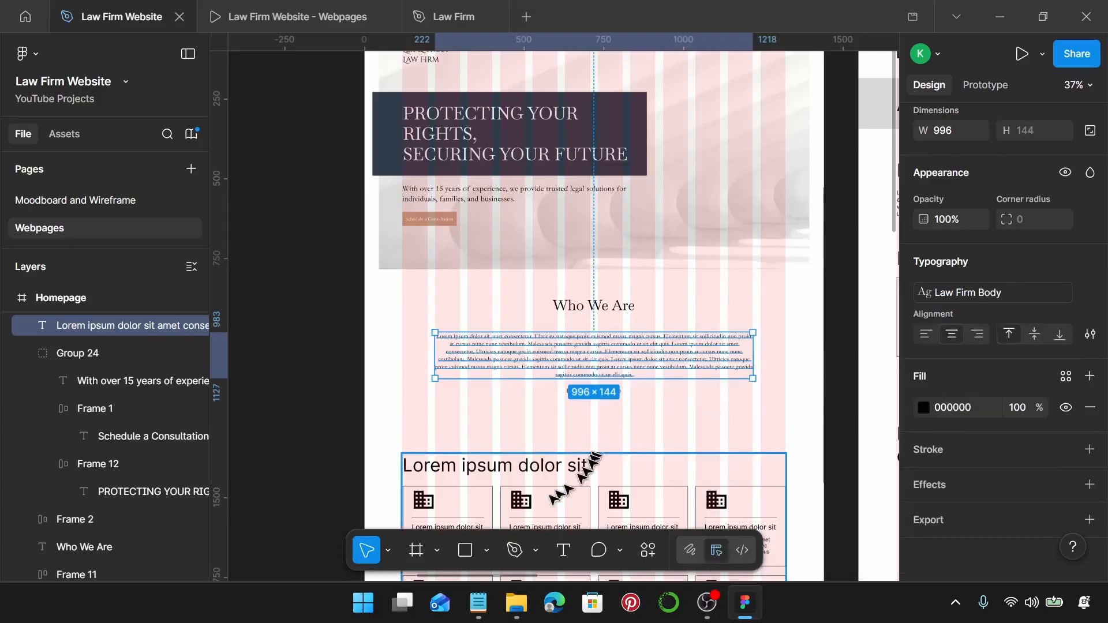
Replace the placeholder text with the 'At Lex & Trust Law Firm…' introduction copied from Notepad.
click(478, 603)
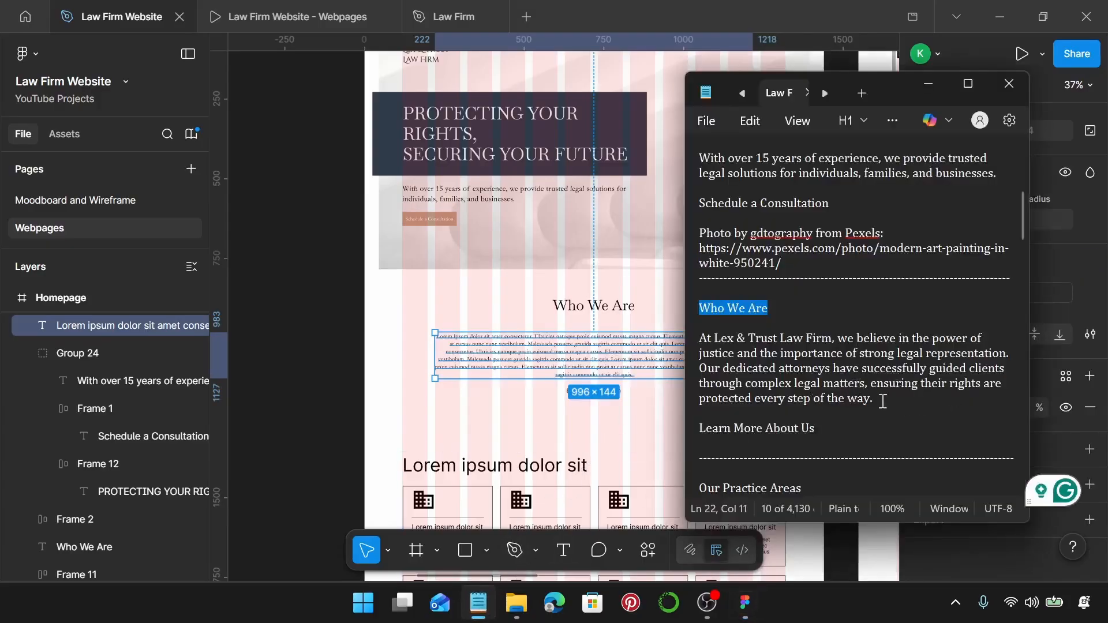
drag(875, 398, 689, 349)
key(ctrl+c)
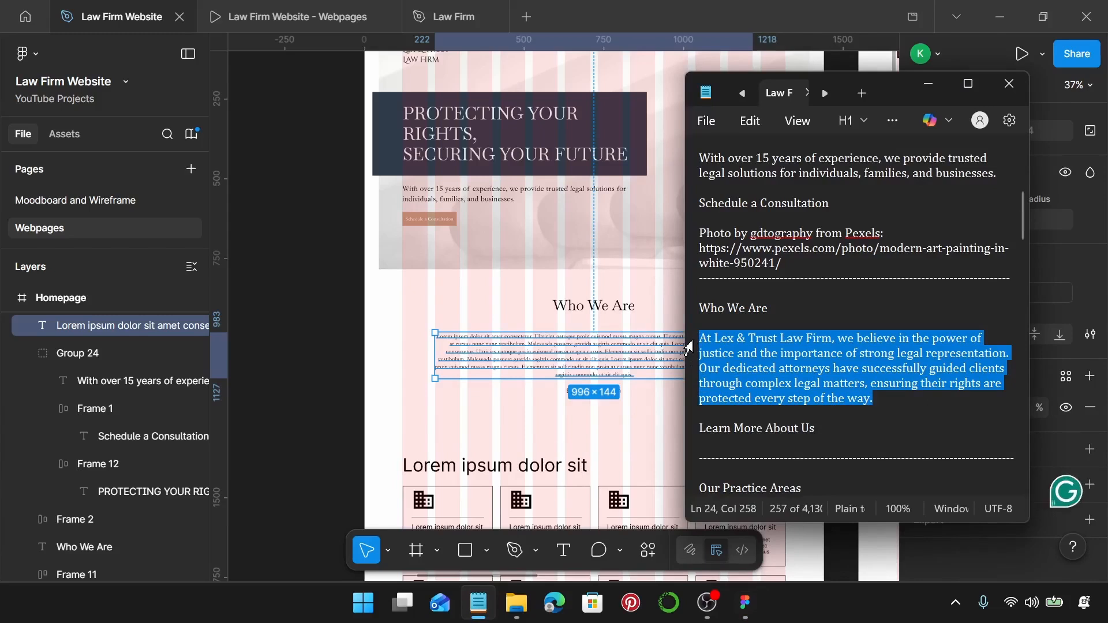
double_click(605, 358)
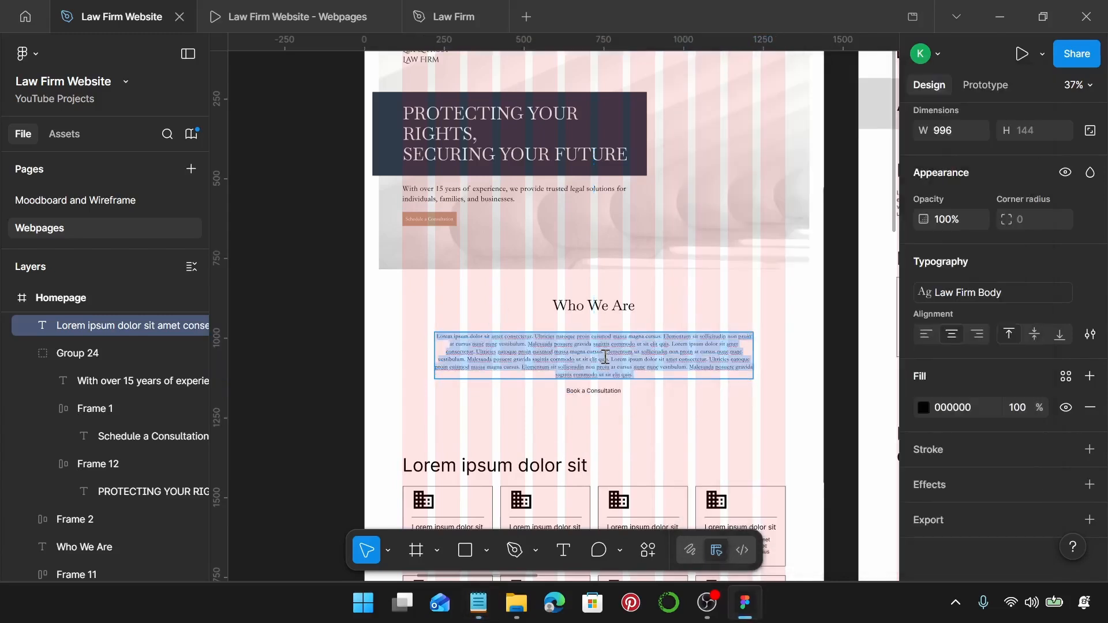
key(ctrl+v)
key(Escape)
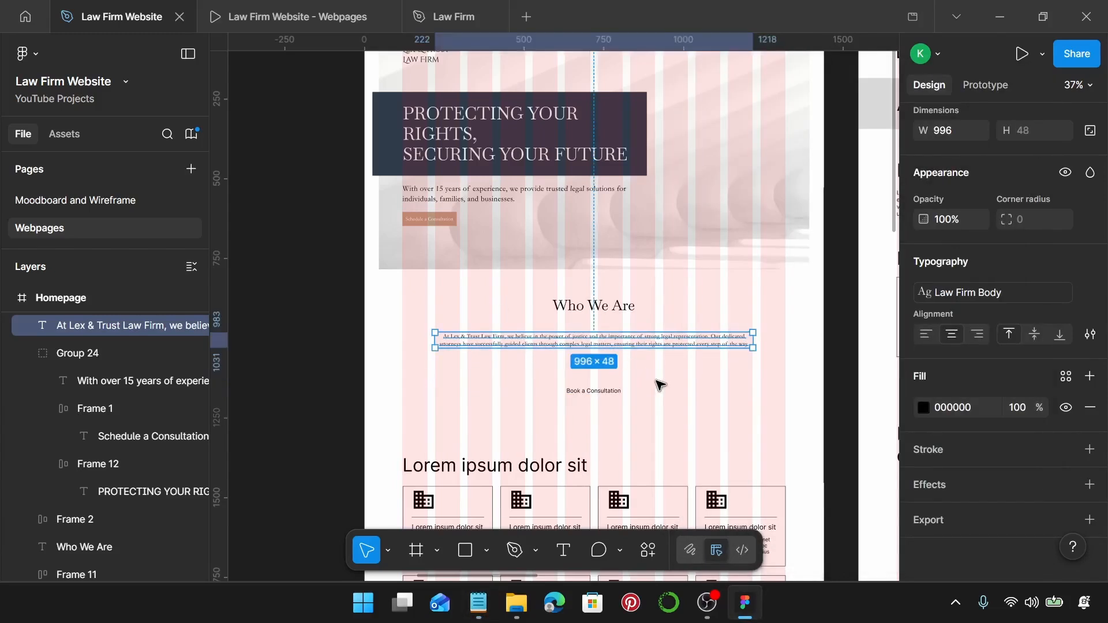
Narrow the paragraph box to 792 px wide, then select the gold Schedule a Consultation button.
scroll(573, 355, up, 3)
drag(385, 339, 427, 346)
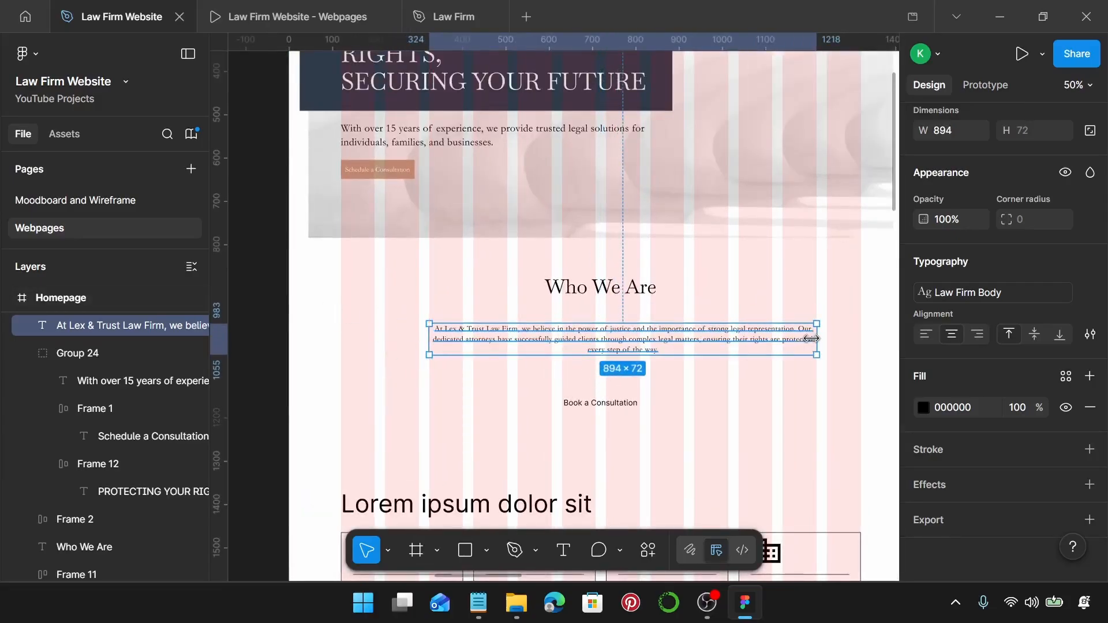
drag(813, 339, 772, 337)
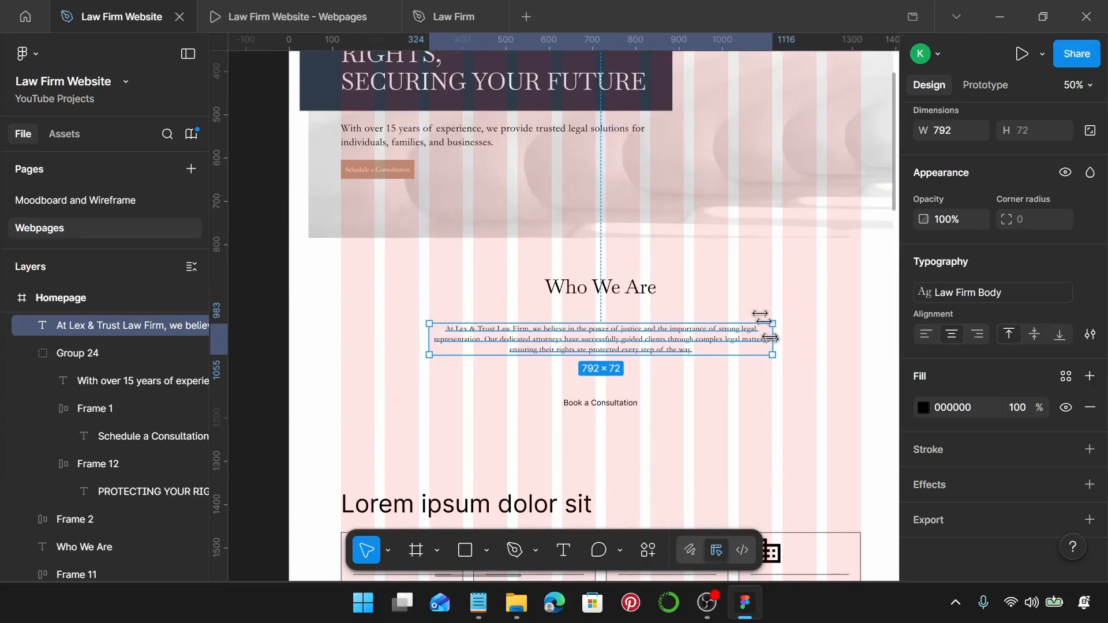
click(391, 172)
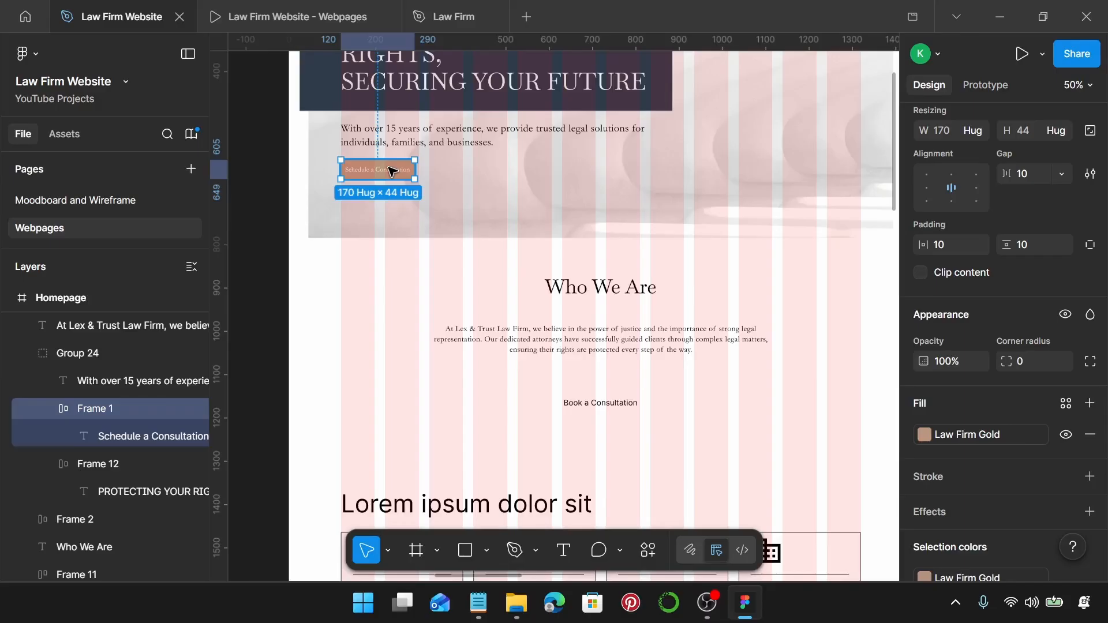
Replace the Book a Consultation button with a copy of the gold button.
click(694, 373)
click(592, 416)
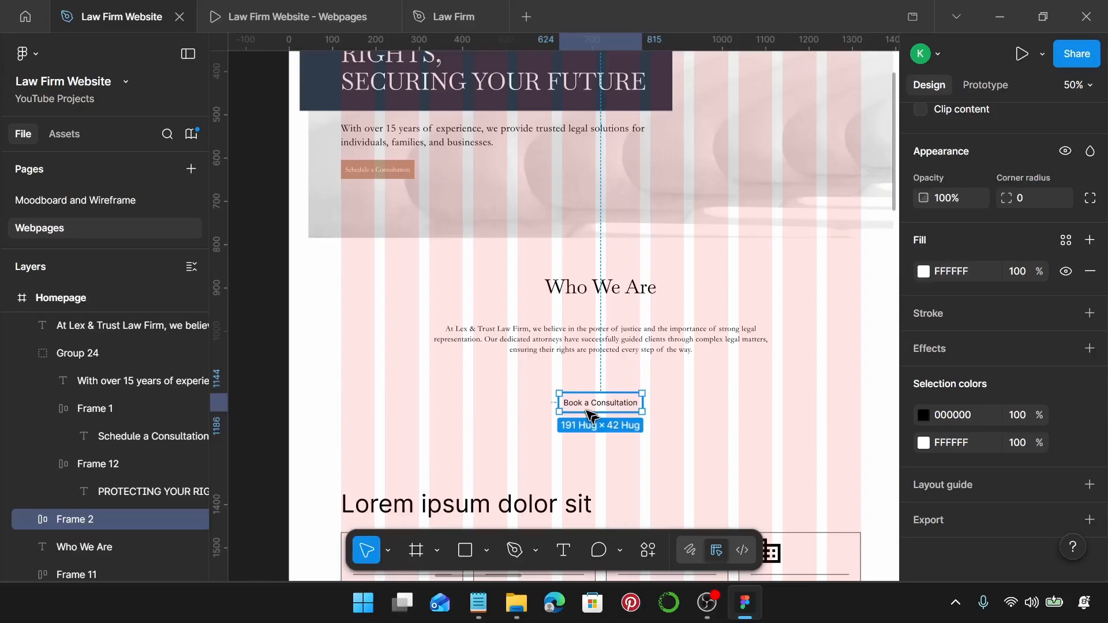
key(ctrl+shift+r)
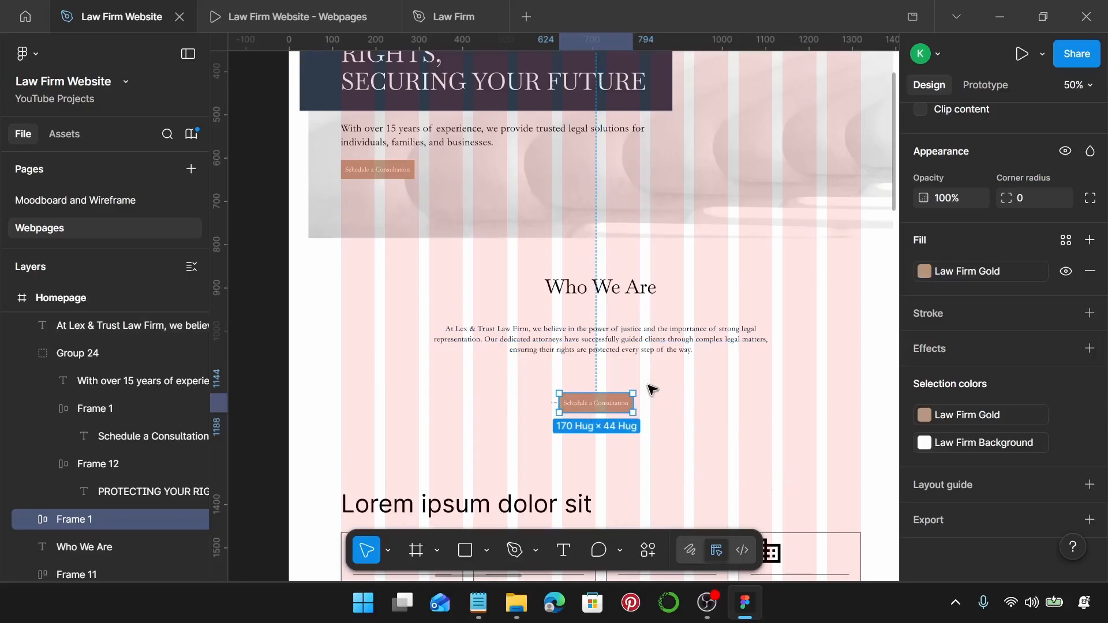
Relabel the gold button 'Learn More About Us' and move it up just beneath the paragraph.
scroll(638, 387, up, 3)
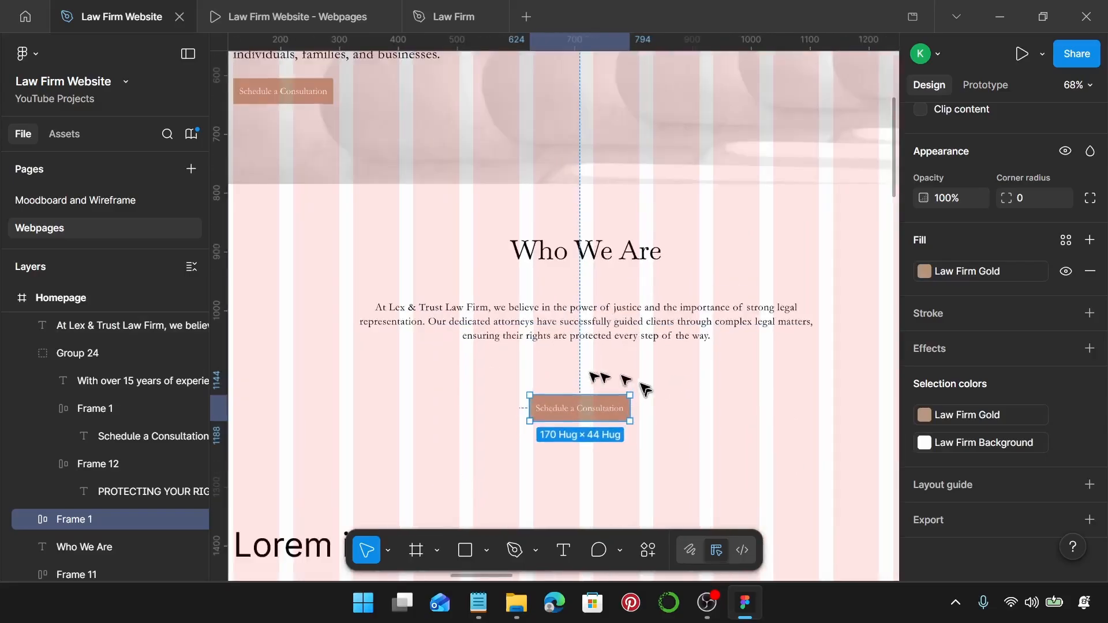
click(476, 604)
mouse_move(718, 428)
mouse_down()
mouse_move(813, 428)
mouse_move(700, 428)
mouse_up()
key(ctrl+c)
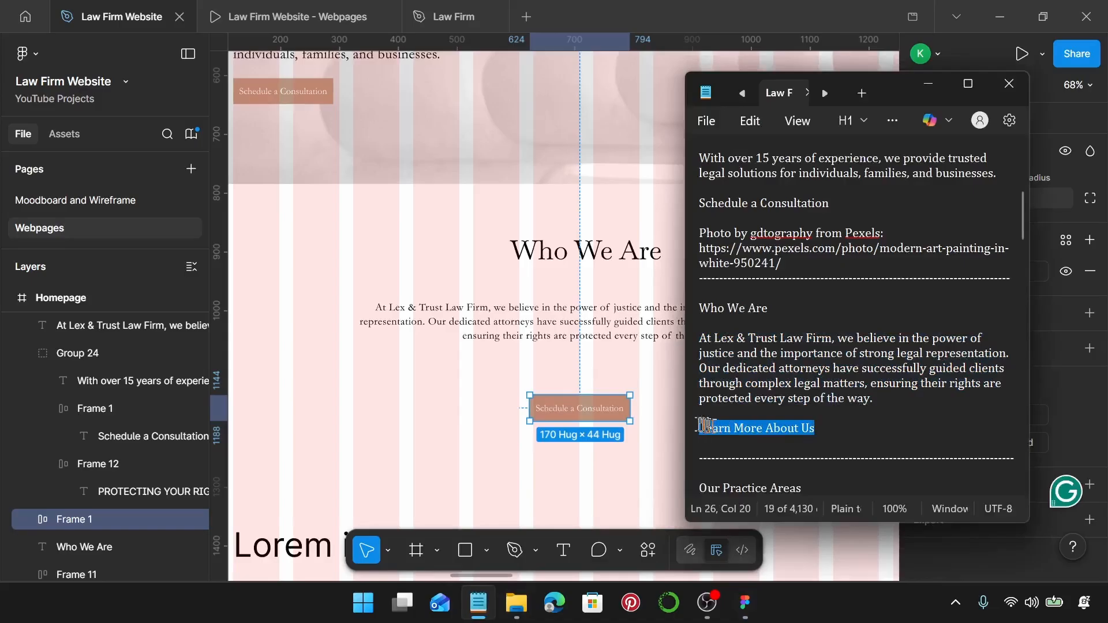
double_click(605, 412)
key(ctrl+v)
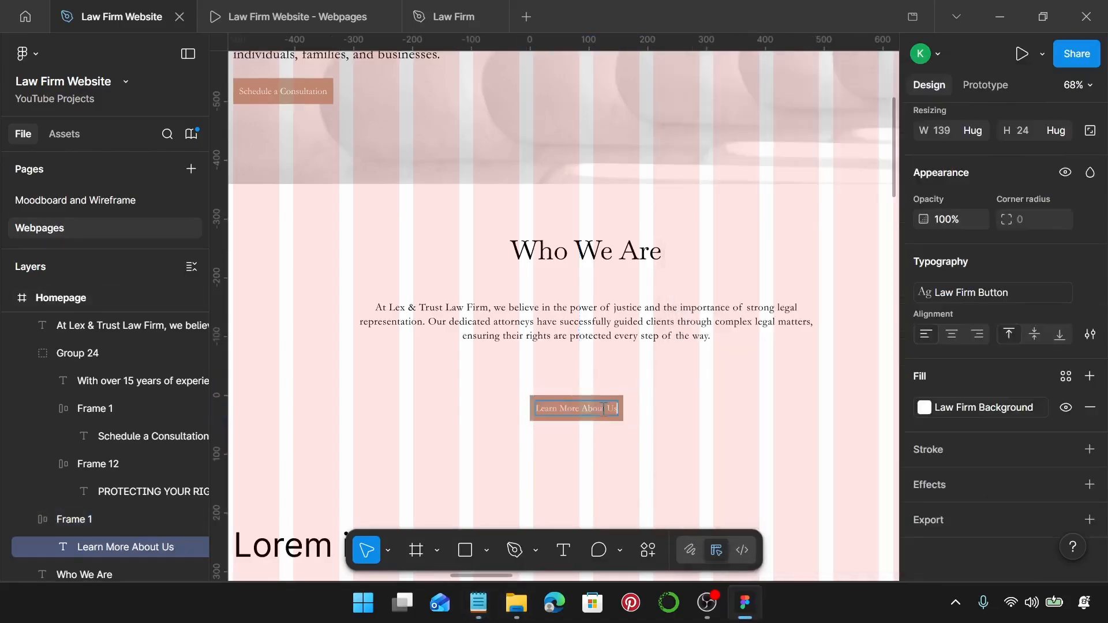
key(Escape)
key(Escape)
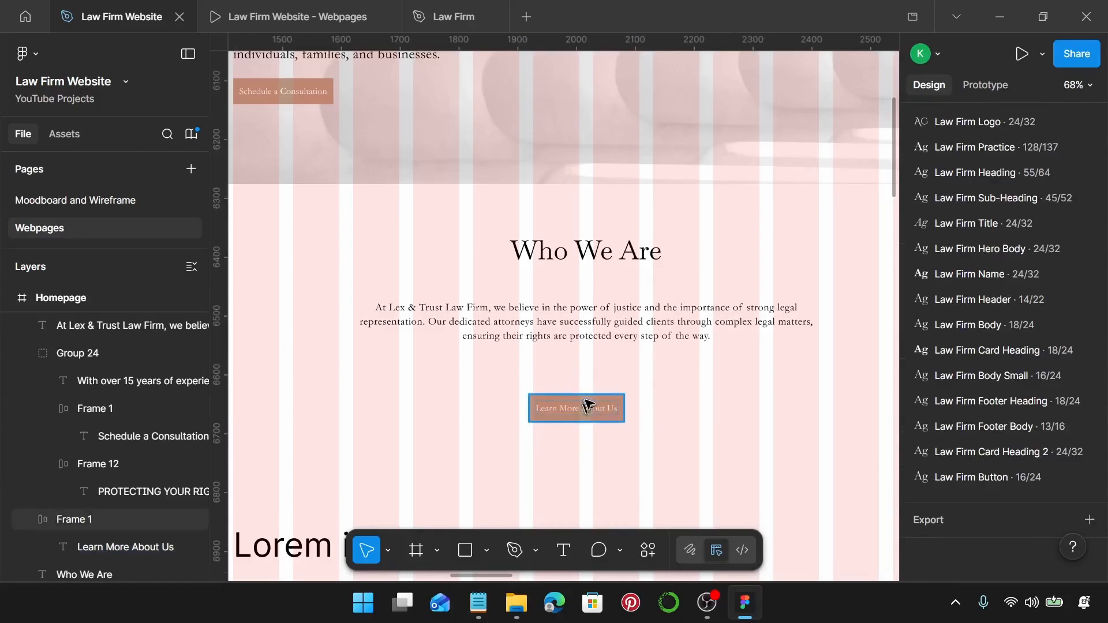
drag(589, 407, 596, 372)
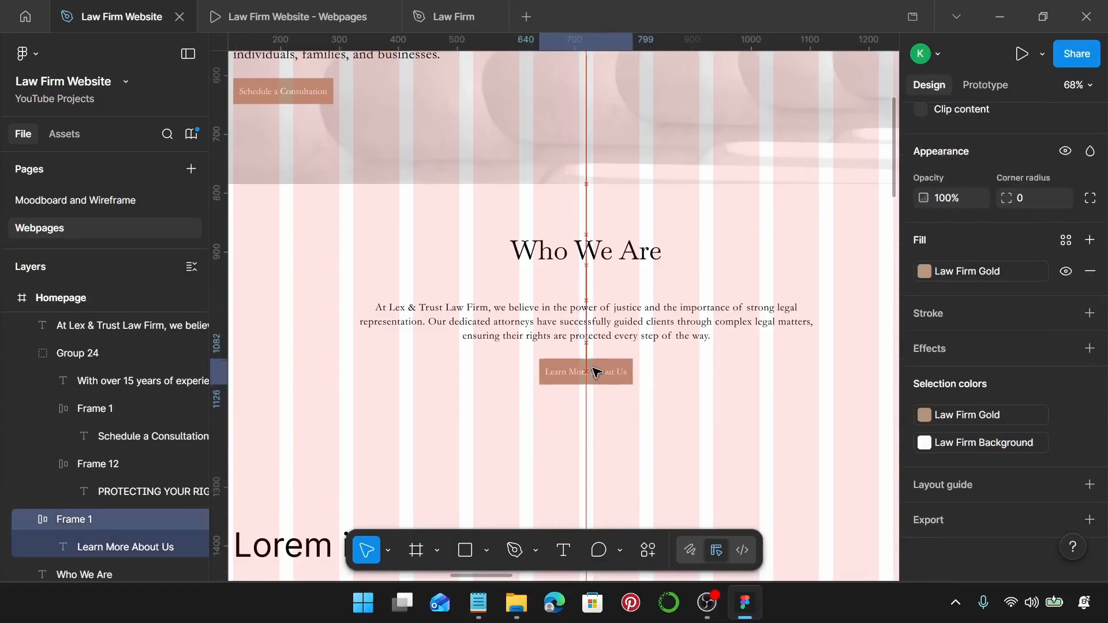
Wrap the Who We Are heading, paragraph and button in an auto-layout frame with a 20 px gap.
shift+click(608, 323)
shift+click(607, 242)
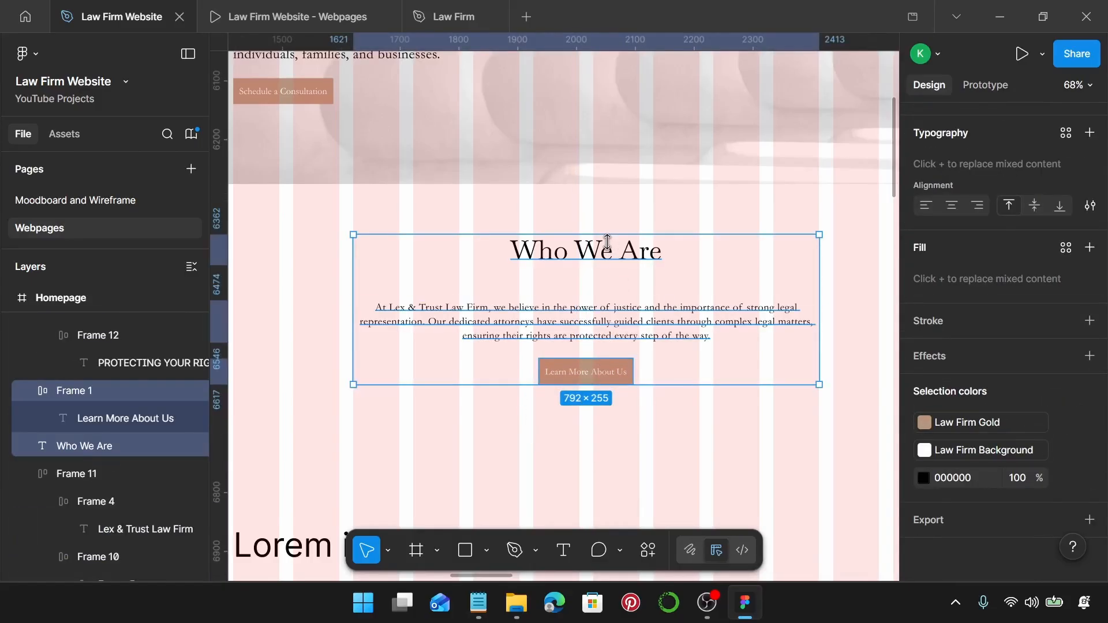
key(shift+a)
scroll(969, 232, up, 5)
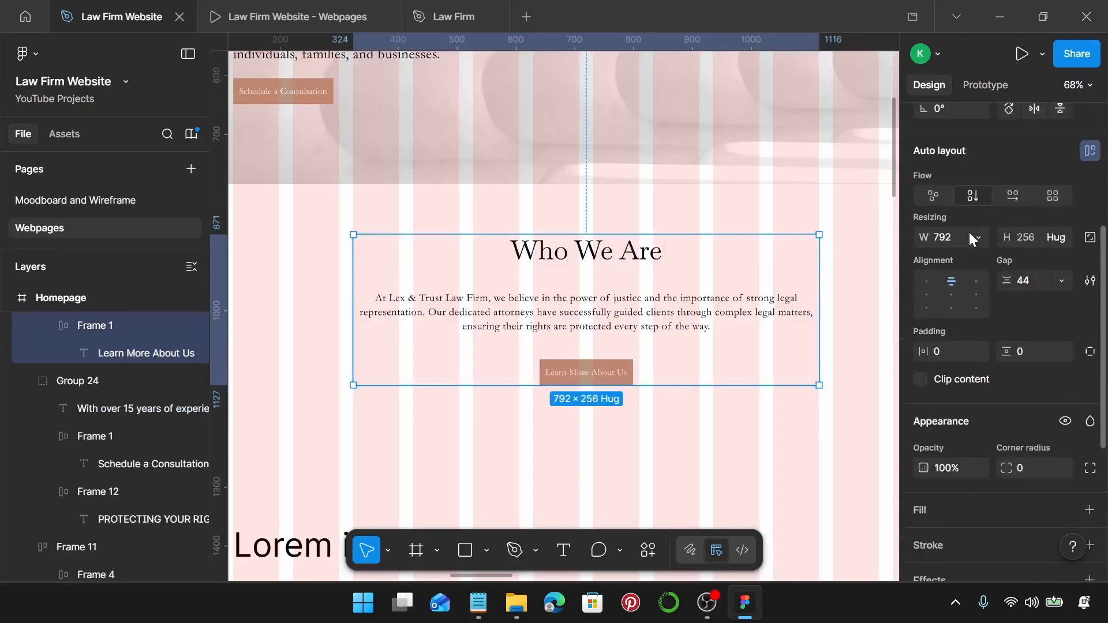
click(1034, 285)
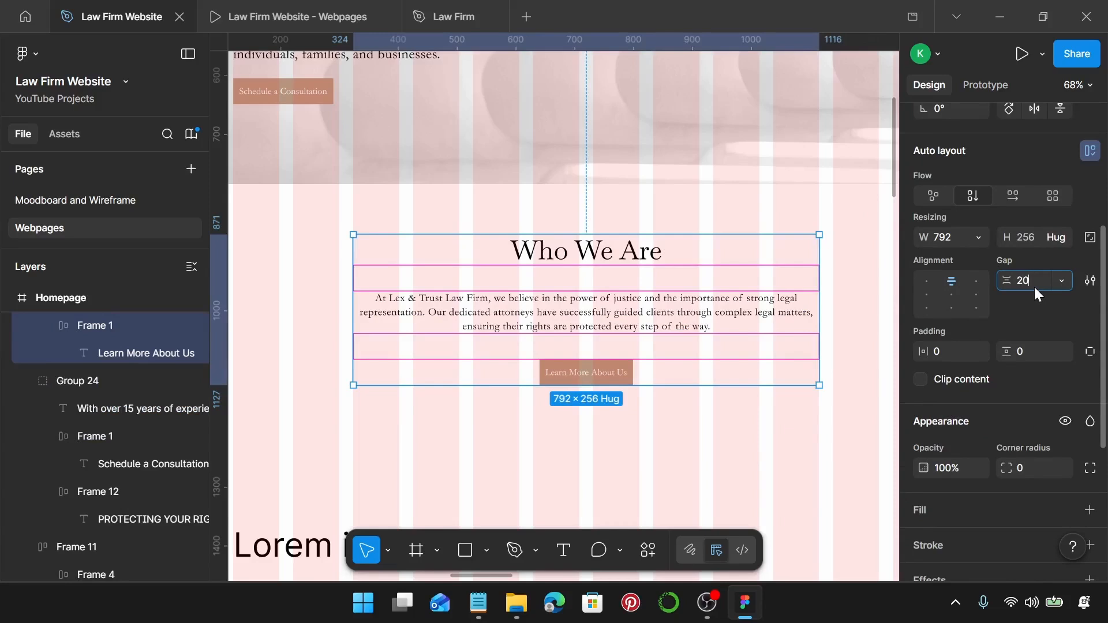
key(Return)
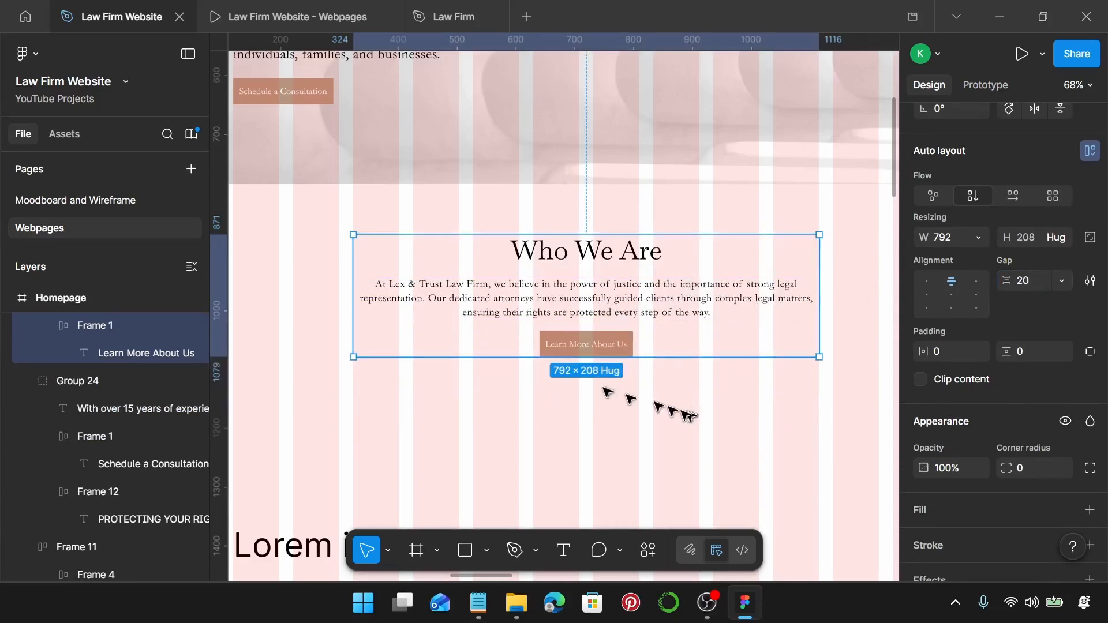
scroll(750, 361, down, 5)
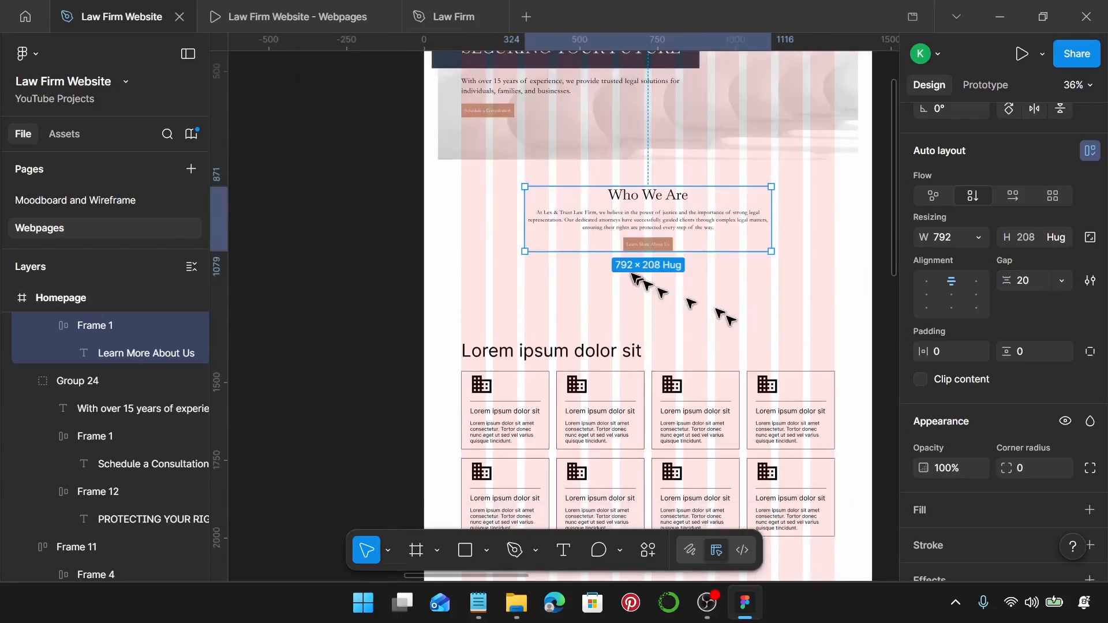
scroll(685, 311, down, 1)
scroll(709, 307, down, 1)
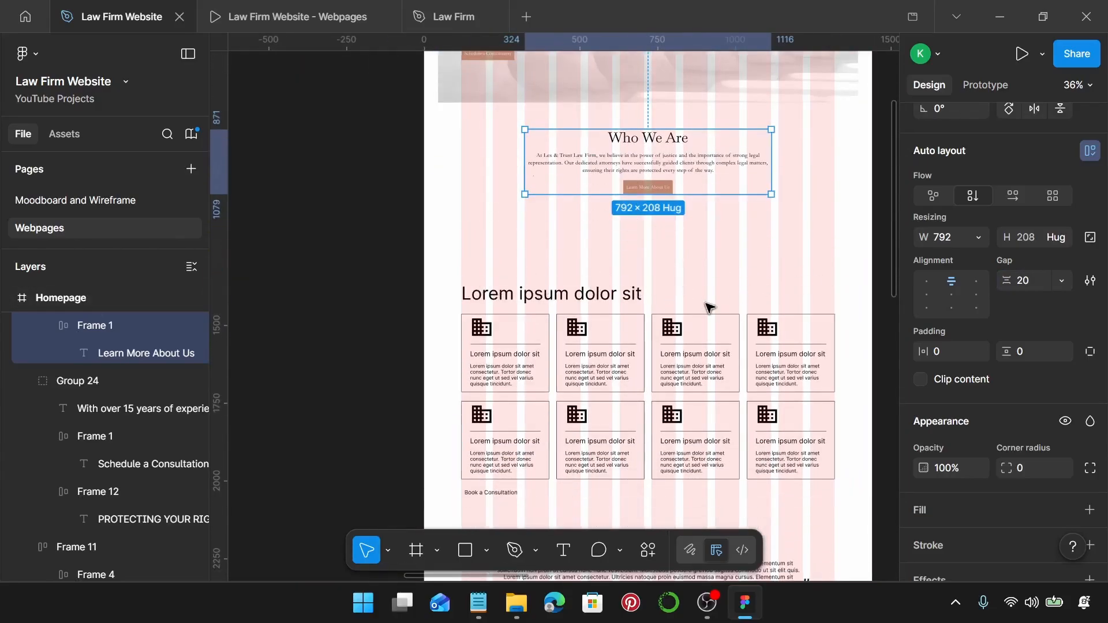
scroll(709, 307, down, 2)
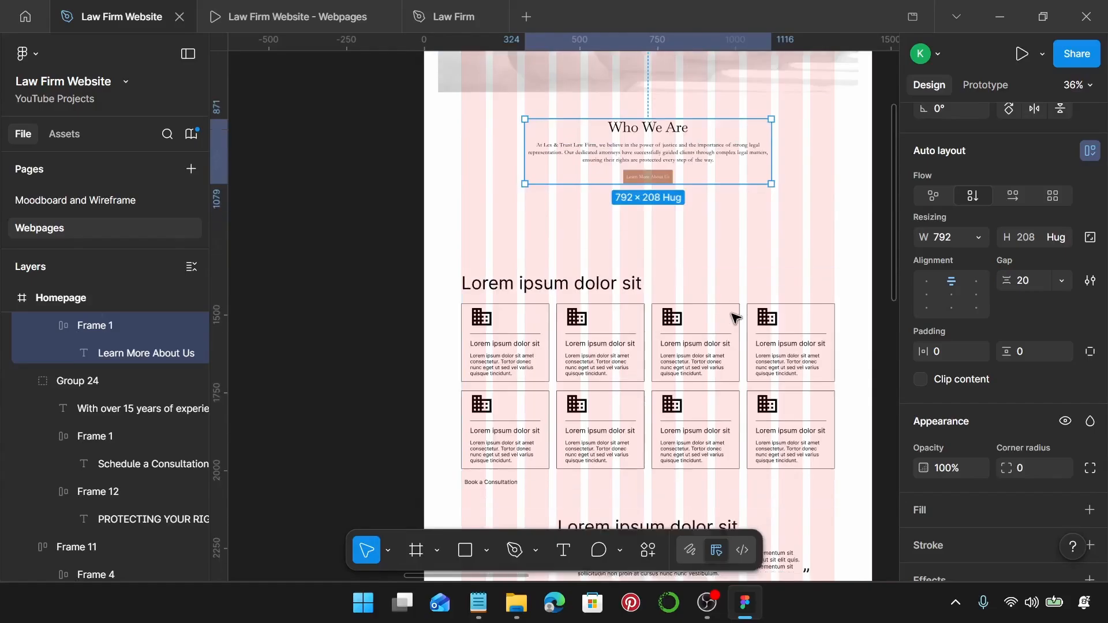
click(761, 244)
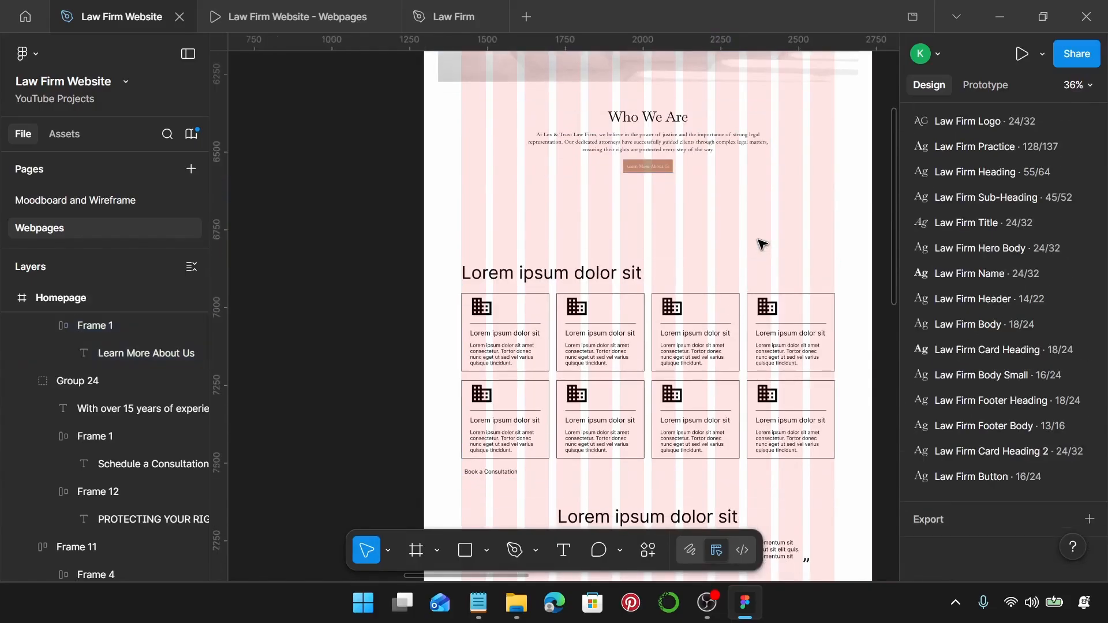
Apply the Law Firm Sub-Heading text style to the Lorem ipsum practice heading.
click(586, 266)
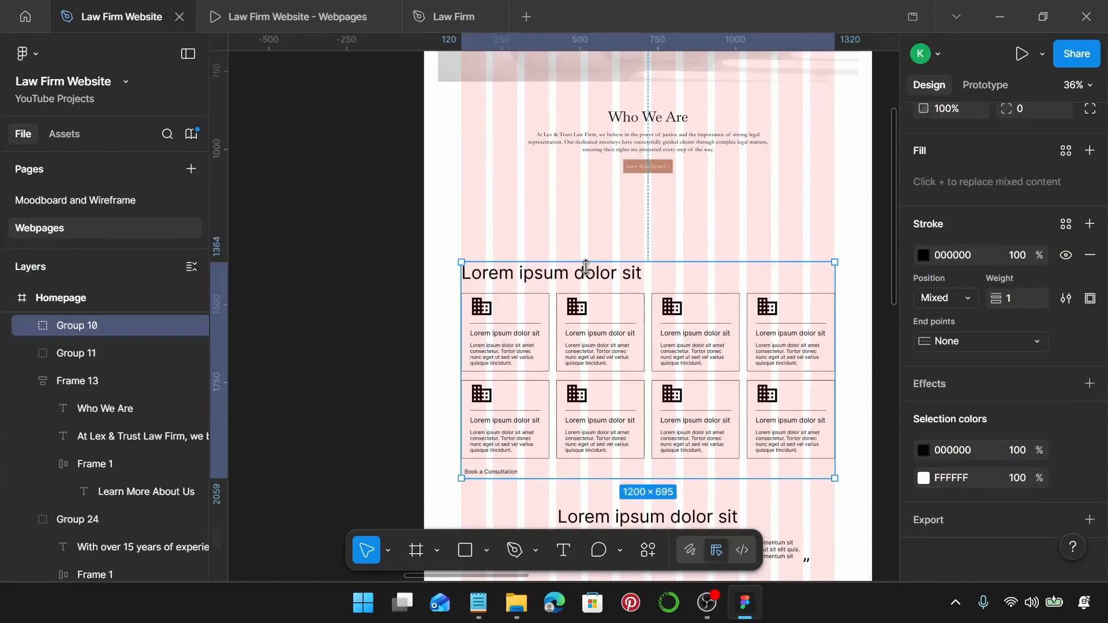
key(Return)
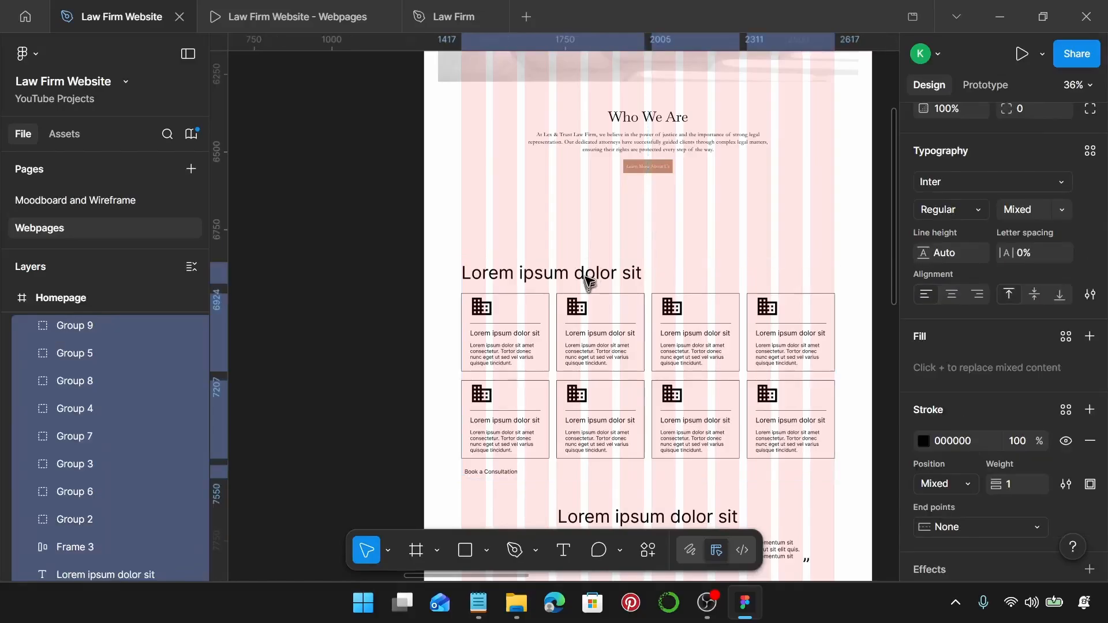
click(586, 278)
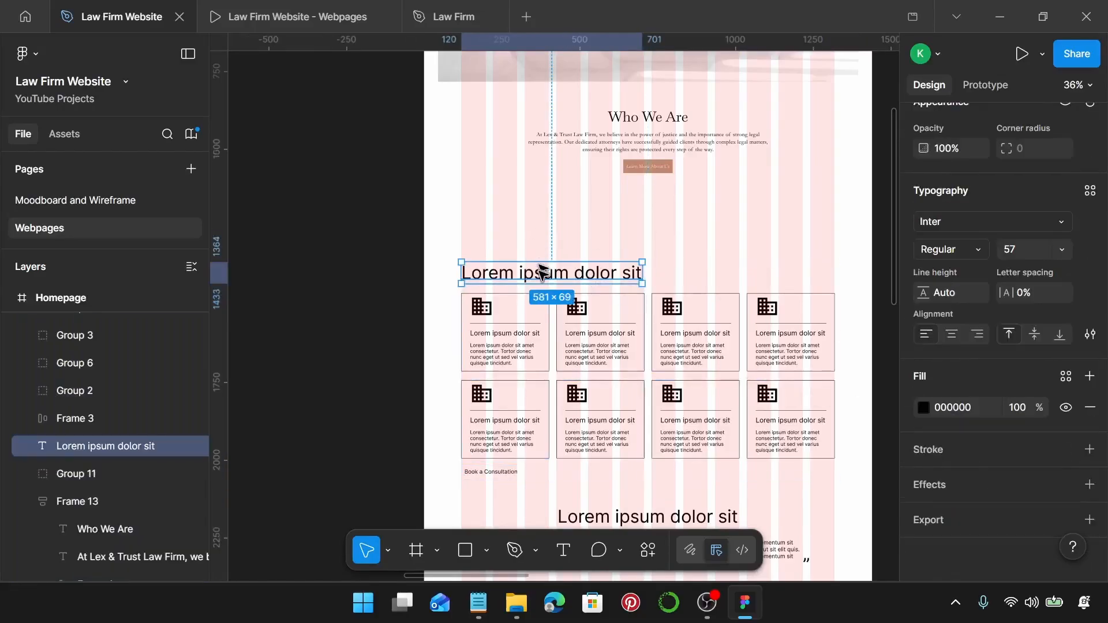
scroll(462, 272, up, 10)
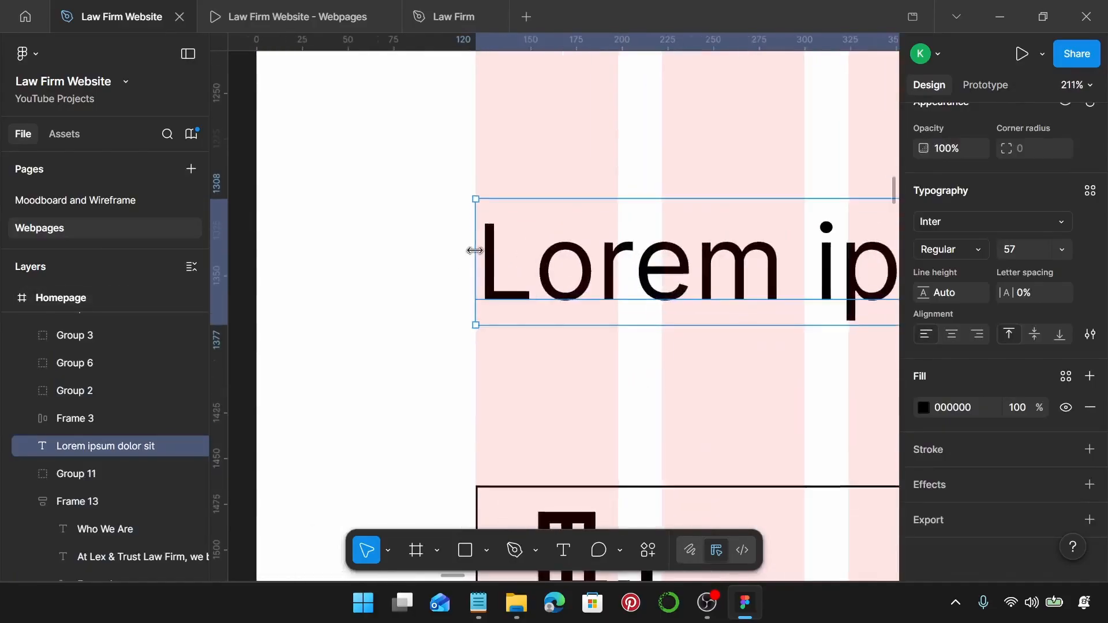
scroll(475, 249, up, 2)
scroll(474, 250, down, 10)
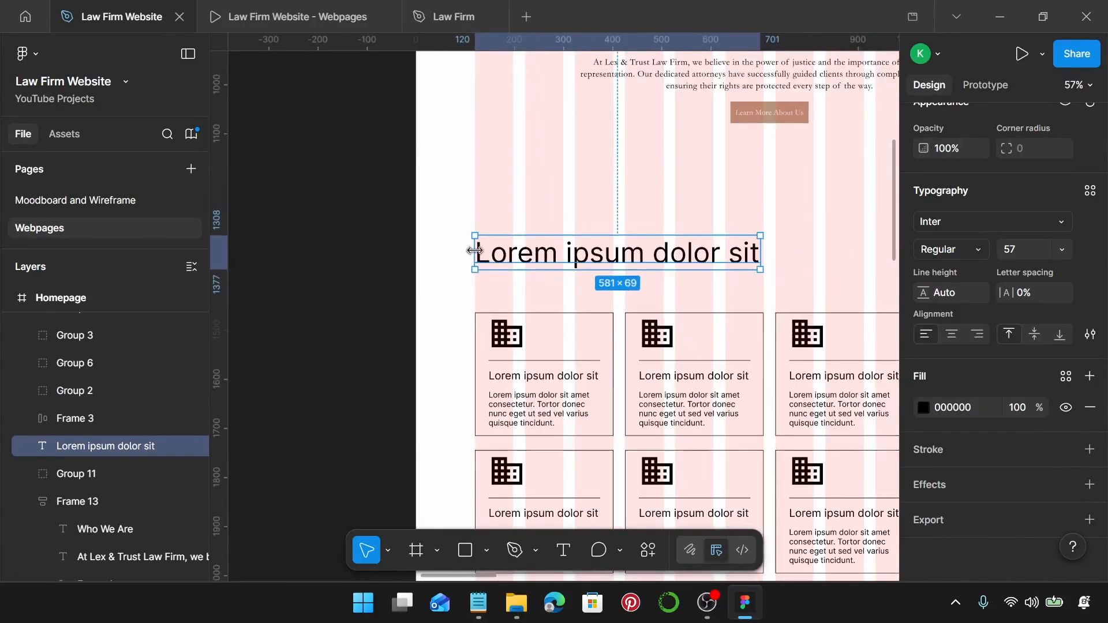
click(1089, 190)
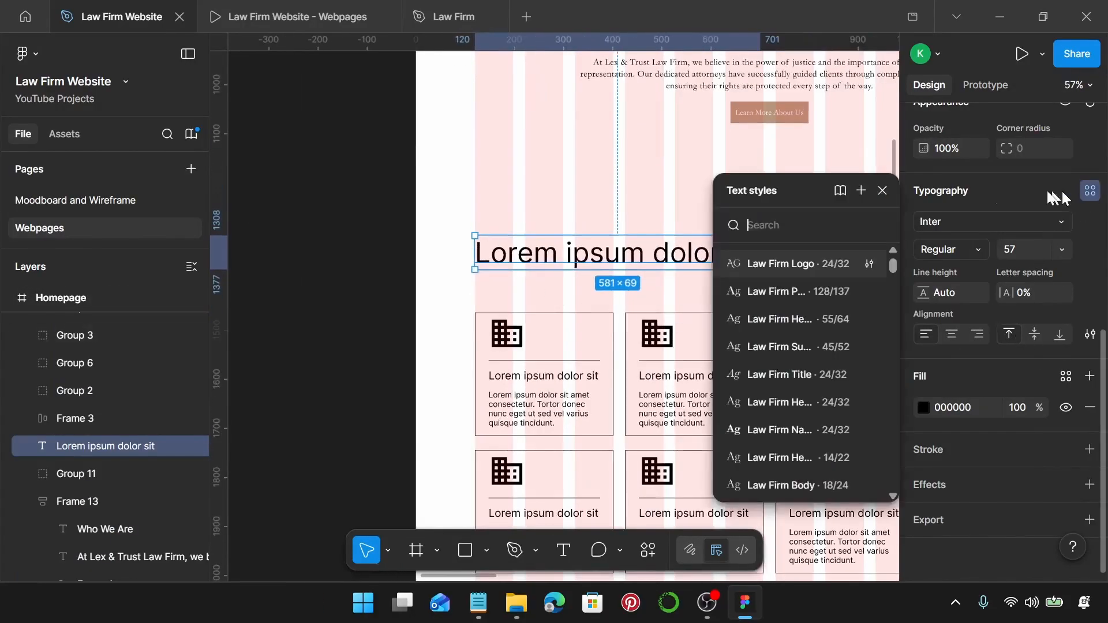
click(809, 352)
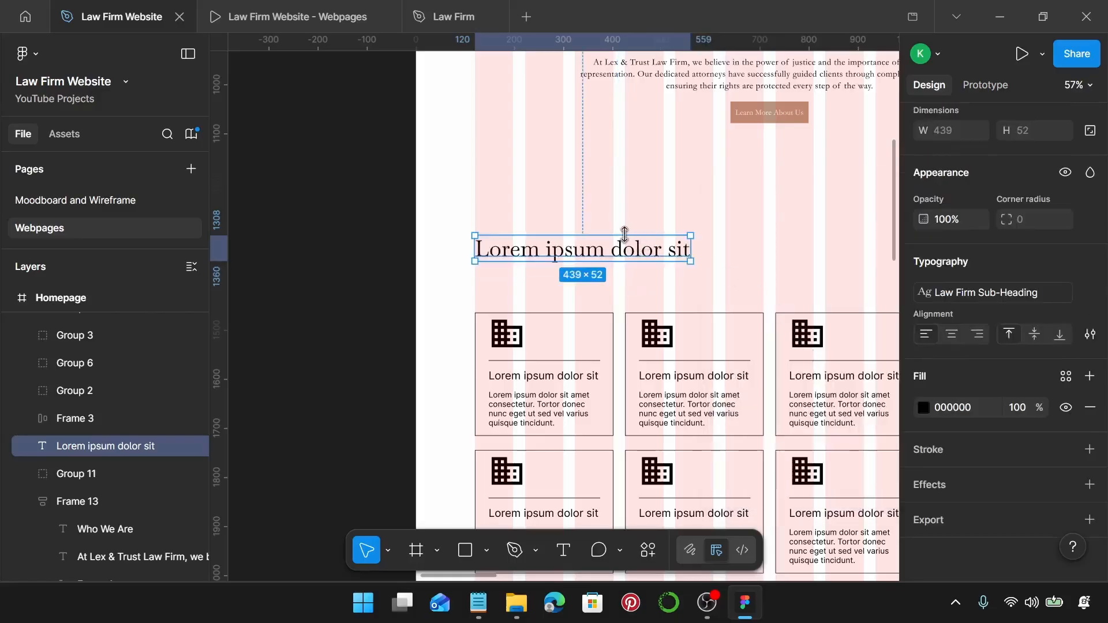
drag(609, 250, 610, 235)
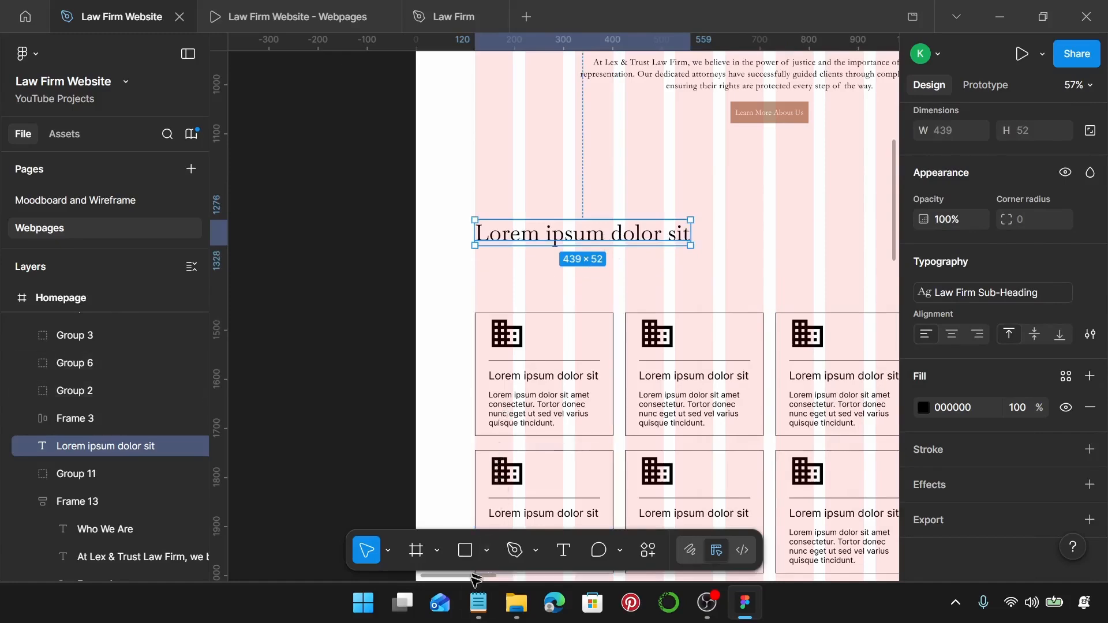
Change the heading text to 'Our Practice Areas' using the copy from Notepad.
click(479, 603)
scroll(717, 321, down, 3)
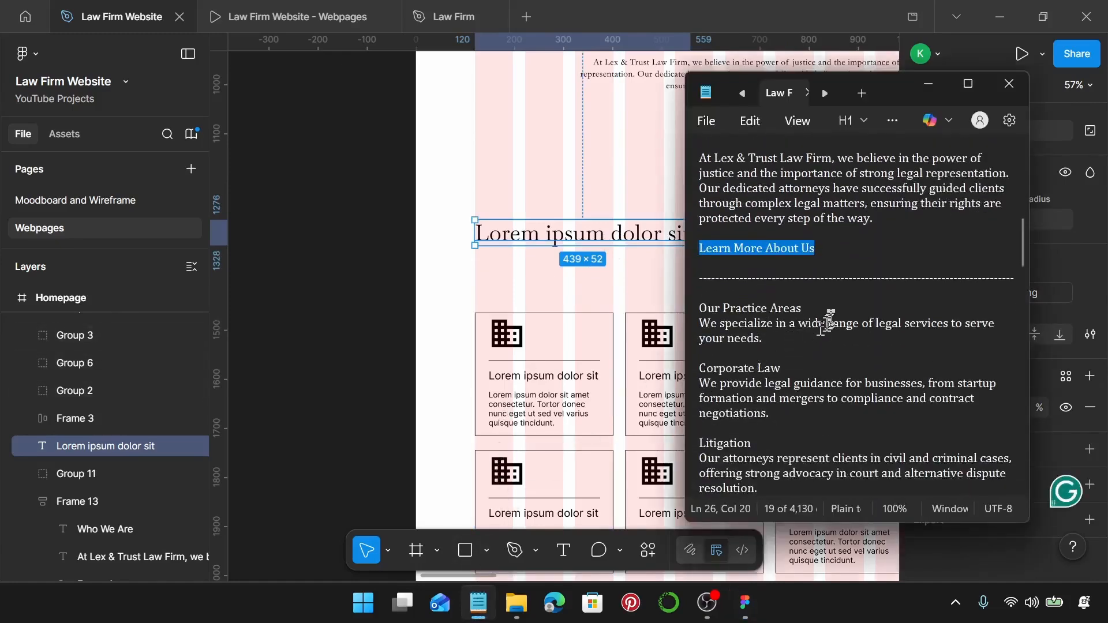
drag(699, 308, 802, 309)
key(ctrl+c)
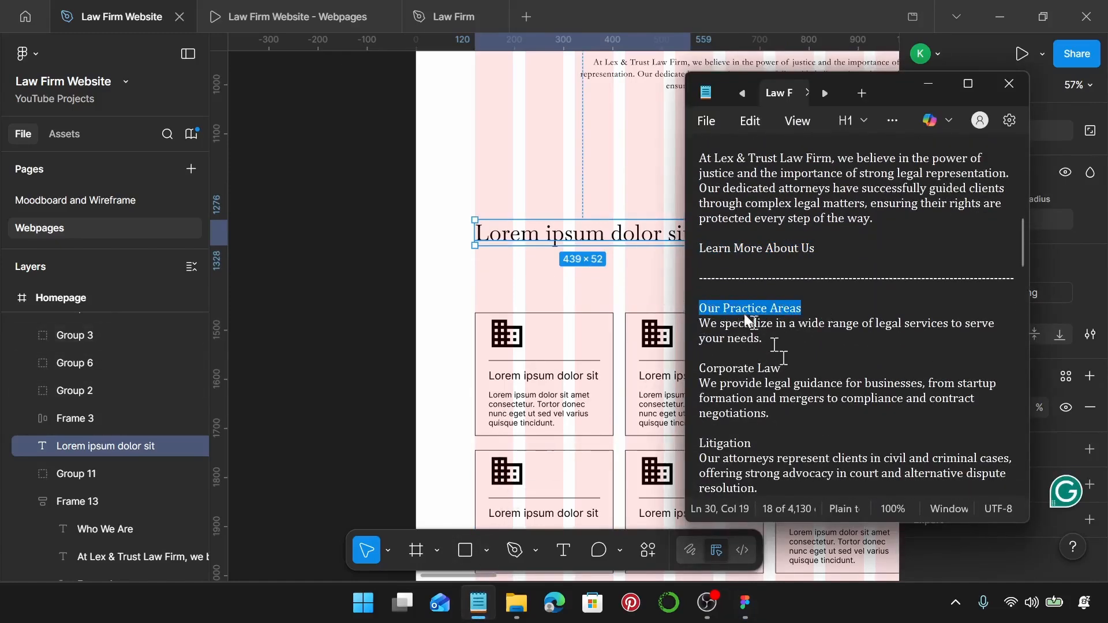
double_click(639, 241)
key(ctrl+v)
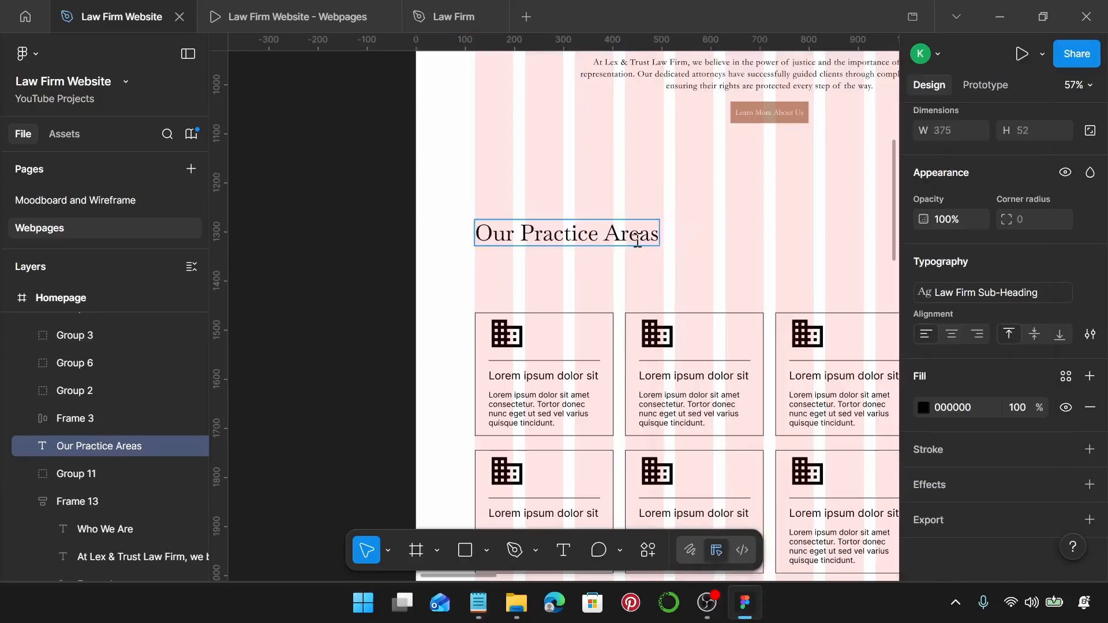
key(Escape)
click(641, 274)
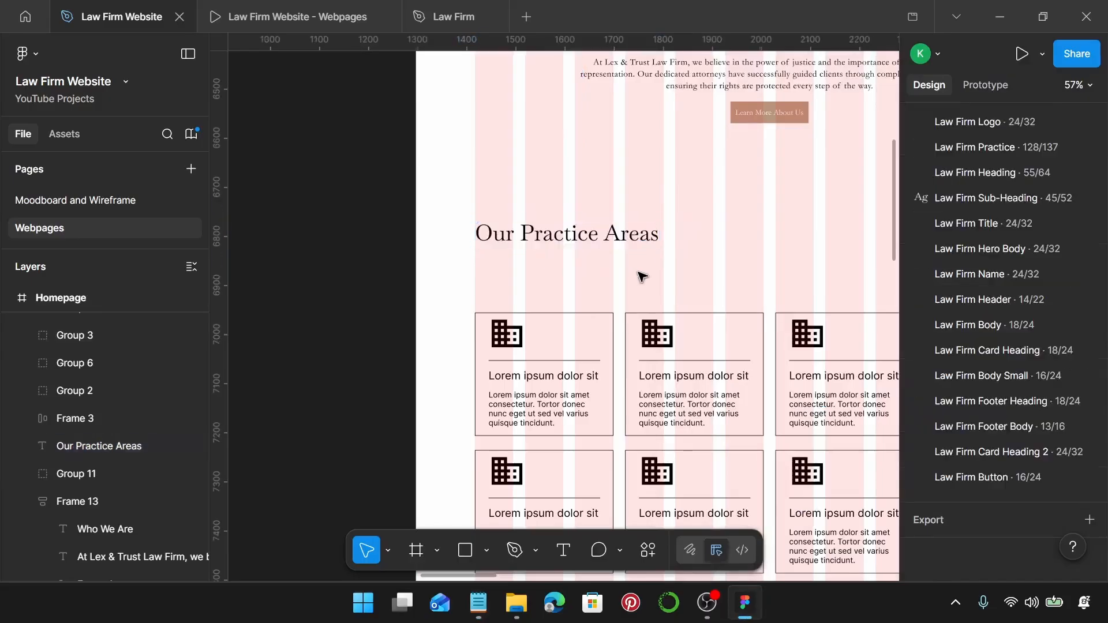
Duplicate the Our Practice Areas heading just below the original.
click(595, 241)
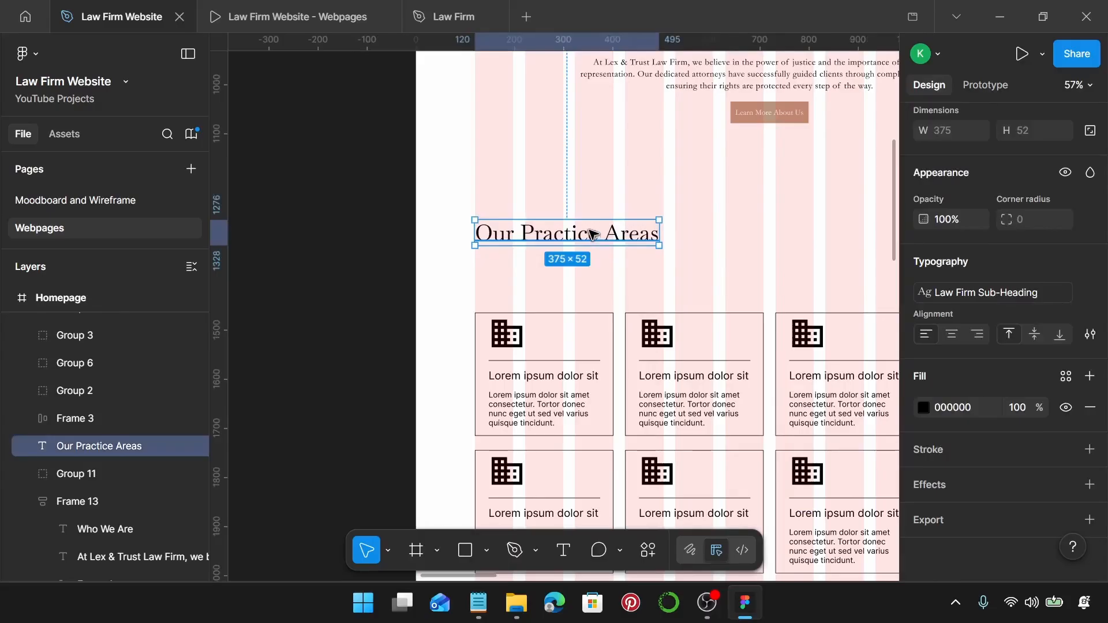
drag(592, 234, 595, 280)
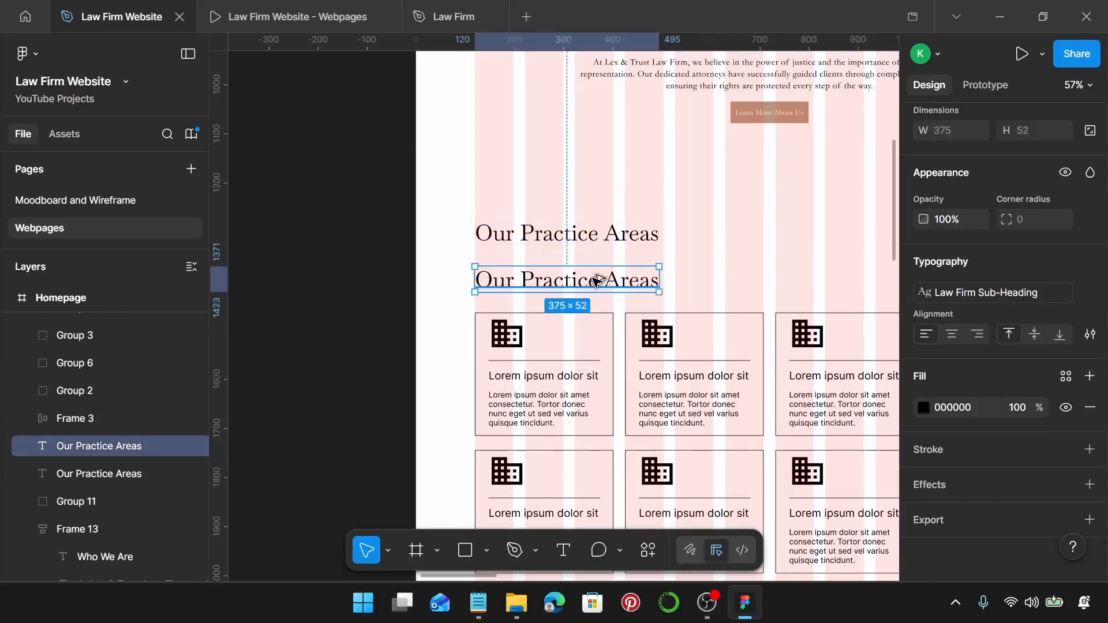
click(947, 300)
scroll(819, 381, down, 2)
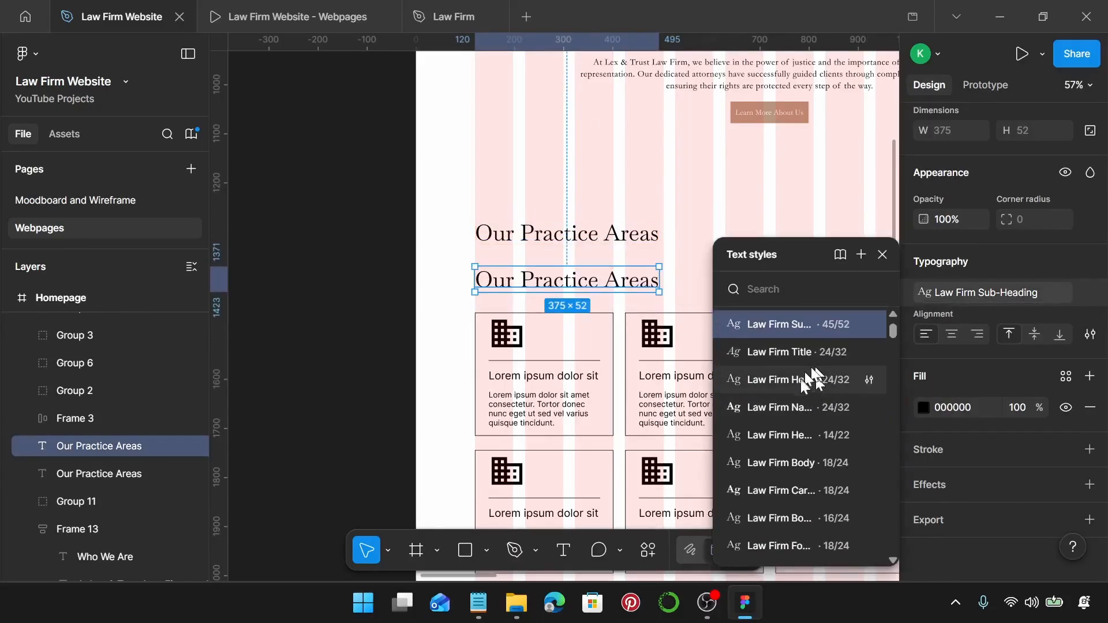
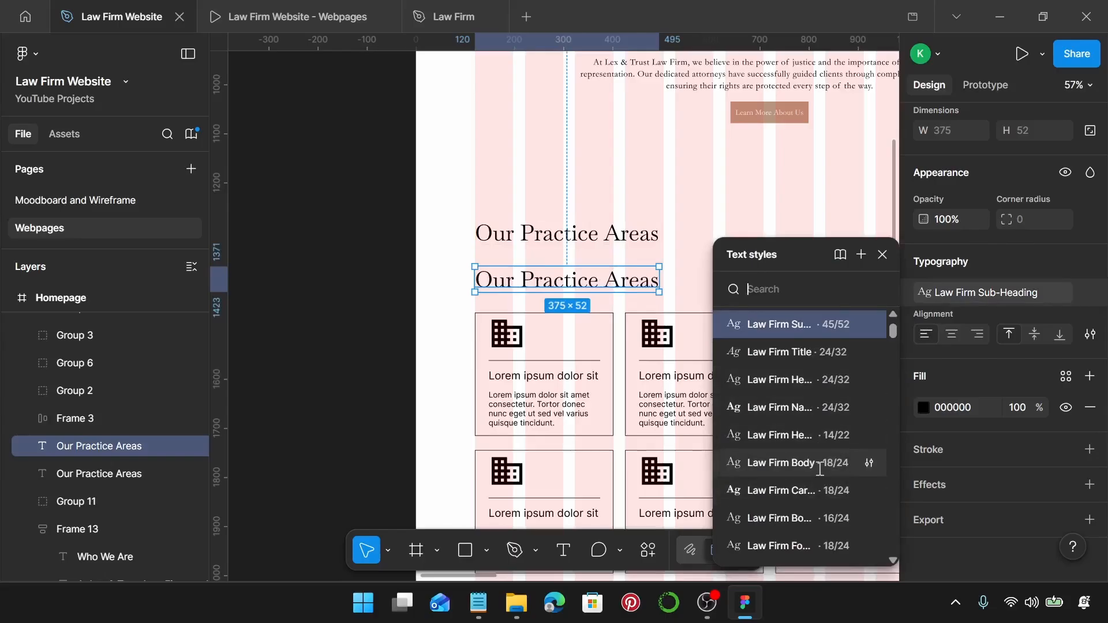
Give the duplicate heading the Law Firm Body style and paste in the practice-areas intro sentence.
click(820, 463)
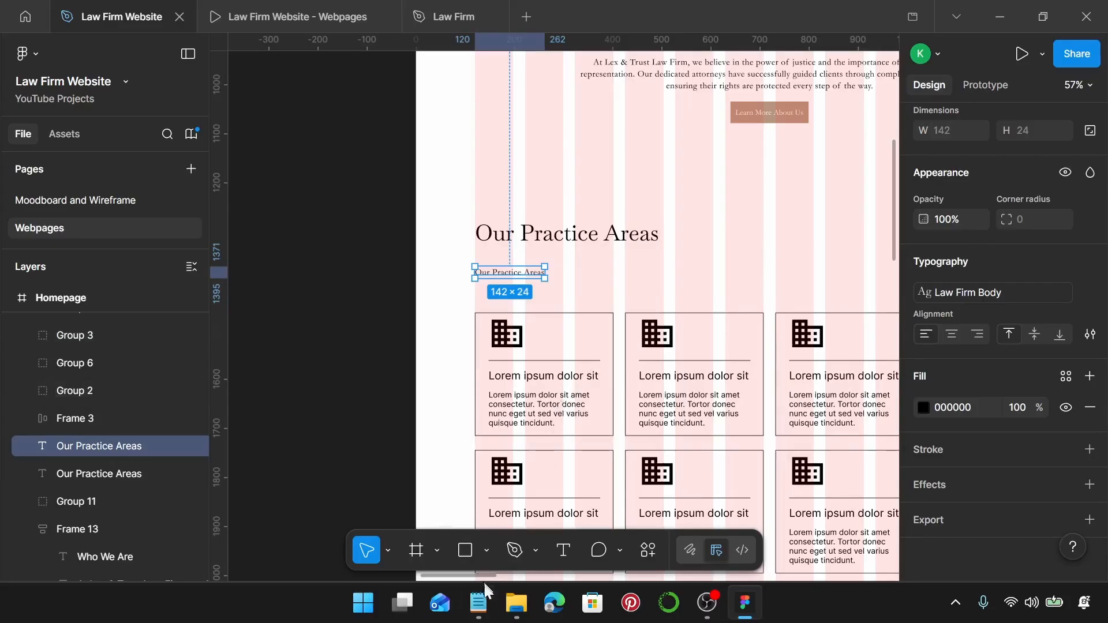
click(485, 606)
triple_click(698, 328)
key(ctrl+c)
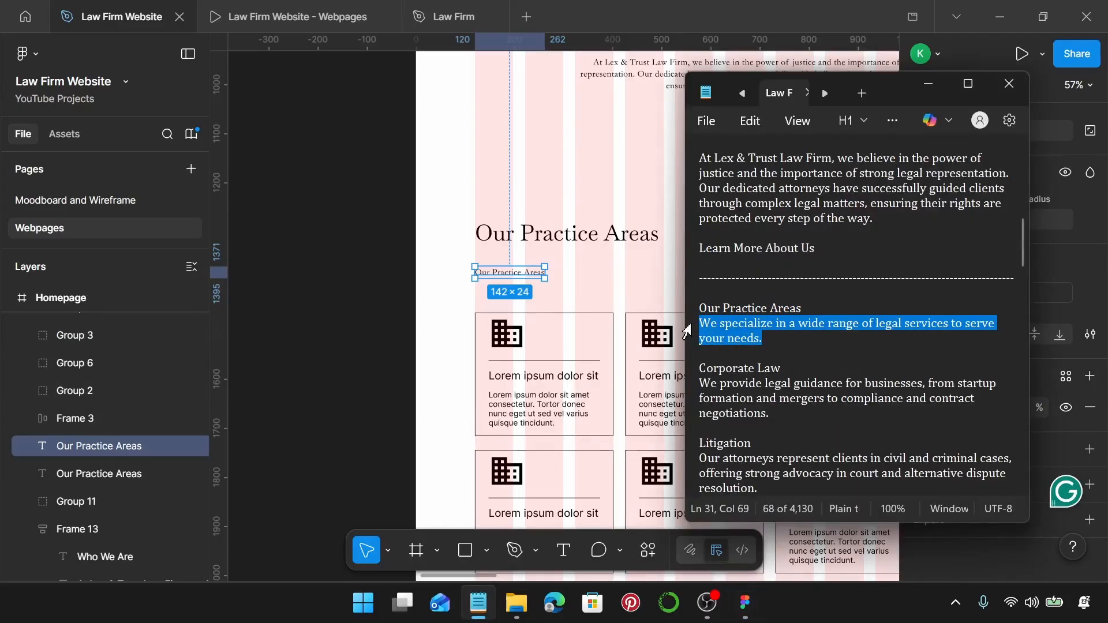
double_click(537, 275)
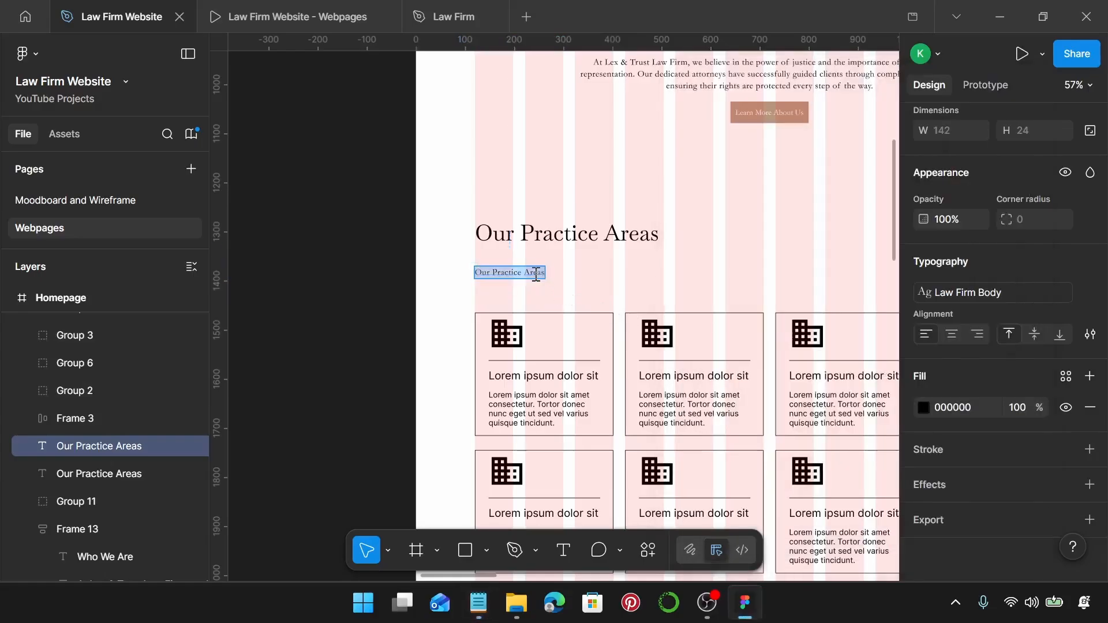
key(ctrl+v)
key(Escape)
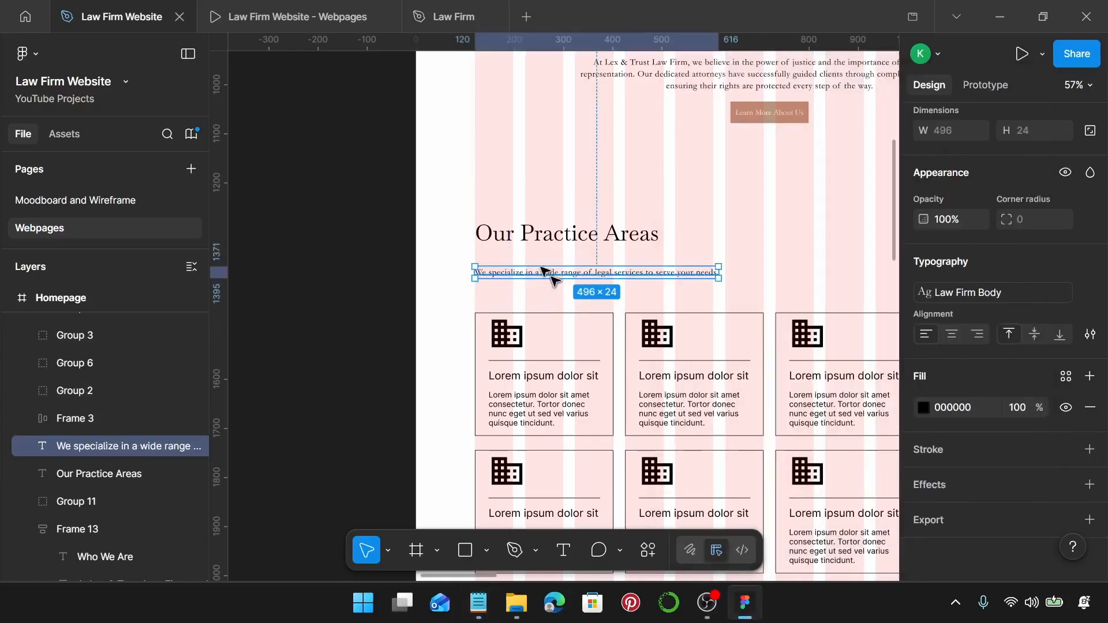
Ungroup the first practice card and delete its building icon and border rectangle.
scroll(554, 283, down, 4)
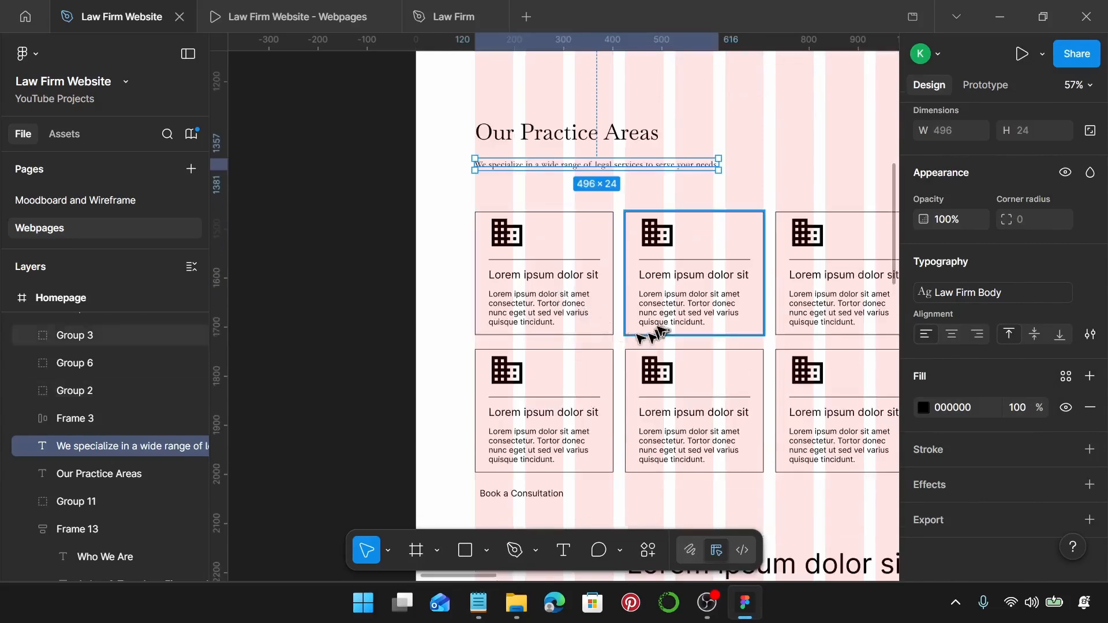
click(535, 308)
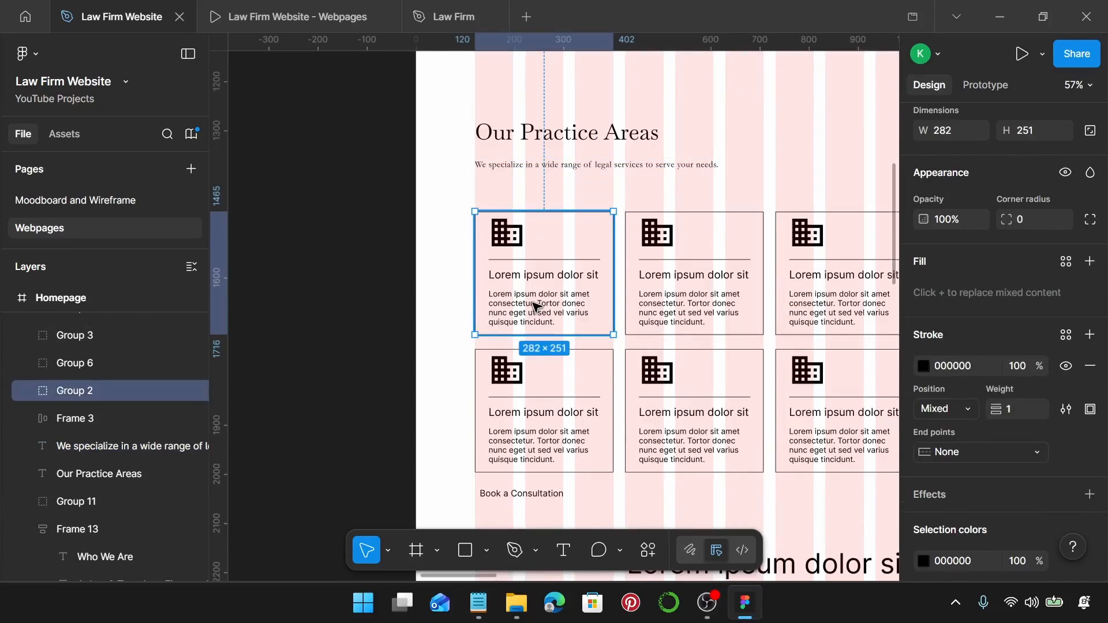
key(ctrl+shift+g)
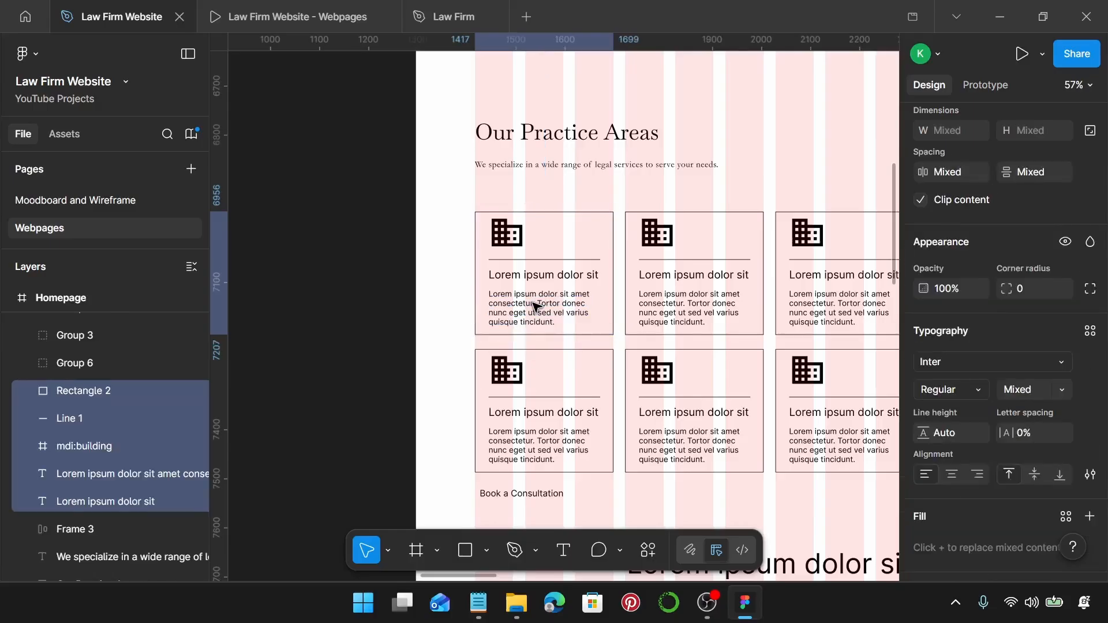
click(521, 235)
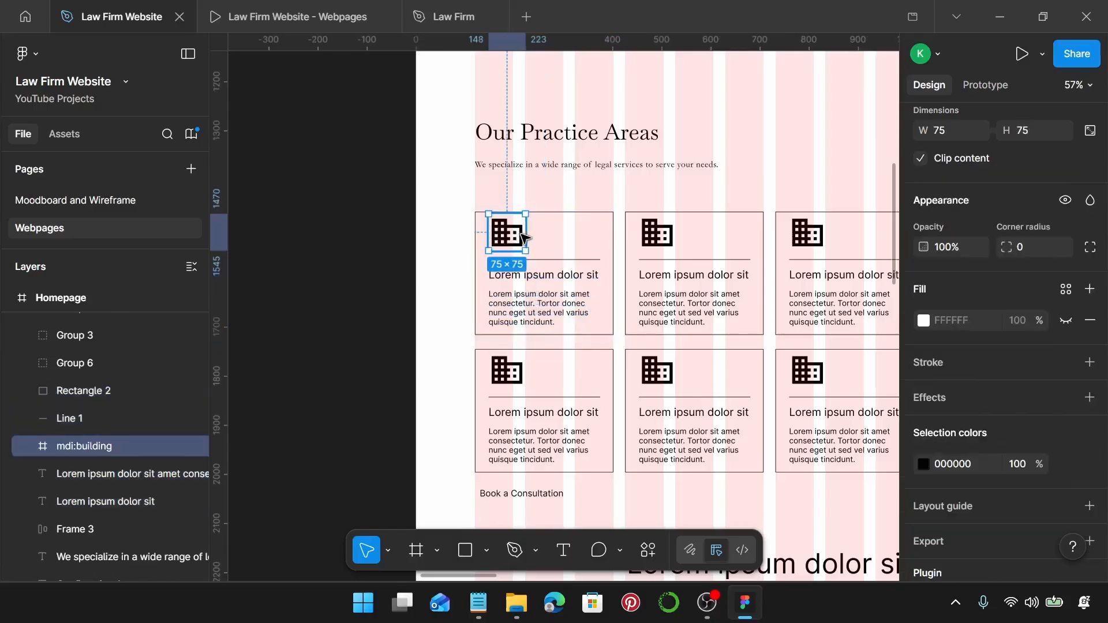
key(Delete)
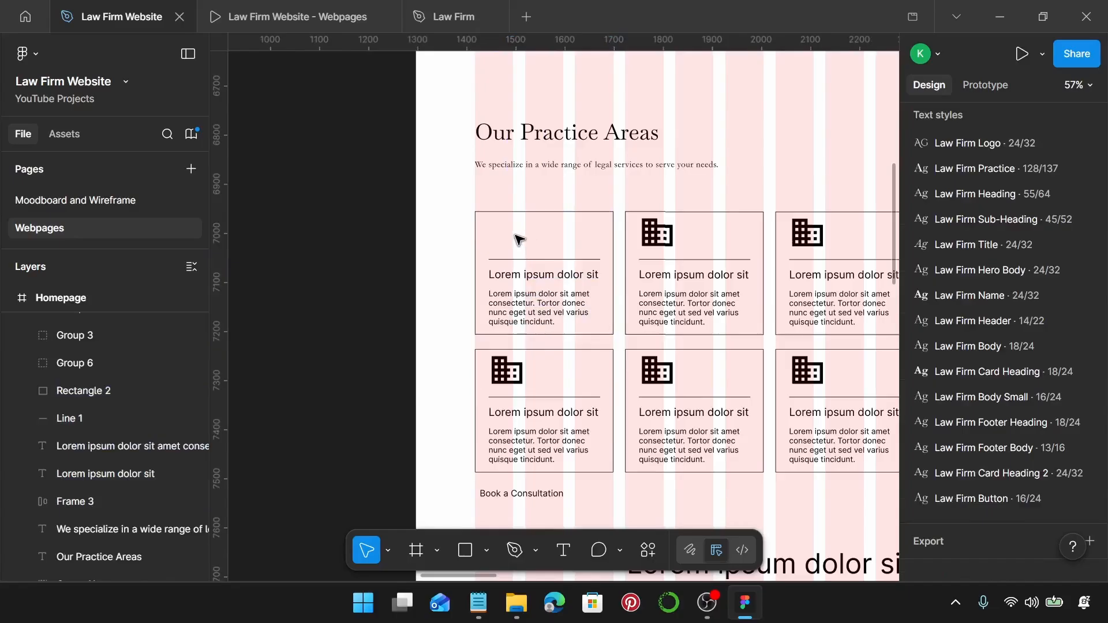
click(523, 228)
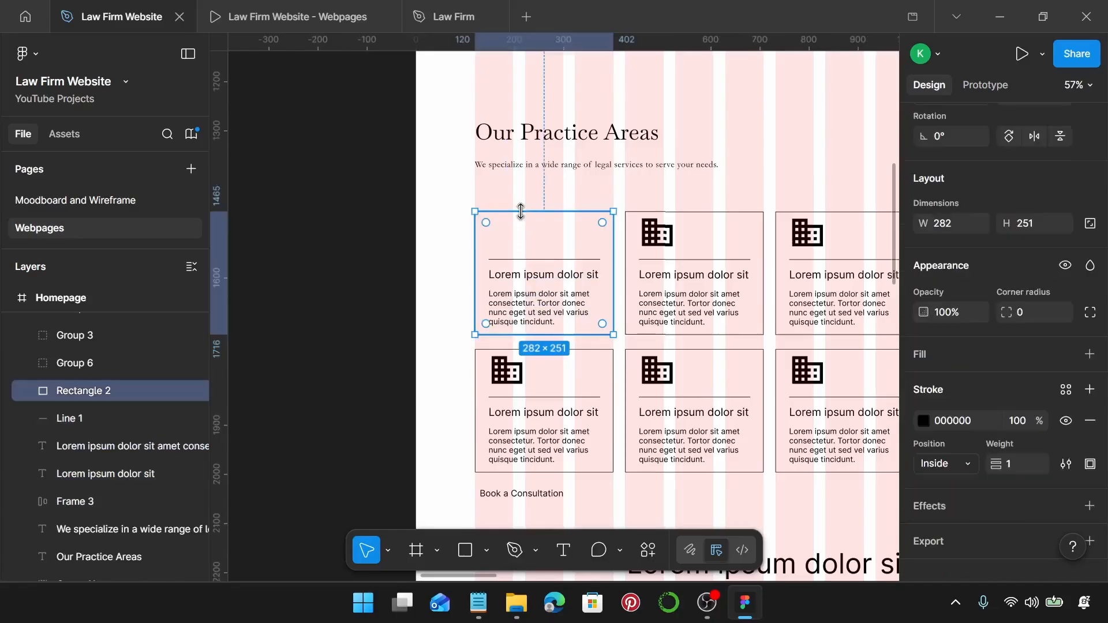
key(Delete)
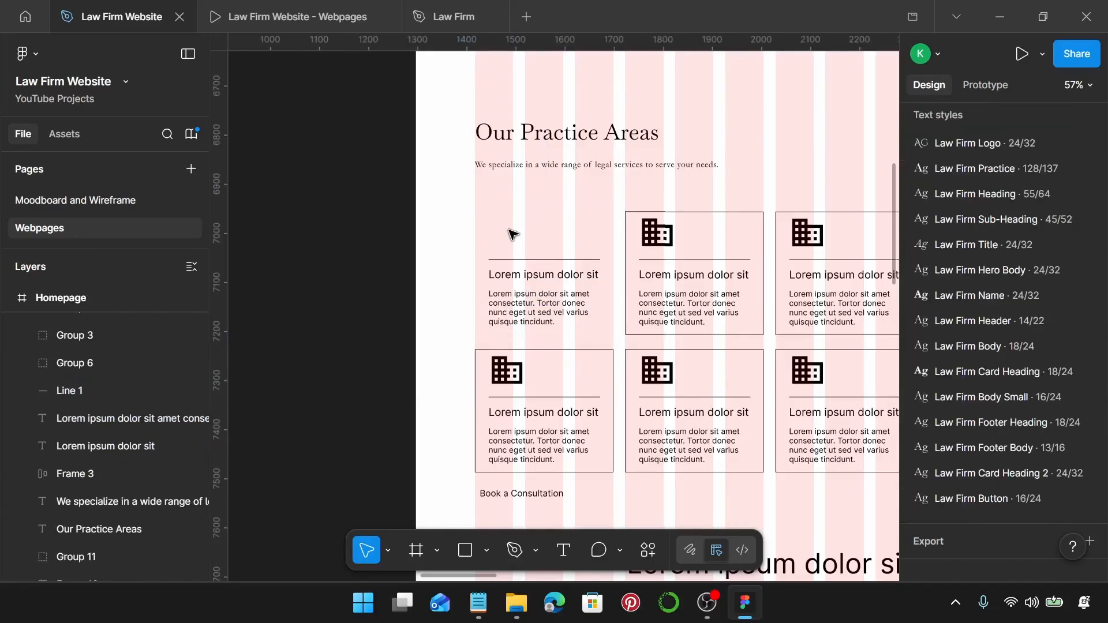
Insert the Bootstrap Icons filled briefcase from the Iconify plugin onto the page.
right_click(510, 228)
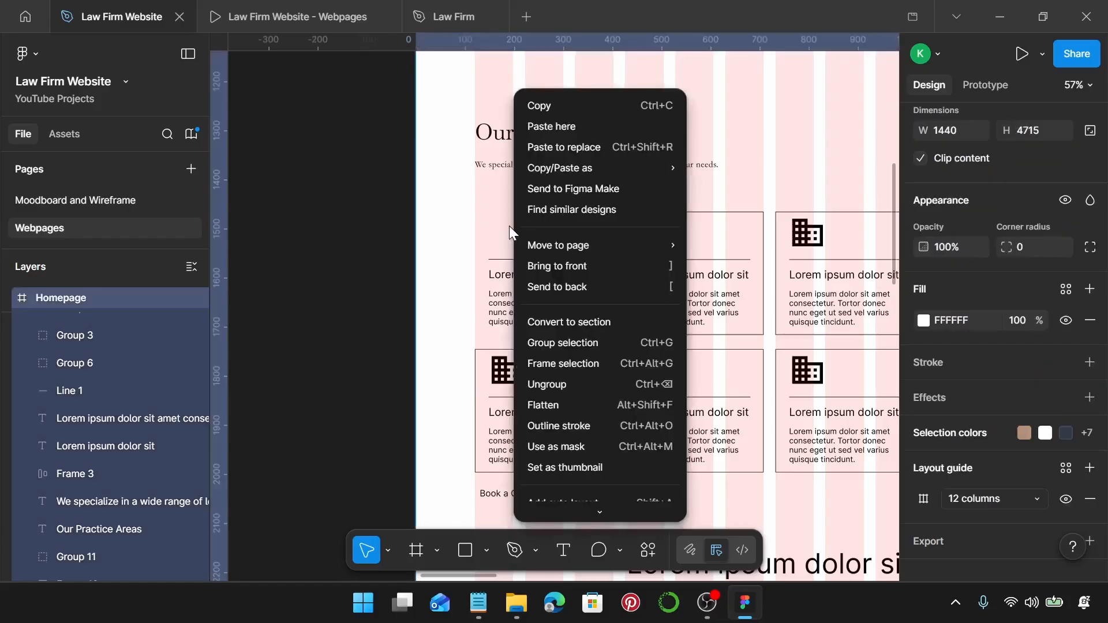
scroll(616, 404, down, 3)
mouse_move(621, 470)
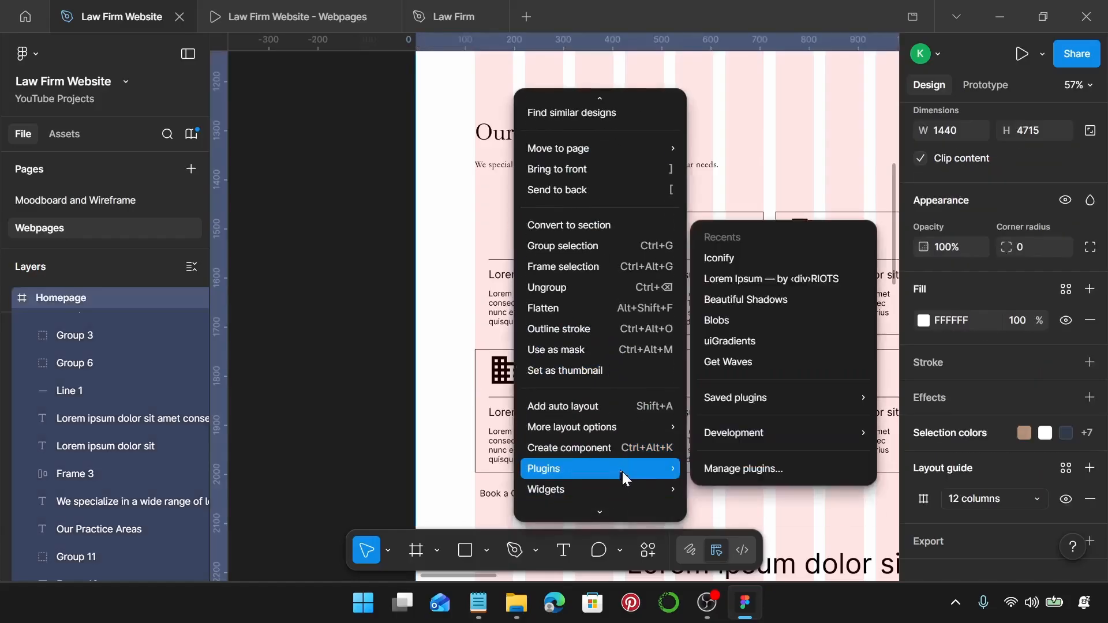
click(749, 260)
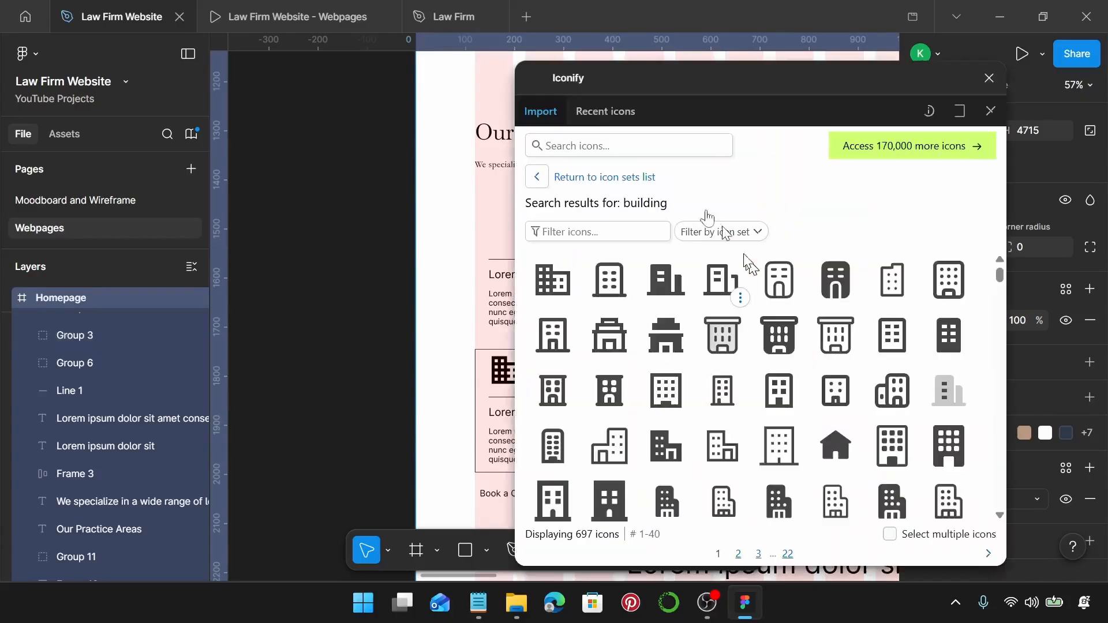
click(647, 138)
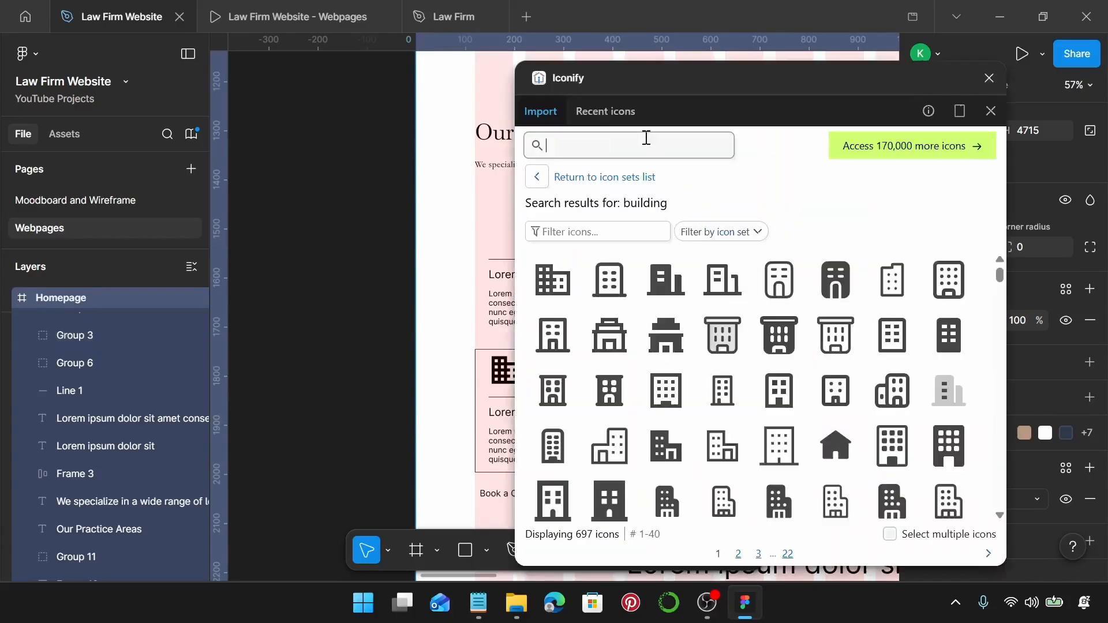
text(b)
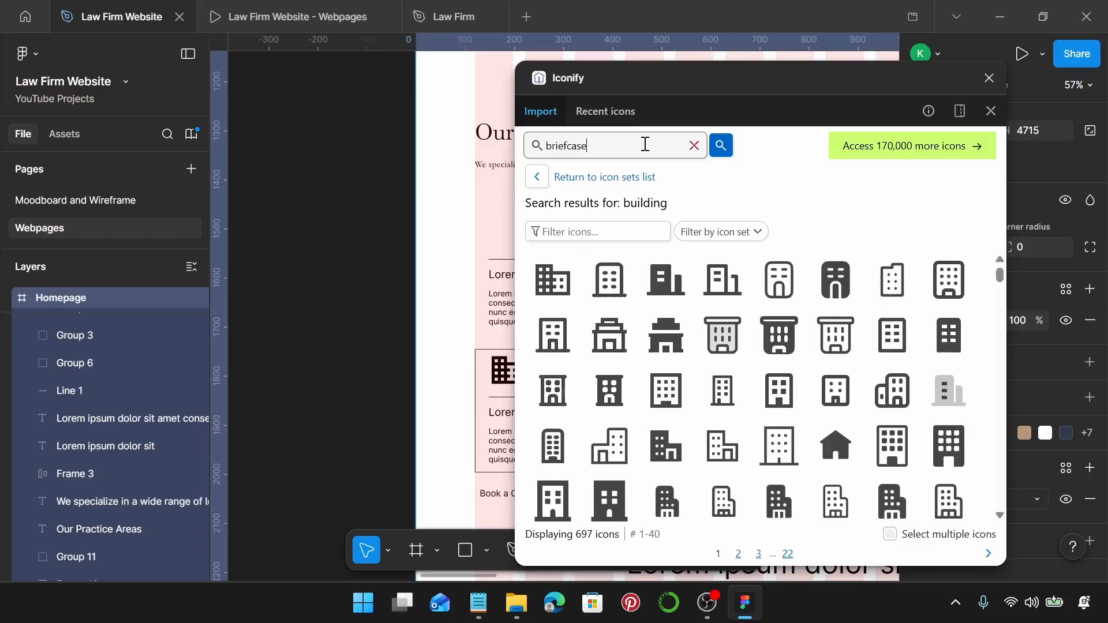
text(riefcase)
key(Return)
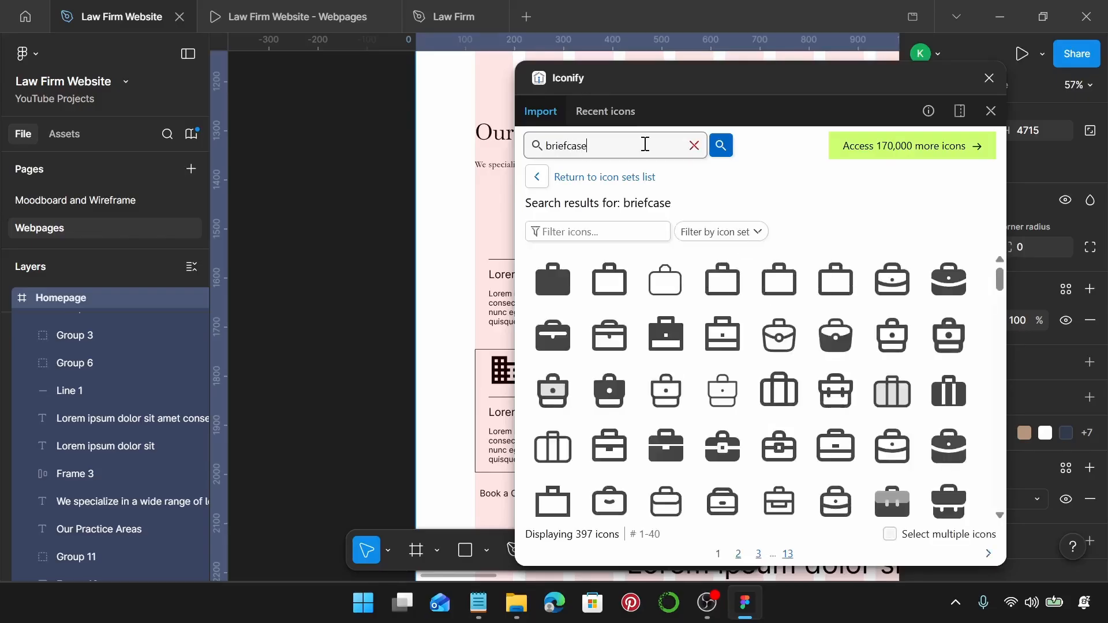
click(702, 231)
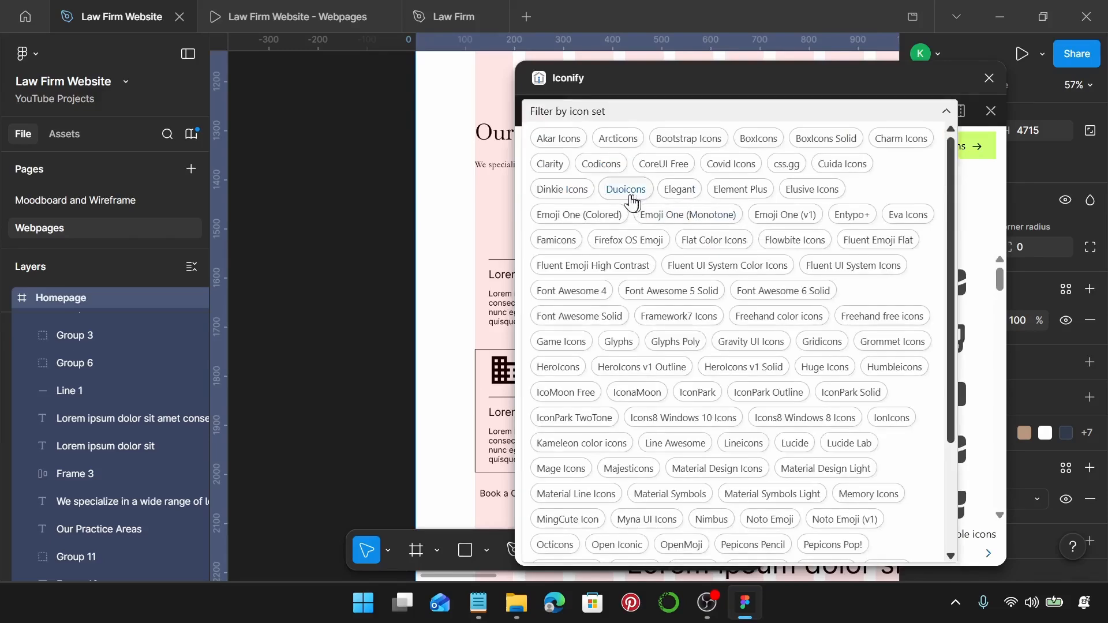
click(700, 140)
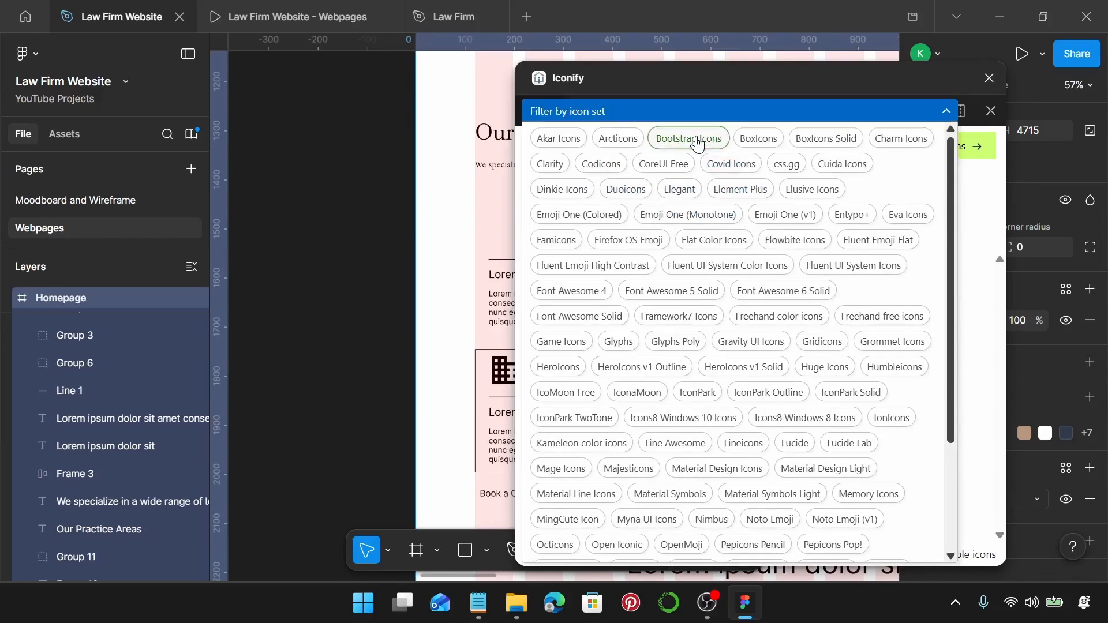
click(947, 111)
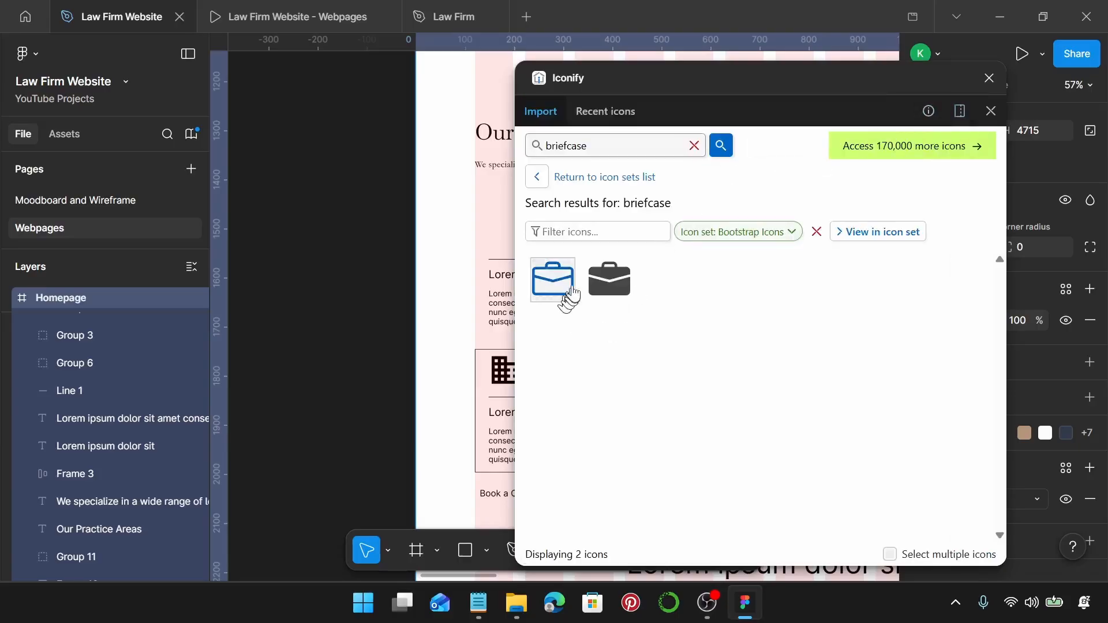
click(609, 283)
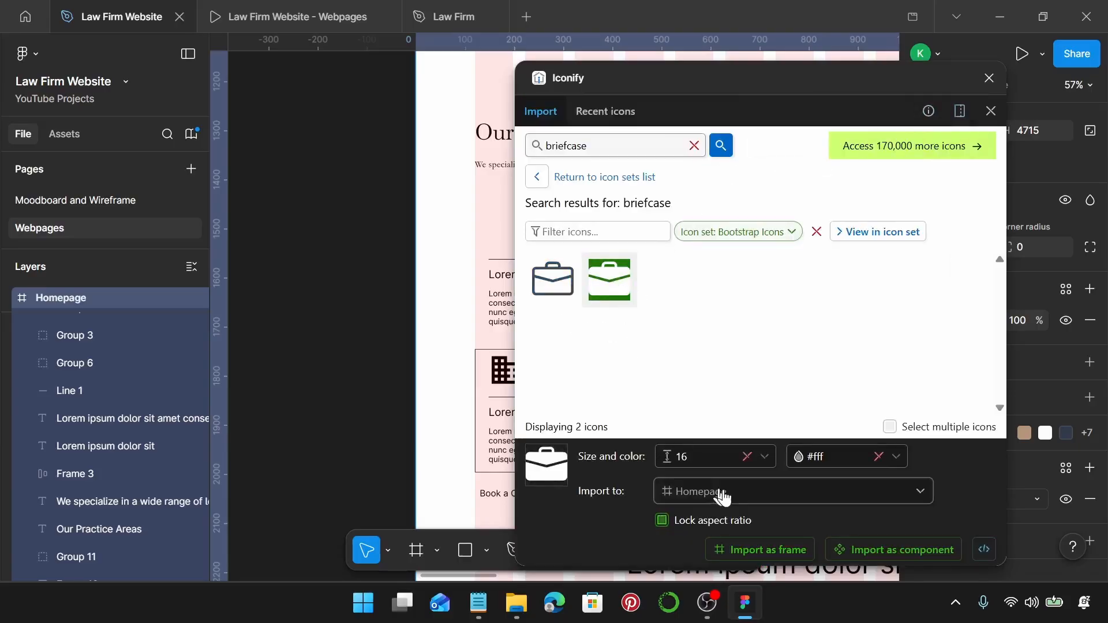
scroll(510, 294, right, 1)
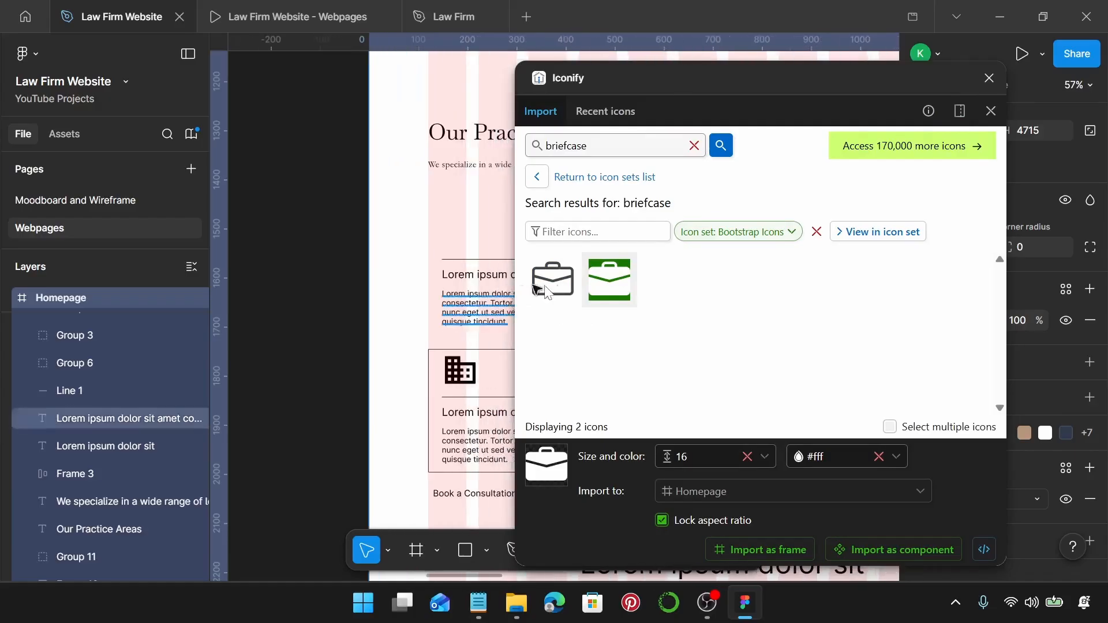
drag(611, 283, 451, 233)
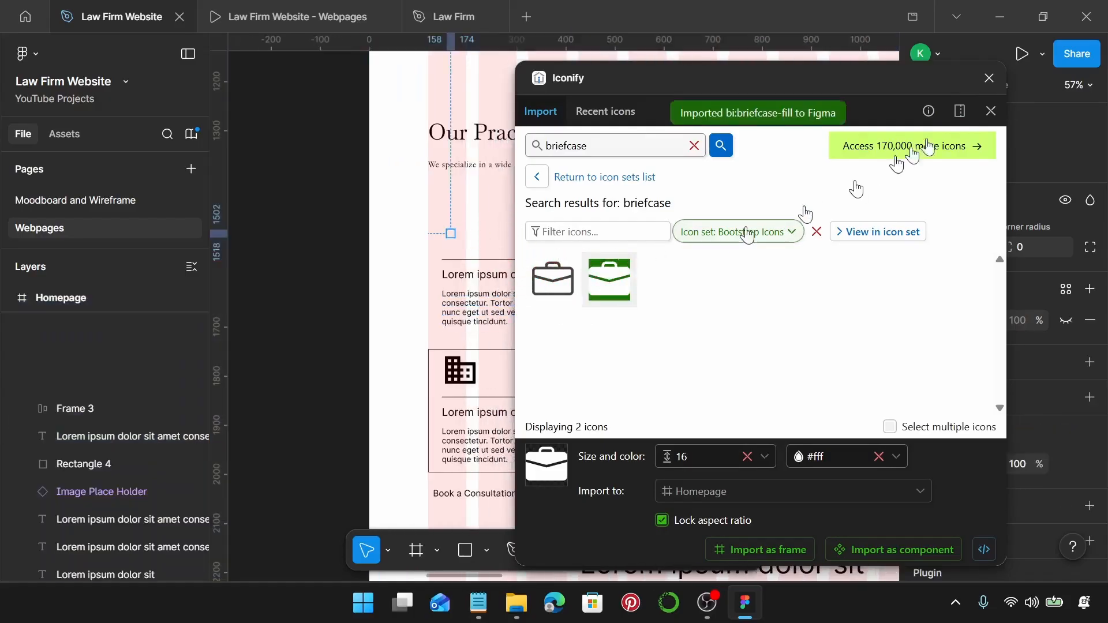
click(990, 77)
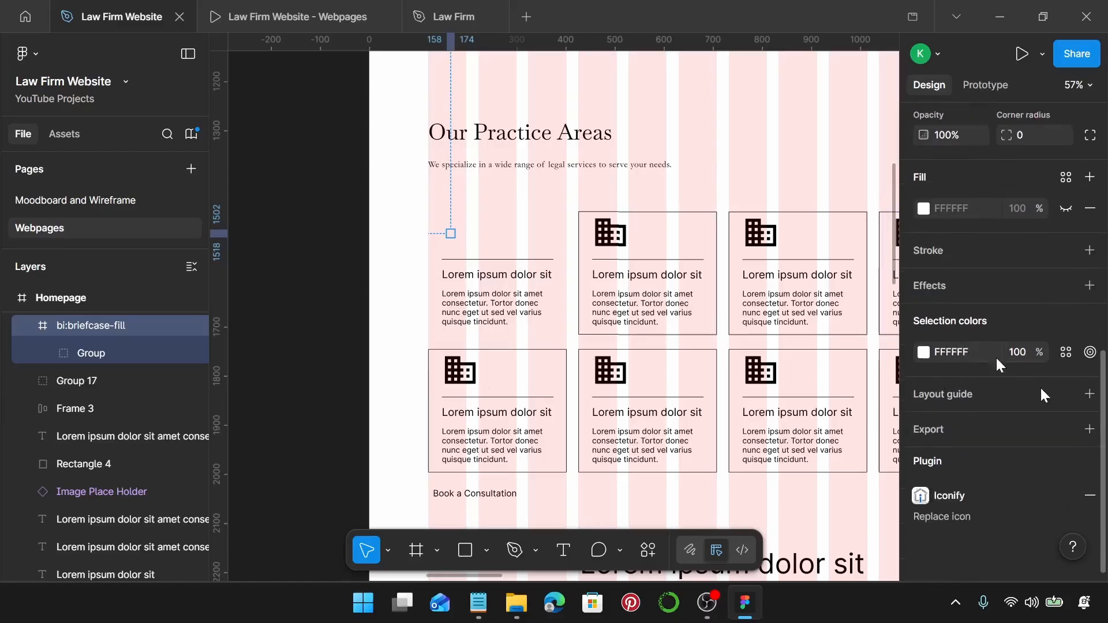
Colour the briefcase Law Firm Gold, size it to 55, and place it at the card's top-left.
click(1067, 353)
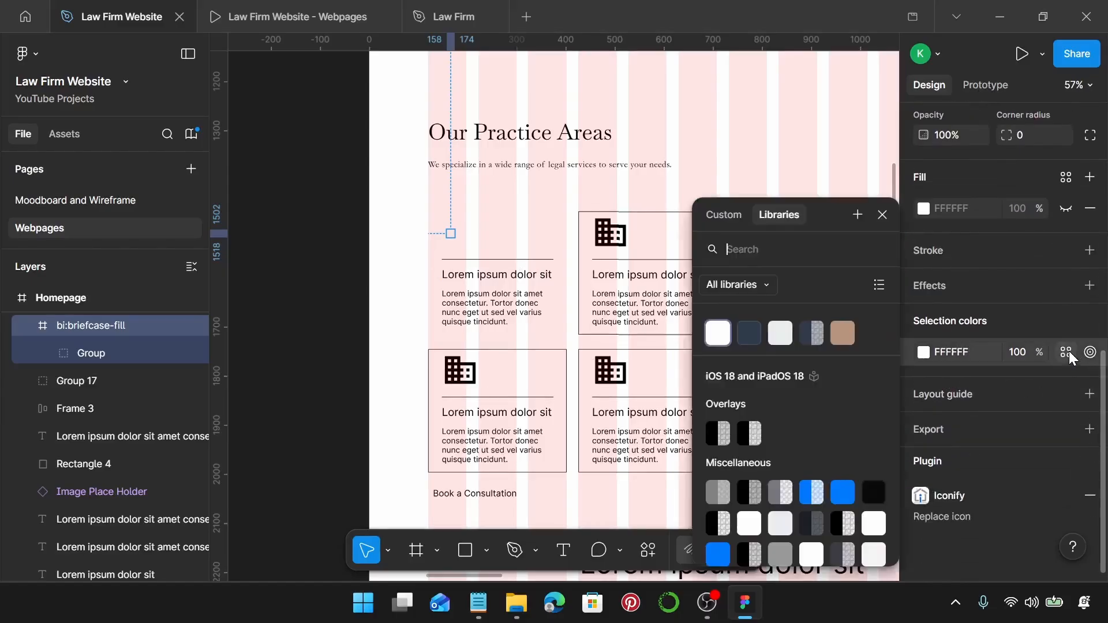
click(843, 333)
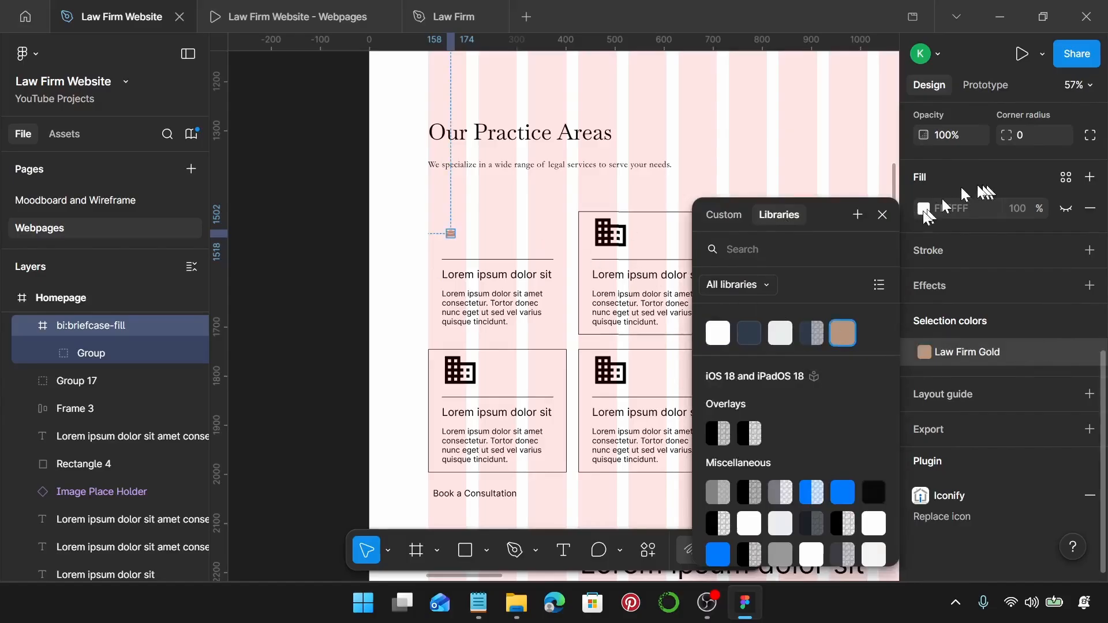
click(892, 217)
scroll(976, 233, up, 3)
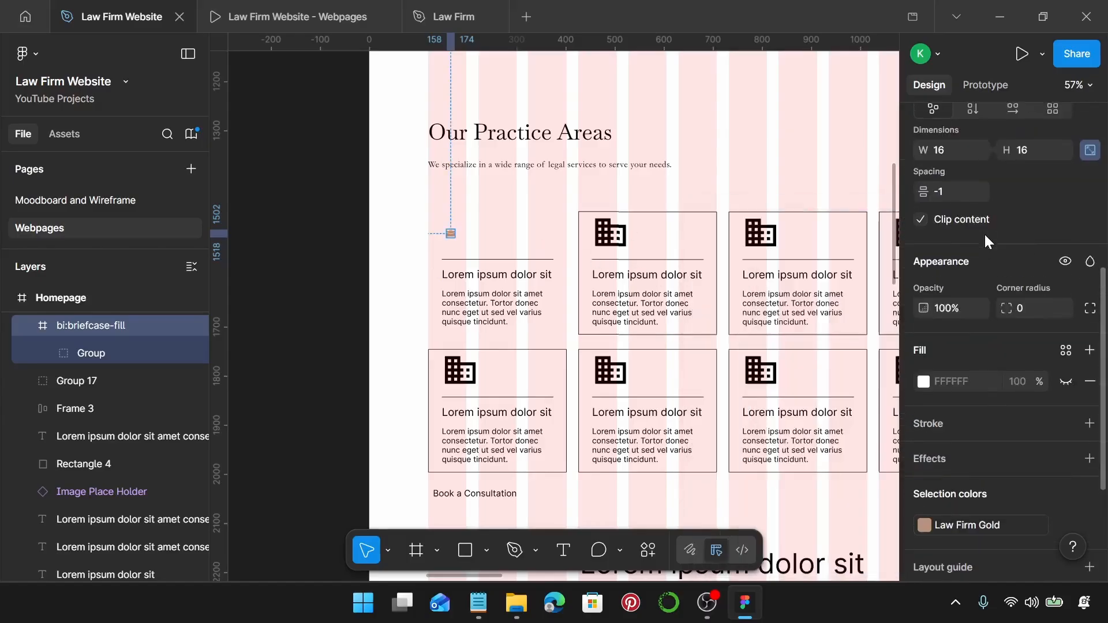
click(956, 150)
text(55)
key(Return)
scroll(520, 190, up, 3)
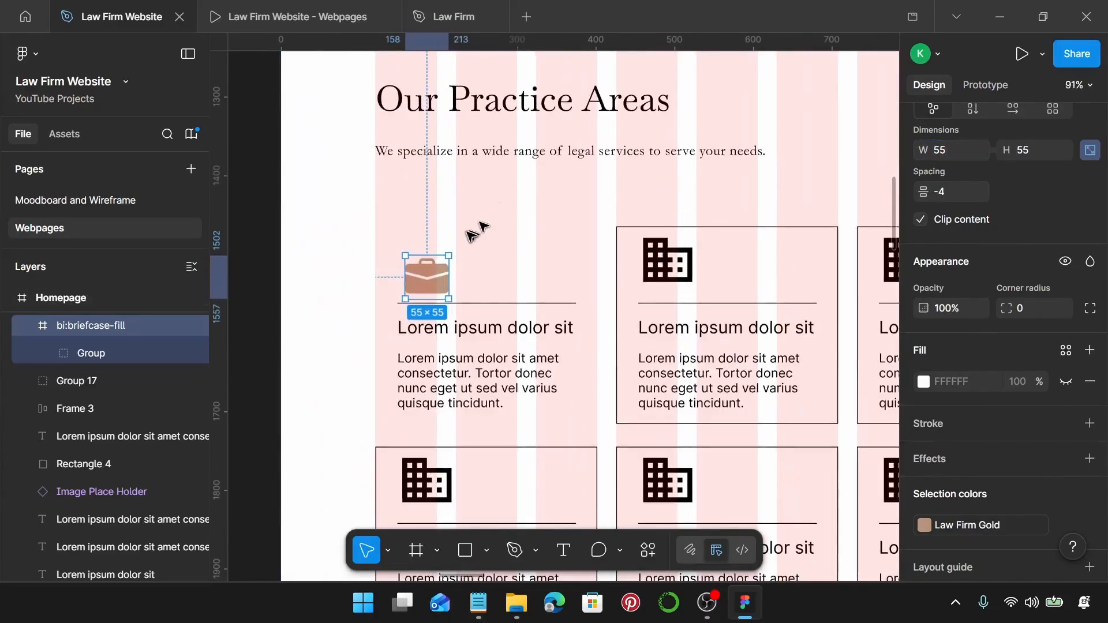
drag(428, 272, 419, 266)
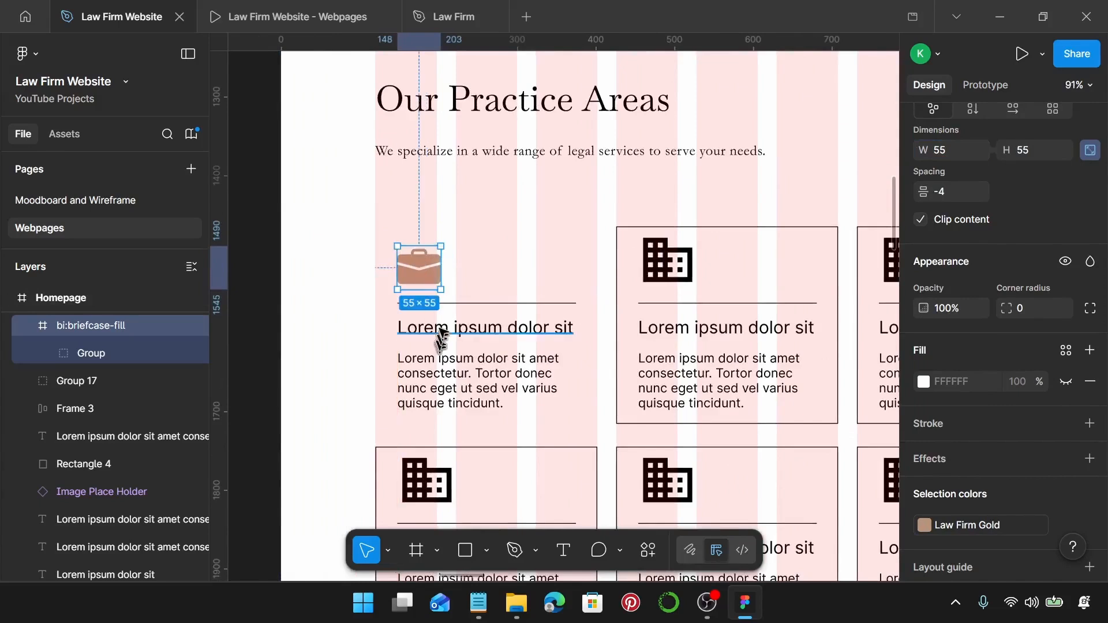
Set the first card's divider line to width 225 with the Law Firm Line stroke style.
click(439, 303)
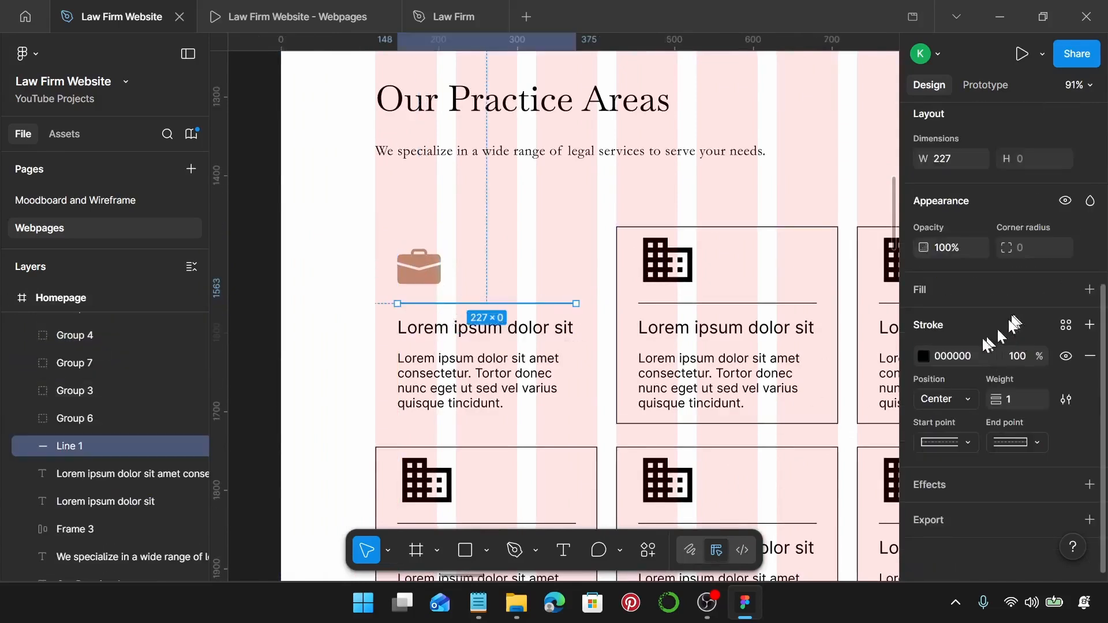
scroll(975, 329, up, 3)
click(950, 333)
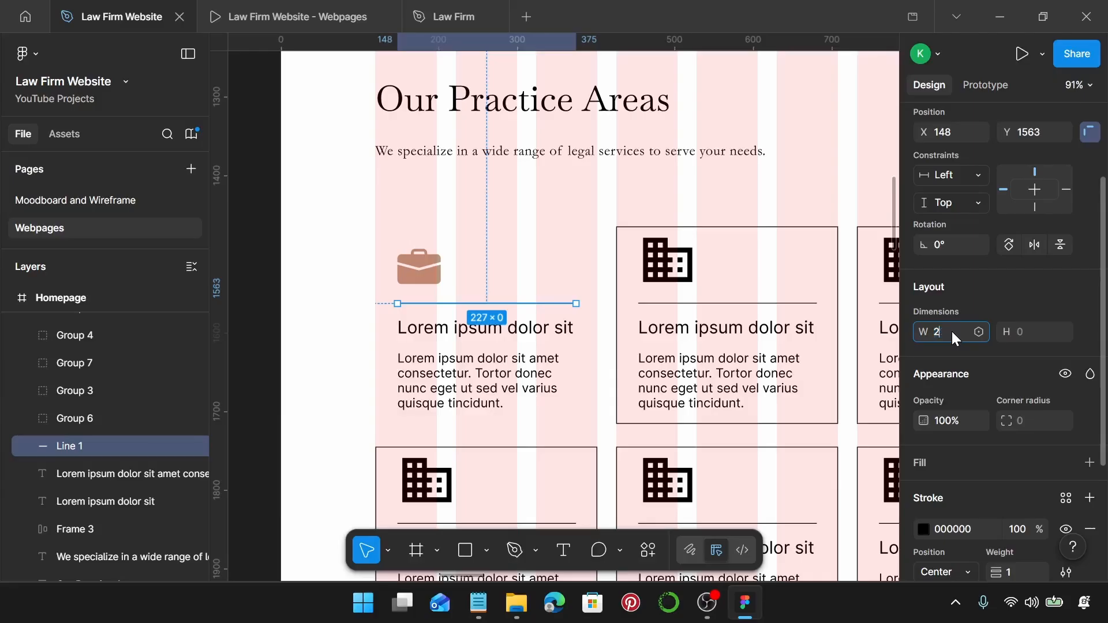
key(Return)
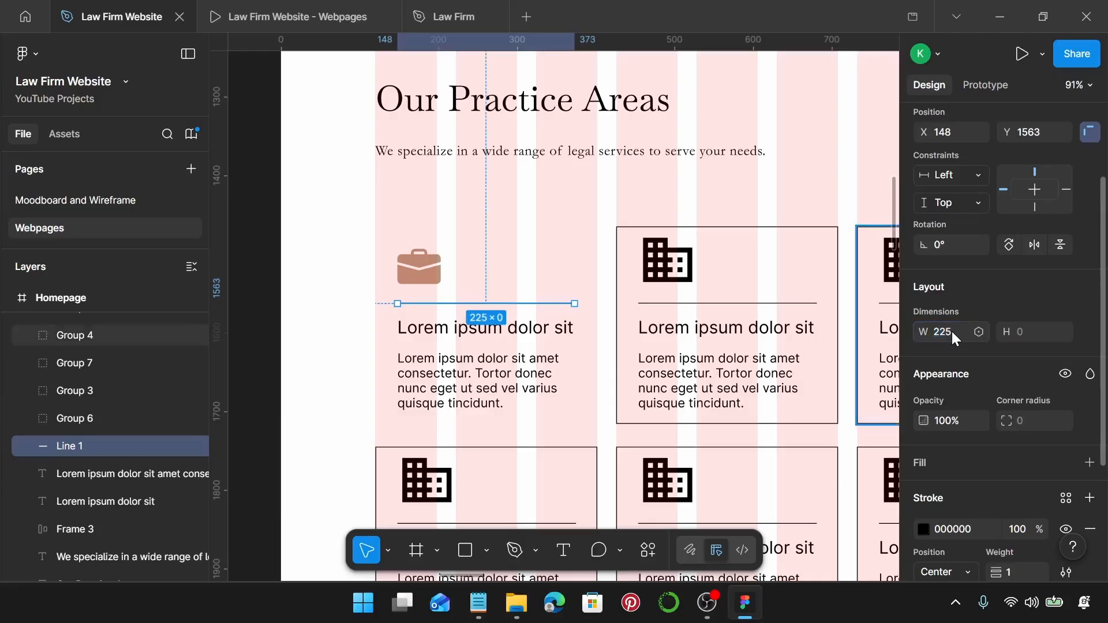
scroll(956, 341, down, 3)
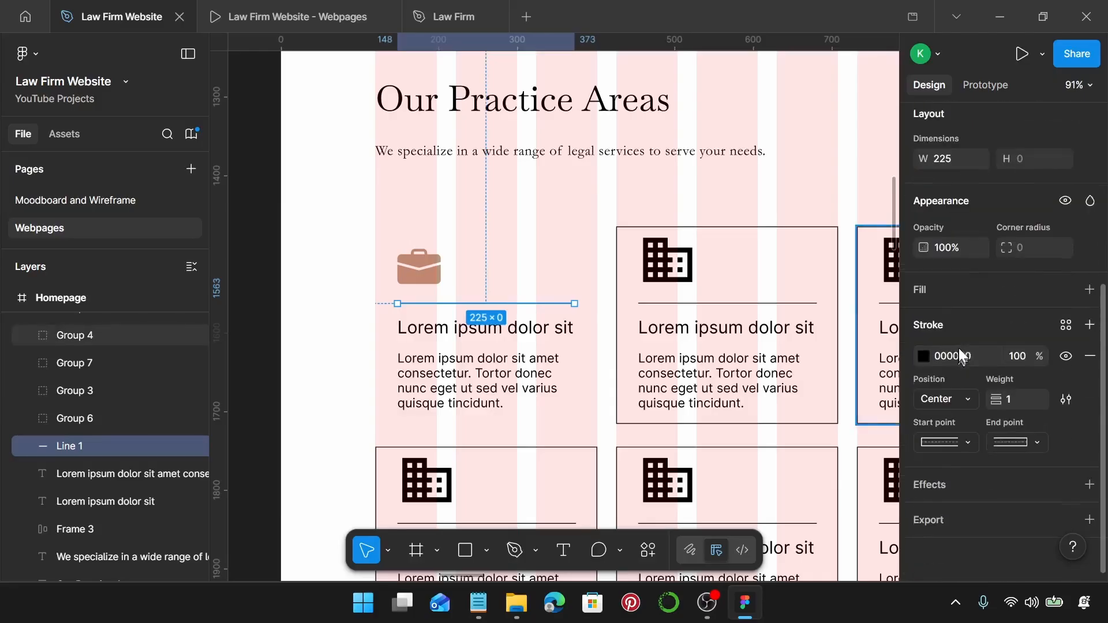
click(1066, 325)
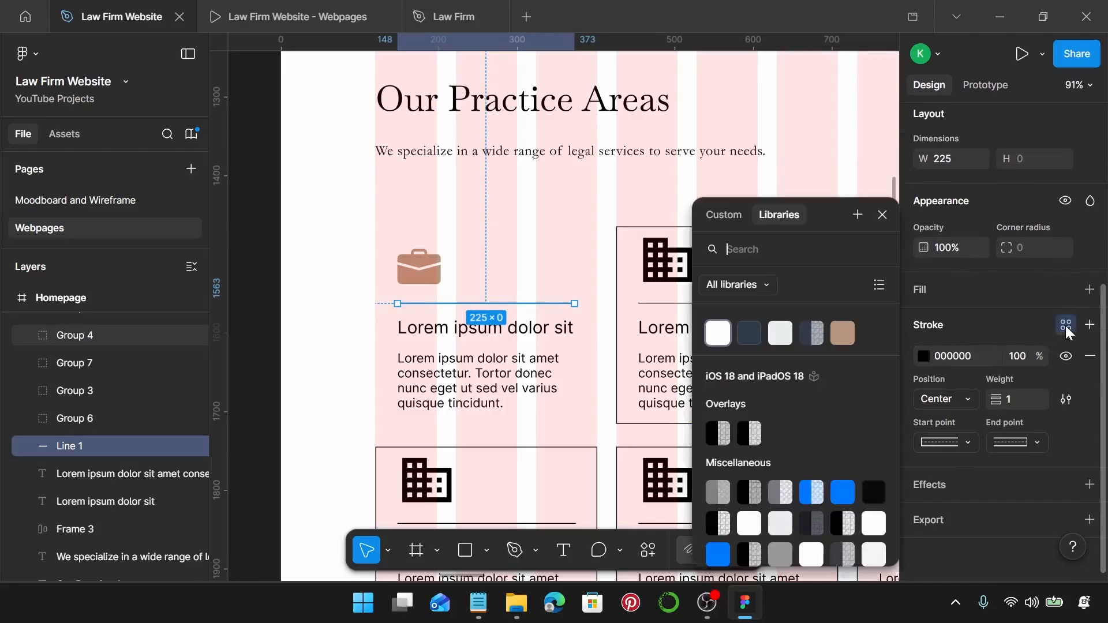
click(811, 338)
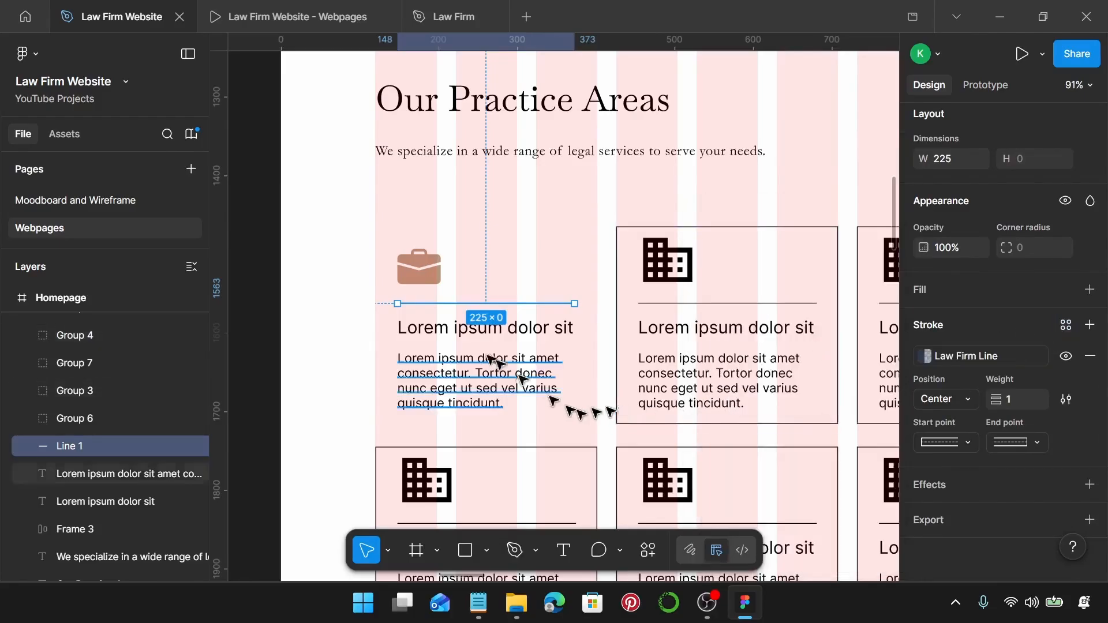
Apply Law Firm Card Heading to the card heading and Law Firm Body Small to its paragraph.
click(485, 327)
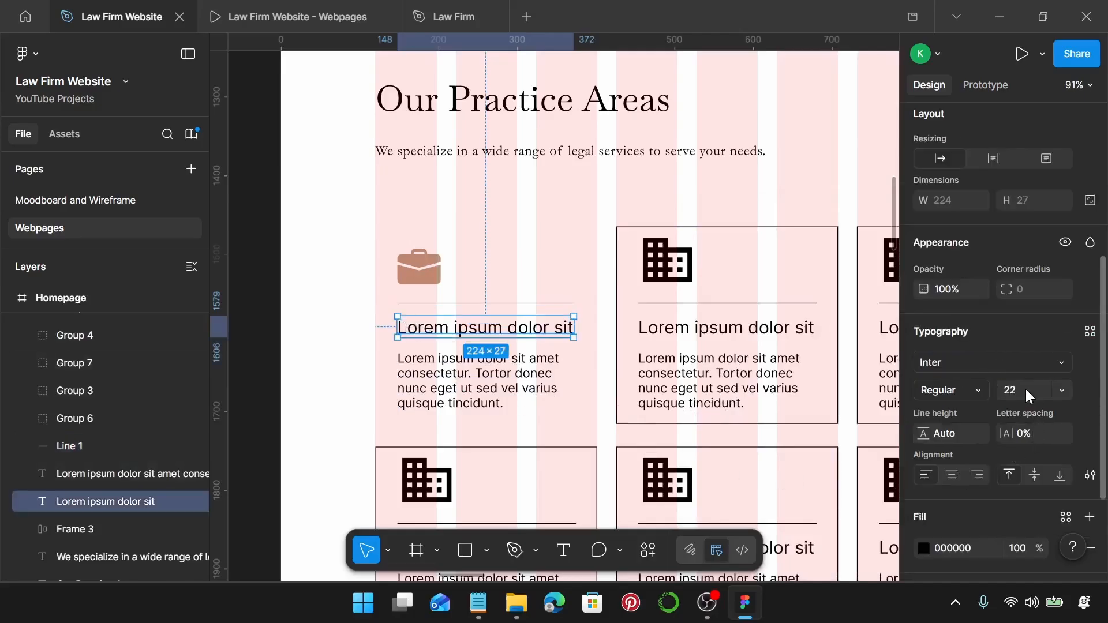
scroll(1026, 387, down, 3)
click(1091, 245)
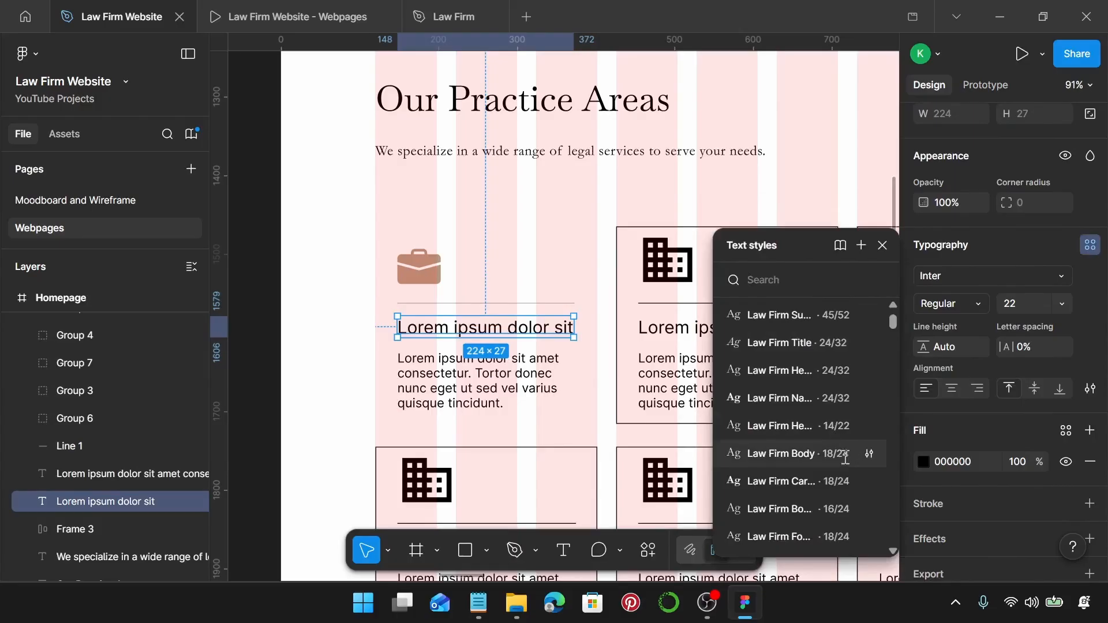
click(814, 482)
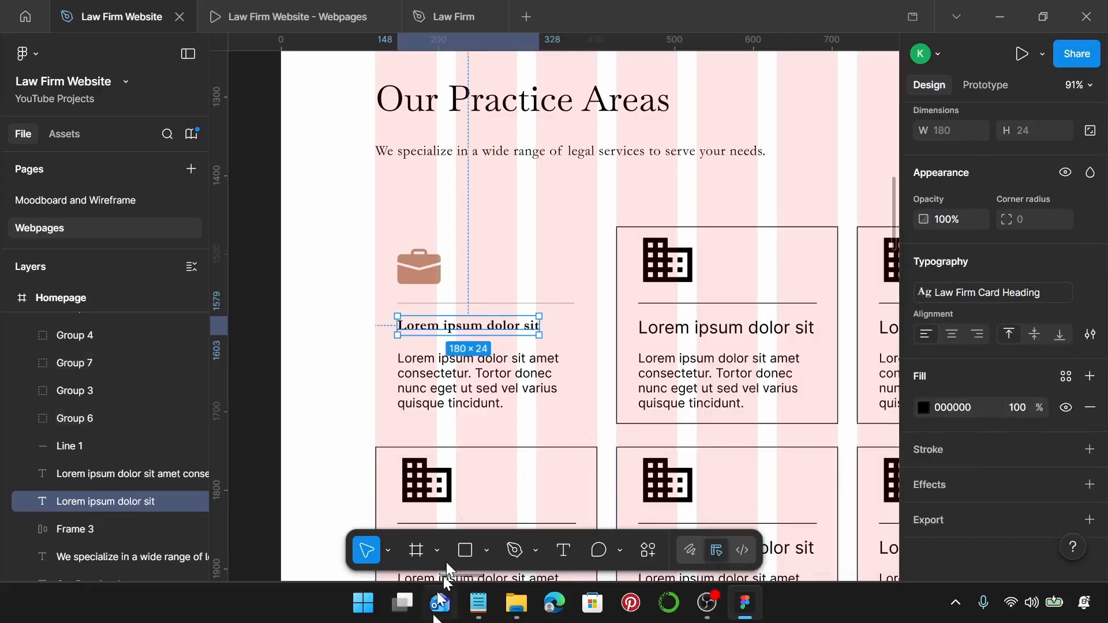
click(484, 403)
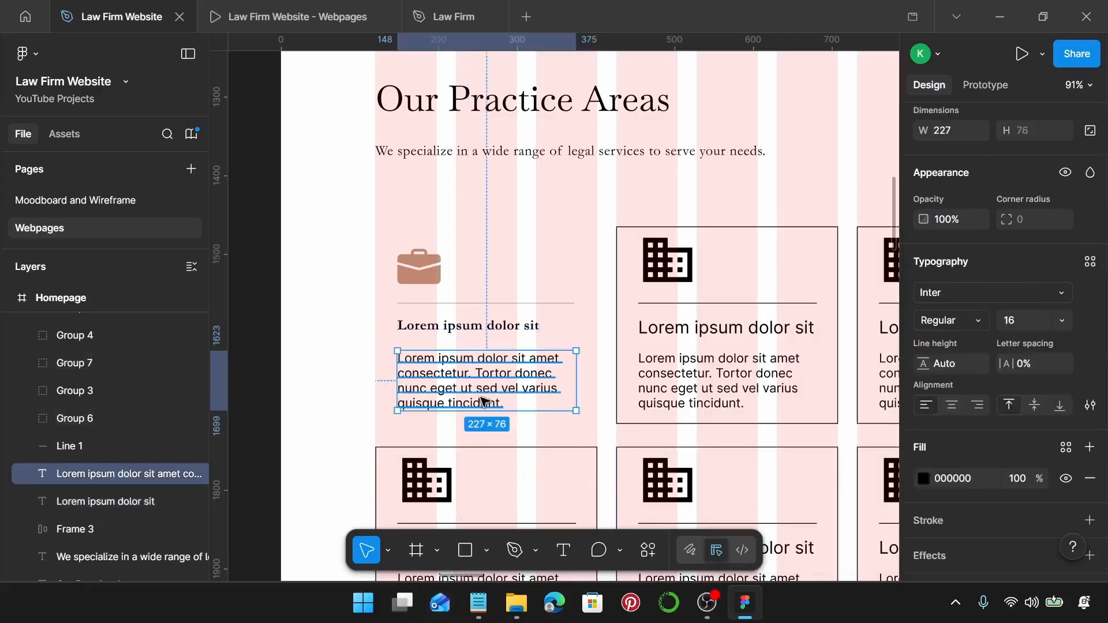
click(1089, 261)
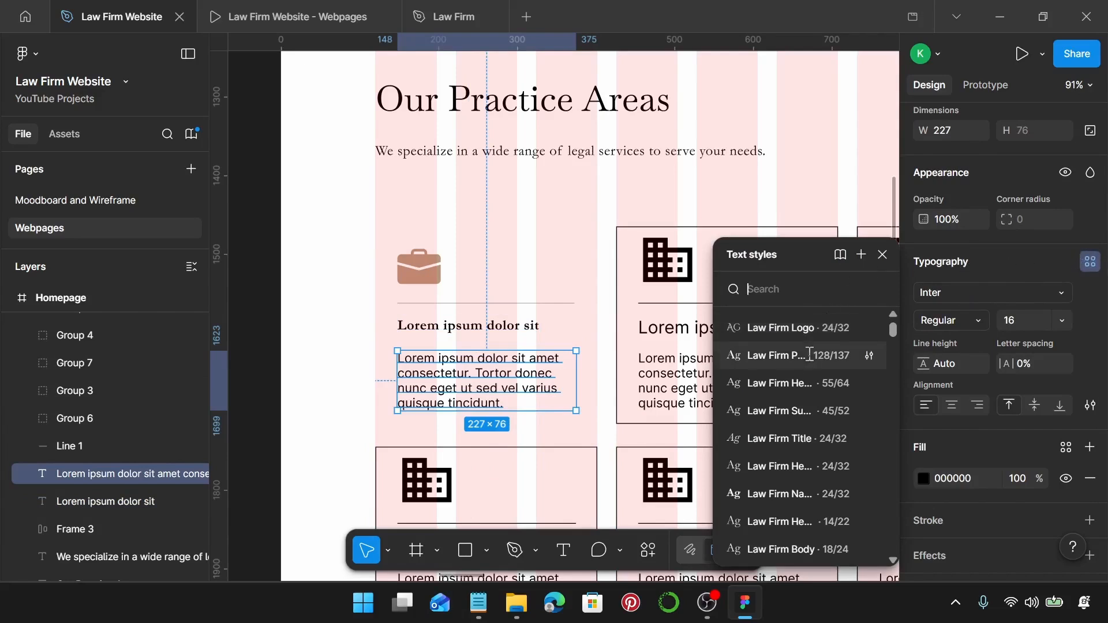
scroll(805, 403, down, 5)
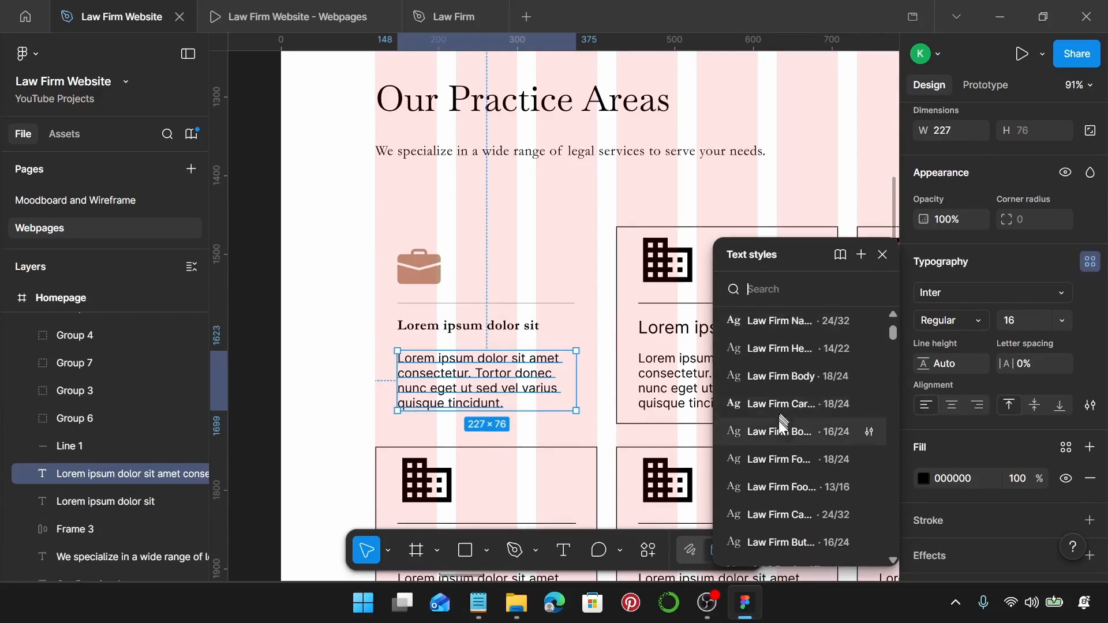
scroll(778, 421, down, 3)
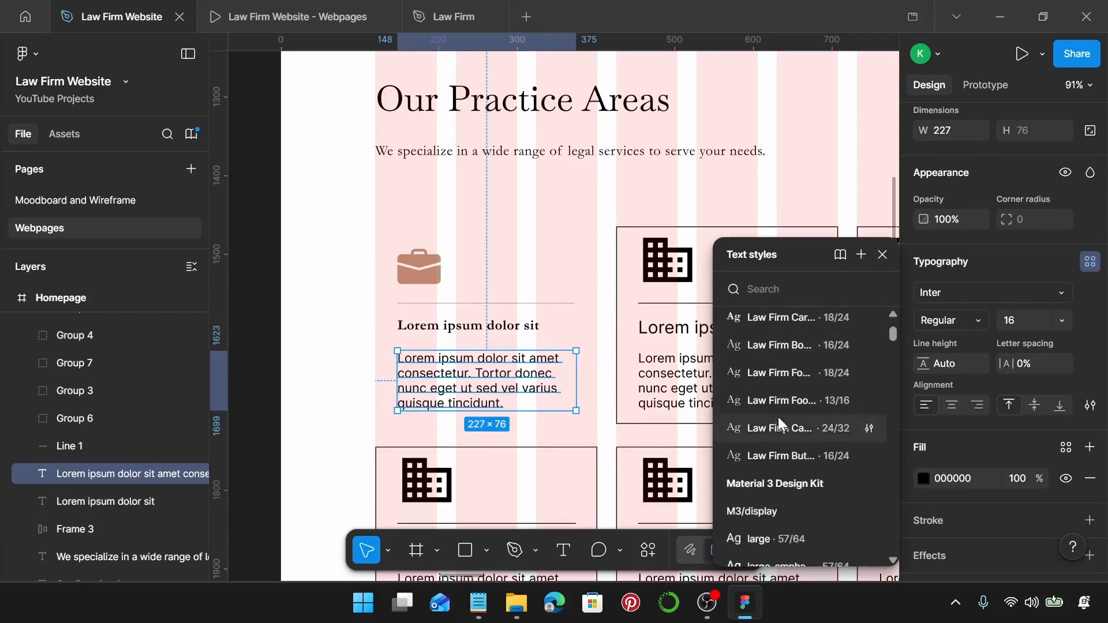
click(796, 345)
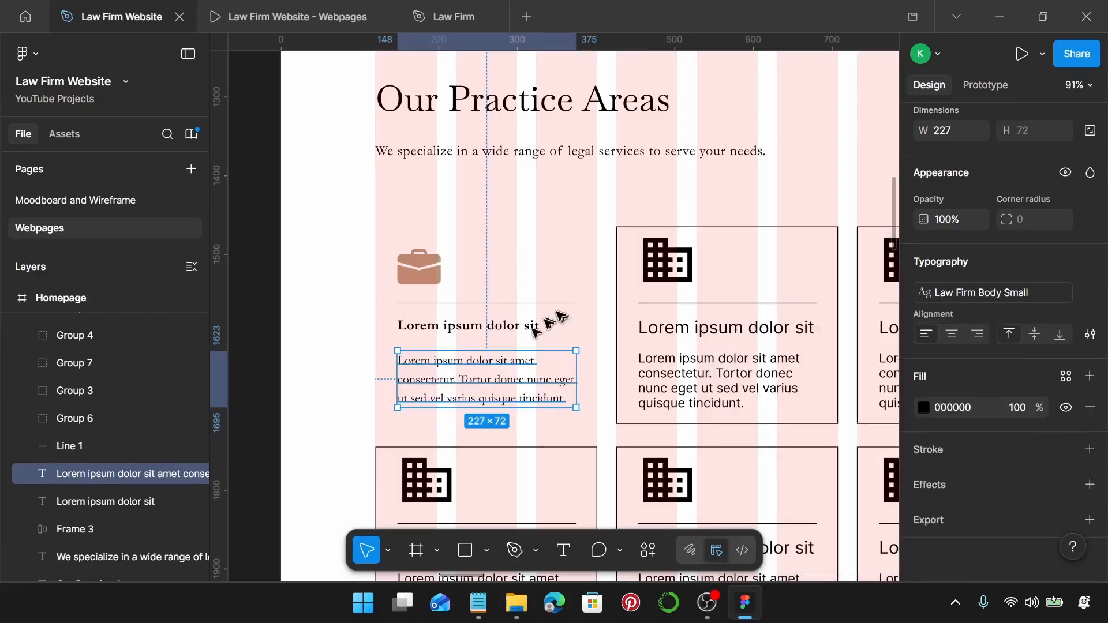
Replace the card's placeholder heading with 'Corporate Law' copied from the notes.
click(479, 602)
scroll(837, 341, down, 1)
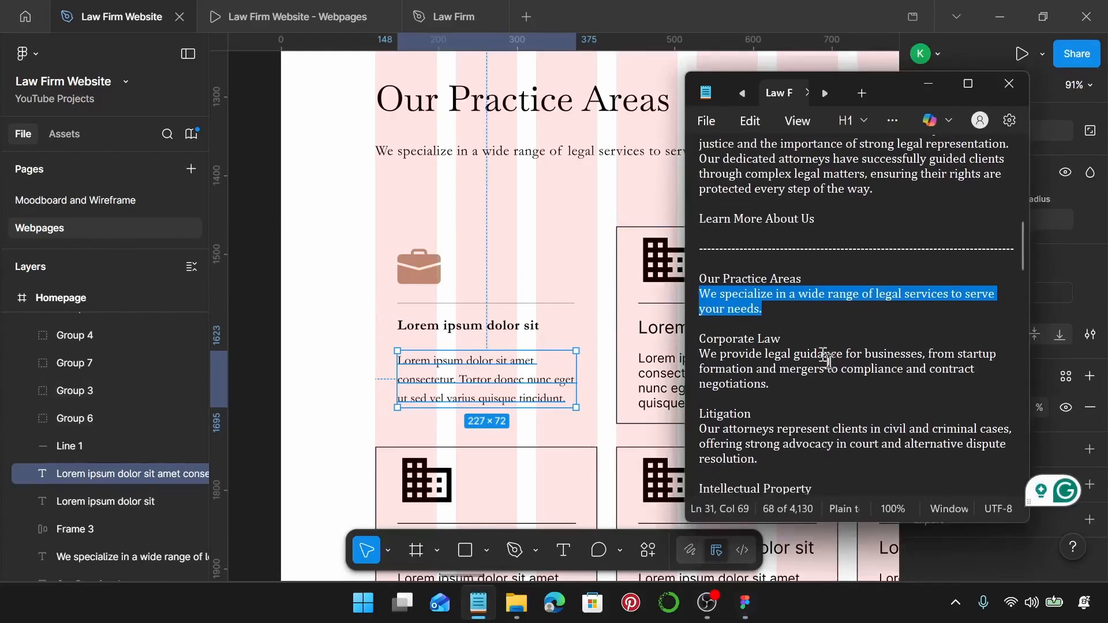
drag(783, 324, 698, 324)
key(ctrl+c)
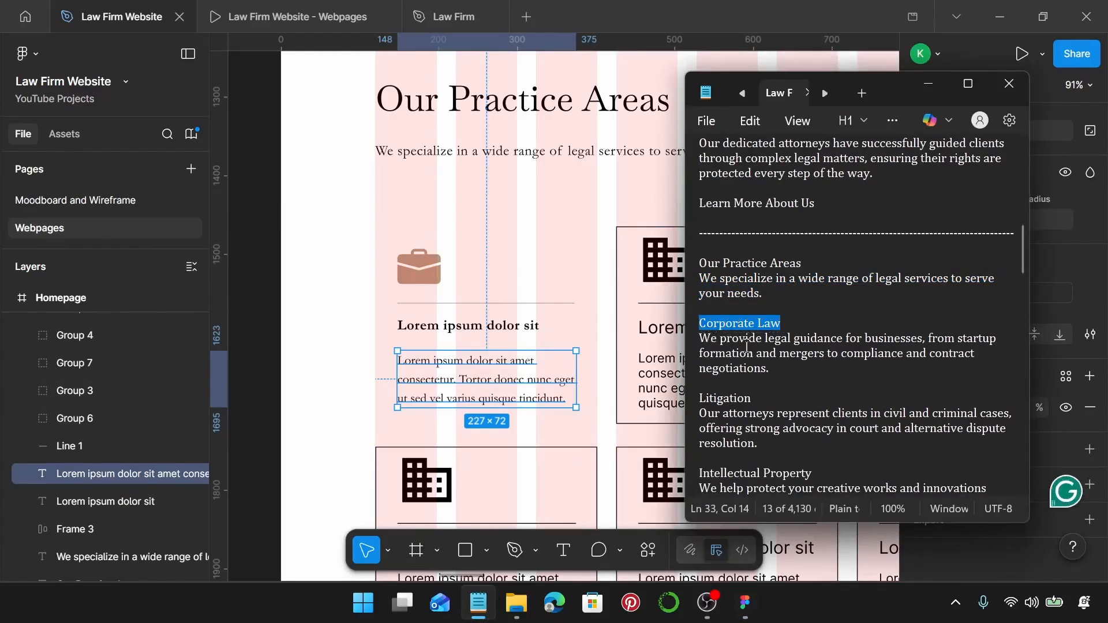
click(479, 326)
double_click(479, 323)
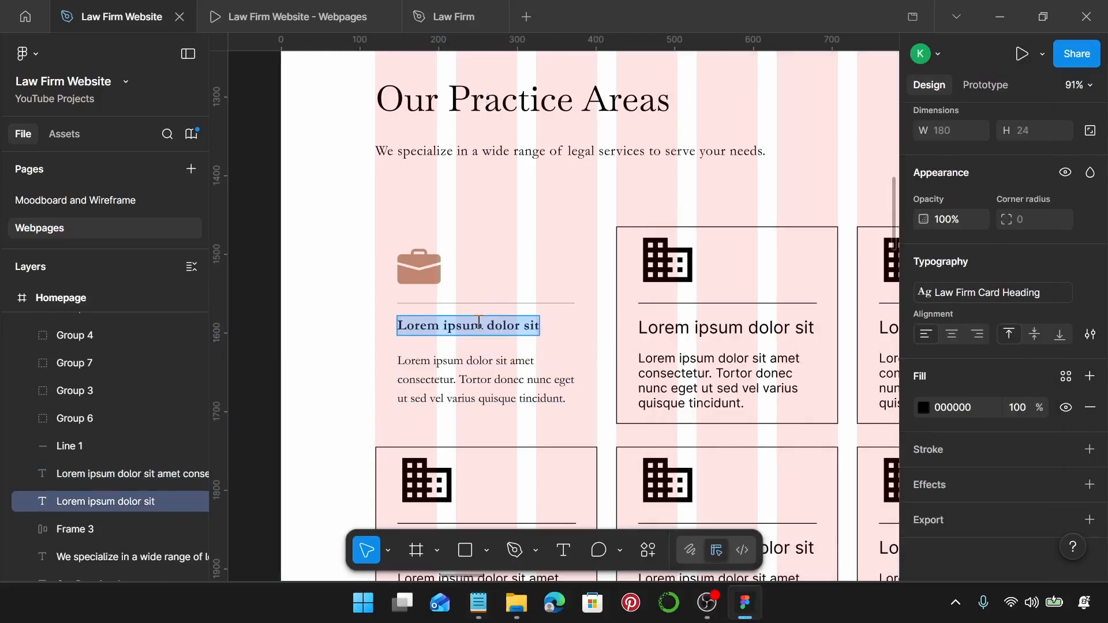
key(ctrl+v)
Paste the Corporate Law description from the notes over the card's placeholder paragraph.
click(479, 604)
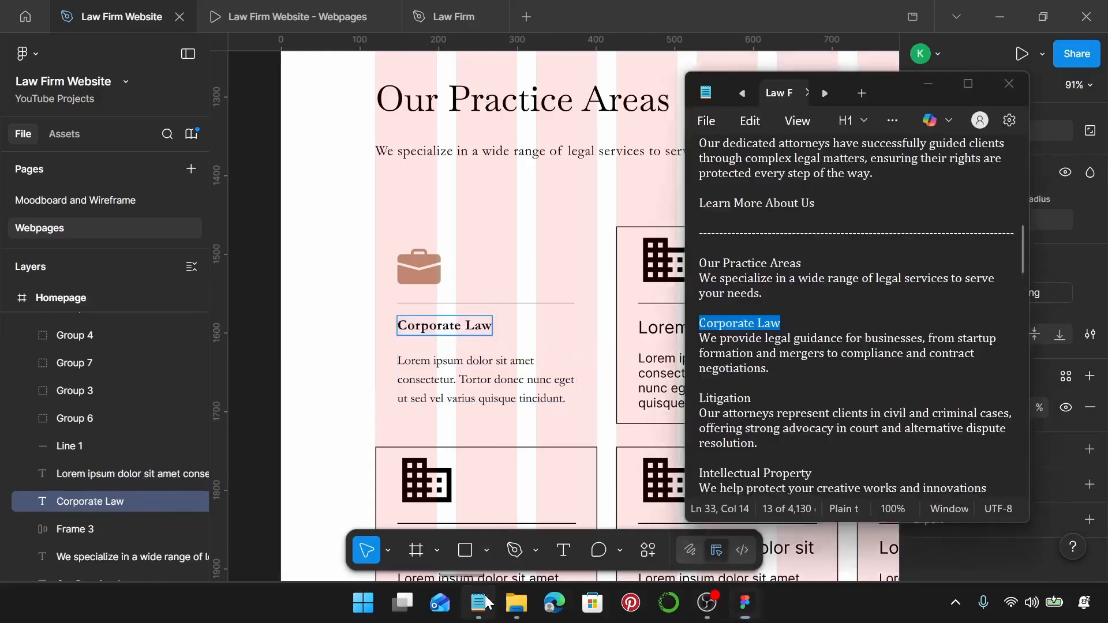
drag(792, 379, 696, 341)
key(ctrl+c)
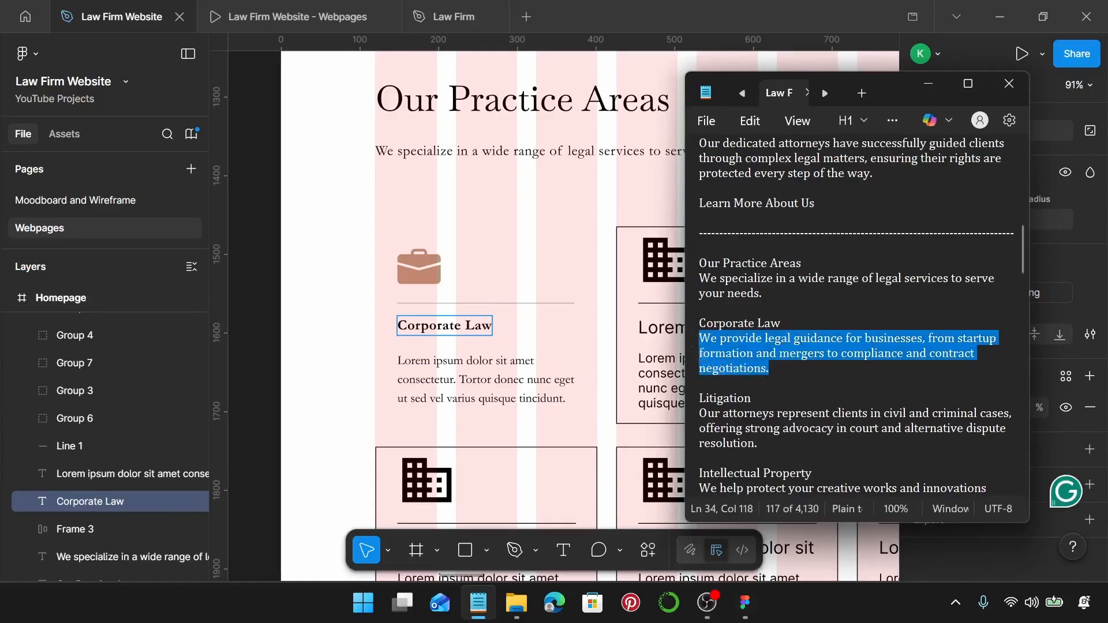
double_click(513, 380)
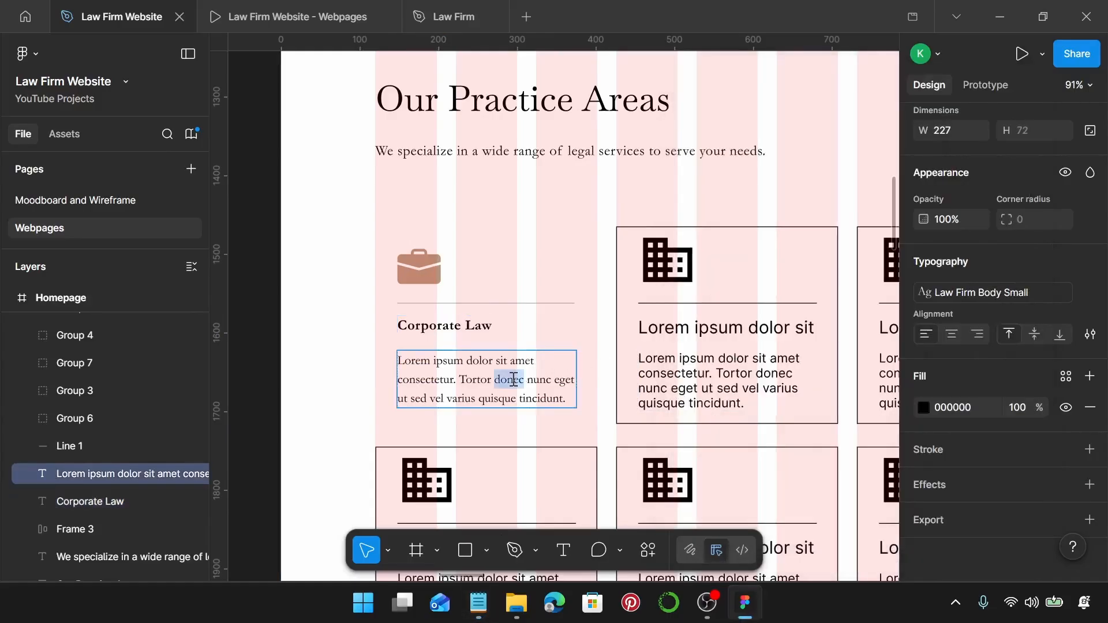
key(ctrl+a)
key(ctrl+v)
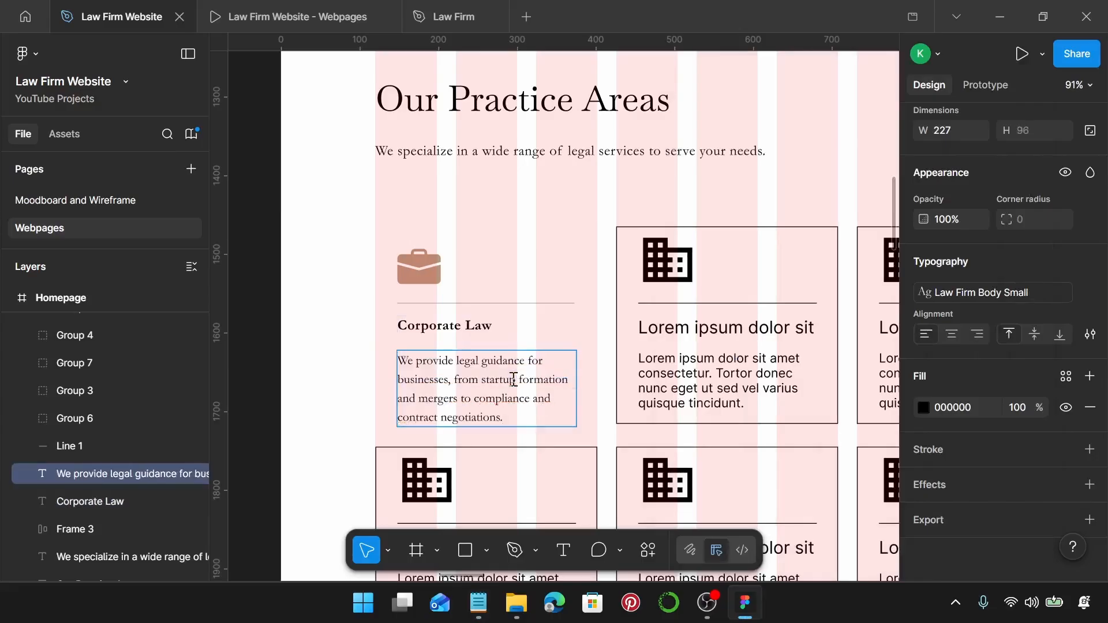
key(Escape)
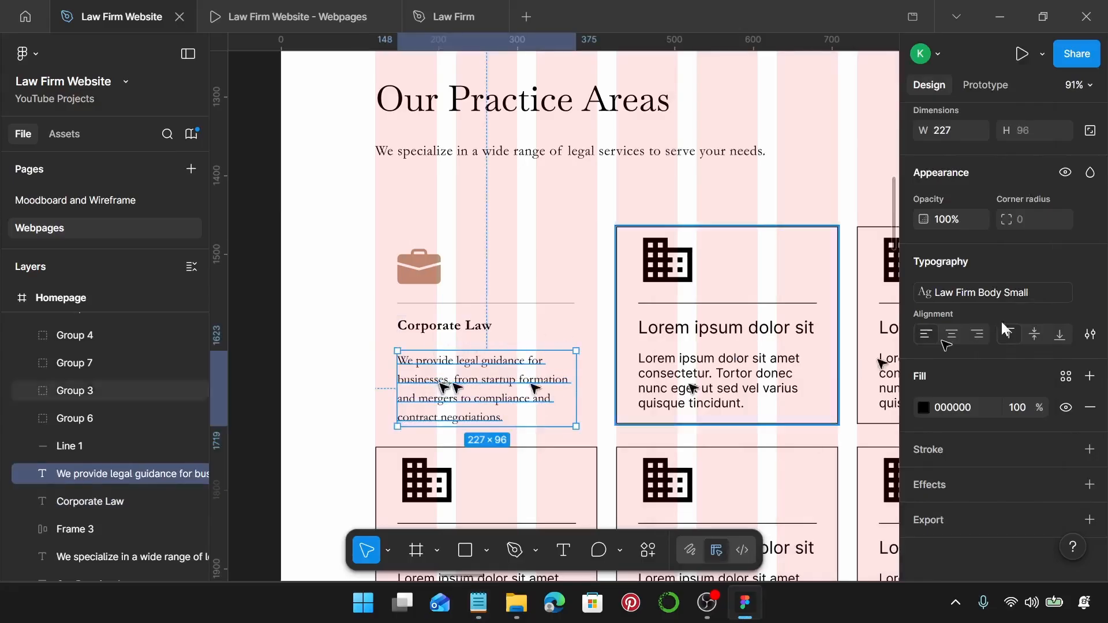
Widen the paragraph to 244, align it under the heading, and select it with heading, line and icon.
scroll(991, 251, up, 2)
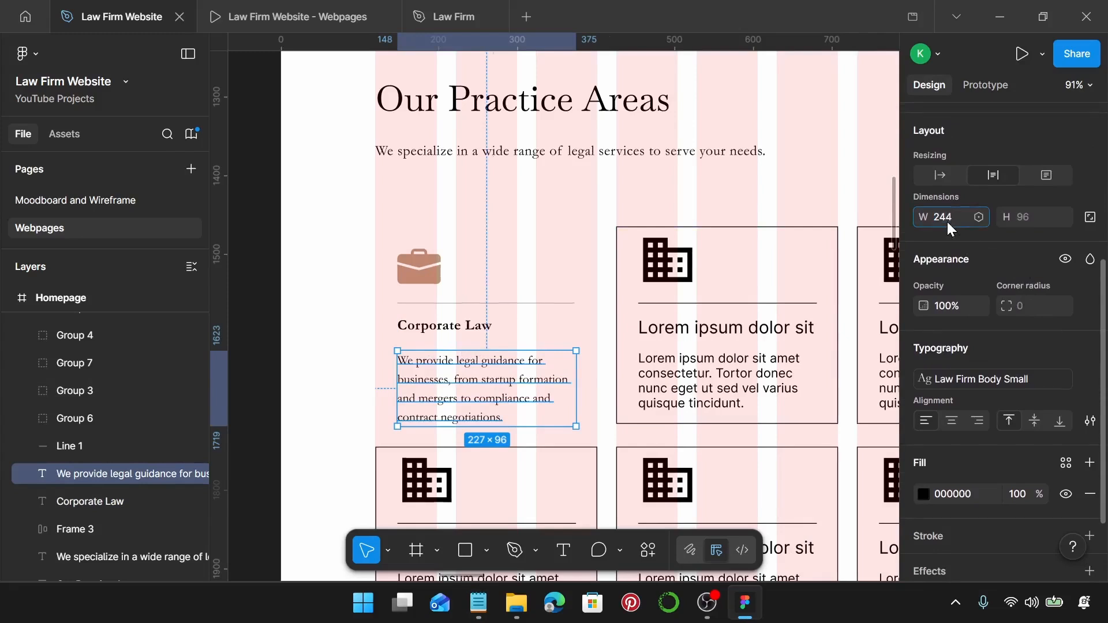
key(Return)
drag(474, 394, 472, 388)
shift+click(450, 319)
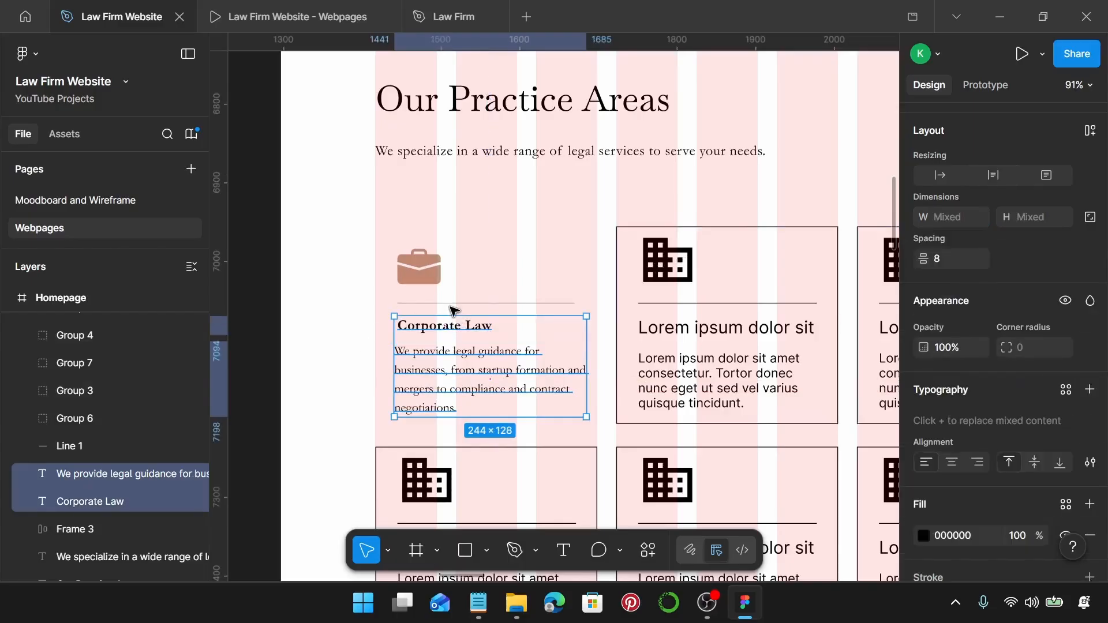
shift+click(453, 305)
shift+click(430, 278)
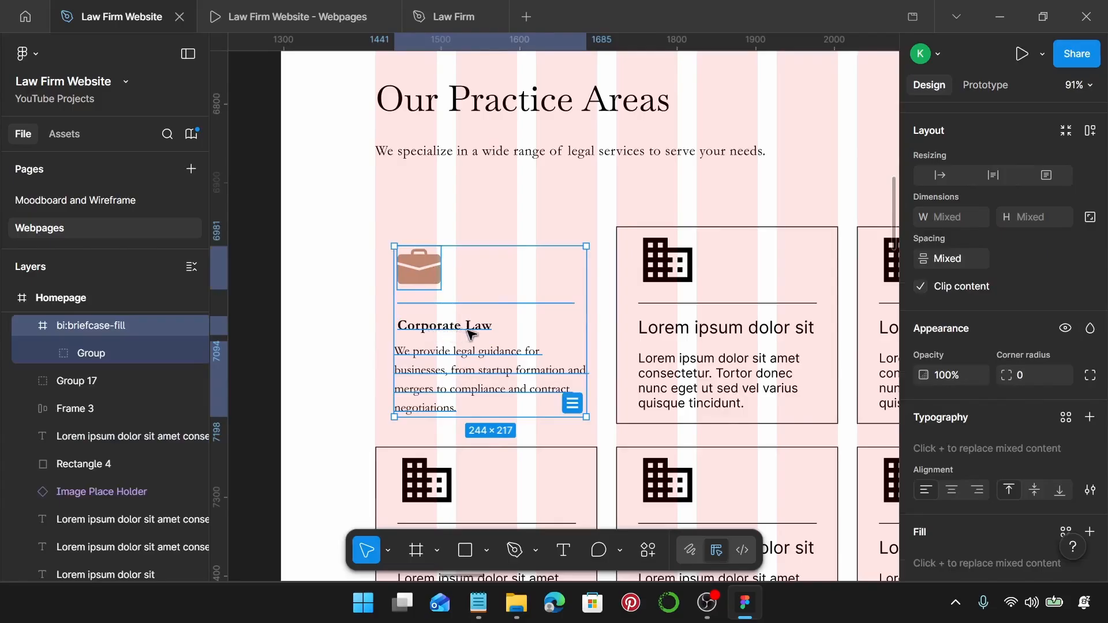
Wrap the card's items in an auto-layout frame with 10 gap and a Law Firm on Primary fill.
key(shift+a)
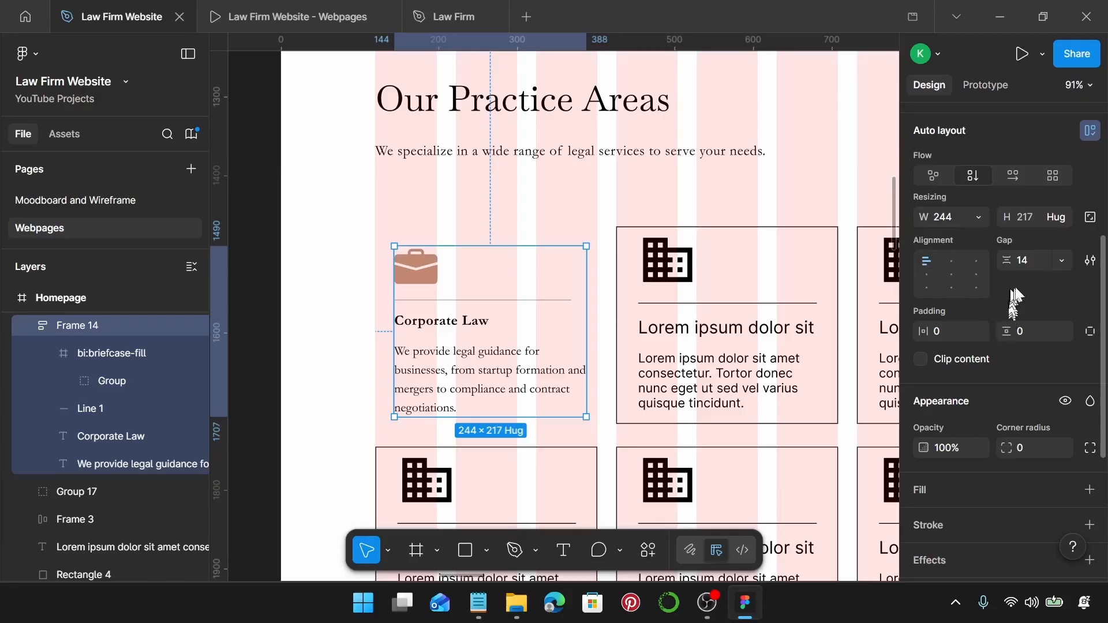
click(1040, 264)
text(10)
key(Return)
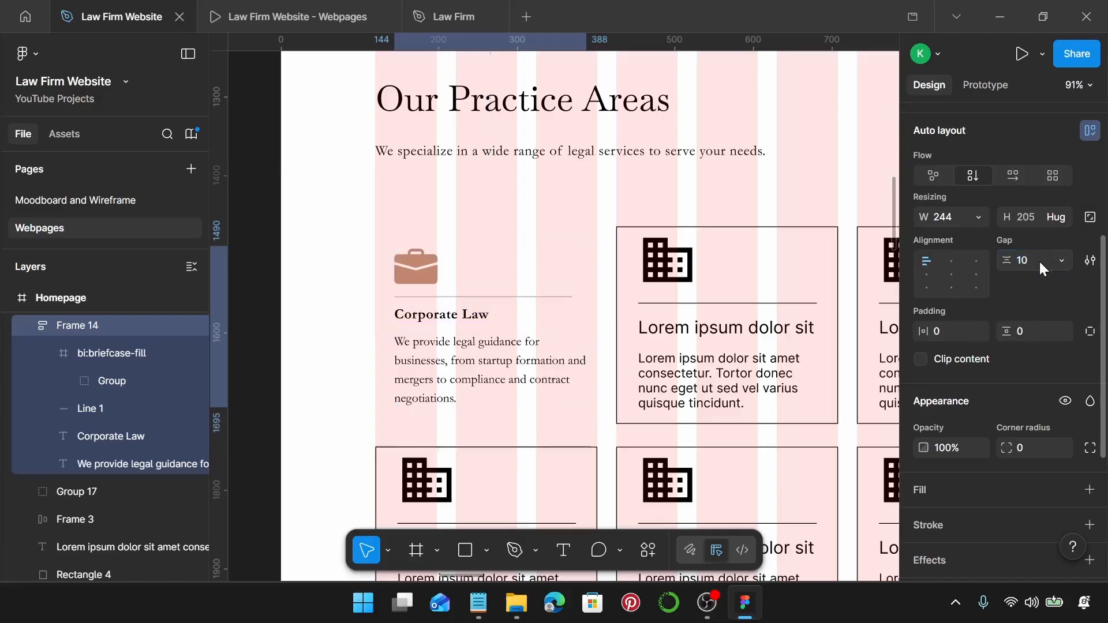
scroll(988, 387, down, 3)
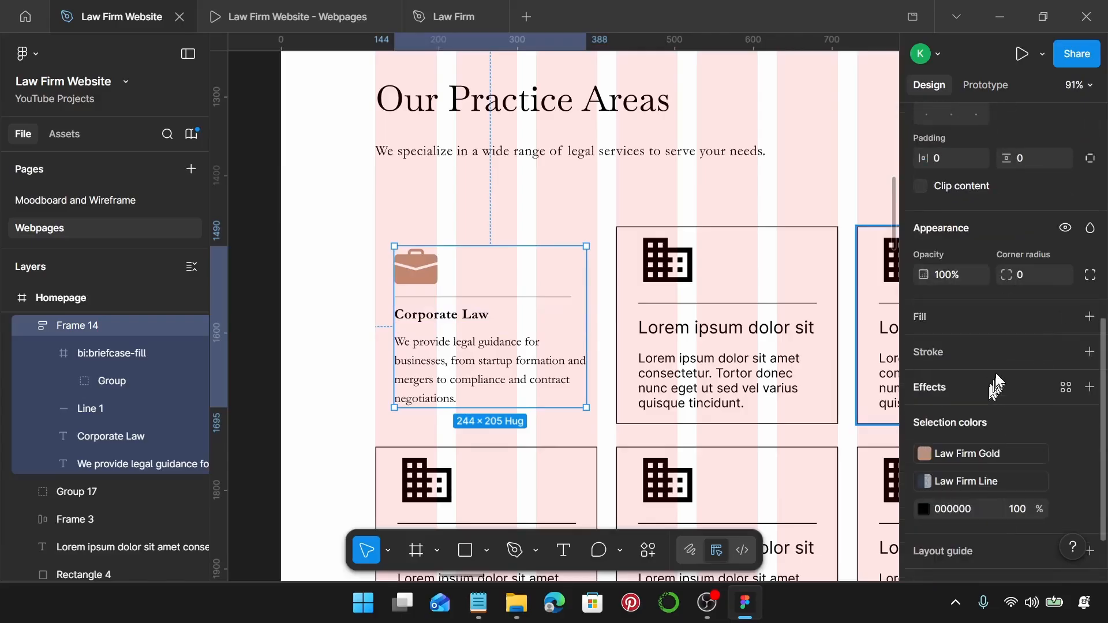
click(1090, 318)
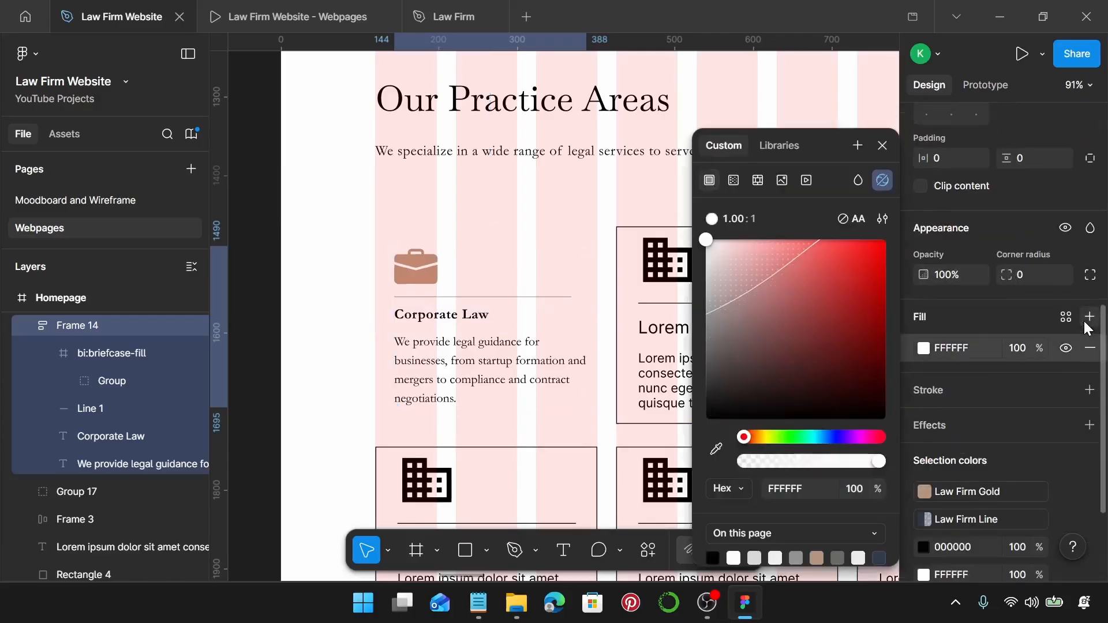
scroll(992, 451, down, 3)
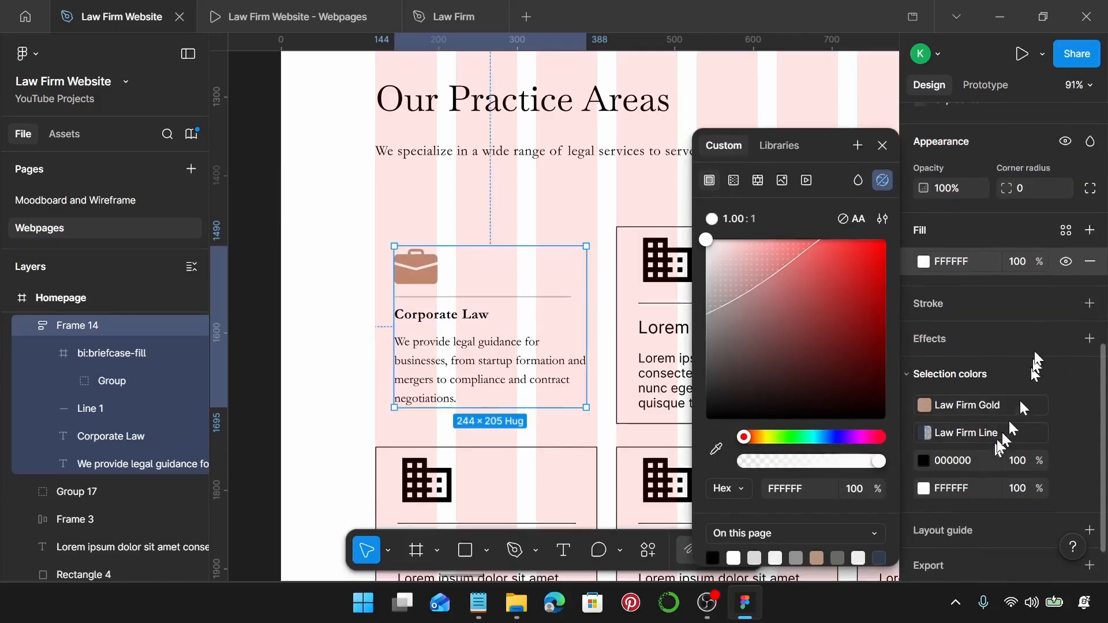
click(1065, 231)
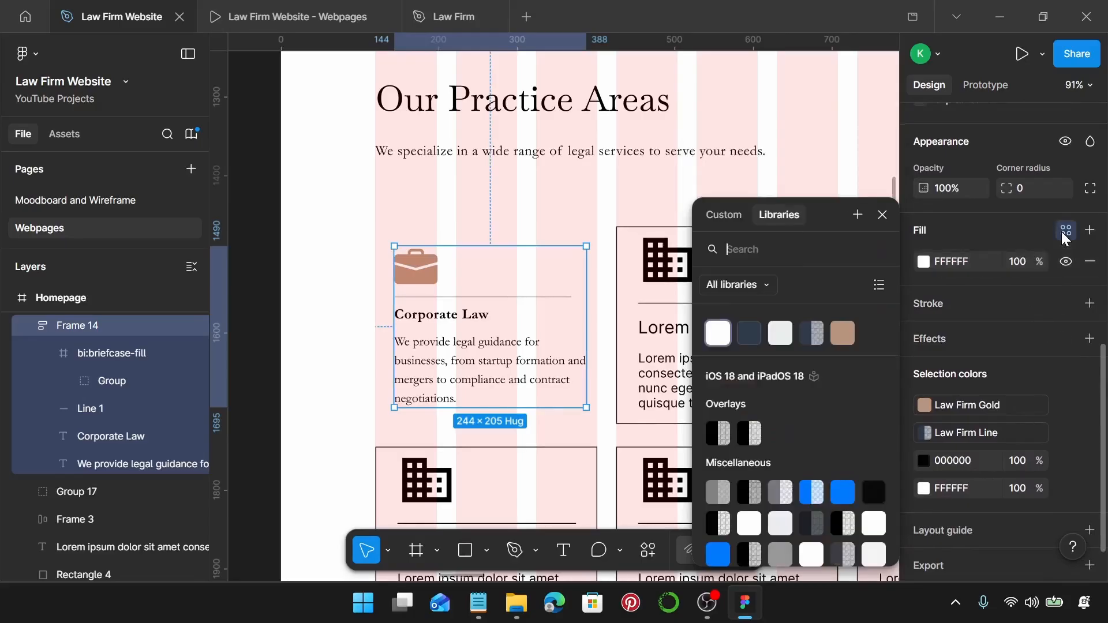
click(789, 341)
Pad the Corporate Law card 19 px horizontally and 10 px vertically, and widen it to 282.
scroll(1032, 254, up, 5)
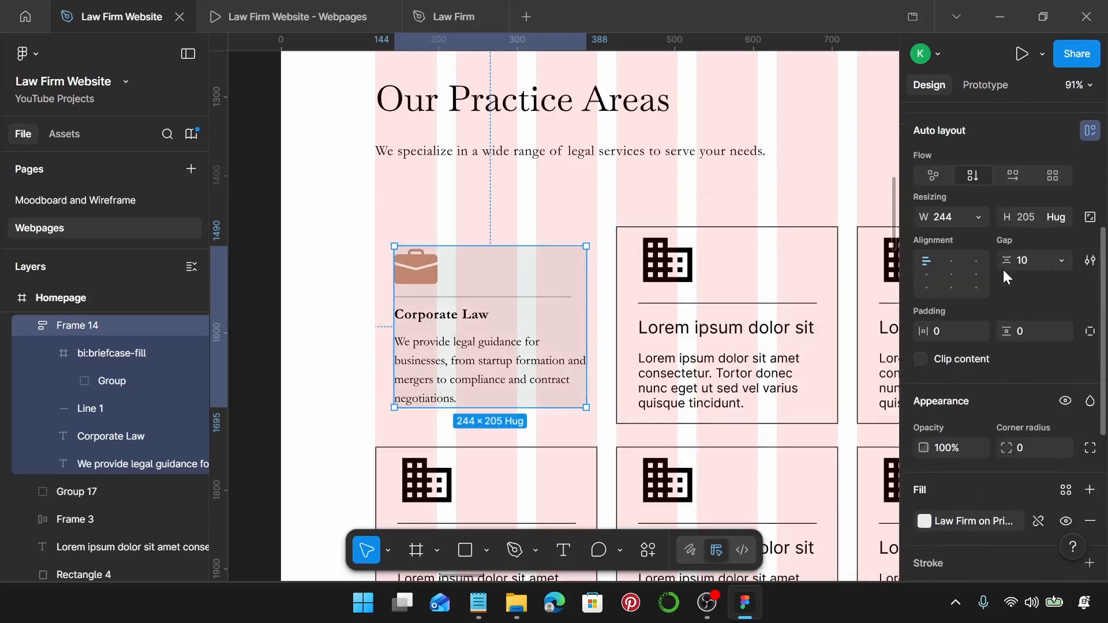
click(951, 331)
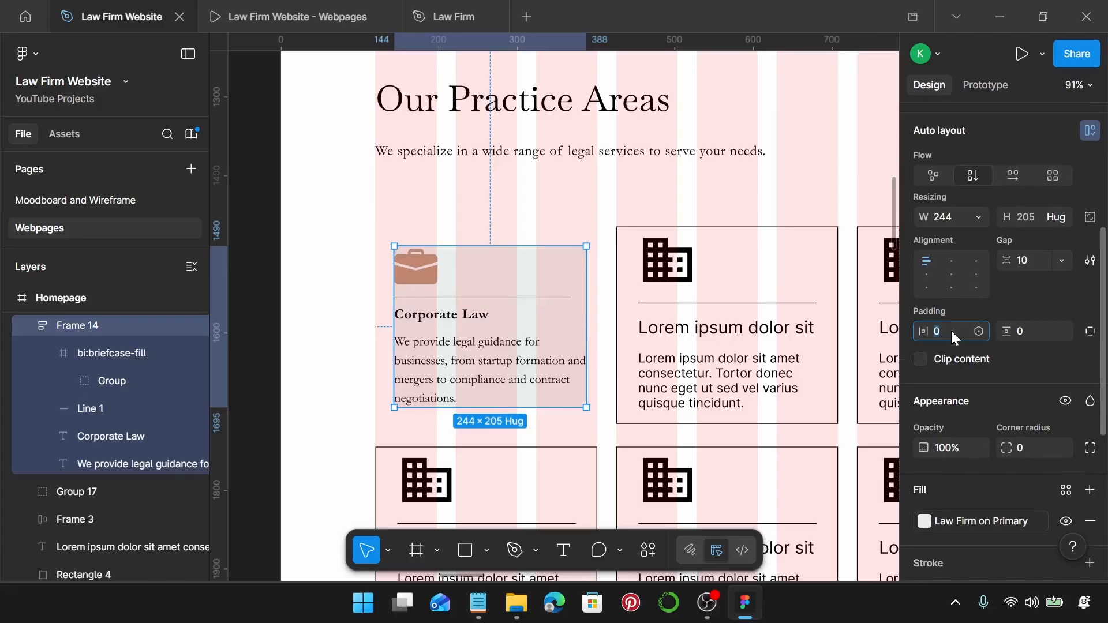
text(19)
key(Return)
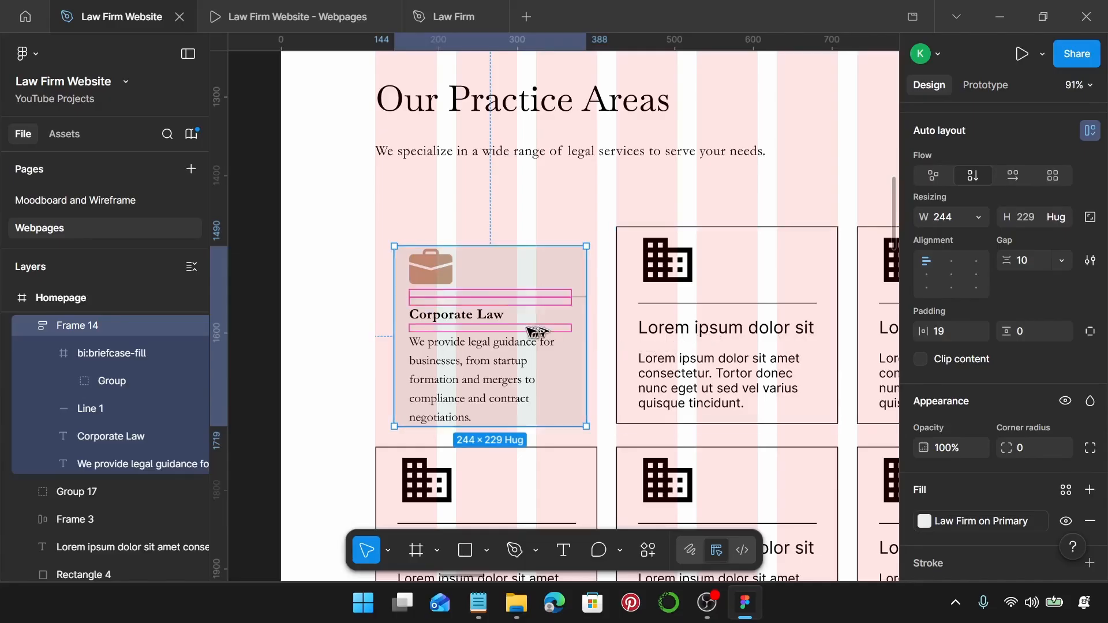
drag(527, 327, 518, 327)
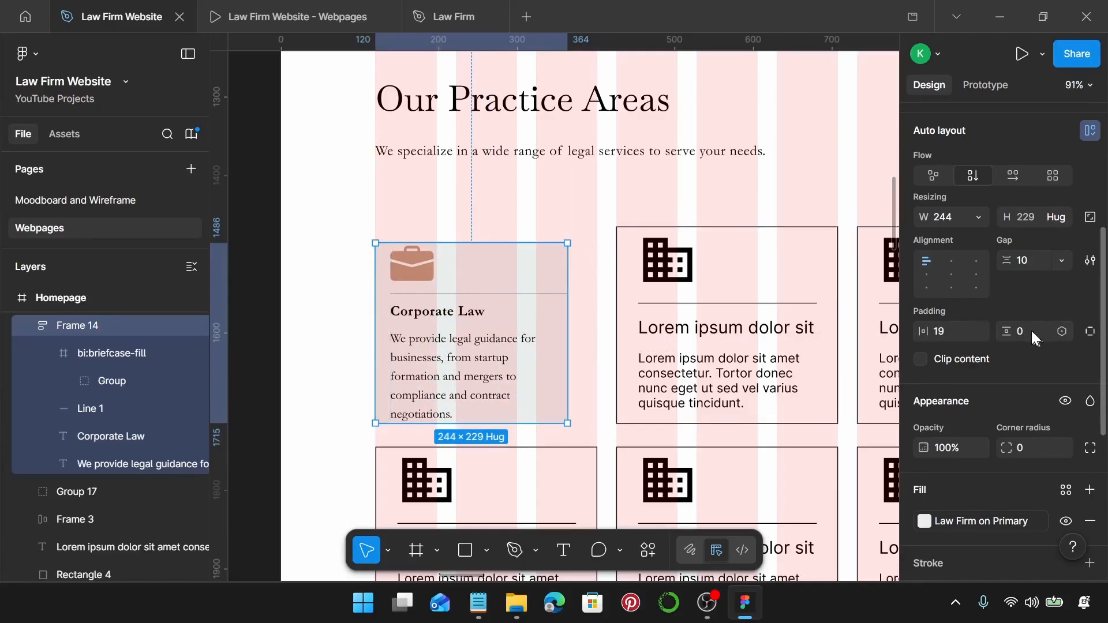
text(10)
key(Return)
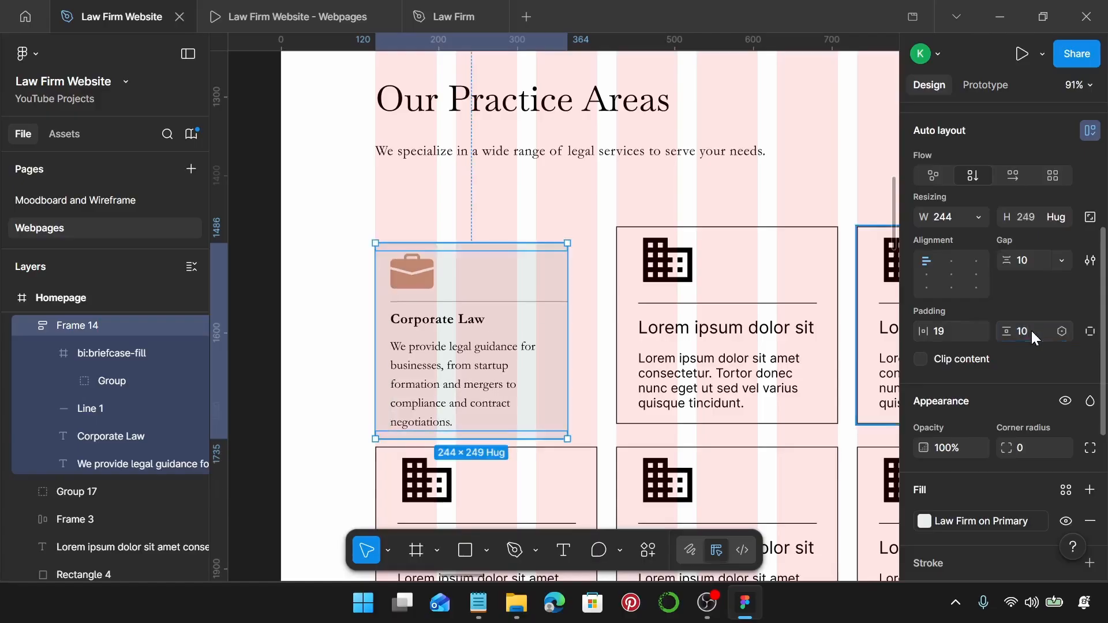
drag(566, 329, 599, 337)
Move the Corporate Law card up so it lines up with the rest of the row.
scroll(599, 337, up, 12)
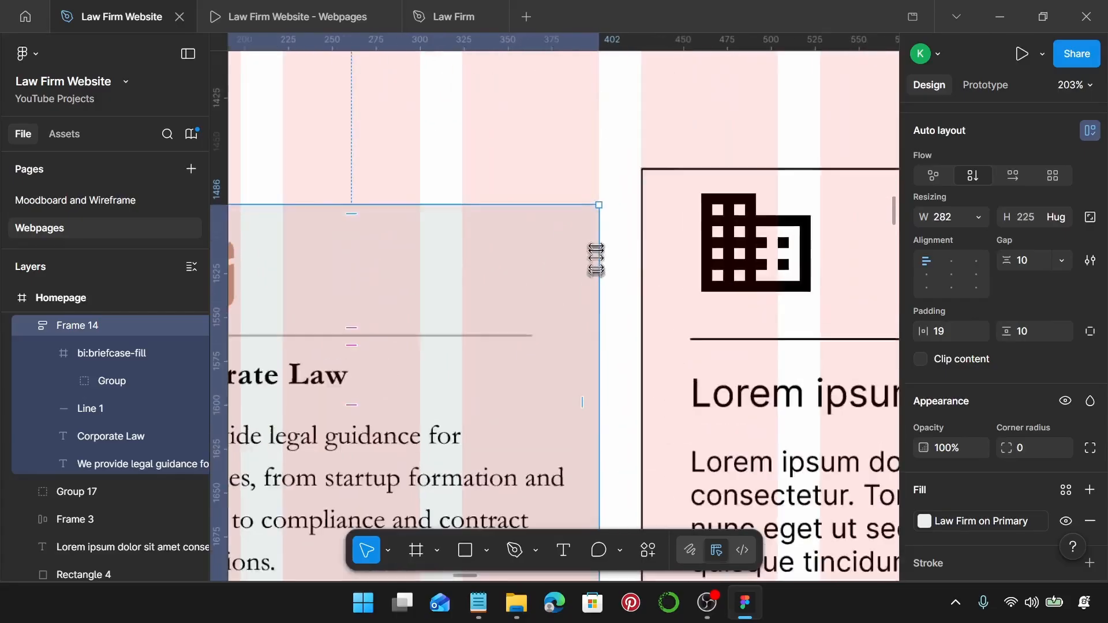
scroll(599, 218, down, 12)
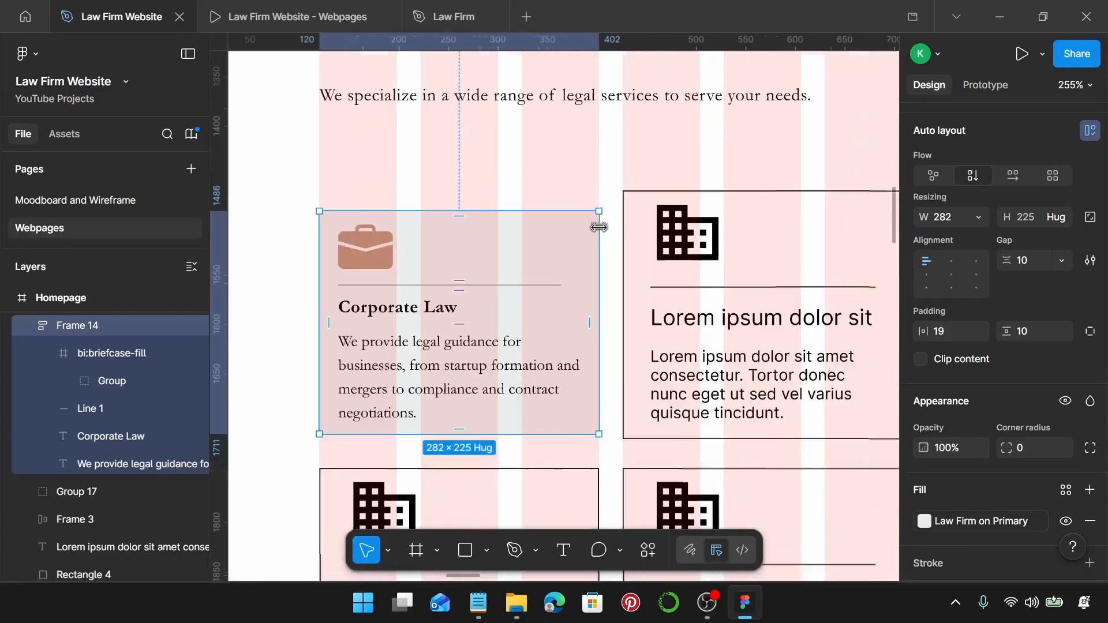
click(412, 368)
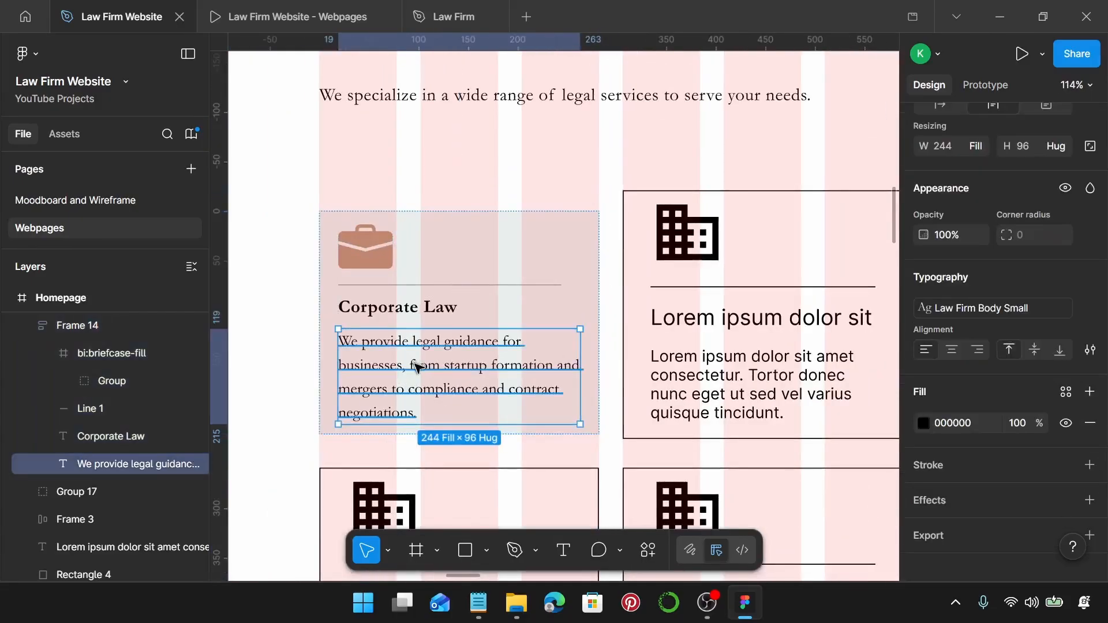
scroll(1004, 231, up, 2)
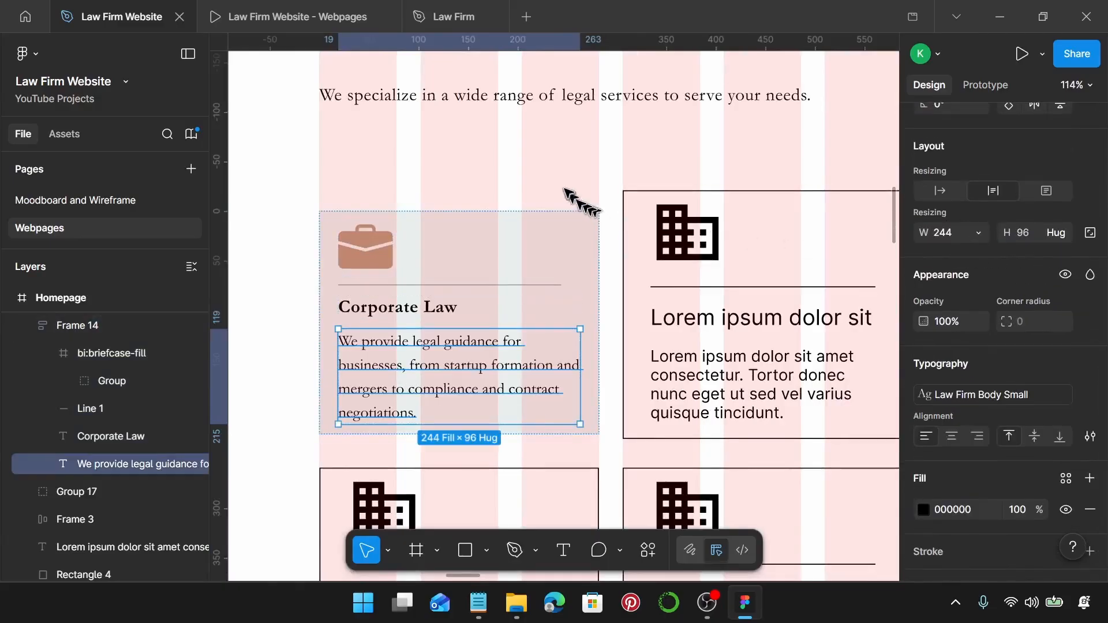
click(551, 202)
click(470, 315)
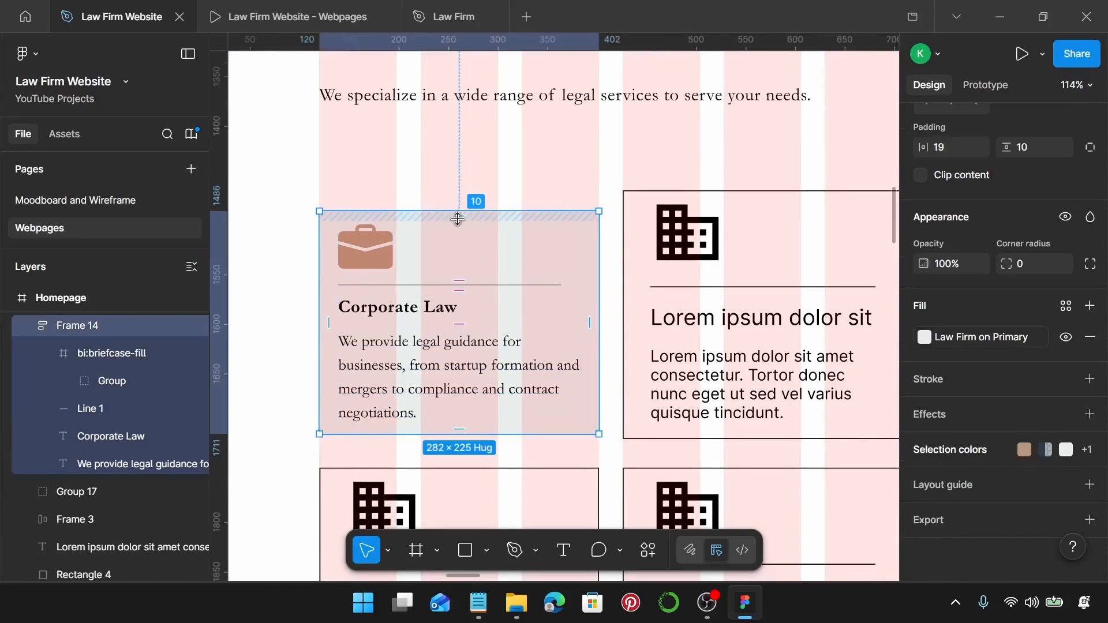
click(523, 180)
scroll(523, 181, down, 5)
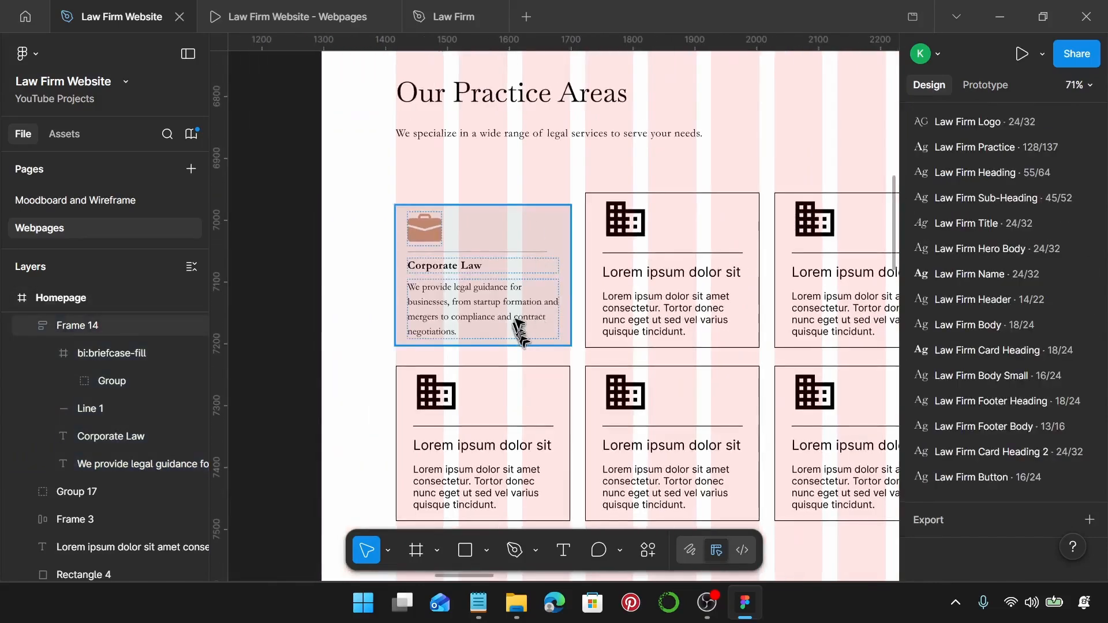
click(520, 322)
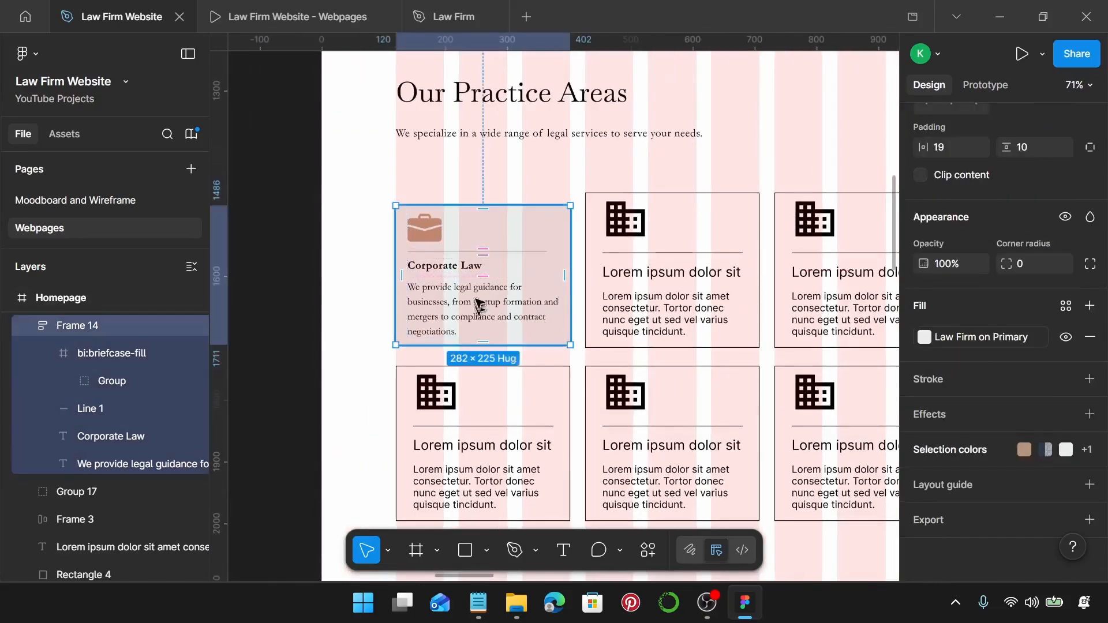
drag(479, 306, 477, 292)
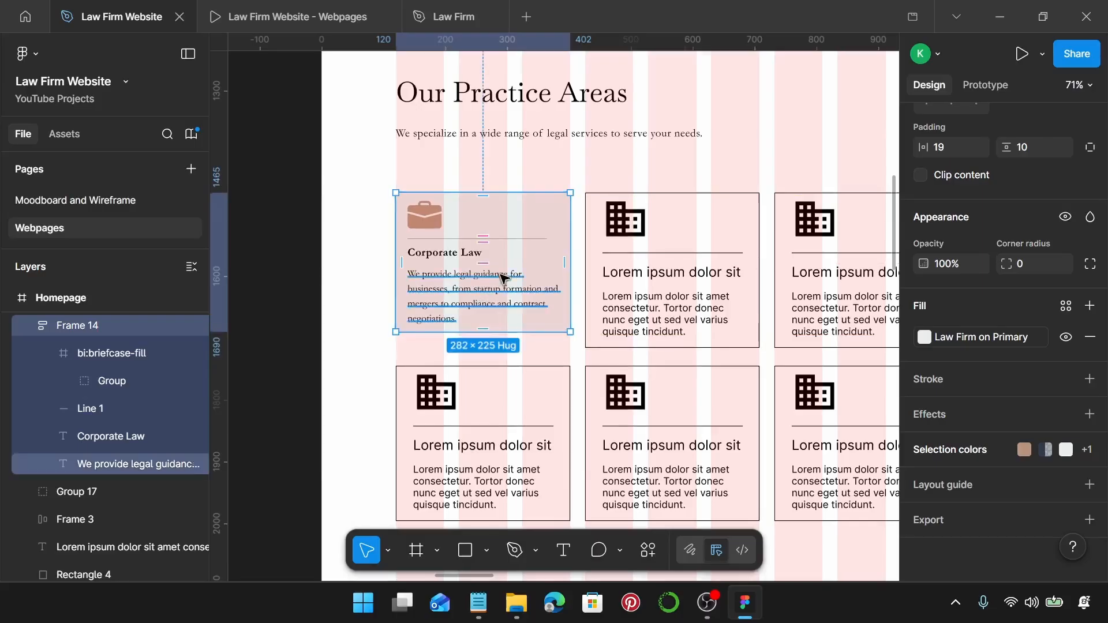
scroll(504, 279, down, 5)
Select the seven Lorem ipsum cards and replace them with the copied Corporate Law card.
click(580, 276)
shift+click(693, 274)
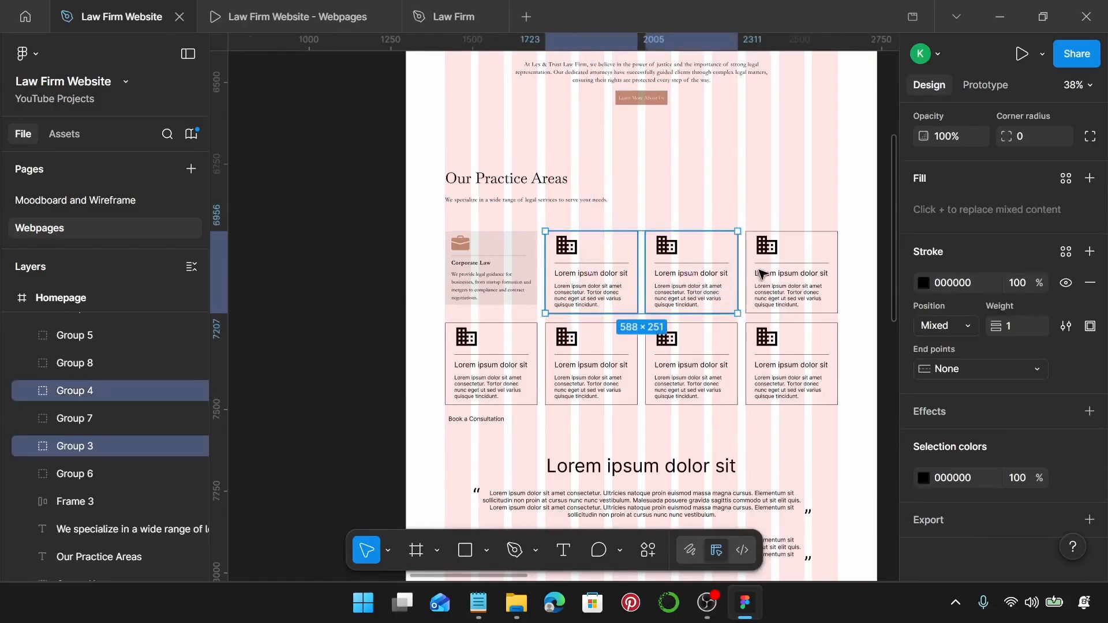
shift+click(760, 274)
shift+click(765, 349)
shift+click(720, 361)
shift+click(583, 368)
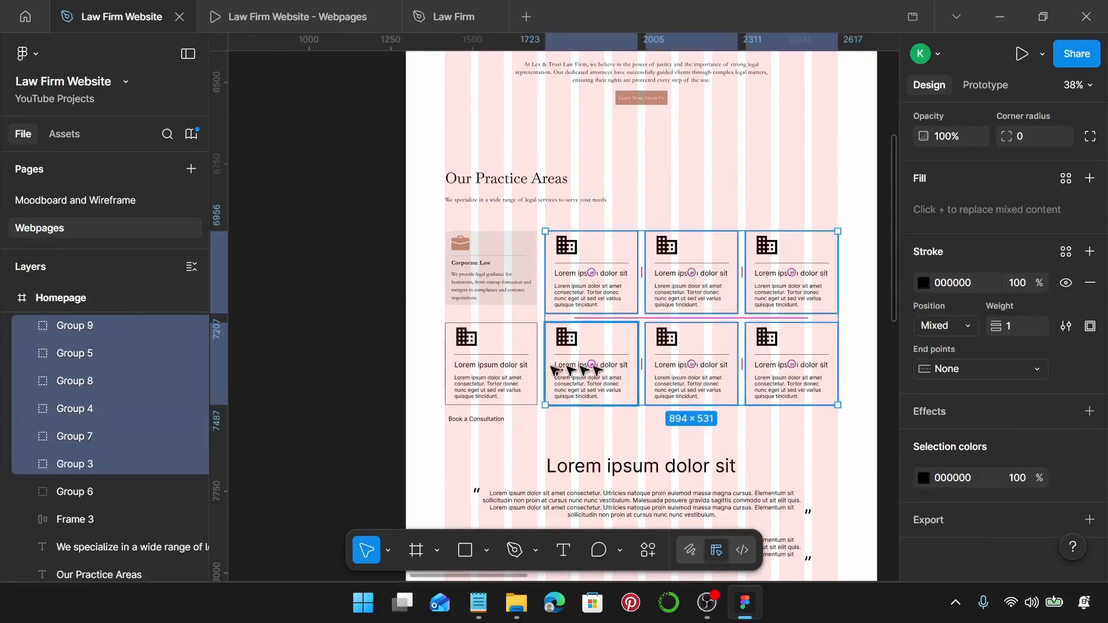
shift+click(504, 365)
key(ctrl+shift+r)
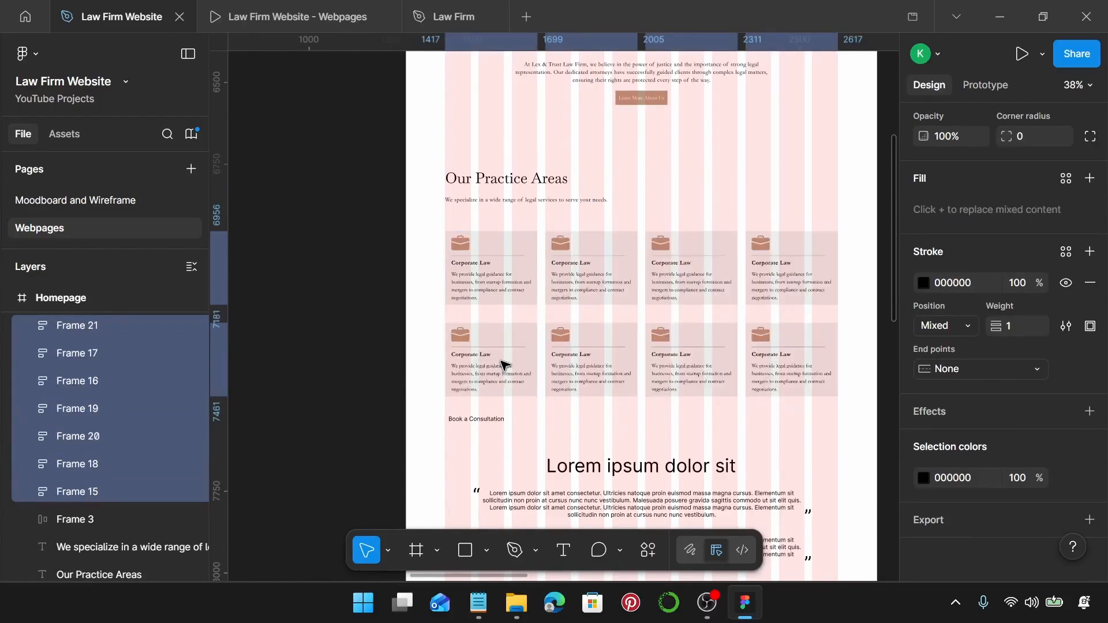
Select the briefcase icon on one of the copied cards.
scroll(572, 320, right, 2)
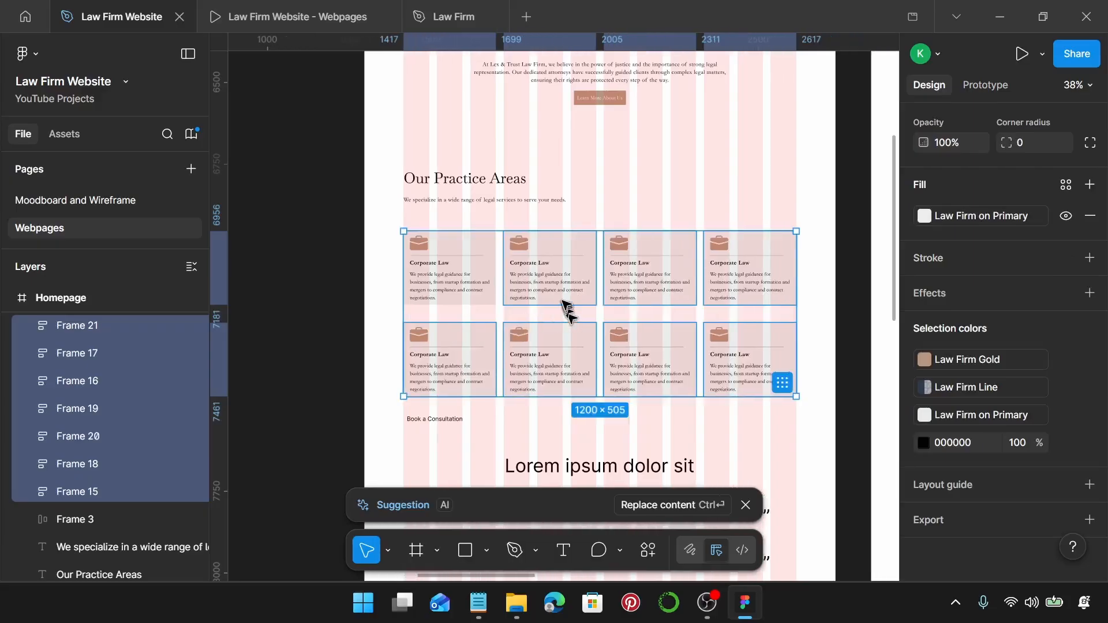
scroll(566, 303, up, 5)
scroll(548, 208, right, 2)
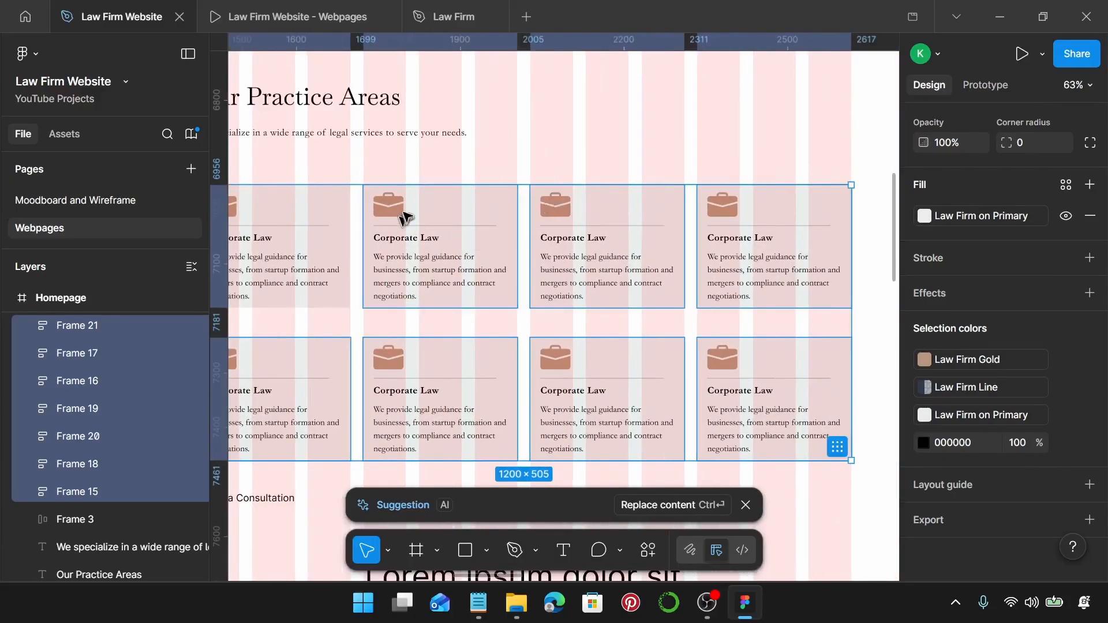
scroll(404, 217, up, 5)
click(434, 228)
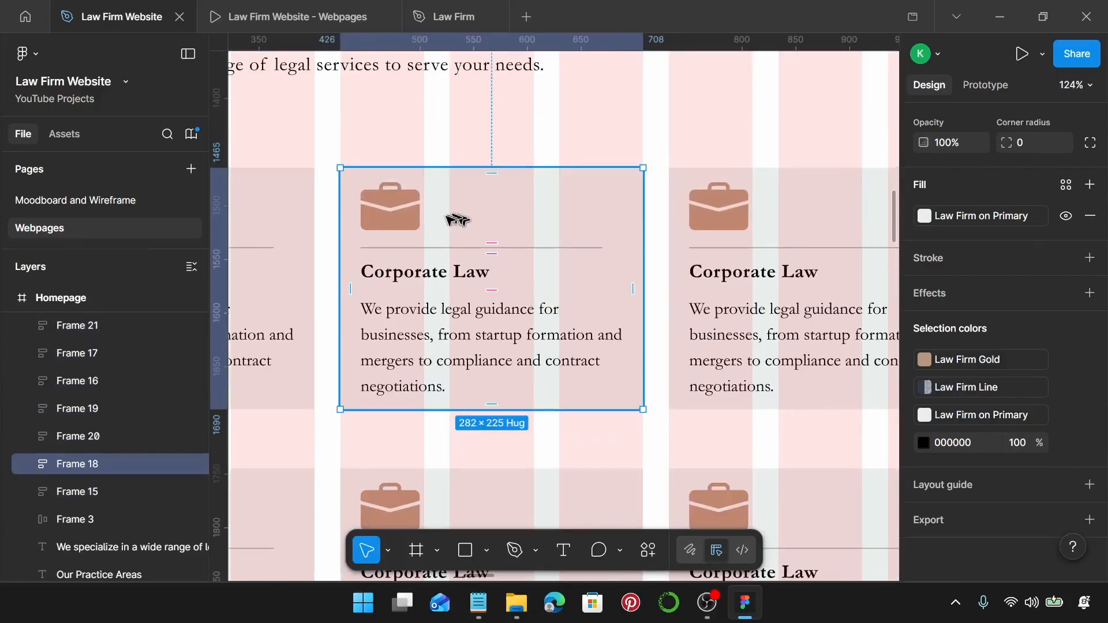
click(416, 221)
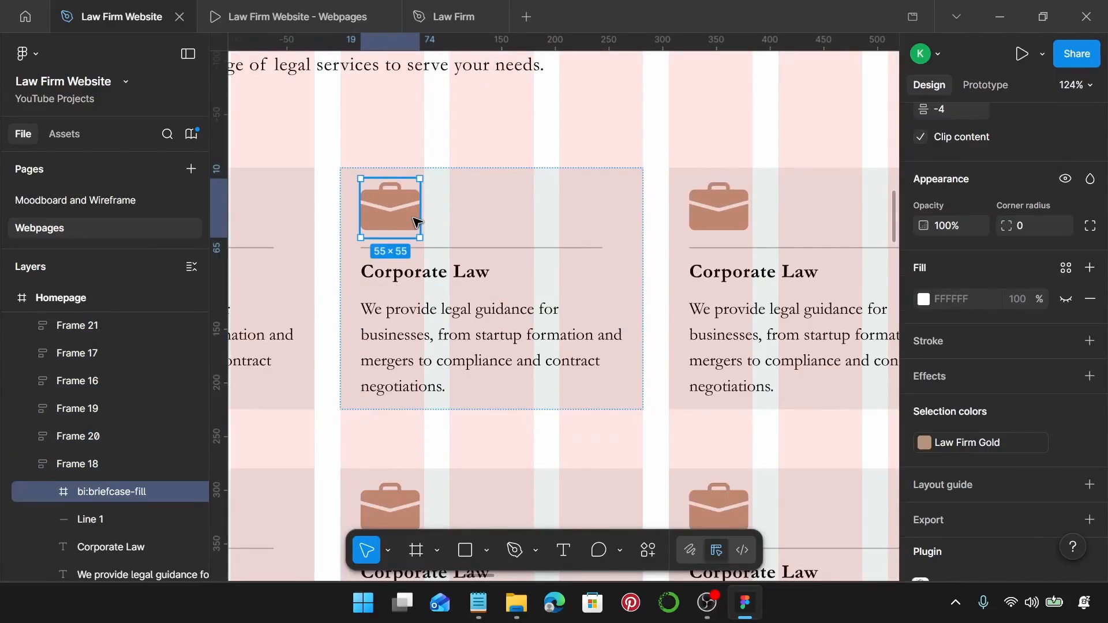
Open Iconify on the briefcase icon and search for scales icons.
right_click(416, 221)
scroll(549, 495, down, 3)
mouse_move(534, 488)
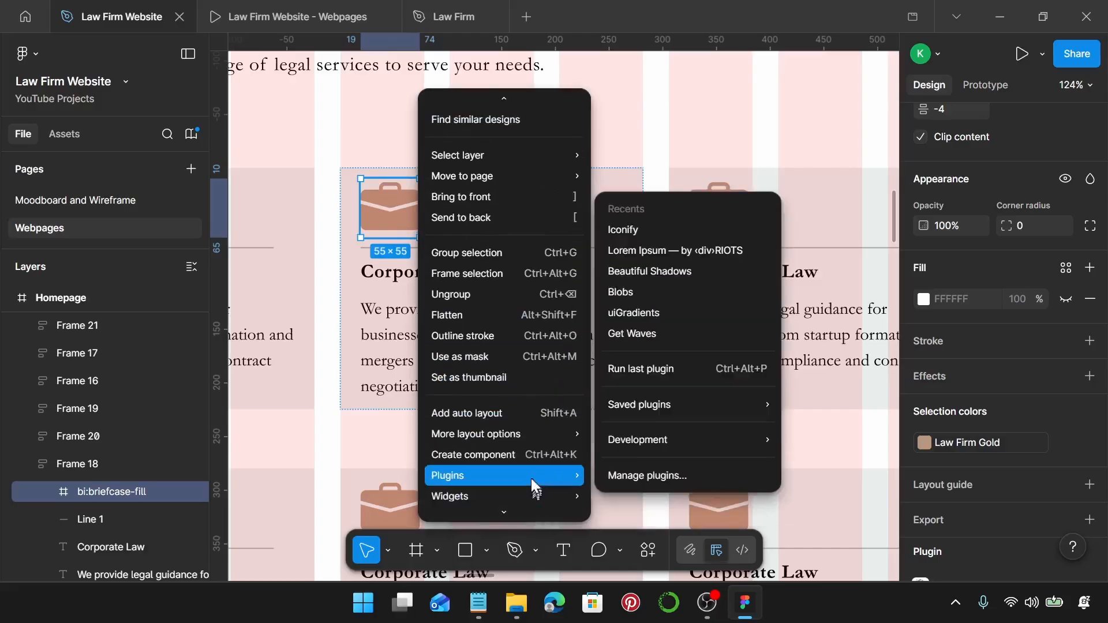
click(688, 230)
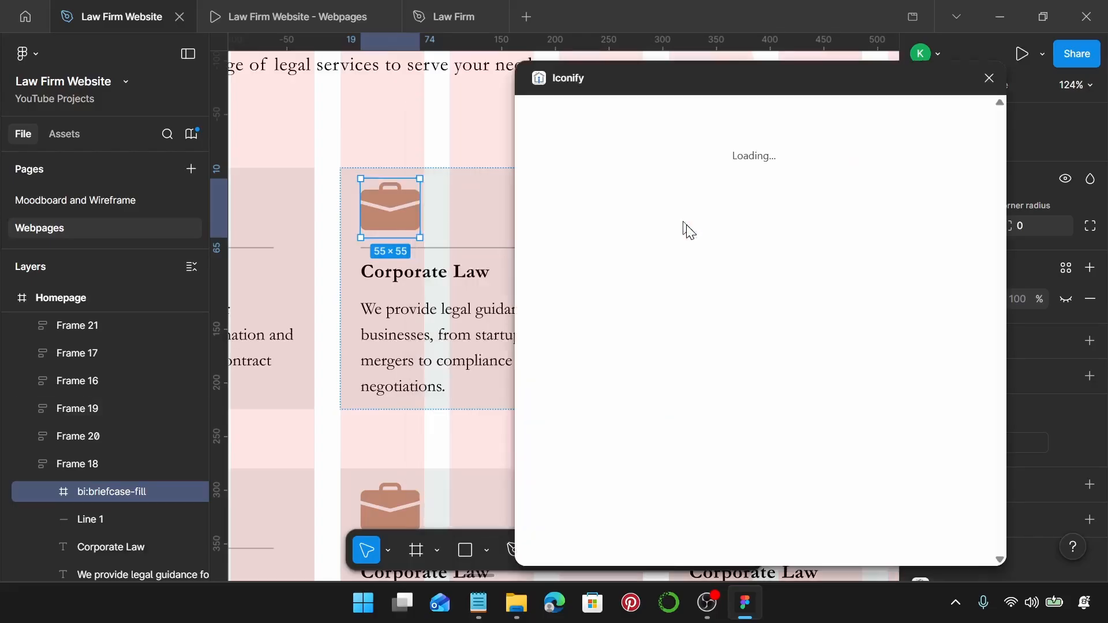
click(652, 140)
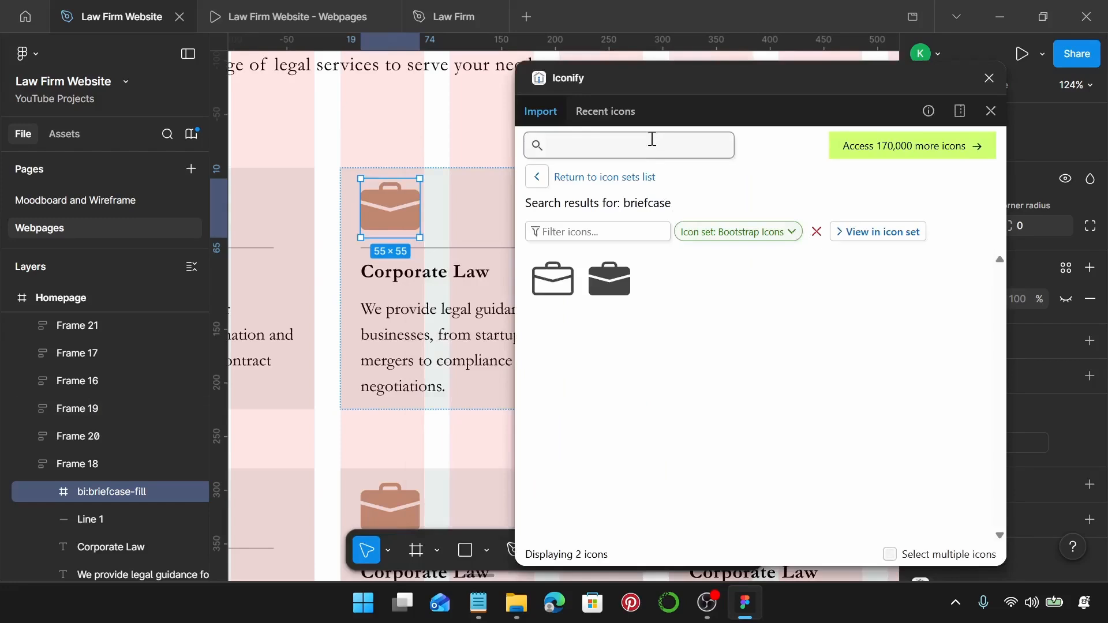
text(scales)
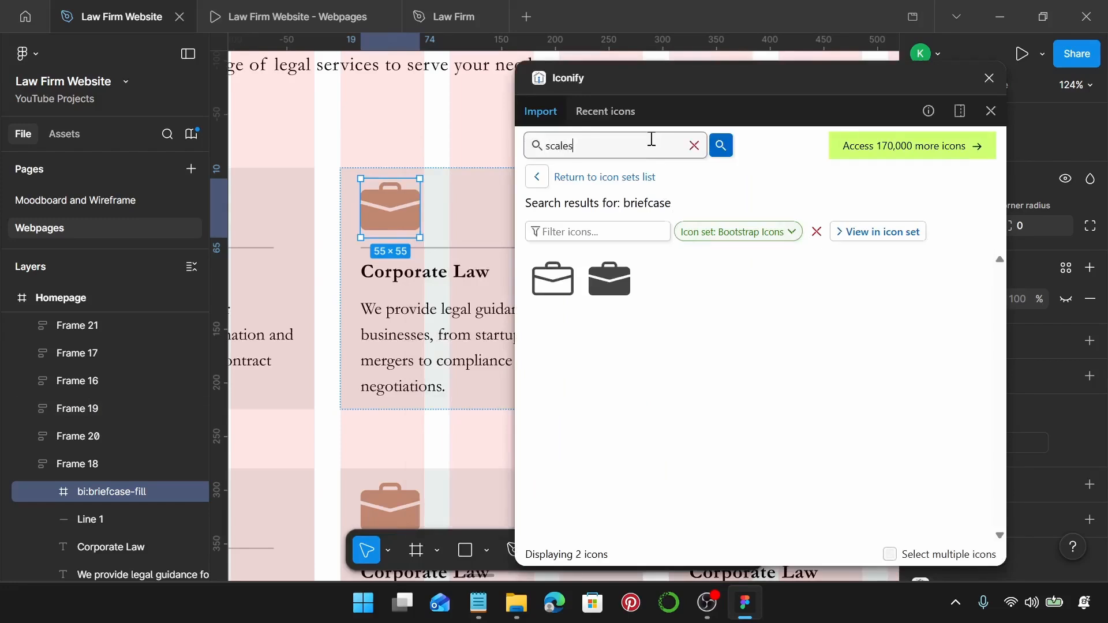
key(Return)
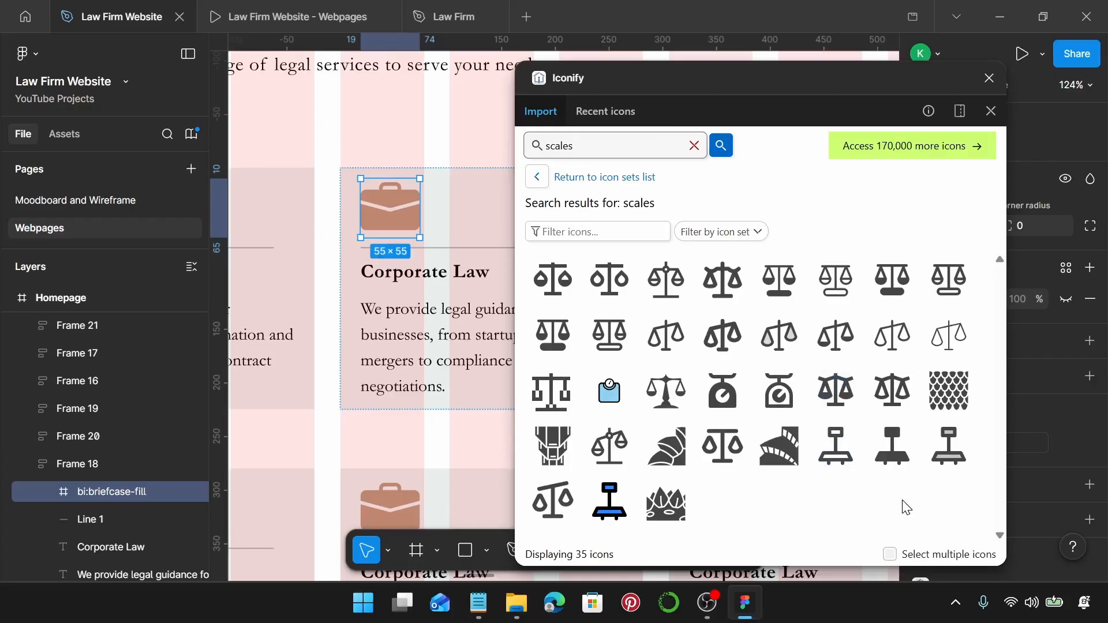
Filter to Game Icons and replace the briefcase with the scales icon.
click(714, 233)
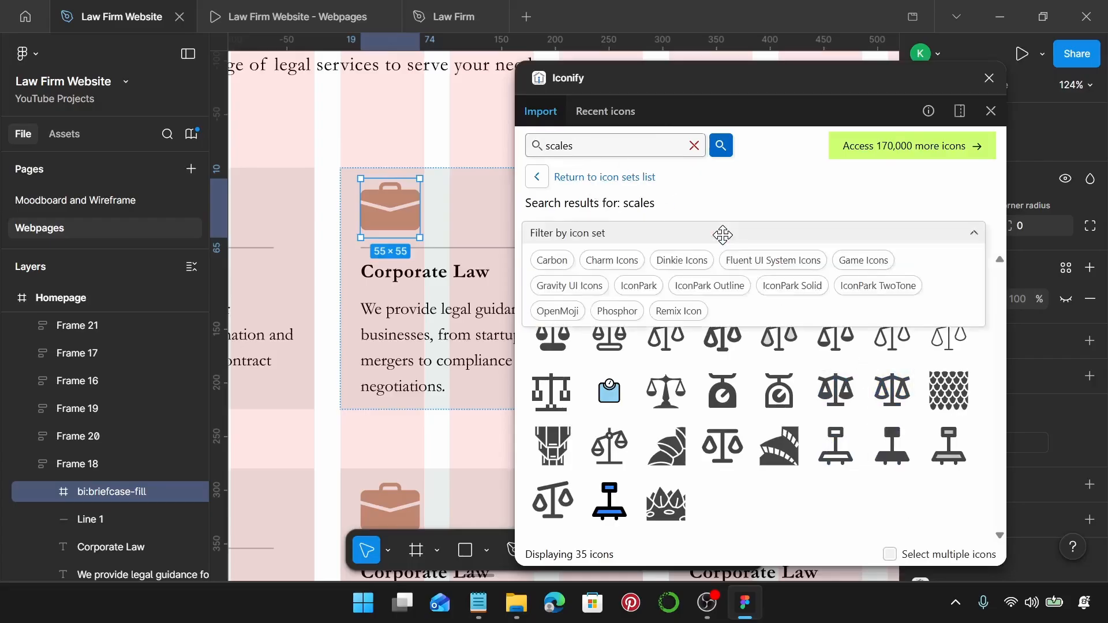
click(852, 261)
click(977, 234)
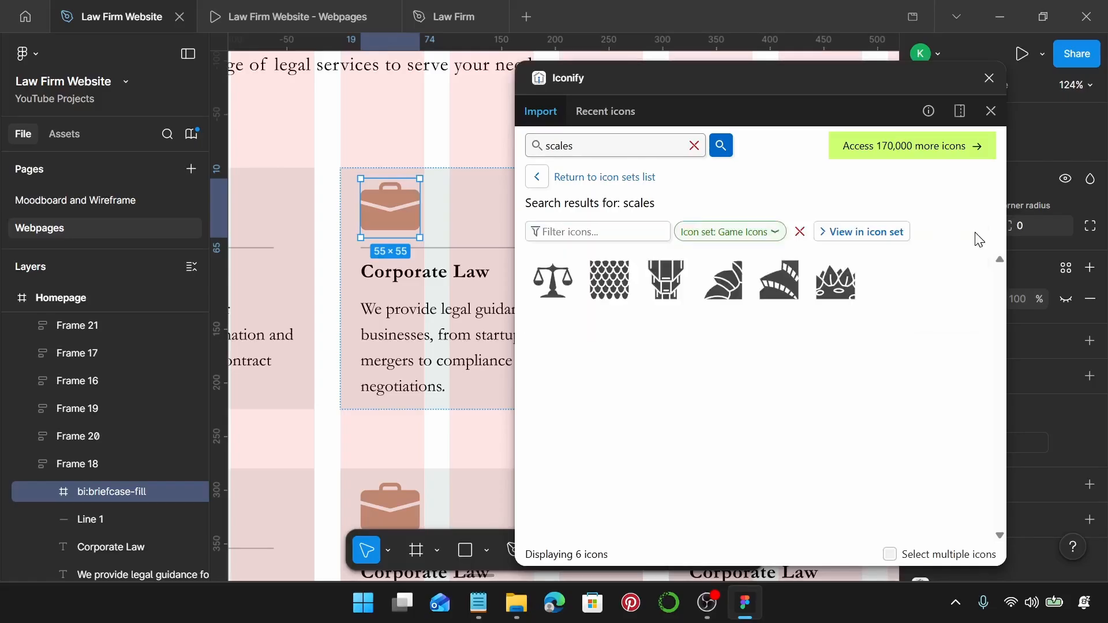
click(554, 289)
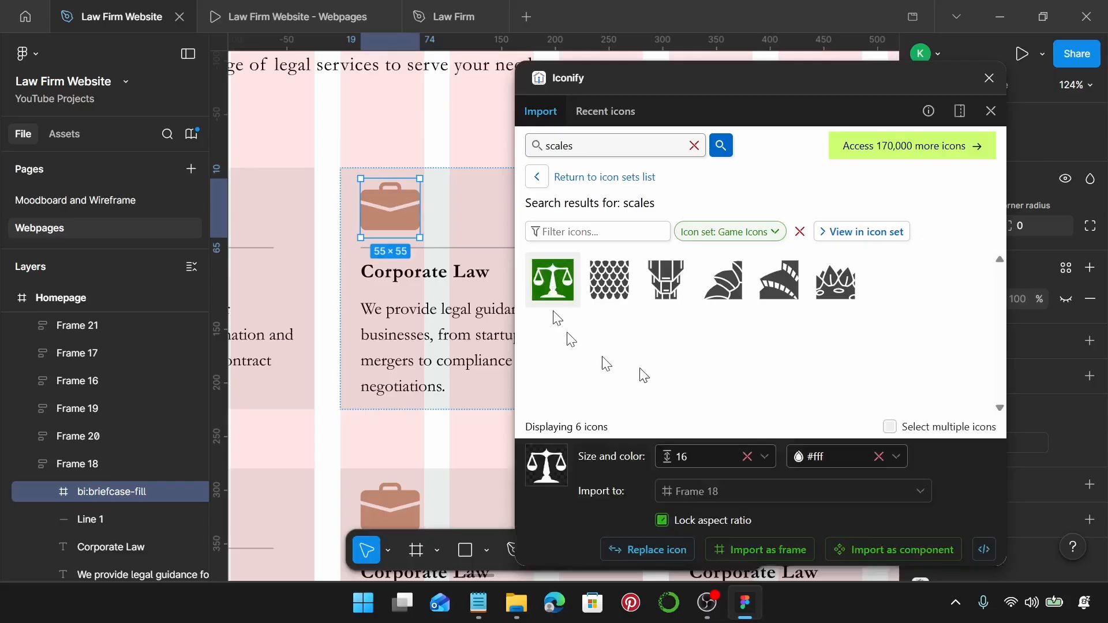
click(653, 558)
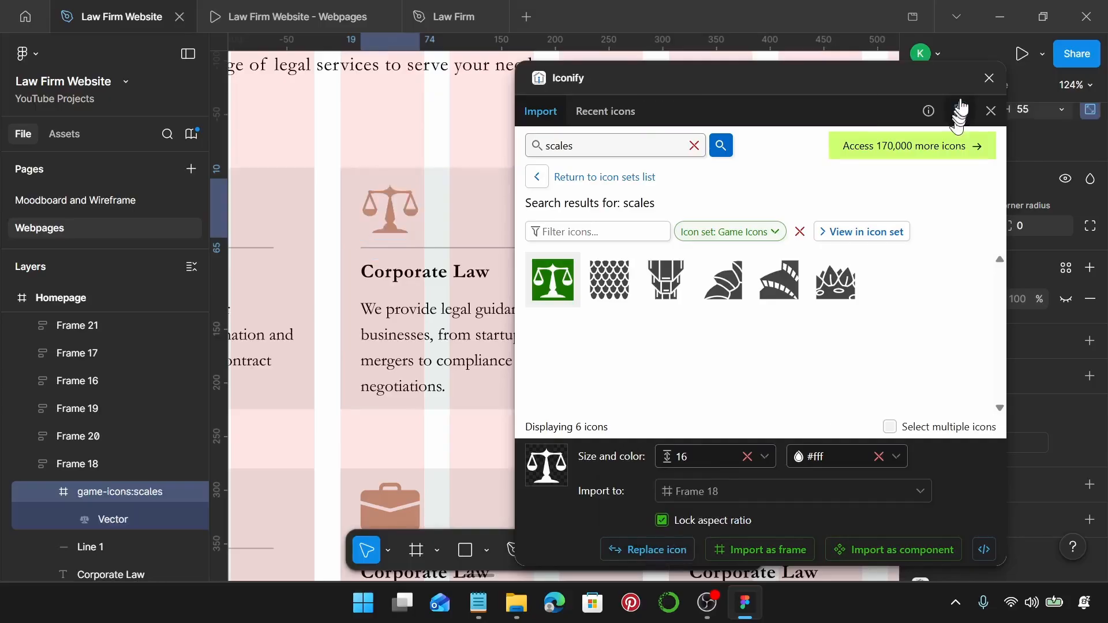
click(988, 84)
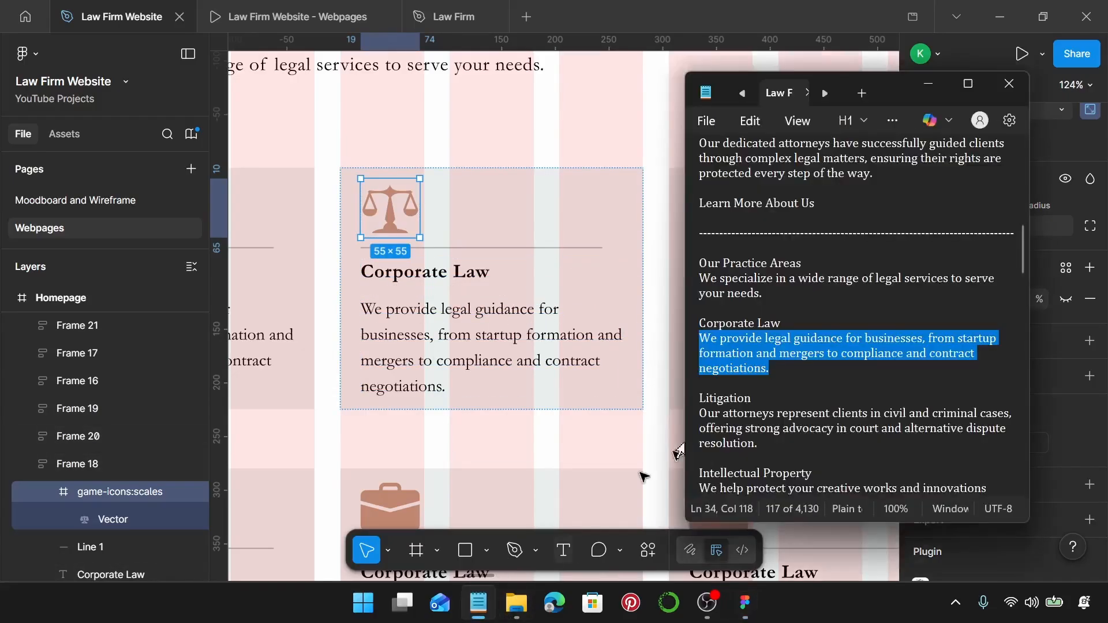
Change the scales card's heading from Corporate Law to 'Litigation' using the notes.
click(479, 602)
scroll(764, 411, down, 1)
drag(767, 354, 682, 356)
key(ctrl+c)
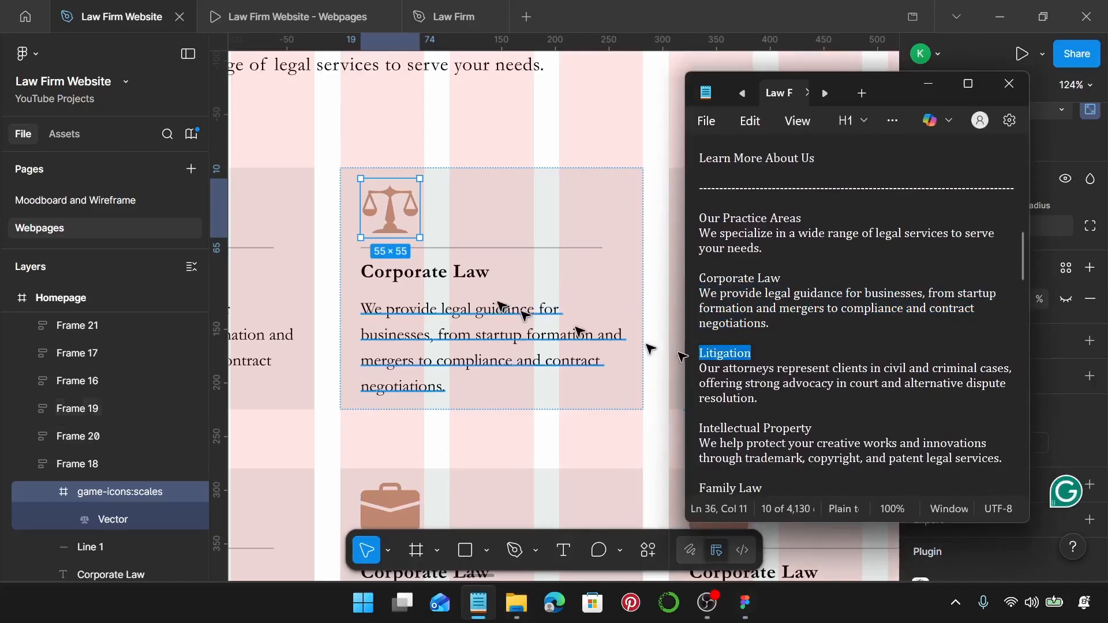
click(438, 282)
double_click(436, 282)
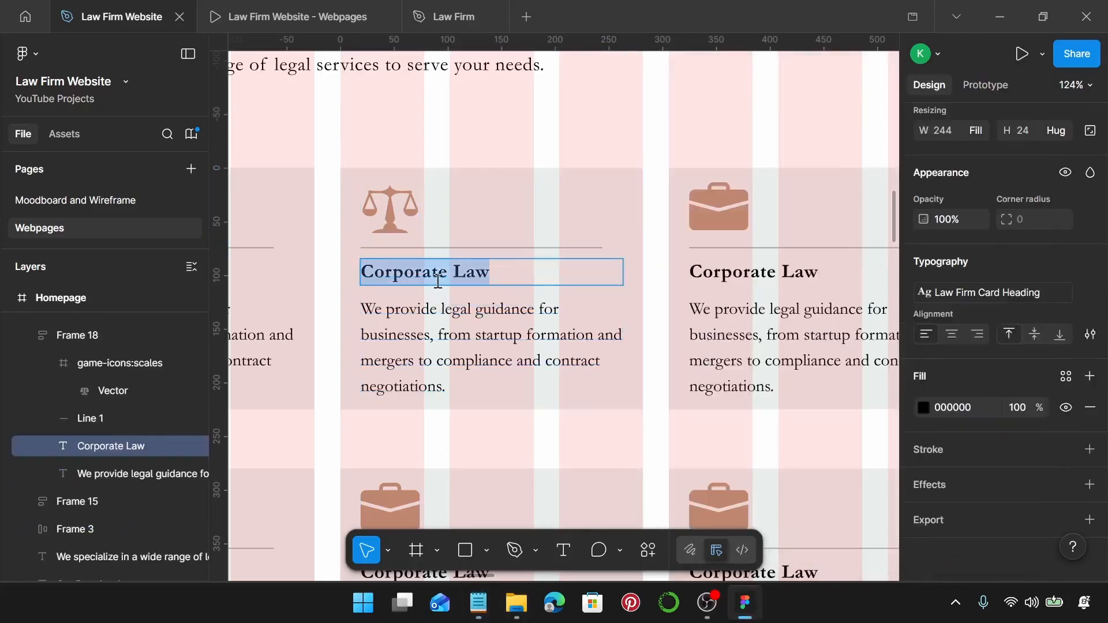
key(ctrl+v)
Replace the card's description with the notes' civil and criminal cases paragraph.
click(479, 603)
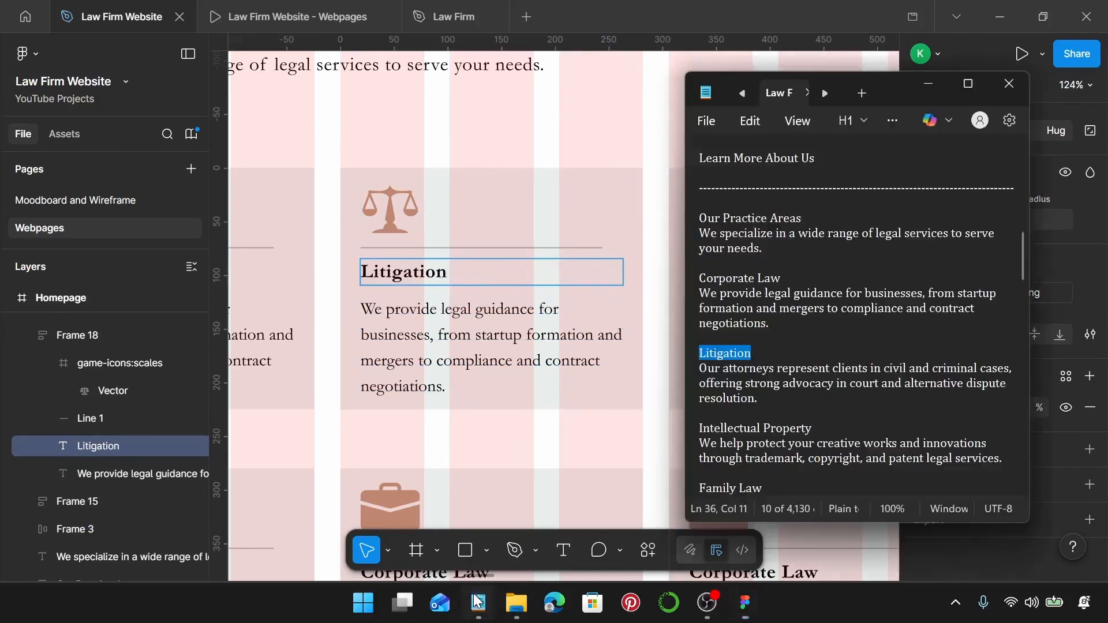
drag(759, 399, 705, 371)
key(ctrl+c)
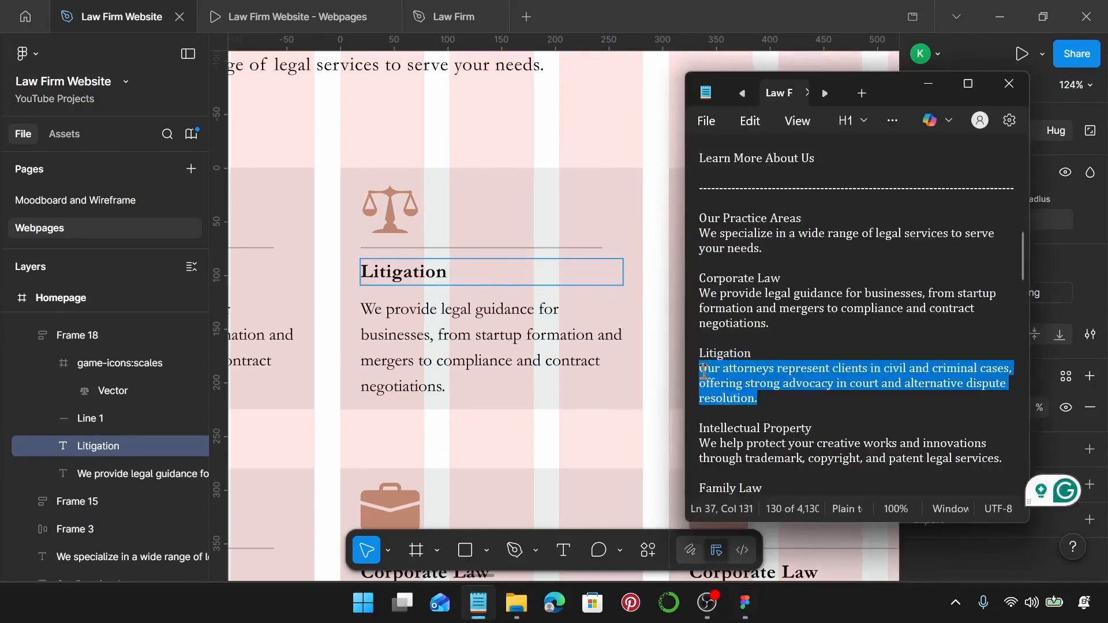
double_click(480, 336)
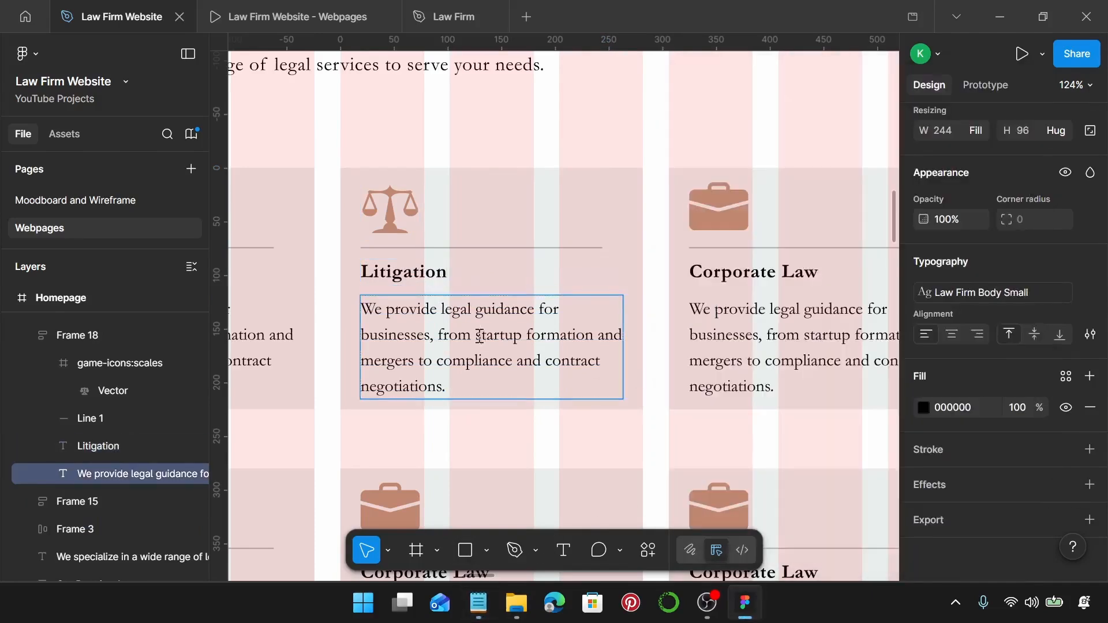
key(ctrl+a)
key(ctrl+v)
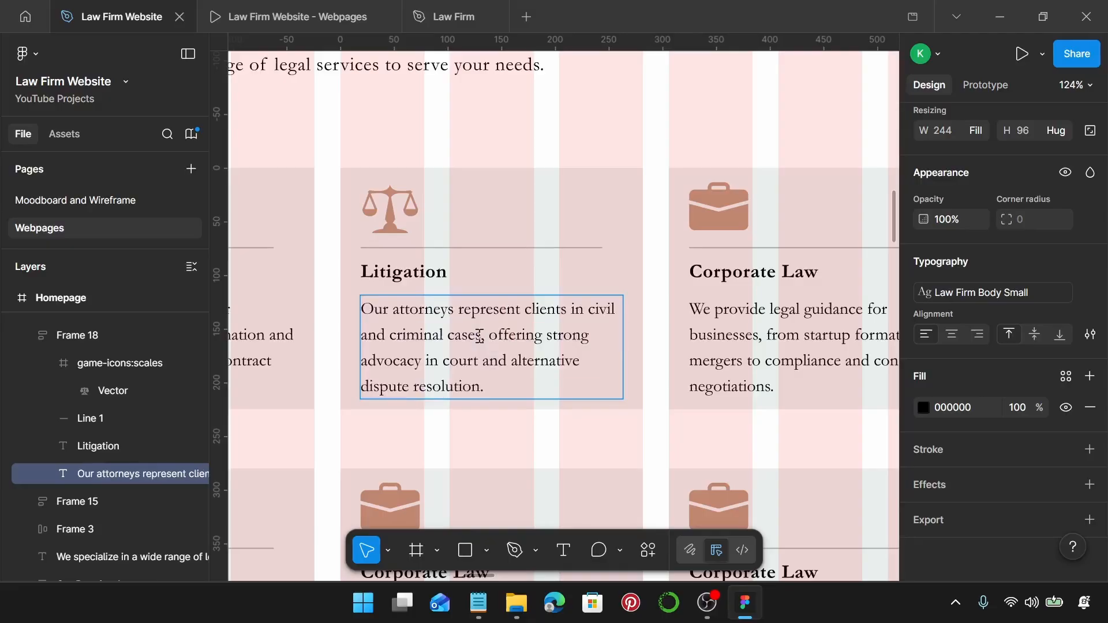
scroll(480, 336, right, 5)
key(Escape)
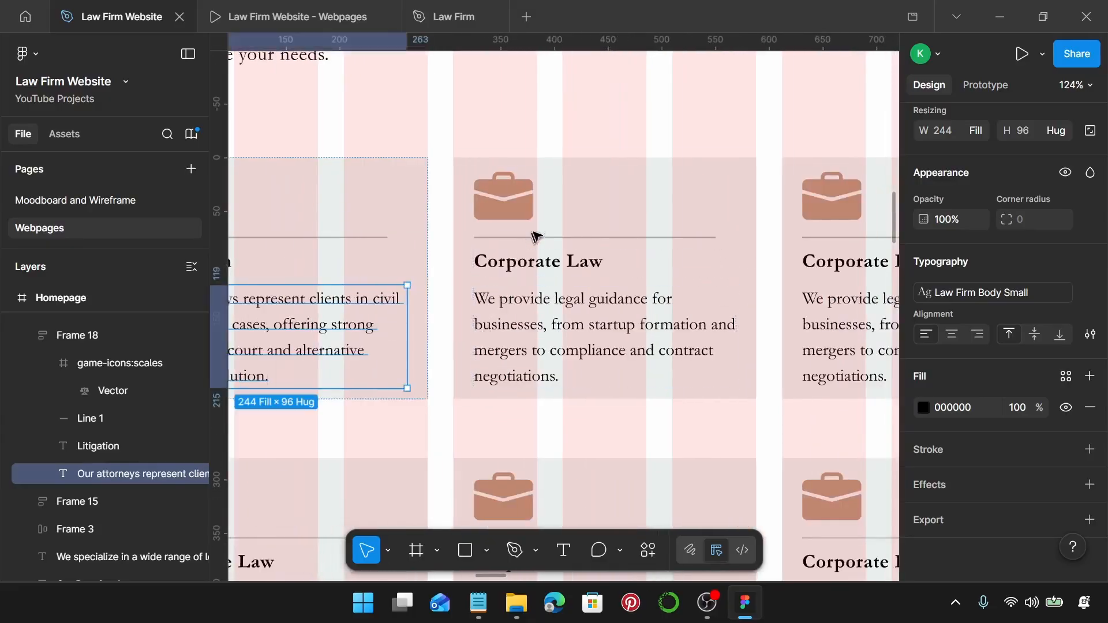
click(514, 202)
Replace the Corporate Law card's briefcase with the material-symbols:lock-sharp icon using Iconify.
click(512, 201)
right_click(514, 202)
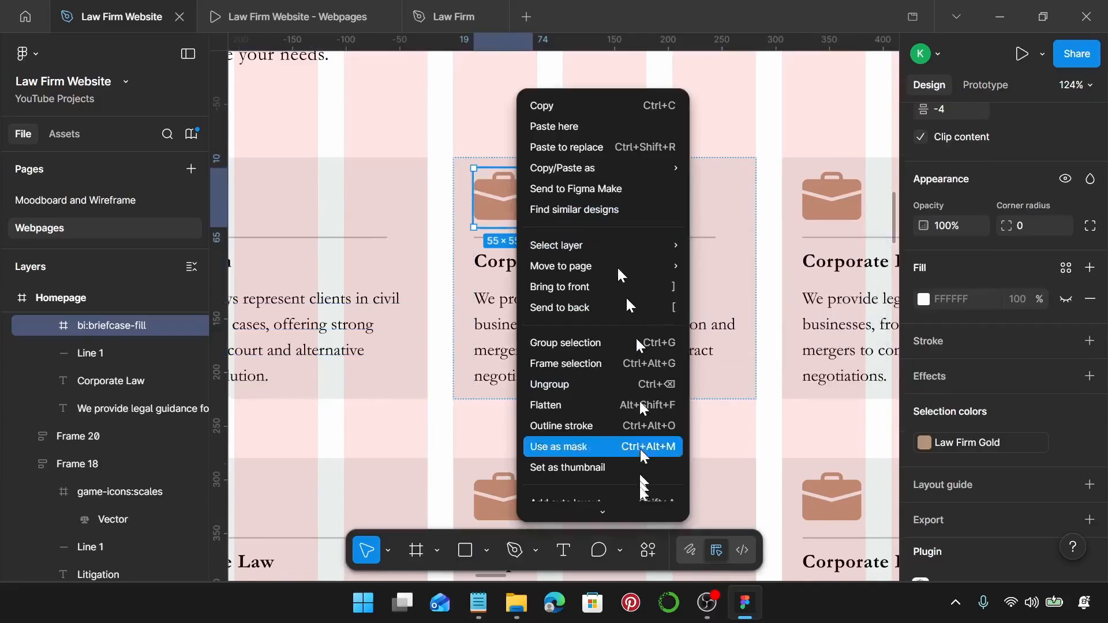
scroll(635, 502, down, 2)
mouse_move(634, 436)
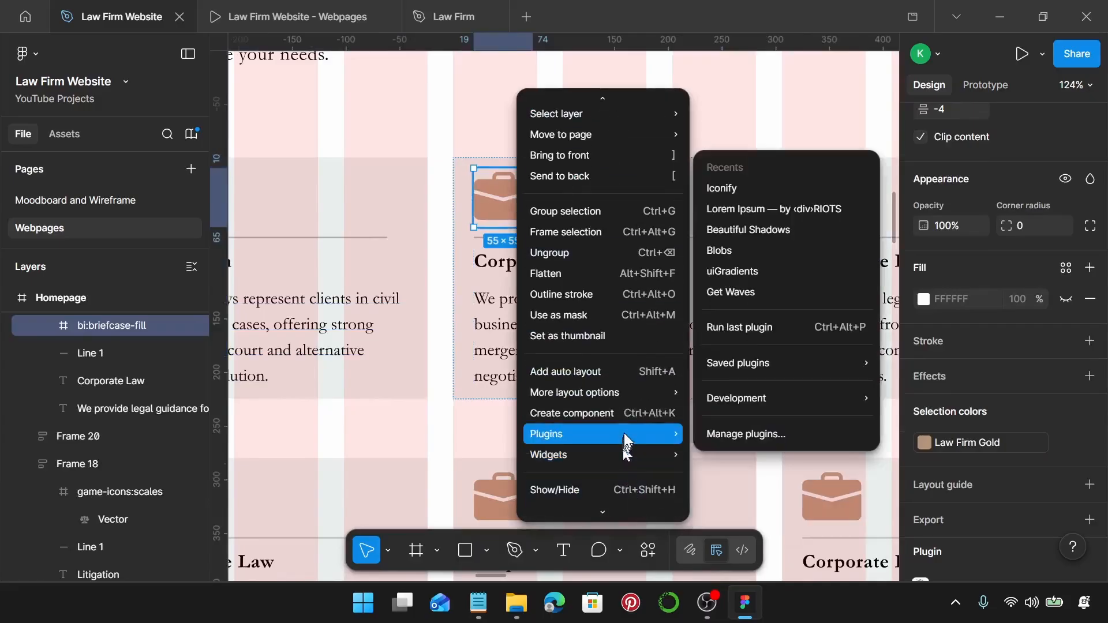
click(770, 190)
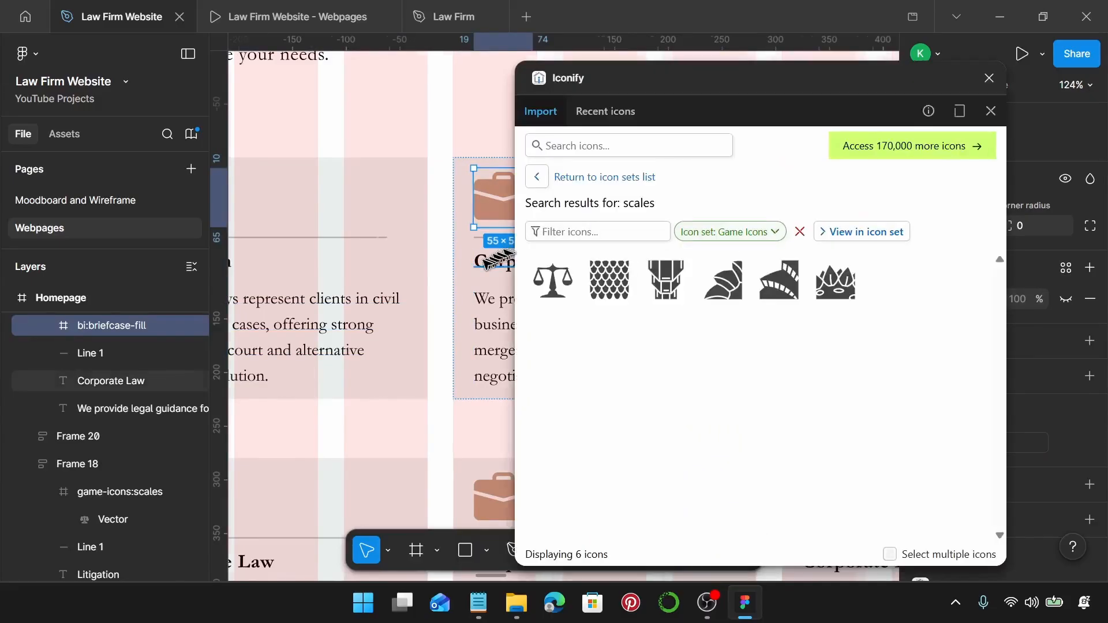
scroll(496, 258, right, 2)
click(625, 148)
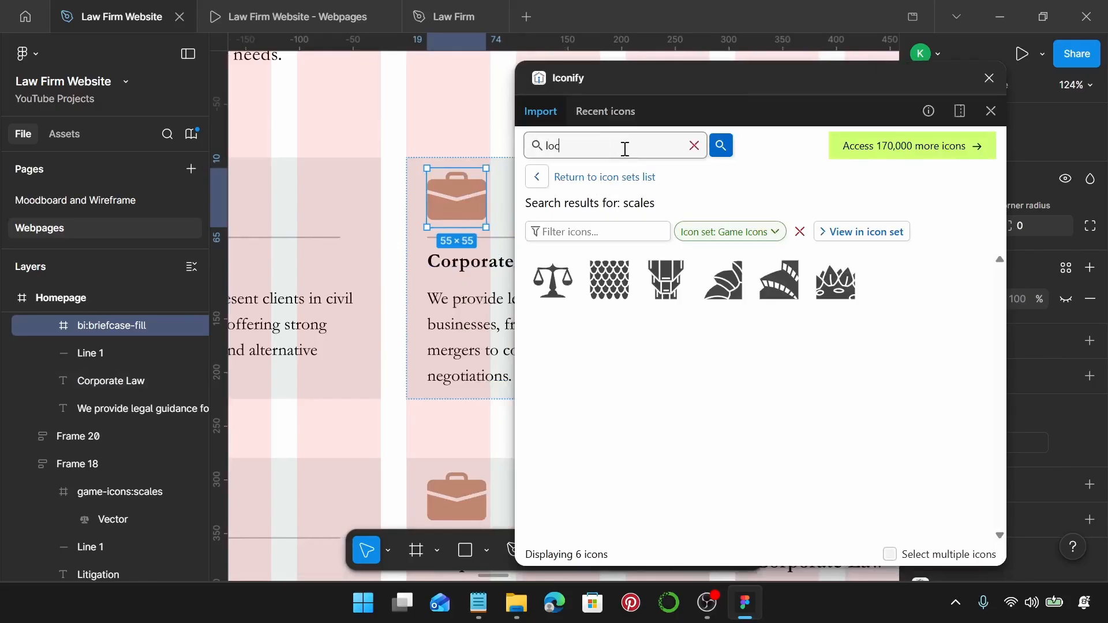
key(Return)
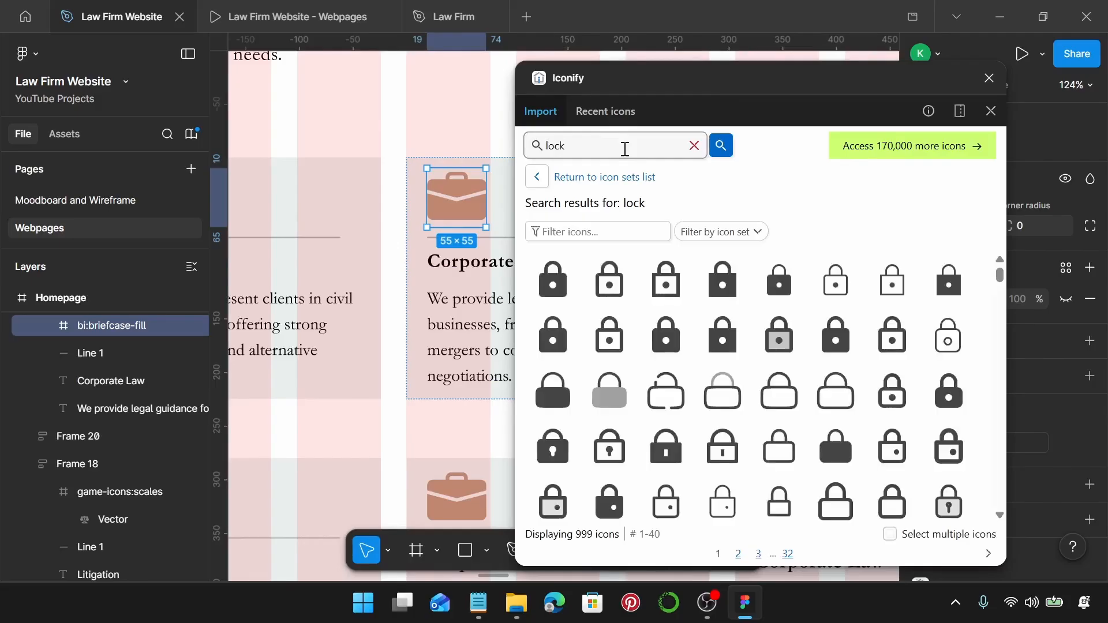
click(725, 286)
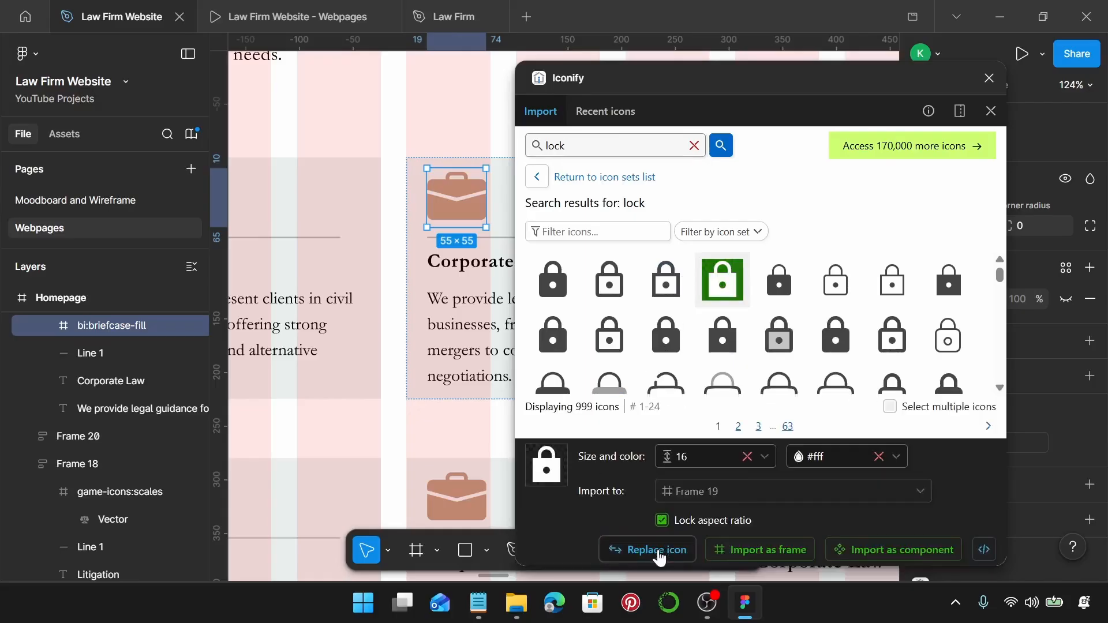
click(660, 549)
click(989, 79)
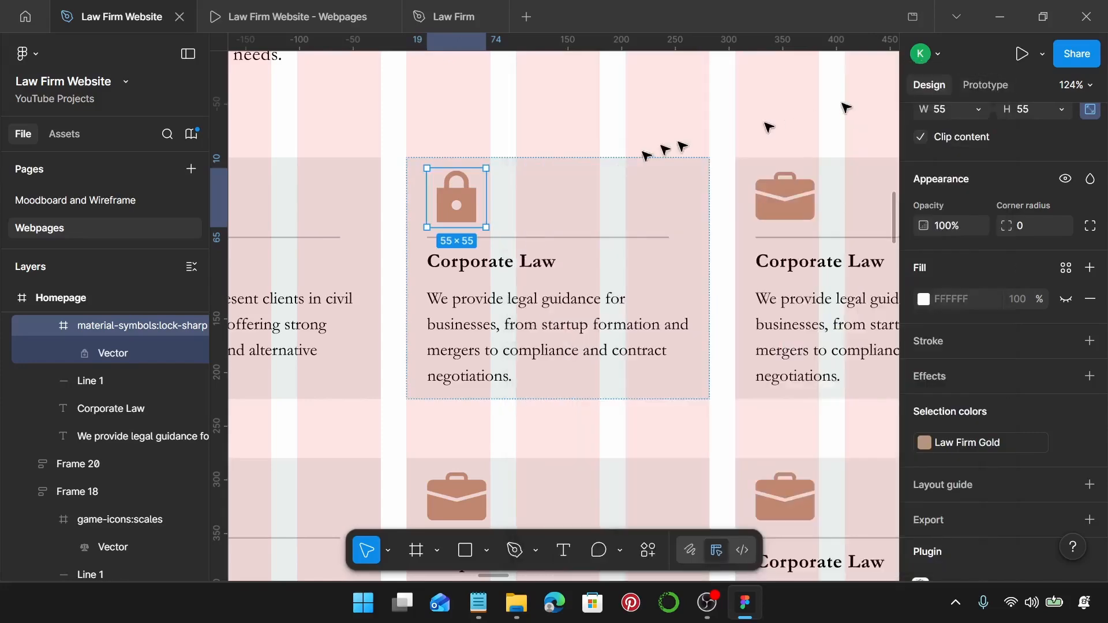
click(478, 602)
Paste 'Intellectual Property' from the notes as the lock card's heading.
scroll(790, 362, down, 2)
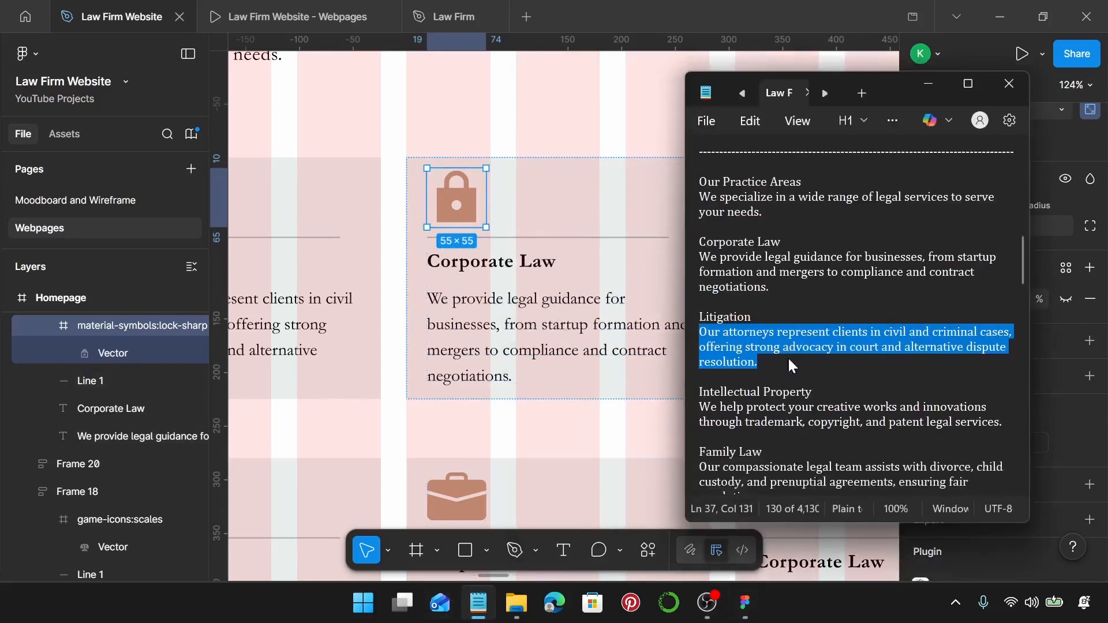
drag(813, 339, 694, 345)
key(ctrl+c)
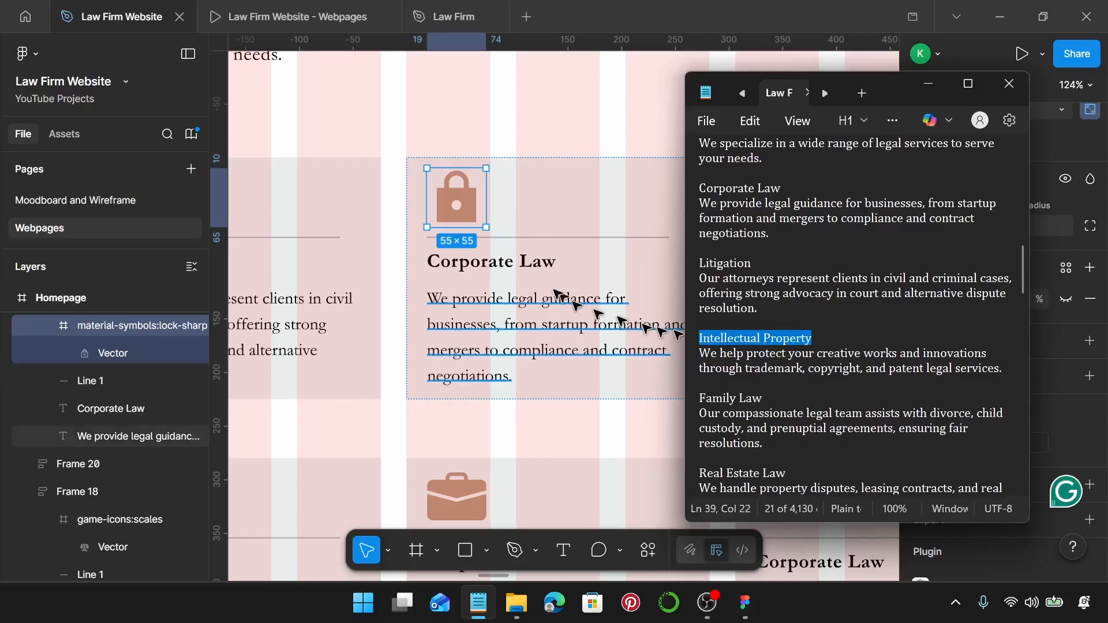
click(536, 266)
double_click(537, 265)
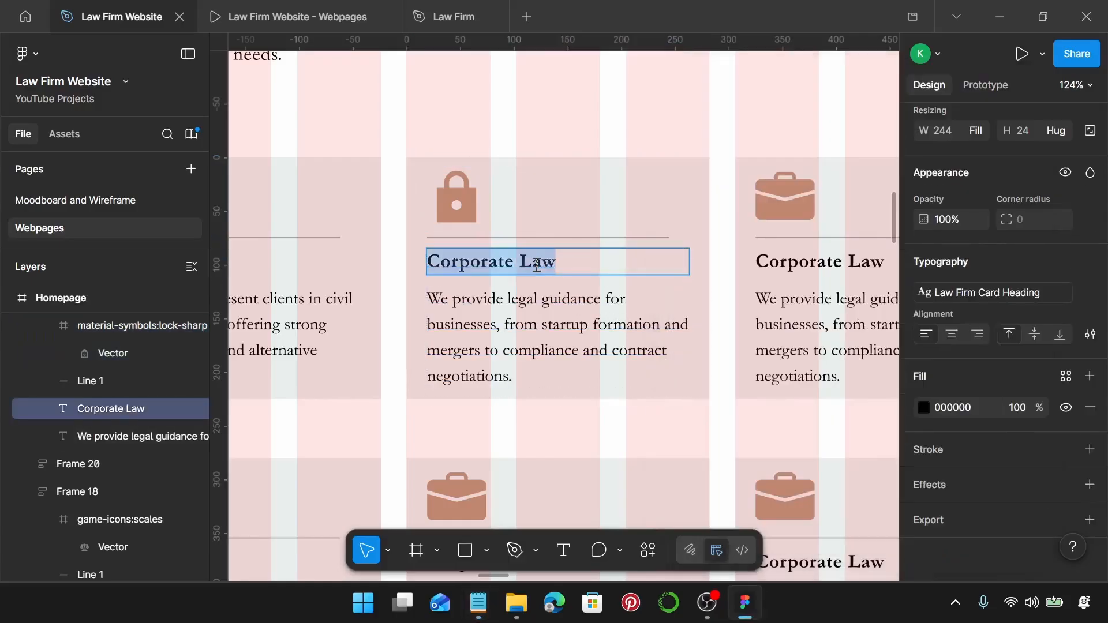
key(ctrl+v)
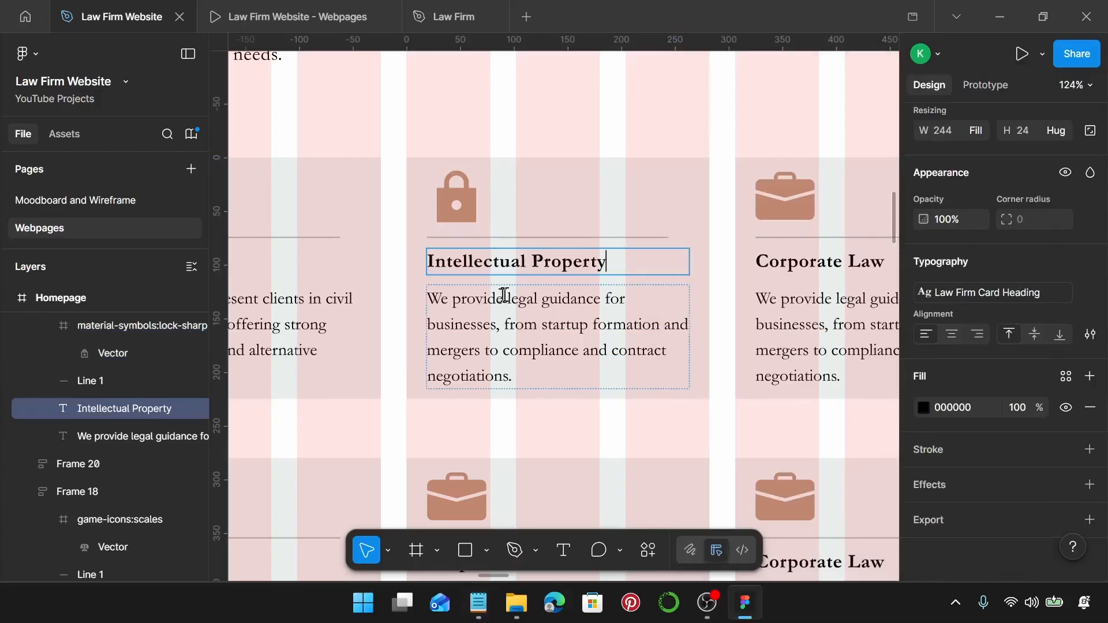
Replace the card's description with the Intellectual Property paragraph from the notes.
click(478, 603)
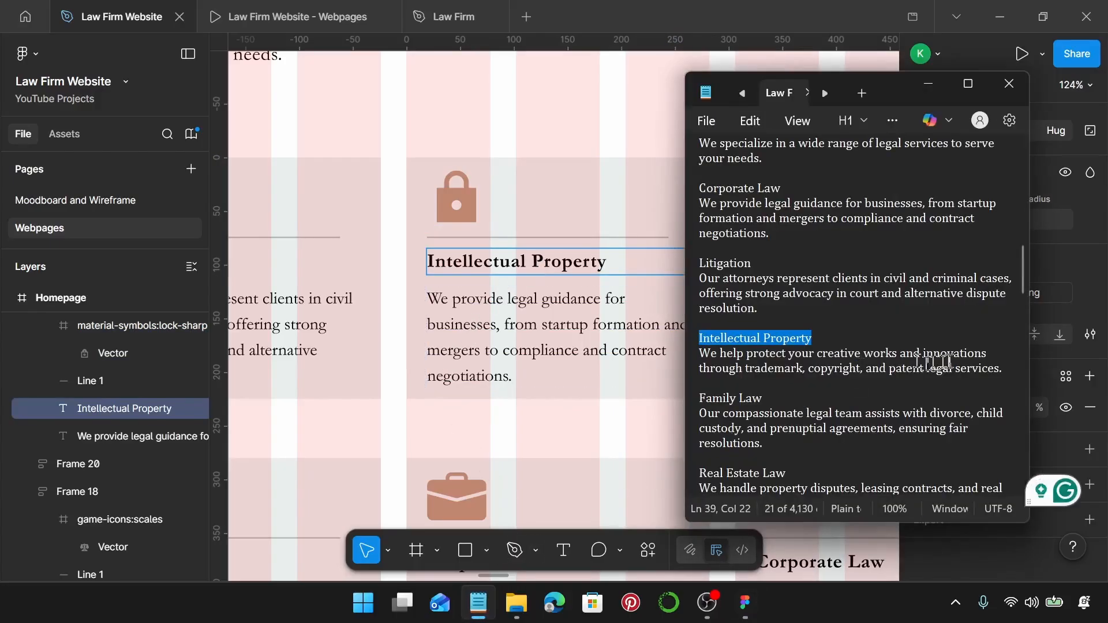
drag(1004, 369, 701, 354)
key(ctrl+c)
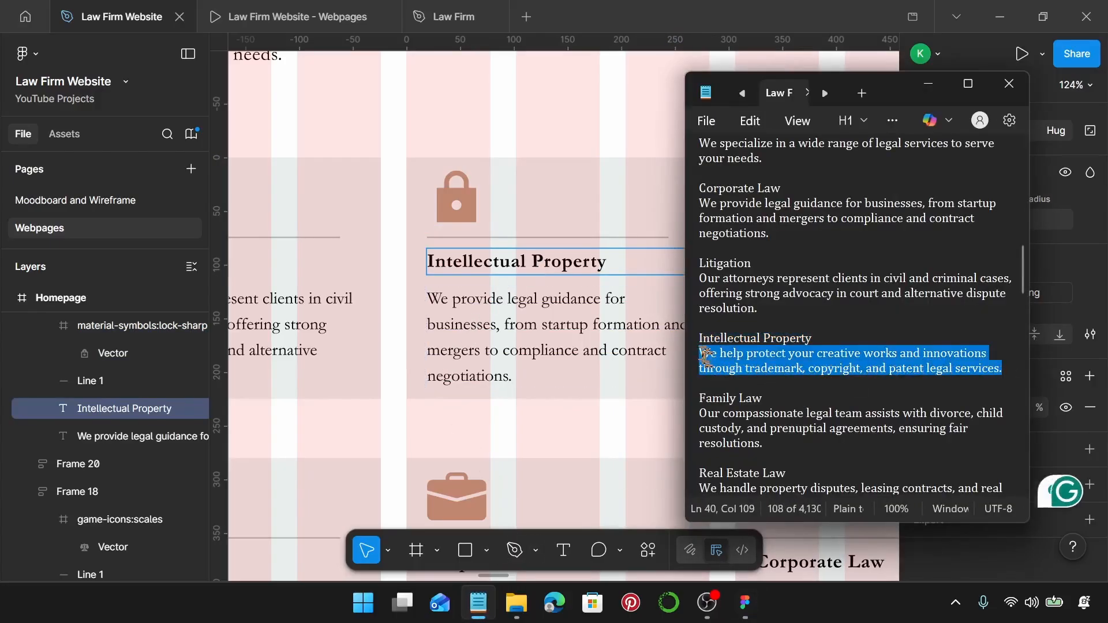
double_click(562, 306)
key(ctrl+a)
key(ctrl+v)
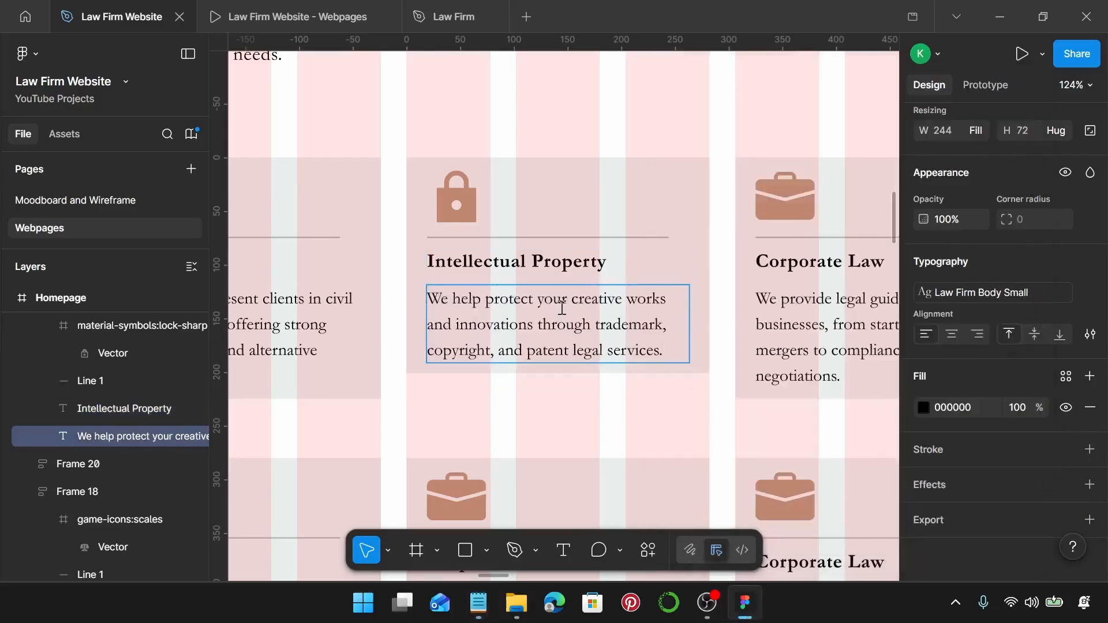
scroll(562, 307, right, 3)
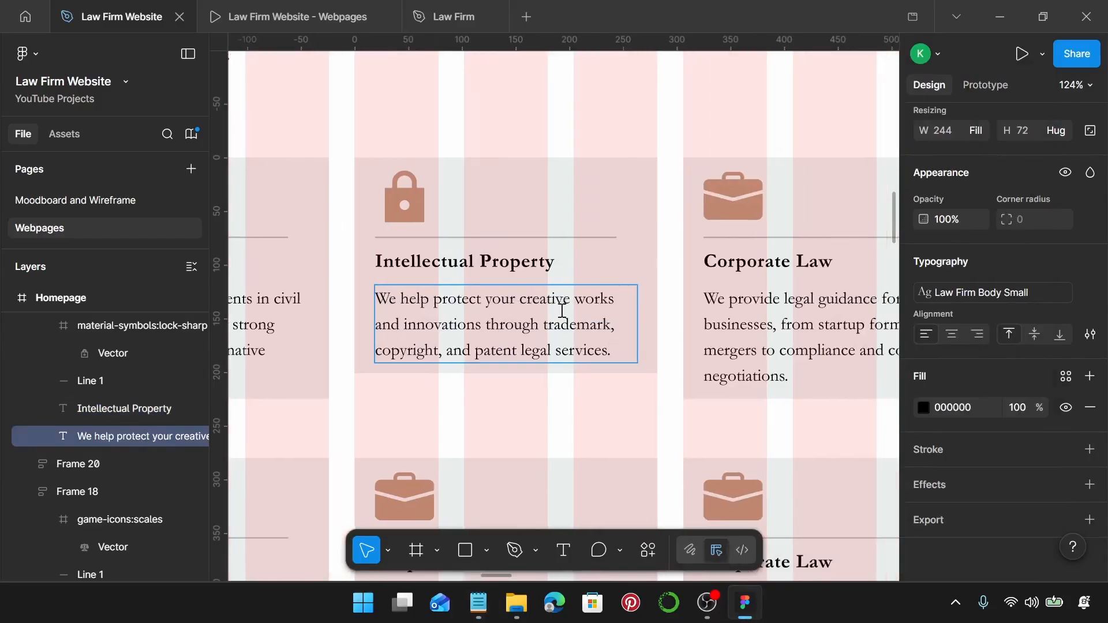
key(Escape)
Make the Intellectual Property card (Frame 19) 225 px tall.
click(600, 411)
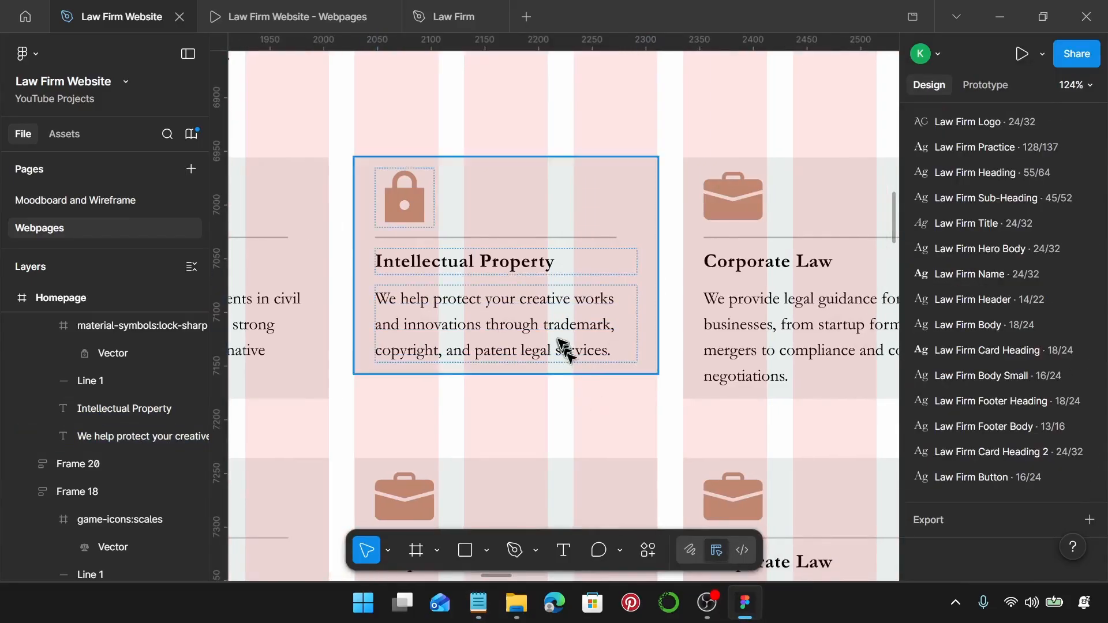
click(494, 370)
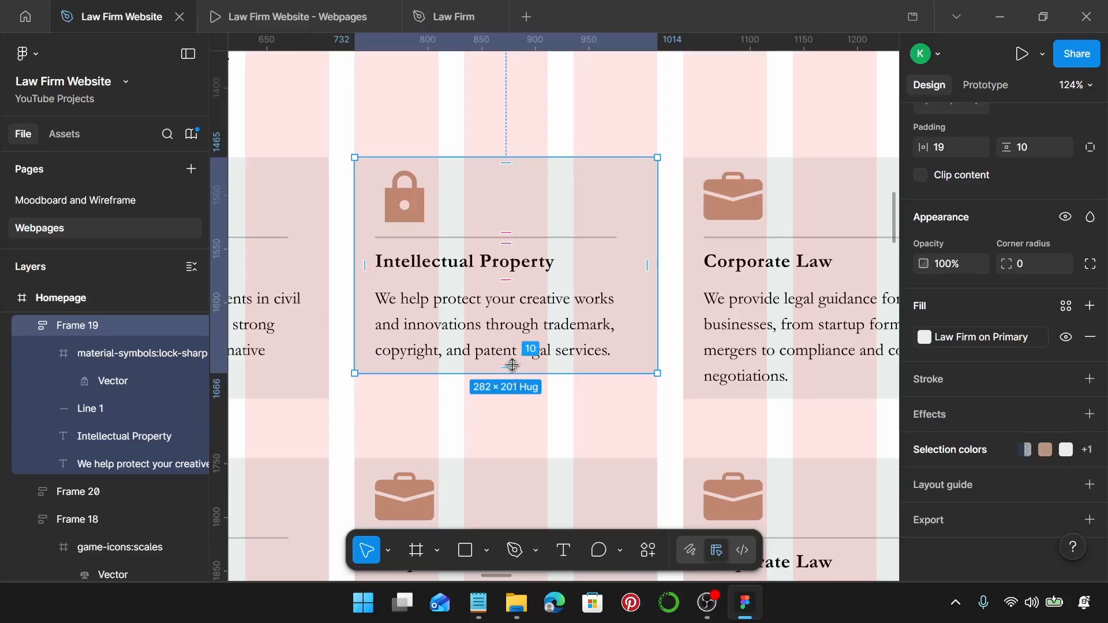
scroll(383, 371, down, 3)
scroll(445, 364, up, 3)
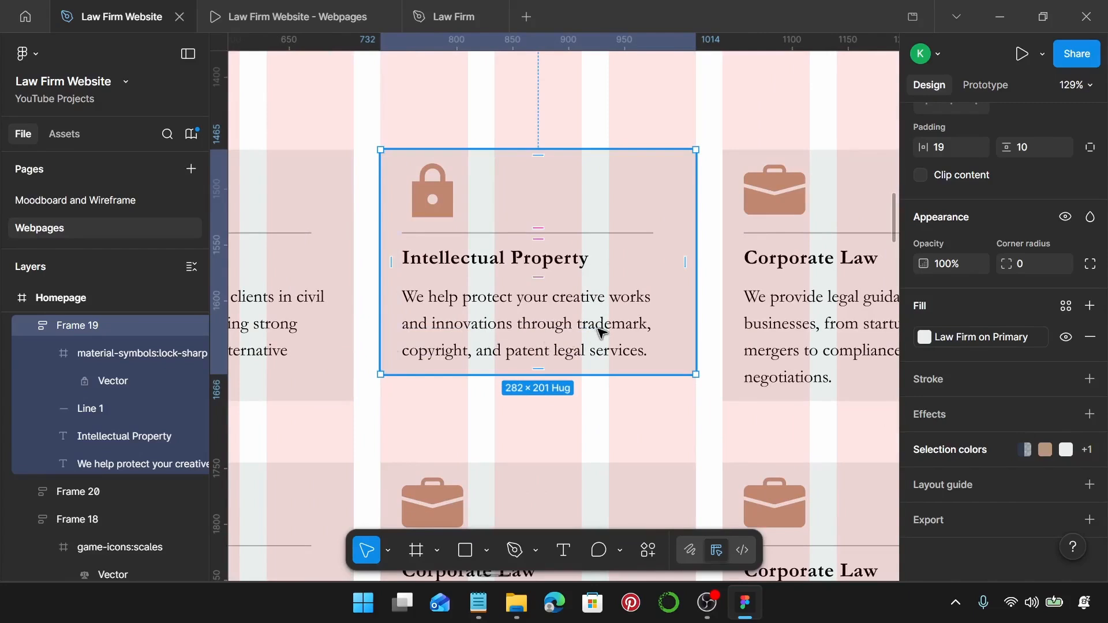
drag(582, 374, 585, 398)
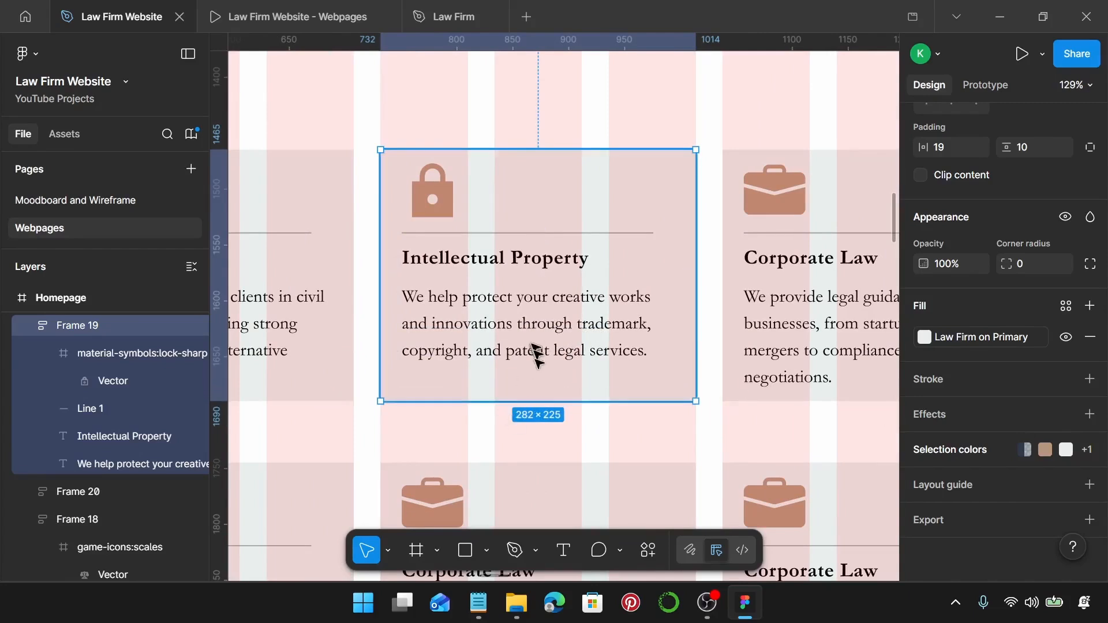
scroll(1049, 341, up, 2)
scroll(1050, 339, up, 2)
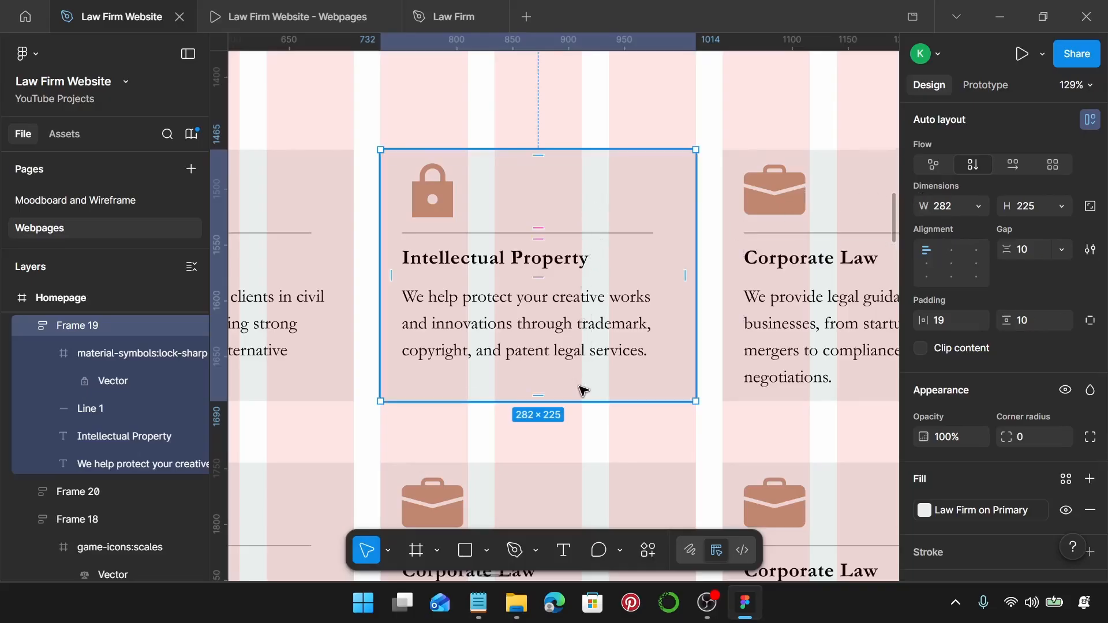
scroll(576, 335, right, 5)
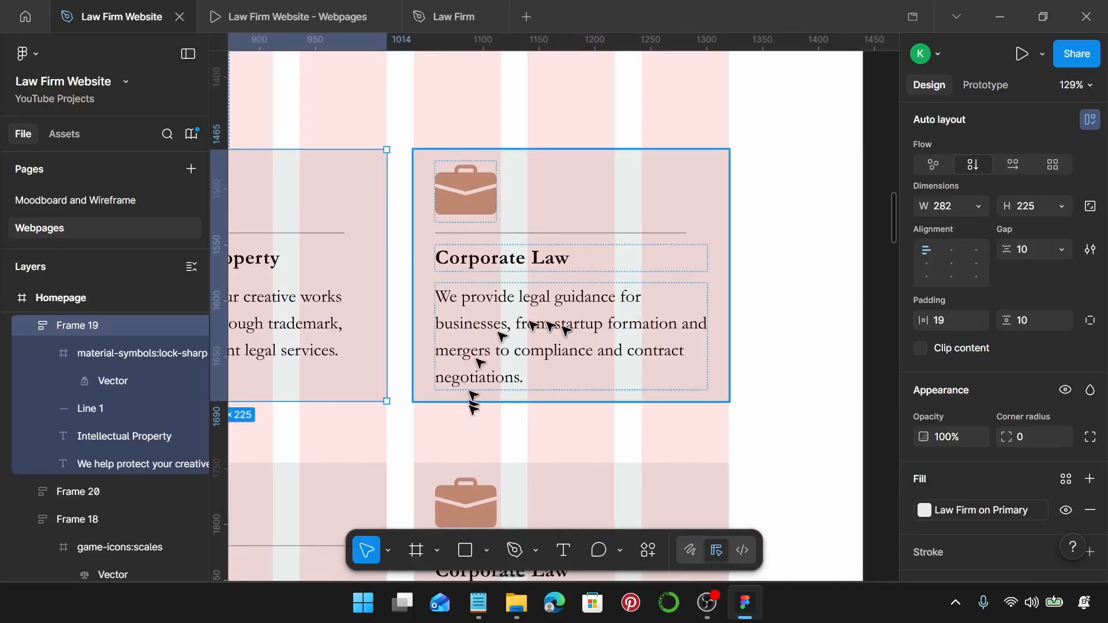
Select the fourth card's briefcase icon and launch the Iconify plugin on it.
click(492, 602)
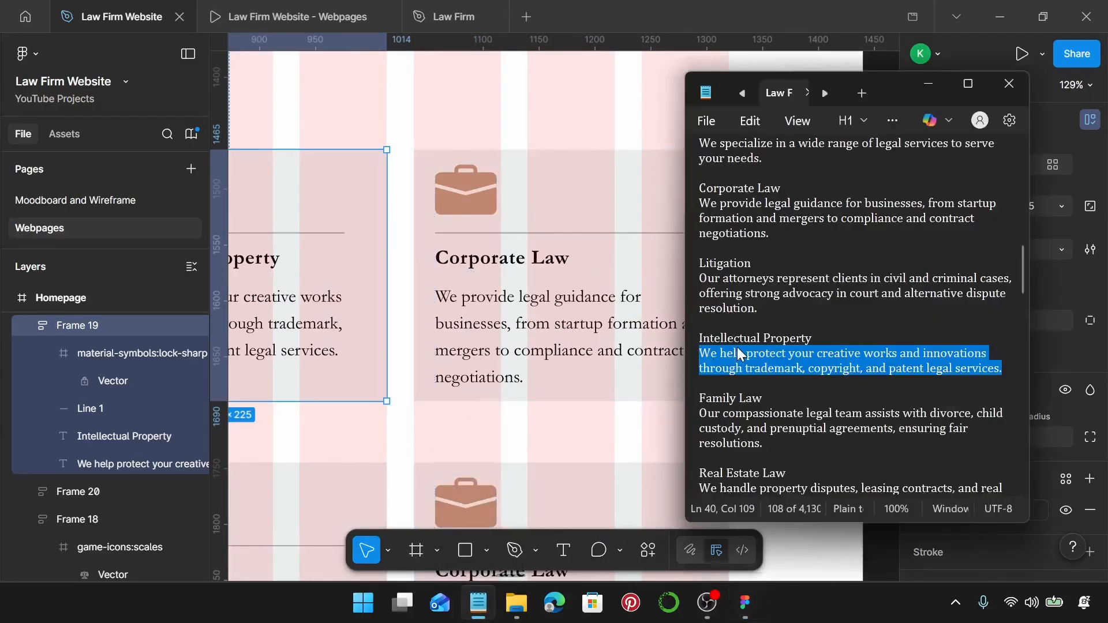
scroll(733, 353, down, 1)
click(434, 198)
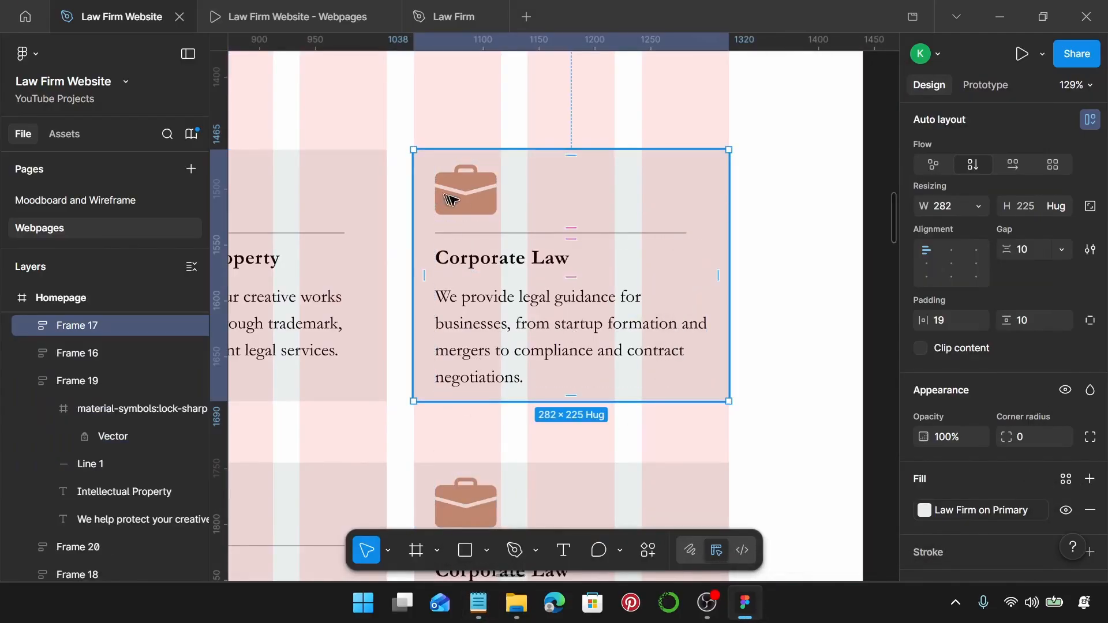
double_click(465, 200)
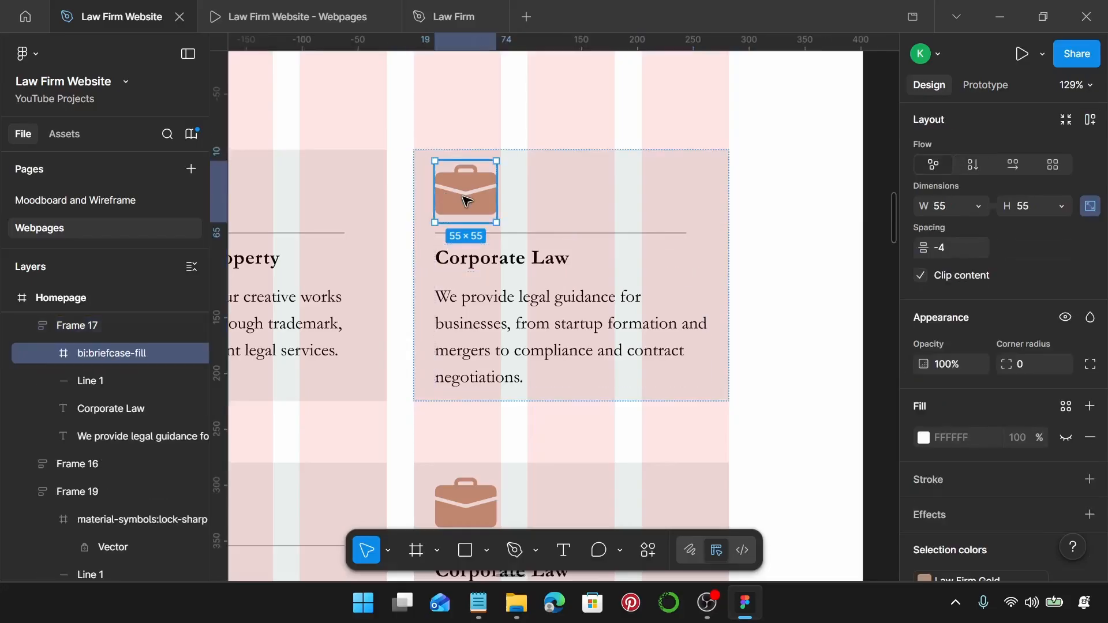
right_click(466, 200)
scroll(559, 450, down, 2)
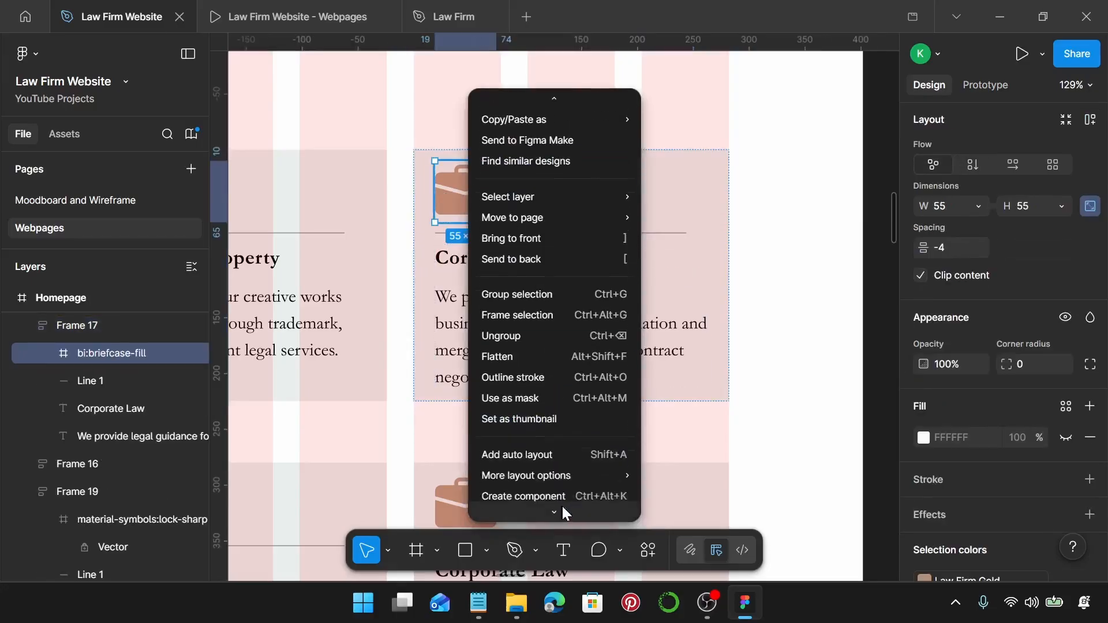
mouse_move(571, 469)
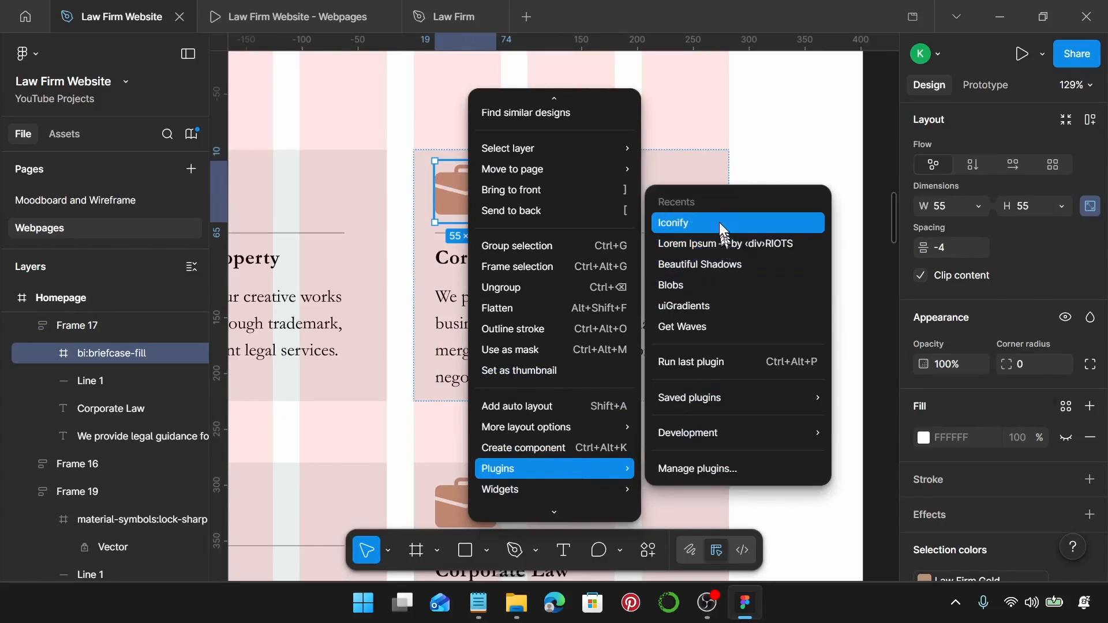
click(721, 228)
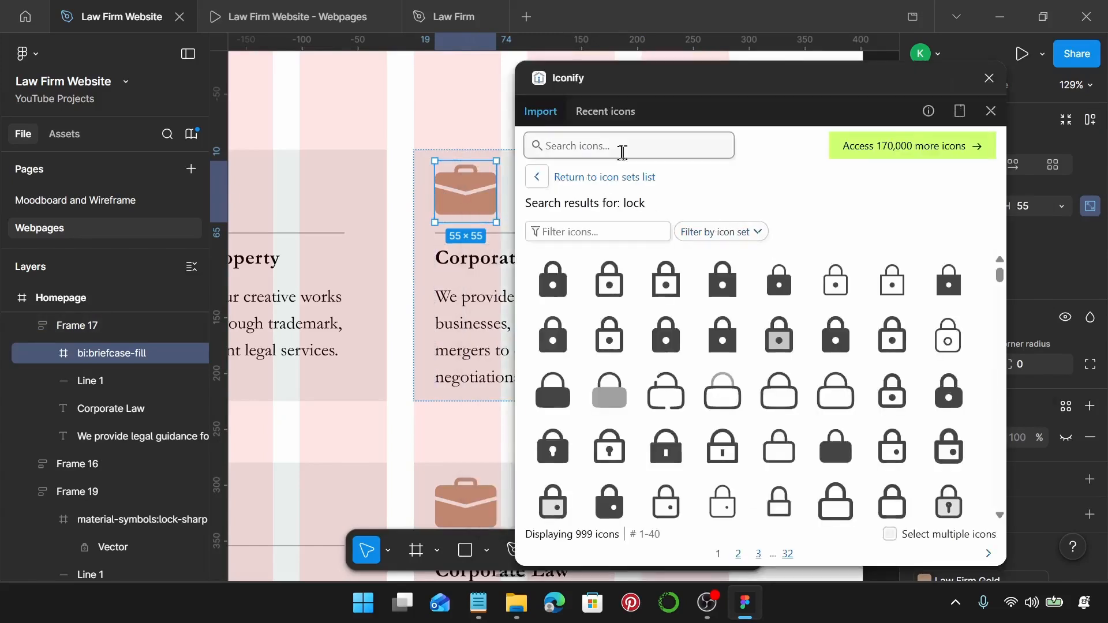
Replace the briefcase with the family-restroom icon found by searching 'family'.
text(famil)
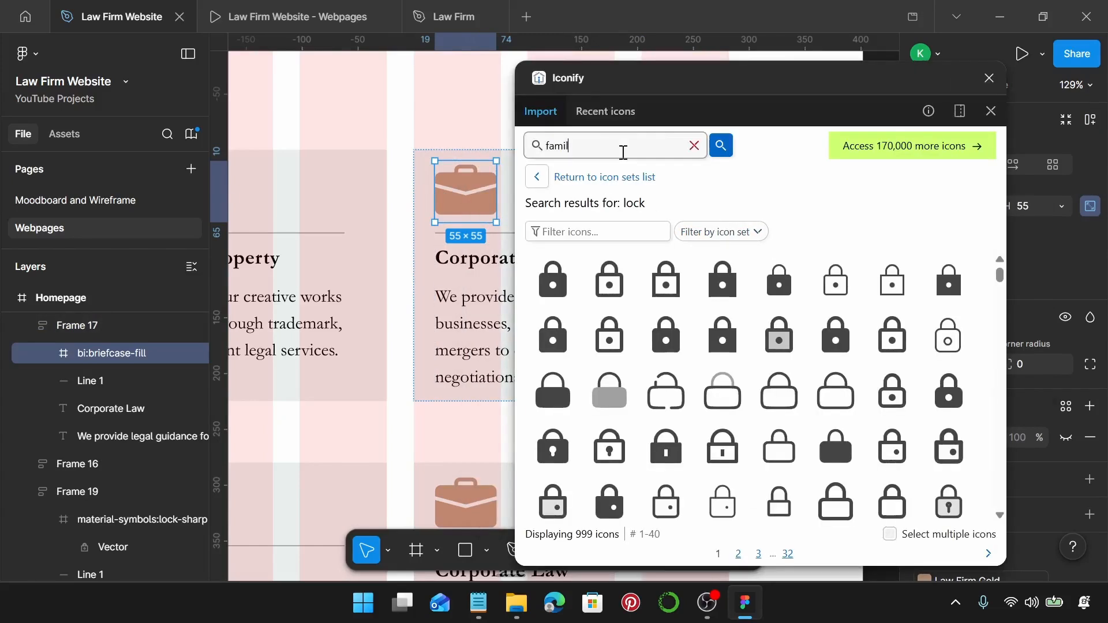
text(y)
key(Return)
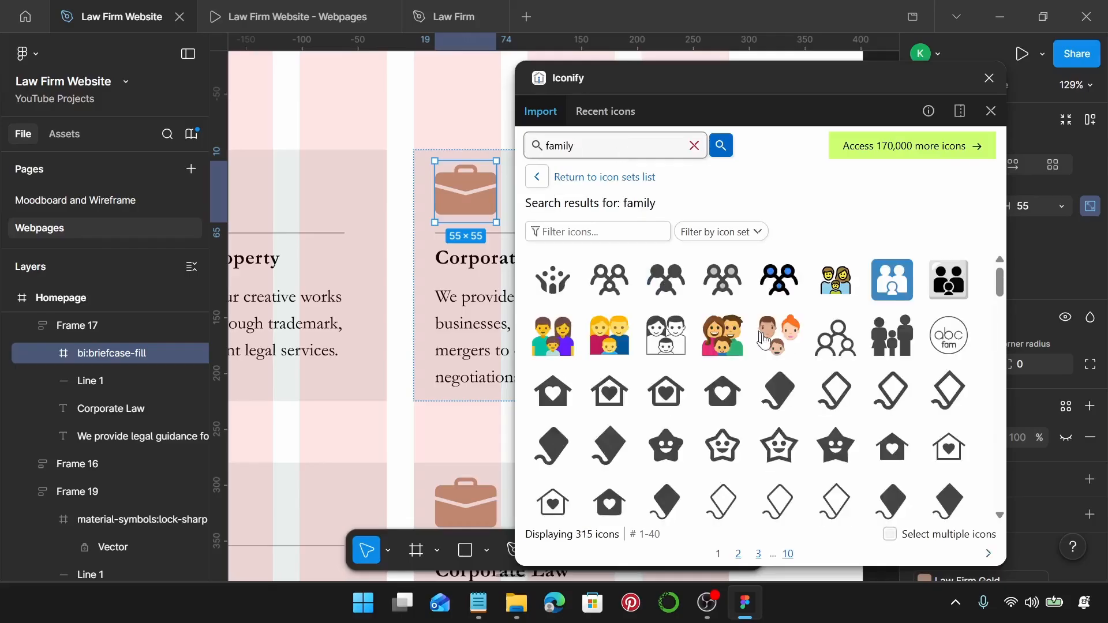
scroll(765, 341, down, 6)
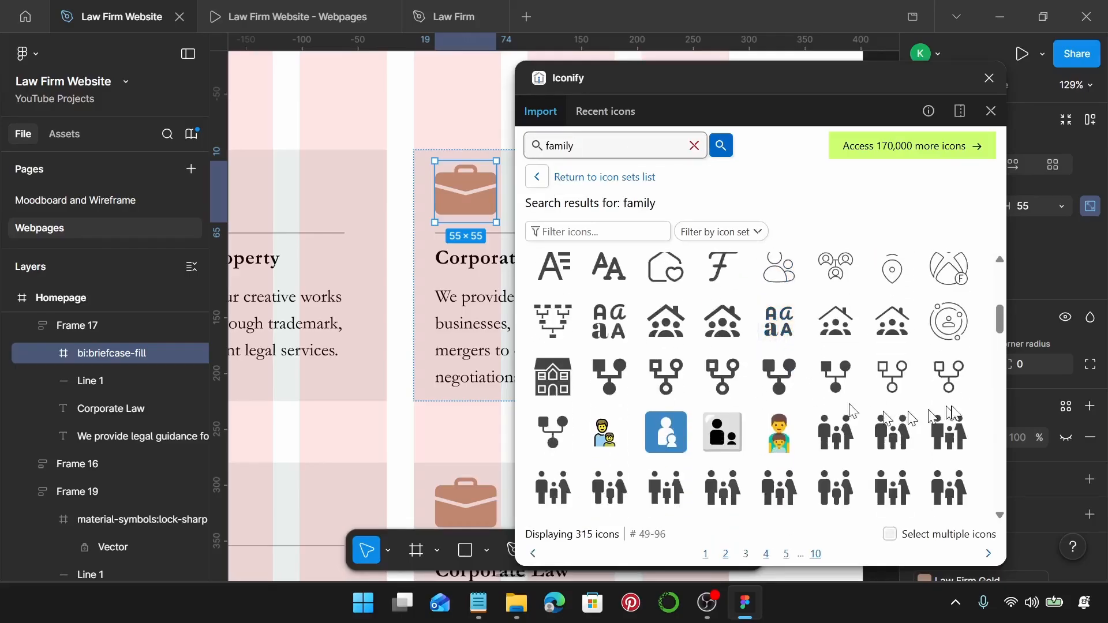
click(950, 434)
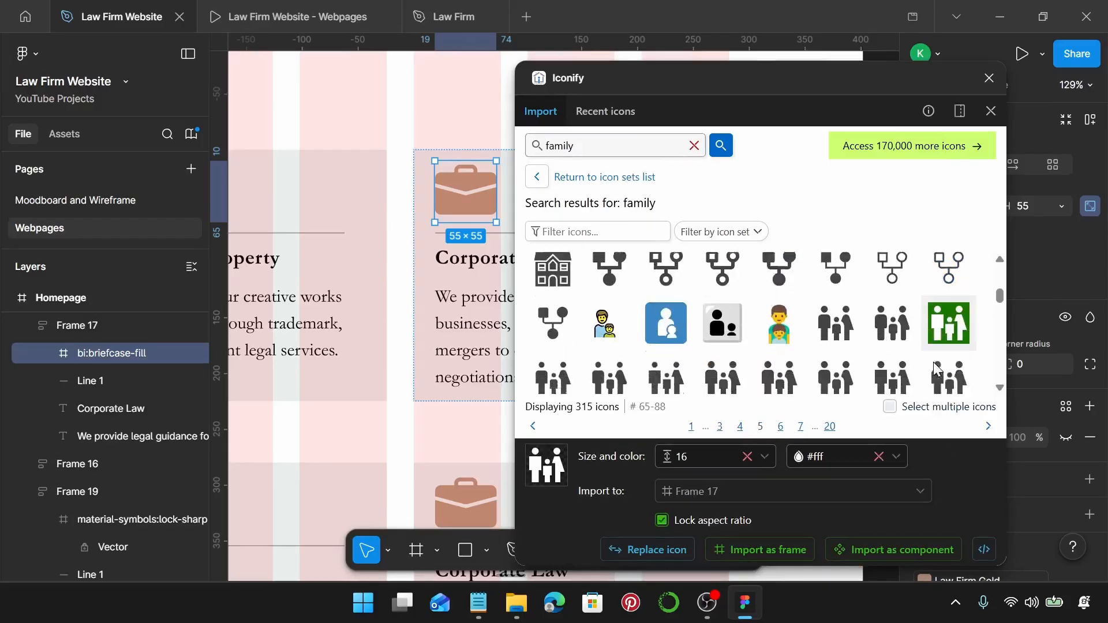
scroll(952, 346, up, 1)
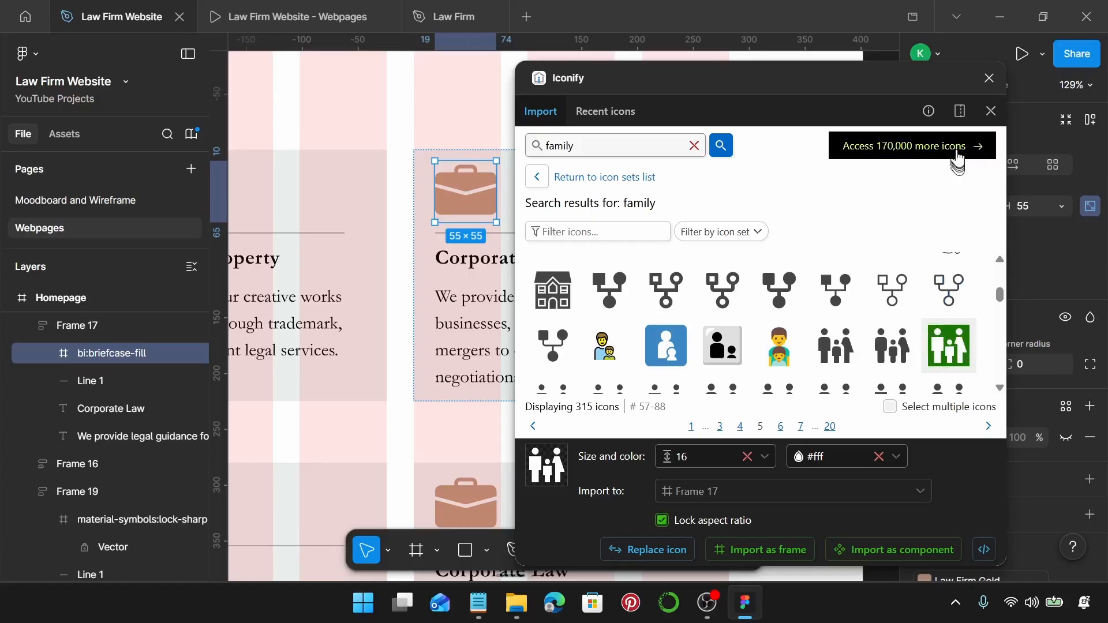
click(641, 550)
click(991, 80)
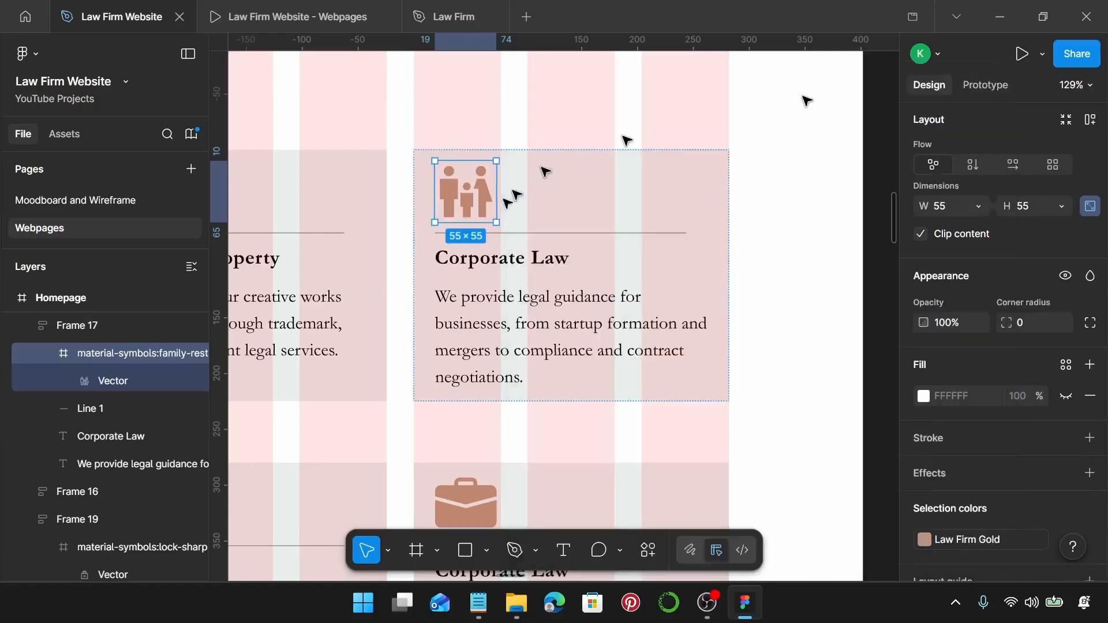
click(479, 603)
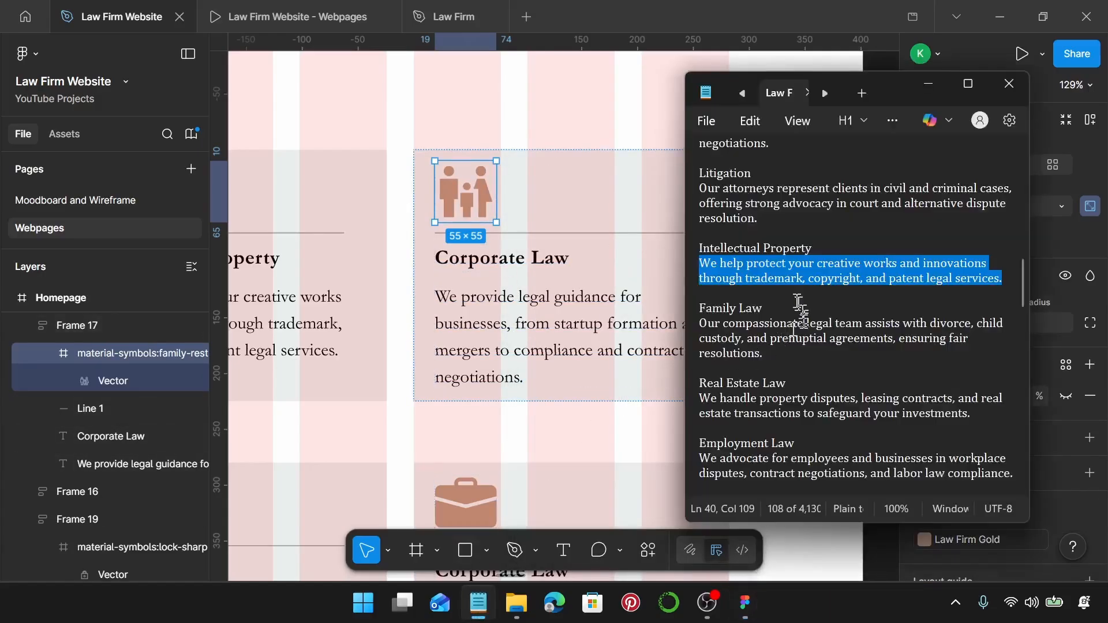
Retitle the fourth card 'Family Law' using the heading copied from the notes.
drag(774, 308, 696, 307)
key(ctrl+c)
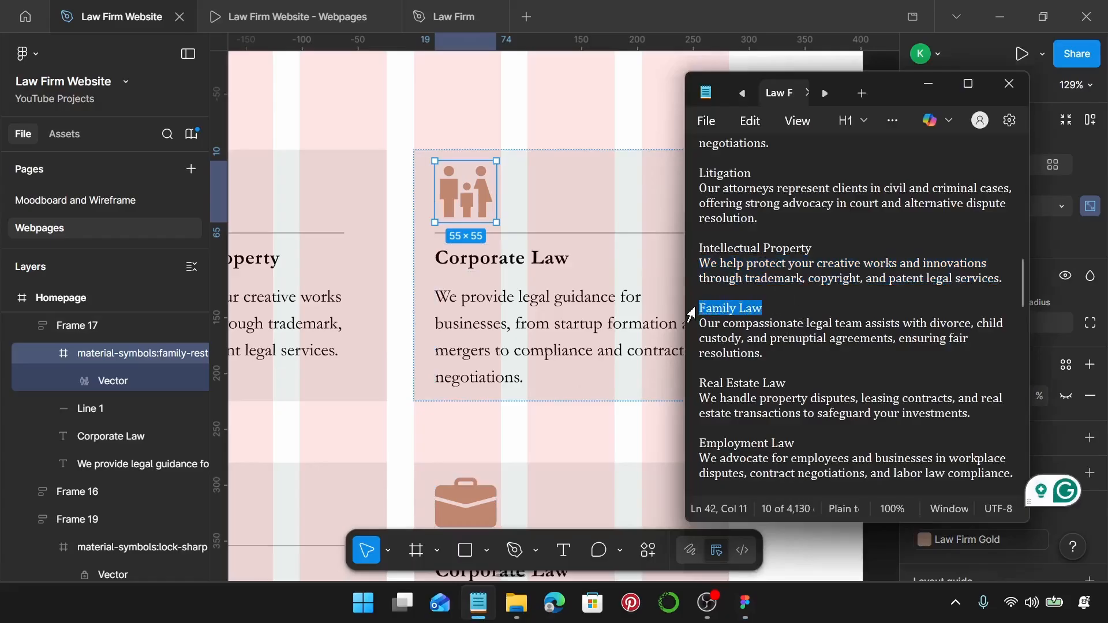
double_click(477, 260)
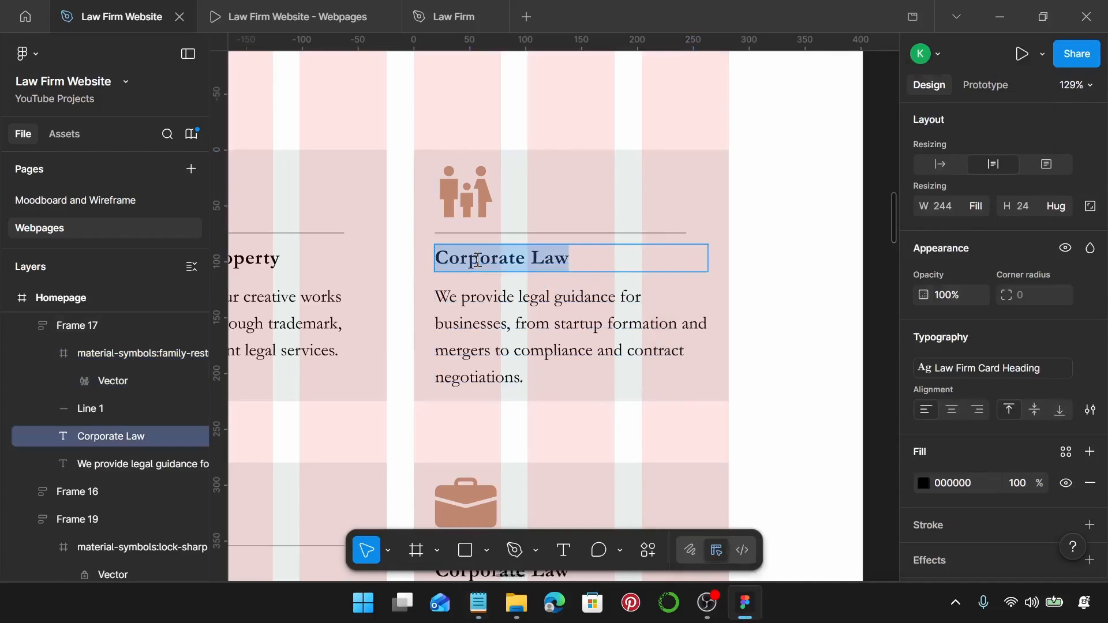
key(ctrl+v)
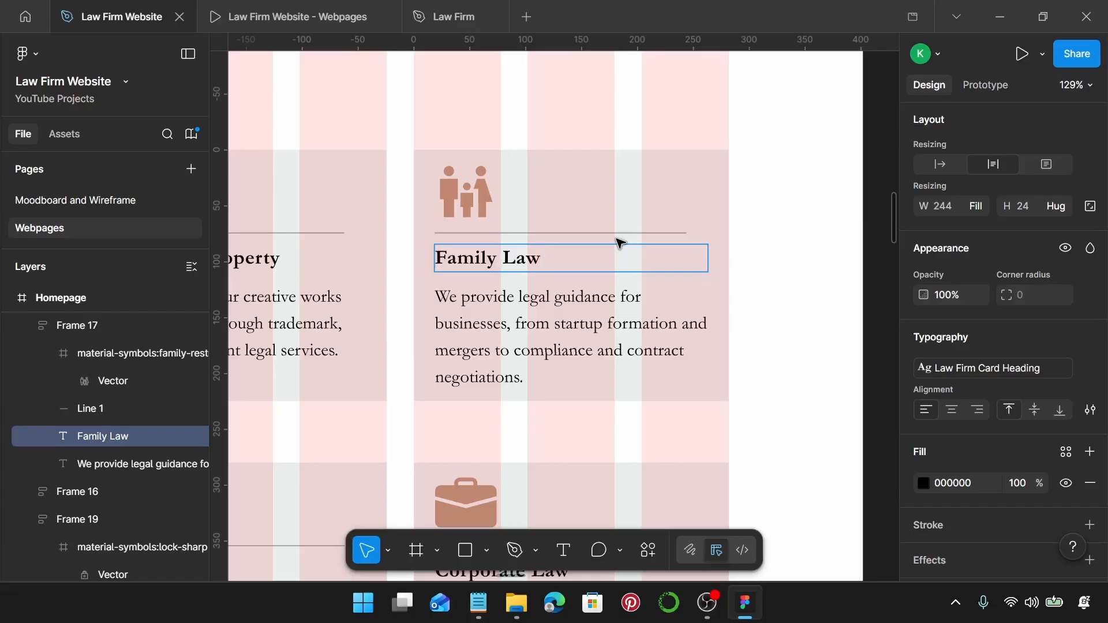
Replace its body text with the divorce, child custody and prenuptial agreements description.
click(479, 604)
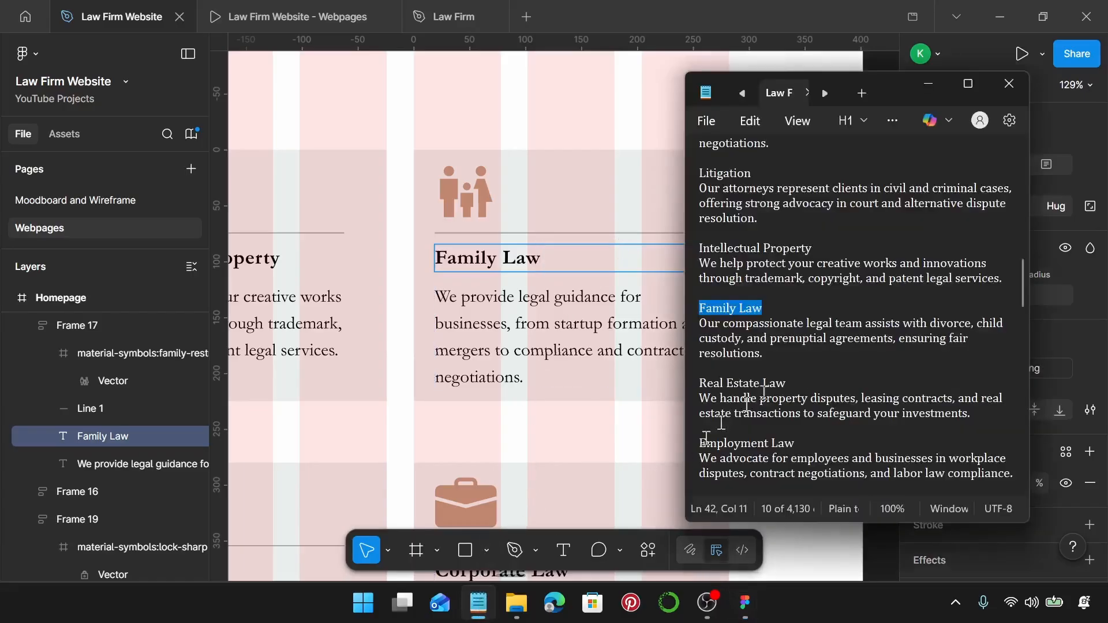
drag(779, 354, 699, 329)
key(ctrl+c)
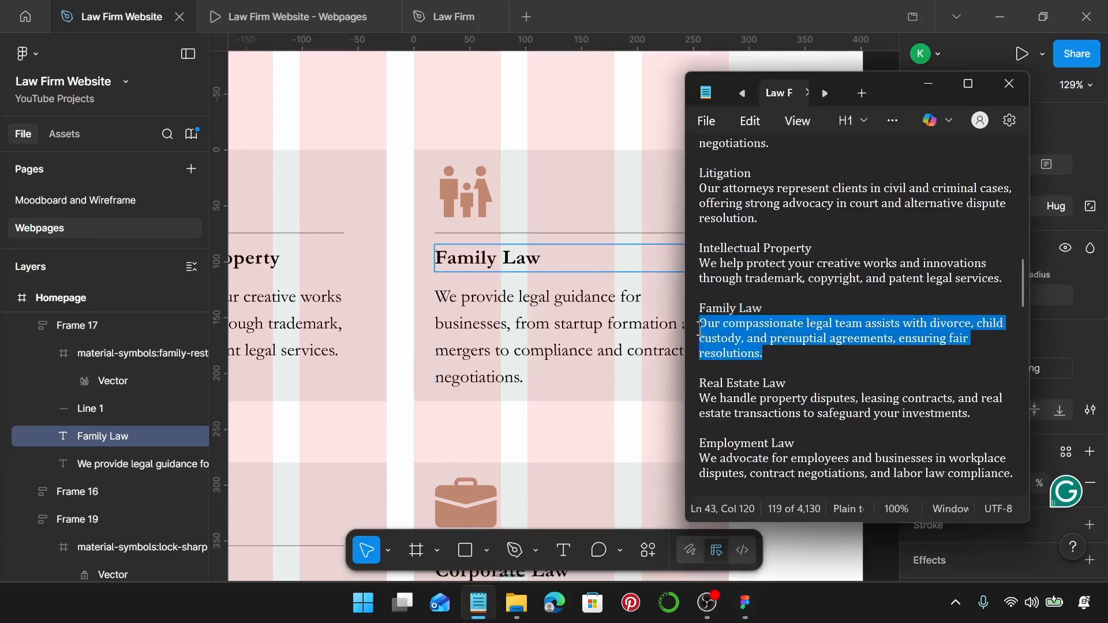
click(658, 353)
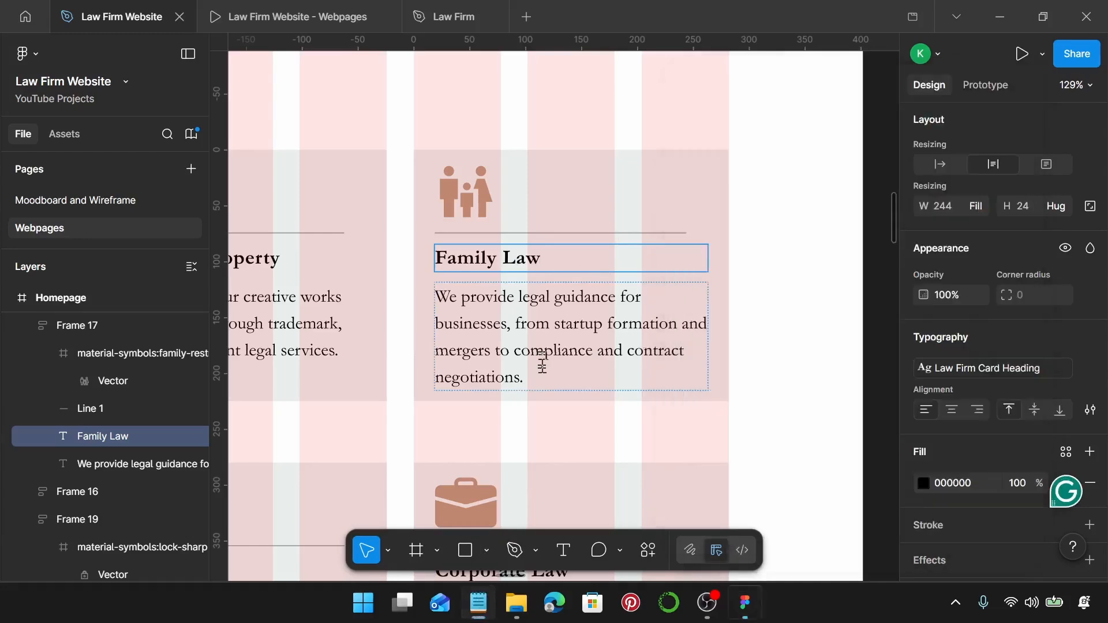
click(543, 355)
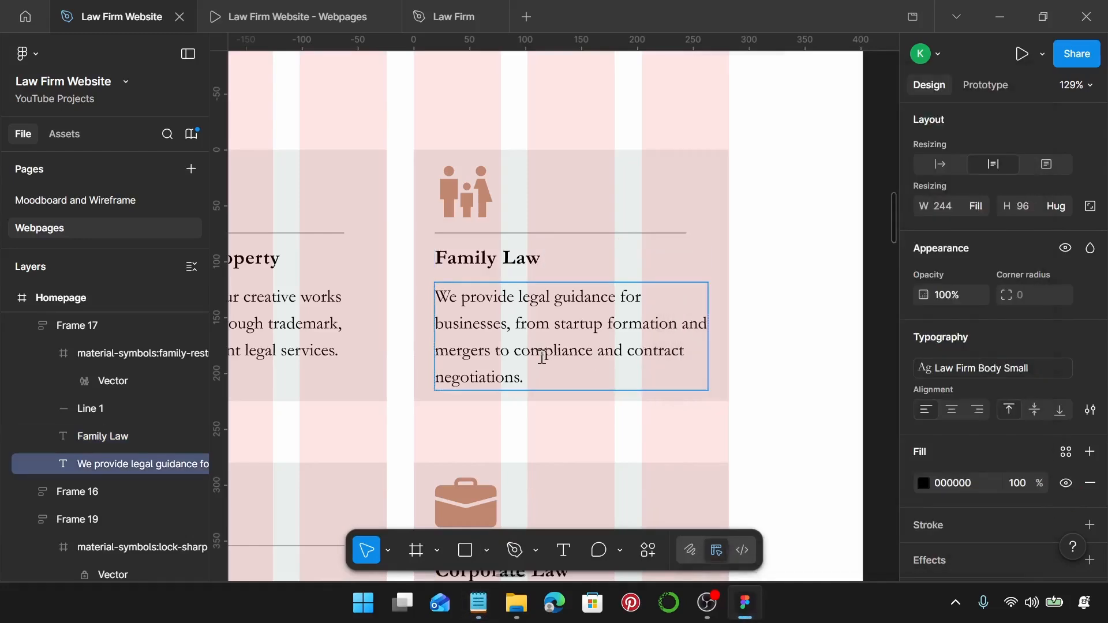
triple_click(542, 357)
key(ctrl+v)
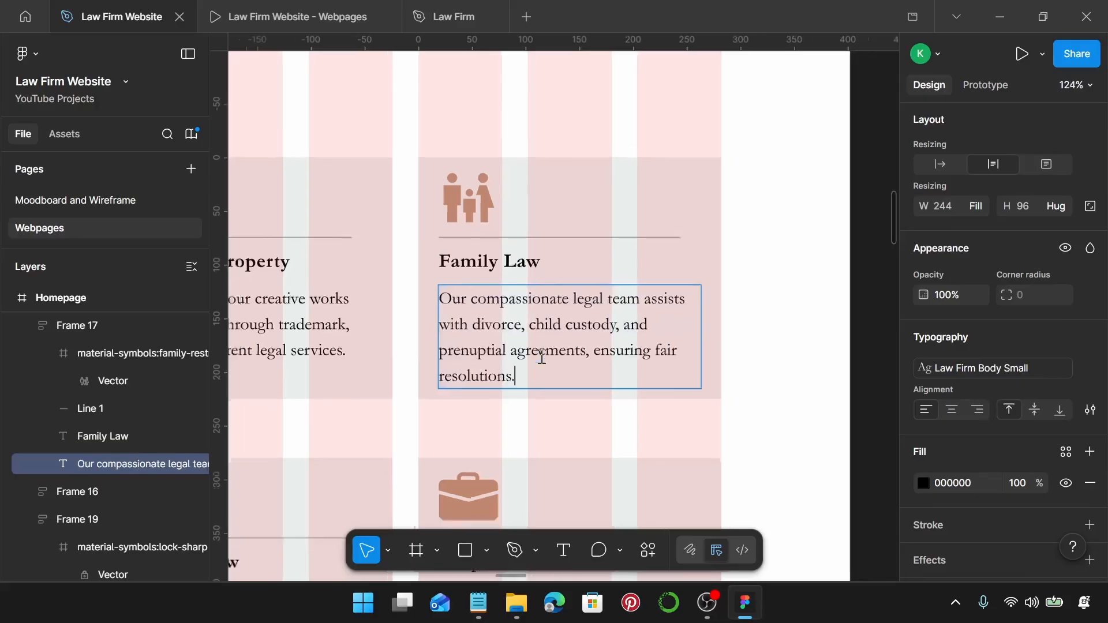
scroll(542, 361, down, 3)
scroll(553, 390, down, 5)
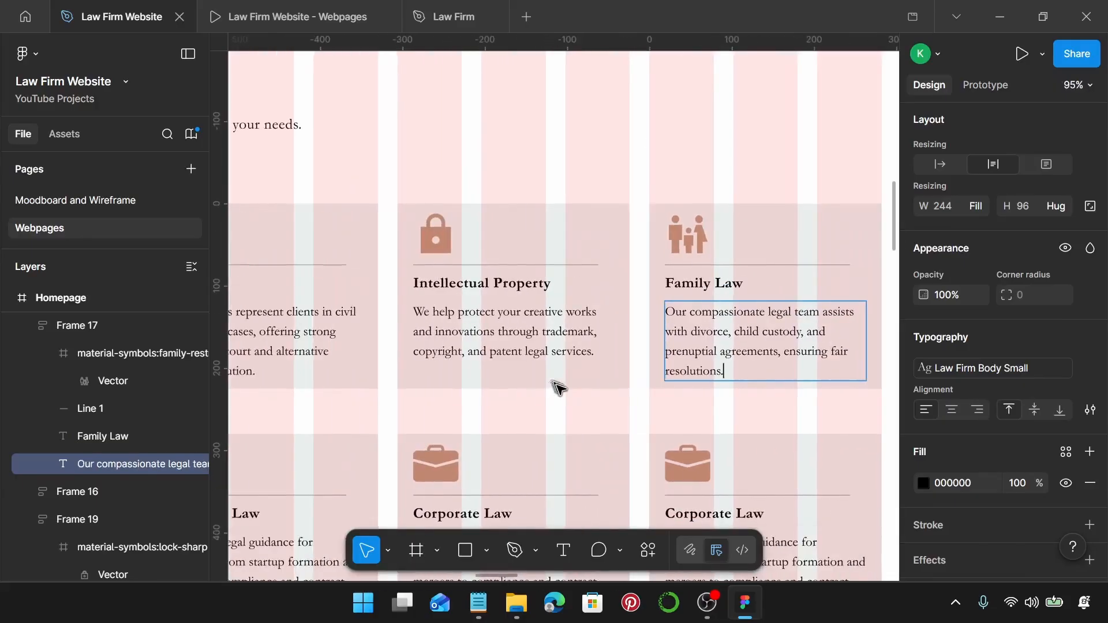
scroll(562, 390, left, 2)
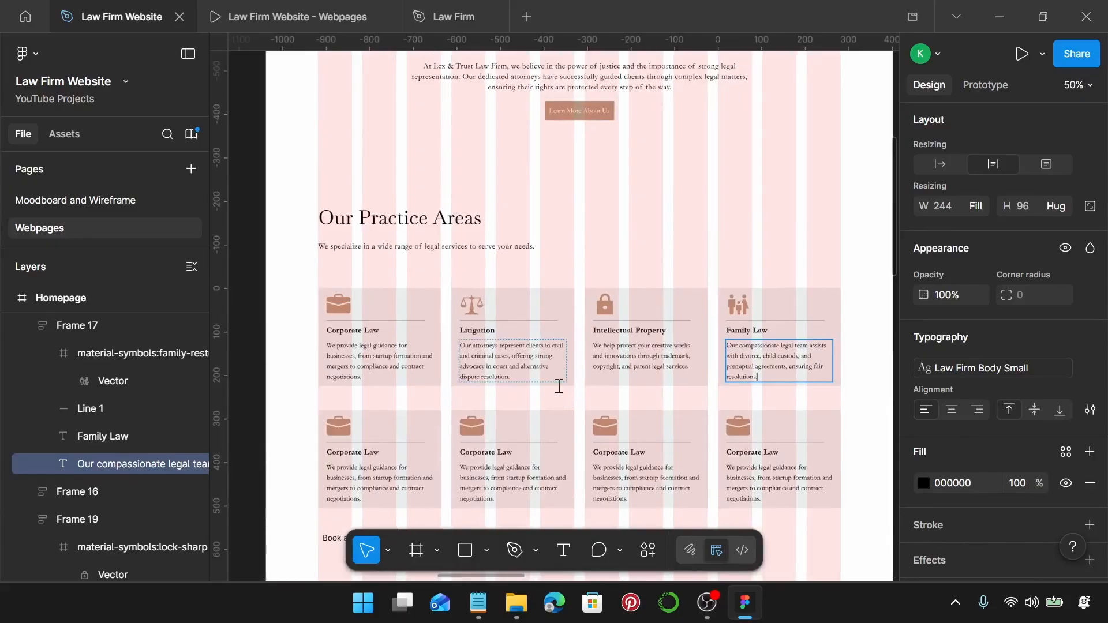
Select the briefcase icon on the second row's first card and launch Iconify.
scroll(563, 388, down, 1)
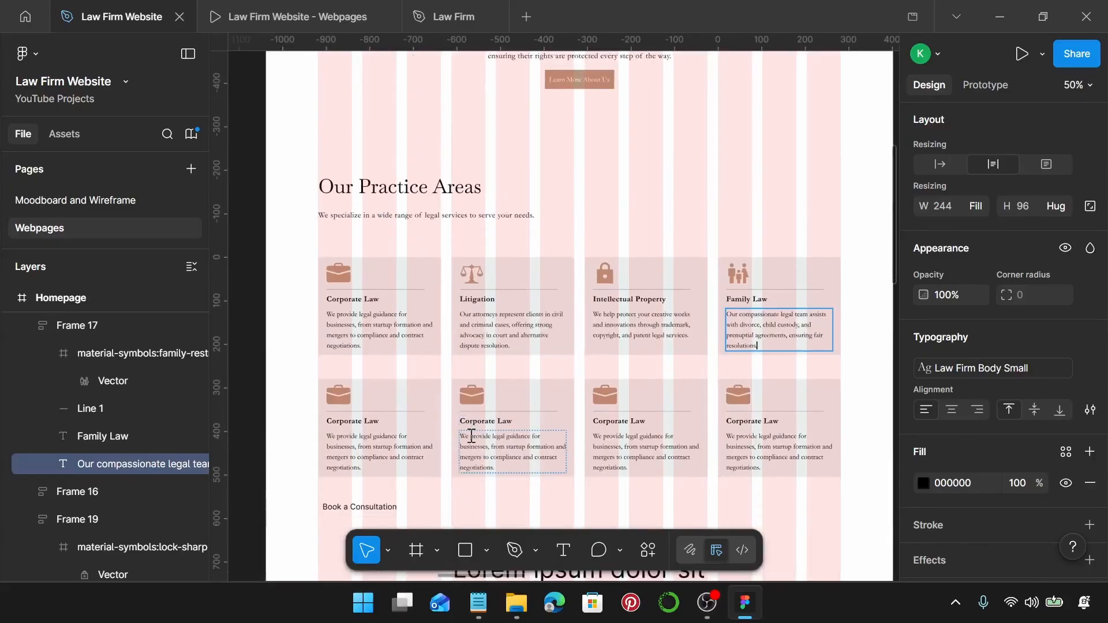
scroll(471, 437, down, 2)
scroll(385, 402, up, 6)
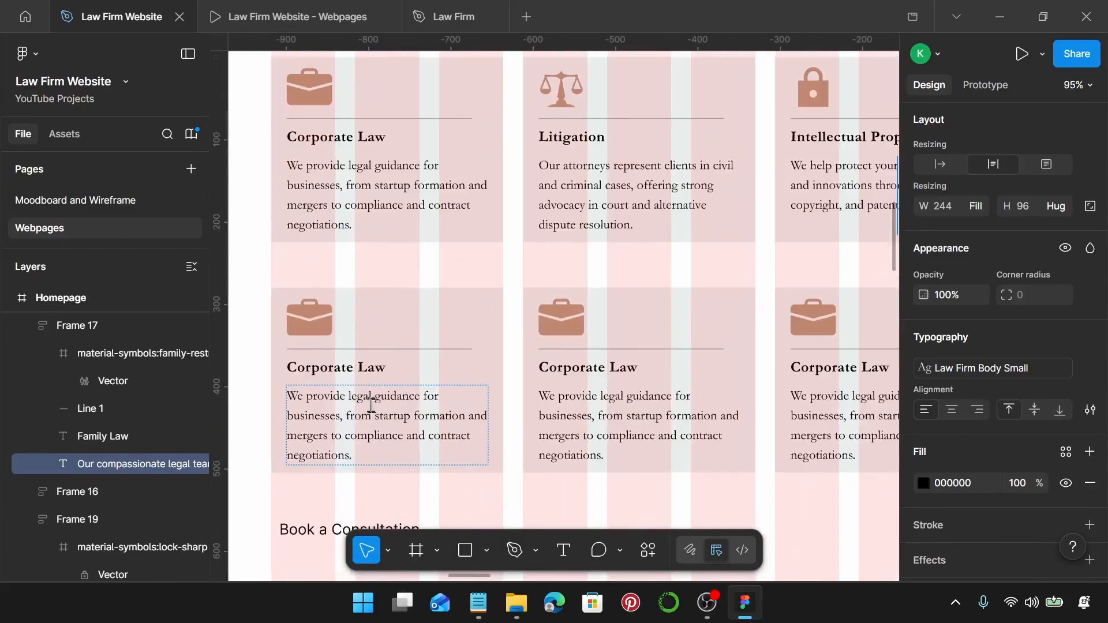
scroll(359, 309, down, 2)
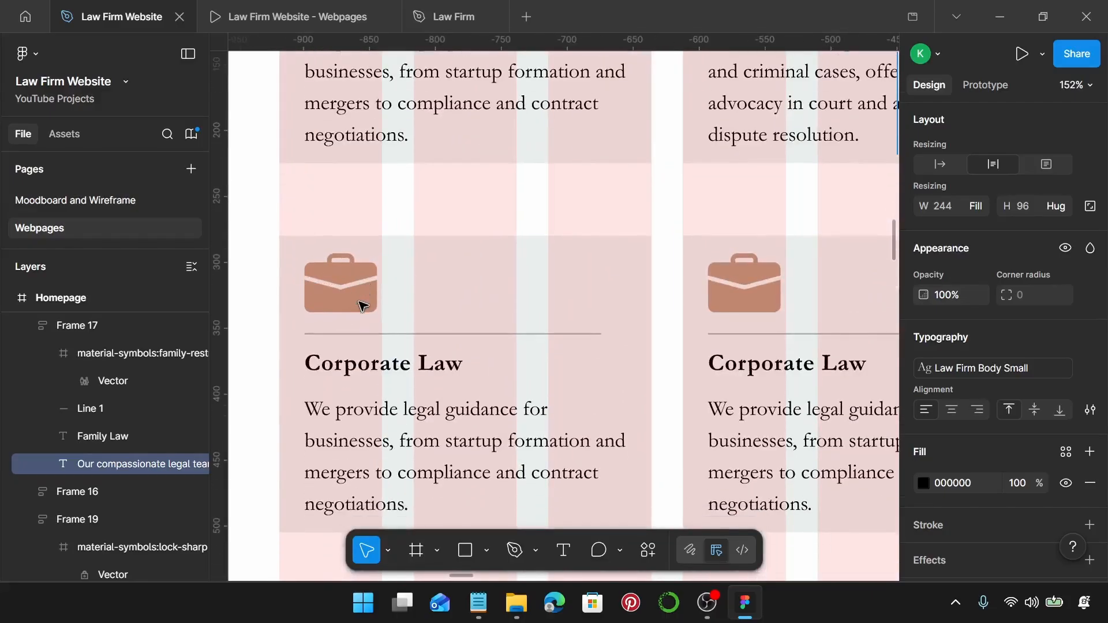
click(342, 268)
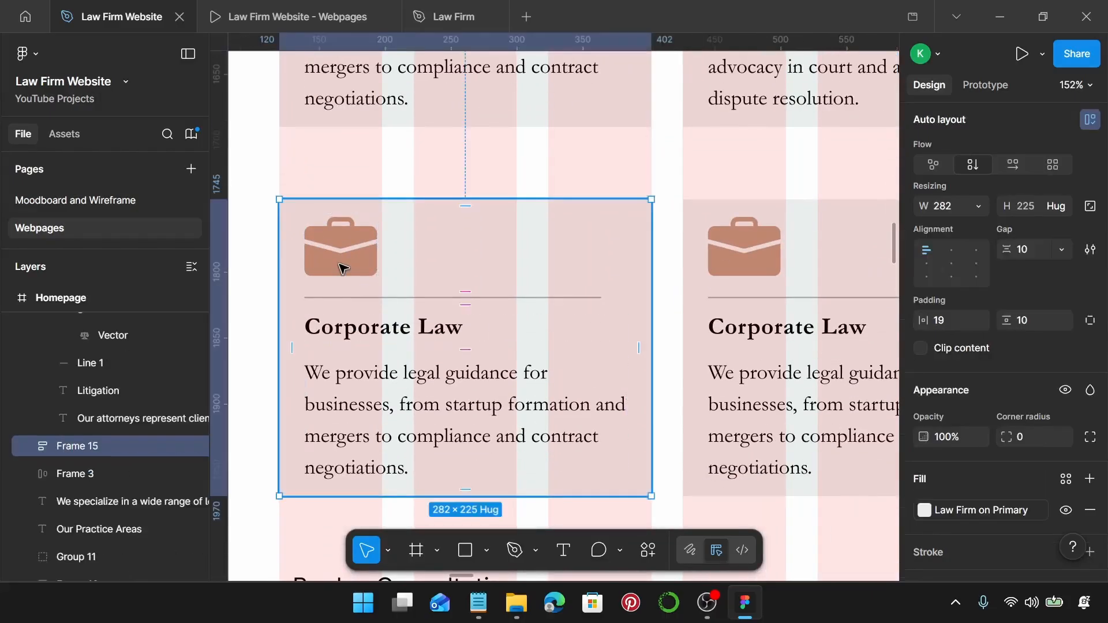
double_click(343, 268)
right_click(342, 268)
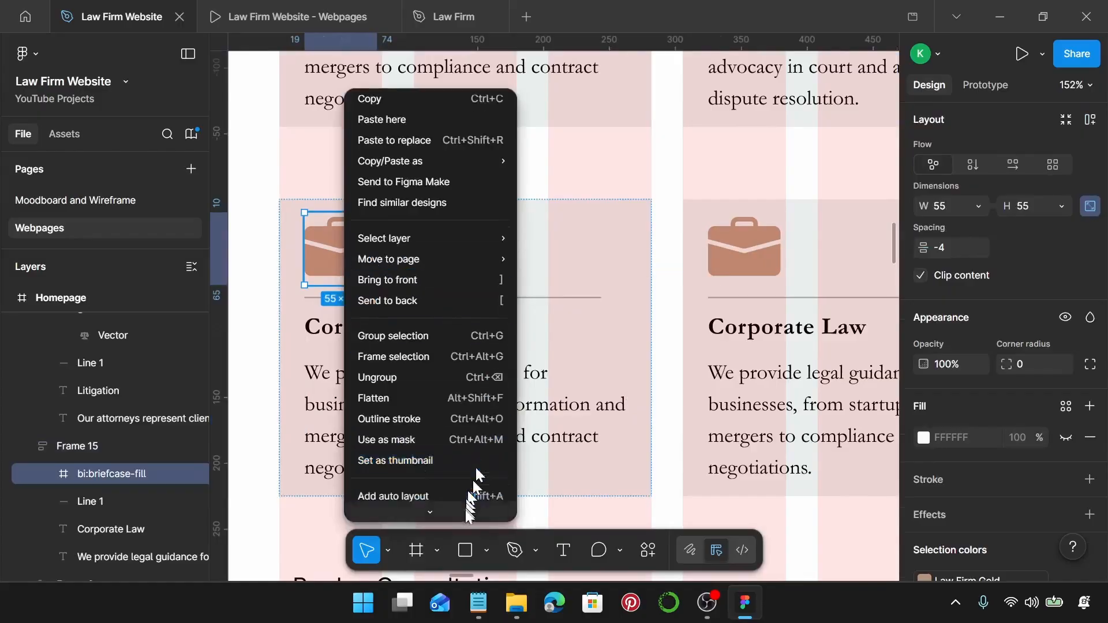
mouse_move(465, 449)
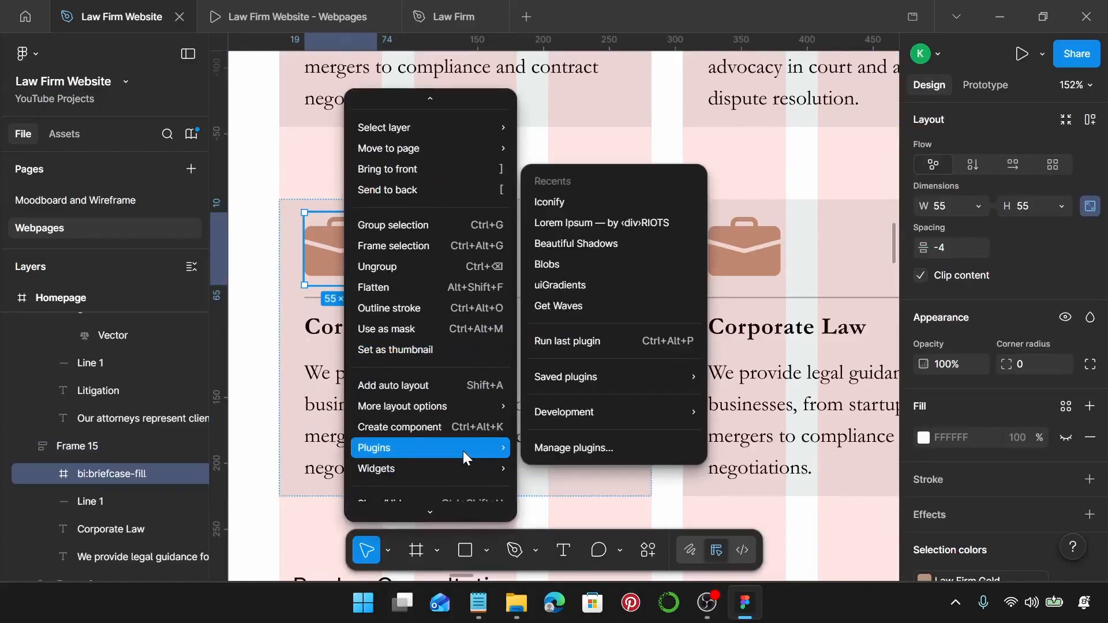
click(588, 205)
Search 'house' and replace the briefcase with the game-icons:house icon.
scroll(718, 371, down, 1)
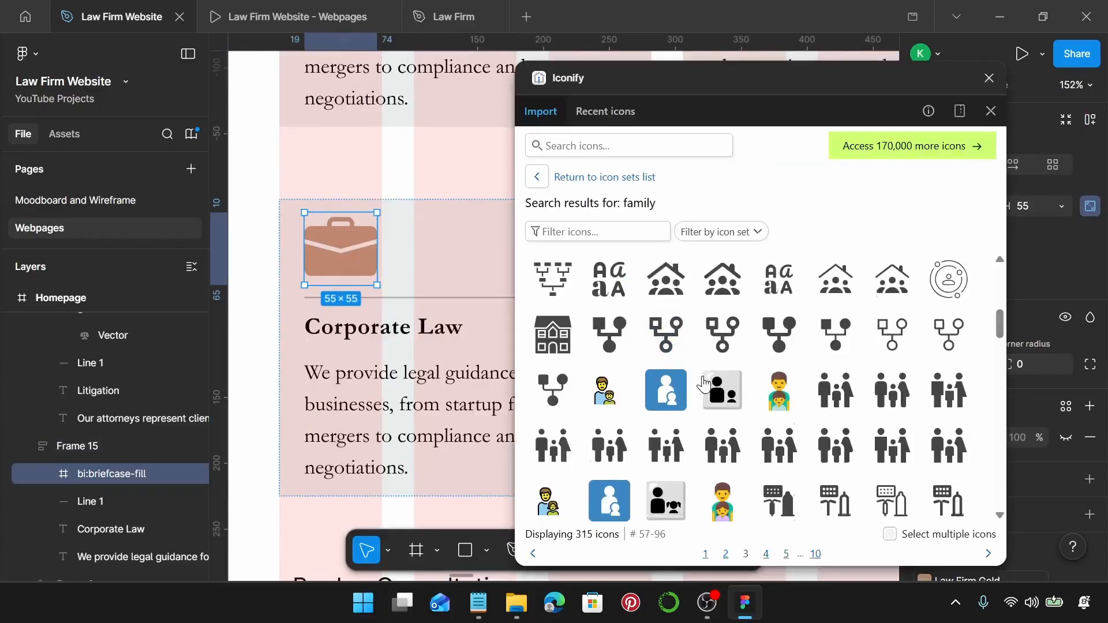
scroll(693, 346, up, 2)
click(639, 146)
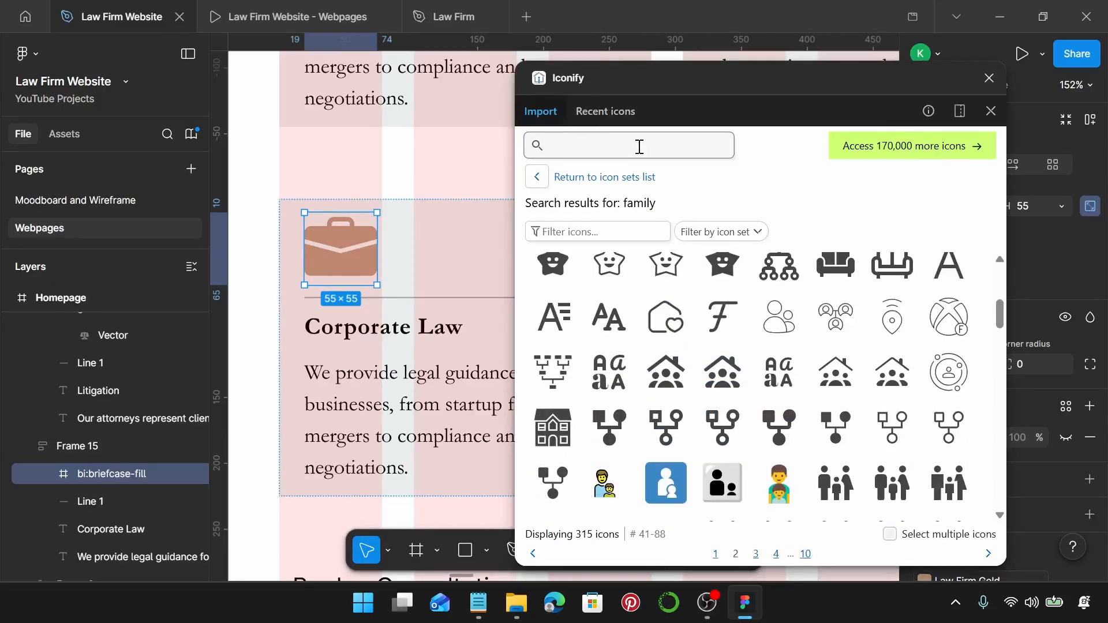
text(house)
key(Return)
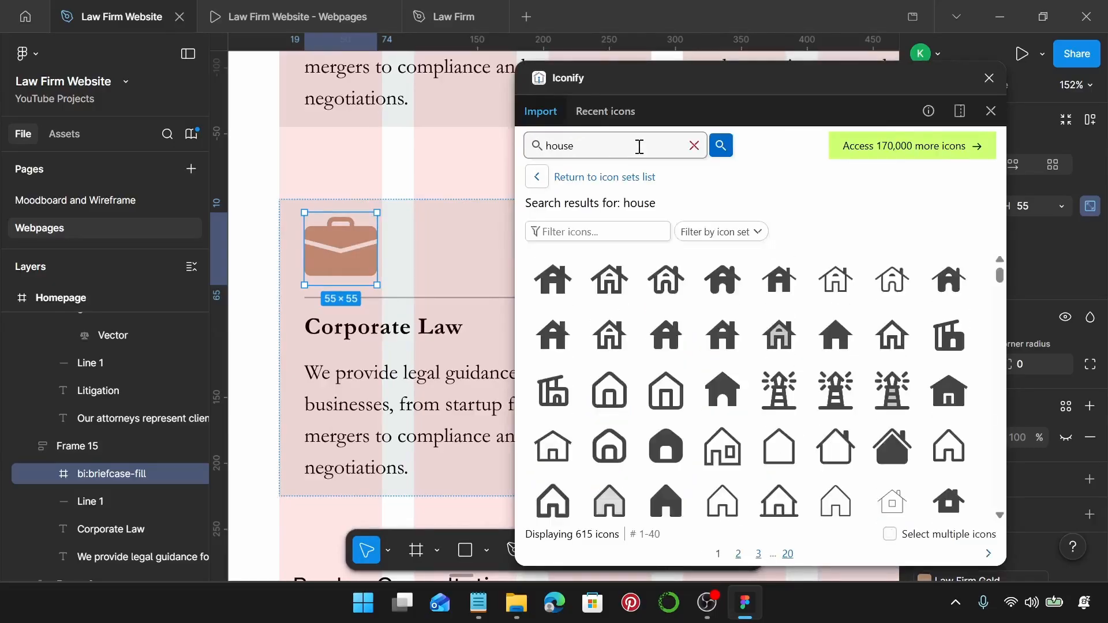
scroll(656, 347, down, 2)
scroll(655, 346, down, 4)
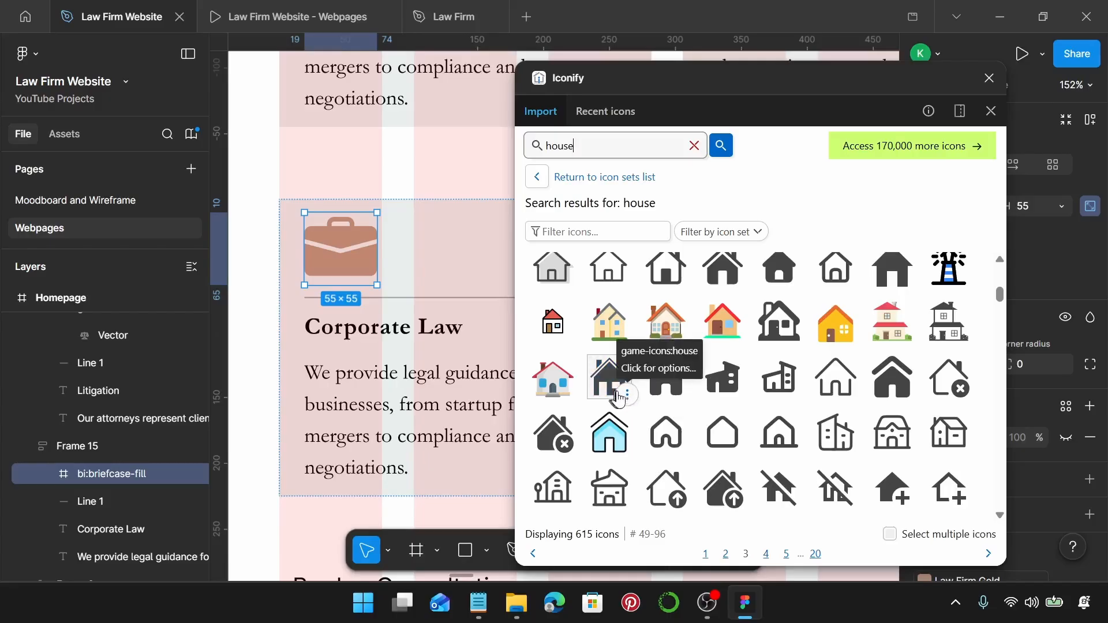
click(627, 397)
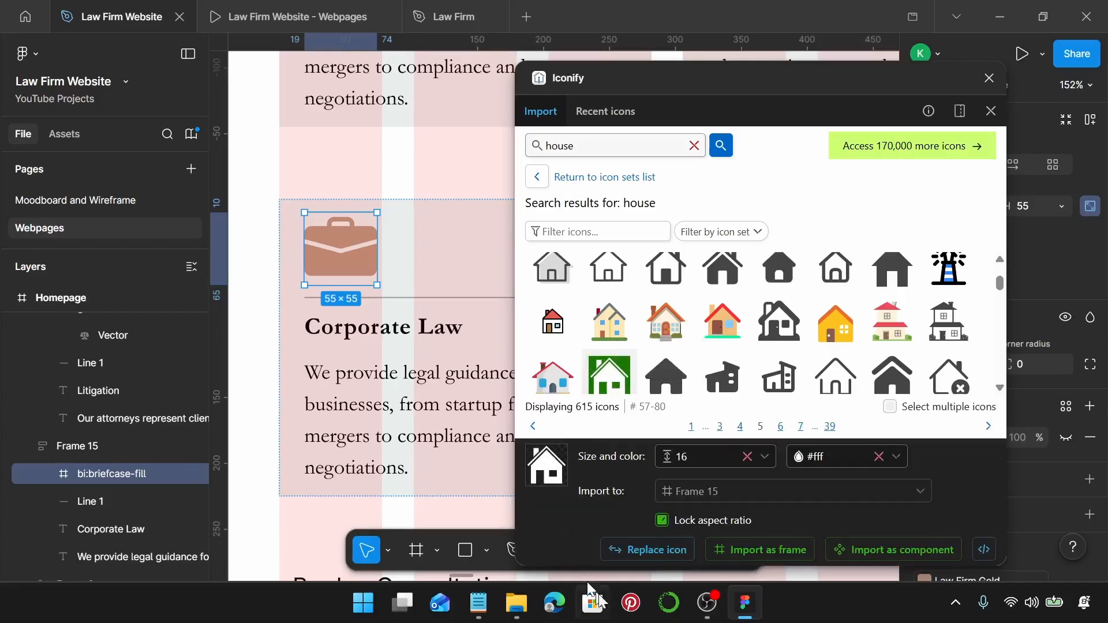
click(654, 552)
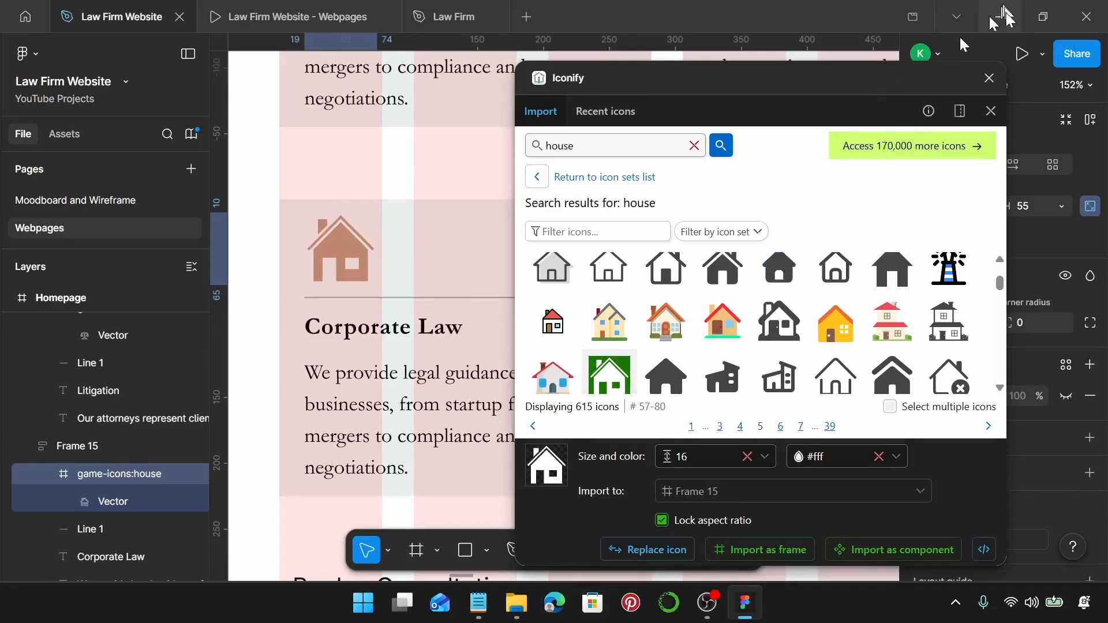
Retitle the house-icon card 'Real Estate Law' from the notes.
click(989, 78)
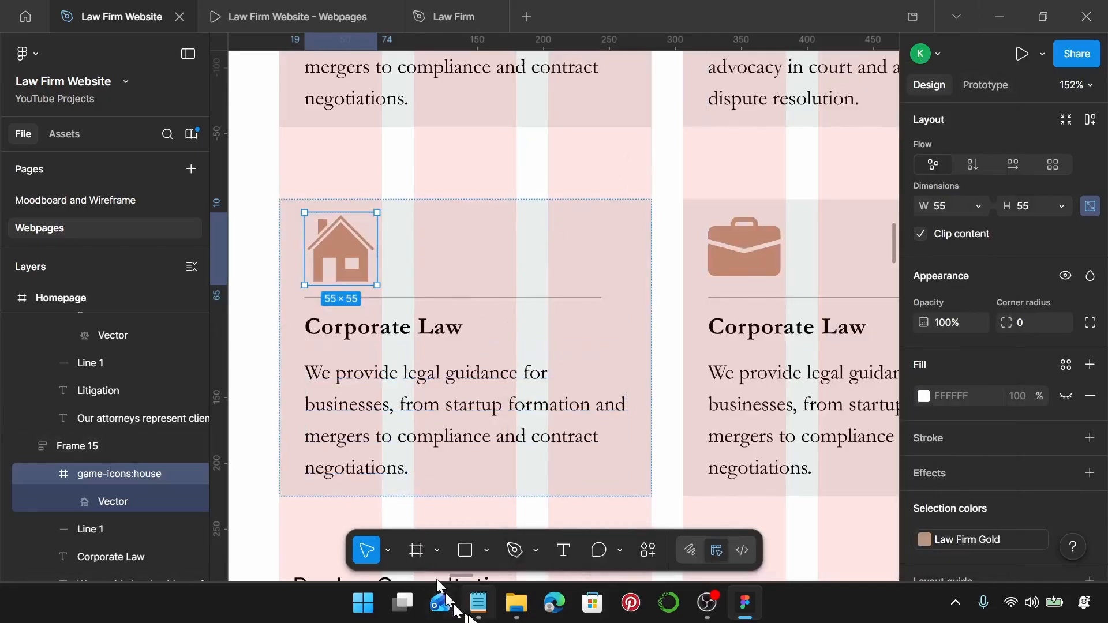
click(478, 603)
drag(796, 386, 703, 386)
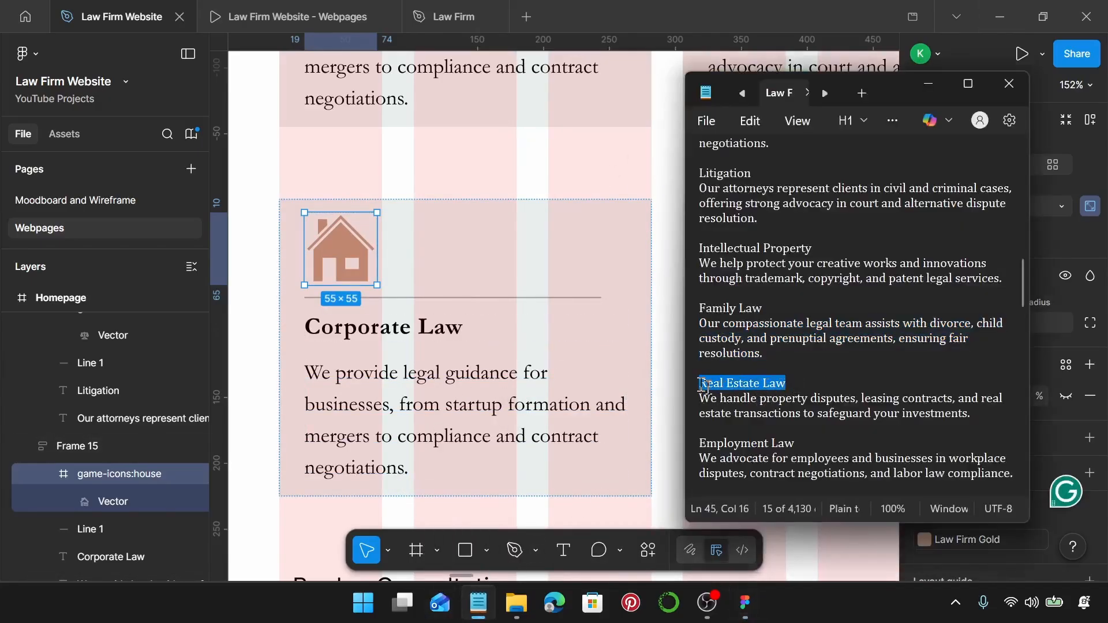
click(407, 330)
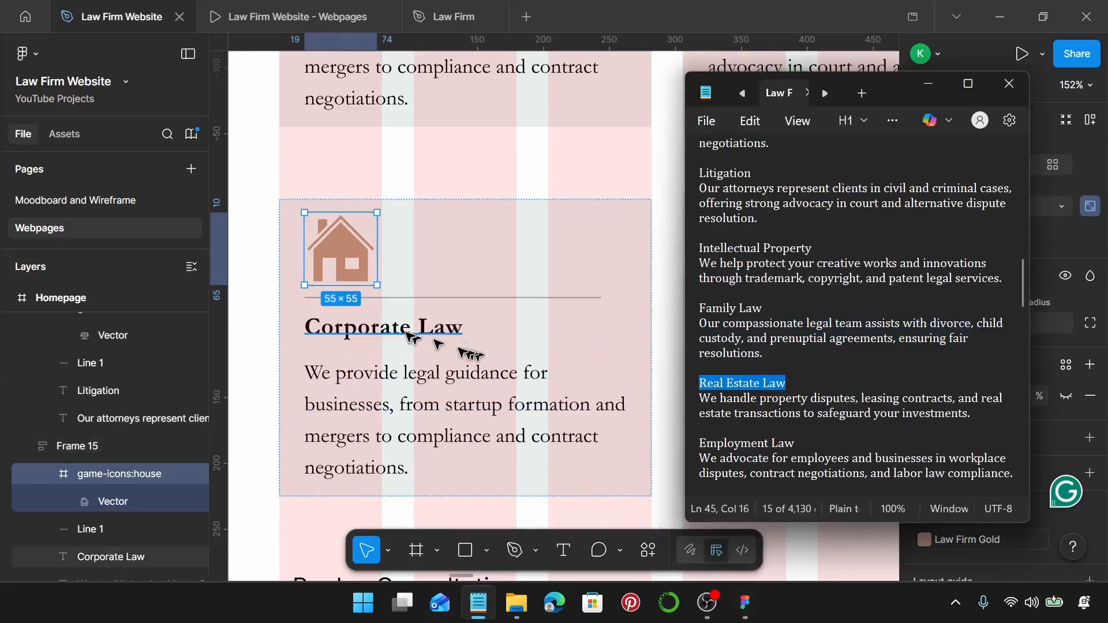
double_click(407, 332)
key(ctrl+v)
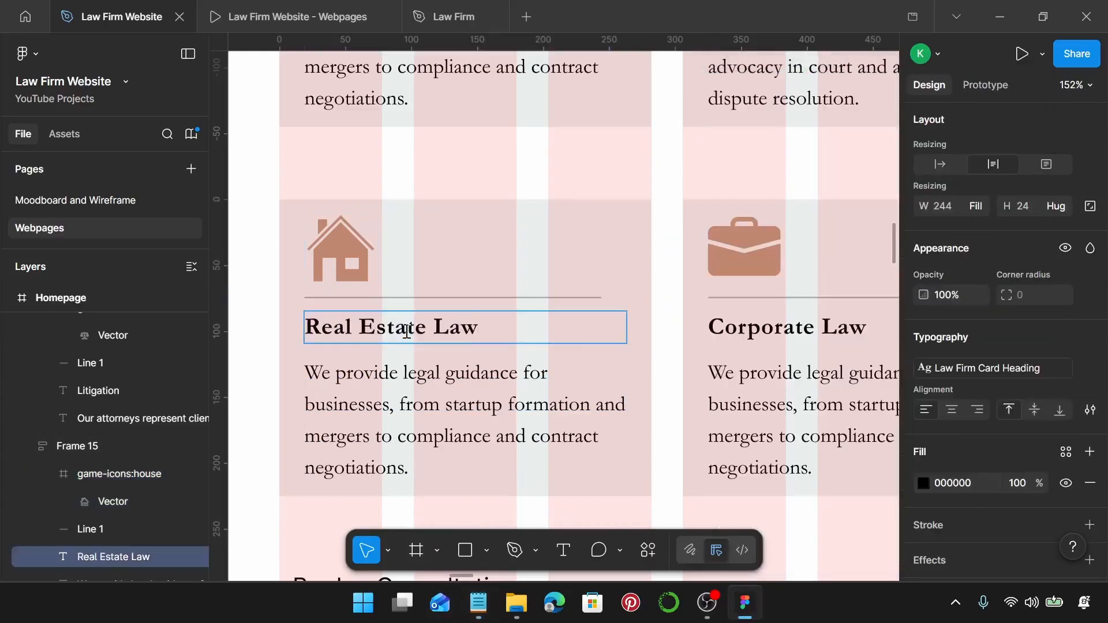
Paste the property disputes, leasing contracts and transactions description into its body text.
click(479, 602)
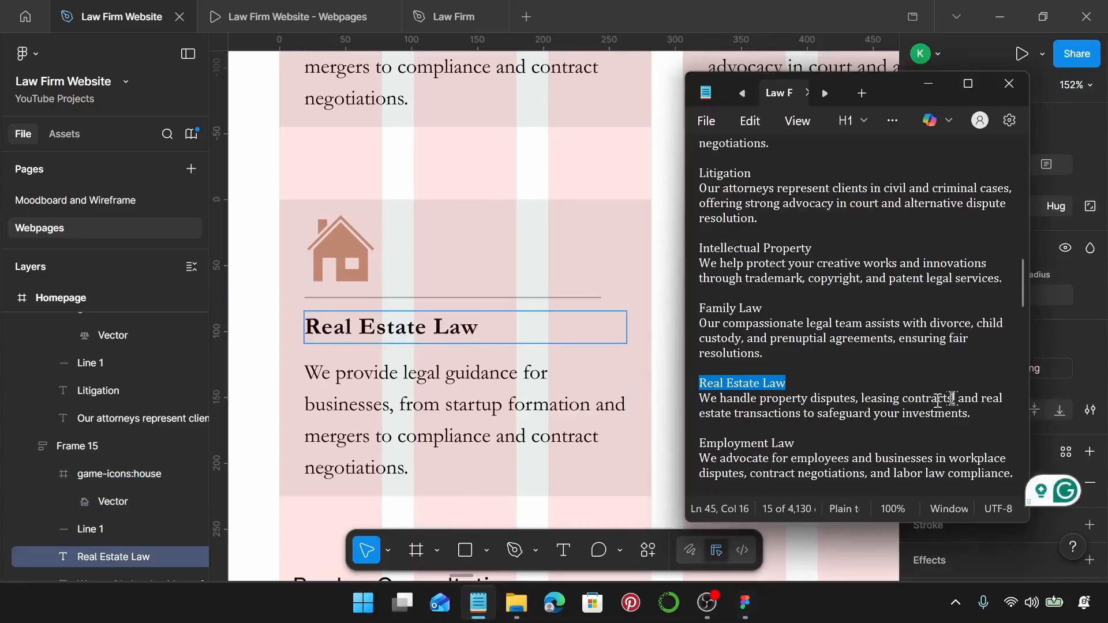
drag(976, 418, 688, 412)
click(502, 415)
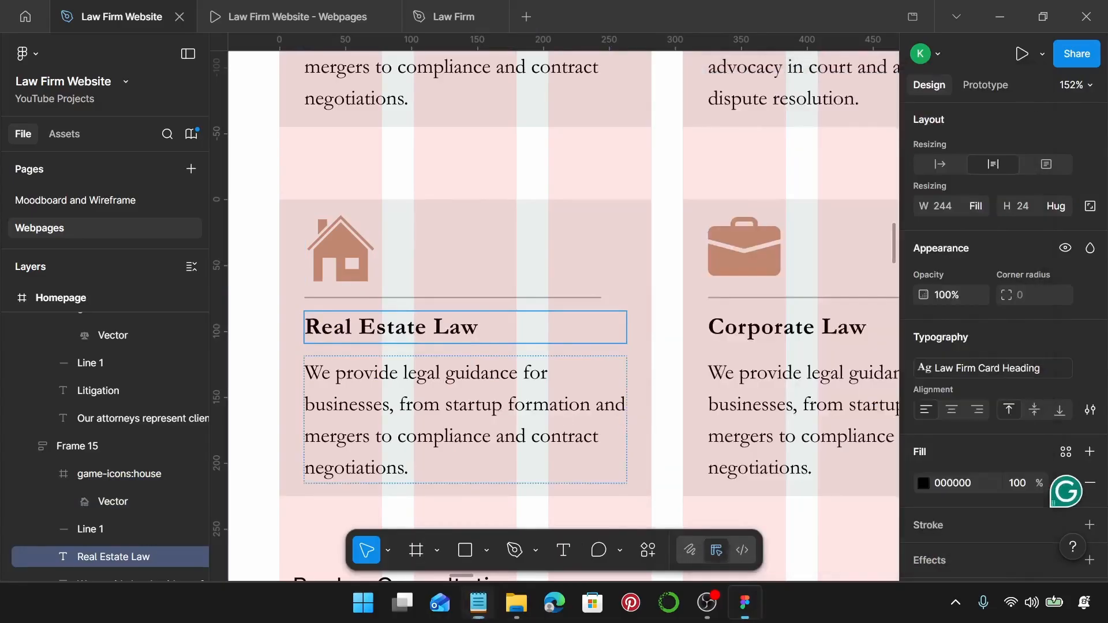
double_click(502, 416)
key(ctrl+v)
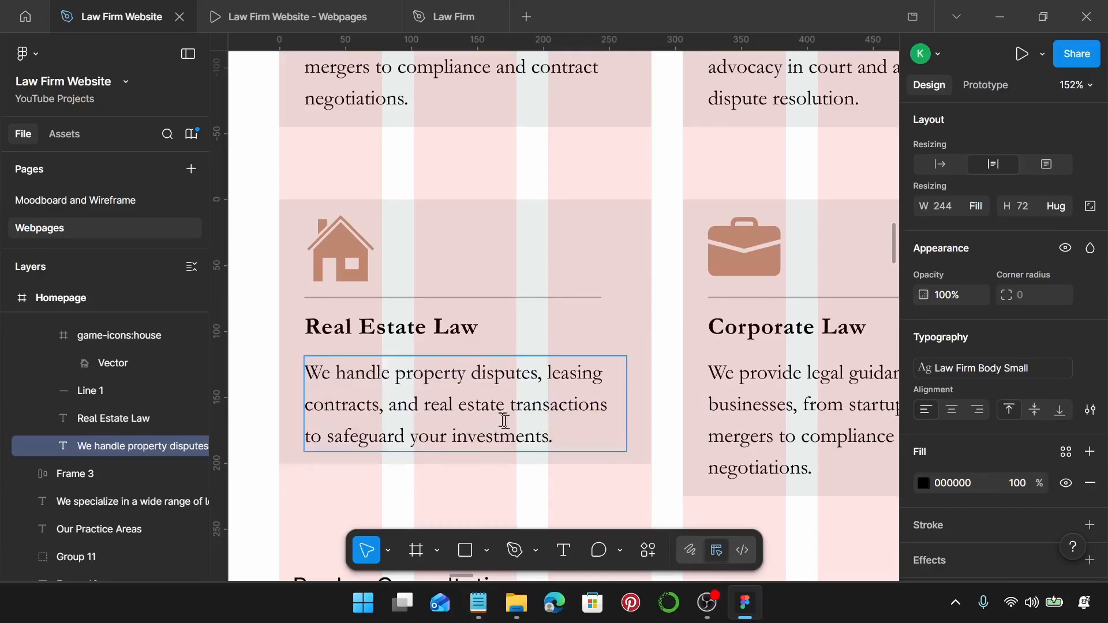
key(Escape)
scroll(577, 457, down, 3)
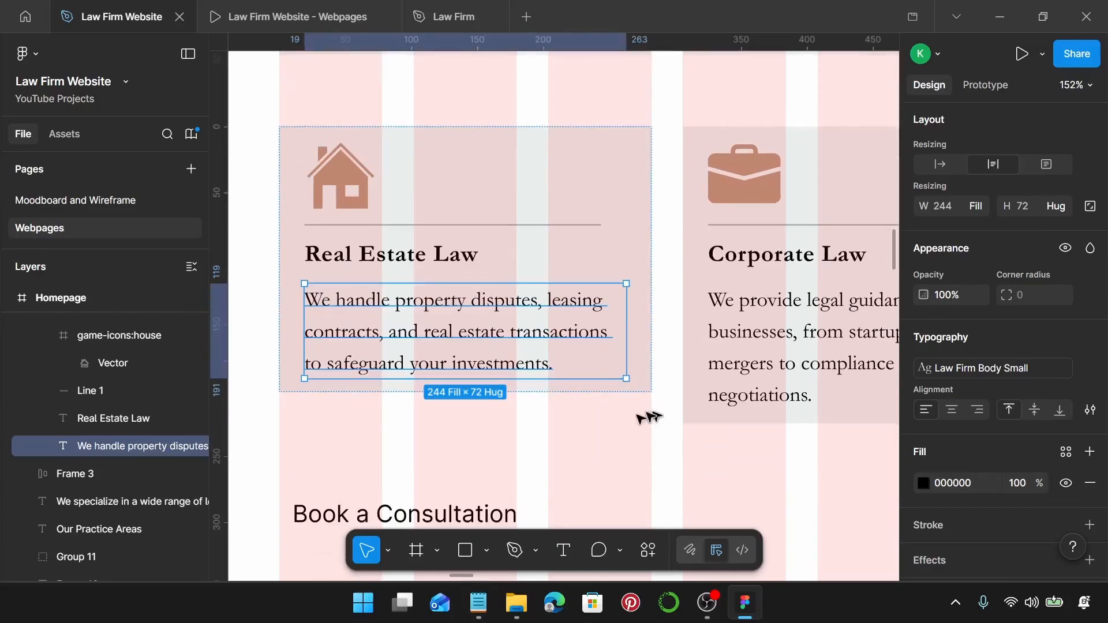
click(597, 419)
click(631, 366)
scroll(630, 366, up, 3)
Stretch the Real Estate Law card to 225 px tall.
scroll(630, 366, down, 2)
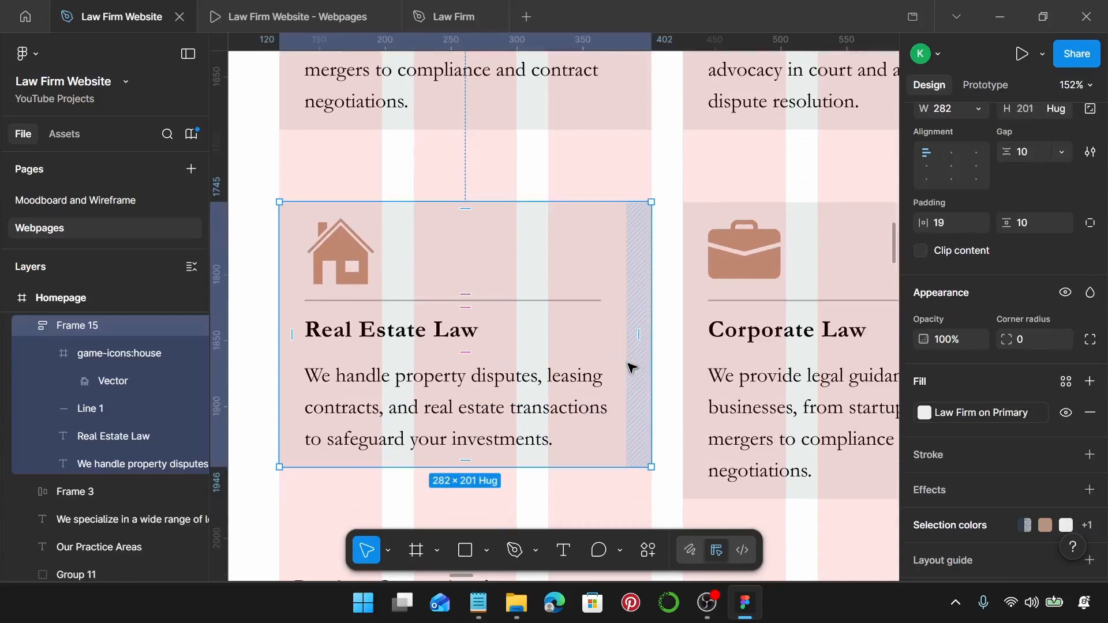
scroll(617, 404, down, 1)
drag(571, 423, 575, 457)
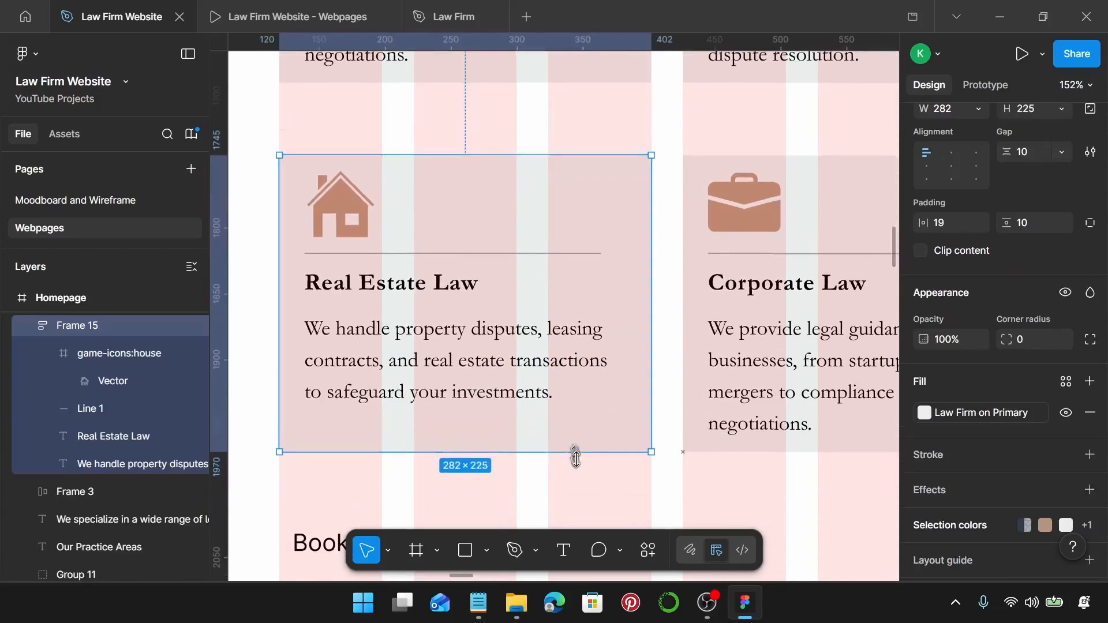
click(748, 327)
scroll(999, 300, up, 2)
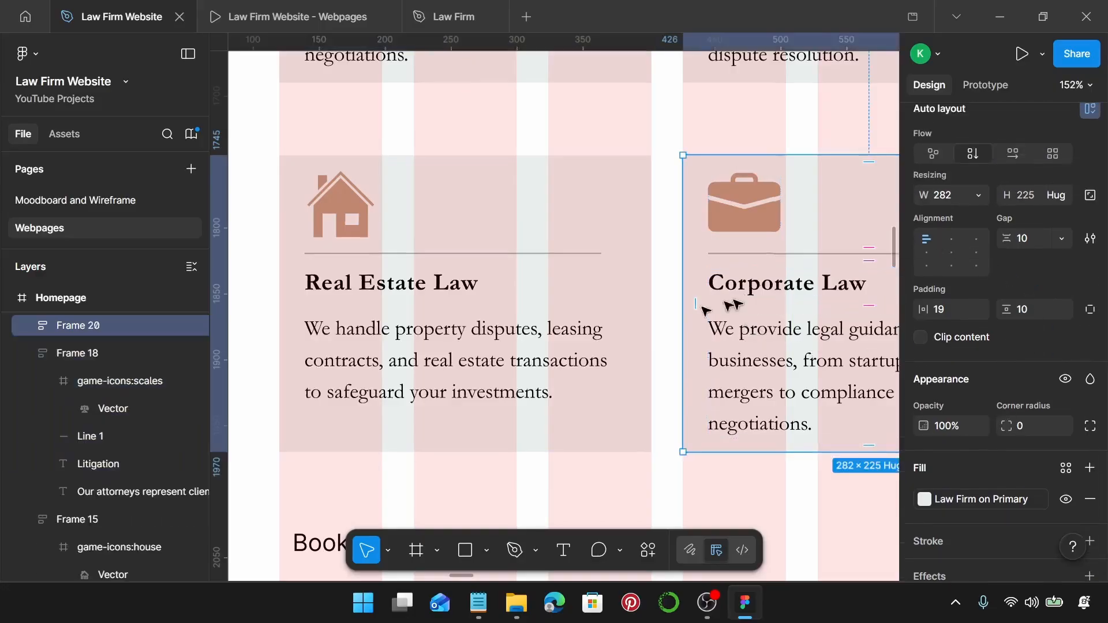
click(569, 305)
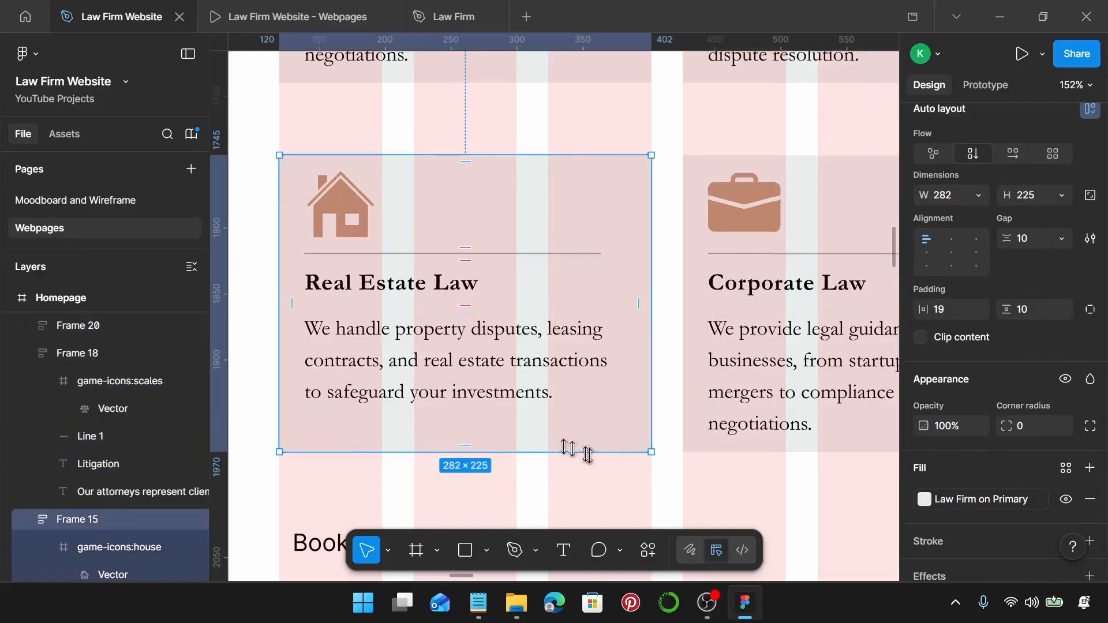
scroll(495, 421, right, 4)
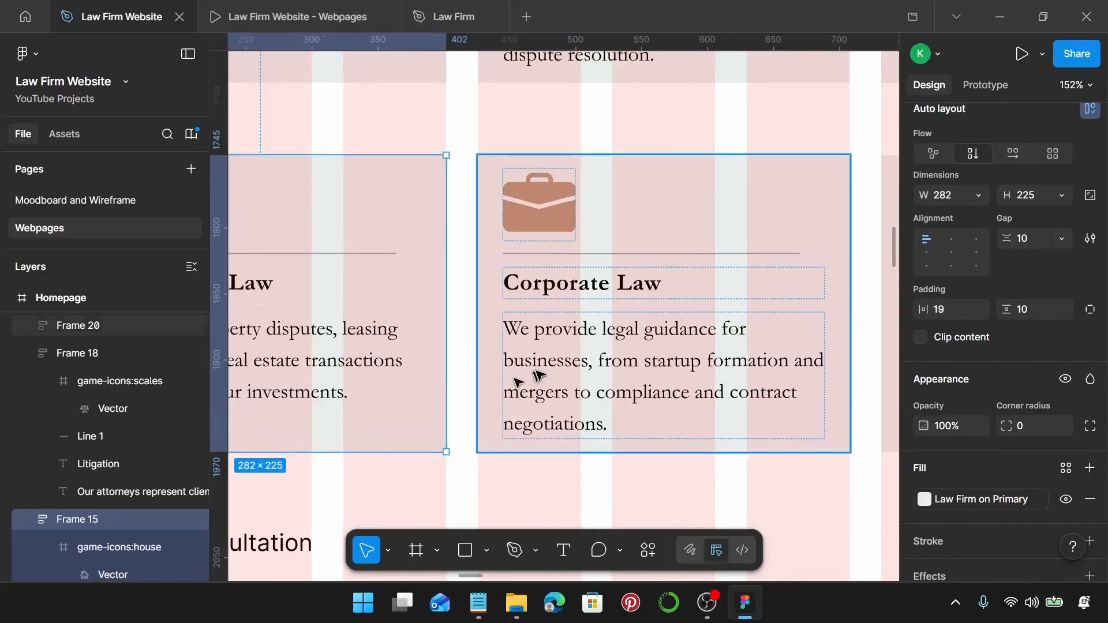
scroll(540, 376, right, 1)
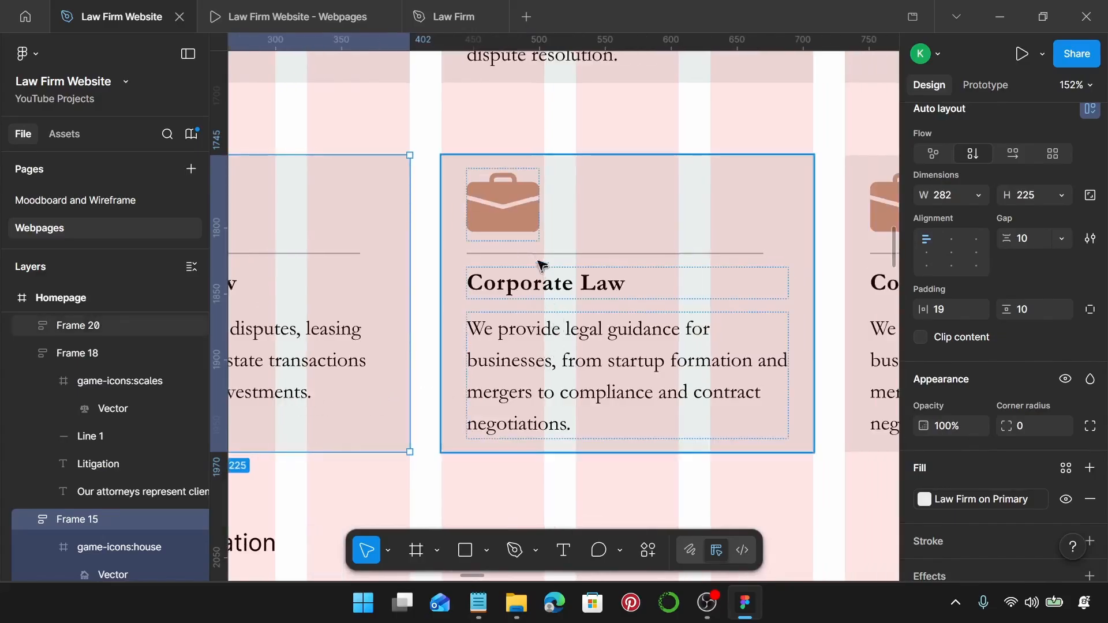
Open Iconify on the next Corporate Law card's briefcase icon and search 'building'.
double_click(534, 228)
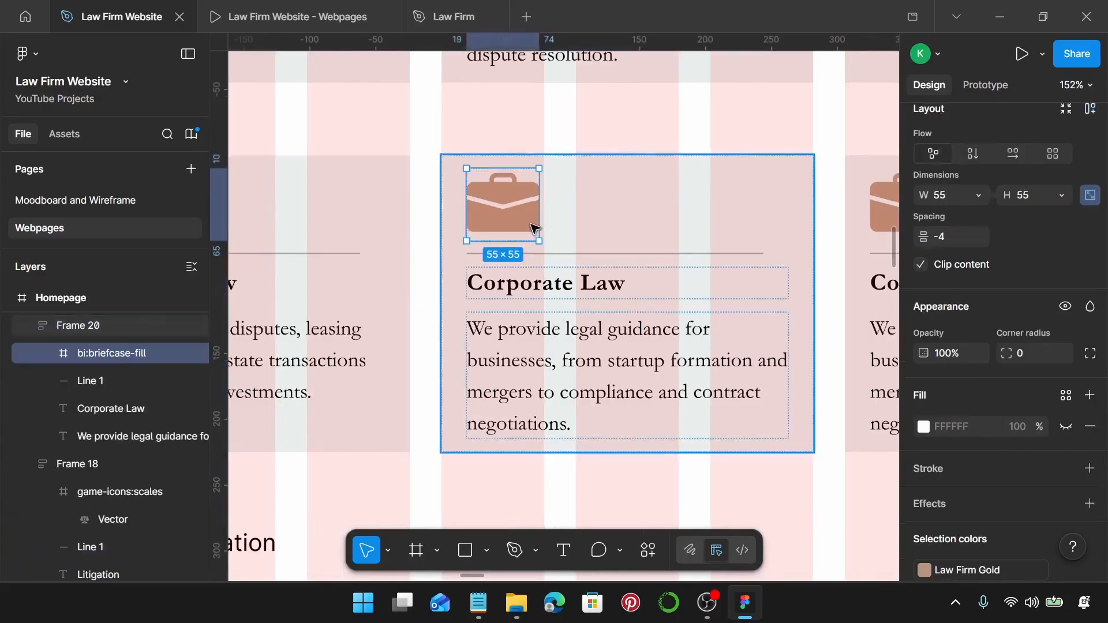
right_click(534, 228)
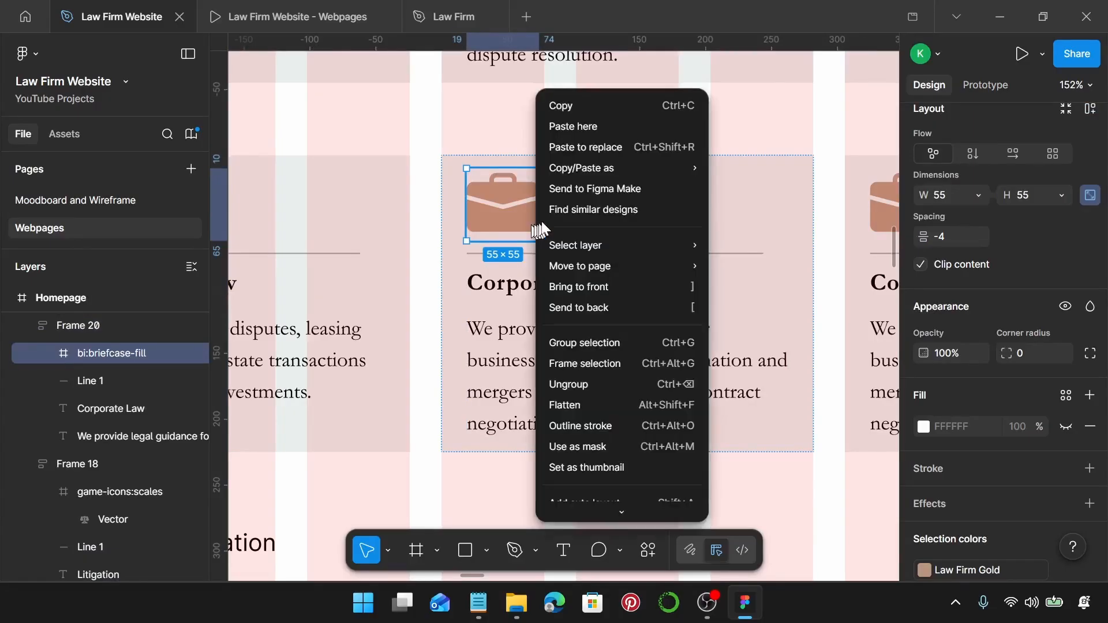
mouse_move(619, 453)
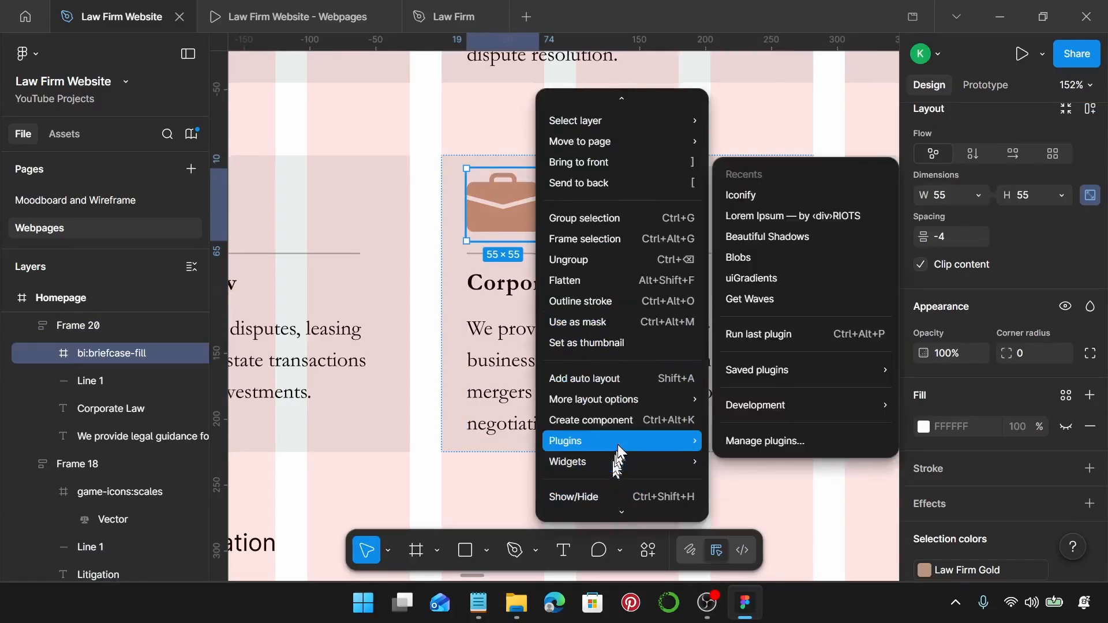
click(794, 191)
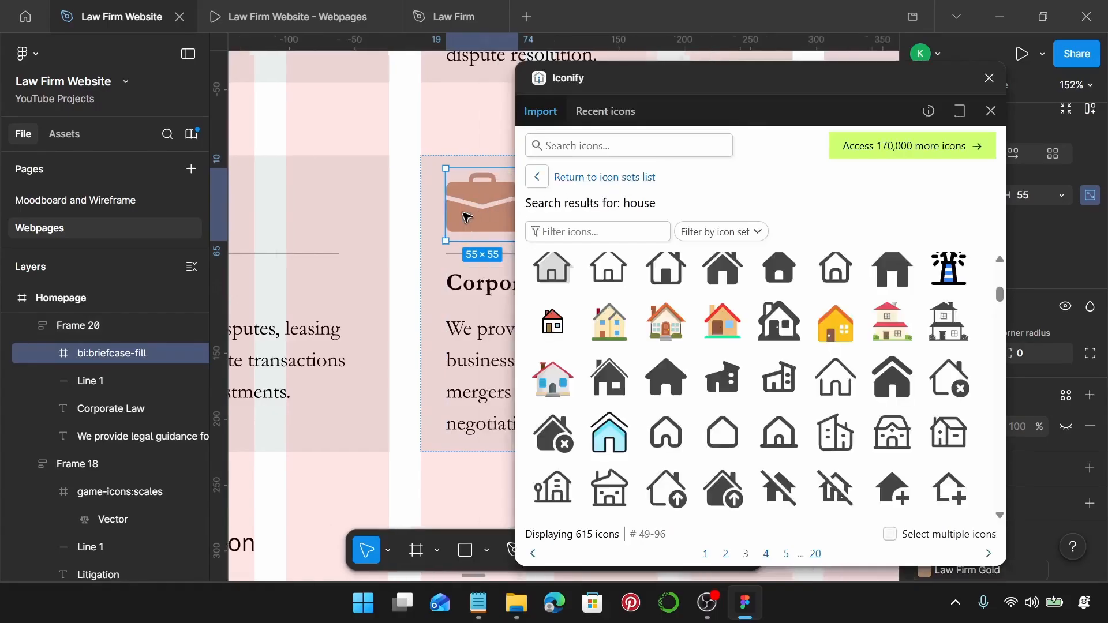
click(615, 144)
text(bu)
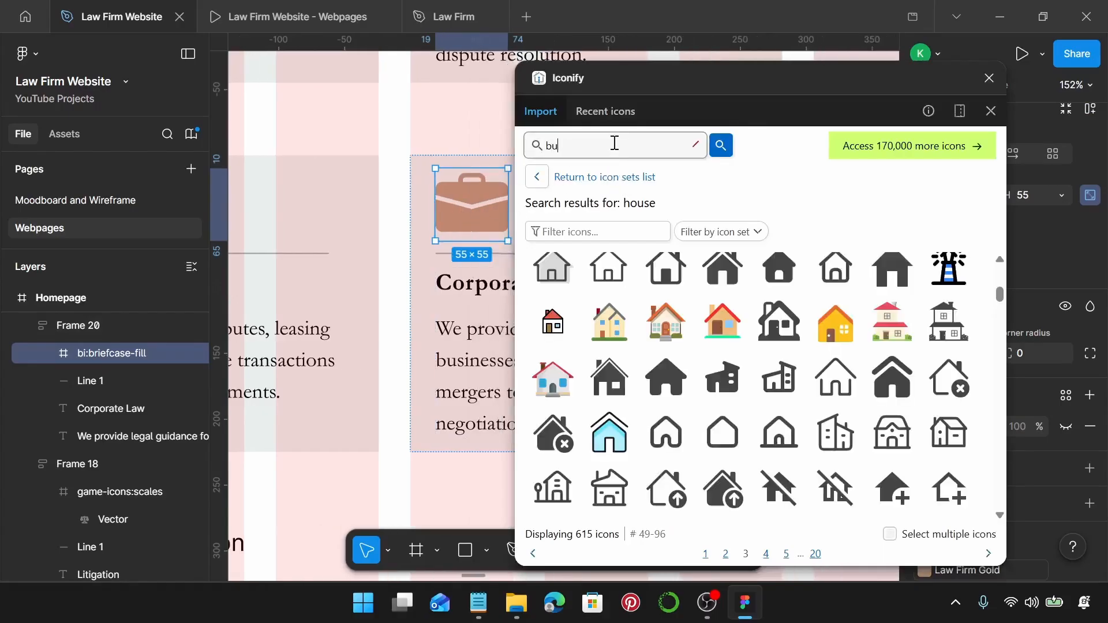
text(ilding)
key(Return)
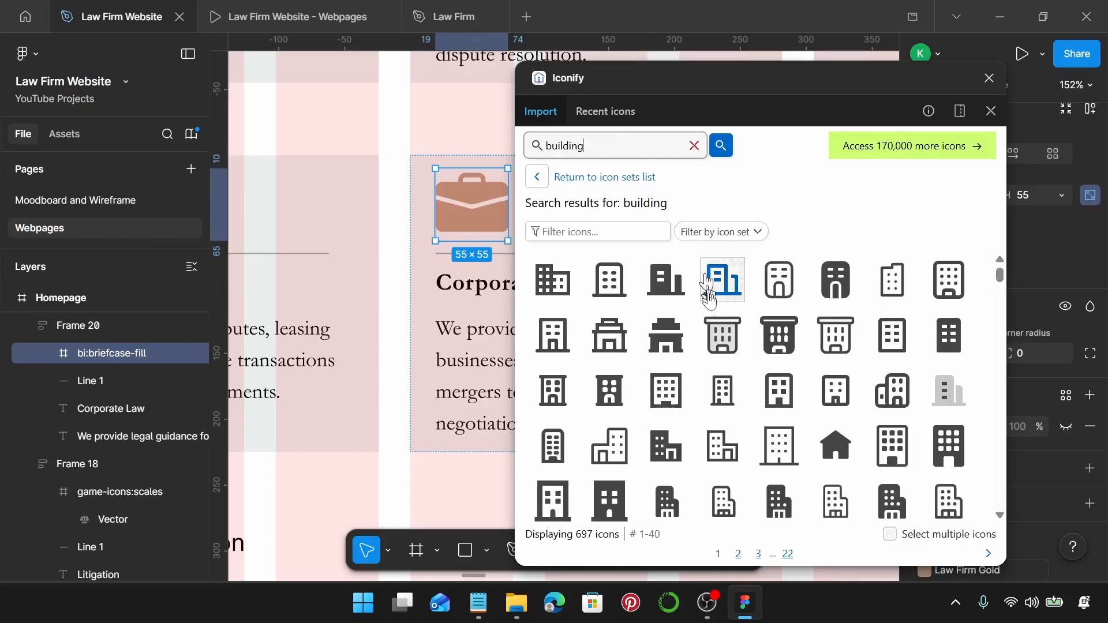
Filter results to Vaadin Icons and replace the briefcase with the first building icon.
scroll(712, 312, down, 5)
scroll(714, 326, down, 9)
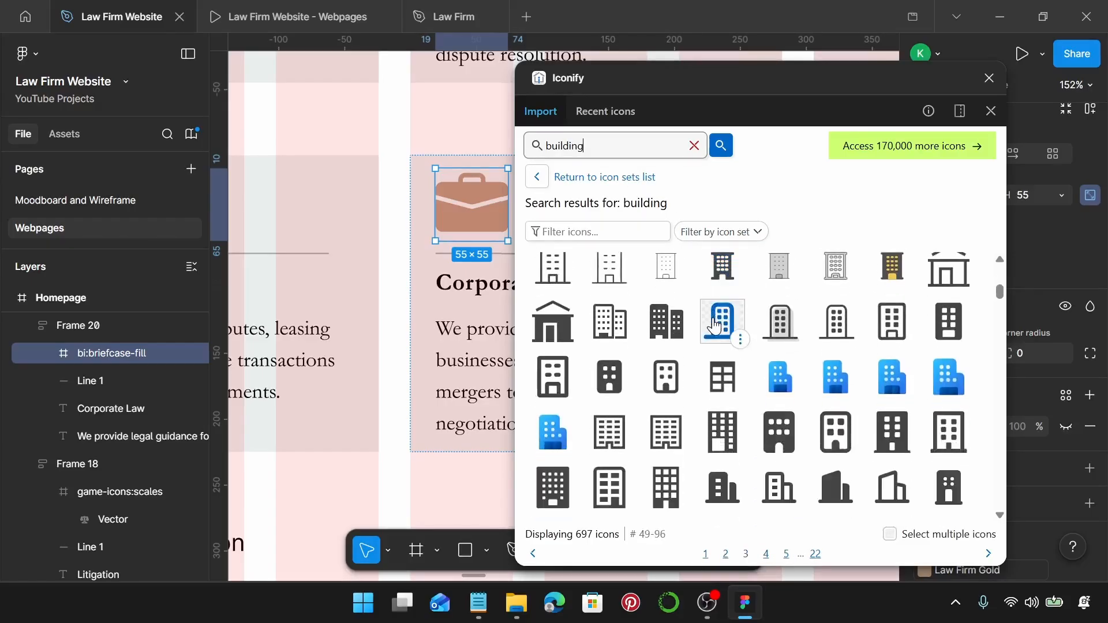
scroll(714, 326, down, 6)
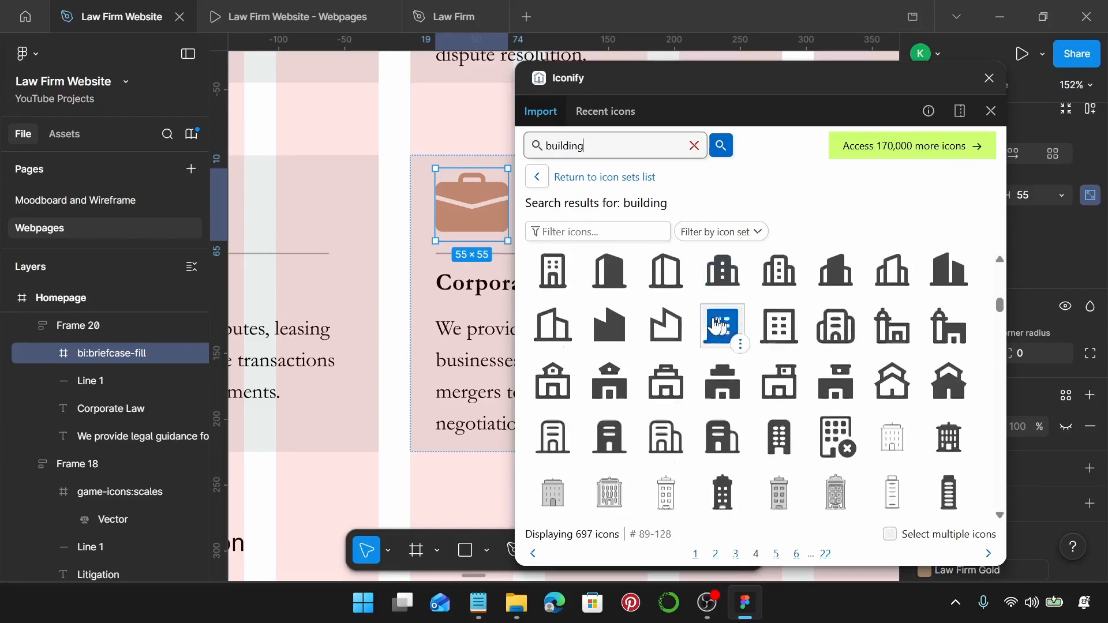
scroll(715, 323, up, 15)
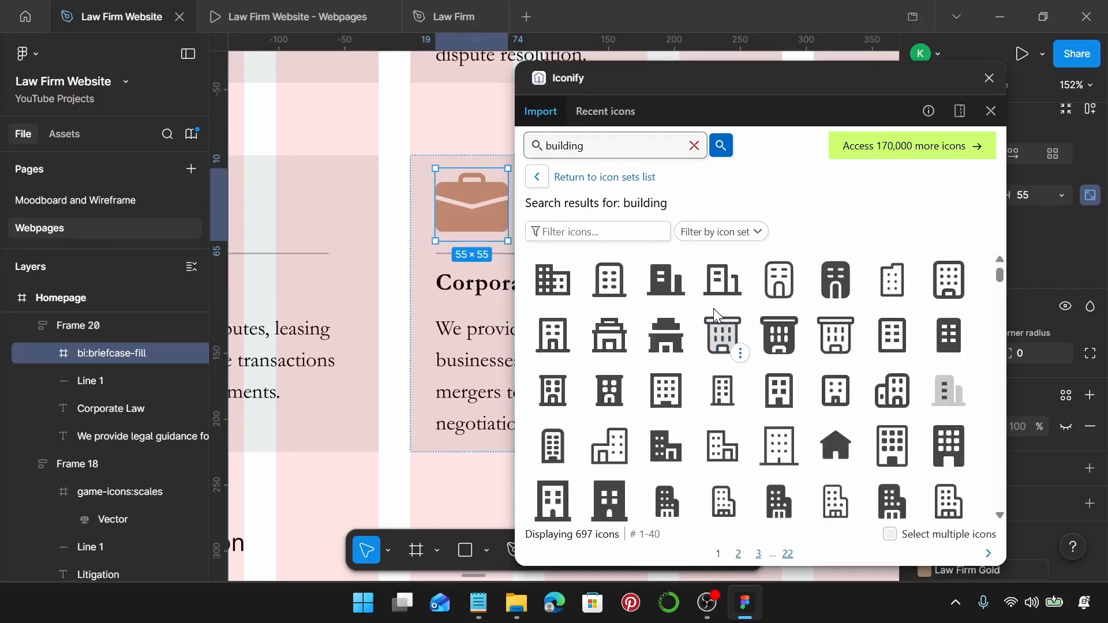
click(758, 234)
scroll(748, 288, down, 3)
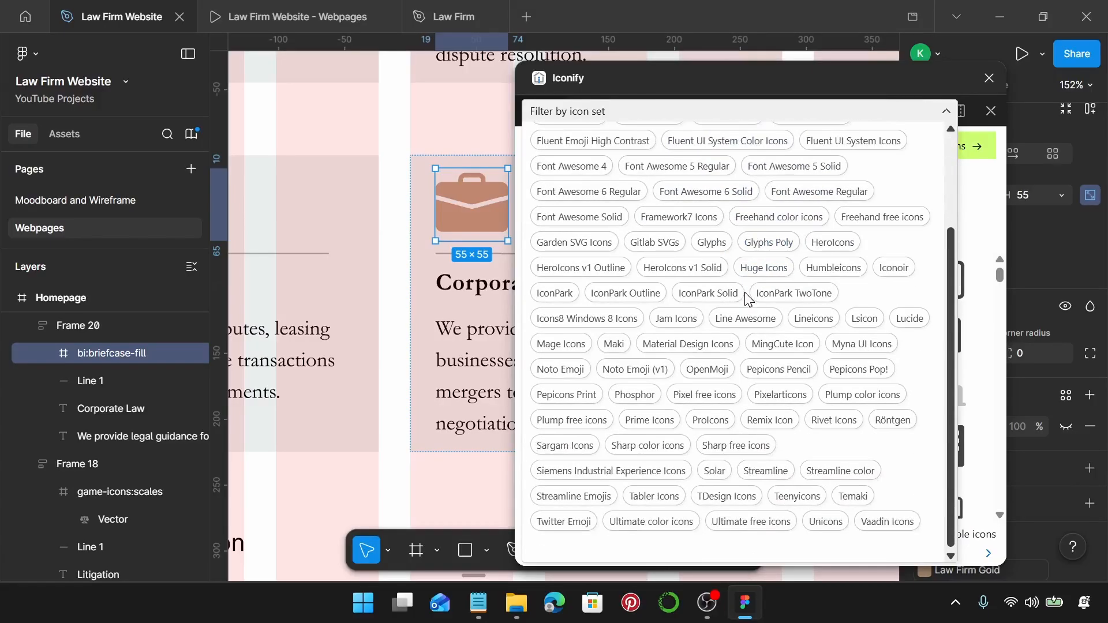
click(880, 528)
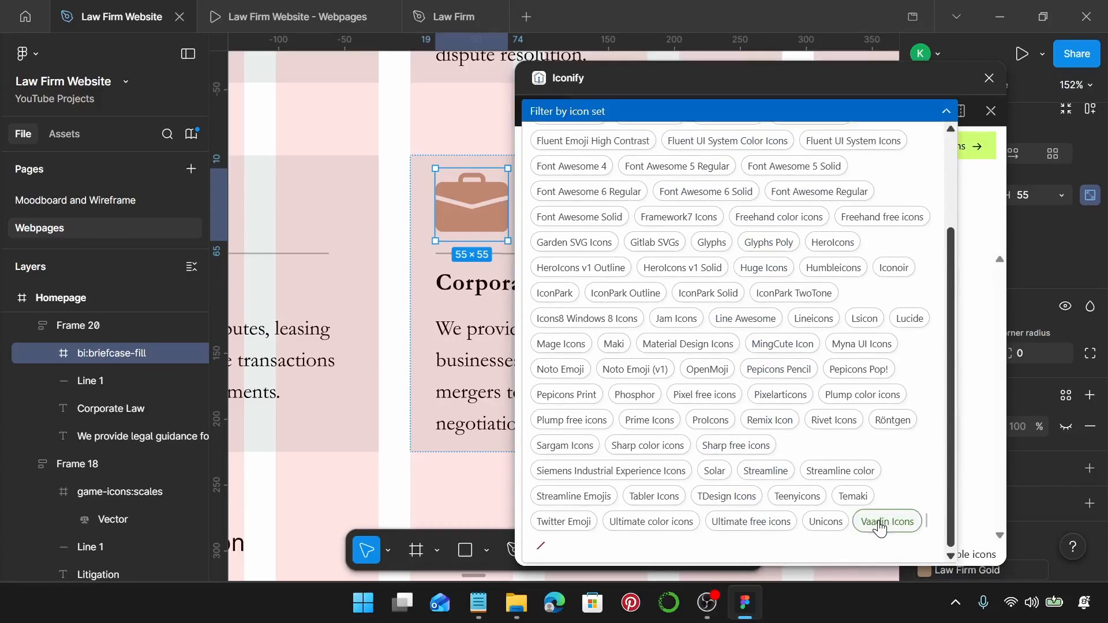
click(947, 111)
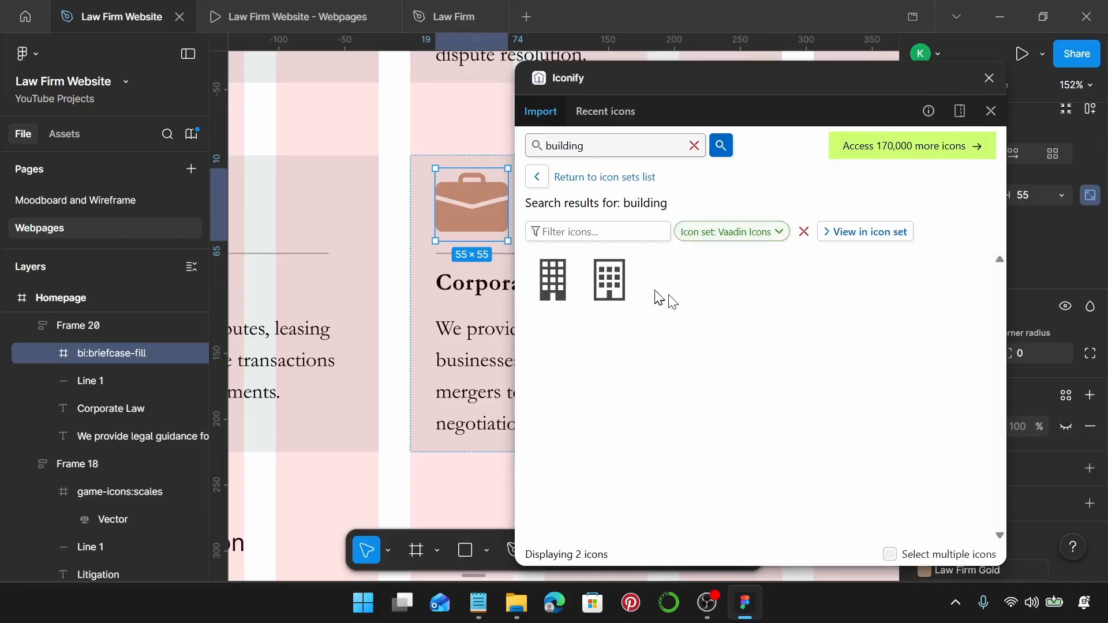
click(556, 293)
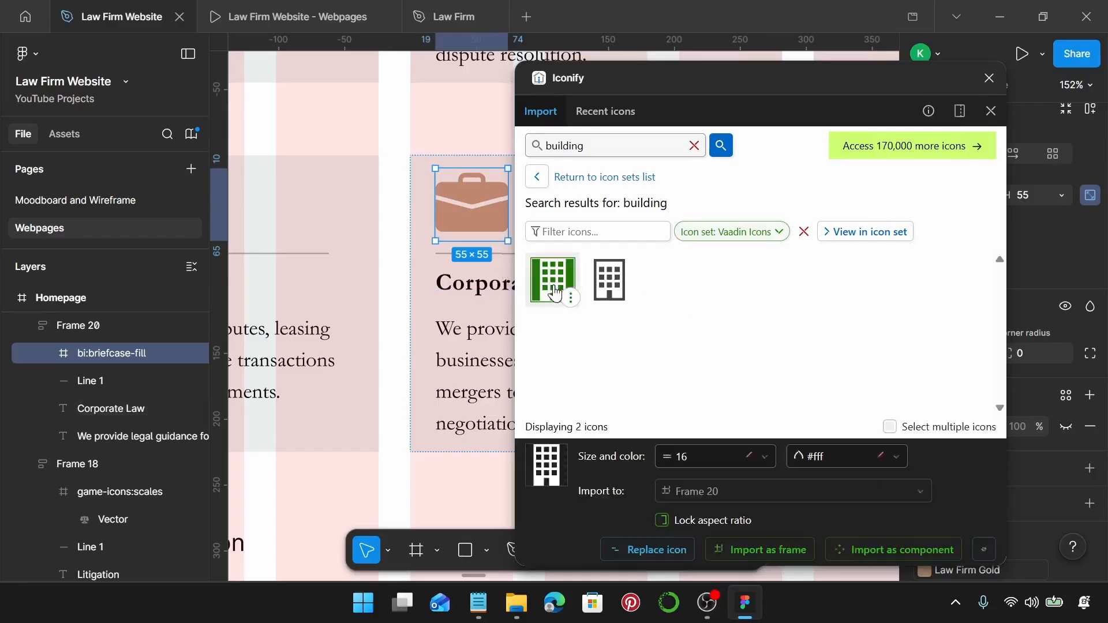
click(657, 550)
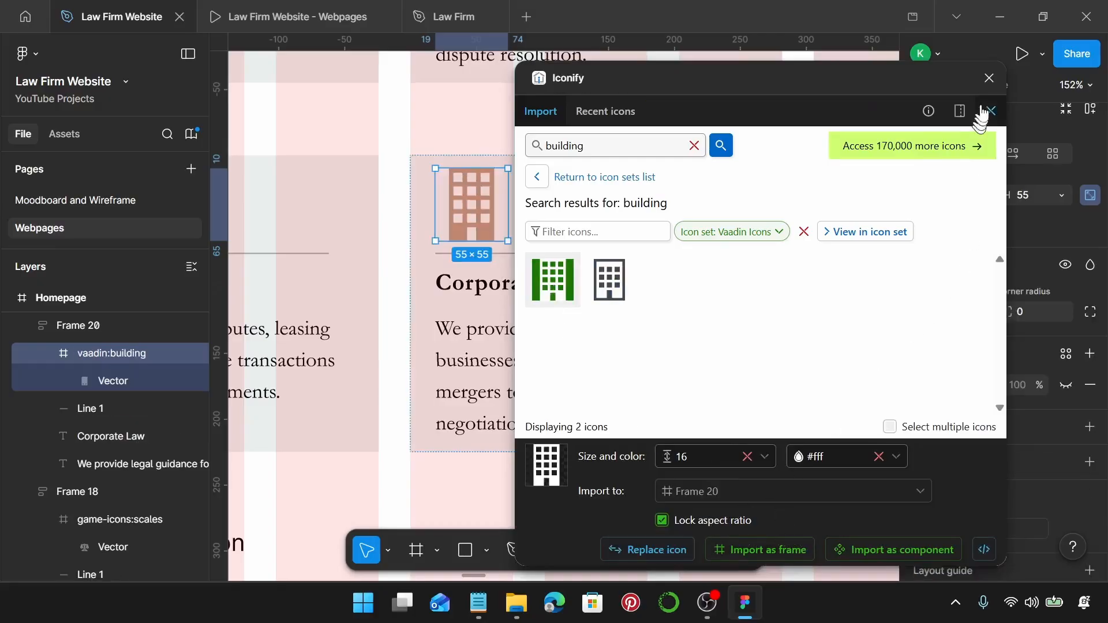
click(989, 77)
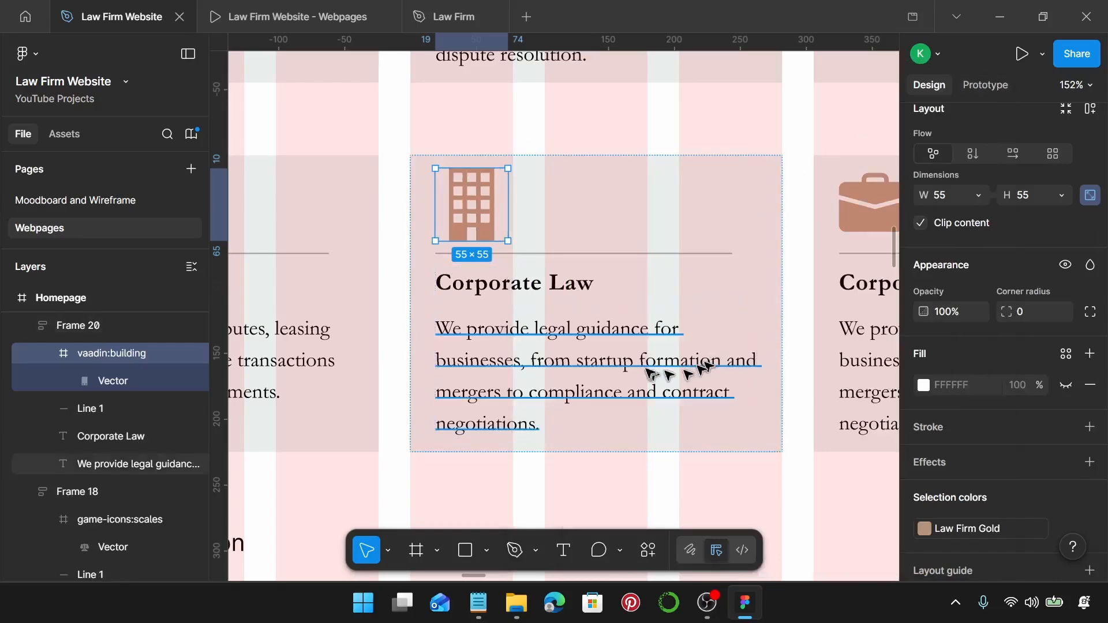
Paste 'Employment Law' from the notes over the building card's heading.
click(481, 613)
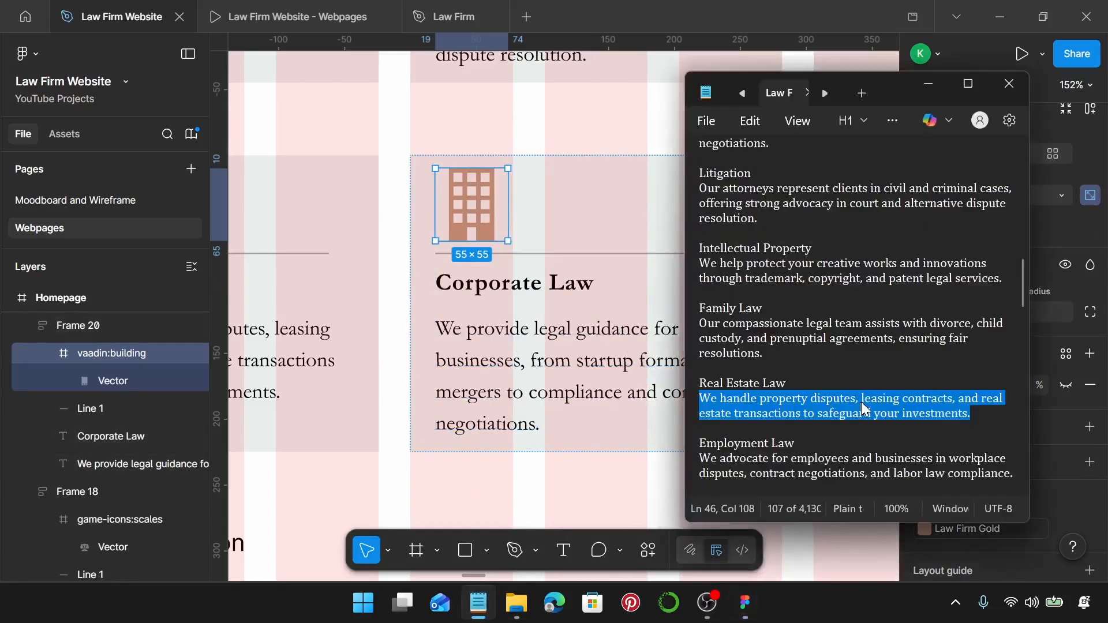
scroll(864, 410, down, 2)
click(799, 353)
drag(800, 354, 691, 362)
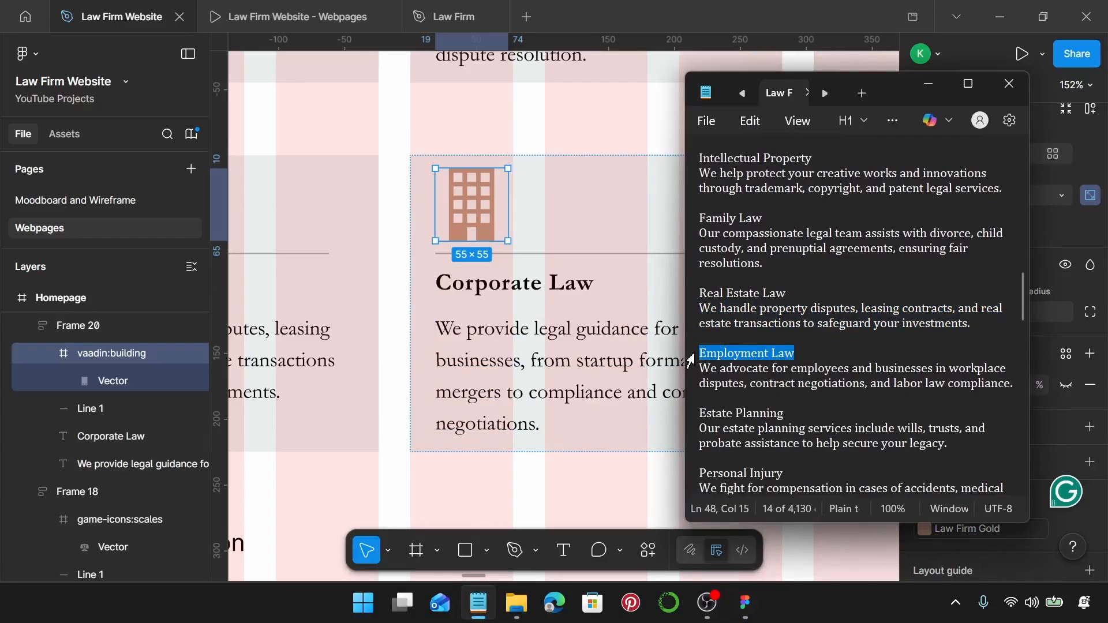
click(548, 284)
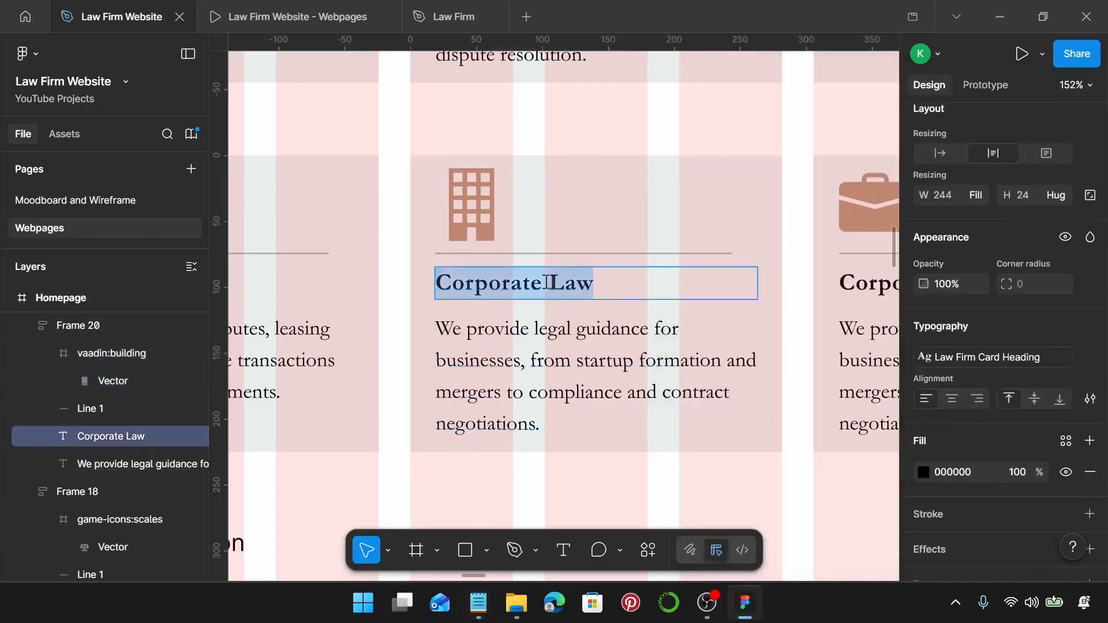
key(ctrl+v)
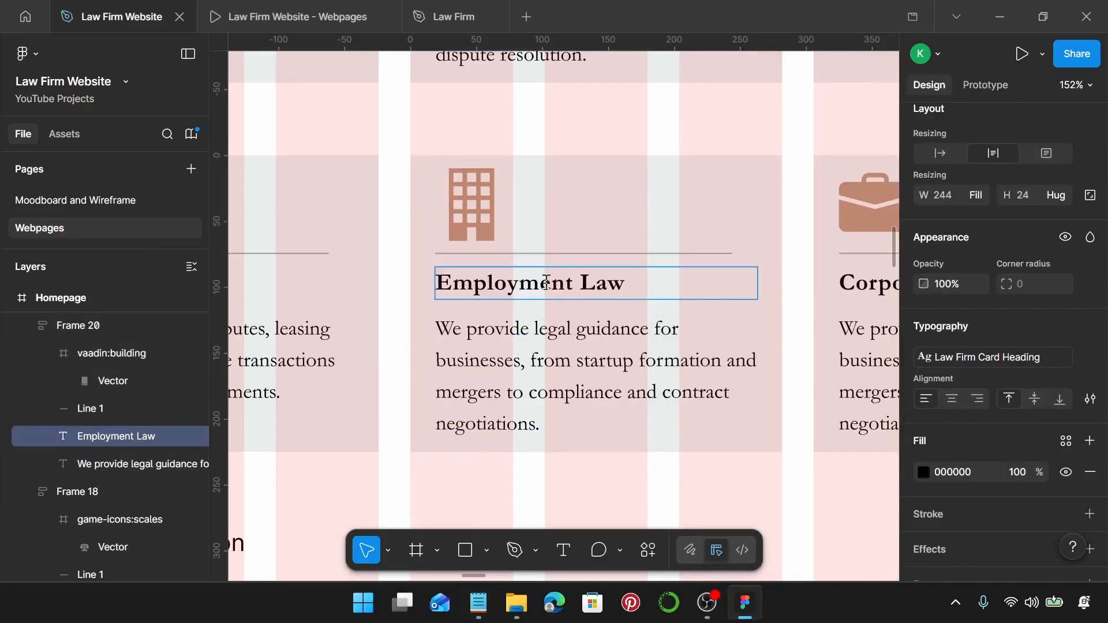
Replace the card's body with the workplace disputes and labor law compliance description.
click(479, 603)
drag(1014, 384, 702, 372)
key(ctrl+c)
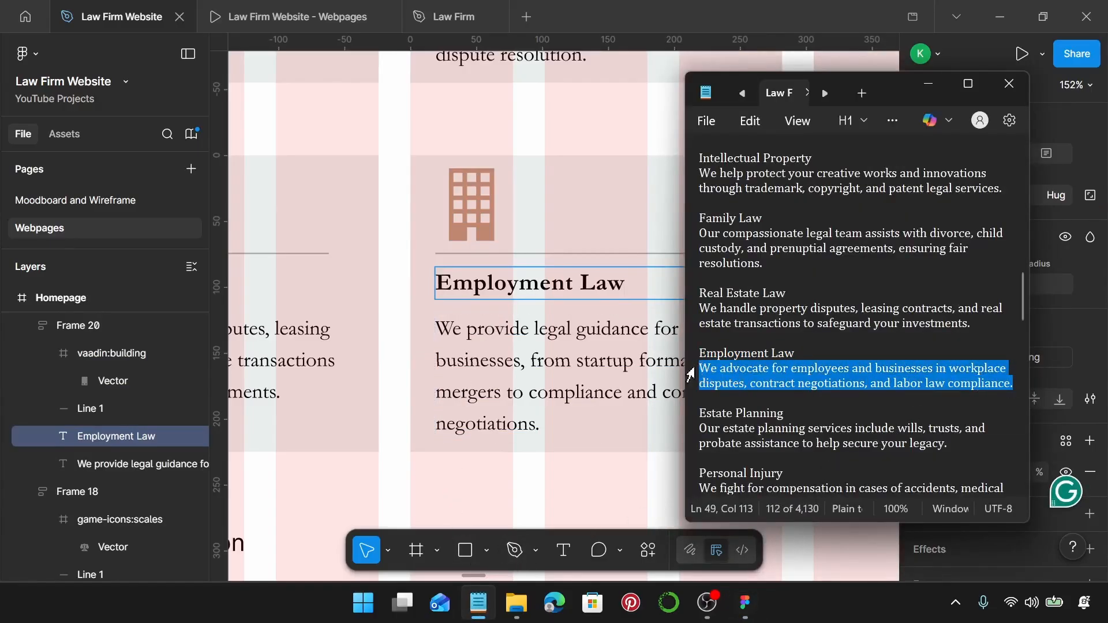
click(514, 355)
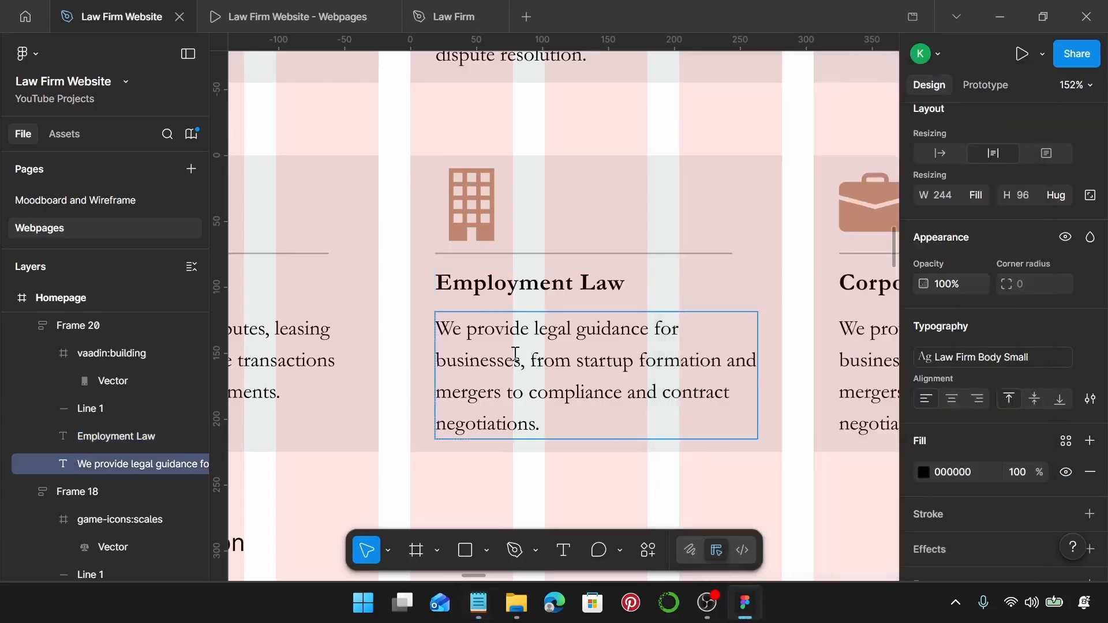
key(Return)
key(ctrl+v)
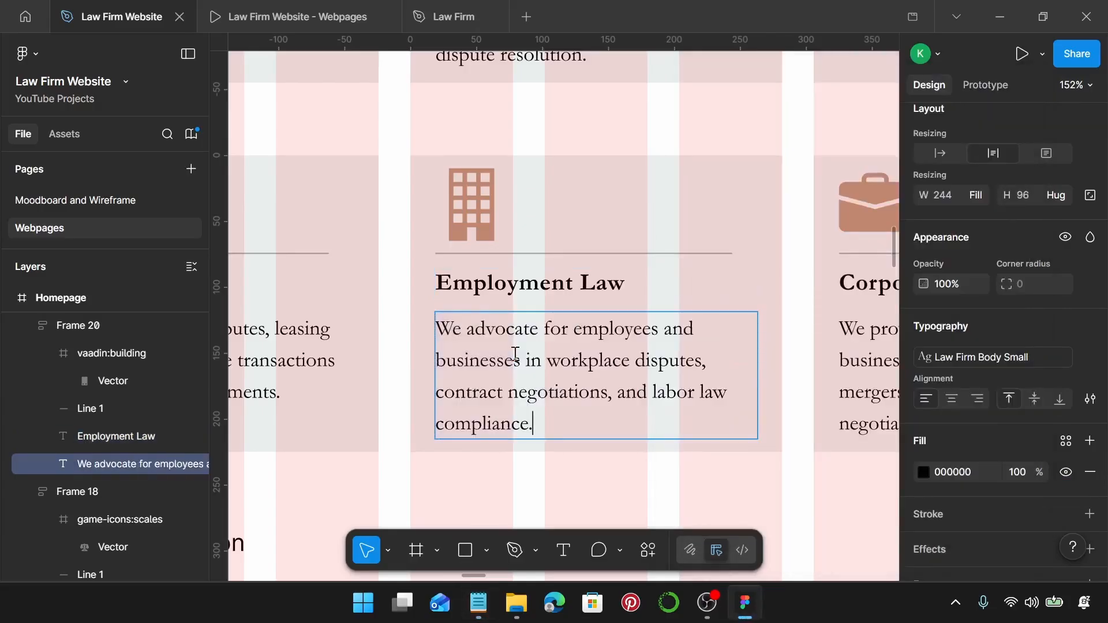
scroll(516, 354, right, 3)
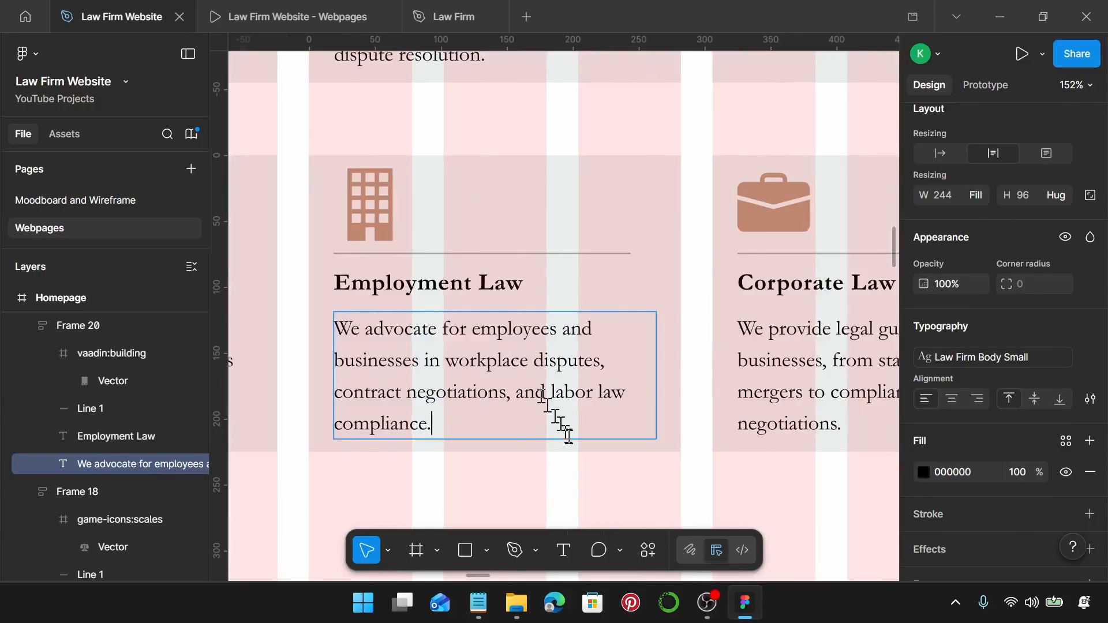
key(Escape)
key(Escape)
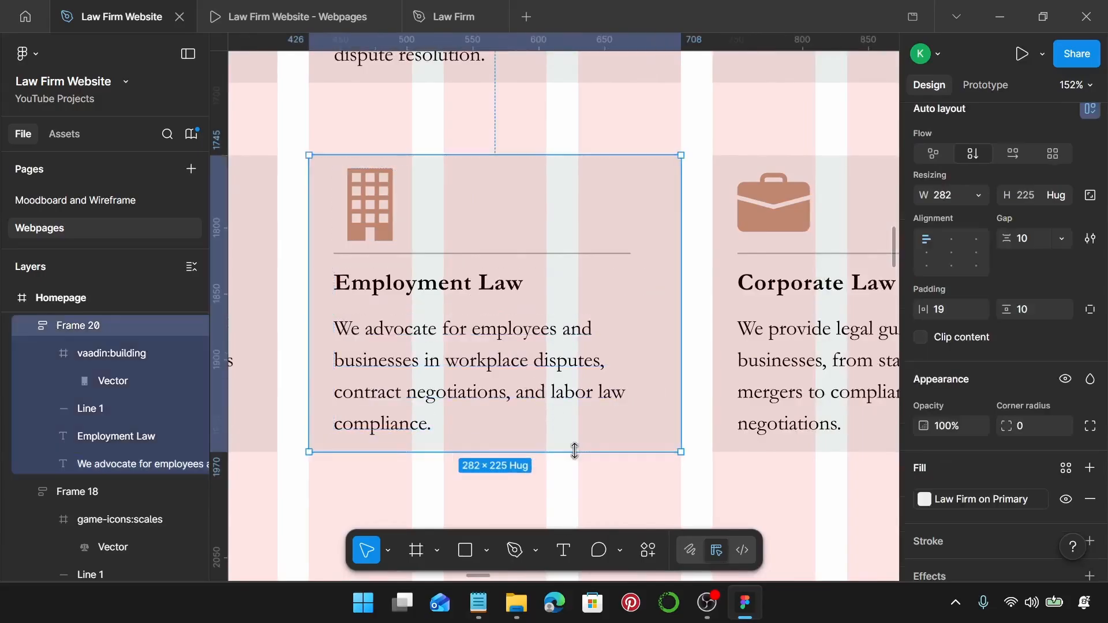
scroll(575, 451, down, 3)
scroll(574, 450, right, 1)
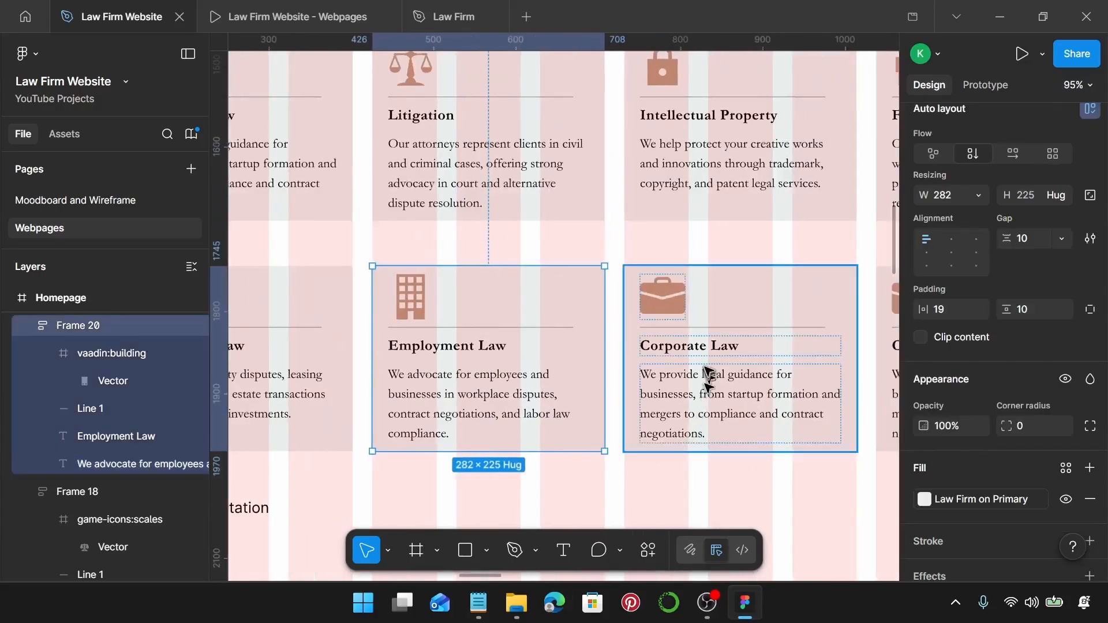
scroll(700, 358, up, 1)
scroll(700, 358, right, 2)
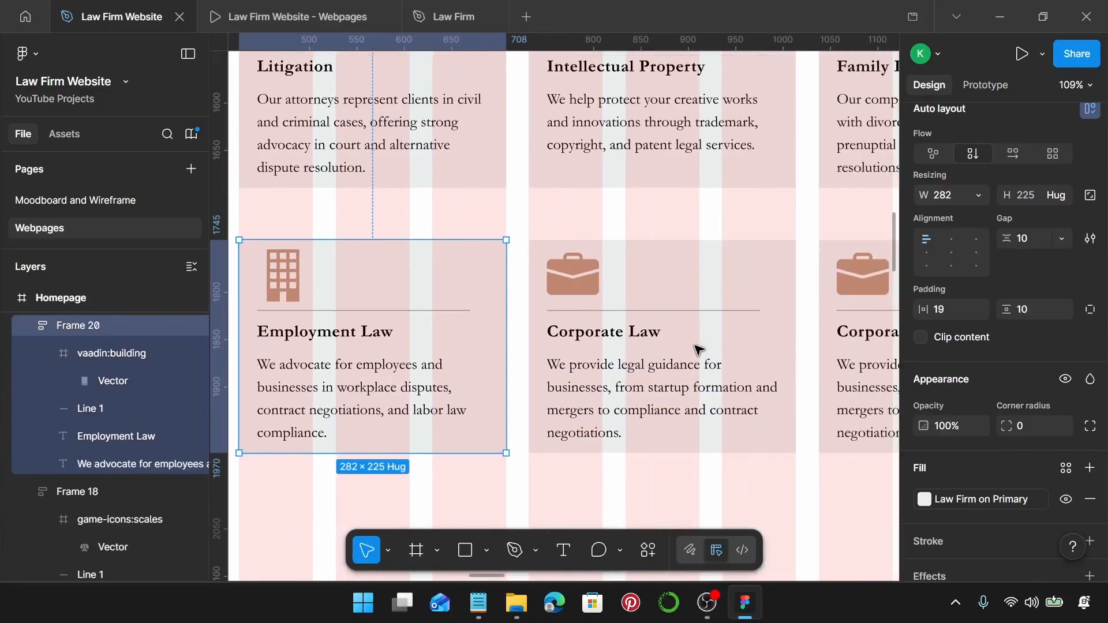
Replace the middle card's briefcase icon with the solid scroll icon from Iconify.
double_click(576, 262)
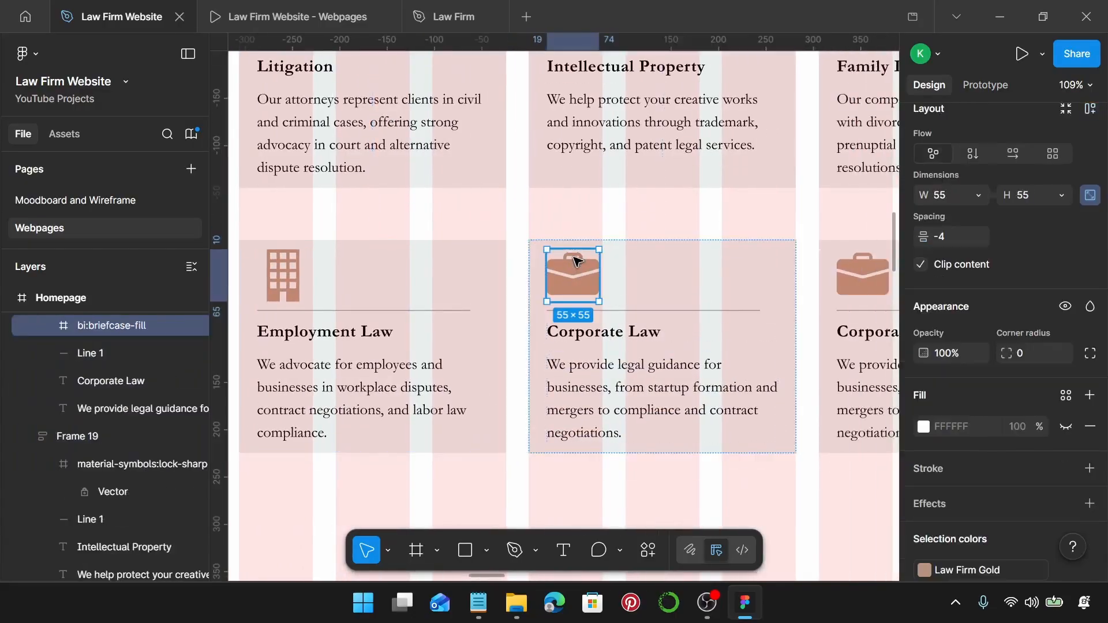
right_click(575, 267)
scroll(690, 331, down, 3)
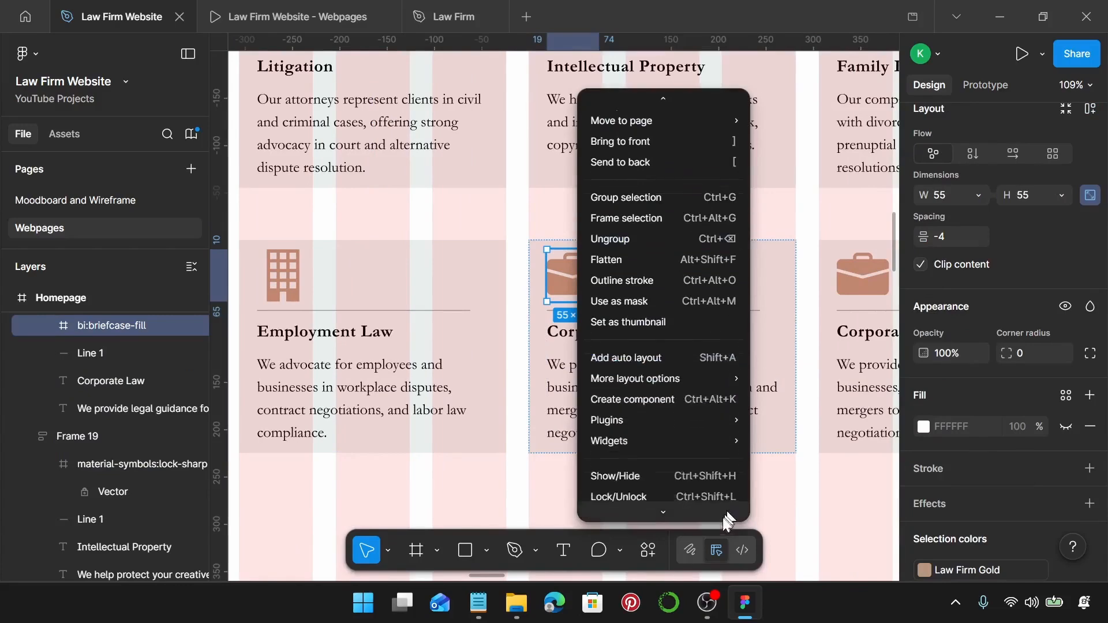
mouse_move(693, 398)
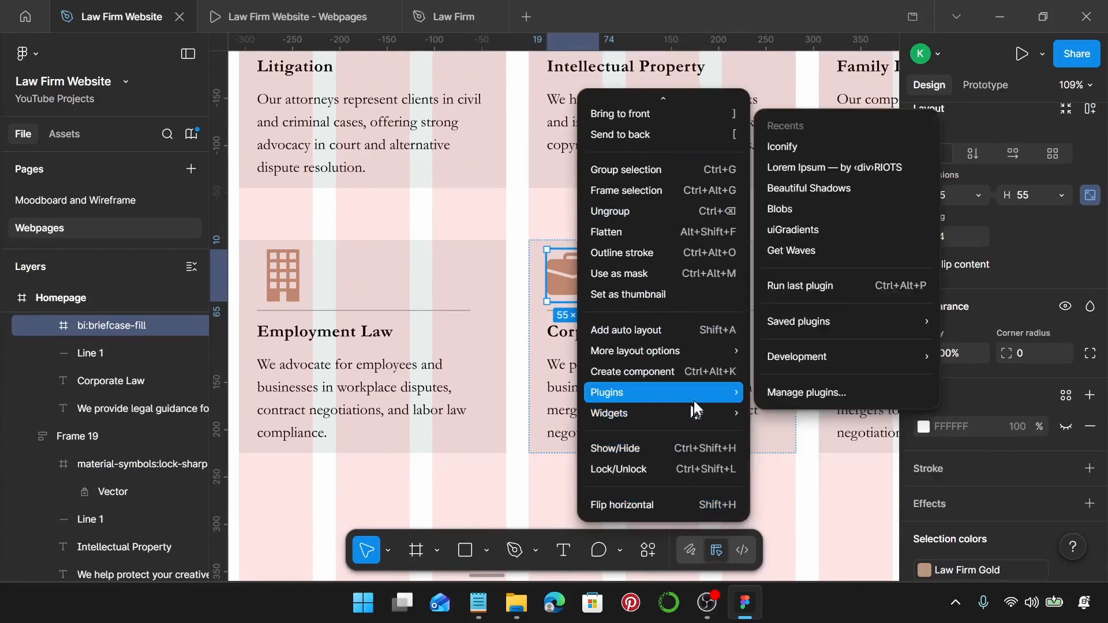
click(852, 146)
scroll(443, 297, right, 3)
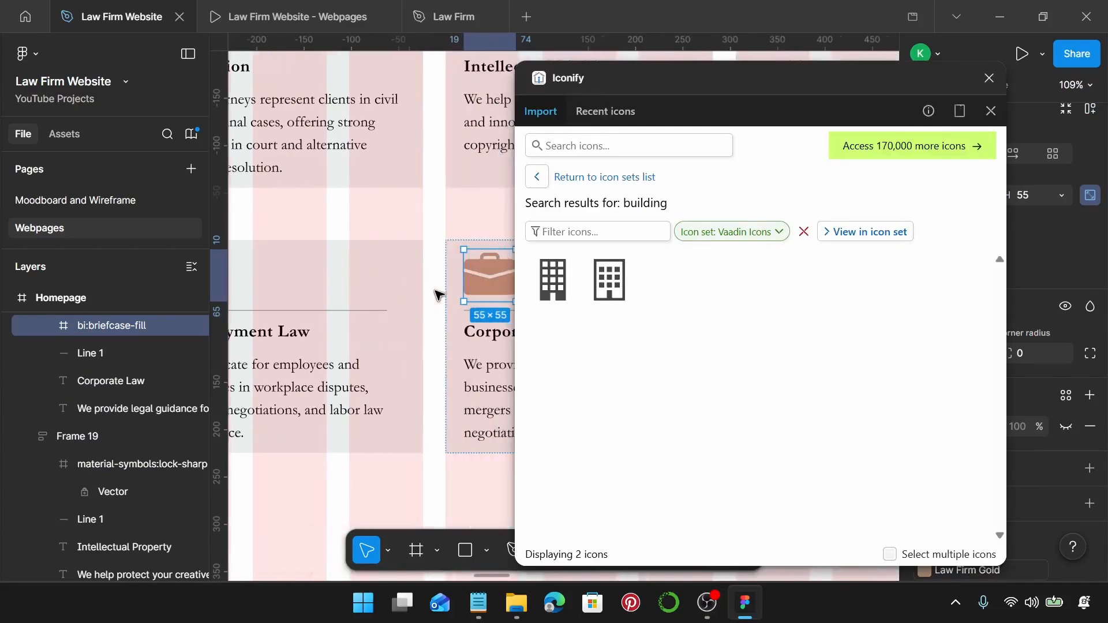
click(633, 140)
text(scroll)
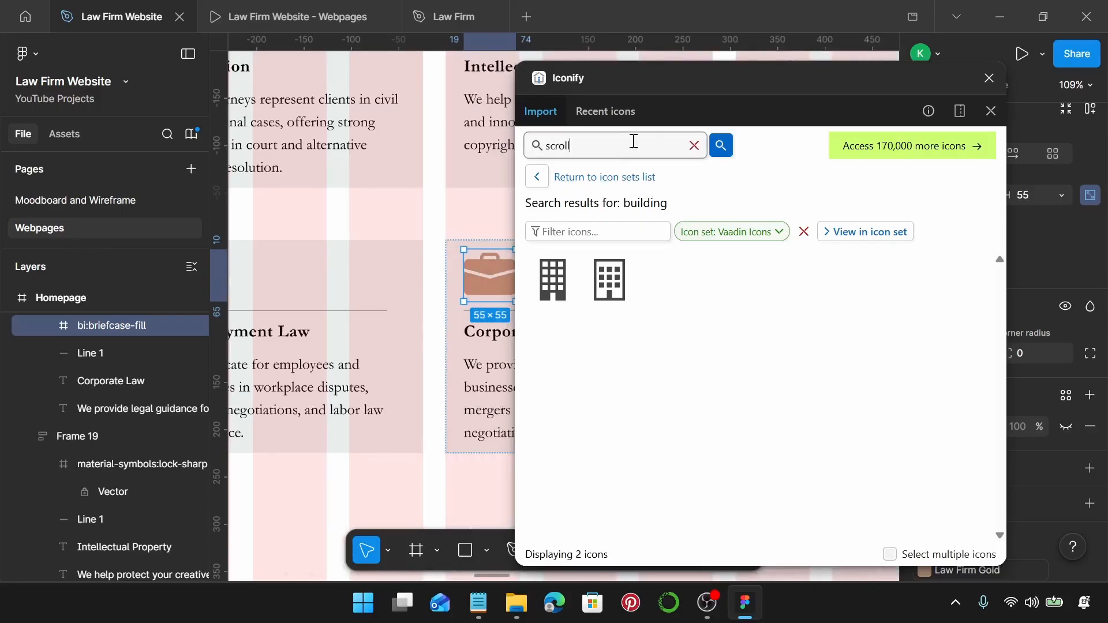
key(Return)
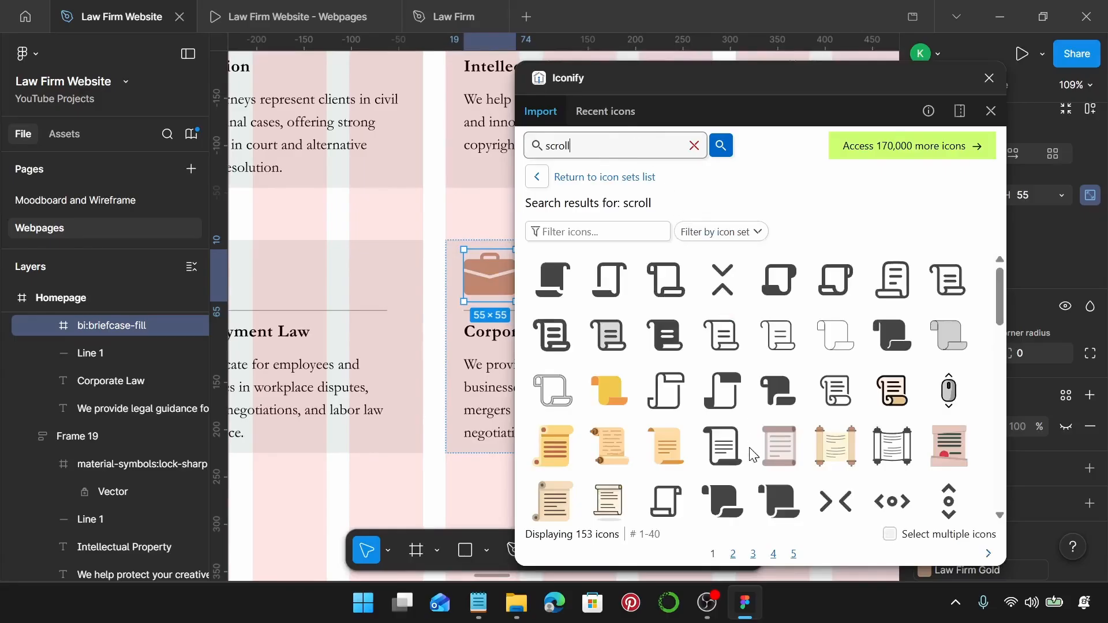
scroll(753, 457, down, 2)
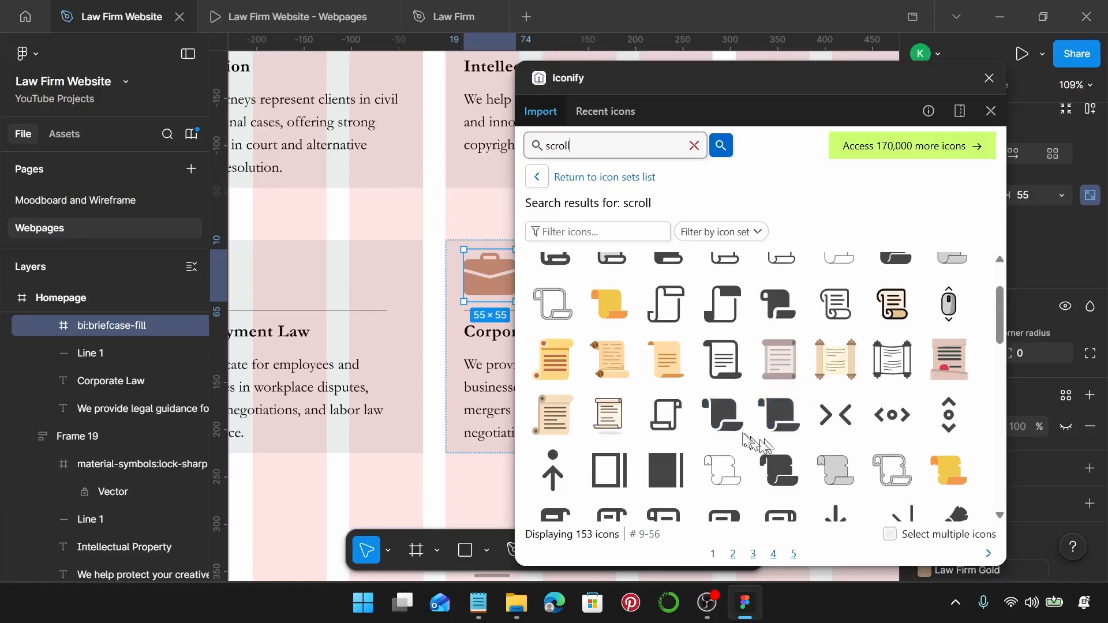
click(778, 416)
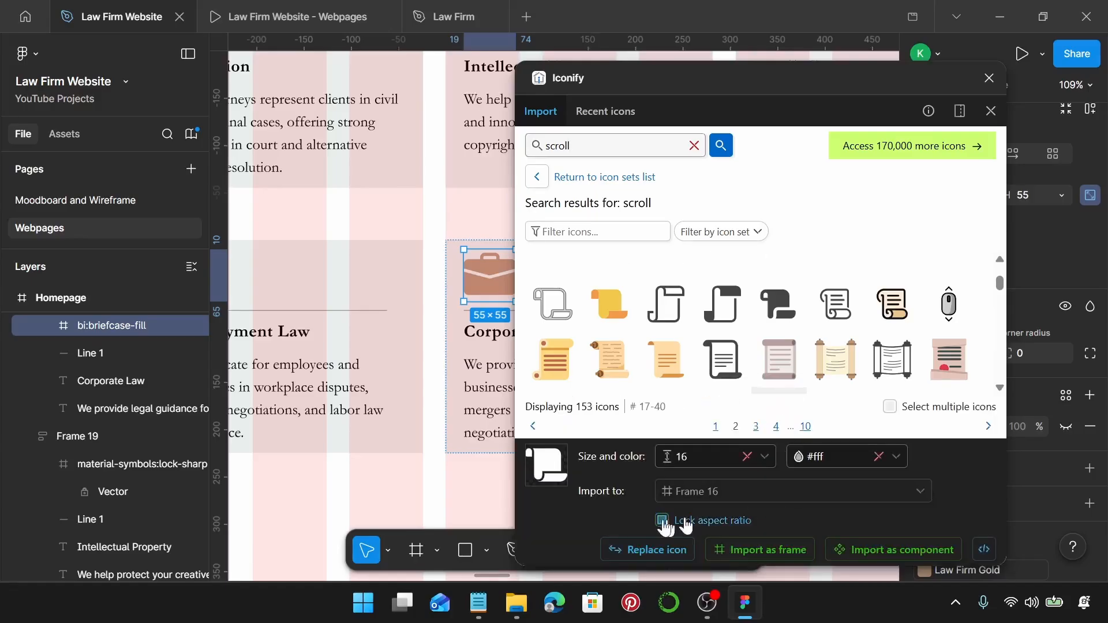
click(637, 555)
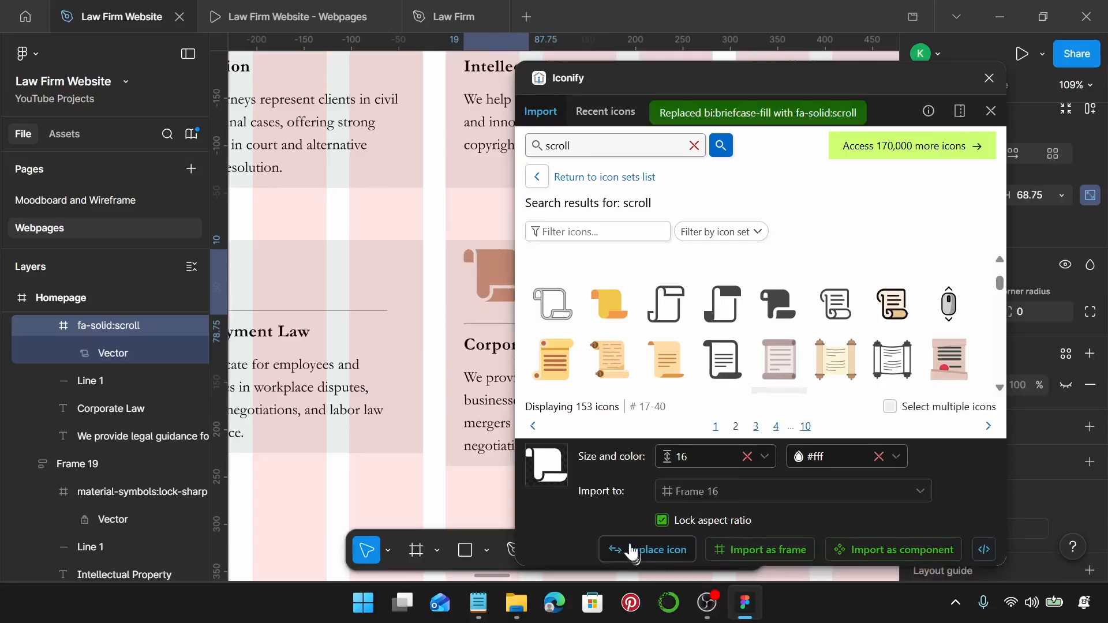
click(989, 79)
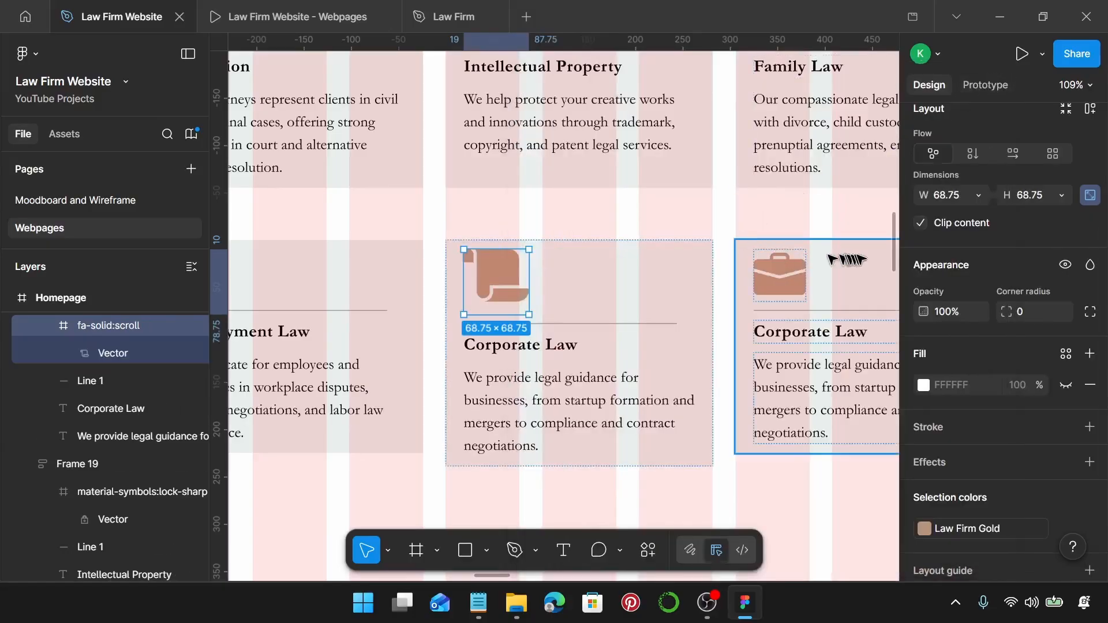
Resize the scroll icon to 55×55.
scroll(1010, 260, up, 1)
scroll(1009, 260, up, 2)
scroll(1009, 261, down, 1)
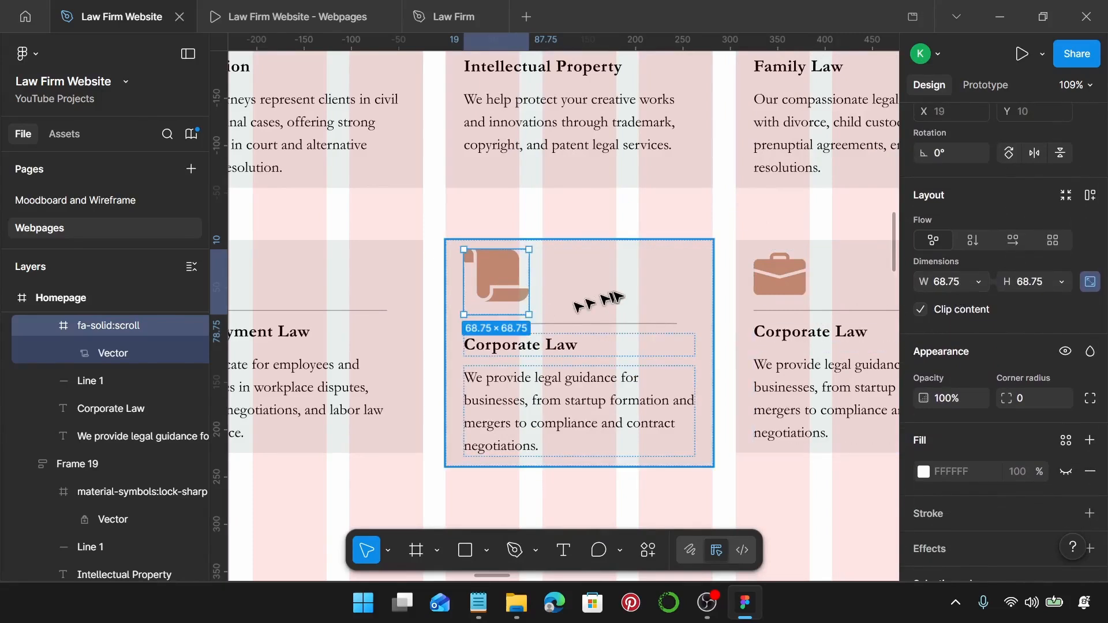
click(501, 313)
click(501, 314)
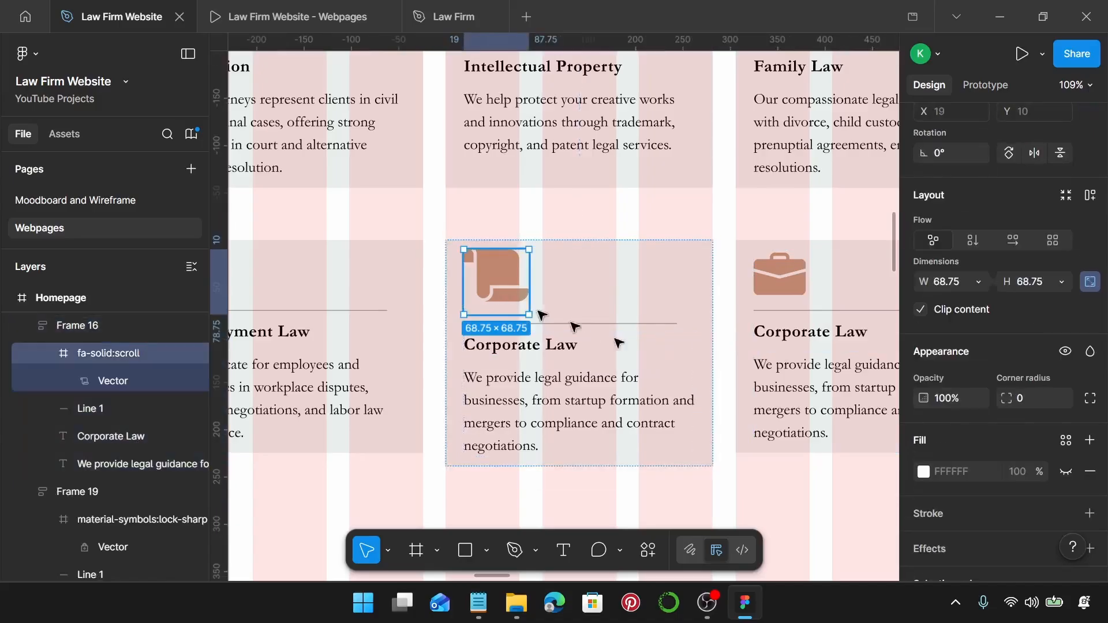
click(950, 282)
text(55)
key(Return)
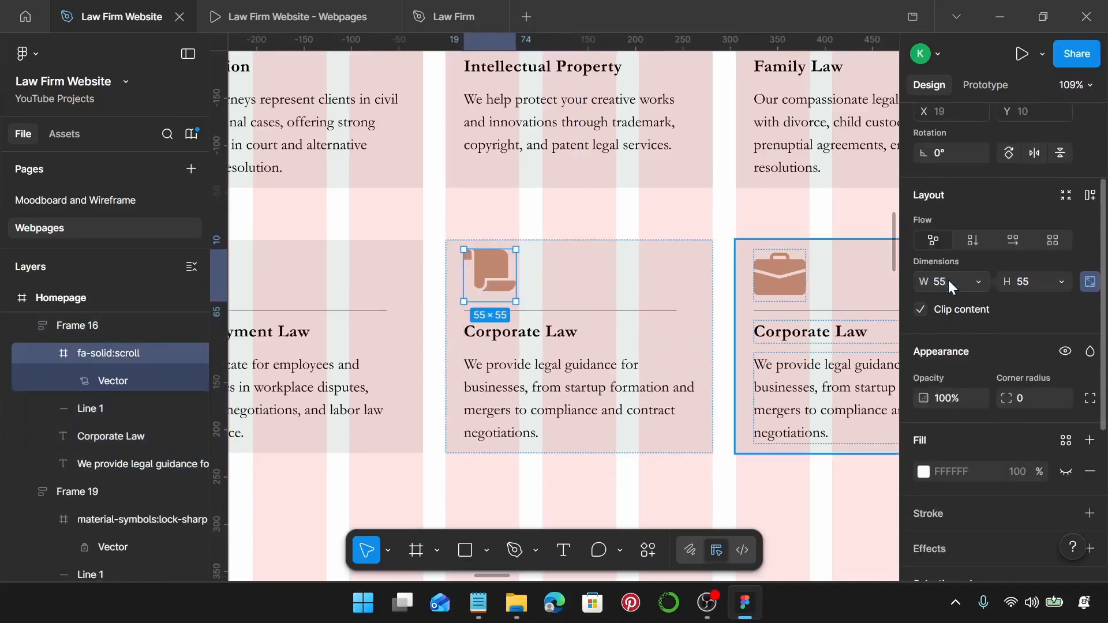
scroll(571, 320, down, 1)
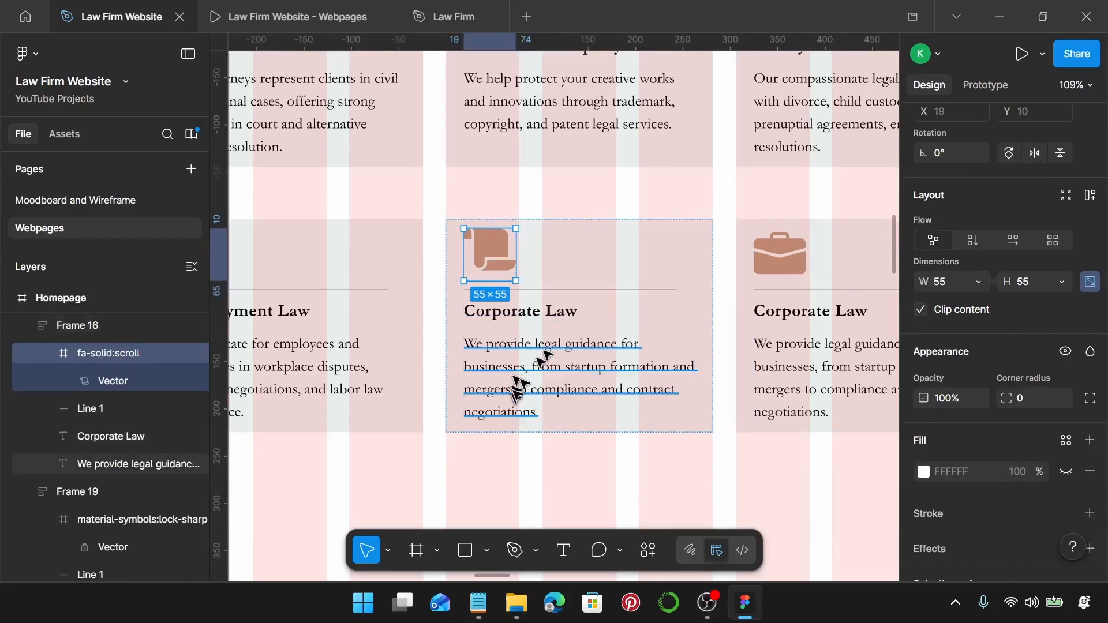
Retitle the scroll card 'Estate Planning' using the heading copied from the notes.
click(468, 603)
scroll(817, 358, down, 2)
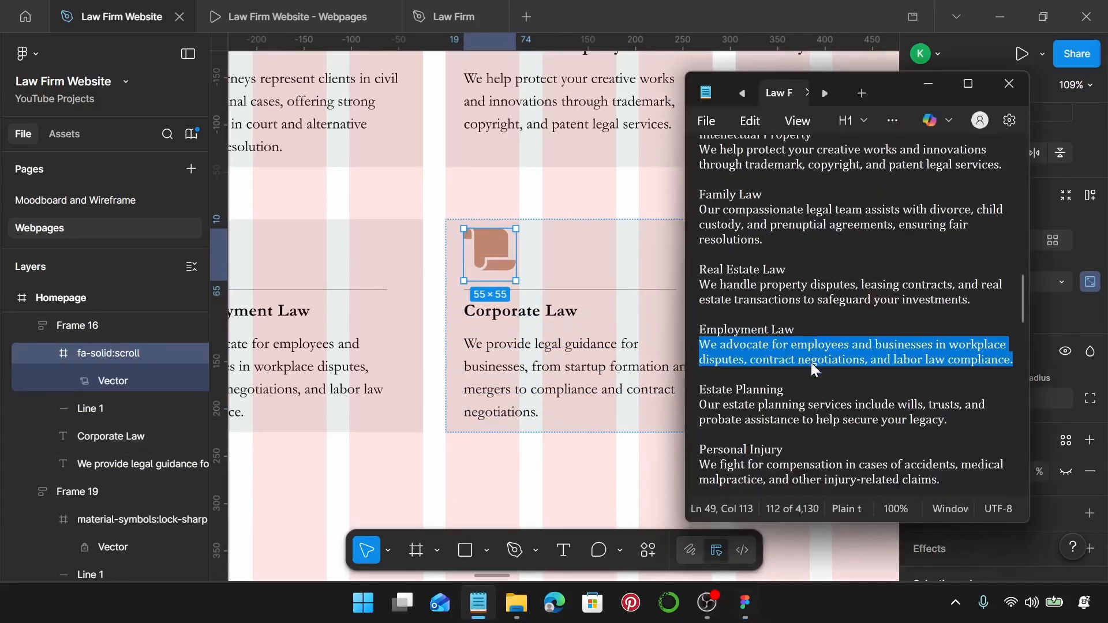
drag(724, 323, 697, 323)
key(ctrl+c)
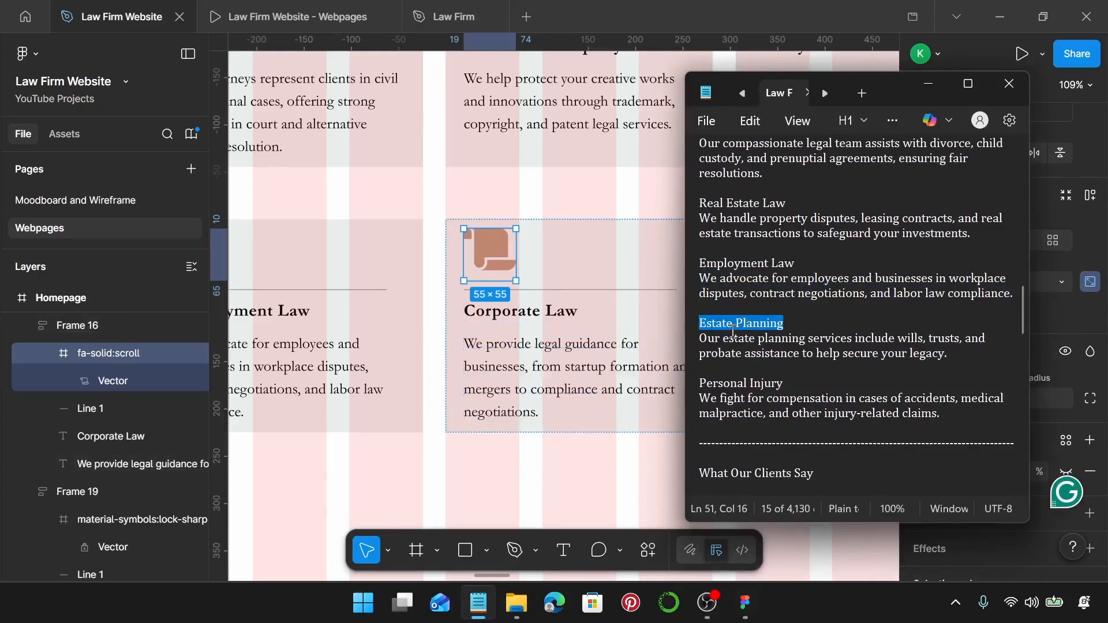
click(554, 317)
double_click(555, 317)
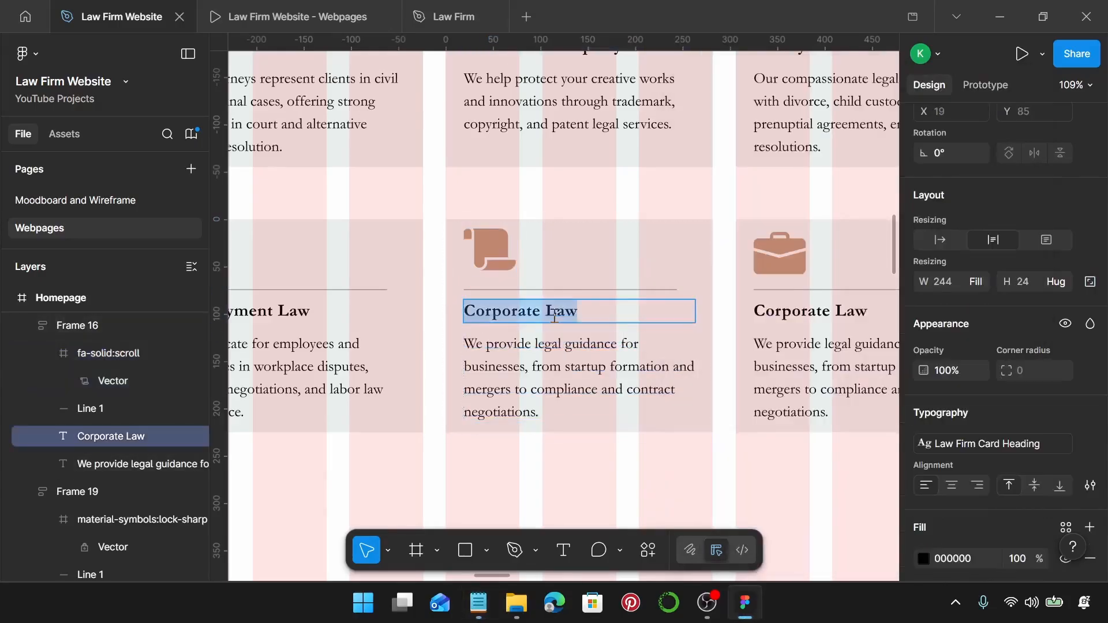
key(ctrl+v)
Replace the card's description with the Estate Planning wills-and-trusts text from the notes.
click(479, 603)
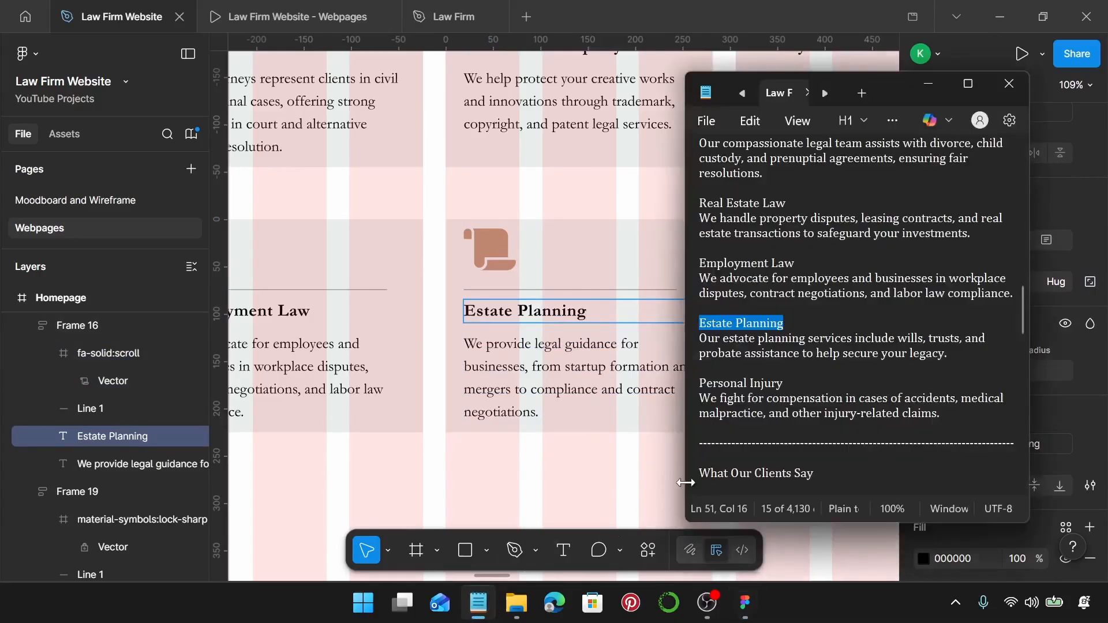
click(947, 354)
drag(947, 353, 692, 347)
key(ctrl+c)
click(481, 386)
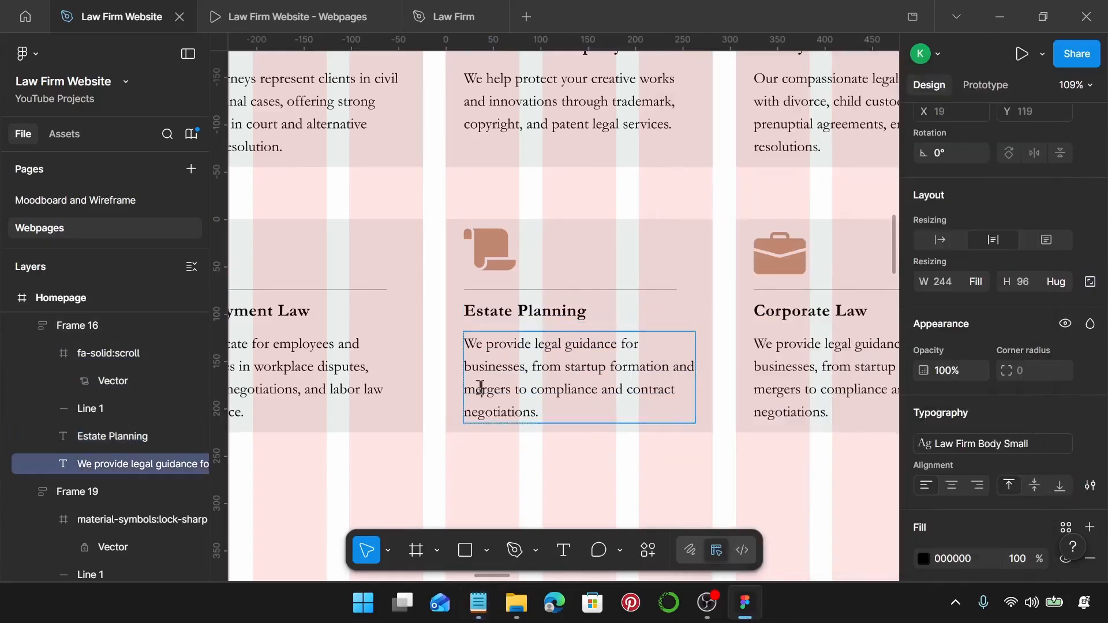
double_click(481, 387)
key(ctrl+v)
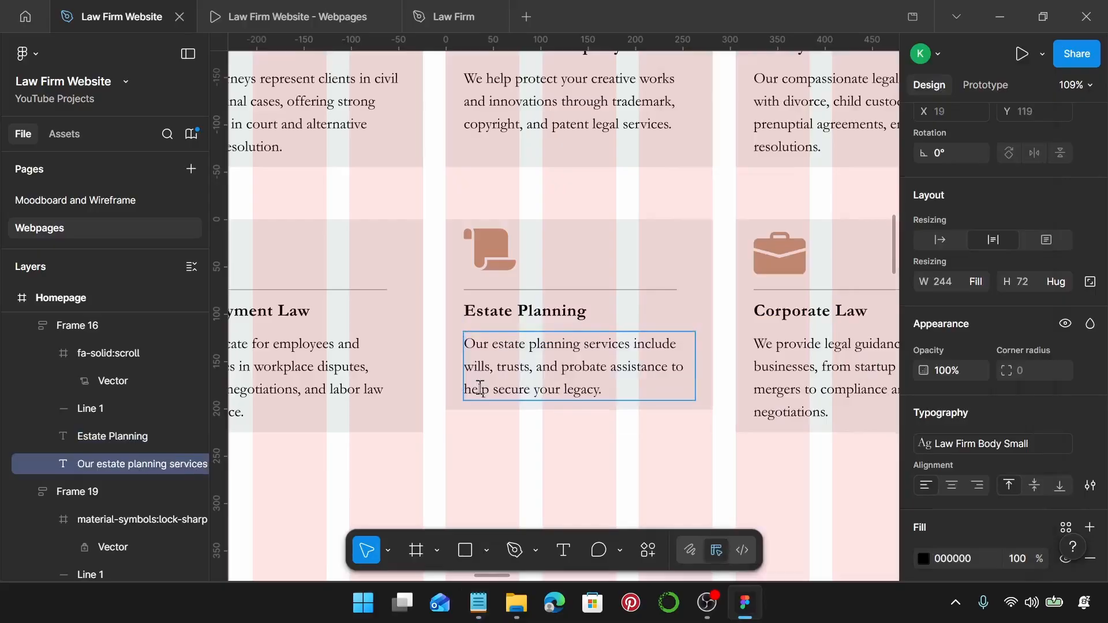
key(Escape)
key(Escape)
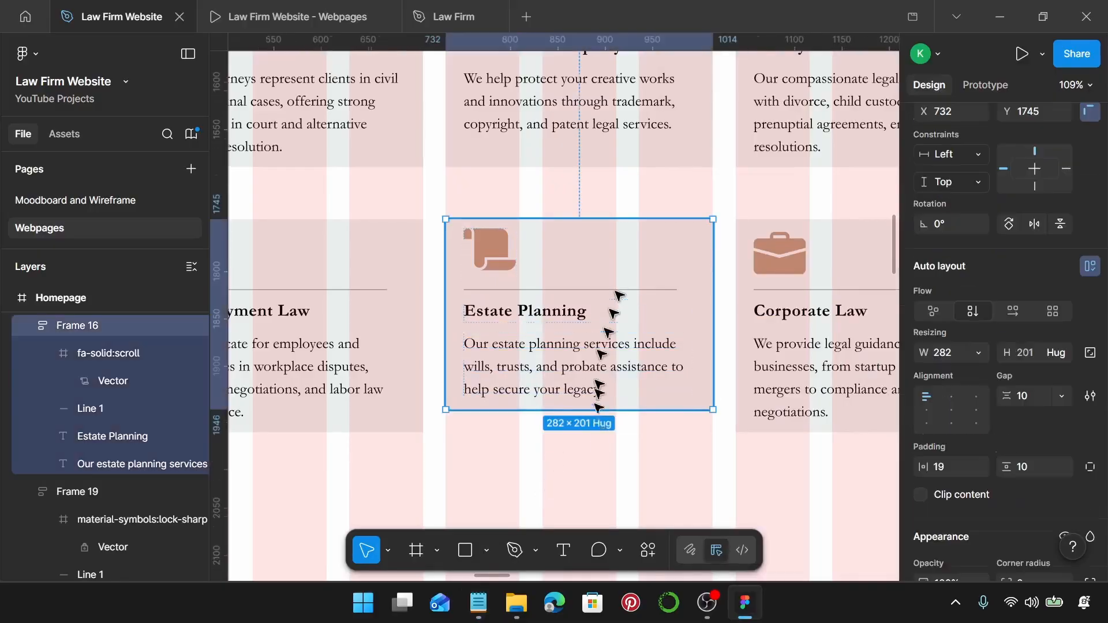
Stretch the Estate Planning card to a height of 225.
drag(606, 410, 608, 427)
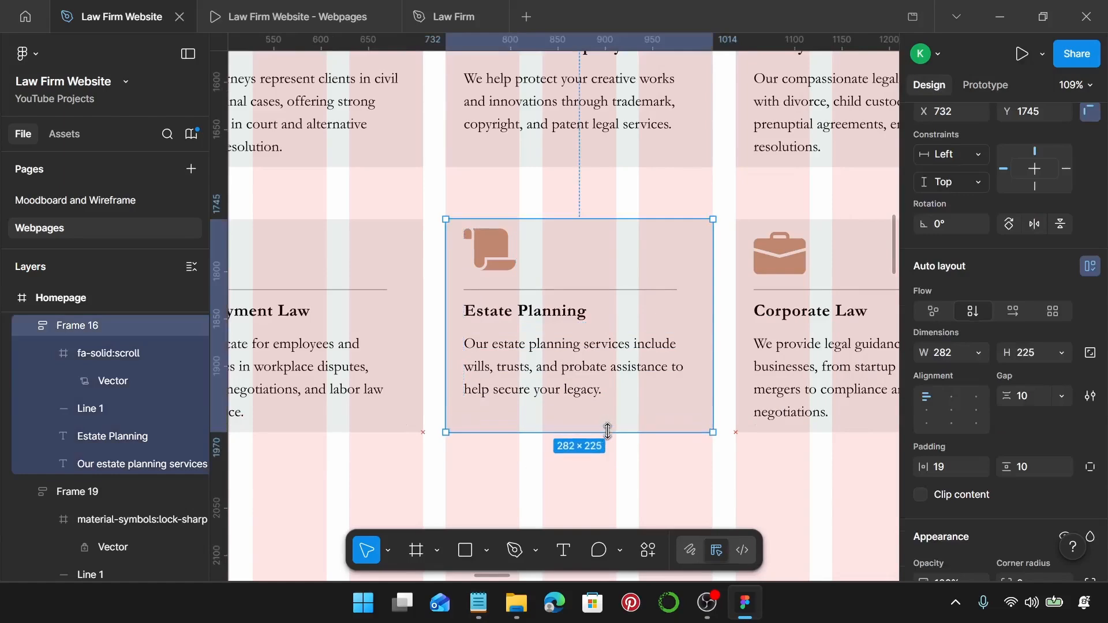
scroll(607, 432, right, 4)
click(487, 607)
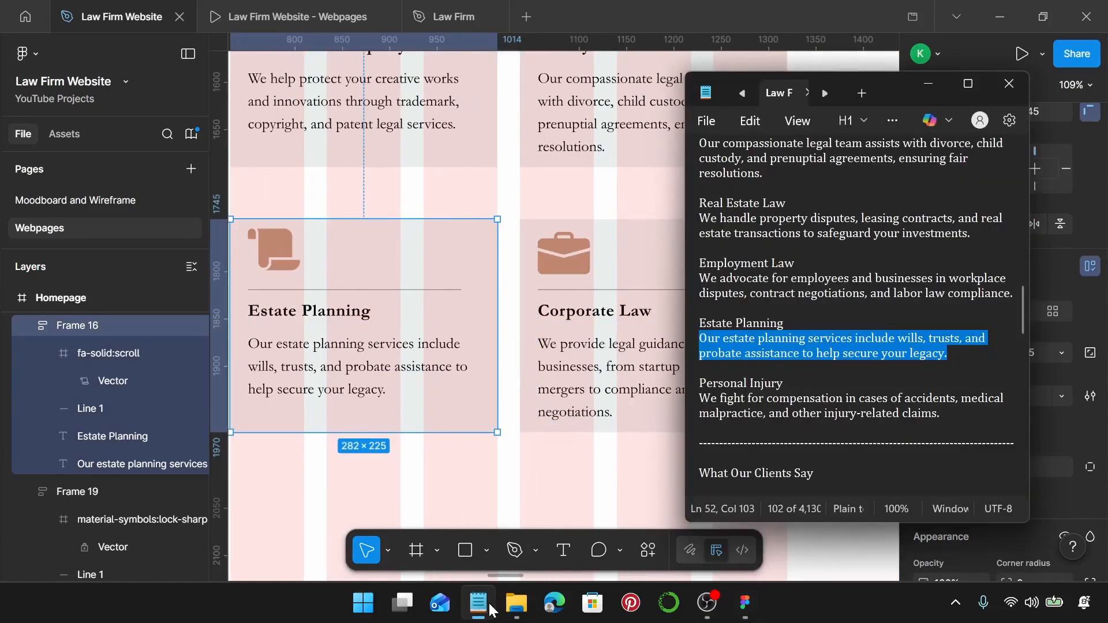
click(488, 608)
Replace the Corporate Law card's briefcase with the Fontisto ambulance icon from Iconify.
double_click(574, 271)
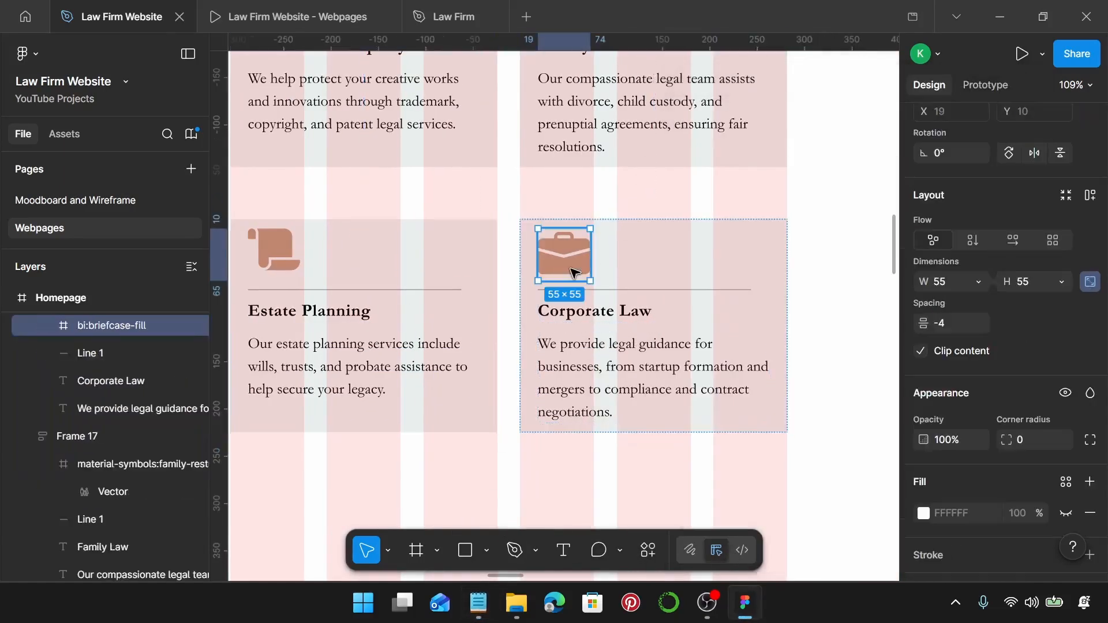
right_click(573, 271)
scroll(683, 514, down, 5)
mouse_move(674, 461)
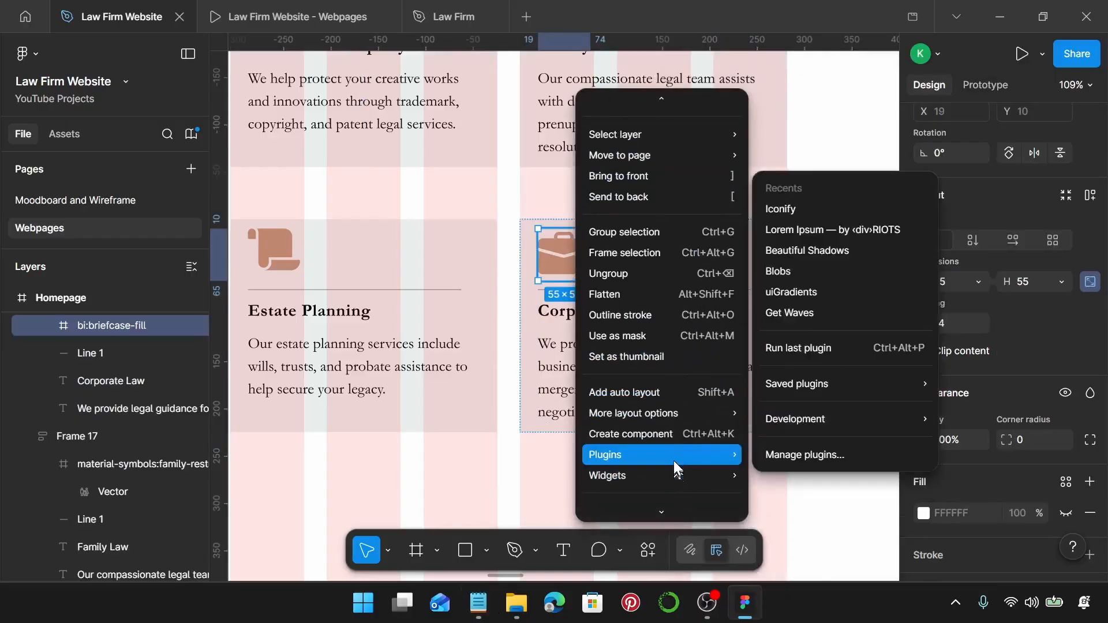
click(849, 212)
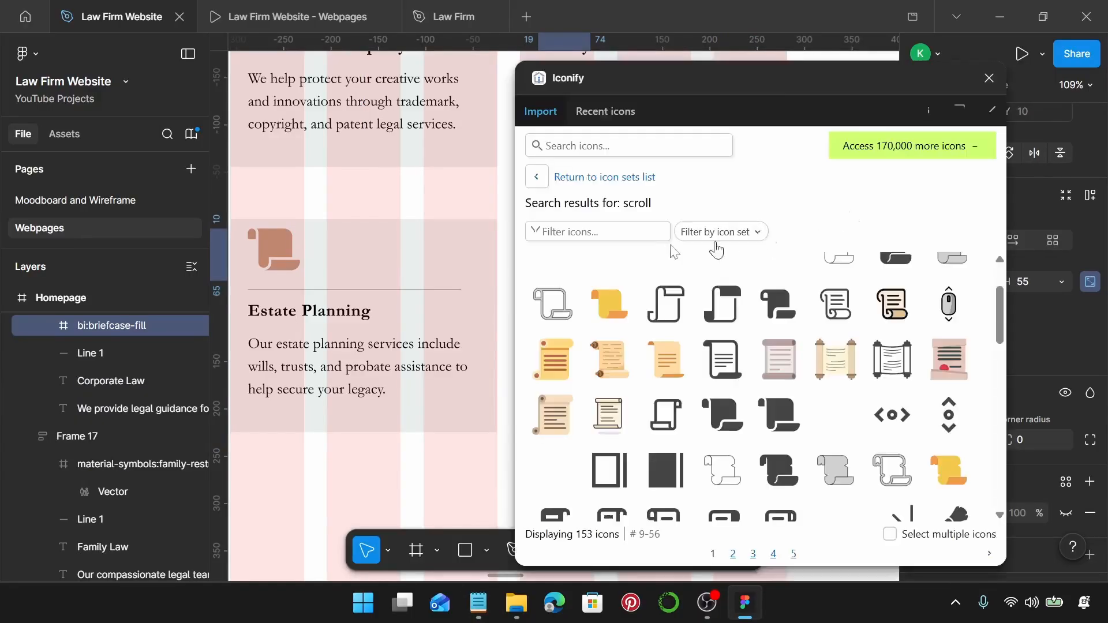
scroll(381, 345, right, 1)
scroll(381, 345, right, 3)
click(636, 146)
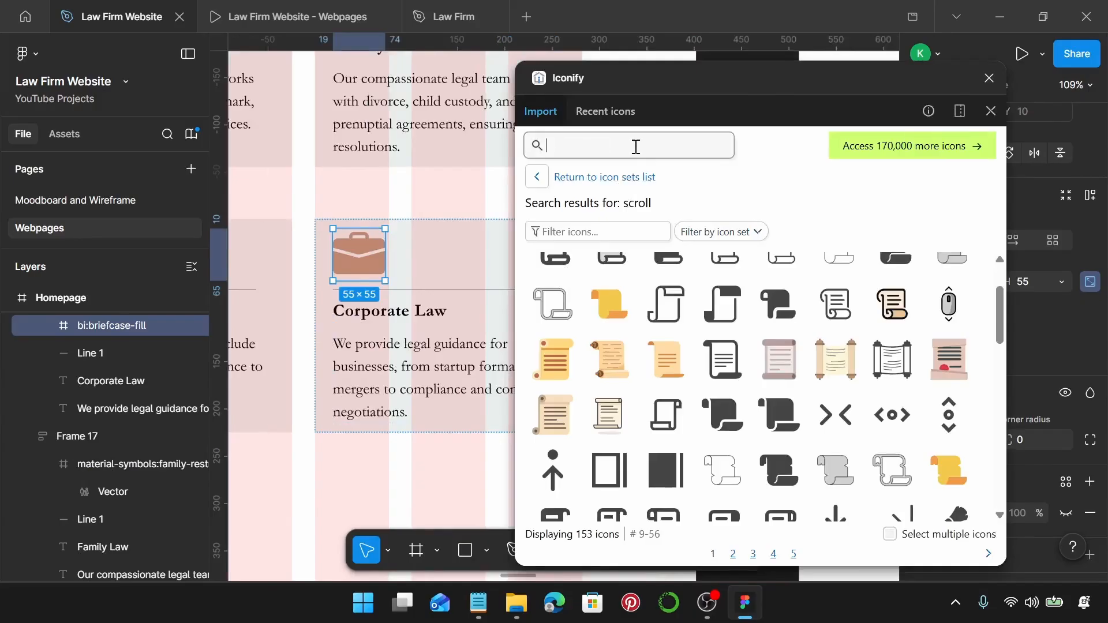
text(ambu)
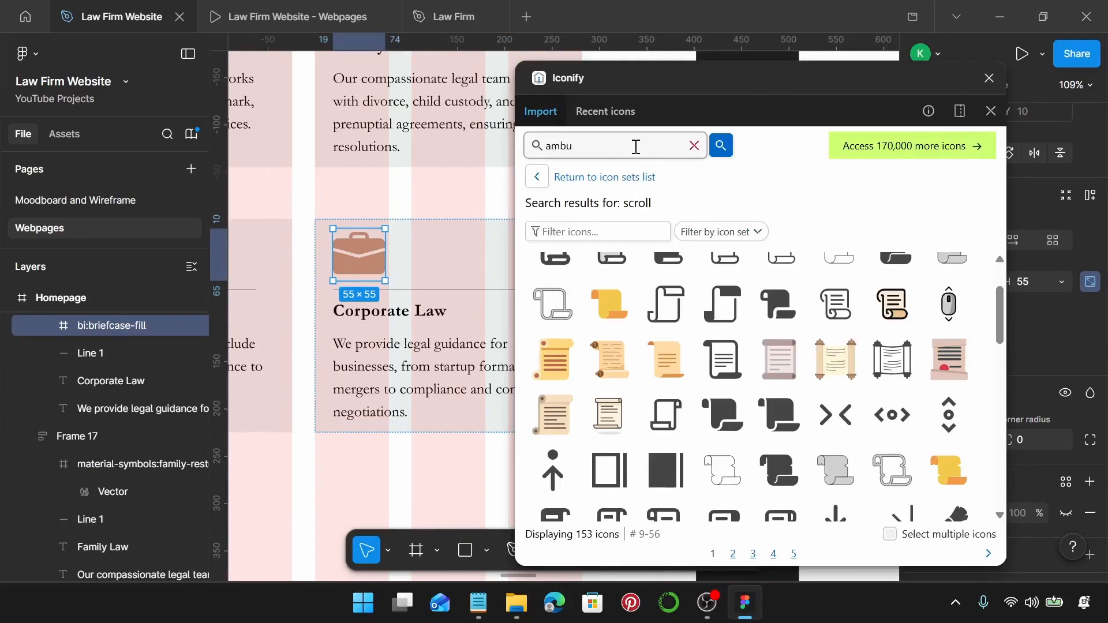
text(lance\)
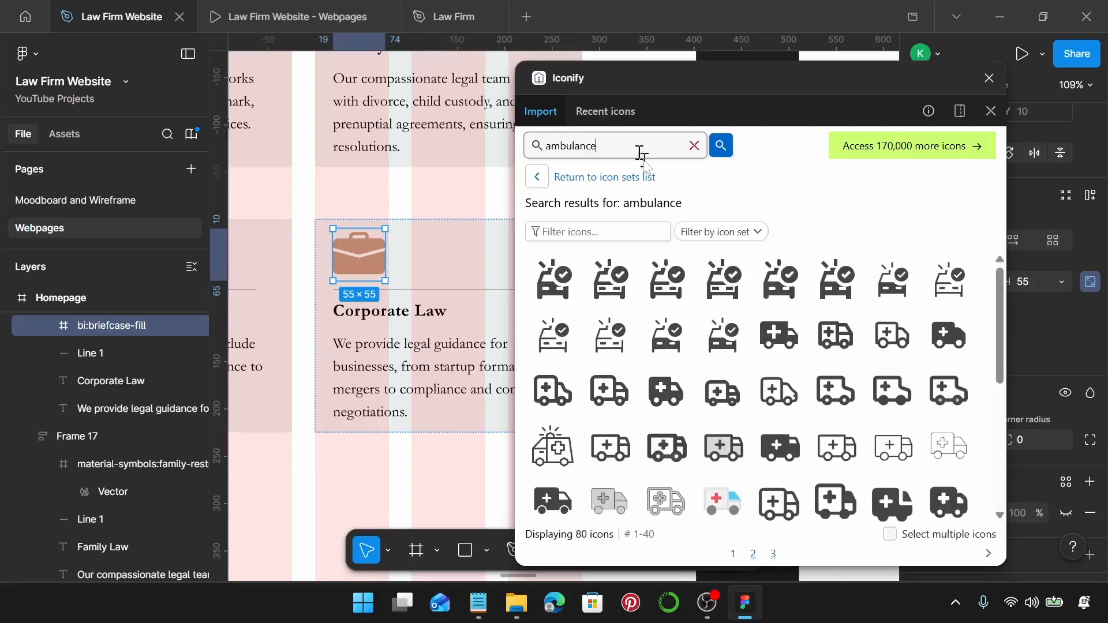
click(718, 232)
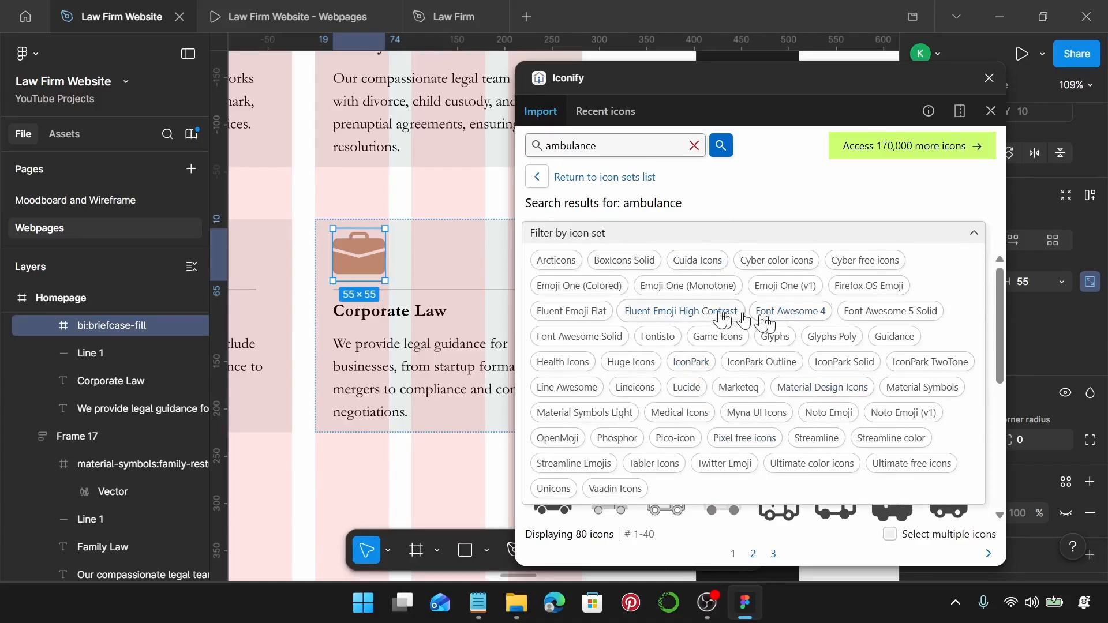
click(661, 337)
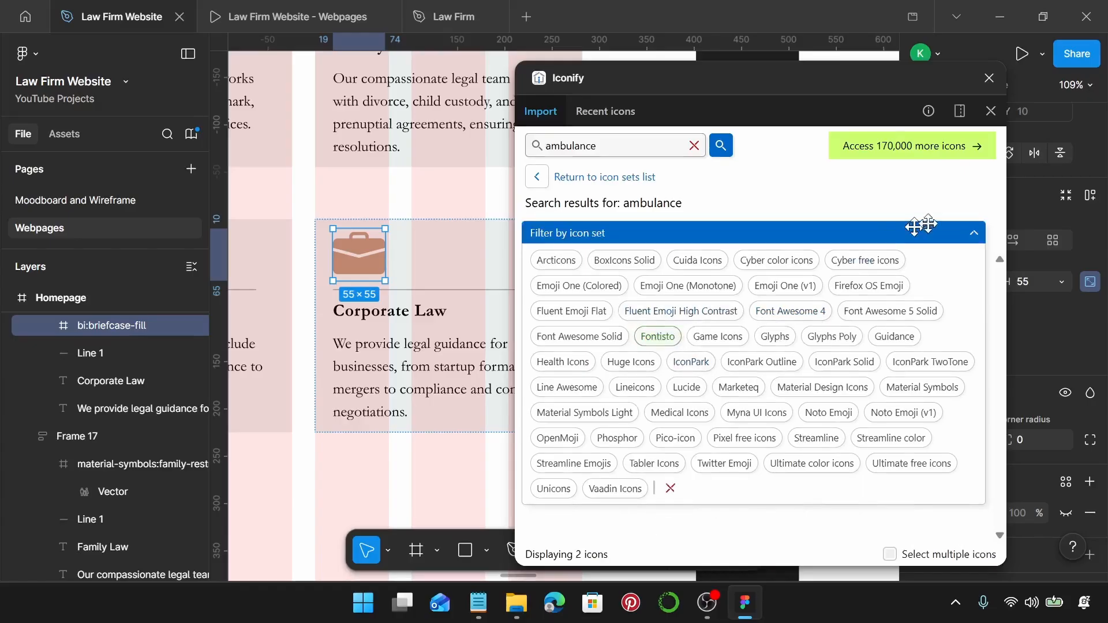
click(975, 233)
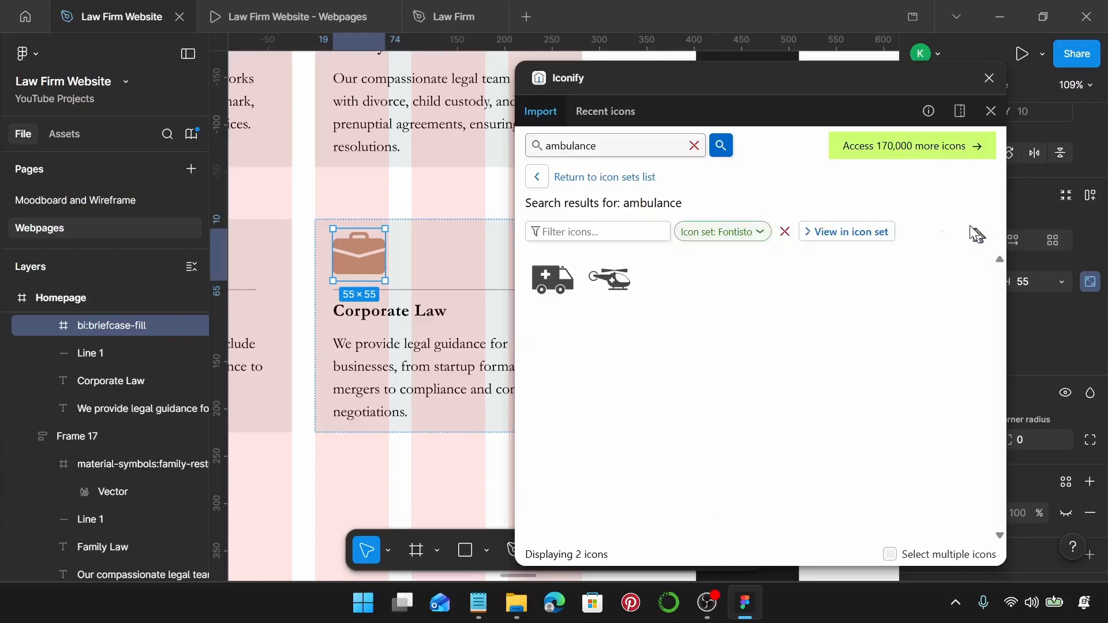
click(551, 281)
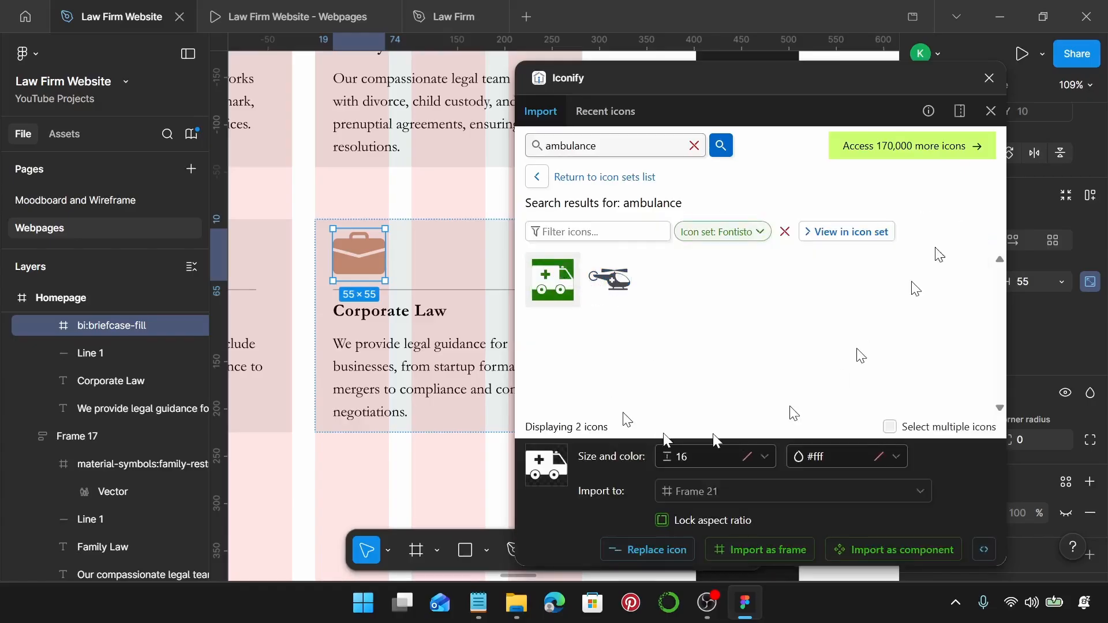
click(669, 553)
click(990, 78)
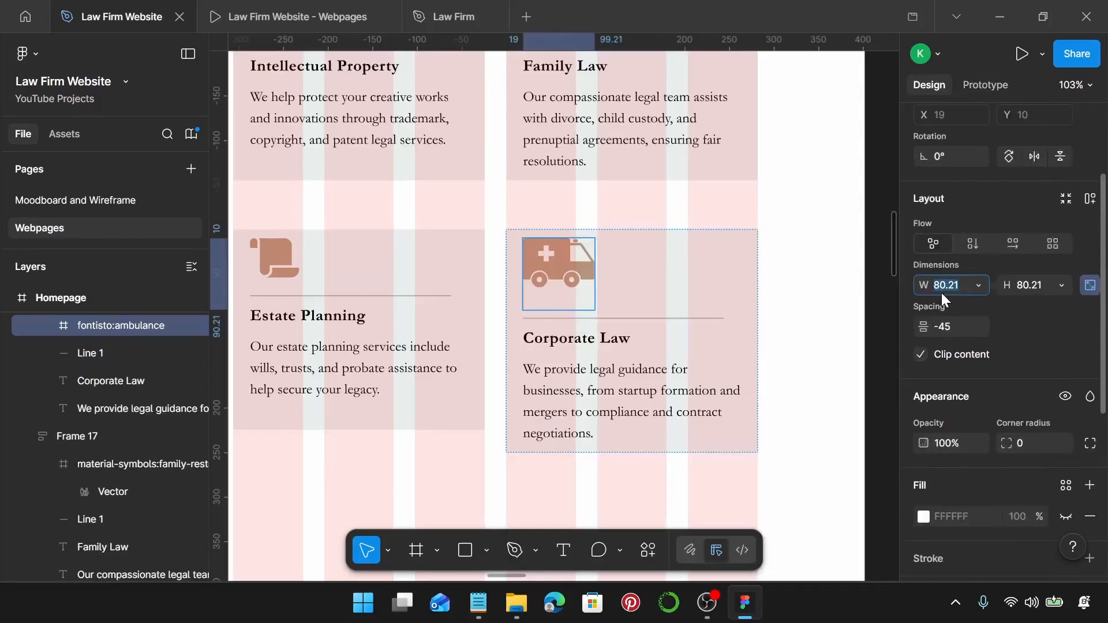
Set the ambulance icon to 55×55.
text(55)
key(Return)
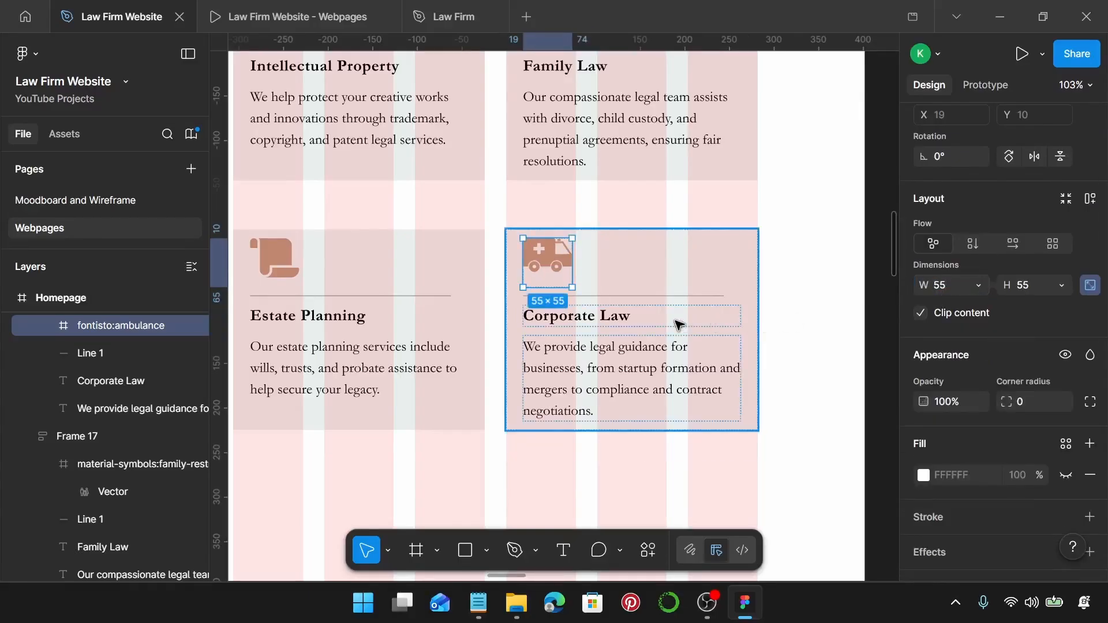
scroll(507, 426, down, 2)
Retitle the ambulance card 'Personal Injury' using the heading from the notes.
click(479, 603)
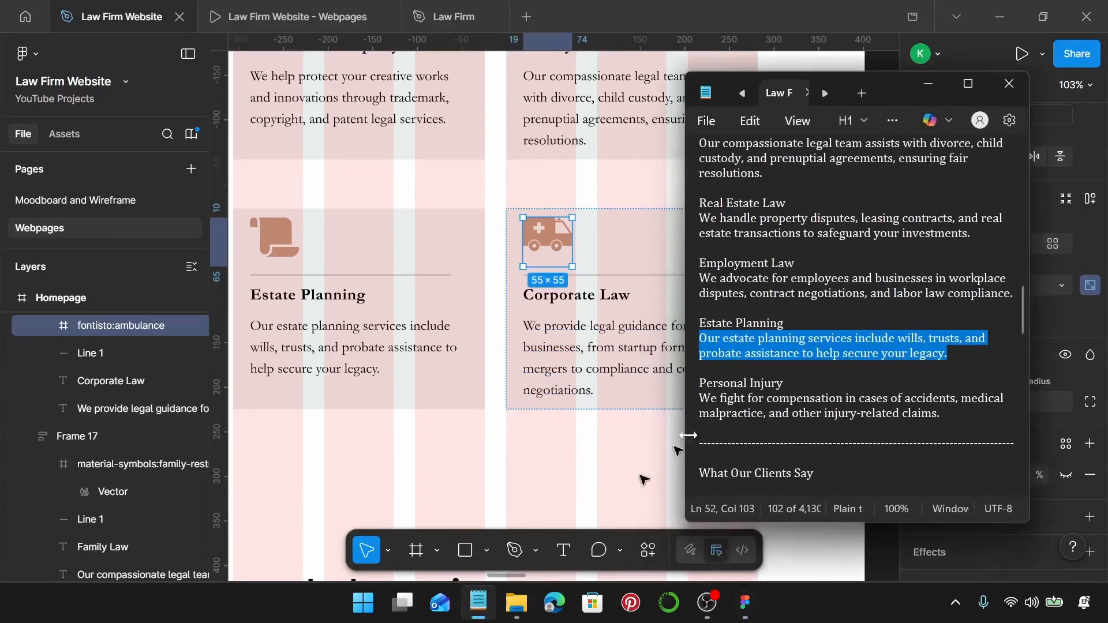
scroll(787, 338, down, 2)
drag(787, 338, 691, 345)
key(ctrl+c)
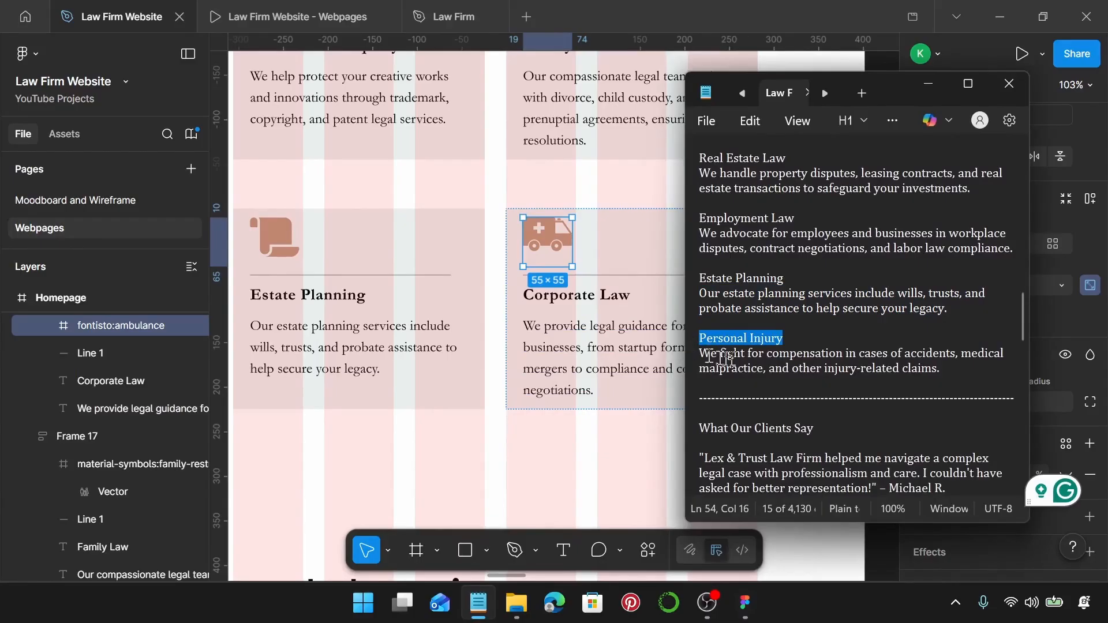
click(607, 296)
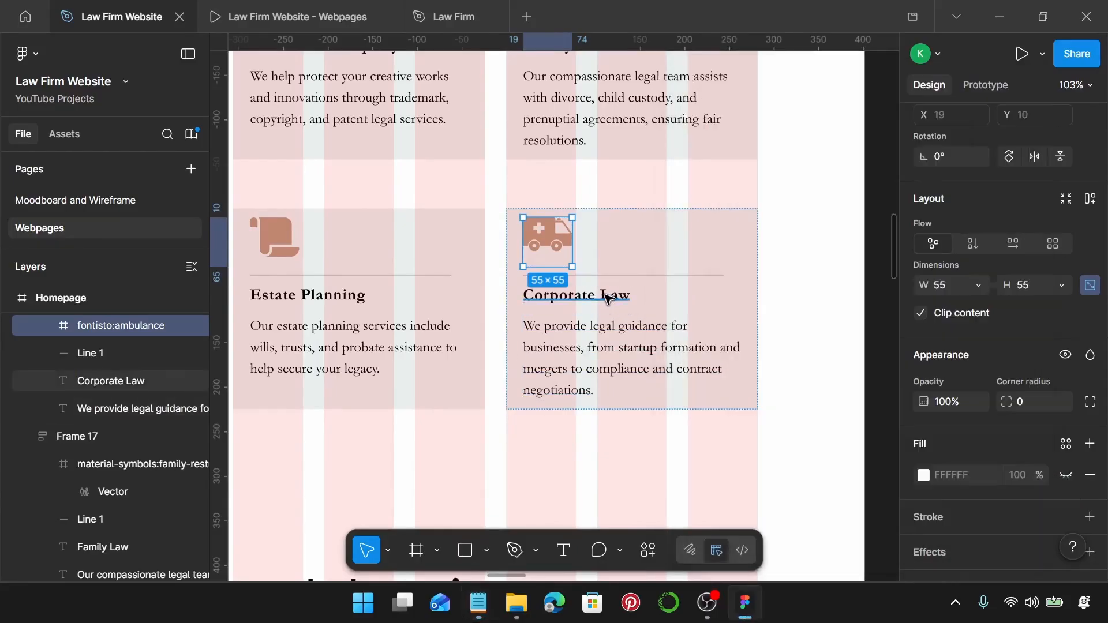
double_click(606, 296)
key(ctrl+v)
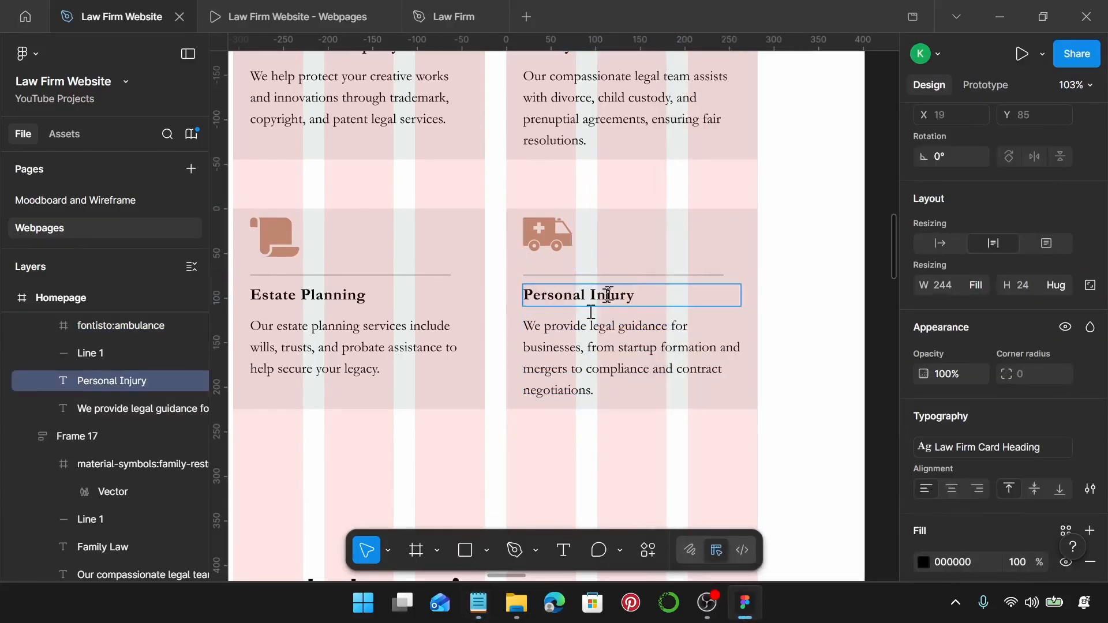
Replace the card's description with the Personal Injury accident-compensation text.
click(479, 603)
click(947, 368)
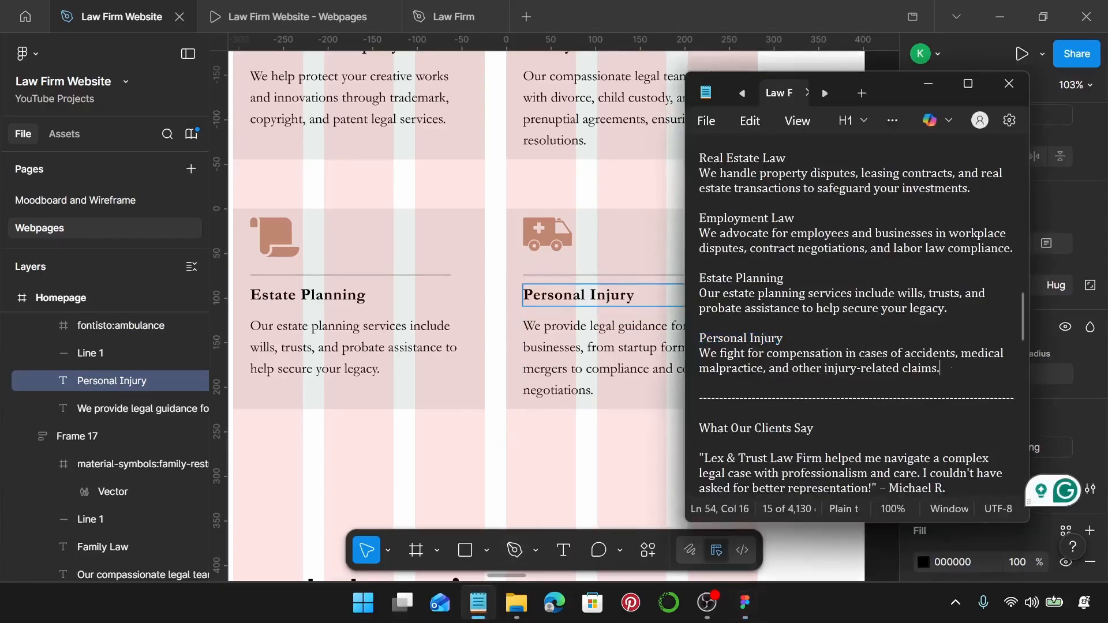
drag(947, 368, 700, 353)
key(ctrl+c)
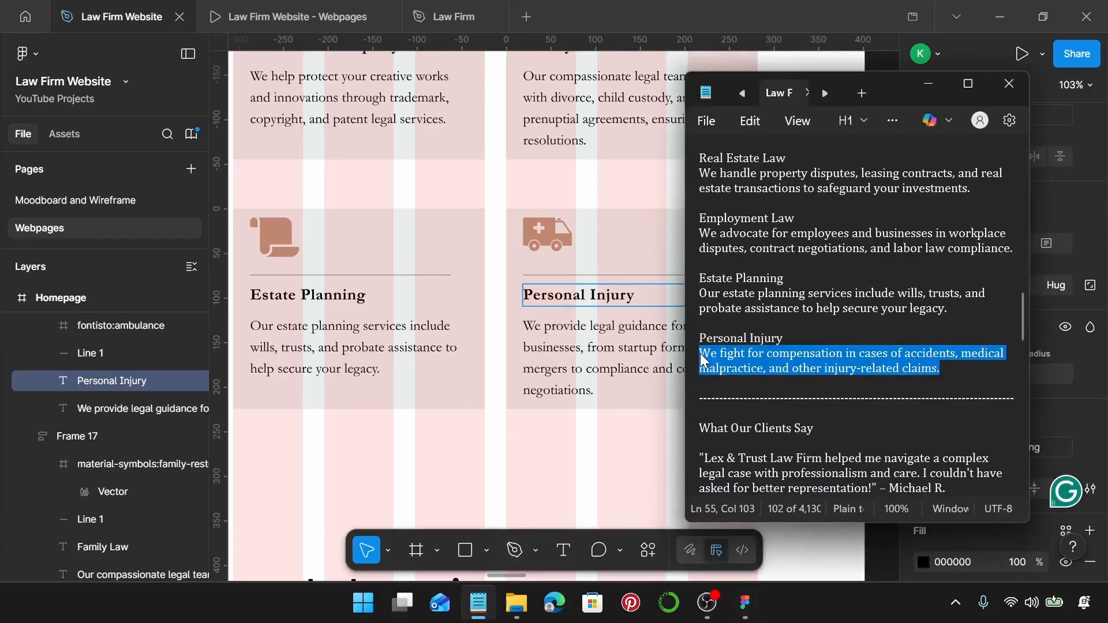
click(634, 359)
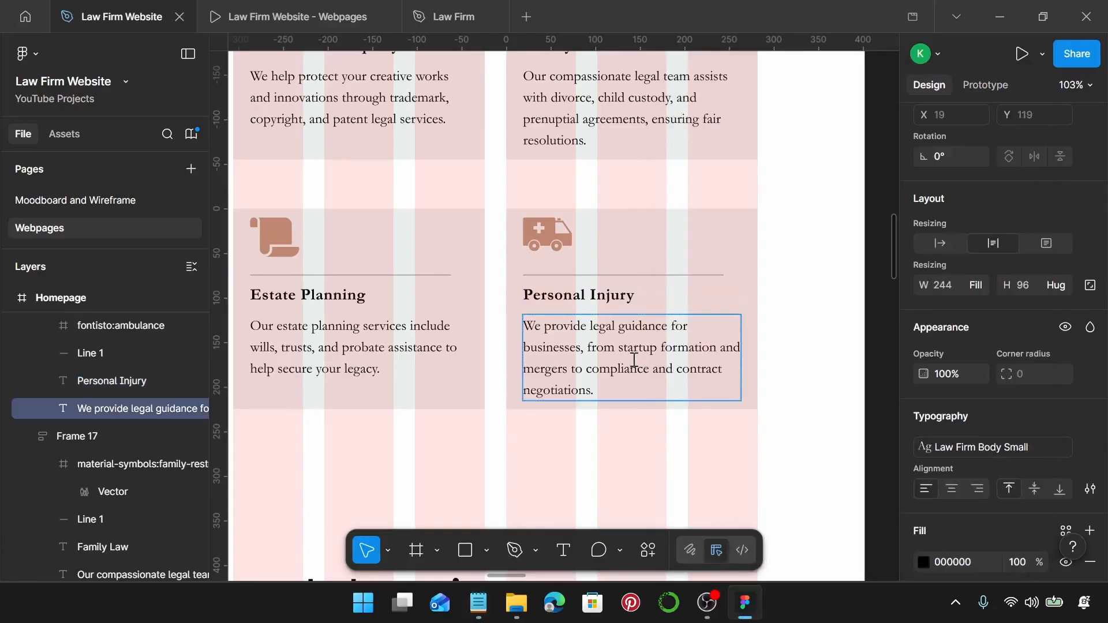
key(Return)
key(ctrl+v)
key(Escape)
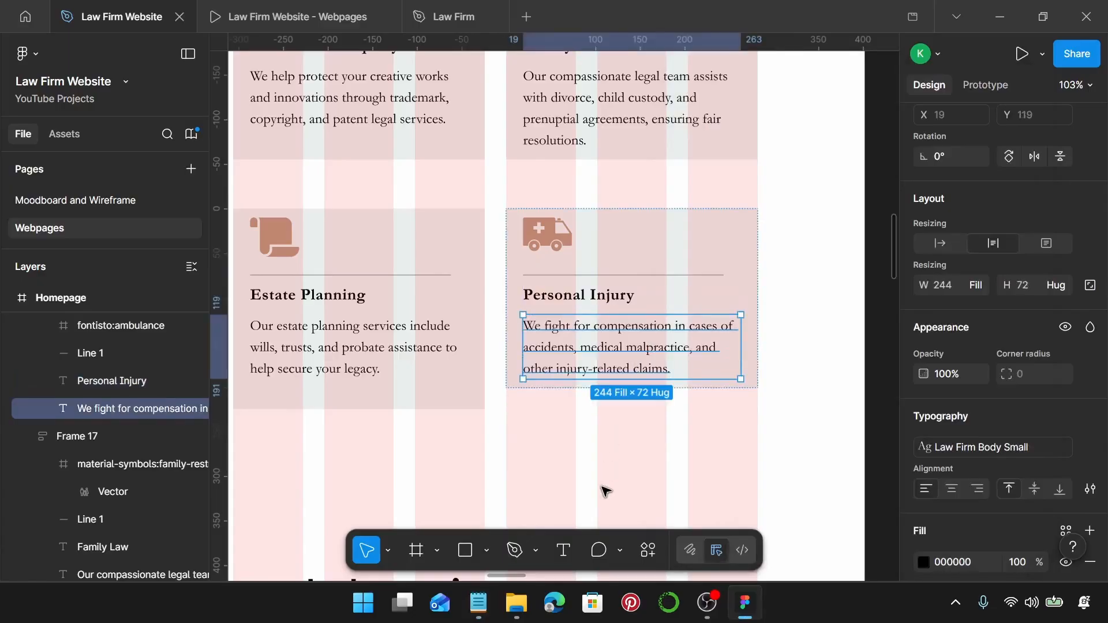
key(Escape)
Make the Personal Injury card 225 tall.
click(658, 327)
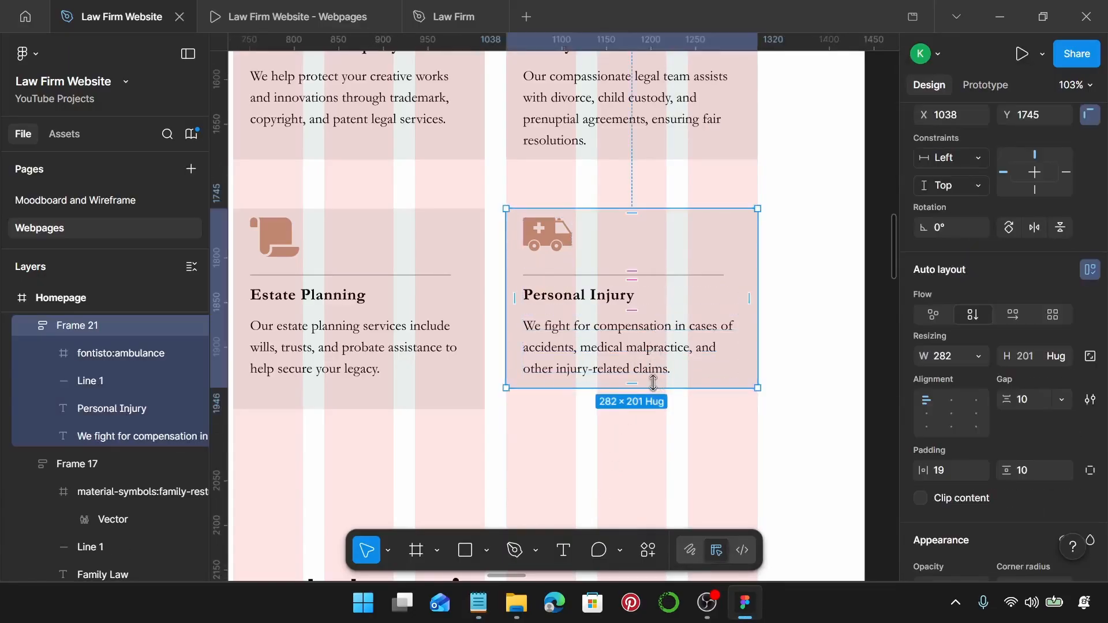
drag(655, 391, 657, 408)
ctrl+scroll(657, 408, down, 5)
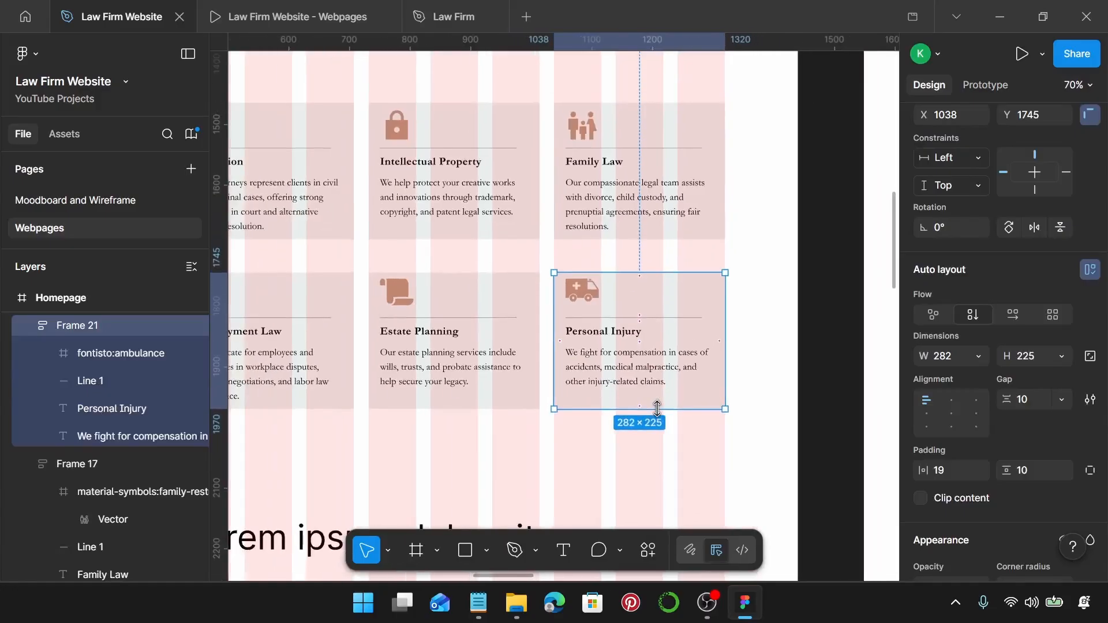
scroll(633, 436, left, 2)
scroll(632, 436, left, 2)
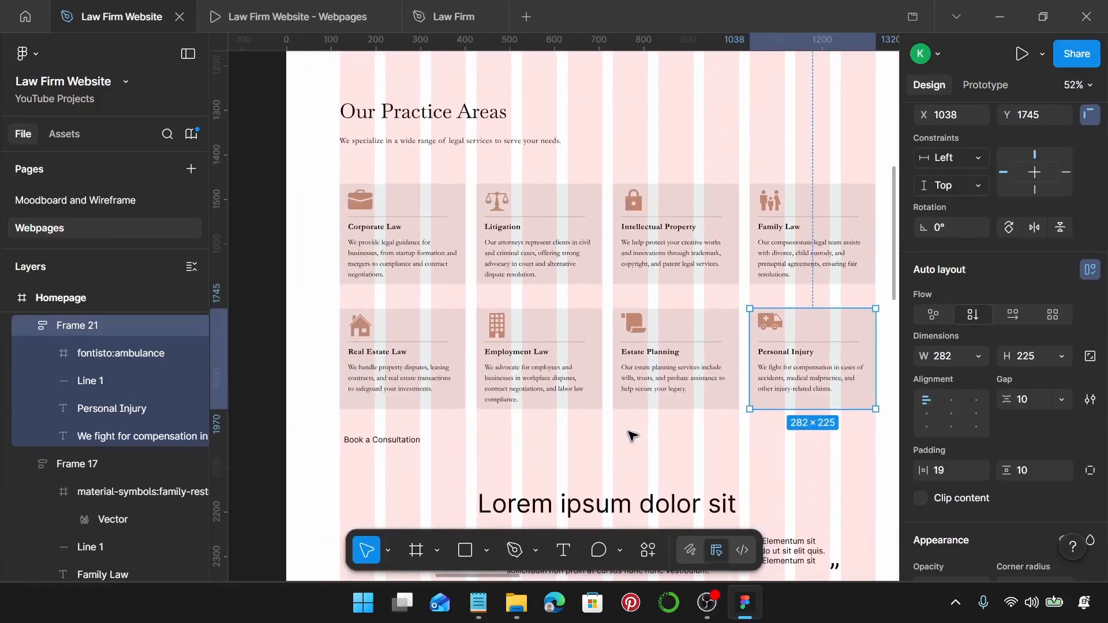
Search Iconify for 'office' icons from the Employment Law card's building icon.
click(508, 323)
click(506, 330)
right_click(502, 329)
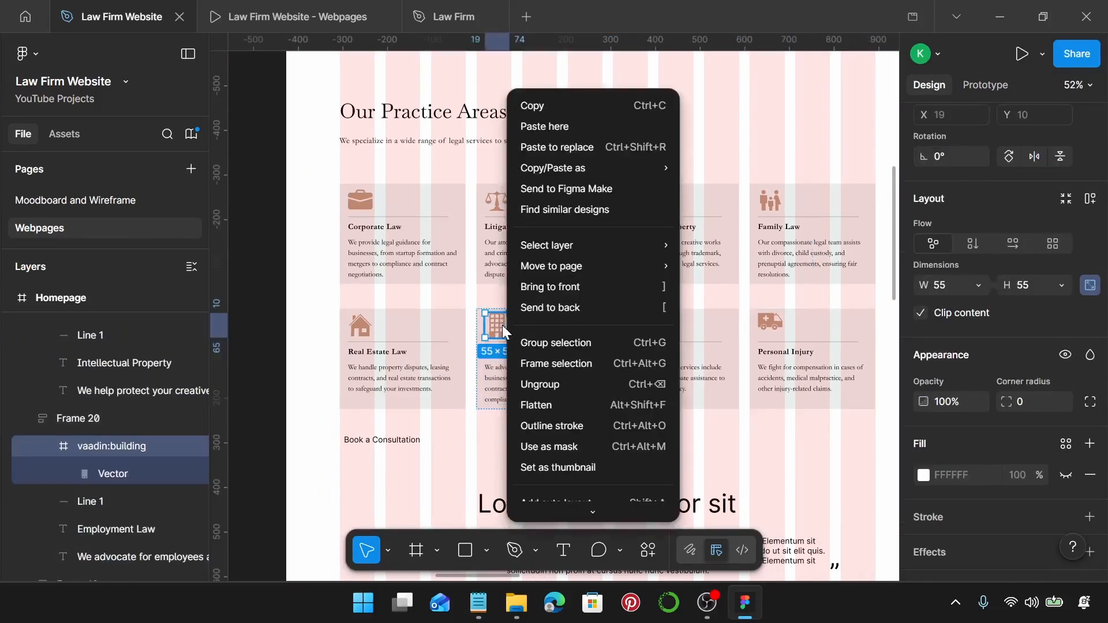
mouse_move(601, 409)
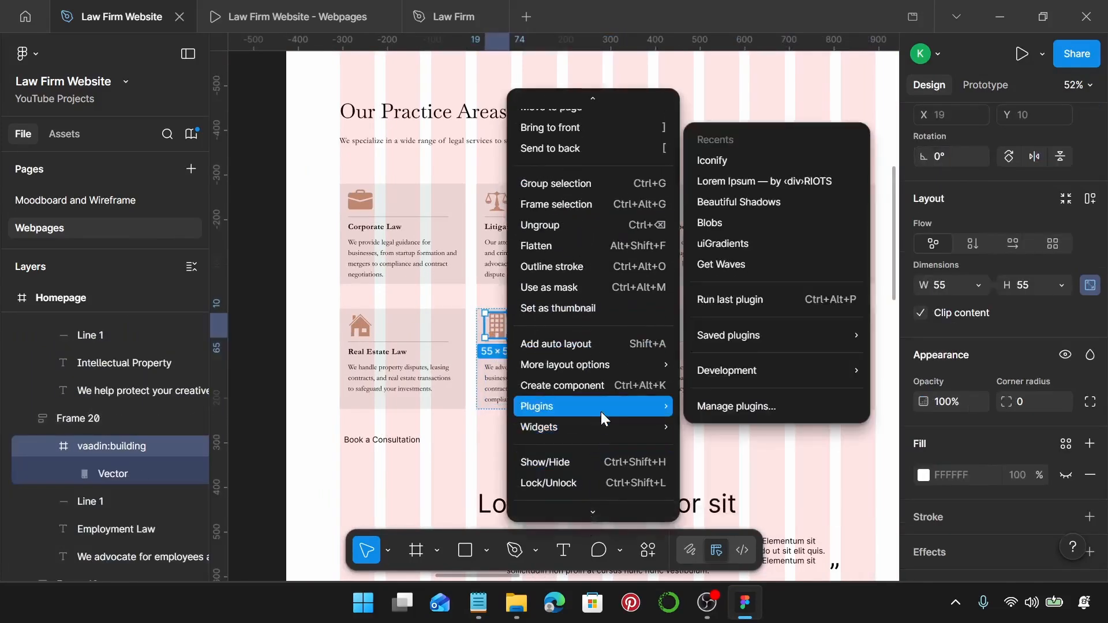
click(769, 159)
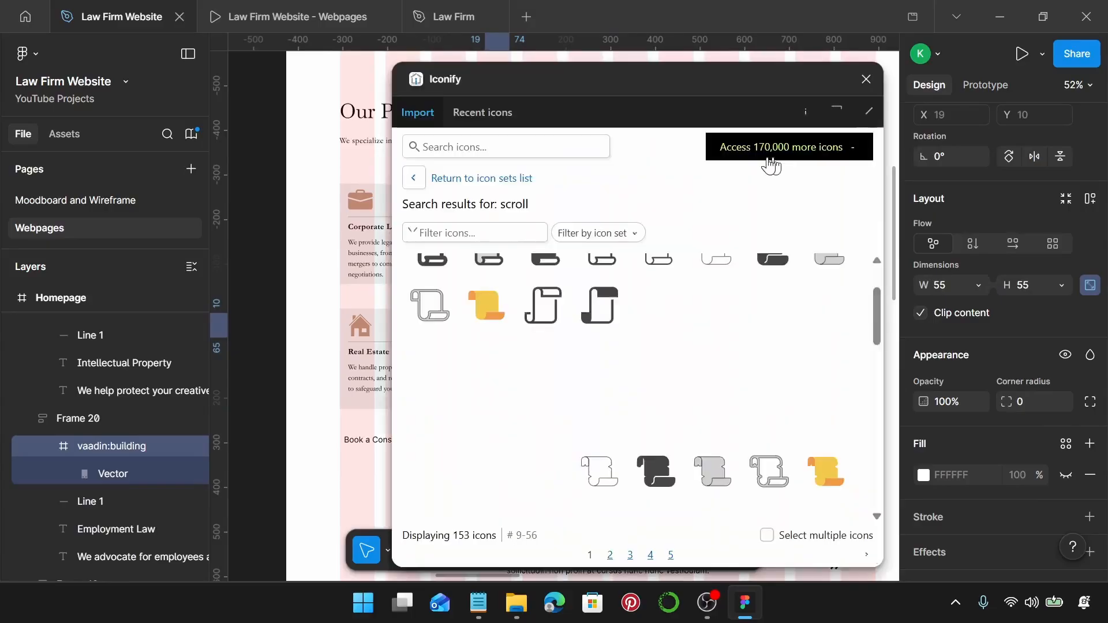
click(522, 144)
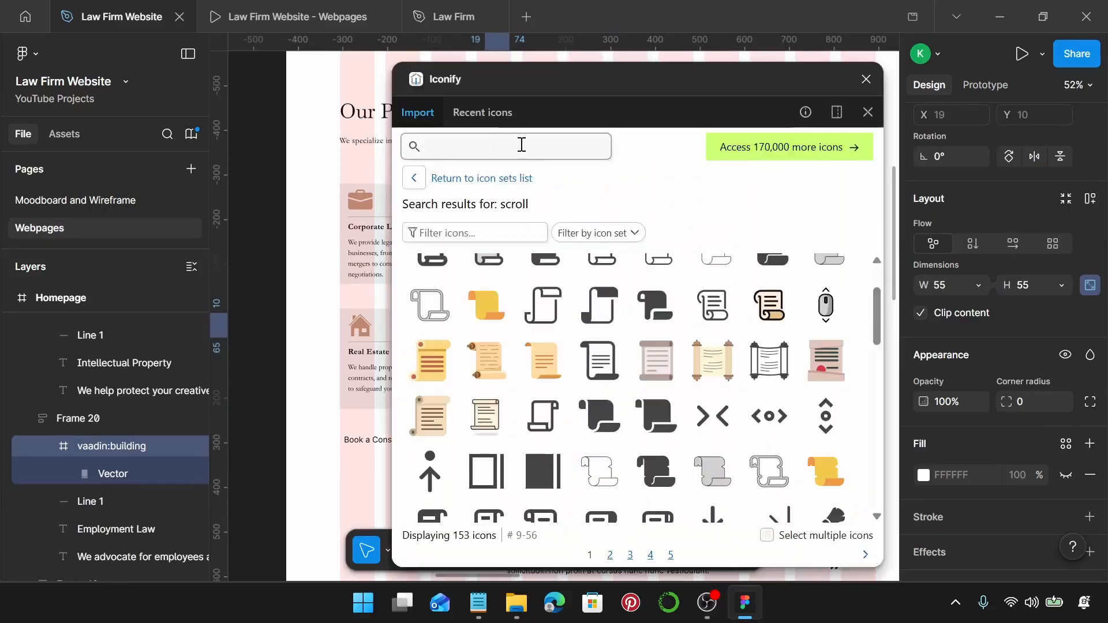
text(office)
key(Return)
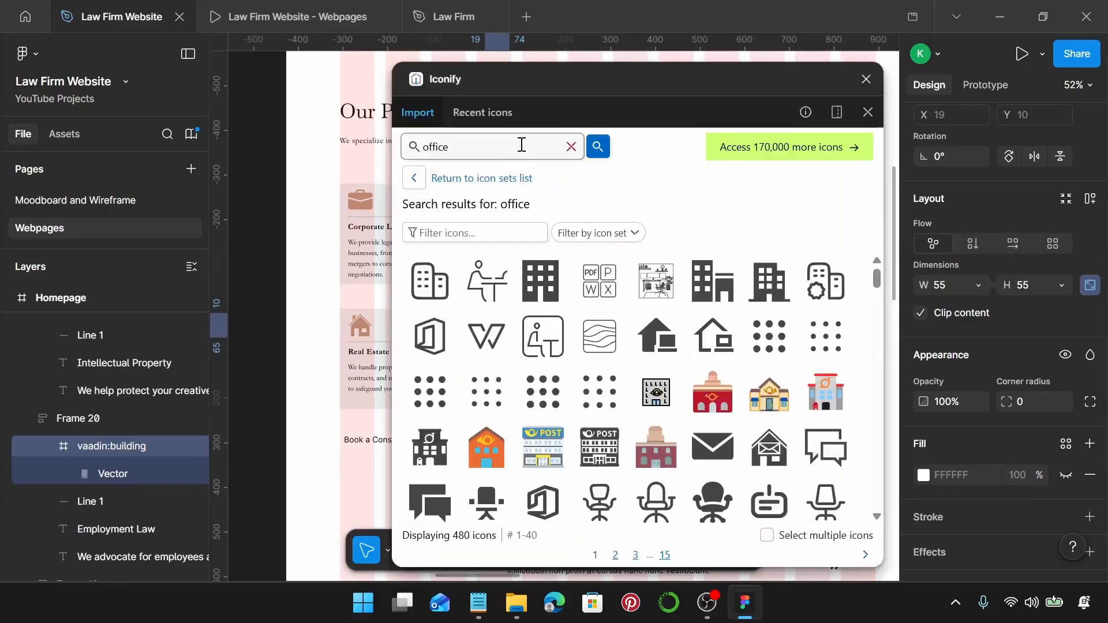
Swap in the Vaadin Icons office icon and close the plugin.
click(601, 233)
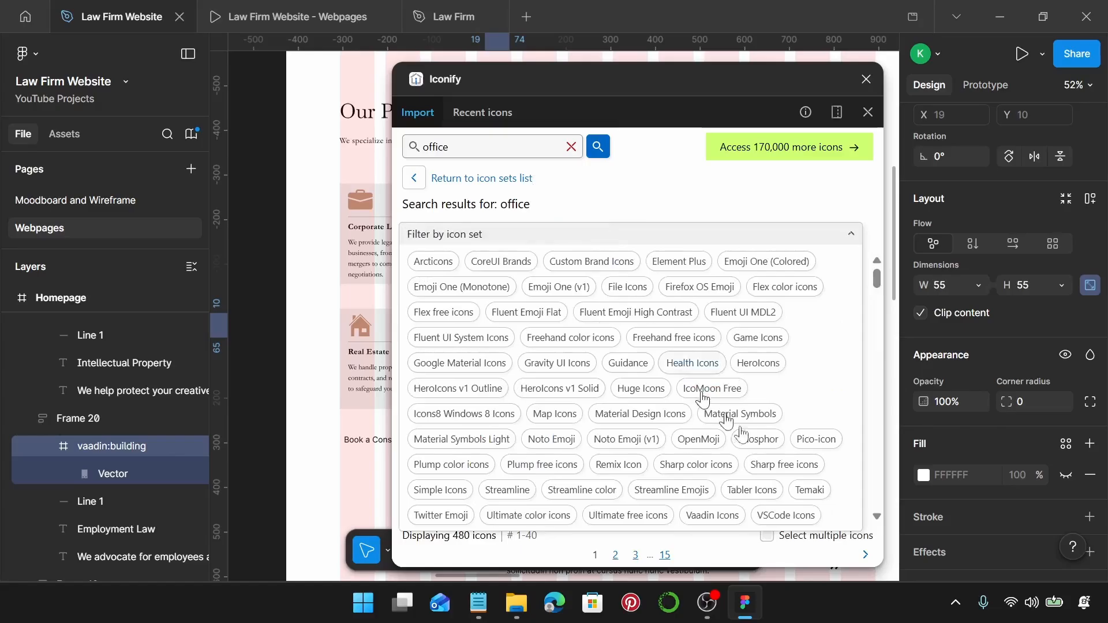
click(711, 515)
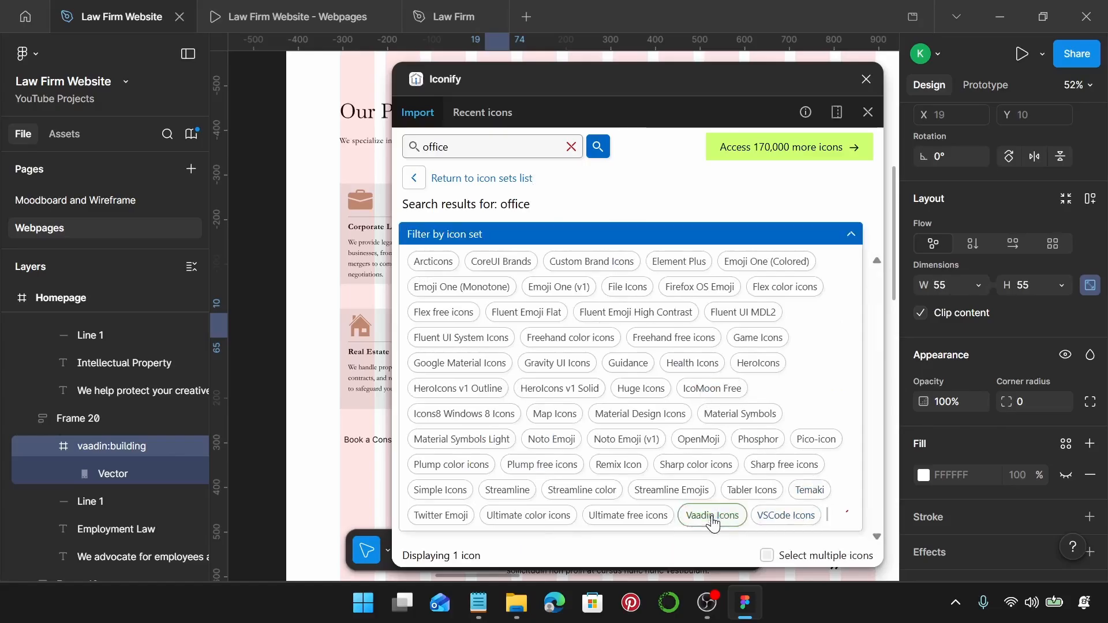
click(851, 235)
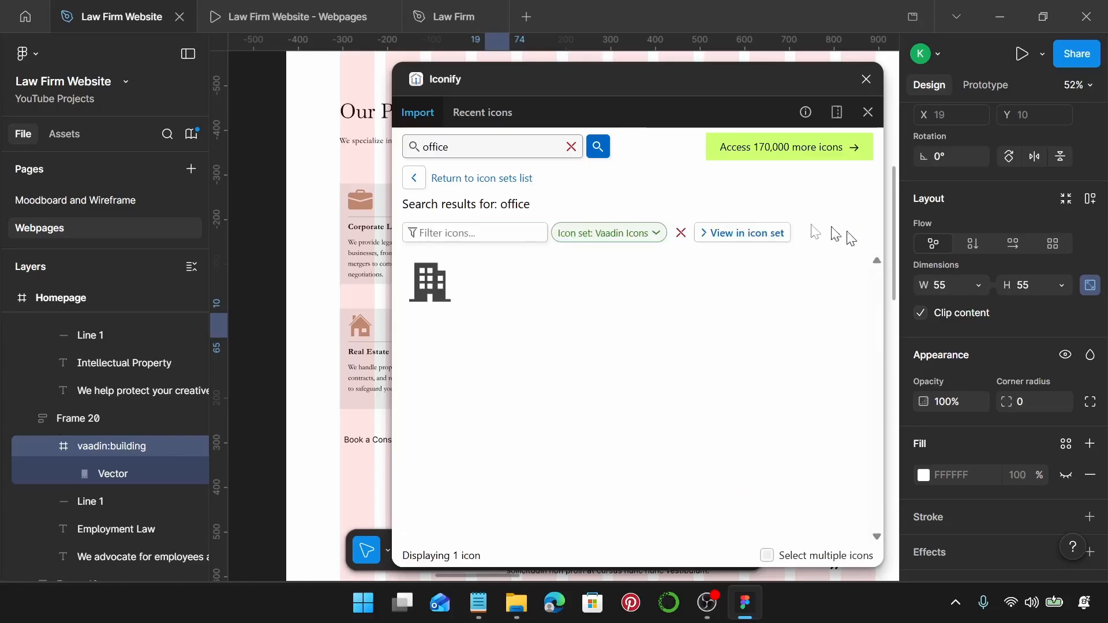
click(434, 295)
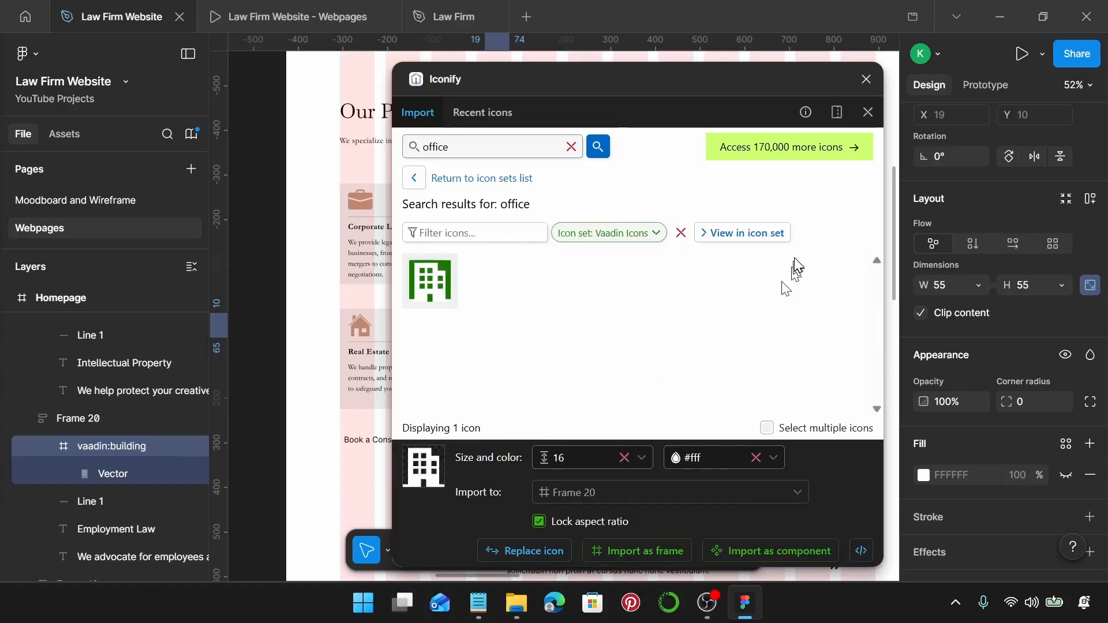
click(538, 551)
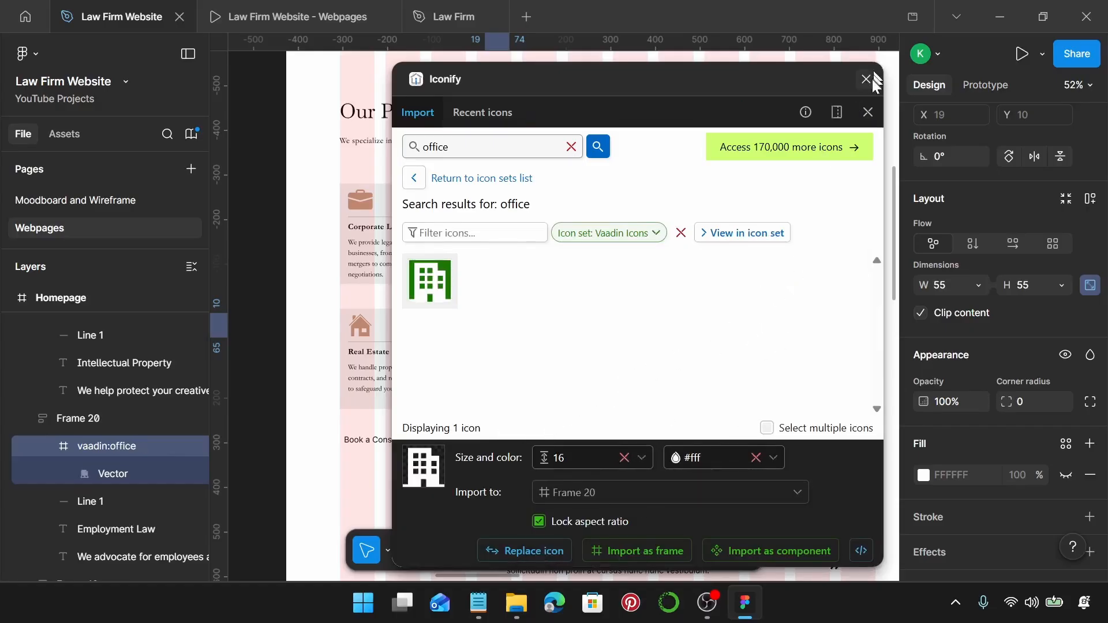
click(866, 79)
click(573, 455)
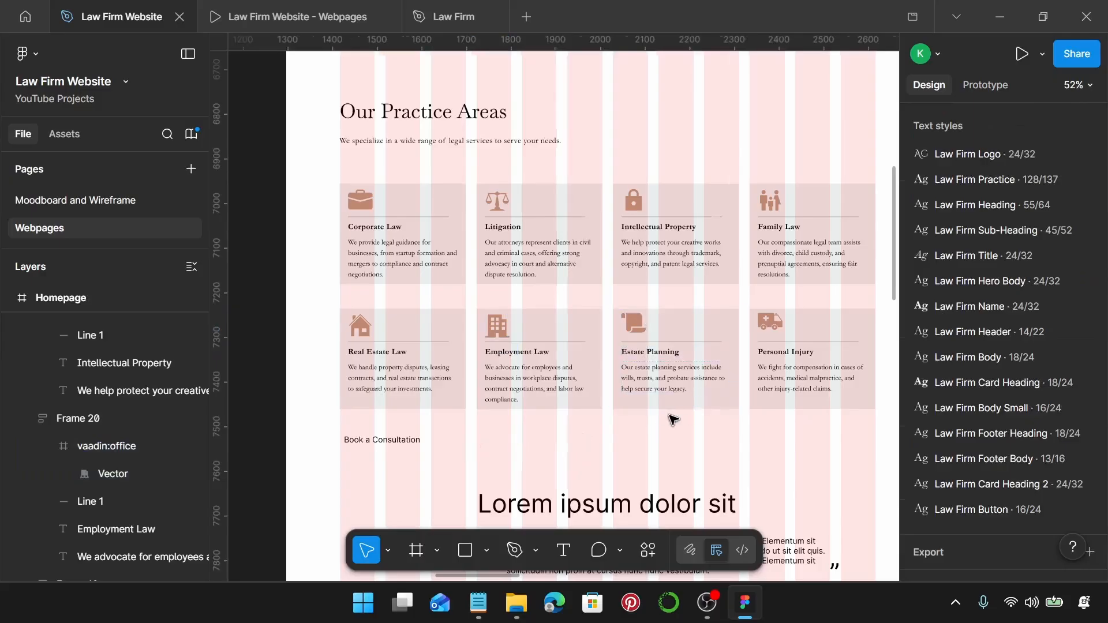
Paste the Learn More About Us button in place of Book a Consultation (Ctrl+Shift+R).
scroll(673, 421, down, 4)
scroll(650, 432, up, 3)
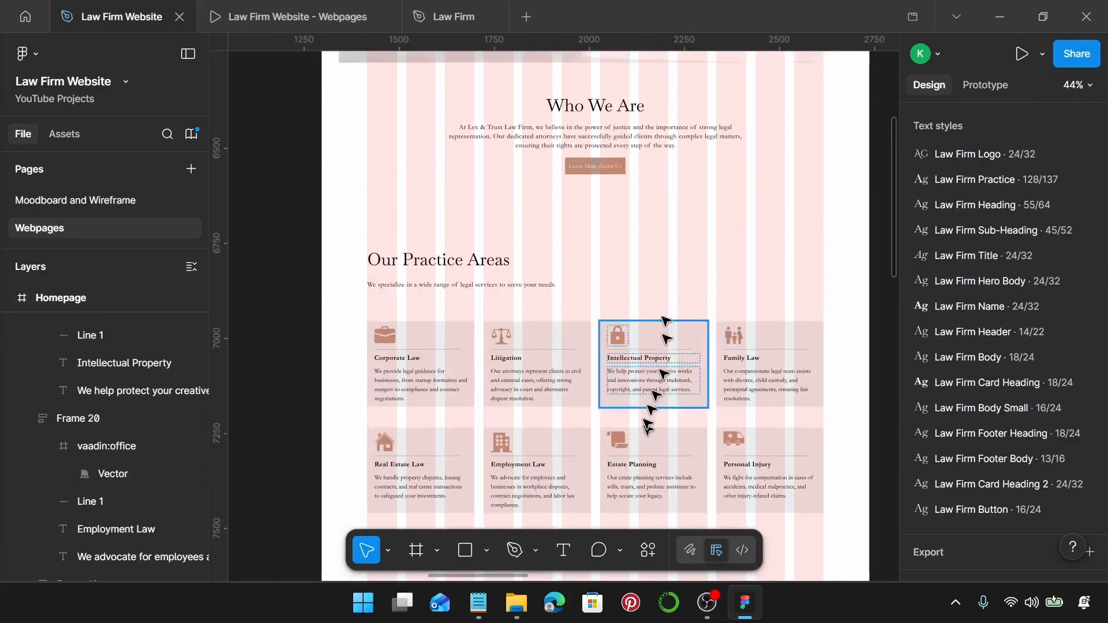
double_click(593, 166)
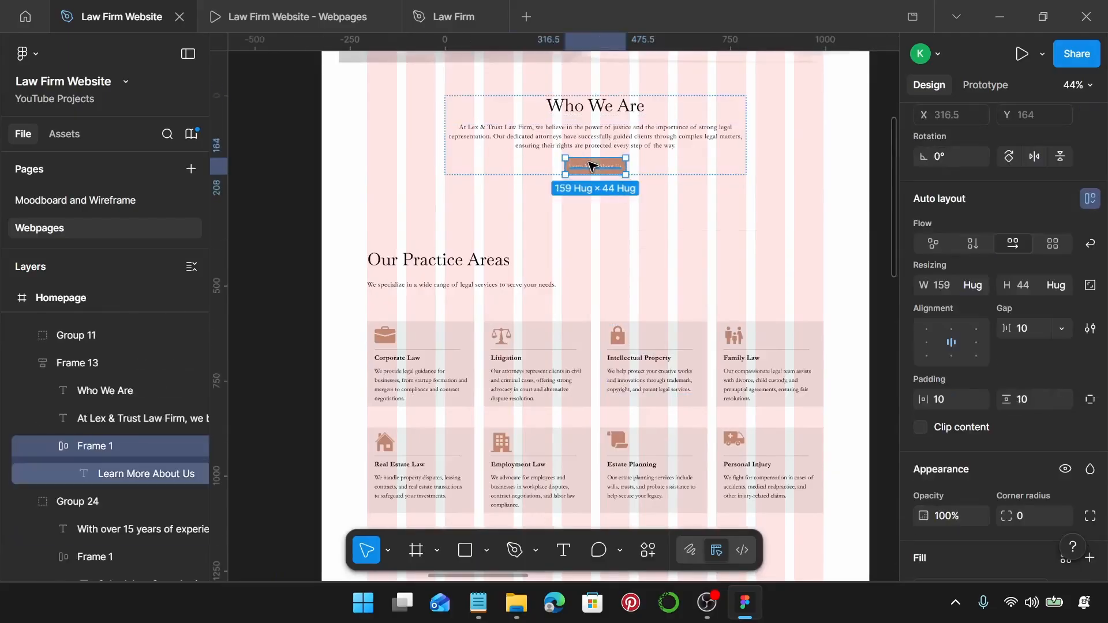
scroll(520, 231, down, 5)
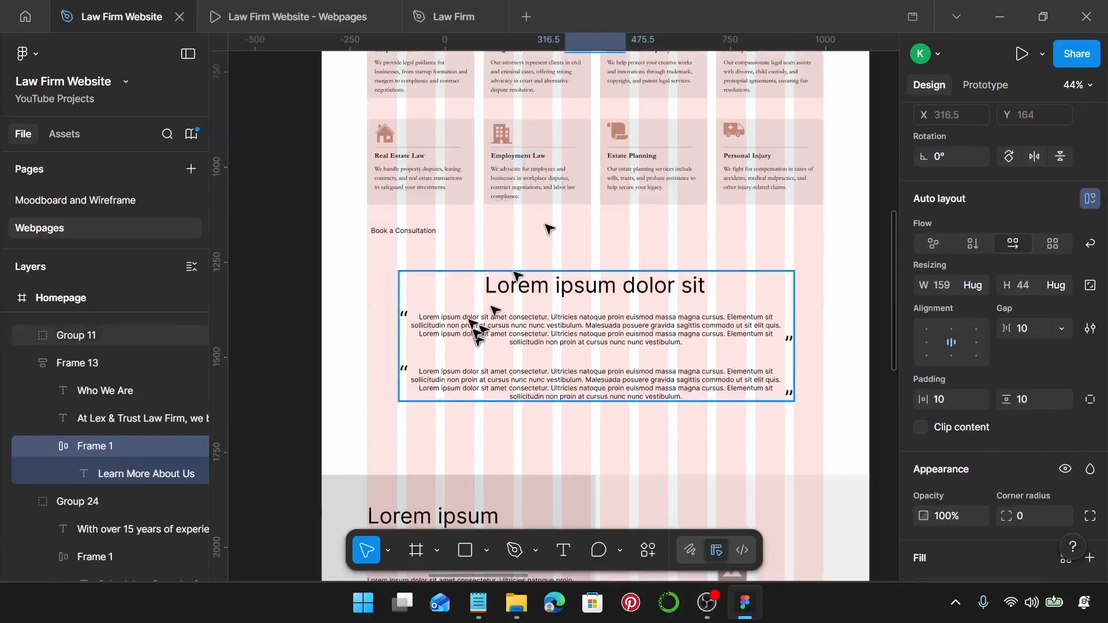
ctrl+scroll(433, 218, up, 4)
click(433, 240)
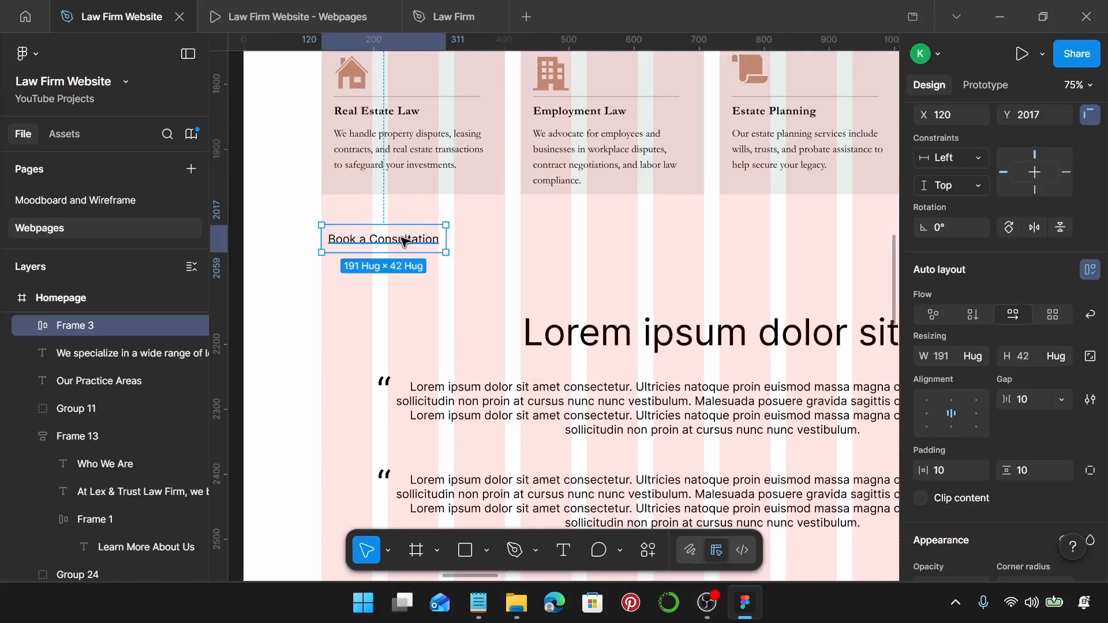
key(ctrl+shift+r)
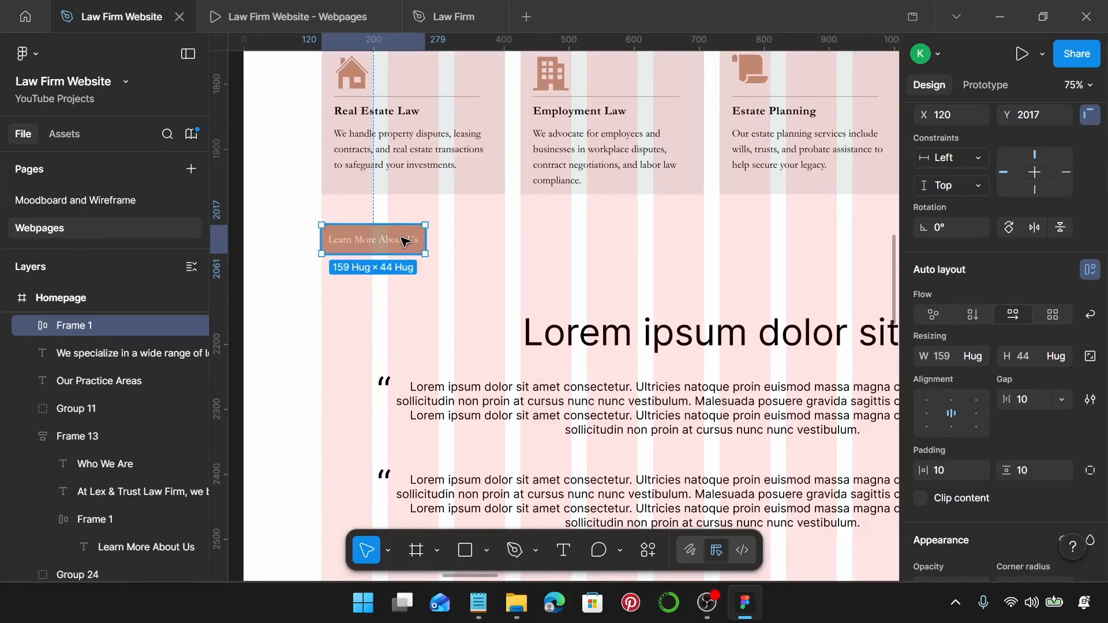
Add an 'Explore Our Services' line above the dashed line in the notes and select it.
click(478, 603)
scroll(936, 365, down, 1)
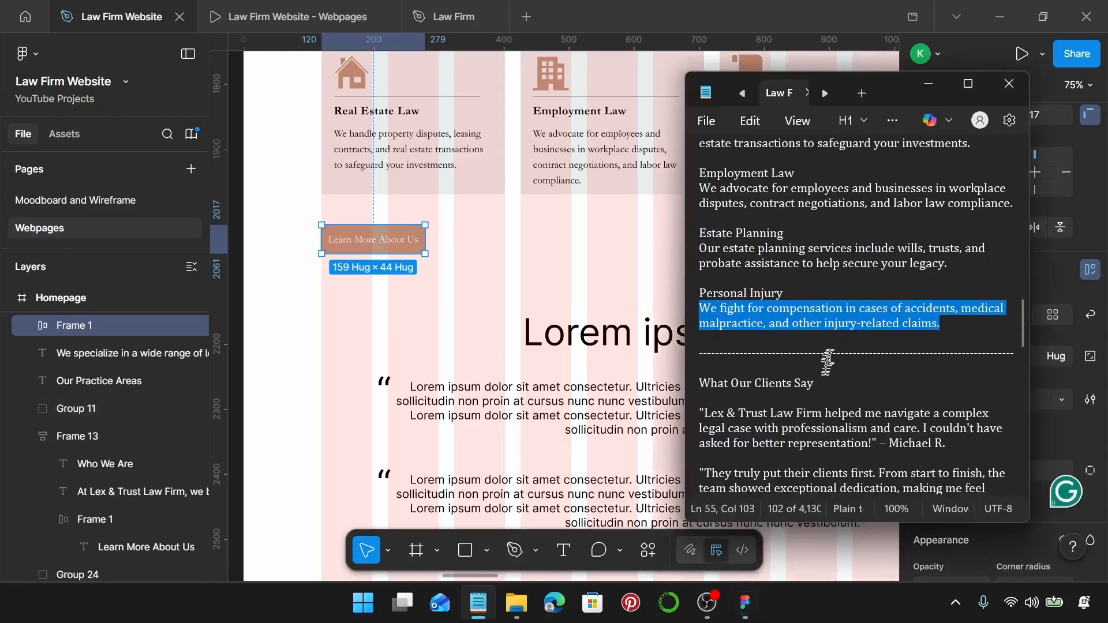
click(886, 346)
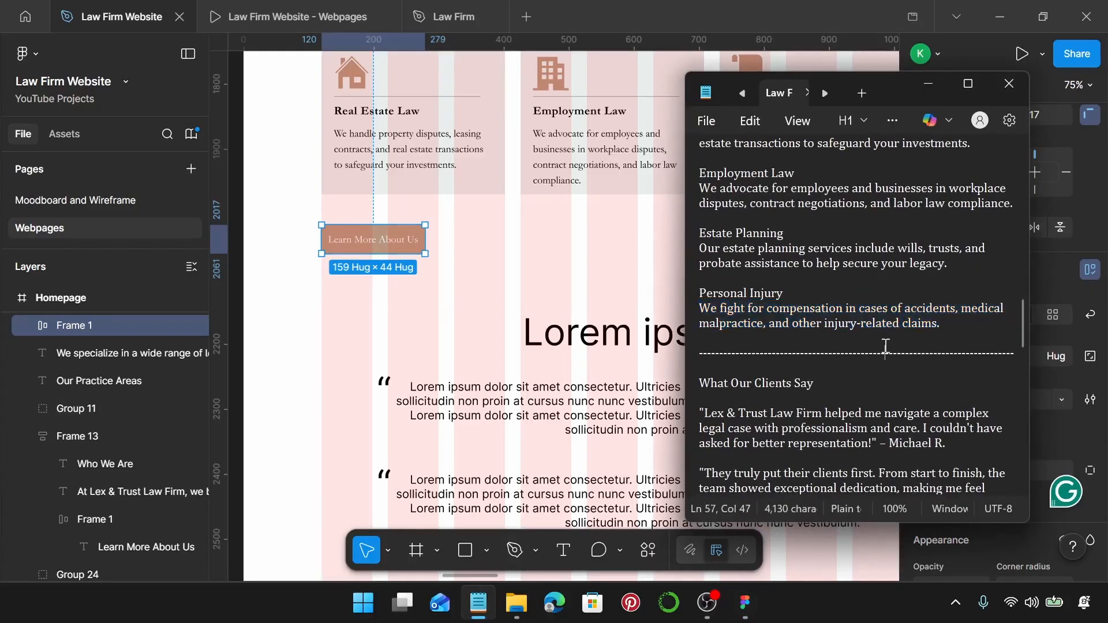
click(886, 342)
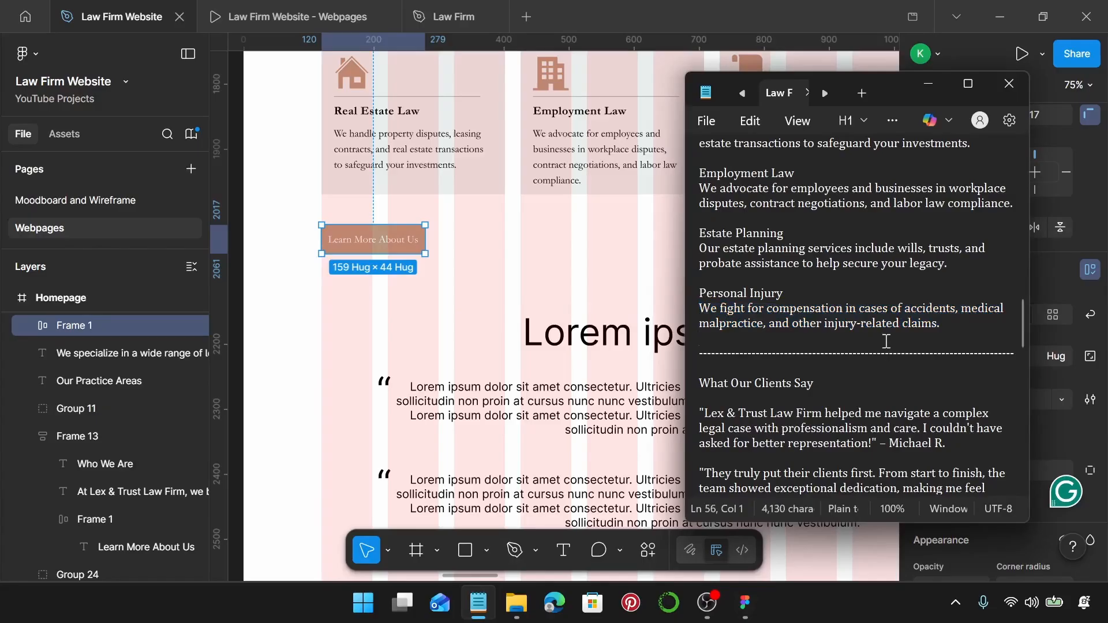
key(Return)
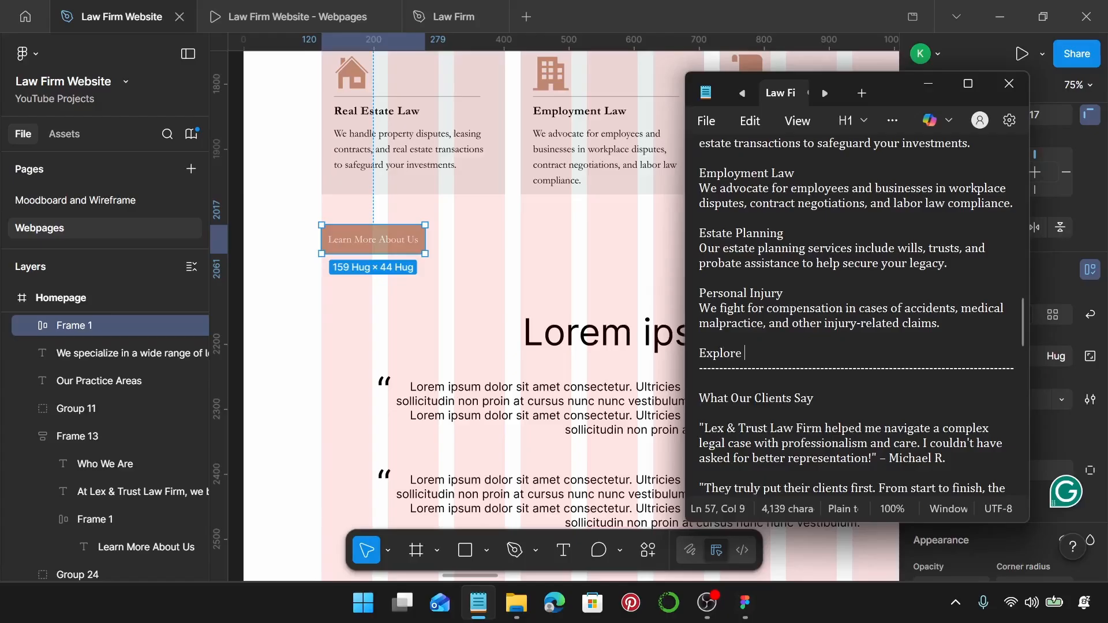
text(Explore 0)
text(ur )
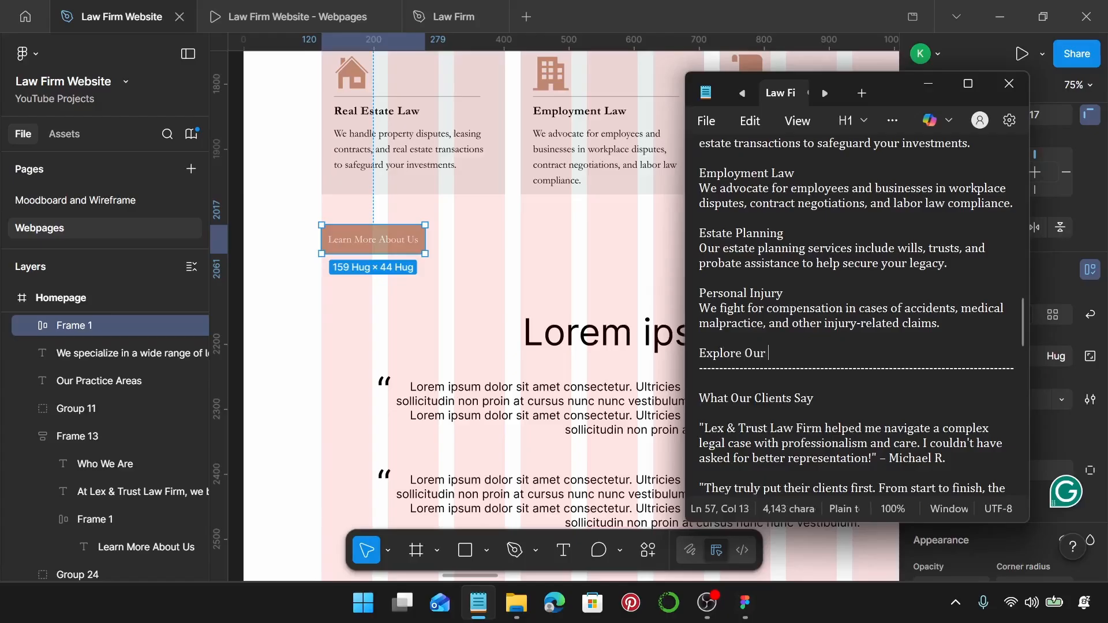
text(Services)
key(shift+Up)
key(shift+Right)
key(ctrl+c)
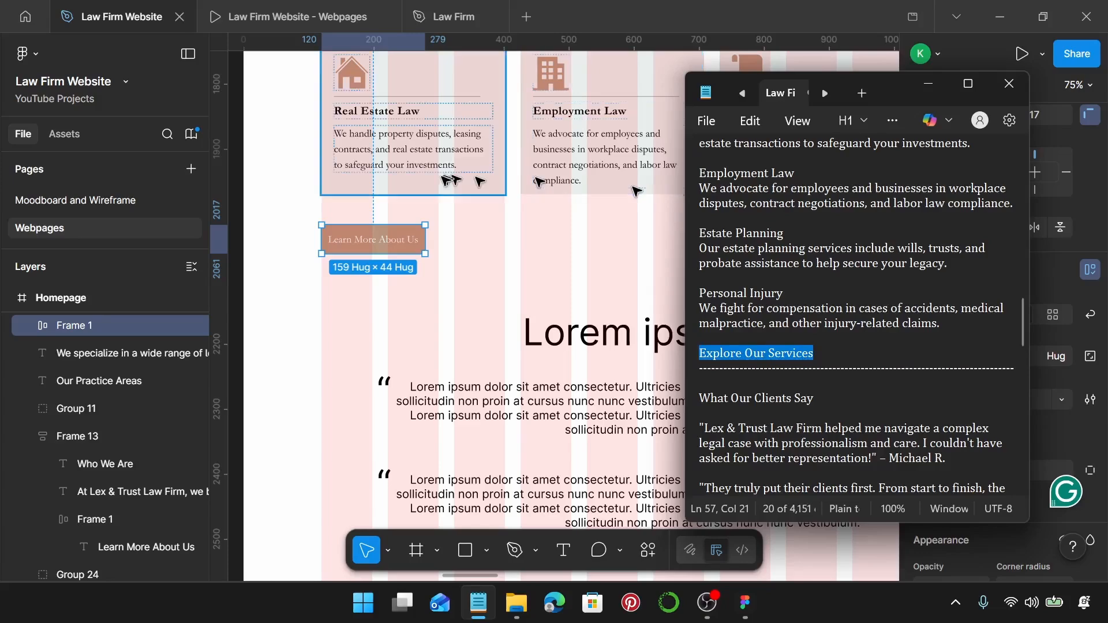
Paste 'Explore Our Services' over the button's Learn More About Us label.
click(395, 238)
double_click(393, 239)
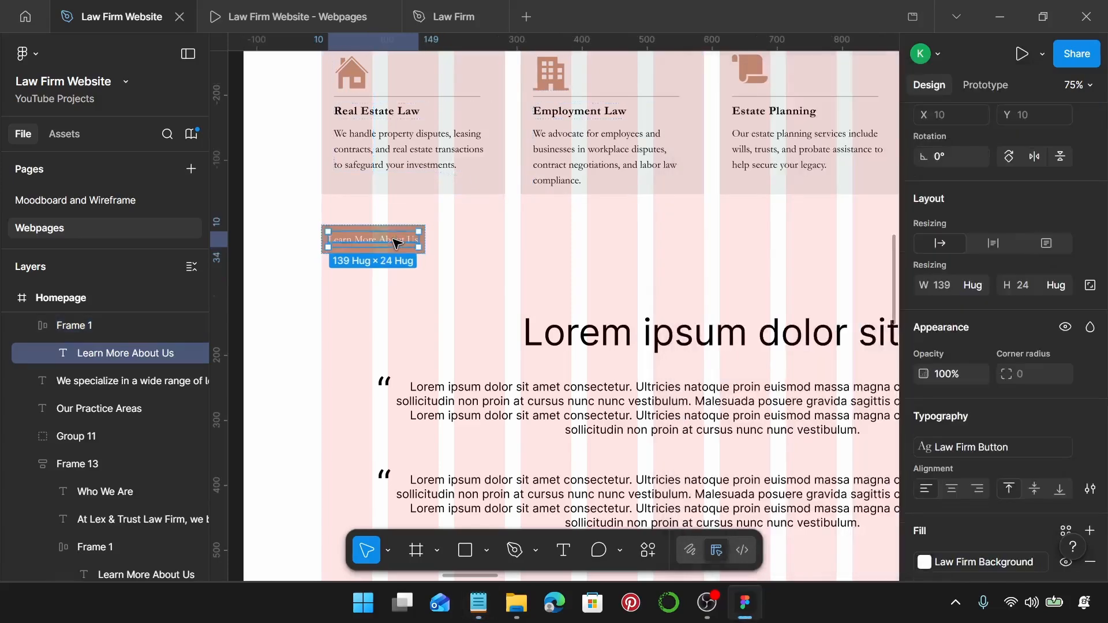
double_click(394, 239)
key(ctrl+v)
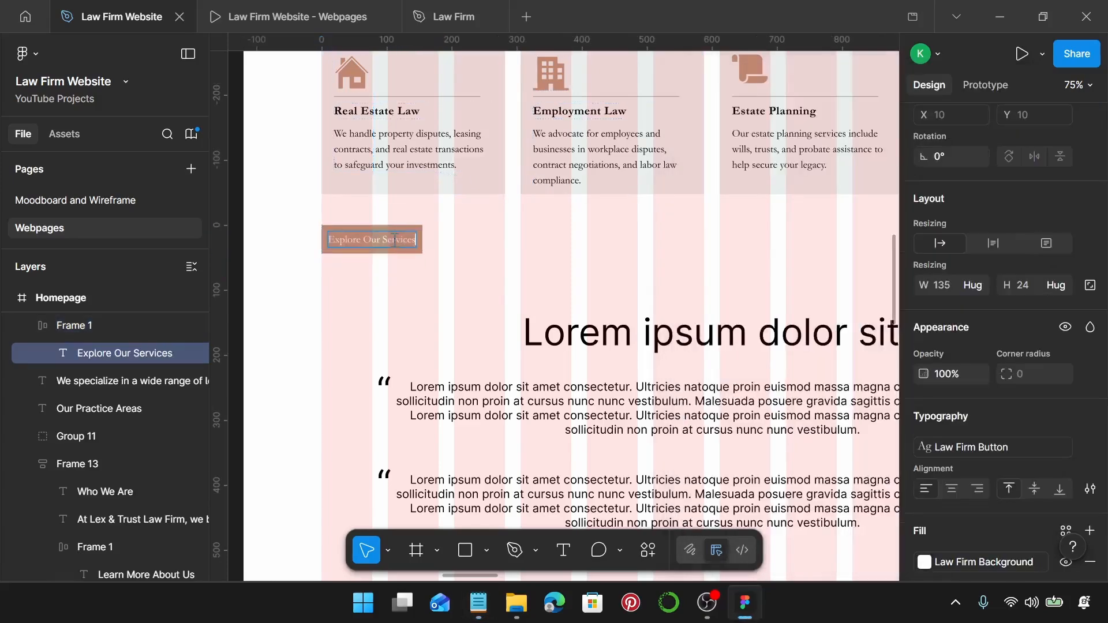
click(526, 250)
click(526, 250)
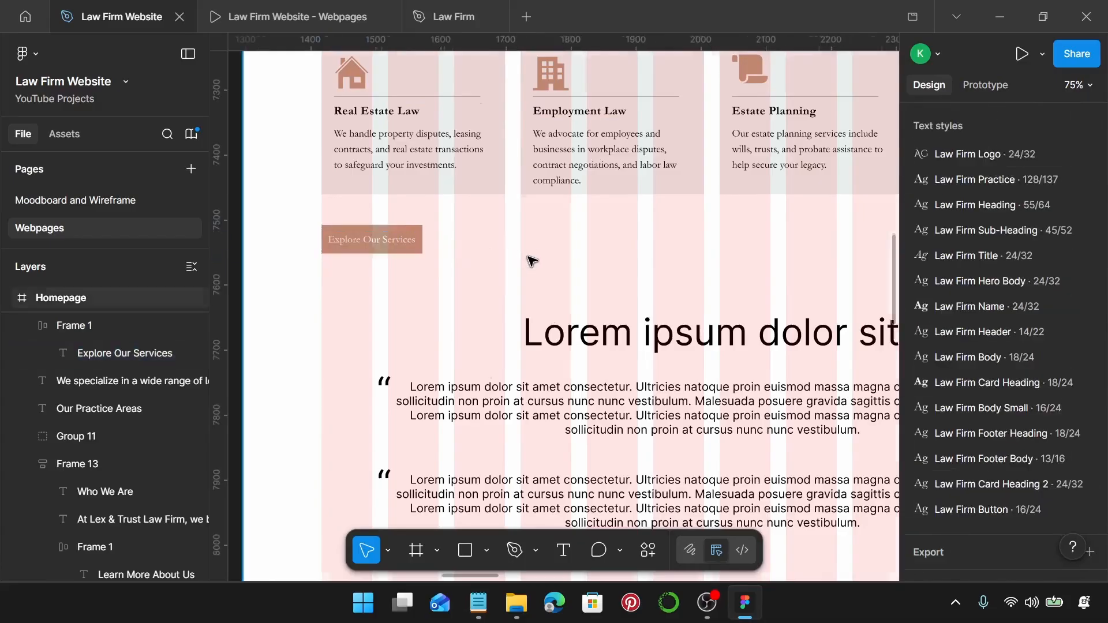
scroll(528, 256, down, 1)
scroll(528, 256, left, 1)
scroll(531, 261, right, 2)
scroll(526, 255, up, 2)
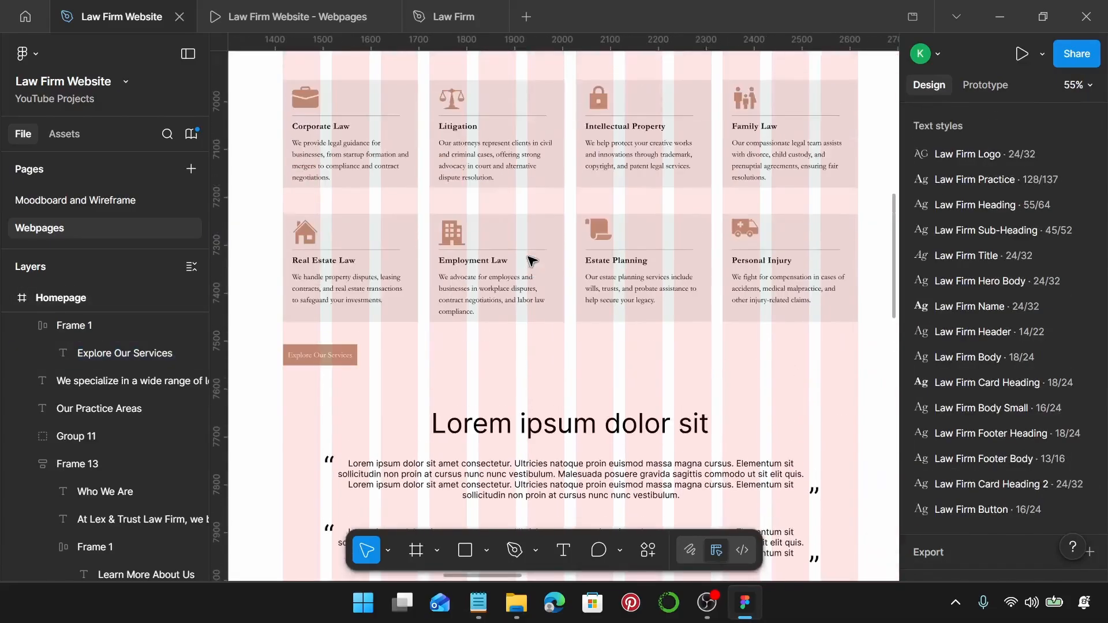
Wrap the top four and bottom four practice cards each in an auto-layout row.
scroll(409, 176, up, 2)
click(412, 228)
shift+click(437, 245)
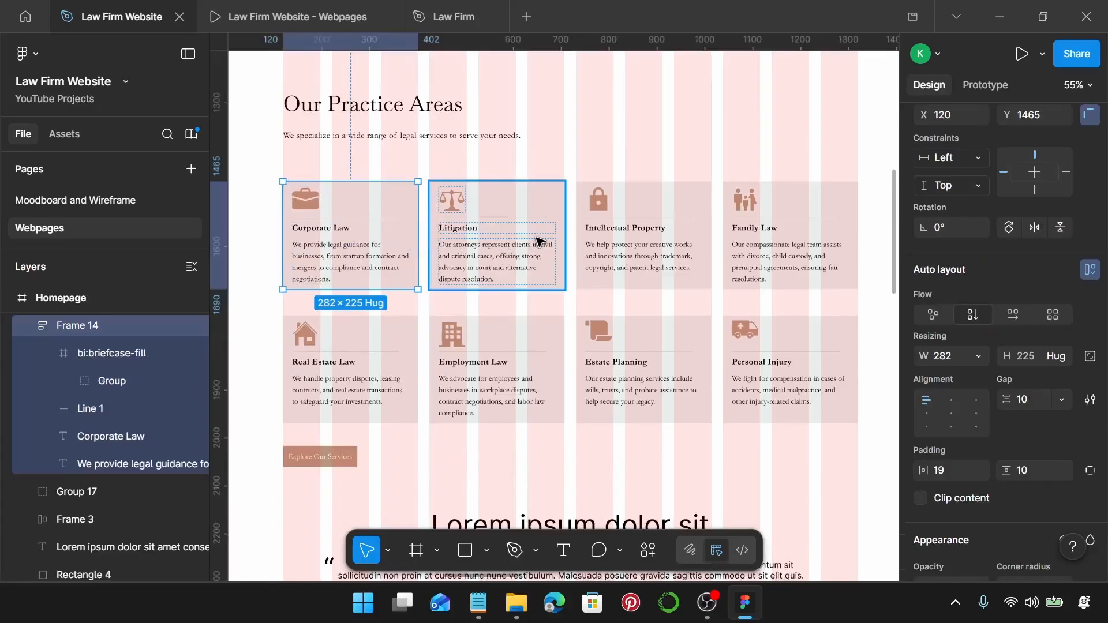
shift+click(649, 254)
shift+click(783, 253)
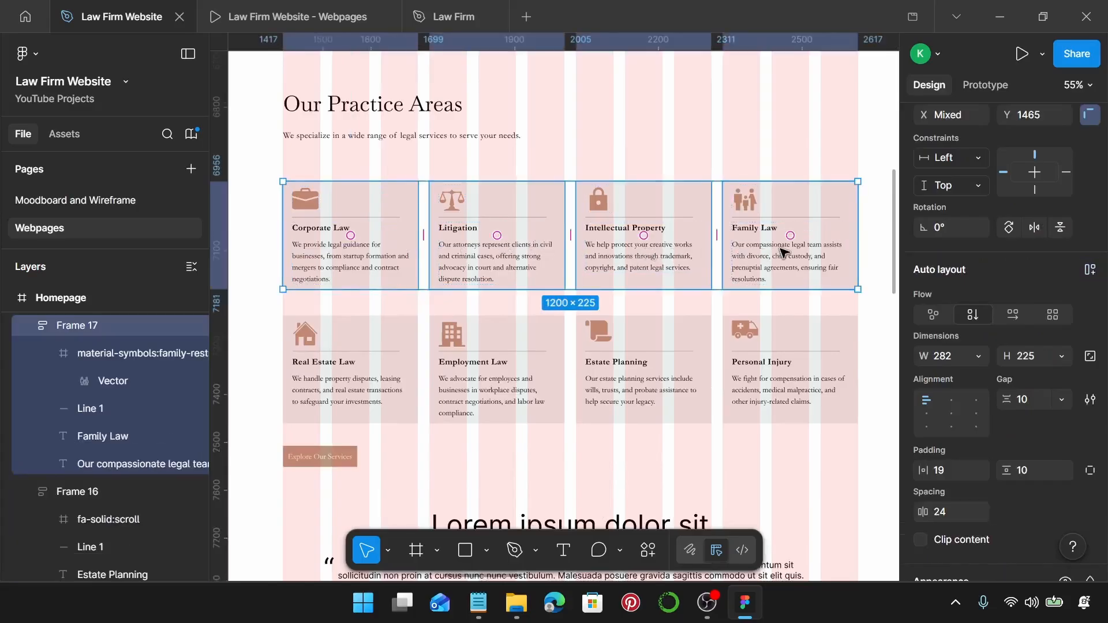
key(shift+a)
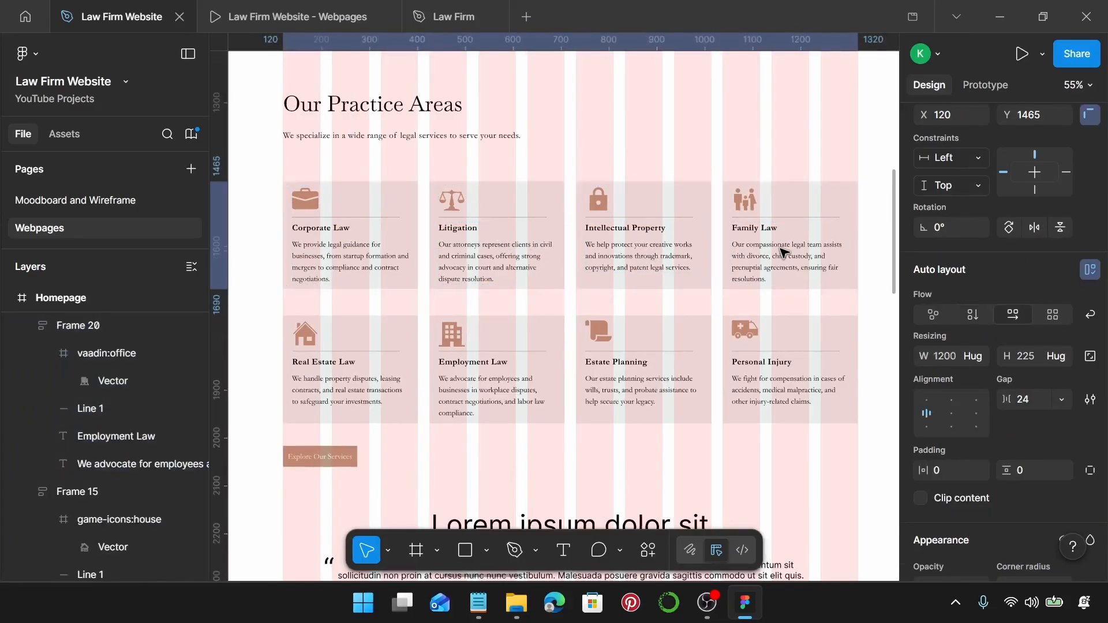
click(412, 378)
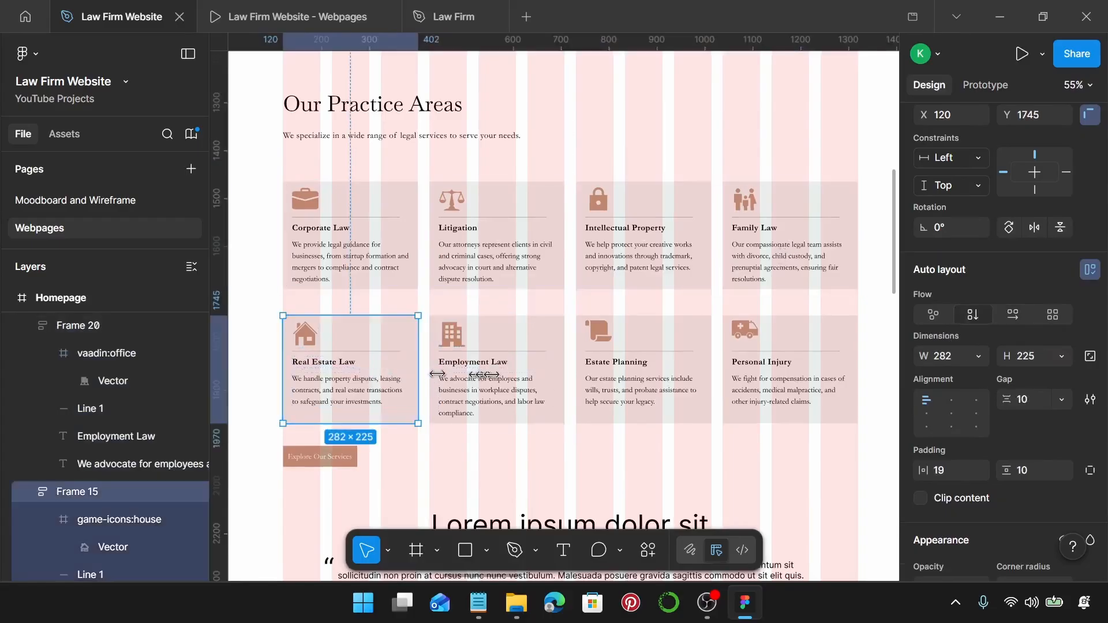
shift+click(505, 381)
shift+click(650, 387)
shift+click(786, 378)
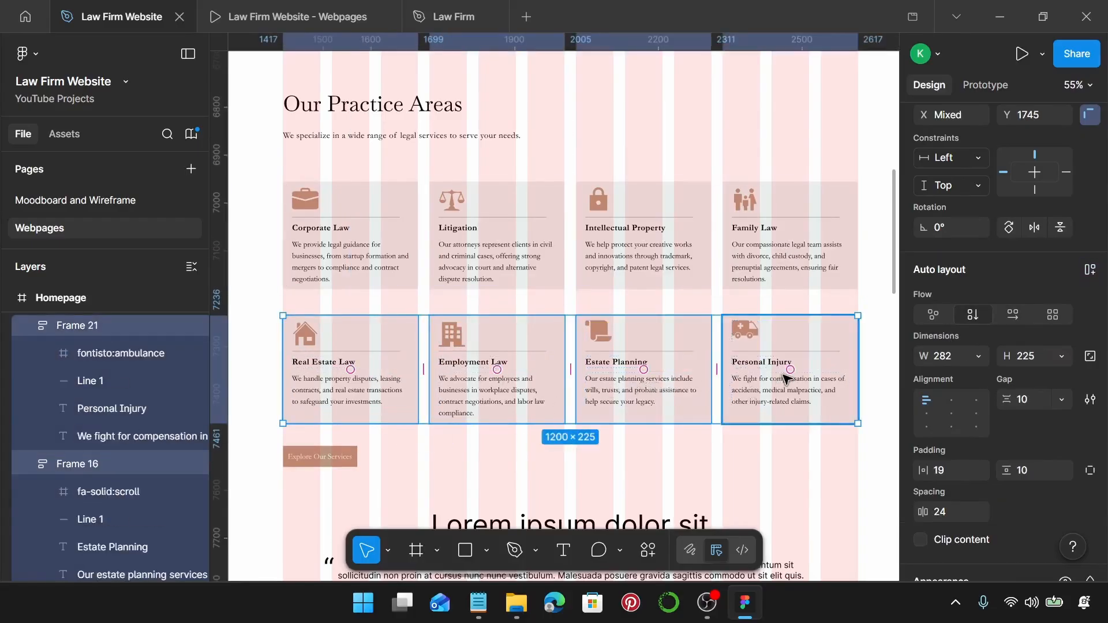
key(shift+a)
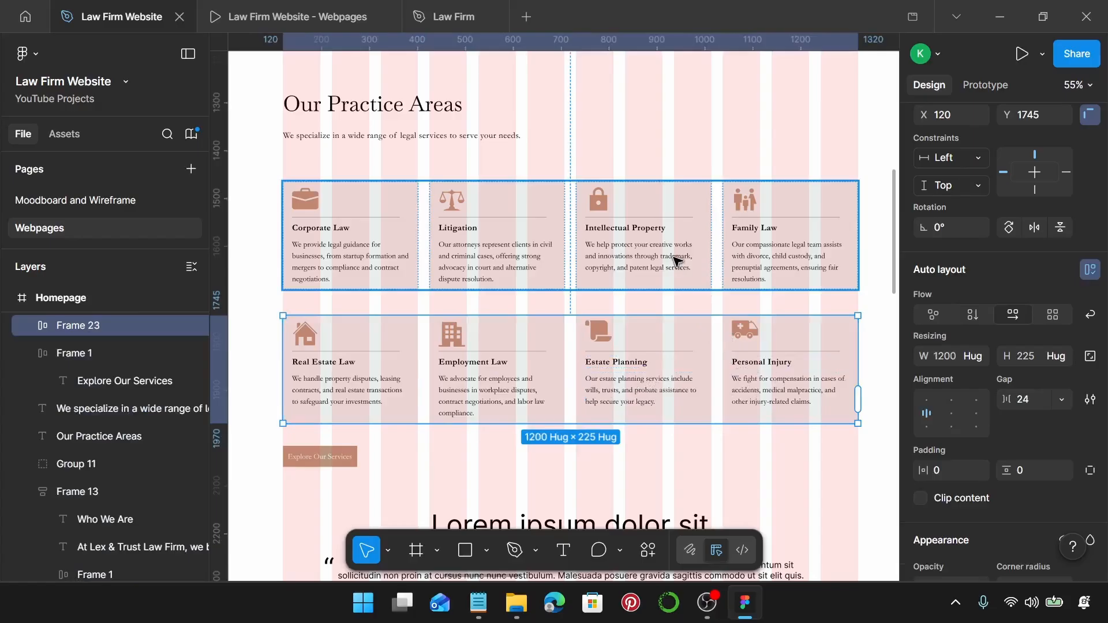
Set 20 spacing between the heading, subtitle and top card row.
click(674, 260)
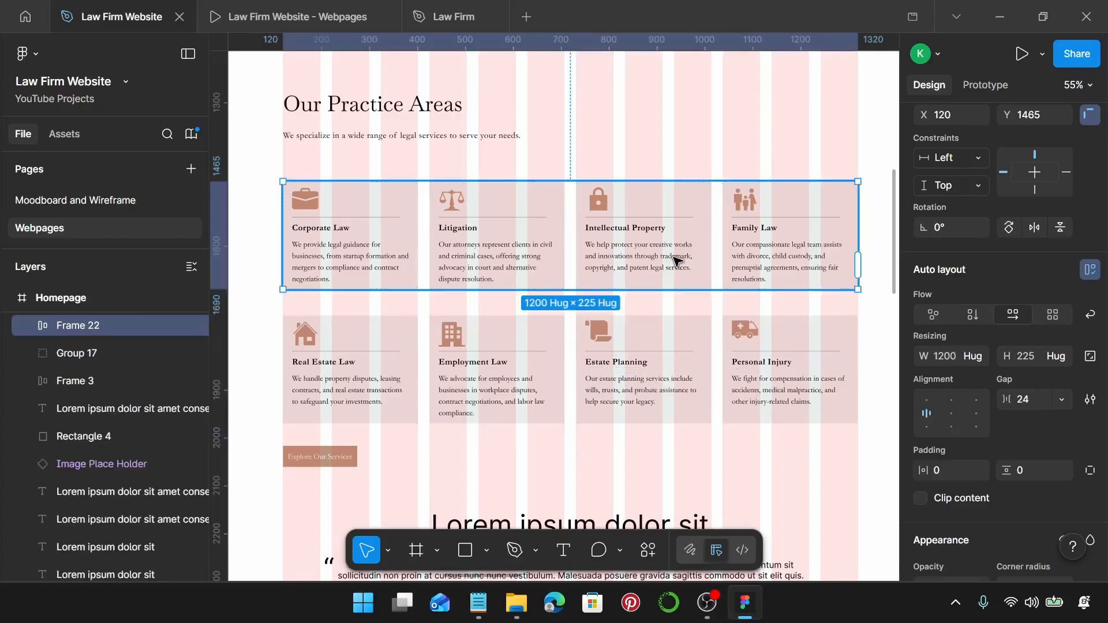
click(388, 107)
shift+click(397, 135)
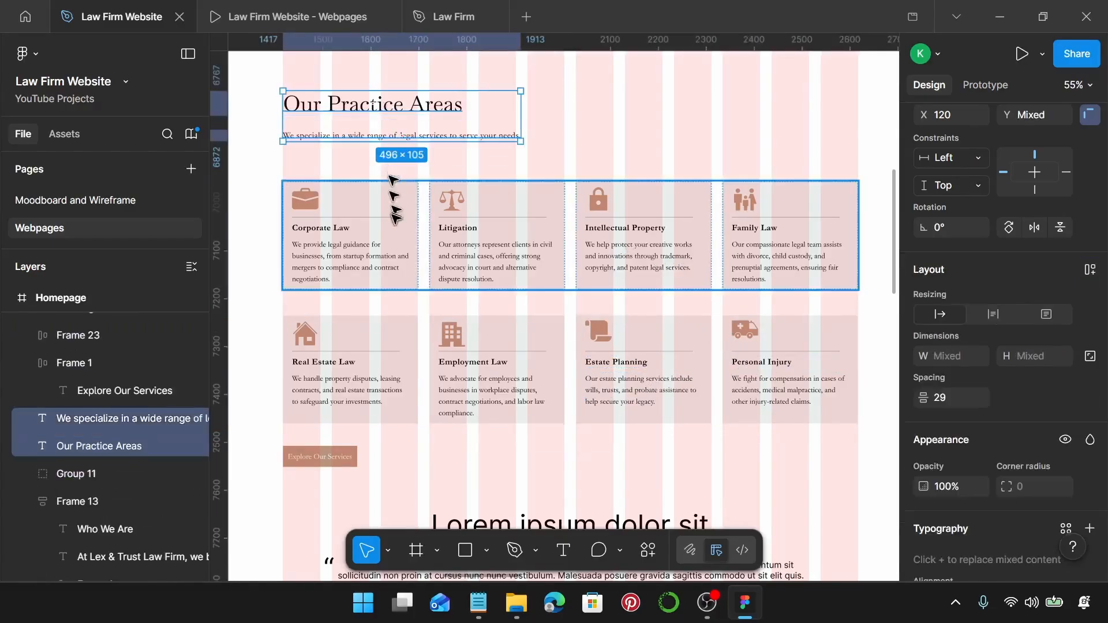
shift+click(436, 261)
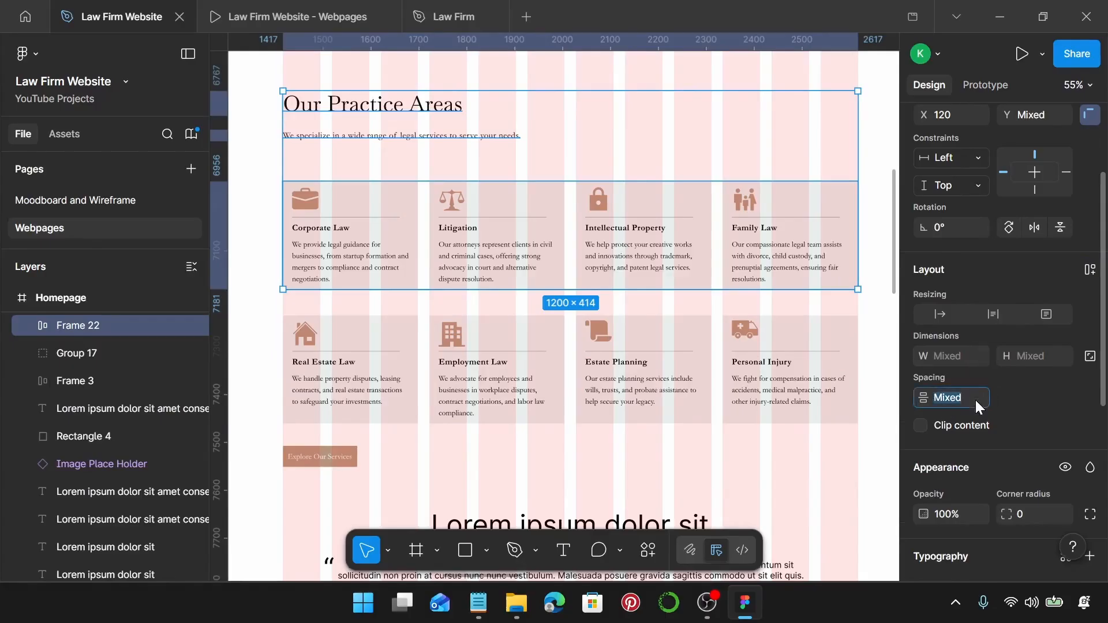
text(20)
key(Return)
Set 24 spacing between the two card rows.
click(433, 210)
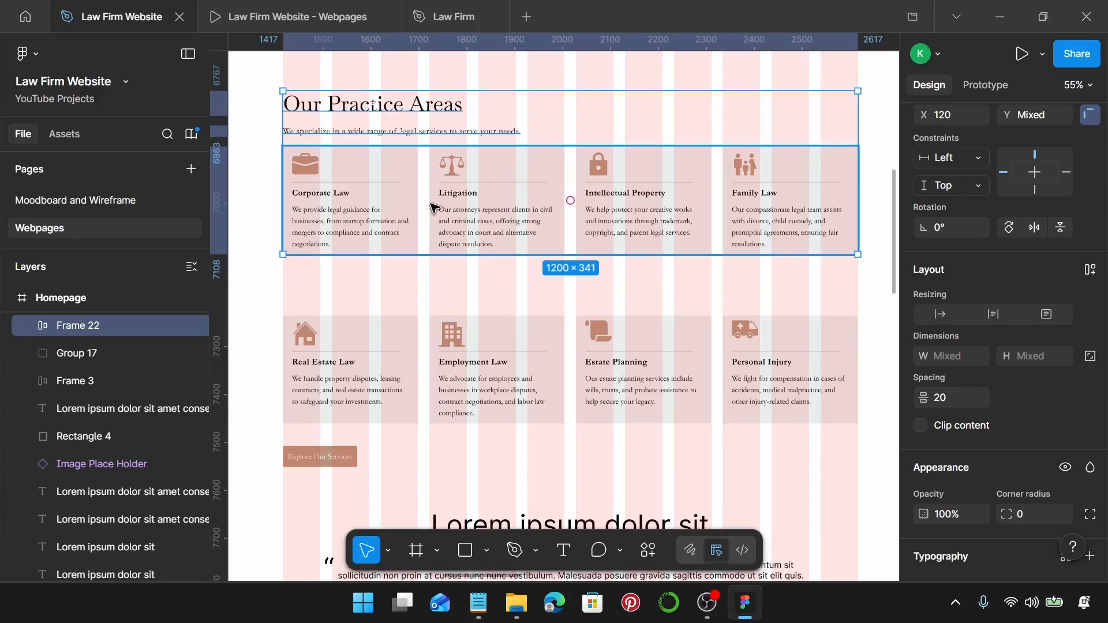
shift+click(445, 366)
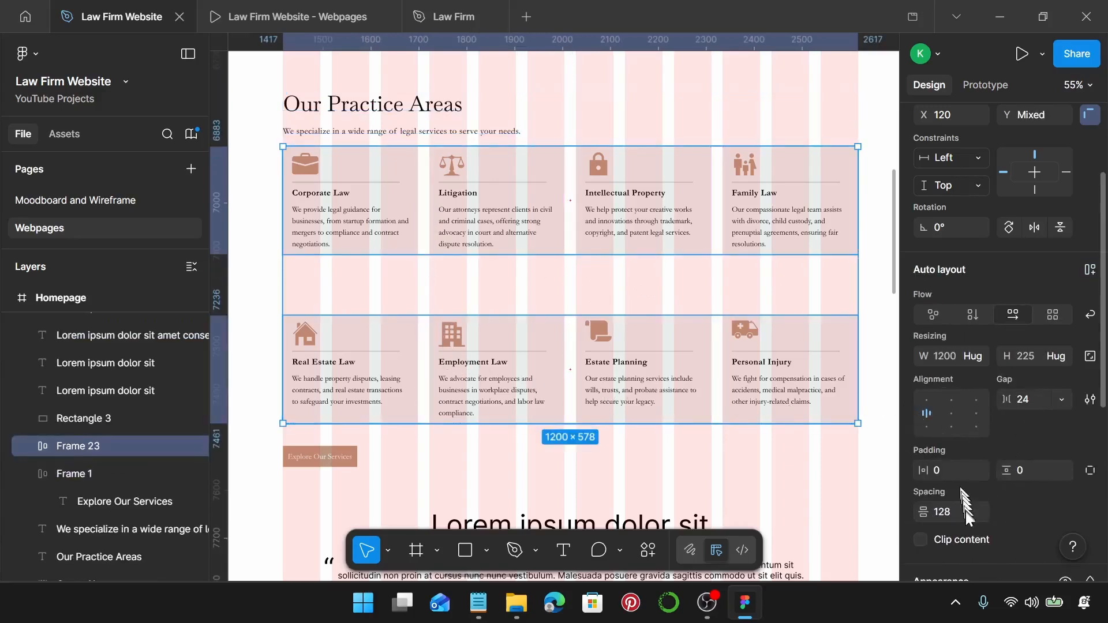
text(24)
key(Return)
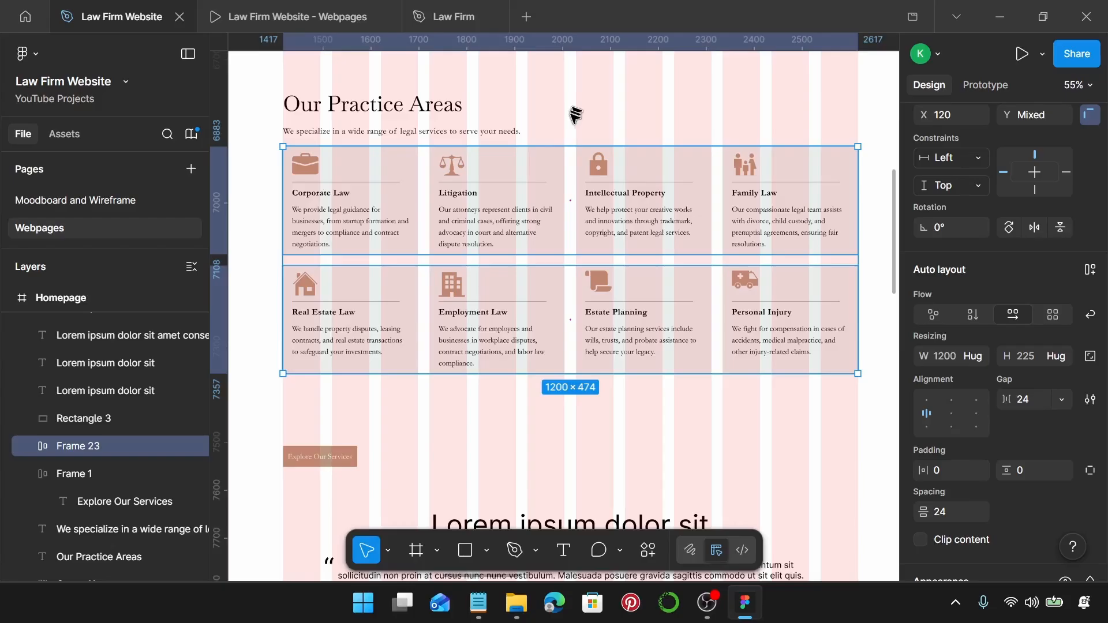
click(690, 397)
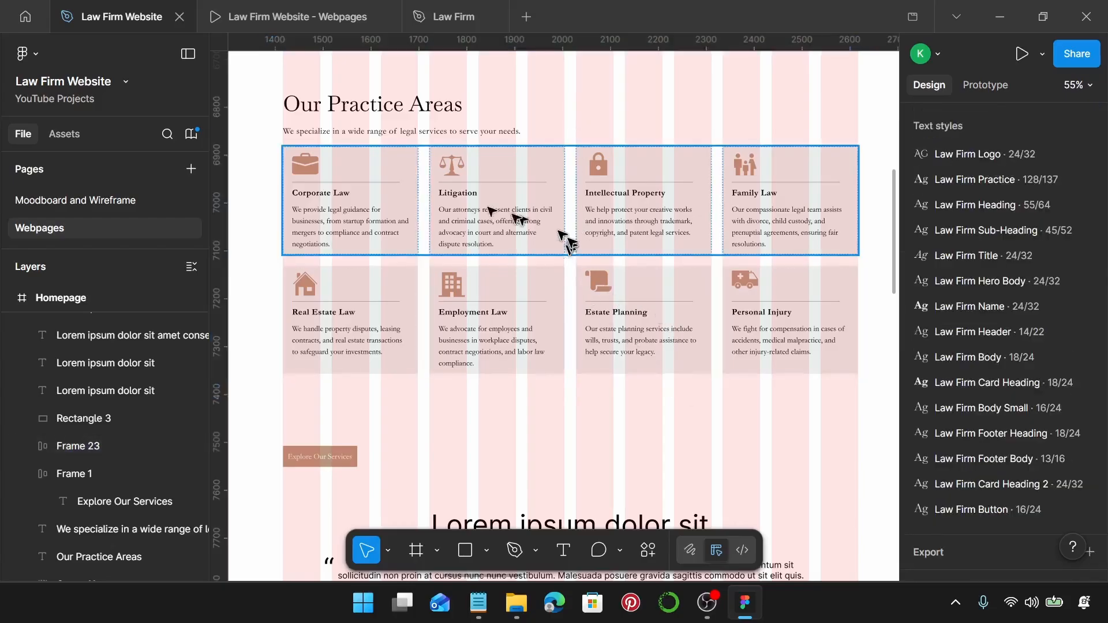
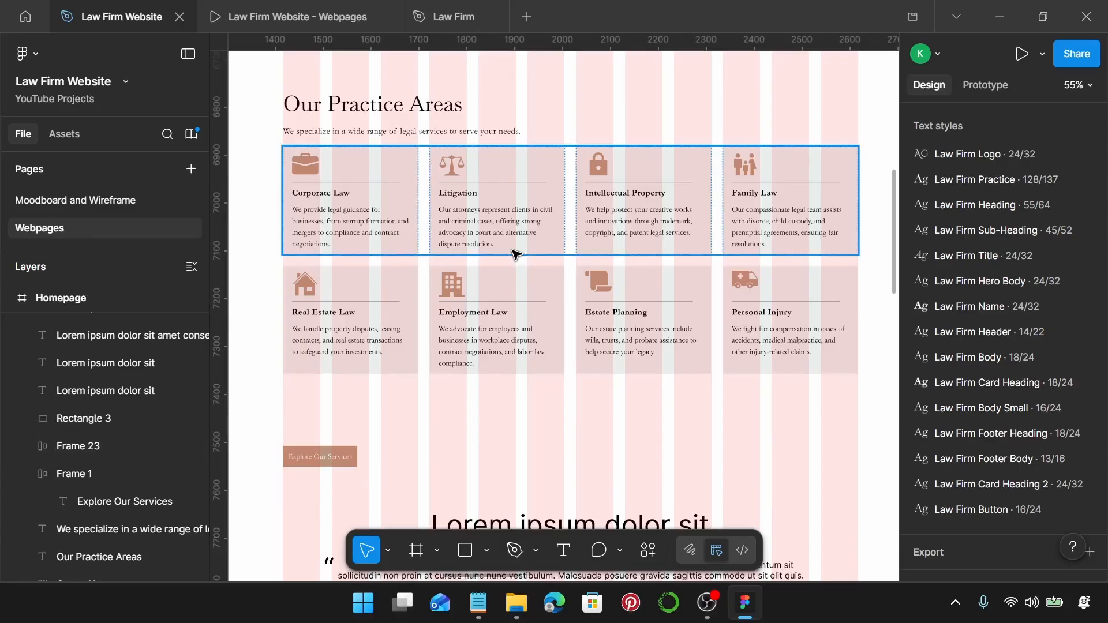
Set a 20 gap between the second card row and the Explore Our Services button.
click(328, 334)
shift+click(322, 456)
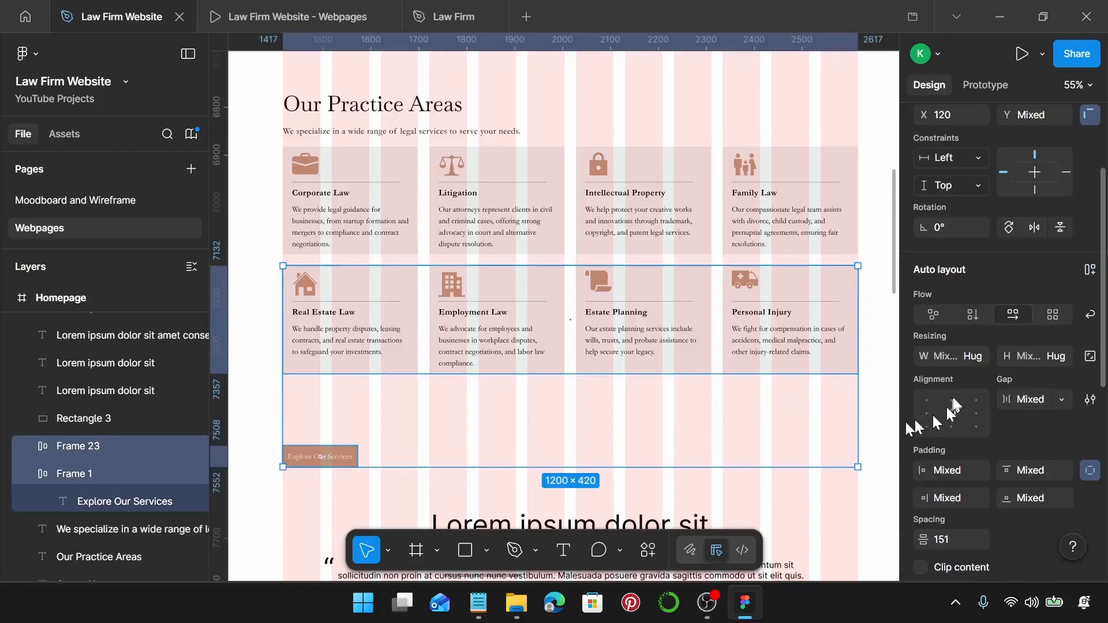
scroll(959, 458, down, 3)
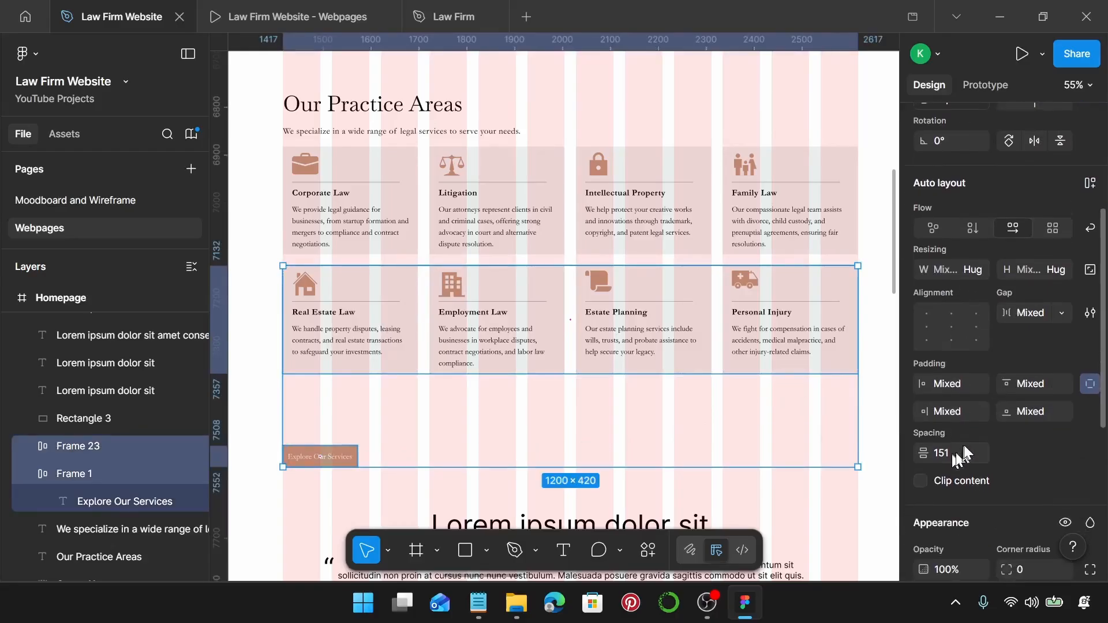
text(20)
key(Return)
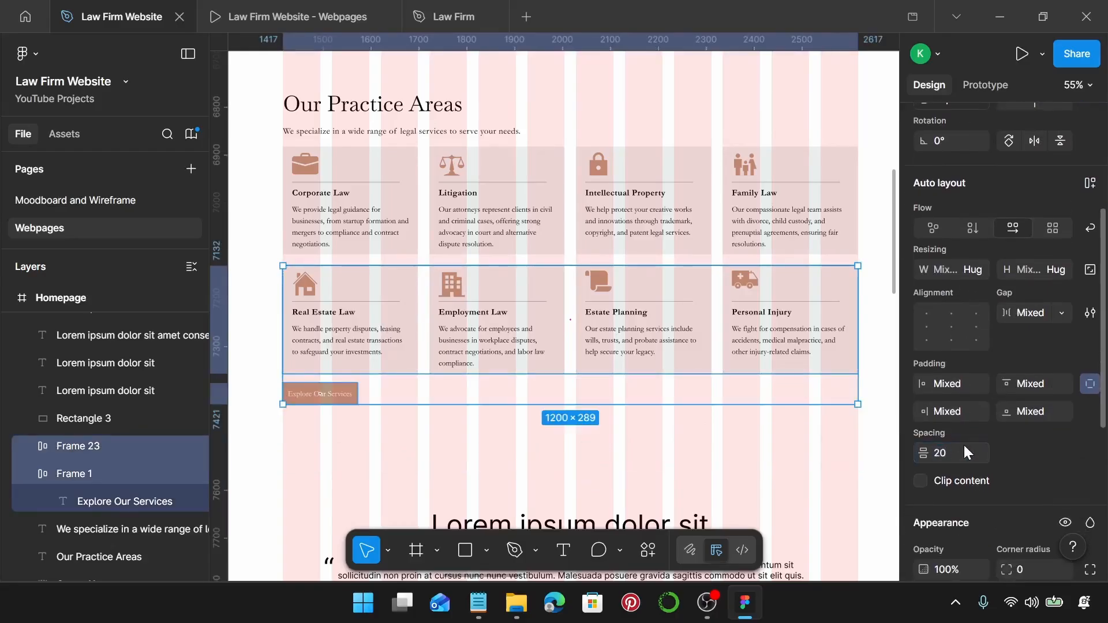
Wrap both practice card rows in a vertical auto layout.
click(460, 223)
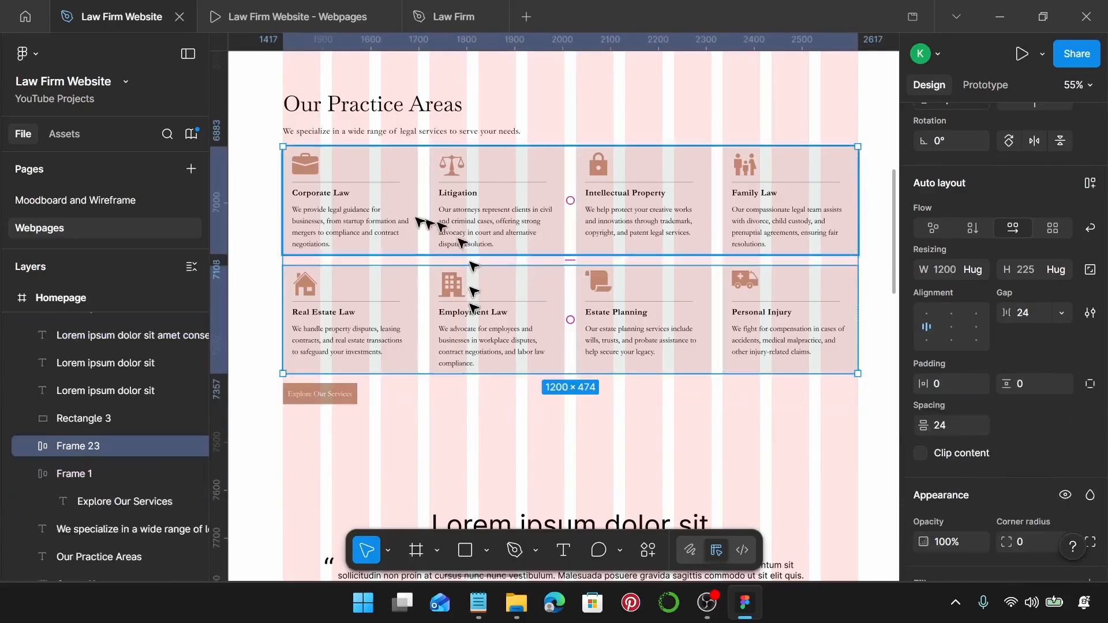
shift+click(469, 304)
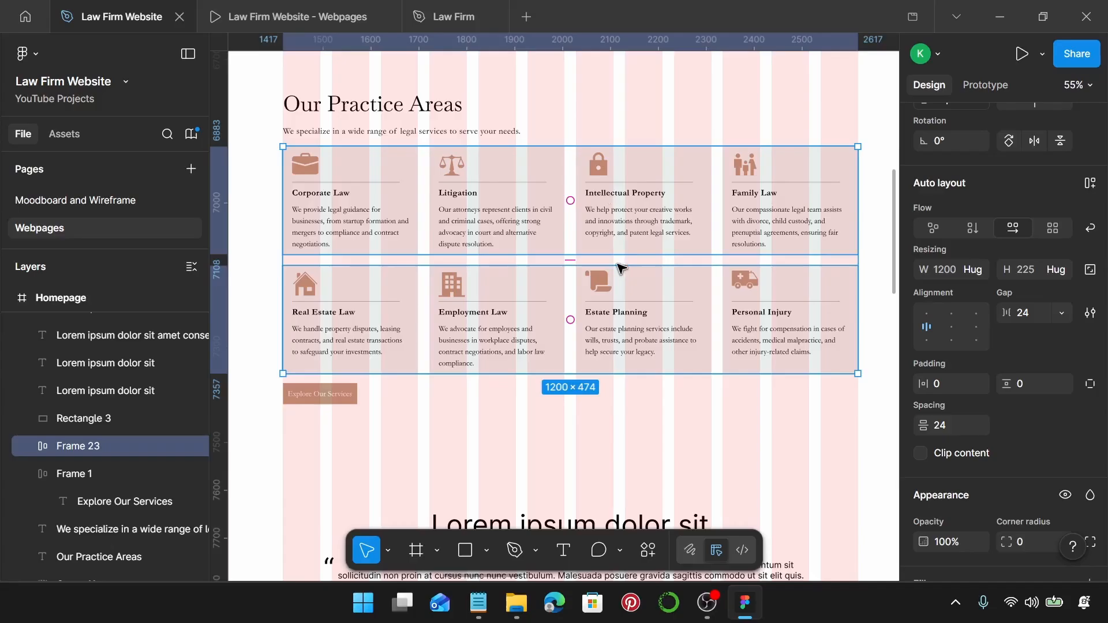
key(shift+a)
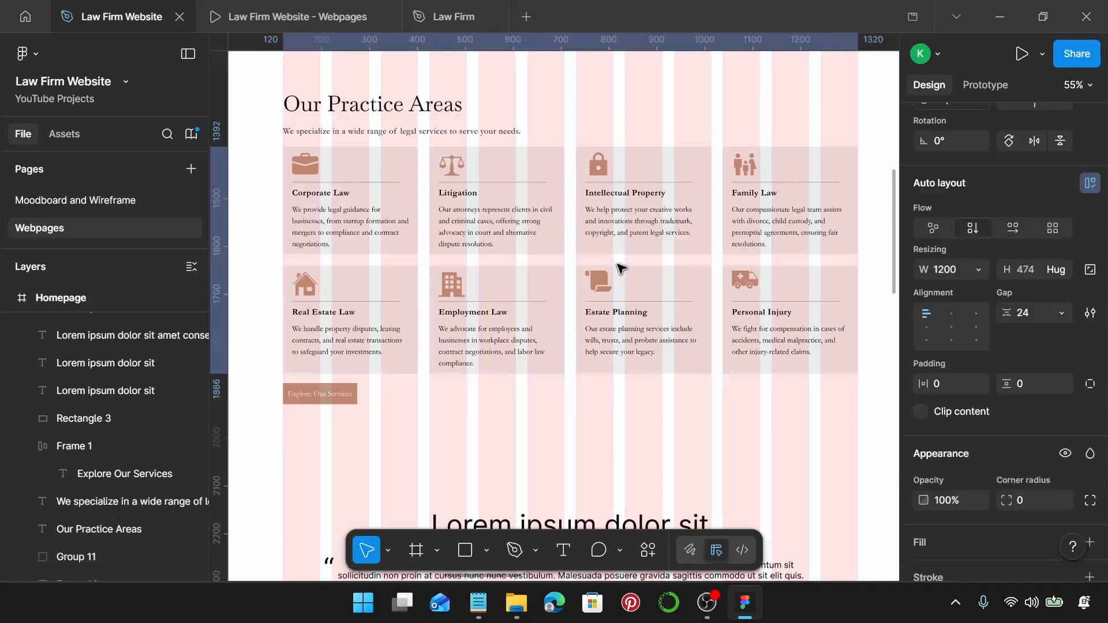
Wrap the heading, subtitle, card rows and button in one auto-layout frame.
mouse_move(298, 65)
mouse_down()
mouse_move(267, 70)
mouse_move(261, 111)
mouse_up()
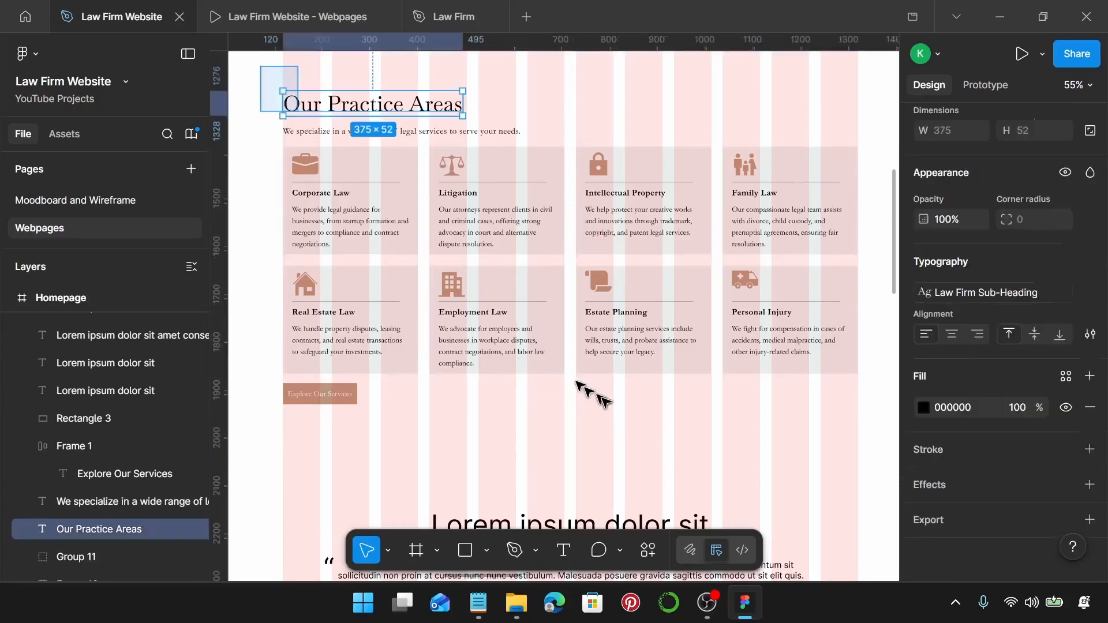
drag(601, 397, 603, 442)
key(shift+a)
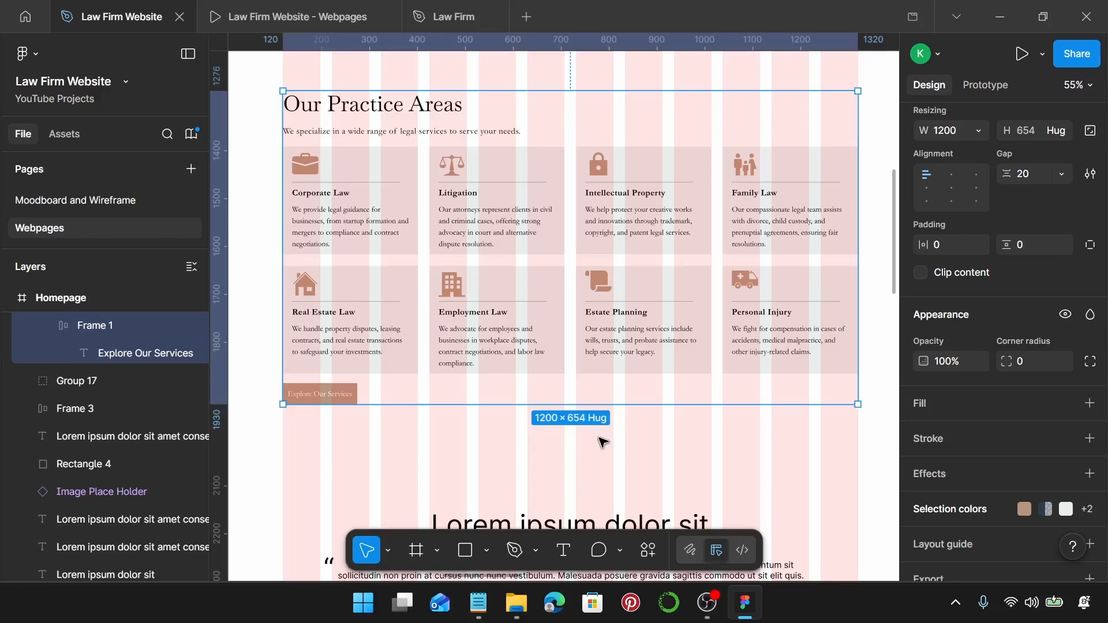
click(286, 17)
scroll(536, 300, down, 8)
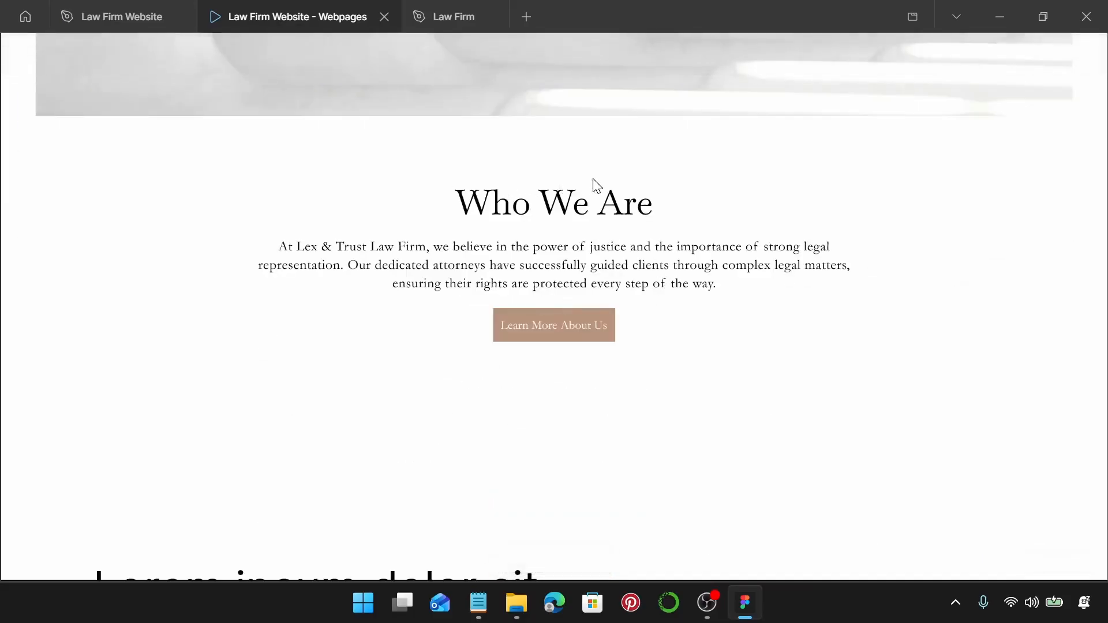
scroll(598, 186, down, 2)
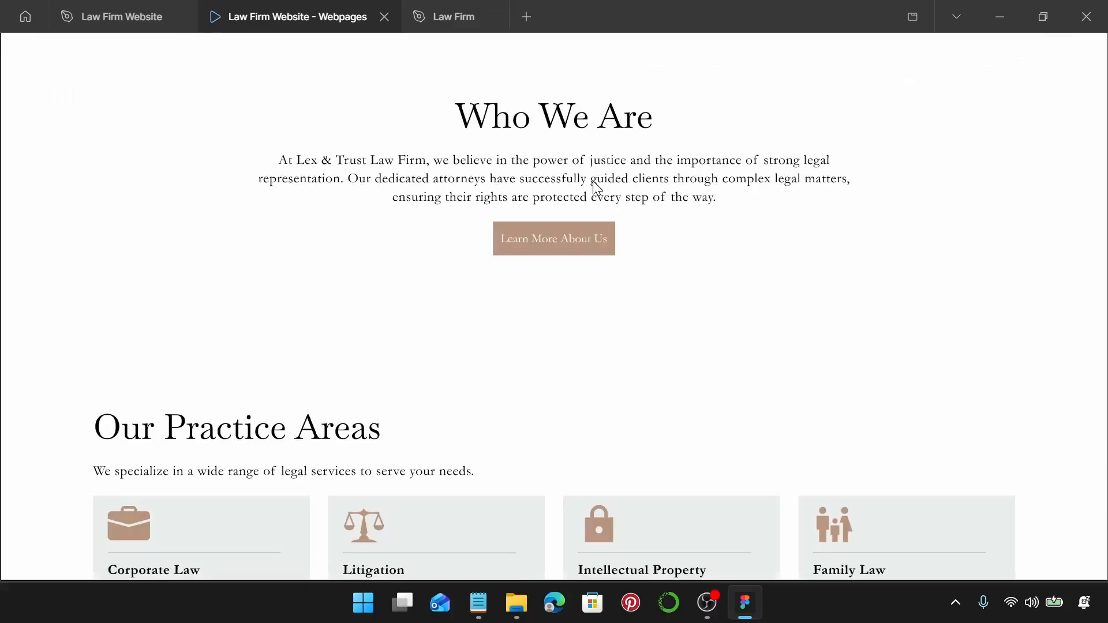
scroll(596, 186, down, 6)
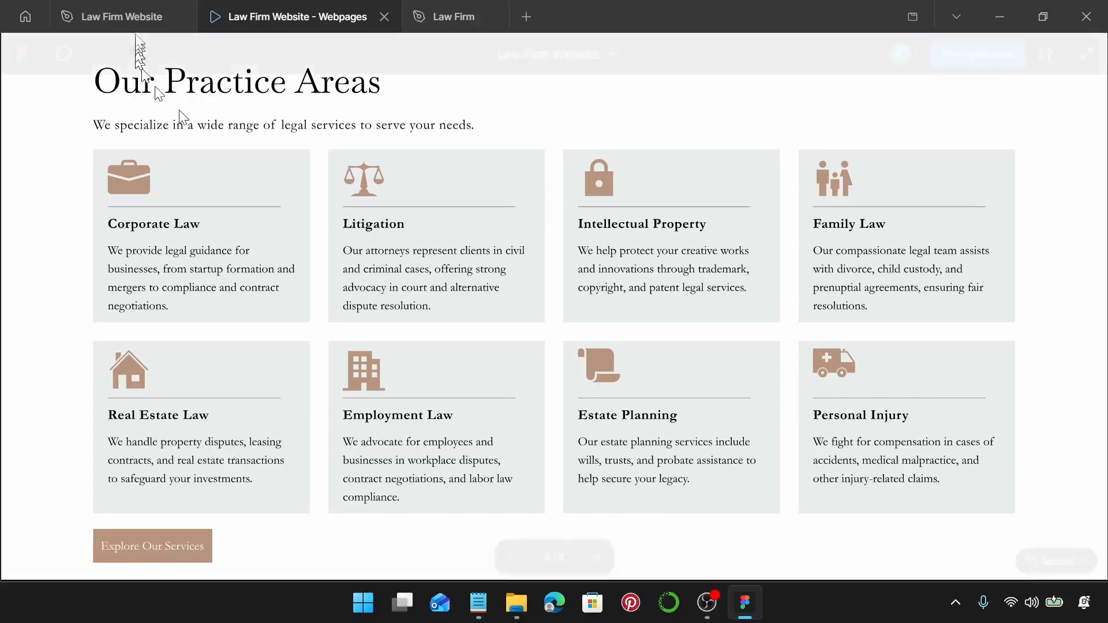
click(130, 10)
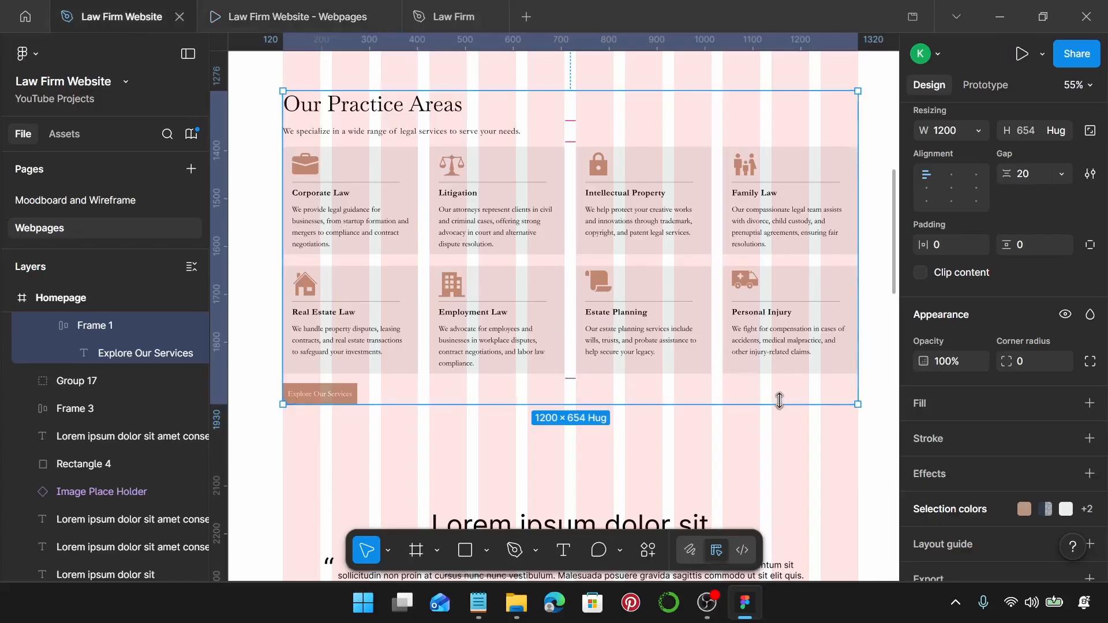
Apply the Law Firm Sub-Heading text style to the testimonial heading.
scroll(780, 400, down, 5)
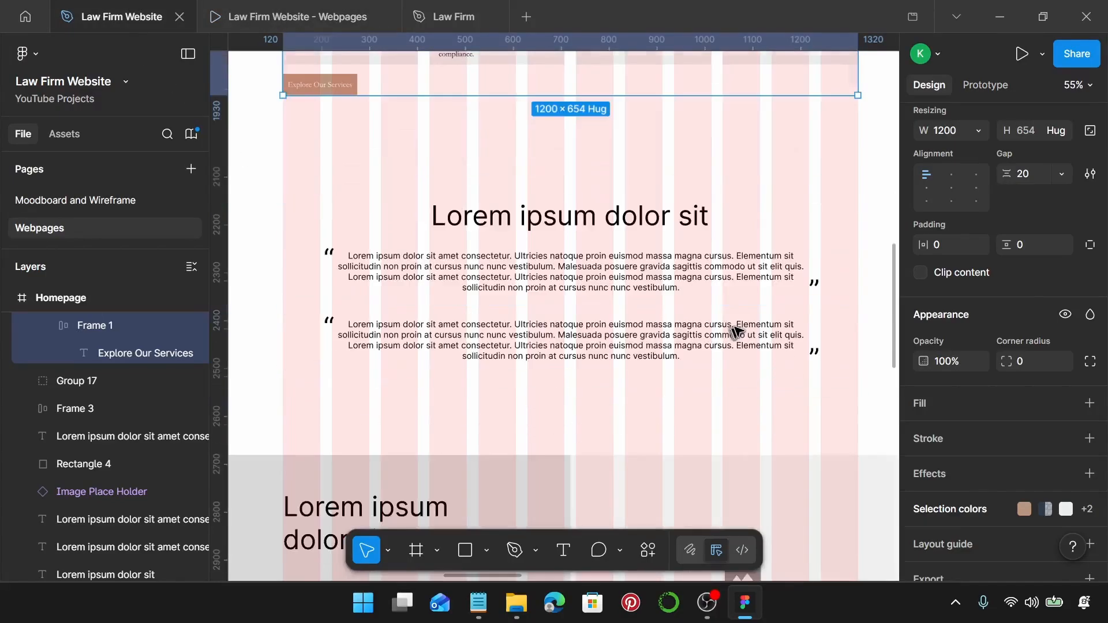
click(689, 279)
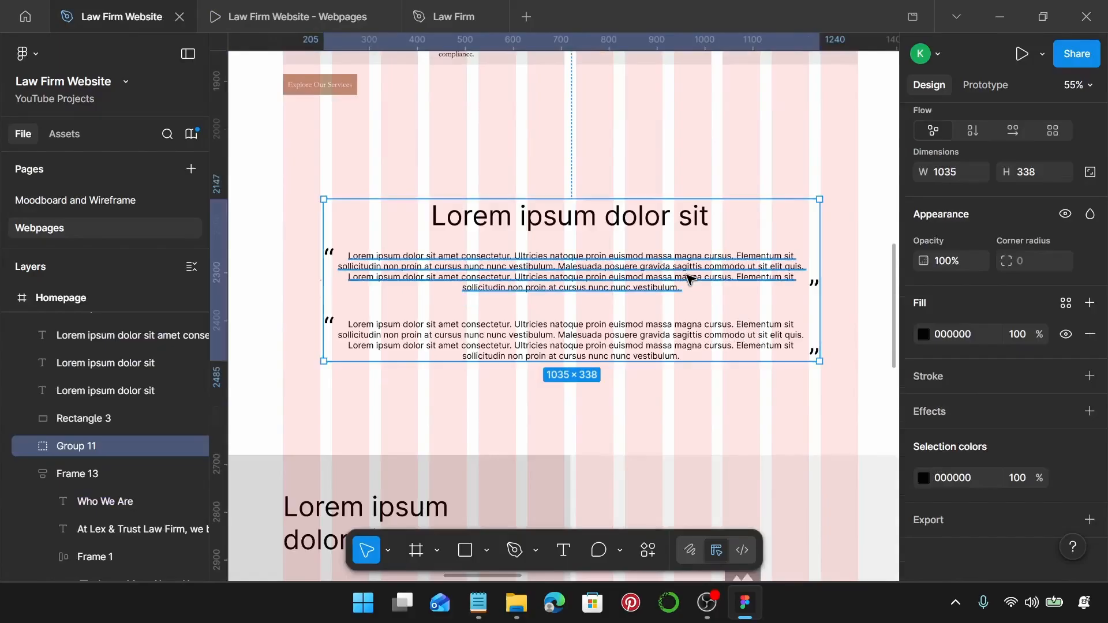
key(Return)
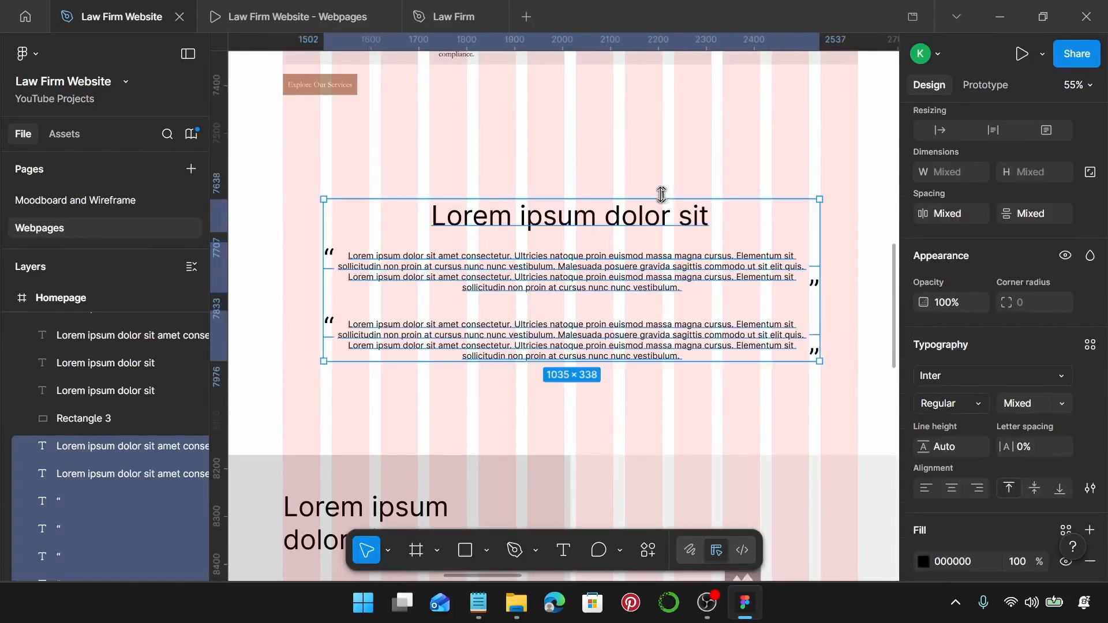
click(663, 222)
scroll(1040, 291, down, 2)
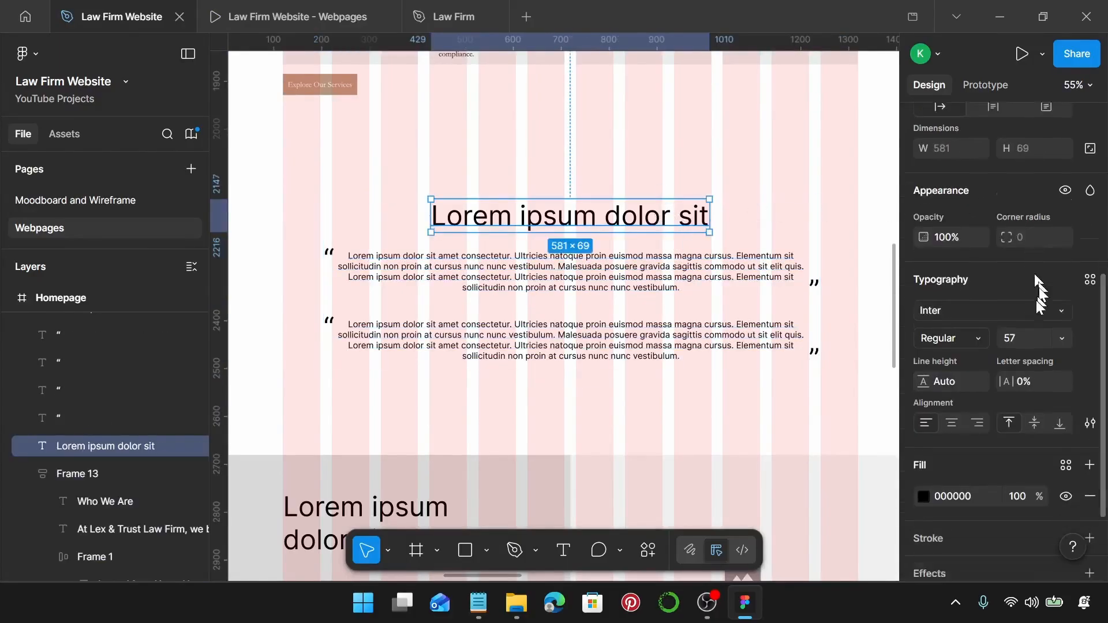
scroll(1039, 292, down, 2)
click(1090, 190)
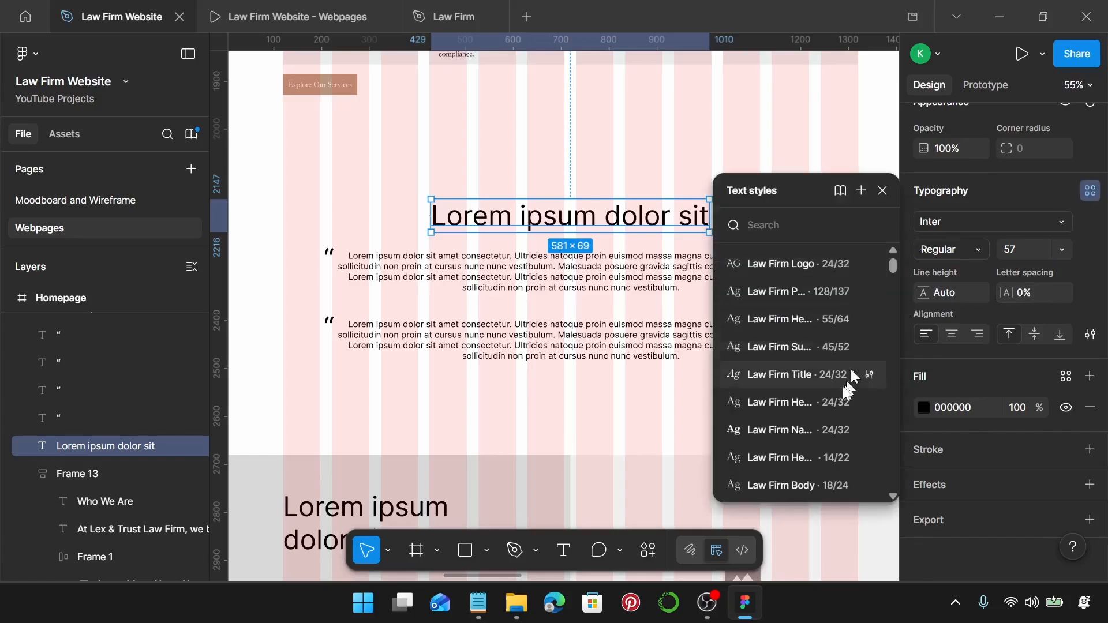
click(819, 344)
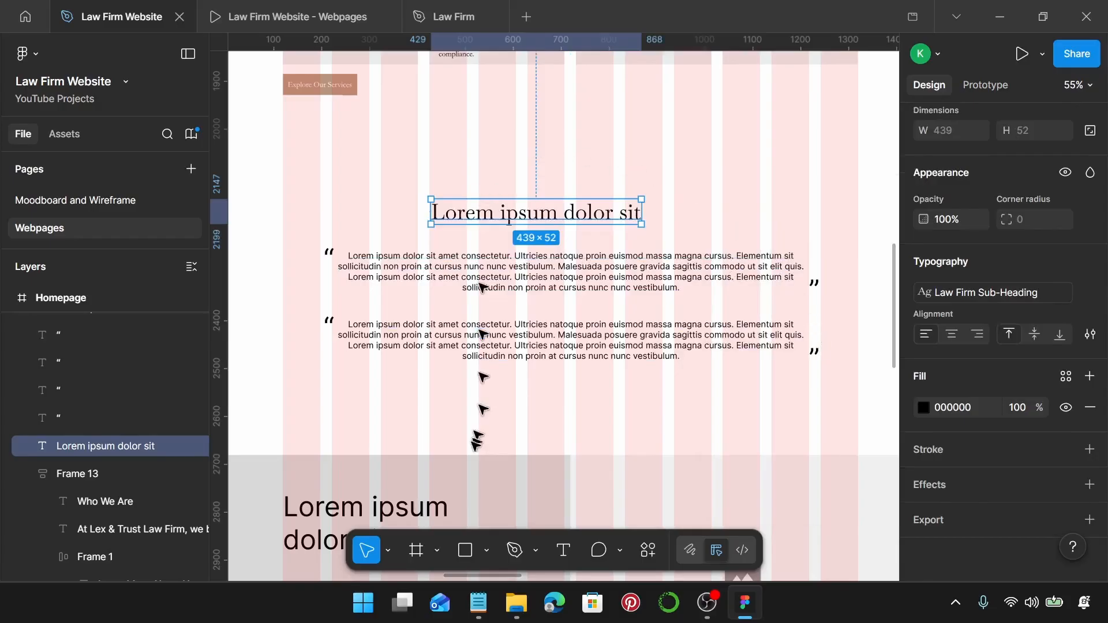
Replace the heading text with 'What Our Clients Say' from the notes and centre it.
click(479, 603)
scroll(837, 323, down, 3)
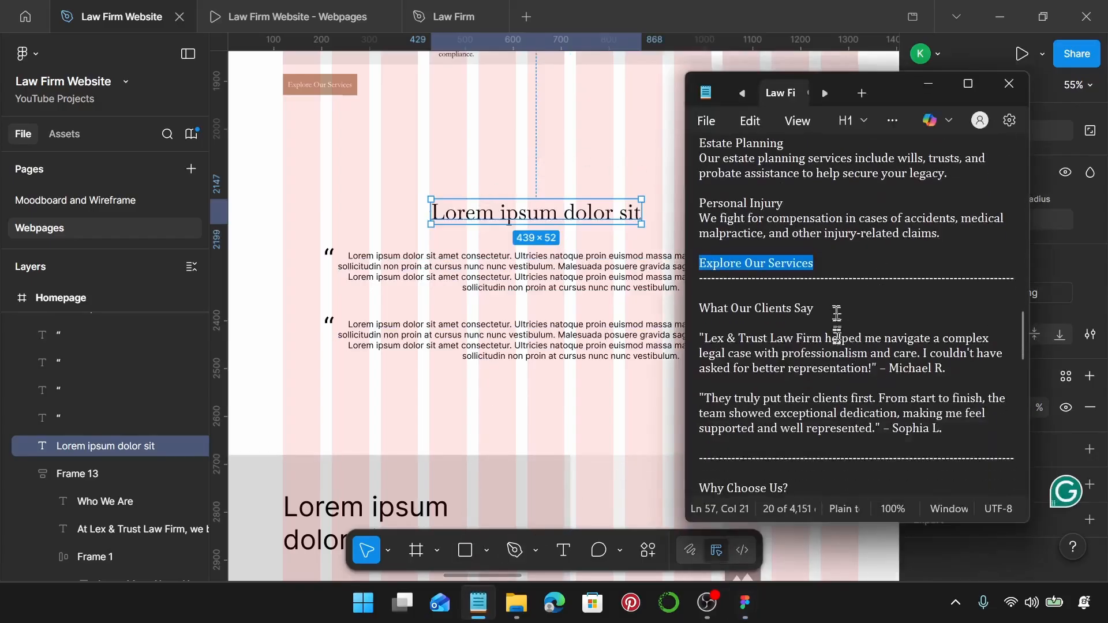
triple_click(837, 312)
key(ctrl+c)
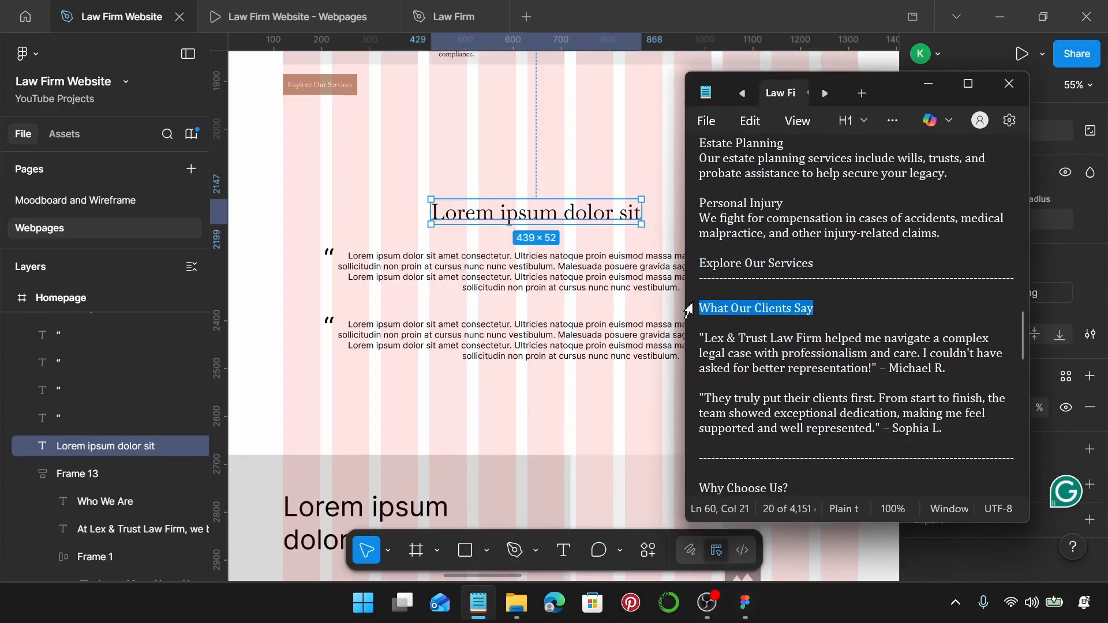
click(602, 213)
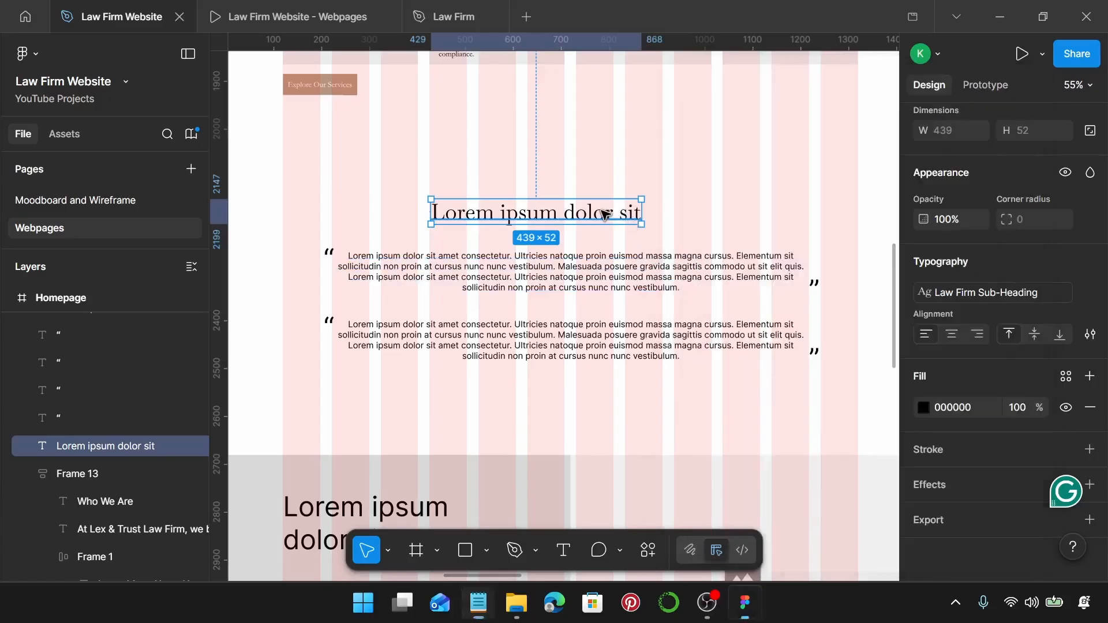
double_click(603, 212)
key(ctrl+v)
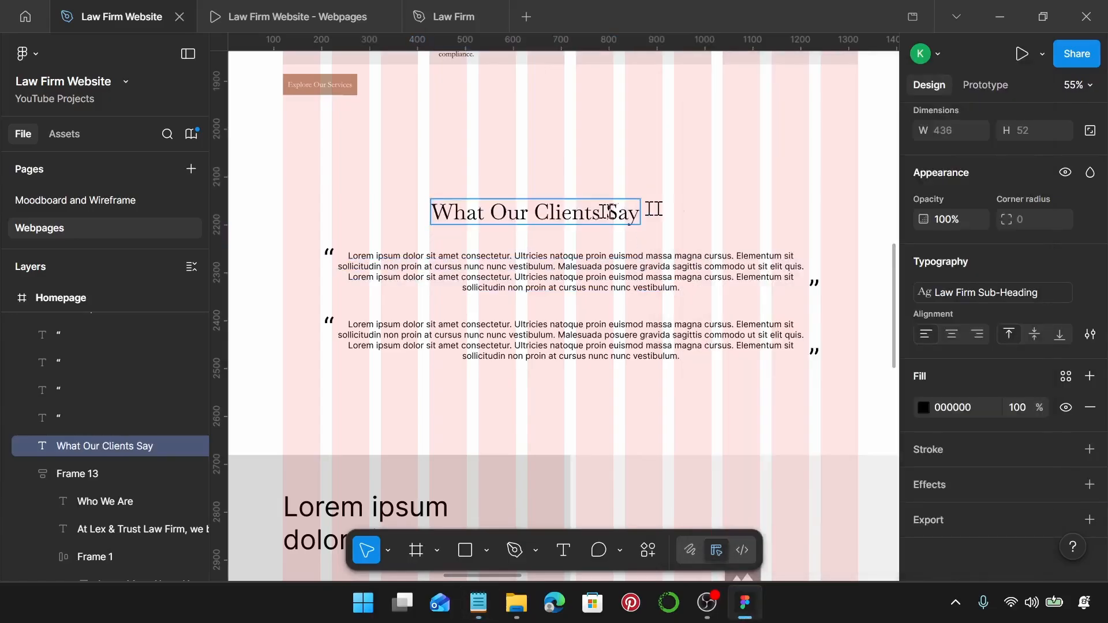
key(Escape)
drag(568, 207, 602, 203)
click(435, 277)
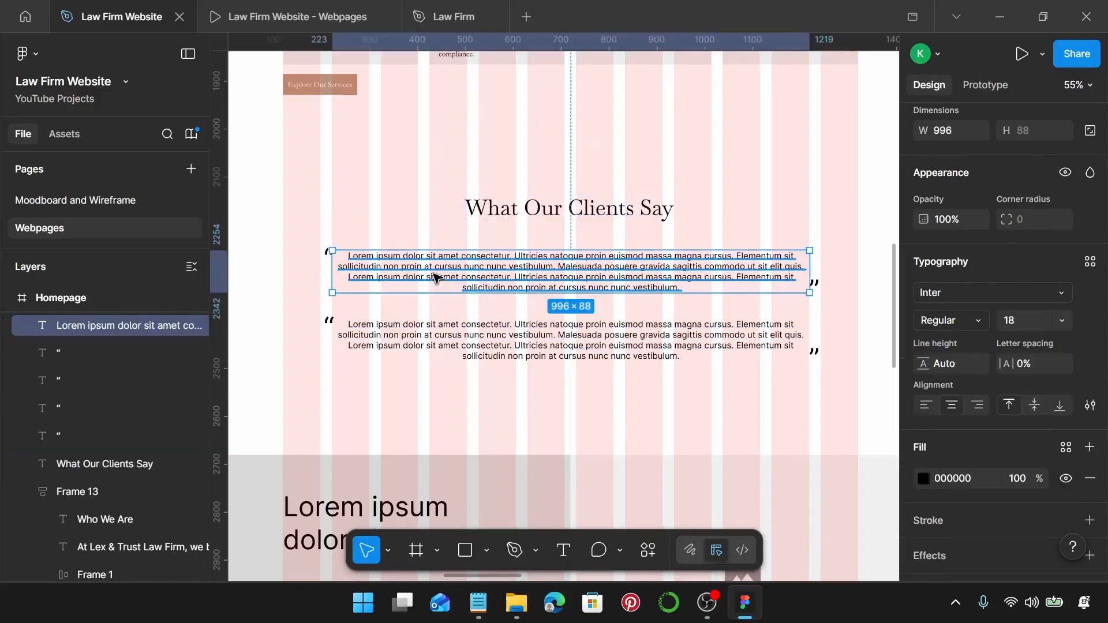
Apply the Law Firm Body style to both testimonial paragraphs.
shift+click(505, 358)
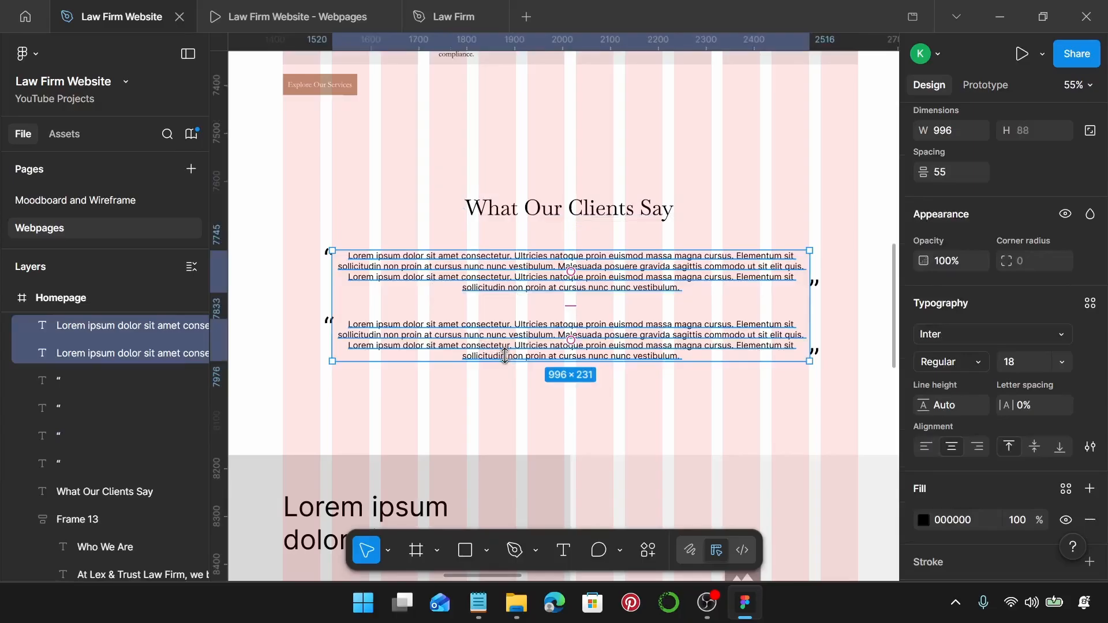
click(1091, 303)
scroll(774, 381, down, 1)
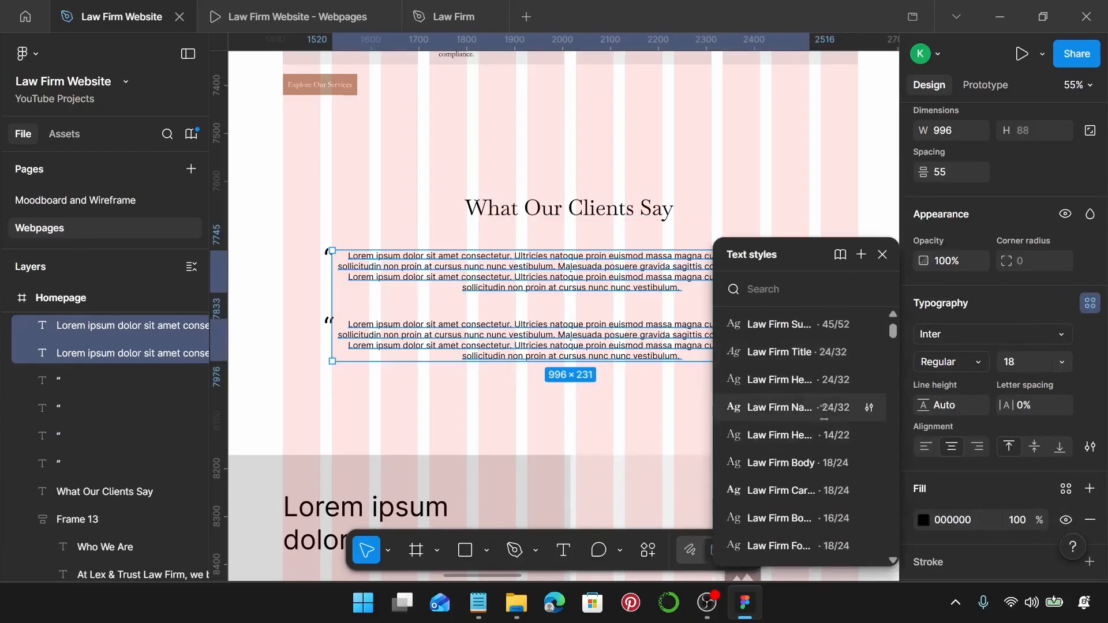
click(814, 464)
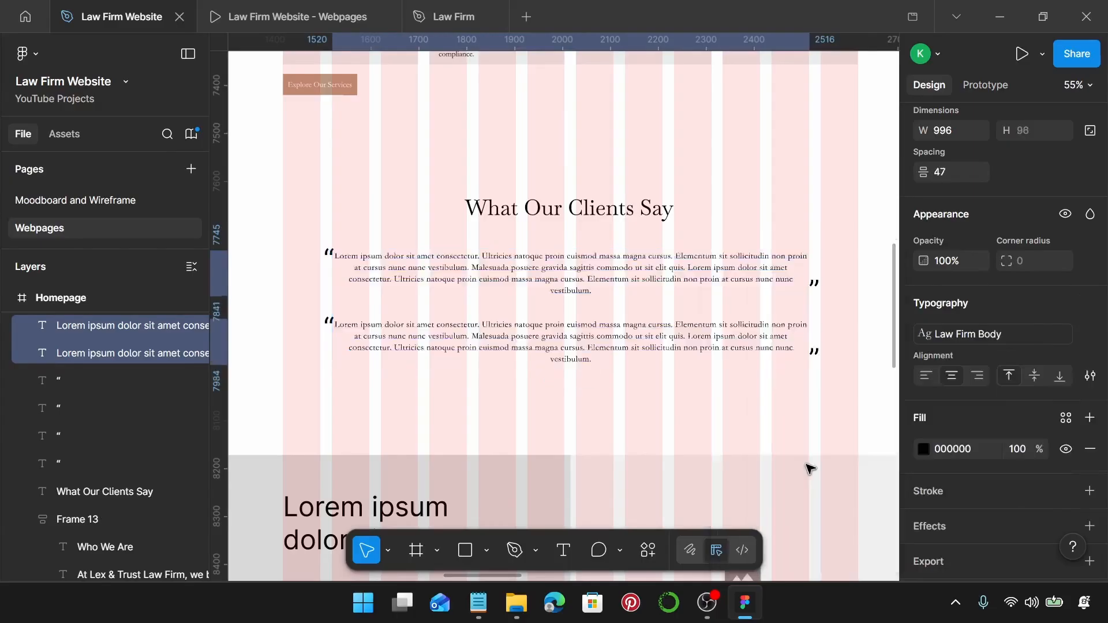
Set the four quote marks to Baskerville Old Face, size 64, line height 72.
click(323, 327)
shift+click(329, 253)
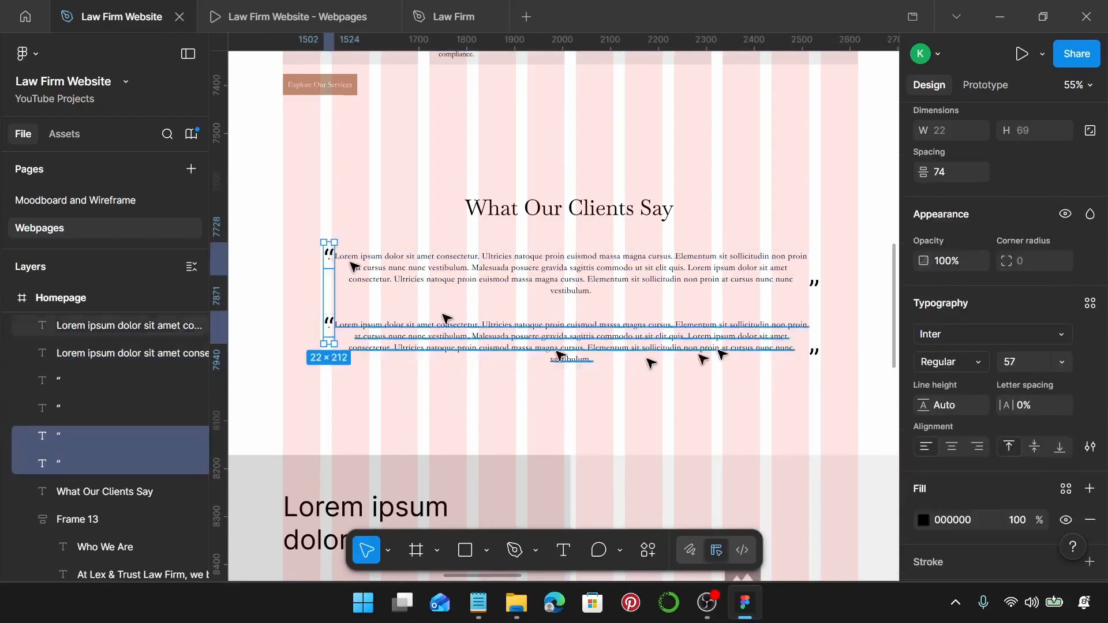
shift+click(811, 284)
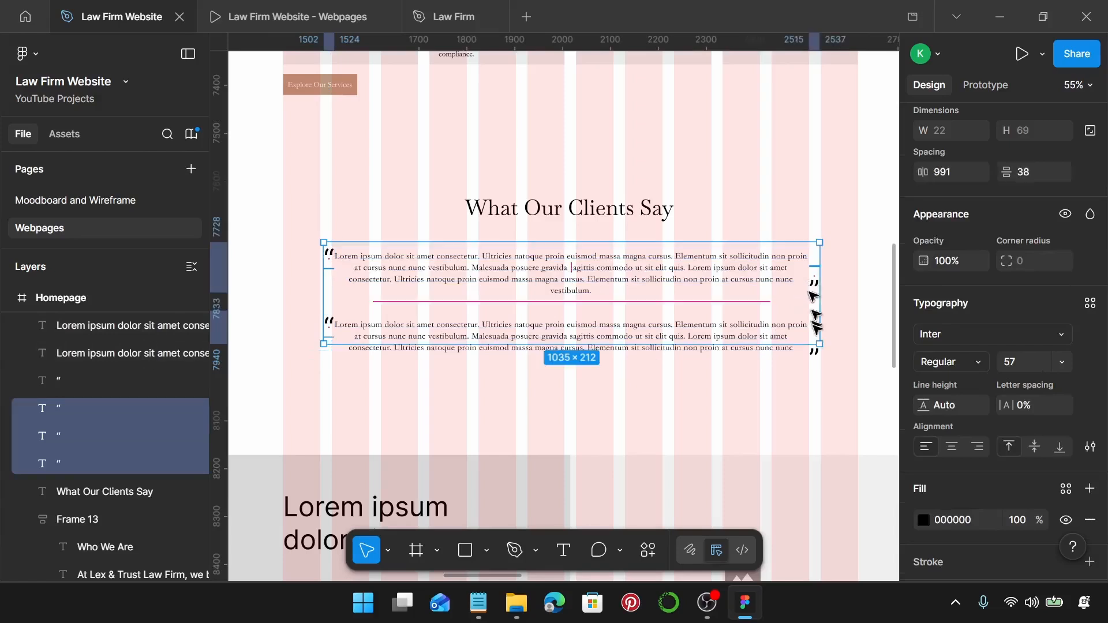
shift+click(810, 358)
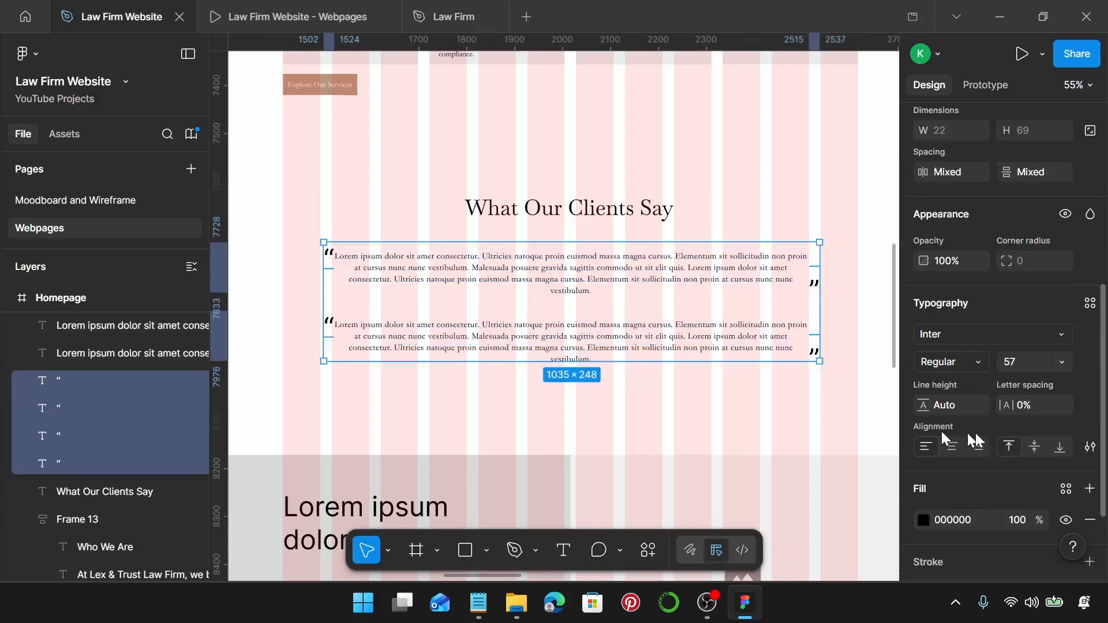
click(1023, 334)
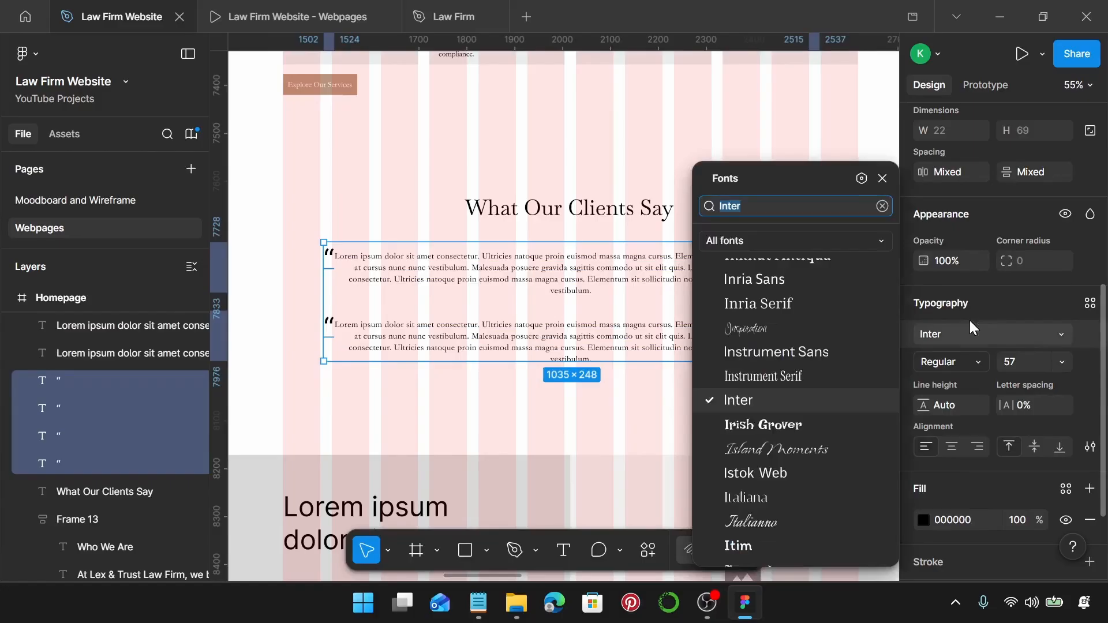
text(basker4)
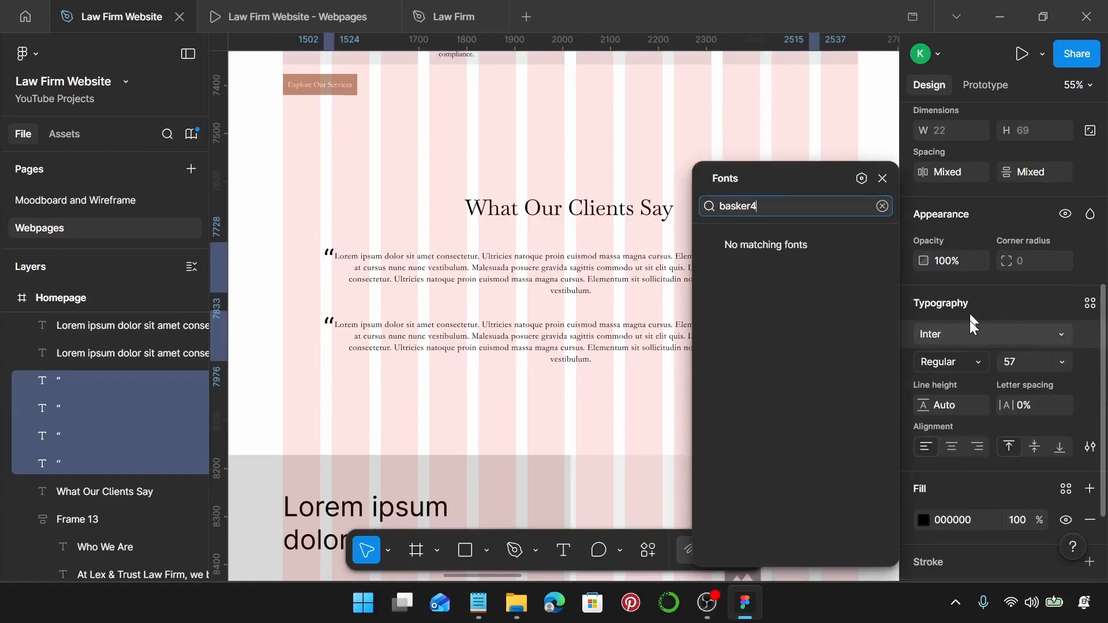
key(BackSpace)
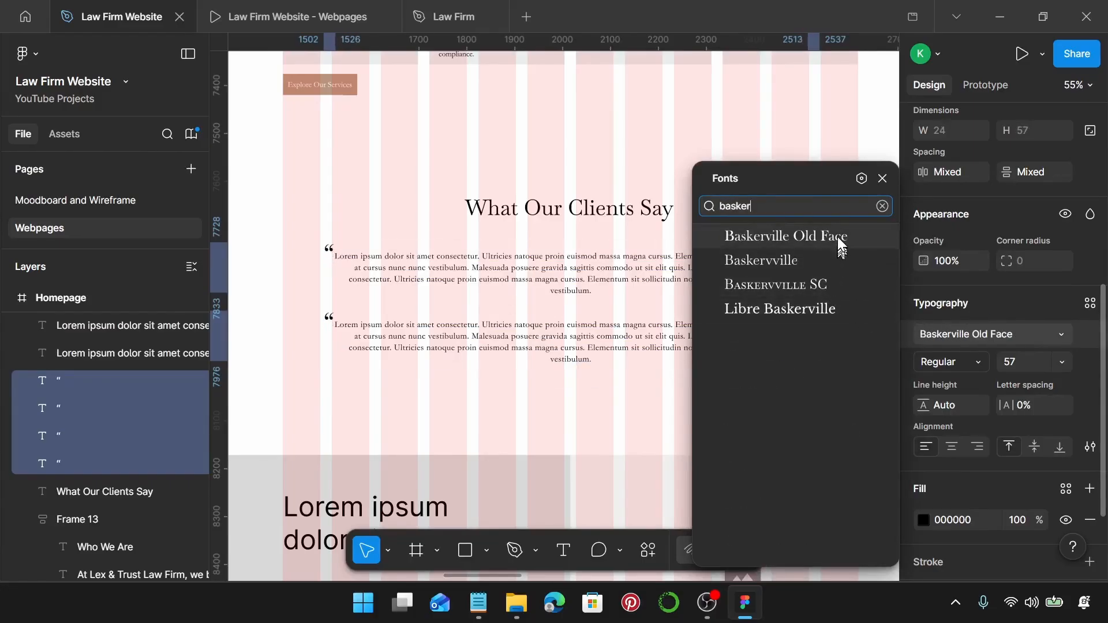
click(837, 237)
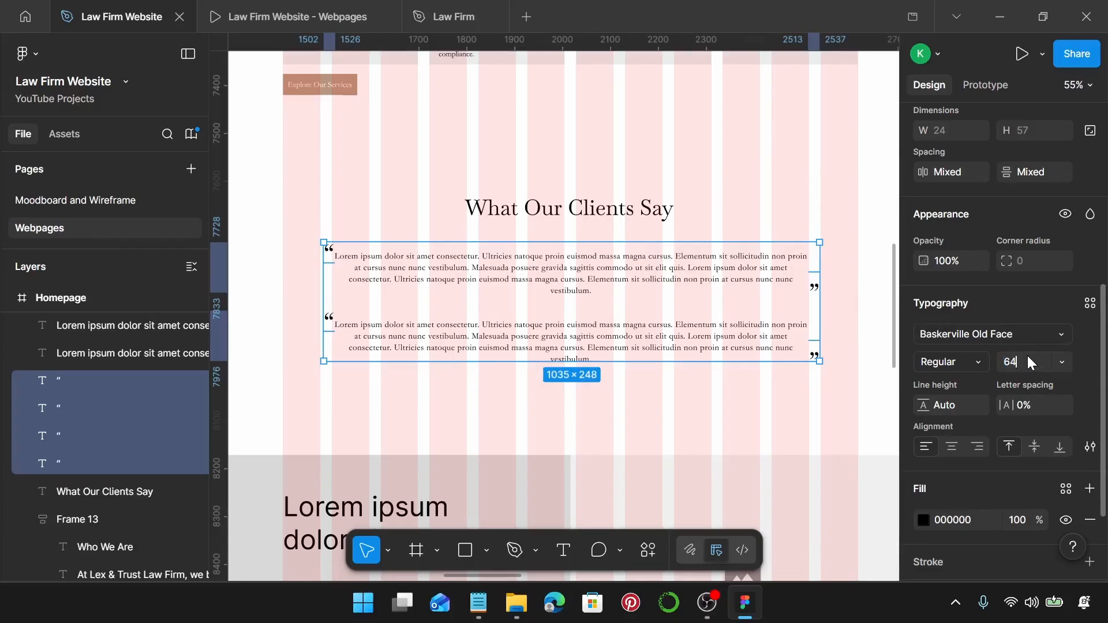
key(Return)
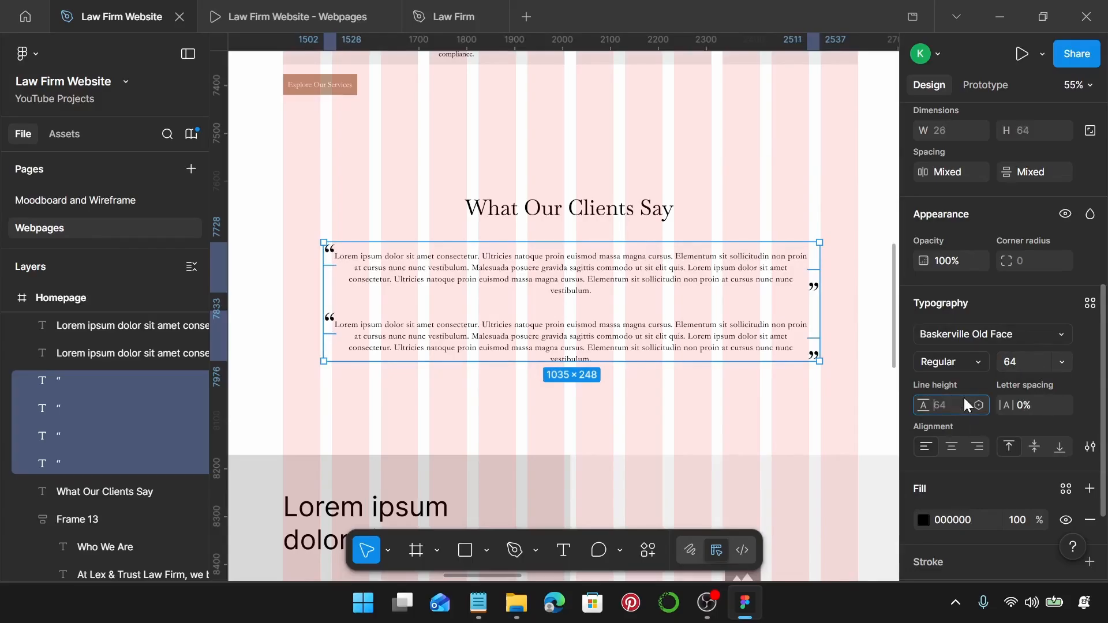
click(967, 404)
text(72)
key(Return)
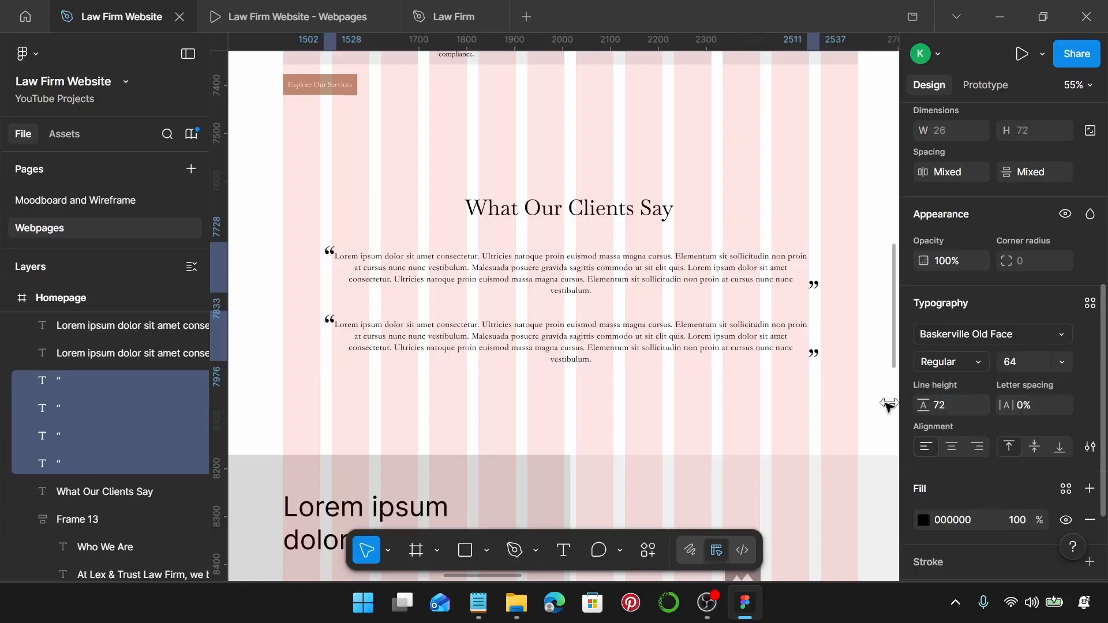
Narrow the first testimonial paragraph and move the second testimonial with its quotes lower.
scroll(702, 356, down, 3)
click(598, 275)
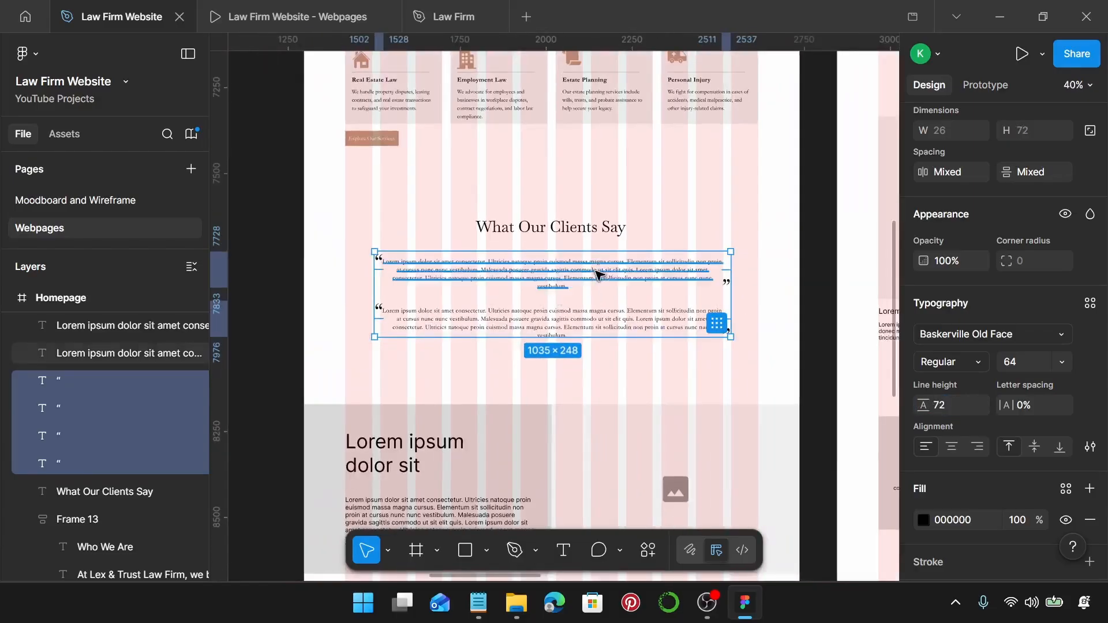
drag(724, 275, 551, 278)
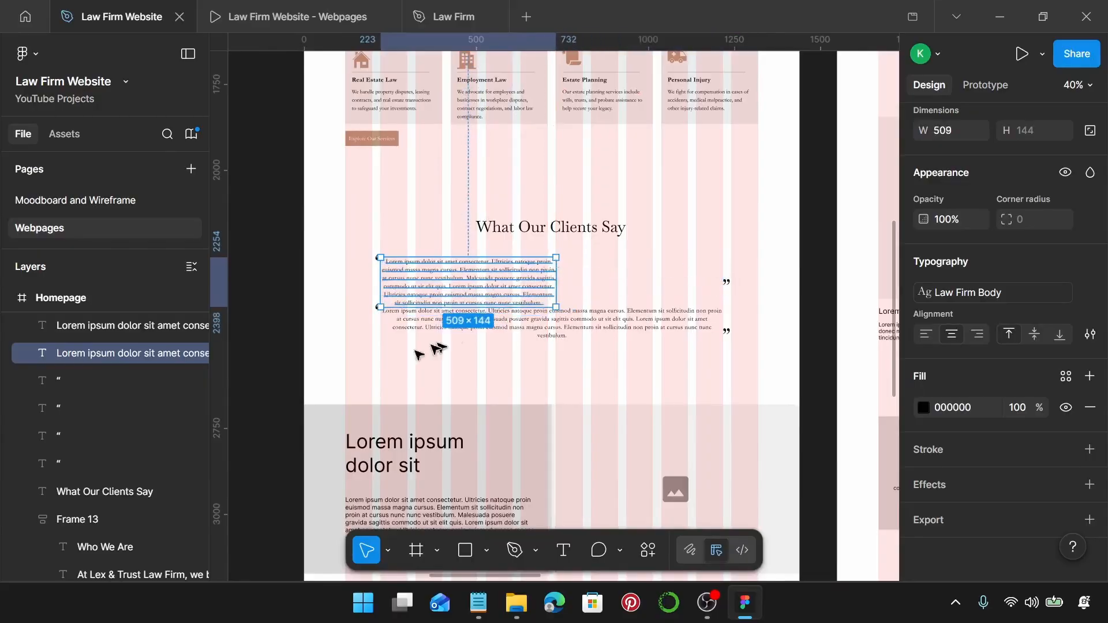
scroll(386, 364, up, 3)
click(388, 292)
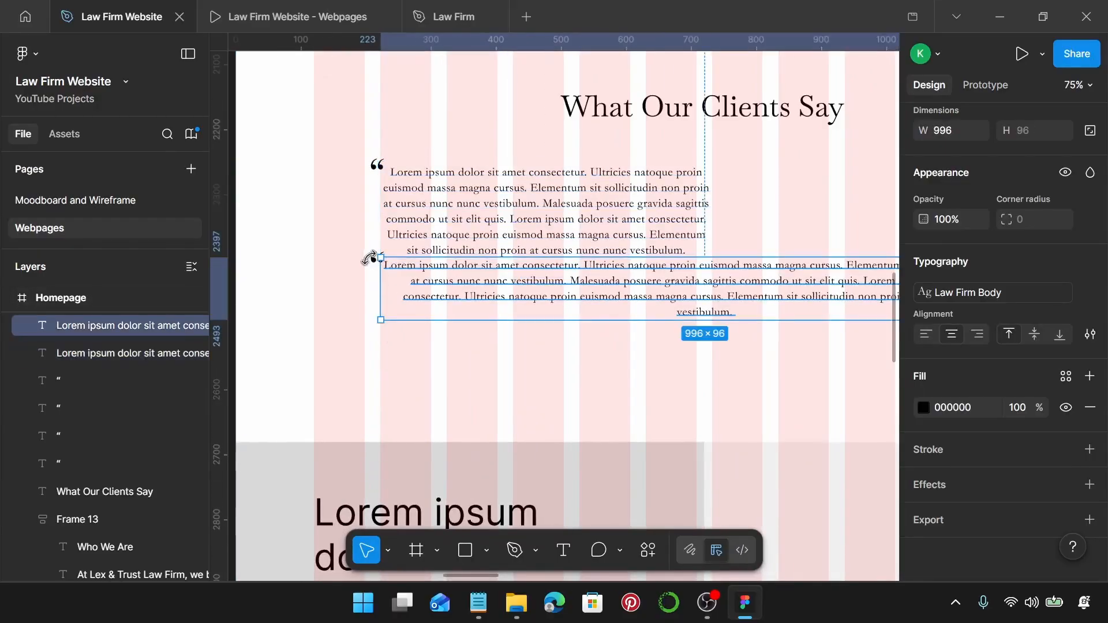
shift+click(374, 258)
scroll(370, 258, right, 5)
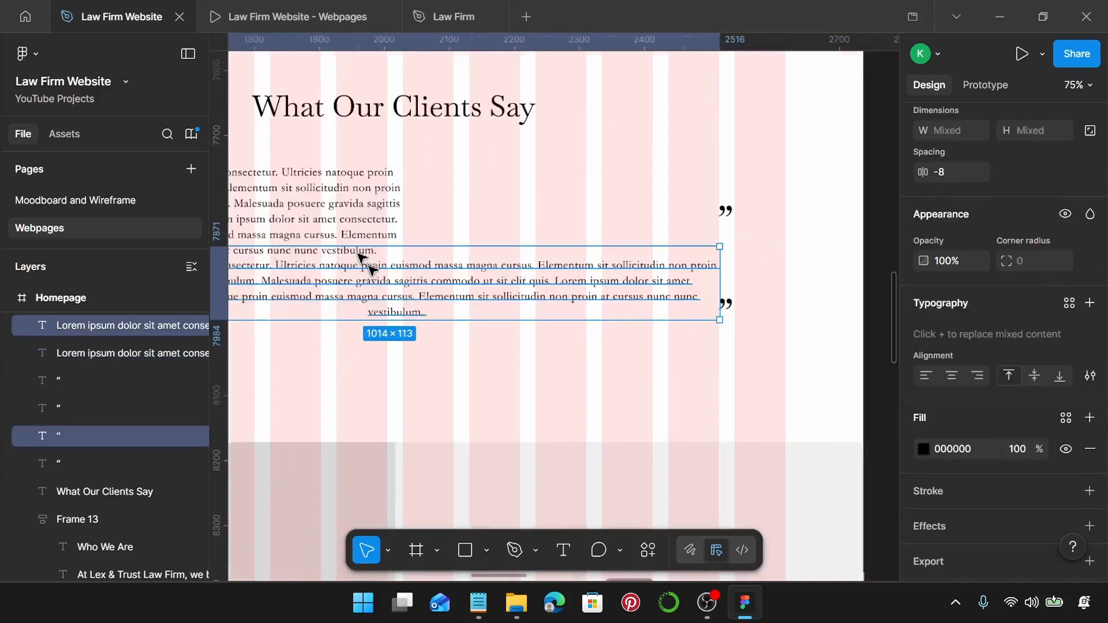
shift+click(728, 306)
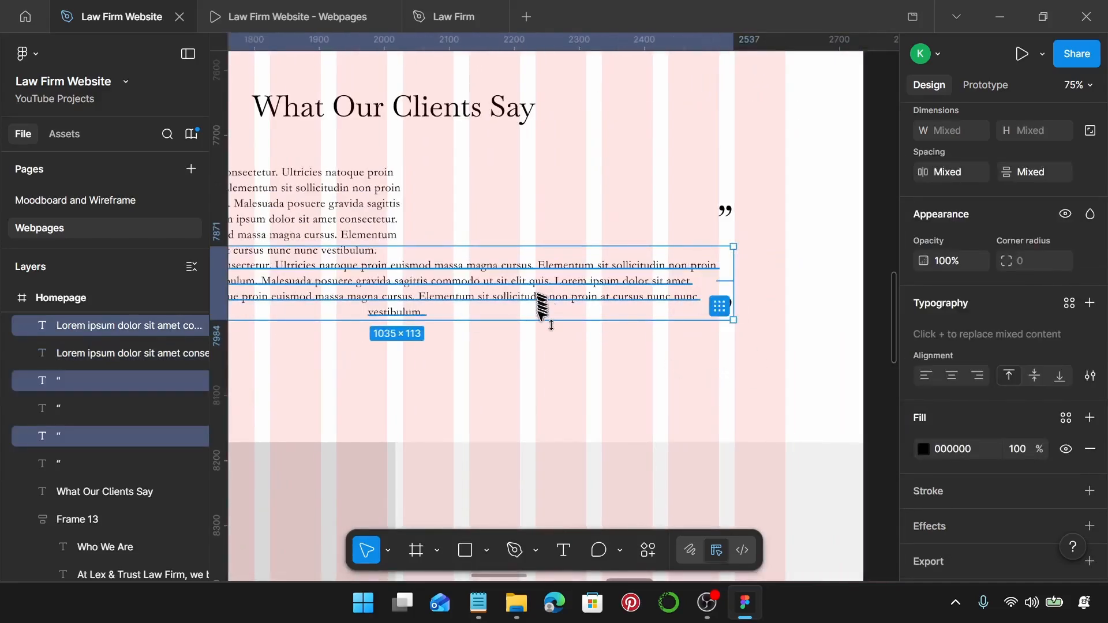
drag(545, 309, 550, 353)
Trim the first paragraph slightly more and delete the second testimonial with its quote marks.
scroll(609, 272, left, 15)
click(564, 228)
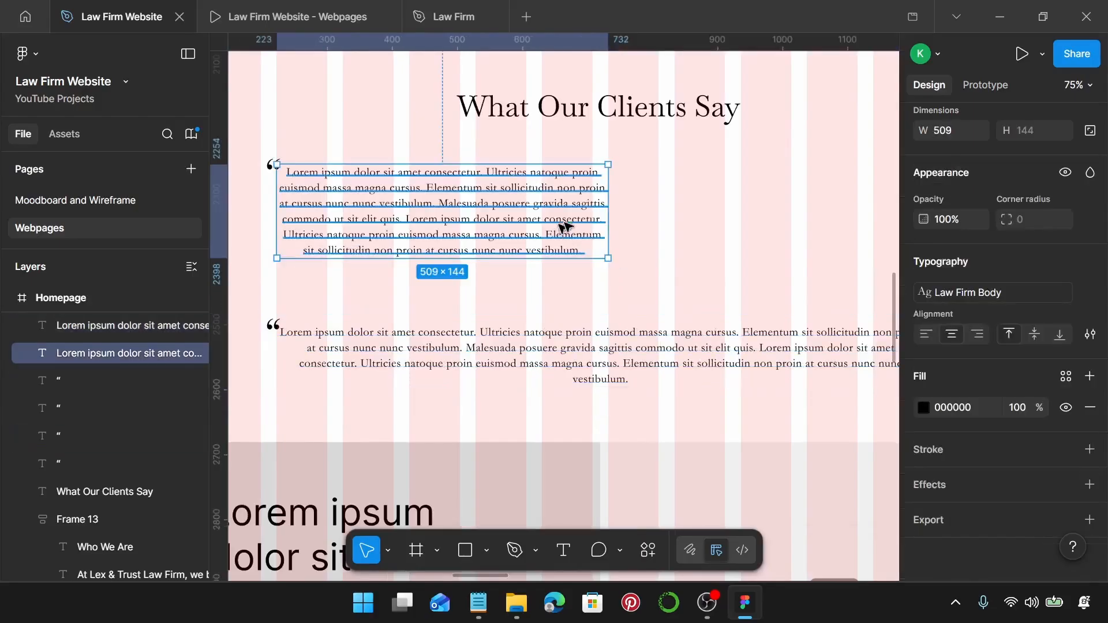
drag(606, 218, 590, 218)
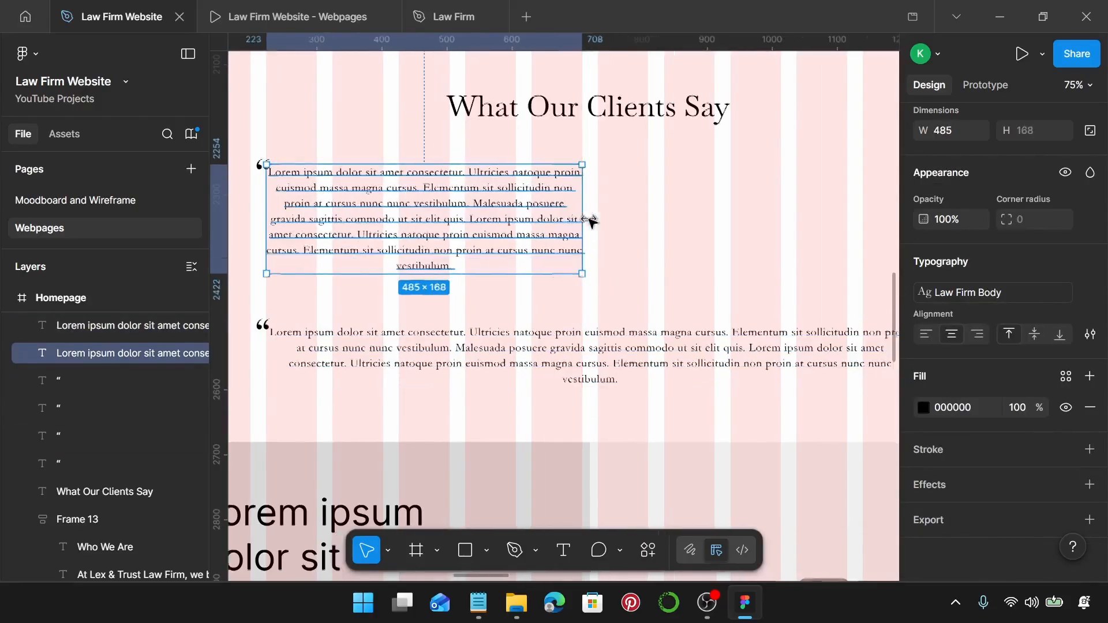
scroll(591, 223, right, 5)
ctrl+scroll(702, 264, down, 3)
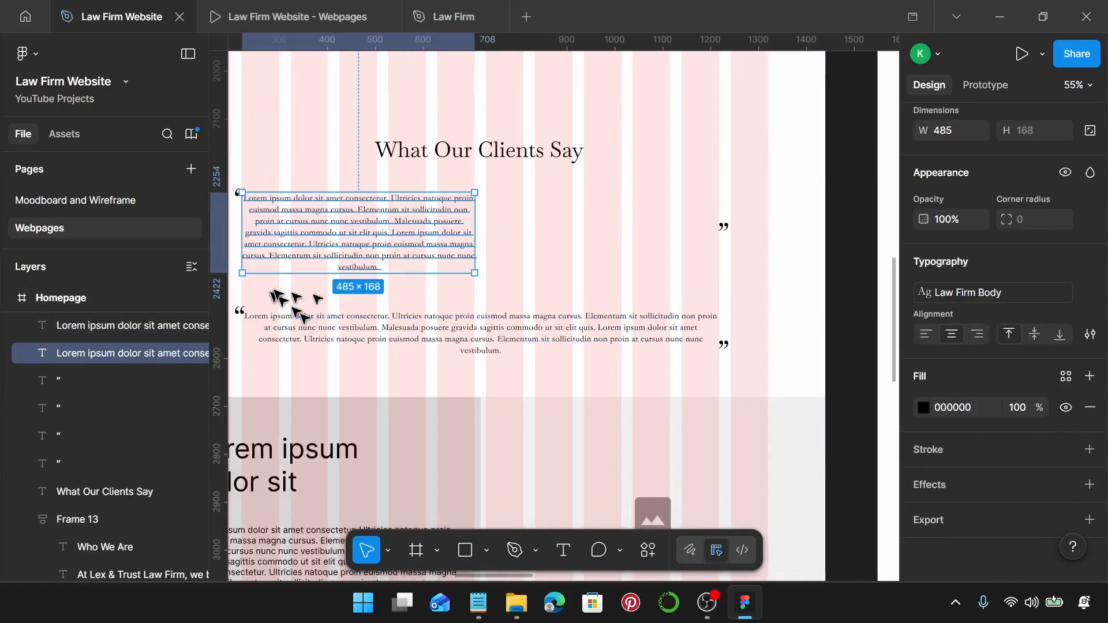
scroll(300, 309, left, 2)
drag(580, 318, 779, 349)
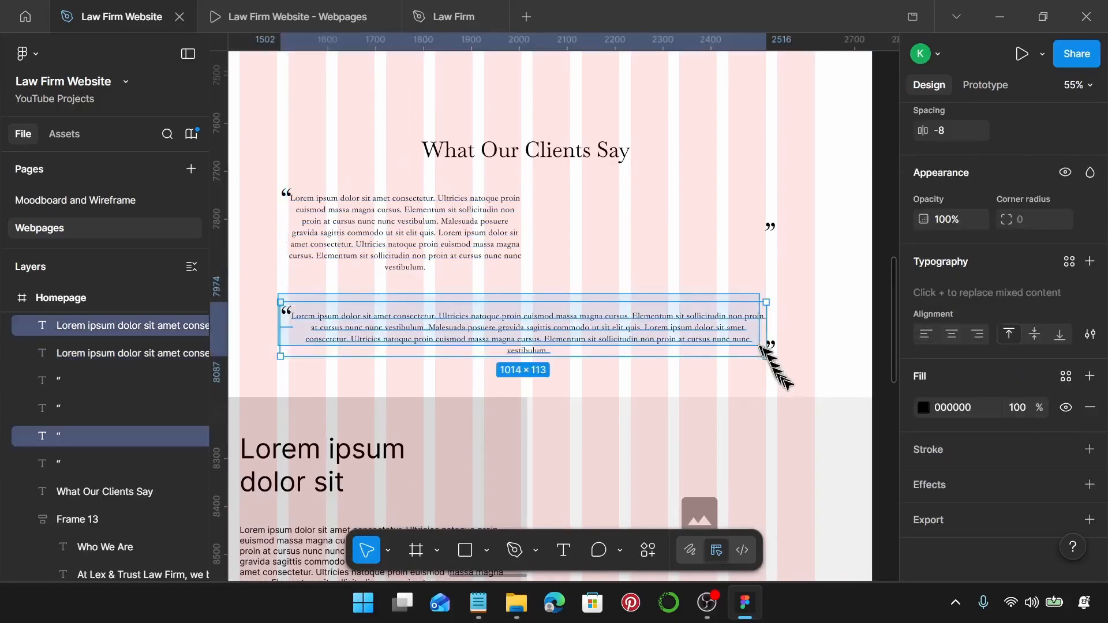
key(Delete)
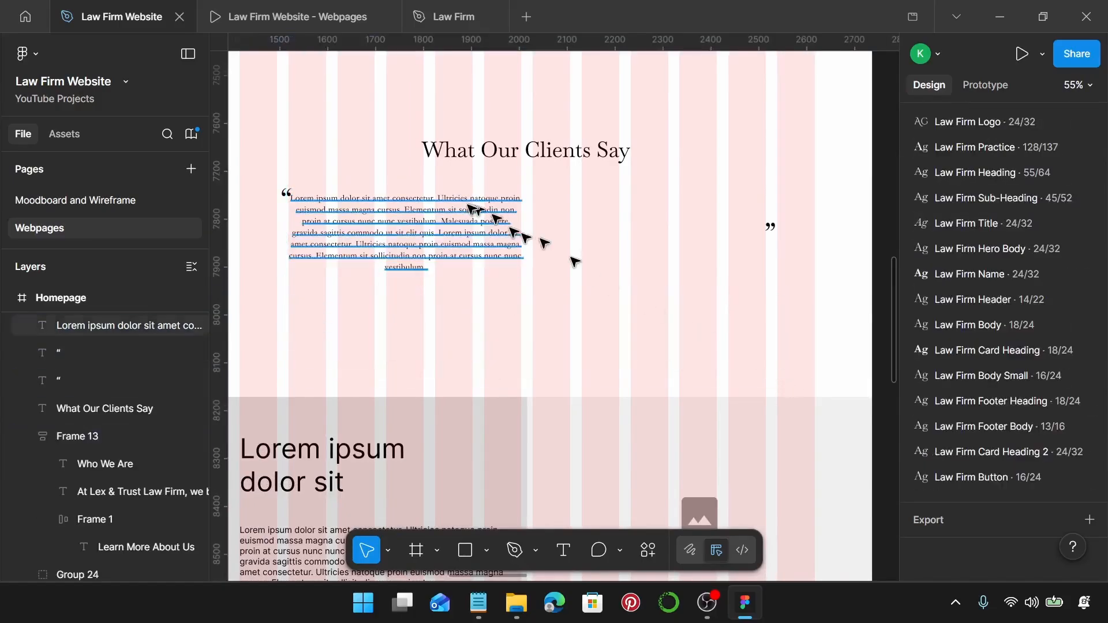
Move the closing quote mark to the paragraph's bottom-right.
scroll(479, 219, left, 1)
click(550, 230)
scroll(550, 229, up, 3)
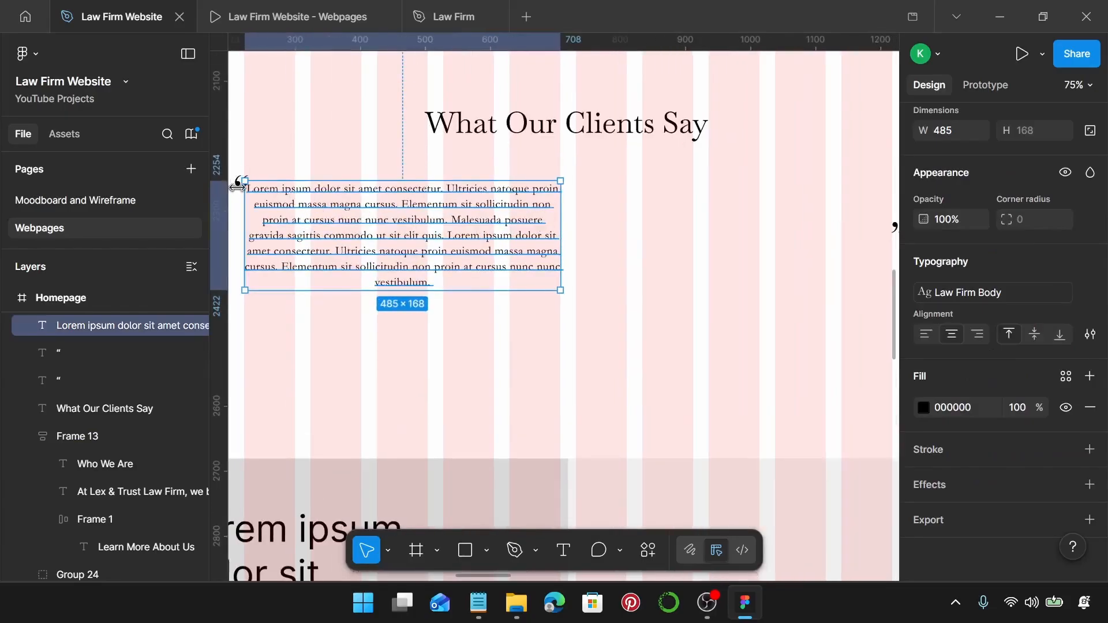
scroll(238, 187, left, 1)
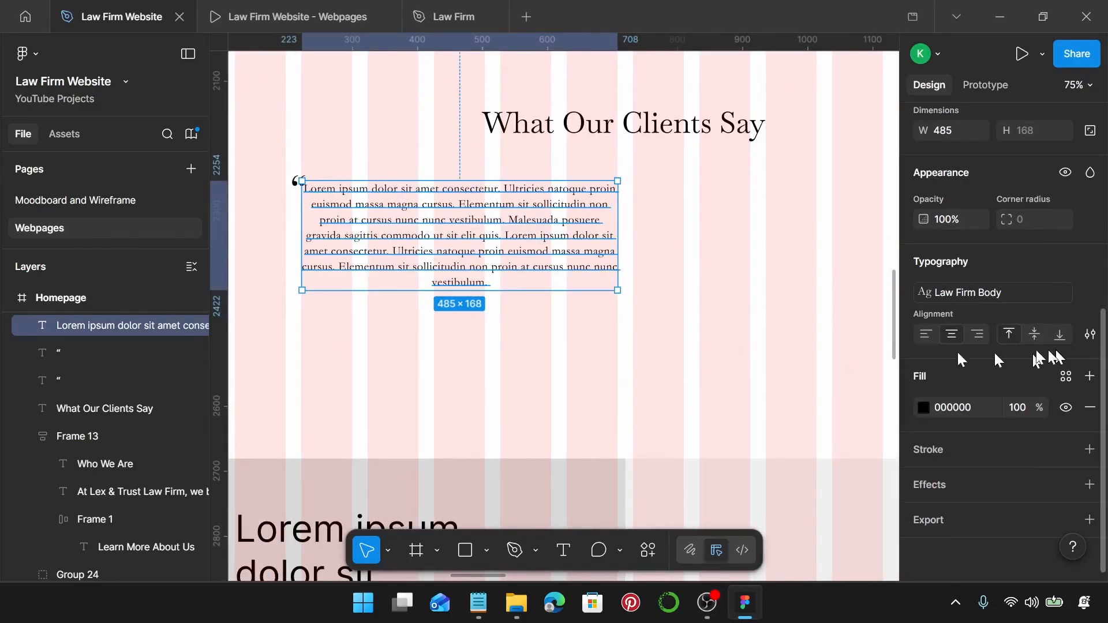
scroll(718, 271, down, 3)
click(788, 241)
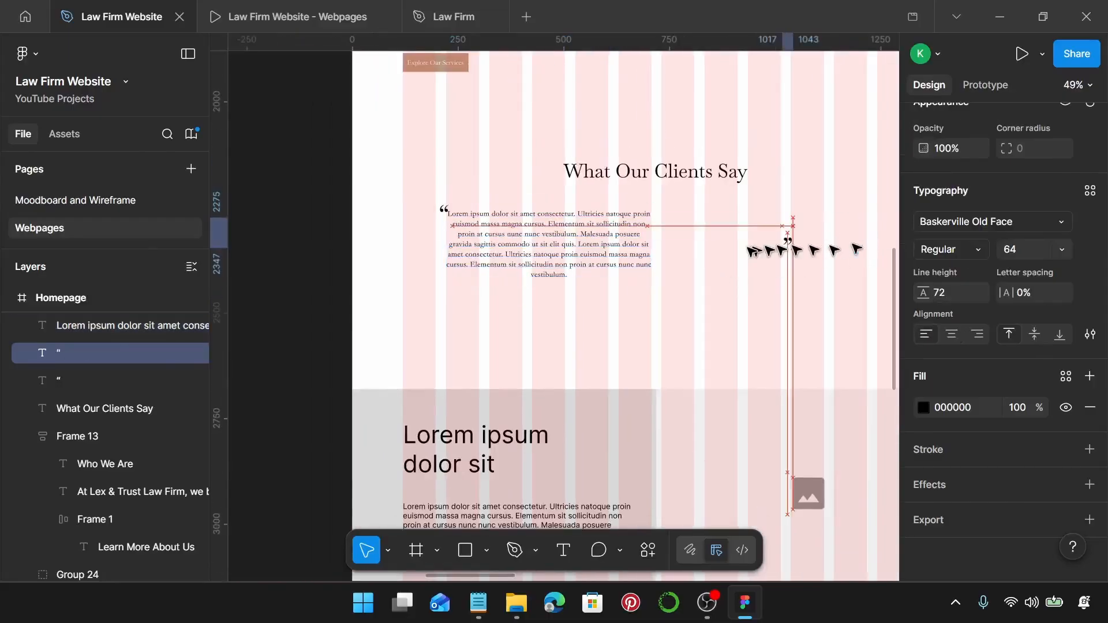
drag(750, 251, 662, 285)
Set the testimonial paragraph width to 375.
click(538, 248)
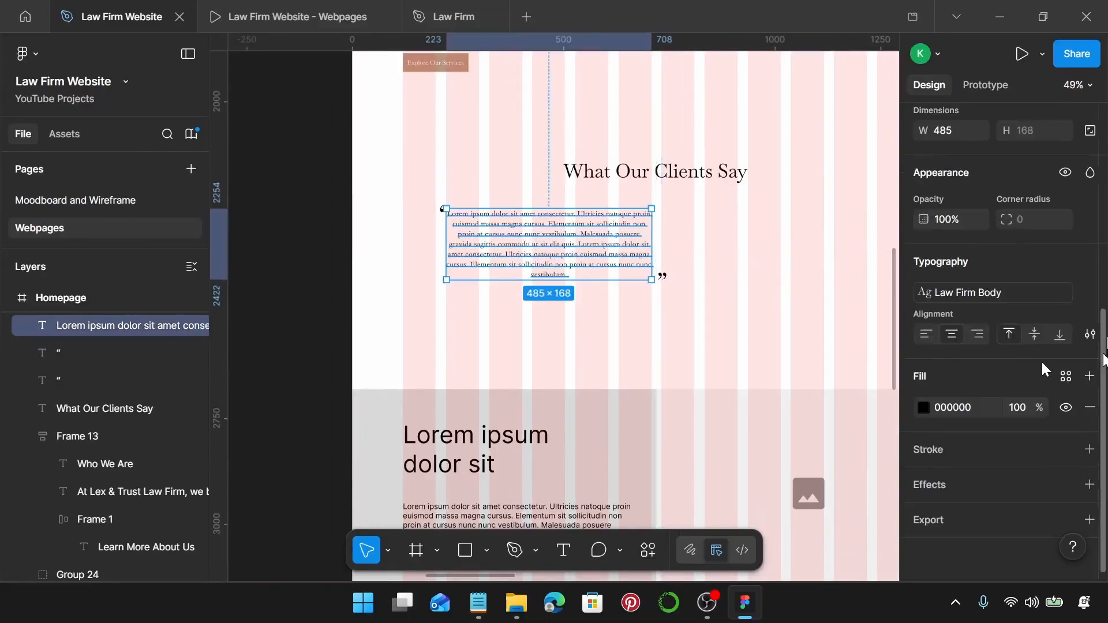
scroll(989, 238, up, 2)
click(959, 218)
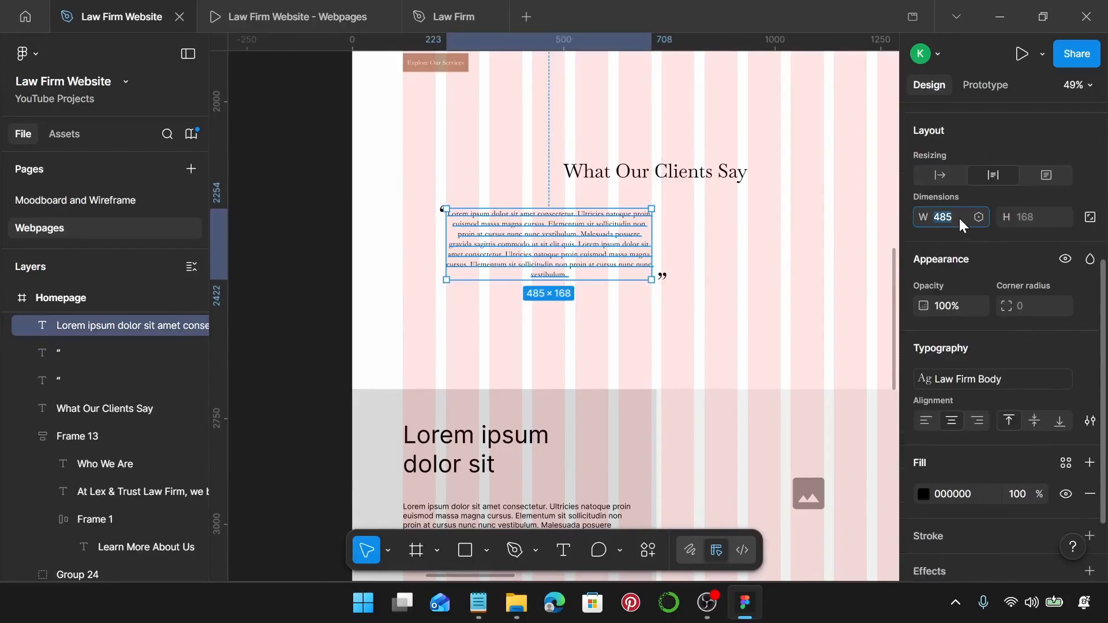
text(375)
key(Return)
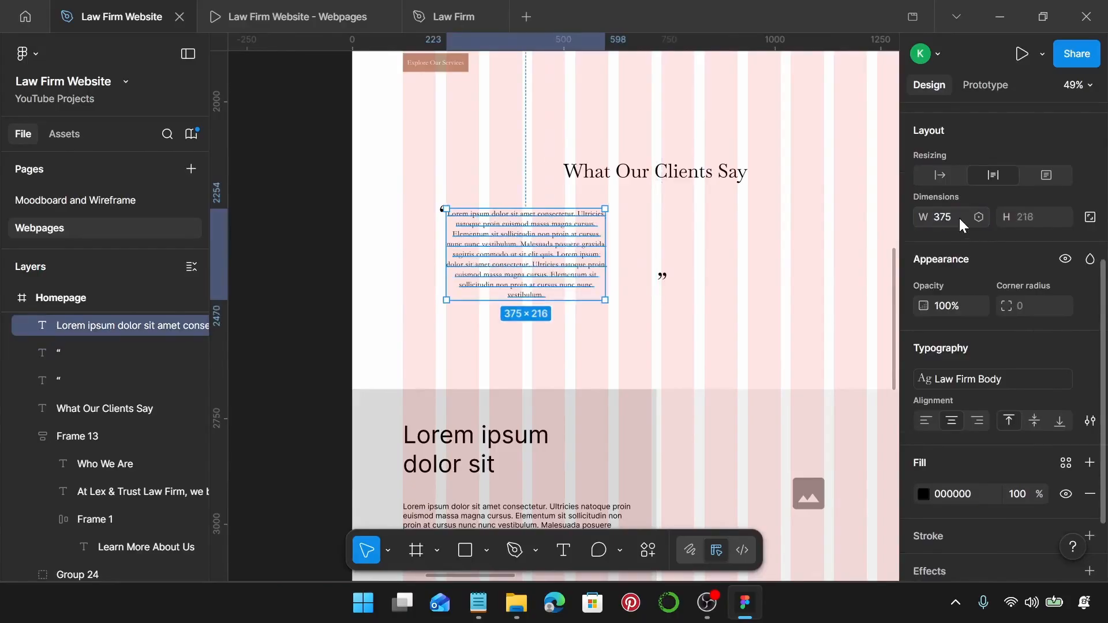
Replace the placeholder with the first client testimonial from the notes, left-aligned.
click(479, 604)
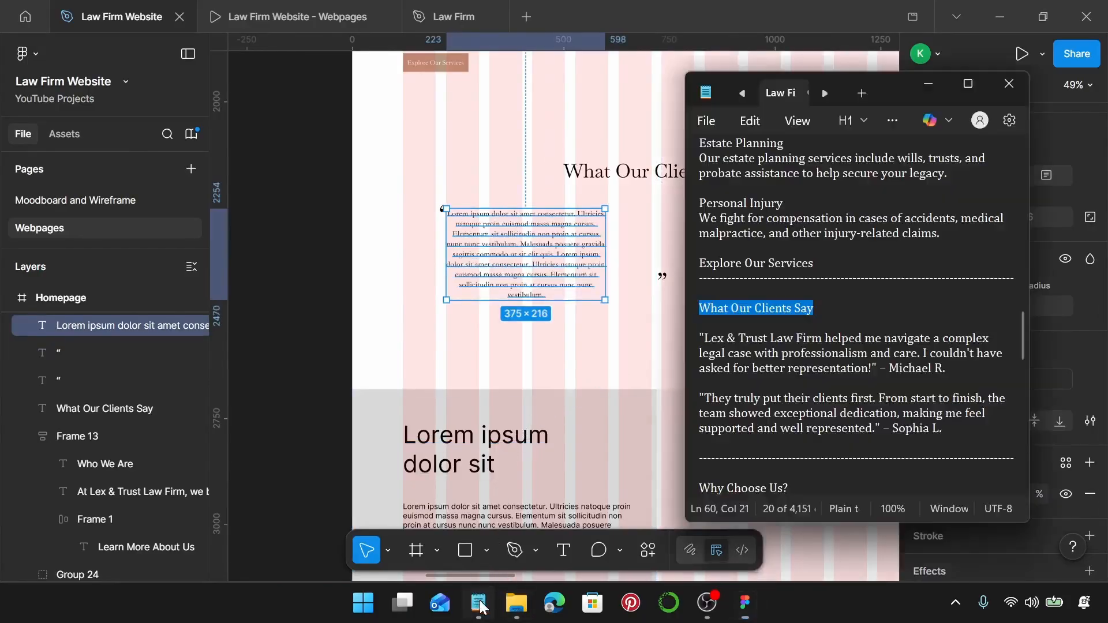
drag(946, 369, 712, 335)
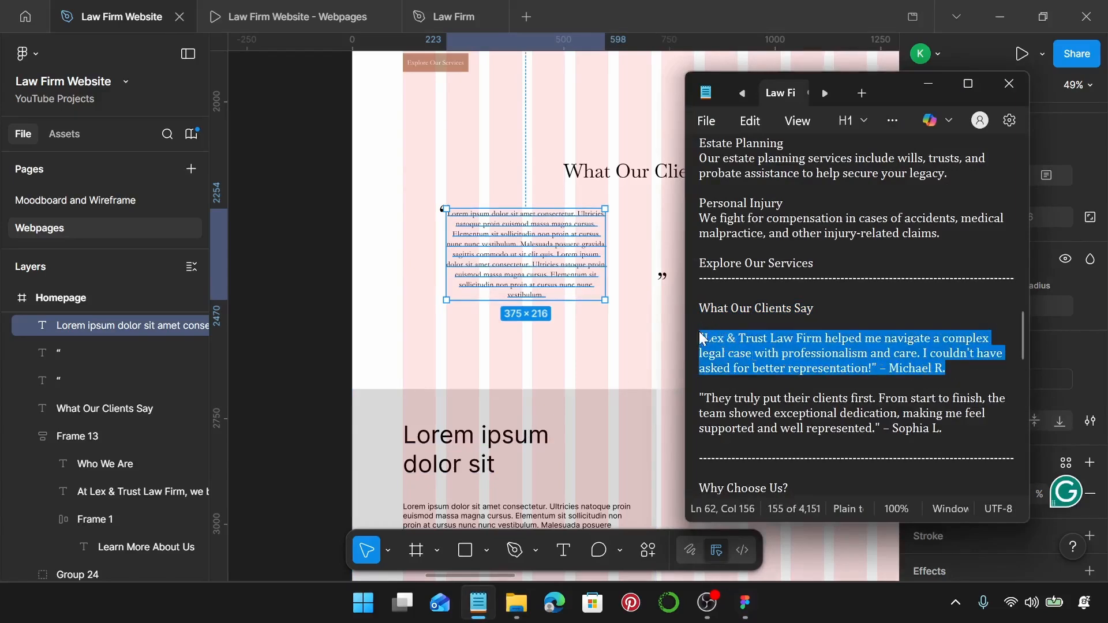
click(553, 246)
double_click(553, 247)
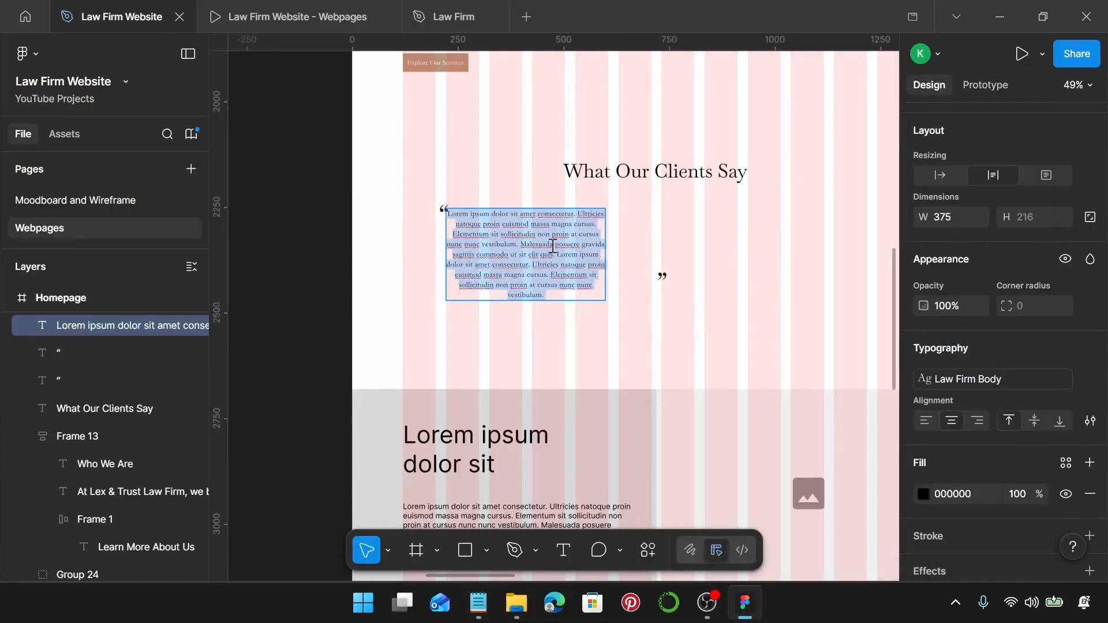
text("Lex & Trust Law Firm helped me navigate a complex legal case with professionalism and care. I couldn't have asked for better representation!" – Michael R.)
scroll(553, 246, up, 5)
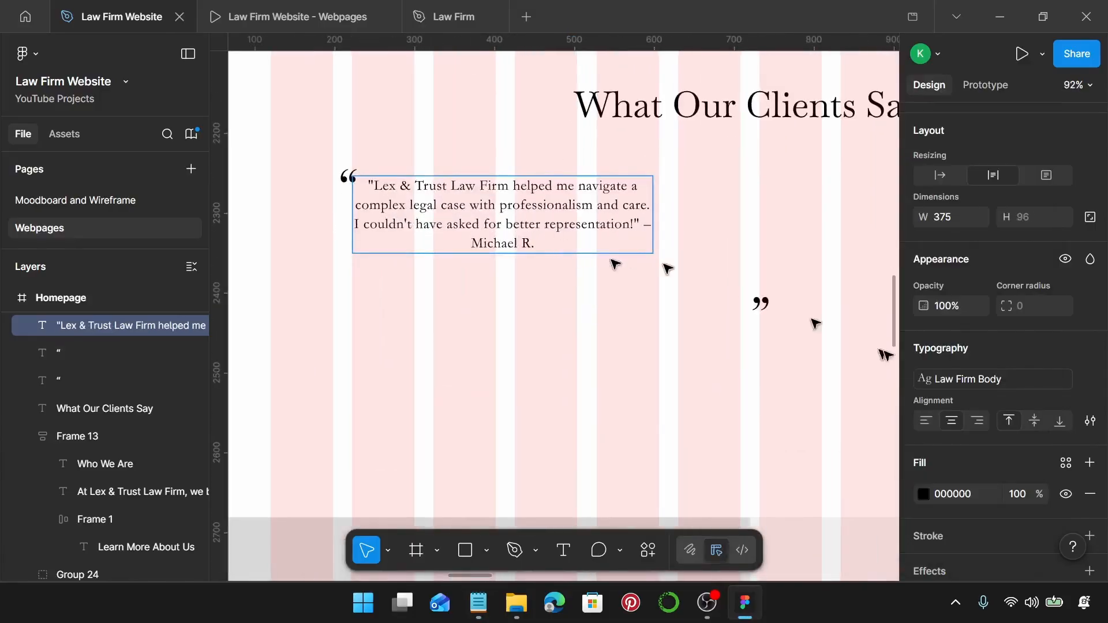
key(Escape)
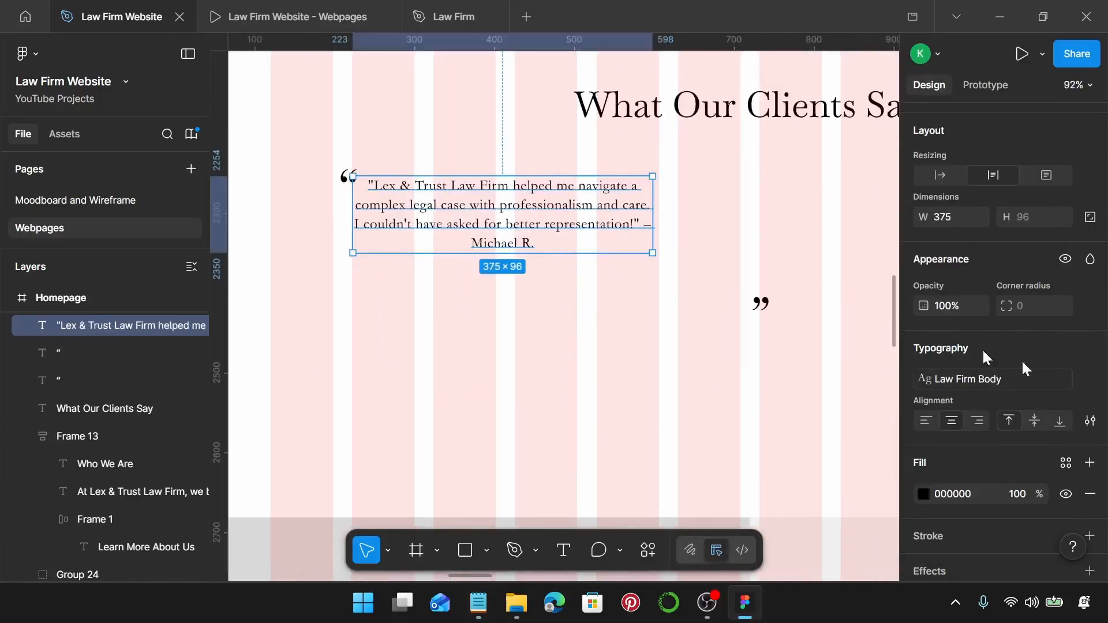
click(926, 421)
click(661, 301)
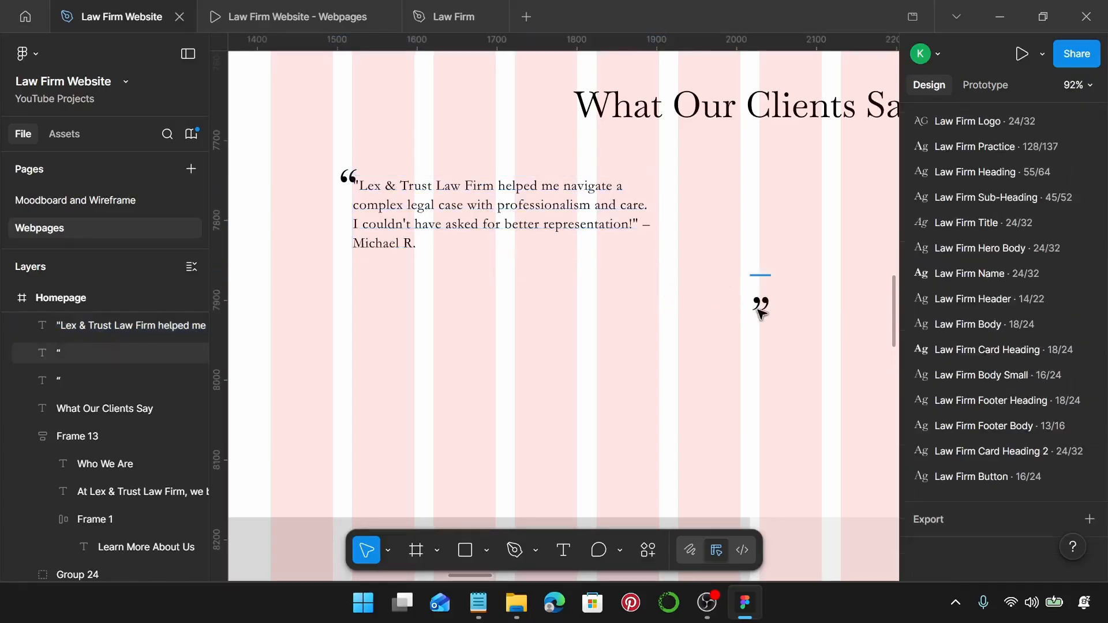
Place the opening quote beside the first line and the closing quote after the last.
click(759, 306)
drag(763, 308, 673, 248)
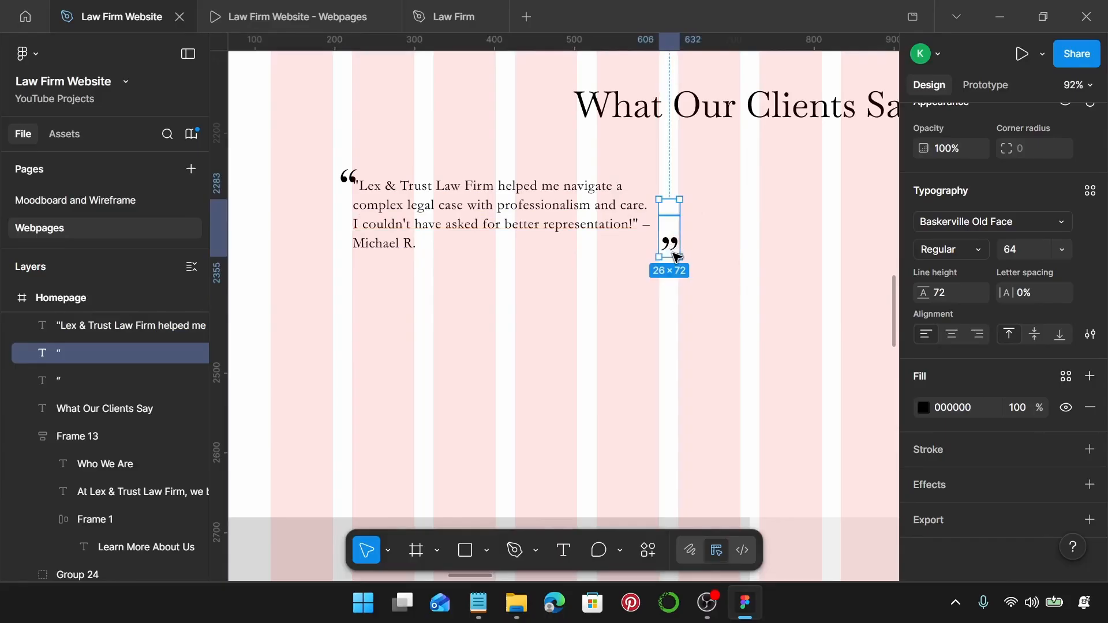
scroll(345, 181, up, 2)
click(345, 181)
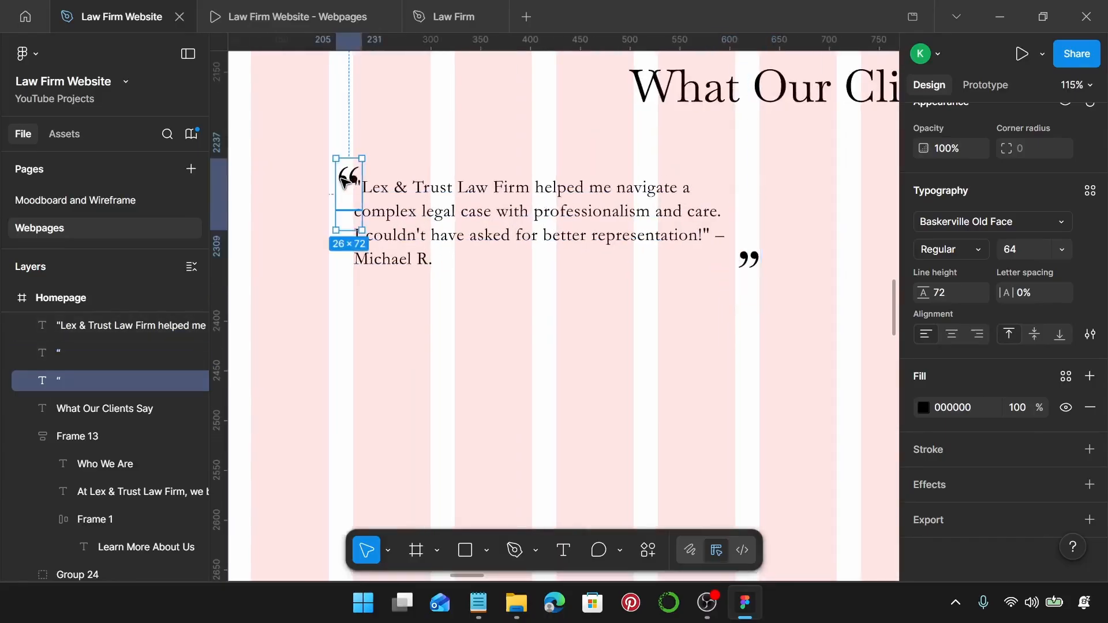
mouse_move(345, 181)
mouse_down()
mouse_move(330, 188)
mouse_move(341, 200)
mouse_up()
scroll(329, 189, up, 5)
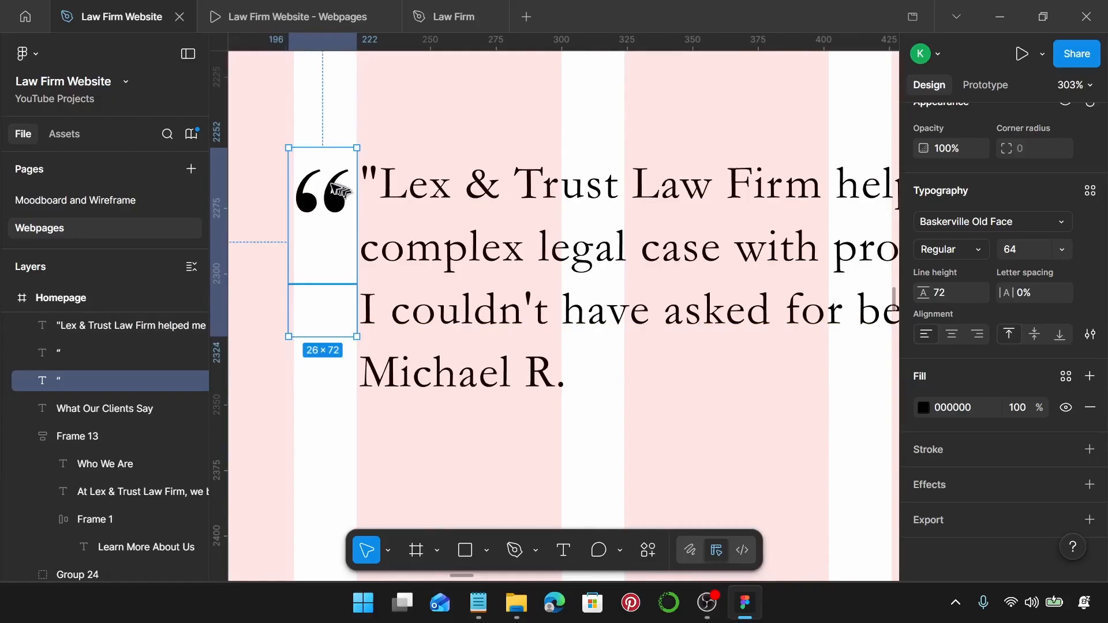
key(Up)
key(Up)
key(Up)
key(Up)
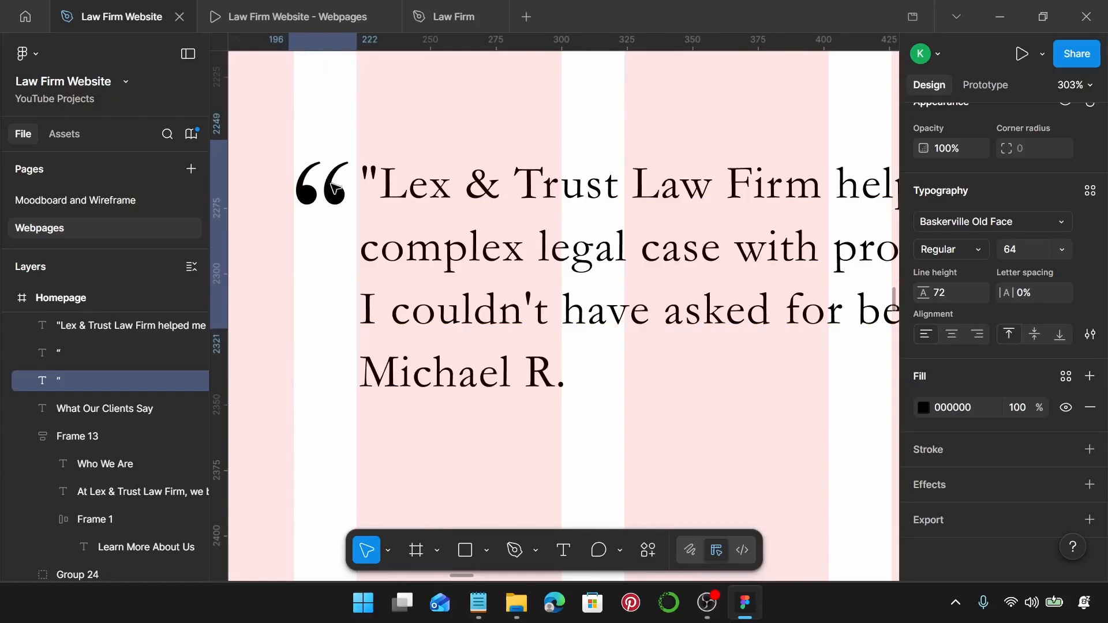
key(Down)
key(Down)
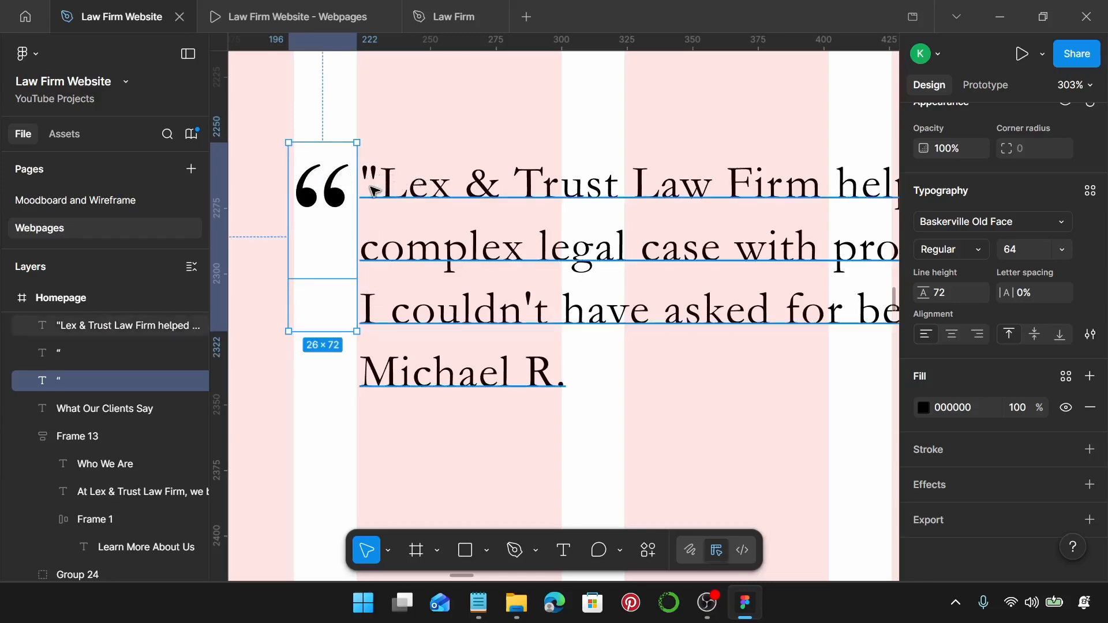
scroll(374, 191, down, 3)
scroll(376, 186, right, 6)
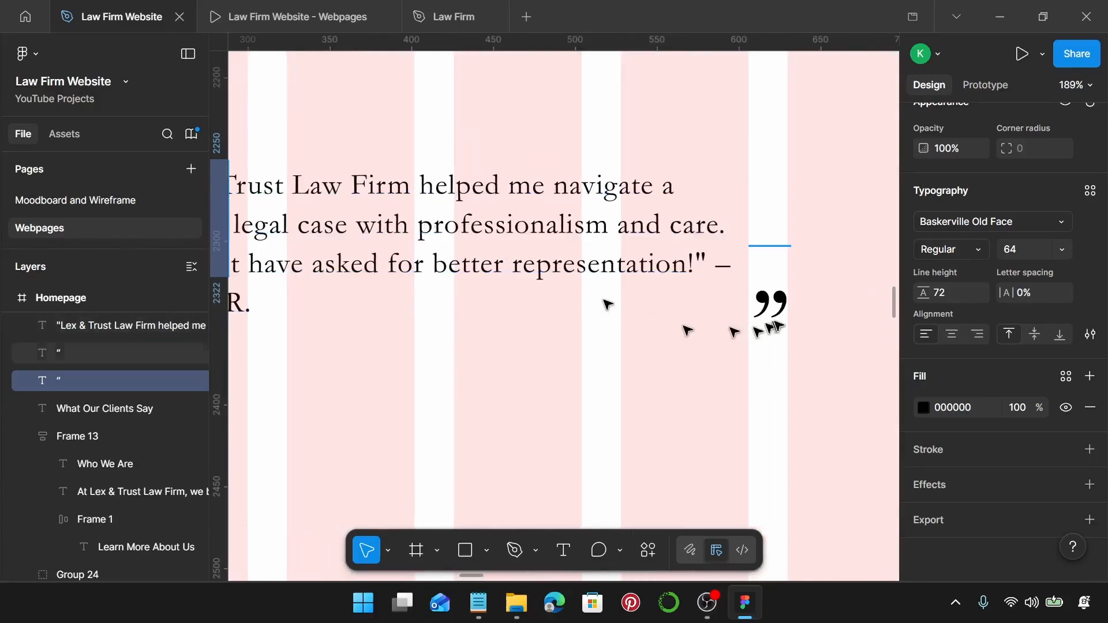
mouse_move(787, 296)
mouse_down()
mouse_move(774, 283)
mouse_move(768, 290)
mouse_up()
Select the testimonial paragraph together with both quote marks.
scroll(766, 283, down, 3)
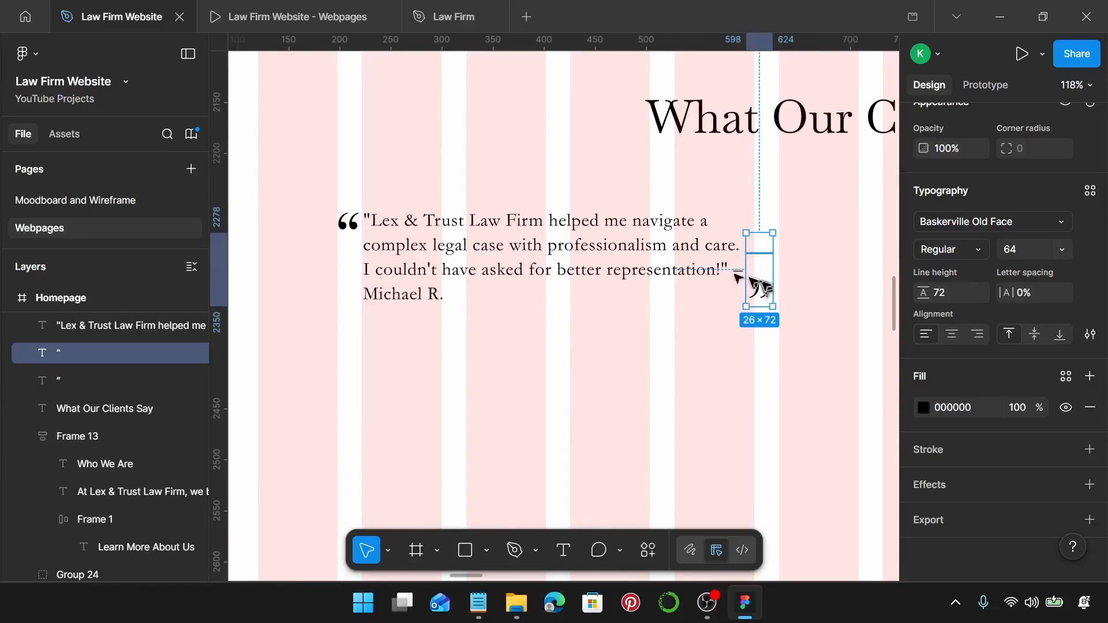
click(348, 222)
click(292, 165)
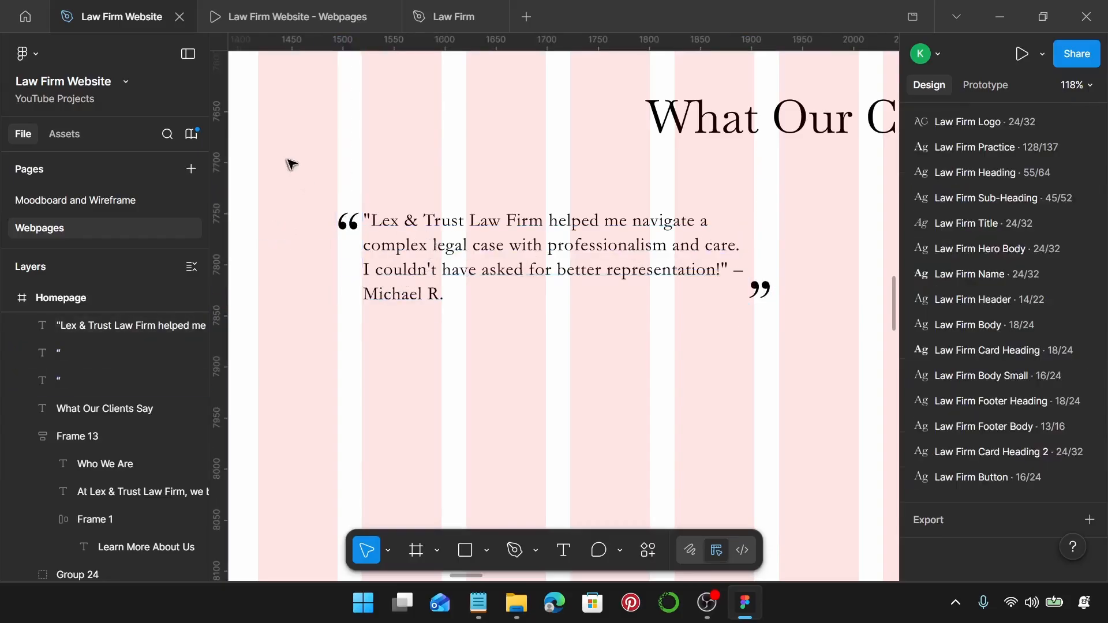
drag(294, 162, 824, 361)
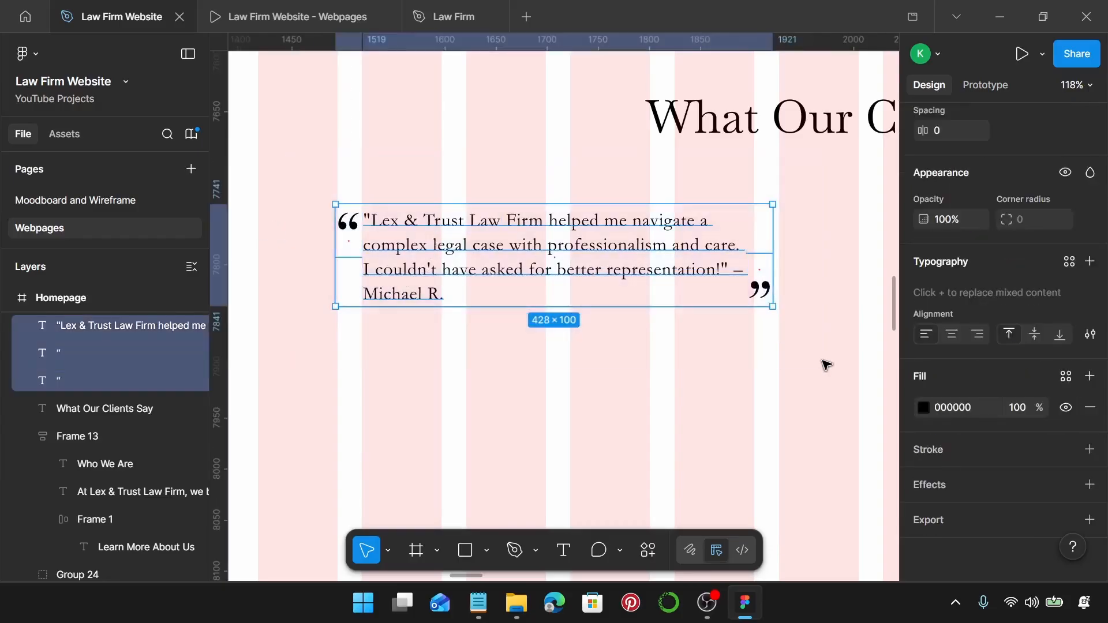
Group the testimonial with its quote marks and move it under the heading.
key(ctrl+g)
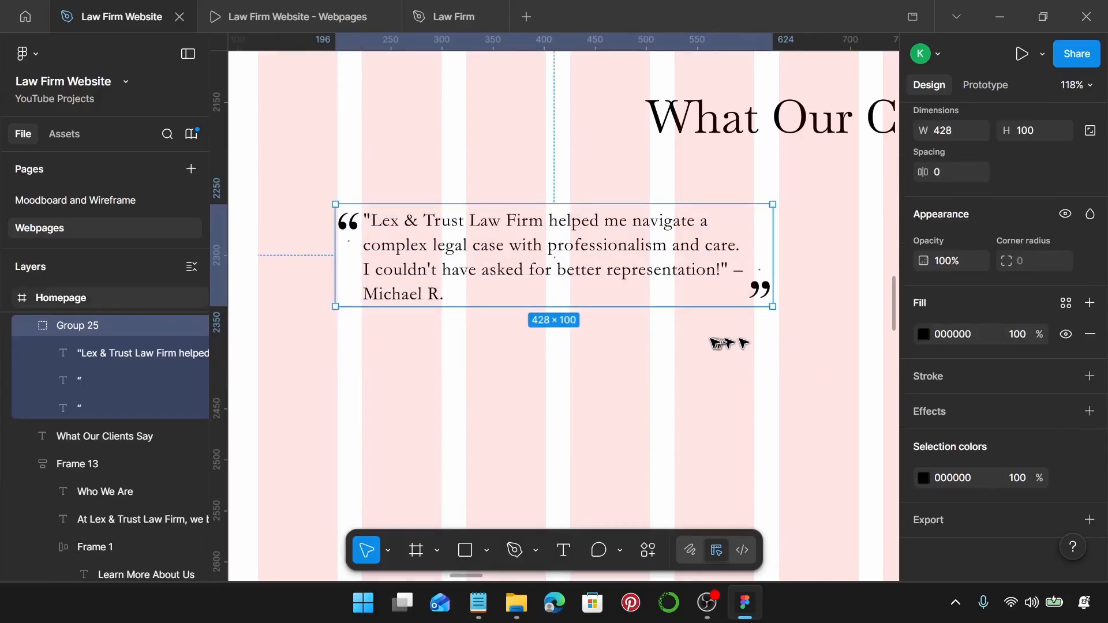
scroll(710, 340, down, 3)
scroll(710, 341, right, 4)
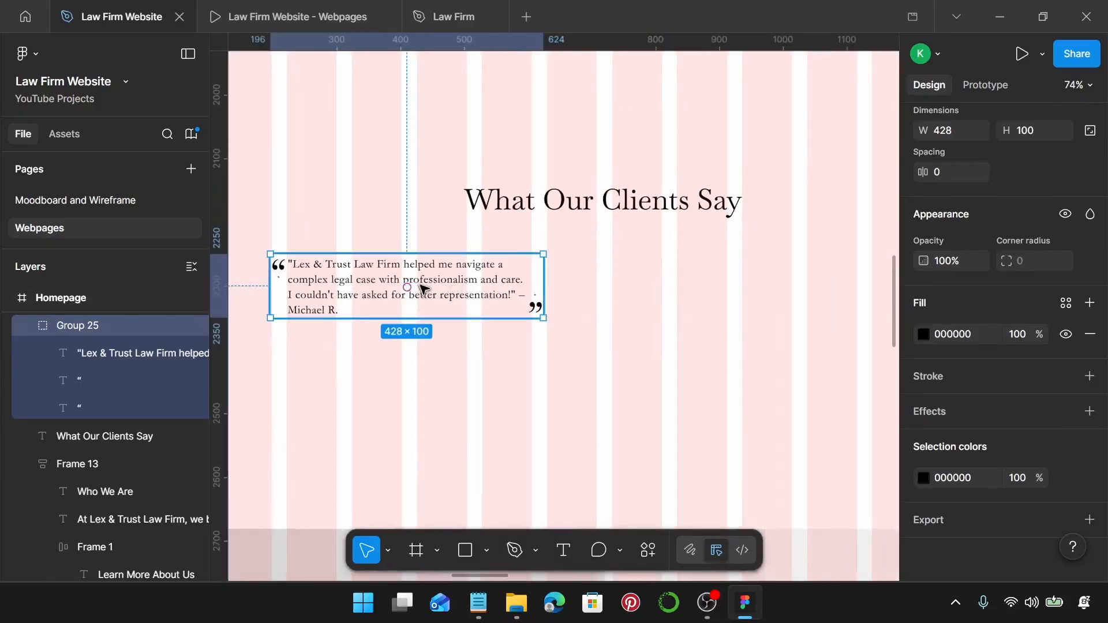
drag(434, 285, 470, 274)
Duplicate the testimonial group 24 px to its right and select the second testimonial in the notes.
scroll(514, 257, down, 3)
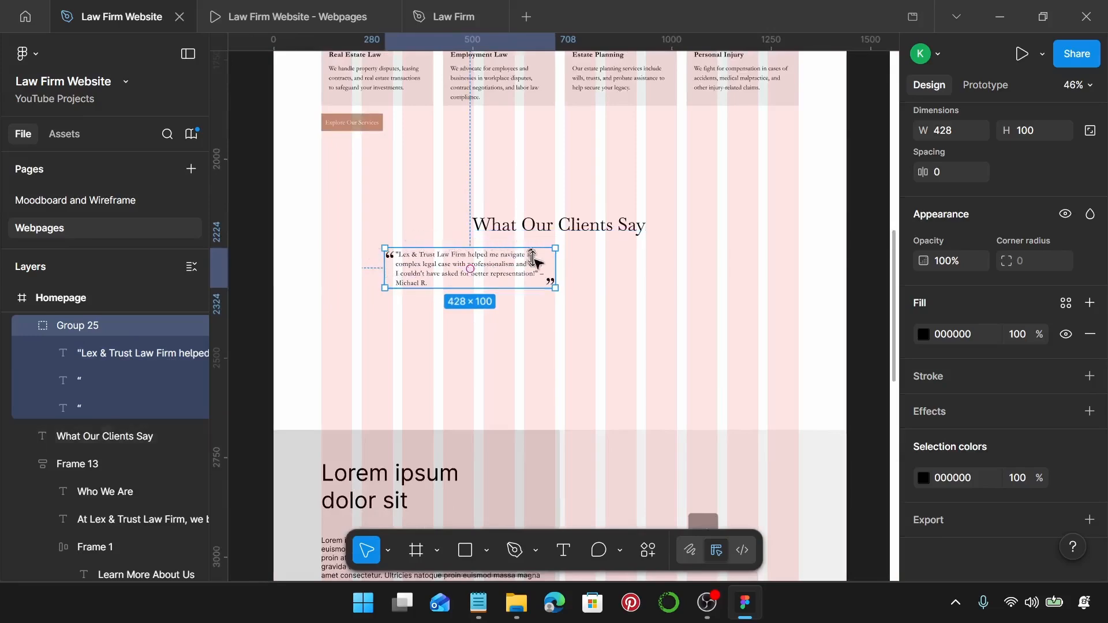
scroll(556, 262, up, 5)
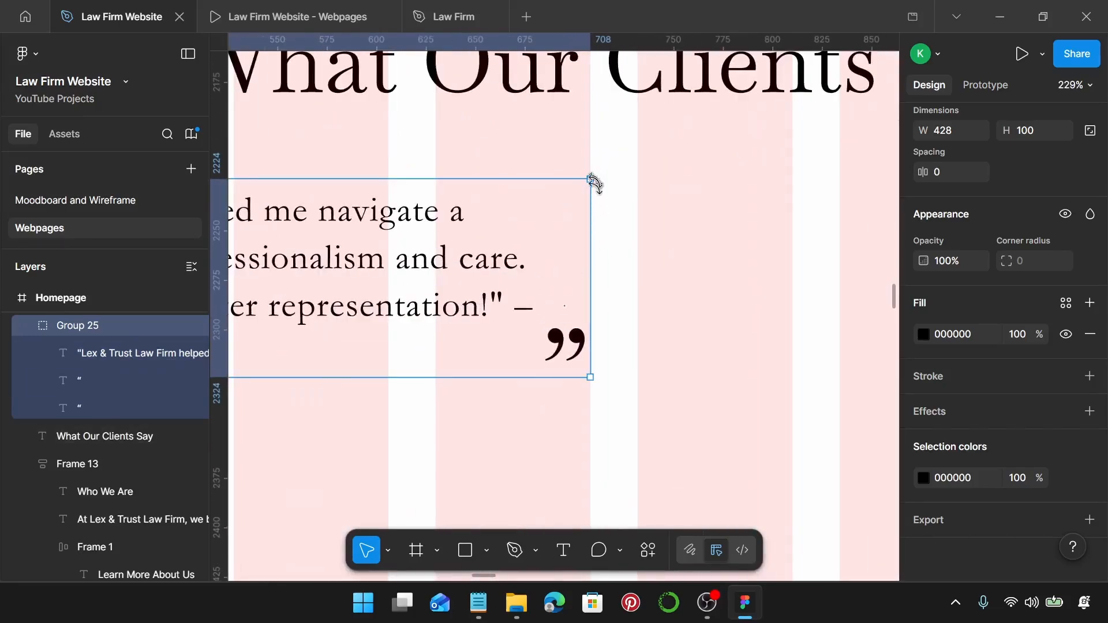
scroll(593, 368, down, 5)
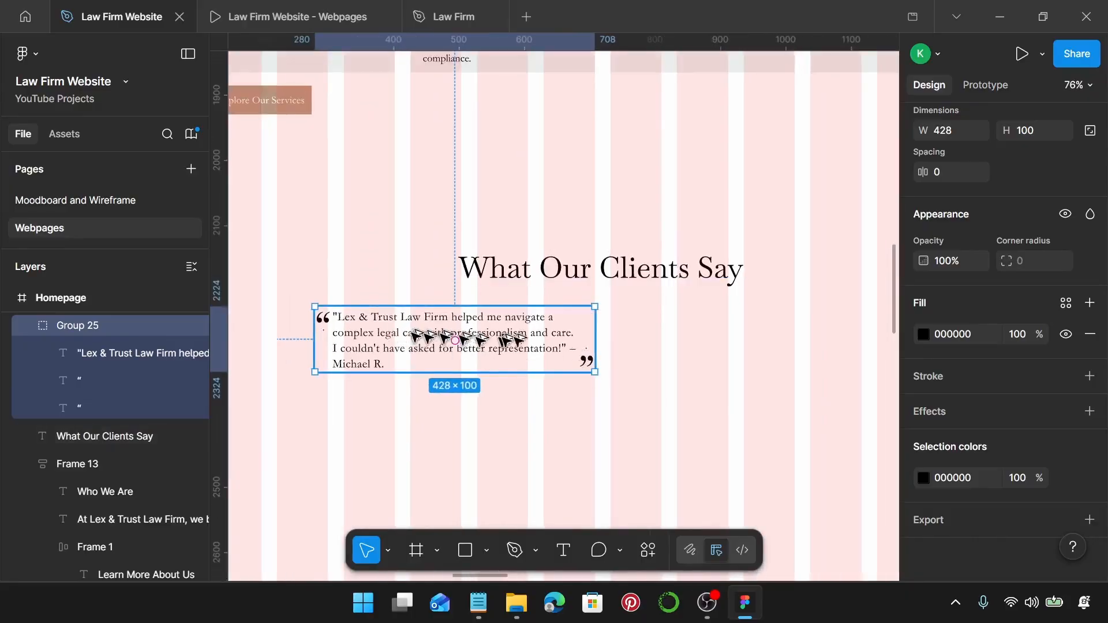
drag(421, 339, 404, 324)
scroll(321, 324, up, 5)
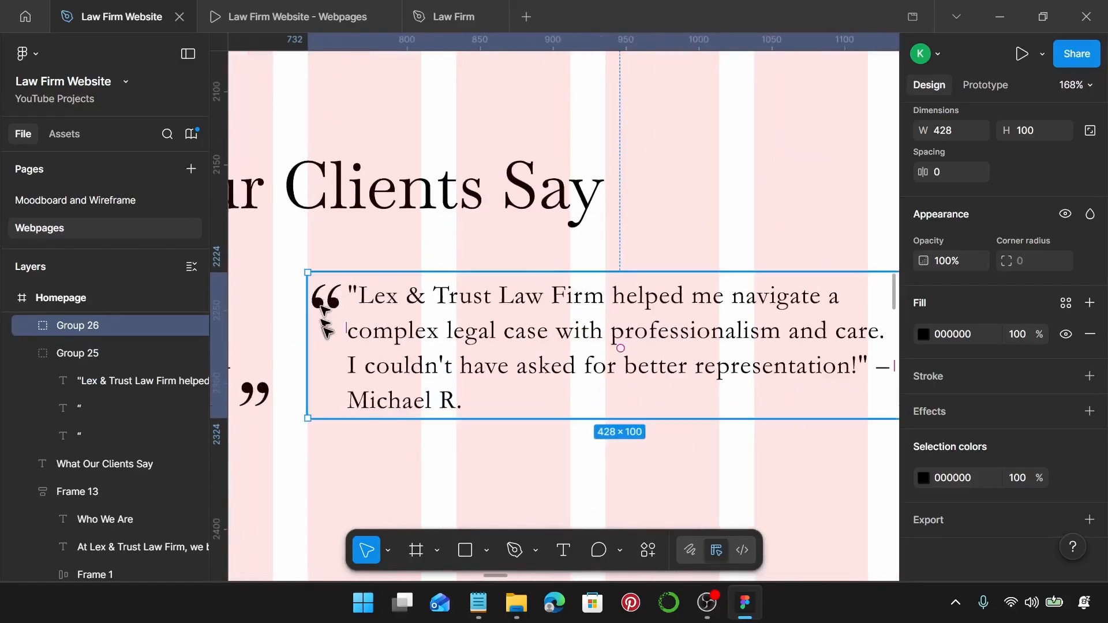
scroll(324, 324, down, 5)
scroll(327, 324, left, 3)
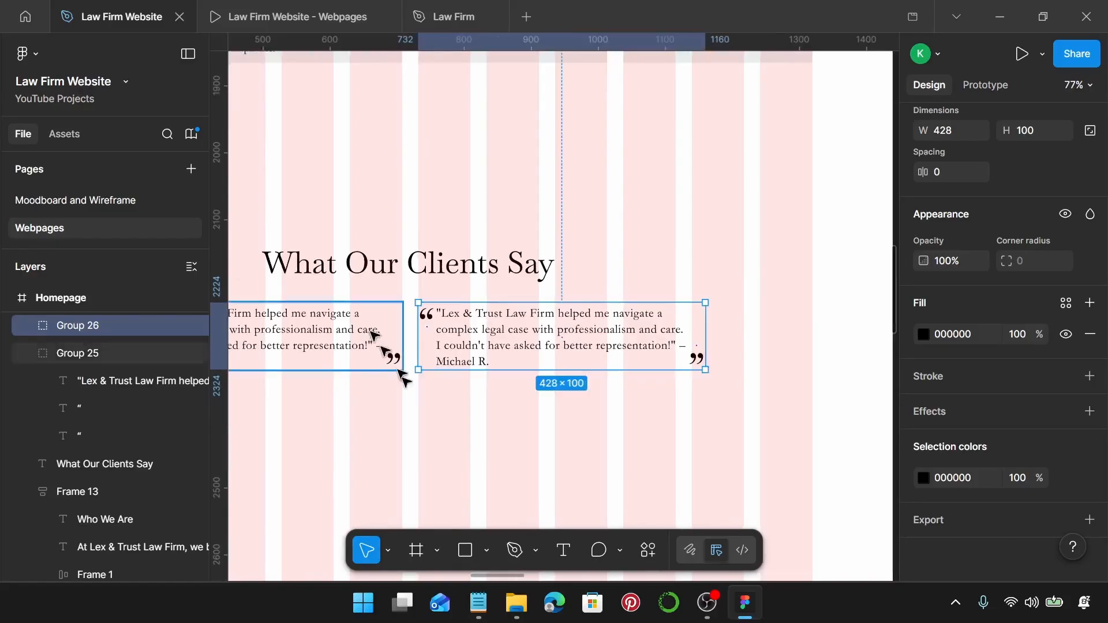
click(487, 598)
drag(947, 430, 701, 383)
key(ctrl+c)
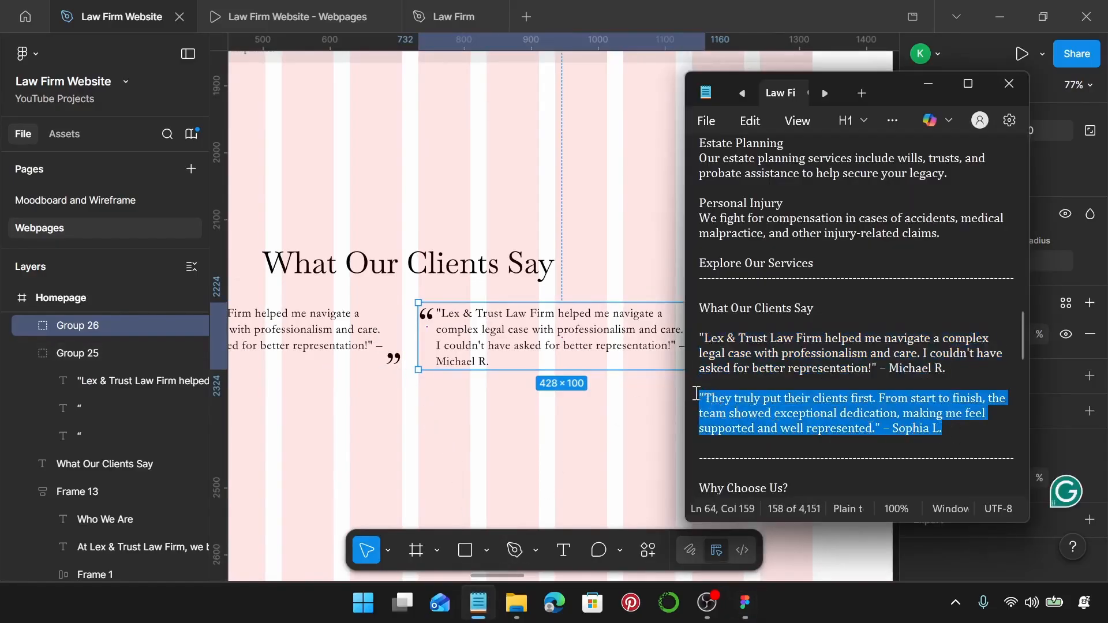
Paste the second client testimonial into the copied quote group.
click(488, 338)
double_click(488, 338)
key(ctrl+v)
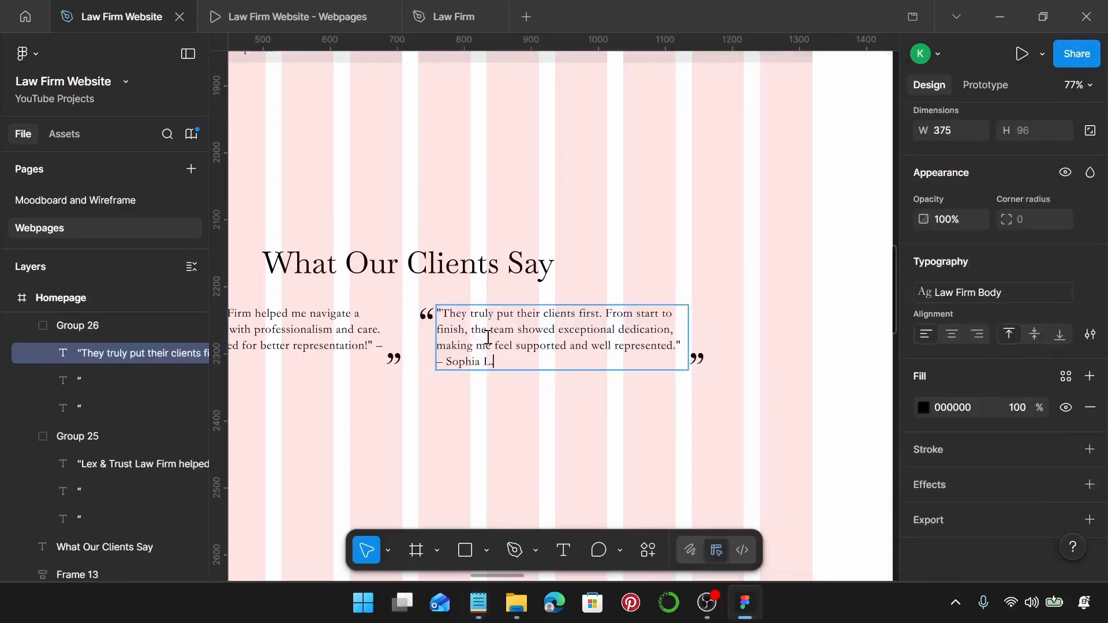
click(521, 404)
scroll(520, 403, down, 3)
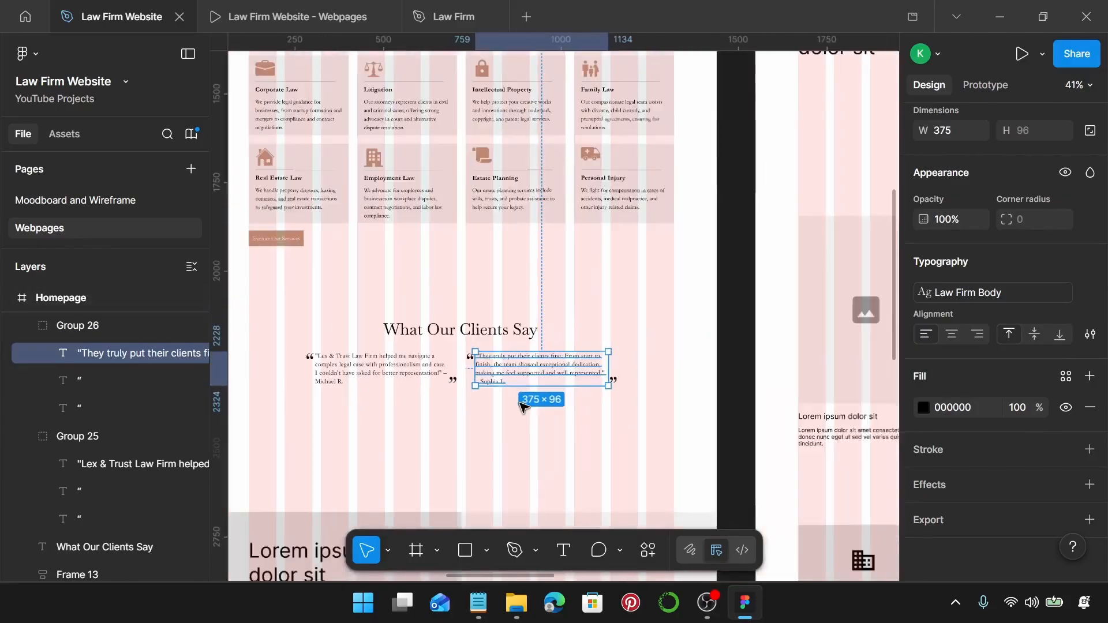
click(520, 403)
scroll(520, 403, left, 1)
scroll(525, 408, up, 3)
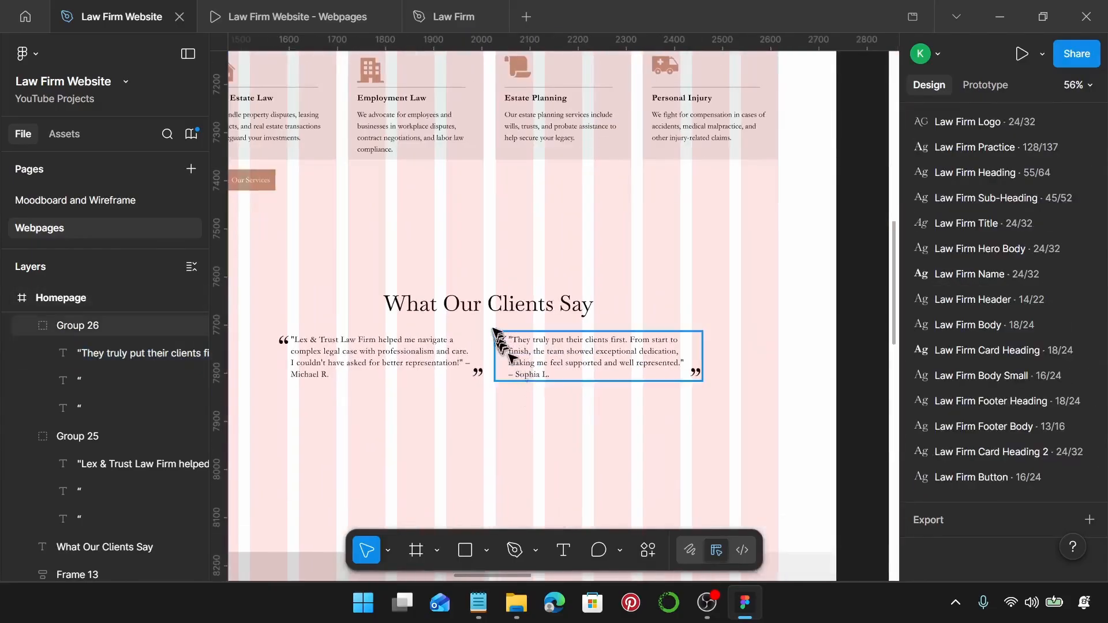
Nudge the What Our Clients Say heading into alignment above both testimonial groups.
click(525, 304)
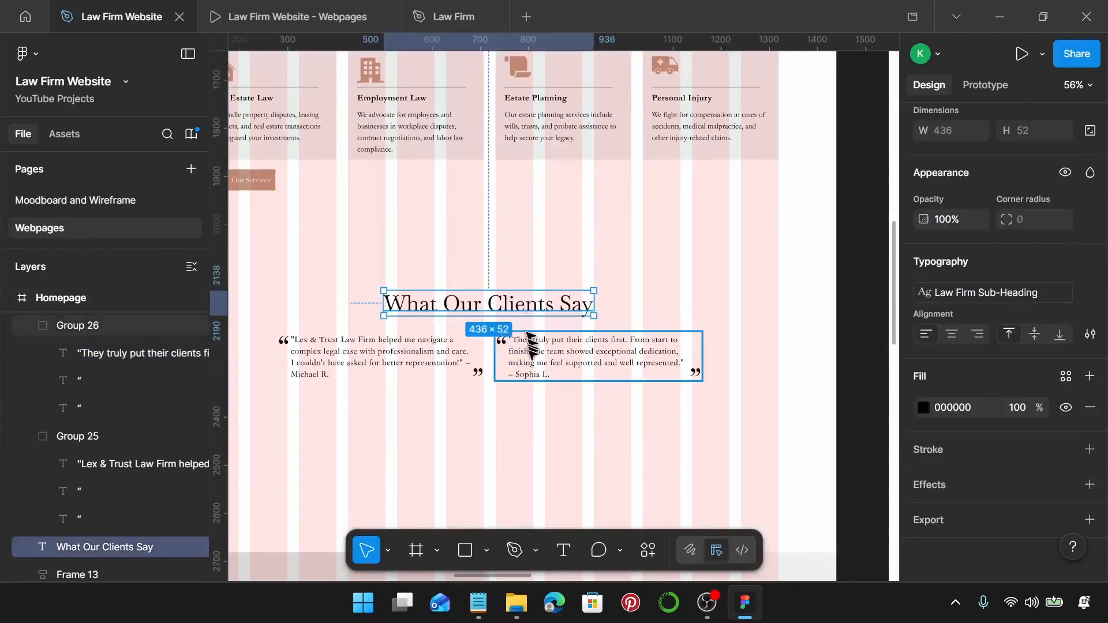
shift+click(530, 339)
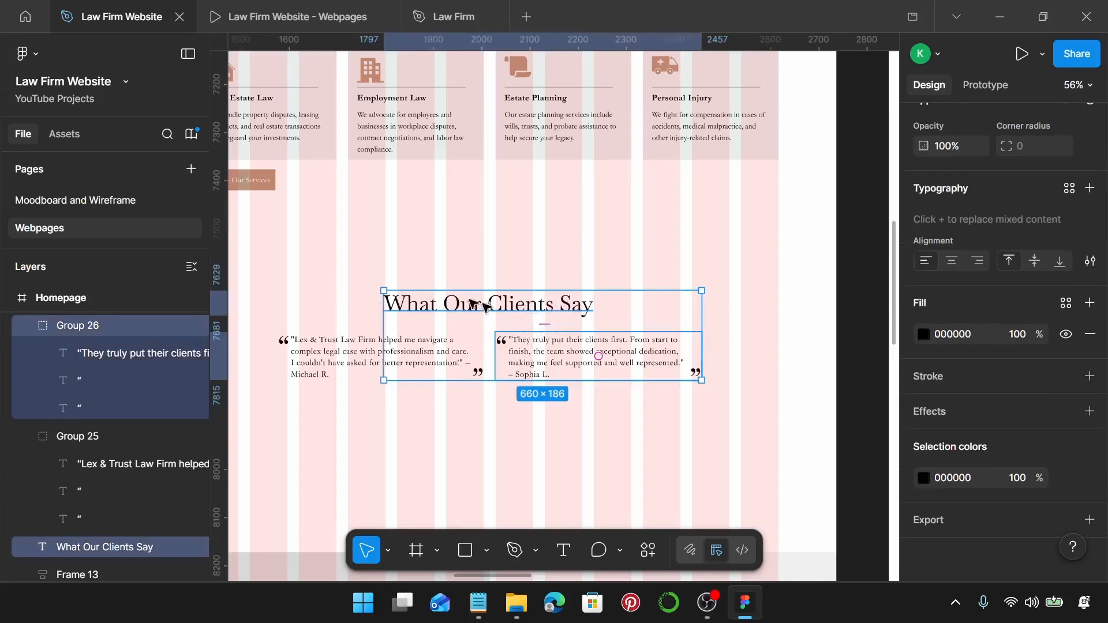
click(519, 306)
drag(519, 306, 521, 307)
shift+click(534, 340)
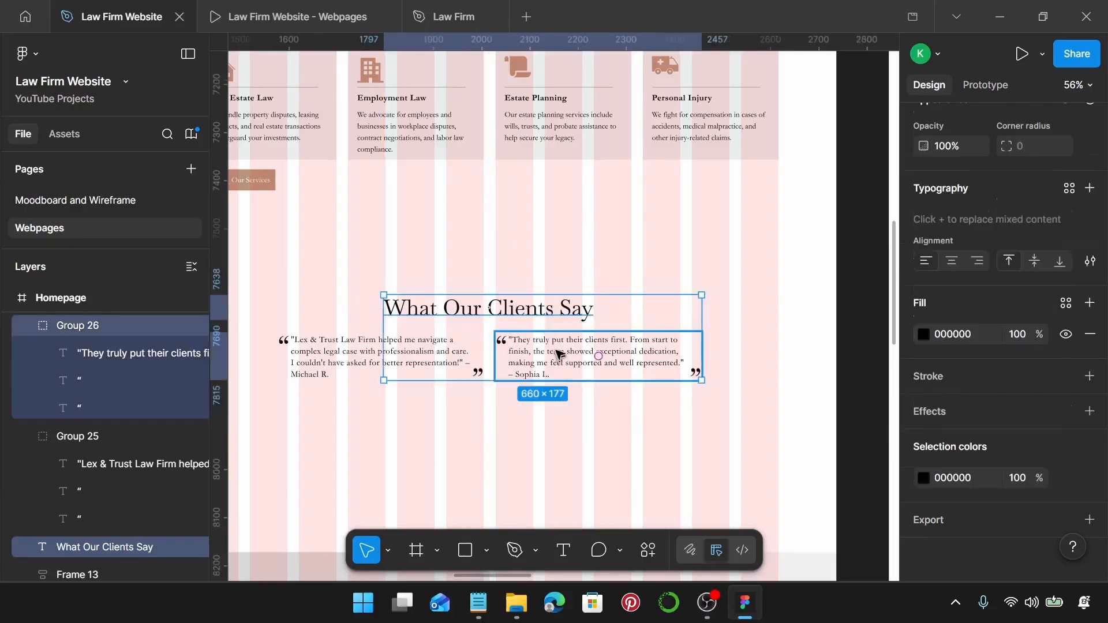
click(547, 317)
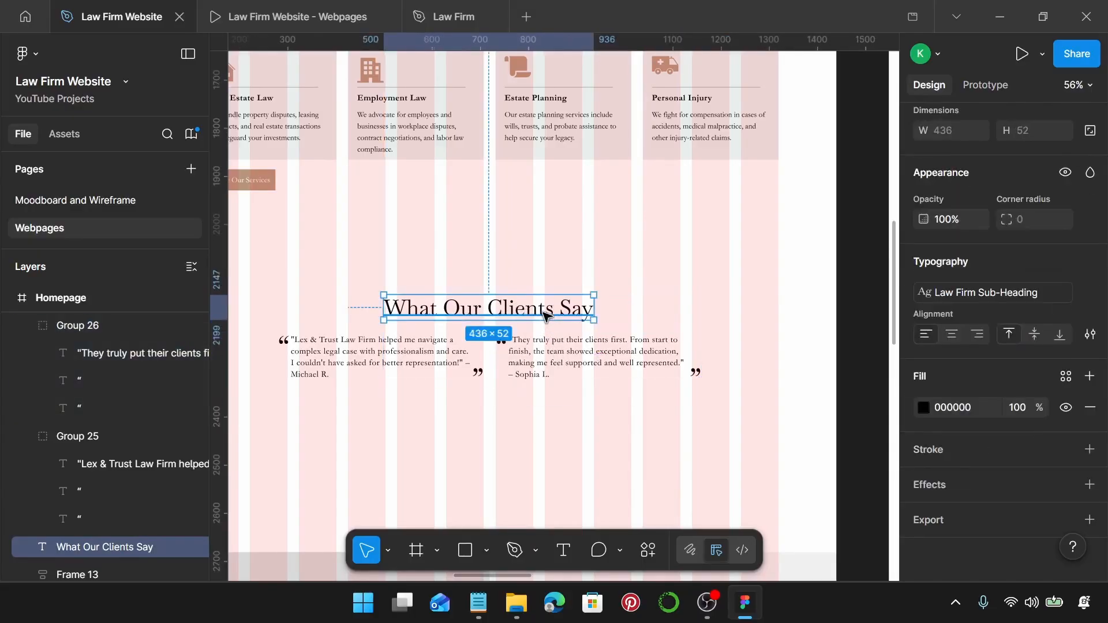
drag(545, 315, 546, 316)
shift+click(549, 341)
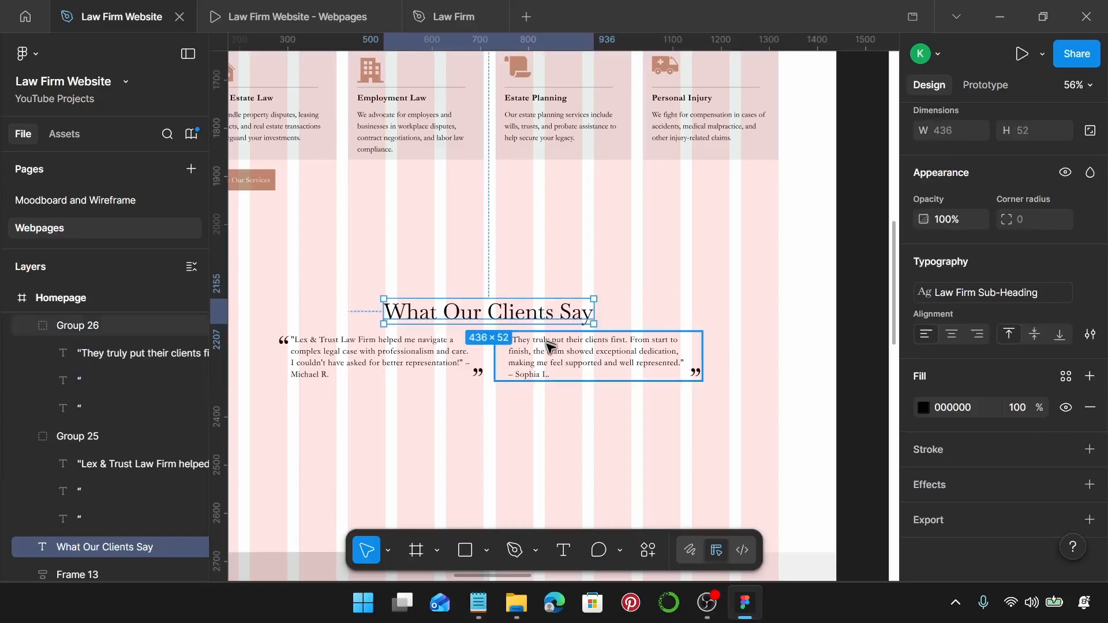
click(549, 322)
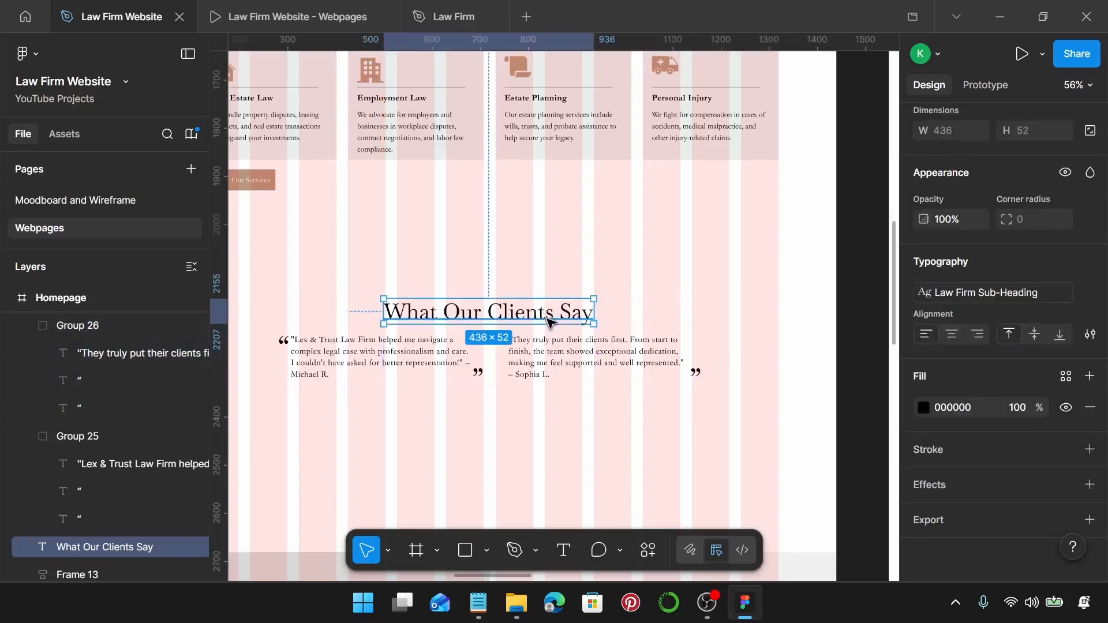
drag(548, 321, 548, 318)
shift+click(546, 345)
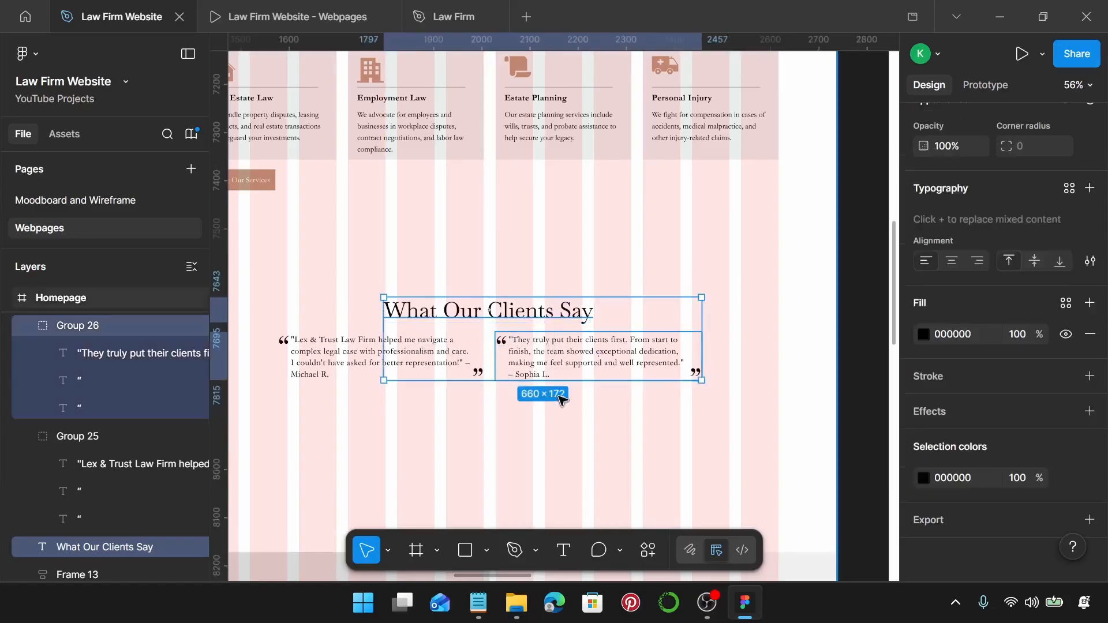
scroll(560, 400, down, 3)
drag(329, 297, 700, 418)
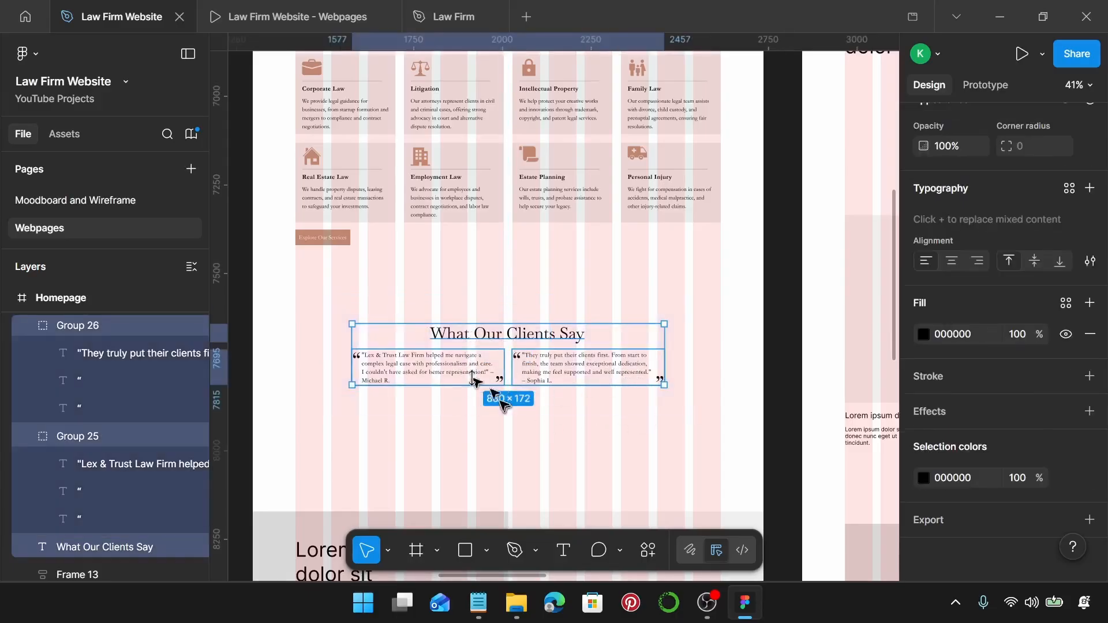
Group the testimonials, duplicate them below, and wrap the copy's quotes and heading in auto layout.
key(ctrl+g)
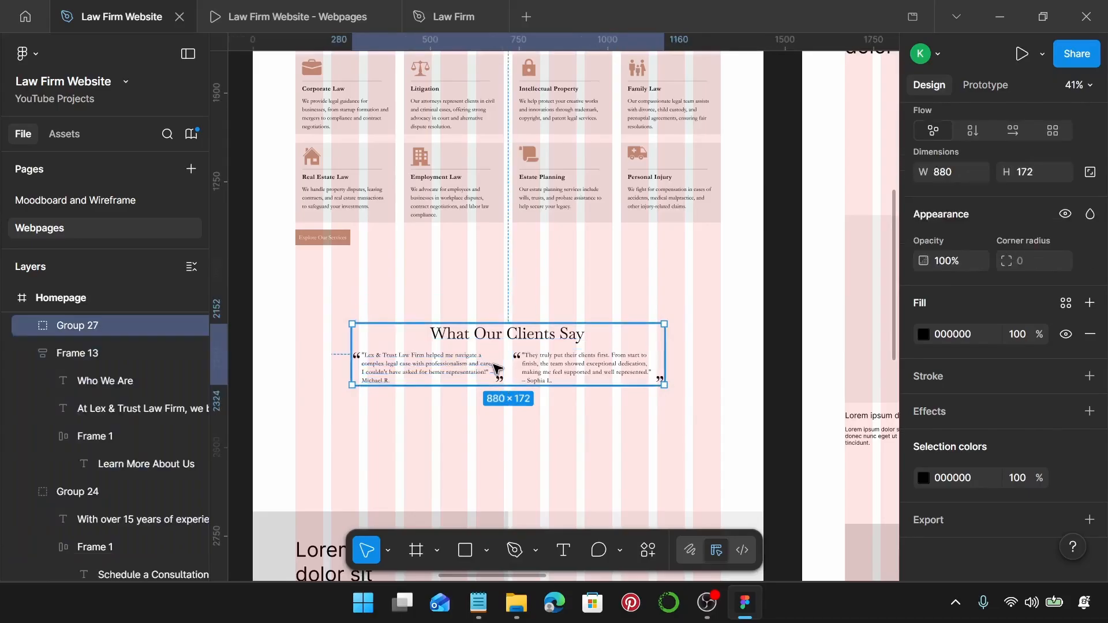
scroll(508, 362, down, 1)
drag(566, 362, 599, 404)
key(ctrl+shift+g)
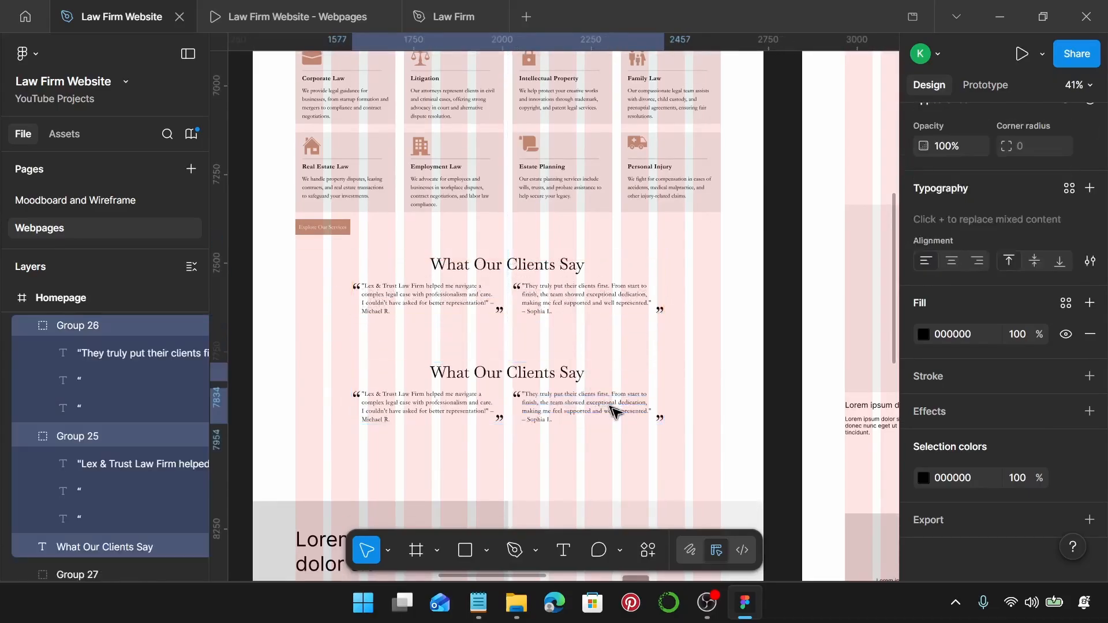
click(573, 409)
shift+click(455, 413)
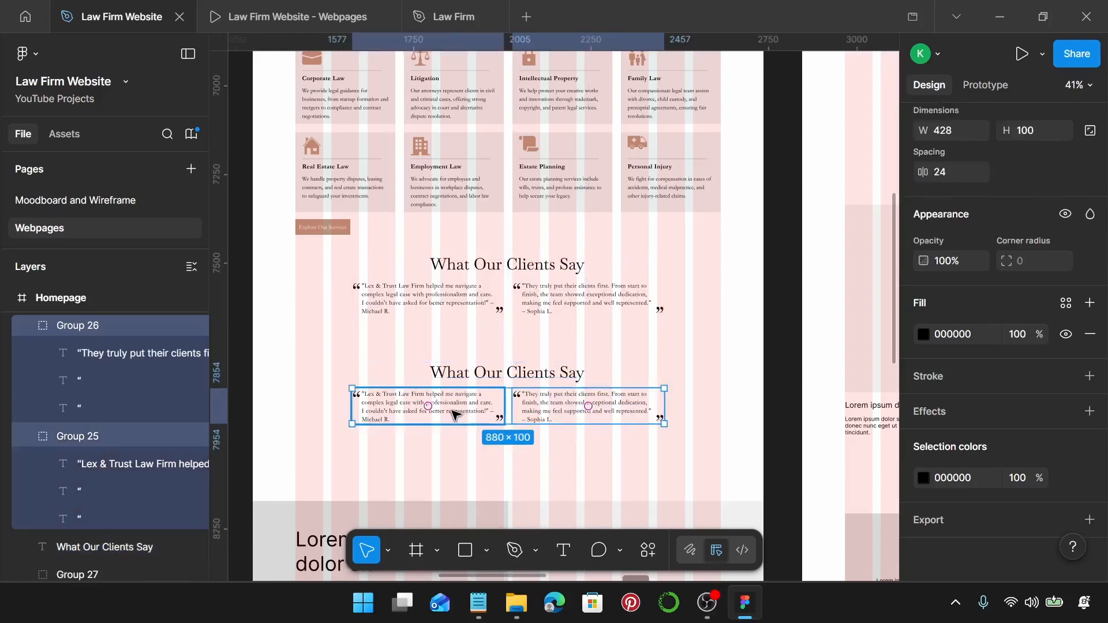
key(shift+a)
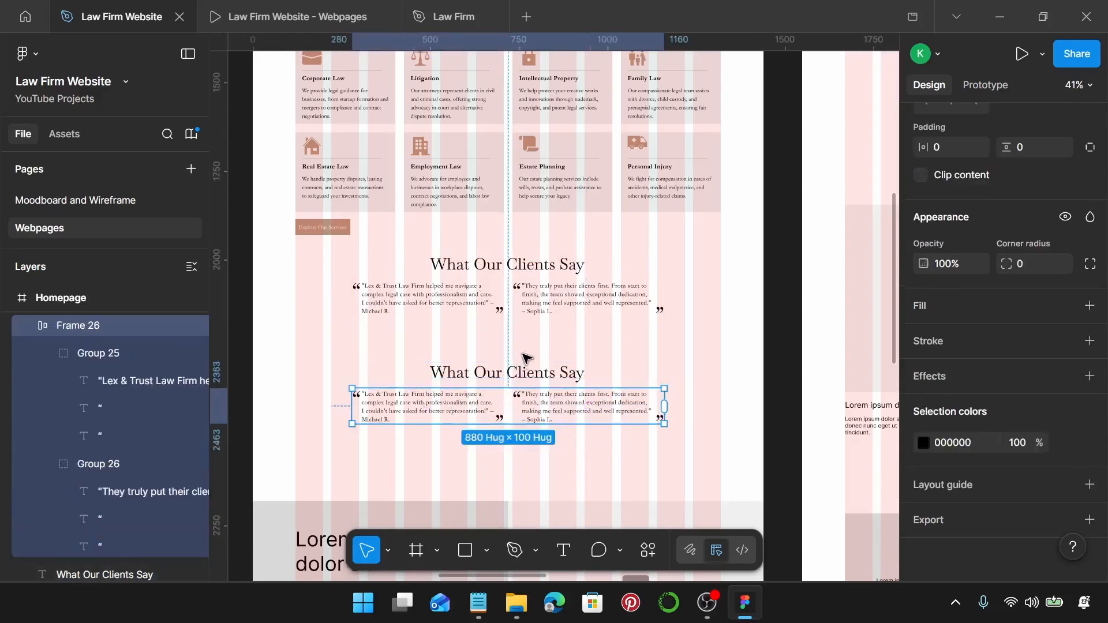
click(527, 370)
shift+click(531, 412)
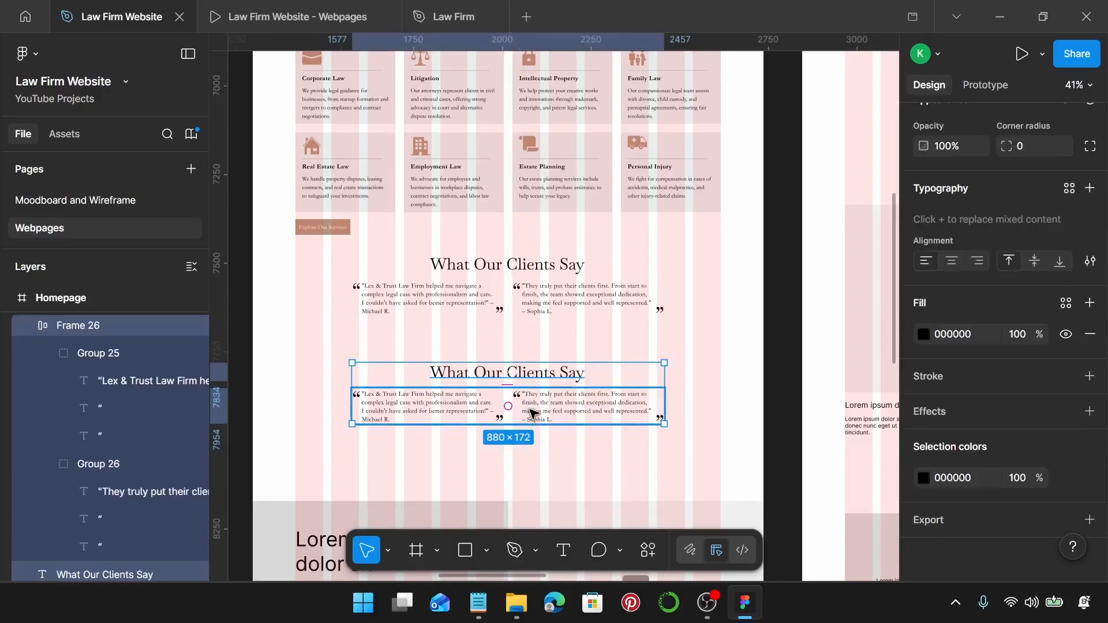
key(shift+a)
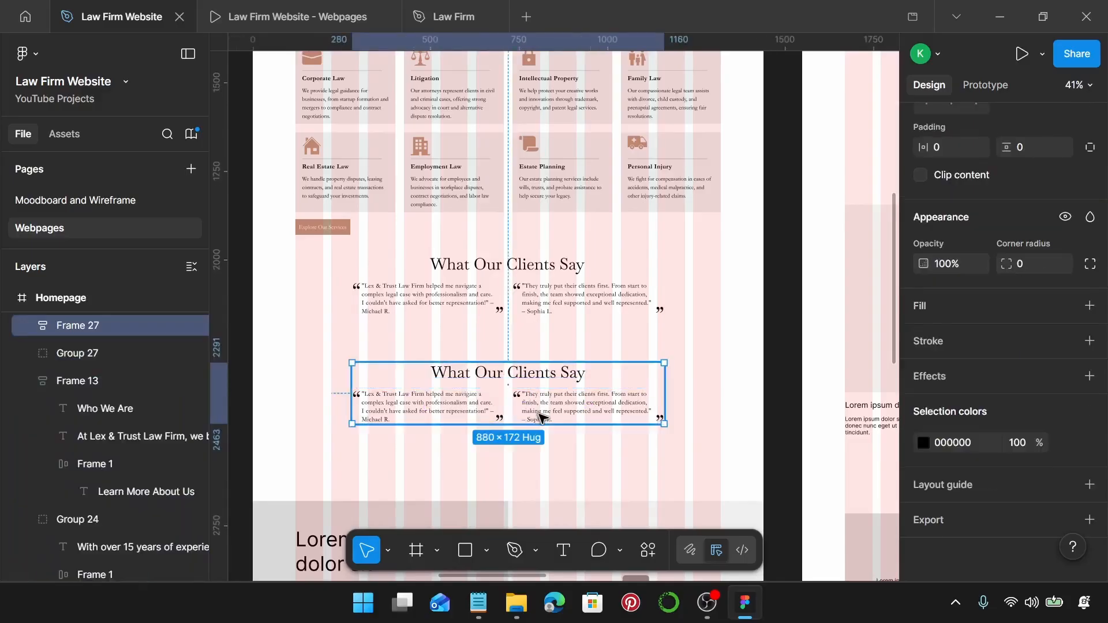
Wrap the lower What Our Clients Say group in an auto layout frame and narrow it to 880 wide.
scroll(520, 292, up, 5)
click(513, 239)
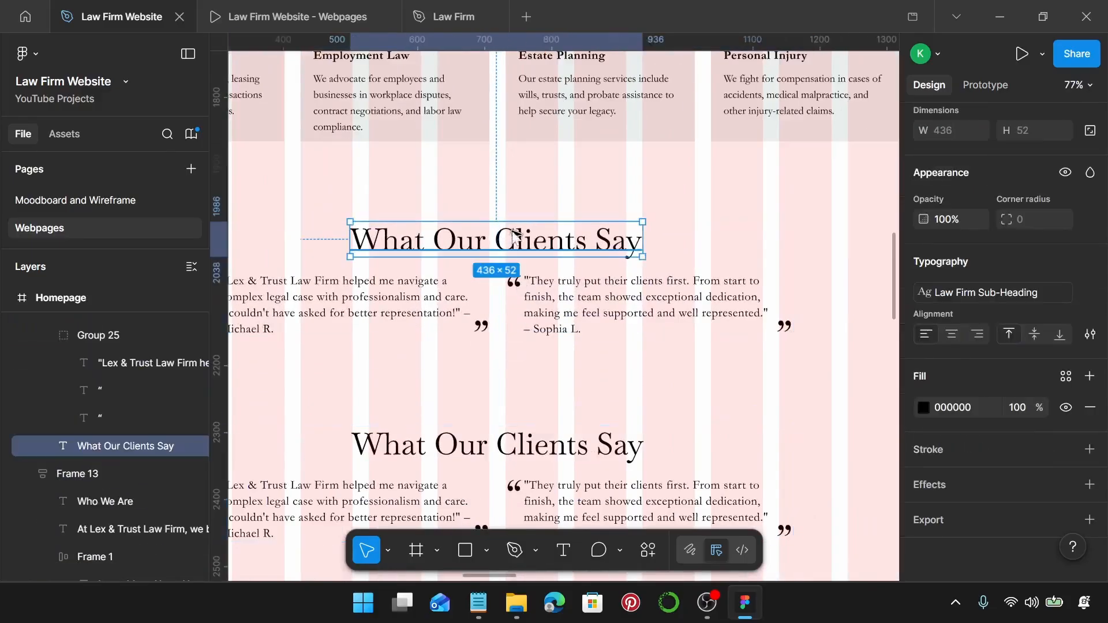
scroll(516, 234, left, 2)
scroll(516, 234, up, 4)
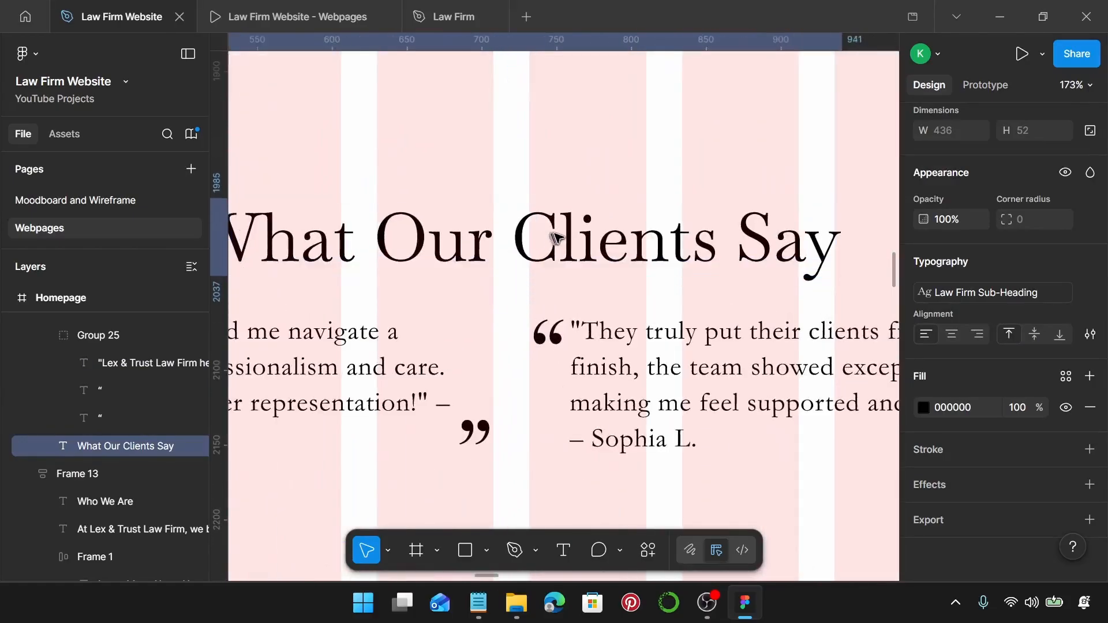
scroll(553, 237, down, 4)
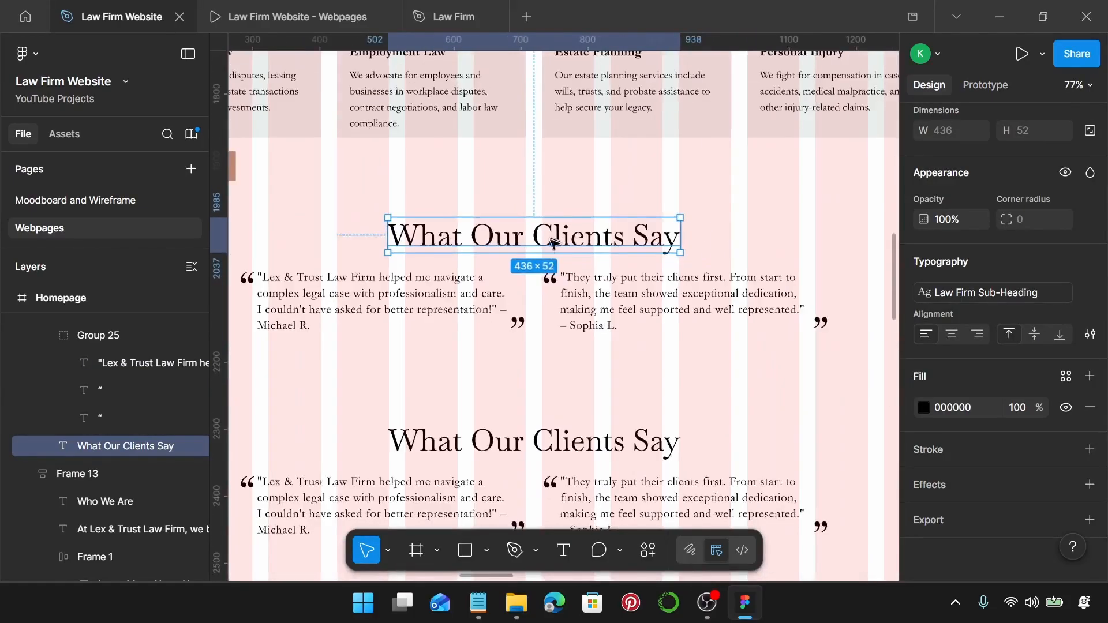
shift+click(571, 277)
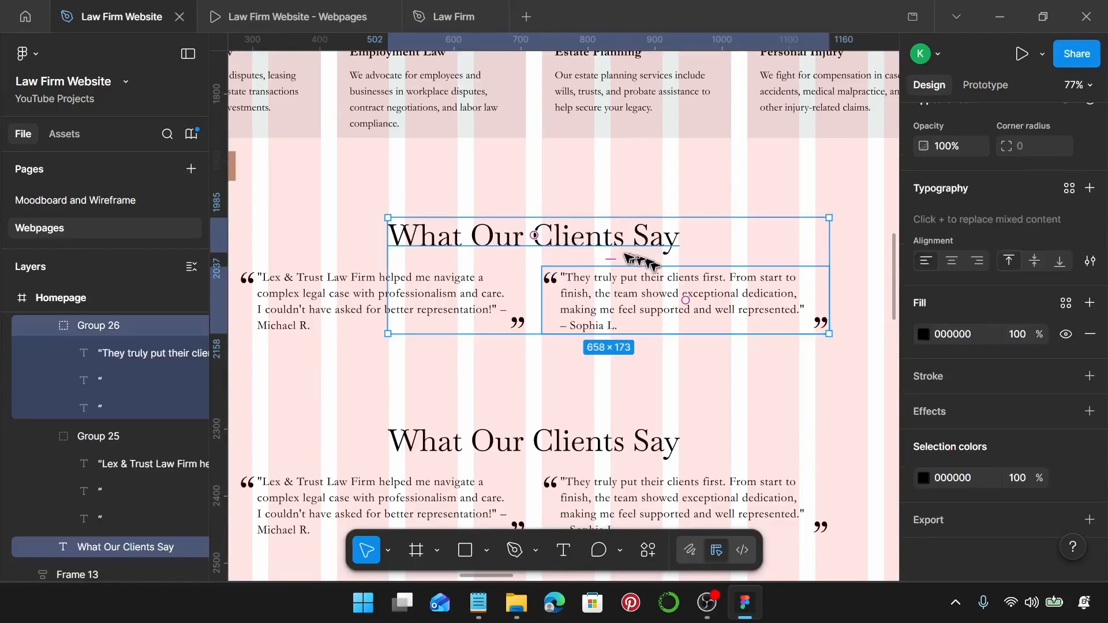
click(608, 242)
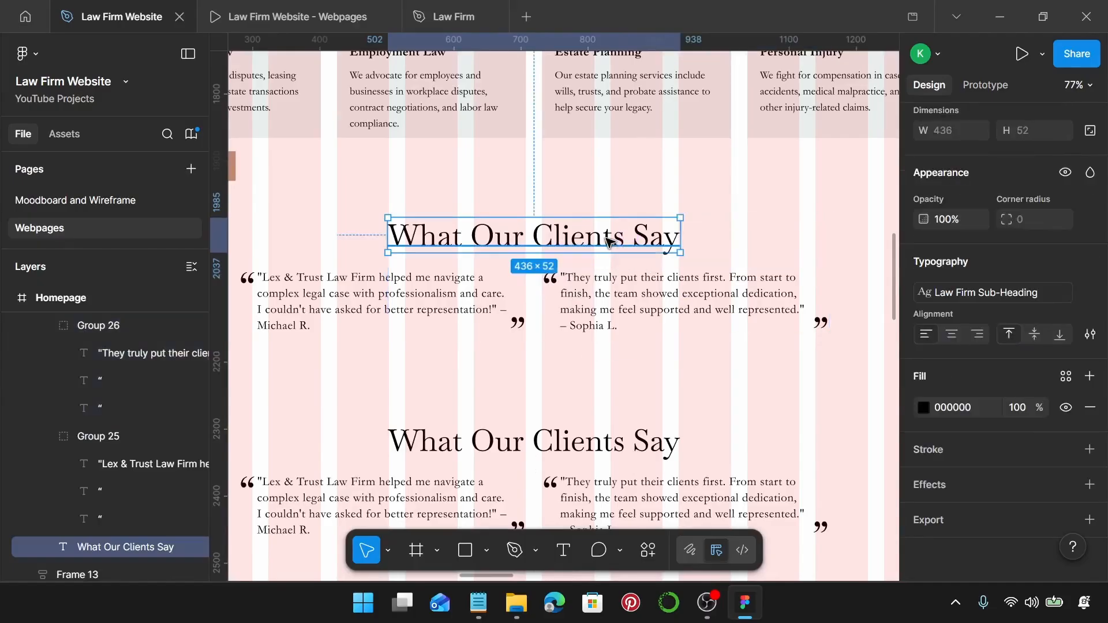
scroll(608, 241, down, 3)
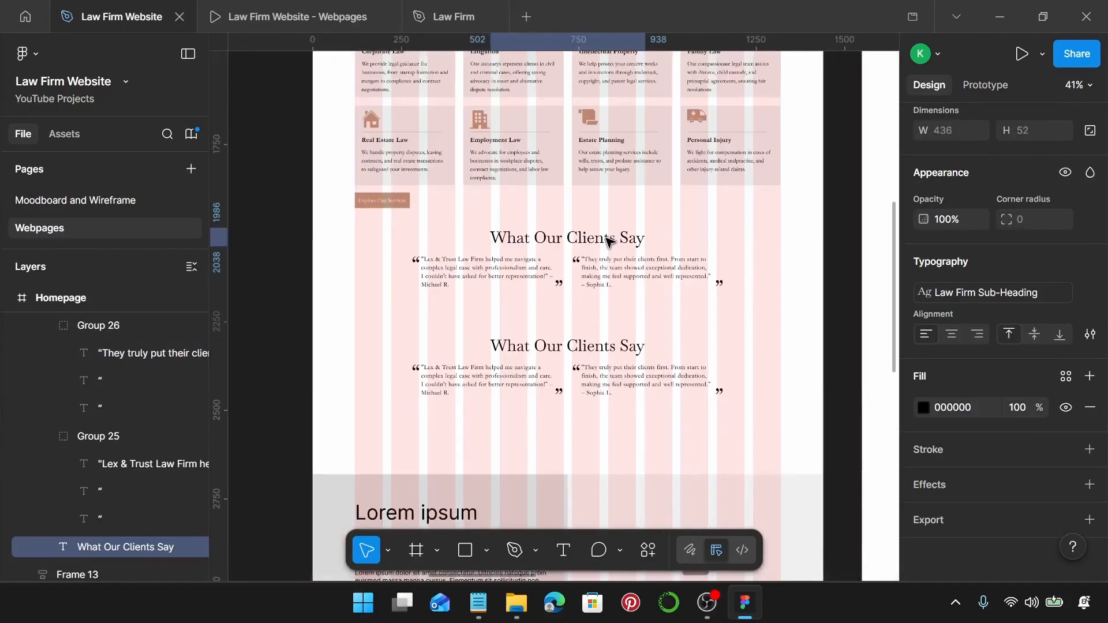
click(631, 345)
key(shift+a)
drag(723, 367, 631, 367)
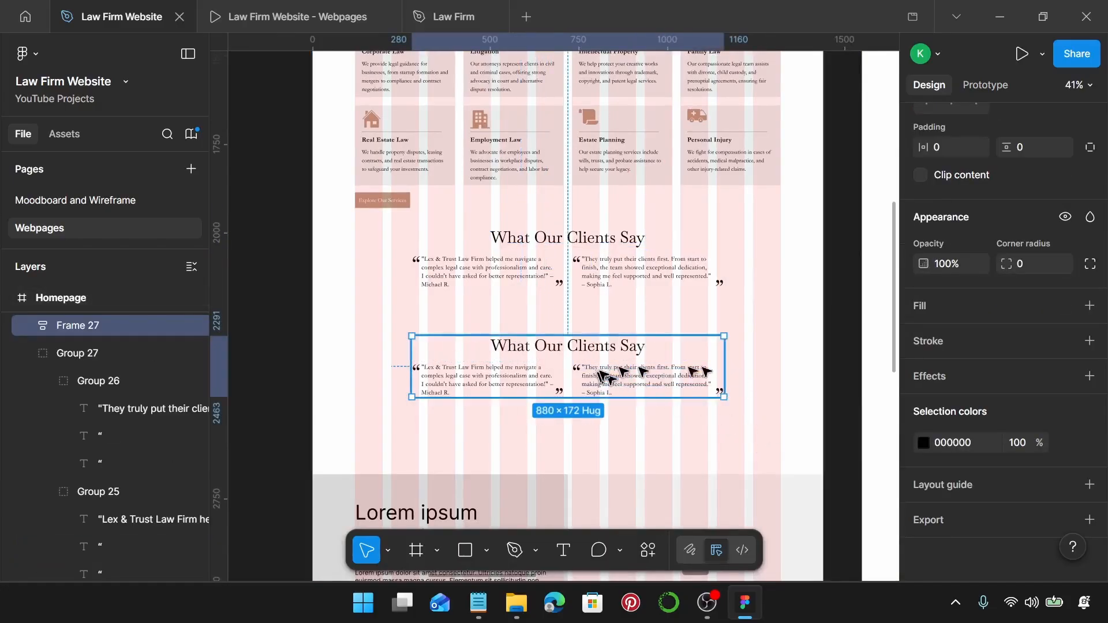
Delete the duplicate upper testimonials group.
click(561, 272)
click(583, 357)
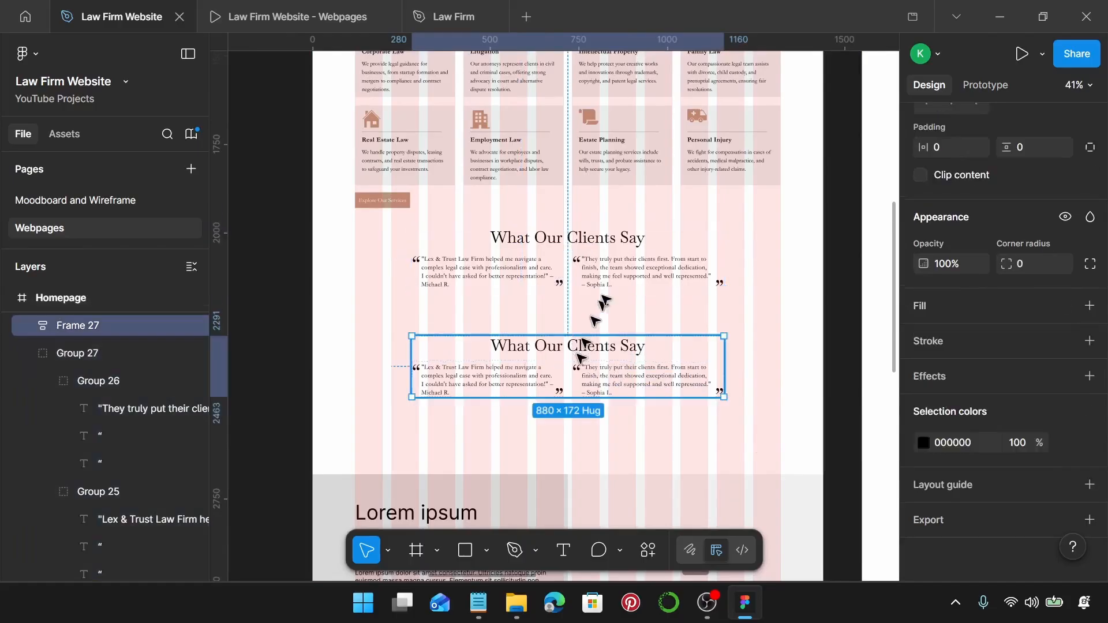
click(622, 271)
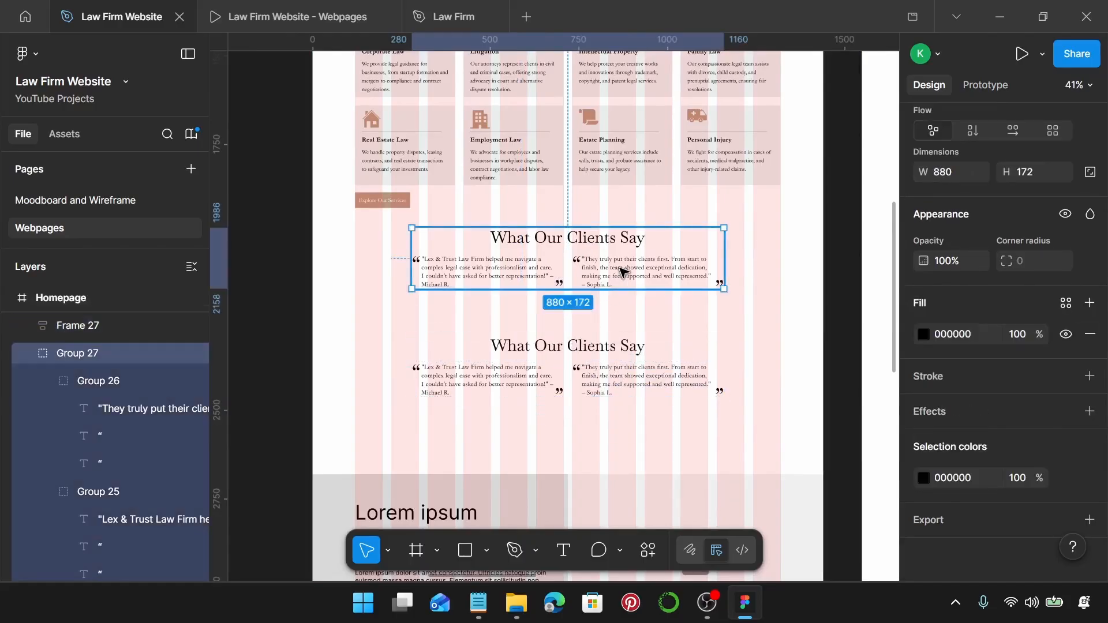
key(Delete)
Move the remaining testimonials frame up beneath the services.
click(611, 372)
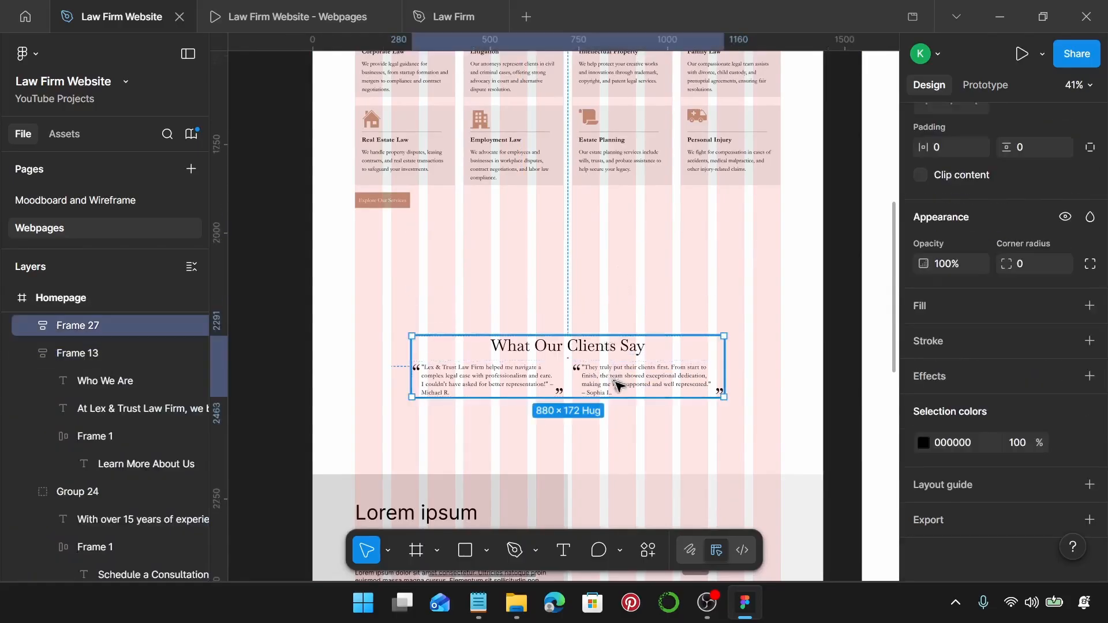
drag(626, 384, 616, 269)
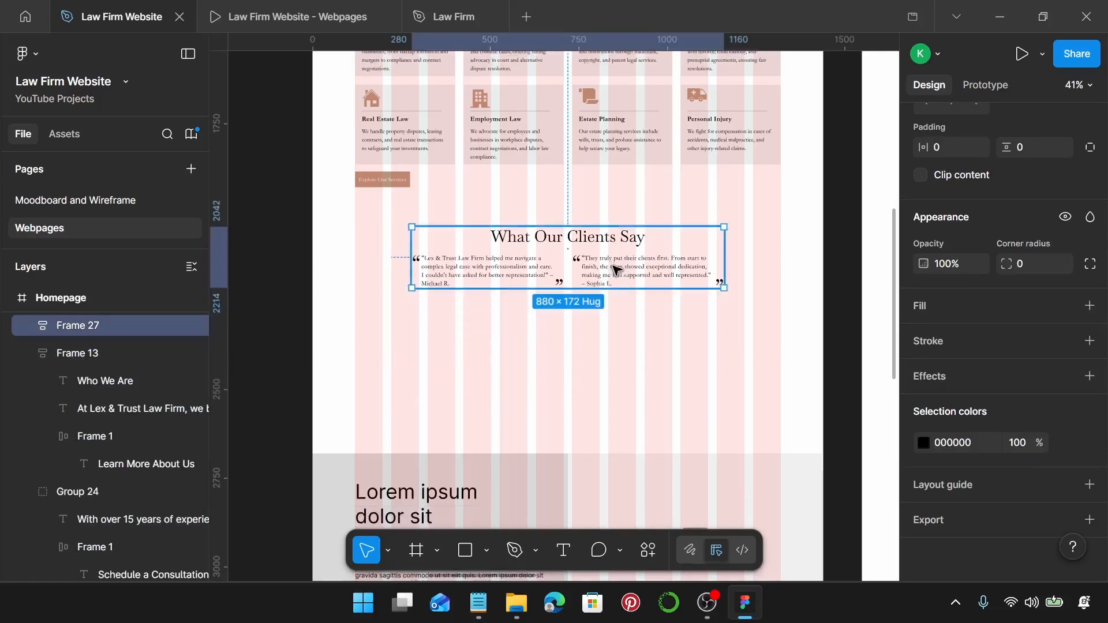
scroll(613, 268, down, 4)
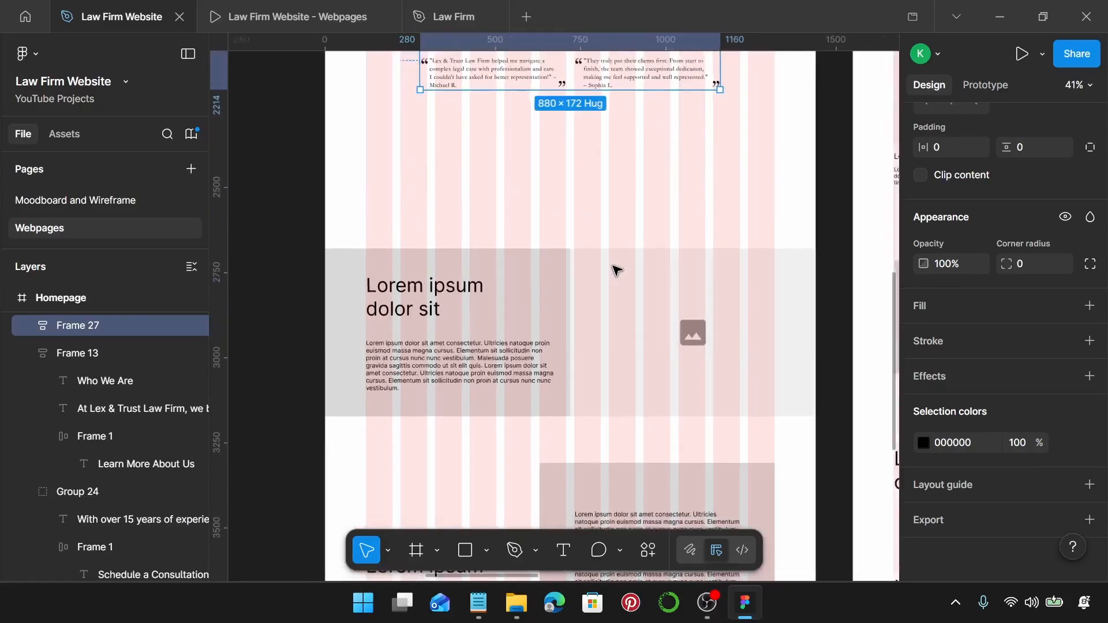
Delete the first Lorem ipsum section and move the next section, with its Book a Consultation button, up.
scroll(613, 267, down, 2)
drag(413, 218, 742, 385)
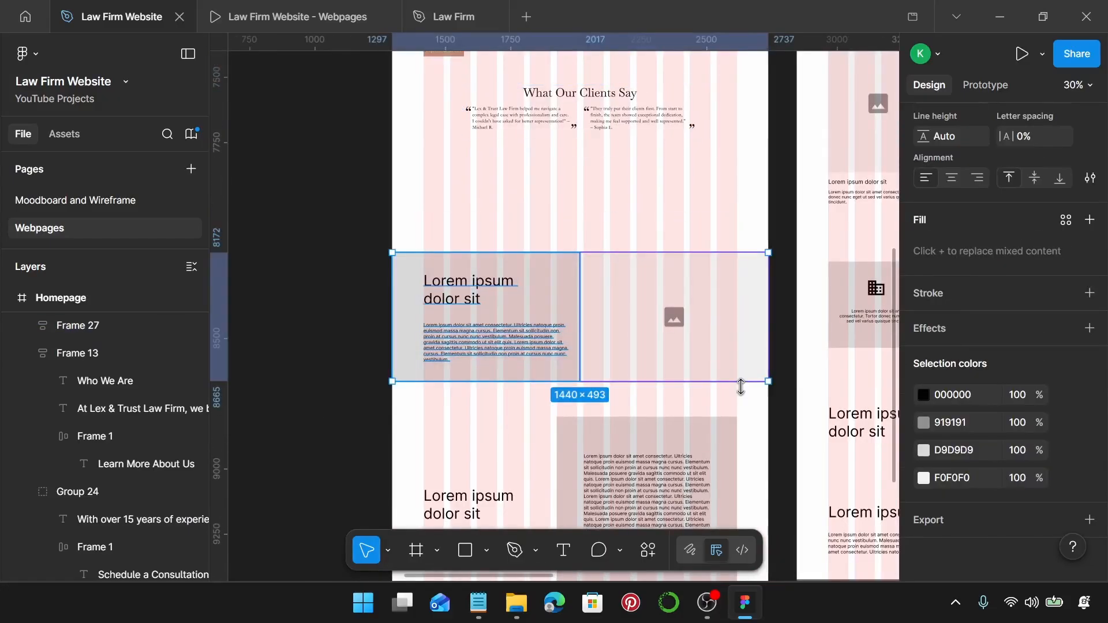
key(Delete)
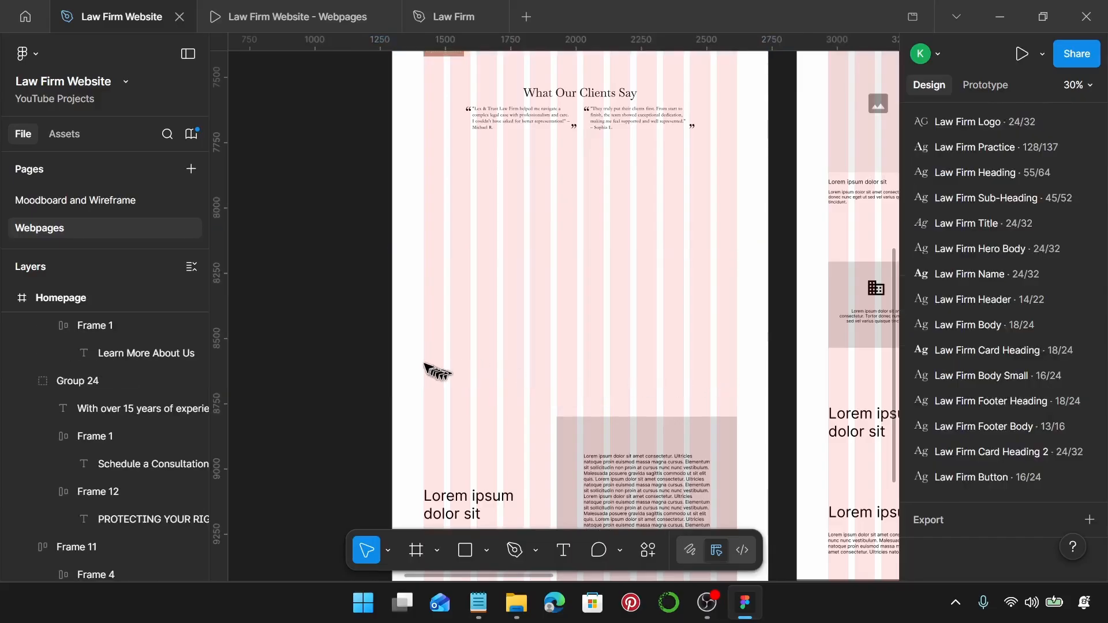
drag(422, 364, 732, 521)
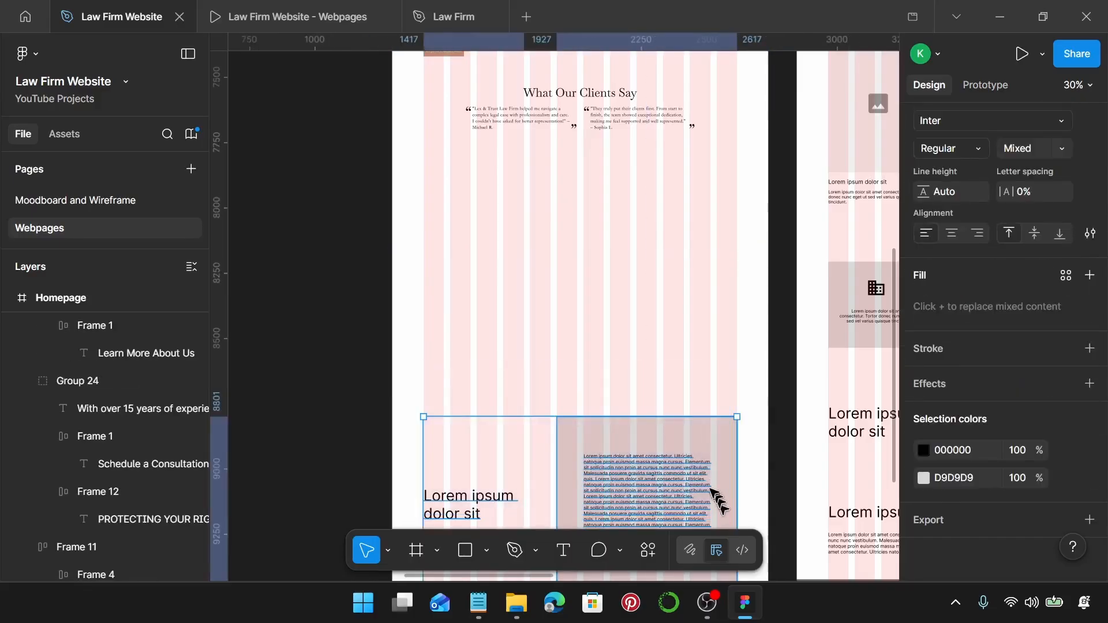
scroll(716, 479, down, 3)
shift+click(667, 466)
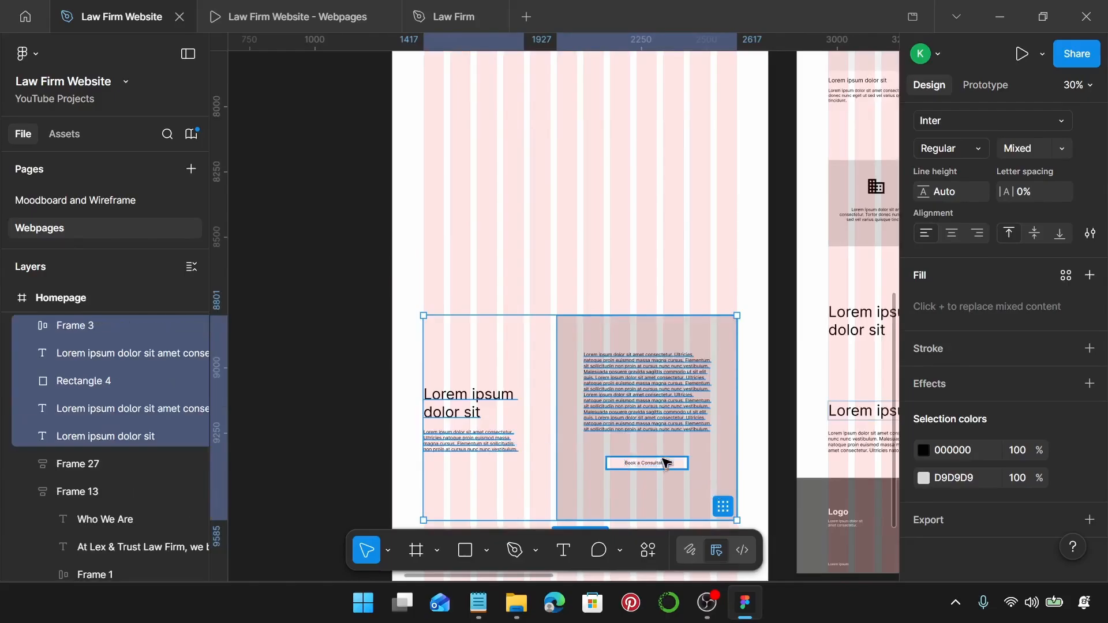
drag(669, 427, 686, 286)
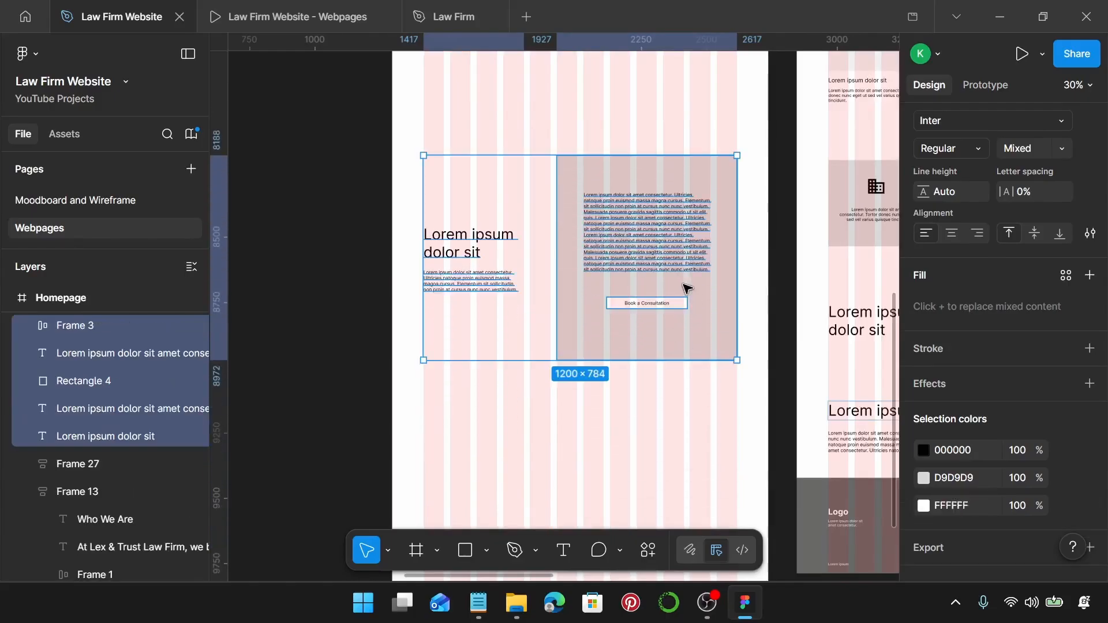
scroll(685, 241, up, 2)
key(Escape)
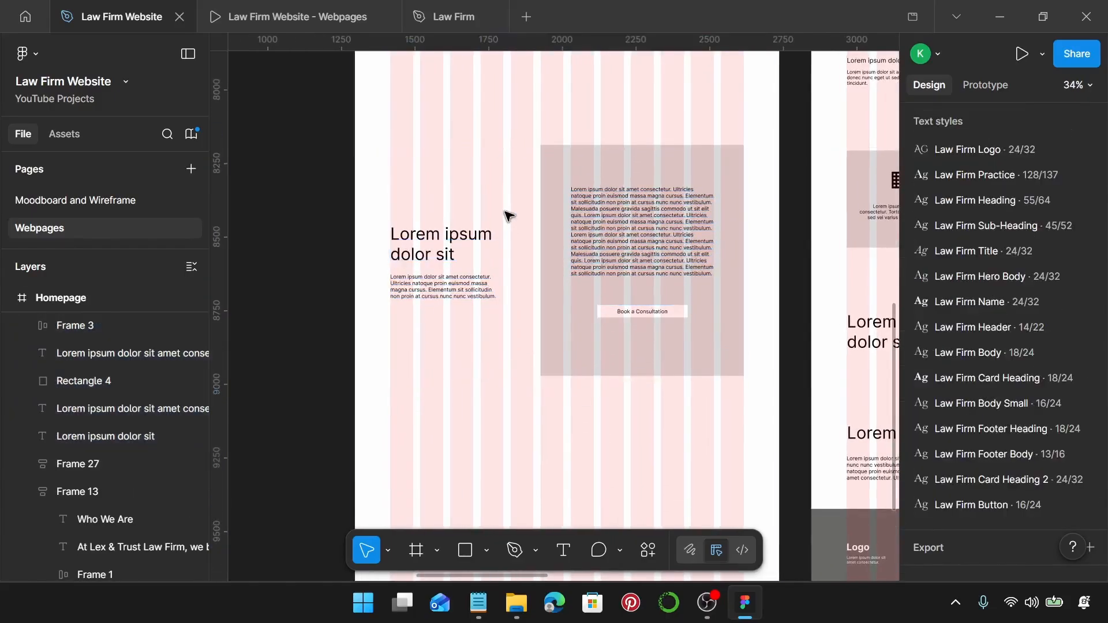
scroll(507, 216, up, 2)
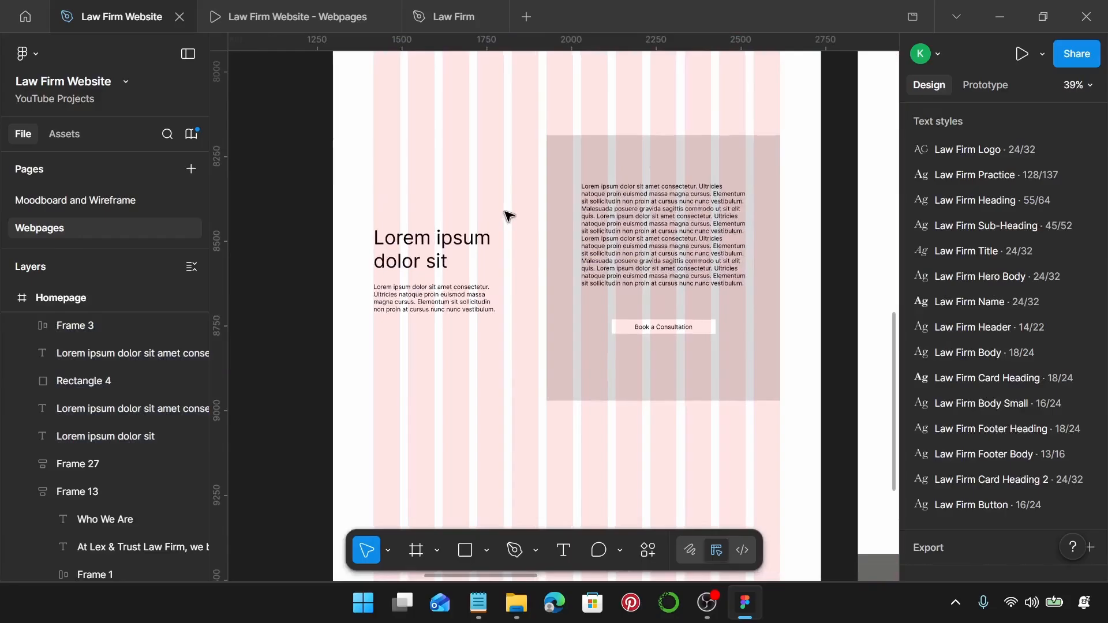
Give the heading the Law Firm Sub-Heading style and the paragraph the Law Firm Body style.
click(442, 249)
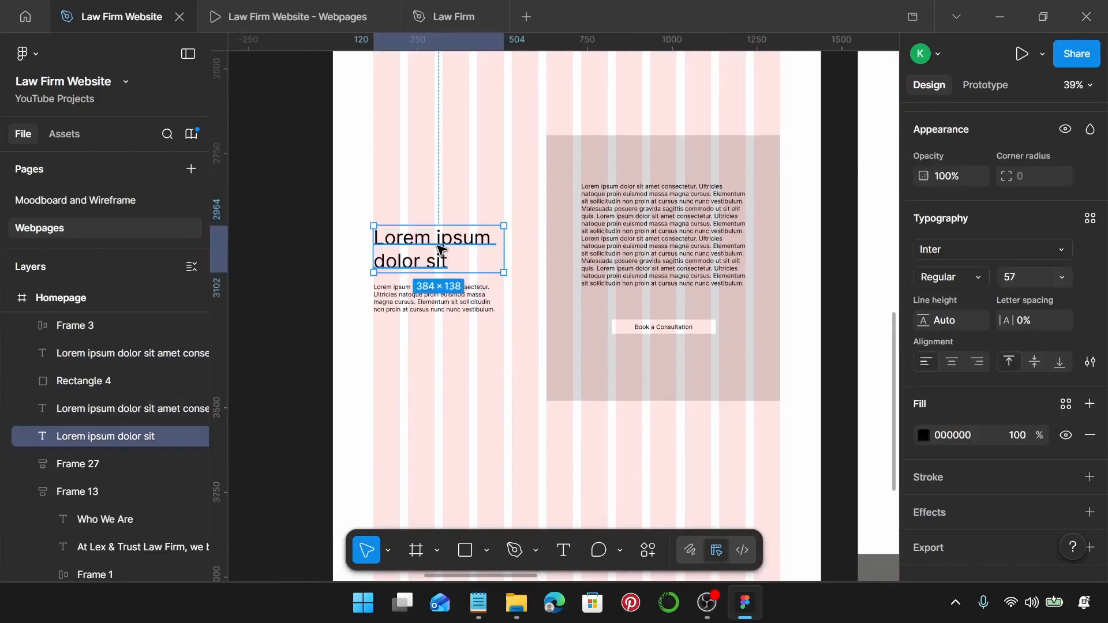
click(1089, 219)
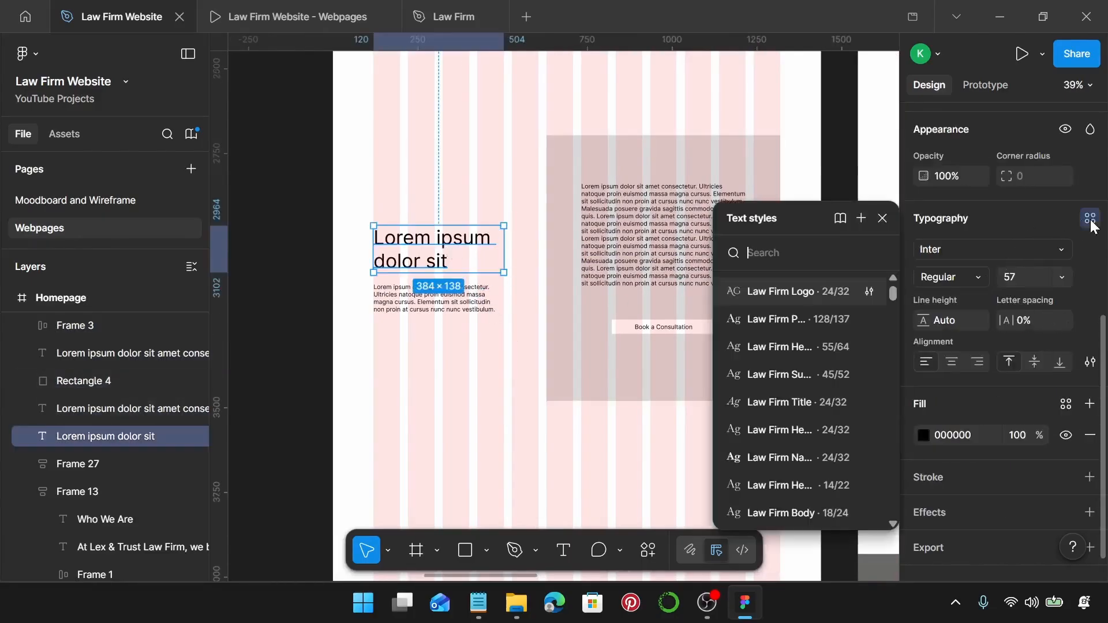
click(808, 373)
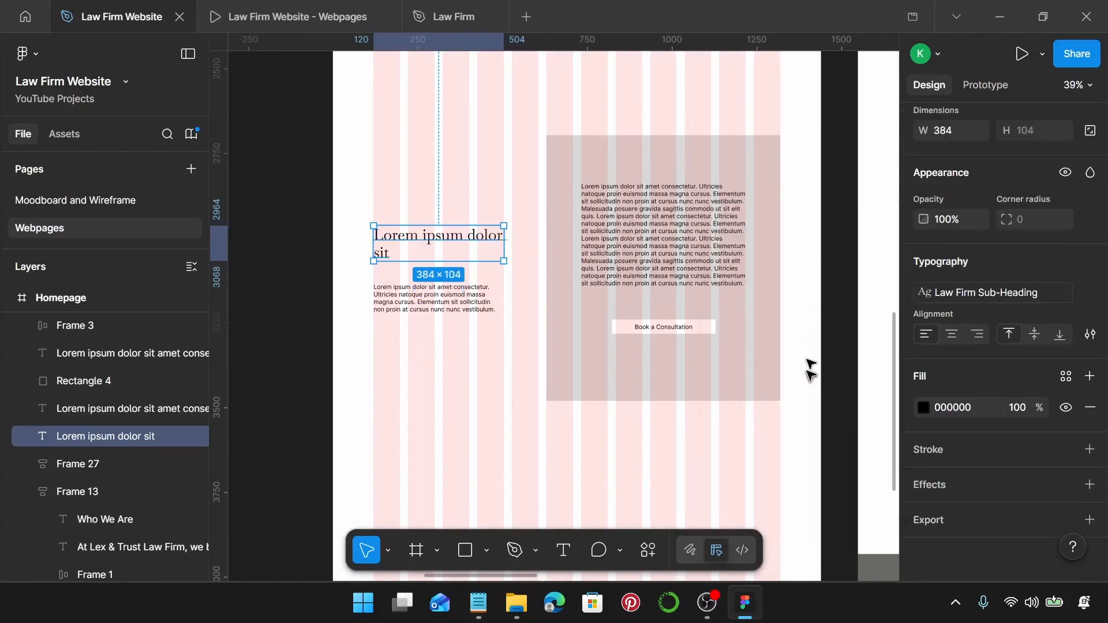
click(405, 294)
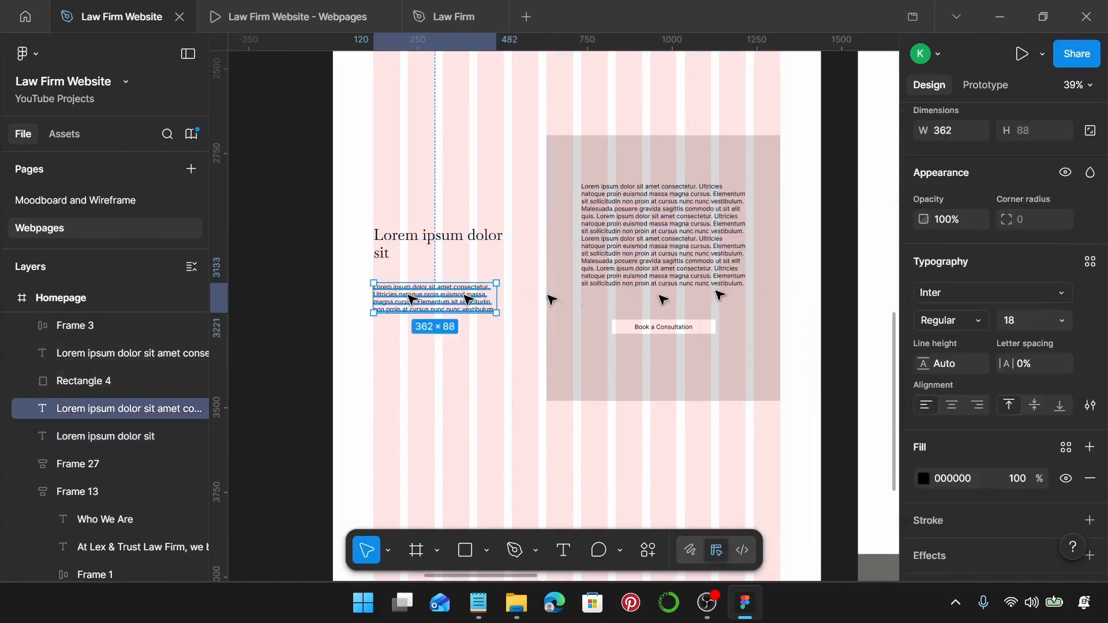
click(1090, 263)
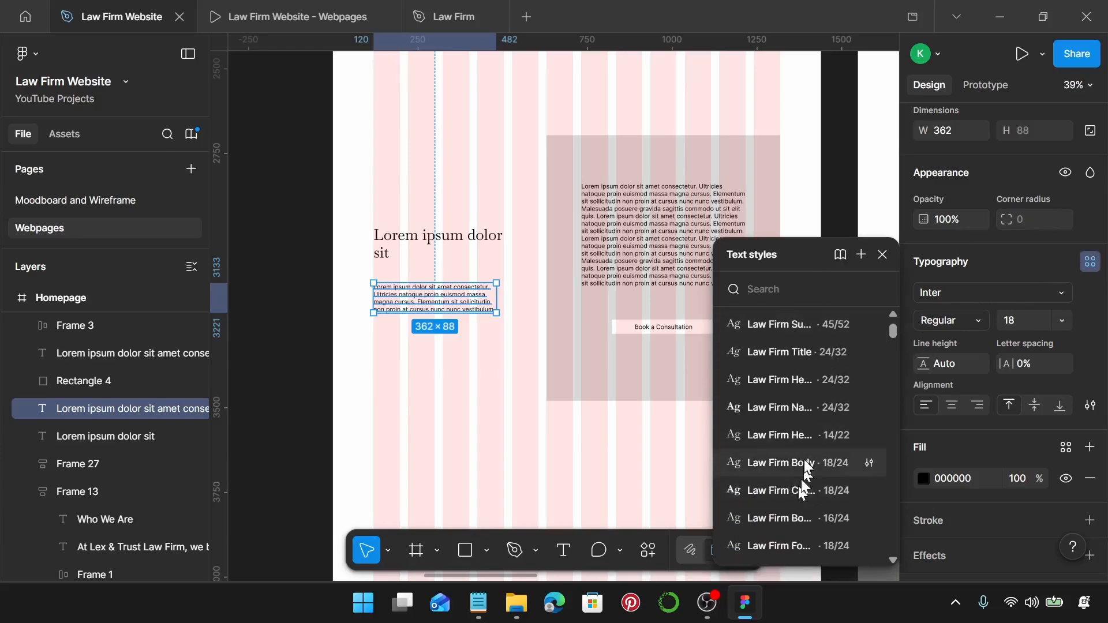
click(796, 463)
Replace the section heading with 'Why Choose Us?' from the notes and set it to auto width.
click(477, 604)
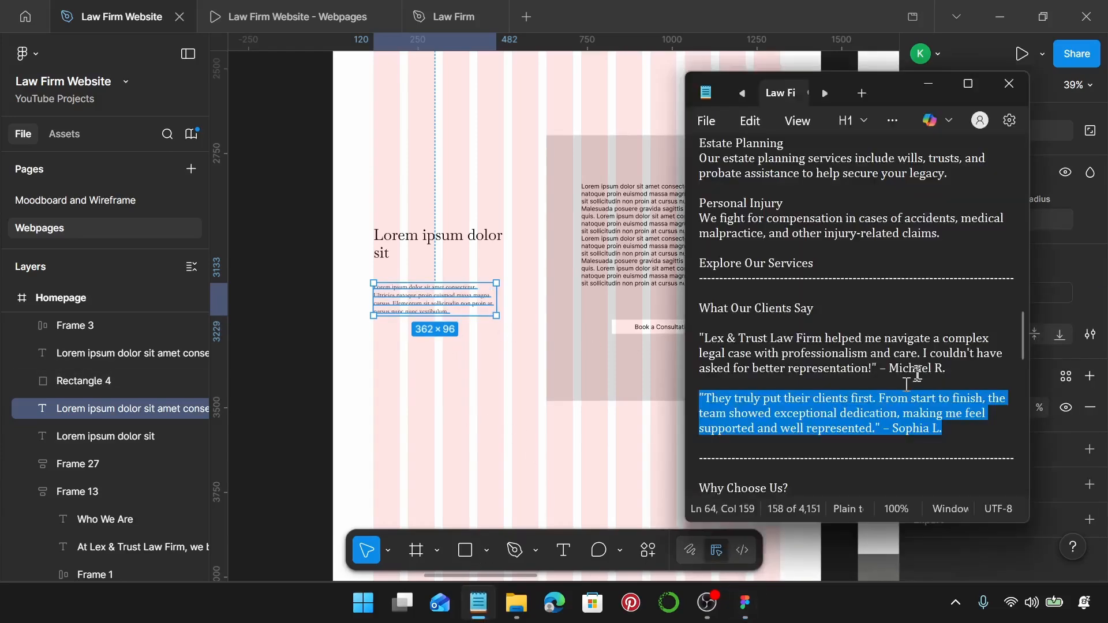
scroll(904, 362, down, 3)
drag(699, 353, 802, 354)
key(ctrl+c)
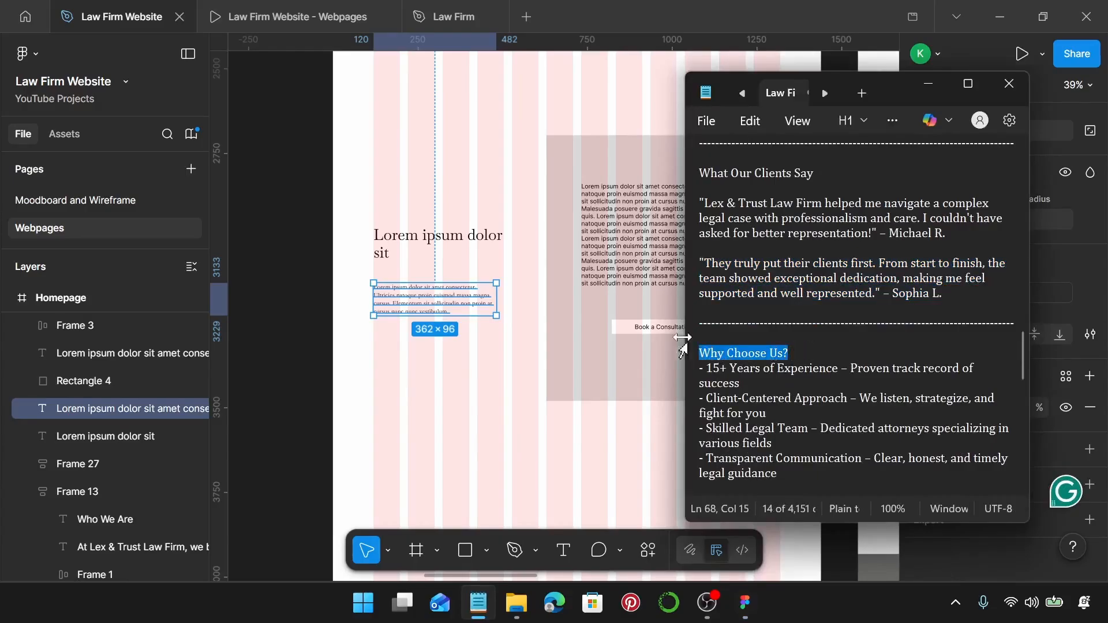
double_click(451, 243)
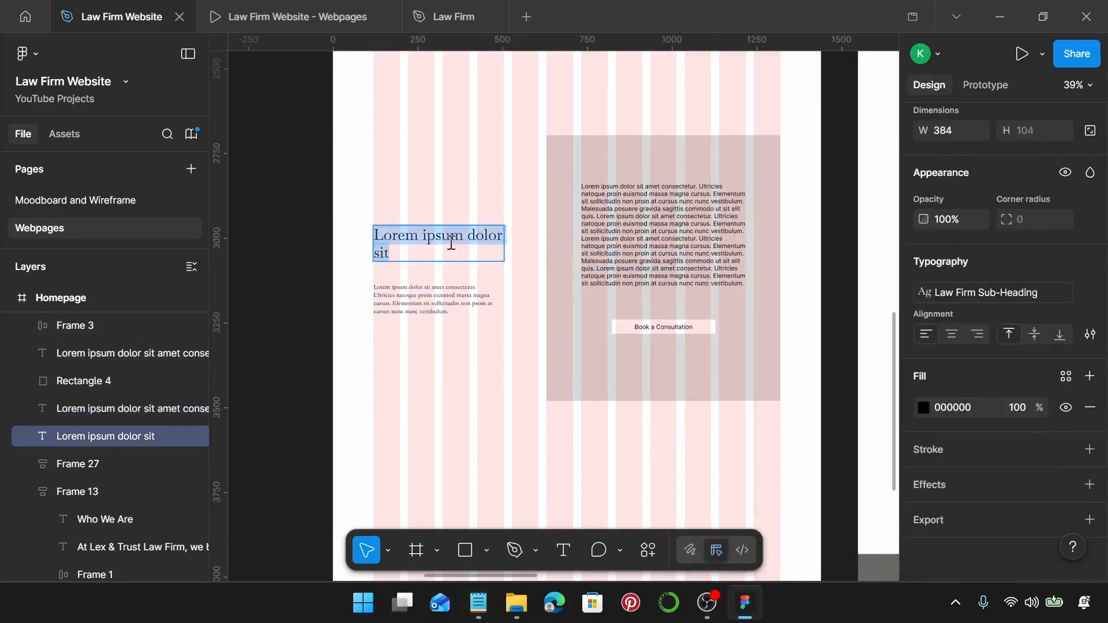
key(ctrl+v)
key(Escape)
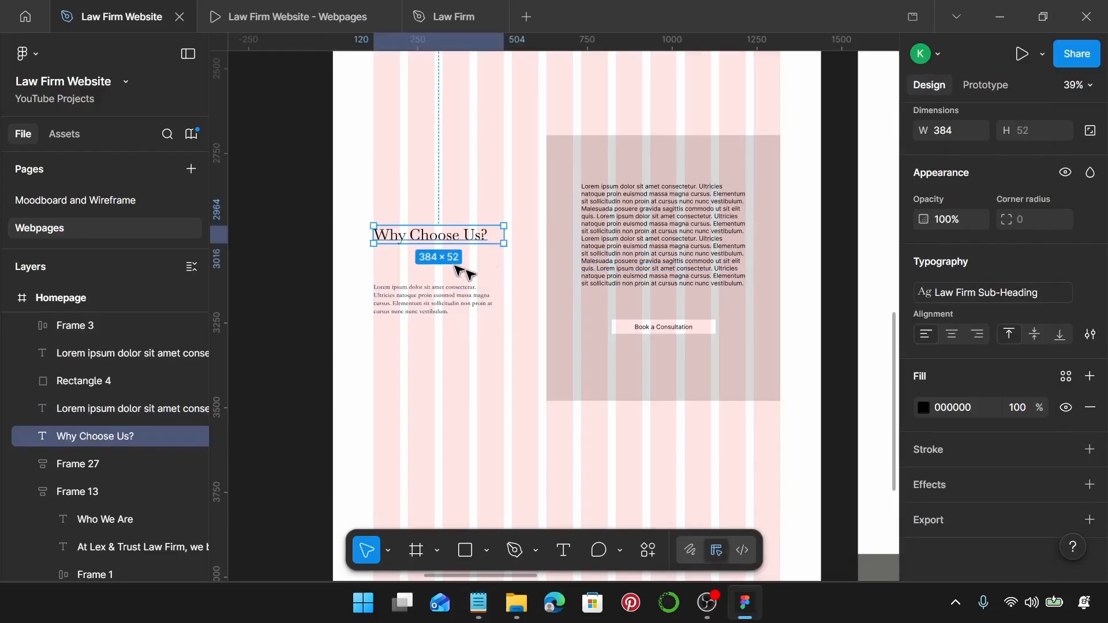
scroll(940, 246, up, 5)
click(941, 348)
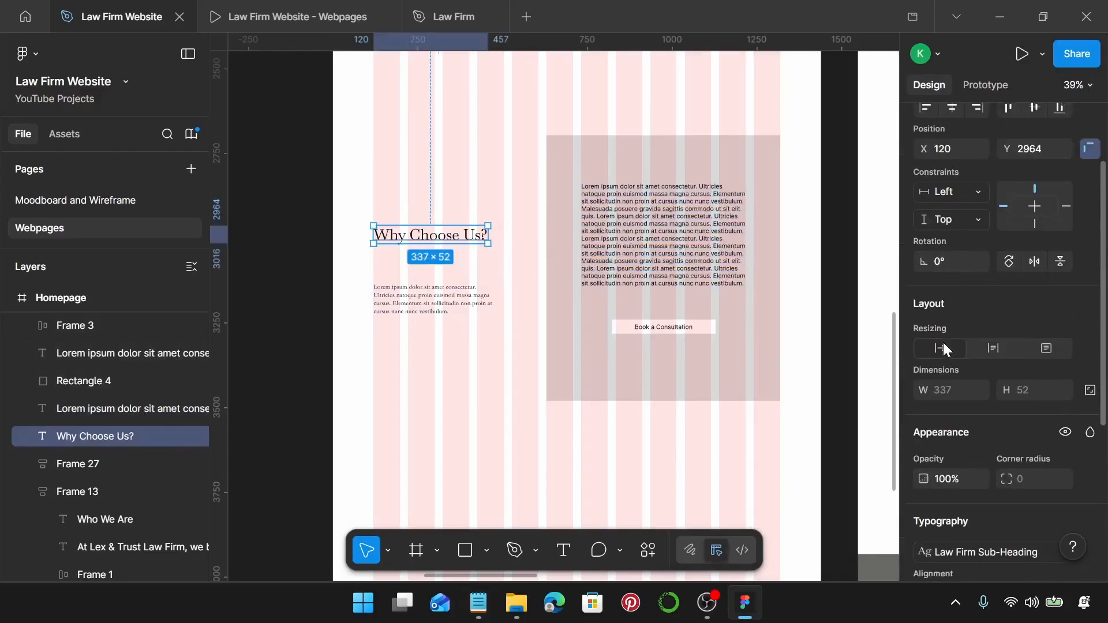
Paste the four benefit lines from the notes over the placeholder paragraph.
click(440, 298)
click(479, 603)
scroll(785, 416, down, 1)
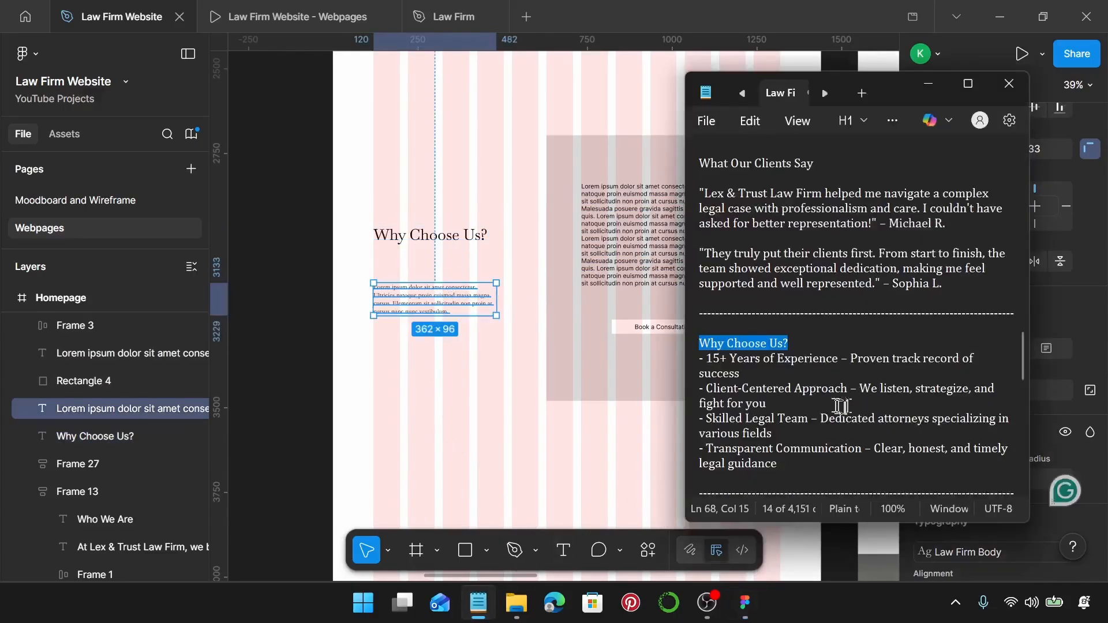
drag(780, 429, 686, 327)
key(ctrl+c)
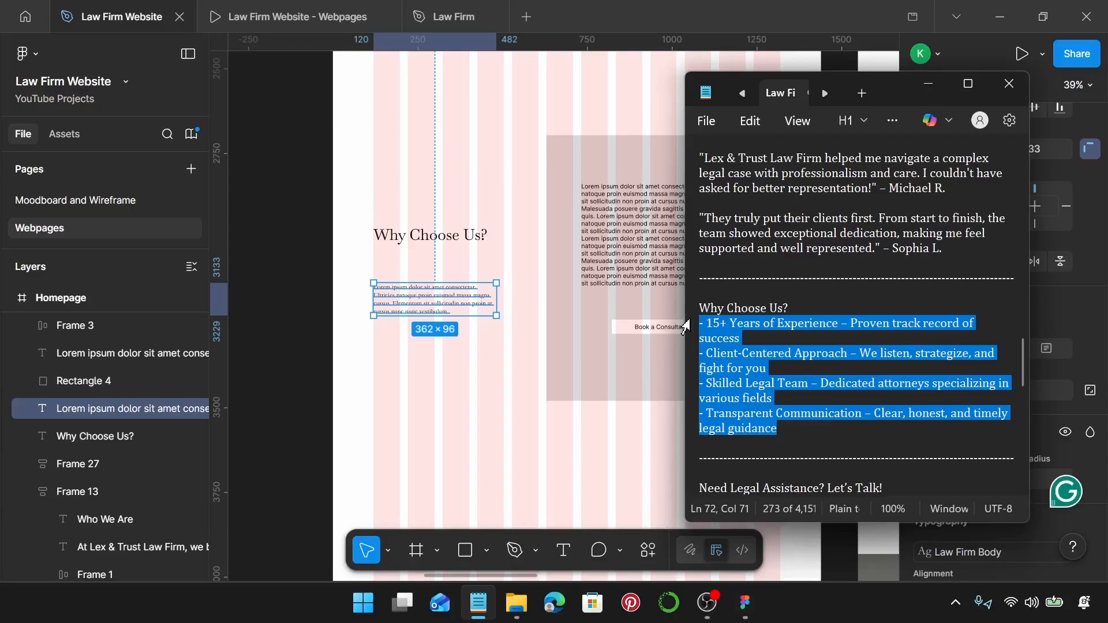
double_click(481, 291)
key(ctrl+v)
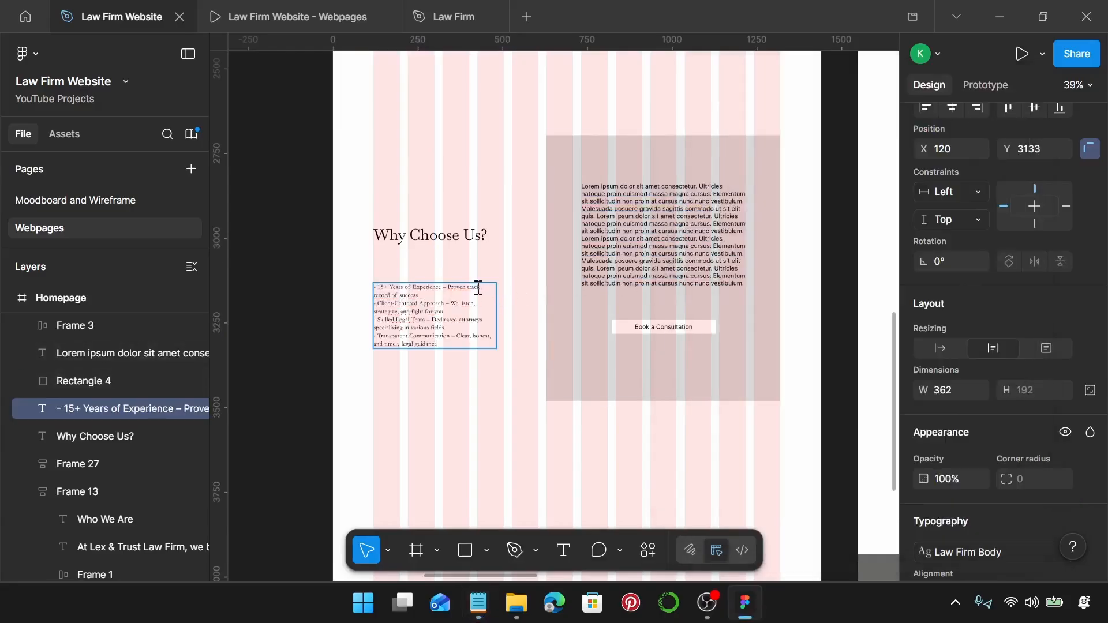
scroll(369, 283, up, 8)
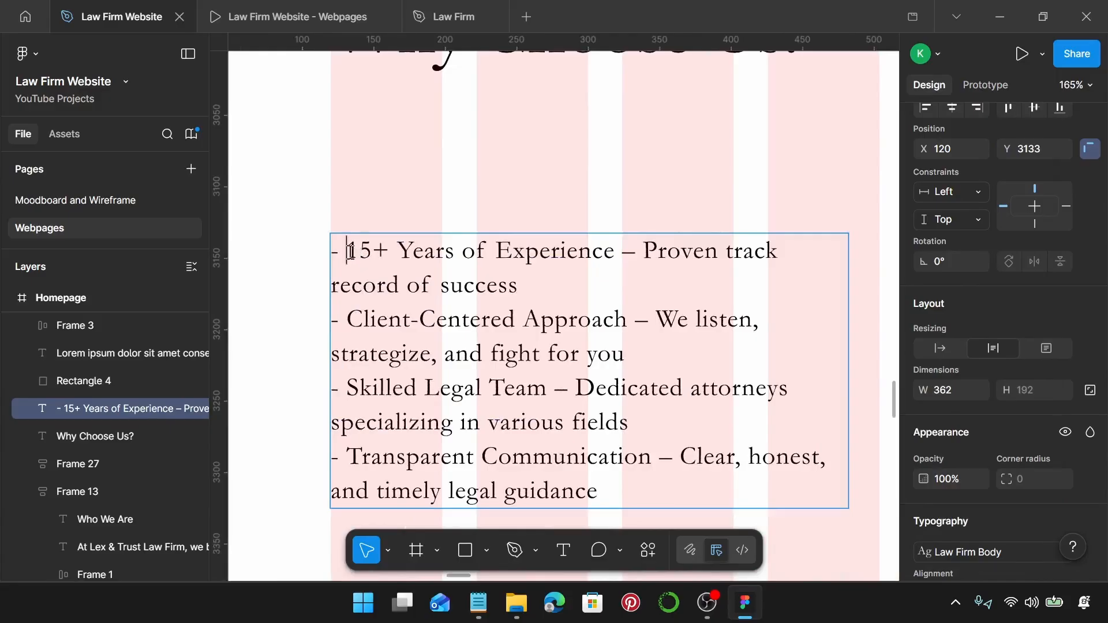
Retype the dashes before the first benefit and Client-Centered lines so they become bullets.
click(350, 252)
key(BackSpace)
key(BackSpace)
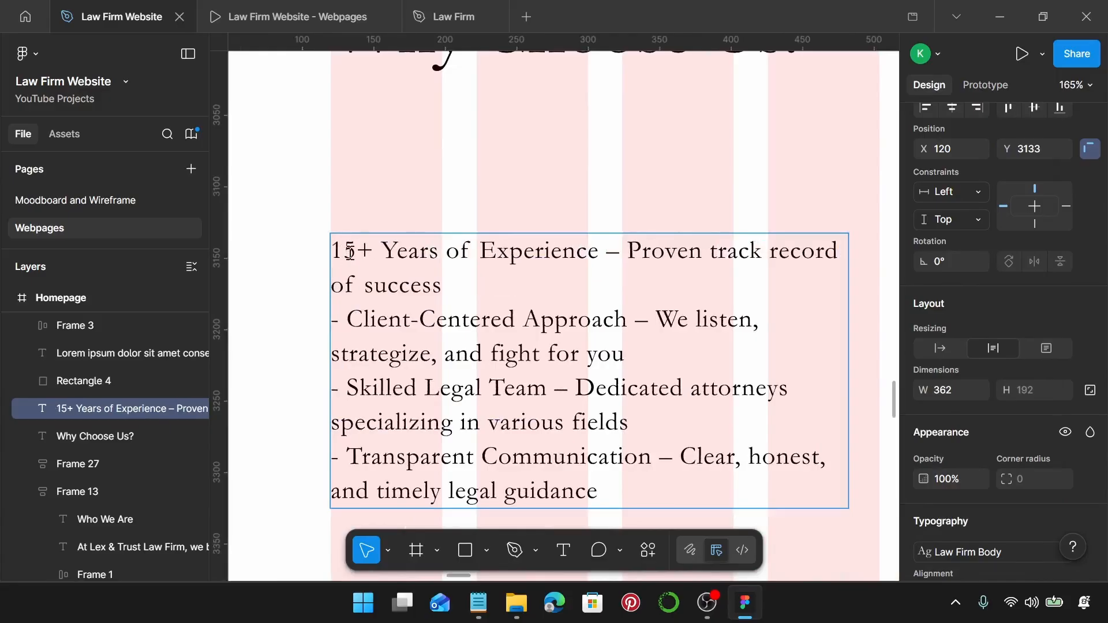
text(-)
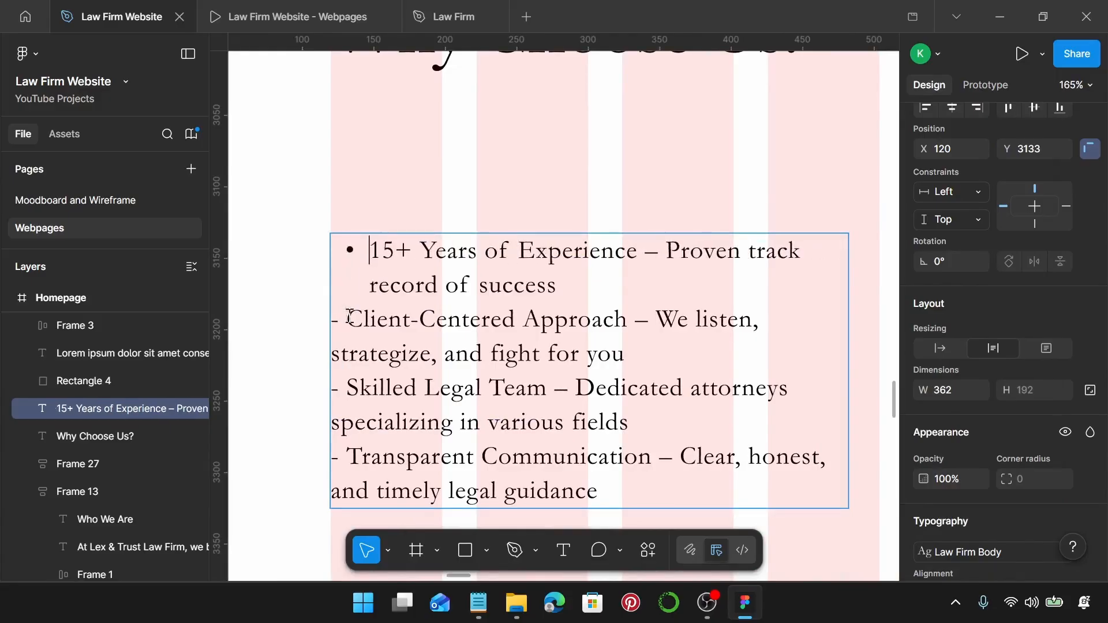
click(349, 317)
key(BackSpace)
key(BackSpace)
text(-)
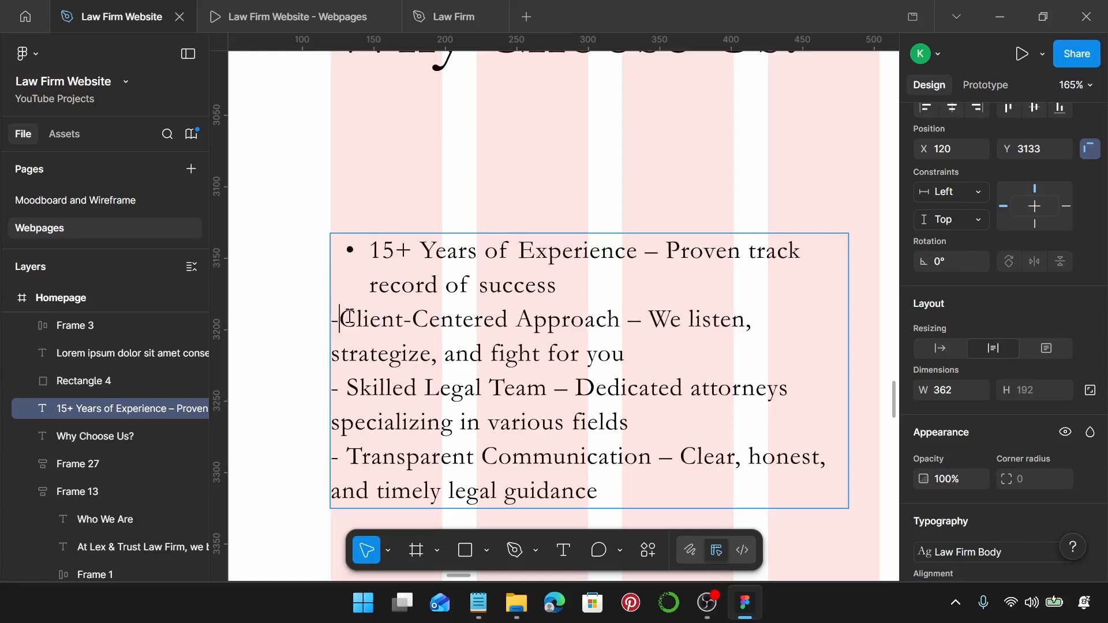
Turn the Skilled Legal Team and Transparent Communication lines into bullets and finish editing.
scroll(350, 317, down, 1)
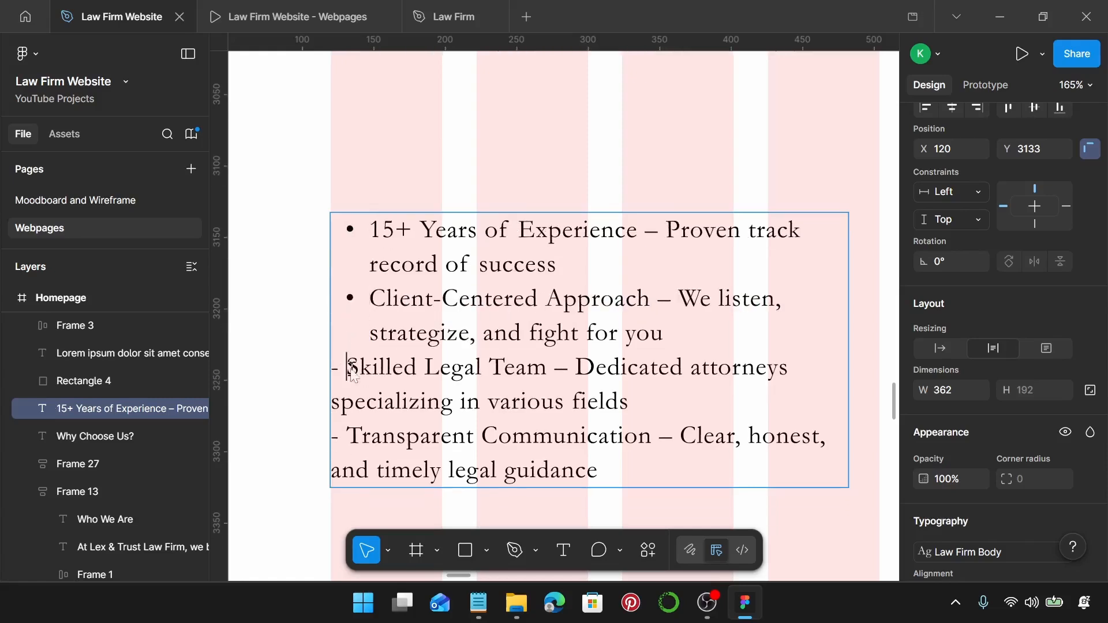
key(BackSpace)
key(BackSpace)
text(-)
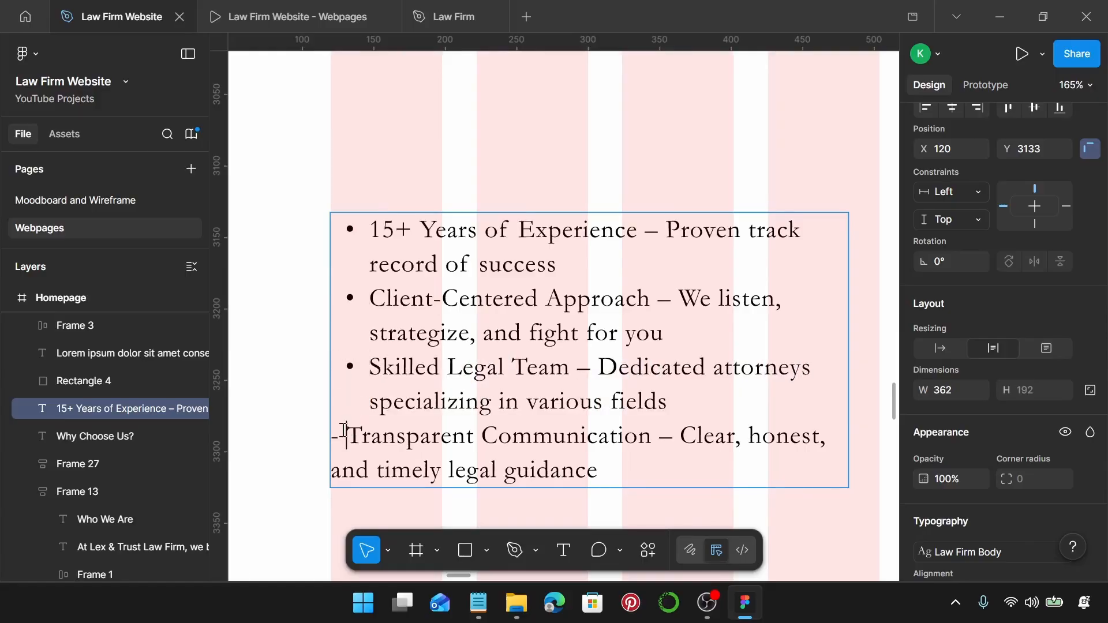
key(BackSpace)
text(-)
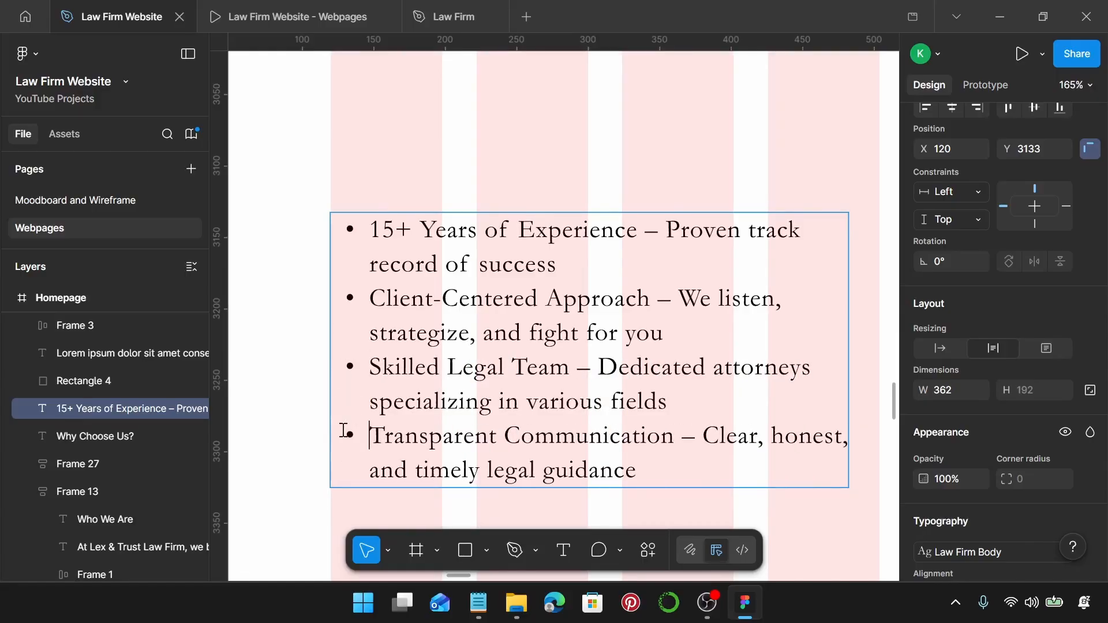
scroll(345, 430, down, 5)
key(Escape)
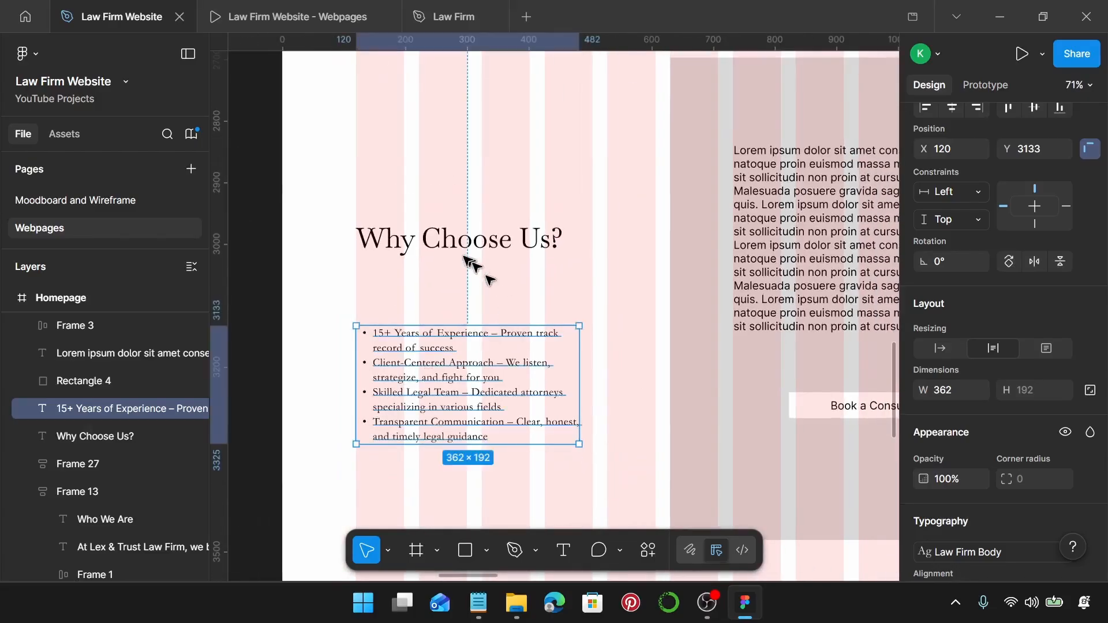
click(462, 246)
Move the heading to X 222, place the bullet list under it, and widen the list to 384.
scroll(424, 235, right, 1)
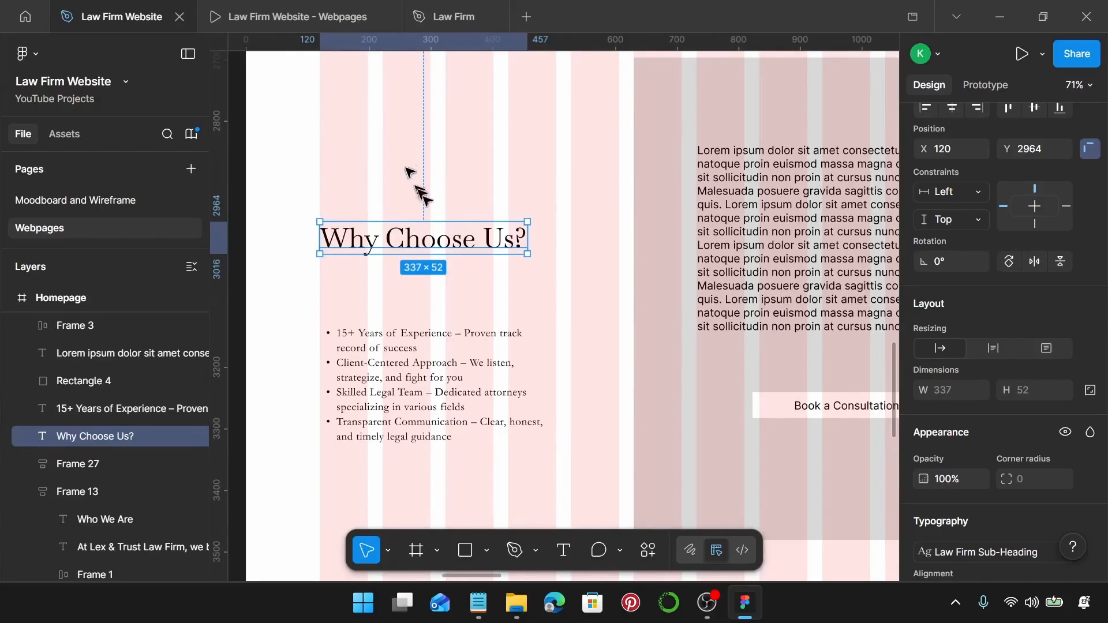
drag(390, 233, 449, 221)
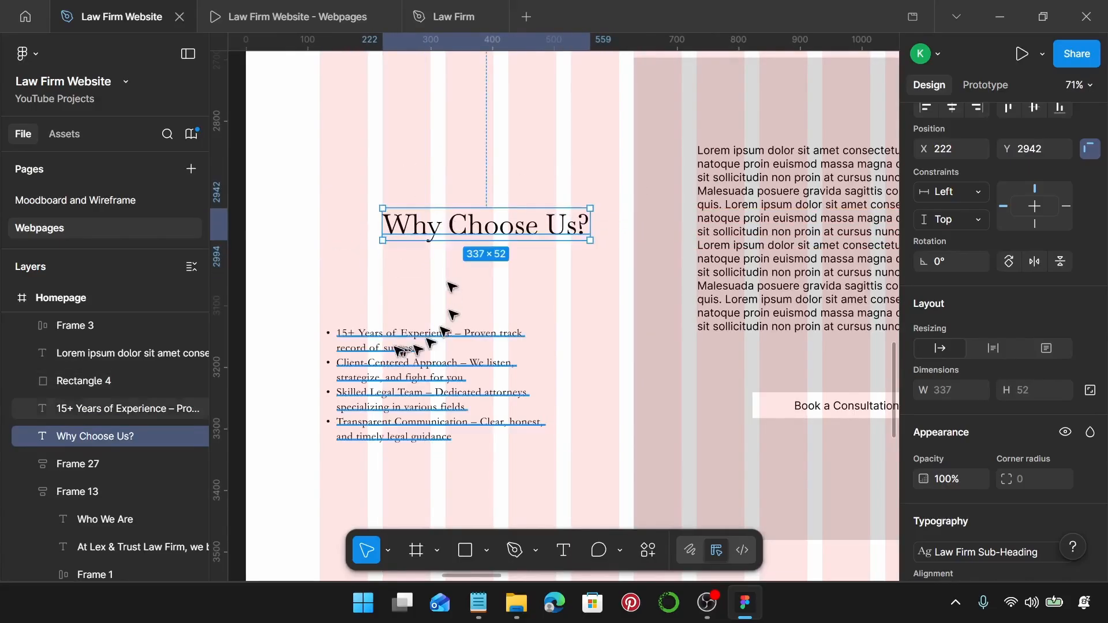
drag(391, 349, 417, 258)
scroll(396, 262, up, 6)
scroll(420, 263, down, 5)
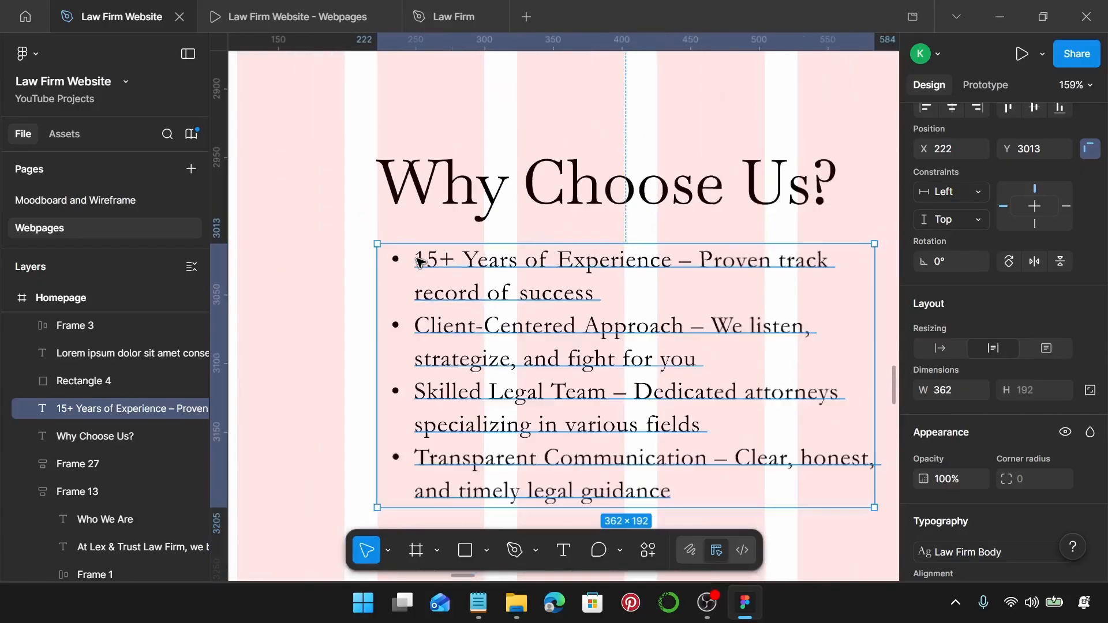
drag(656, 277, 674, 276)
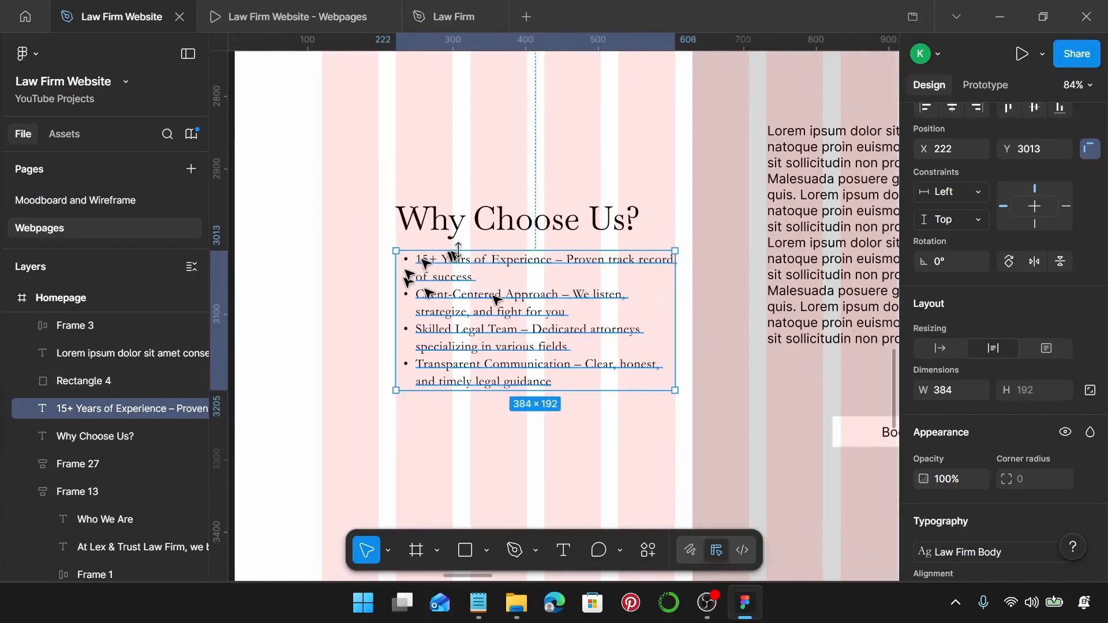
Stack the heading and list in an auto layout frame with a 20 gap.
scroll(495, 254, down, 3)
shift+click(566, 240)
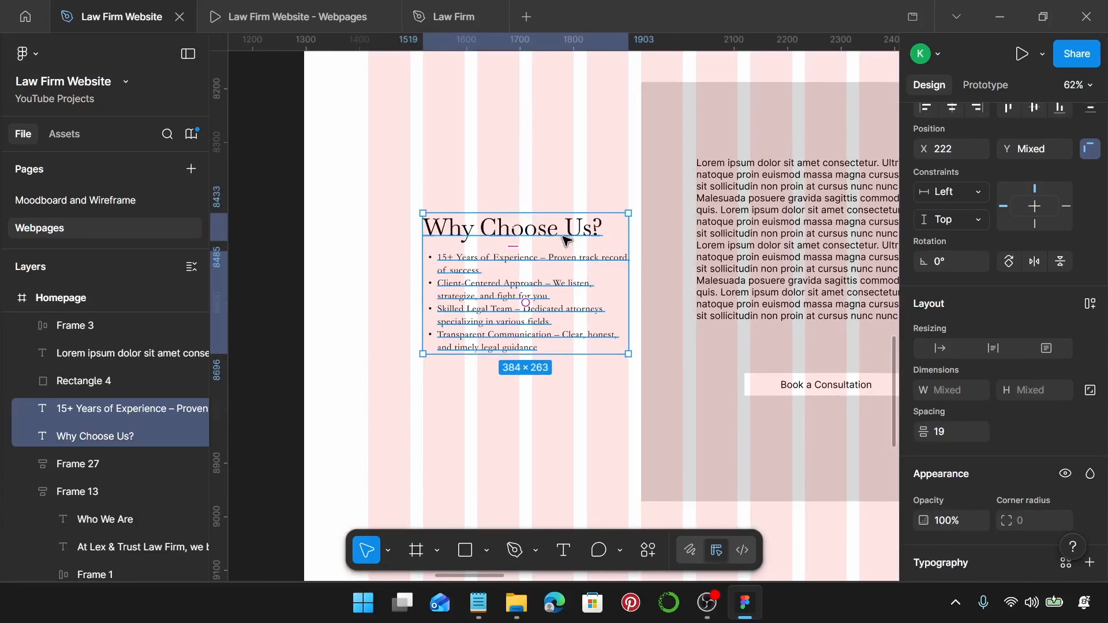
key(shift+a)
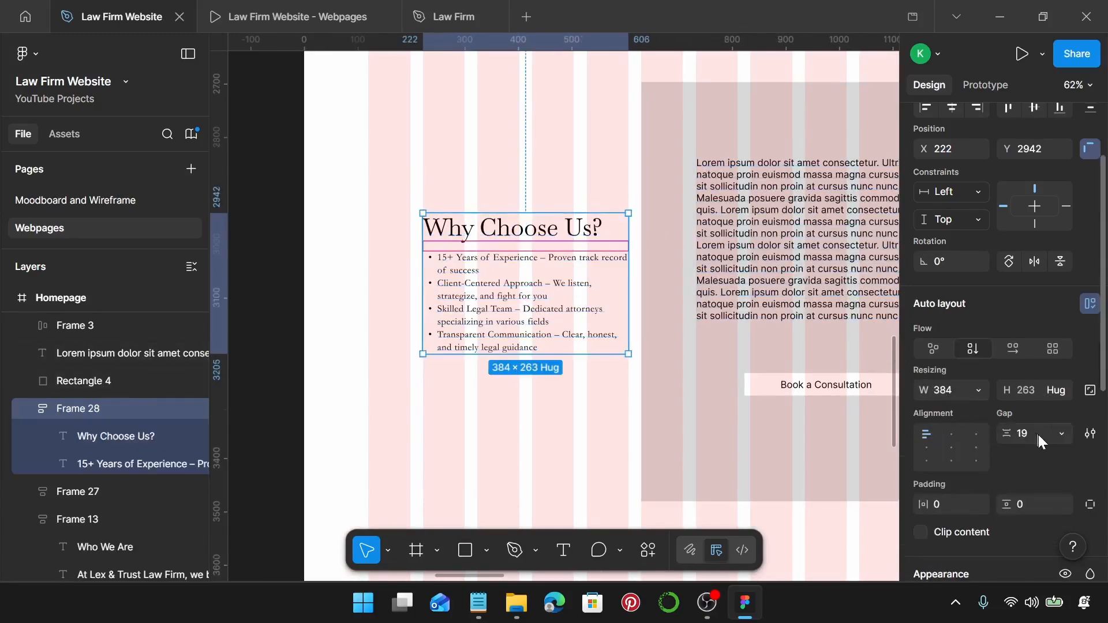
click(1021, 434)
text(20)
key(Return)
scroll(571, 299, down, 3)
scroll(570, 299, right, 4)
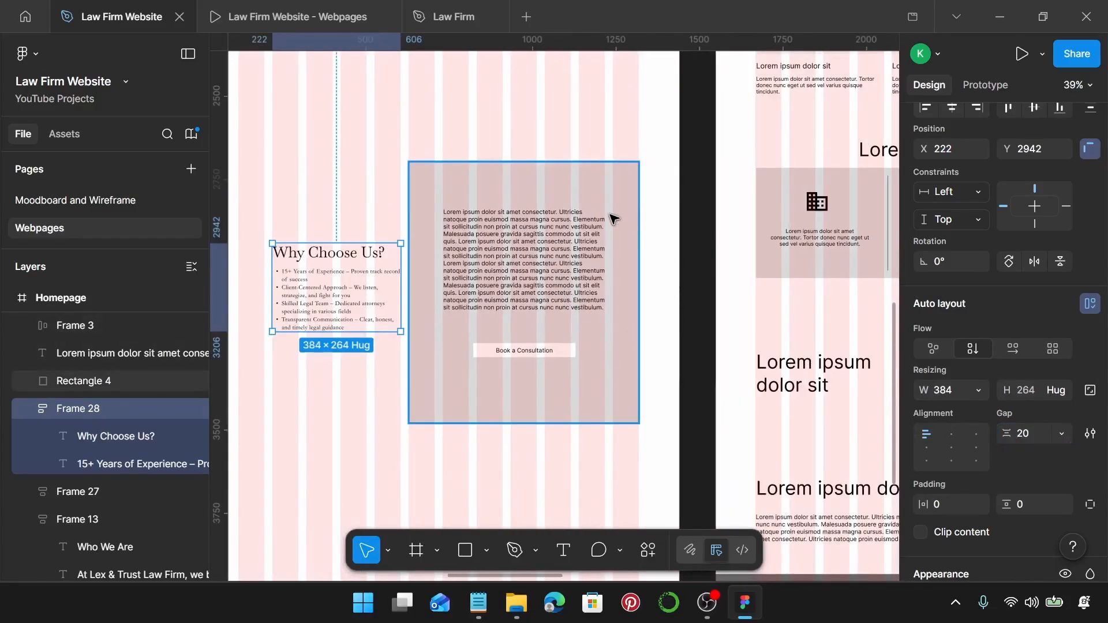
Narrow the grey consultation panel (Rectangle 4) to 588 wide.
click(584, 207)
drag(639, 206, 605, 208)
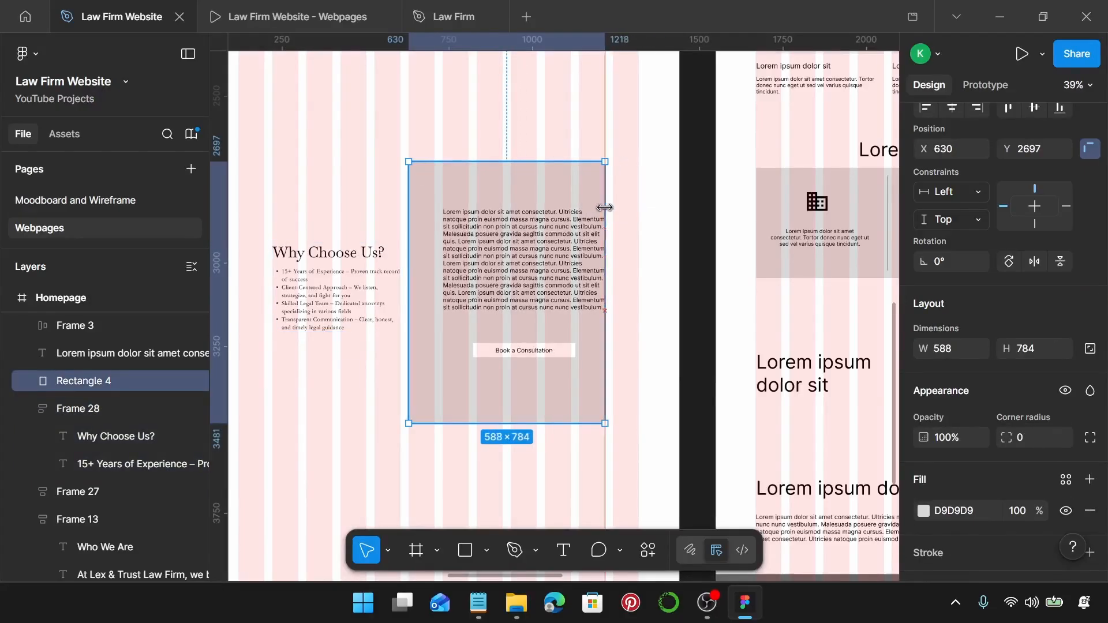
scroll(413, 158, up, 10)
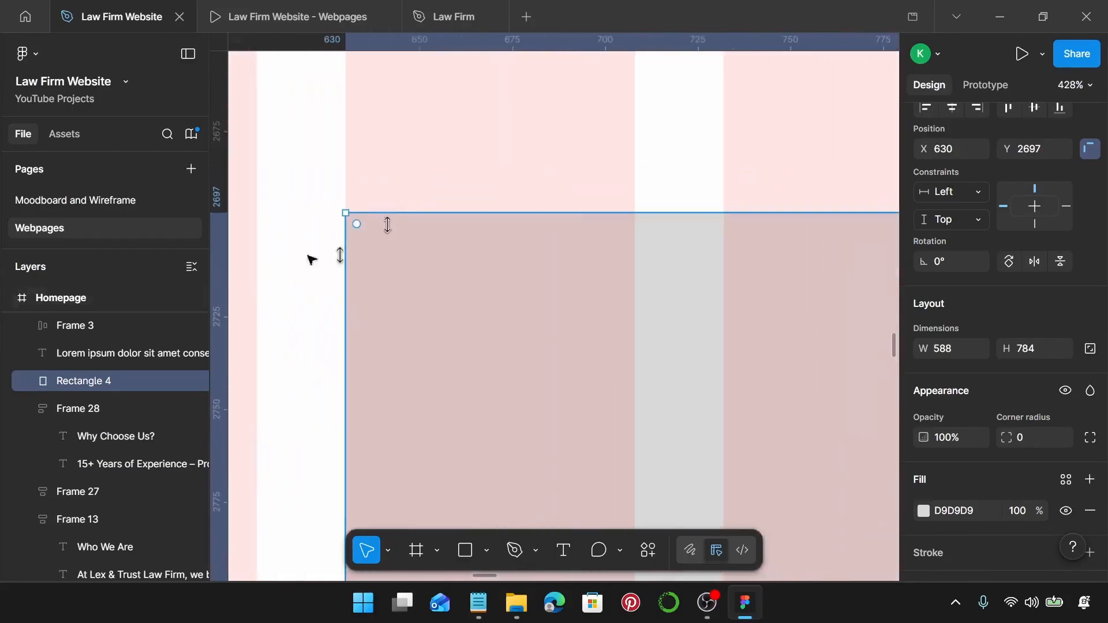
scroll(341, 239, up, 4)
scroll(344, 239, down, 15)
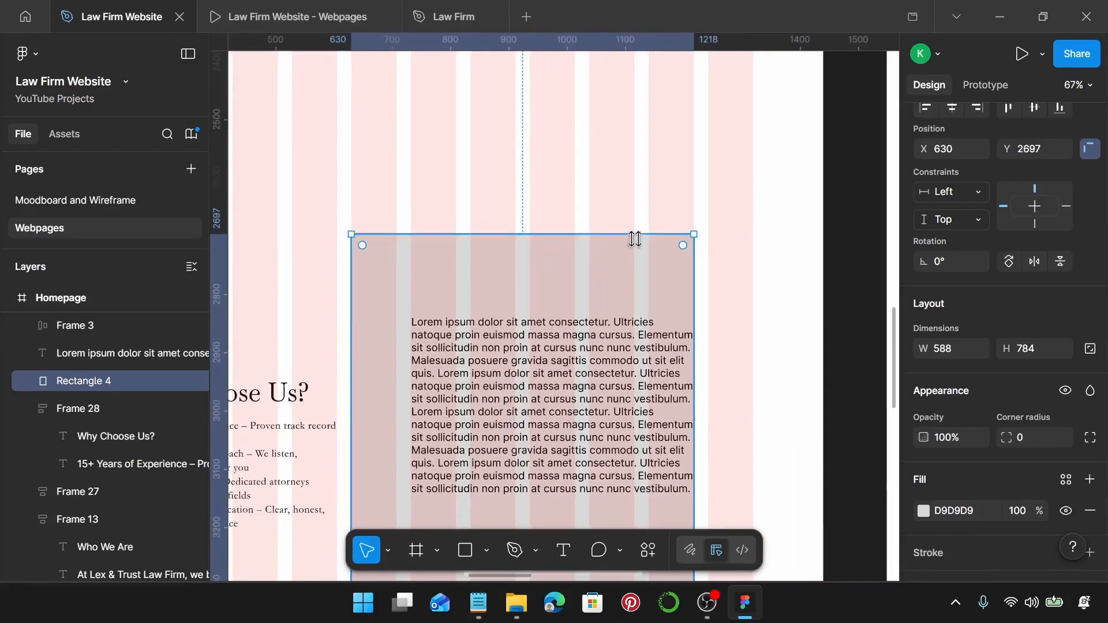
scroll(695, 257, down, 3)
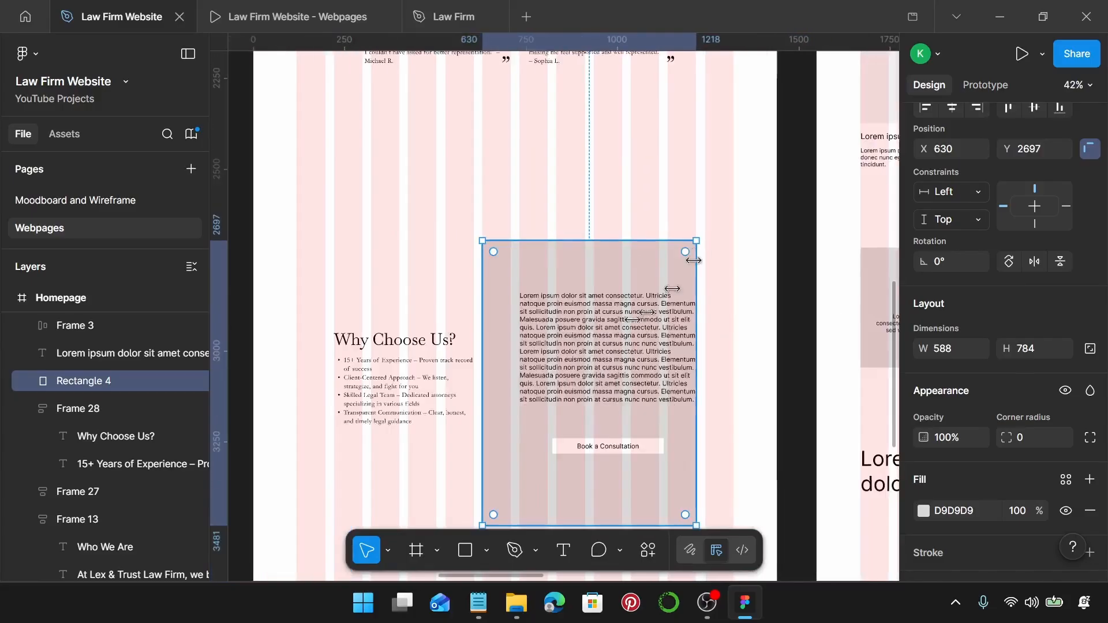
Reposition the Lorem ipsum paragraph inside the grey panel and drag a duplicate copy upward.
click(579, 322)
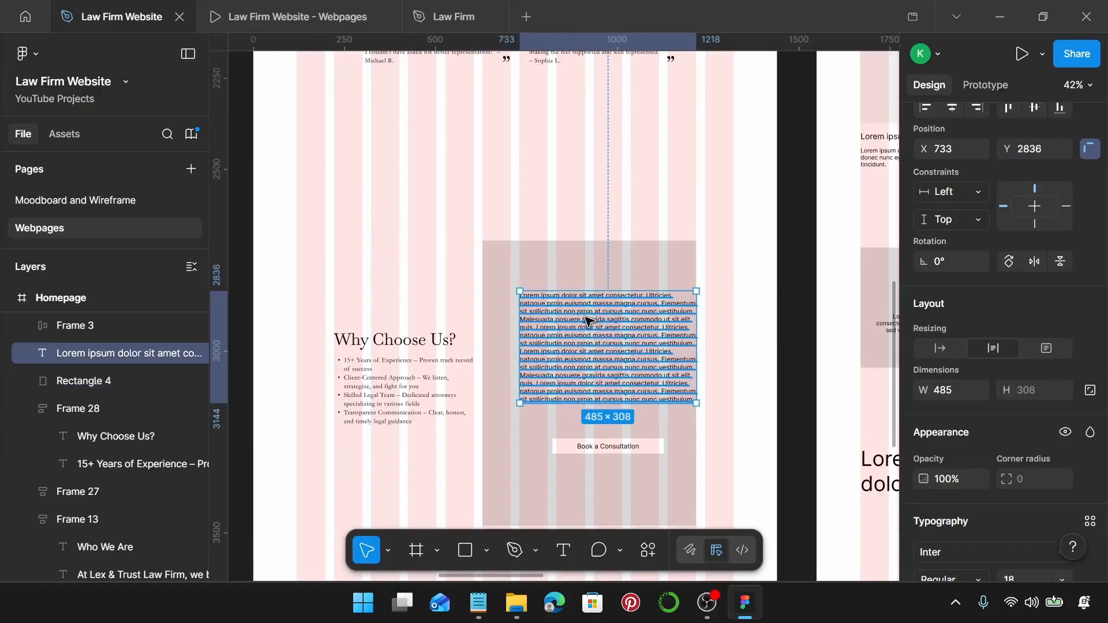
drag(588, 321, 570, 316)
click(633, 191)
scroll(631, 212, down, 1)
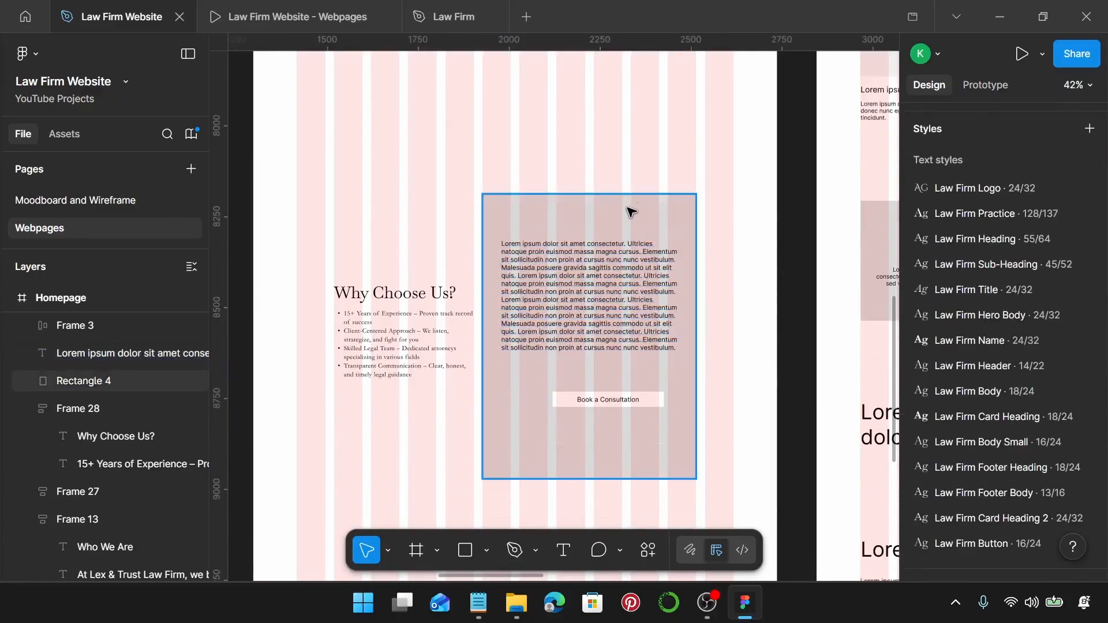
click(631, 212)
scroll(941, 346, down, 2)
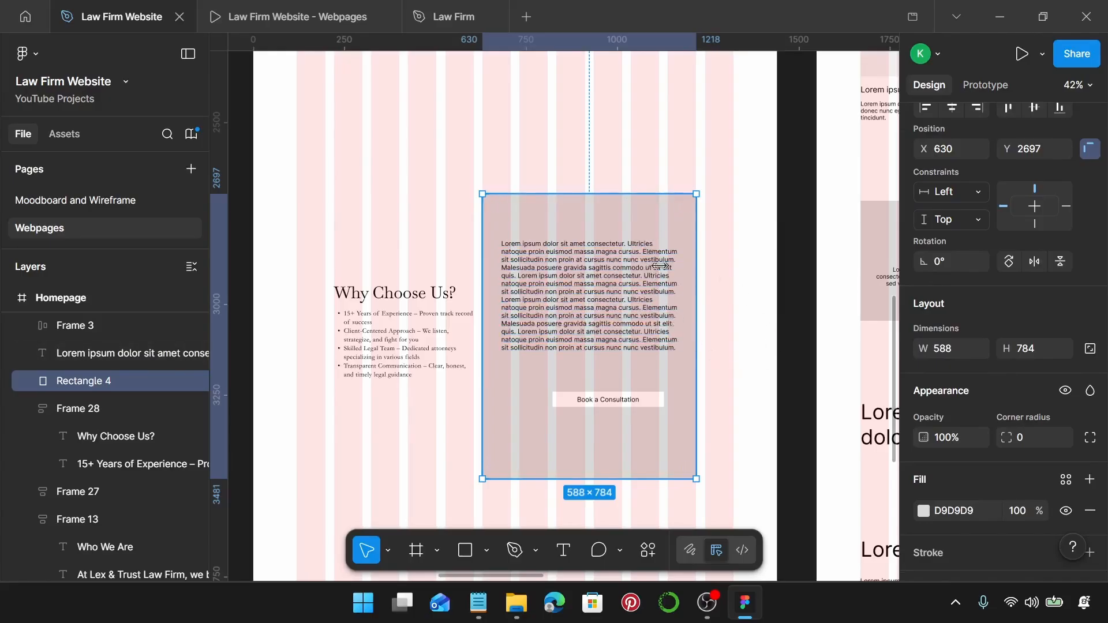
drag(572, 286, 542, 257)
Shorten the duplicate text to 'Lorem ipsum' and apply the Law Firm Sub-Heading style.
double_click(542, 257)
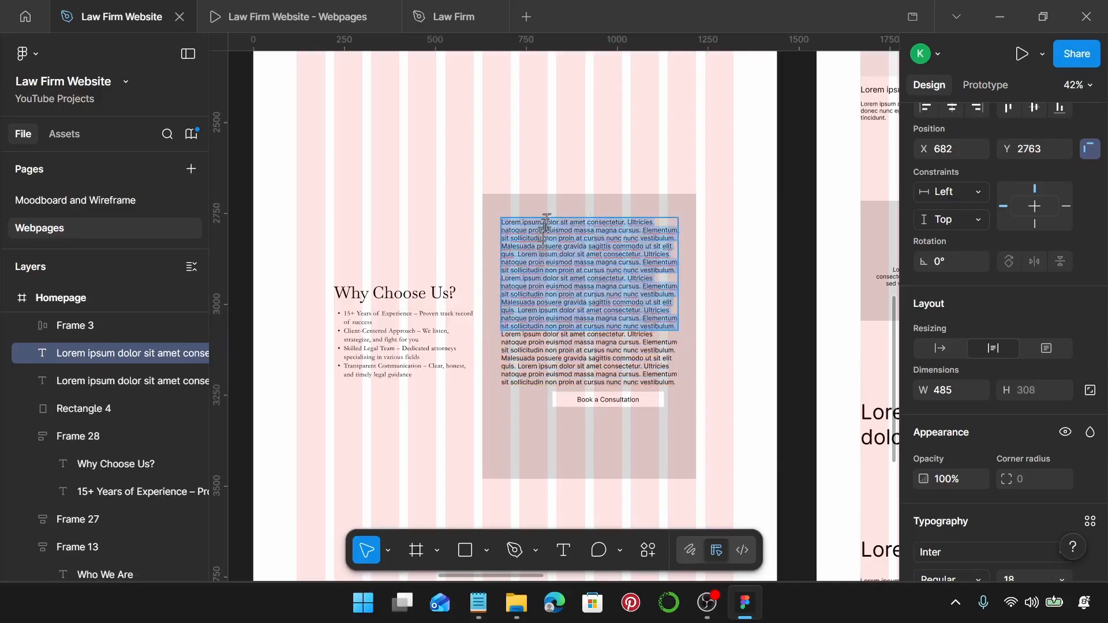
click(547, 221)
key(ctrl+a)
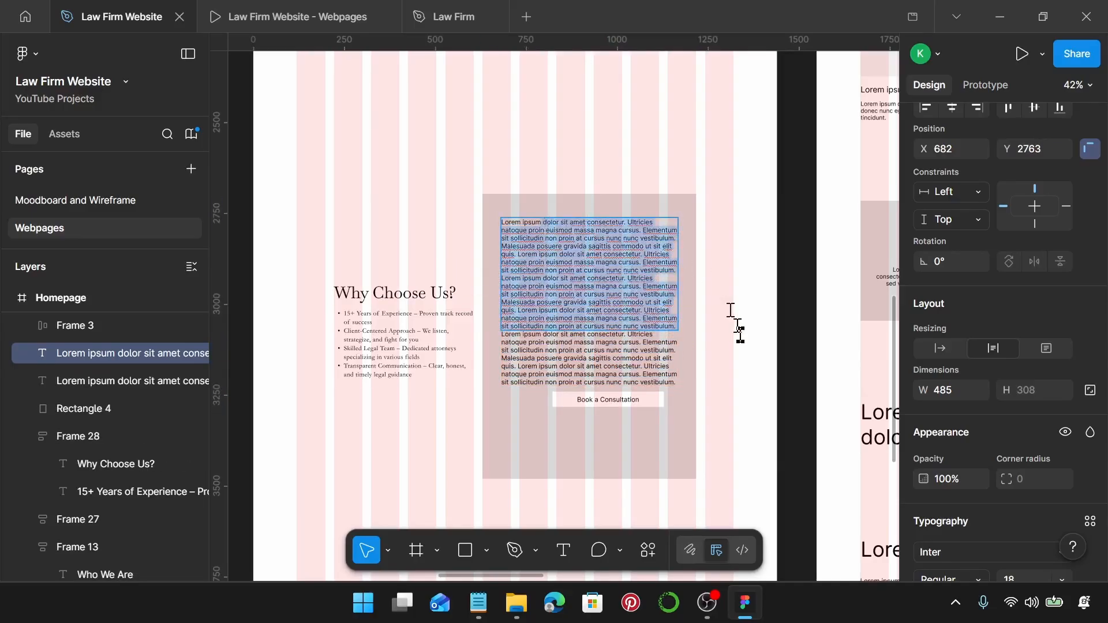
text(Lorem ipsum)
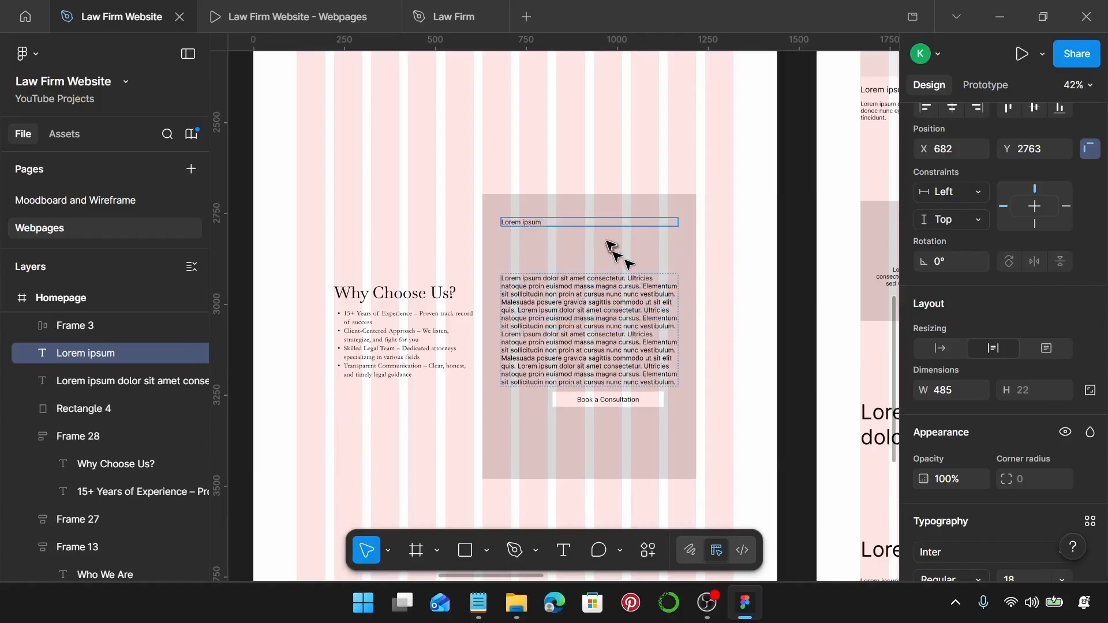
key(Escape)
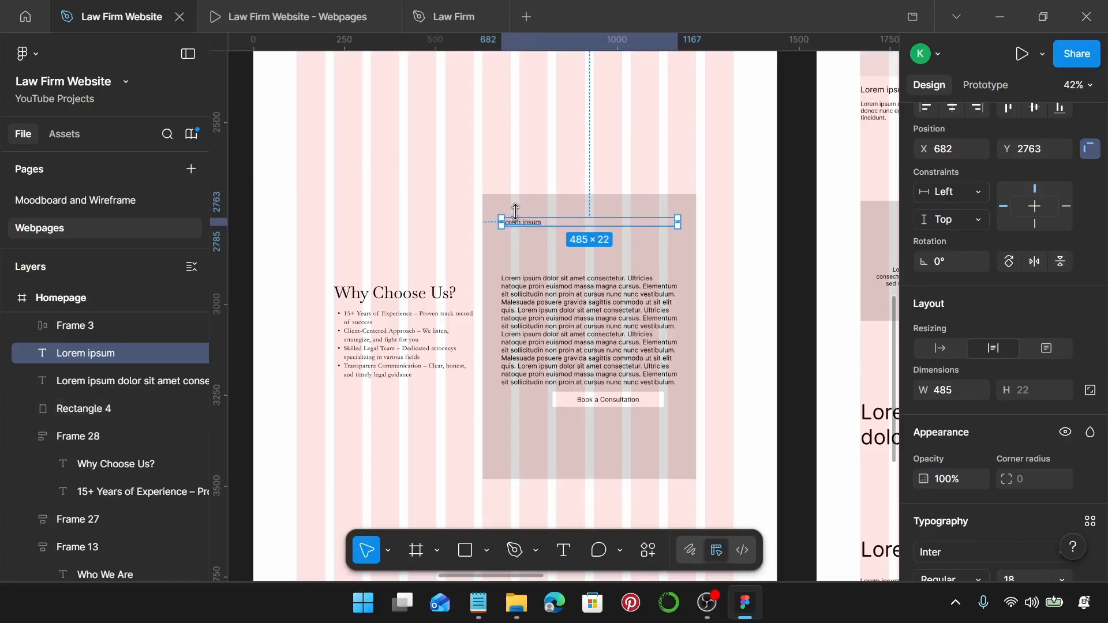
scroll(1004, 337, down, 5)
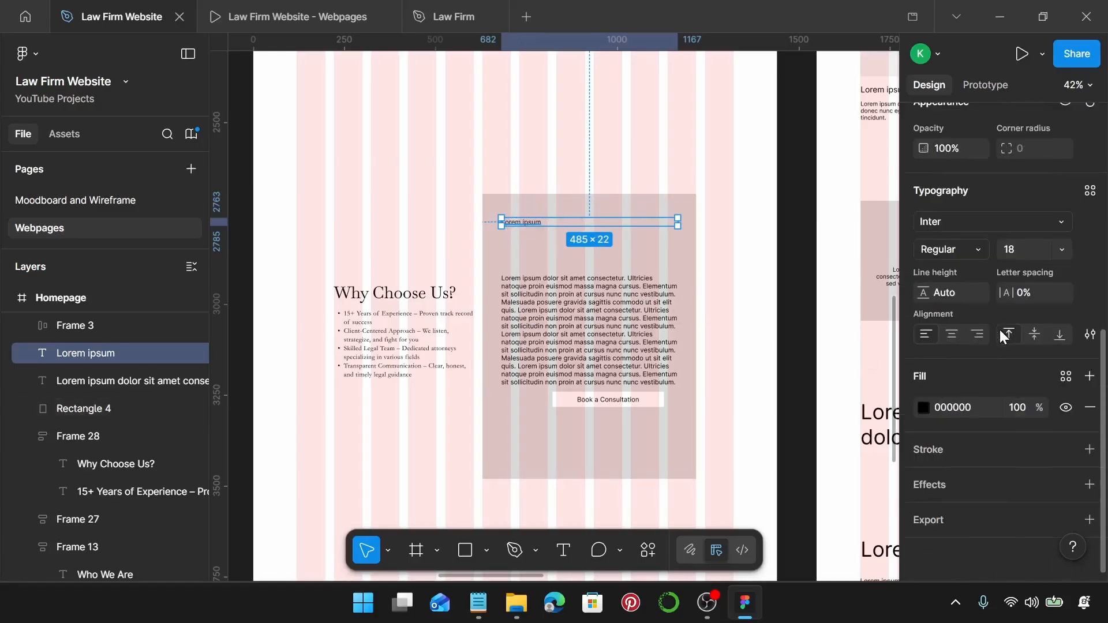
click(1091, 192)
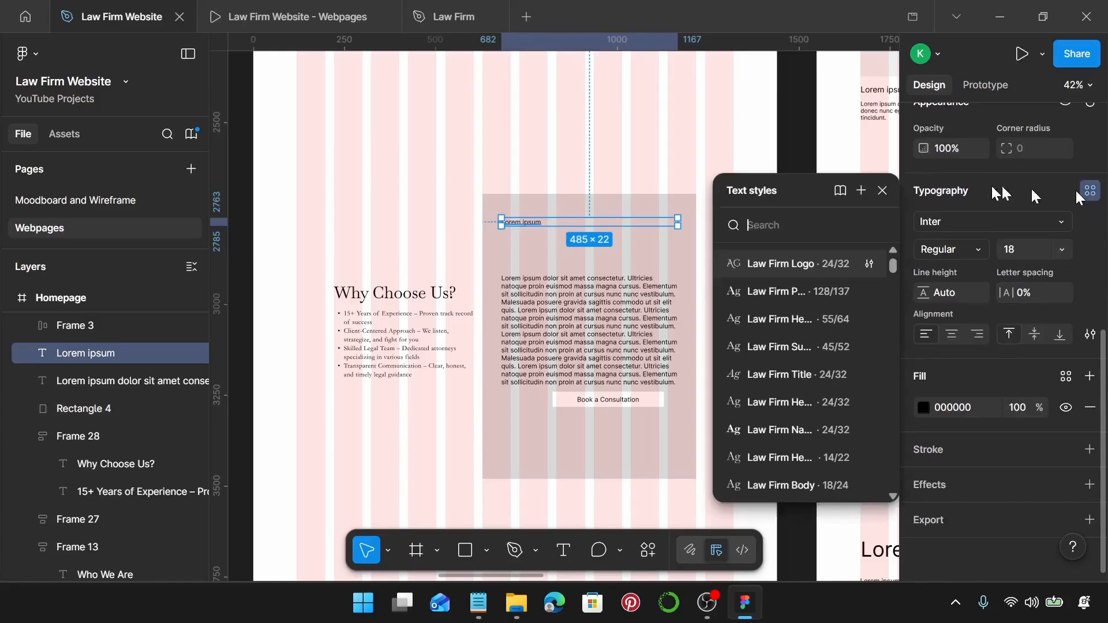
click(816, 345)
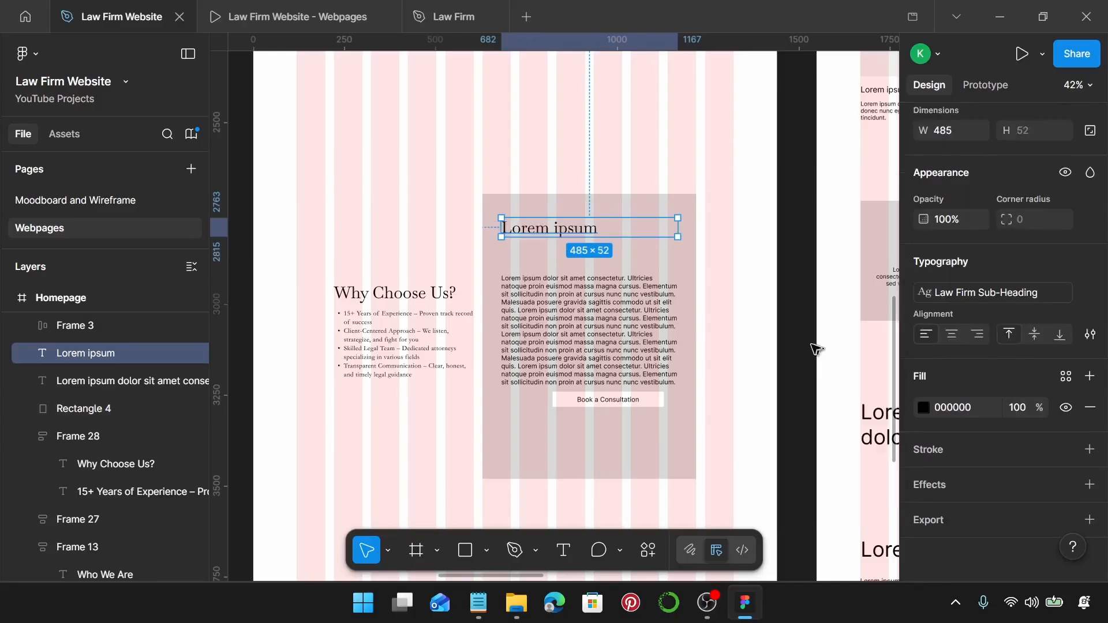
Replace the placeholder with 'Need Legal Assistance? Let's Talk!' copied from the notes.
click(479, 603)
scroll(795, 370, down, 4)
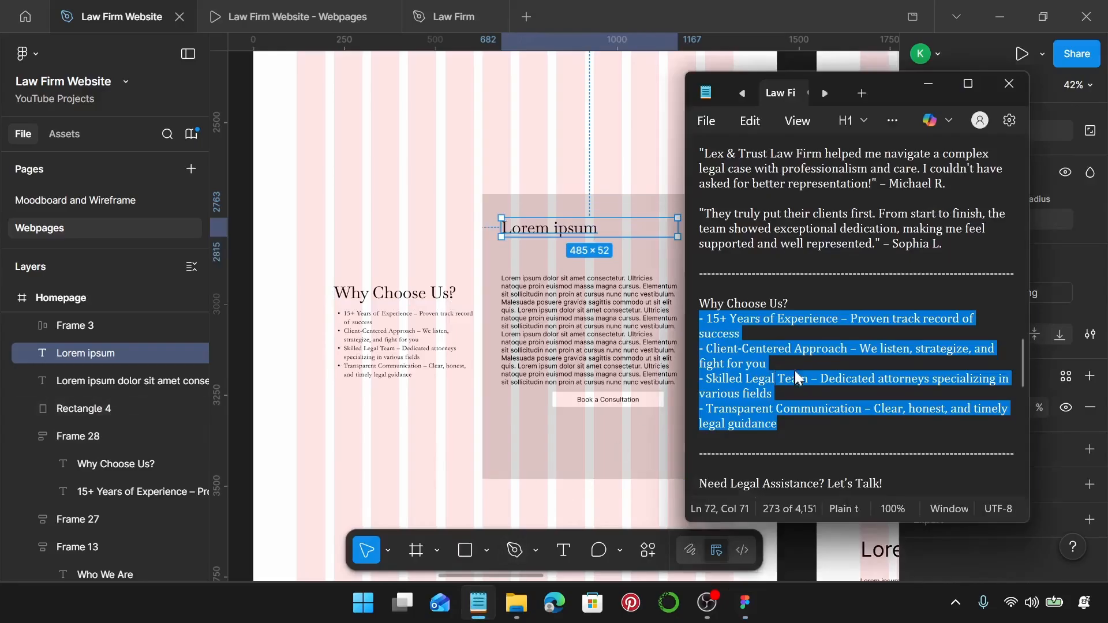
drag(885, 353, 698, 349)
key(ctrl+c)
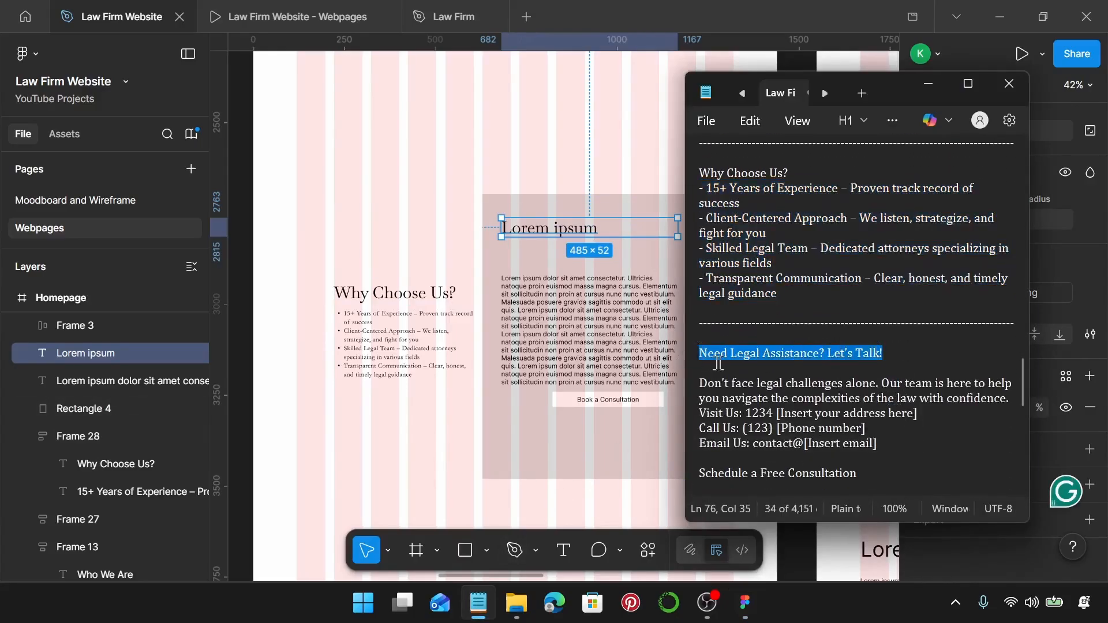
double_click(577, 229)
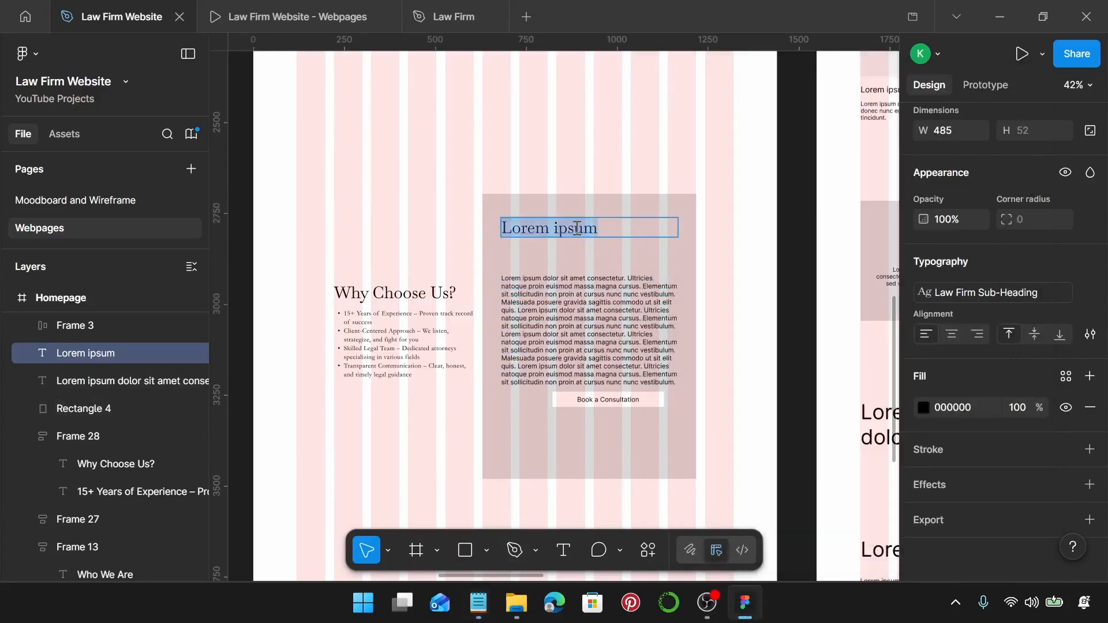
key(ctrl+v)
key(Escape)
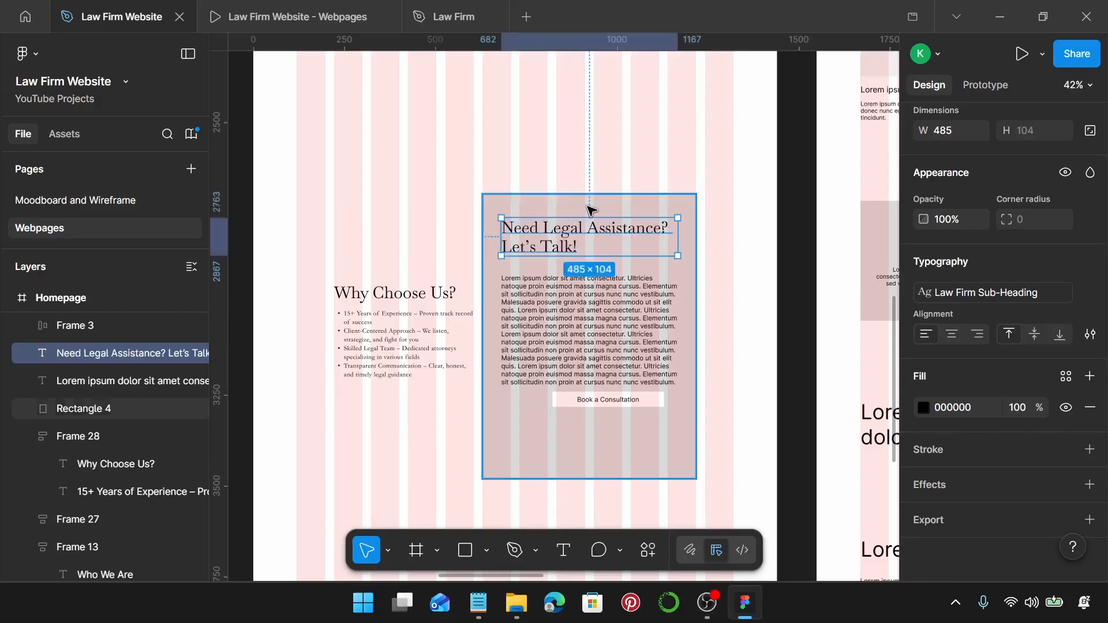
Move the heading to X 732 and narrow it to 384 wide so it wraps.
drag(521, 229, 544, 228)
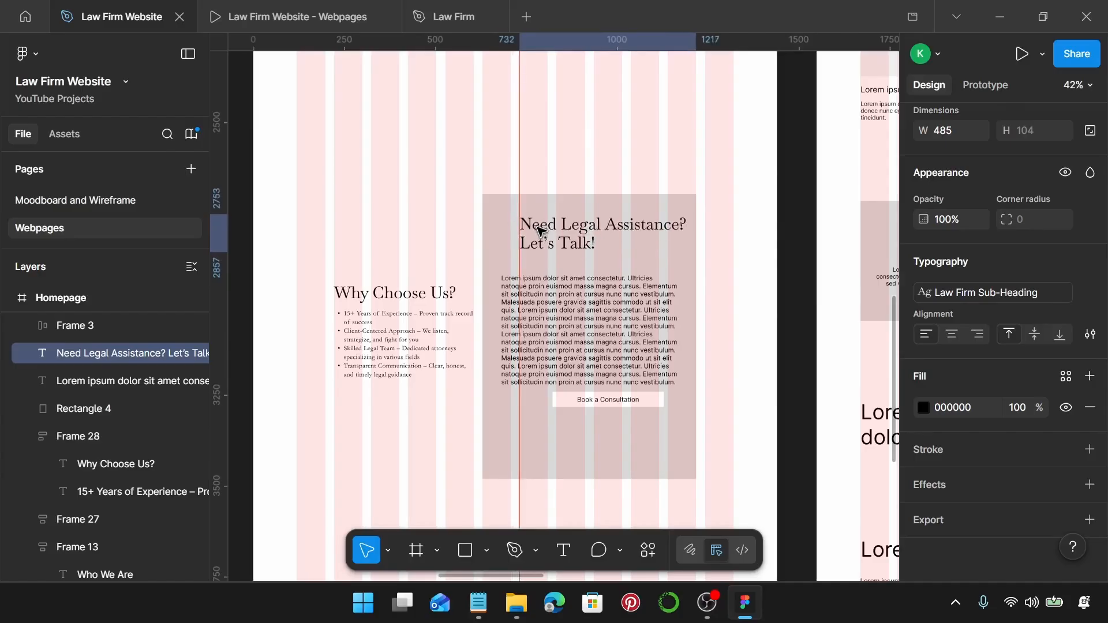
drag(693, 233, 655, 227)
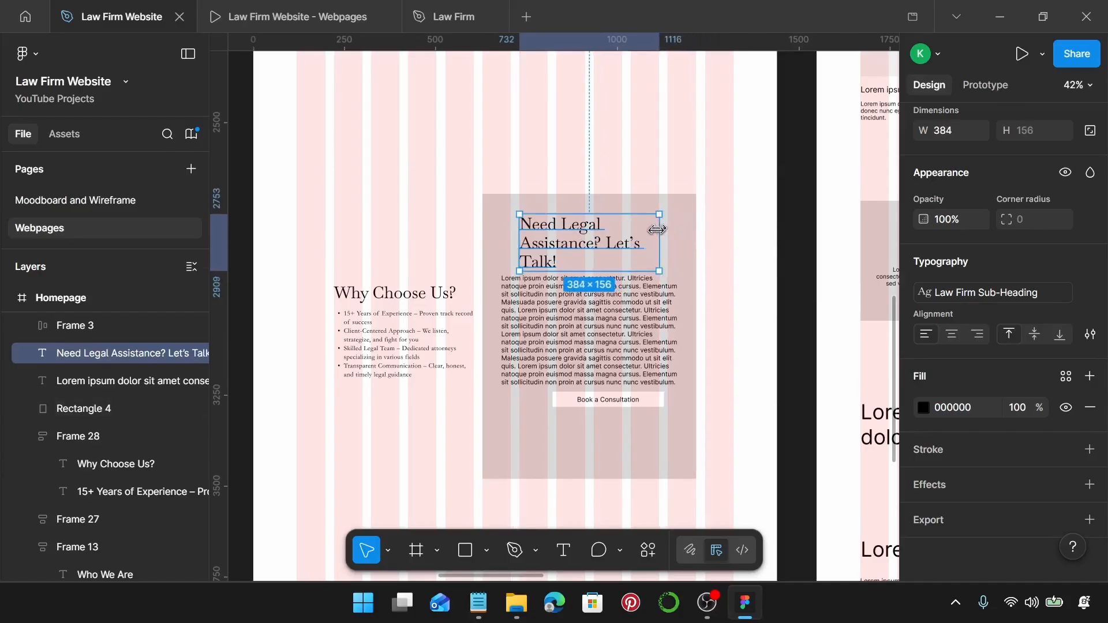
scroll(487, 196, up, 5)
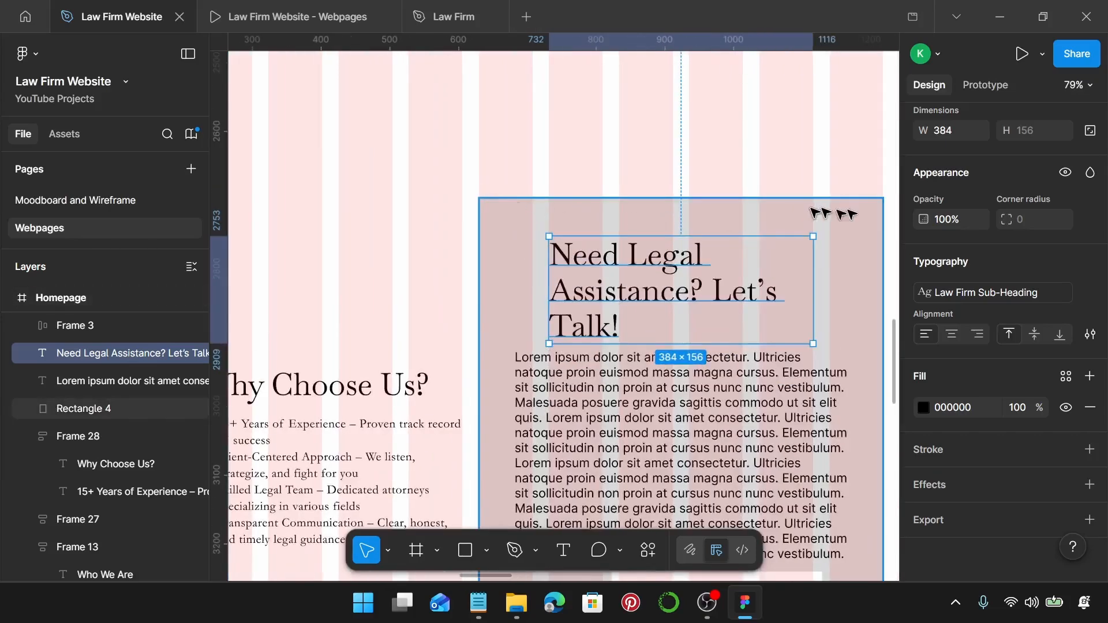
scroll(692, 277, down, 1)
scroll(676, 277, down, 5)
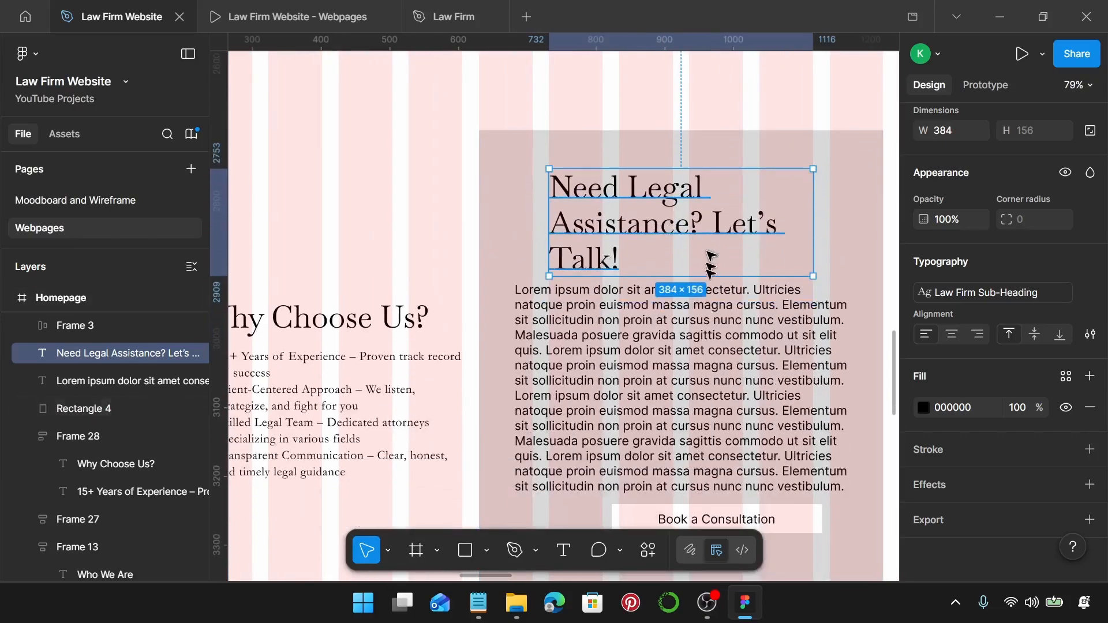
scroll(750, 346, down, 6)
scroll(739, 358, up, 3)
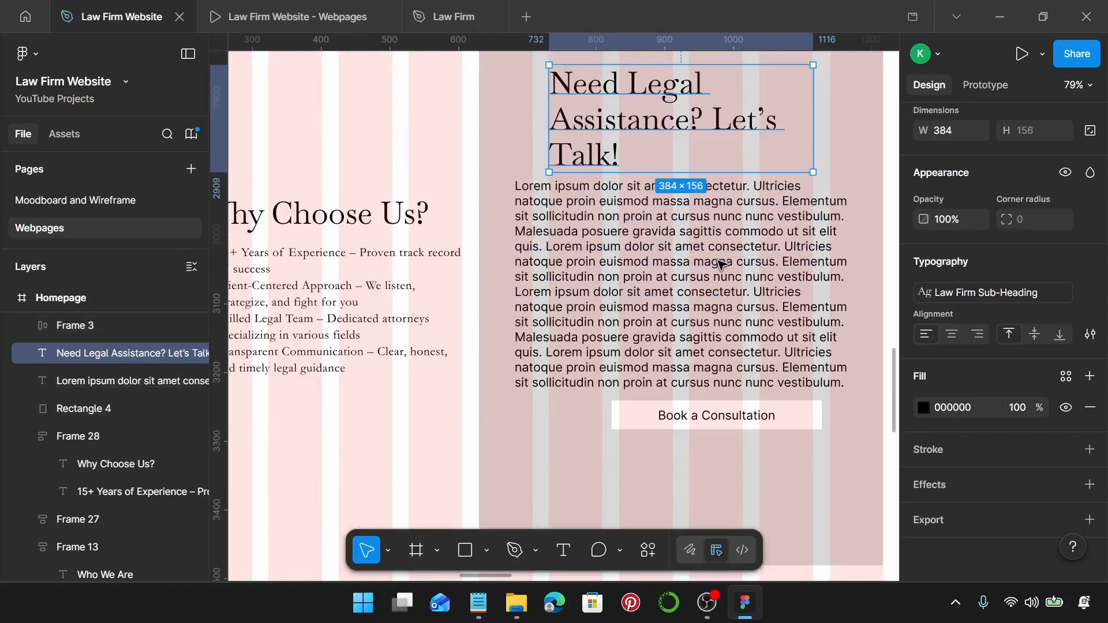
Move the Book a Consultation button lower and shift the Lorem ipsum text within the card.
click(716, 413)
drag(716, 413, 716, 460)
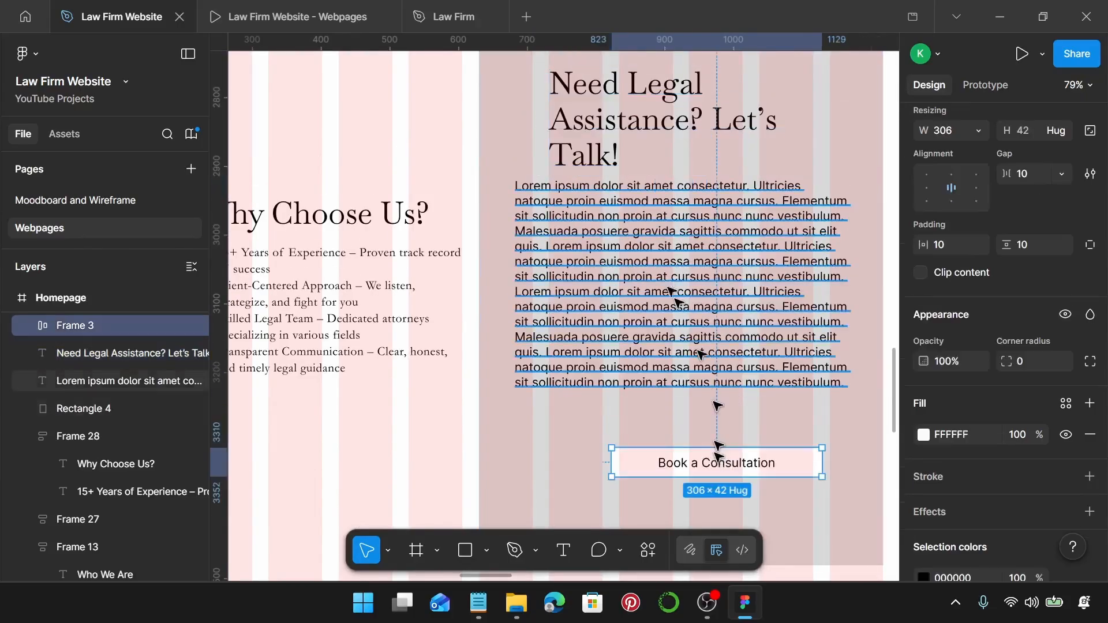
click(594, 254)
drag(594, 255, 624, 254)
Apply the Law Firm Body text style to the card's body text.
scroll(623, 254, right, 3)
scroll(1092, 323, down, 2)
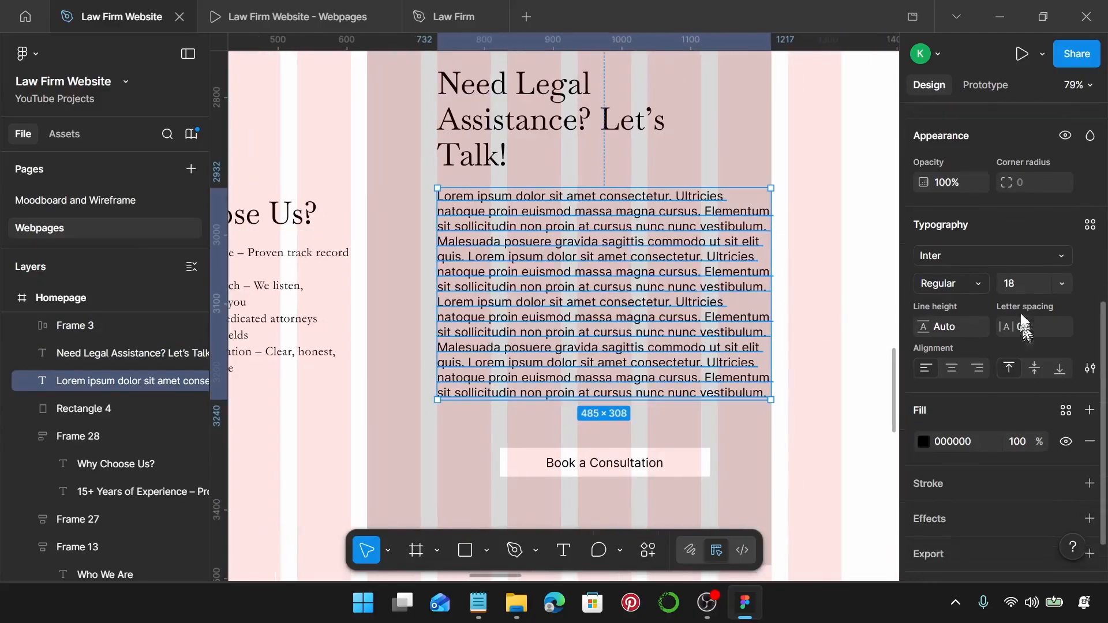
click(1091, 193)
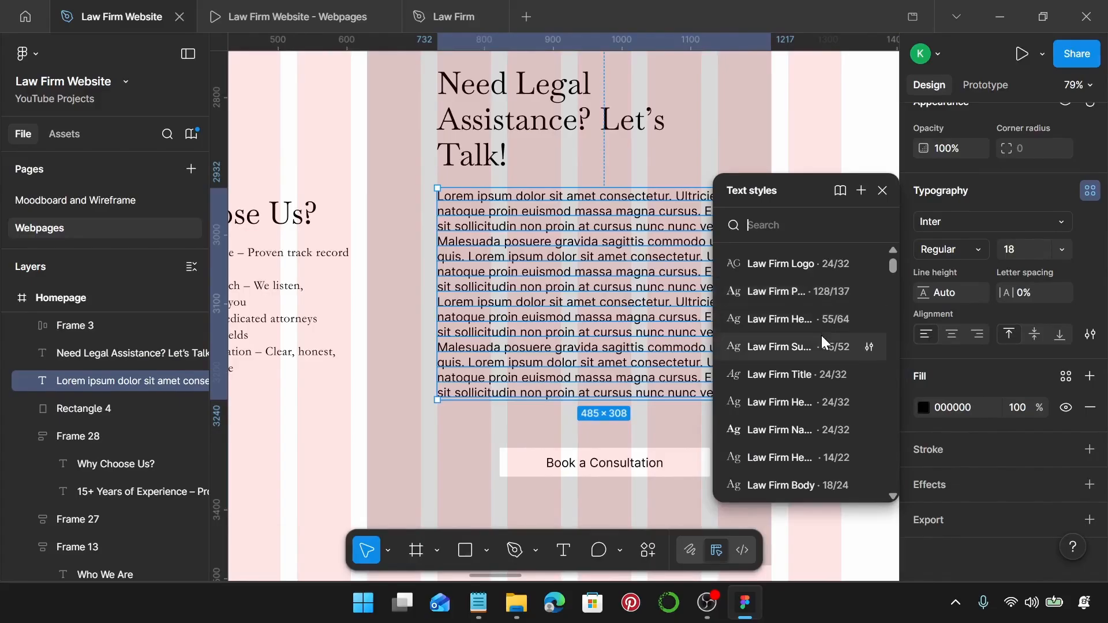
scroll(799, 381, down, 3)
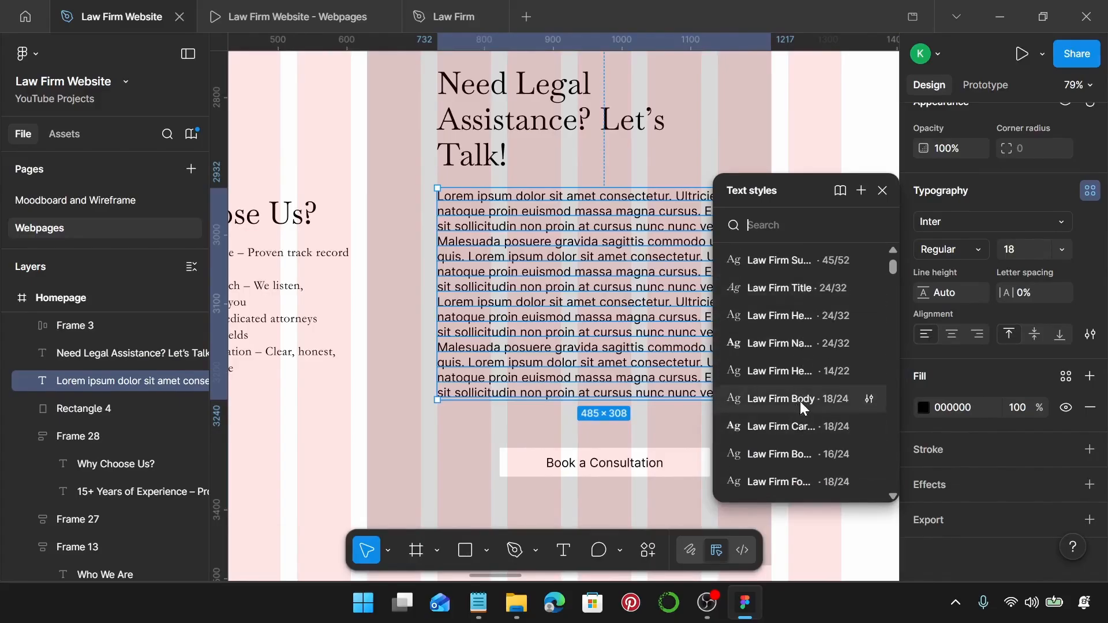
click(801, 401)
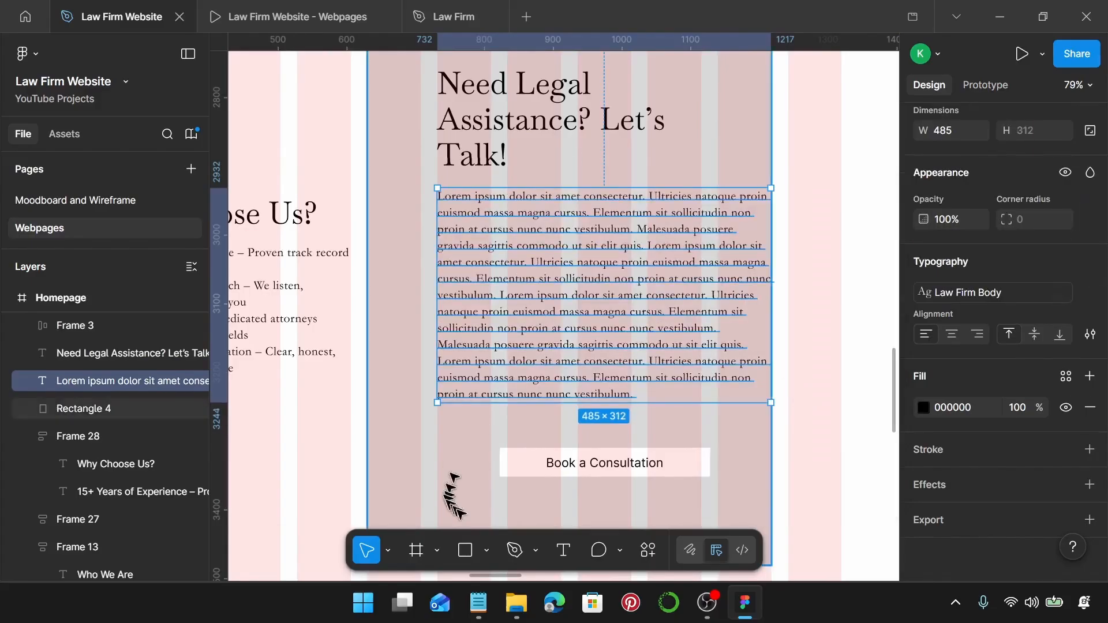
Replace the placeholder text with the contact paragraph copied from the Notepad notes.
click(478, 603)
scroll(808, 398, down, 2)
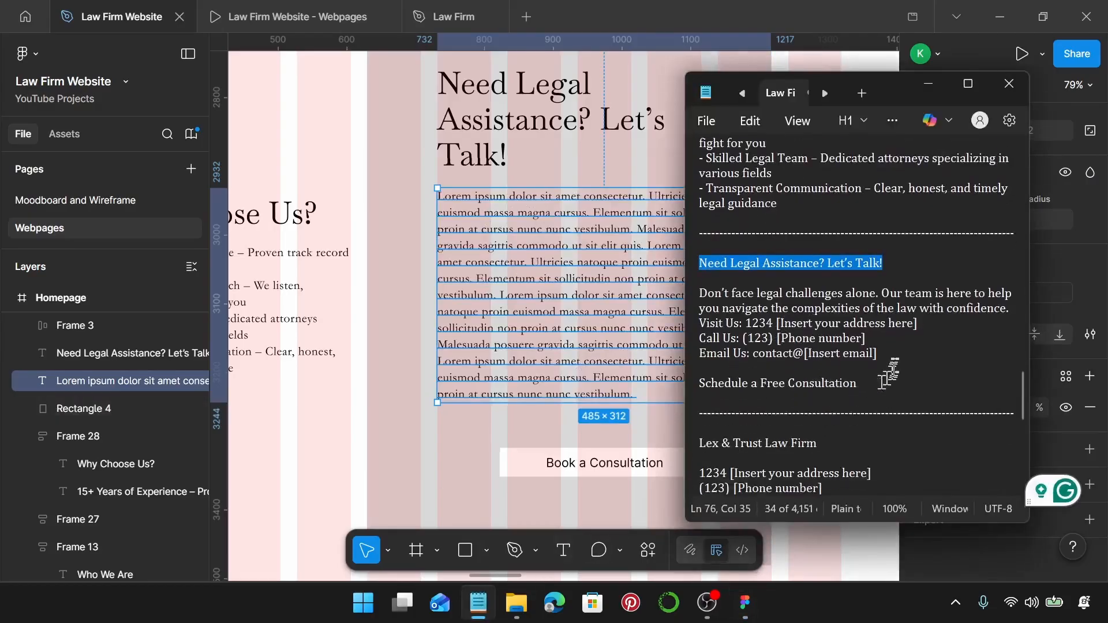
drag(893, 357, 704, 296)
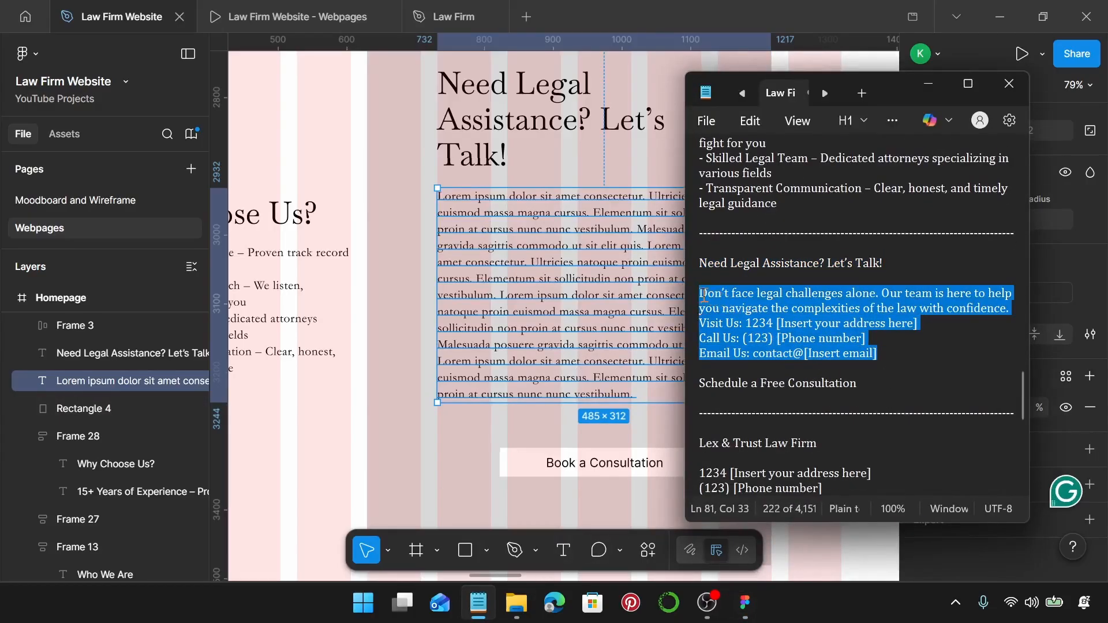
key(ctrl+c)
key(alt+Tab)
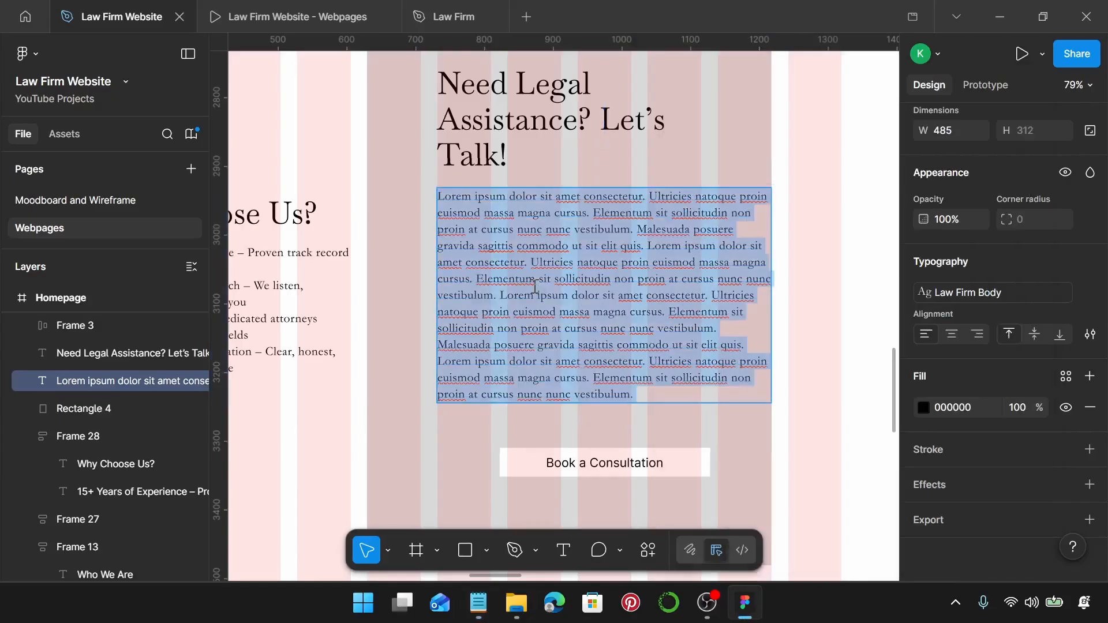
key(ctrl+v)
key(Escape)
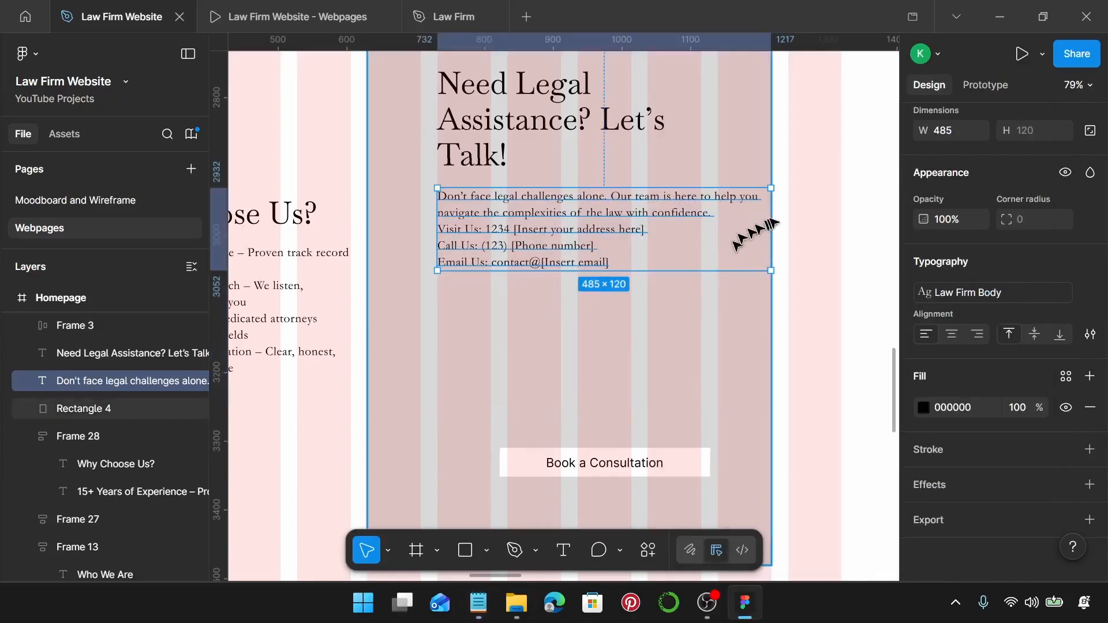
Narrow the paragraph to 384 wide and place the consultation button just beneath it.
drag(771, 217, 701, 218)
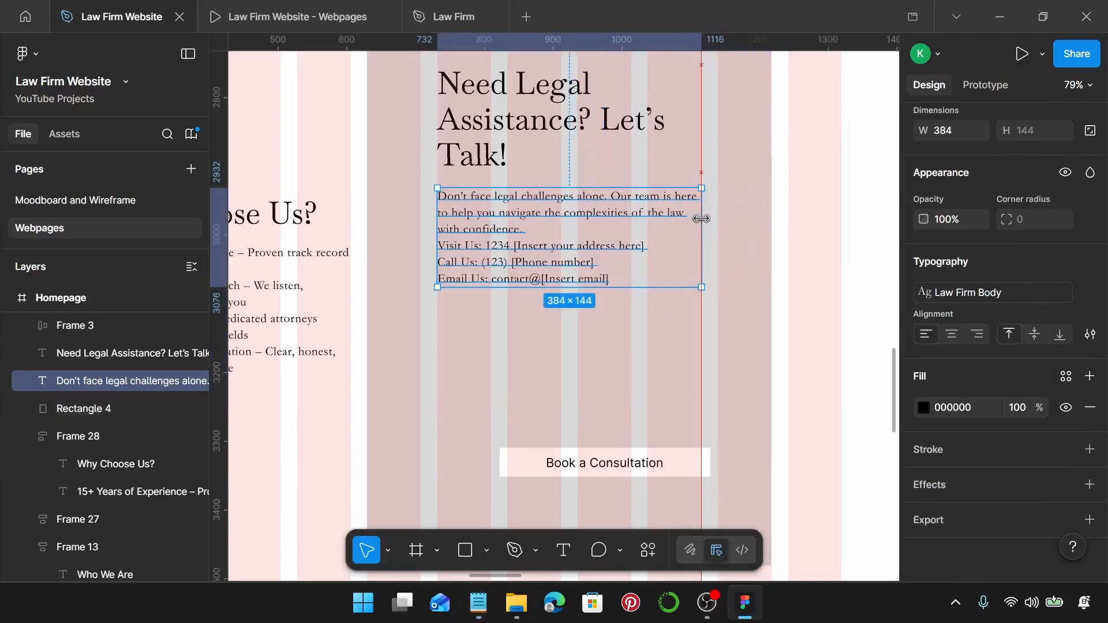
drag(513, 226, 513, 251)
scroll(514, 250, down, 1)
scroll(517, 254, down, 2)
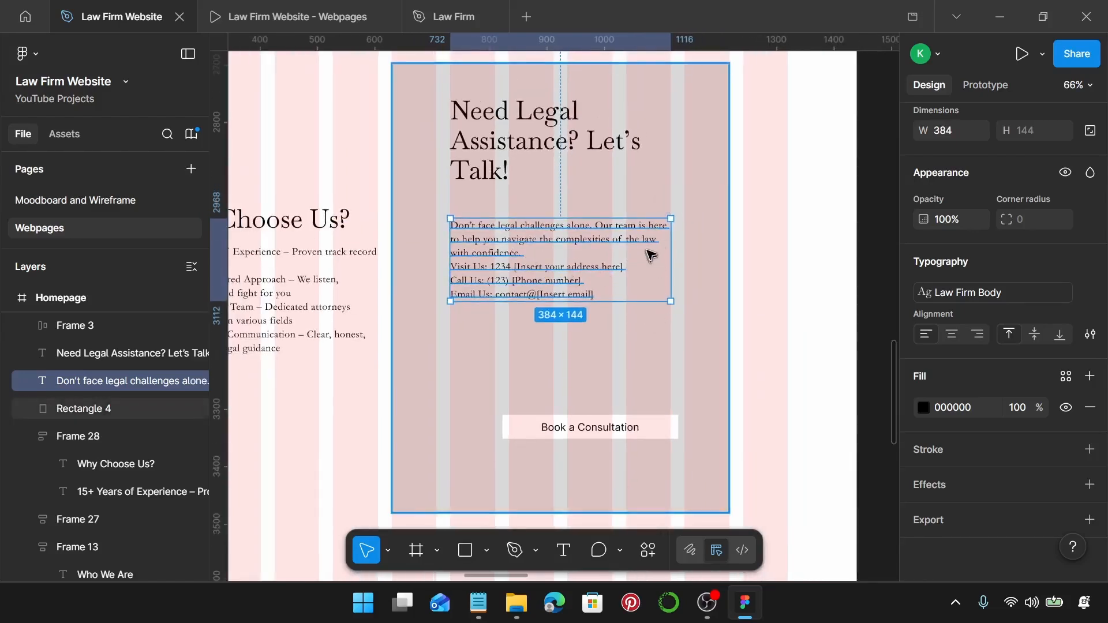
drag(554, 428, 526, 341)
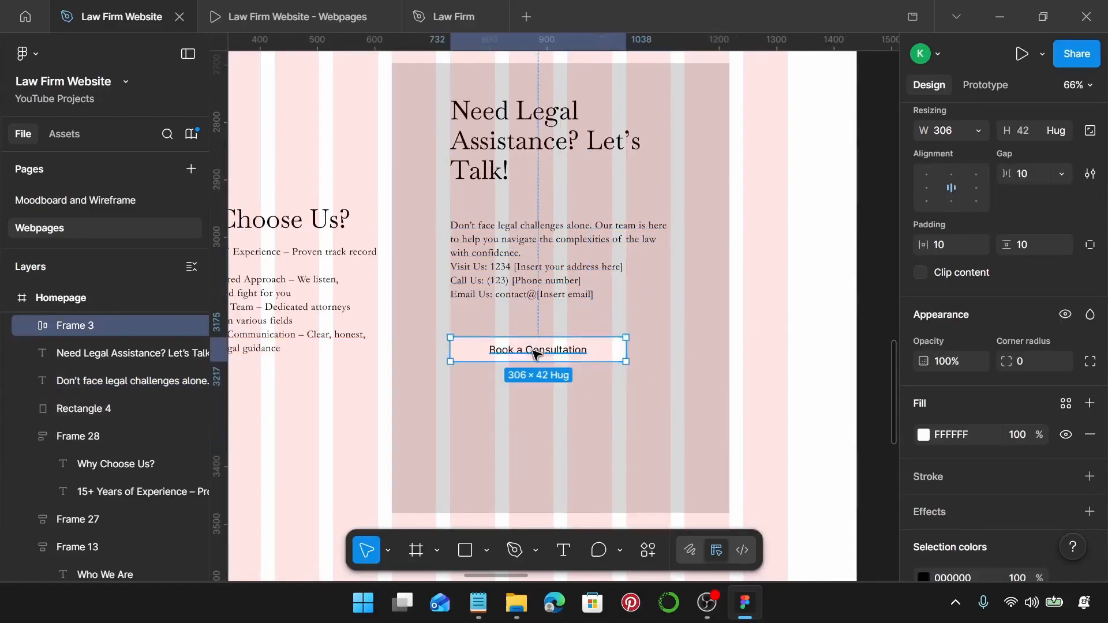
Replace Book a Consultation with a copy of the gold Explore Our Services button, widened to 384.
scroll(533, 351, down, 5)
scroll(533, 351, up, 2)
double_click(378, 170)
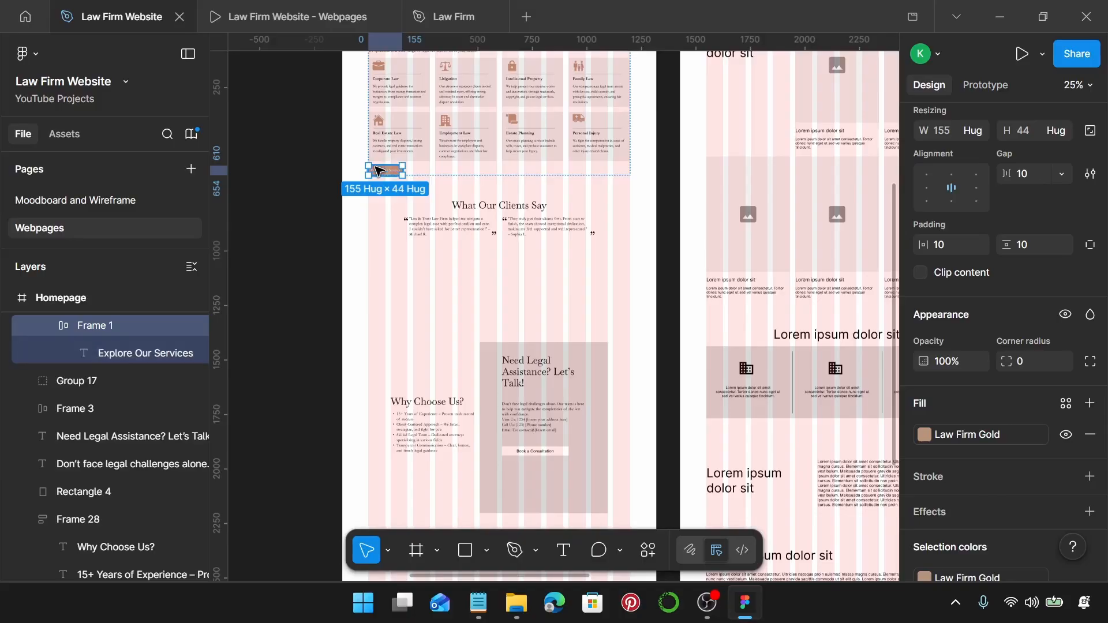
scroll(379, 170, down, 2)
scroll(559, 381, up, 1)
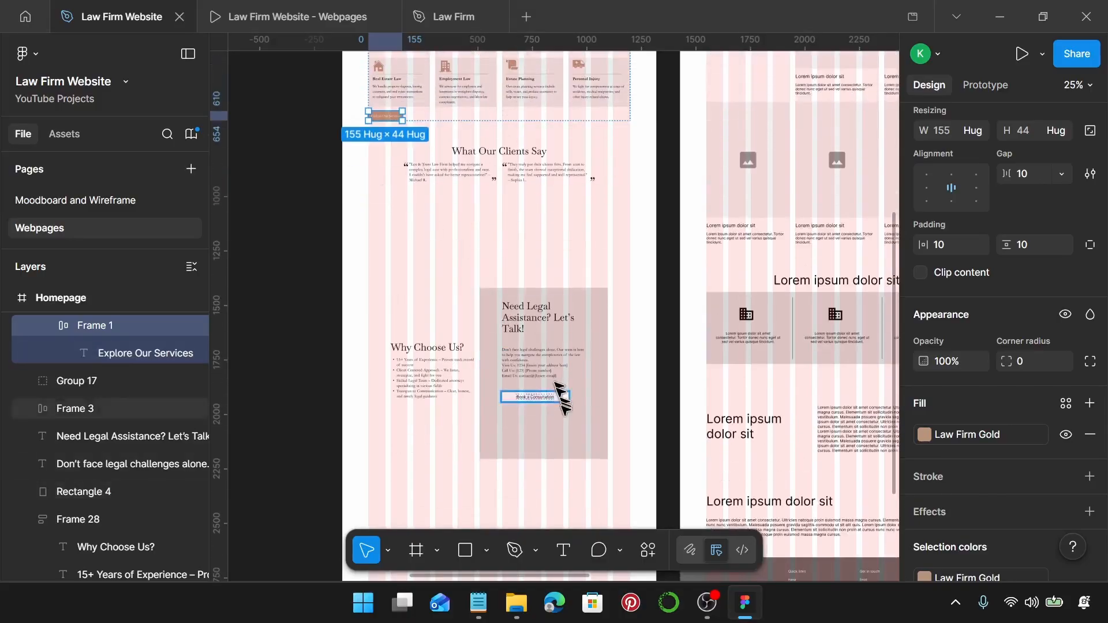
scroll(563, 398, down, 1)
scroll(565, 410, up, 5)
click(505, 335)
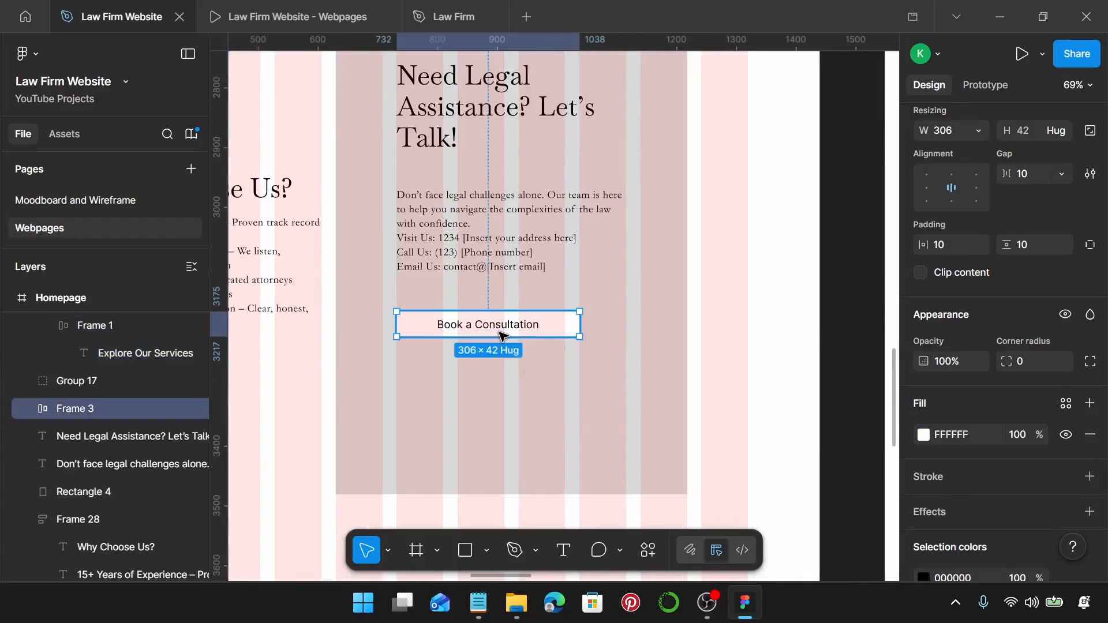
key(ctrl+shift+r)
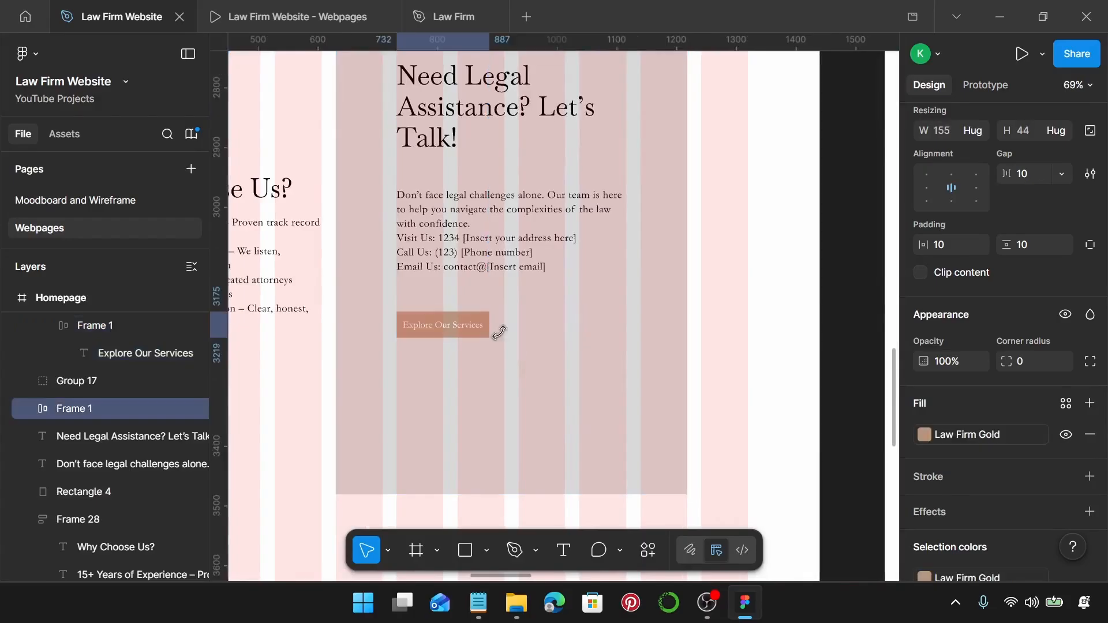
drag(497, 331, 626, 325)
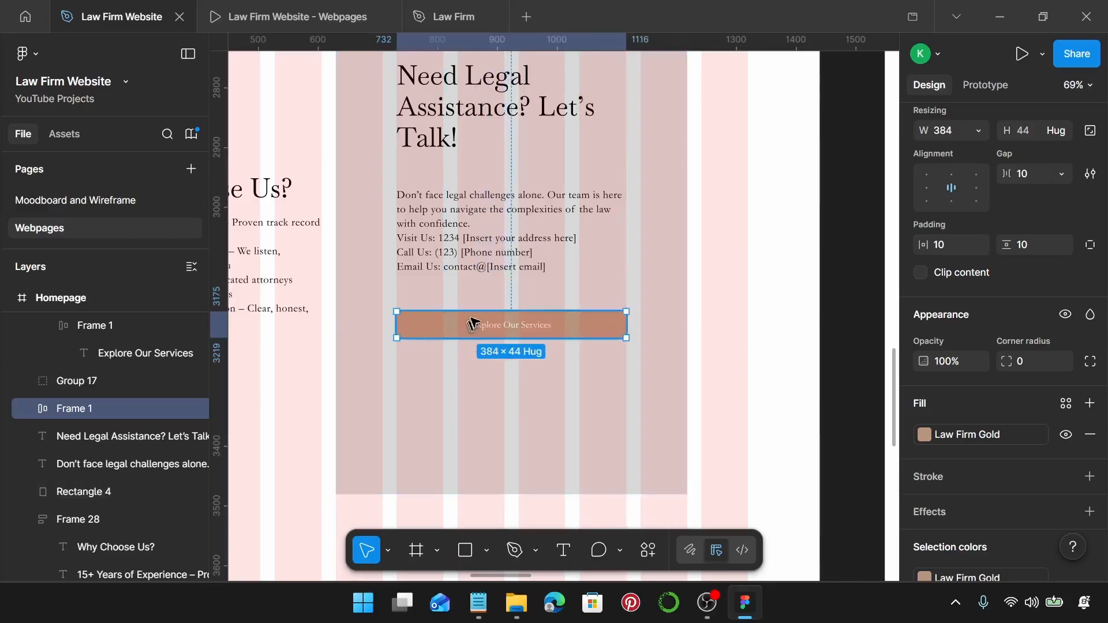
Relabel the gold button 'Schedule a Free Consultation' with text copied from the notes.
click(477, 603)
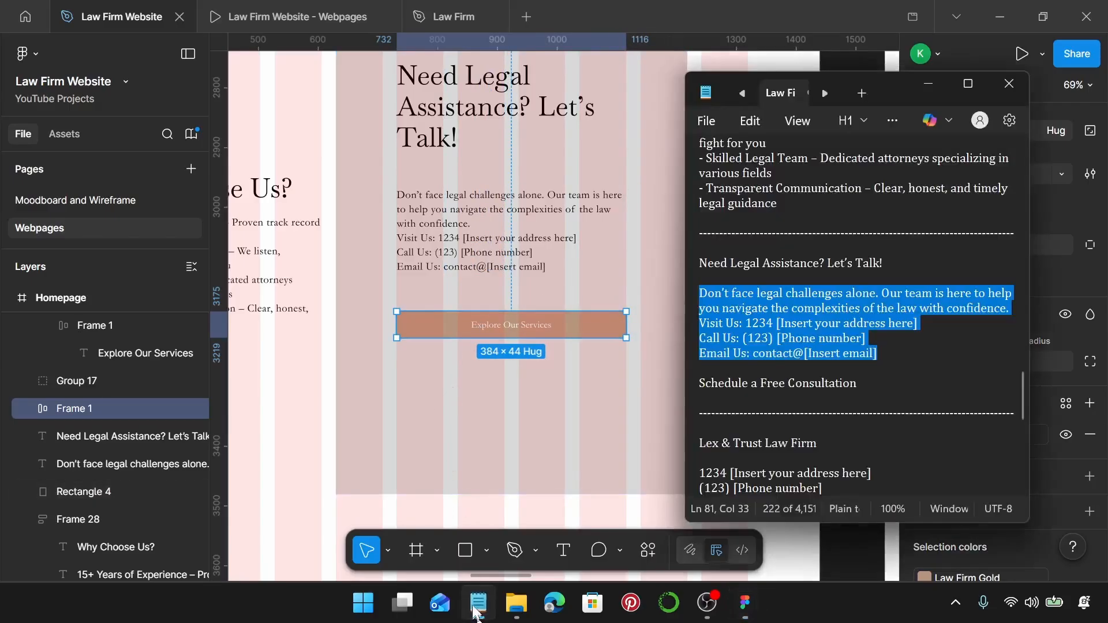
scroll(895, 335, down, 2)
drag(857, 338, 701, 336)
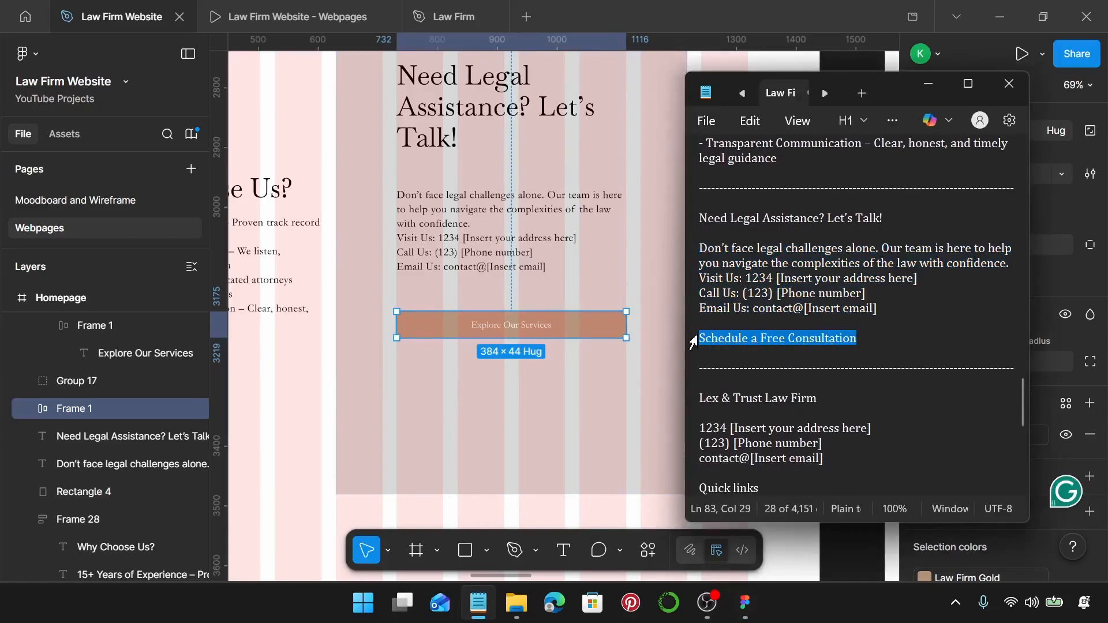
click(505, 324)
double_click(504, 326)
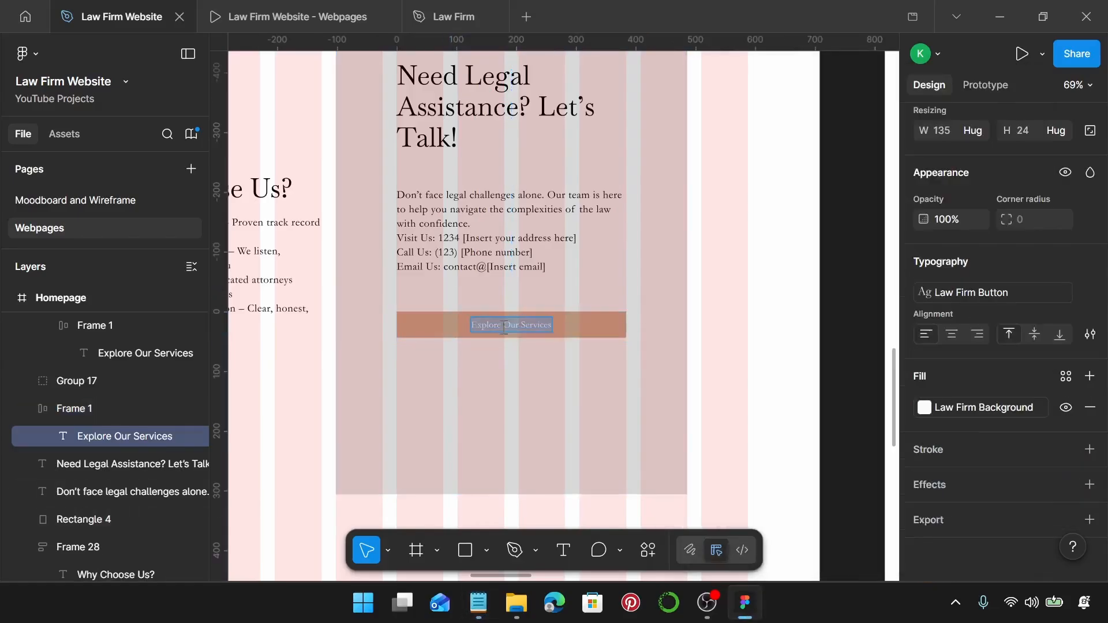
key(ctrl+v)
key(Escape)
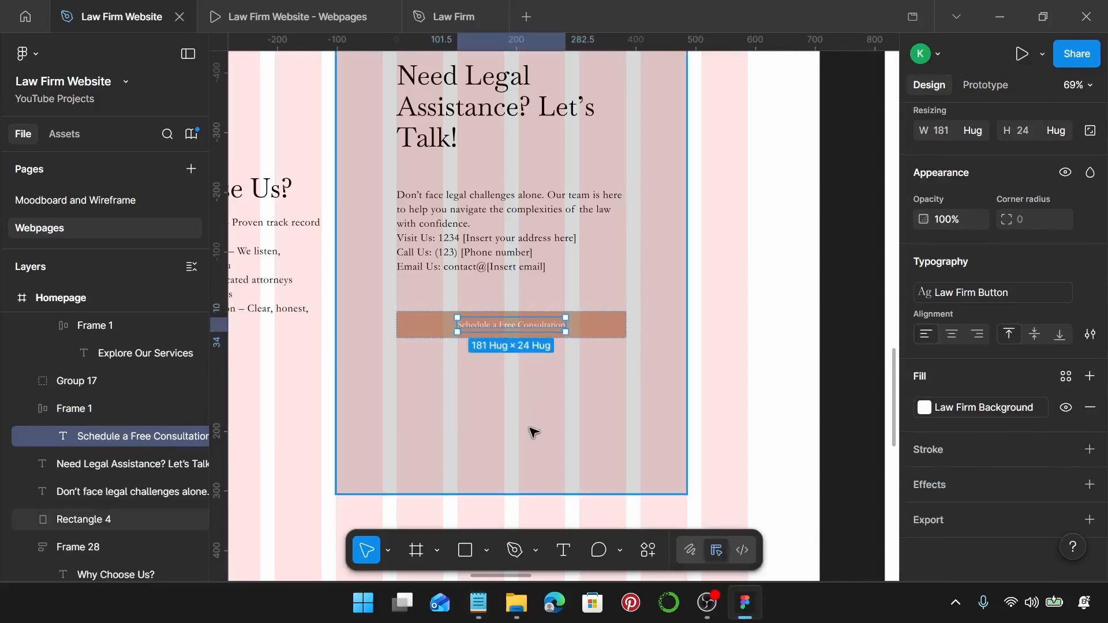
click(531, 433)
Set the card background height to 650 and fill it with Law Firm Primary navy.
scroll(1030, 373, up, 3)
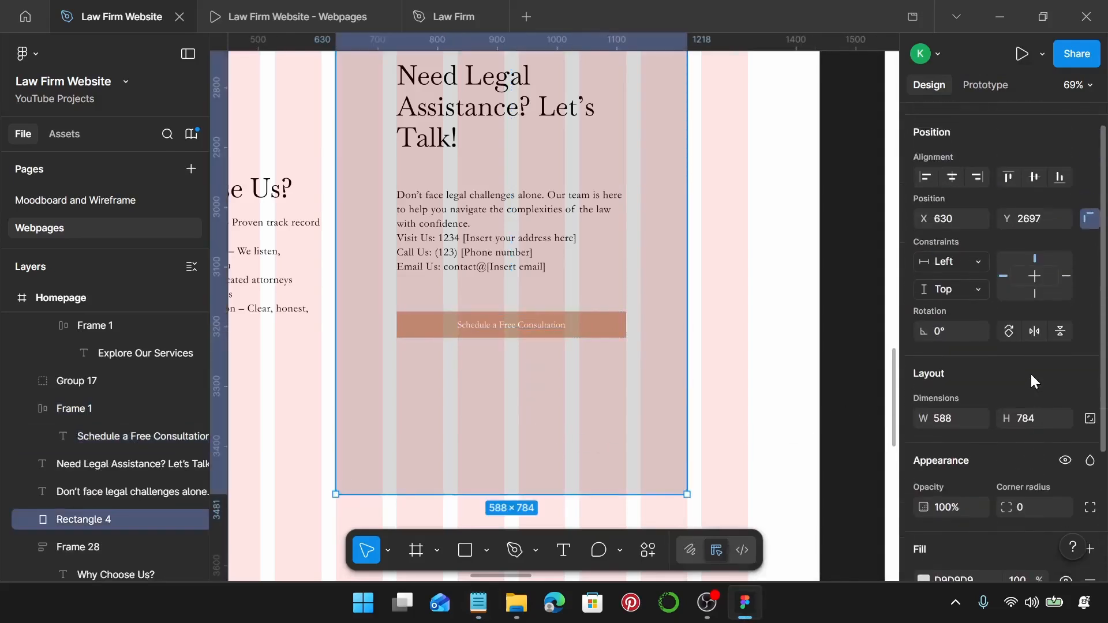
click(1031, 422)
text(650)
key(Return)
scroll(546, 378, up, 3)
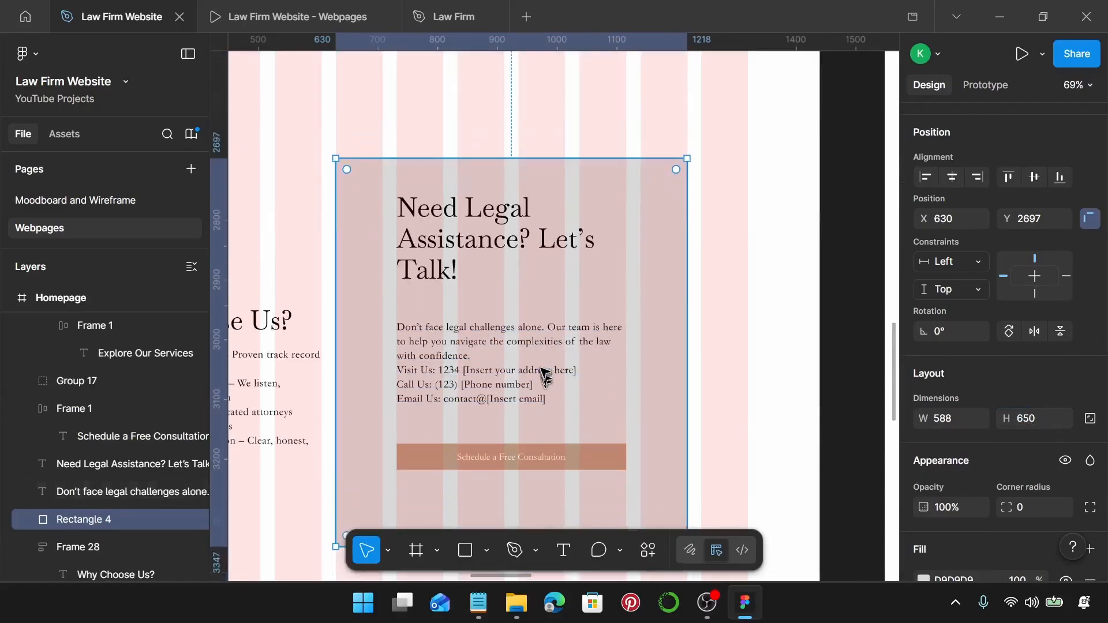
ctrl+scroll(546, 378, down, 3)
scroll(567, 354, down, 1)
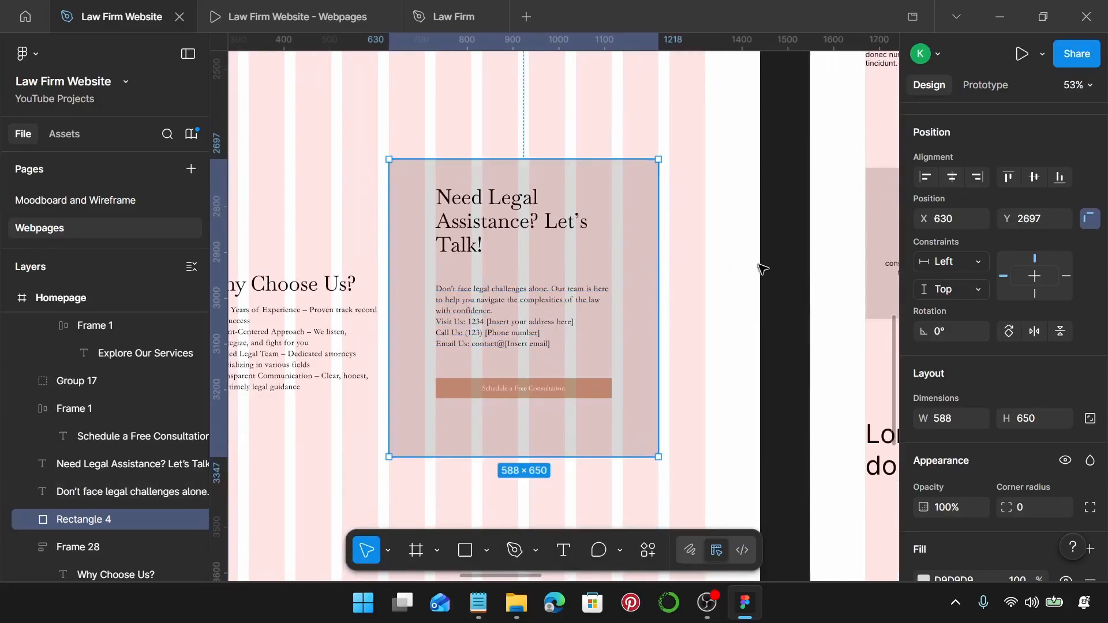
scroll(972, 337, down, 3)
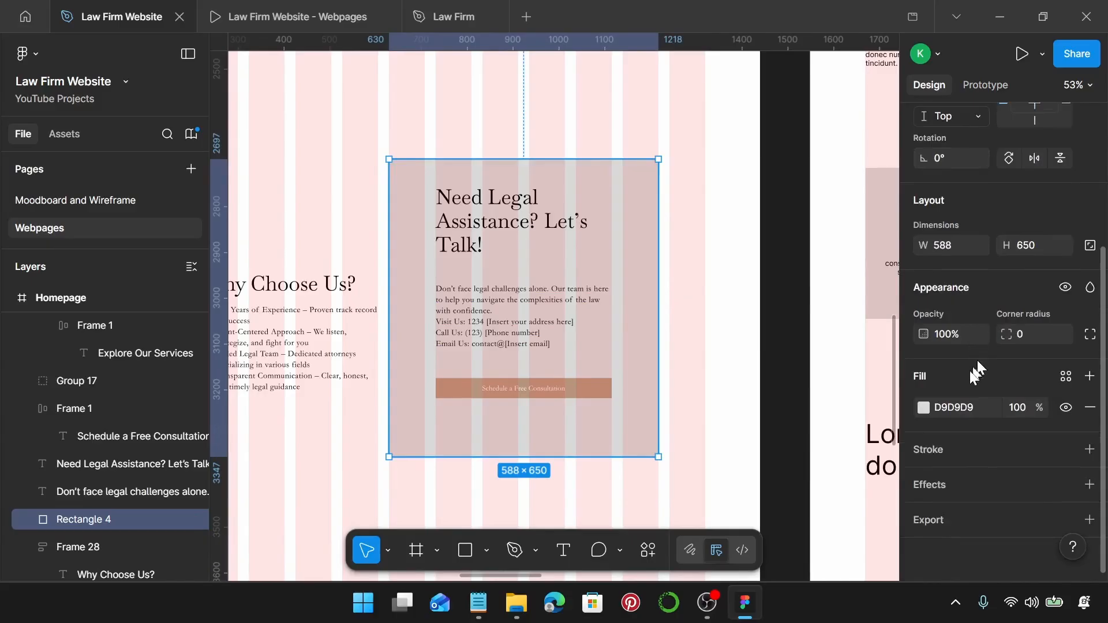
click(1066, 379)
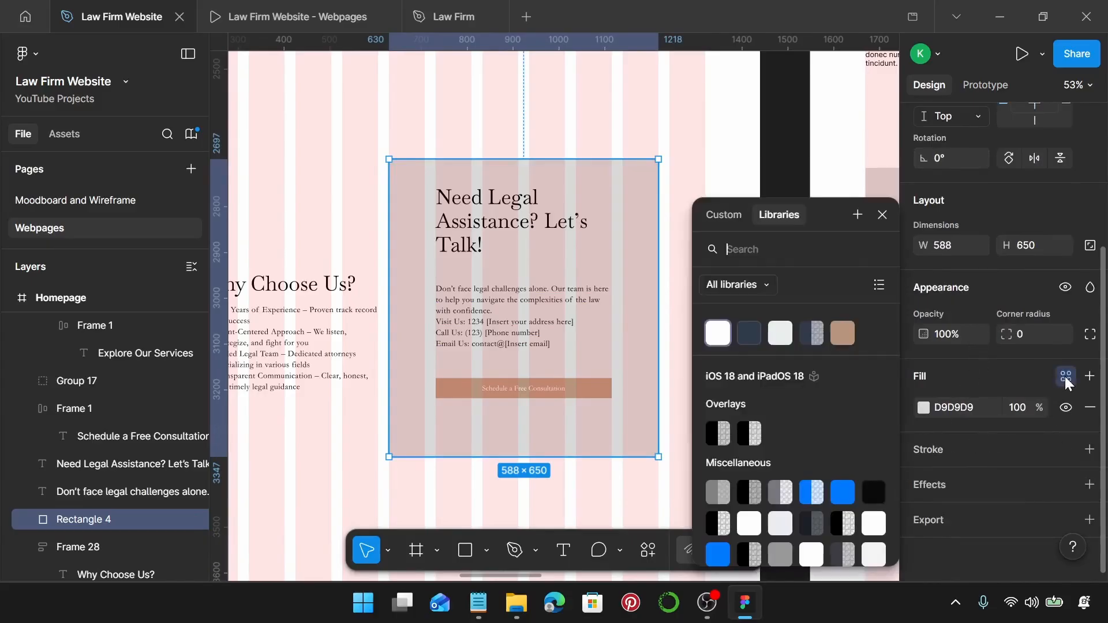
click(745, 335)
Colour the card heading and contact paragraph Law Firm on Primary and nudge them down slightly.
click(462, 223)
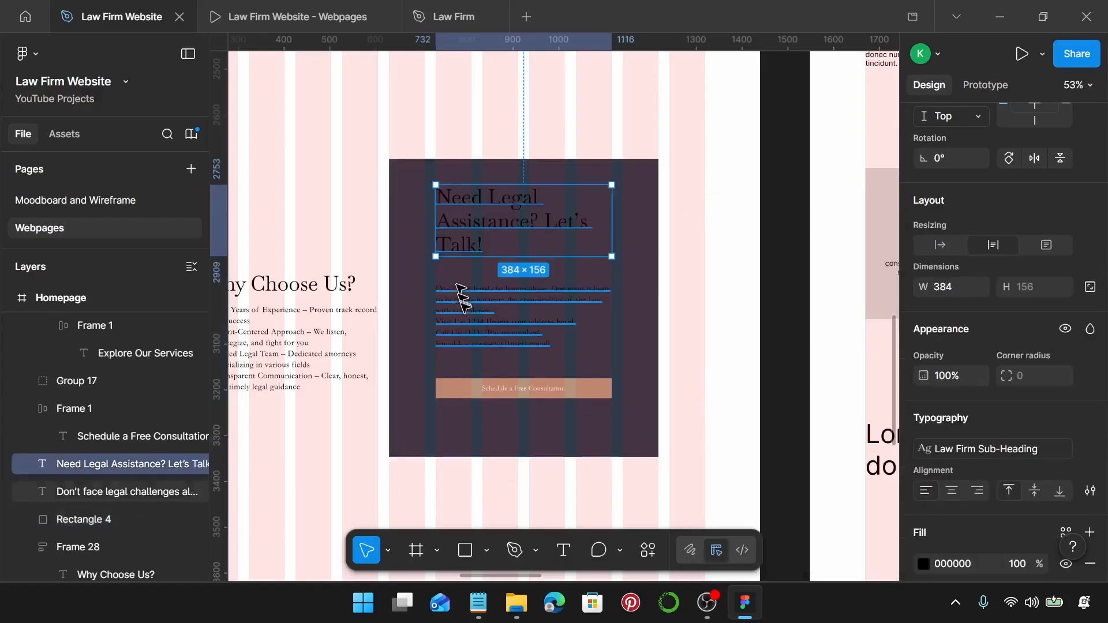
shift+click(525, 315)
scroll(1045, 410, down, 3)
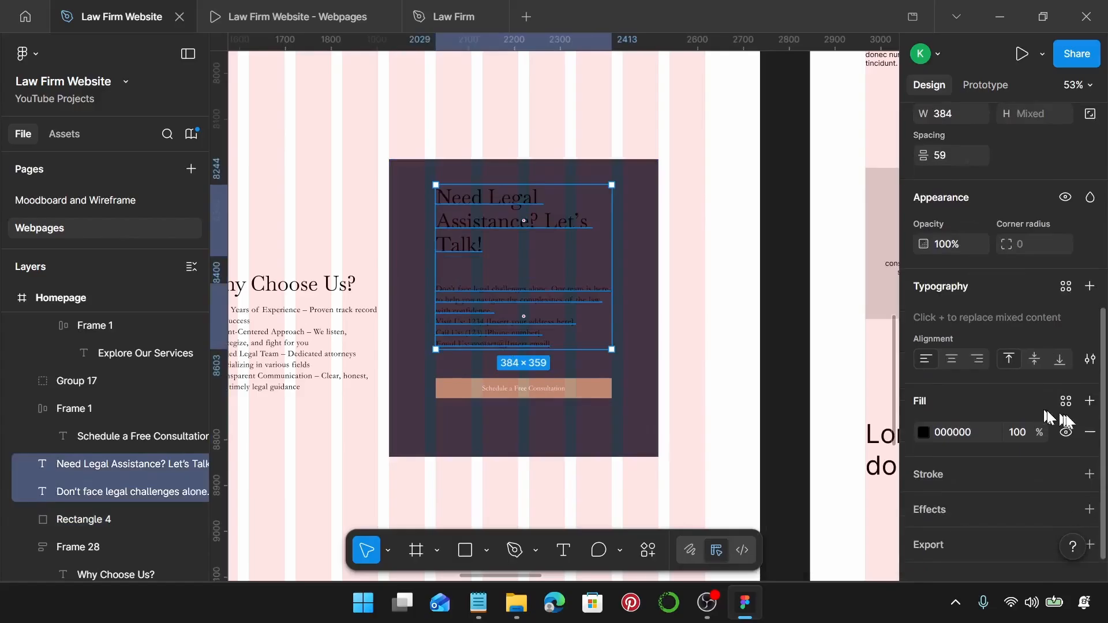
click(1066, 401)
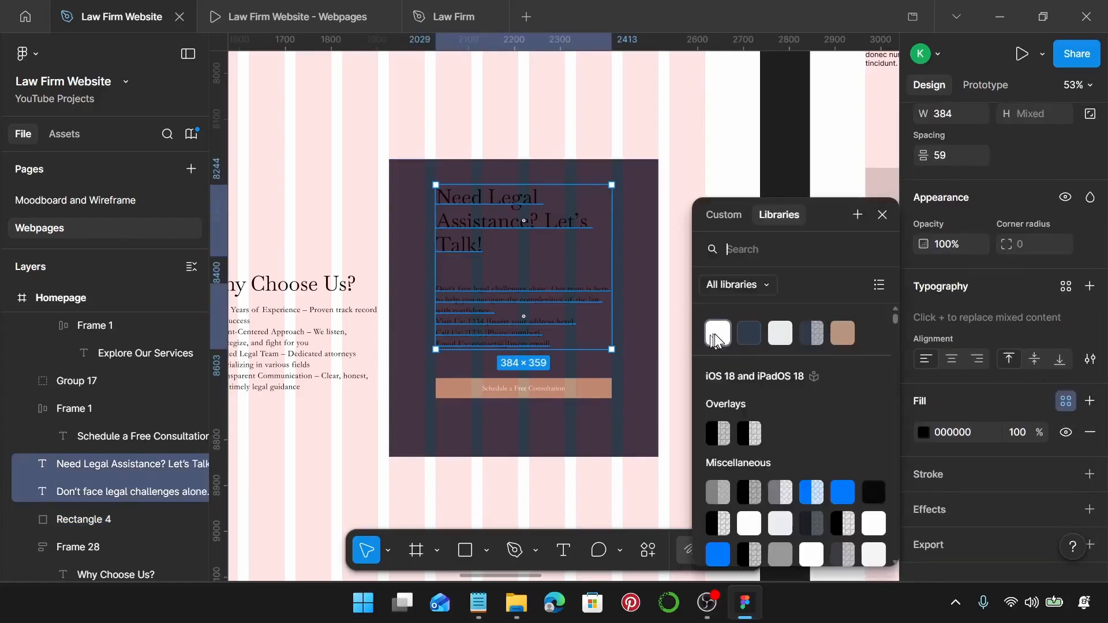
click(780, 333)
drag(490, 326, 490, 333)
shift+click(491, 392)
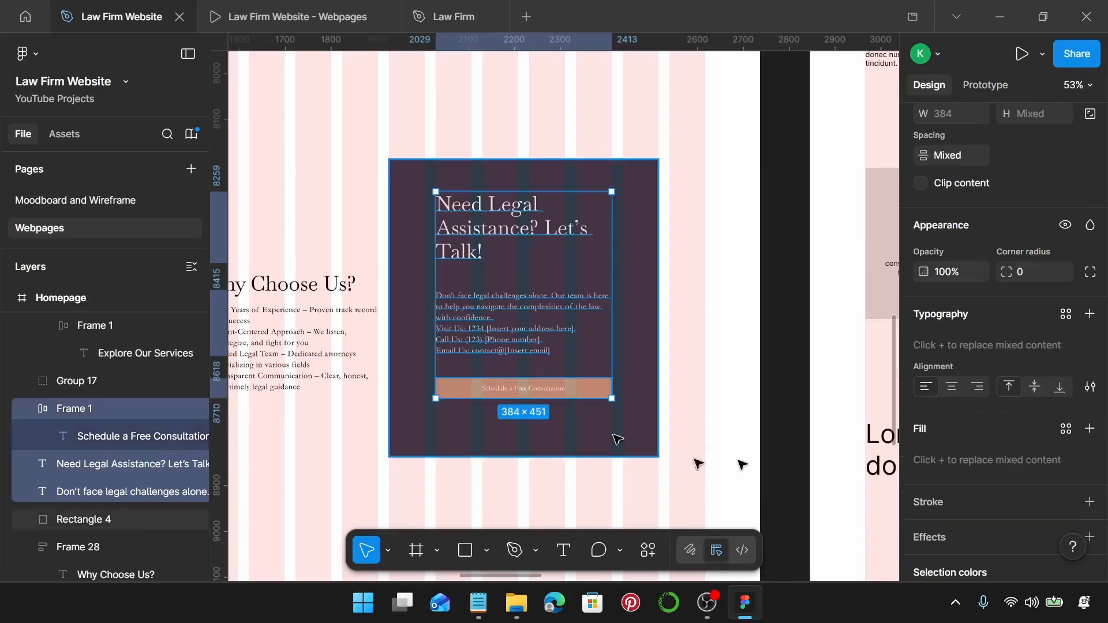
scroll(976, 292, up, 2)
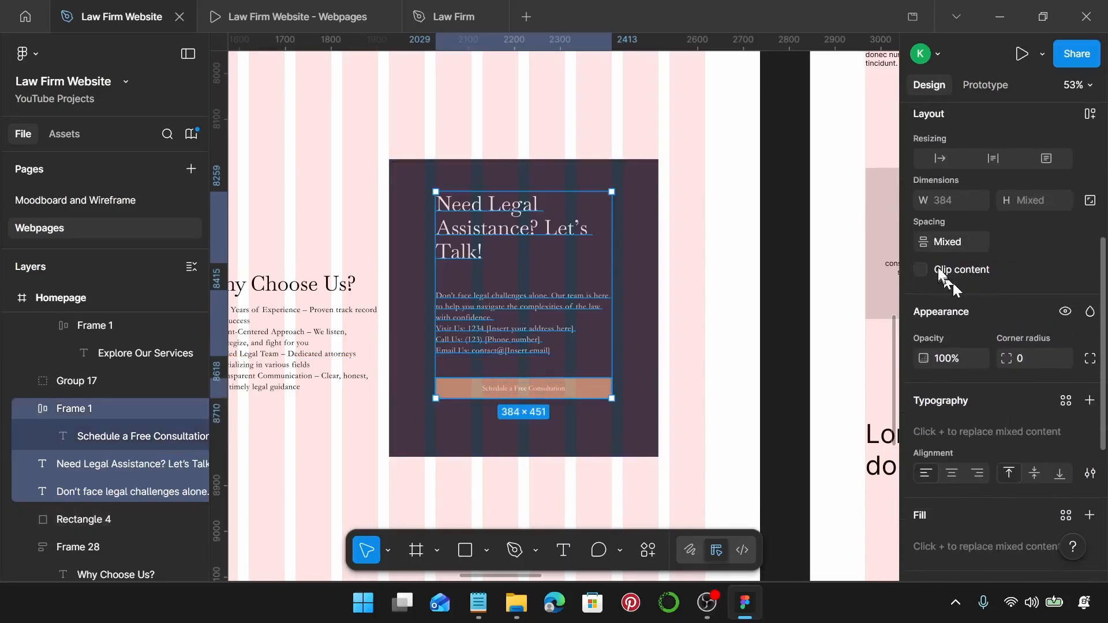
Set the heading, text and button stack's gap to 30 and move it lower in the box.
click(951, 244)
text(30)
key(Return)
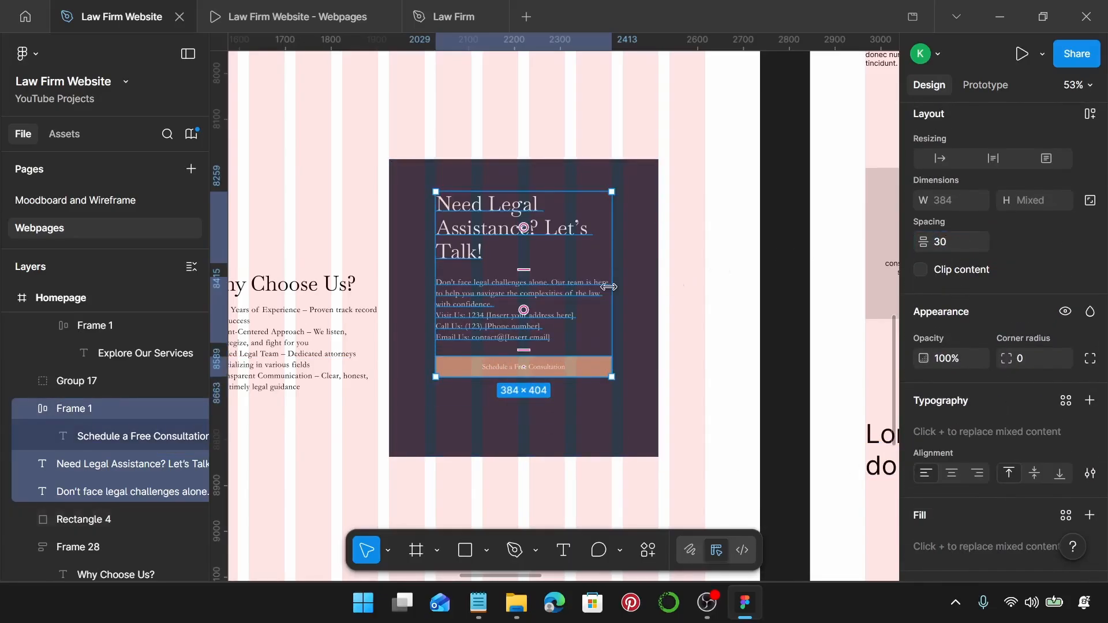
drag(585, 296, 587, 321)
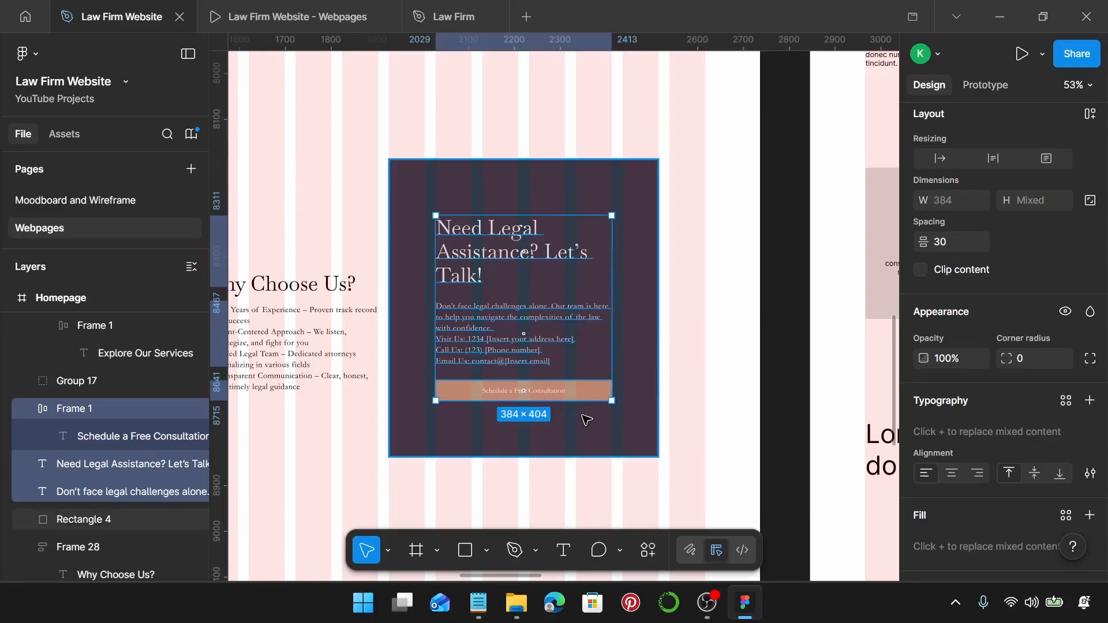
Wrap the stack and the dark Rectangle 4 into one auto-layout frame.
shift+click(581, 207)
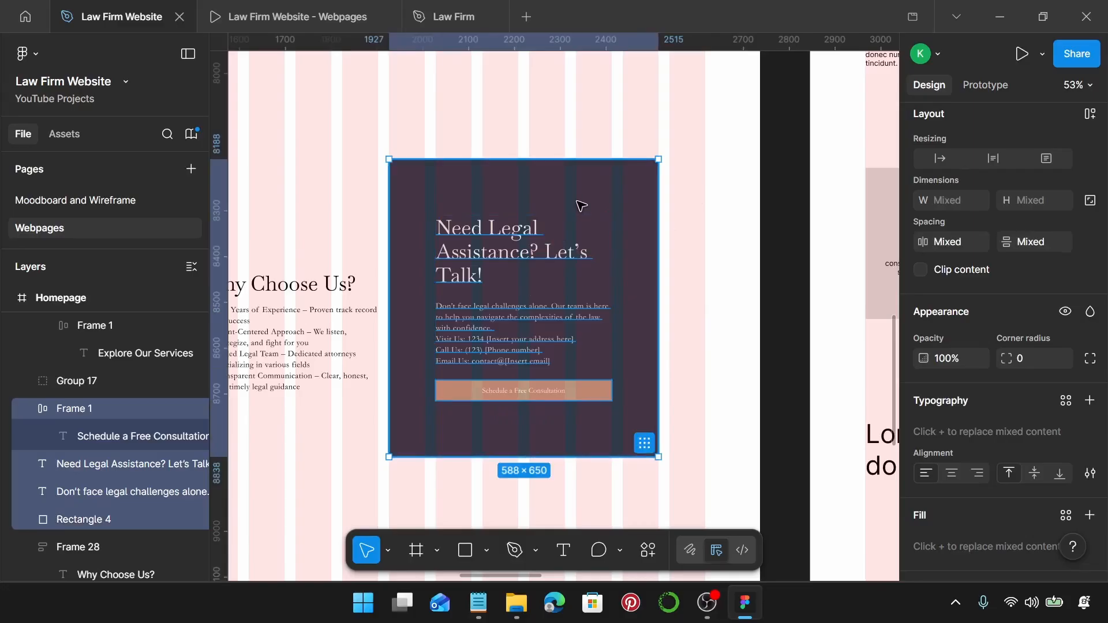
key(shift+a)
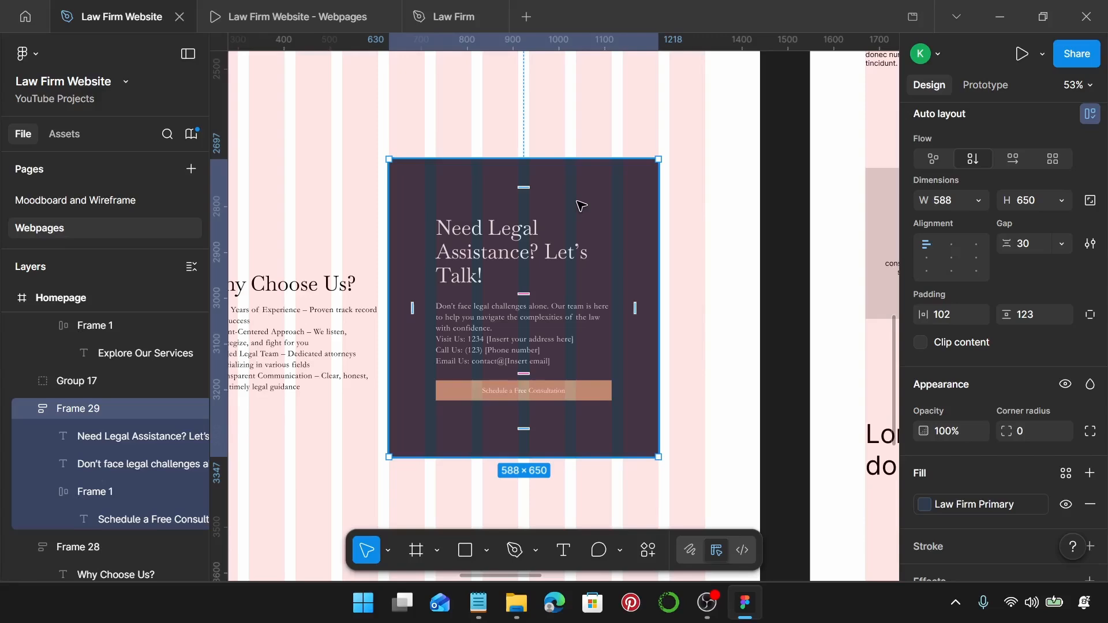
scroll(580, 206, down, 3)
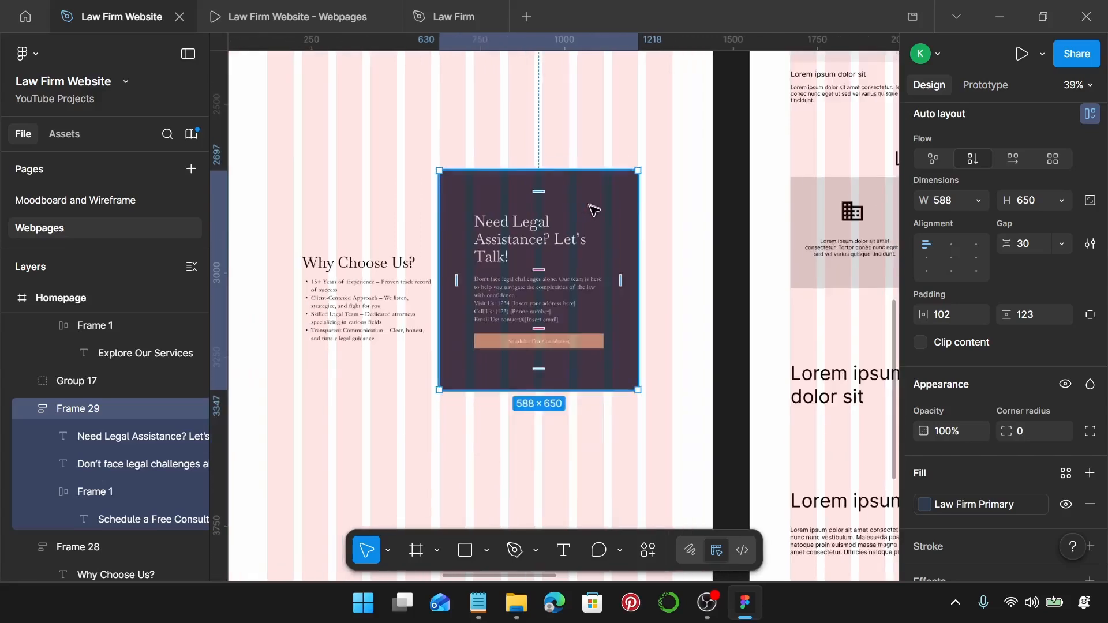
Centre Why Choose Us vertically with the consultation card, group them, and move the group to Y 2411.
shift+click(405, 319)
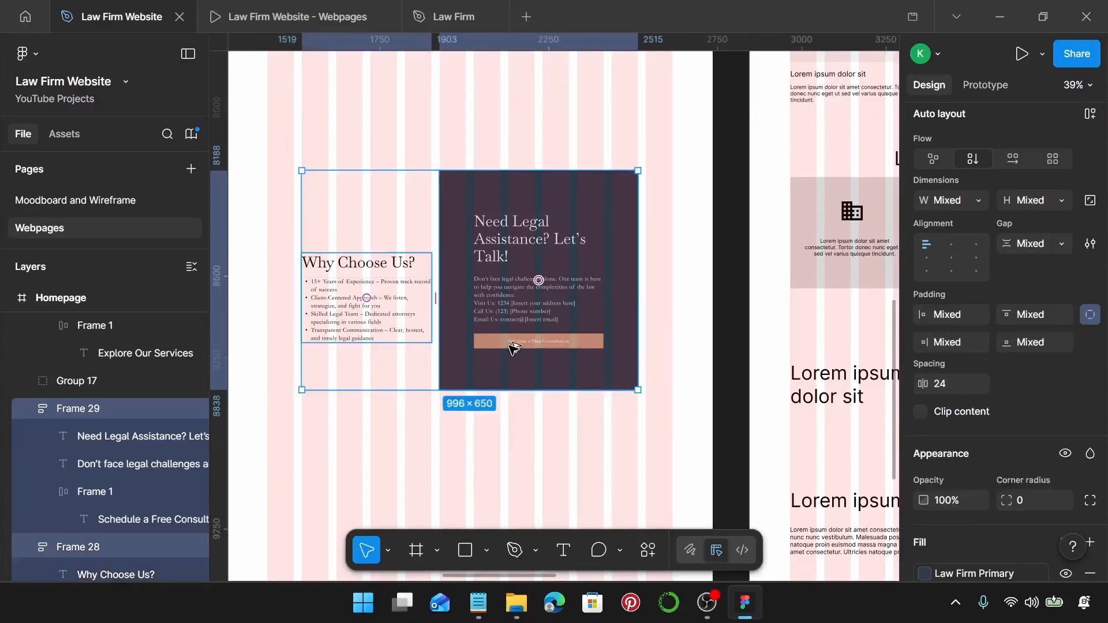
key(alt+v)
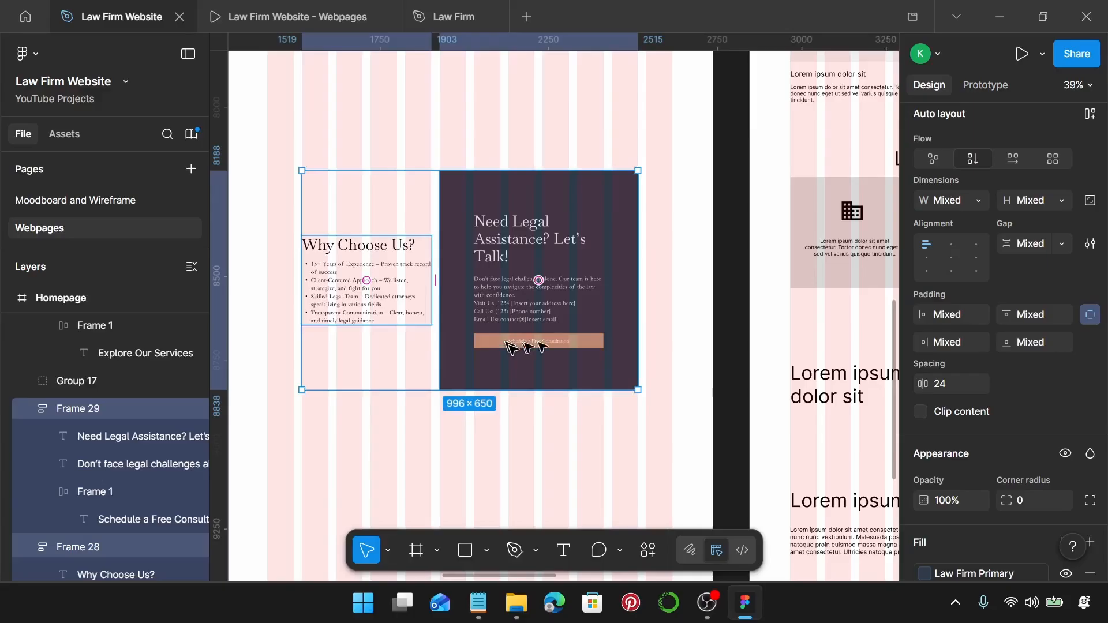
scroll(1022, 320, up, 5)
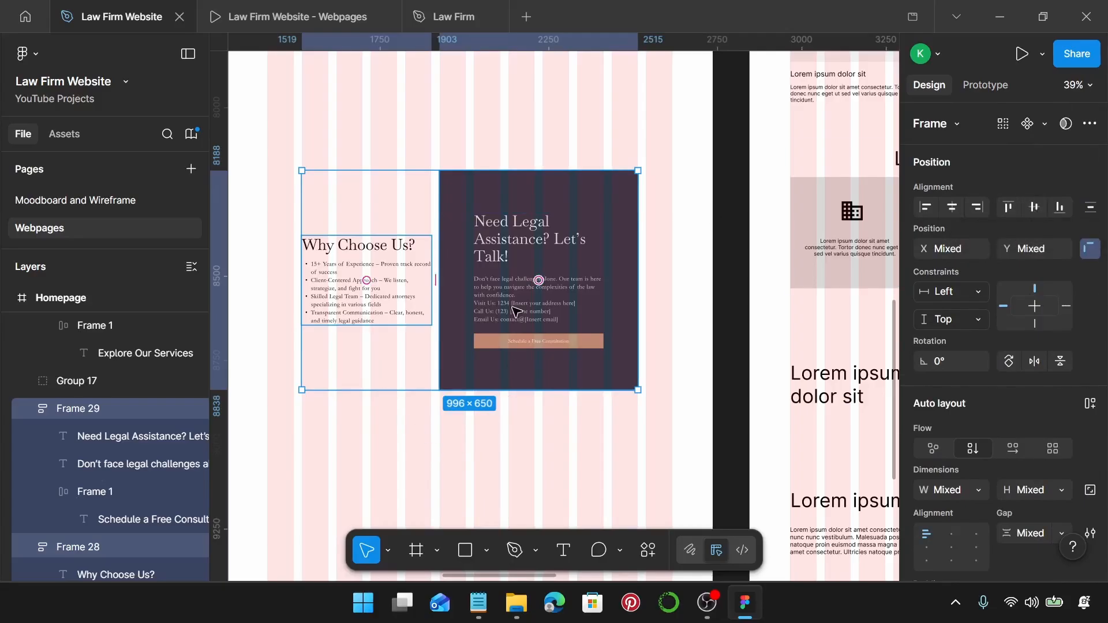
key(ctrl+g)
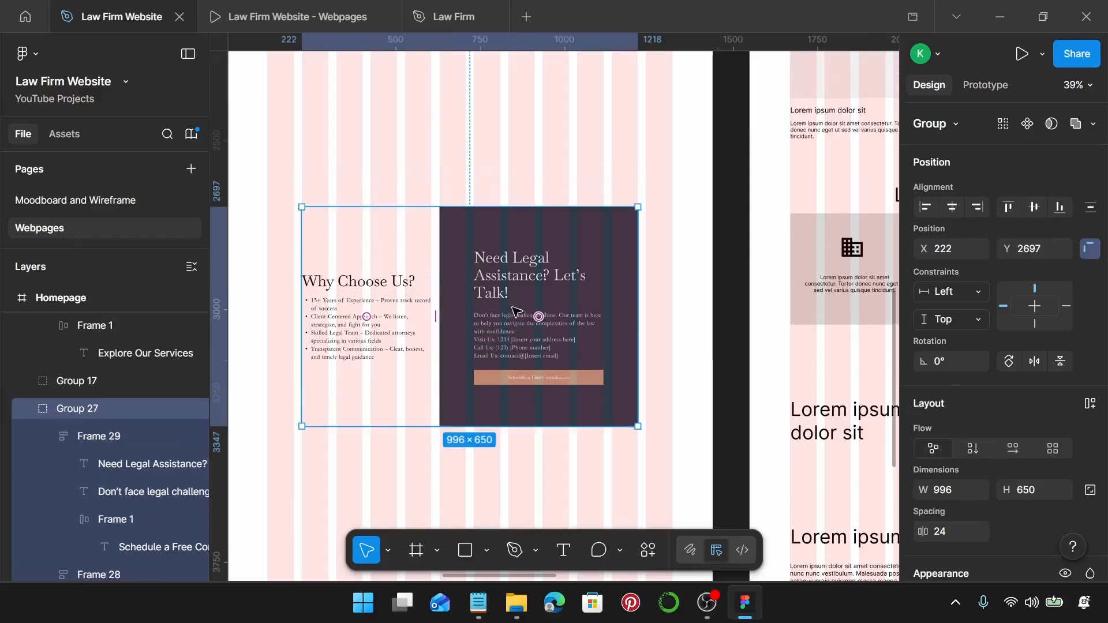
scroll(522, 324, up, 5)
scroll(559, 339, down, 3)
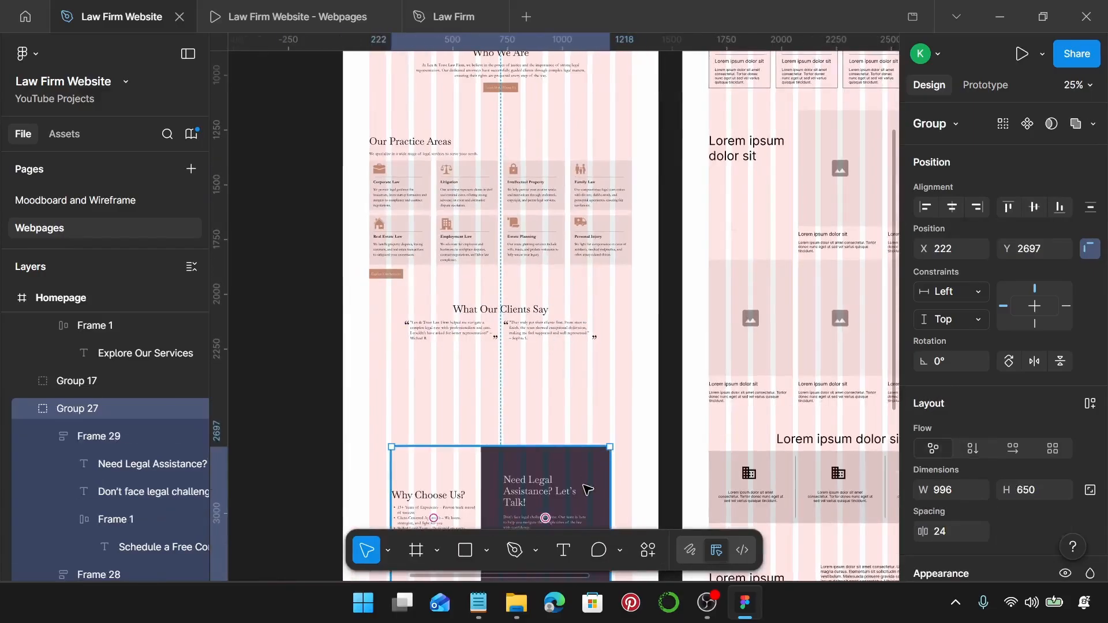
drag(588, 491, 574, 442)
scroll(563, 408, down, 3)
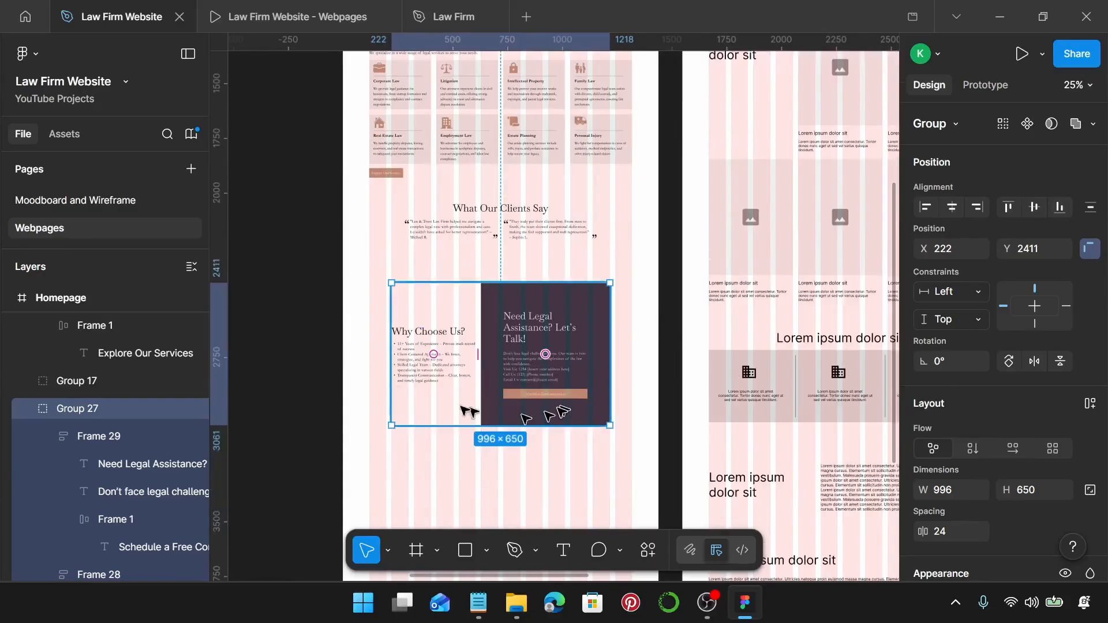
scroll(510, 236, up, 2)
Preview the Webpages prototype down to Why Choose Us beside the navy card, then return to the design.
click(248, 12)
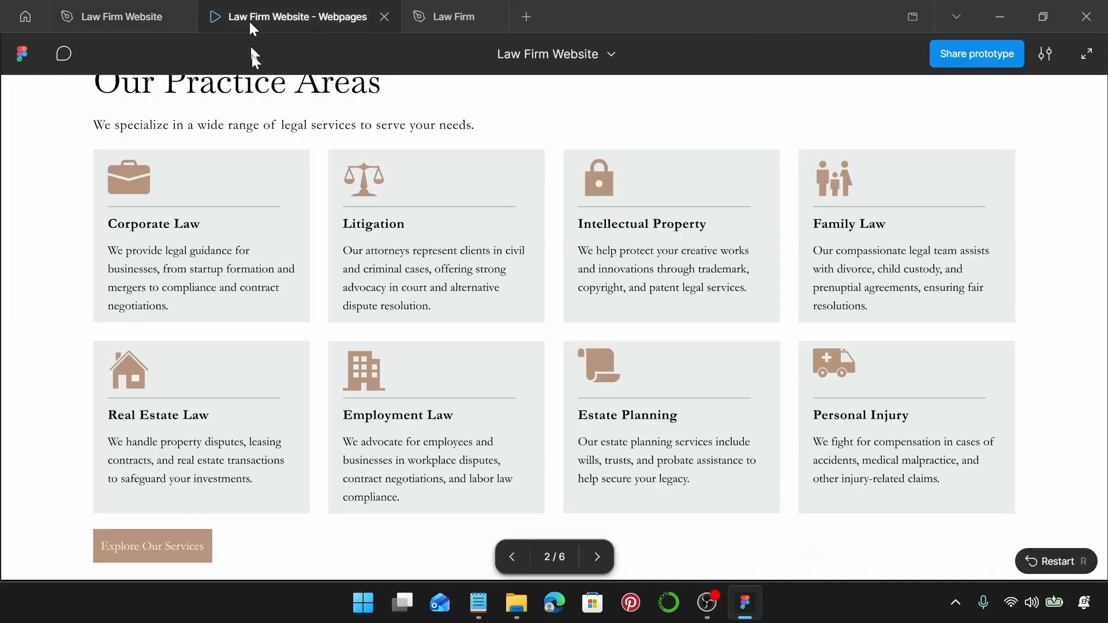
scroll(587, 344, down, 6)
scroll(588, 345, down, 3)
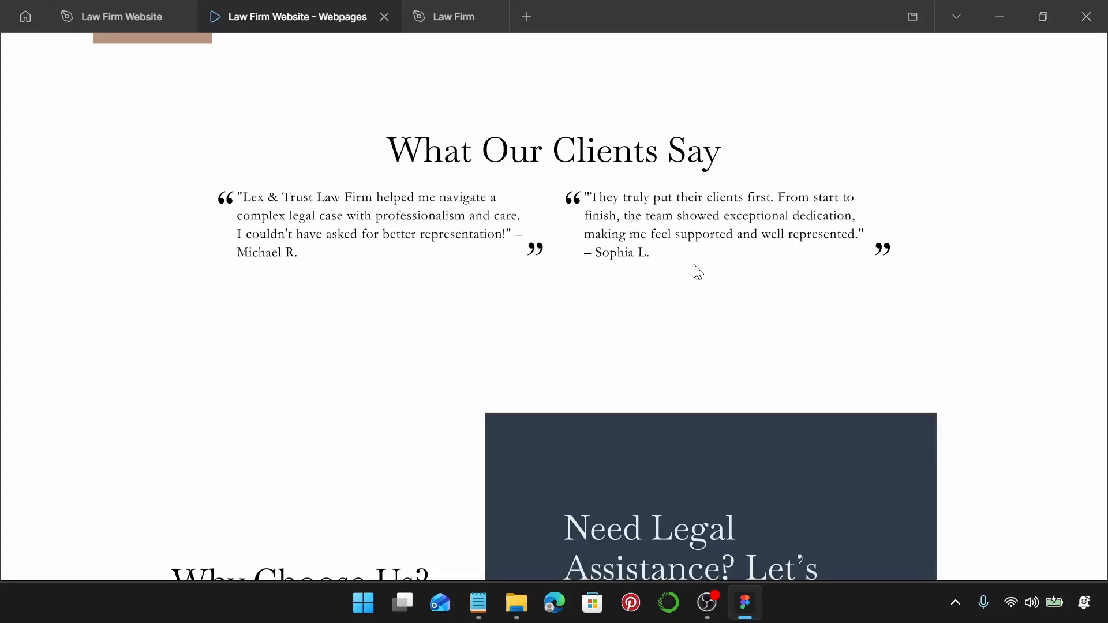
scroll(699, 272, down, 5)
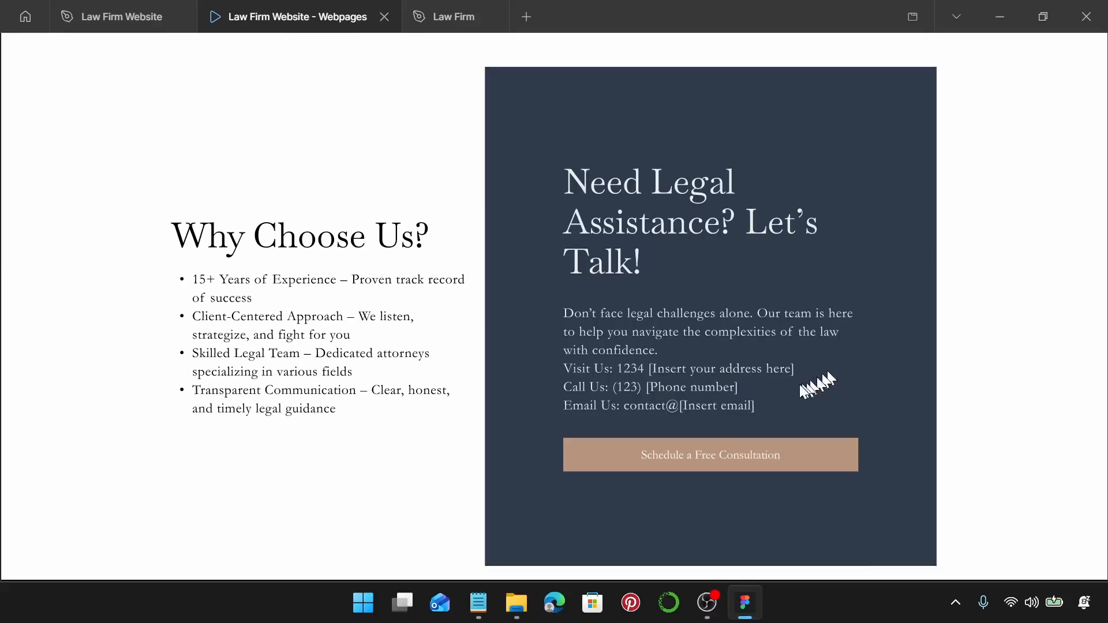
click(121, 16)
Ungroup the footer group, then the logo-and-tagline group inside it.
scroll(655, 366, down, 6)
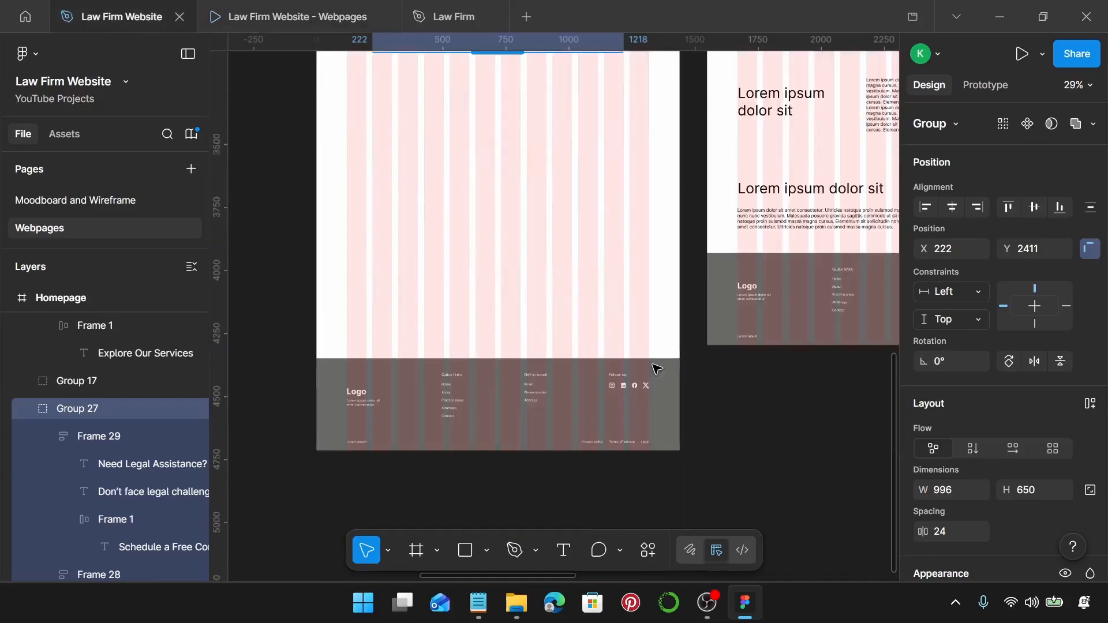
ctrl+scroll(656, 366, down, 1)
scroll(656, 366, up, 1)
ctrl+scroll(564, 376, up, 5)
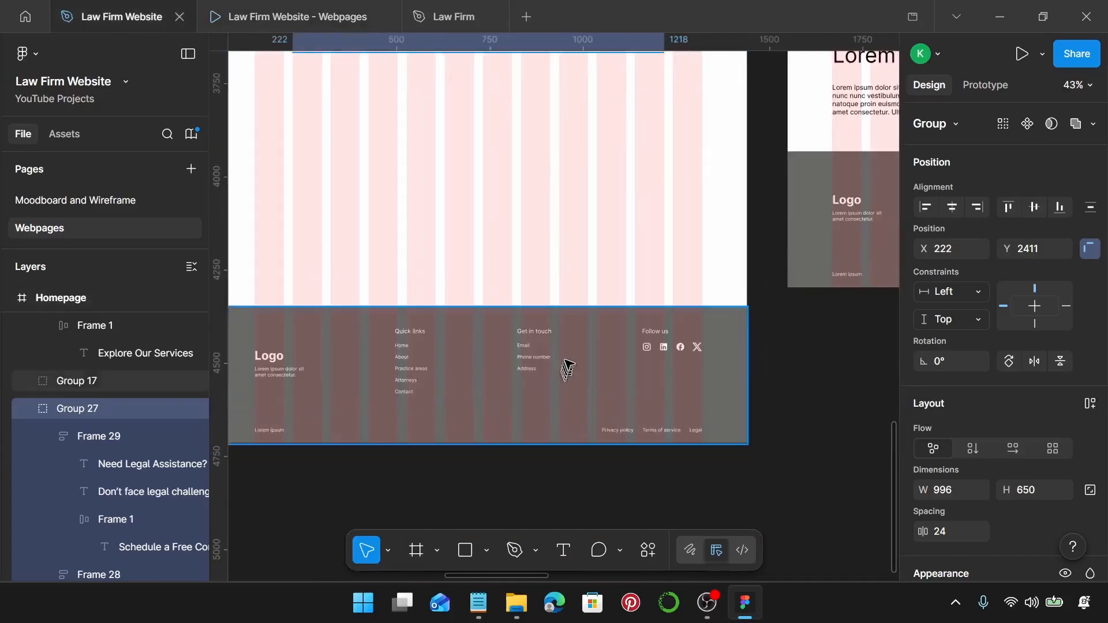
ctrl+scroll(606, 357, down, 1)
scroll(608, 356, left, 3)
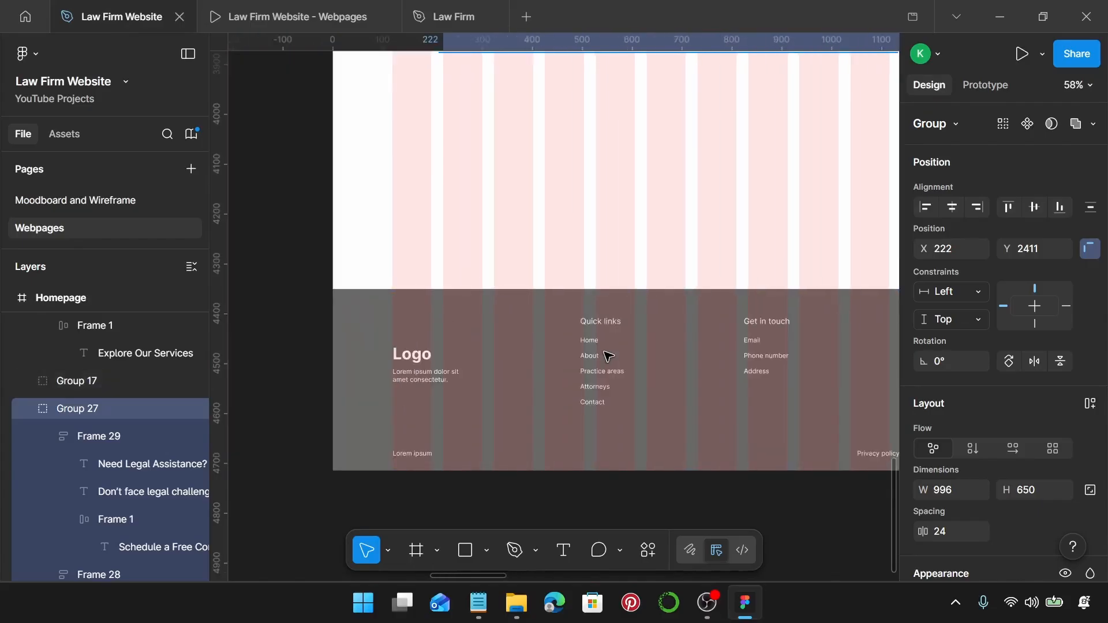
ctrl+scroll(609, 356, down, 2)
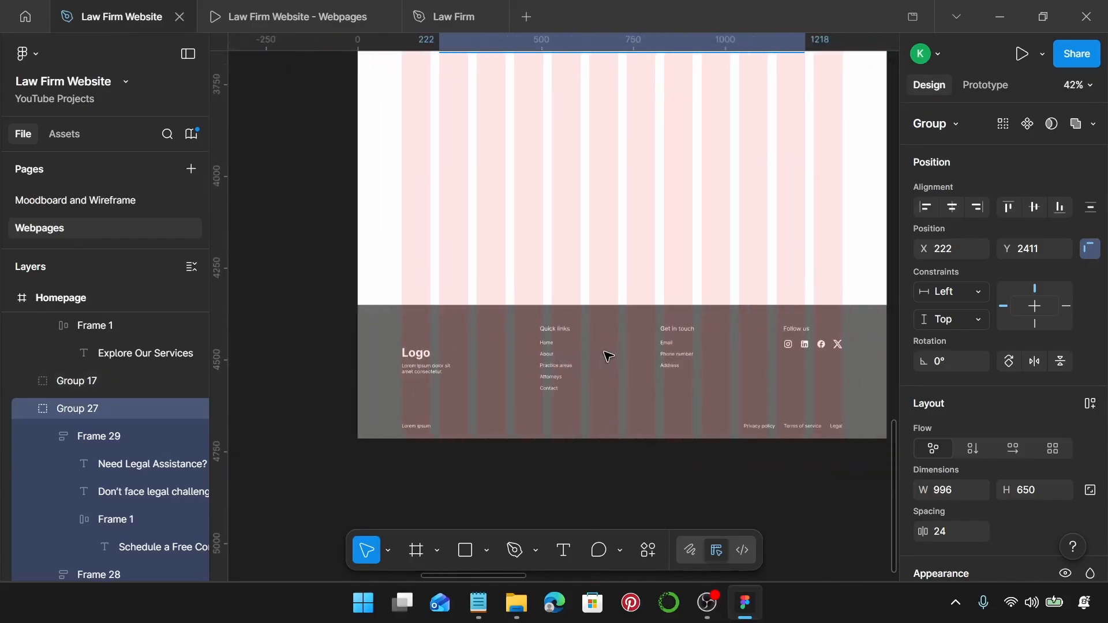
click(675, 387)
scroll(674, 387, right, 2)
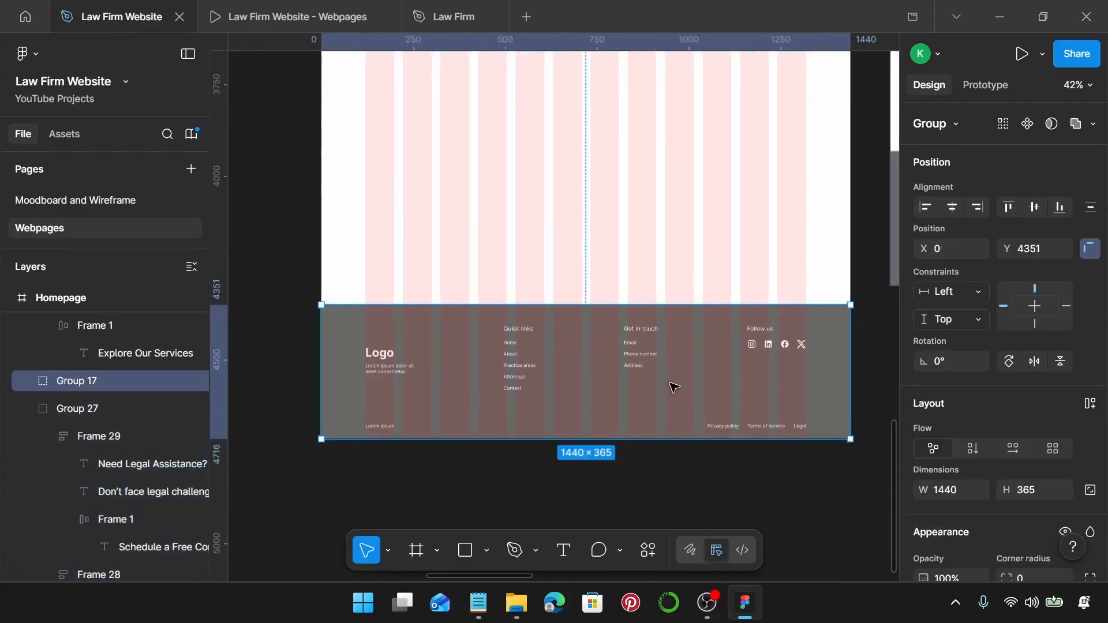
key(ctrl+shift+g)
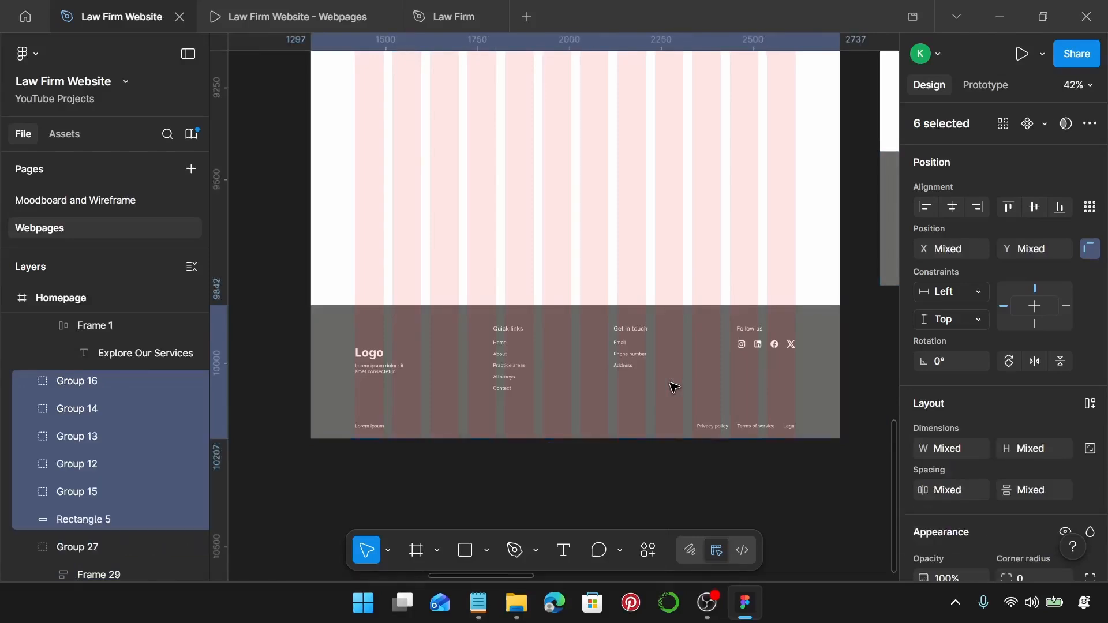
scroll(369, 346, up, 3)
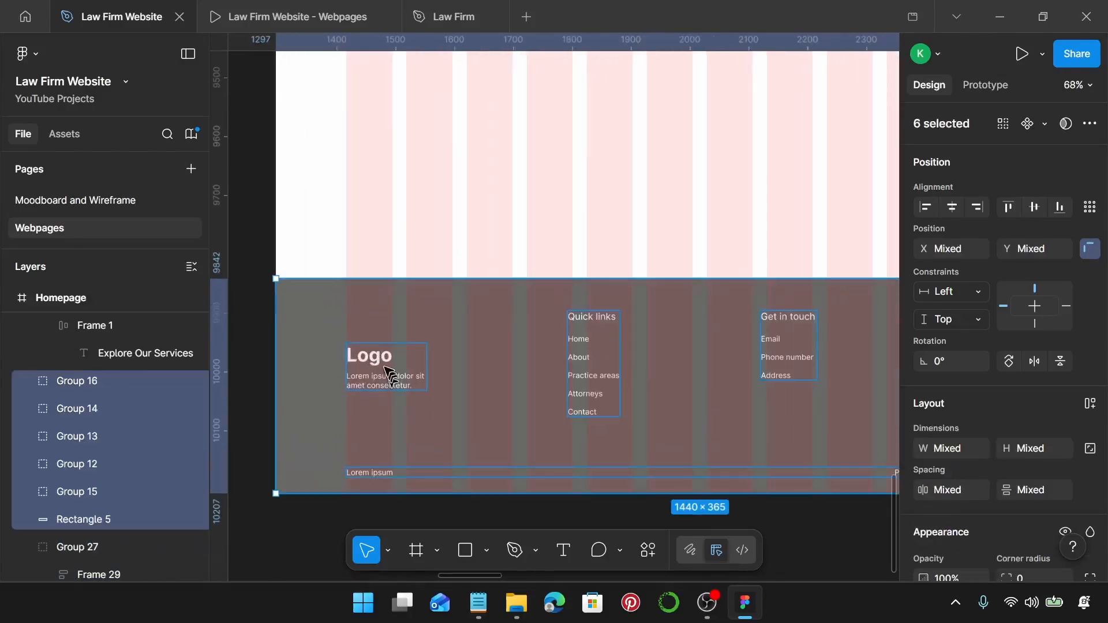
click(386, 371)
scroll(387, 371, up, 2)
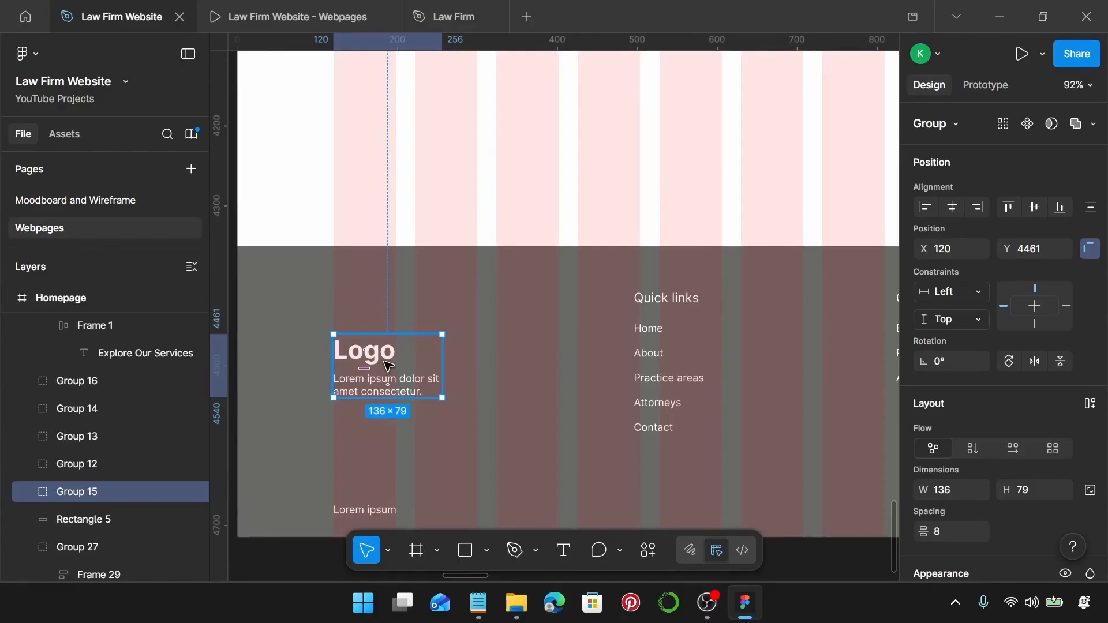
key(ctrl+shift+g)
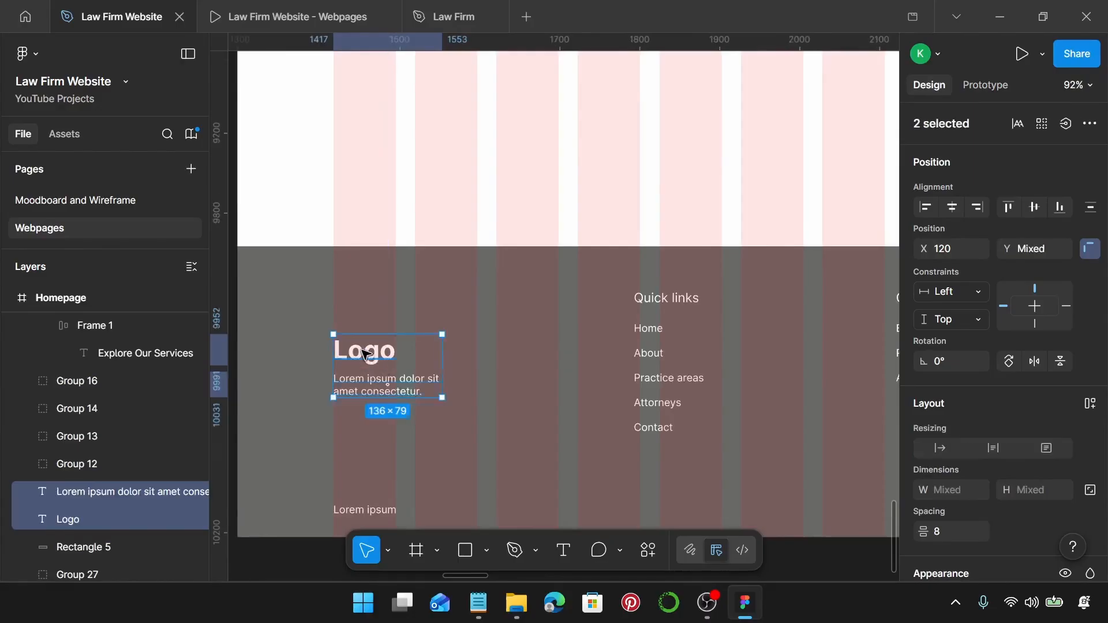
Raise the Logo text and apply the Law Firm Logo text style to it.
click(365, 342)
drag(365, 342, 365, 298)
scroll(1018, 370, down, 5)
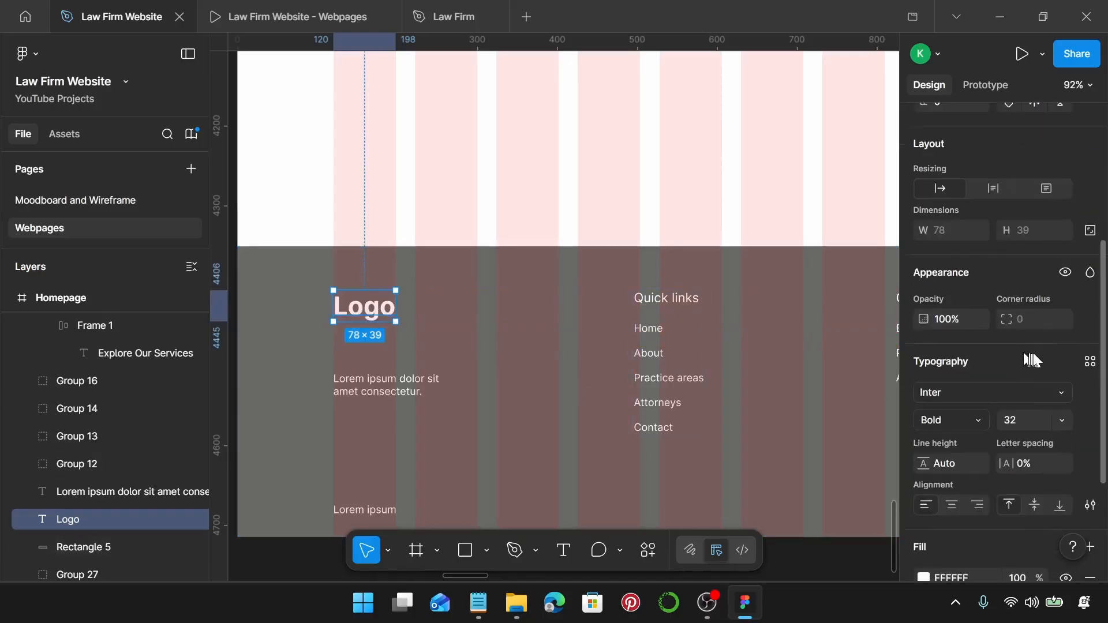
click(1090, 362)
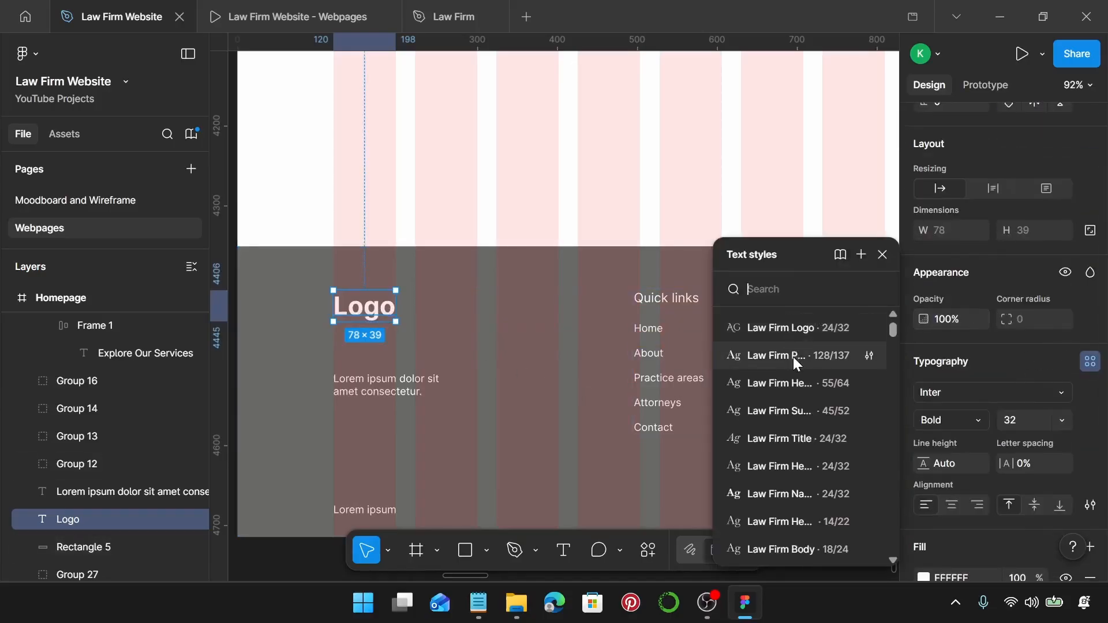
click(805, 327)
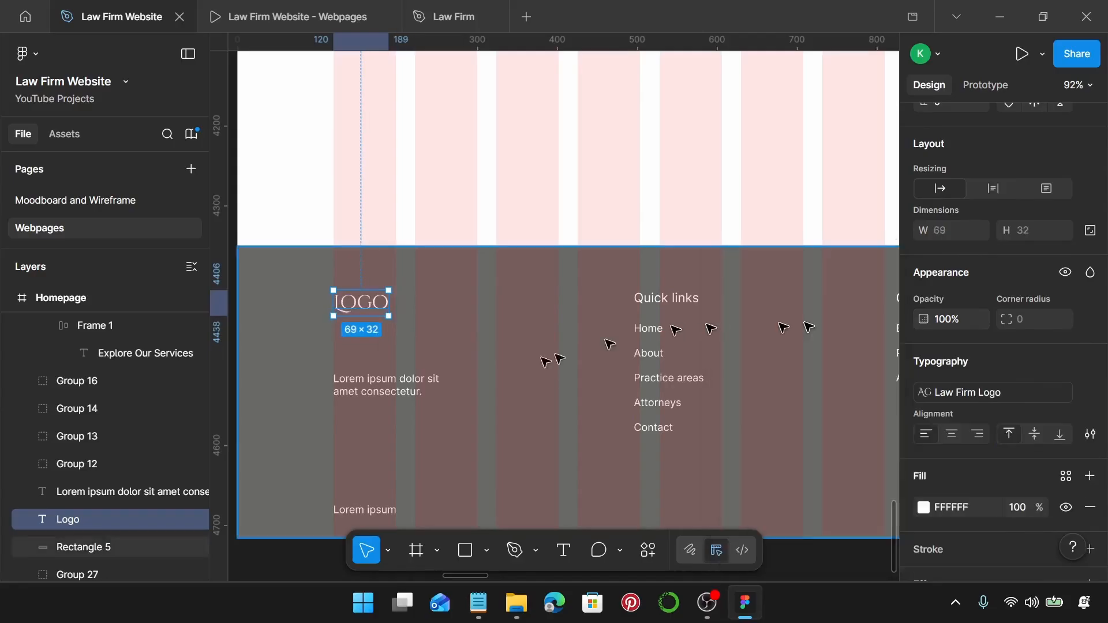
click(474, 606)
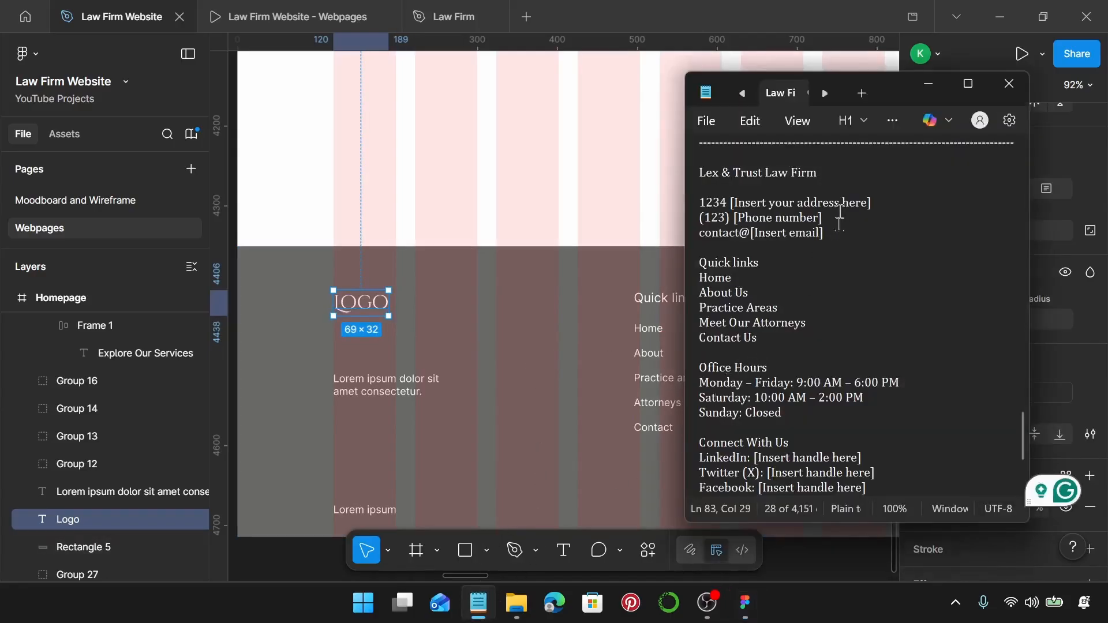
Replace the LOGO text with the firm name 'Lex & Trust Law Firm' copied from the notes.
drag(831, 172, 679, 176)
key(ctrl+c)
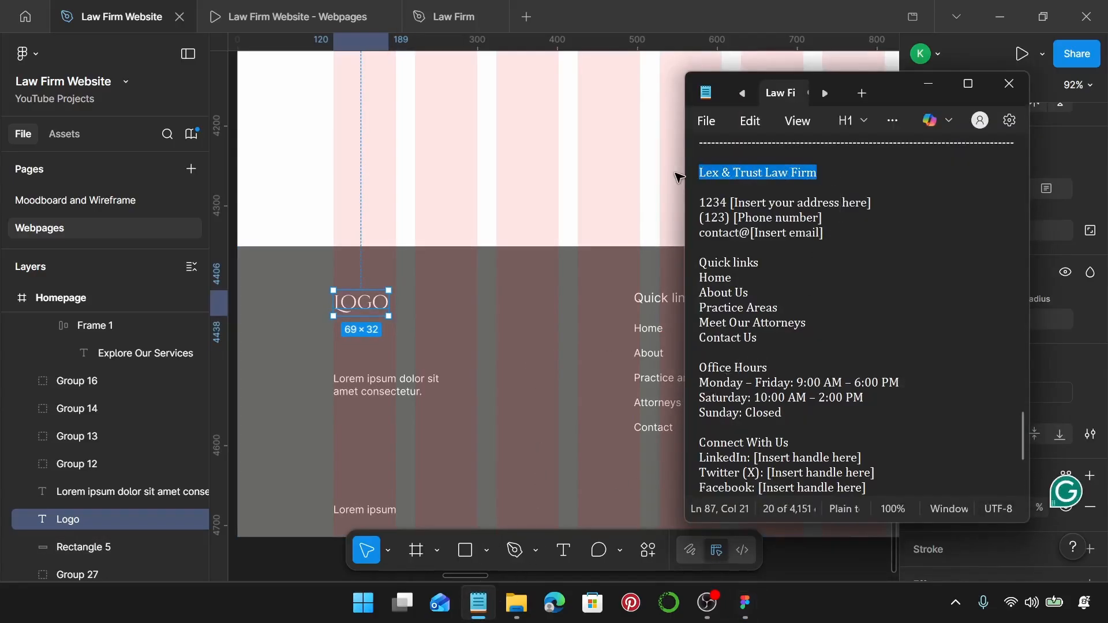
click(365, 311)
double_click(364, 311)
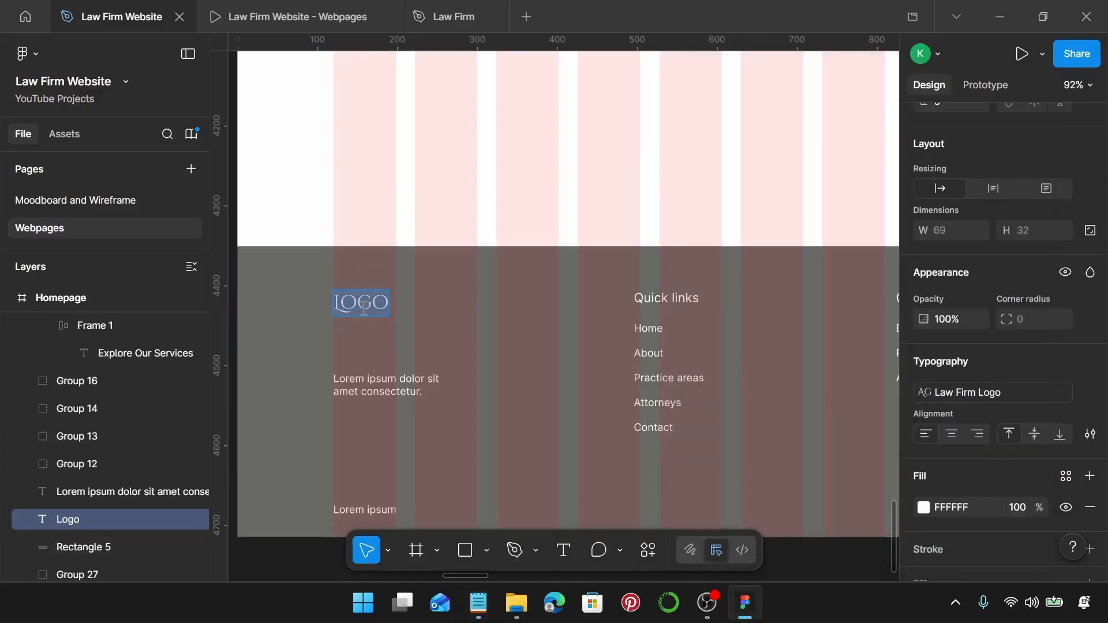
key(ctrl+v)
key(Escape)
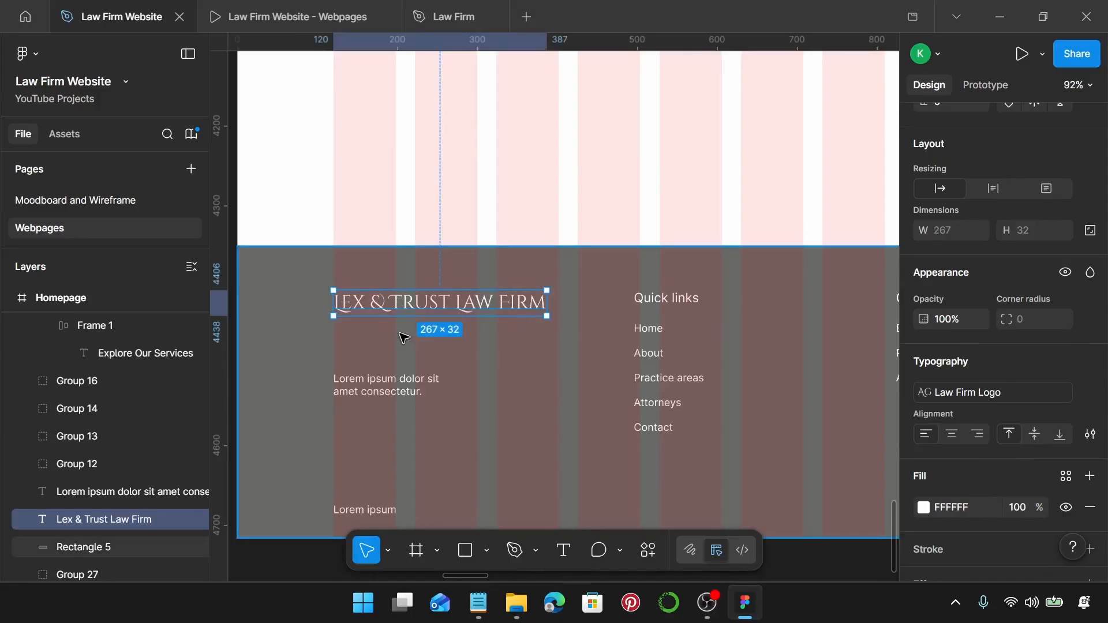
Move the tagline under the firm name, style it Law Firm Footer Body, and duplicate it below.
click(373, 386)
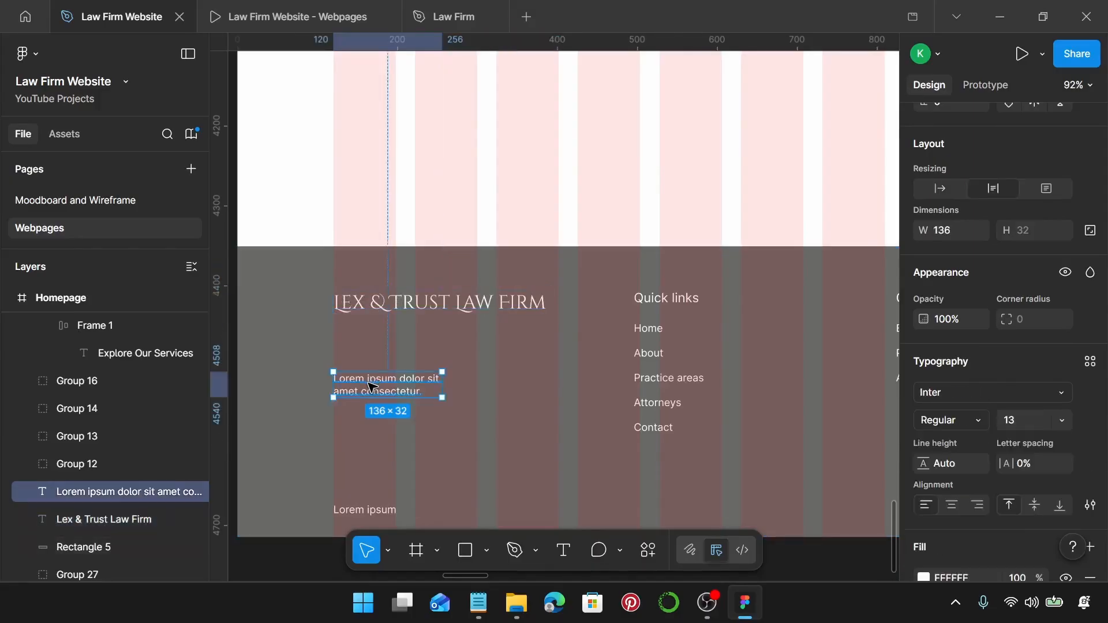
drag(372, 386, 372, 346)
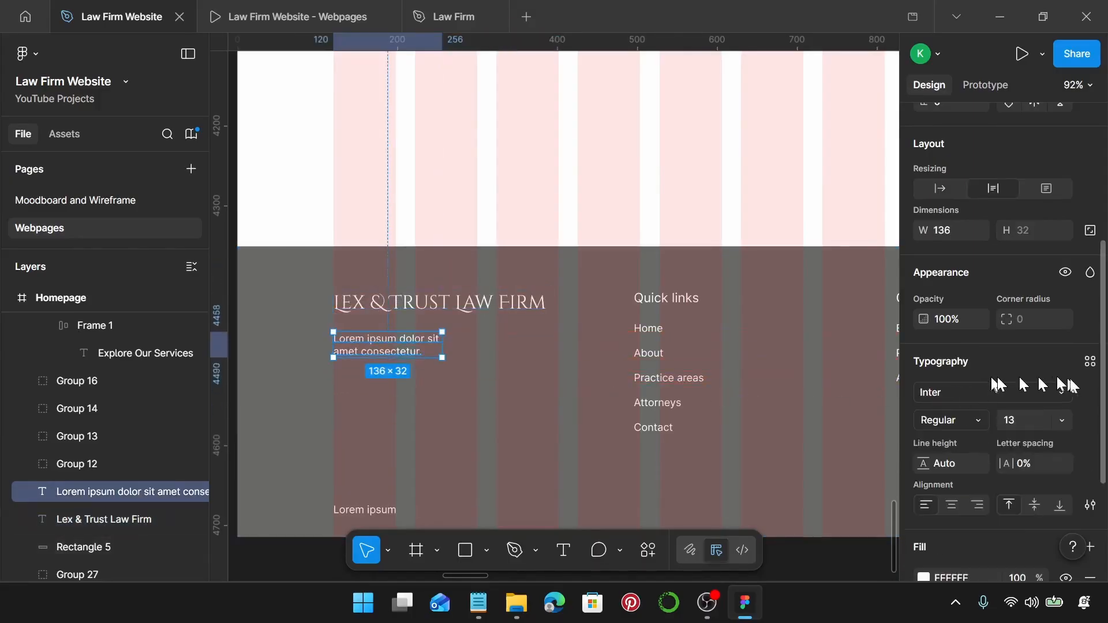
click(1090, 361)
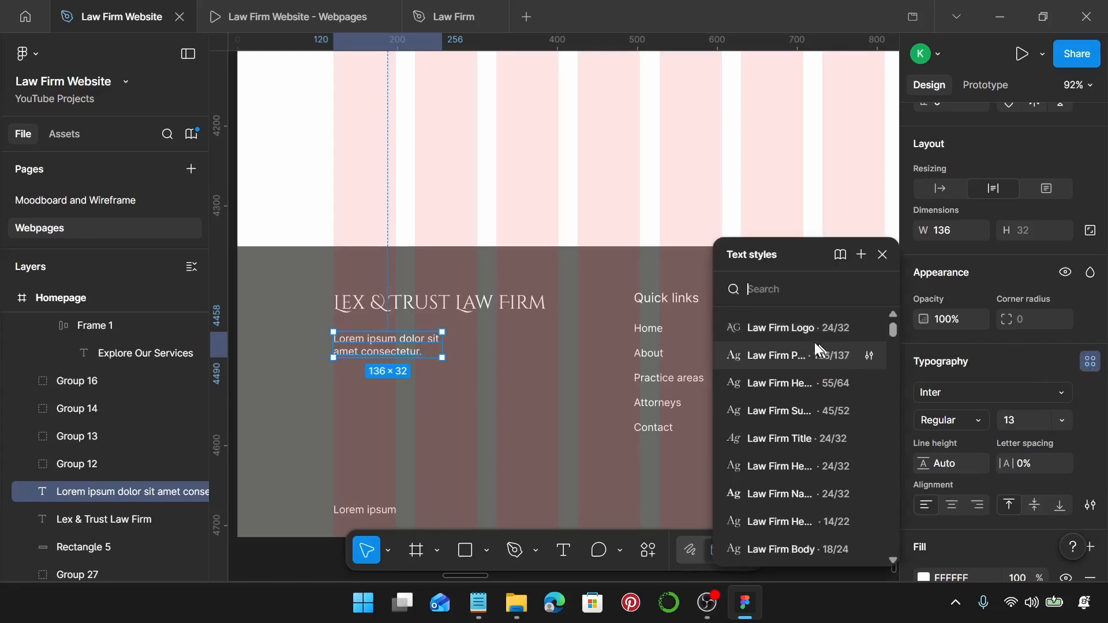
scroll(782, 398, down, 5)
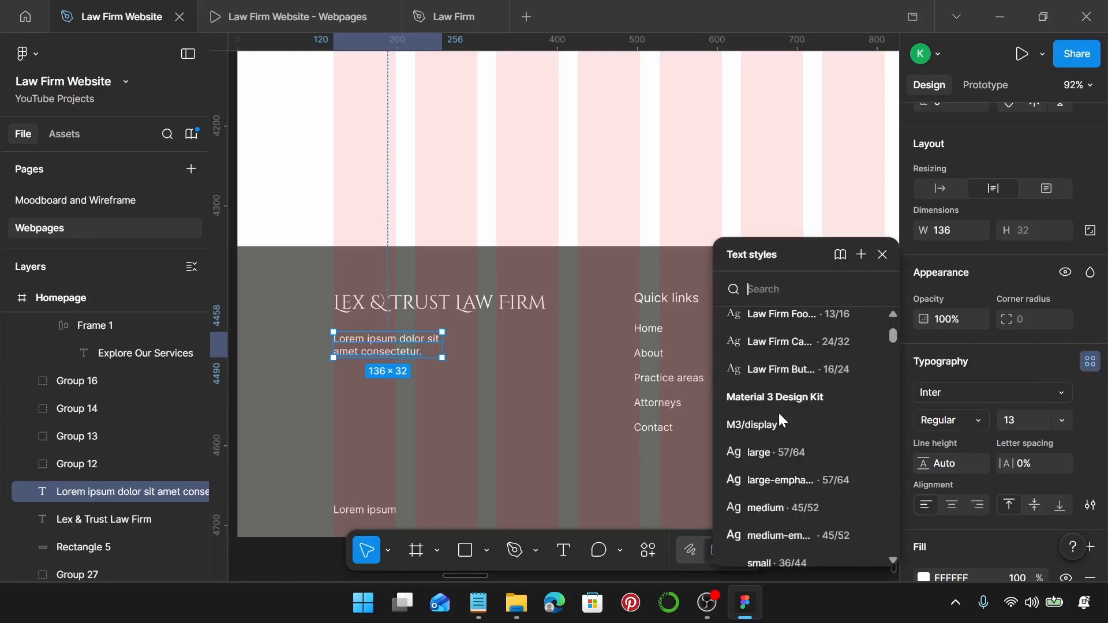
scroll(778, 411, up, 3)
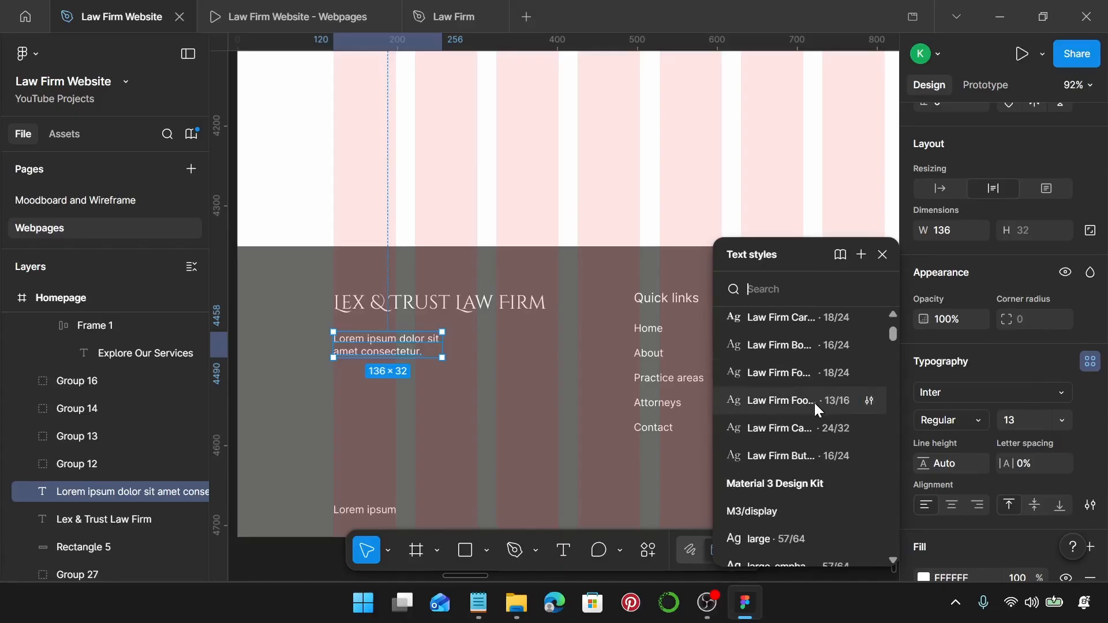
click(815, 403)
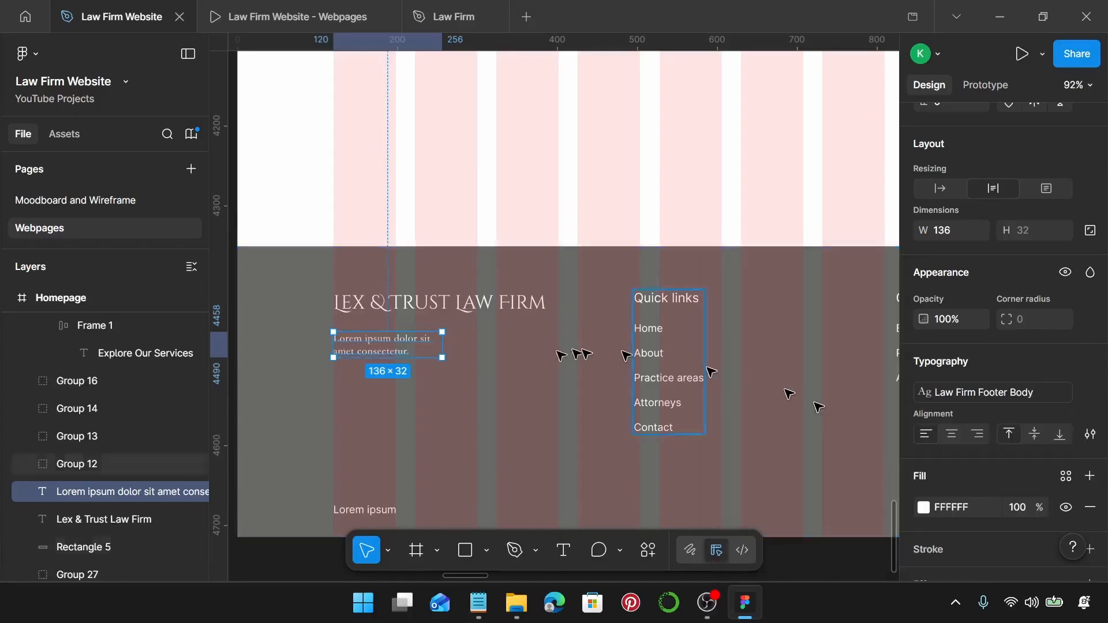
drag(396, 354, 397, 421)
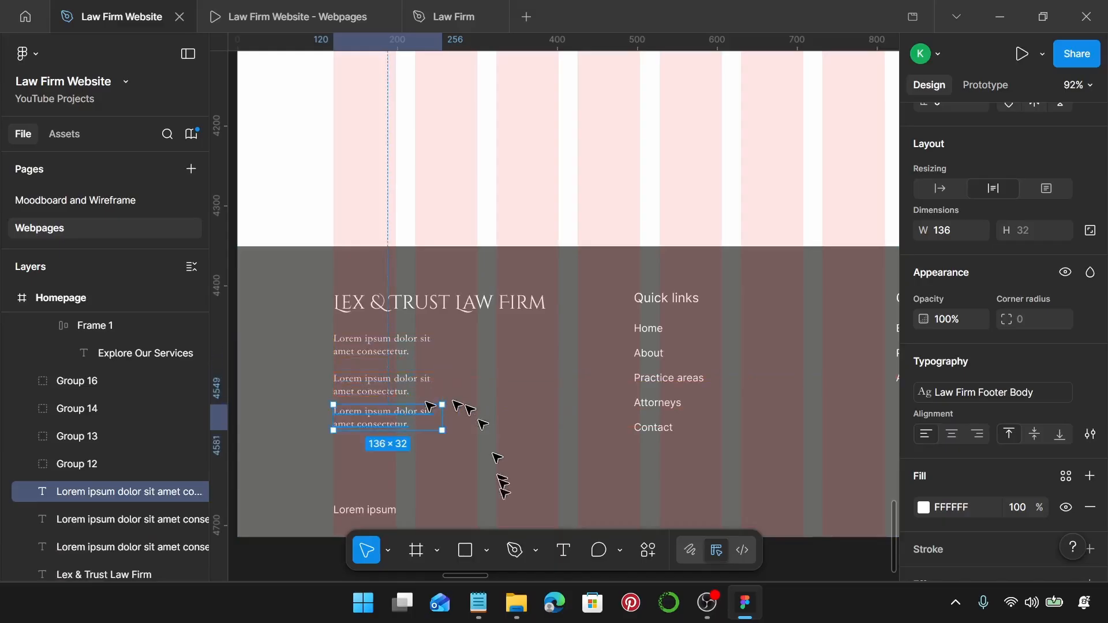
click(479, 603)
drag(893, 210, 707, 209)
key(ctrl+c)
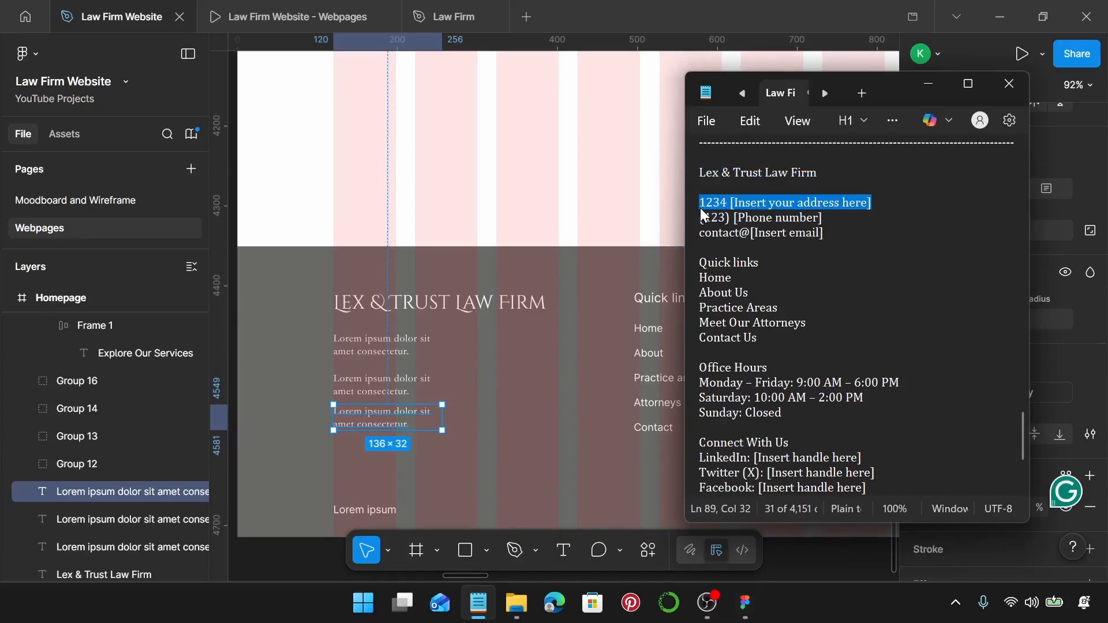
Paste the address and phone number from the notes into the first two footer blurbs.
double_click(390, 355)
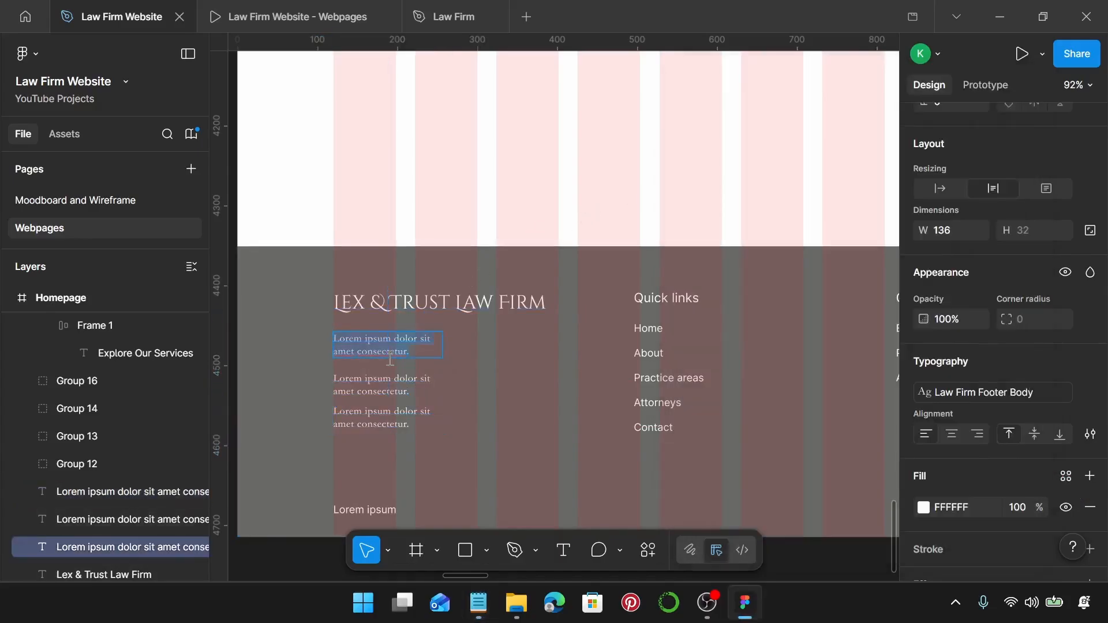
key(ctrl+v)
key(Escape)
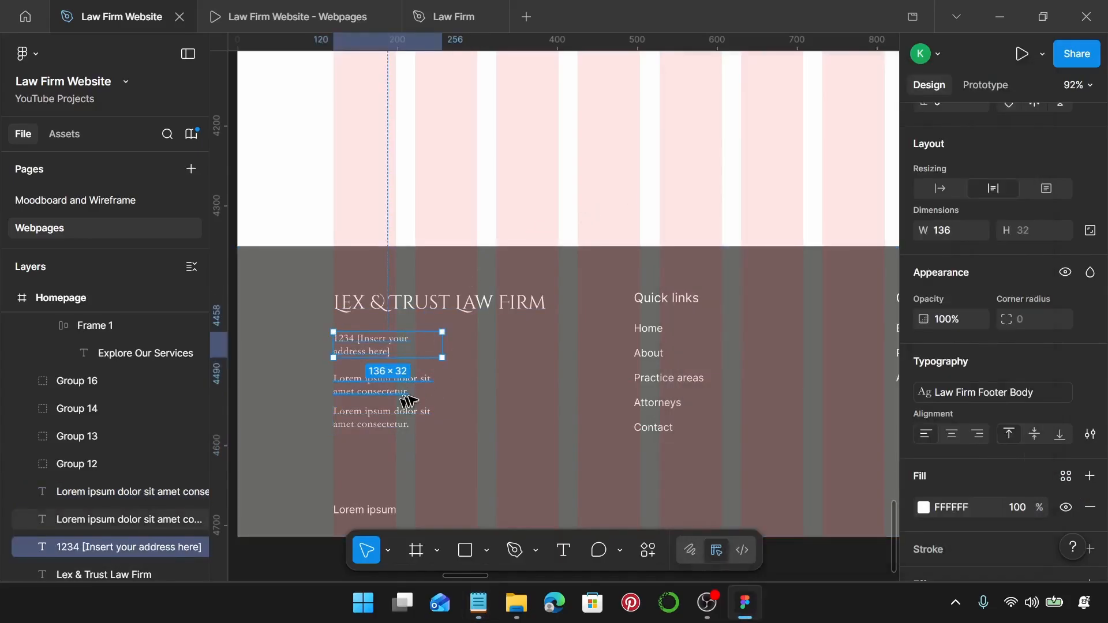
click(479, 604)
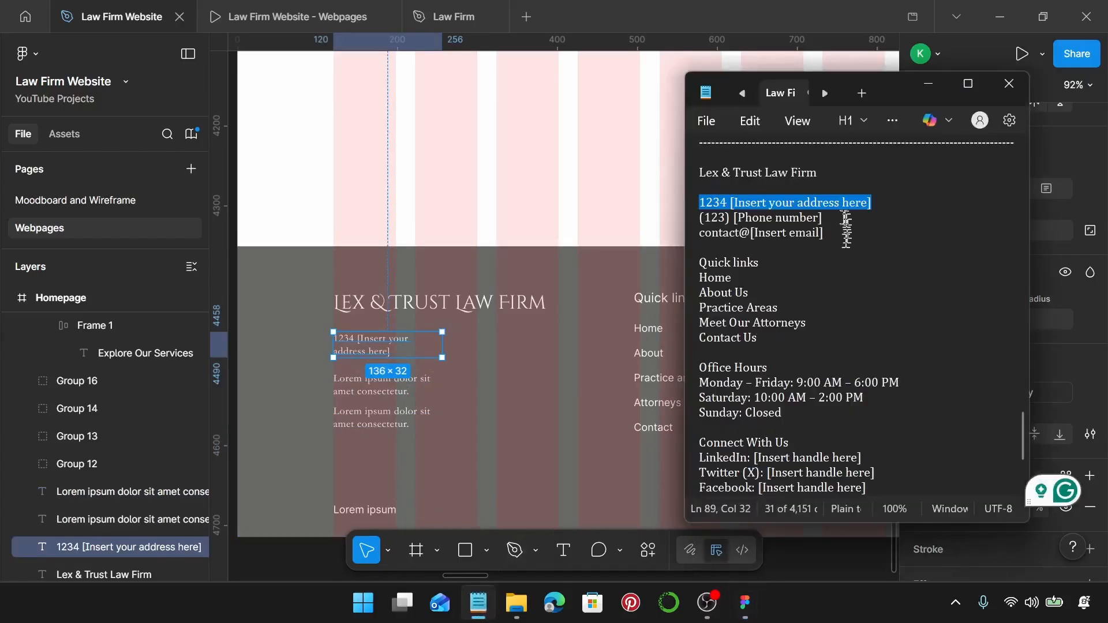
drag(824, 218, 700, 218)
key(ctrl+c)
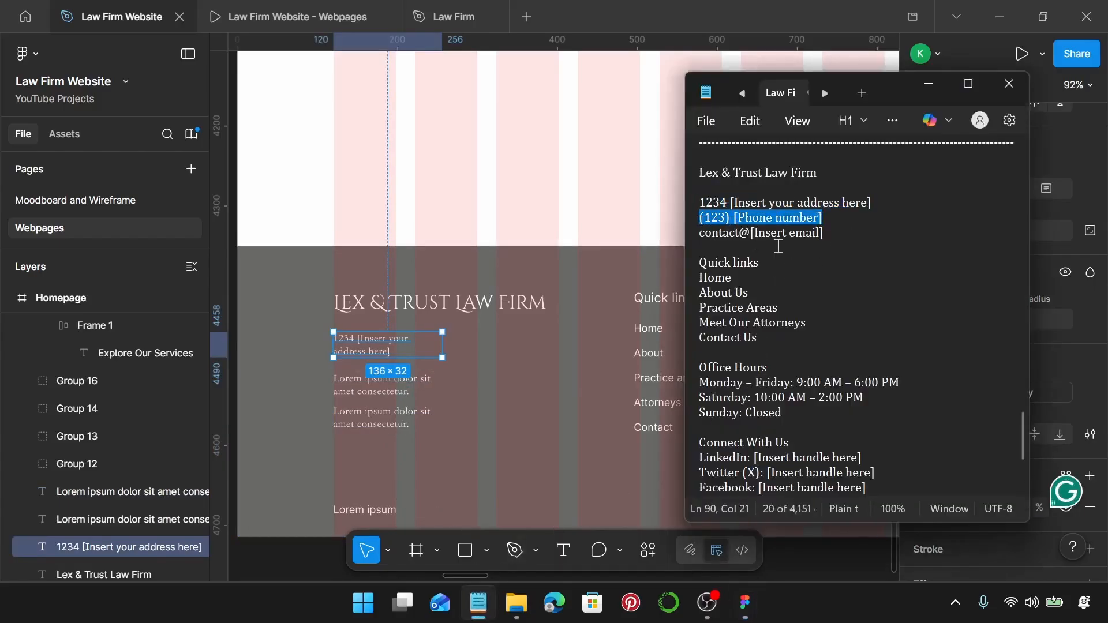
click(396, 379)
click(384, 391)
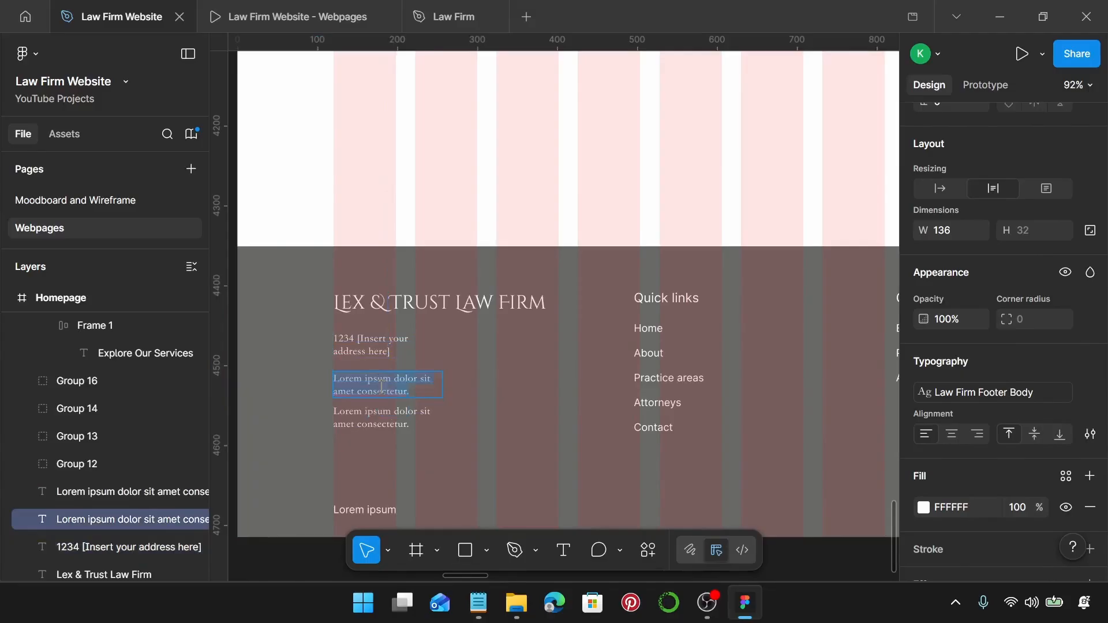
key(ctrl+v)
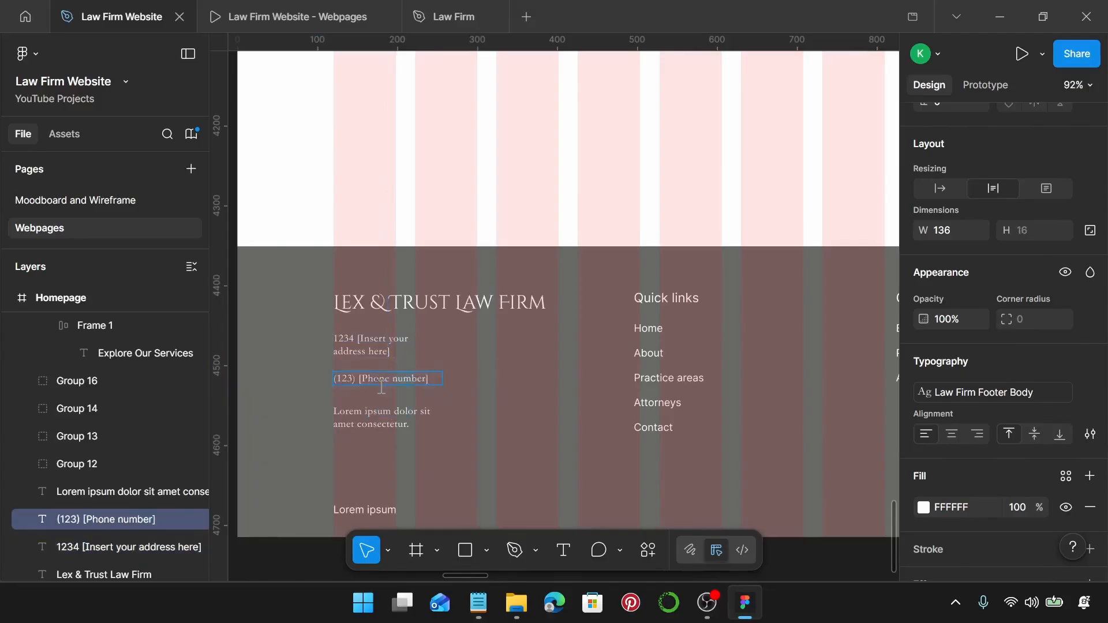
Paste the email placeholder into the third blurb and select all three contact lines.
click(480, 603)
drag(888, 233, 693, 245)
key(ctrl+c)
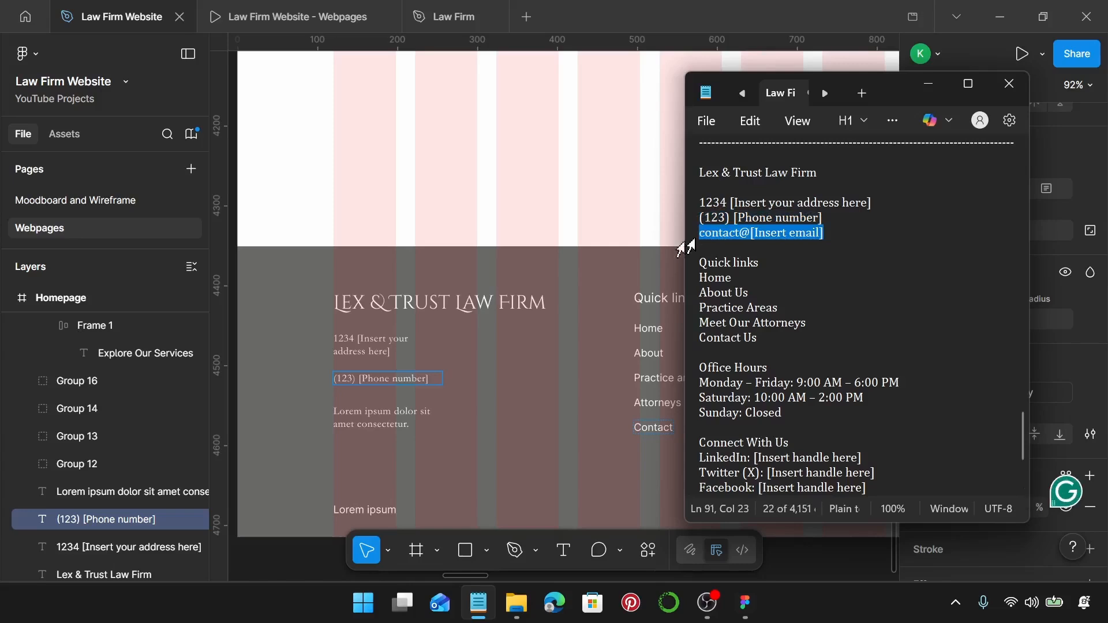
click(362, 416)
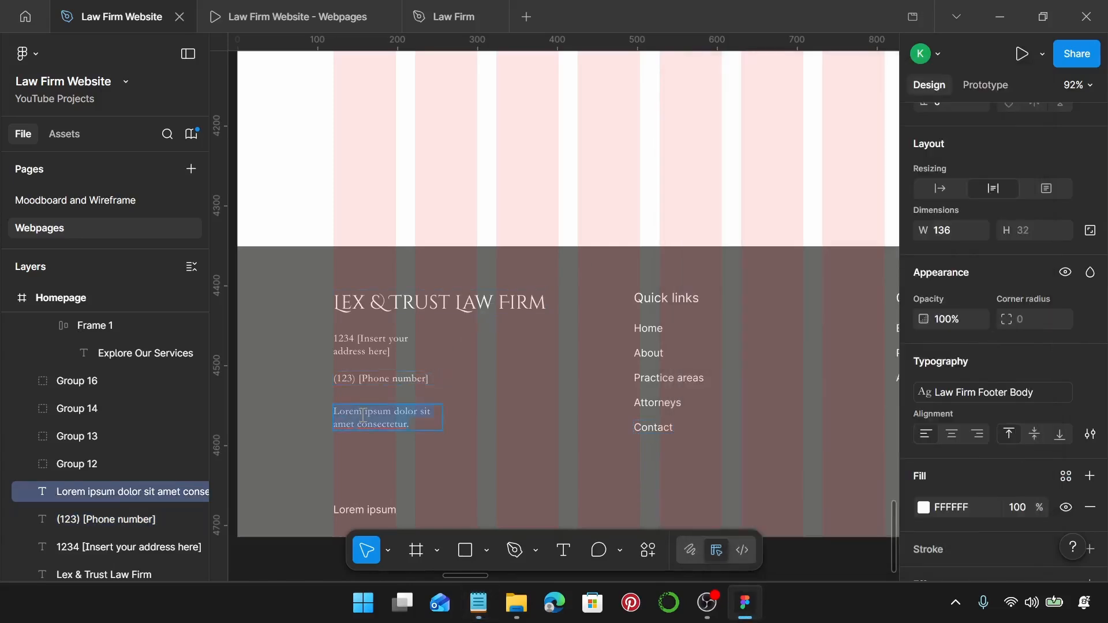
key(ctrl+v)
key(Escape)
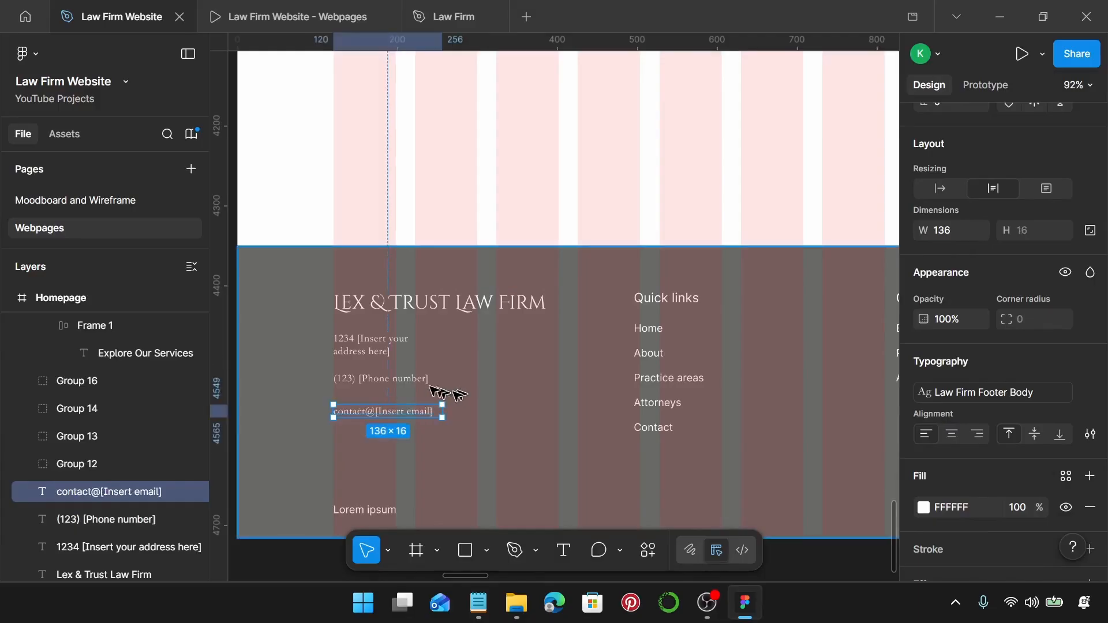
shift+click(393, 379)
shift+click(376, 346)
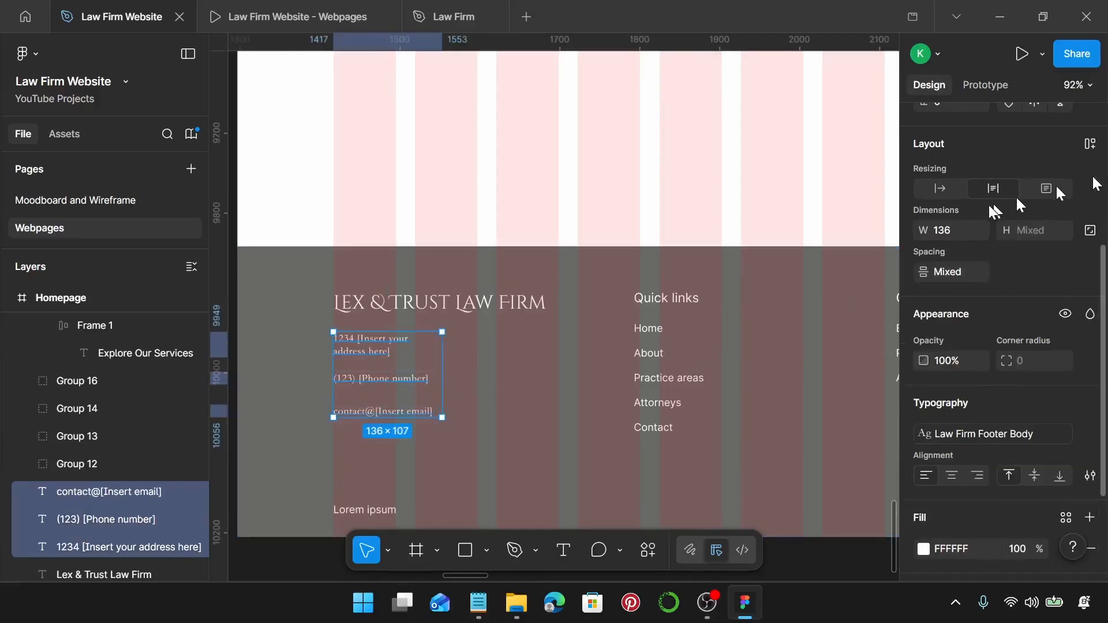
Wrap the address, phone and email lines in an auto layout with 15 spacing.
scroll(953, 237, up, 3)
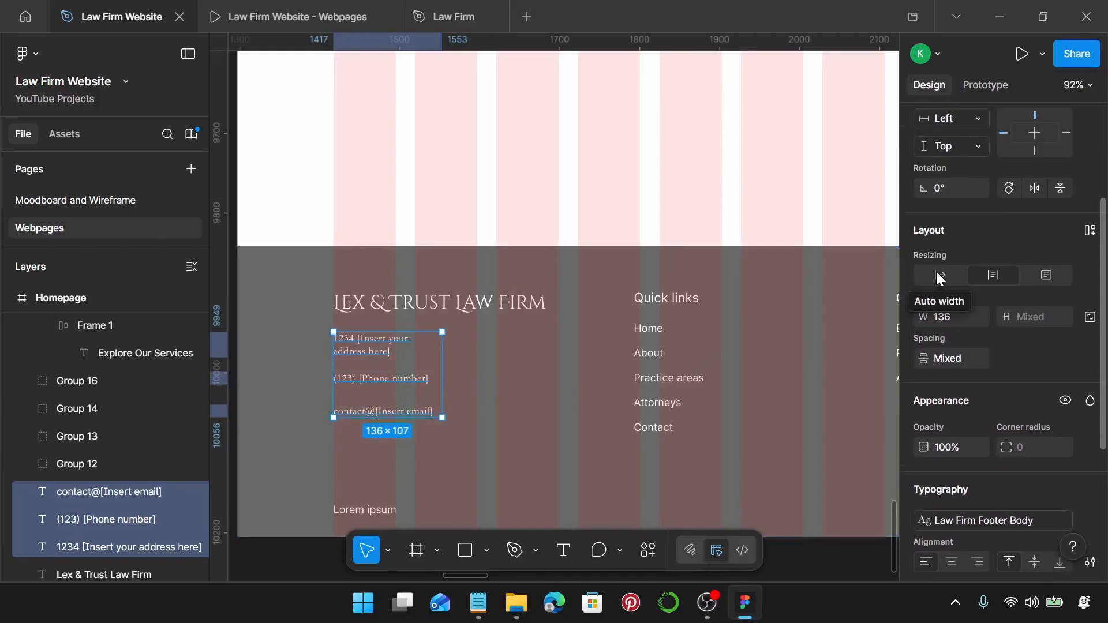
click(939, 276)
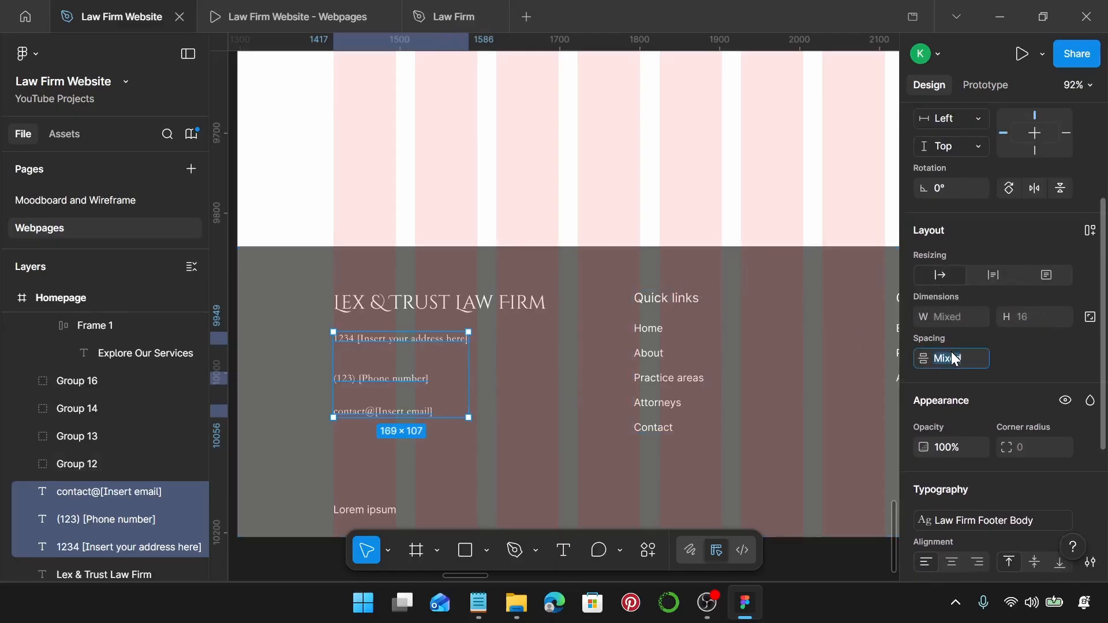
text(15)
key(Return)
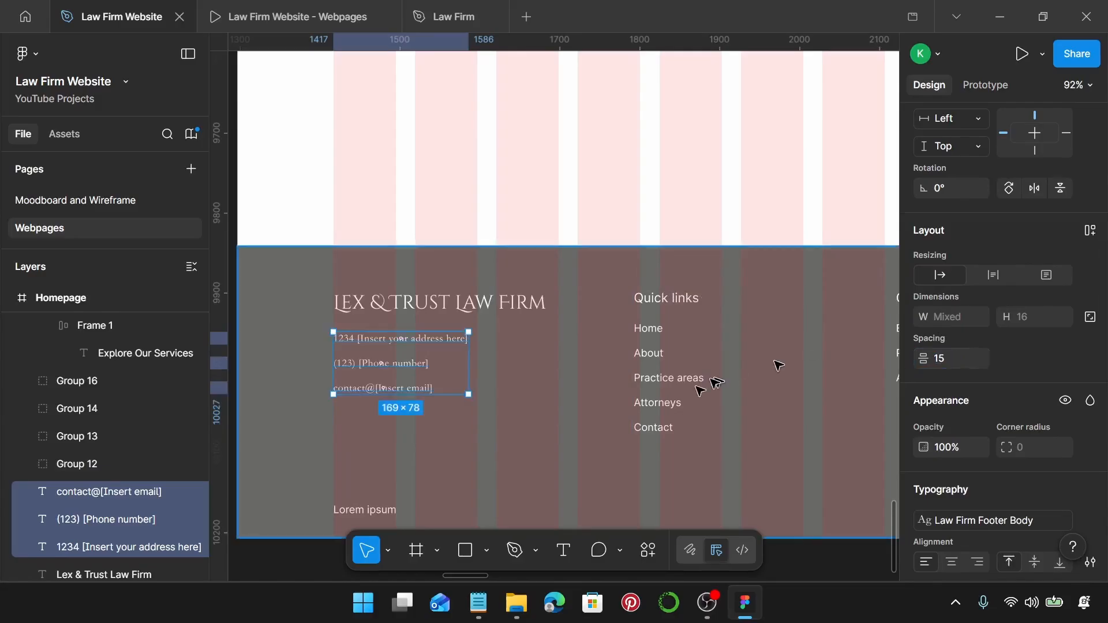
key(shift+a)
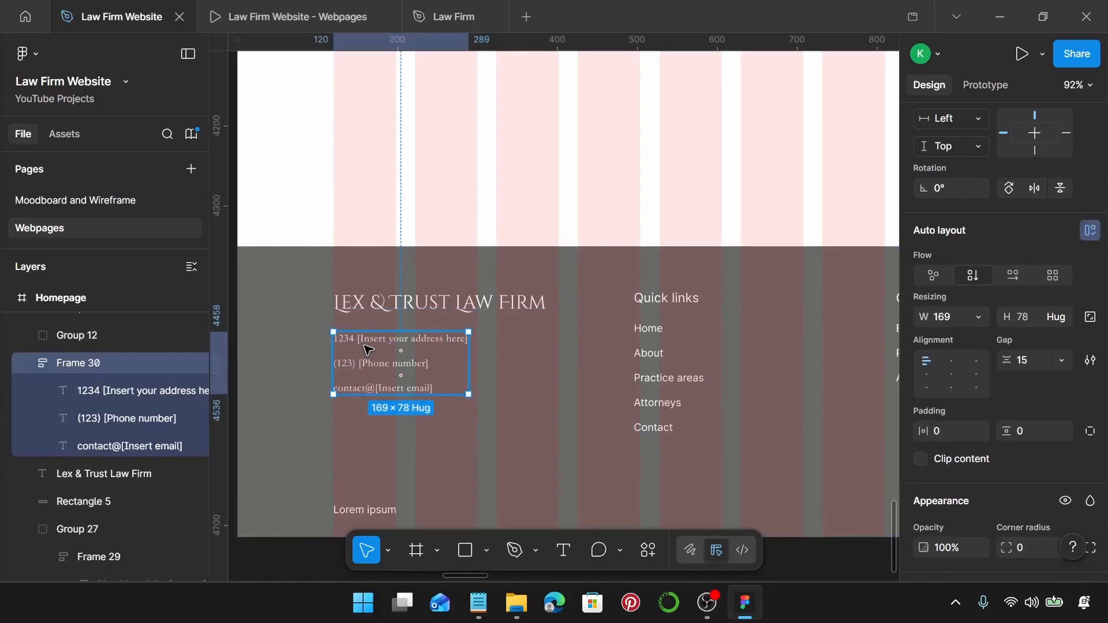
Wrap the firm name text in its own auto layout with zero padding.
shift+click(406, 308)
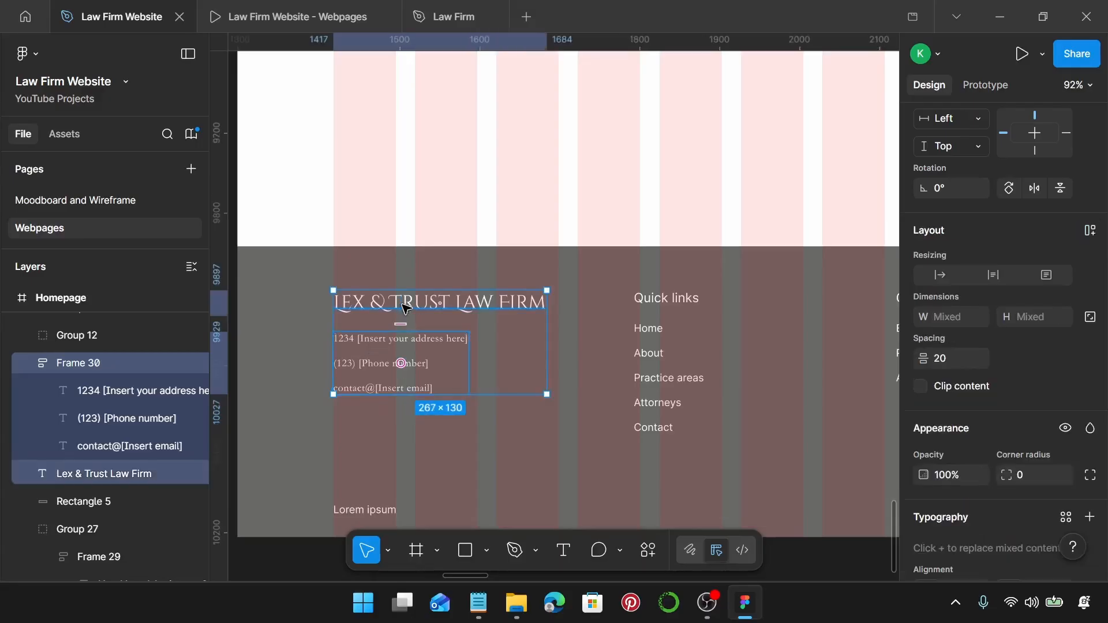
click(406, 308)
scroll(346, 282, up, 10)
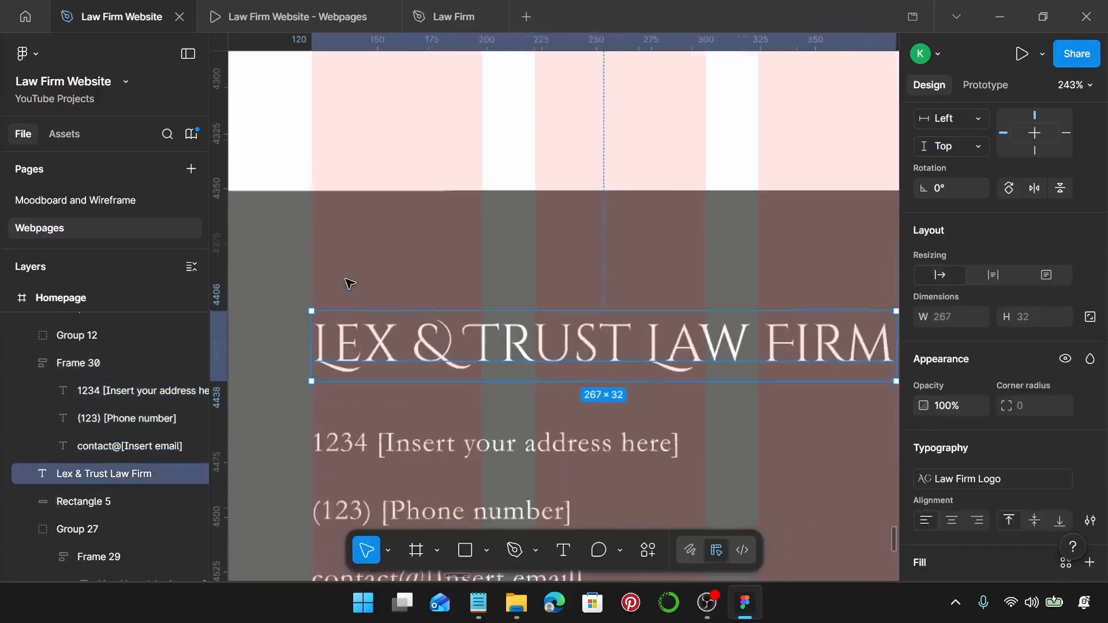
scroll(346, 329, down, 5)
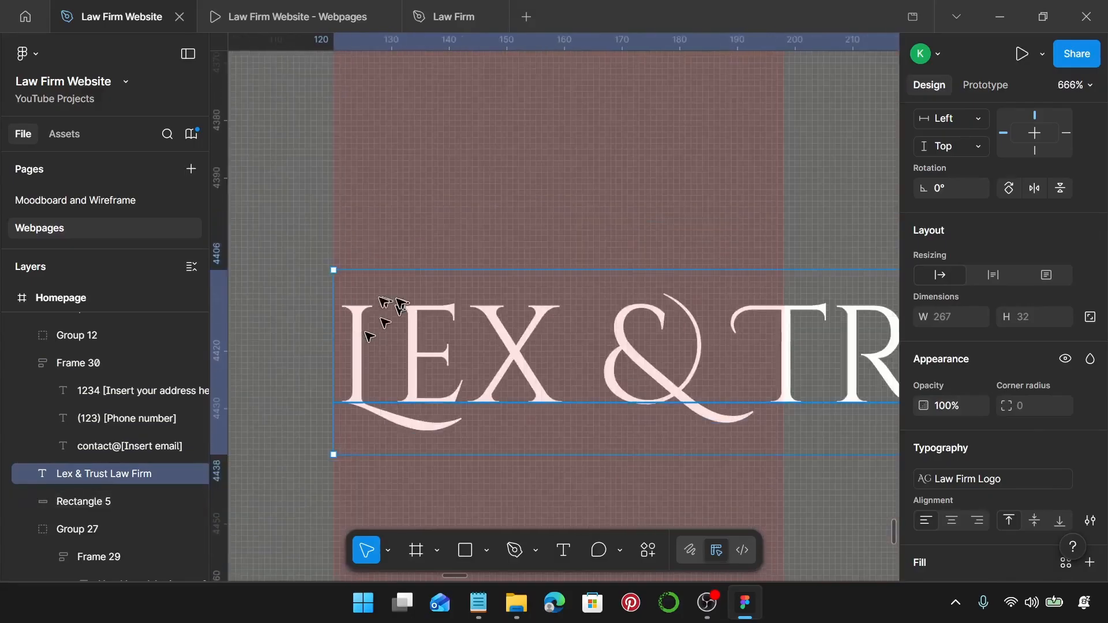
scroll(564, 322, down, 2)
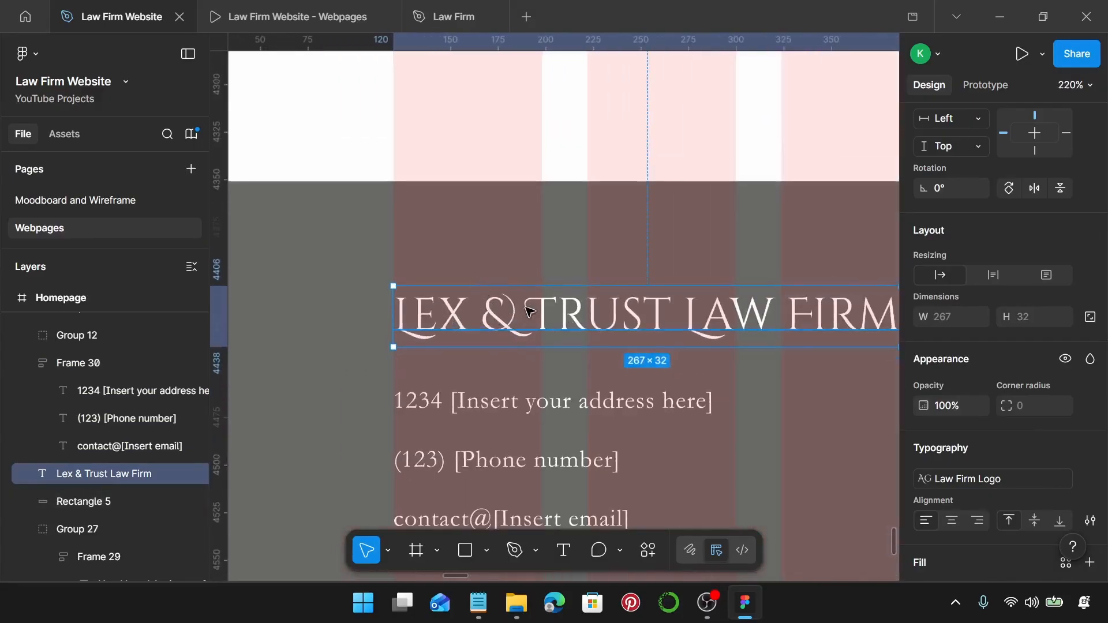
scroll(504, 313, down, 2)
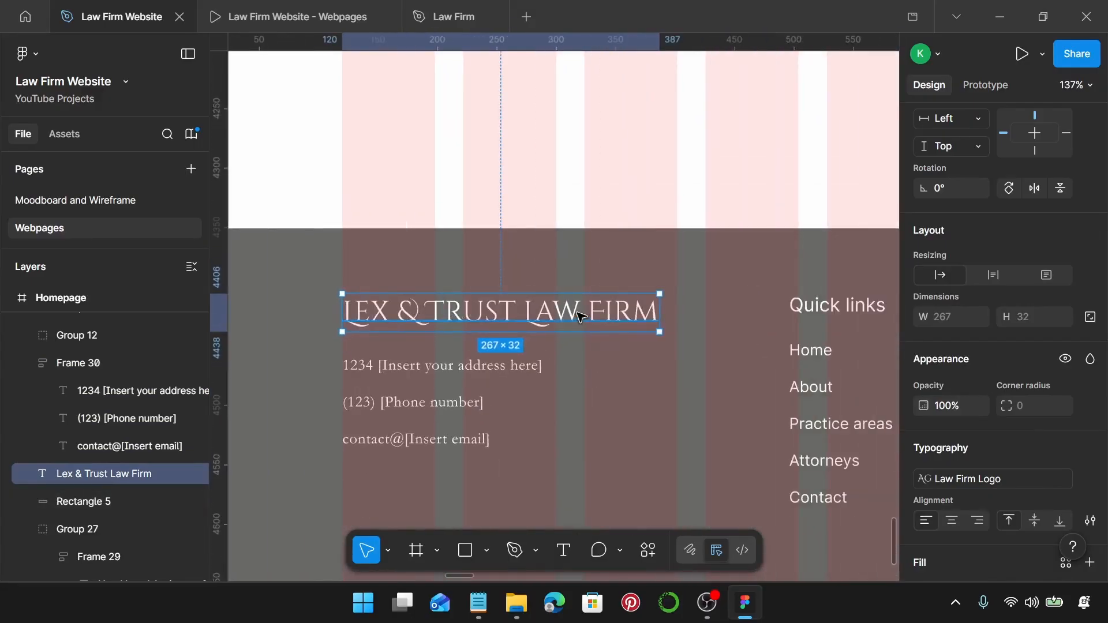
key(shift+a)
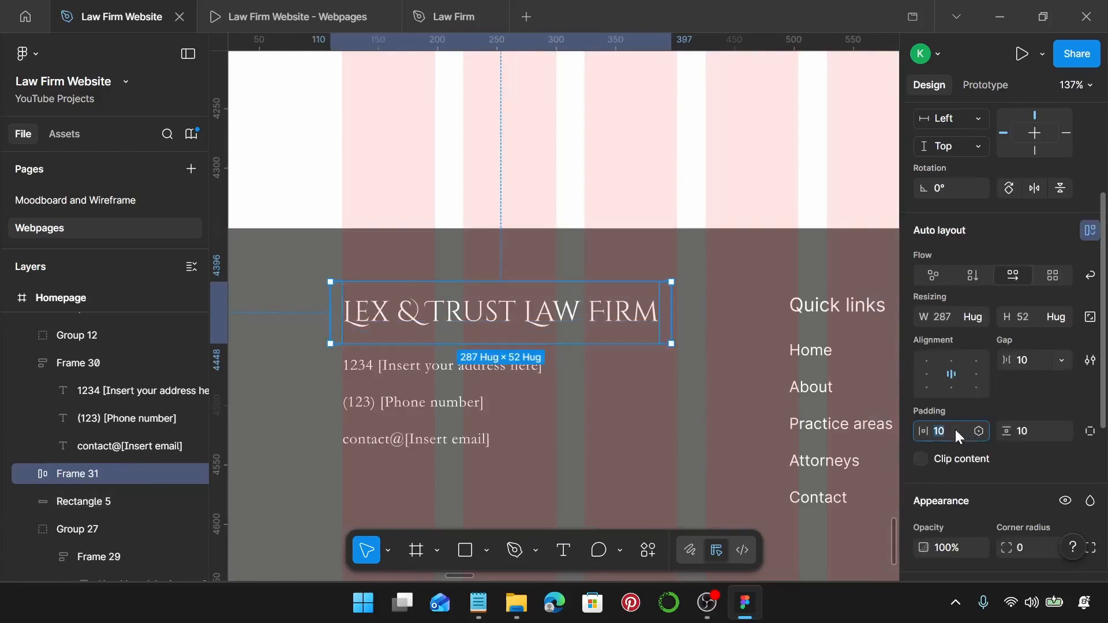
text(0)
click(1033, 432)
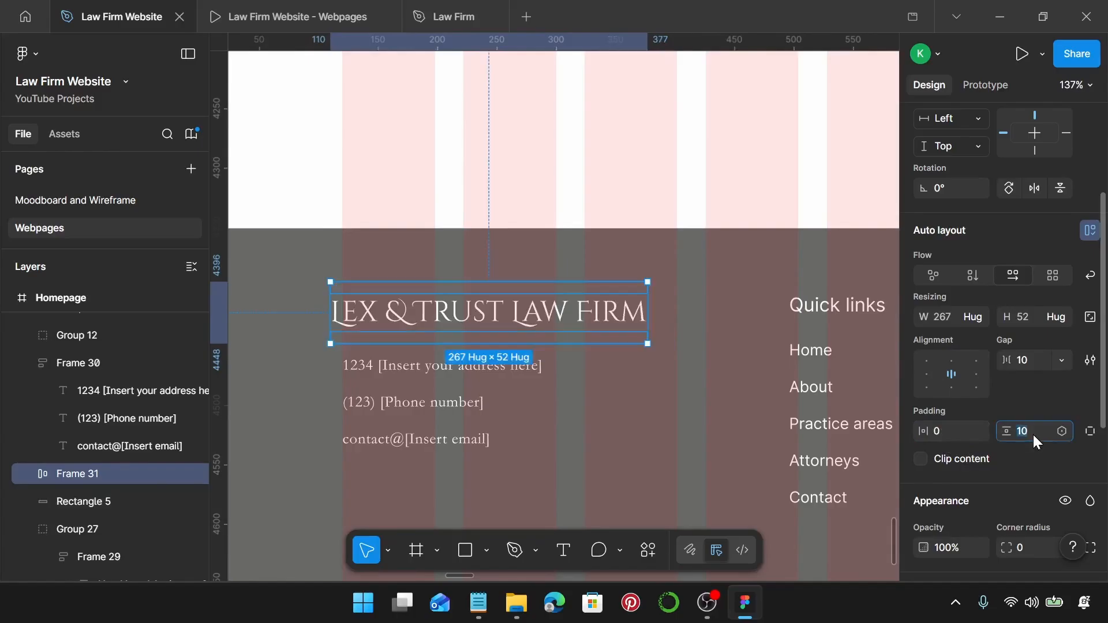
text(0)
key(Return)
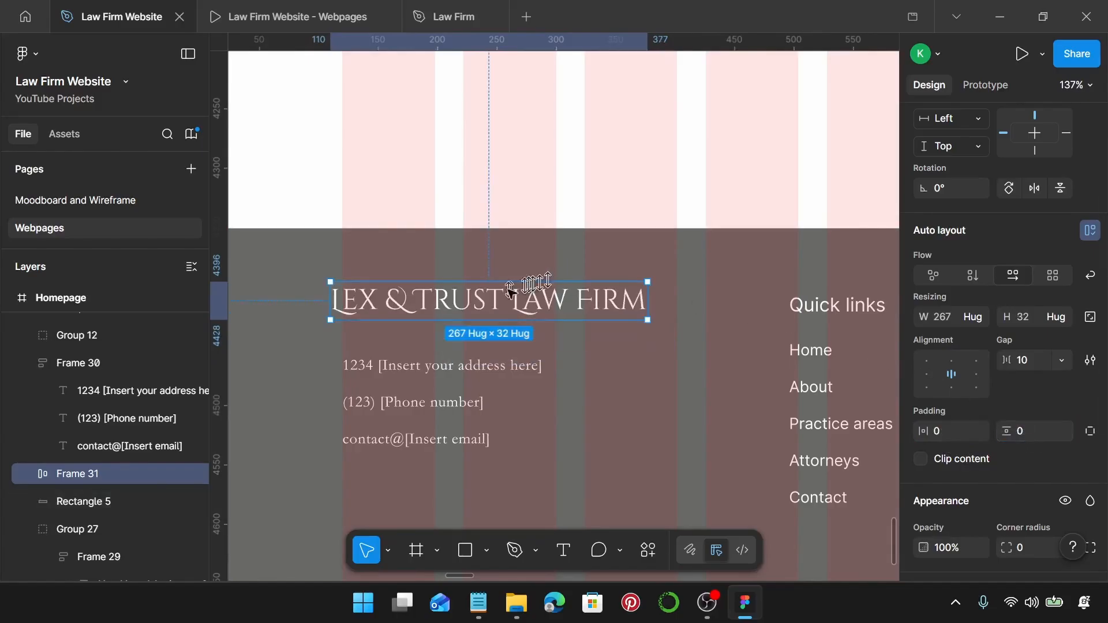
Put the firm name above the contact details in one auto layout with a 20 gap.
drag(449, 296, 460, 312)
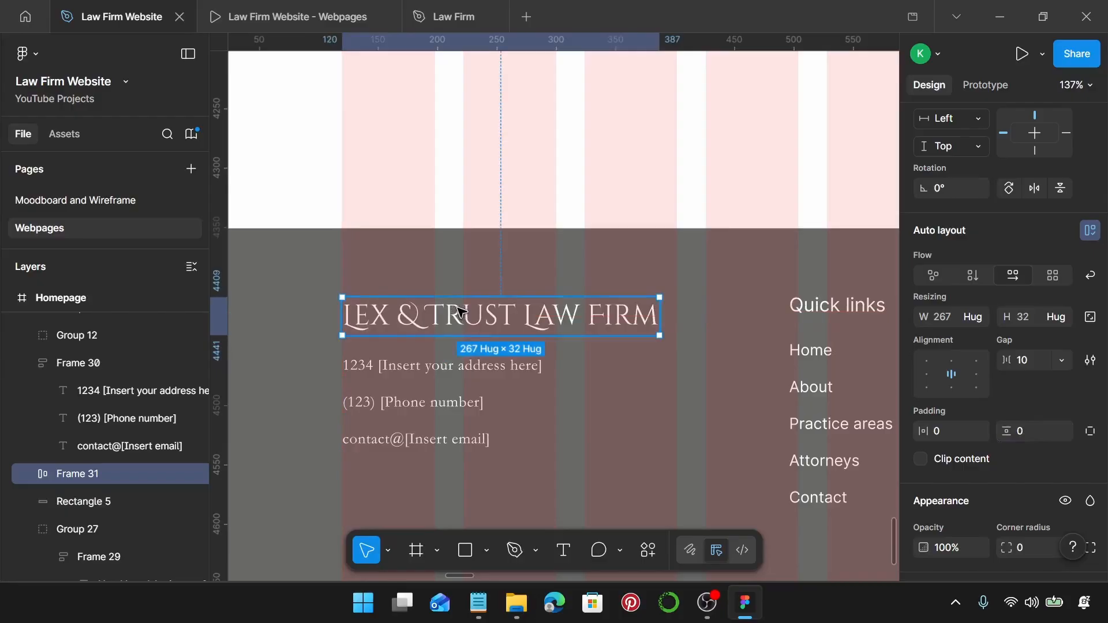
shift+click(408, 370)
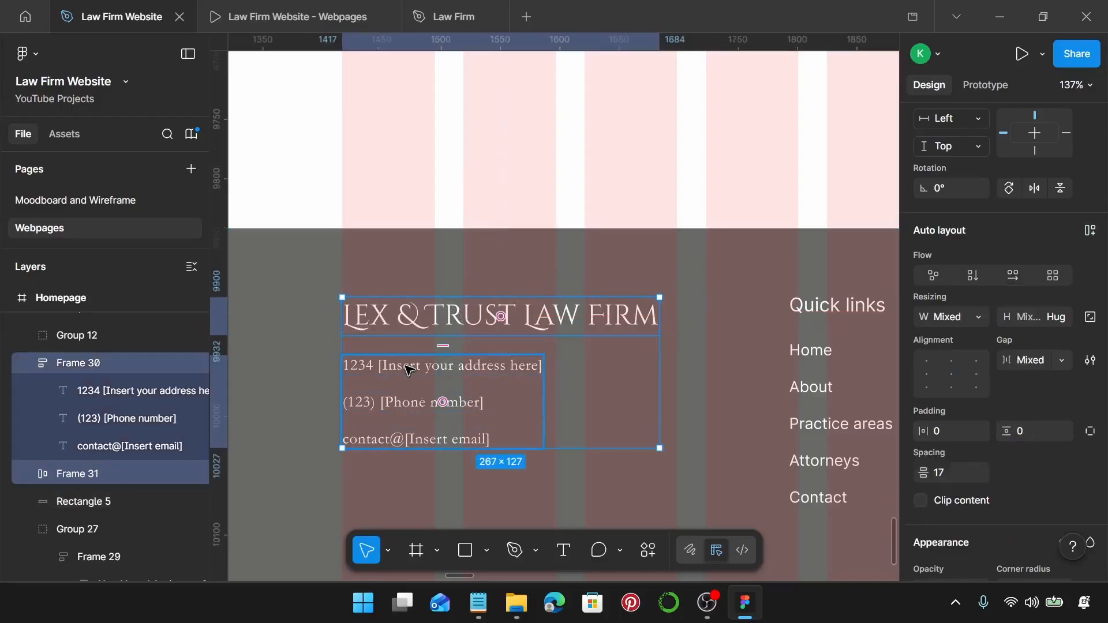
key(shift+a)
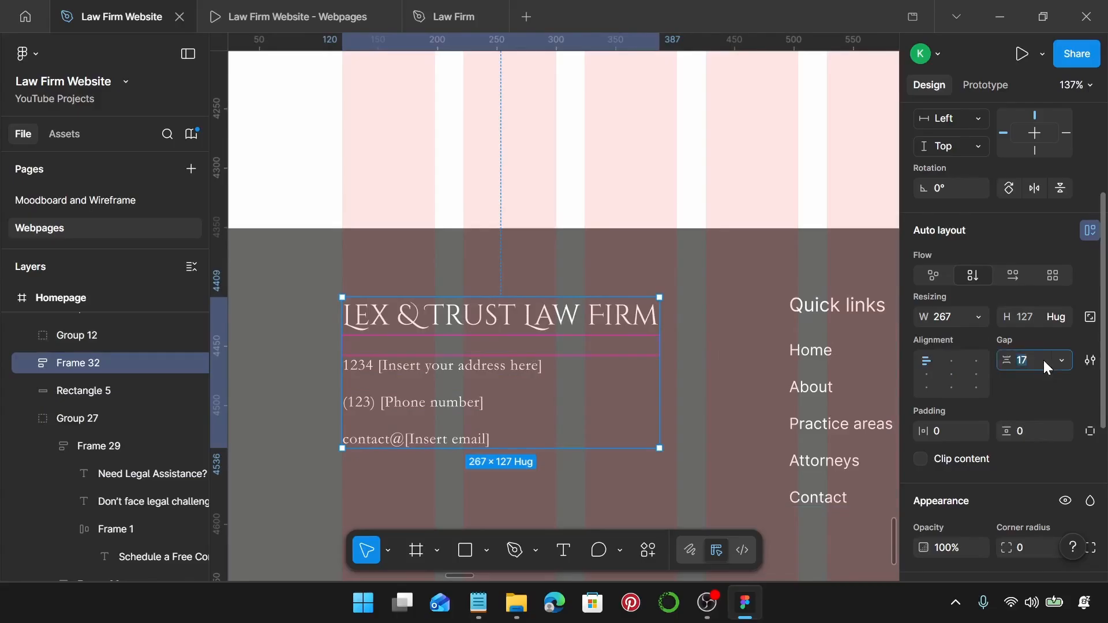
click(1044, 361)
text(20)
key(Return)
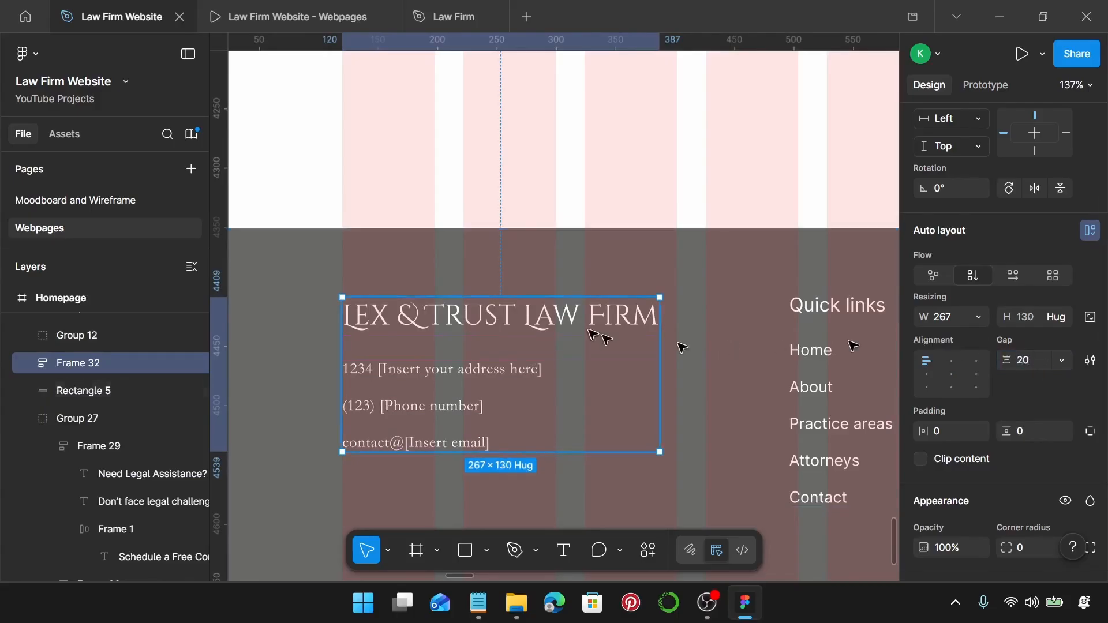
scroll(572, 354, down, 2)
scroll(572, 352, right, 5)
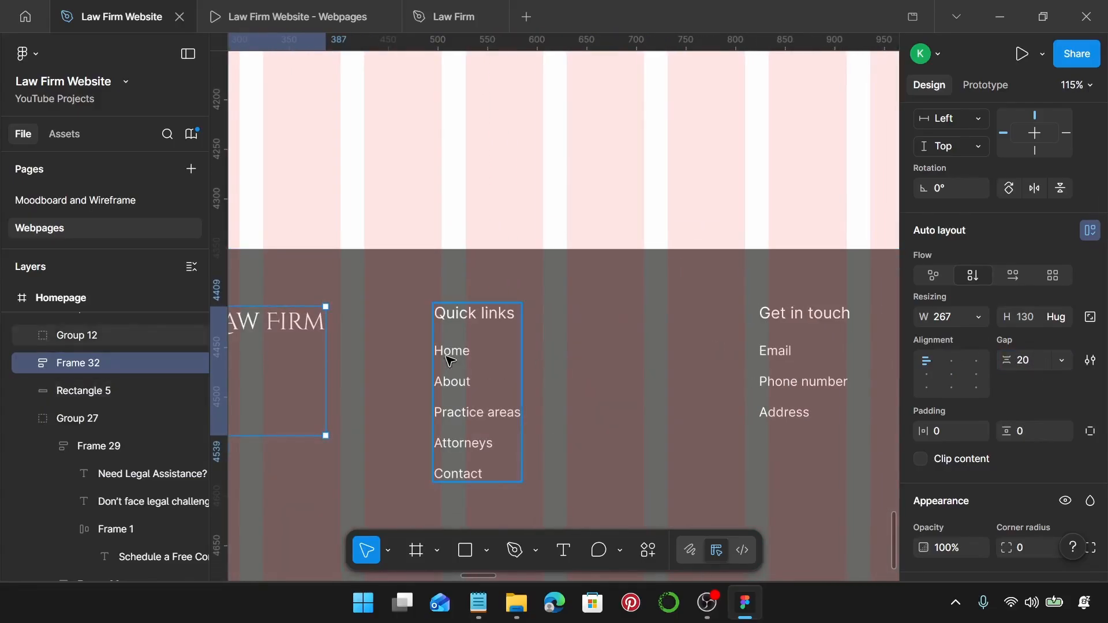
Ungroup the Quick links, Get in touch and Follow us column groups.
click(450, 359)
key(ctrl+shift+g)
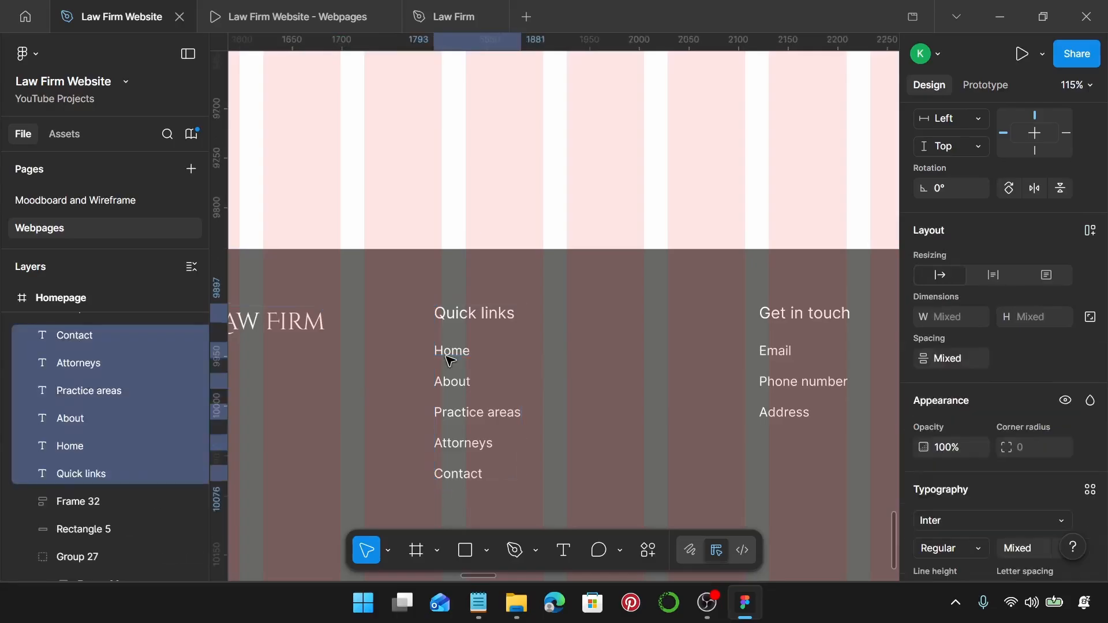
scroll(450, 359, down, 3)
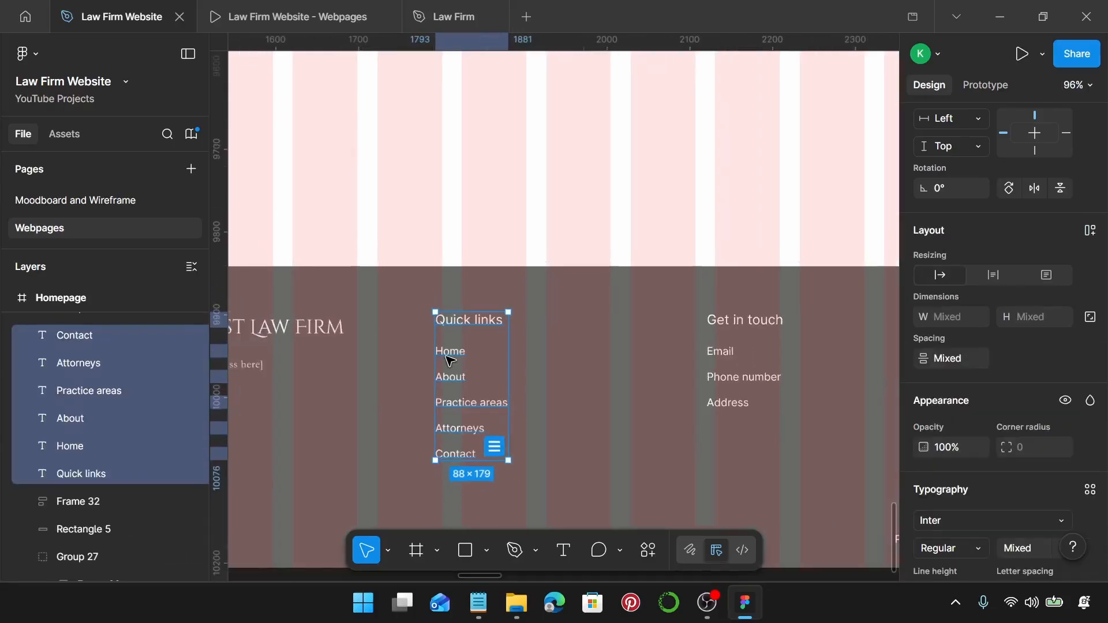
shift+click(711, 374)
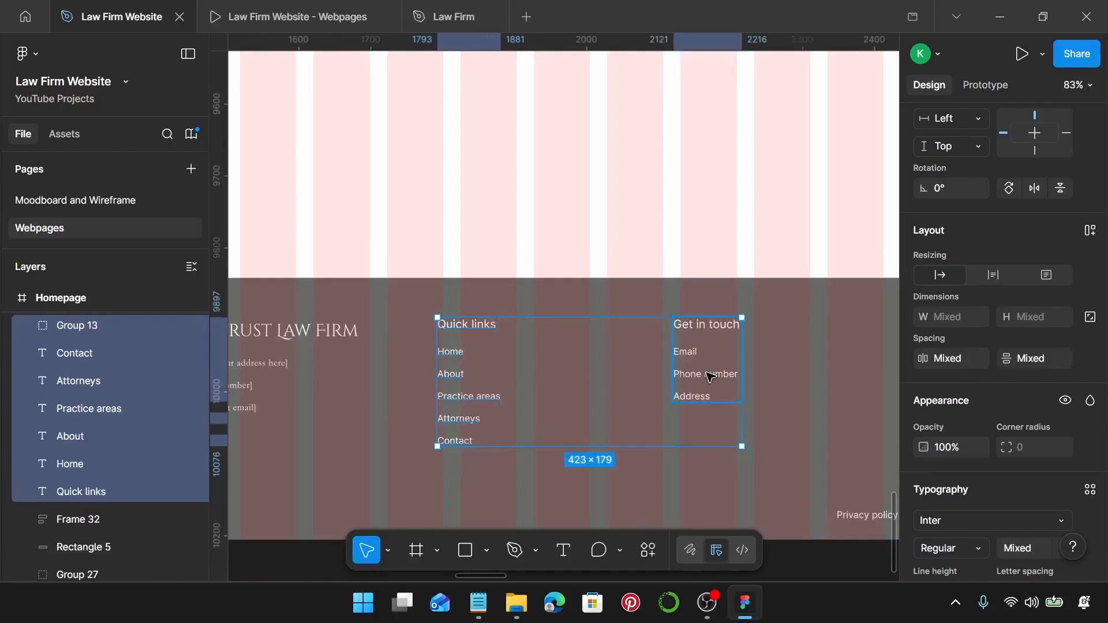
scroll(710, 376, right, 2)
click(631, 374)
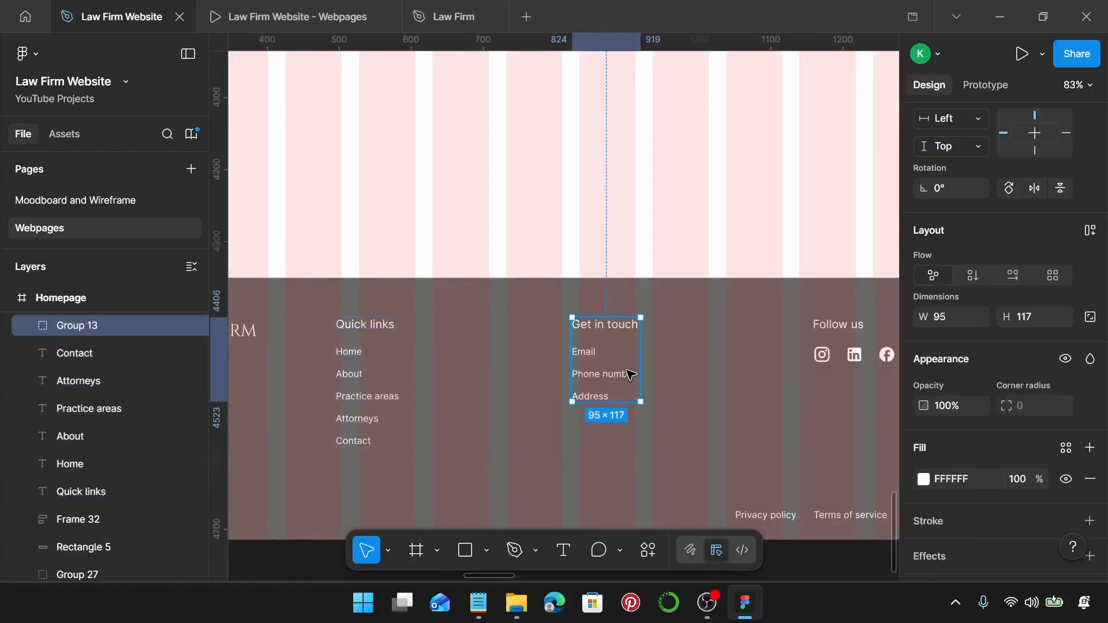
shift+click(827, 355)
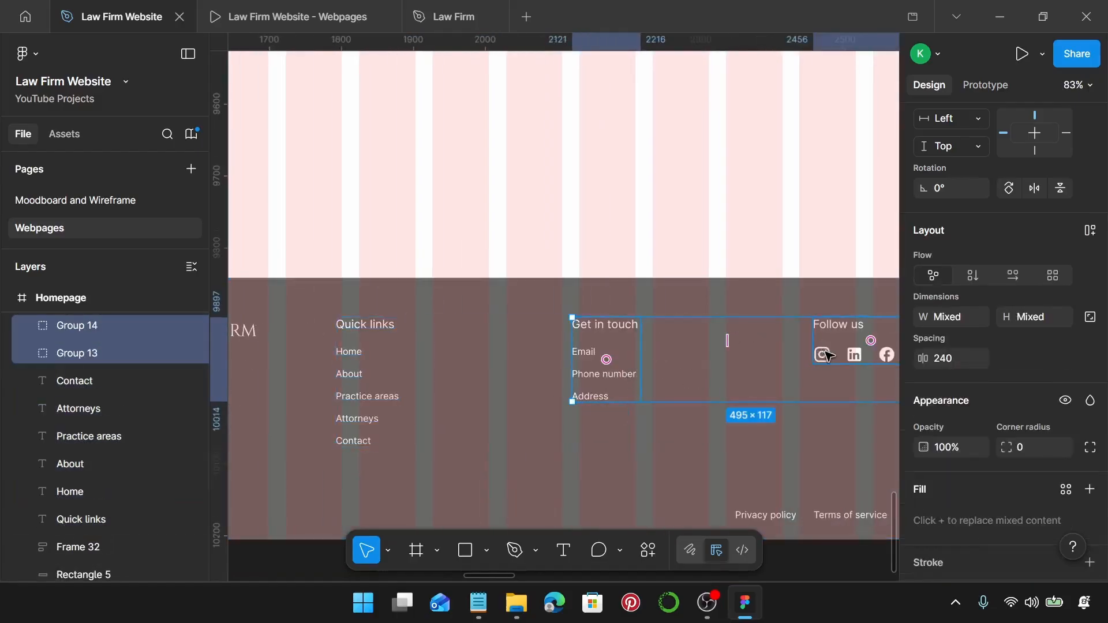
key(ctrl+shift+g)
scroll(828, 355, down, 2)
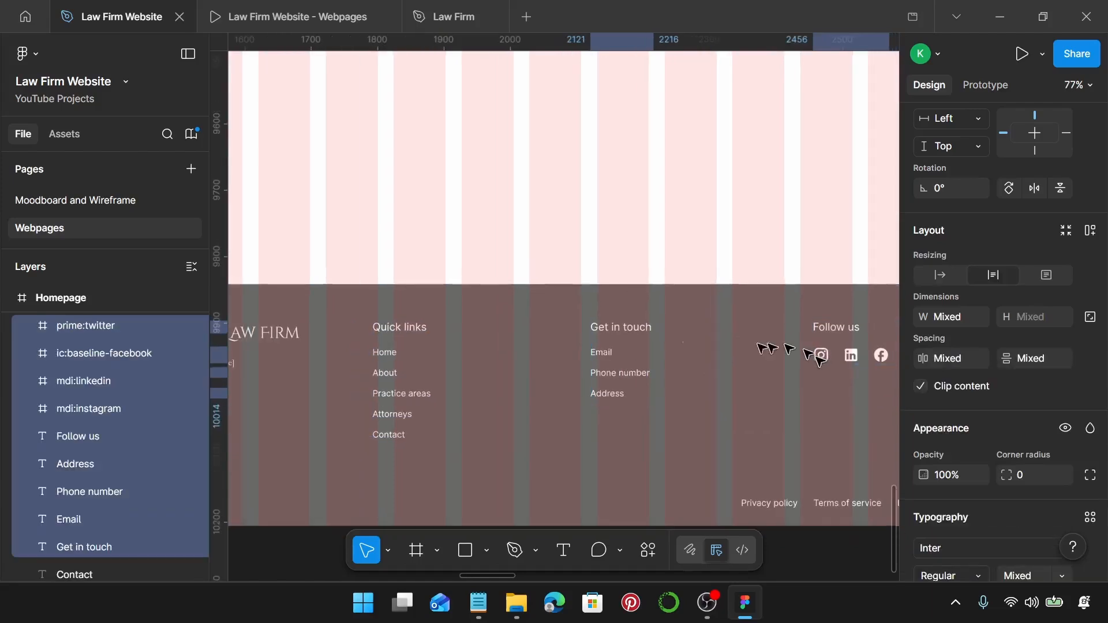
Give the three column headings the Law Firm Footer Heading style and auto width.
click(420, 331)
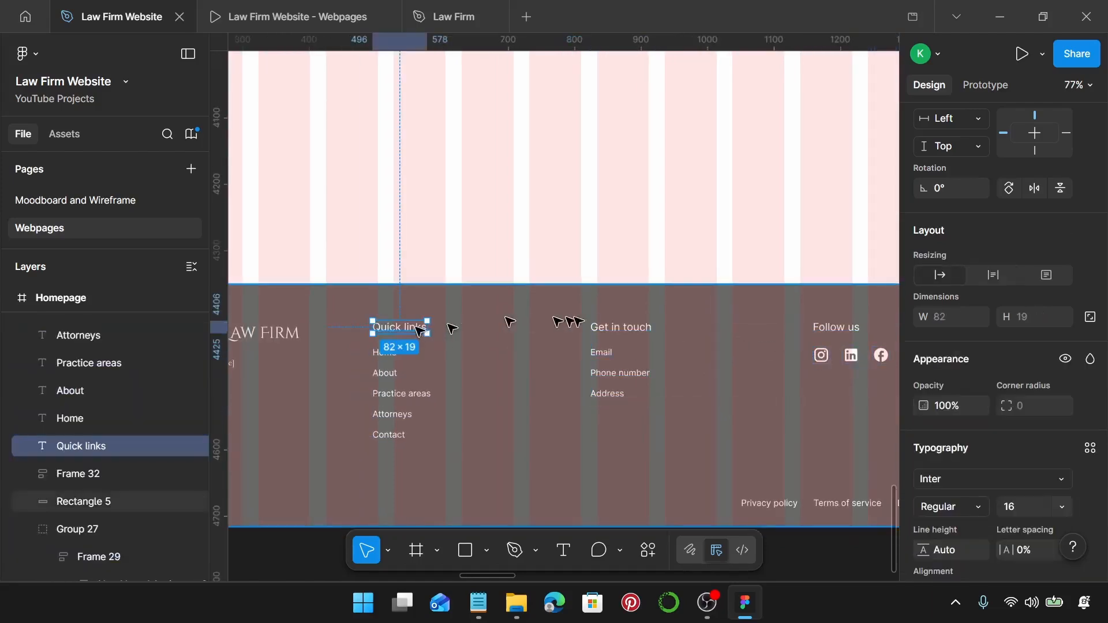
shift+click(620, 327)
shift+click(836, 327)
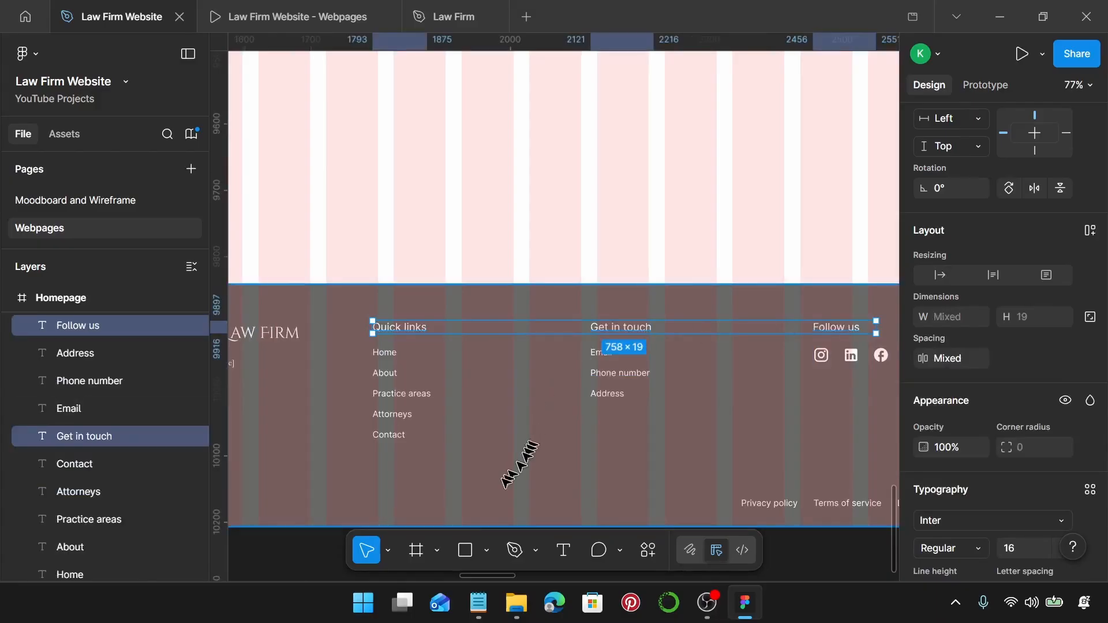
scroll(1066, 376, down, 1)
scroll(1066, 378, down, 3)
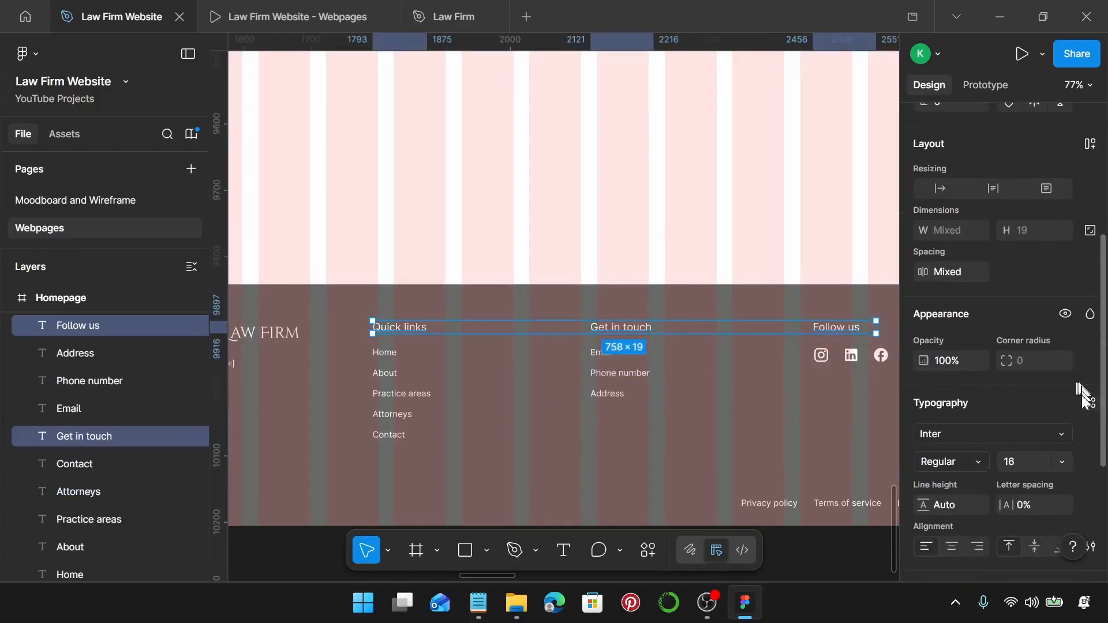
click(1090, 403)
scroll(802, 383, down, 5)
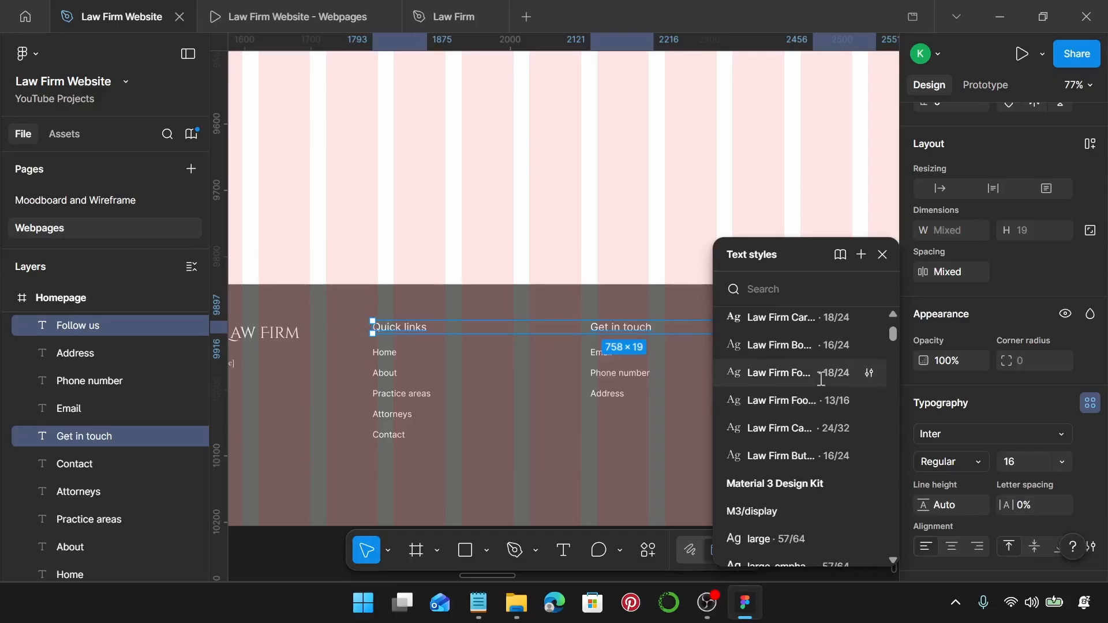
click(821, 375)
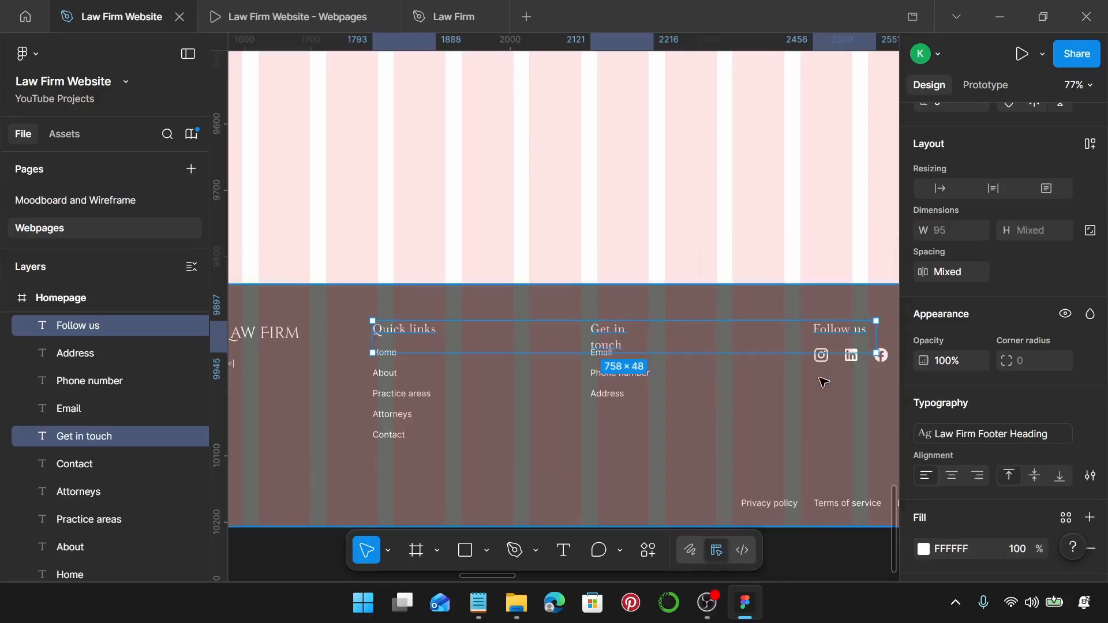
scroll(958, 286, up, 2)
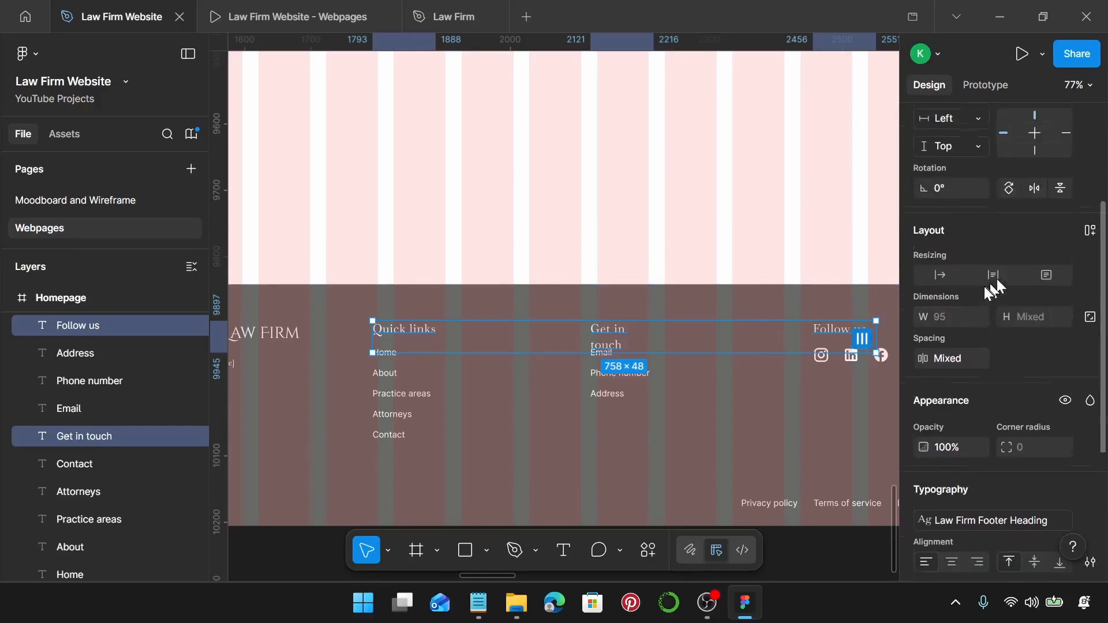
click(941, 276)
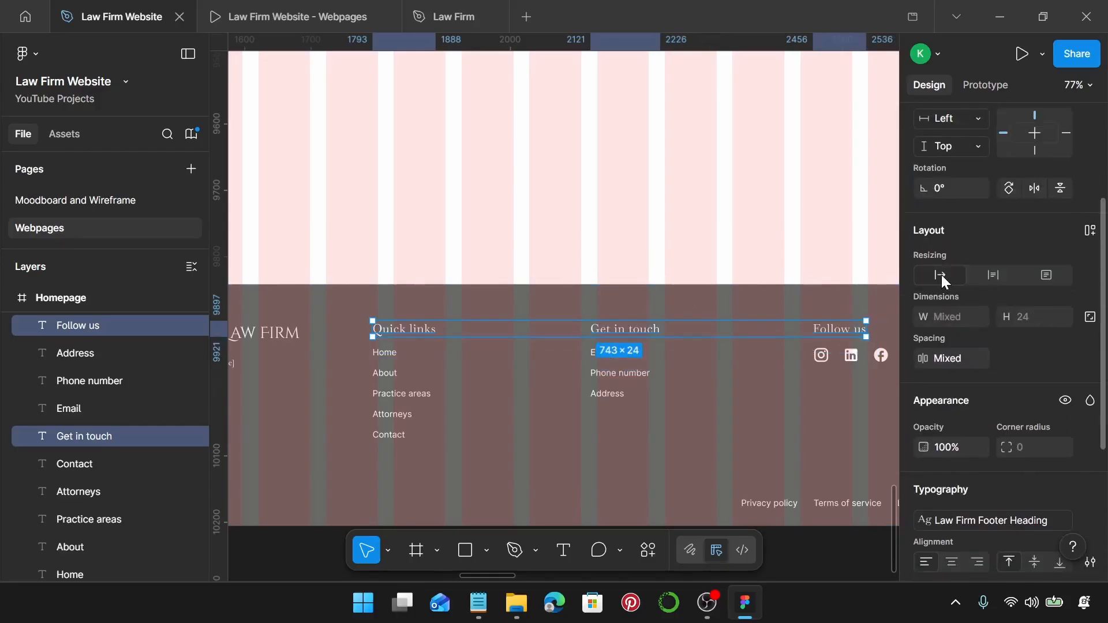
Apply the Law Firm Footer Body style to the Home, About, Practice areas, Attorneys and Contact links.
click(384, 353)
shift+click(385, 373)
shift+click(398, 395)
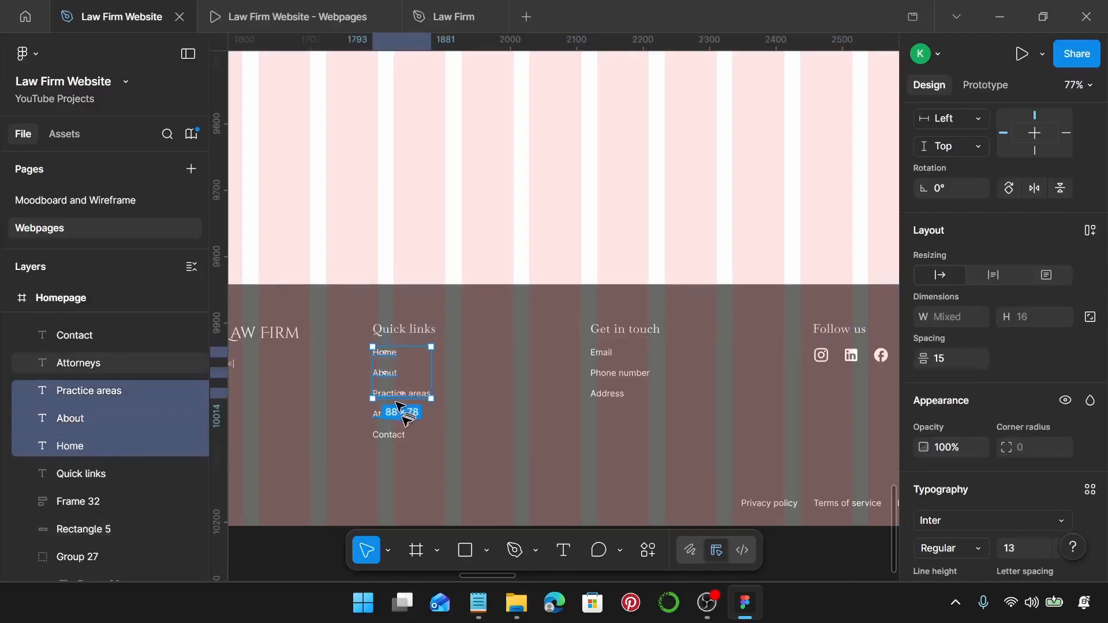
shift+click(393, 415)
shift+click(392, 435)
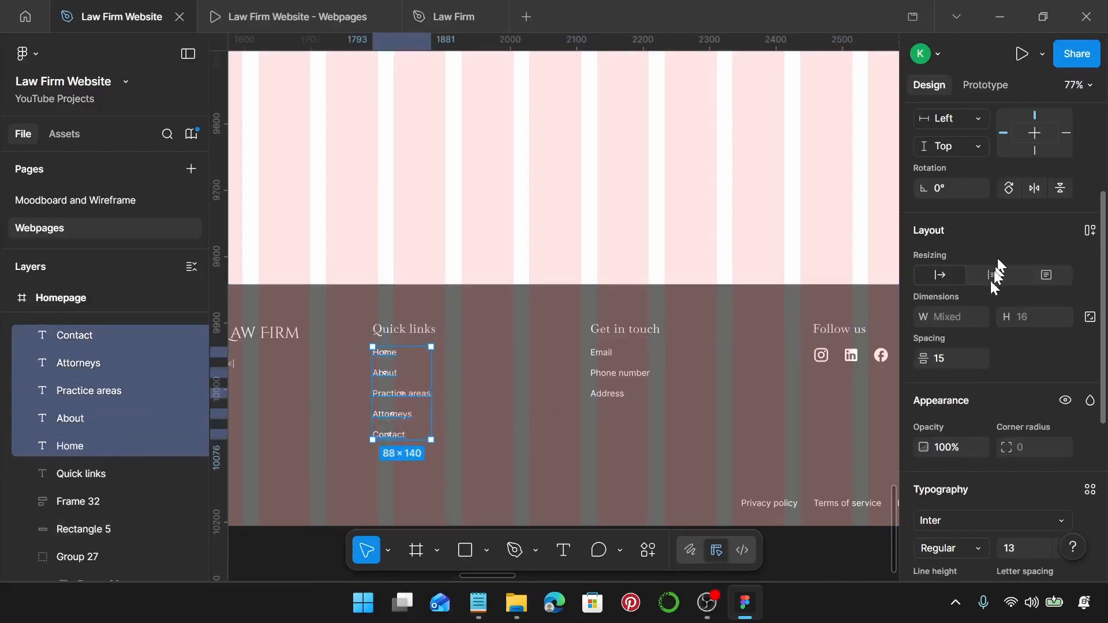
scroll(1005, 384, down, 3)
click(1090, 316)
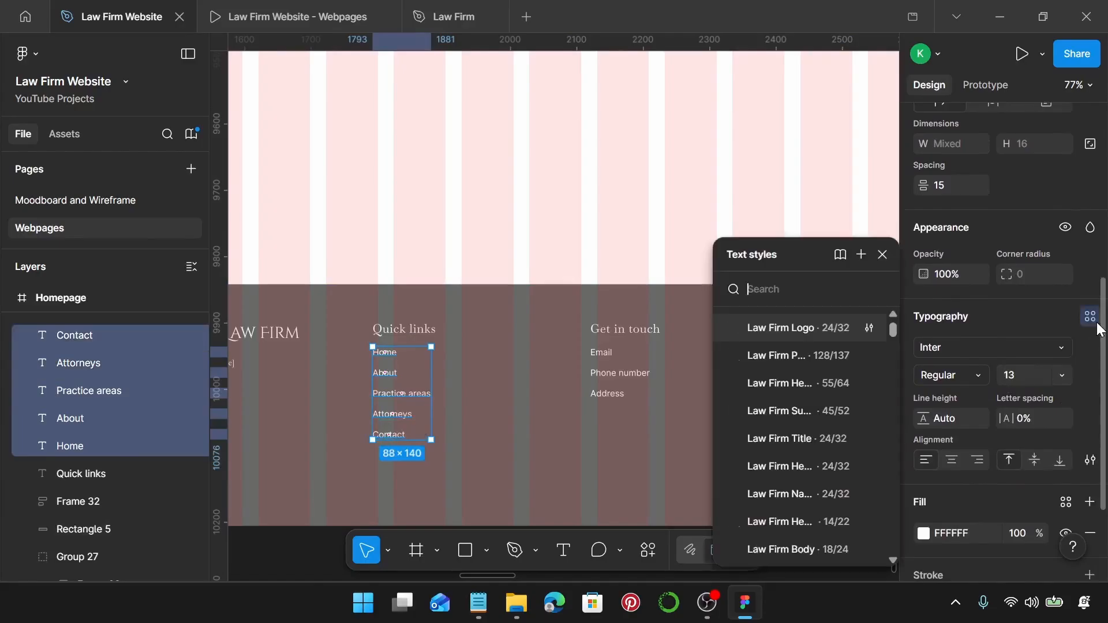
scroll(838, 391, down, 5)
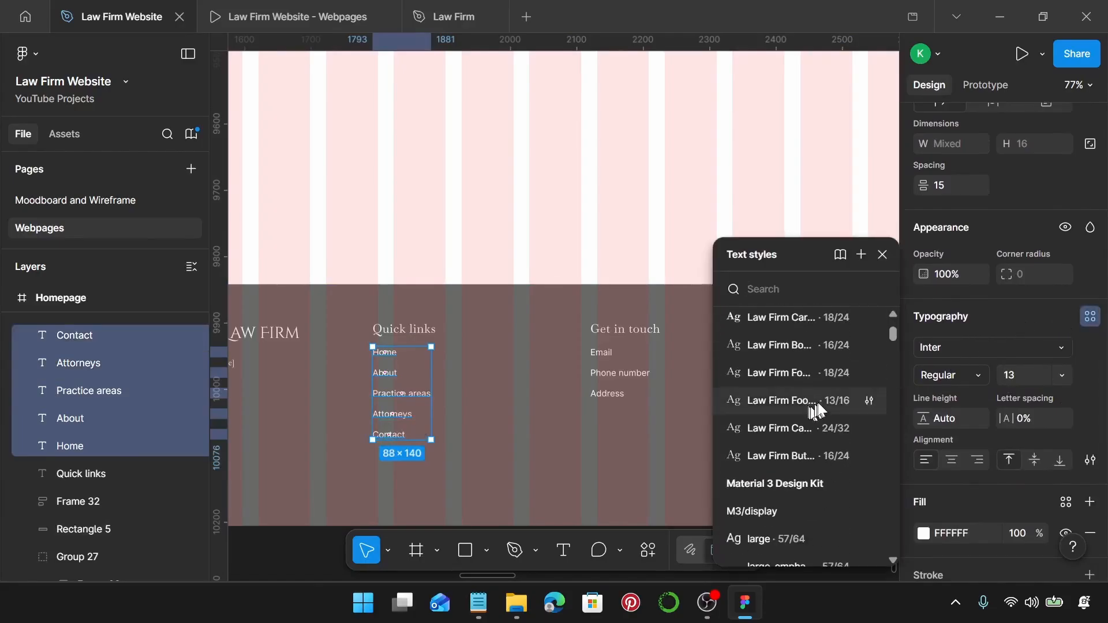
click(818, 401)
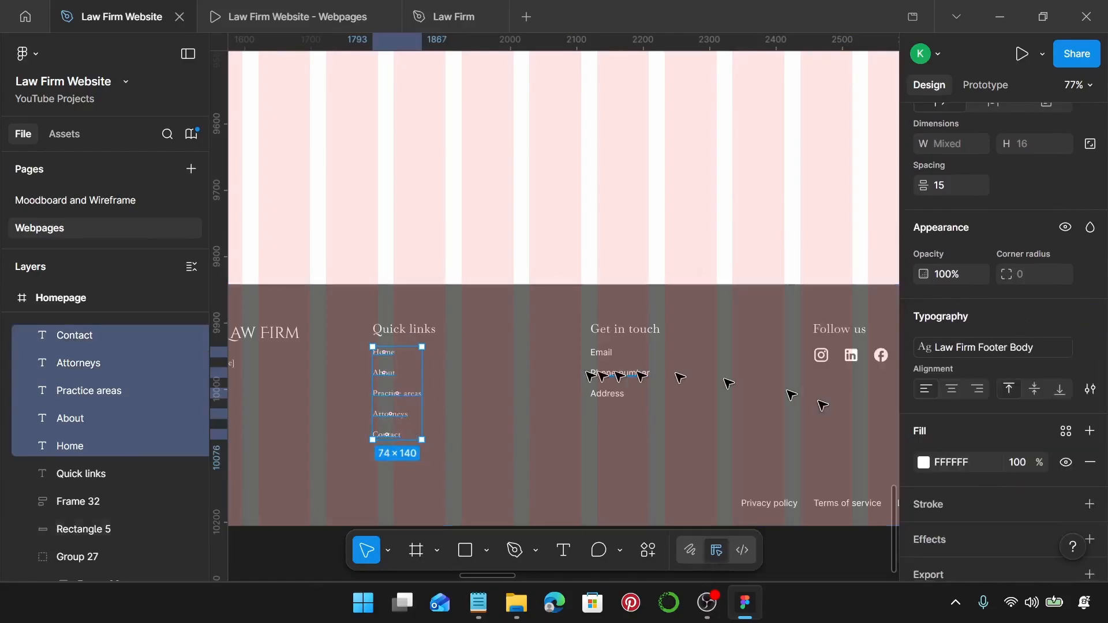
scroll(370, 393, up, 3)
scroll(404, 381, down, 2)
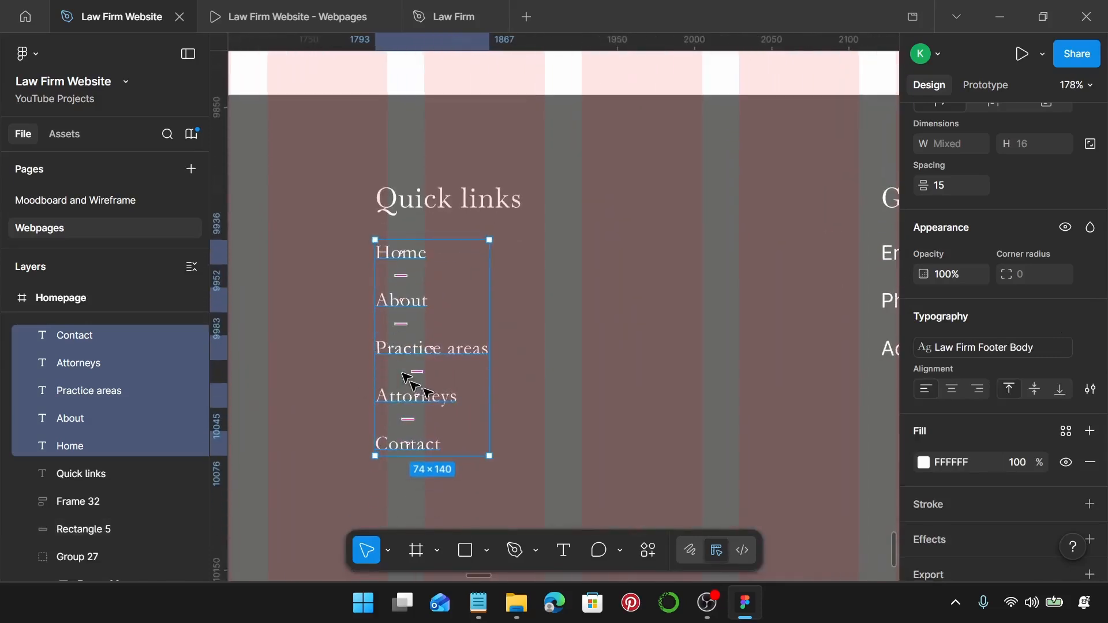
Rename the About link to 'About Us' and capitalise it to 'Practice Areas'.
click(418, 301)
double_click(417, 300)
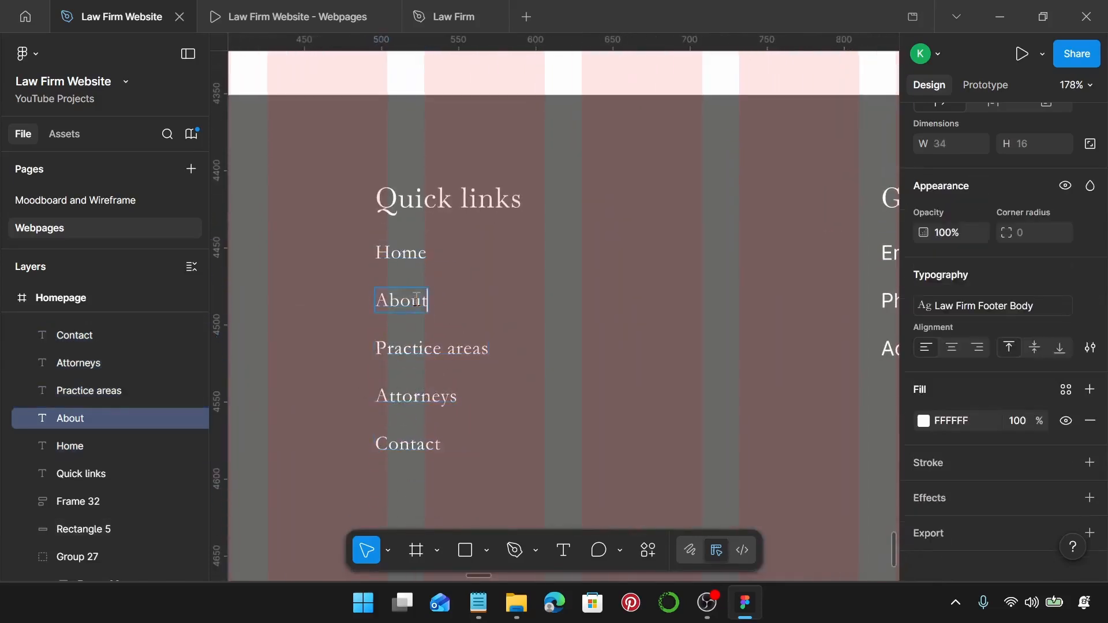
text(Us)
click(457, 350)
key(BackSpace)
text(S)
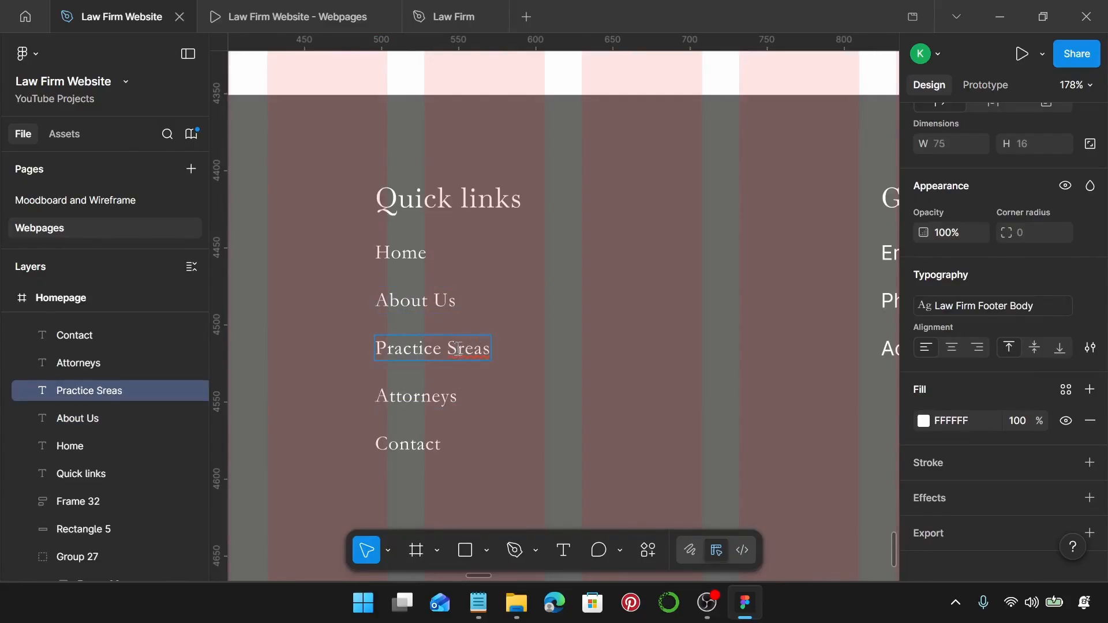
key(BackSpace)
text(A)
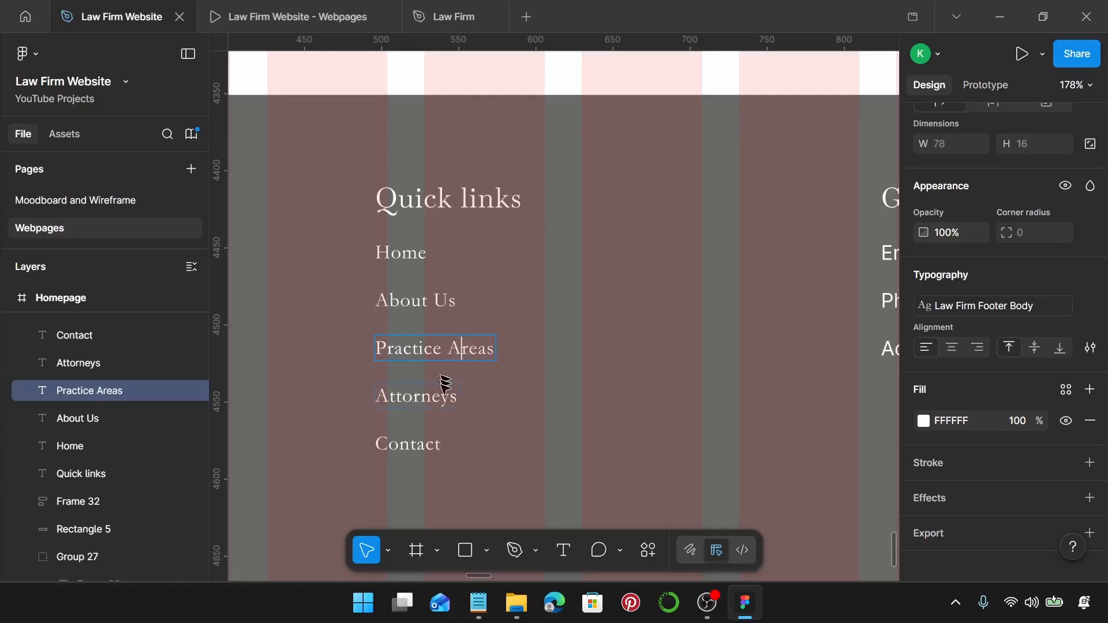
Rename the remaining links to 'Meet Our Attorneys' and 'Contact Us'.
click(380, 398)
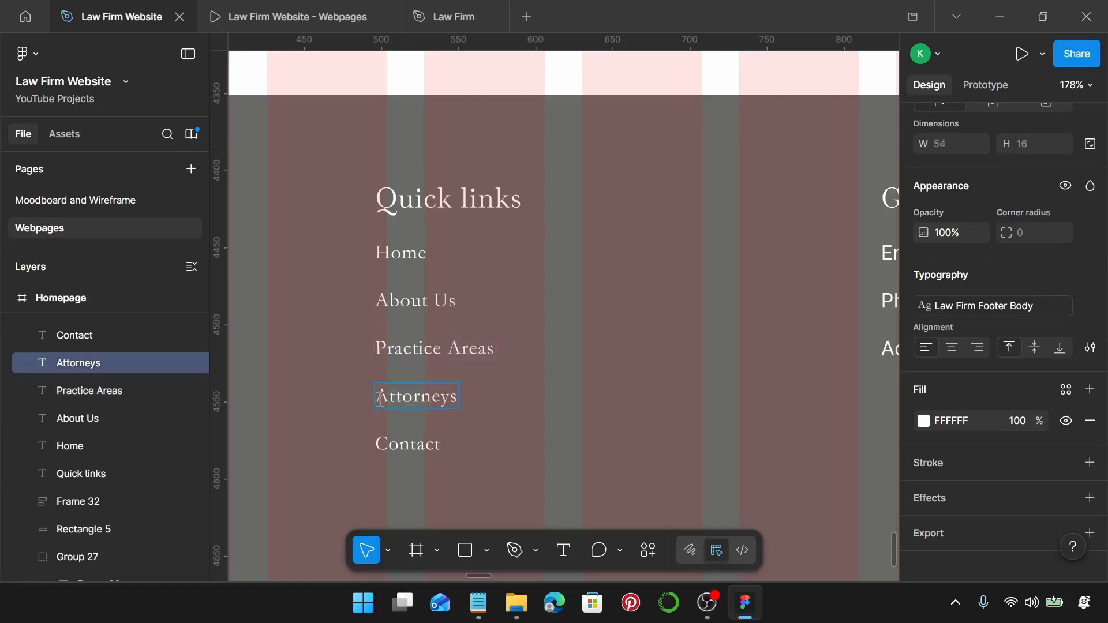
text(Meet )
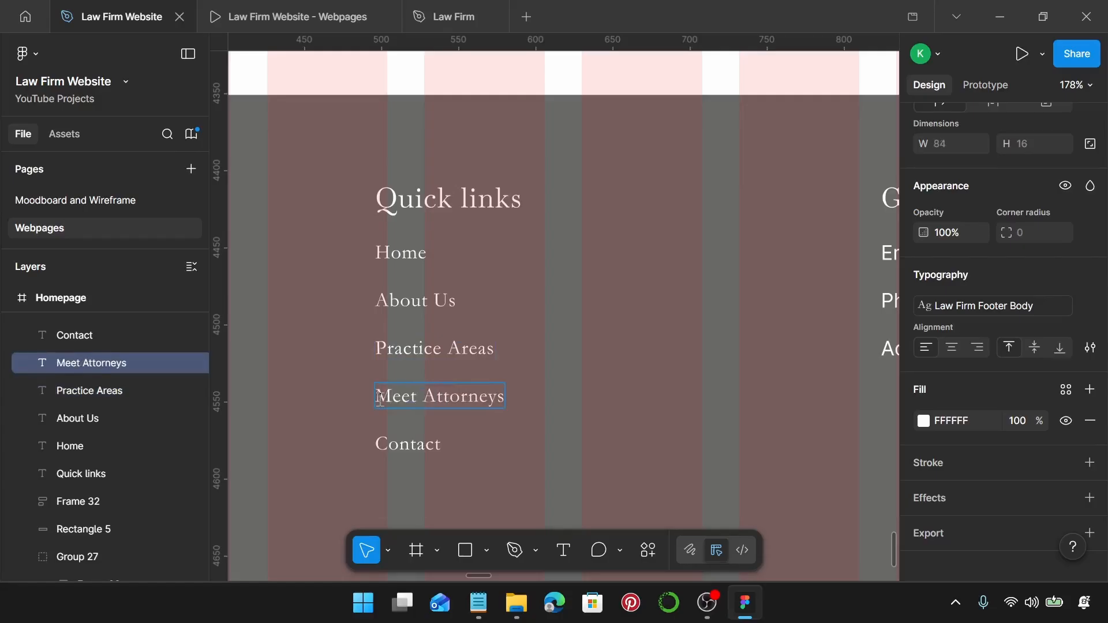
text(Our)
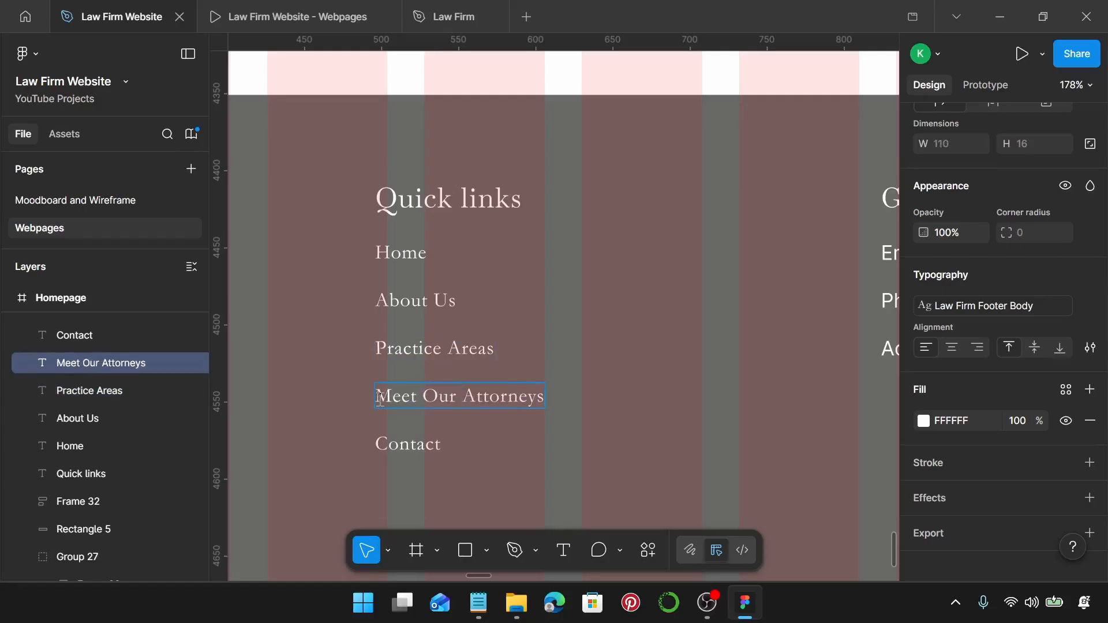
click(437, 443)
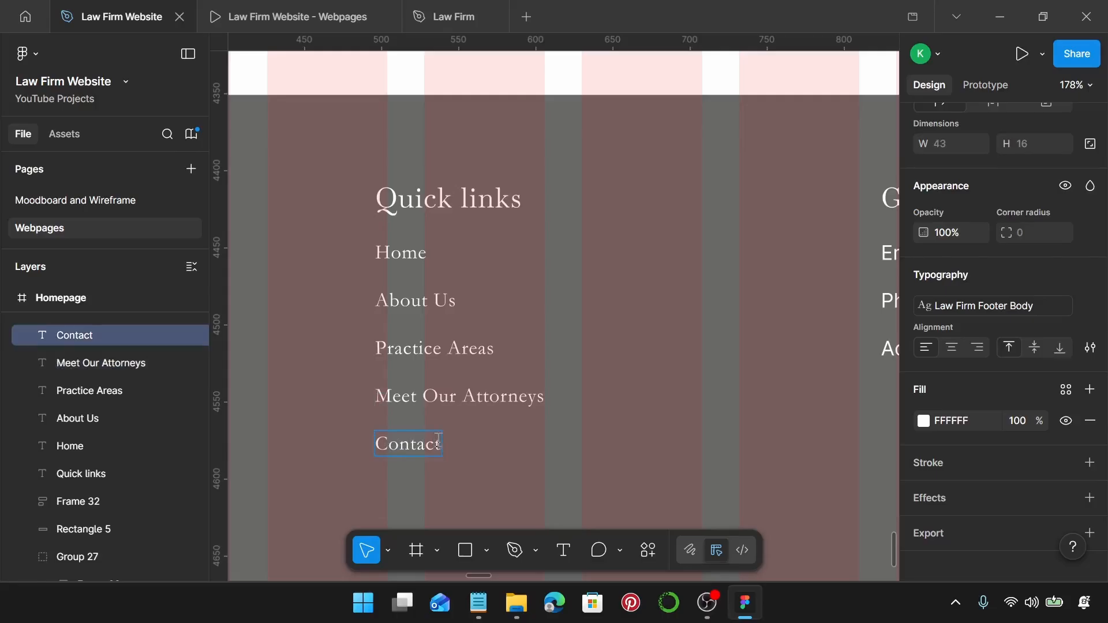
text(Us)
key(Escape)
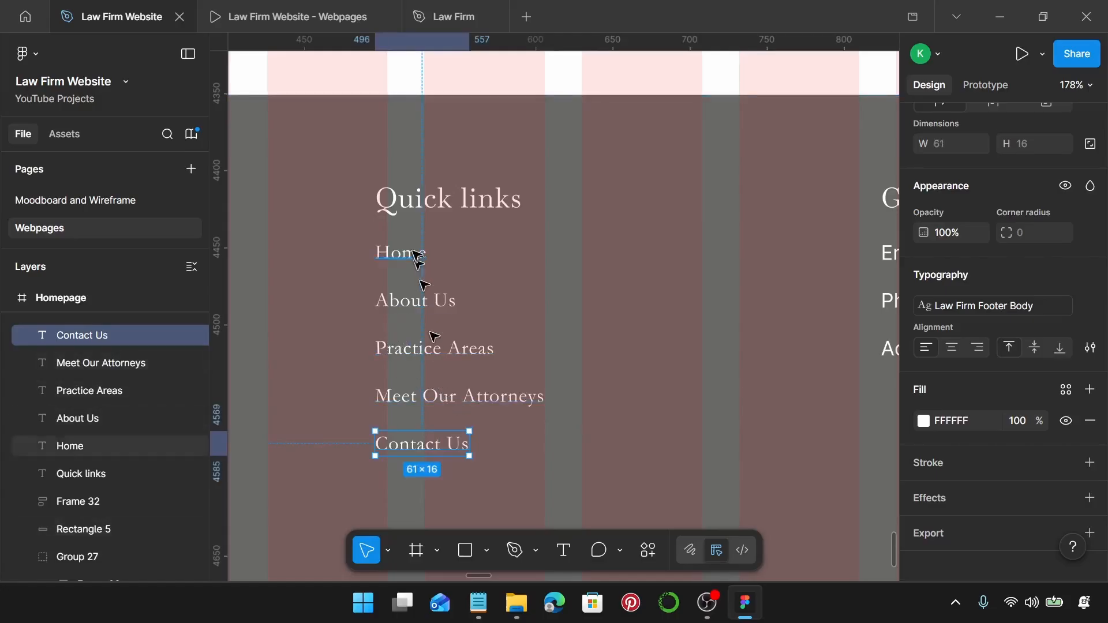
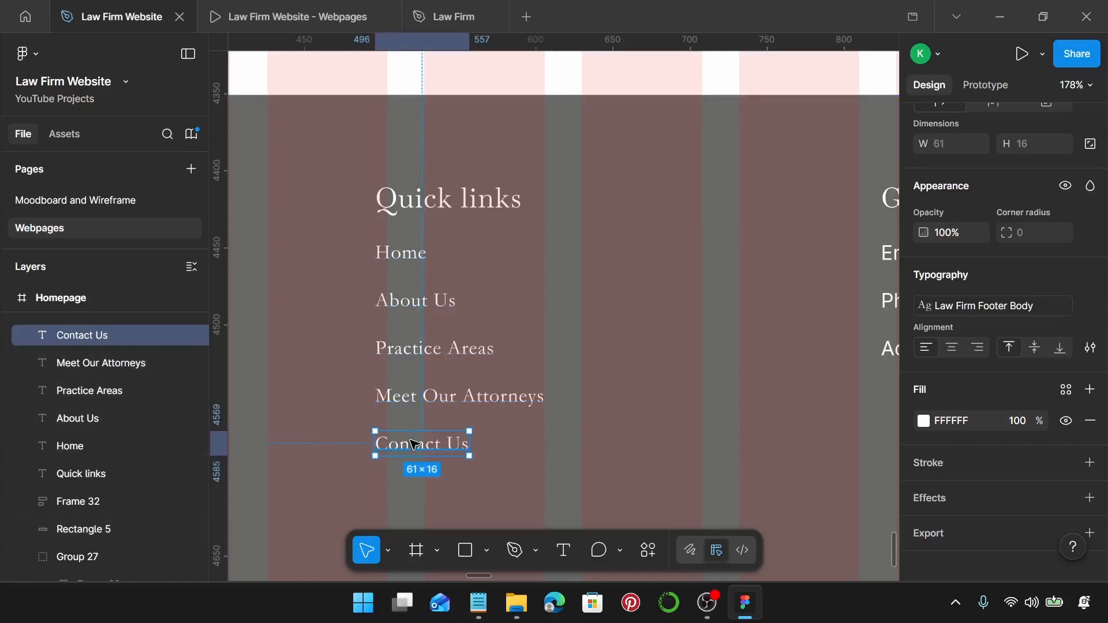
Wrap each of the five Quick links (Contact Us to Home) in its own auto layout frame.
key(shift+a)
click(420, 397)
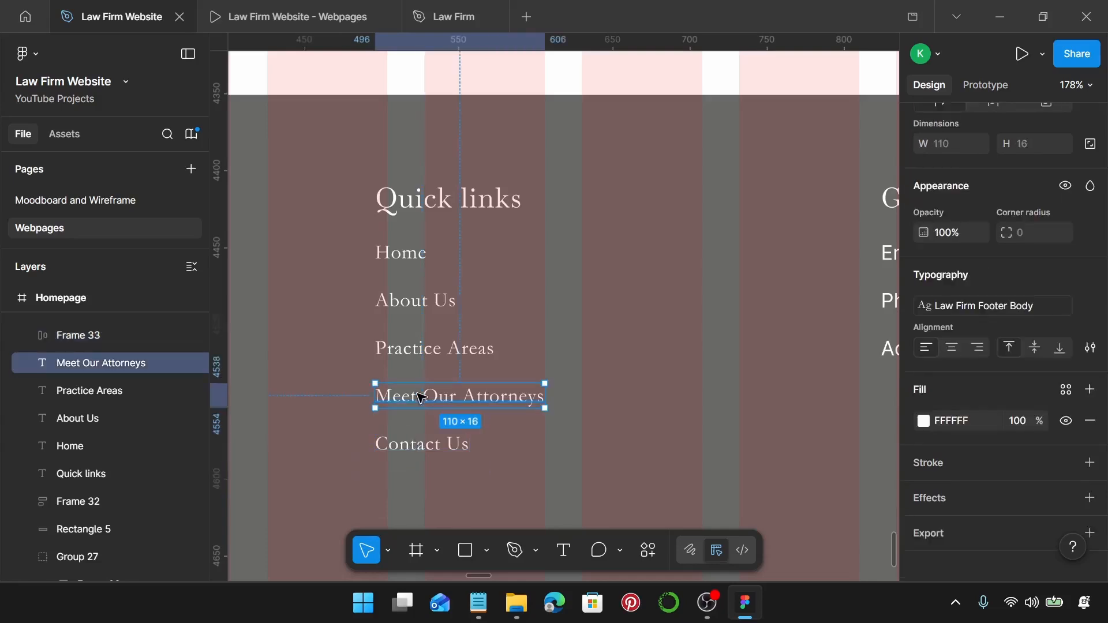
key(shift+a)
click(424, 351)
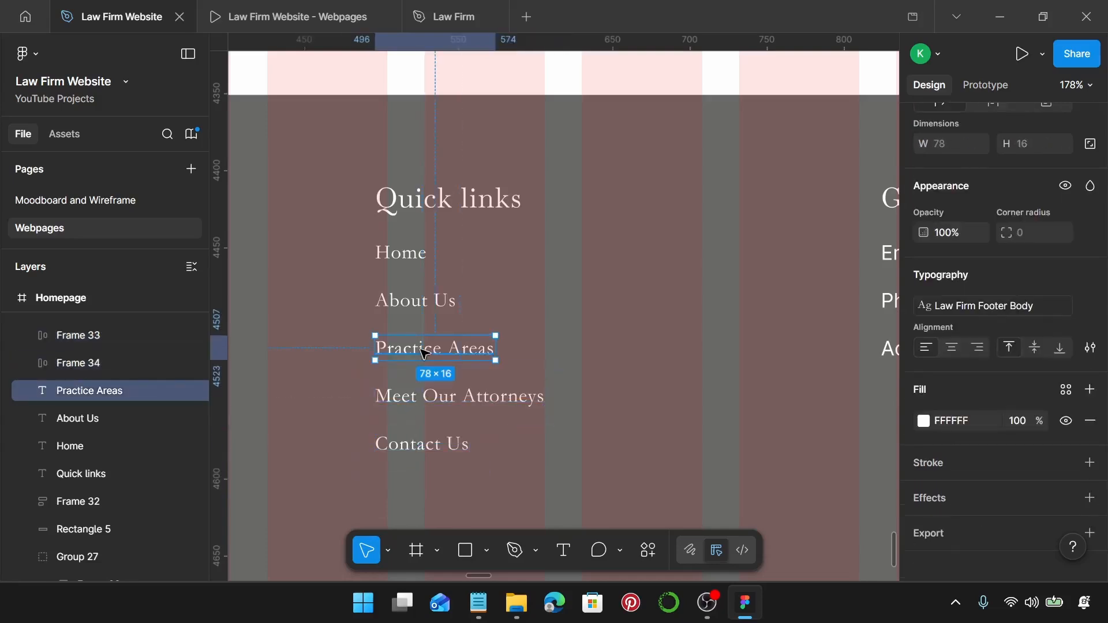
key(shift+a)
click(423, 302)
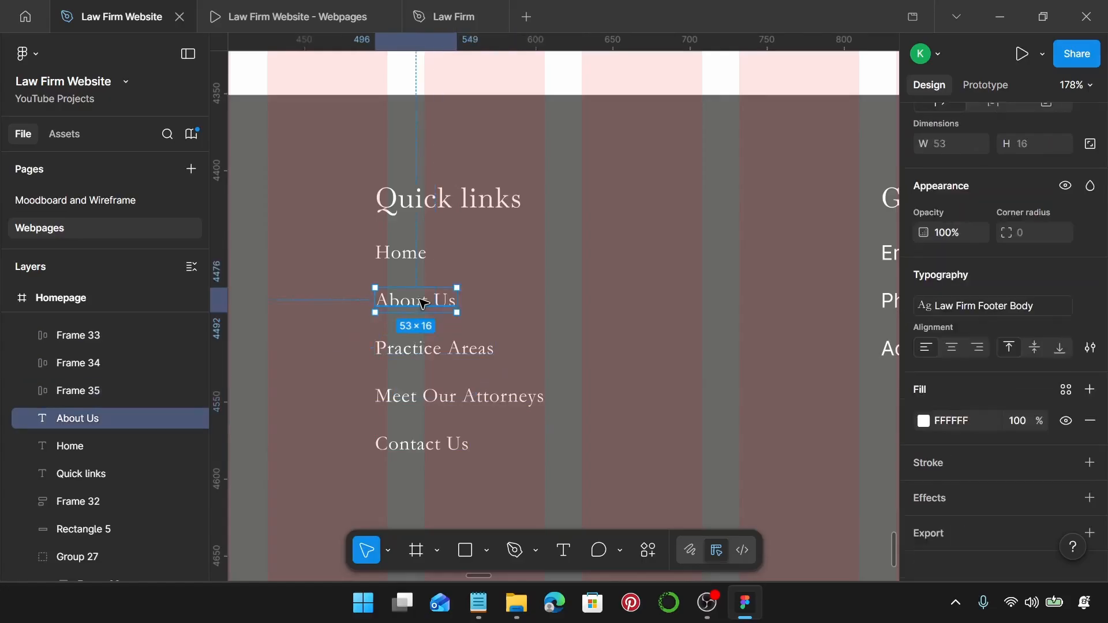
key(shift+a)
click(408, 261)
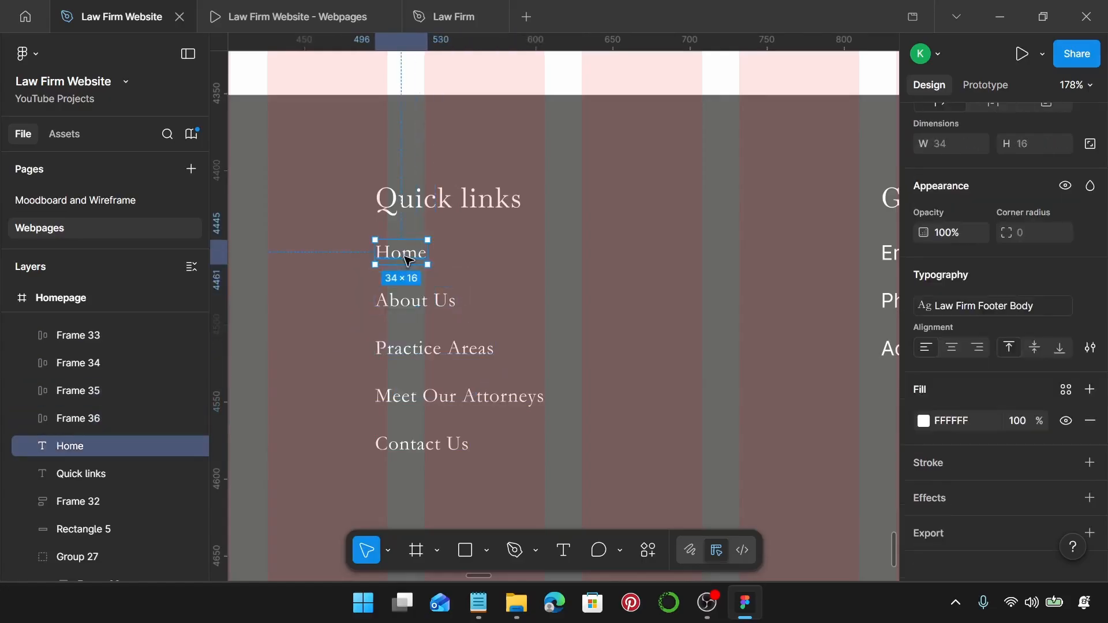
key(shift+a)
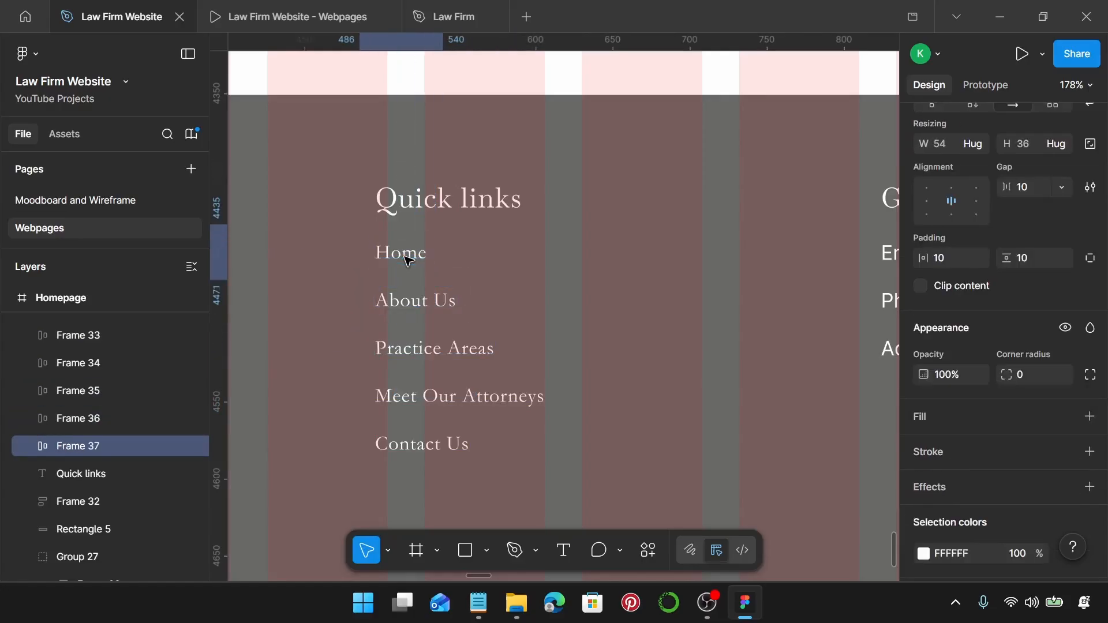
Set horizontal and vertical padding of all five link frames to 0.
shift+click(440, 304)
shift+click(421, 348)
shift+click(414, 398)
shift+click(404, 445)
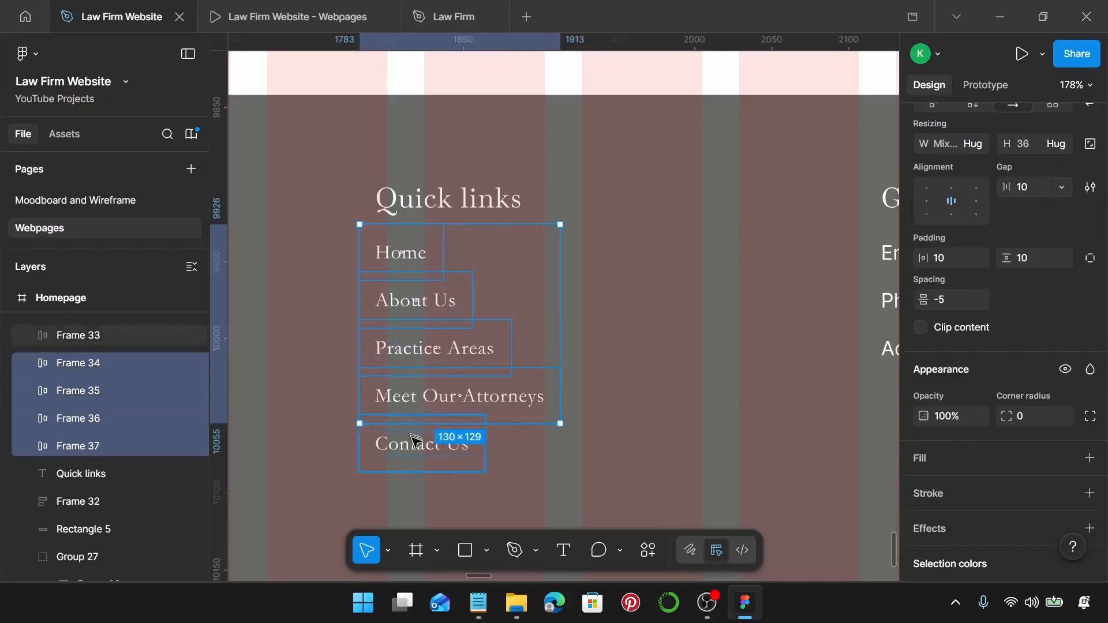
scroll(1005, 341, up, 3)
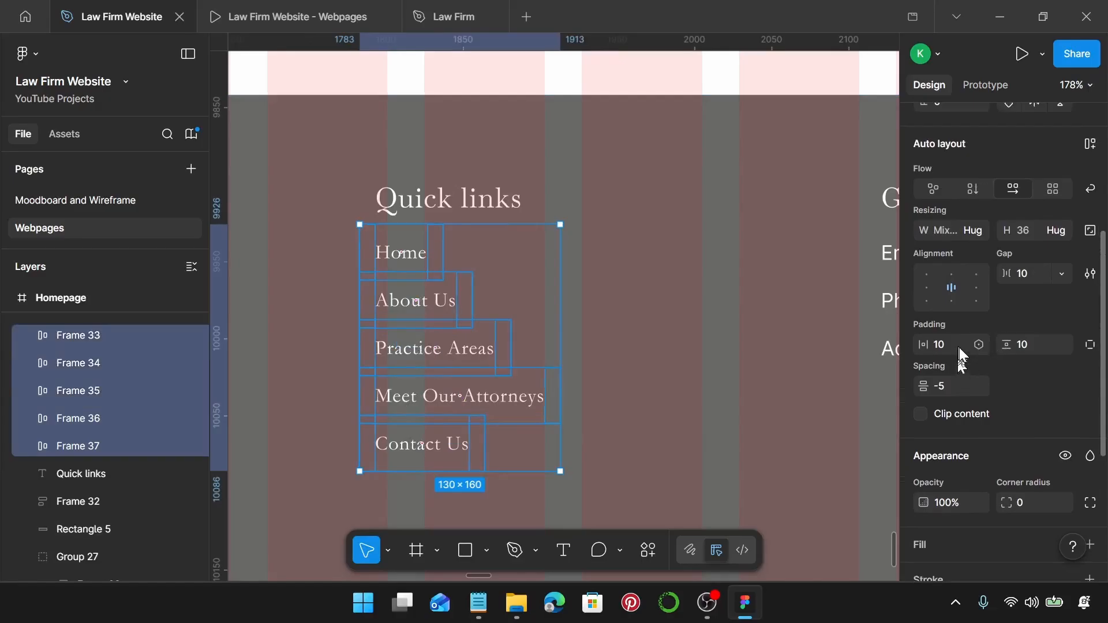
click(960, 346)
text(0)
key(Tab)
click(1038, 345)
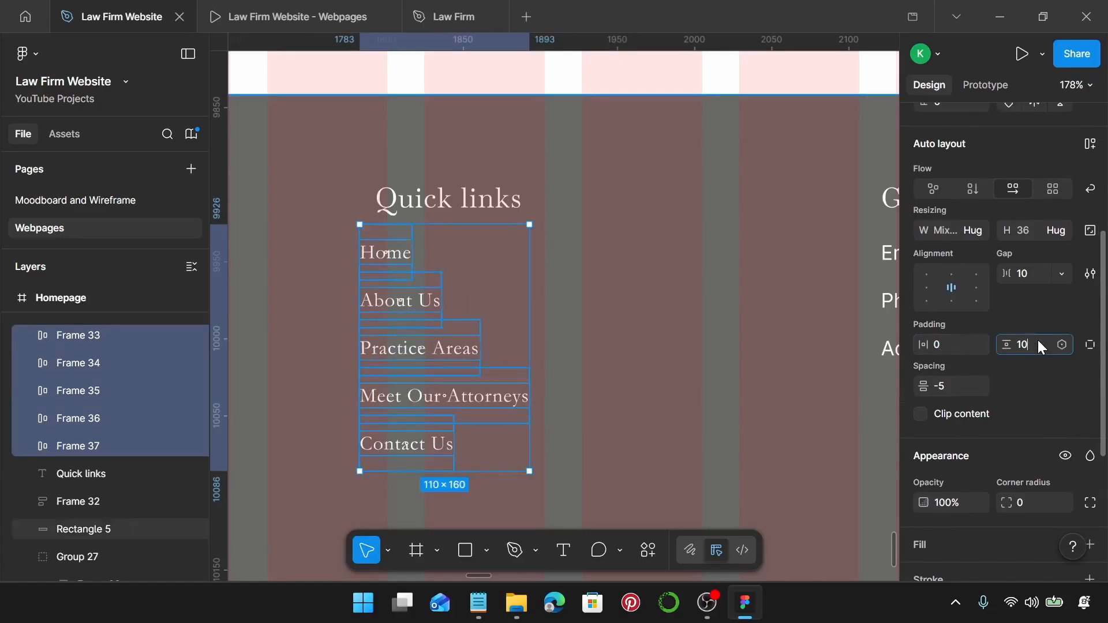
key(Return)
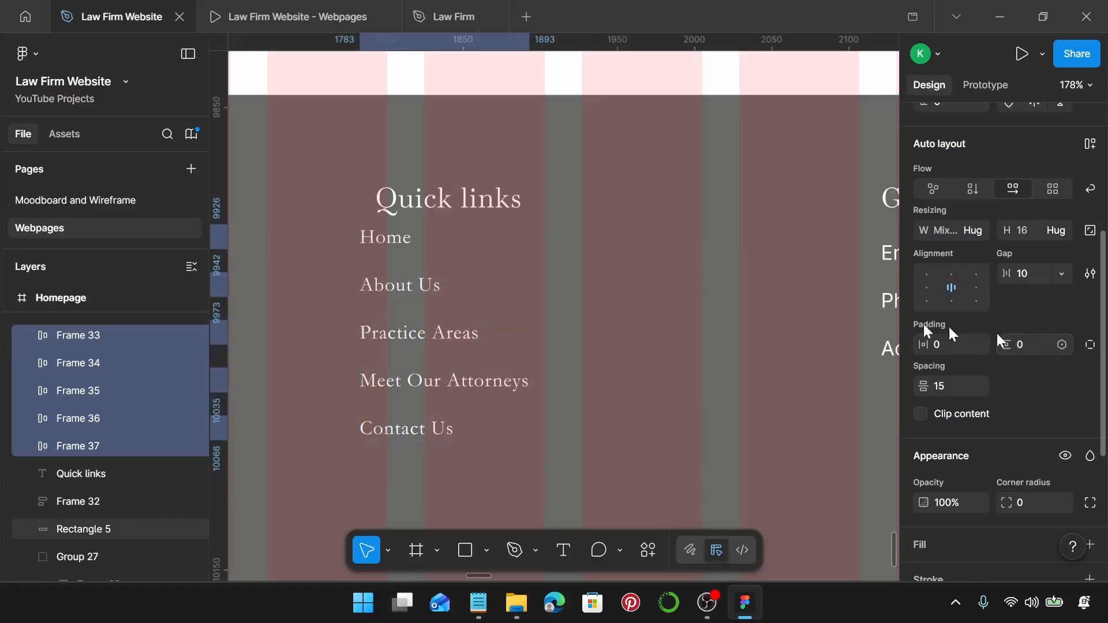
Stack the five links vertically and group them with the Quick links heading at a 20 gap.
drag(427, 296, 446, 307)
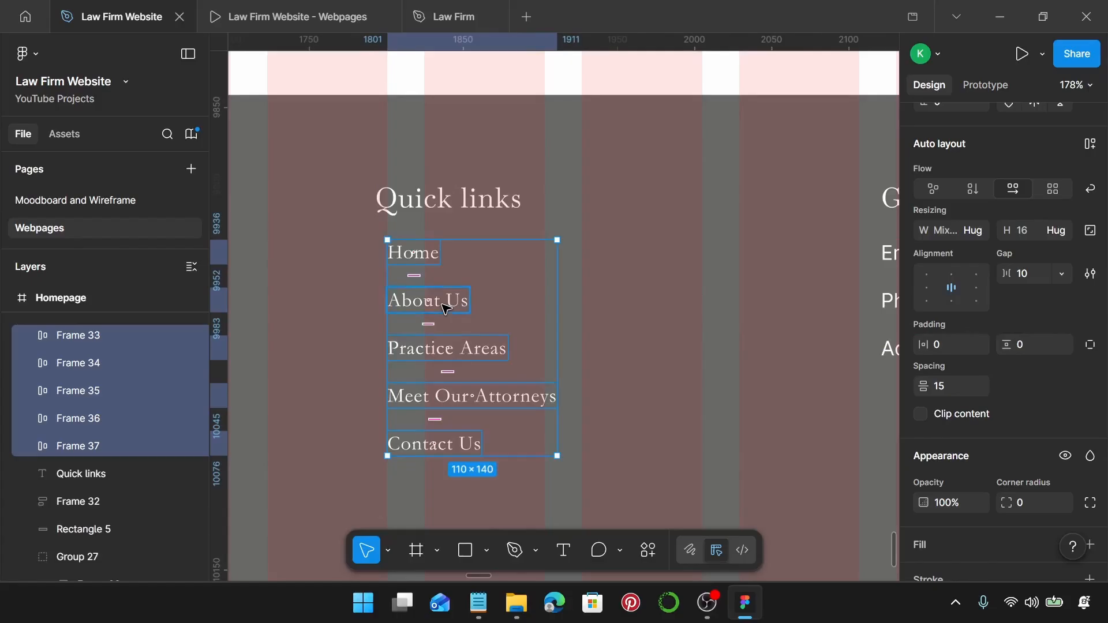
key(shift+a)
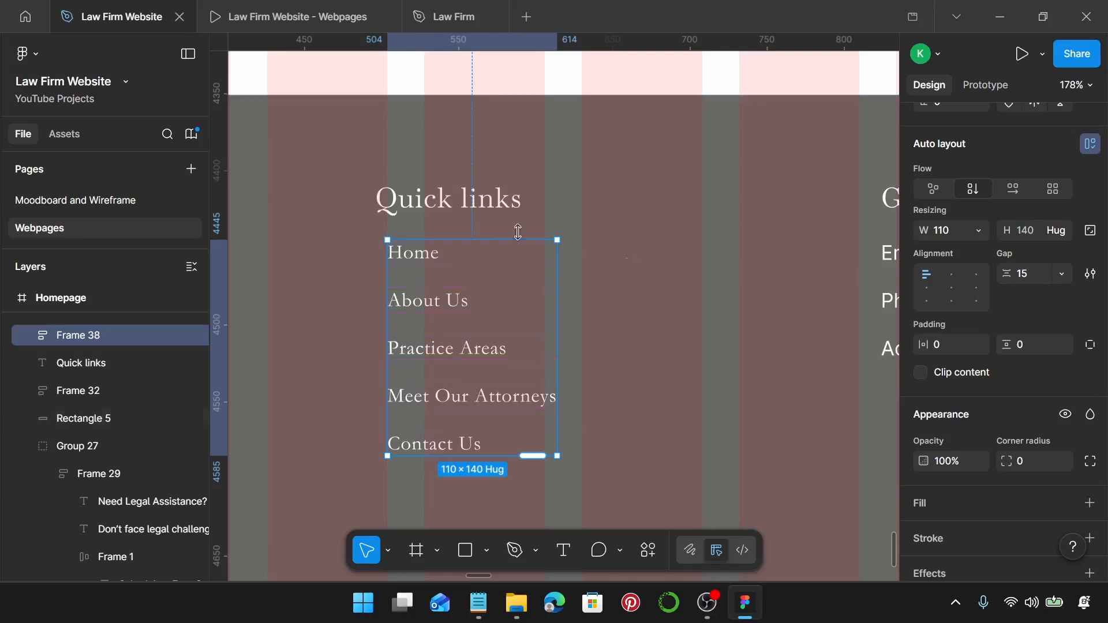
shift+click(447, 204)
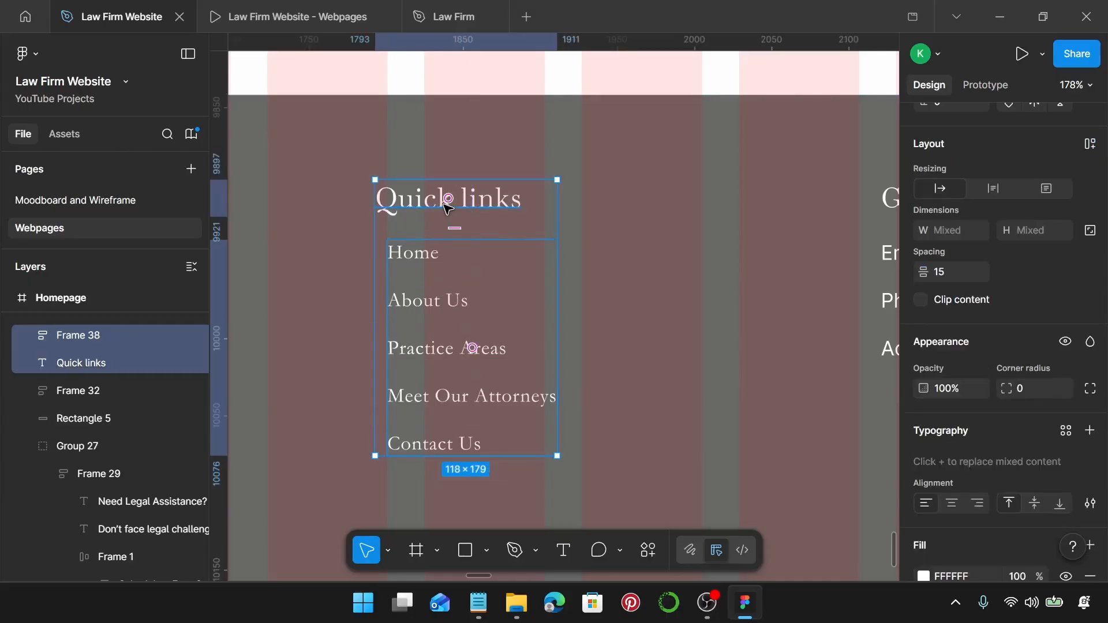
key(shift+a)
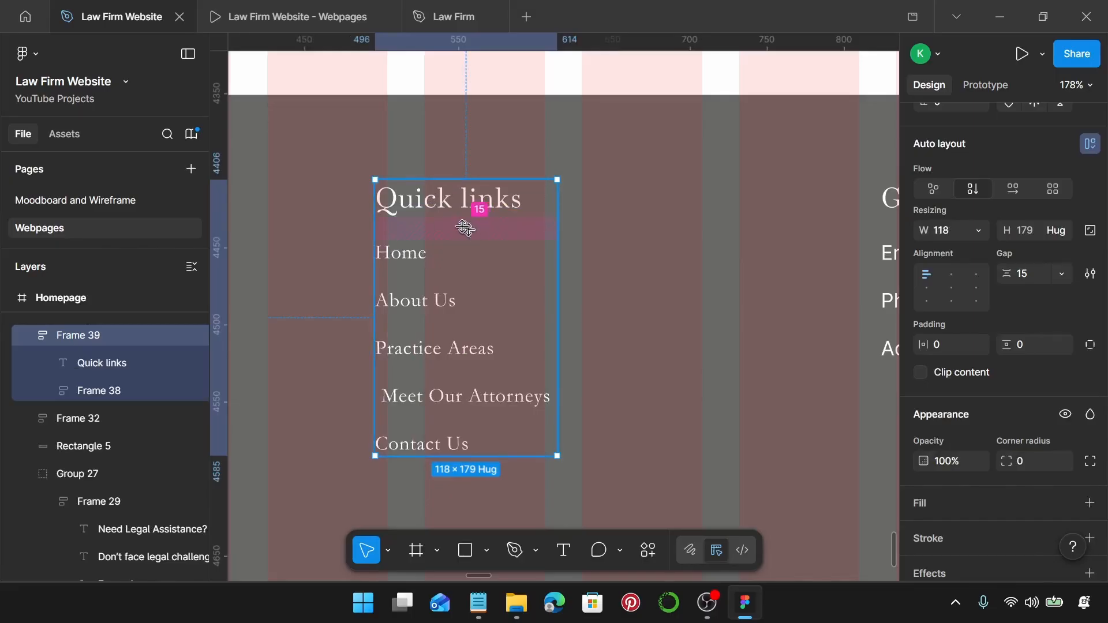
click(1034, 273)
text(20)
key(Return)
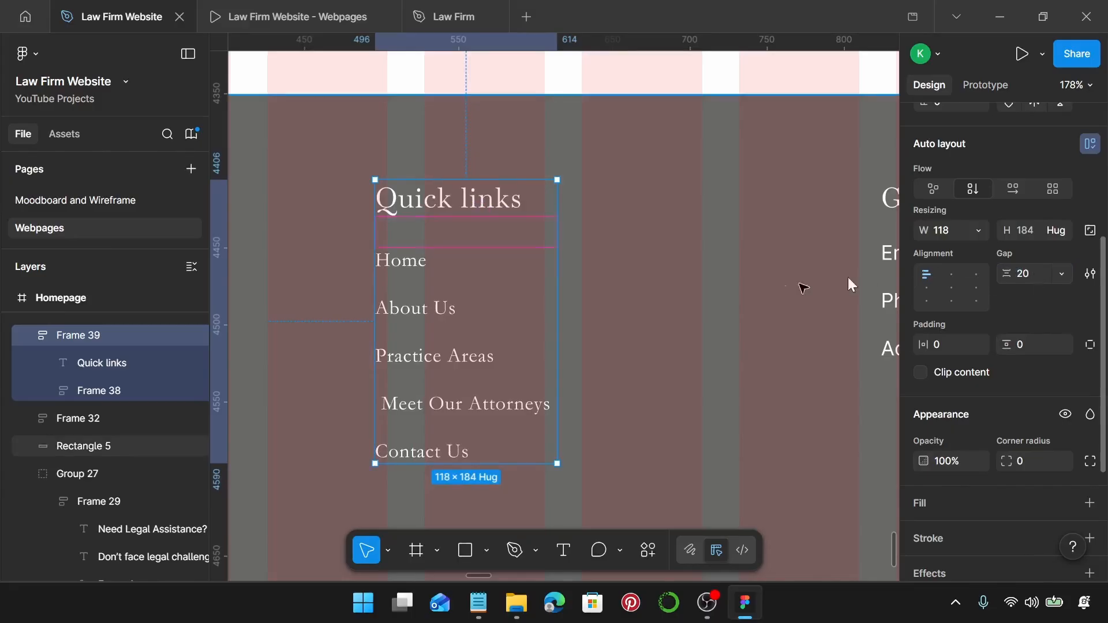
scroll(536, 319, down, 2)
scroll(537, 319, down, 1)
Apply the Law Firm Footer Body text style to the Email, Phone number and Address texts.
scroll(534, 317, right, 8)
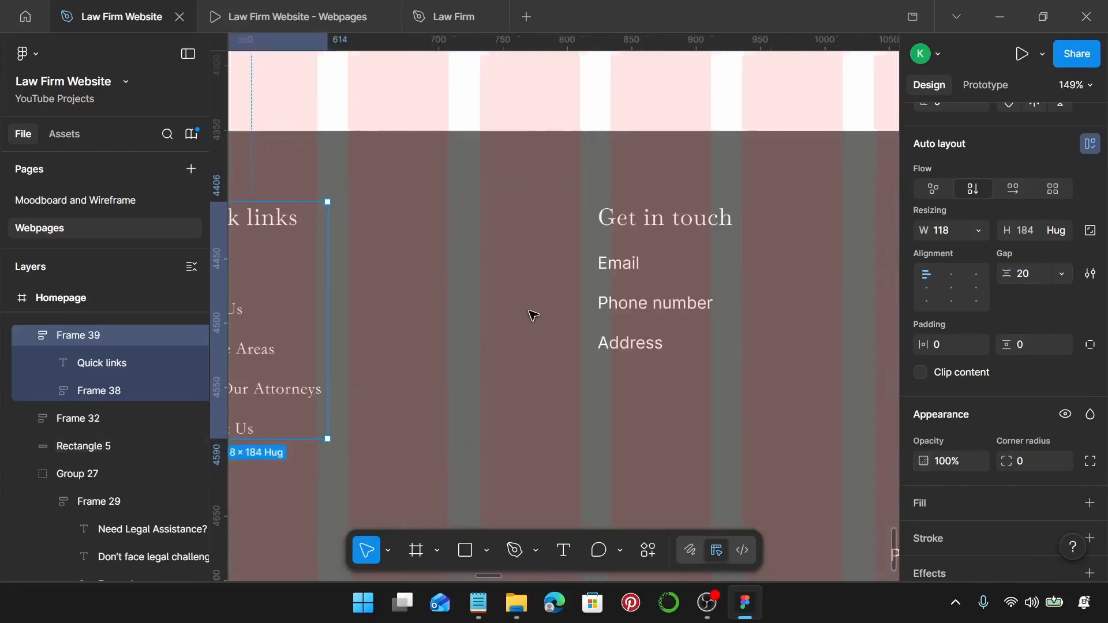
click(407, 261)
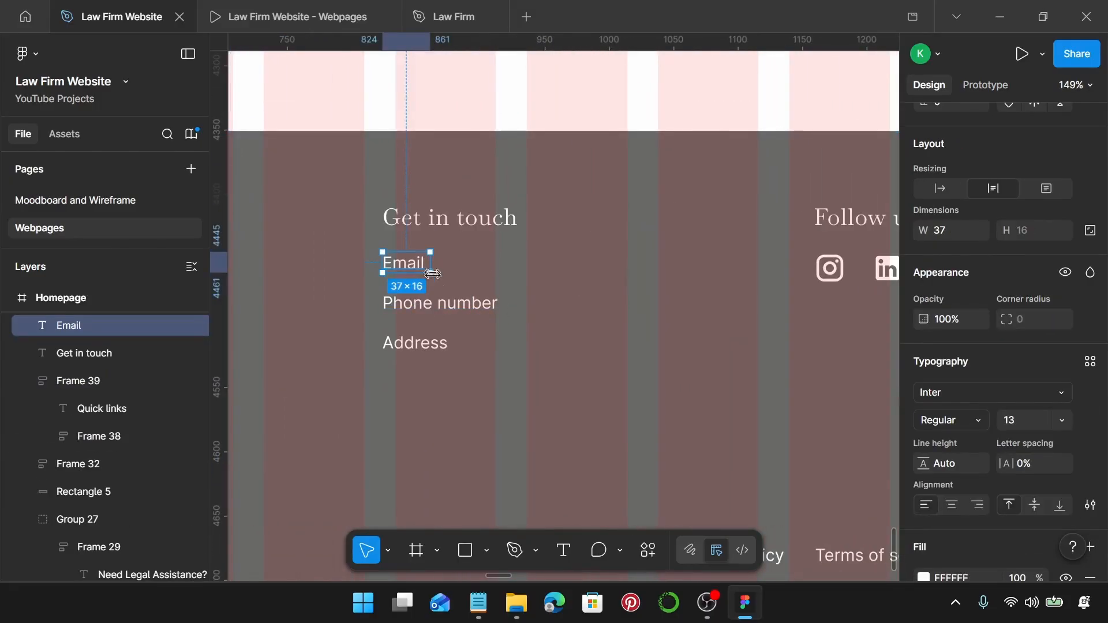
shift+click(445, 306)
shift+click(428, 343)
scroll(991, 331, down, 3)
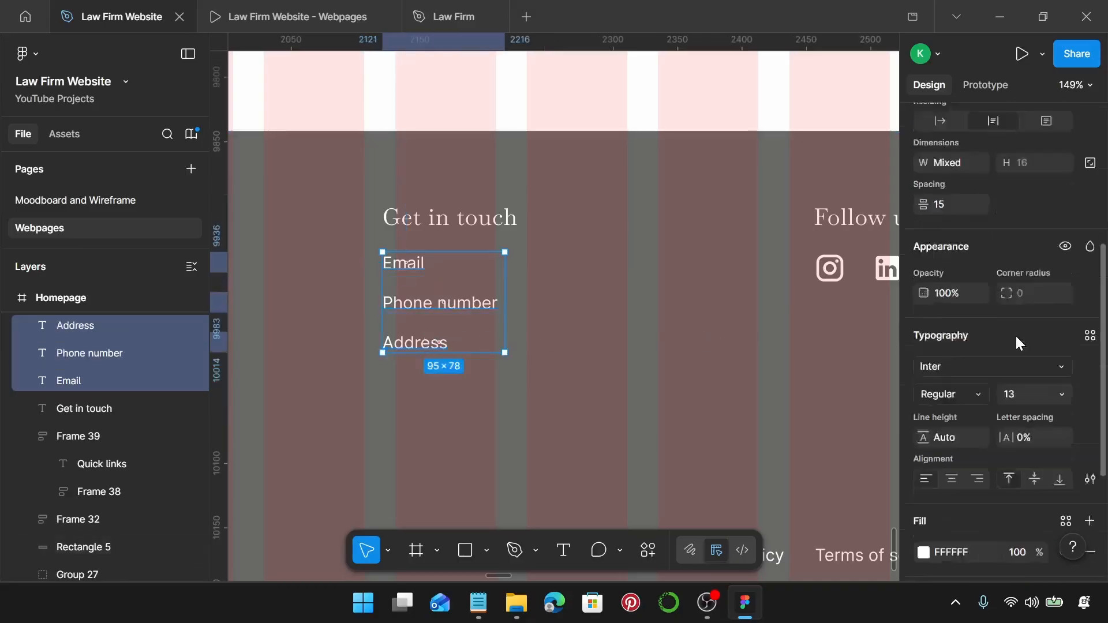
click(1090, 230)
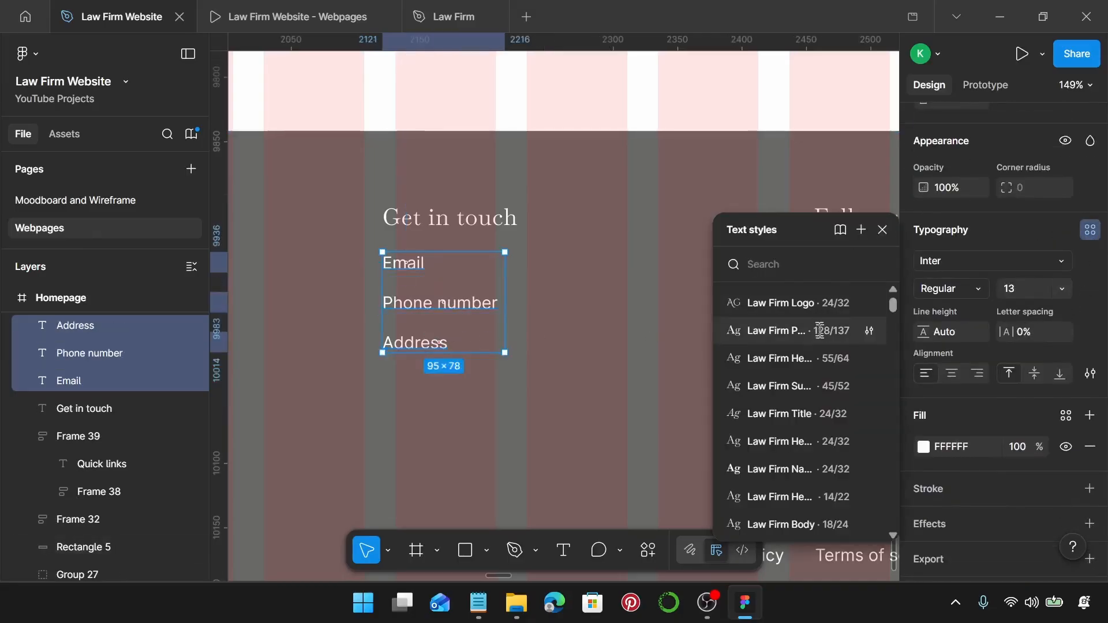
scroll(820, 374, down, 2)
scroll(818, 369, down, 3)
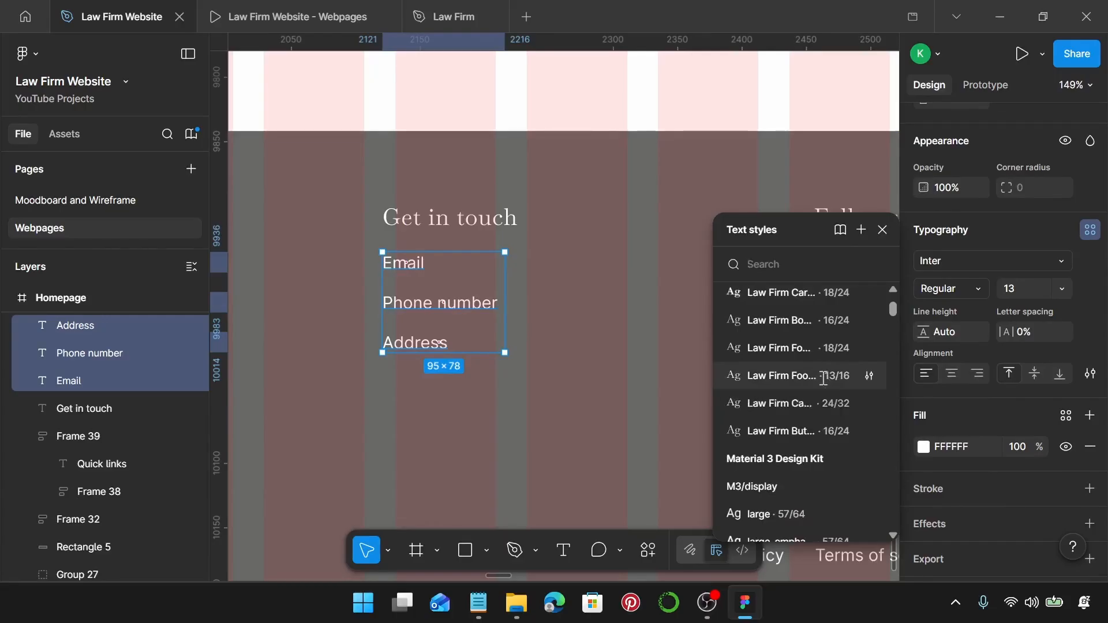
click(824, 378)
In the Notepad footer copy, select the Office Hours line.
click(479, 603)
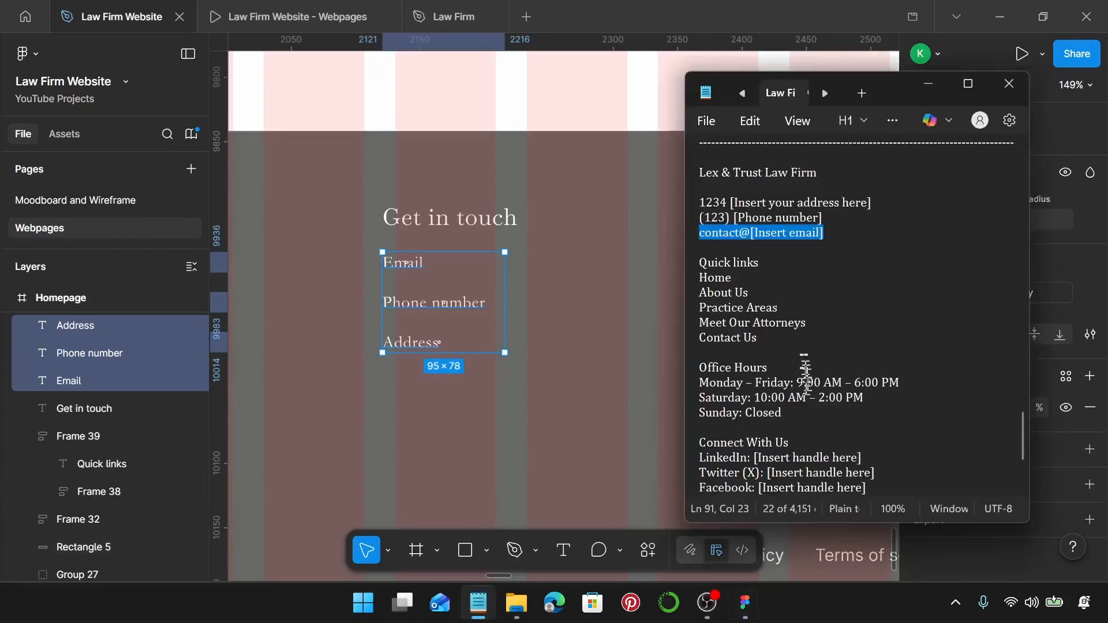
scroll(773, 257, down, 2)
scroll(773, 257, down, 2)
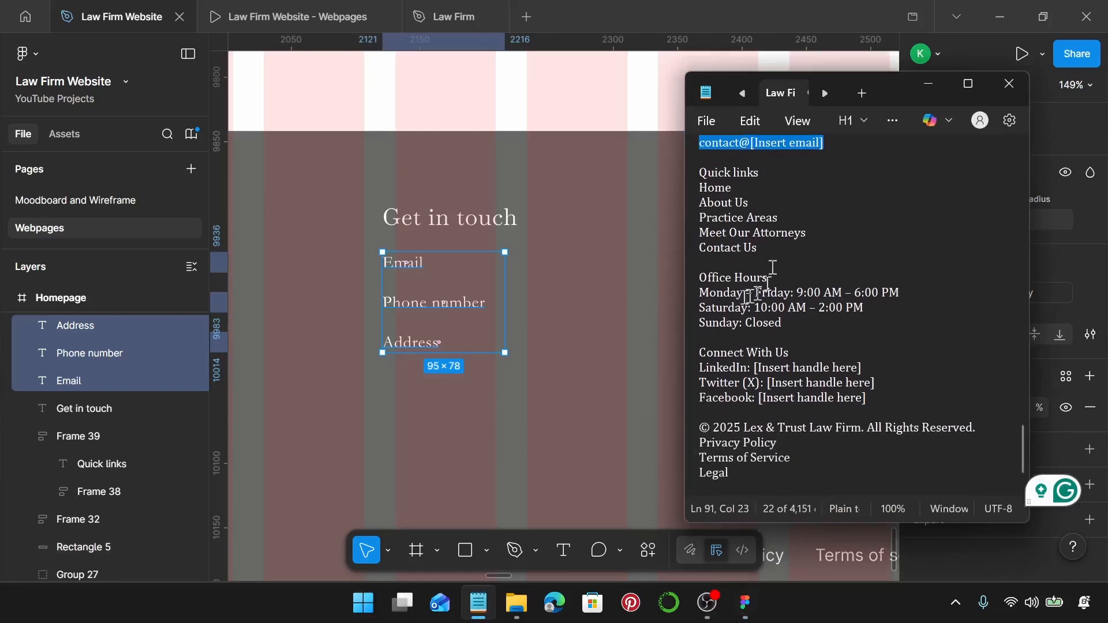
drag(769, 279, 699, 279)
key(ctrl+c)
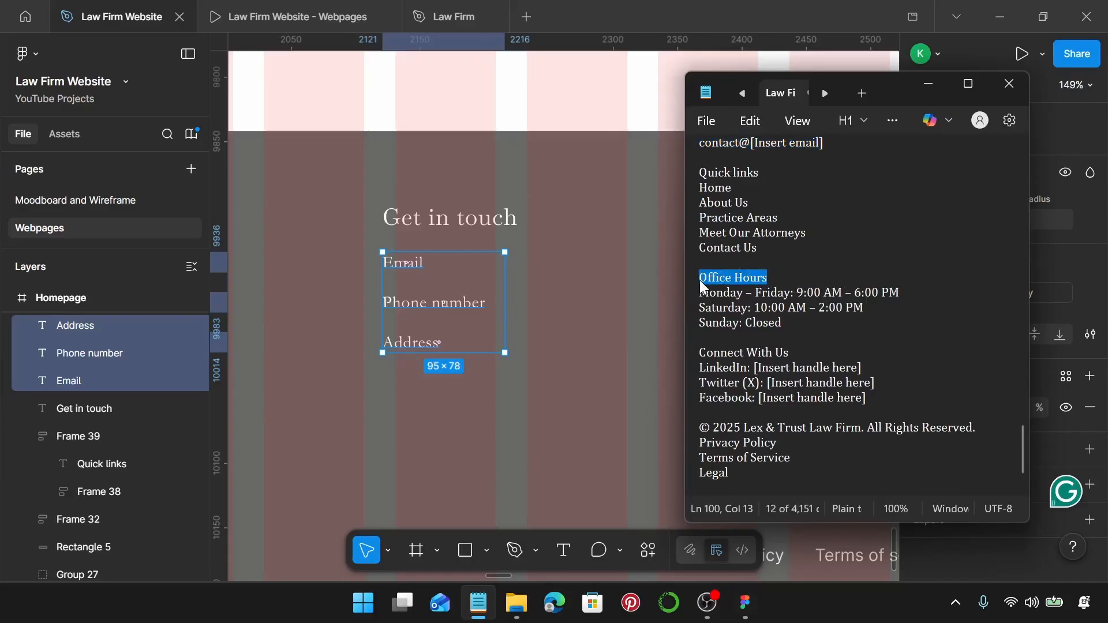
Replace the Get in touch heading with 'Office Hours'.
click(680, 279)
double_click(507, 222)
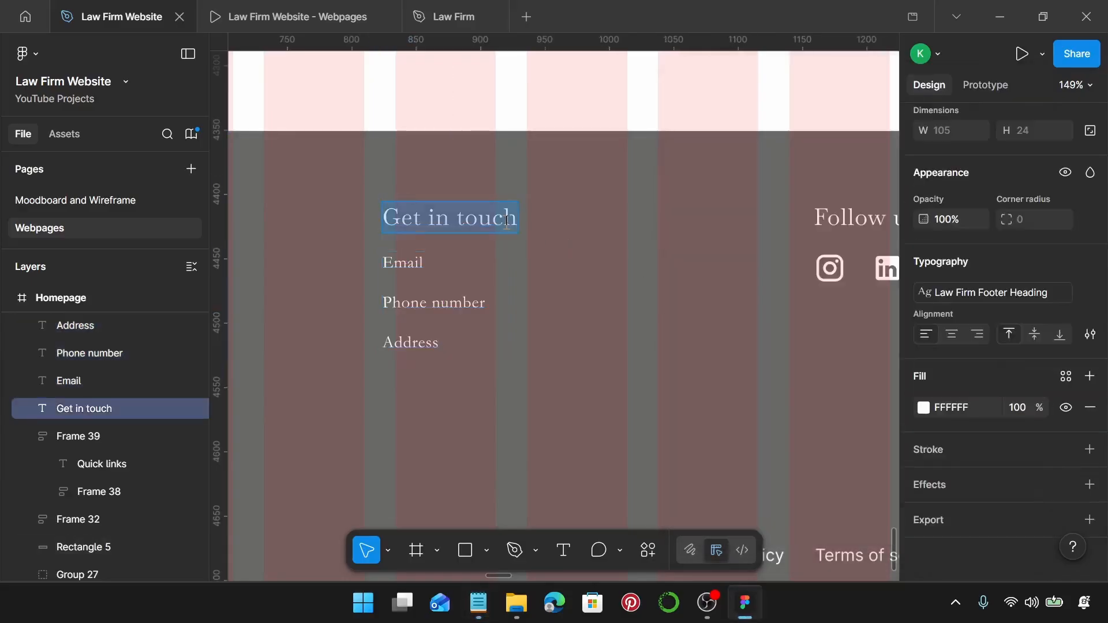
key(ctrl+v)
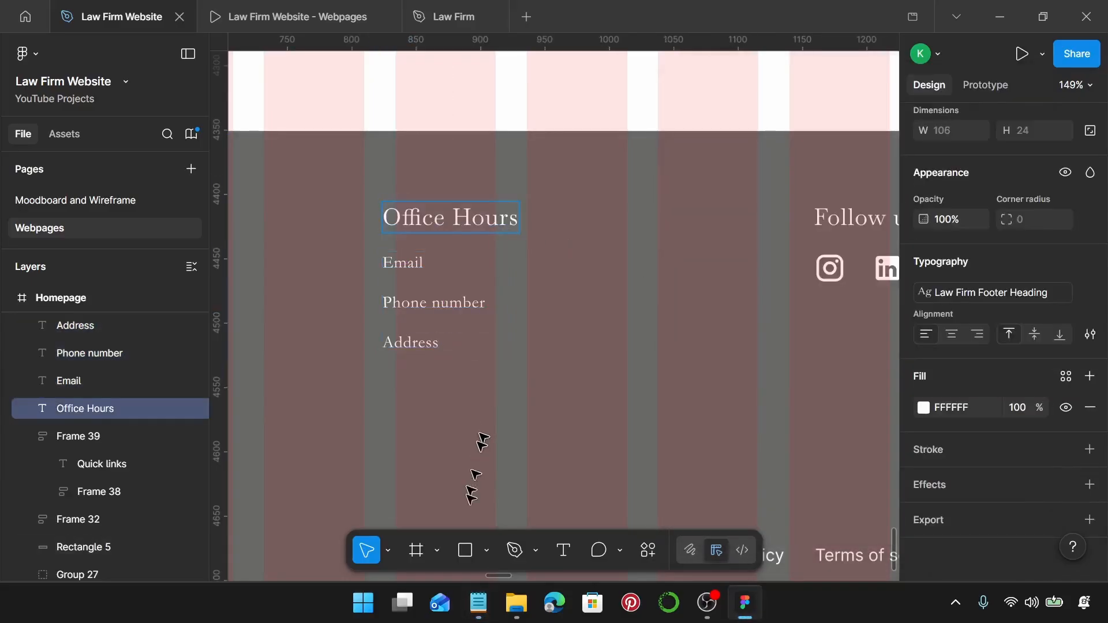
Replace the Email text with the Monday – Friday hours line and make it fit one line.
click(478, 603)
drag(902, 292, 703, 296)
key(ctrl+c)
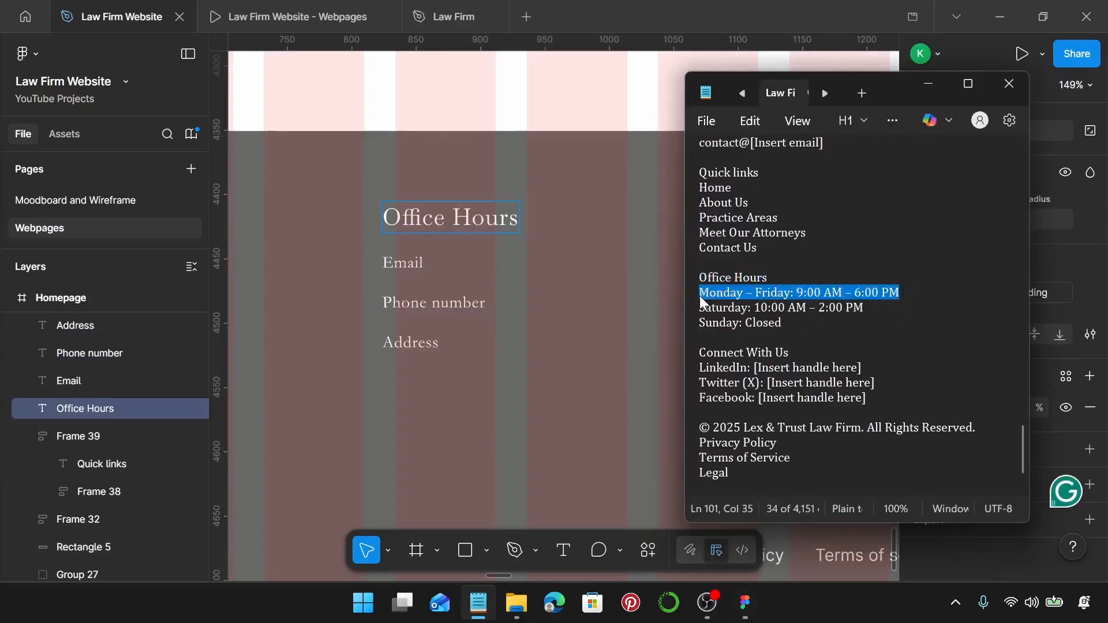
click(401, 266)
click(402, 266)
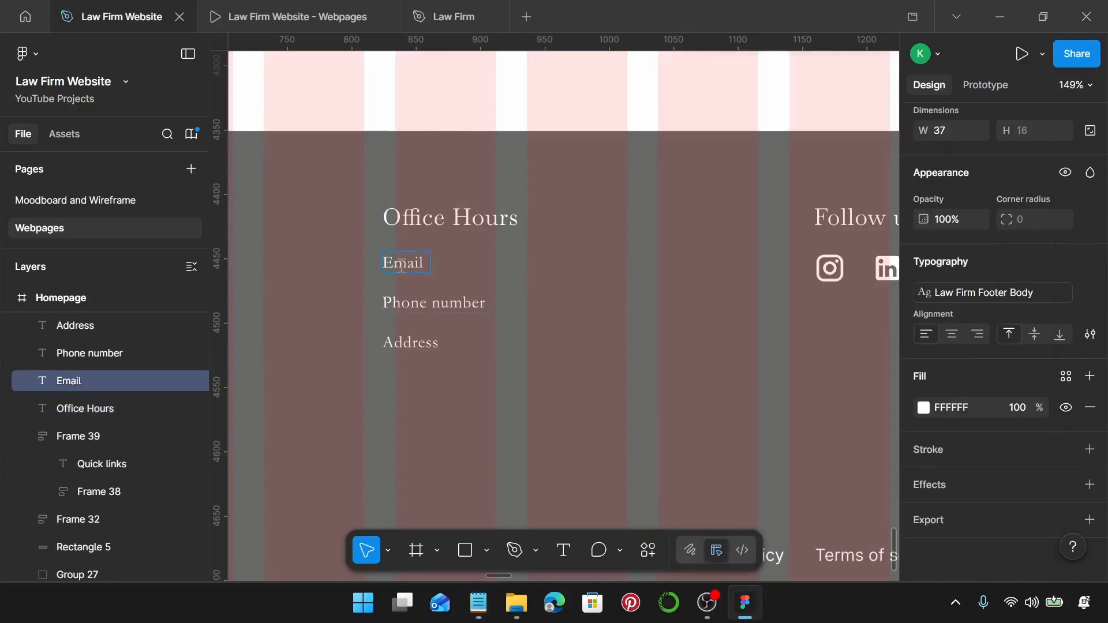
key(ctrl+v)
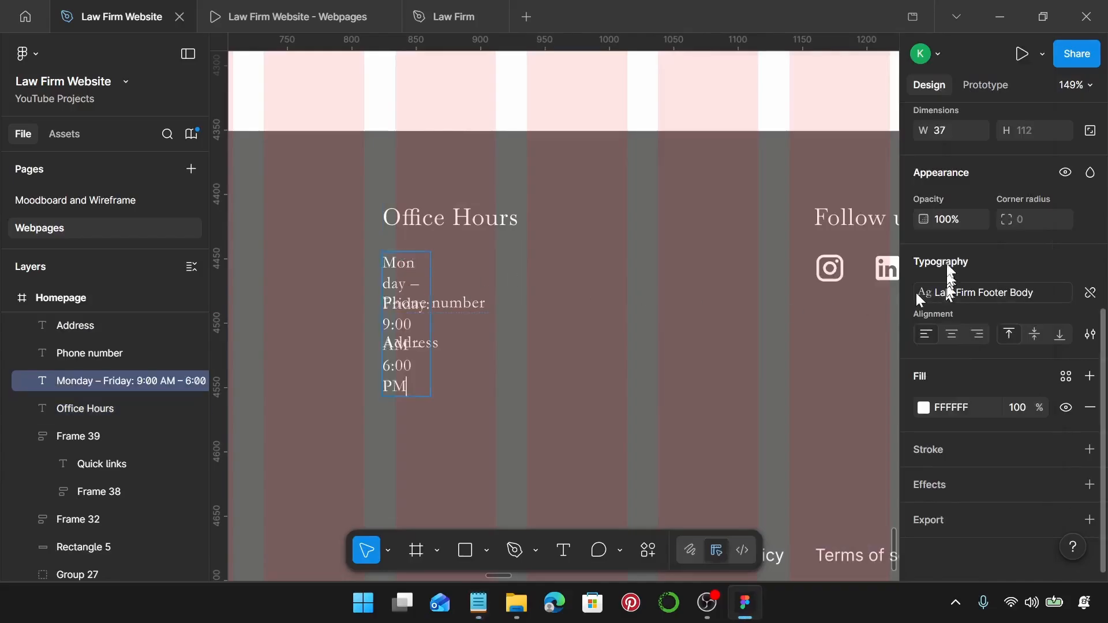
key(Escape)
scroll(961, 202, up, 3)
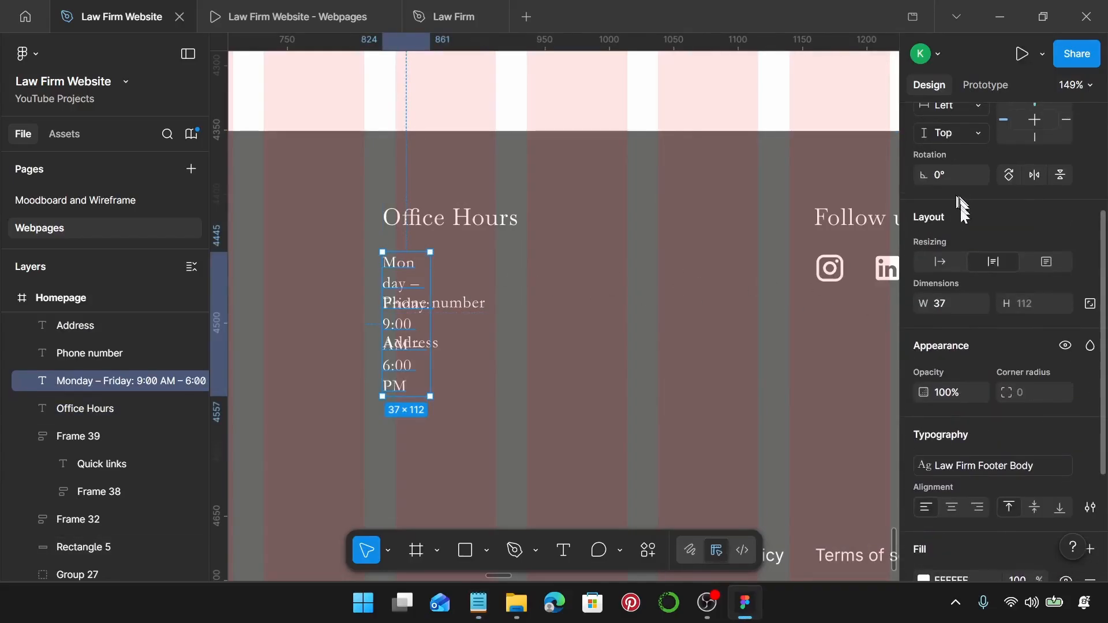
click(951, 266)
Make the Phone number and Address texts auto width.
click(404, 303)
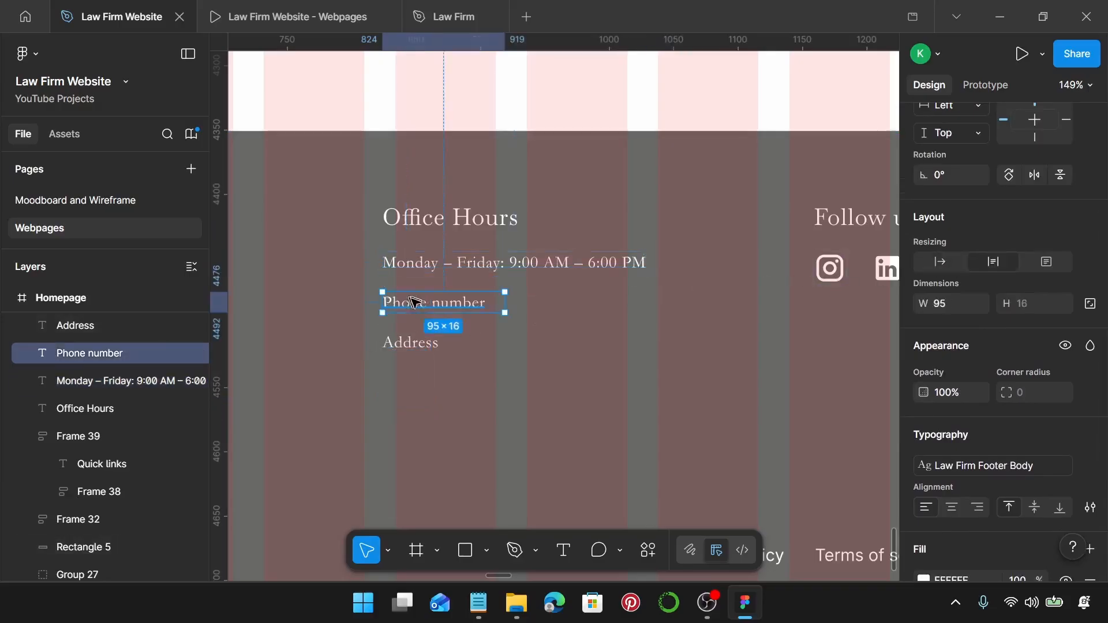
shift+click(412, 342)
click(936, 263)
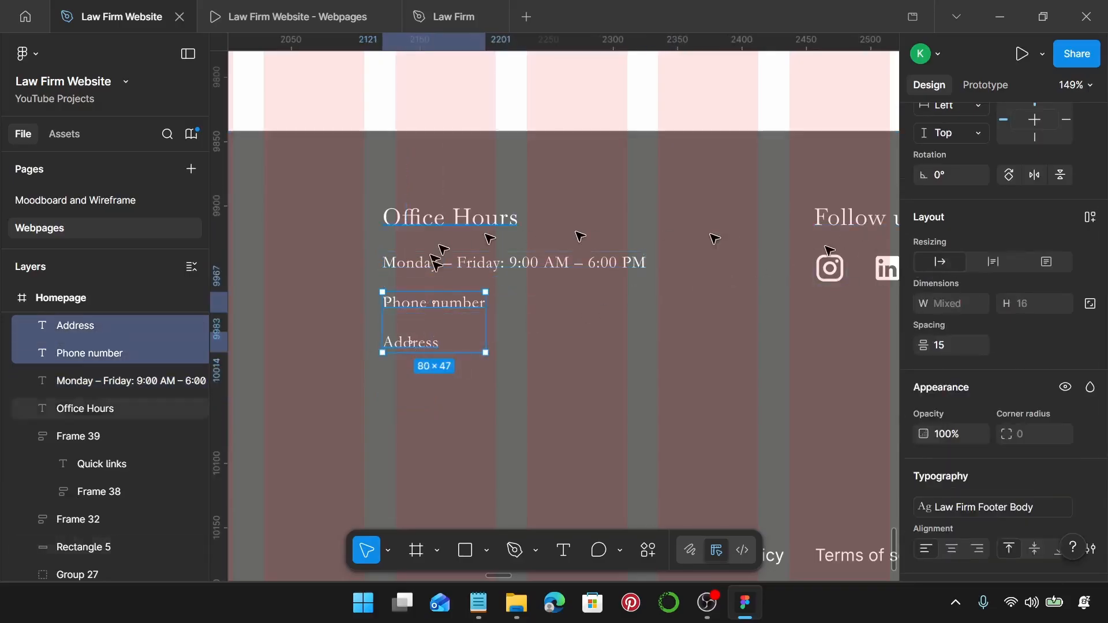
Replace Phone number with the Saturday hours and Address with 'Sunday: Closed'.
click(478, 603)
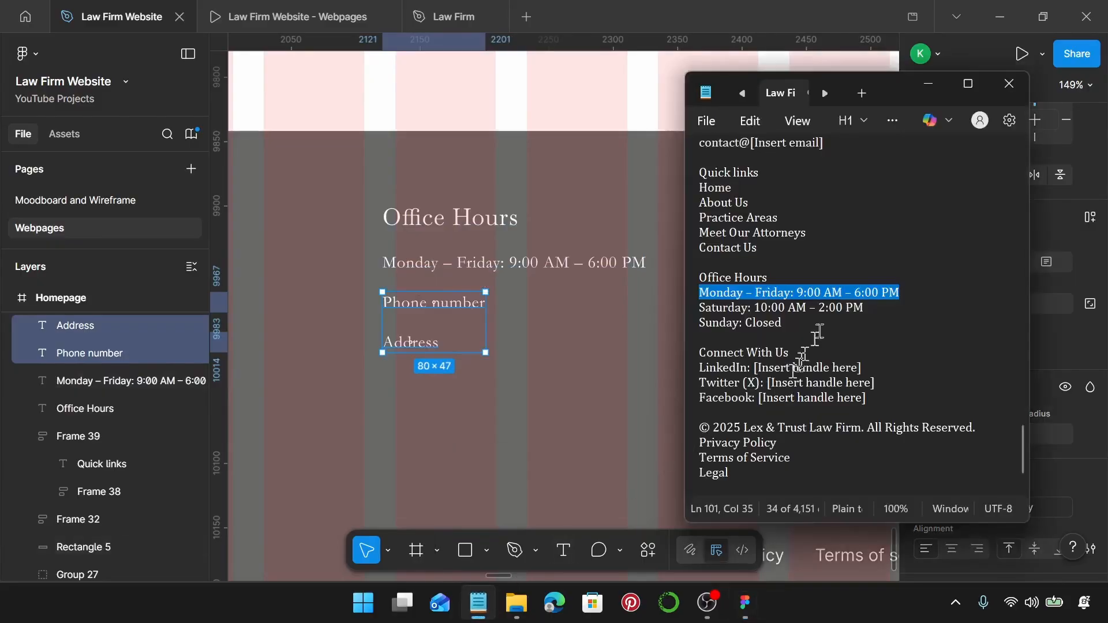
drag(872, 307, 684, 312)
key(ctrl+c)
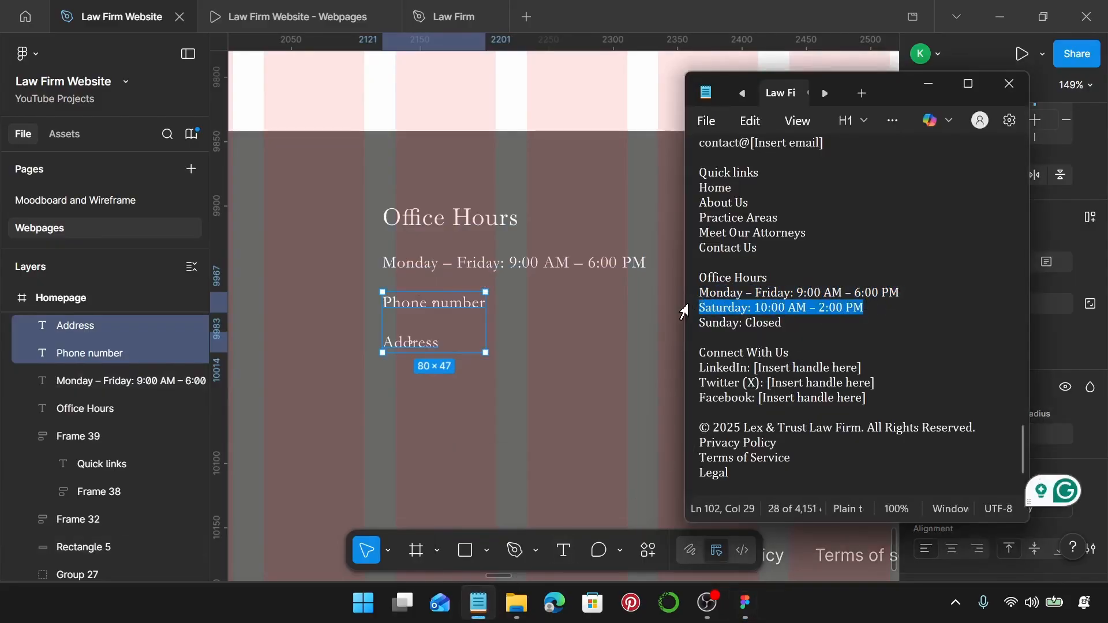
double_click(467, 310)
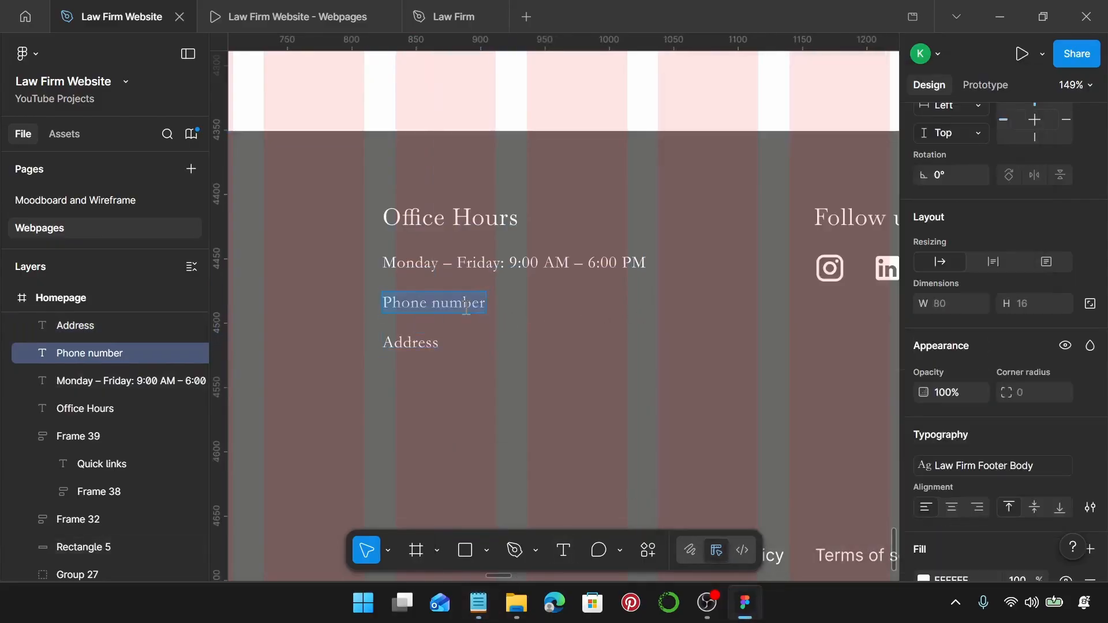
key(ctrl+v)
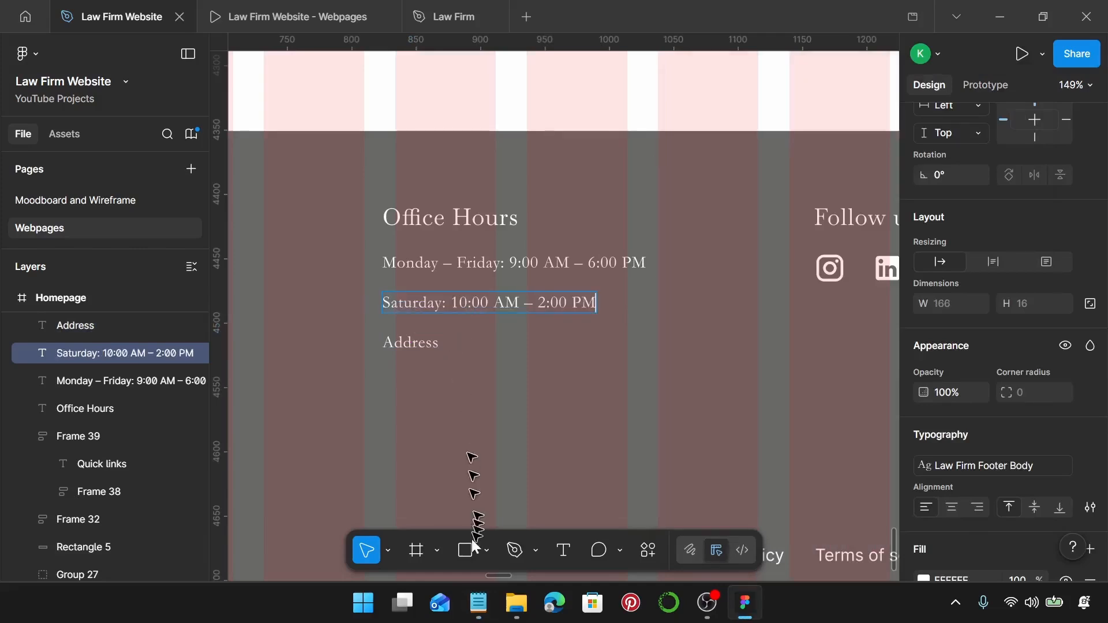
click(479, 603)
drag(787, 329, 692, 327)
key(ctrl+c)
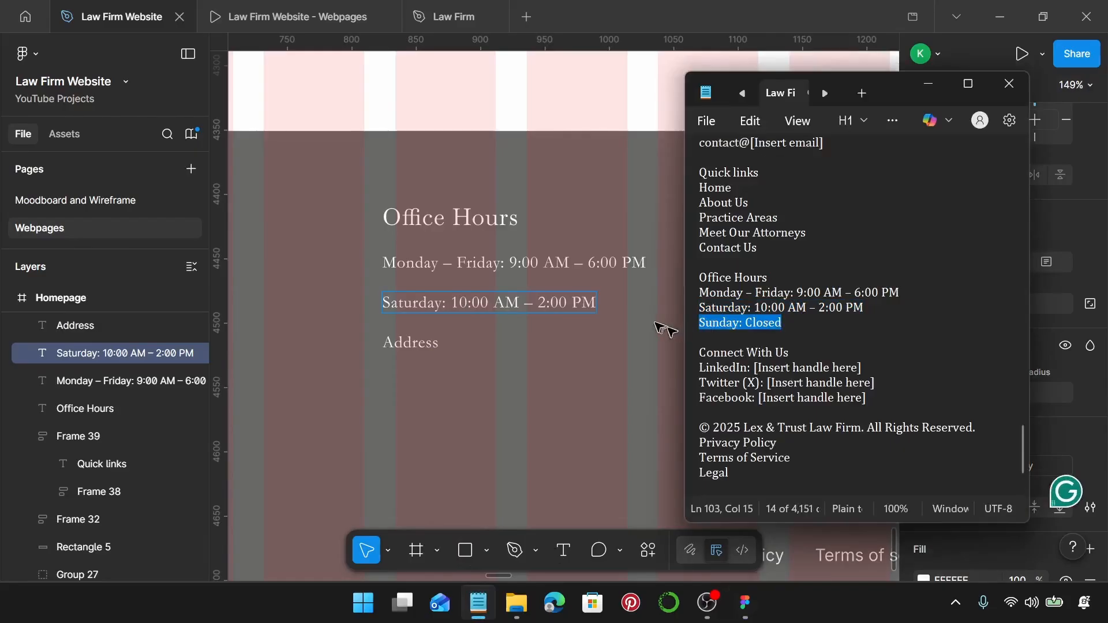
click(416, 341)
double_click(423, 341)
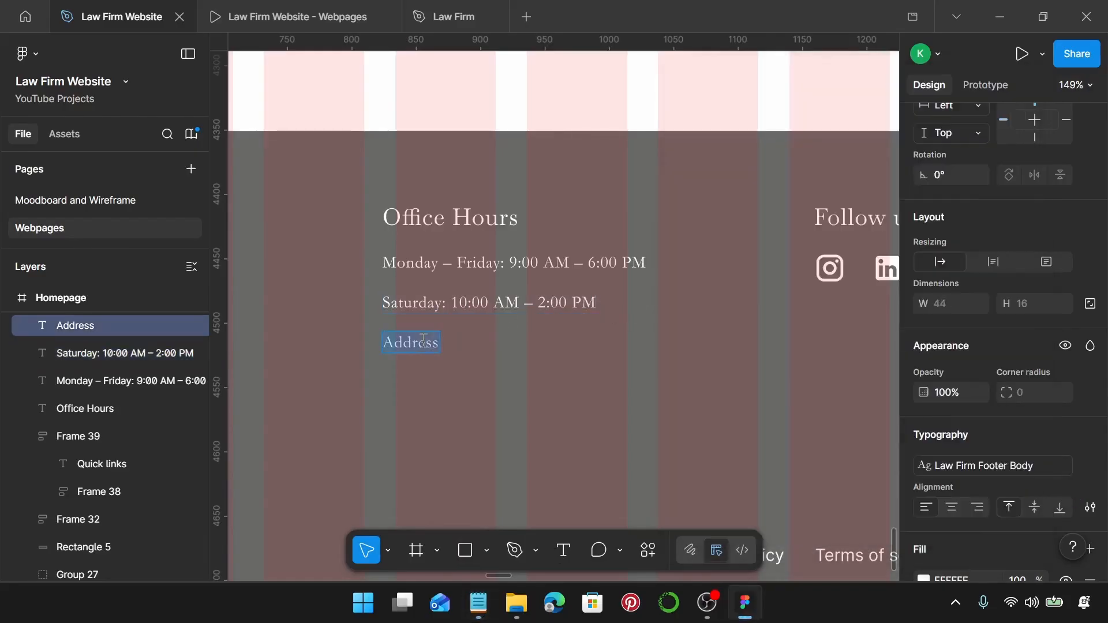
key(ctrl+v)
key(Escape)
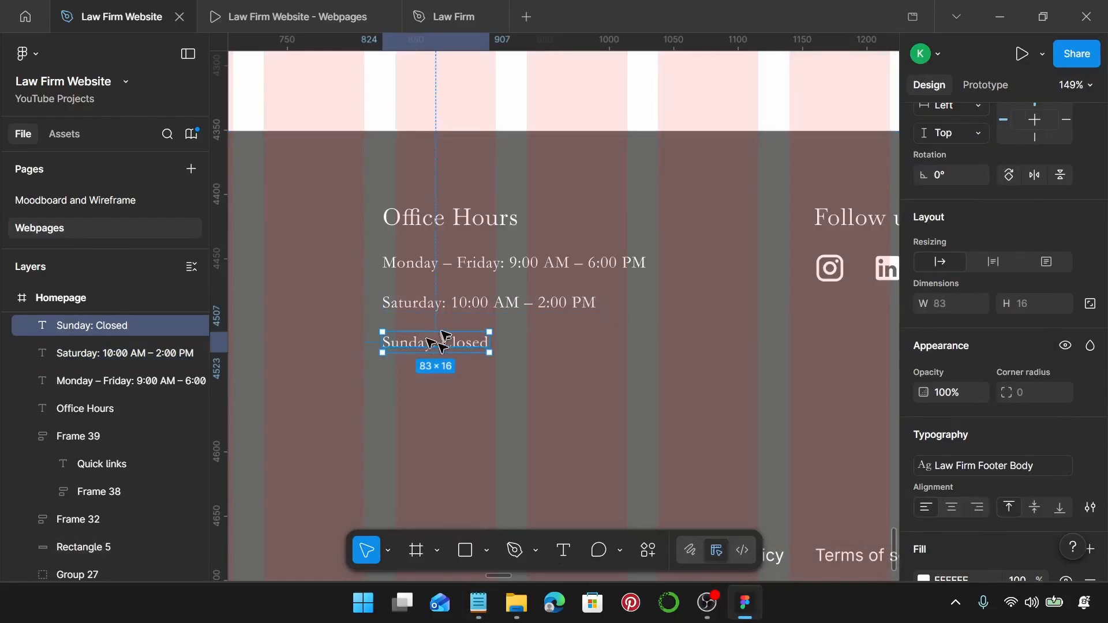
Stack the three hours lines in auto layout, then group them with Office Hours at a 20 gap.
shift+click(446, 303)
shift+click(446, 269)
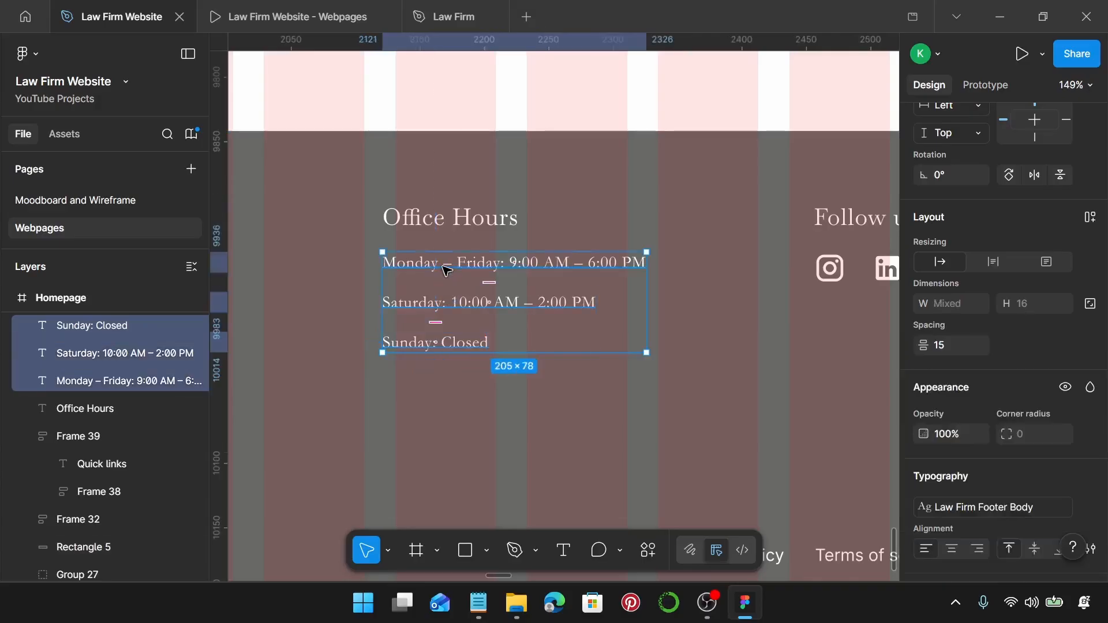
key(shift+a)
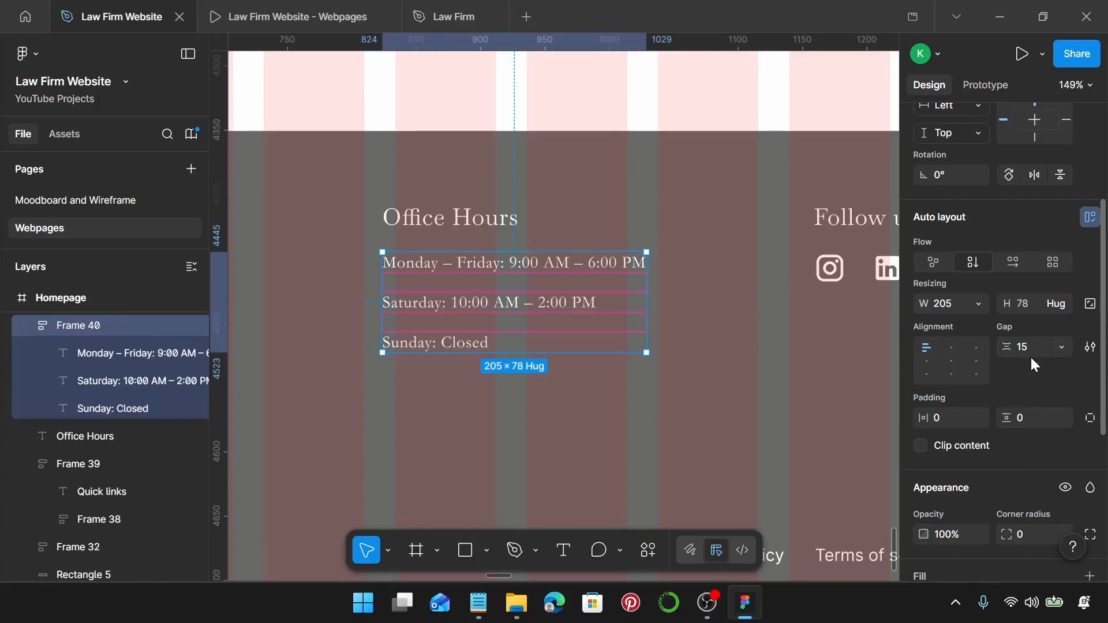
shift+click(437, 225)
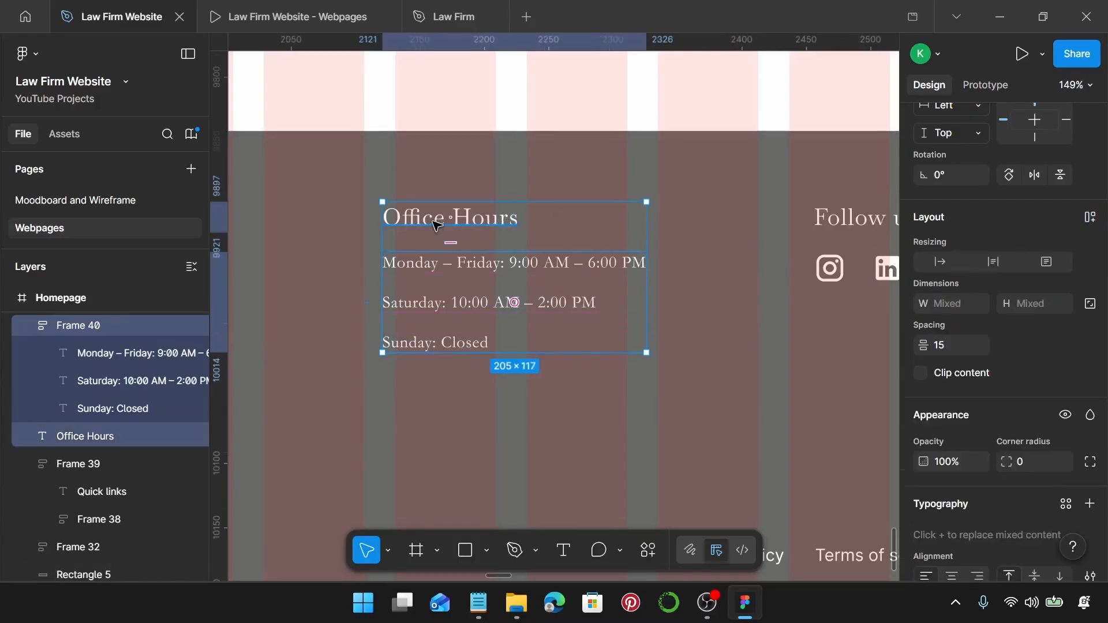
key(shift+a)
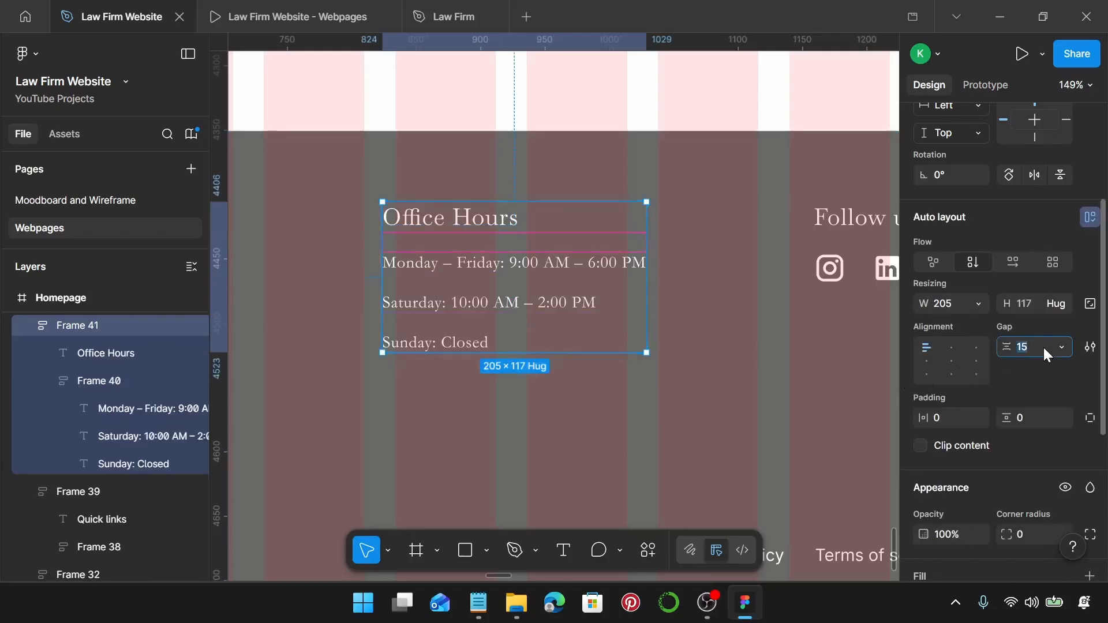
key(Return)
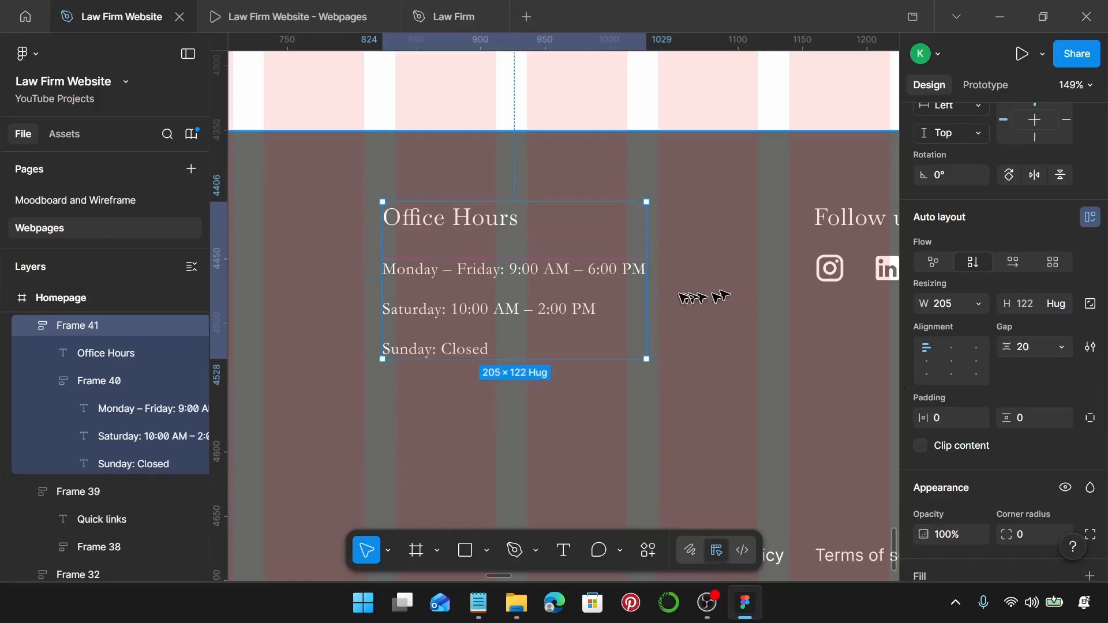
Delete the Instagram, LinkedIn, Facebook and X icons under Follow us.
scroll(676, 295, down, 5)
scroll(669, 292, right, 10)
scroll(553, 297, up, 3)
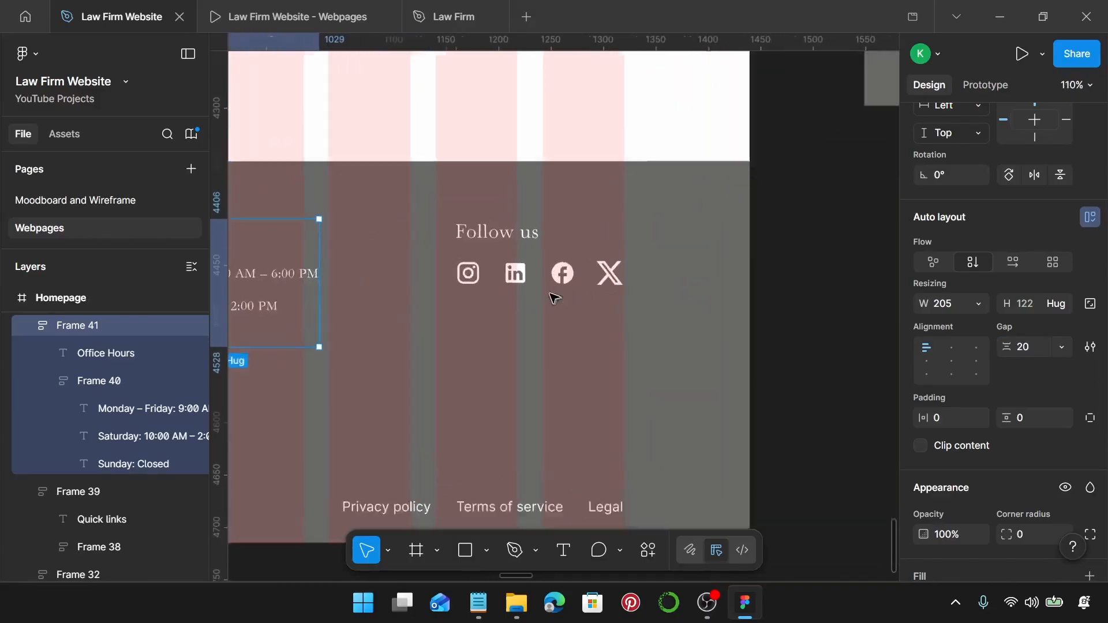
click(456, 270)
shift+click(510, 270)
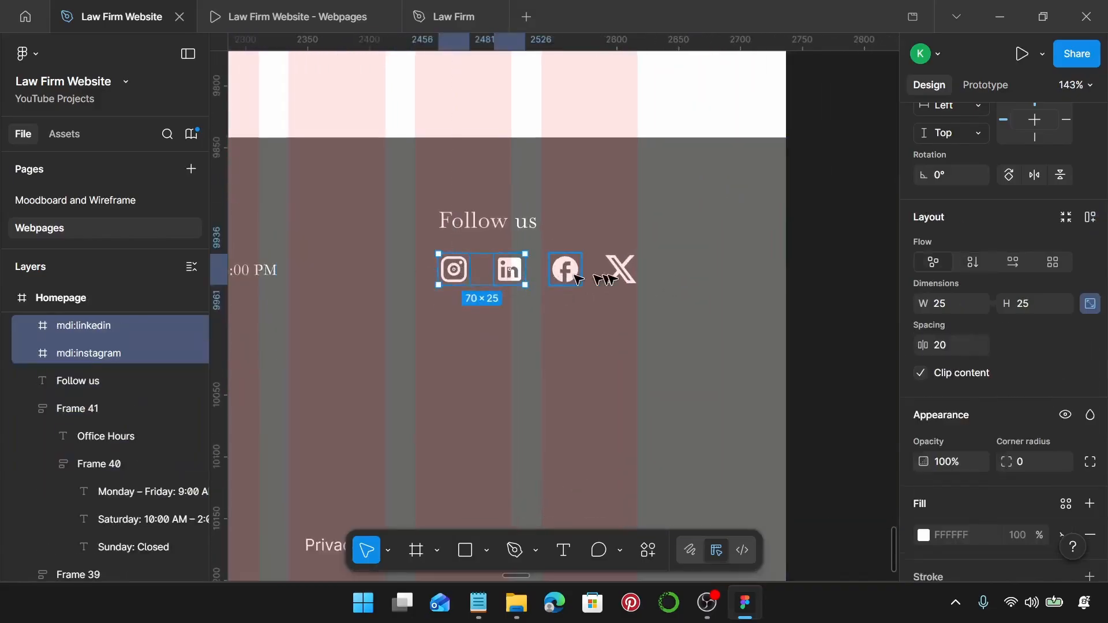
shift+click(566, 269)
shift+click(620, 271)
key(Delete)
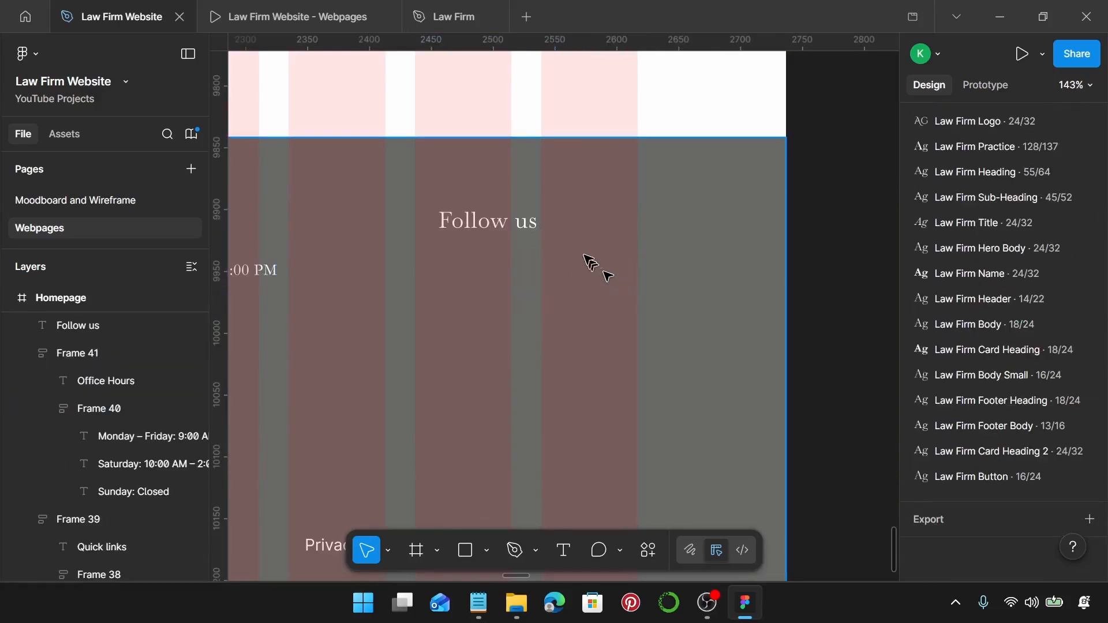
Duplicate Follow us below itself, style it Law Firm Footer Body, and duplicate that line further down.
click(512, 228)
alt+drag(508, 218, 509, 257)
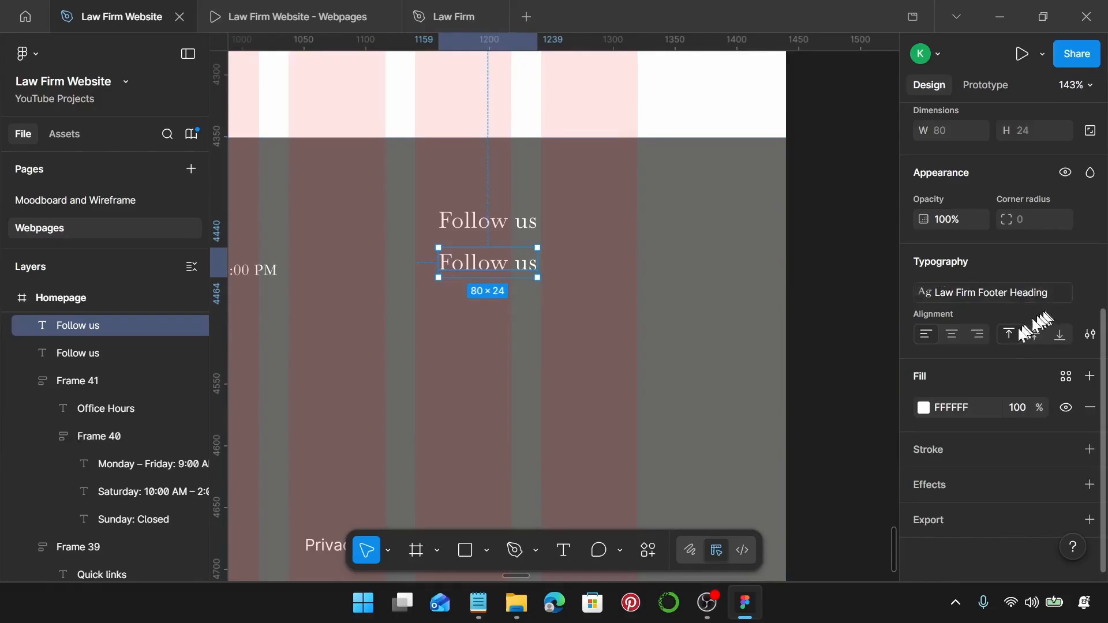
click(988, 292)
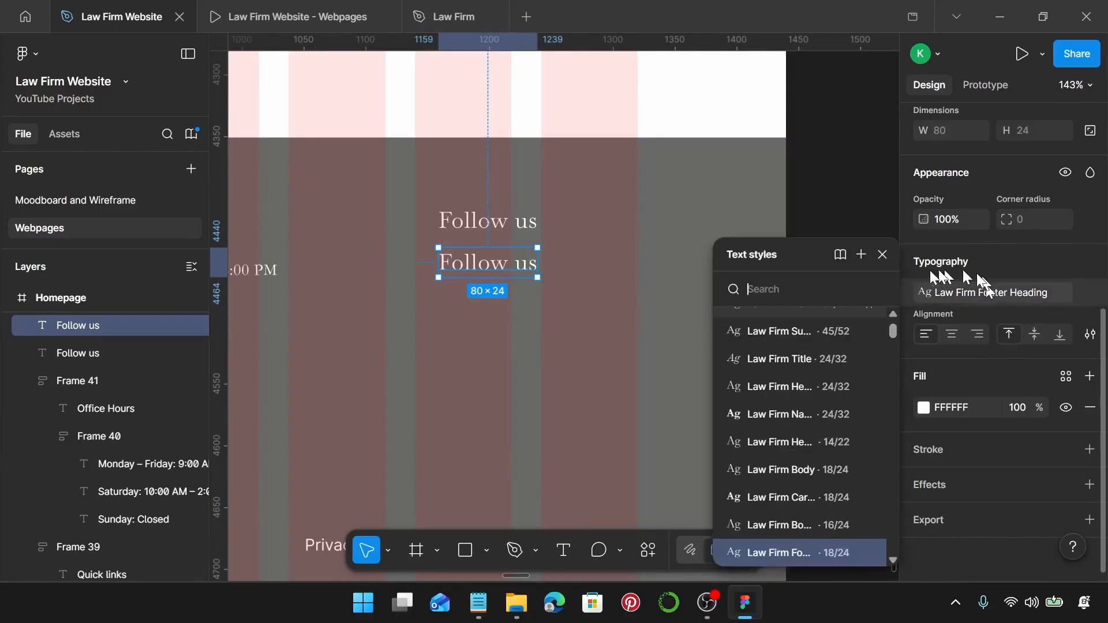
scroll(829, 414, down, 2)
scroll(826, 425, down, 3)
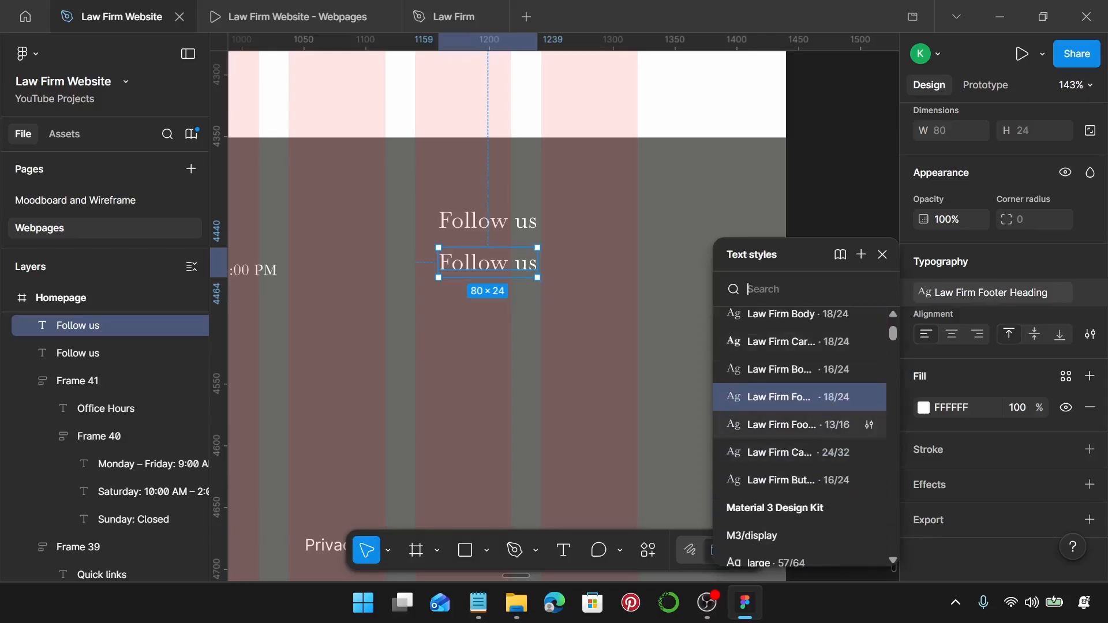
click(830, 424)
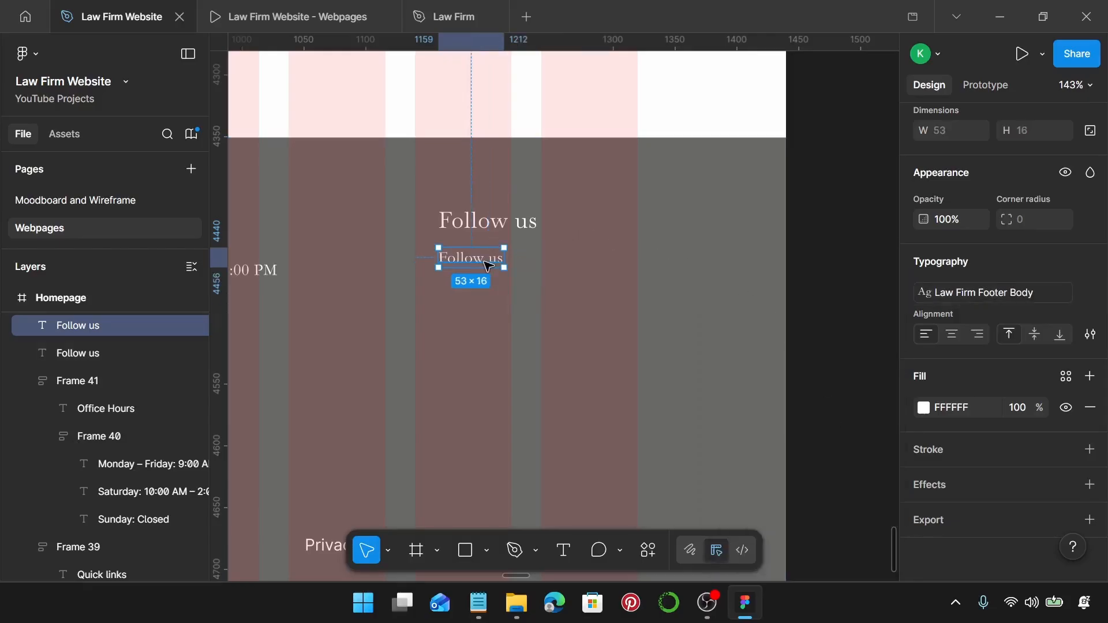
drag(490, 267, 492, 348)
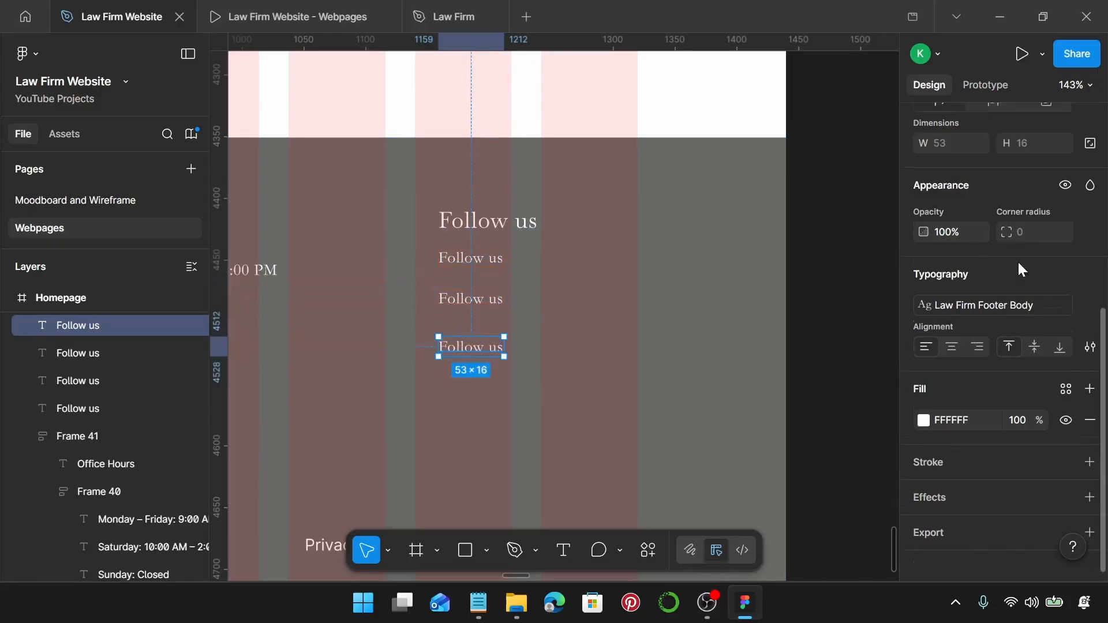
scroll(1020, 269, up, 3)
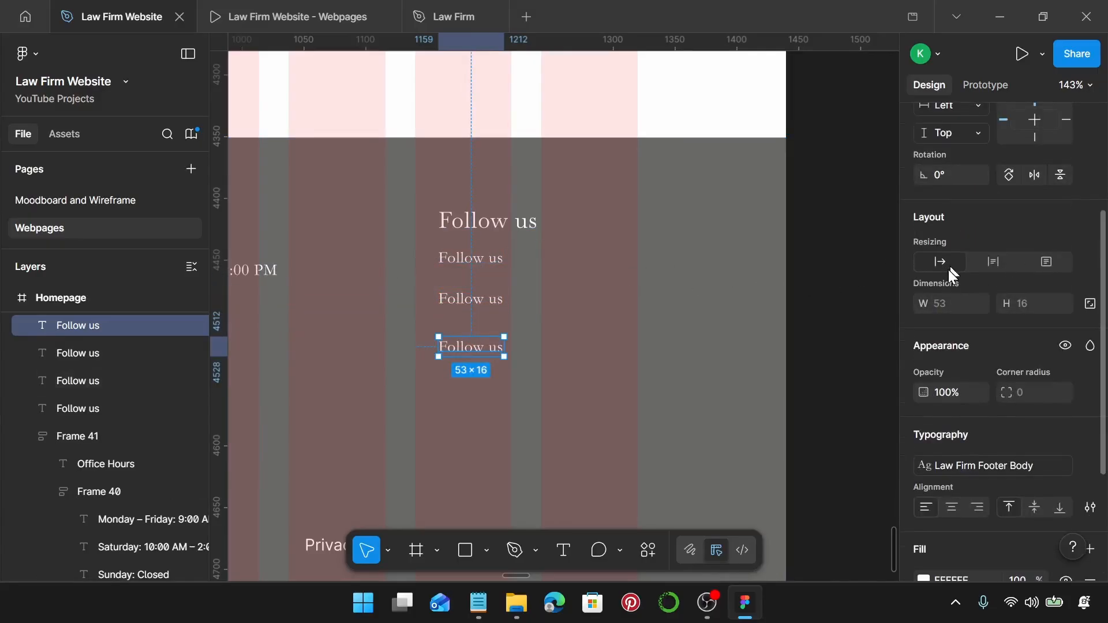
Rename the Follow us heading to 'Connect With Us' using the Notepad copy.
click(478, 603)
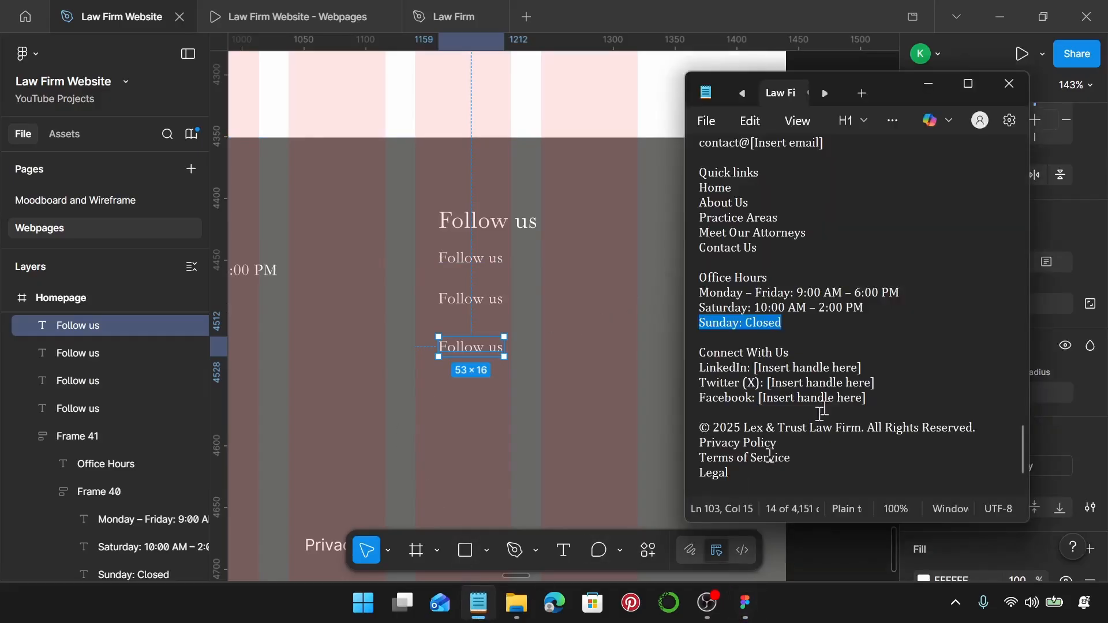
scroll(855, 353, down, 1)
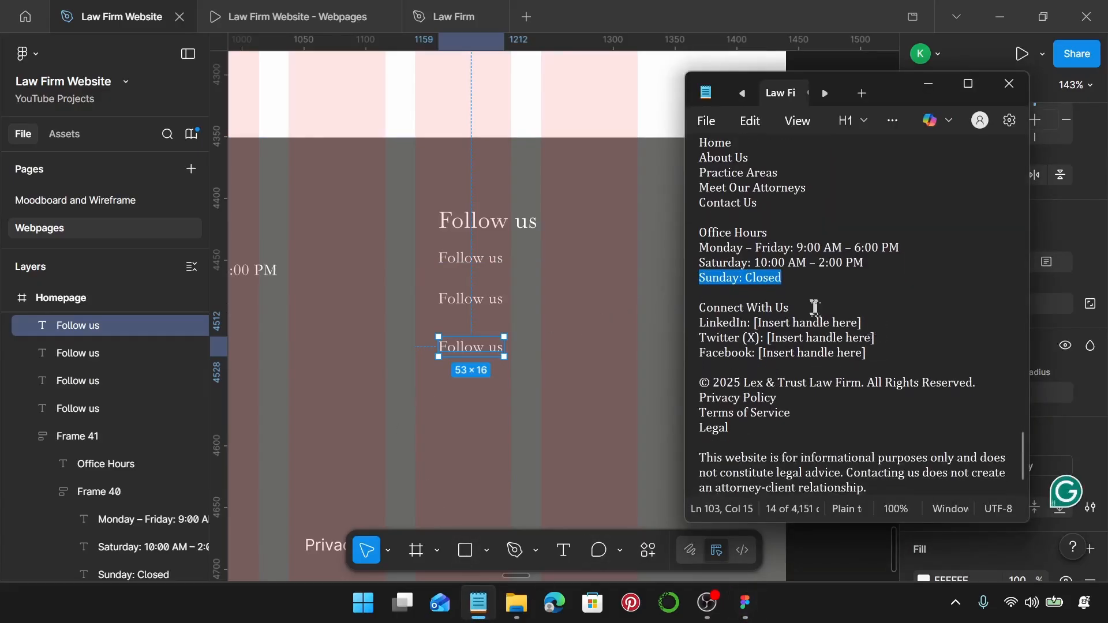
drag(816, 307, 683, 307)
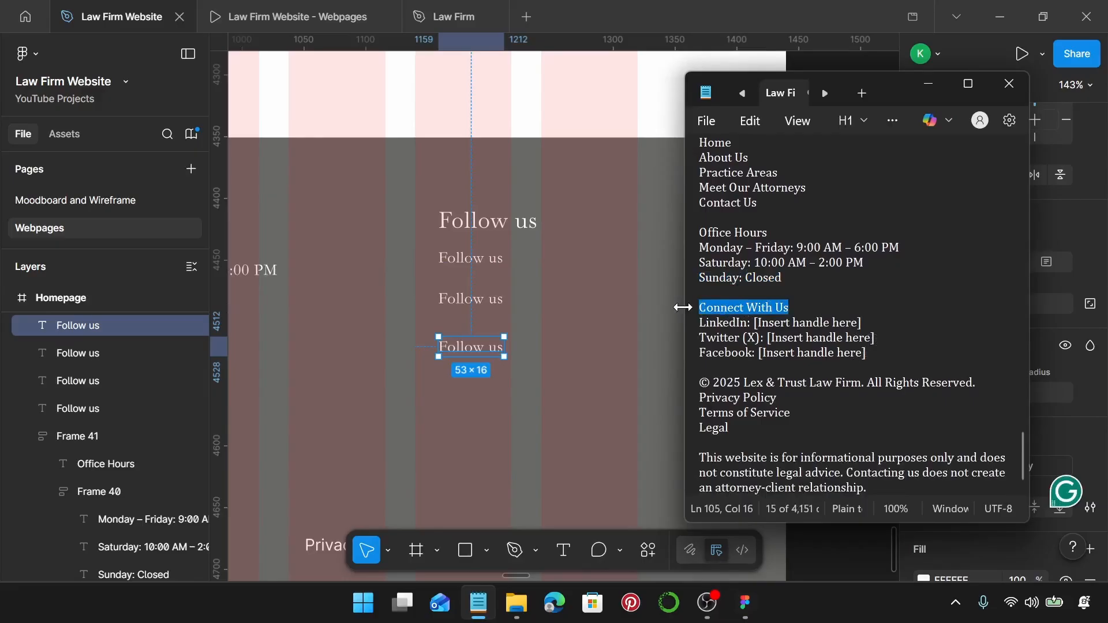
double_click(512, 228)
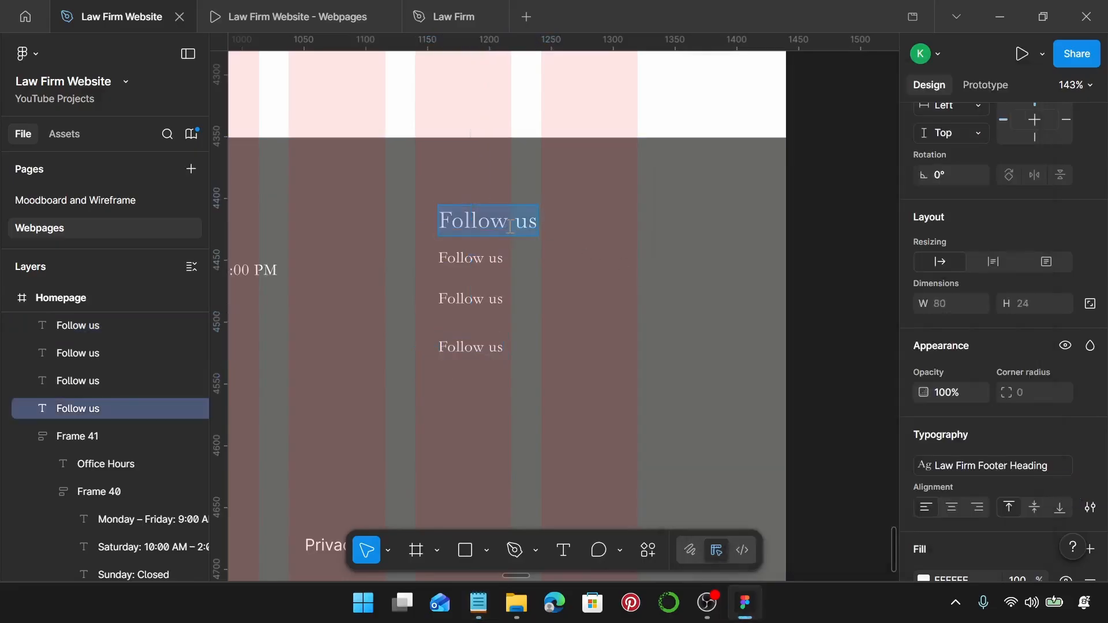
text(Connect With Us)
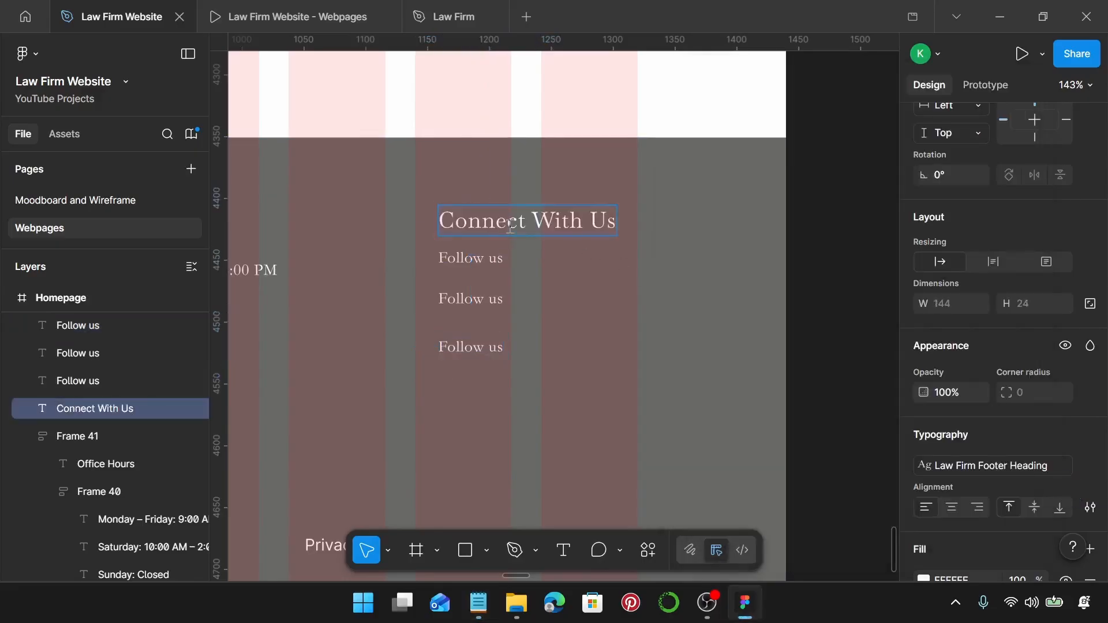
Replace the first two small lines with the LinkedIn and Twitter (X) lines from the notes.
click(478, 603)
drag(864, 322, 707, 325)
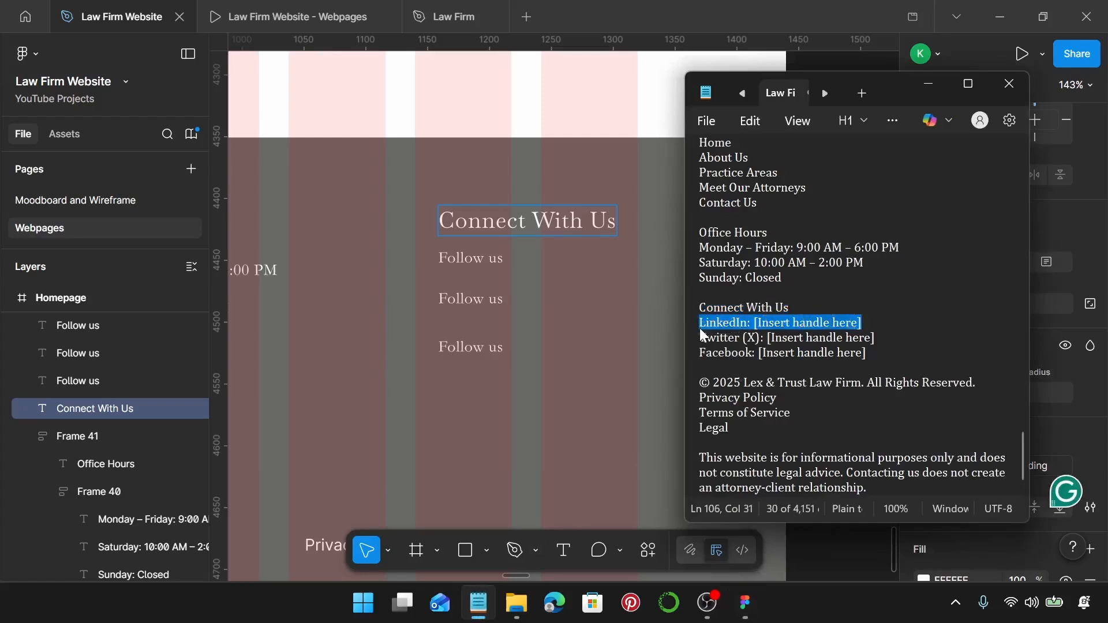
click(465, 261)
double_click(466, 261)
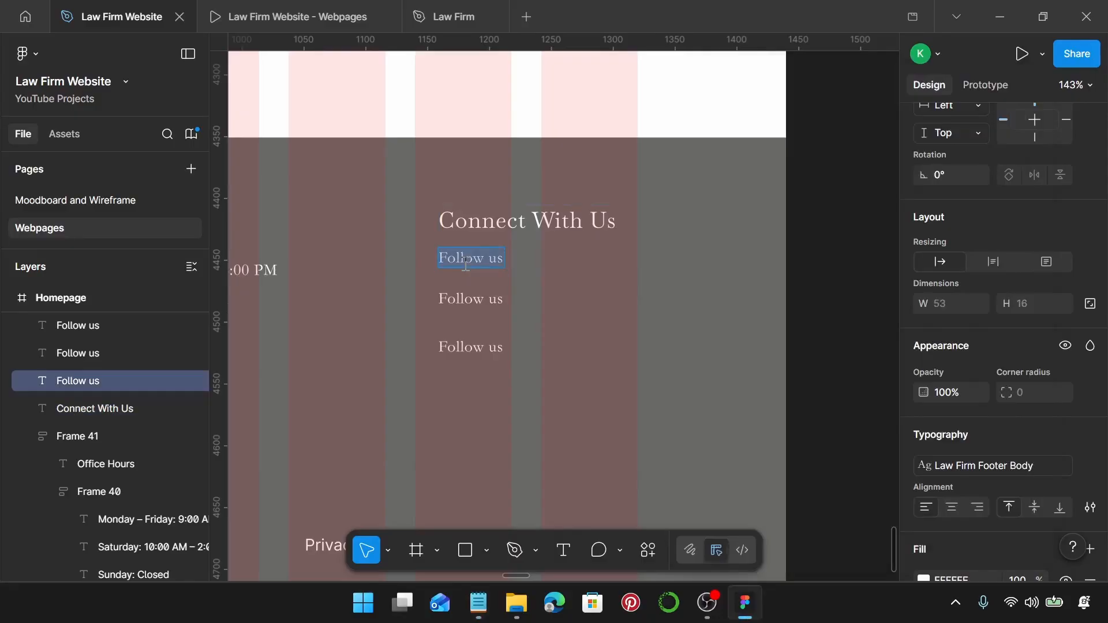
text(LinkedIn: [Insert handle here])
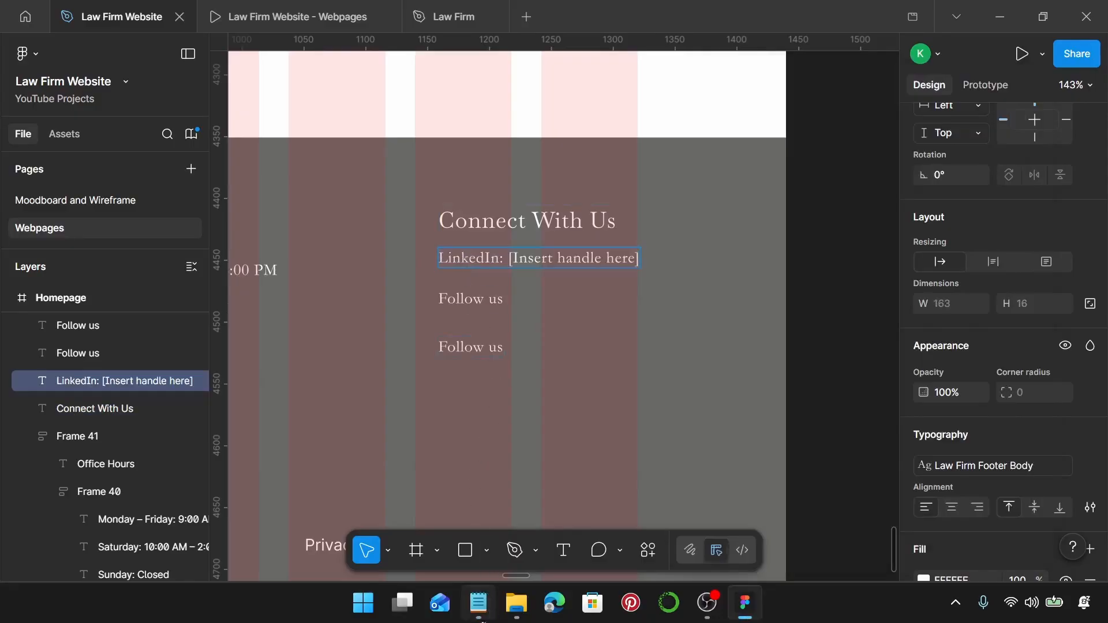
click(479, 603)
drag(877, 337, 699, 332)
key(ctrl+c)
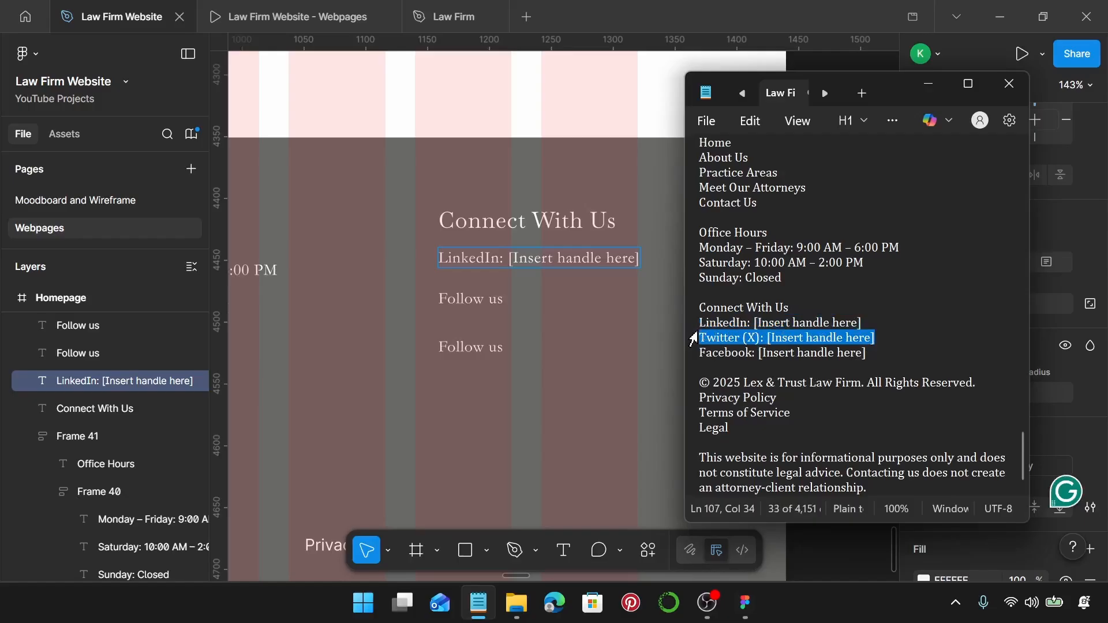
click(484, 299)
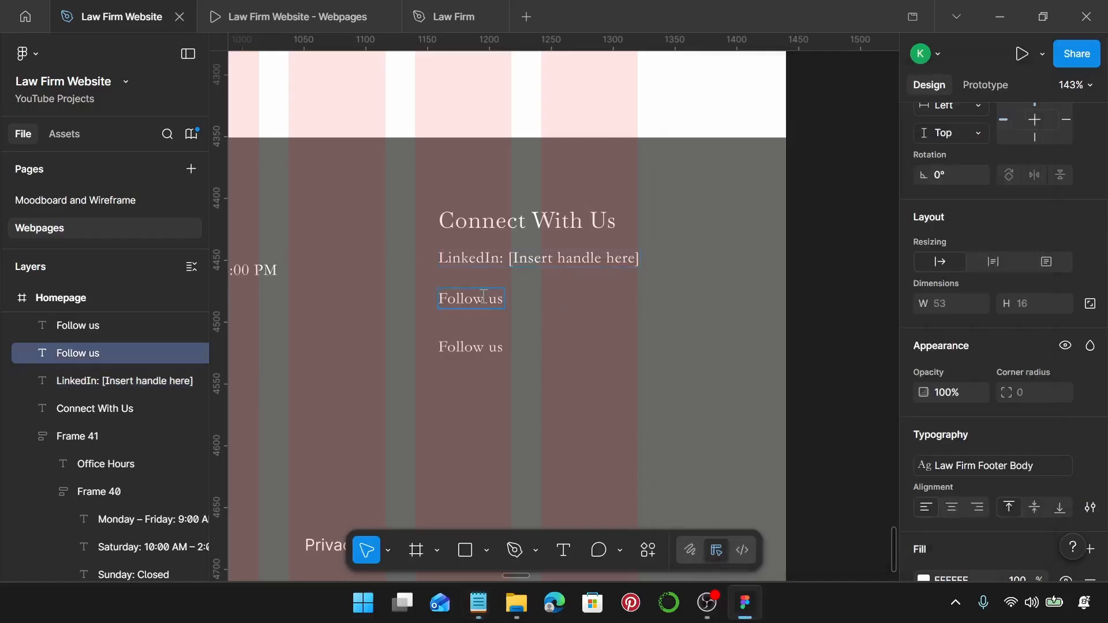
key(ctrl+v)
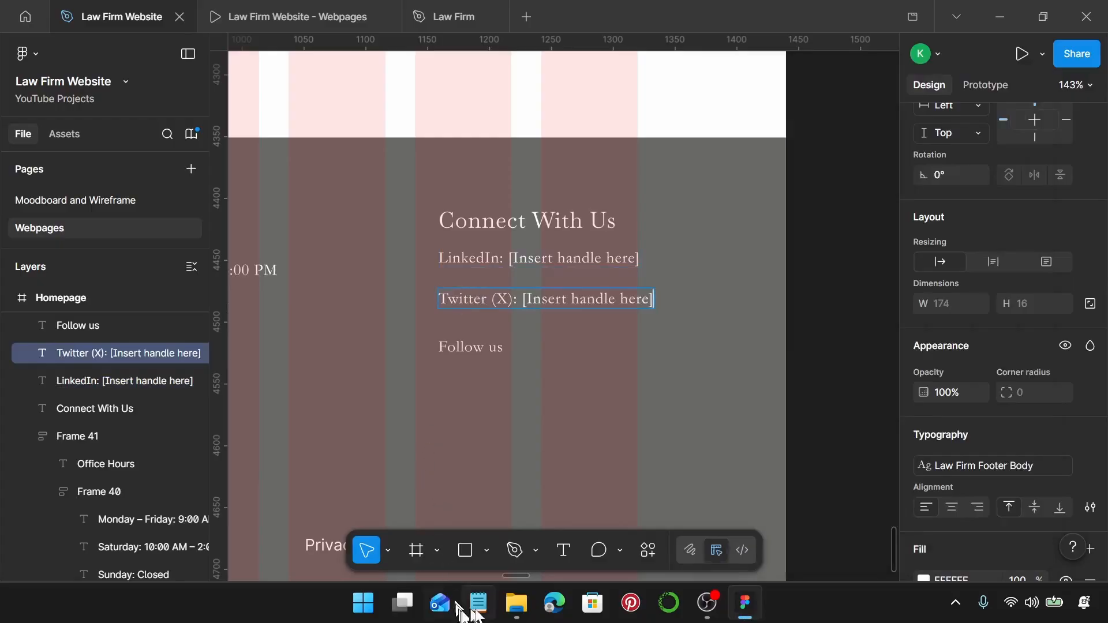
Replace the last Follow us line with the Facebook handle line.
click(479, 604)
click(882, 352)
drag(883, 352, 706, 348)
drag(884, 350, 768, 345)
click(868, 354)
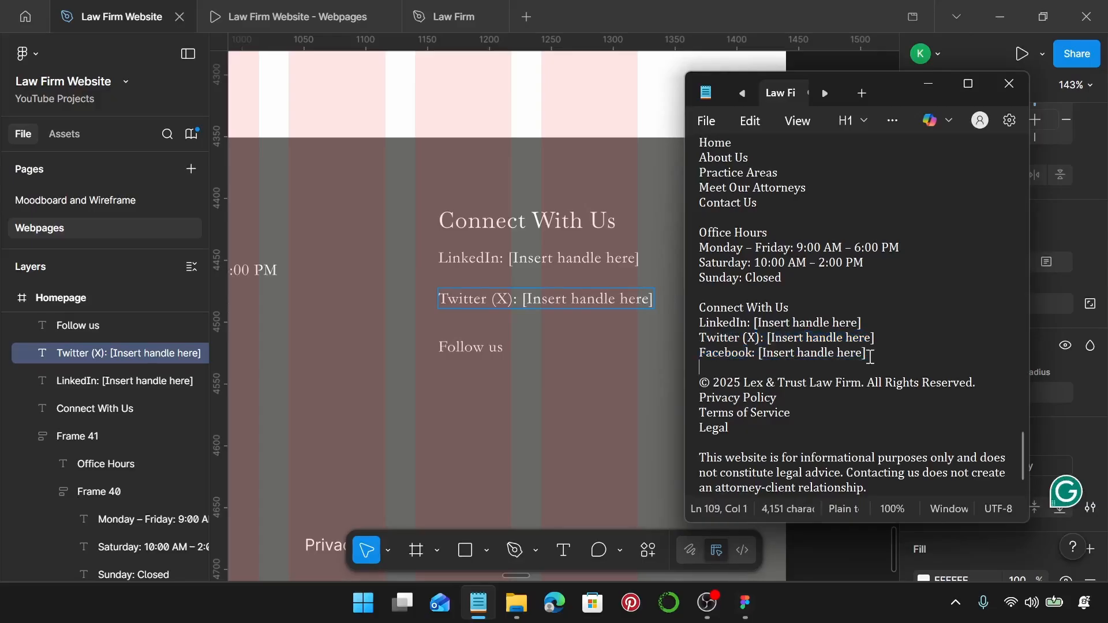
drag(869, 355, 705, 353)
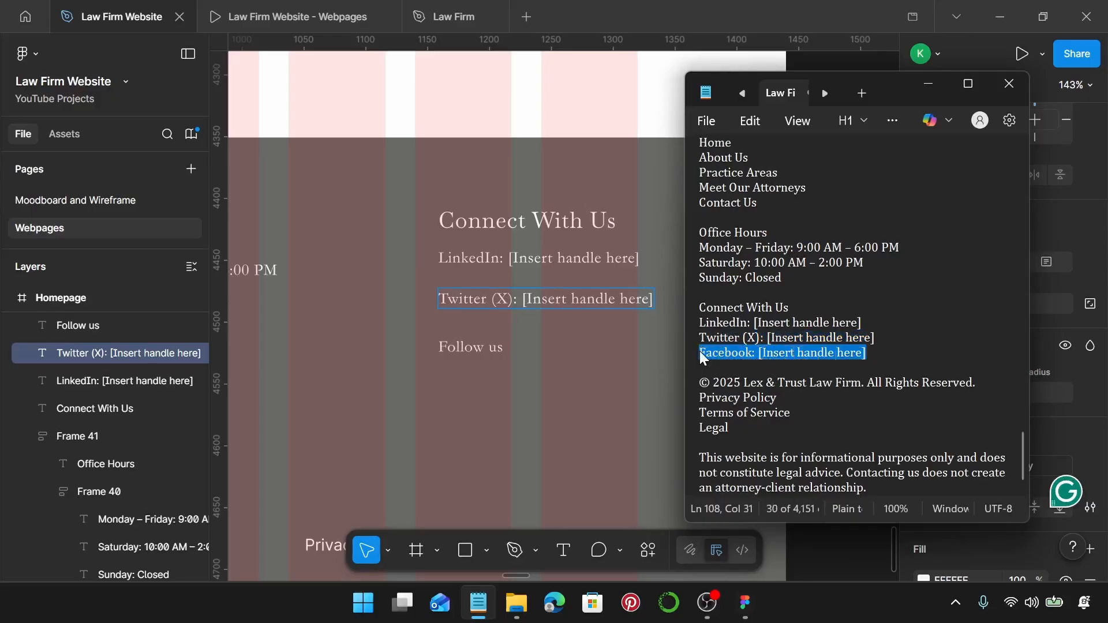
double_click(494, 354)
text(Facebook: [Insert handle here])
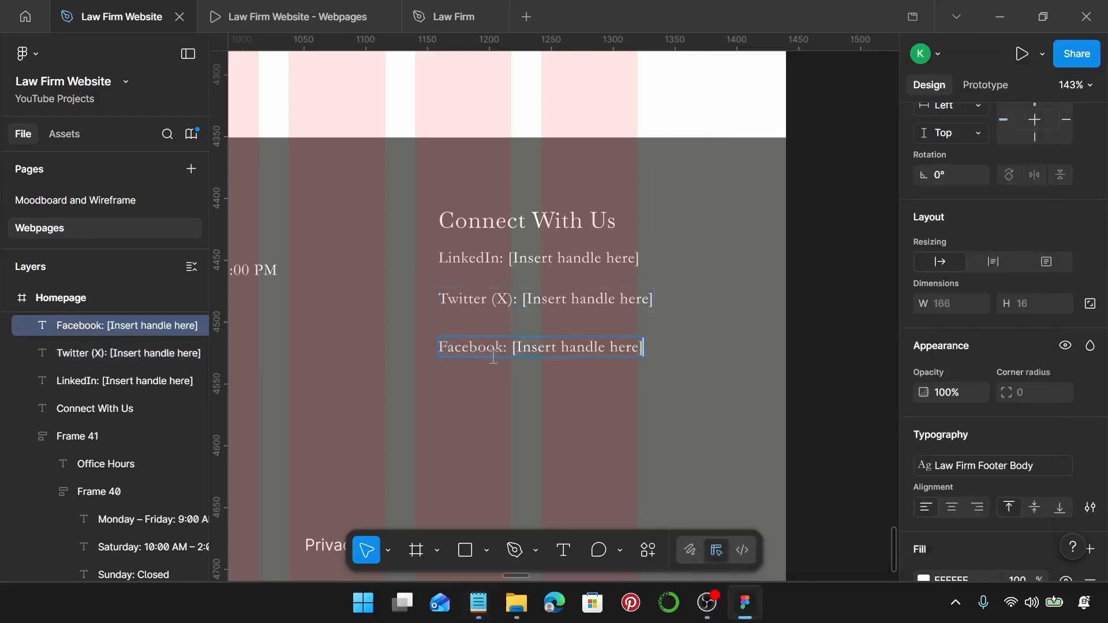
key(Escape)
Stack the three social lines at 15 spacing, then group them with Connect With Us at 20.
shift+click(506, 301)
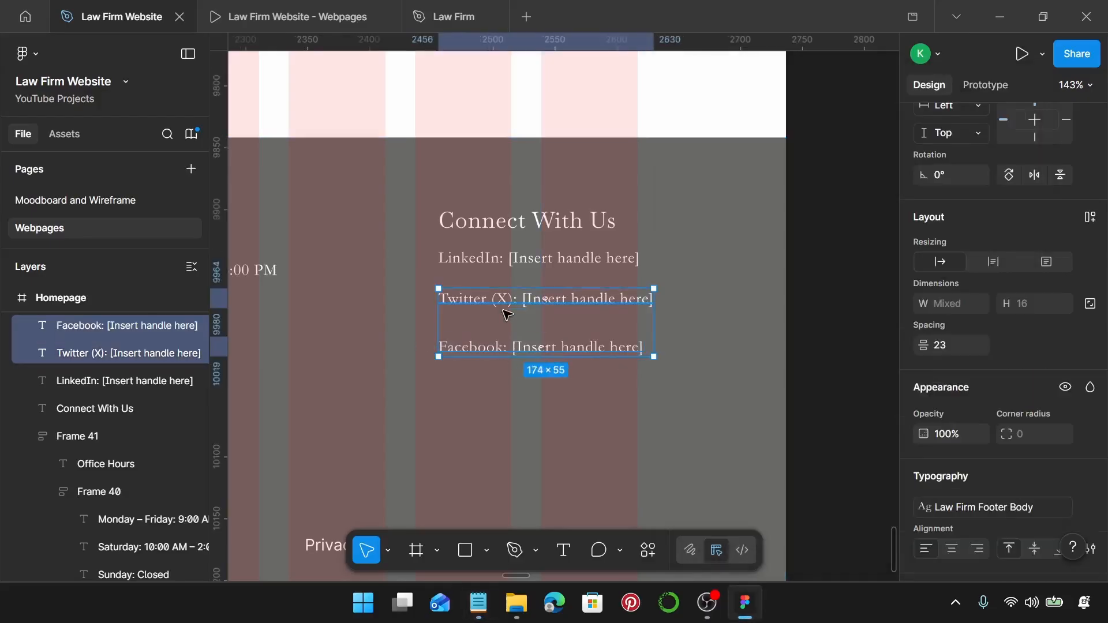
shift+click(514, 264)
key(shift+a)
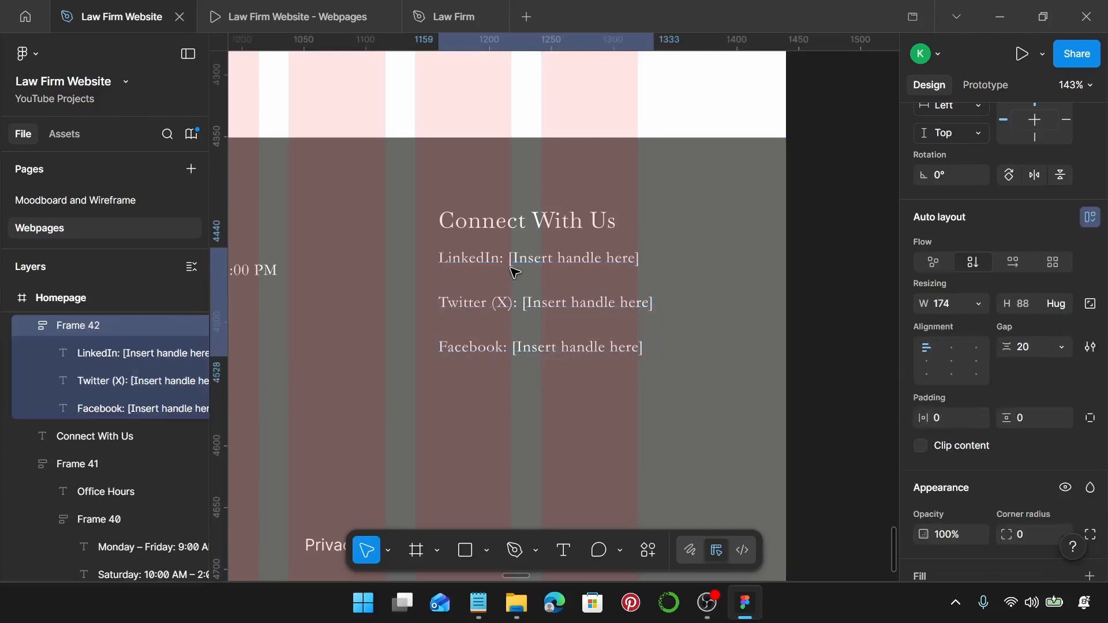
click(1043, 341)
text(15)
key(Return)
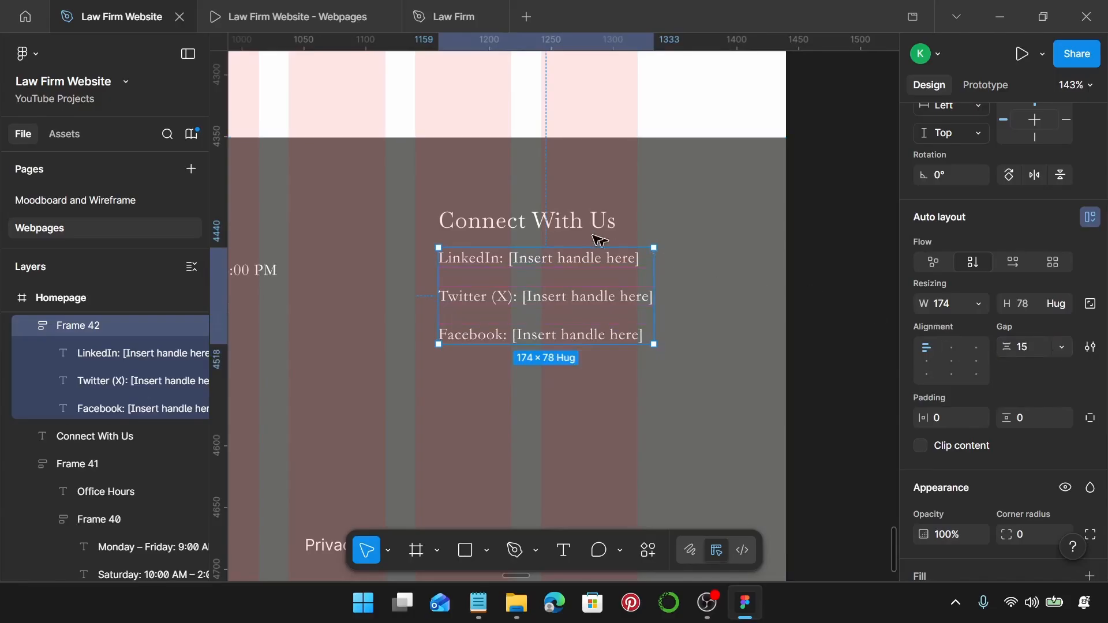
shift+click(481, 232)
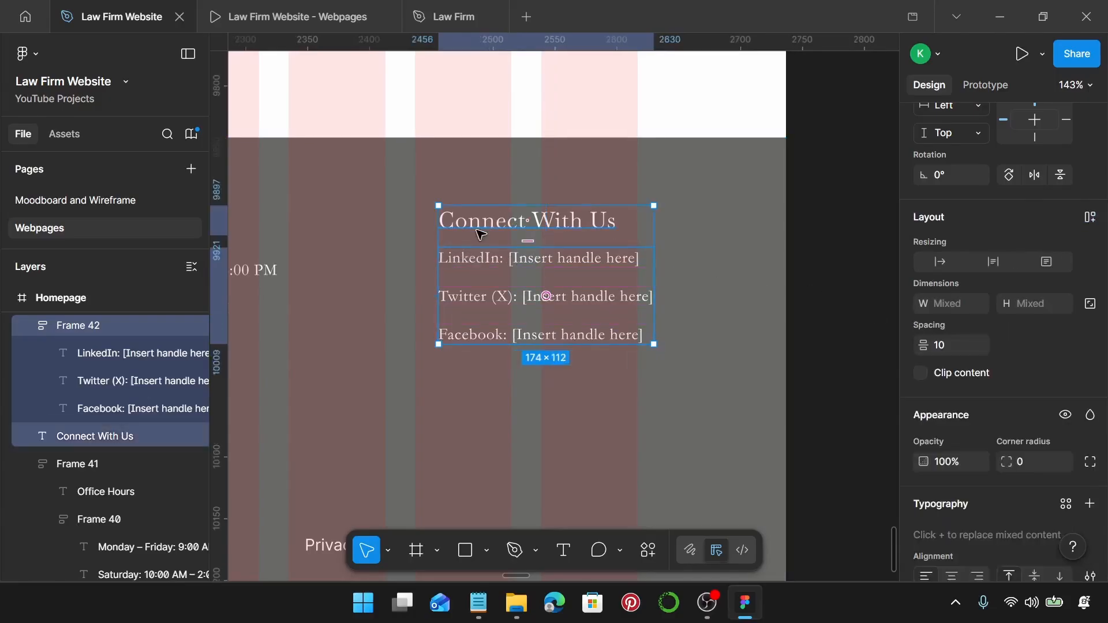
key(shift+a)
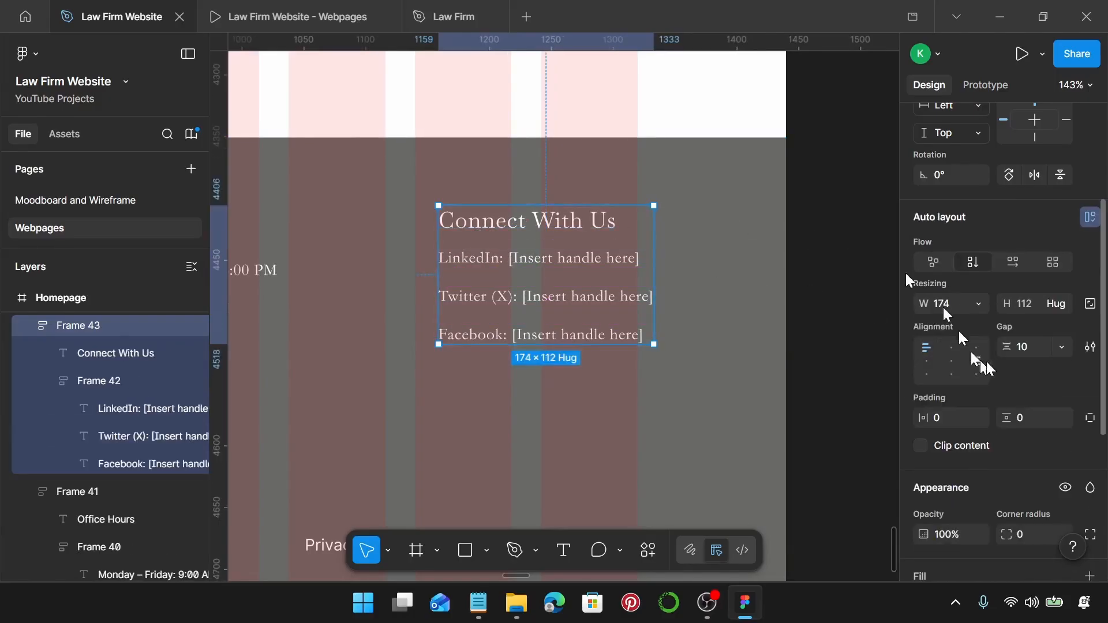
text(20)
key(Return)
Move the footer's bottom text row (Group 16) over to the right.
scroll(620, 395, down, 3)
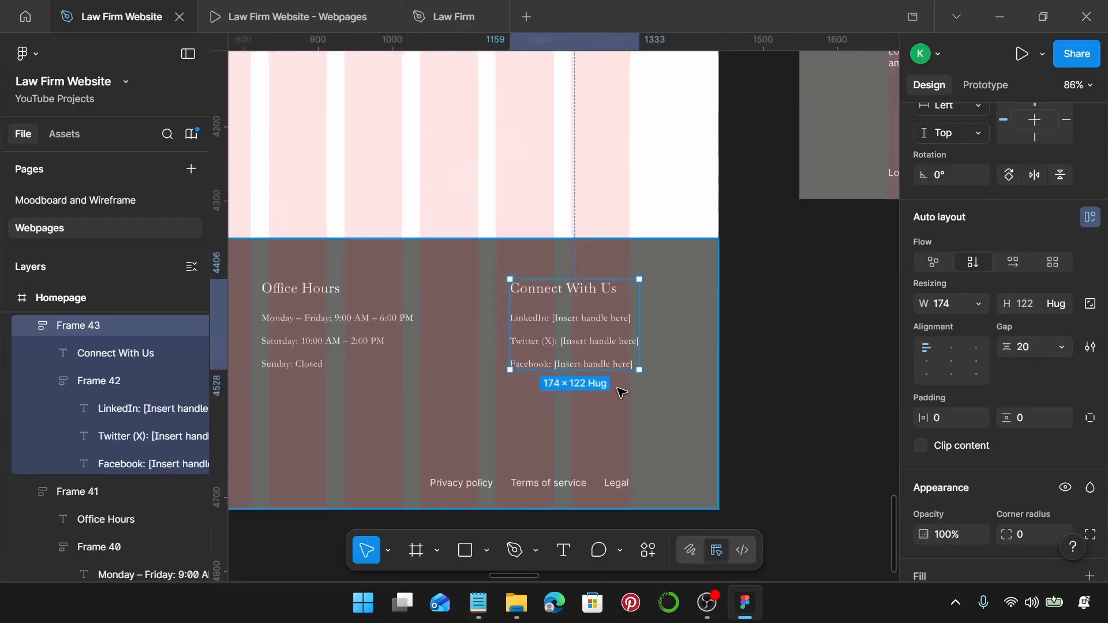
scroll(623, 395, left, 4)
scroll(623, 395, down, 1)
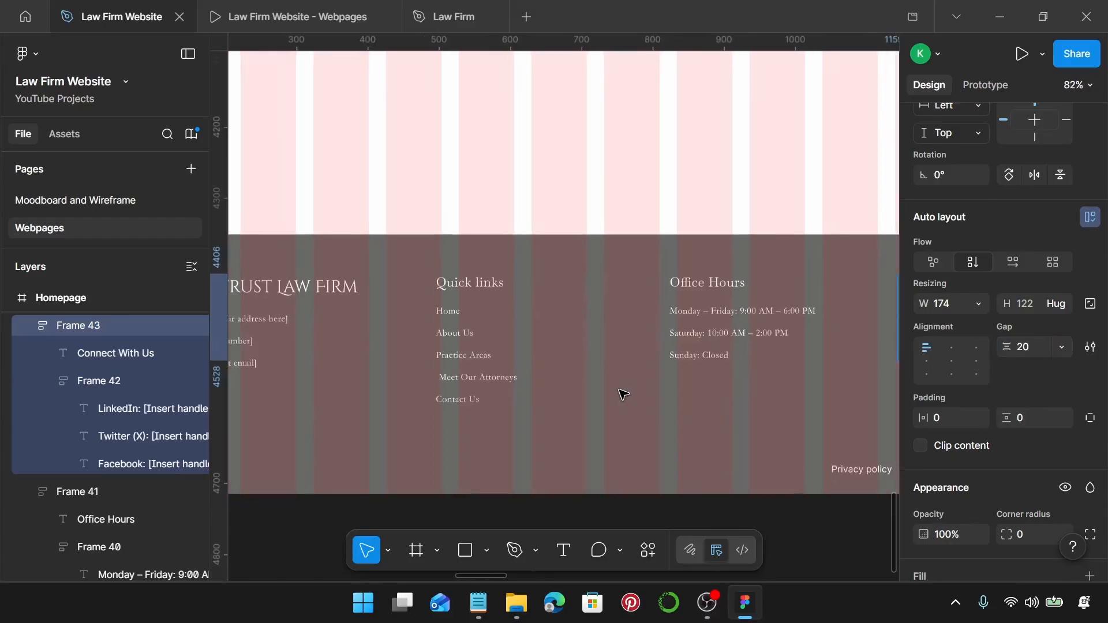
scroll(624, 395, down, 3)
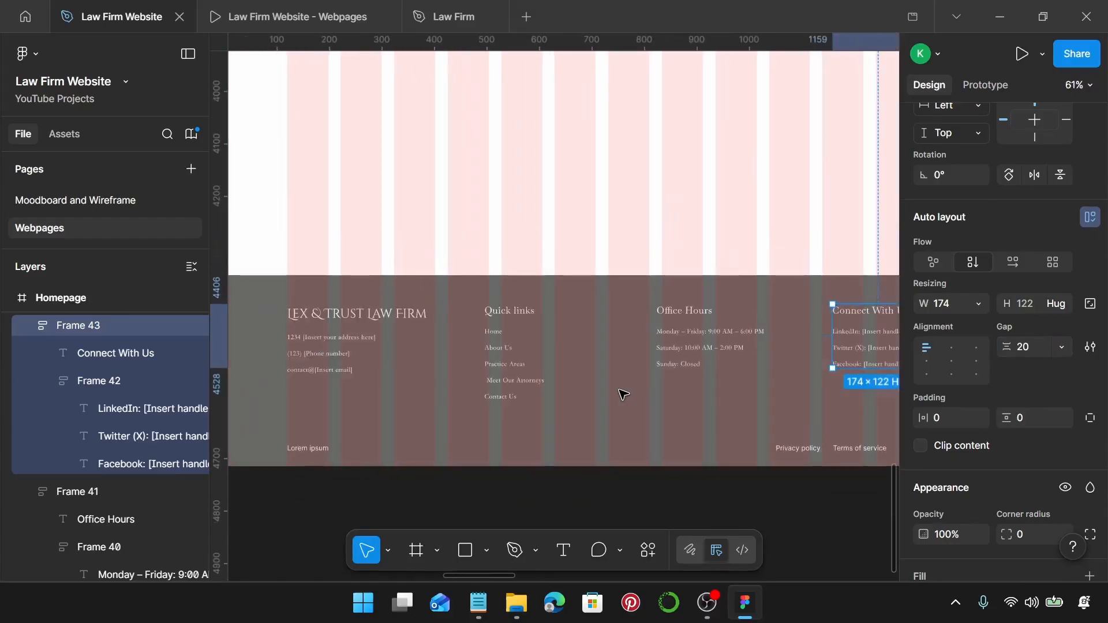
scroll(622, 395, down, 2)
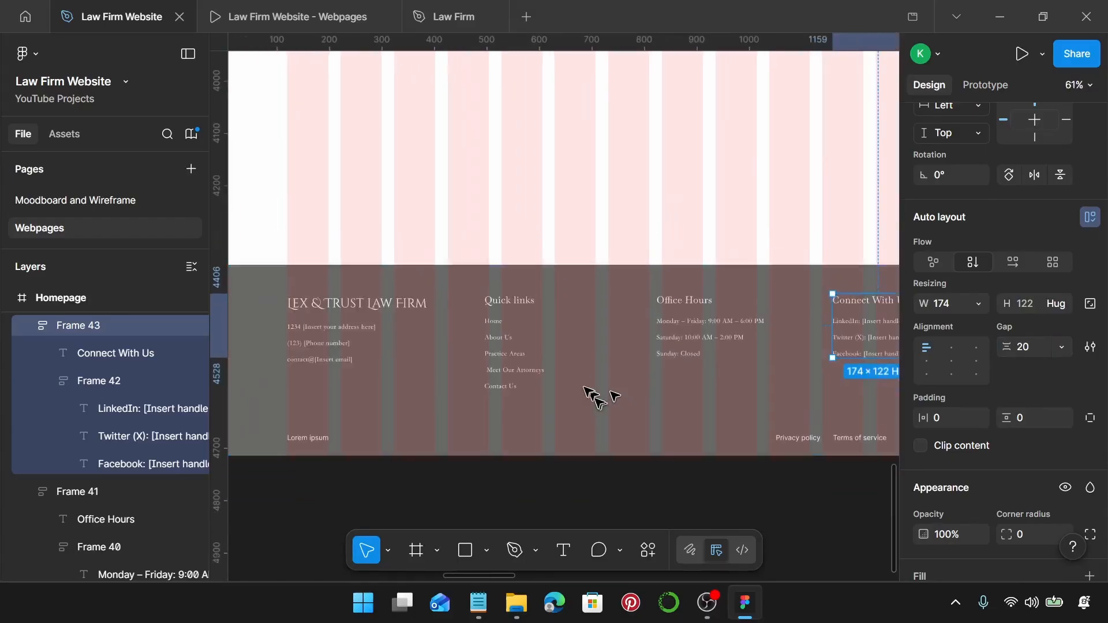
click(323, 427)
drag(322, 428, 564, 411)
Ungroup the bottom row and give its four texts auto width and the Law Firm Footer Body style.
scroll(564, 404, down, 3)
scroll(555, 384, left, 3)
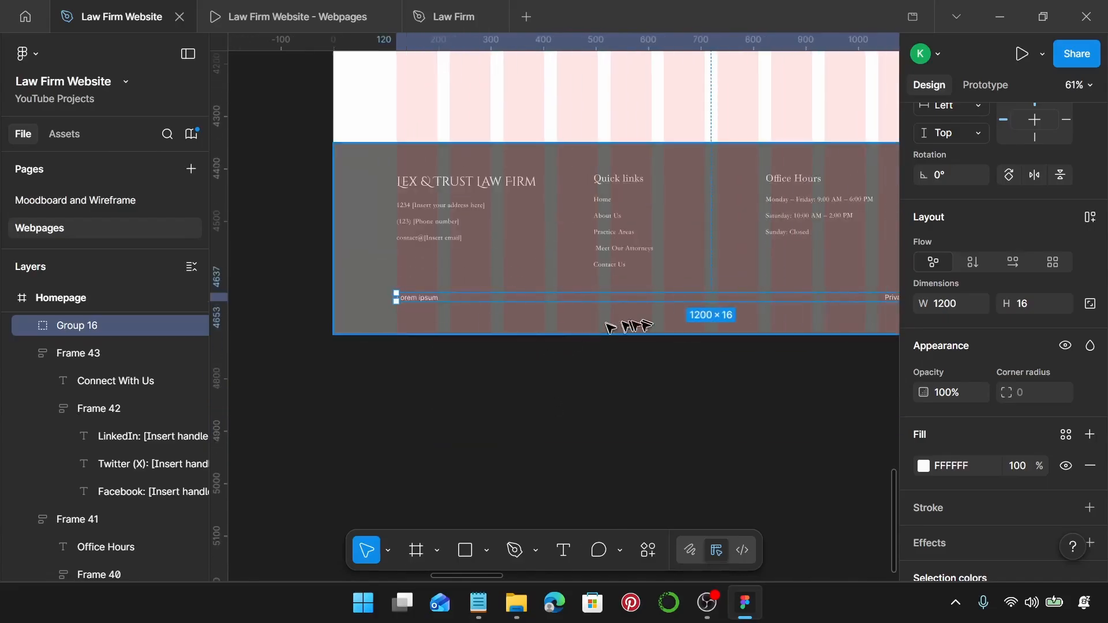
scroll(600, 320, up, 1)
scroll(596, 319, right, 3)
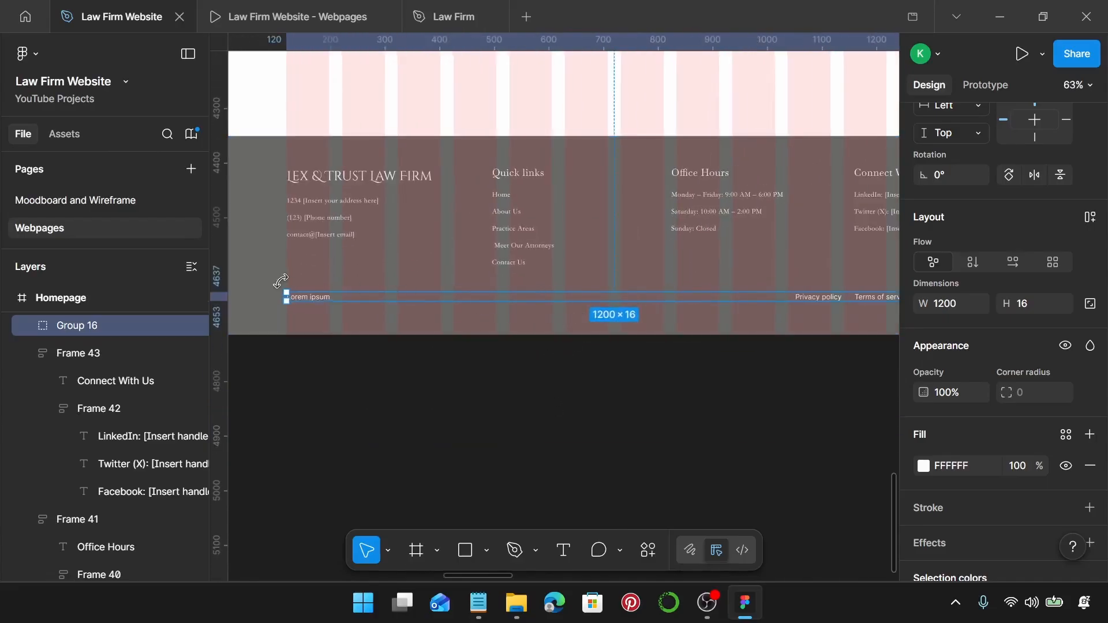
key(ctrl+shift+g)
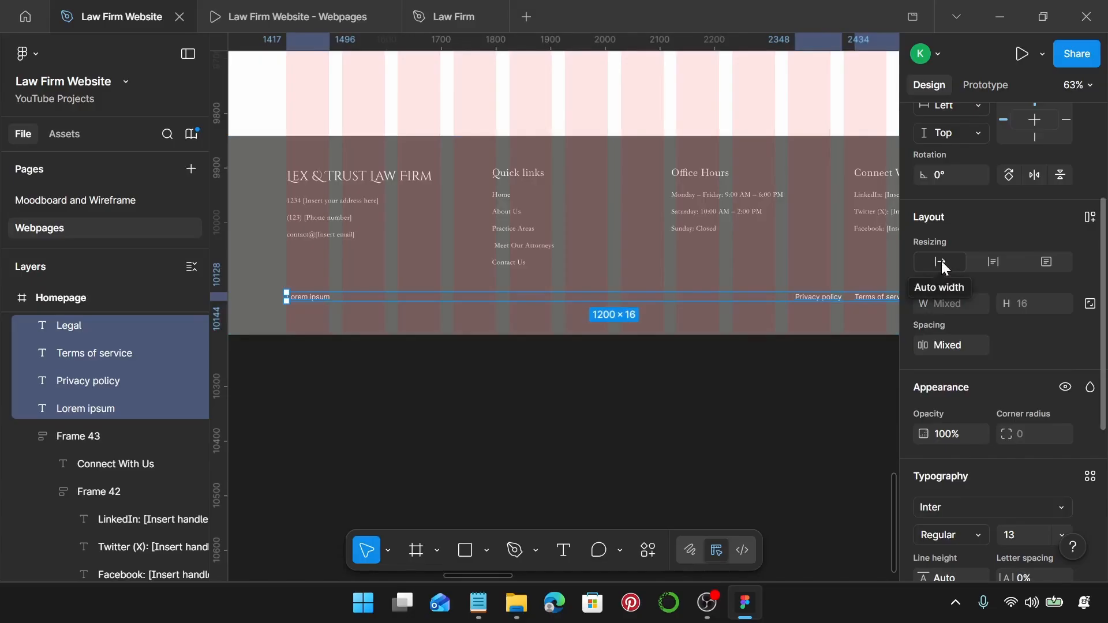
click(941, 261)
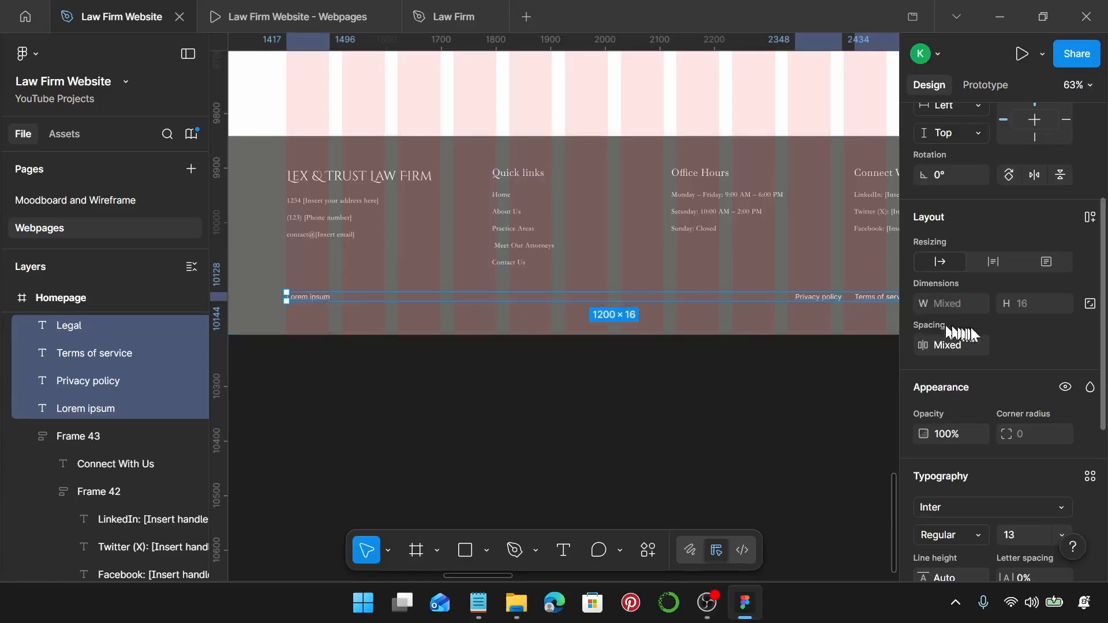
scroll(993, 329, down, 5)
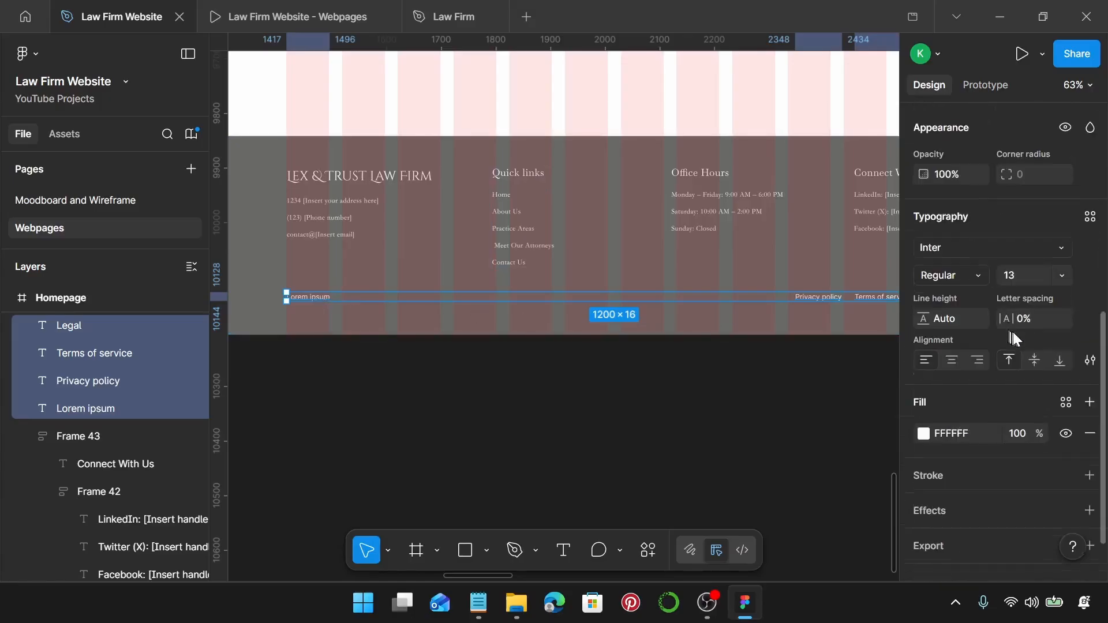
click(1090, 216)
scroll(856, 350, down, 5)
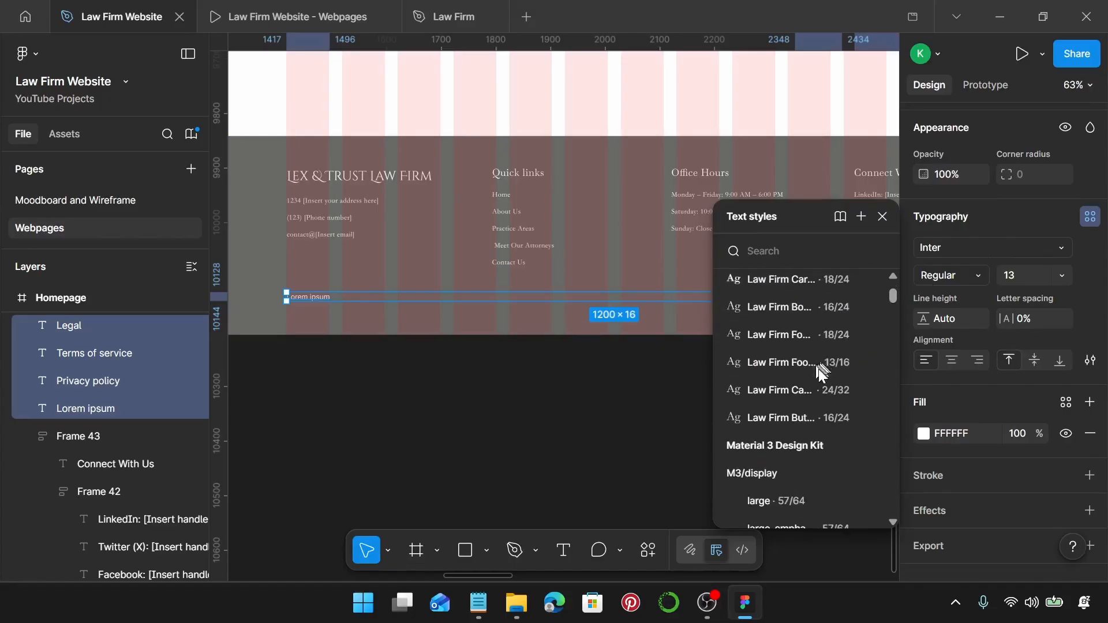
click(829, 362)
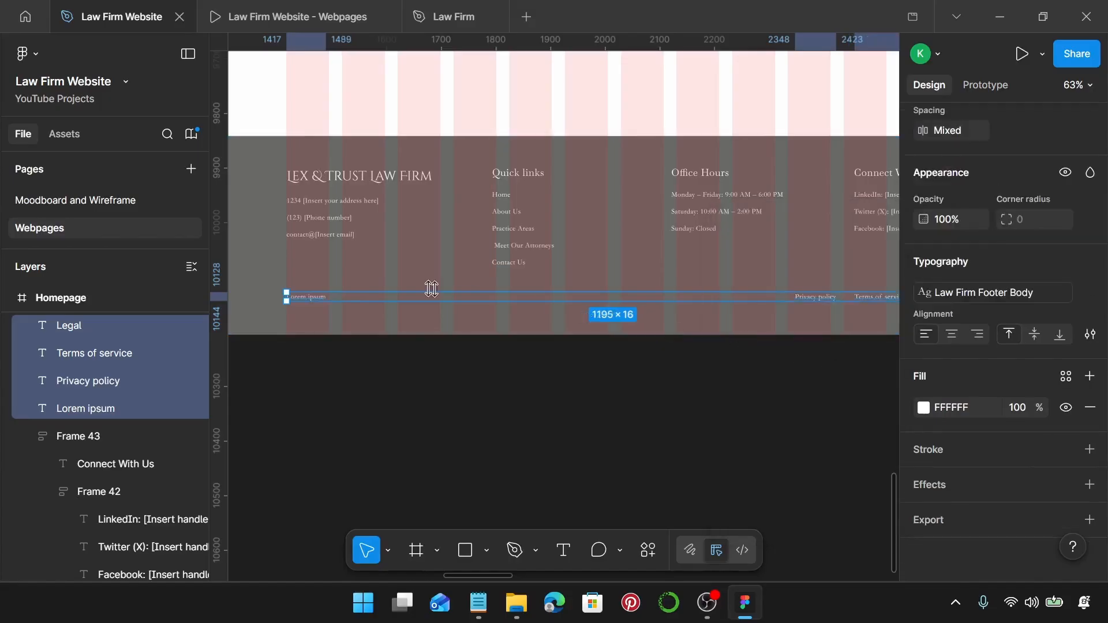
scroll(317, 311, up, 5)
Duplicate the Lorem ipsum text just below itself.
click(322, 308)
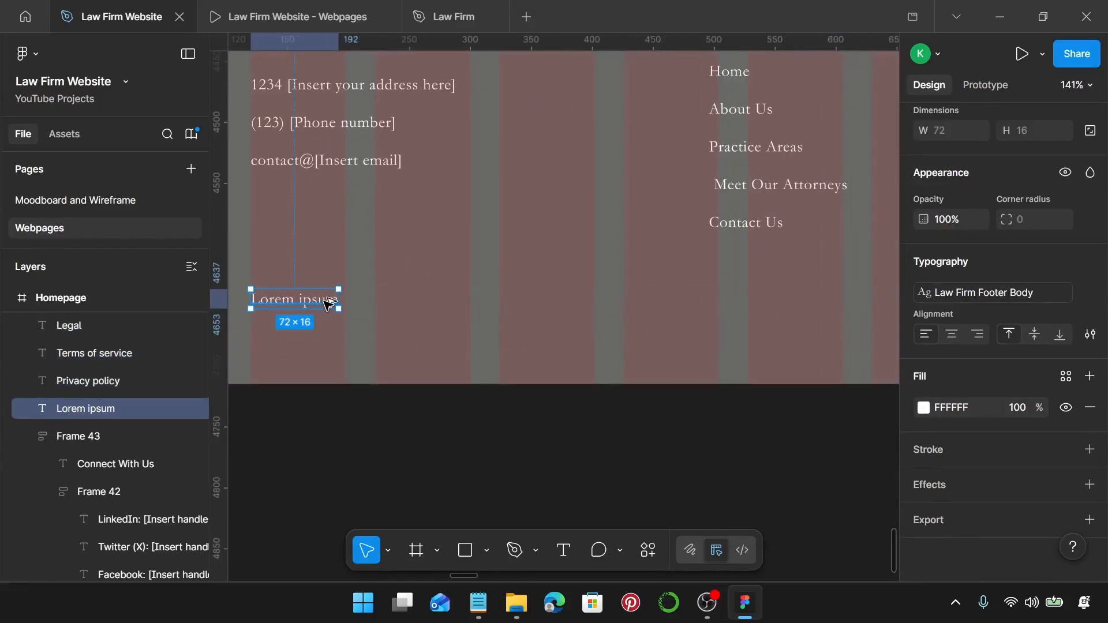
drag(324, 306, 334, 347)
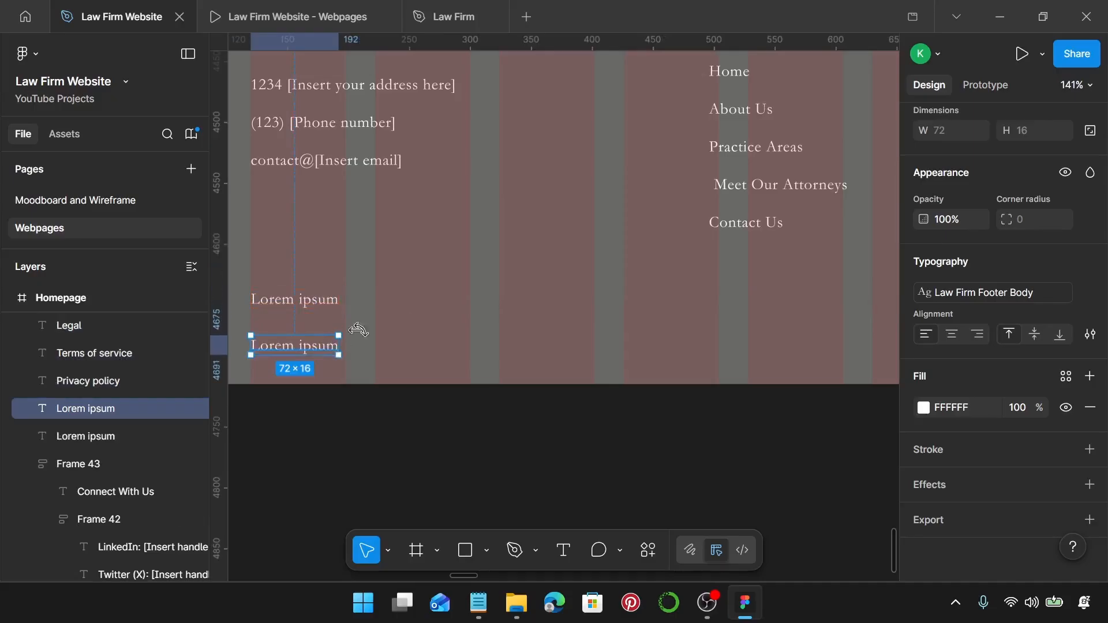
scroll(411, 322, down, 5)
Replace the upper Lorem ipsum with the copyright line copied from the footer notes.
scroll(424, 313, right, 2)
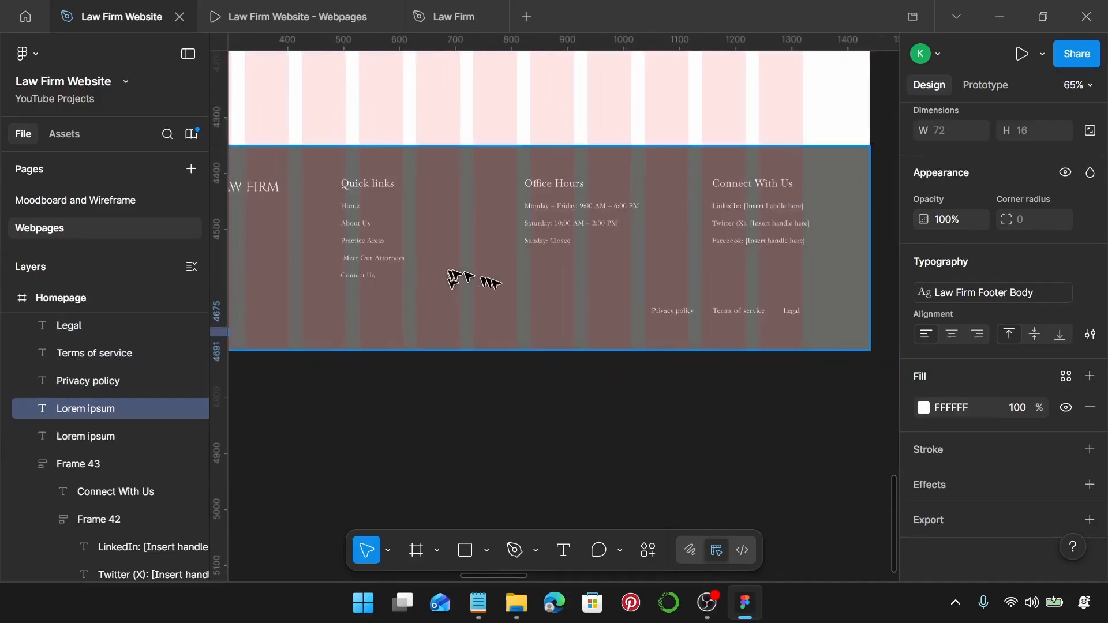
scroll(504, 284, left, 2)
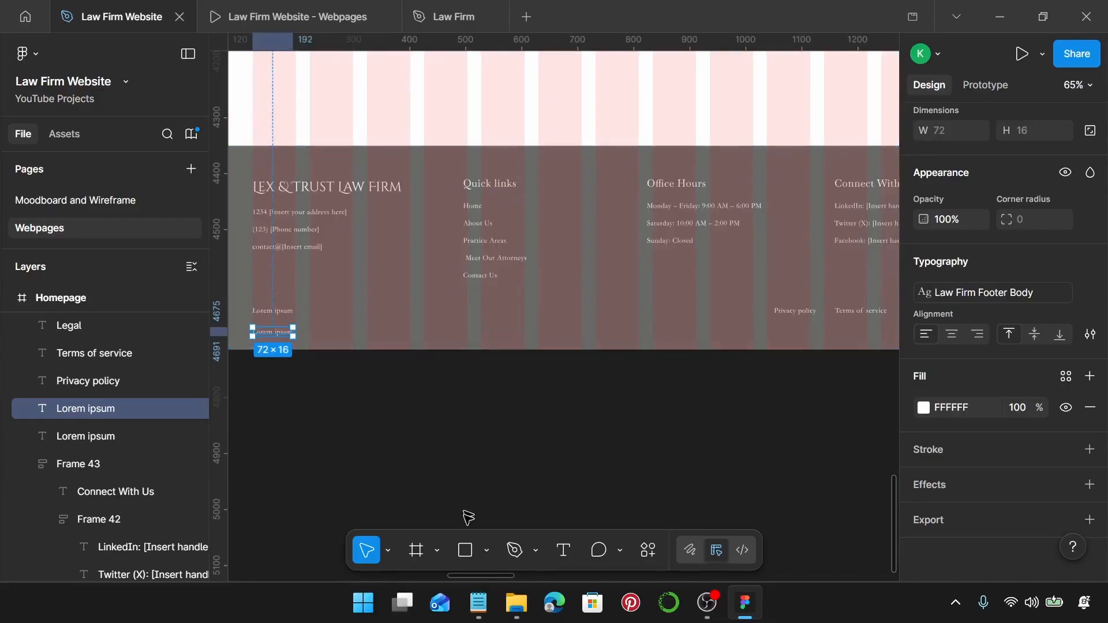
click(479, 603)
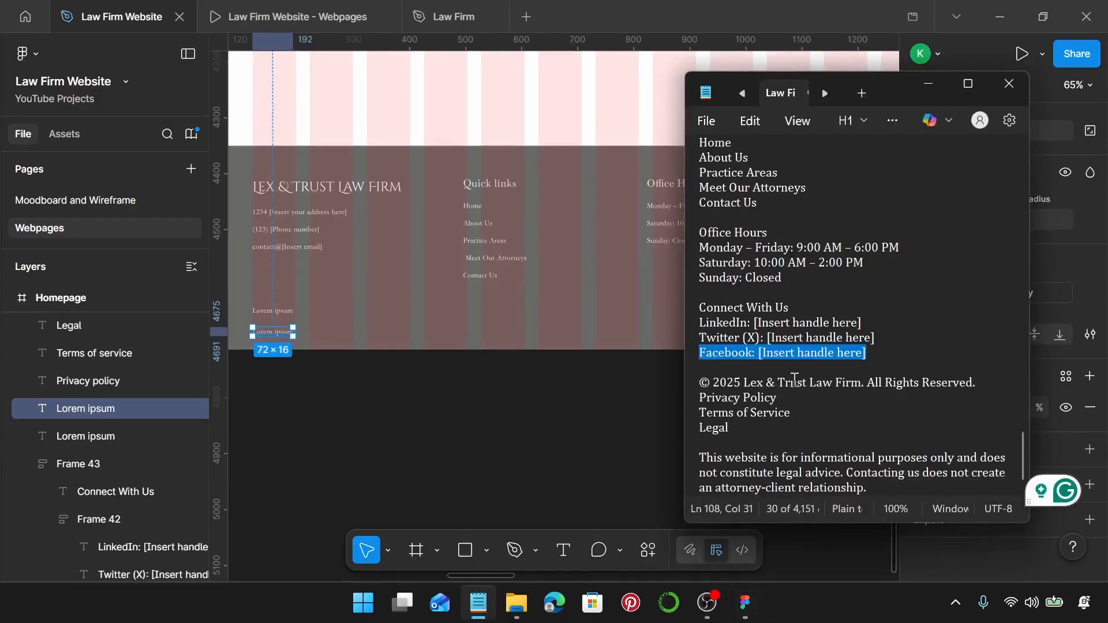
drag(990, 383, 713, 381)
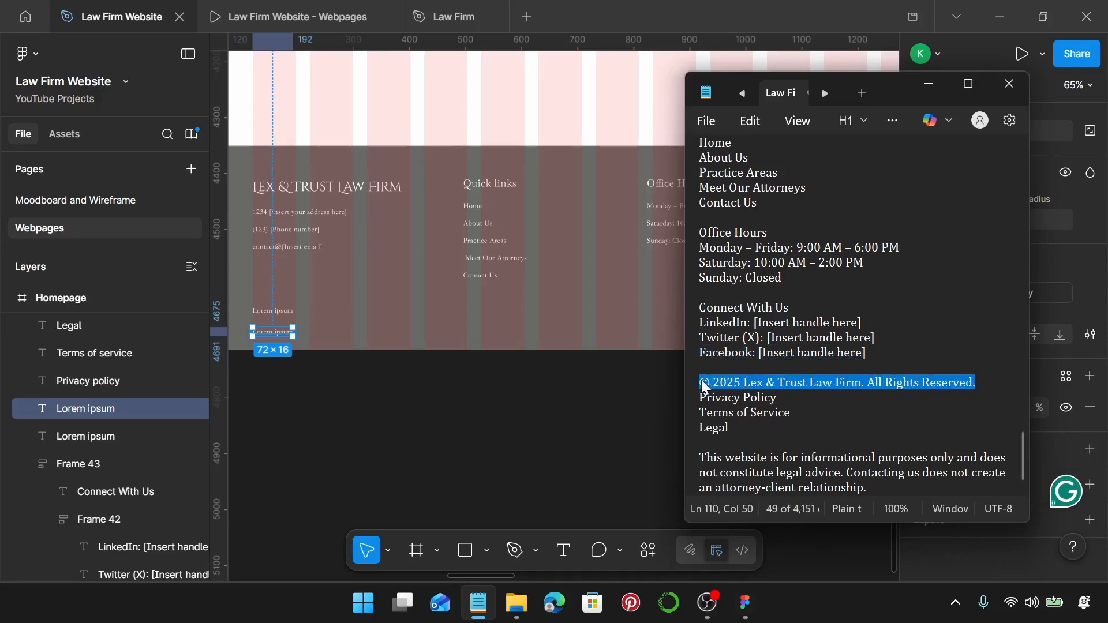
double_click(276, 311)
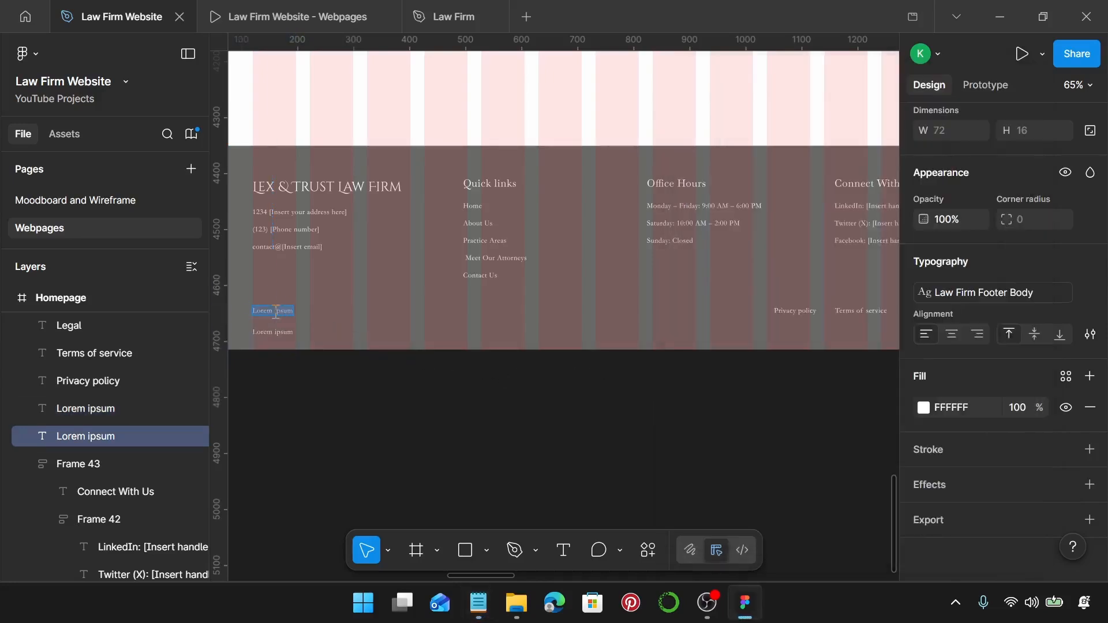
text(© 2025 Lex & Trust Law Firm. All Rights Reserved.)
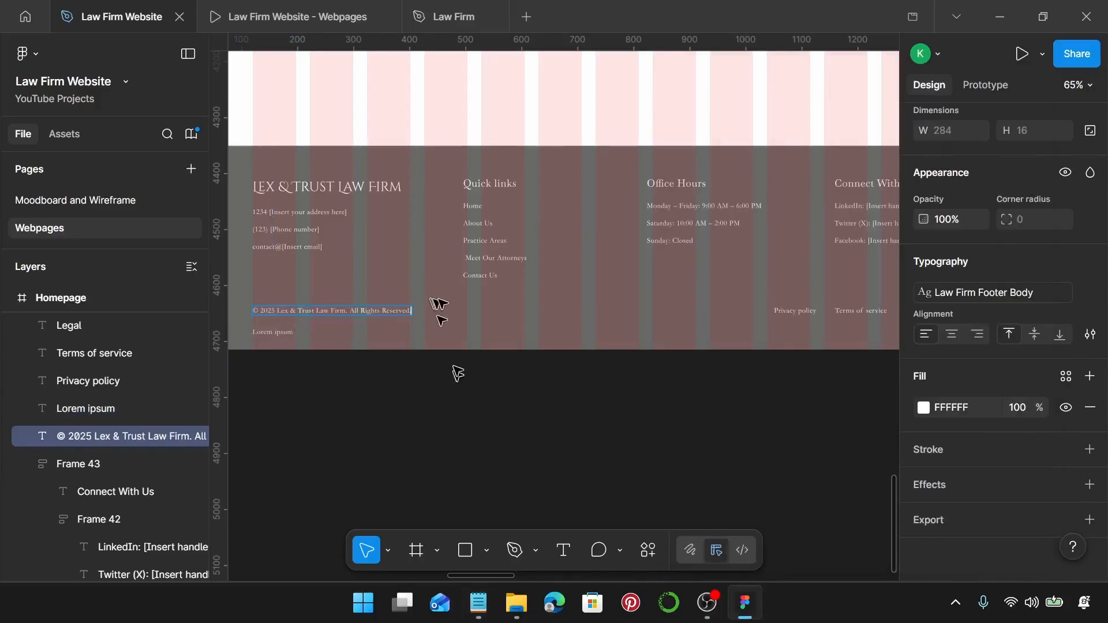
scroll(439, 311, right, 5)
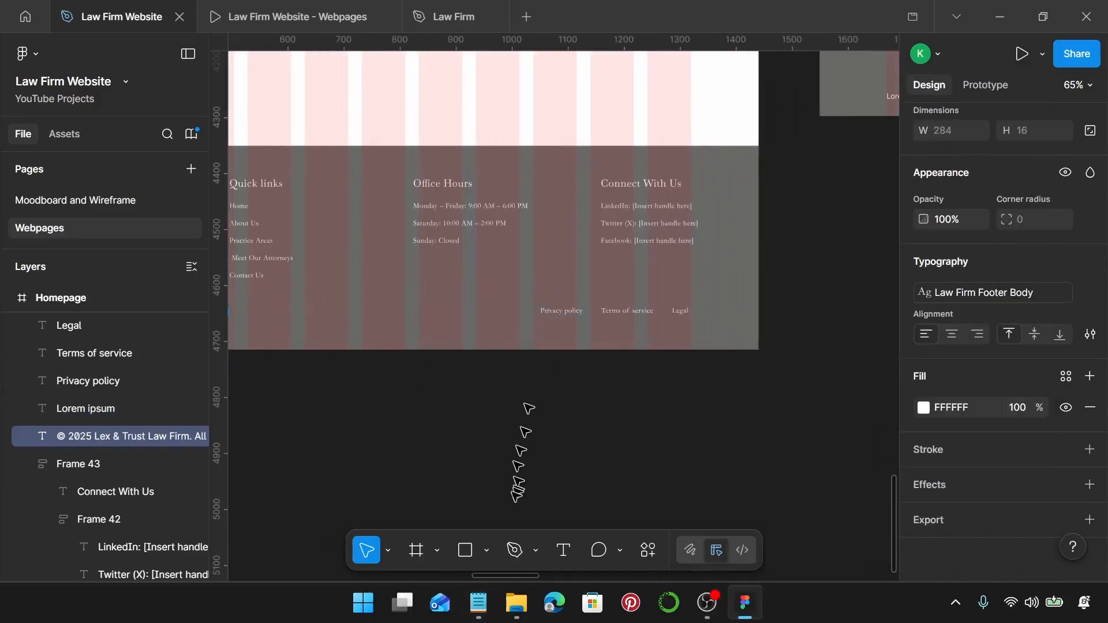
Capitalise the footer links to 'Privacy Policy' and 'Terms of Service'.
click(478, 602)
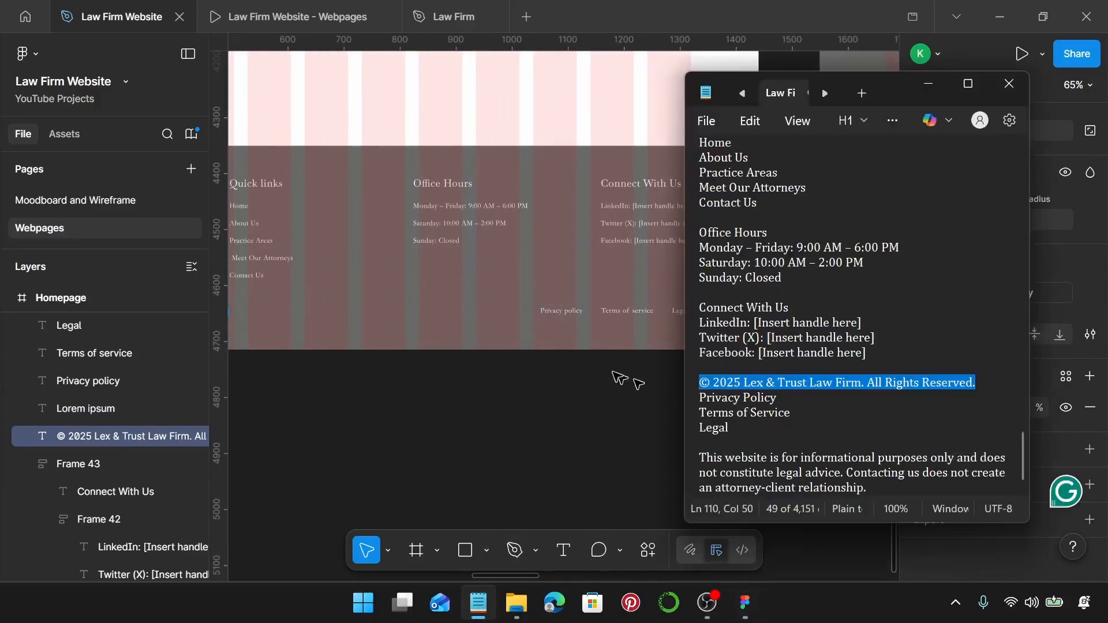
scroll(603, 361, up, 5)
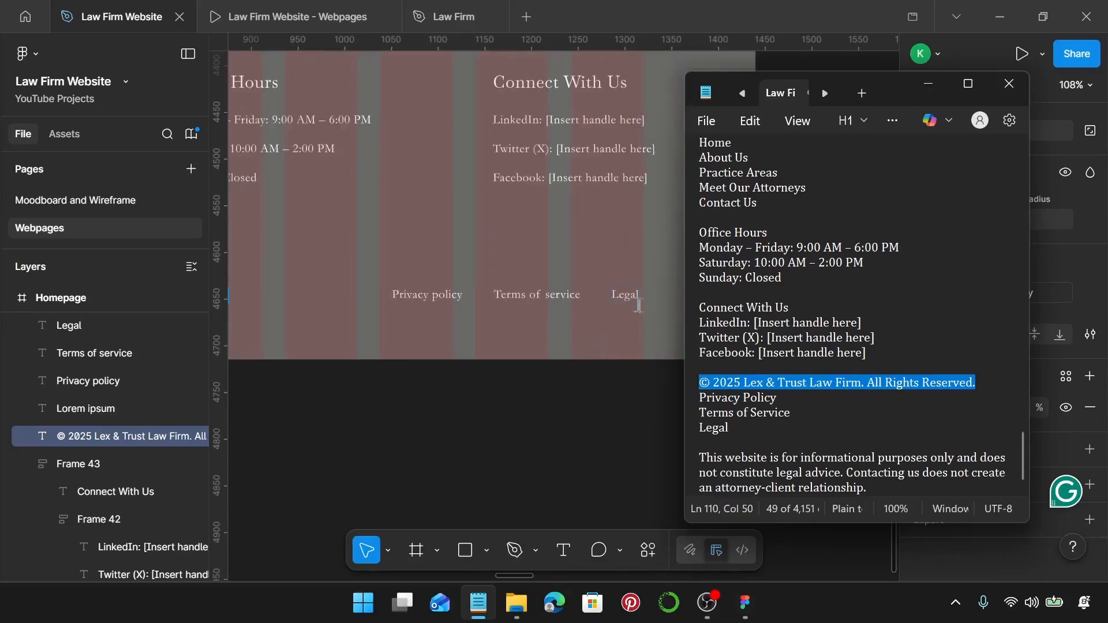
click(440, 296)
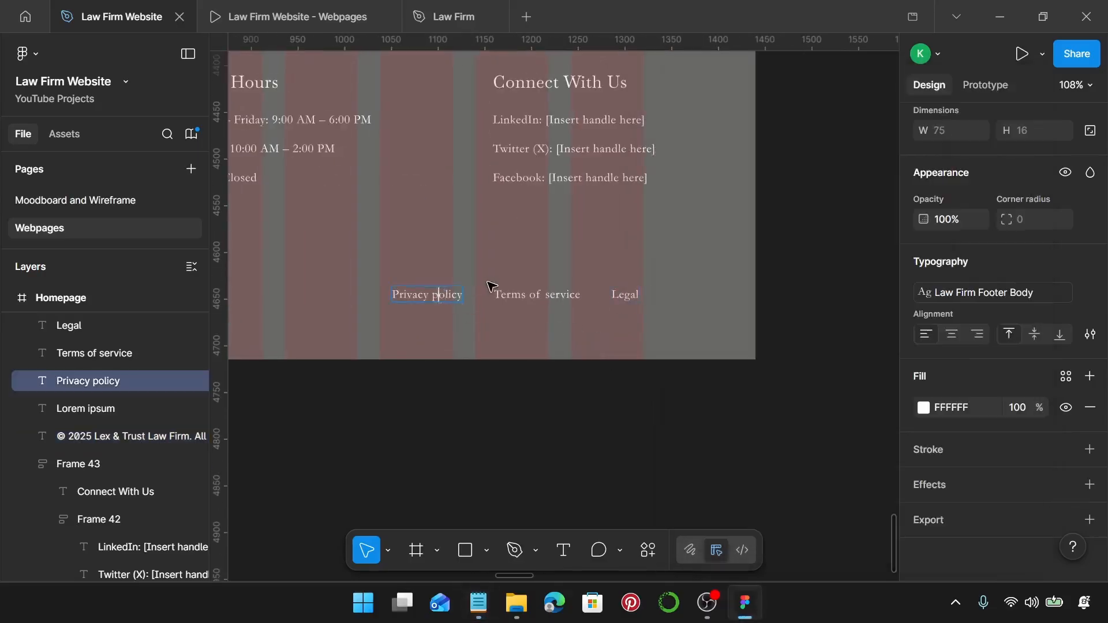
key(BackSpace)
text(P)
double_click(553, 296)
key(BackSpace)
text(S)
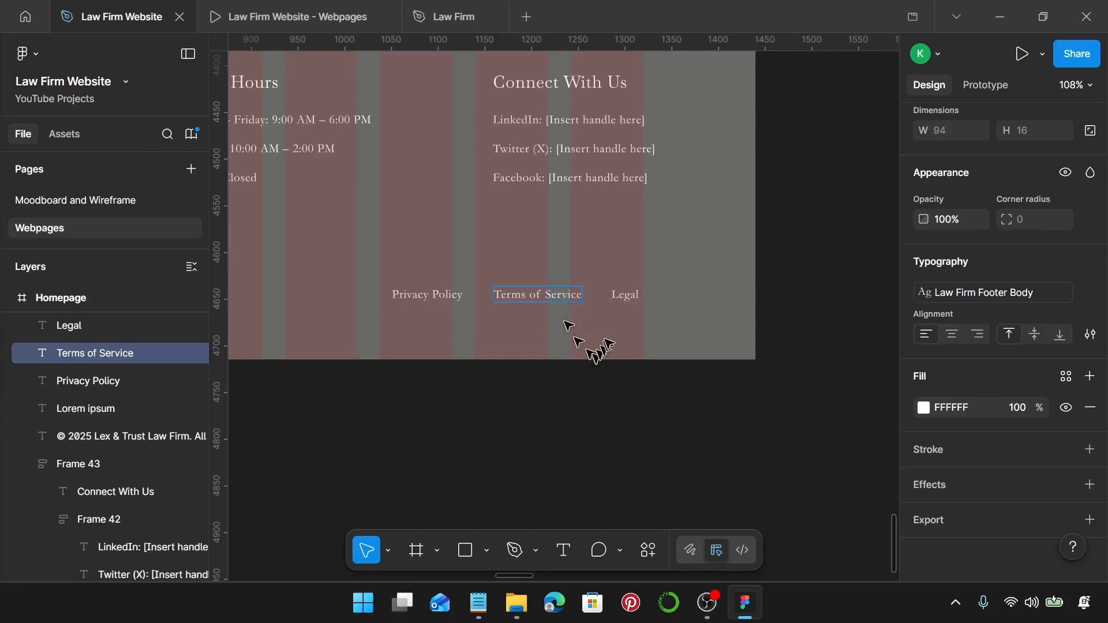
key(Escape)
scroll(621, 306, down, 5)
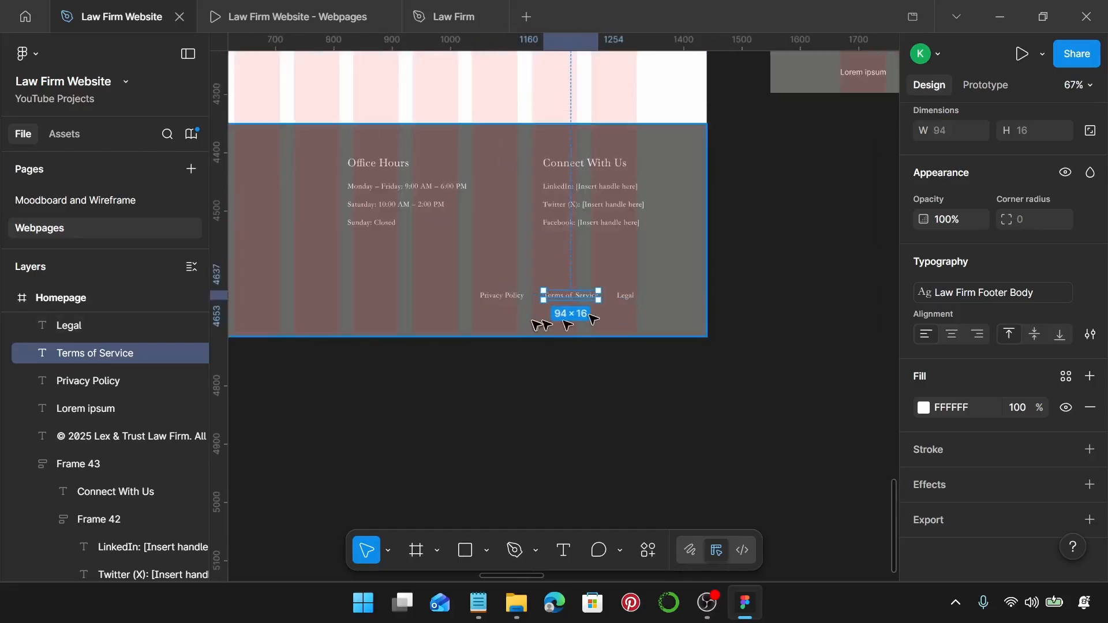
Copy the full website disclaimer paragraph from the footer text notes.
click(480, 603)
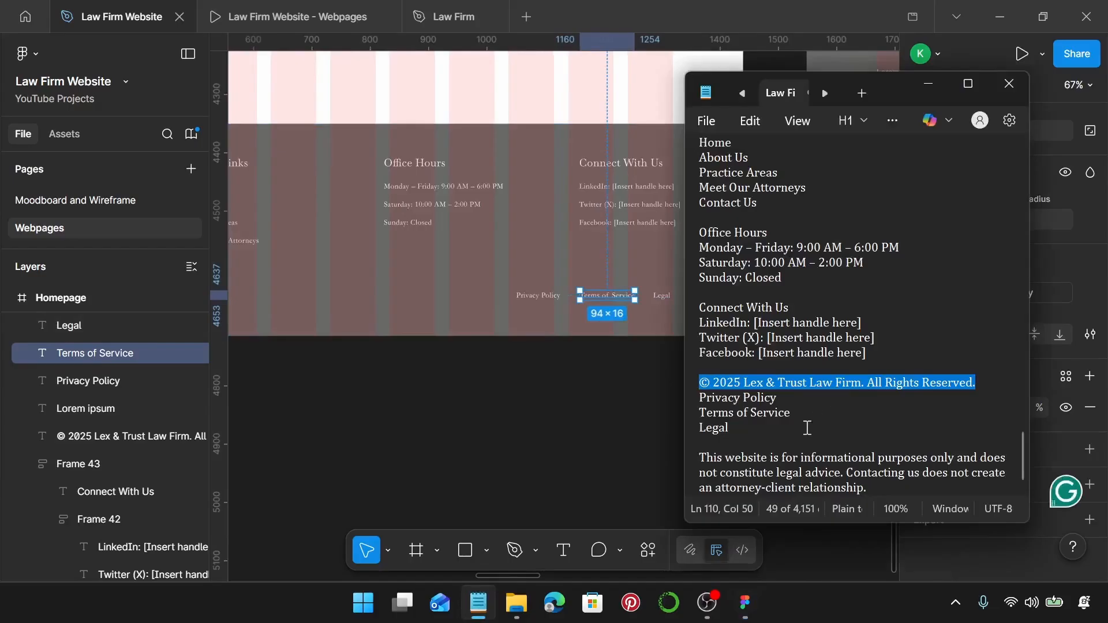
drag(873, 488, 682, 463)
key(ctrl+c)
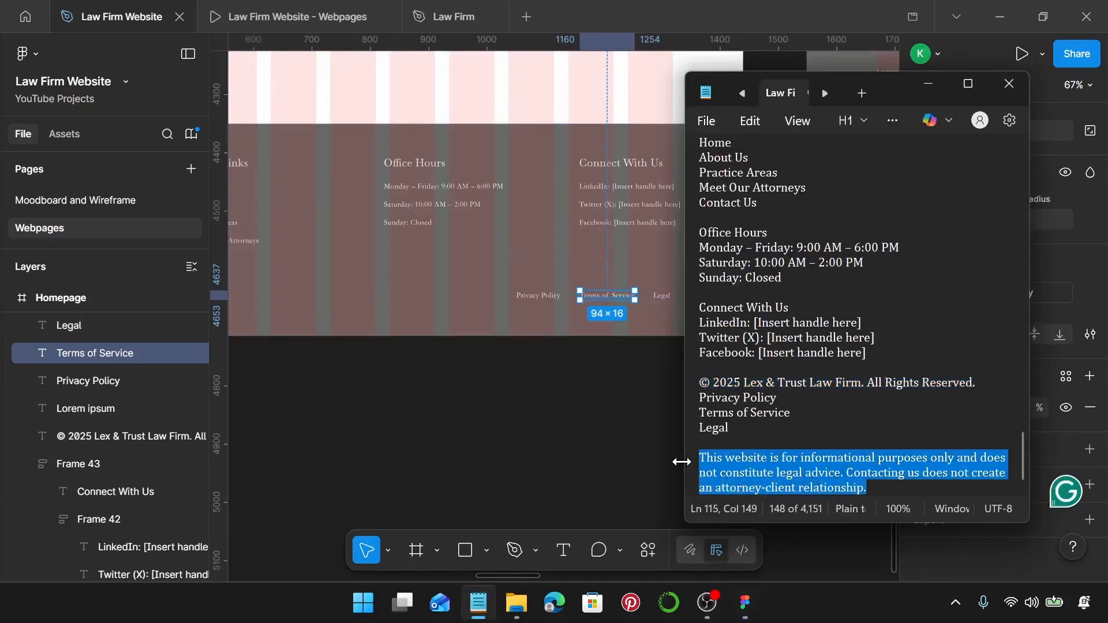
scroll(465, 329, left, 8)
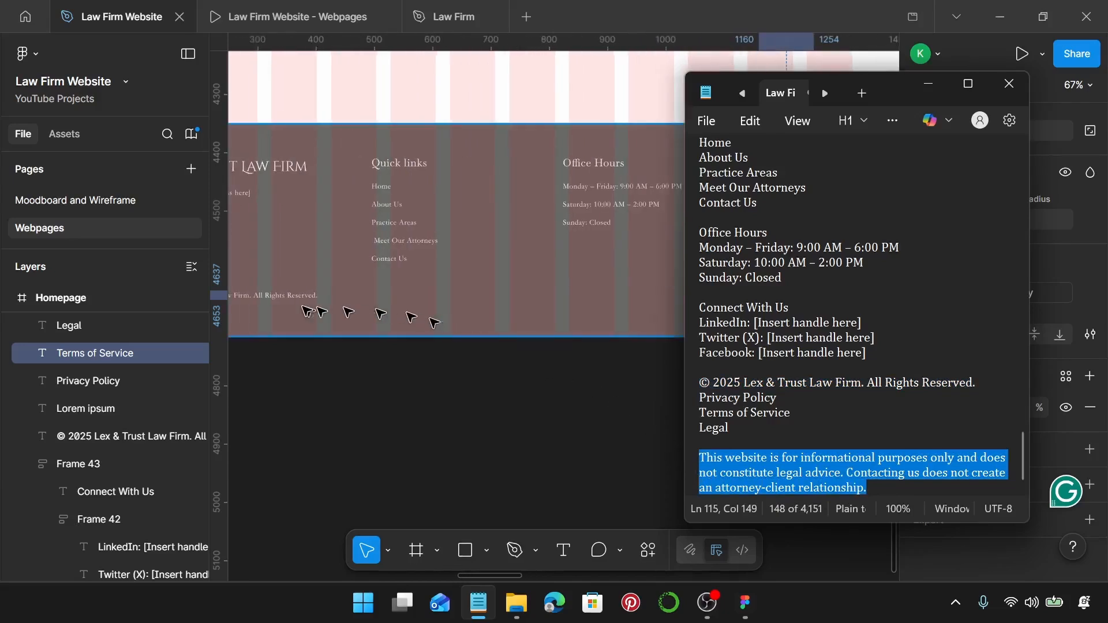
Paste the disclaimer over the duplicated Lorem ipsum placeholder and make it italic.
click(482, 319)
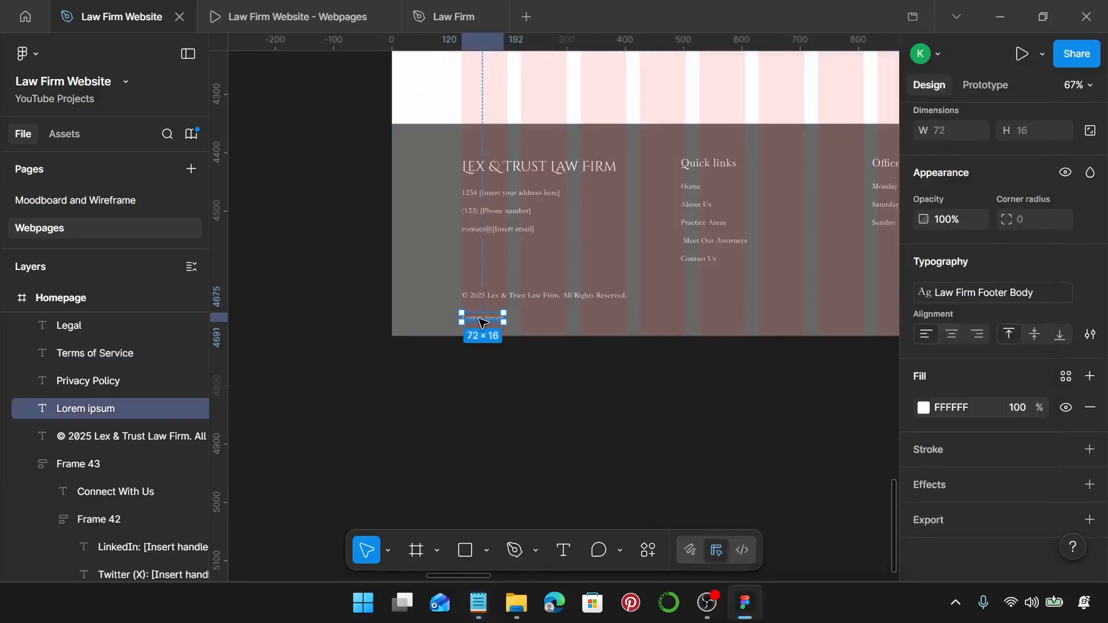
double_click(482, 321)
key(ctrl+v)
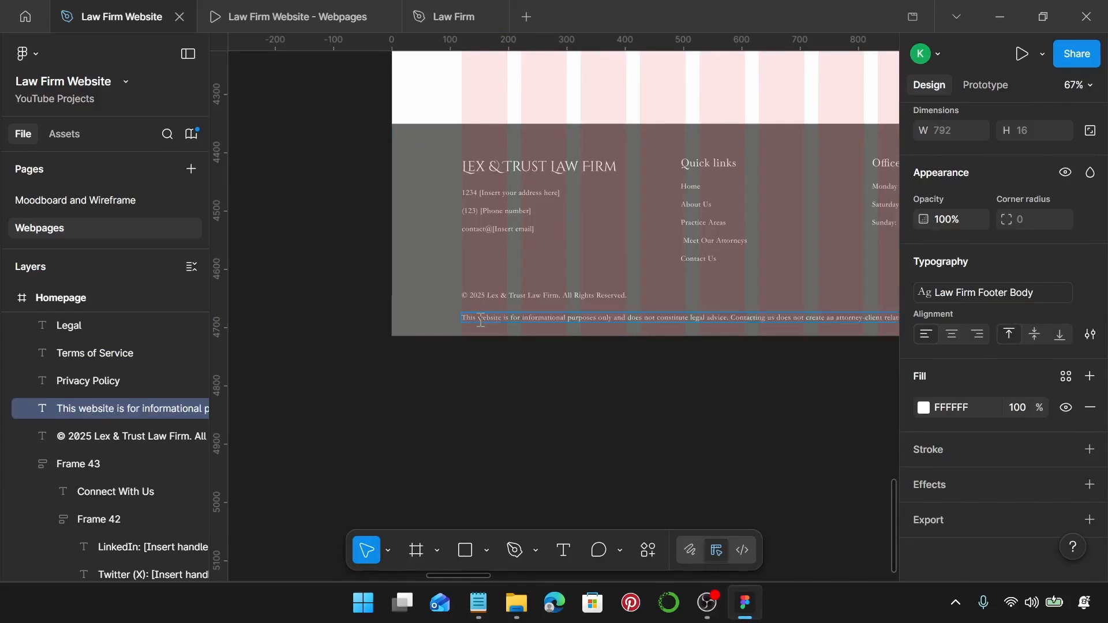
scroll(482, 319, right, 5)
key(Escape)
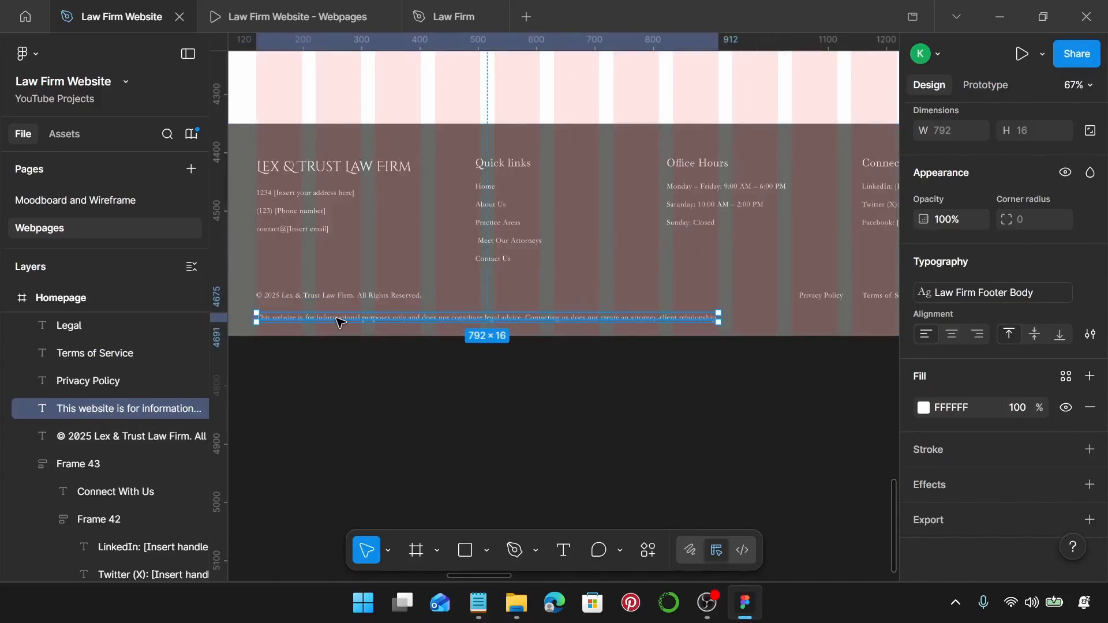
key(ctrl+i)
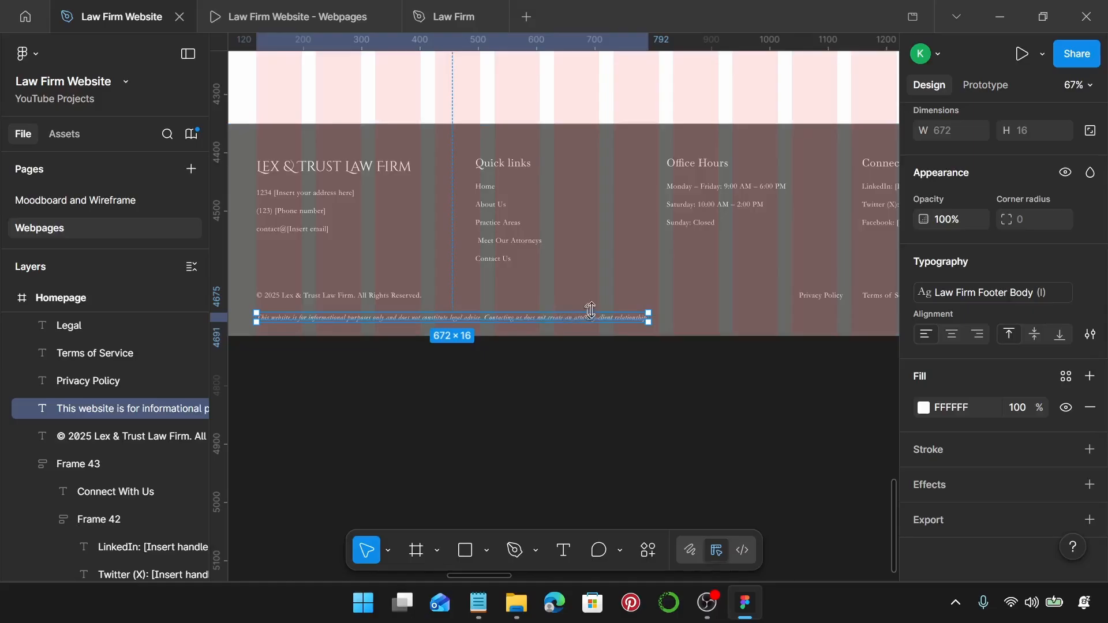
scroll(594, 307, down, 1)
scroll(594, 308, right, 4)
scroll(816, 309, down, 1)
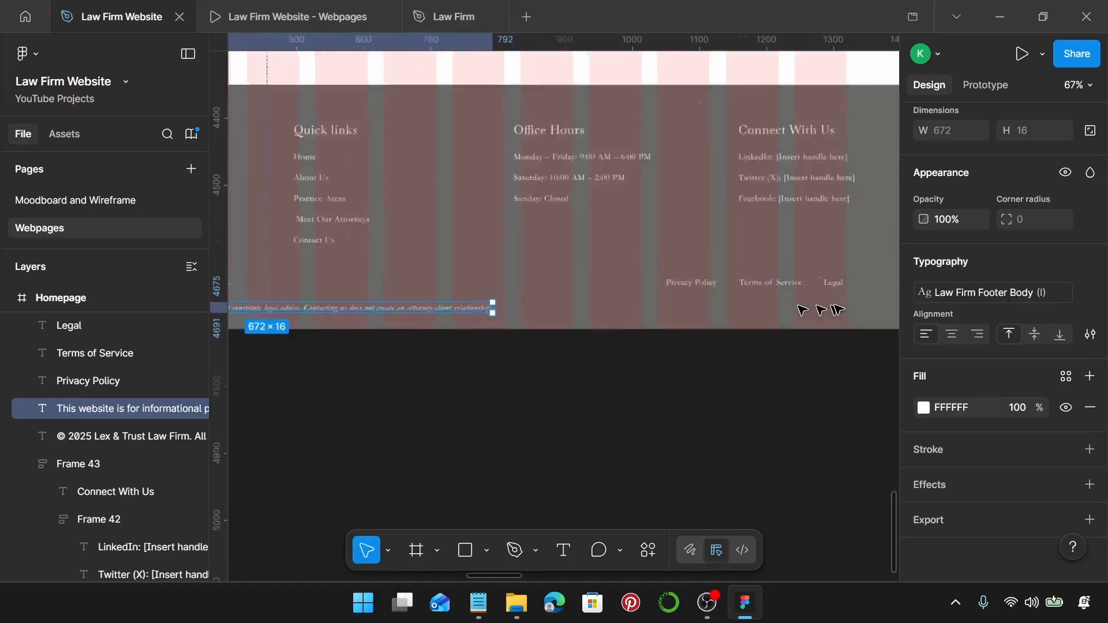
scroll(826, 304, up, 5)
Wrap the Privacy Policy, Terms of Service and Legal links in an auto layout with a 25 gap.
click(826, 269)
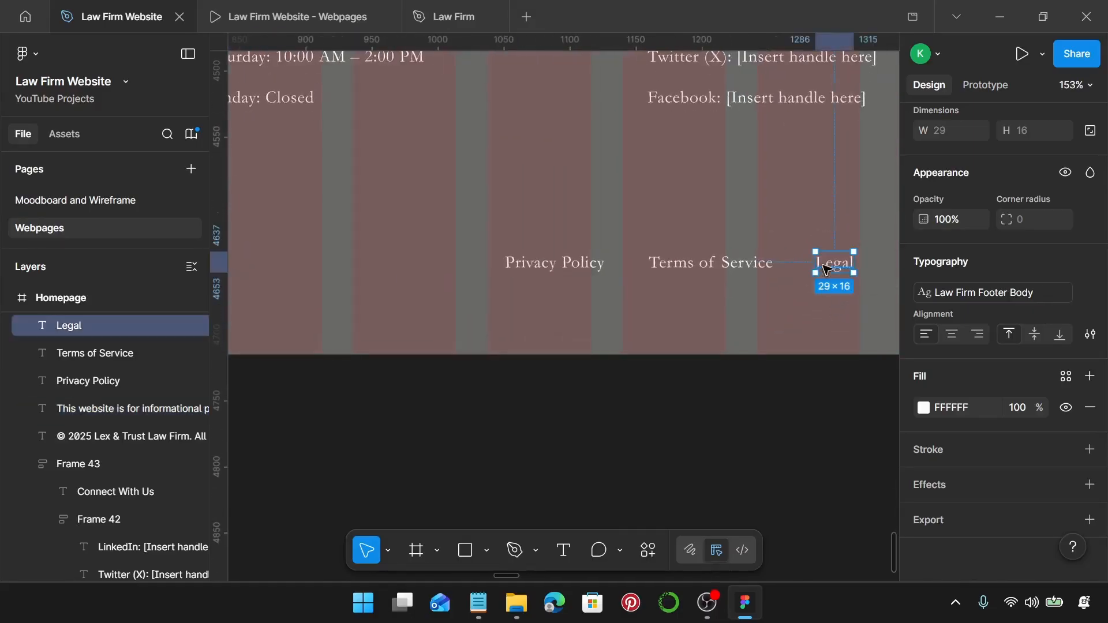
shift+click(735, 269)
shift+click(595, 270)
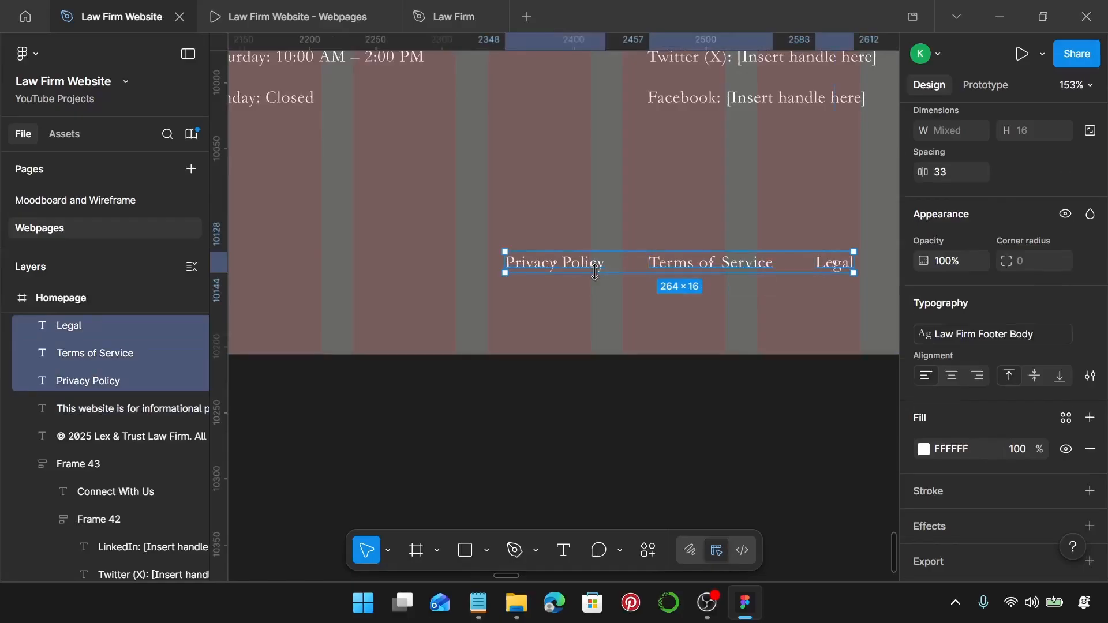
key(shift+a)
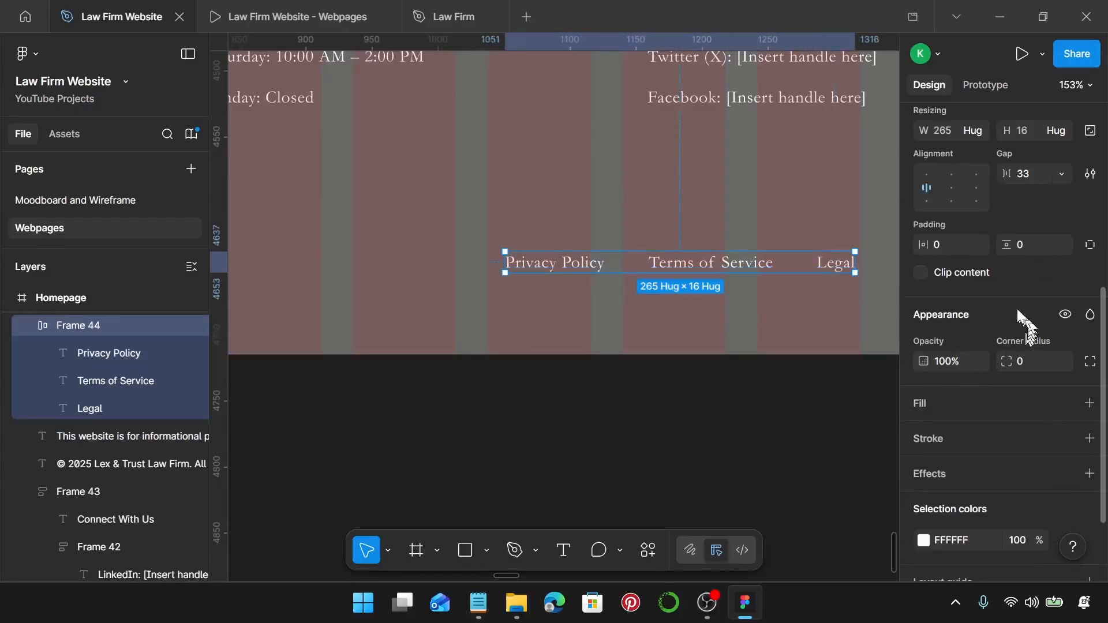
click(1027, 167)
text(25)
key(Return)
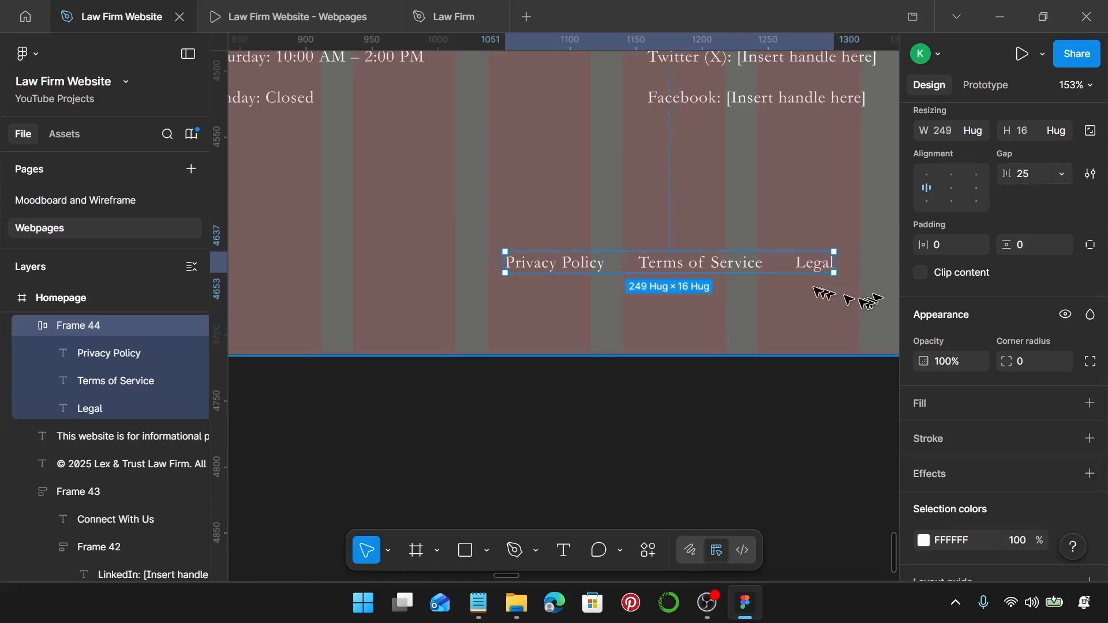
drag(822, 269, 847, 270)
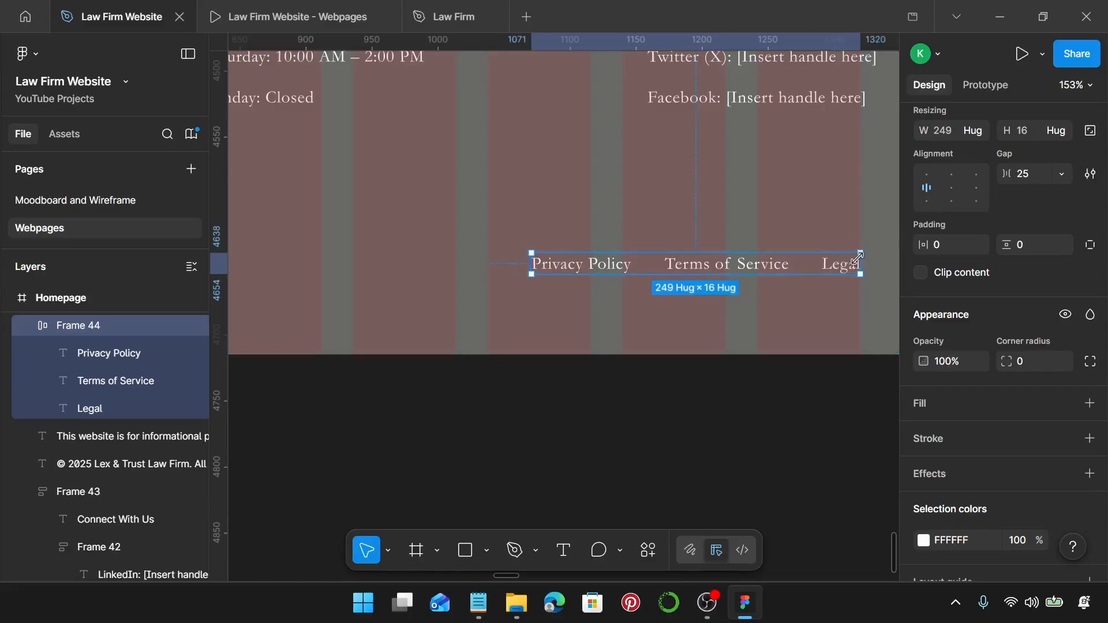
scroll(859, 285, down, 6)
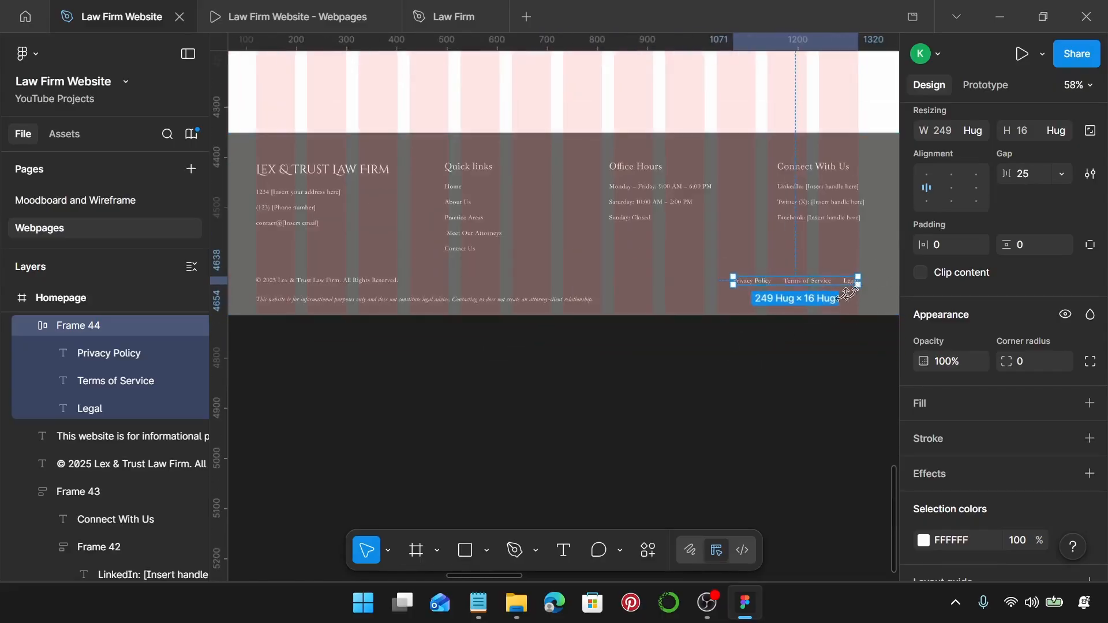
Combine the copyright line with the links row, then stack that row and the disclaimer in auto layout.
shift+click(298, 283)
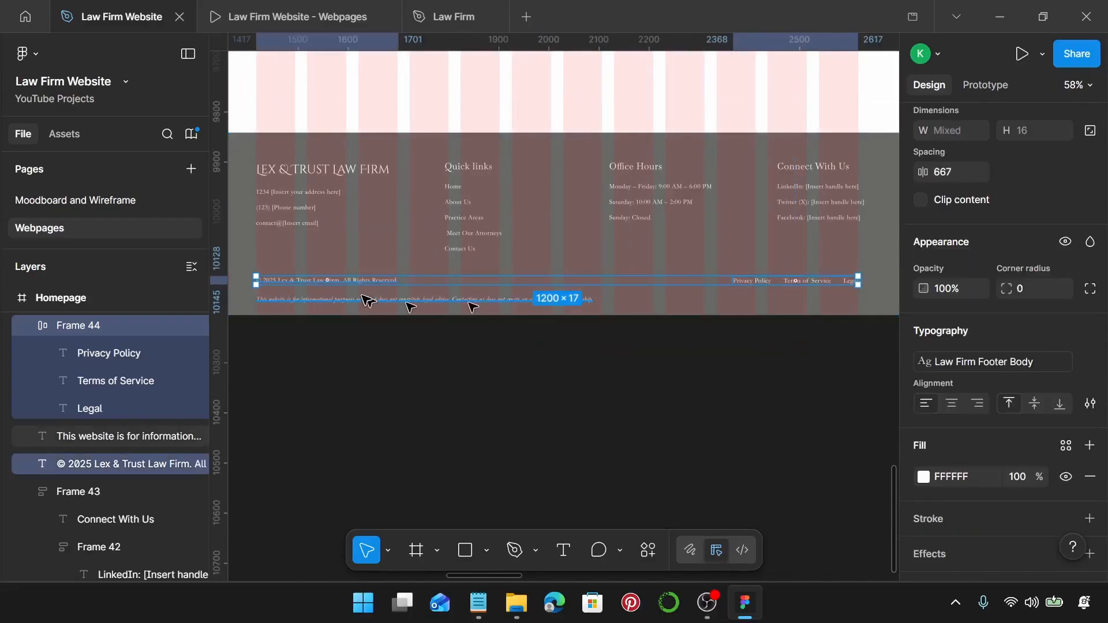
scroll(289, 299, up, 10)
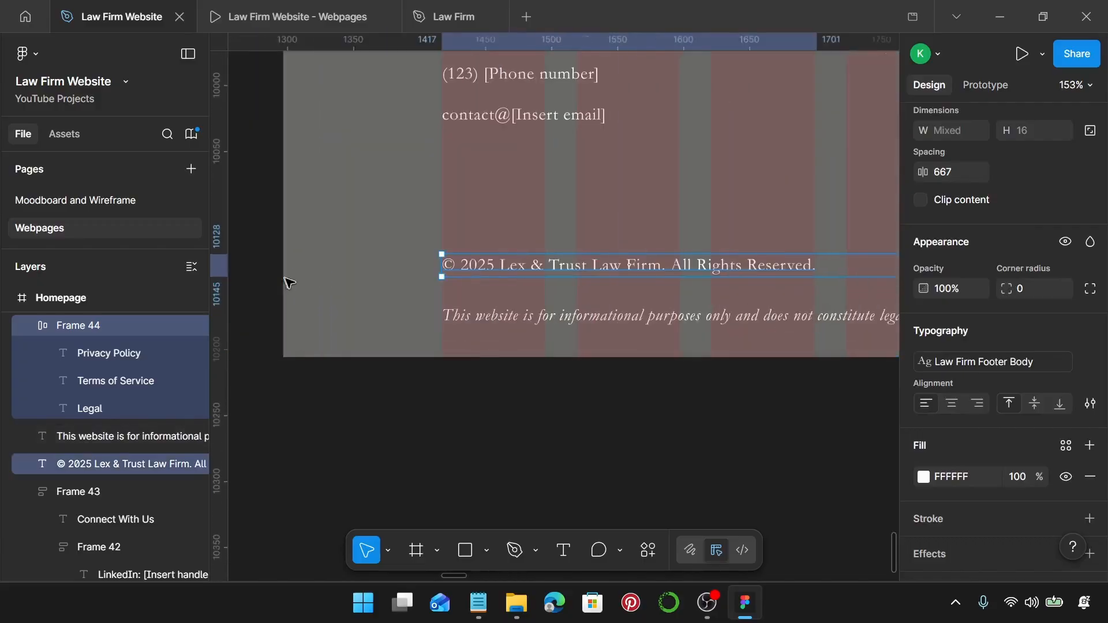
scroll(441, 279, down, 10)
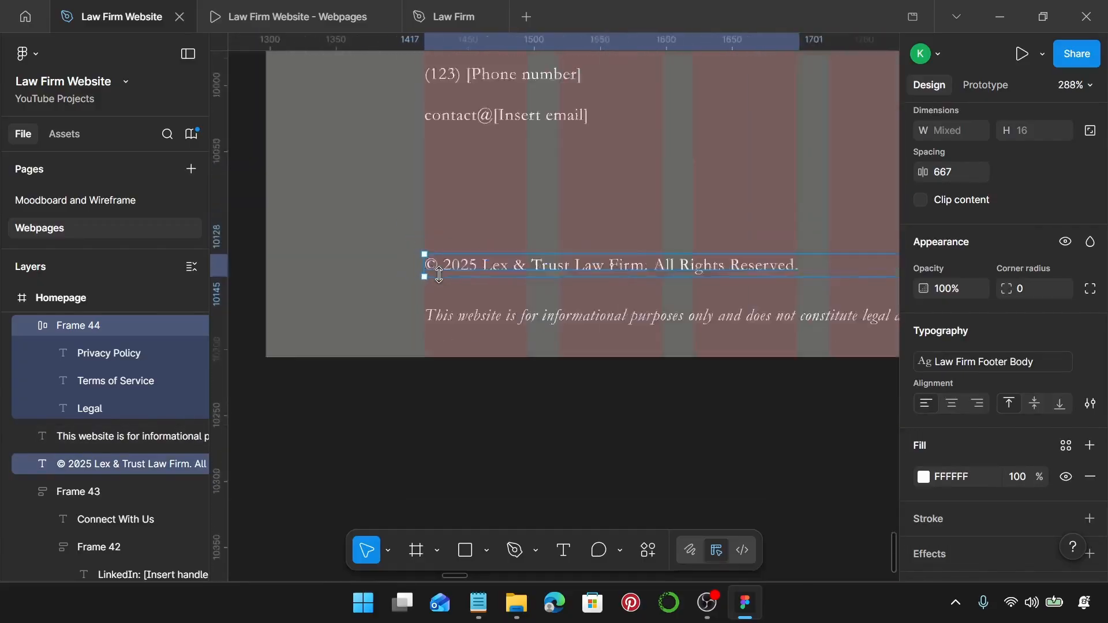
scroll(485, 283, right, 5)
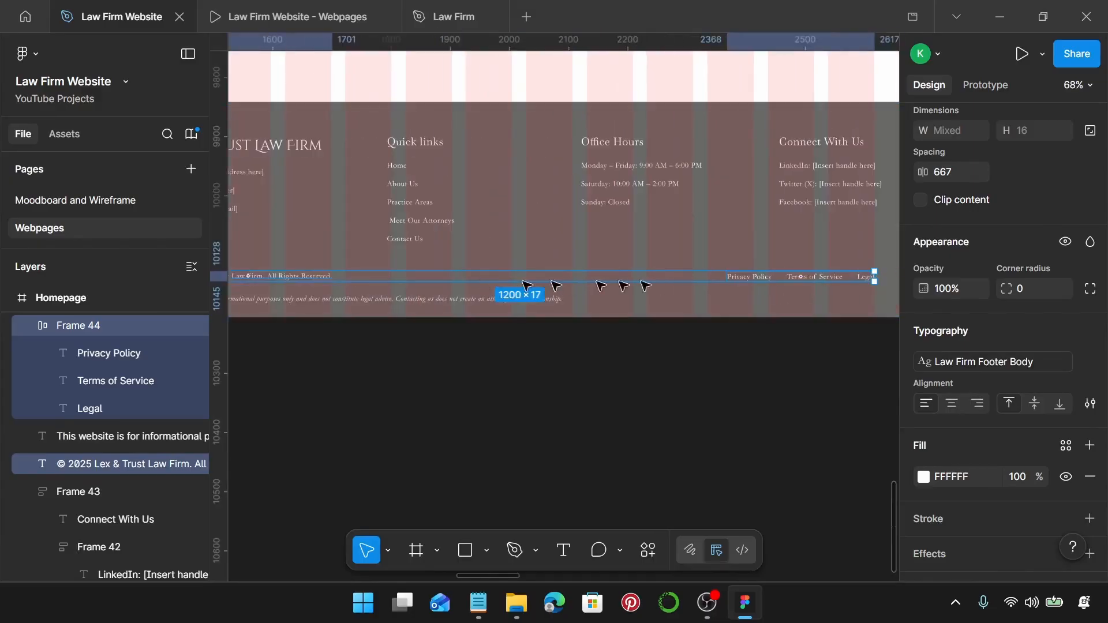
key(shift+a)
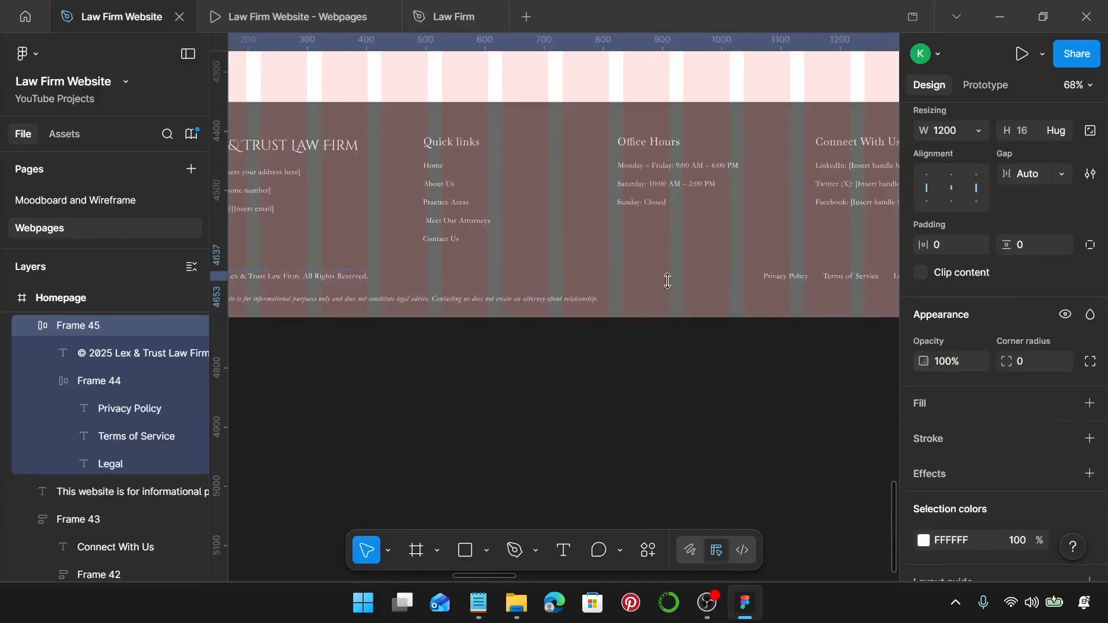
scroll(663, 283, left, 2)
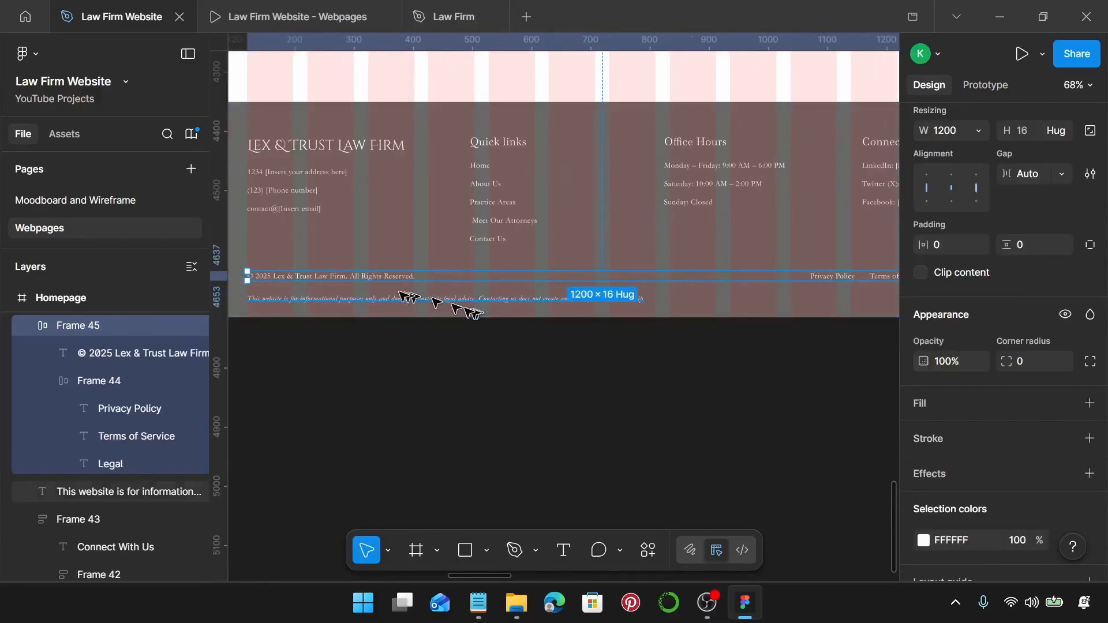
shift+click(345, 300)
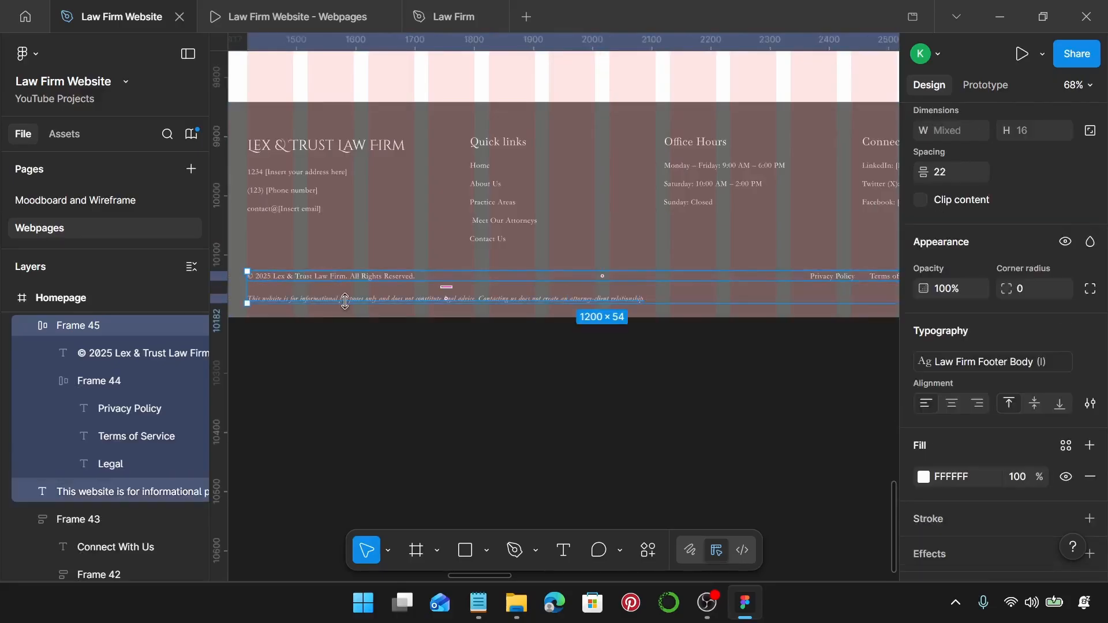
key(shift+a)
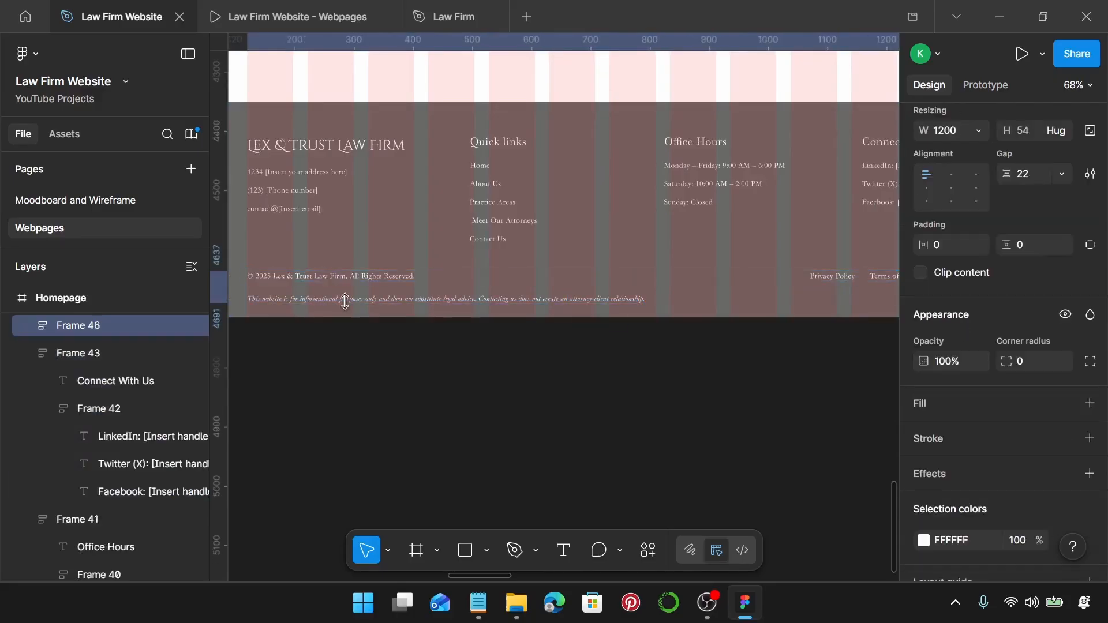
Set a 5 gap between the copyright row and the disclaimer.
click(354, 278)
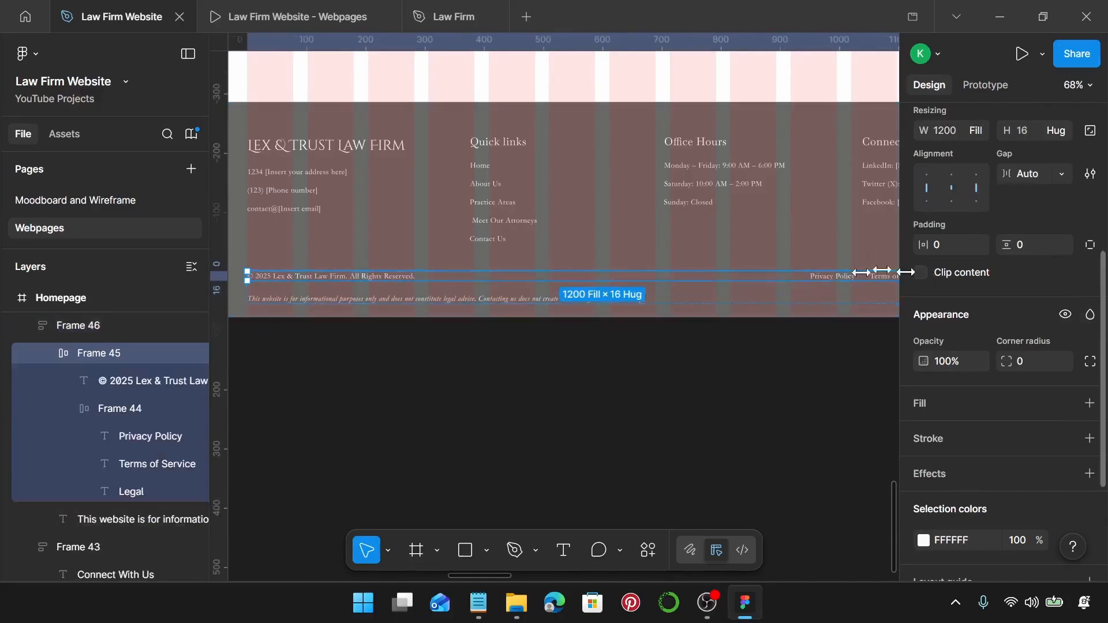
click(332, 309)
click(370, 301)
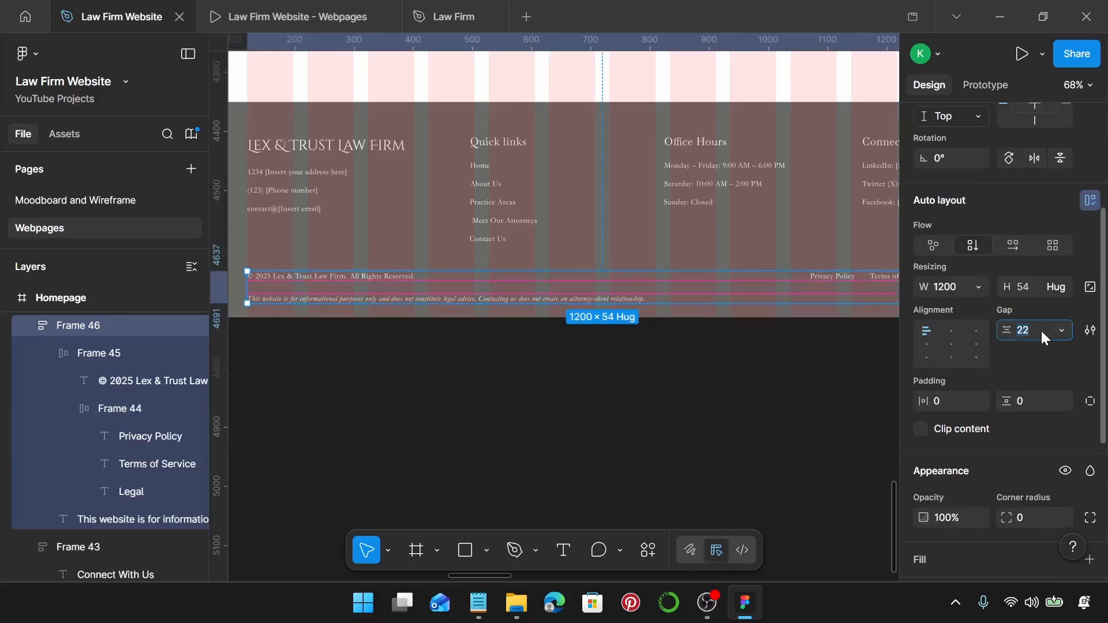
text(5)
key(Return)
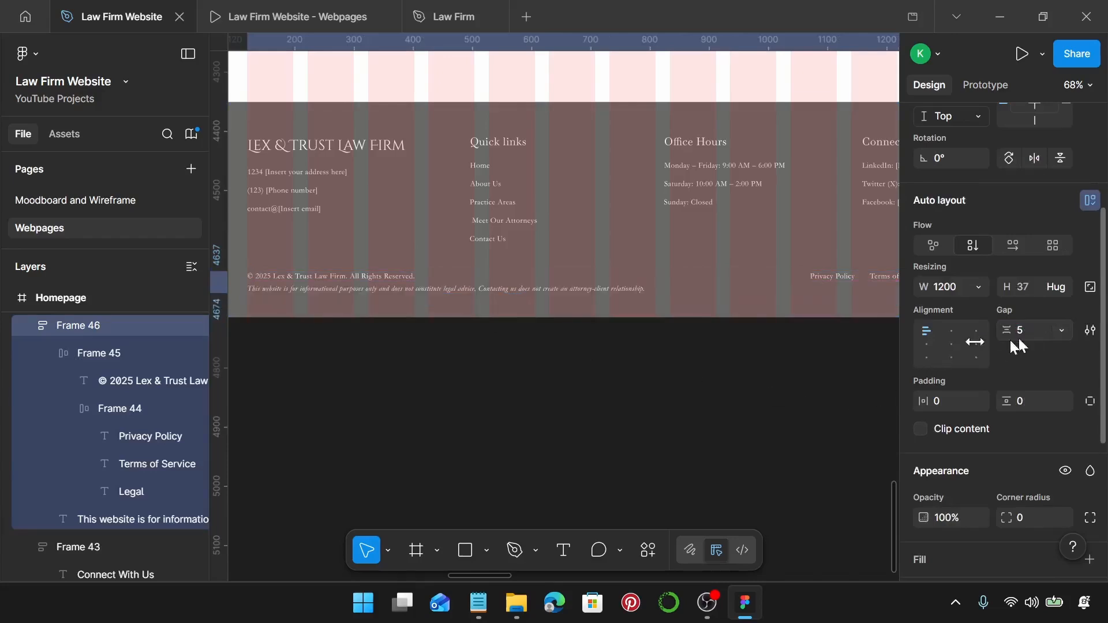
scroll(600, 282, up, 2)
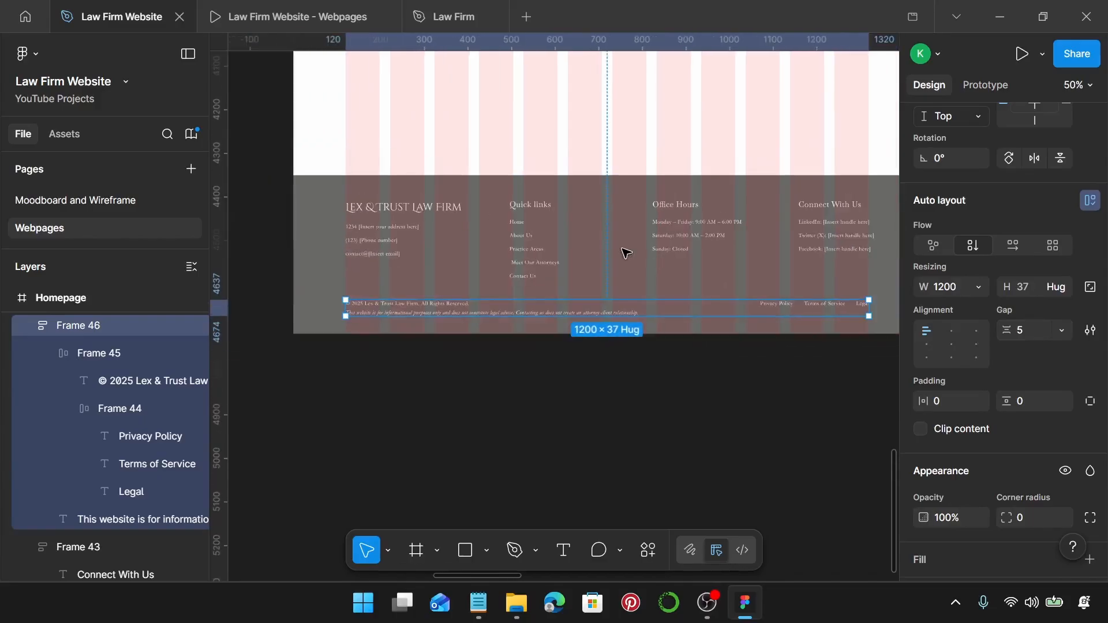
scroll(623, 249, down, 2)
scroll(373, 214, up, 10)
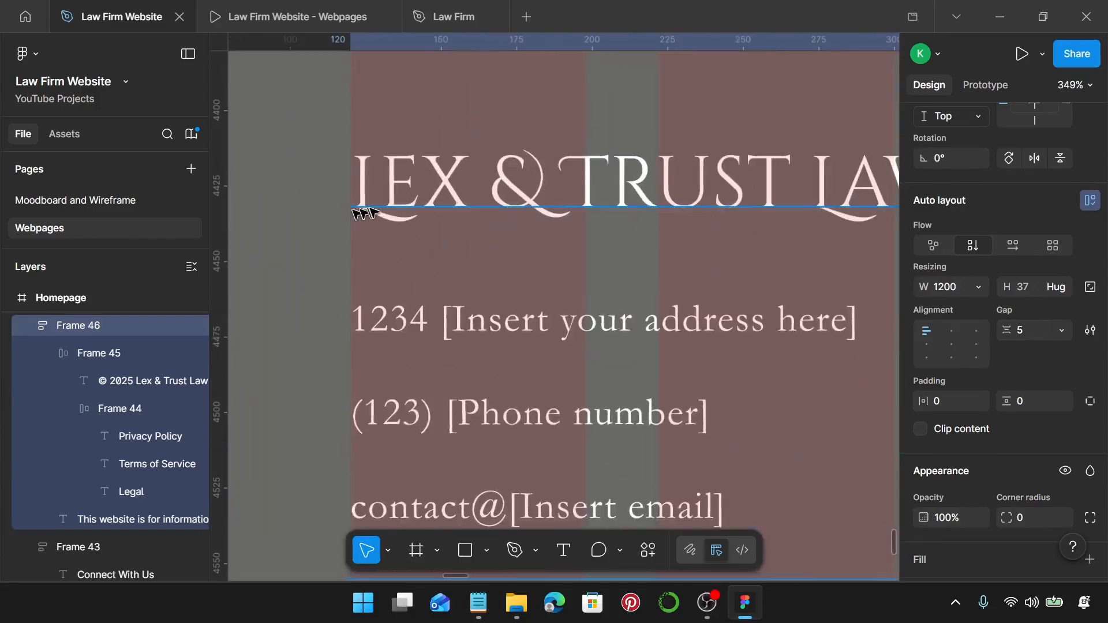
Nudge the Connect With Us block slightly to the left.
click(372, 214)
scroll(358, 205, down, 8)
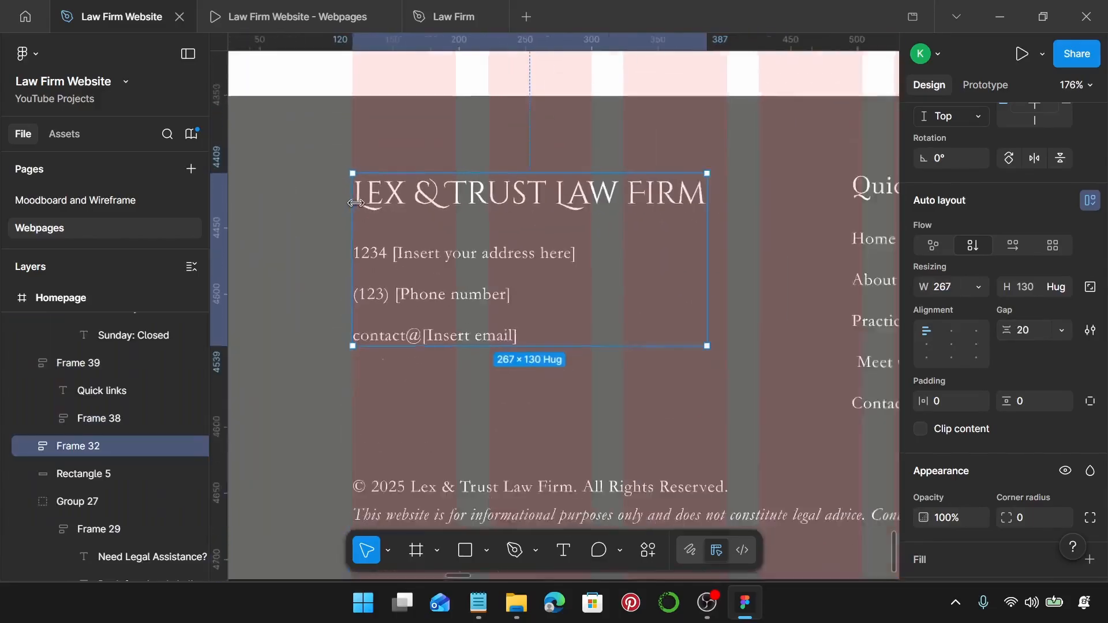
scroll(404, 220, right, 5)
scroll(817, 240, right, 1)
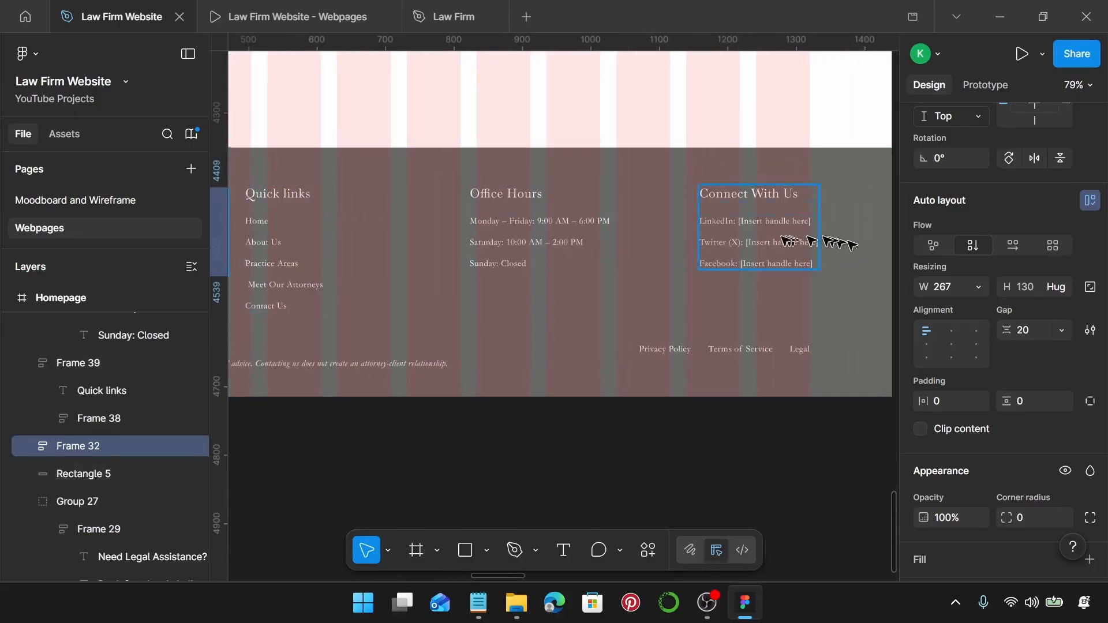
scroll(782, 242, up, 3)
scroll(780, 235, up, 1)
click(782, 232)
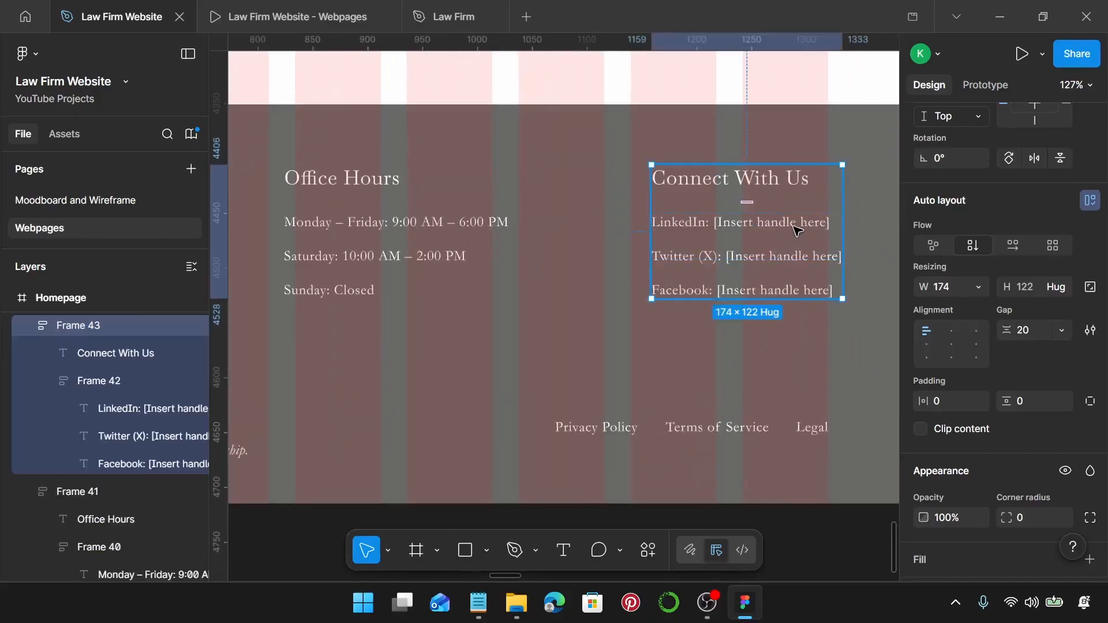
shift+drag(793, 226, 785, 226)
Top-align the logo, Quick links, Office Hours and Connect With Us columns and distribute them evenly horizontally.
scroll(829, 228, up, 6)
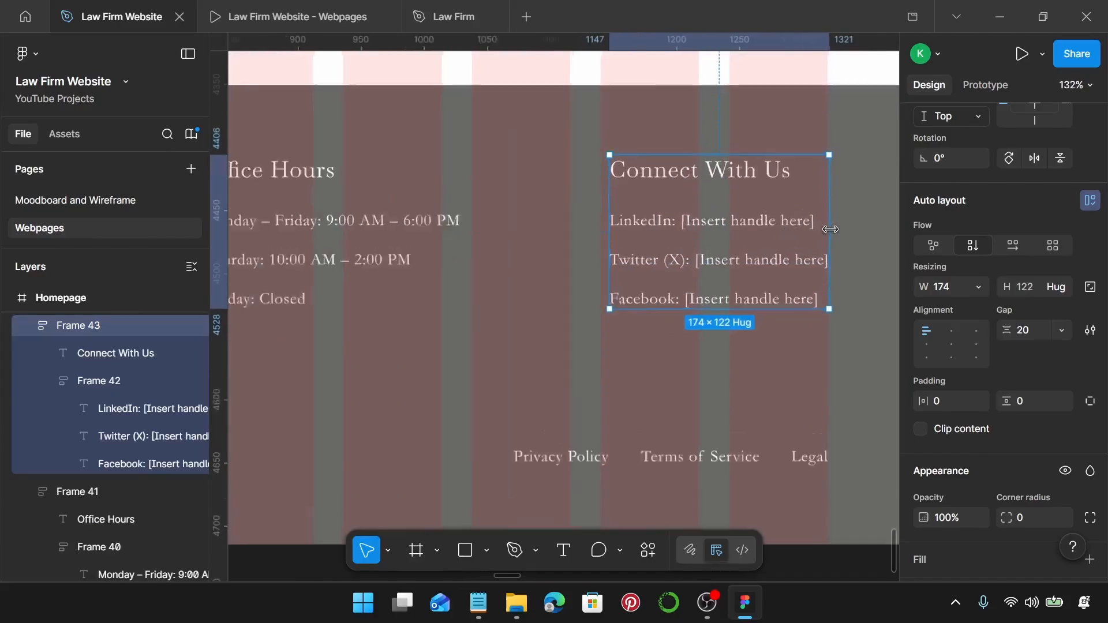
scroll(830, 230, up, 4)
scroll(833, 233, down, 9)
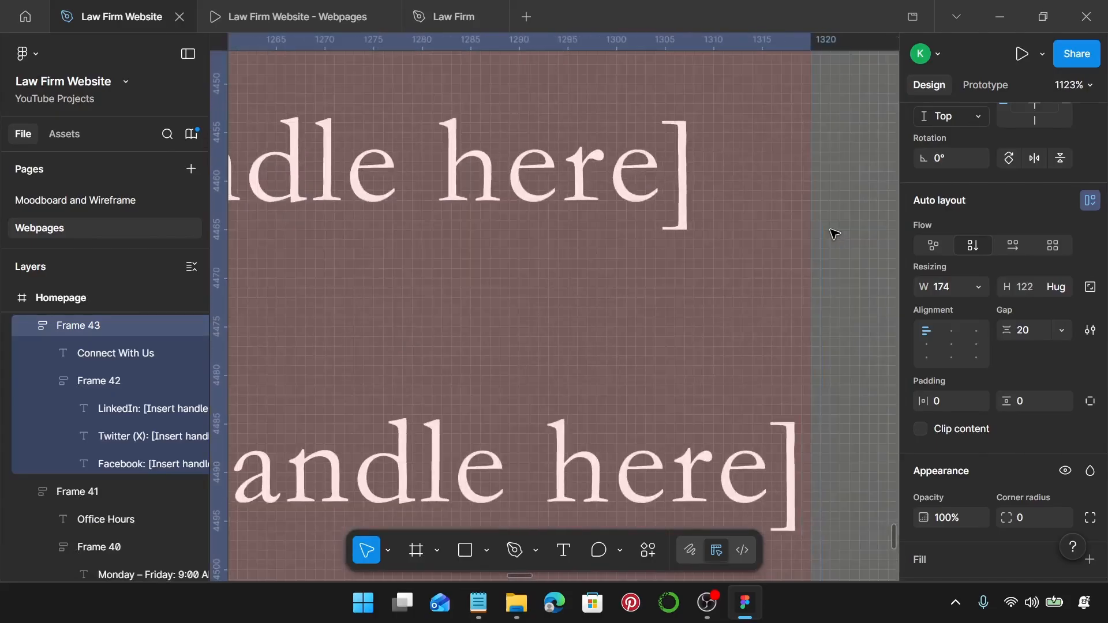
scroll(830, 230, down, 5)
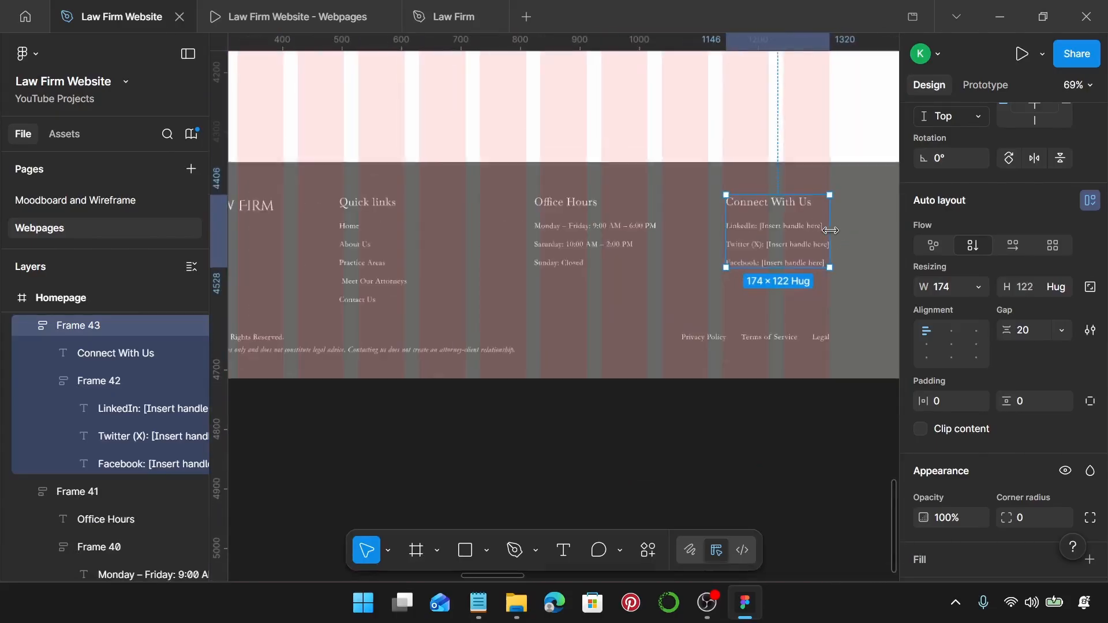
scroll(829, 231, left, 3)
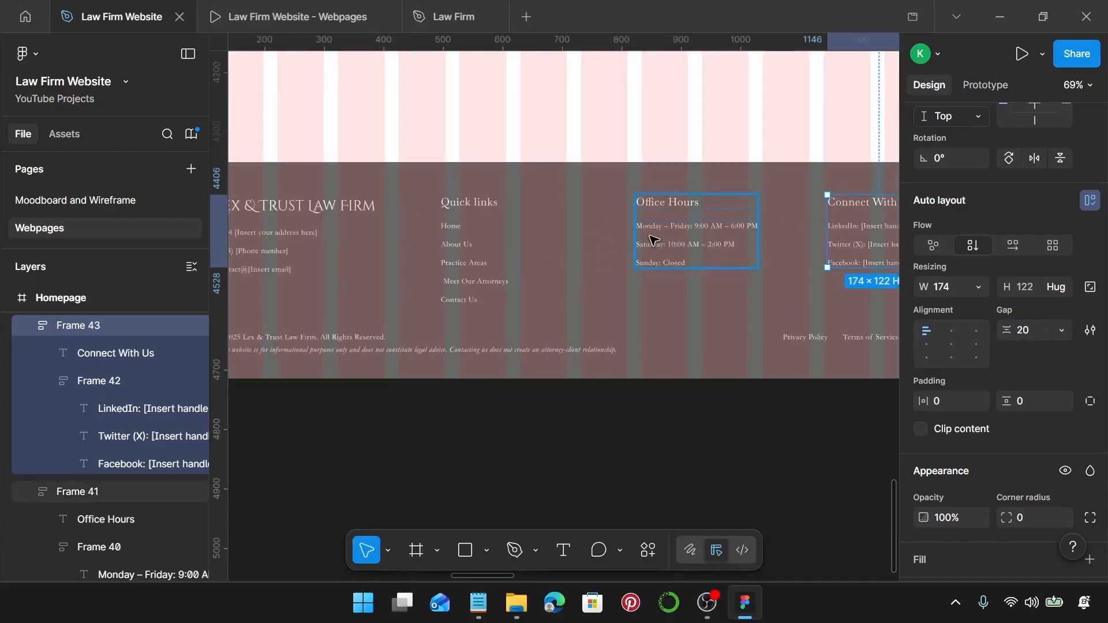
scroll(656, 242, down, 2)
shift+click(660, 237)
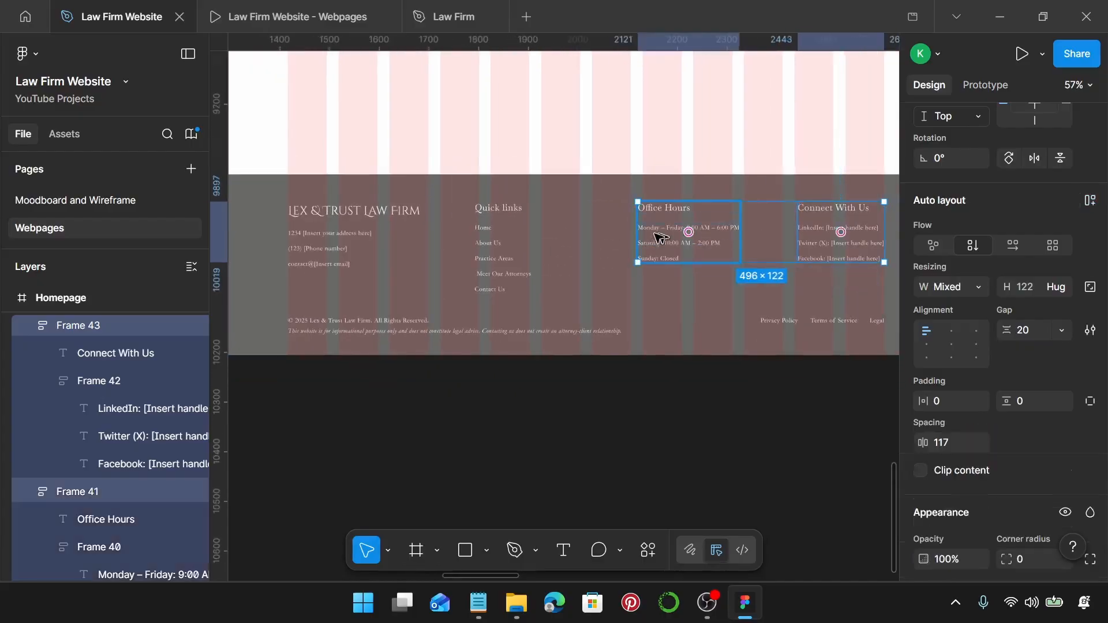
shift+click(507, 243)
shift+click(341, 242)
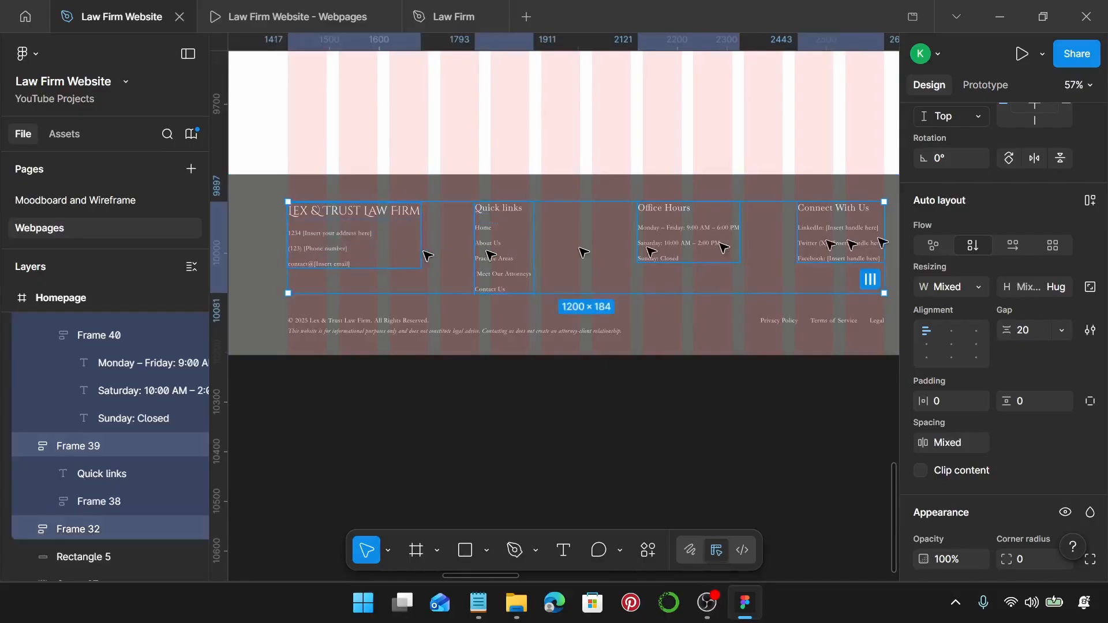
scroll(1048, 217, up, 5)
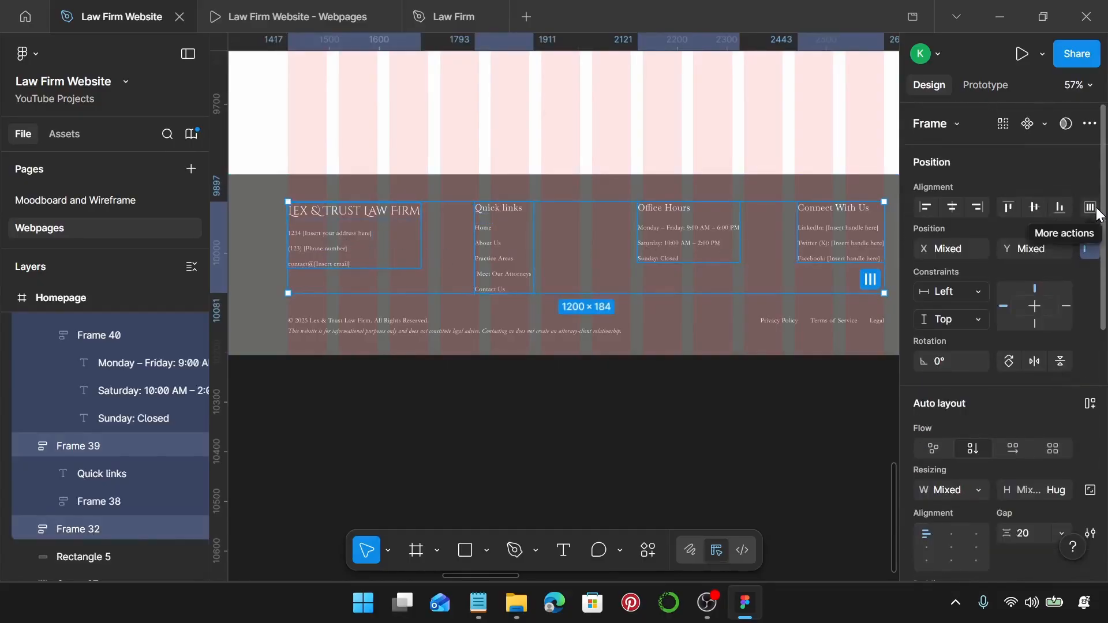
click(1014, 211)
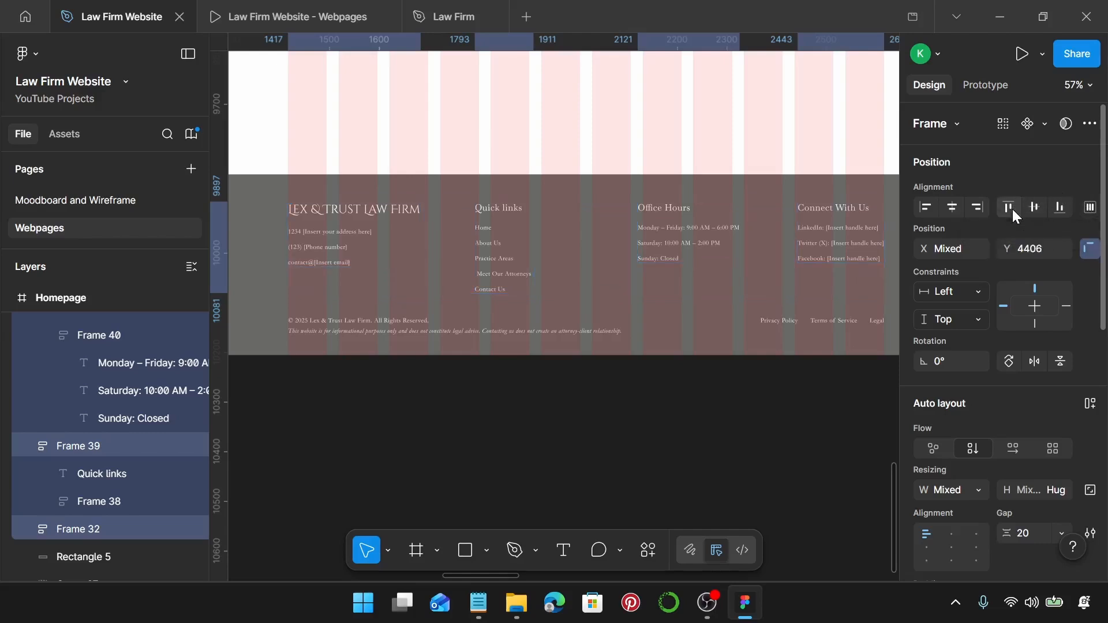
click(1091, 208)
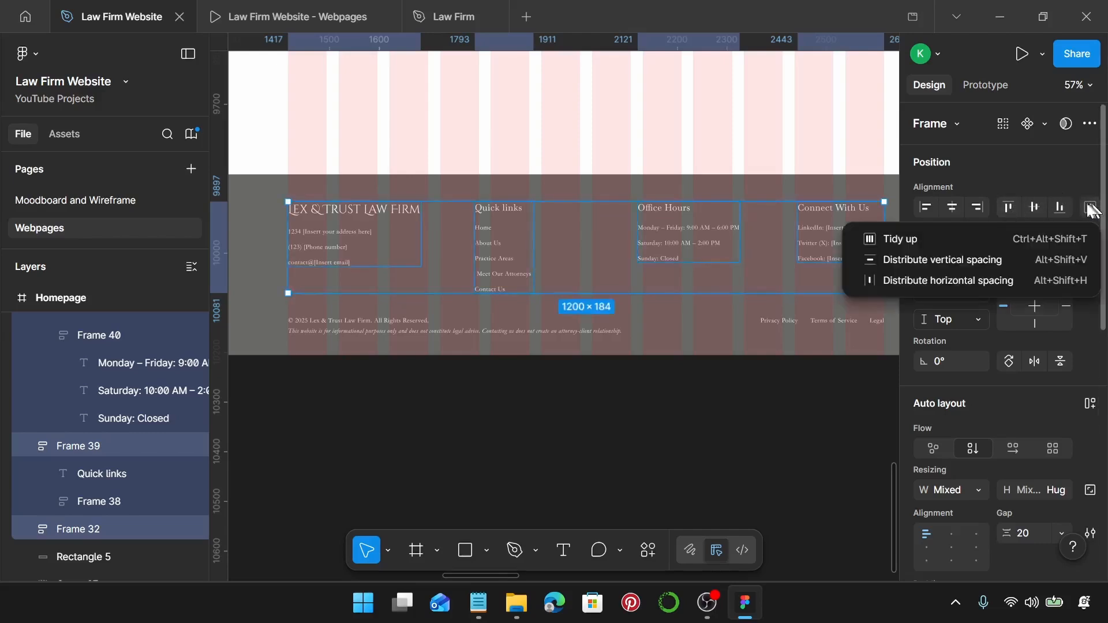
click(922, 277)
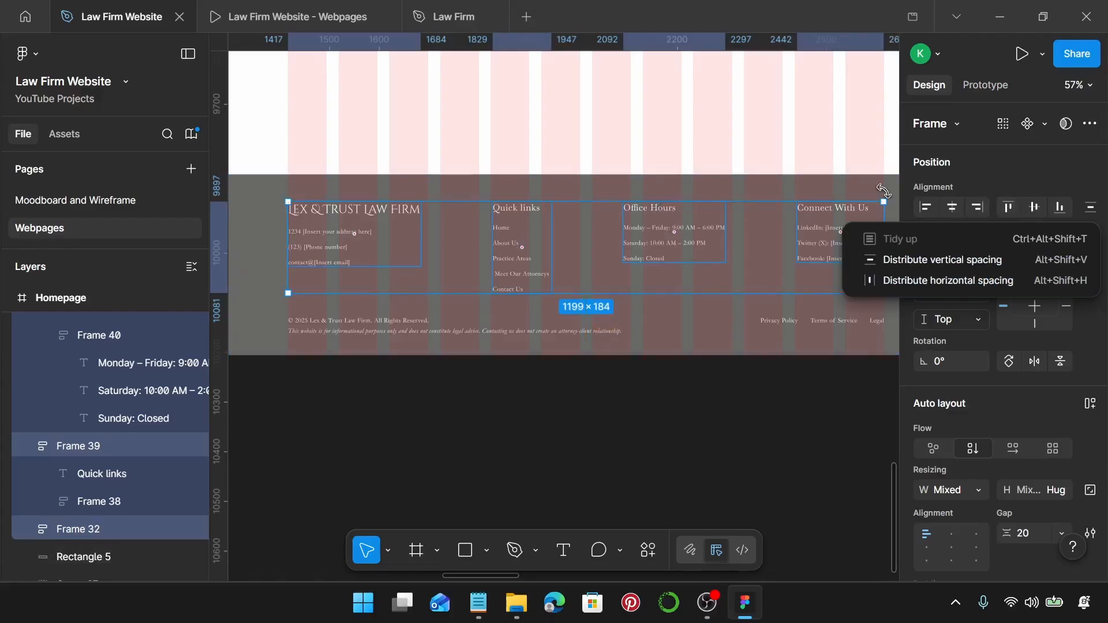
click(855, 191)
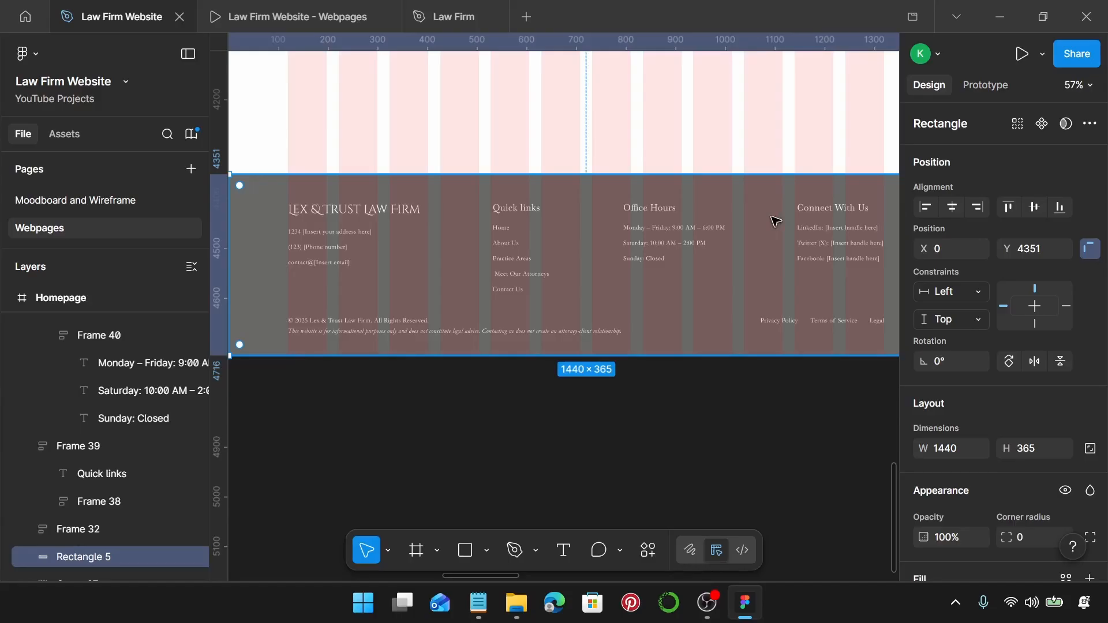
Set the footer background height to 330 and move the four footer columns up.
click(1043, 455)
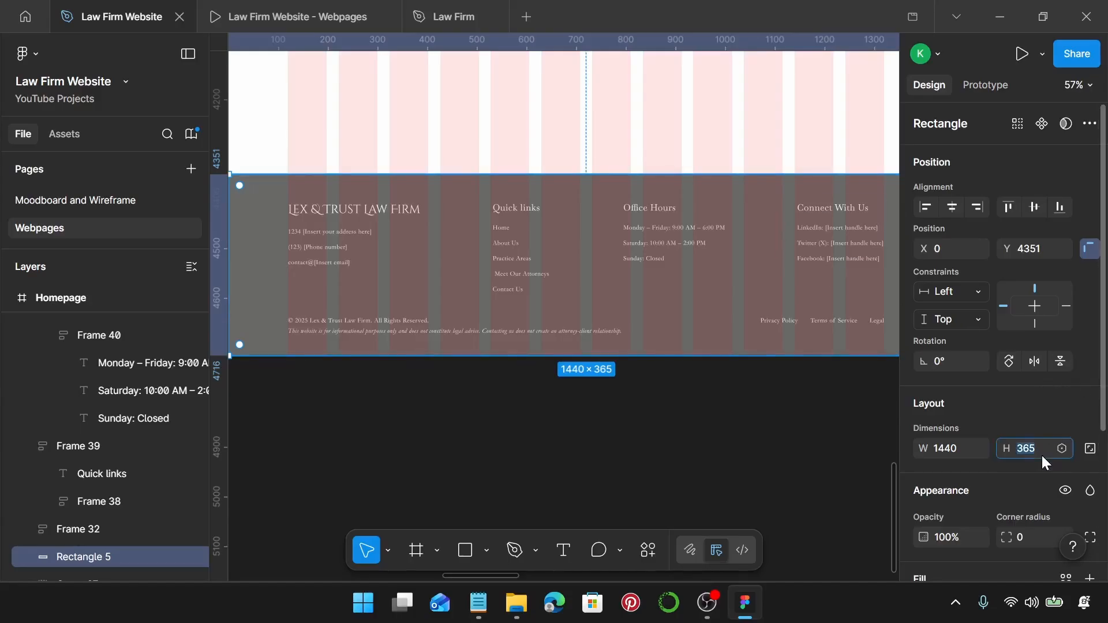
key(Return)
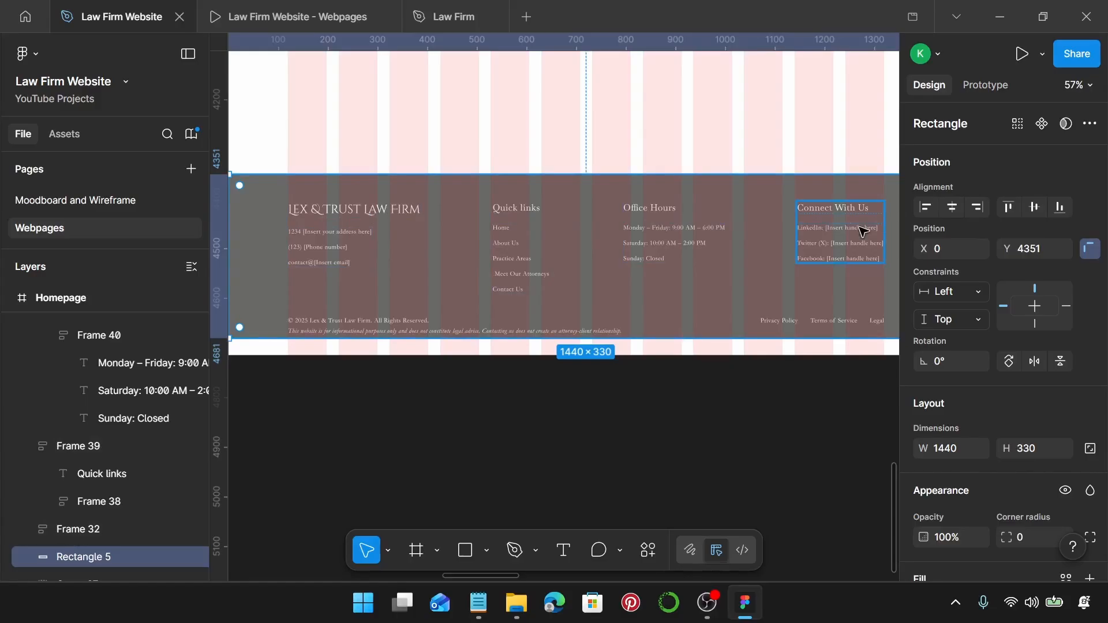
click(522, 214)
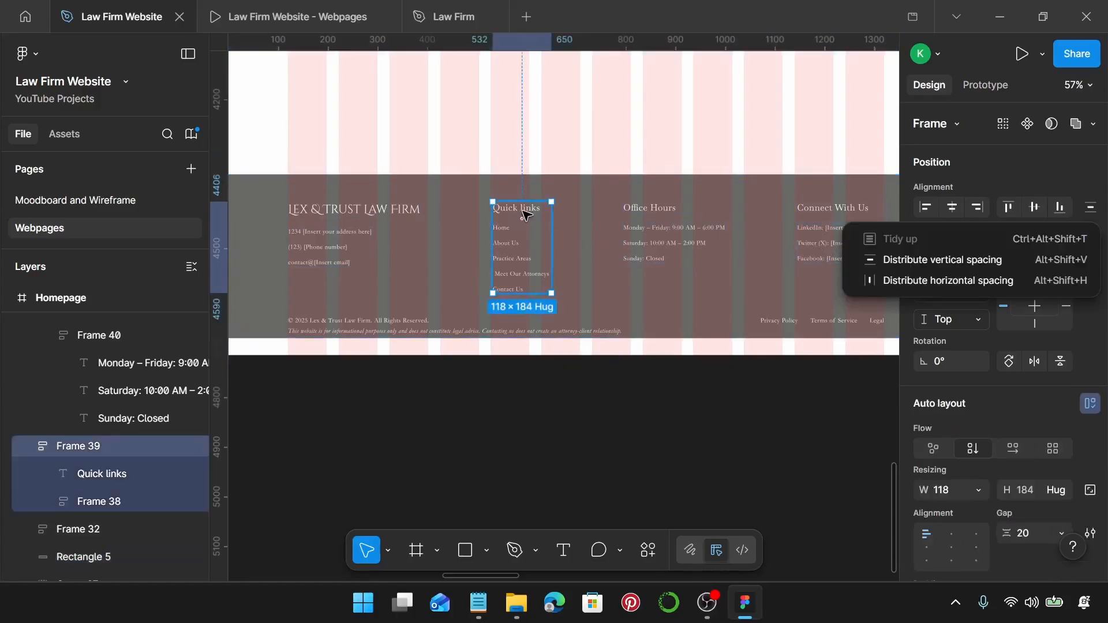
click(322, 240)
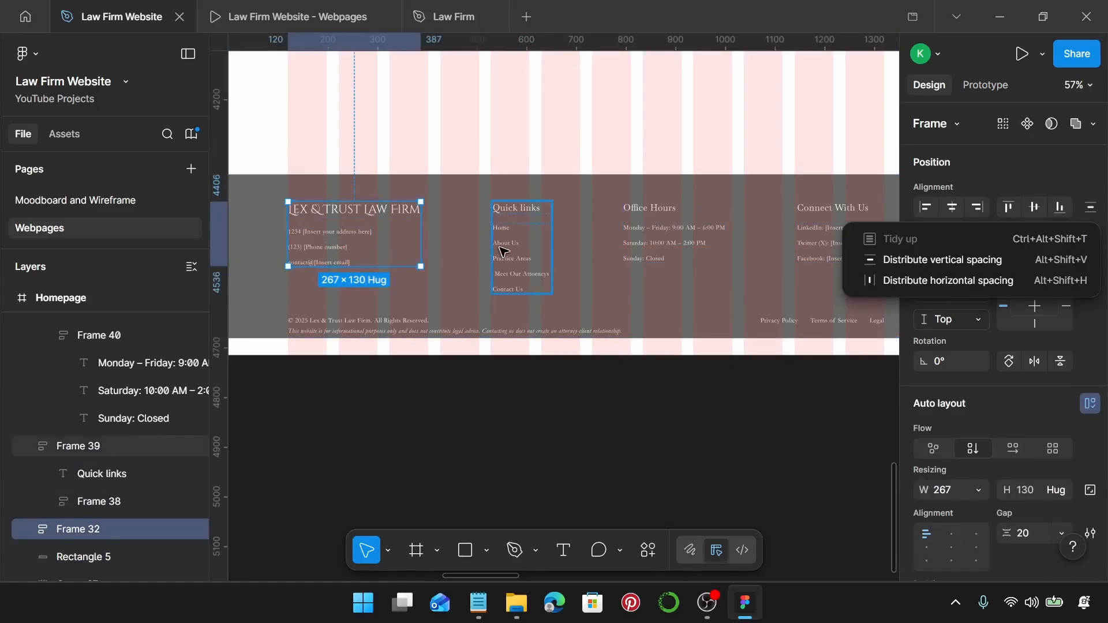
click(1090, 208)
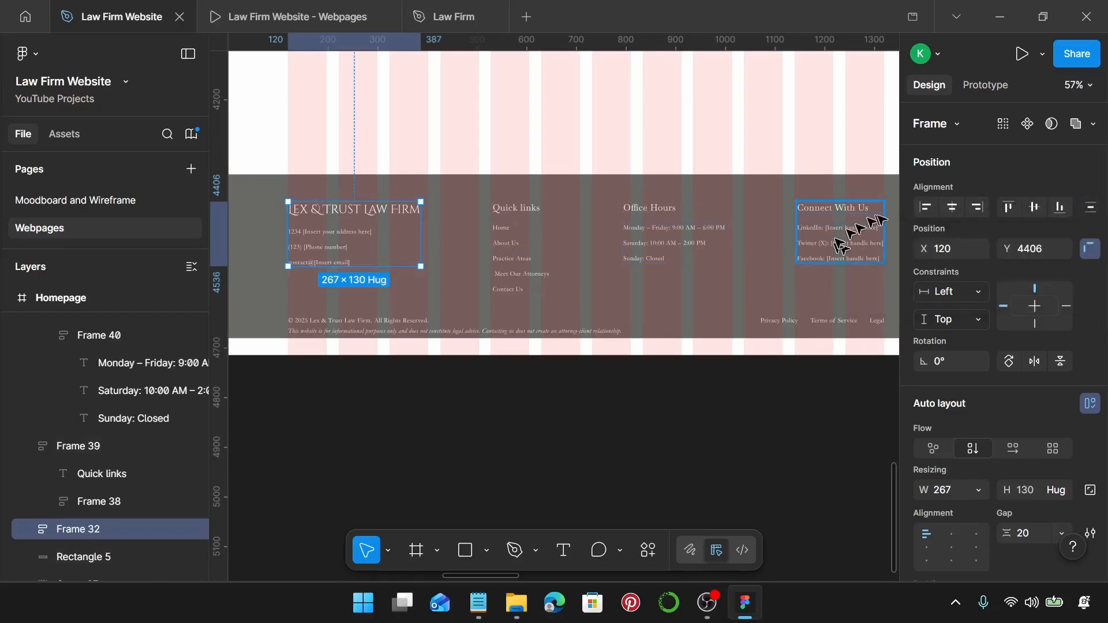
shift+click(516, 252)
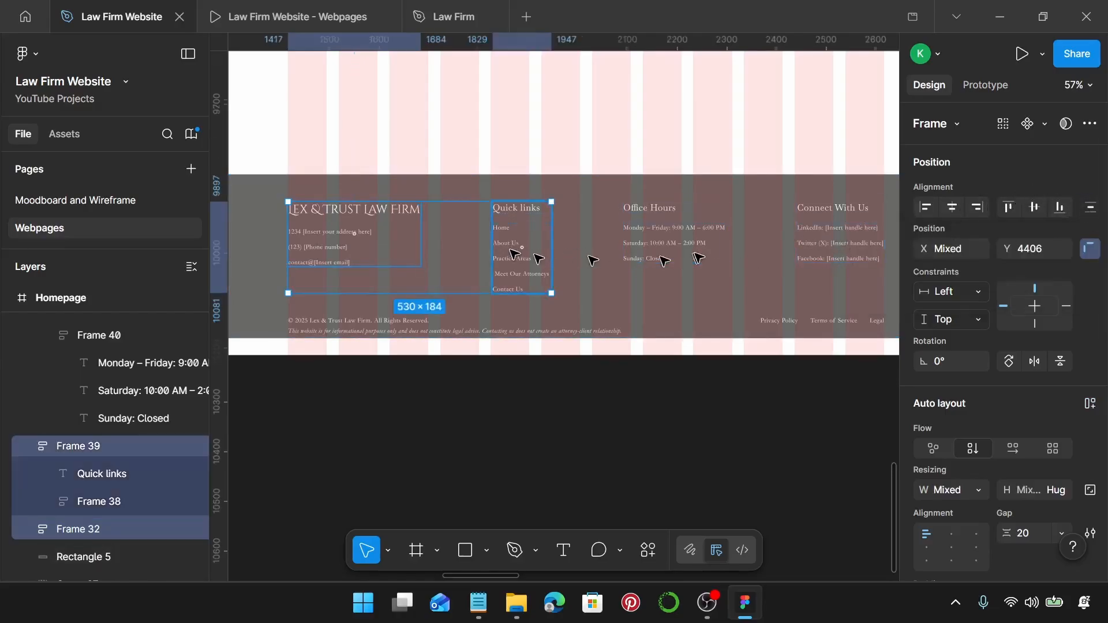
shift+click(680, 241)
shift+click(810, 245)
drag(824, 245, 814, 235)
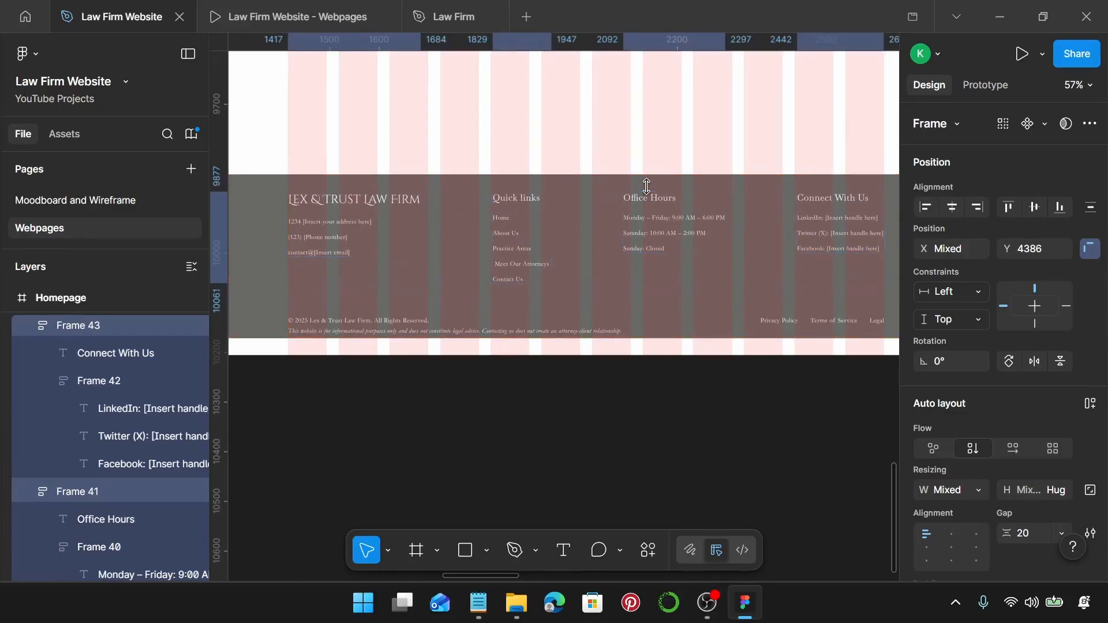
key(Up)
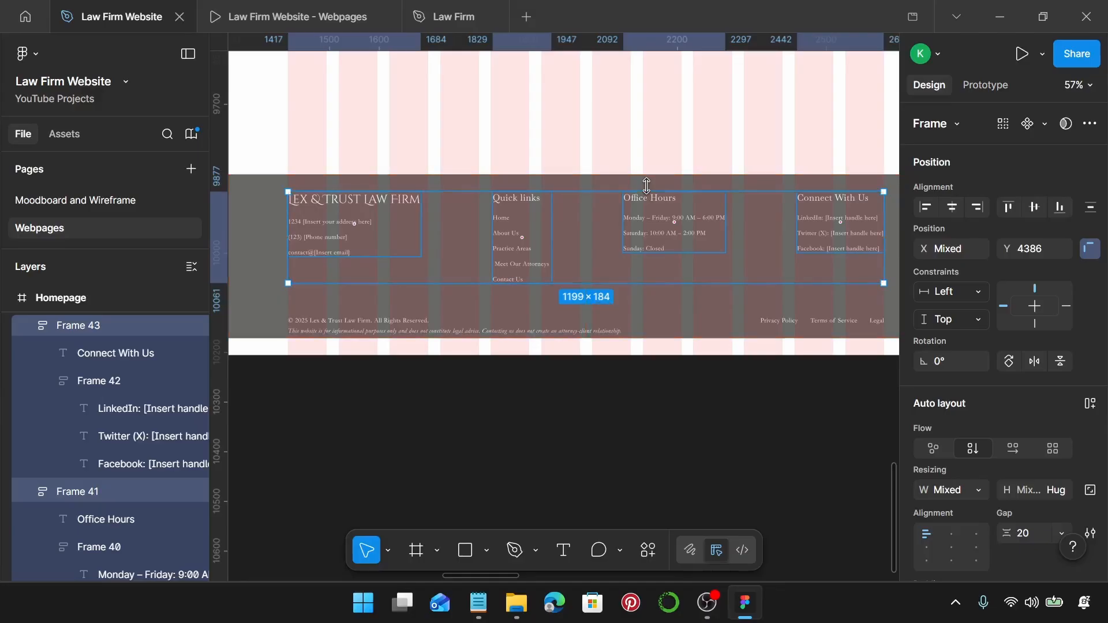
Nudge the copyright row up, checking its and the logo block's spacing to the footer edges.
click(407, 327)
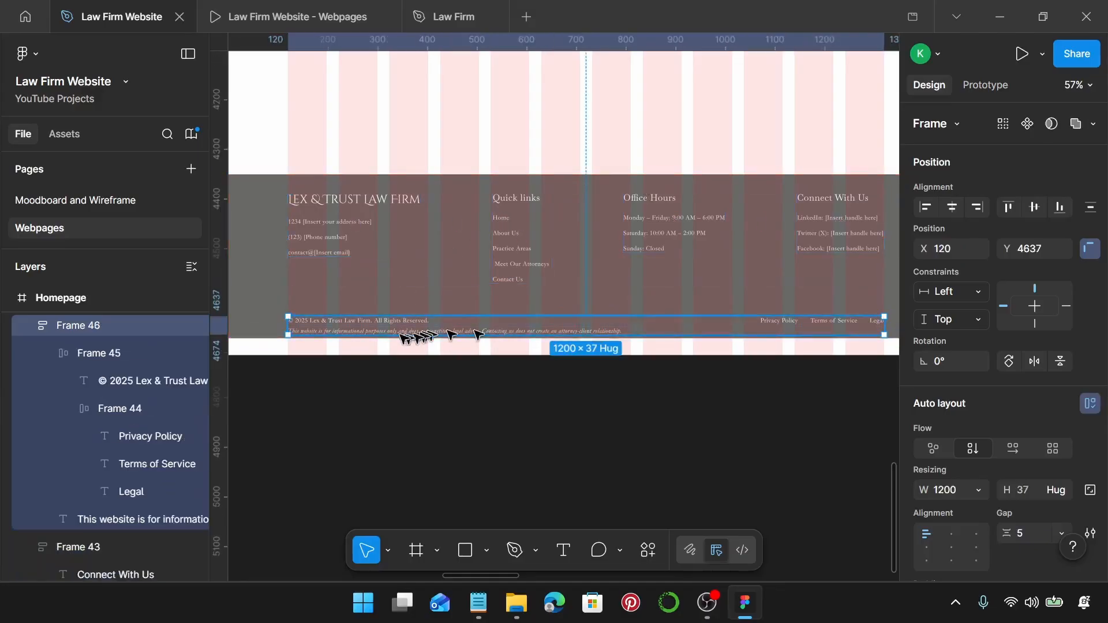
key(Up)
key(Up)
key(Up)
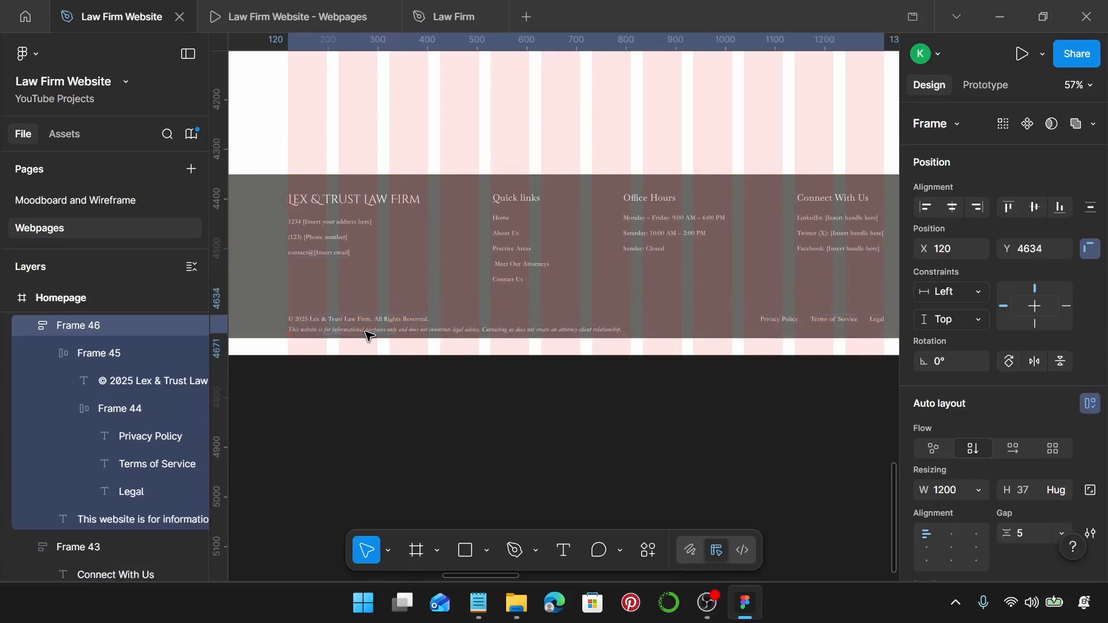
key(alt)
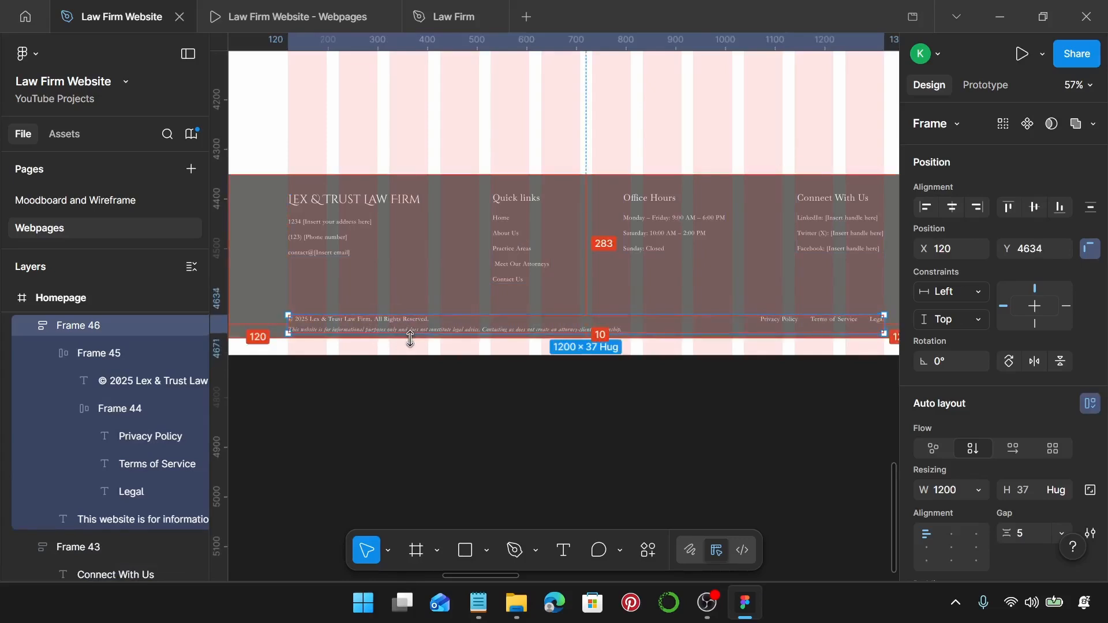
click(354, 237)
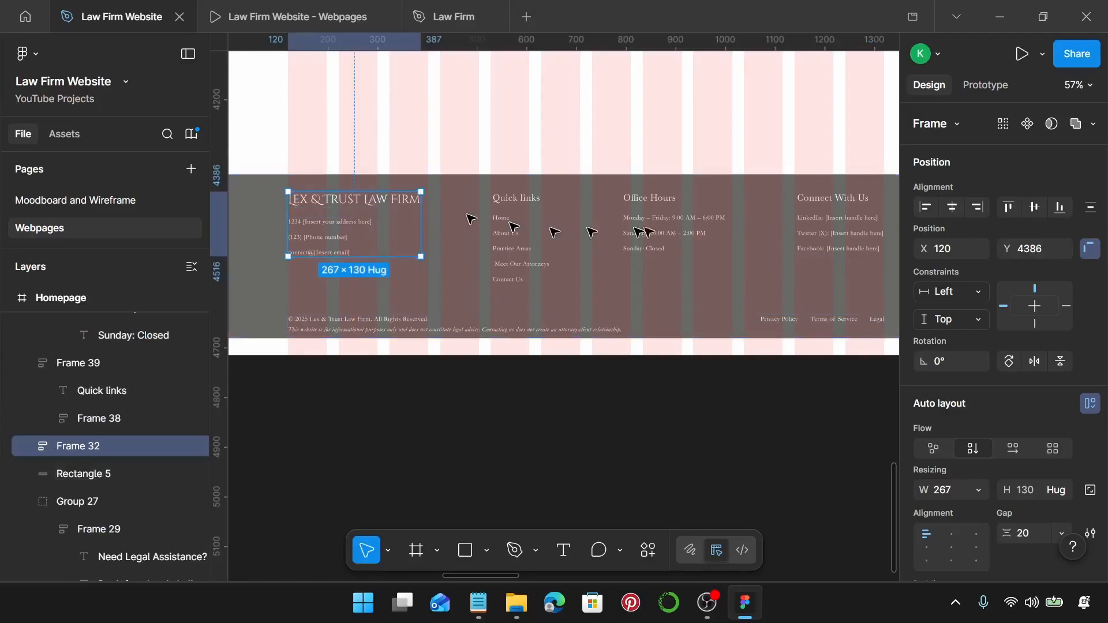
key(alt)
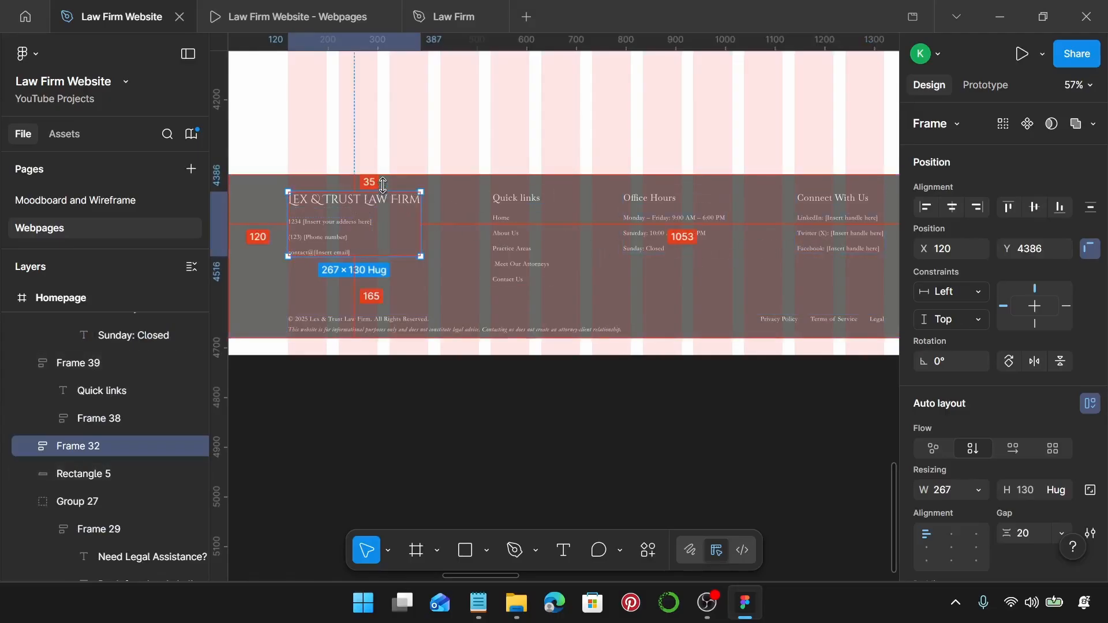
click(378, 331)
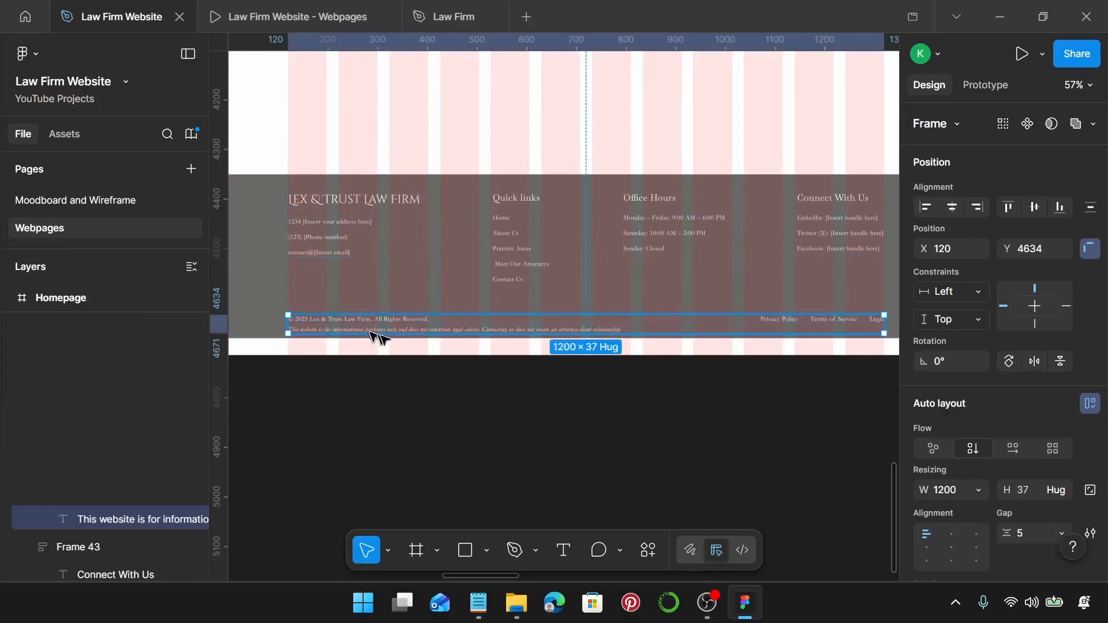
key(alt)
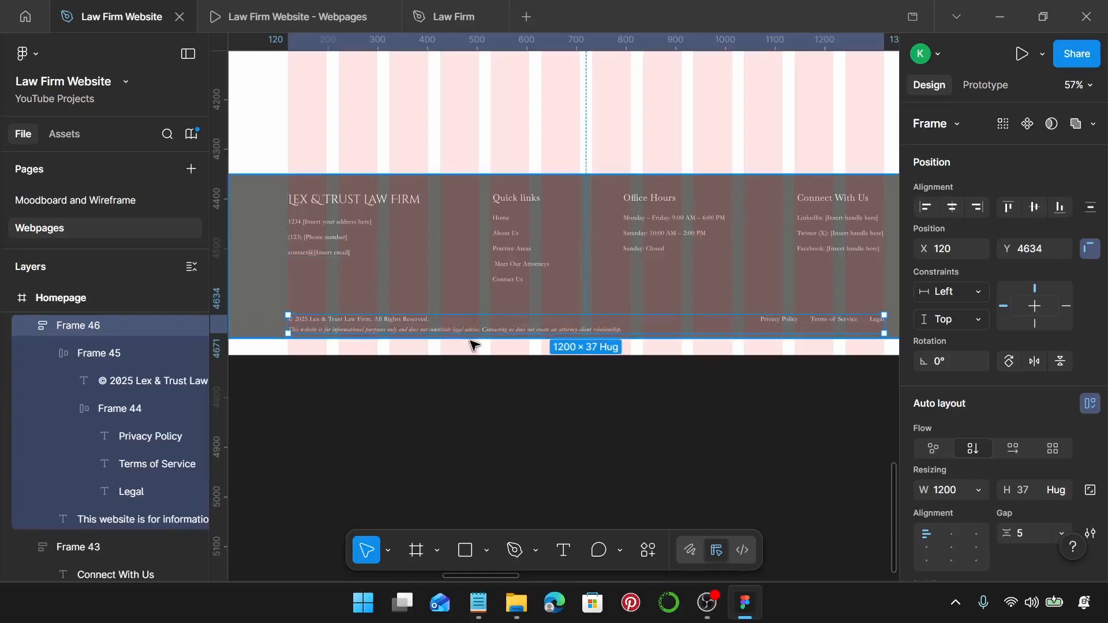
scroll(469, 340, down, 1)
click(408, 180)
scroll(312, 178, down, 1)
Group all the footer's elements into one group.
scroll(313, 183, down, 1)
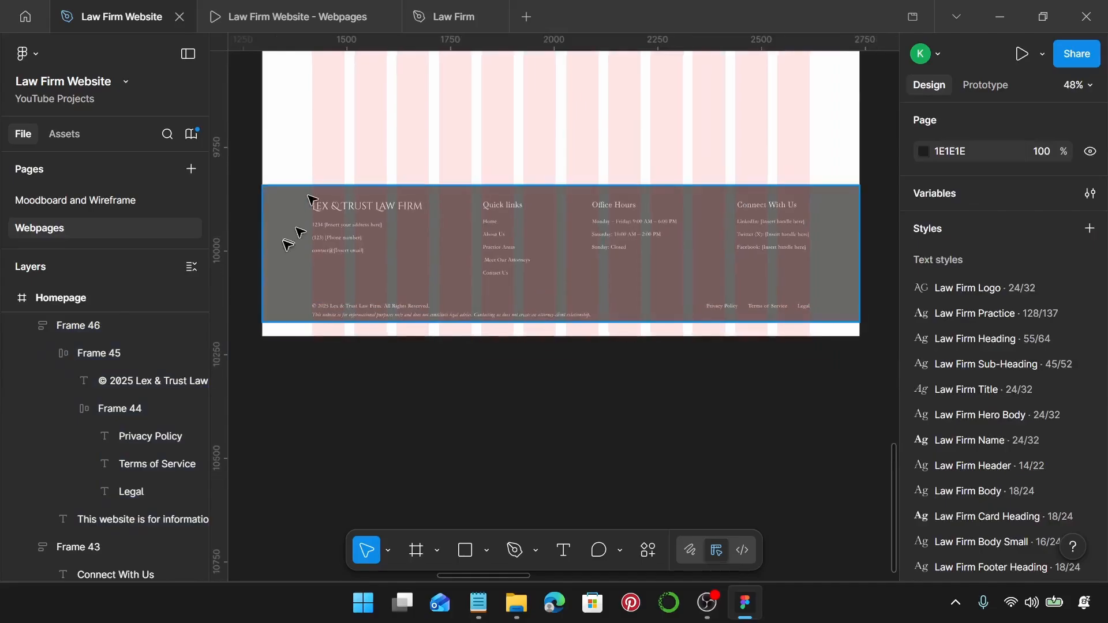
click(287, 246)
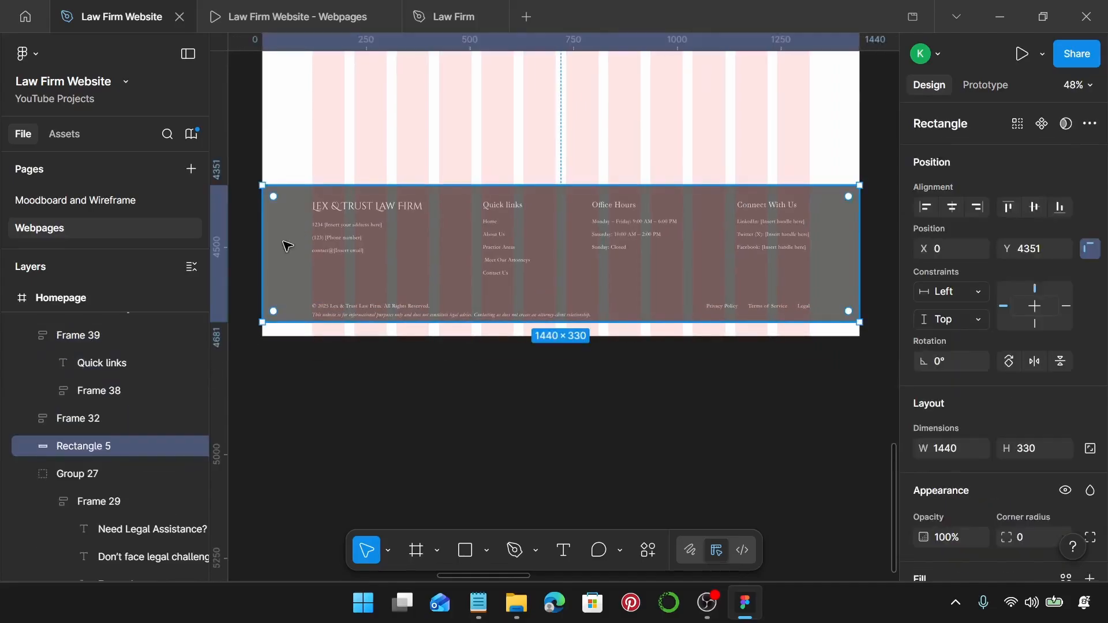
drag(245, 146, 864, 361)
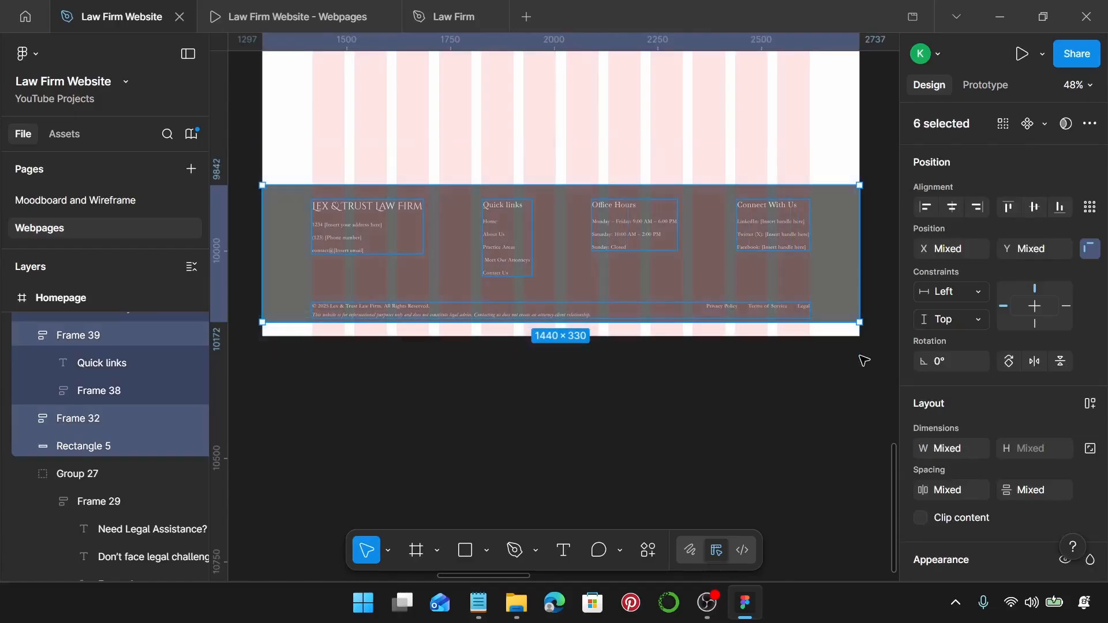
key(ctrl+g)
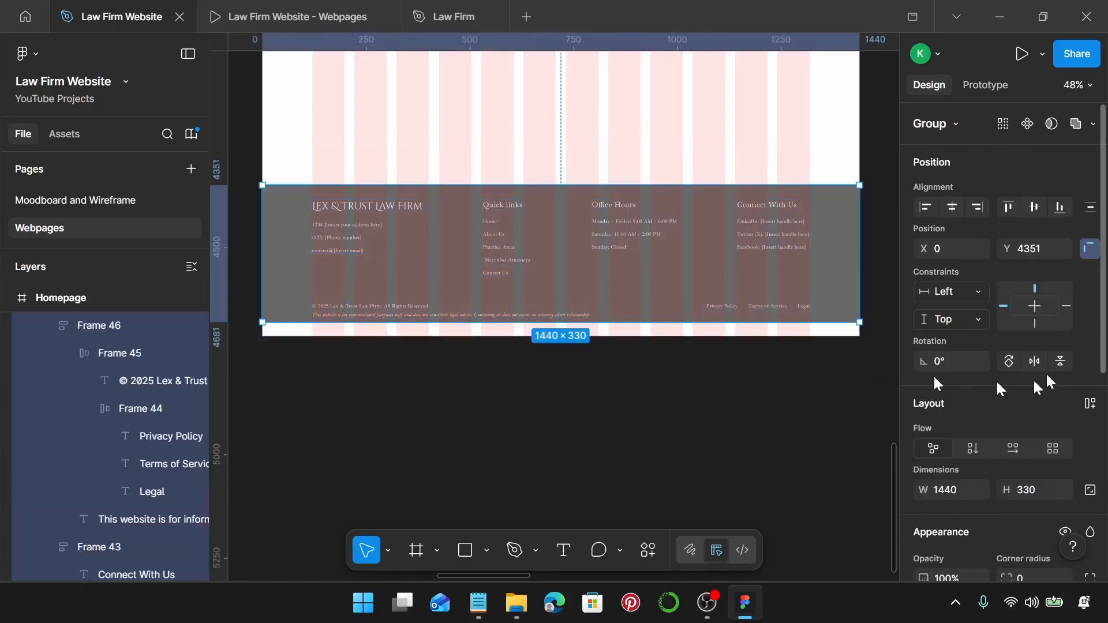
scroll(1019, 361, down, 3)
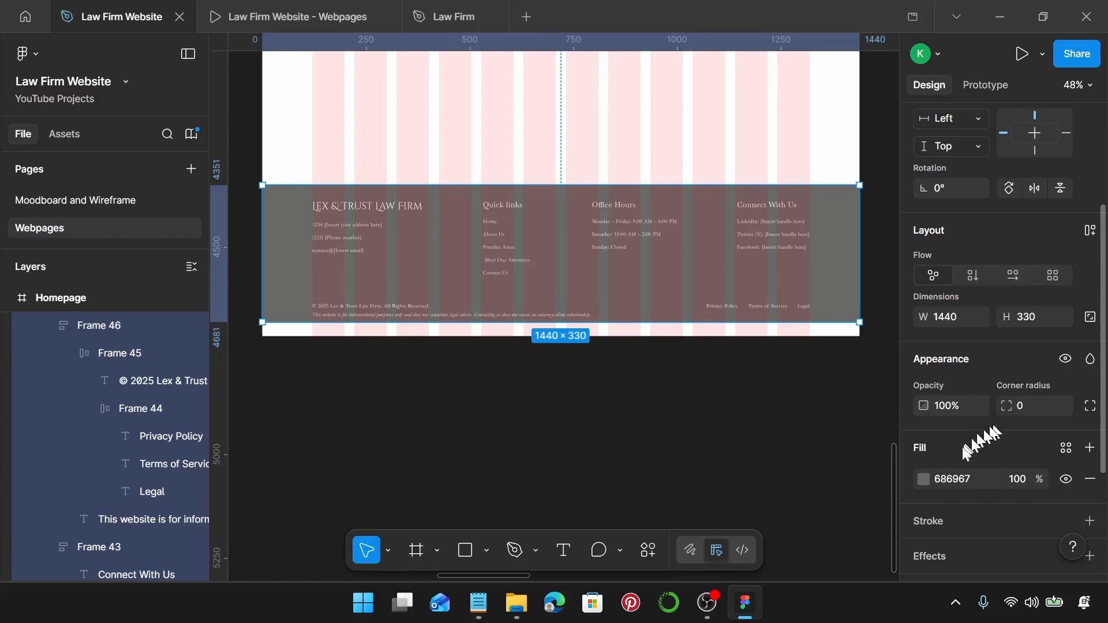
Replace the footer group's FFFFFF colour with the Law Firm on Primary style.
click(812, 287)
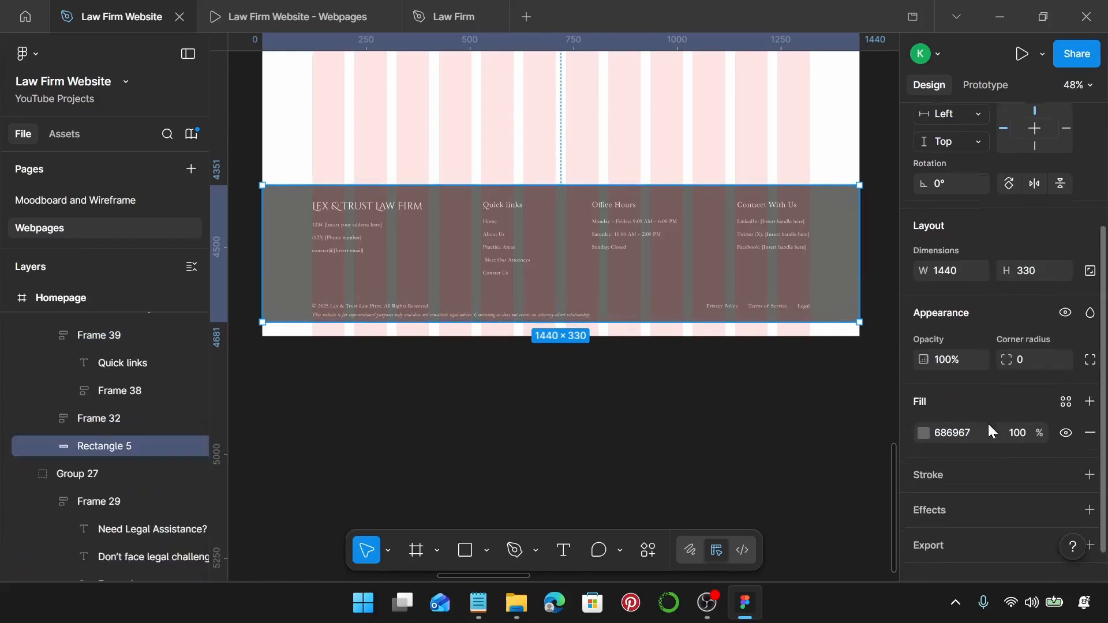
scroll(1016, 404, down, 1)
click(1066, 376)
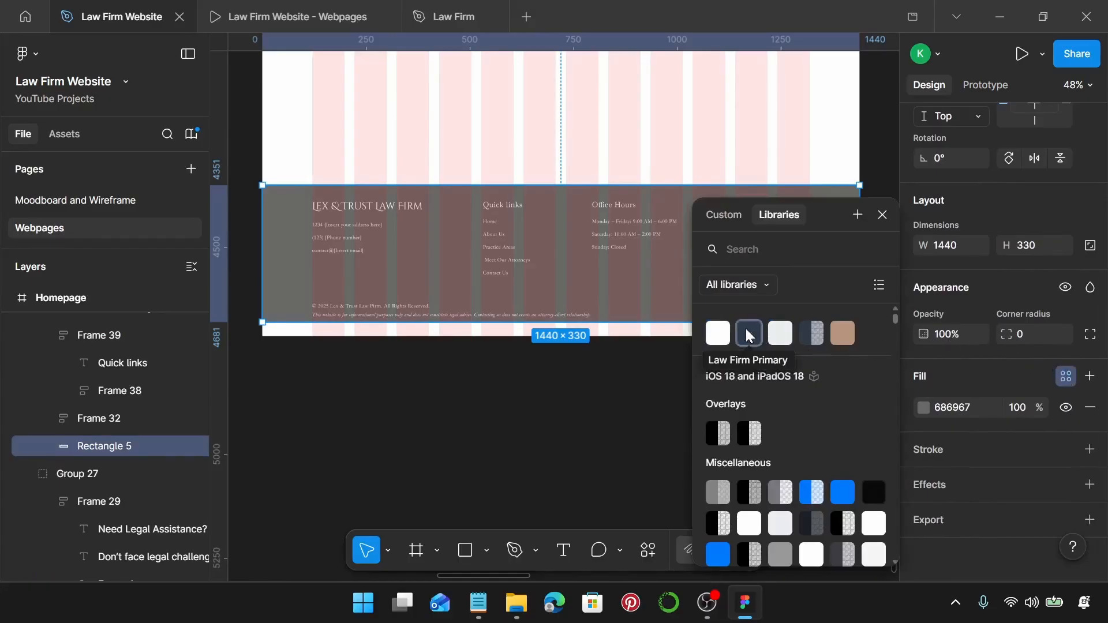
click(674, 137)
click(672, 225)
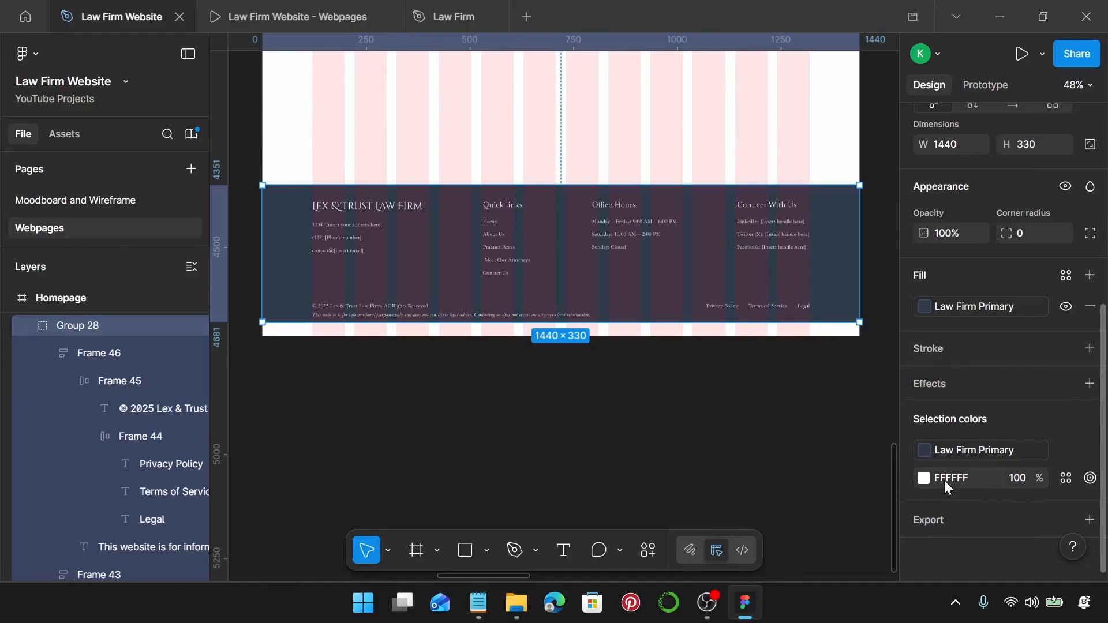
click(1066, 480)
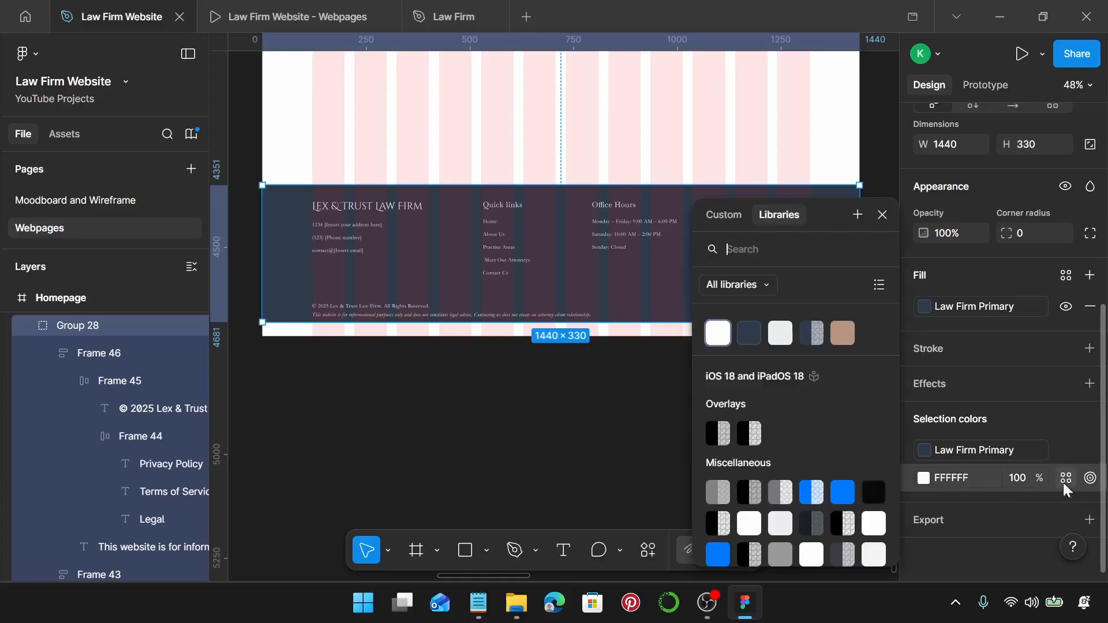
click(785, 333)
click(726, 150)
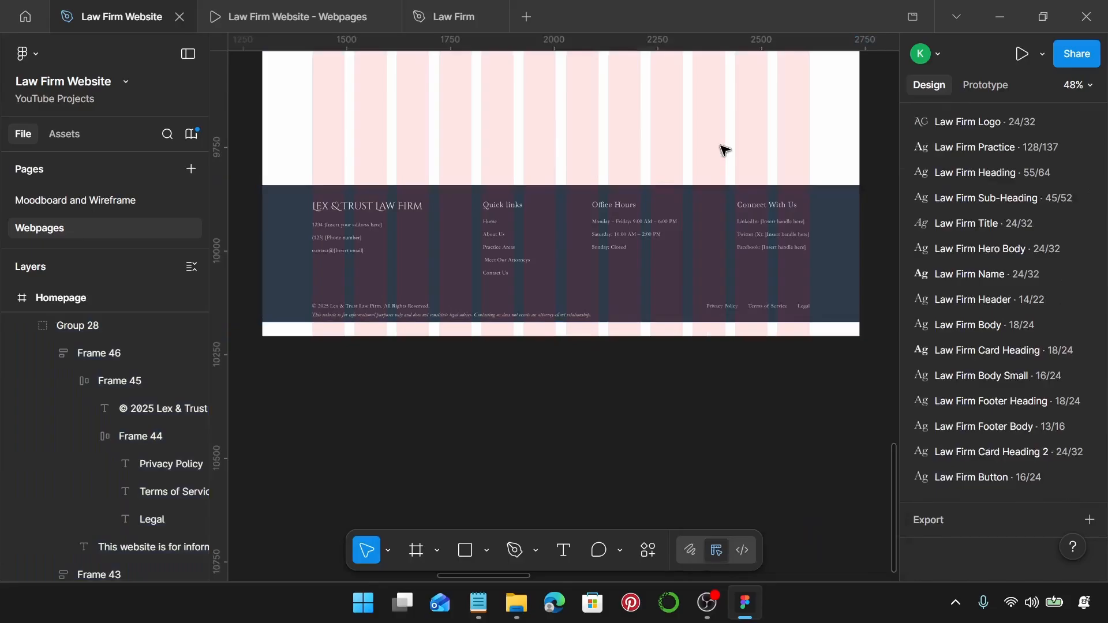
scroll(725, 150, up, 5)
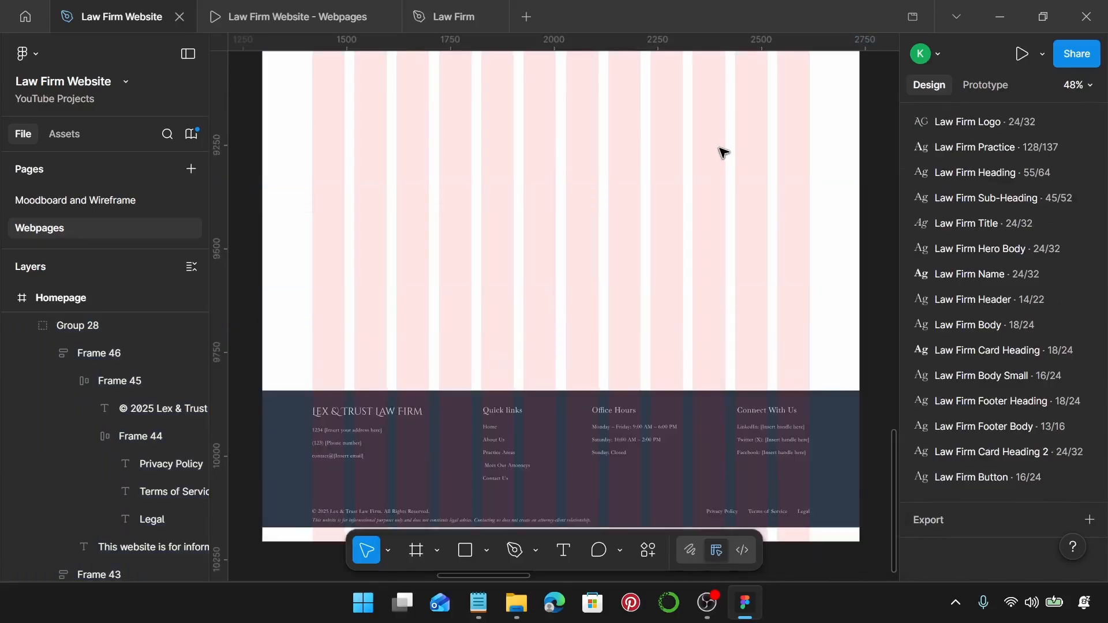
scroll(721, 153, down, 4)
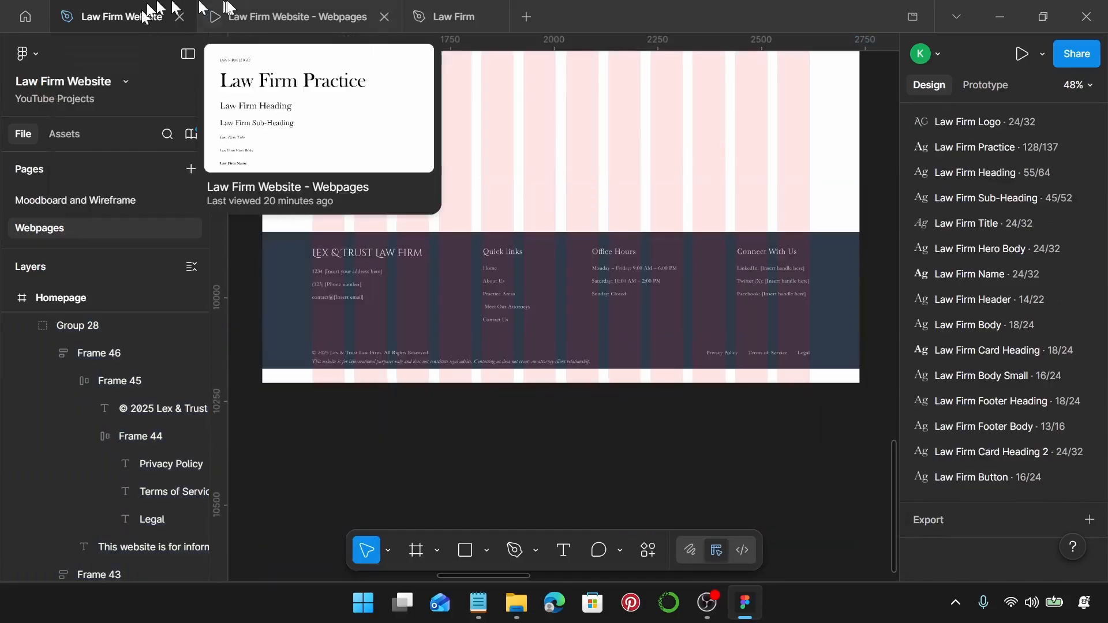
click(271, 17)
scroll(670, 333, down, 5)
scroll(674, 334, down, 5)
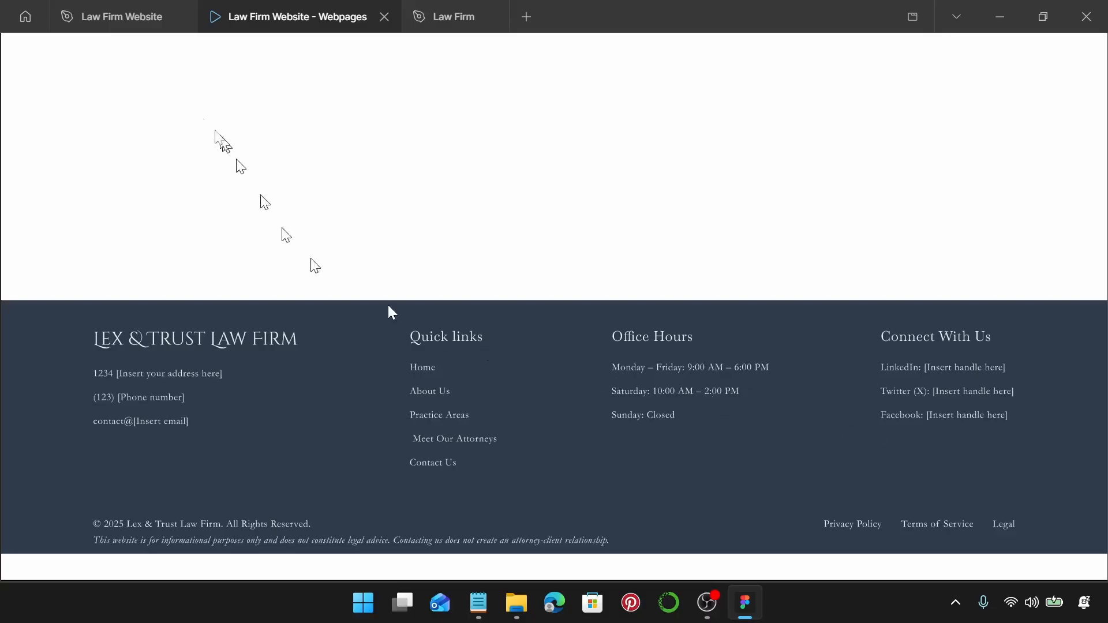
click(137, 22)
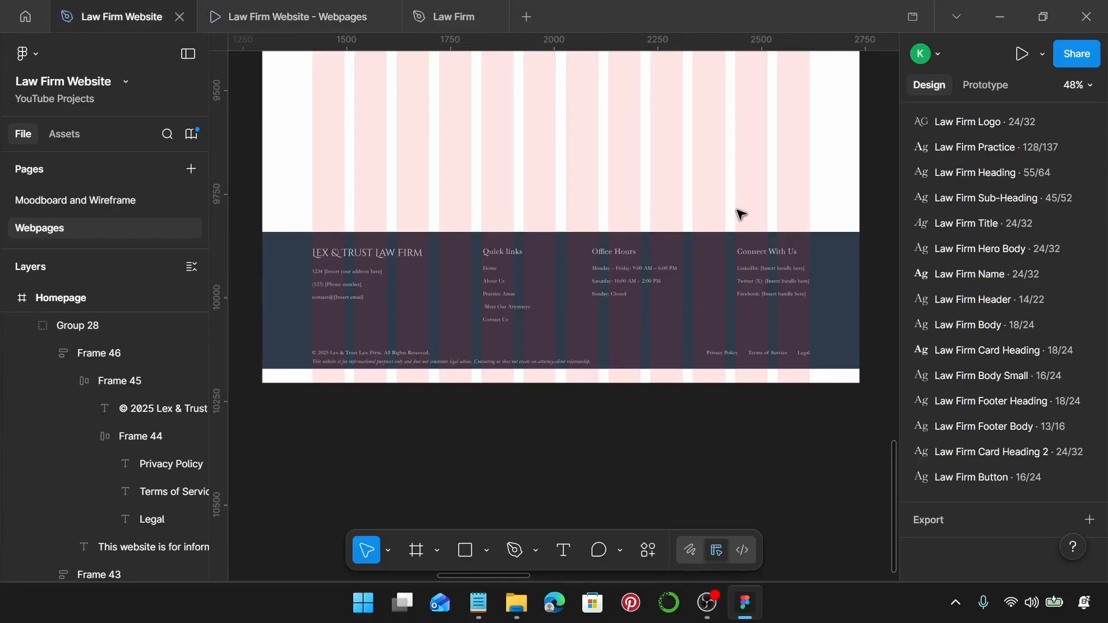
click(683, 321)
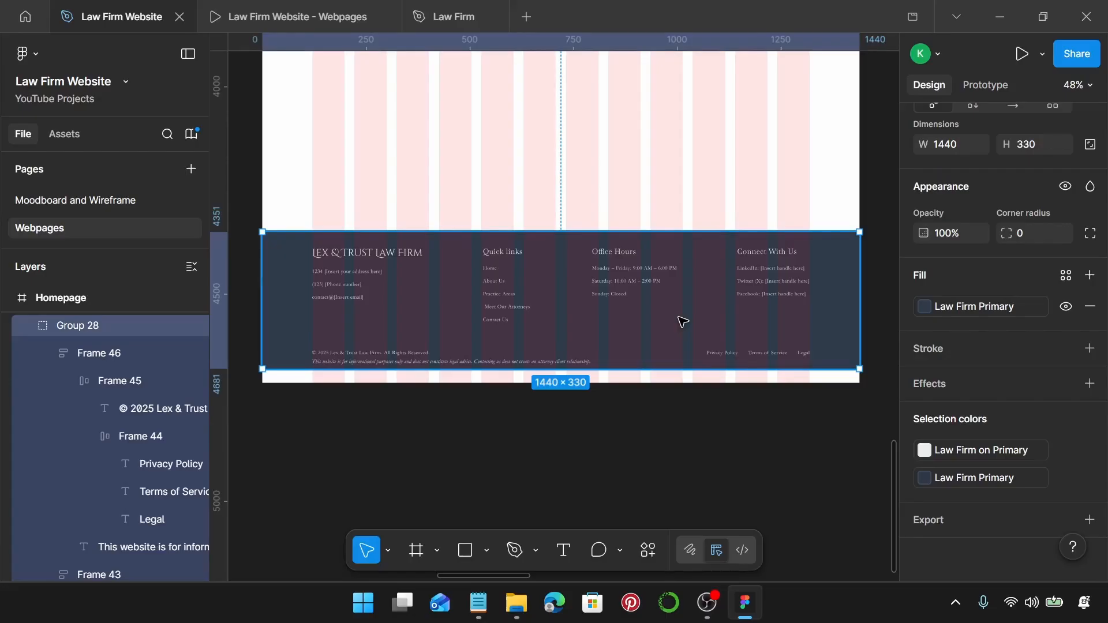
scroll(683, 322, down, 5)
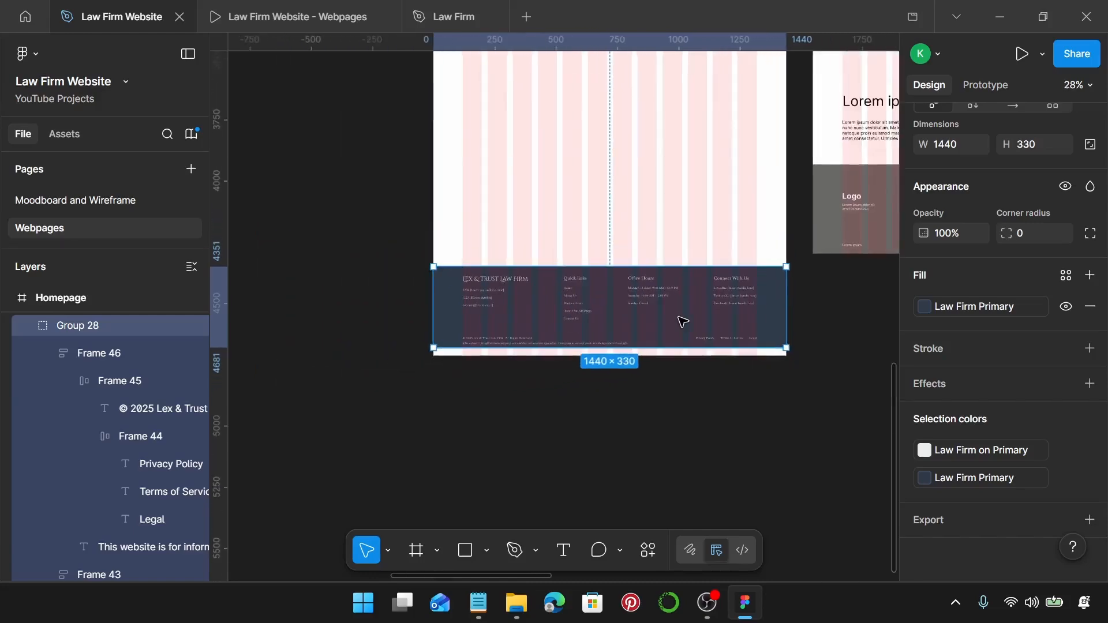
scroll(683, 322, up, 5)
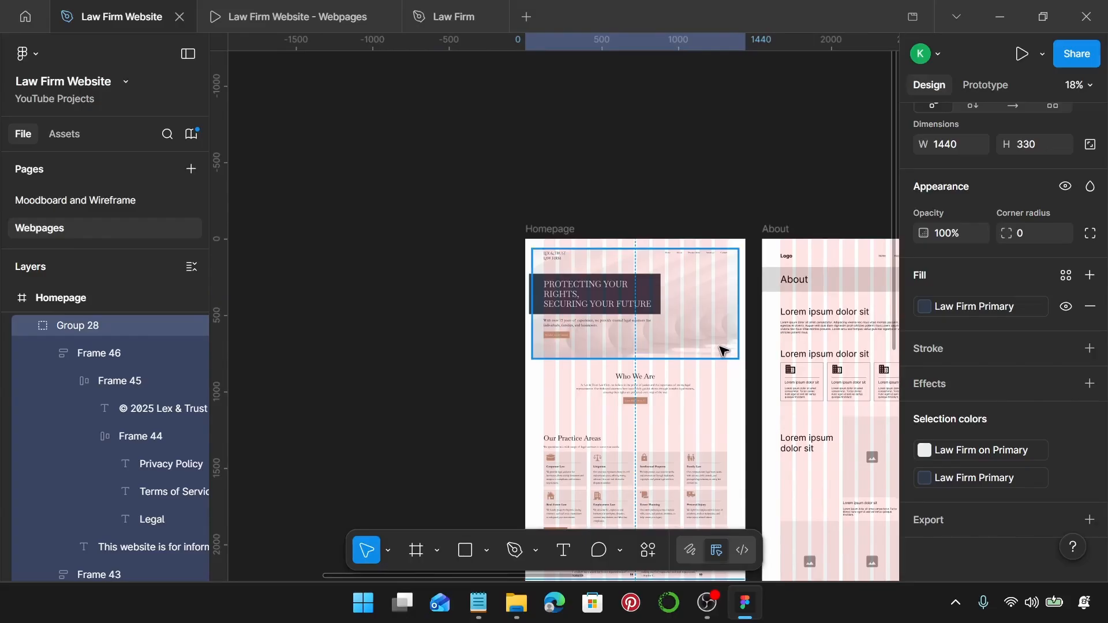
Switch the header navigation's plain black to the Law Firm Primary colour style.
scroll(719, 348, right, 1)
scroll(702, 307, up, 3)
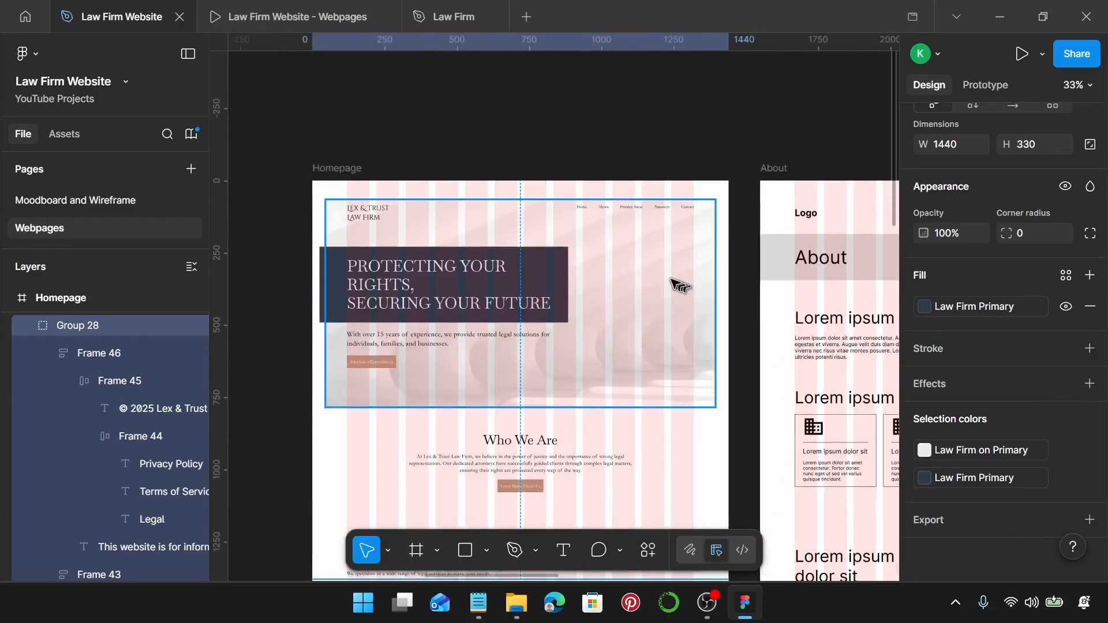
scroll(678, 280, up, 1)
click(686, 194)
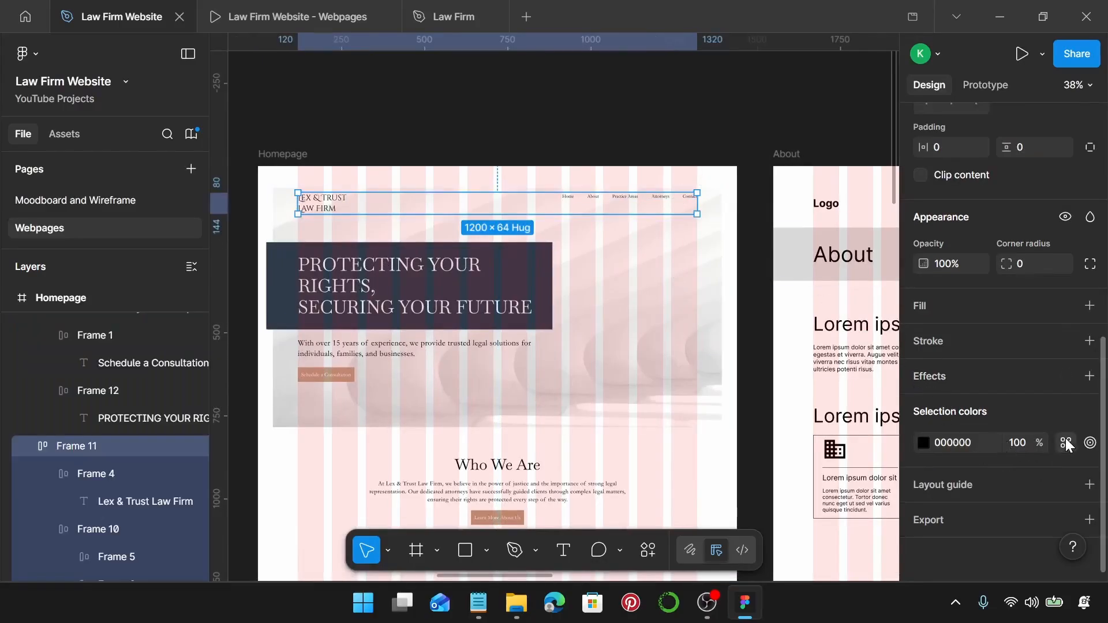
click(1065, 442)
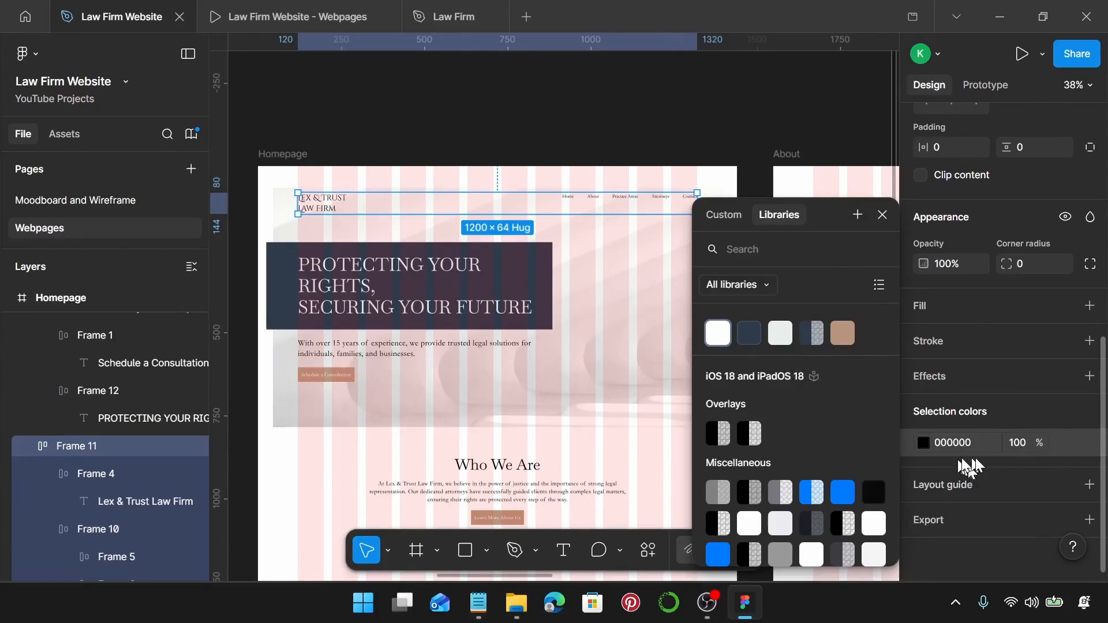
click(750, 334)
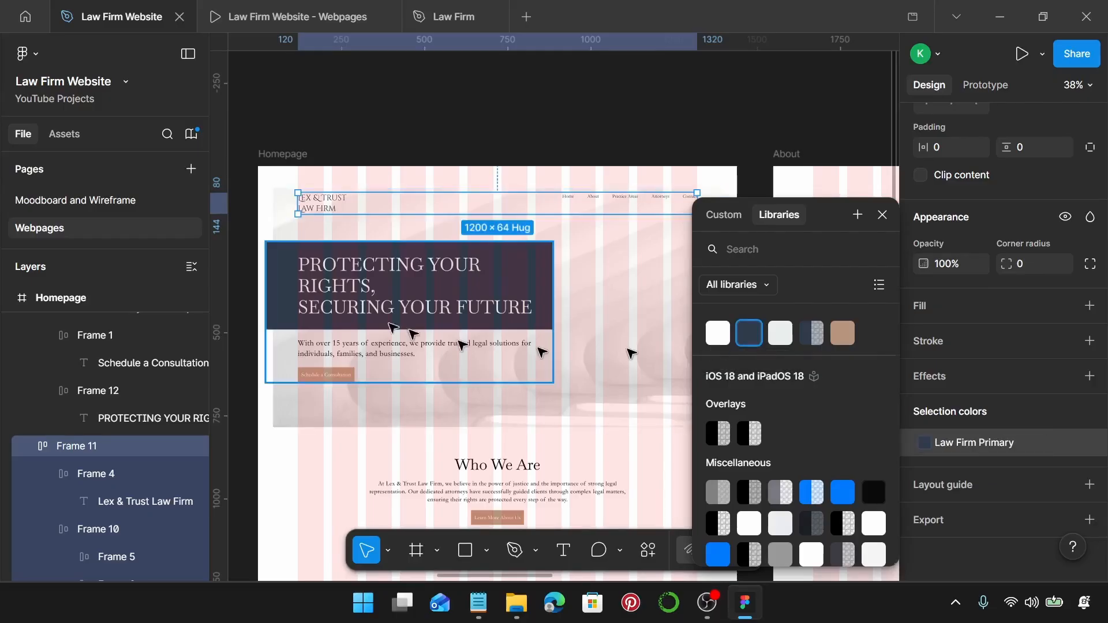
Apply Law Firm Primary to the hero block group's 000000 black.
scroll(387, 321, down, 1)
click(528, 303)
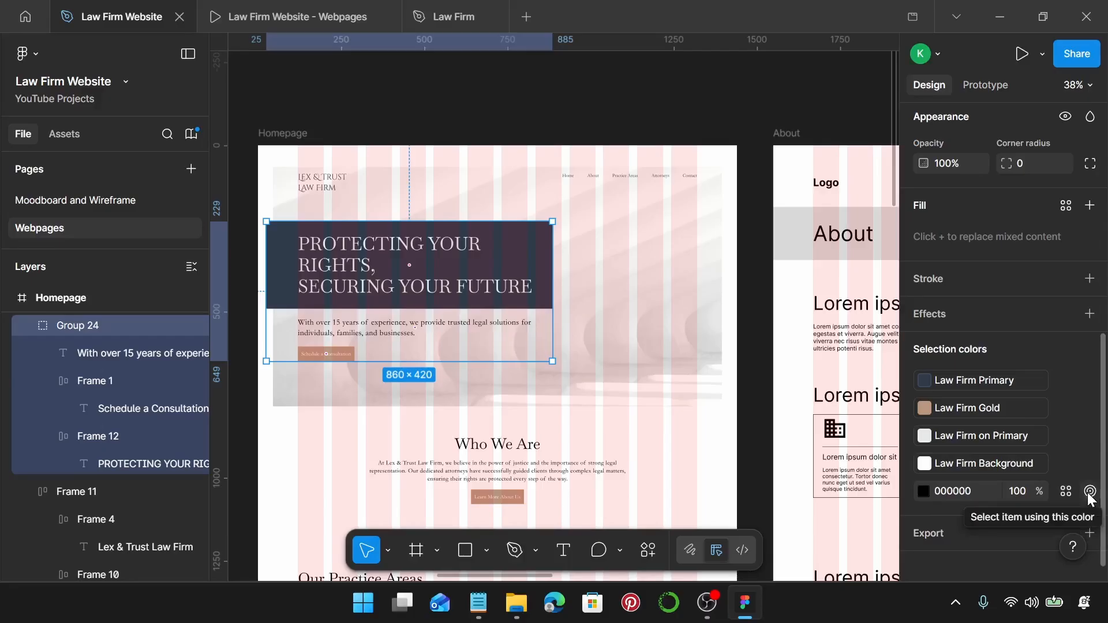
click(1090, 493)
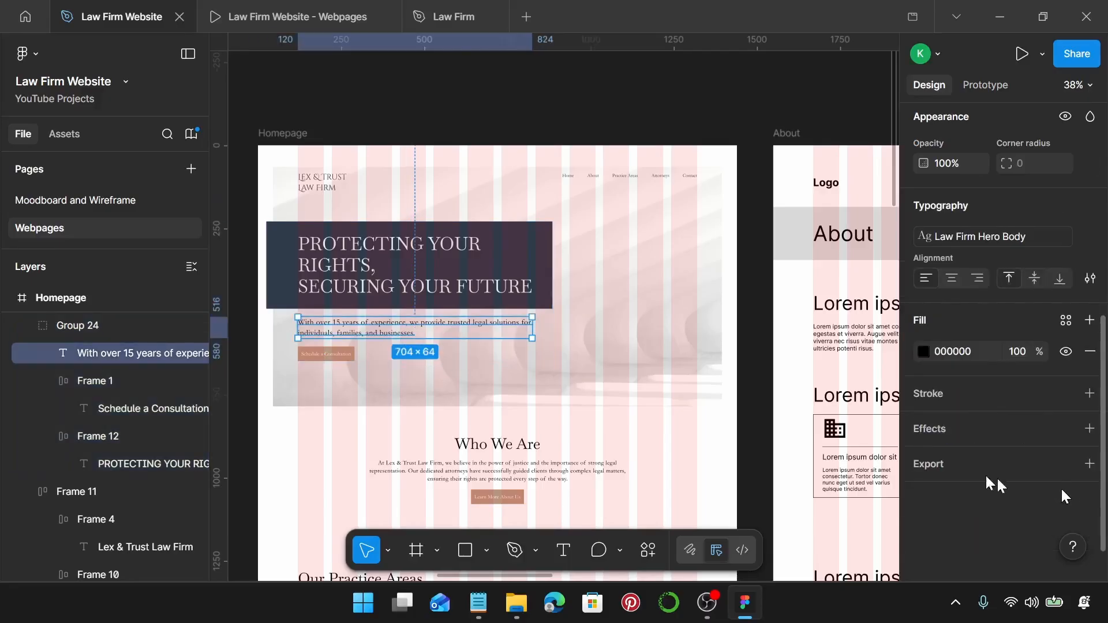
click(436, 438)
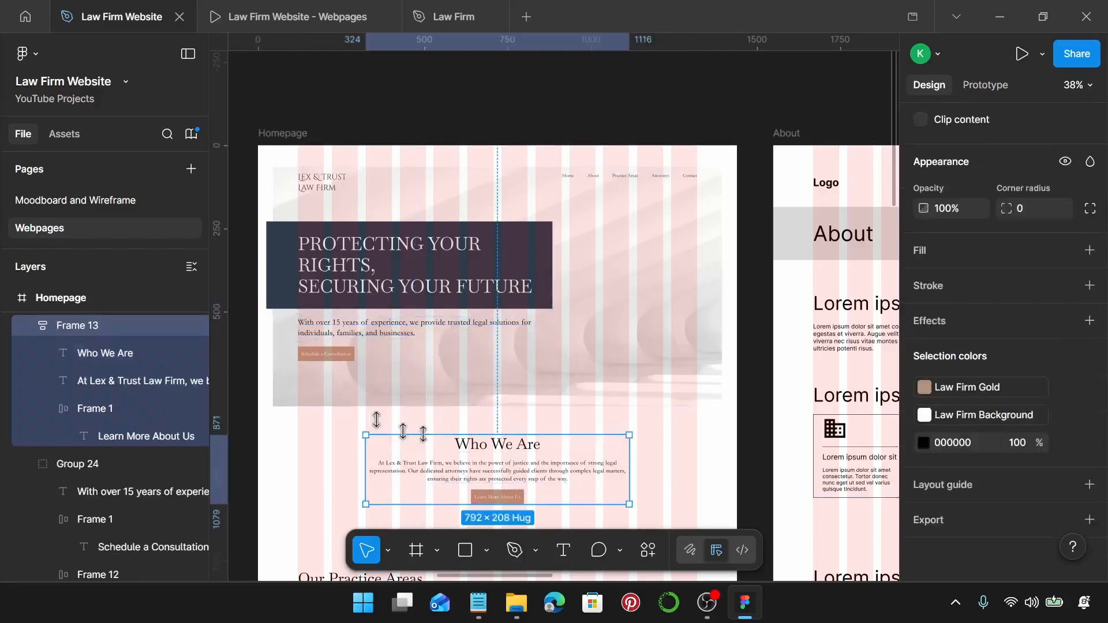
click(362, 313)
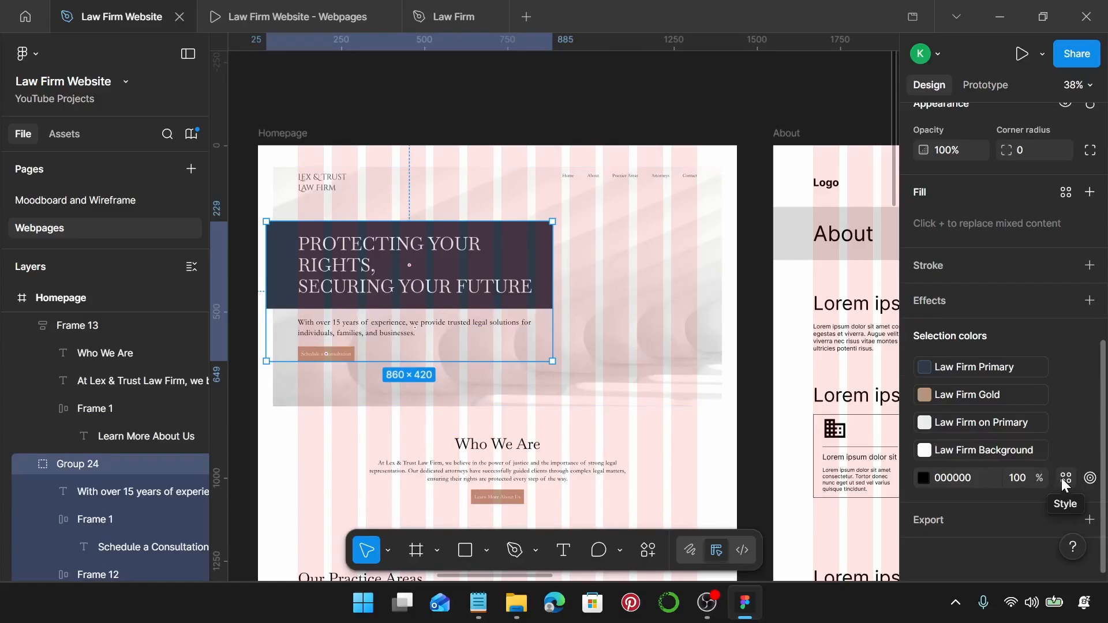
click(1064, 479)
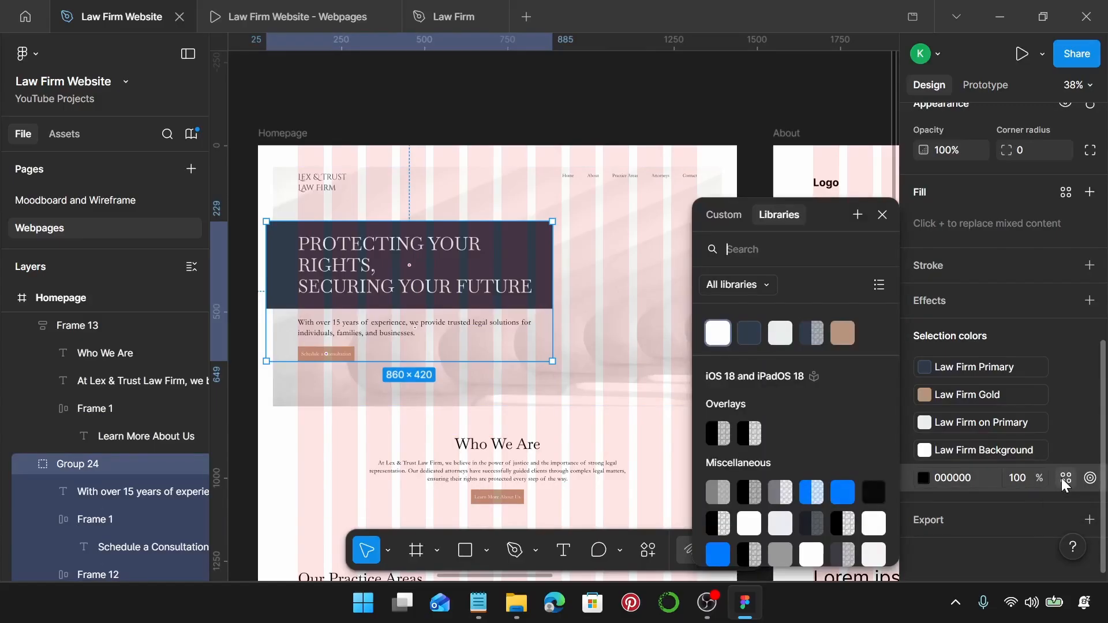
click(749, 331)
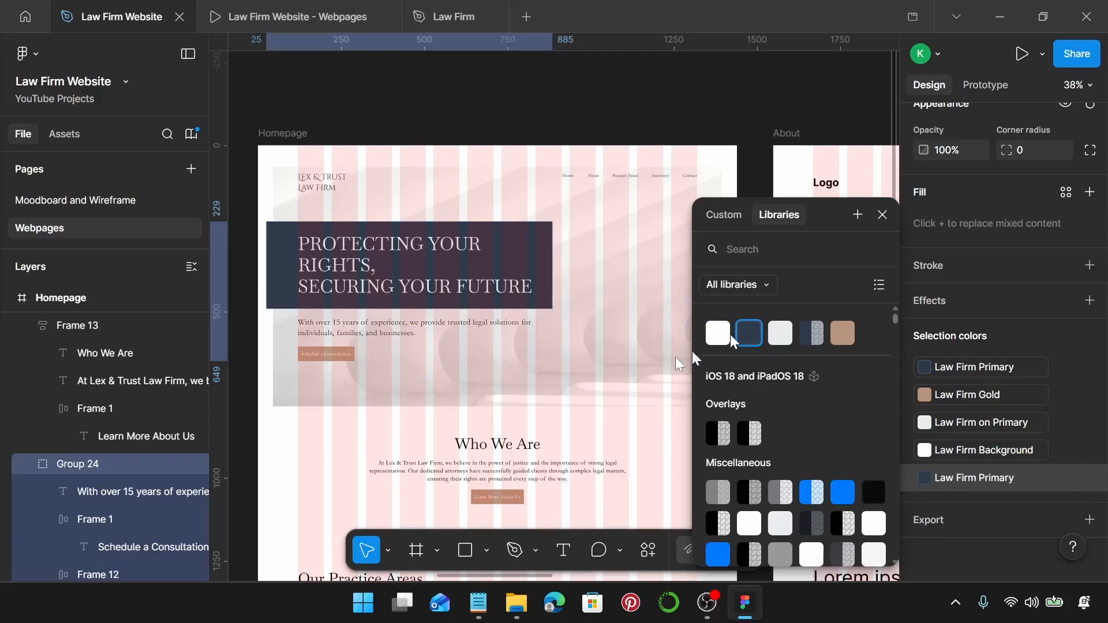
click(539, 396)
Replace the Who We Are section's 000000 black with the Law Firm Primary style.
scroll(554, 381, down, 4)
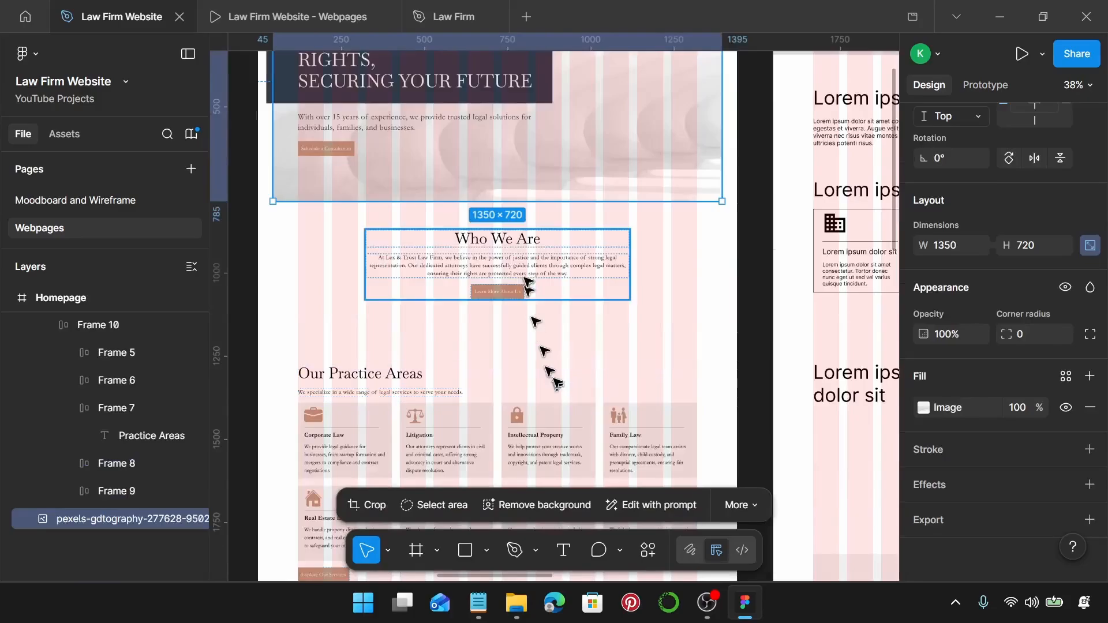
click(527, 273)
scroll(1033, 432, down, 5)
scroll(1045, 438, down, 2)
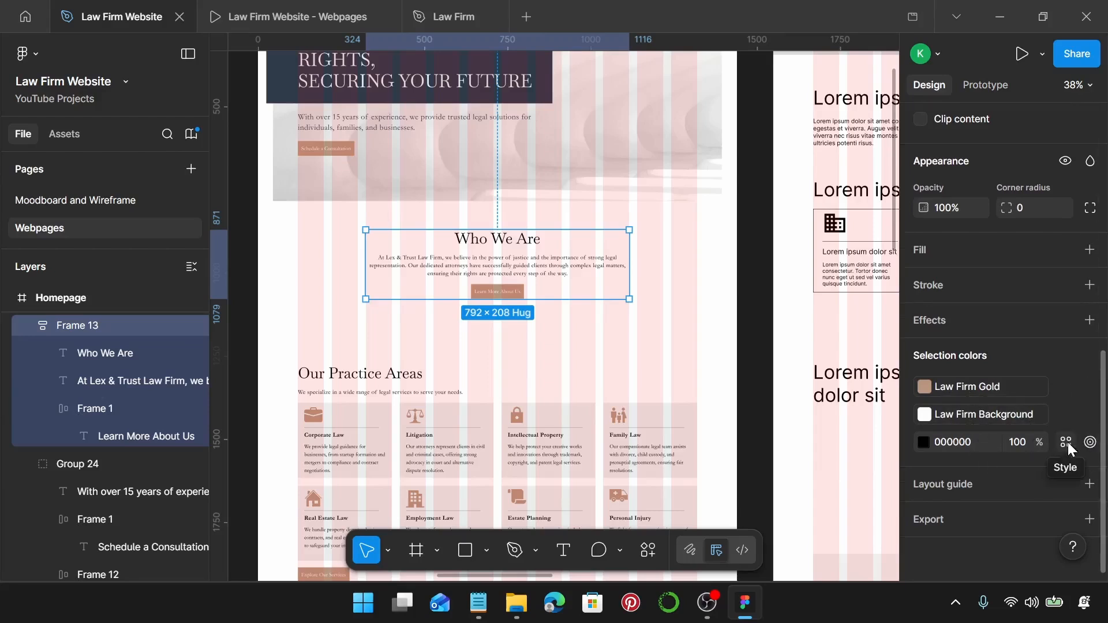
click(1066, 442)
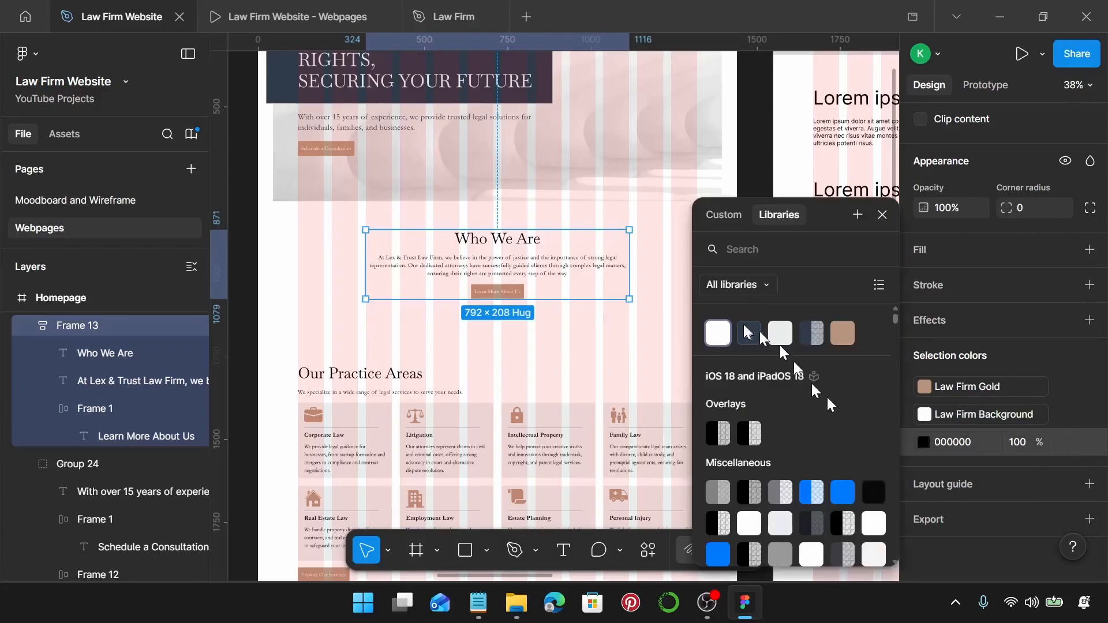
click(745, 332)
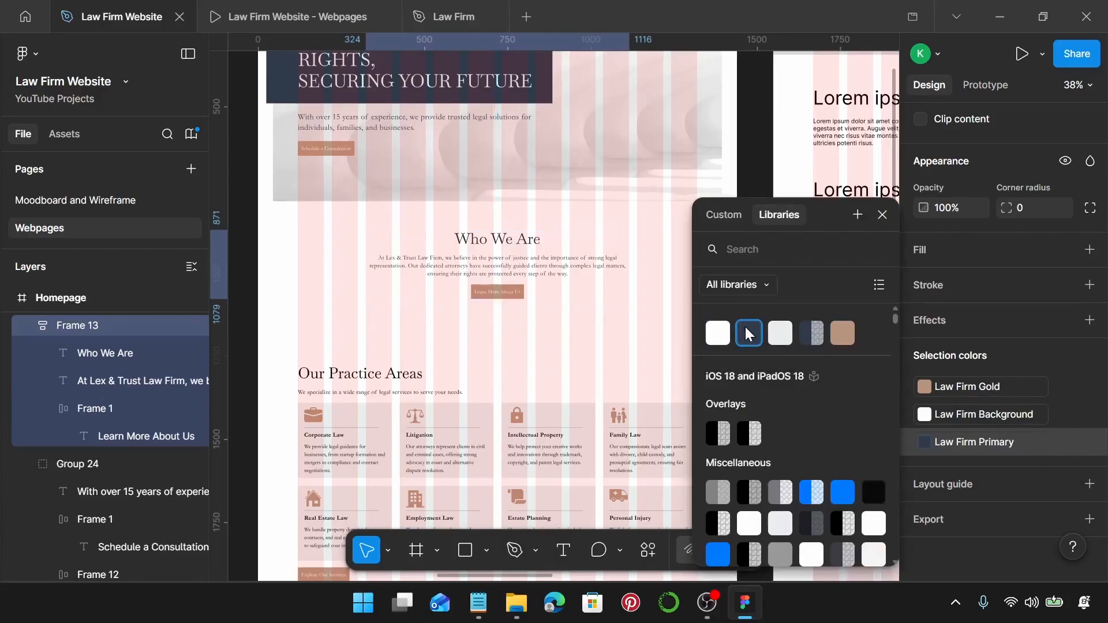
scroll(549, 346, down, 4)
click(545, 344)
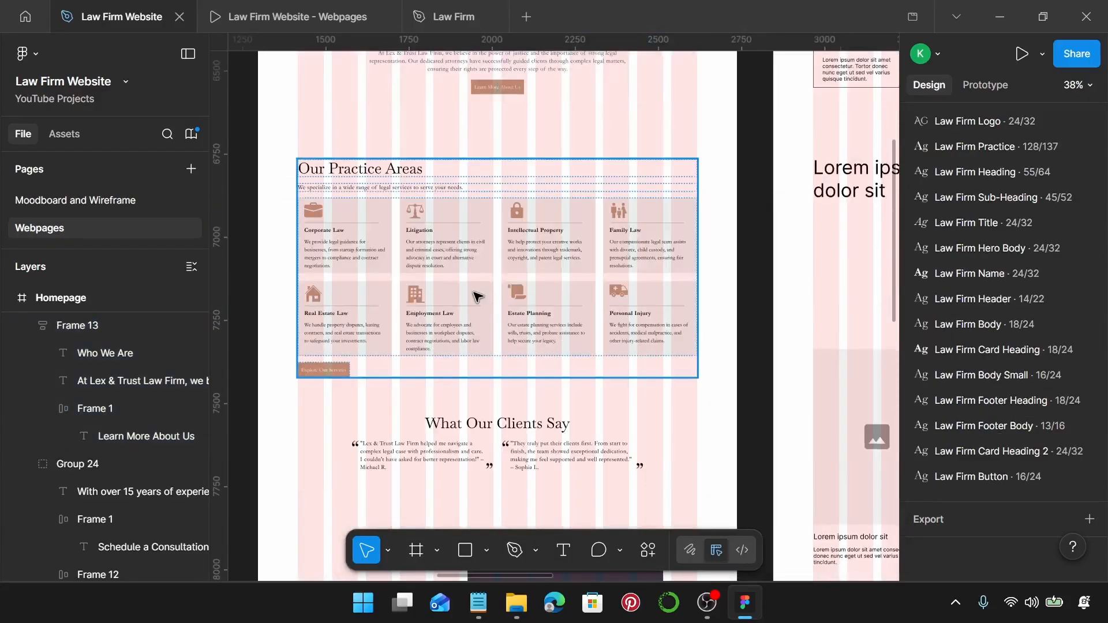
Apply Law Firm Primary to the black in the Our Practice Areas section.
click(948, 450)
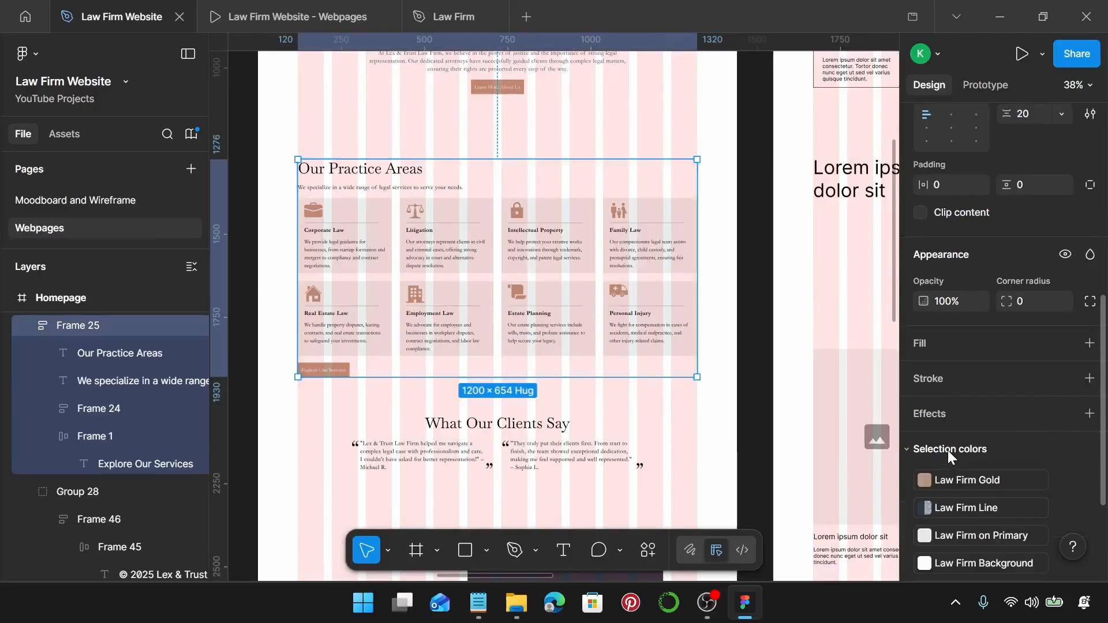
scroll(948, 450, down, 3)
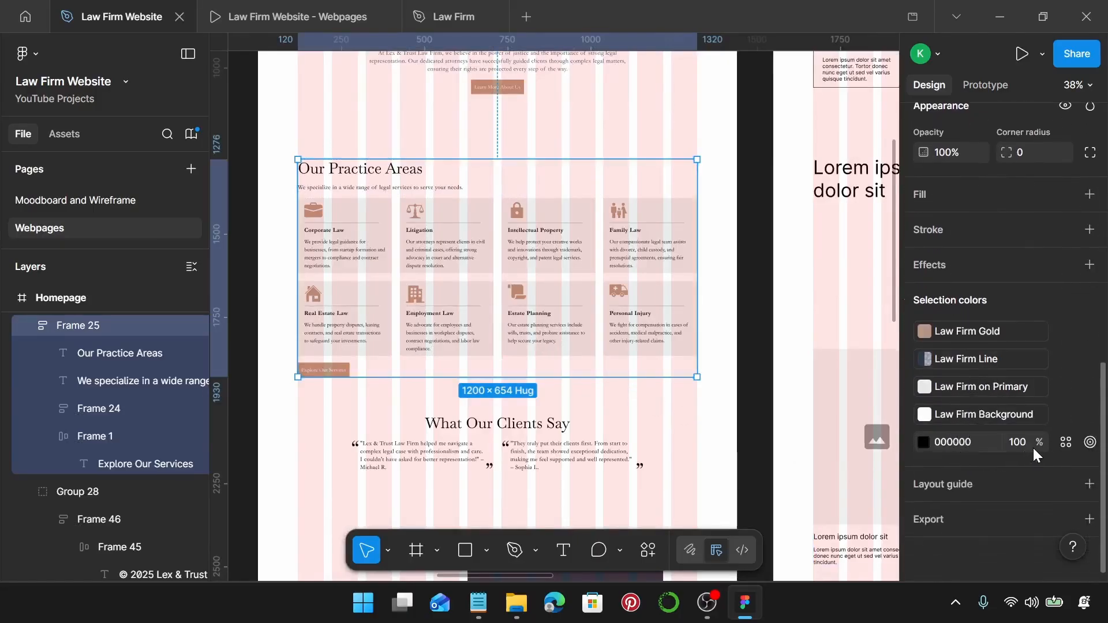
click(1067, 445)
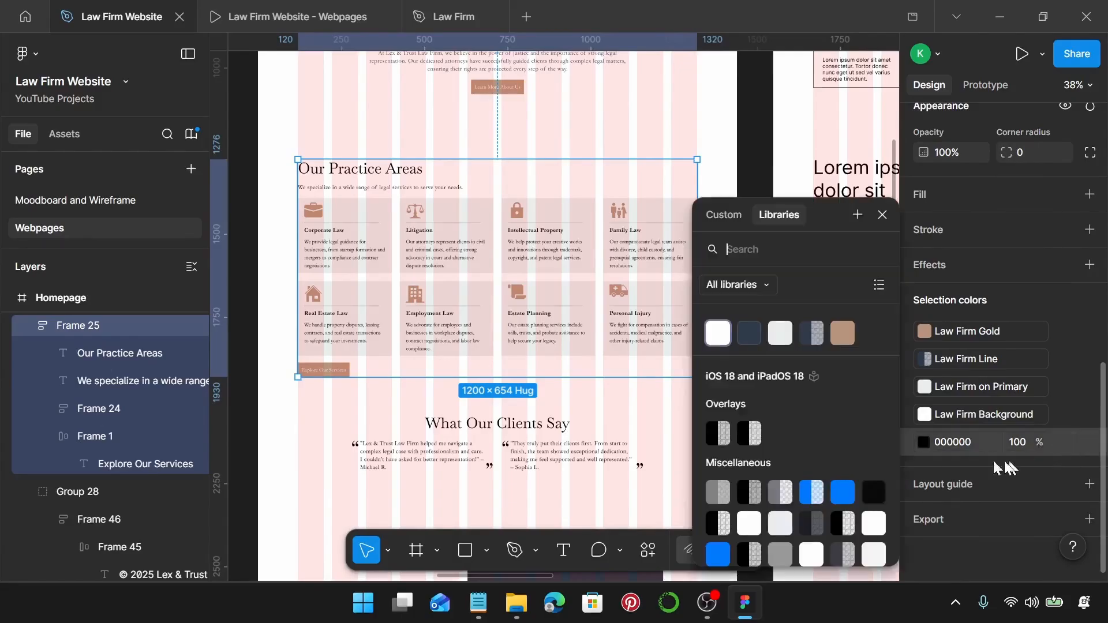
click(756, 341)
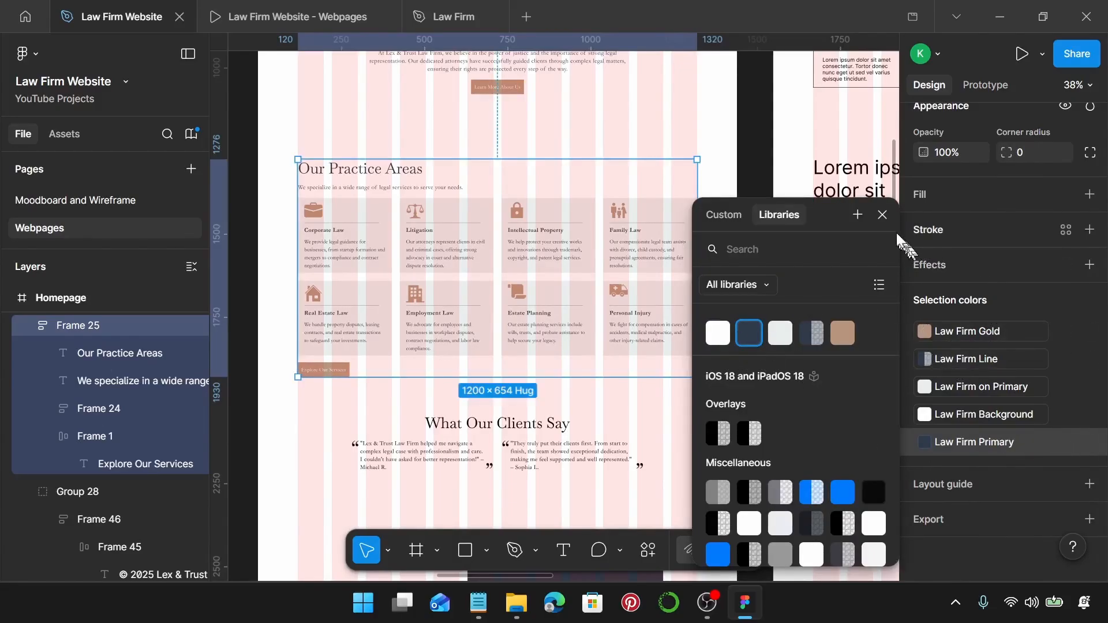
click(889, 215)
Switch the What Our Clients Say section's black to Law Firm Primary.
scroll(626, 324, down, 4)
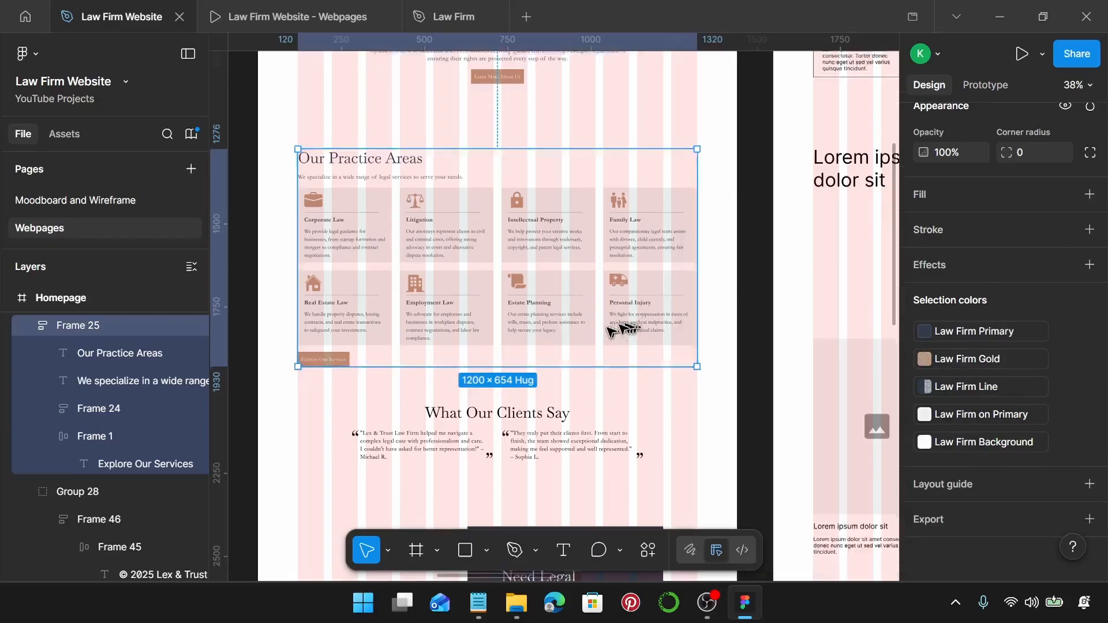
click(512, 298)
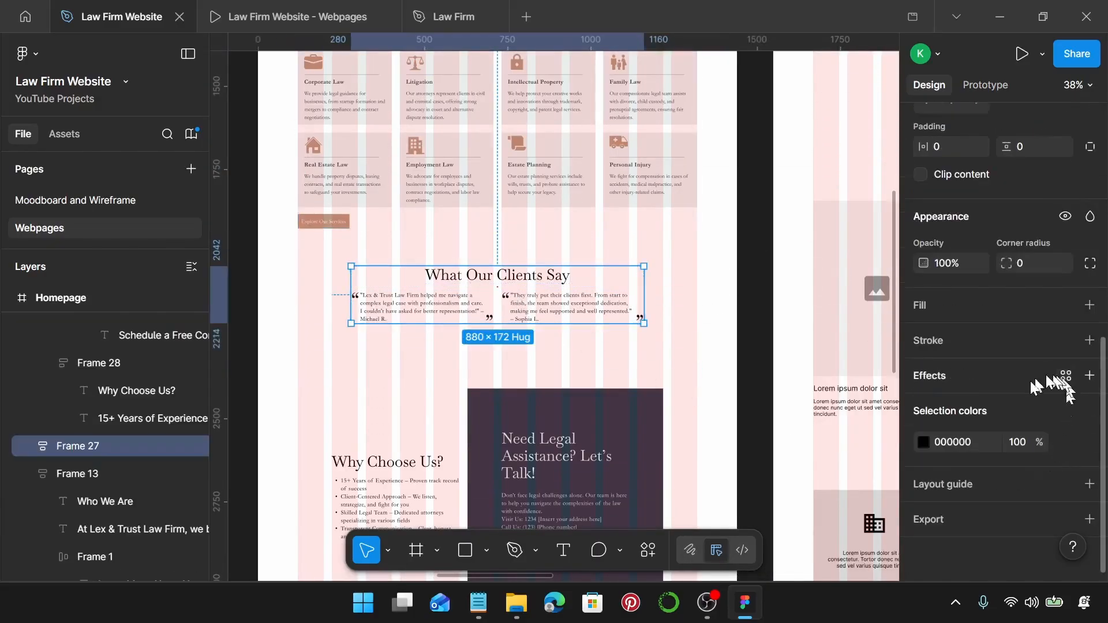
click(1065, 443)
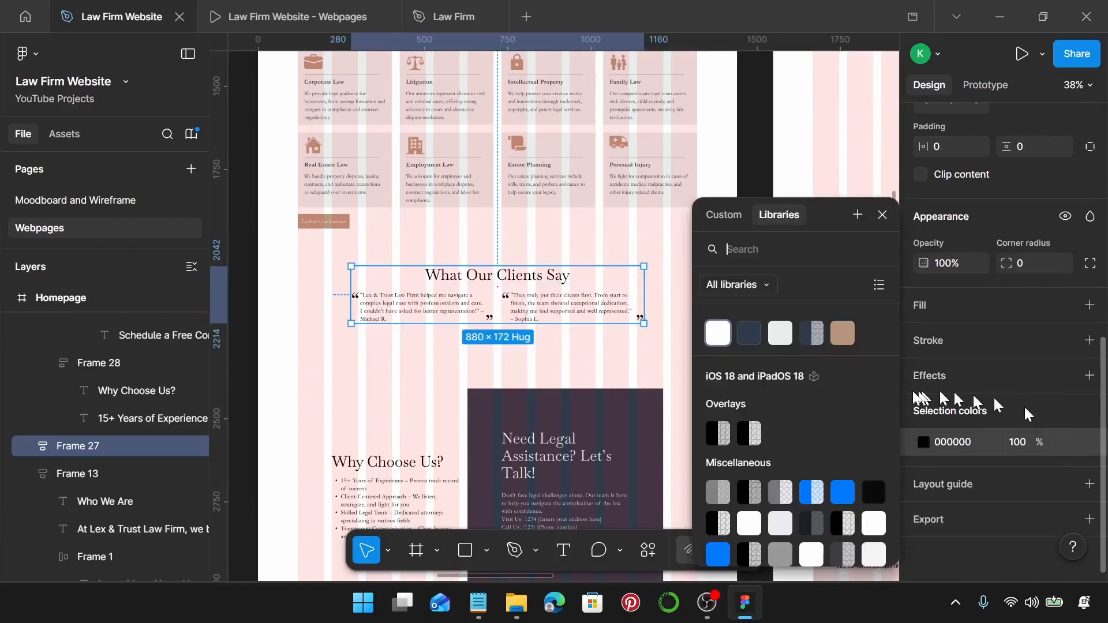
click(745, 337)
Replace the stray 000000 black in the Why Choose Us section with Law Firm Primary.
scroll(595, 344, down, 5)
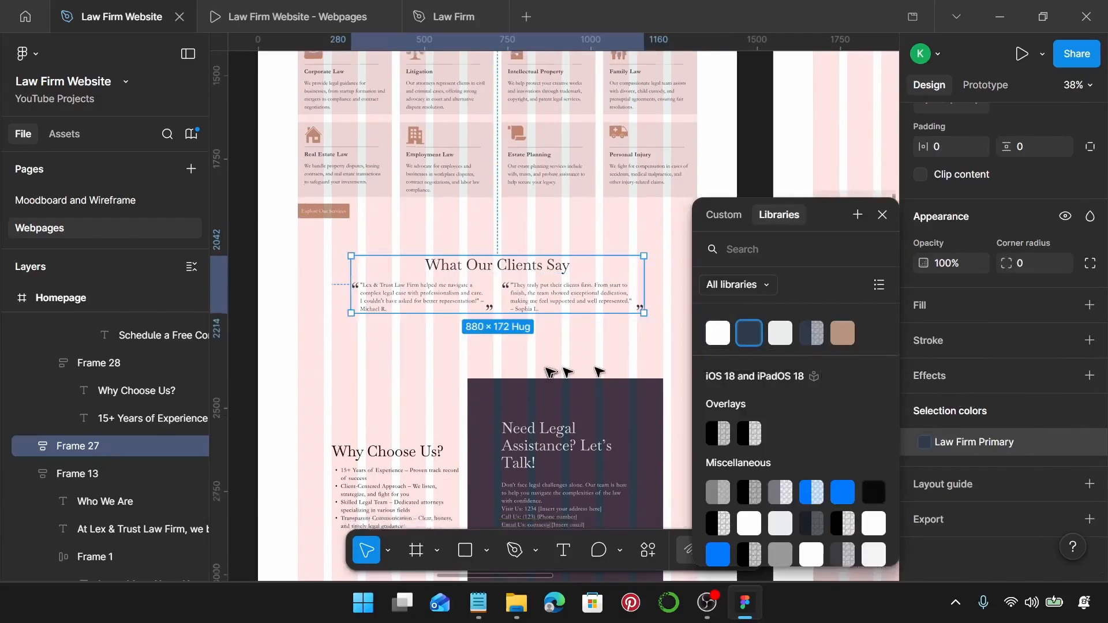
click(564, 290)
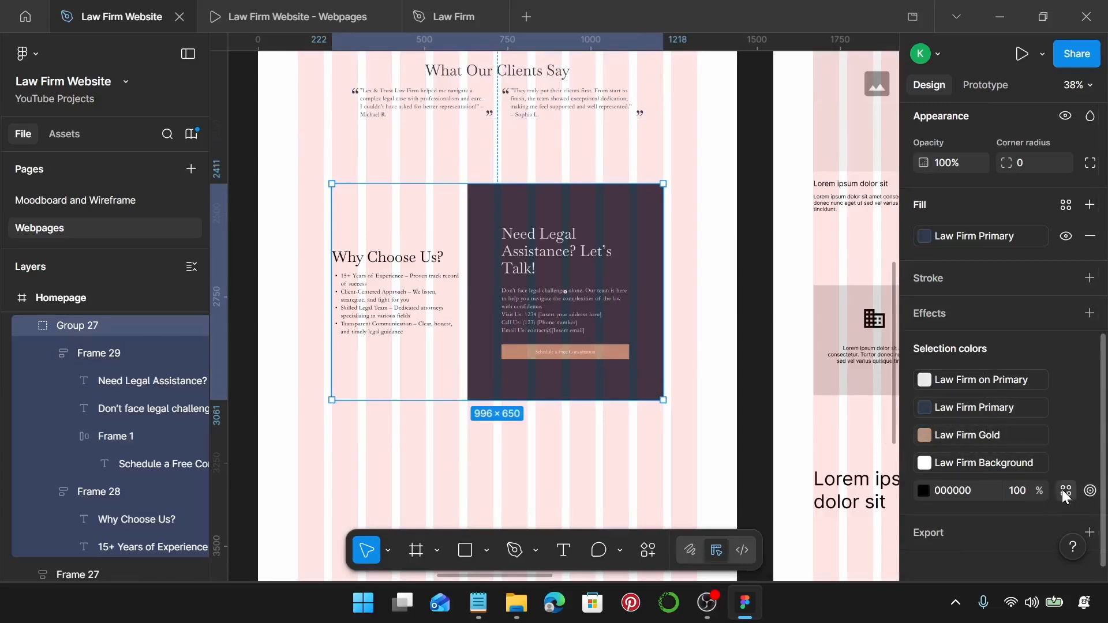
click(1062, 491)
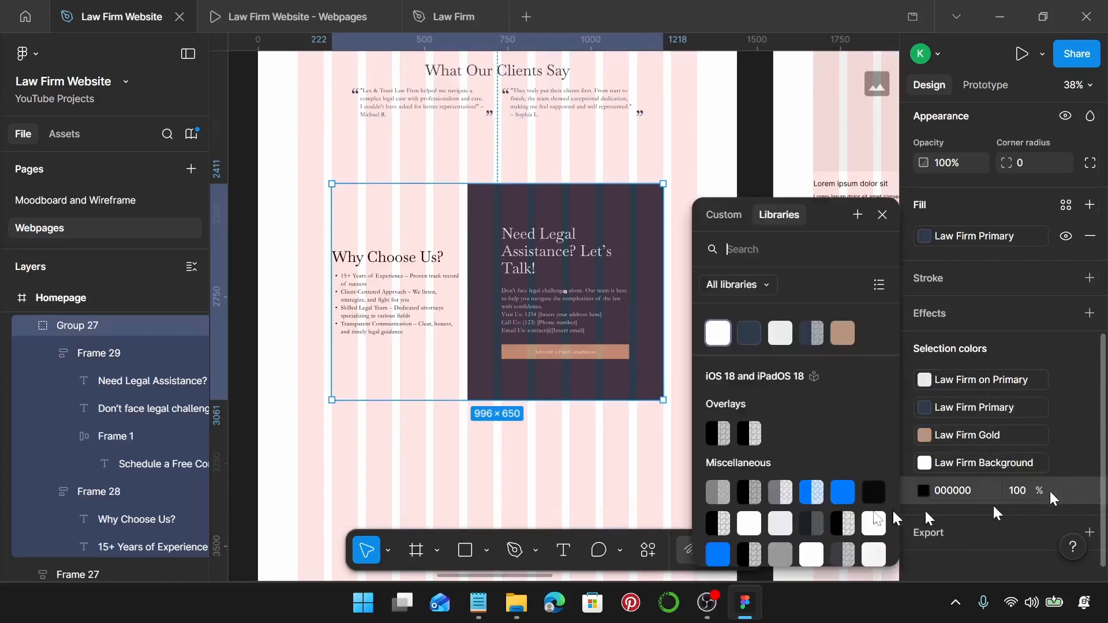
click(750, 336)
click(459, 404)
Select the footer group to check its colours, then scroll back up the page.
scroll(538, 433, down, 5)
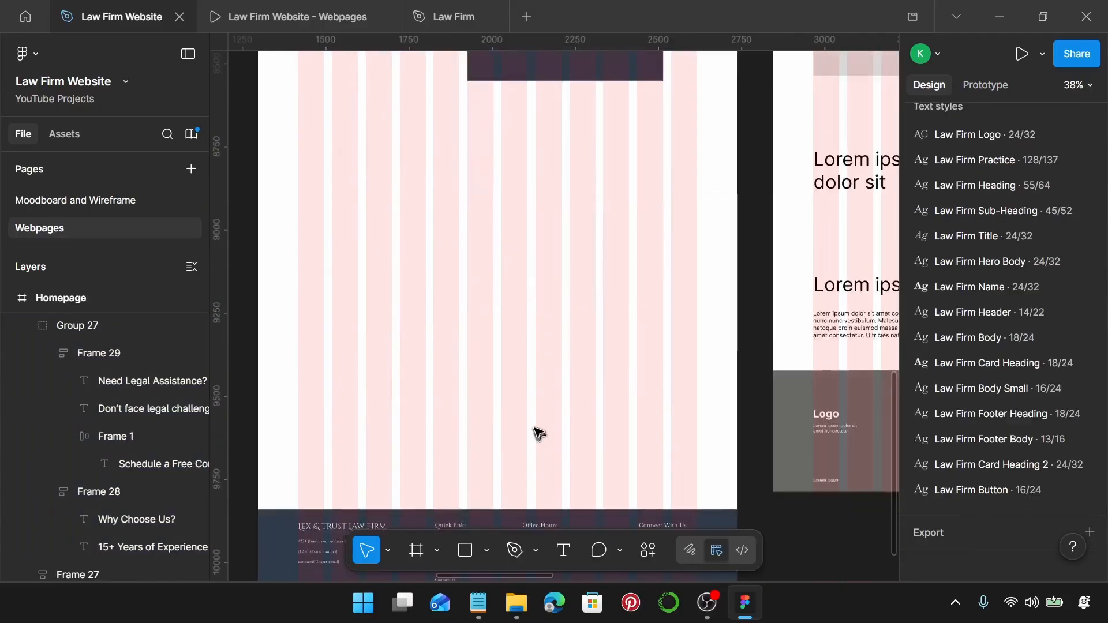
scroll(538, 433, down, 2)
click(545, 446)
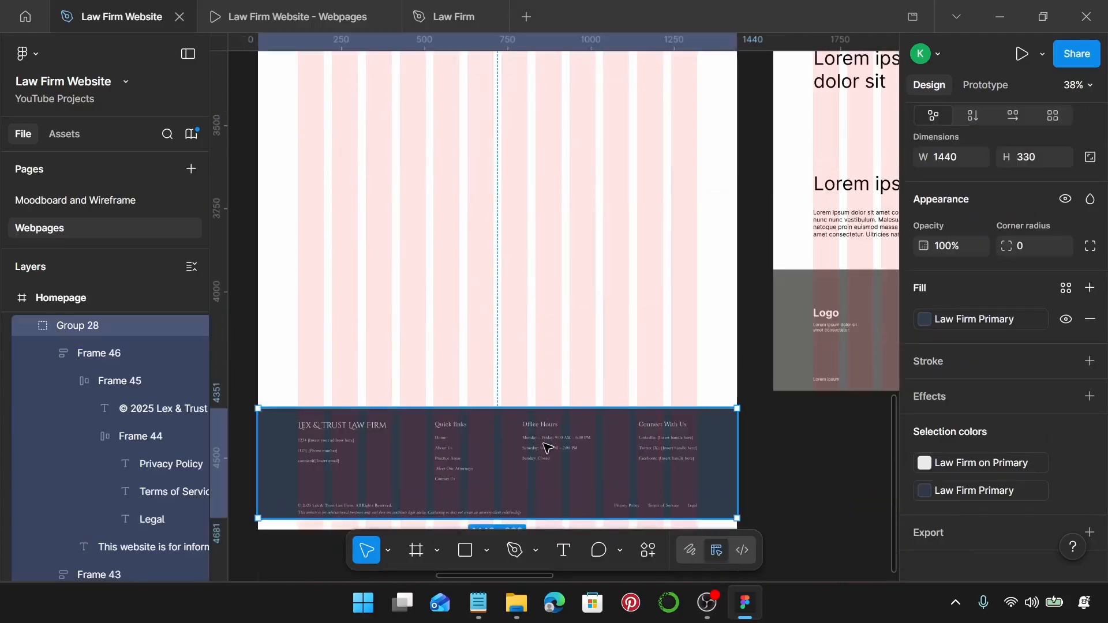
scroll(548, 447, down, 5)
scroll(547, 448, up, 10)
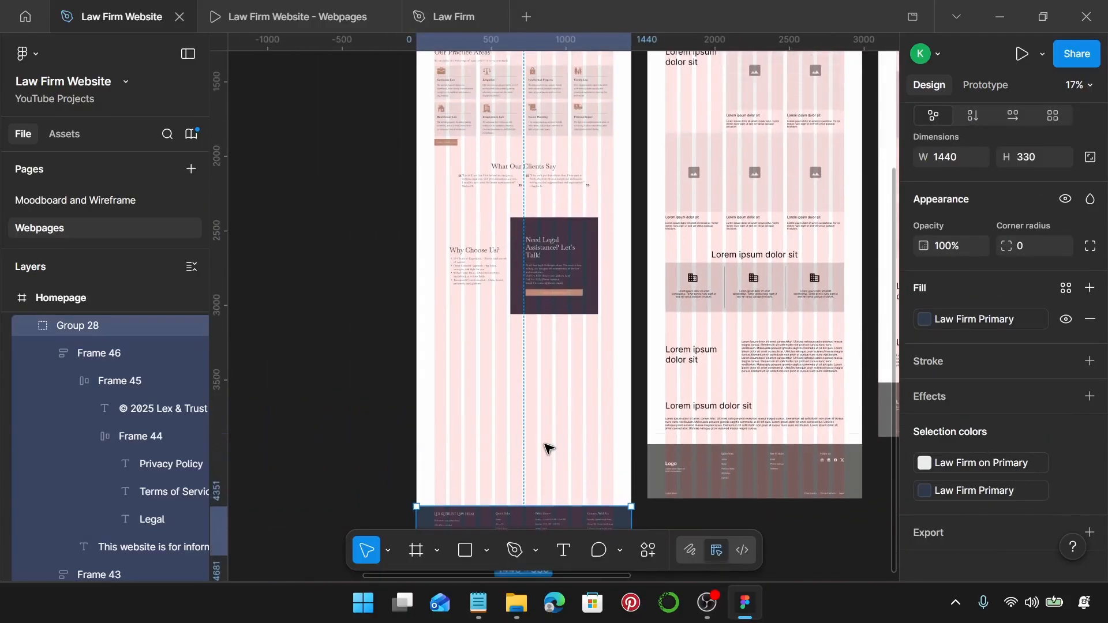
scroll(562, 432, up, 5)
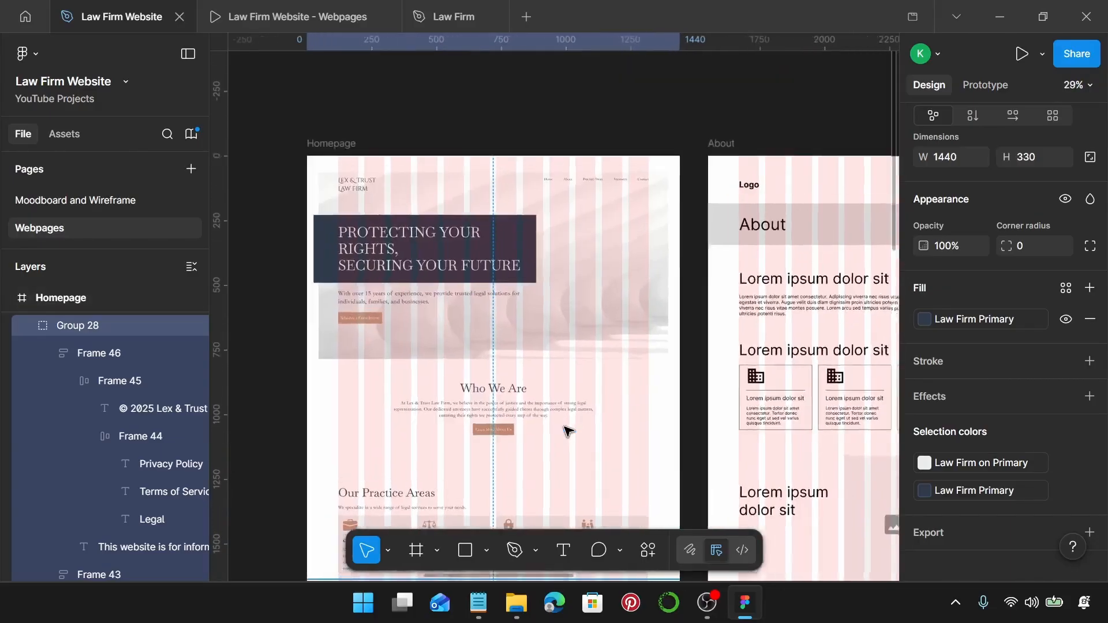
Set the spacing between the hero and Who We Are sections to 60.
click(648, 411)
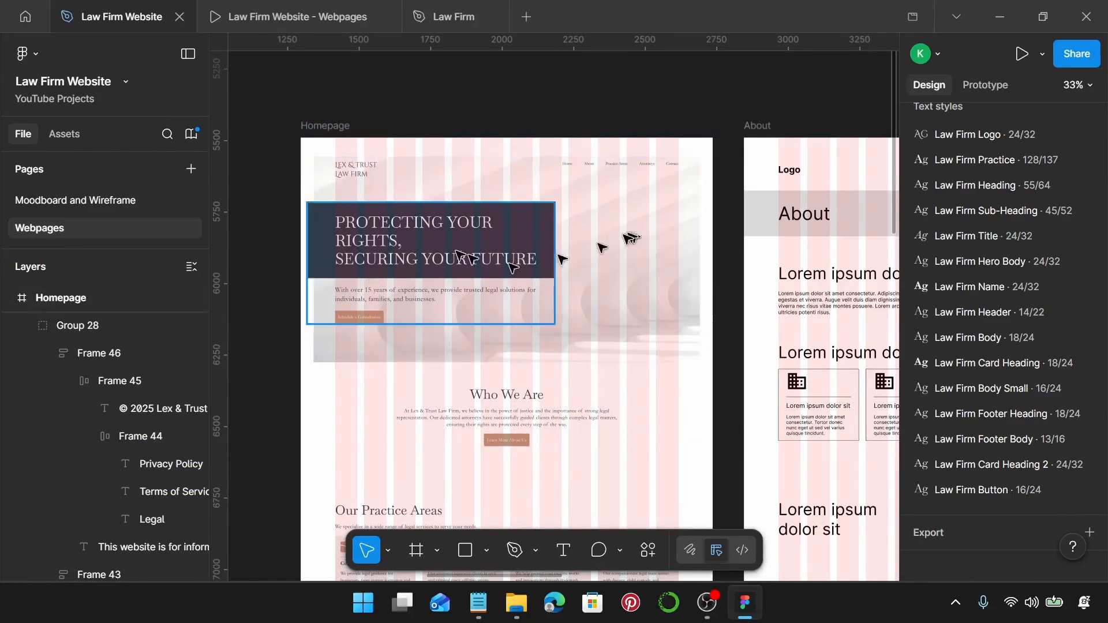
click(617, 339)
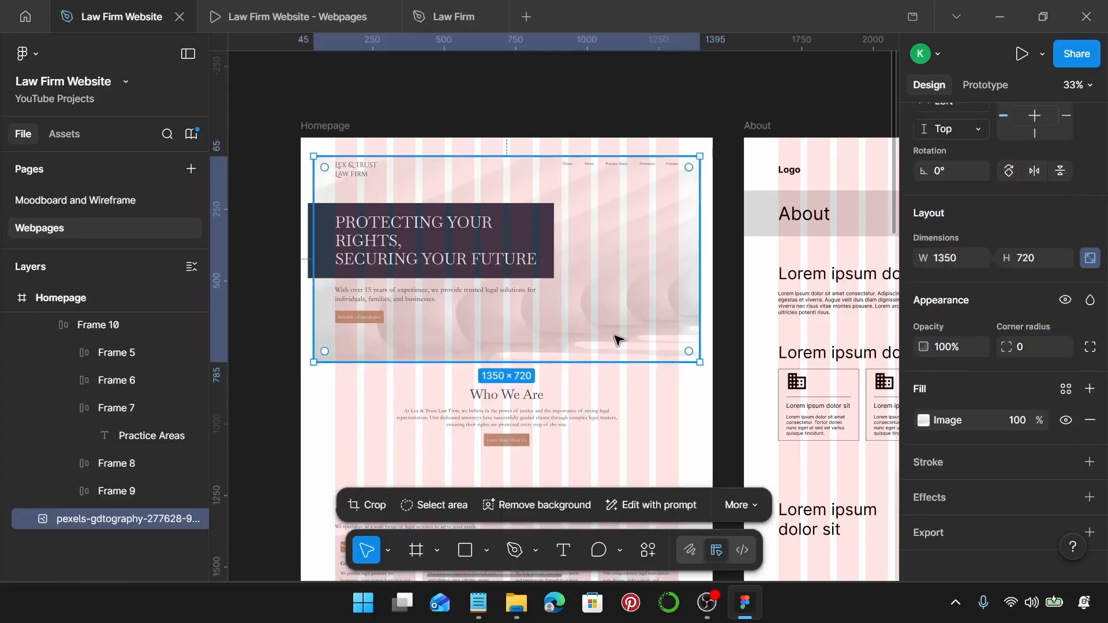
shift+click(495, 412)
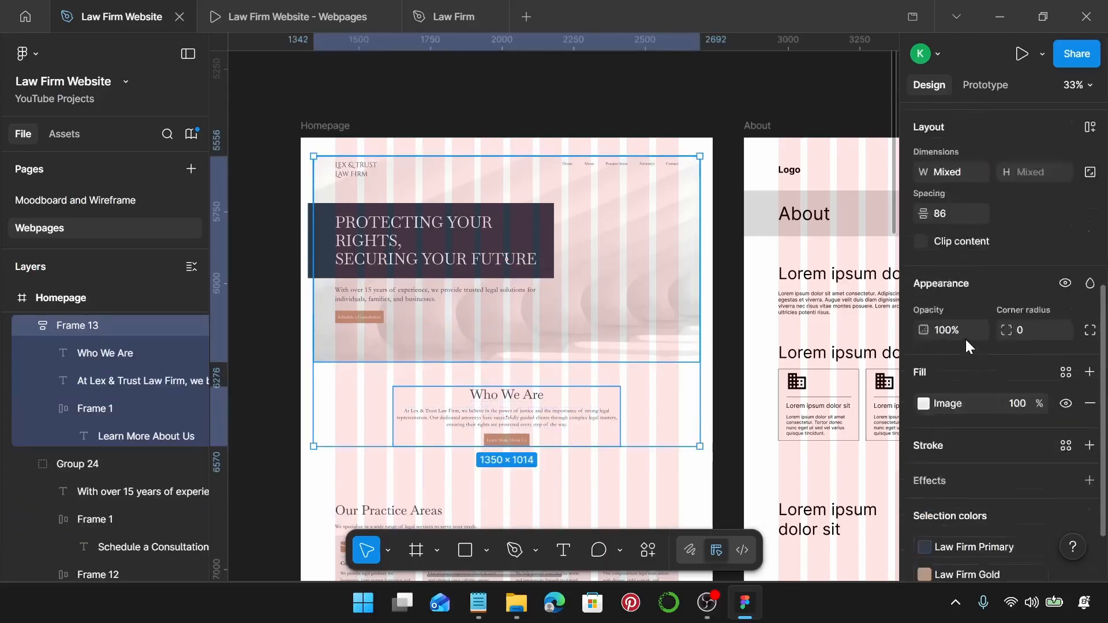
scroll(965, 338, up, 1)
click(967, 277)
text(60)
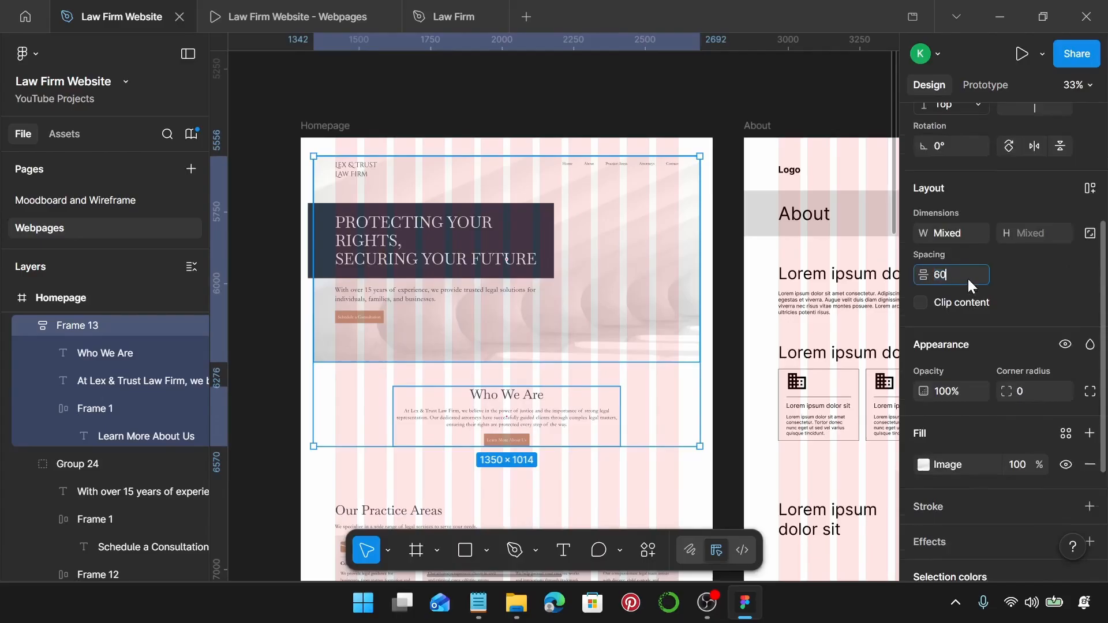
key(Return)
Set 150 spacing between Who We Are, Our Practice Areas, Clients Say, Why Choose Us and footer.
scroll(577, 398, down, 2)
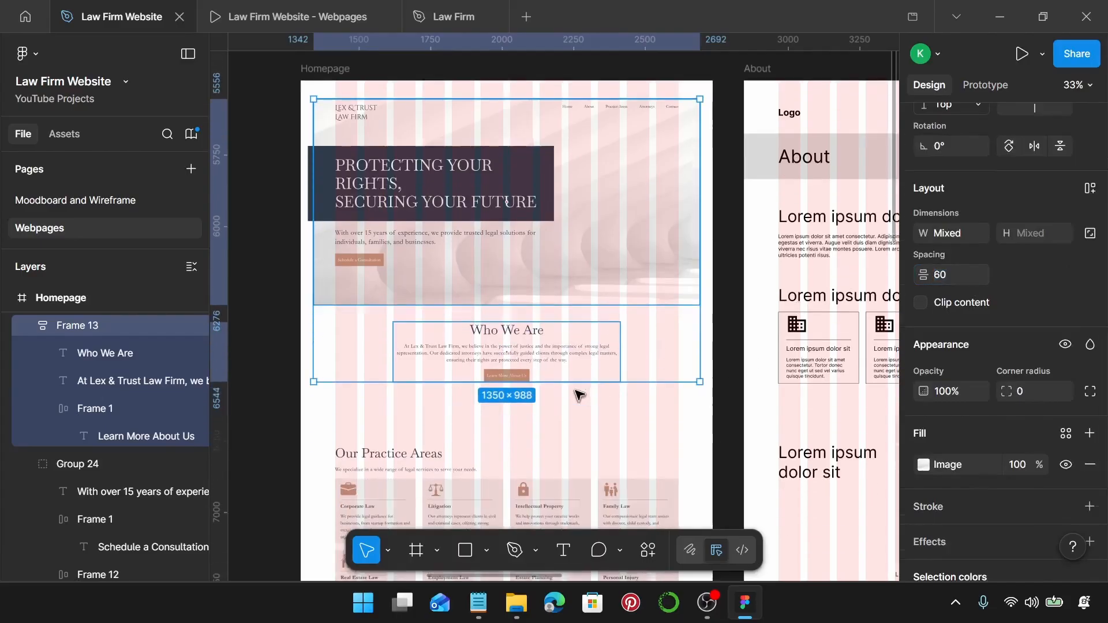
click(553, 362)
ctrl+scroll(553, 363, down, 3)
scroll(554, 363, down, 2)
shift+click(549, 385)
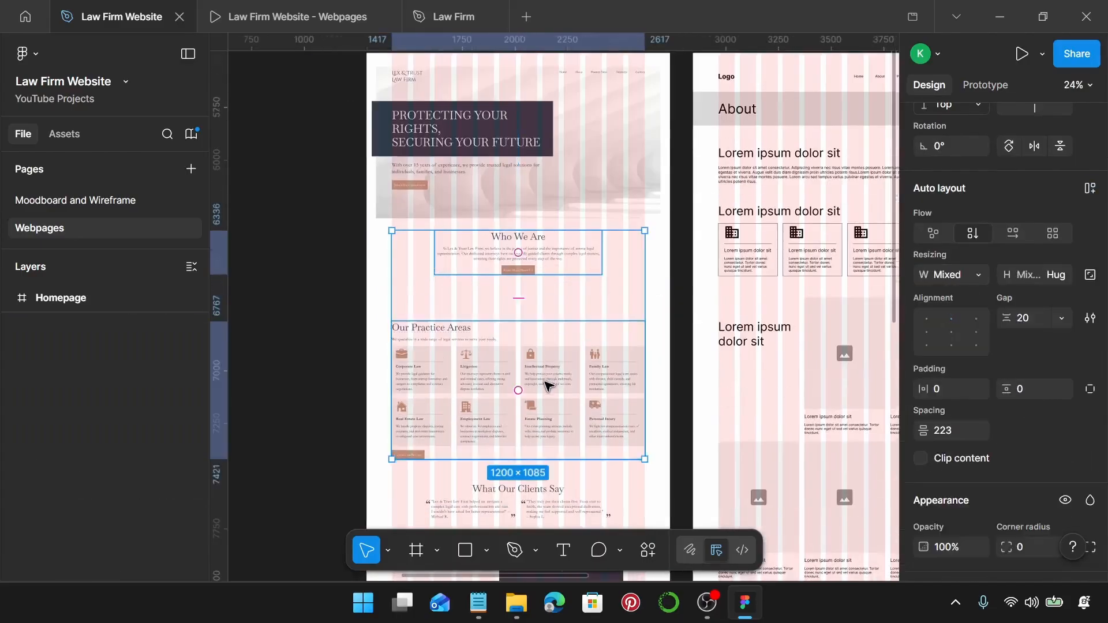
ctrl+scroll(545, 381, down, 3)
scroll(545, 381, down, 2)
shift+click(541, 363)
shift+click(547, 423)
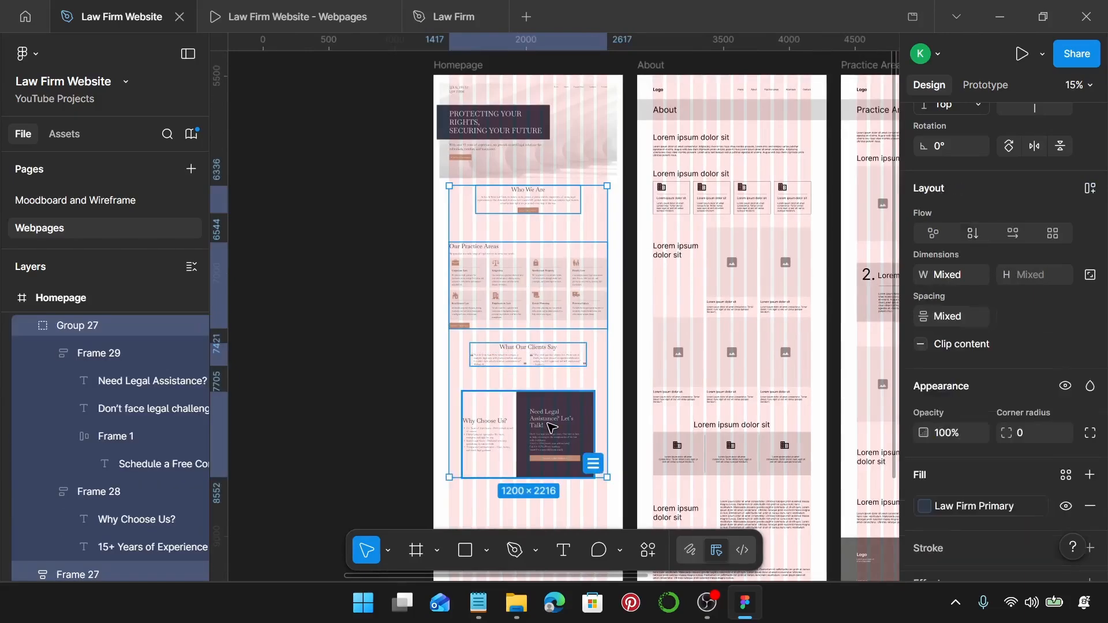
scroll(551, 427, down, 5)
shift+click(564, 433)
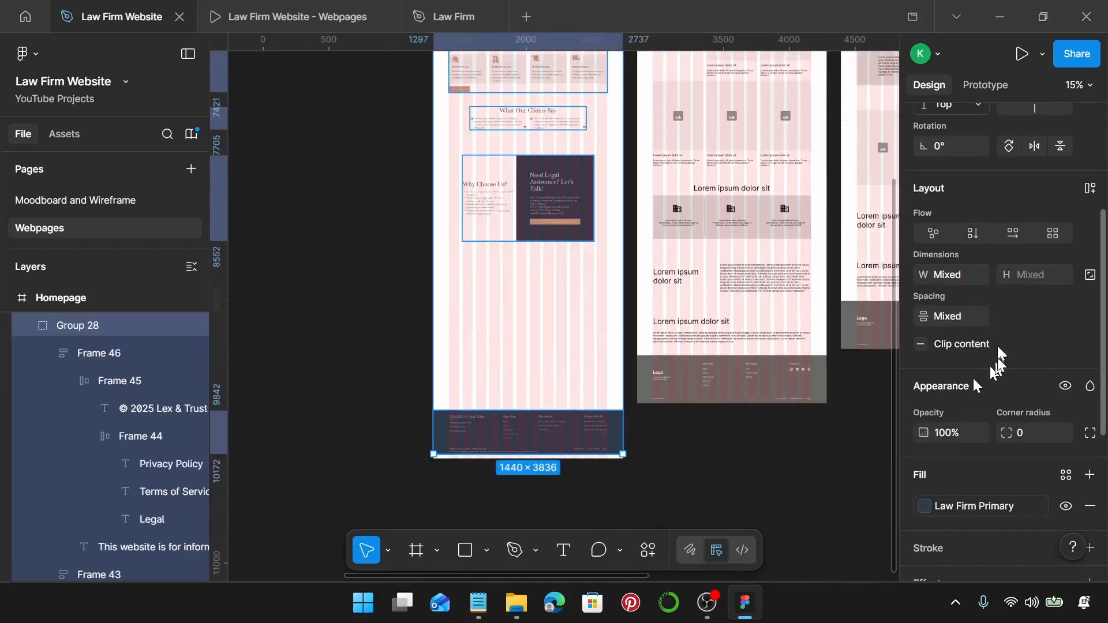
click(978, 322)
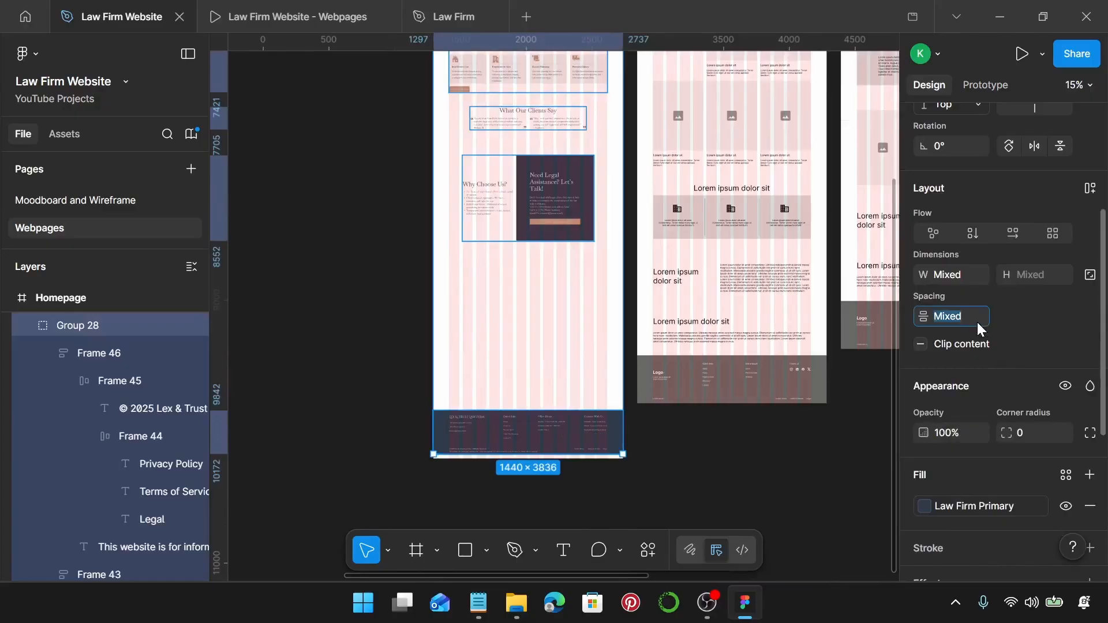
text(150)
key(Return)
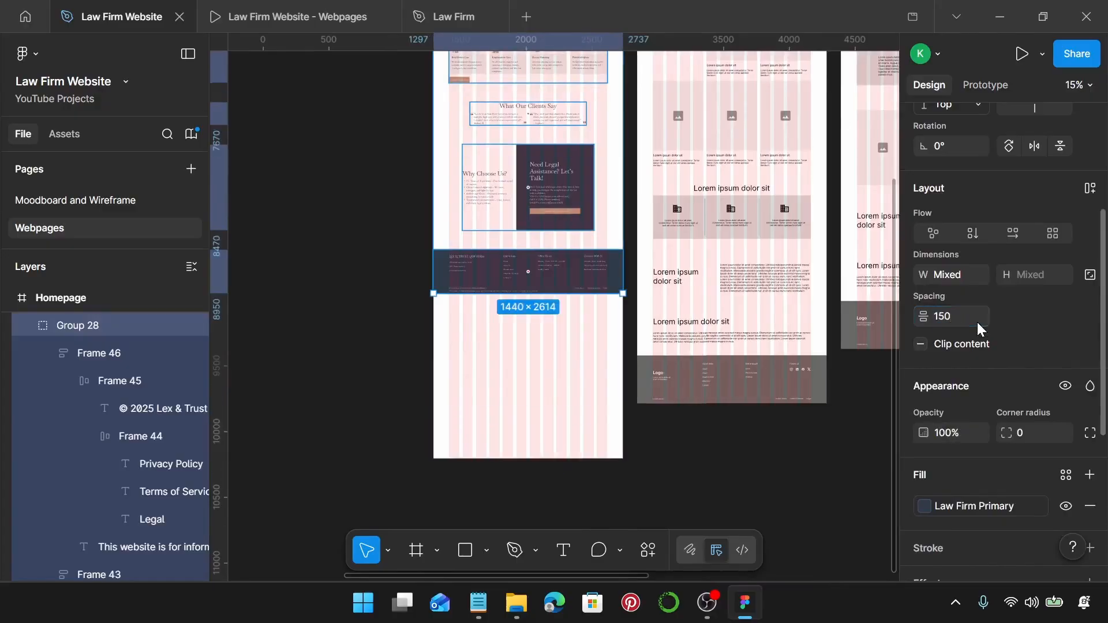
Shorten the Homepage frame to 3459 tall so it ends at the footer's bottom edge.
click(589, 390)
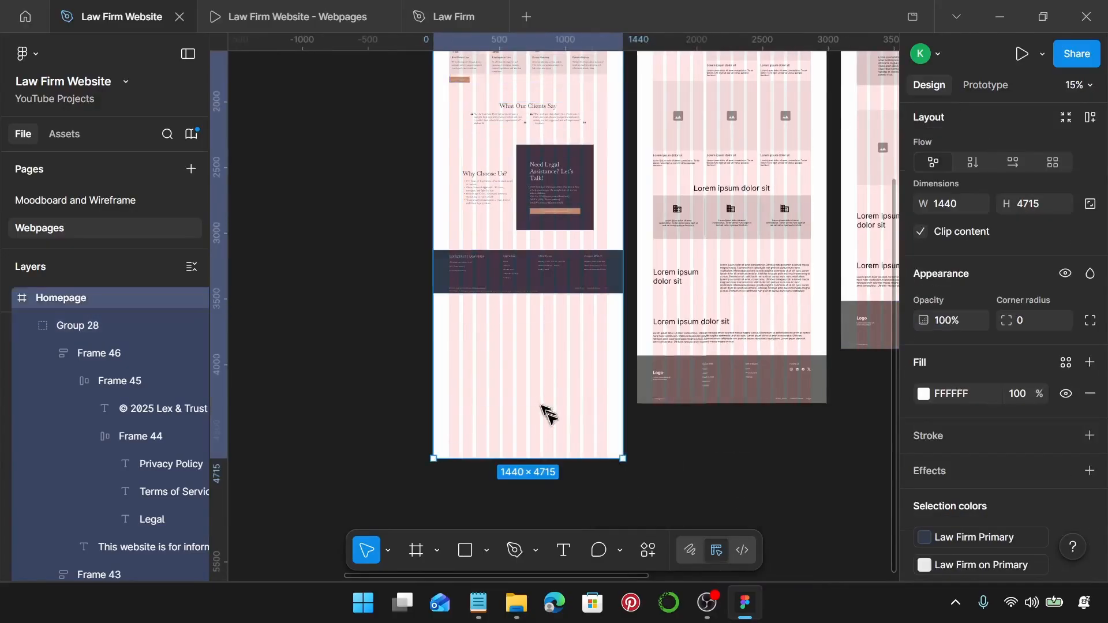
drag(561, 463, 569, 300)
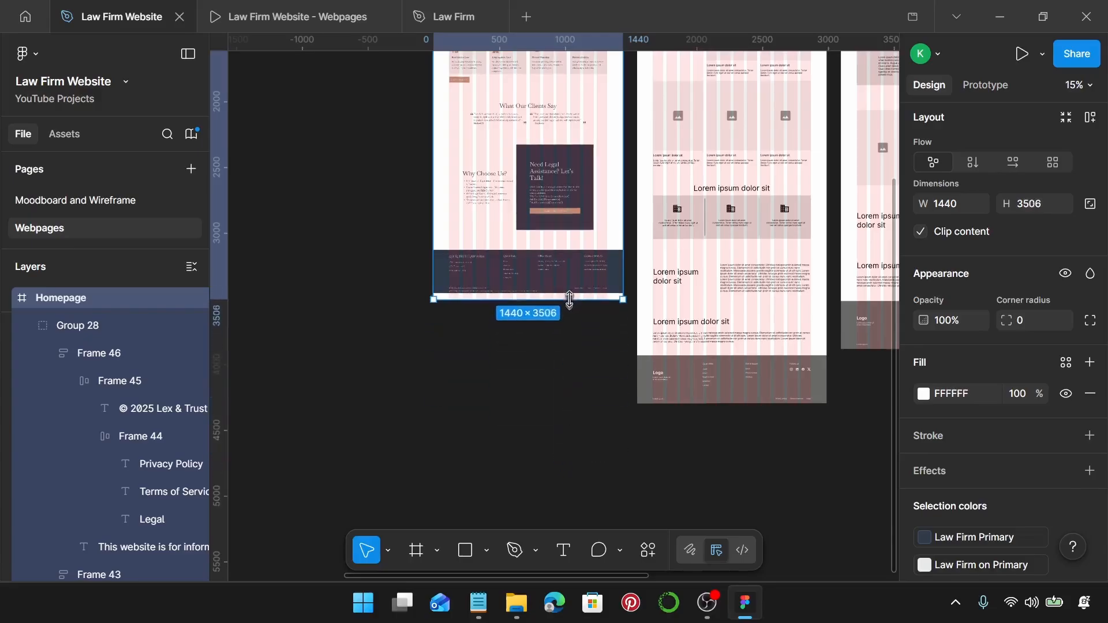
scroll(569, 299, up, 3)
scroll(570, 300, up, 10)
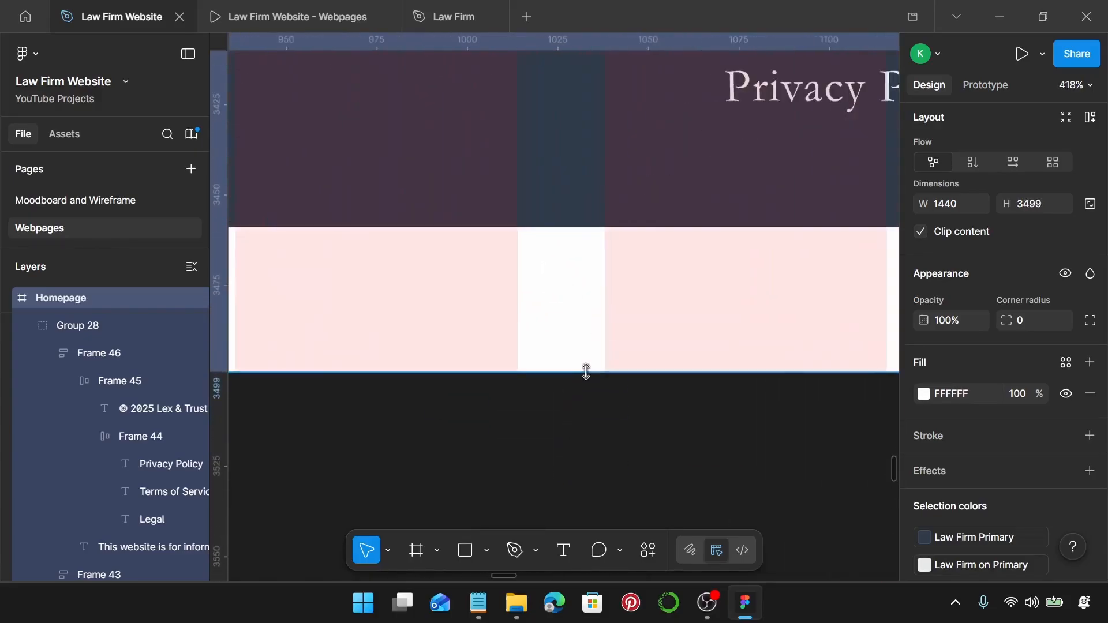
drag(586, 371, 614, 156)
scroll(591, 245, up, 6)
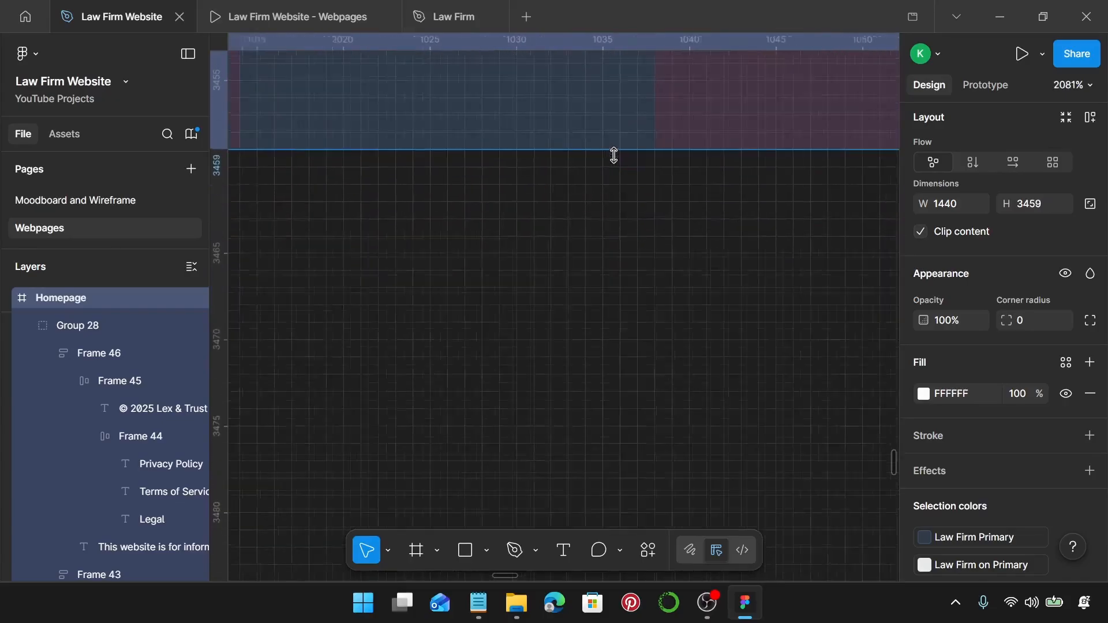
scroll(614, 156, down, 3)
scroll(615, 156, down, 12)
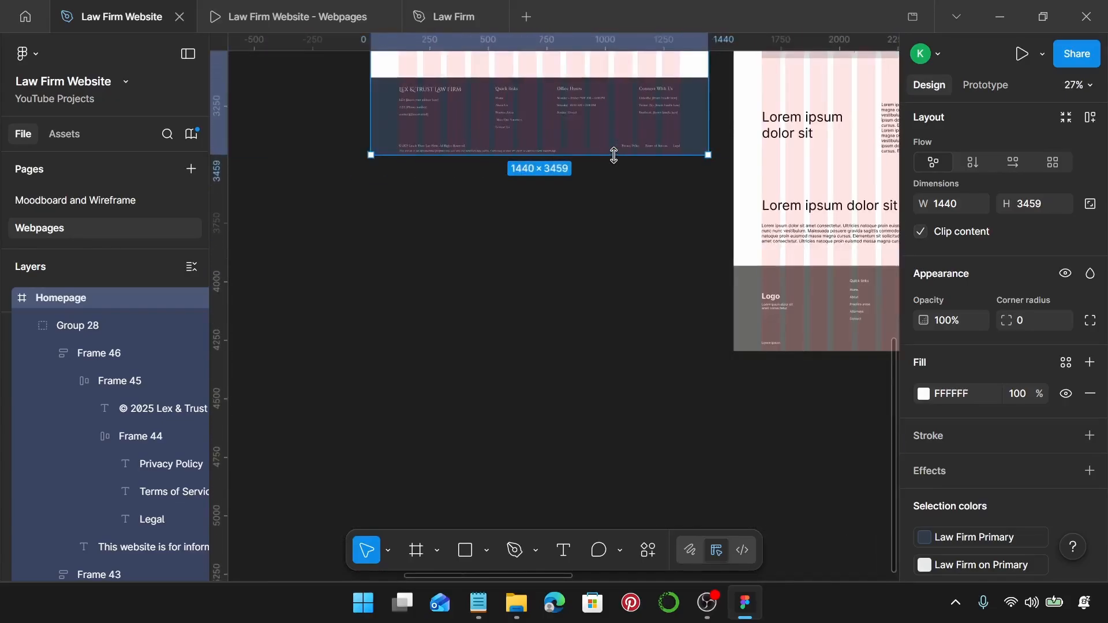
scroll(617, 162, up, 5)
scroll(618, 165, up, 10)
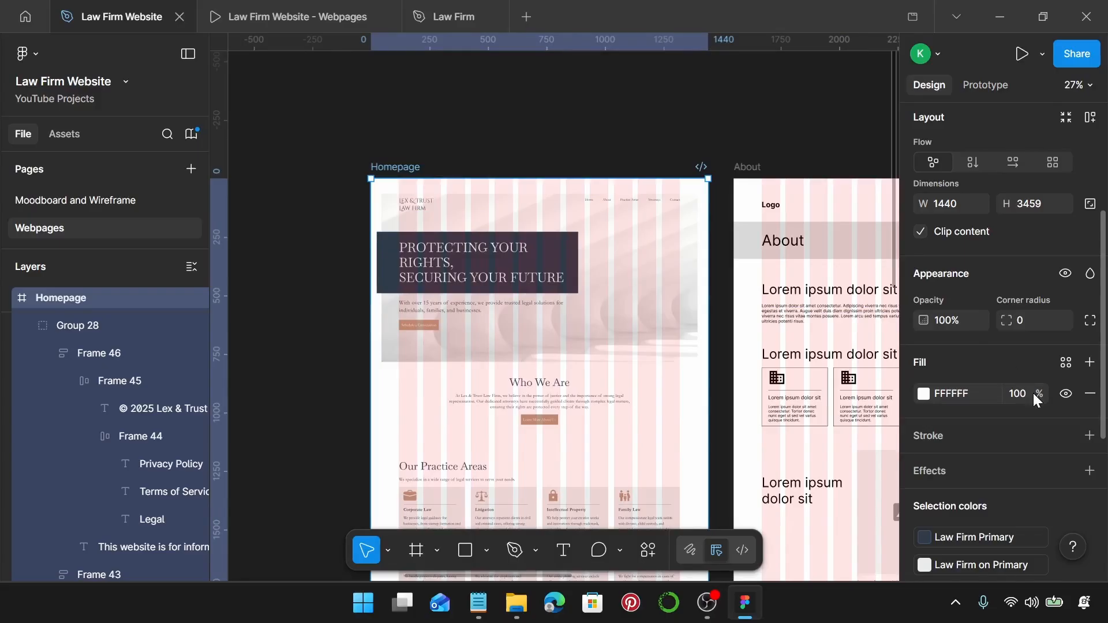
Fill the Homepage frame with the Law Firm Background style and open the Webpages prototype preview.
click(1065, 362)
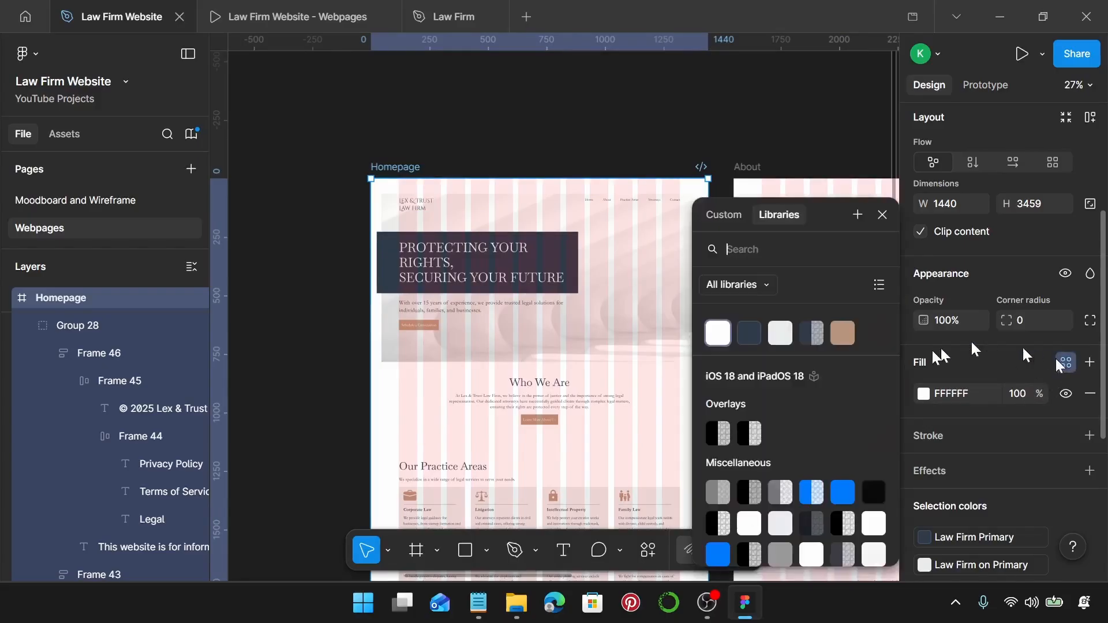
click(719, 333)
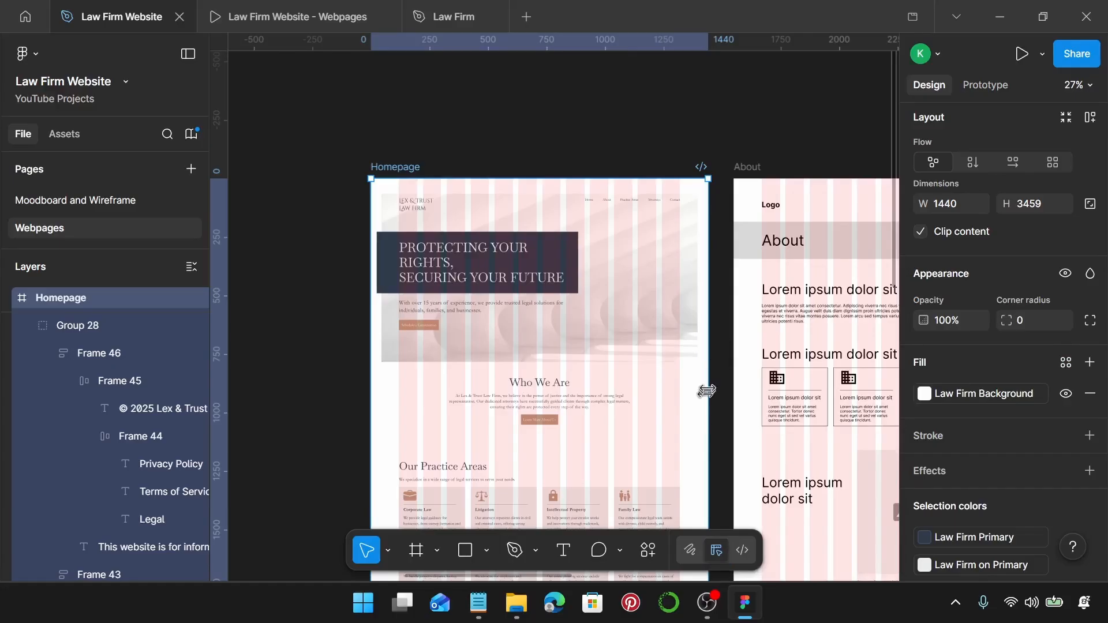
click(723, 381)
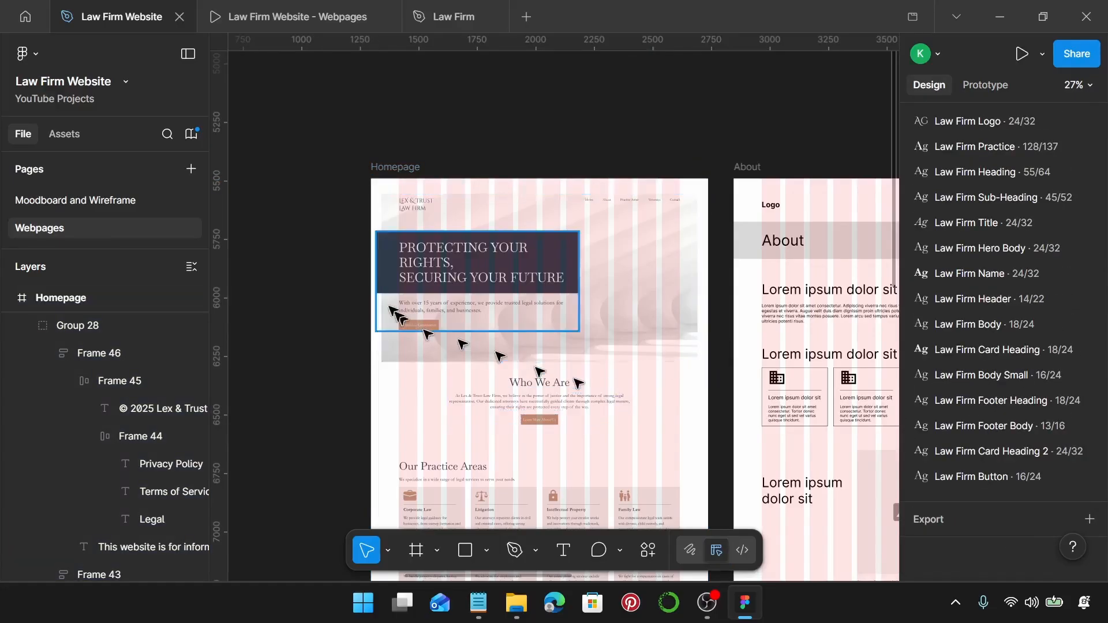
click(313, 1)
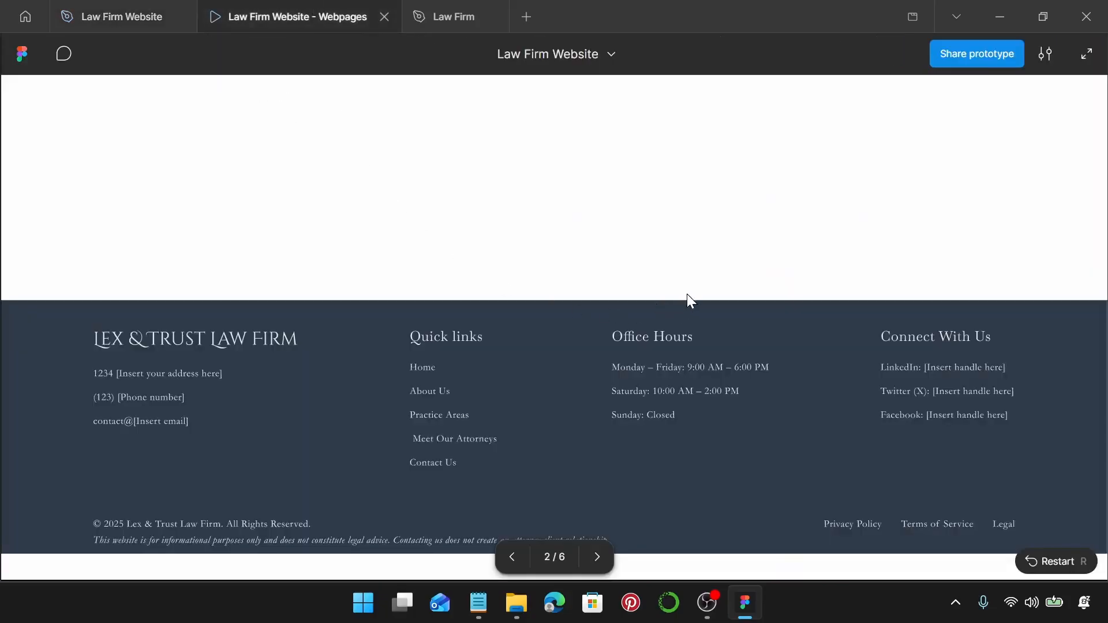
Scroll the homepage prototype from header to footer, then return to the Law Firm Website file.
scroll(687, 300, up, 20)
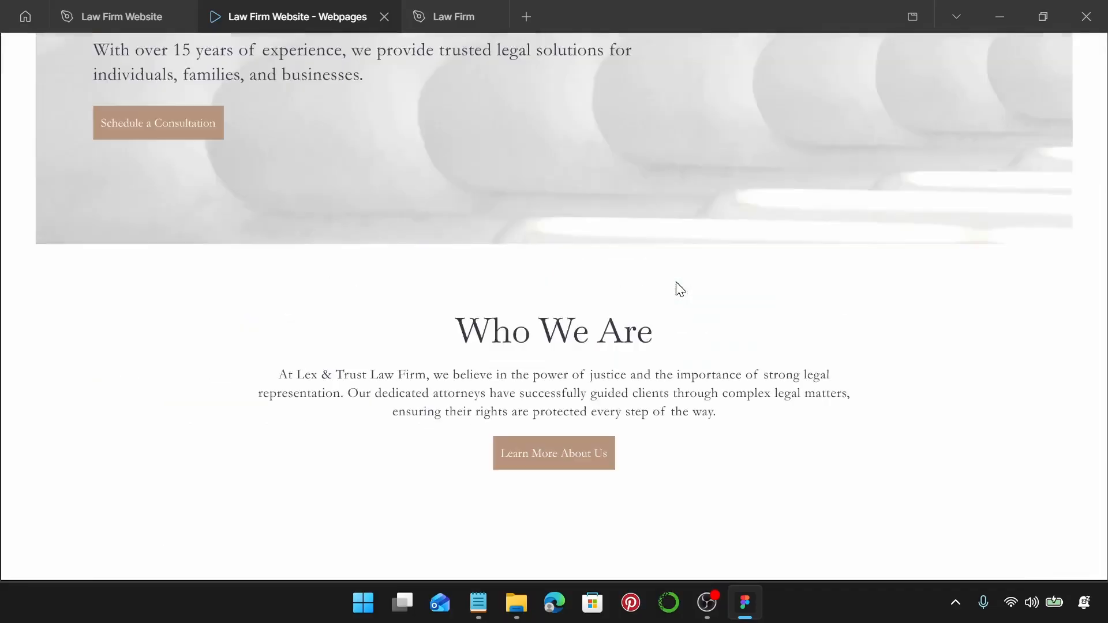
scroll(693, 346, down, 1)
scroll(670, 254, up, 7)
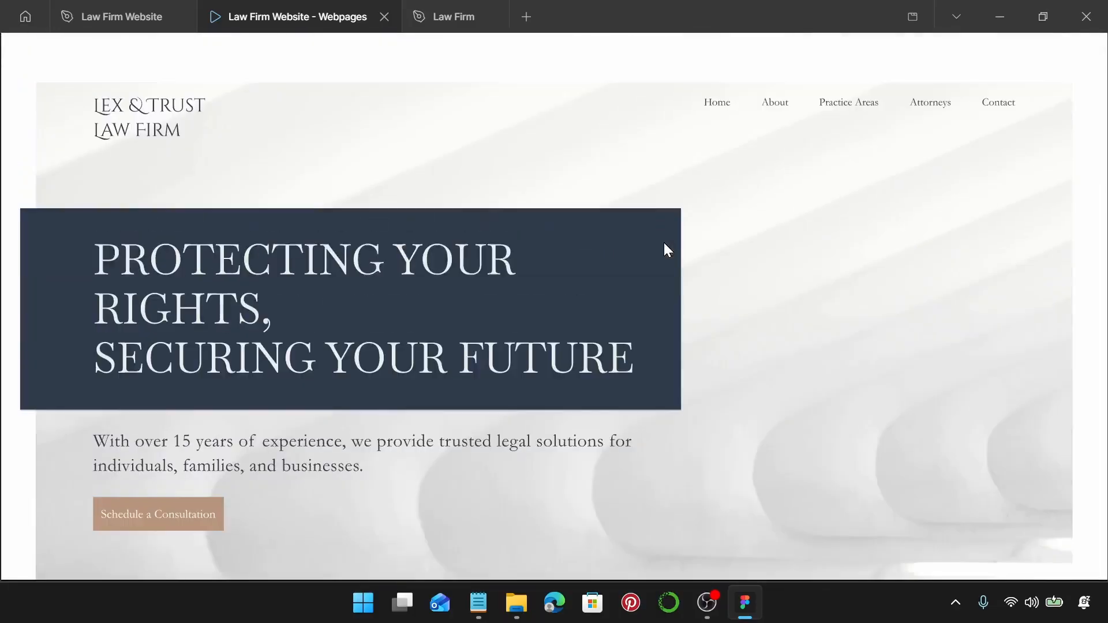
scroll(747, 204, down, 5)
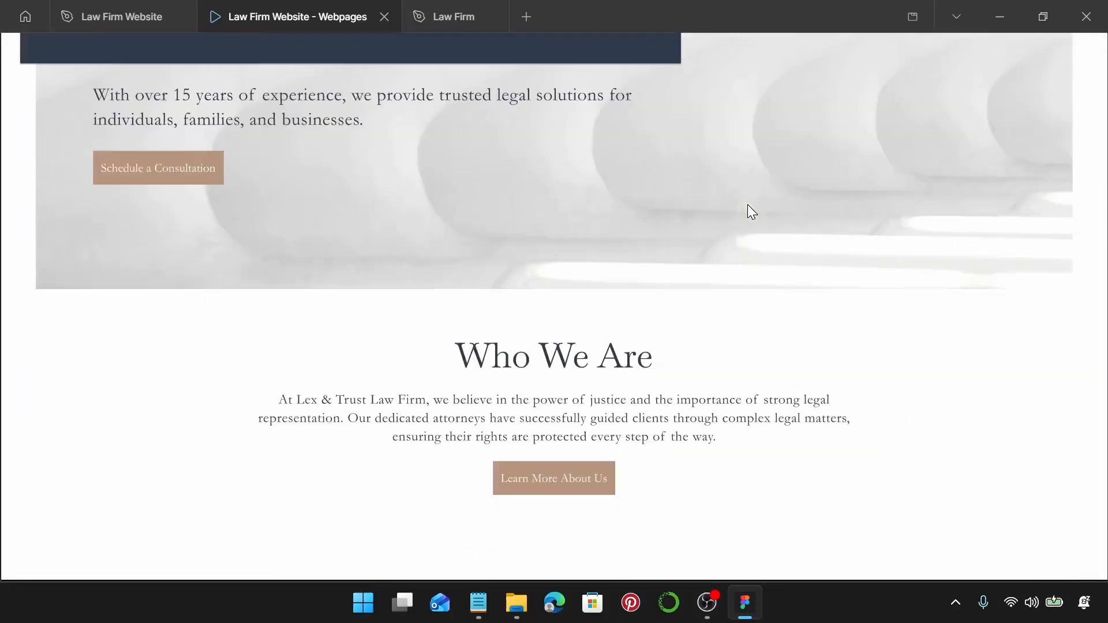
scroll(748, 205, down, 7)
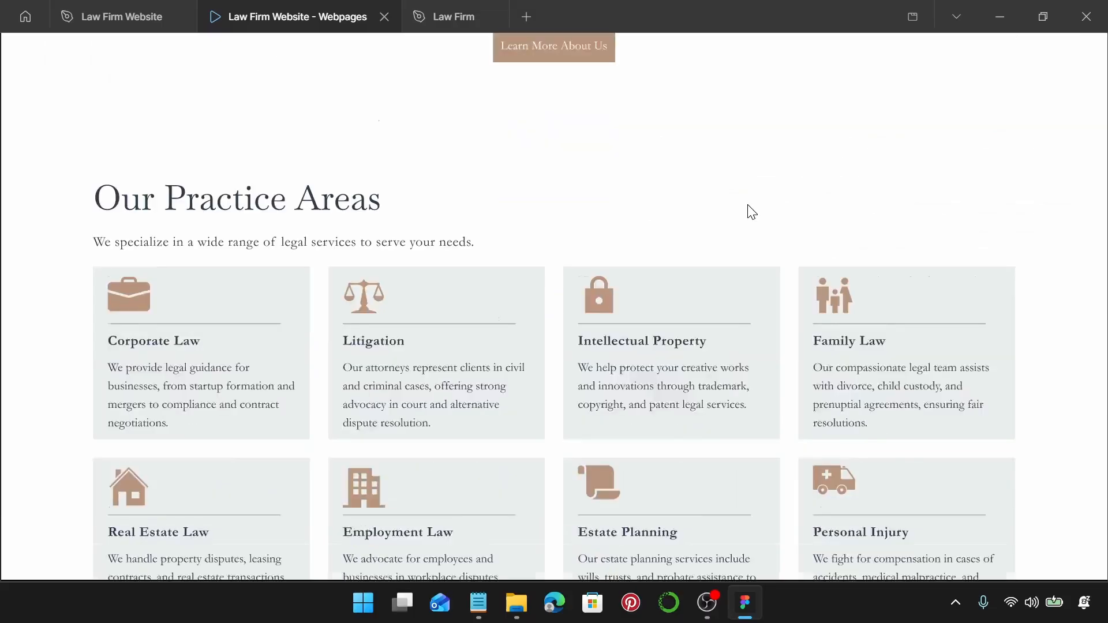
scroll(752, 213, down, 3)
scroll(751, 213, down, 7)
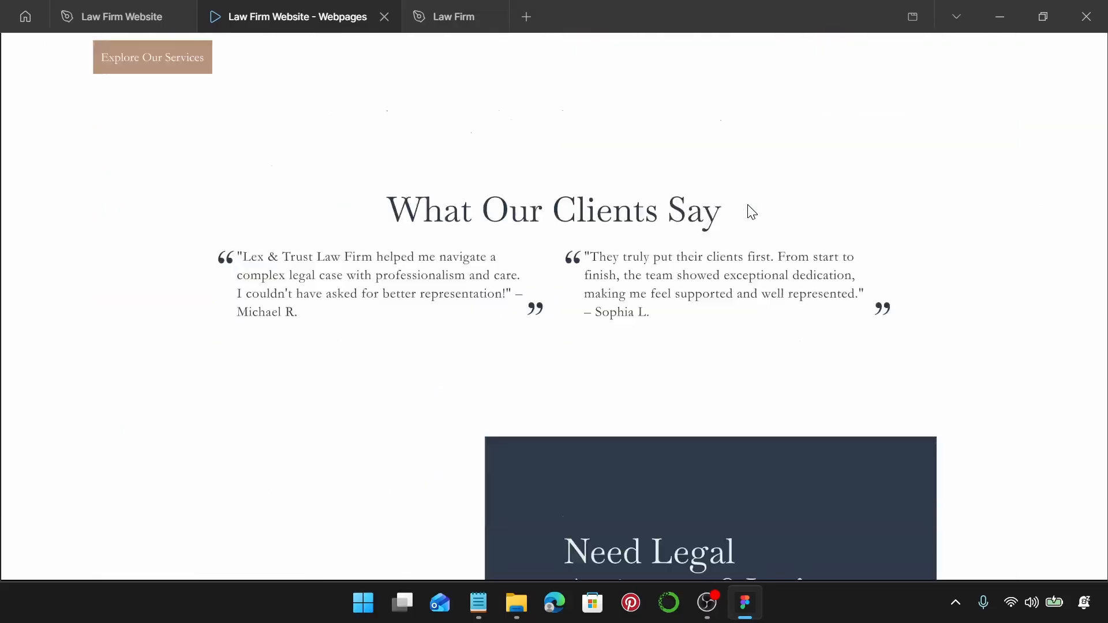
scroll(752, 213, down, 10)
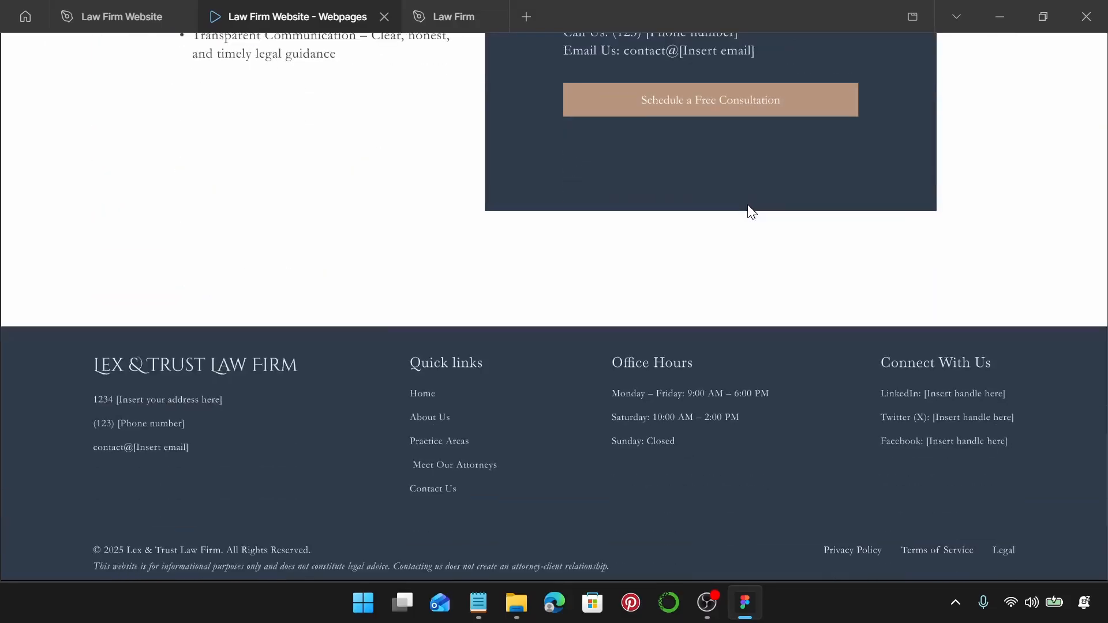
click(107, 17)
Delete the About page's placeholder nav bar and paste in the Homepage's Lex & Trust header.
scroll(579, 235, right, 3)
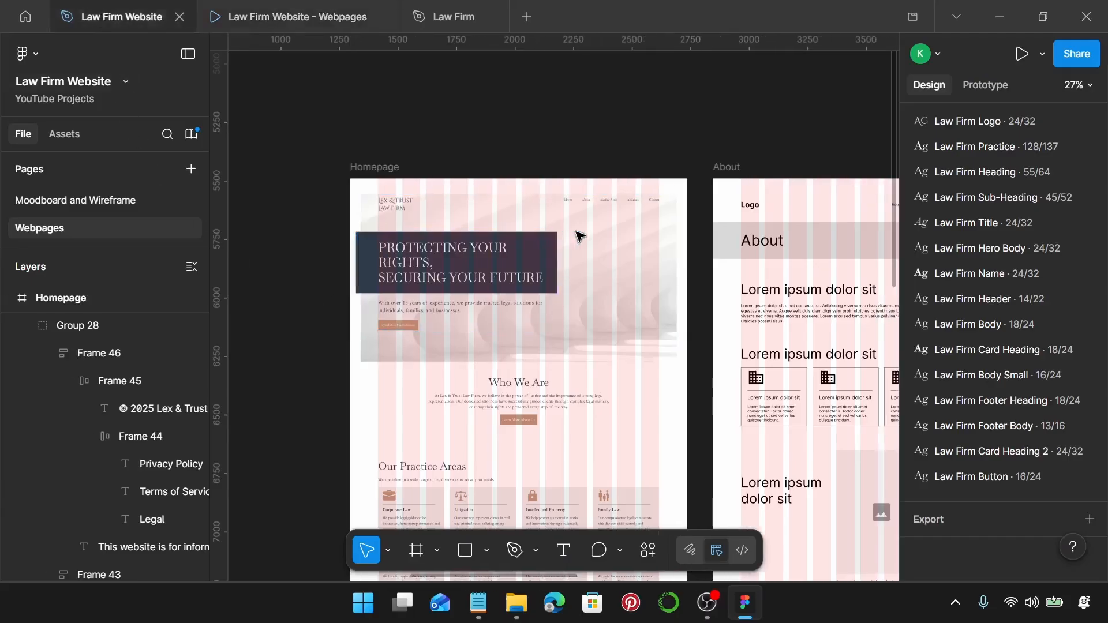
scroll(579, 235, down, 3)
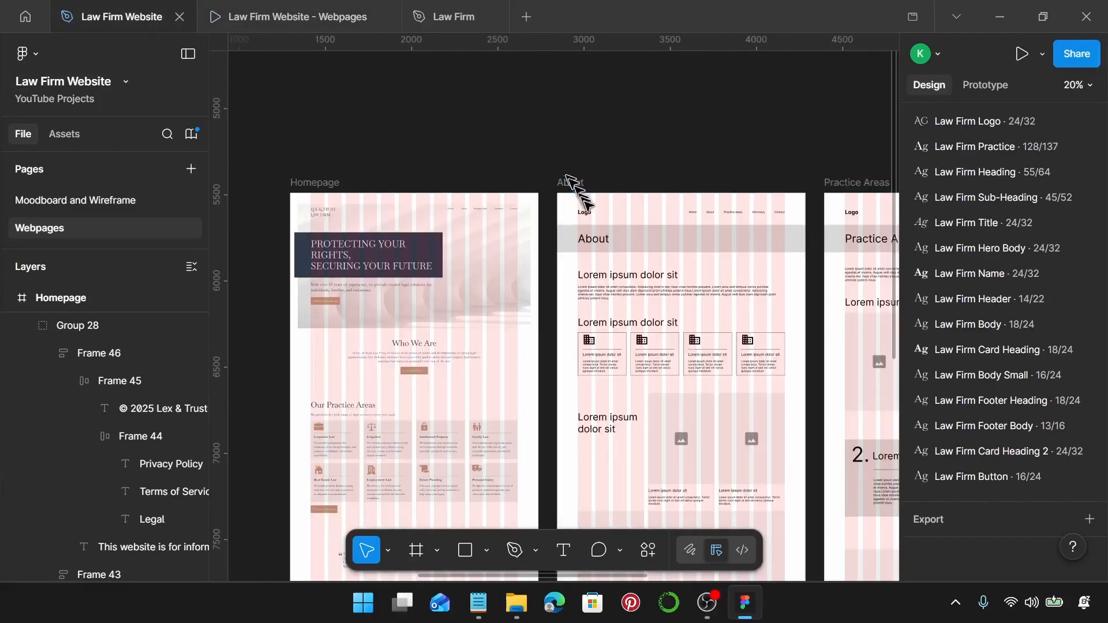
click(589, 213)
key(Delete)
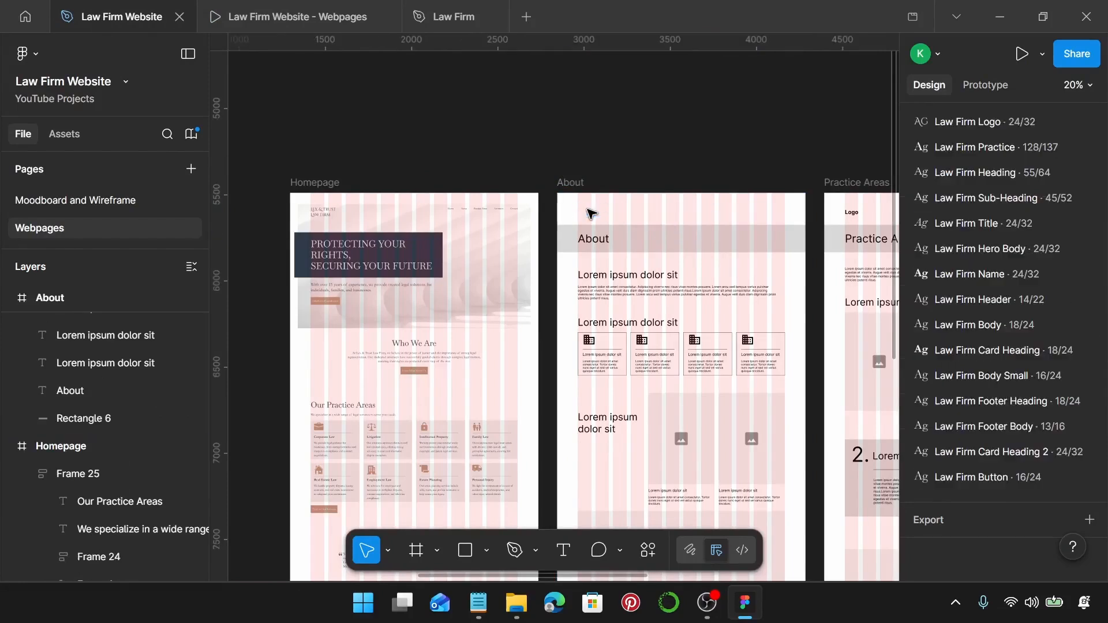
click(332, 216)
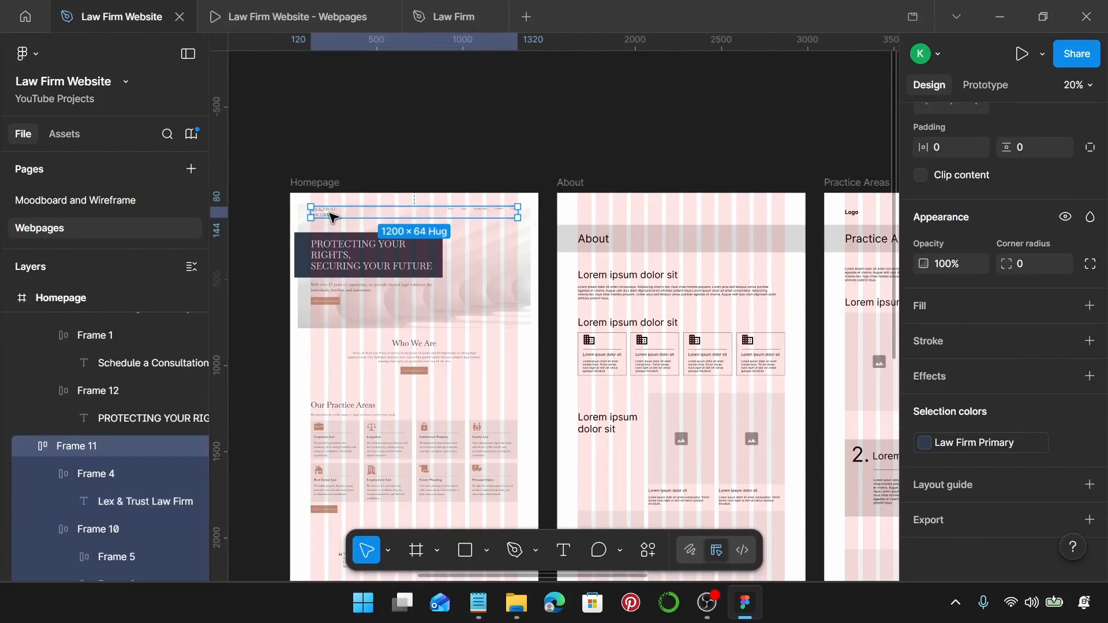
click(570, 183)
key(ctrl+v)
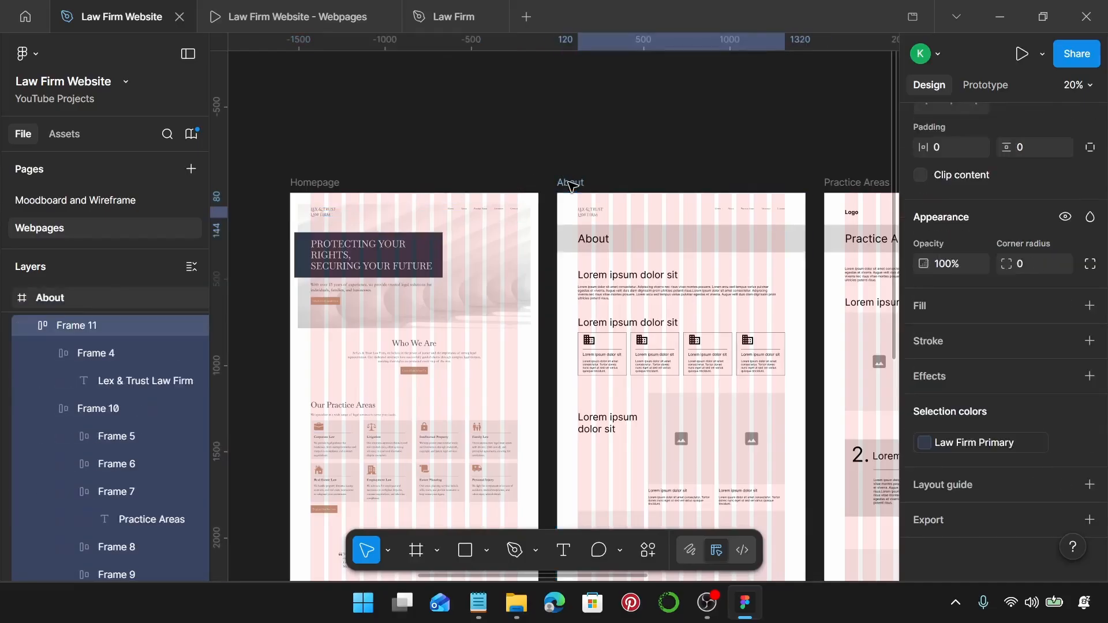
scroll(727, 254, up, 5)
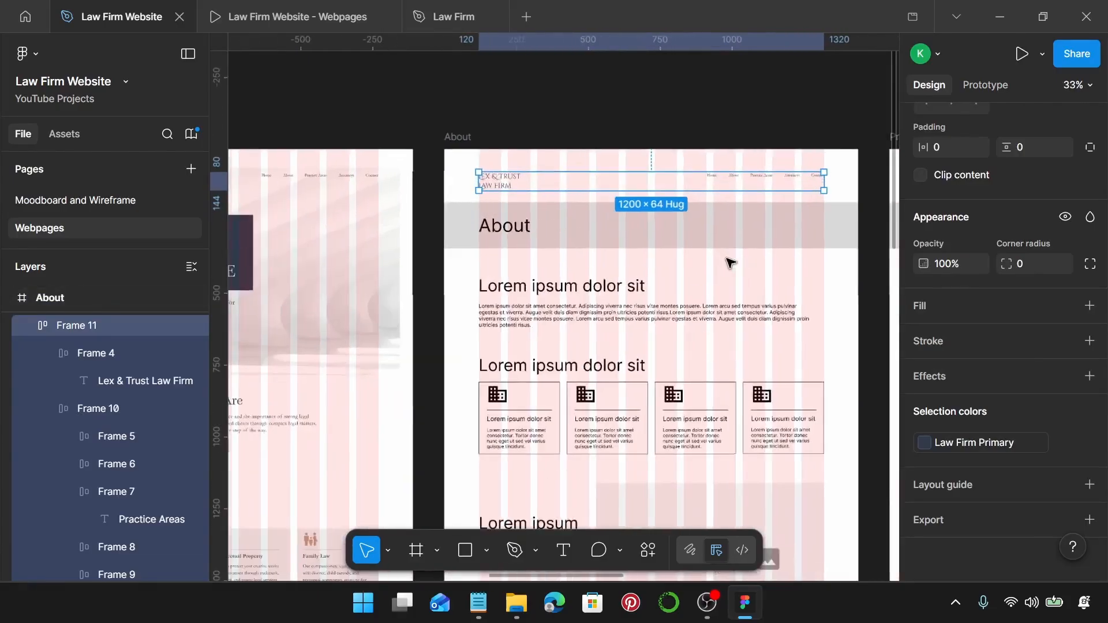
click(640, 234)
Set the grey About banner rectangle's height to 180.
scroll(638, 229, right, 2)
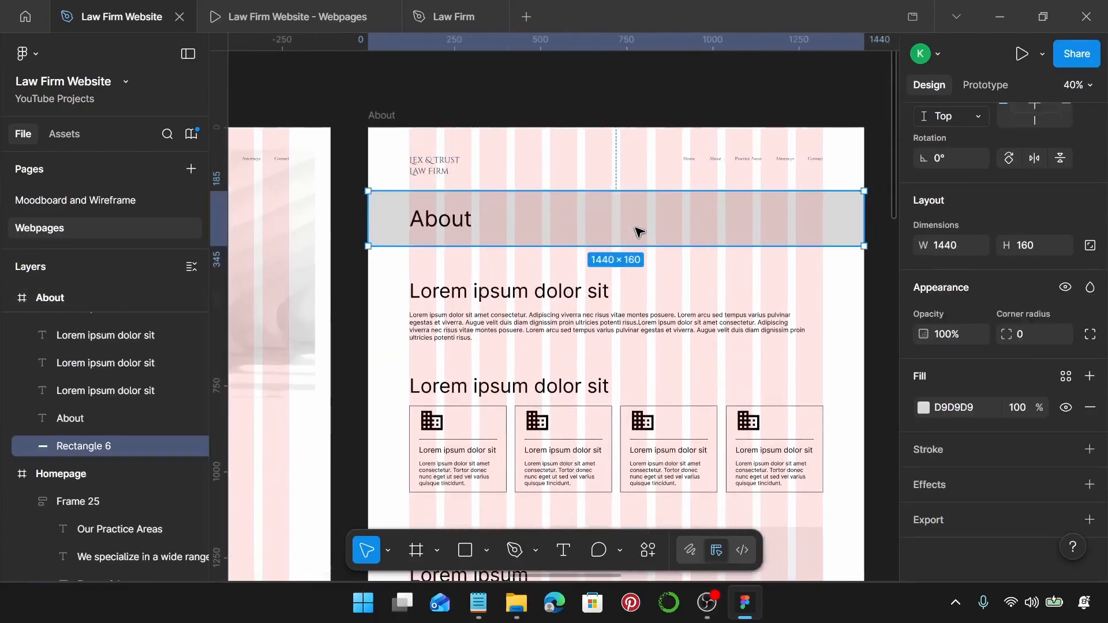
scroll(368, 220, up, 5)
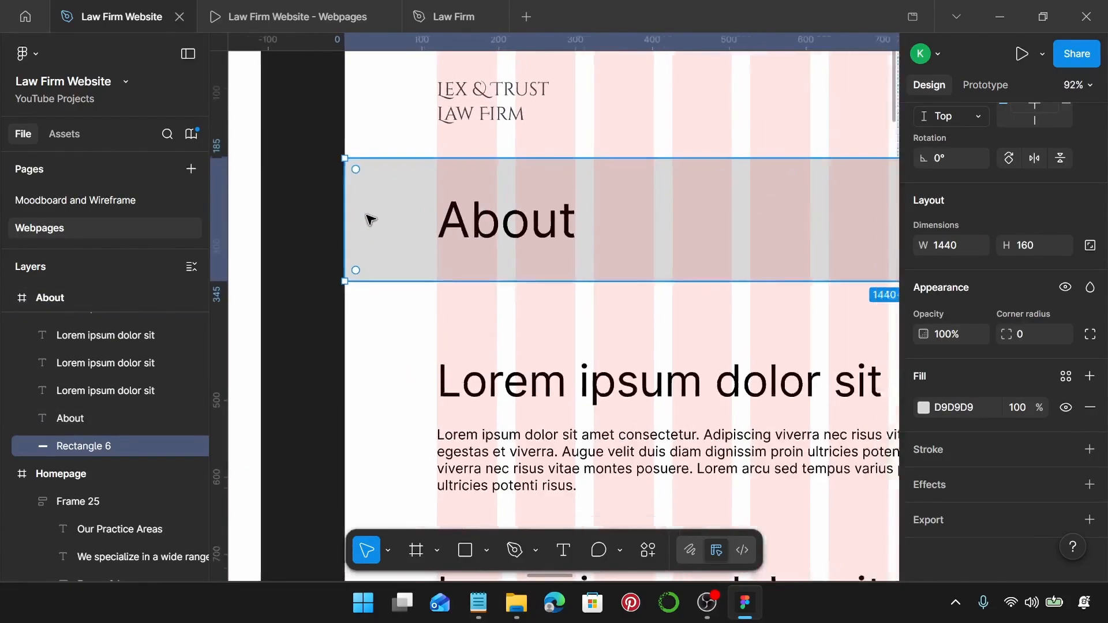
scroll(369, 221, down, 4)
scroll(371, 220, right, 4)
scroll(756, 184, up, 10)
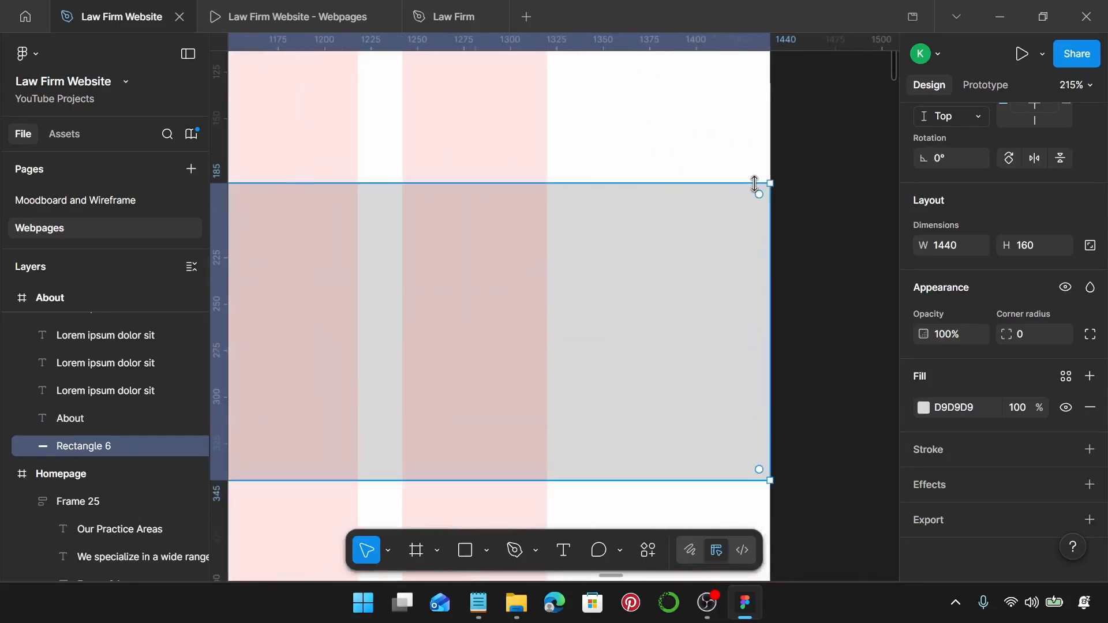
scroll(755, 183, down, 10)
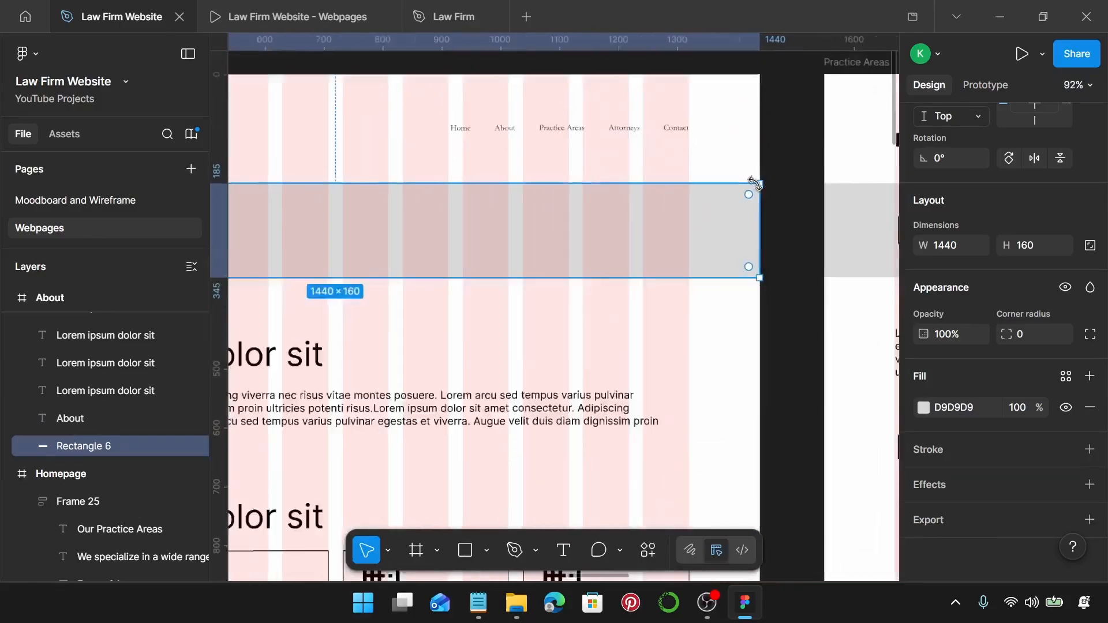
scroll(836, 254, left, 2)
click(1031, 252)
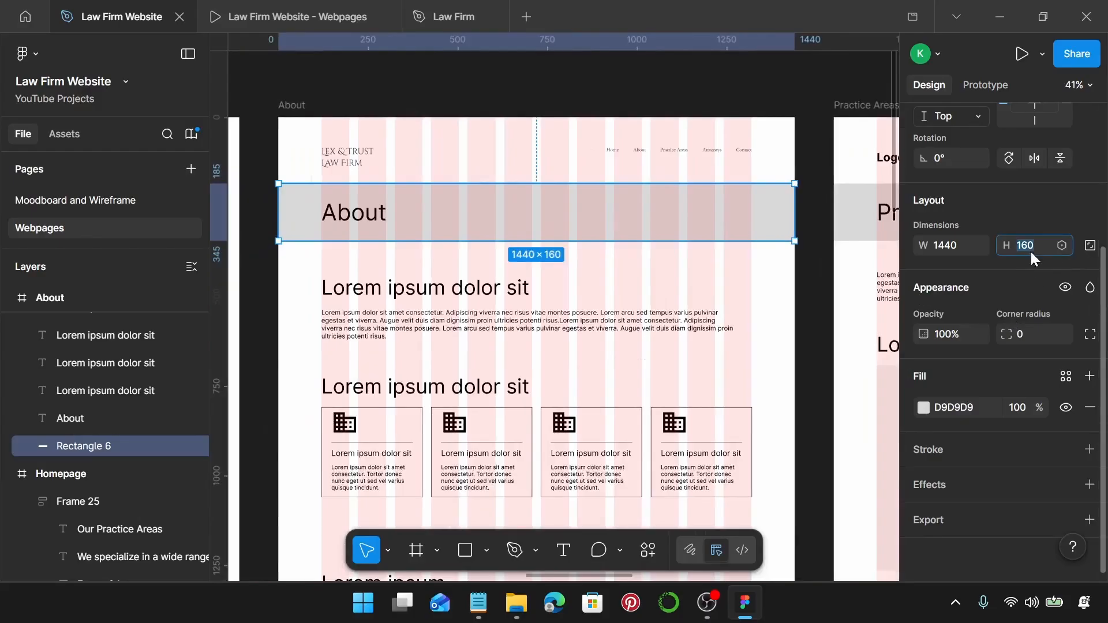
text(180)
key(Return)
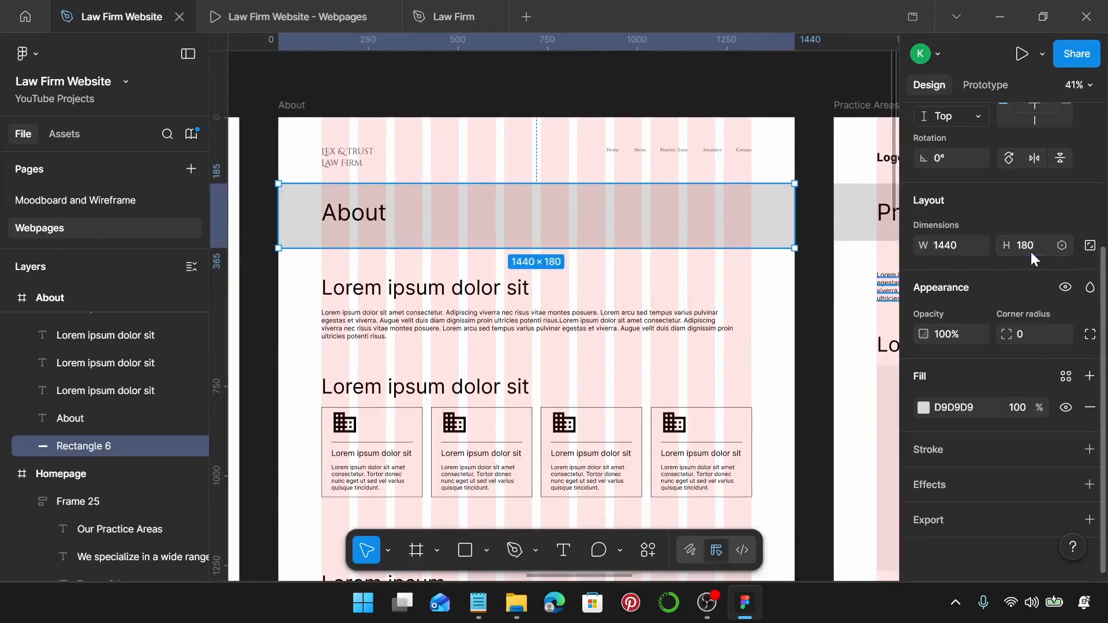
Apply the Law Firm Heading style to the About text, retype it as ABOUT, and nudge it lower.
click(384, 213)
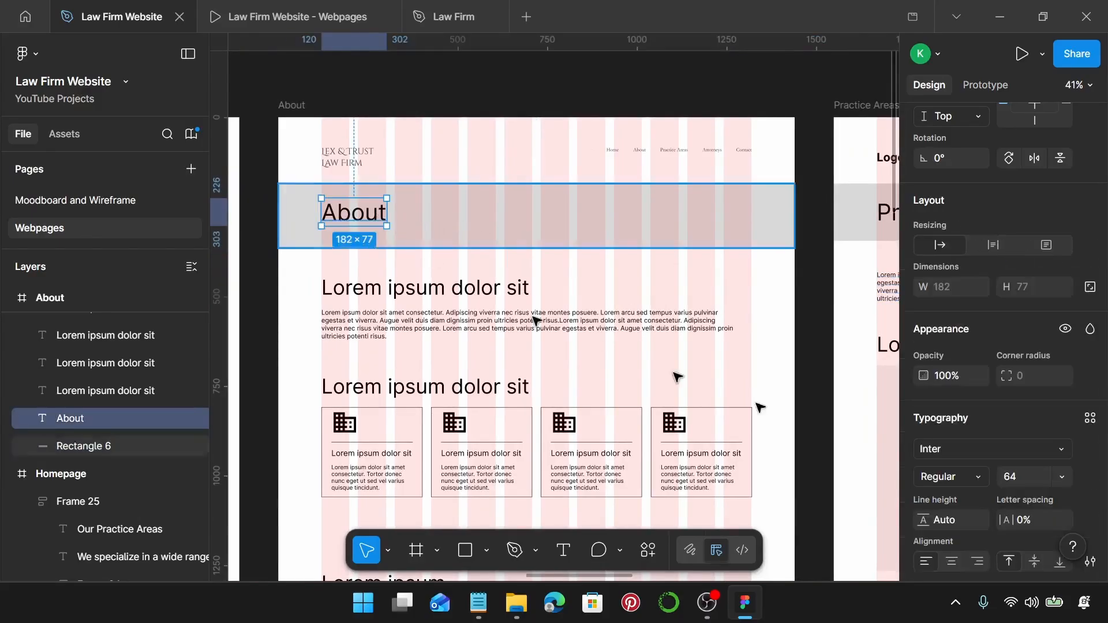
scroll(1042, 410, down, 3)
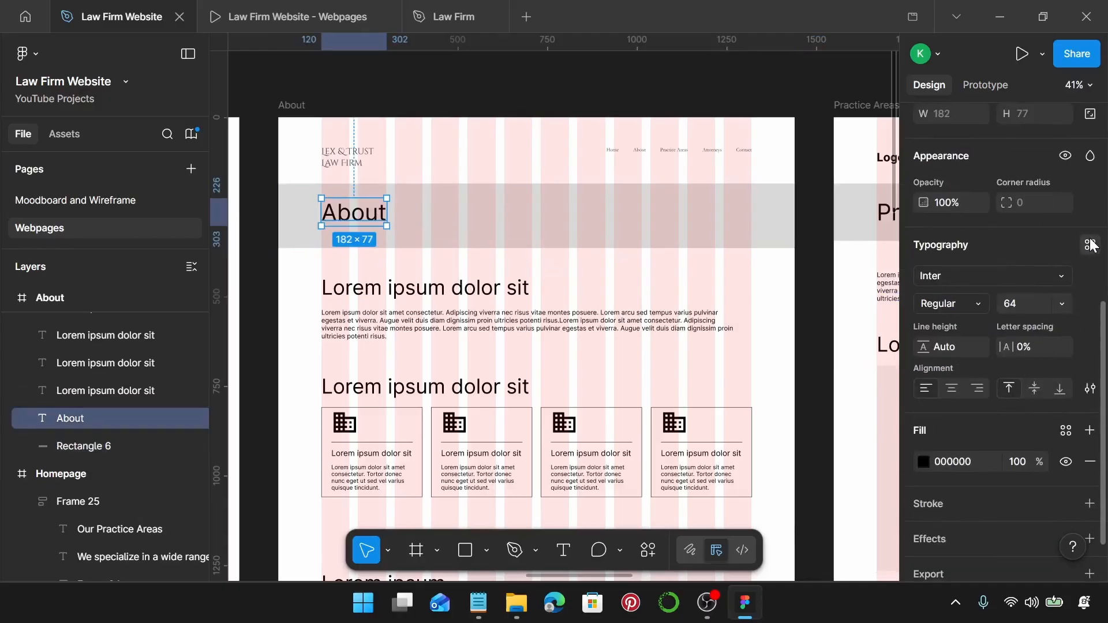
click(1090, 244)
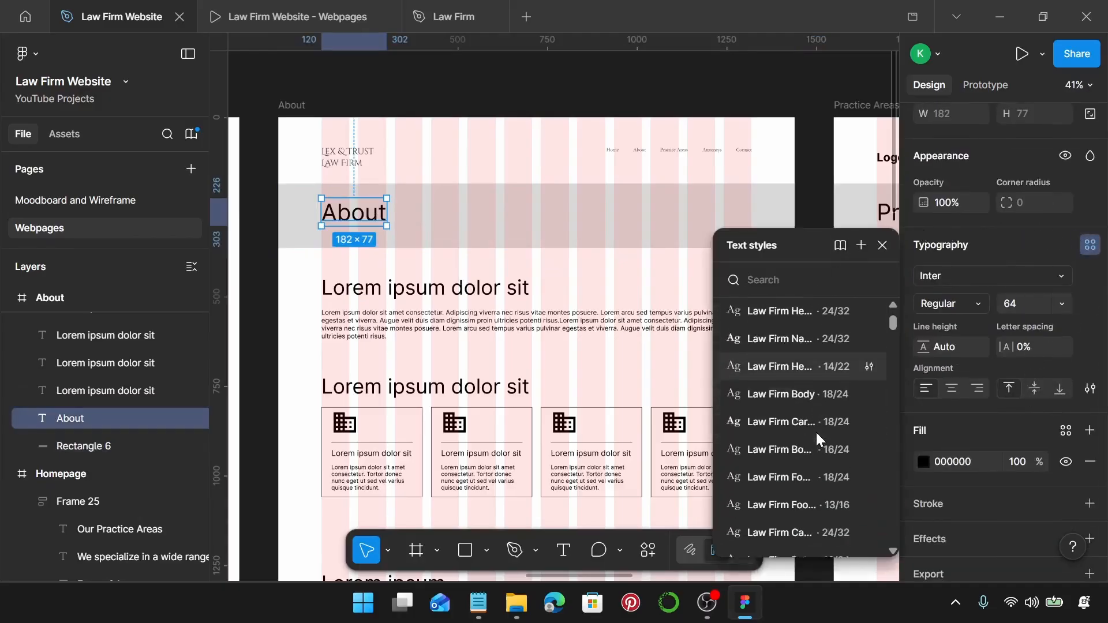
scroll(816, 432, up, 3)
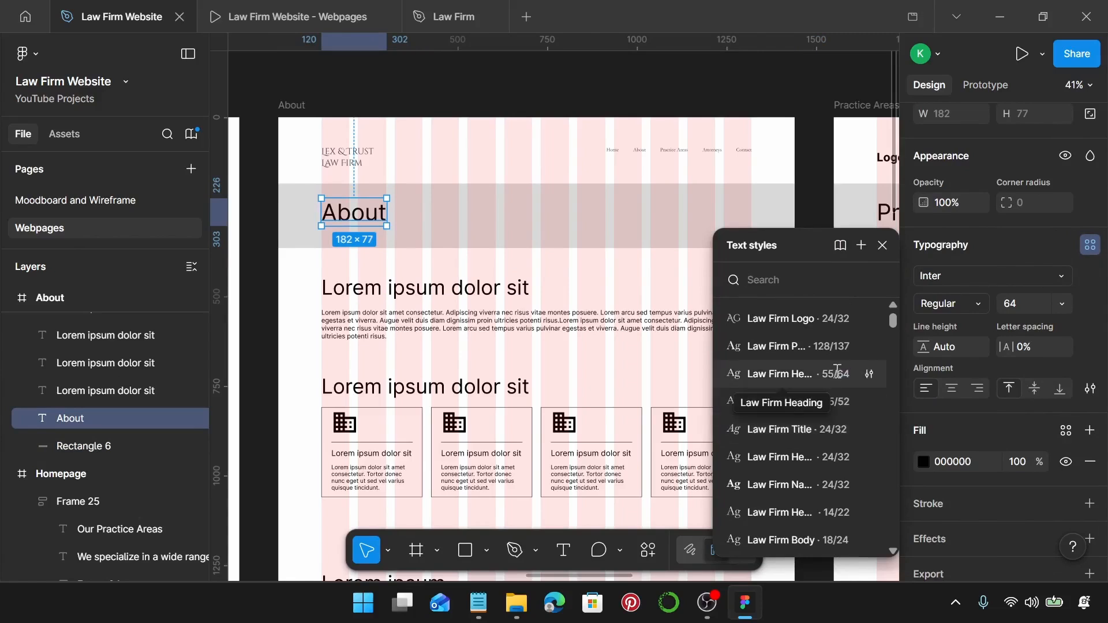
click(837, 371)
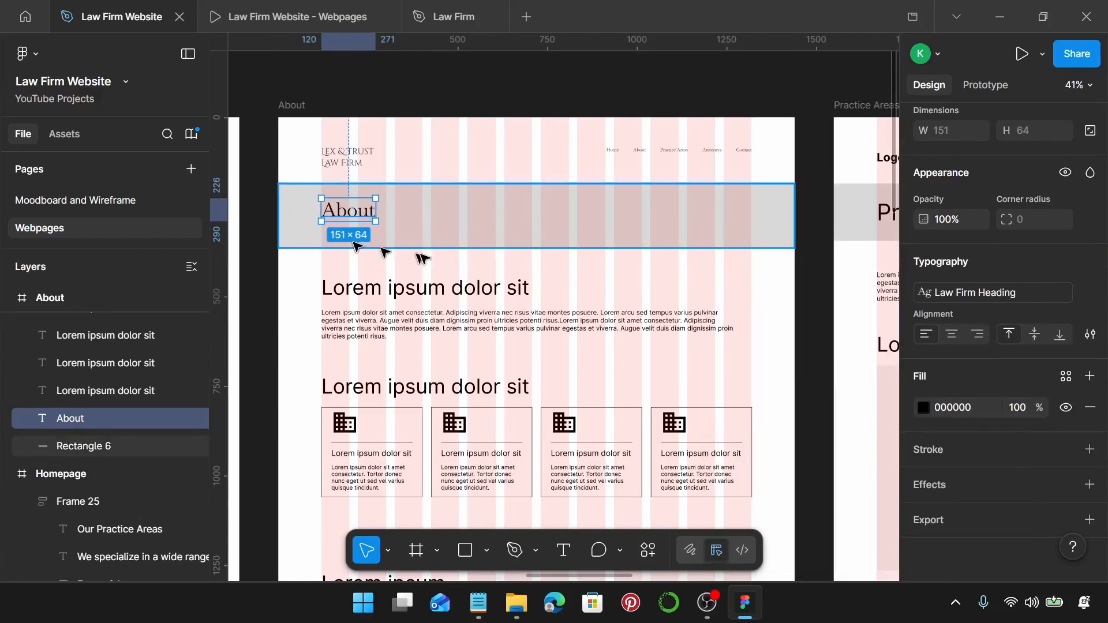
double_click(360, 209)
key(Caps_Lock)
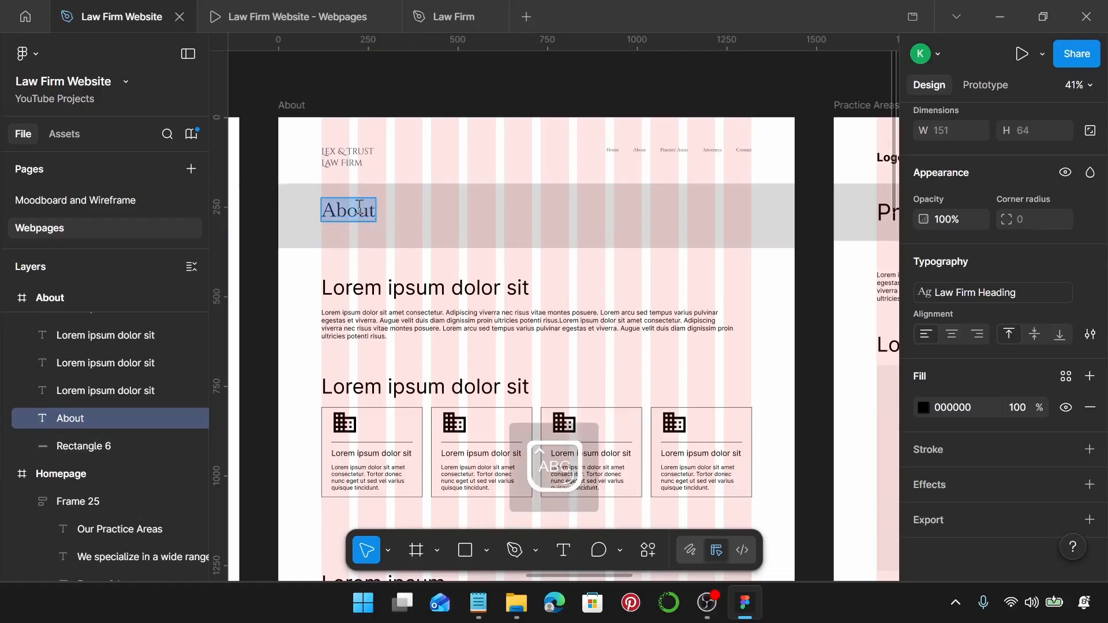
text(A)
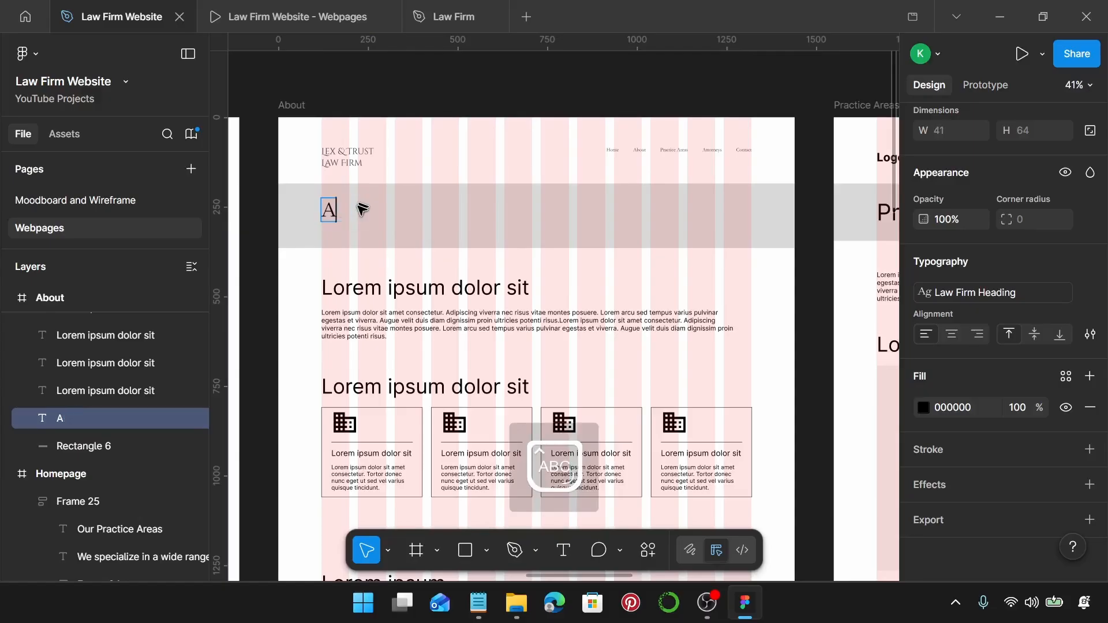
text(VBT)
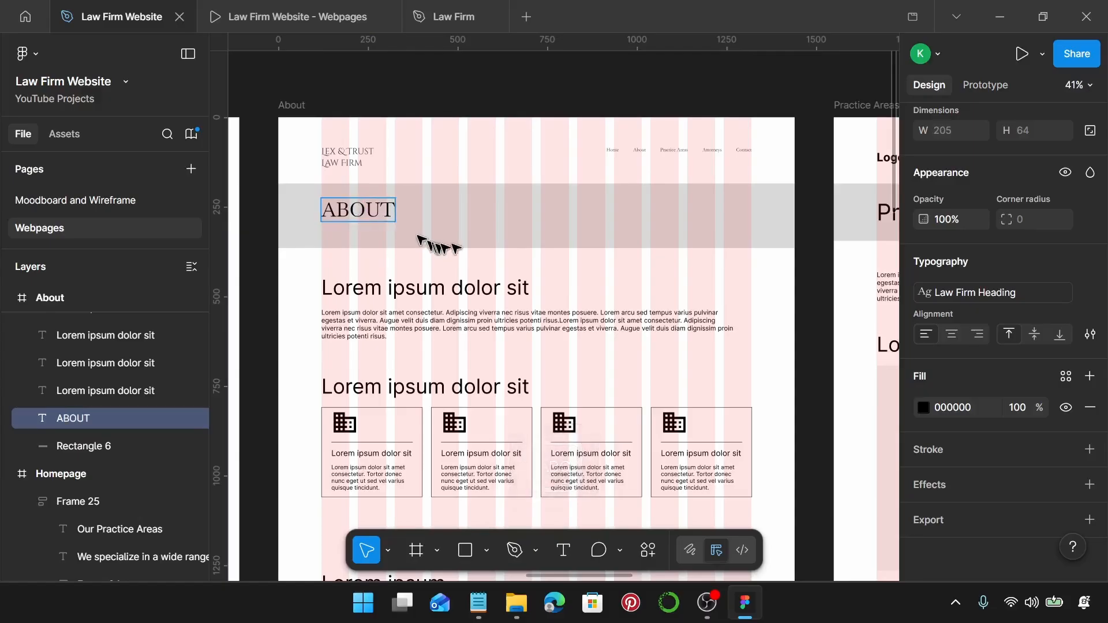
key(Escape)
scroll(389, 218, up, 3)
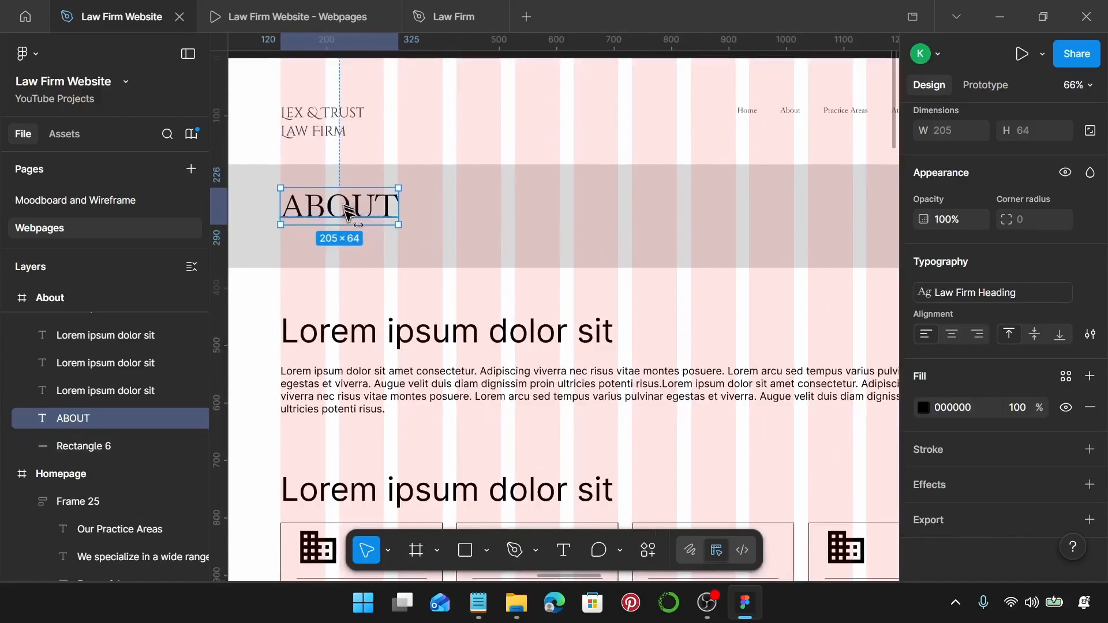
drag(344, 206, 347, 214)
scroll(347, 214, left, 2)
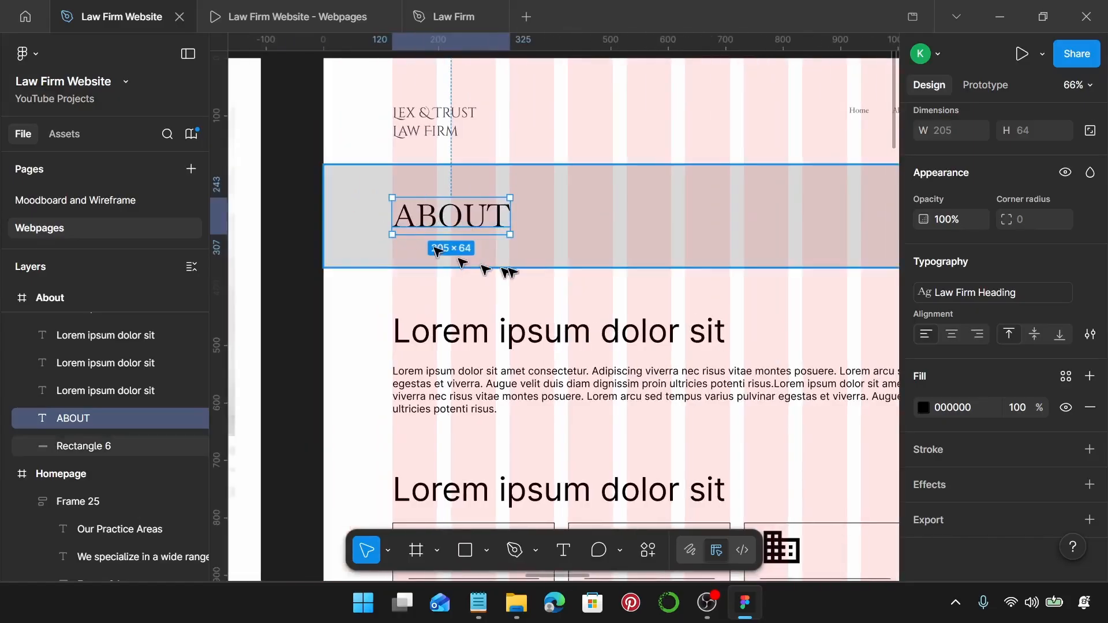
Wrap ABOUT and the Rectangle 6 banner in an auto-layout frame, with ABOUT aligned left.
shift+click(547, 249)
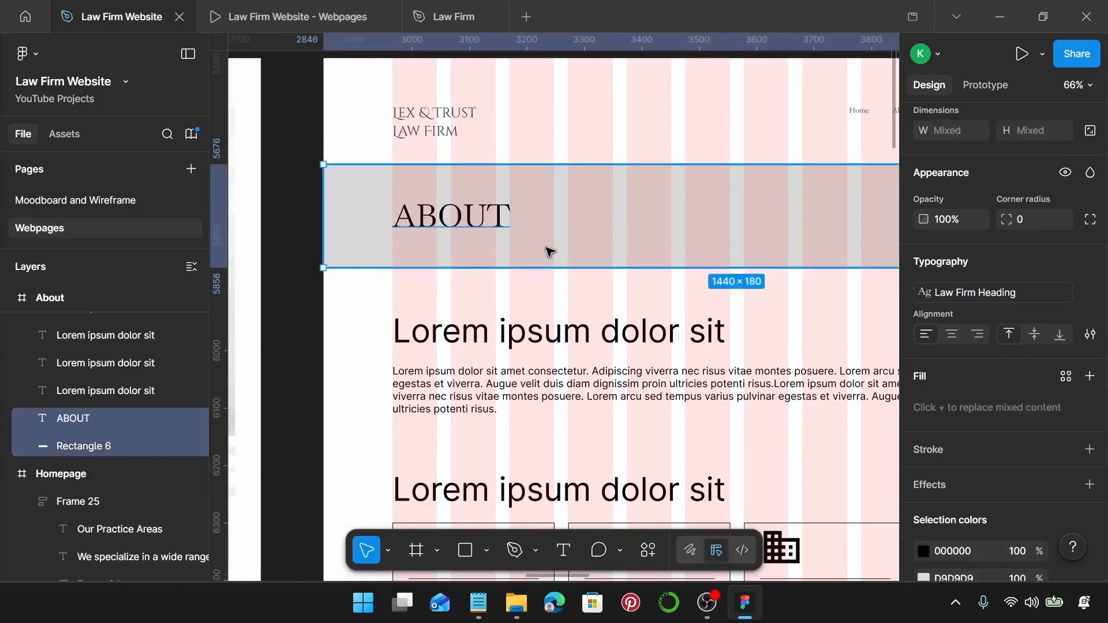
key(shift+a)
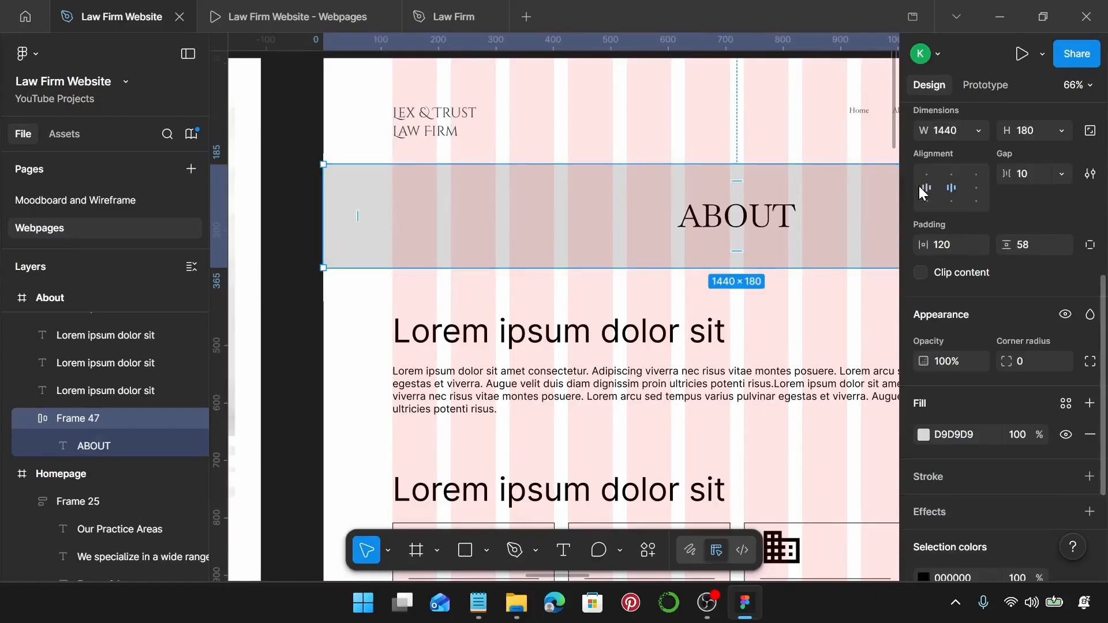
click(925, 188)
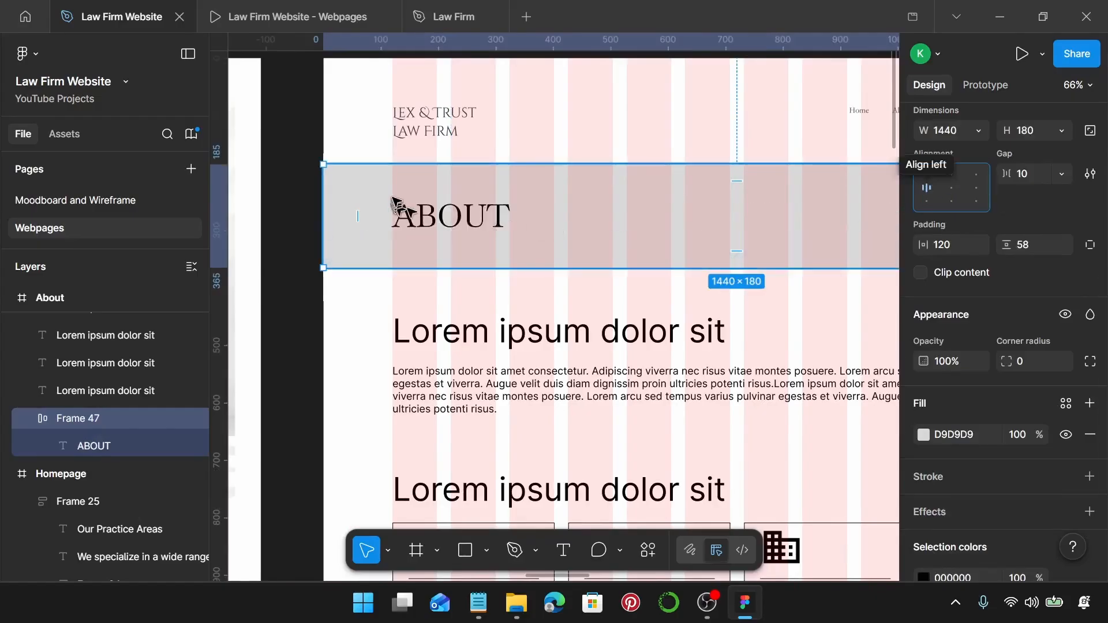
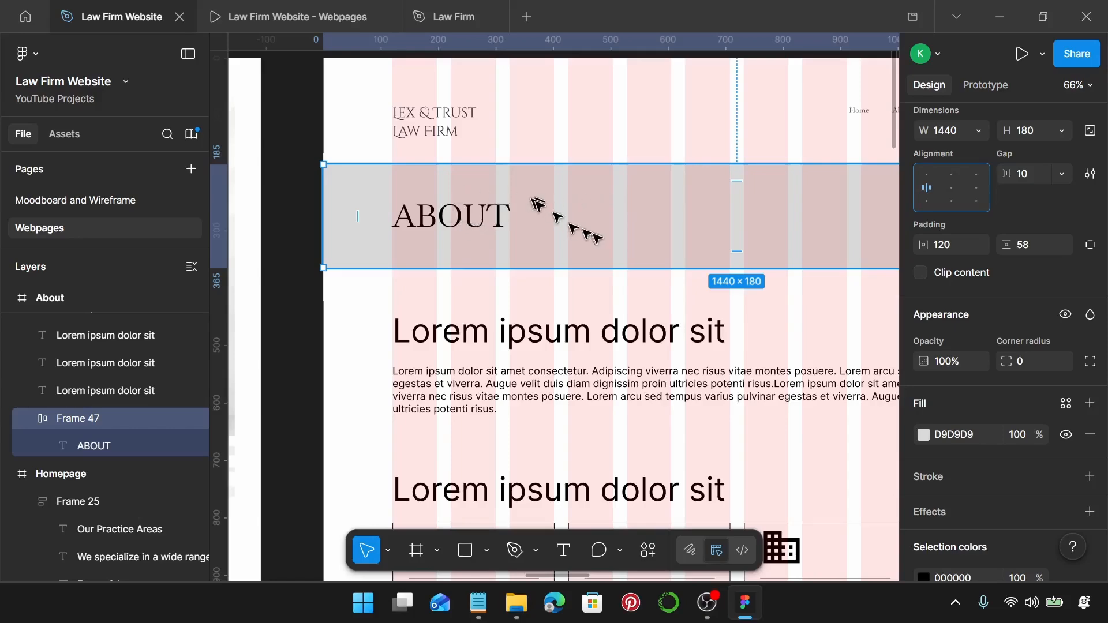
Give the ABOUT banner frame the Law Firm Primary fill style.
scroll(593, 235, down, 3)
scroll(991, 359, down, 3)
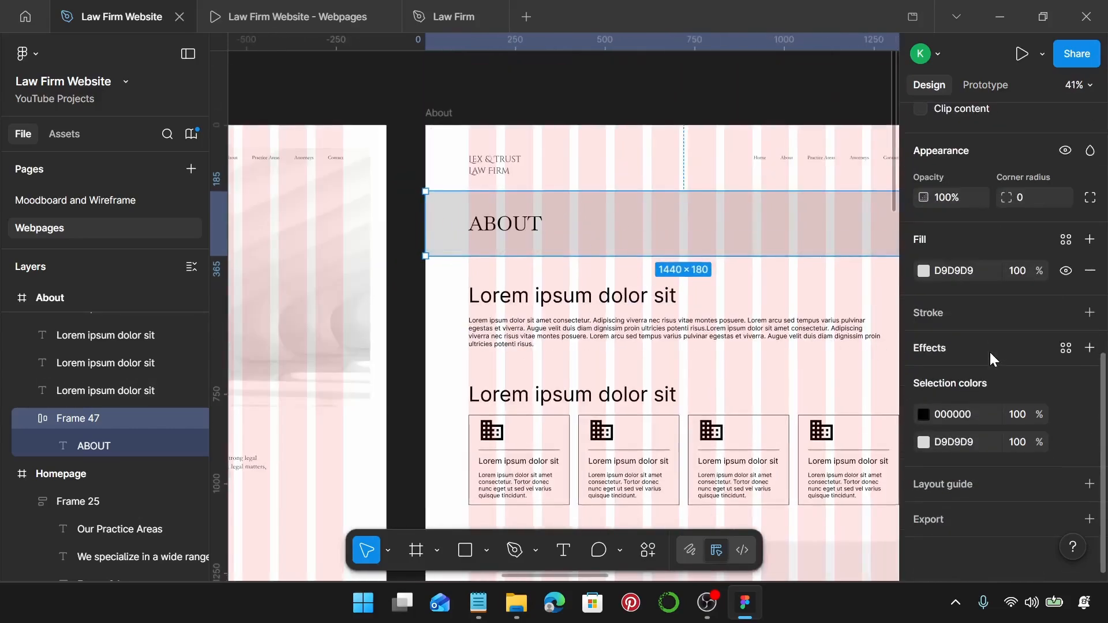
click(1066, 239)
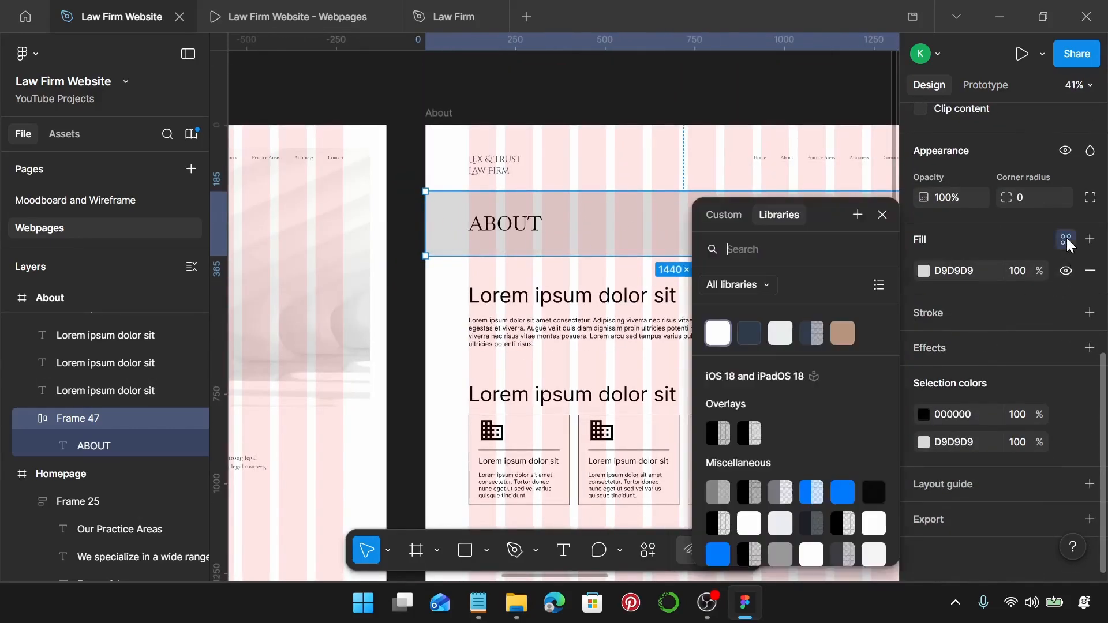
click(754, 341)
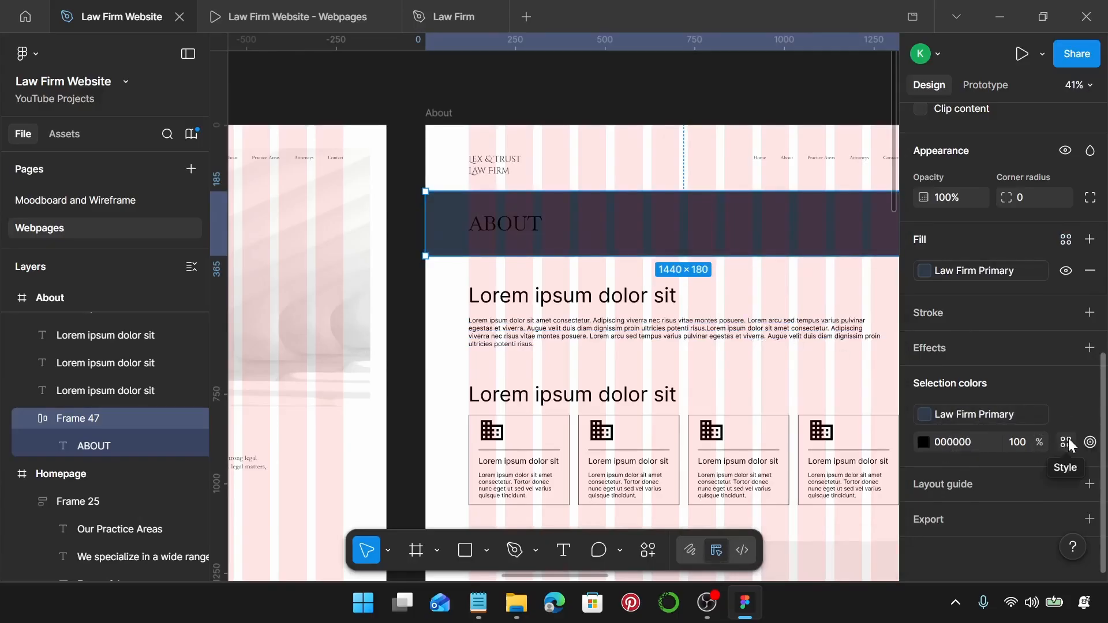
Set the banner's ABOUT text colour to the Law Firm on Primary style.
click(1067, 440)
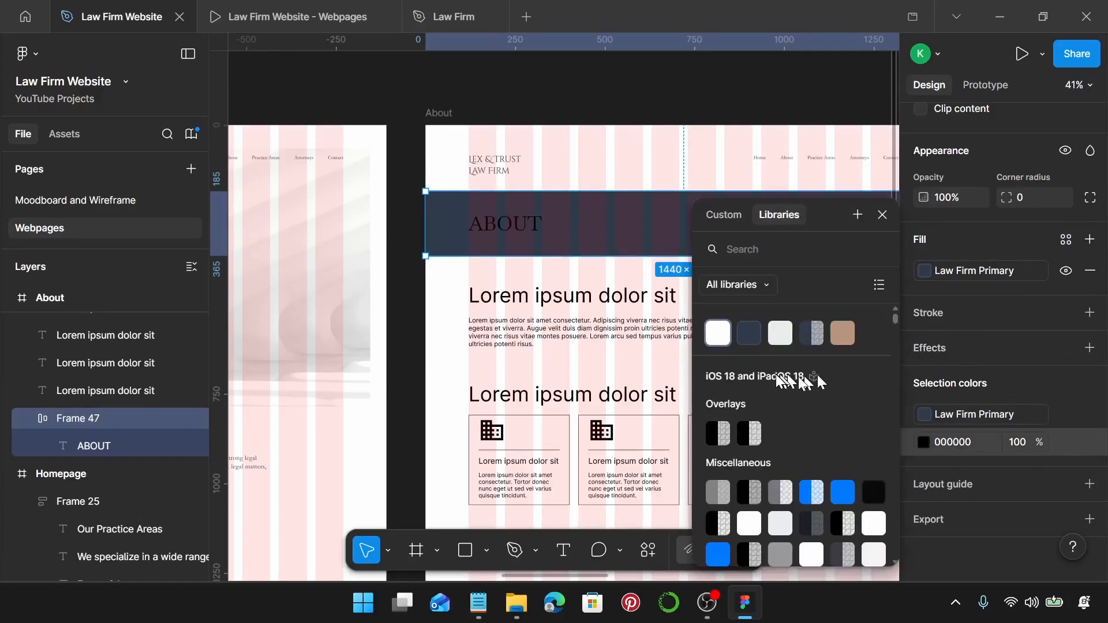
click(781, 335)
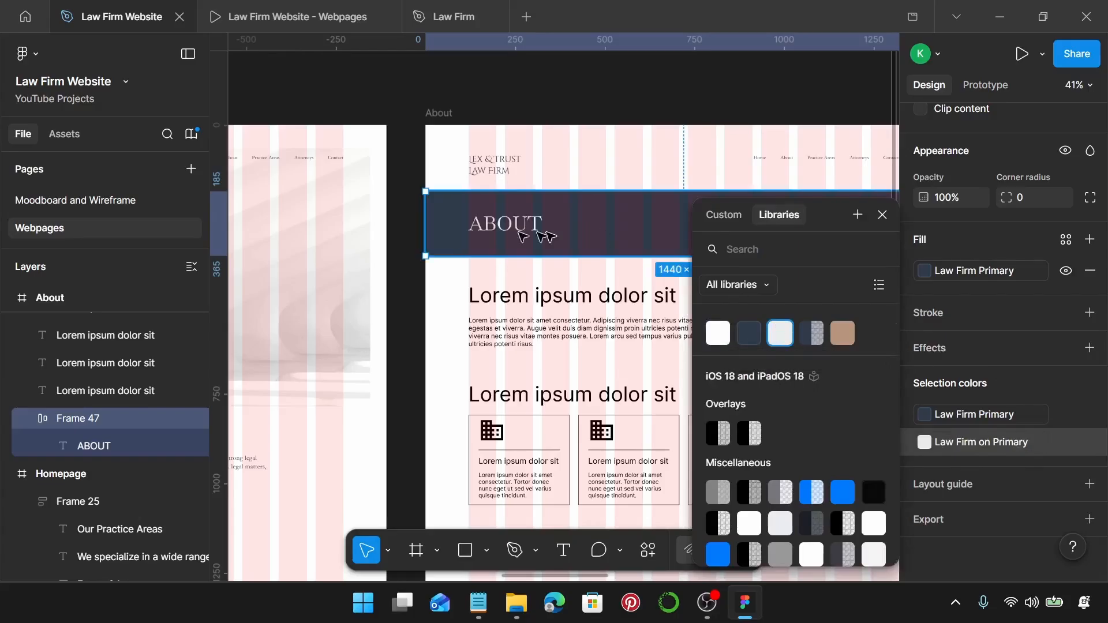
click(443, 271)
click(530, 224)
click(530, 224)
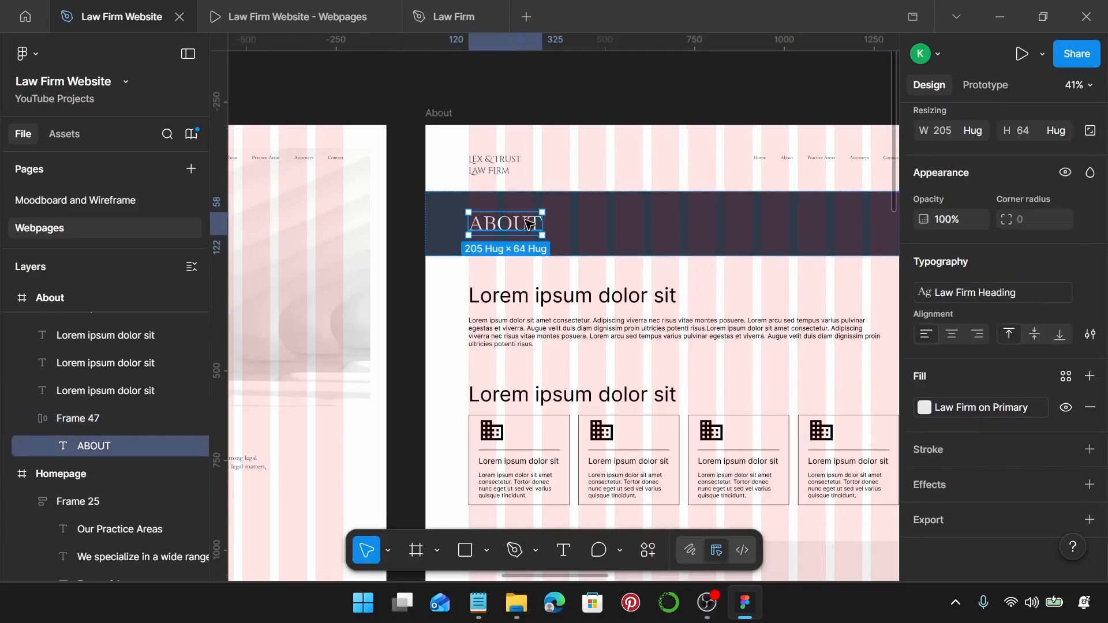
Select the second heading with the cards and image blocks below it and nudge them down.
click(464, 277)
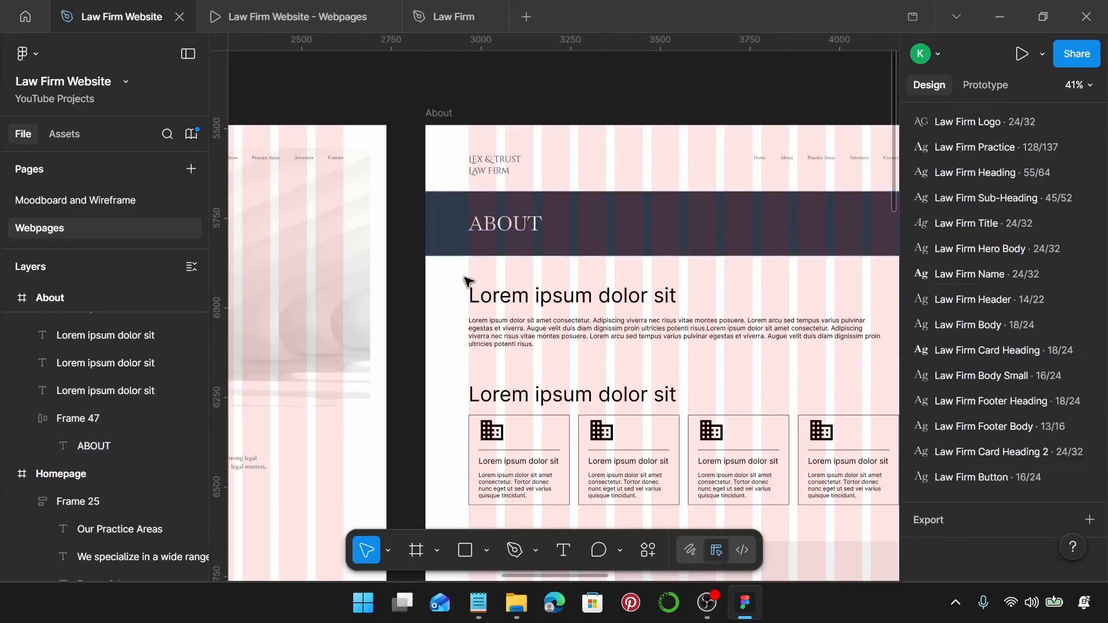
scroll(464, 278, down, 1)
scroll(464, 278, right, 1)
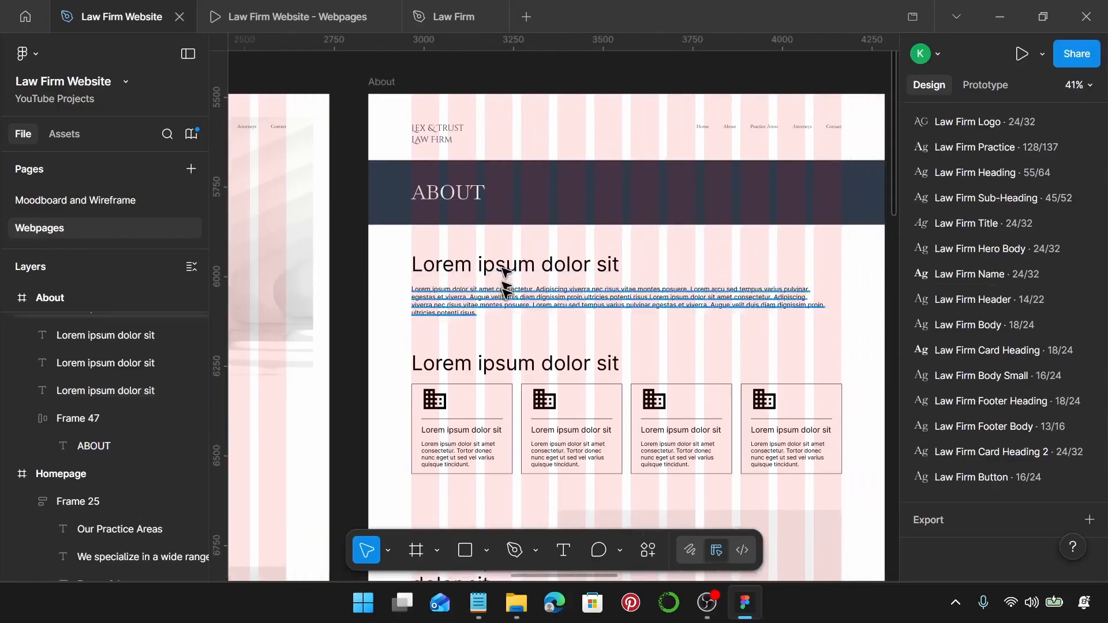
scroll(497, 295, down, 2)
scroll(449, 314, down, 5)
scroll(449, 314, down, 3)
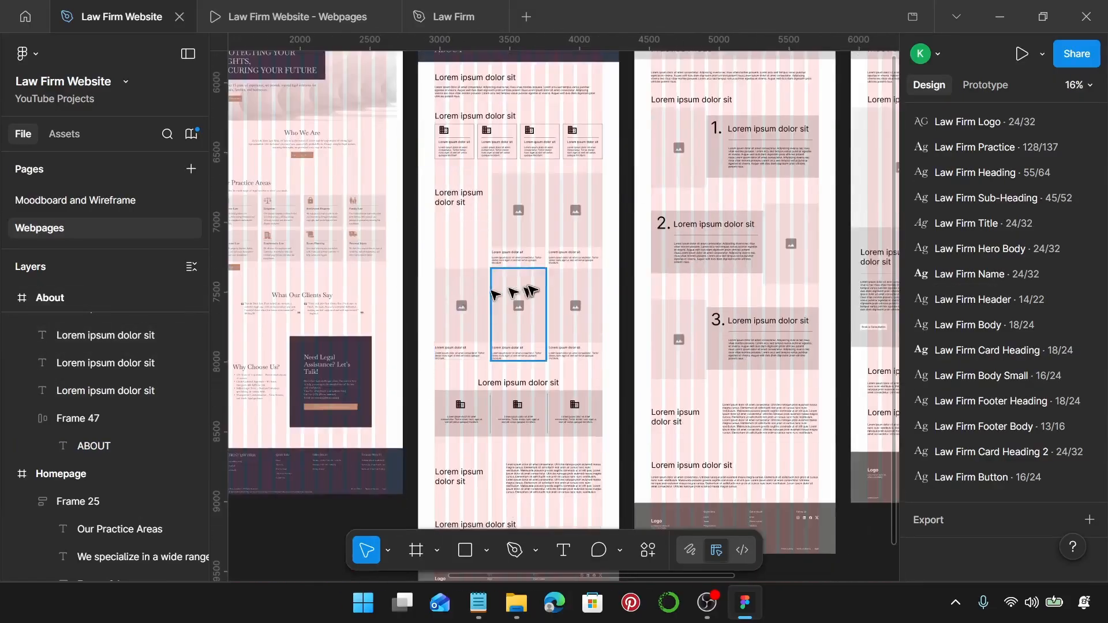
scroll(529, 292, down, 2)
scroll(531, 291, up, 5)
scroll(531, 290, up, 3)
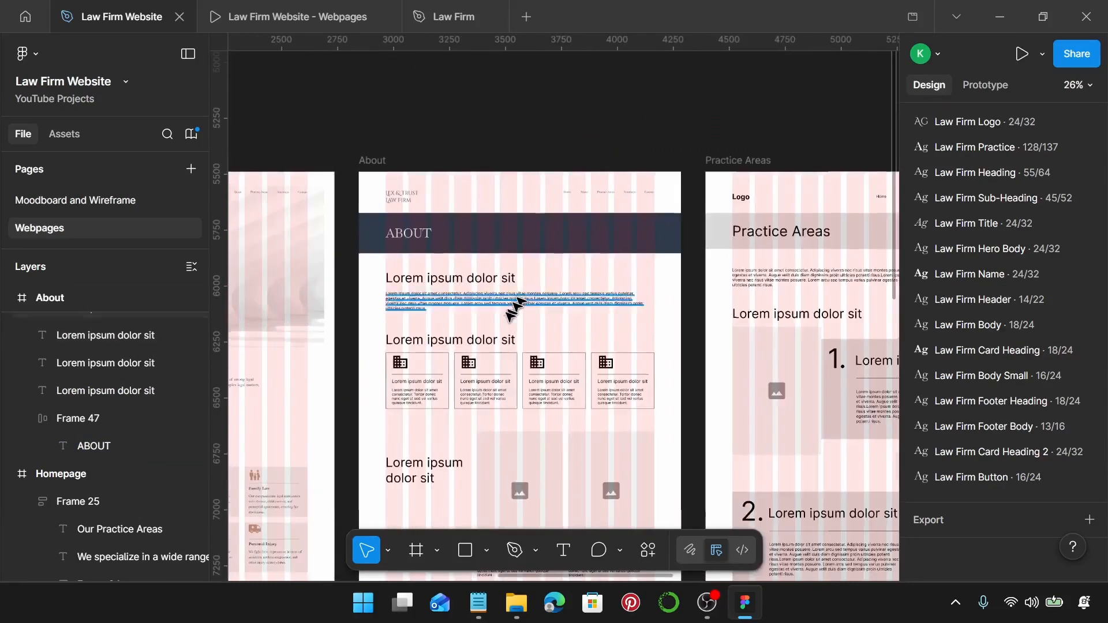
click(386, 335)
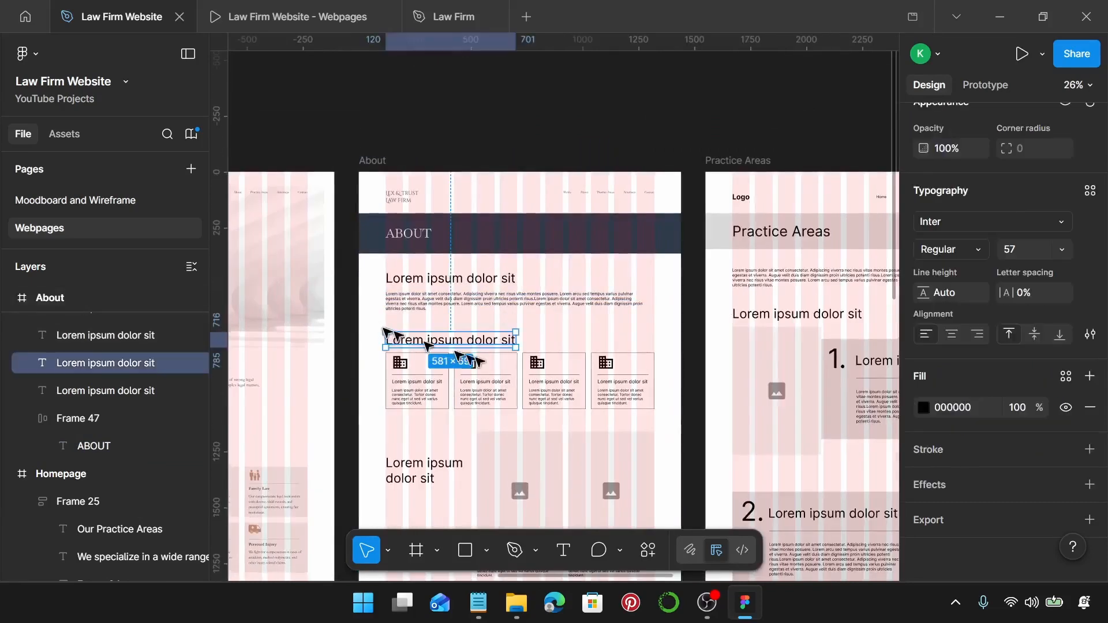
click(536, 343)
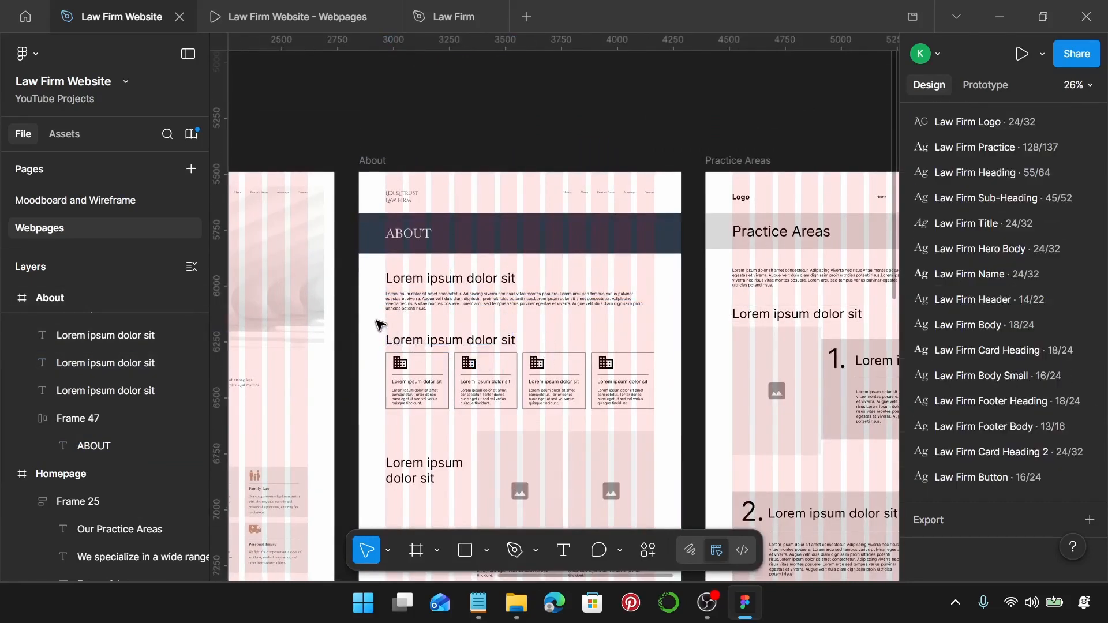
drag(378, 325, 651, 375)
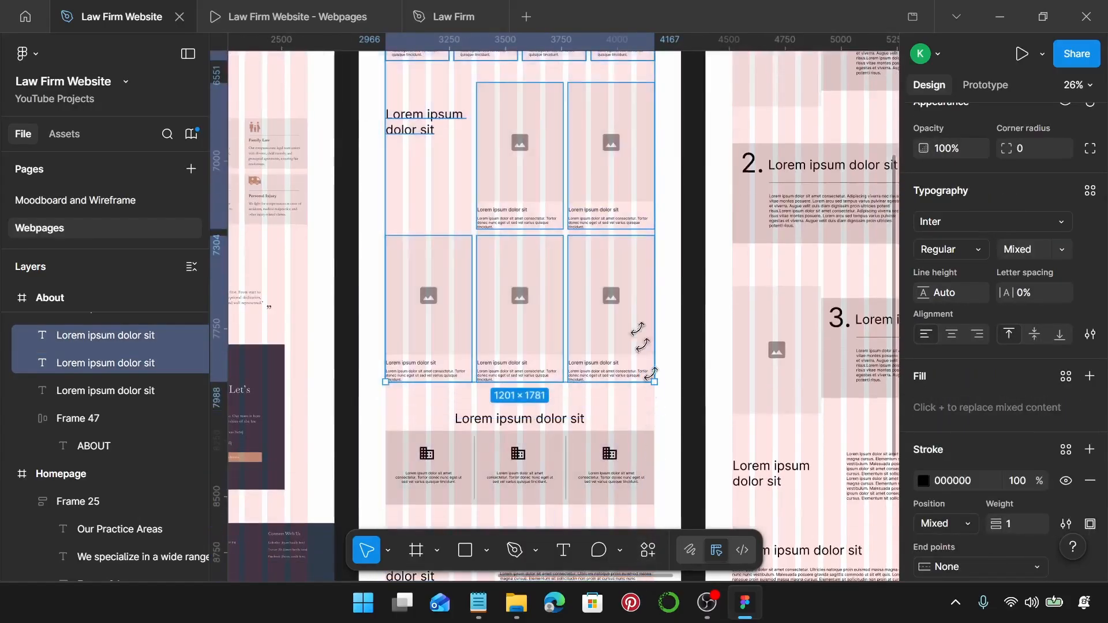
scroll(631, 257, up, 3)
drag(623, 163, 622, 182)
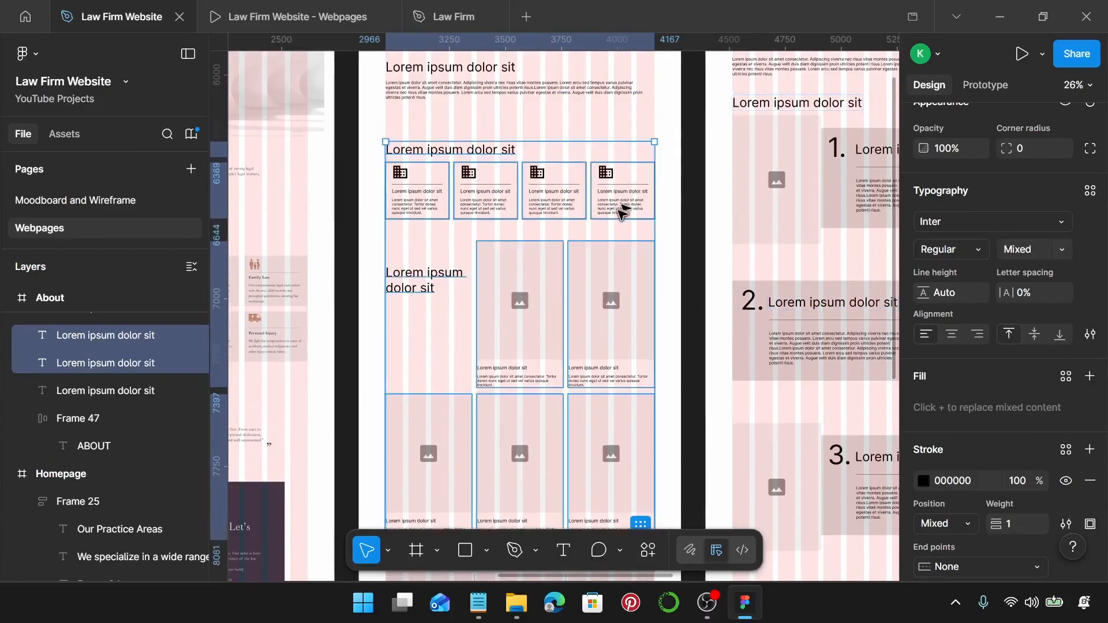
scroll(622, 211, up, 2)
scroll(606, 219, up, 4)
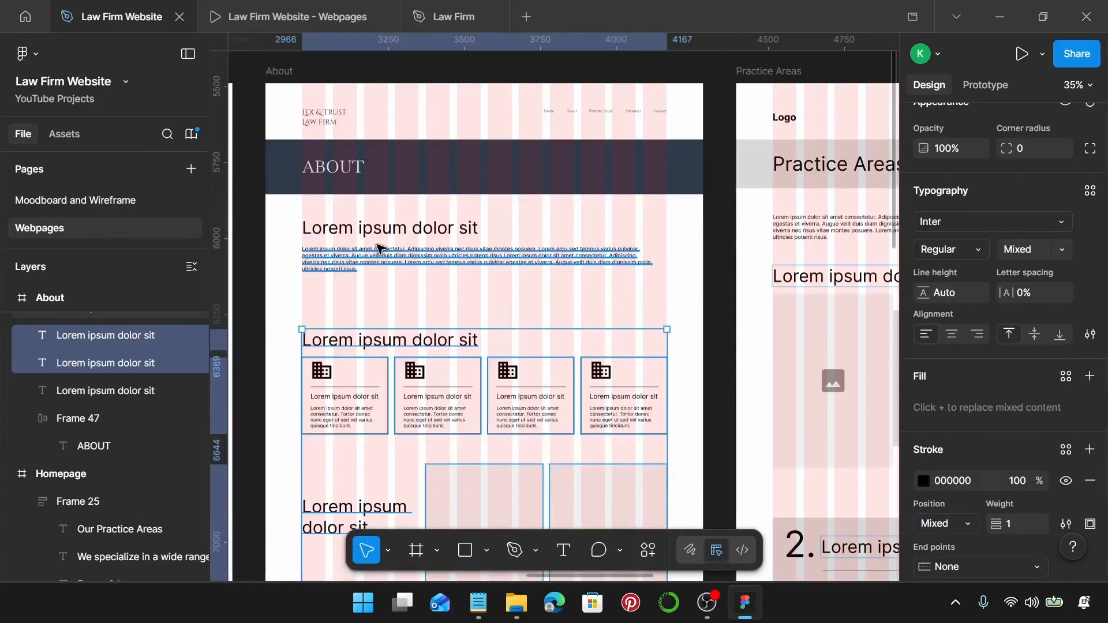
scroll(379, 248, up, 3)
scroll(384, 237, left, 1)
Style the first heading Law Firm Sub-Heading and its paragraph Law Firm Body, widened to 1200.
click(392, 225)
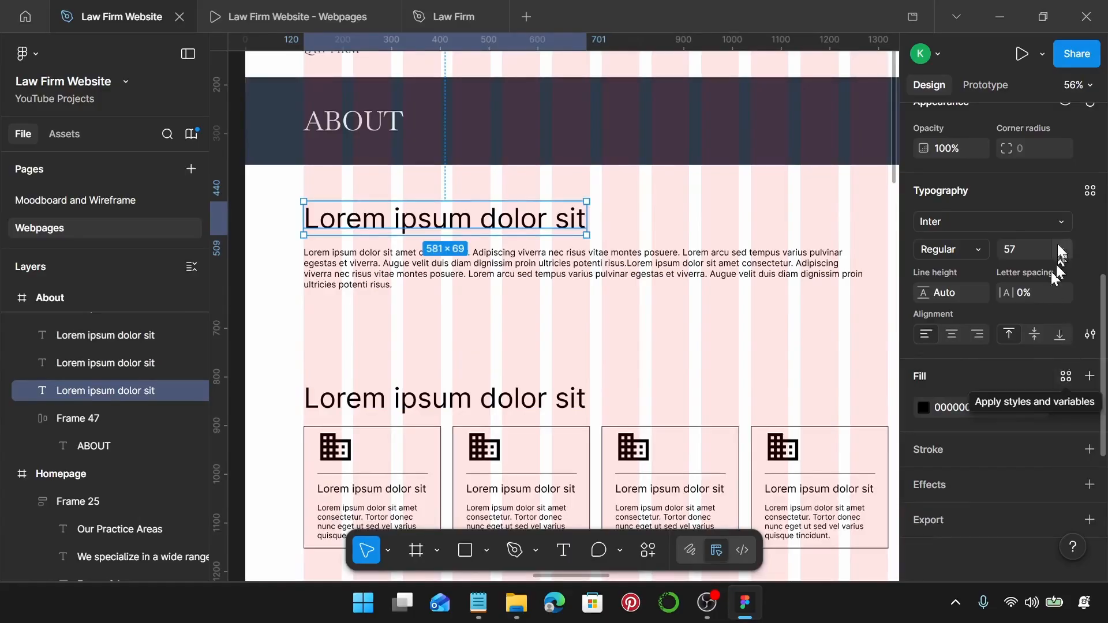
click(1091, 192)
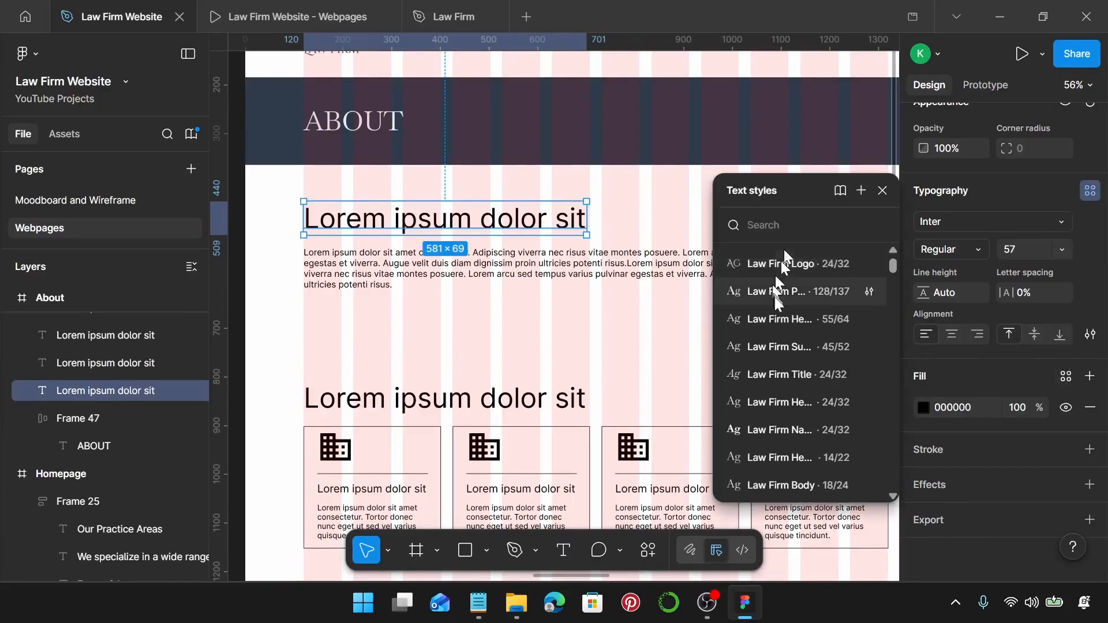
click(801, 346)
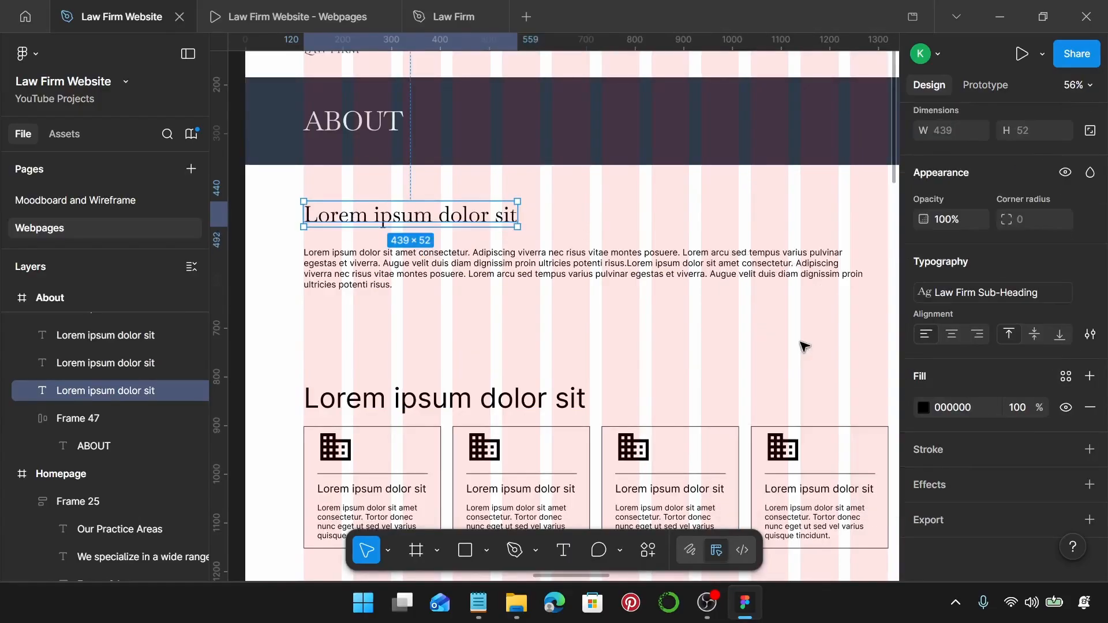
click(597, 267)
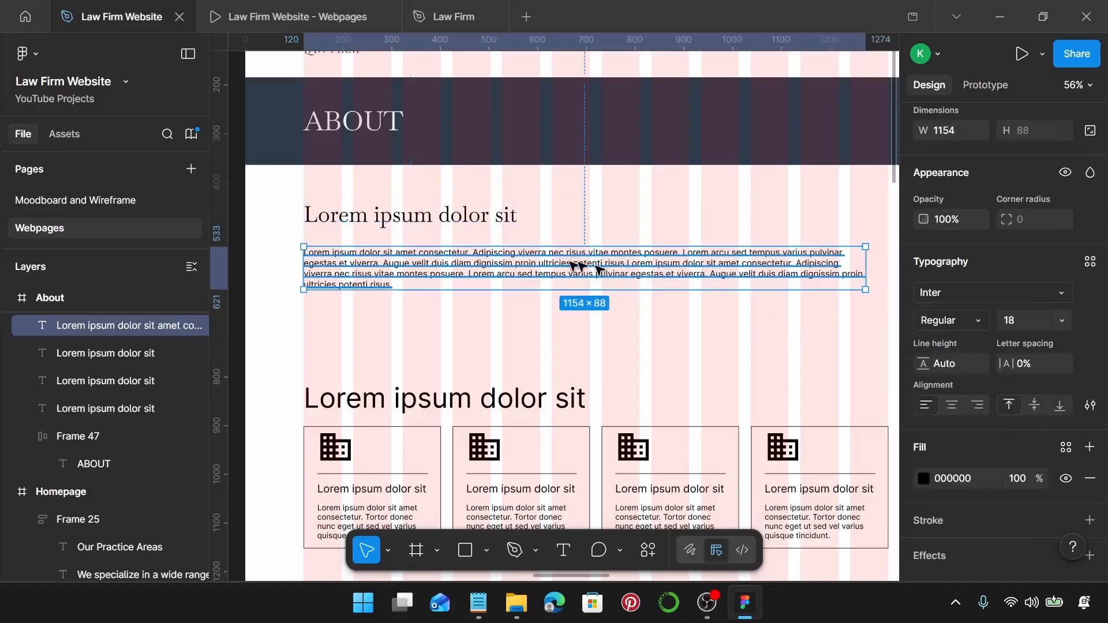
click(1091, 261)
scroll(826, 422, down, 3)
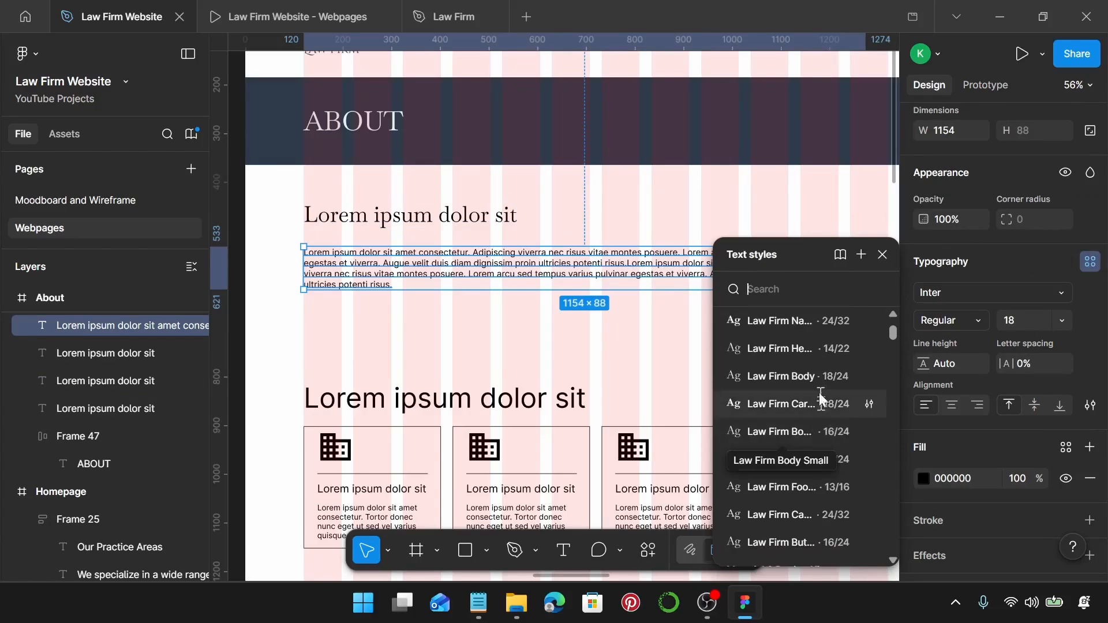
click(821, 373)
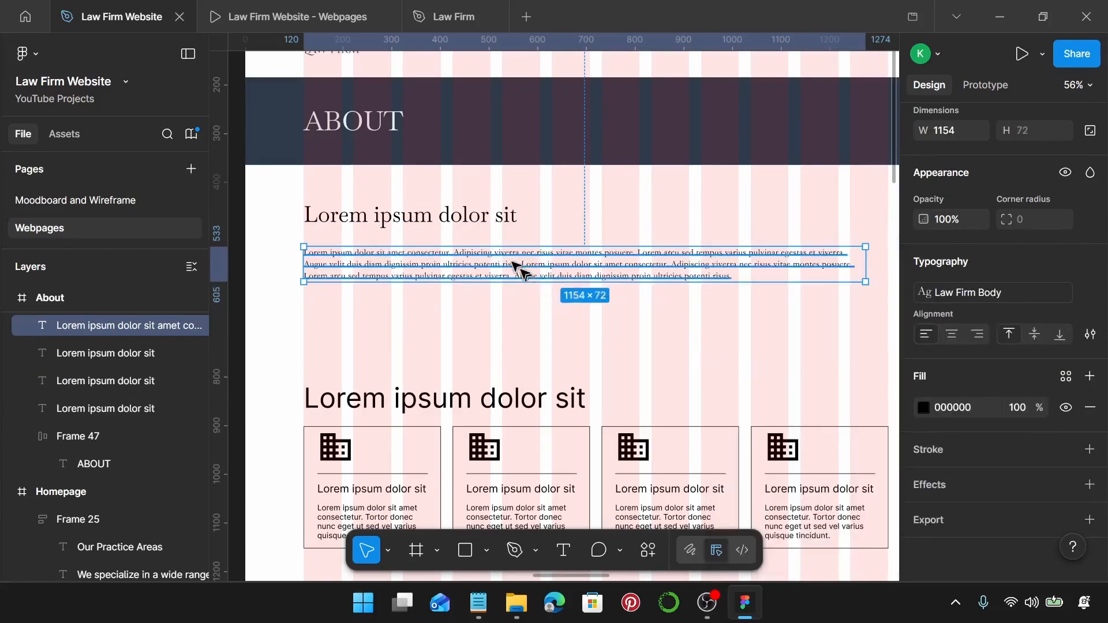
drag(543, 254, 542, 245)
scroll(543, 245, right, 2)
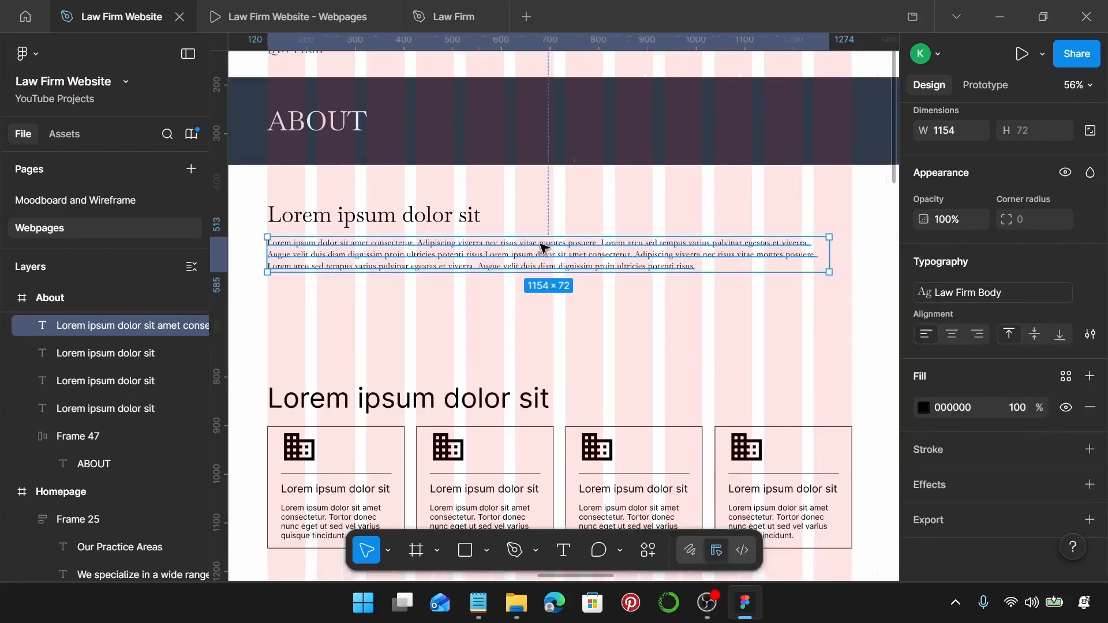
drag(821, 256, 840, 257)
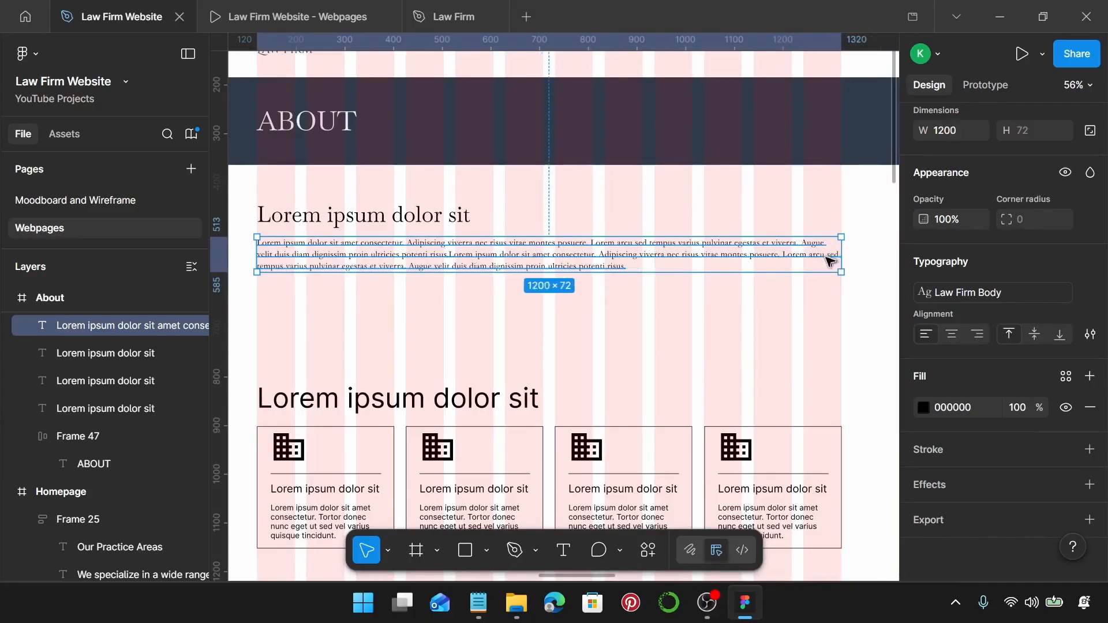
Duplicate the heading and paragraph pair about 21 px below the original.
scroll(335, 247, left, 3)
scroll(369, 245, up, 5)
scroll(374, 246, up, 3)
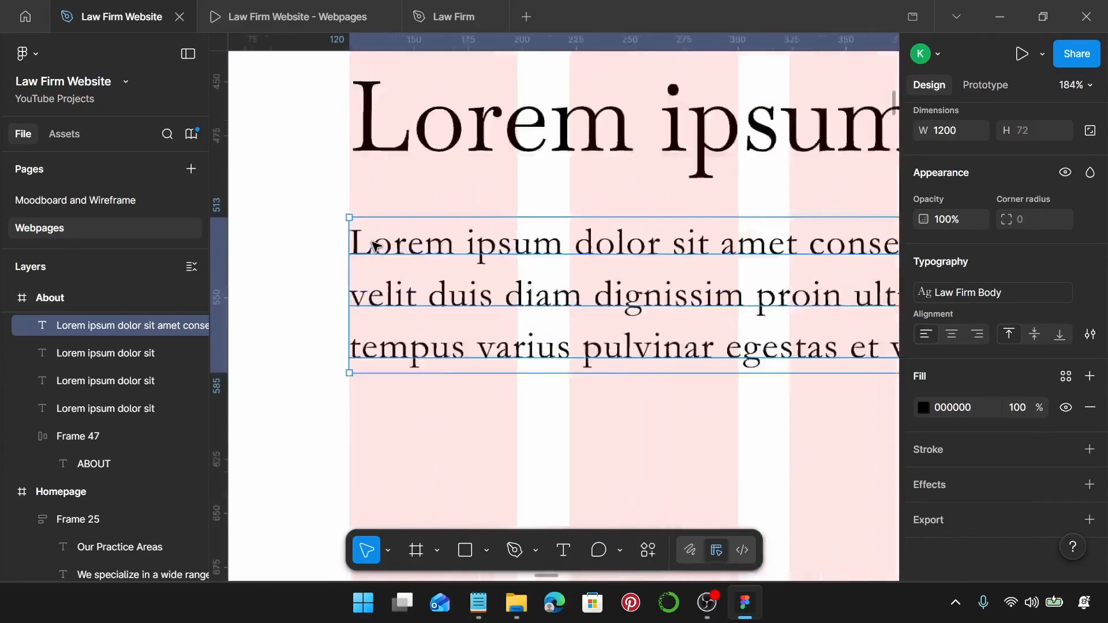
scroll(374, 246, down, 5)
scroll(374, 245, down, 4)
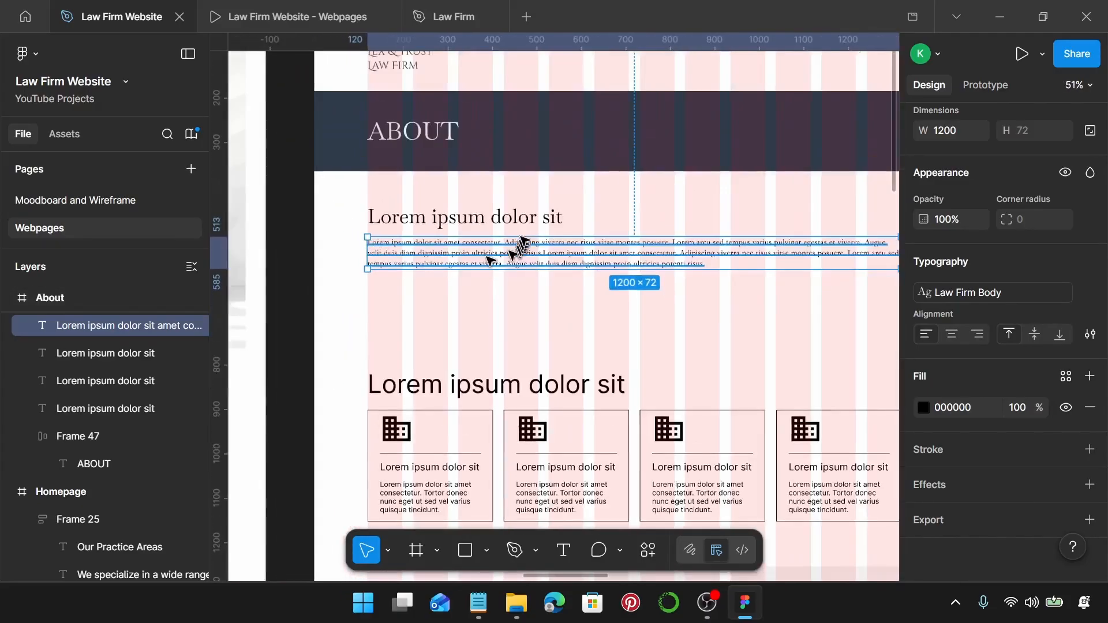
shift+click(527, 222)
key(alt)
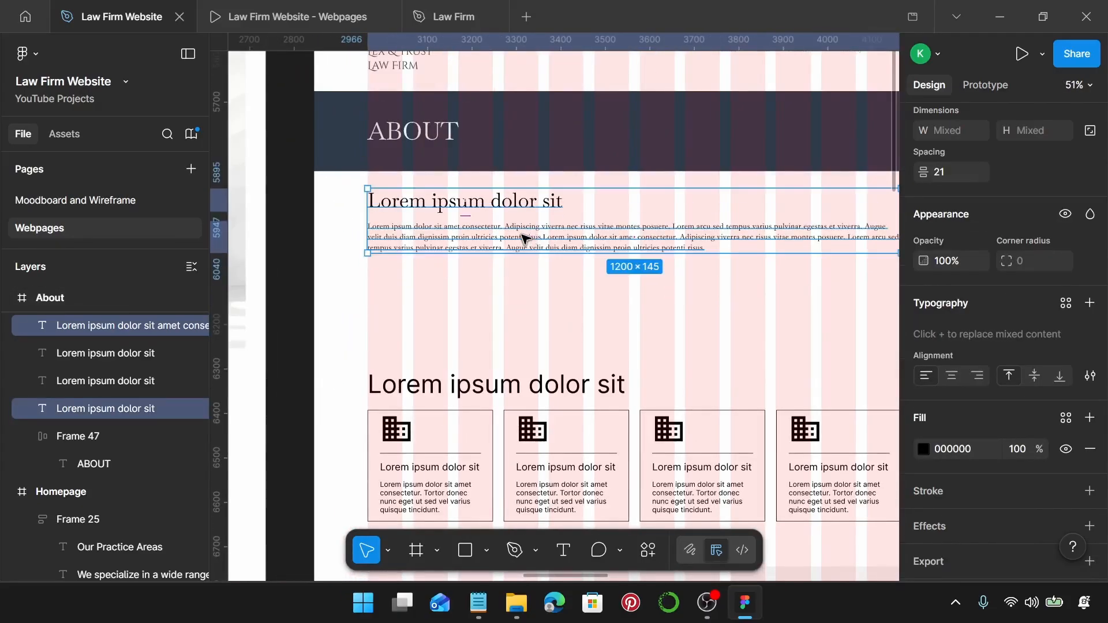
drag(540, 241, 539, 317)
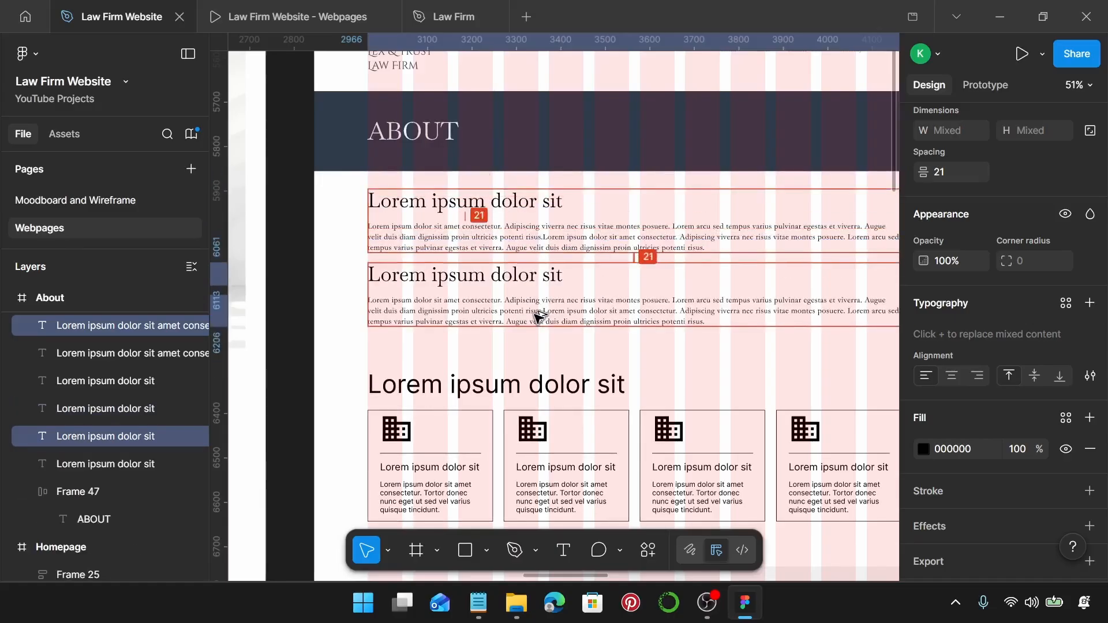
click(681, 202)
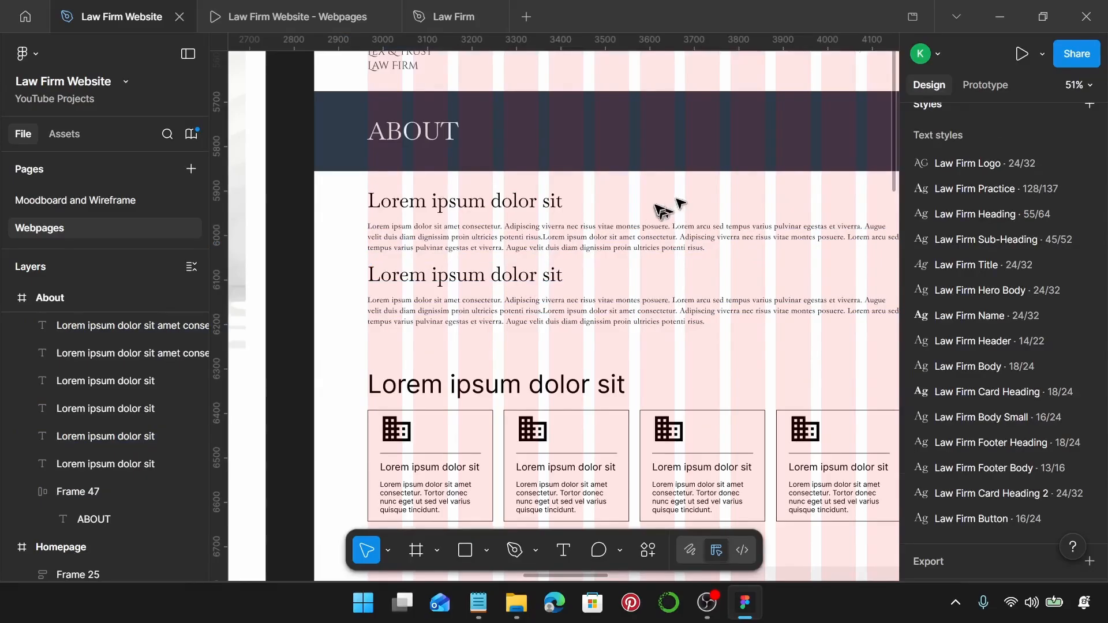
Replace the first heading with "Justice. Integrity. Excellence." copied from the About page notes.
click(479, 603)
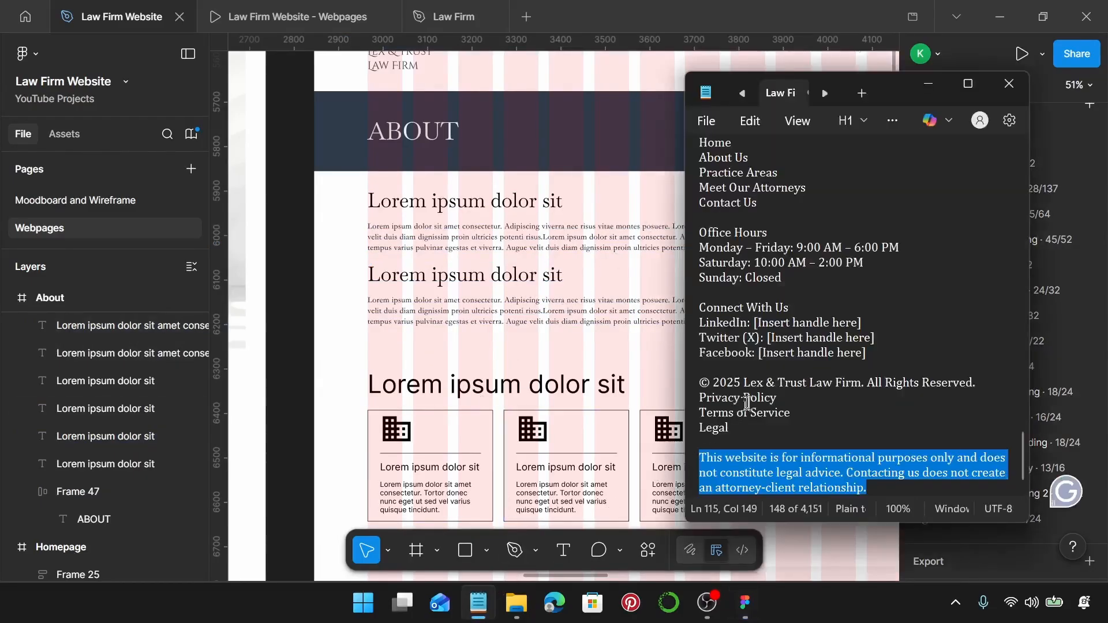
scroll(747, 402, up, 8)
click(824, 94)
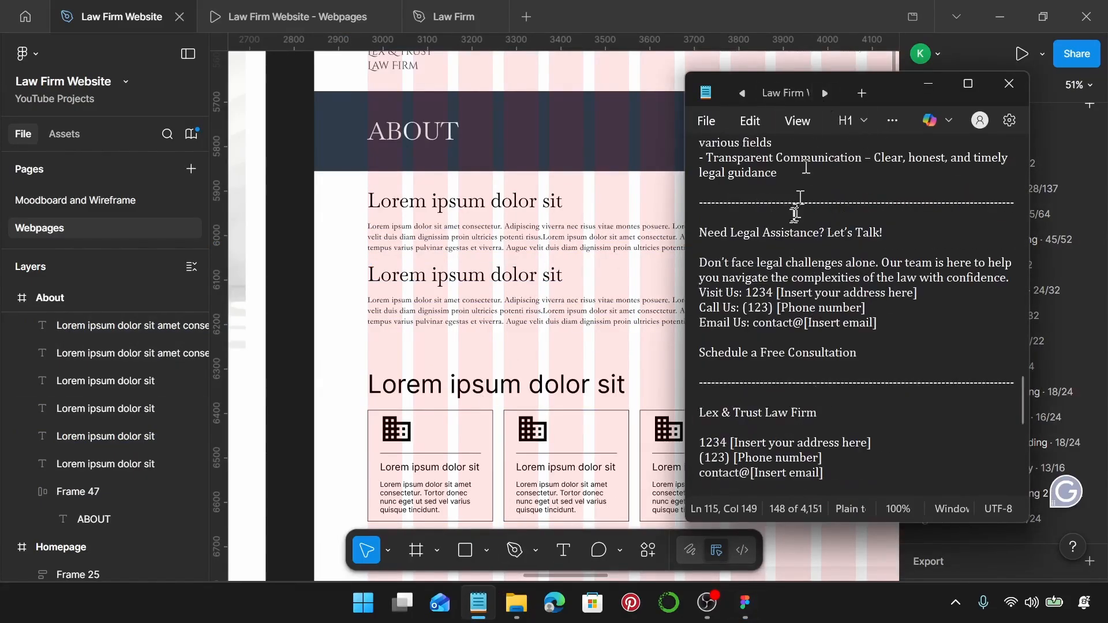
click(777, 93)
scroll(831, 299, down, 2)
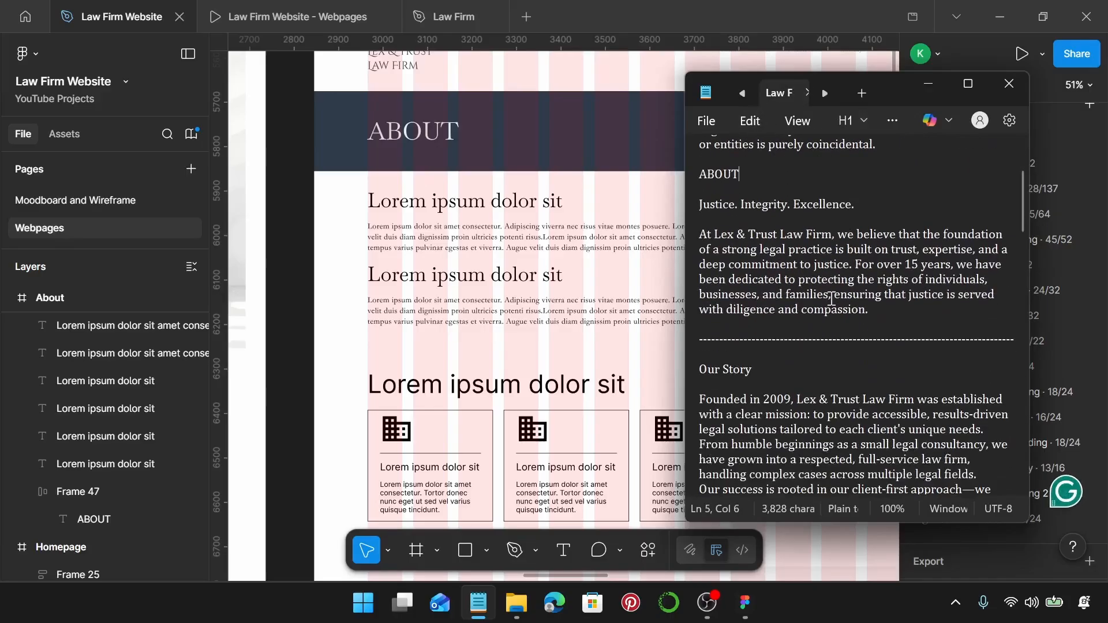
drag(855, 205, 694, 214)
key(ctrl+c)
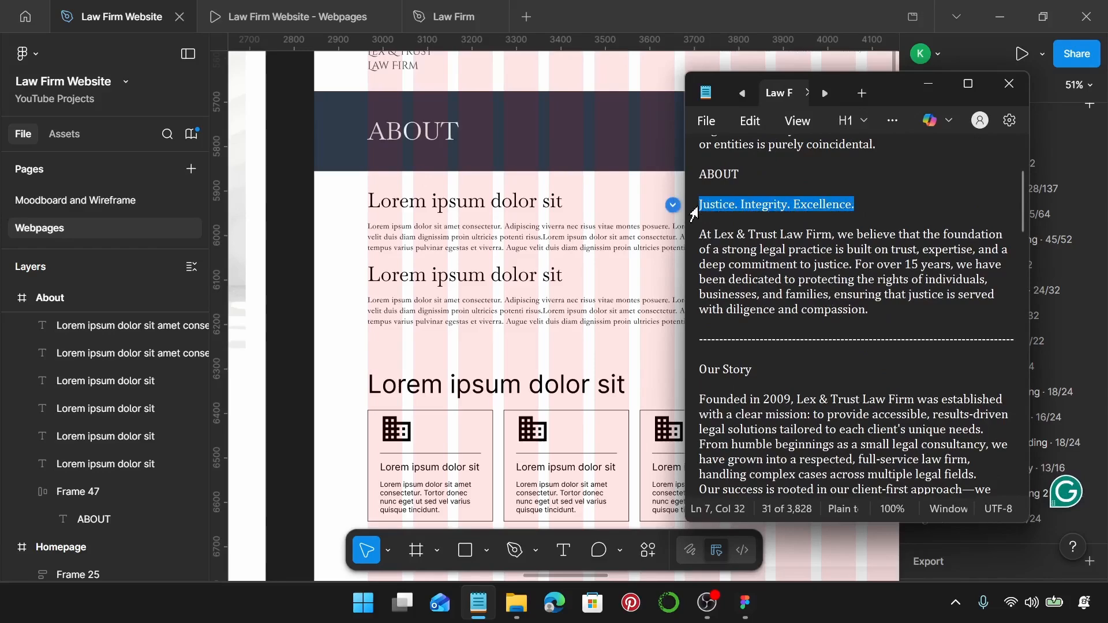
click(514, 215)
double_click(516, 214)
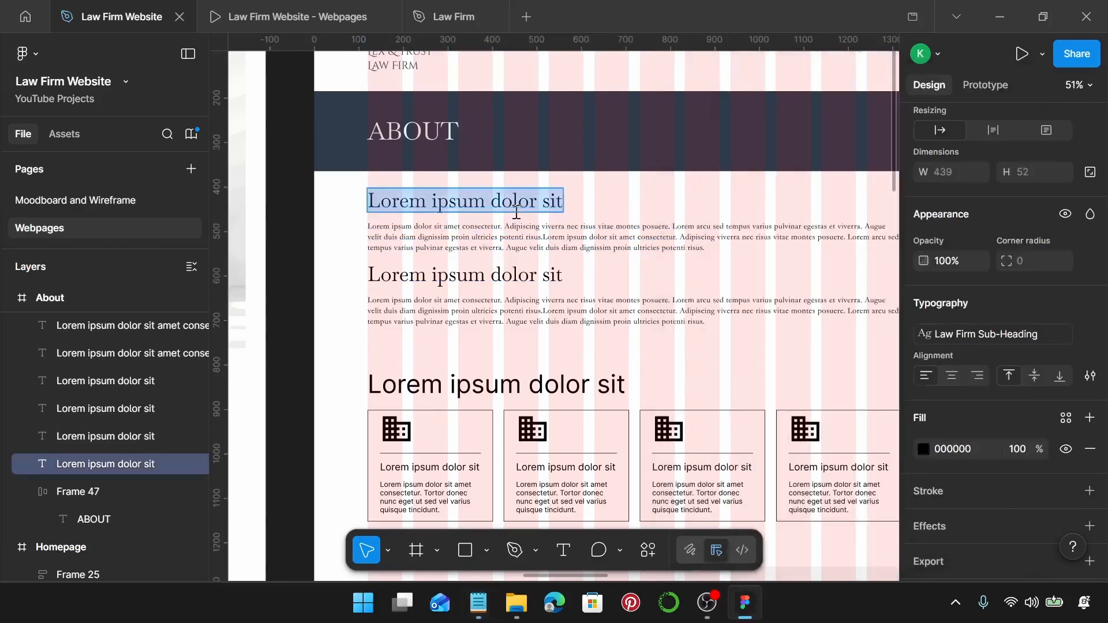
key(ctrl+v)
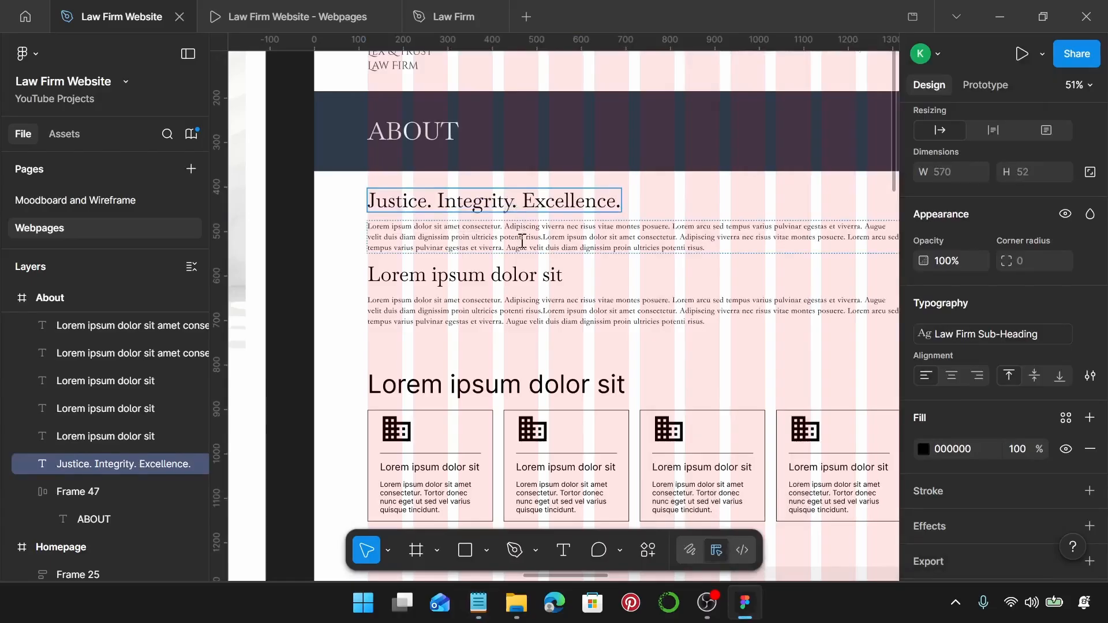
Paste the About introduction paragraph, then wrap it with its heading in auto layout with a 20 gap.
click(468, 603)
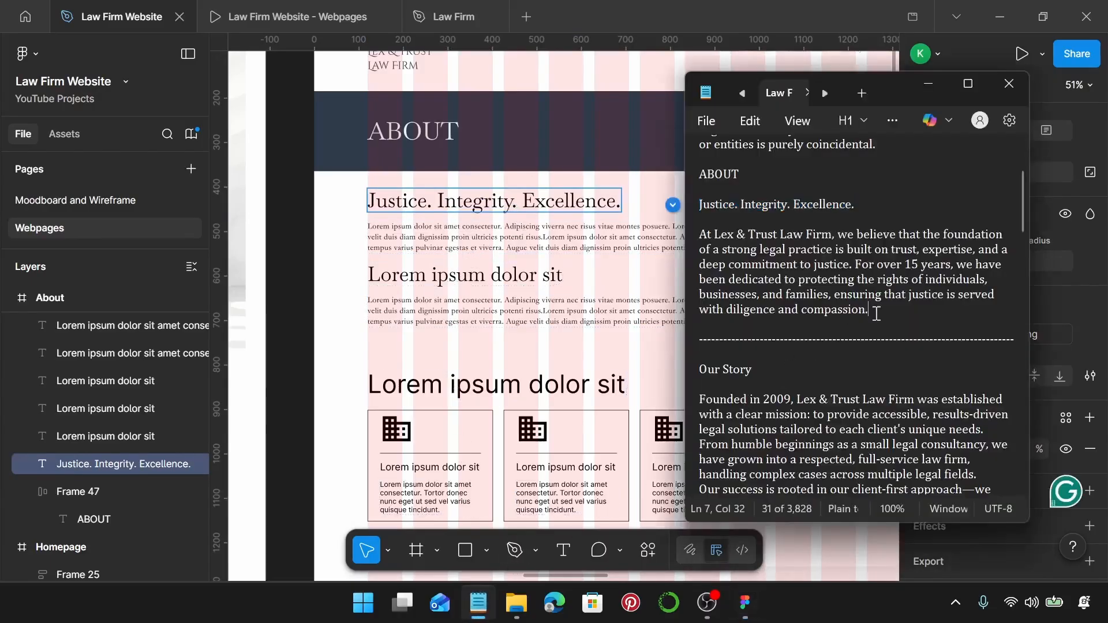
drag(872, 312, 702, 225)
key(ctrl+c)
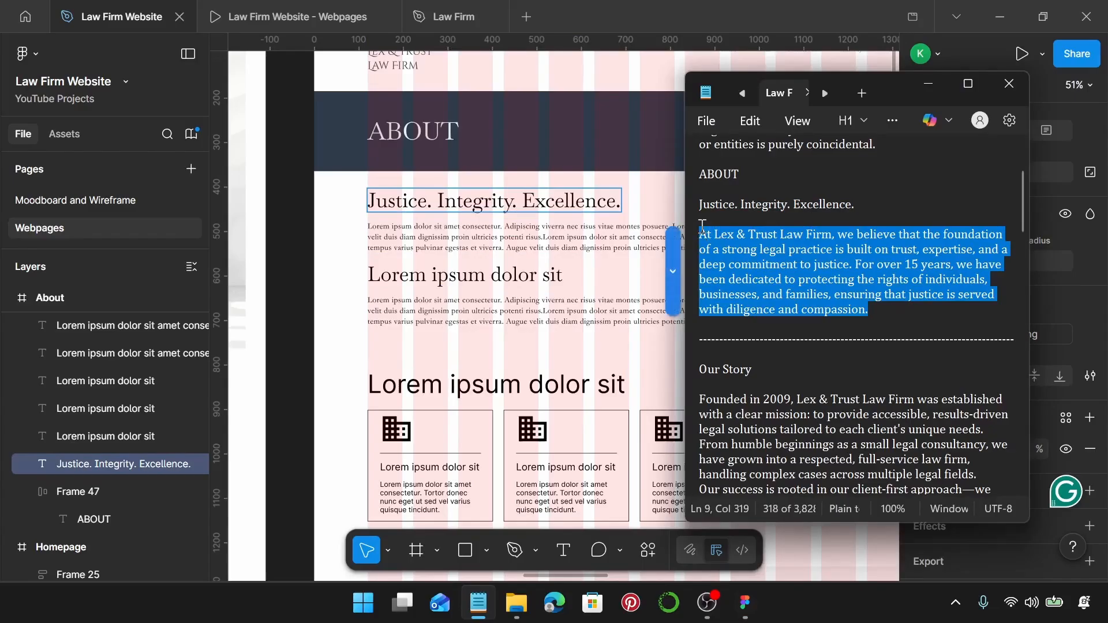
click(596, 225)
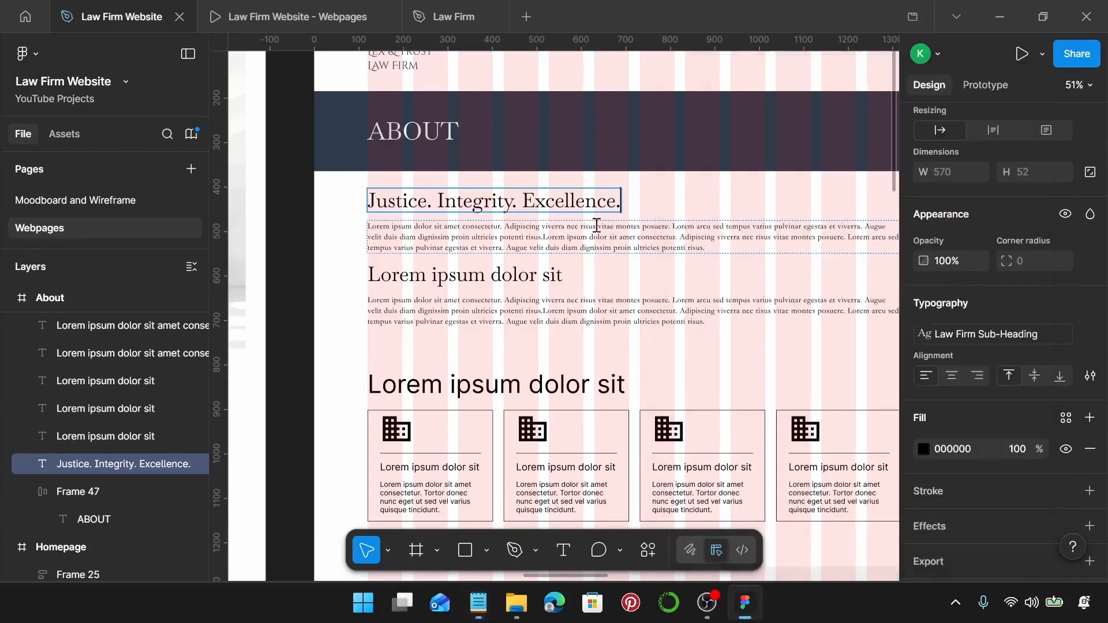
double_click(597, 225)
key(ctrl+v)
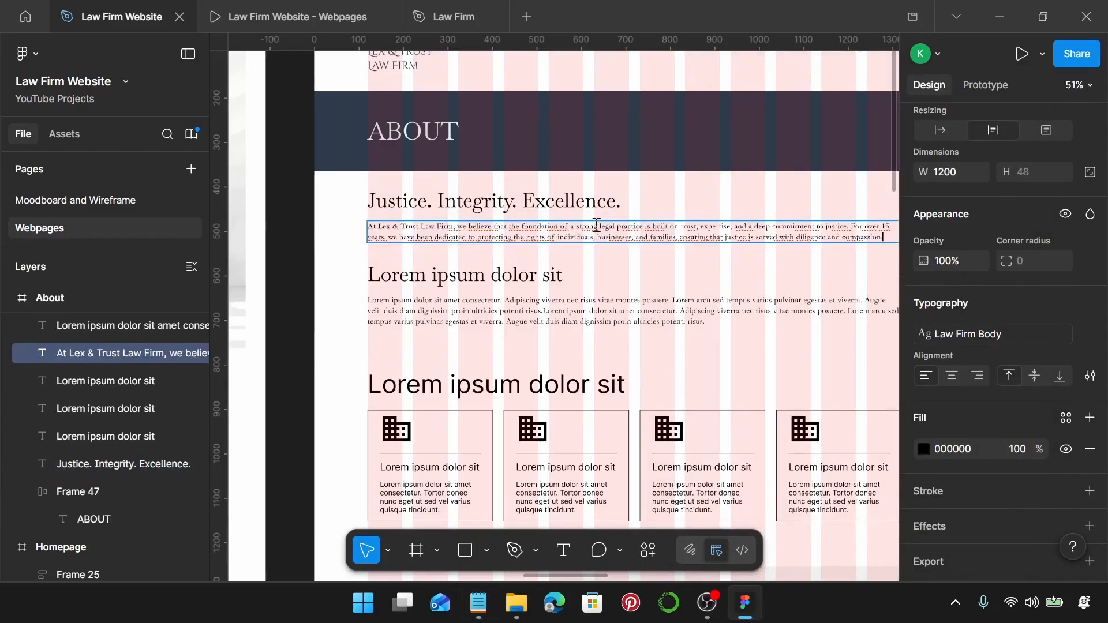
scroll(597, 225, down, 1)
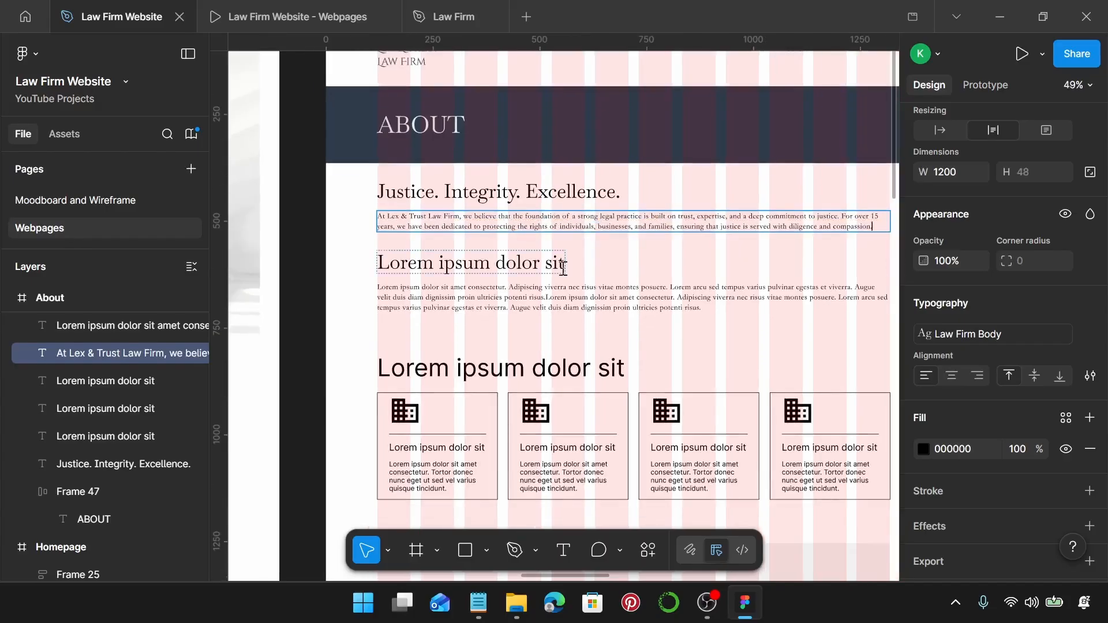
key(Escape)
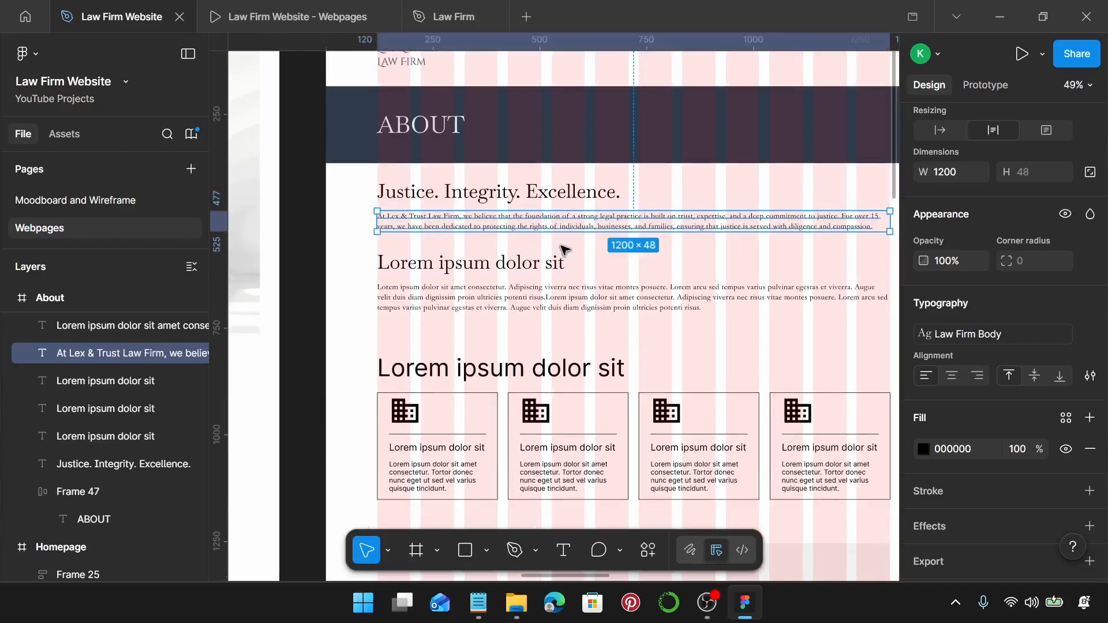
shift+click(551, 195)
key(shift+a)
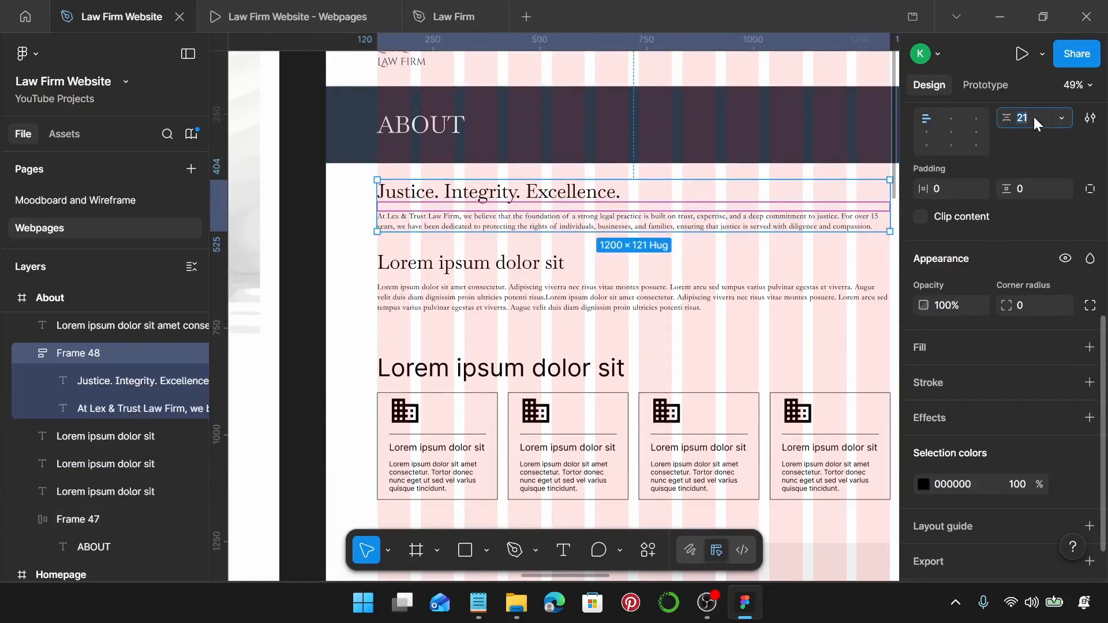
text(20)
key(Return)
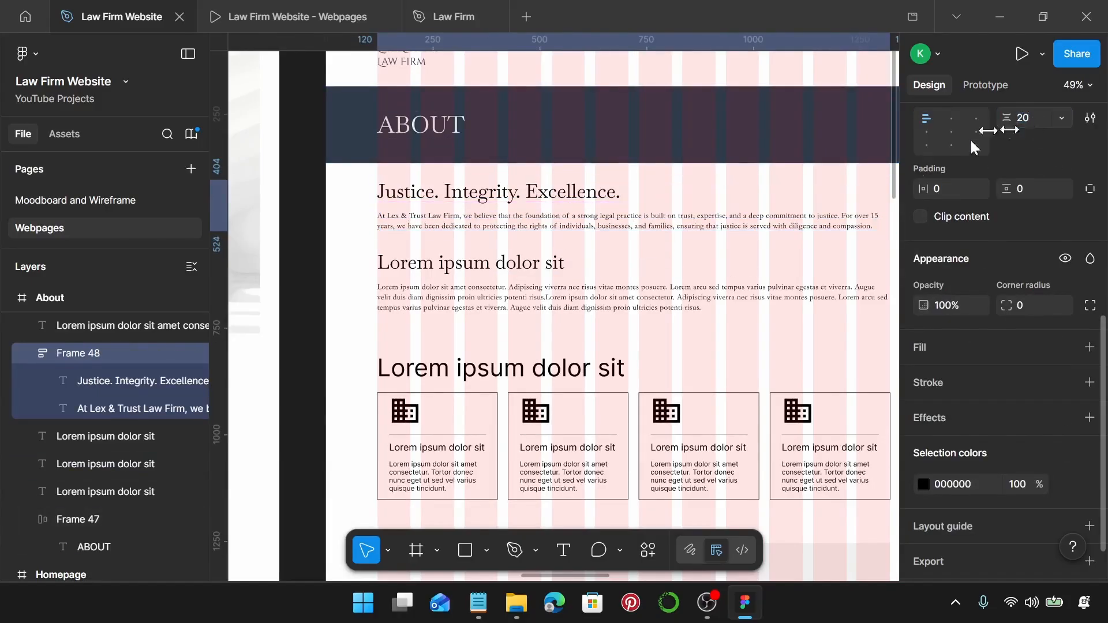
Replace the second heading with "Our Story".
click(478, 603)
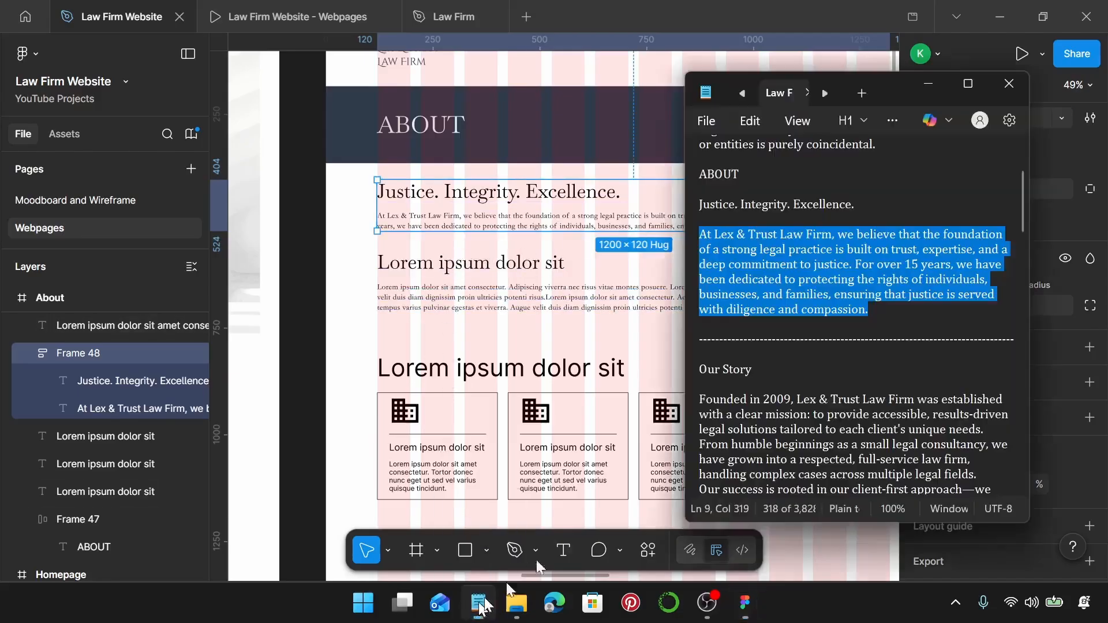
scroll(778, 300, down, 3)
drag(762, 279, 681, 279)
key(ctrl+c)
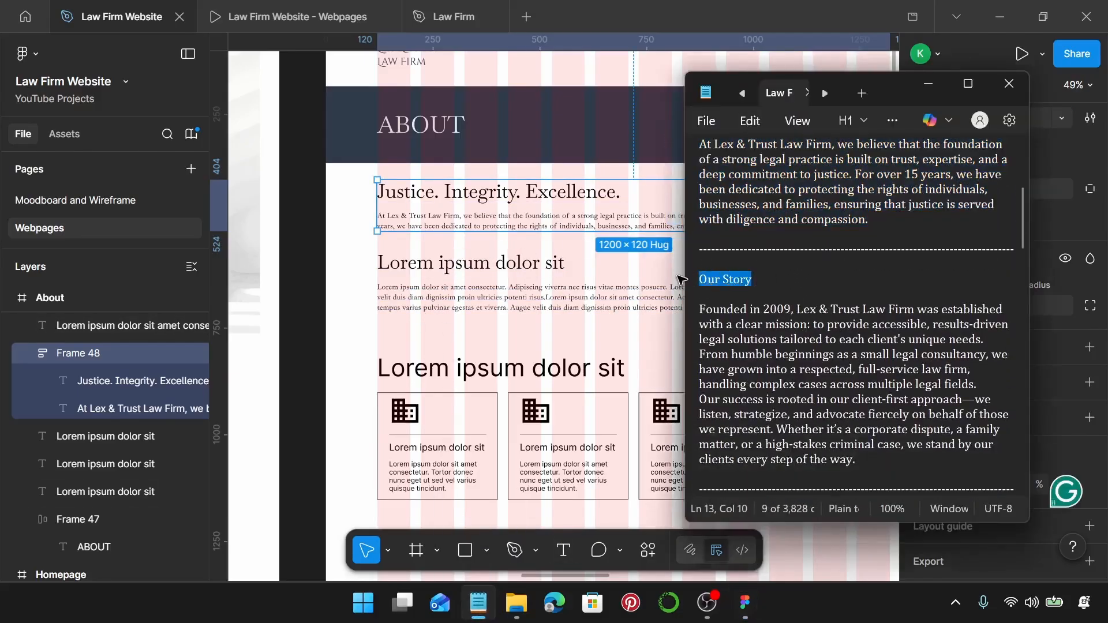
click(482, 267)
double_click(485, 267)
key(ctrl+v)
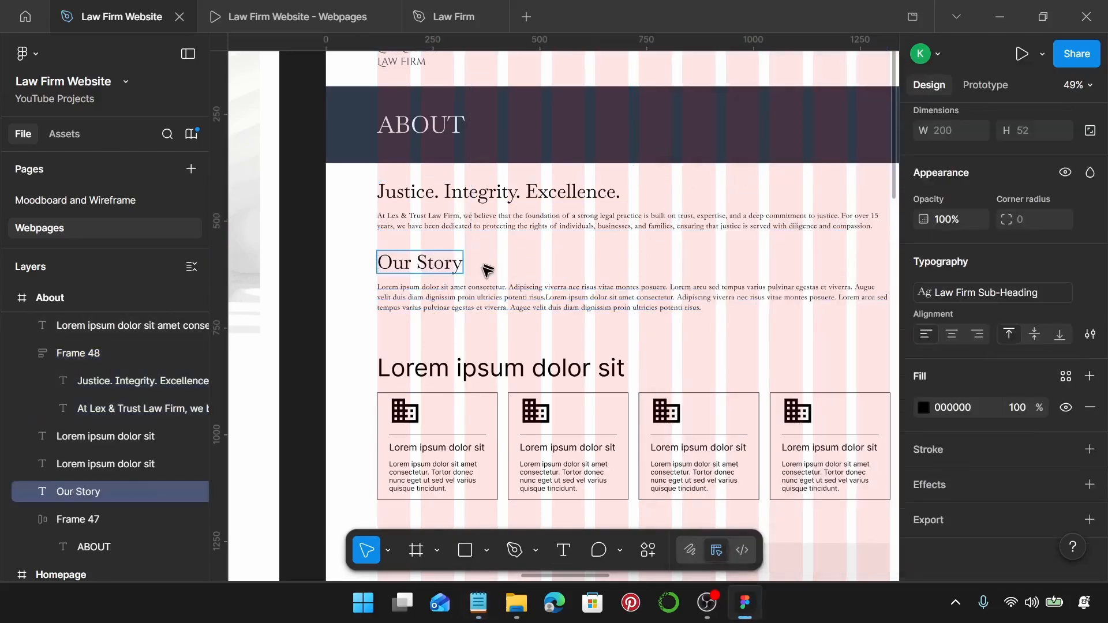
Replace the placeholder body text with the Founded in 2009 story paragraphs.
click(478, 604)
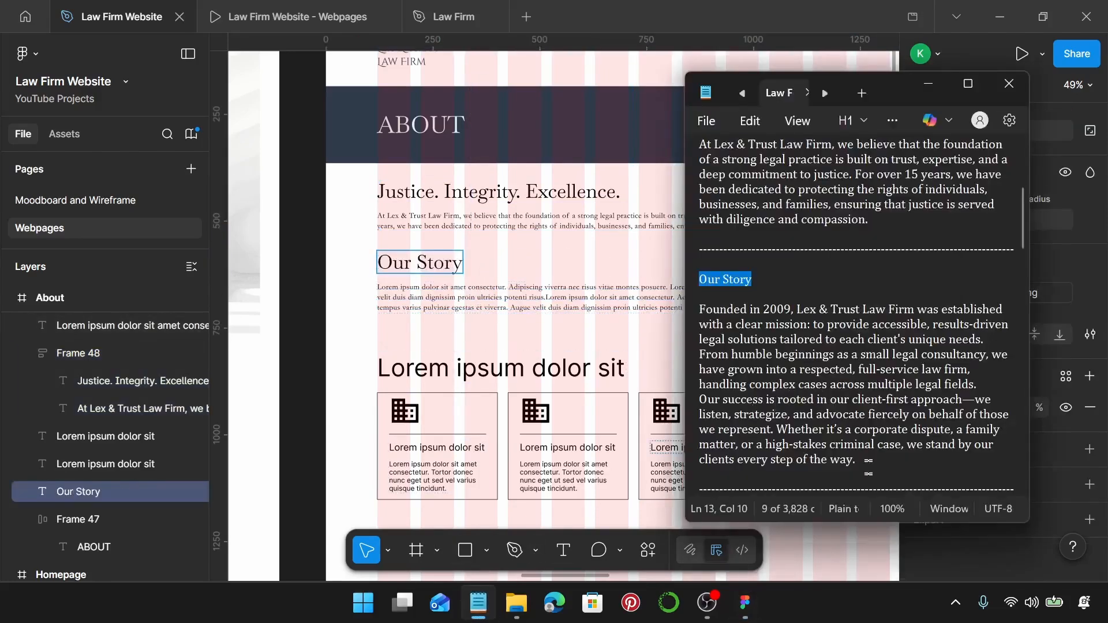
drag(869, 461, 706, 312)
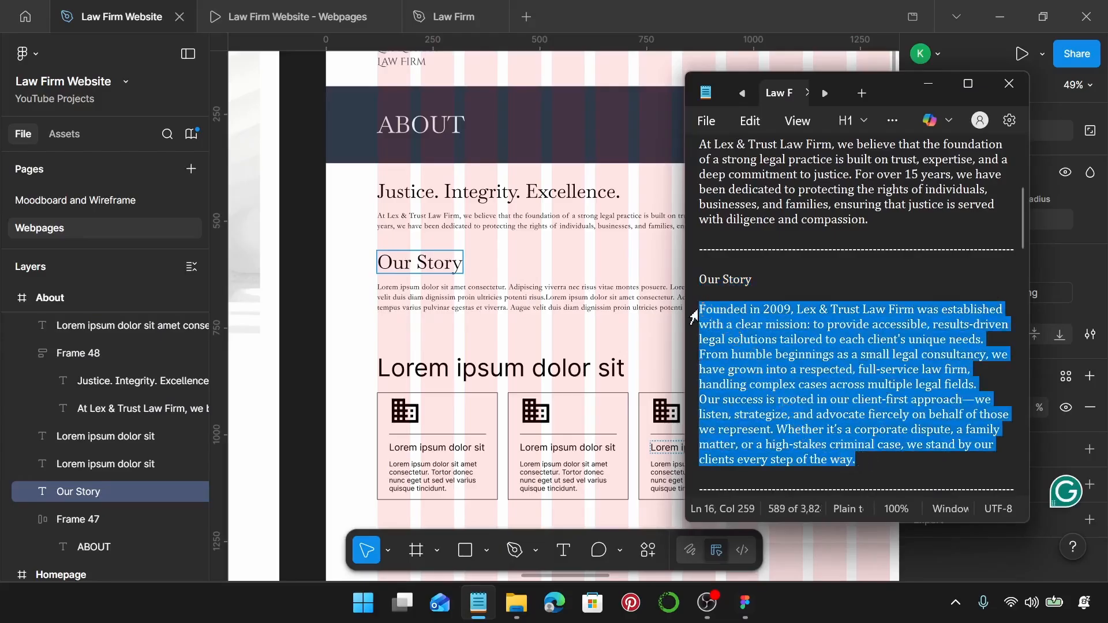
click(575, 287)
double_click(575, 287)
key(ctrl+v)
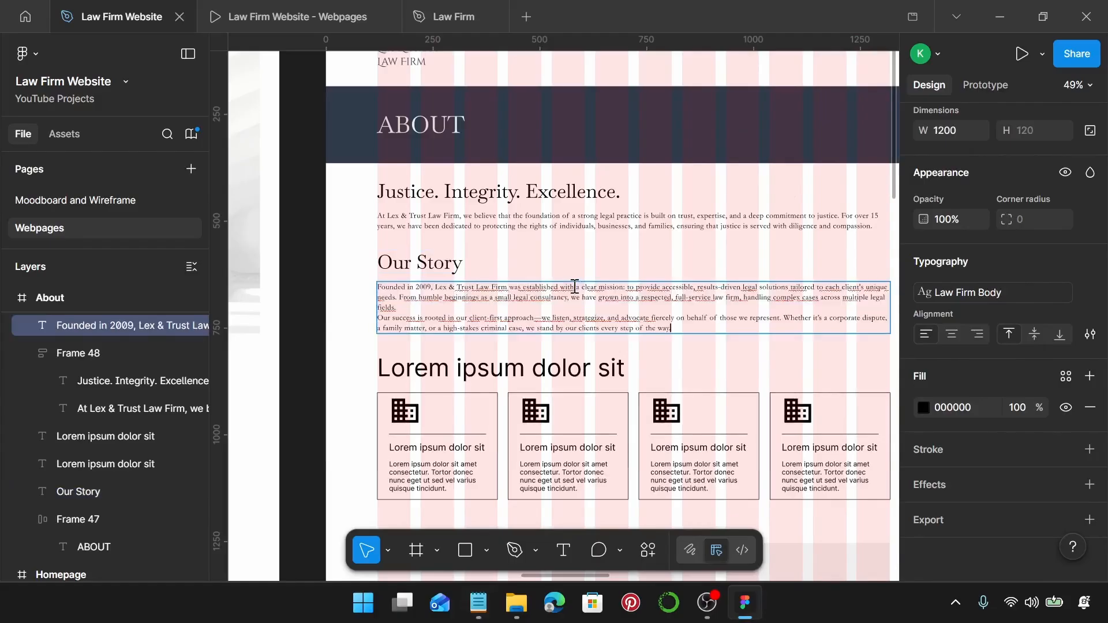
ctrl+scroll(542, 273, up, 2)
key(Escape)
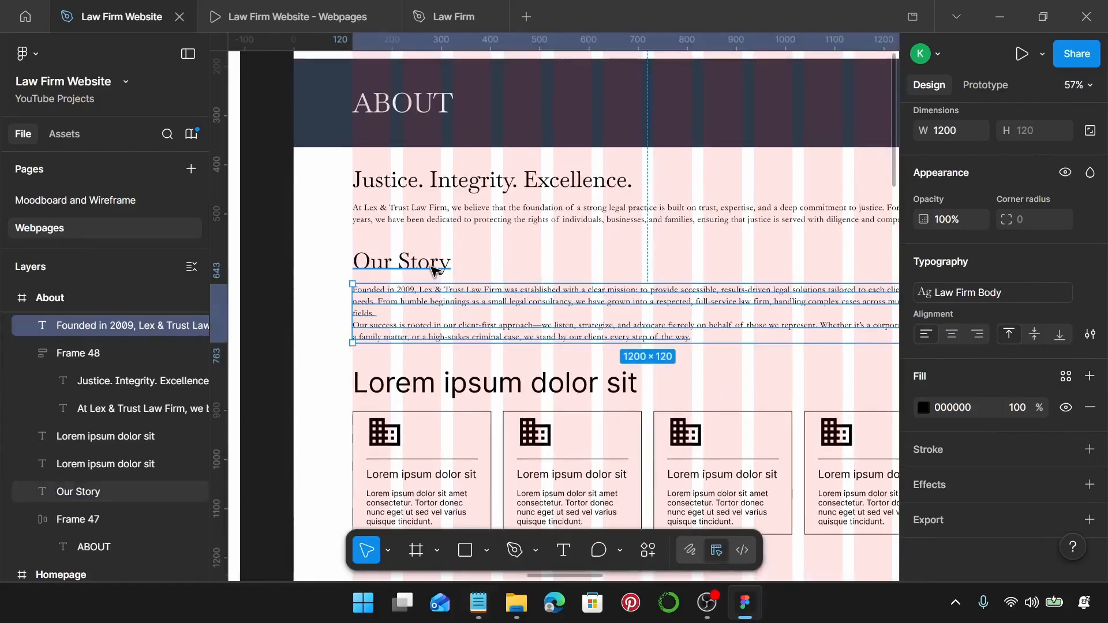
Wrap the Our Story heading and text in auto layout with a 20 gap.
shift+click(433, 268)
key(shift+a)
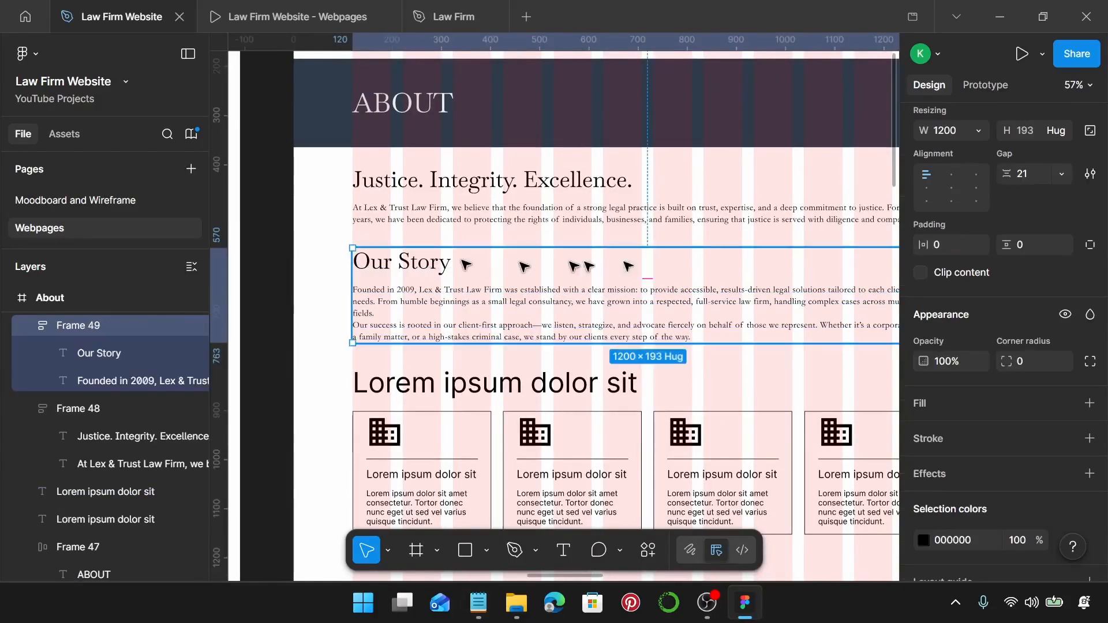
click(1039, 175)
text(20)
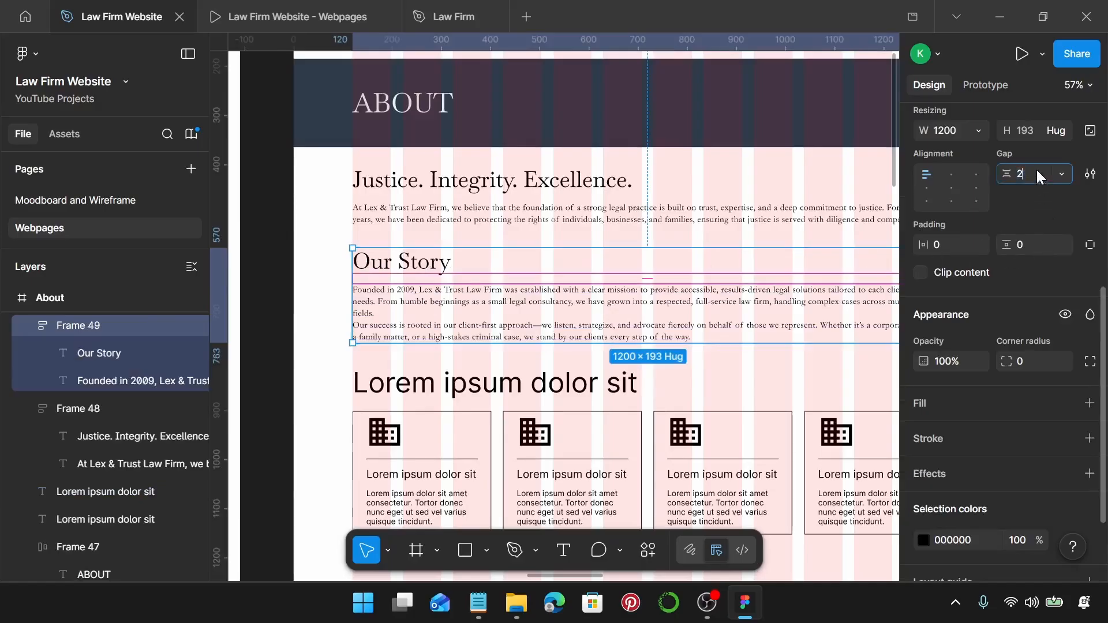
key(Return)
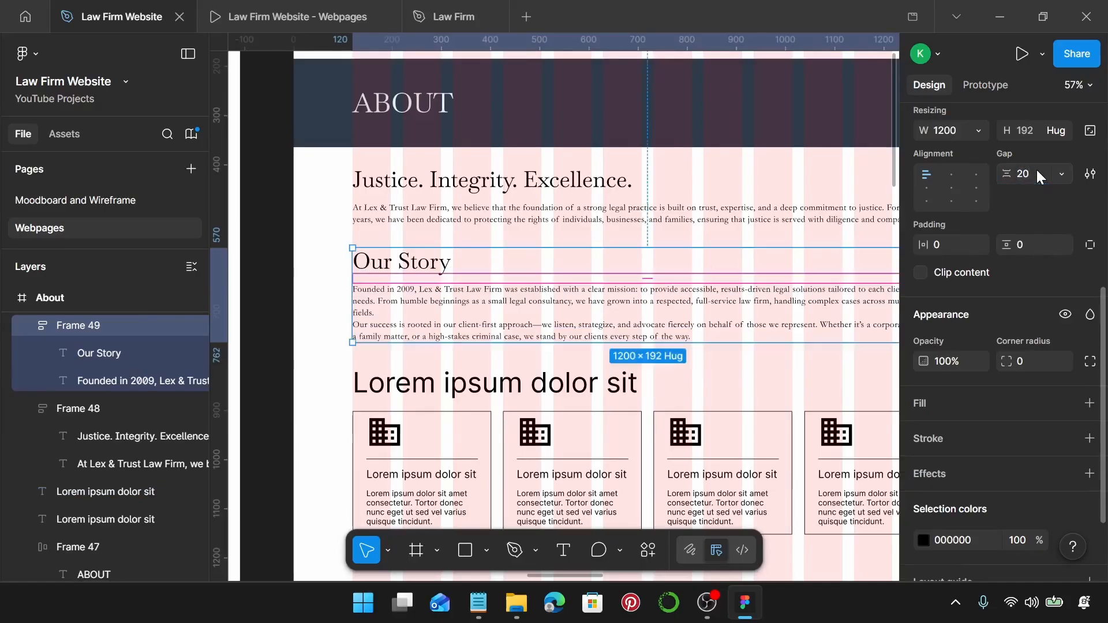
ctrl+scroll(842, 292, down, 3)
scroll(750, 312, right, 5)
ctrl+scroll(519, 339, down, 1)
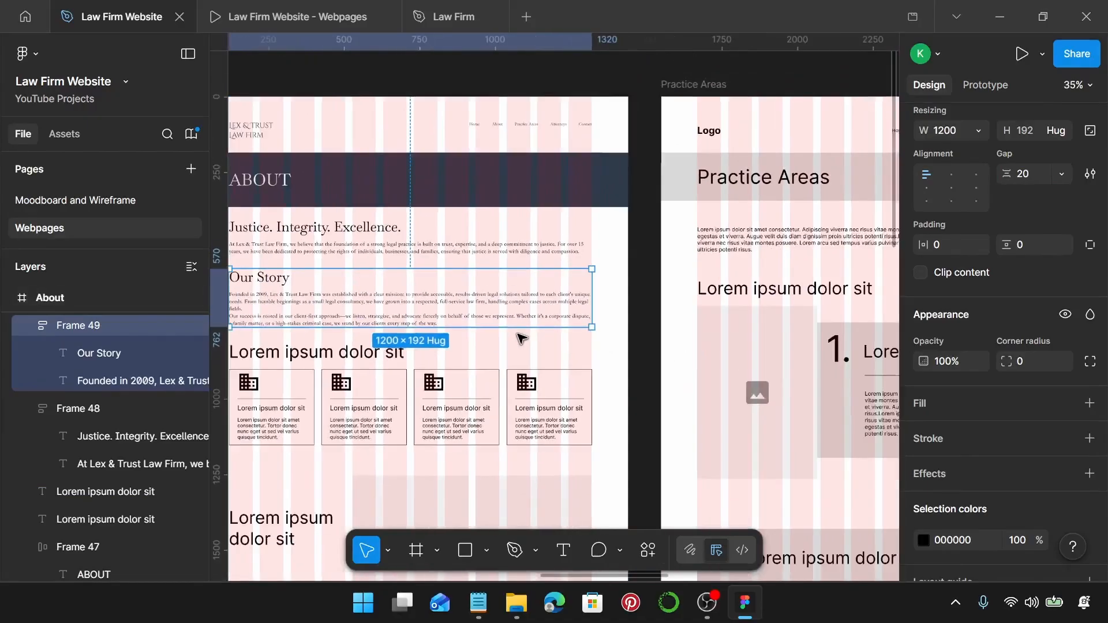
scroll(518, 340, left, 3)
Apply the Law Firm Sub-Heading style to the next Lorem ipsum placeholder heading.
click(393, 354)
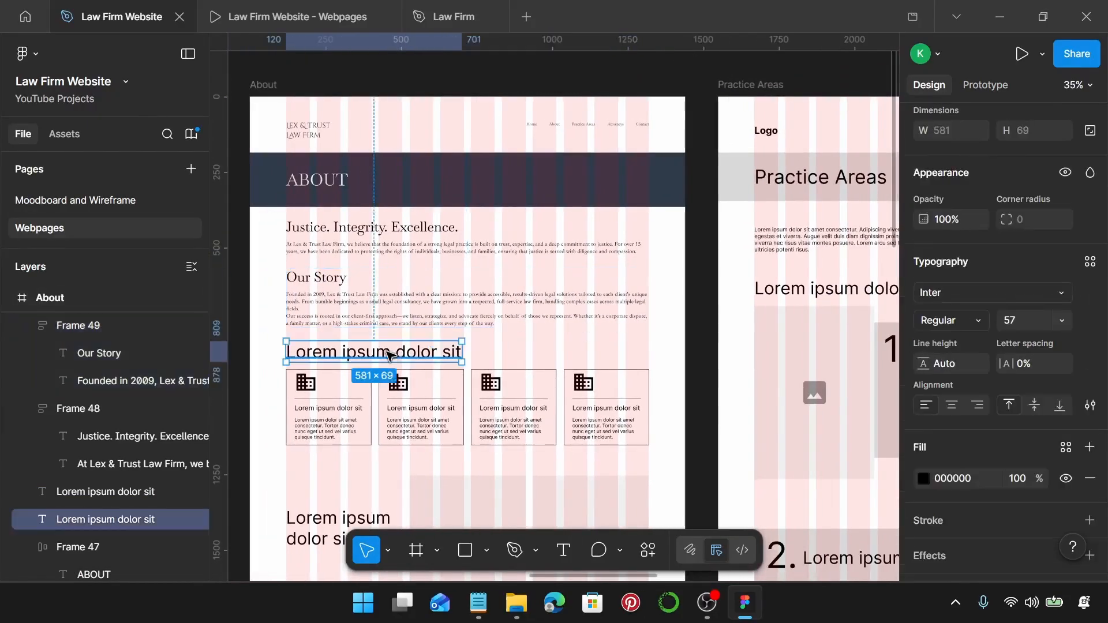
scroll(392, 354, left, 3)
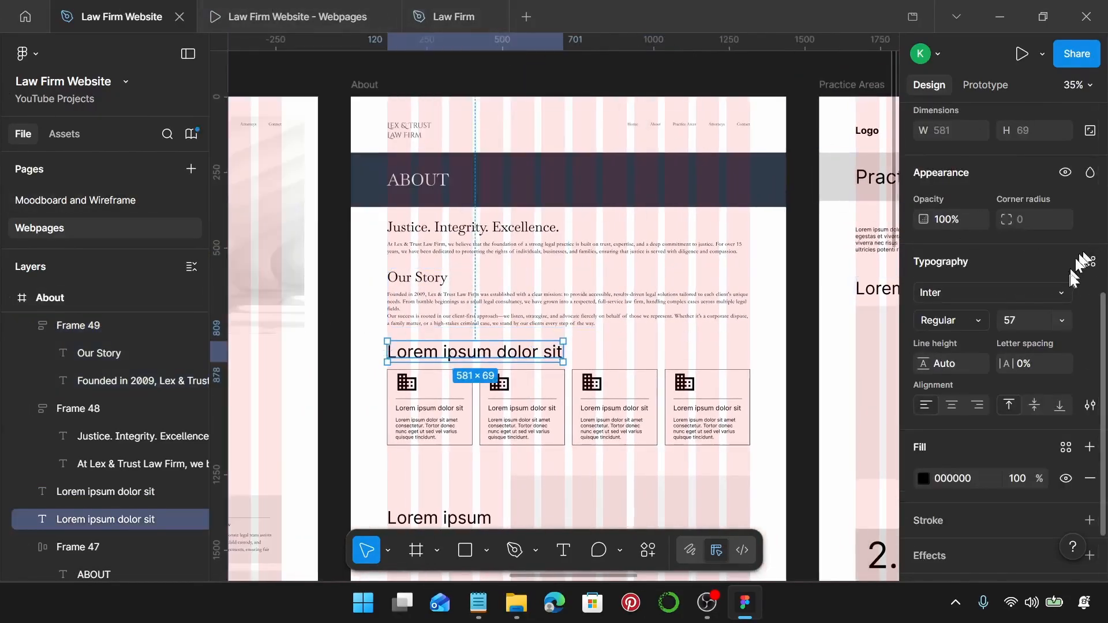
click(1090, 263)
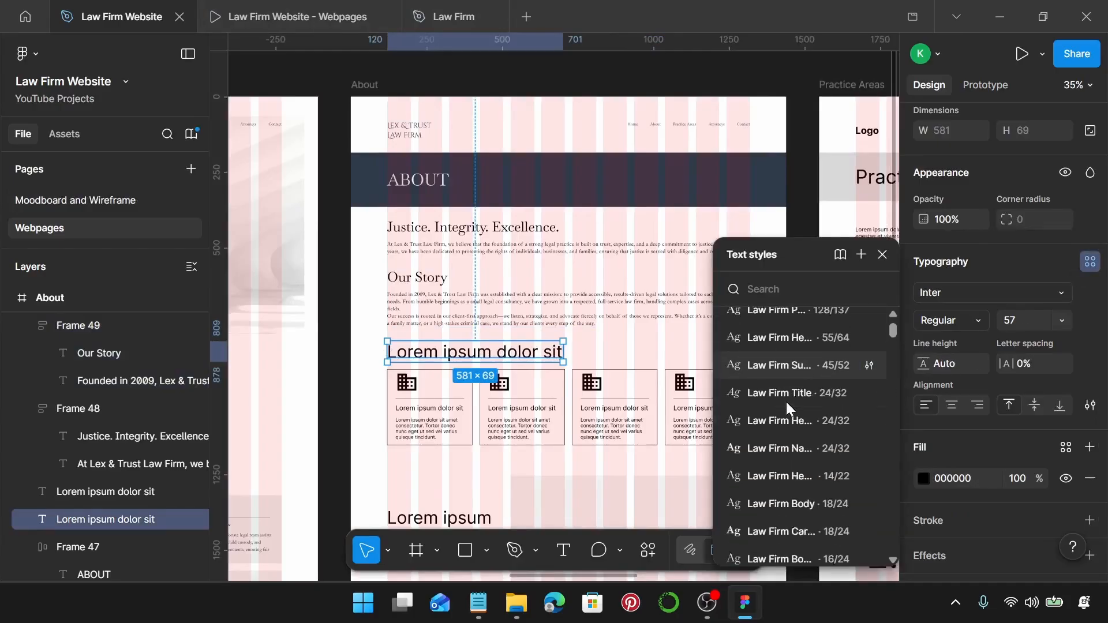
scroll(785, 403, up, 3)
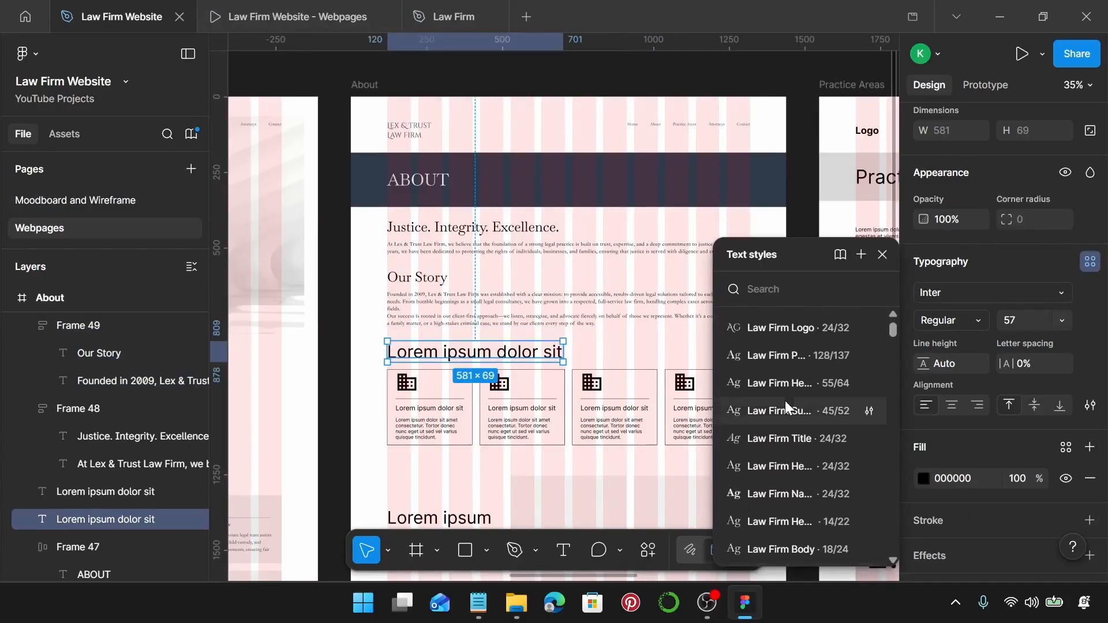
click(823, 407)
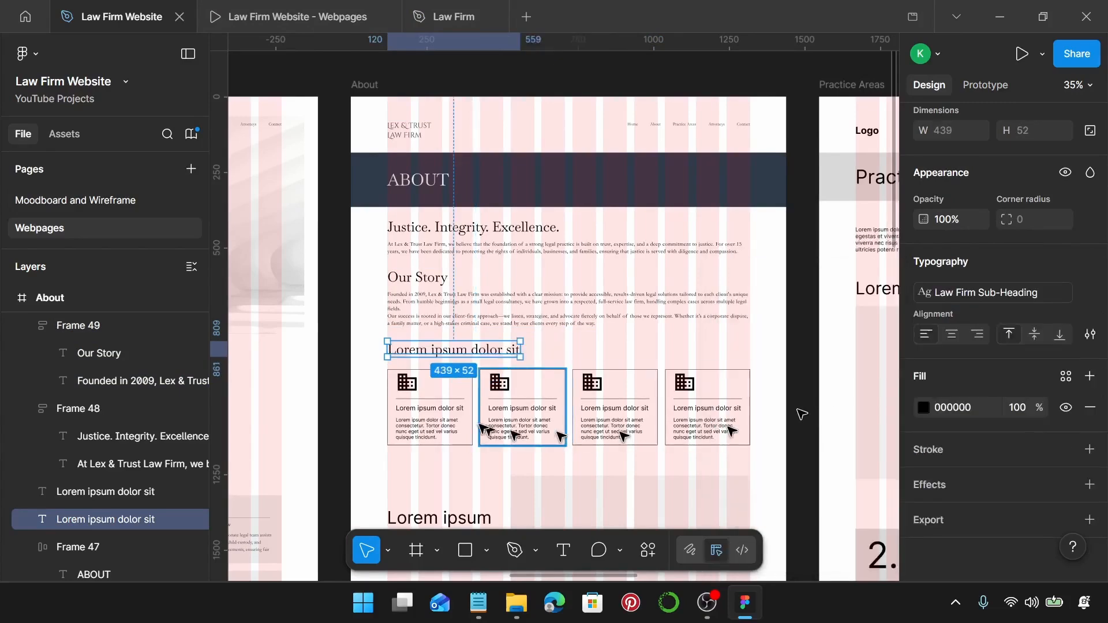
Copy the Corporate Law practice card from the Homepage.
scroll(497, 414, down, 1)
scroll(436, 420, left, 2)
scroll(444, 422, down, 1)
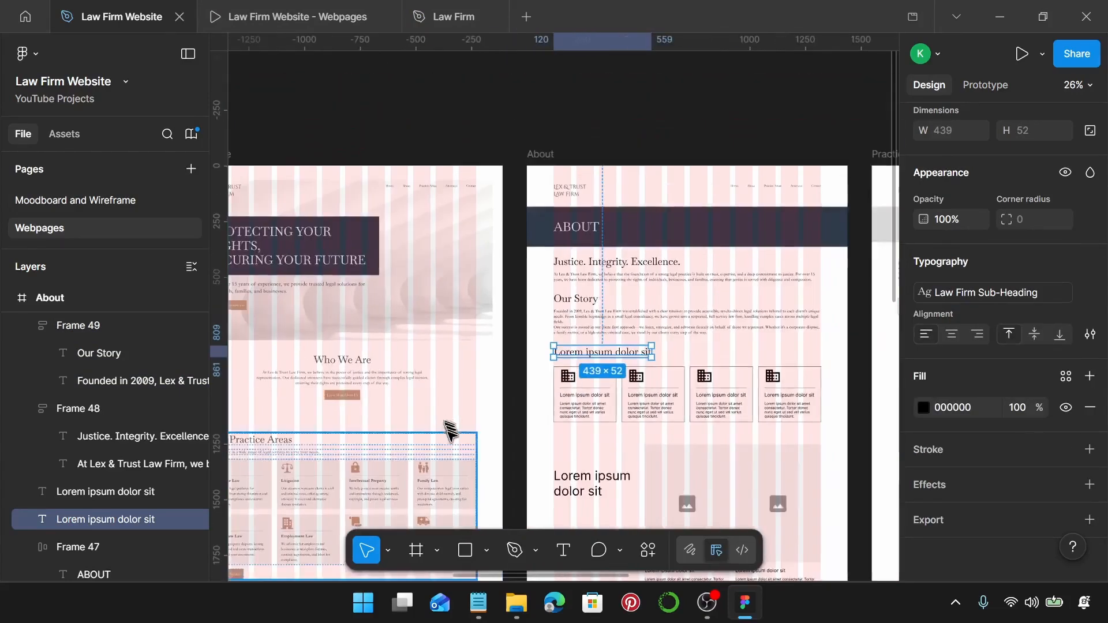
scroll(449, 431, left, 2)
scroll(445, 444, down, 1)
double_click(448, 435)
double_click(448, 435)
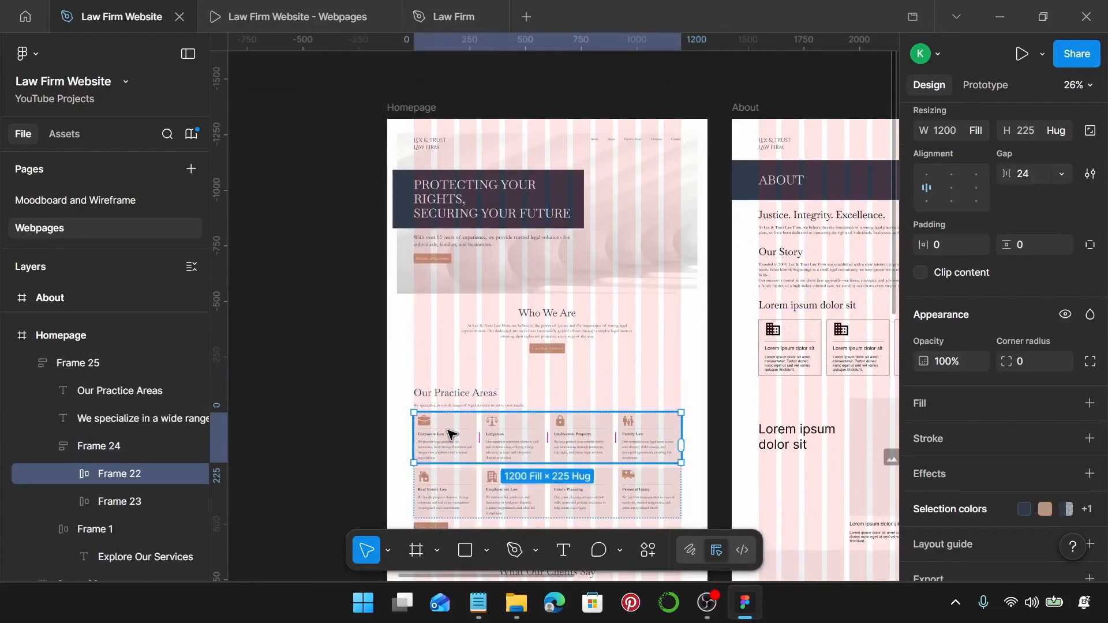
double_click(450, 434)
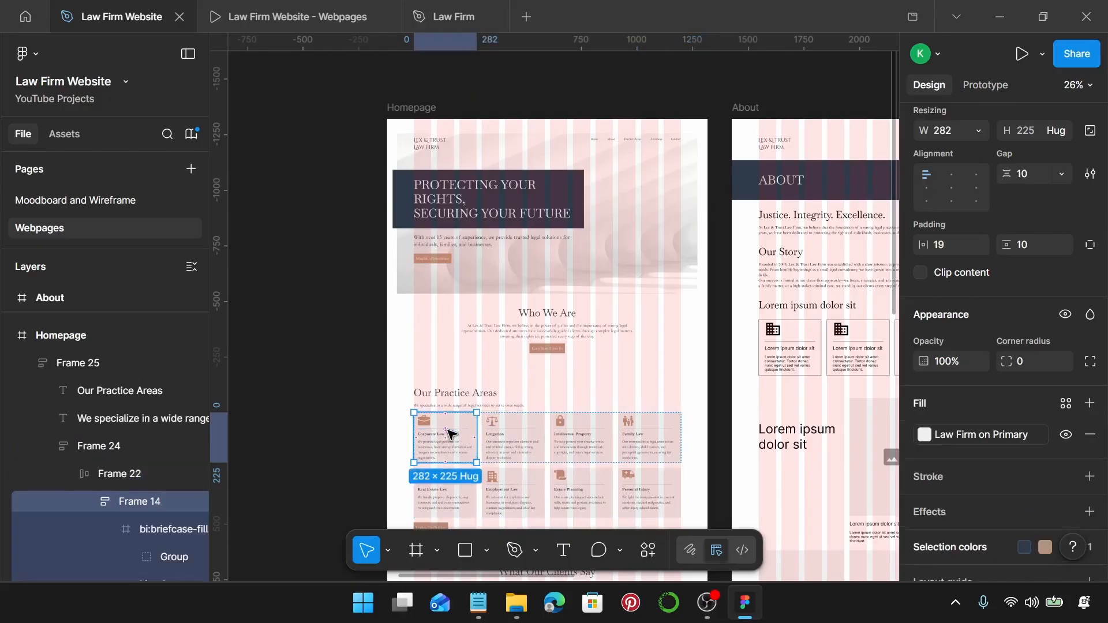
Replace the first About page placeholder card with the Corporate Law card using Ctrl+Shift+R.
scroll(462, 416, right, 5)
scroll(478, 347, up, 3)
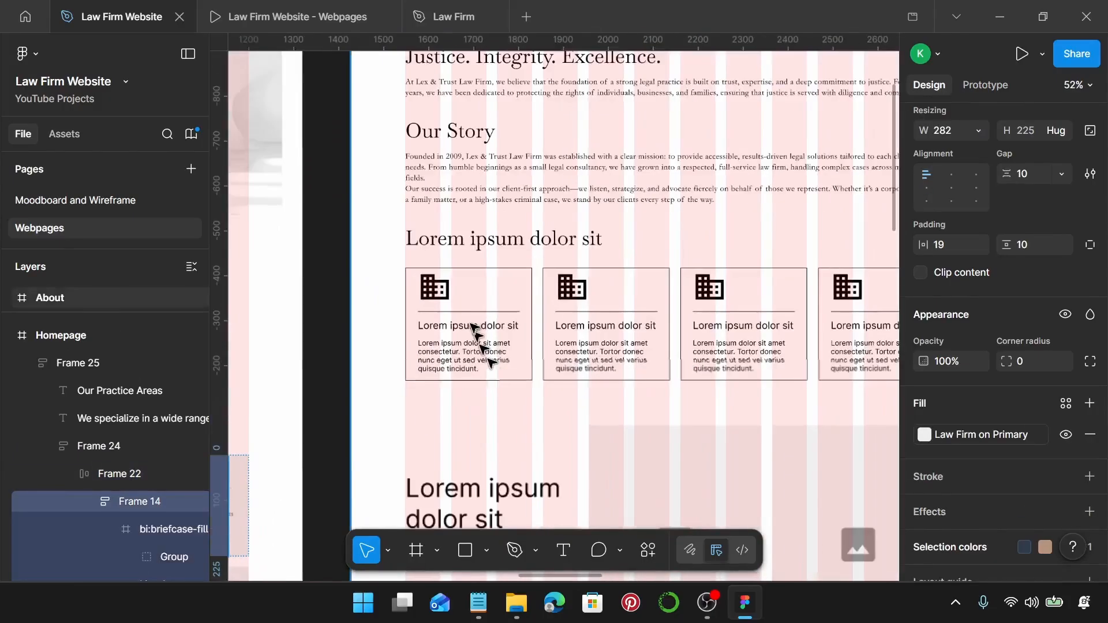
click(473, 335)
key(ctrl+shift+r)
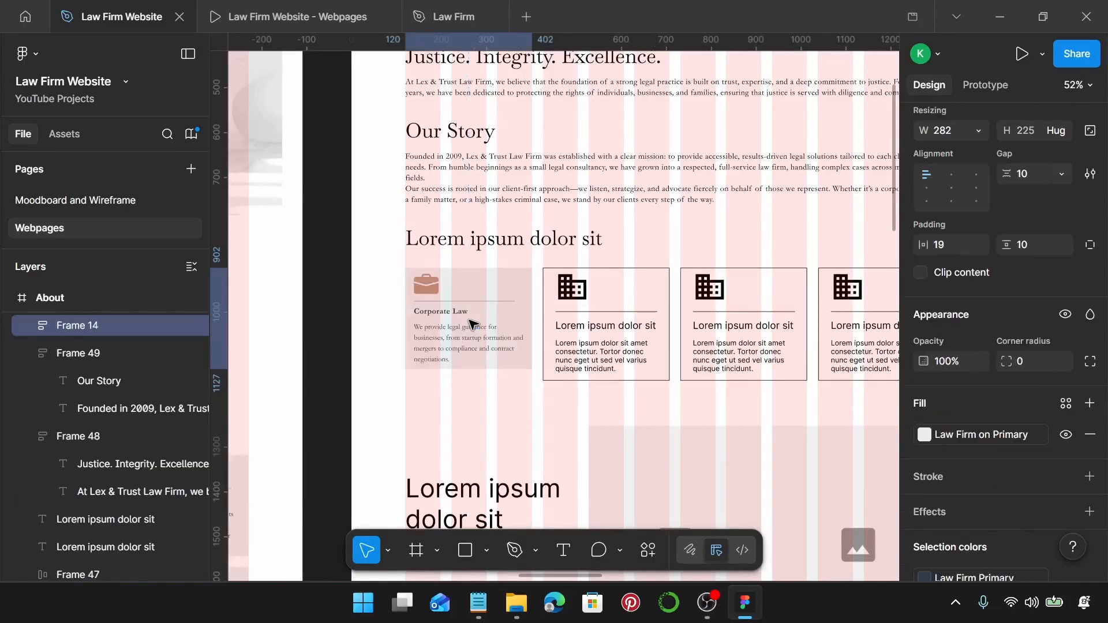
scroll(469, 323, up, 10)
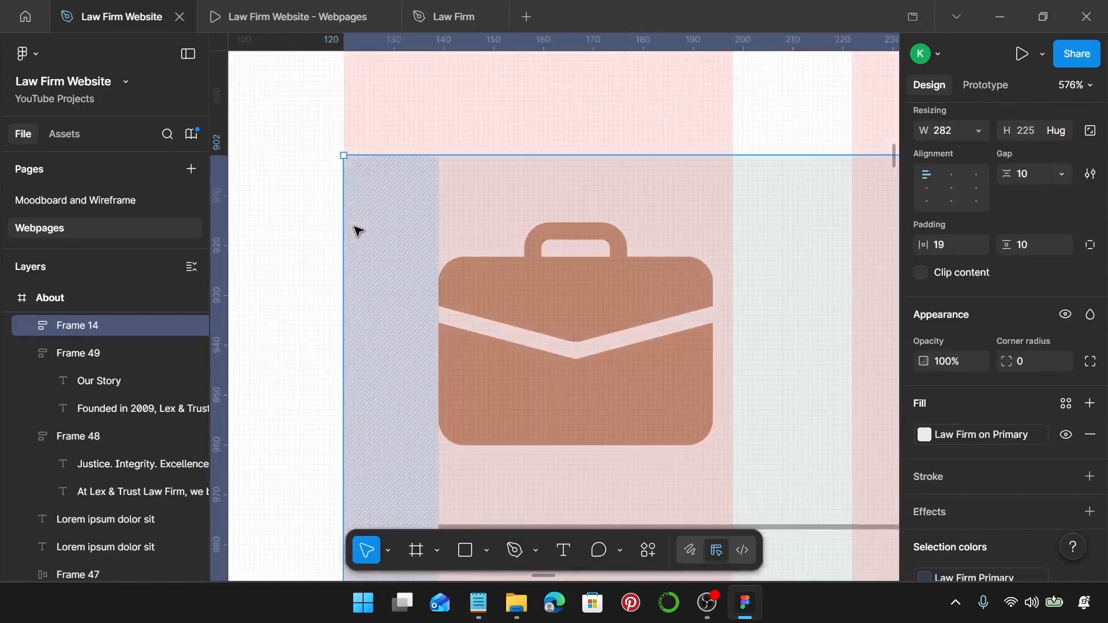
scroll(354, 227, down, 6)
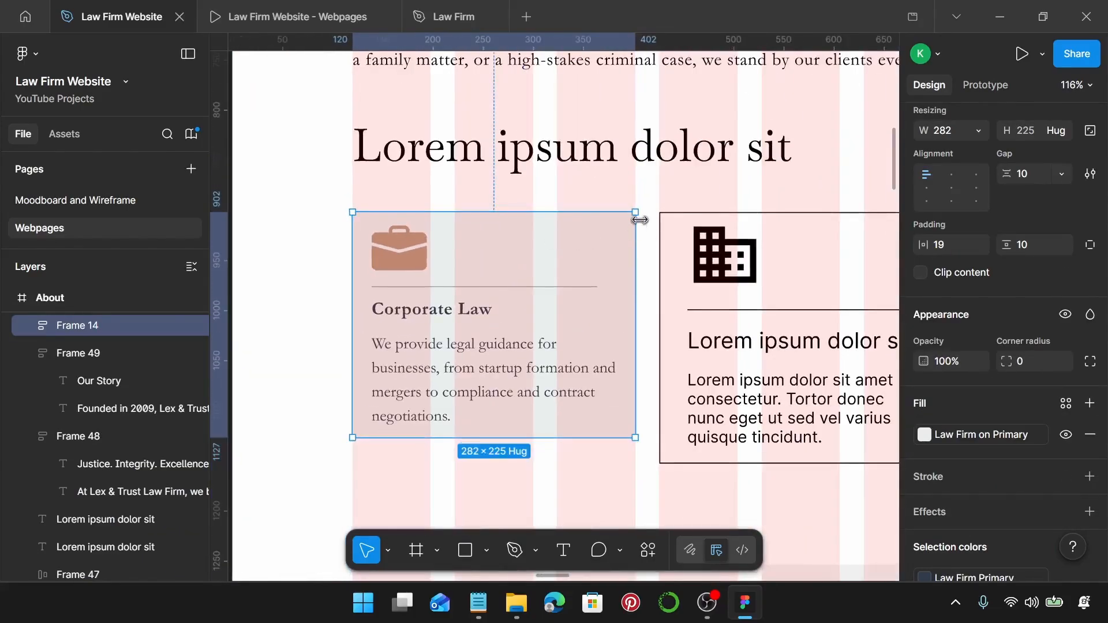
scroll(639, 220, up, 6)
scroll(639, 220, down, 3)
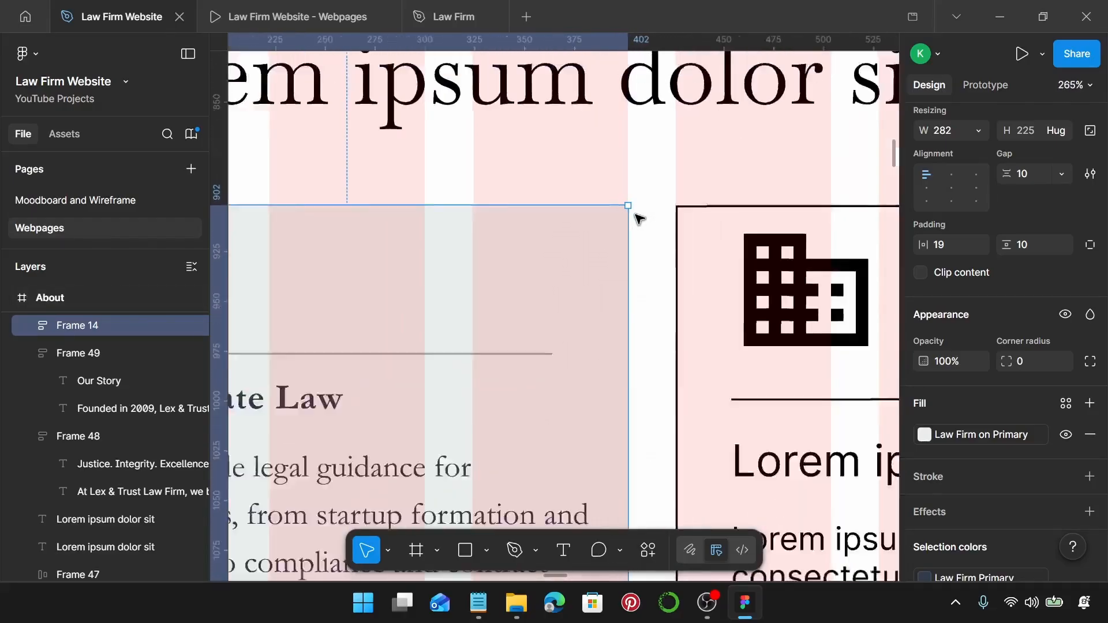
scroll(639, 220, down, 5)
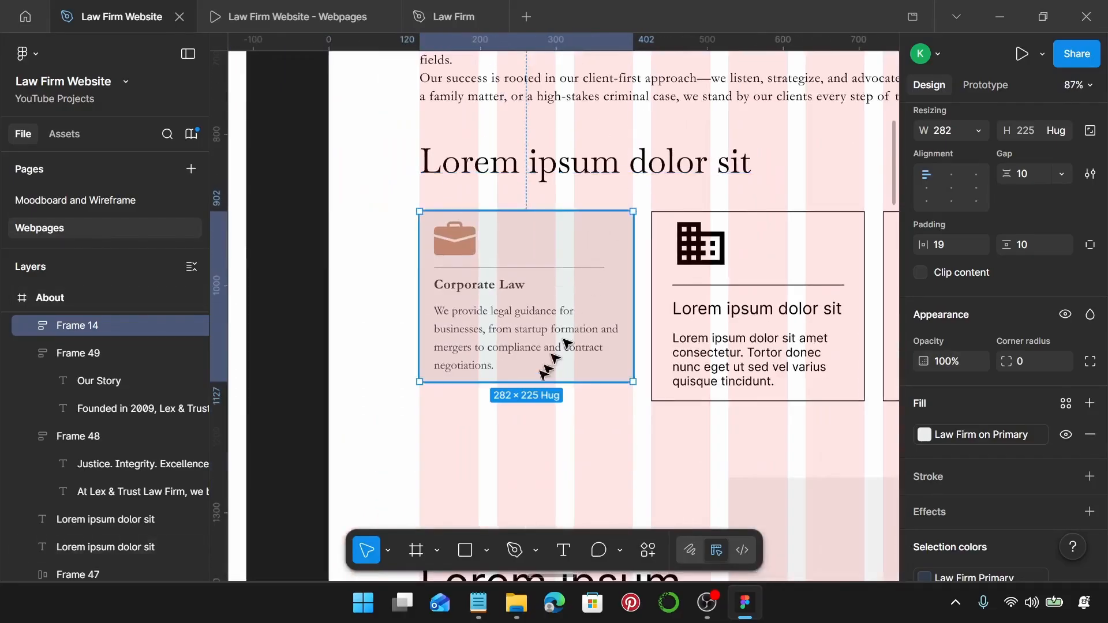
Rename the placeholder section heading to "Our Values" using copy from the notes.
click(479, 602)
scroll(836, 321, down, 5)
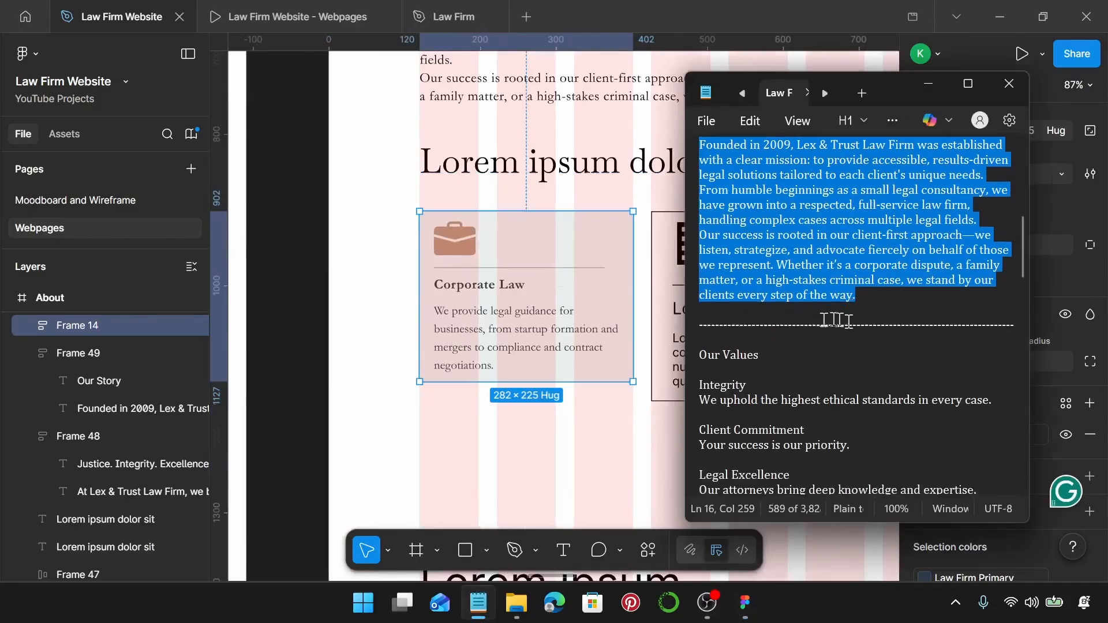
drag(761, 340, 679, 340)
key(ctrl+c)
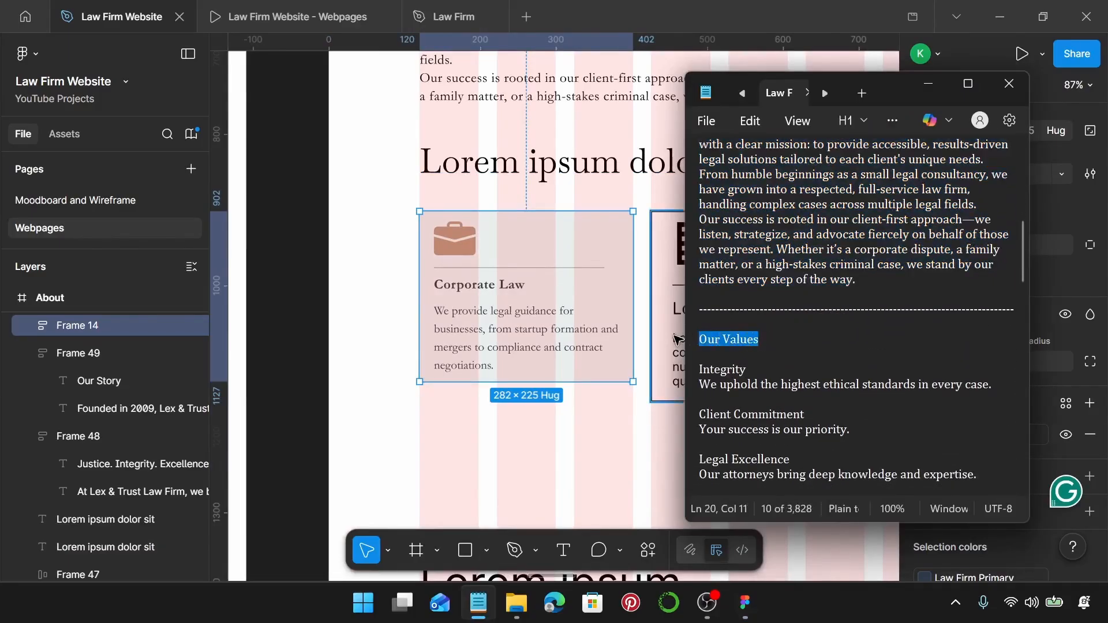
double_click(543, 168)
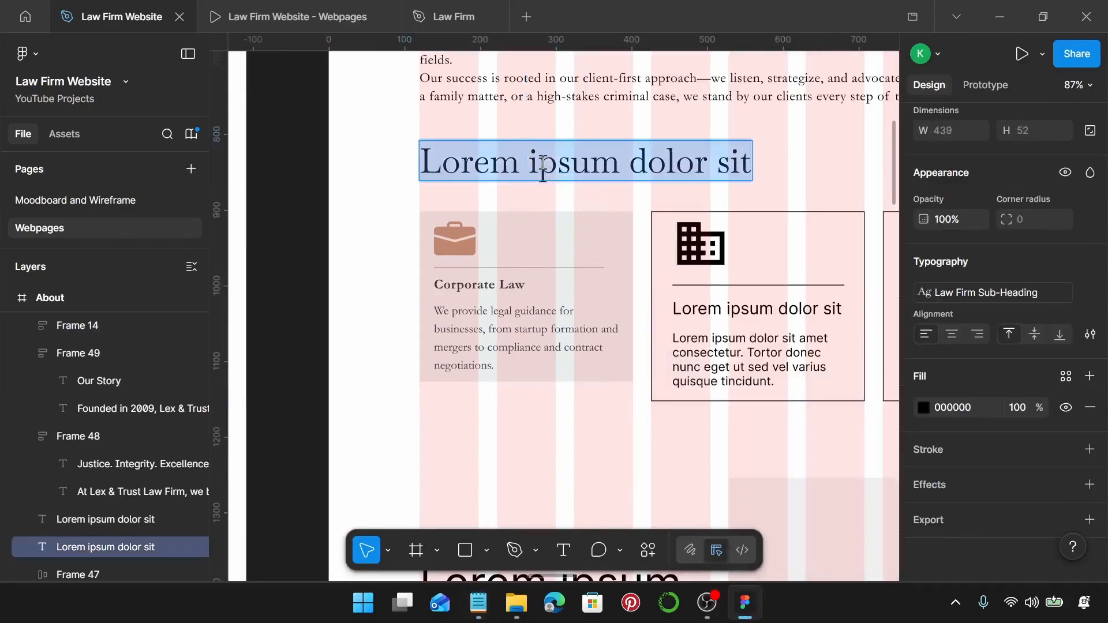
key(ctrl+v)
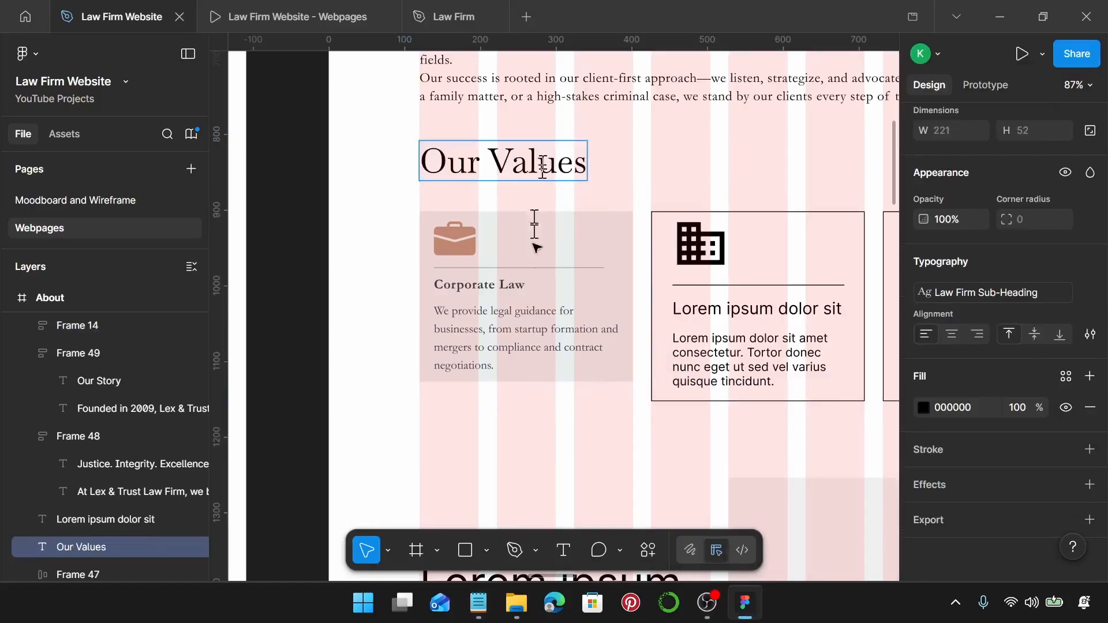
Change the first card's title from Corporate Law to "Integrity".
click(479, 603)
scroll(828, 329, down, 2)
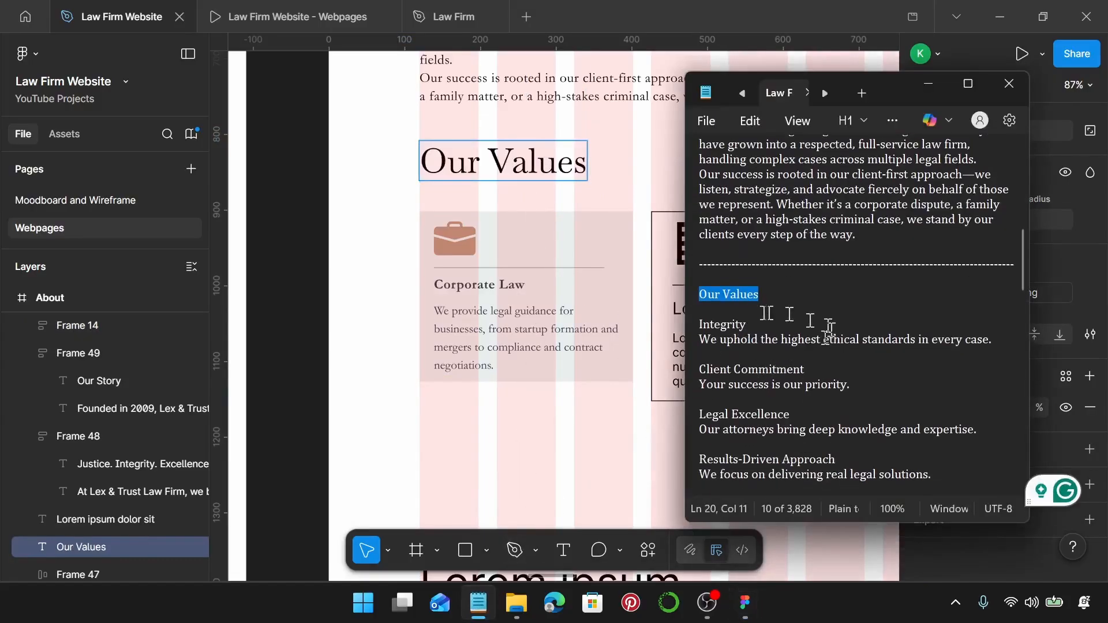
click(754, 324)
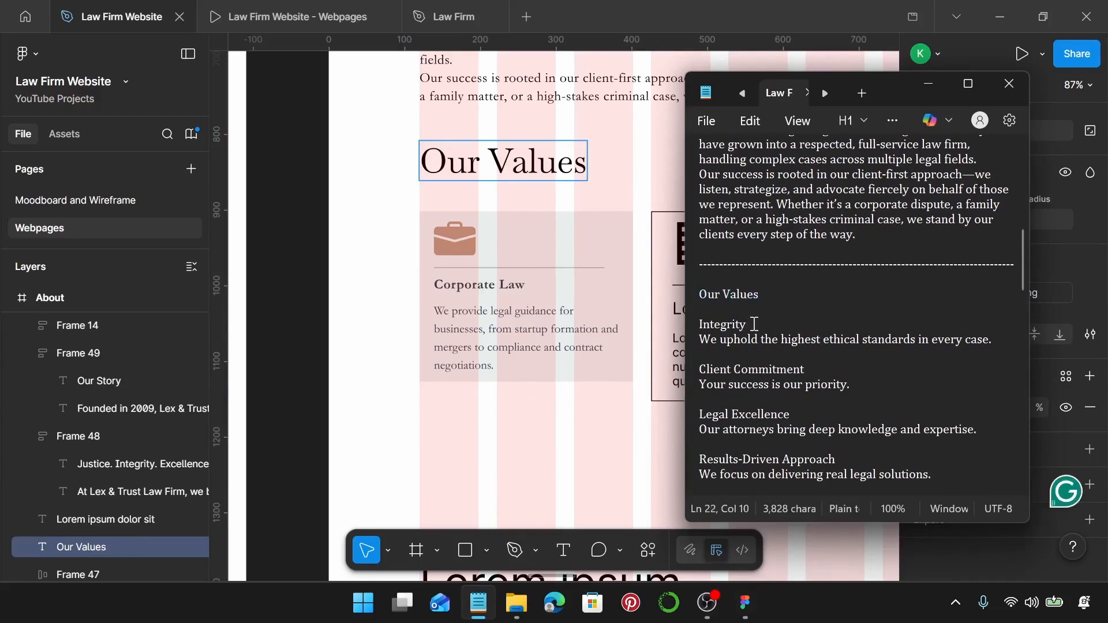
drag(754, 325, 688, 321)
key(ctrl+c)
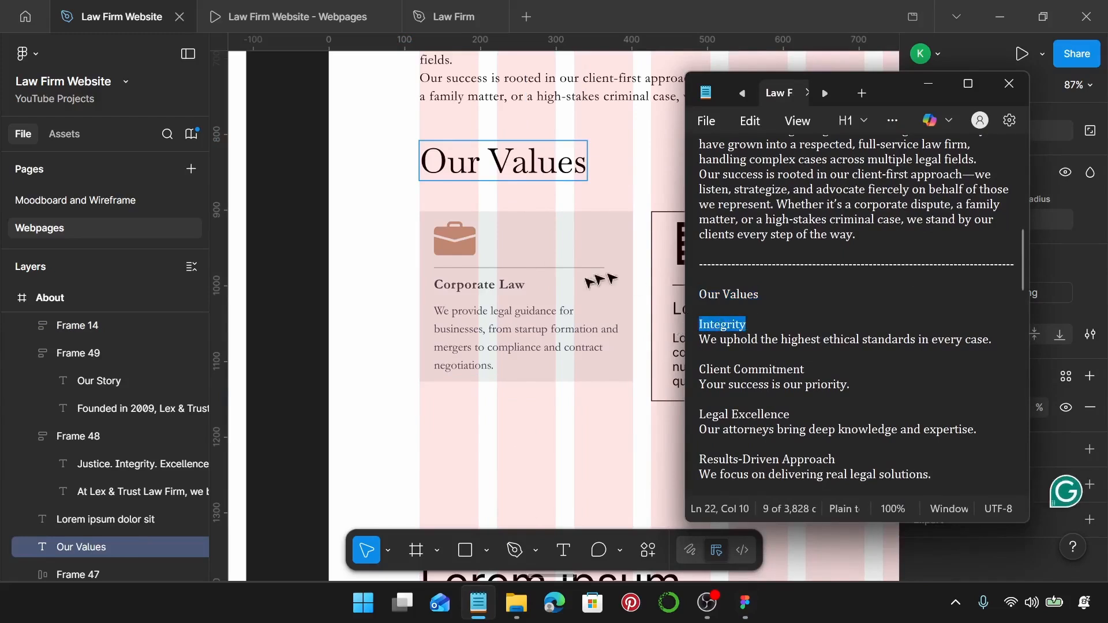
click(481, 284)
click(483, 281)
key(ctrl+a)
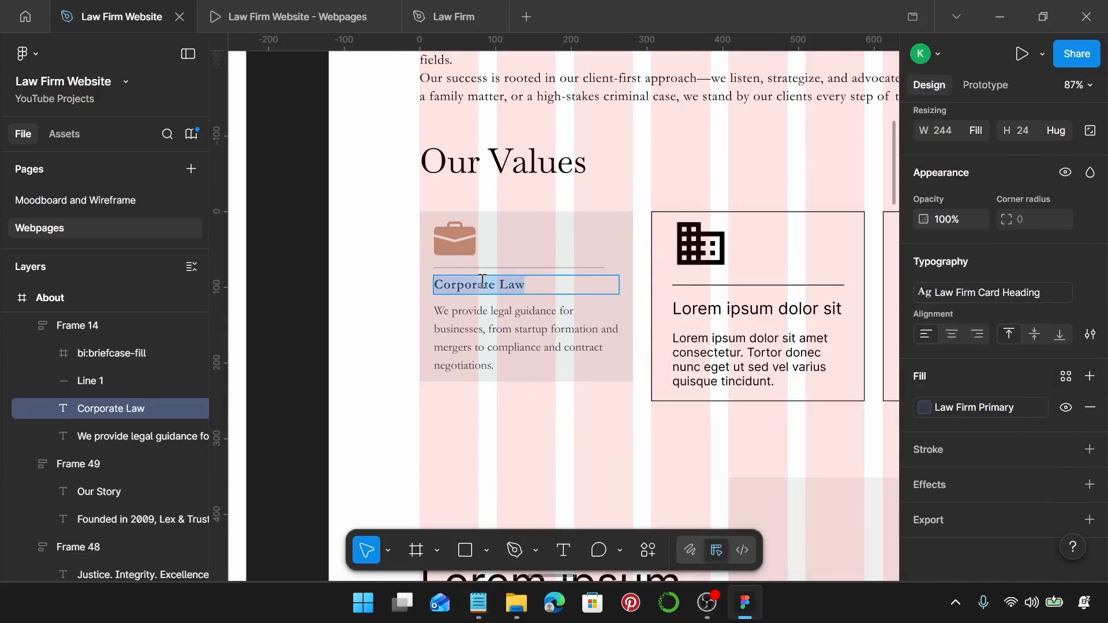
key(ctrl+v)
Replace the card description with the Integrity sentence about upholding ethical standards.
click(479, 603)
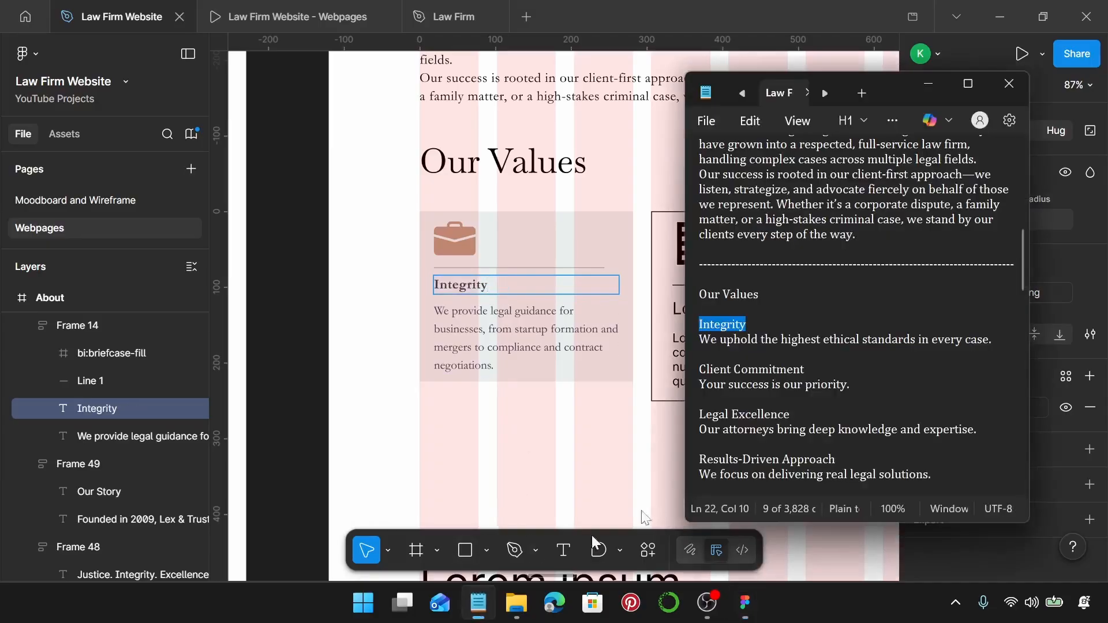
click(999, 341)
drag(1000, 341, 681, 349)
key(ctrl+c)
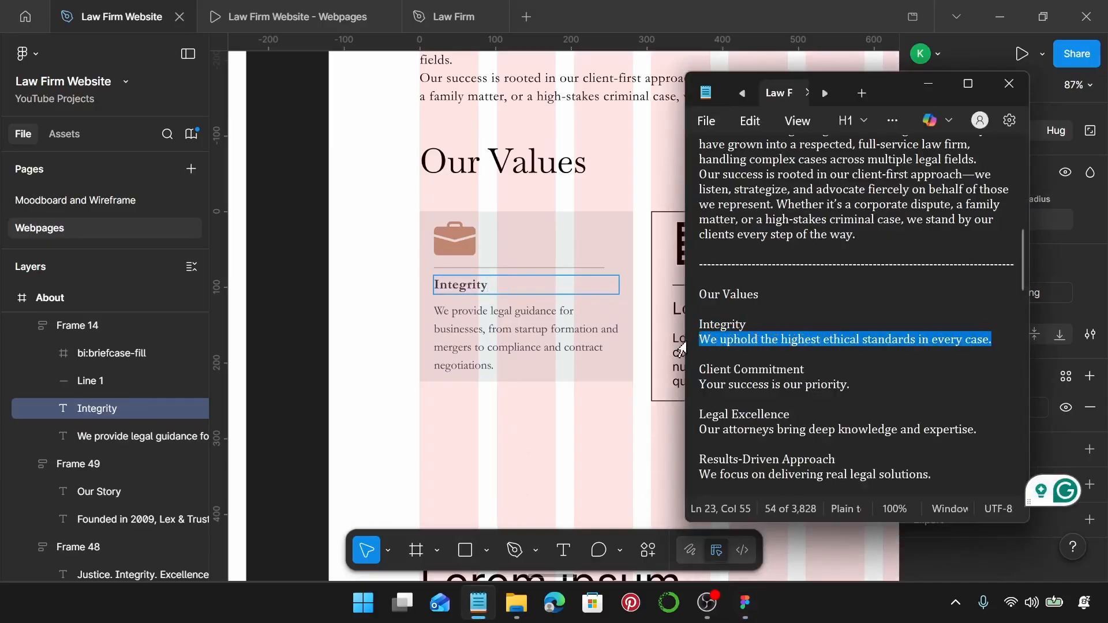
click(568, 331)
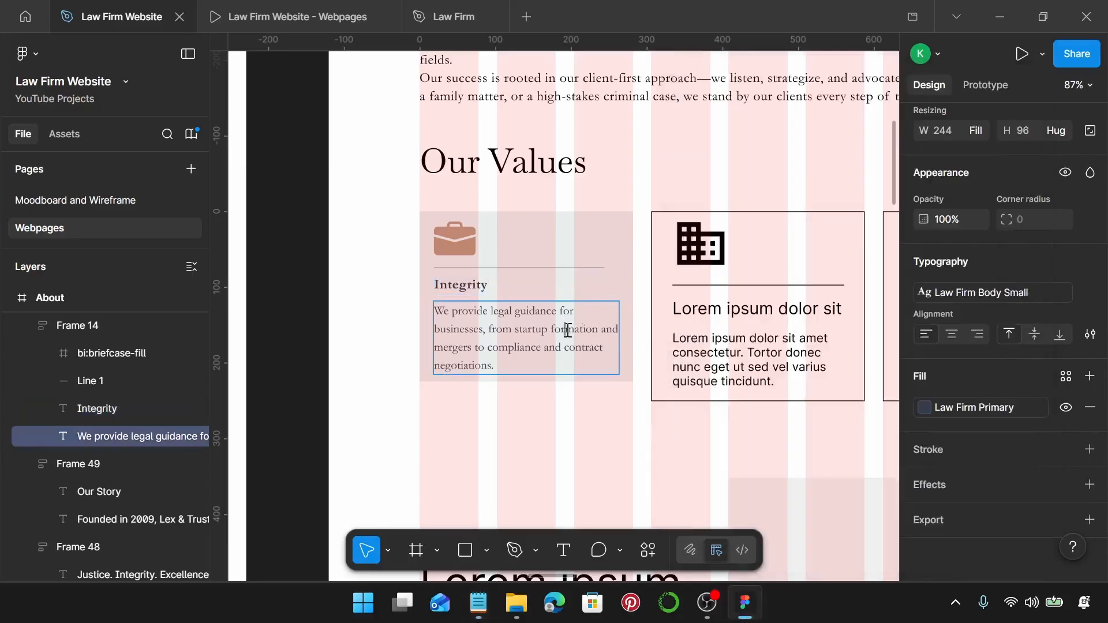
double_click(567, 330)
key(ctrl+v)
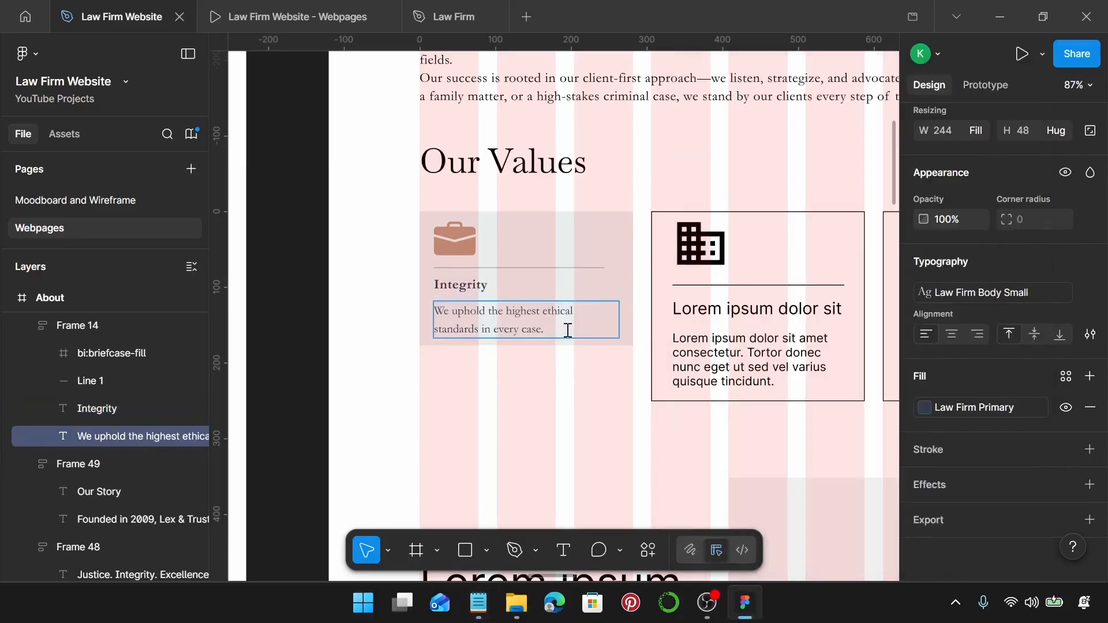
key(Escape)
click(549, 388)
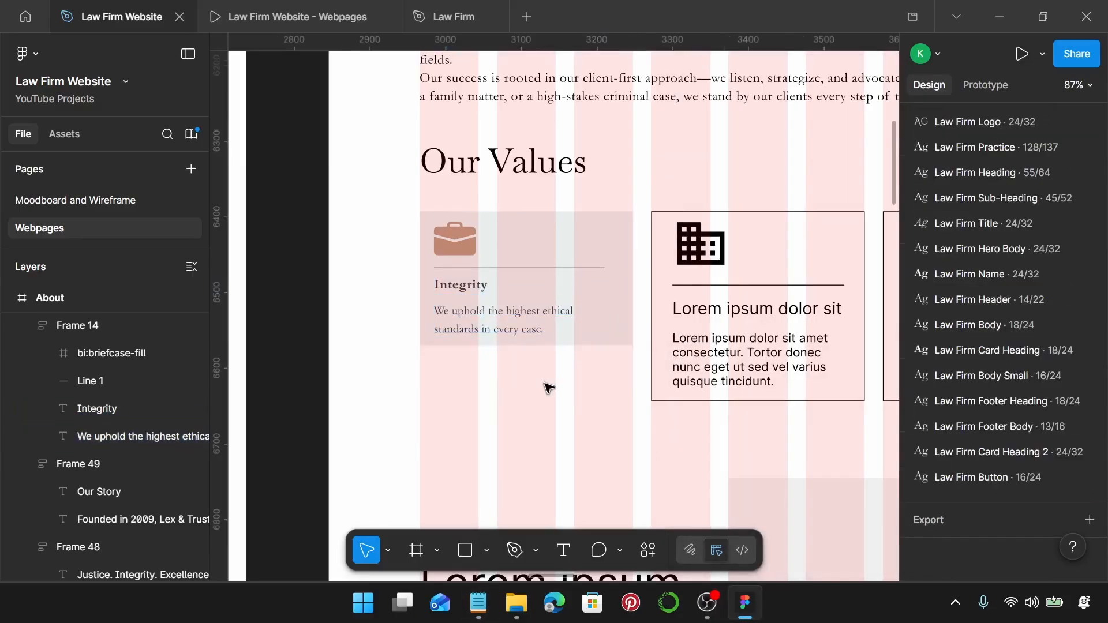
click(514, 327)
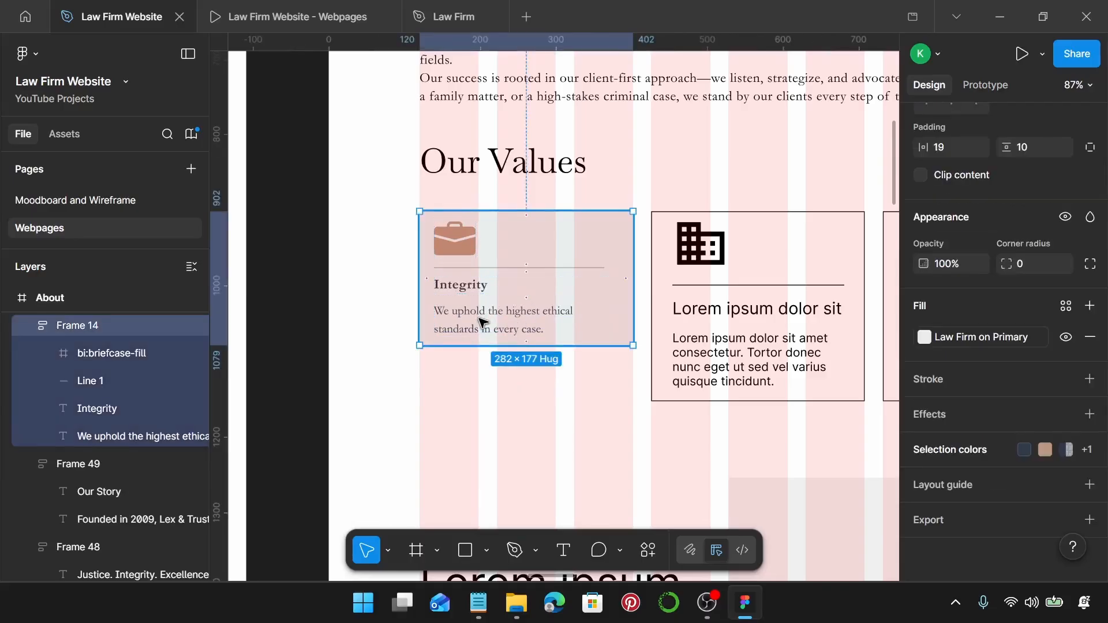
click(462, 235)
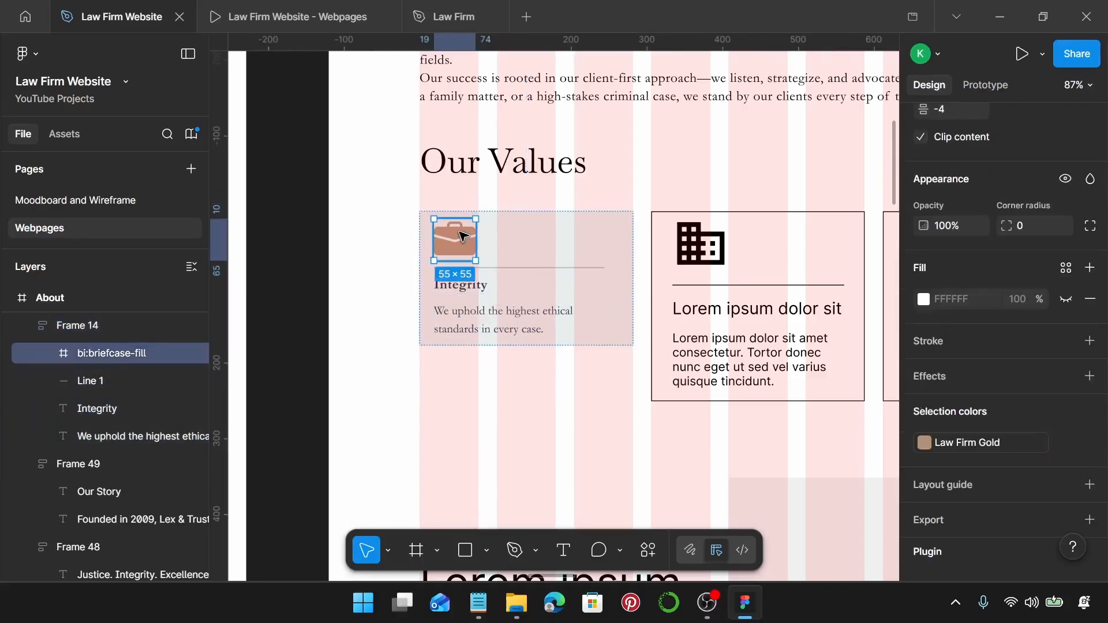
Search Iconify for building icons and filter the results to Fluent UI System Icons.
right_click(463, 235)
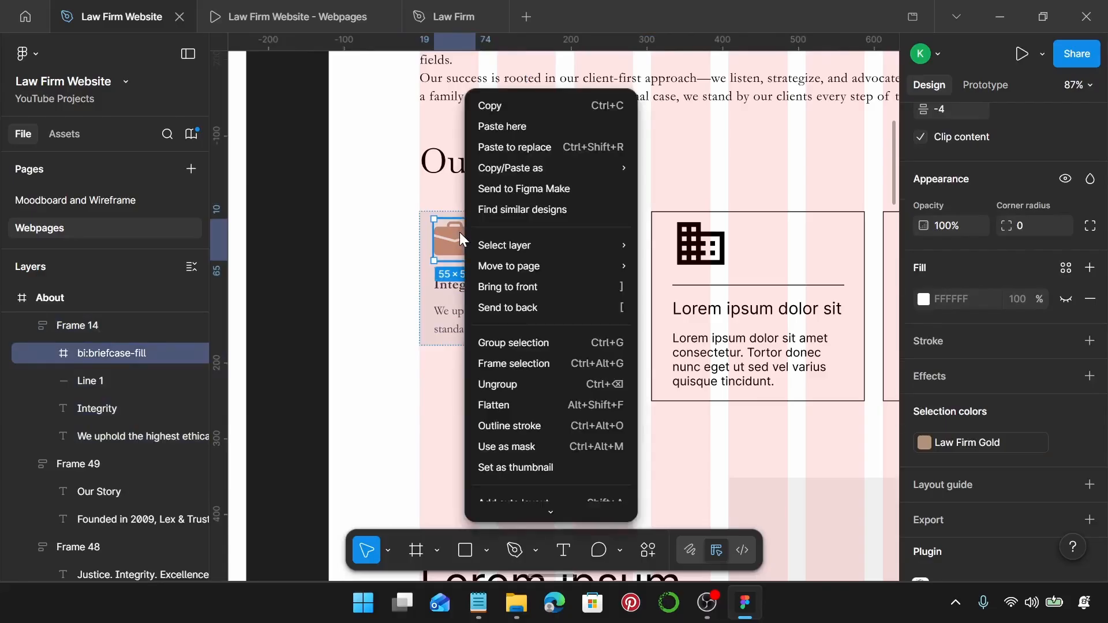
scroll(565, 473, down, 2)
mouse_move(588, 434)
mouse_move(592, 415)
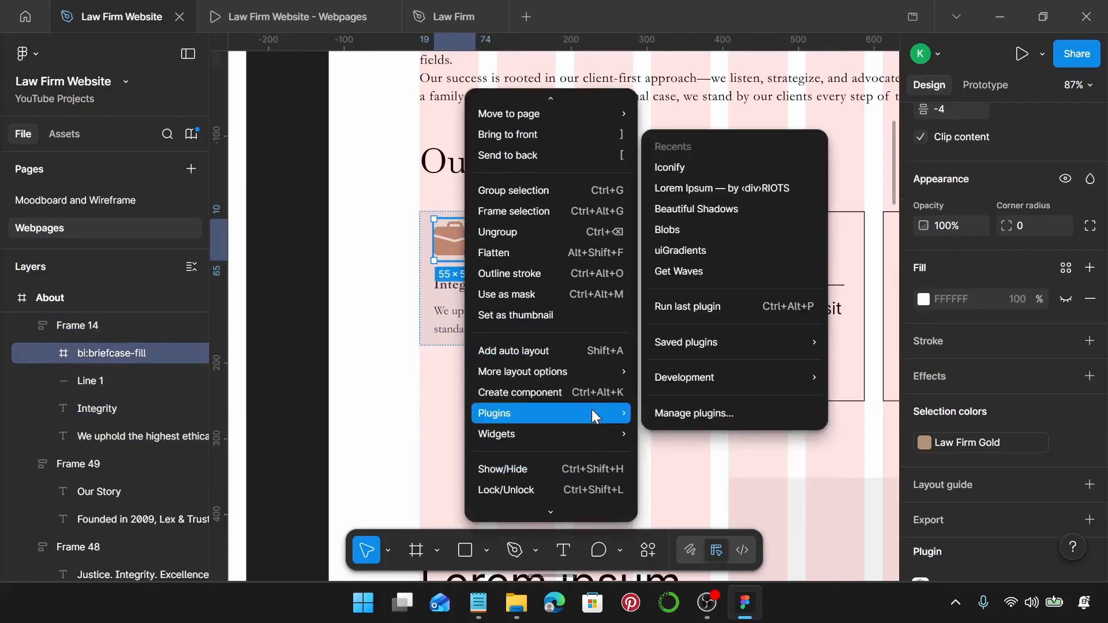
click(714, 169)
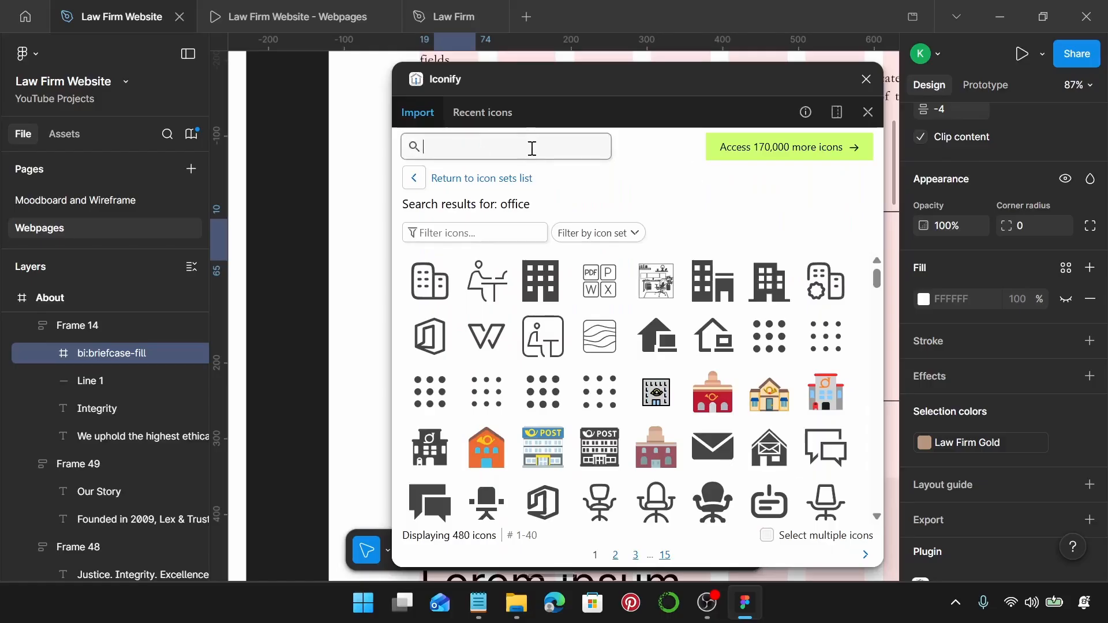
text(building)
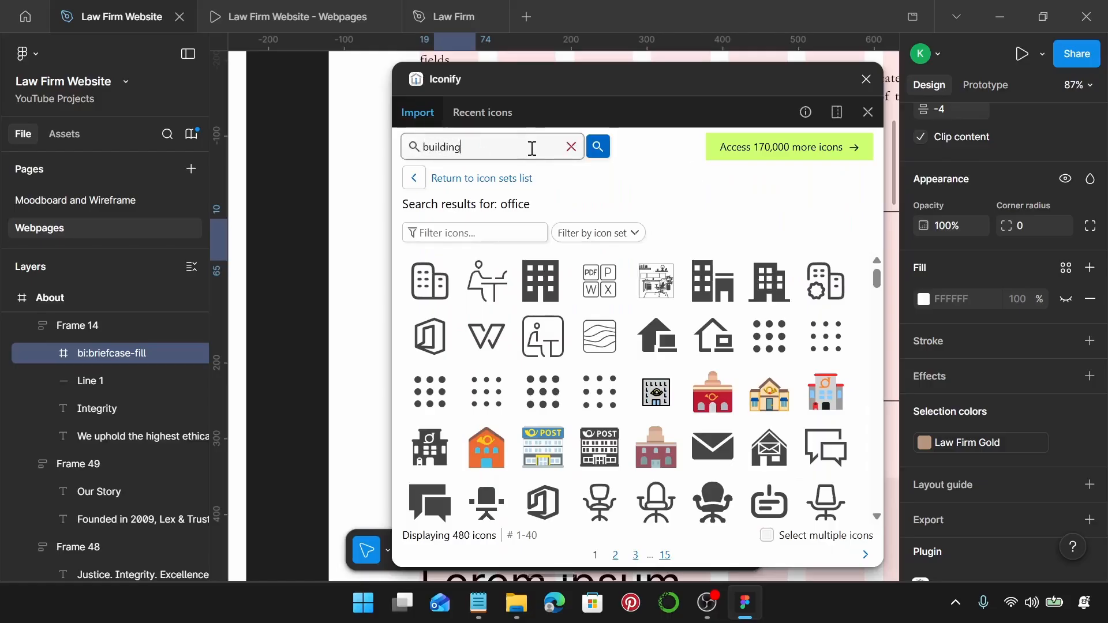
key(Return)
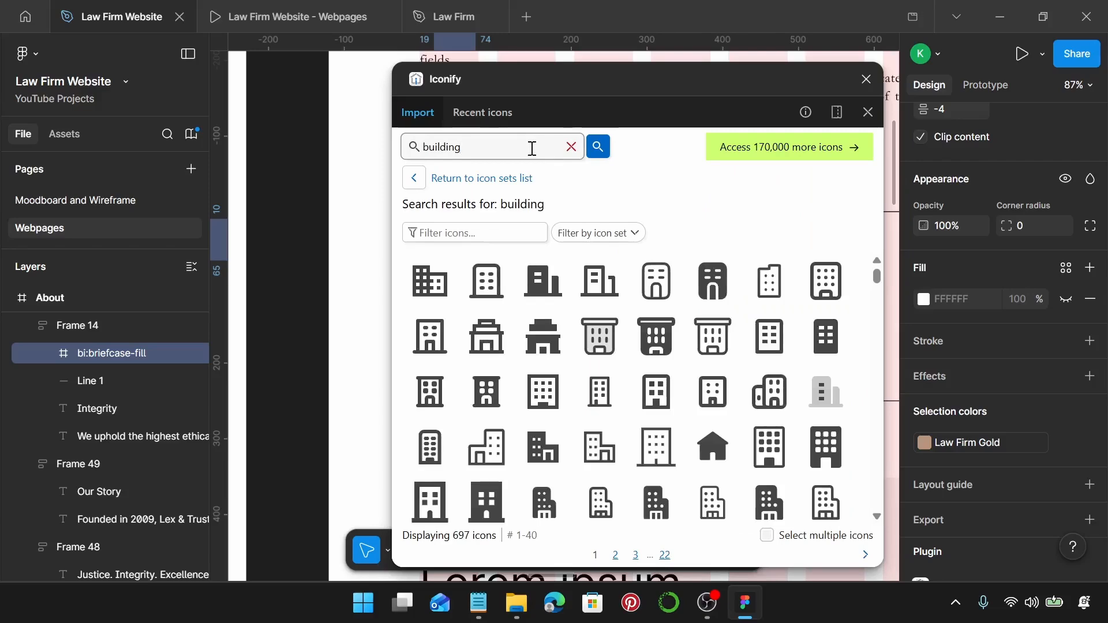
scroll(630, 388, down, 5)
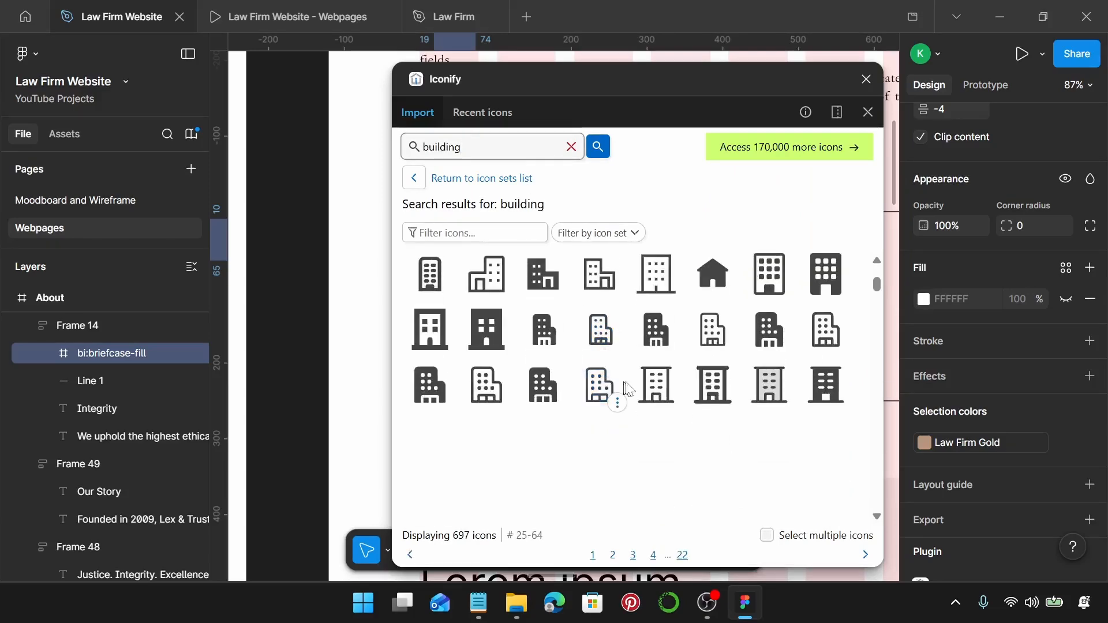
scroll(632, 388, up, 3)
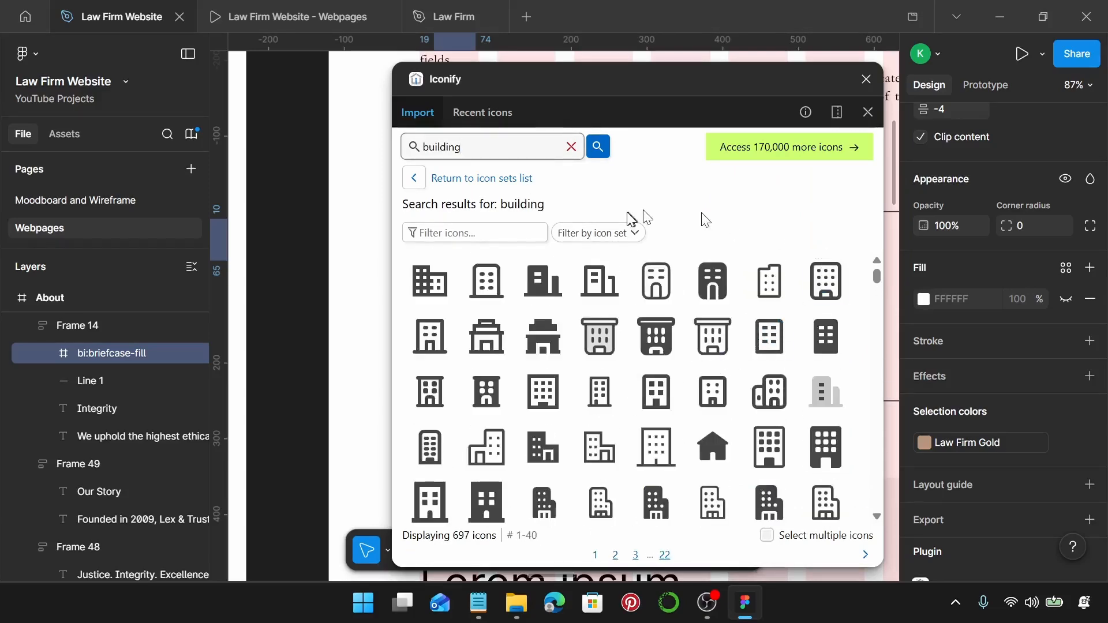
click(621, 232)
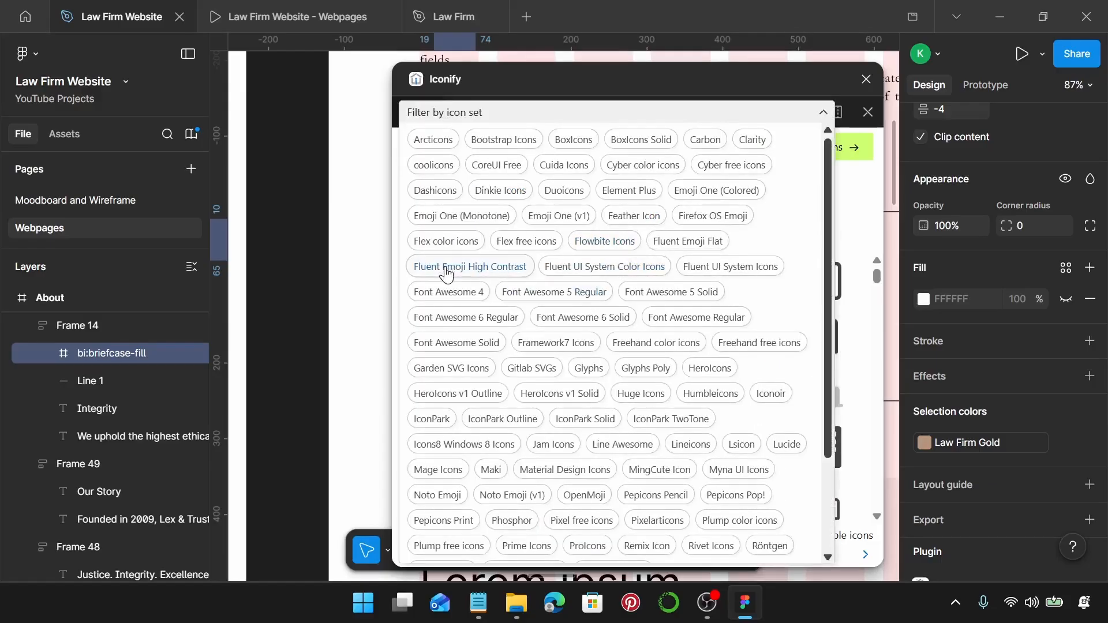
click(742, 273)
click(823, 112)
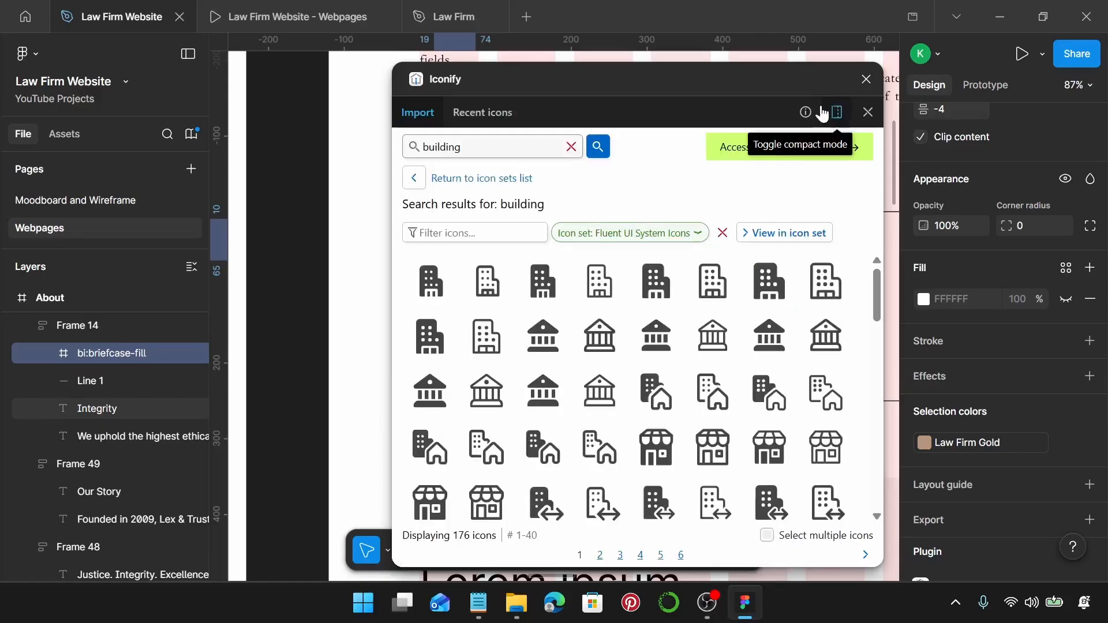
Replace the briefcase icon with the filled bank building icon and close the plugin.
click(549, 407)
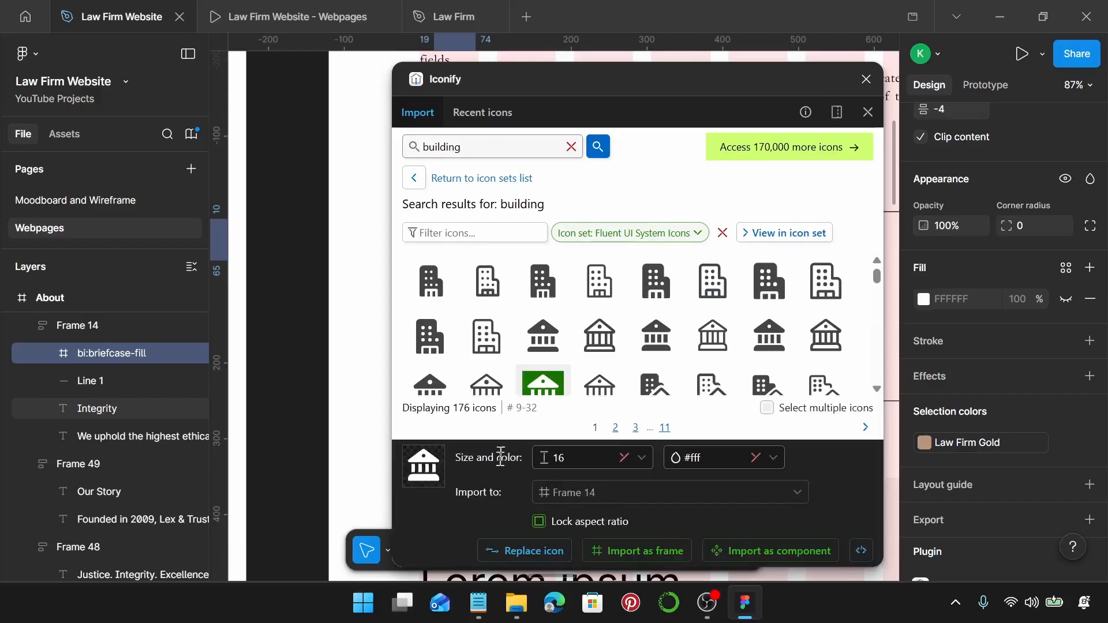
click(528, 551)
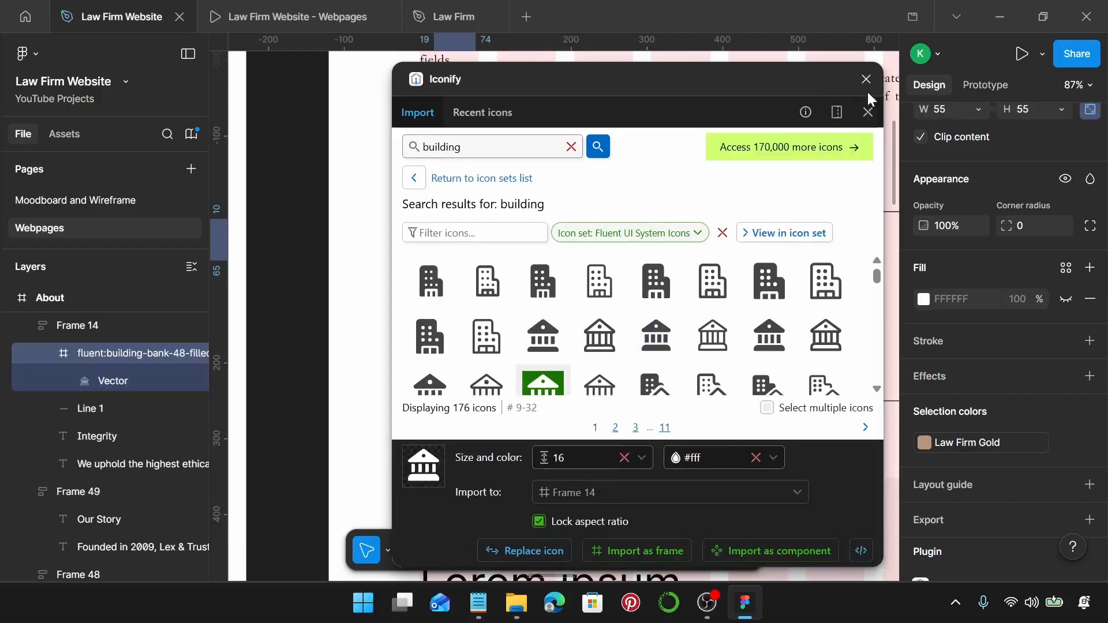
click(867, 79)
click(560, 407)
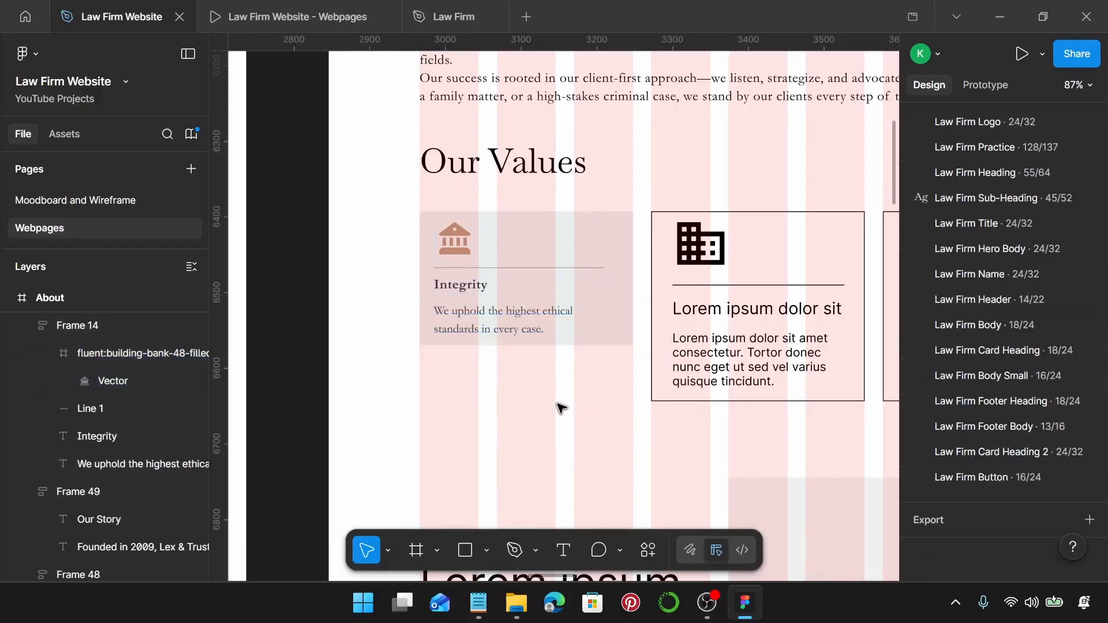
scroll(560, 407, down, 3)
Paste the Integrity card over the three placeholder cards with paste-to-replace (Ctrl+Shift+R).
click(553, 322)
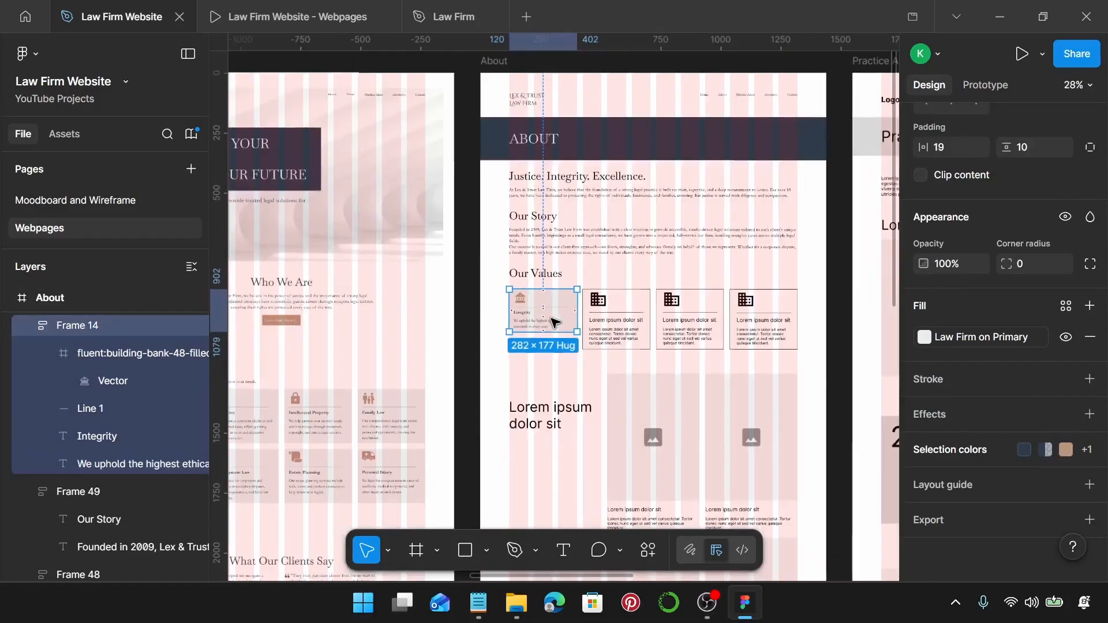
scroll(555, 319, down, 5)
click(632, 326)
shift+click(762, 330)
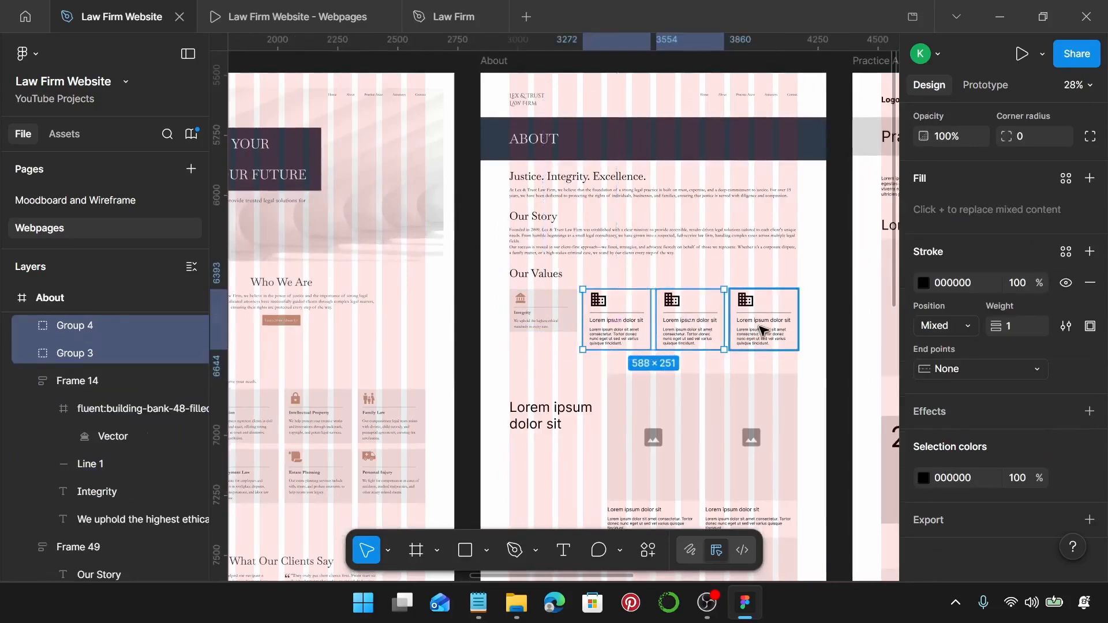
shift+click(761, 330)
key(ctrl+shift+r)
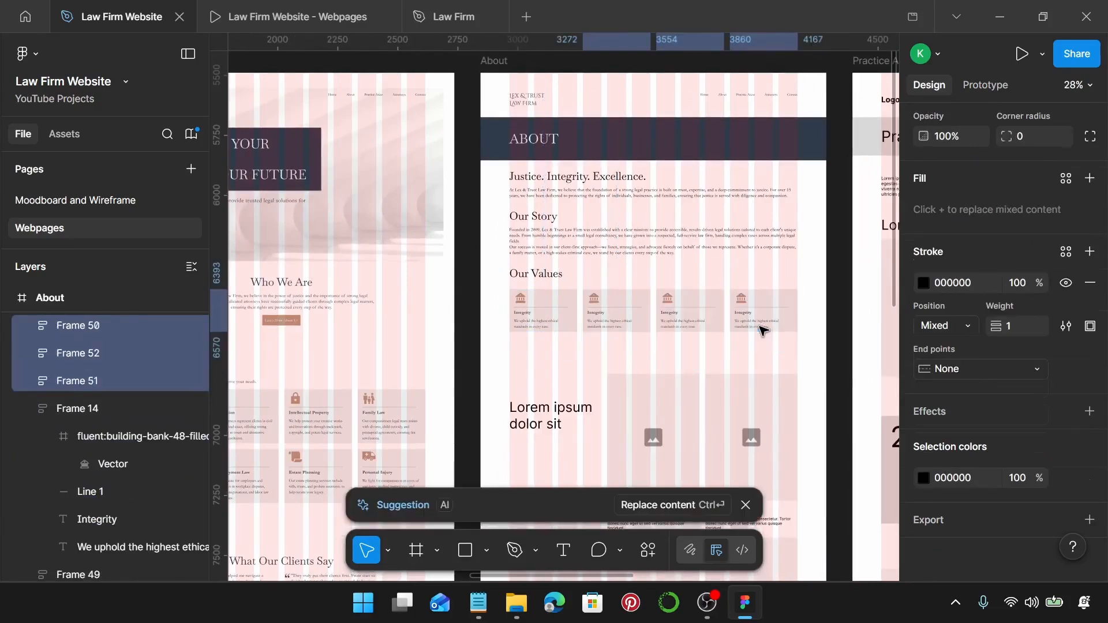
Pan around the four matching value cards and select one of the copies.
scroll(703, 298, right, 2)
scroll(701, 296, up, 3)
scroll(702, 296, up, 5)
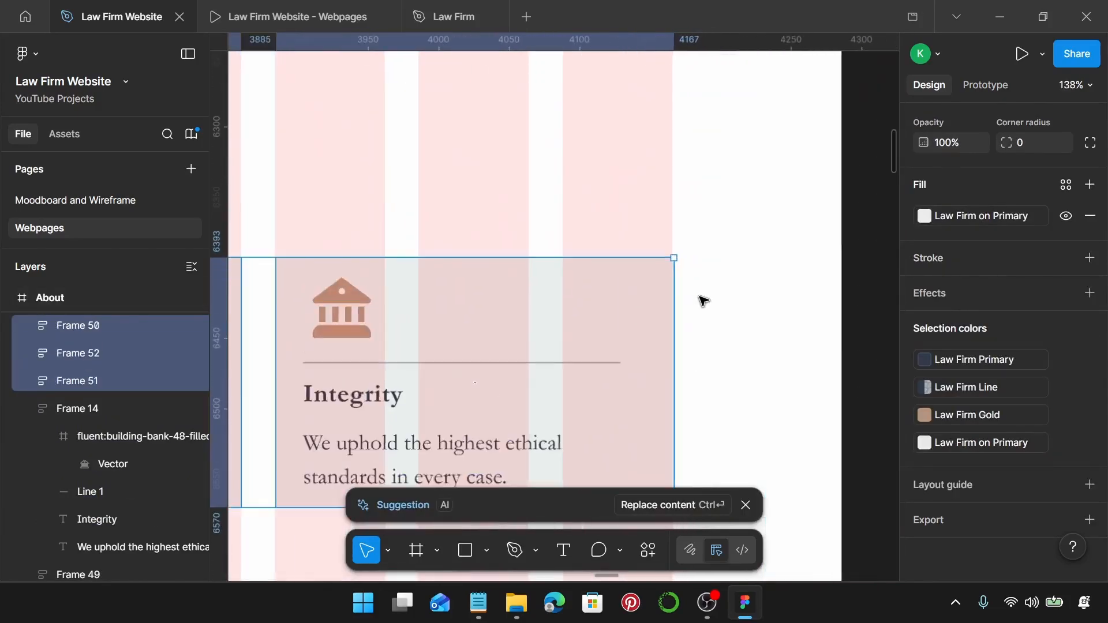
scroll(442, 318, left, 1)
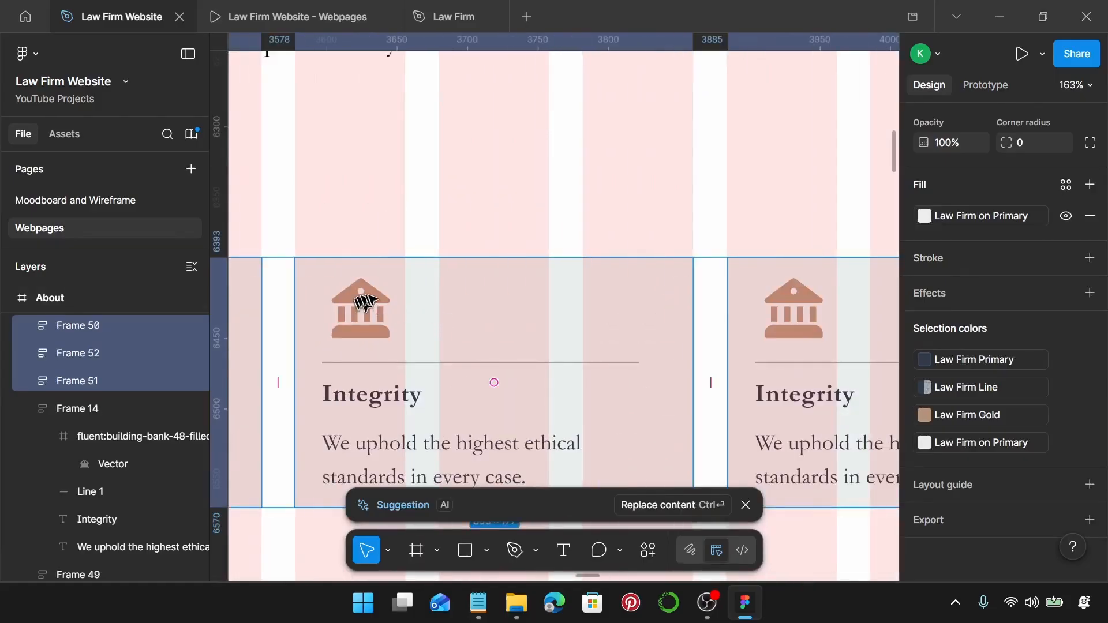
scroll(374, 300, left, 5)
scroll(387, 294, up, 1)
scroll(387, 294, up, 3)
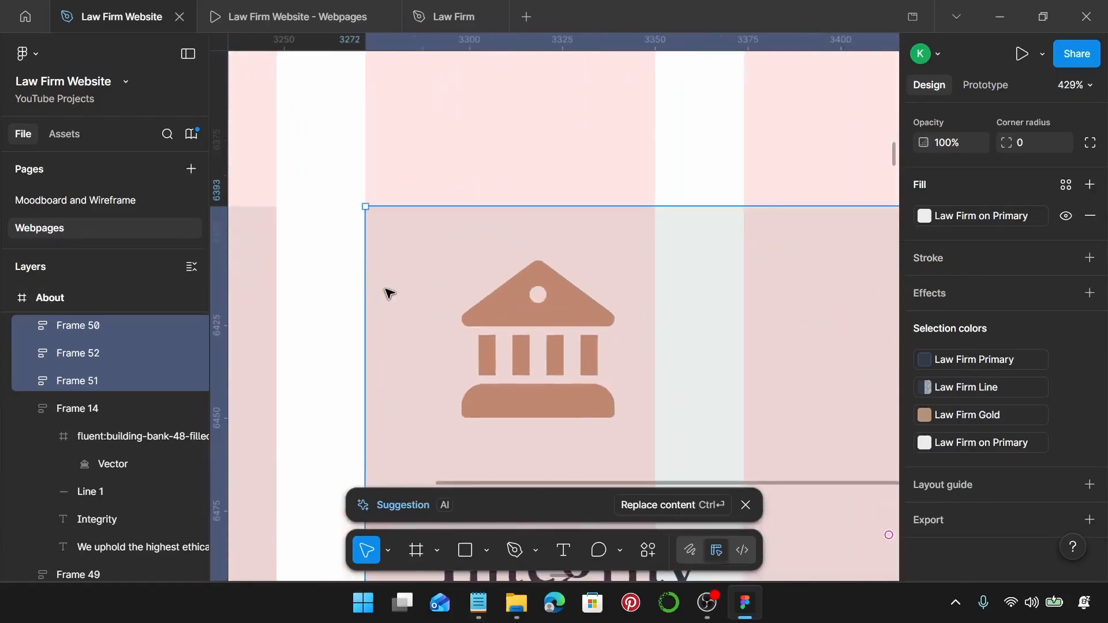
scroll(383, 292, down, 5)
scroll(502, 299, left, 1)
scroll(606, 309, right, 3)
scroll(731, 296, up, 5)
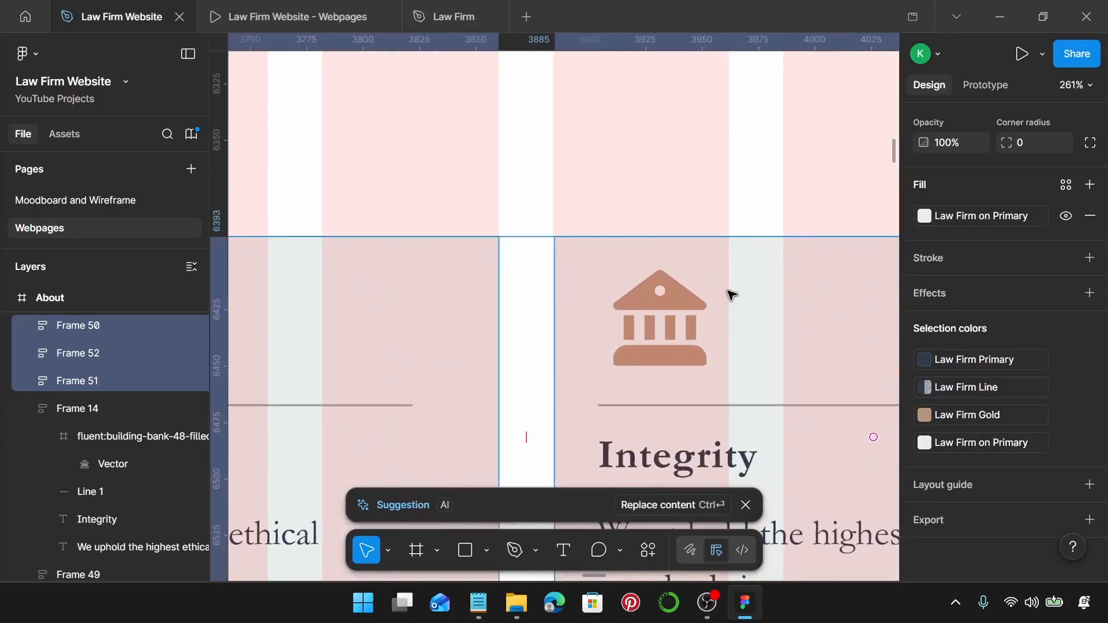
click(545, 276)
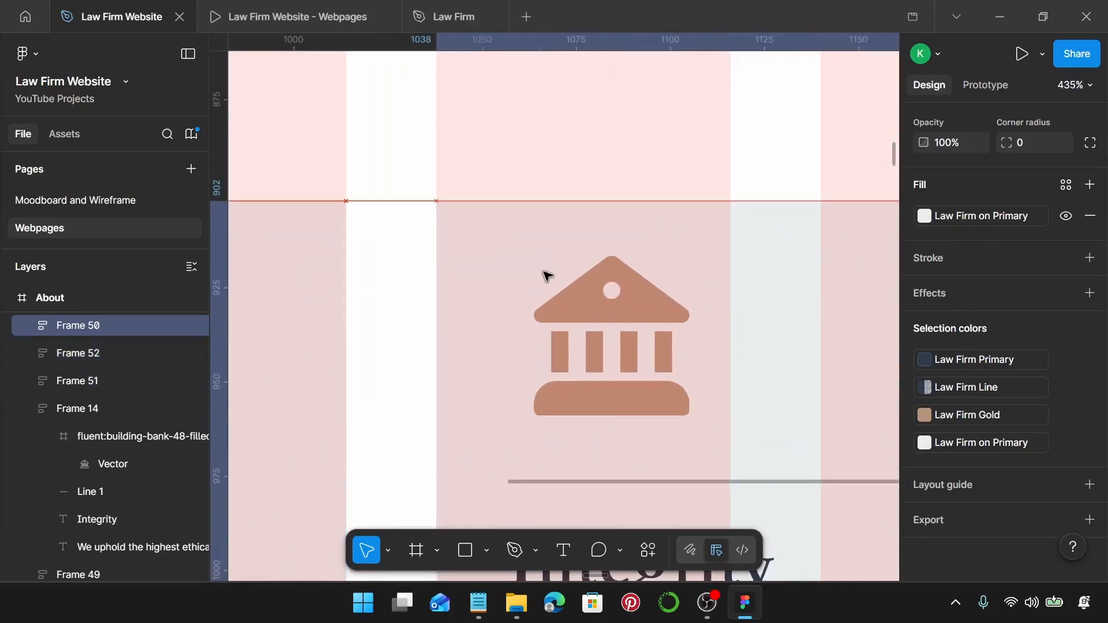
scroll(544, 276, down, 4)
scroll(544, 276, down, 3)
scroll(545, 277, left, 3)
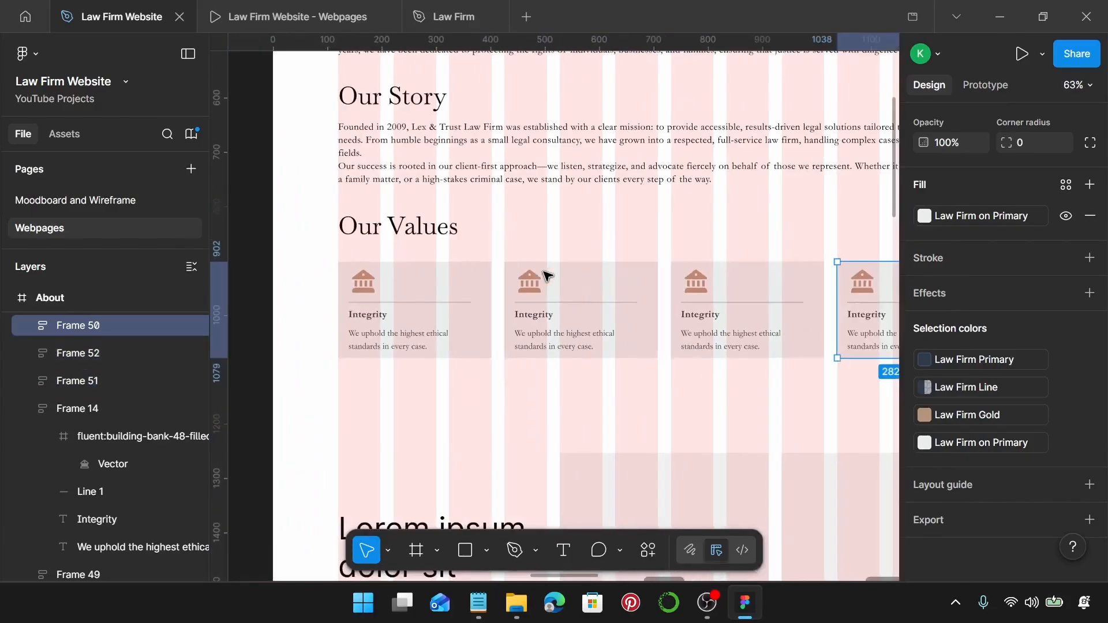
scroll(545, 277, up, 1)
scroll(545, 277, right, 2)
scroll(520, 288, up, 1)
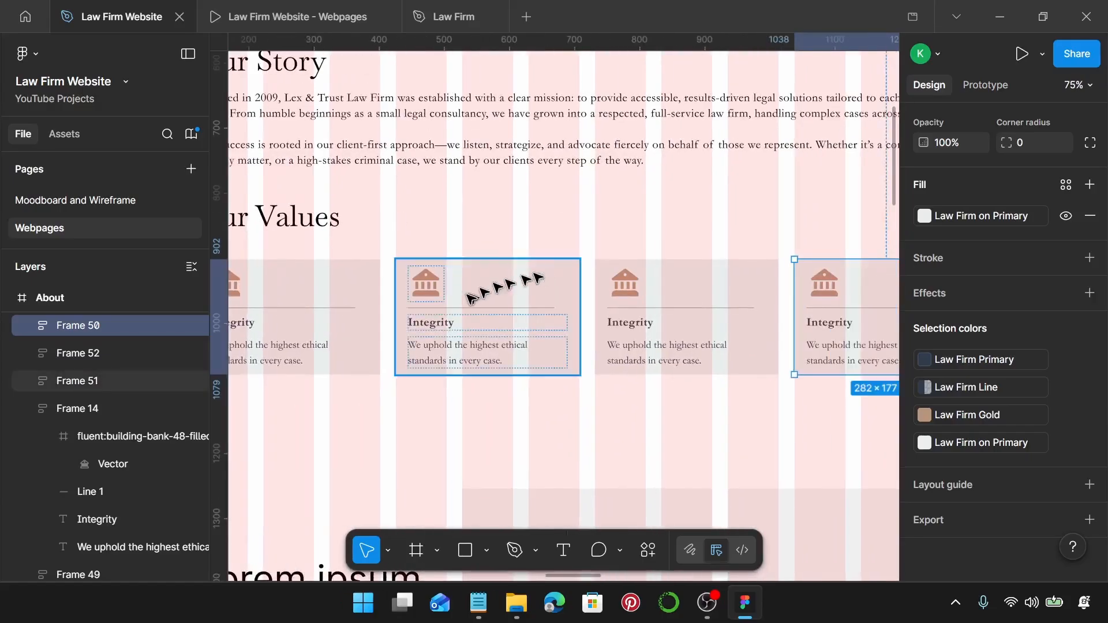
Open Iconify on the second card's bank icon and search for 'handshake'.
double_click(436, 290)
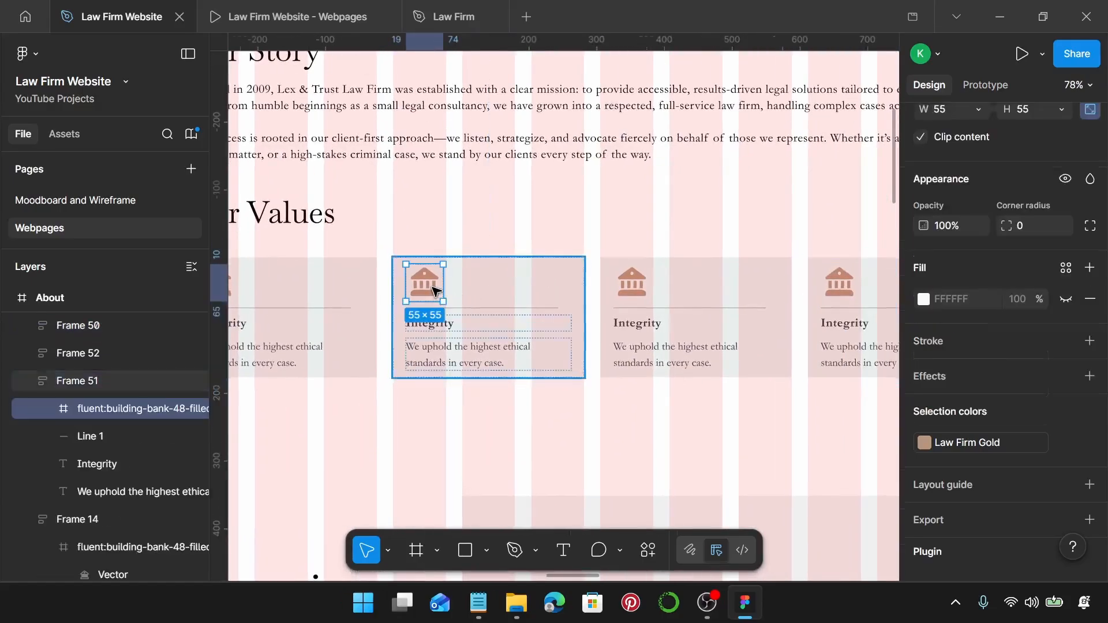
right_click(435, 289)
scroll(544, 470, down, 2)
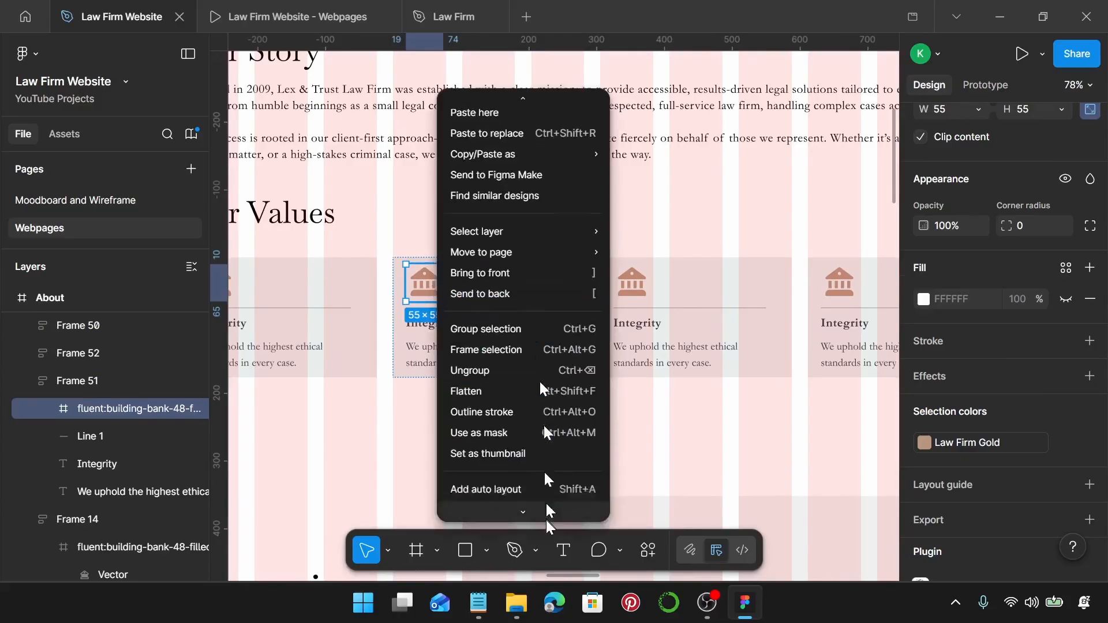
mouse_move(540, 440)
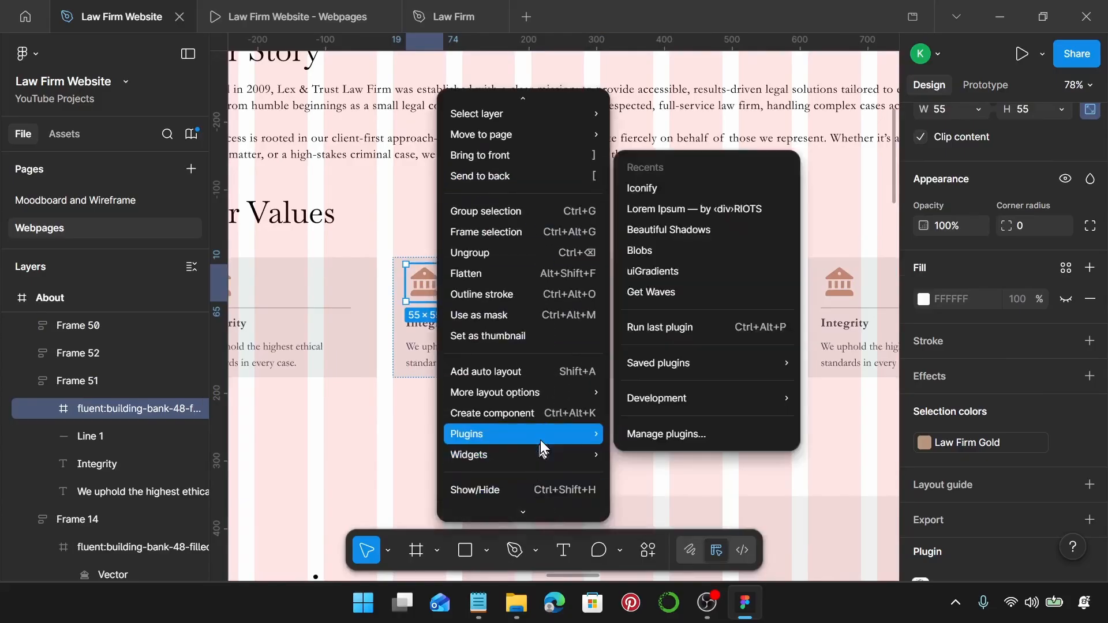
click(683, 184)
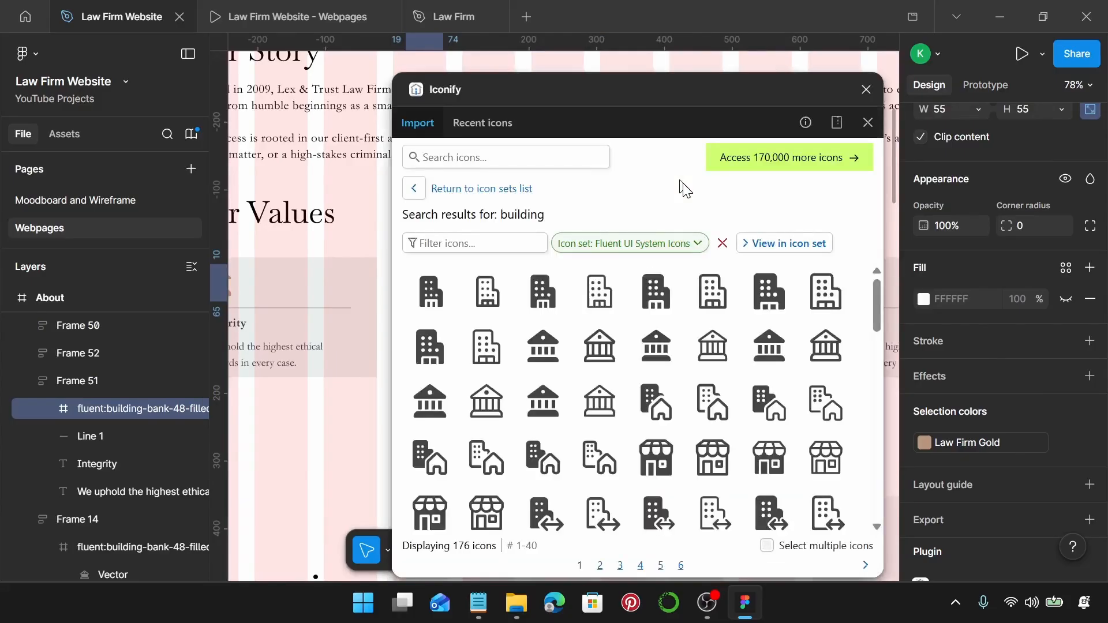
click(581, 160)
text(handshak)
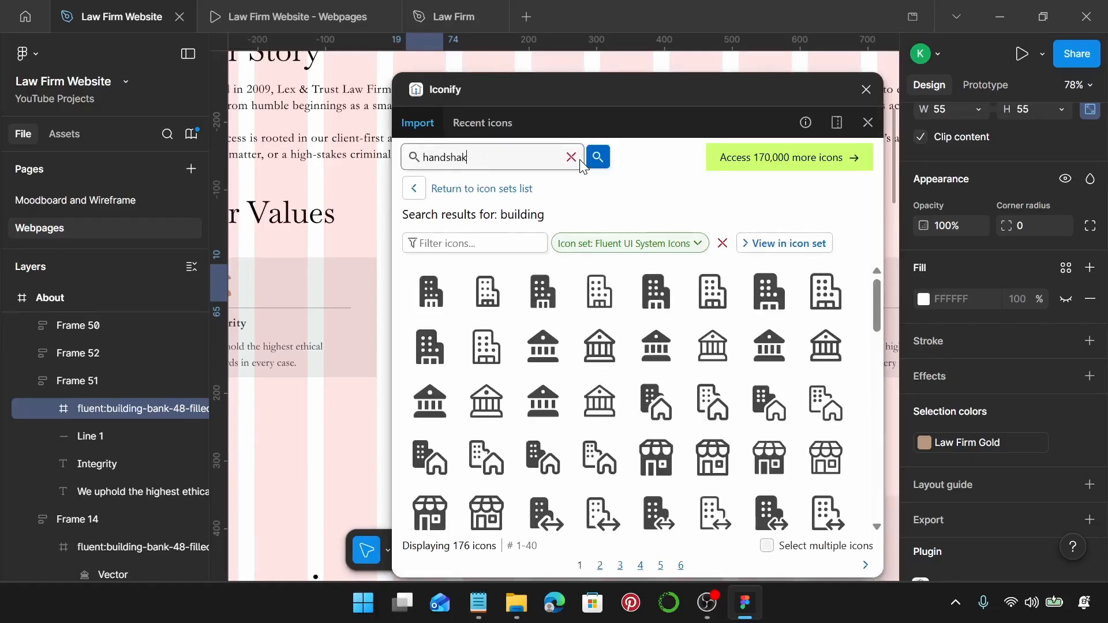
text(e)
key(Return)
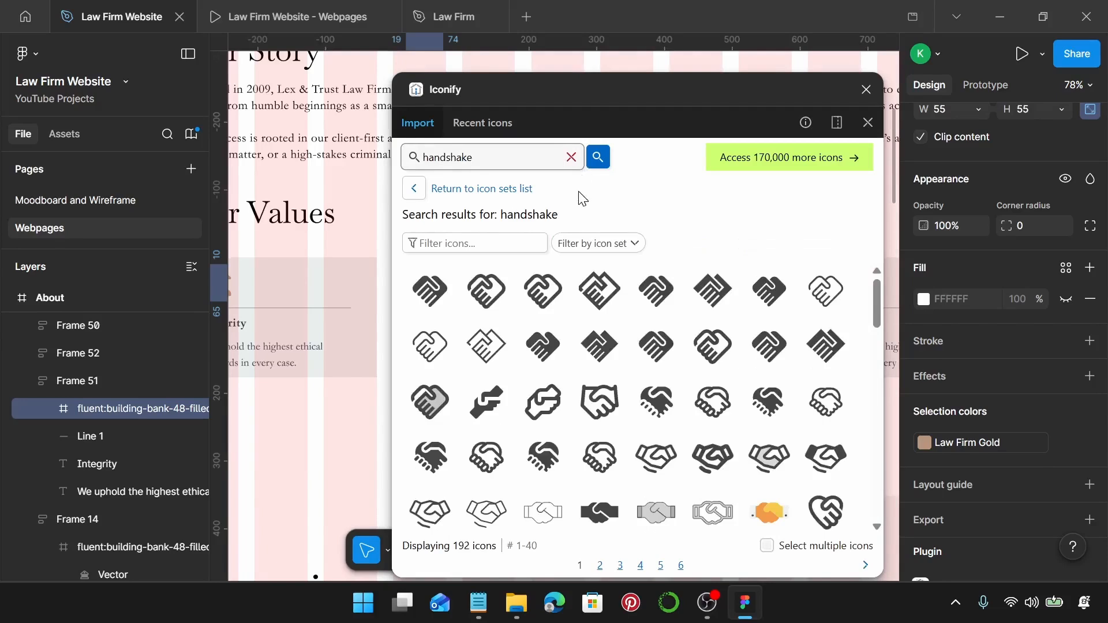
Replace it with the fa-solid:handshake icon, close the plugin, and bring up the Notepad copy.
scroll(612, 329, down, 5)
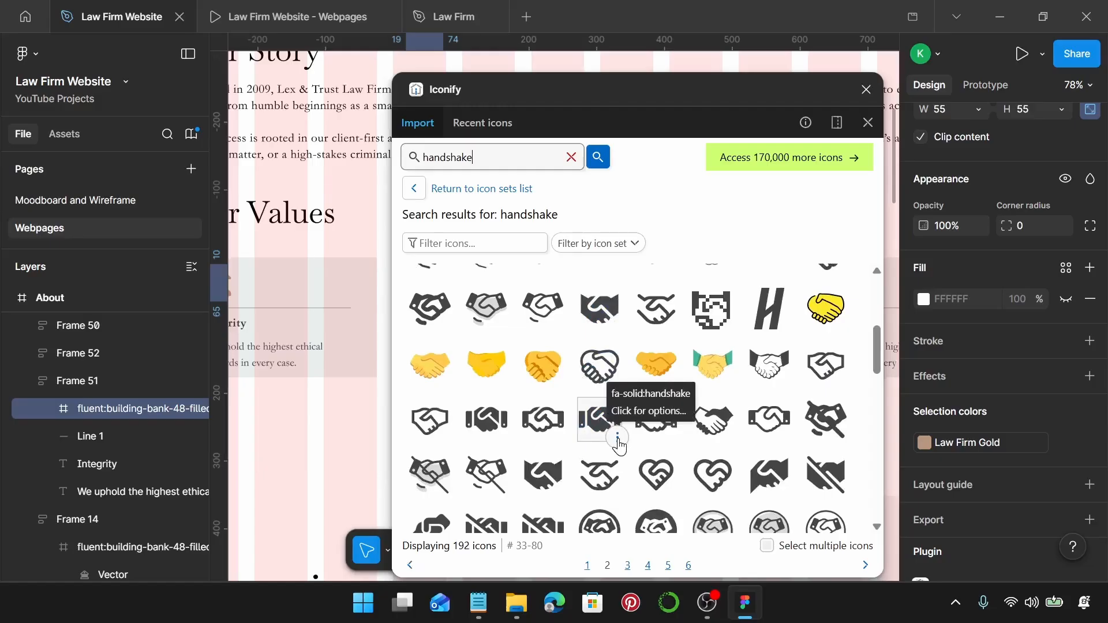
click(618, 437)
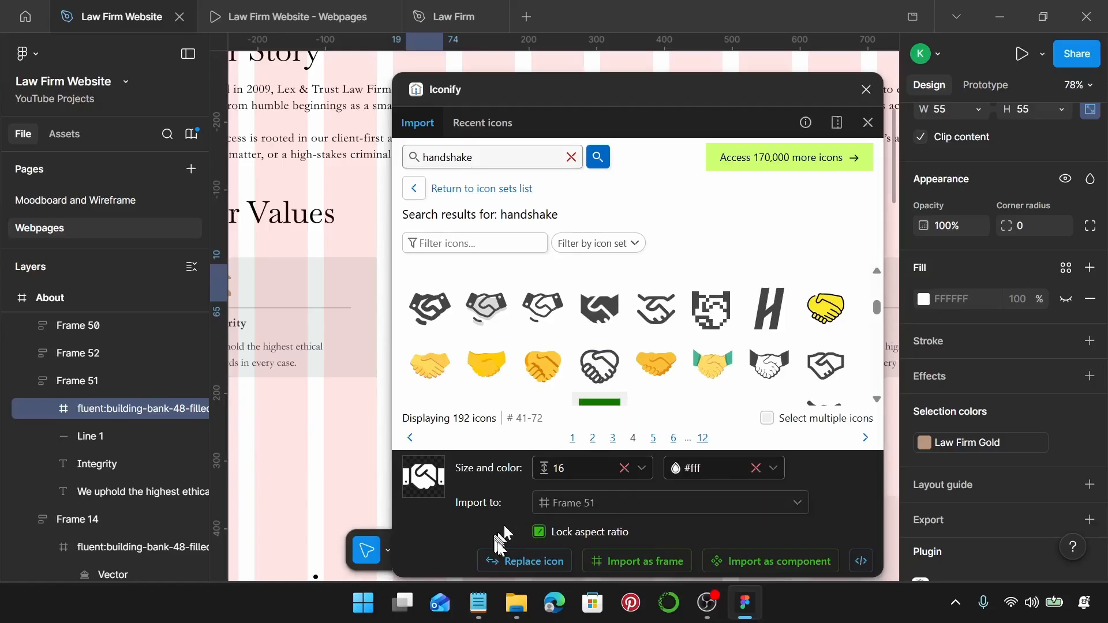
click(508, 558)
click(866, 89)
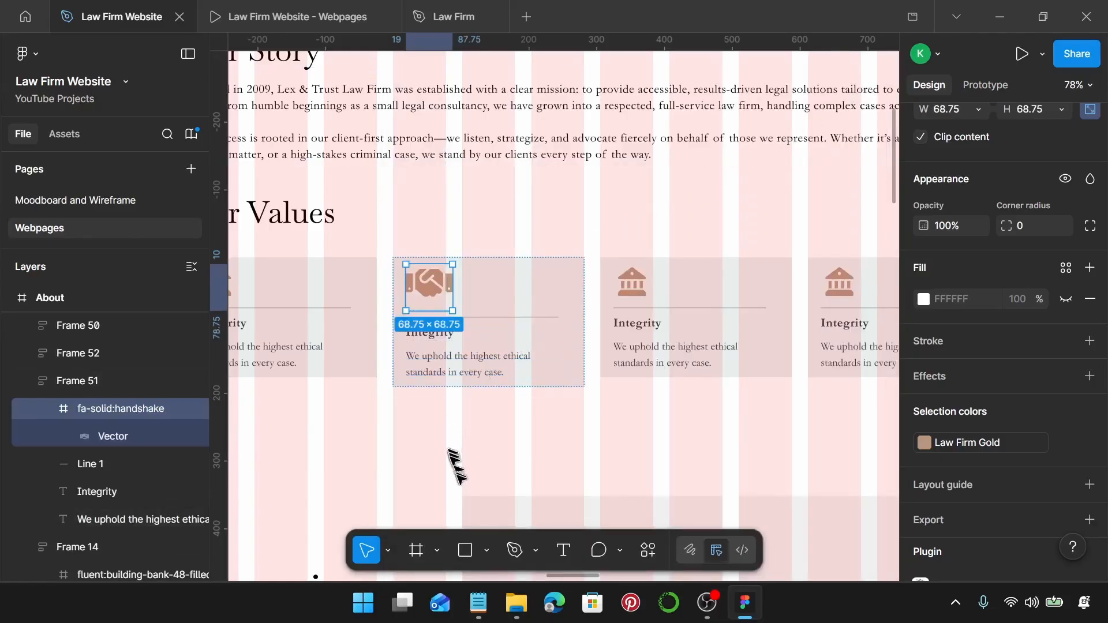
click(479, 603)
scroll(757, 352, down, 1)
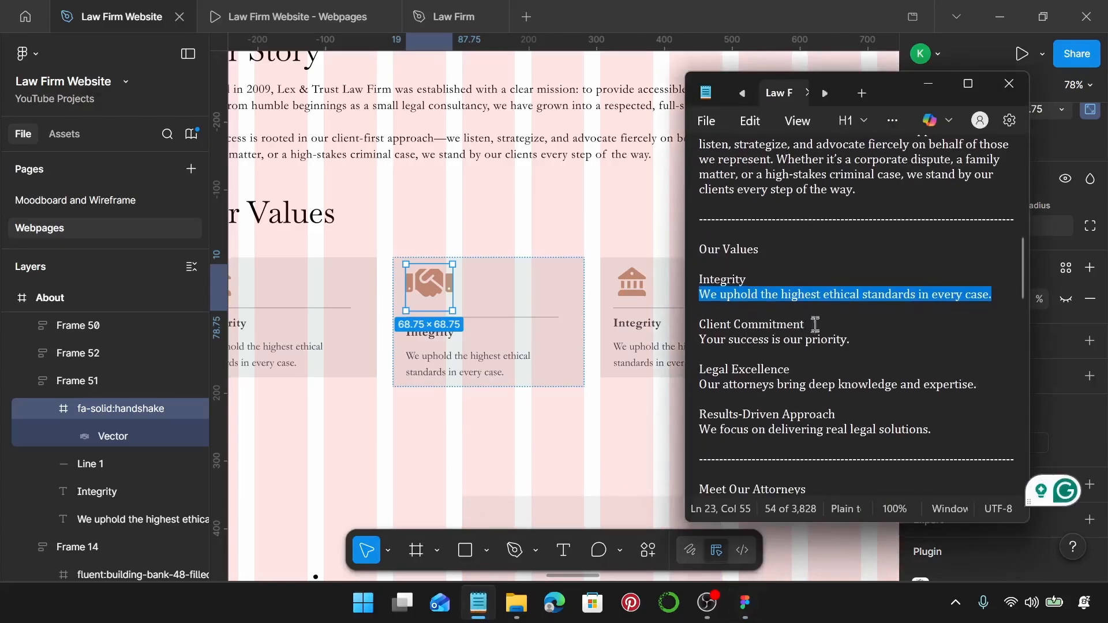
Retitle the middle card 'Client Commitment' using the heading copied from the notes.
drag(805, 325, 698, 325)
key(ctrl+c)
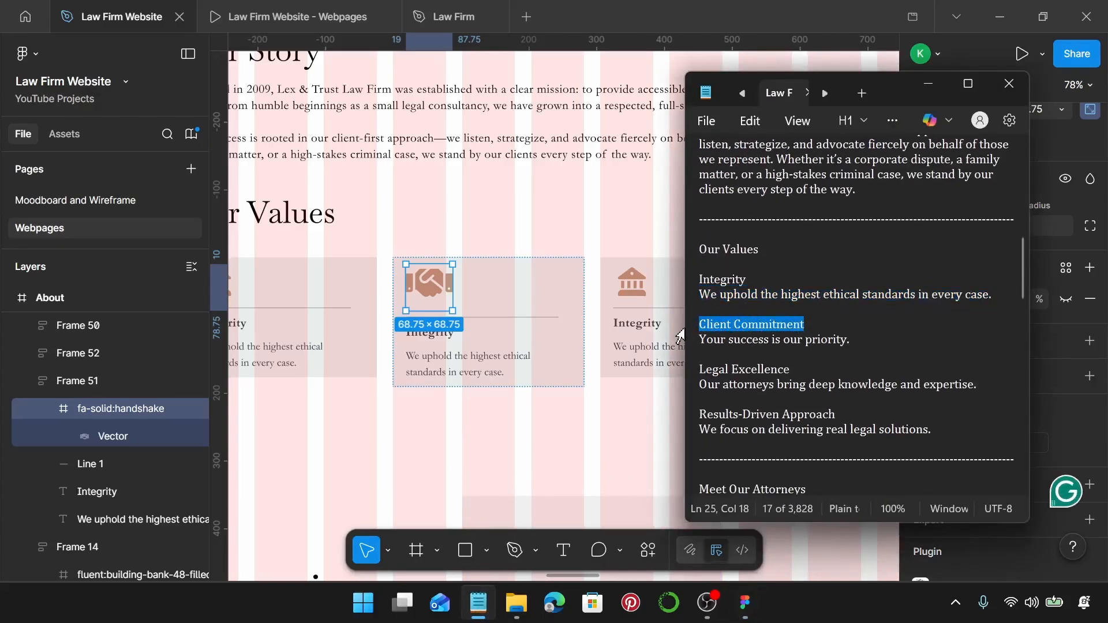
double_click(450, 334)
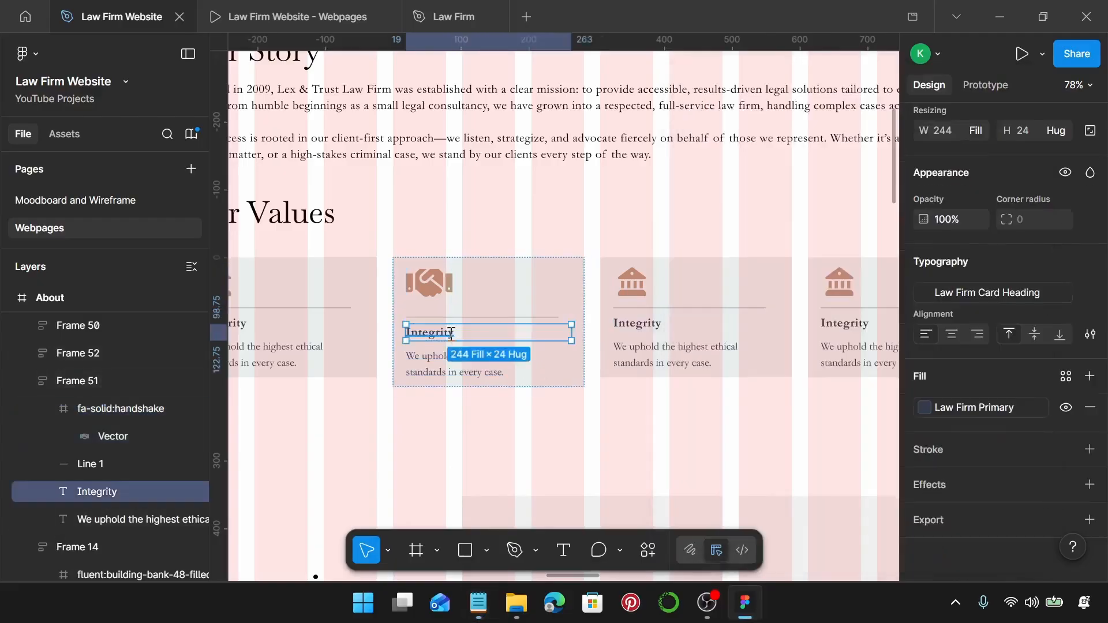
key(ctrl+v)
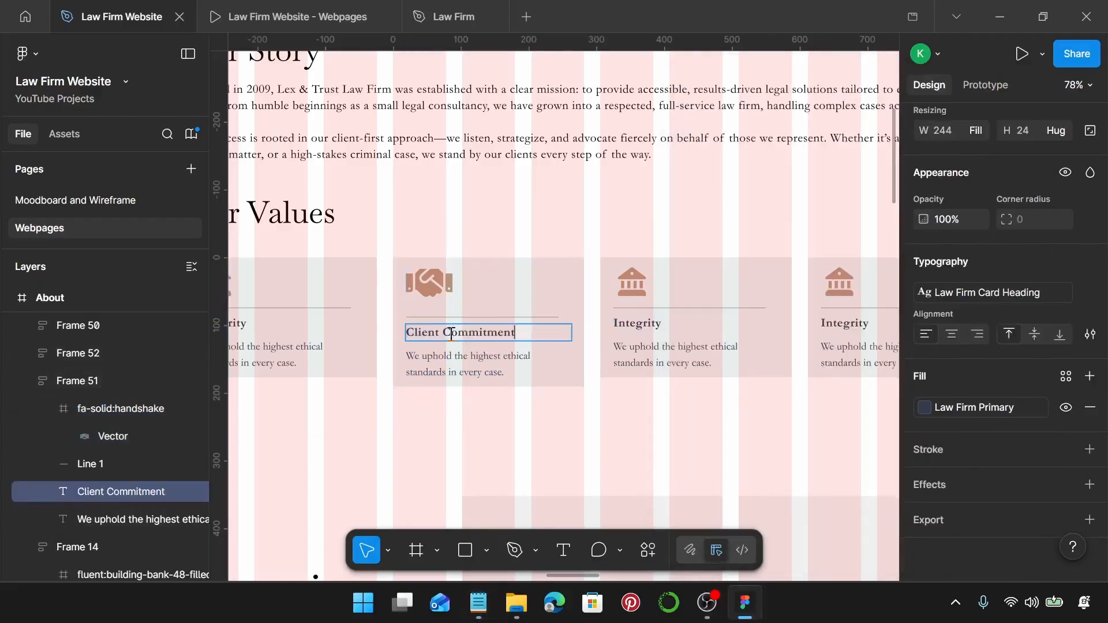
Replace the card's description with 'Your success is our priority.'.
click(478, 603)
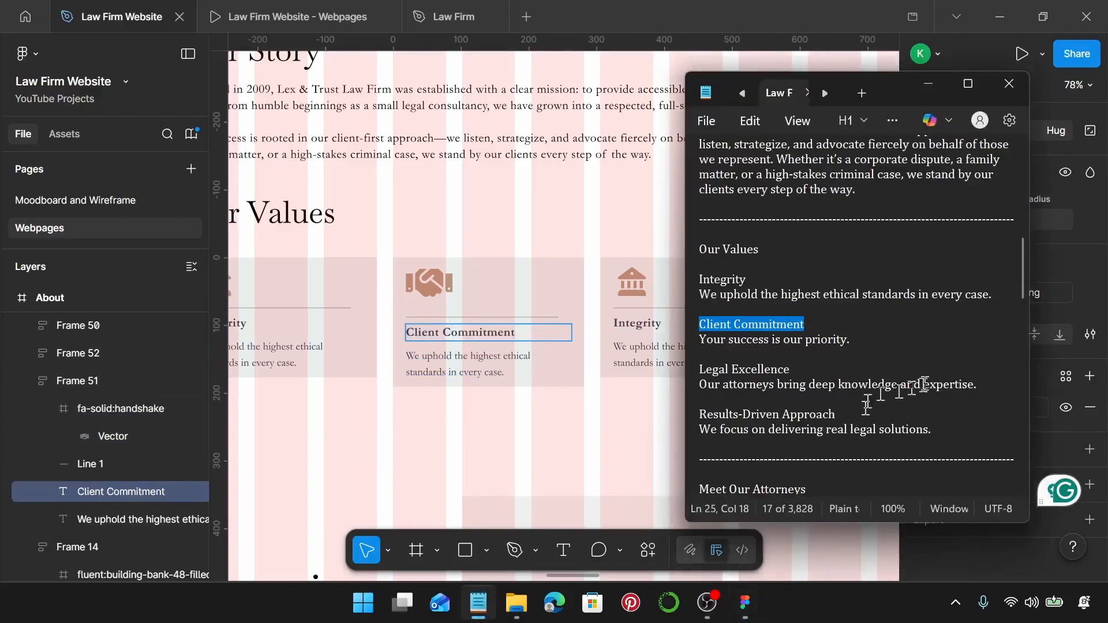
drag(851, 340, 716, 340)
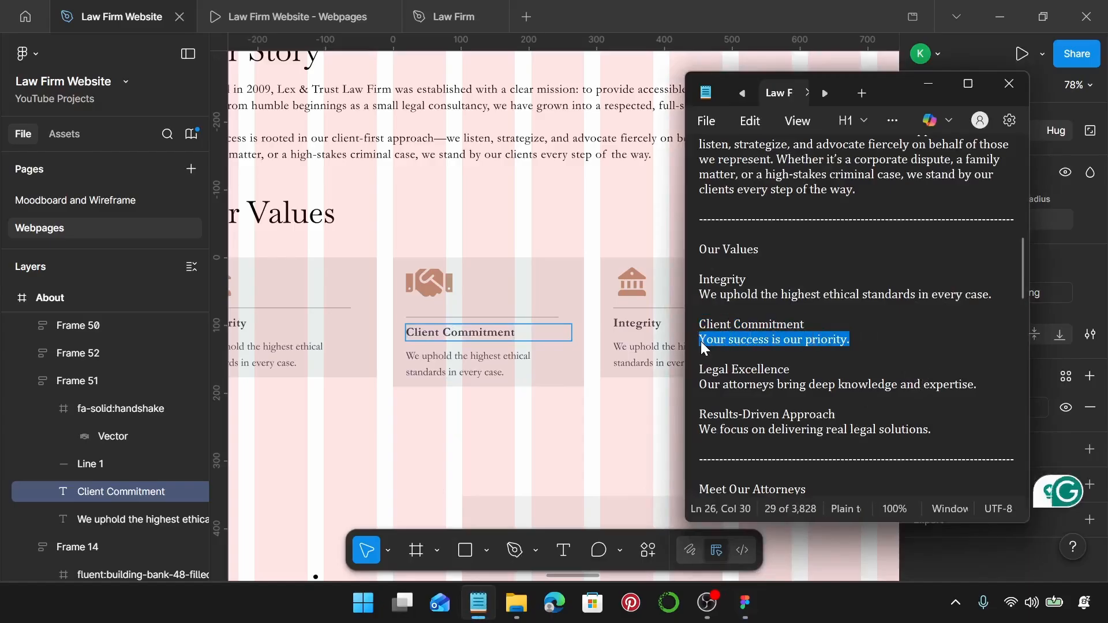
click(498, 366)
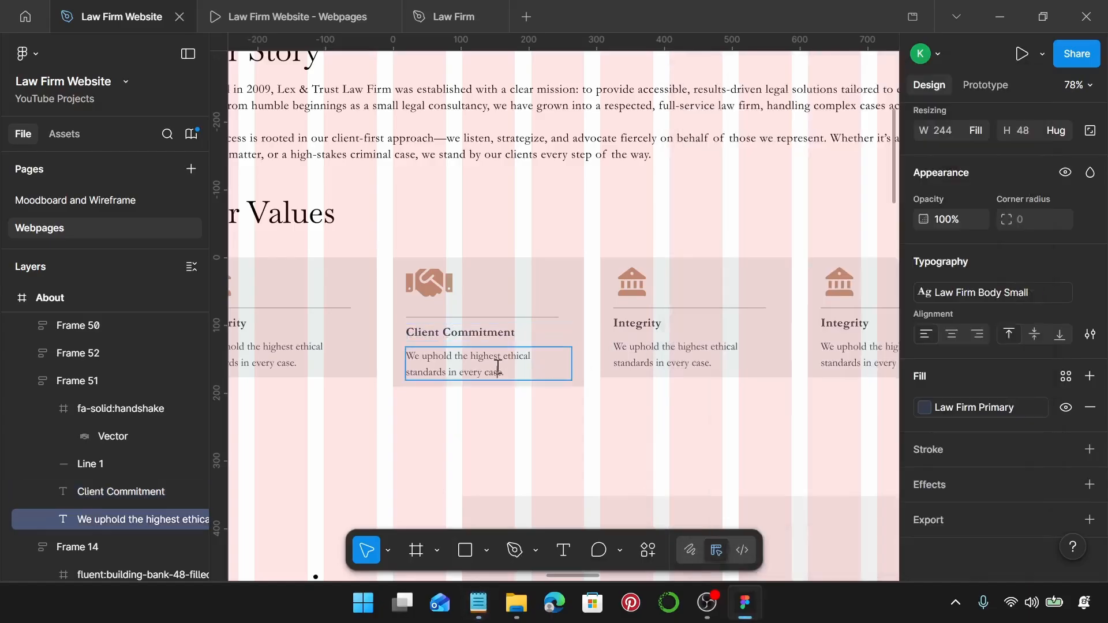
key(Return)
text(Your success is our priority.)
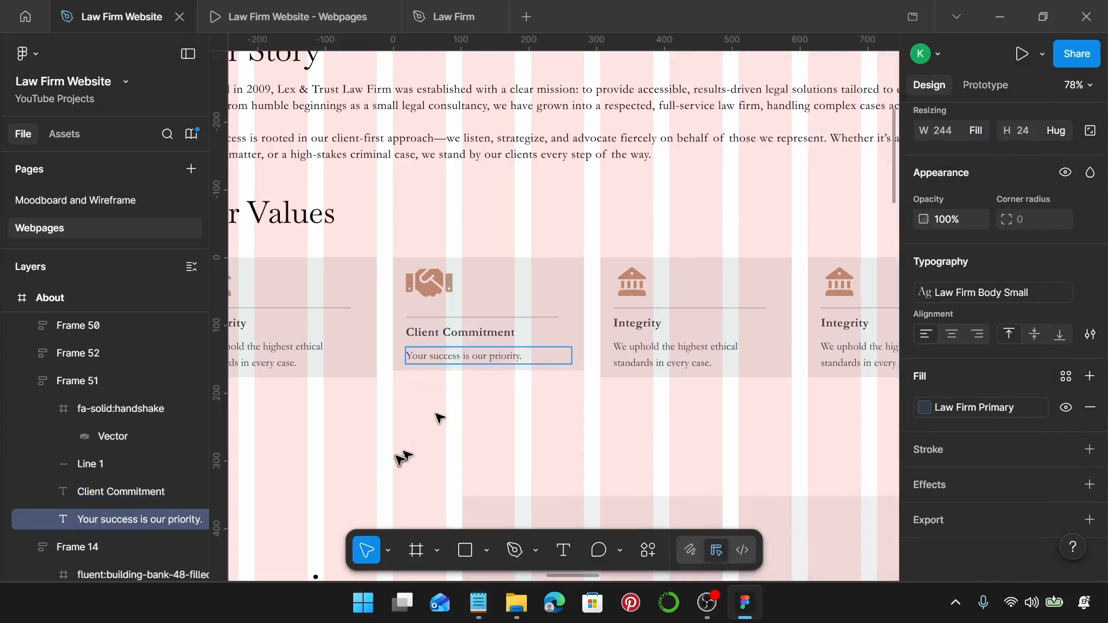
click(427, 289)
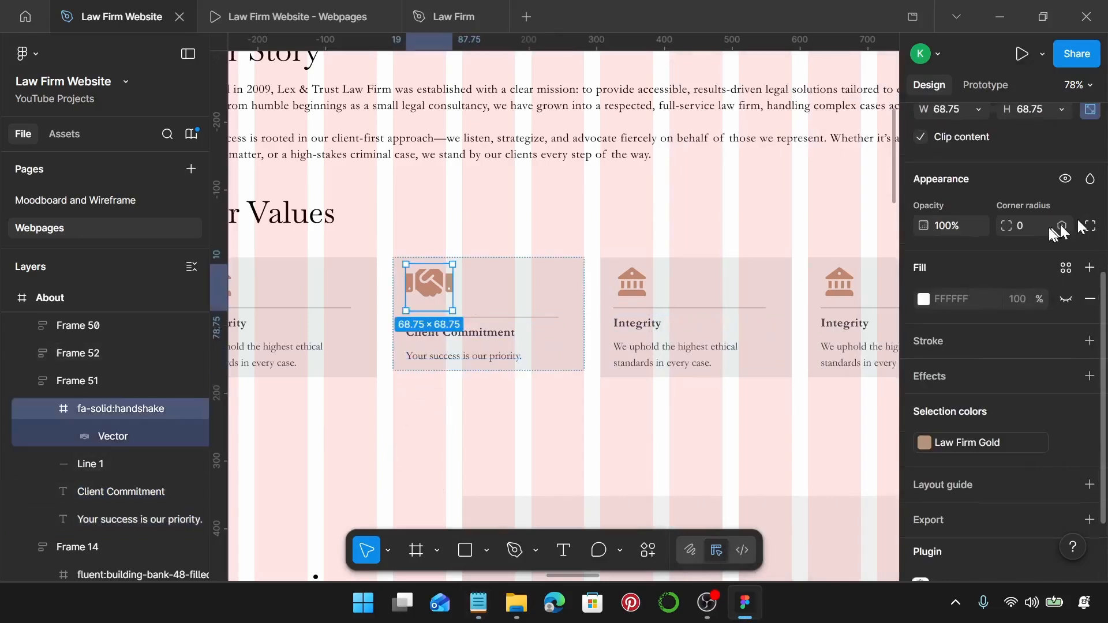
Resize the handshake icon to 55 px wide, making it 55×55.
scroll(982, 208, up, 2)
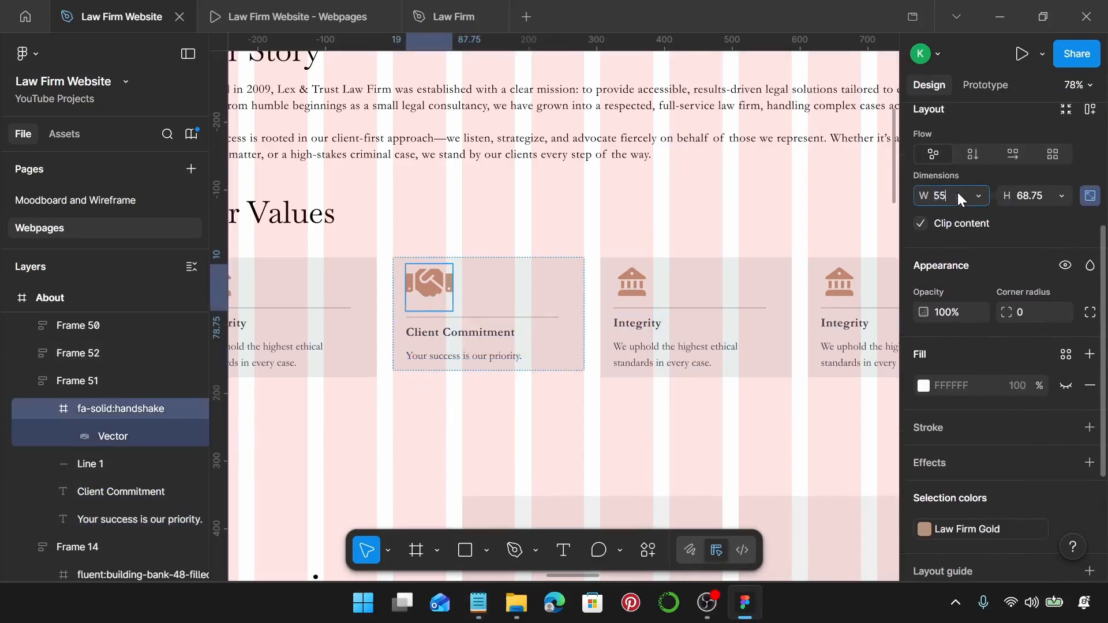
click(960, 199)
text(55)
key(Return)
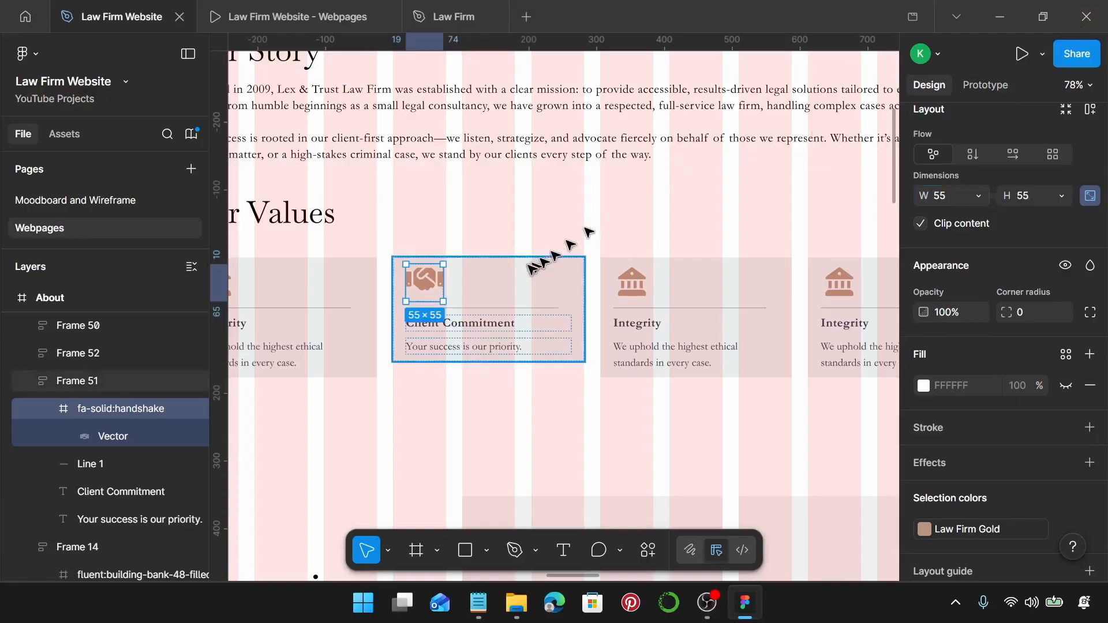
click(527, 410)
Stretch the Client Commitment card to 282×177 to match its neighbours.
click(513, 300)
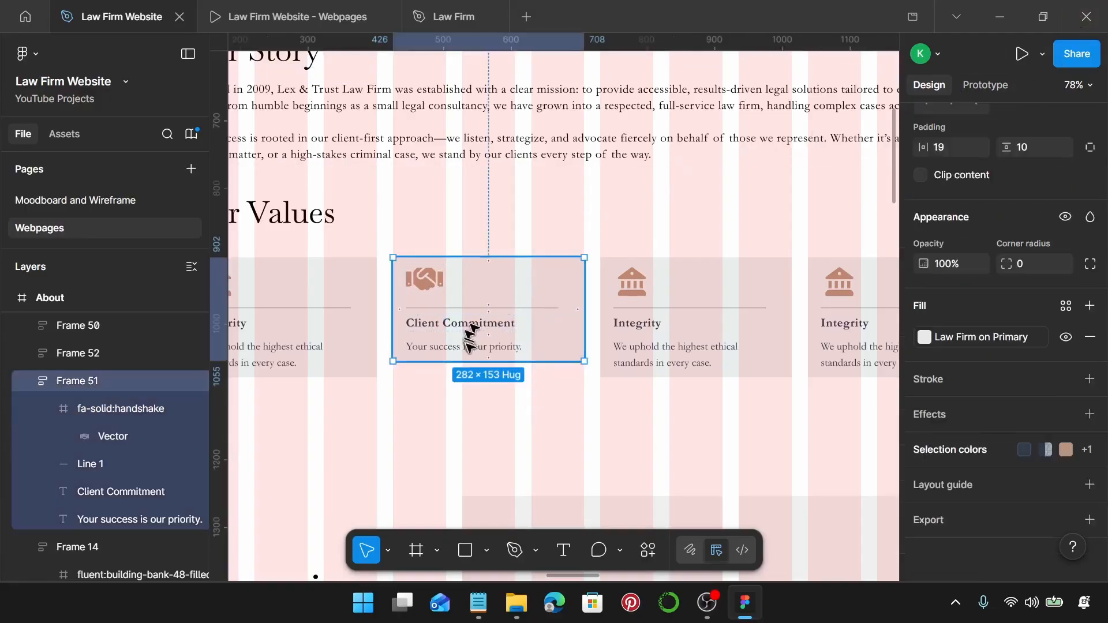
drag(471, 361, 471, 376)
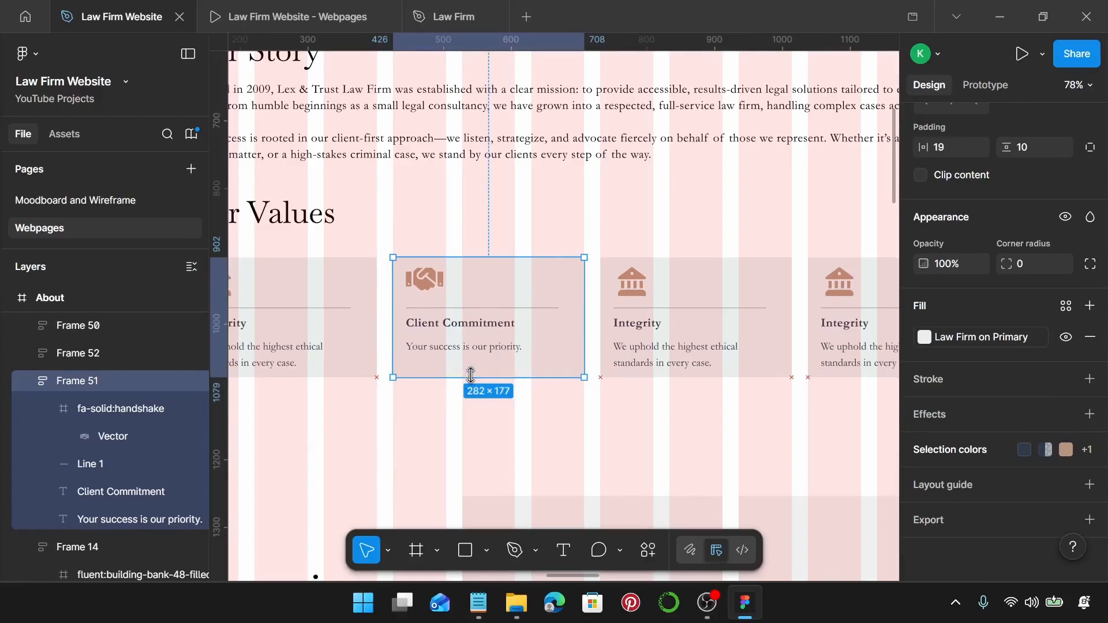
scroll(395, 379, up, 6)
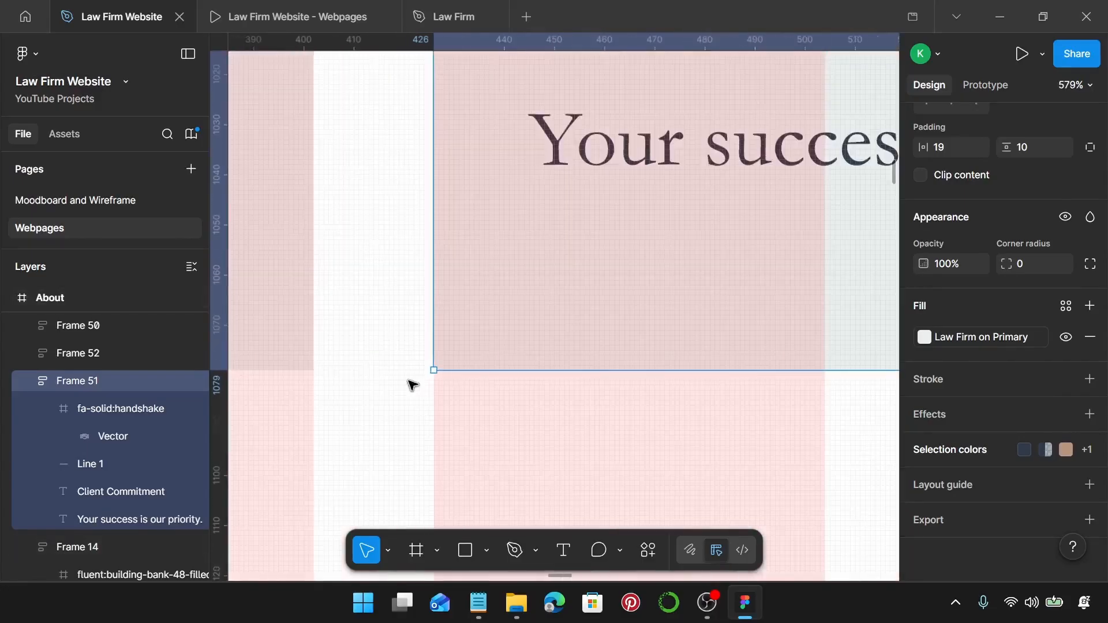
scroll(472, 362, down, 4)
scroll(475, 359, right, 4)
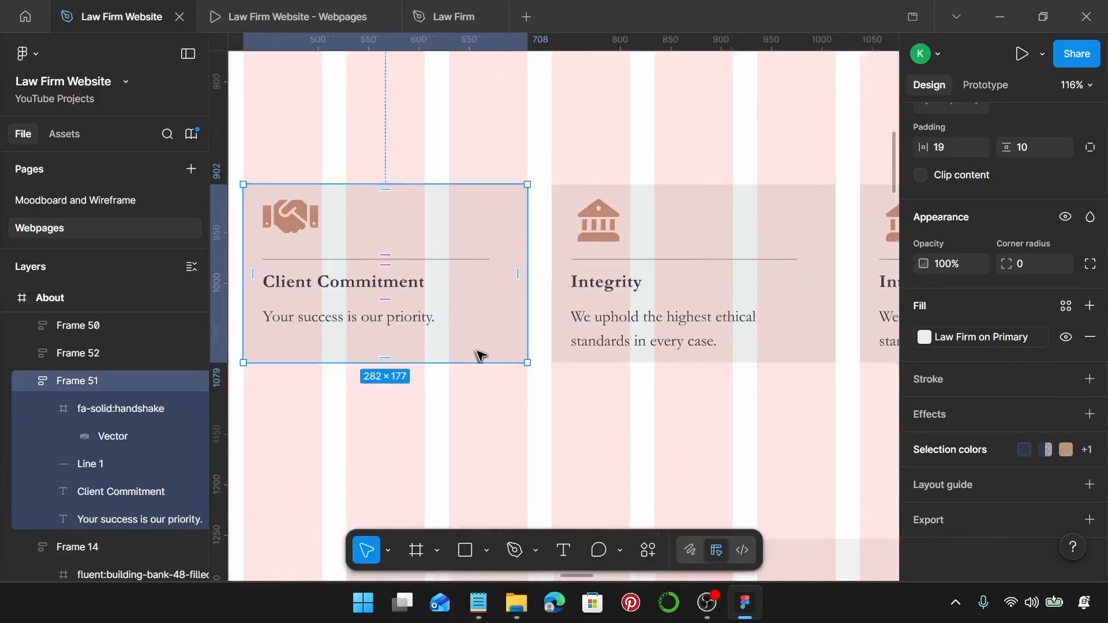
scroll(487, 346, right, 3)
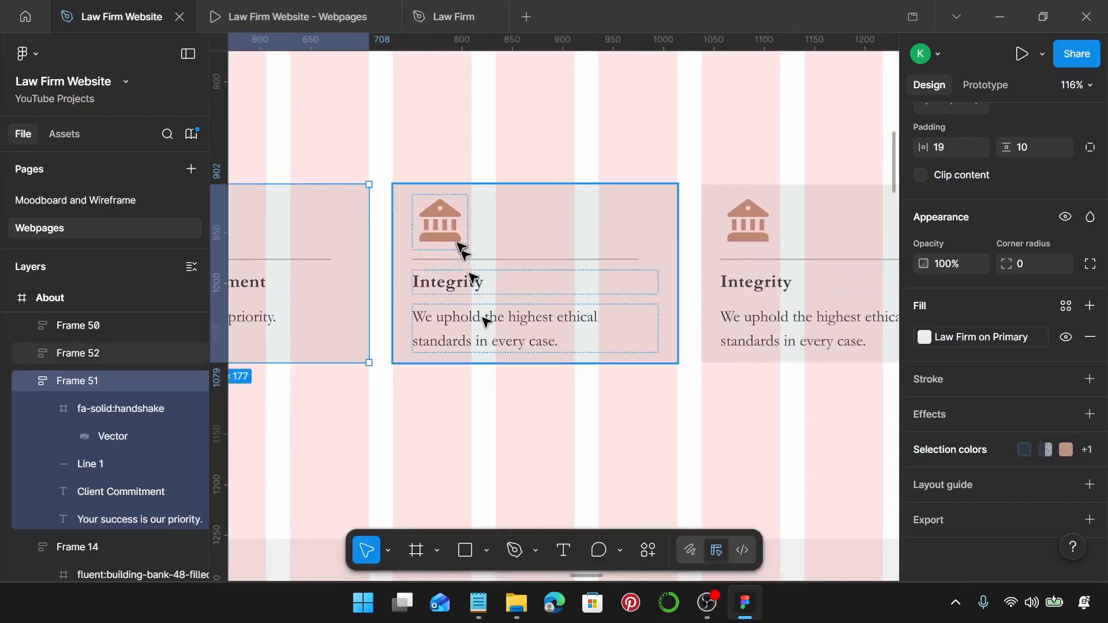
click(460, 246)
click(460, 247)
Swap the next card's bank-building icon for the gridicons:trophy icon found by searching 'trophy'.
right_click(456, 238)
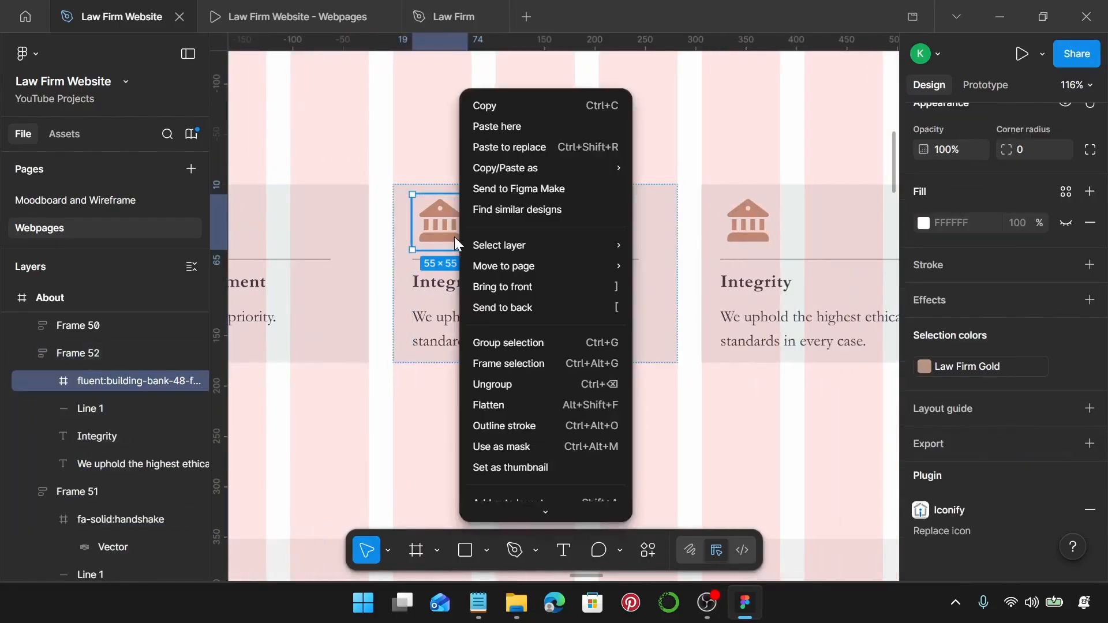
scroll(583, 496, down, 3)
mouse_move(592, 445)
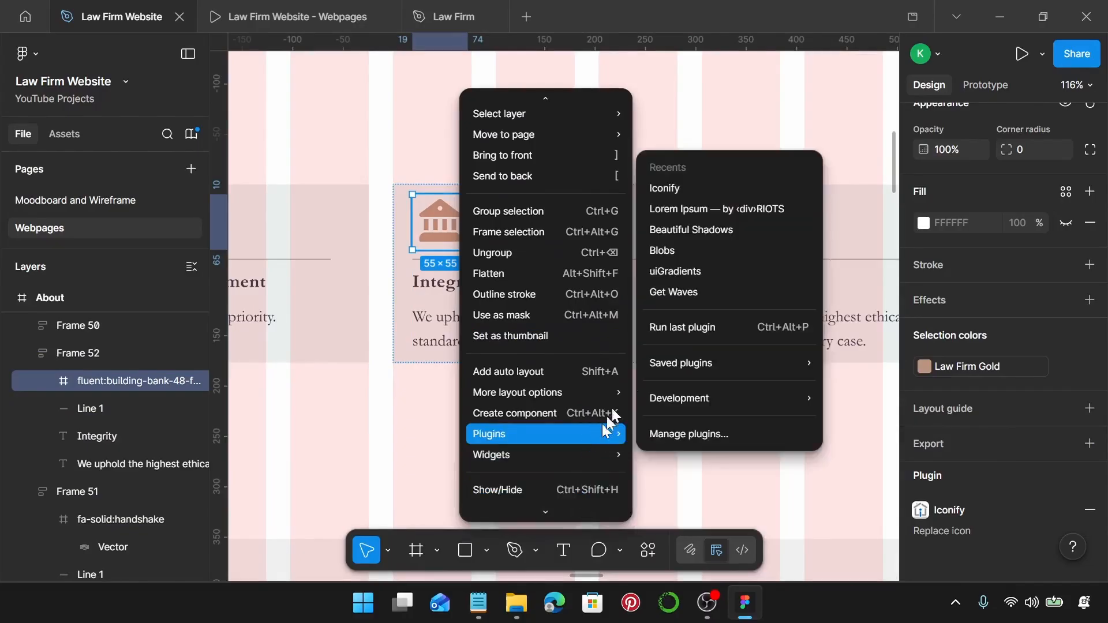
click(682, 193)
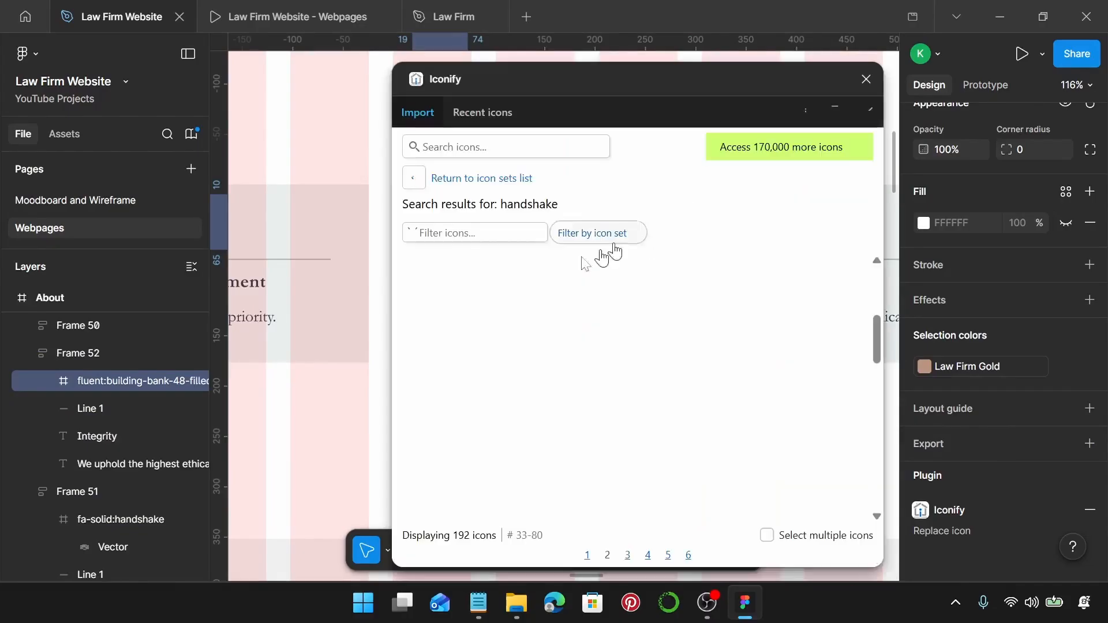
scroll(361, 239, right, 1)
scroll(360, 239, right, 2)
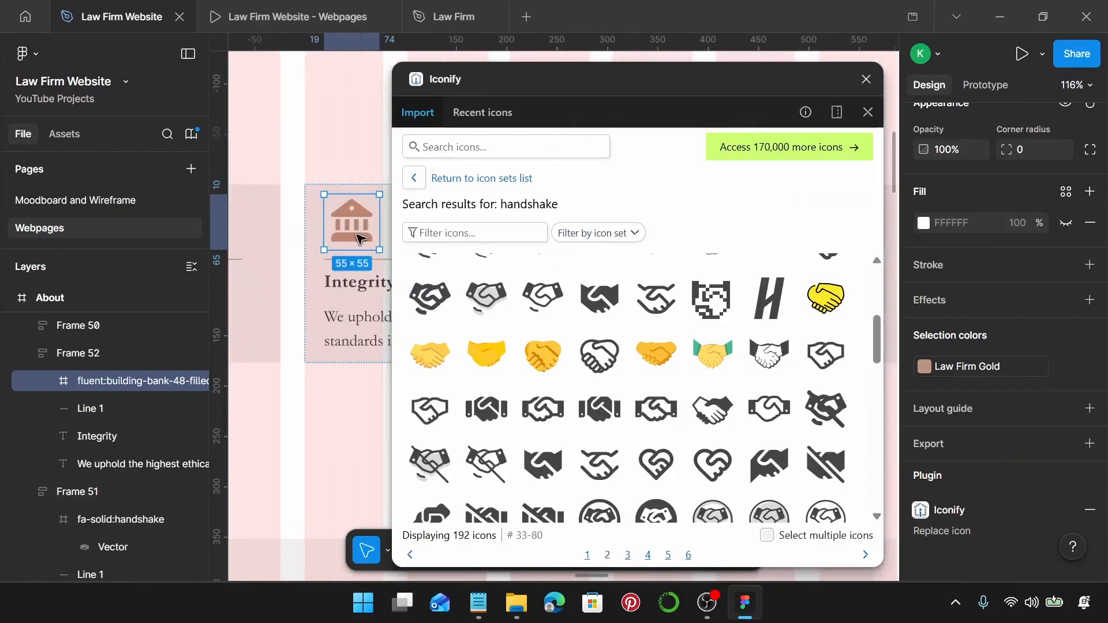
click(517, 158)
text(tr)
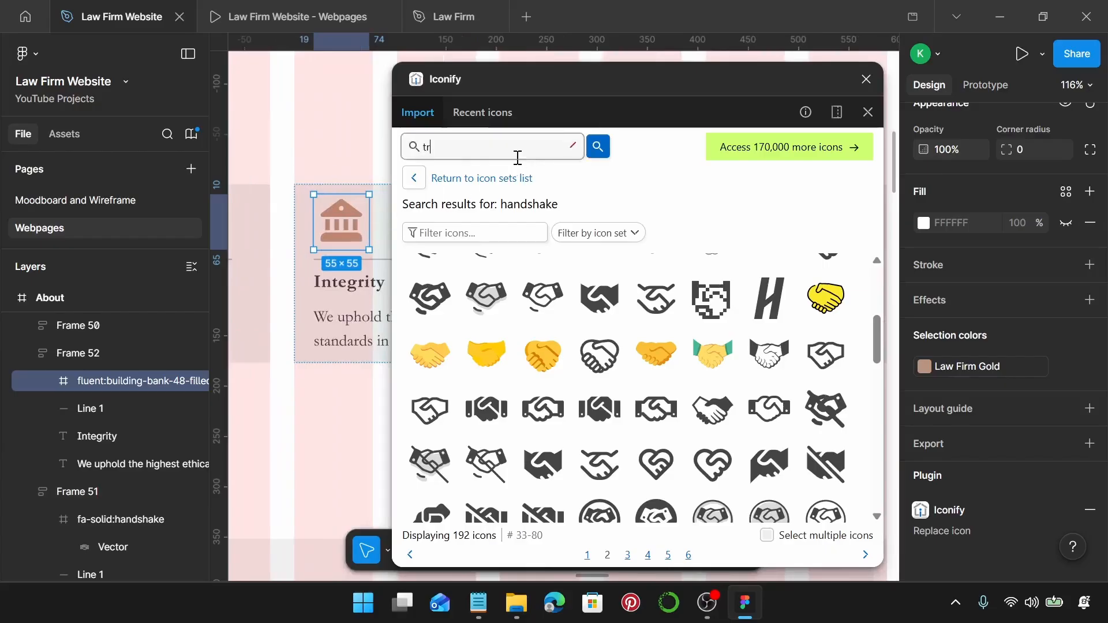
text(ophy)
key(Return)
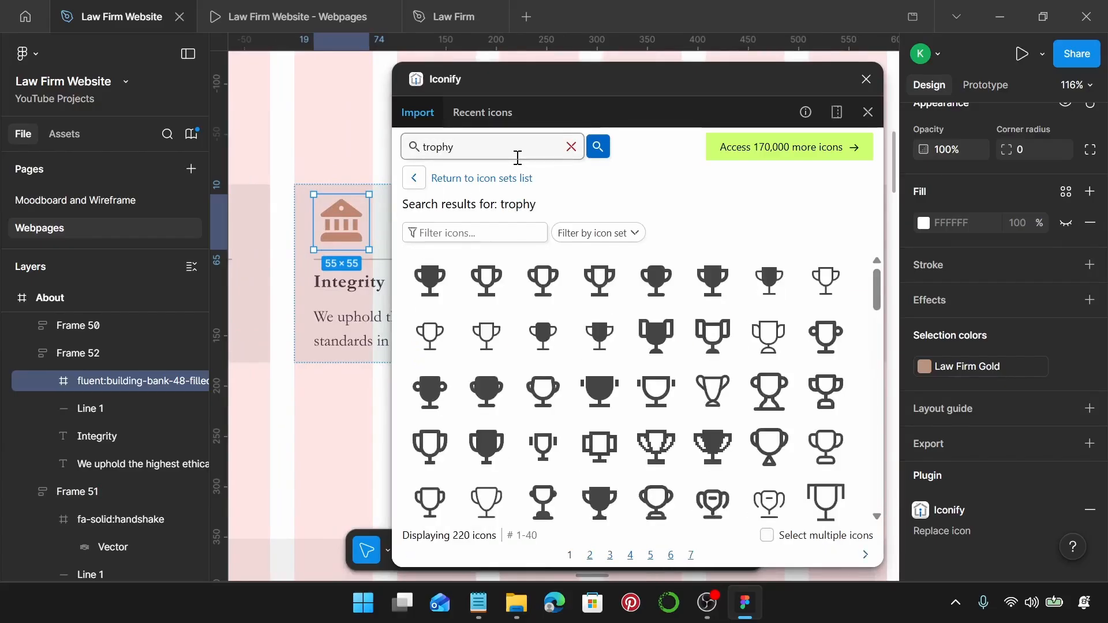
scroll(576, 427, down, 1)
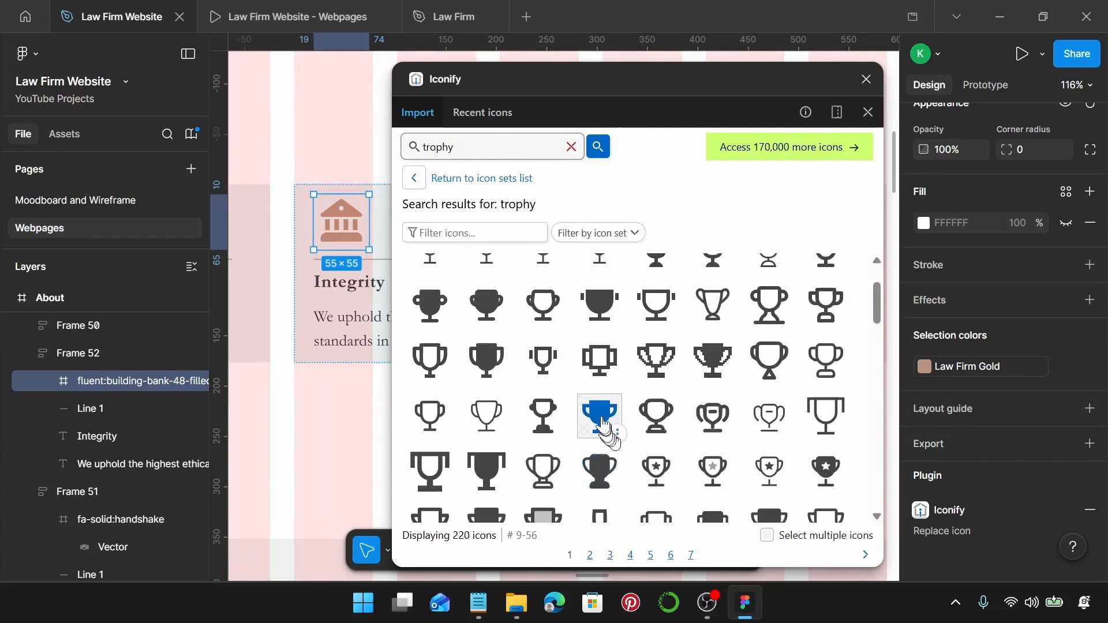
click(615, 445)
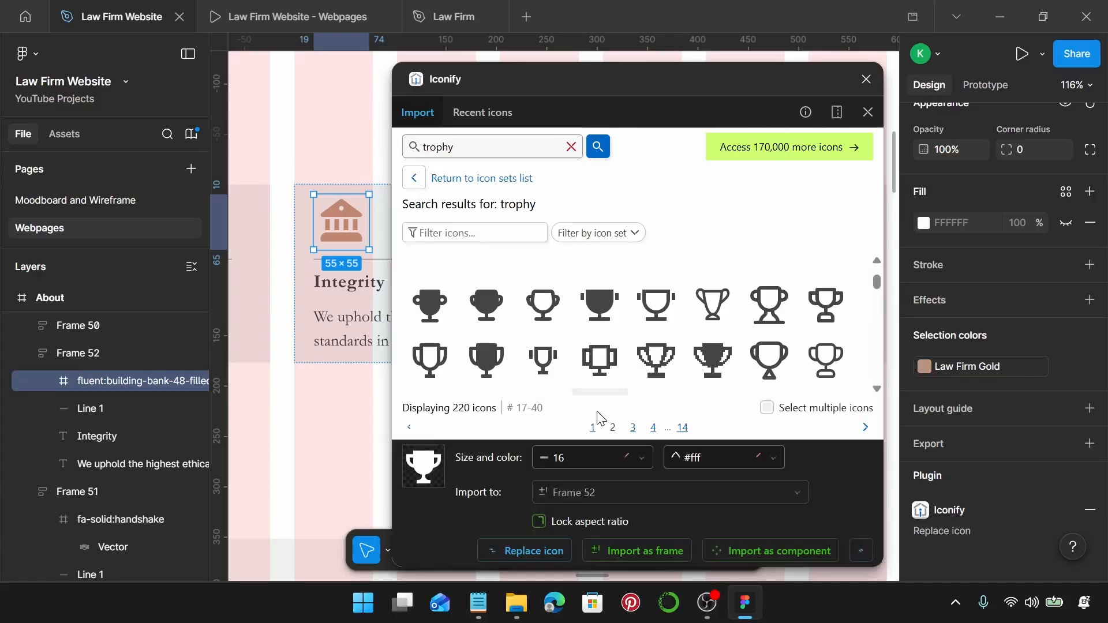
click(508, 551)
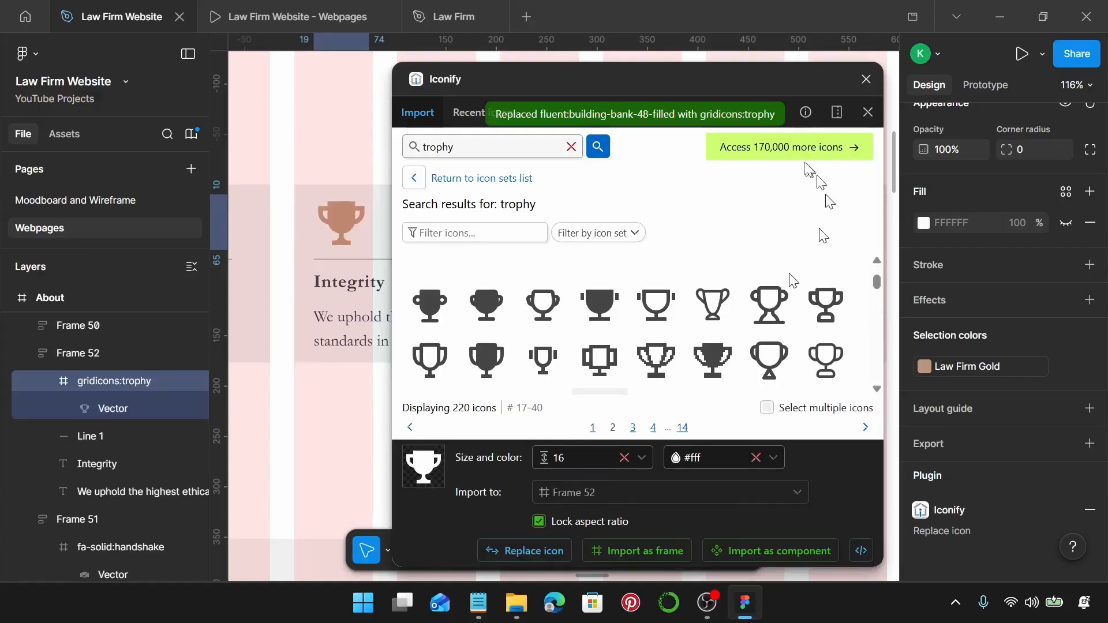
Close Iconify and retitle the trophy card 'Legal Excellence' from the notes.
click(868, 112)
scroll(979, 306, up, 3)
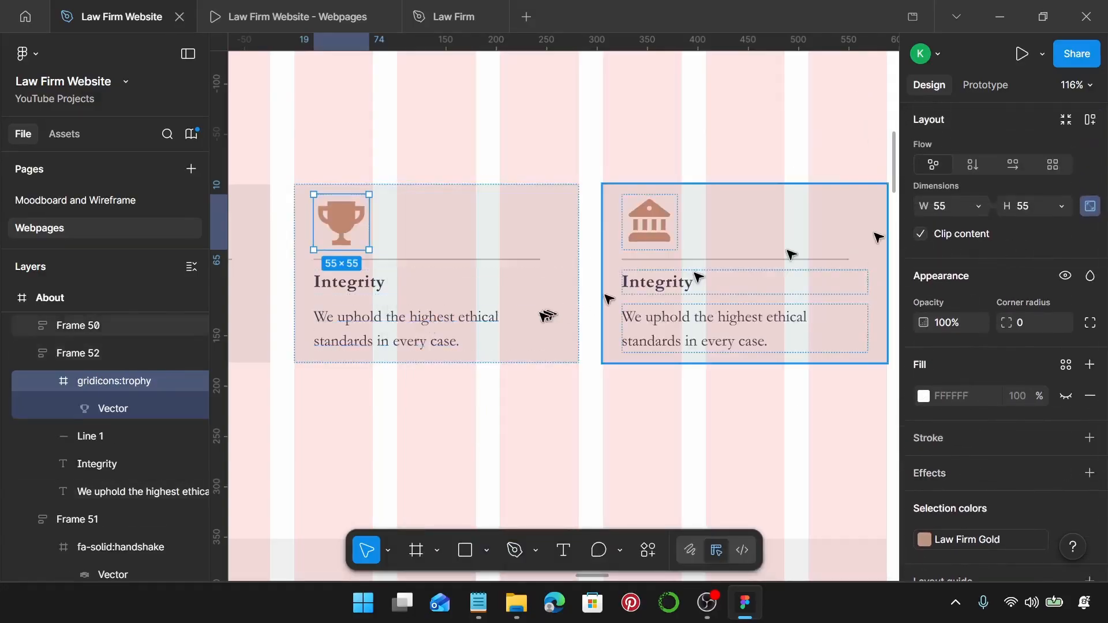
click(478, 603)
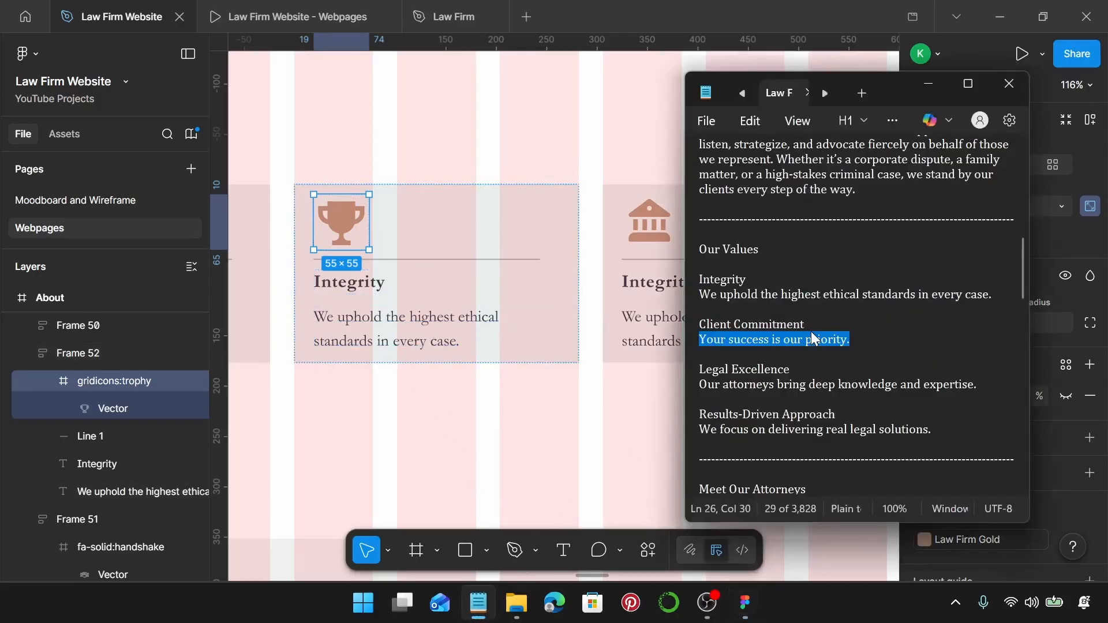
scroll(822, 314, down, 2)
drag(796, 280, 693, 287)
key(ctrl+c)
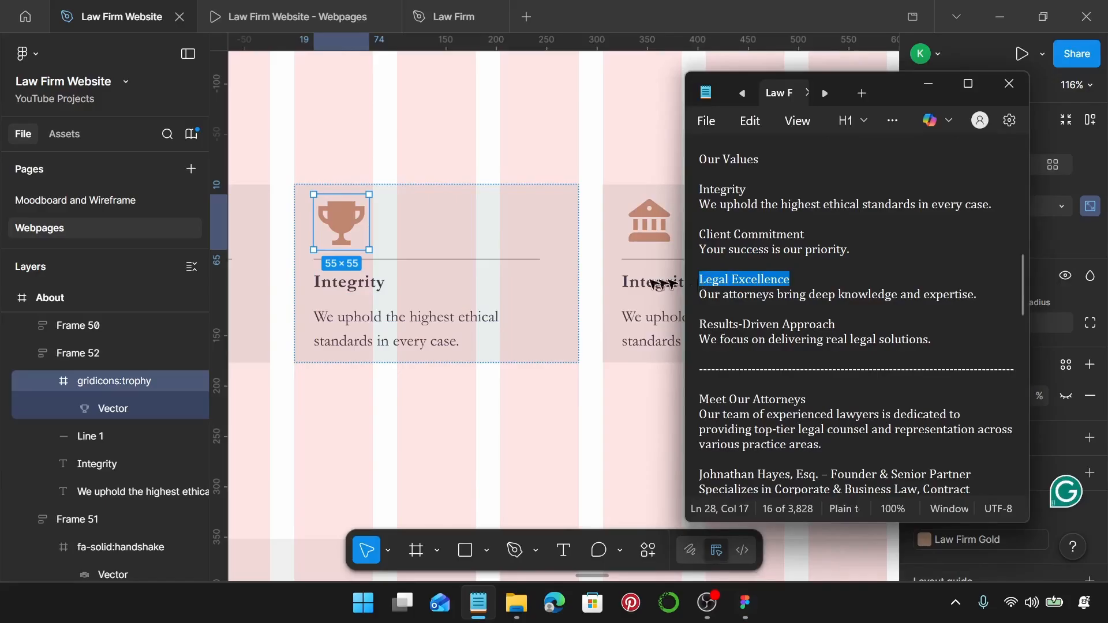
click(375, 286)
double_click(376, 287)
key(ctrl+v)
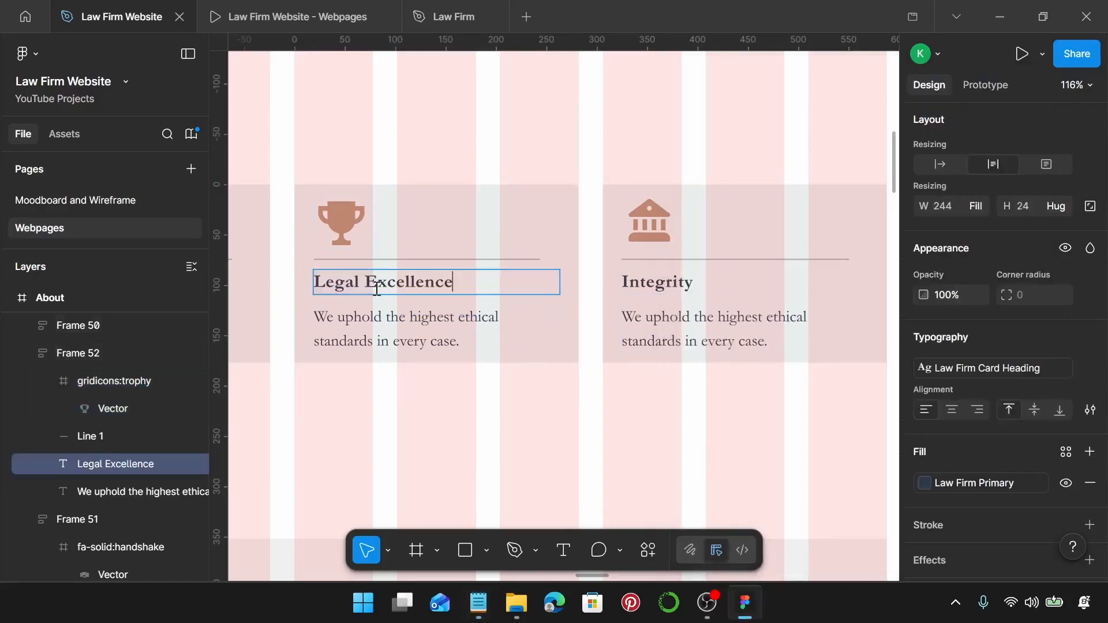
Set its description to 'Our attorneys bring deep knowledge and expertise.'.
click(480, 602)
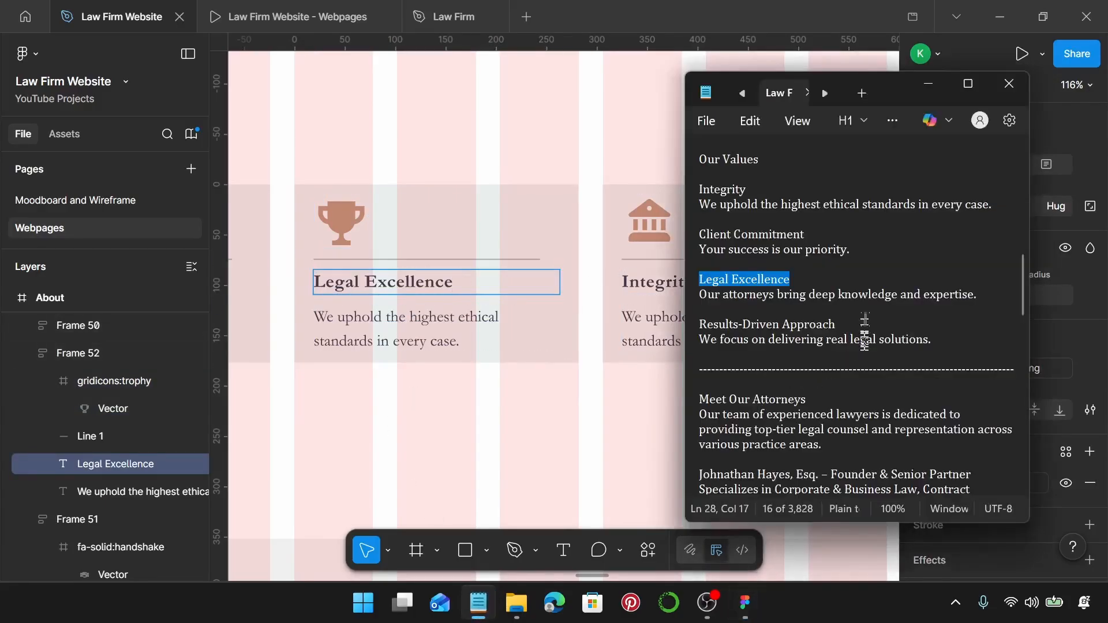
drag(980, 294, 696, 295)
key(ctrl+c)
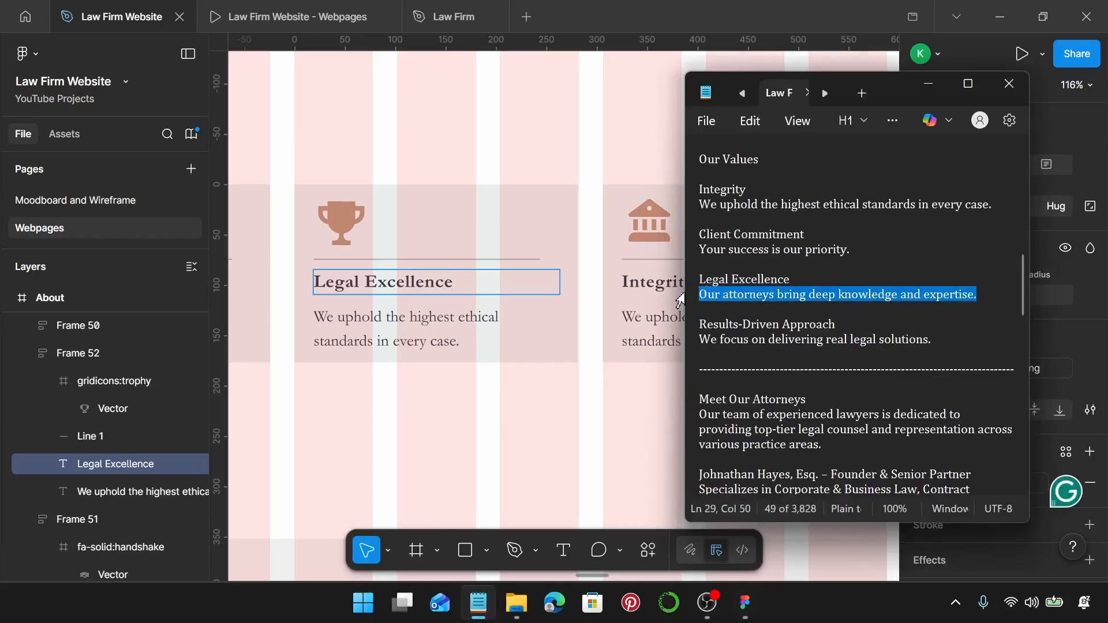
click(413, 329)
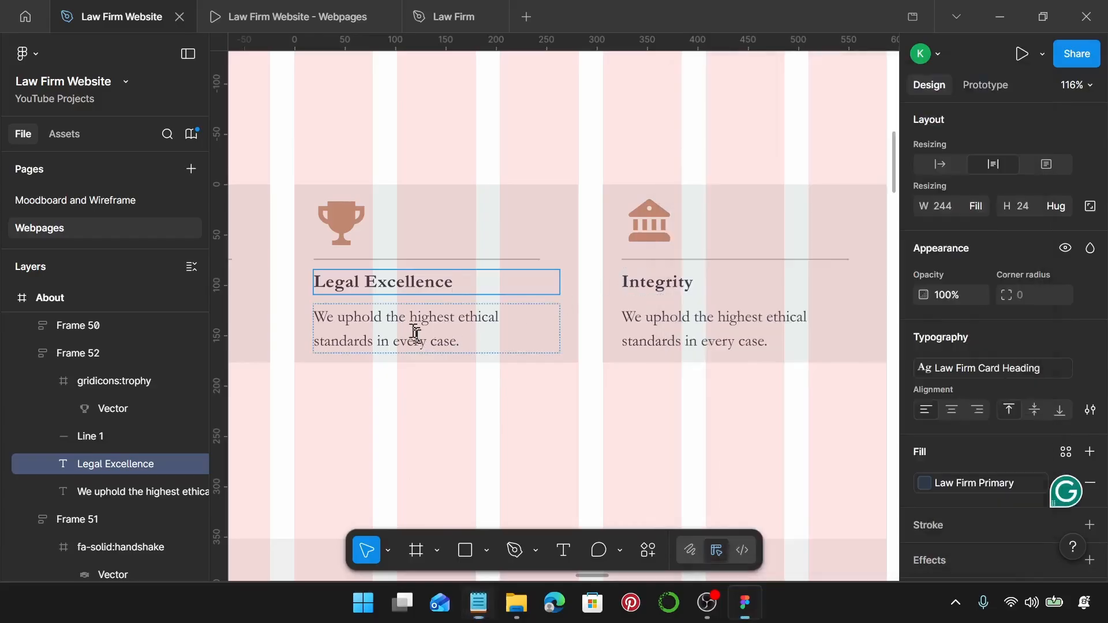
double_click(413, 330)
key(ctrl+v)
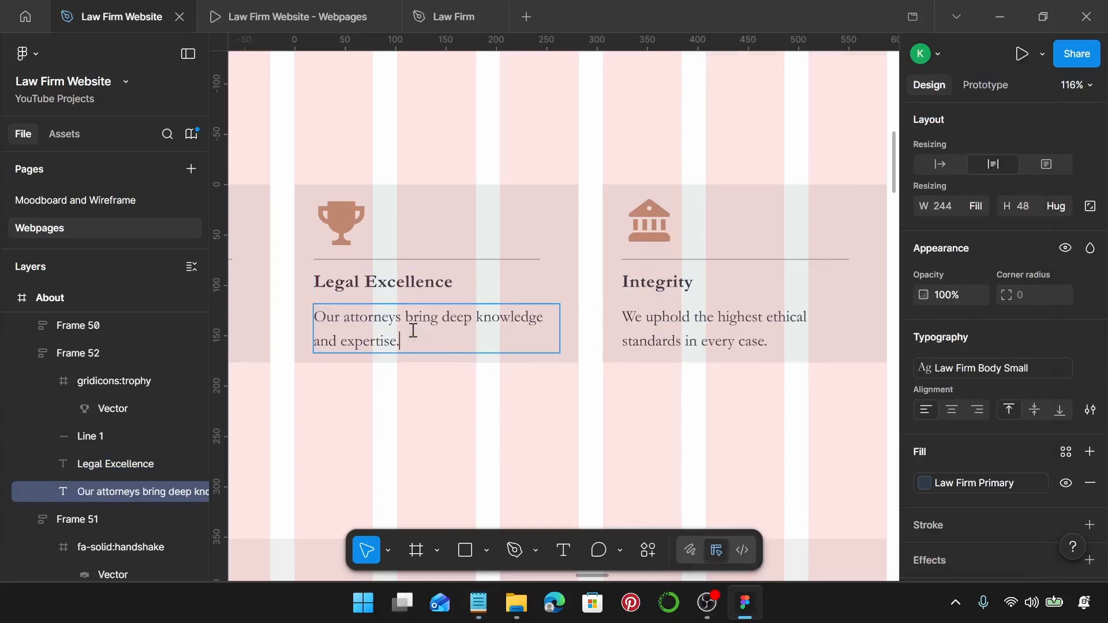
scroll(449, 295, right, 5)
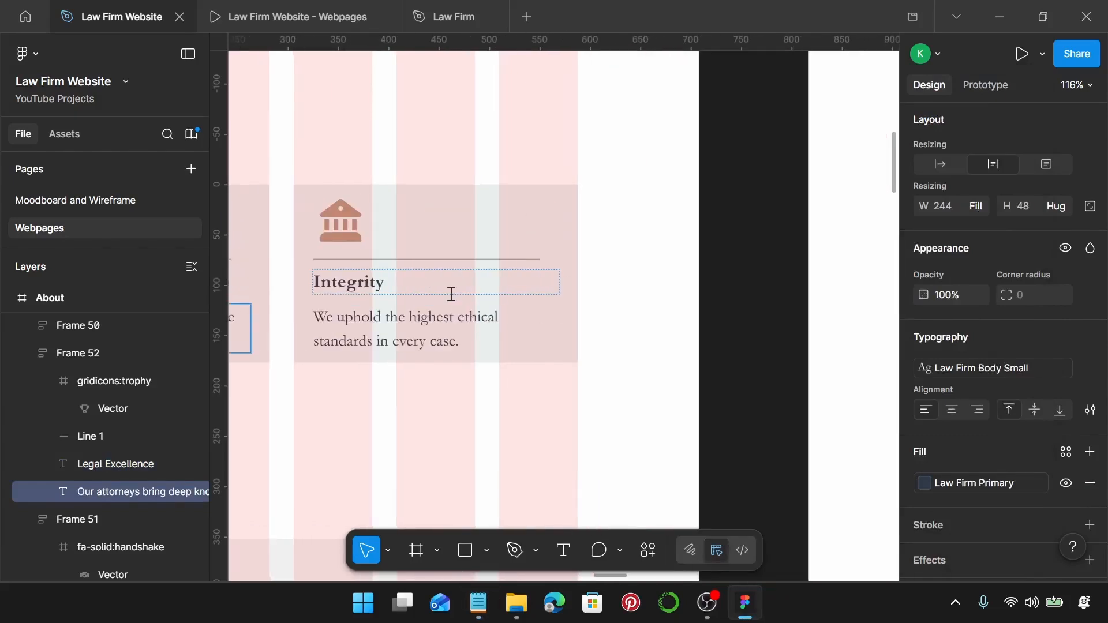
Replace the fourth card's bank icon with a filled target-with-arrow icon from an Iconify 'target' search.
click(355, 223)
right_click(354, 223)
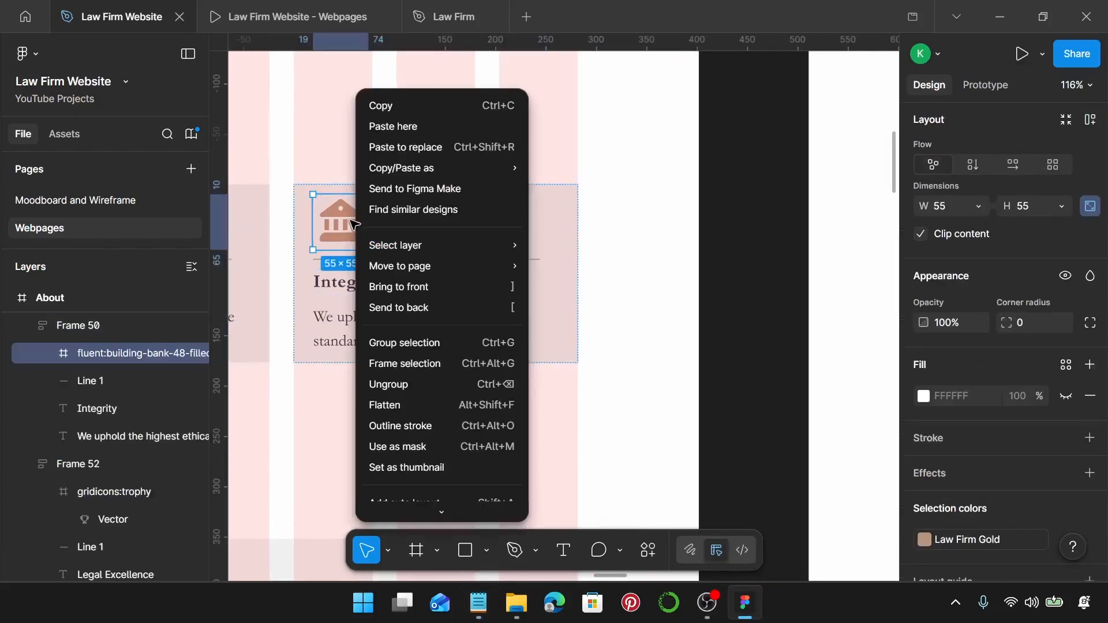
mouse_move(428, 509)
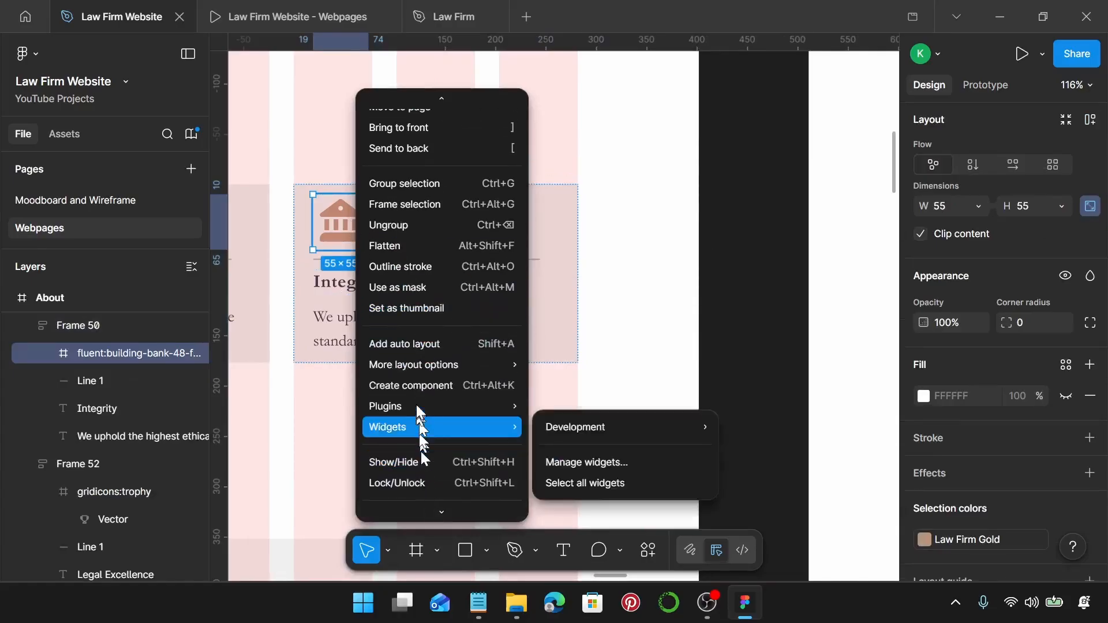
mouse_move(418, 404)
click(625, 162)
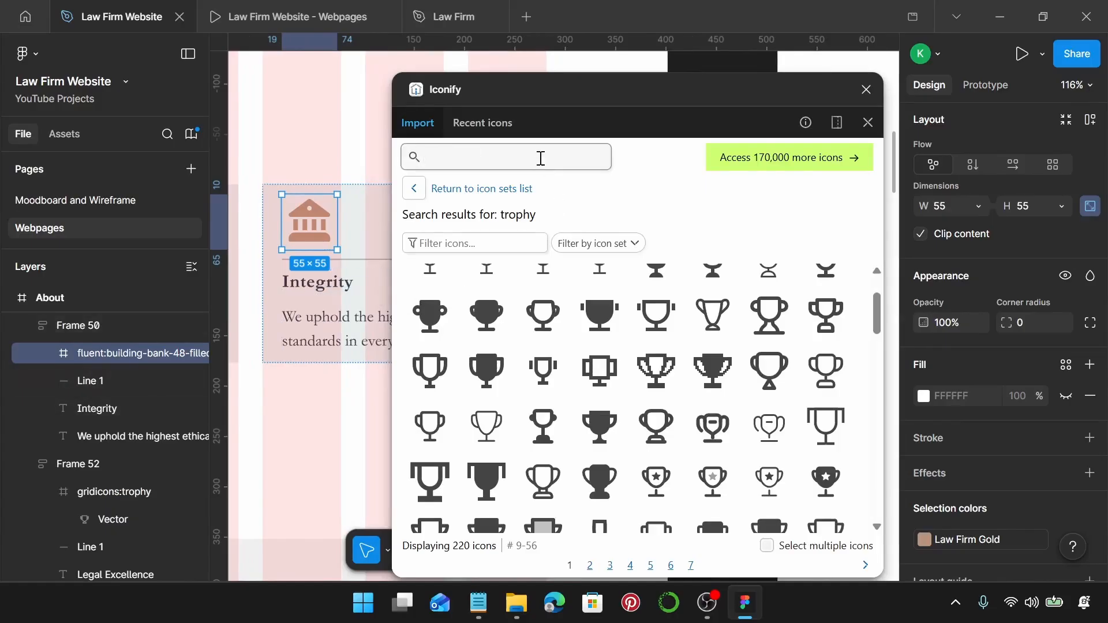
click(541, 158)
text(target)
key(Return)
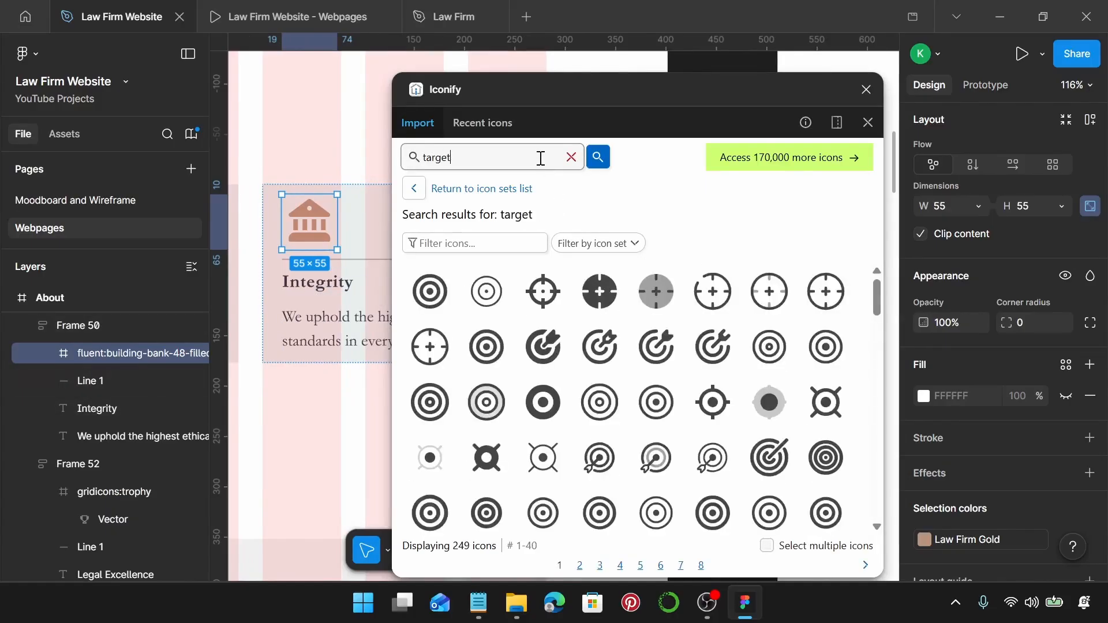
click(551, 355)
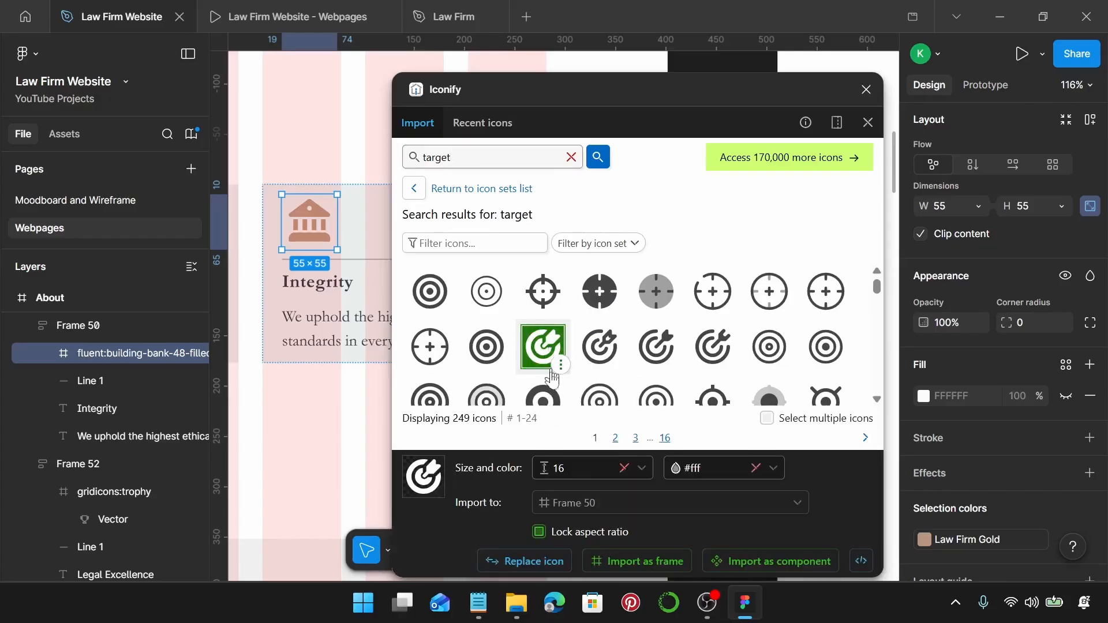
click(534, 562)
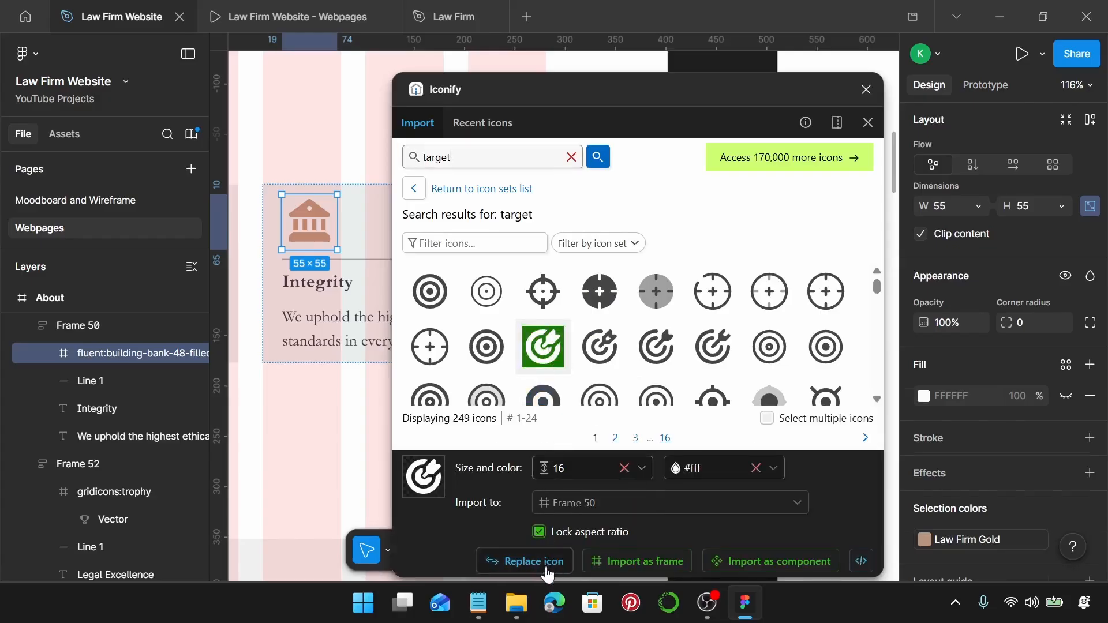
click(865, 92)
Retitle the card 'Results-Driven Approach' using the heading from the notes.
click(479, 612)
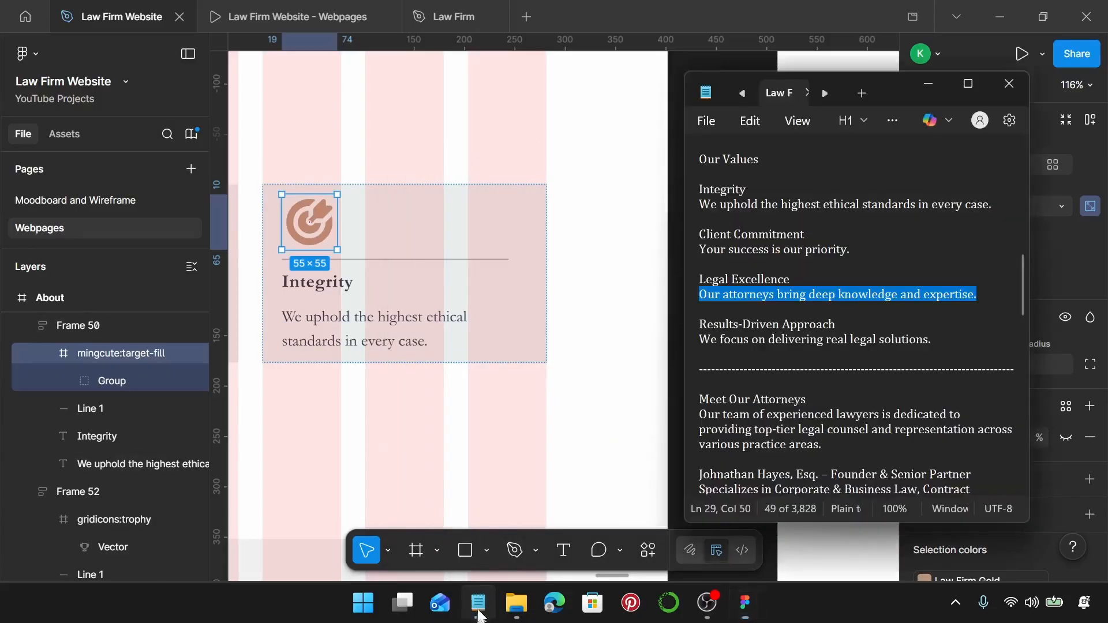
drag(837, 324, 709, 325)
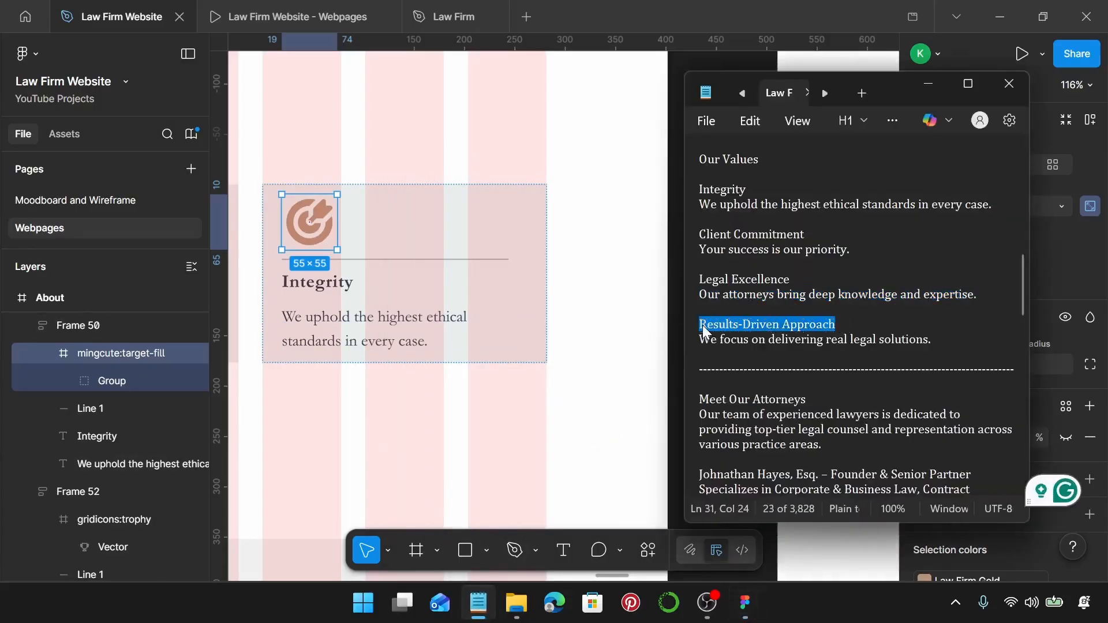
click(329, 289)
double_click(330, 289)
text(Results-Driven Approach)
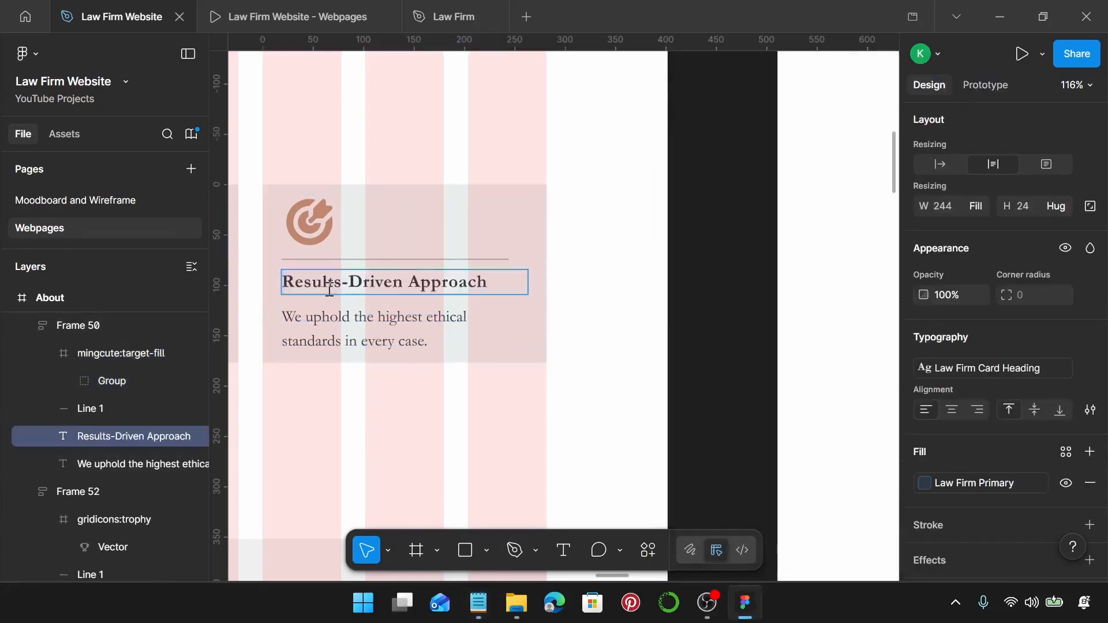
Change its description to 'We focus on delivering real legal solutions.'.
click(478, 603)
click(955, 335)
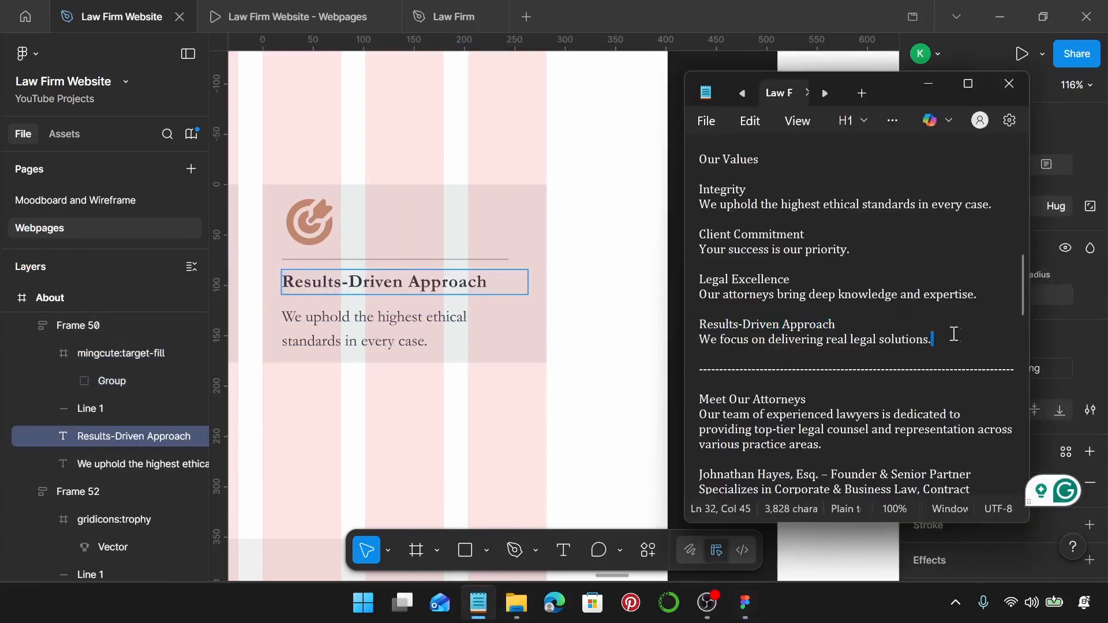
drag(954, 334, 719, 337)
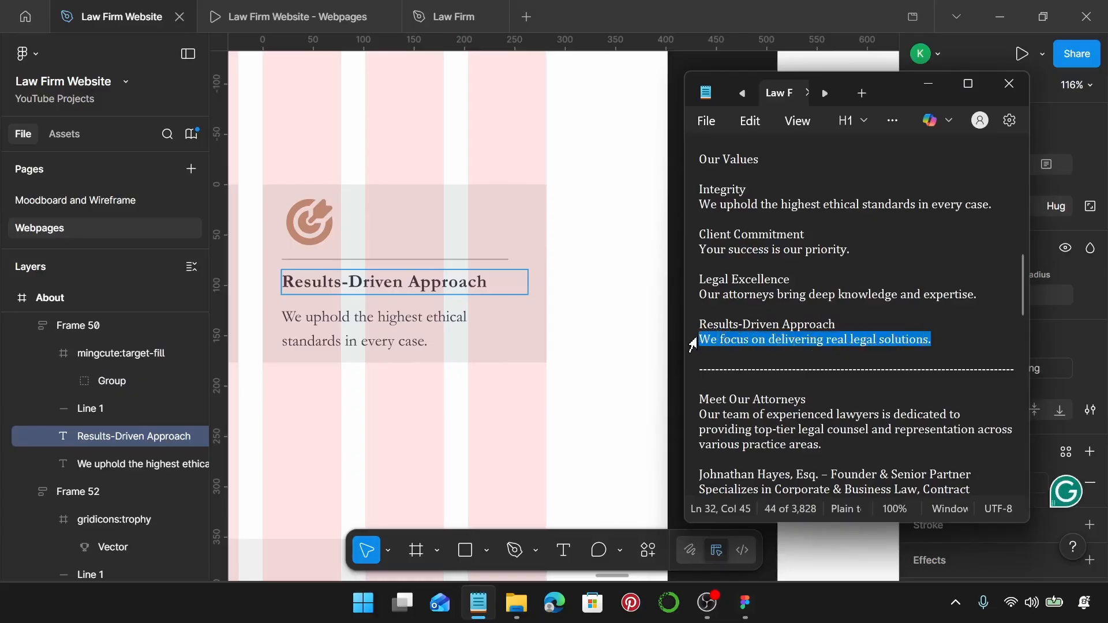
double_click(399, 326)
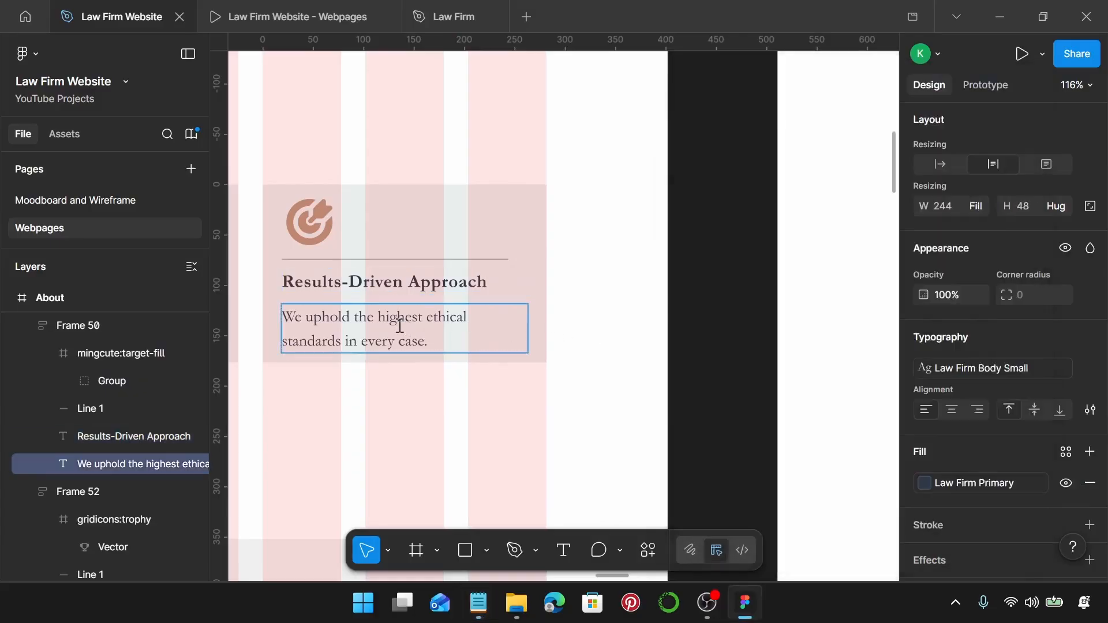
key(ctrl+a)
text(We focus on delivering real legal solutions.)
scroll(399, 326, down, 5)
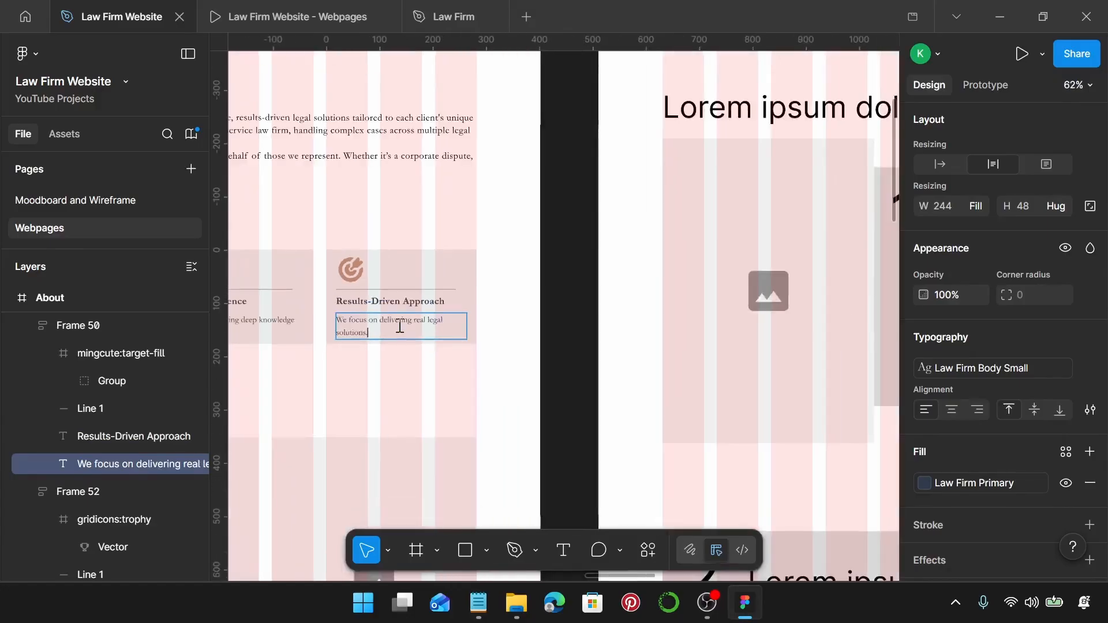
key(Escape)
scroll(397, 404, left, 5)
Wrap the four value cards, including Results-Driven Approach, in an auto-layout row.
click(397, 404)
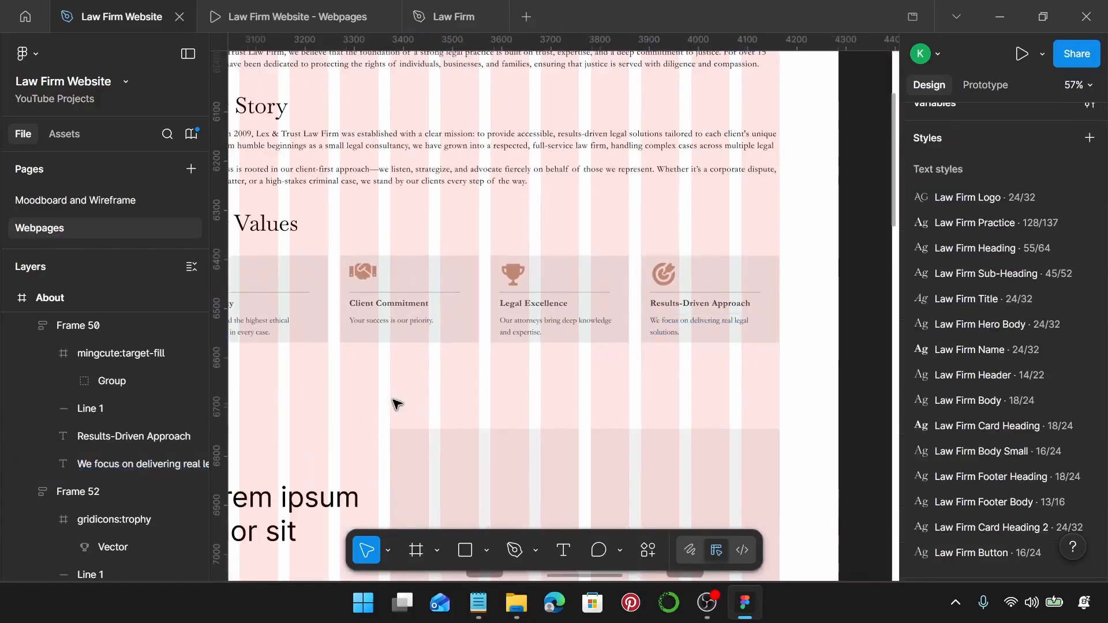
scroll(396, 403, down, 1)
scroll(396, 403, left, 2)
drag(384, 350, 692, 296)
shift+click(712, 301)
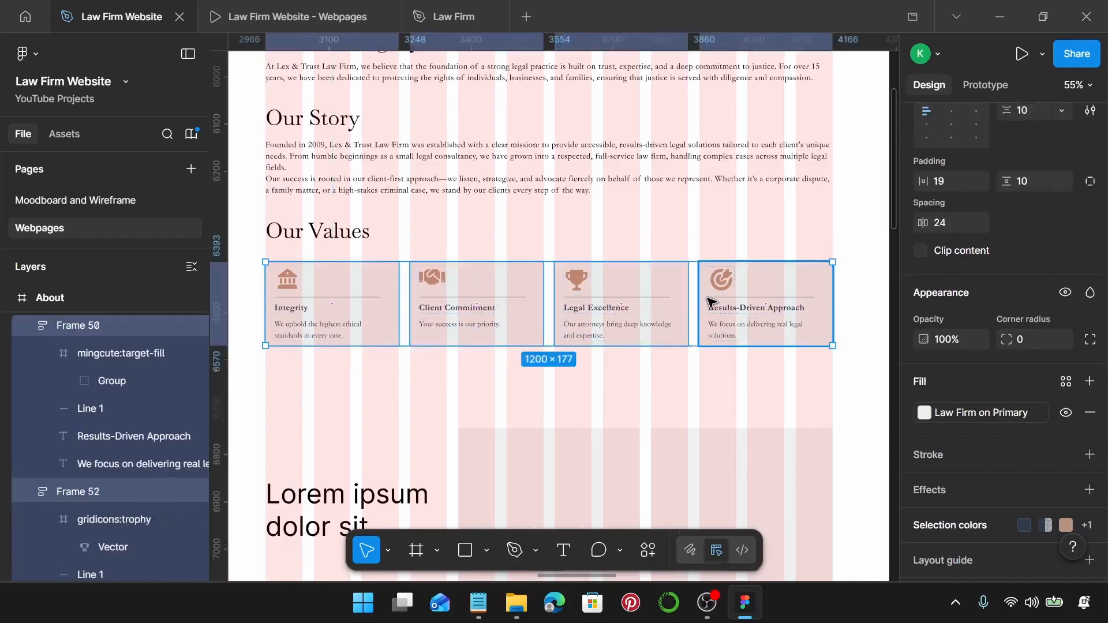
key(shift+a)
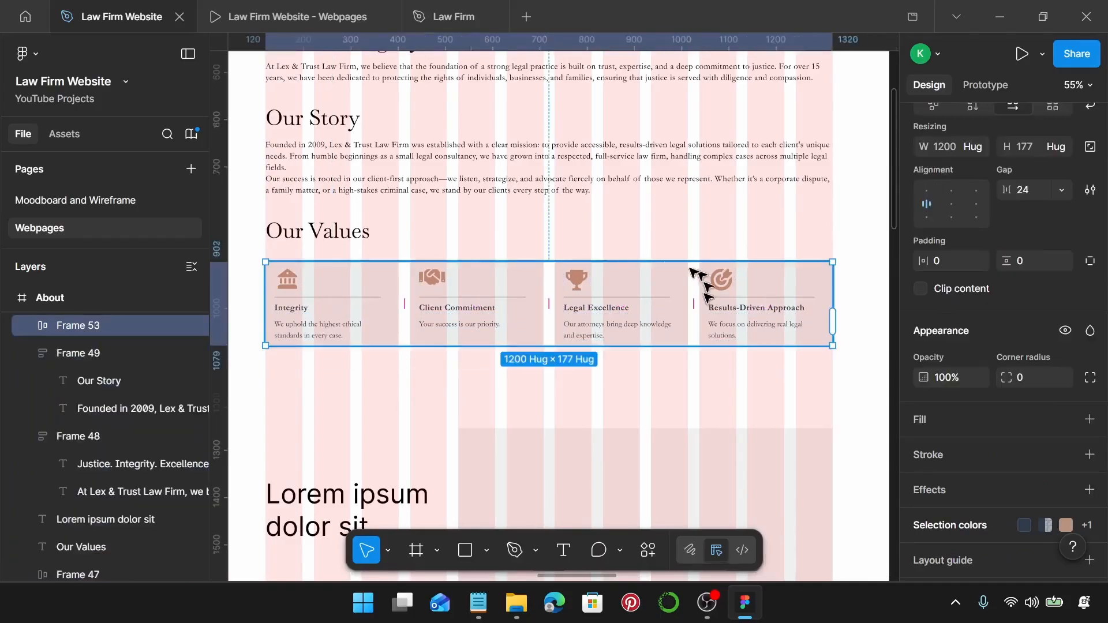
Stack the Our Values heading above the card row in vertical auto layout with a 20 px gap.
shift+click(334, 234)
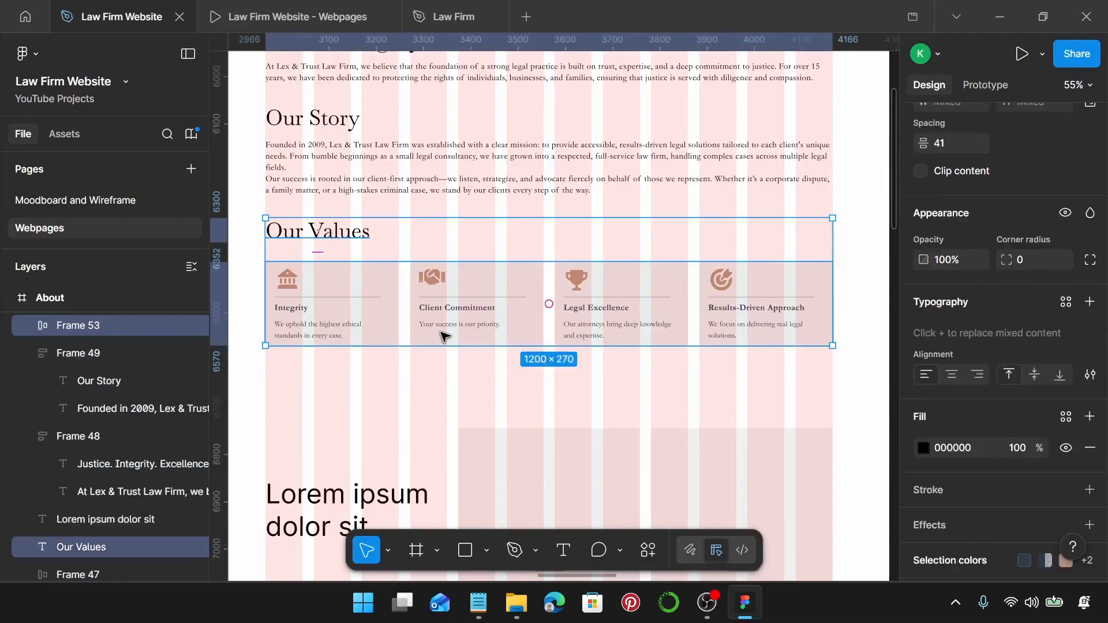
key(shift+a)
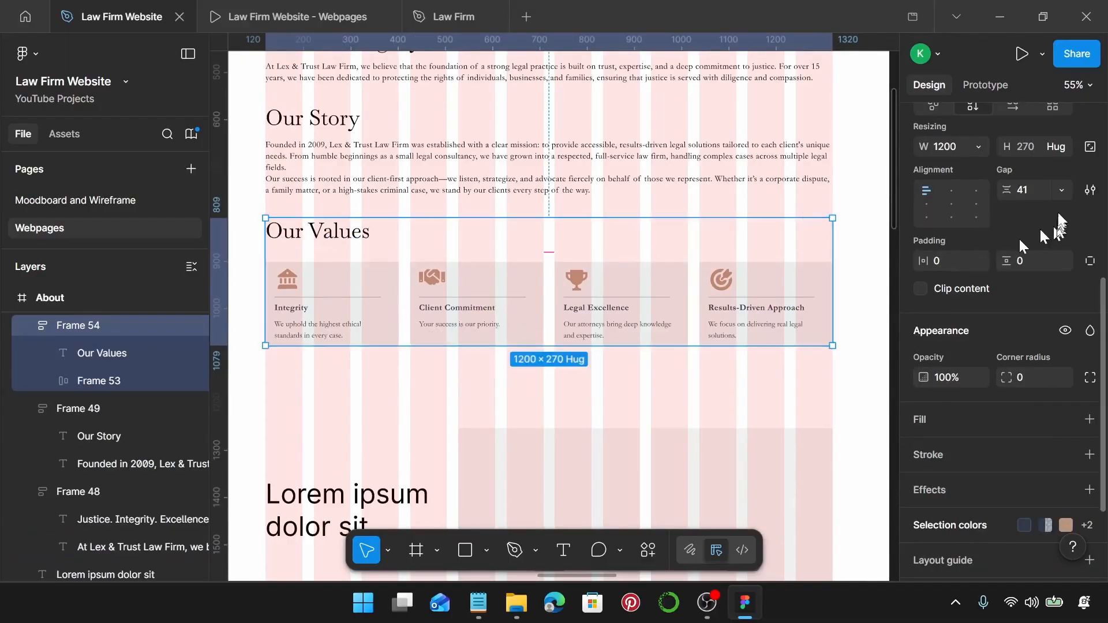
click(1050, 190)
text(20)
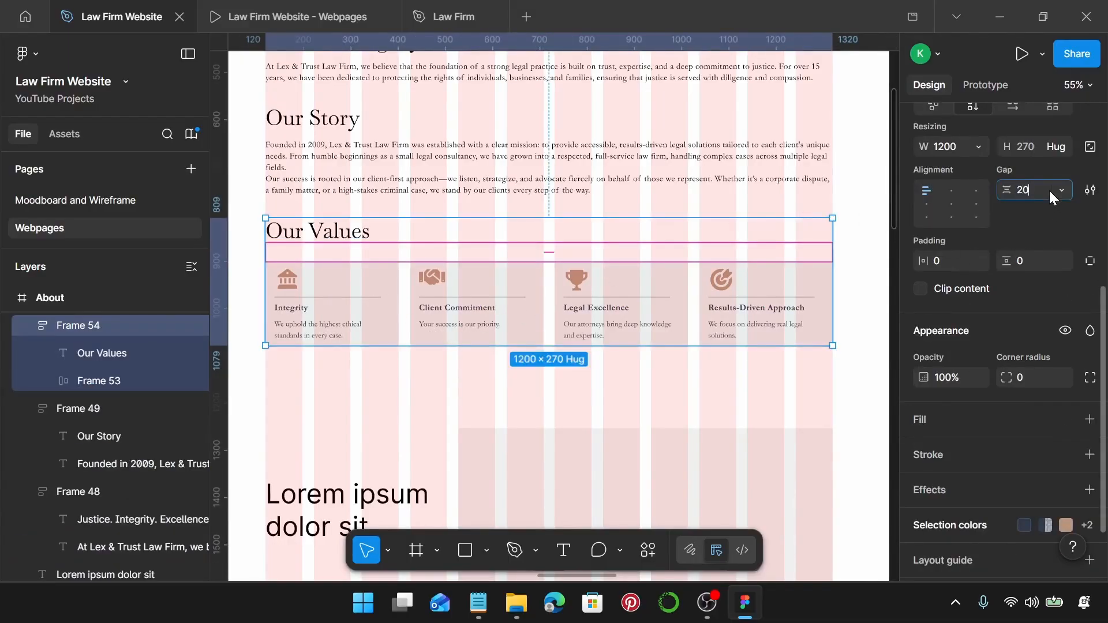
key(Return)
scroll(783, 252, up, 3)
scroll(784, 252, up, 4)
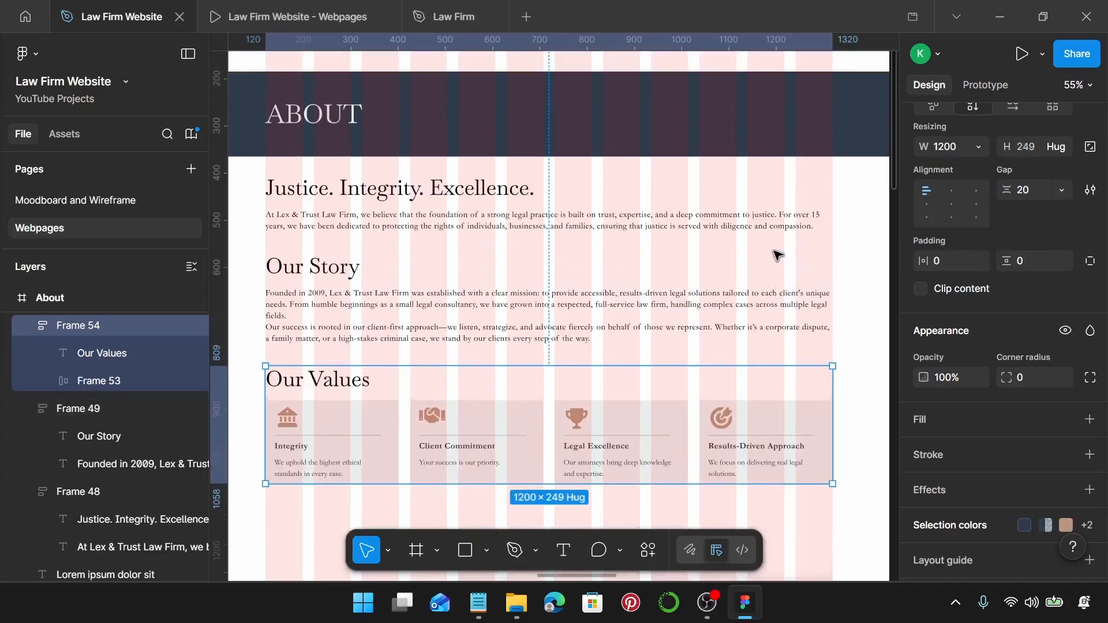
scroll(570, 236, down, 1)
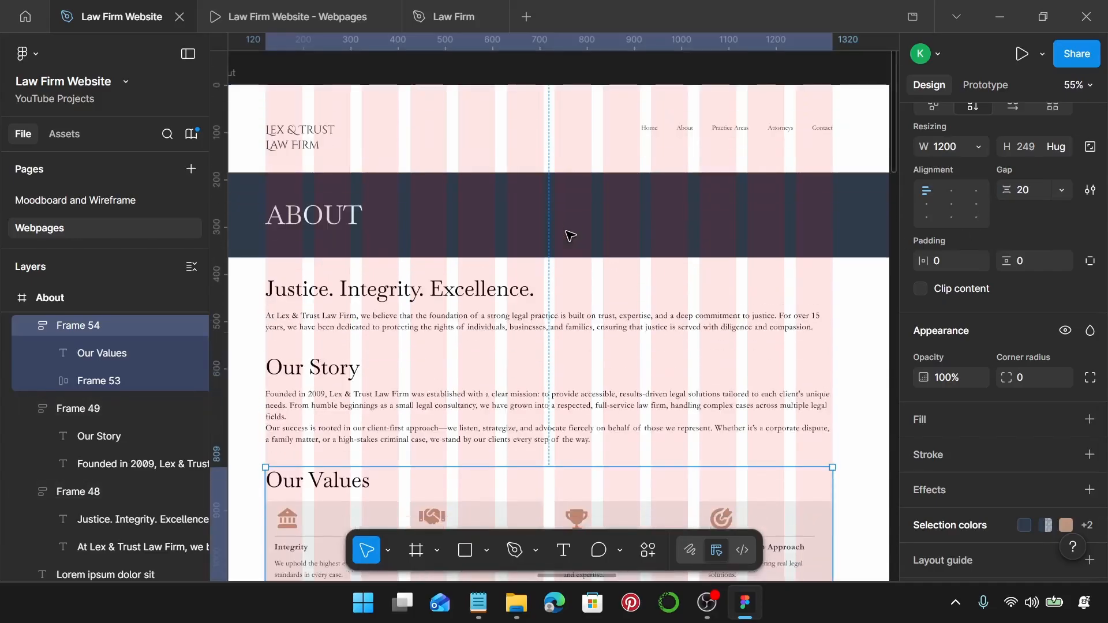
Preview the About page's Our Values cards in the Webpages prototype, then return to the design file.
click(256, 16)
scroll(542, 294, up, 5)
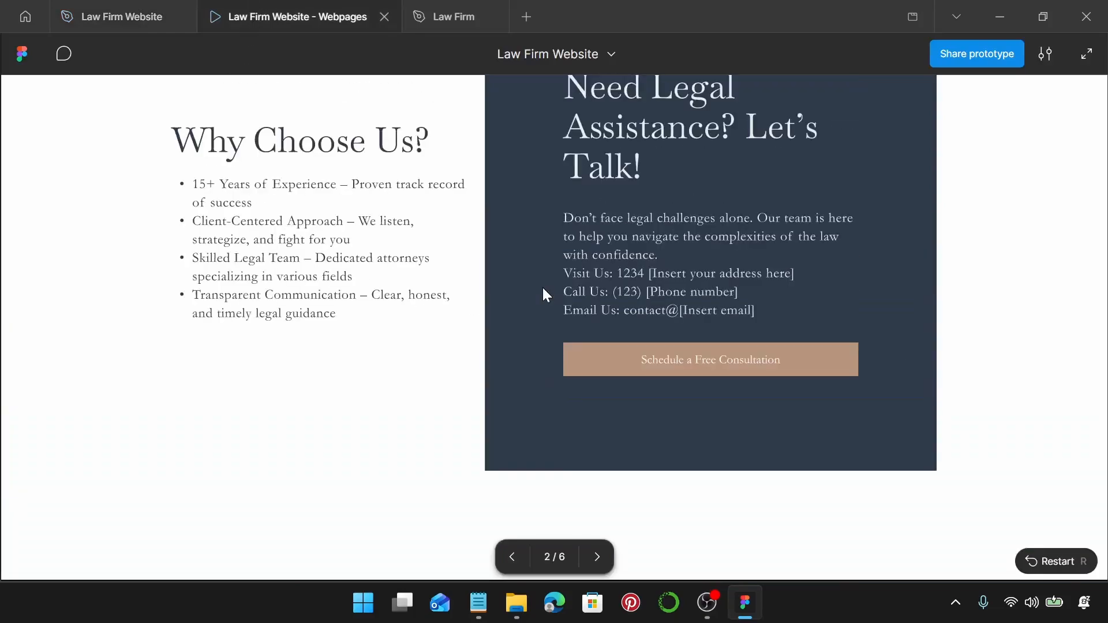
key(Right)
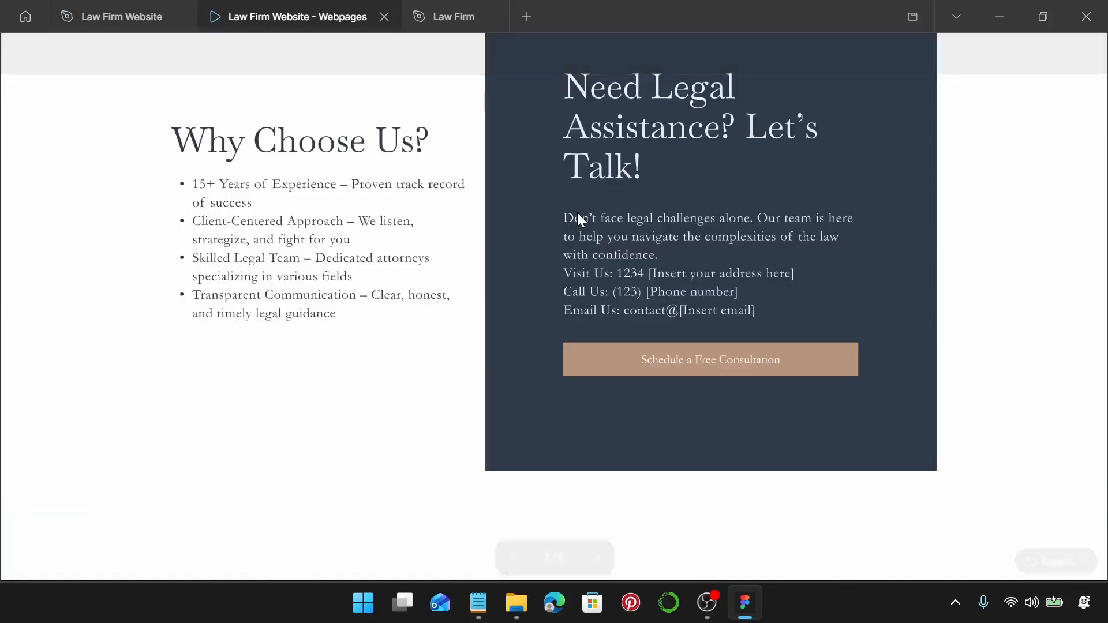
scroll(583, 217, up, 10)
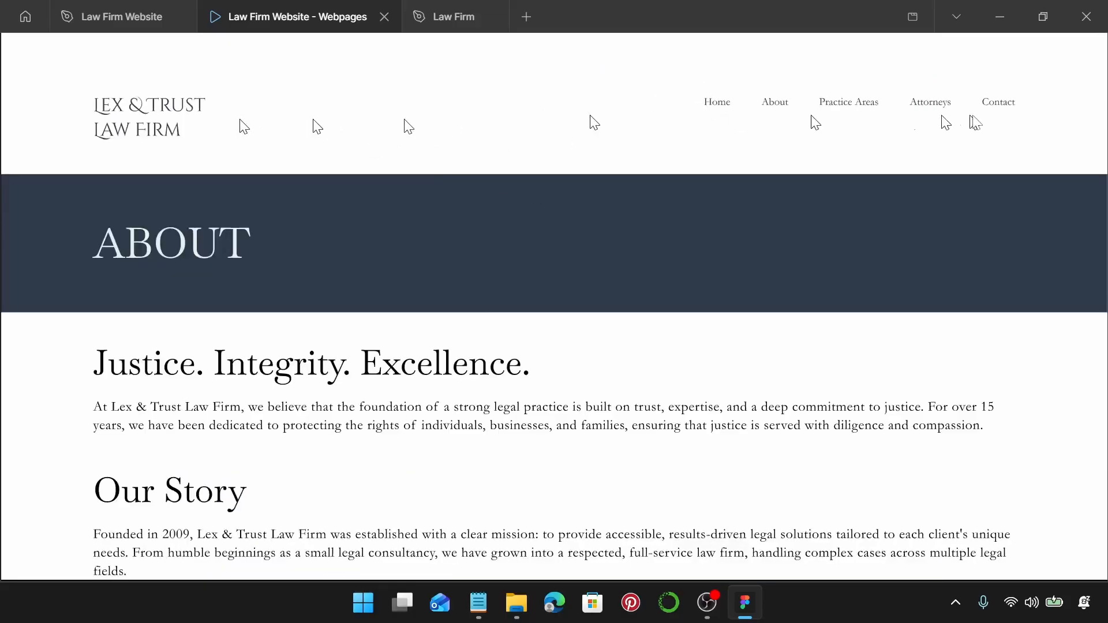
scroll(494, 256, down, 6)
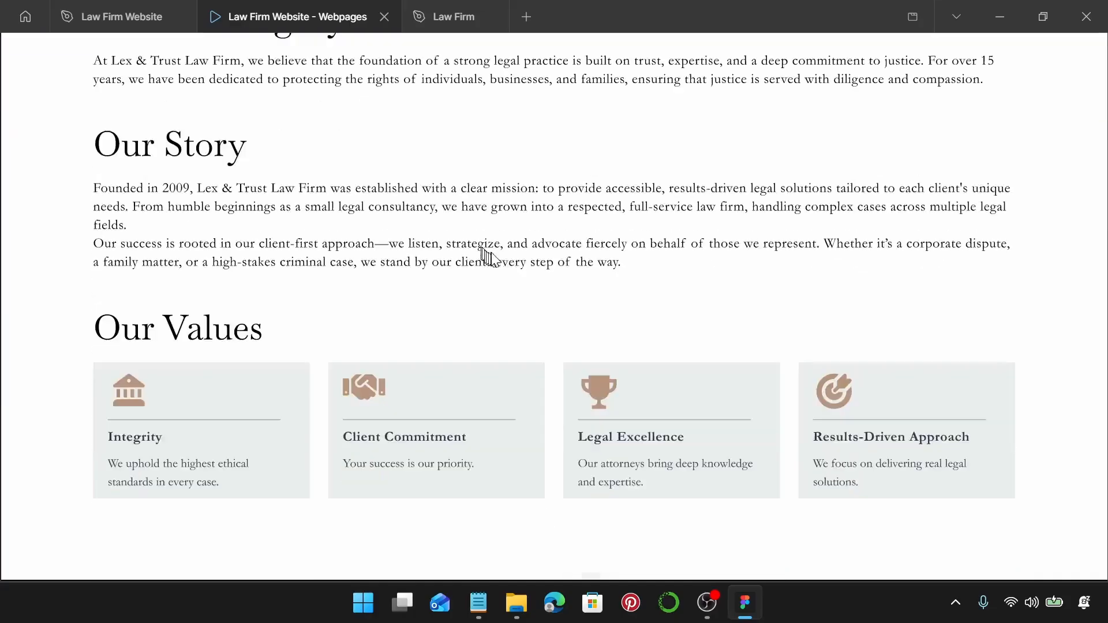
scroll(588, 260, down, 2)
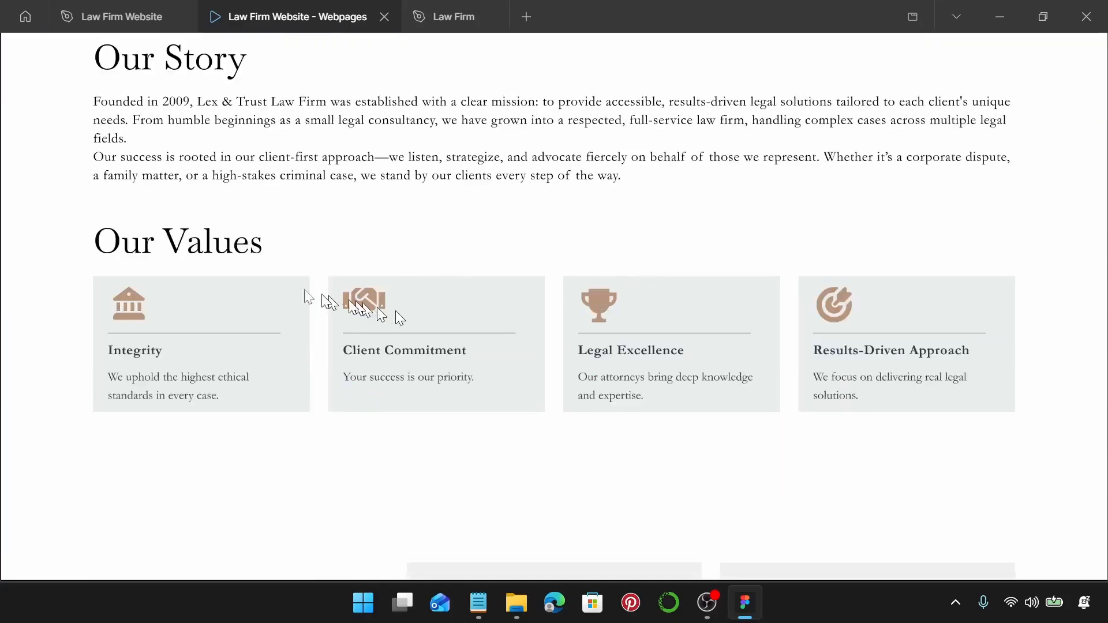
click(124, 15)
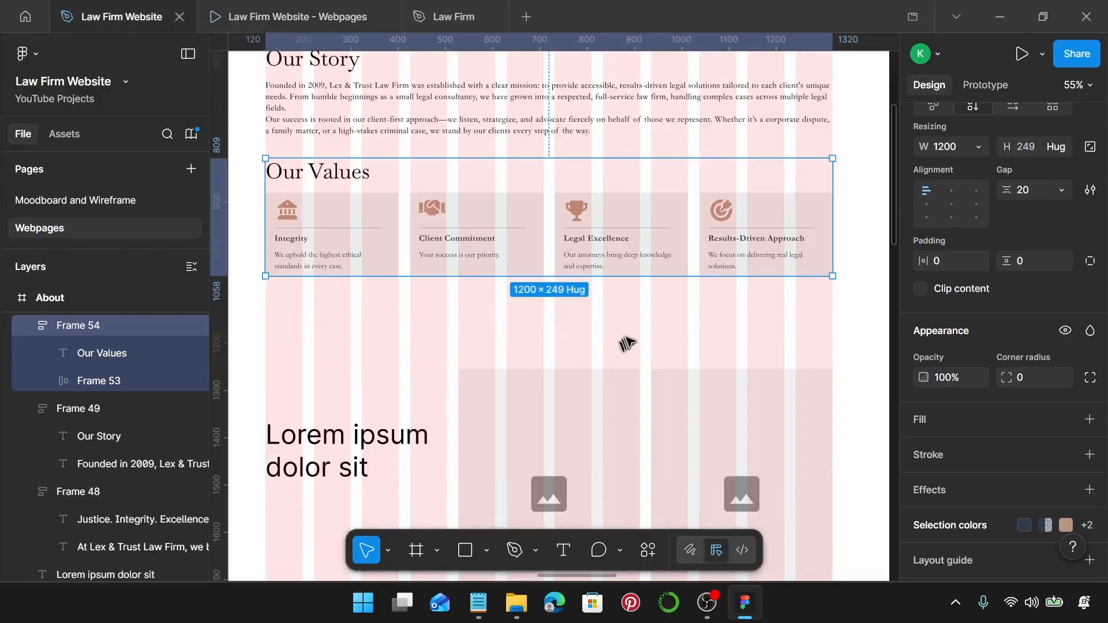
Select the five attorney photos and check the wireframe image placeholder's size.
scroll(627, 345, down, 3)
scroll(664, 317, down, 1)
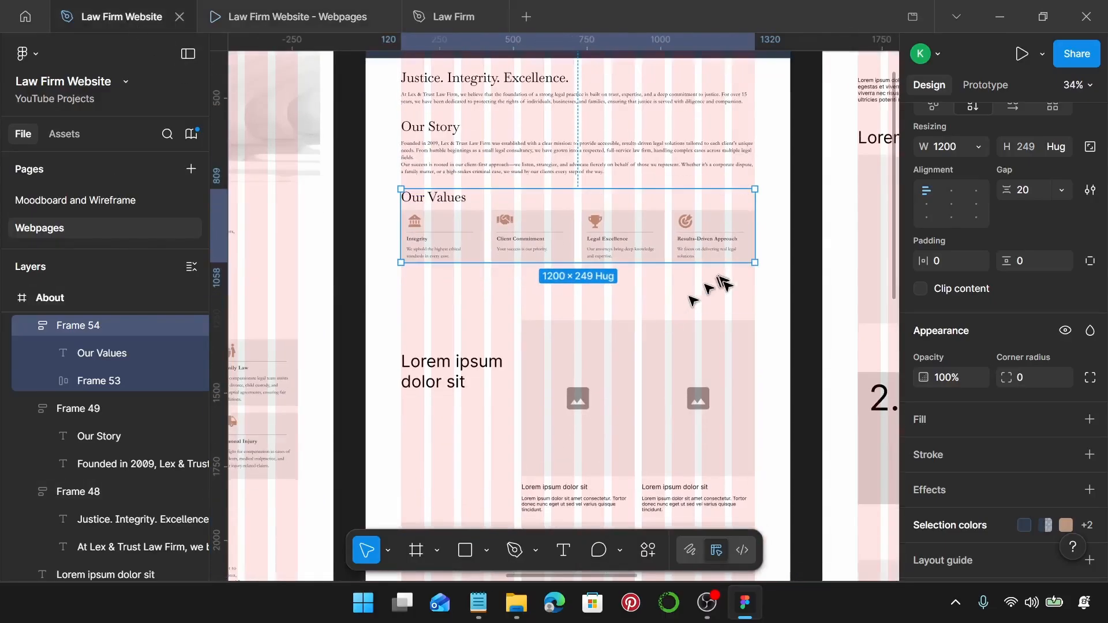
click(758, 301)
scroll(758, 301, down, 2)
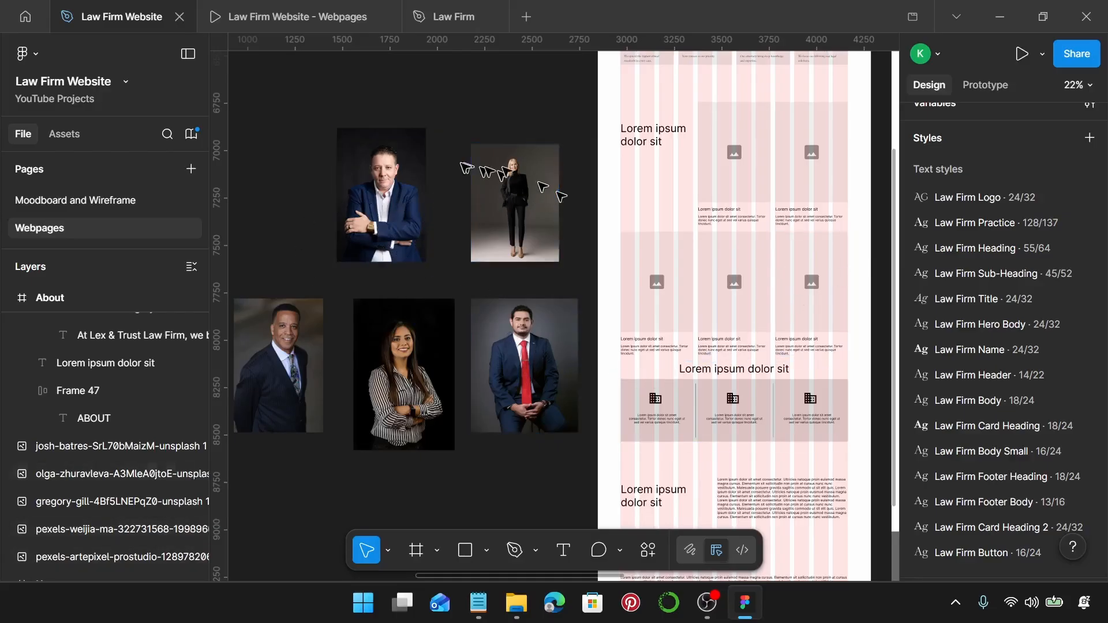
scroll(508, 228, left, 1)
scroll(537, 225, left, 3)
drag(334, 132, 687, 417)
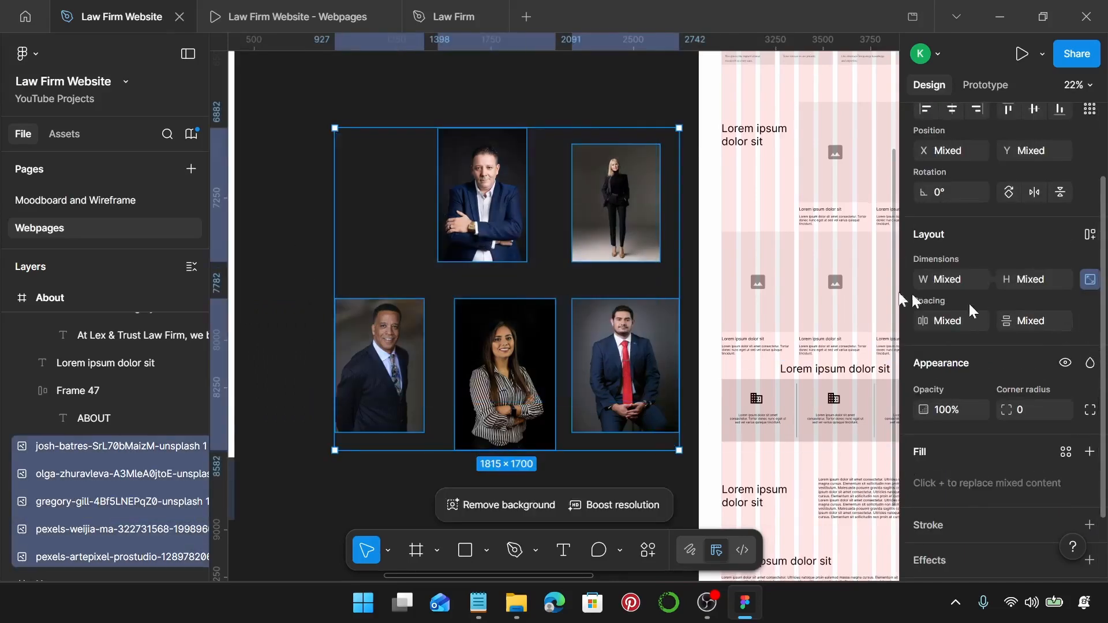
scroll(742, 297, right, 5)
scroll(512, 107, up, 6)
click(508, 168)
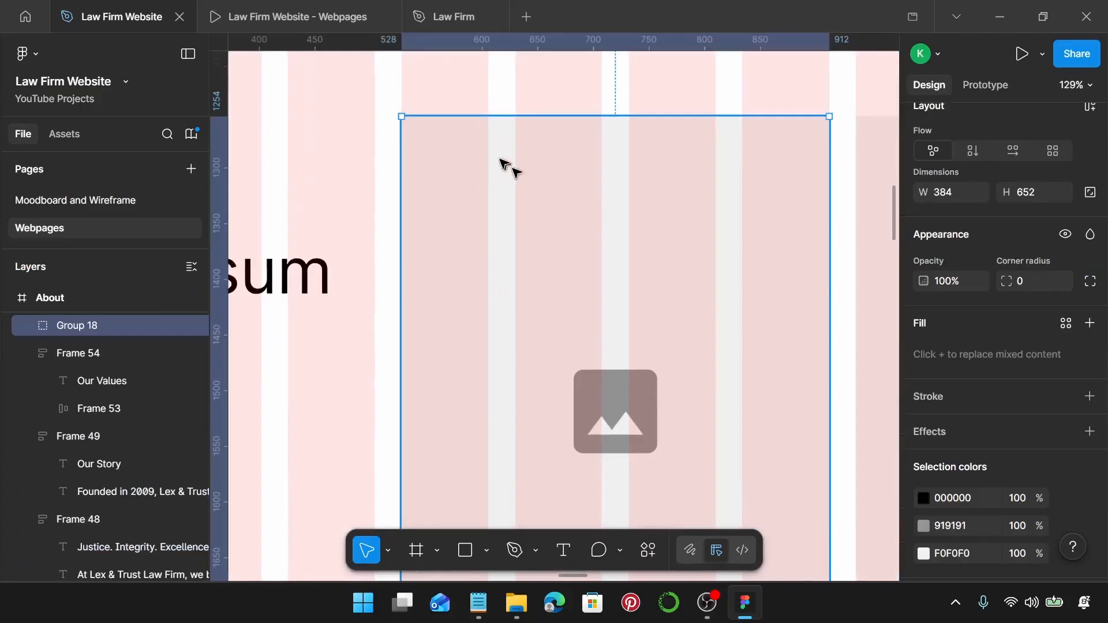
Reselect the five attorney photos and set their shared width to 384 px.
scroll(508, 167, up, 8)
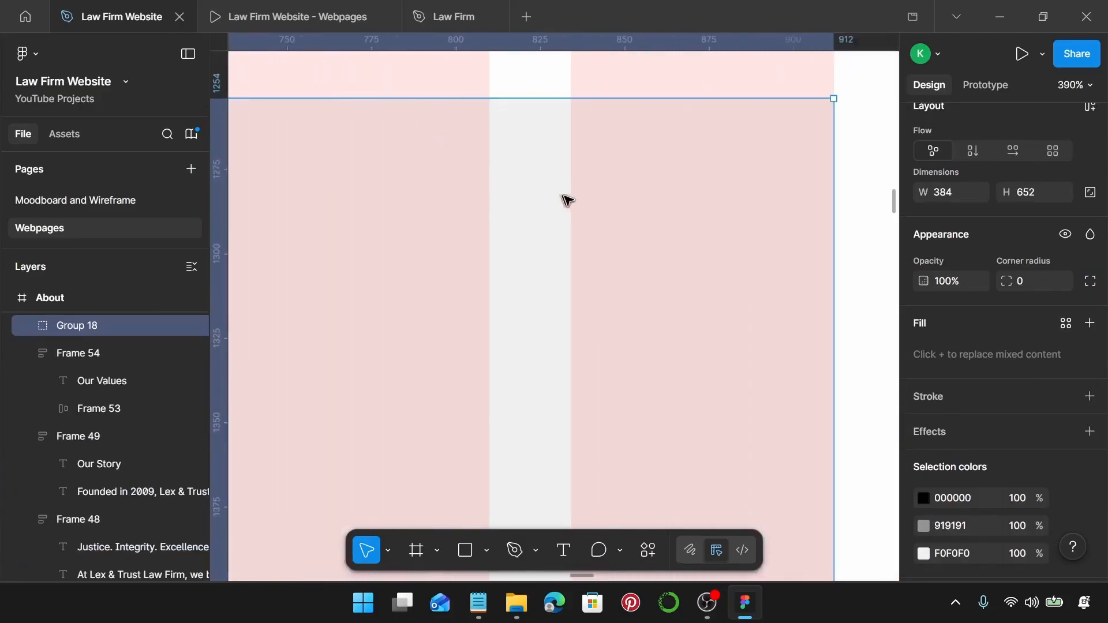
scroll(782, 213, down, 4)
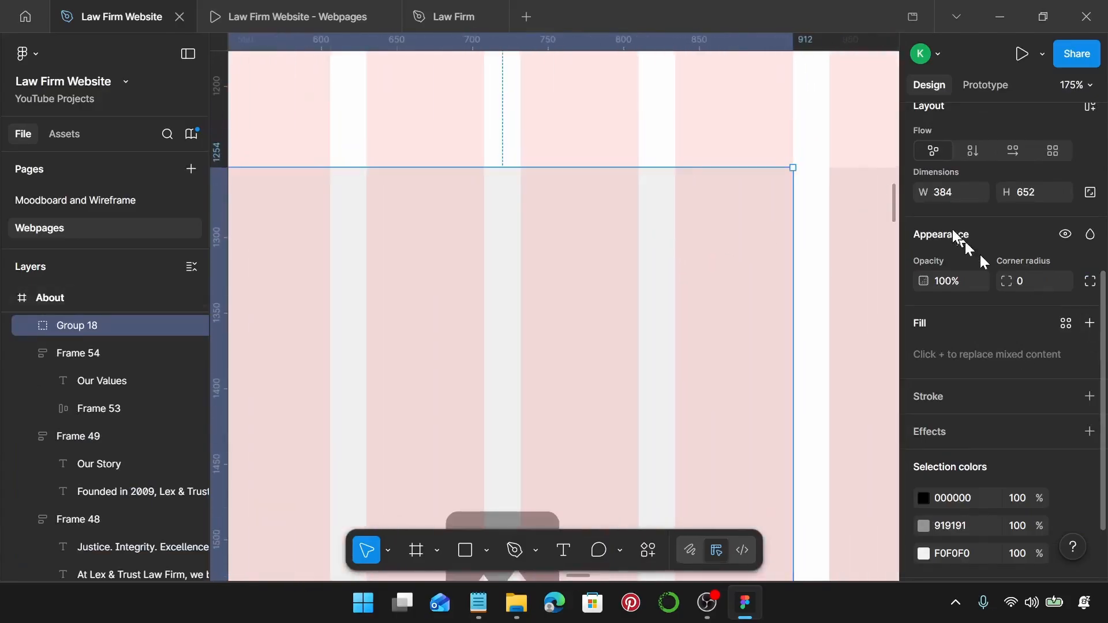
scroll(552, 310, down, 5)
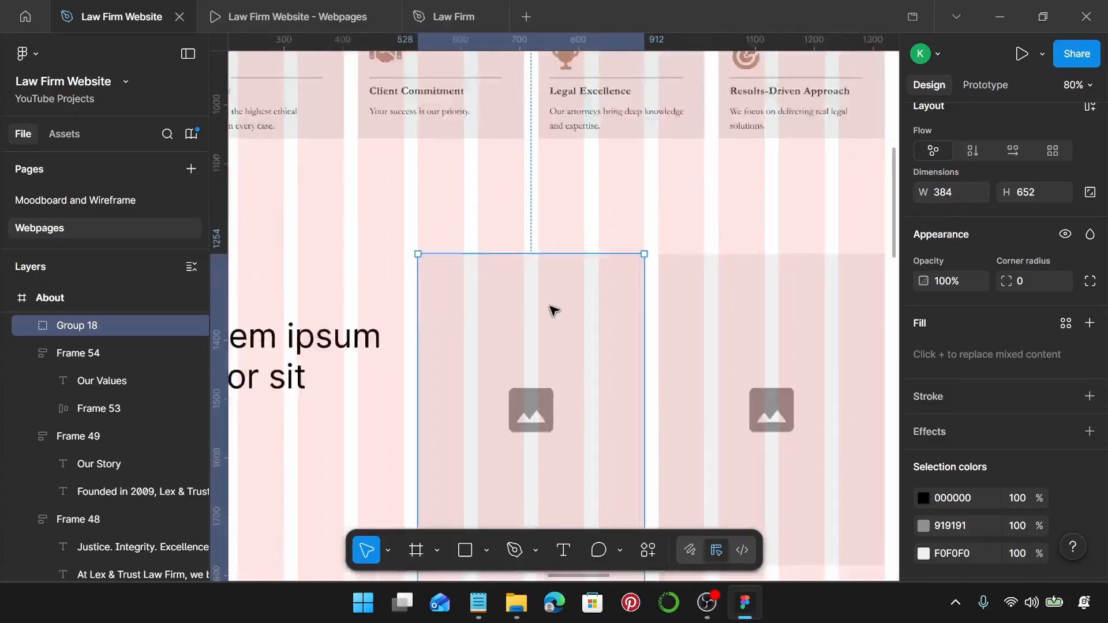
scroll(554, 311, down, 3)
scroll(520, 284, down, 3)
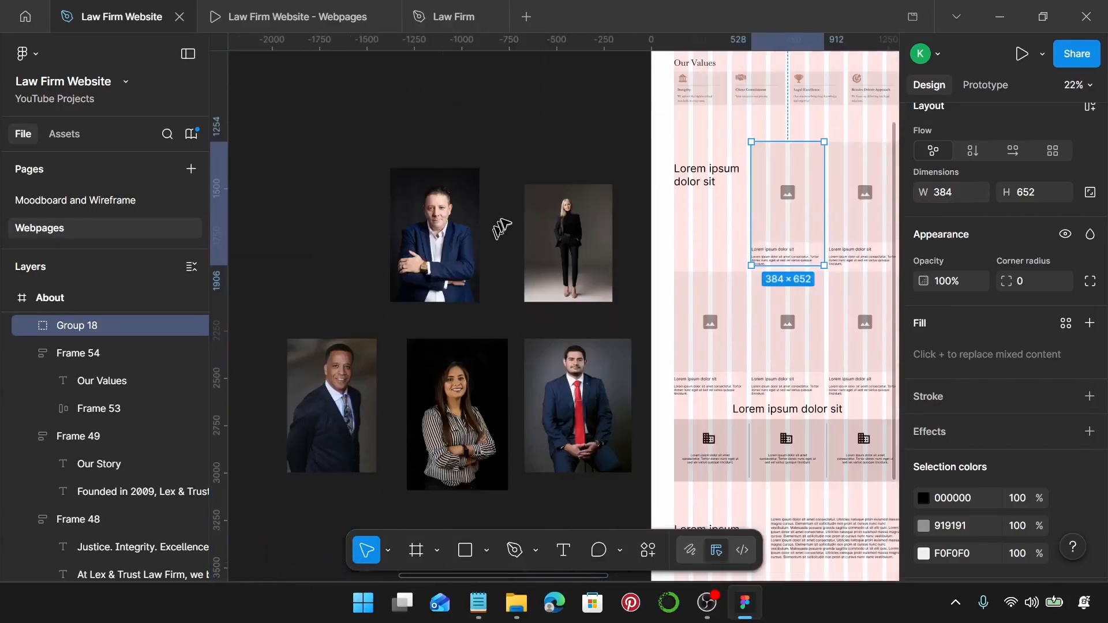
drag(283, 151, 577, 470)
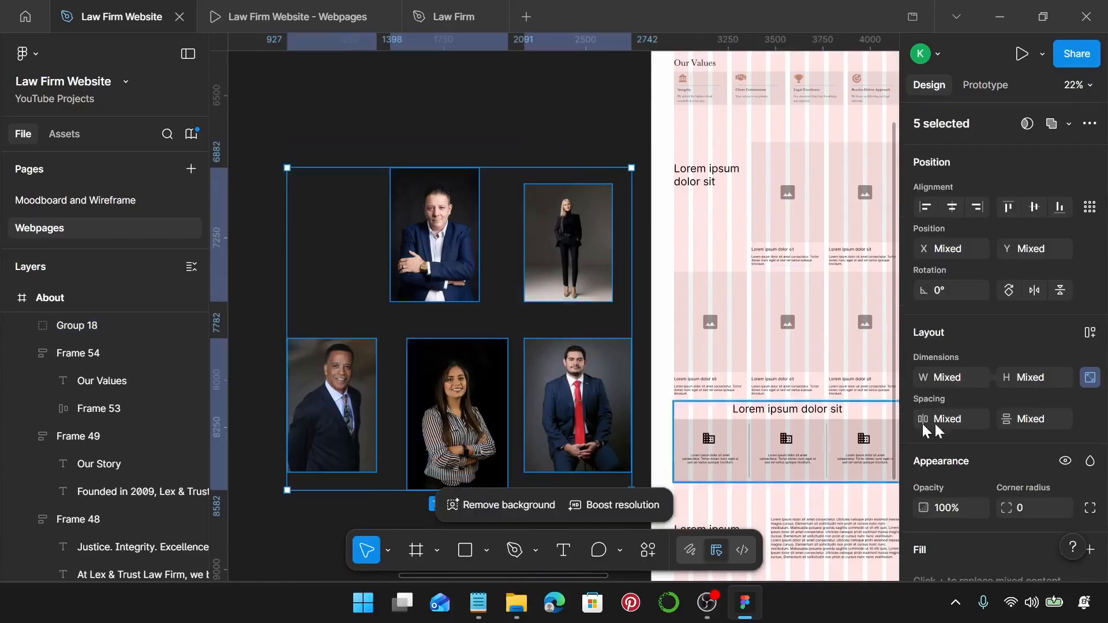
click(970, 383)
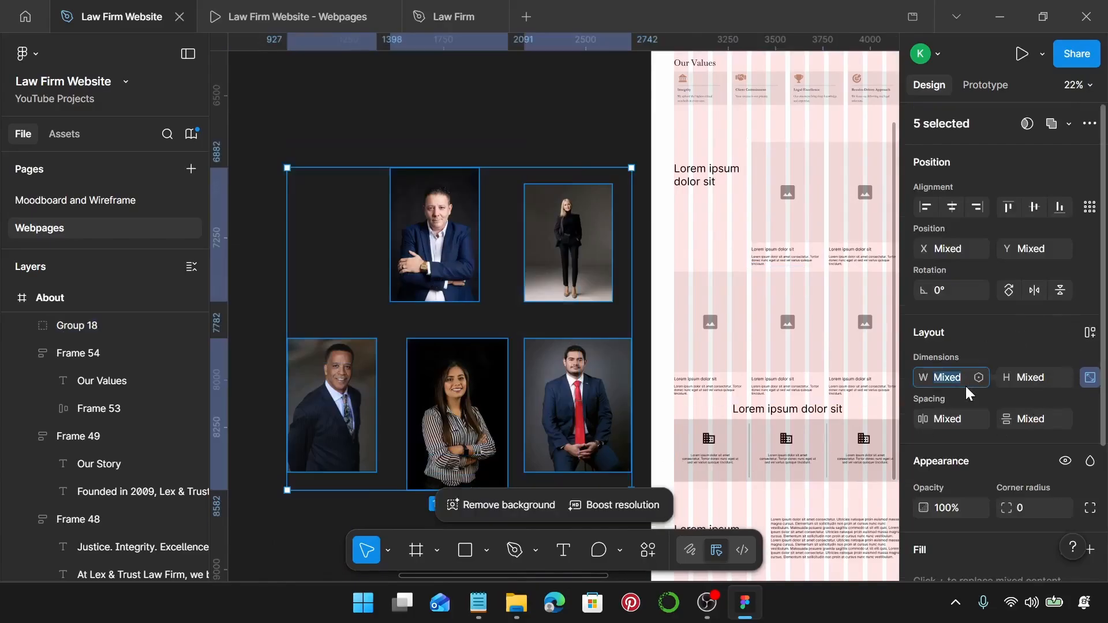
key(Return)
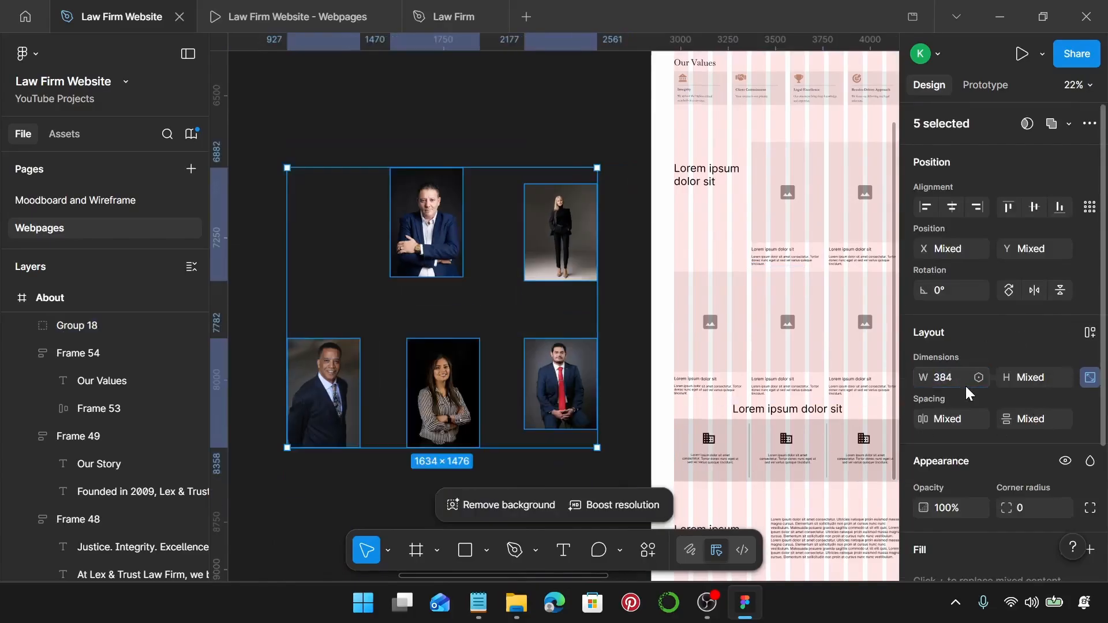
scroll(390, 267, up, 5)
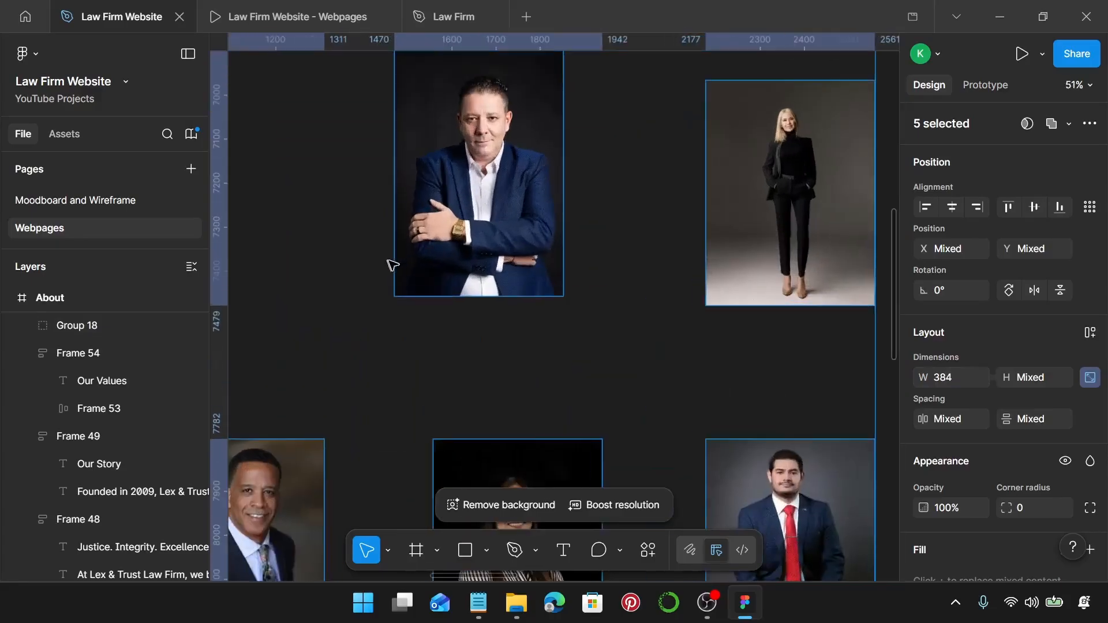
Crop the man's arms-crossed portrait to 384×550 with the photo recentred.
double_click(492, 249)
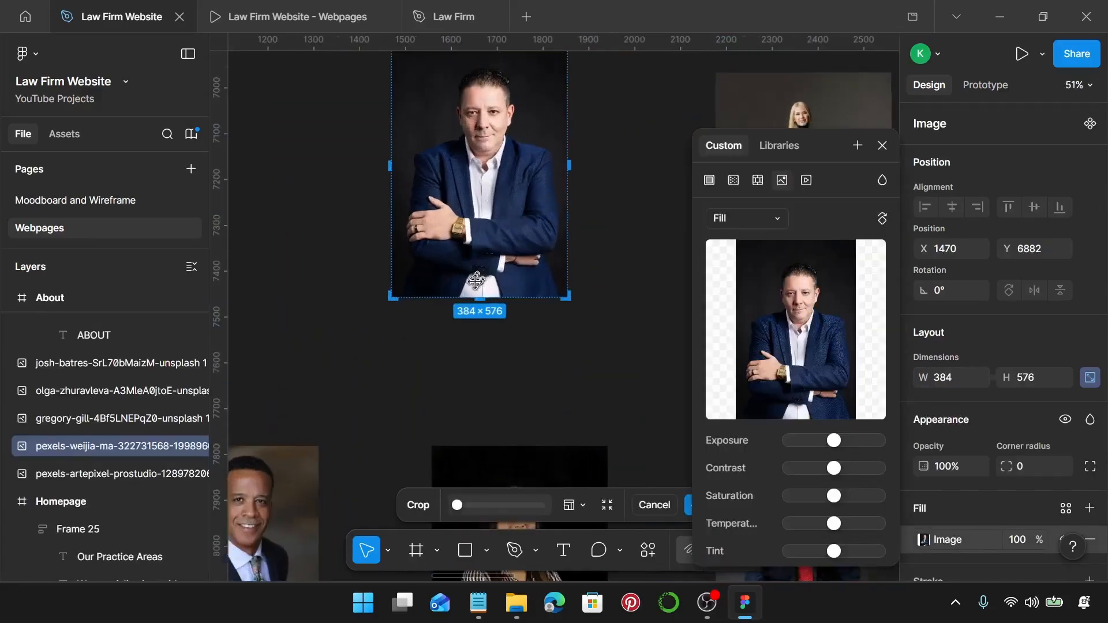
scroll(494, 266, up, 4)
drag(483, 310, 445, 316)
scroll(488, 280, up, 1)
scroll(491, 285, up, 12)
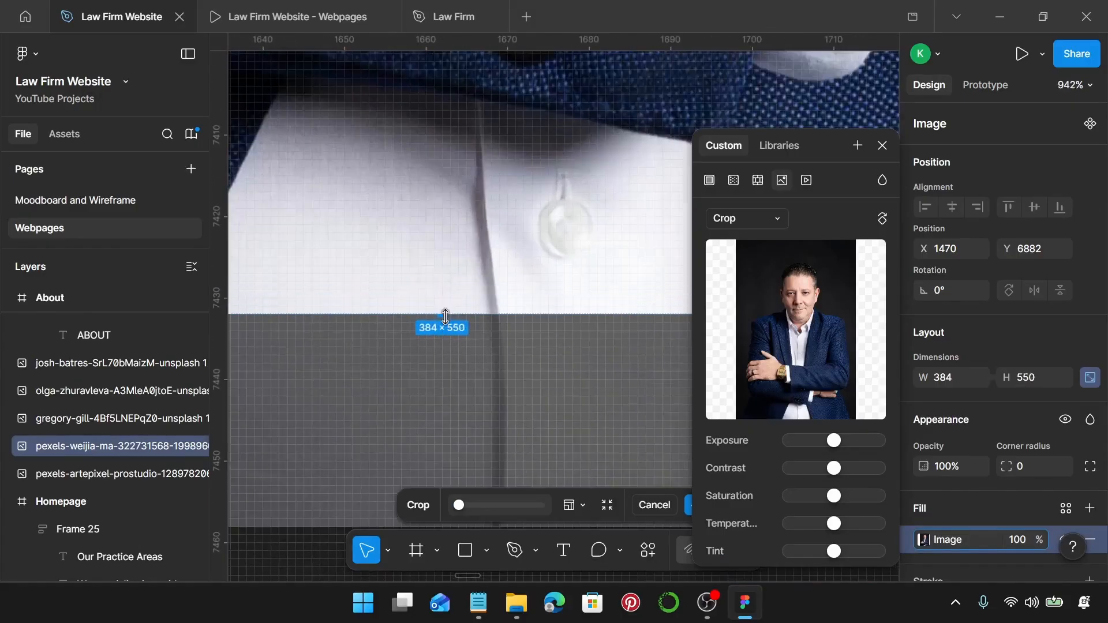
scroll(445, 316, down, 12)
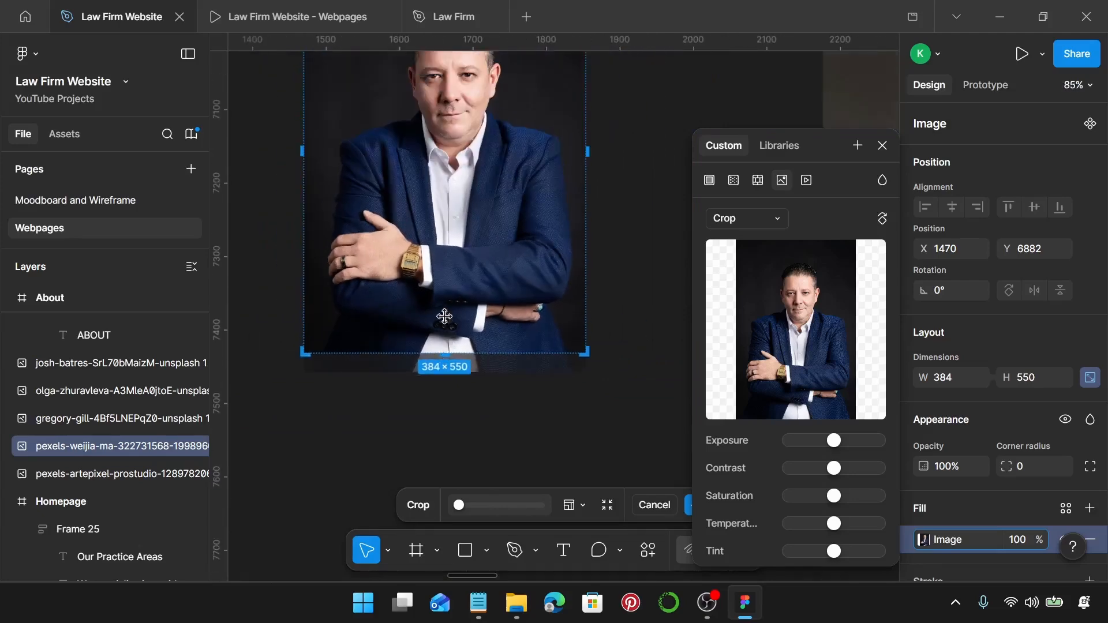
scroll(445, 316, down, 1)
scroll(448, 307, down, 5)
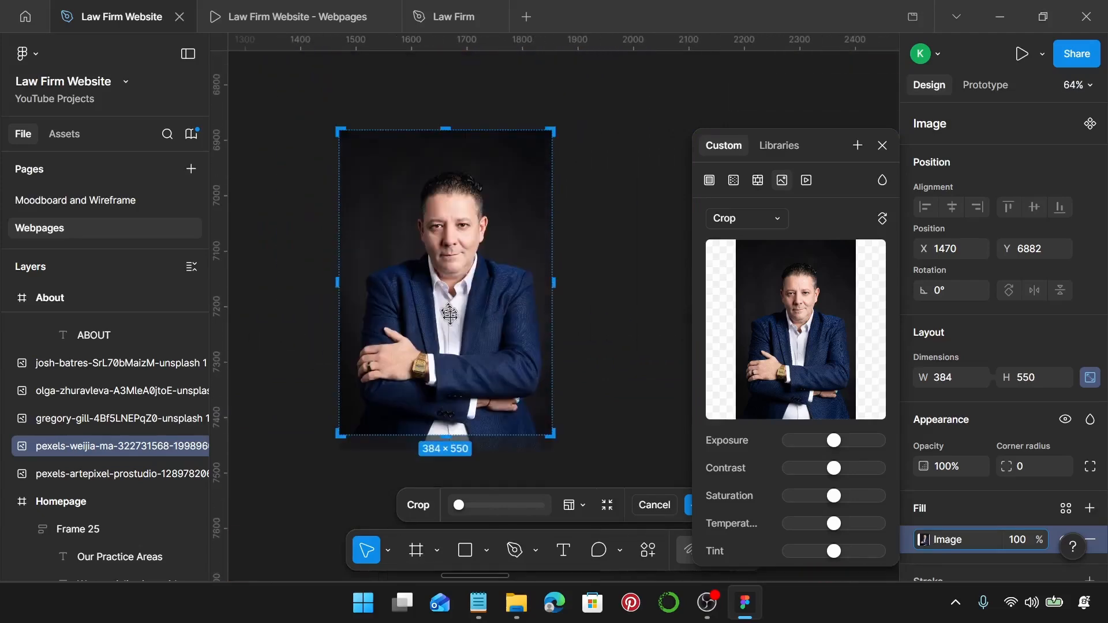
drag(462, 375, 463, 374)
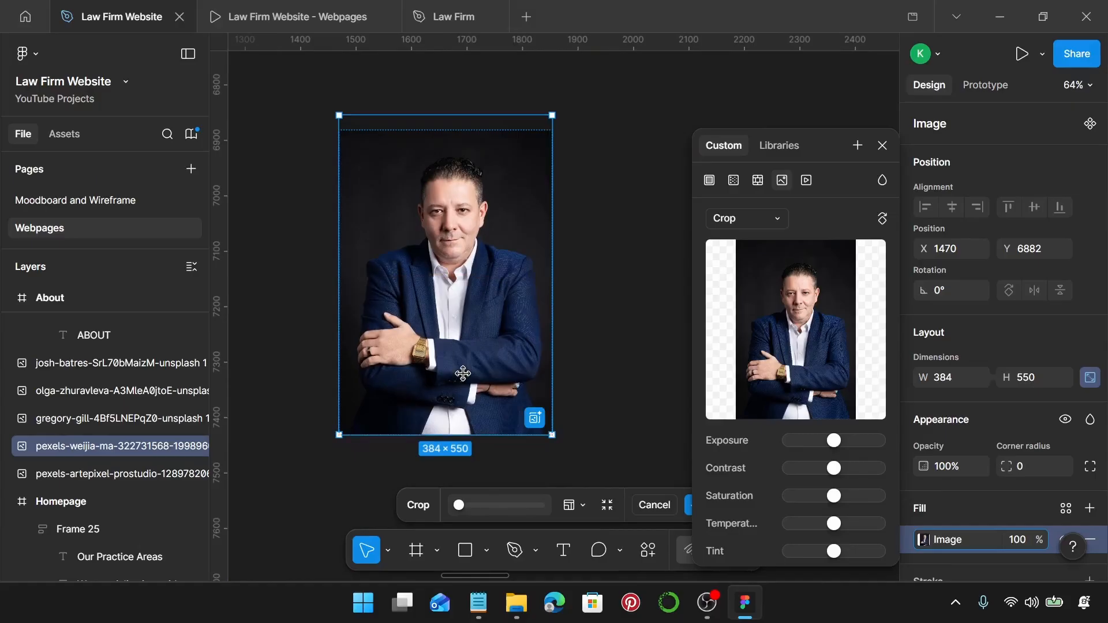
key(Return)
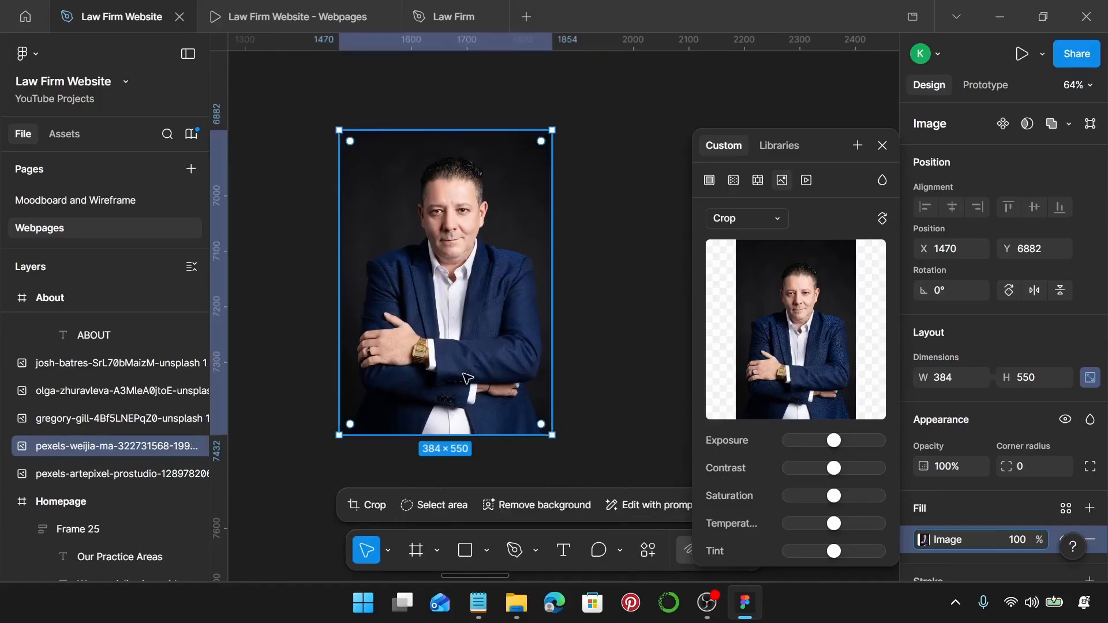
click(883, 146)
Move the woman's standing portrait slightly up and to the left.
scroll(644, 242, right, 4)
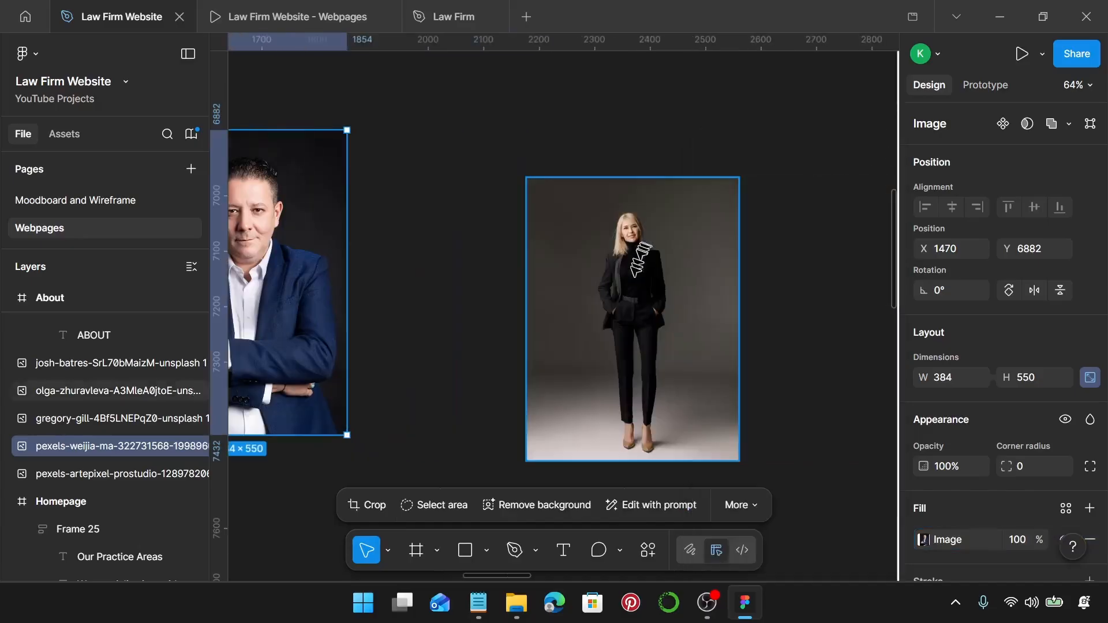
click(623, 294)
scroll(621, 294, down, 3)
drag(621, 294, 614, 283)
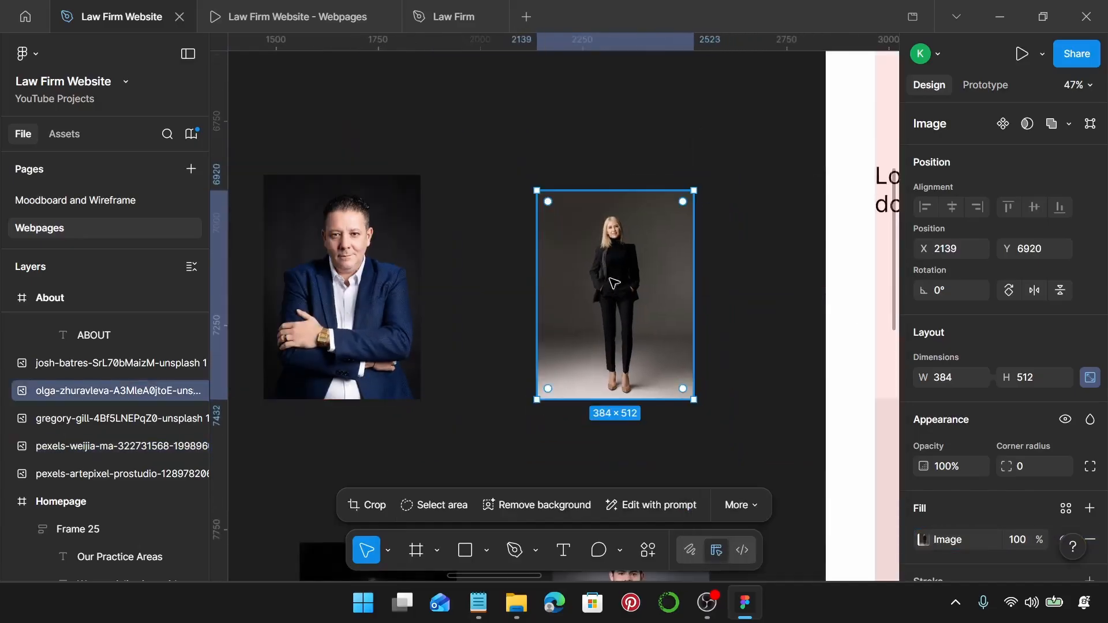
Extend the blonde woman's crop toward 550 px tall, enlarging and raising her photo inside it.
double_click(611, 280)
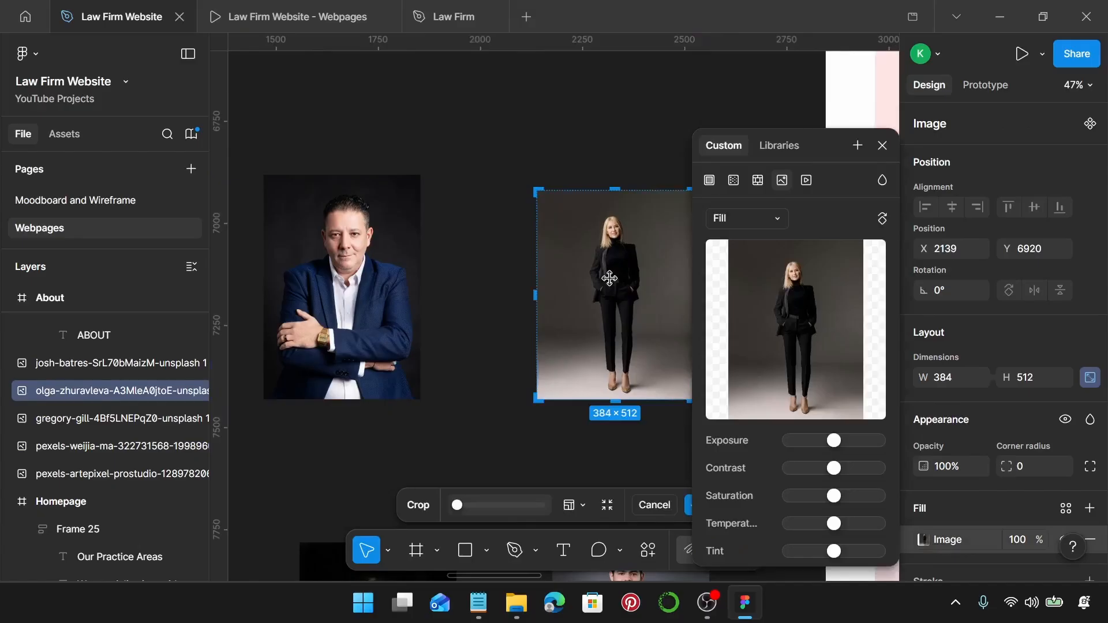
scroll(577, 398, up, 5)
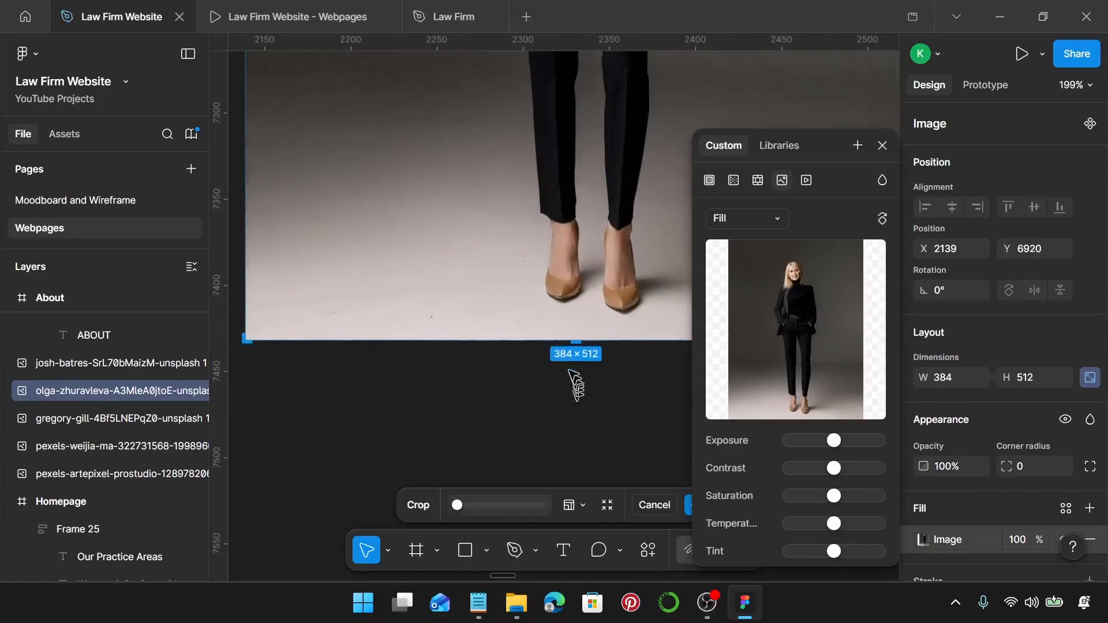
scroll(575, 384, down, 1)
drag(582, 303, 549, 370)
scroll(585, 371, up, 5)
scroll(549, 370, down, 15)
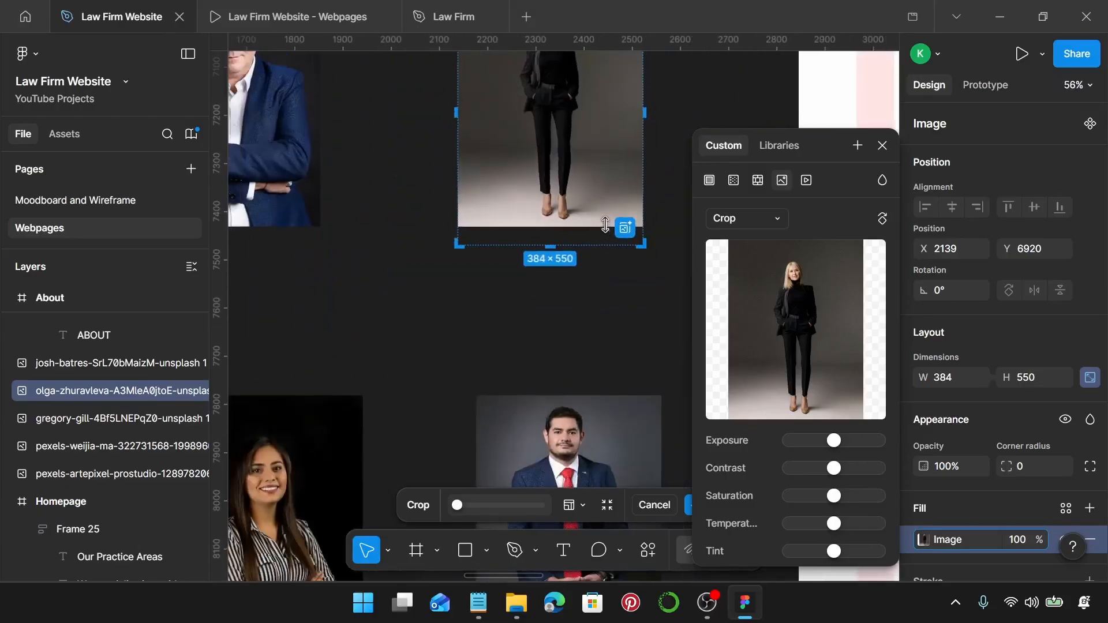
drag(642, 228, 646, 521)
scroll(641, 497, up, 2)
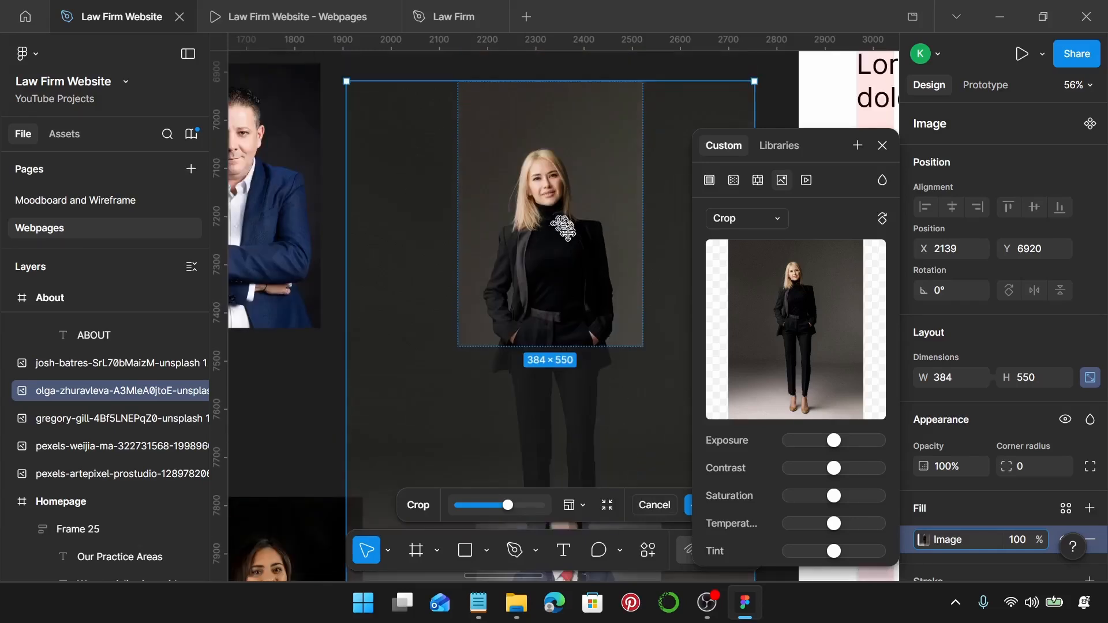
mouse_move(571, 245)
mouse_down()
mouse_move(569, 208)
mouse_move(572, 230)
mouse_up()
Fine-tune the photo's scale and position within the 384×550 crop and apply the crop.
scroll(571, 230, up, 2)
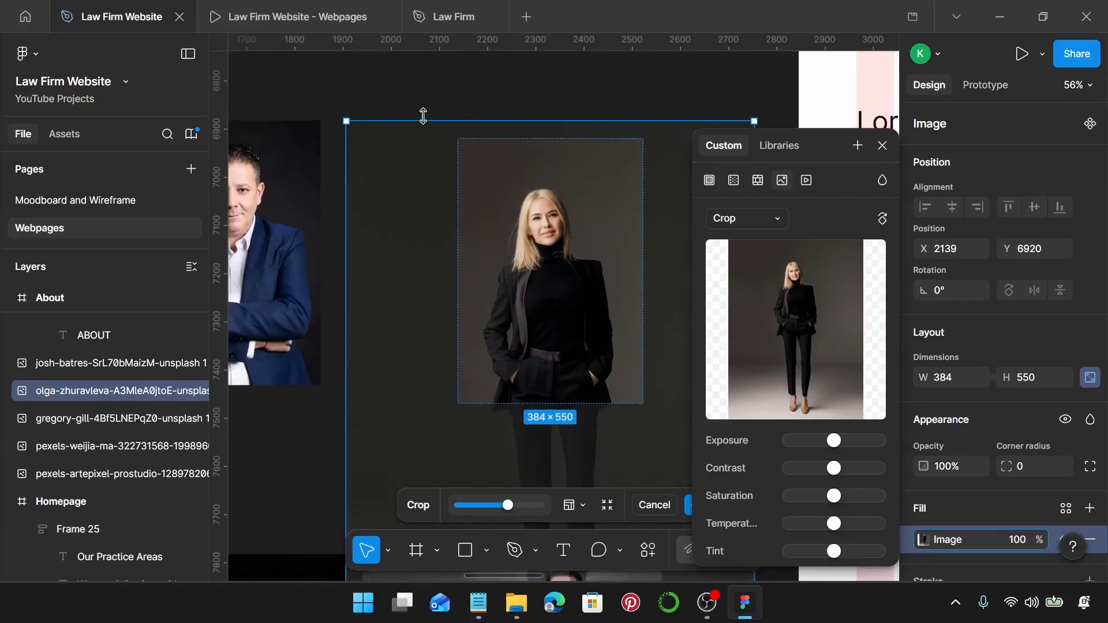
drag(423, 116, 421, 91)
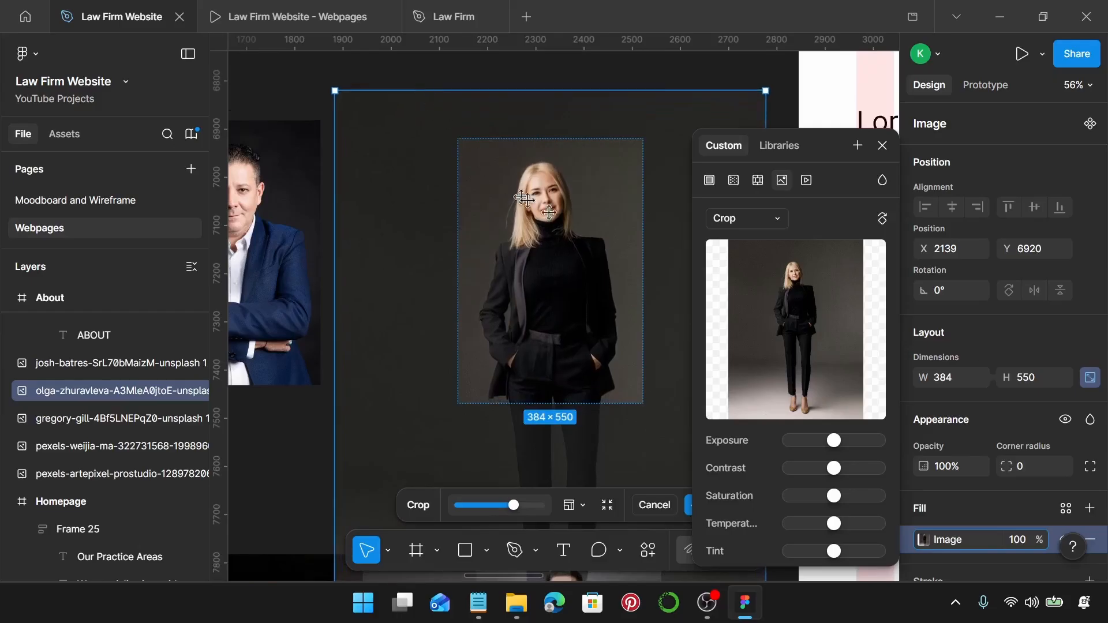
scroll(408, 120, up, 1)
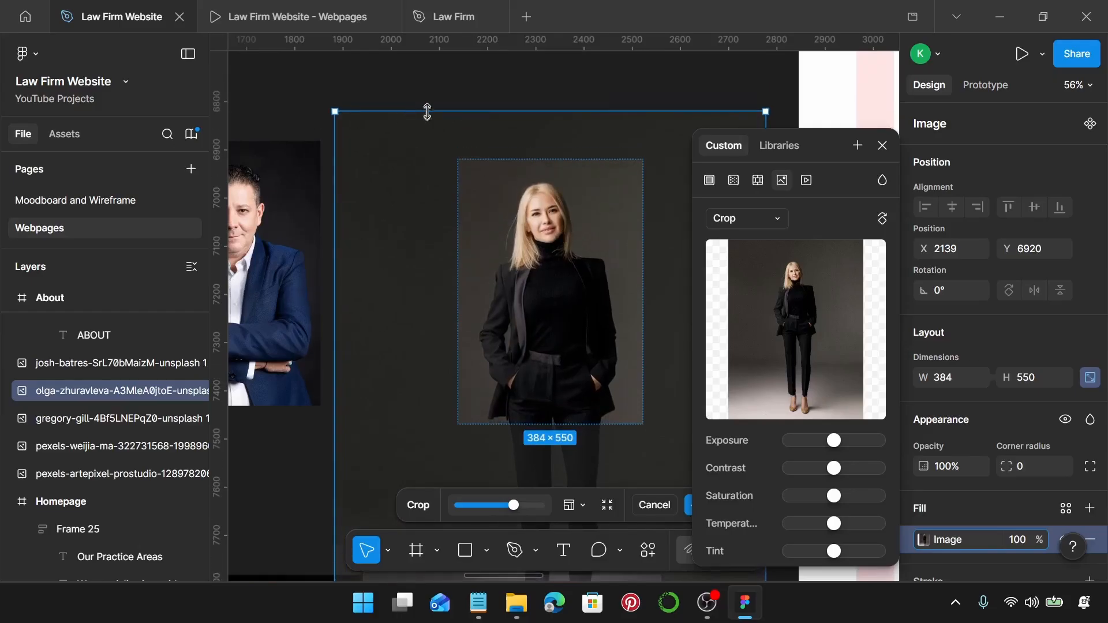
drag(427, 111, 428, 98)
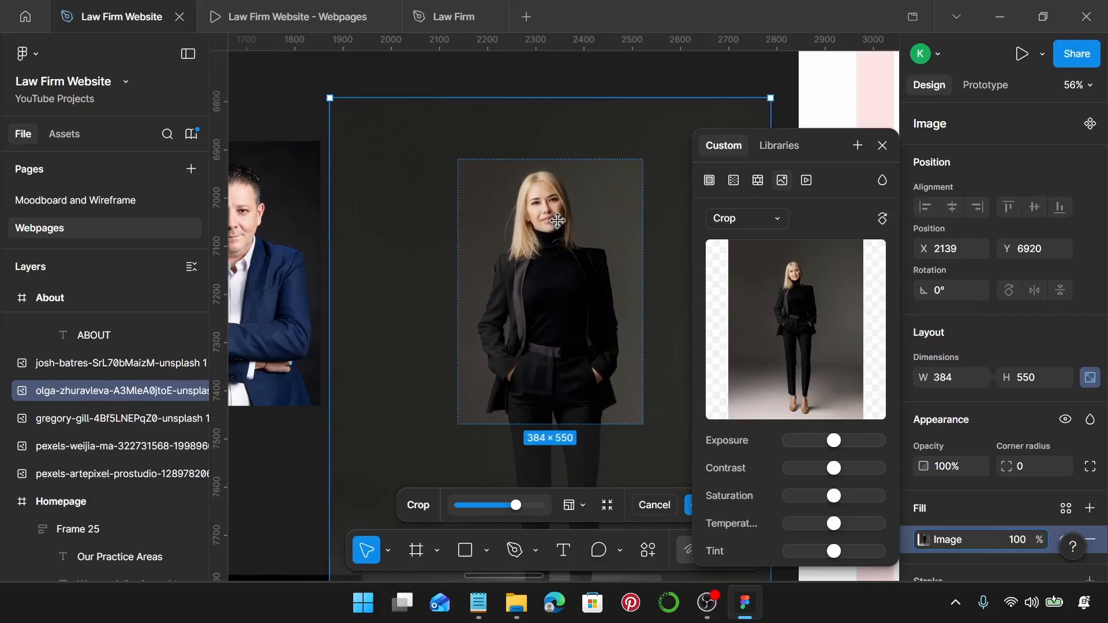
drag(558, 220, 557, 241)
scroll(558, 241, up, 2)
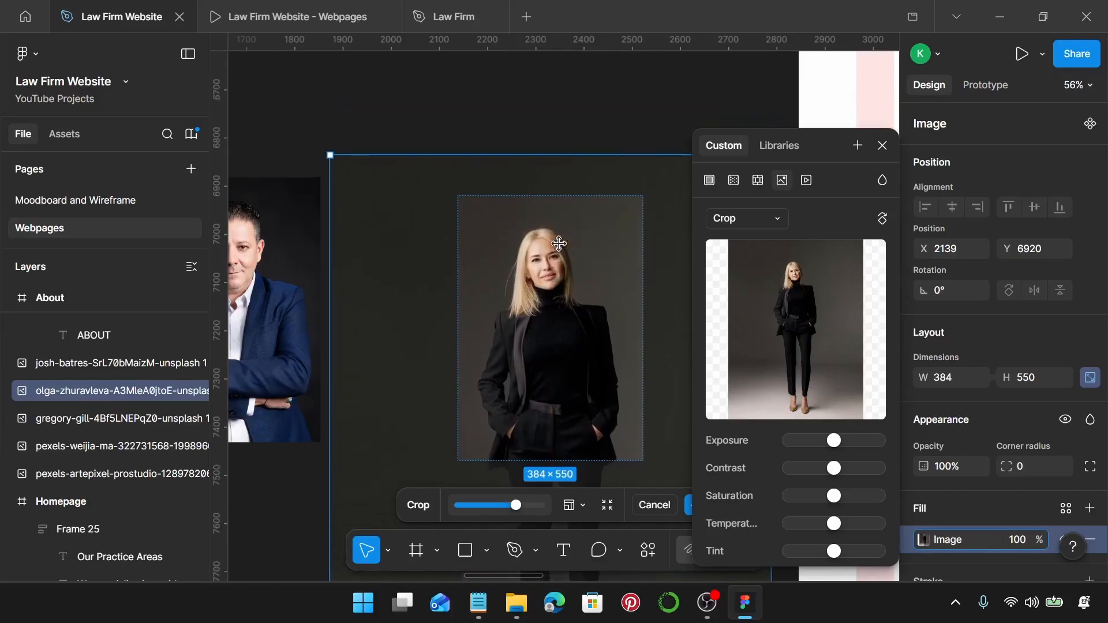
drag(575, 160, 575, 150)
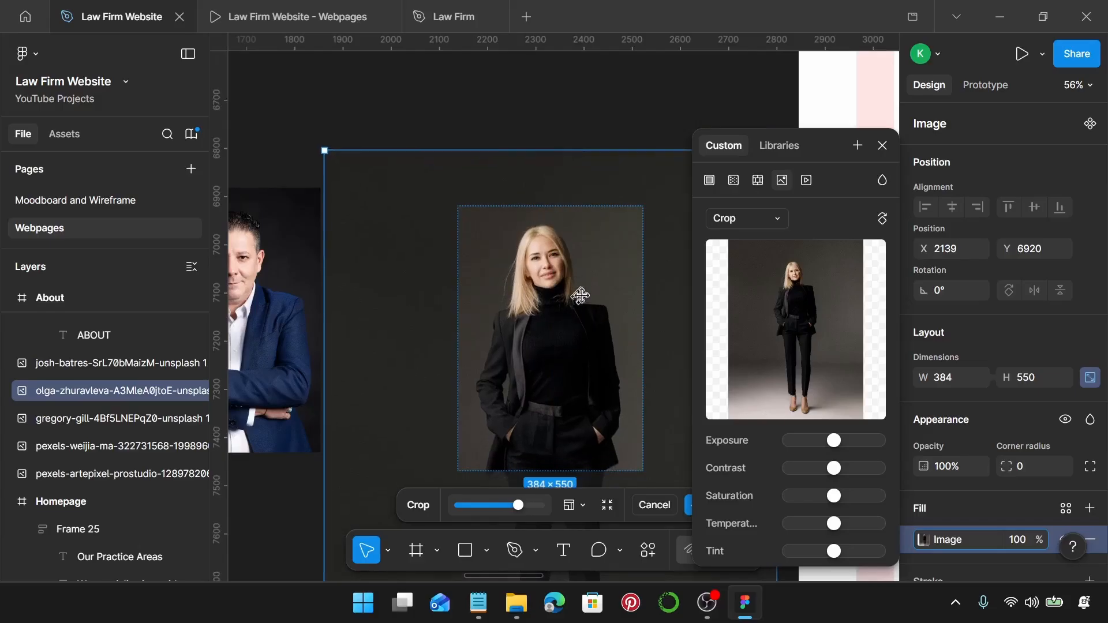
drag(584, 298, 585, 305)
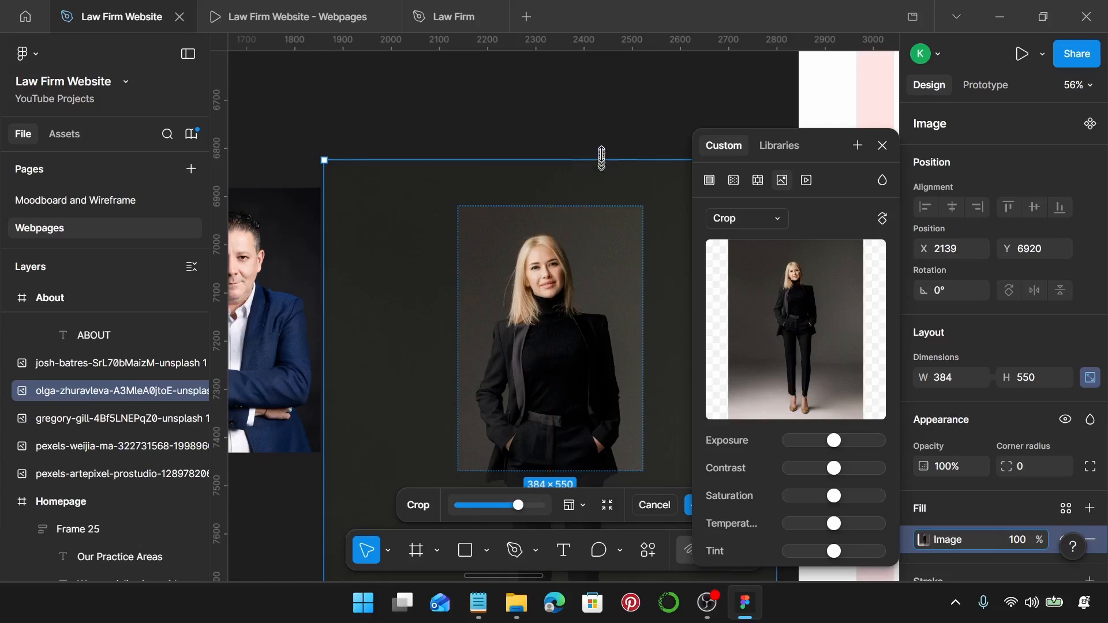
drag(602, 159, 602, 134)
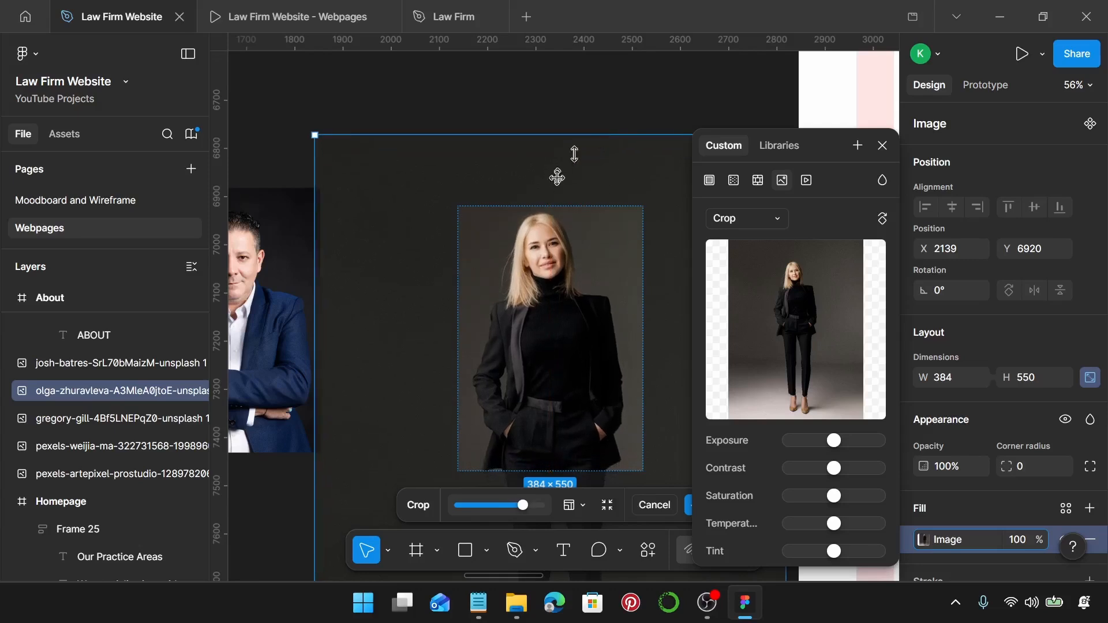
drag(570, 306, 575, 319)
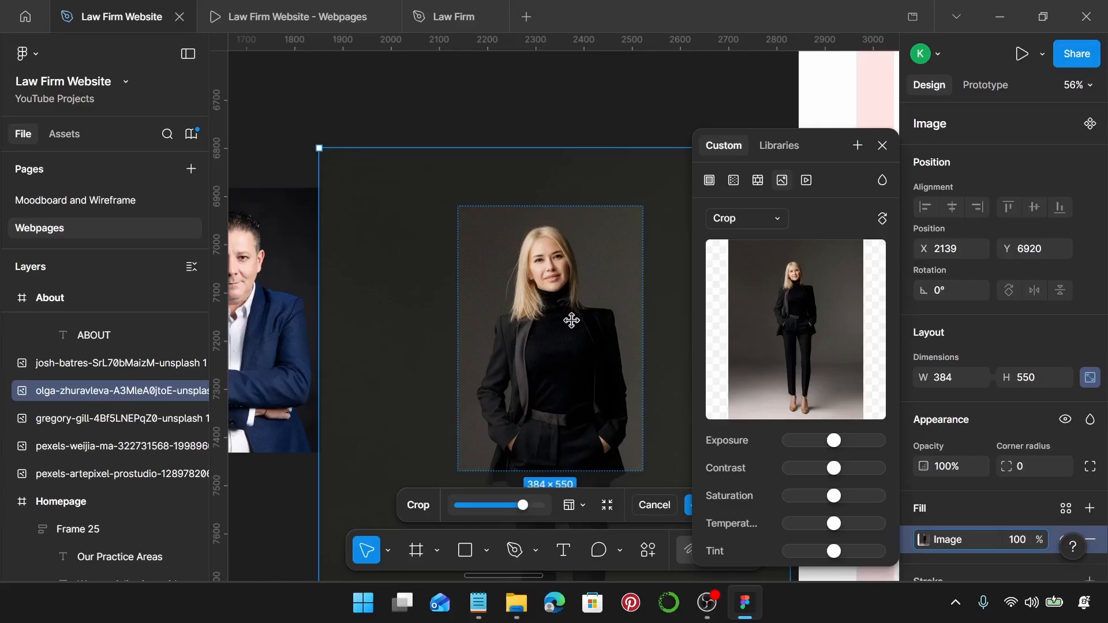
drag(572, 320, 571, 320)
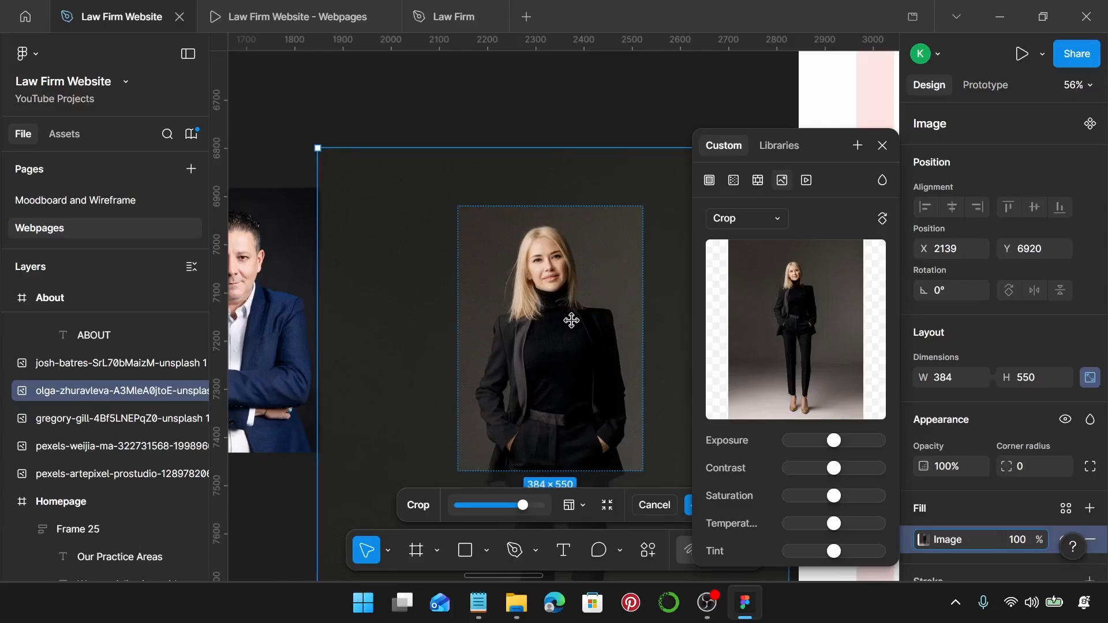
key(Return)
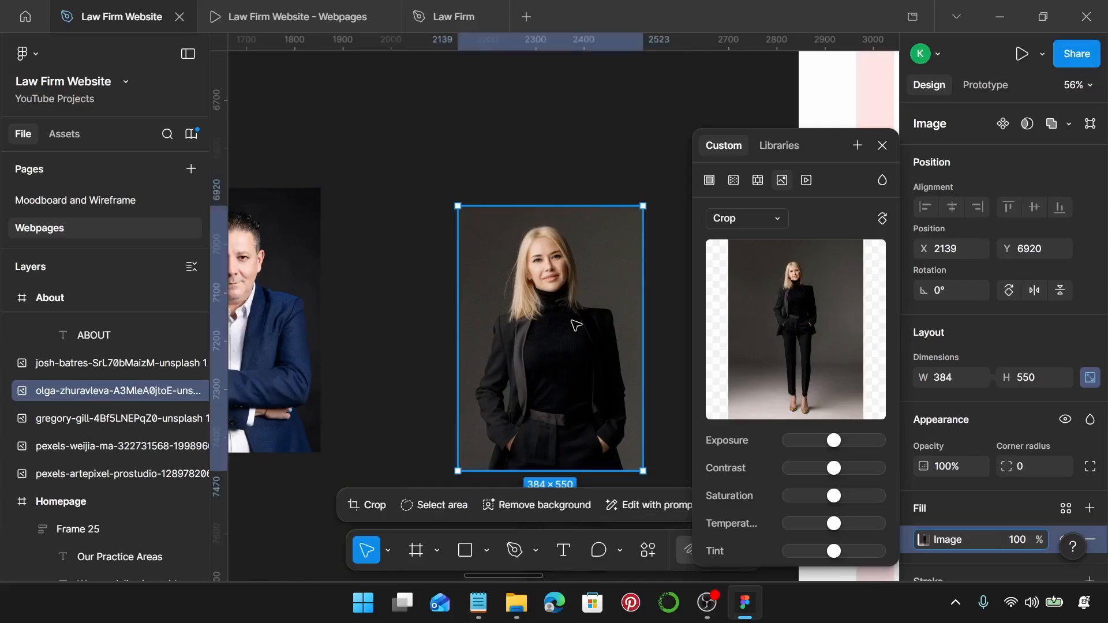
click(882, 146)
Crop the dark-suited man's portrait to 384×550, nudging the photo up inside the frame.
scroll(495, 378, down, 3)
scroll(508, 372, down, 5)
scroll(513, 366, left, 5)
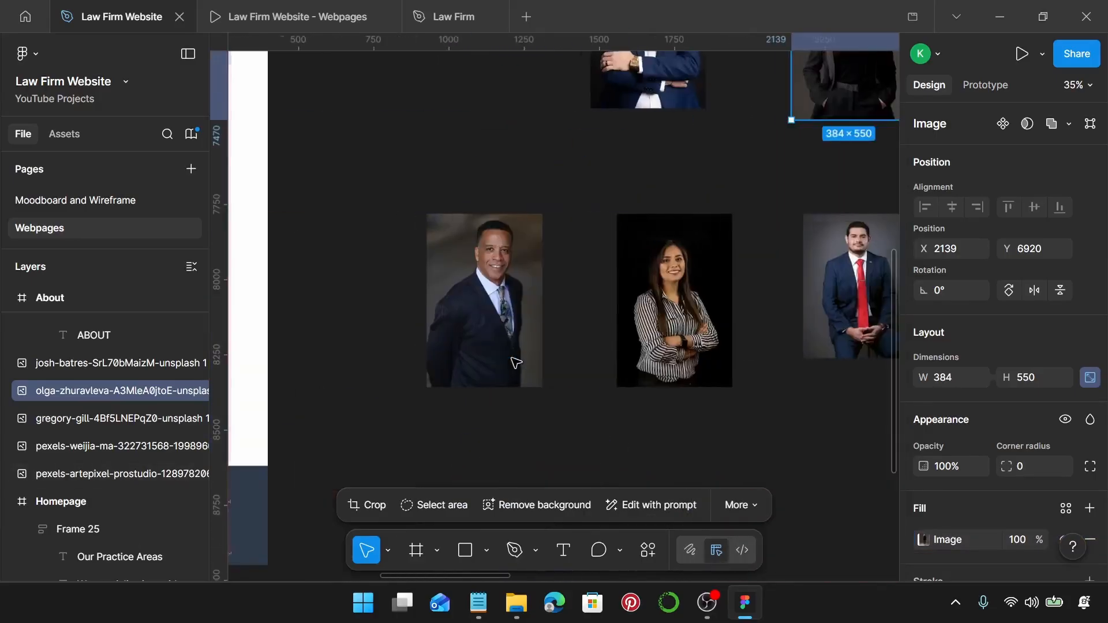
double_click(485, 321)
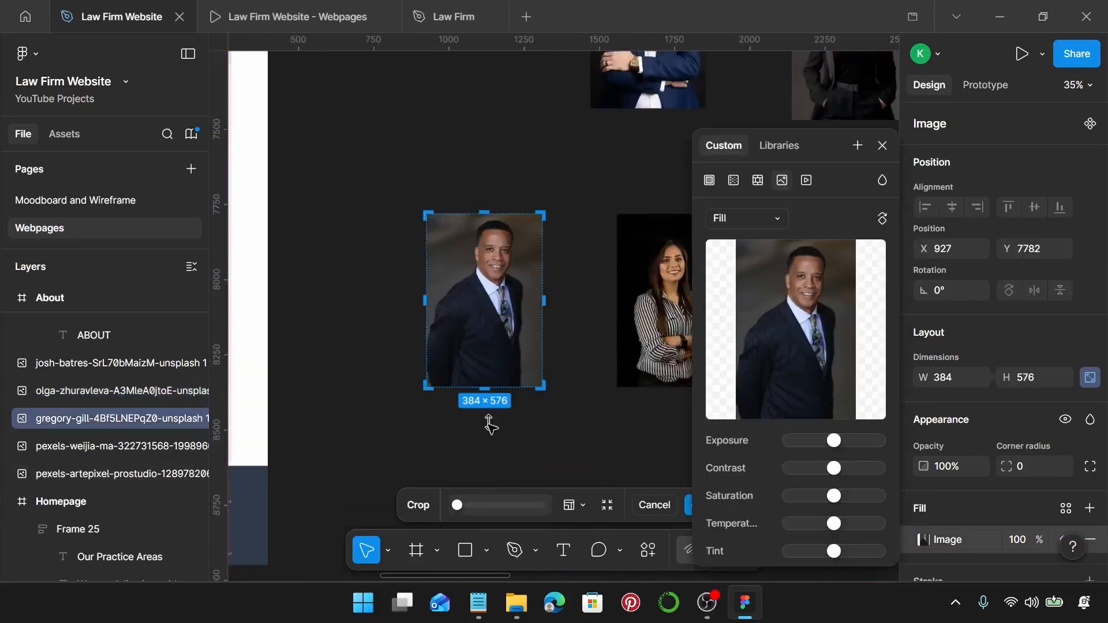
scroll(490, 426, up, 15)
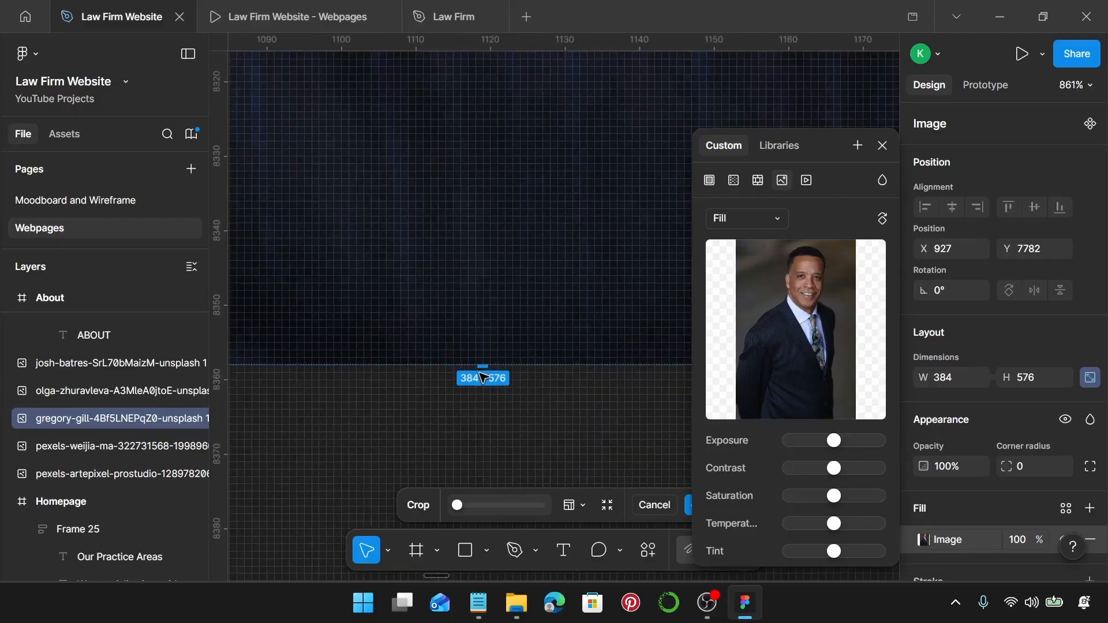
drag(485, 364, 485, 169)
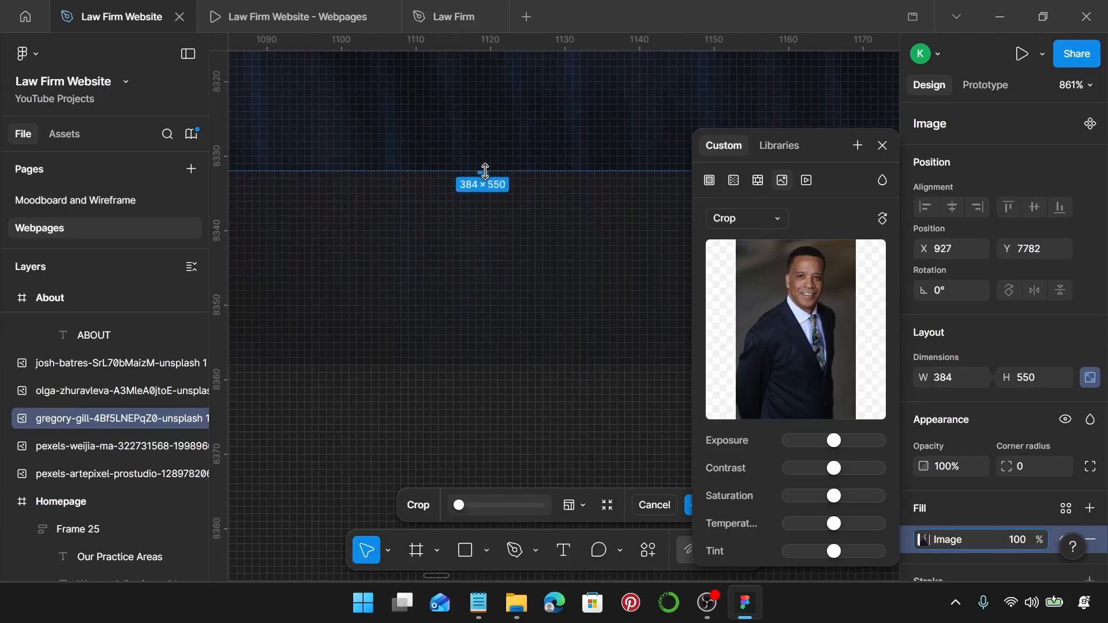
scroll(485, 168, down, 8)
scroll(489, 197, down, 5)
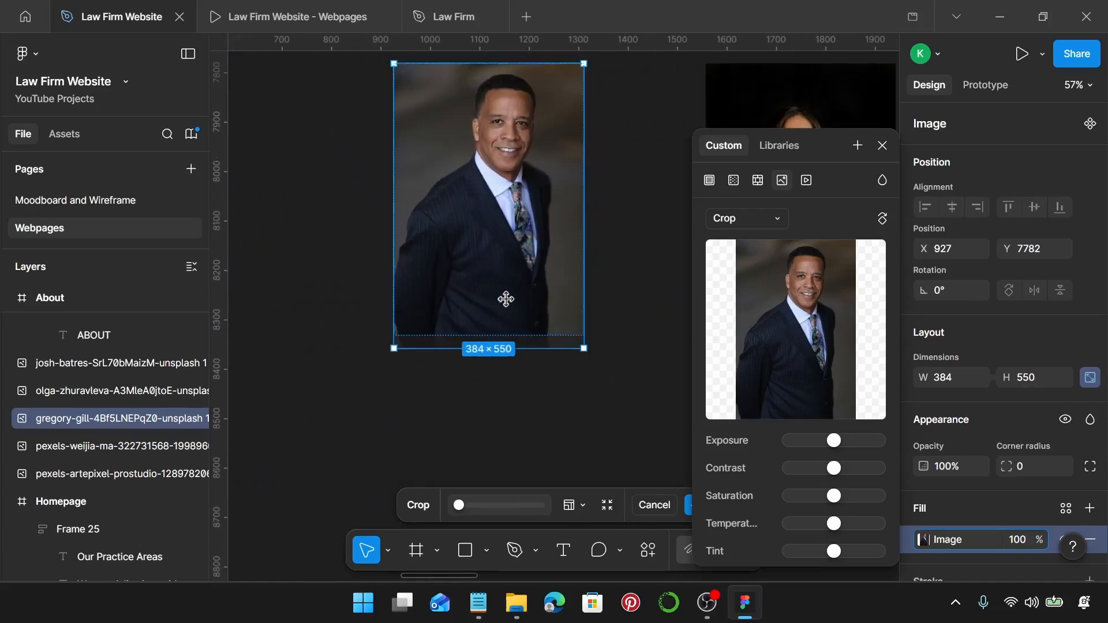
drag(506, 299, 507, 296)
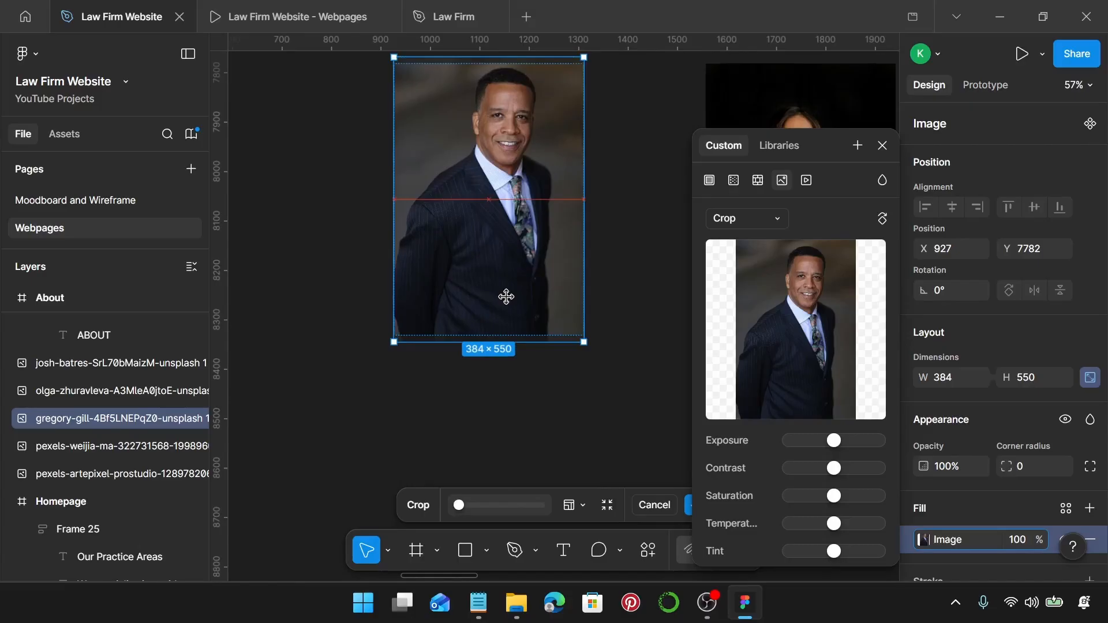
key(Return)
Crop the striped-shirt woman's portrait to 384×550, shifting the photo up inside the frame.
scroll(506, 299, right, 6)
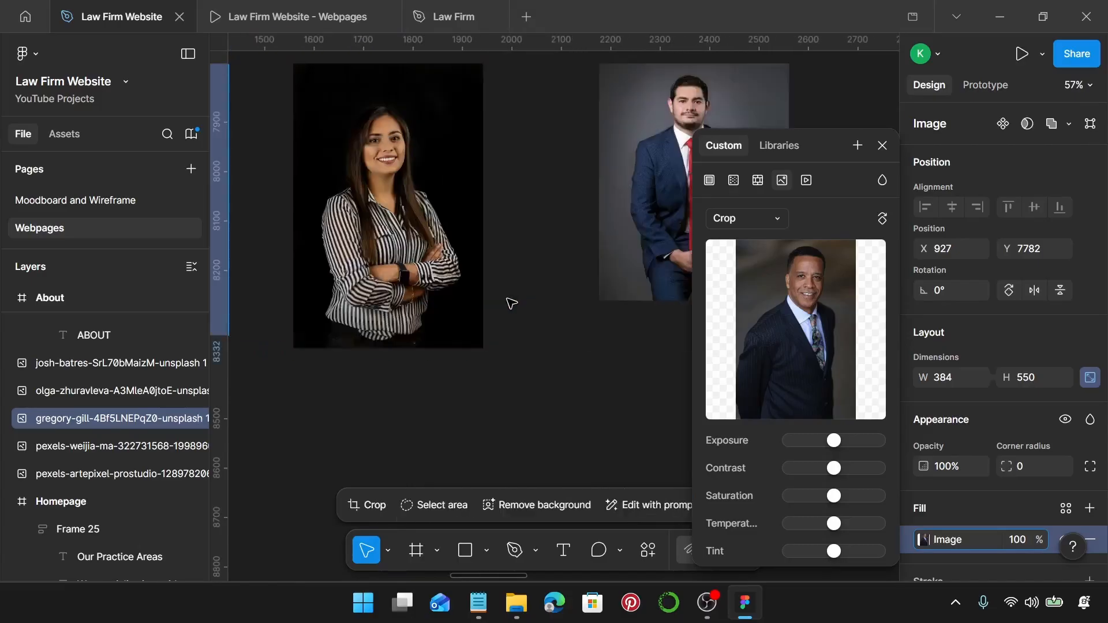
click(381, 250)
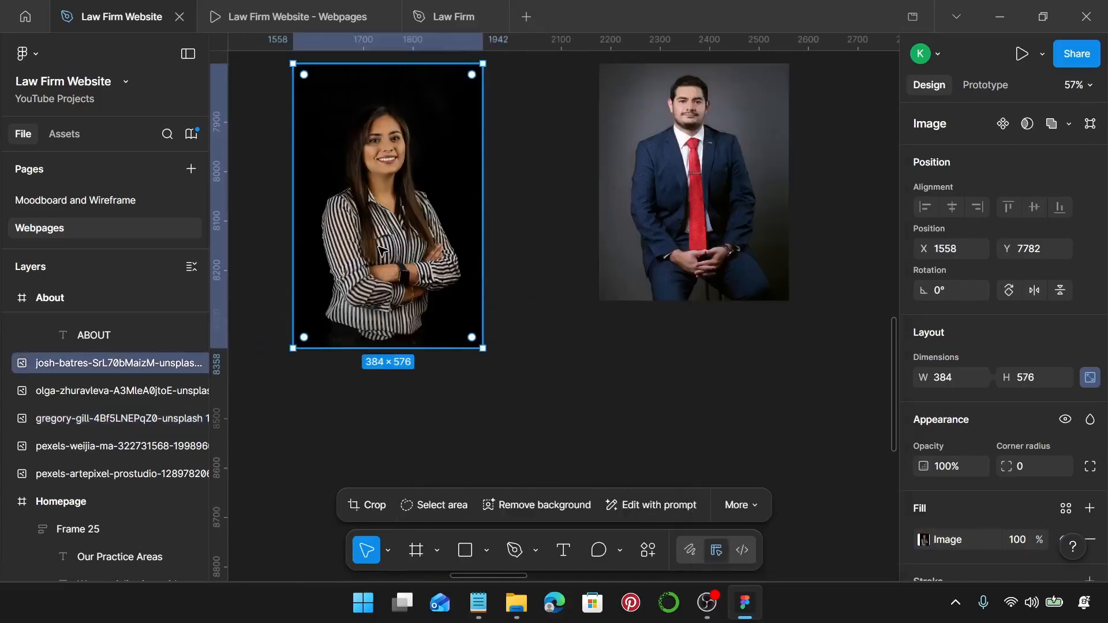
double_click(381, 249)
scroll(420, 345, up, 10)
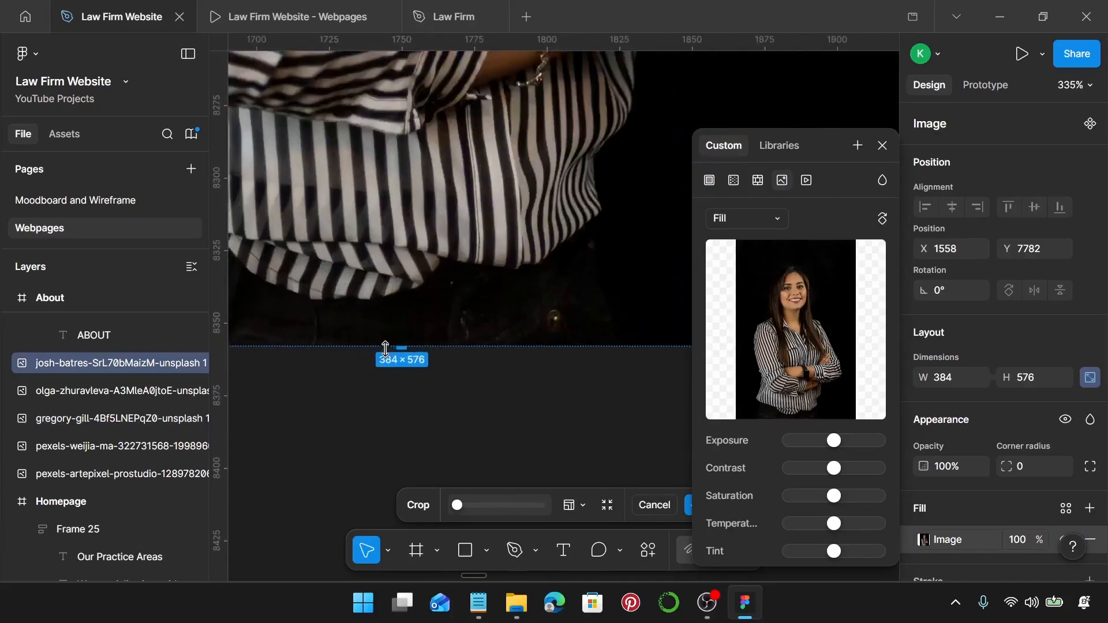
drag(422, 343, 426, 169)
scroll(426, 174, down, 10)
scroll(425, 171, down, 2)
scroll(433, 219, up, 4)
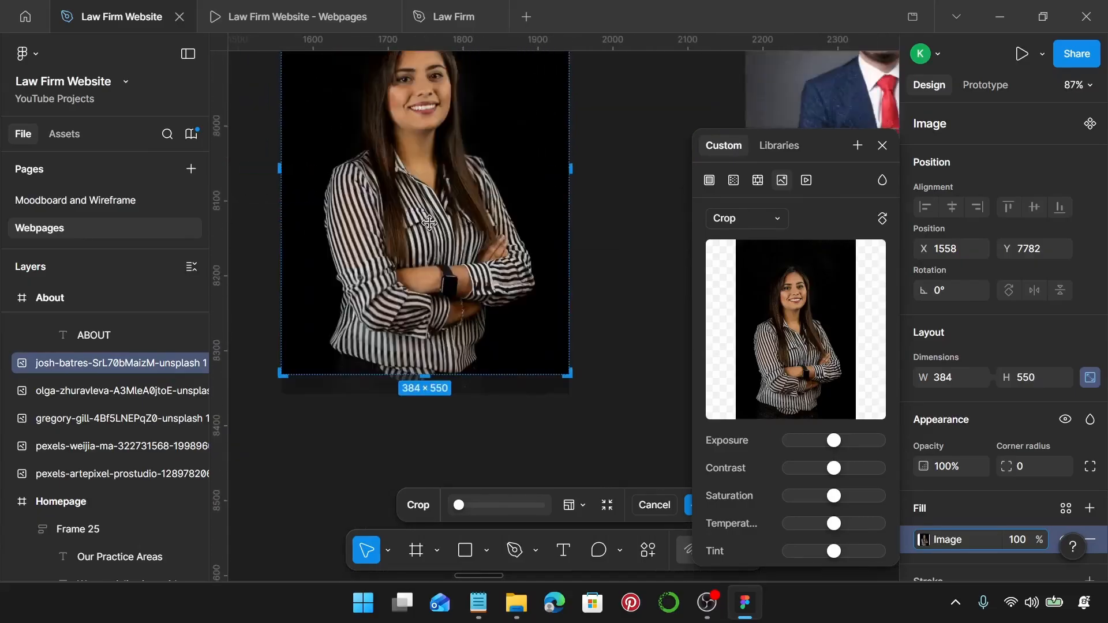
scroll(436, 237, up, 3)
drag(437, 342, 443, 318)
key(Return)
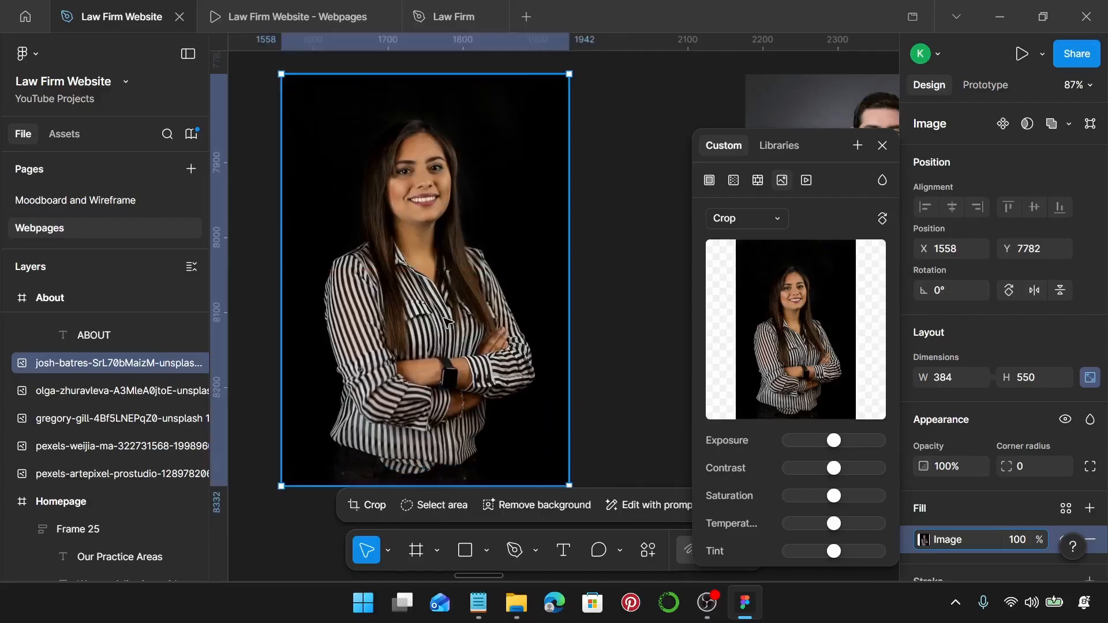
Crop the seated red-tie man's portrait to about 384×550 and enlarge the photo to fill it.
scroll(456, 316, right, 10)
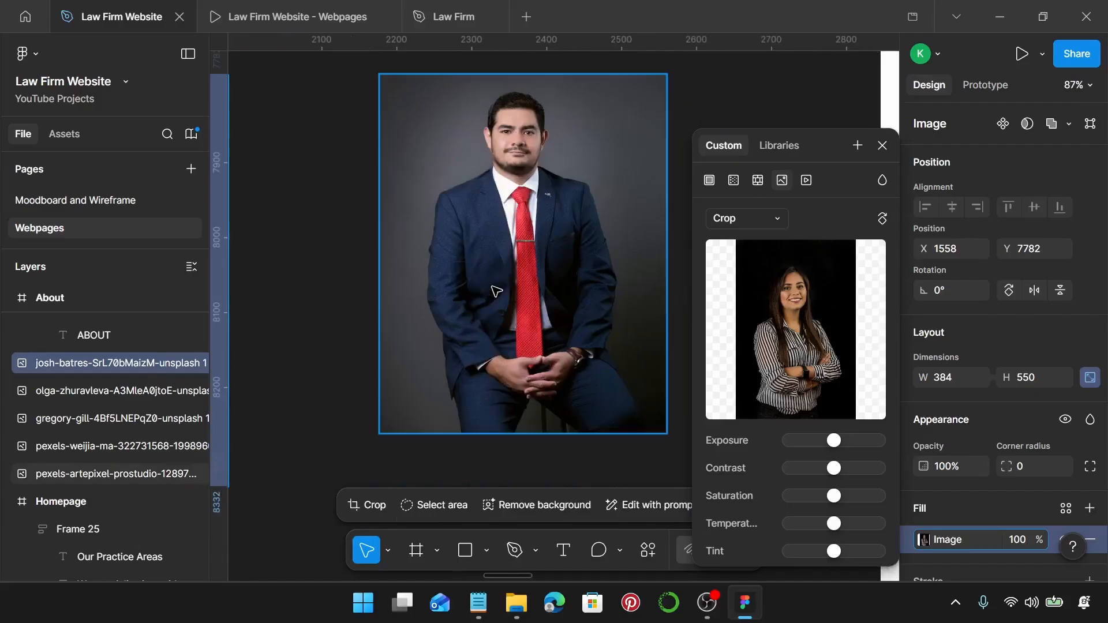
double_click(493, 289)
scroll(509, 396, down, 4)
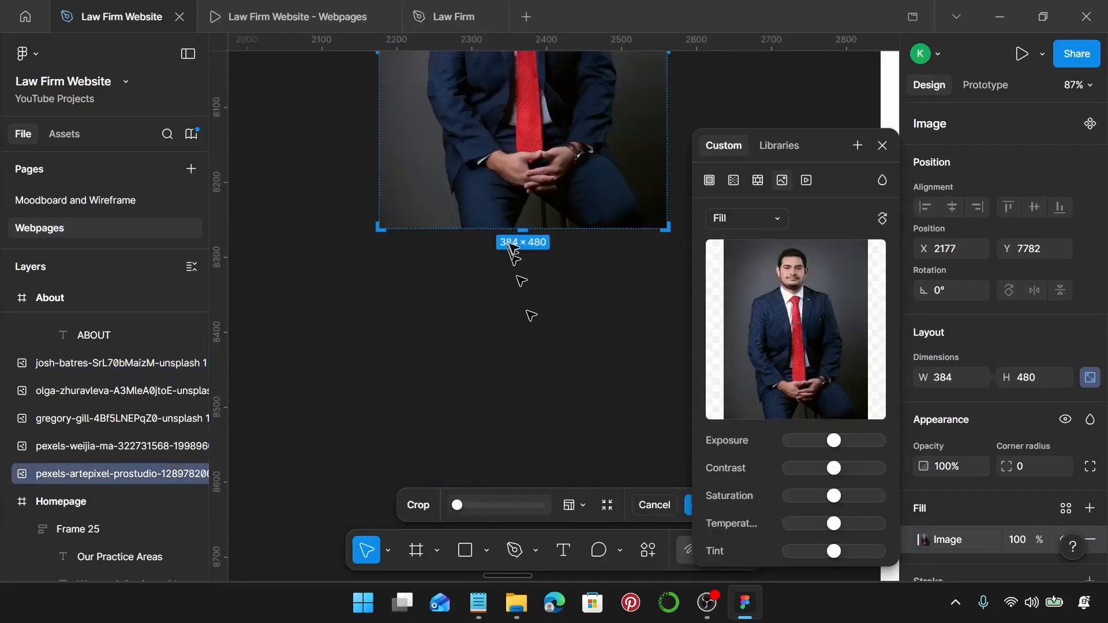
scroll(511, 247, up, 6)
drag(522, 226, 527, 448)
scroll(527, 447, up, 5)
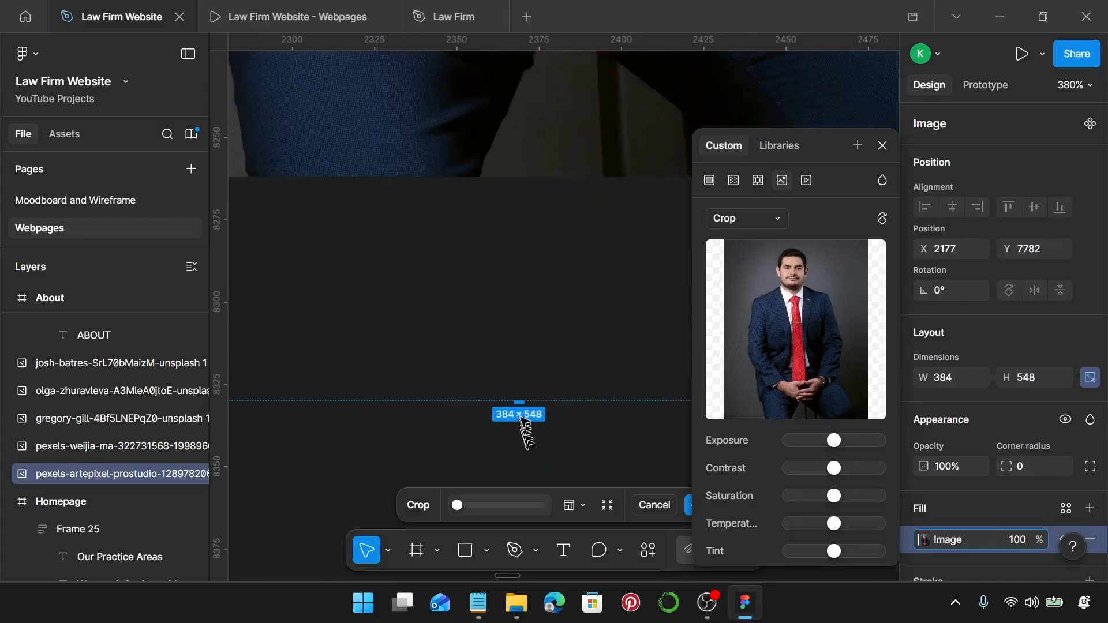
drag(518, 376, 521, 395)
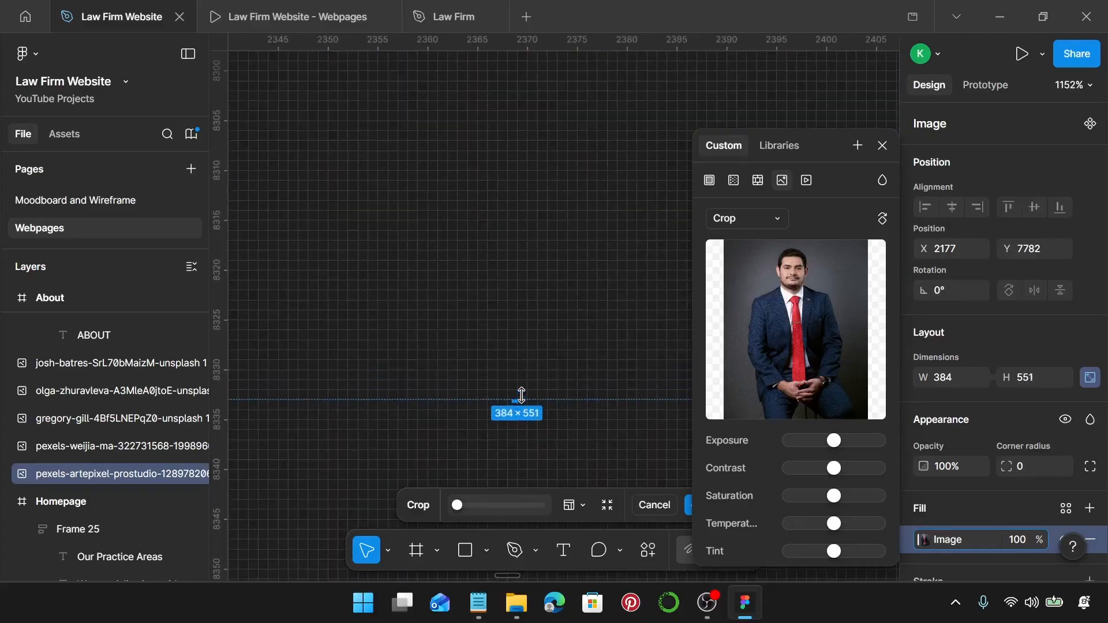
scroll(522, 393, down, 10)
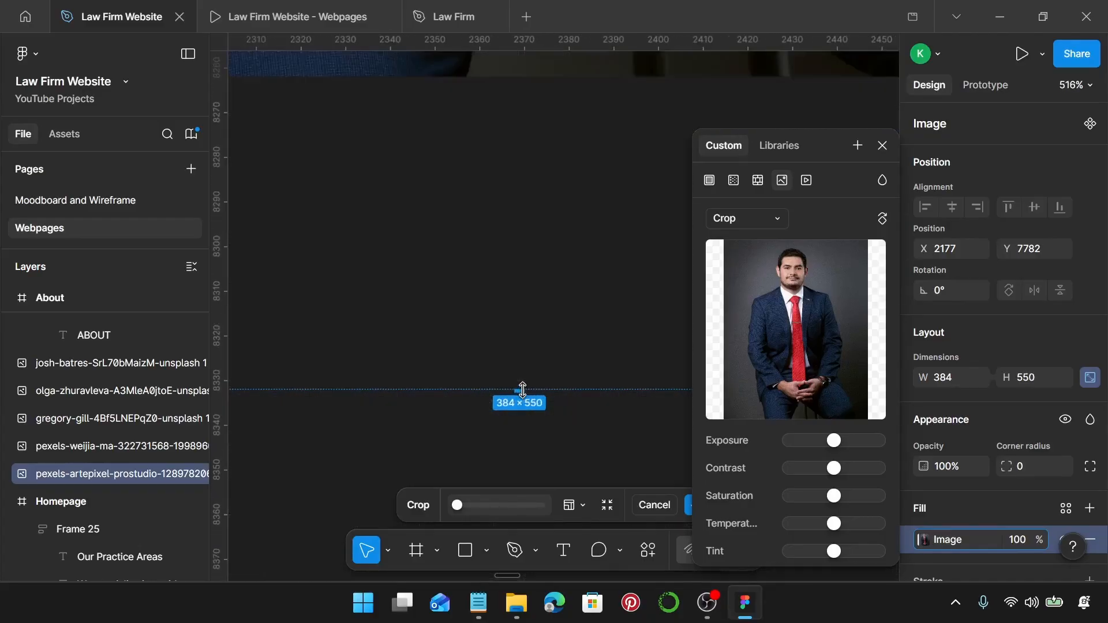
scroll(546, 348, down, 4)
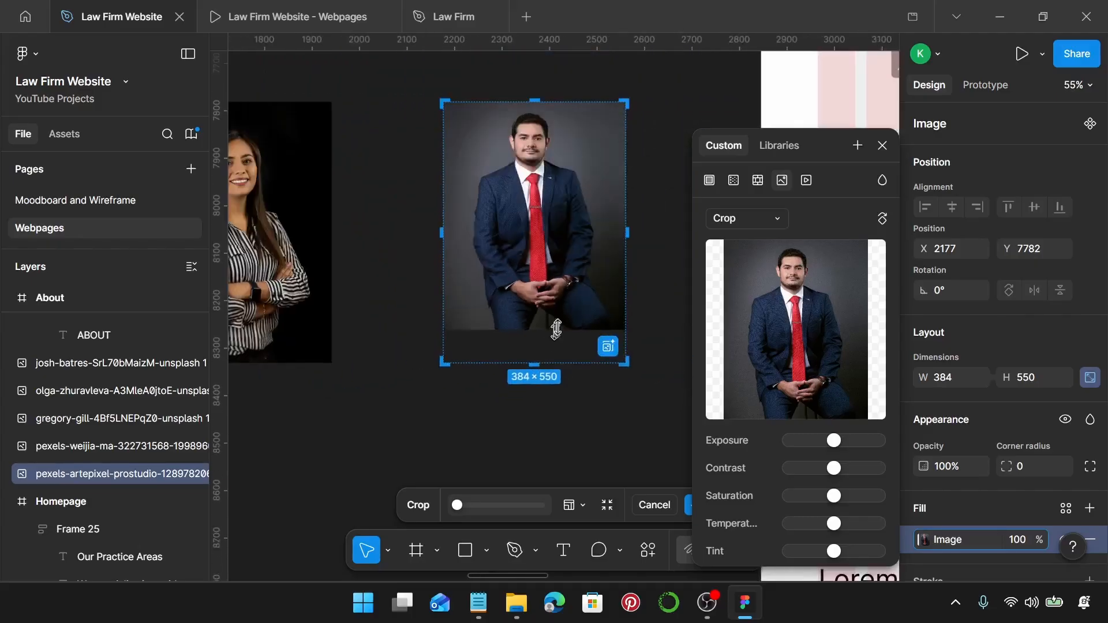
drag(557, 330, 563, 361)
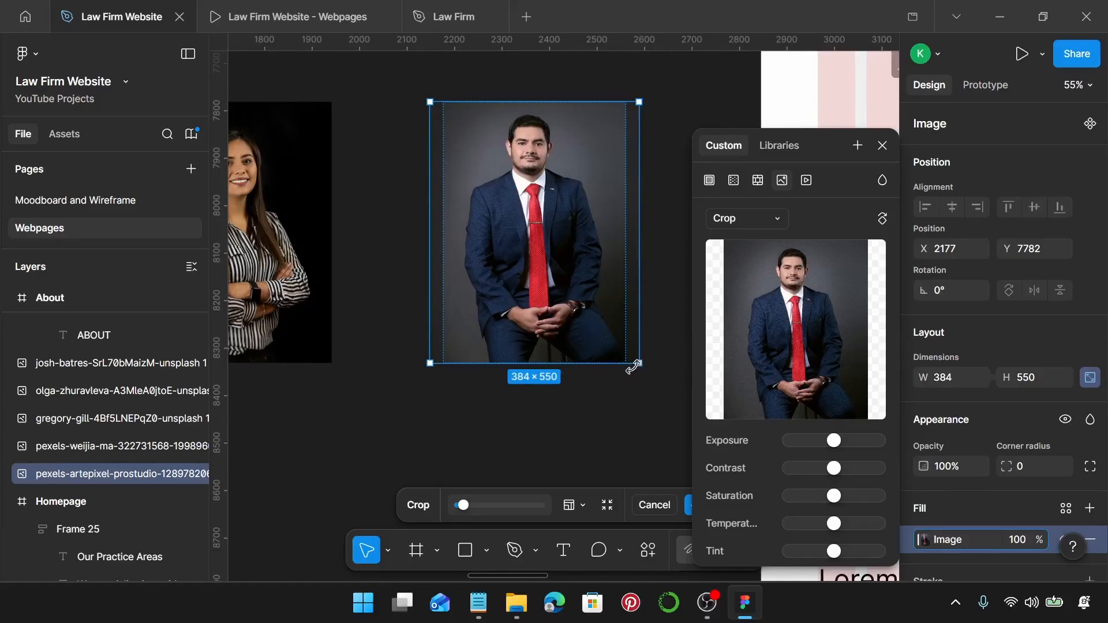
Scale up and reposition the blue-suited man's photo to fill its 384×550 crop, then apply it.
drag(642, 295, 669, 296)
drag(581, 233, 568, 242)
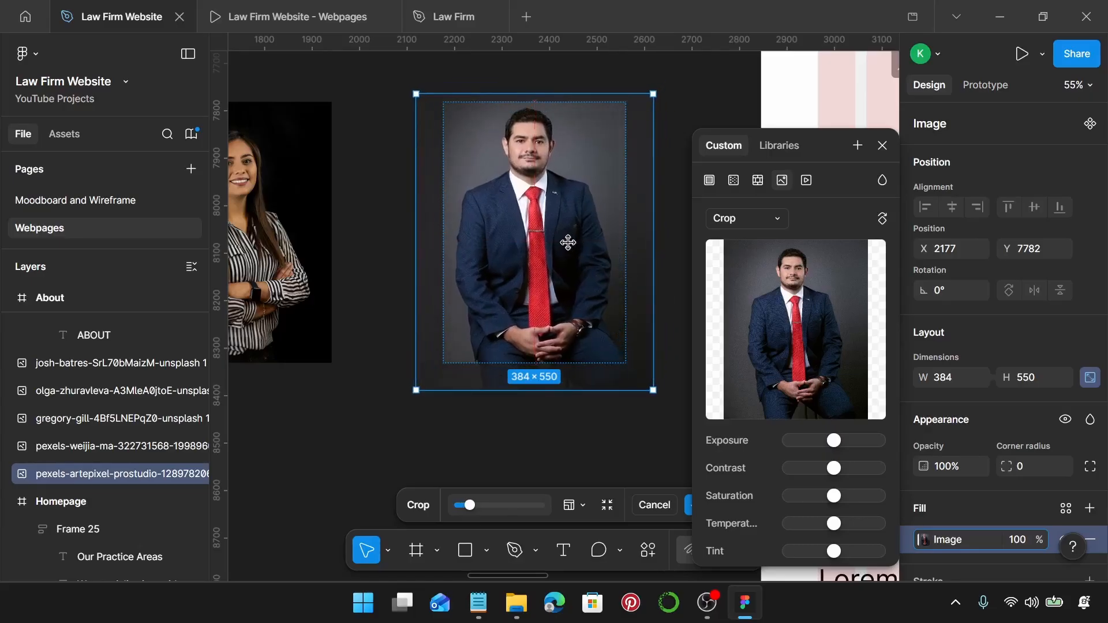
drag(569, 396, 575, 418)
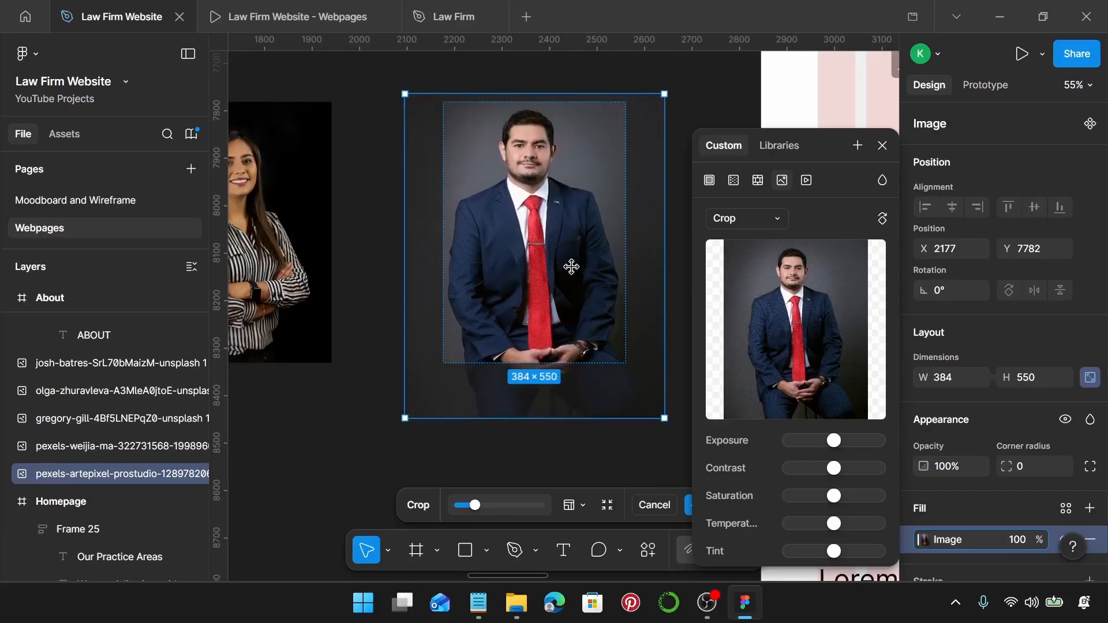
drag(572, 267, 574, 267)
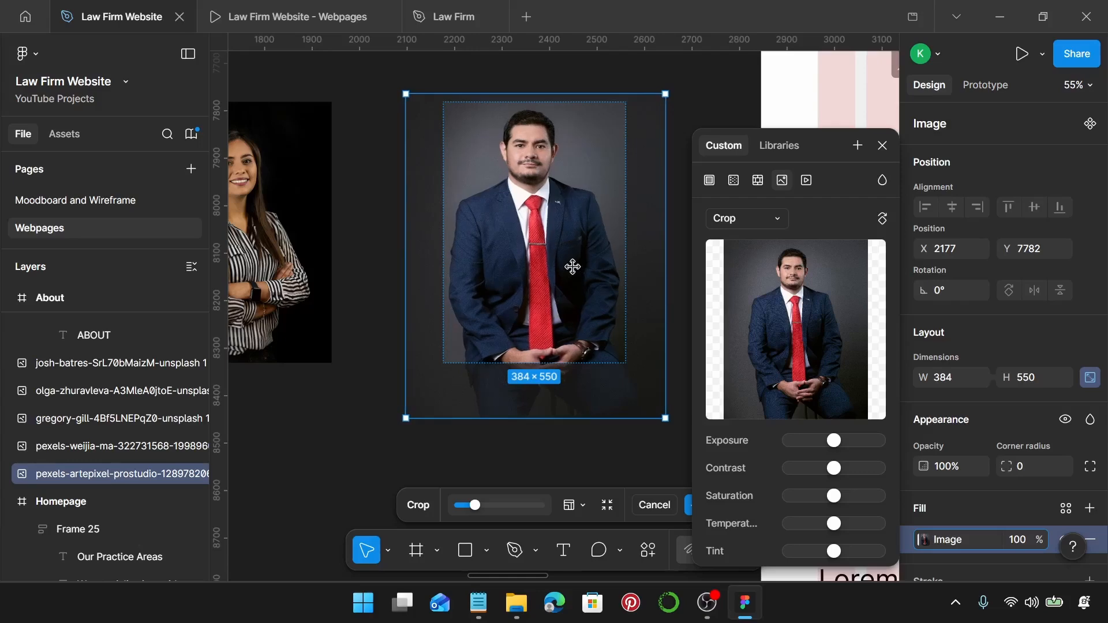
key(Return)
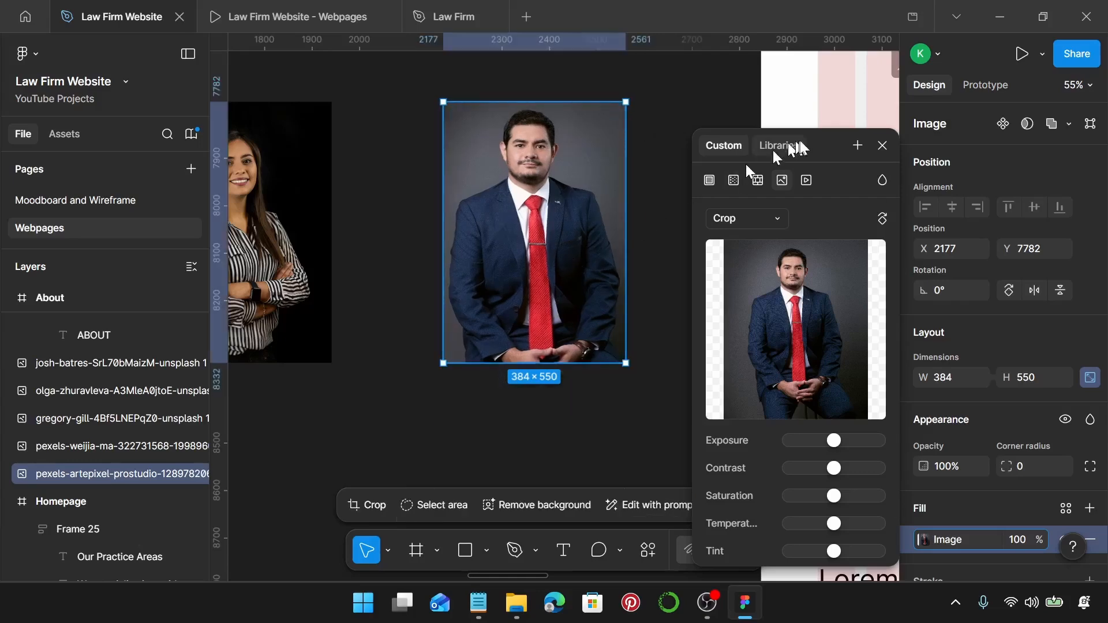
Duplicate the large Lorem ipsum heading below itself and give the original the Law Firm Sub-Heading style.
click(882, 145)
scroll(627, 251, down, 5)
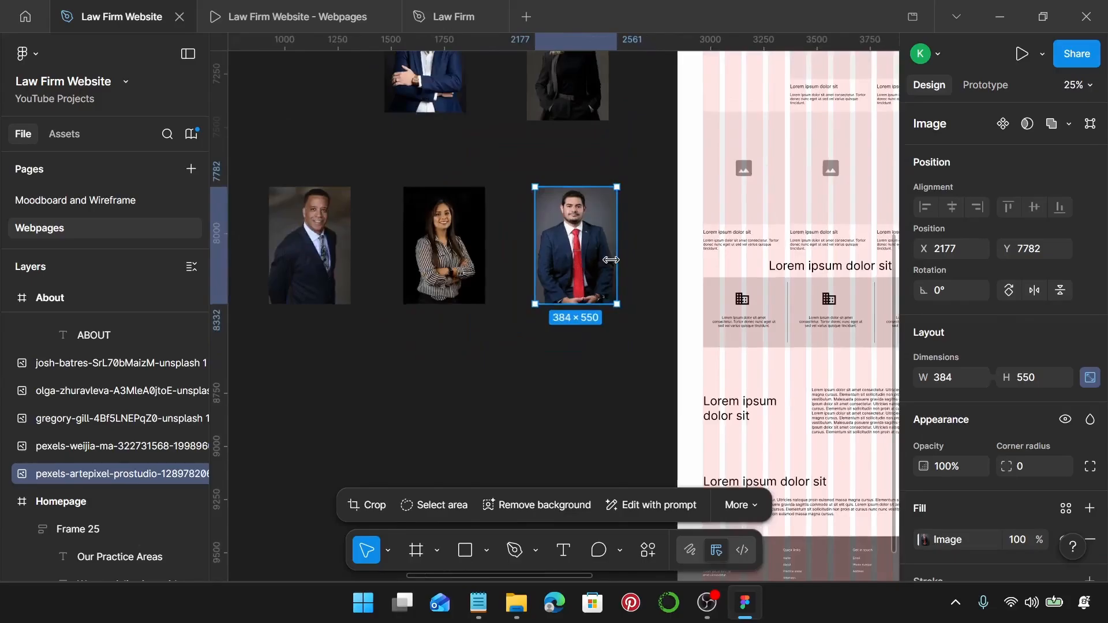
scroll(606, 257, right, 5)
scroll(606, 256, up, 4)
scroll(495, 235, up, 4)
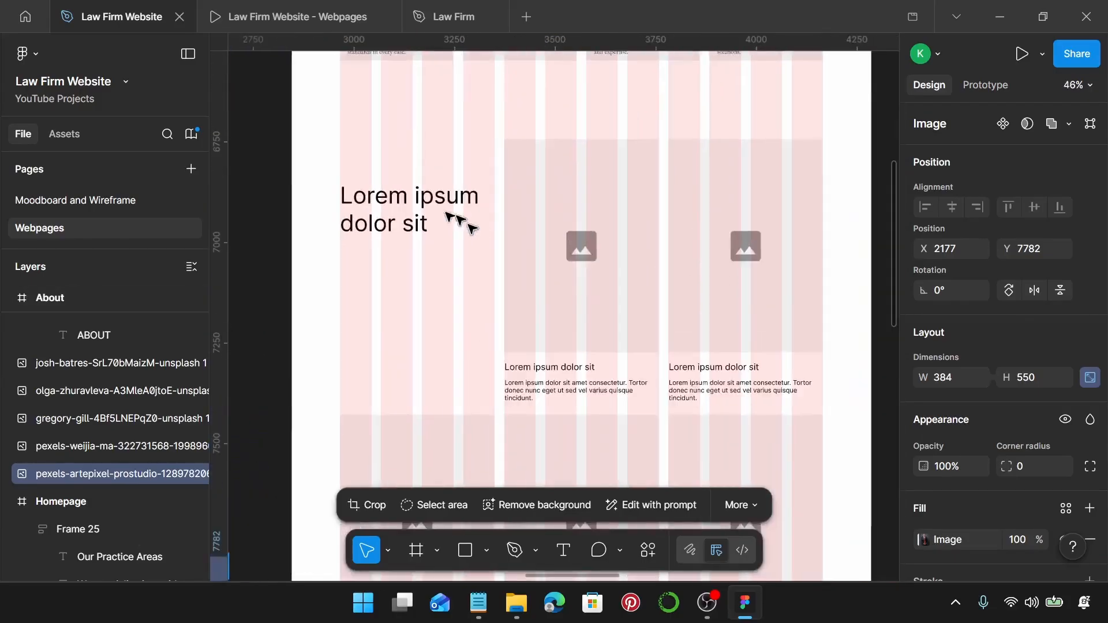
click(418, 218)
scroll(417, 218, left, 1)
scroll(364, 205, up, 4)
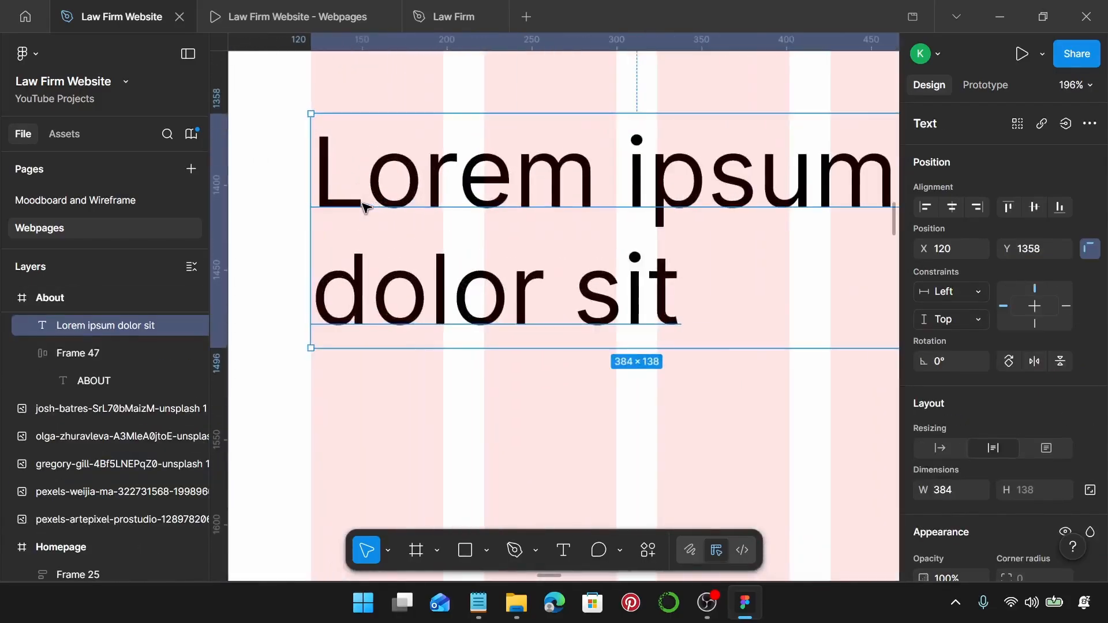
scroll(370, 211, down, 2)
scroll(370, 216, down, 1)
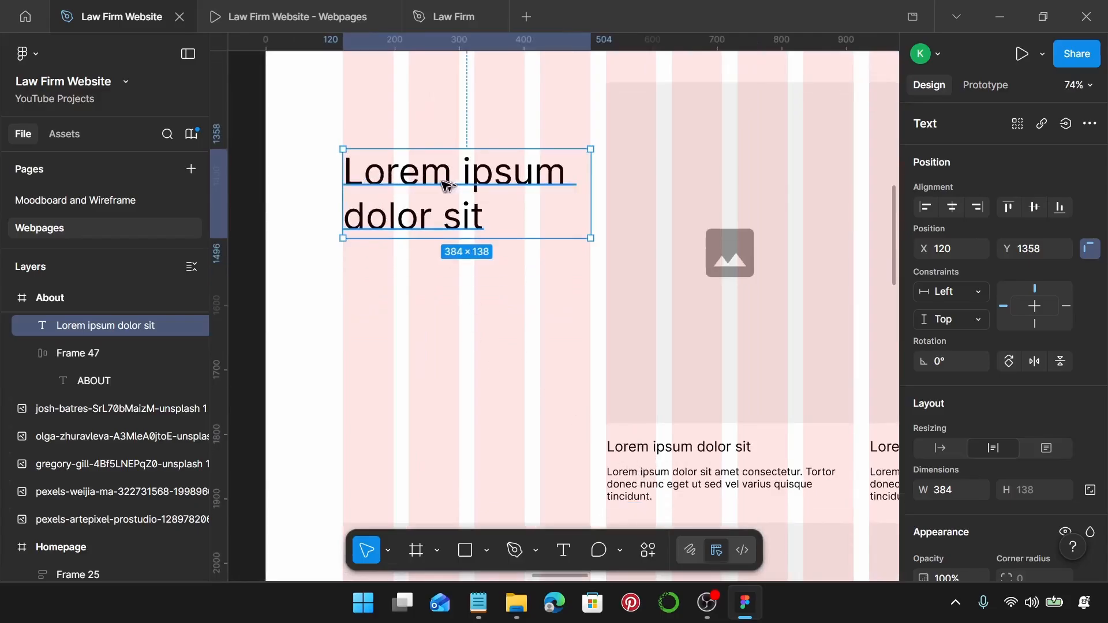
drag(444, 183, 435, 321)
click(433, 161)
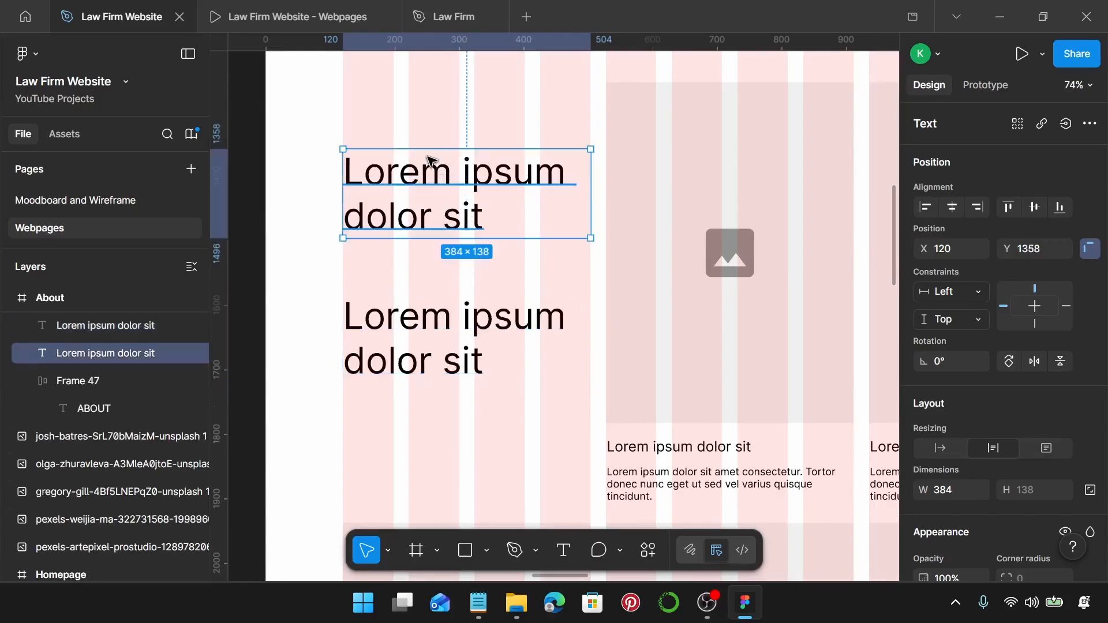
scroll(1018, 341, down, 5)
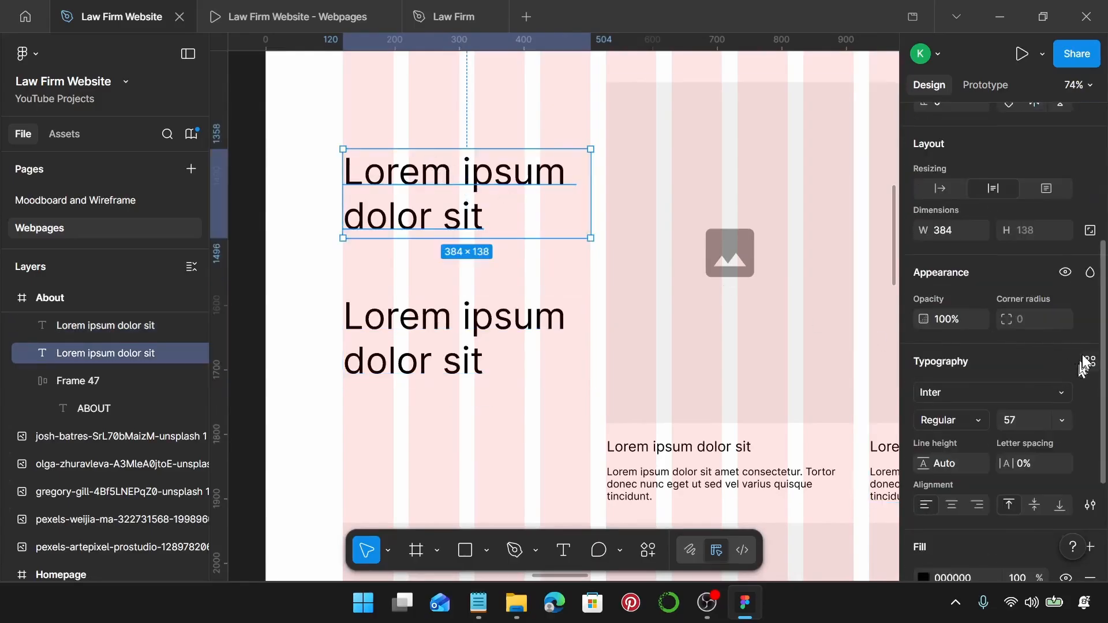
click(1088, 362)
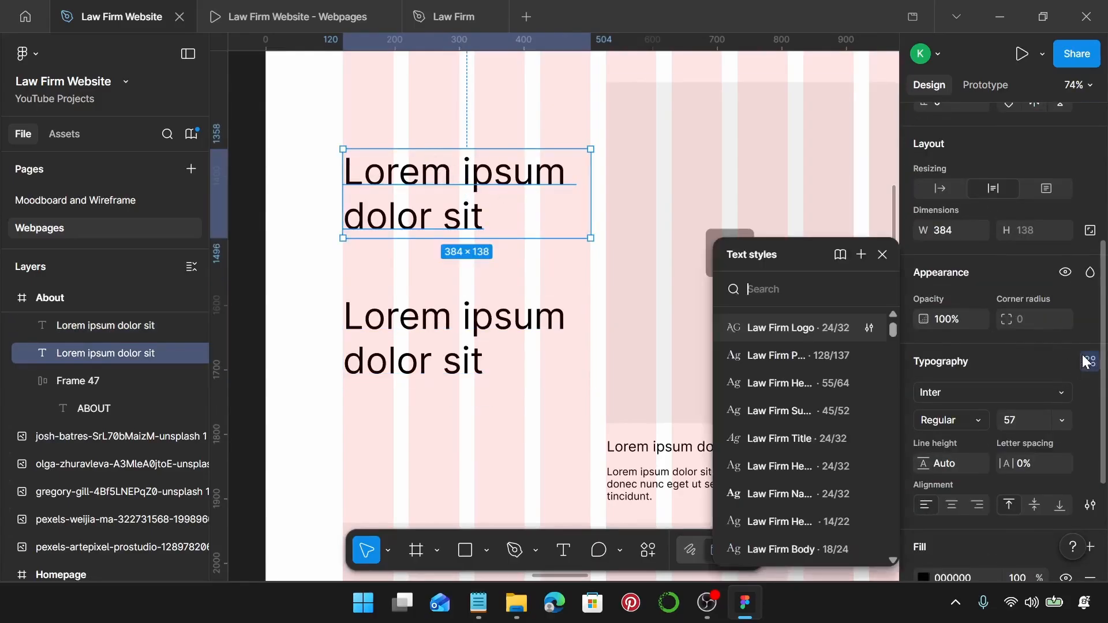
click(800, 407)
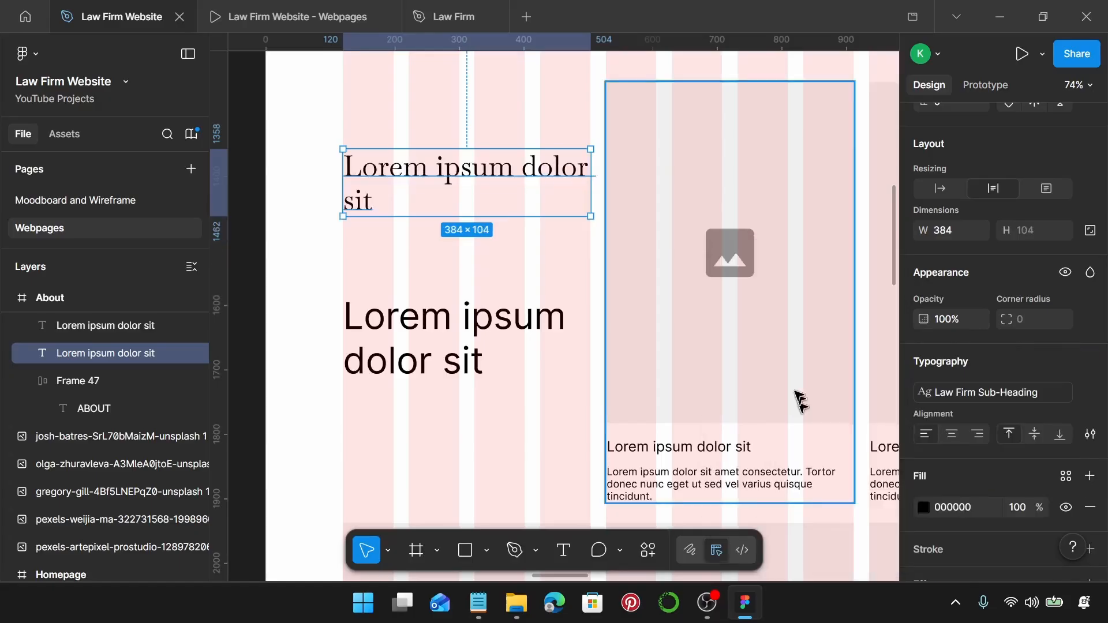
Style the copy as Law Firm Body and move it up beneath the heading.
click(439, 317)
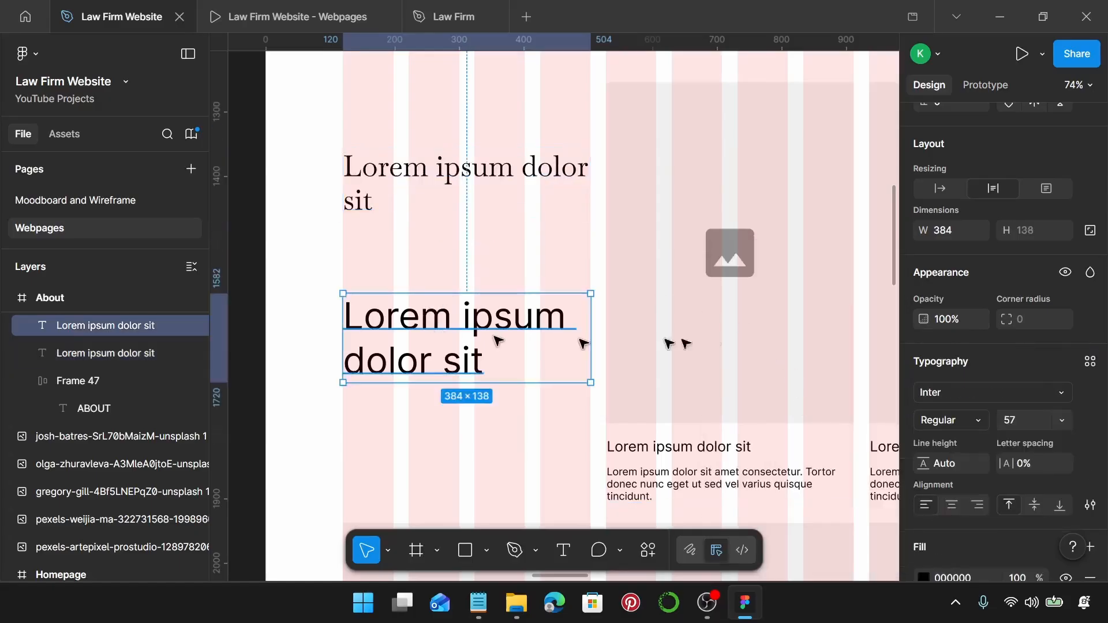
click(1090, 363)
scroll(815, 404, down, 3)
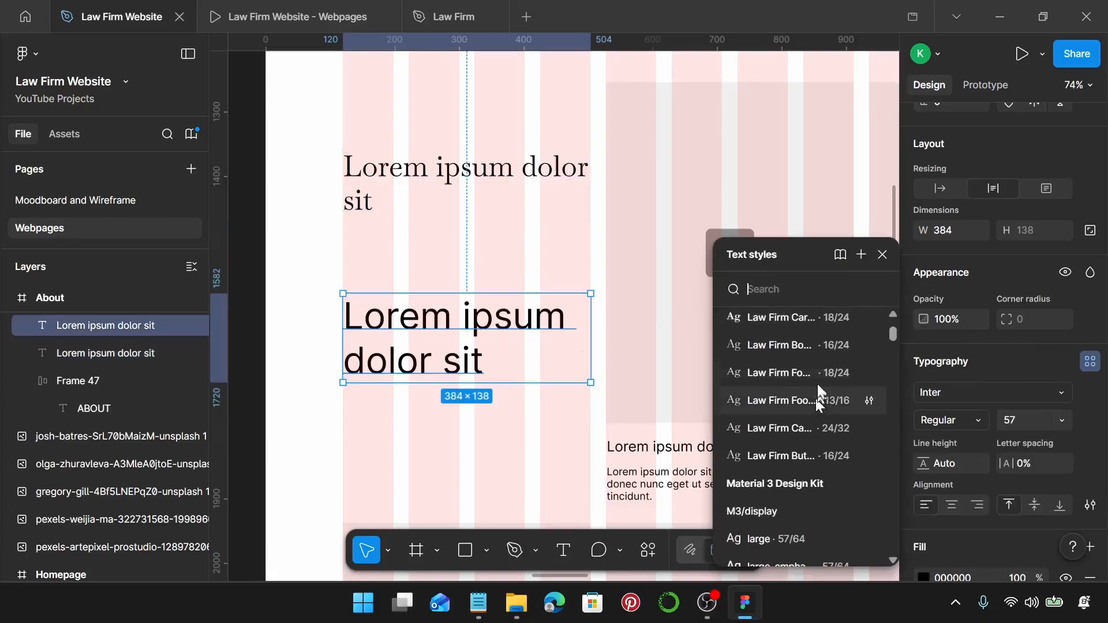
scroll(820, 361, up, 3)
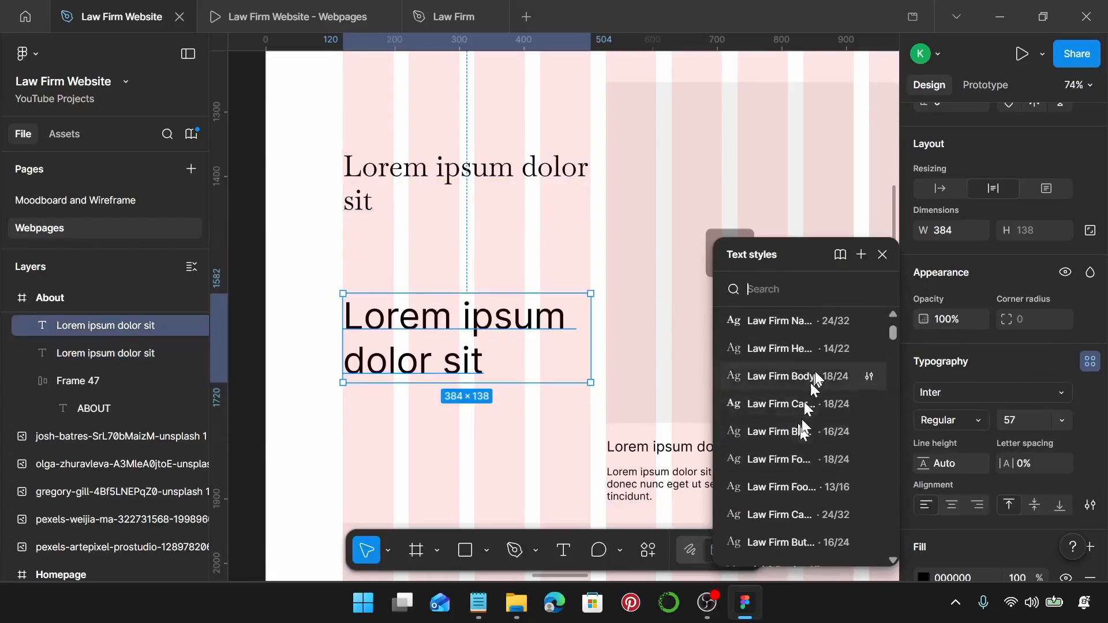
click(797, 370)
drag(358, 300, 377, 254)
Change the heading text to 'Meet Our Attorneys', copied from the Notepad notes.
click(479, 604)
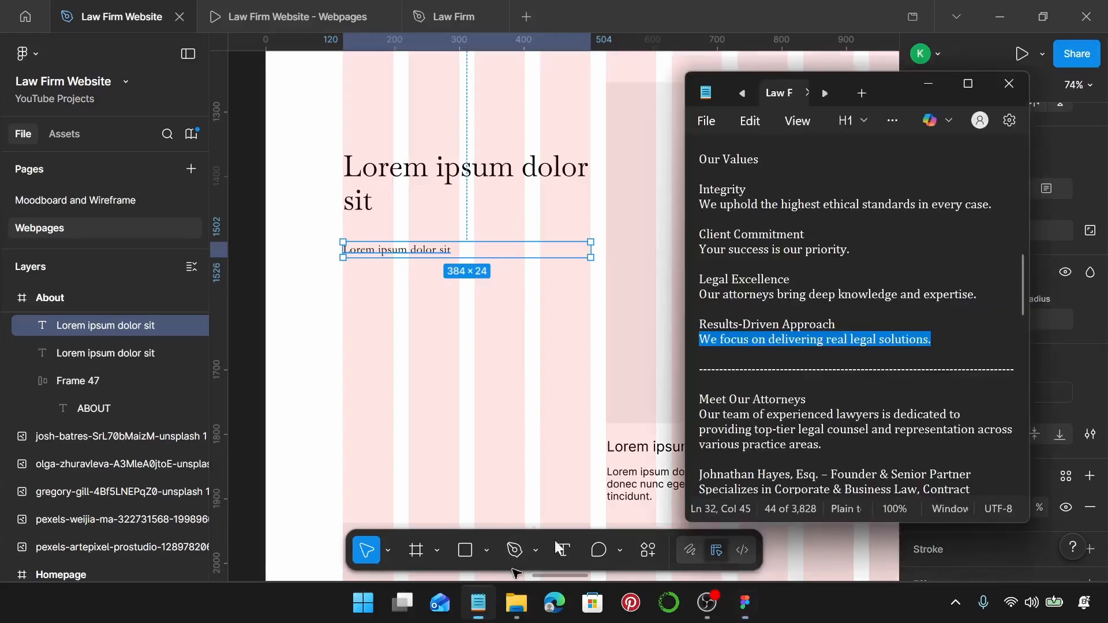
scroll(831, 340, down, 1)
drag(819, 301, 704, 315)
key(ctrl+c)
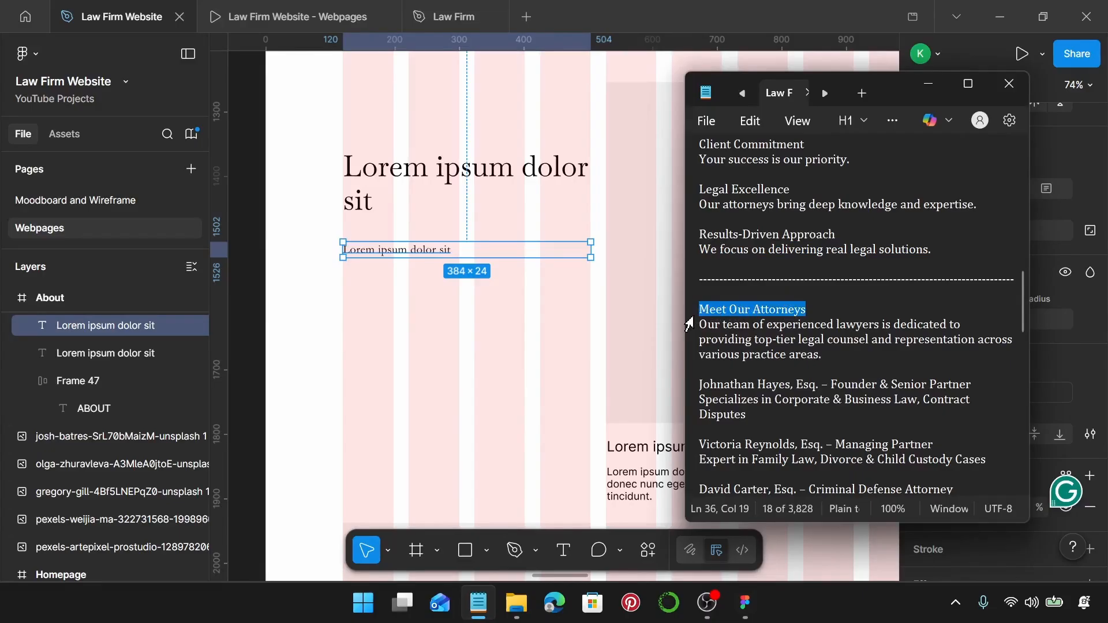
click(529, 179)
click(529, 179)
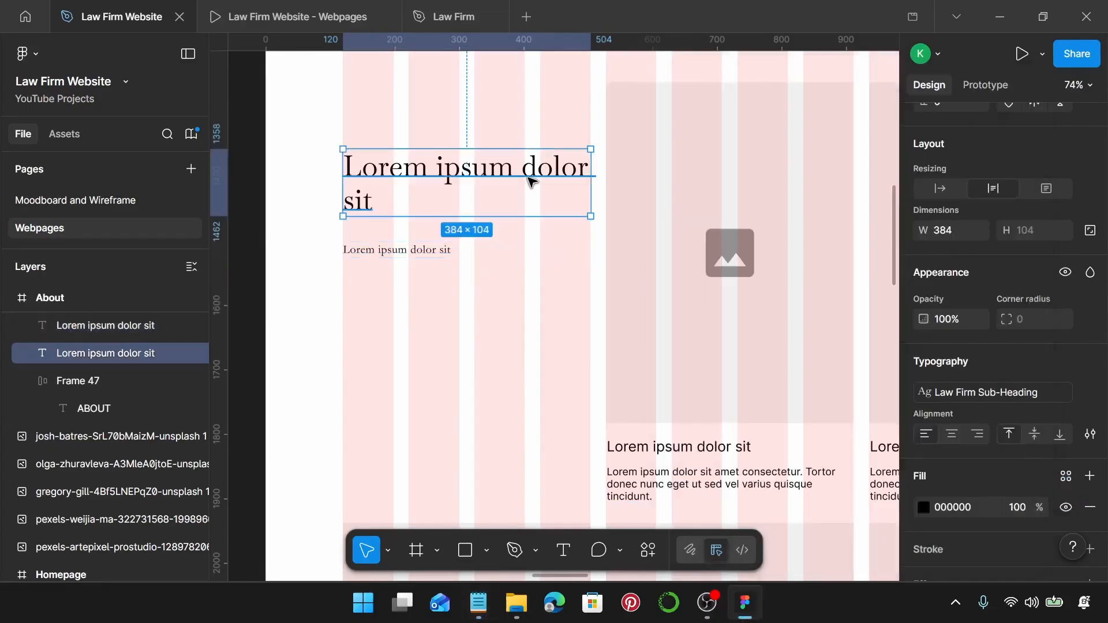
double_click(530, 180)
key(ctrl+v)
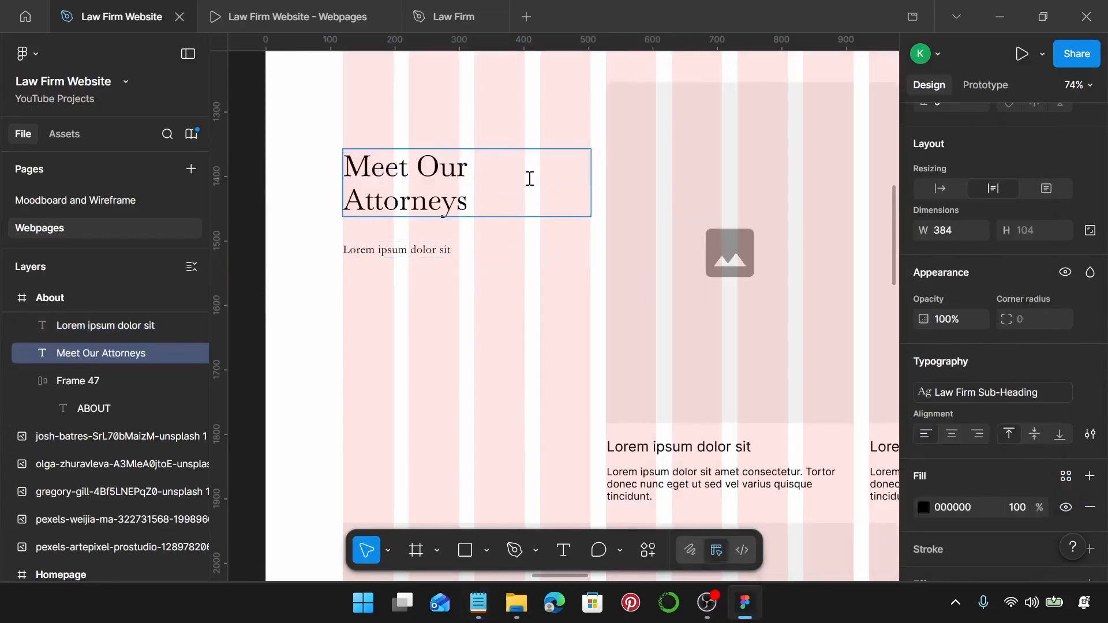
Replace the placeholder body text with the paragraph about the firm's lawyers from Notepad.
click(479, 602)
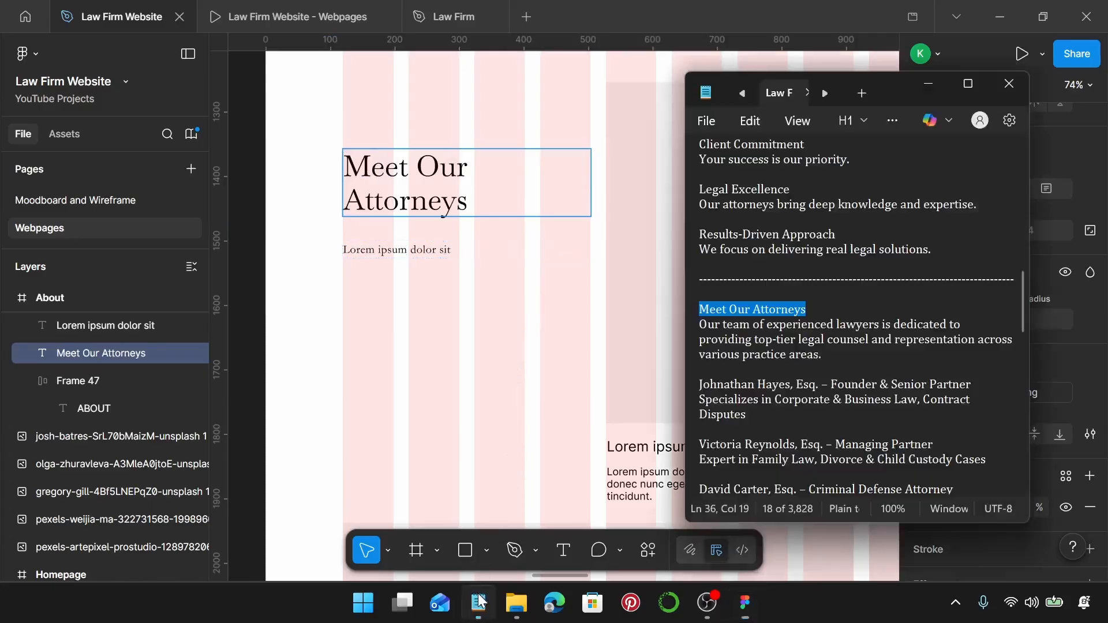
drag(843, 357, 687, 330)
key(ctrl+c)
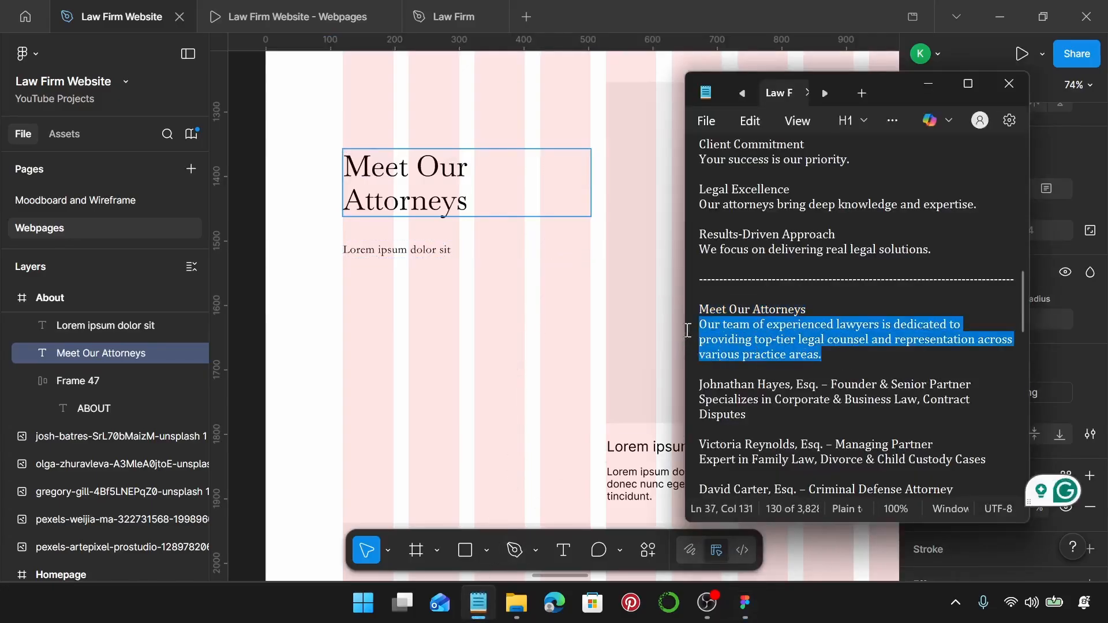
click(386, 247)
click(389, 247)
double_click(389, 245)
key(ctrl+v)
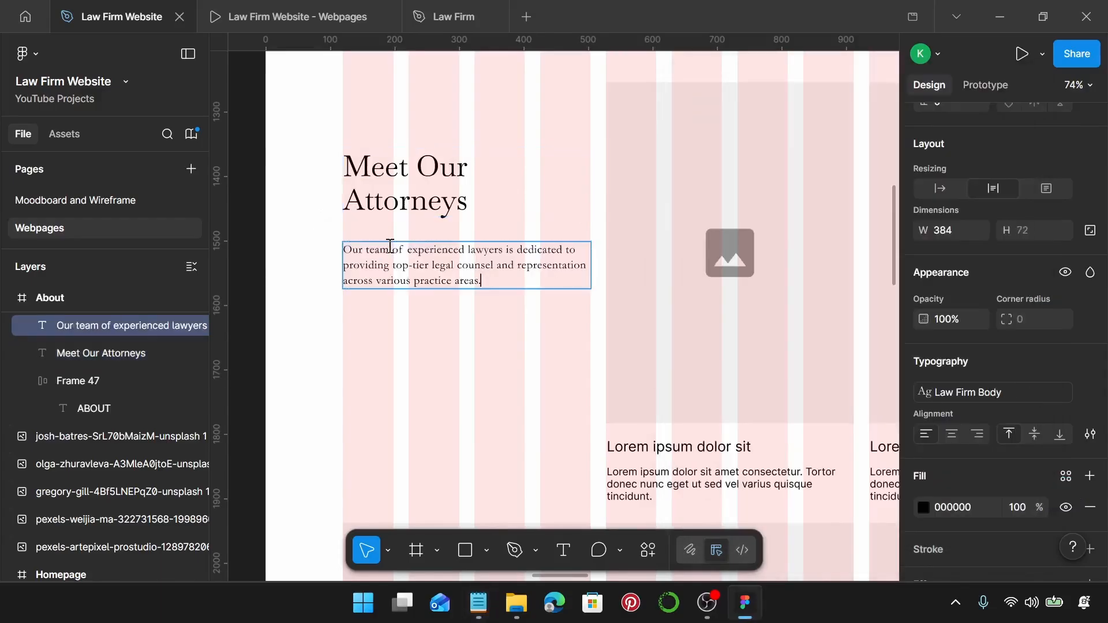
key(Escape)
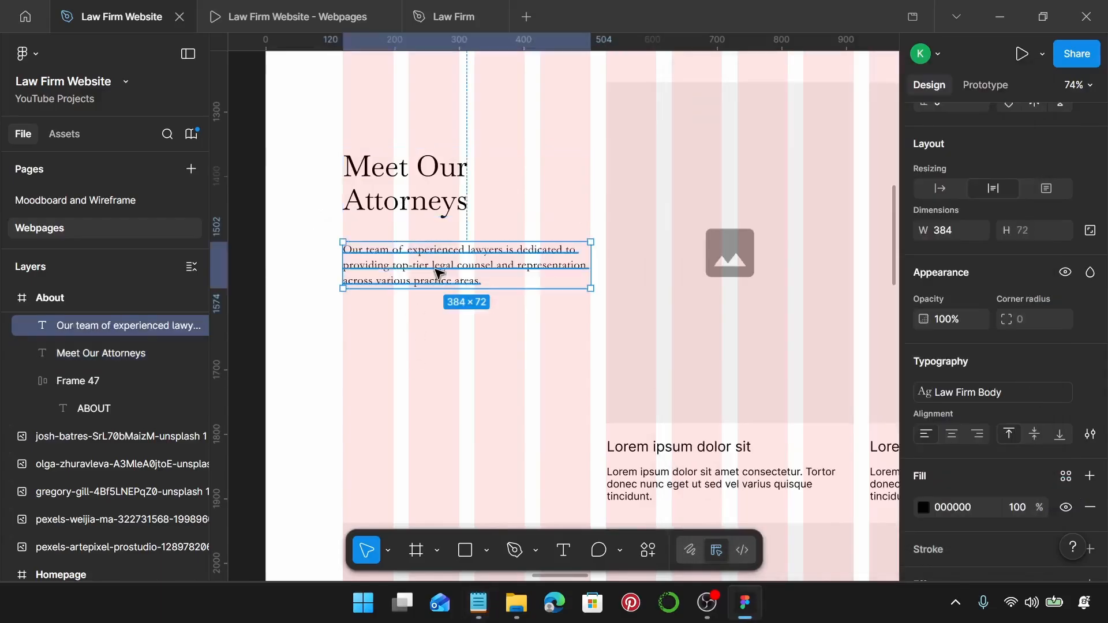
Stack the heading and paragraph in an auto-layout frame with a 20 gap.
shift+click(430, 190)
key(shift+a)
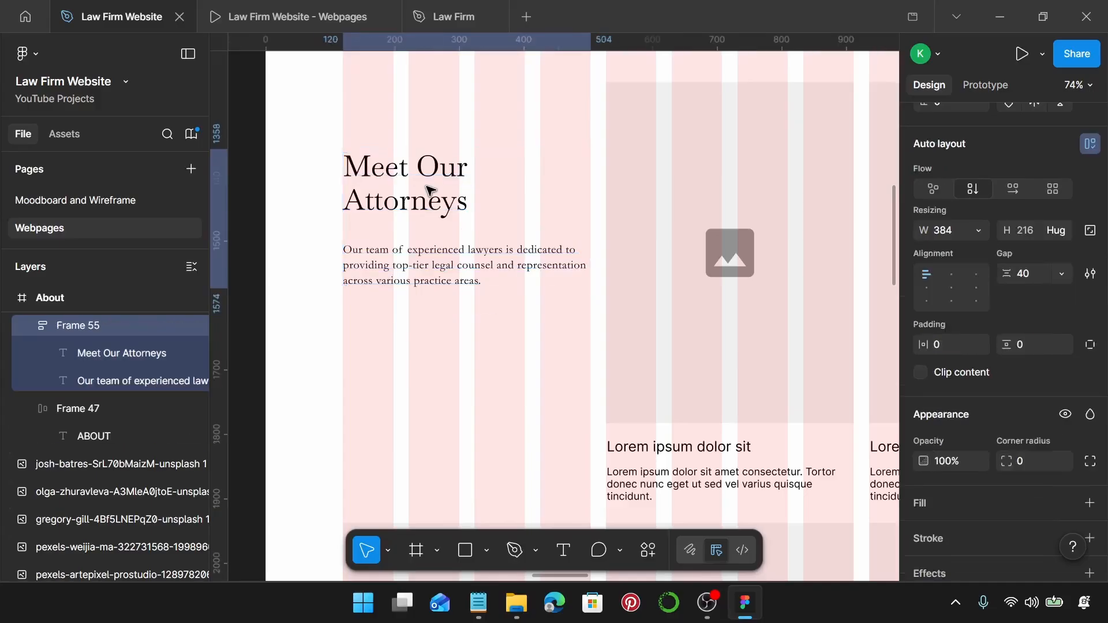
click(1040, 269)
text(20)
key(Return)
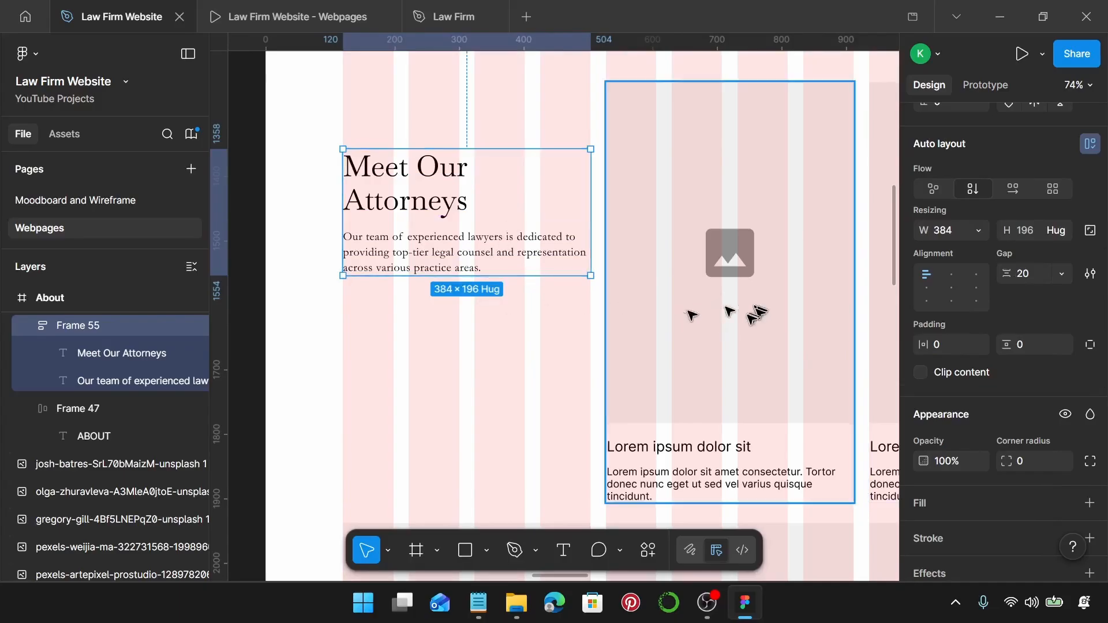
scroll(574, 382, down, 3)
scroll(559, 378, right, 2)
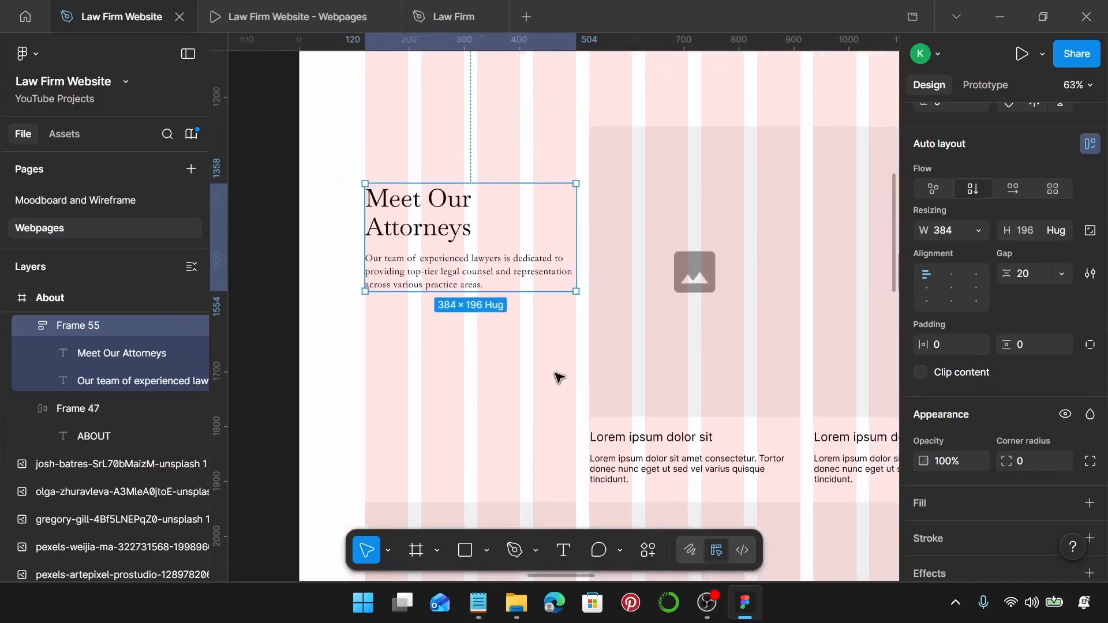
scroll(769, 399, down, 2)
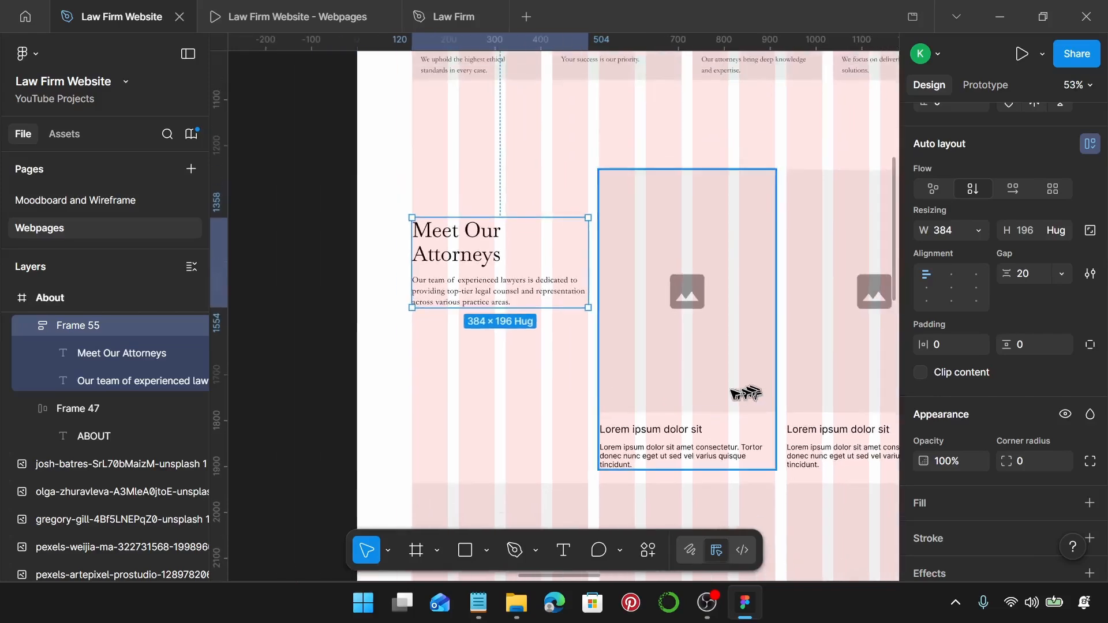
scroll(705, 389, down, 1)
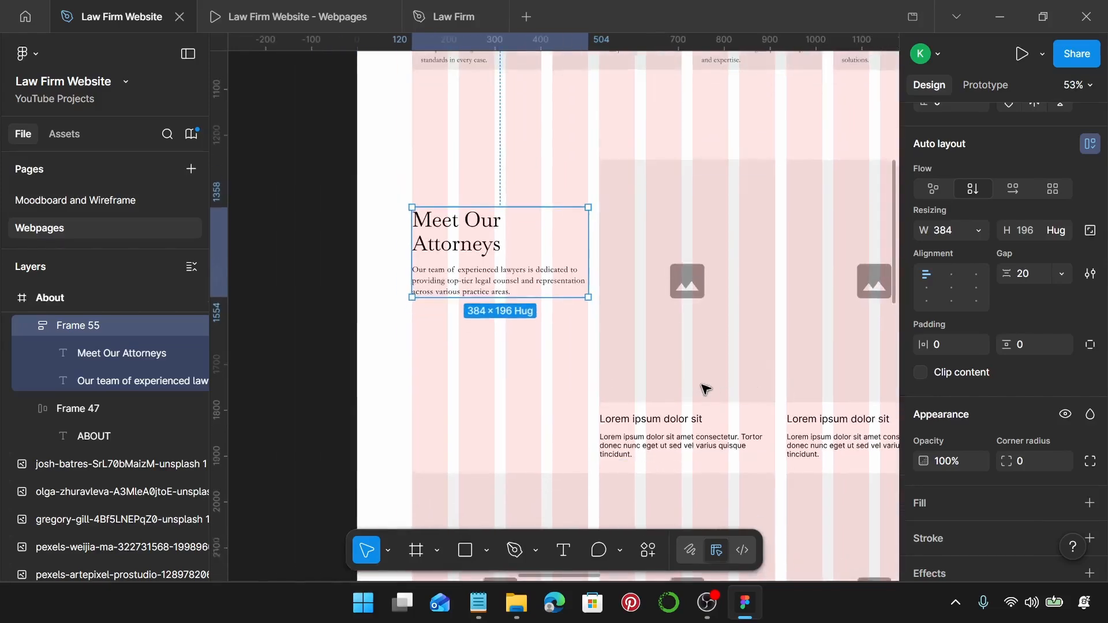
scroll(717, 306, up, 5)
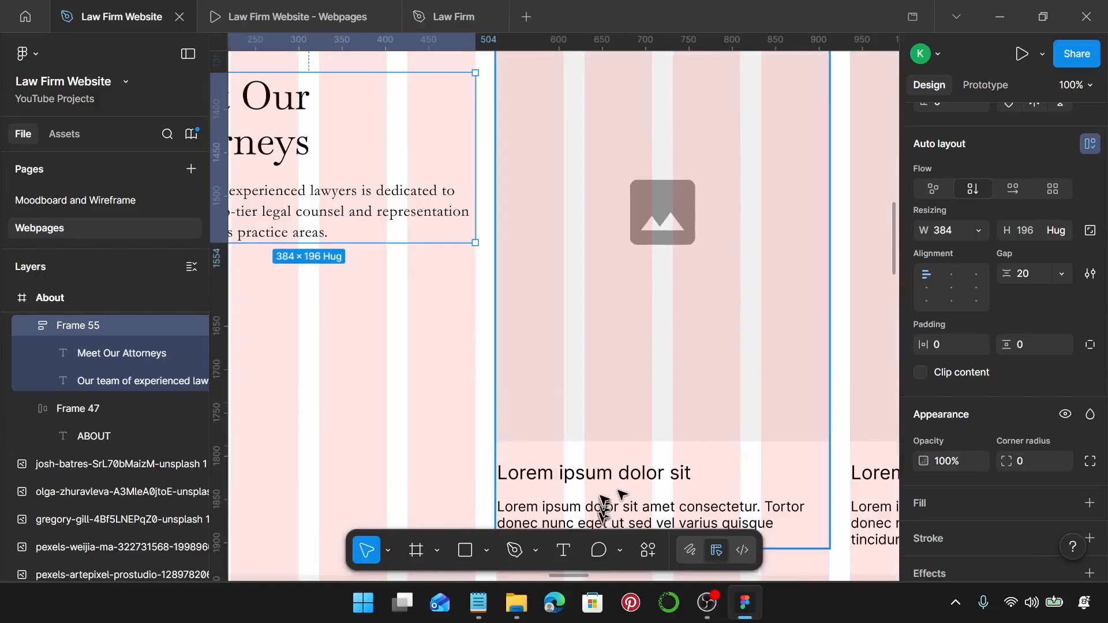
scroll(606, 462, down, 4)
Ungroup the first attorney card and delete its Image Place Holder.
click(629, 378)
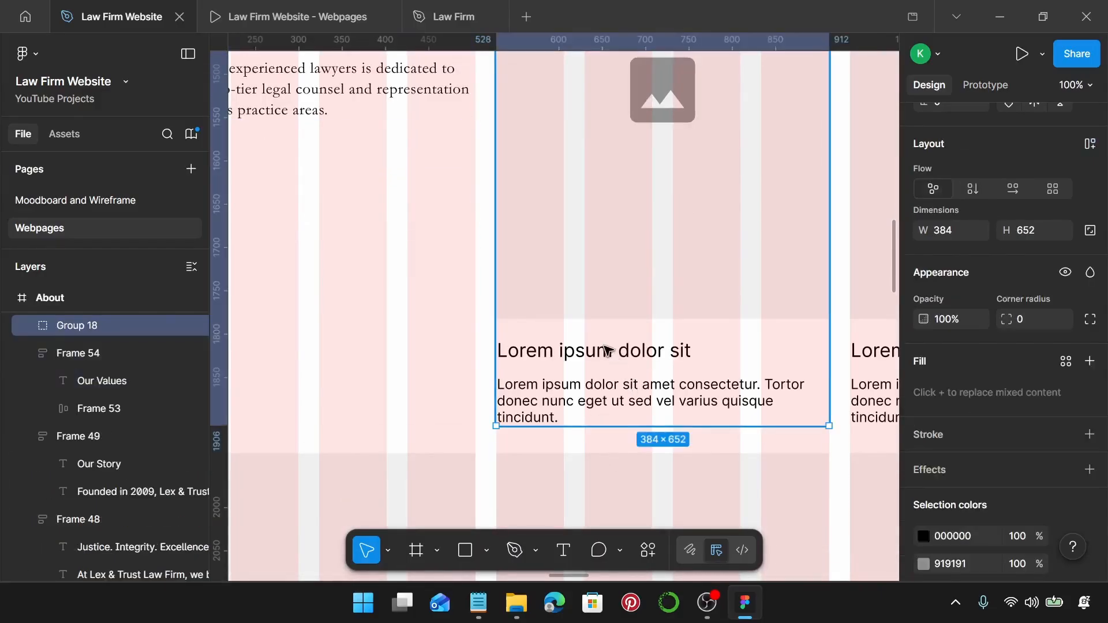
double_click(606, 350)
click(655, 439)
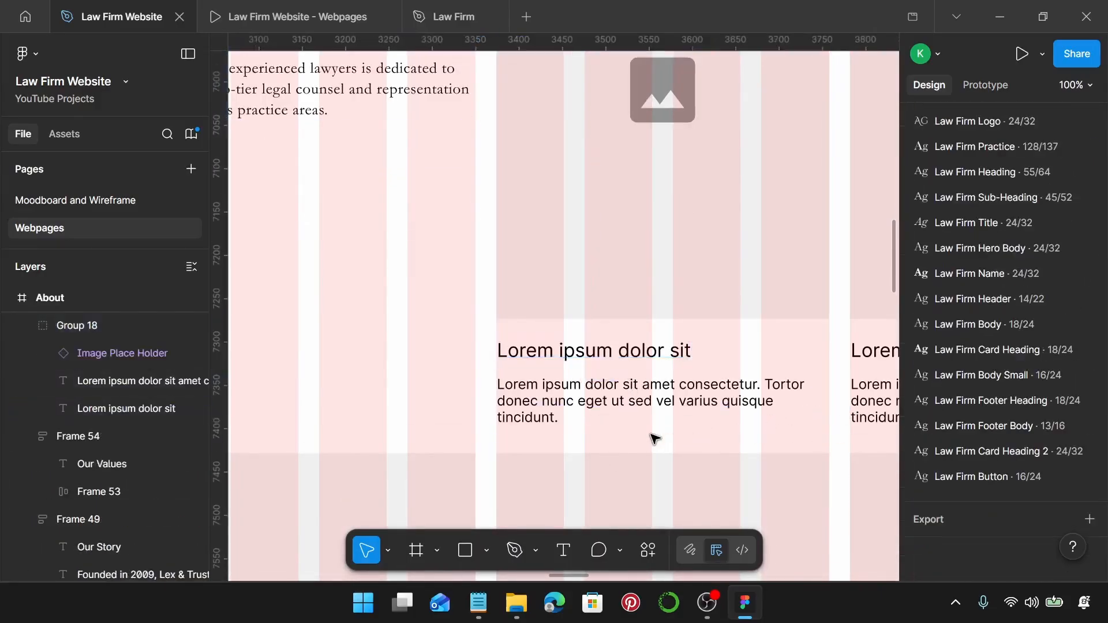
scroll(655, 439, down, 4)
click(664, 393)
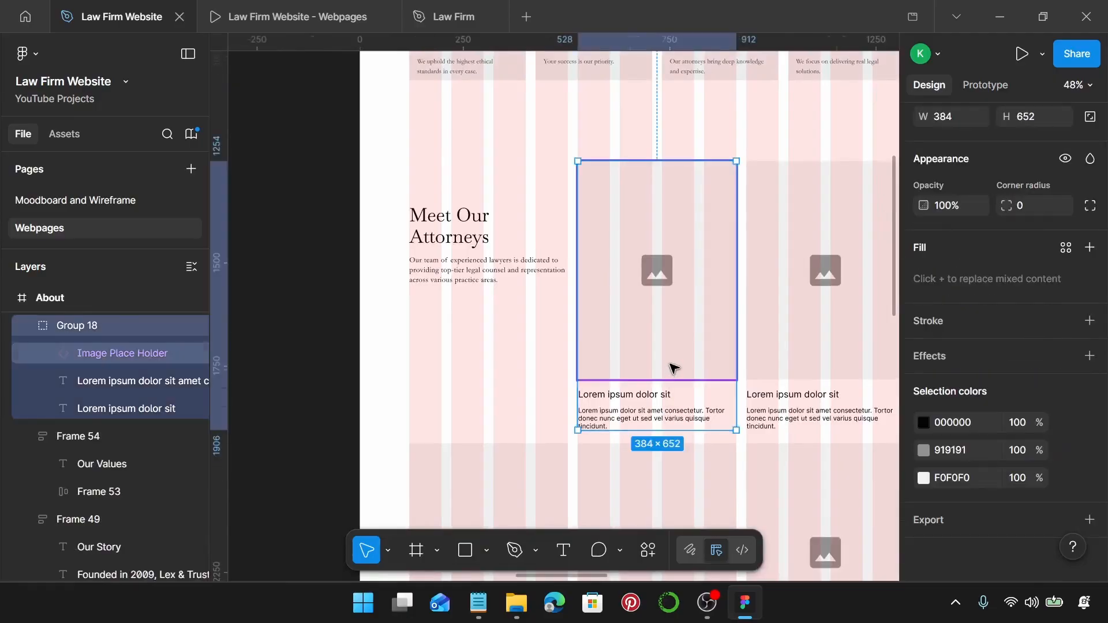
key(ctrl+shift+g)
click(672, 319)
key(Delete)
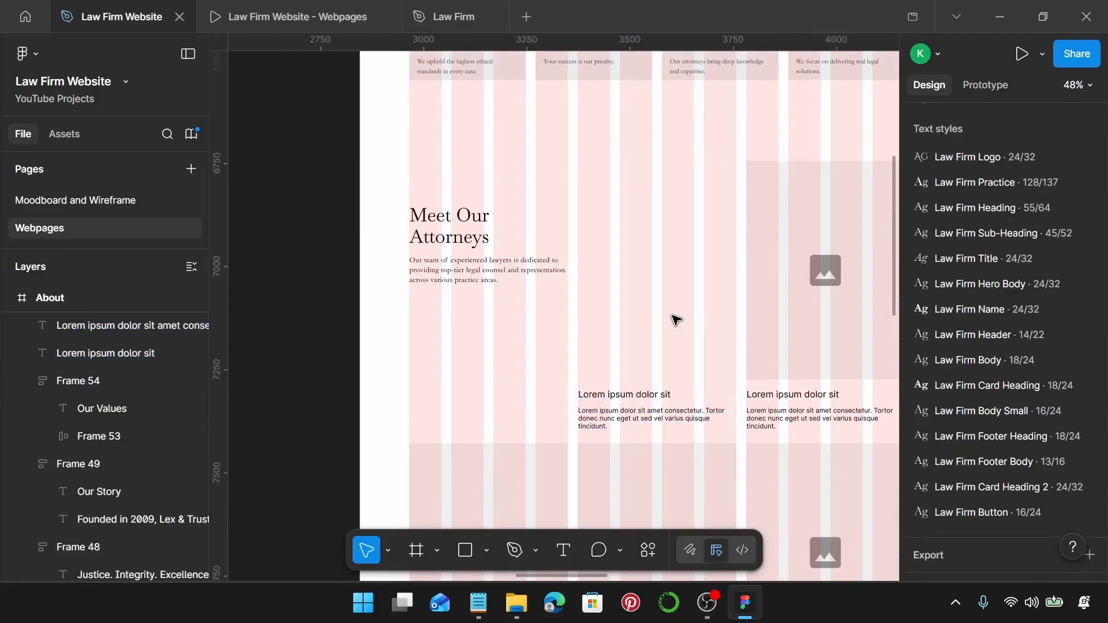
Move the lawyer portrait from beside the page into the first card's image slot.
scroll(677, 319, down, 3)
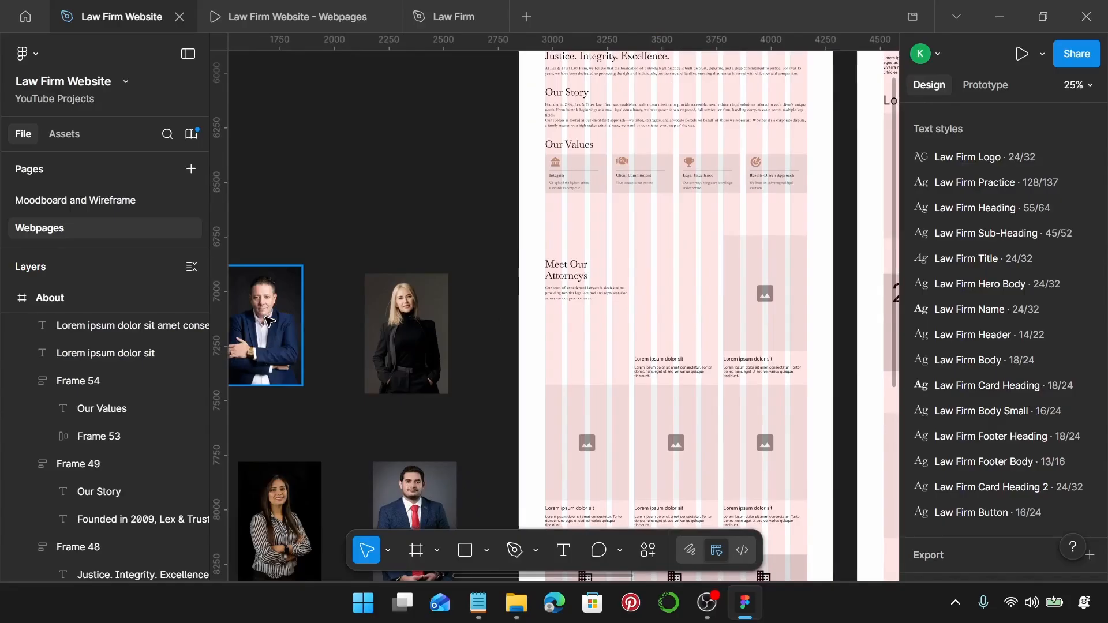
click(236, 334)
drag(251, 326, 663, 303)
scroll(686, 297, up, 5)
key(alt)
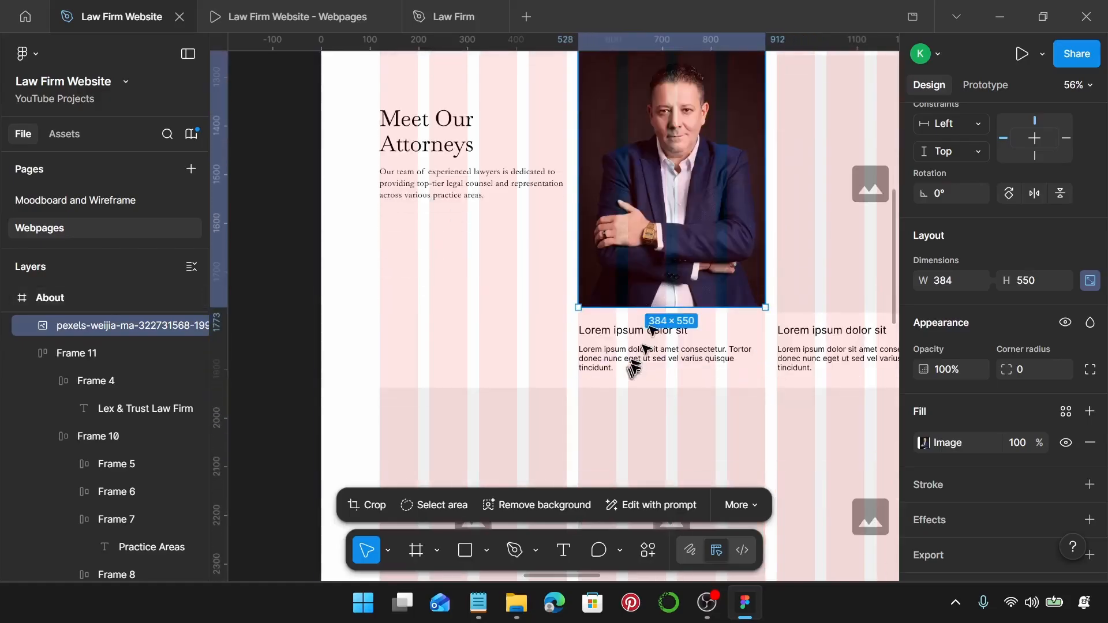
scroll(621, 332, up, 4)
scroll(621, 332, up, 2)
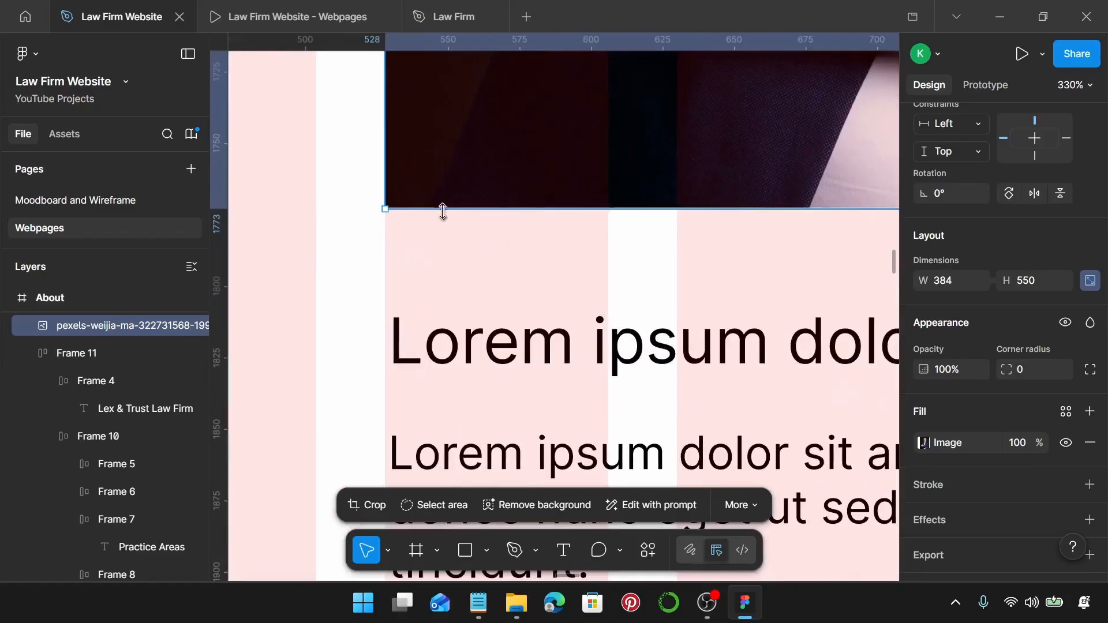
scroll(421, 208, up, 5)
scroll(650, 195, right, 5)
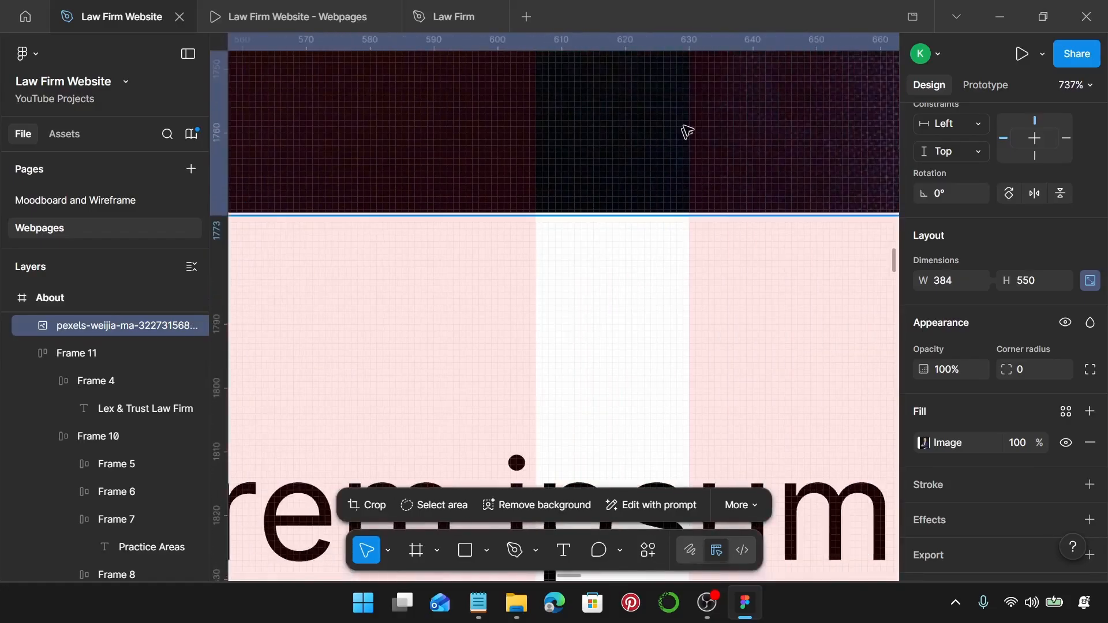
Crop the lawyer portrait to 384×550, trimming the bottom edge slightly.
double_click(685, 126)
scroll(651, 168, right, 2)
scroll(651, 169, right, 3)
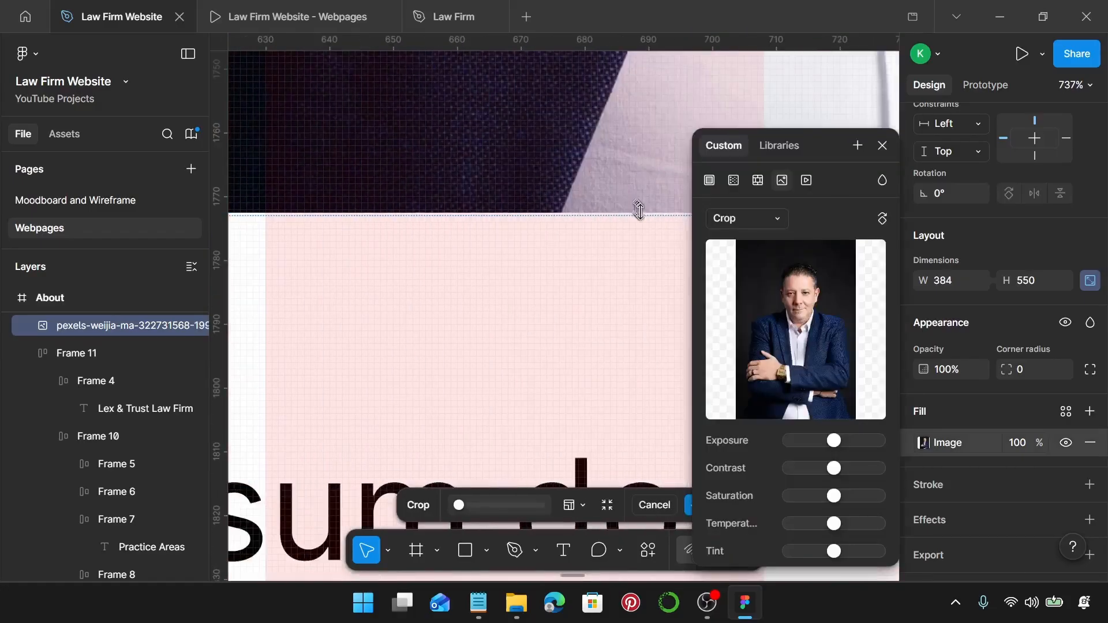
drag(643, 217, 641, 212)
scroll(637, 203, up, 5)
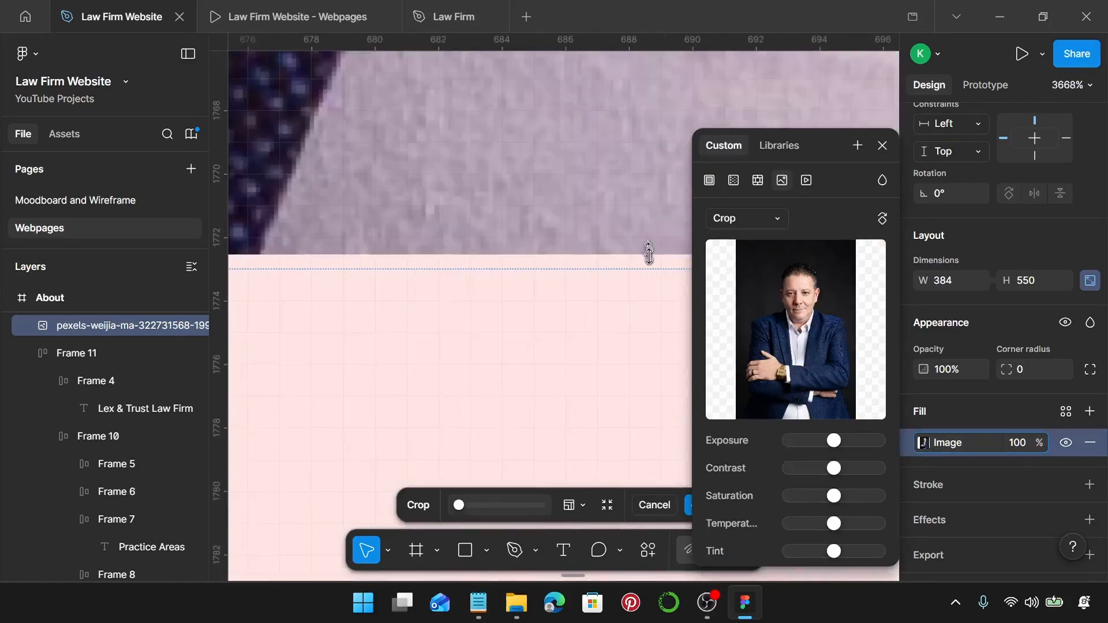
scroll(649, 257, down, 8)
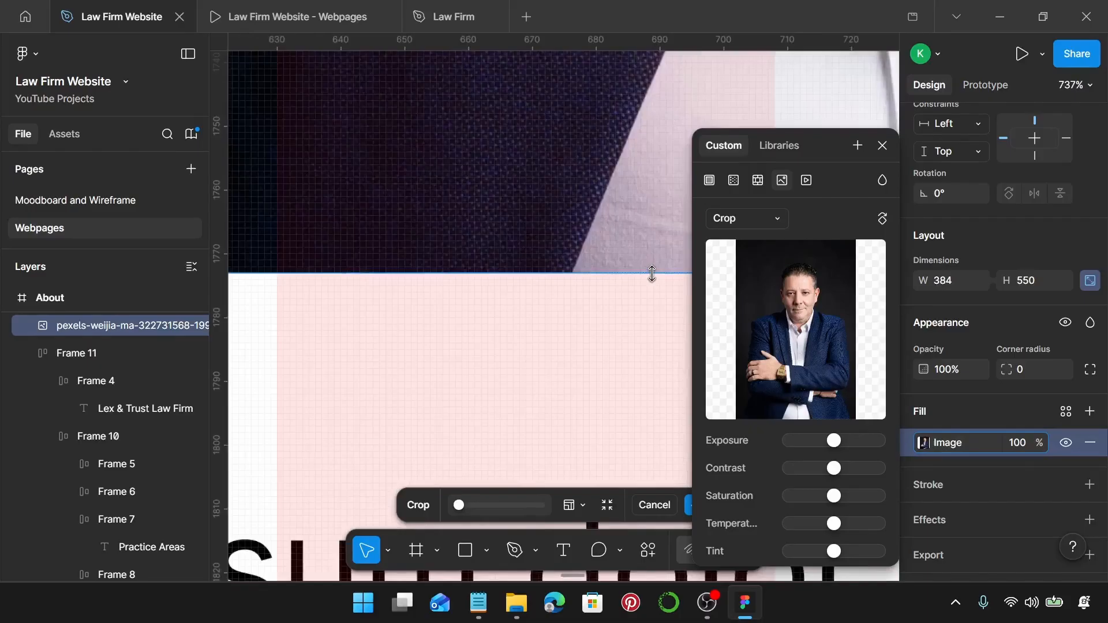
scroll(653, 274, down, 10)
key(Return)
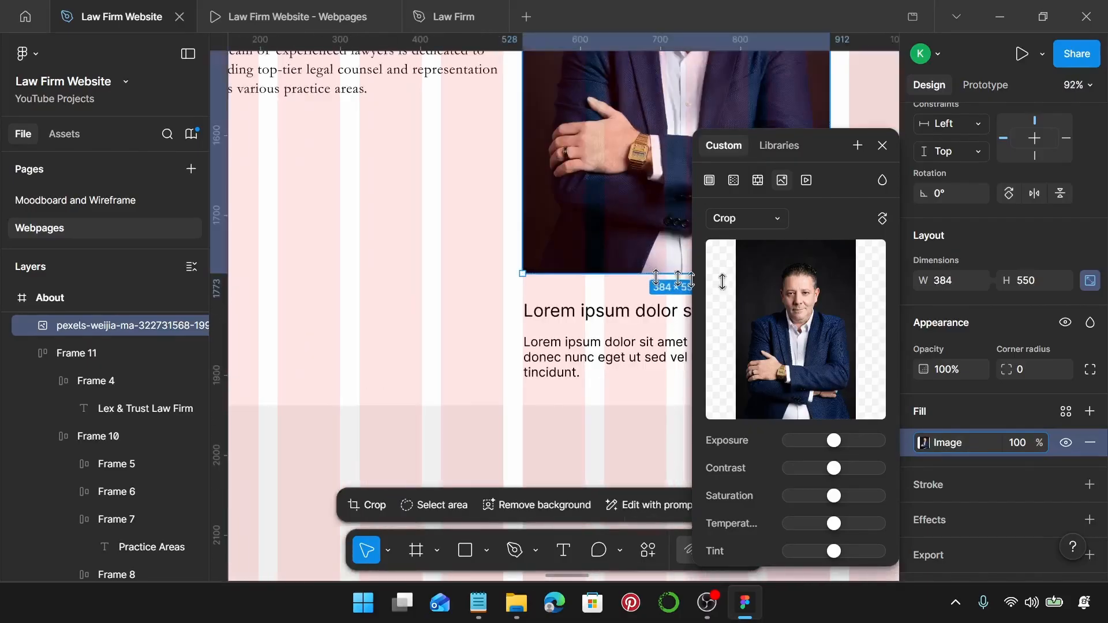
click(885, 145)
scroll(812, 193, right, 1)
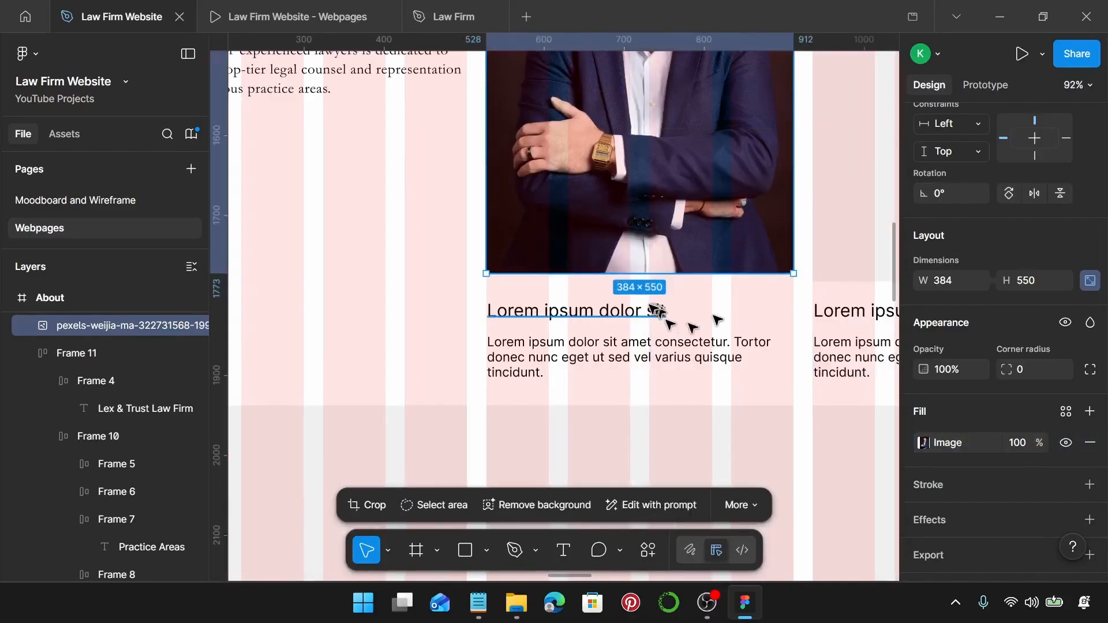
Apply Law Firm Name to the card heading and Law Firm Body to its paragraph.
click(649, 308)
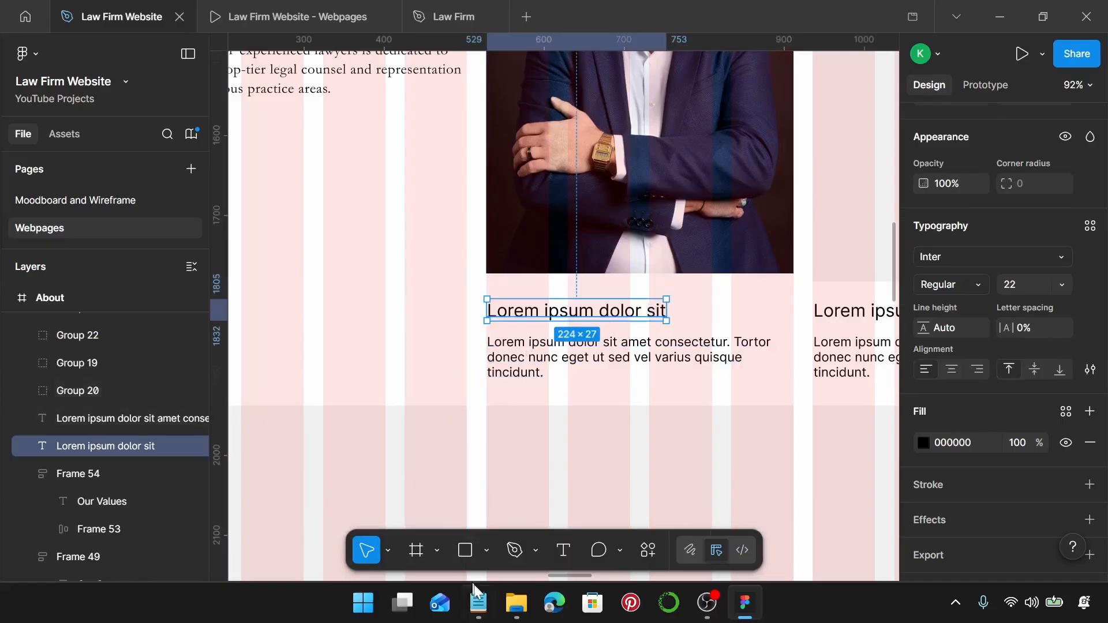
click(1090, 227)
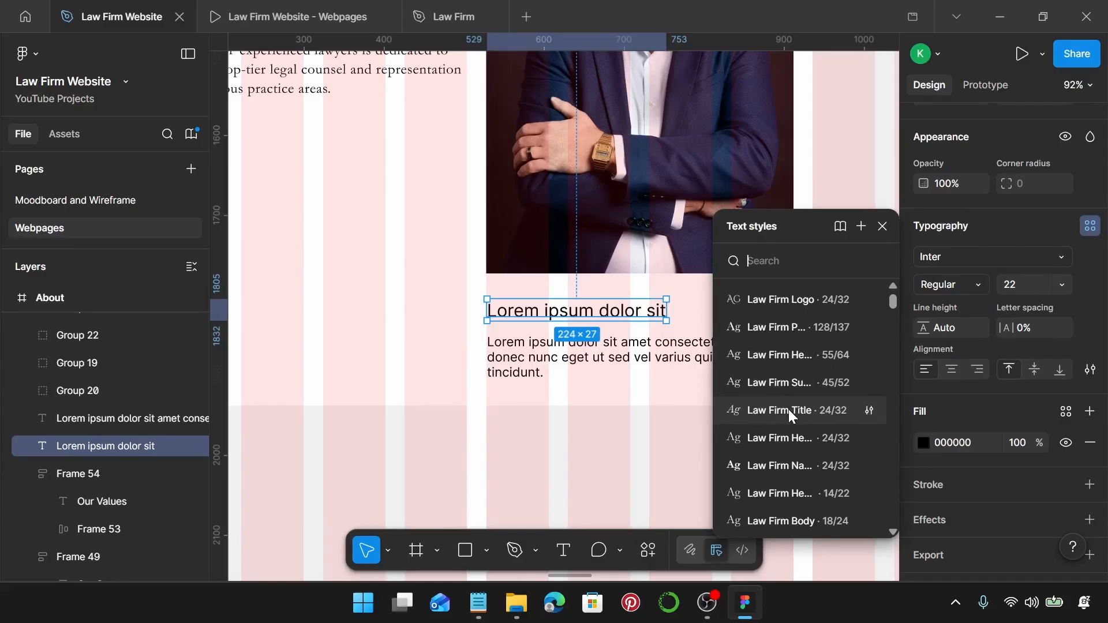
click(784, 467)
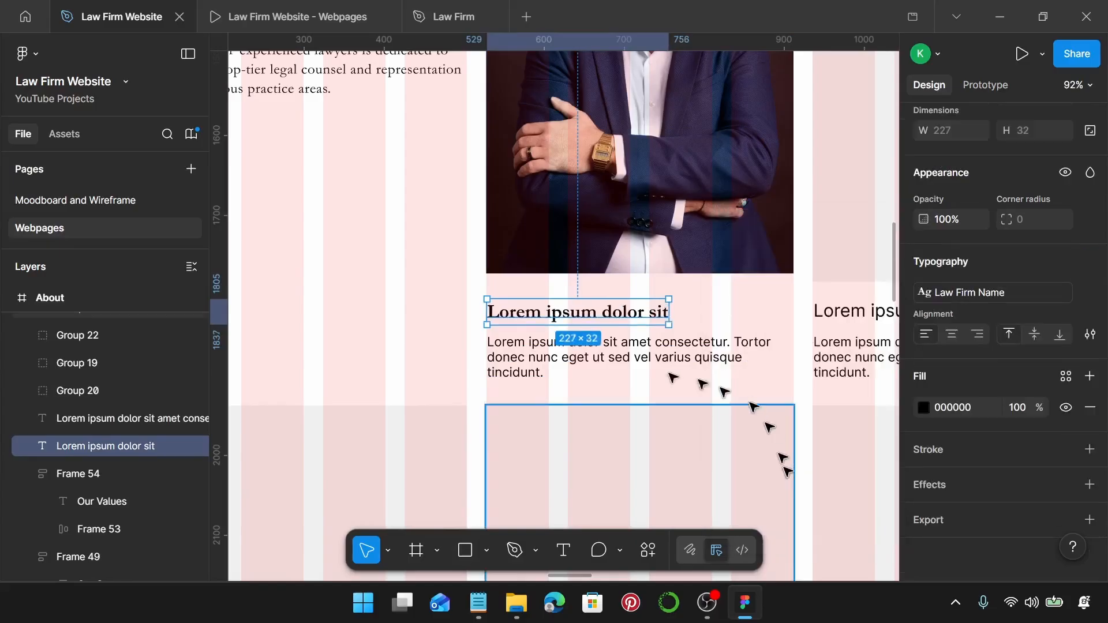
click(600, 371)
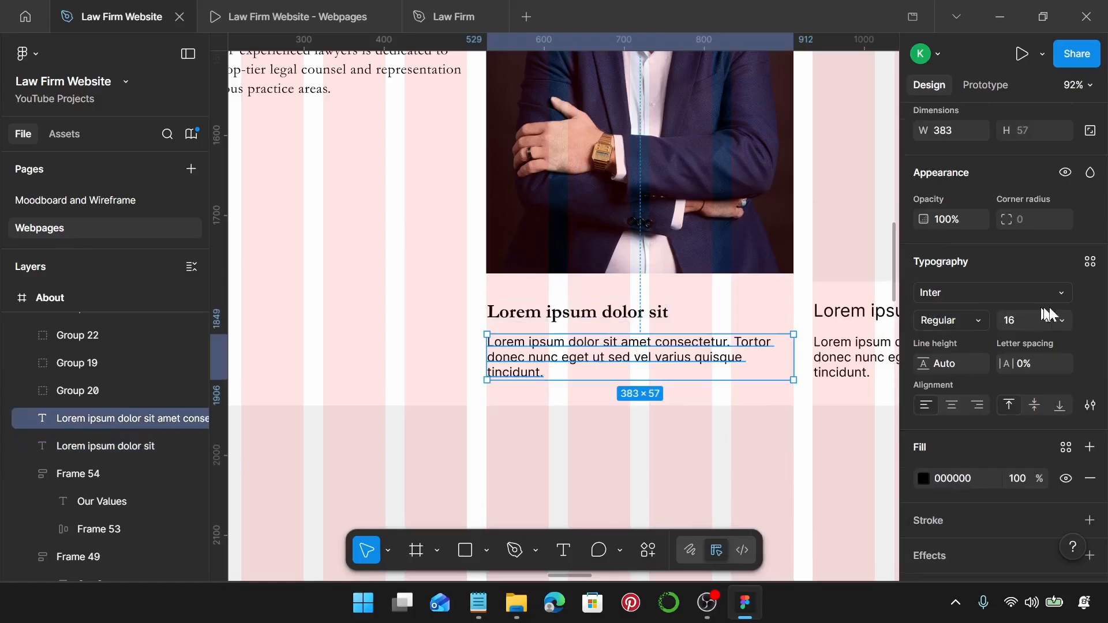
click(1089, 263)
scroll(843, 347, down, 1)
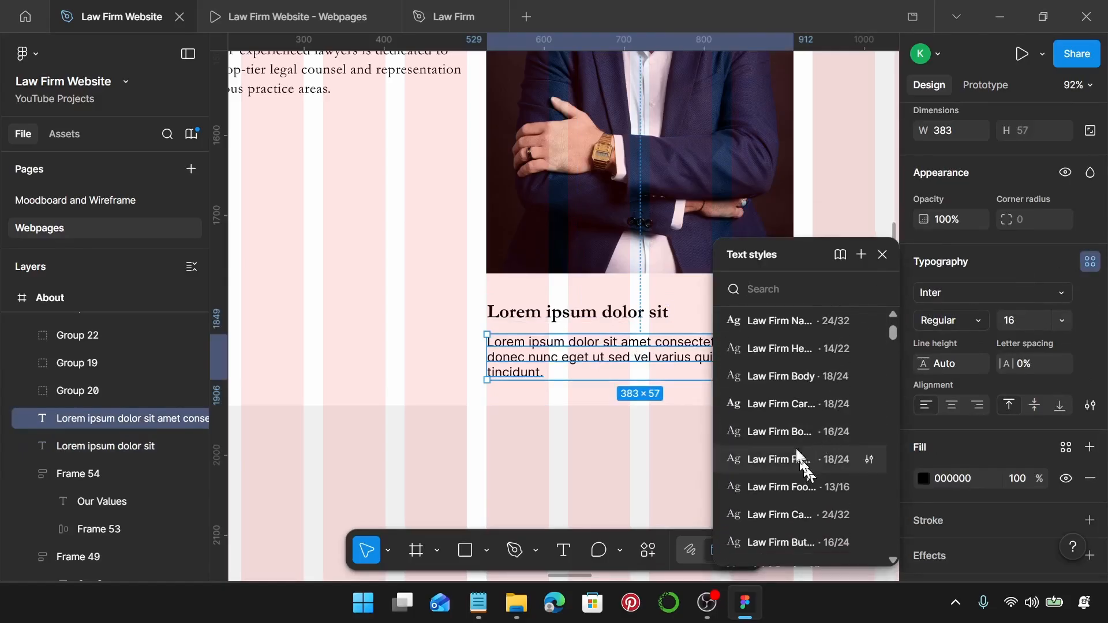
scroll(800, 462, down, 3)
scroll(794, 462, up, 3)
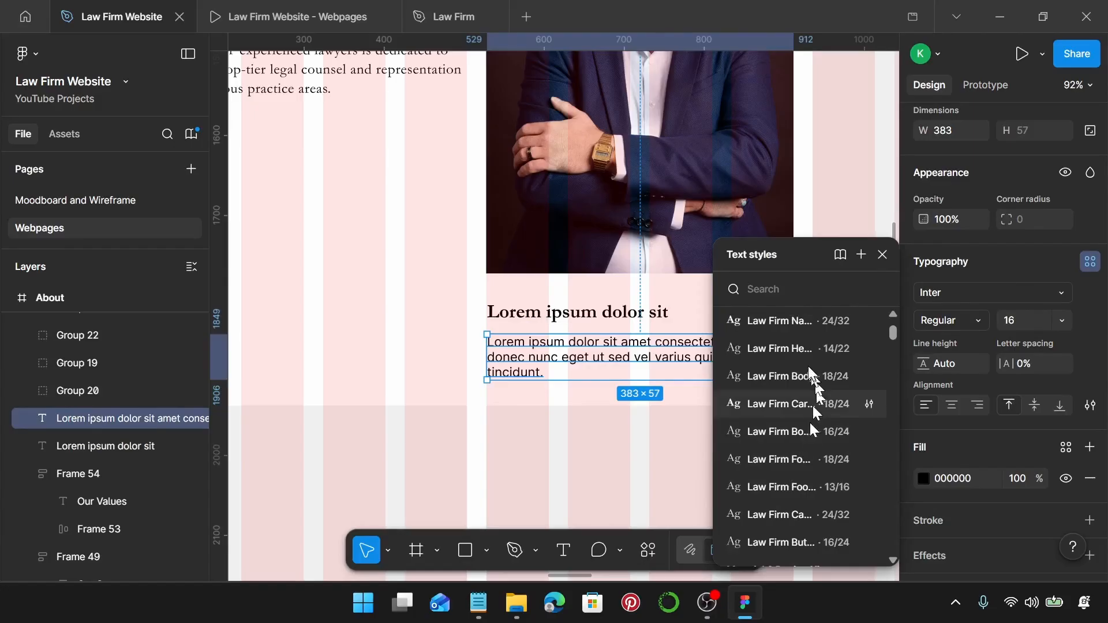
click(808, 376)
Align the heading and paragraph with the photo's edge and widen the paragraph to 384.
scroll(563, 361, up, 5)
click(439, 270)
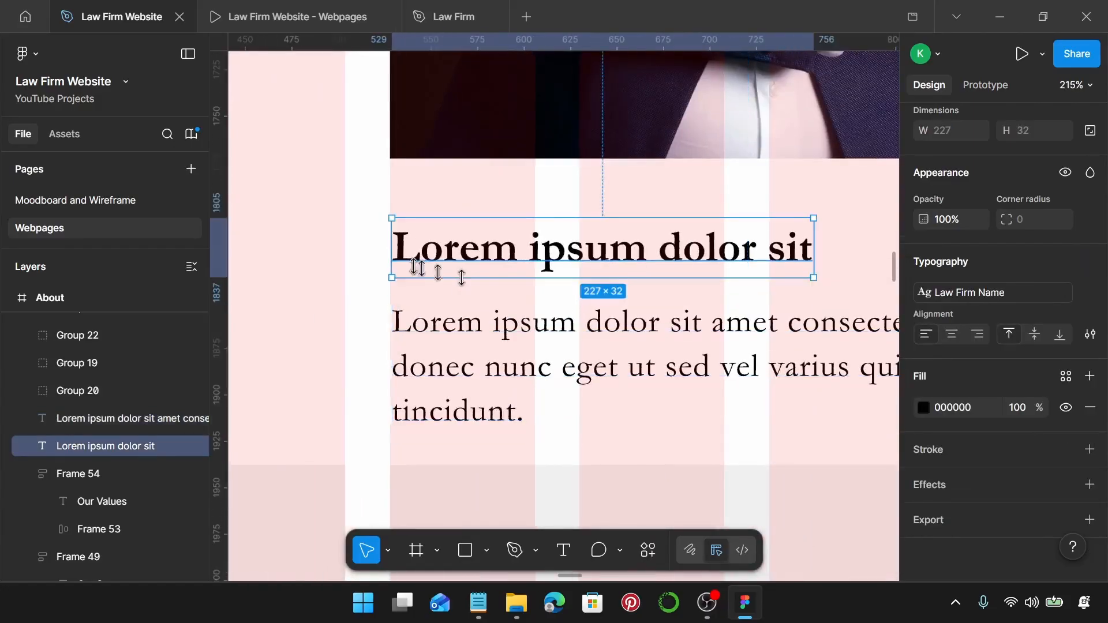
scroll(405, 264, up, 4)
drag(415, 231, 415, 232)
click(396, 376)
drag(396, 374, 393, 367)
scroll(392, 368, down, 4)
scroll(394, 370, down, 4)
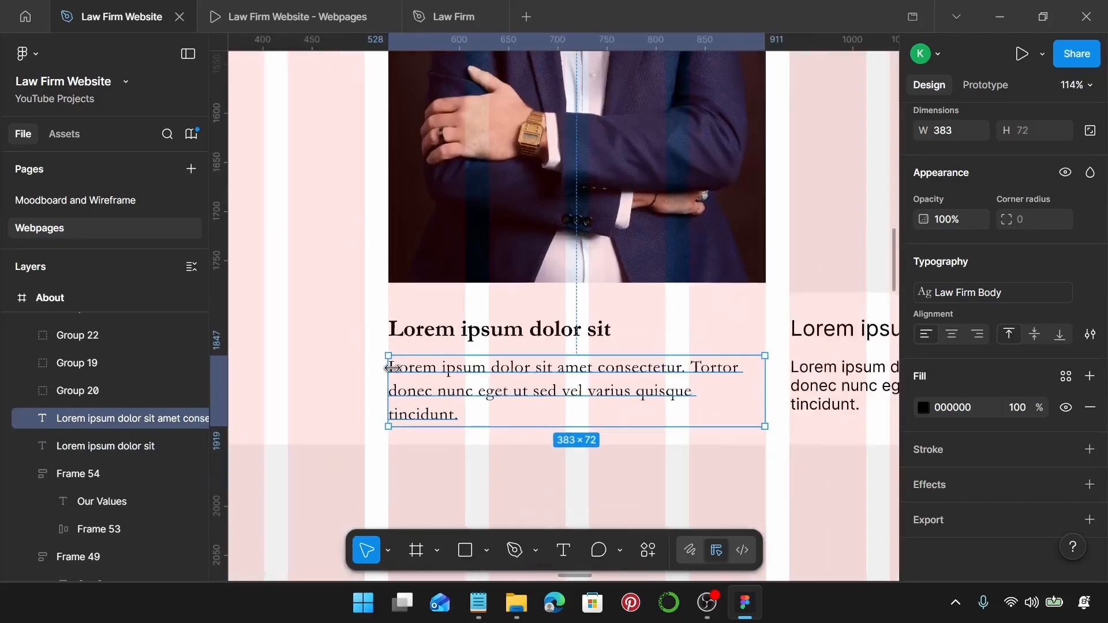
scroll(750, 324, right, 2)
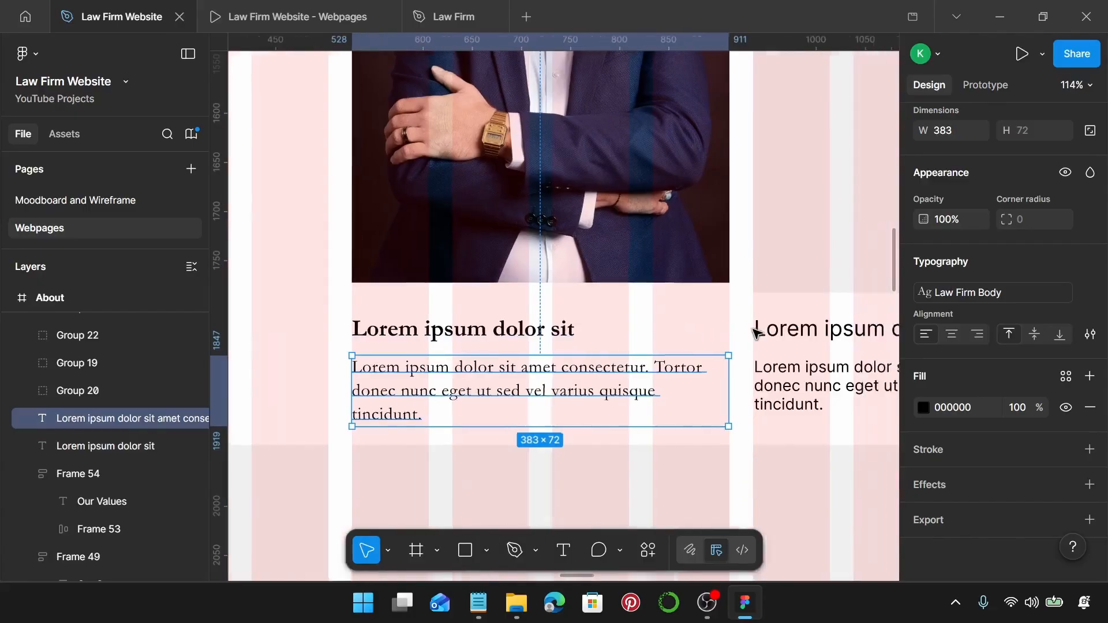
scroll(713, 371, up, 8)
scroll(585, 388, up, 3)
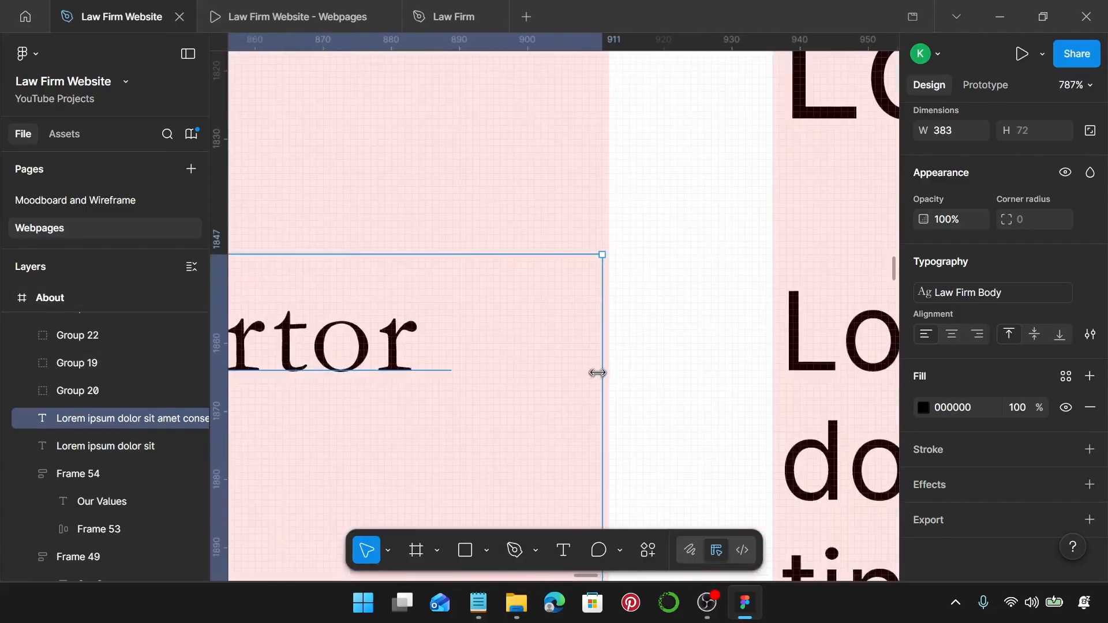
drag(598, 373, 606, 373)
scroll(608, 374, down, 6)
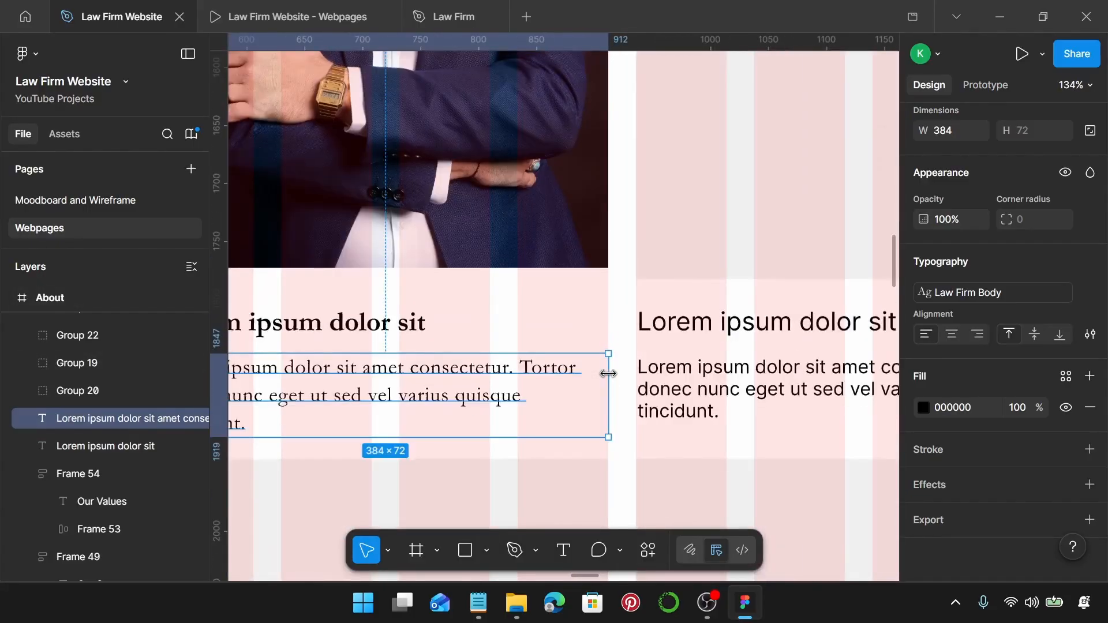
scroll(507, 347, left, 3)
Wrap the card's name heading and description in an auto-layout frame with a 10 gap.
shift+click(562, 337)
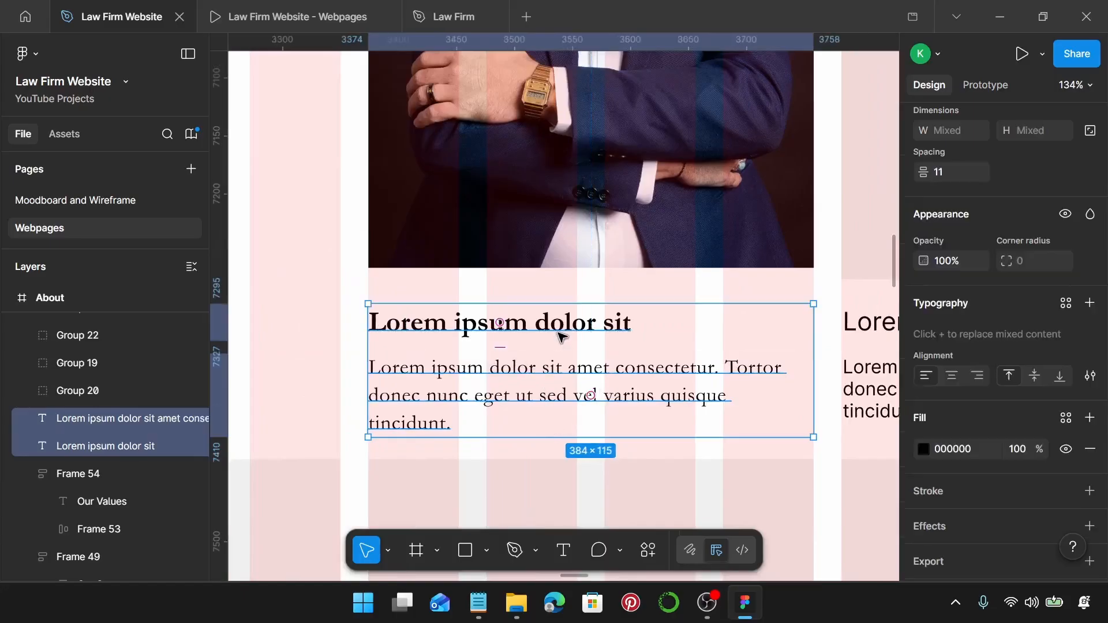
key(shift+a)
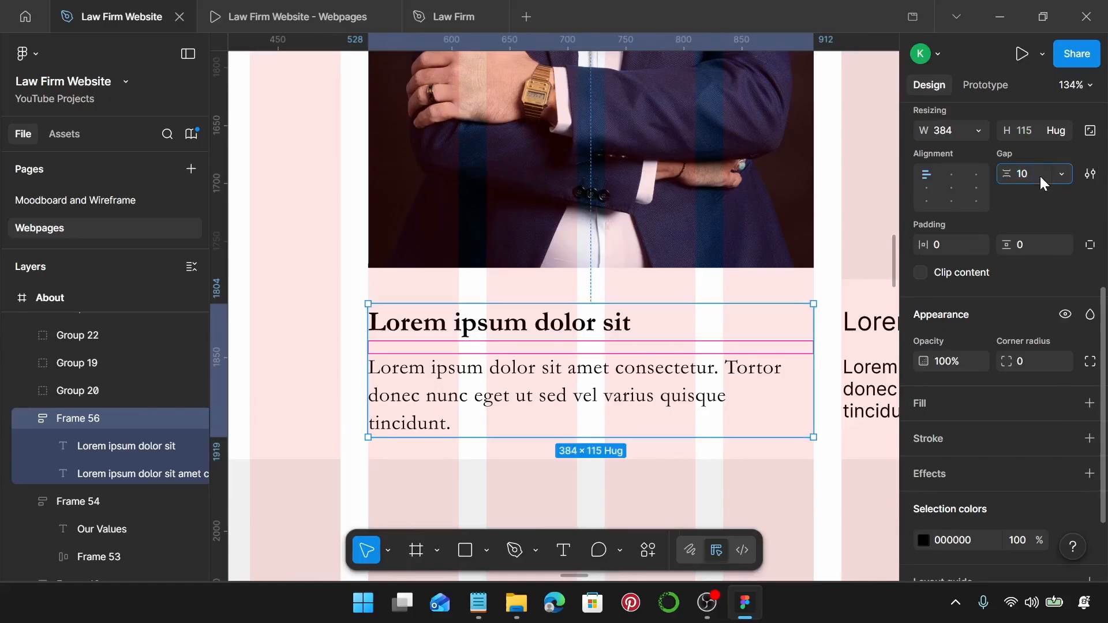
key(Return)
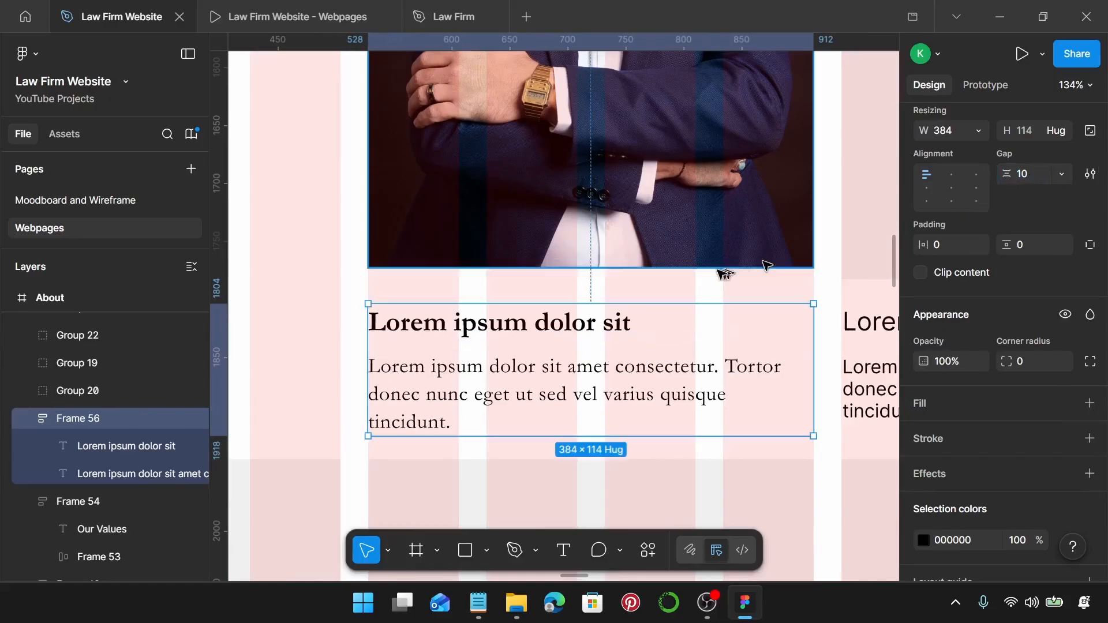
Combine the photo and text block in a vertical auto-layout frame, 20 apart, 384 × 684.
click(604, 245)
shift+click(524, 352)
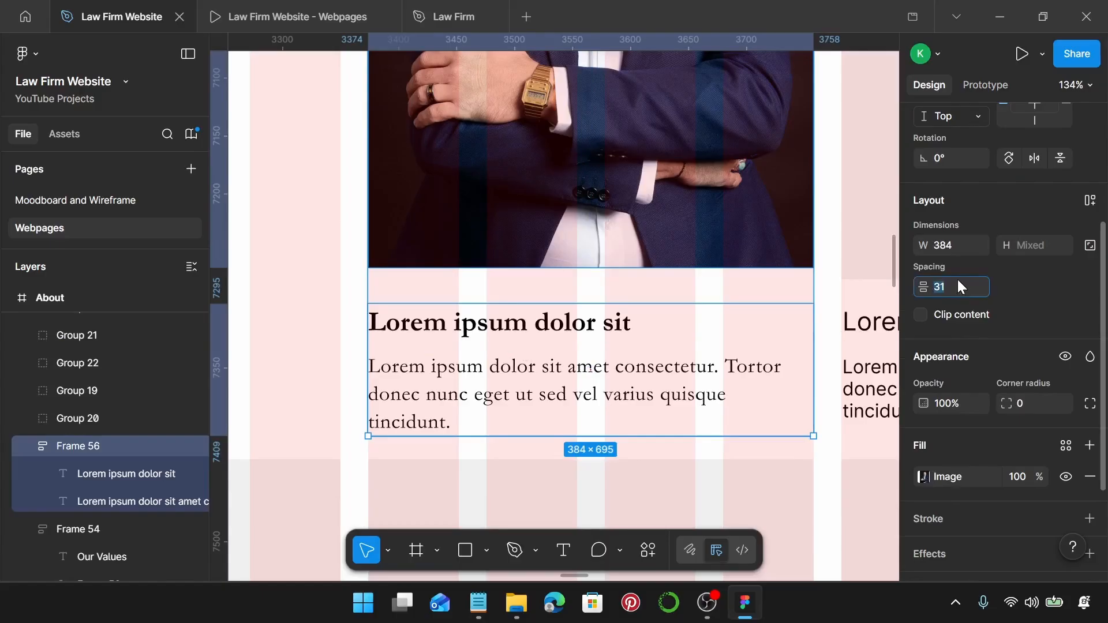
key(Return)
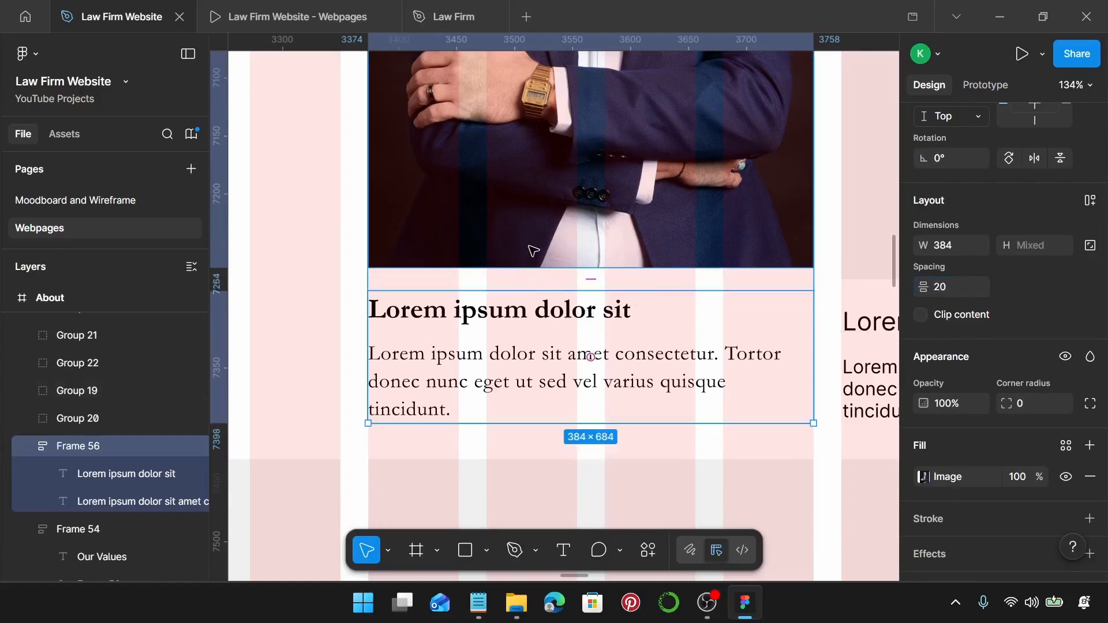
key(shift+a)
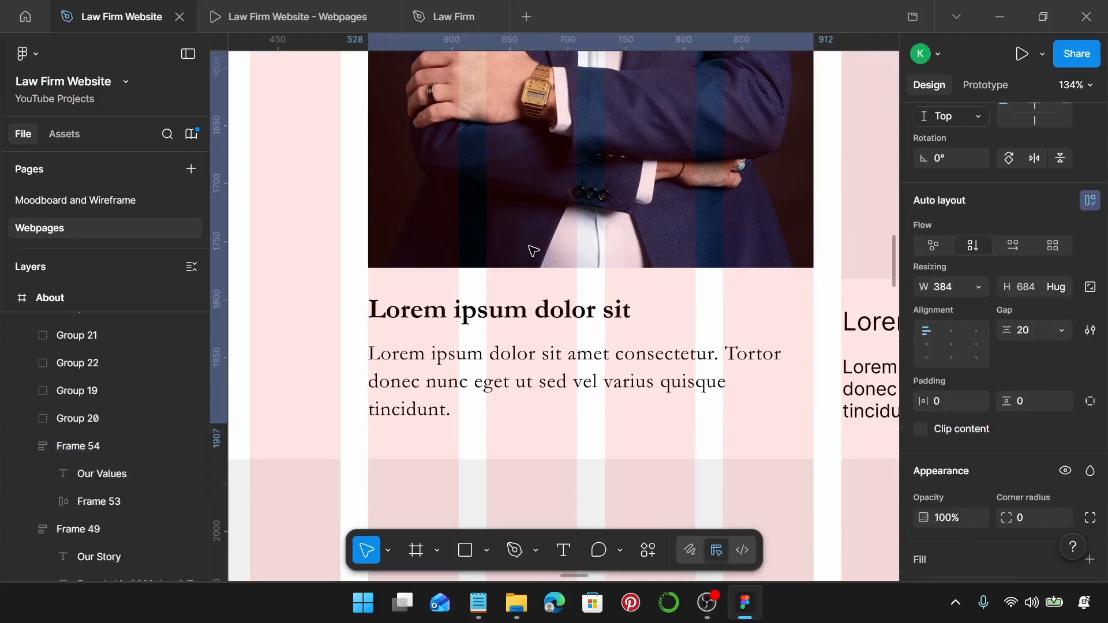
scroll(686, 276, down, 5)
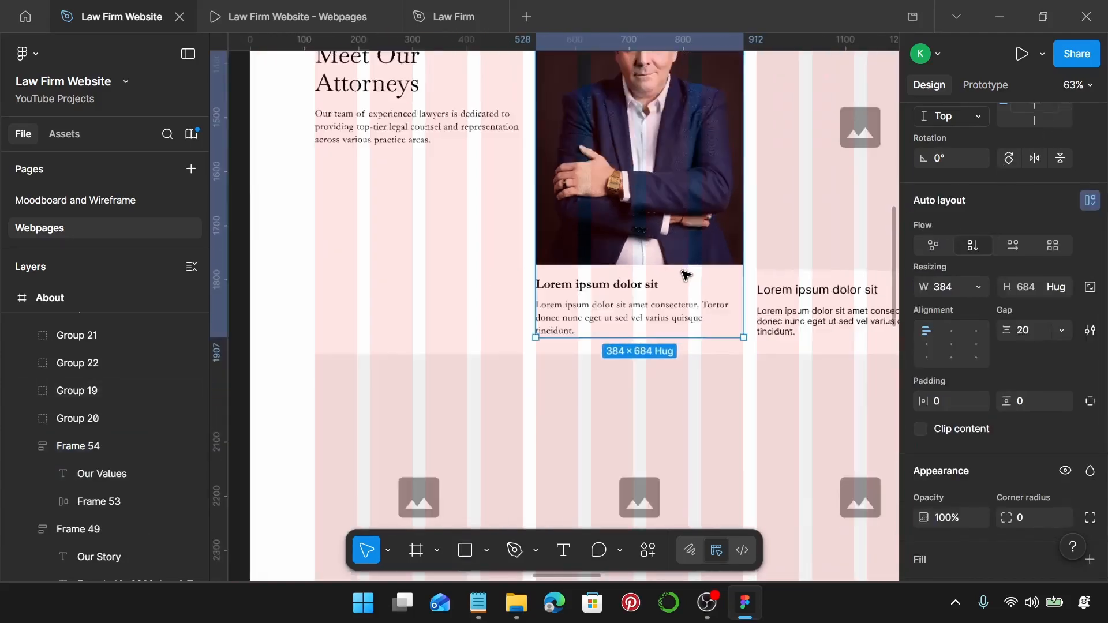
scroll(685, 275, down, 5)
scroll(642, 271, right, 2)
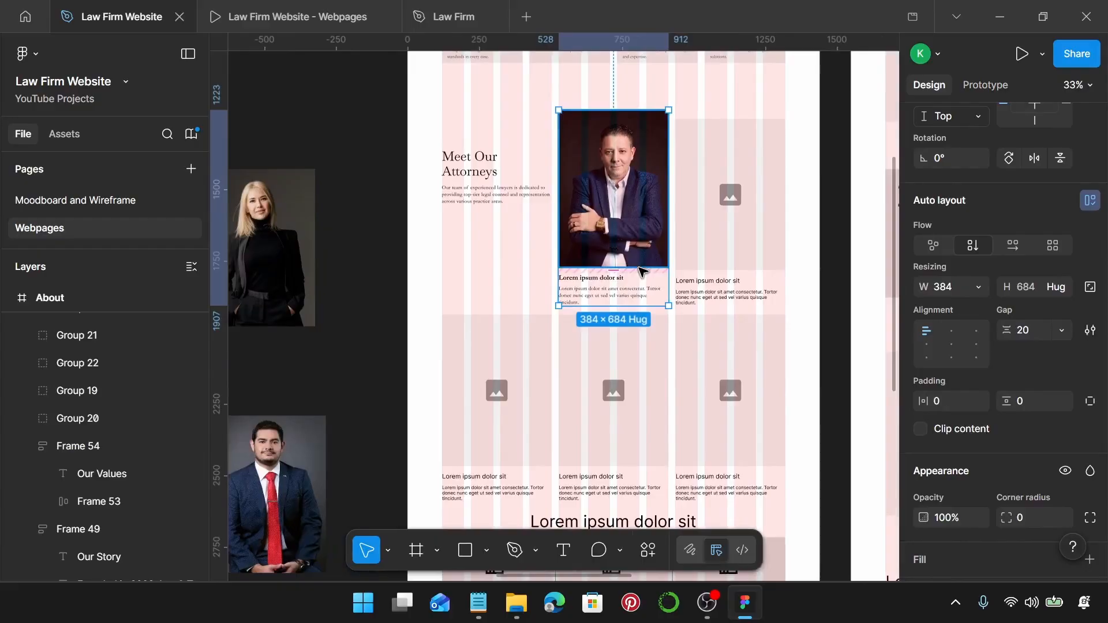
Replace the four placeholder attorney cards with copies of the photo card.
click(753, 262)
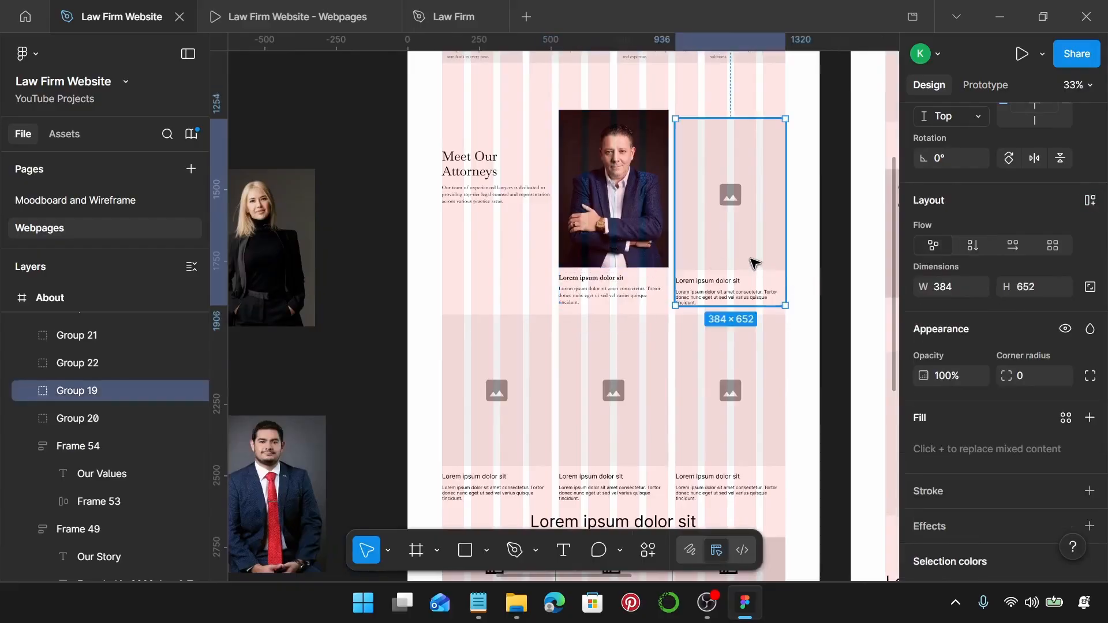
shift+click(539, 403)
shift+click(621, 418)
shift+click(690, 409)
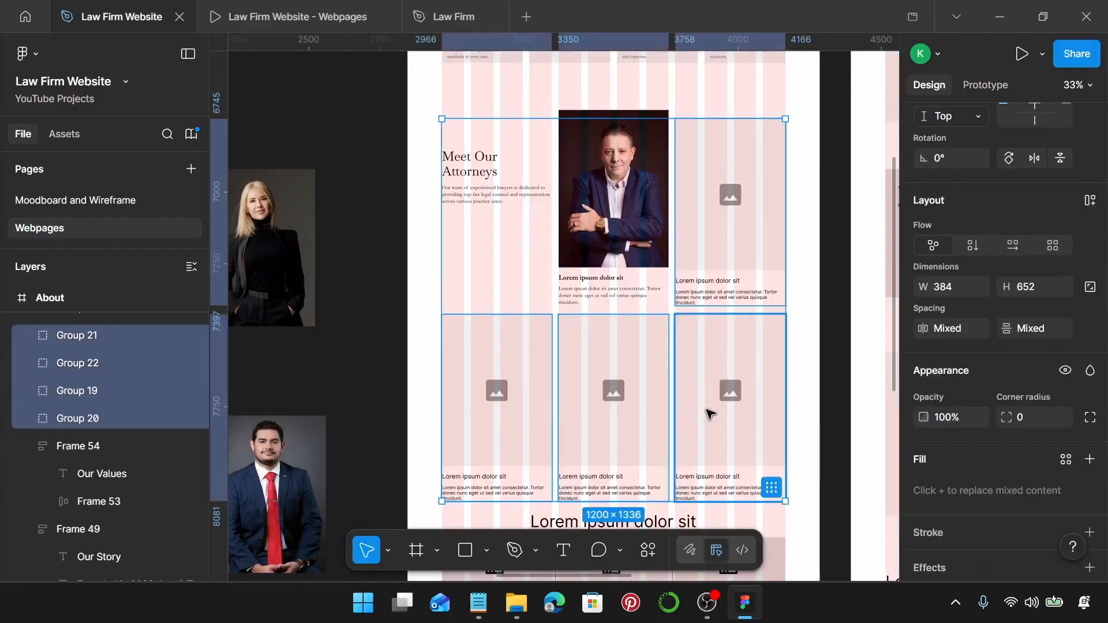
key(ctrl+shift+r)
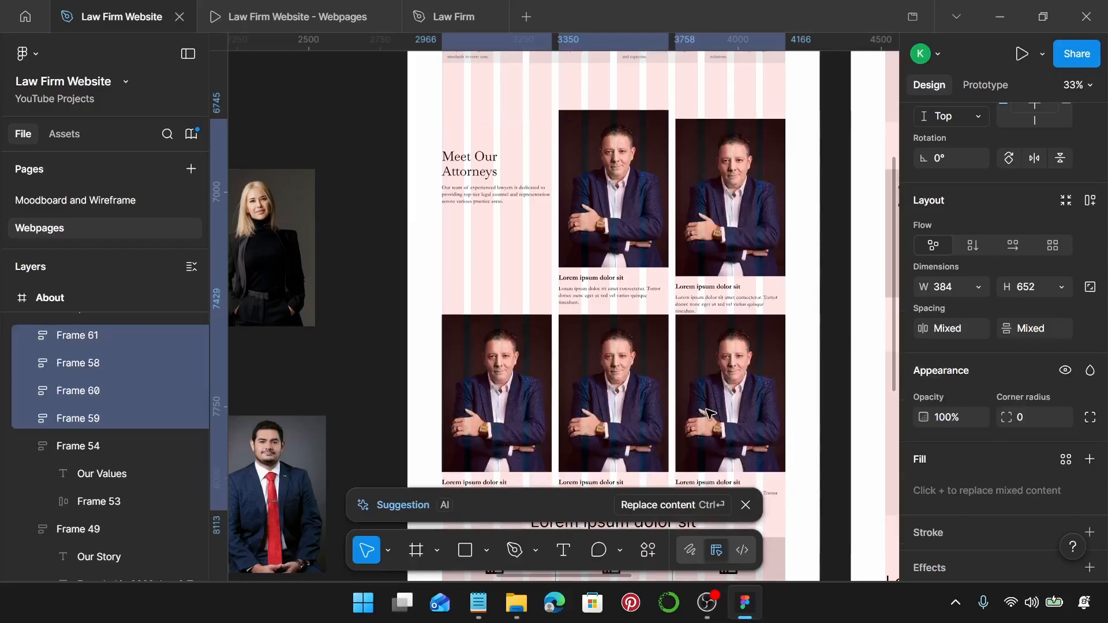
Shorten the top-right card's photo so the card matches the others at 684 high.
scroll(709, 249, up, 5)
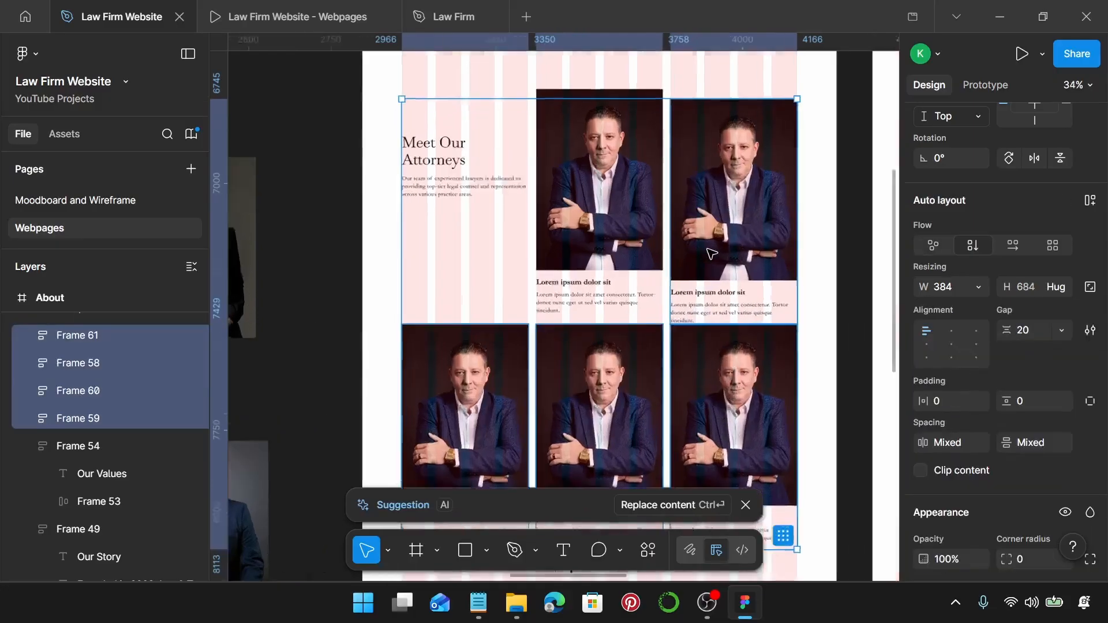
click(725, 276)
drag(726, 264, 723, 249)
scroll(637, 325, up, 3)
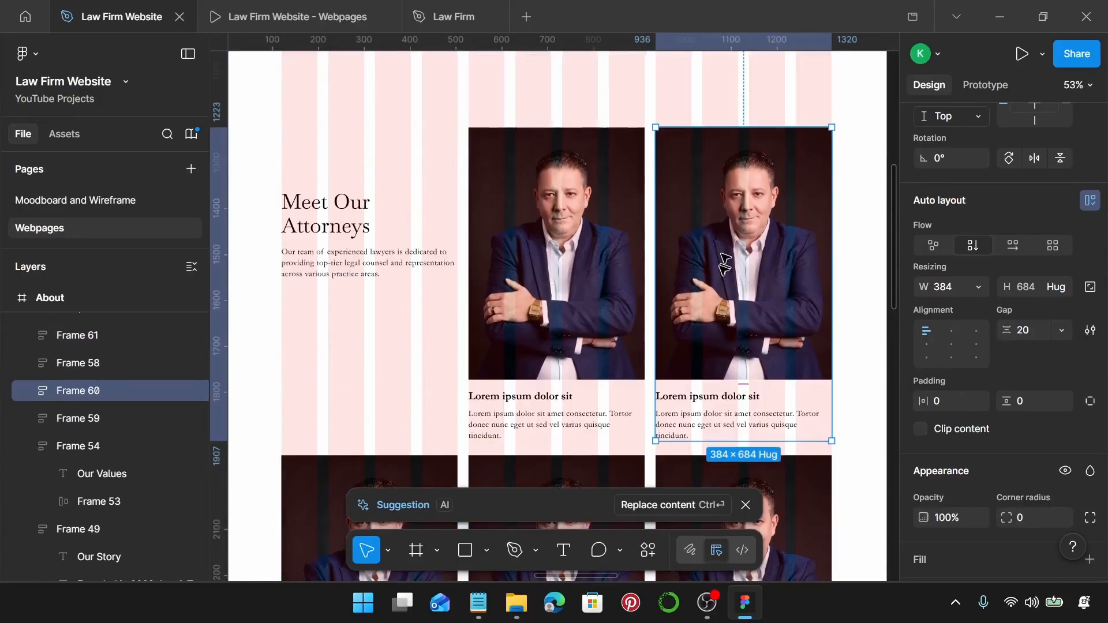
scroll(637, 325, down, 3)
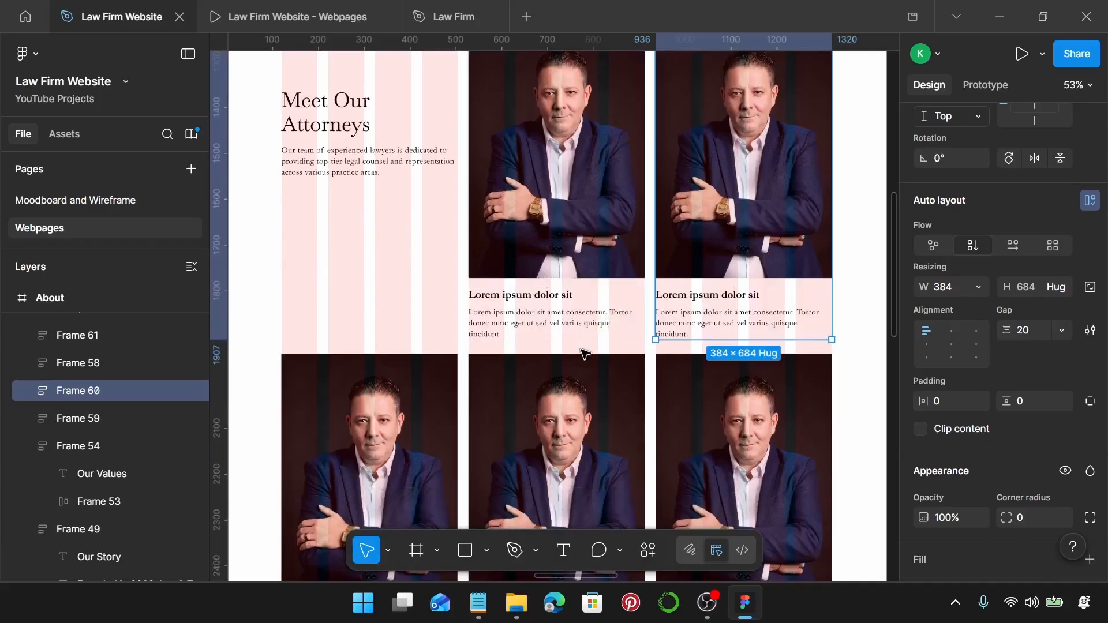
Paste the first attorney's name and title from Notepad over the card's placeholder heading.
click(479, 603)
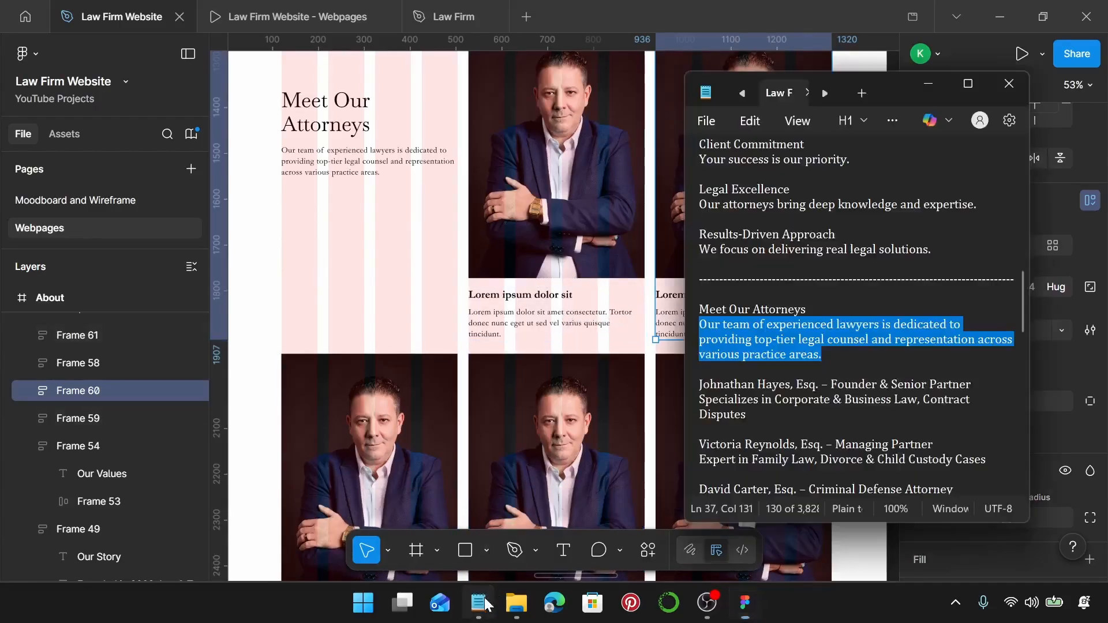
scroll(793, 356, down, 2)
scroll(793, 356, down, 1)
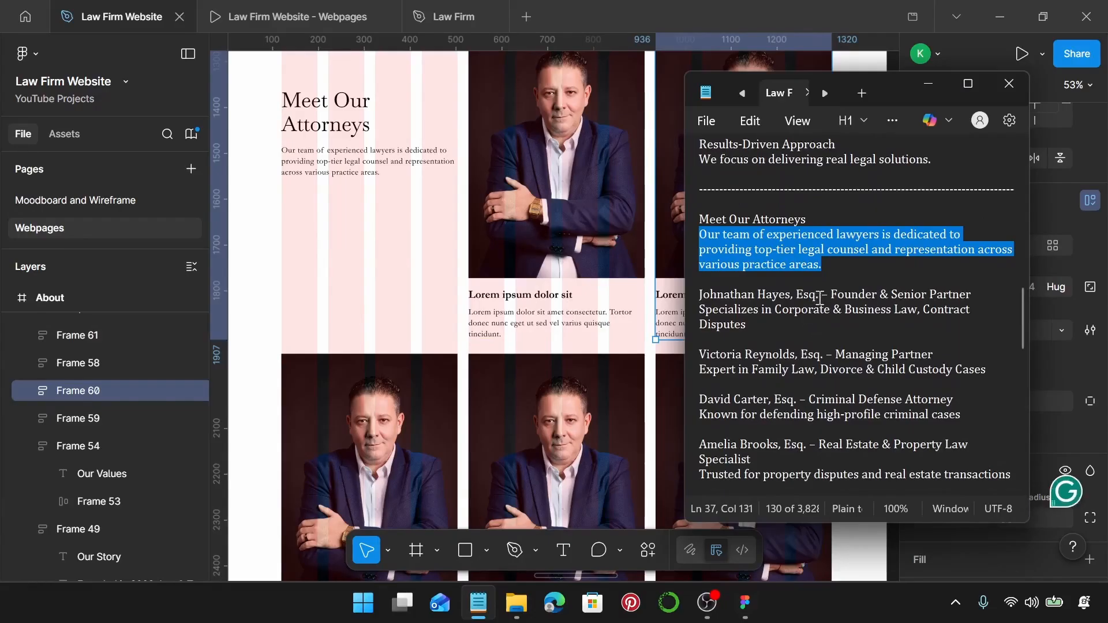
drag(972, 295, 694, 301)
key(ctrl+c)
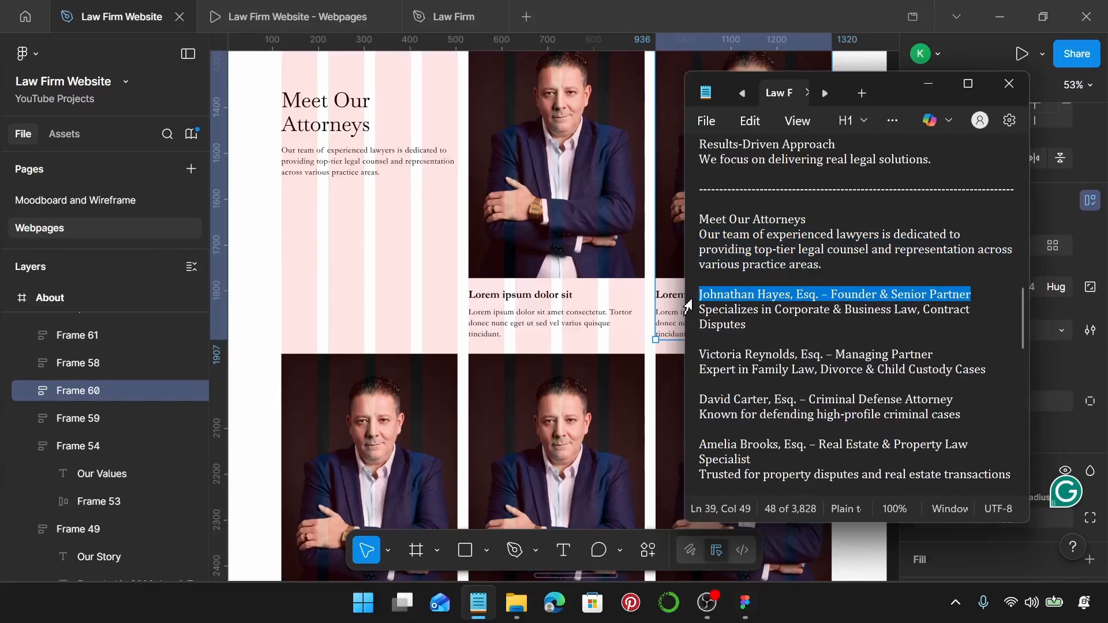
click(523, 295)
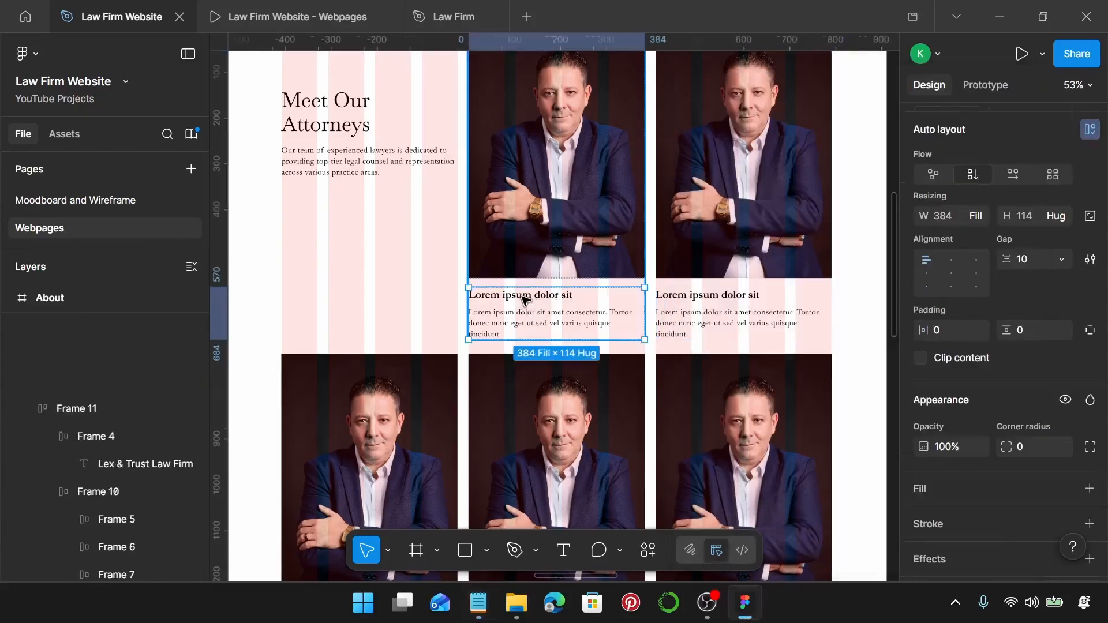
double_click(523, 296)
click(523, 297)
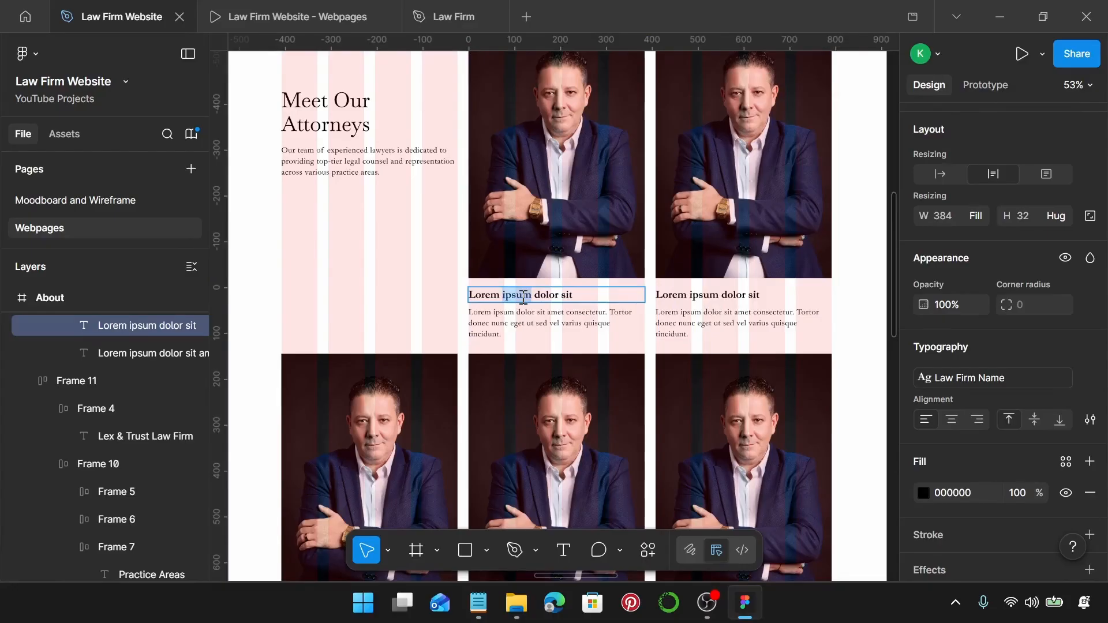
triple_click(523, 297)
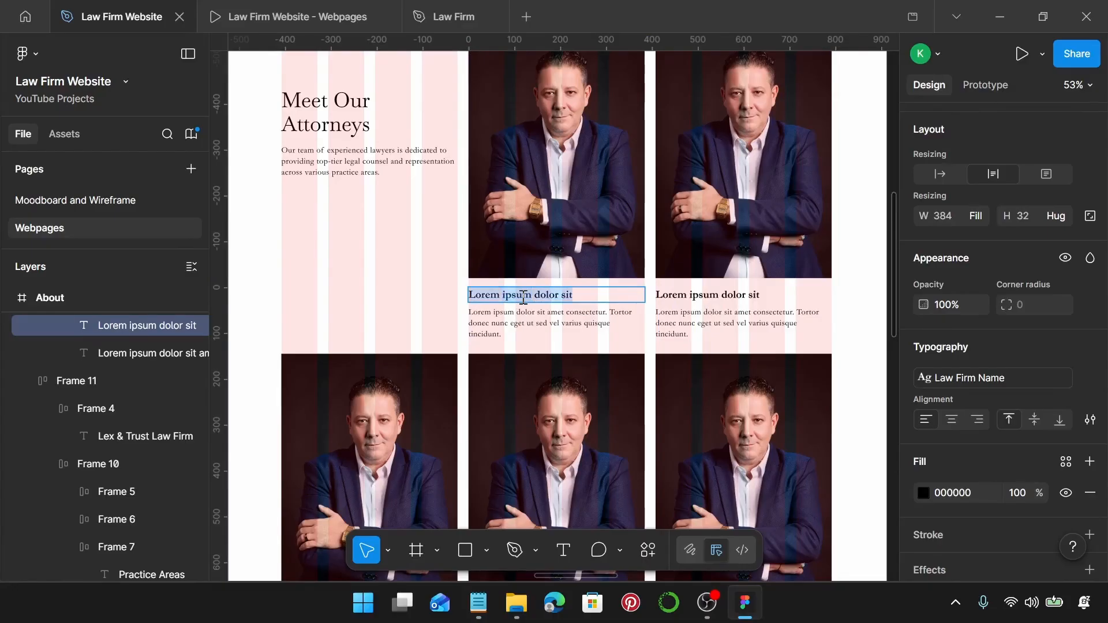
key(ctrl+v)
key(Escape)
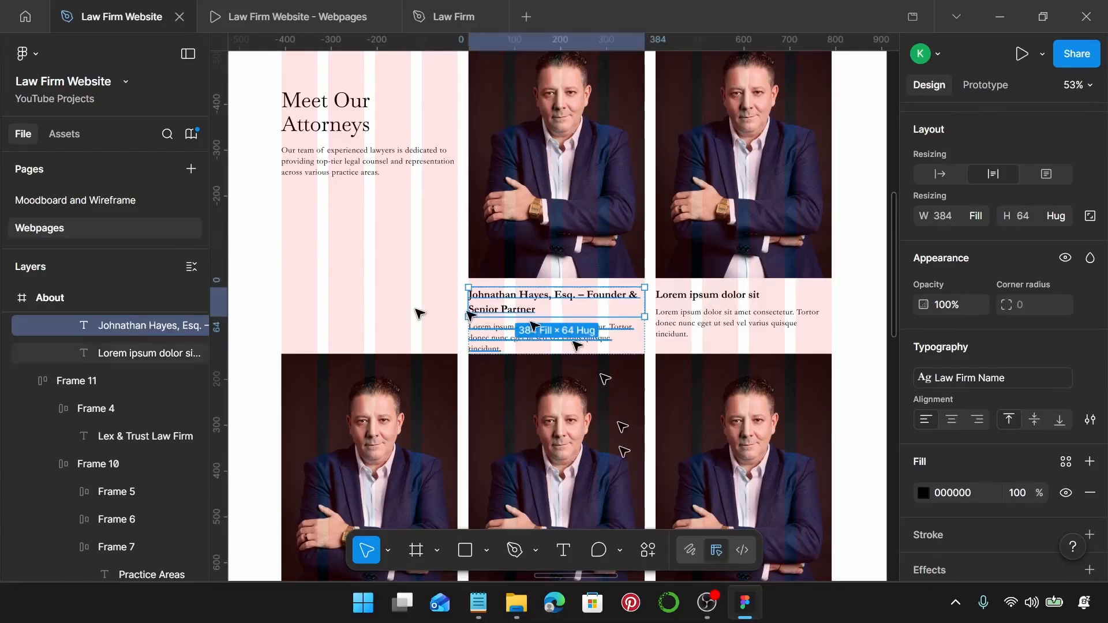
Replace the card description with 'Specializes in Corporate & Business Law, Contract Disputes'.
click(478, 603)
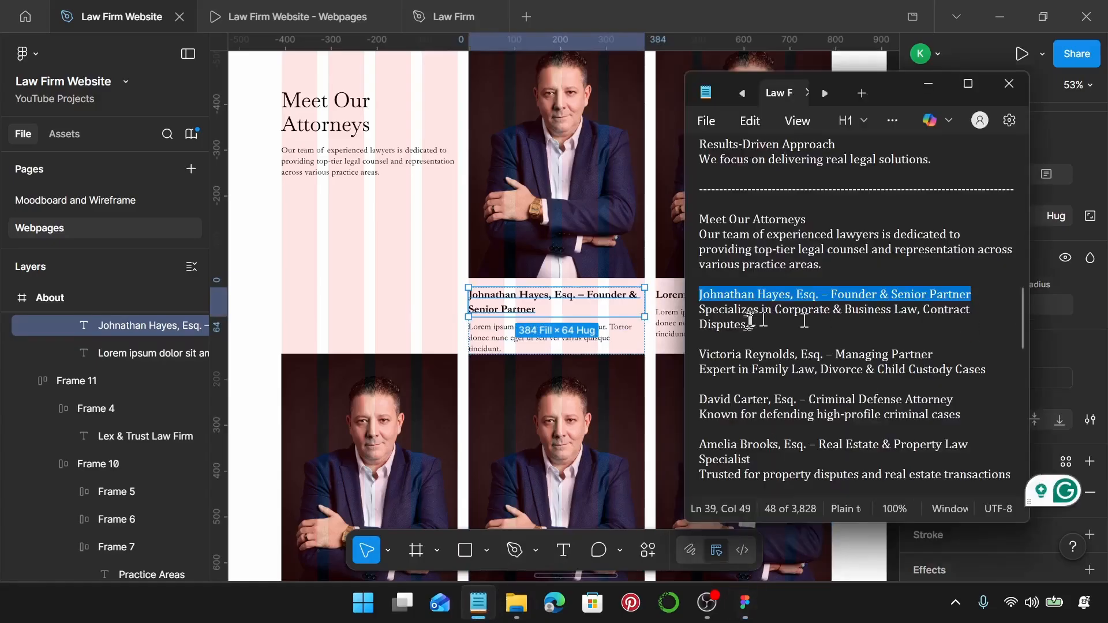
drag(746, 325, 700, 310)
key(ctrl+c)
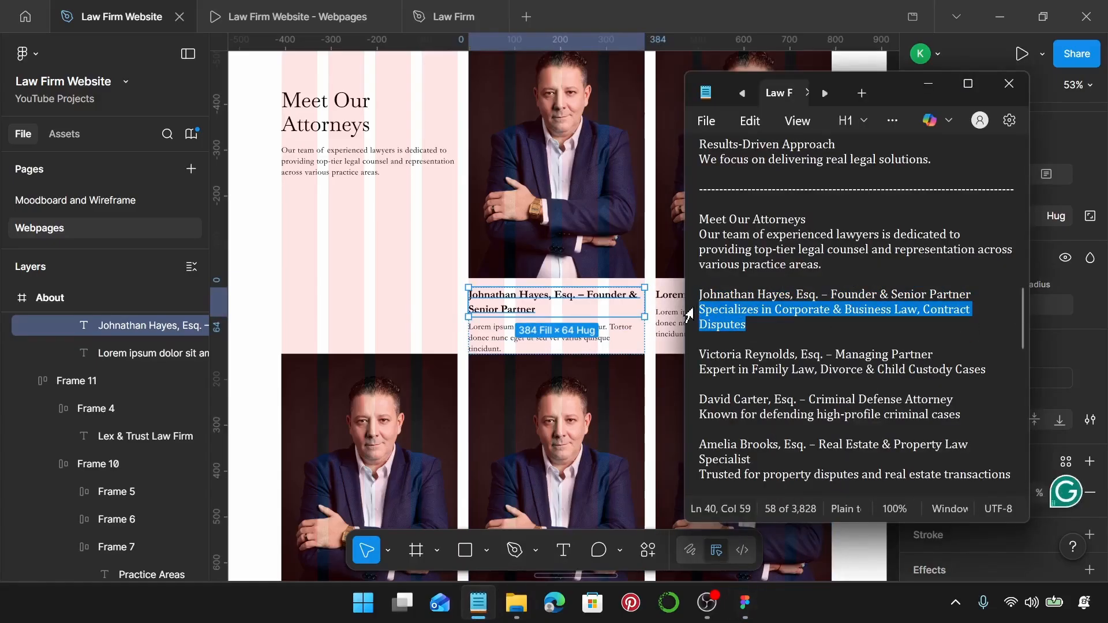
click(515, 345)
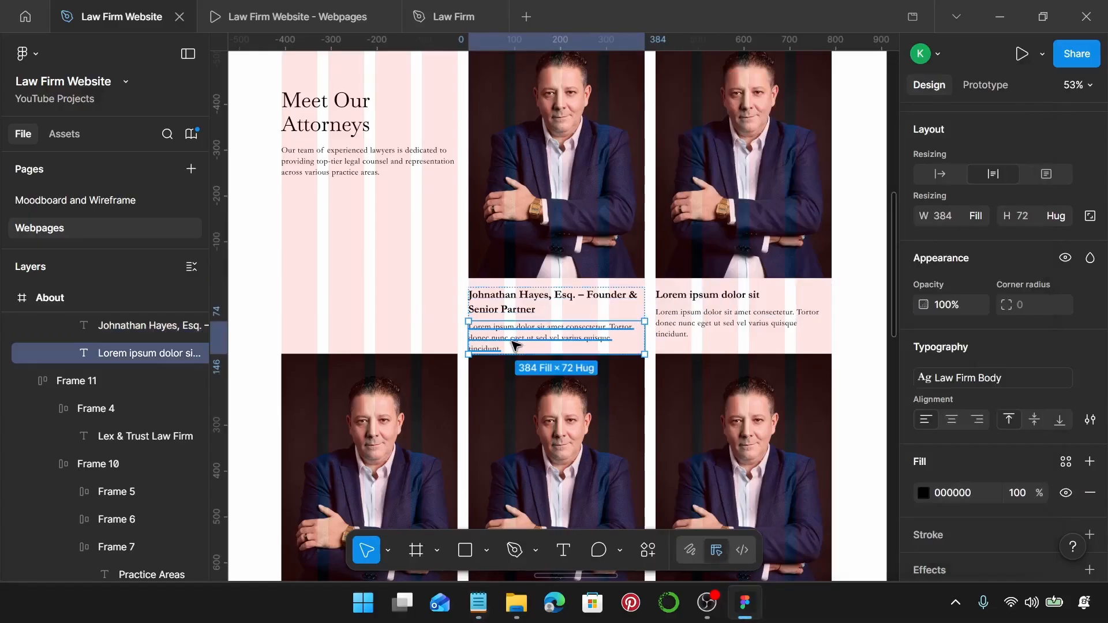
double_click(515, 345)
key(ctrl+v)
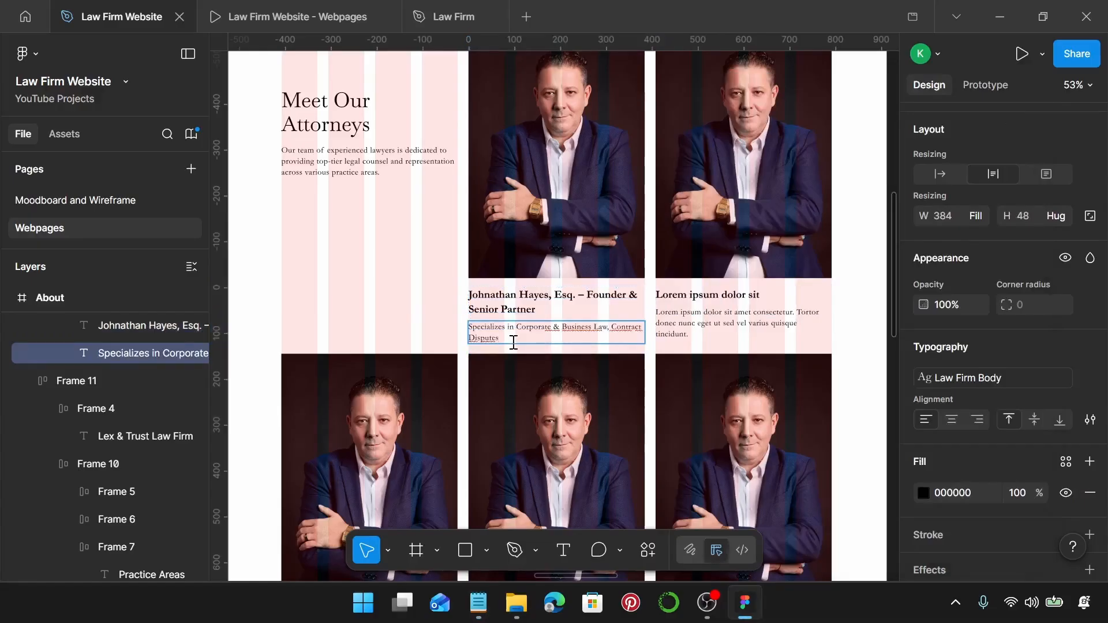
scroll(524, 318, right, 2)
Replace the second top-row attorney card's photo with the woman-in-black portrait, sized 384 × 550.
scroll(529, 321, down, 4)
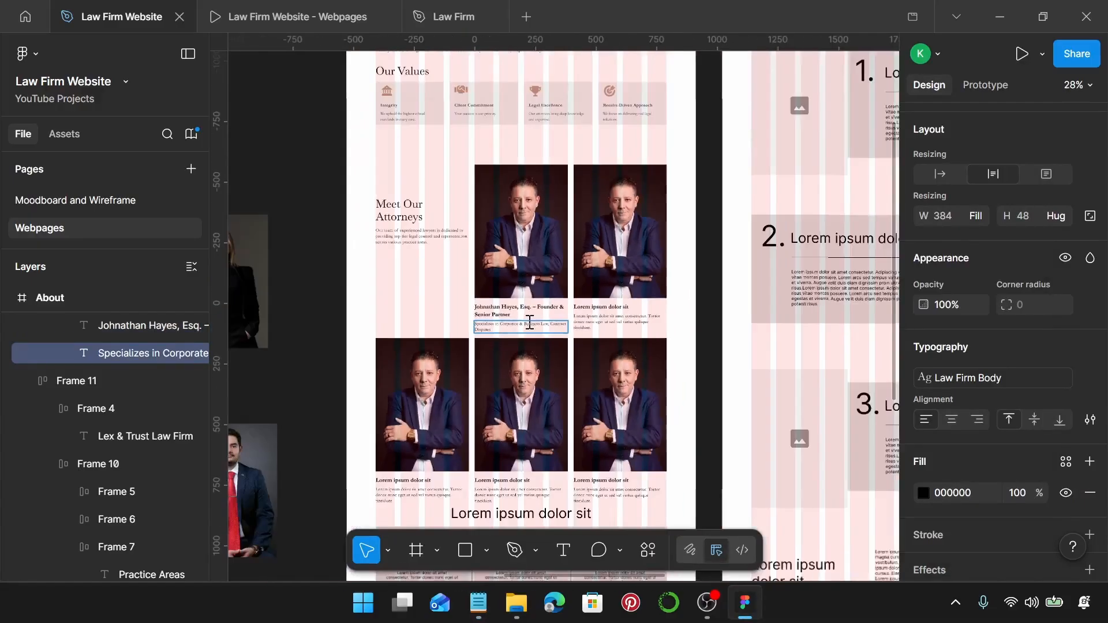
click(402, 286)
click(403, 287)
scroll(402, 288, left, 4)
scroll(404, 291, left, 3)
click(527, 289)
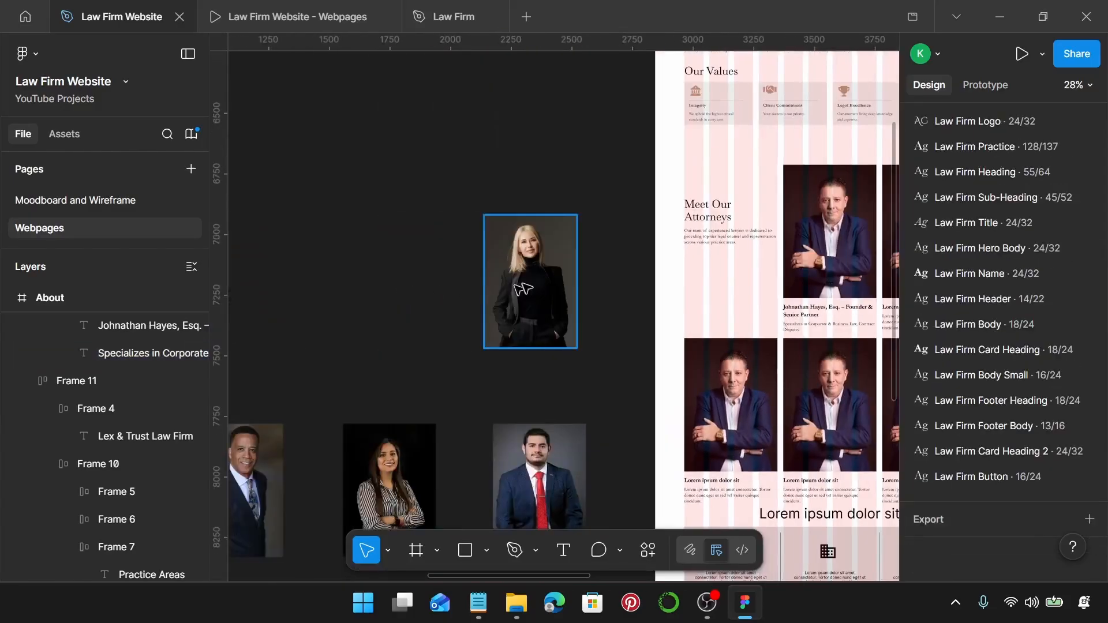
key(Delete)
scroll(526, 288, right, 8)
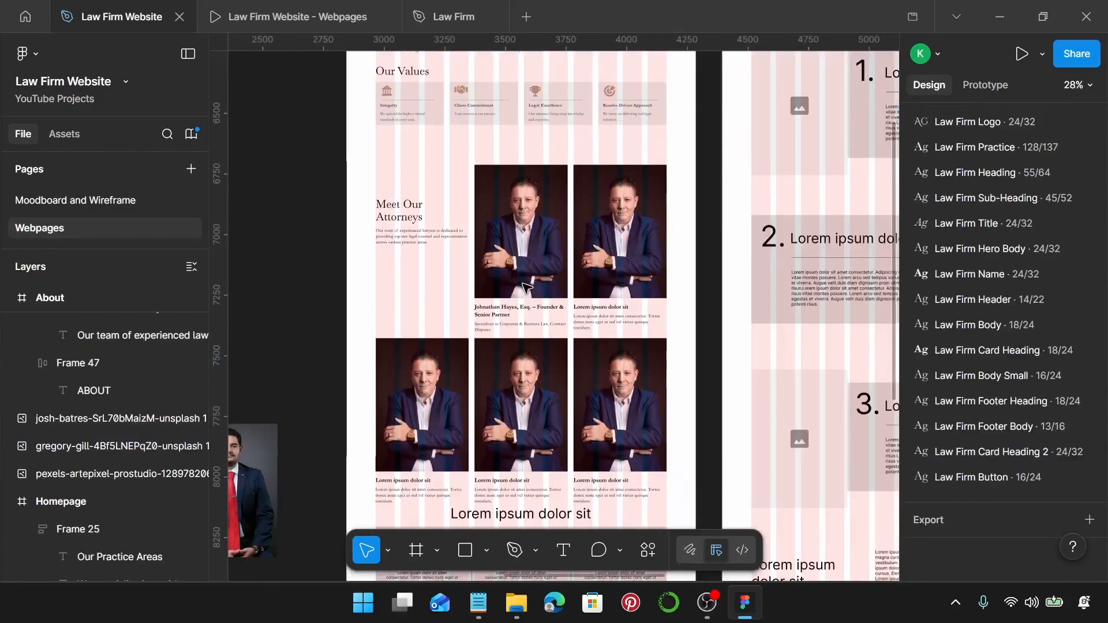
click(630, 264)
click(629, 264)
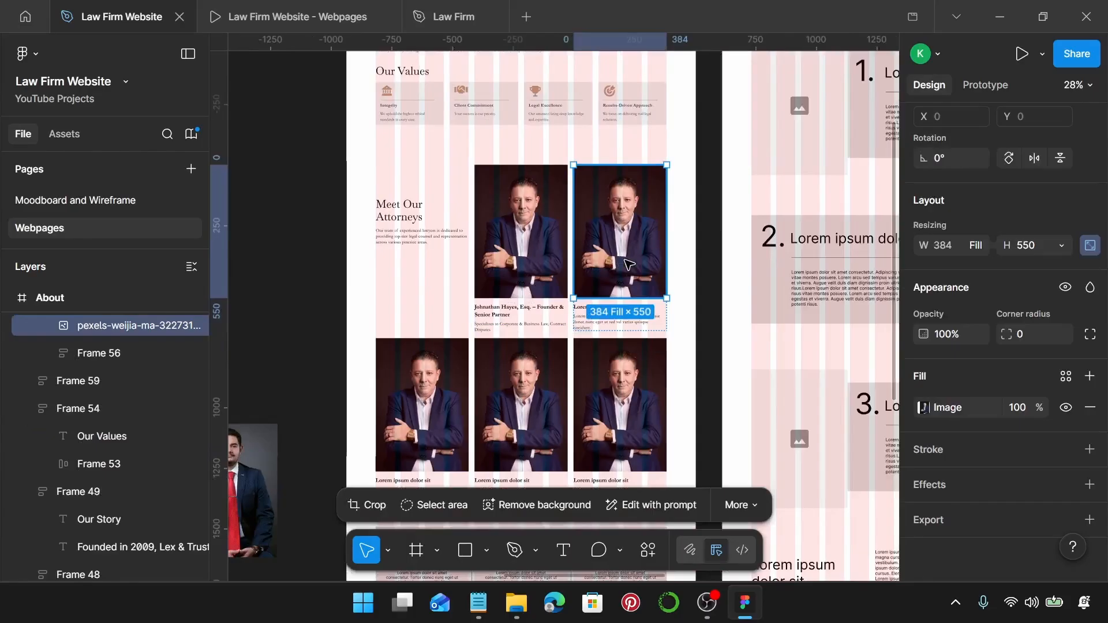
key(ctrl+shift+r)
scroll(629, 264, right, 5)
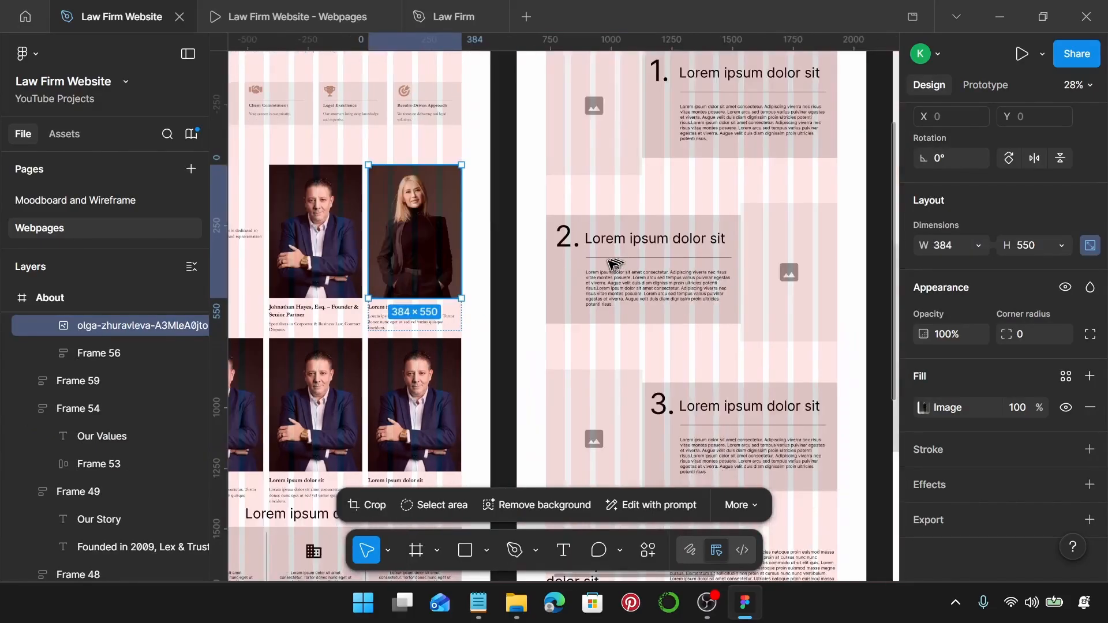
scroll(376, 323, up, 5)
Paste the second attorney's name and 'Managing Partner' title from Notepad over the card's placeholder heading.
scroll(376, 328, up, 3)
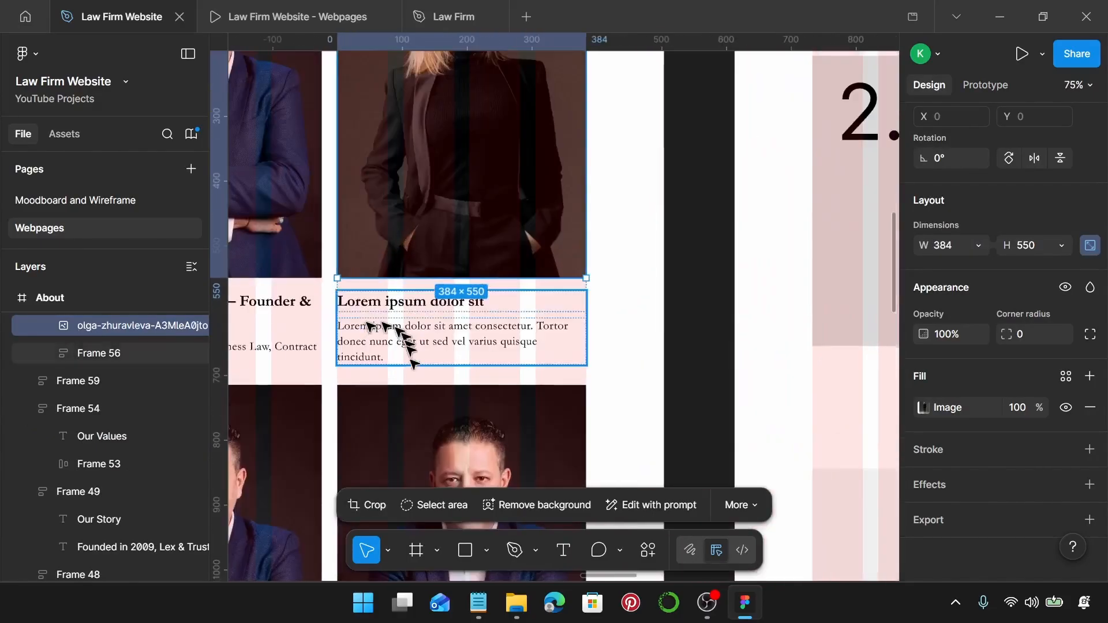
click(478, 603)
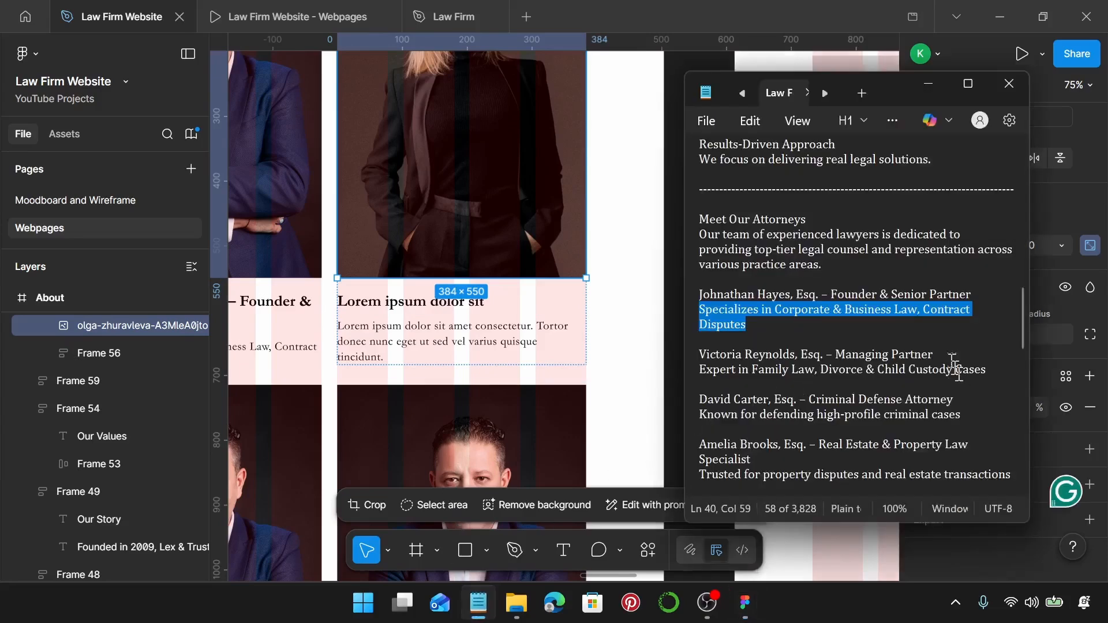
drag(941, 354, 685, 357)
key(ctrl+c)
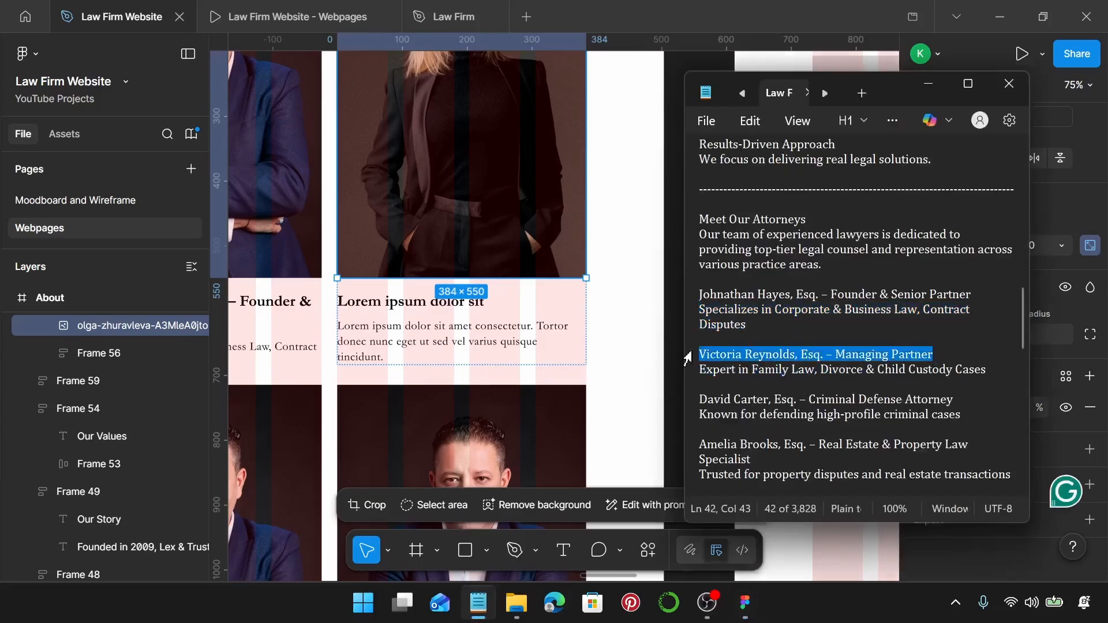
click(437, 302)
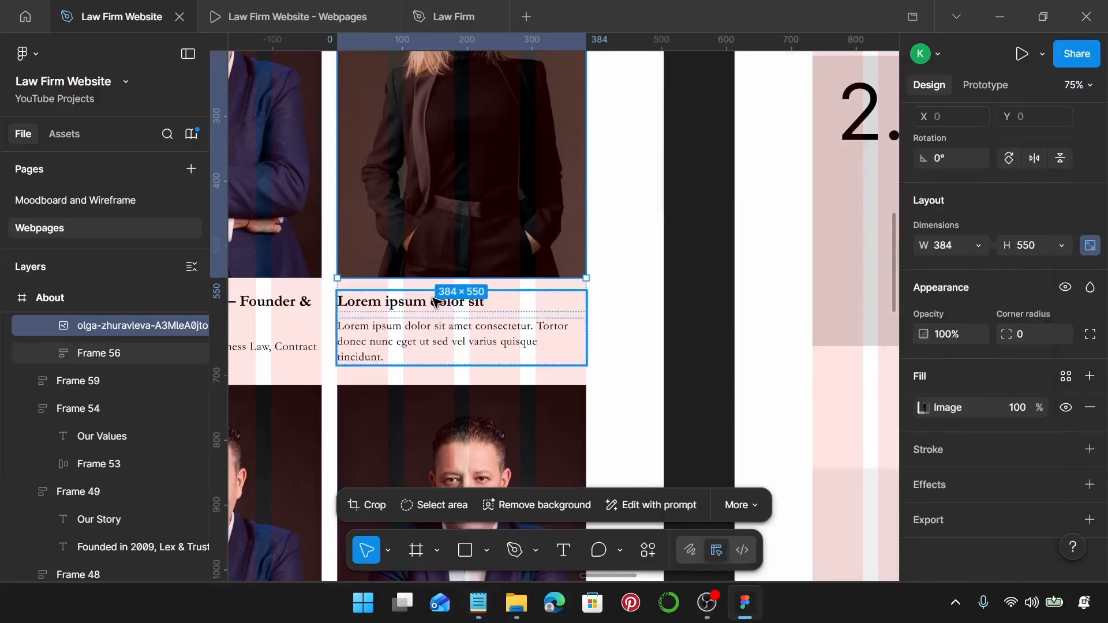
double_click(434, 299)
double_click(435, 299)
key(ctrl+v)
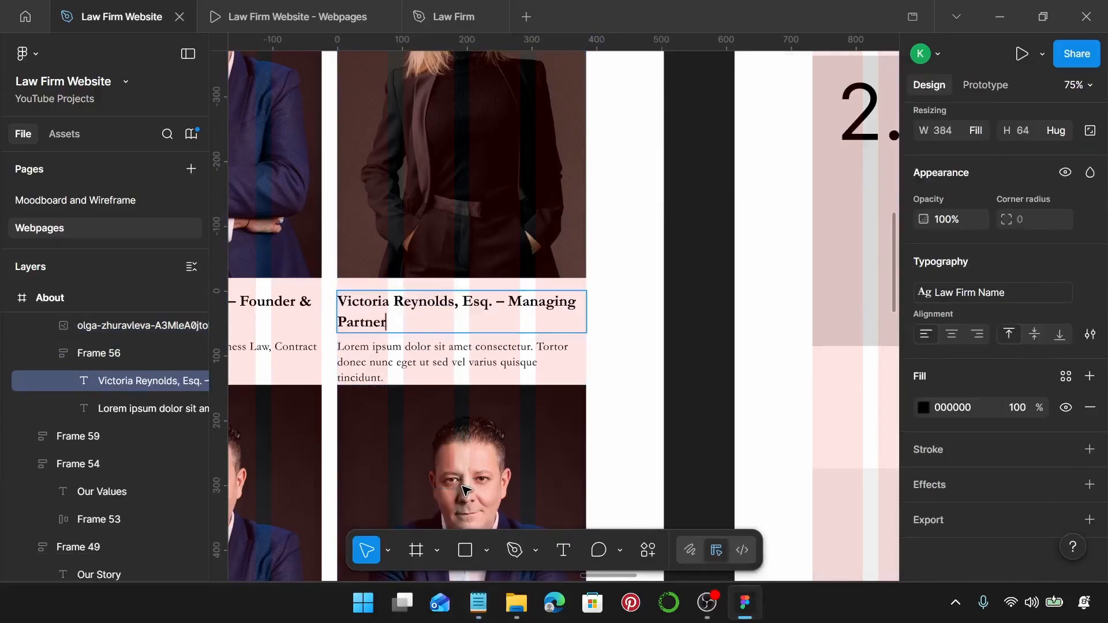
Replace the placeholder description with 'Expert in Family Law, Divorce & Child Custody Cases'.
click(478, 589)
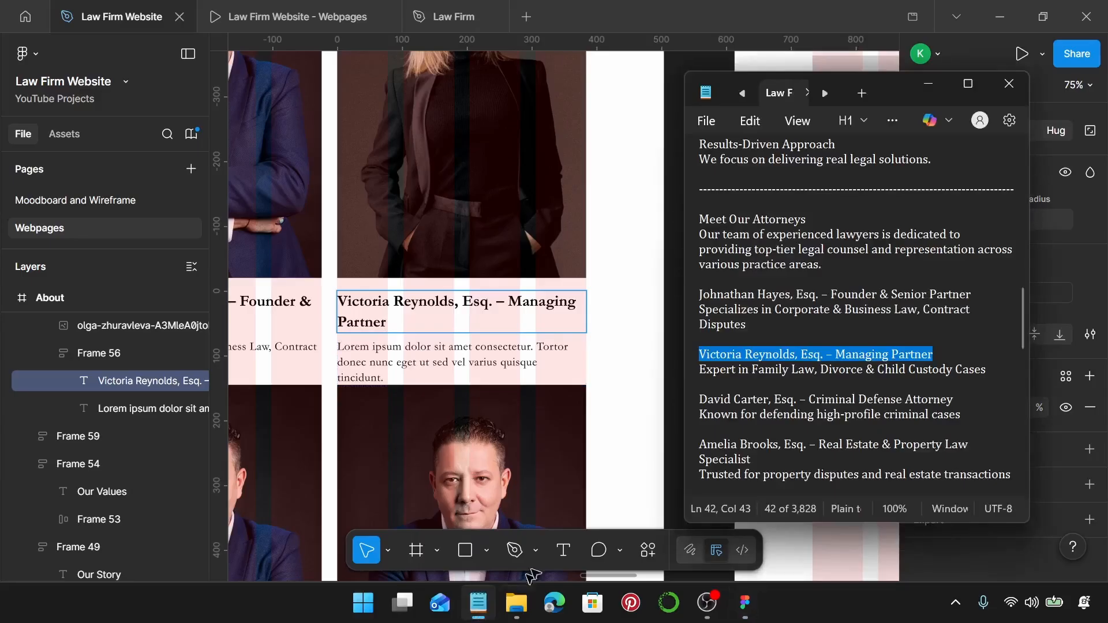
click(988, 370)
drag(988, 369, 860, 381)
drag(741, 381, 705, 374)
key(ctrl+c)
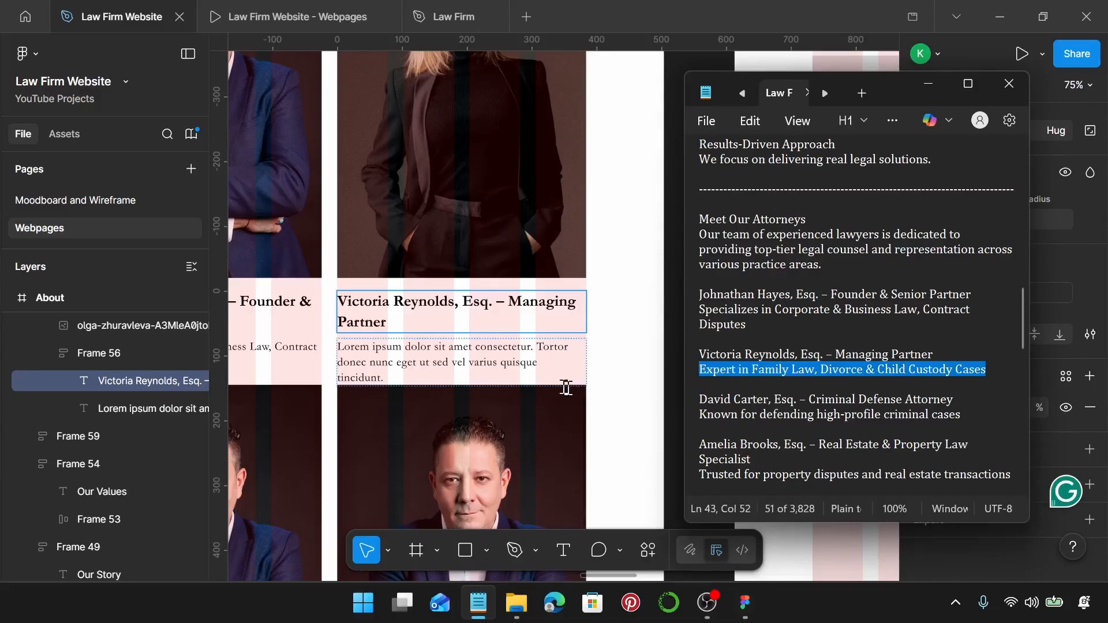
click(526, 369)
double_click(527, 370)
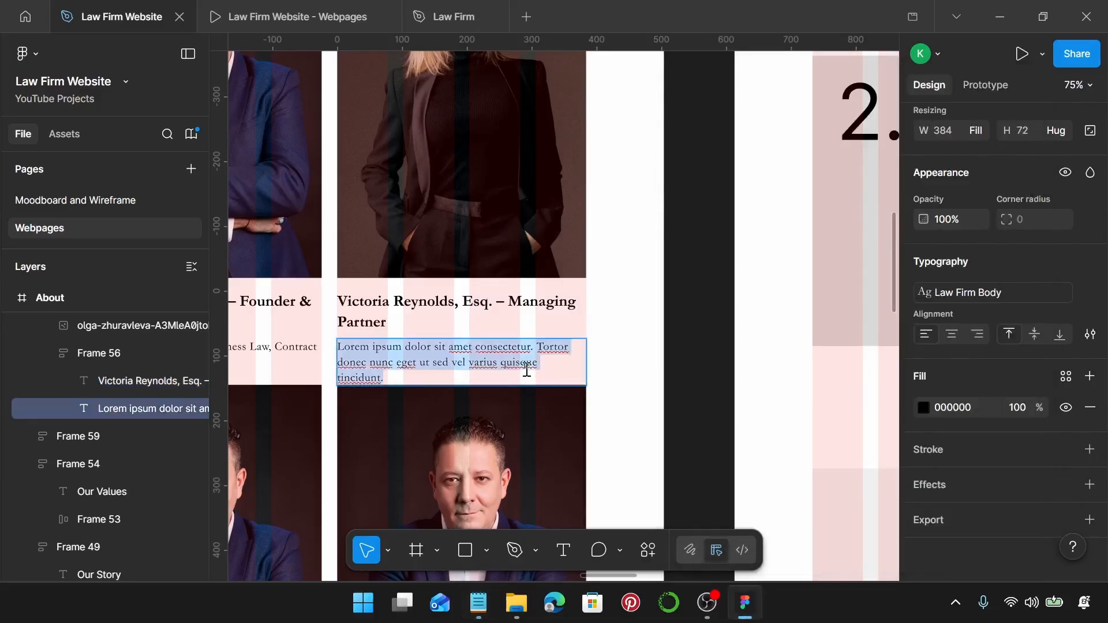
key(ctrl+v)
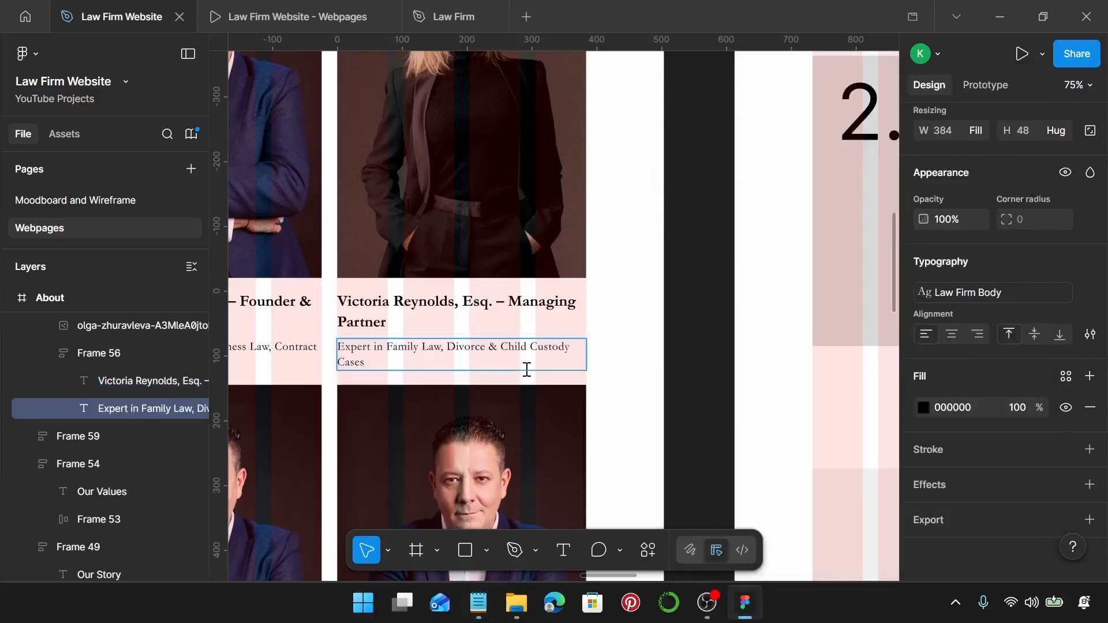
ctrl+scroll(526, 369, down, 6)
Replace the second row's first placeholder portrait with the spare man's photo from beside the page.
ctrl+scroll(522, 368, up, 2)
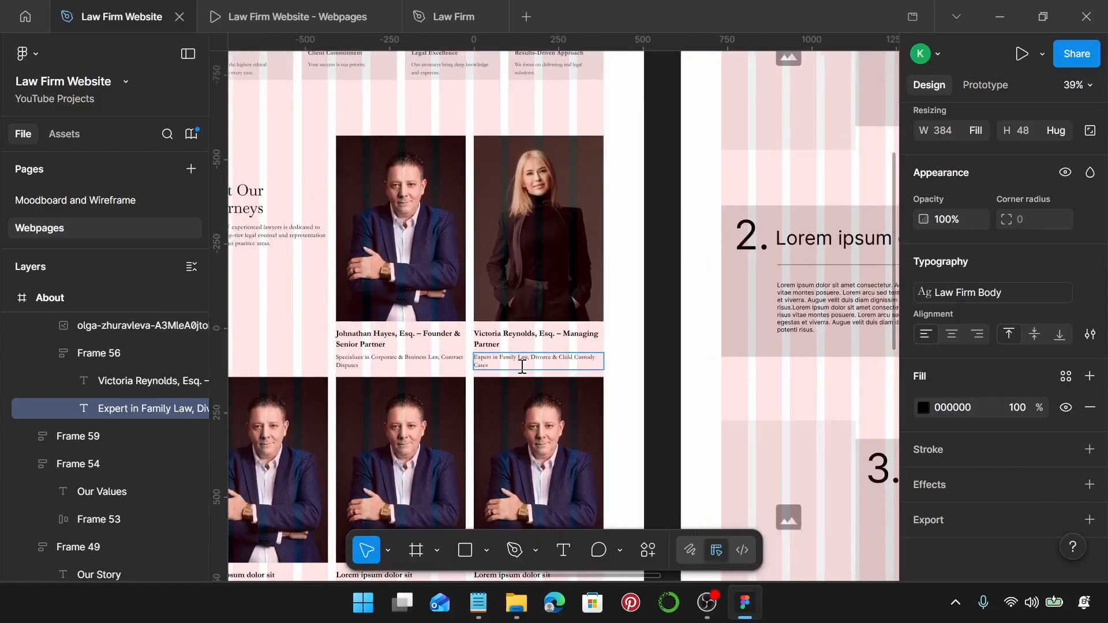
scroll(448, 366, down, 1)
ctrl+scroll(448, 366, down, 1)
scroll(451, 363, left, 5)
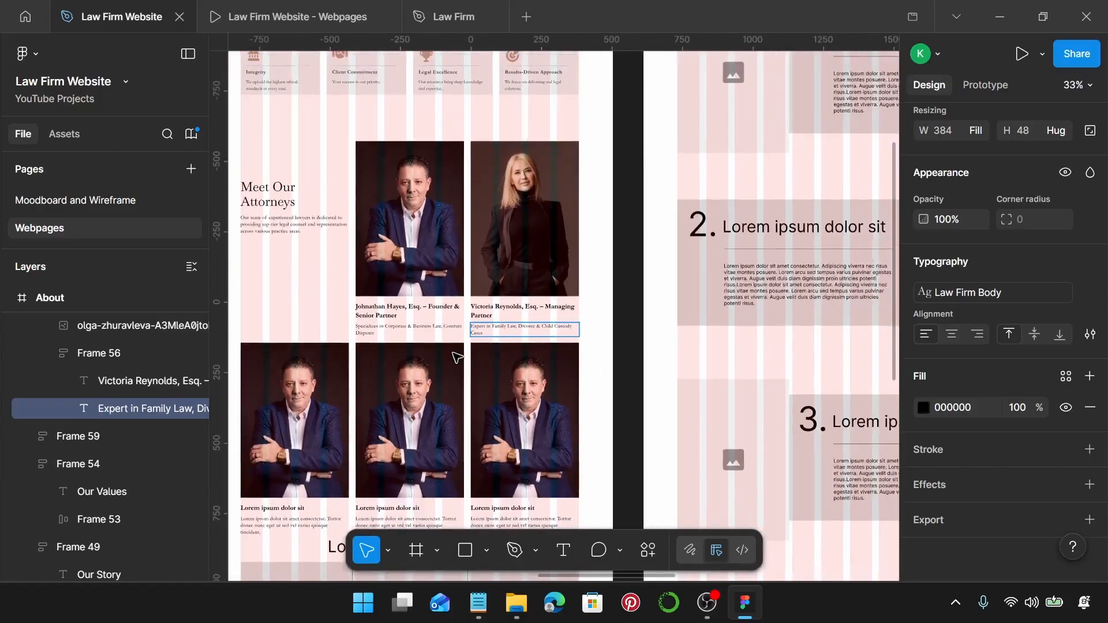
scroll(456, 356, down, 2)
scroll(421, 332, left, 8)
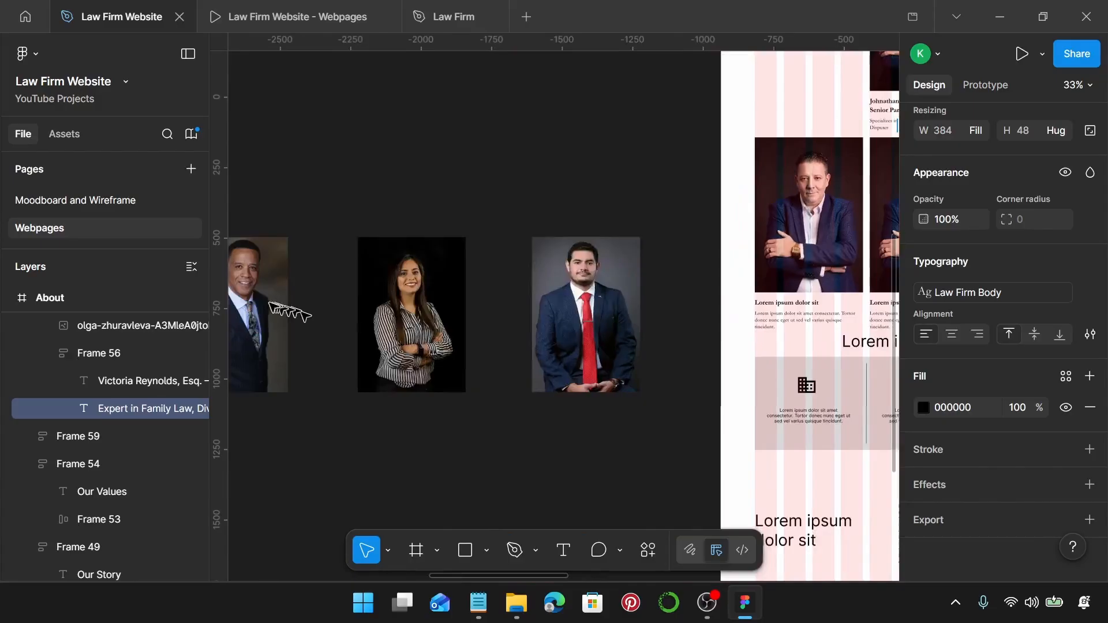
click(324, 313)
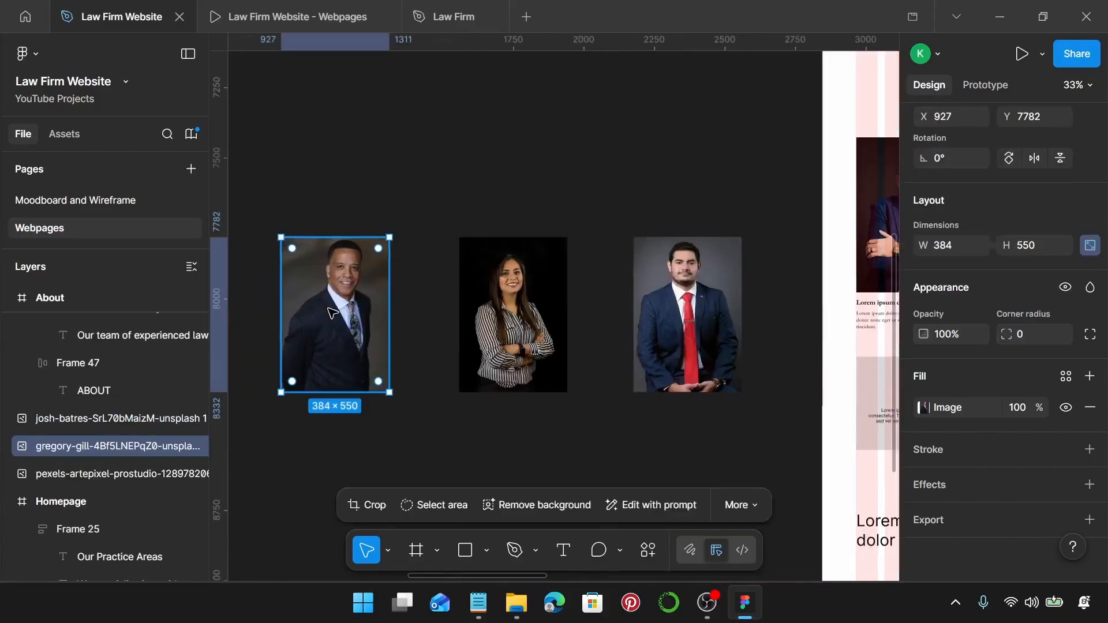
key(Delete)
scroll(329, 312, right, 6)
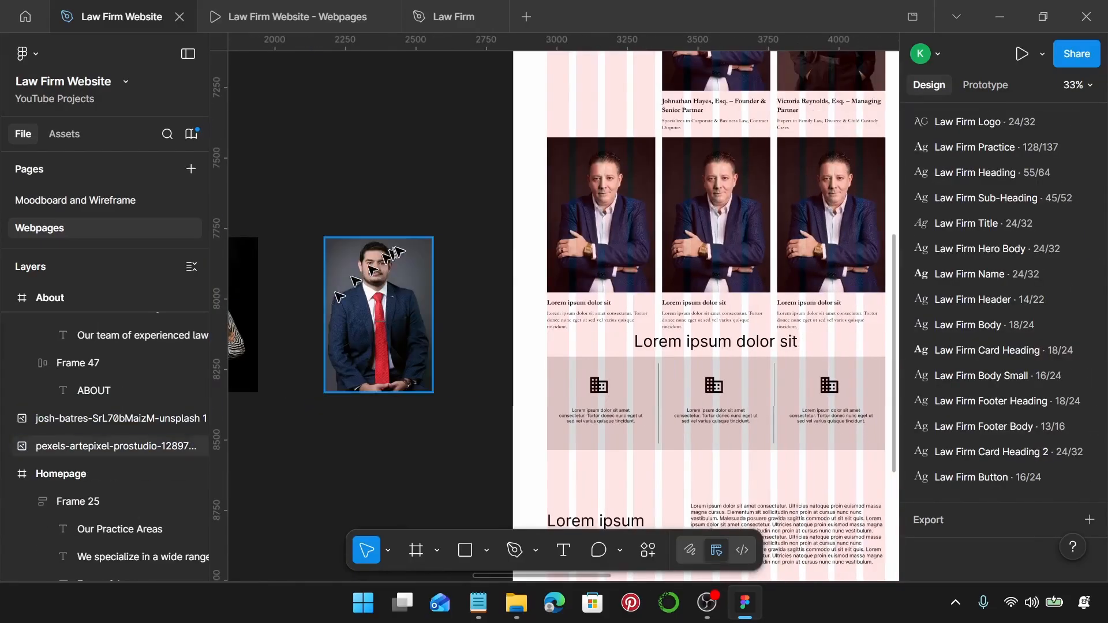
click(576, 228)
key(ctrl+shift+r)
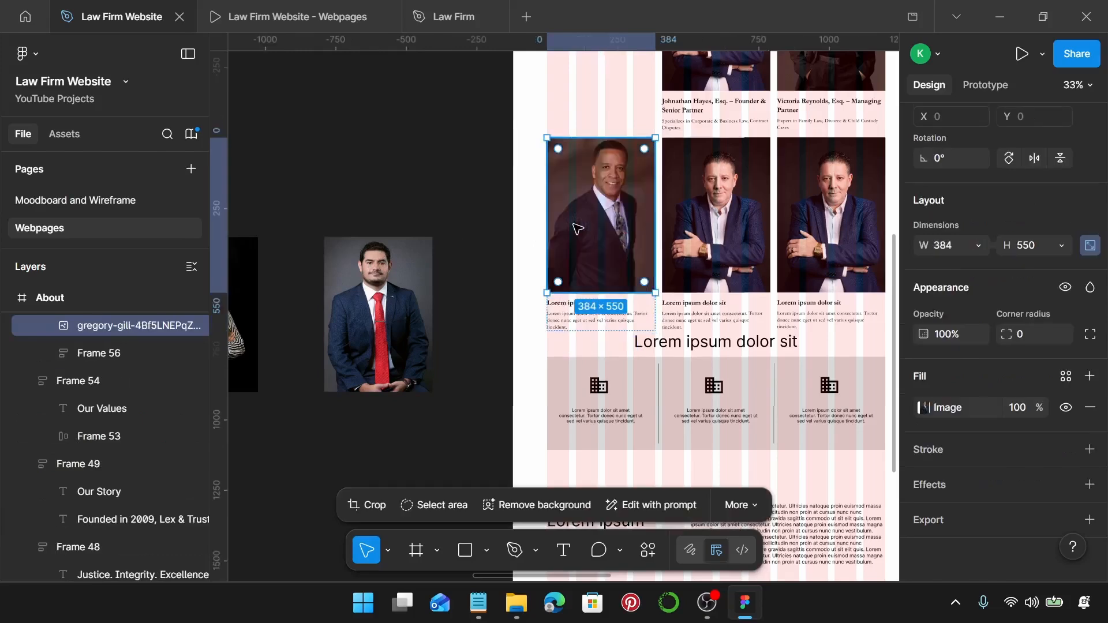
scroll(575, 228, left, 3)
Paste the attorney's name and Criminal Defense Attorney title over the card's placeholder heading.
click(478, 603)
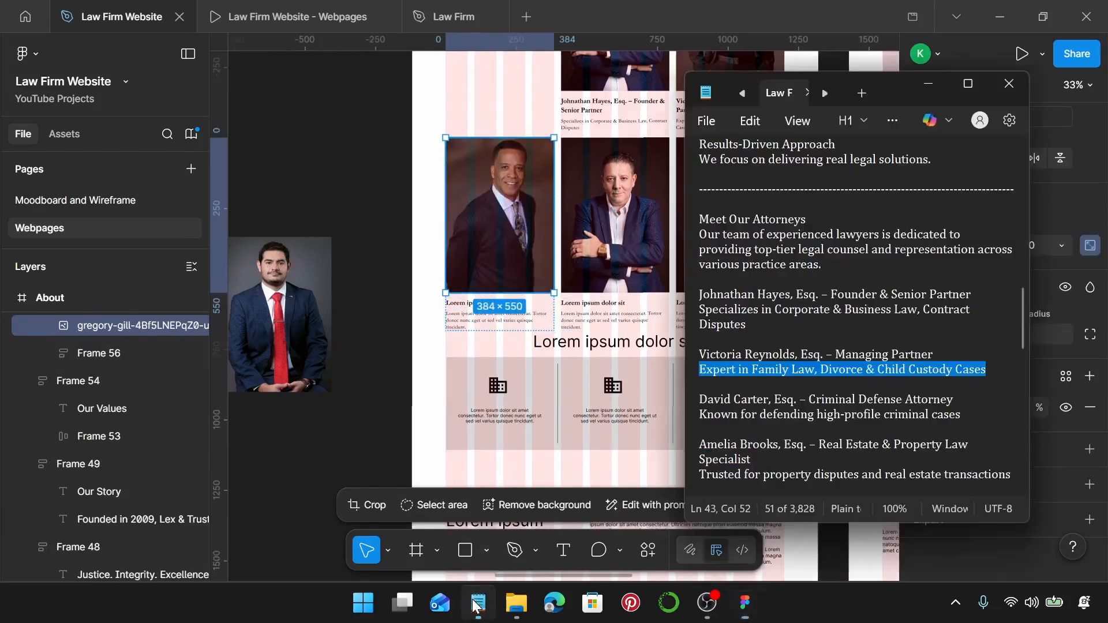
scroll(866, 357, down, 2)
drag(953, 309, 700, 310)
key(ctrl+c)
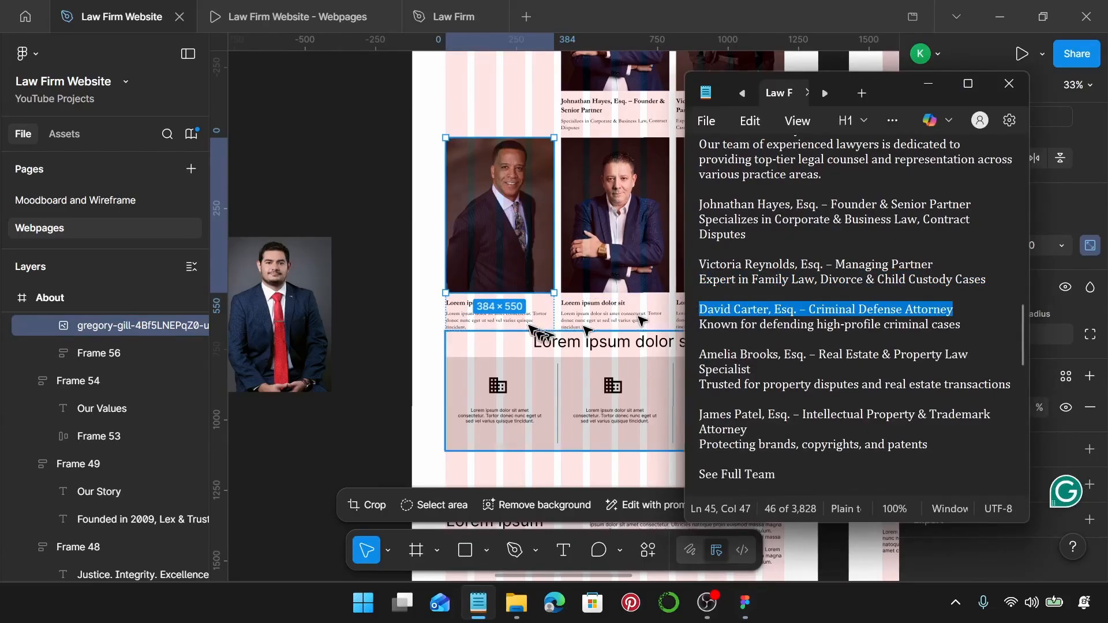
scroll(495, 313, up, 3)
click(445, 295)
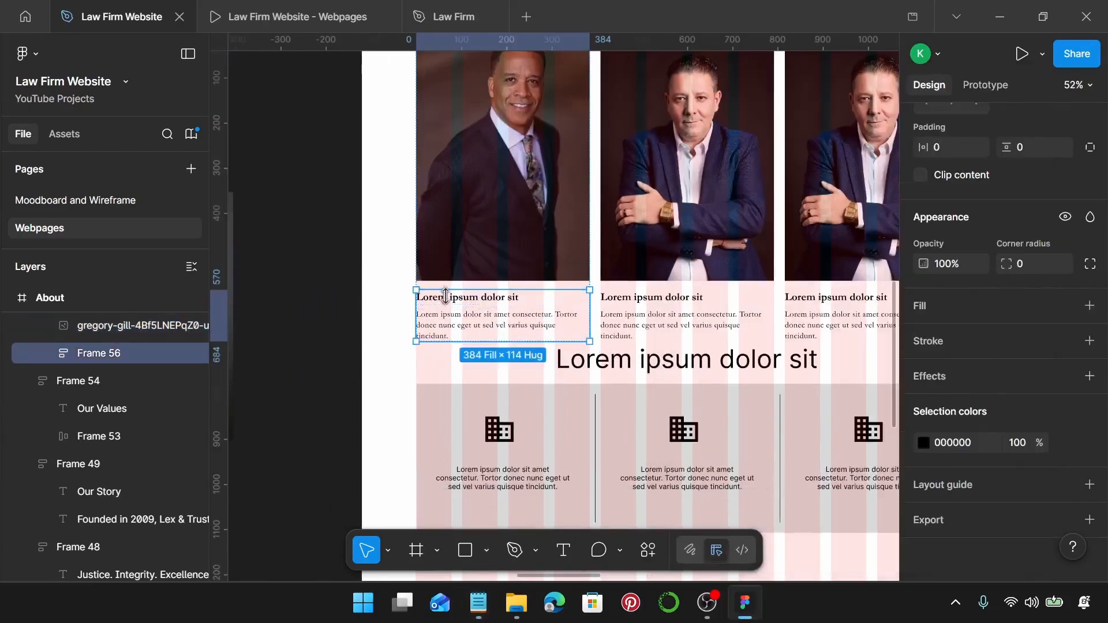
click(445, 296)
key(ctrl+v)
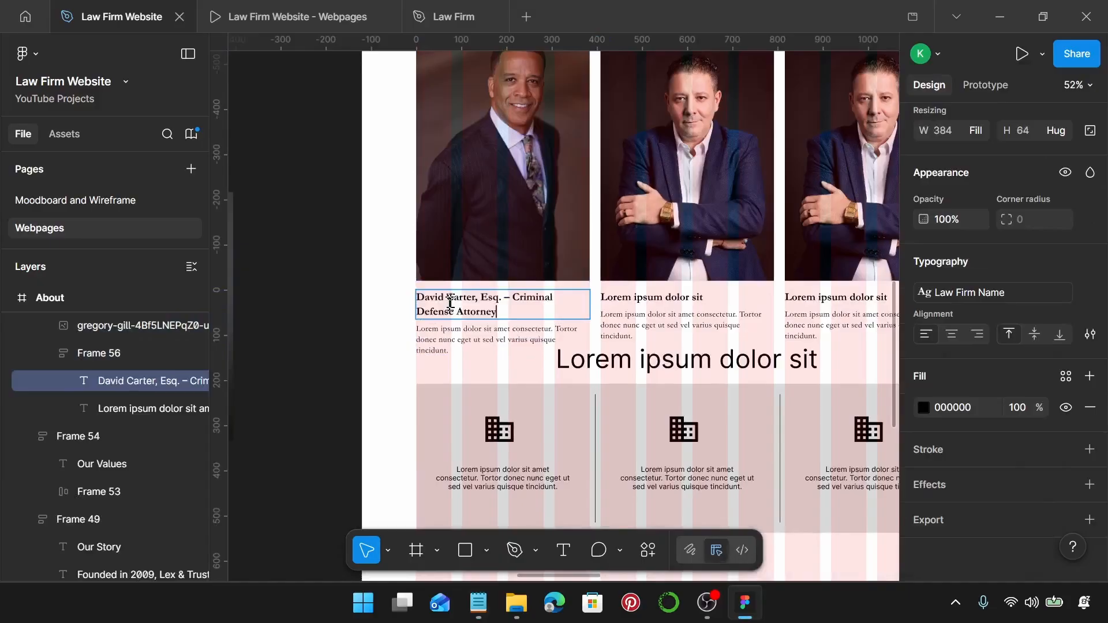
Replace the placeholder description with 'Known for defending high-profile criminal cases'.
click(479, 603)
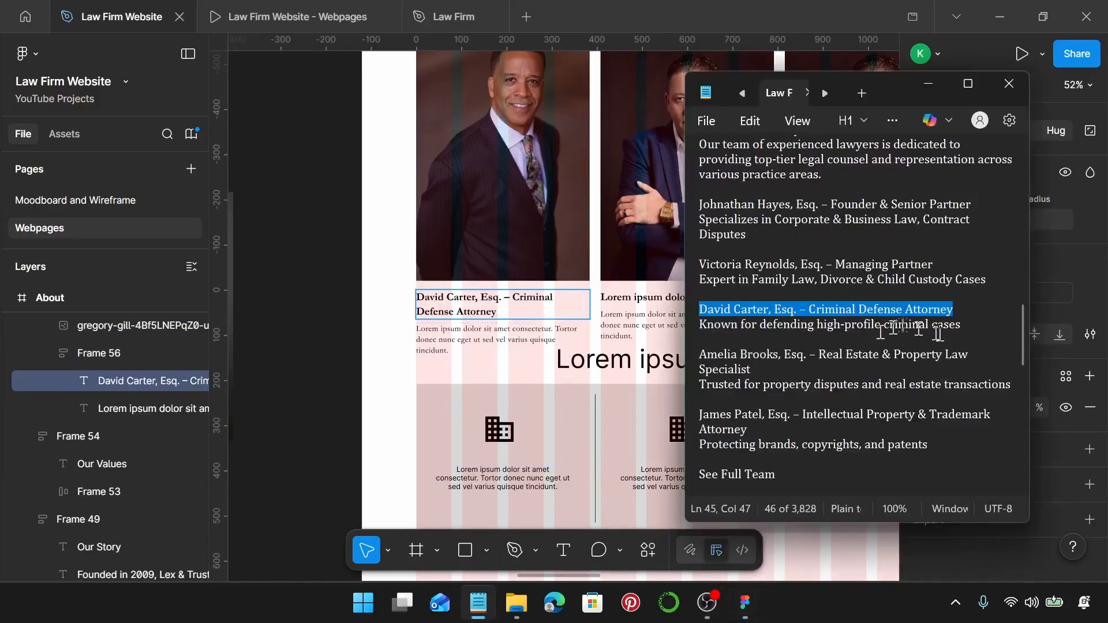
drag(961, 325, 695, 329)
key(ctrl+c)
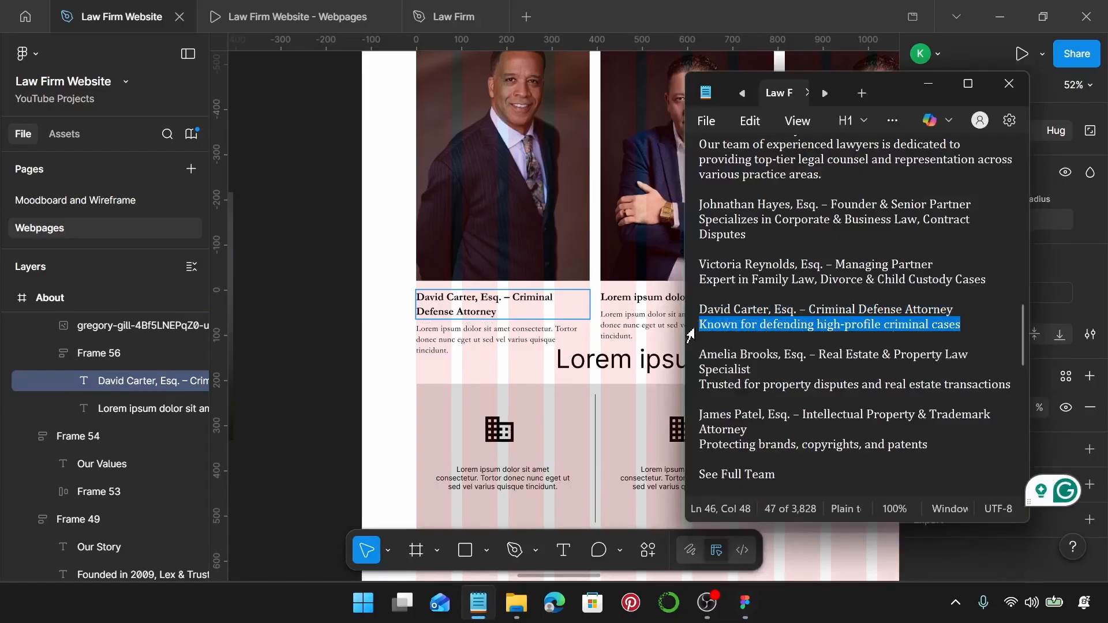
click(529, 338)
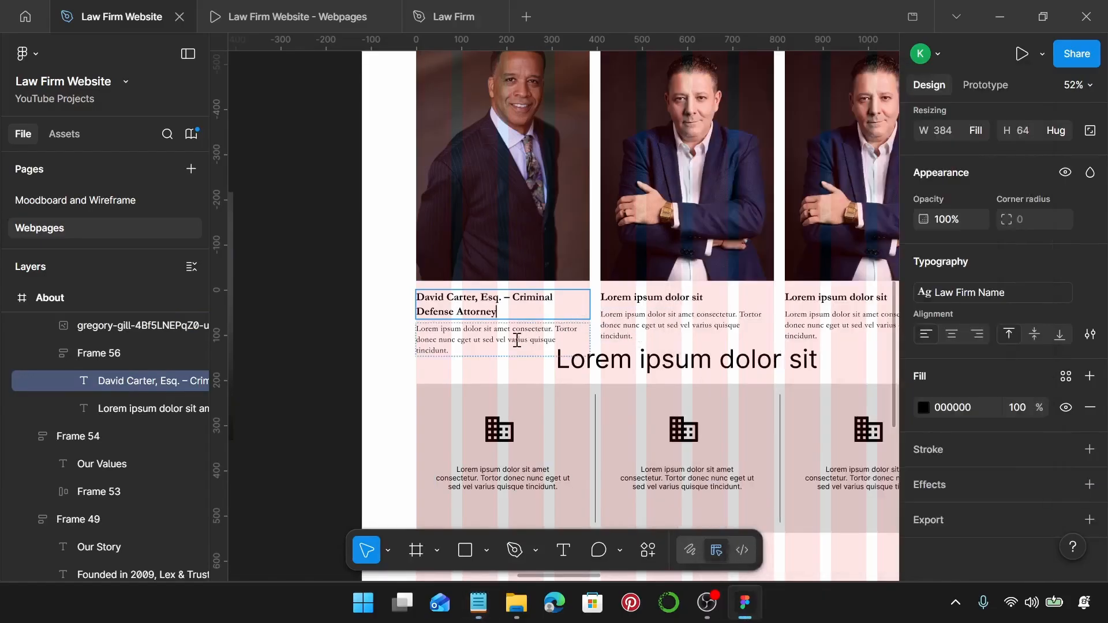
double_click(518, 341)
key(ctrl+a)
key(ctrl+v)
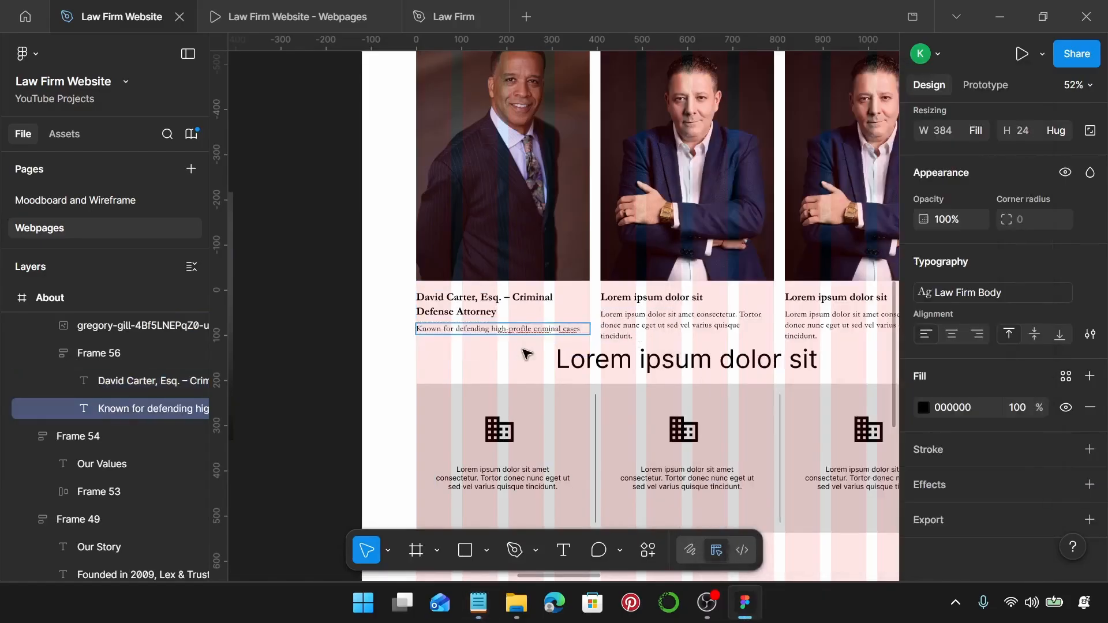
scroll(515, 346, right, 4)
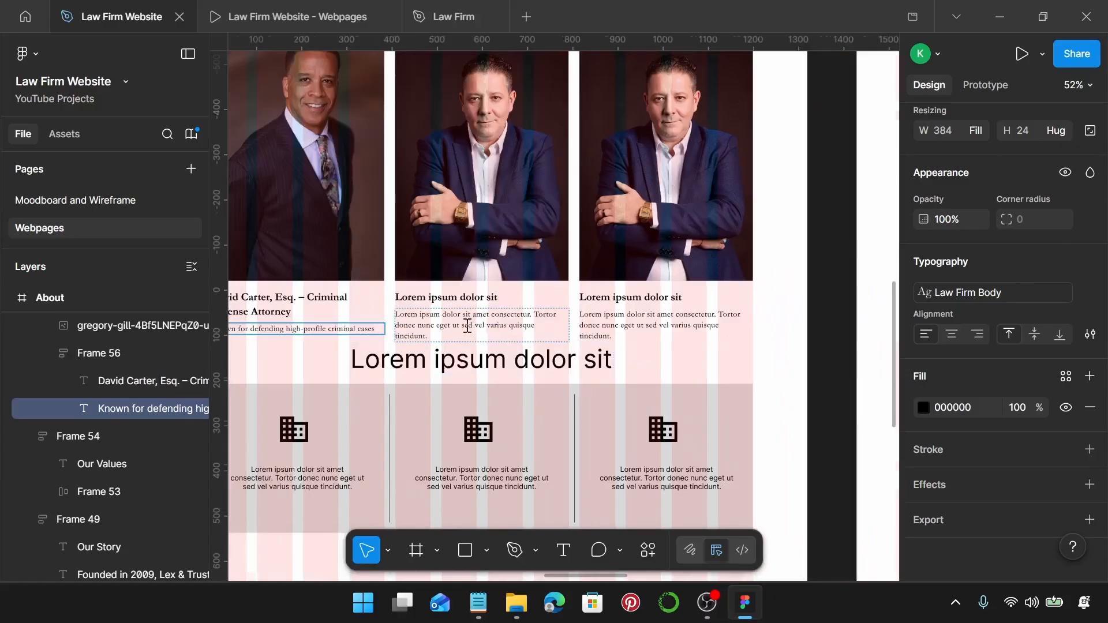
scroll(467, 327, down, 5)
scroll(460, 329, left, 5)
key(Escape)
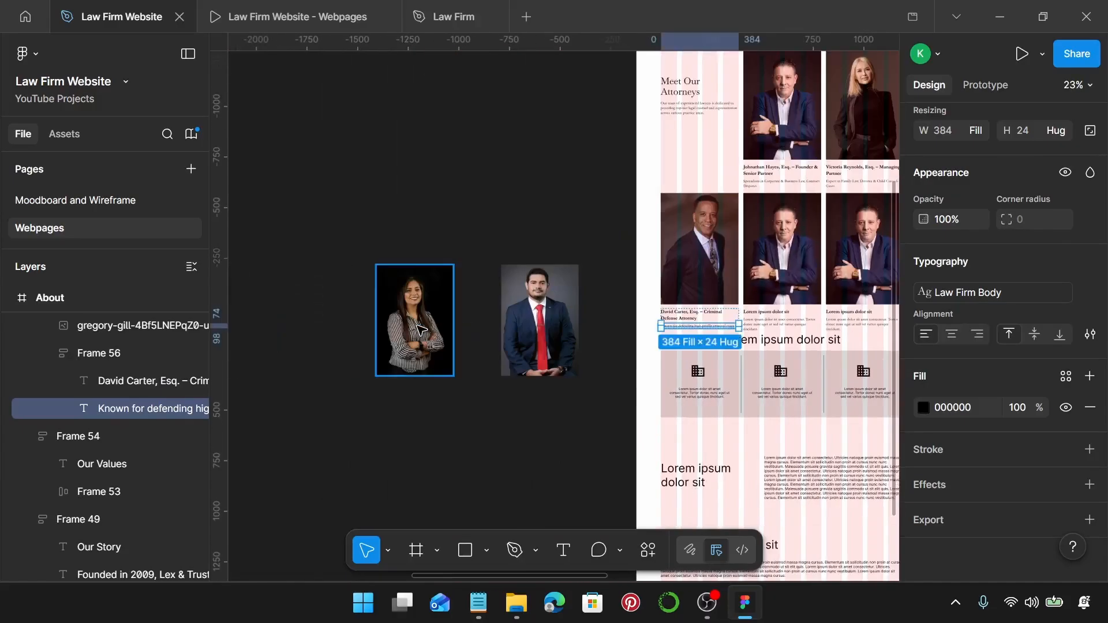
Replace the middle card's placeholder portrait with the spare woman's photo from beside the page.
click(421, 329)
key(Delete)
scroll(421, 328, right, 3)
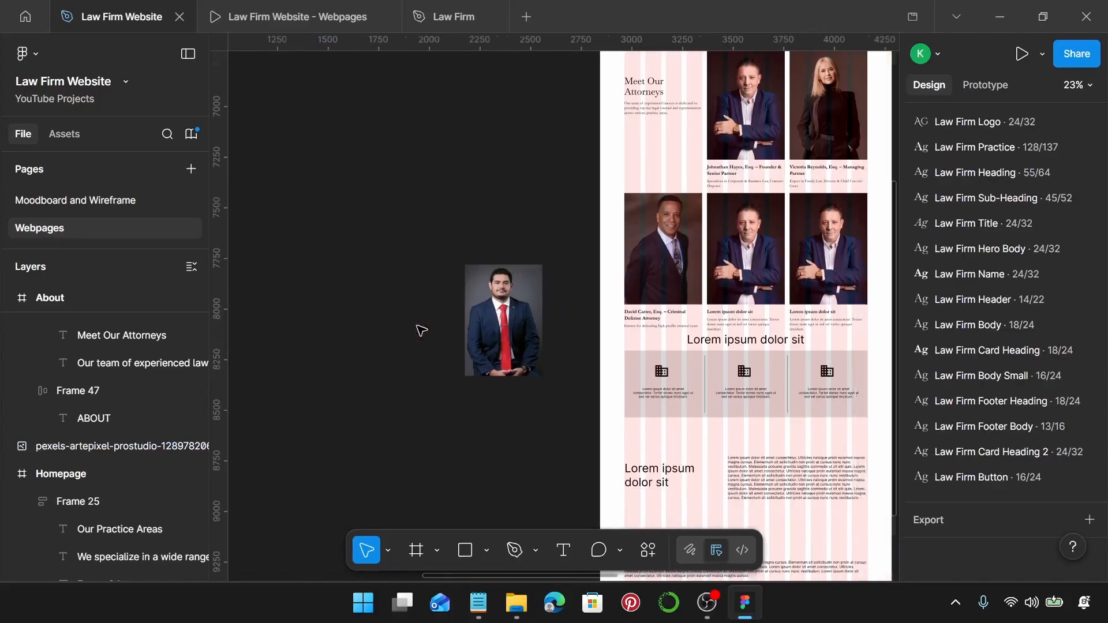
click(659, 261)
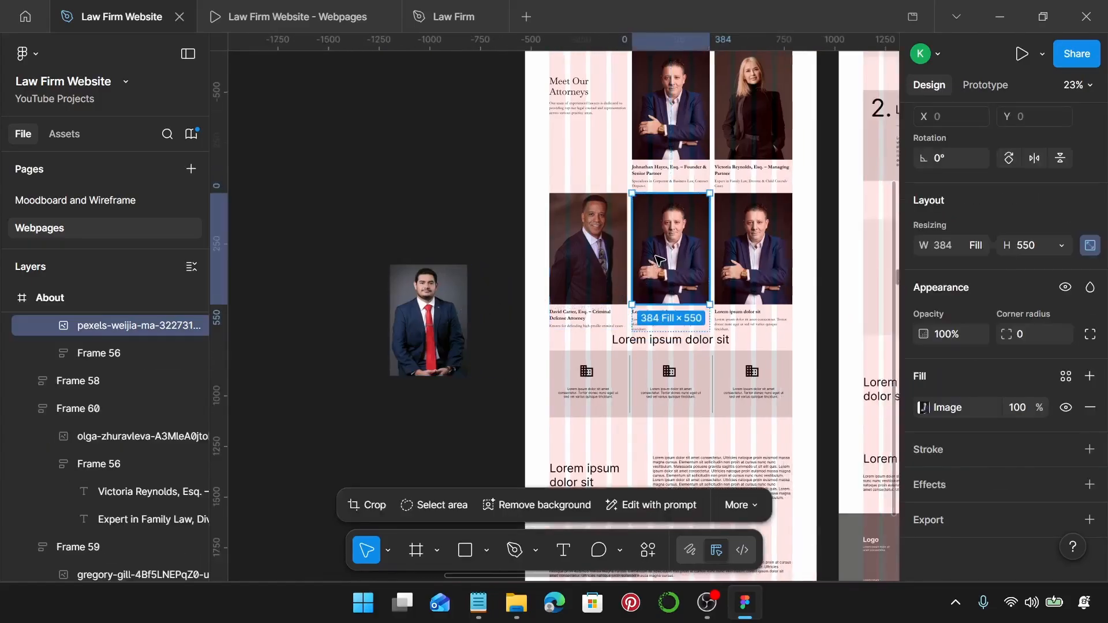
key(ctrl+shift+r)
scroll(660, 261, right, 1)
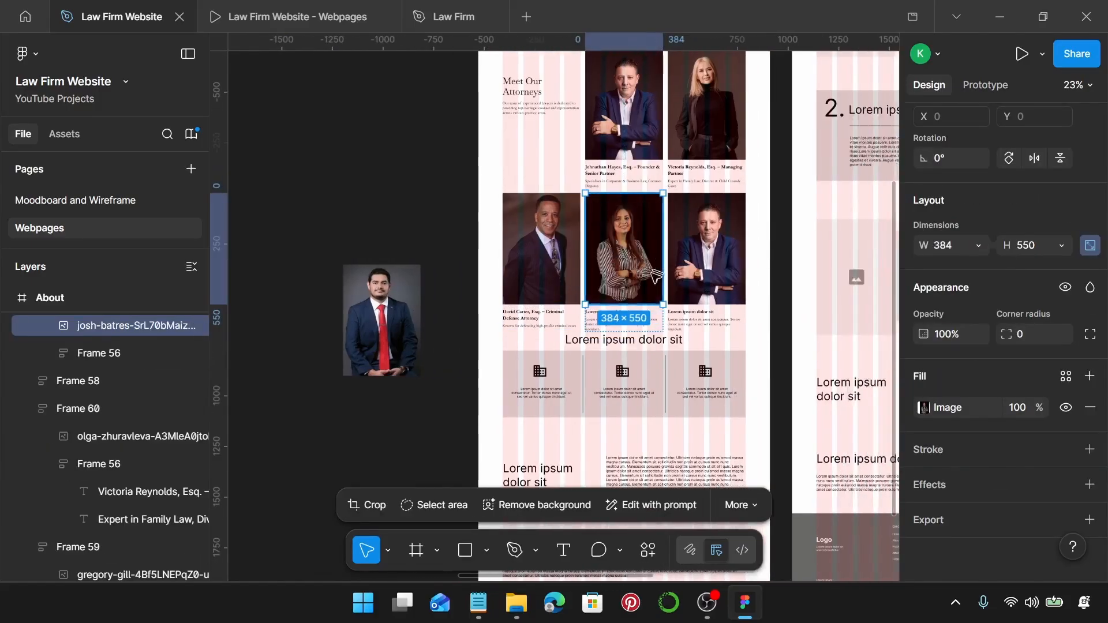
scroll(653, 283, up, 3)
scroll(565, 362, right, 1)
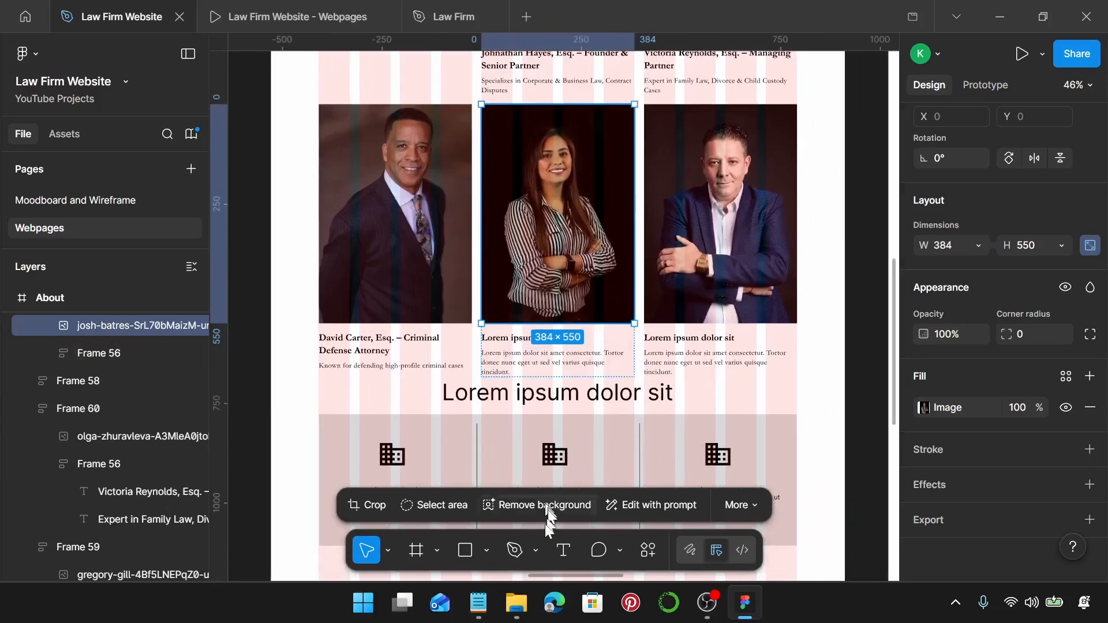
Paste the attorney's name and Real Estate & Property Law Specialist title over the placeholder heading.
click(469, 612)
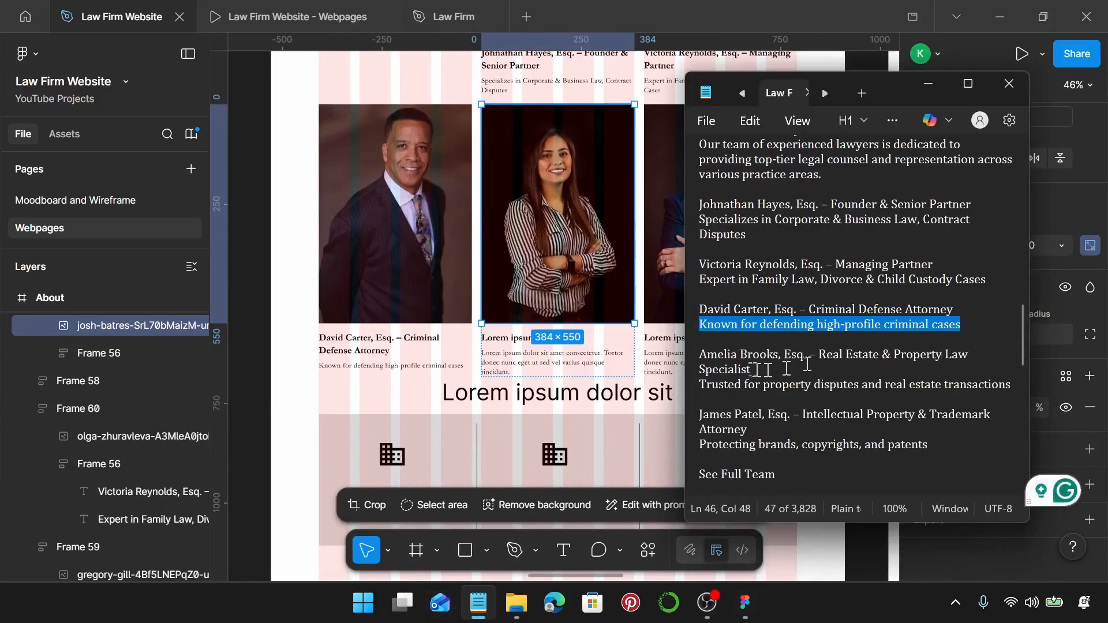
drag(752, 369, 694, 350)
key(ctrl+c)
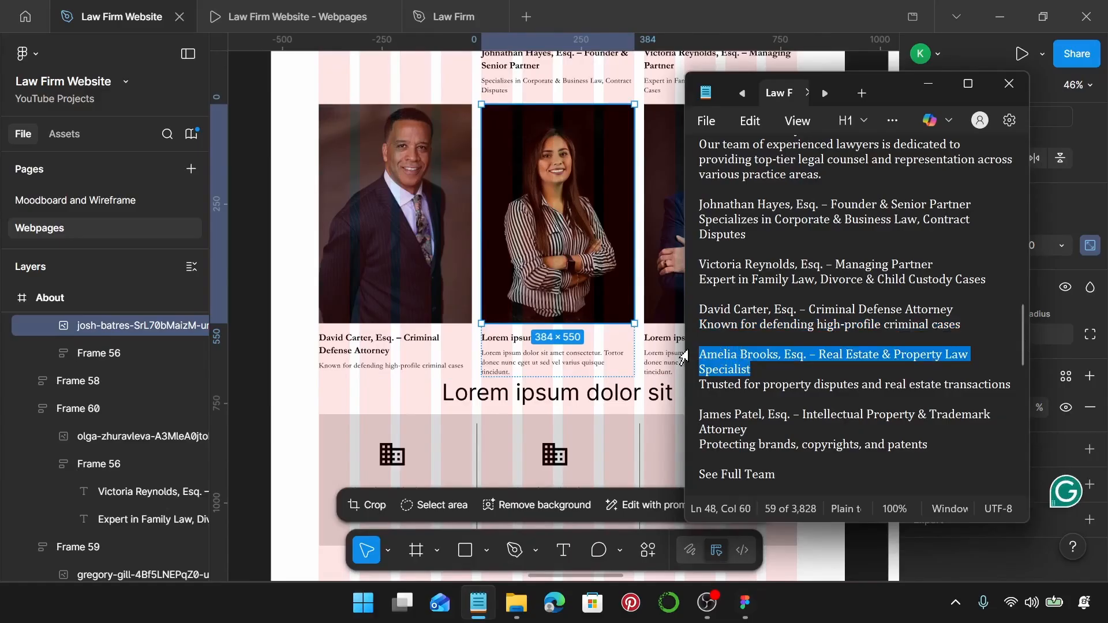
click(507, 346)
click(505, 340)
double_click(505, 339)
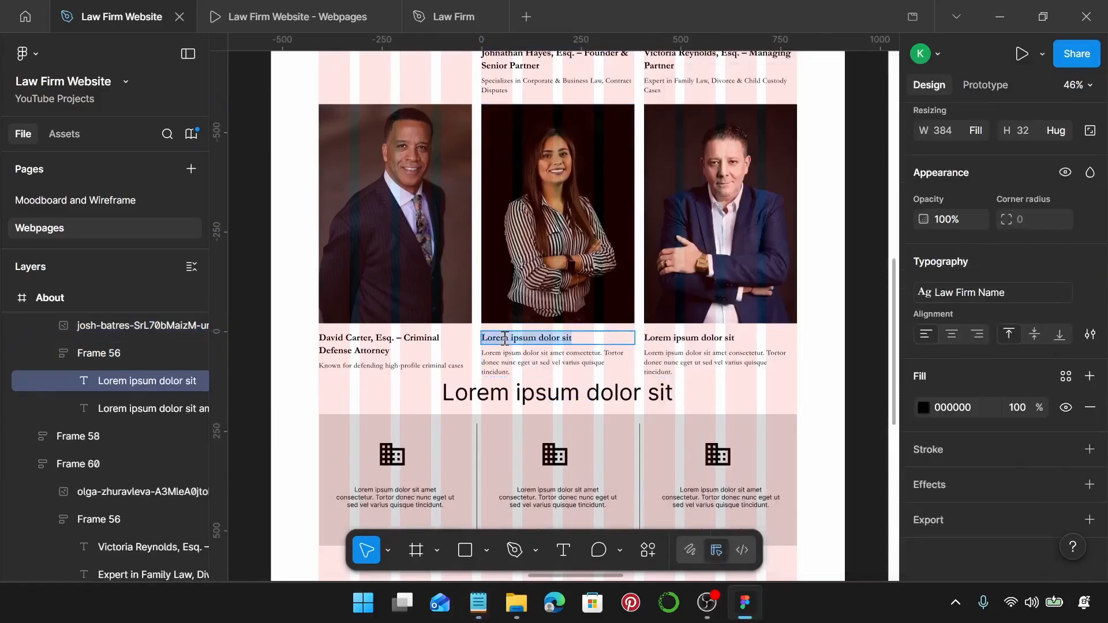
key(ctrl+v)
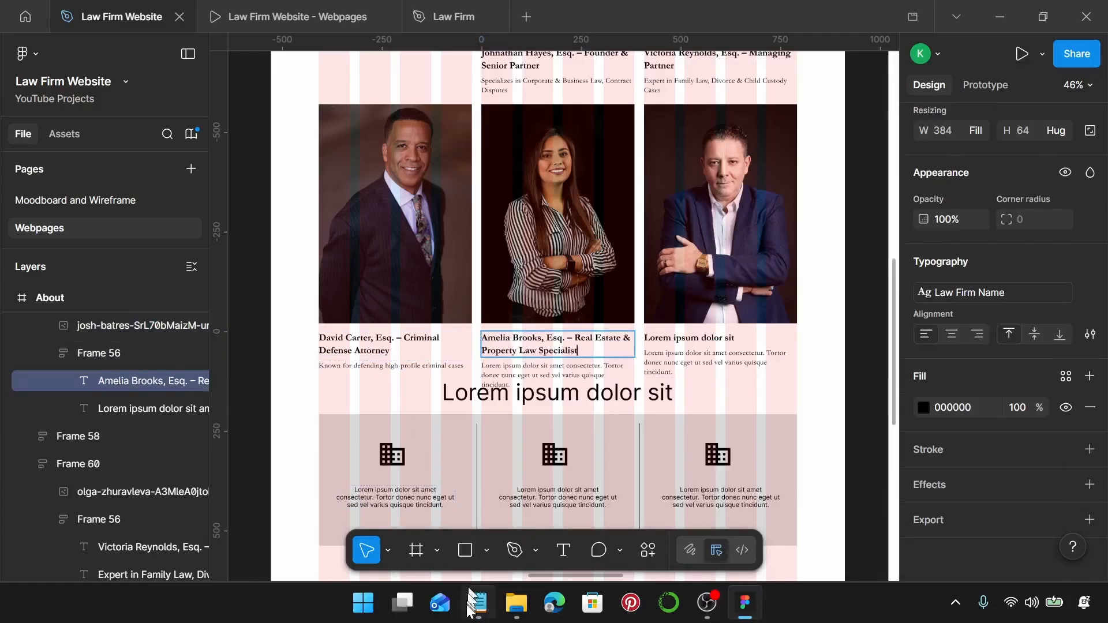
Replace the placeholder description with 'Trusted for property disputes and real estate transactions'.
click(478, 603)
drag(1012, 385, 687, 391)
key(ctrl+c)
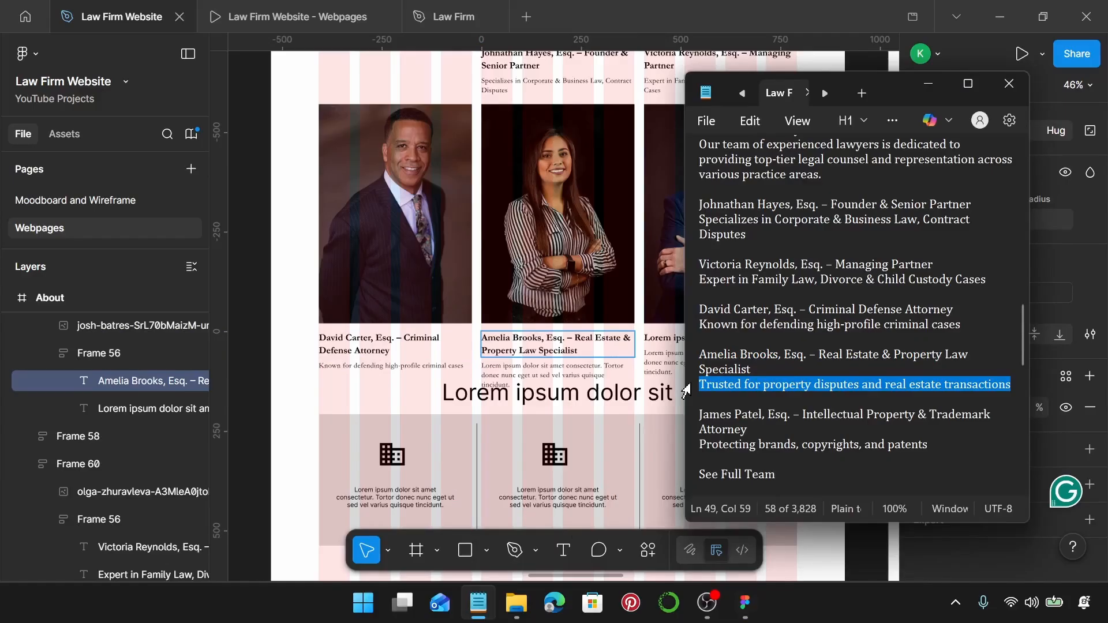
click(572, 381)
double_click(569, 371)
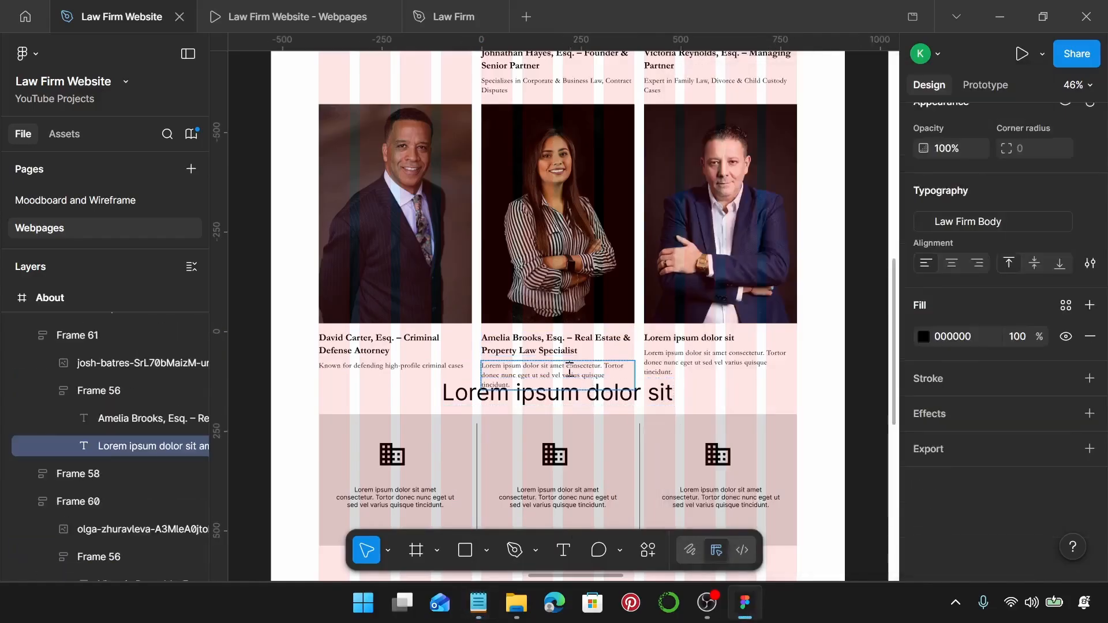
key(ctrl+a)
key(ctrl+v)
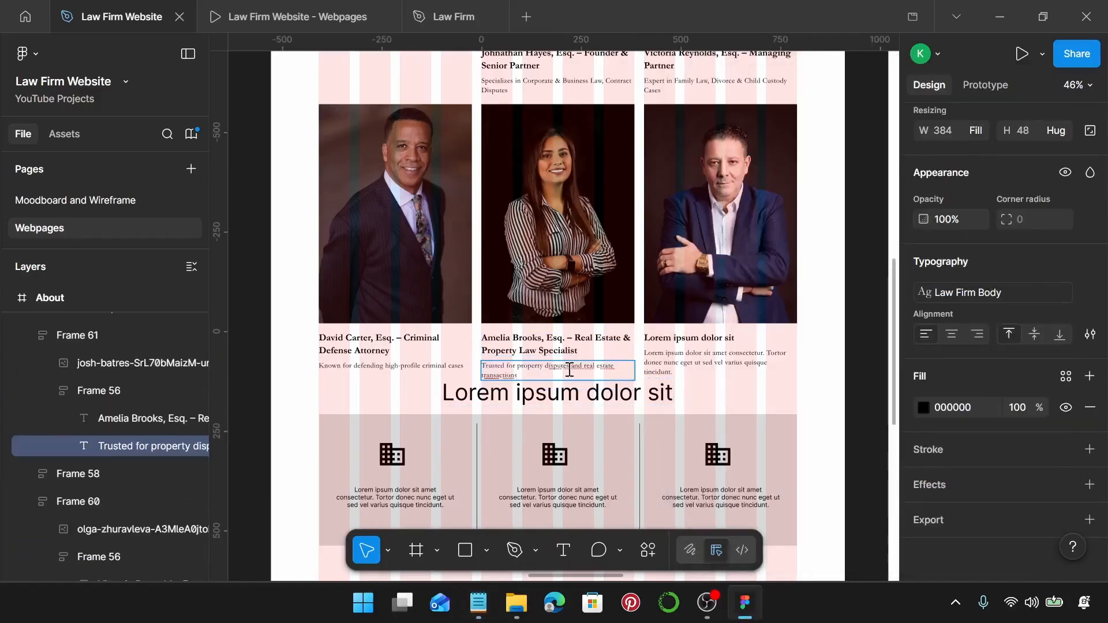
scroll(569, 372, right, 3)
scroll(479, 416, down, 5)
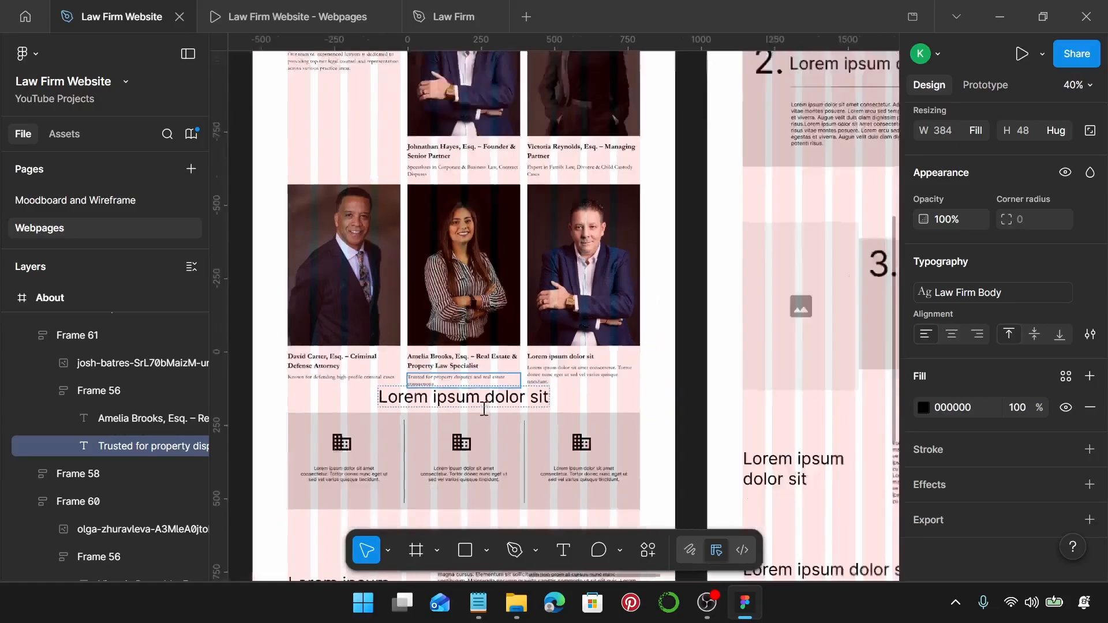
scroll(487, 412, left, 2)
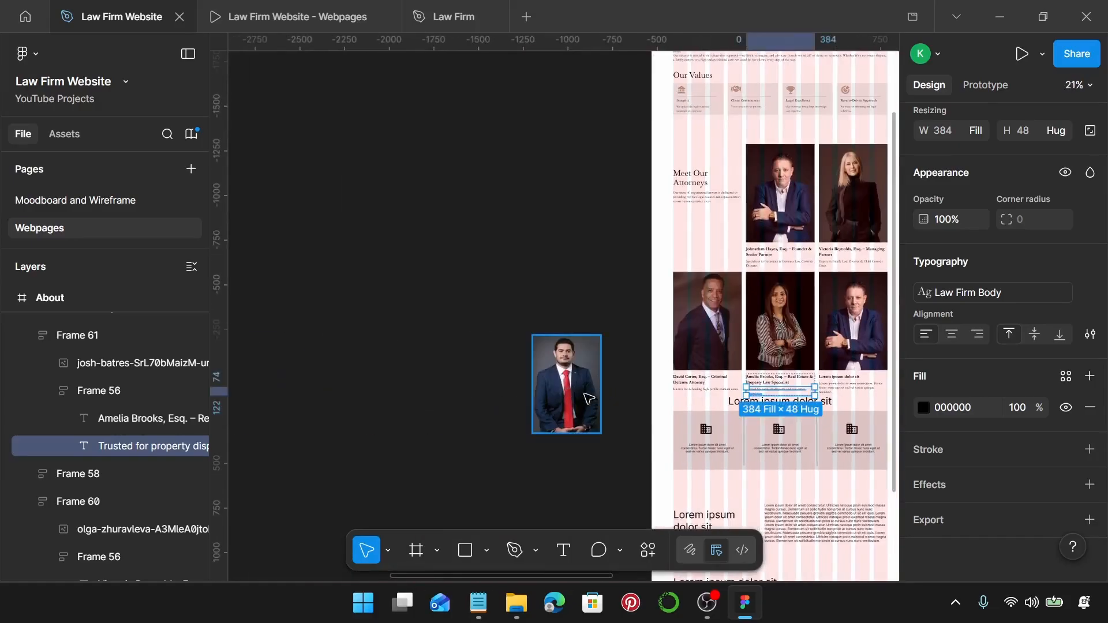
Delete the unused off-page photo and paste the copied portrait into the last attorney card.
click(589, 398)
key(Delete)
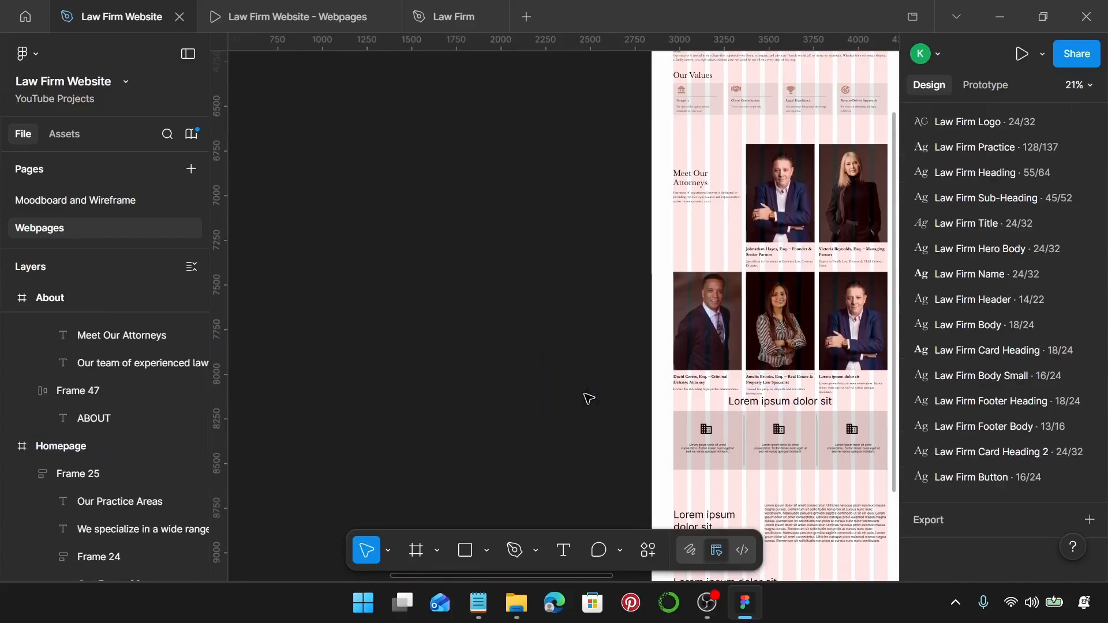
scroll(588, 399, right, 5)
scroll(445, 332, up, 4)
click(450, 330)
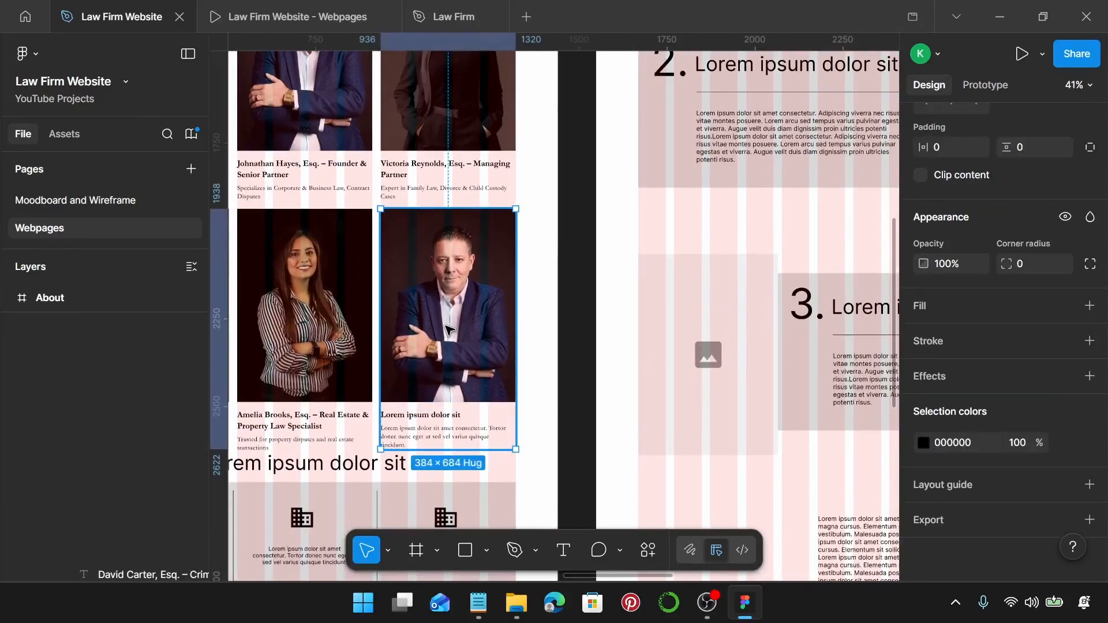
key(ctrl+shift+r)
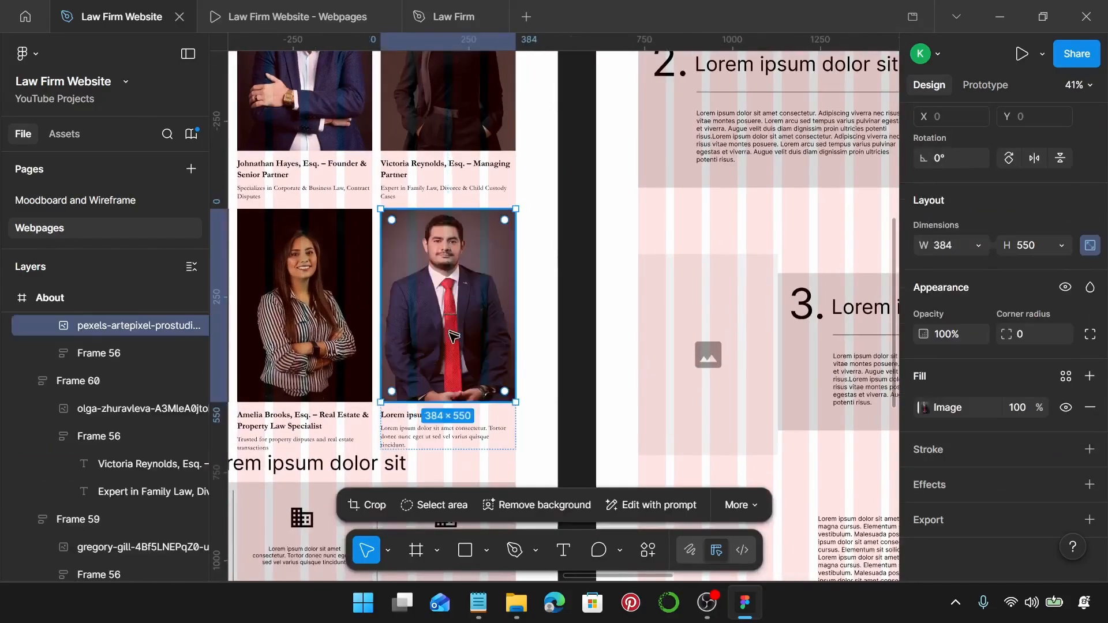
Paste the Intellectual Property & Trademark Attorney title over the last card's placeholder heading.
click(478, 603)
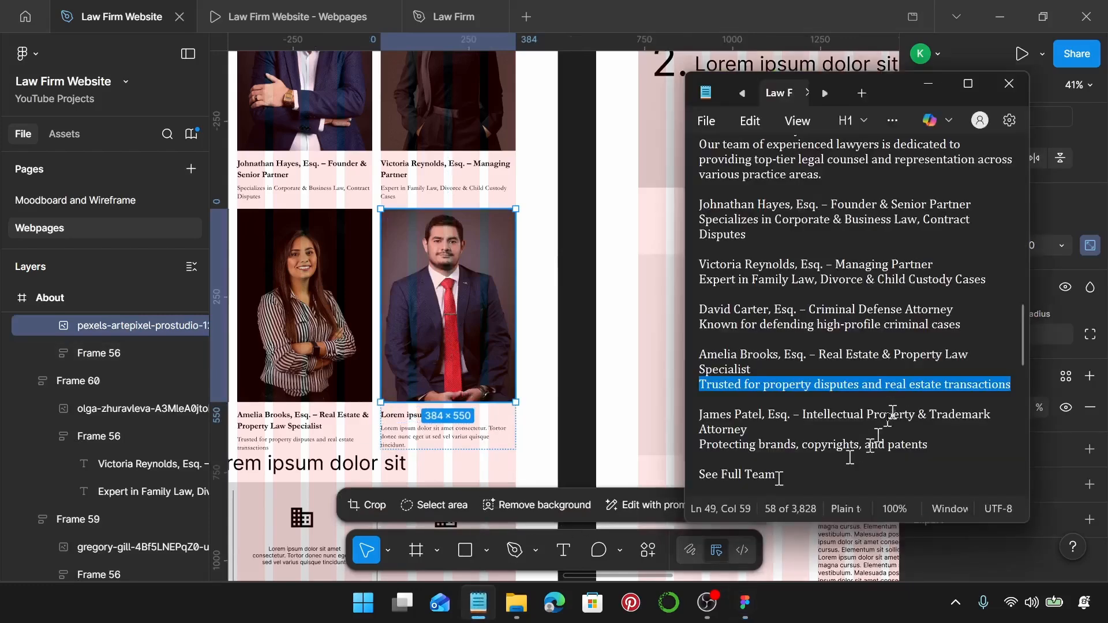
drag(751, 431, 683, 420)
key(ctrl+c)
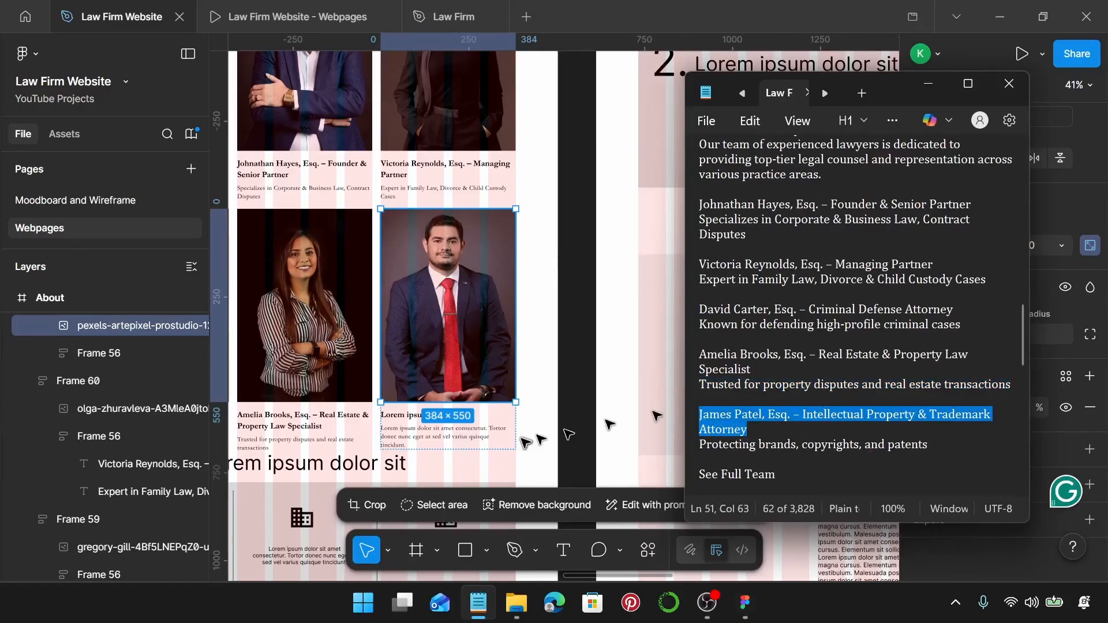
click(417, 417)
click(416, 416)
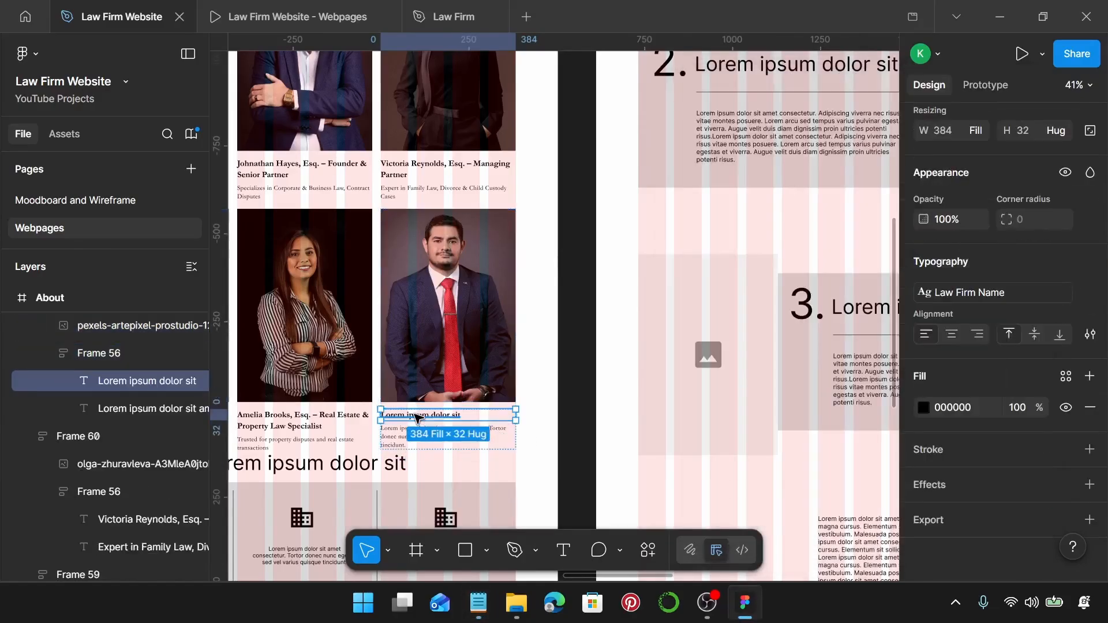
key(ctrl+v)
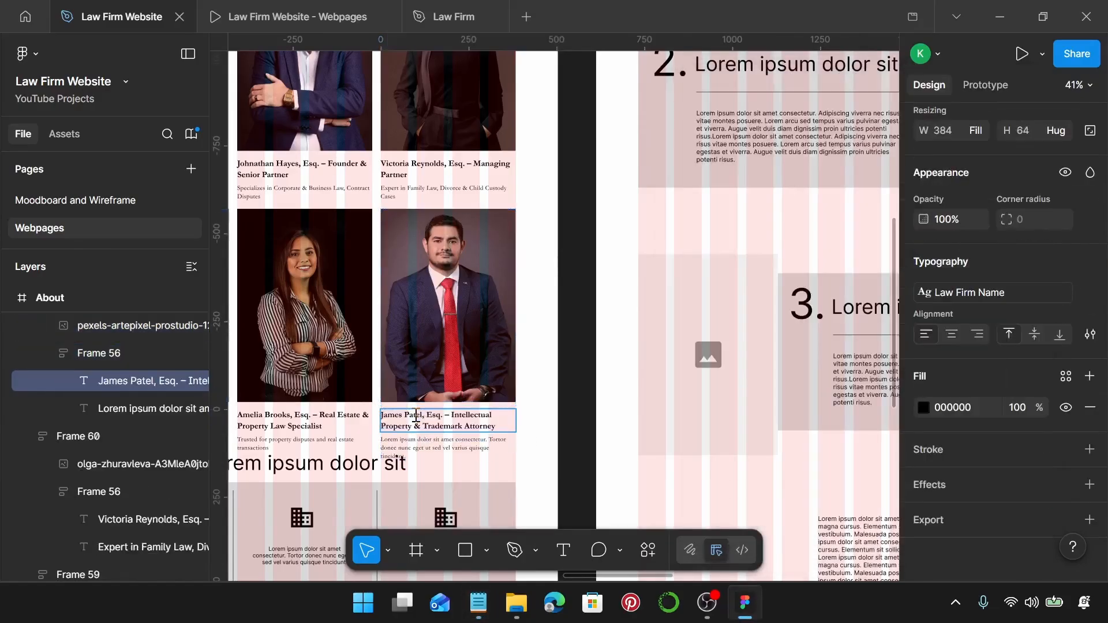
Replace the placeholder description with 'Protecting brands, copyrights, and patents'.
click(478, 603)
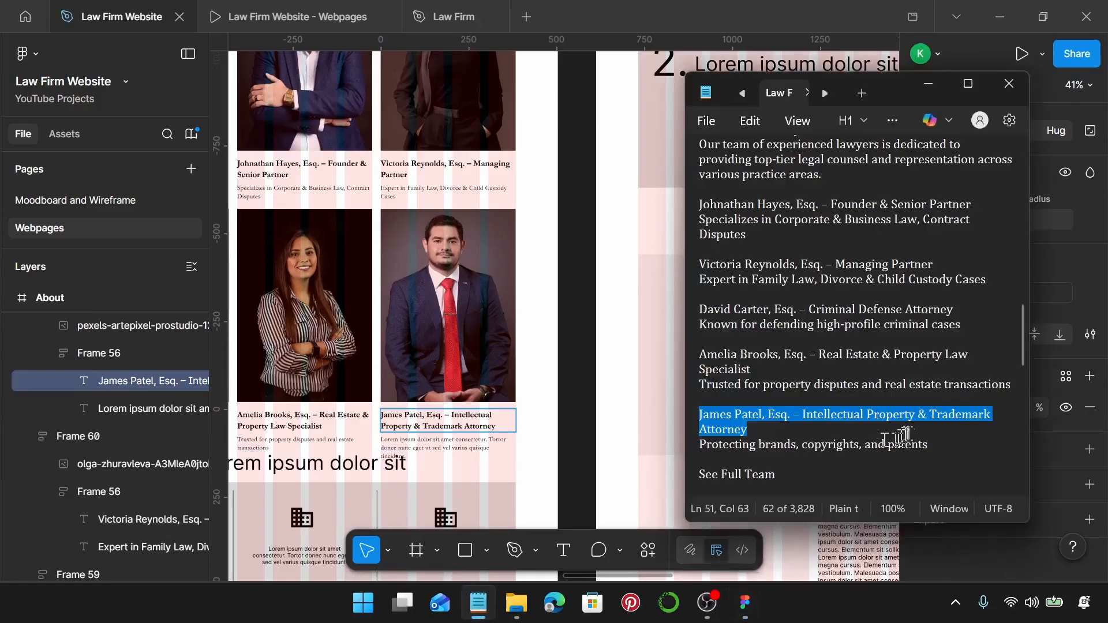
drag(930, 446, 685, 448)
key(ctrl+c)
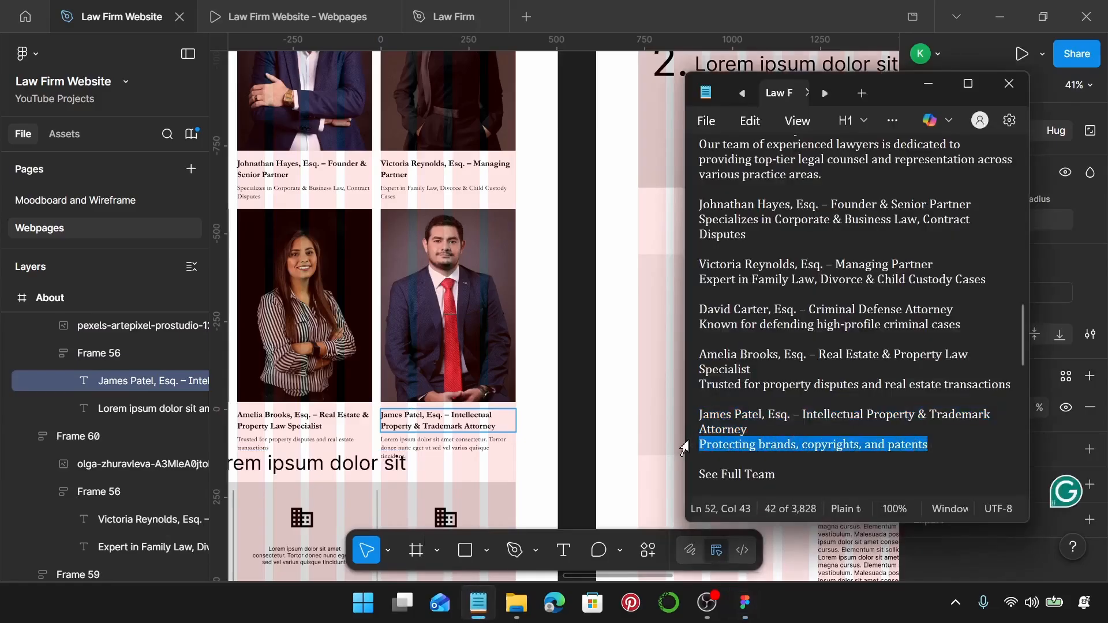
click(449, 444)
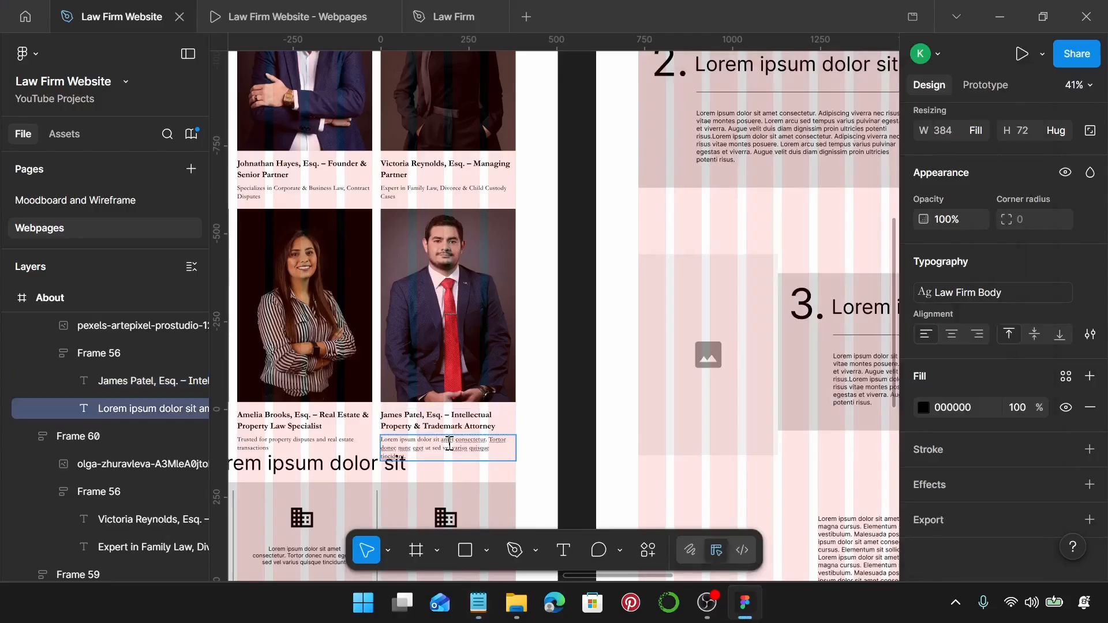
key(ctrl+a)
key(ctrl+v)
scroll(485, 392, left, 5)
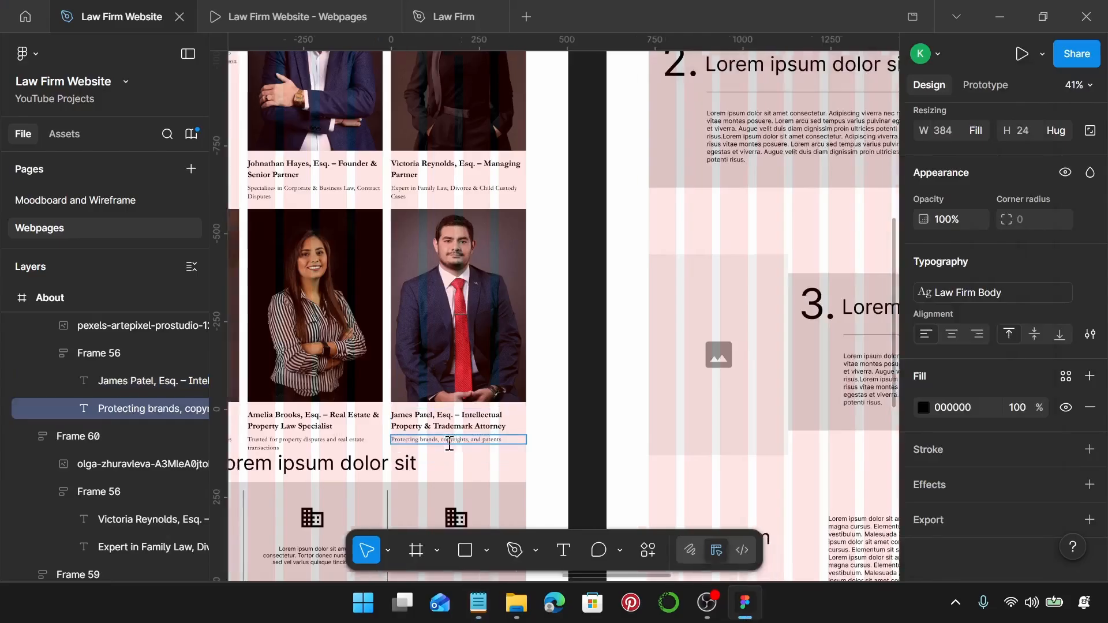
scroll(483, 393, down, 3)
key(Escape)
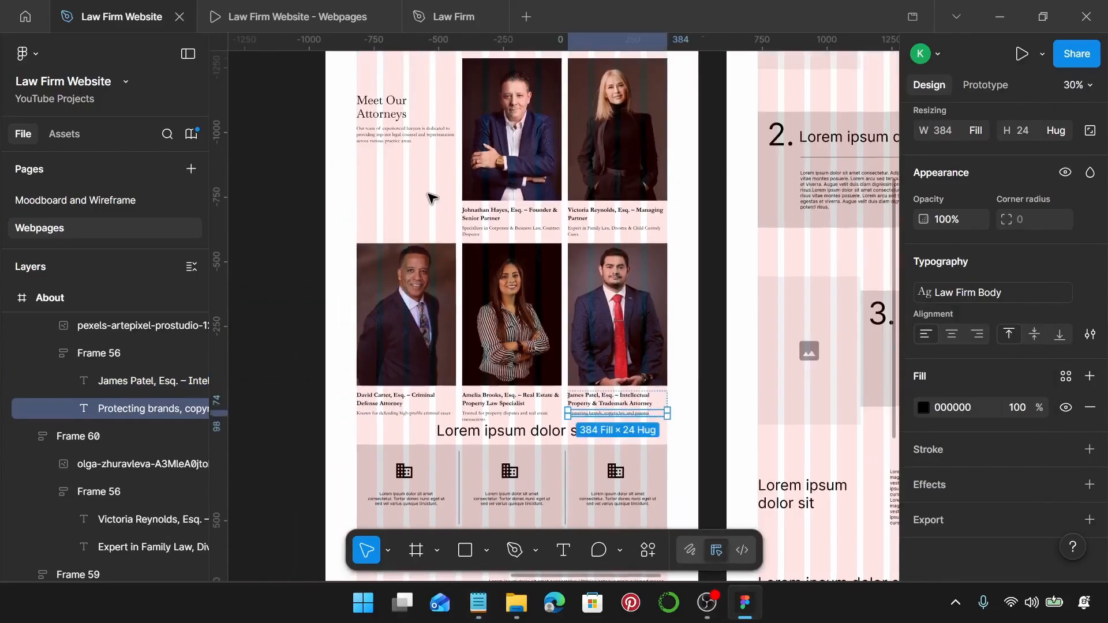
scroll(438, 197, up, 1)
click(538, 157)
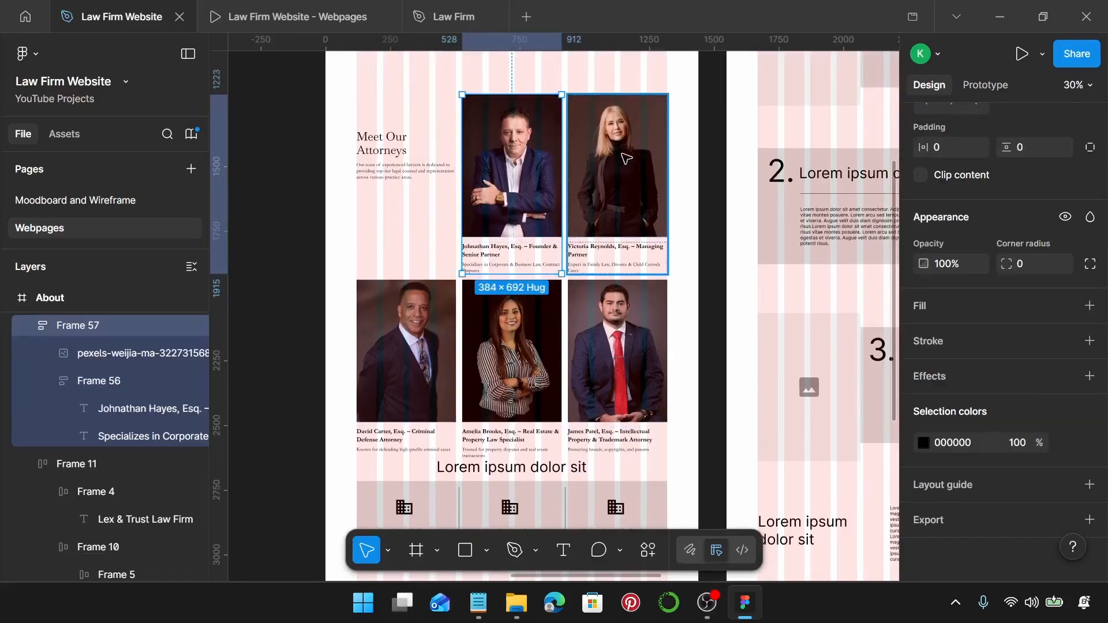
Align the vertical centres of the first attorney photo and the Meet Our Attorneys intro block with Alt+V.
shift+click(599, 170)
scroll(613, 114, up, 3)
scroll(534, 89, up, 10)
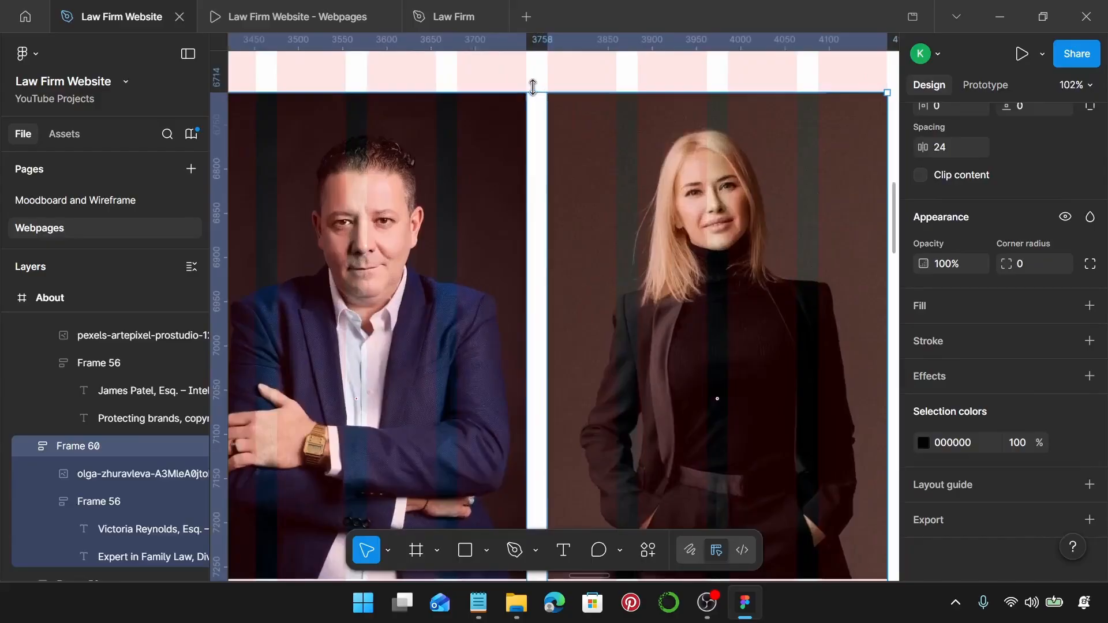
scroll(537, 91, down, 4)
scroll(536, 91, down, 6)
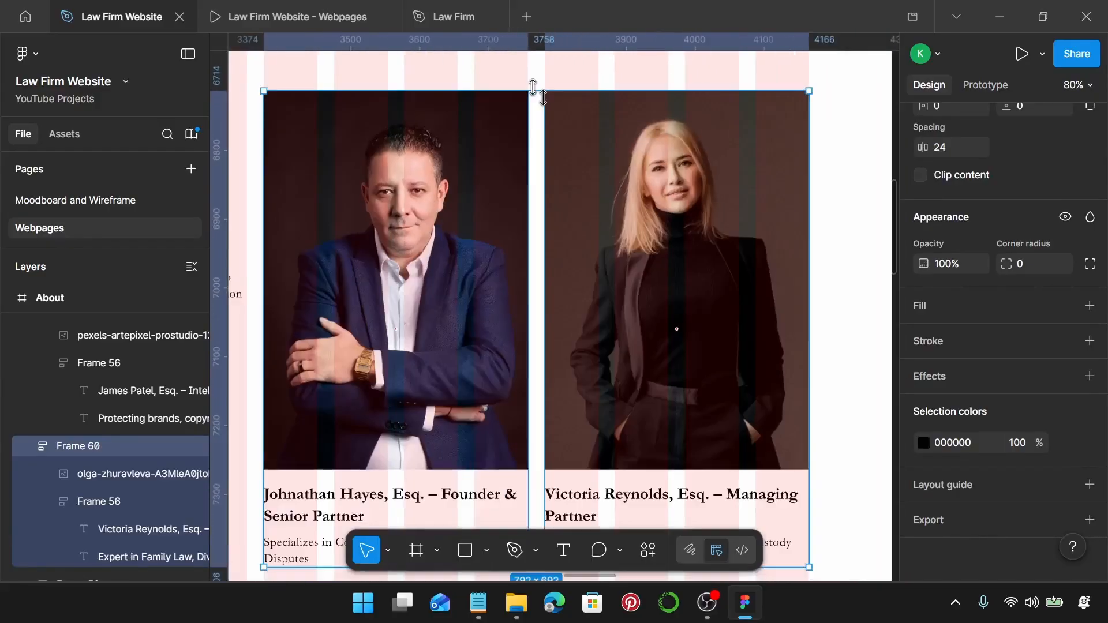
scroll(635, 191, left, 5)
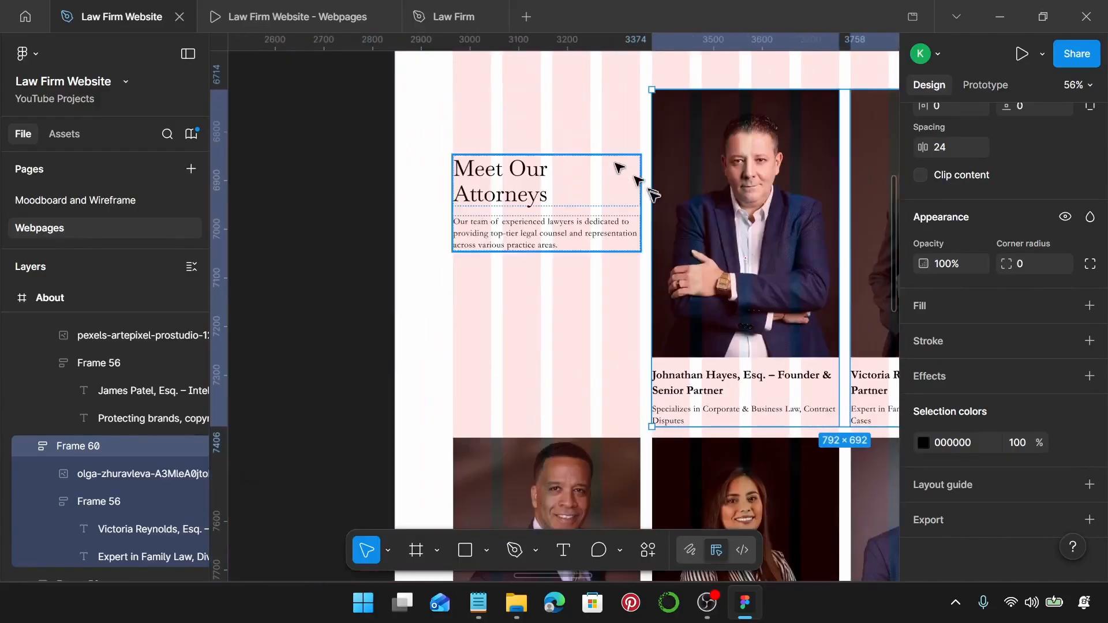
click(511, 193)
scroll(511, 191, right, 2)
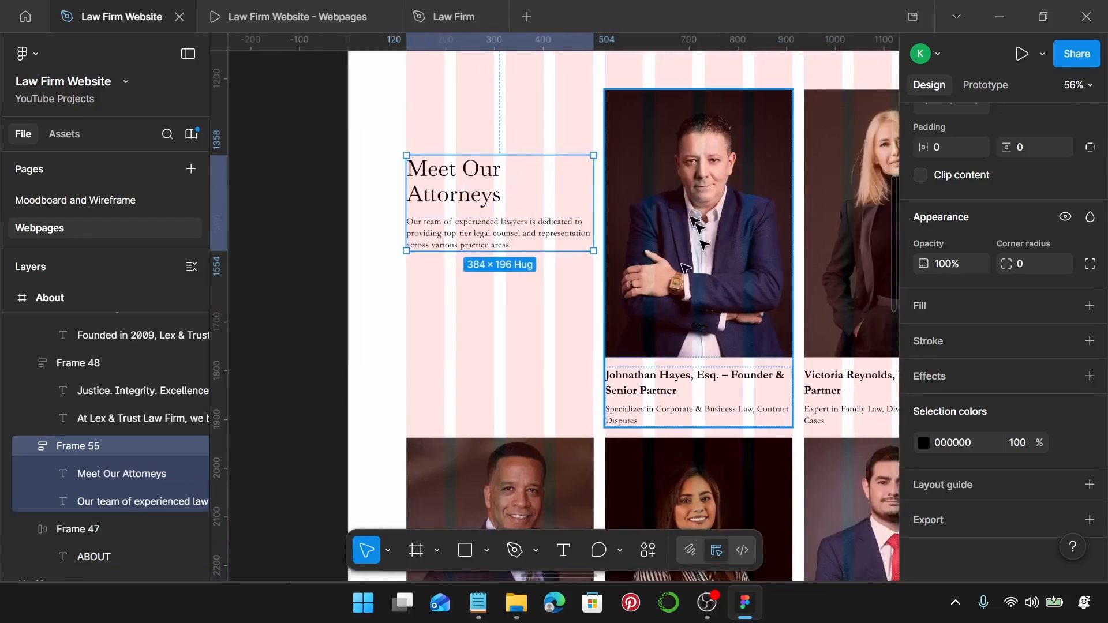
click(669, 187)
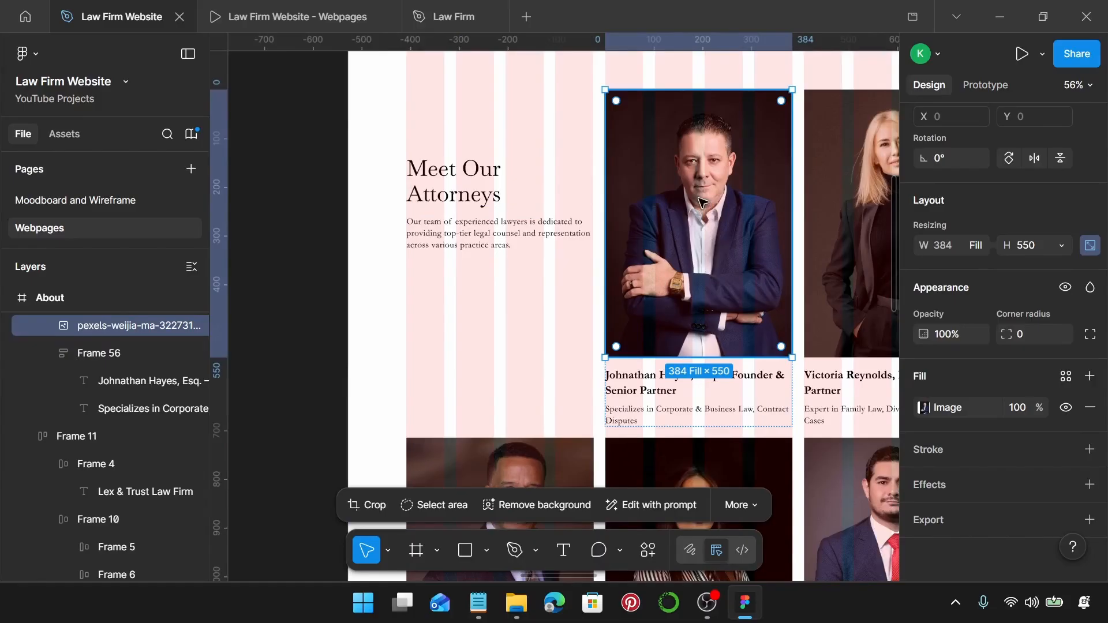
shift+click(481, 193)
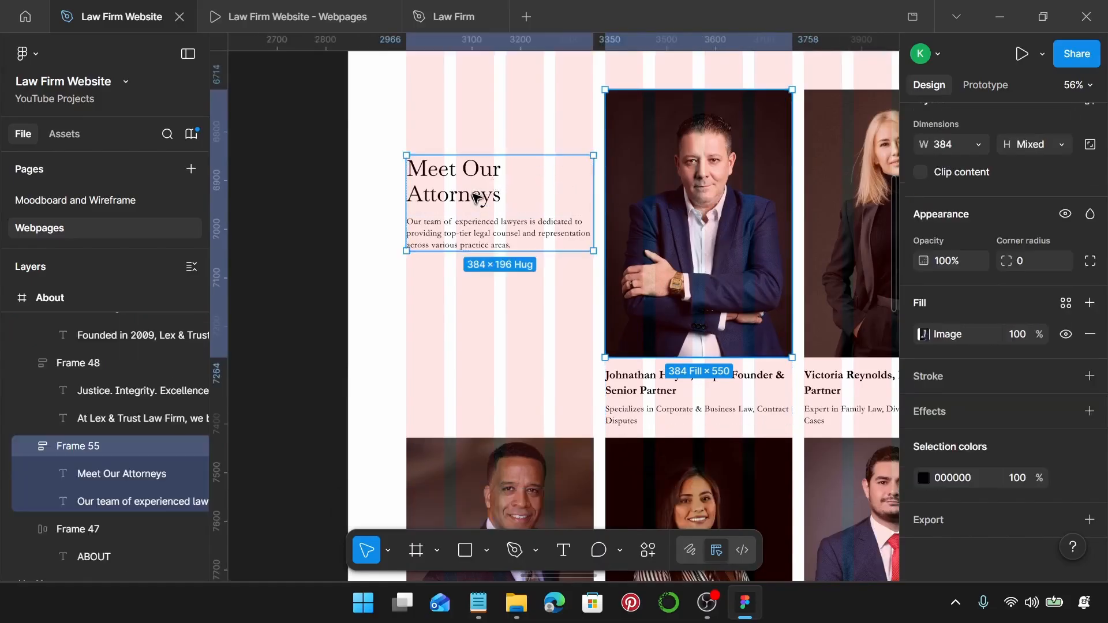
key(alt+v)
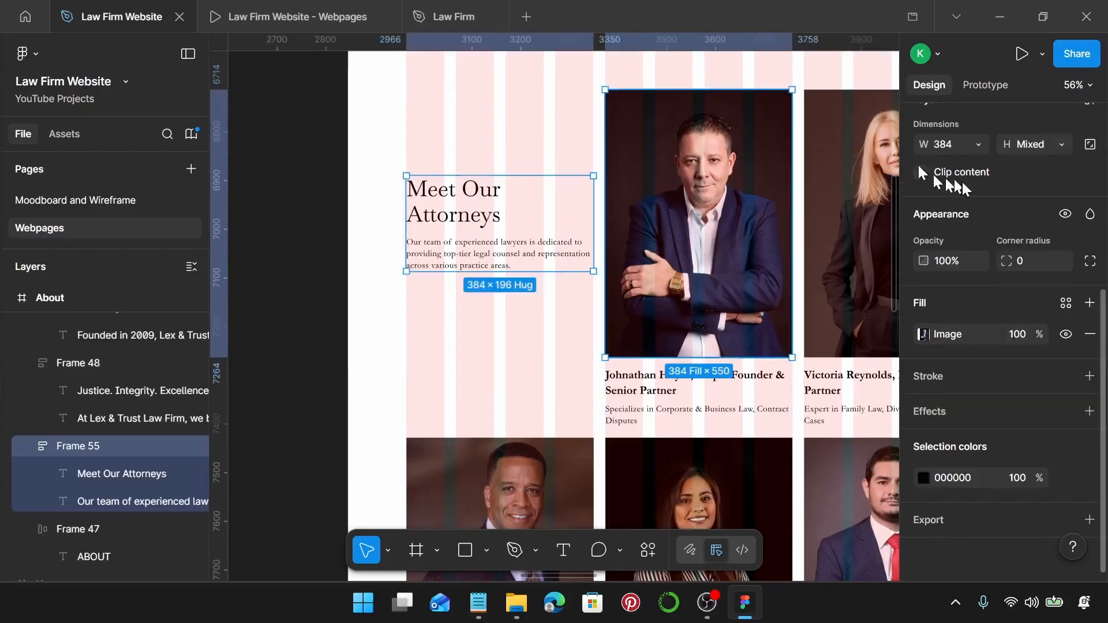
scroll(981, 191, up, 5)
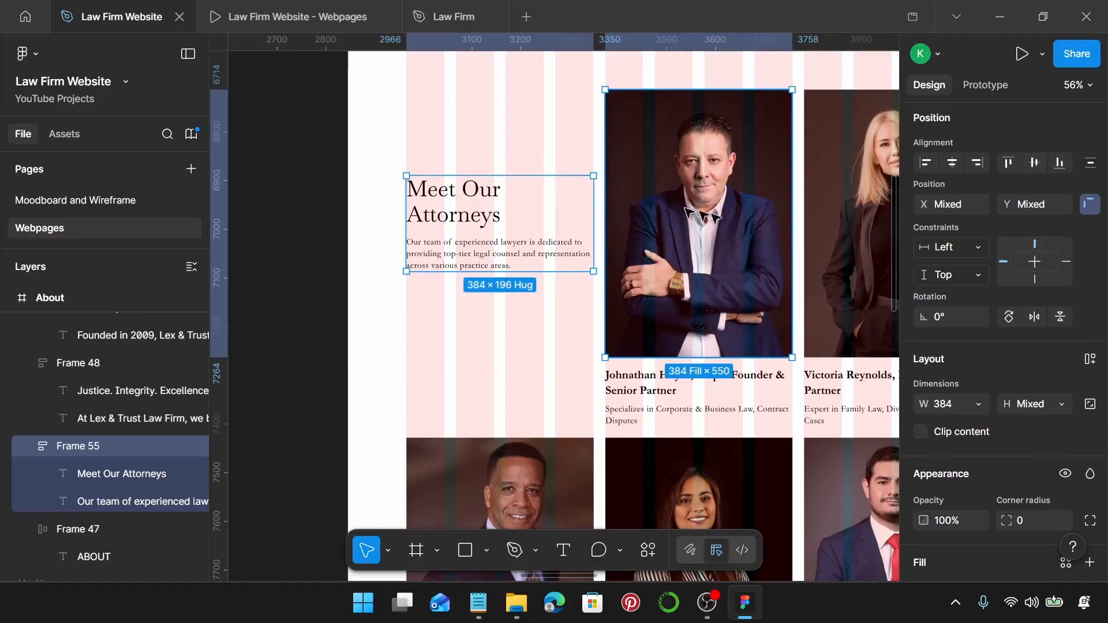
click(573, 127)
scroll(574, 128, down, 3)
scroll(590, 207, down, 2)
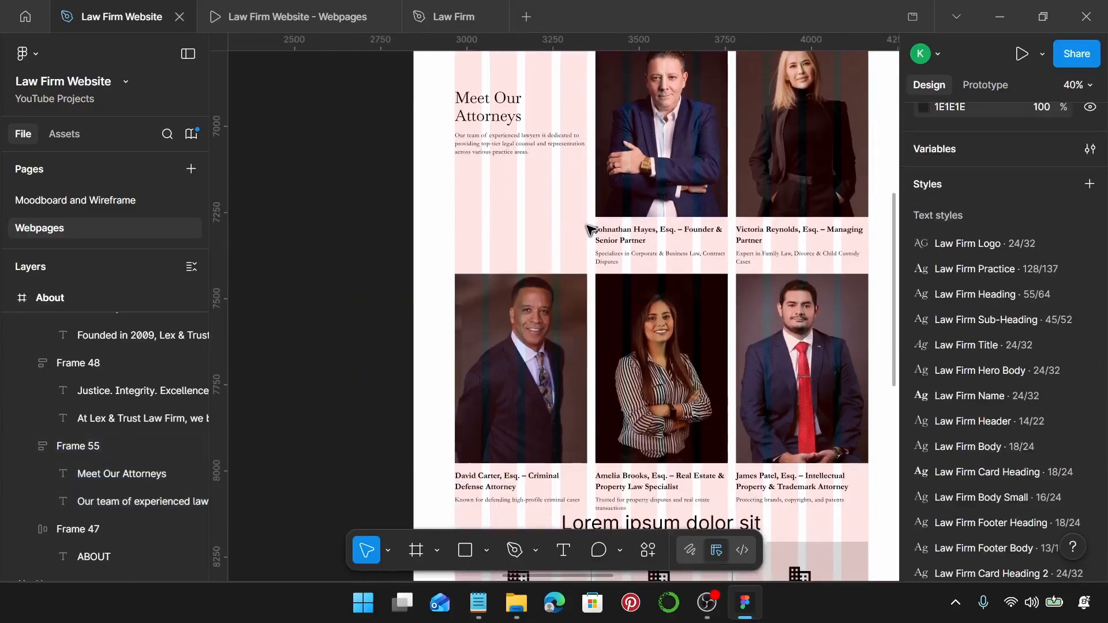
Set the inner gap to 20 for the middle-column and right-column attorney cards.
click(664, 237)
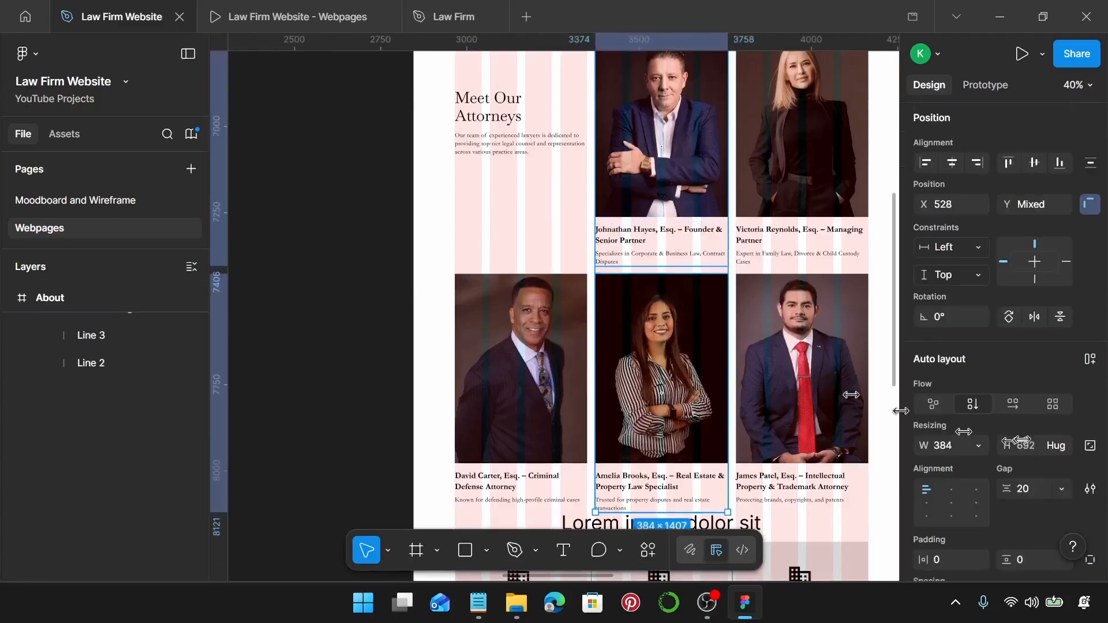
scroll(994, 455, down, 2)
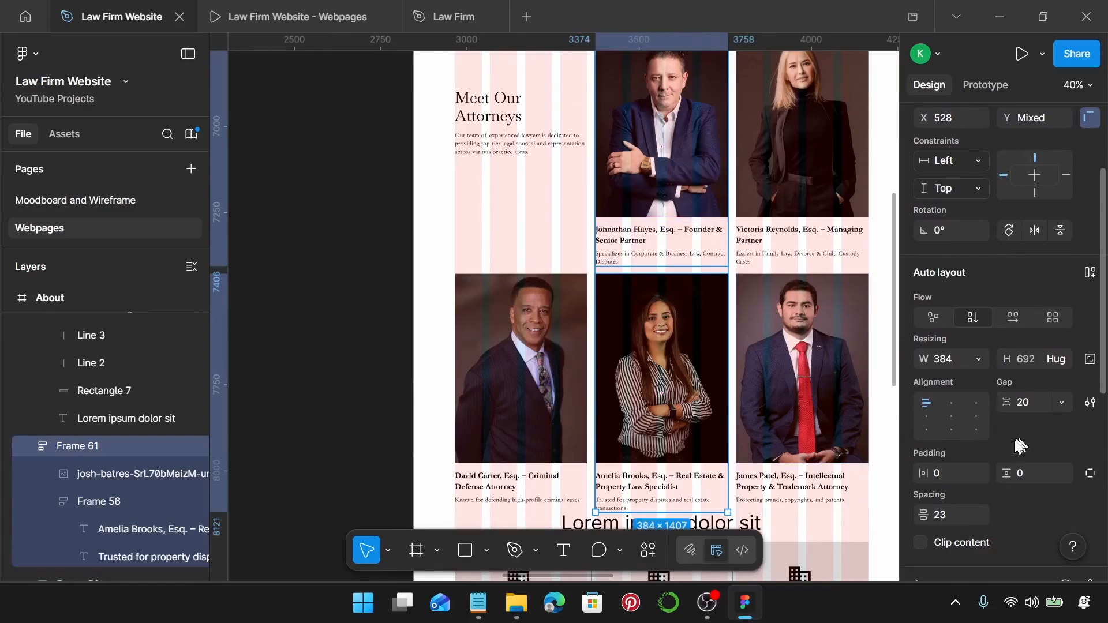
click(966, 514)
key(Return)
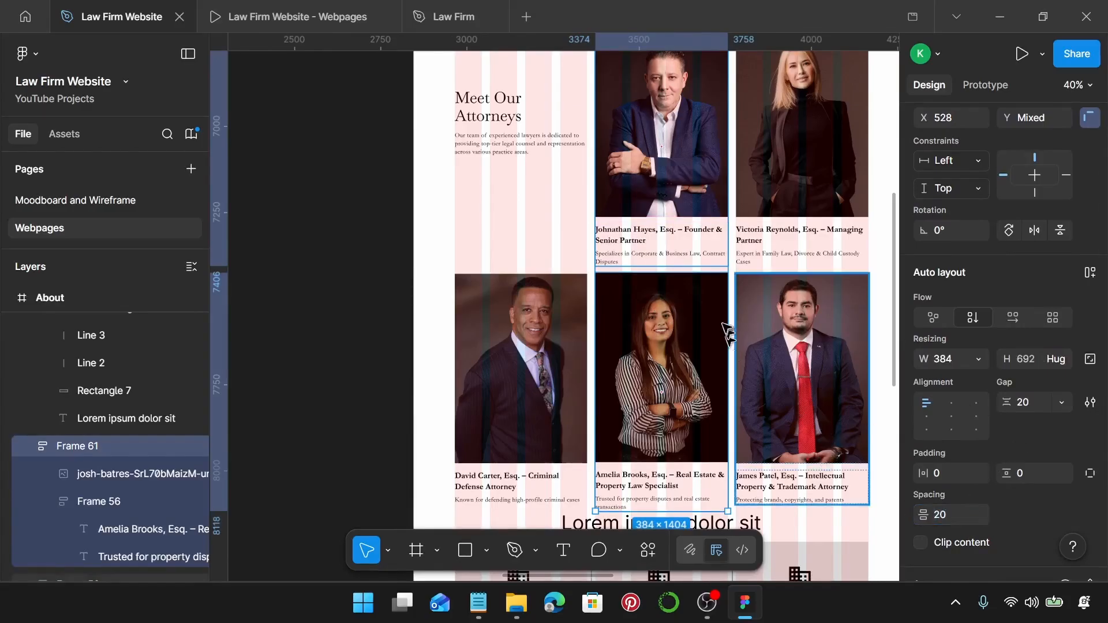
click(791, 239)
shift+click(799, 369)
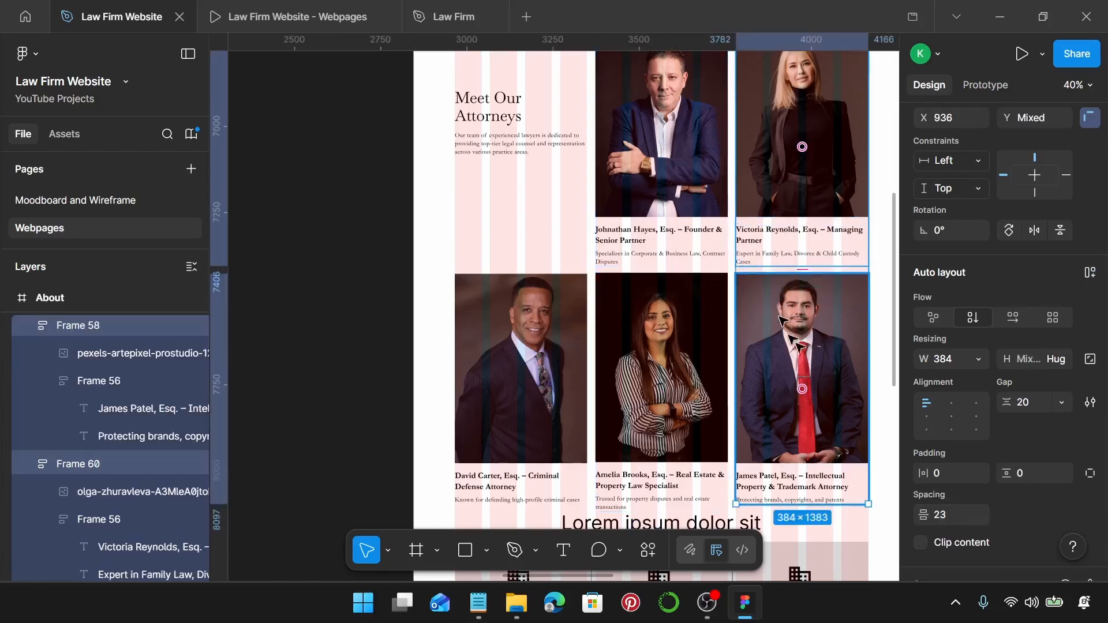
click(943, 515)
text(20)
key(Return)
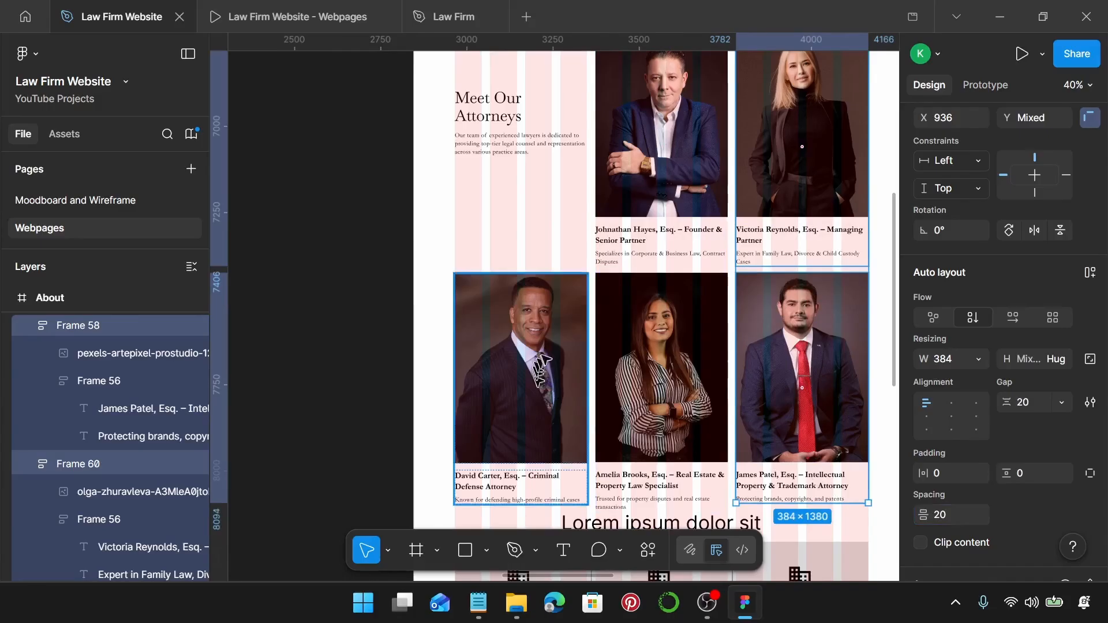
Nudge the lower-left attorney card up one step to align with its row.
scroll(552, 360, up, 5)
scroll(687, 155, up, 5)
scroll(694, 157, up, 10)
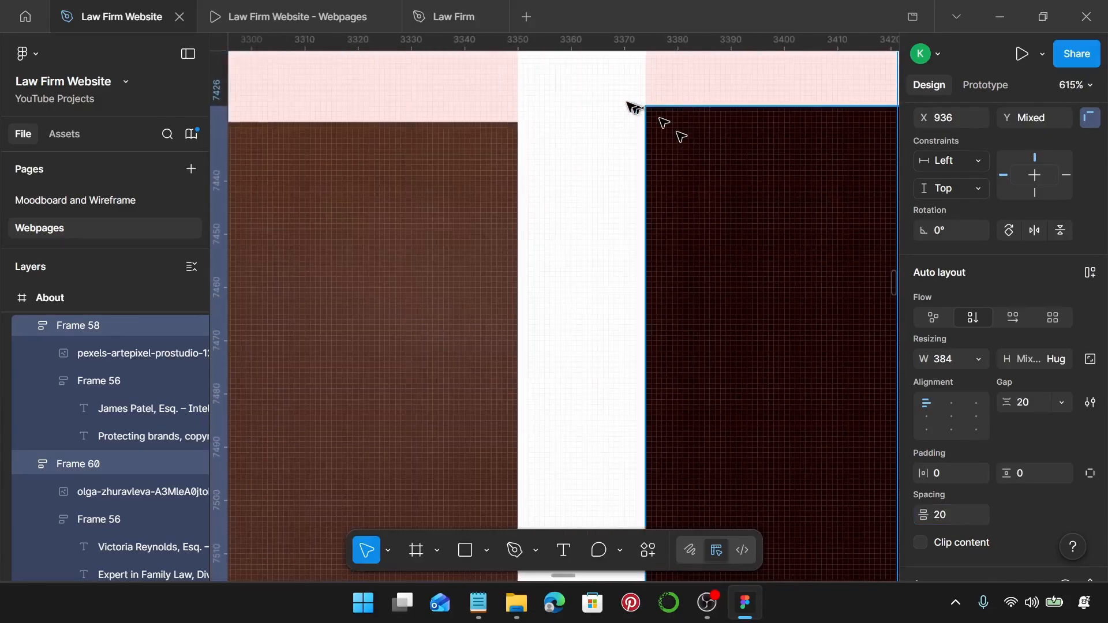
click(403, 184)
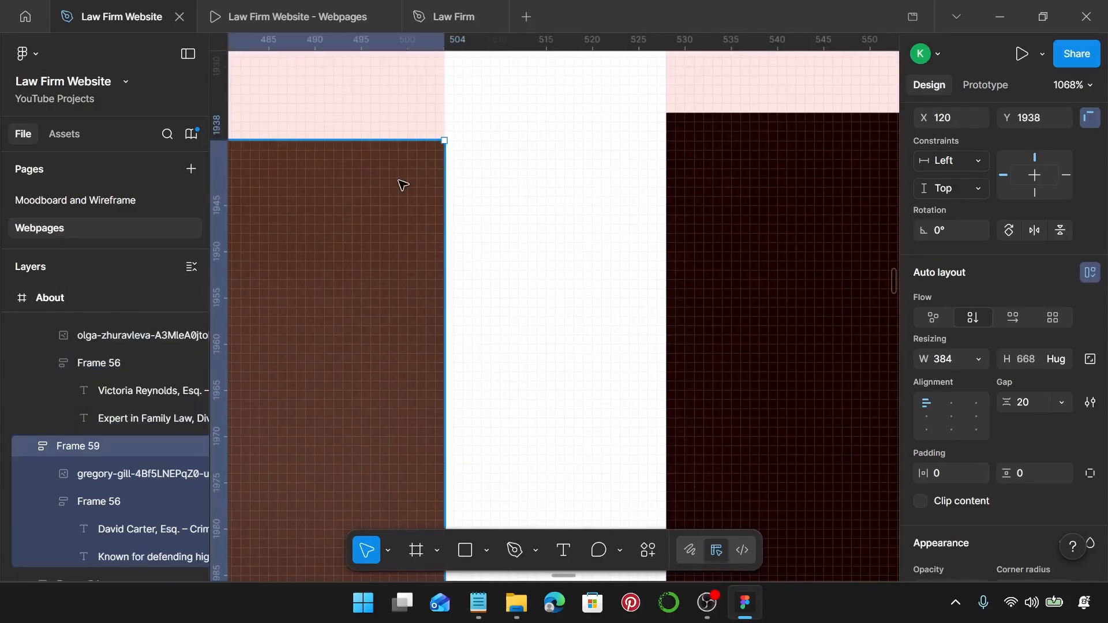
key(Up)
key(Up)
key(Up)
Wrap the intro and all five attorney cards in one 1200 × 1404 frame with Ctrl+Alt+G.
scroll(557, 207, down, 4)
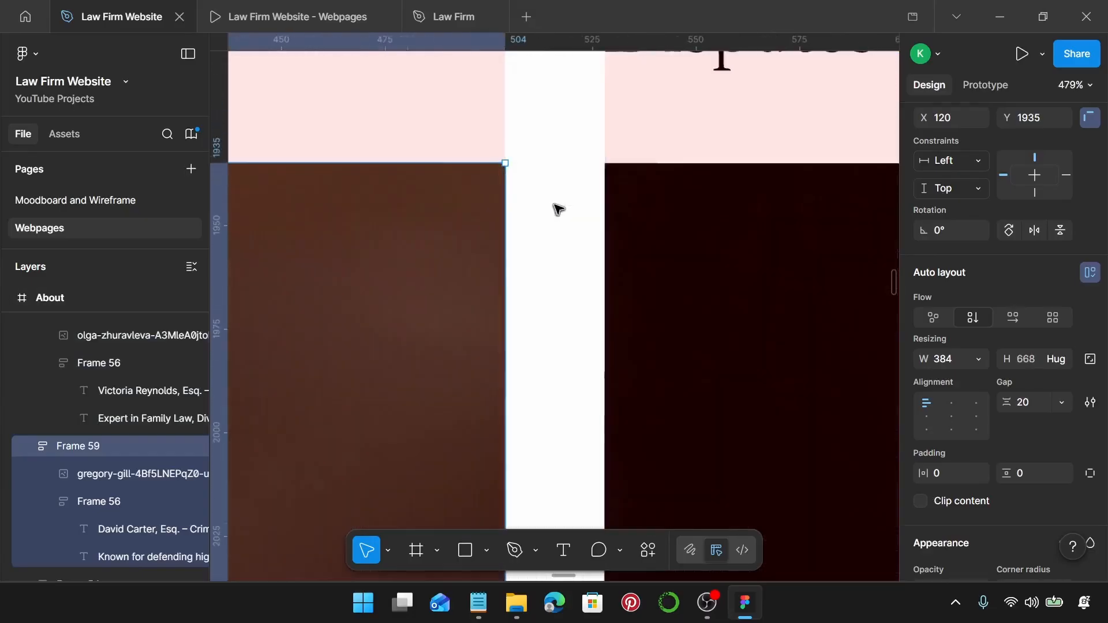
scroll(557, 209, down, 13)
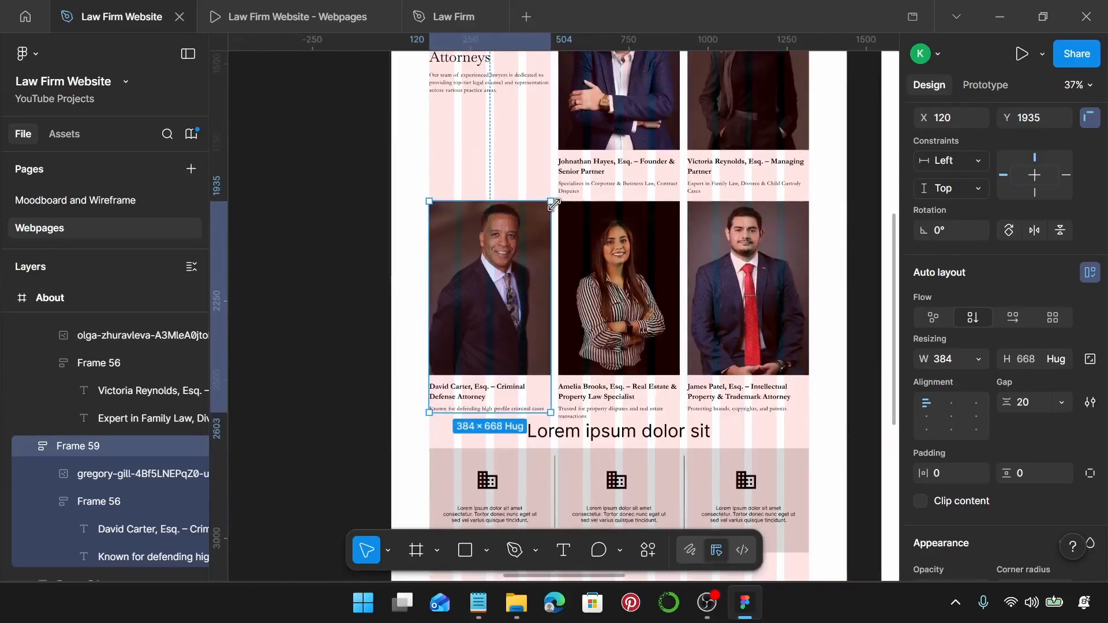
scroll(555, 205, down, 2)
scroll(554, 205, up, 1)
click(452, 94)
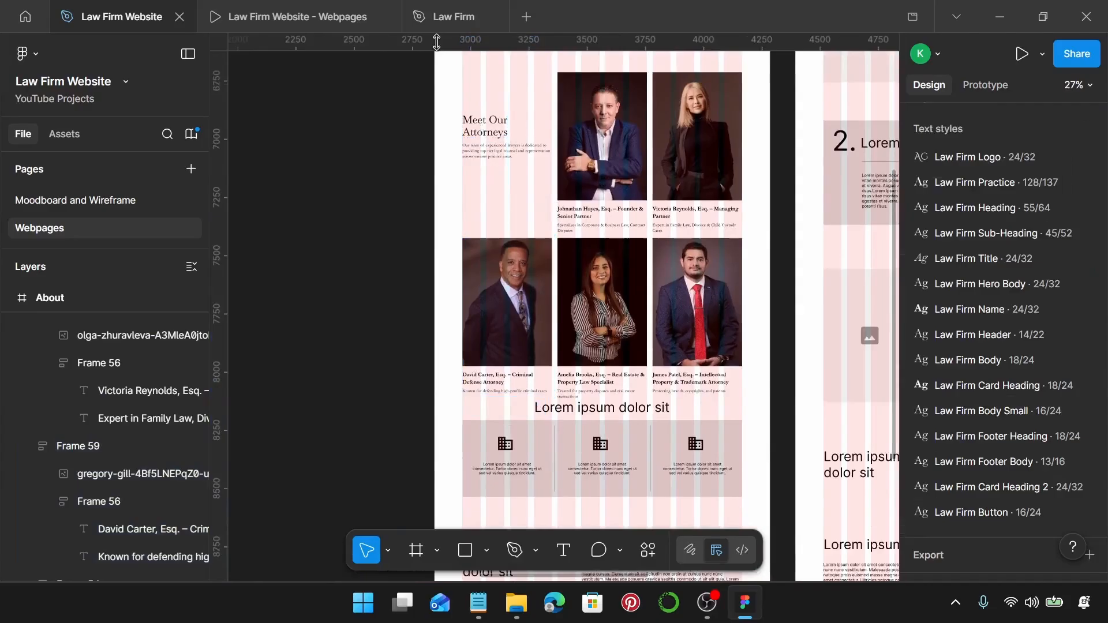
drag(448, 66, 735, 373)
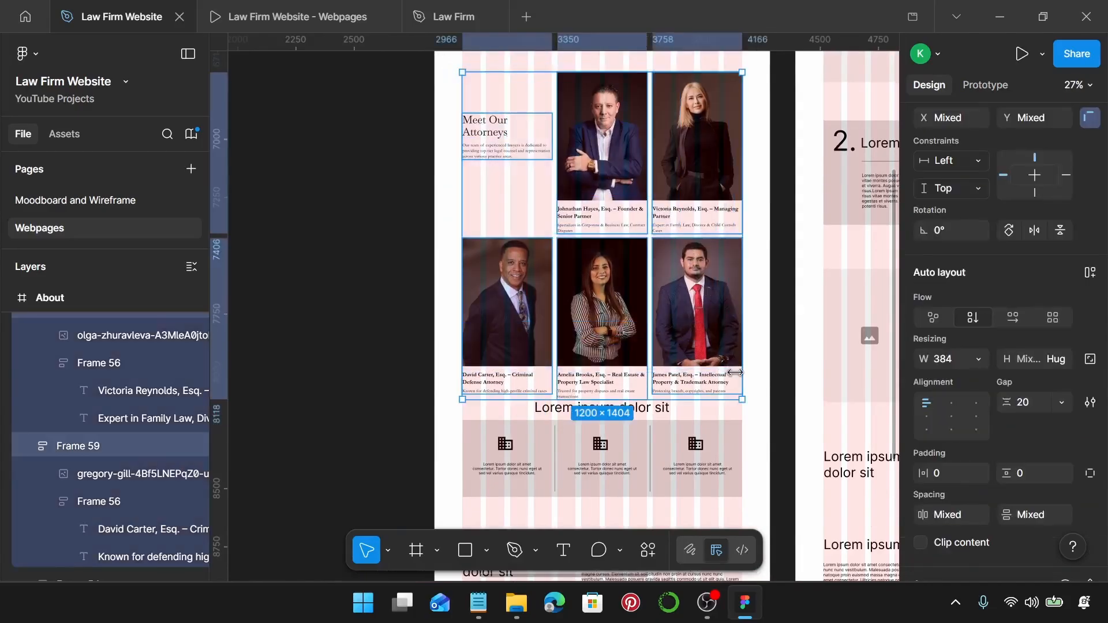
key(ctrl+alt+g)
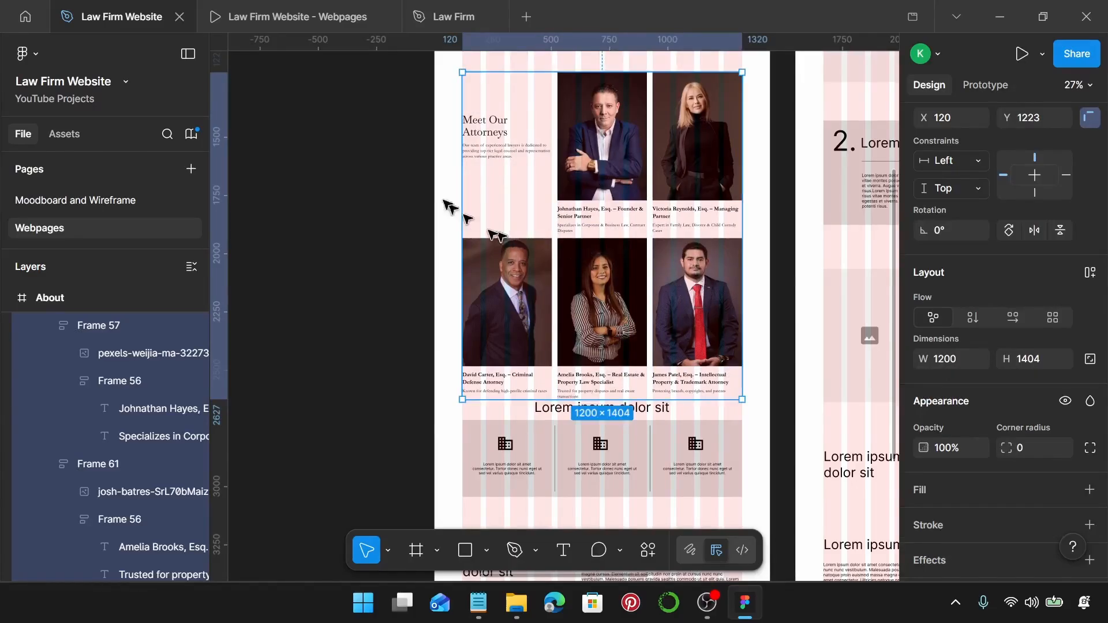
click(277, 14)
scroll(646, 335, down, 3)
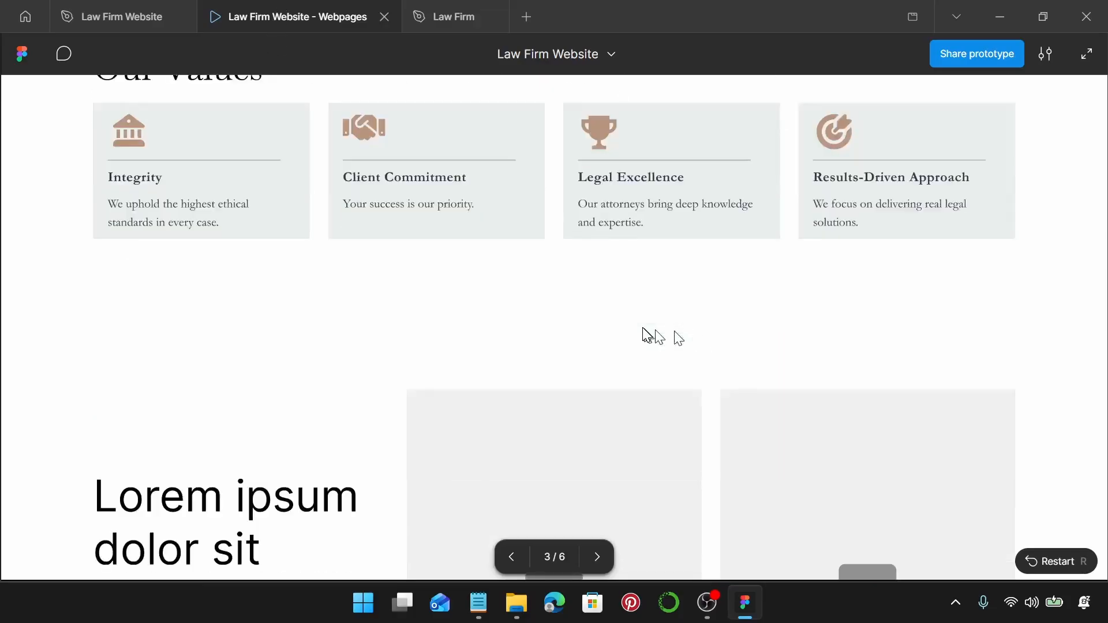
scroll(644, 335, down, 5)
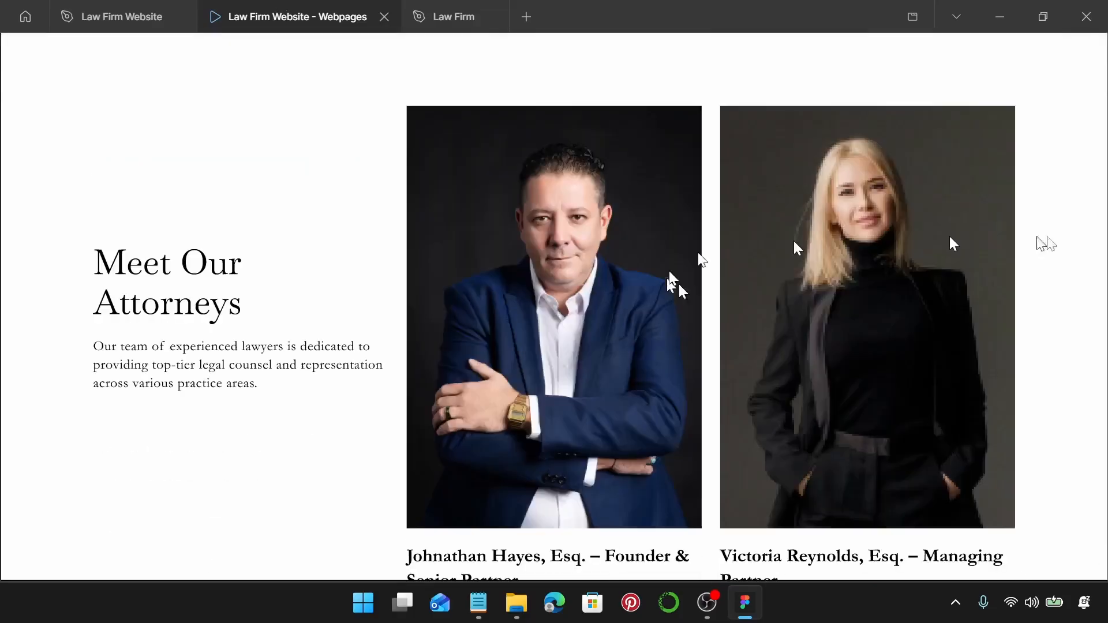
scroll(808, 317, down, 2)
scroll(827, 326, down, 8)
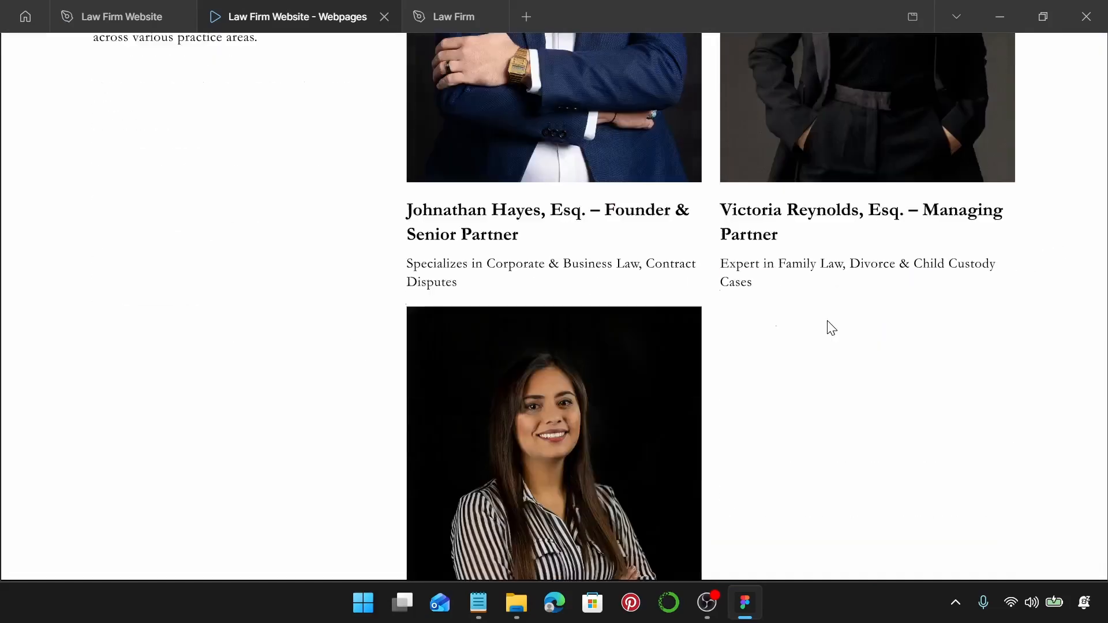
scroll(830, 326, down, 2)
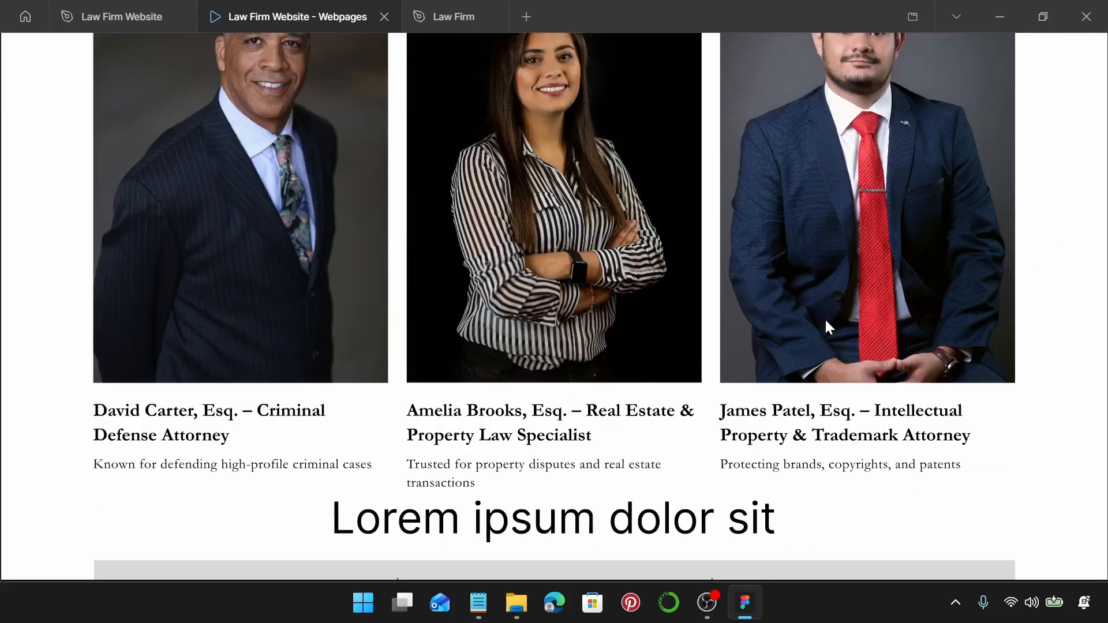
scroll(826, 319, up, 3)
scroll(826, 320, down, 3)
scroll(826, 320, up, 4)
scroll(826, 320, up, 4)
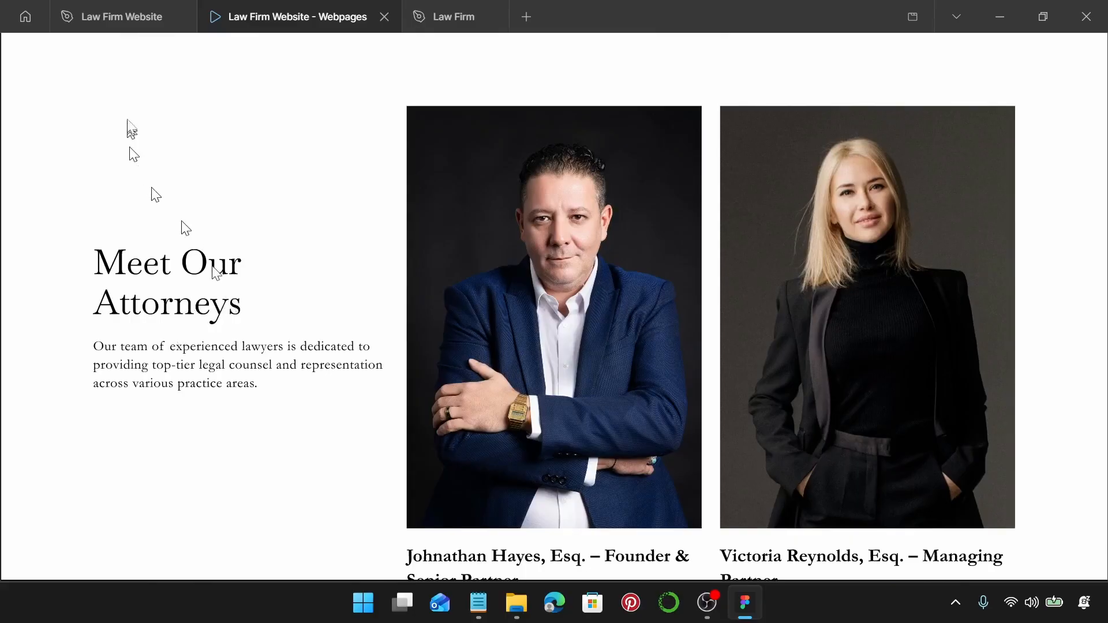
click(116, 15)
scroll(583, 253, left, 5)
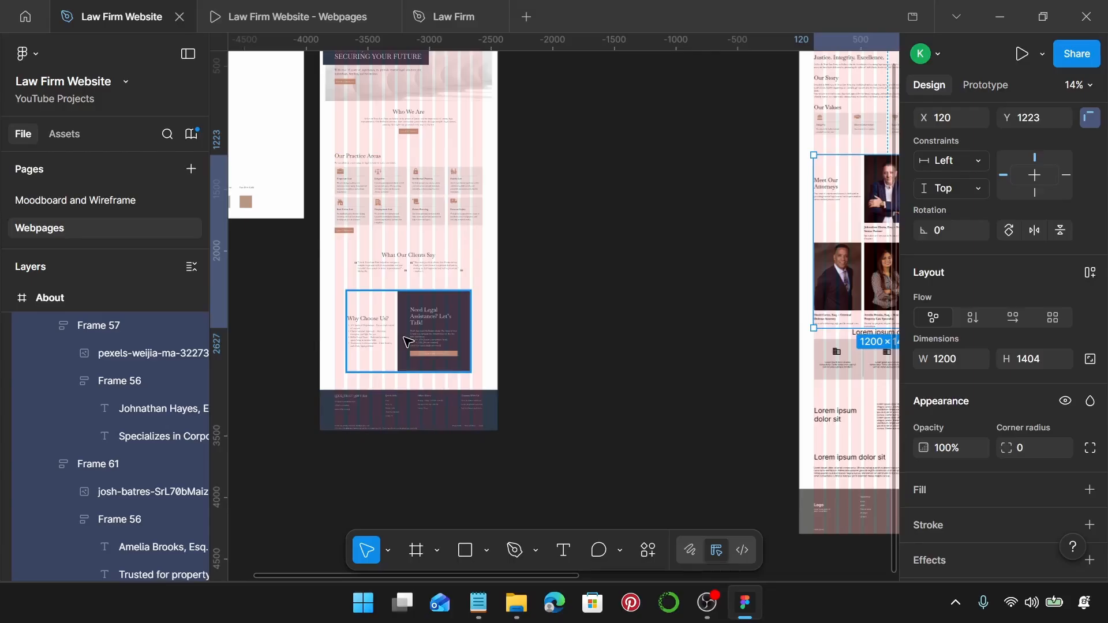
Select and copy the Learn More About Us button from the homepage's Who We Are section.
ctrl+scroll(594, 316, up, 5)
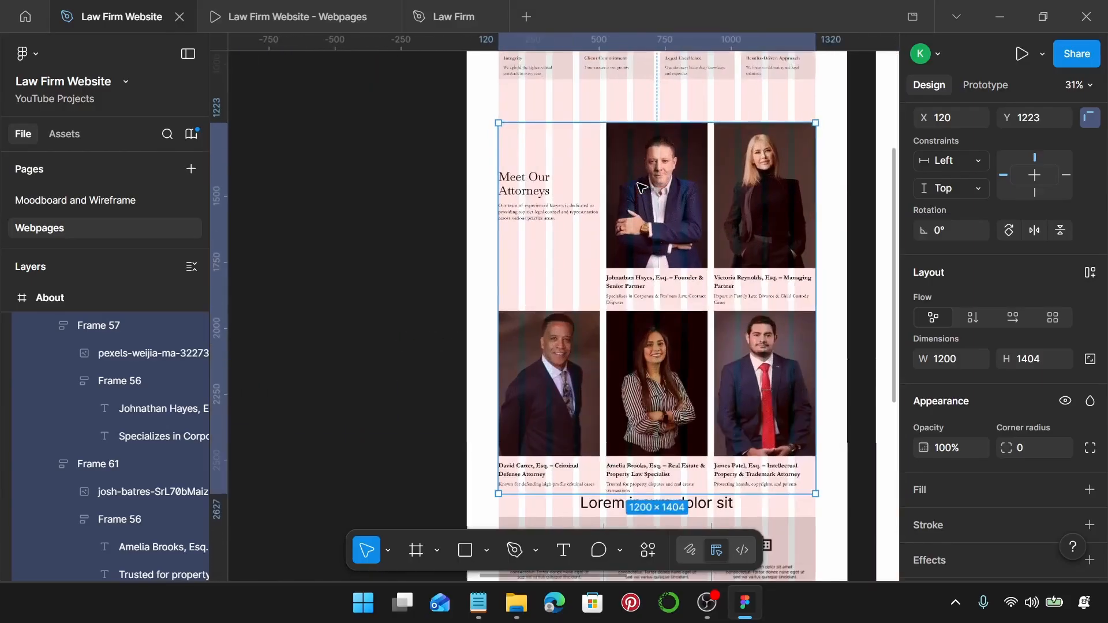
scroll(640, 188, down, 3)
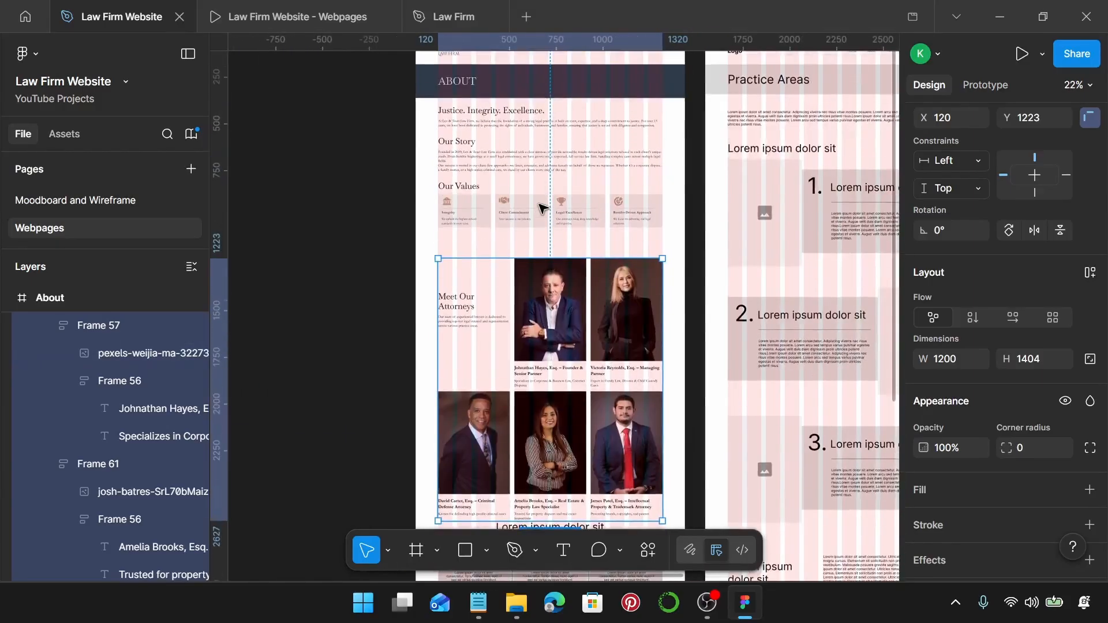
scroll(577, 209, left, 10)
ctrl+scroll(658, 226, up, 5)
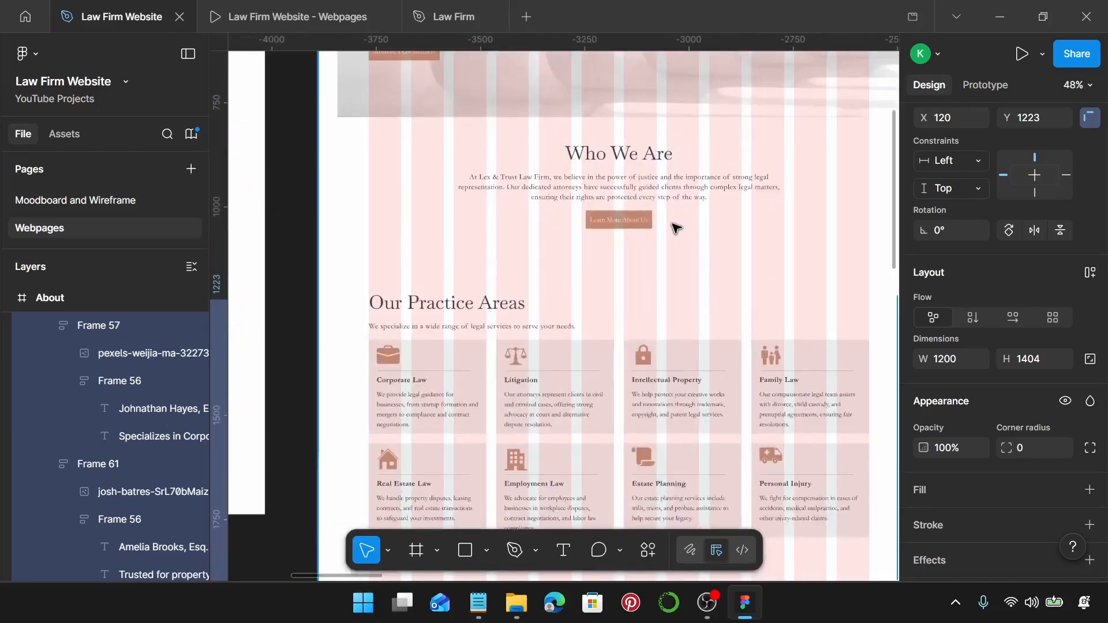
ctrl+scroll(635, 222, up, 3)
click(586, 217)
double_click(588, 218)
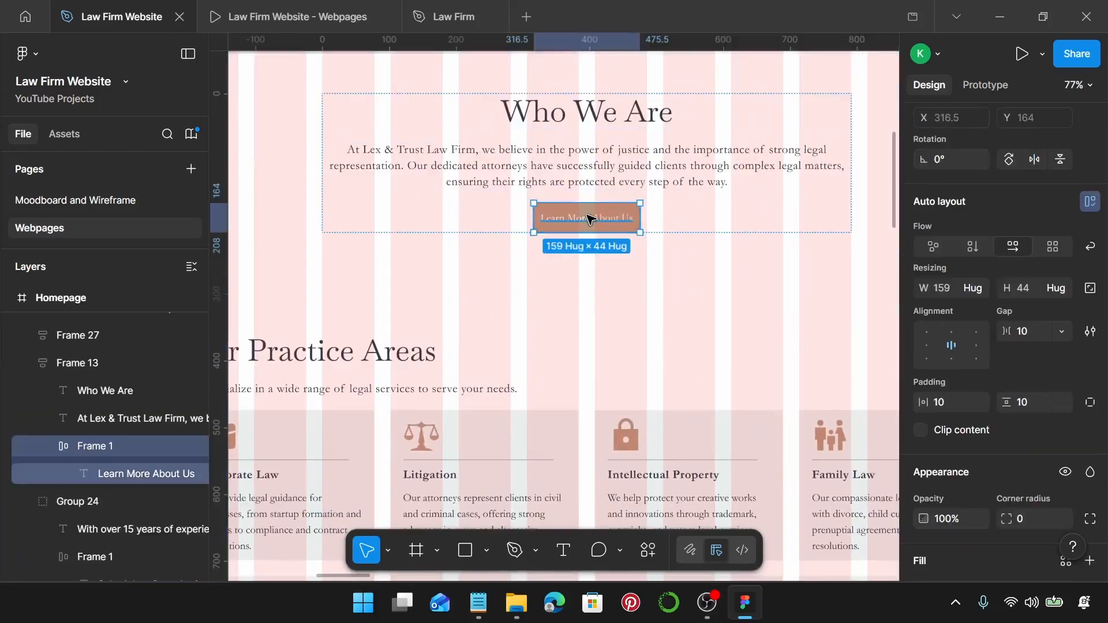
ctrl+scroll(589, 218, down, 5)
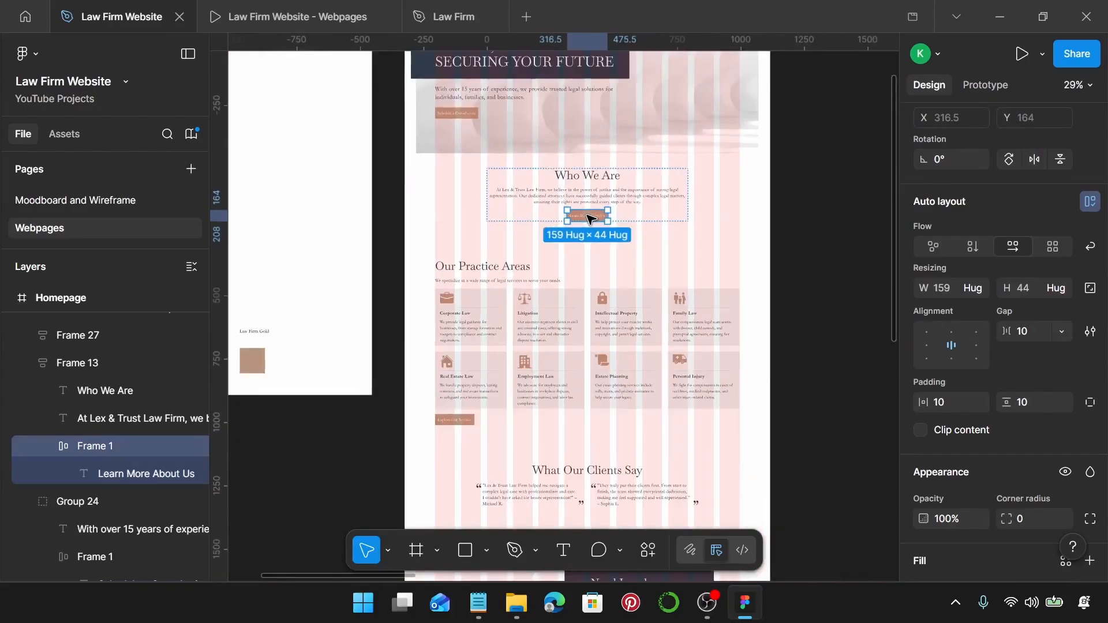
scroll(589, 218, right, 10)
scroll(589, 217, left, 10)
scroll(577, 260, down, 3)
ctrl+scroll(548, 277, up, 5)
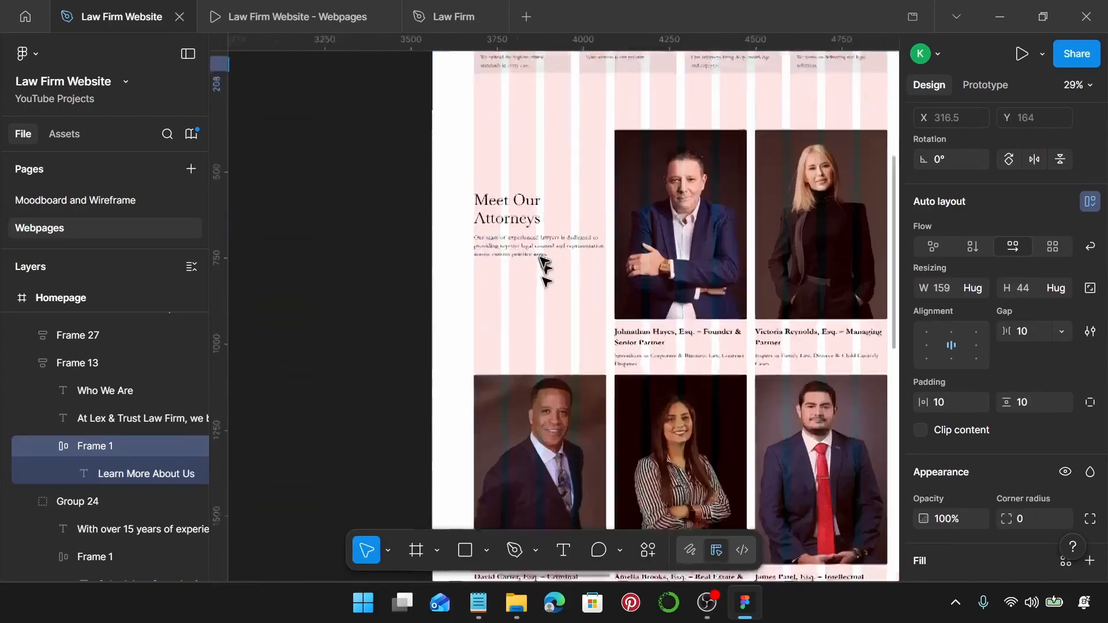
Duplicate the Meet Our Attorneys intro paragraph, replace it with the copied button, and relabel it 'See Full Team'.
click(523, 247)
click(521, 245)
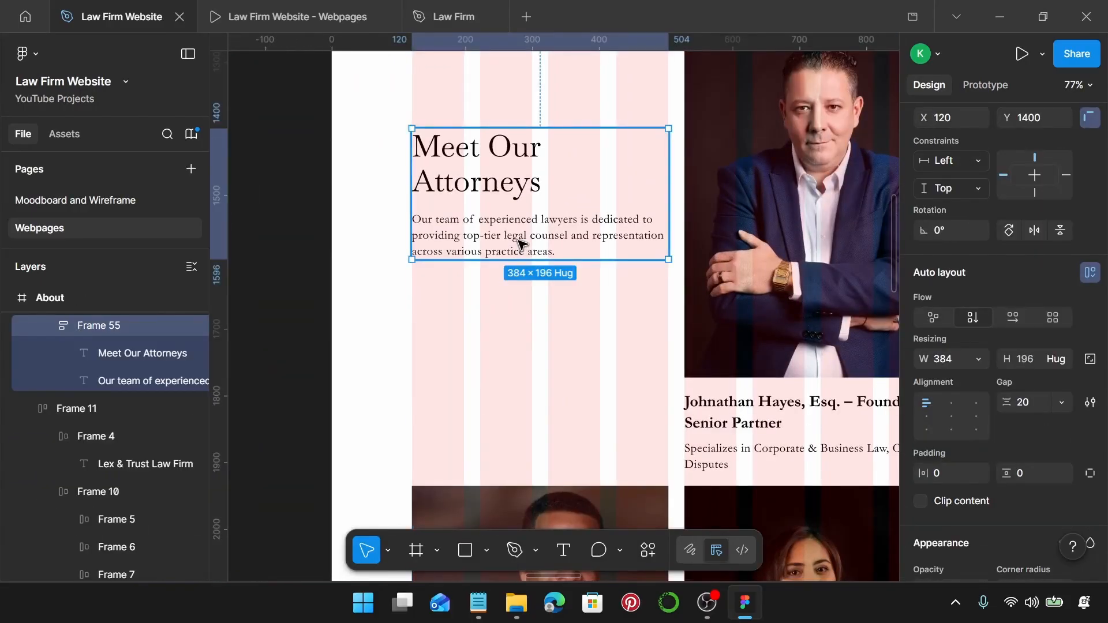
click(523, 245)
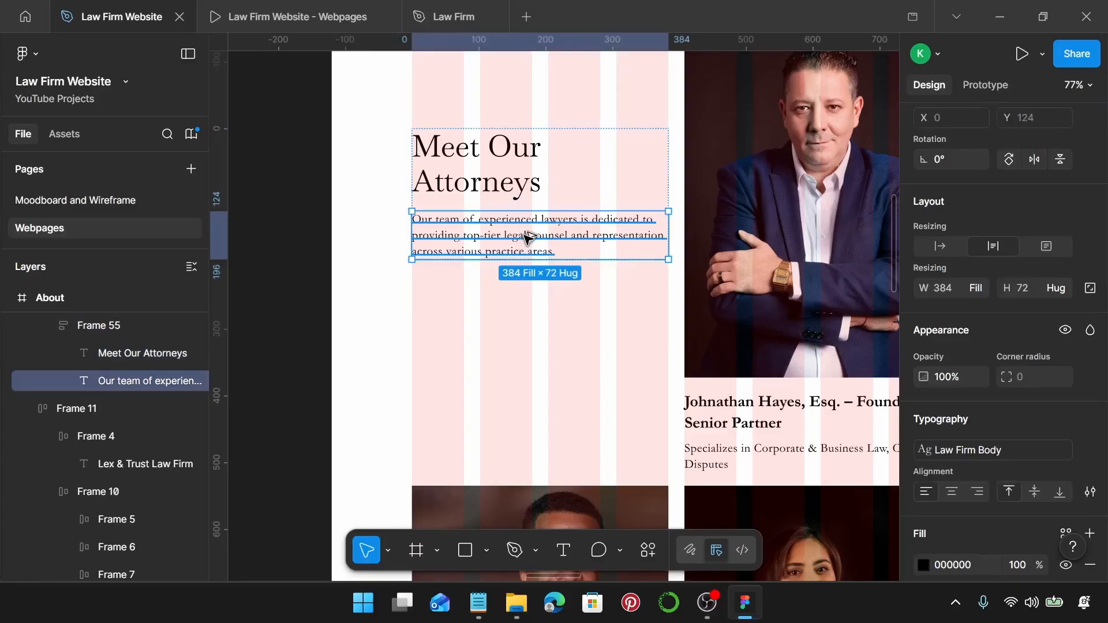
drag(526, 240, 528, 265)
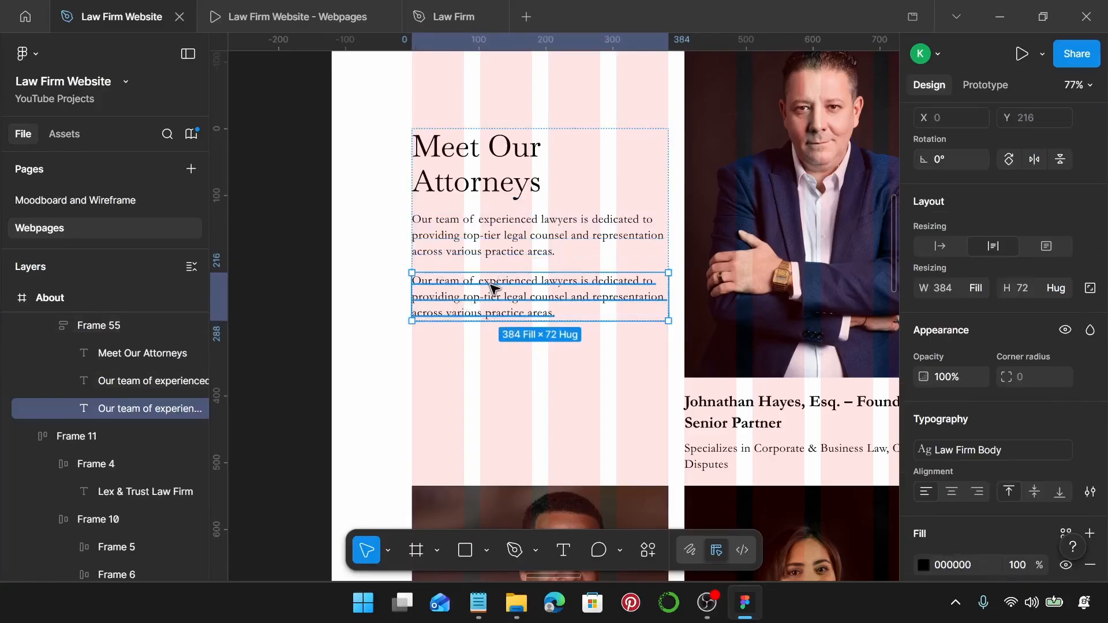
key(ctrl+shift+r)
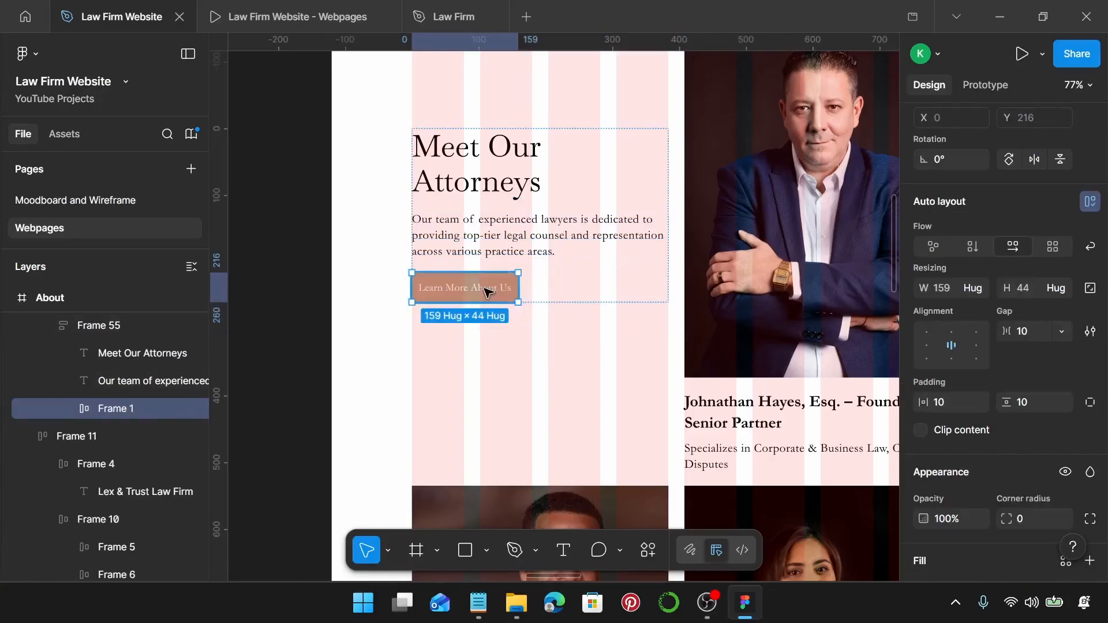
double_click(488, 290)
double_click(486, 289)
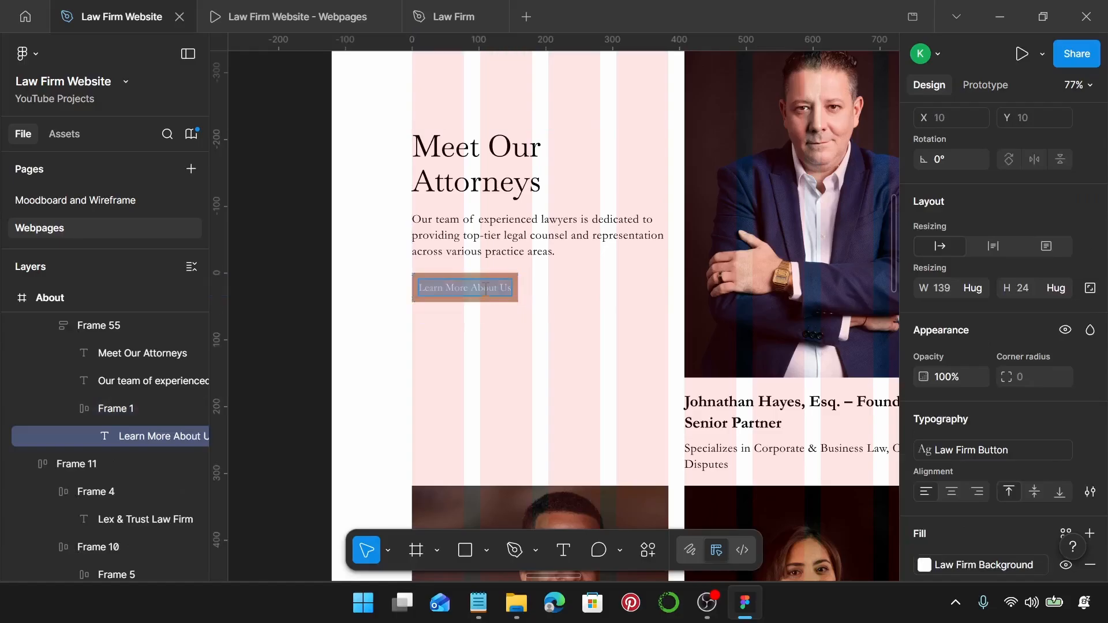
text(See Full Team)
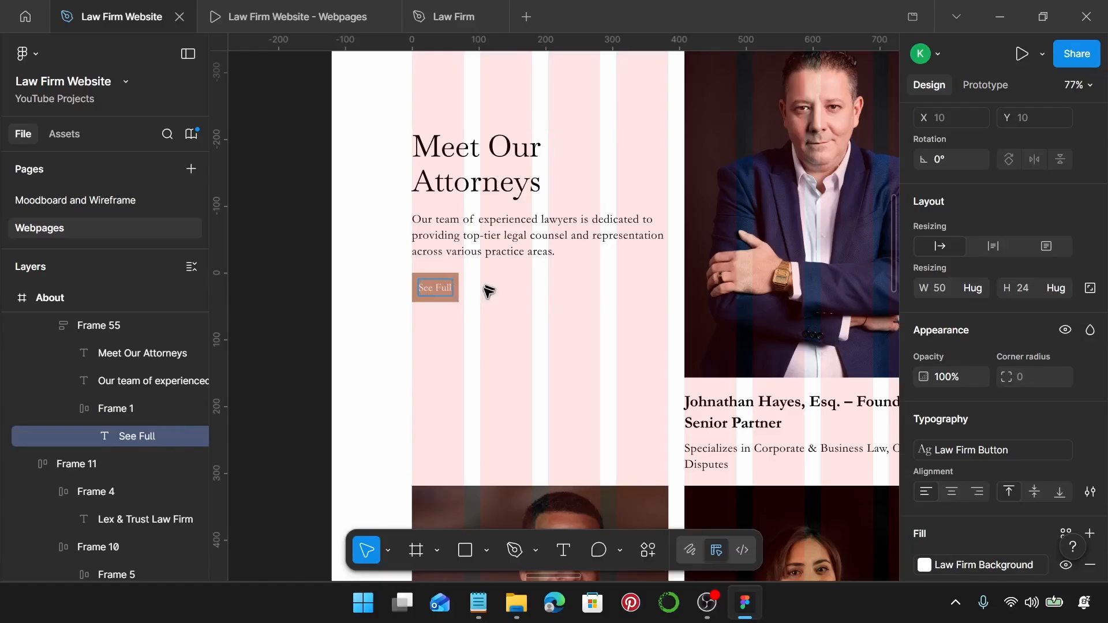
click(515, 430)
Vertically centre the intro block against the first attorney's photo with Alt+V.
click(477, 267)
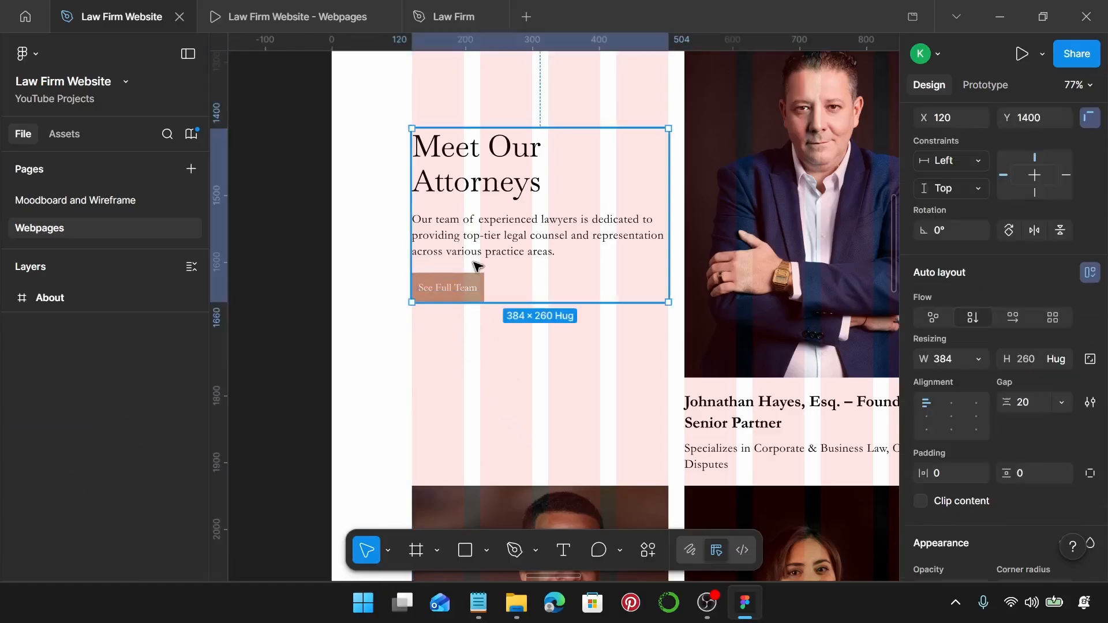
scroll(750, 249, down, 2)
scroll(750, 248, right, 3)
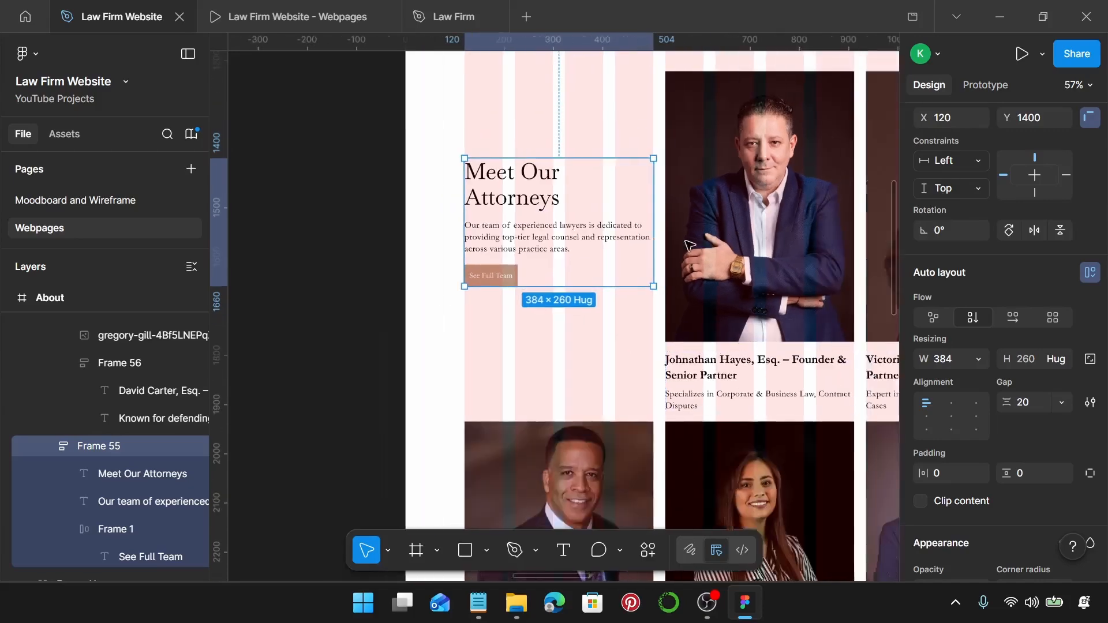
click(702, 232)
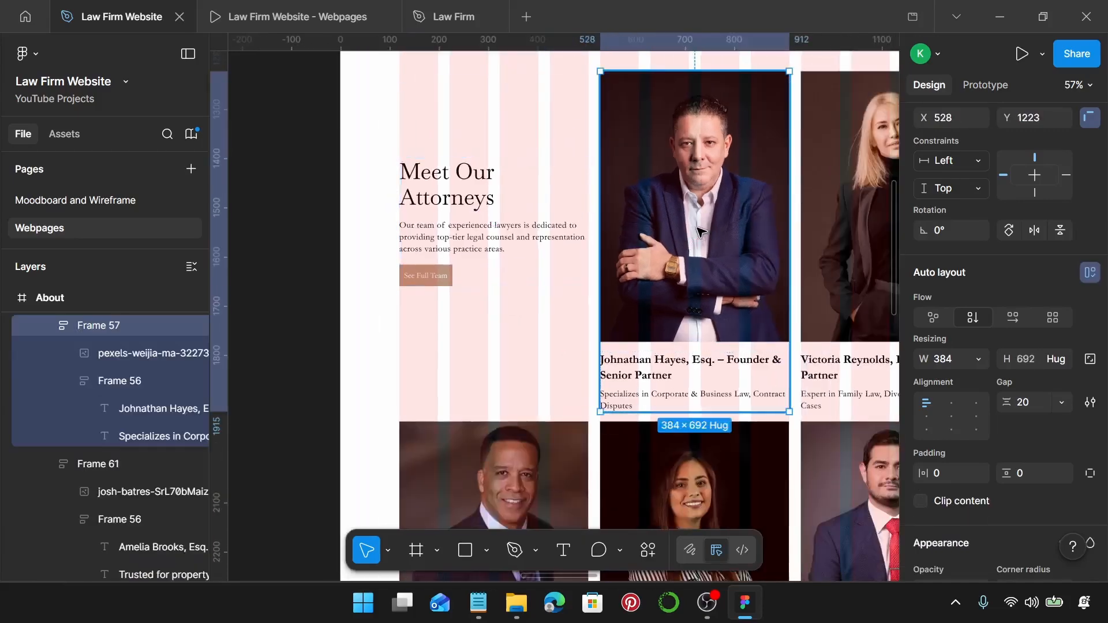
double_click(703, 233)
shift+click(465, 217)
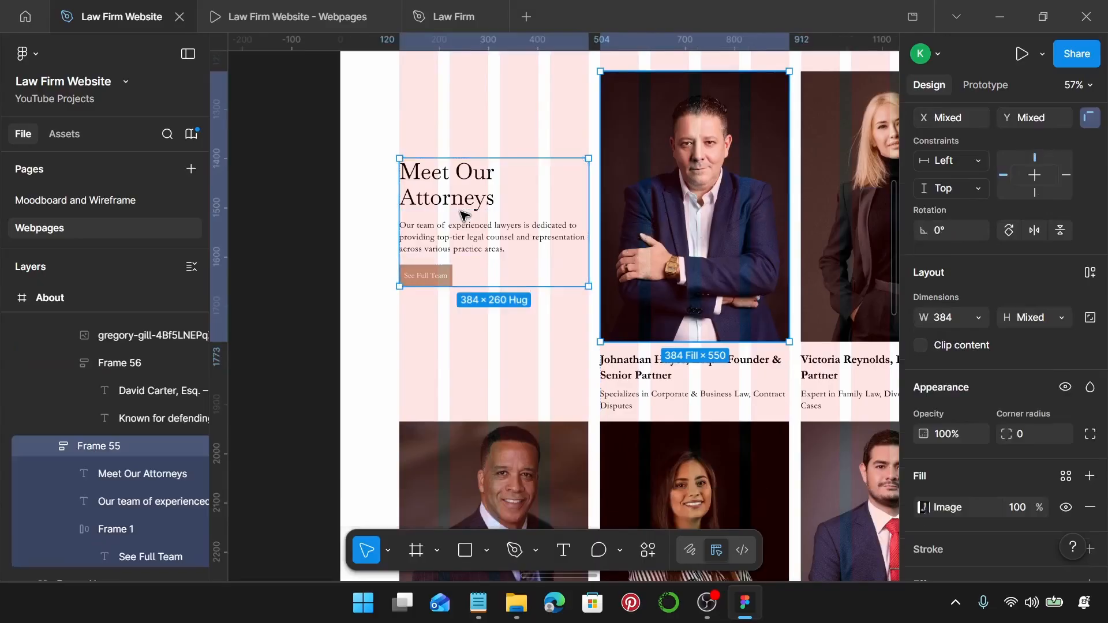
key(alt+v)
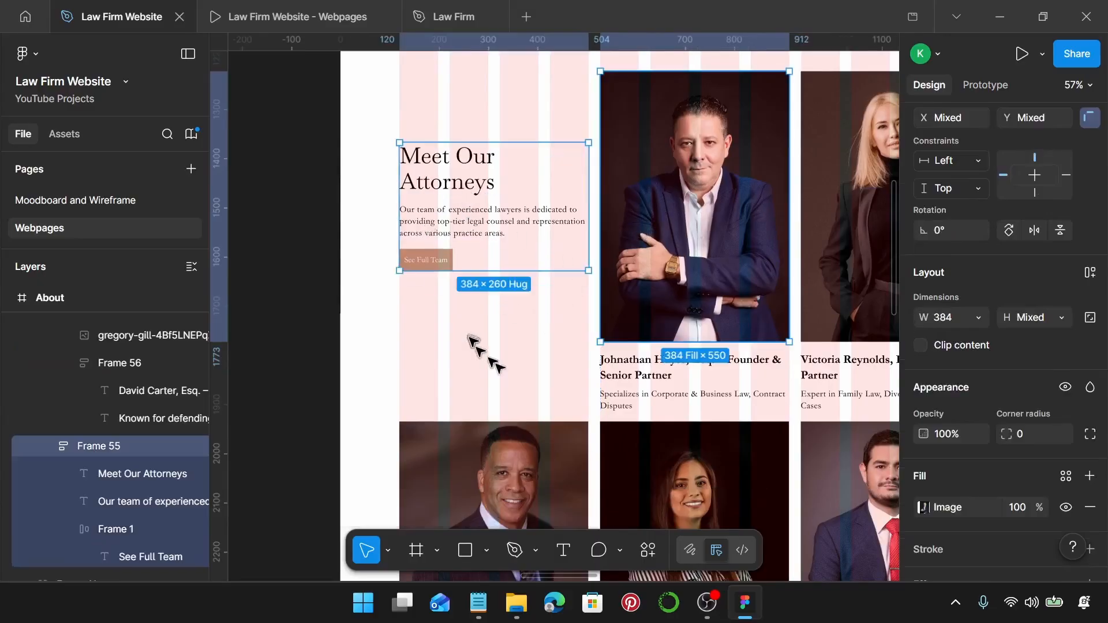
key(Escape)
scroll(507, 346, down, 3)
Review the attorney section in the prototype, then return to the Law Firm Website file at the placeholder band.
click(289, 17)
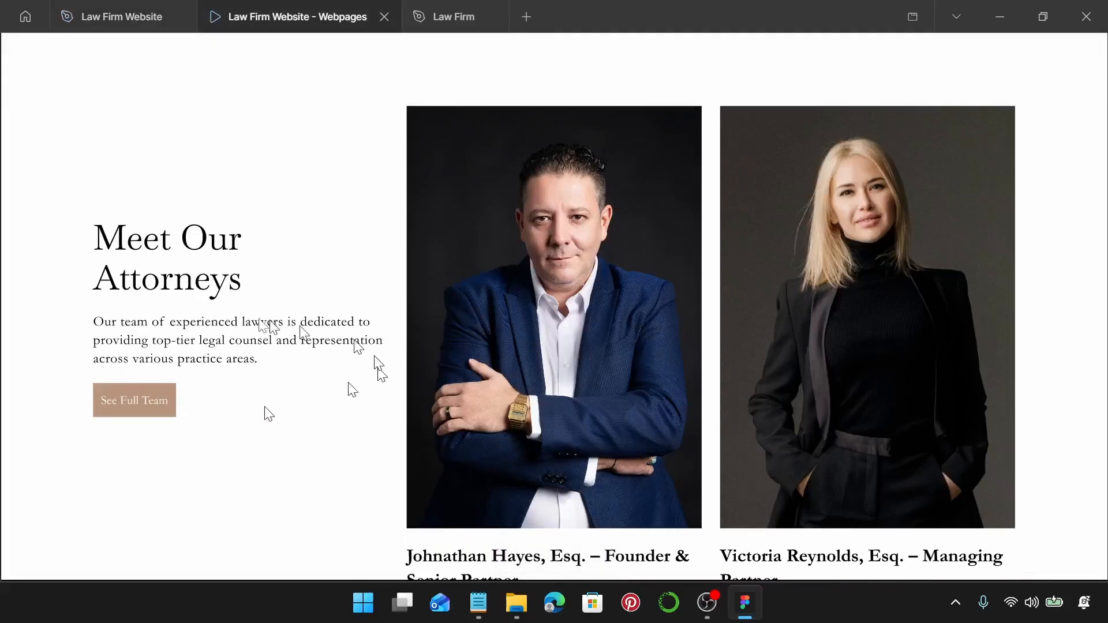
scroll(363, 305, down, 3)
scroll(370, 300, down, 7)
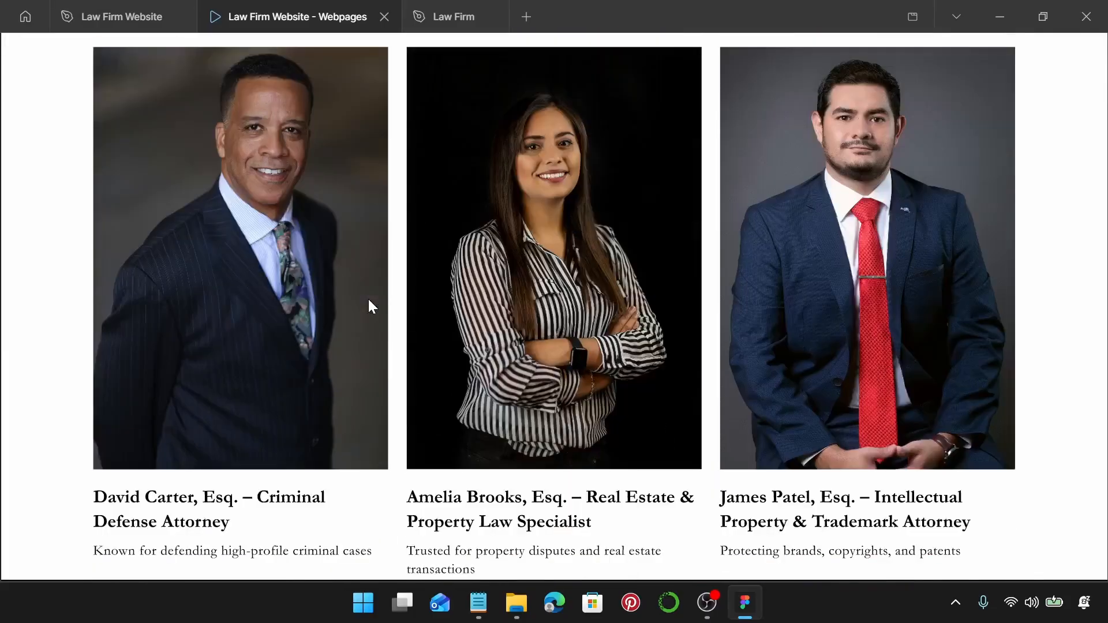
scroll(370, 301, up, 8)
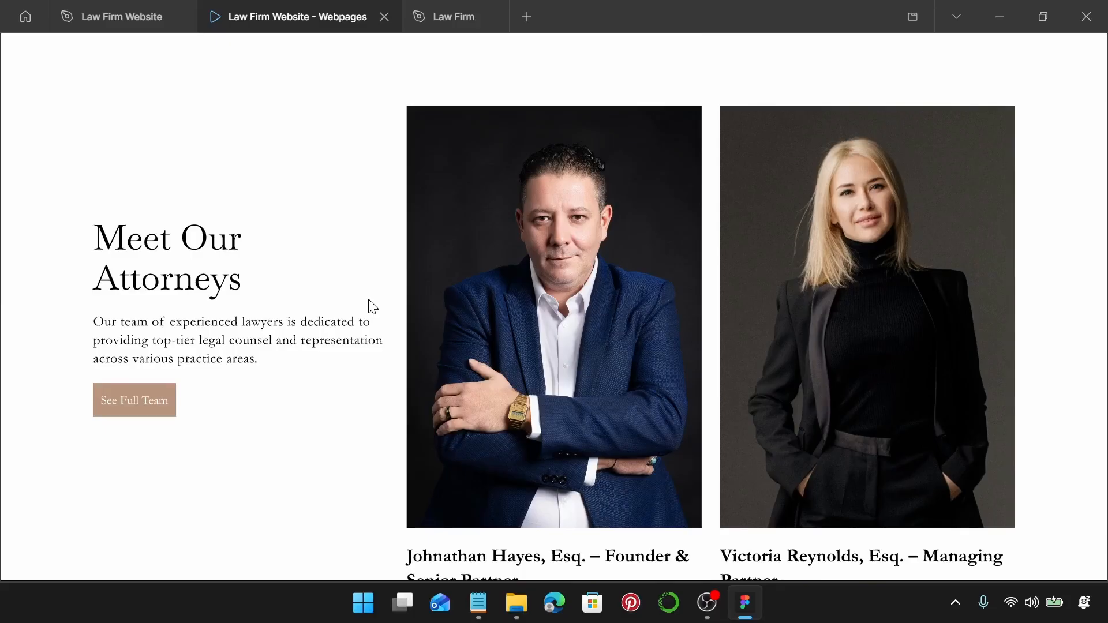
scroll(372, 307, down, 2)
scroll(369, 307, down, 2)
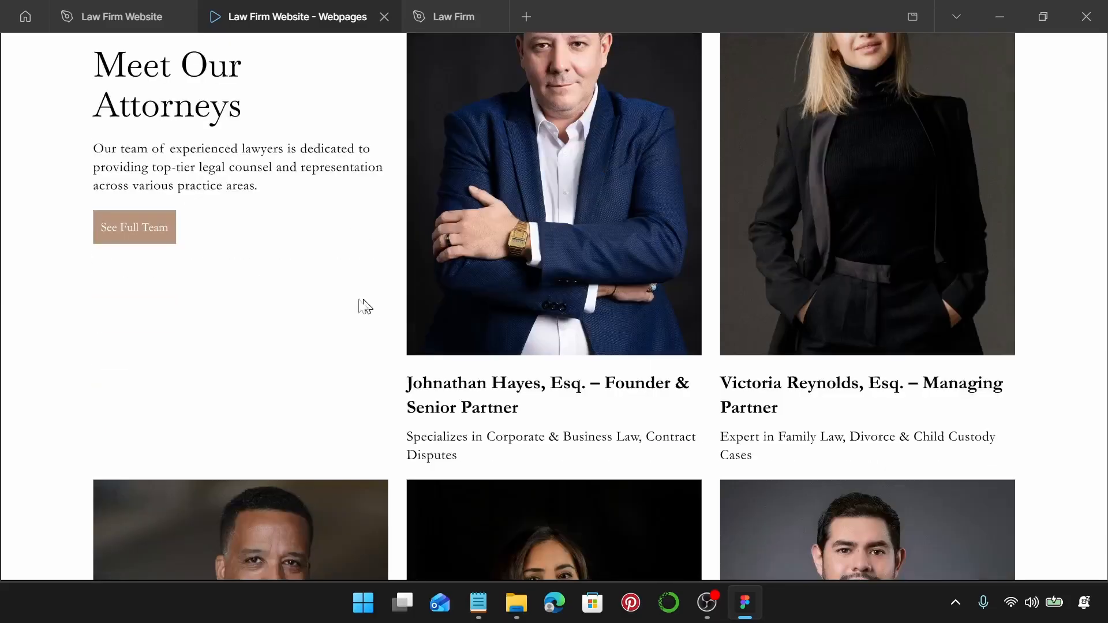
click(117, 17)
scroll(716, 360, down, 10)
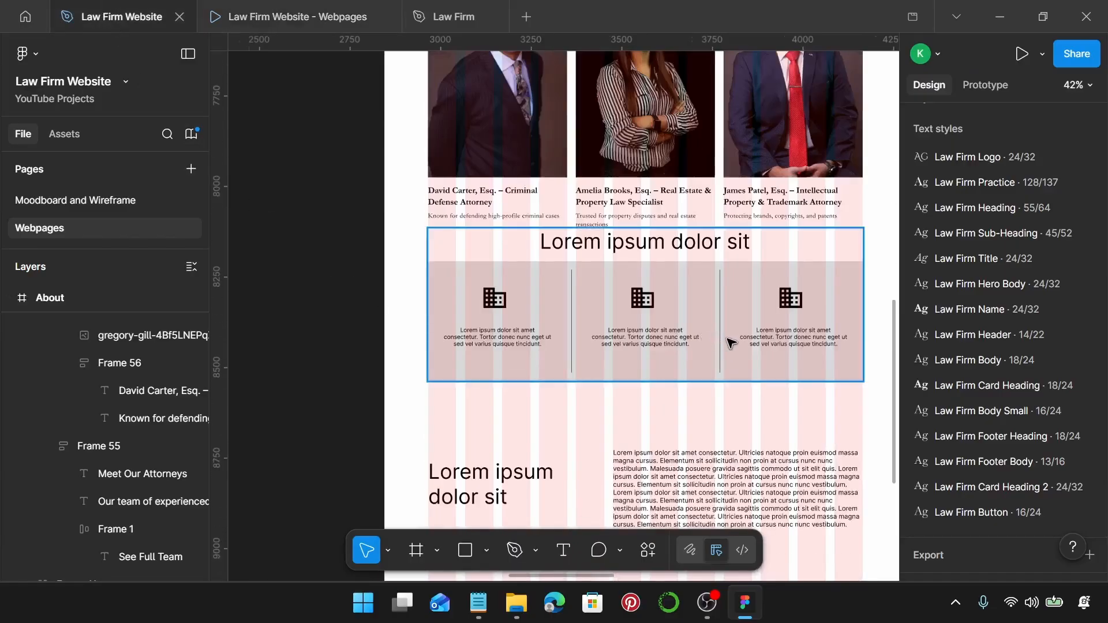
Move the placeholder band group further down the page.
scroll(692, 332, right, 1)
click(697, 314)
drag(703, 319, 700, 355)
scroll(646, 262, down, 1)
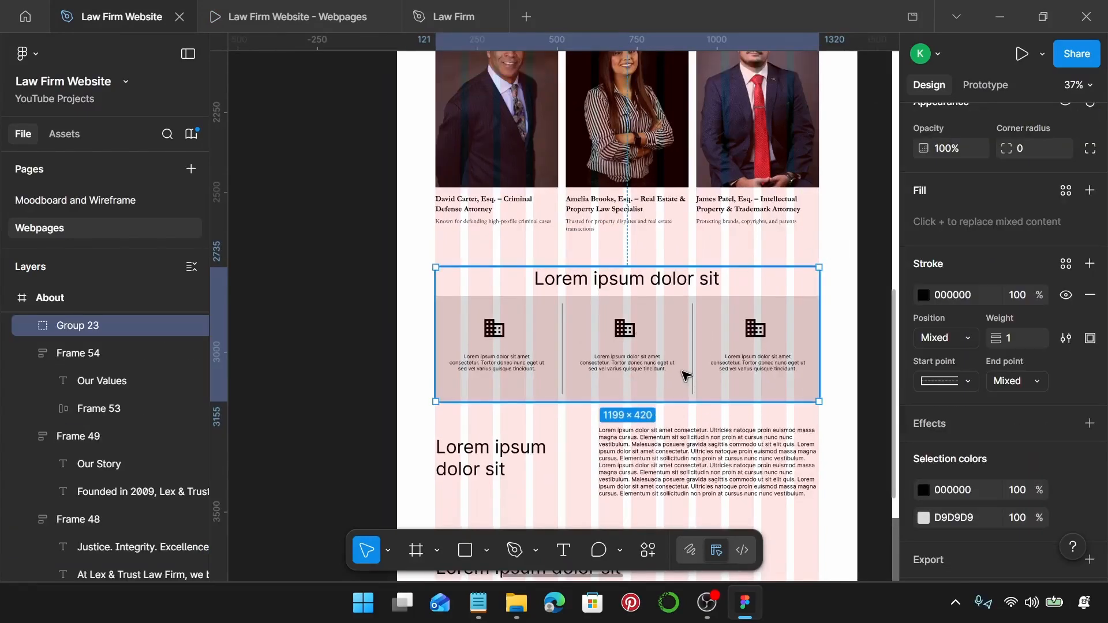
Apply the Law Firm Sub-Heading text style to the band's placeholder heading.
key(Return)
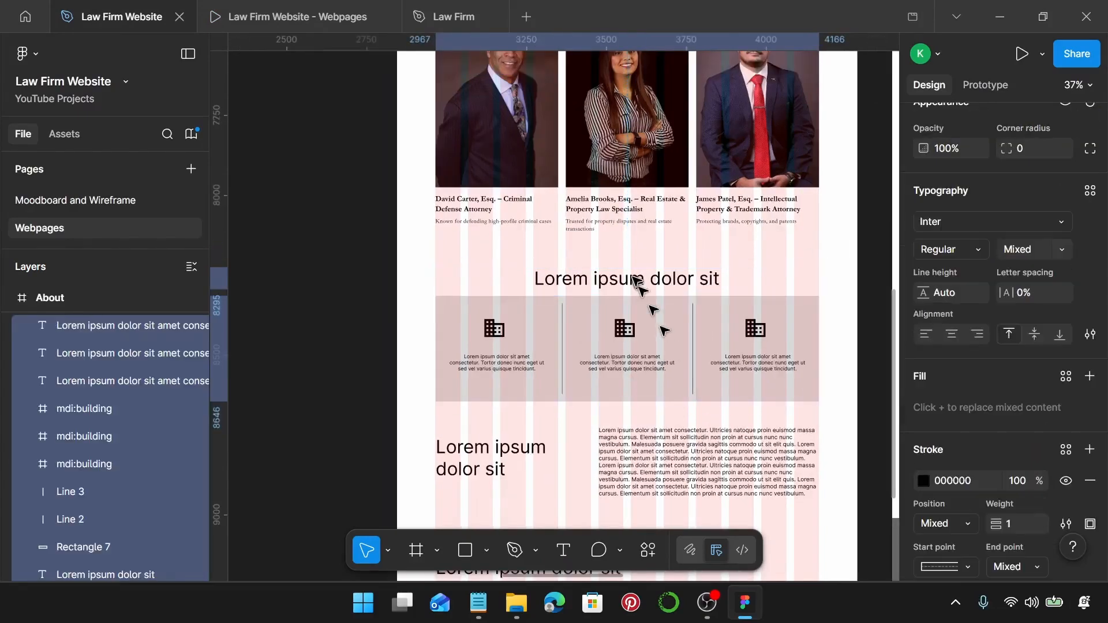
click(635, 280)
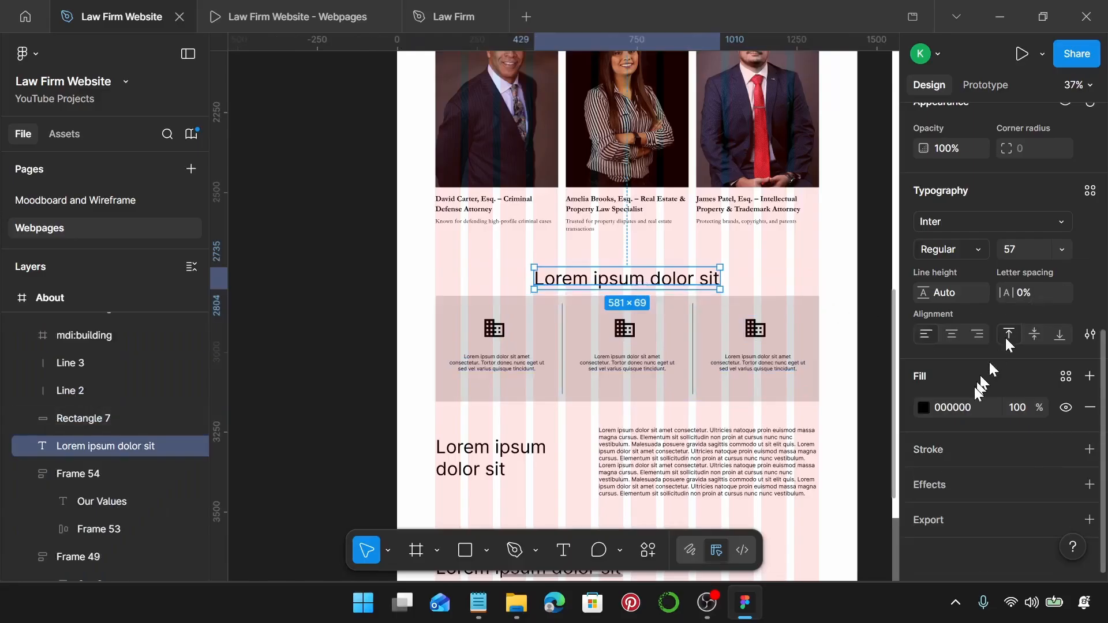
scroll(1079, 261, up, 3)
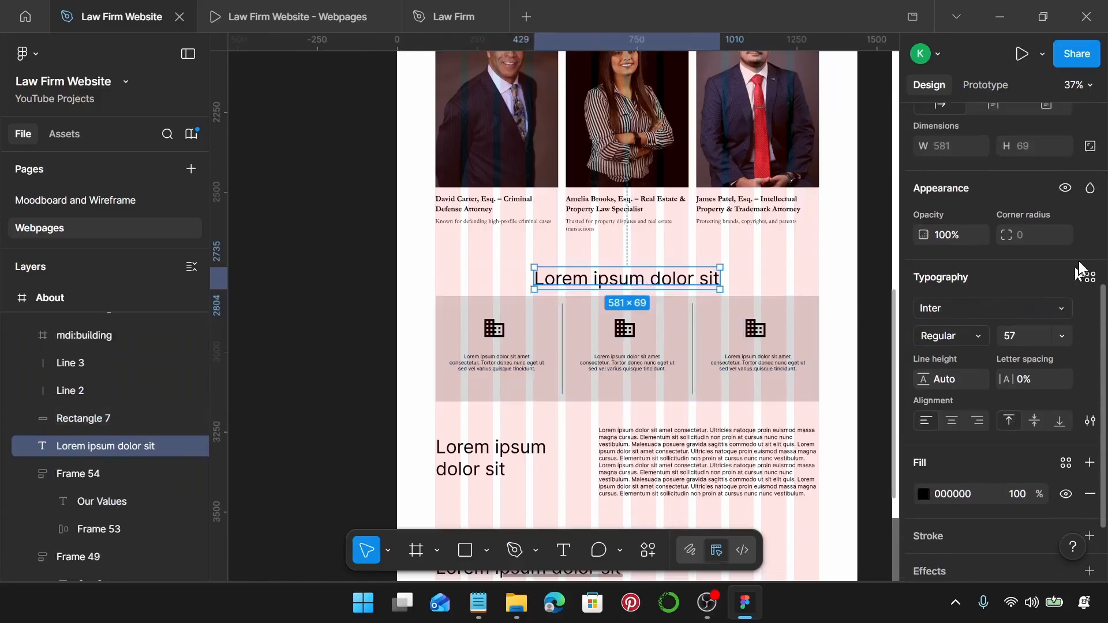
click(1089, 277)
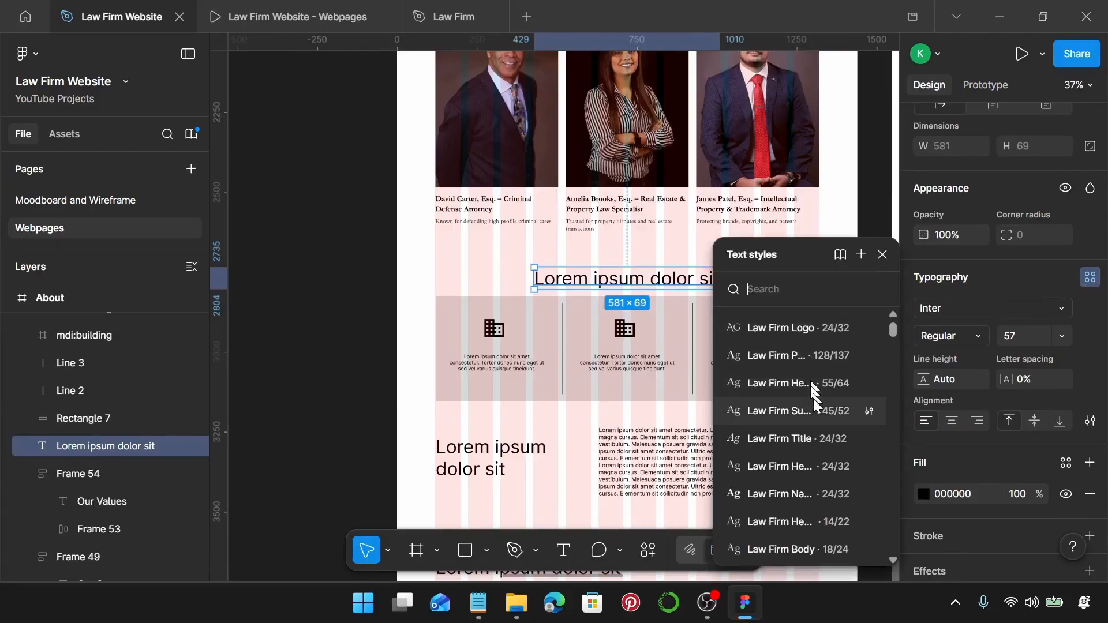
click(805, 412)
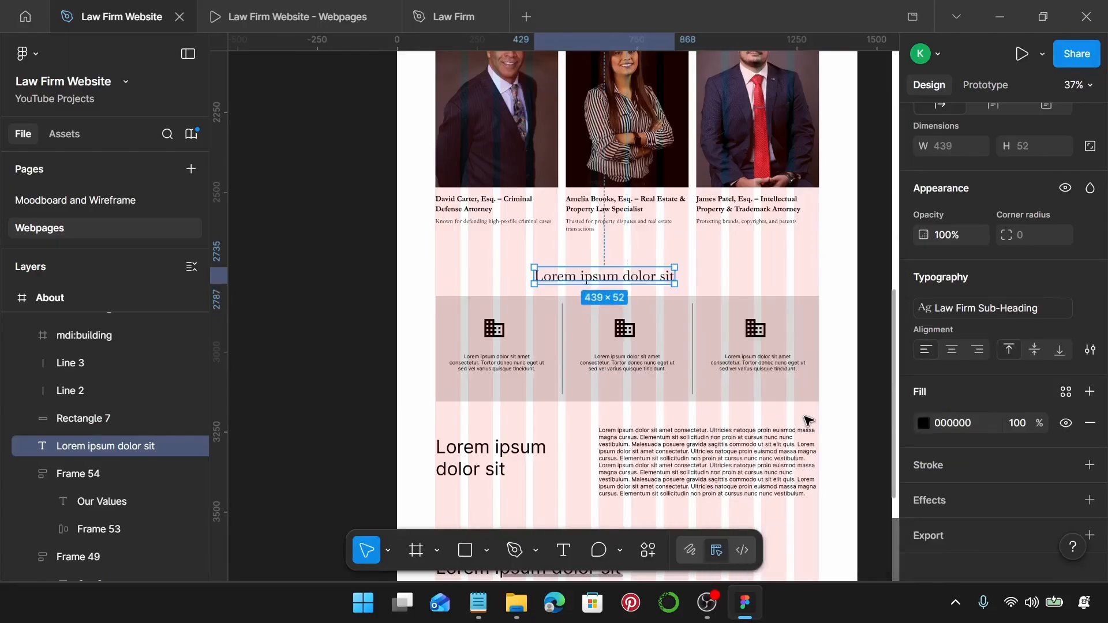
Paste 'Our Recognitions & Achievements' from the notes as the heading and centre it above the band.
click(478, 603)
drag(888, 265, 700, 270)
key(ctrl+c)
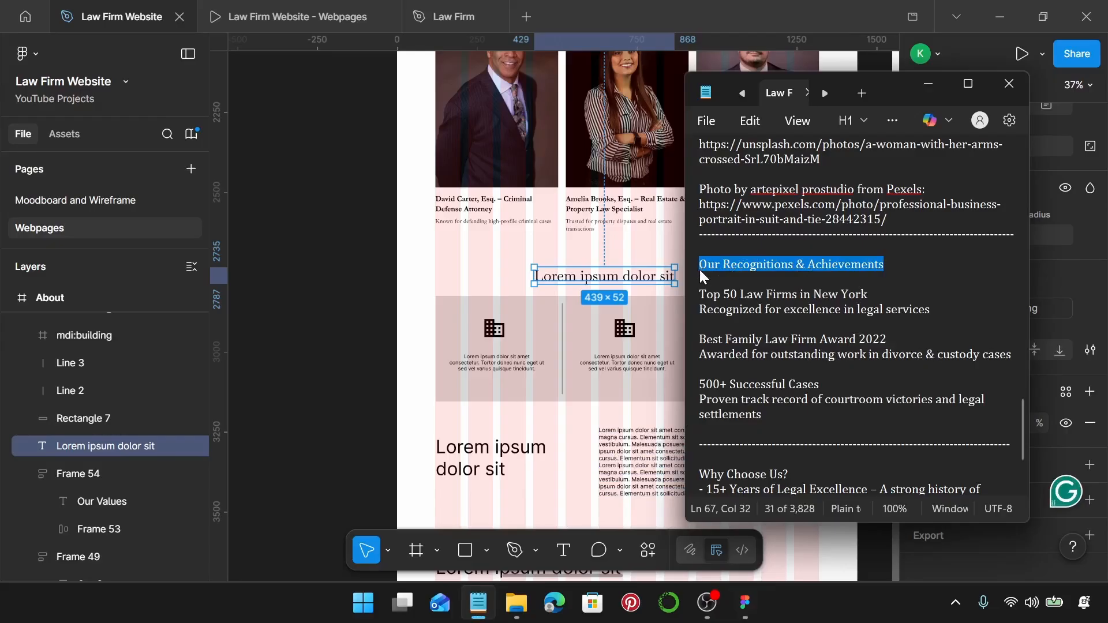
double_click(639, 276)
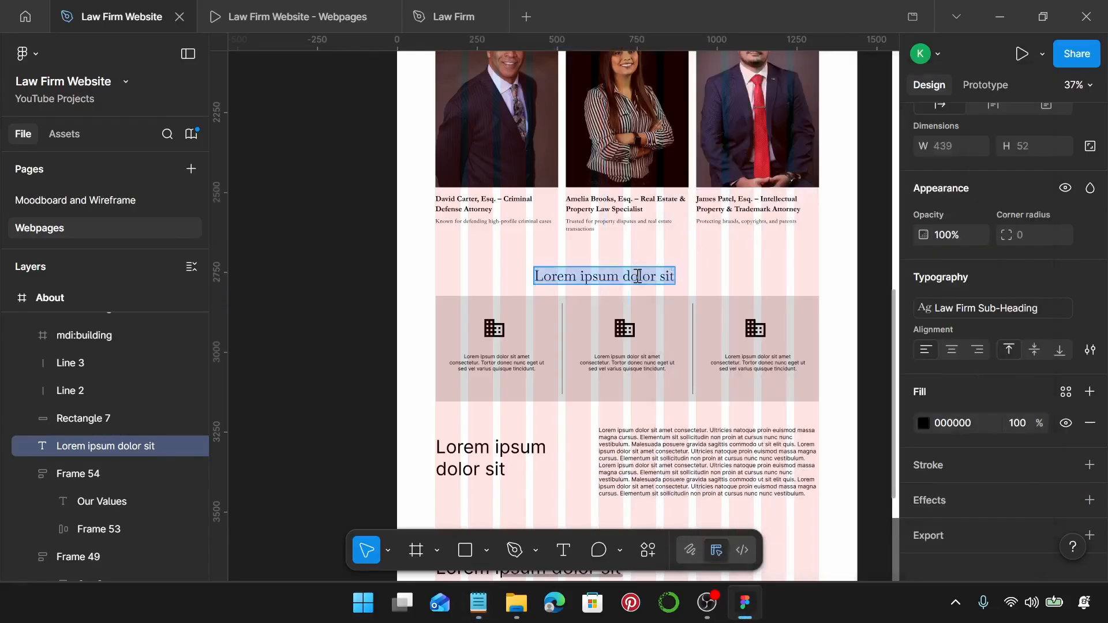
key(ctrl+v)
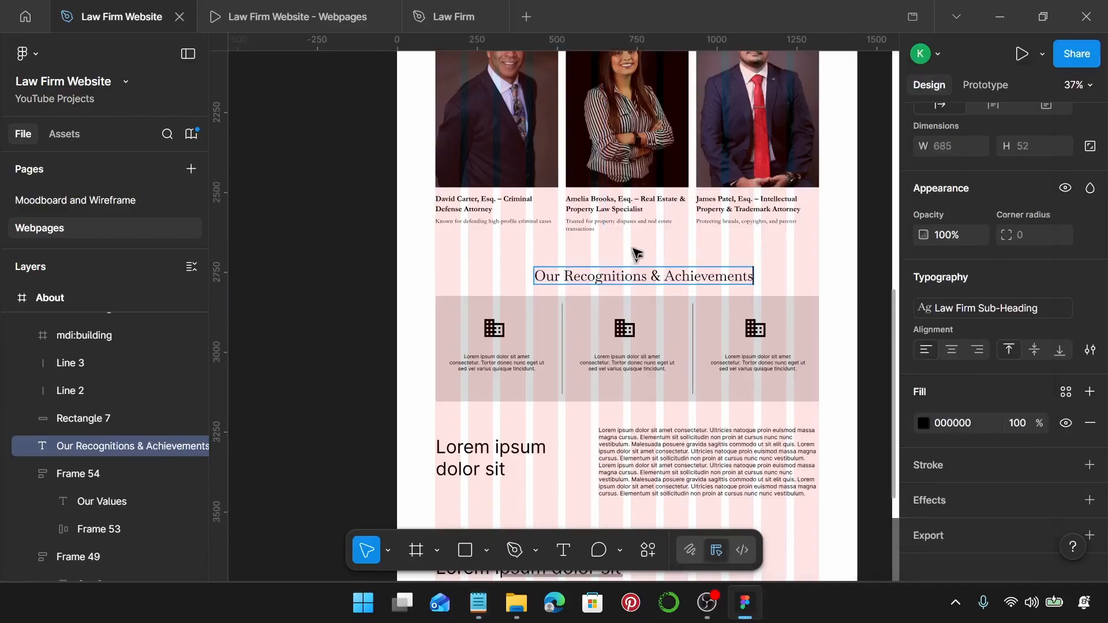
mouse_move(648, 274)
mouse_down()
mouse_move(615, 275)
mouse_move(648, 273)
mouse_up()
scroll(646, 308, down, 2)
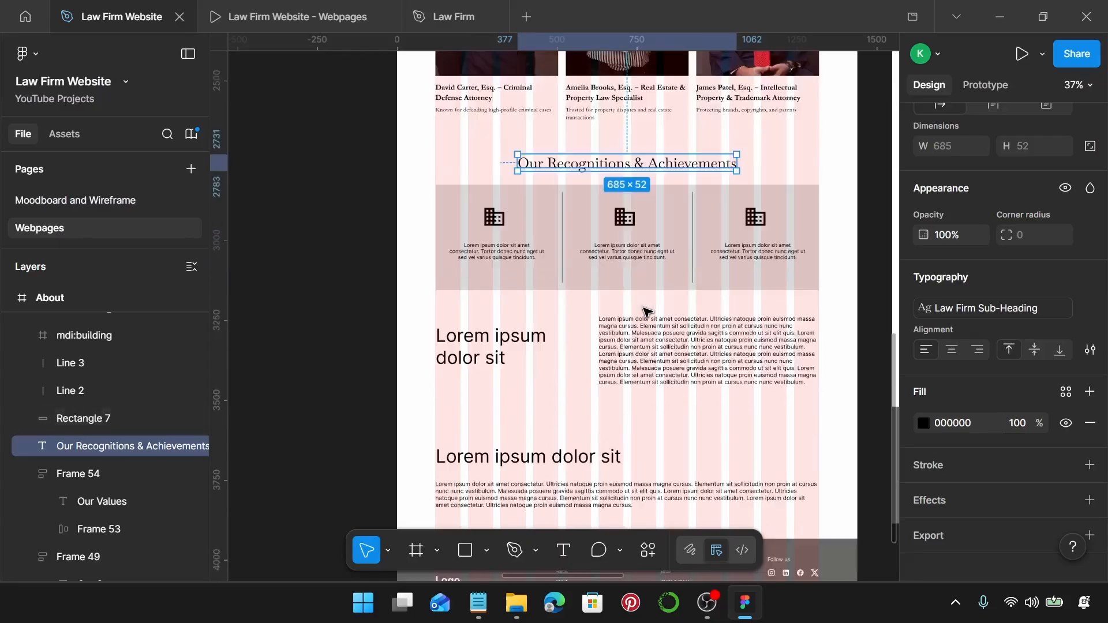
scroll(641, 268, up, 1)
scroll(645, 273, up, 4)
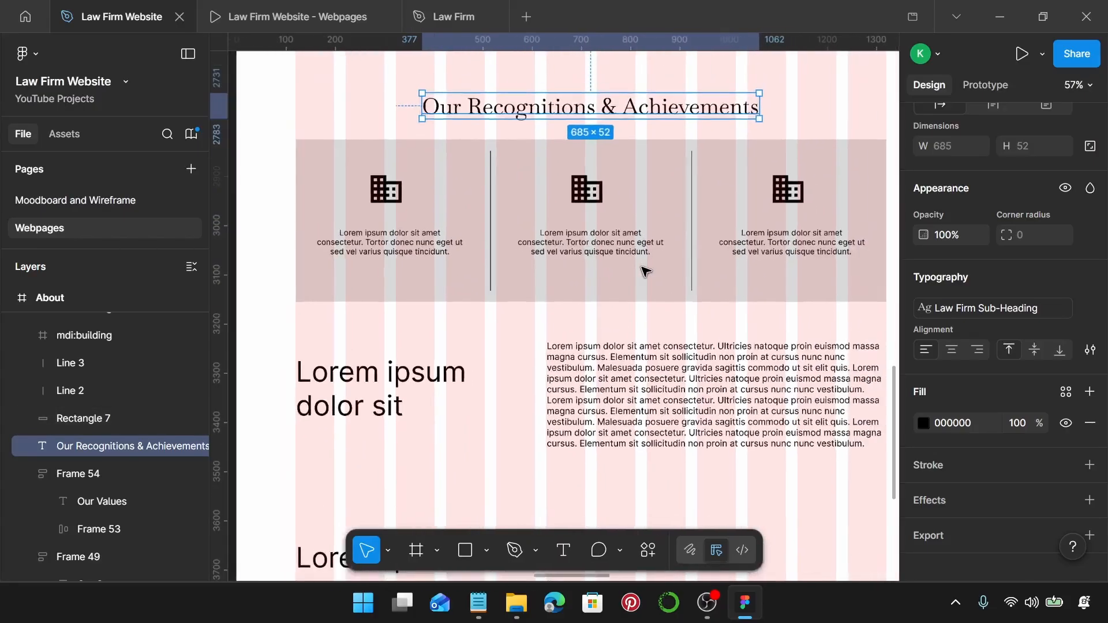
Resize the grey band background to 1200 wide and 375 high.
click(831, 179)
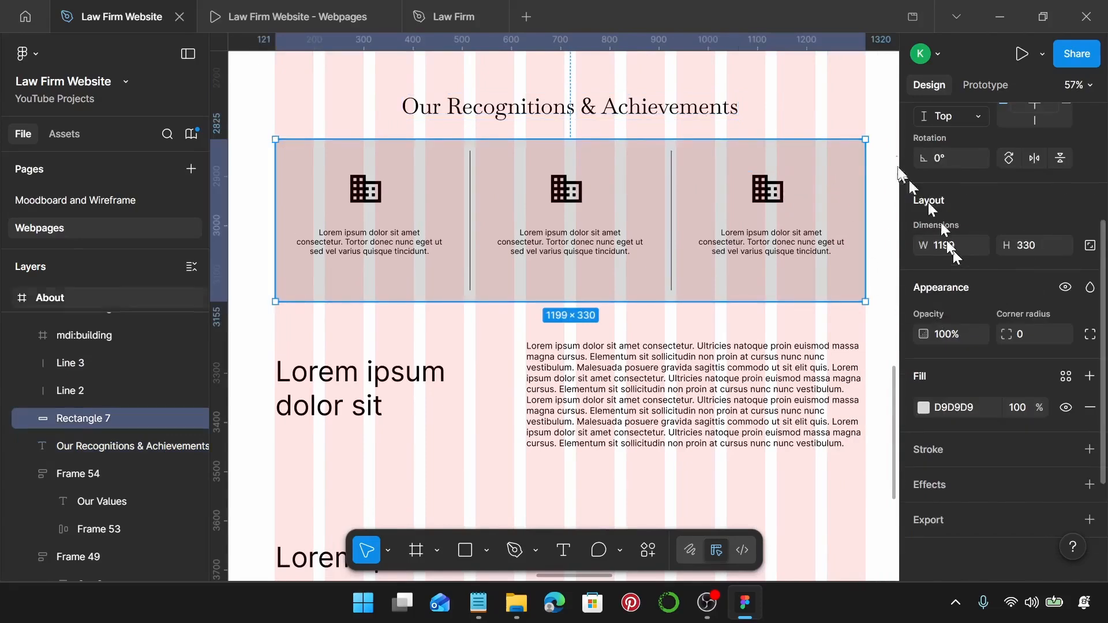
scroll(864, 142, up, 18)
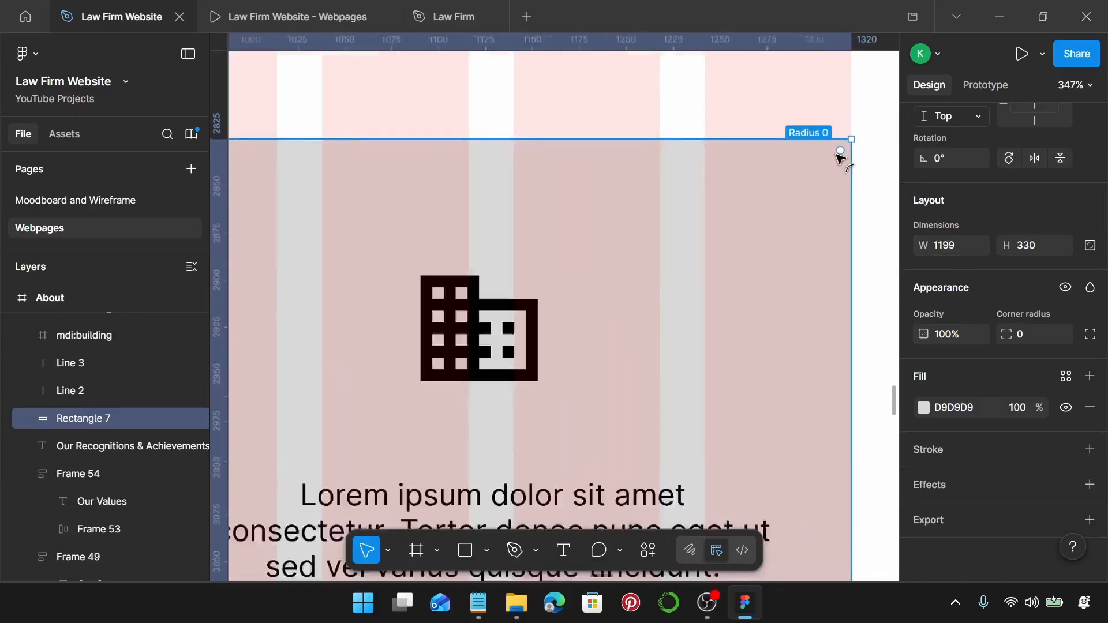
scroll(840, 156, down, 12)
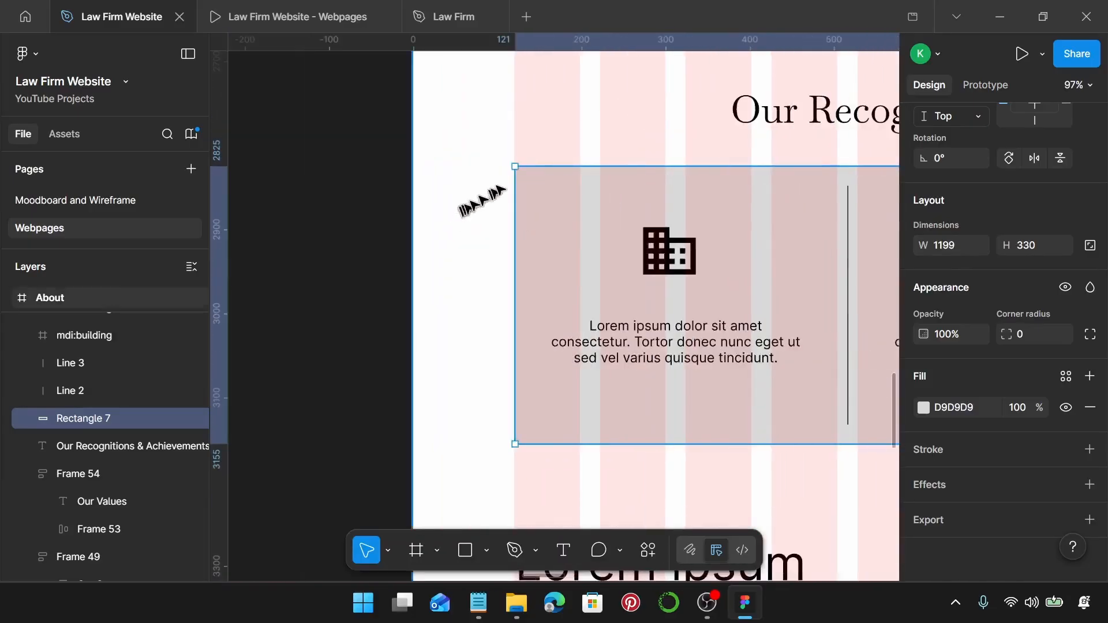
scroll(495, 190, up, 20)
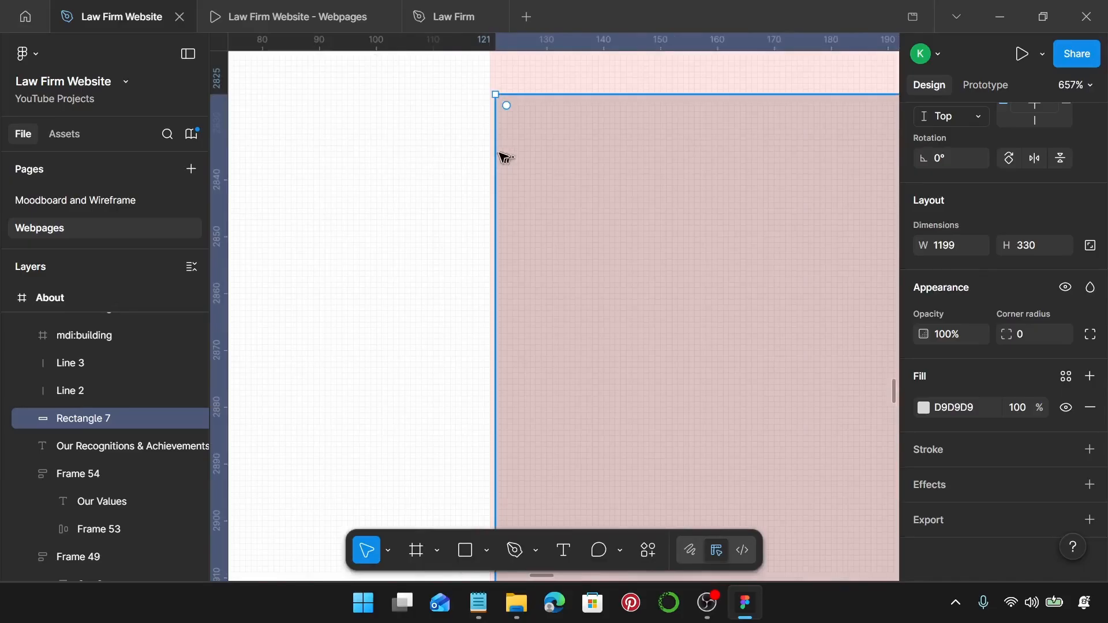
drag(490, 151, 488, 152)
scroll(487, 155, down, 8)
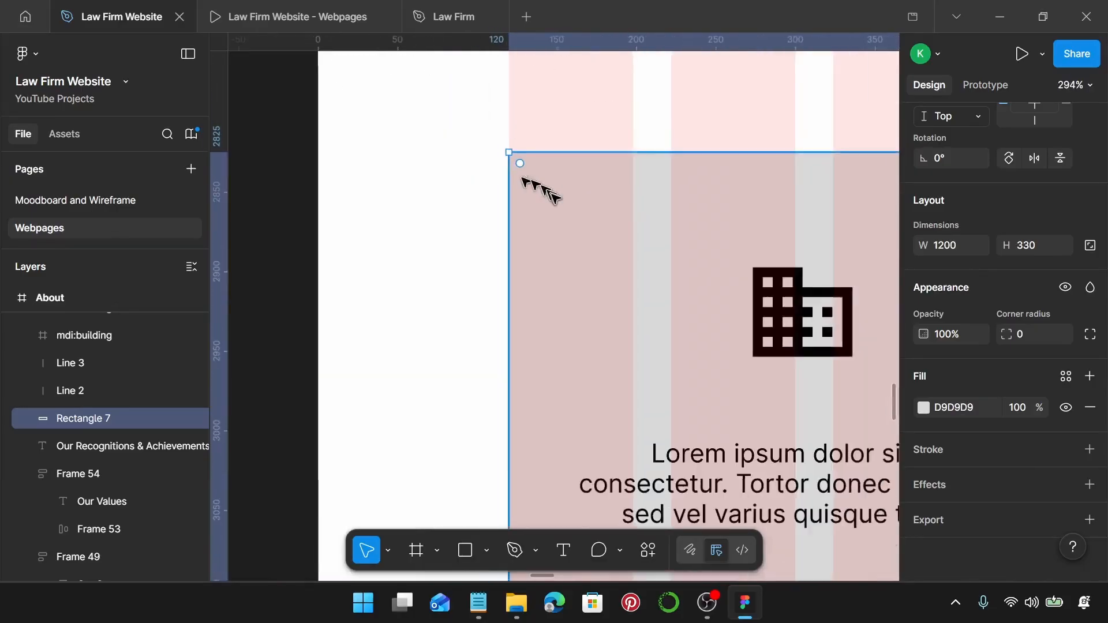
scroll(553, 196, down, 12)
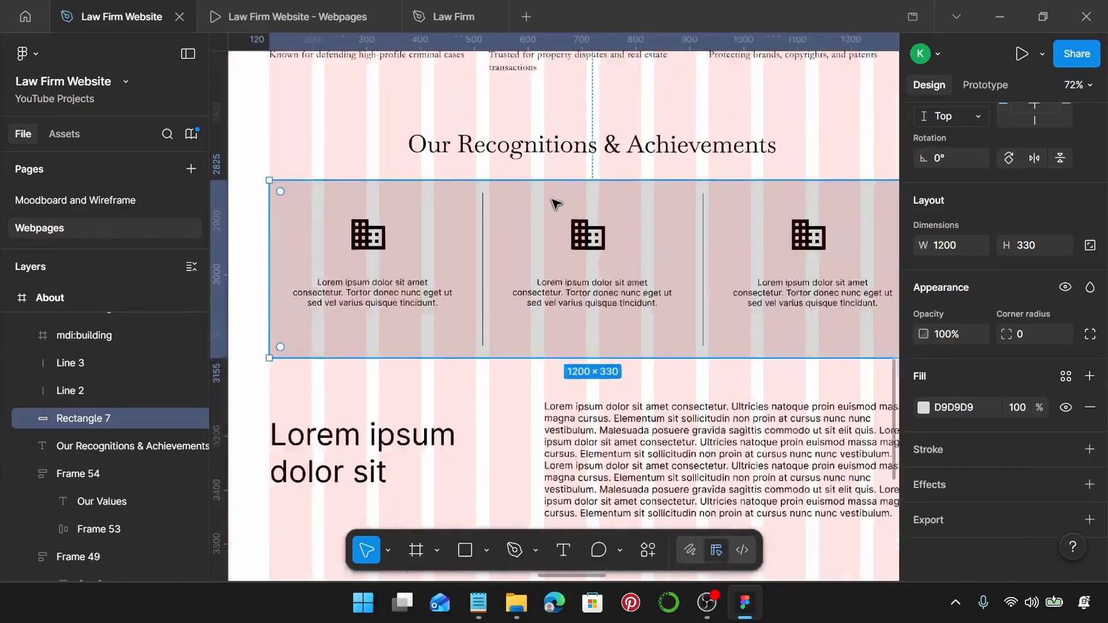
scroll(553, 196, down, 4)
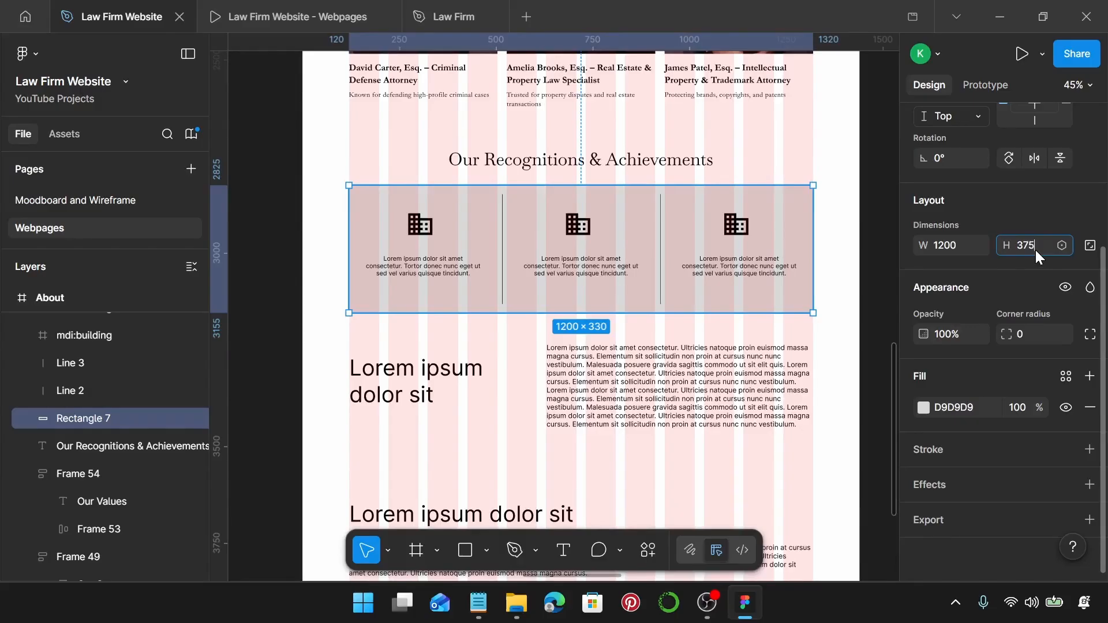
key(Return)
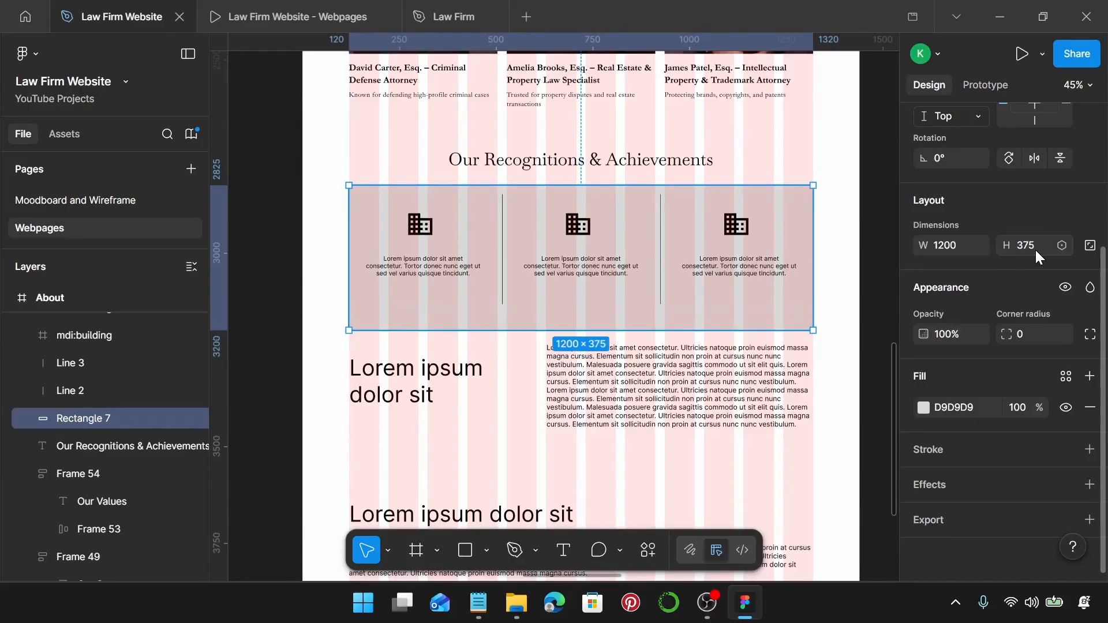
Duplicate the first card's placeholder text and give the upper copy the Law Firm Card Heading 2 style.
click(411, 278)
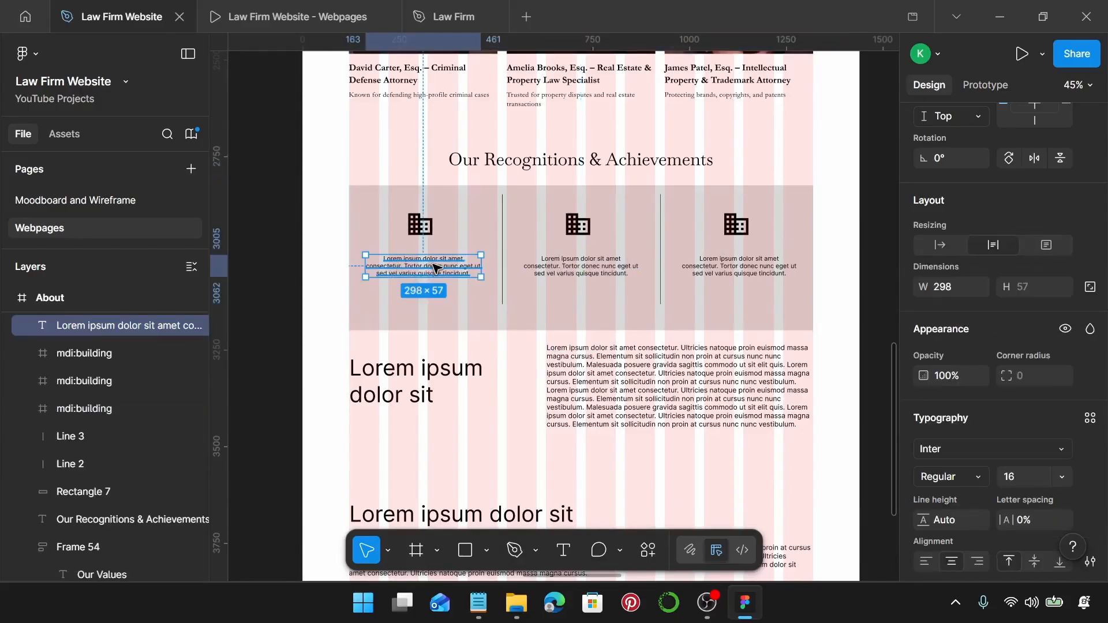
drag(437, 268, 445, 299)
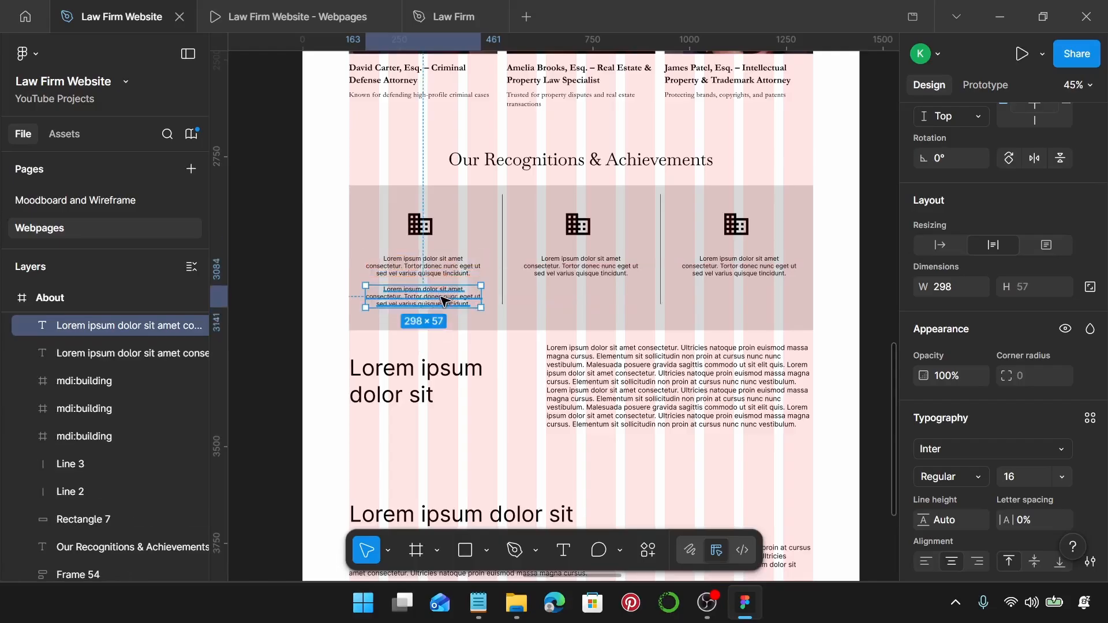
click(430, 261)
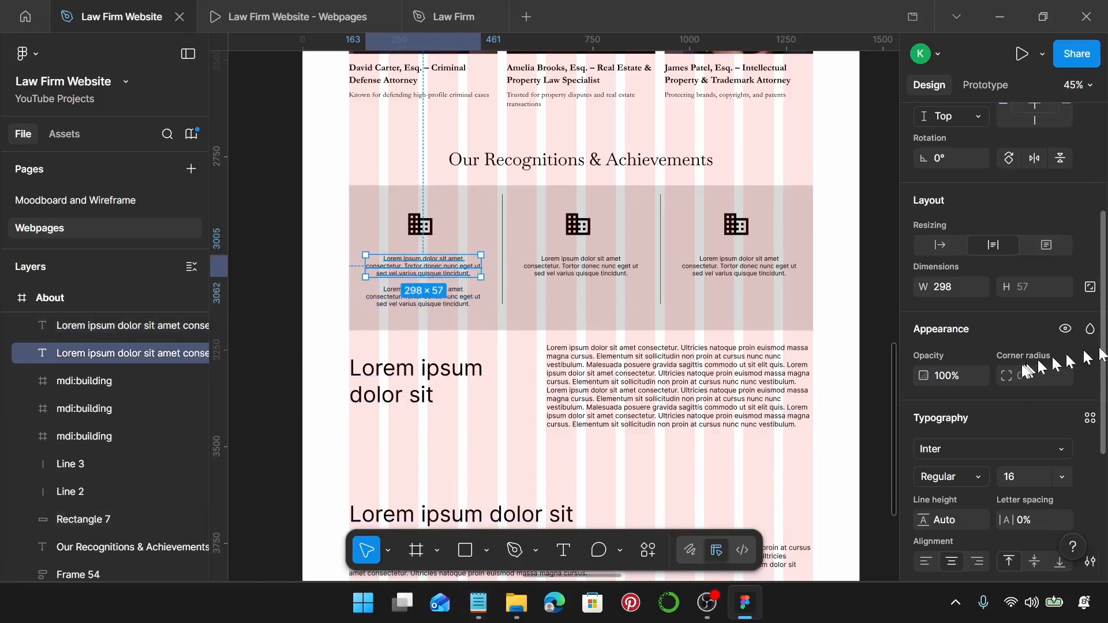
scroll(1068, 358, down, 3)
click(1090, 246)
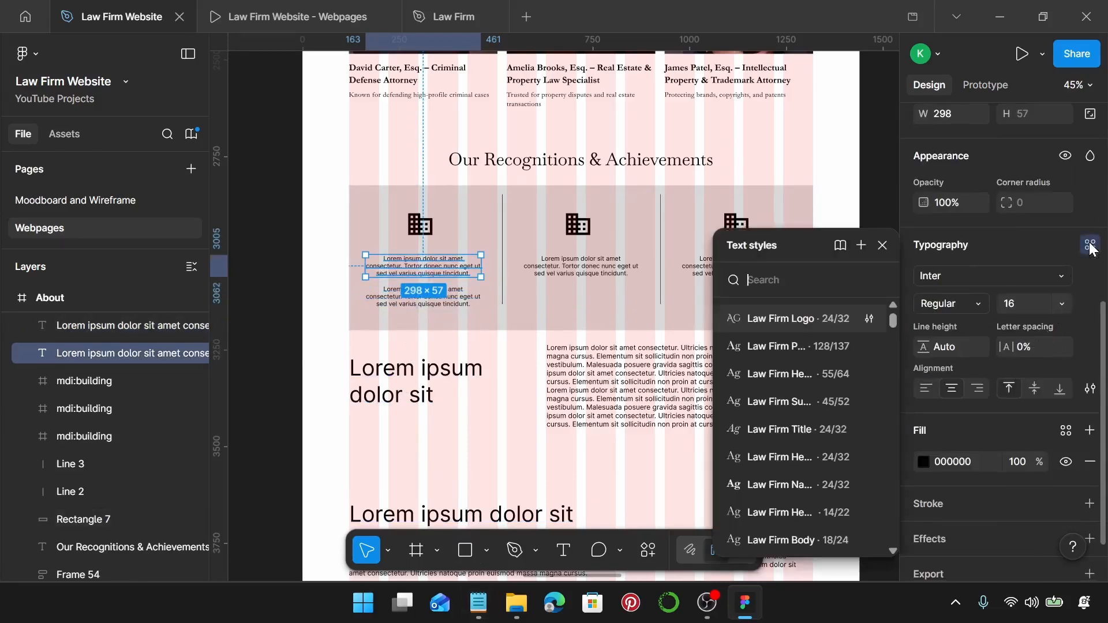
scroll(811, 433, down, 5)
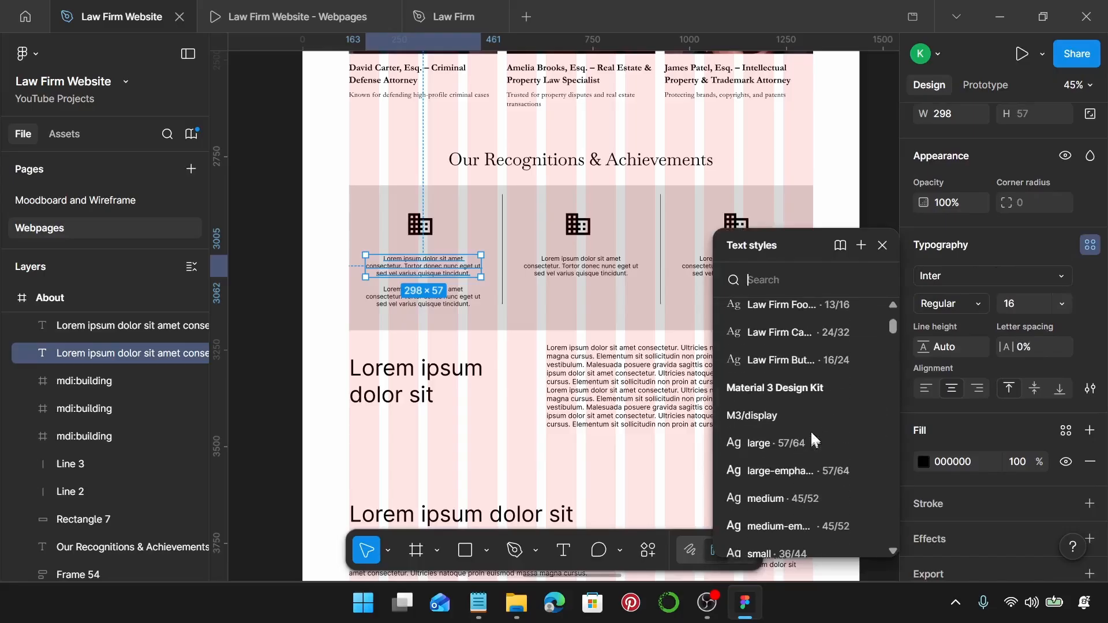
click(832, 338)
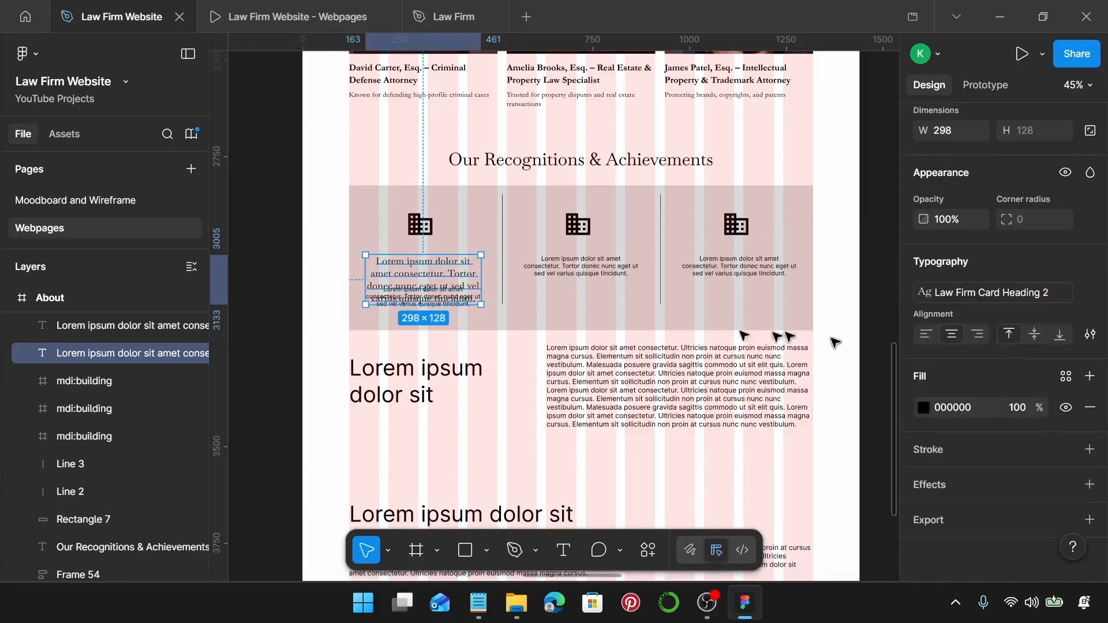
Paste 'Top 50 Law Firms in New York' from the notes as the first card's heading.
click(475, 604)
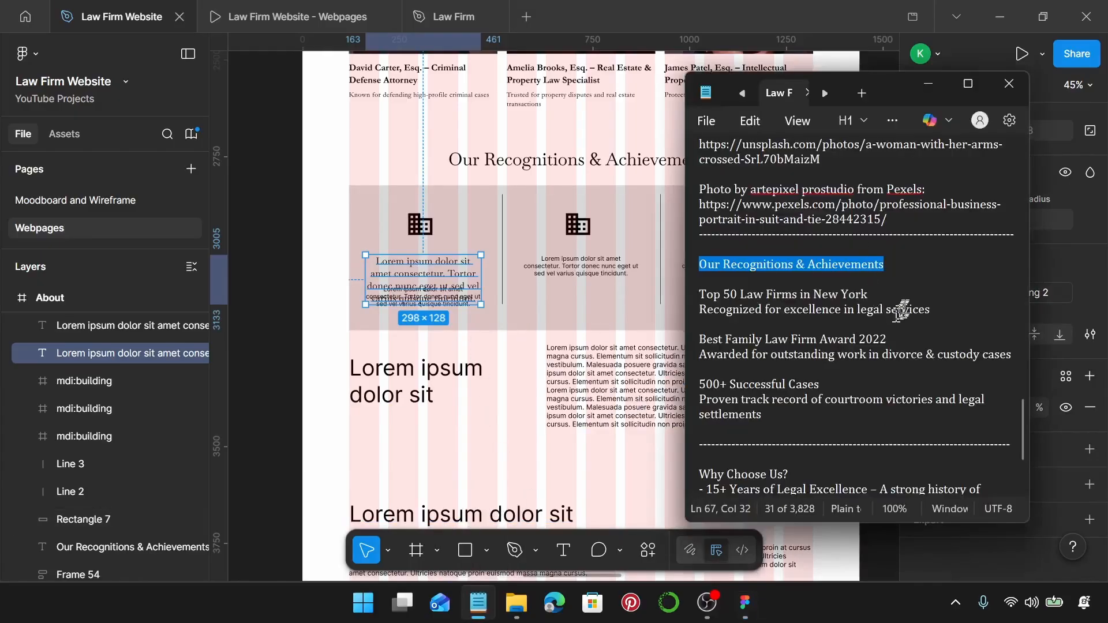
drag(875, 295, 681, 300)
key(ctrl+c)
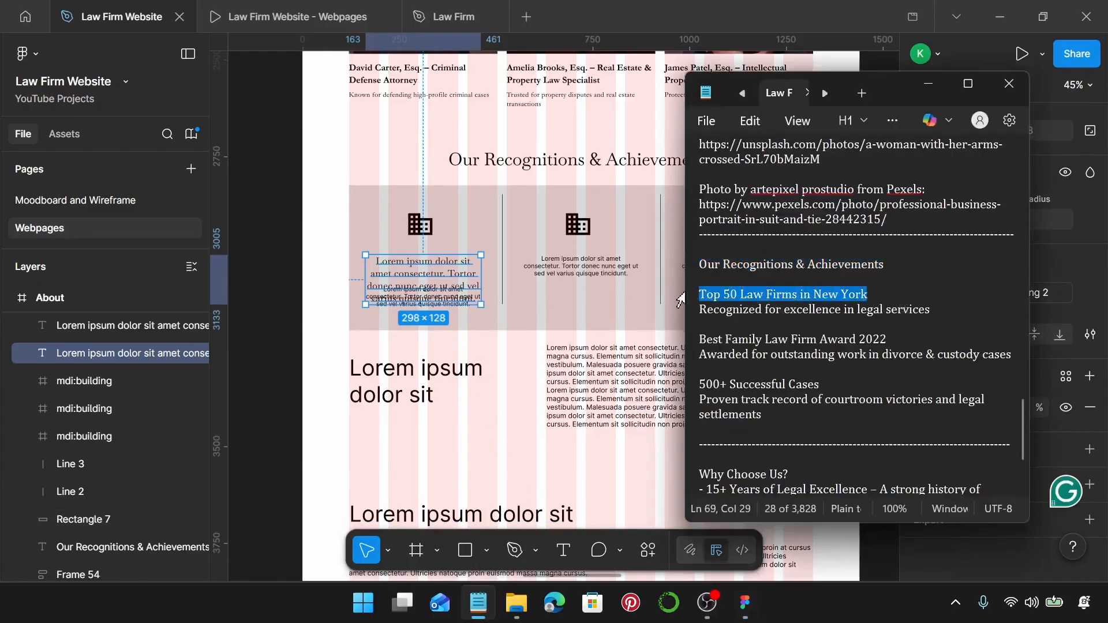
double_click(395, 264)
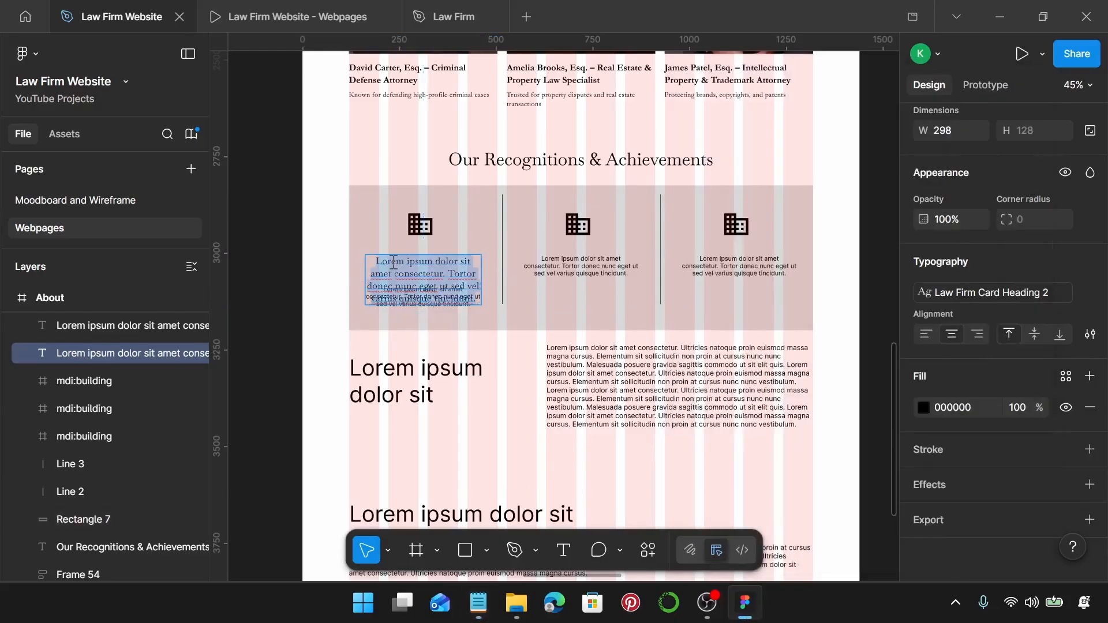
key(ctrl+v)
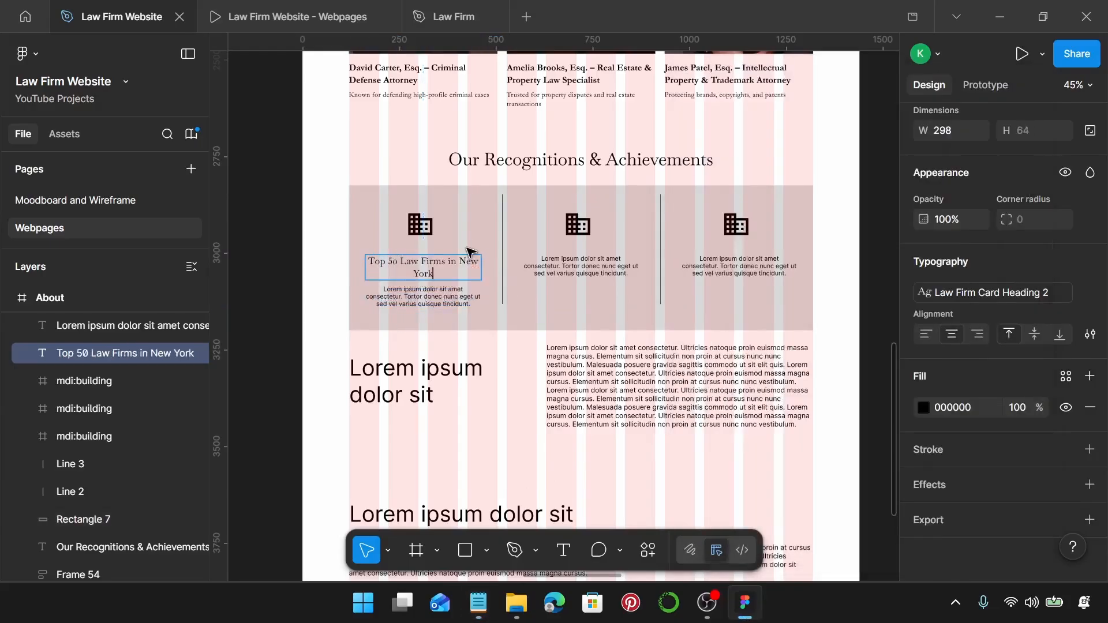
key(Escape)
Style the paragraph Law Firm Body and paste 'Recognized for excellence in legal services' into it.
click(478, 603)
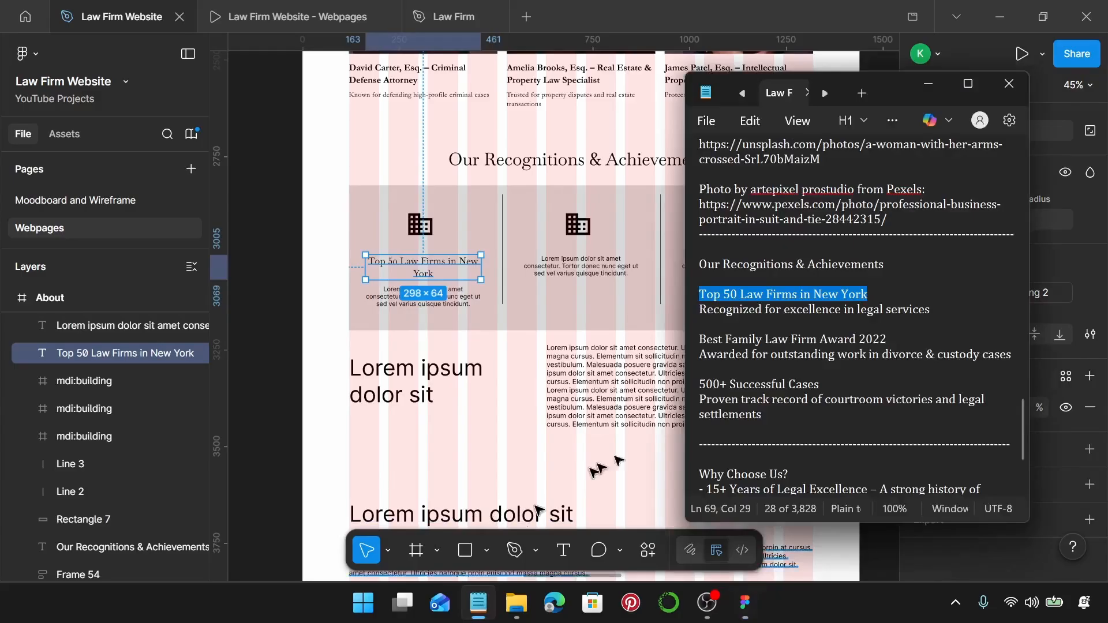
drag(974, 310, 691, 319)
key(ctrl+c)
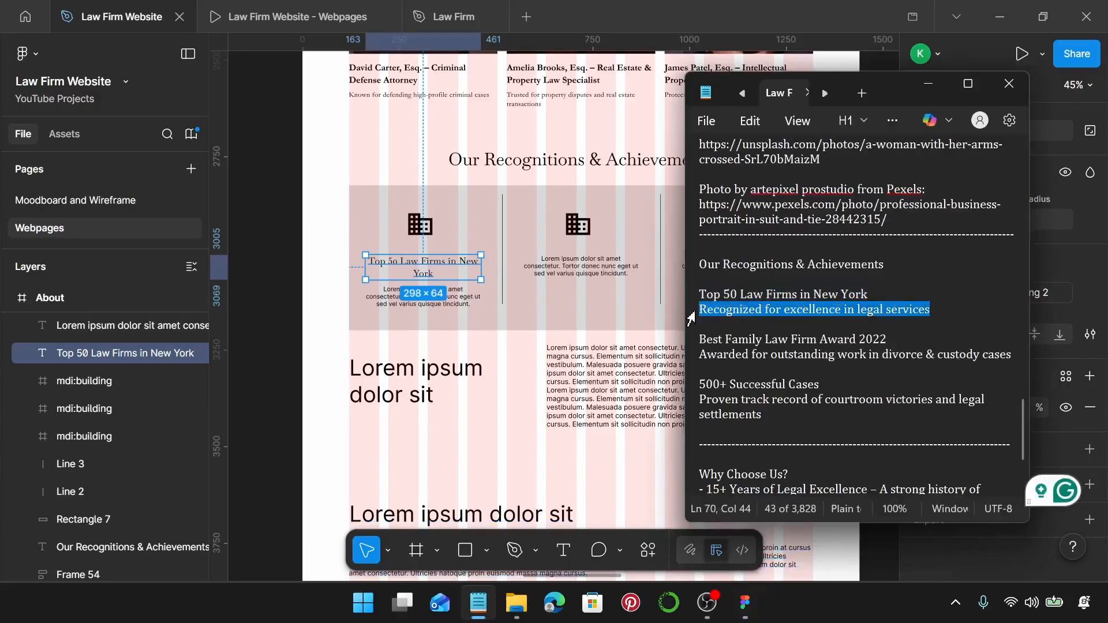
click(464, 304)
click(1090, 262)
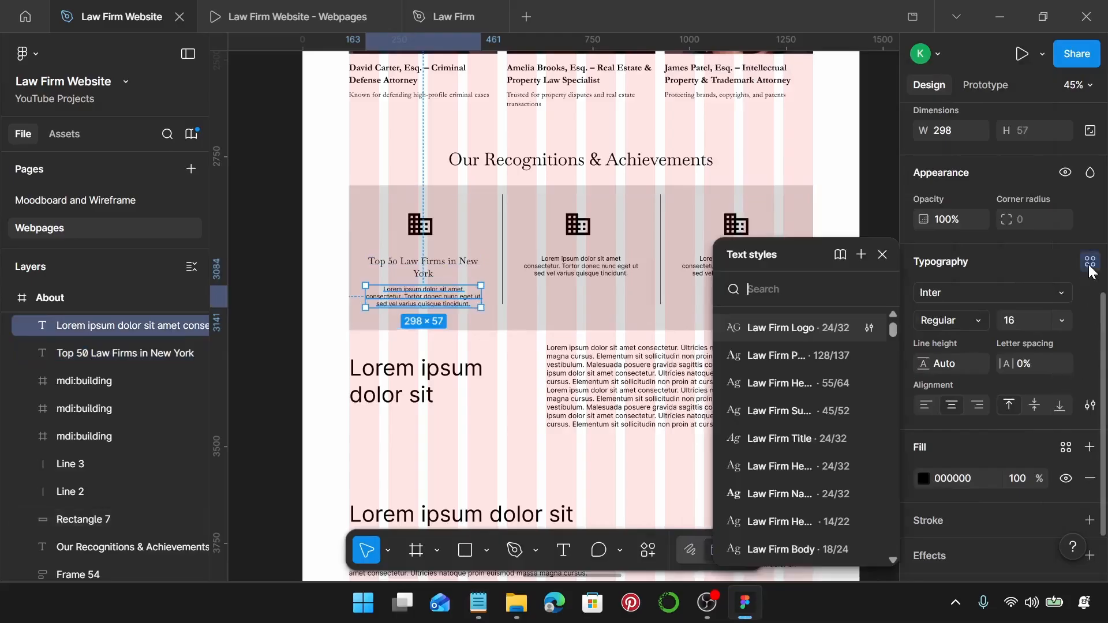
scroll(823, 428, down, 3)
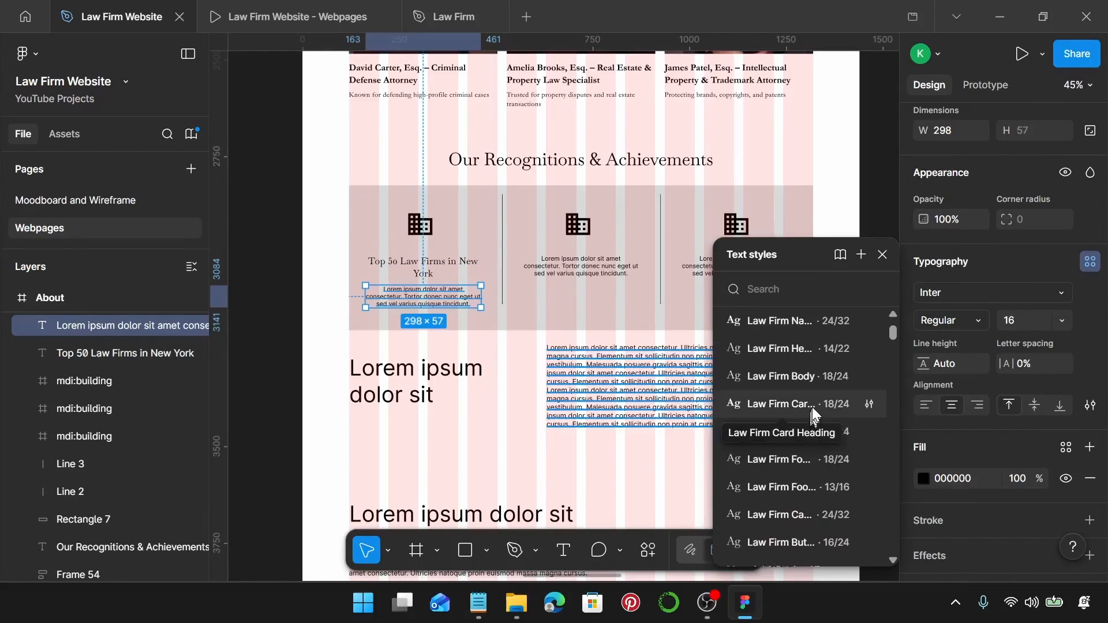
click(808, 377)
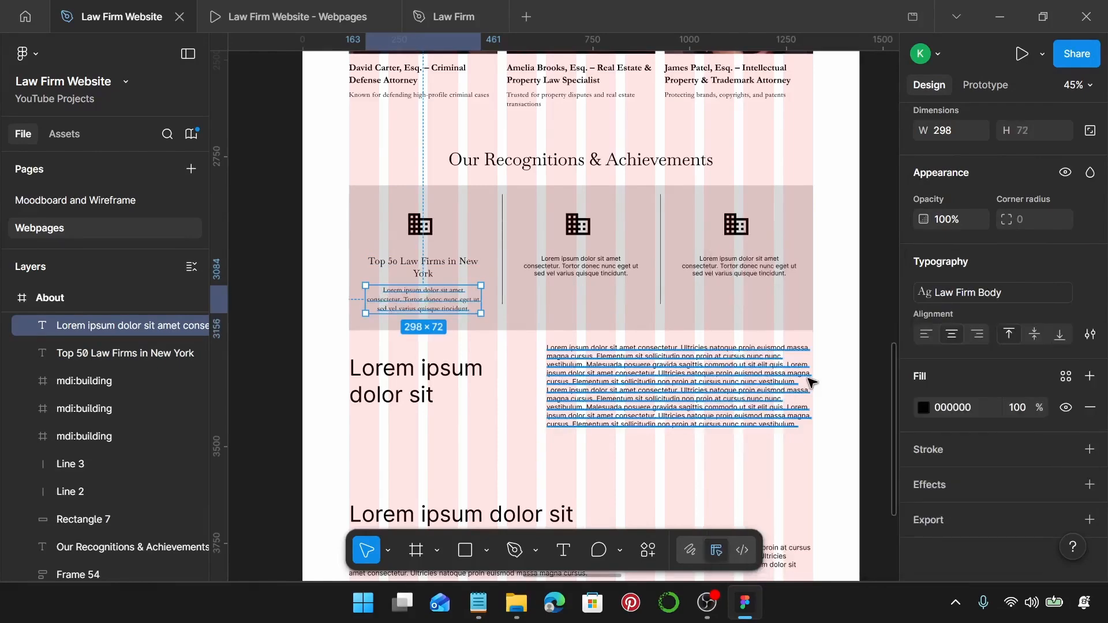
double_click(459, 302)
key(ctrl+v)
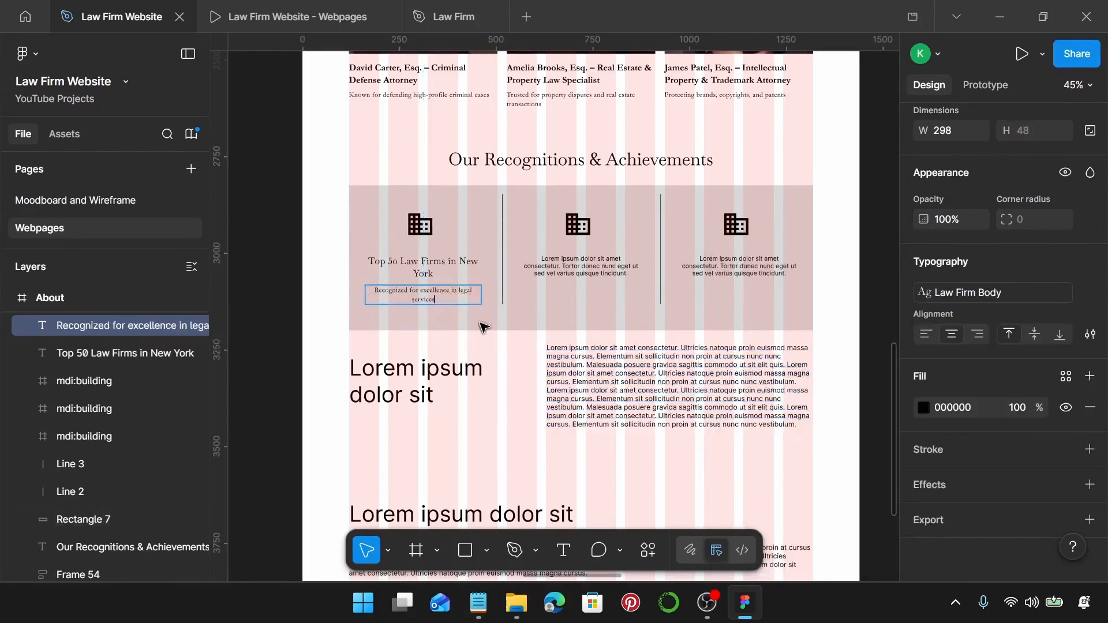
Set both the heading and description to a width of 345.
click(425, 272)
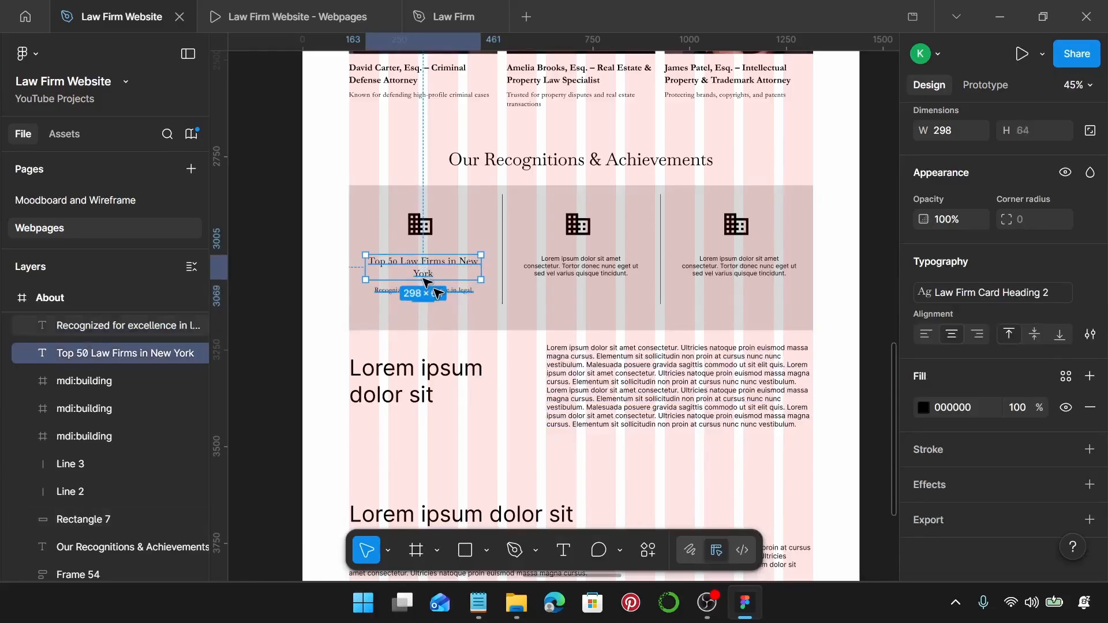
shift+click(439, 293)
scroll(979, 250, up, 6)
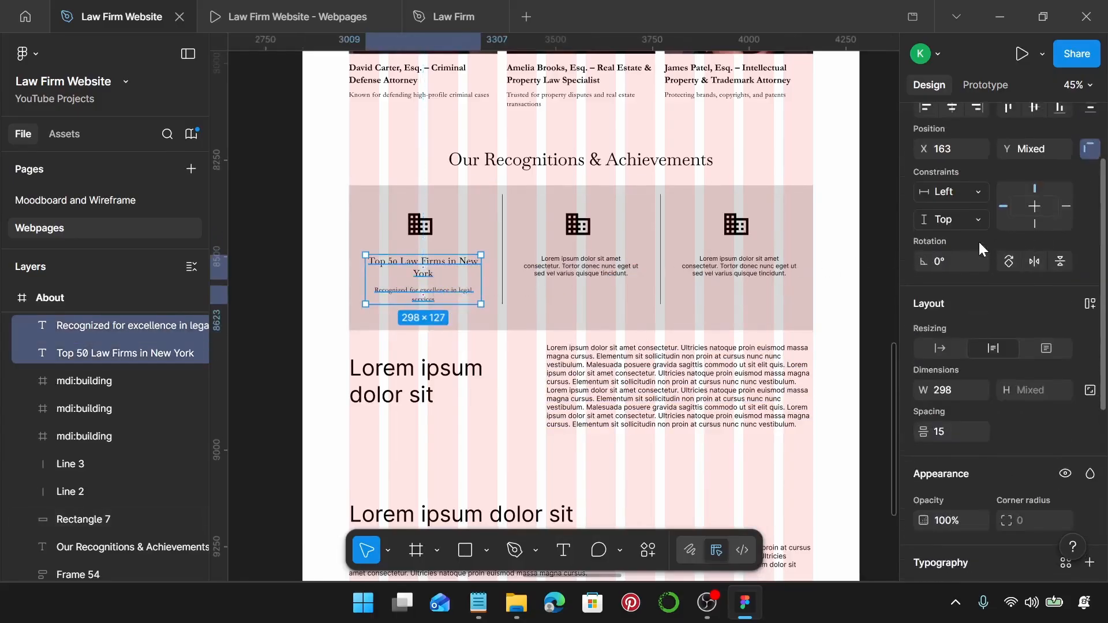
scroll(967, 375, down, 3)
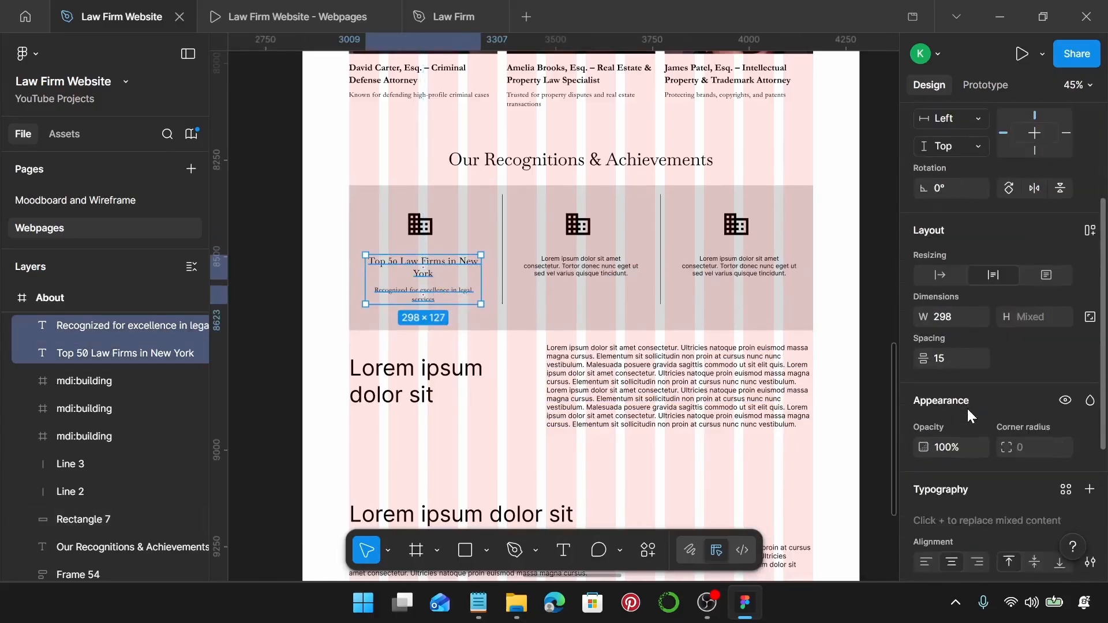
click(951, 318)
text(345)
key(Return)
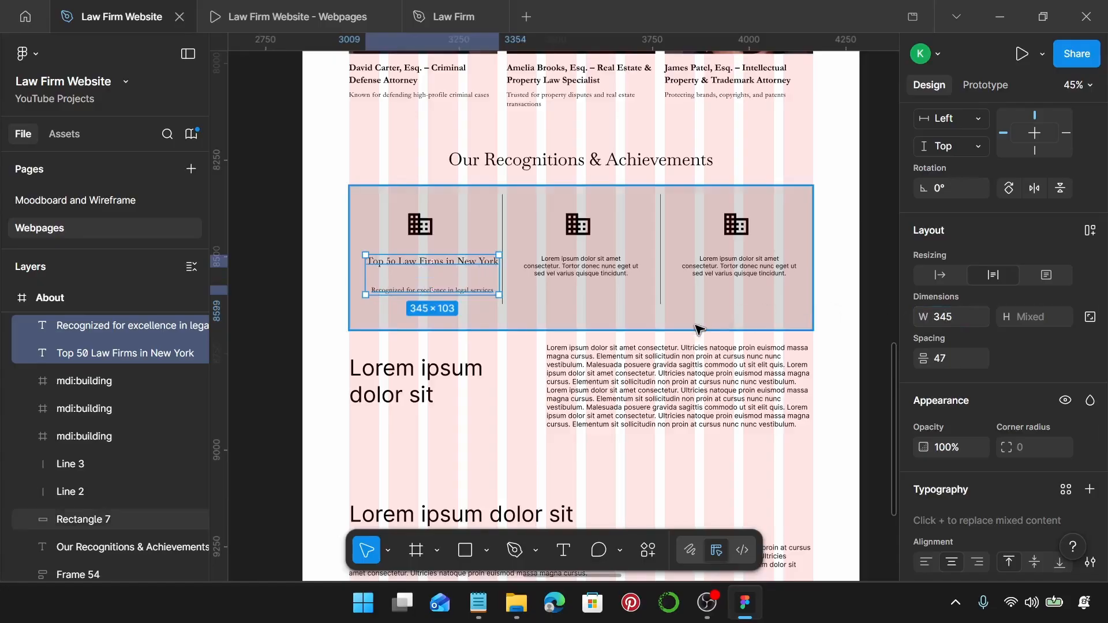
scroll(466, 286, up, 5)
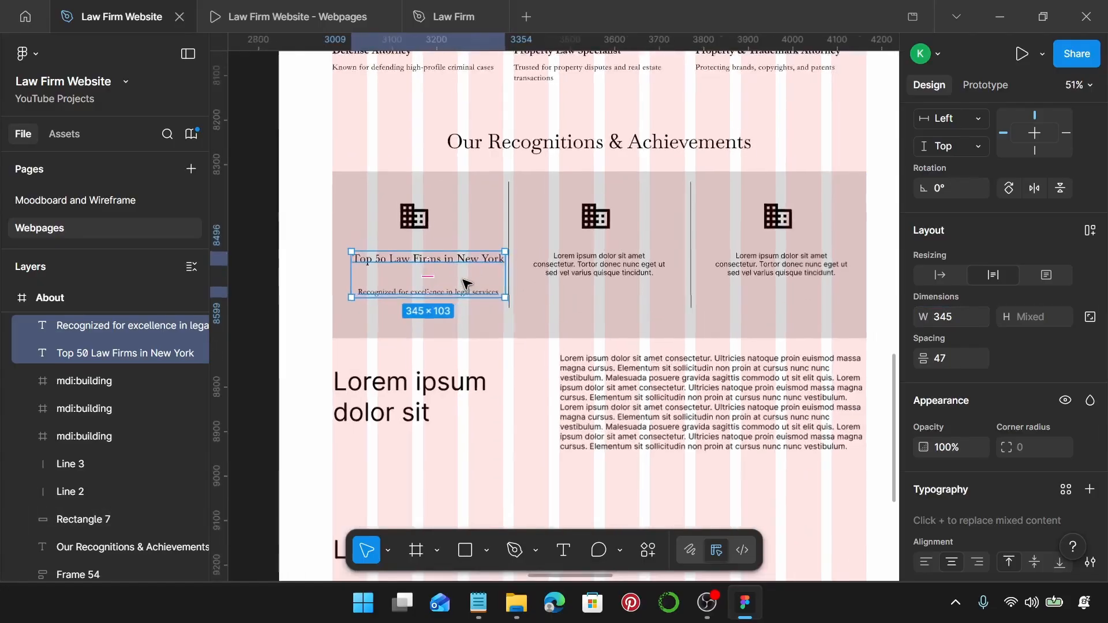
scroll(467, 284, up, 2)
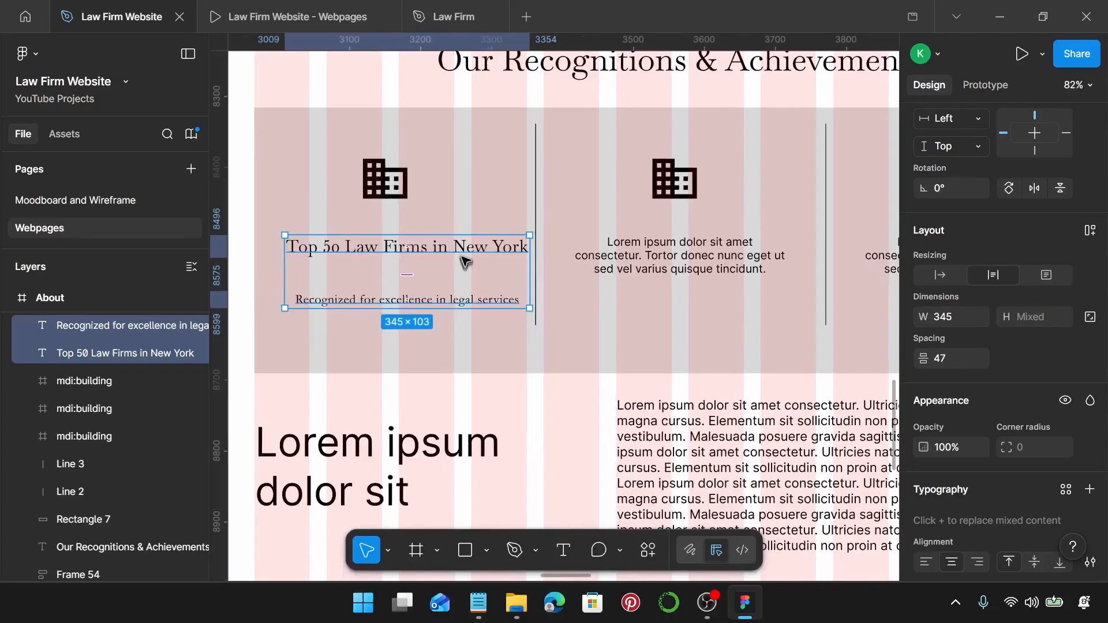
click(461, 253)
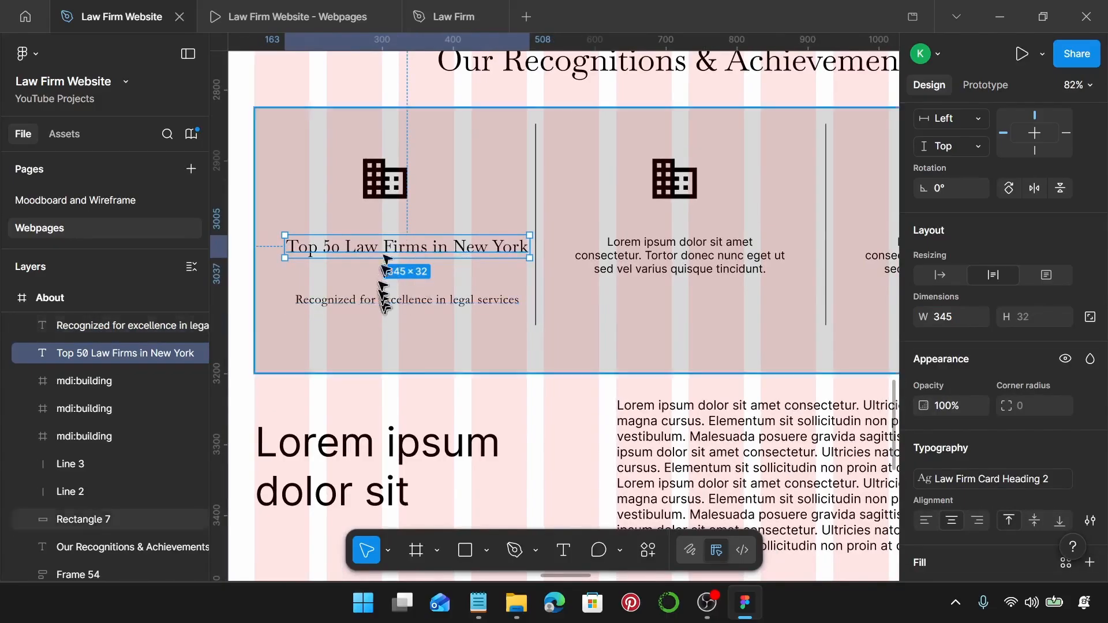
Resize the first card's building icon to 80×80 and colour it Law Firm Gold.
click(384, 180)
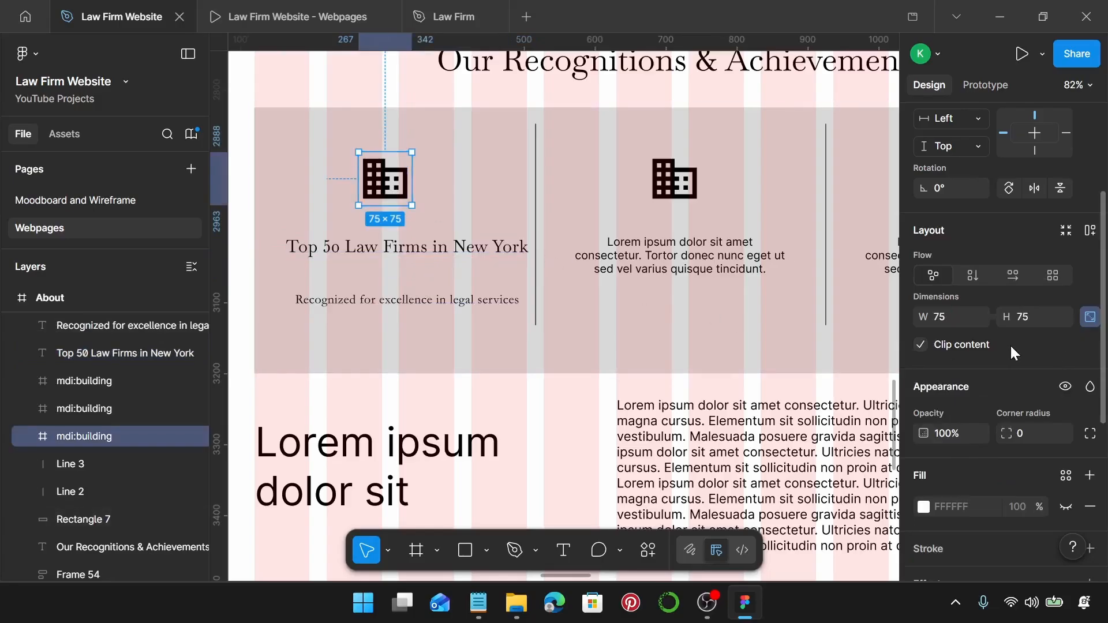
click(950, 318)
text(80)
key(Return)
scroll(1018, 435, down, 4)
scroll(1017, 434, down, 2)
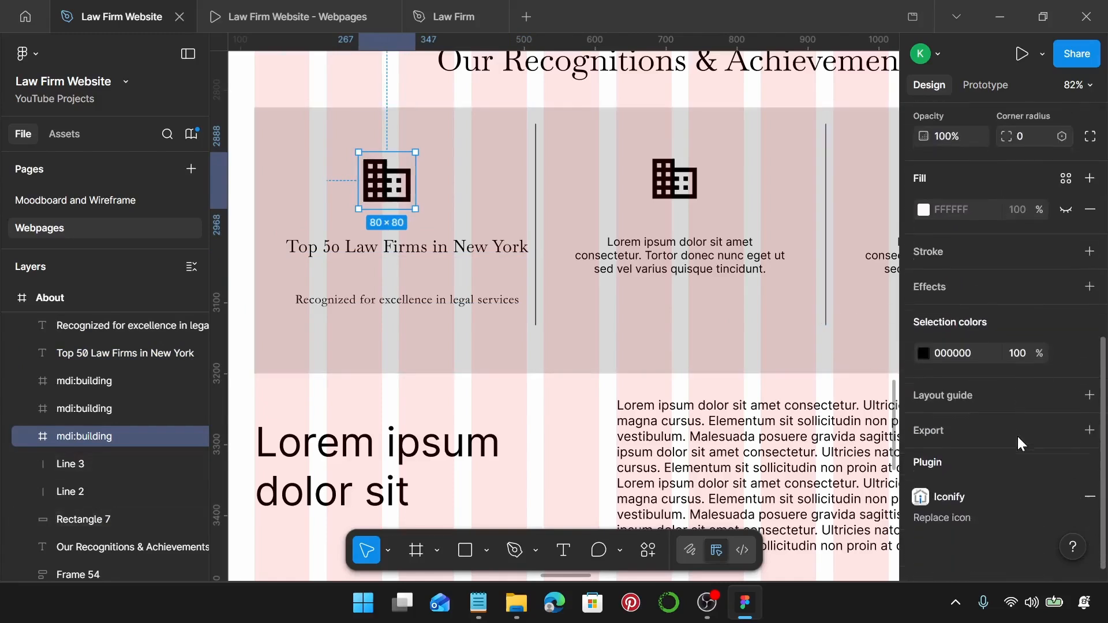
scroll(1014, 388, up, 6)
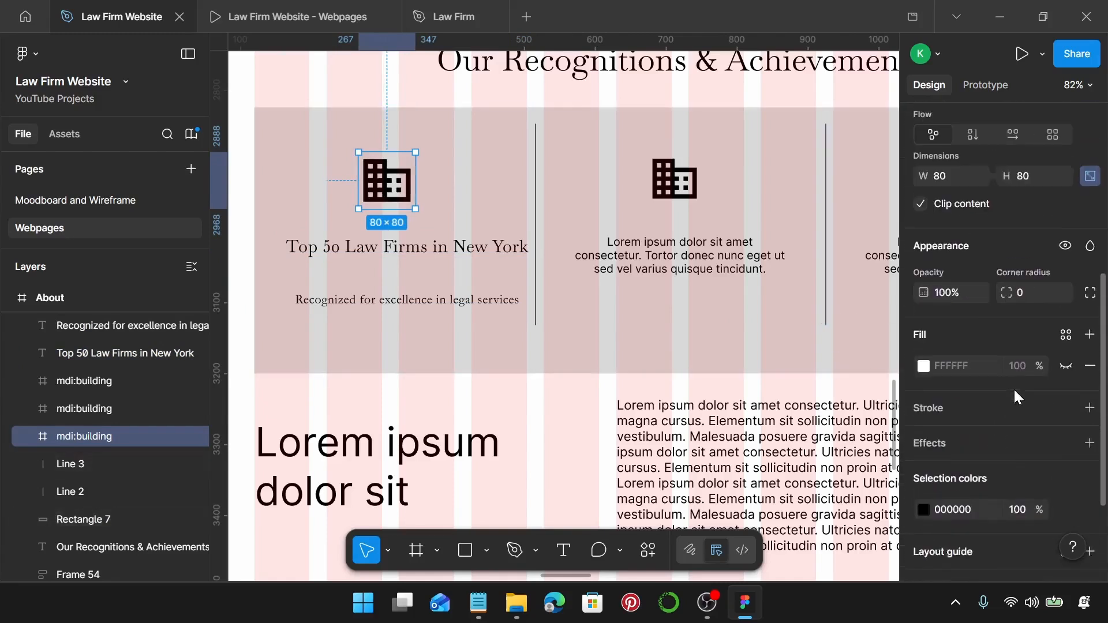
scroll(1015, 387, down, 5)
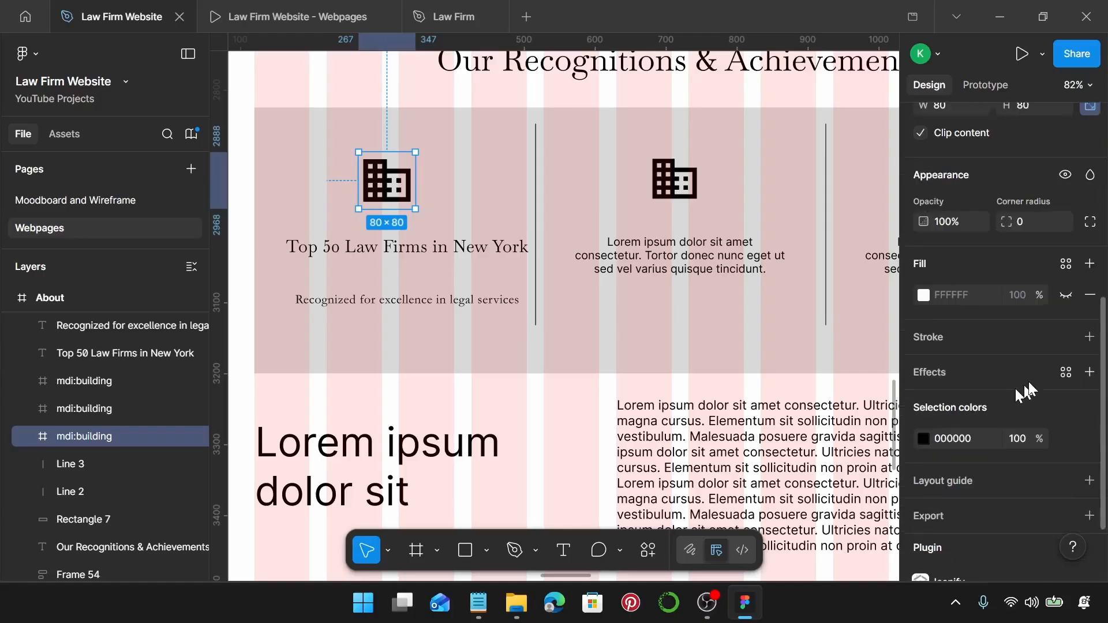
click(1067, 439)
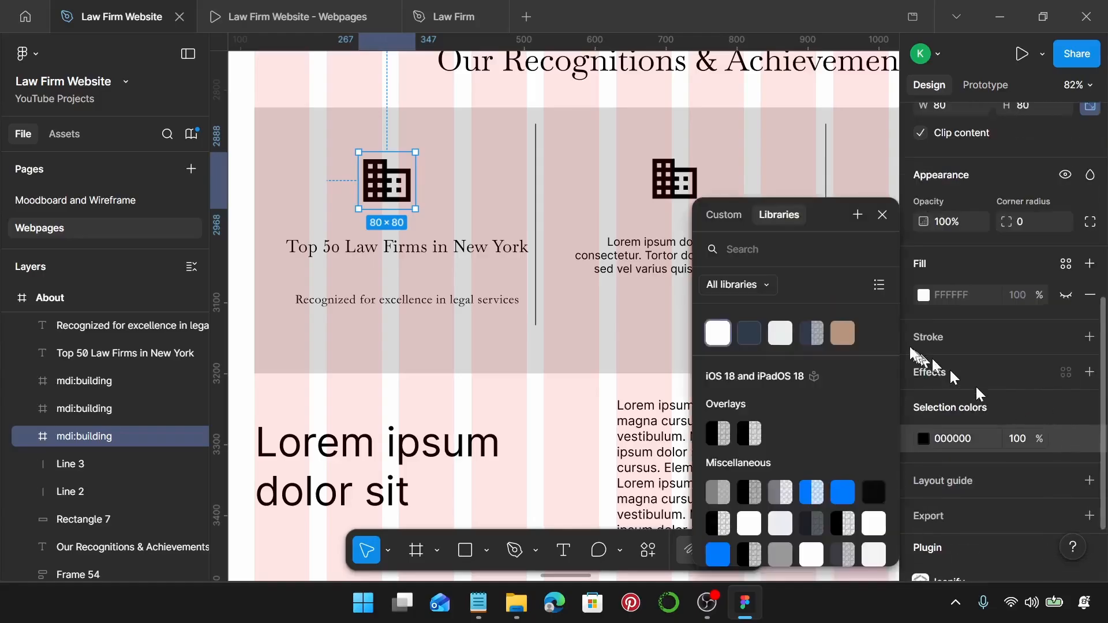
click(843, 333)
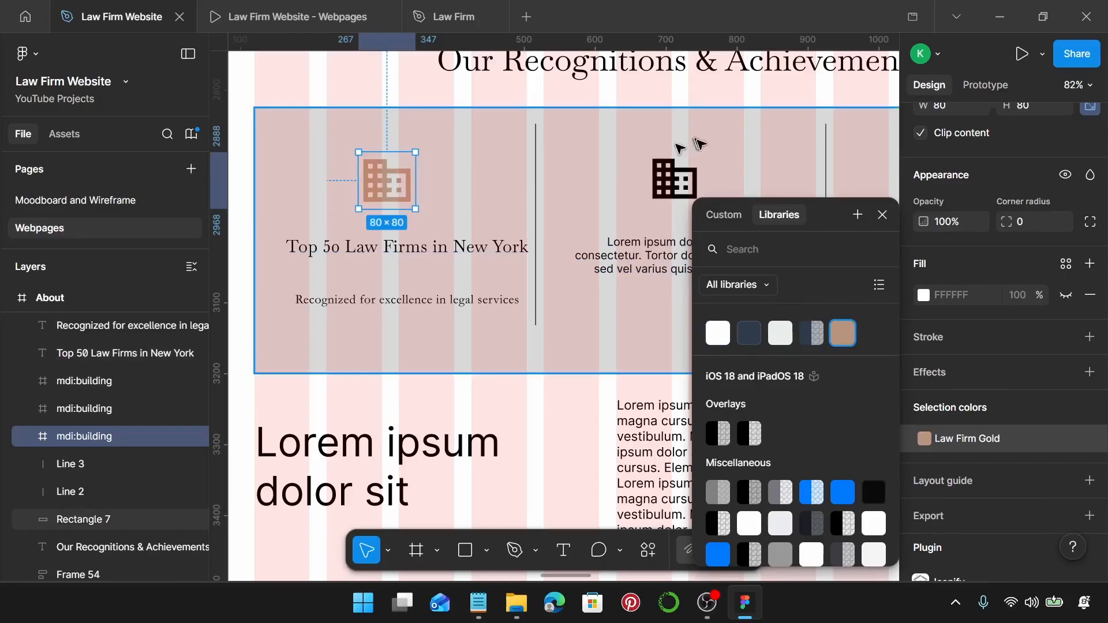
click(883, 214)
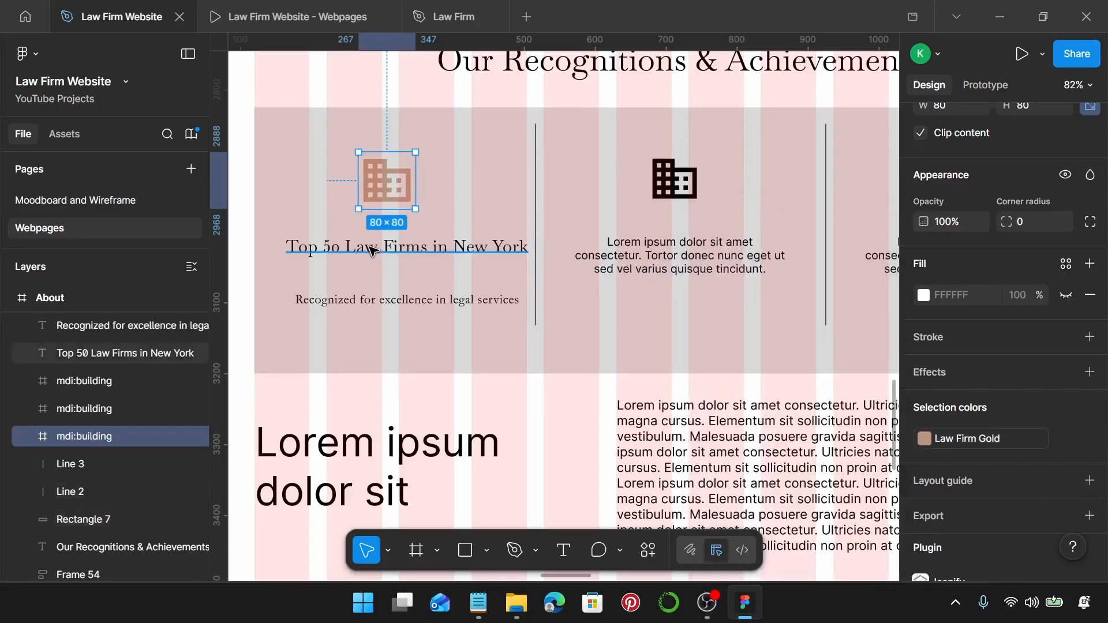
Stack the heading and description in an auto layout with a 10 gap, nudged down-left.
click(397, 252)
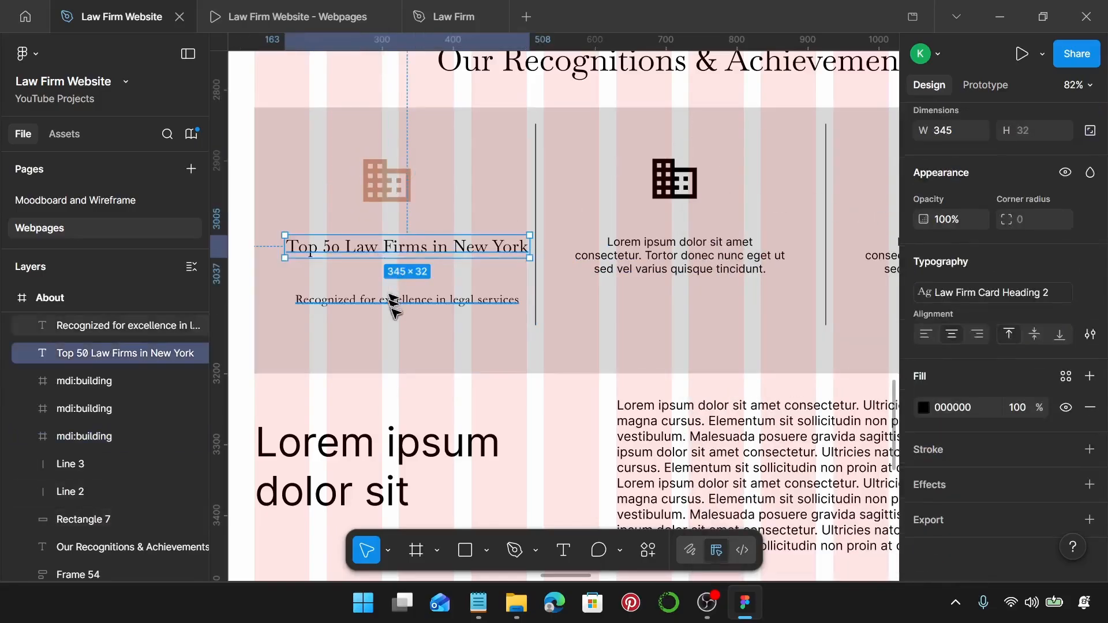
shift+click(396, 303)
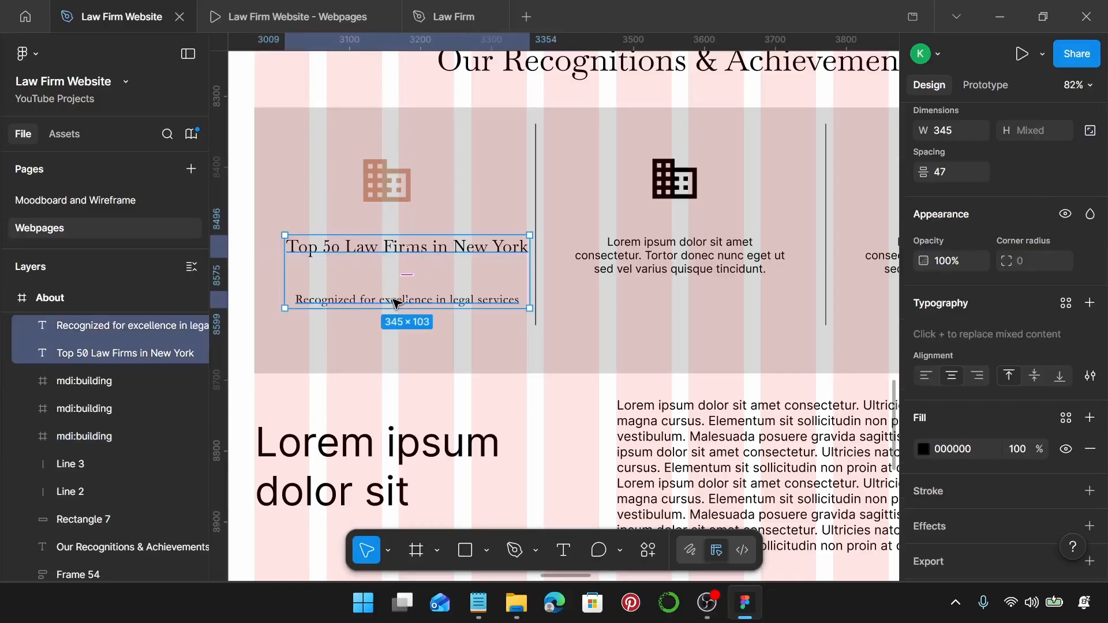
key(shift+a)
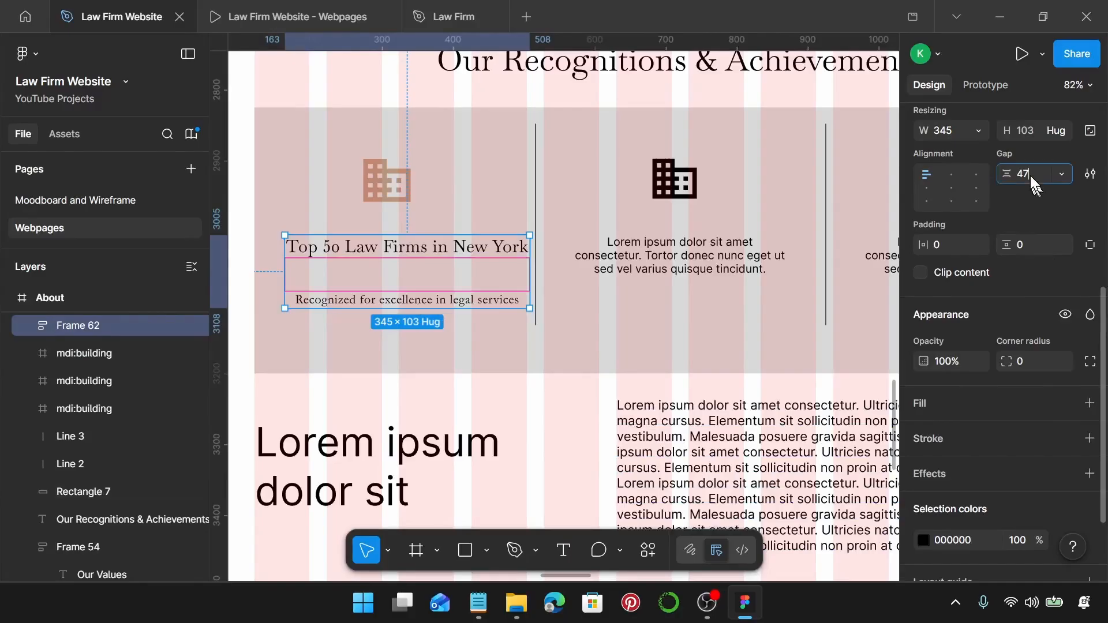
text(10)
key(Return)
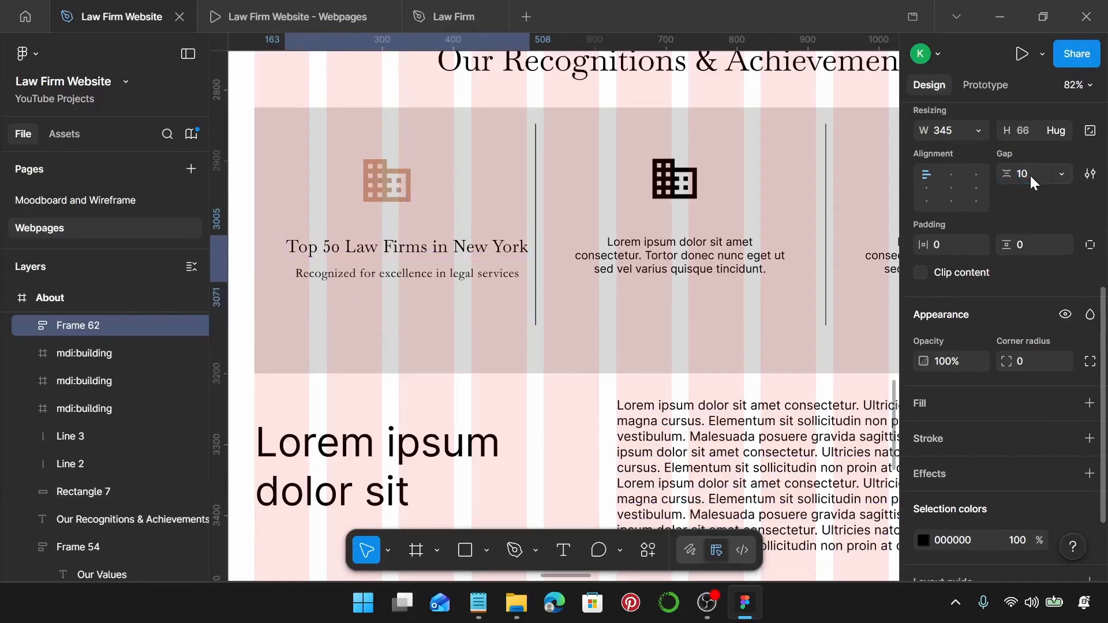
drag(411, 252, 402, 258)
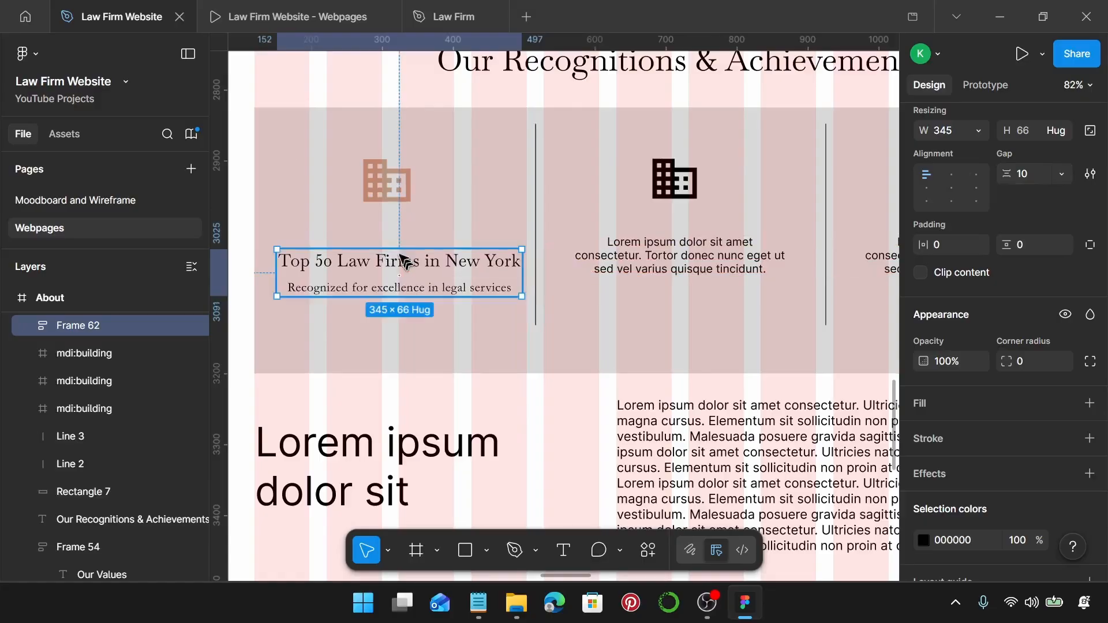
Combine the icon and text stack into an auto layout with 40 spacing, moved slightly down-left.
shift+click(382, 196)
key(shift+a)
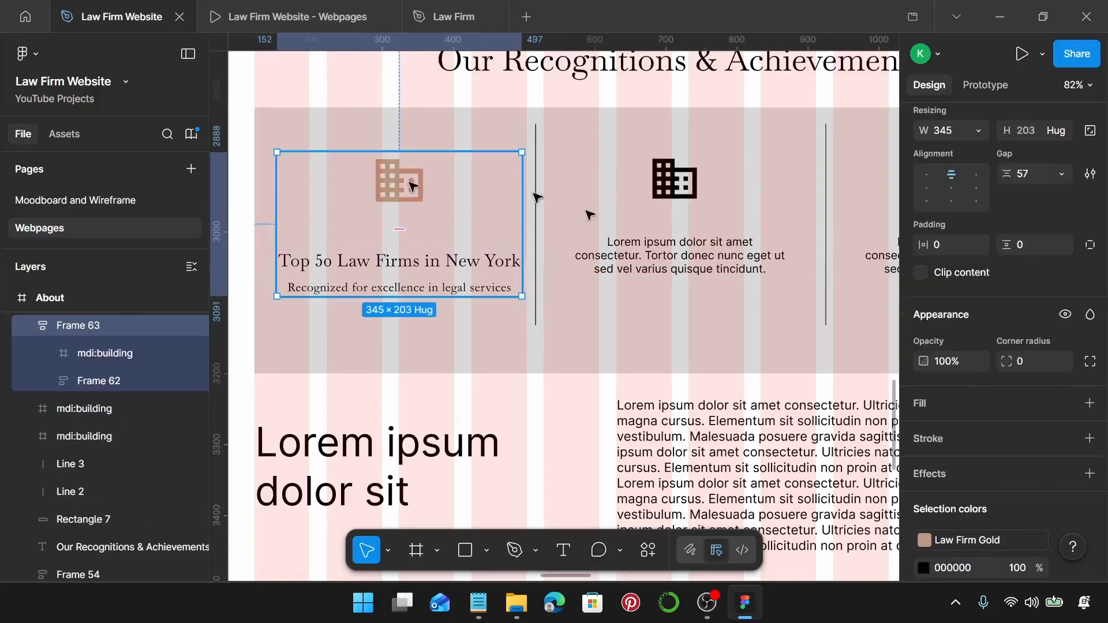
click(1030, 179)
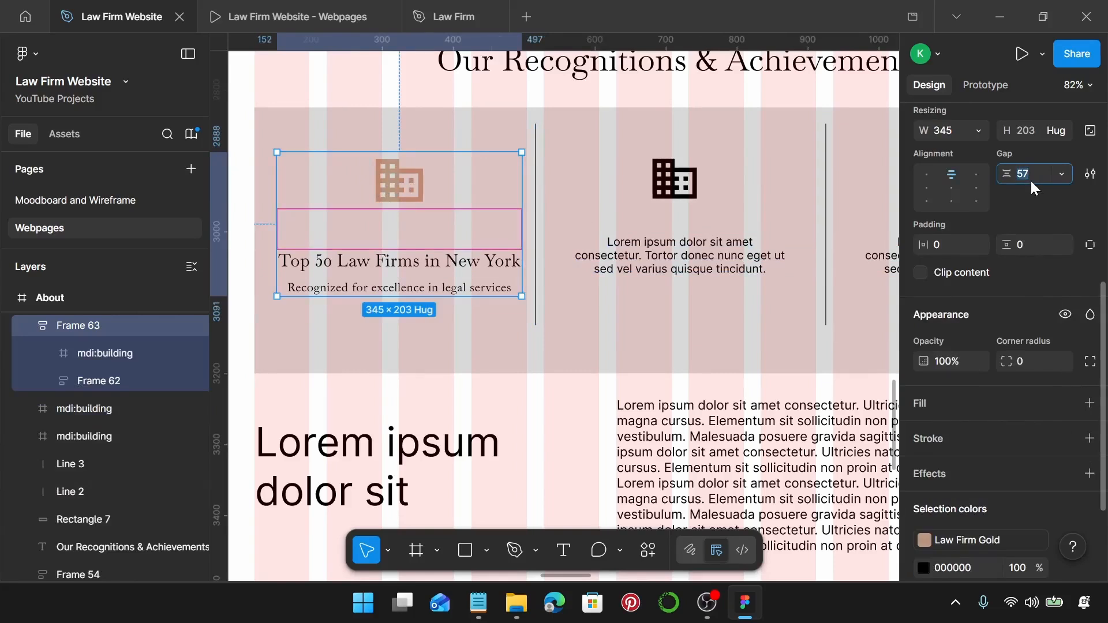
key(Return)
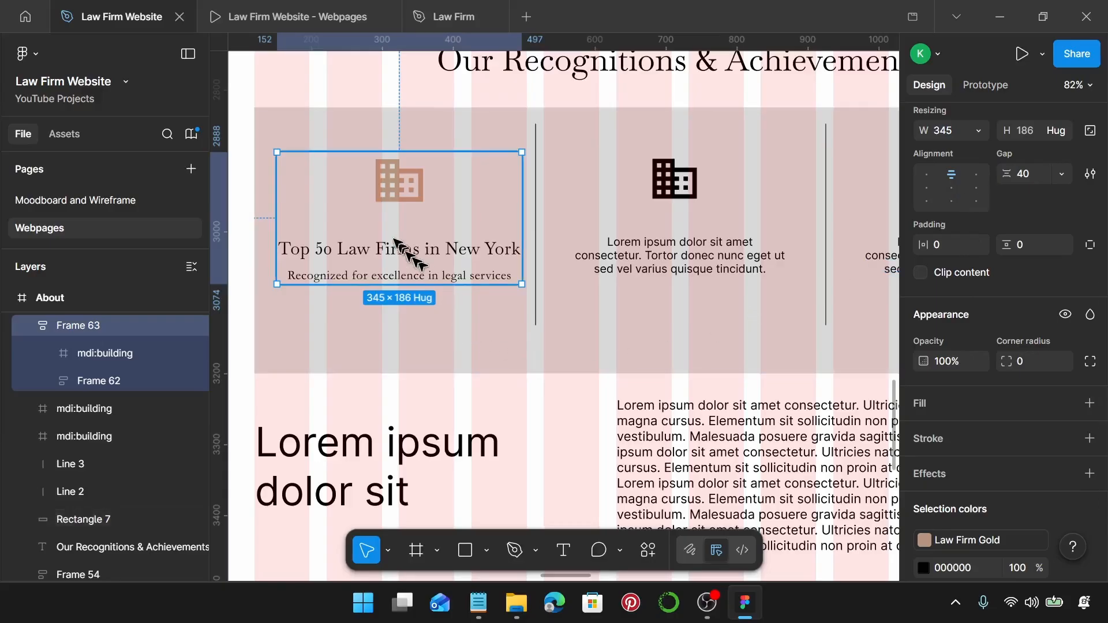
drag(402, 196, 394, 208)
ctrl+scroll(394, 208, down, 3)
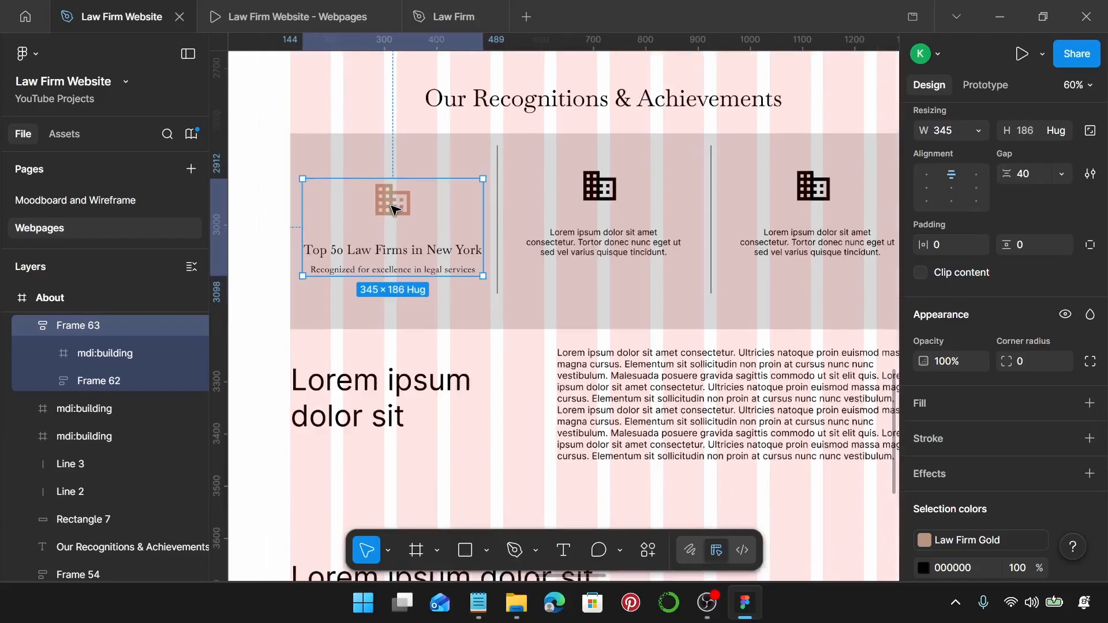
scroll(393, 208, right, 2)
scroll(427, 210, left, 1)
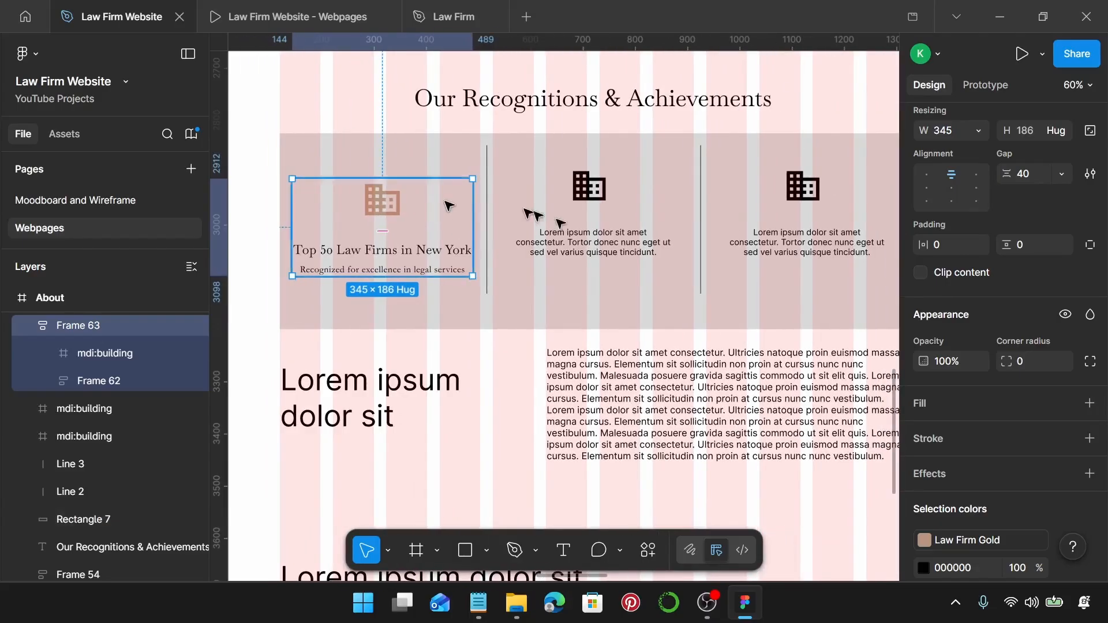
Delete the placeholder icons and paragraphs from the second and third columns.
click(602, 241)
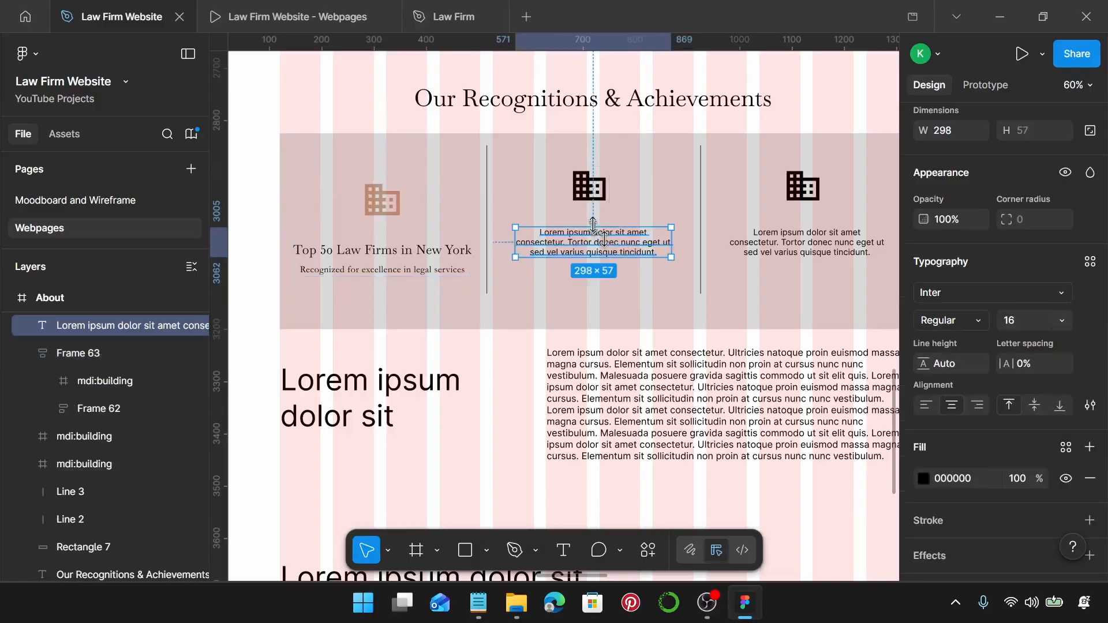
shift+click(589, 199)
shift+click(807, 243)
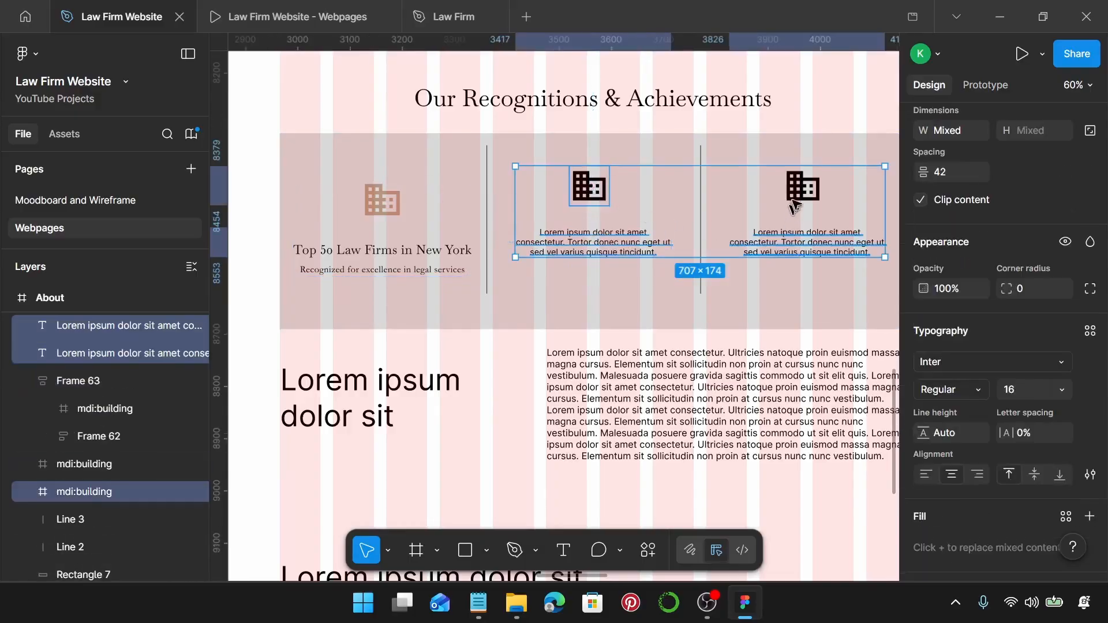
shift+click(798, 196)
key(Delete)
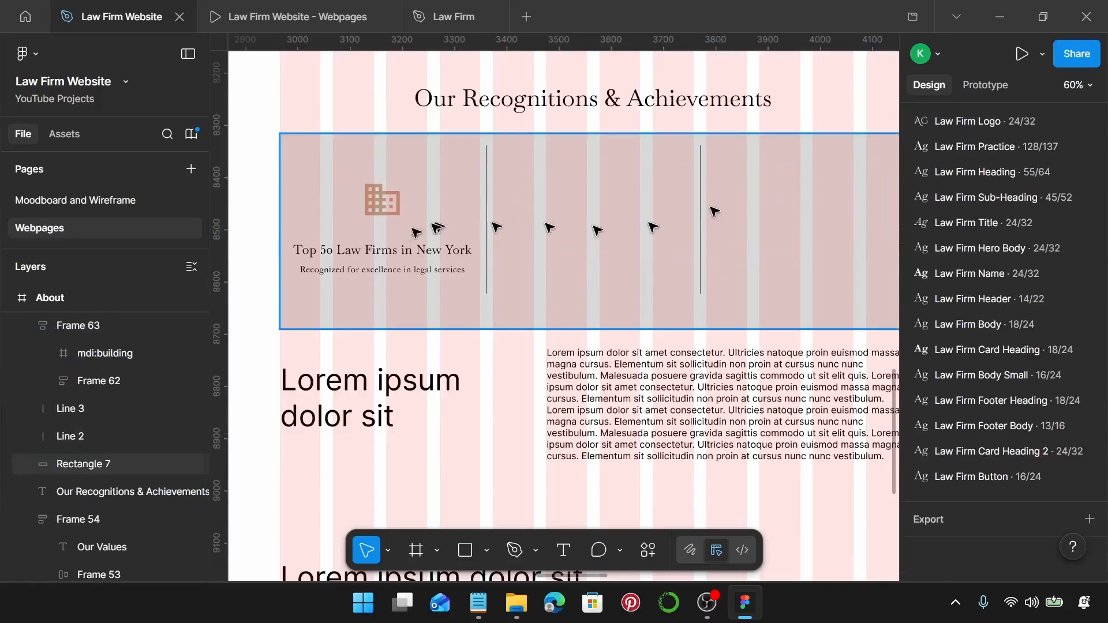
Alt-drag copies of the first card (Frame 63) into the empty columns.
click(388, 250)
drag(377, 254, 803, 261)
scroll(802, 261, right, 5)
scroll(606, 225, left, 3)
scroll(595, 242, left, 5)
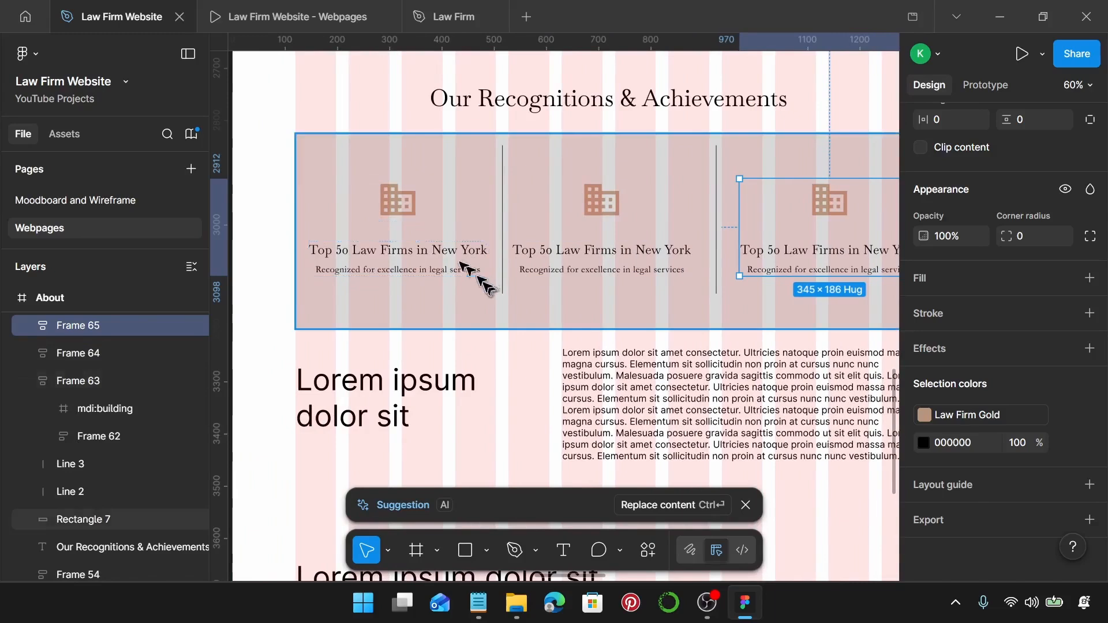
Set the band's background Rectangle 7 fill to the Law Firm on Primary style.
click(492, 166)
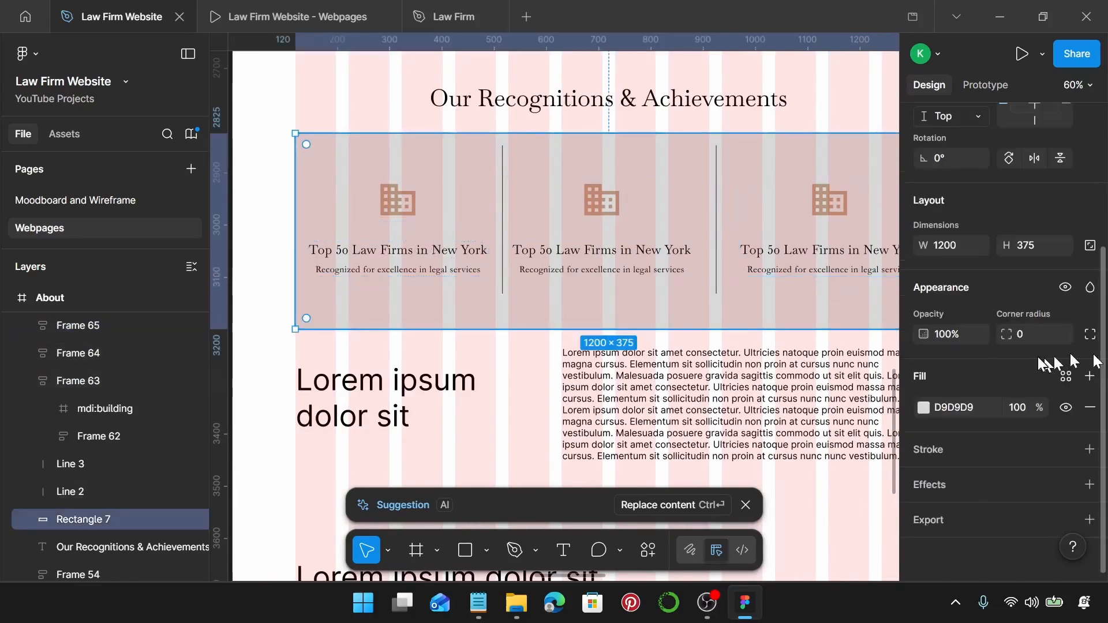
click(1066, 377)
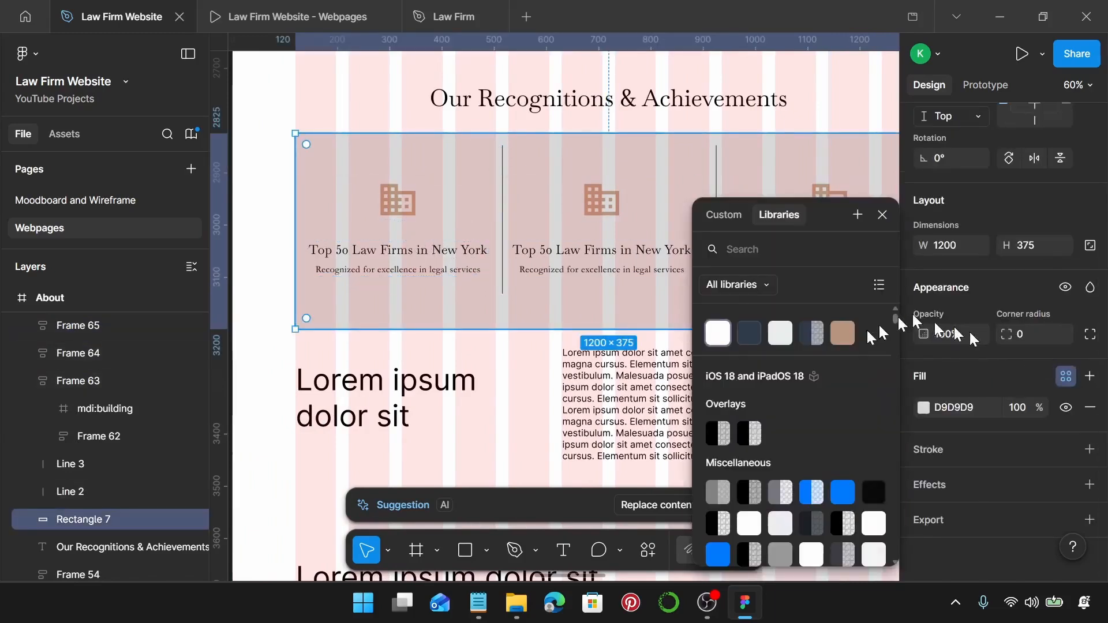
click(785, 336)
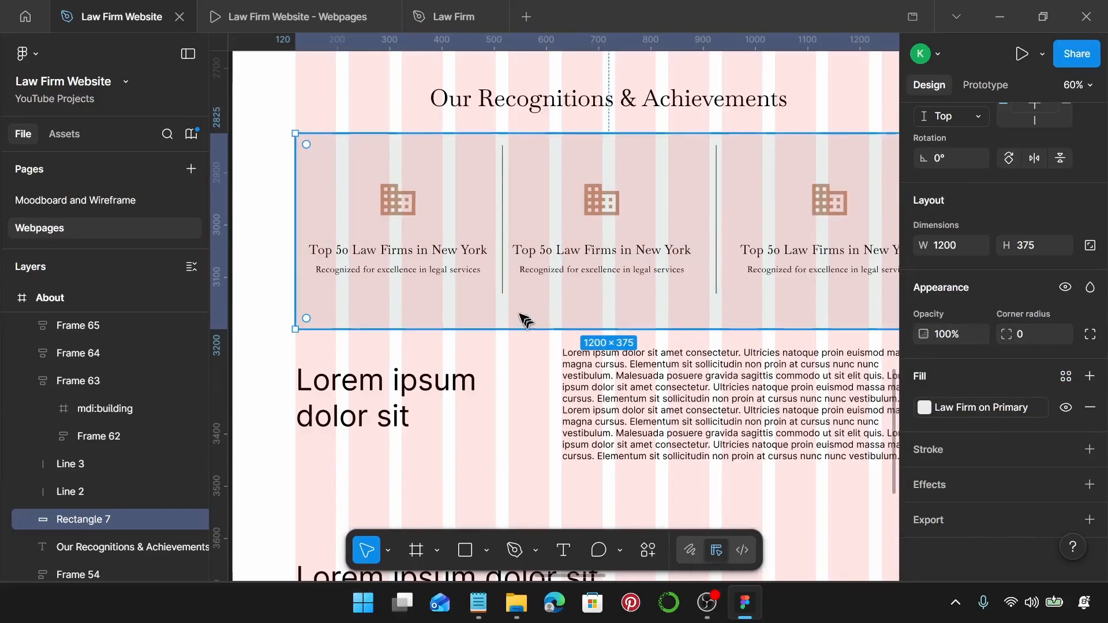
Set both divider lines to width 290 with the Law Firm Line stroke style.
click(503, 277)
shift+click(716, 276)
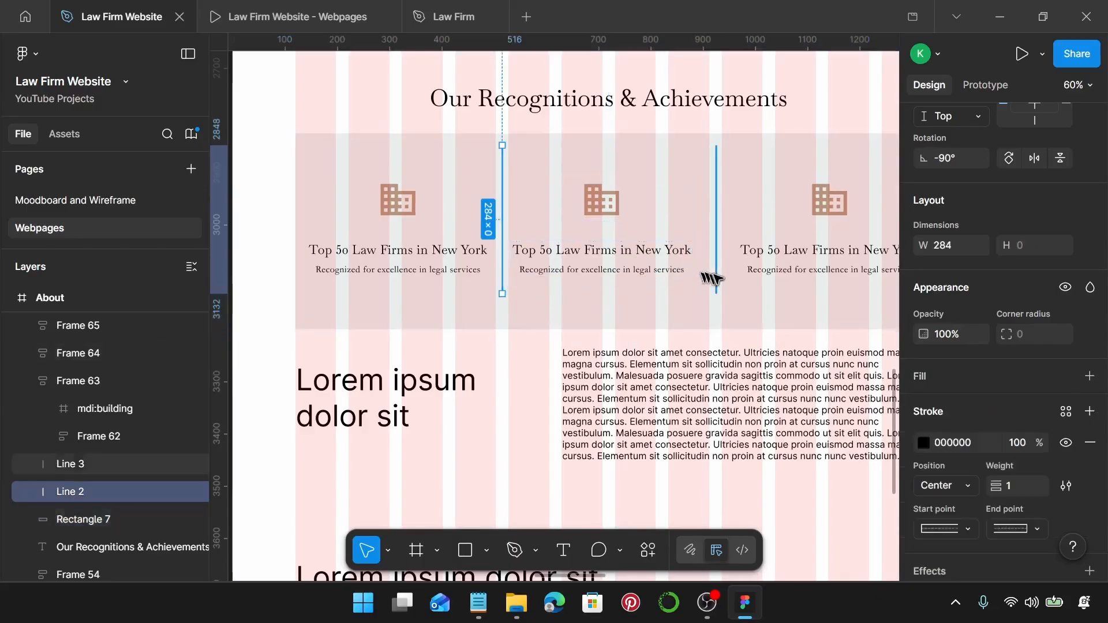
click(947, 246)
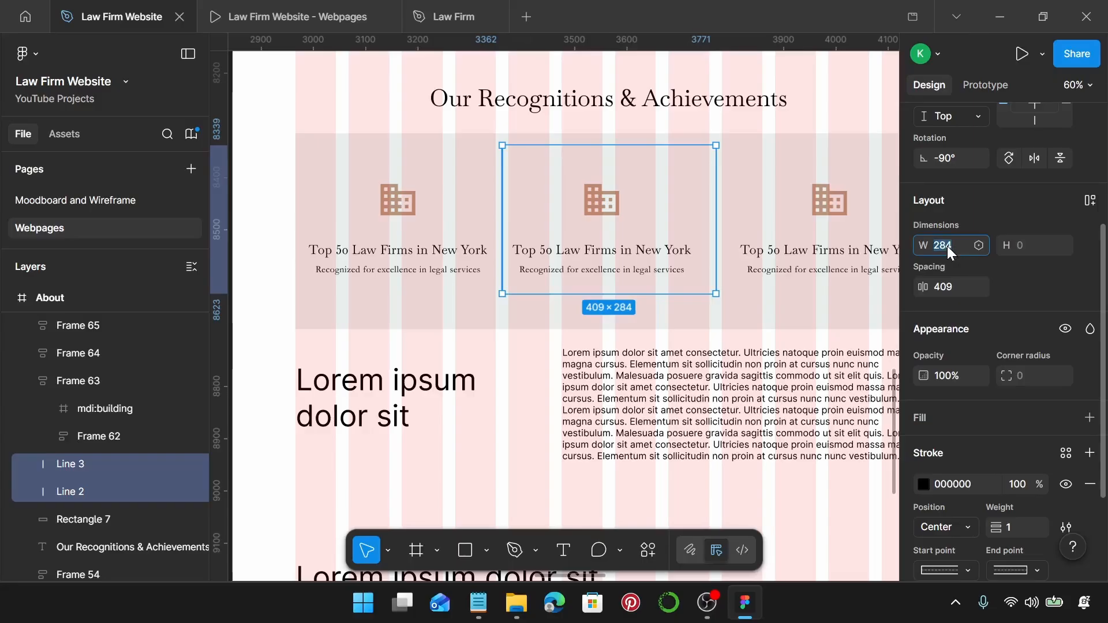
text(290)
key(Return)
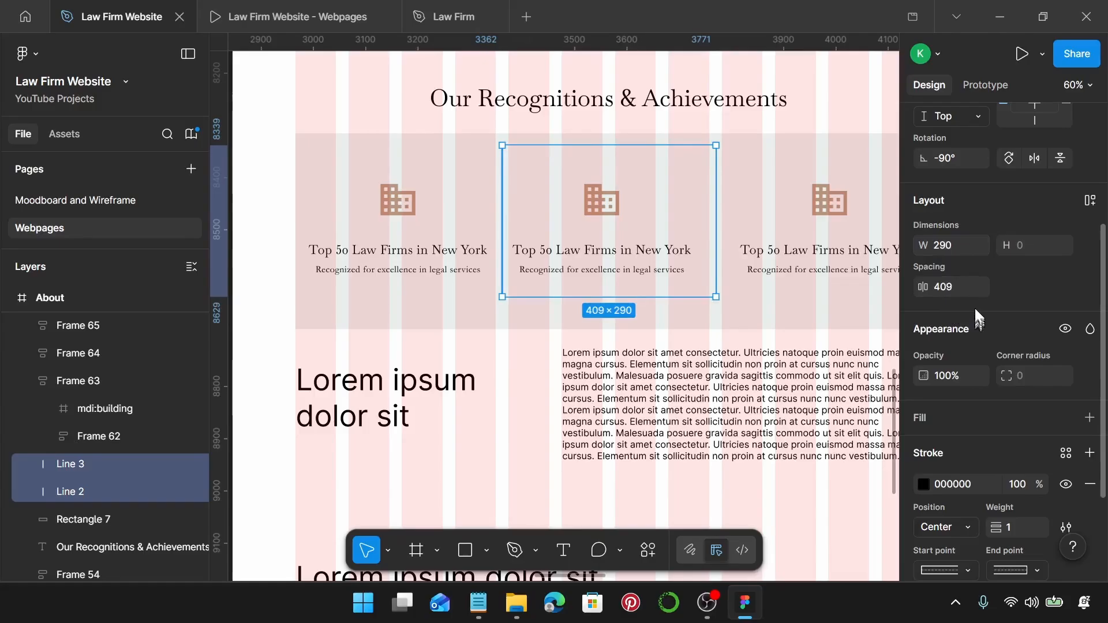
scroll(981, 323, down, 3)
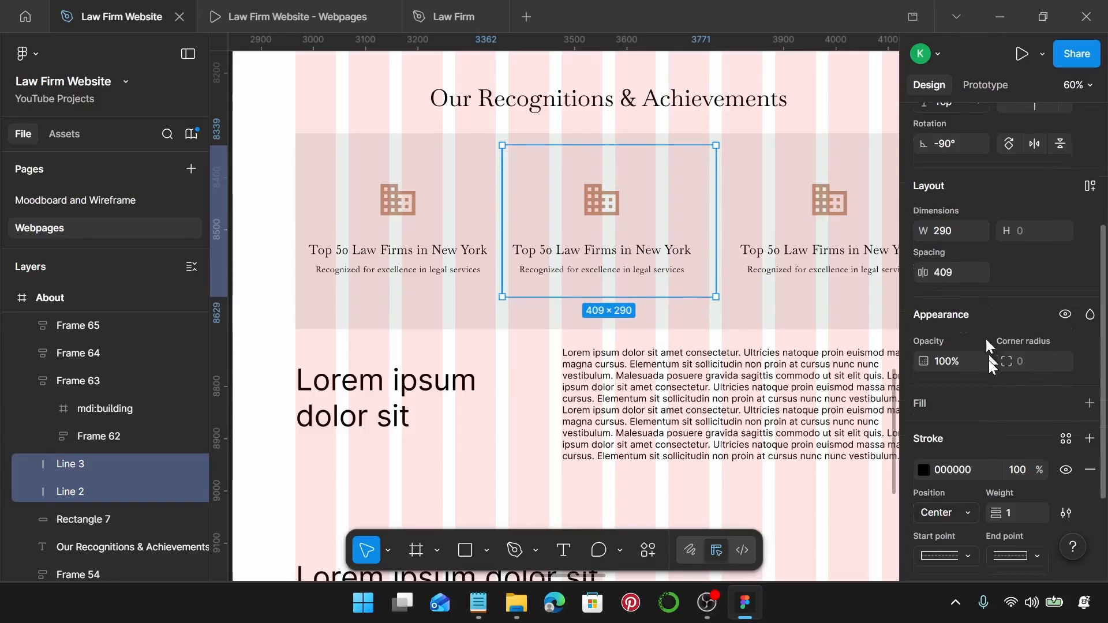
click(1067, 327)
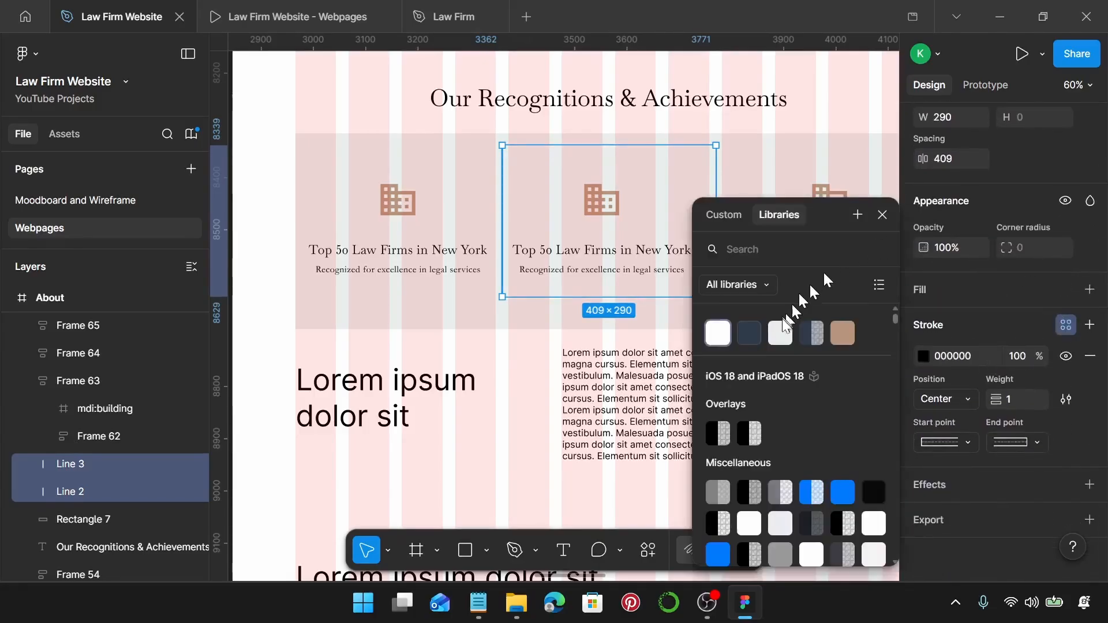
click(807, 345)
click(779, 317)
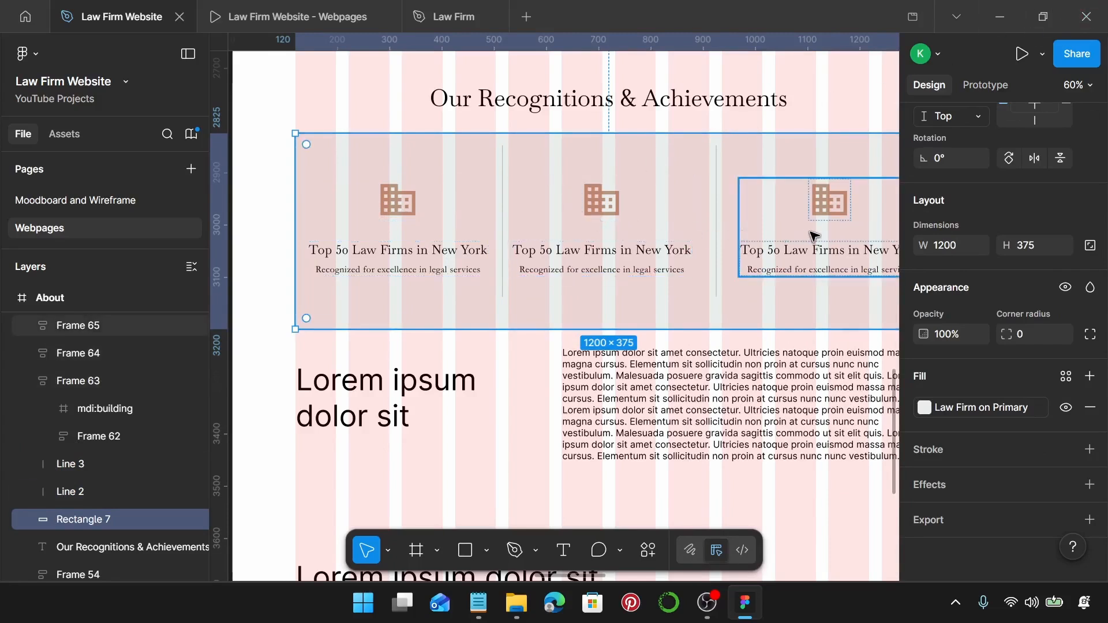
click(407, 214)
click(408, 215)
Replace the first card's building icon with a solid trophy icon from Iconify.
right_click(406, 212)
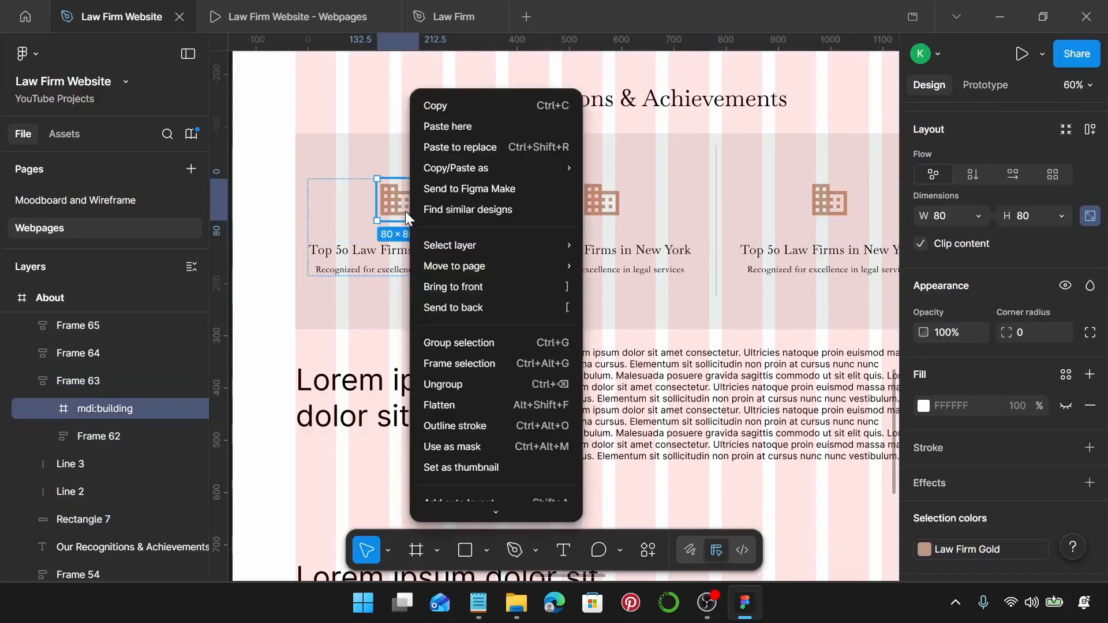
scroll(519, 501, down, 1)
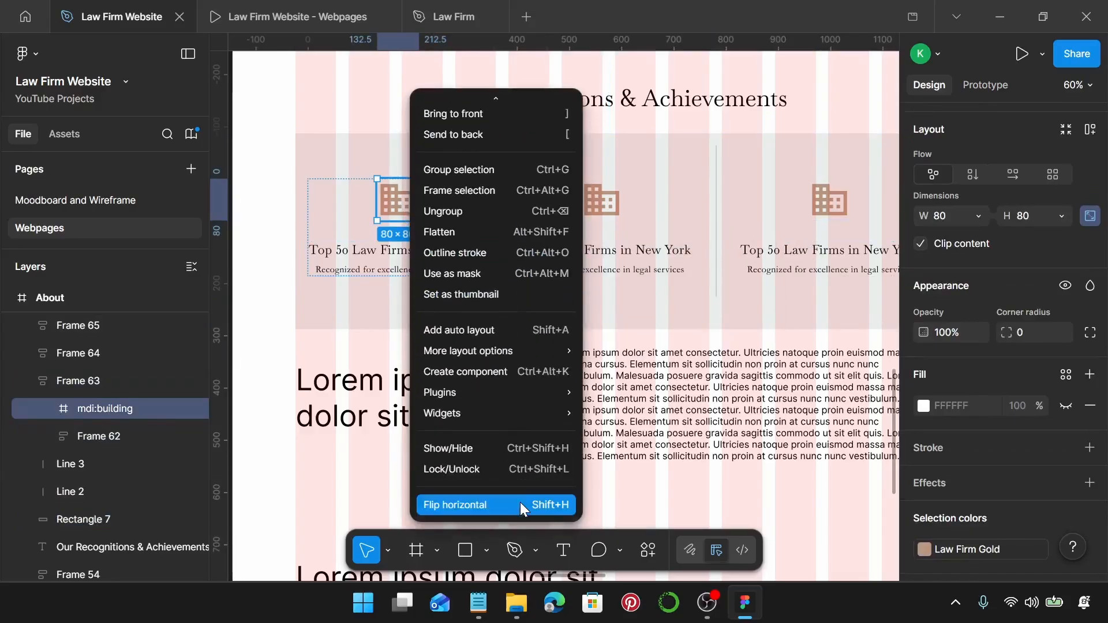
mouse_move(510, 391)
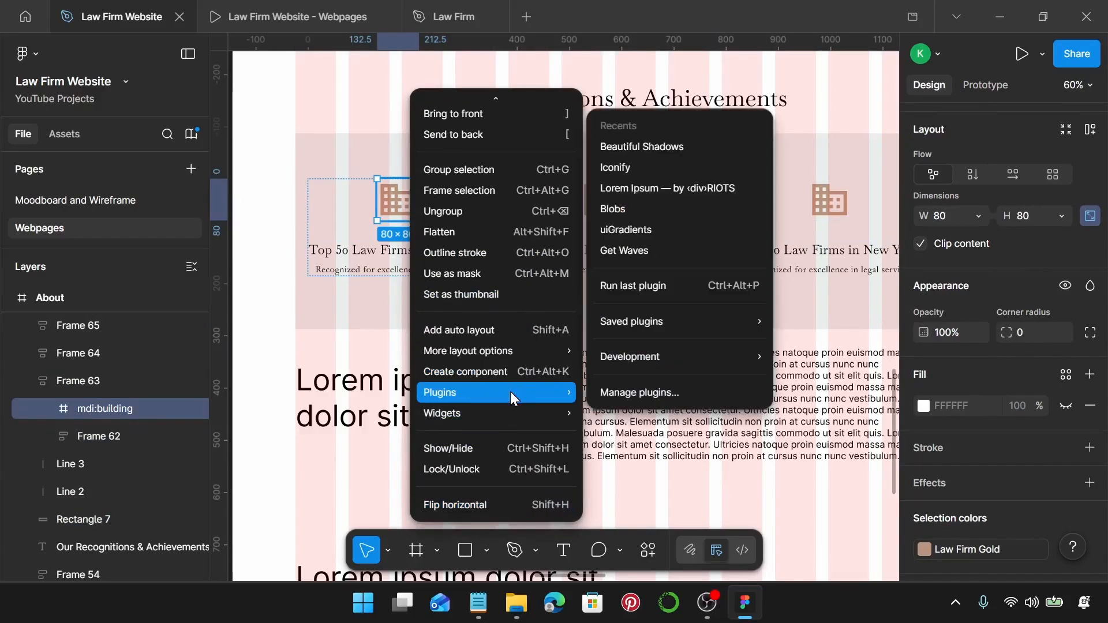
click(681, 166)
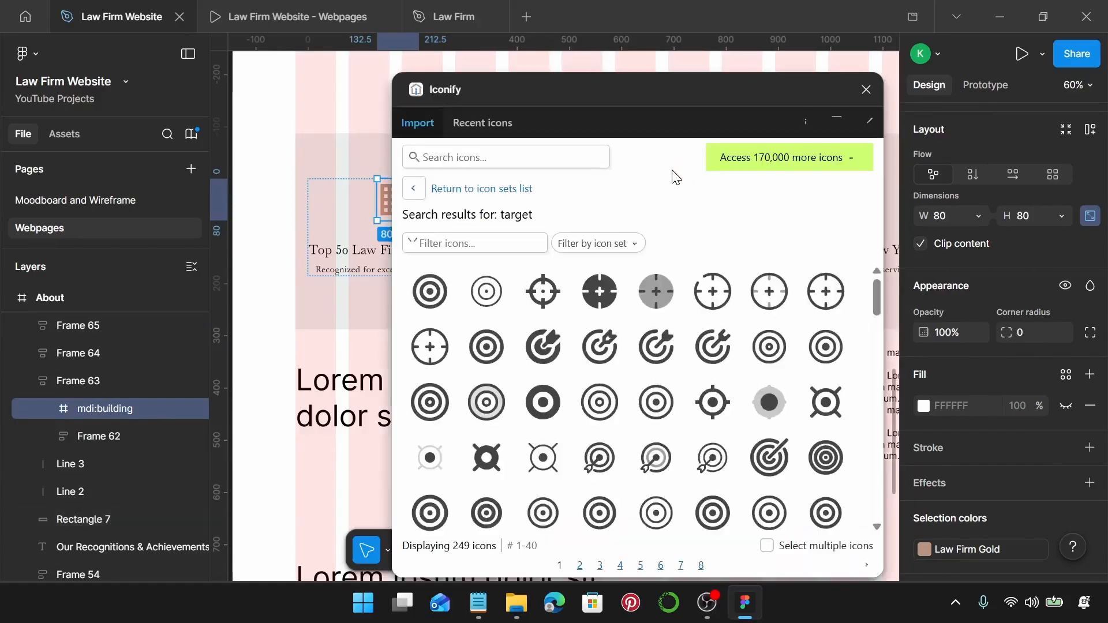
click(510, 160)
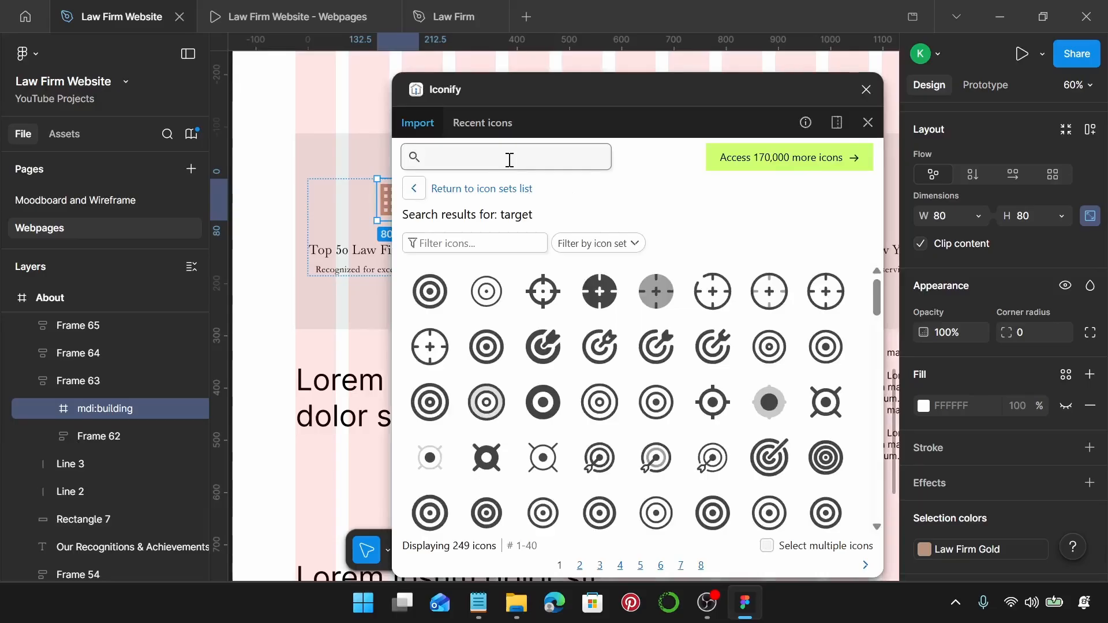
text(tr)
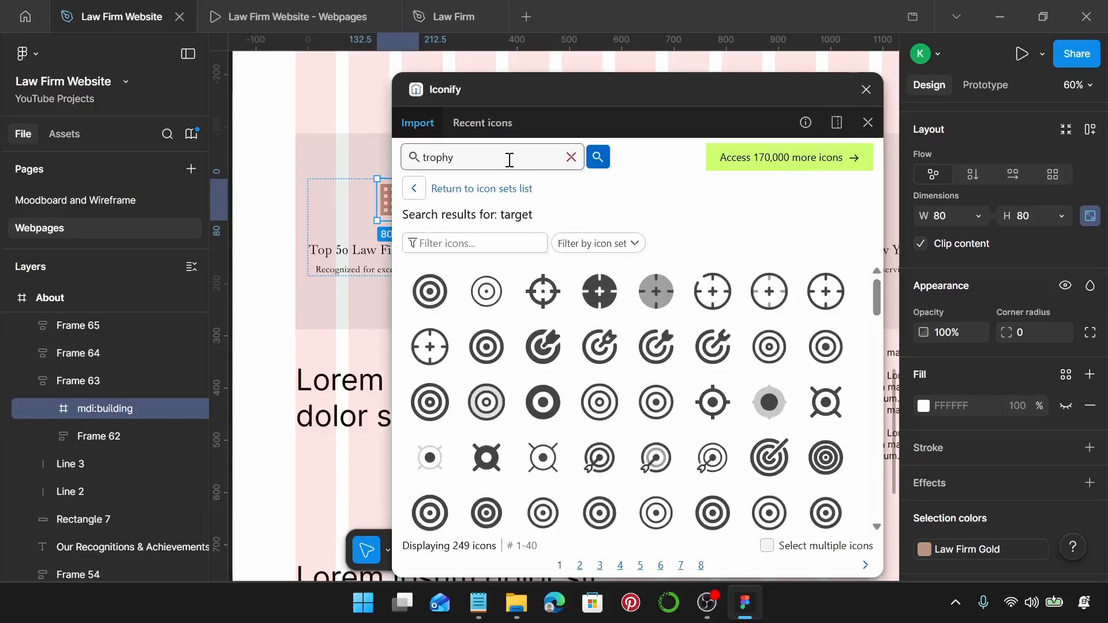
text(ophy)
key(Return)
scroll(566, 416, down, 3)
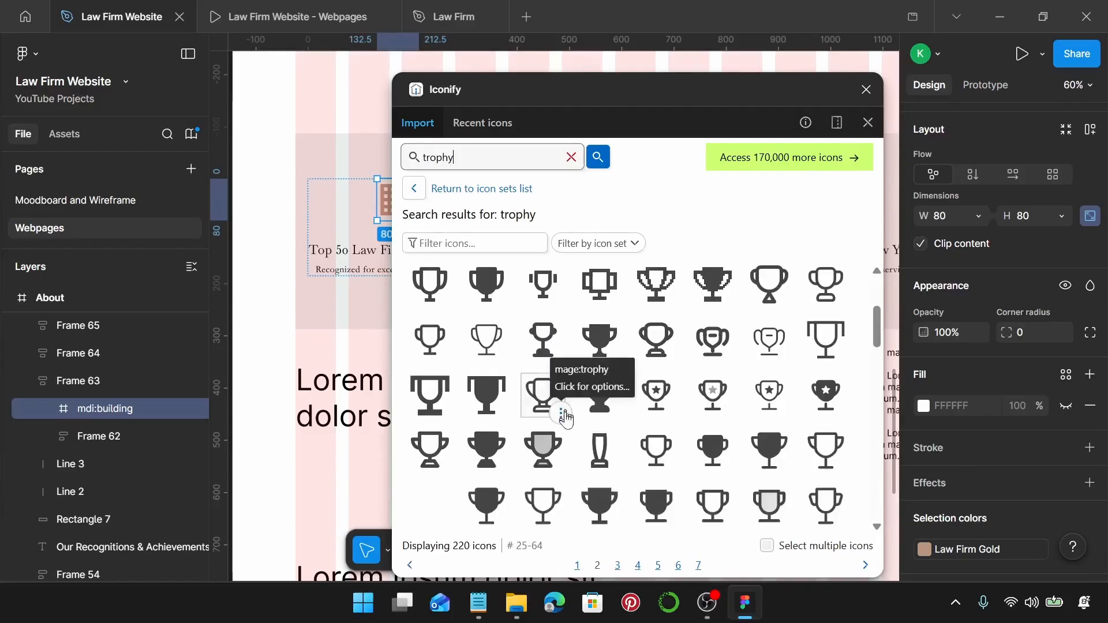
click(600, 338)
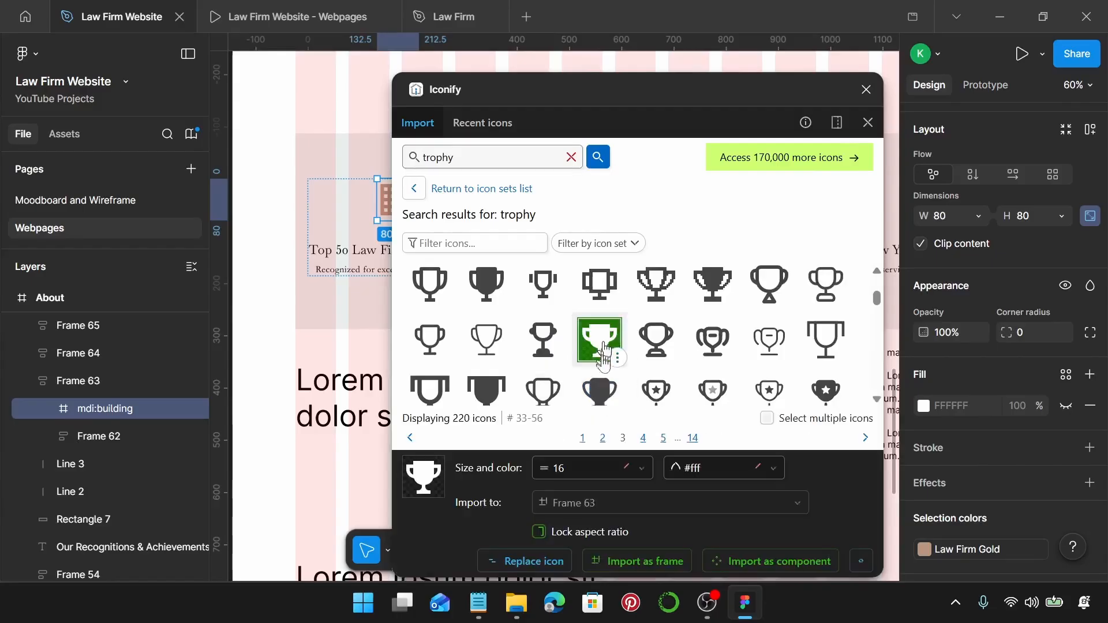
click(501, 567)
click(866, 89)
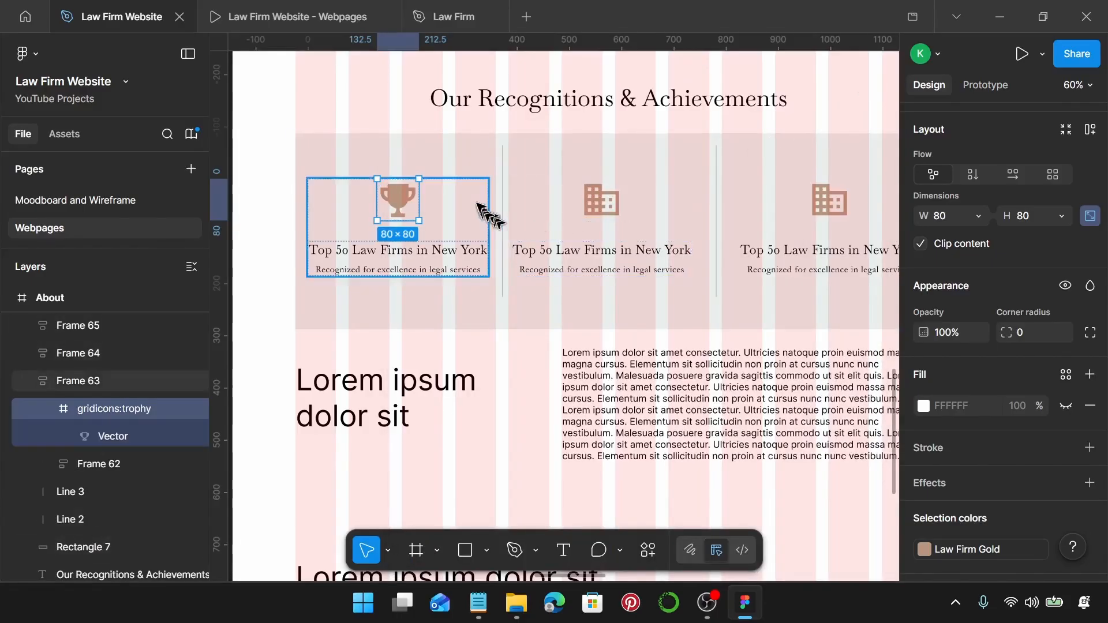
Replace the second and third cards with copies of the trophy card, then bring up Notepad.
click(478, 173)
click(434, 246)
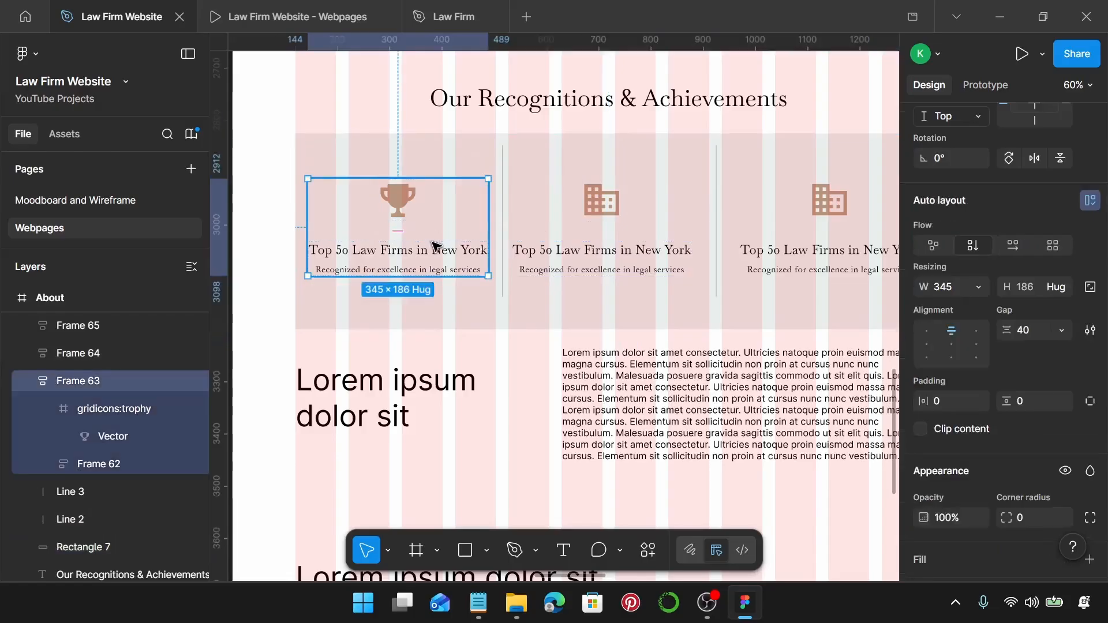
click(574, 271)
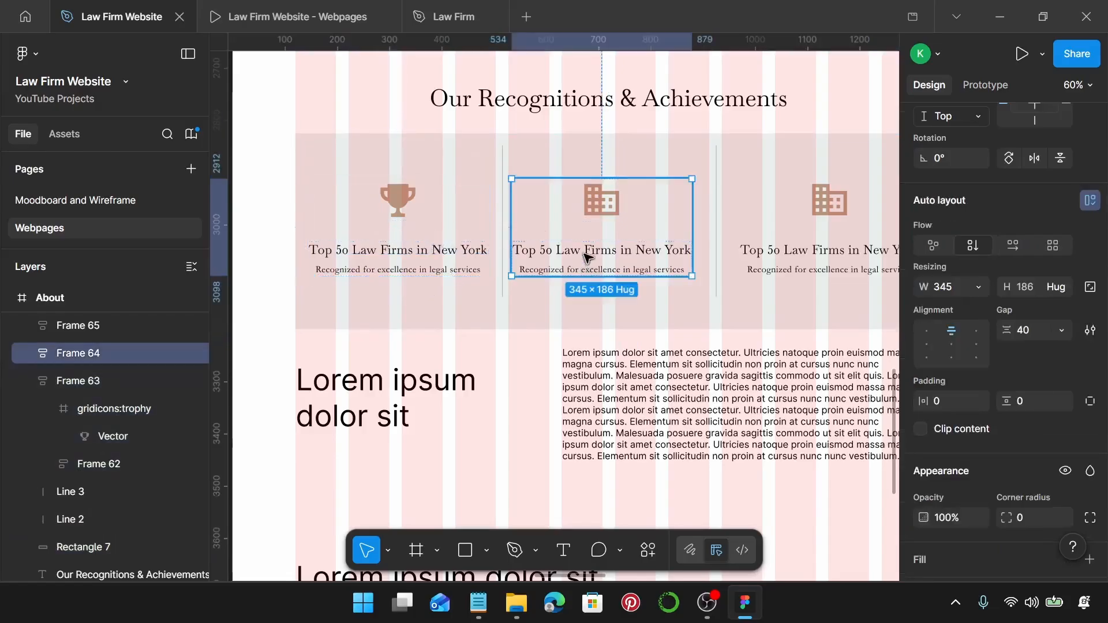
shift+click(788, 280)
key(ctrl+shift+r)
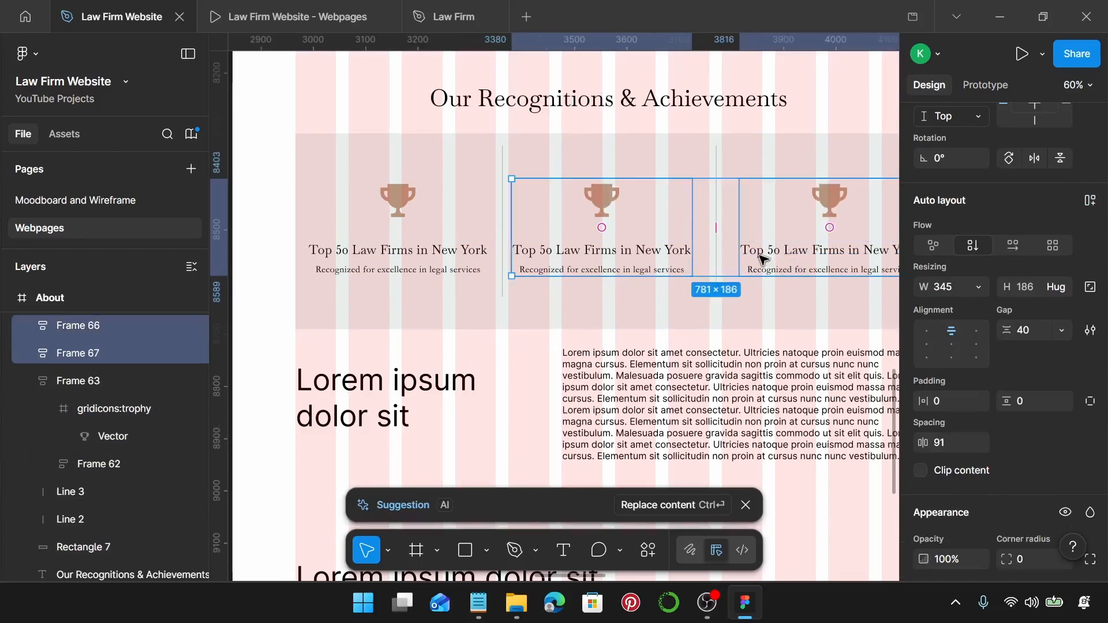
scroll(577, 265, right, 2)
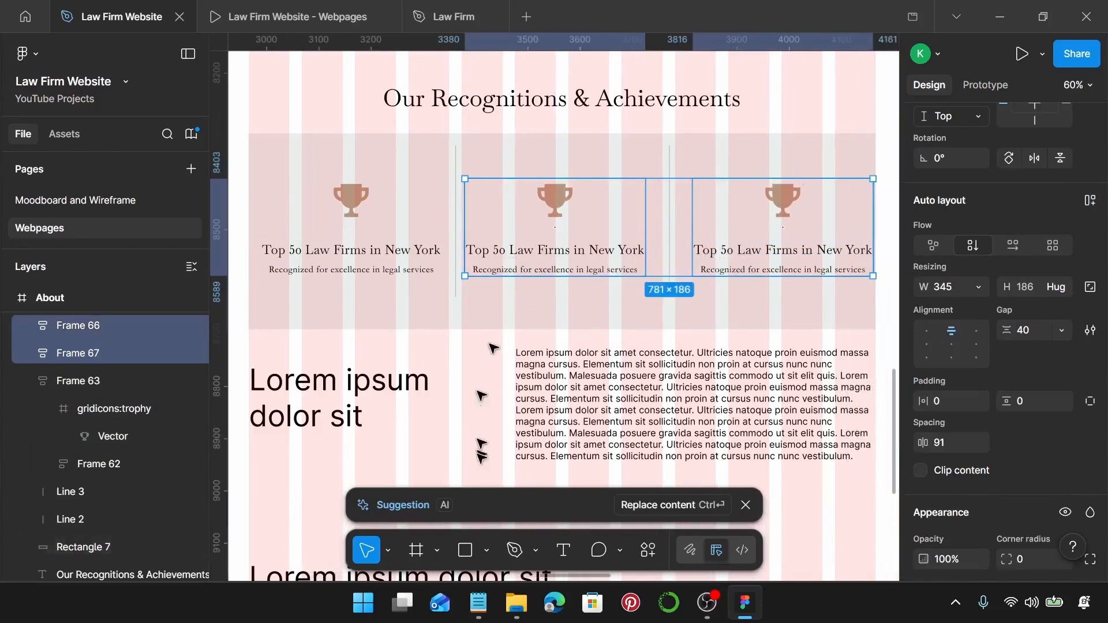
click(474, 595)
scroll(716, 335, down, 1)
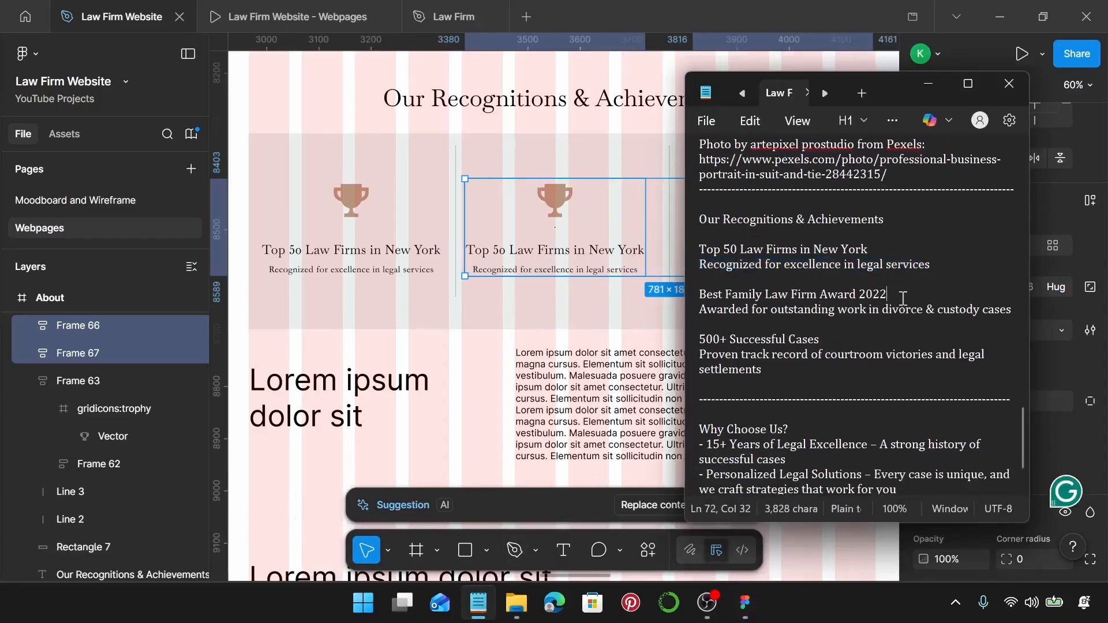
Paste 'Best Family Law Firm Award 2022' as the middle card's heading.
drag(888, 294, 688, 298)
key(ctrl+c)
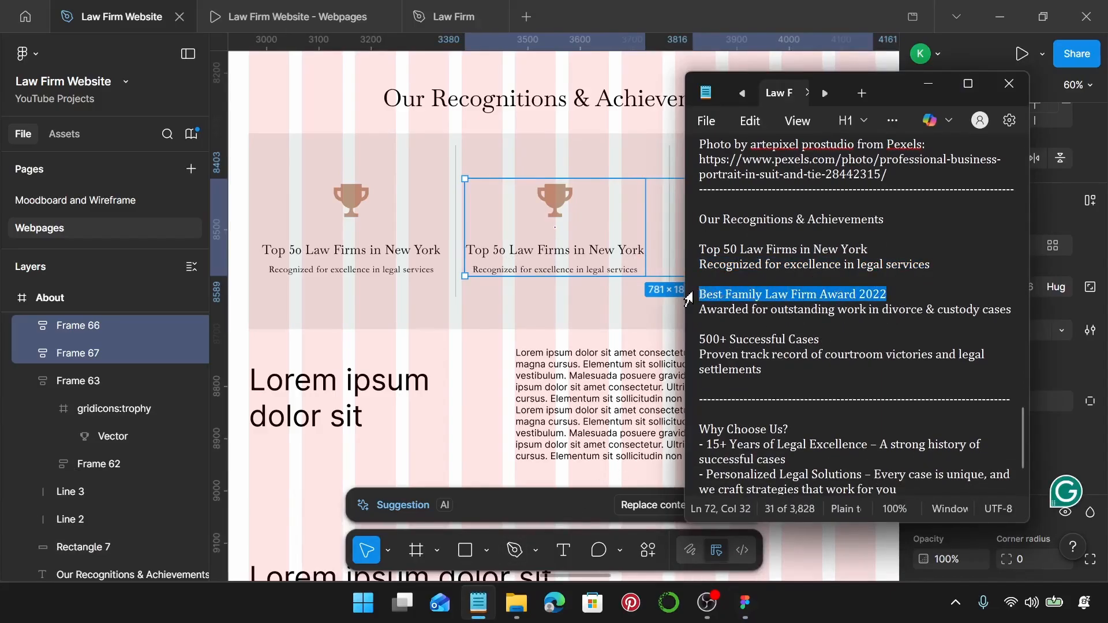
click(594, 252)
click(594, 251)
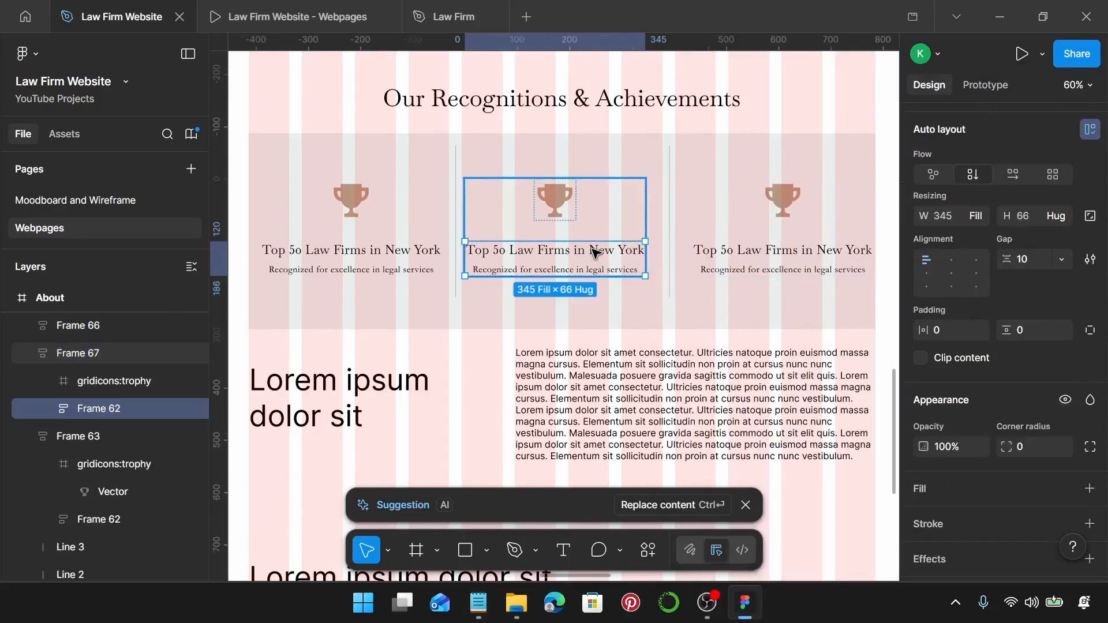
double_click(594, 252)
key(ctrl+v)
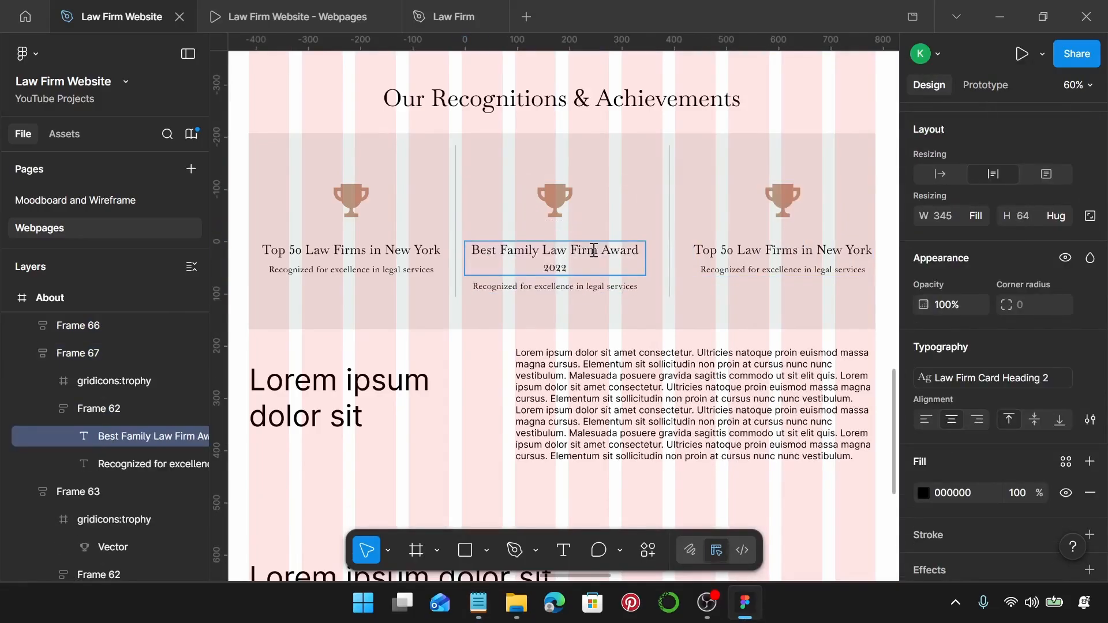
Replace the middle card's description with 'Awarded for outstanding work in divorce & custody cases'.
click(478, 603)
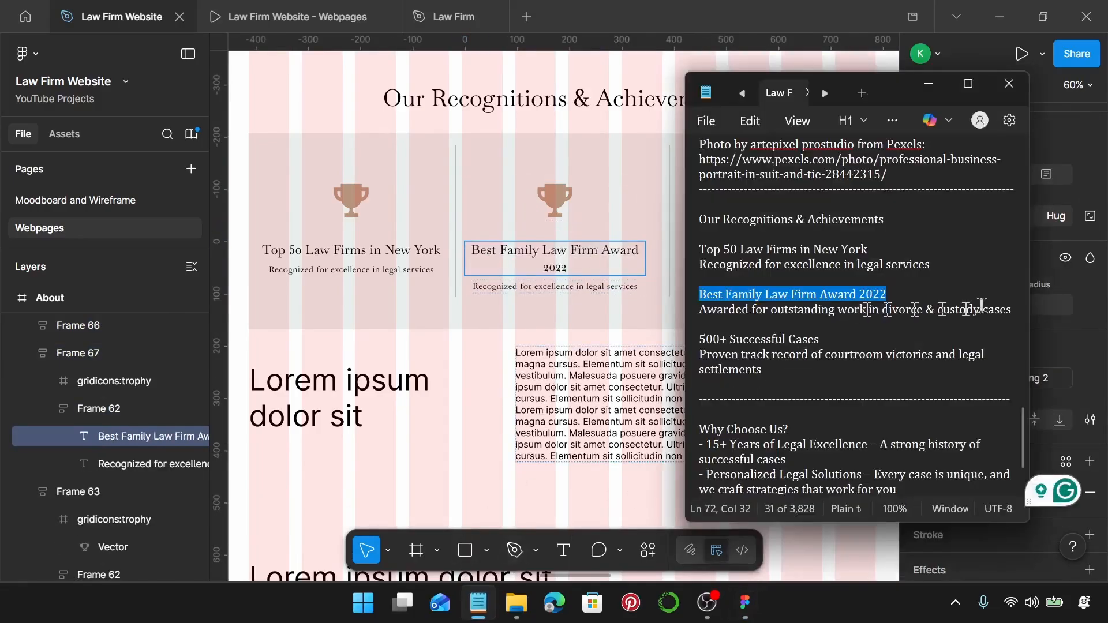
drag(1011, 310, 697, 312)
key(ctrl+c)
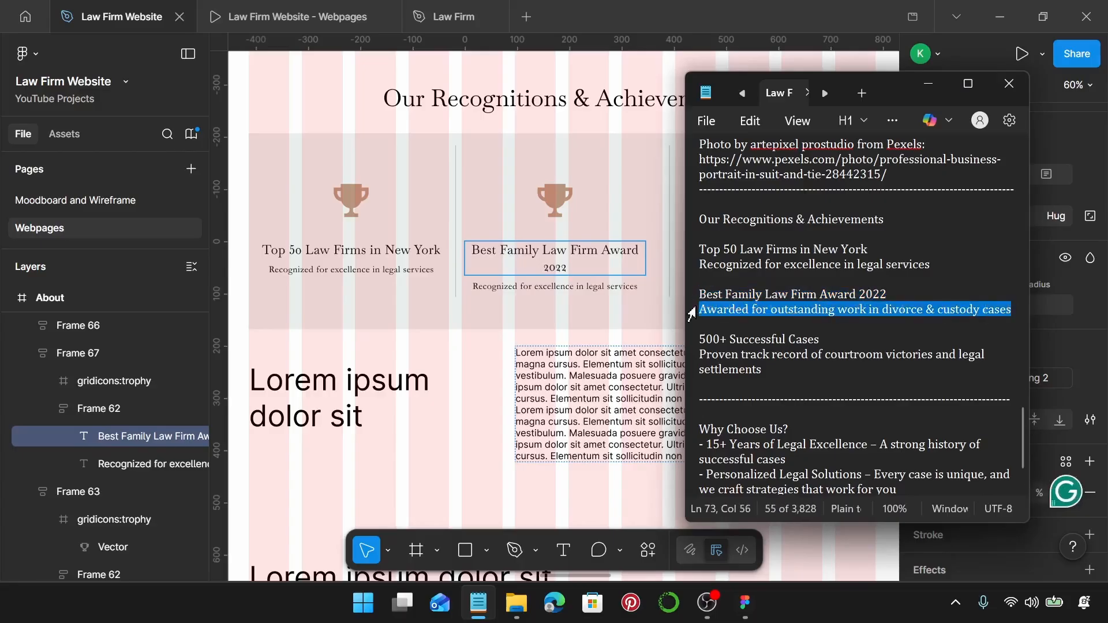
click(587, 286)
click(588, 287)
key(ctrl+a)
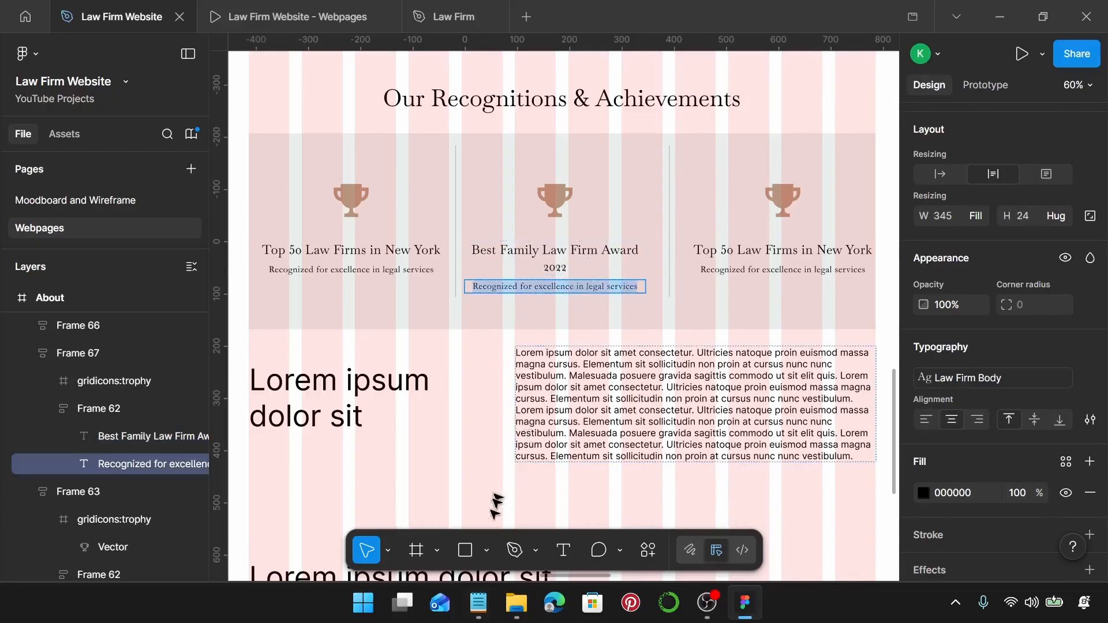
click(479, 603)
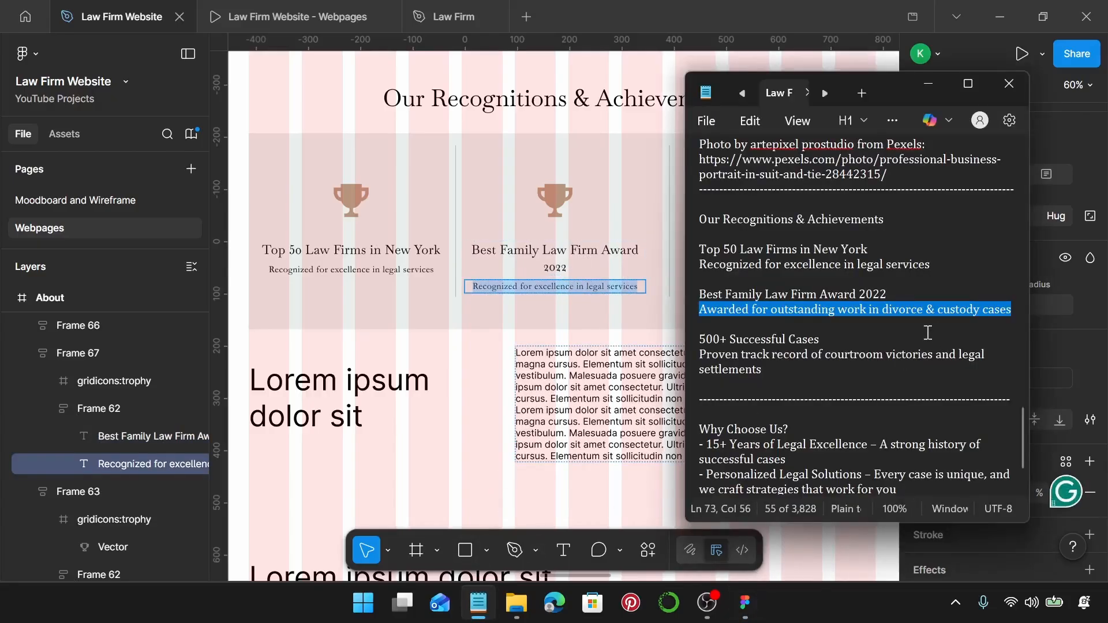
click(928, 83)
key(ctrl+v)
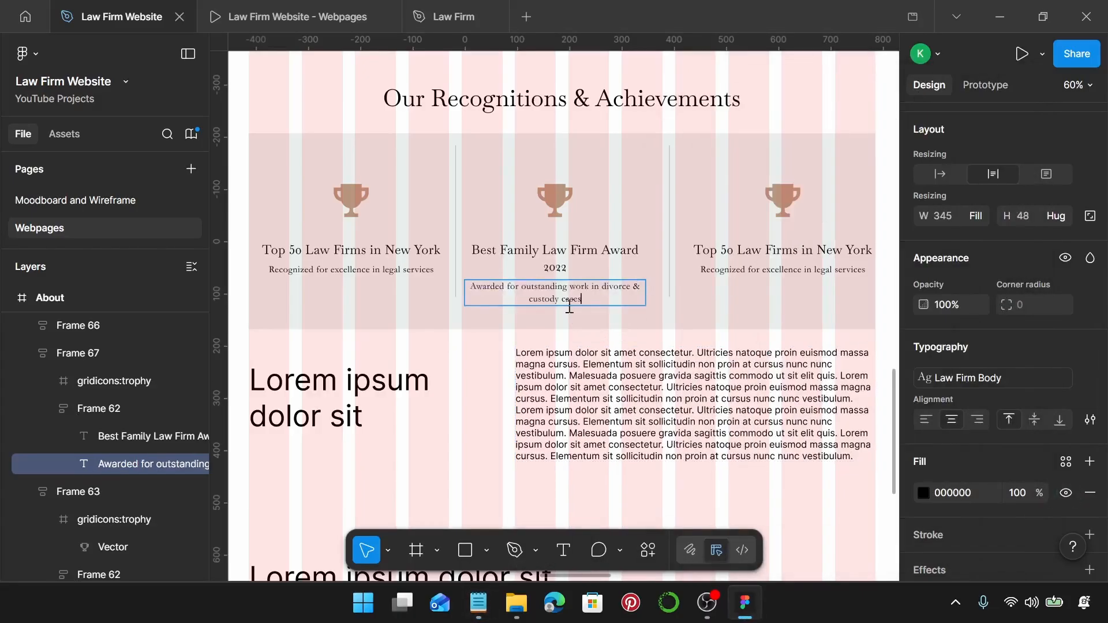
Select the '500+ Successful Cases' line in the Notepad notes.
click(478, 603)
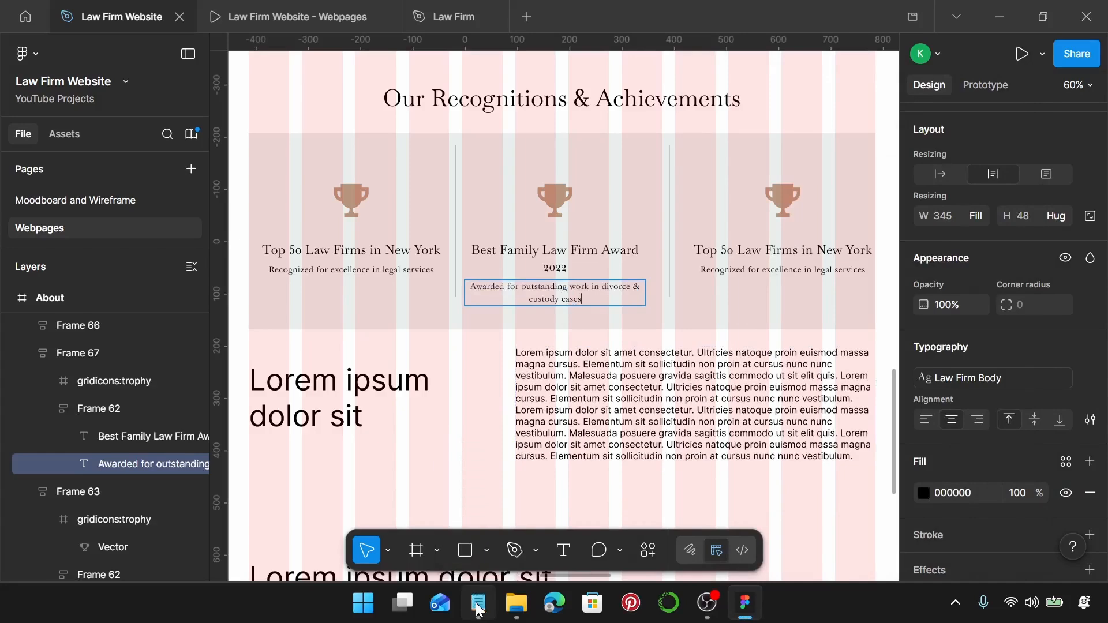
click(701, 340)
key(shift+End)
key(ctrl+c)
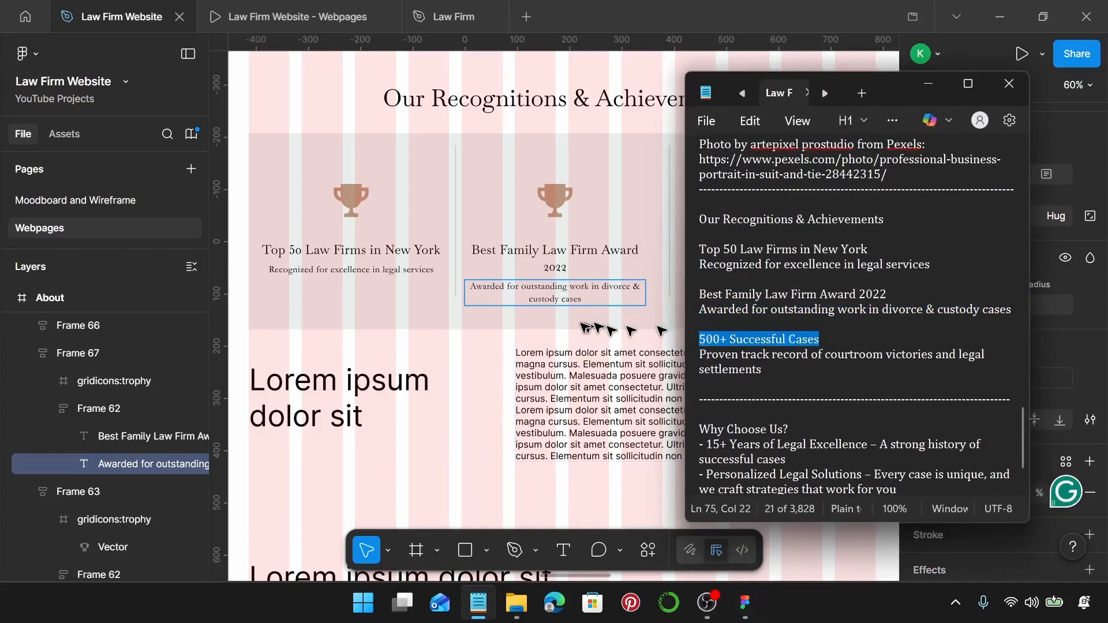
Paste '500+ Successful Cases' as the right card's heading.
scroll(585, 327, right, 2)
click(637, 254)
click(637, 254)
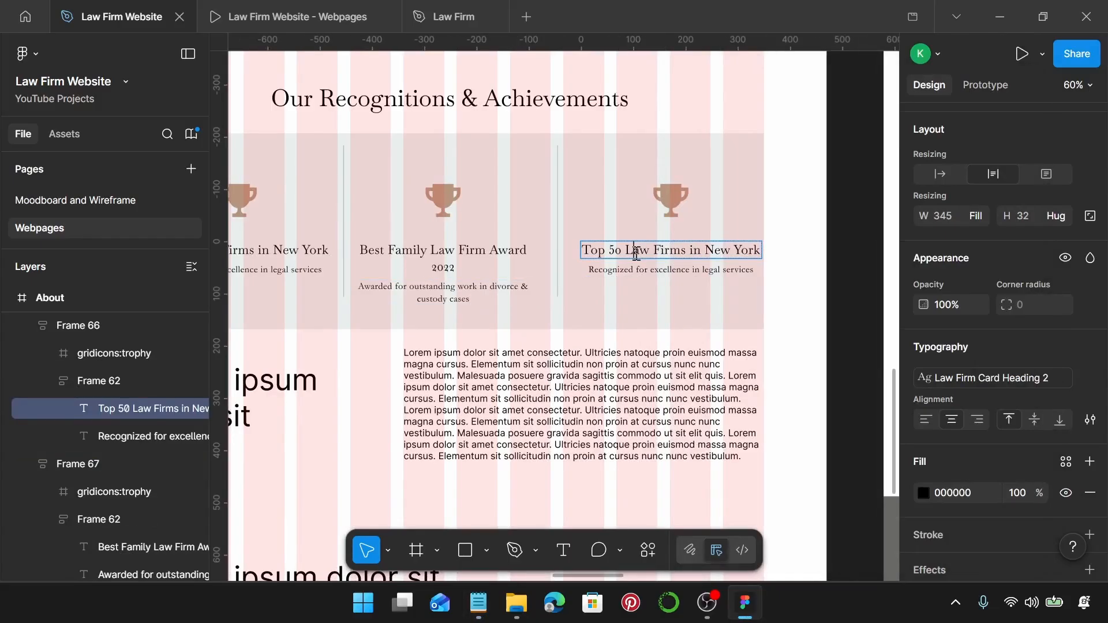
double_click(636, 254)
key(ctrl+v)
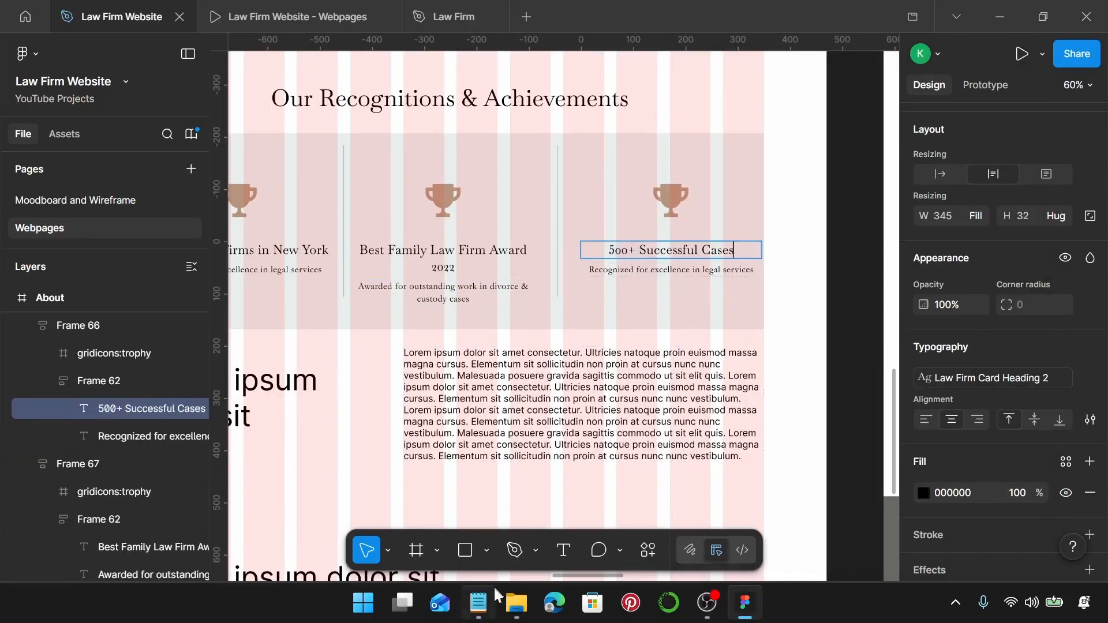
Replace the right card's description with 'Proven track record of courtroom victories and legal settlements'.
click(481, 600)
drag(772, 371, 695, 362)
key(ctrl+c)
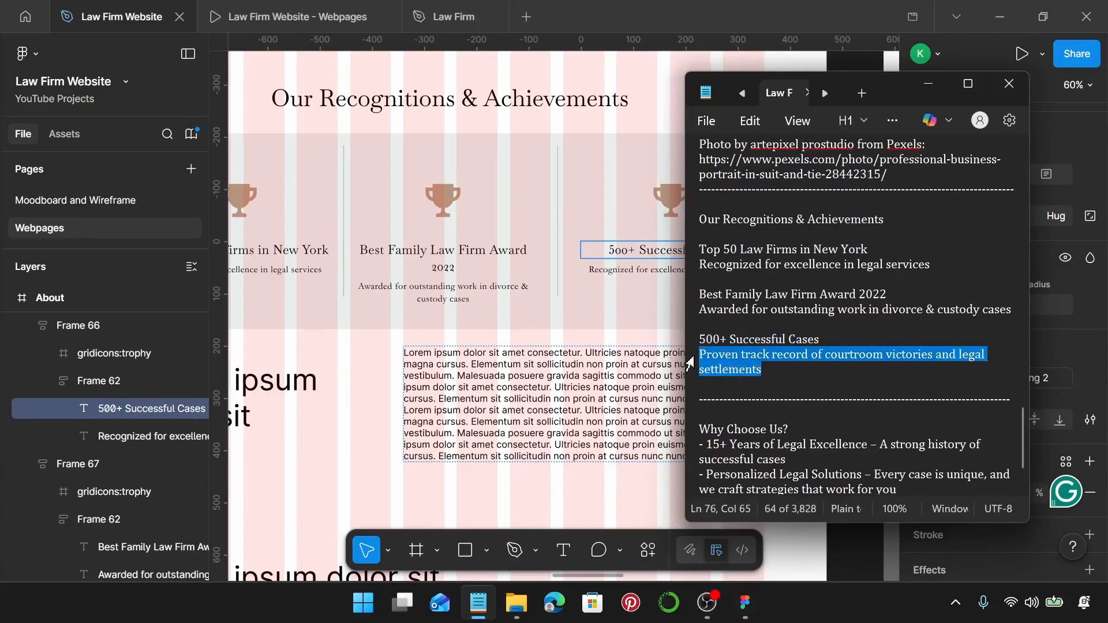
click(621, 277)
click(619, 275)
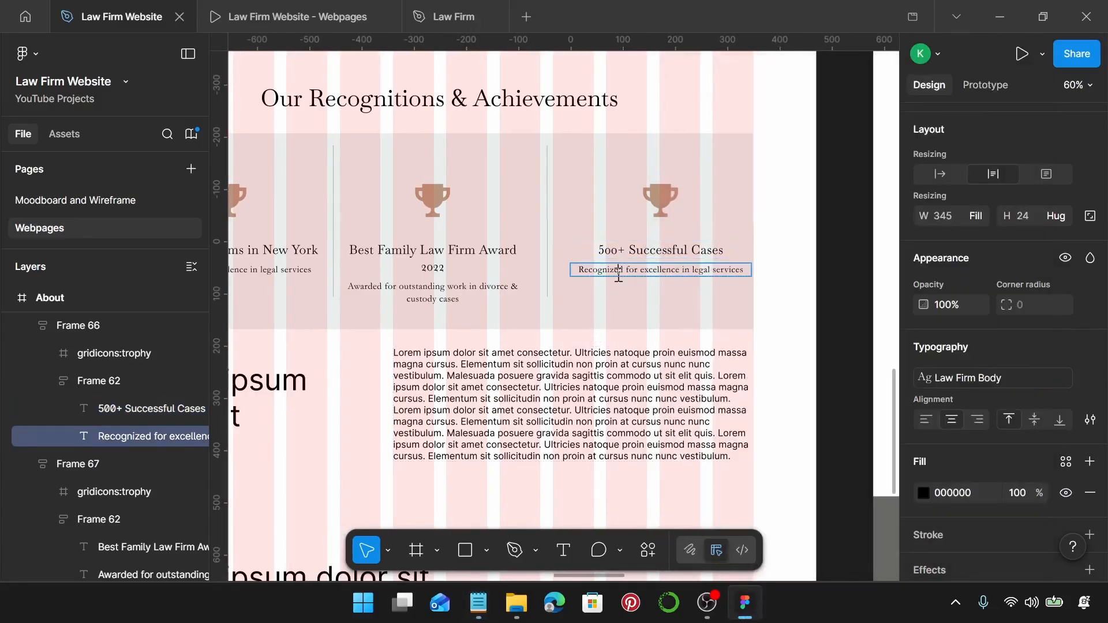
double_click(619, 275)
key(ctrl+v)
scroll(619, 275, down, 3)
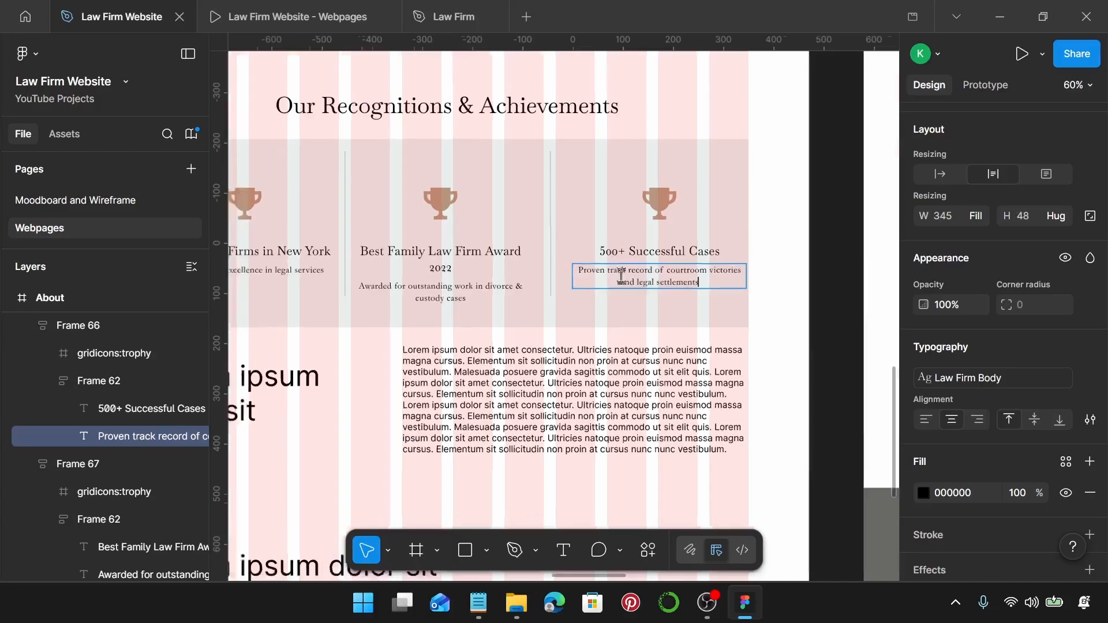
scroll(463, 314, up, 2)
scroll(431, 331, left, 1)
scroll(430, 331, left, 1)
key(Escape)
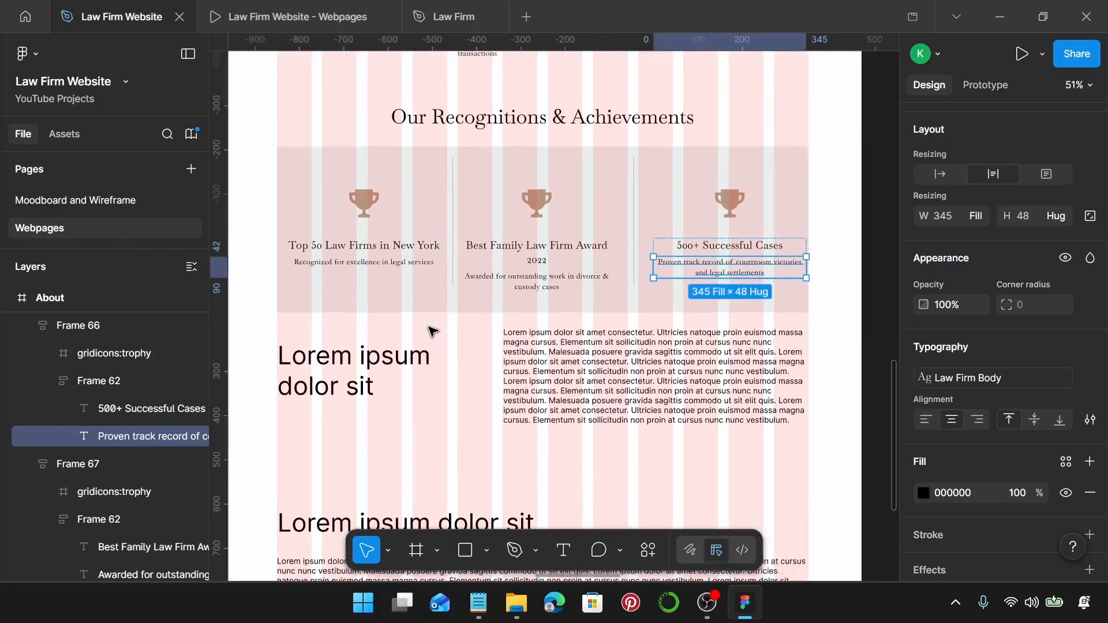
key(Escape)
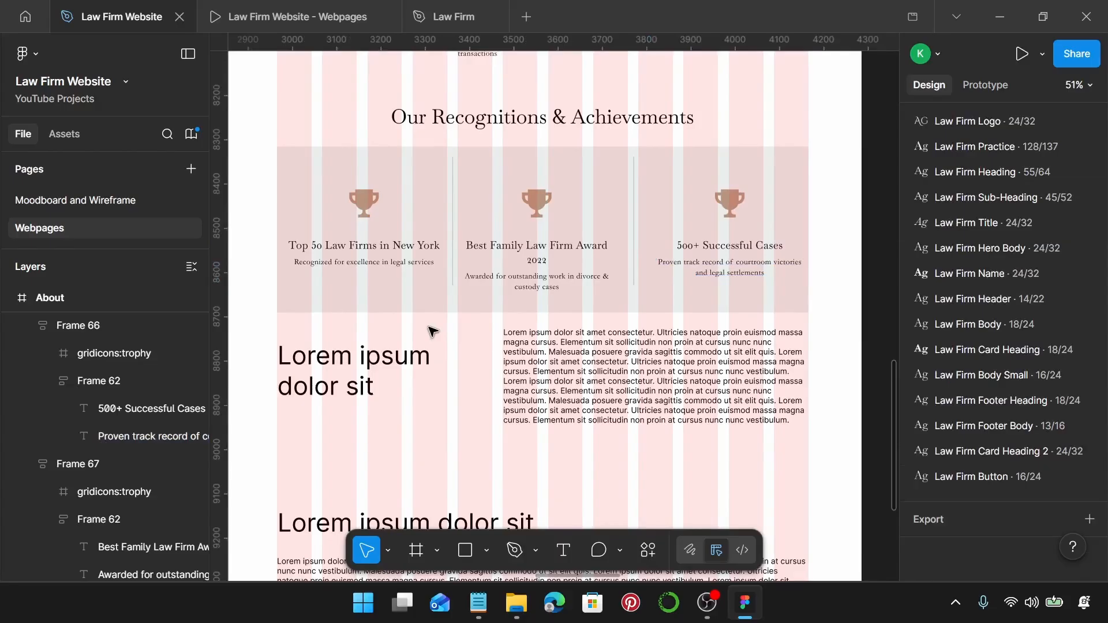
Align the vertical centres of Rectangle 7, Line 2 and Line 3 with Alt+V.
click(438, 189)
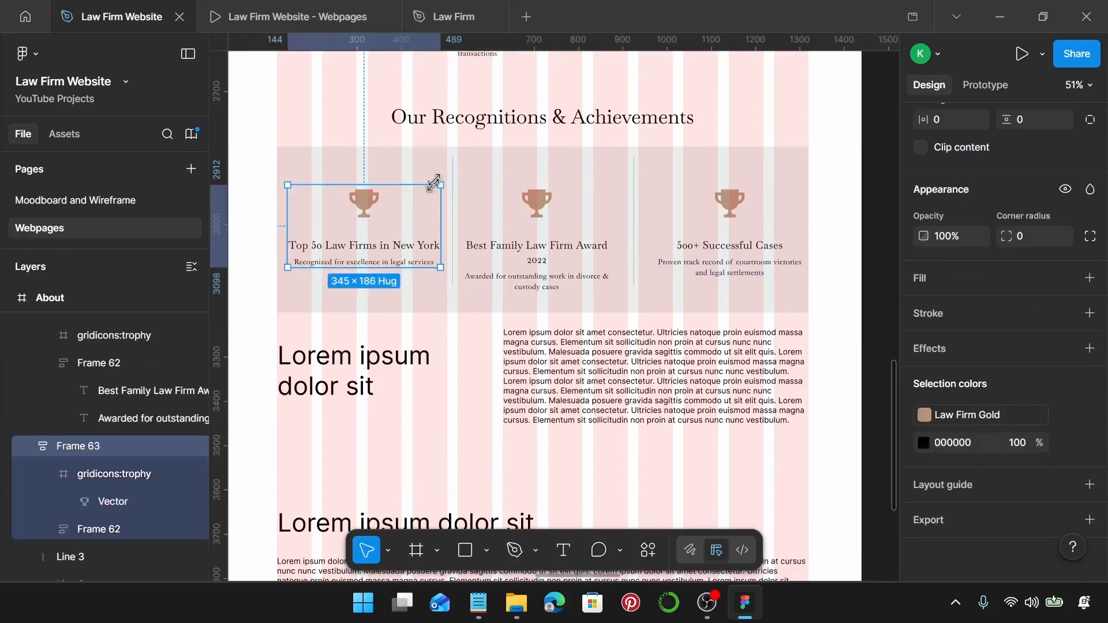
click(445, 167)
shift+click(453, 171)
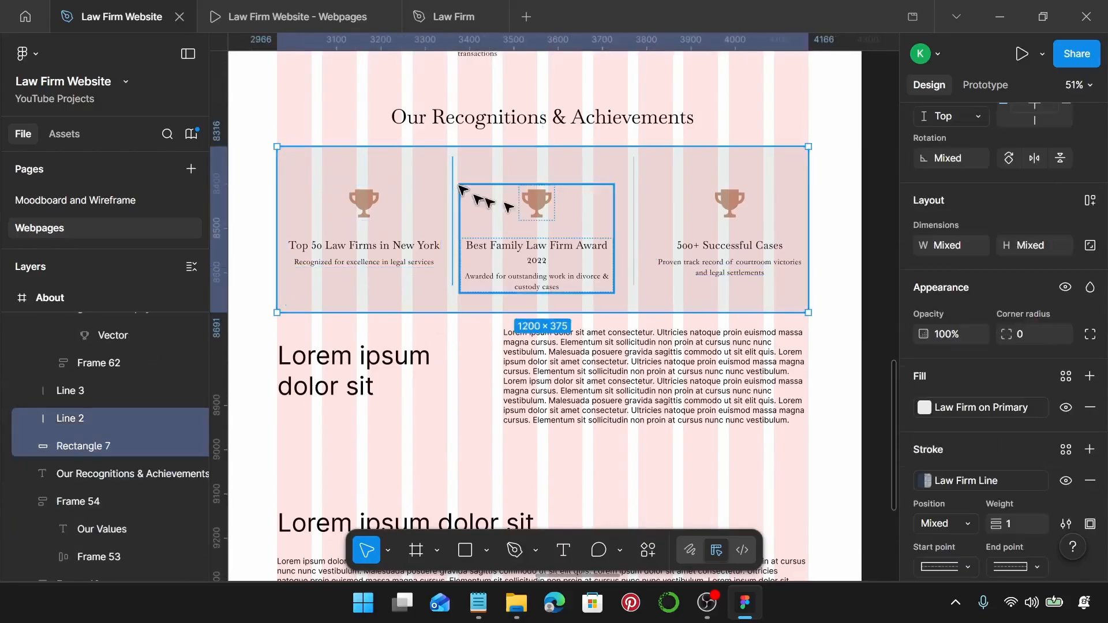
shift+click(634, 183)
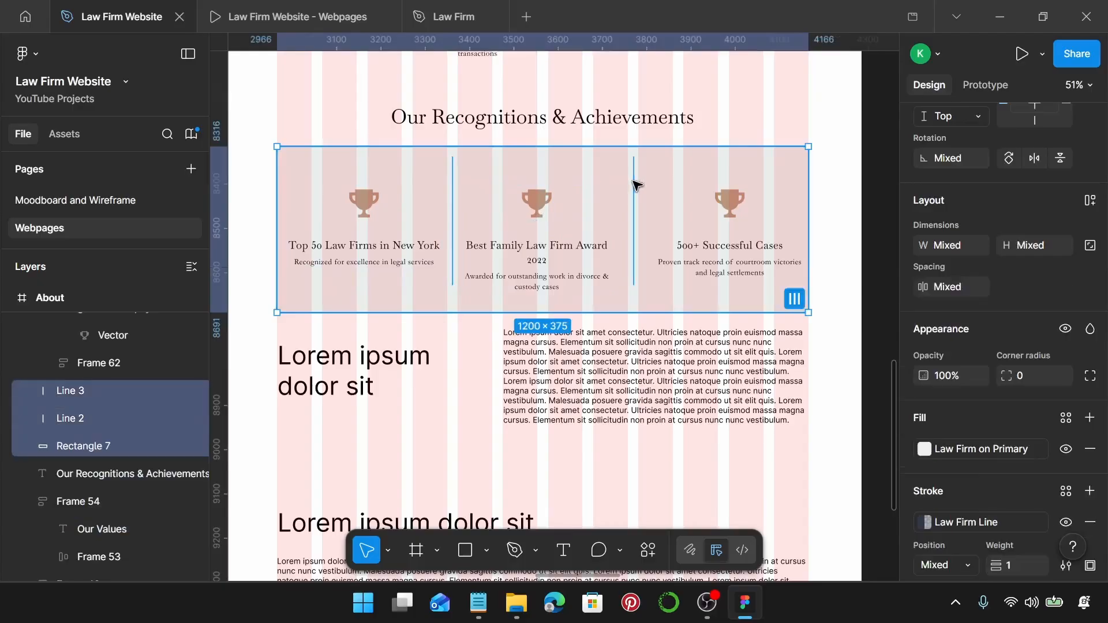
key(alt+v)
scroll(460, 198, up, 5)
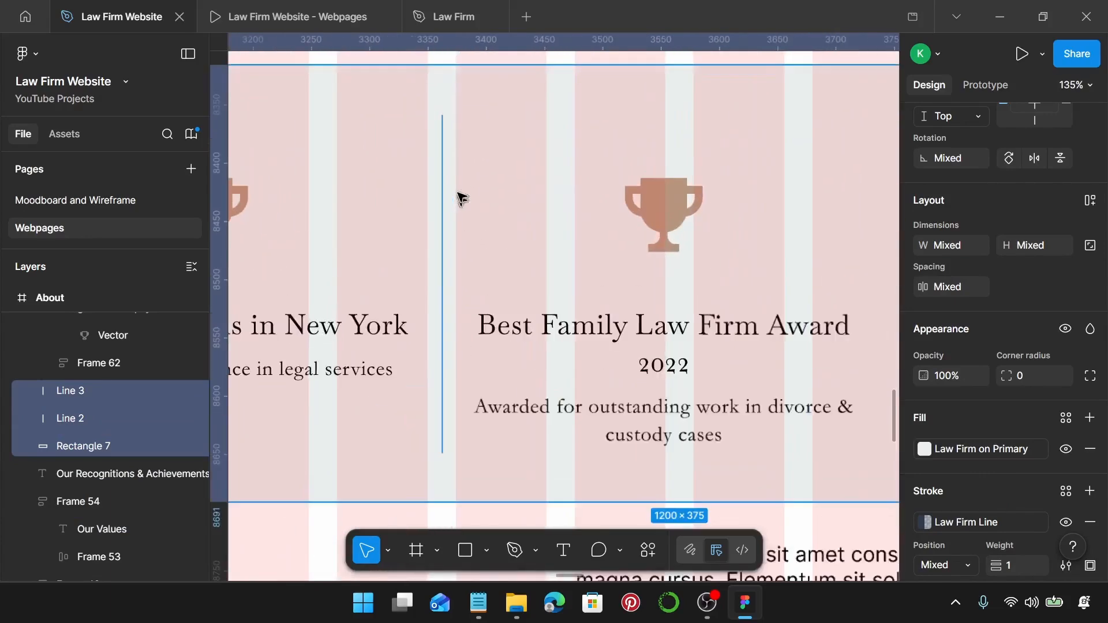
scroll(460, 198, up, 4)
scroll(450, 141, up, 3)
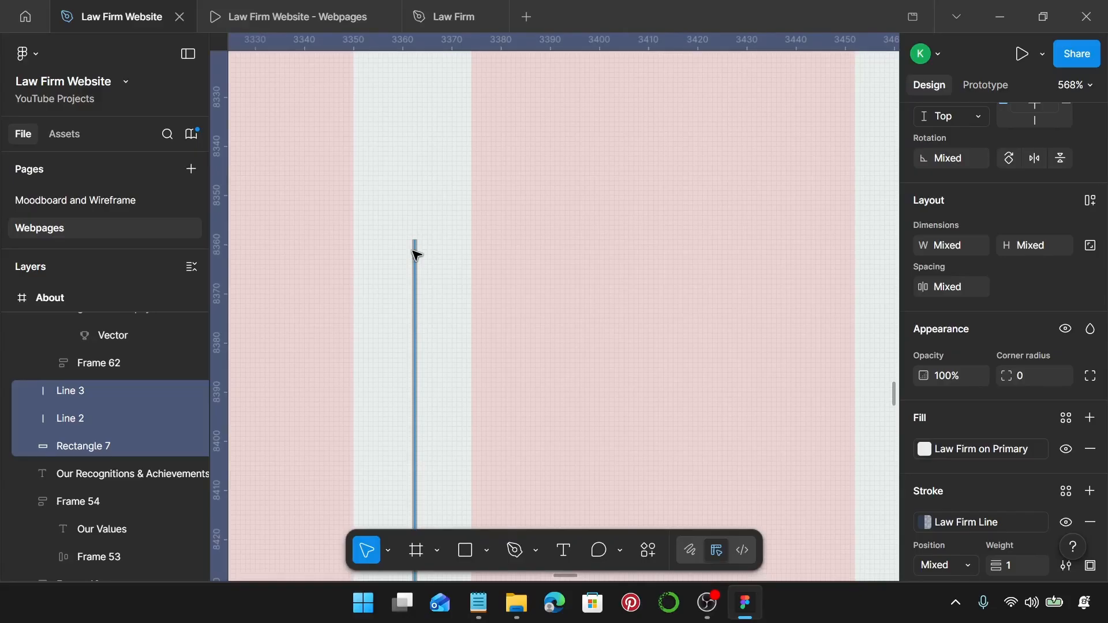
Nudge the right divider line (Line 3) one pixel left, from x 925 to 924.
scroll(416, 254, down, 10)
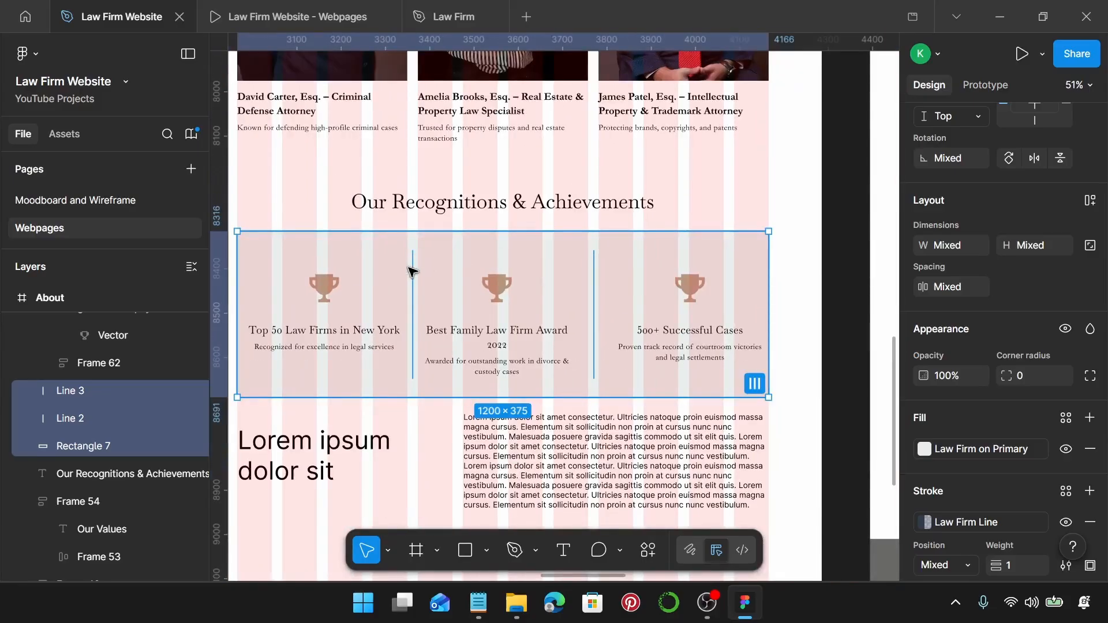
scroll(598, 259, up, 10)
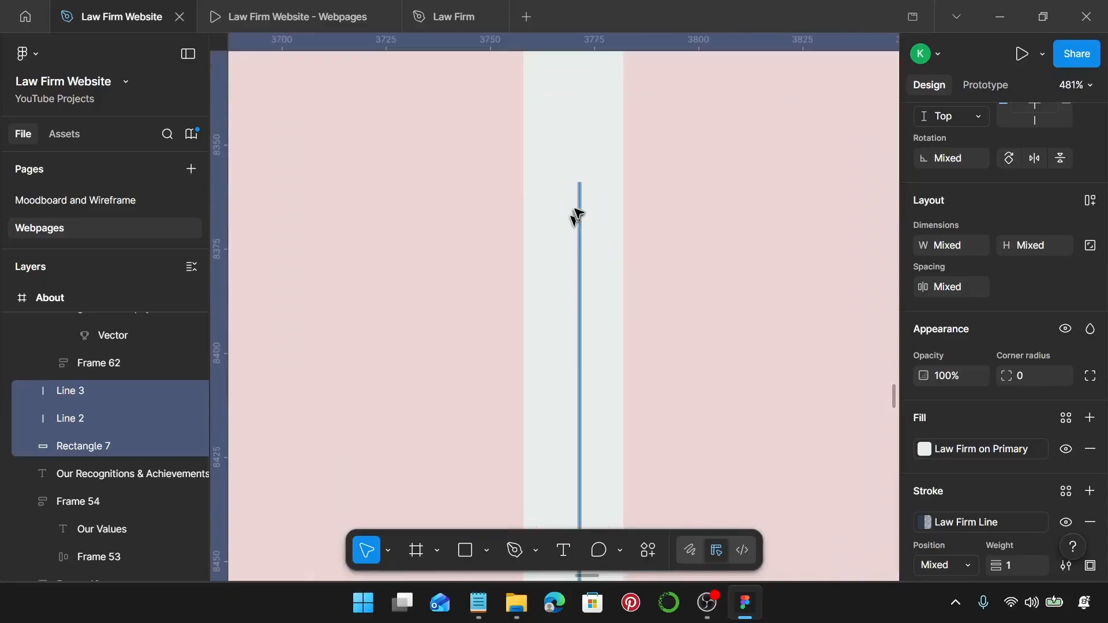
click(581, 209)
key(Left)
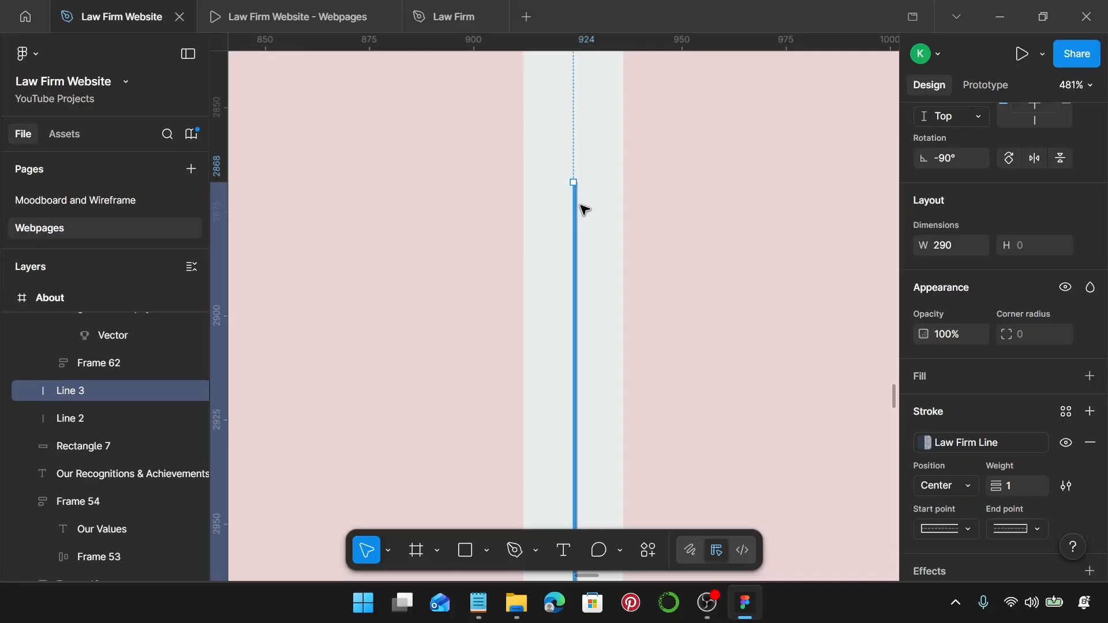
scroll(584, 209, down, 10)
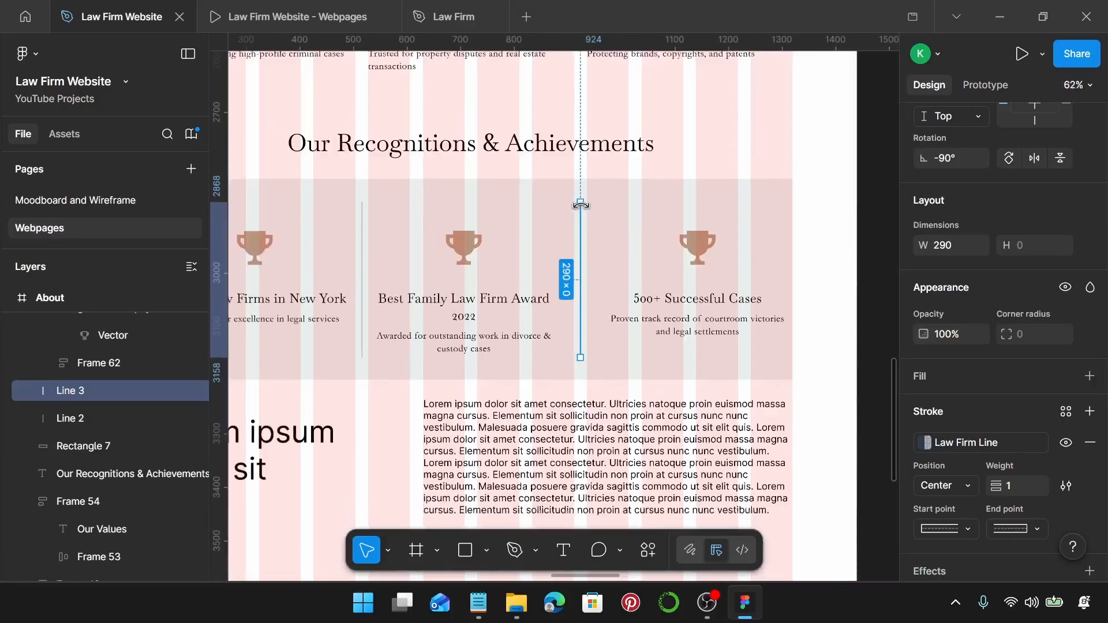
scroll(579, 207, left, 4)
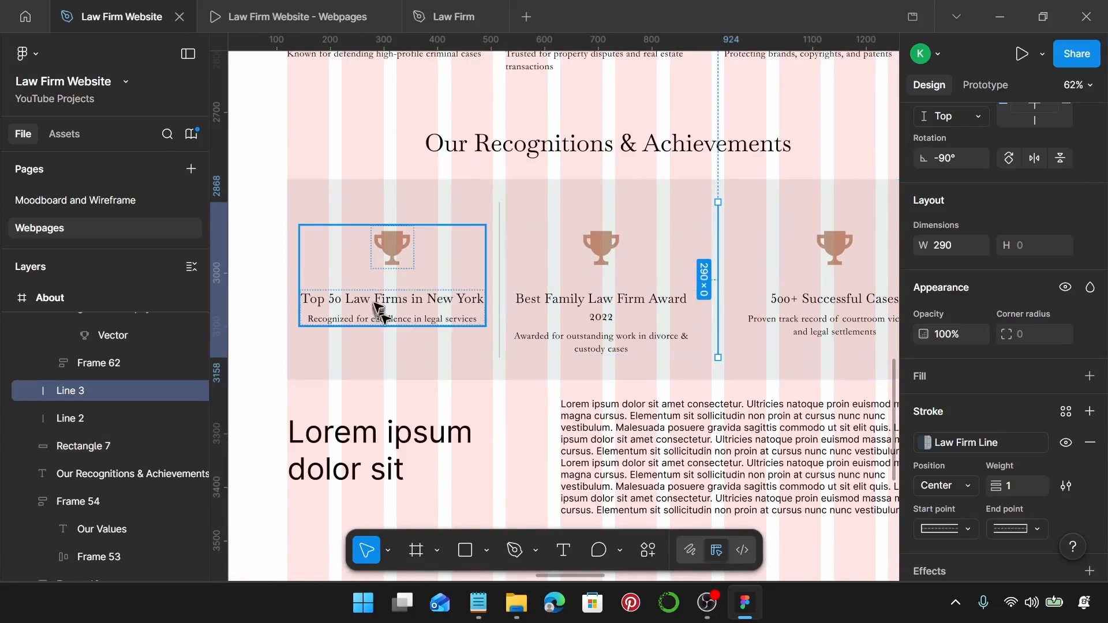
click(378, 309)
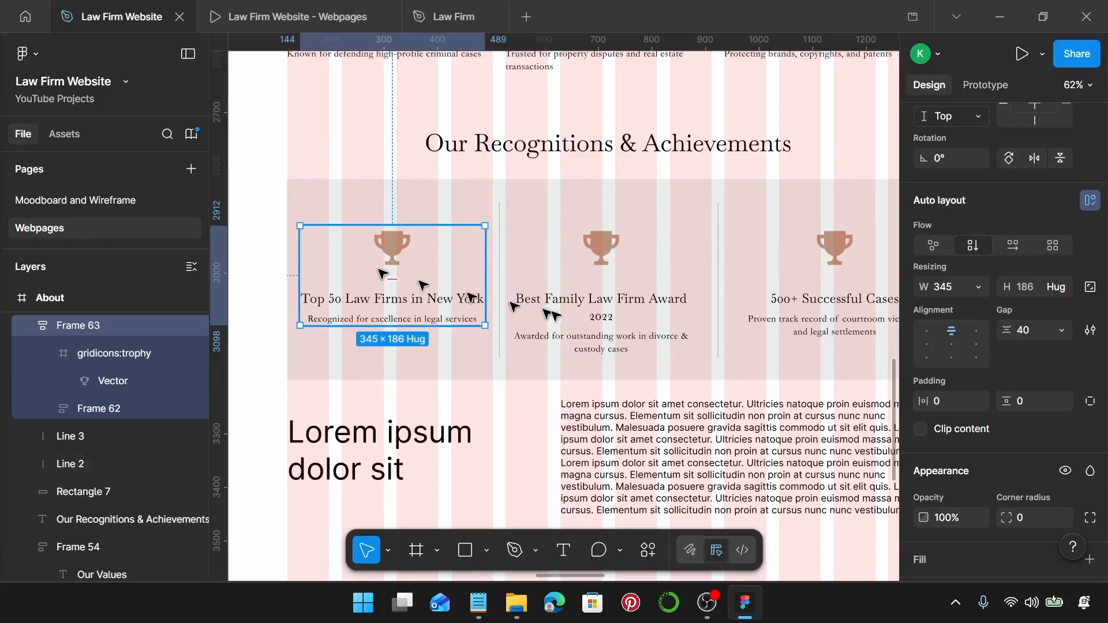
Vertically centre the middle award card within the grey background band.
click(586, 313)
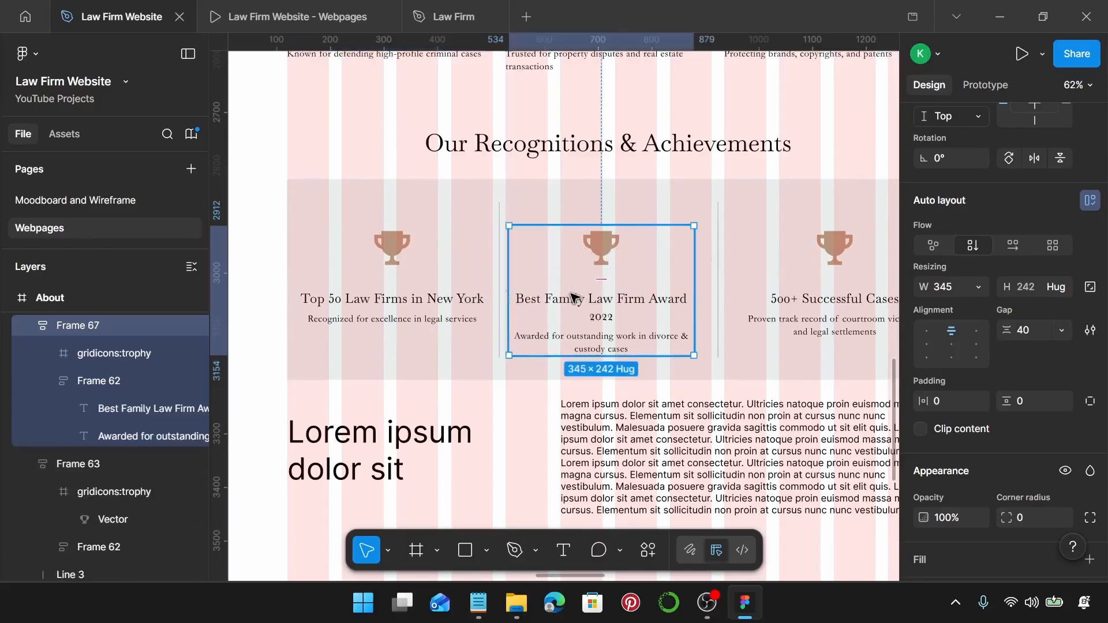
click(610, 216)
shift+click(610, 315)
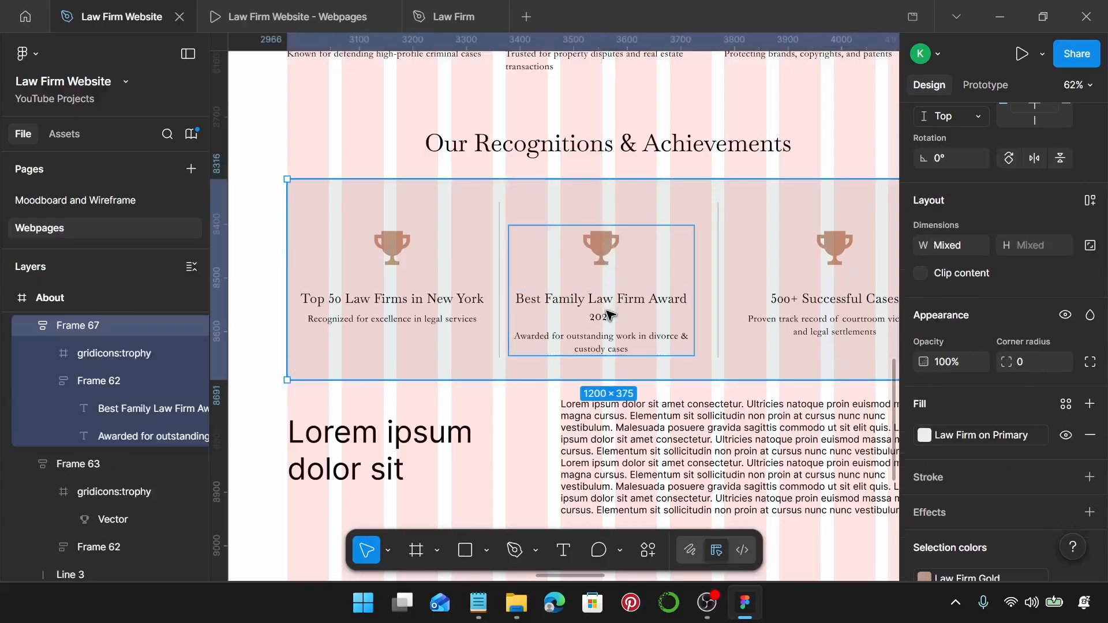
key(alt+v)
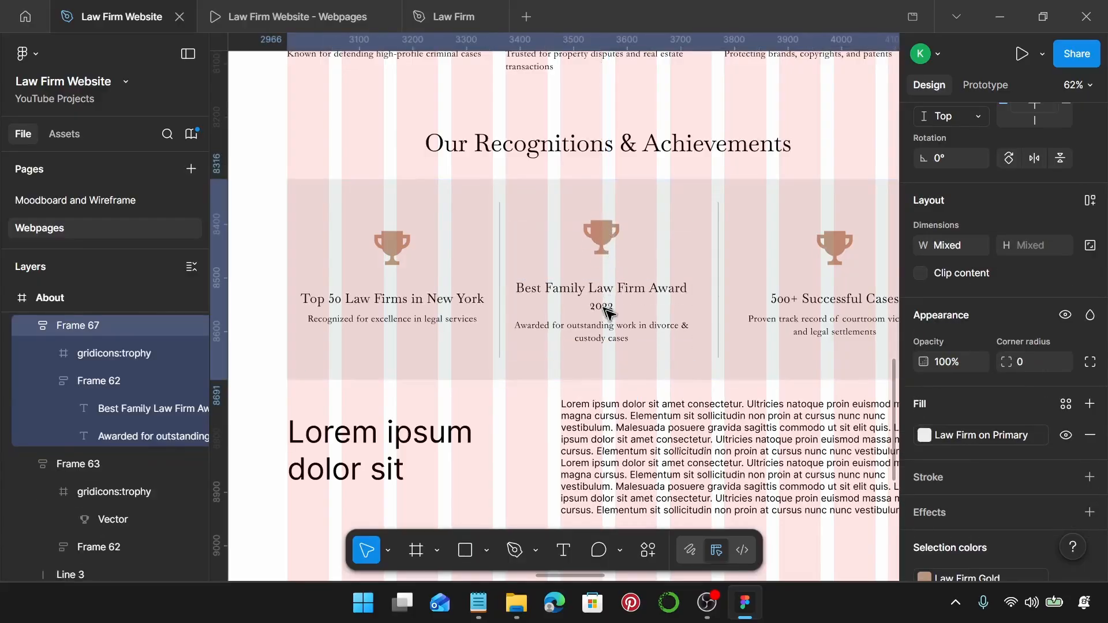
scroll(945, 224, up, 4)
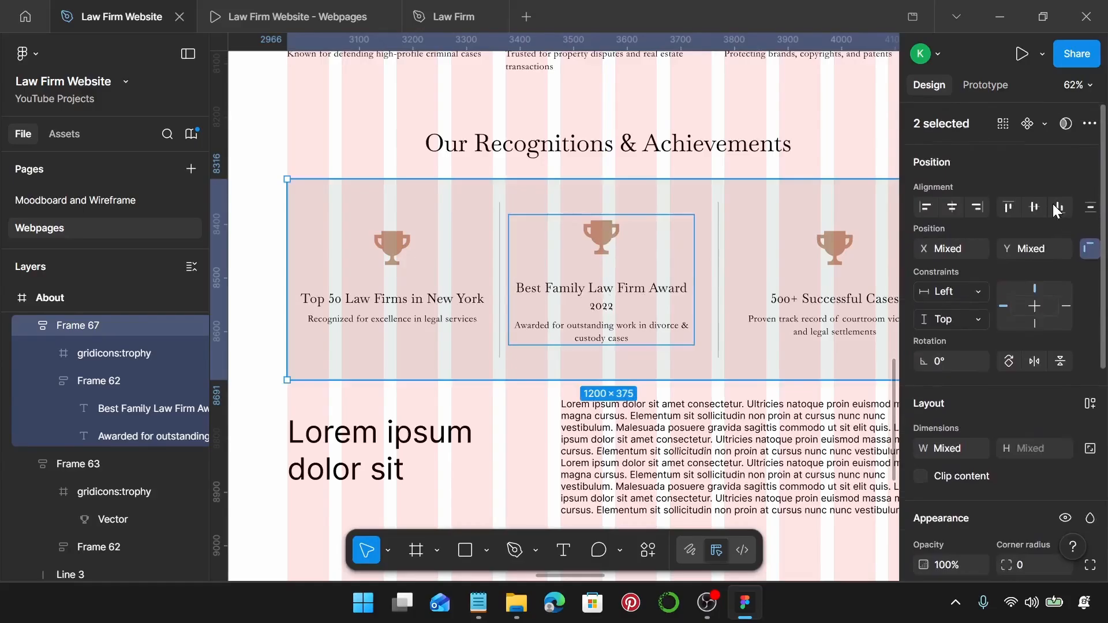
scroll(839, 247, right, 2)
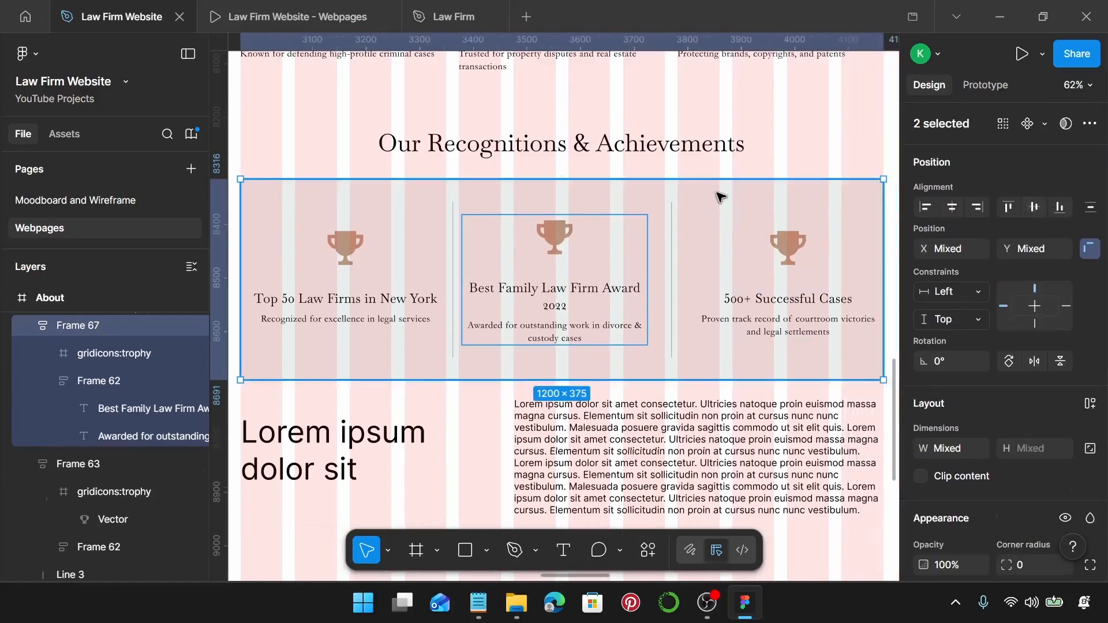
Move the middle card to X 547 and top-align all three award cards.
click(685, 232)
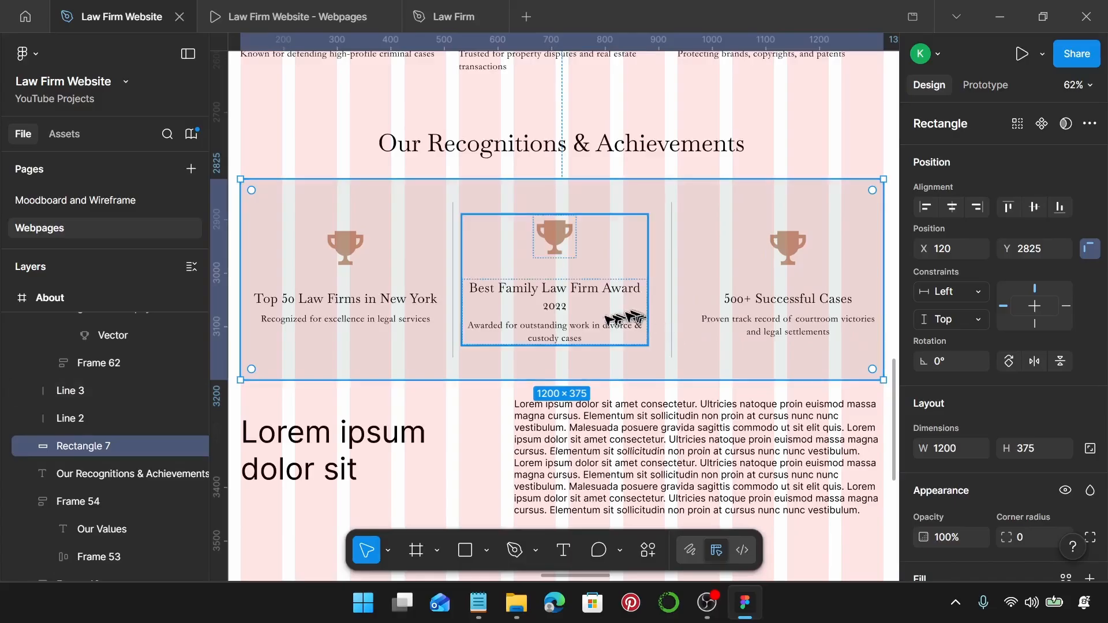
click(552, 232)
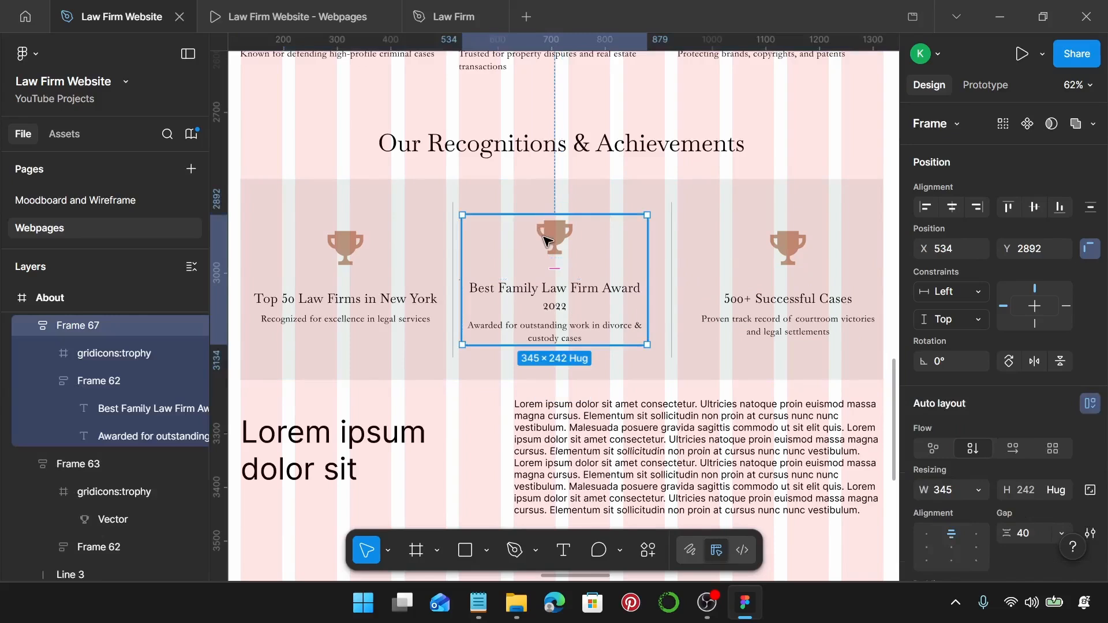
drag(555, 245, 564, 247)
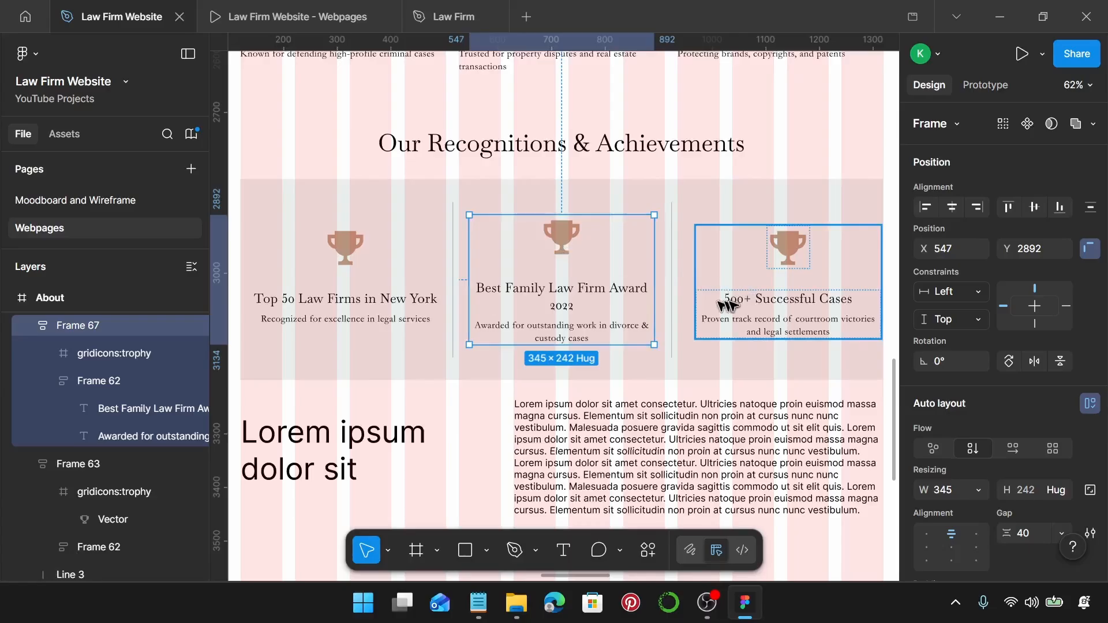
shift+click(749, 298)
shift+click(407, 299)
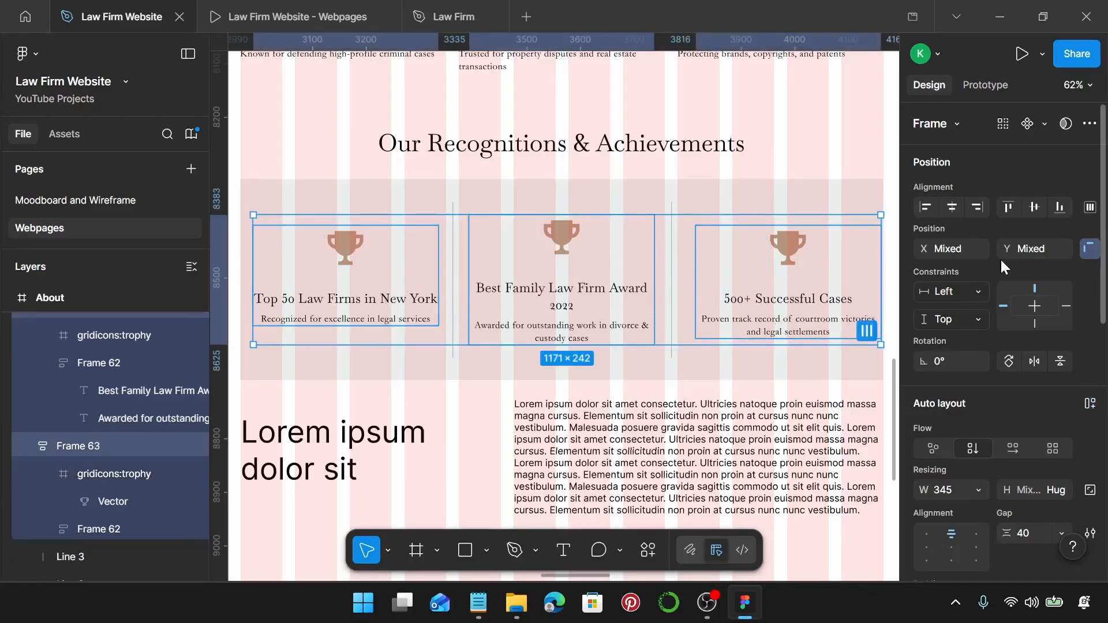
click(1014, 211)
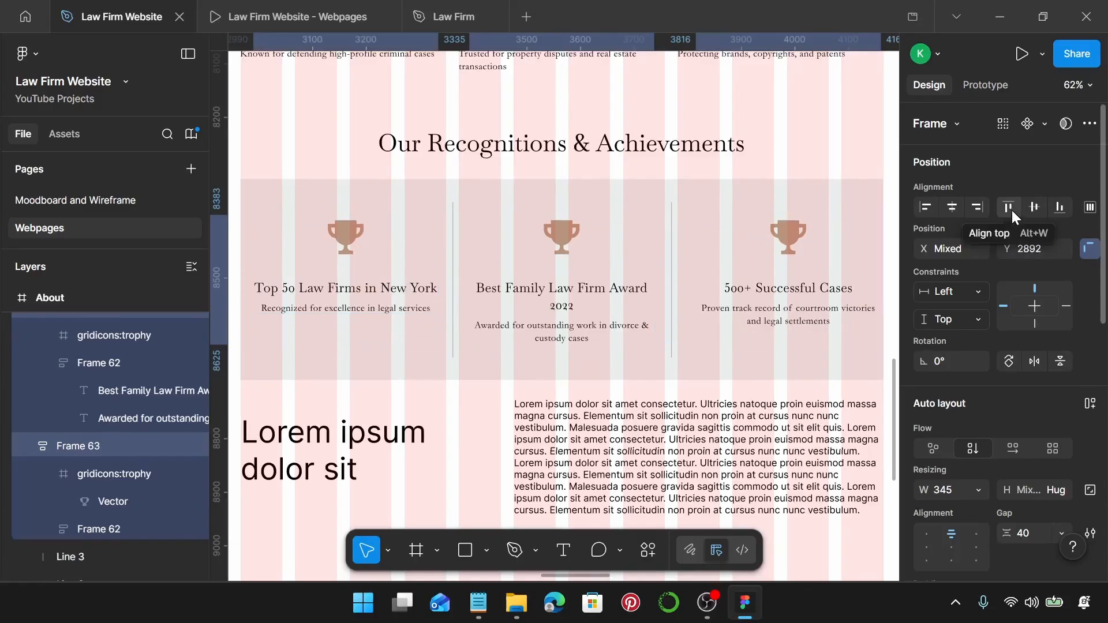
Nudge the right award card a pixel at a time to even its spacing in the band.
click(826, 289)
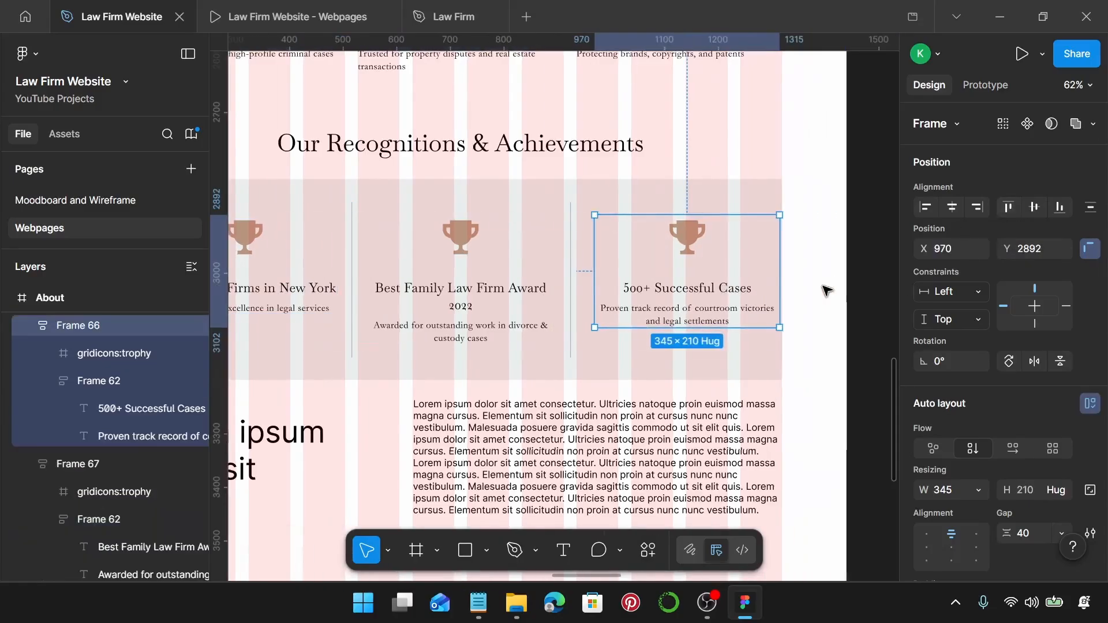
scroll(774, 285, up, 5)
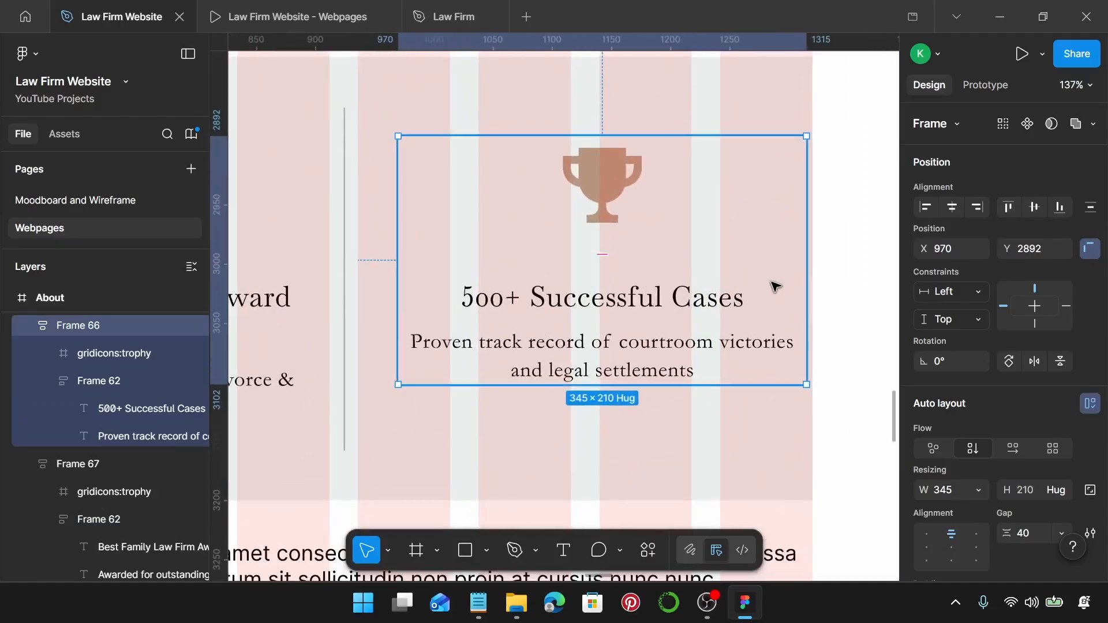
key(Left)
key(Left)
key(Left)
key(Left)
key(Left)
key(Left)
key(Left)
key(Left)
key(Left)
key(Left)
key(Left)
key(Left)
key(Left)
key(Left)
key(Left)
key(Left)
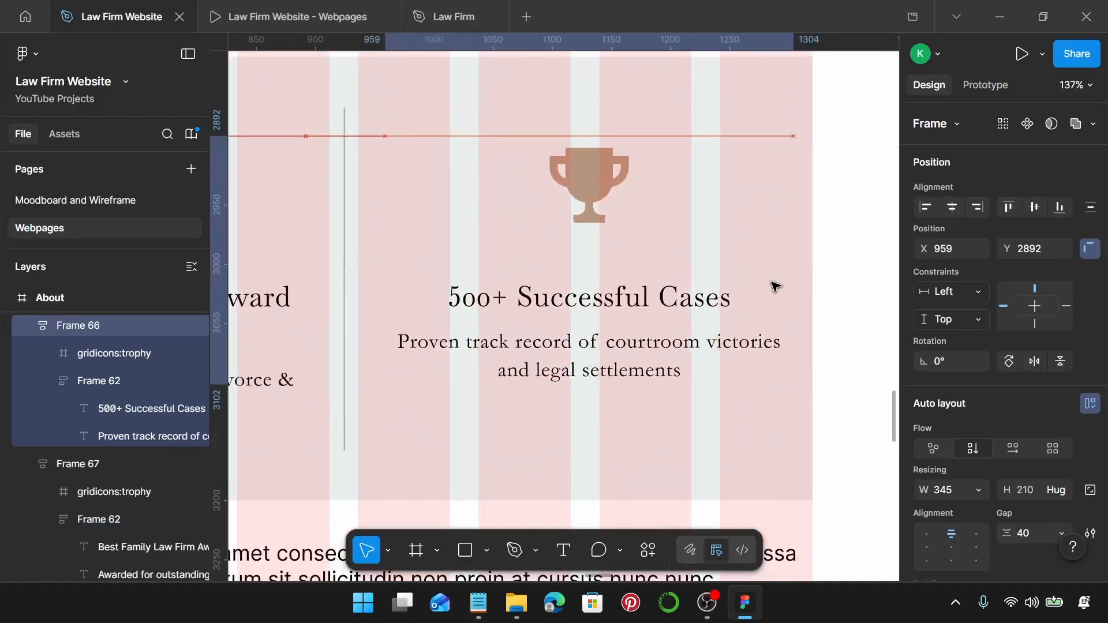
scroll(584, 119, up, 8)
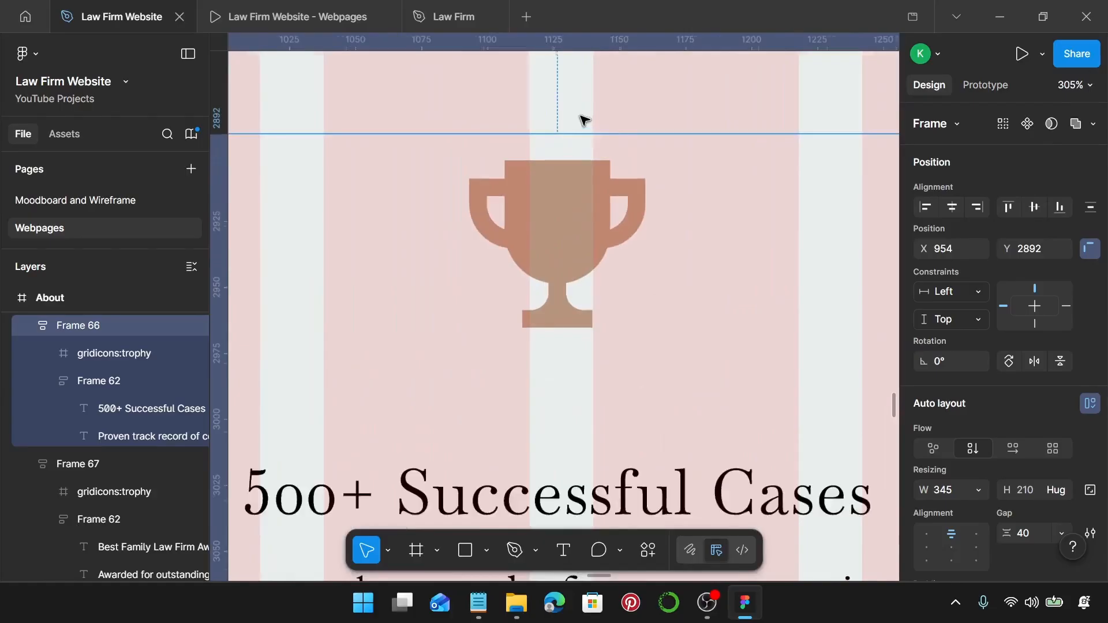
key(Right)
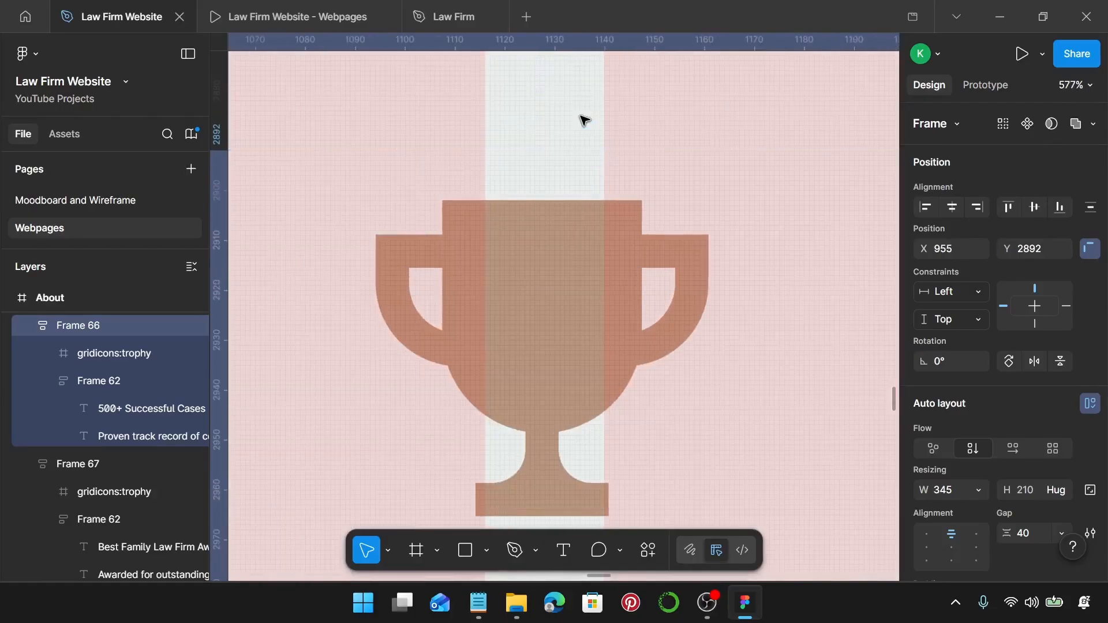
key(Right)
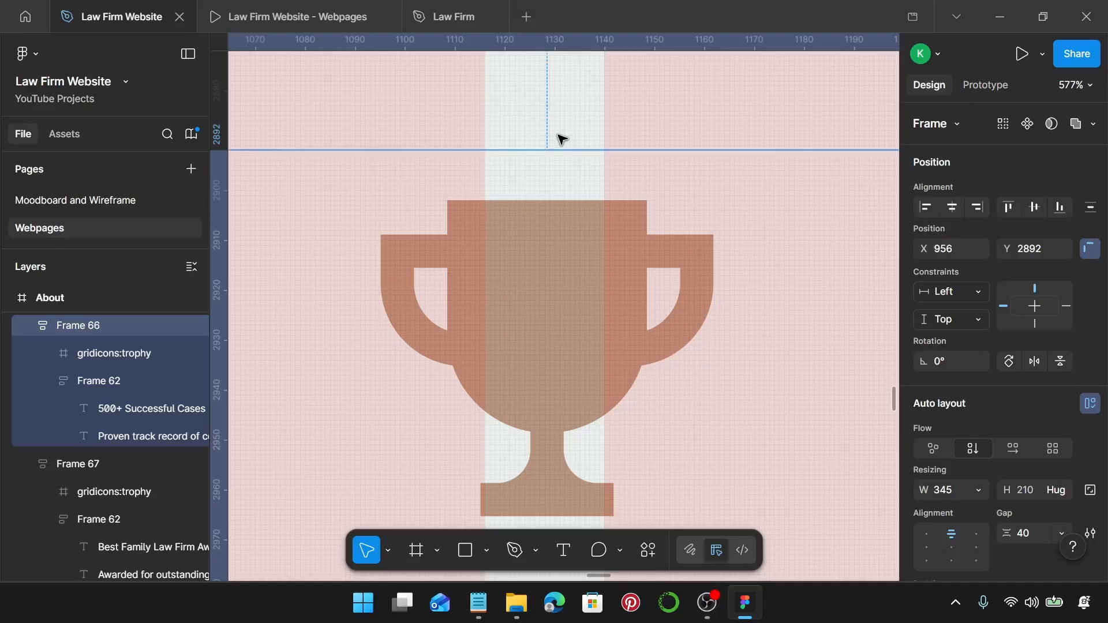
scroll(560, 141, down, 10)
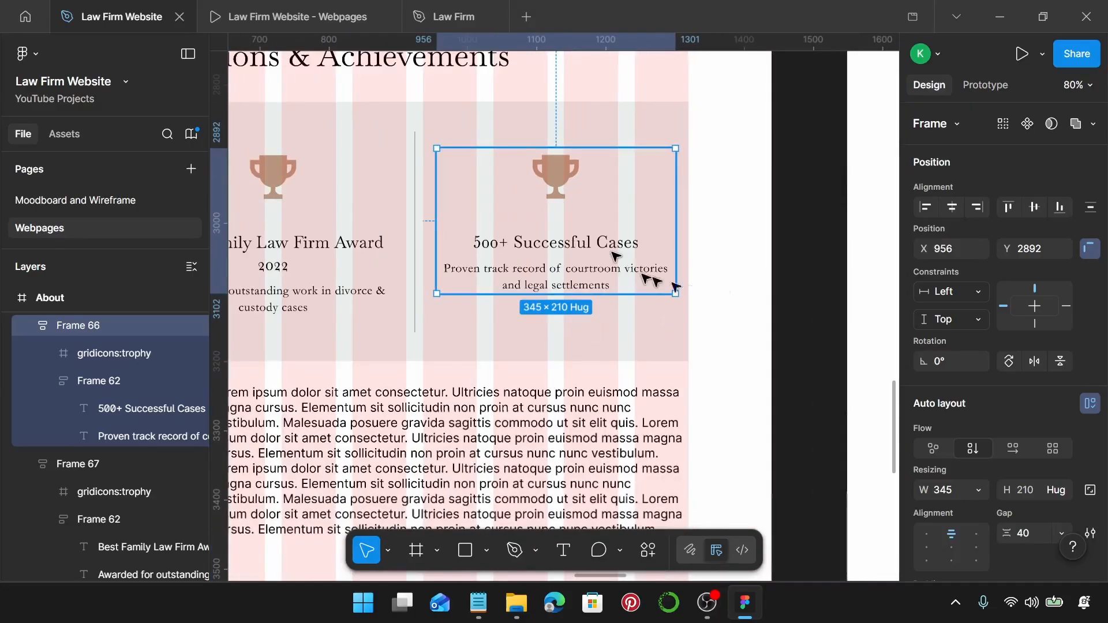
key(alt)
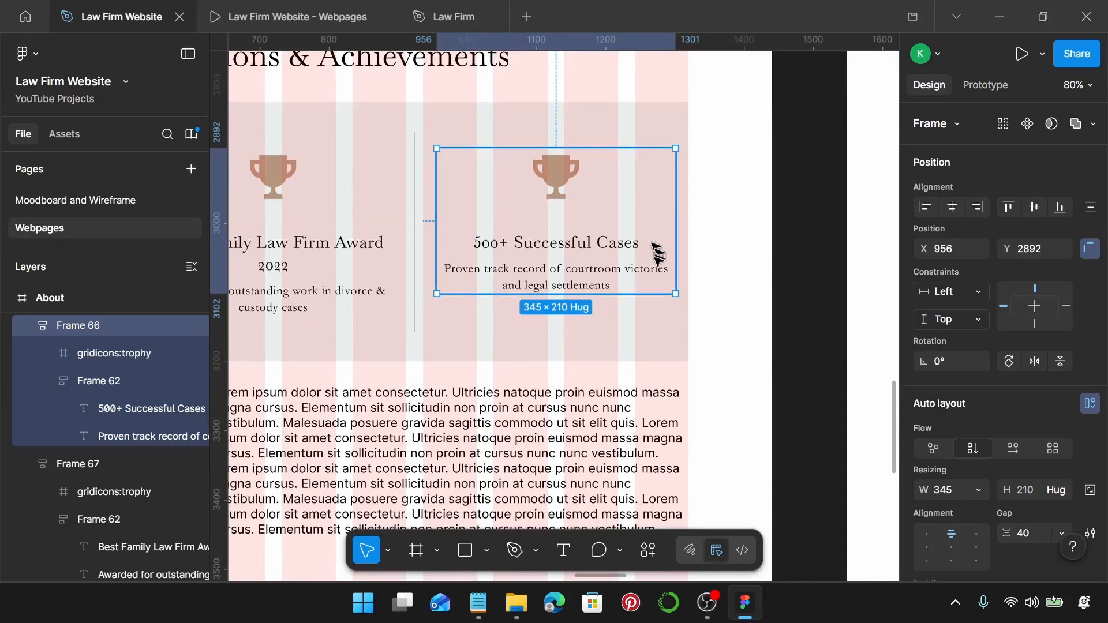
scroll(656, 231, left, 10)
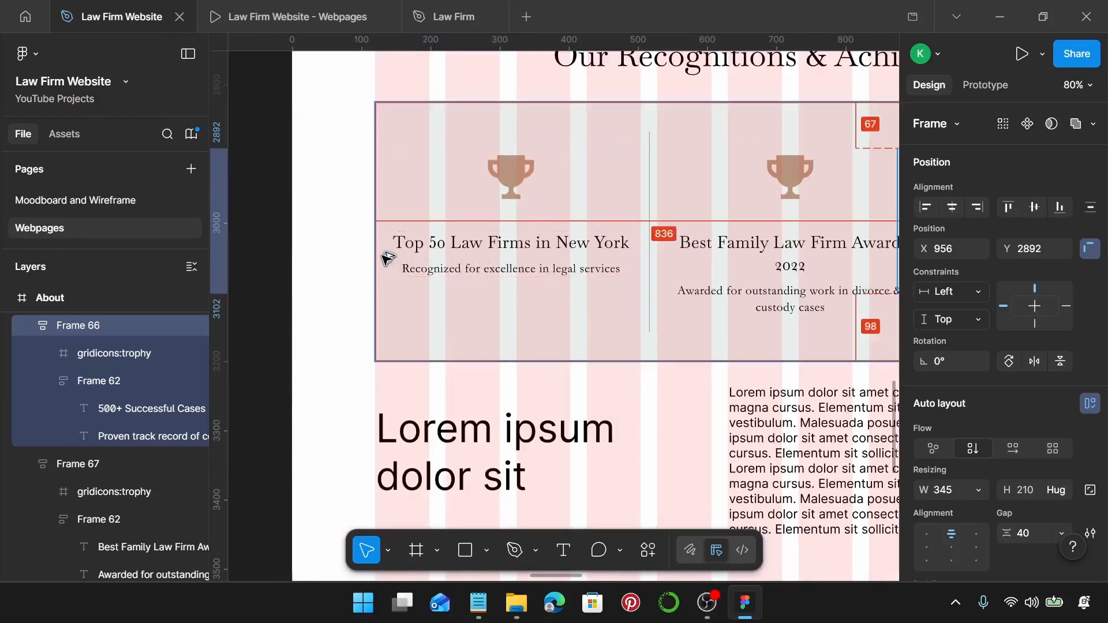
Shift the 'Top 50 Law Firms' card left to X 139.
click(416, 252)
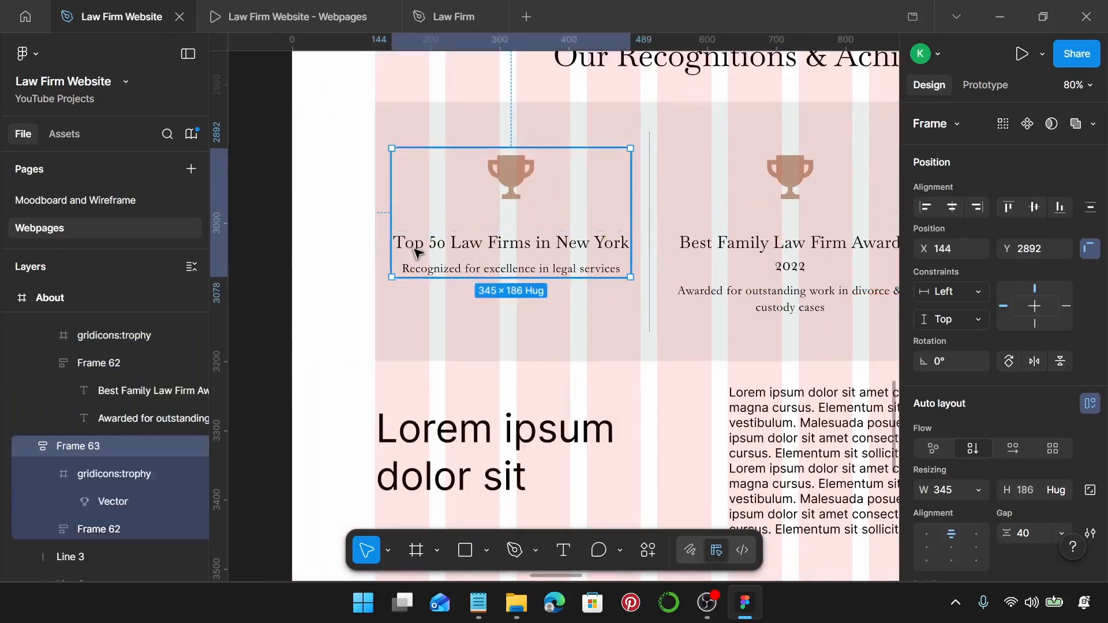
drag(417, 251, 413, 249)
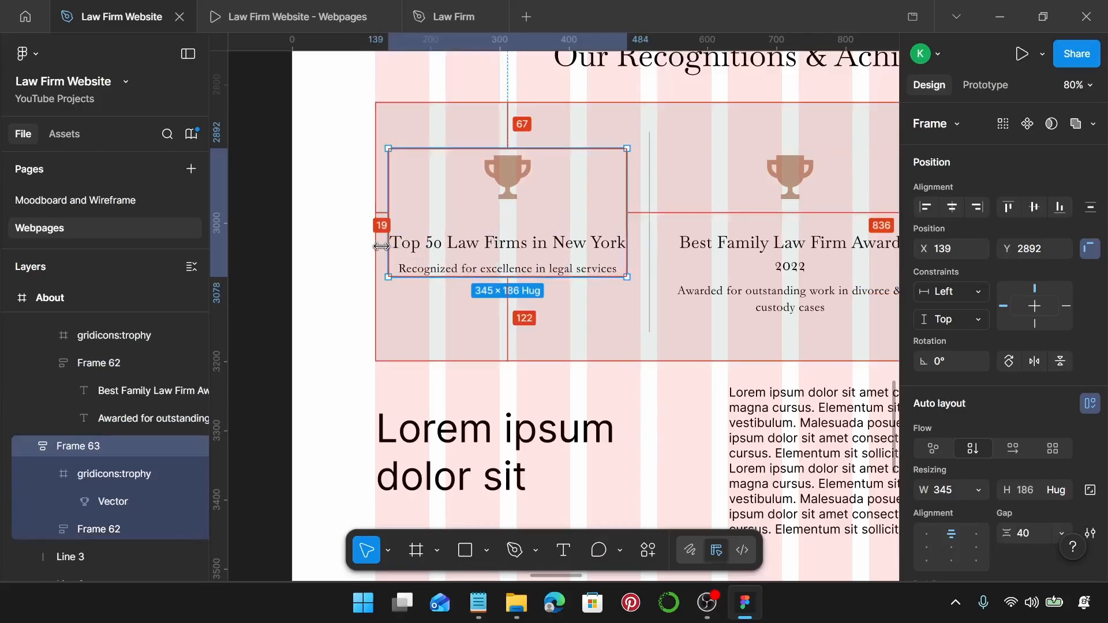
scroll(571, 248, right, 5)
scroll(571, 248, down, 3)
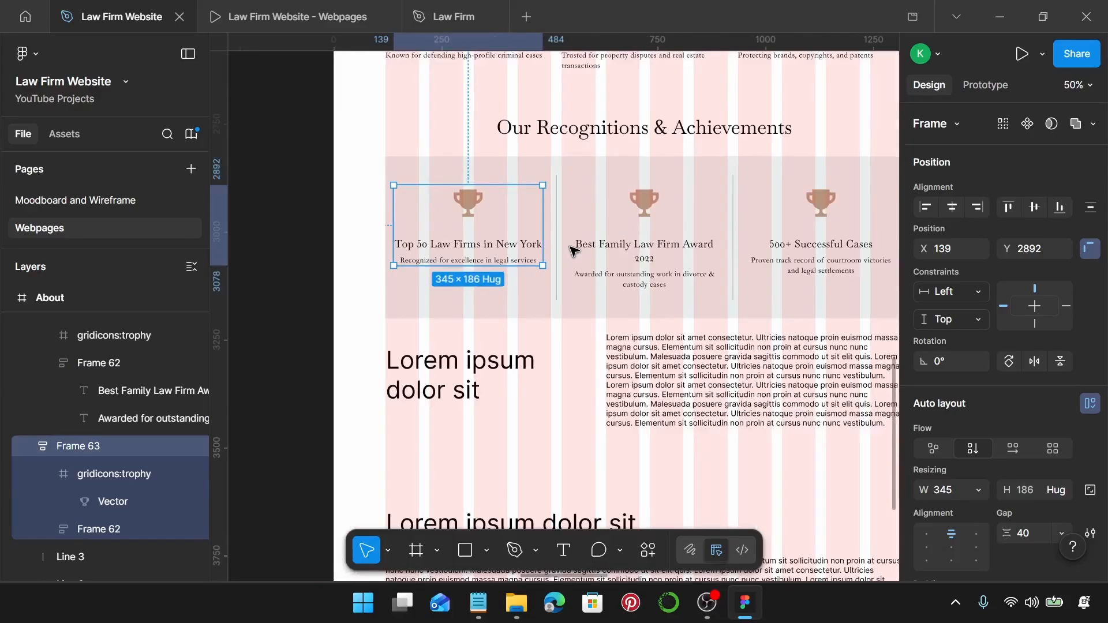
scroll(550, 250, right, 3)
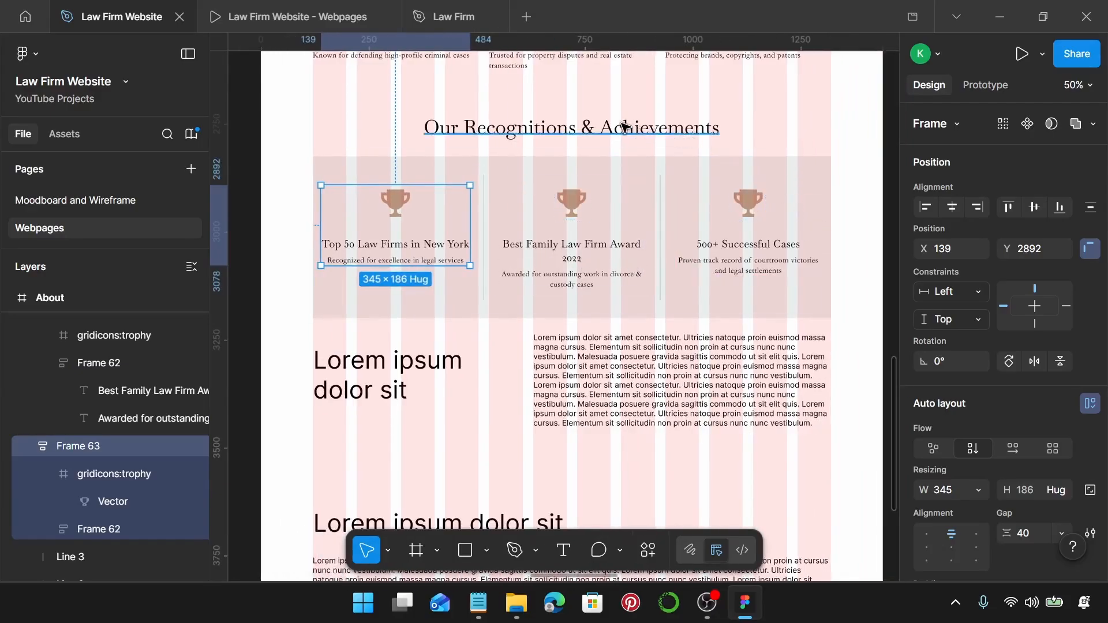
Reposition the 'Our Recognitions & Achievements' heading, nudging it up slightly.
click(585, 126)
drag(579, 126, 583, 138)
shift+click(588, 168)
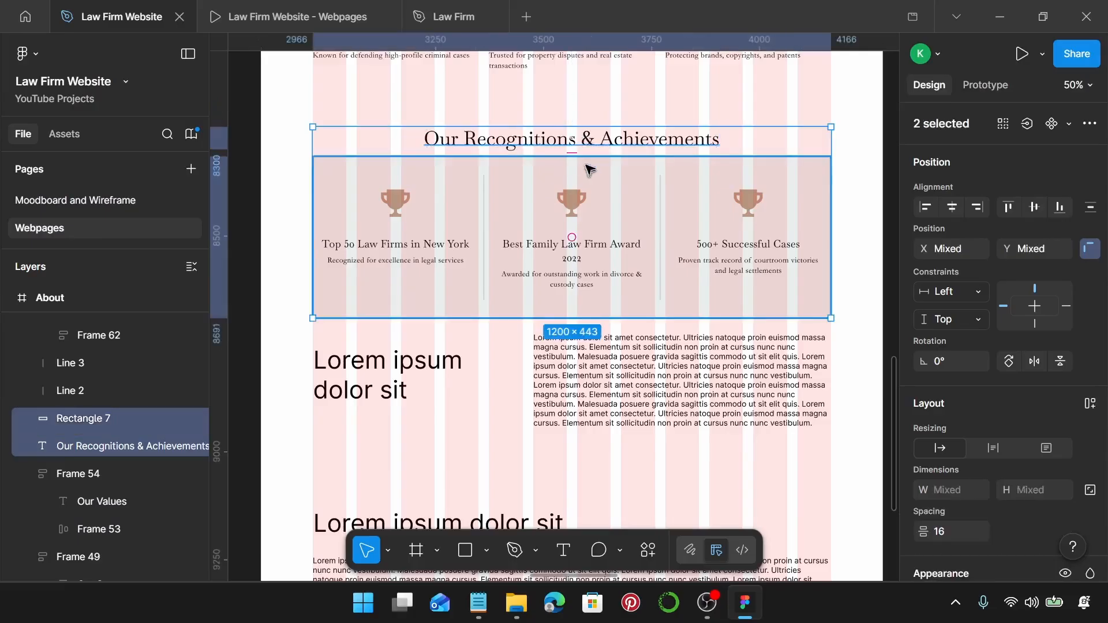
click(589, 144)
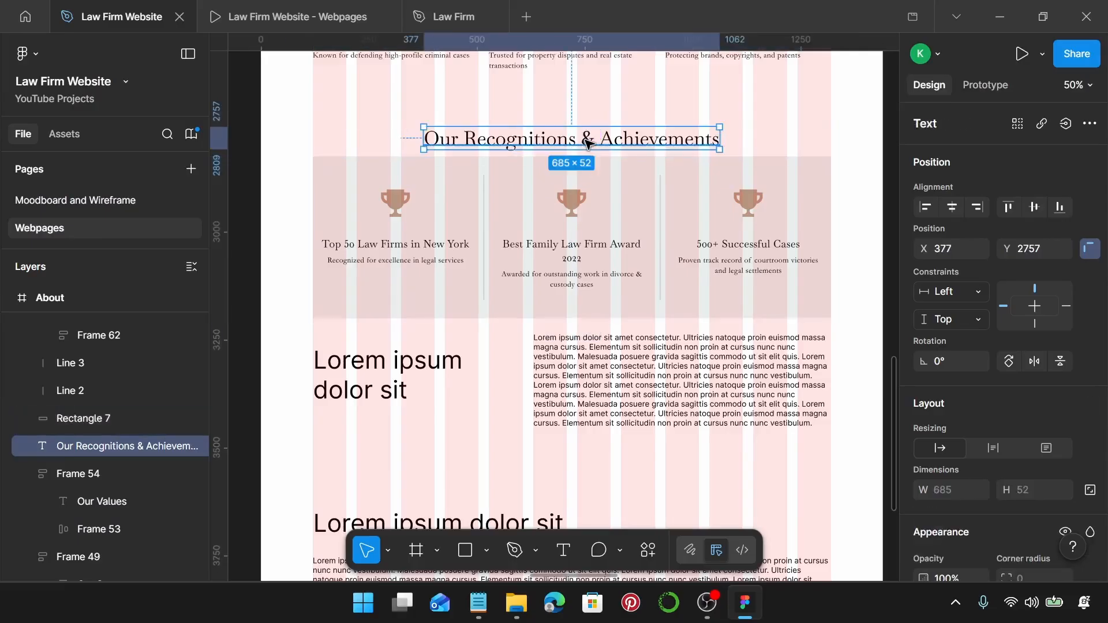
key(Up)
key(Up)
key(Up)
key(Up)
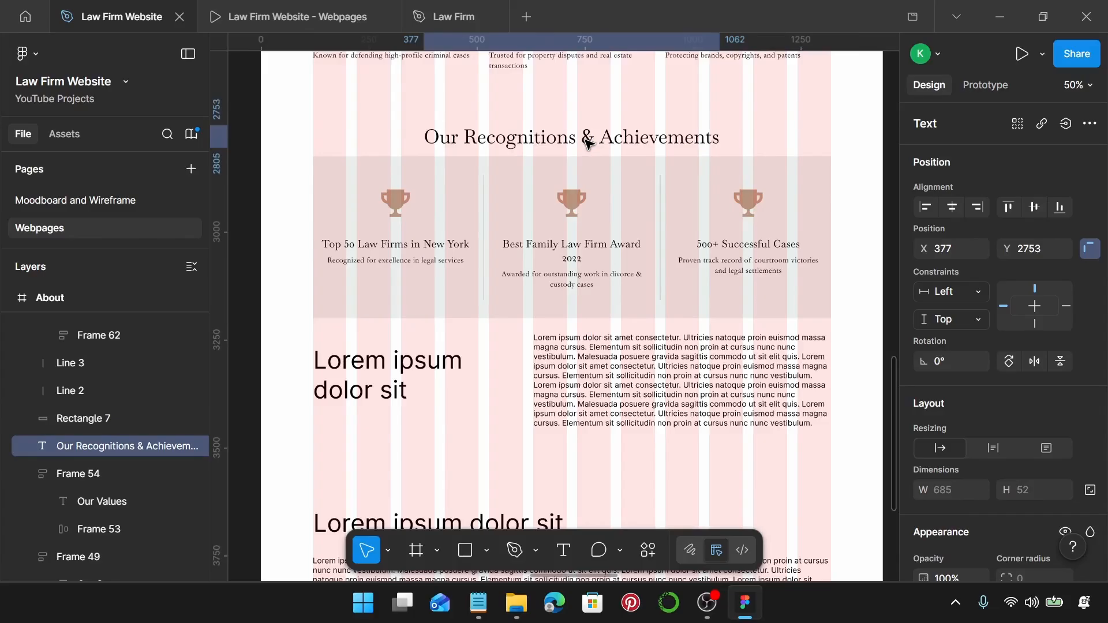
shift+click(592, 173)
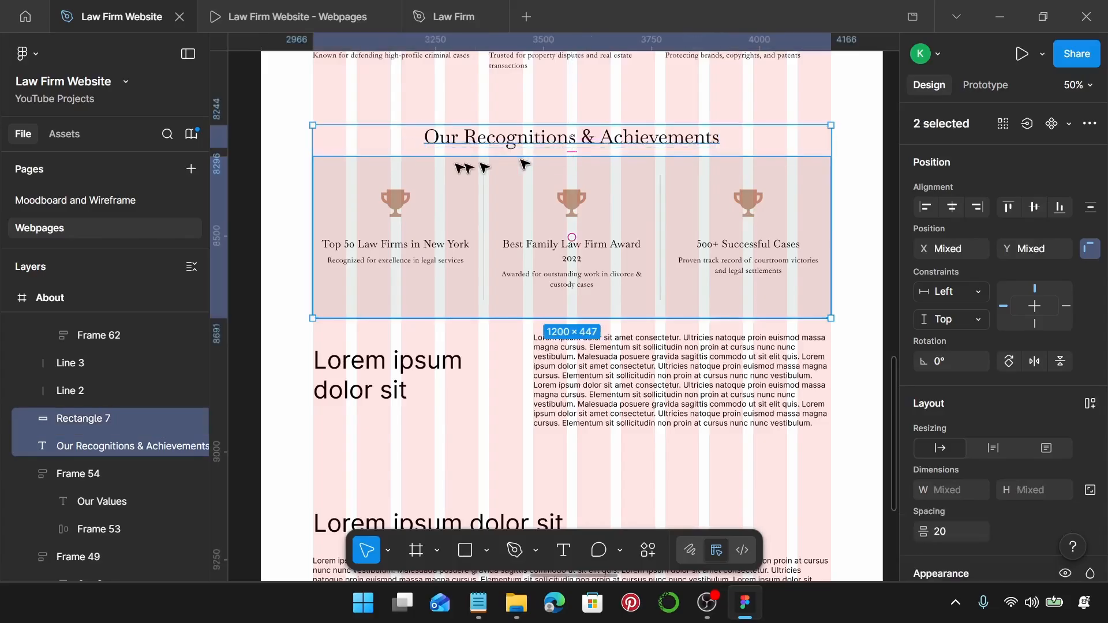
click(408, 113)
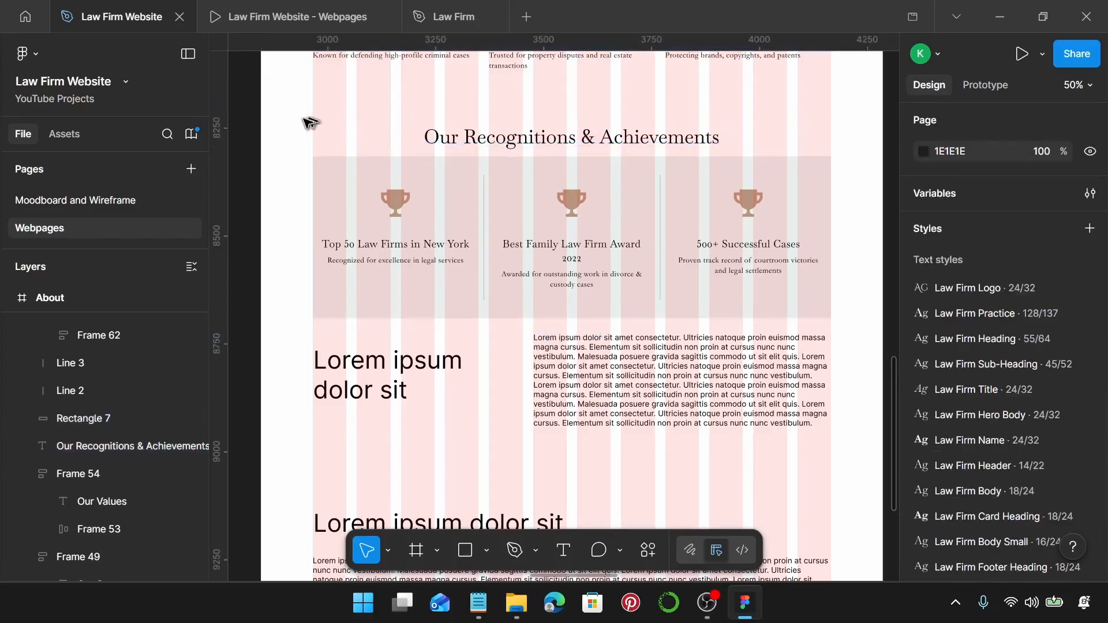
Group the heading, band, divider lines and award cards into one 1200×447 group.
drag(295, 105, 836, 319)
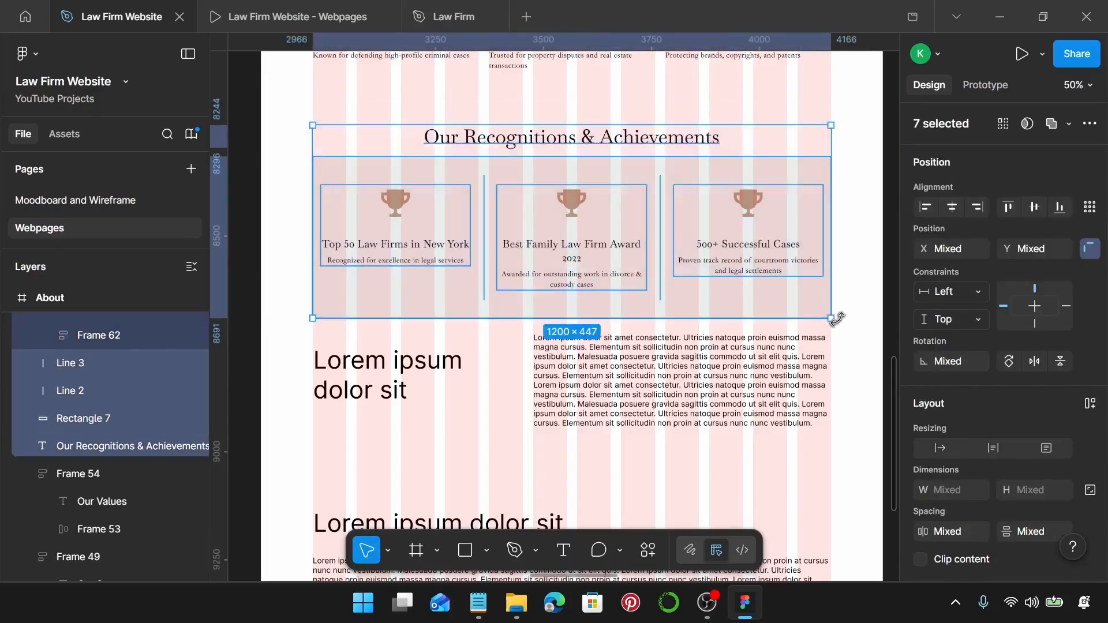
key(ctrl+g)
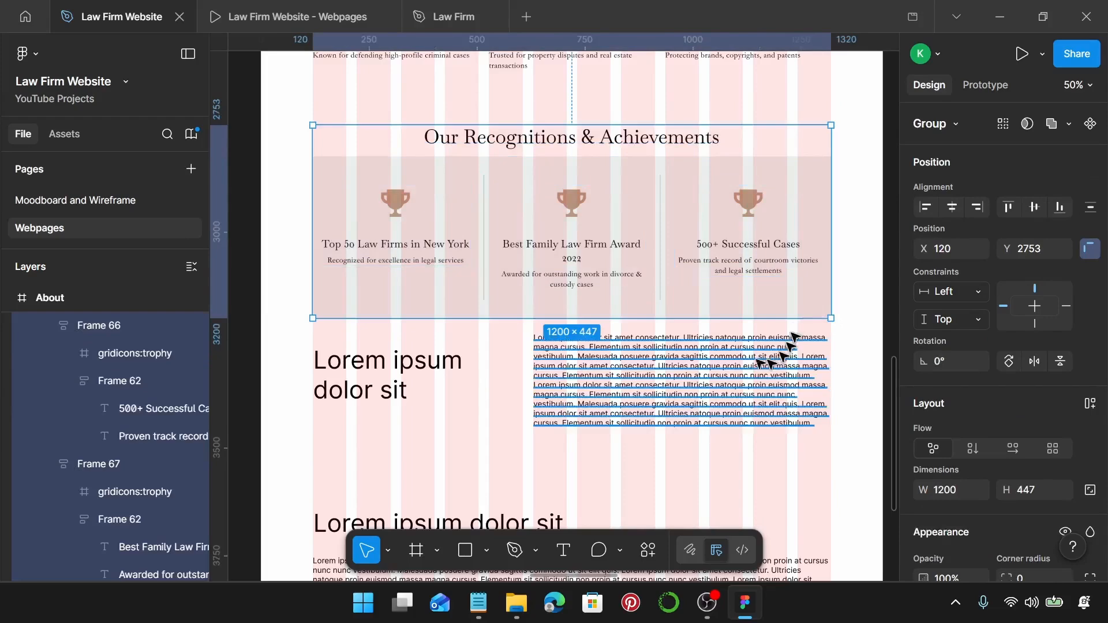
scroll(638, 292, down, 2)
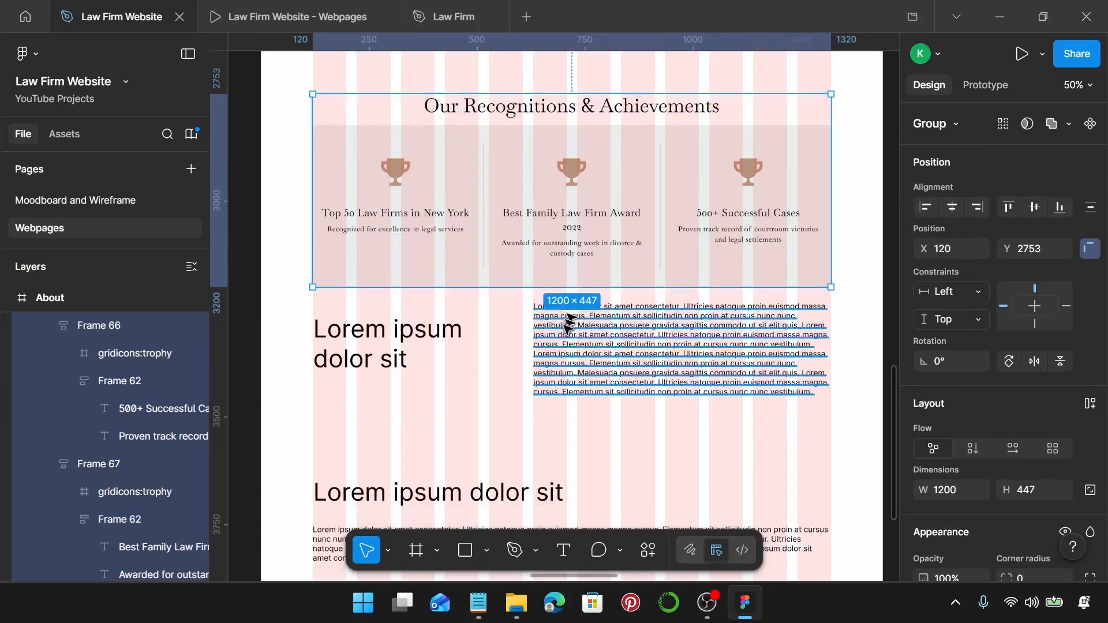
scroll(566, 322, down, 3)
scroll(549, 330, down, 3)
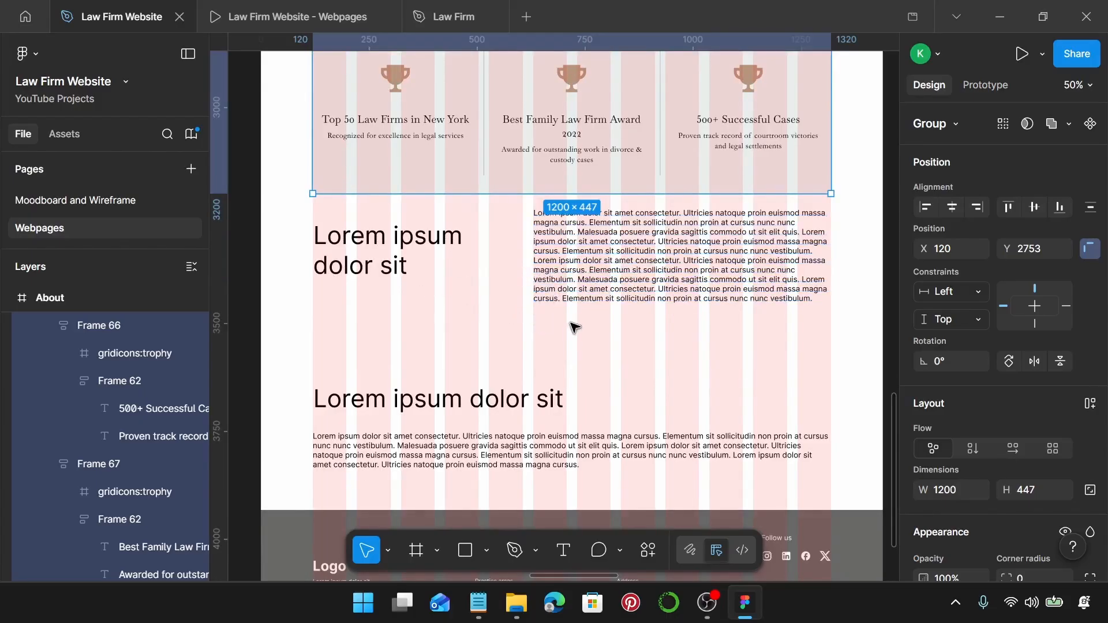
Apply the Law Firm Sub-Heading text style to the Lorem ipsum heading.
click(385, 268)
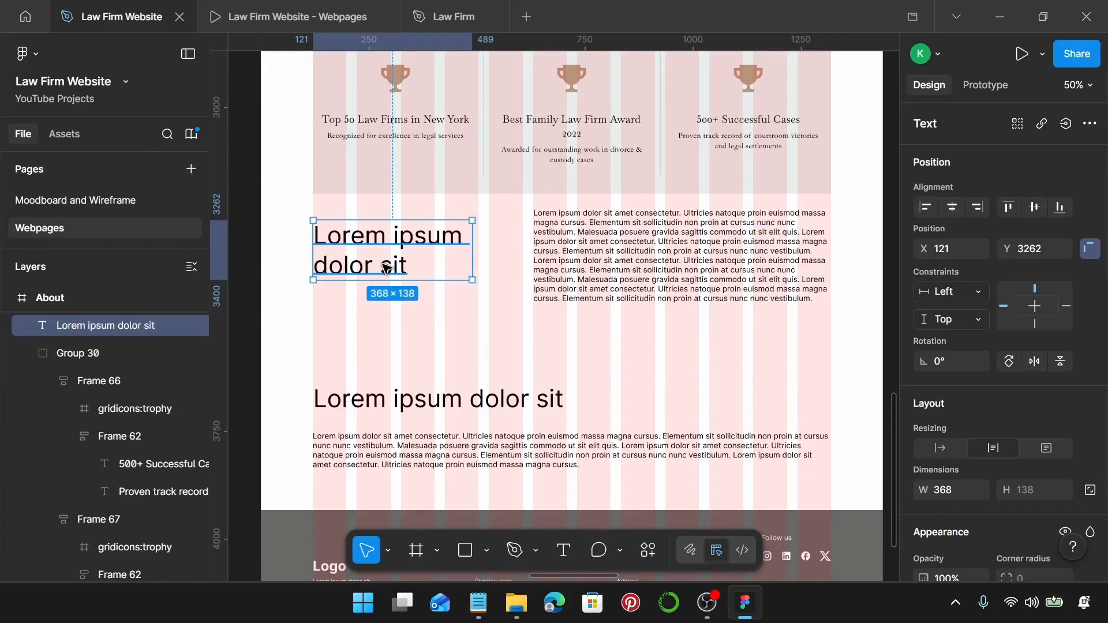
scroll(1011, 414, down, 5)
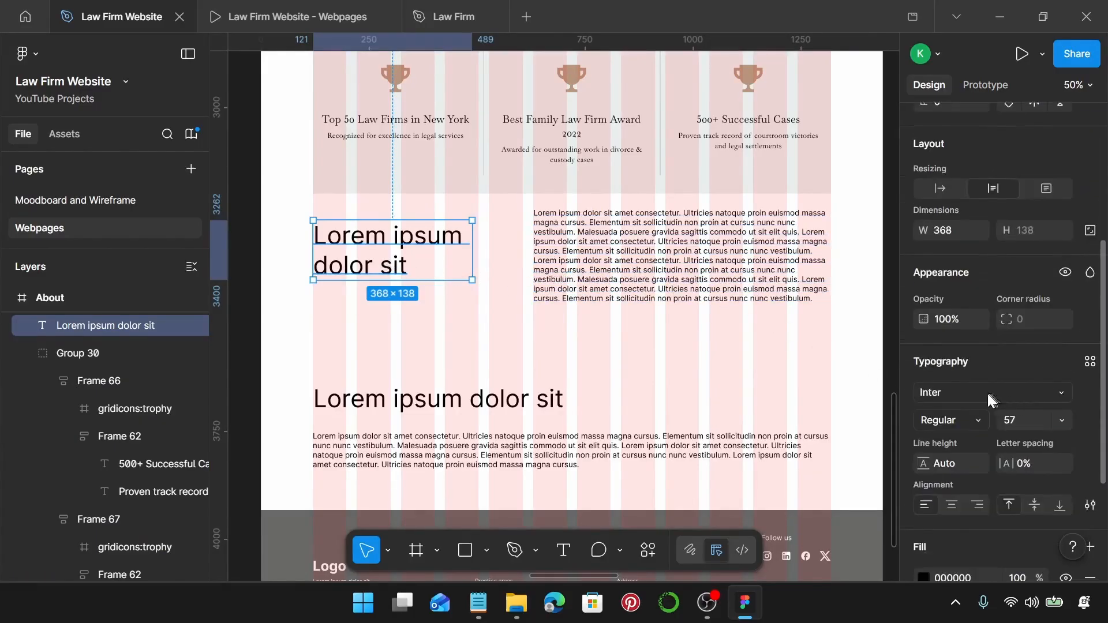
click(1091, 362)
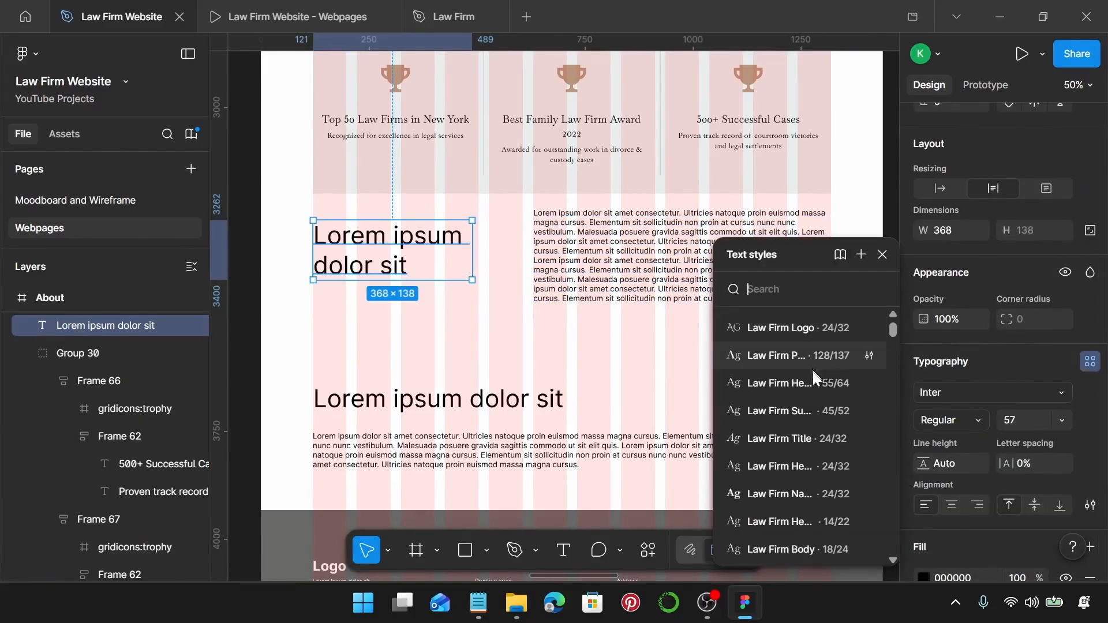
click(827, 407)
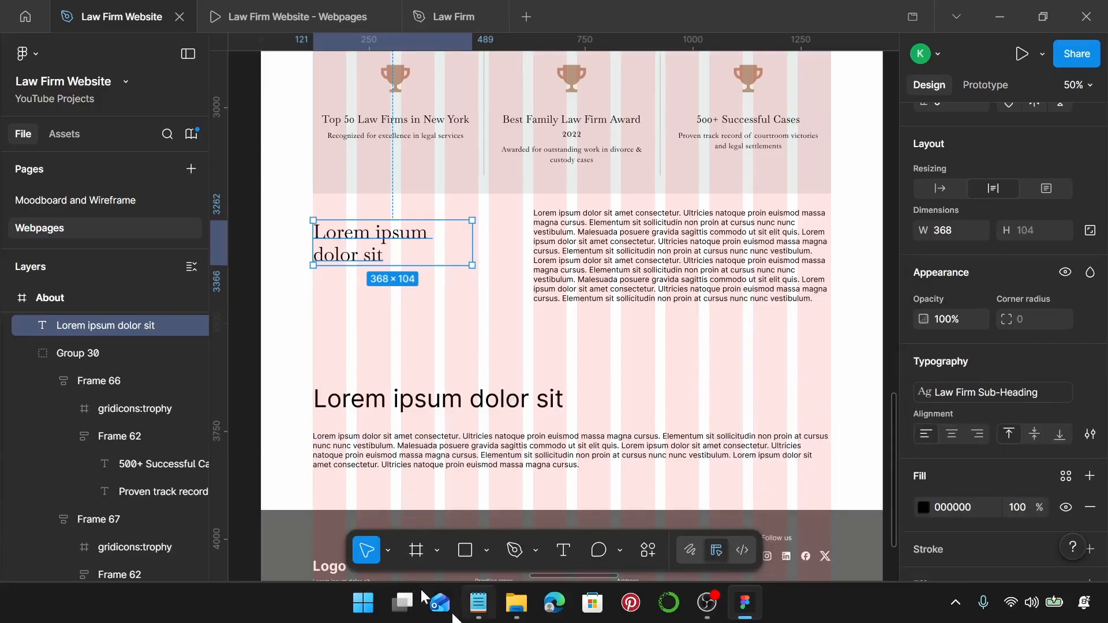
Change the heading to 'Why Choose Us?' with auto width and shift it right and down.
click(472, 619)
scroll(817, 375, down, 2)
click(817, 369)
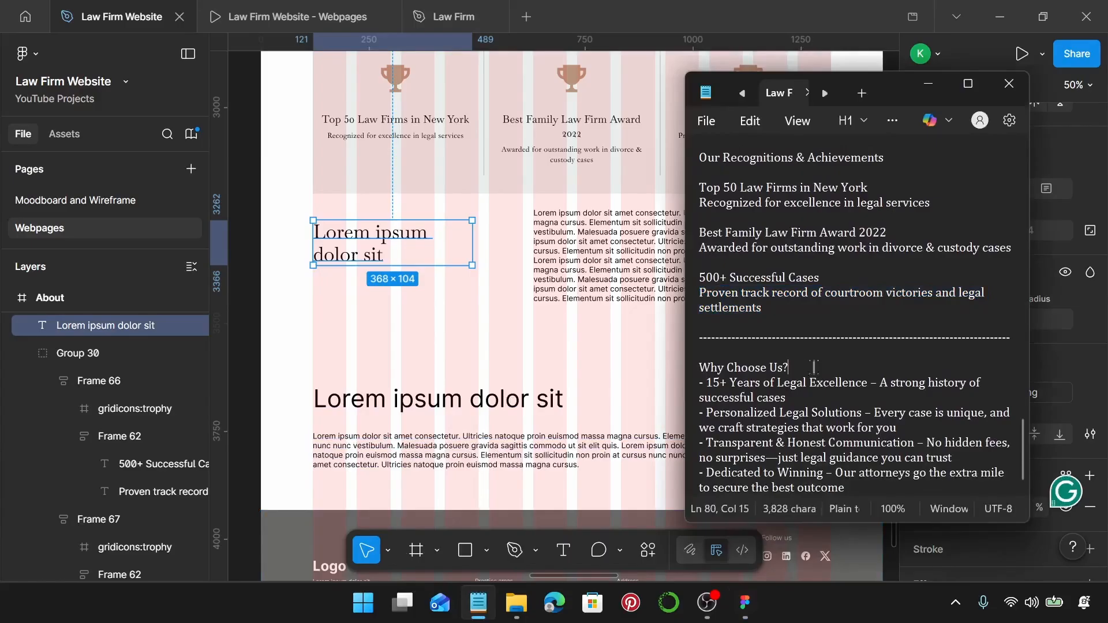
click(695, 368)
key(ctrl+c)
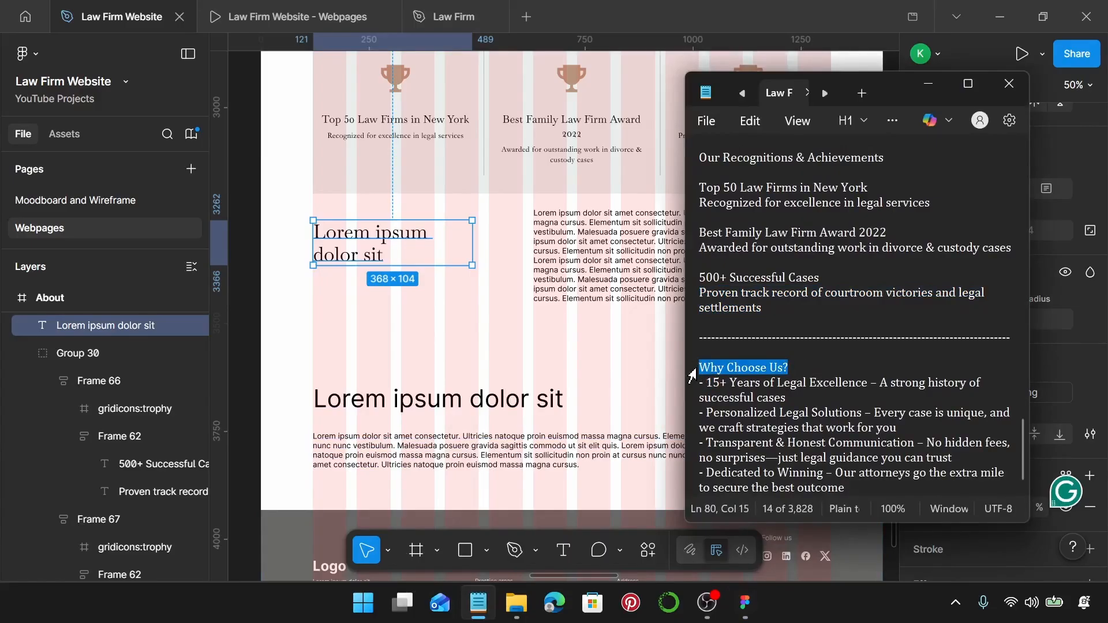
click(391, 254)
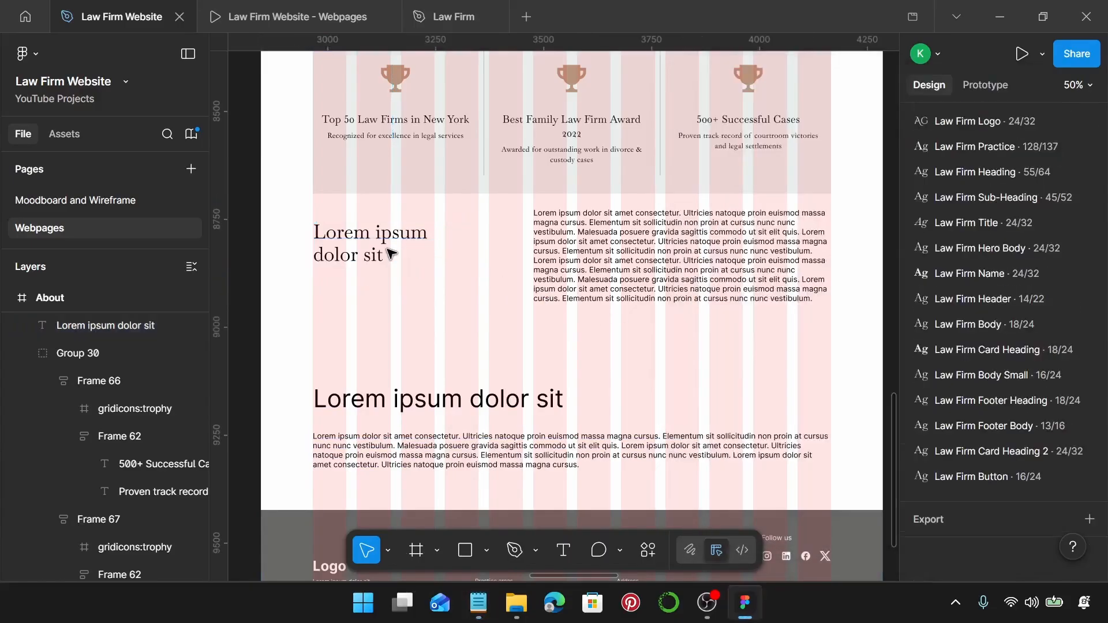
double_click(373, 239)
key(ctrl+v)
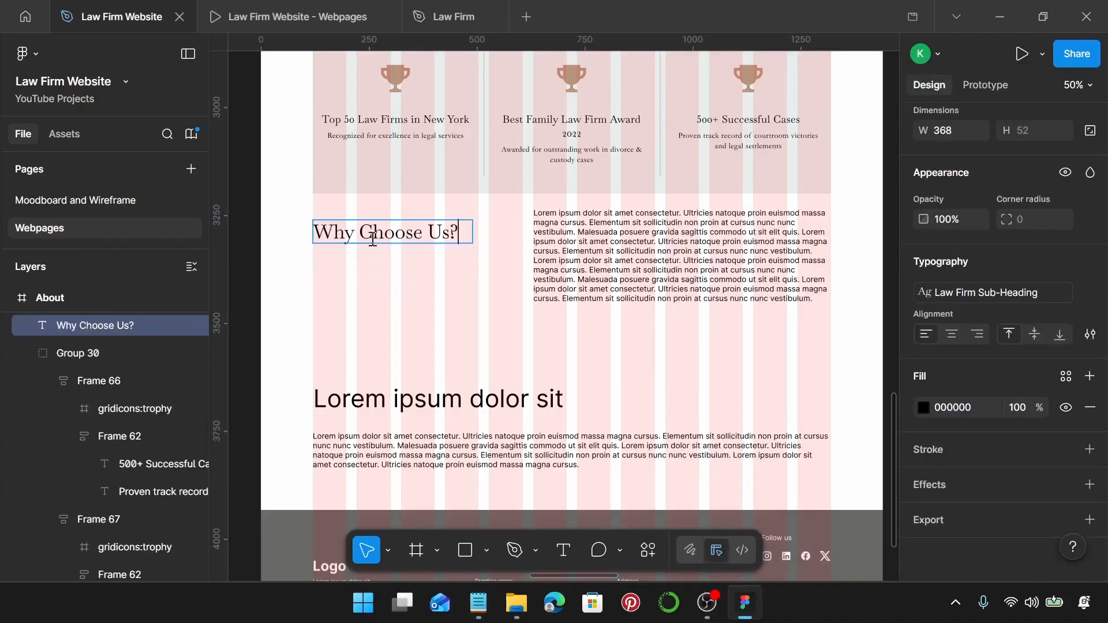
scroll(1008, 266, up, 5)
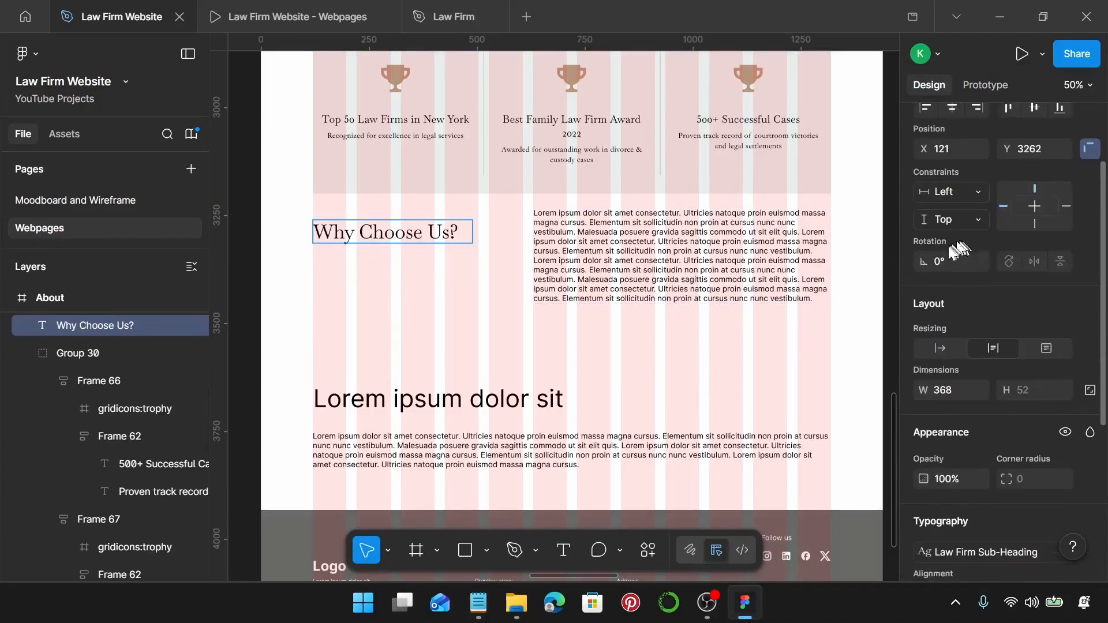
click(939, 350)
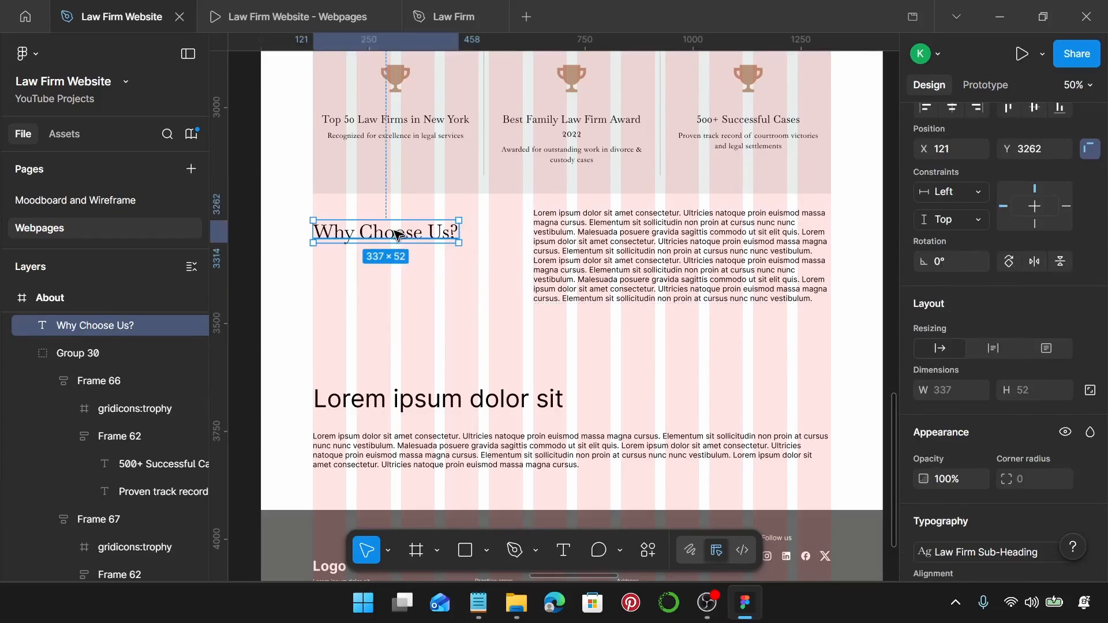
drag(384, 235, 423, 266)
Apply the Law Firm Body text style to the lorem ipsum paragraph.
click(600, 266)
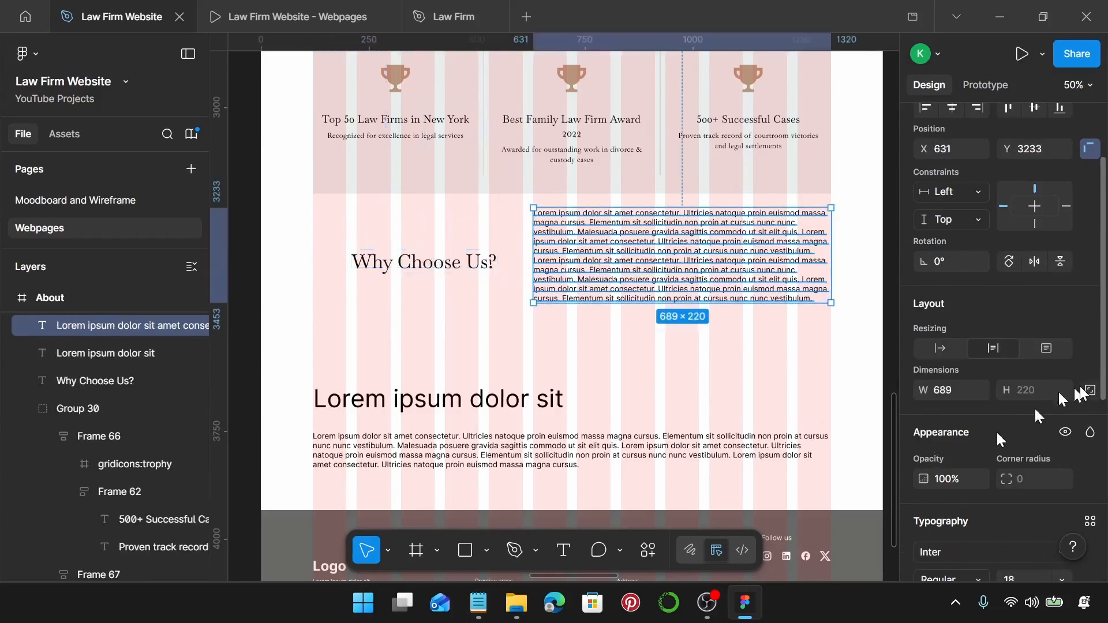
scroll(1067, 393, down, 2)
scroll(1061, 384, down, 3)
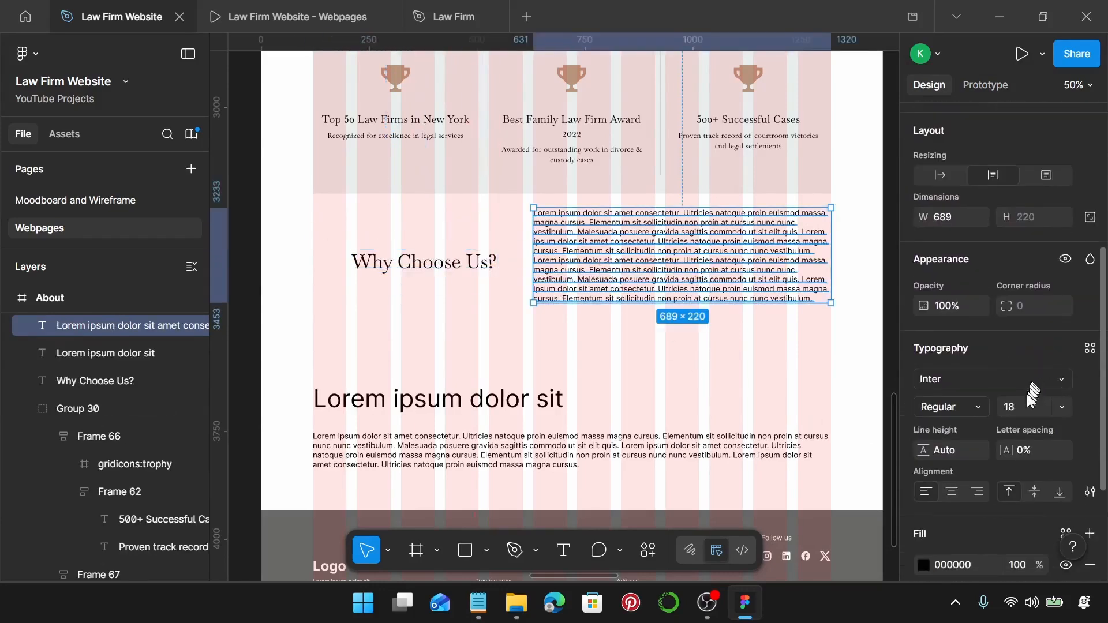
click(1089, 349)
scroll(816, 370, down, 5)
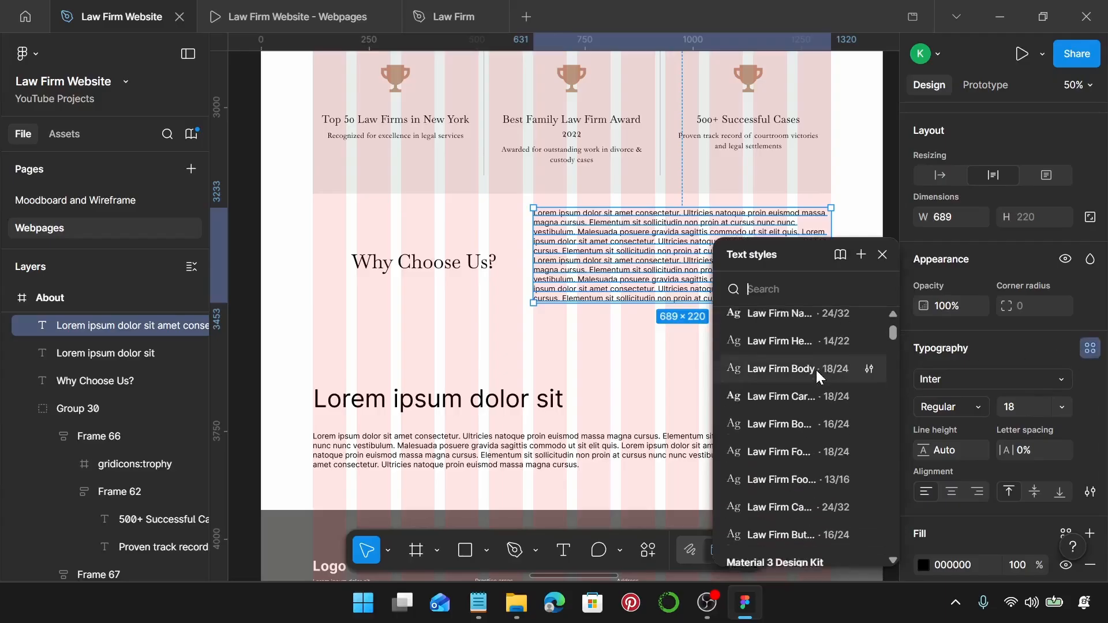
scroll(780, 378, up, 2)
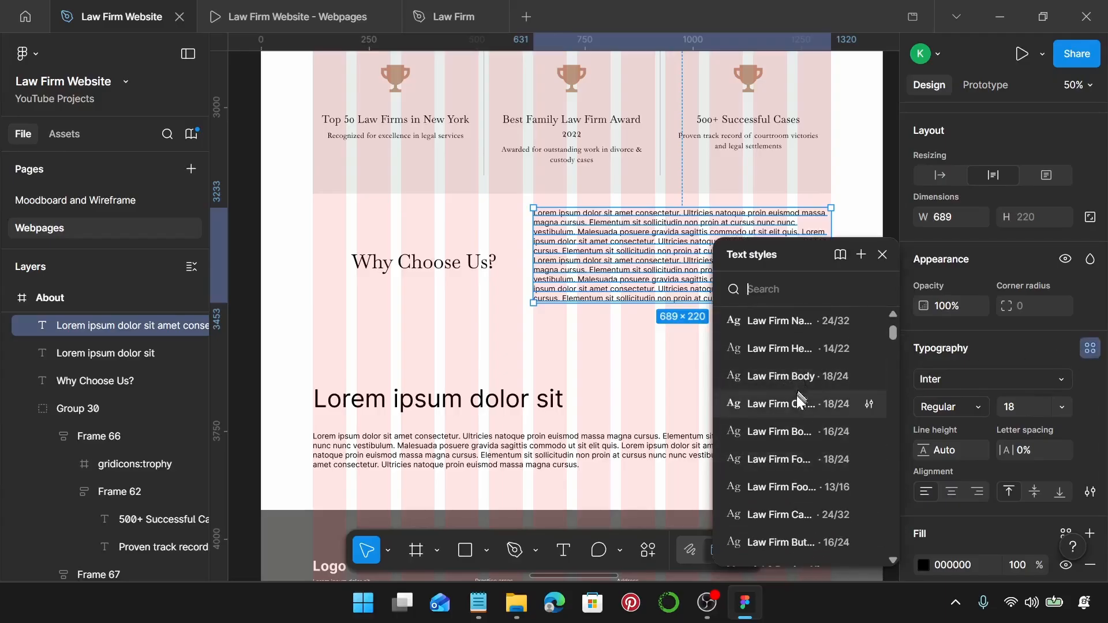
click(798, 379)
Paste the four Why Choose Us points from the notes over the paragraph.
click(478, 603)
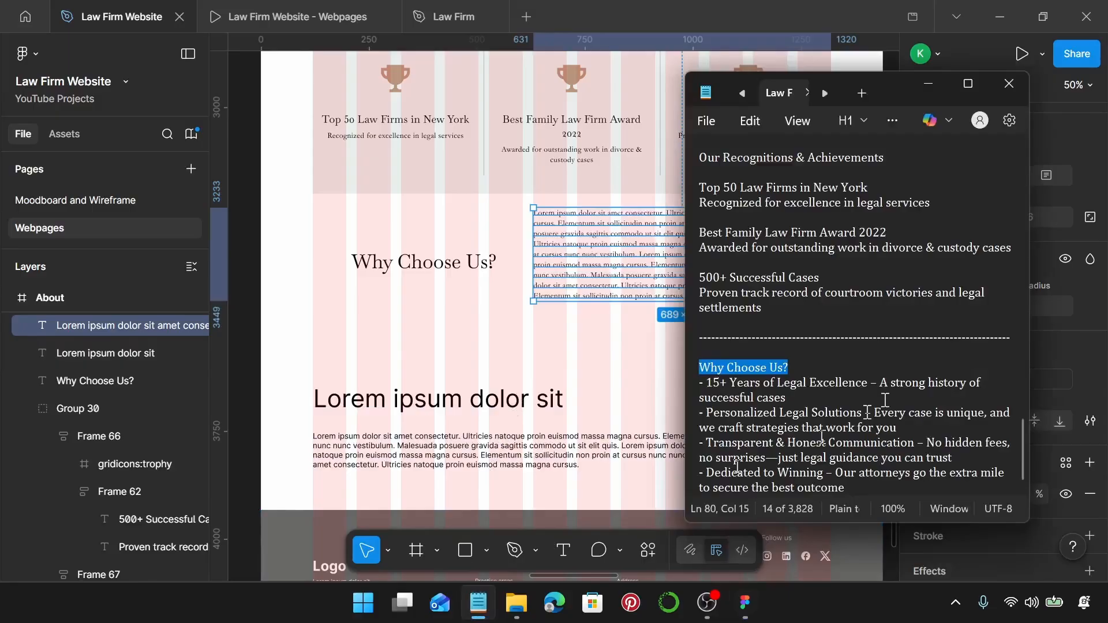
drag(863, 492, 702, 382)
key(ctrl+c)
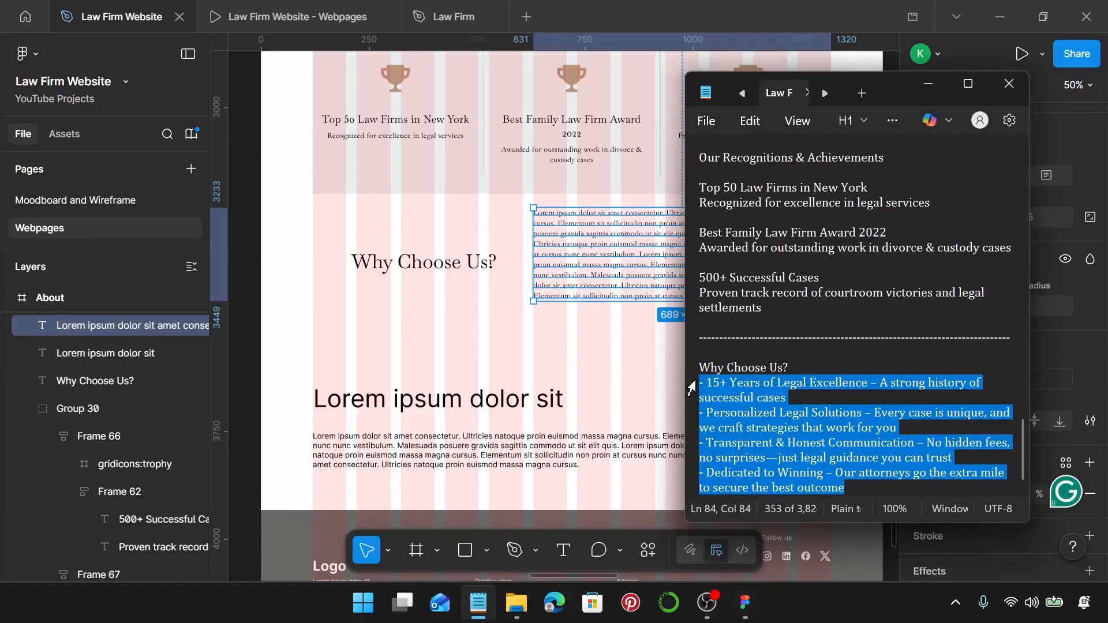
double_click(616, 279)
key(ctrl+v)
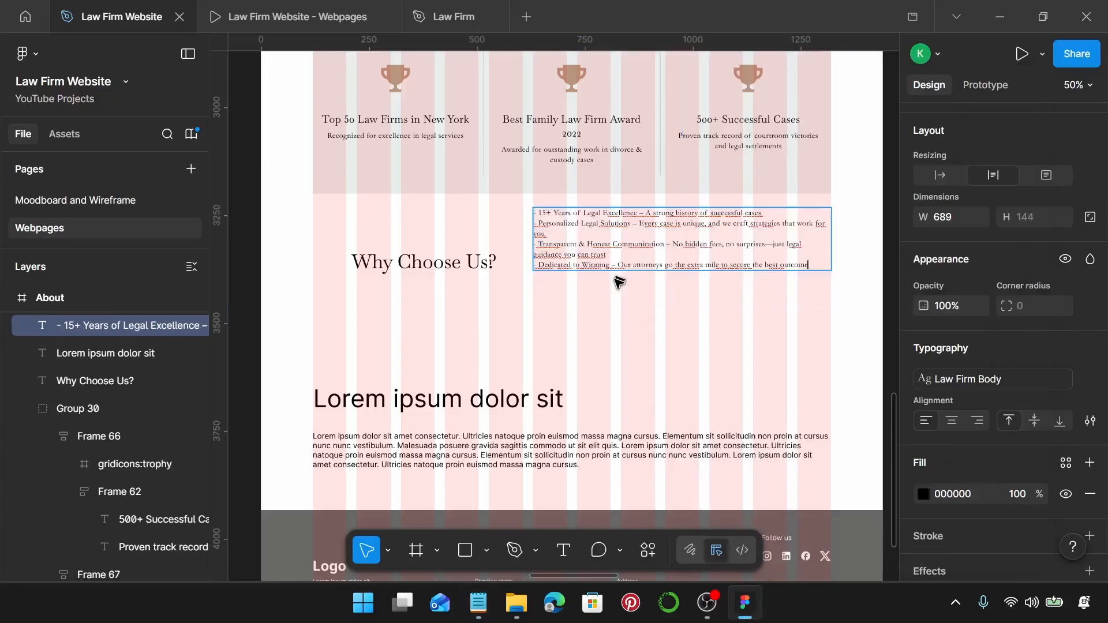
key(Escape)
Retype the '-' bullet at the start of each of the four points.
scroll(617, 283, up, 6)
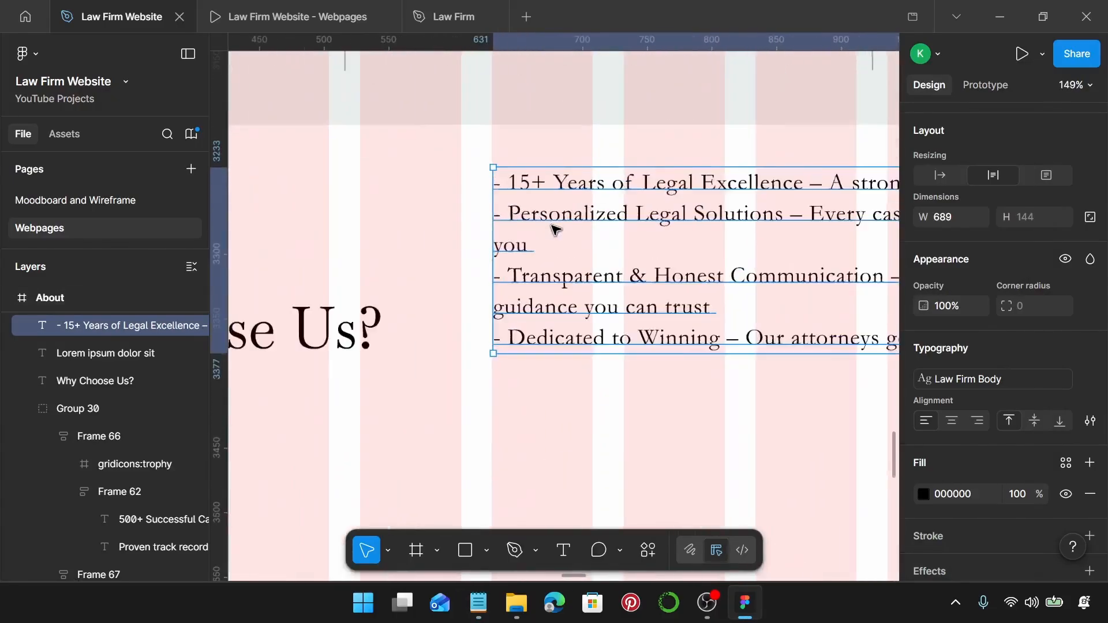
double_click(492, 168)
click(494, 169)
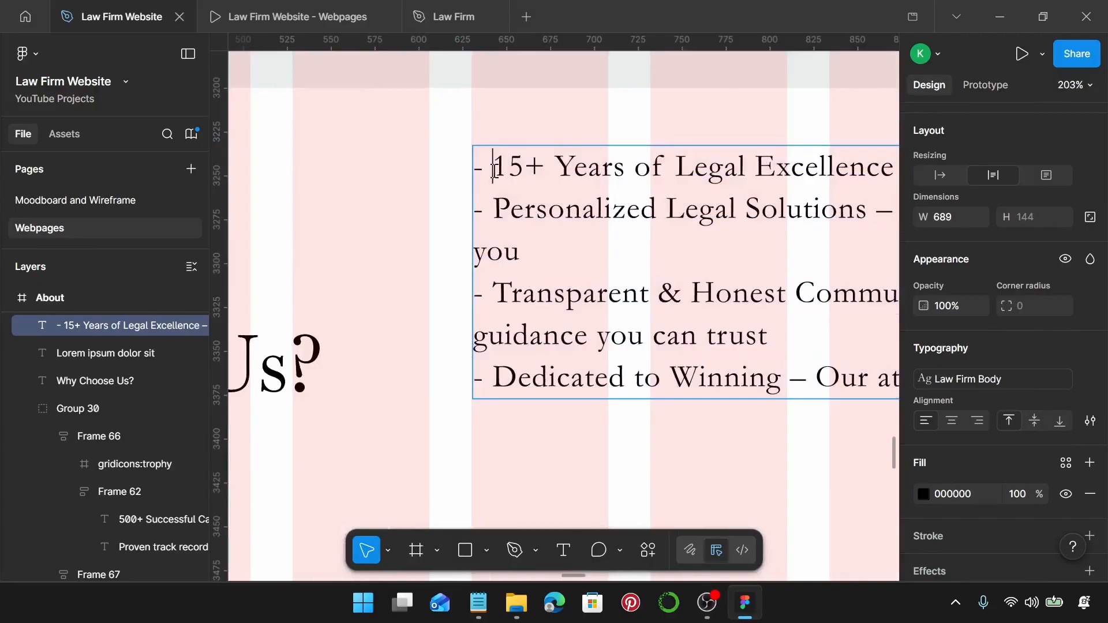
key(BackSpace)
key(BackSpace)
text(-)
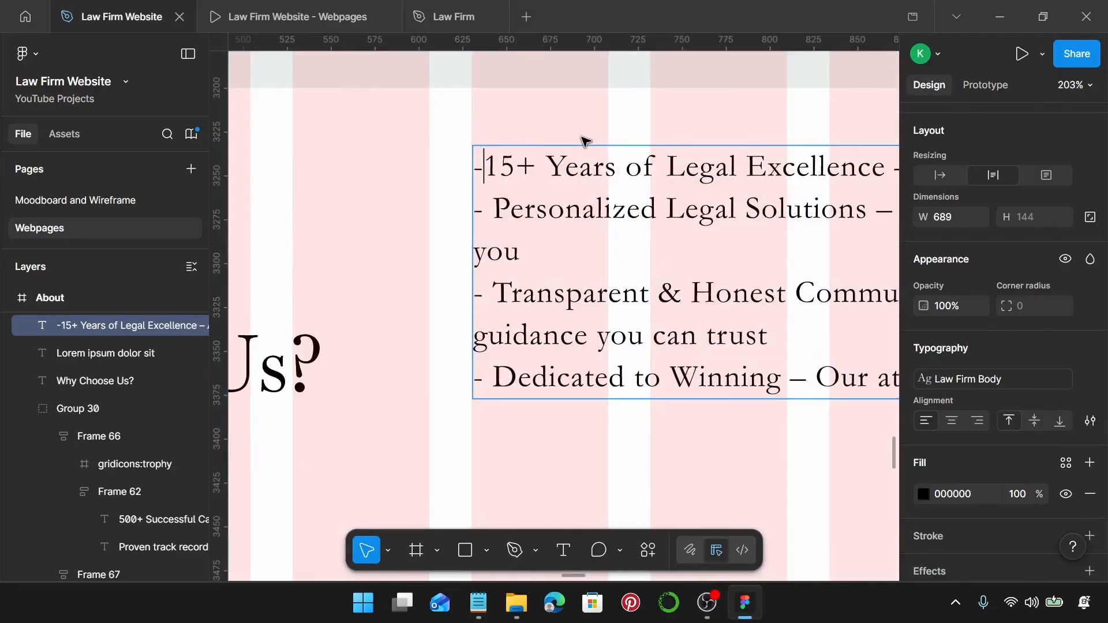
click(497, 196)
key(BackSpace)
key(BackSpace)
text(-)
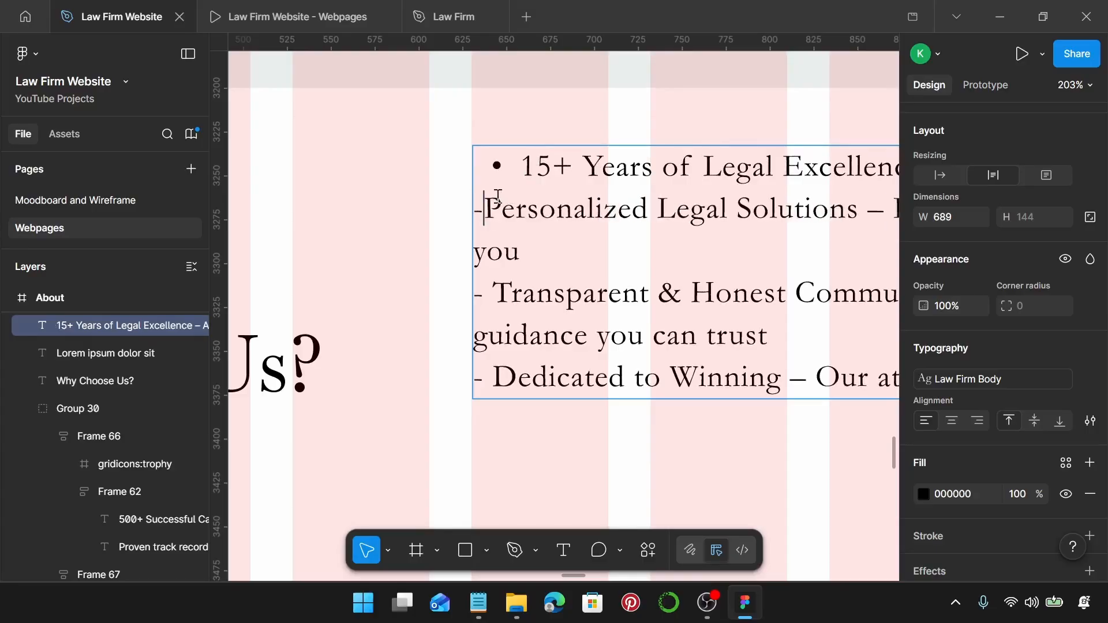
click(491, 282)
key(BackSpace)
key(BackSpace)
text(-)
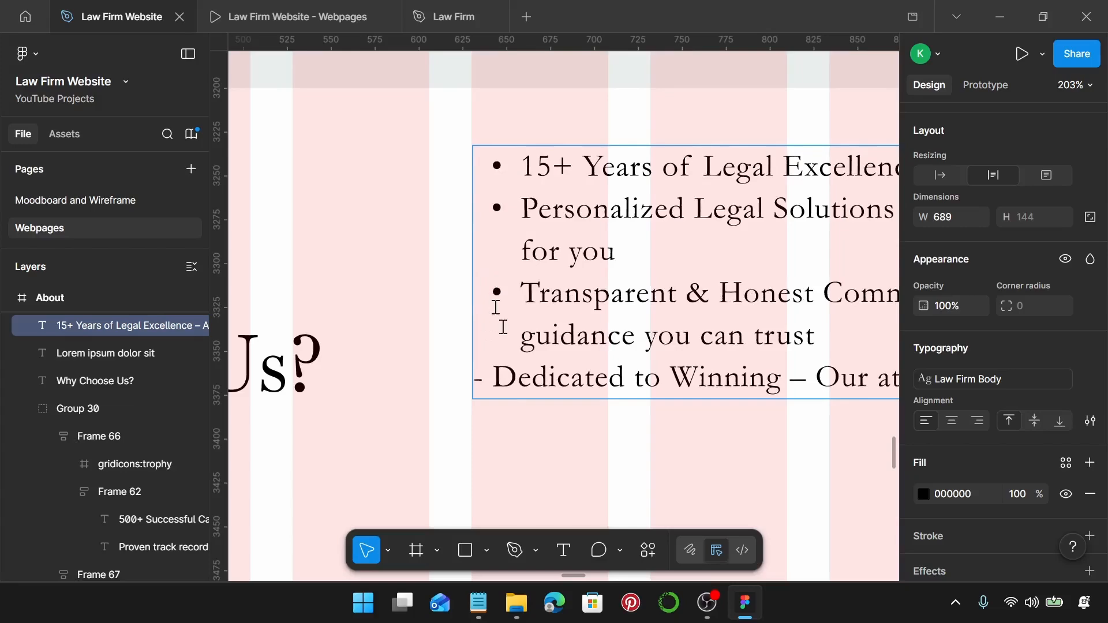
click(492, 379)
key(BackSpace)
key(BackSpace)
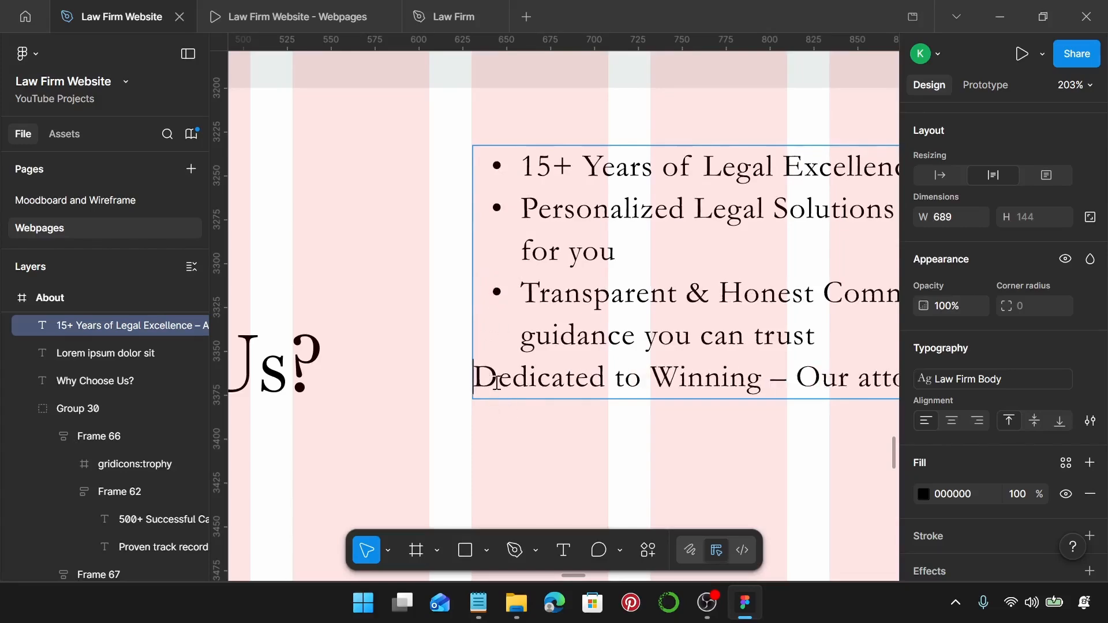
text(-)
key(Escape)
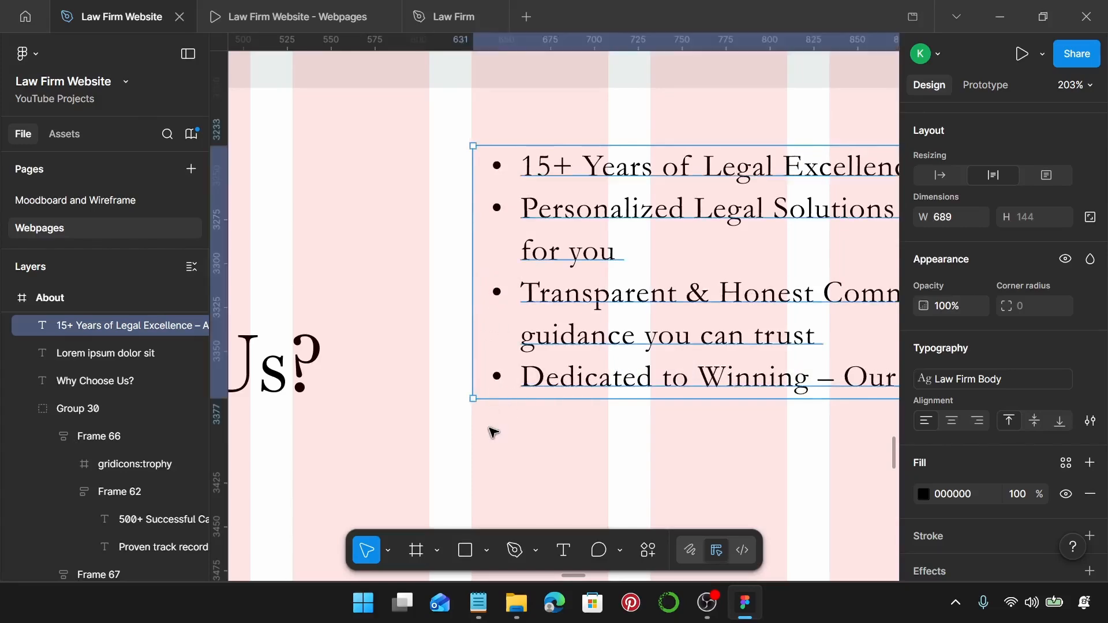
scroll(493, 433, down, 6)
Set the bullet list width to 485 and move it beside the heading.
scroll(527, 392, right, 1)
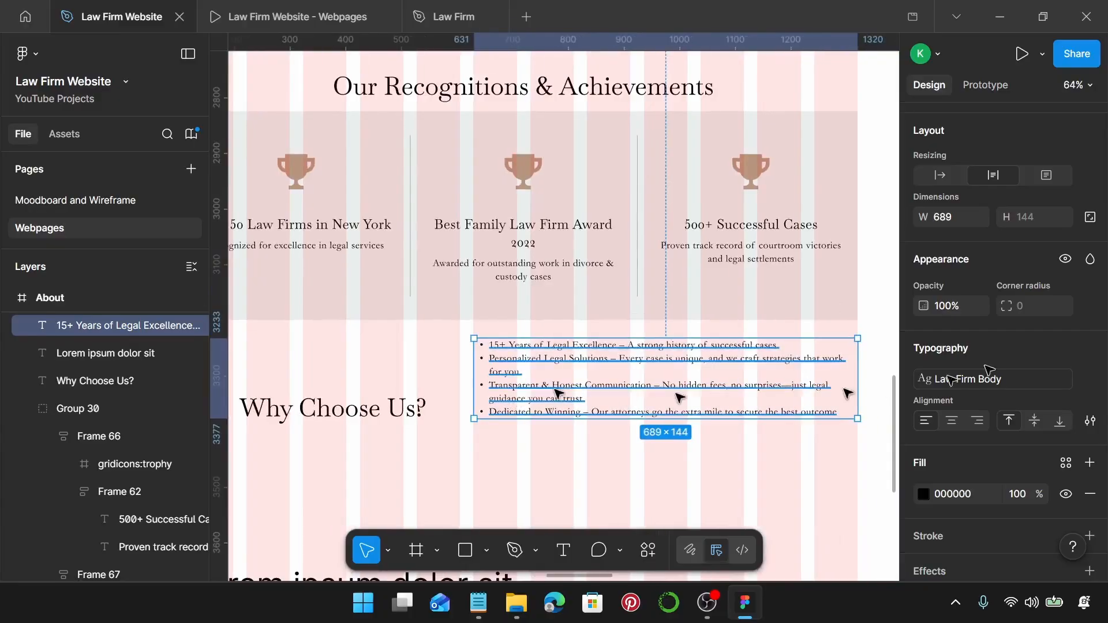
scroll(1017, 317, up, 3)
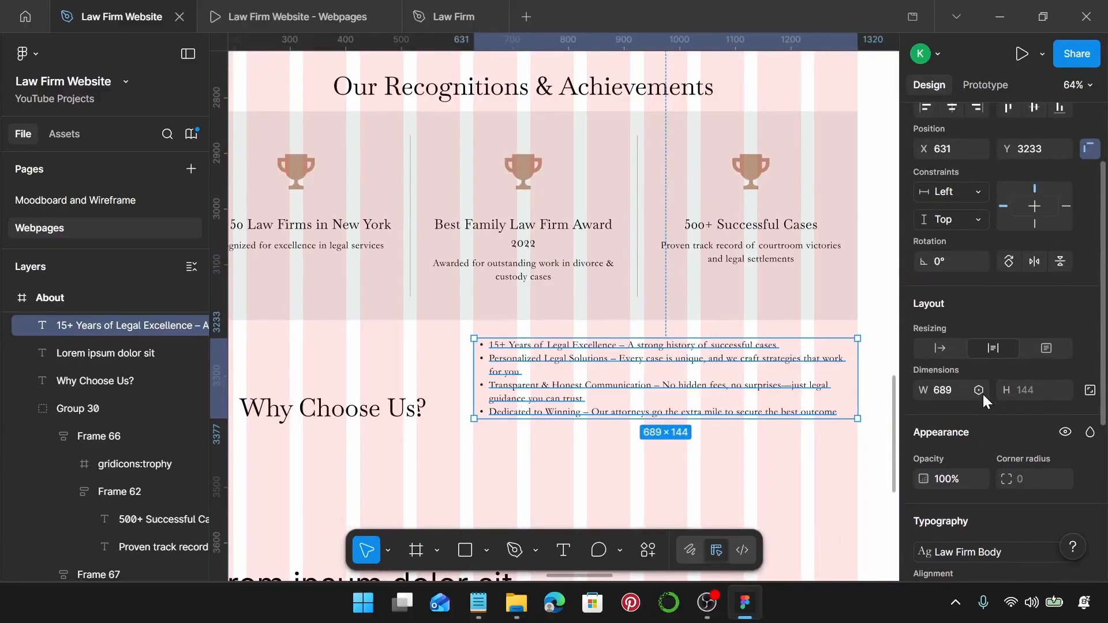
click(944, 392)
key(Return)
drag(519, 379, 503, 435)
Wrap heading and list in a top-left aligned auto-layout frame with a 24 gap.
shift+click(409, 421)
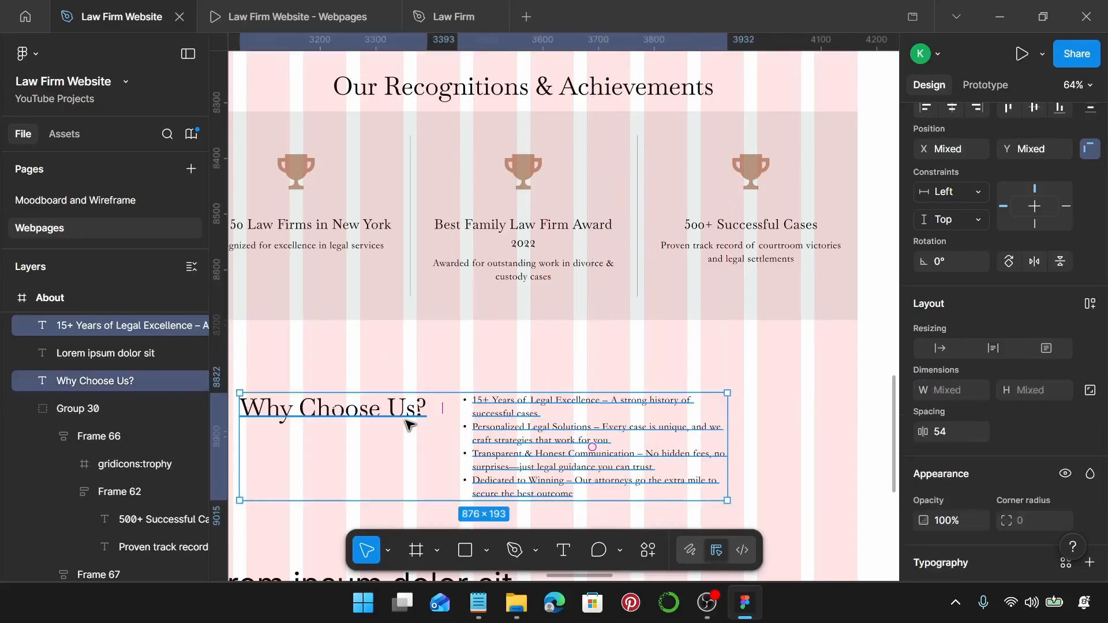
key(shift+a)
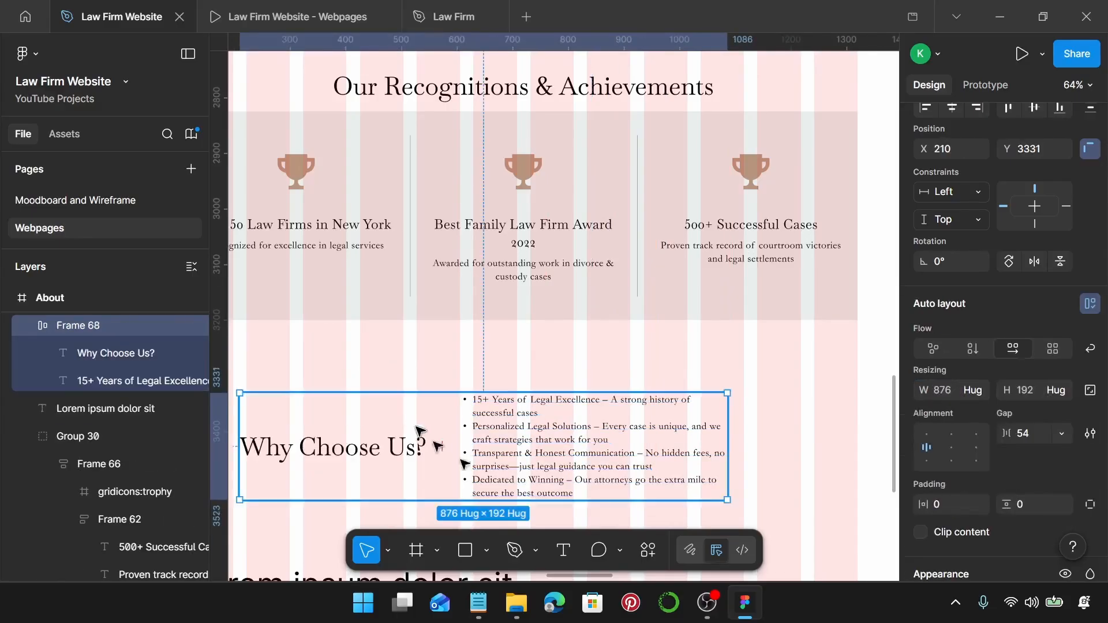
click(927, 434)
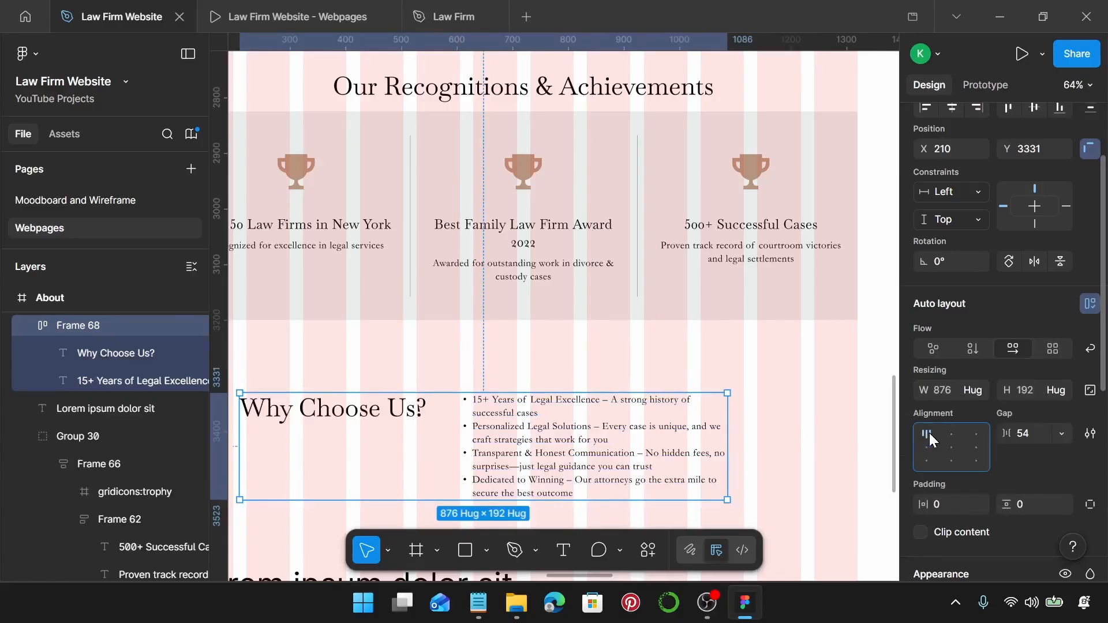
click(1030, 436)
text(24)
key(Return)
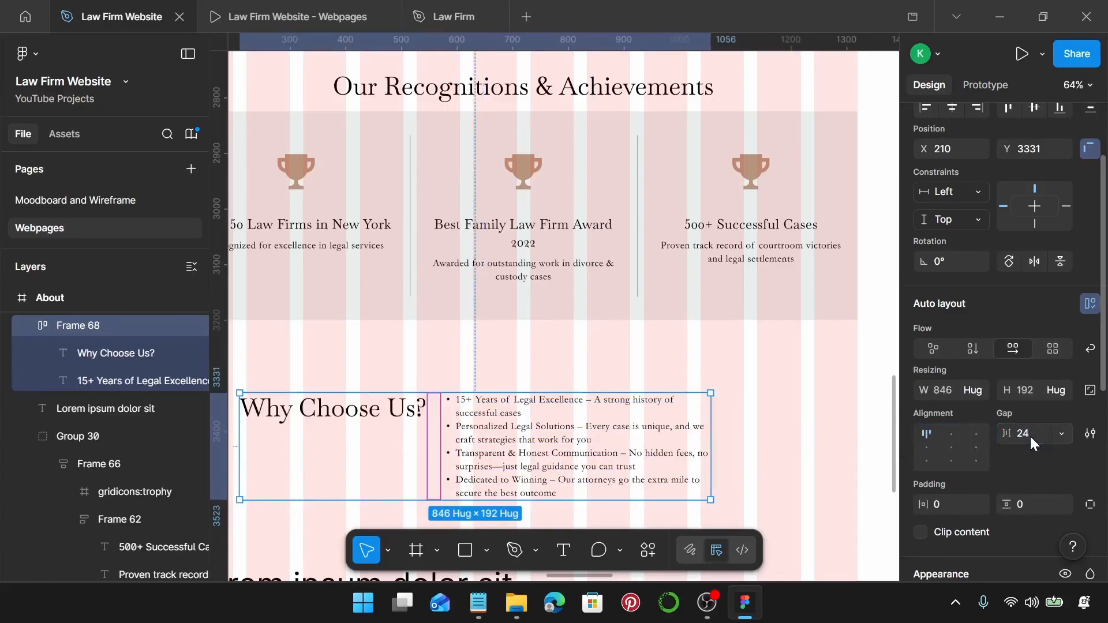
Shift the Why Choose Us? row right and down and set its horizontal constraint to Left.
scroll(660, 381, down, 1)
scroll(658, 385, down, 1)
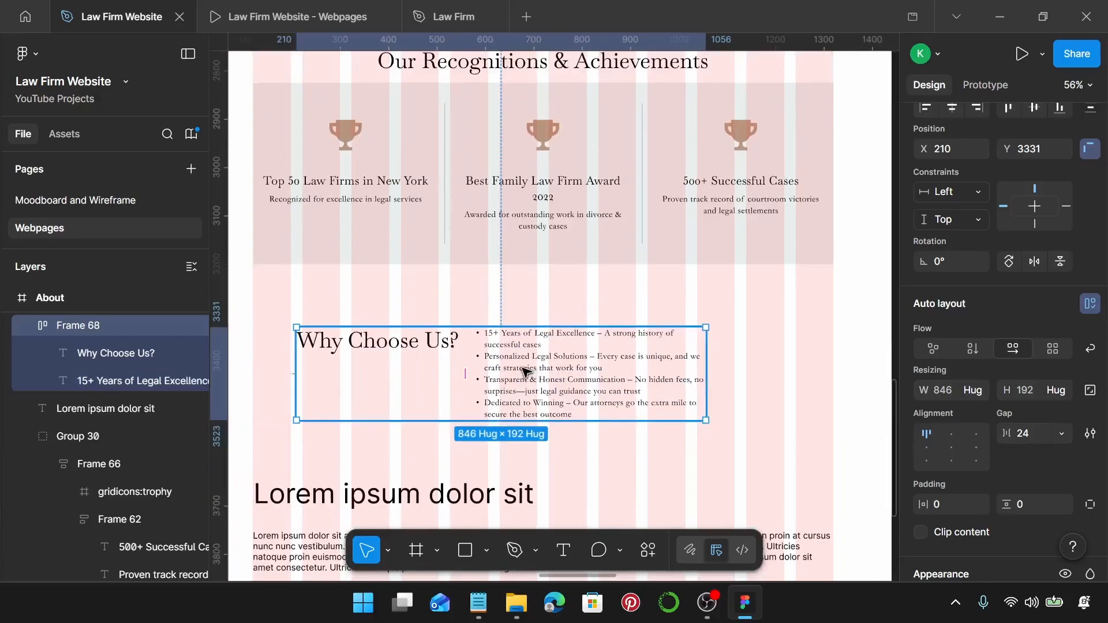
drag(525, 371, 573, 376)
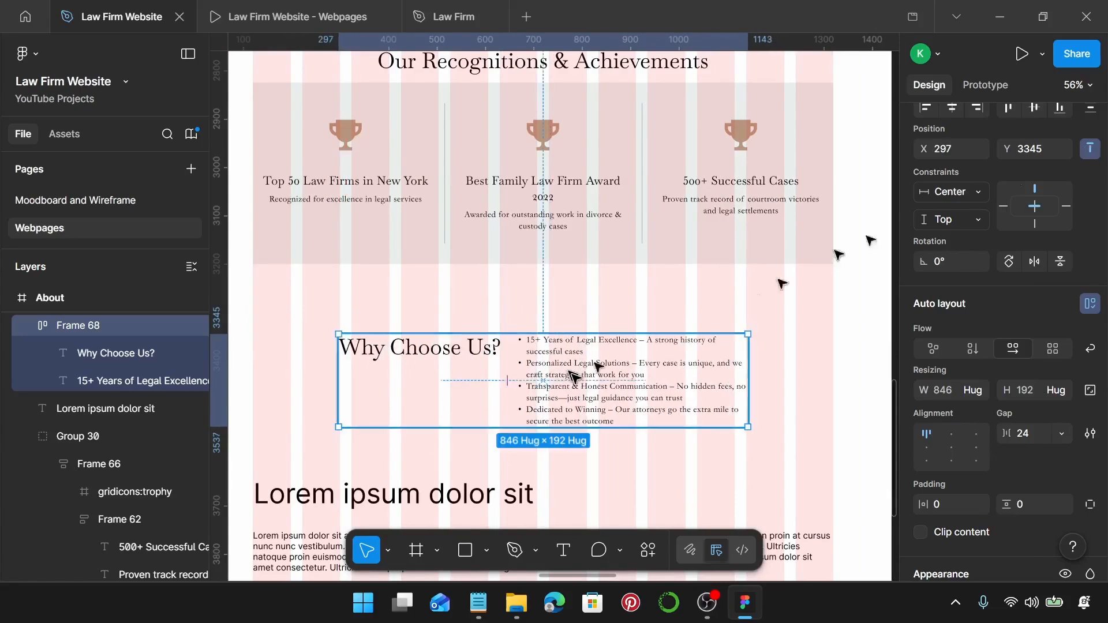
click(1006, 207)
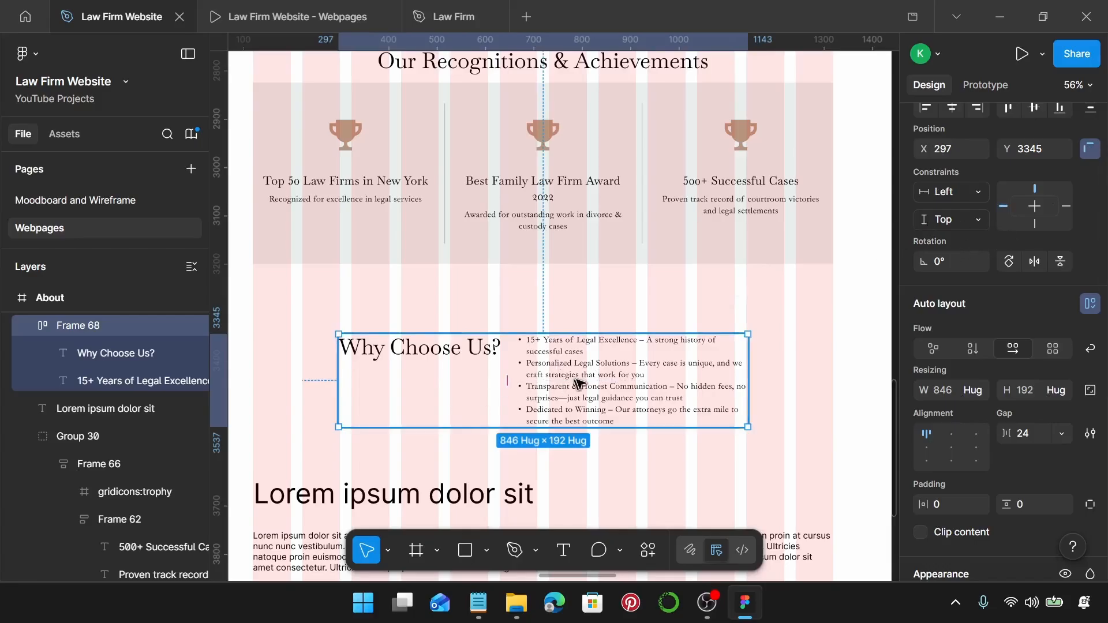
scroll(578, 382, down, 4)
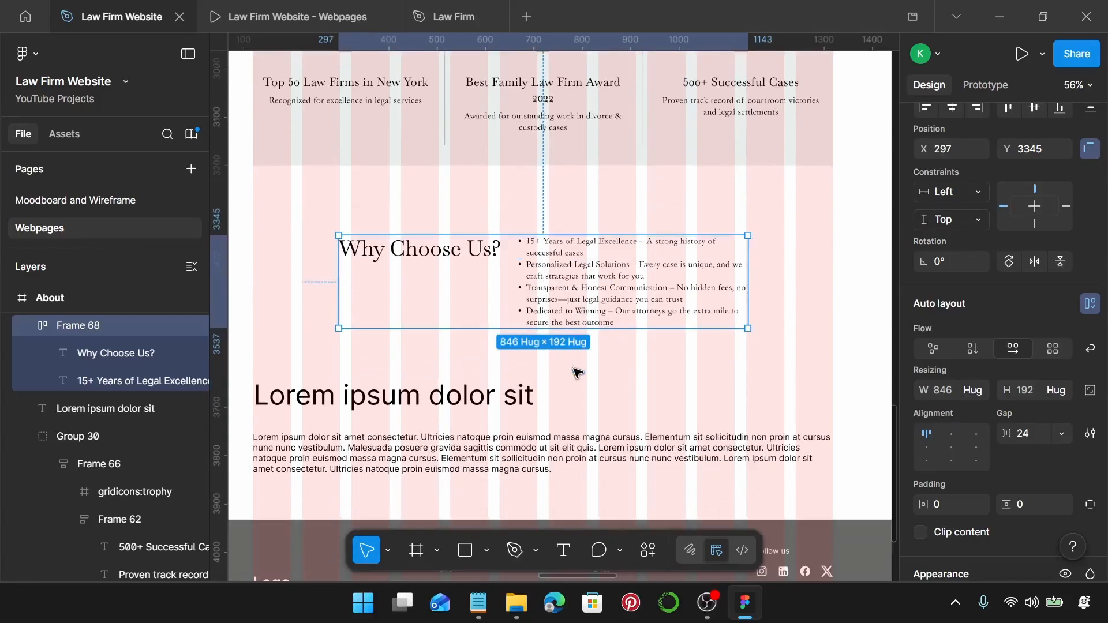
scroll(578, 374, down, 1)
scroll(1031, 220, up, 3)
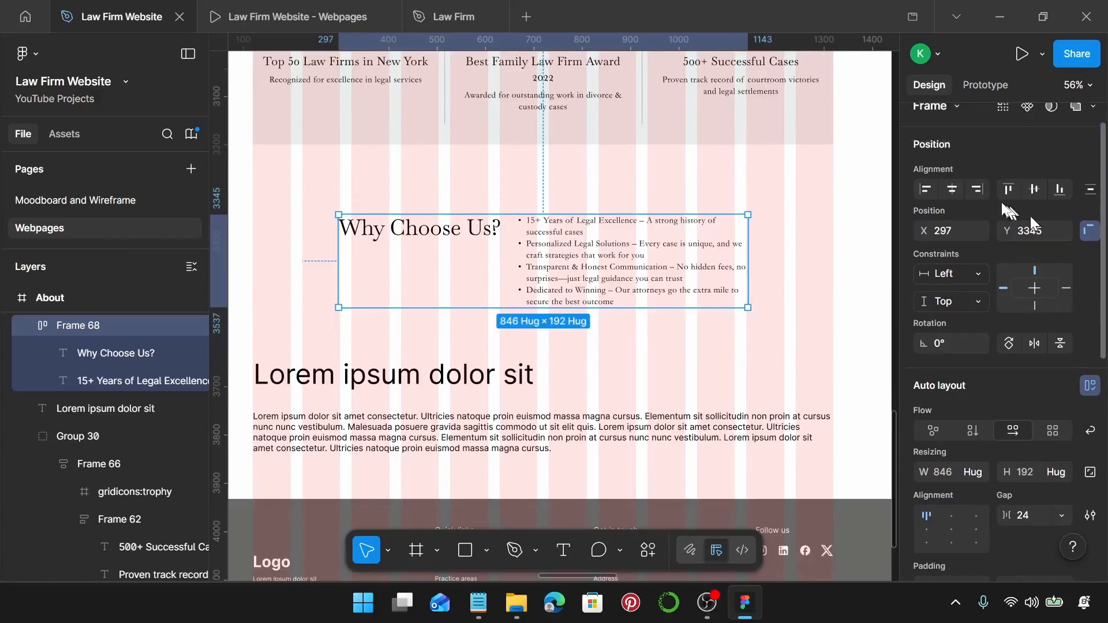
scroll(1030, 217, up, 1)
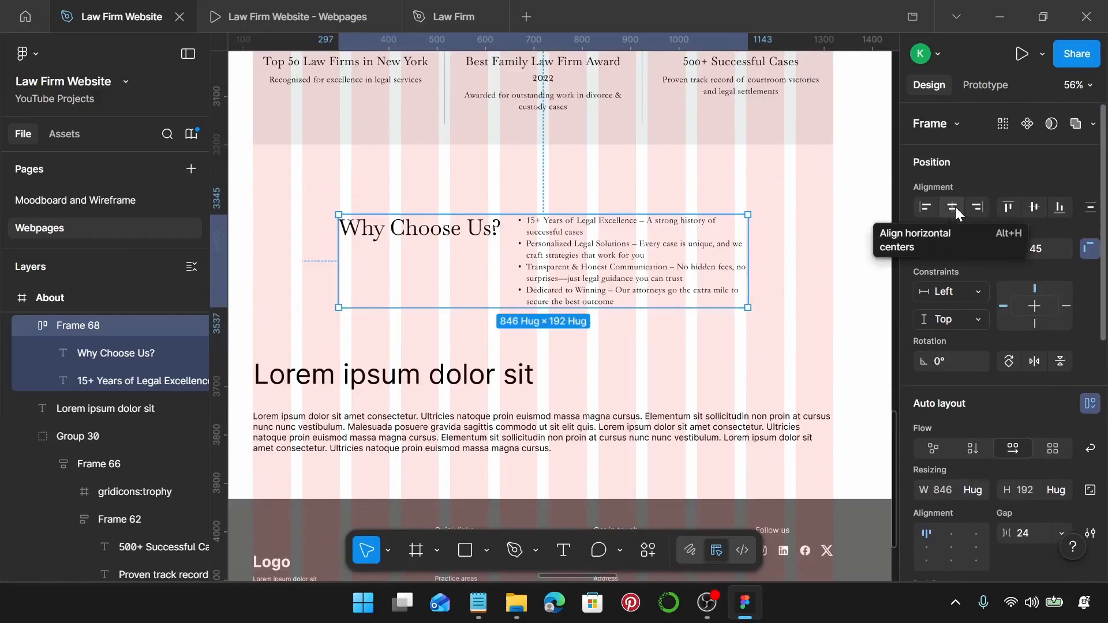
click(510, 376)
Replace the About page's footer with the homepage's dark footer using paste to replace.
shift+click(527, 420)
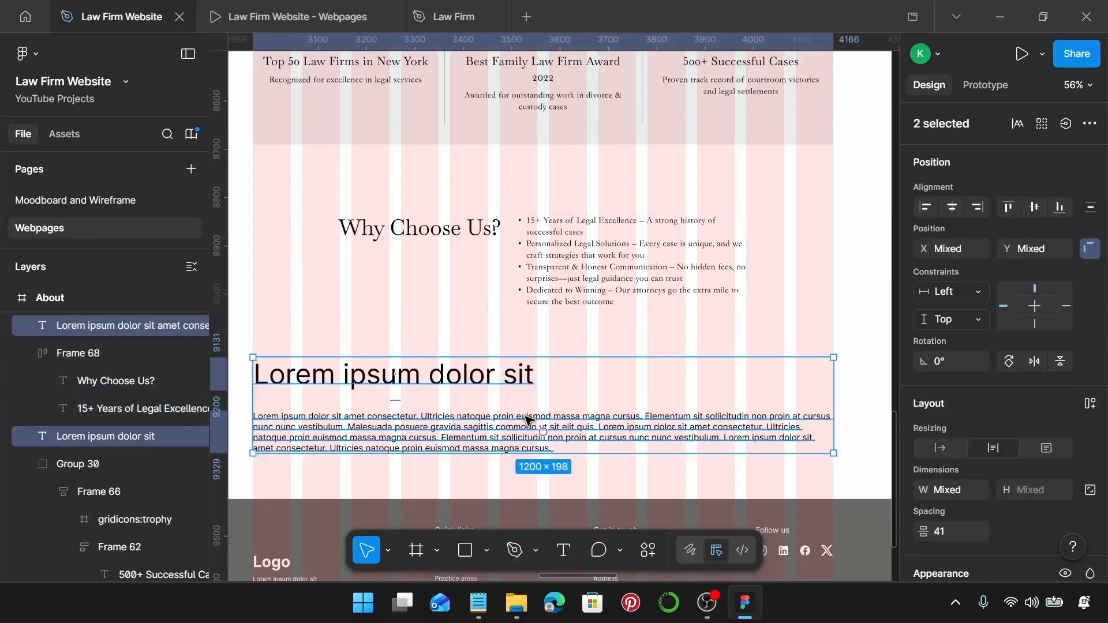
key(Escape)
scroll(519, 413, down, 5)
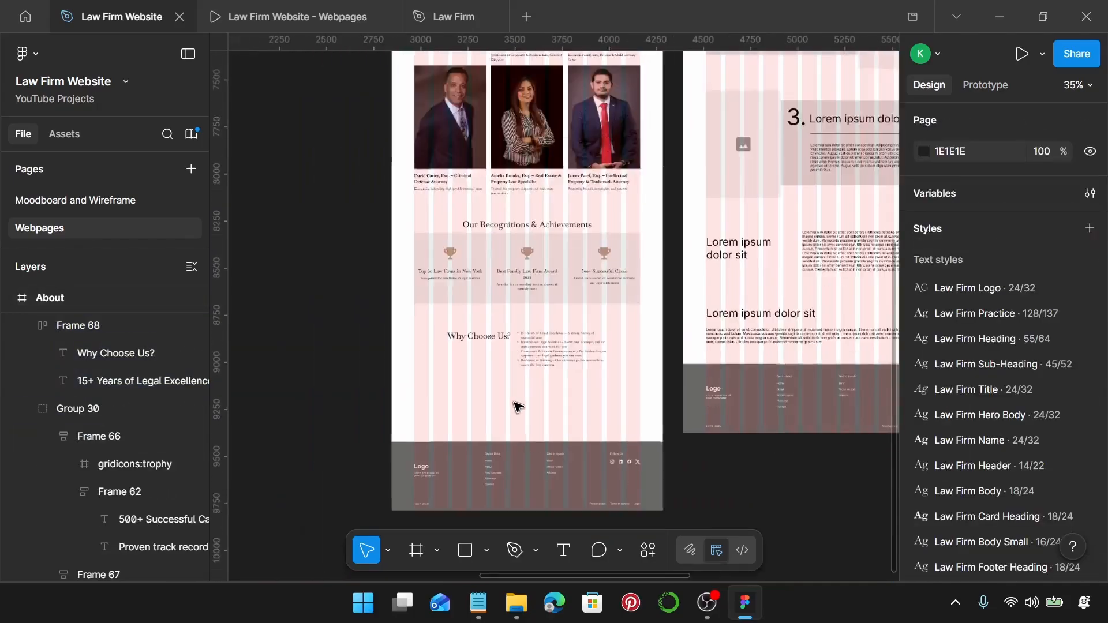
scroll(517, 407, down, 5)
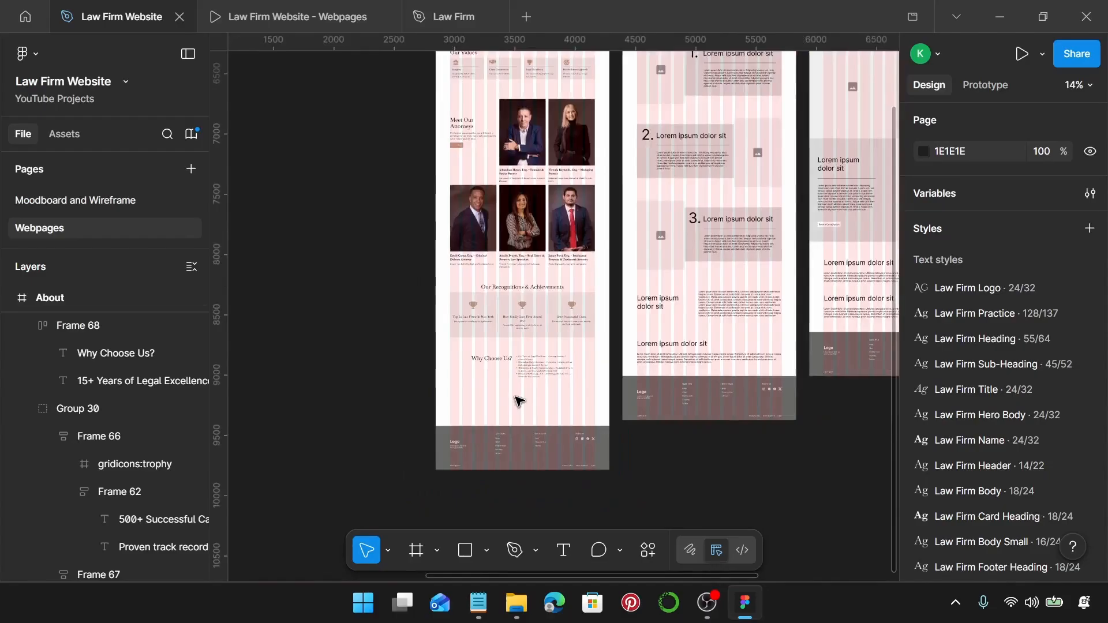
click(312, 372)
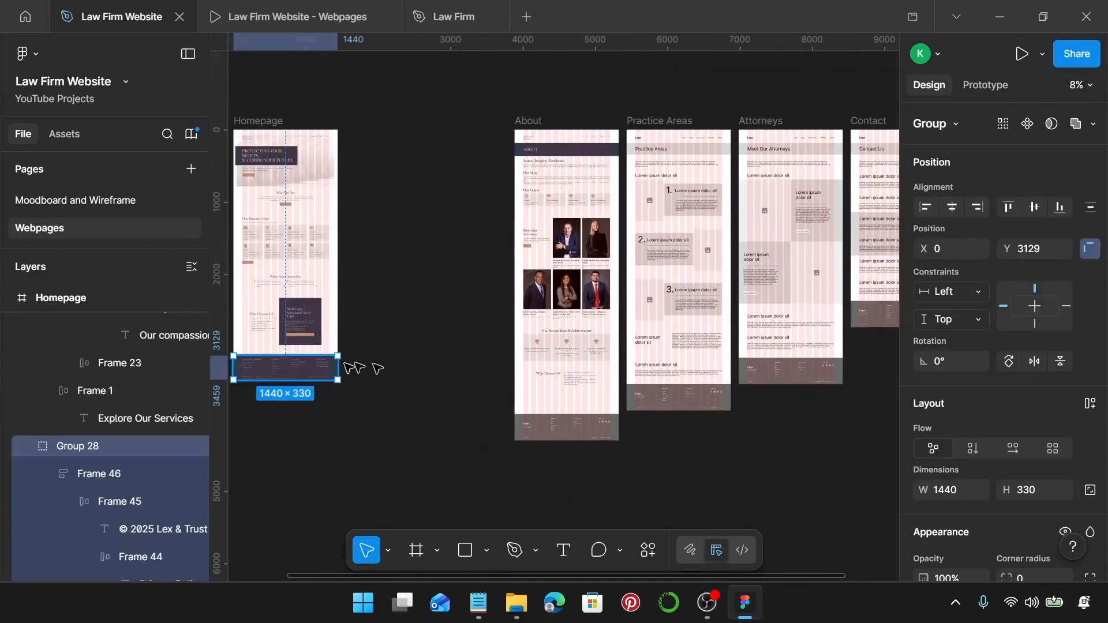
click(556, 434)
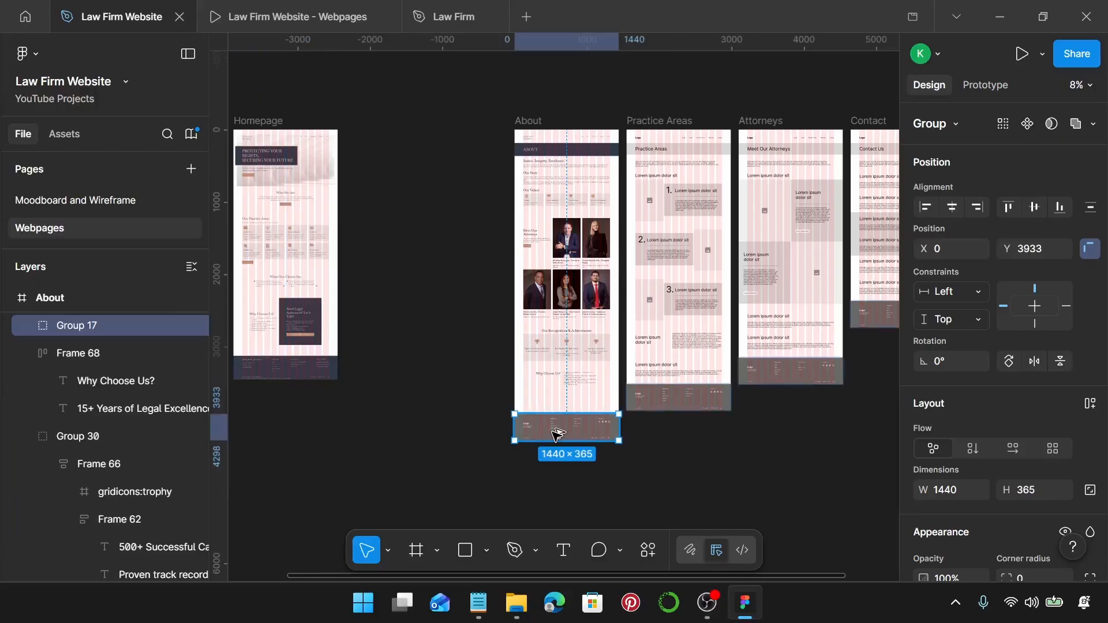
key(ctrl+shift+r)
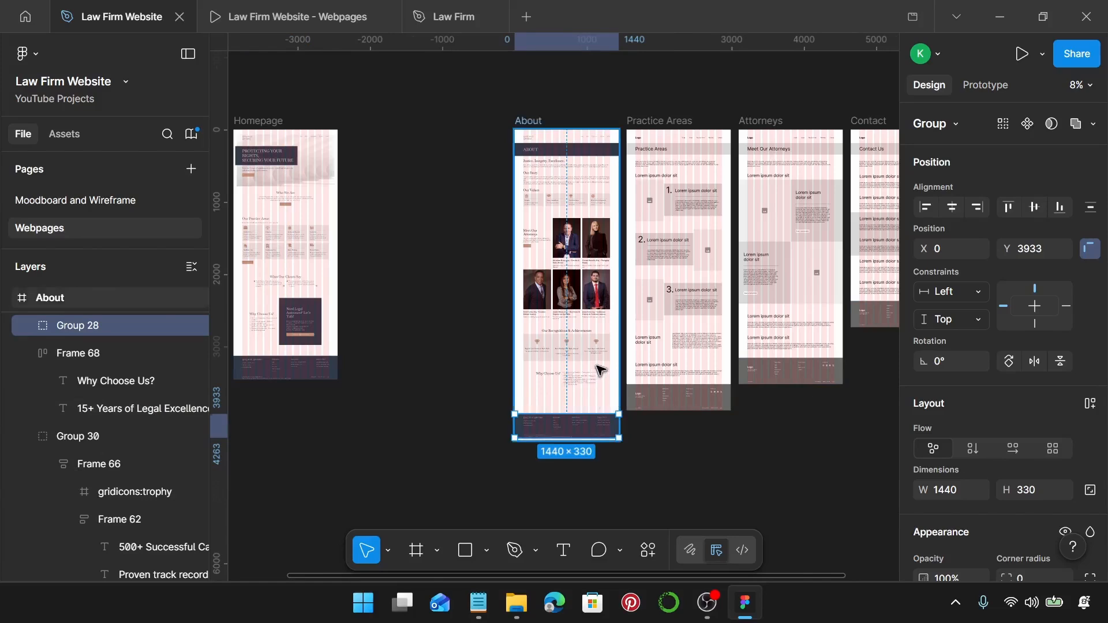
Scroll through the About page in the prototype preview, then return to the design file.
scroll(594, 369, up, 3)
scroll(586, 354, up, 1)
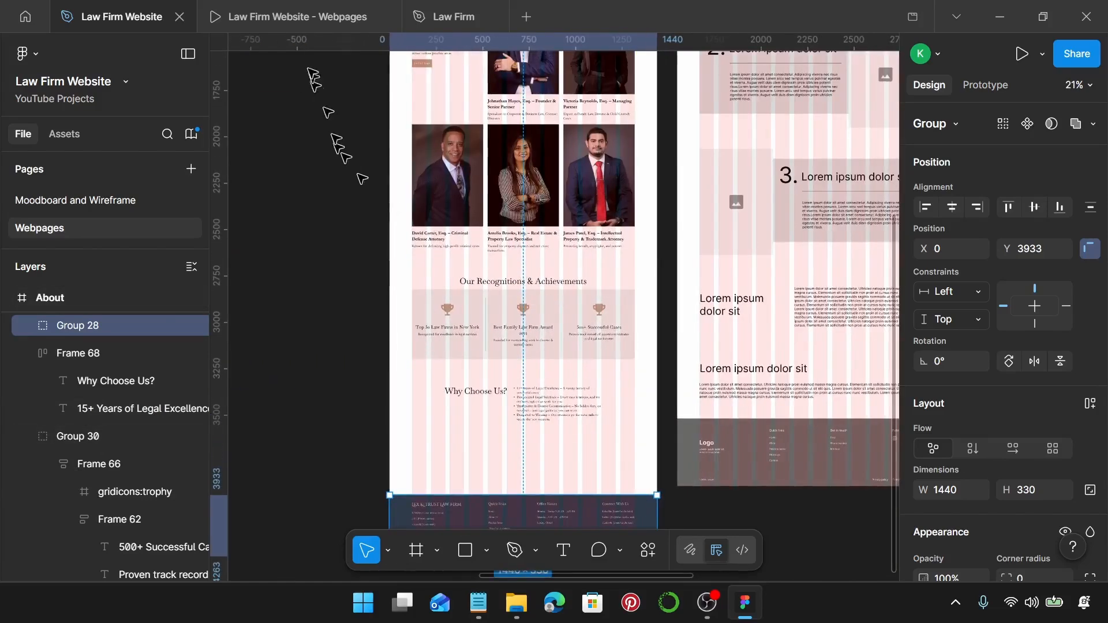
click(278, 13)
scroll(698, 312, down, 15)
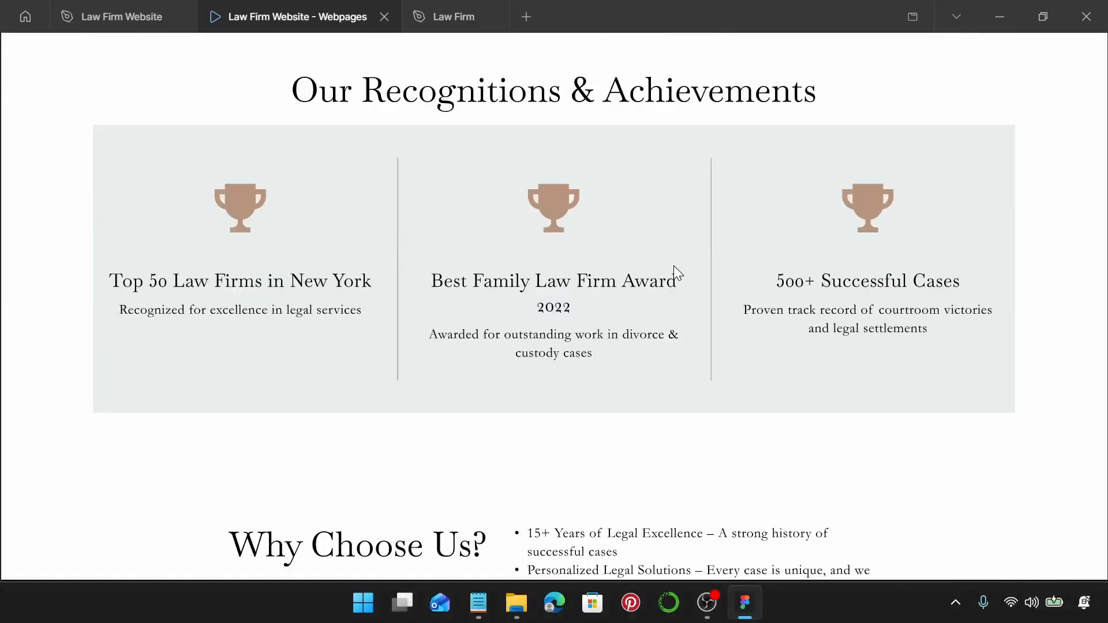
scroll(674, 267, down, 6)
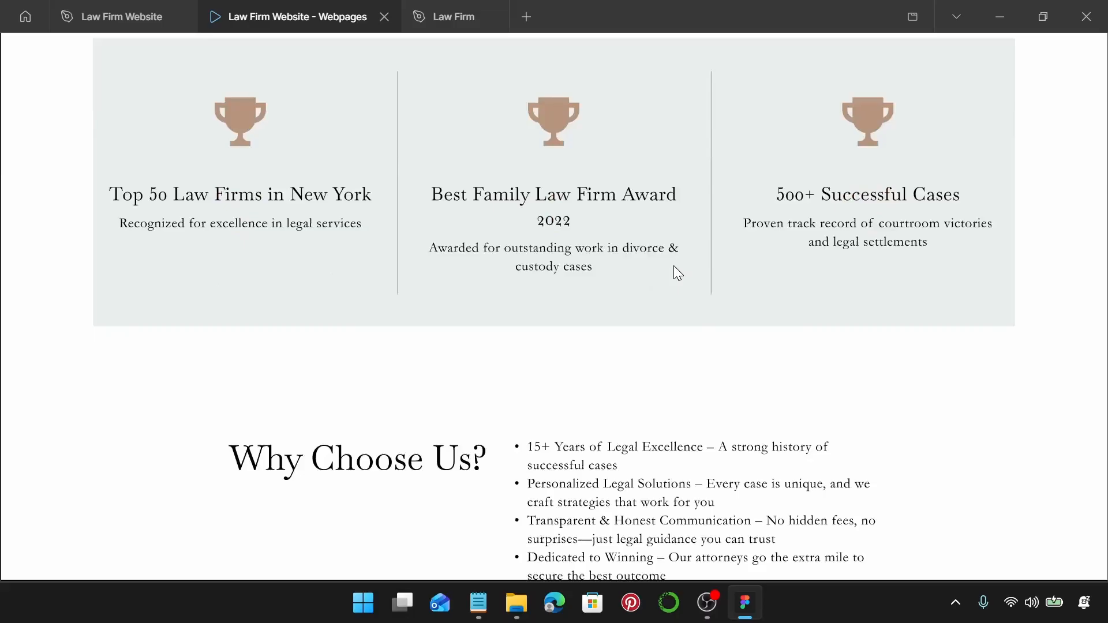
scroll(677, 271, down, 5)
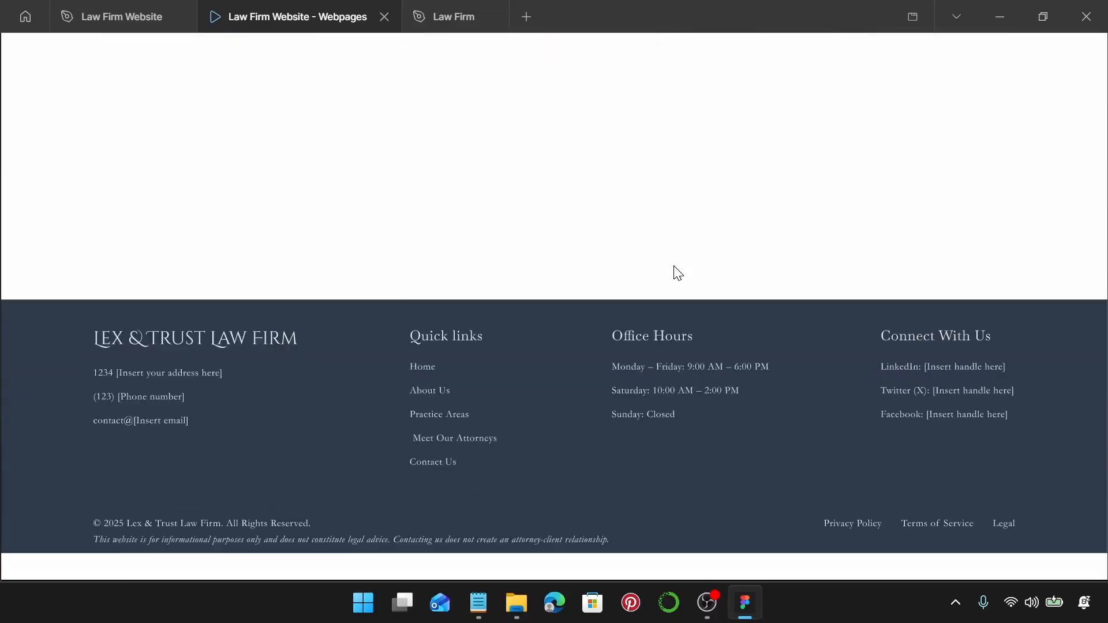
click(121, 16)
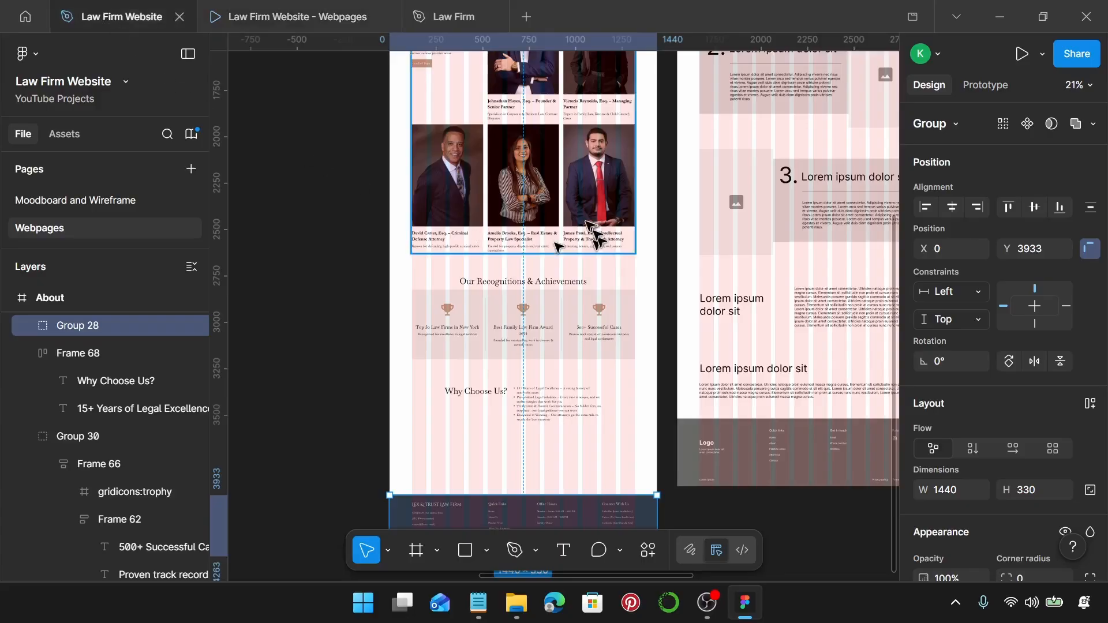
Apply the Law Firm Primary colour style to the Justice. Integrity. Excellence. and Our Story blocks.
scroll(594, 236, up, 7)
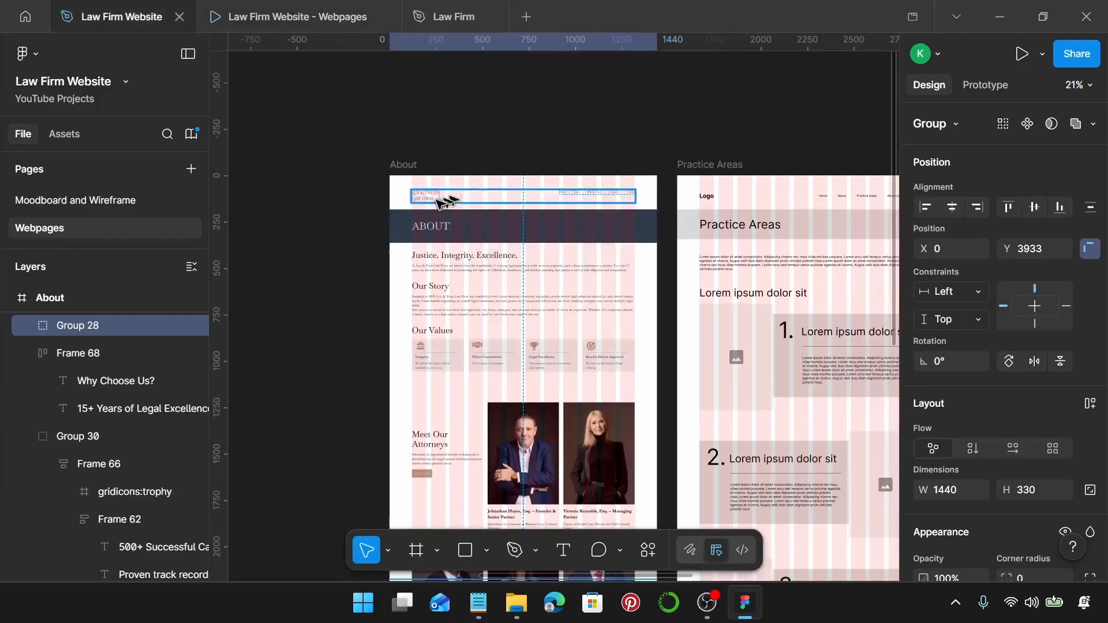
click(502, 195)
scroll(955, 338, down, 1)
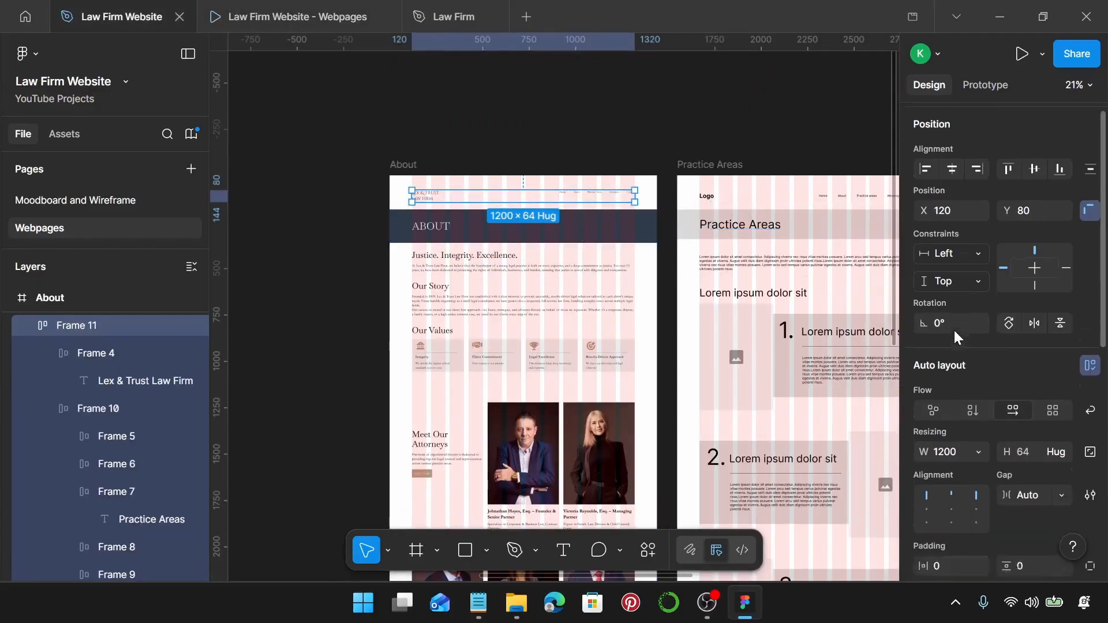
scroll(955, 337, down, 4)
scroll(1039, 462, down, 2)
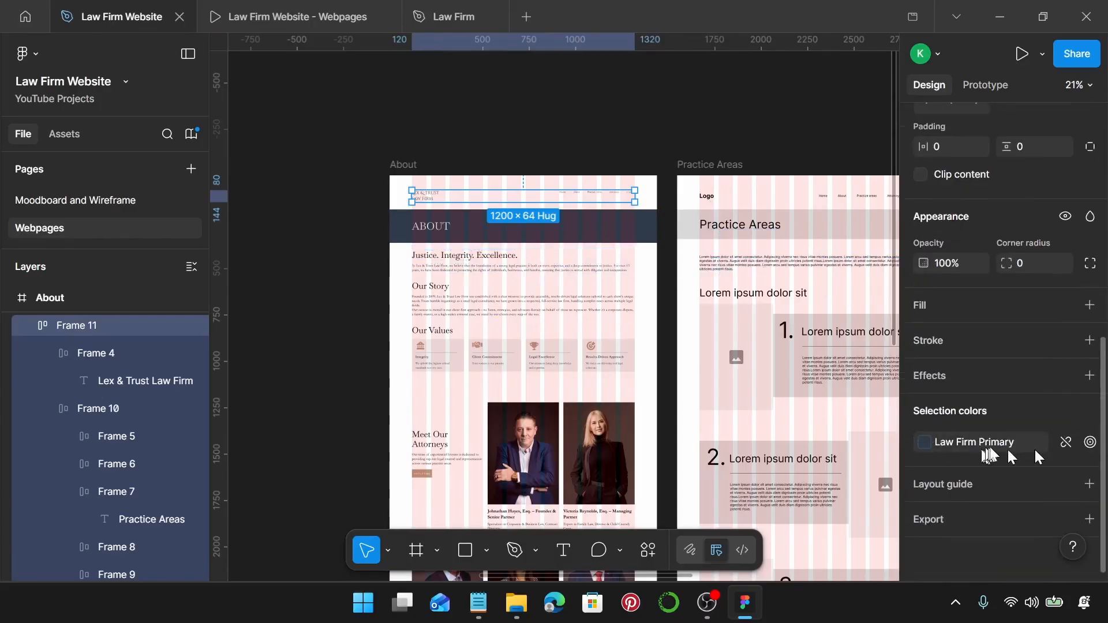
click(532, 242)
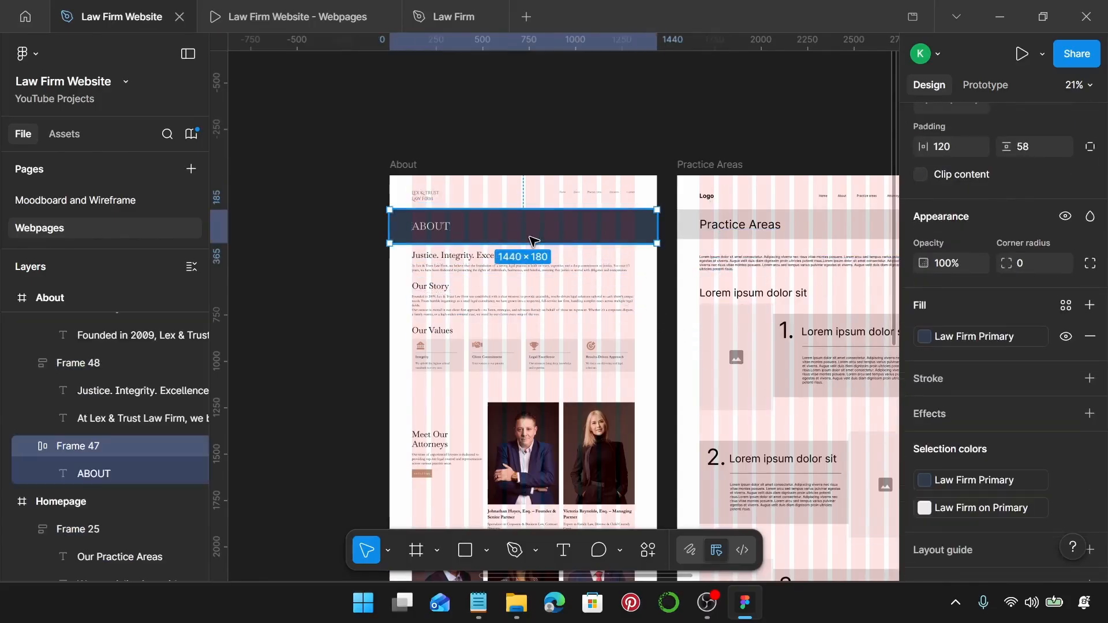
click(526, 270)
shift+click(527, 303)
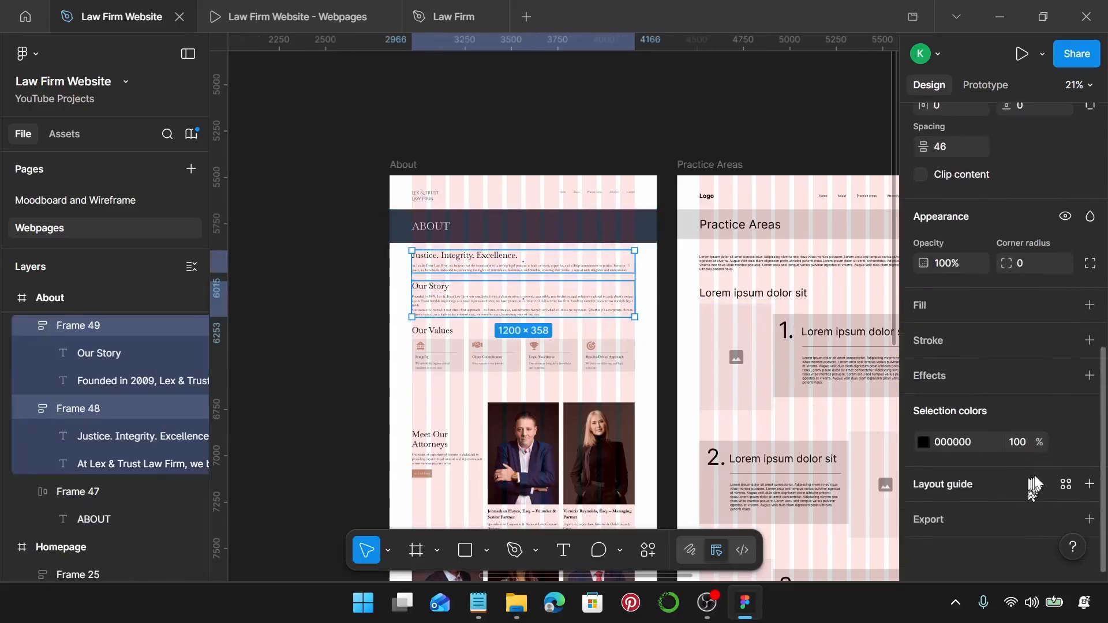
click(1069, 448)
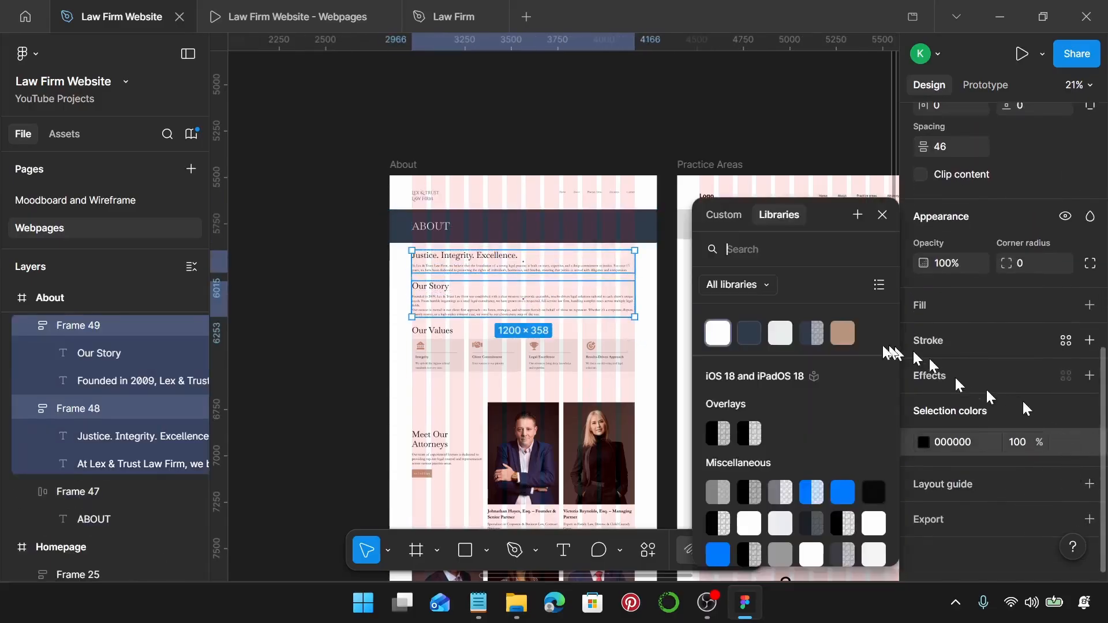
click(752, 332)
Replace black 000000 with Law Firm Primary in the Our Values section and attorneys group.
scroll(520, 350, down, 3)
scroll(551, 205, up, 2)
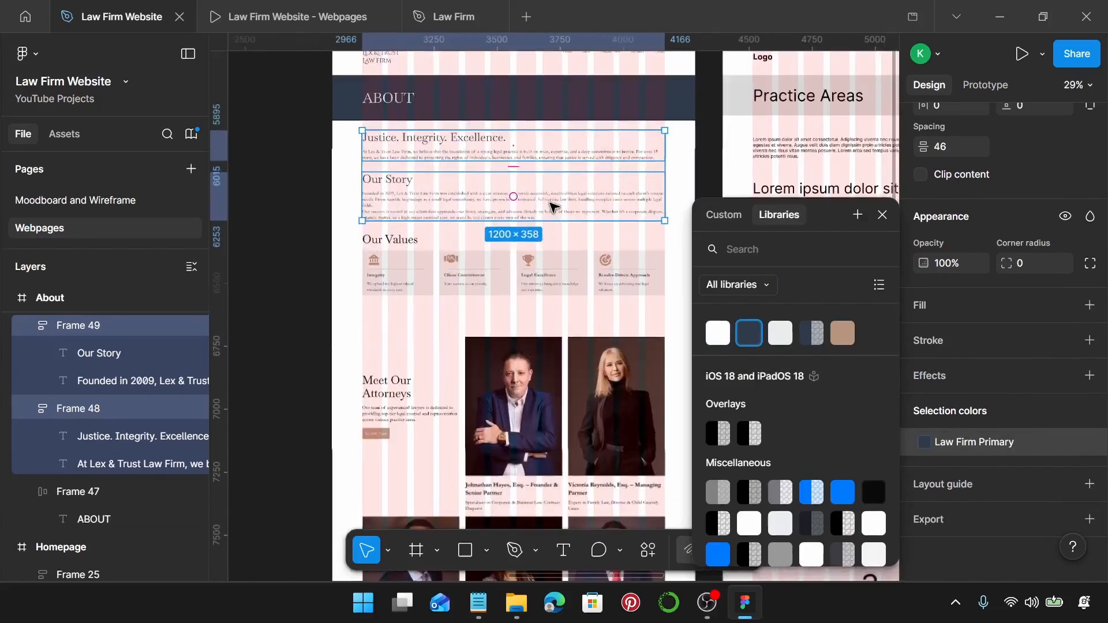
click(525, 279)
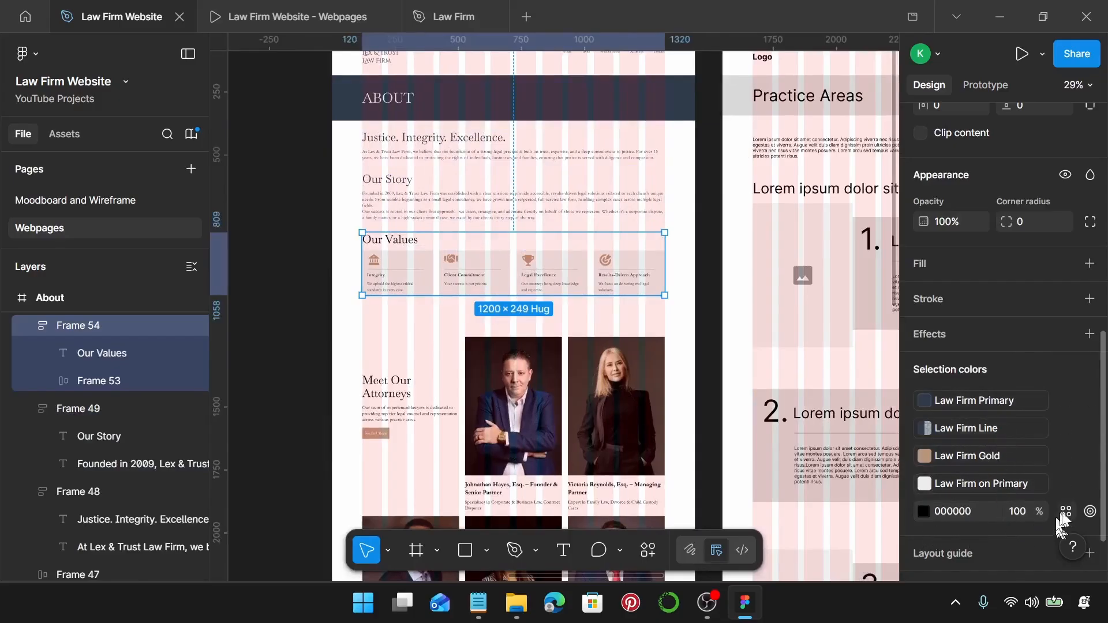
click(1065, 512)
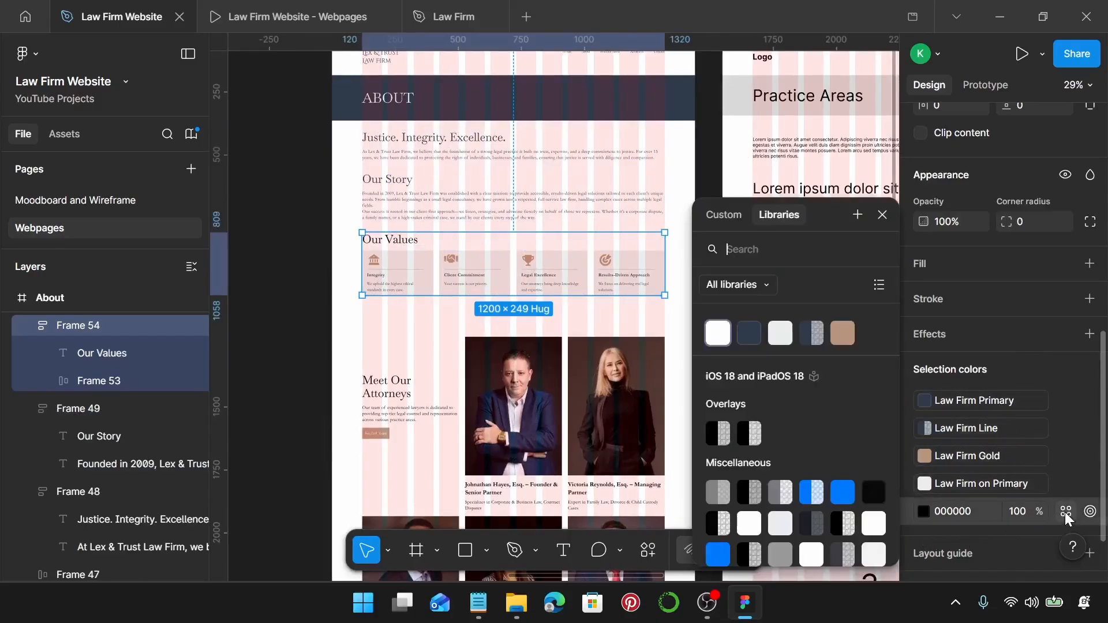
click(750, 333)
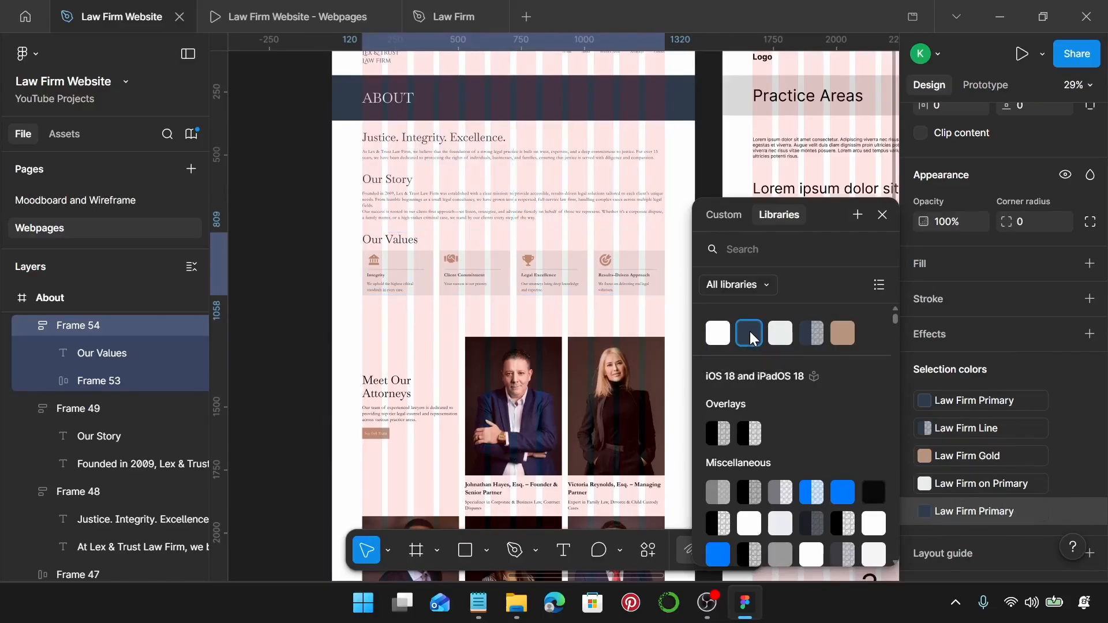
scroll(519, 346, down, 1)
click(523, 316)
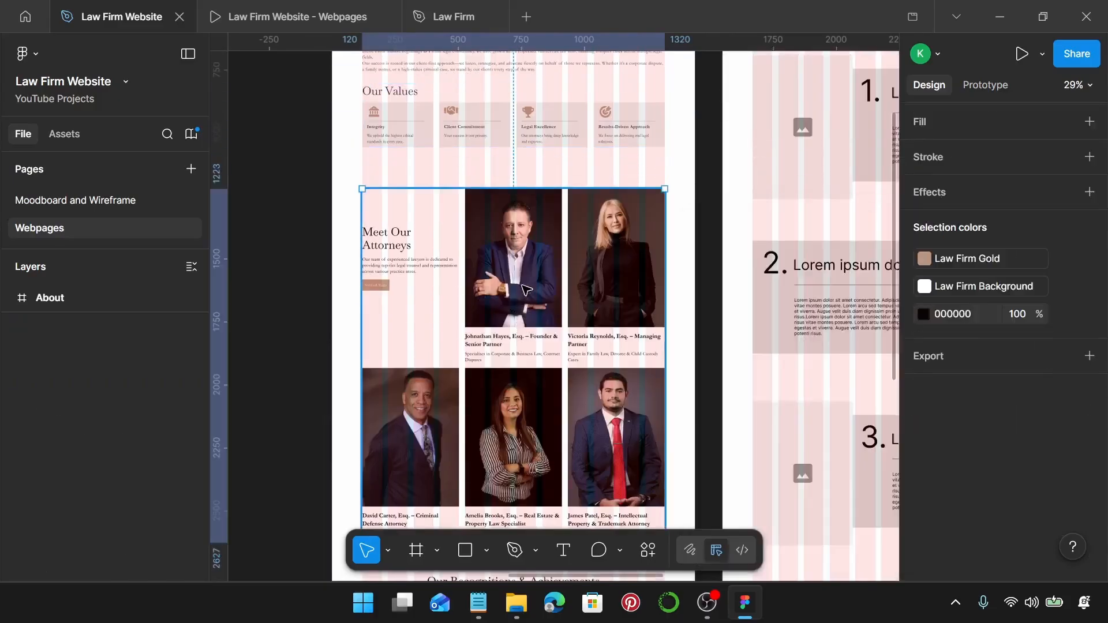
click(1065, 480)
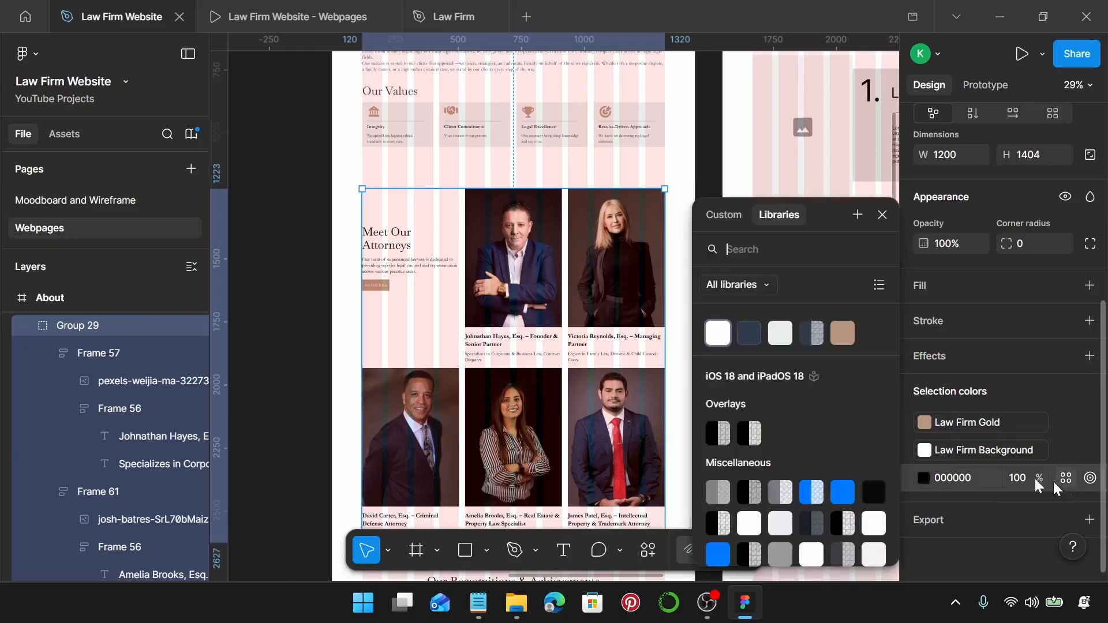
click(752, 332)
Apply Law Firm Primary to the Recognitions & Achievements and Why Choose Us? sections.
scroll(528, 358, down, 5)
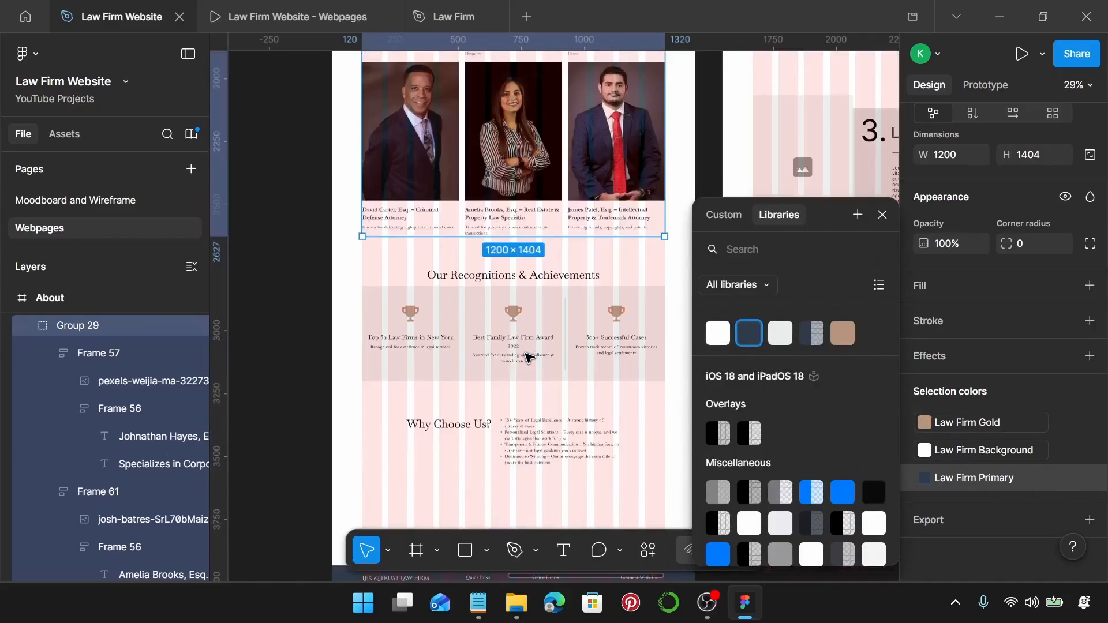
click(516, 331)
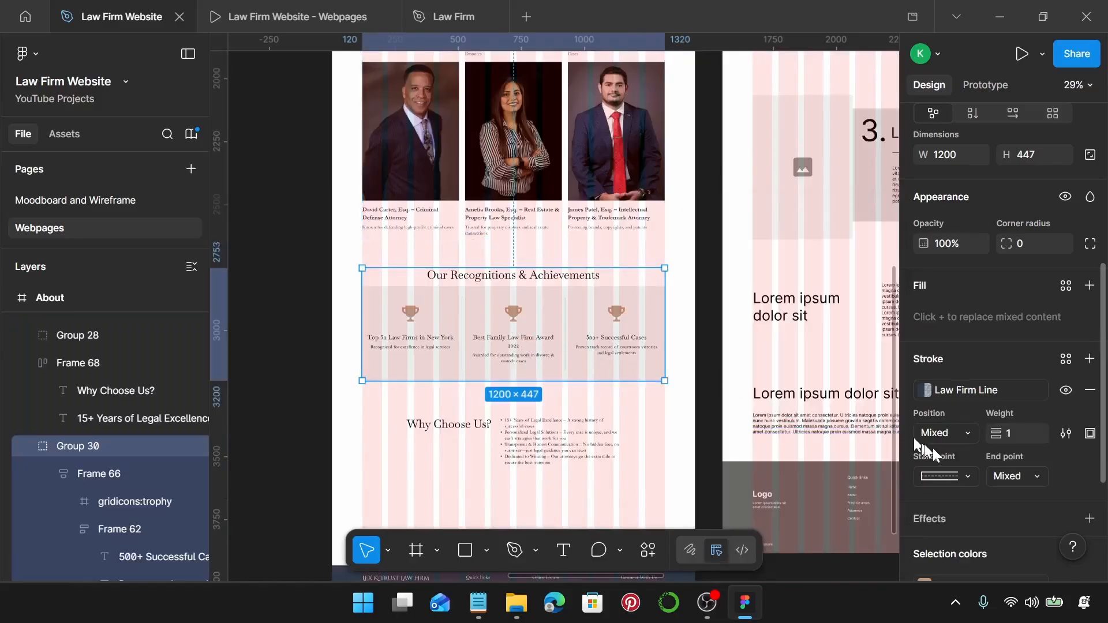
scroll(1018, 379, down, 3)
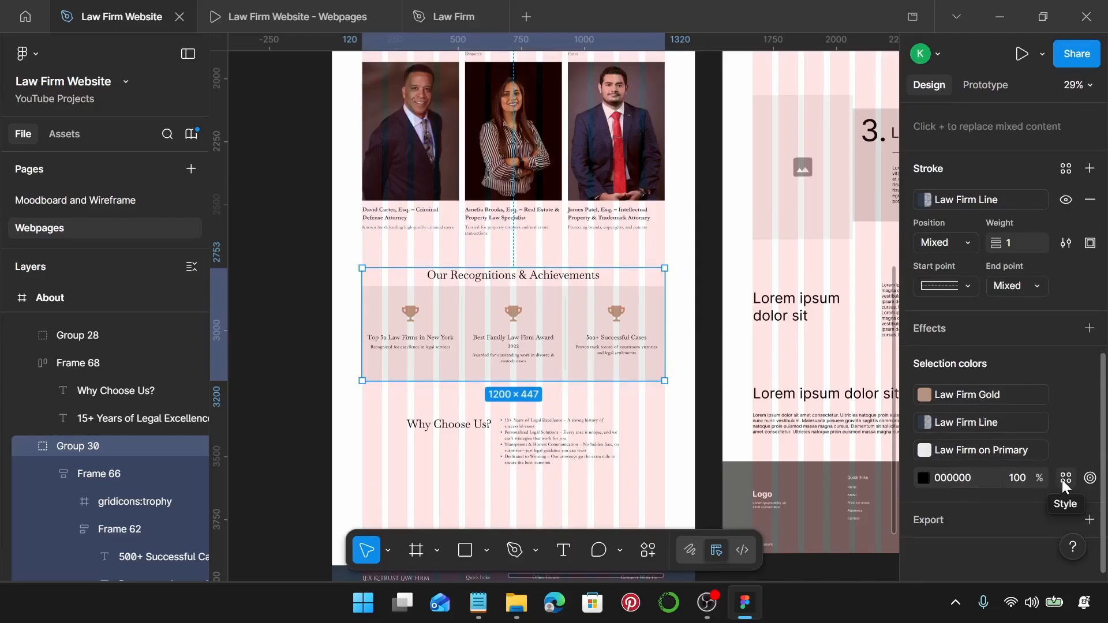
click(1065, 479)
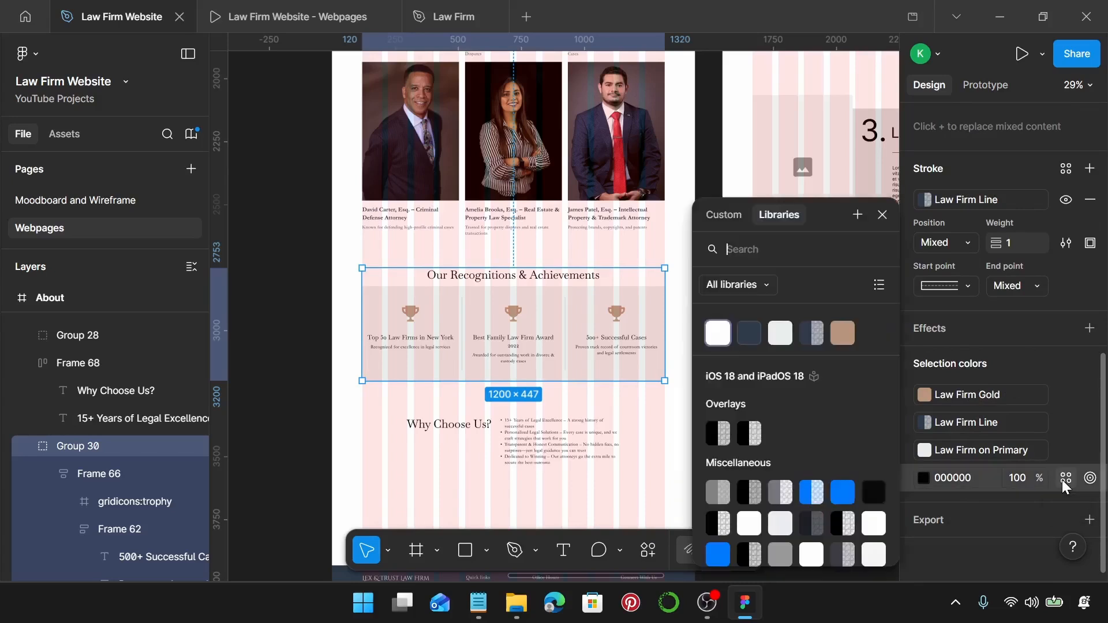
click(749, 339)
scroll(514, 289, down, 2)
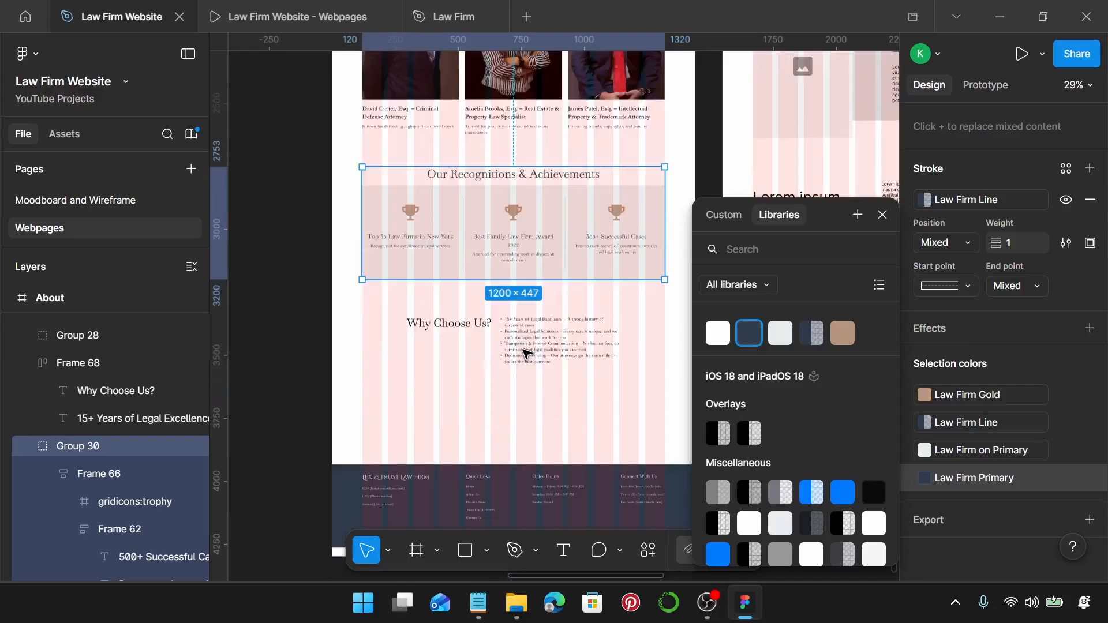
click(450, 326)
click(1083, 442)
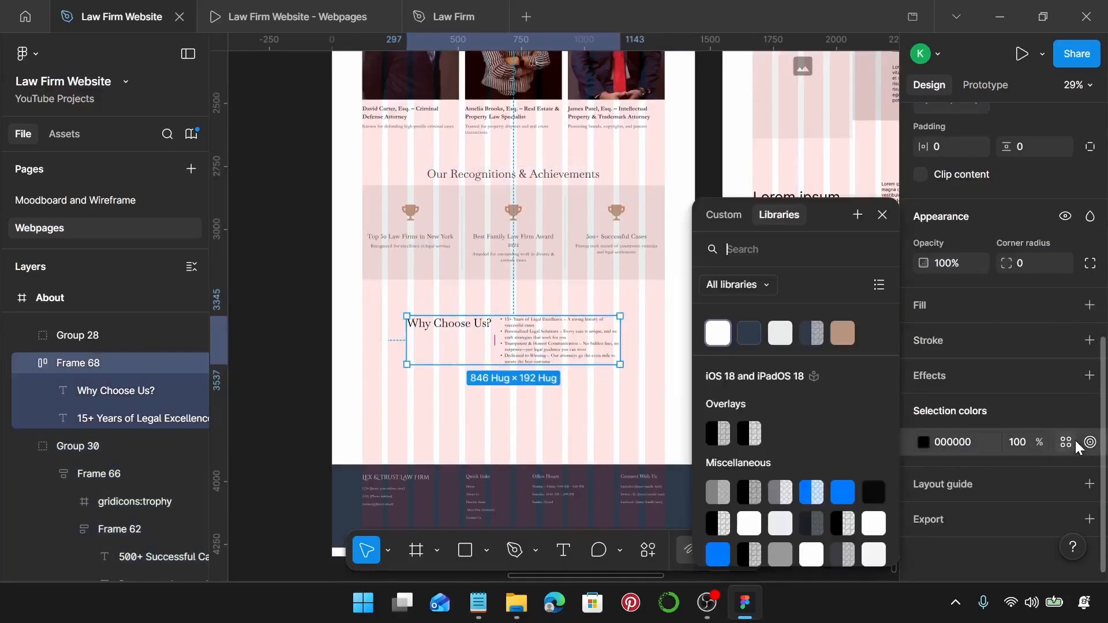
click(744, 338)
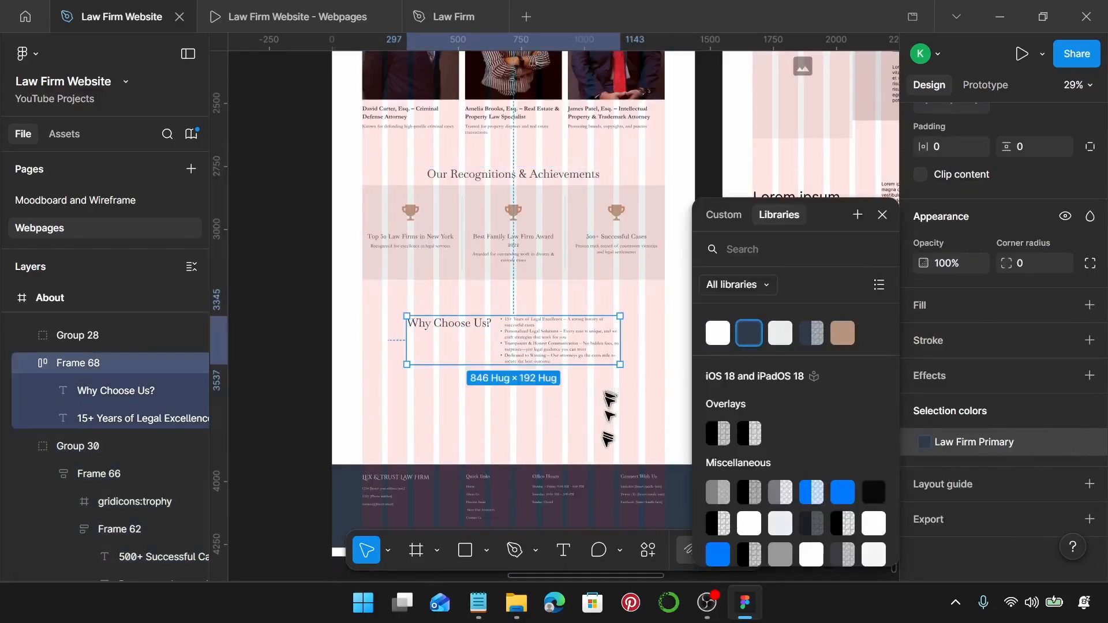
click(645, 424)
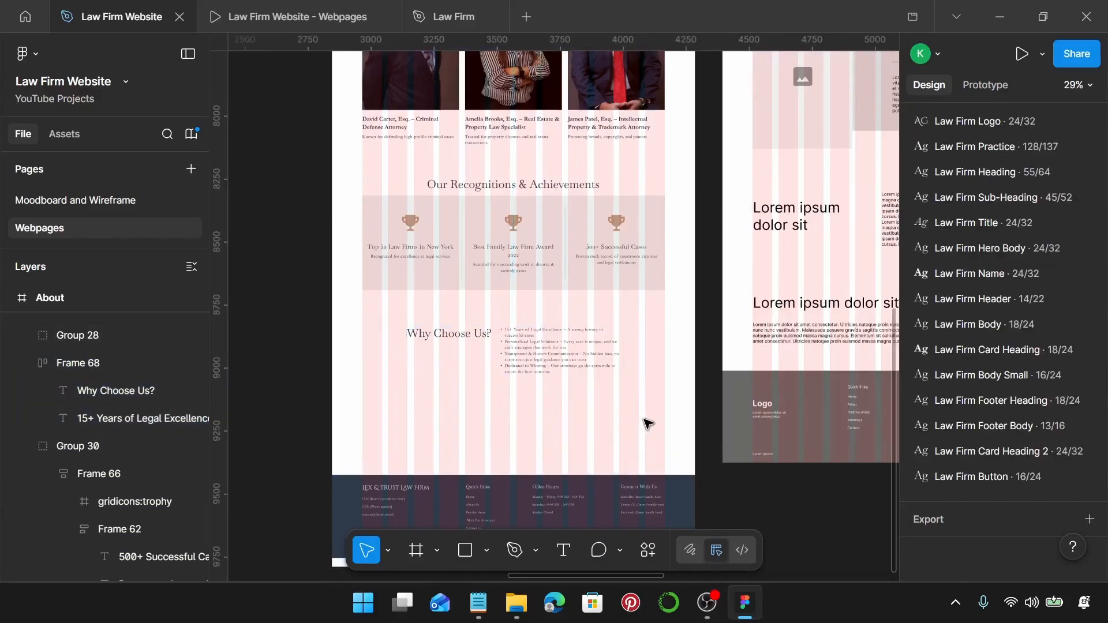
scroll(646, 424, up, 10)
Set spacing to 10 between navbar and ABOUT banner, and 60 below the banner.
scroll(649, 424, down, 1)
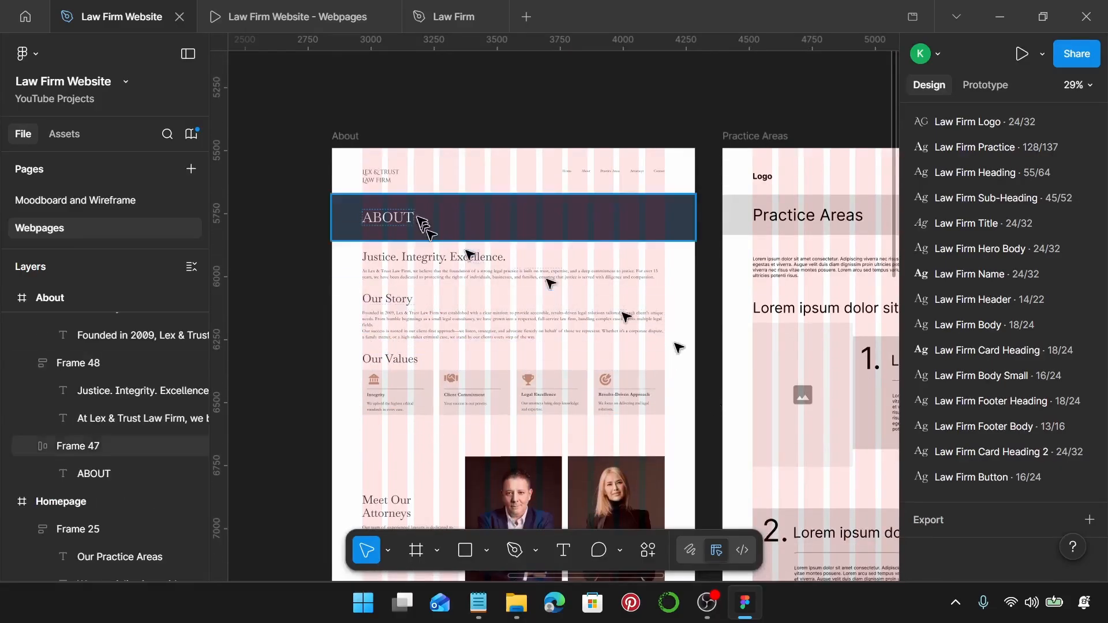
click(396, 184)
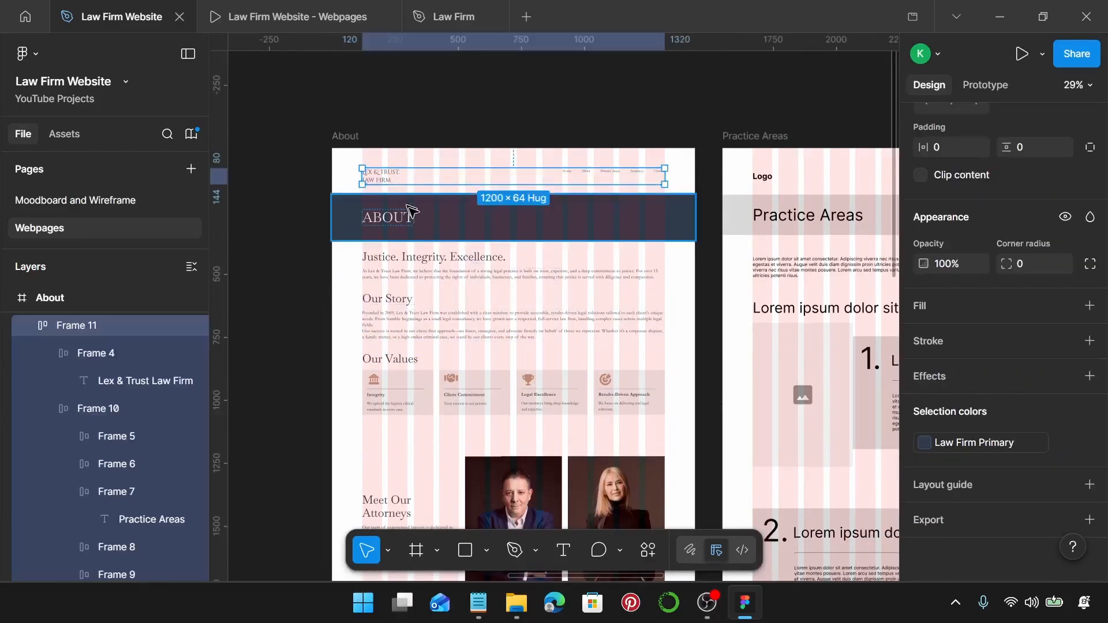
shift+click(482, 224)
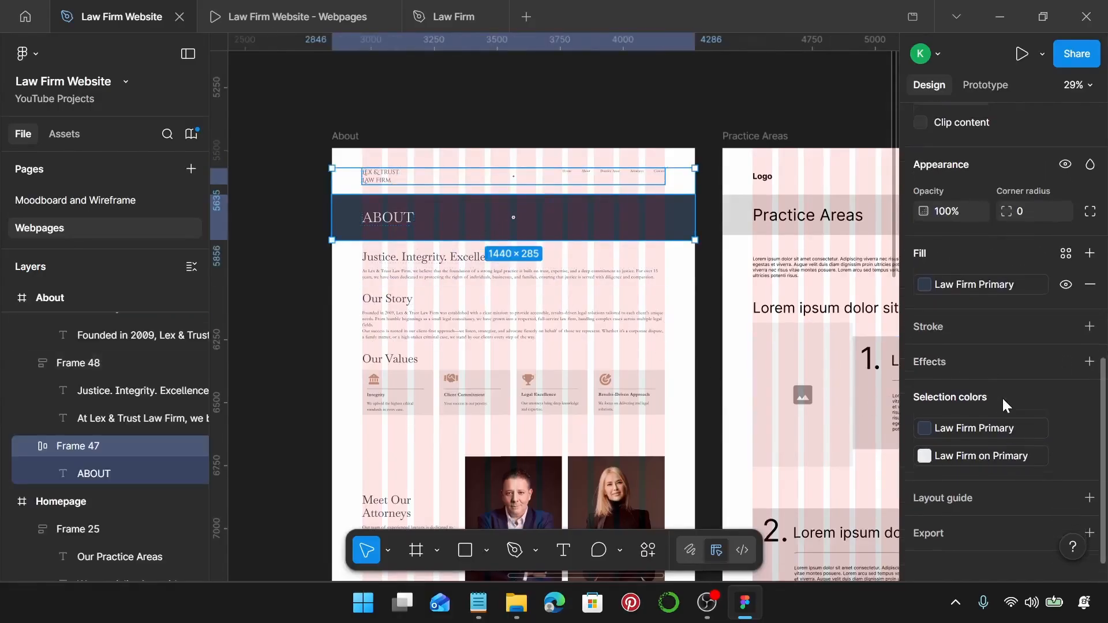
scroll(1002, 397, up, 4)
click(974, 338)
text(1)
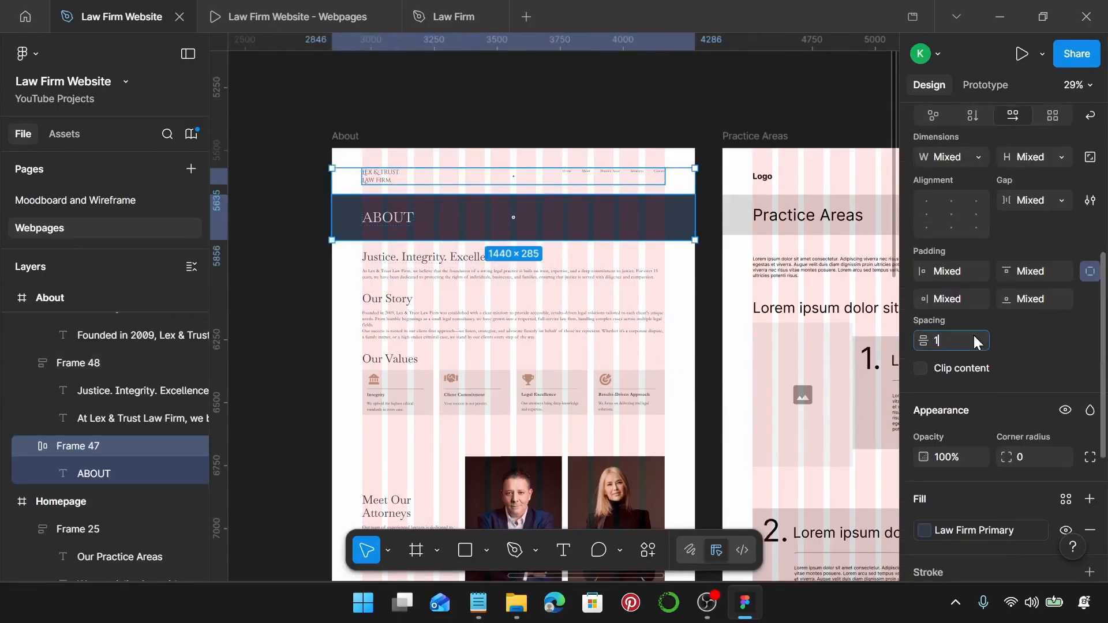
text(0)
key(Return)
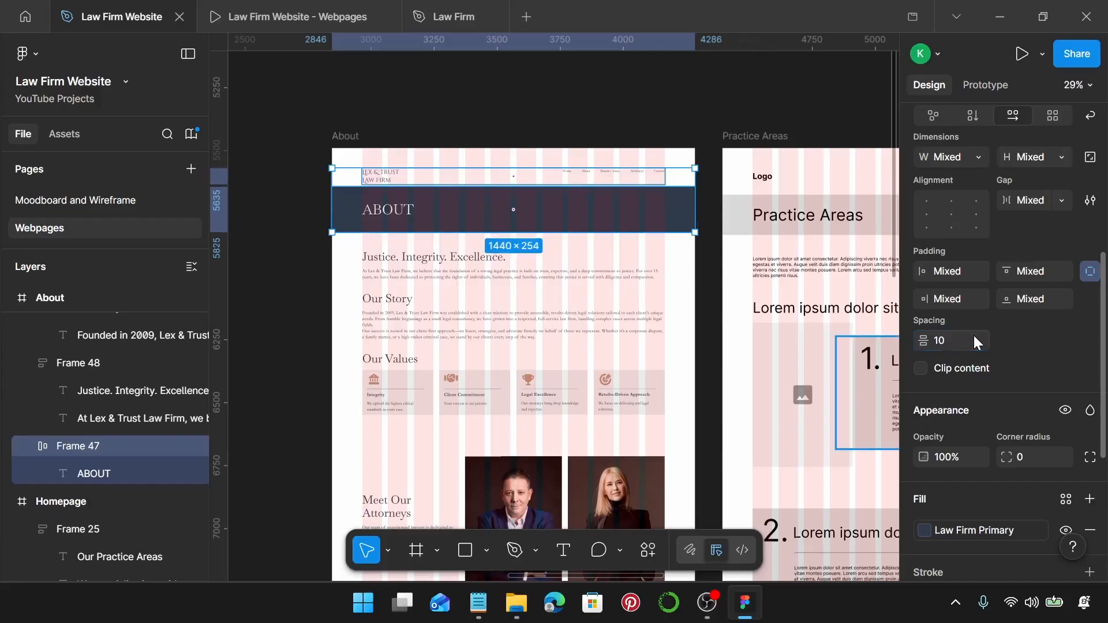
click(431, 221)
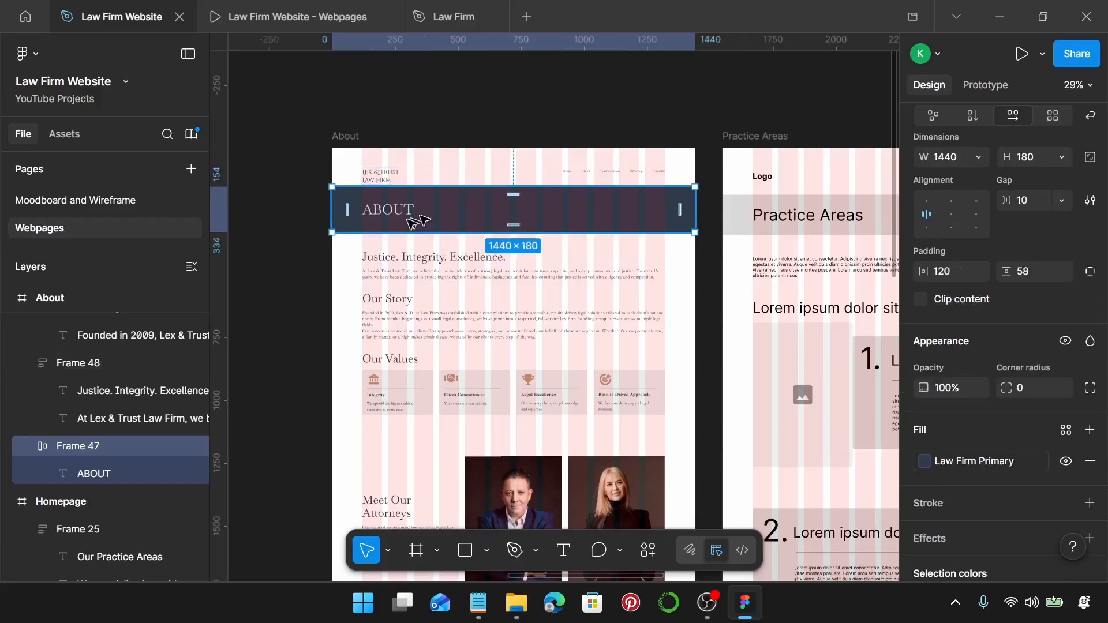
shift+click(388, 270)
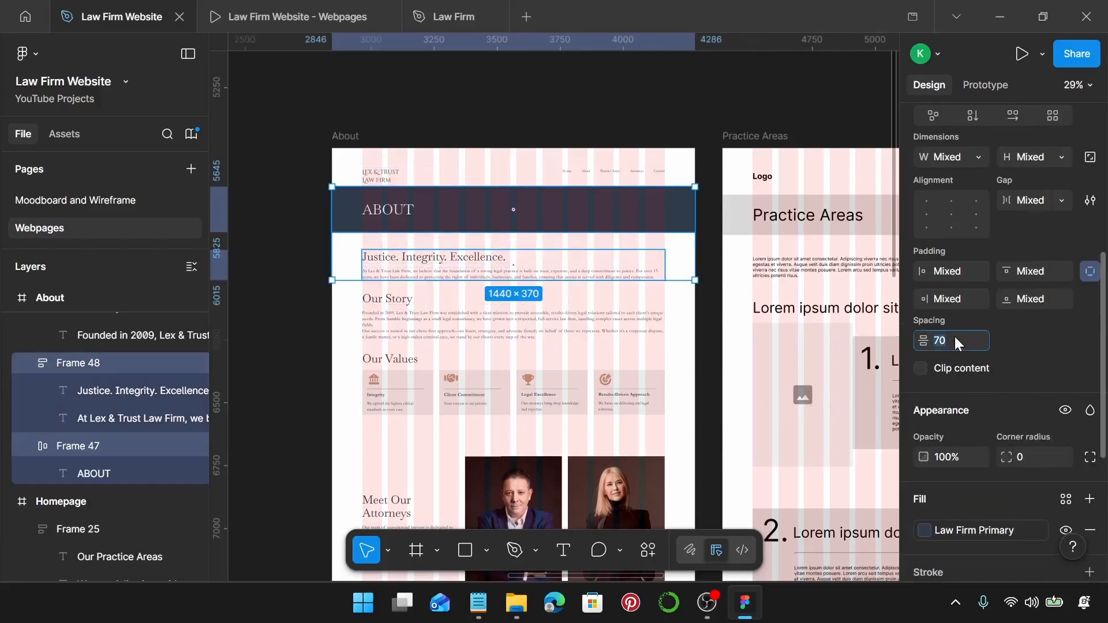
key(Return)
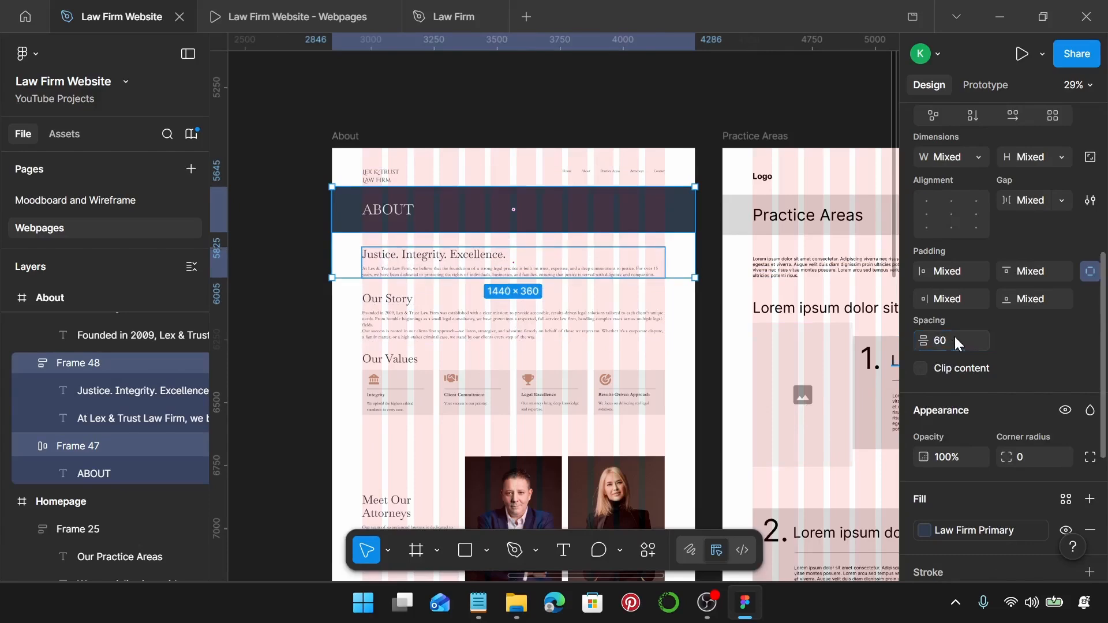
Space the sections from the Justice block down to the footer 150 apart.
scroll(436, 371, down, 3)
scroll(436, 371, down, 2)
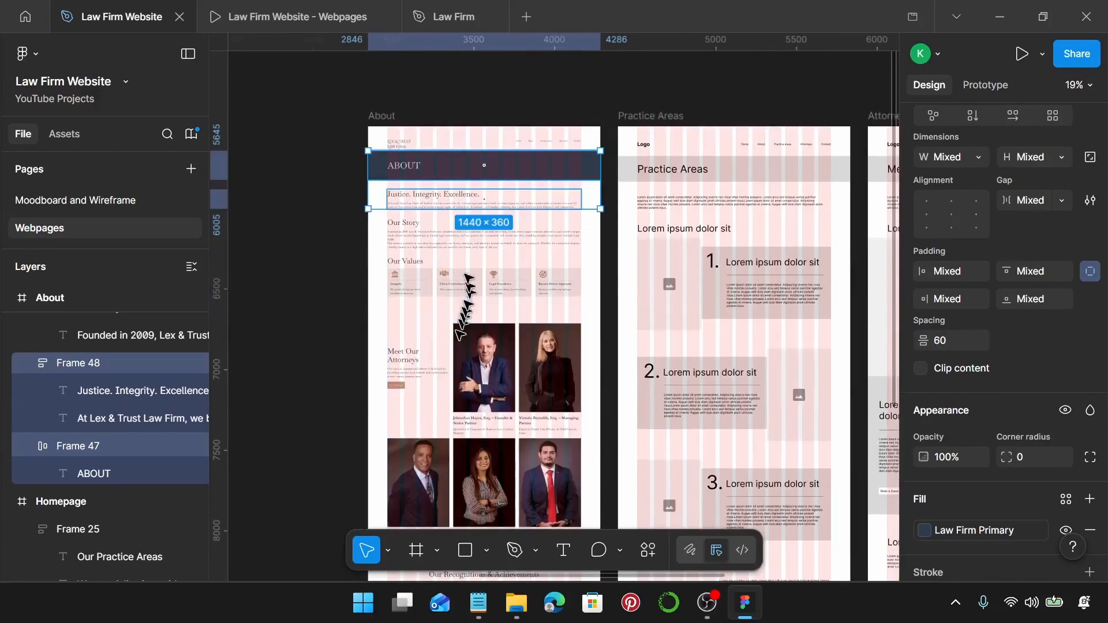
click(427, 204)
shift+click(418, 238)
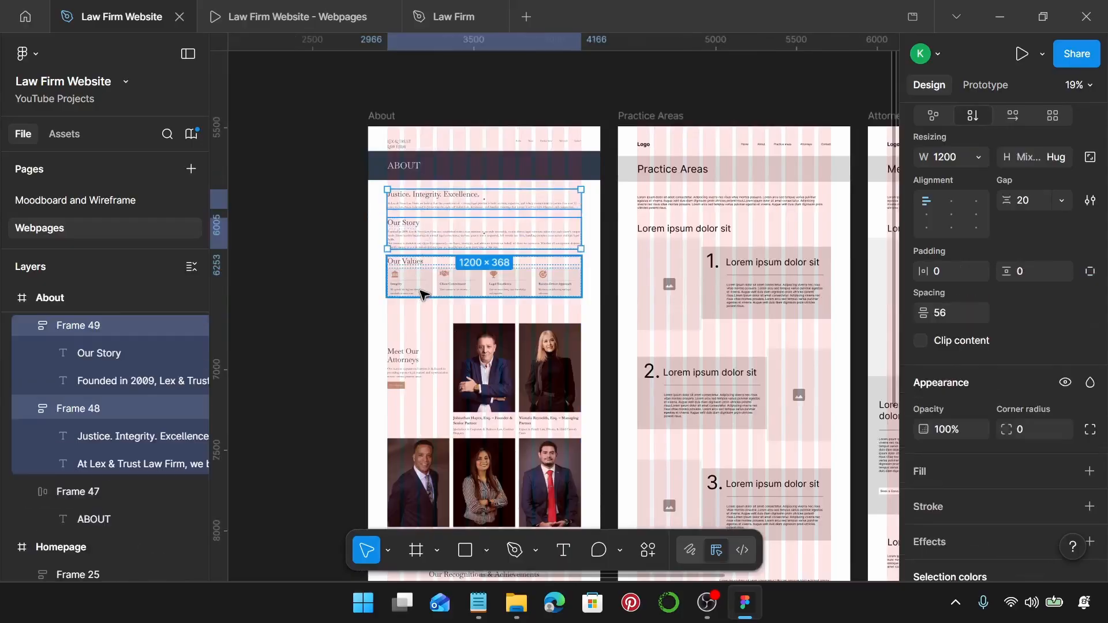
shift+click(421, 291)
shift+click(483, 408)
scroll(482, 408, down, 2)
scroll(483, 408, down, 7)
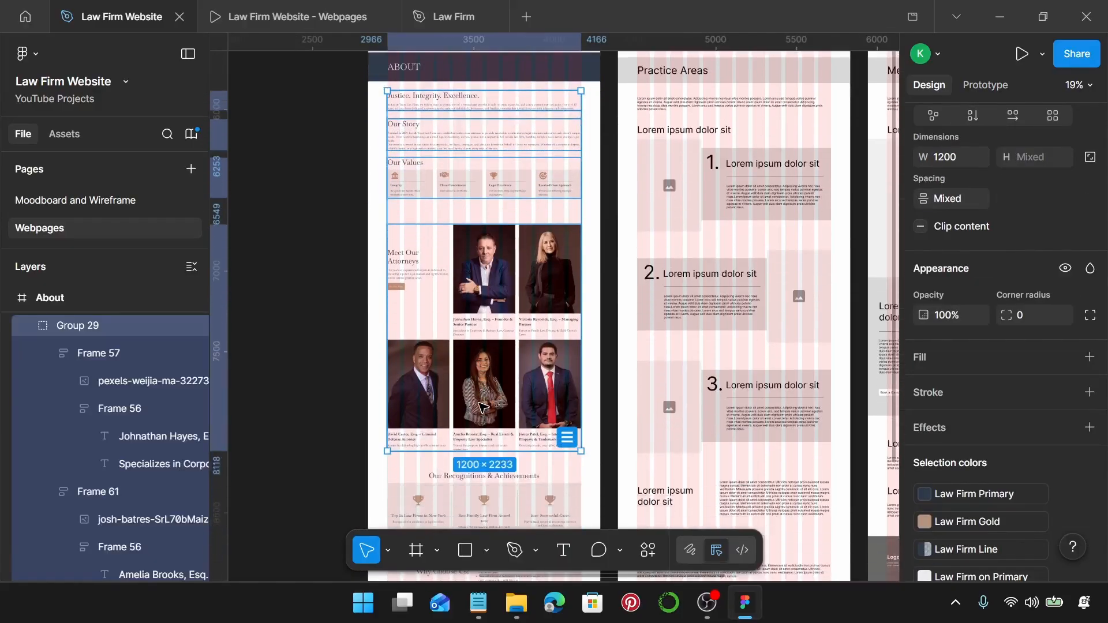
shift+click(473, 333)
shift+click(477, 370)
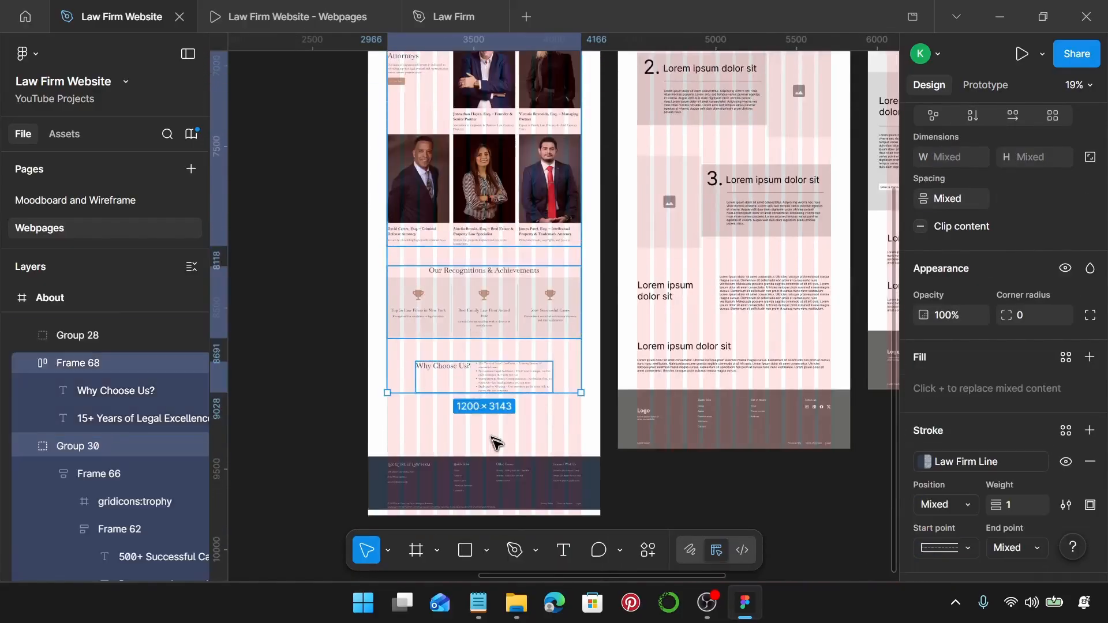
shift+click(496, 471)
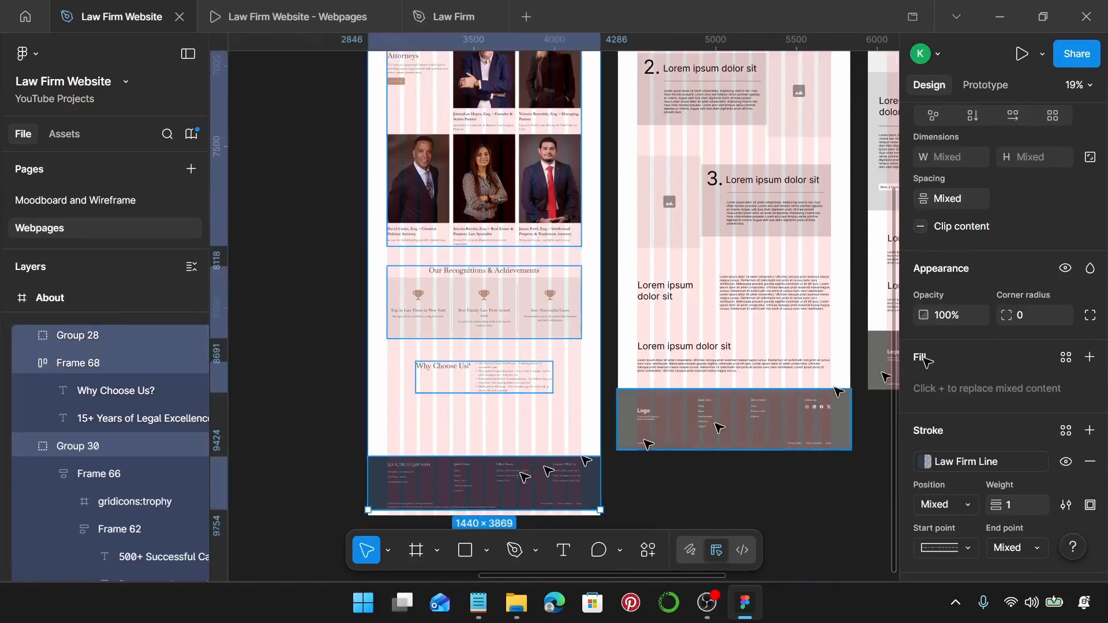
click(957, 202)
text(150)
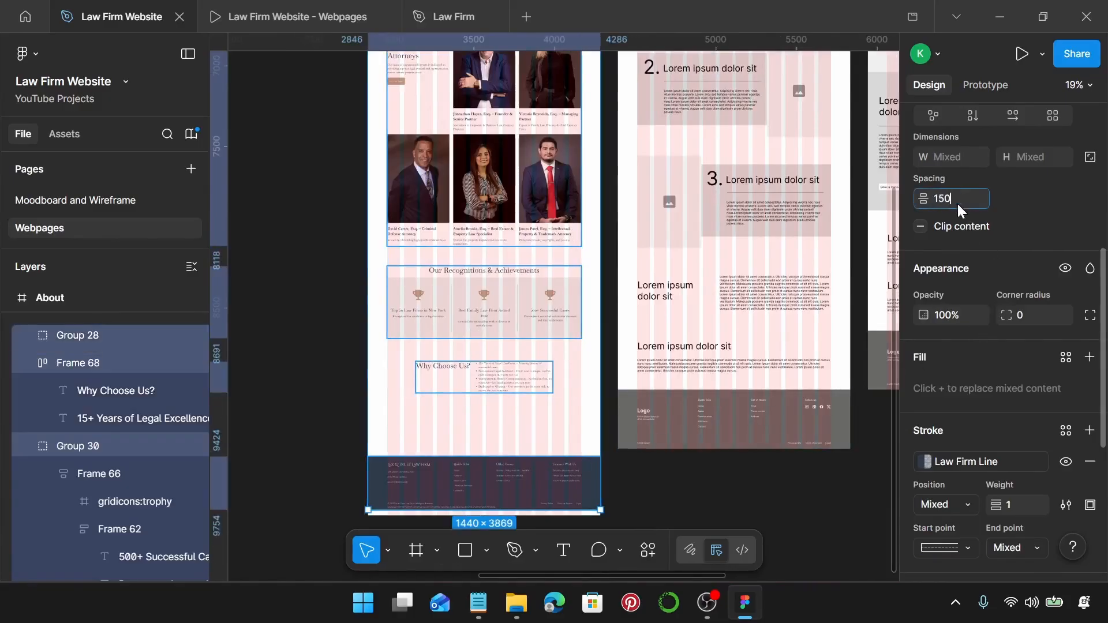
key(Return)
Trim the About frame to 1440×4228 and preview the page as a prototype.
scroll(528, 347, down, 6)
scroll(527, 344, up, 10)
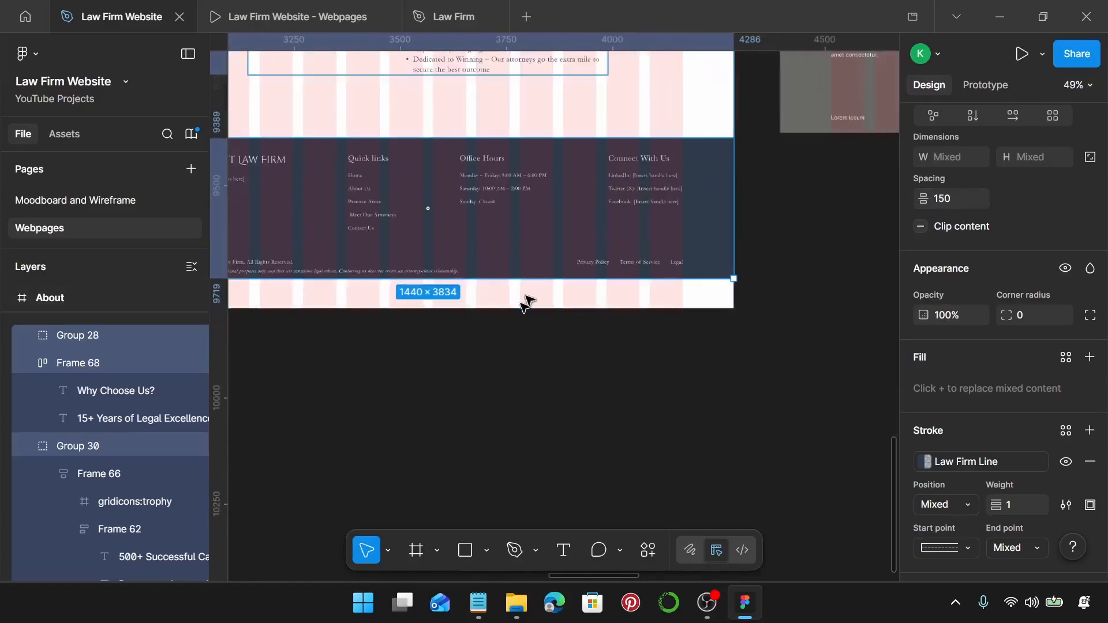
right_click(531, 295)
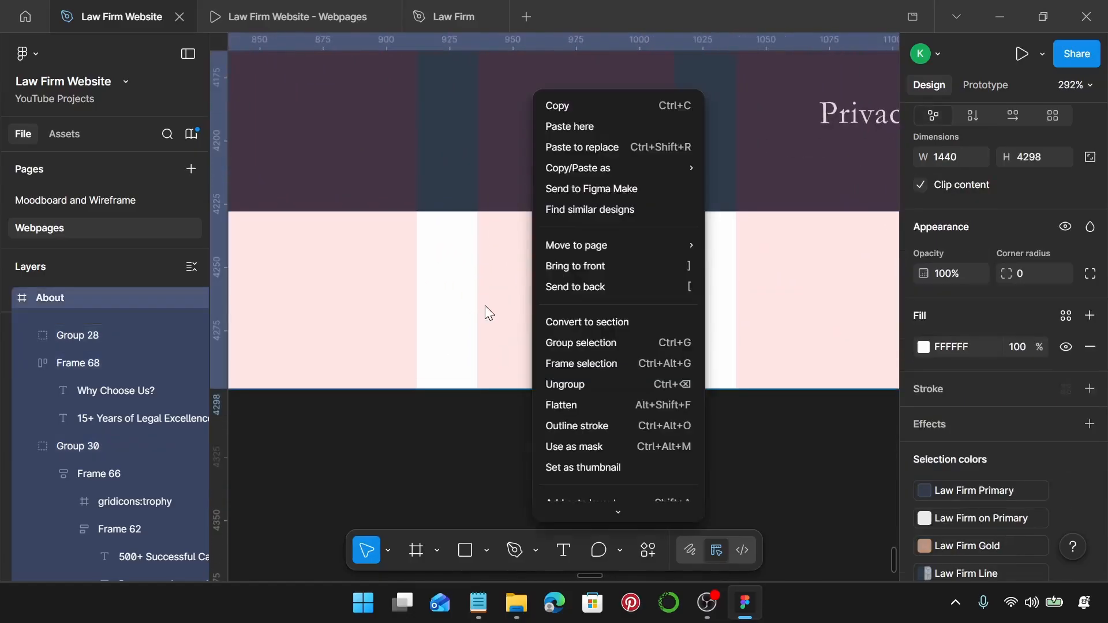
click(487, 308)
drag(506, 383, 507, 275)
drag(507, 318, 508, 222)
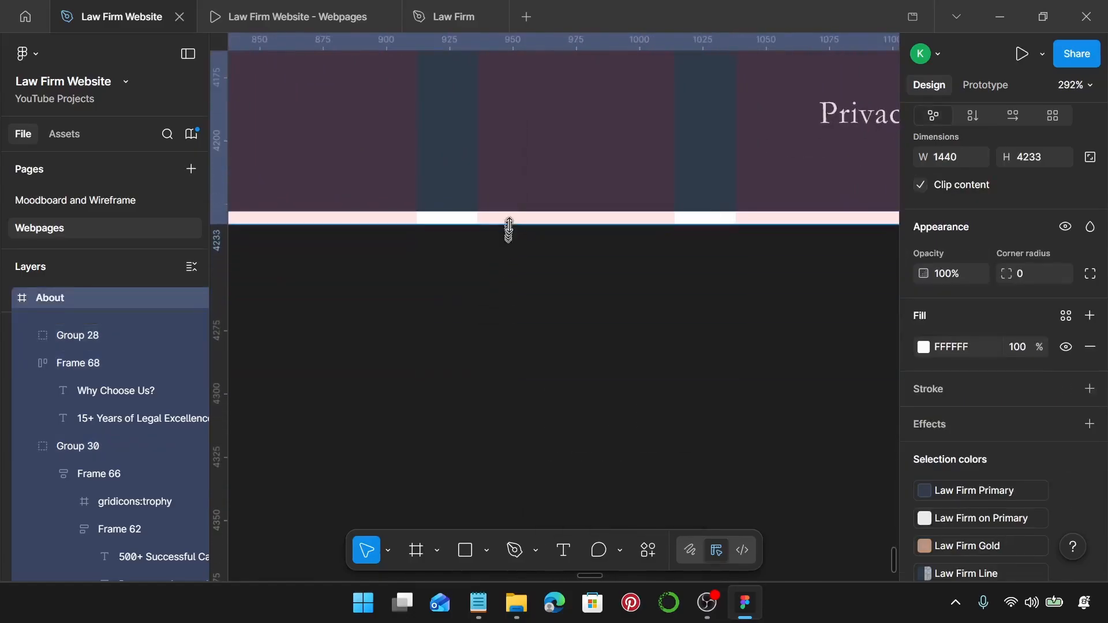
scroll(507, 220, up, 6)
drag(548, 256, 543, 187)
scroll(542, 187, down, 5)
scroll(542, 186, down, 10)
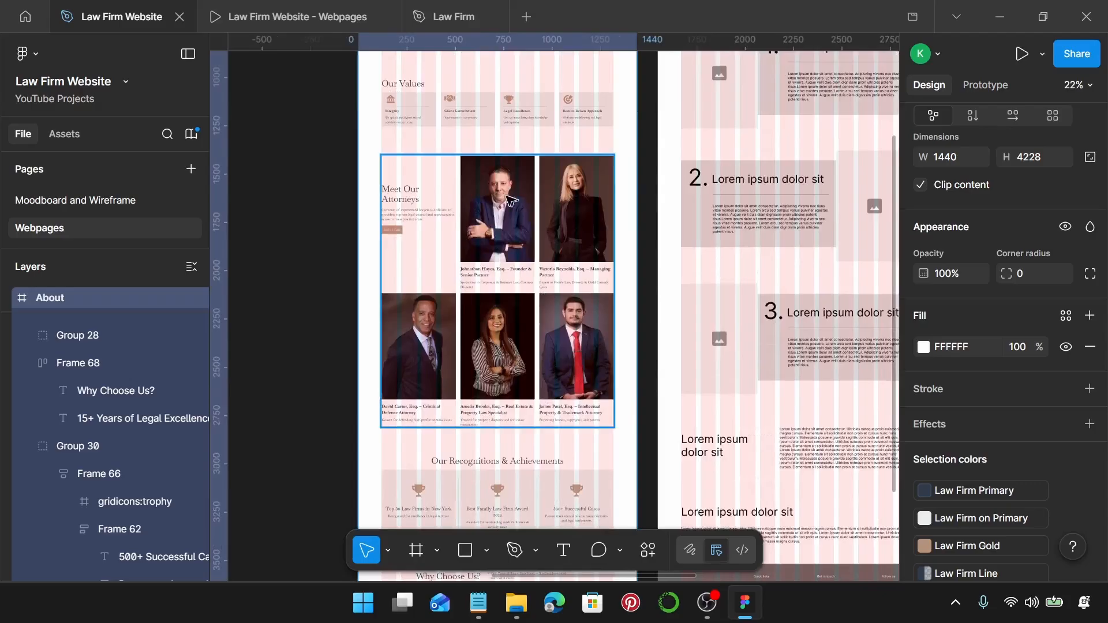
click(254, 16)
scroll(725, 315, up, 20)
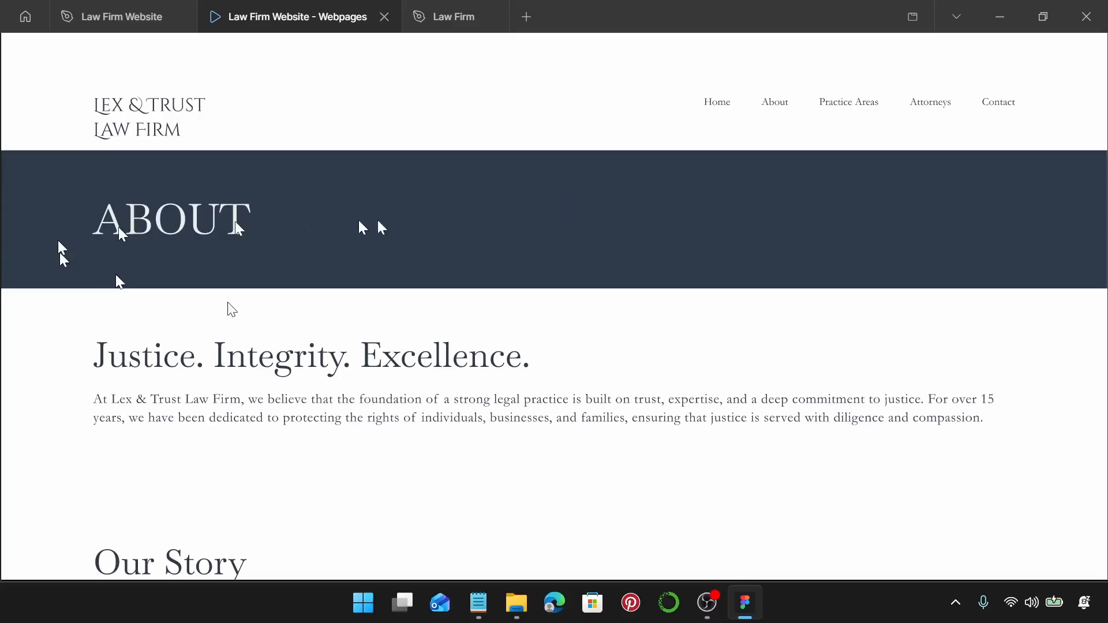
Scroll through the About prototype from the ABOUT banner down to the dark footer.
scroll(623, 232, down, 5)
scroll(624, 233, down, 12)
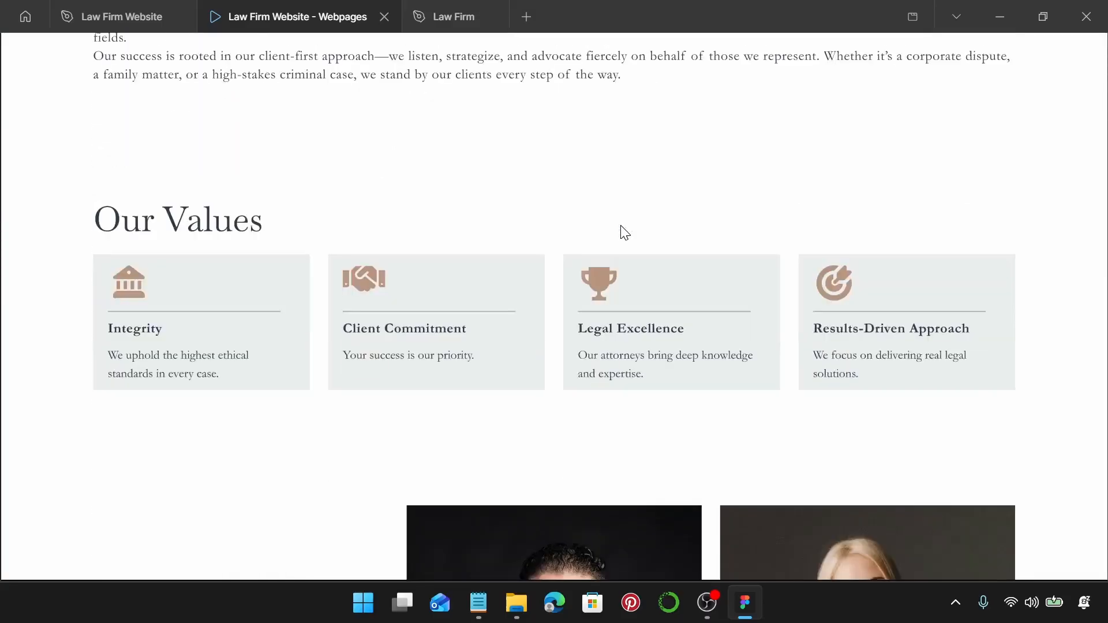
scroll(620, 223, down, 13)
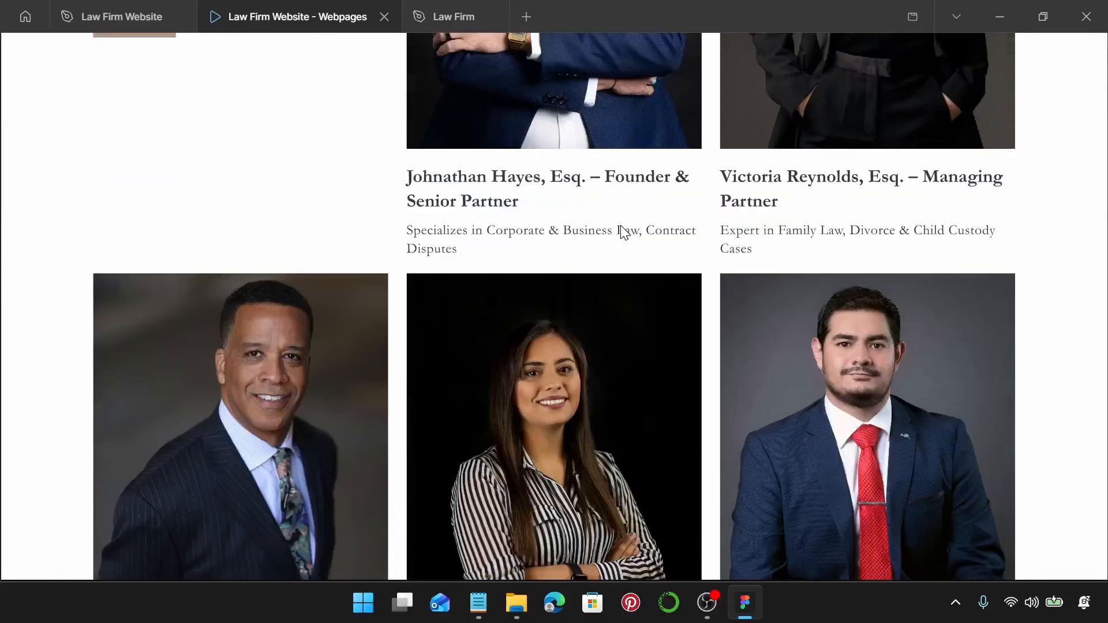
scroll(605, 289, down, 3)
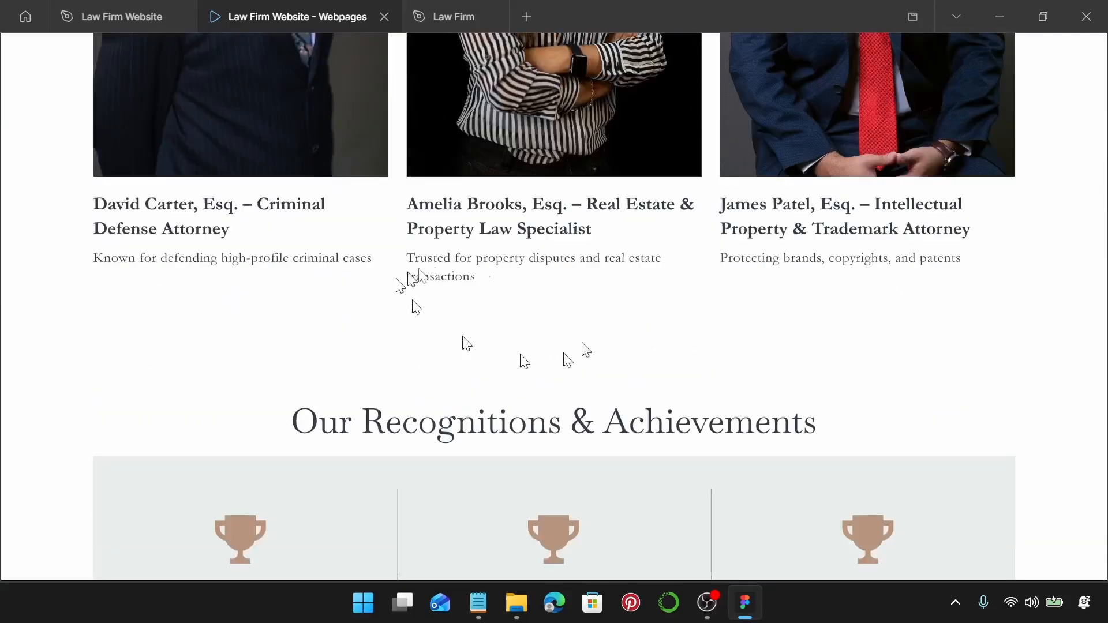
scroll(742, 272, down, 6)
scroll(510, 277, down, 3)
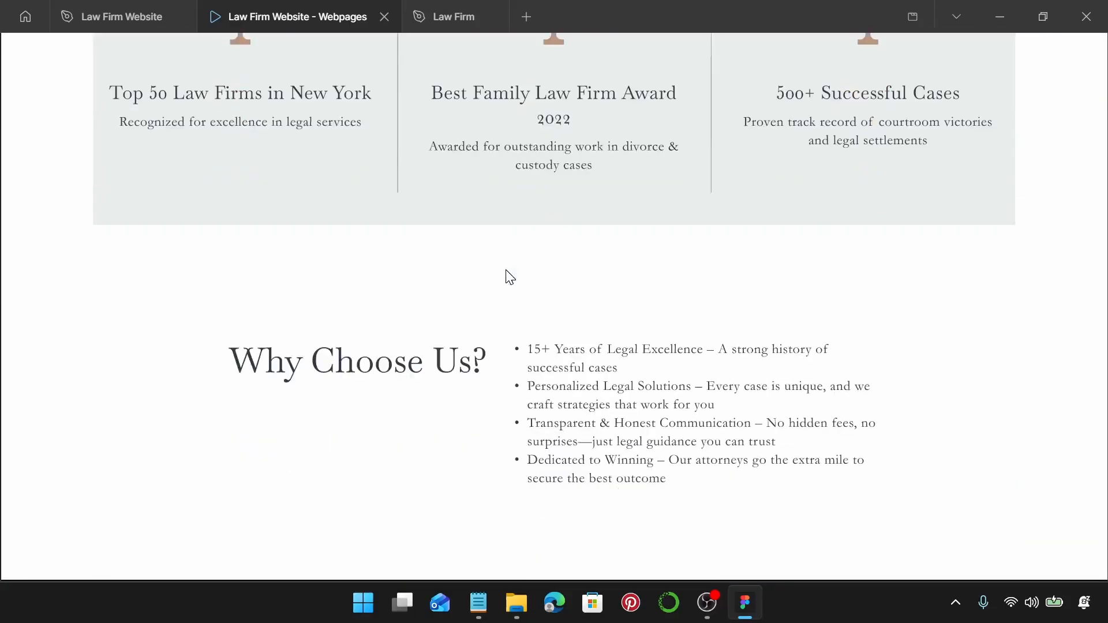
scroll(680, 240, up, 3)
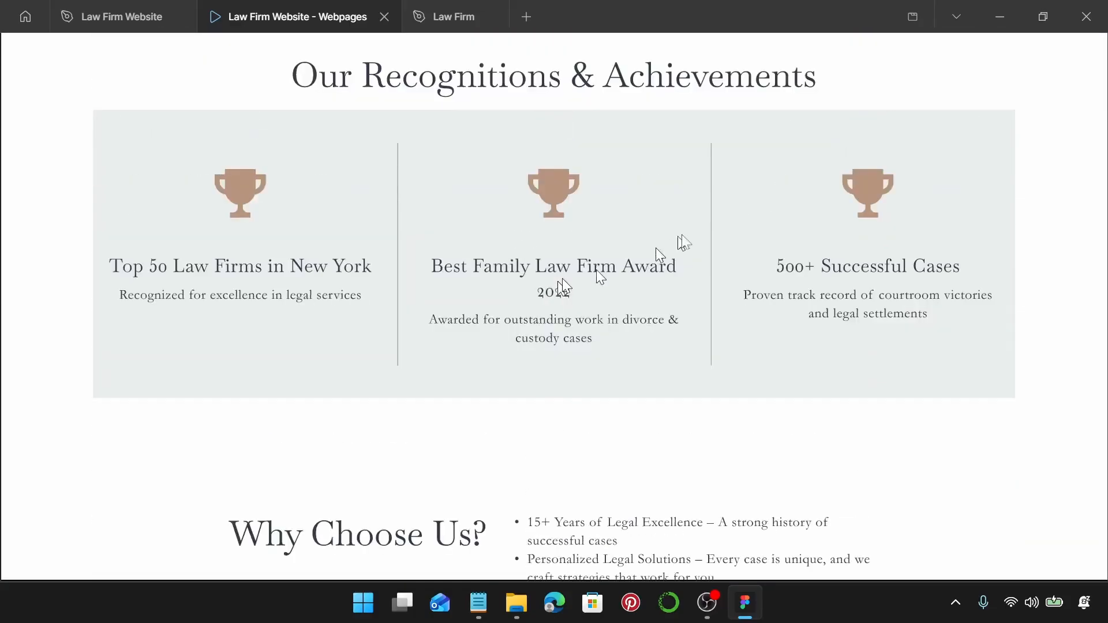
scroll(744, 197, down, 8)
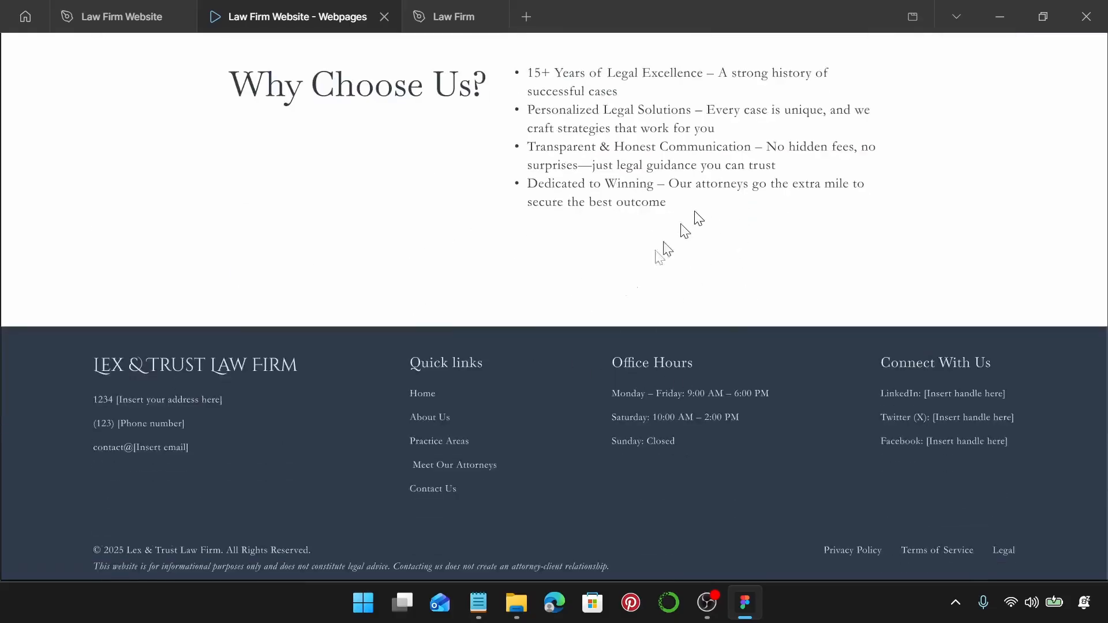
Back in the design file, select the About page's logo and banner header.
click(110, 20)
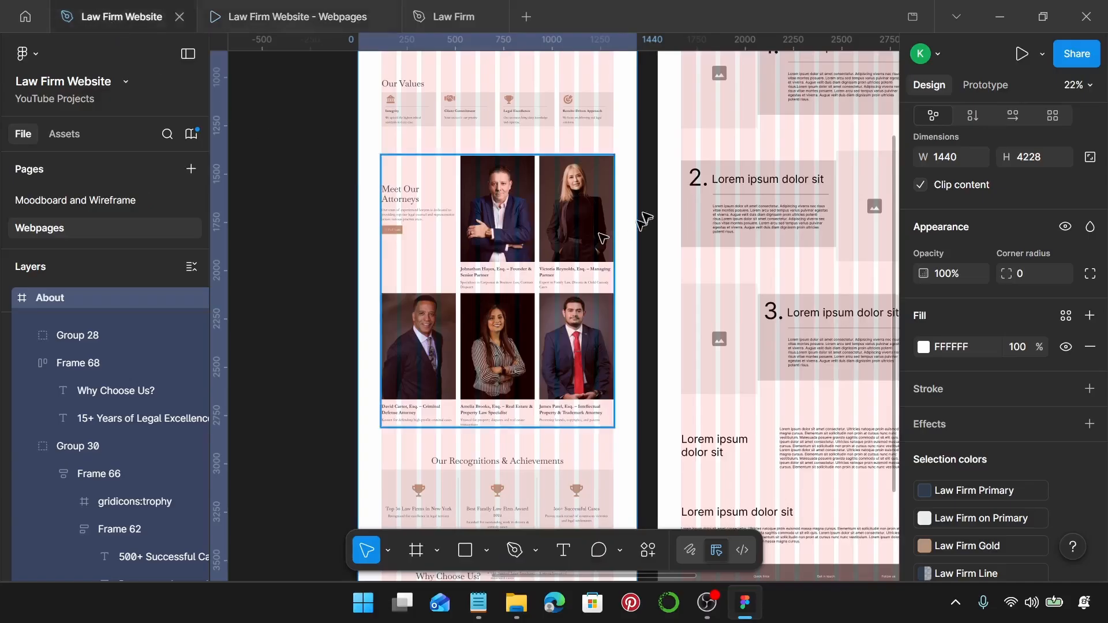
key(shift+2)
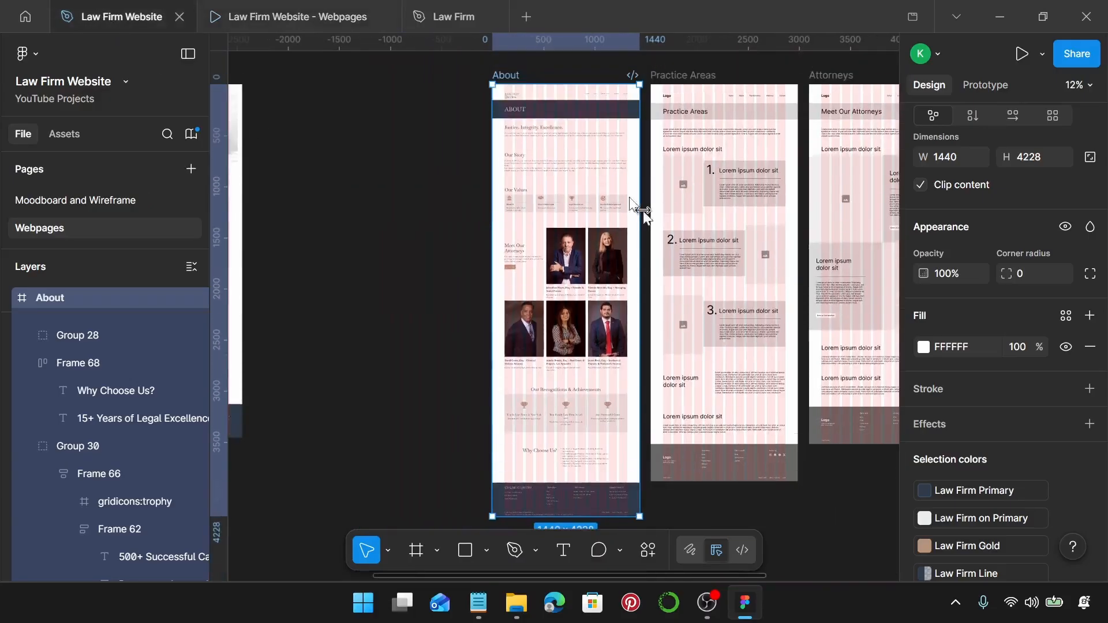
scroll(642, 209, down, 2)
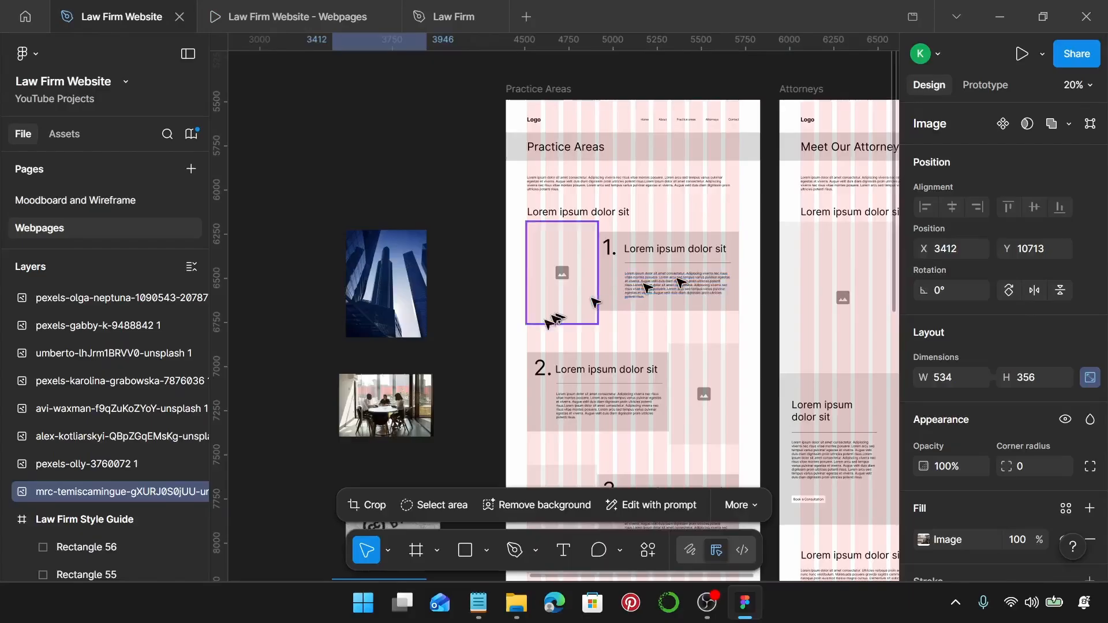
scroll(512, 329, down, 8)
scroll(498, 336, up, 8)
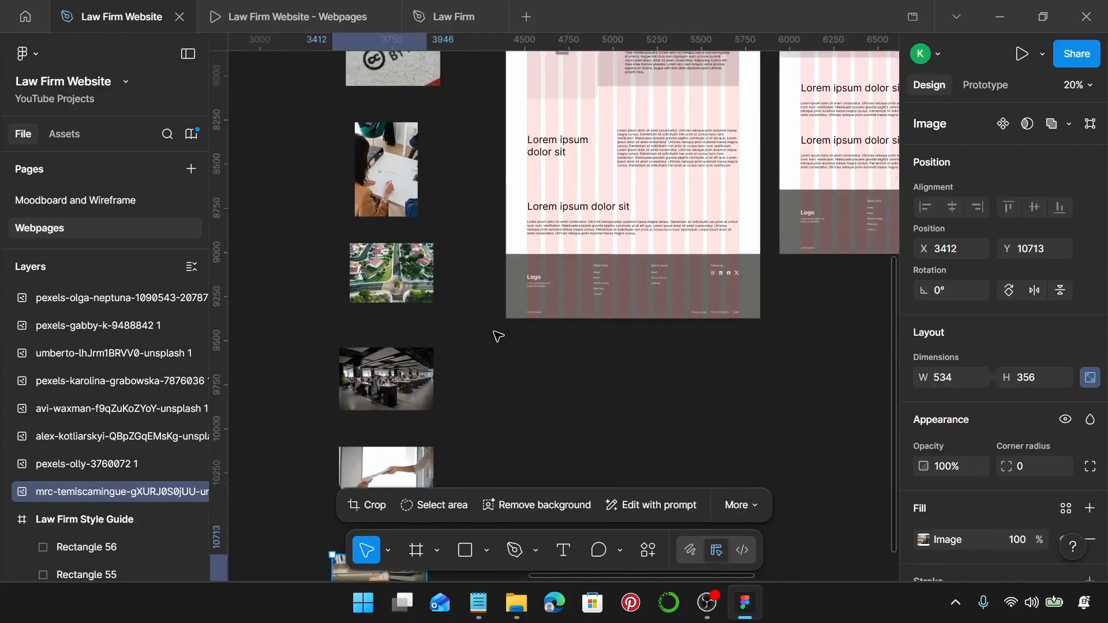
scroll(502, 338, up, 1)
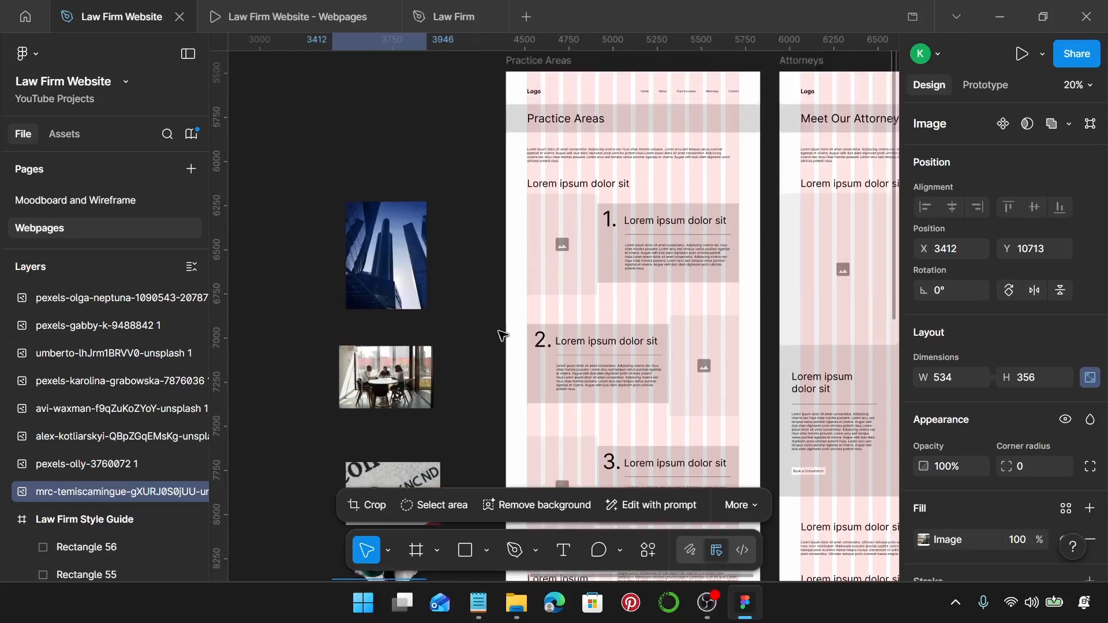
scroll(498, 311, right, 1)
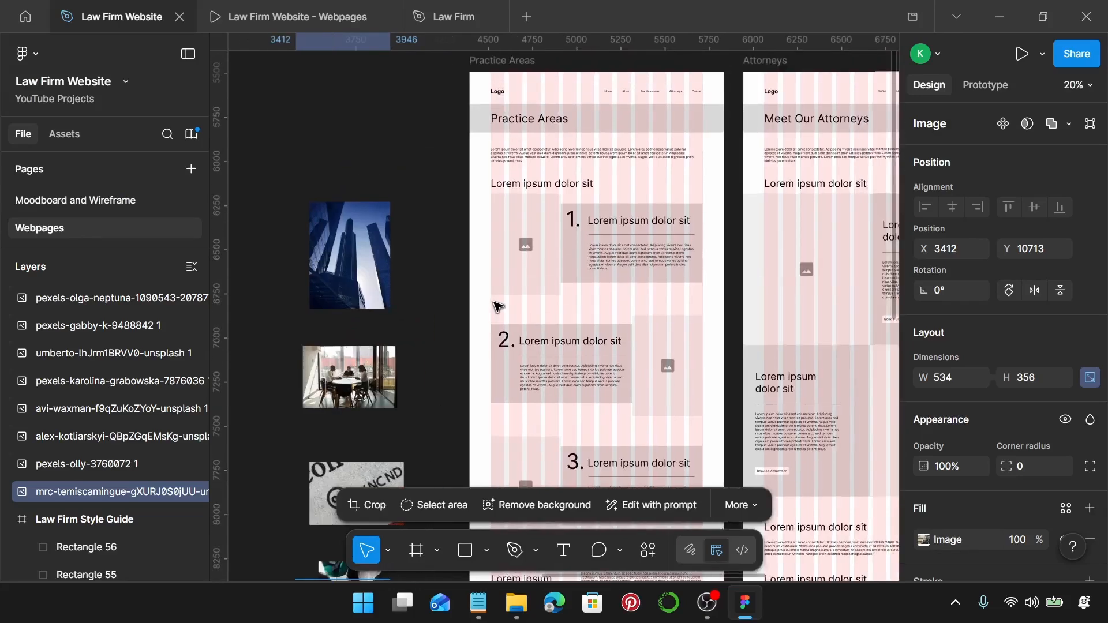
scroll(495, 306, down, 5)
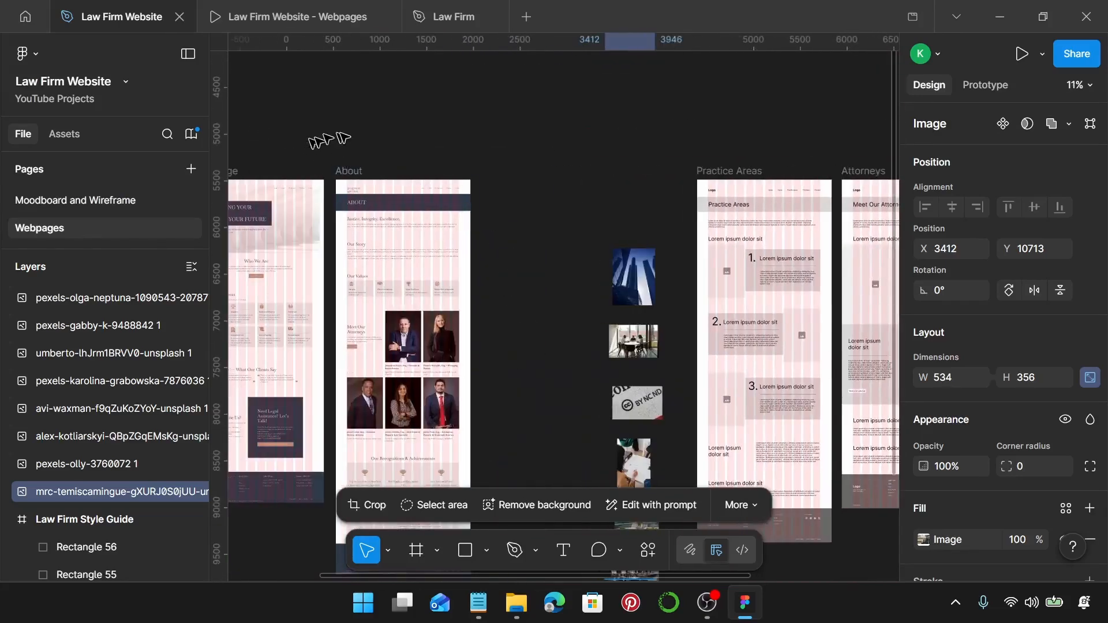
drag(338, 139, 471, 208)
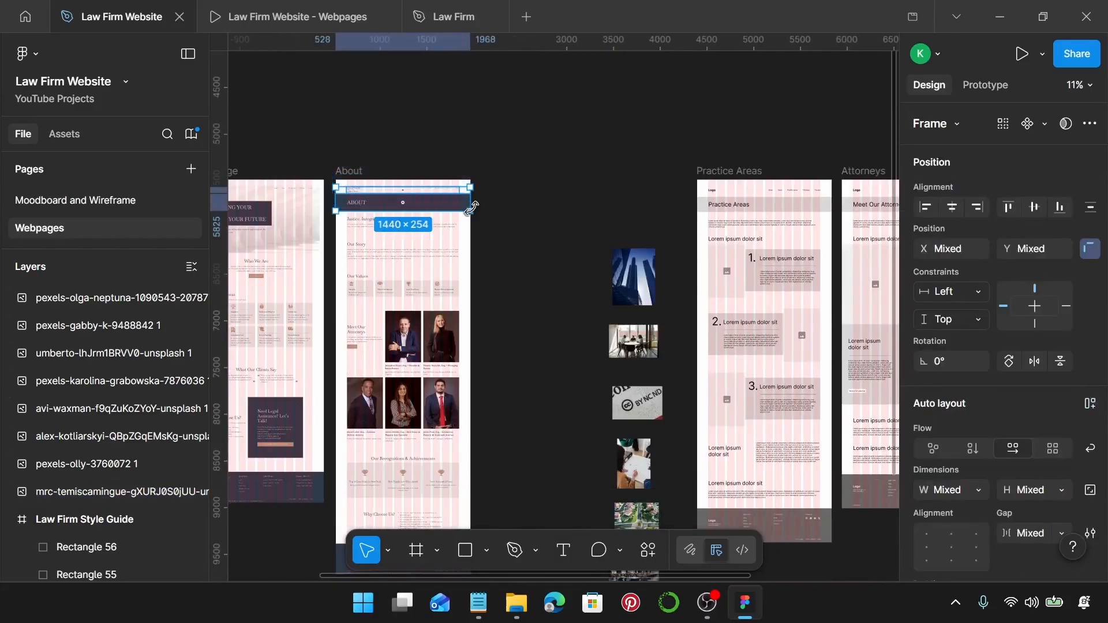
Delete the Practice Areas wireframe header and paste the About header into that frame.
scroll(474, 211, right, 5)
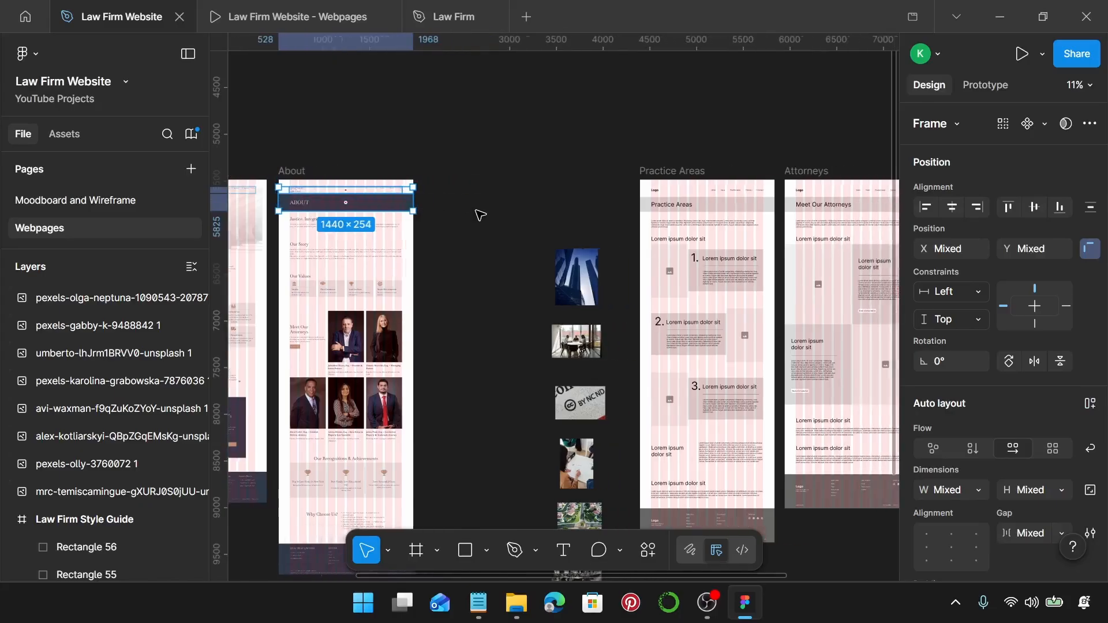
scroll(476, 213, up, 3)
drag(412, 137, 622, 211)
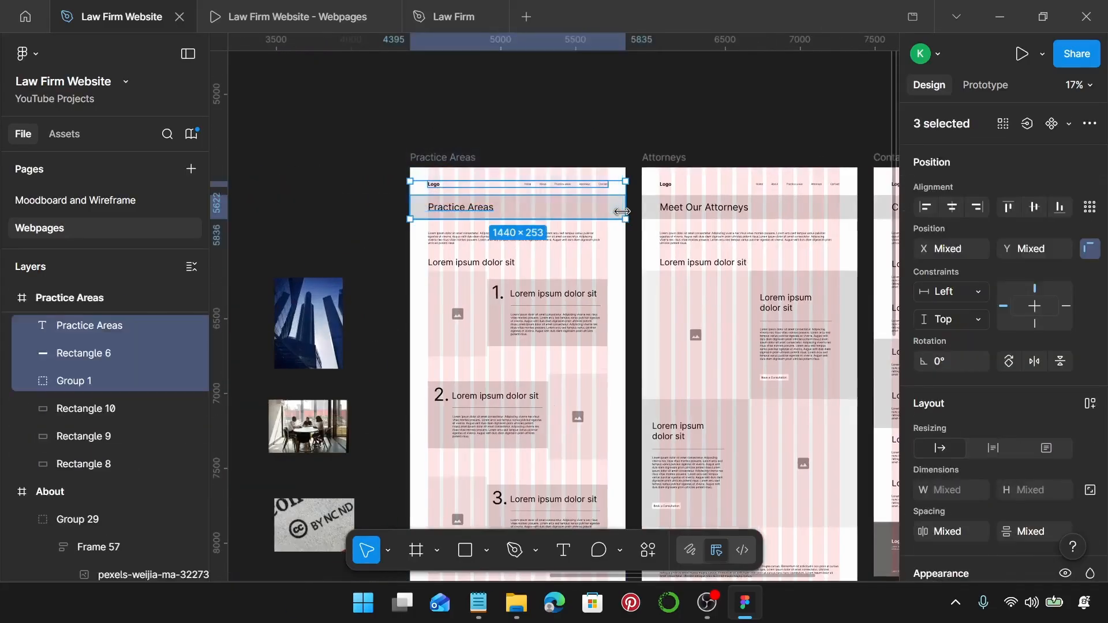
key(Delete)
click(459, 160)
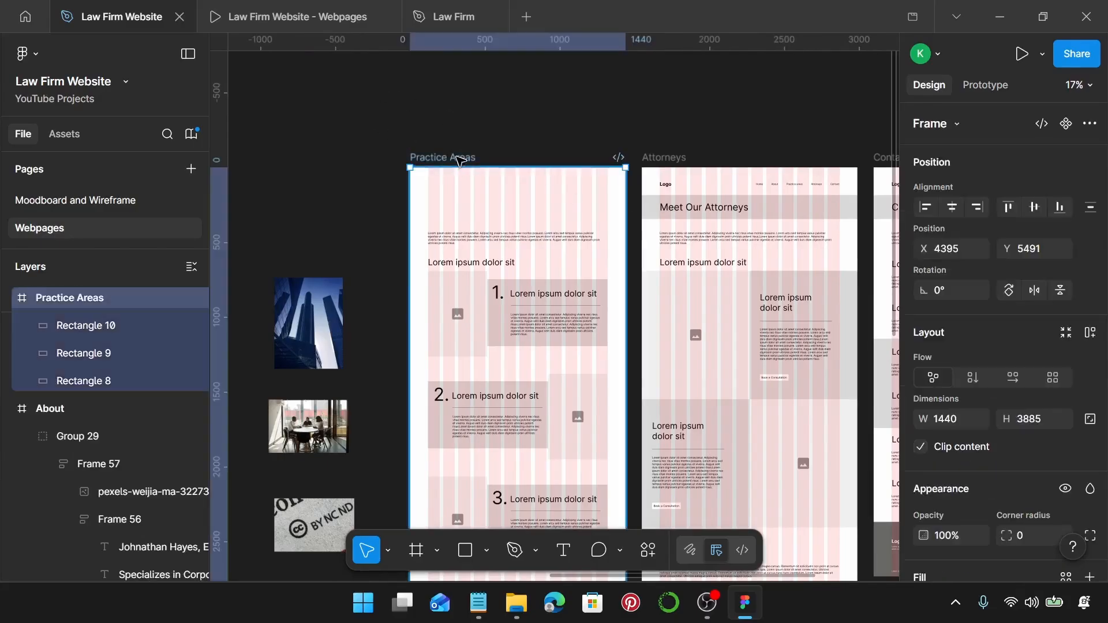
key(ctrl+v)
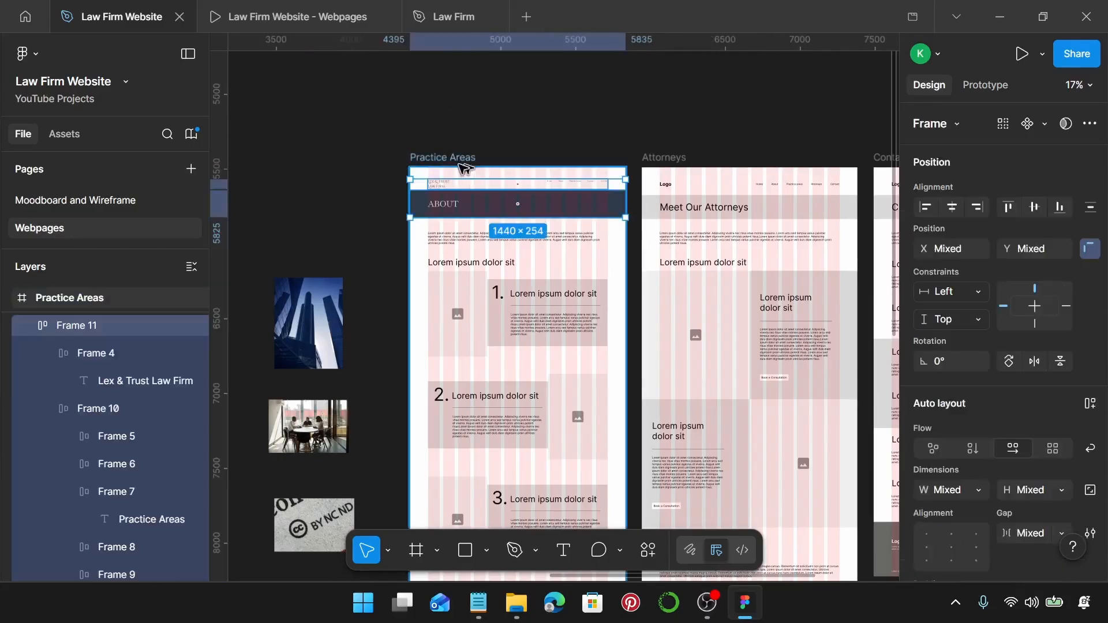
Replace the banner heading 'ABOUT' with 'PRACTICE AREAS' copied from the Practice areas notes.
scroll(460, 162, down, 1)
scroll(467, 174, up, 4)
scroll(466, 175, up, 2)
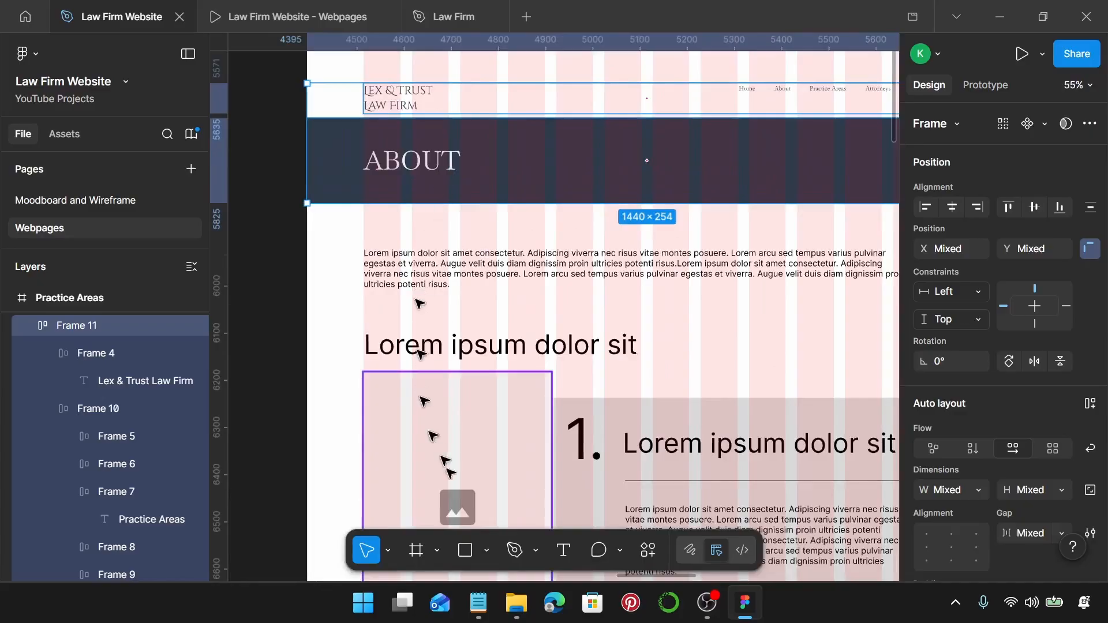
click(478, 602)
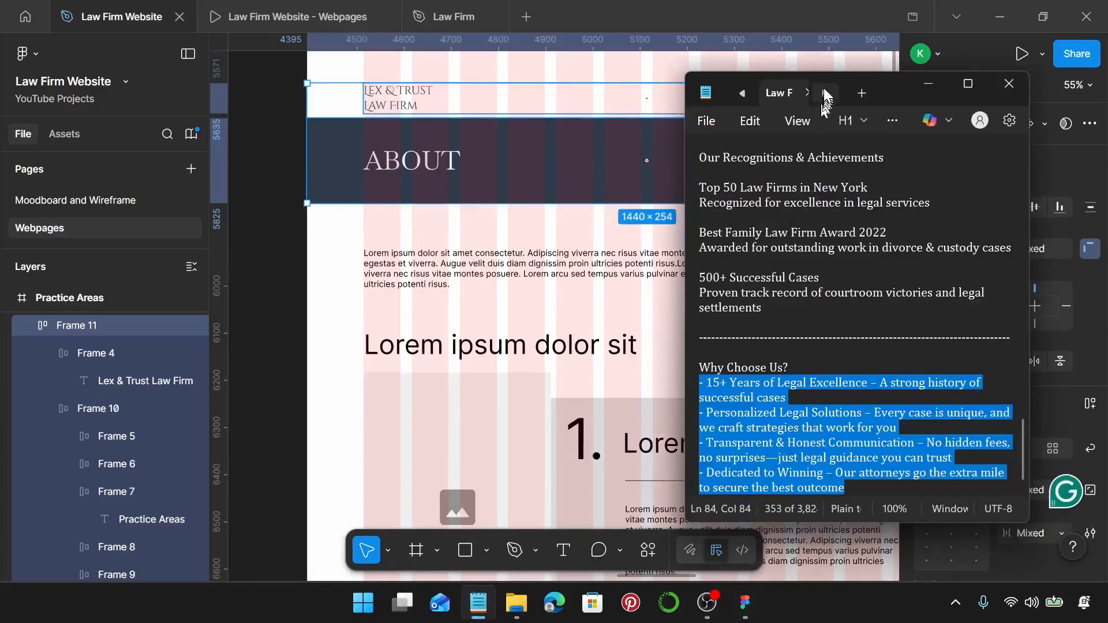
click(782, 96)
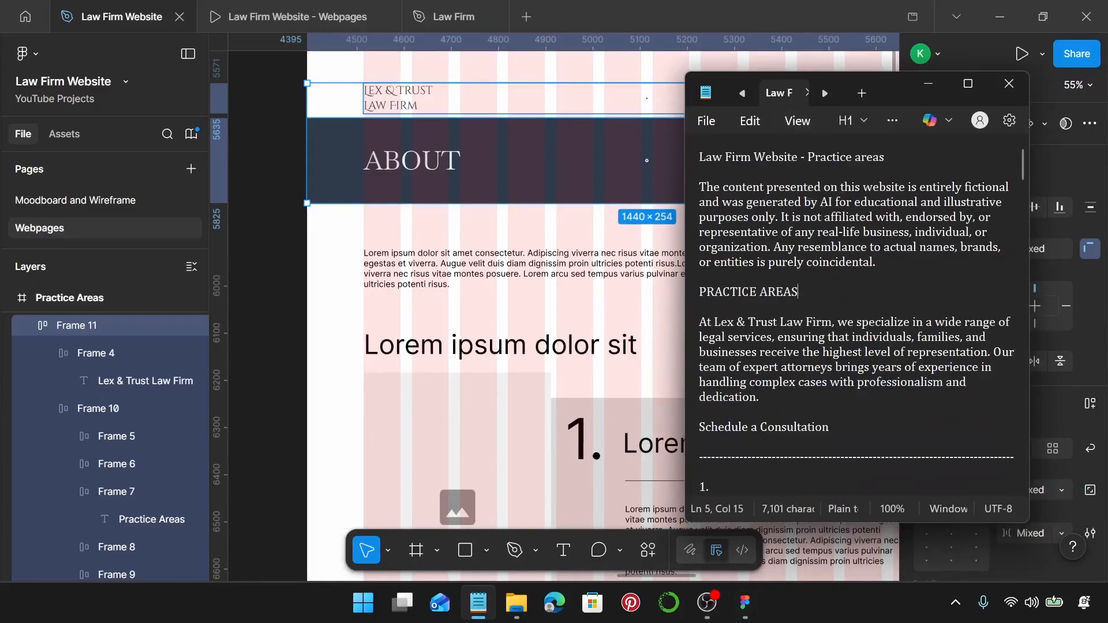
triple_click(817, 295)
drag(816, 295, 661, 298)
key(ctrl+c)
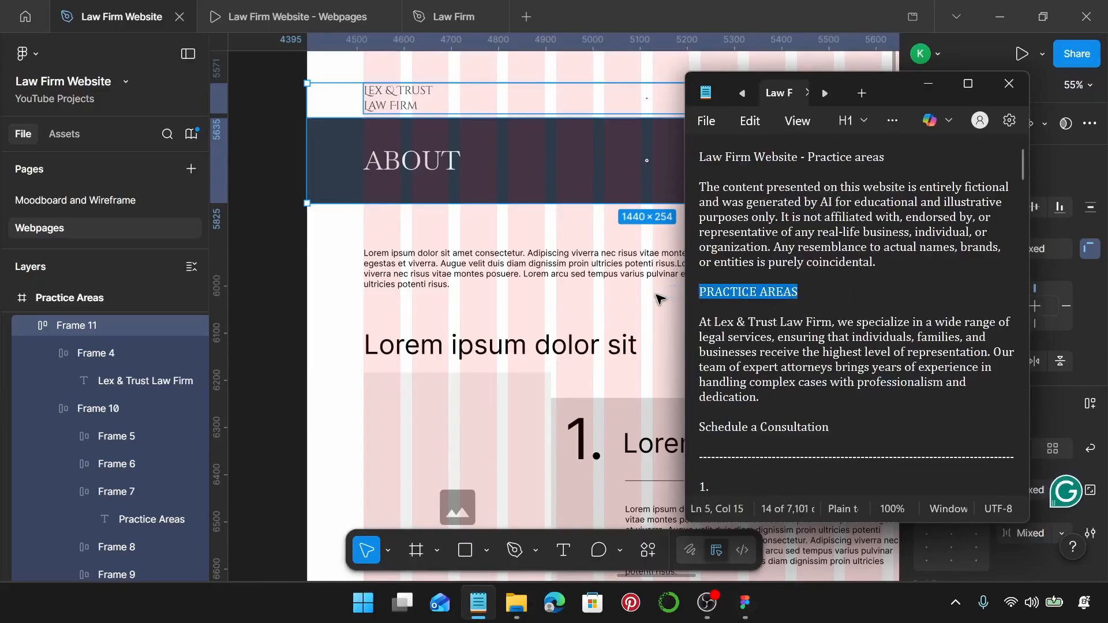
click(450, 165)
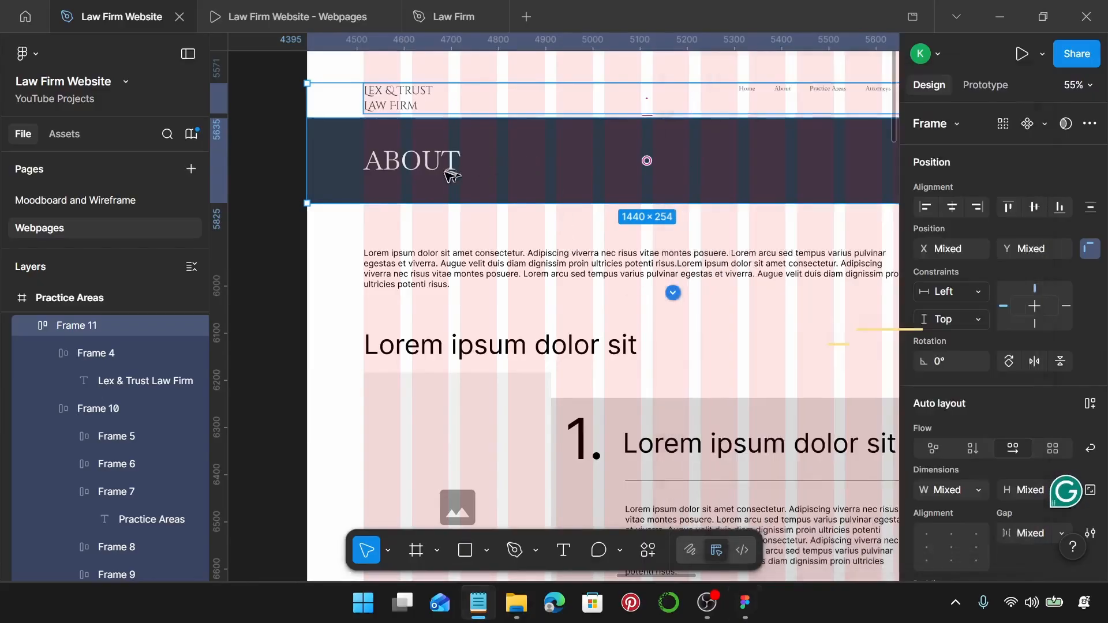
double_click(439, 166)
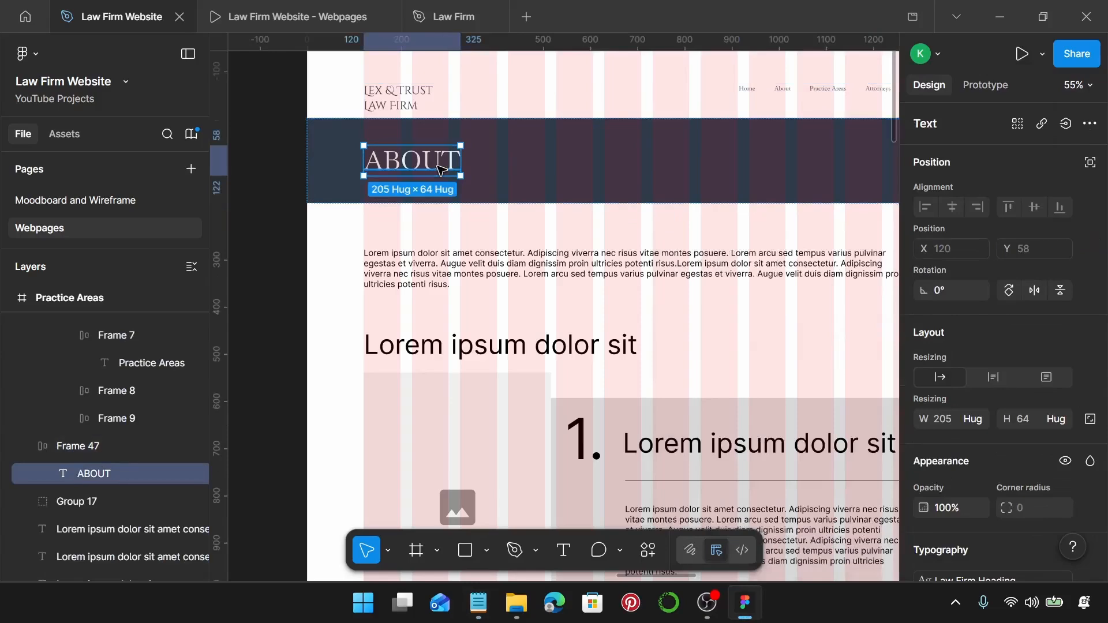
key(ctrl+v)
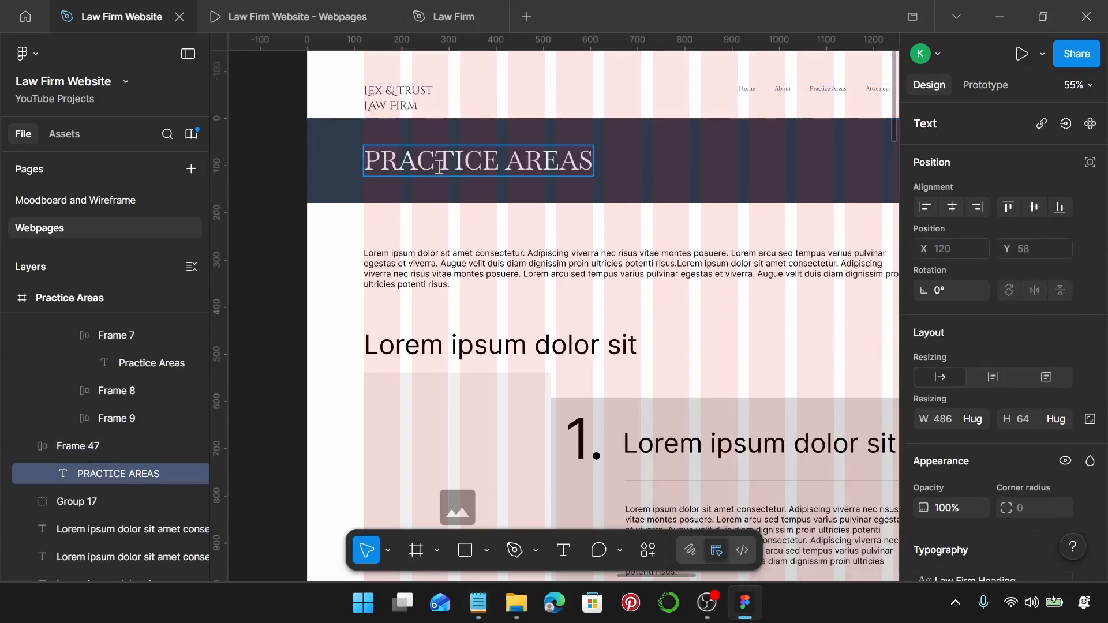
scroll(448, 185, down, 1)
key(Escape)
key(Escape)
ctrl+scroll(453, 199, down, 5)
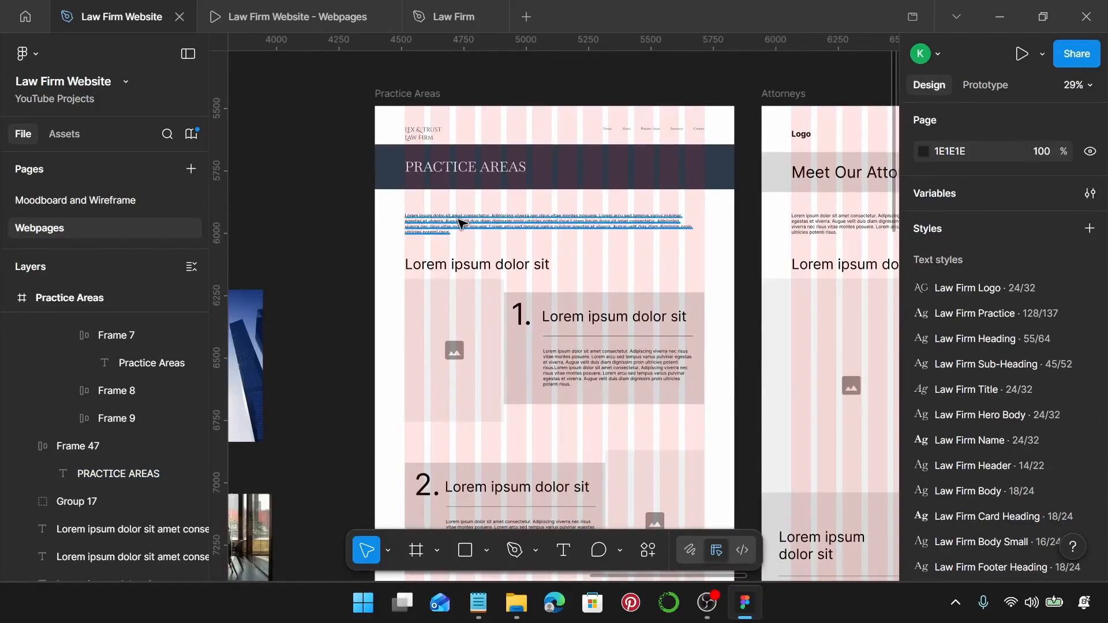
Give the intro paragraph the Law Firm Body style, nudge it up and widen it to 1200.
click(458, 212)
scroll(1019, 346, down, 4)
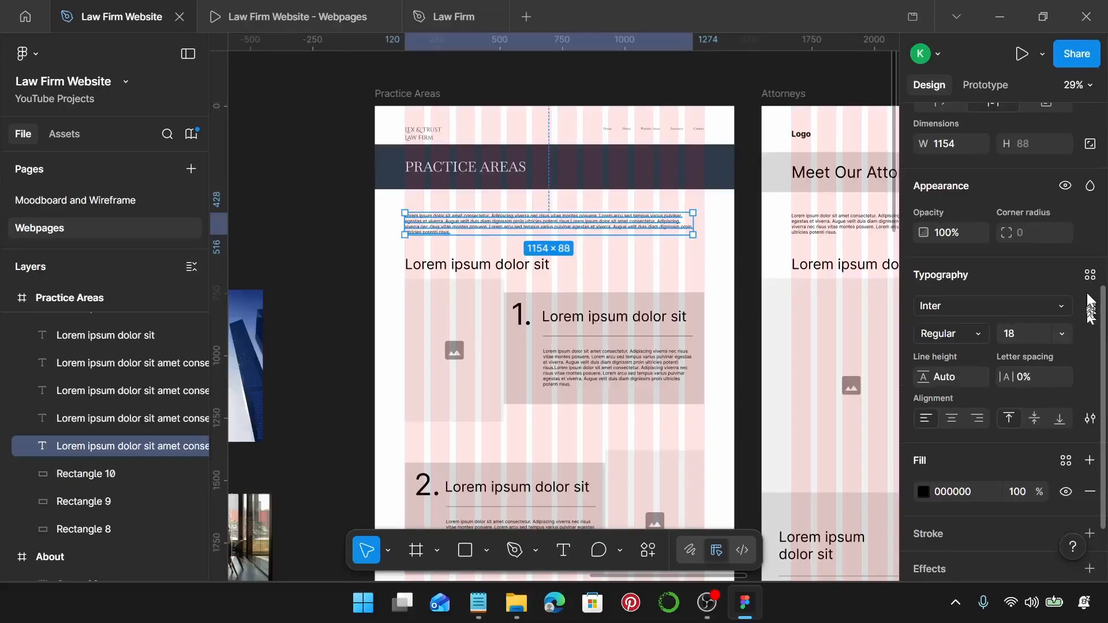
click(1090, 275)
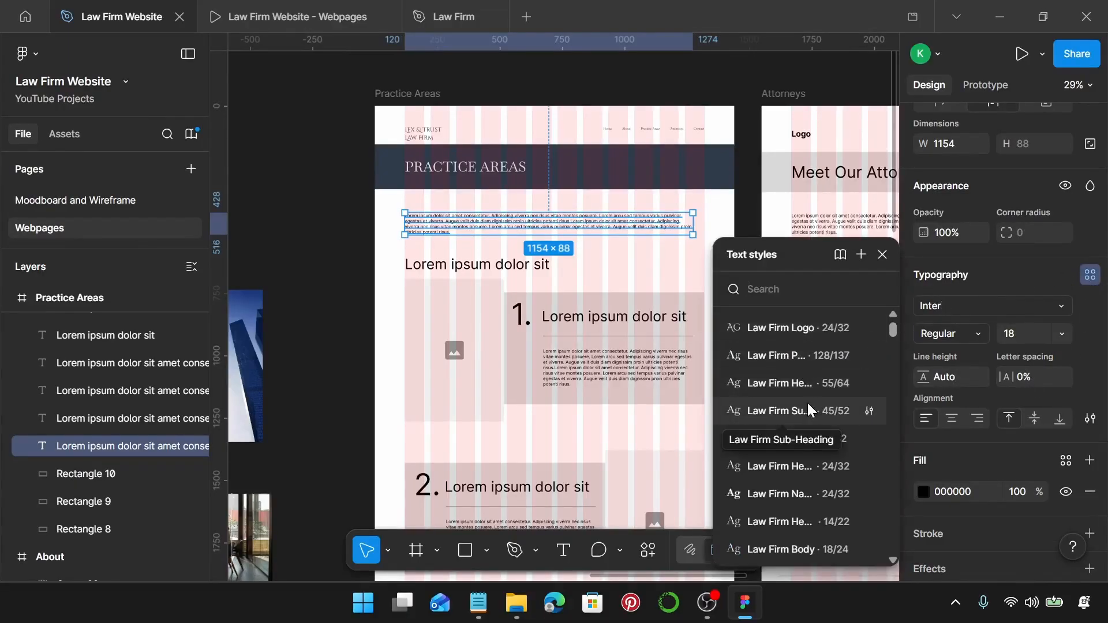
click(799, 549)
drag(420, 226, 420, 215)
scroll(420, 213, up, 10)
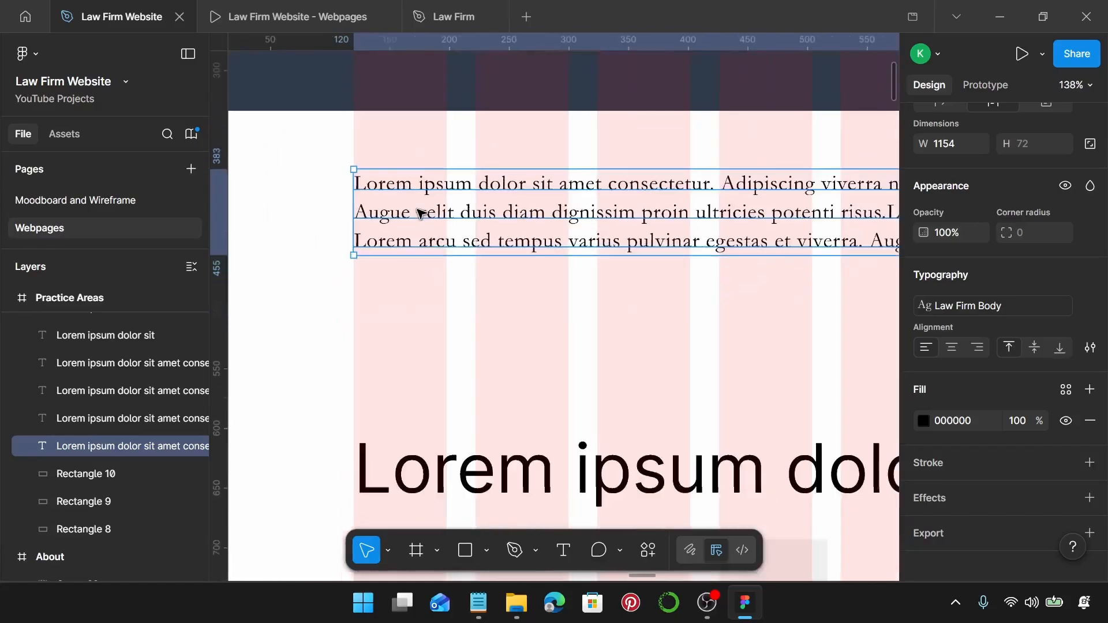
scroll(420, 213, right, 10)
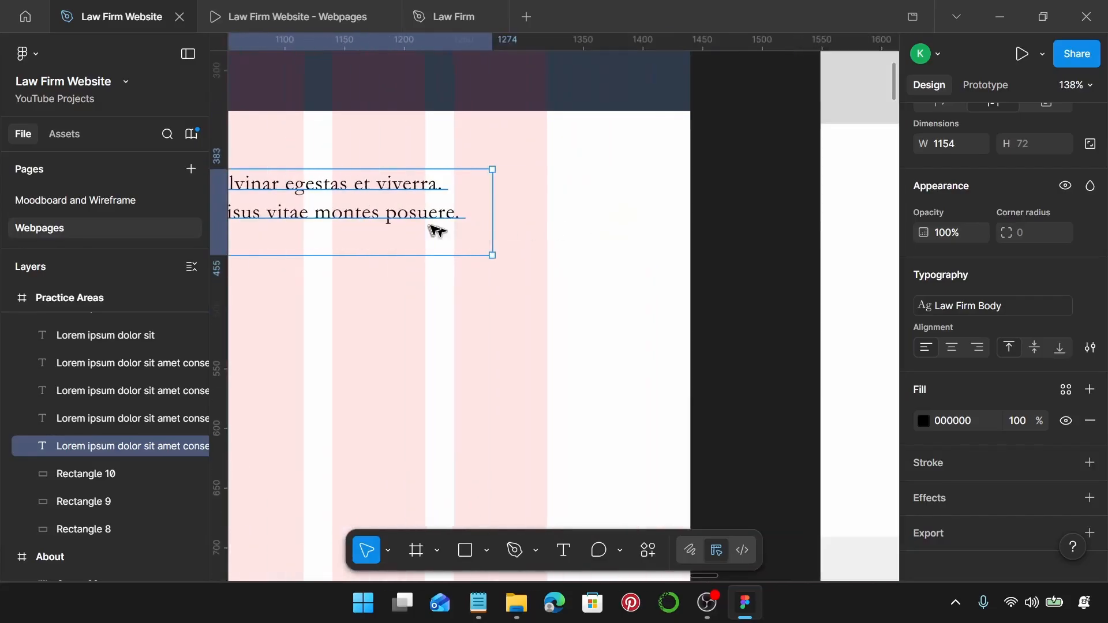
drag(492, 201, 546, 202)
scroll(547, 202, down, 6)
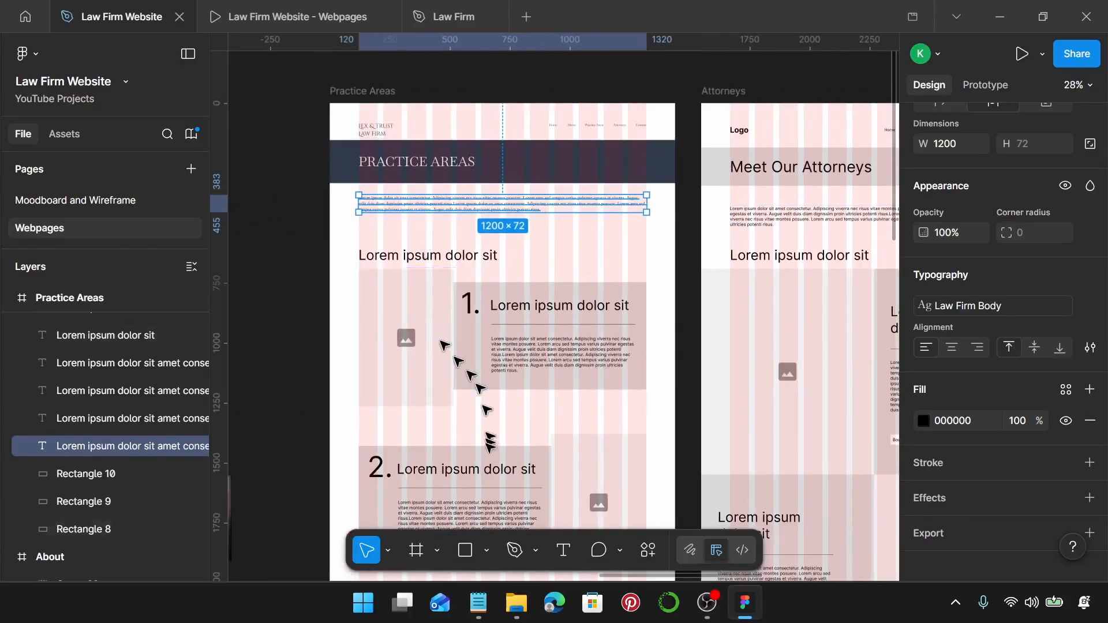
Paste the 'At Lex & Trust Law Firm, we specialize…' introduction into the paragraph.
click(478, 604)
scroll(754, 314, down, 1)
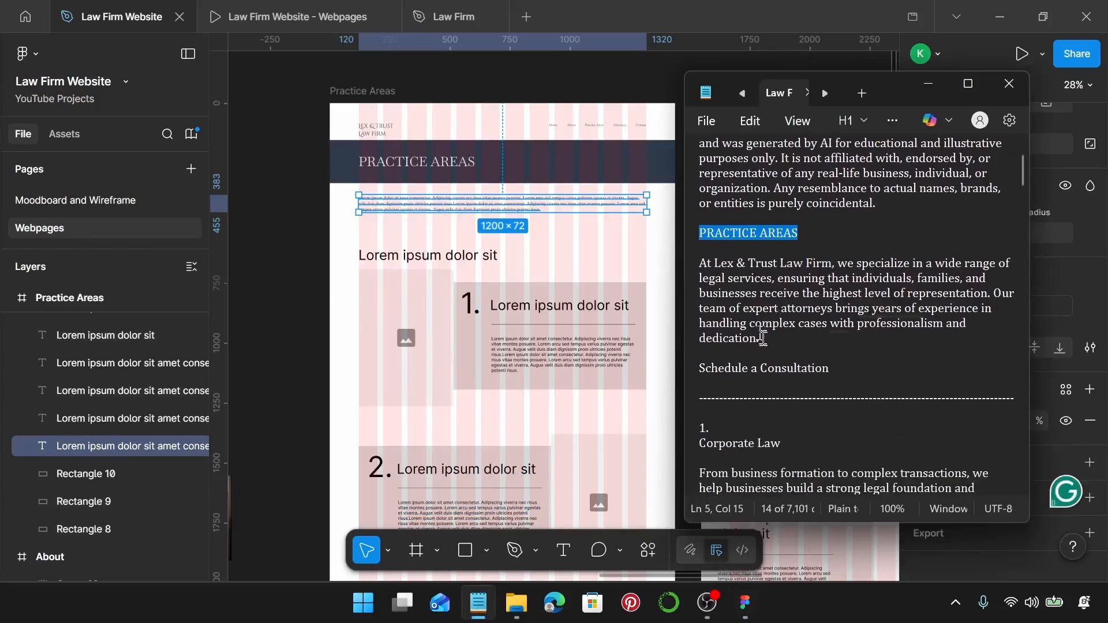
drag(761, 340, 691, 276)
key(ctrl+c)
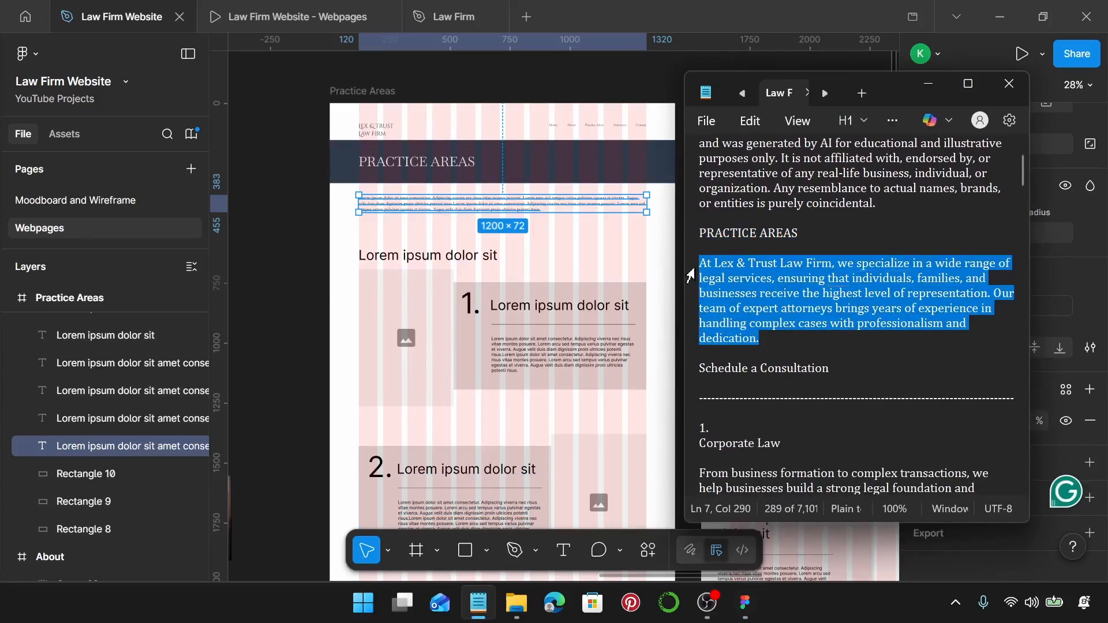
click(505, 199)
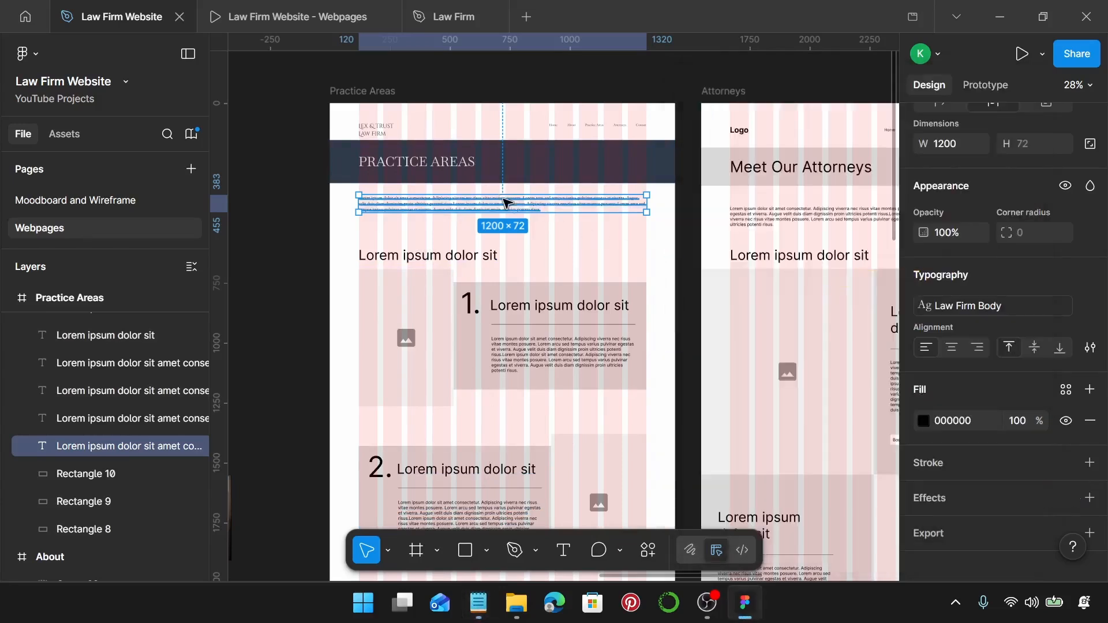
double_click(505, 199)
key(ctrl+v)
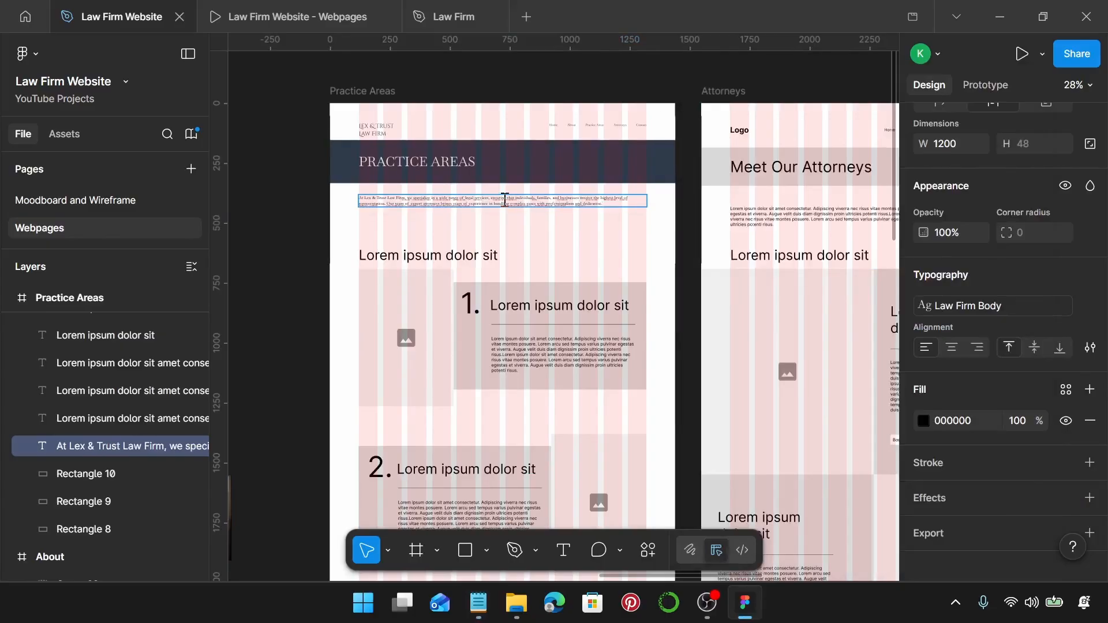
scroll(506, 200, down, 1)
scroll(506, 200, left, 3)
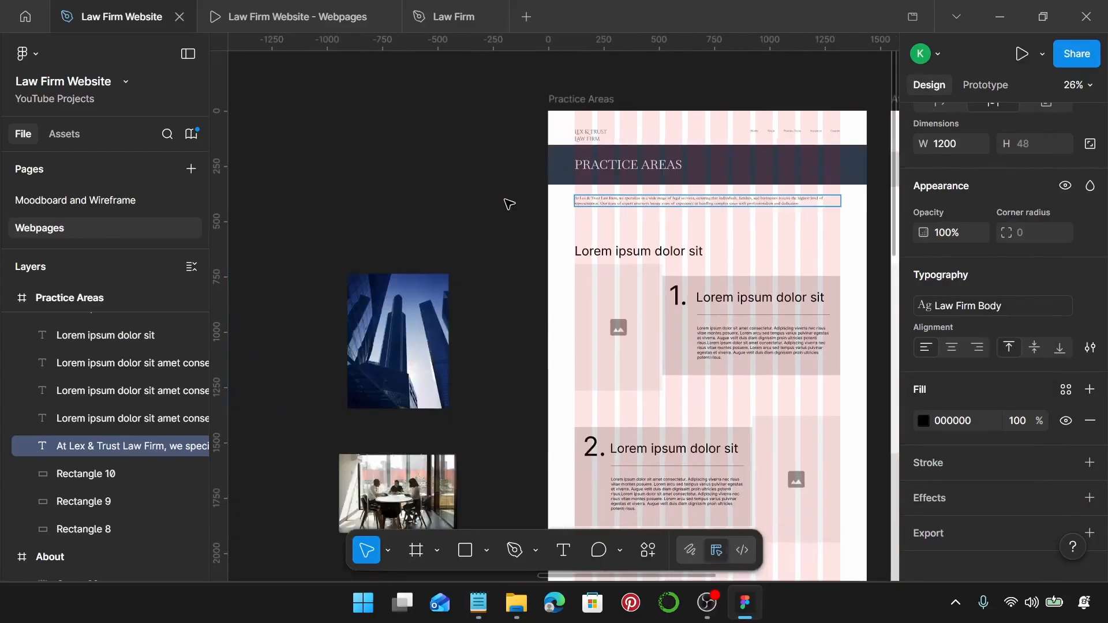
Select the whole Schedule a Consultation button on the homepage.
key(Escape)
scroll(524, 198, down, 2)
scroll(525, 198, right, 10)
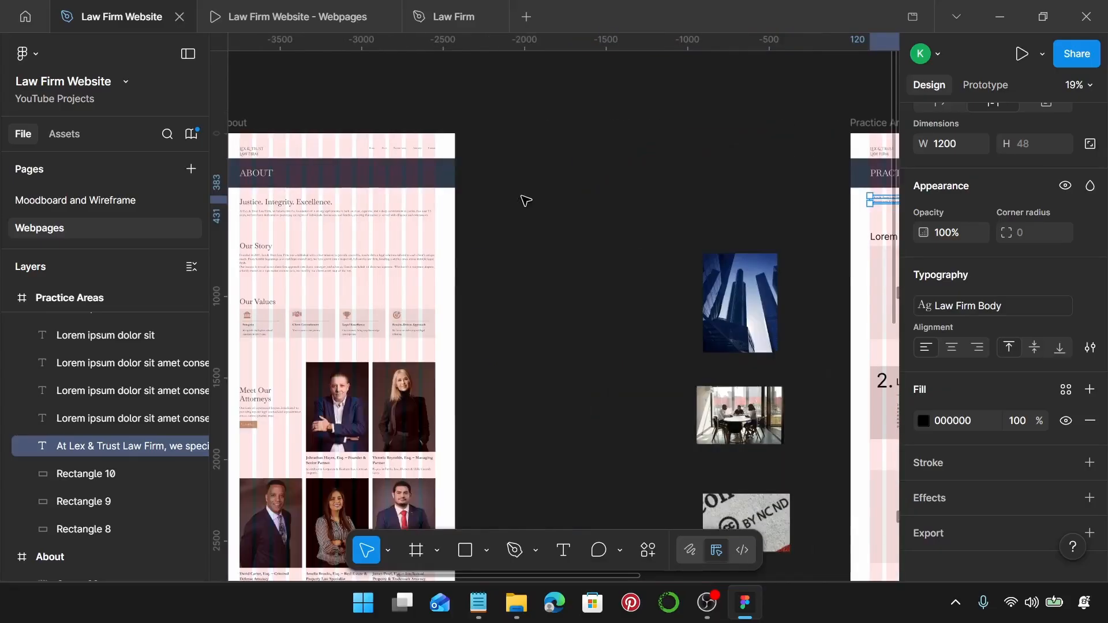
scroll(525, 200, left, 2)
scroll(525, 199, left, 8)
scroll(556, 241, up, 5)
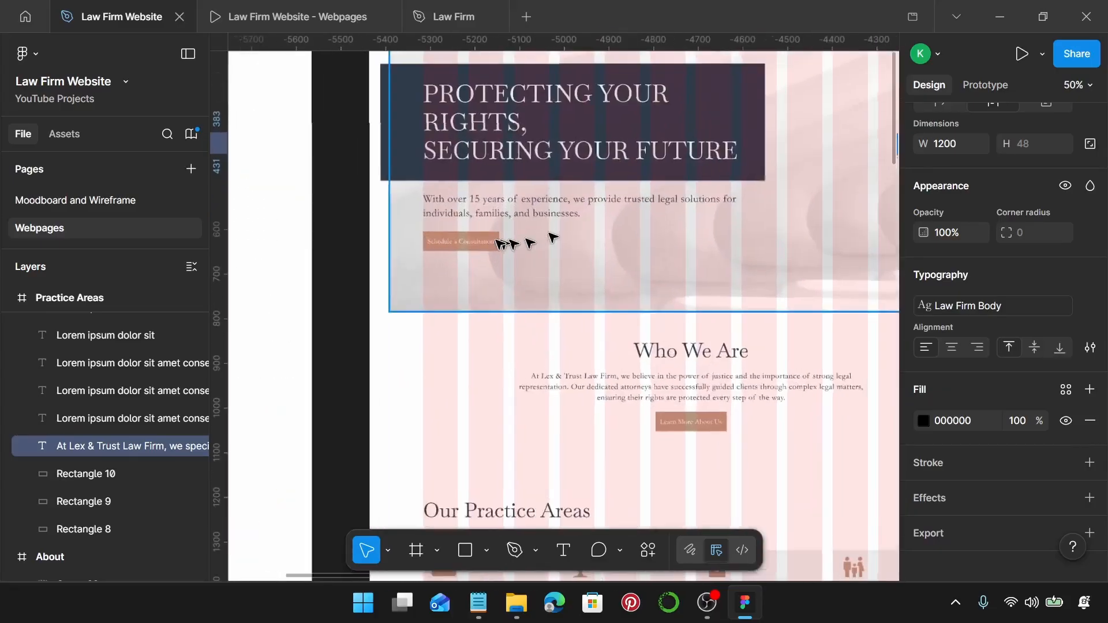
double_click(493, 242)
click(494, 243)
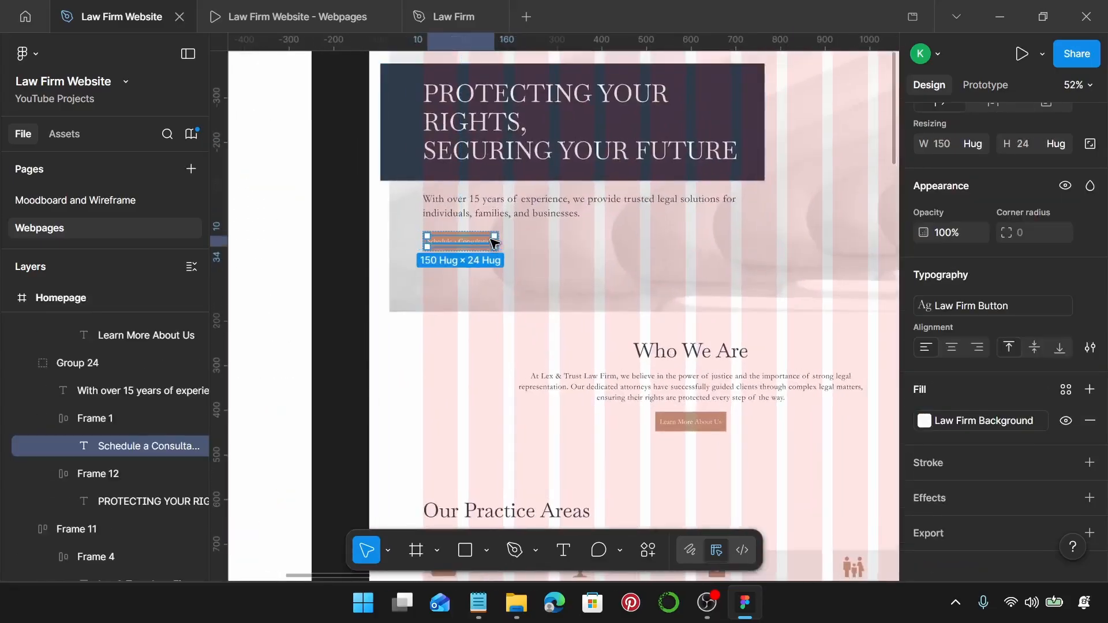
scroll(493, 243, up, 1)
scroll(494, 242, up, 3)
key(Escape)
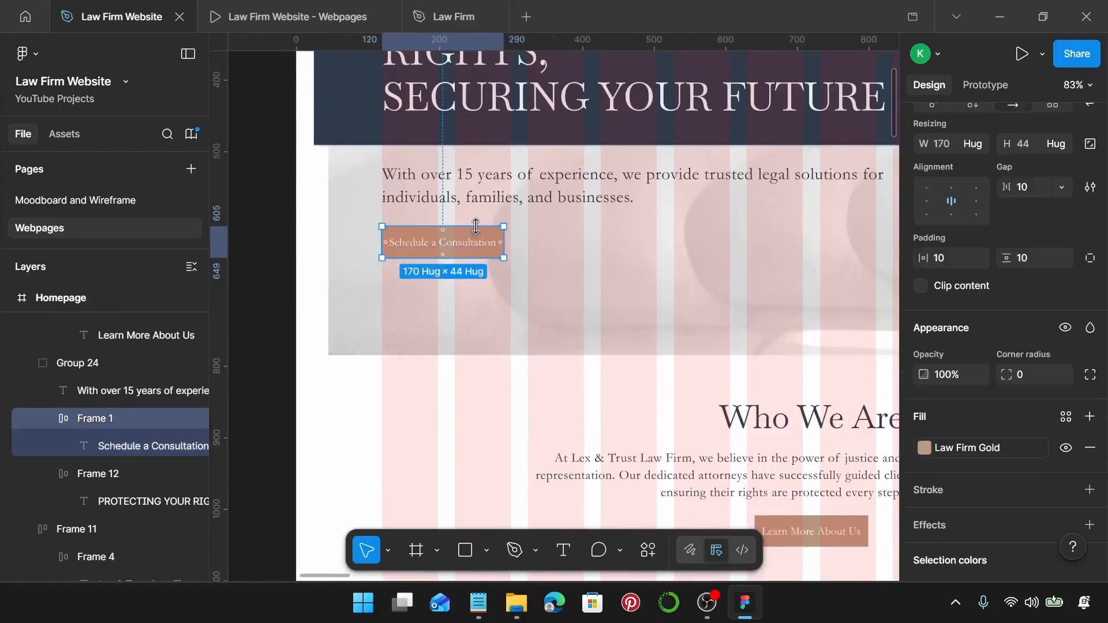
Place a copy of the consultation button just below the Practice Areas intro paragraph.
scroll(475, 228, down, 3)
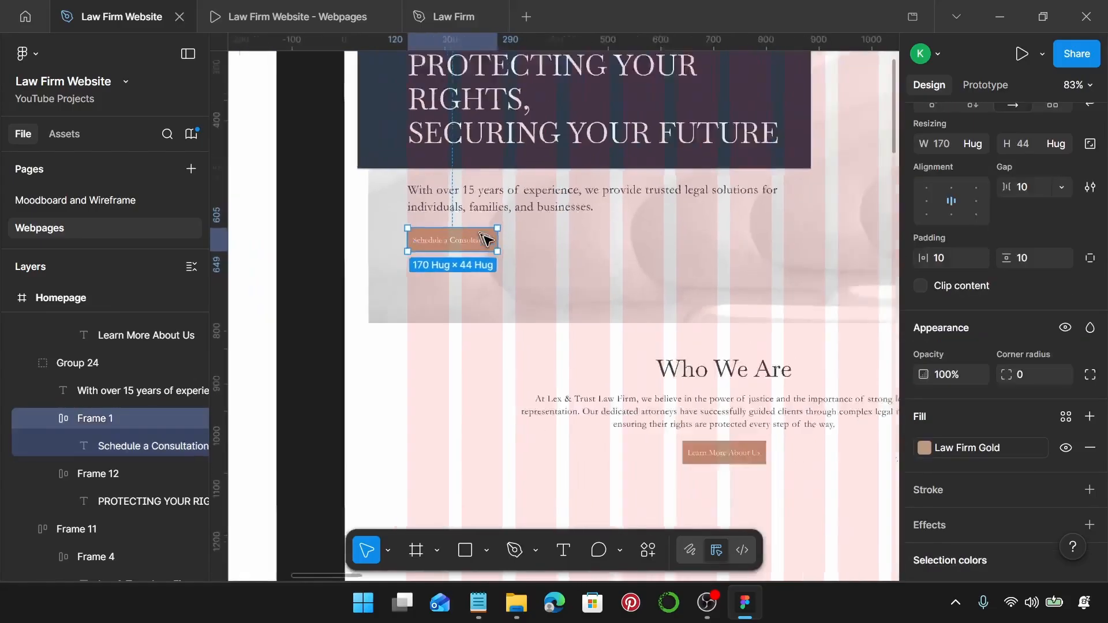
scroll(478, 233, right, 10)
scroll(480, 231, left, 10)
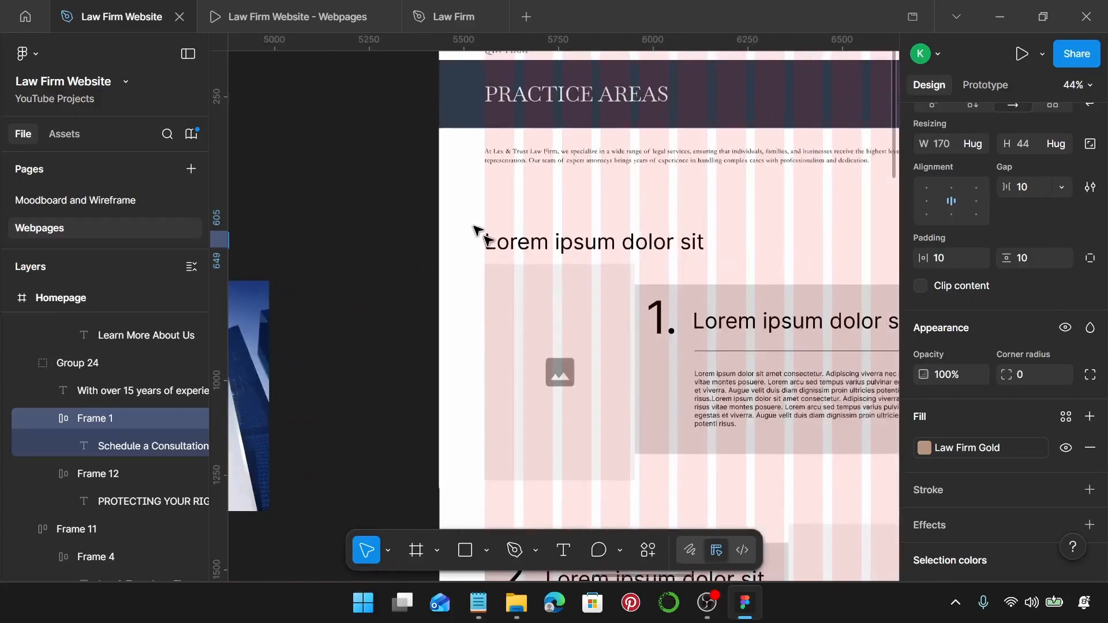
click(493, 241)
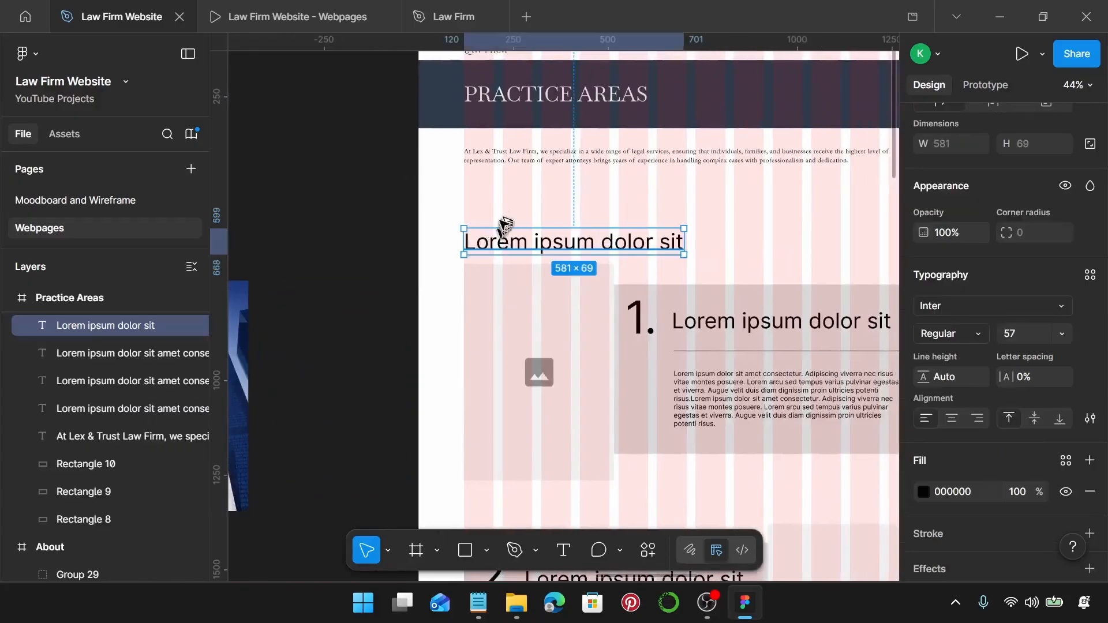
drag(492, 242, 488, 197)
key(ctrl+shift+r)
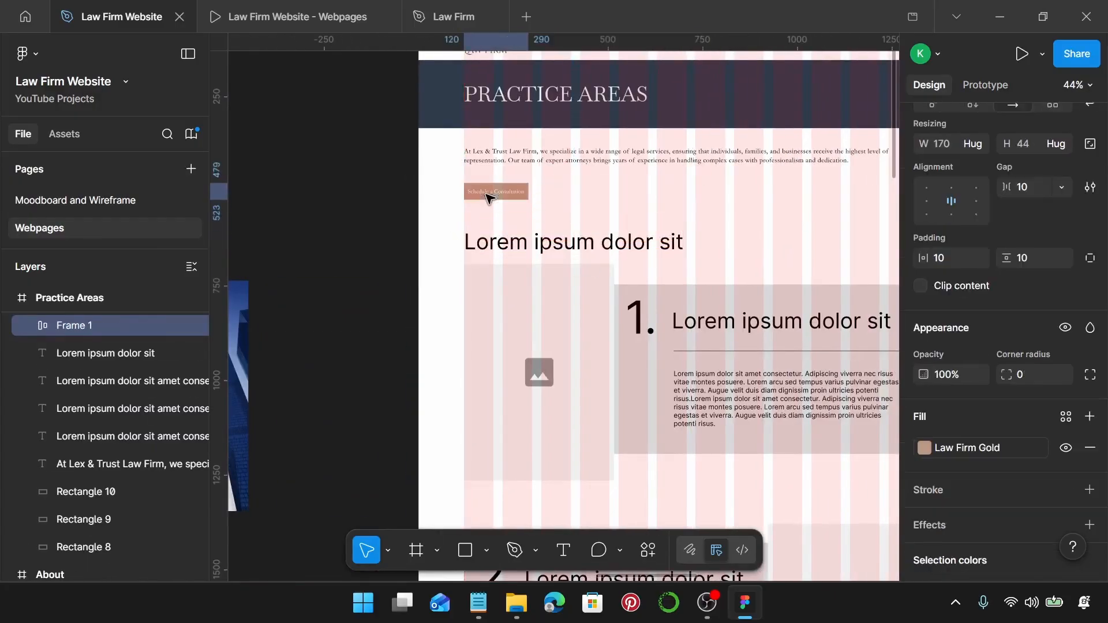
scroll(489, 198, up, 5)
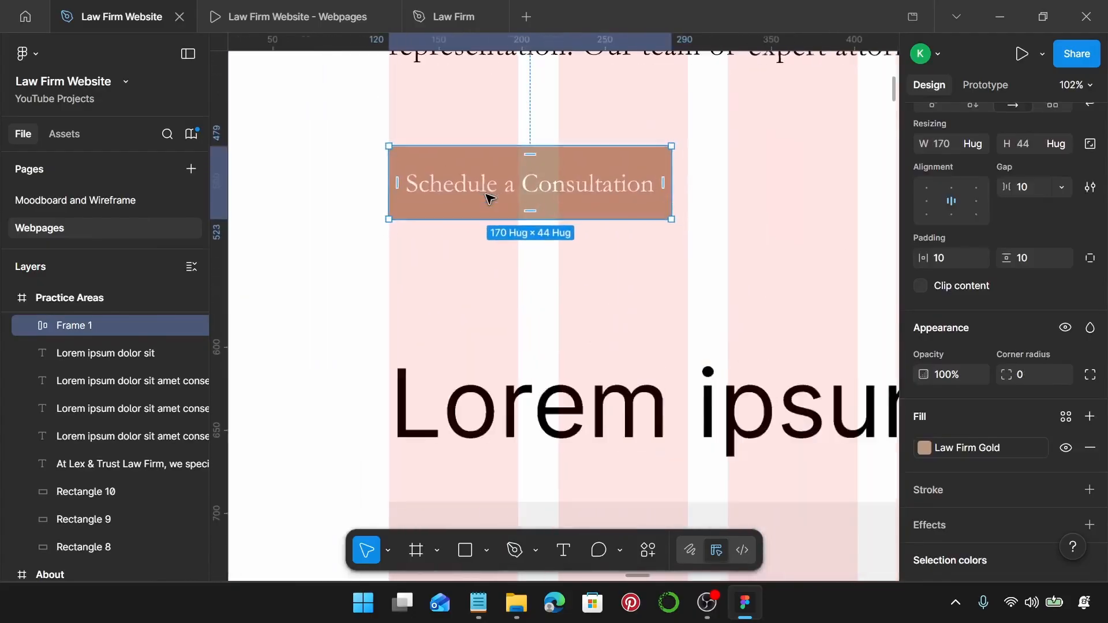
scroll(489, 198, up, 8)
scroll(489, 199, down, 10)
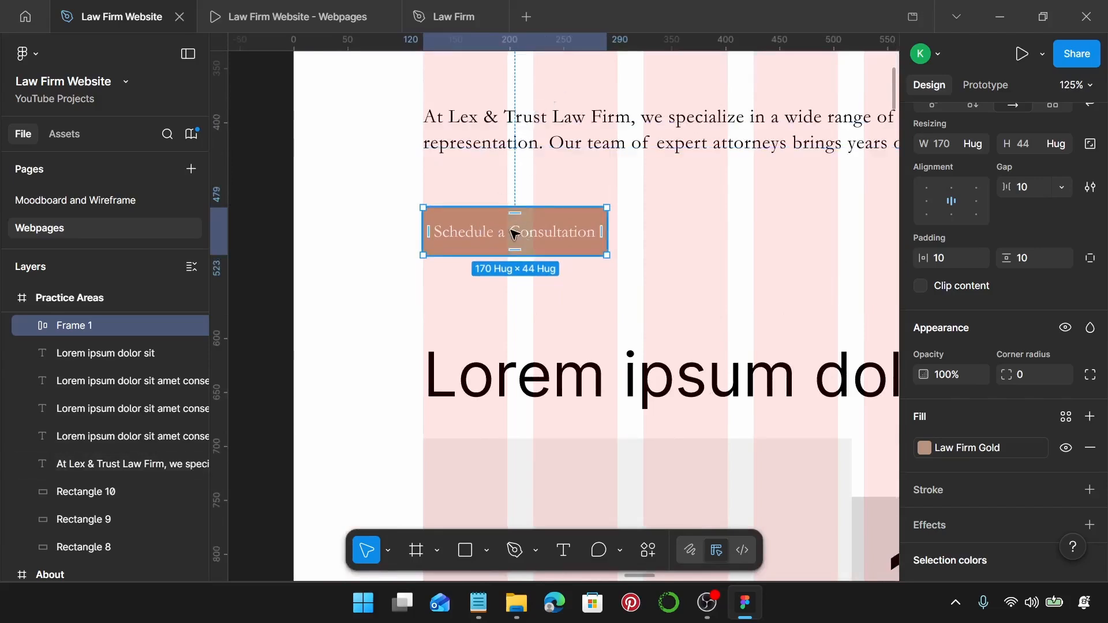
drag(515, 234, 515, 206)
Stack the intro paragraph and button in auto layout with a 20 px gap.
shift+click(520, 149)
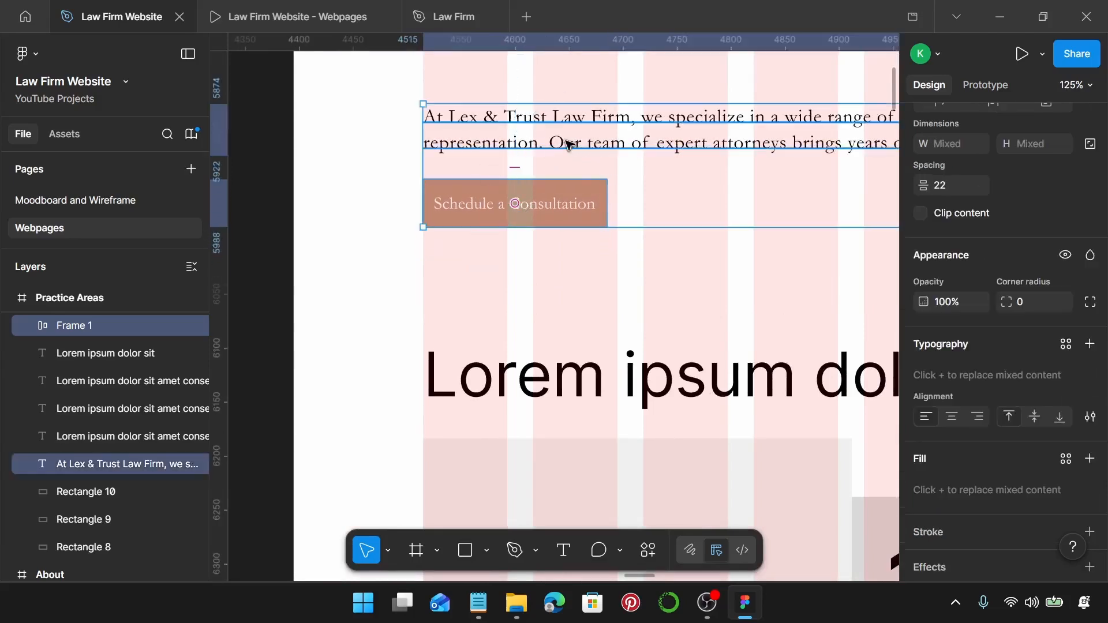
key(shift+a)
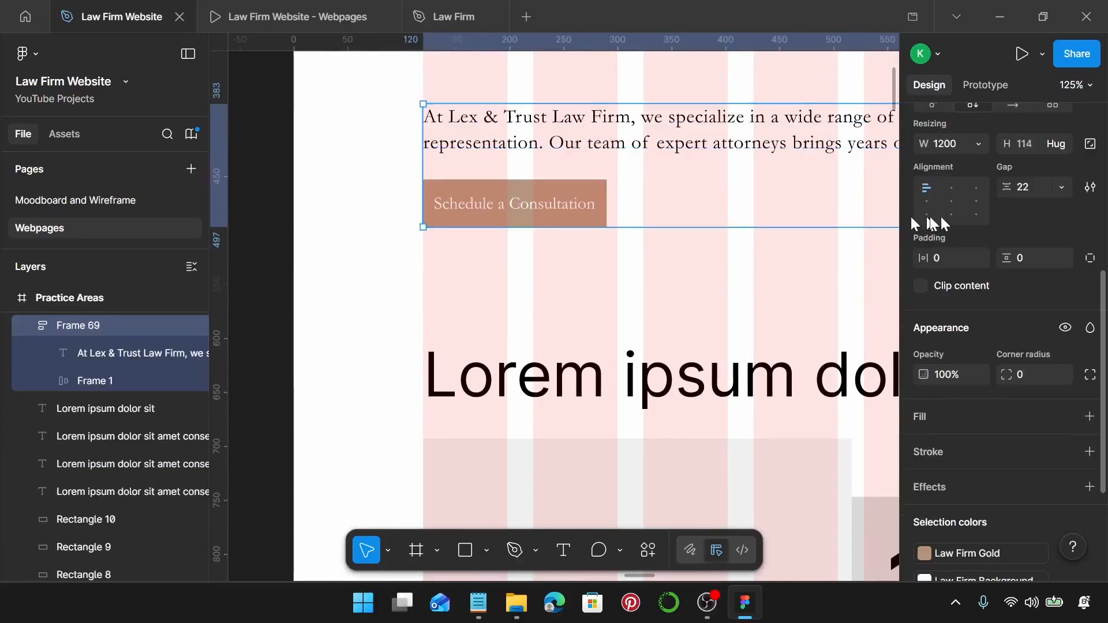
click(1041, 188)
text(2)
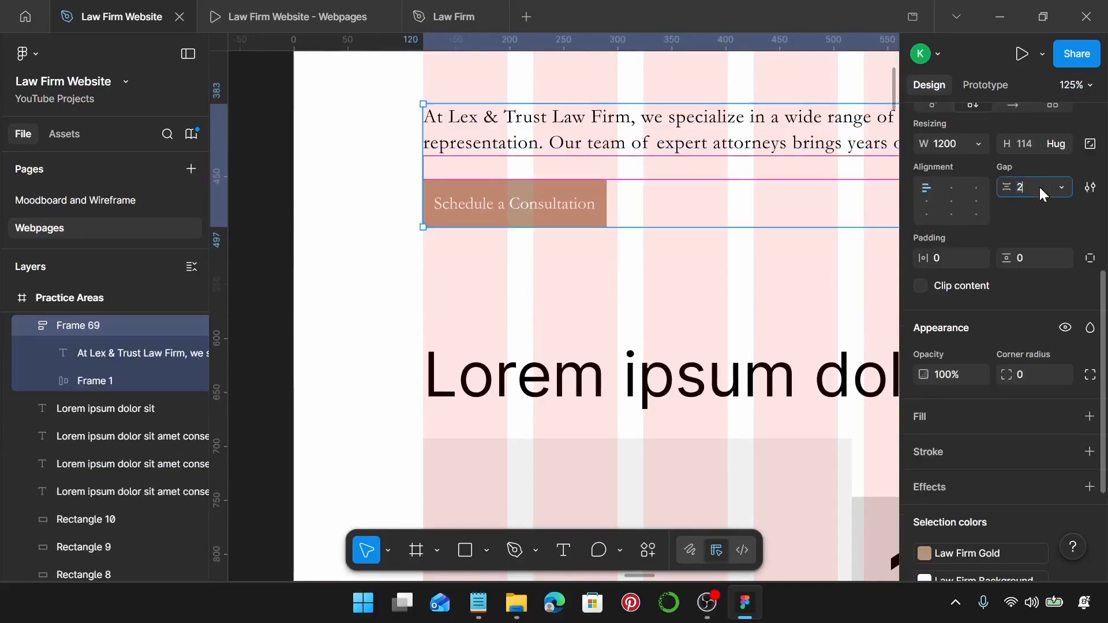
text(0)
key(Return)
scroll(578, 239, down, 5)
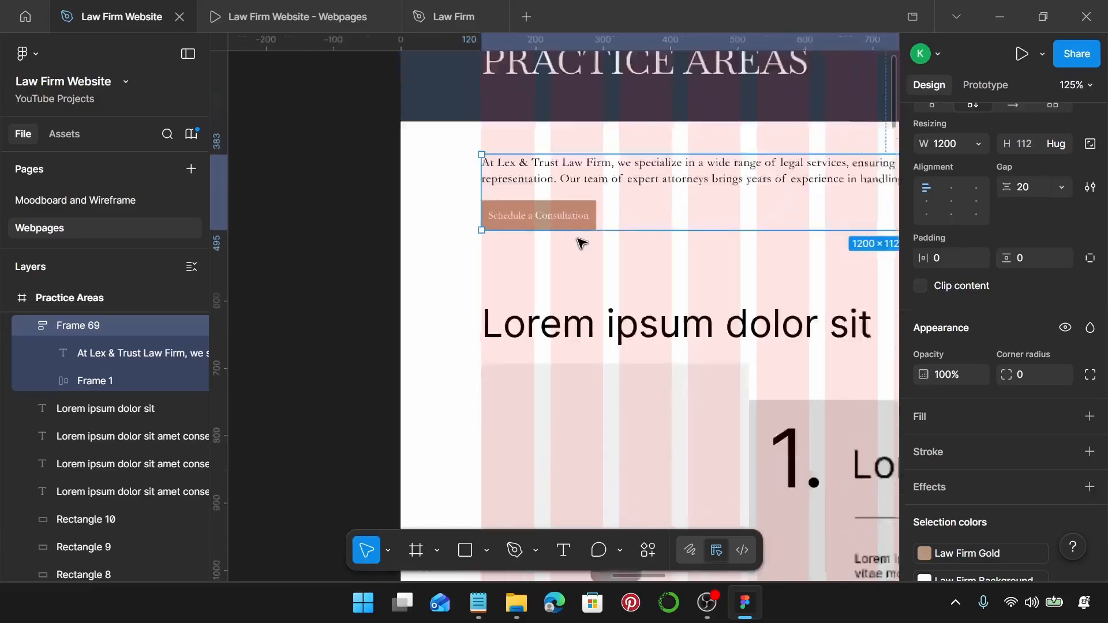
scroll(578, 238, right, 3)
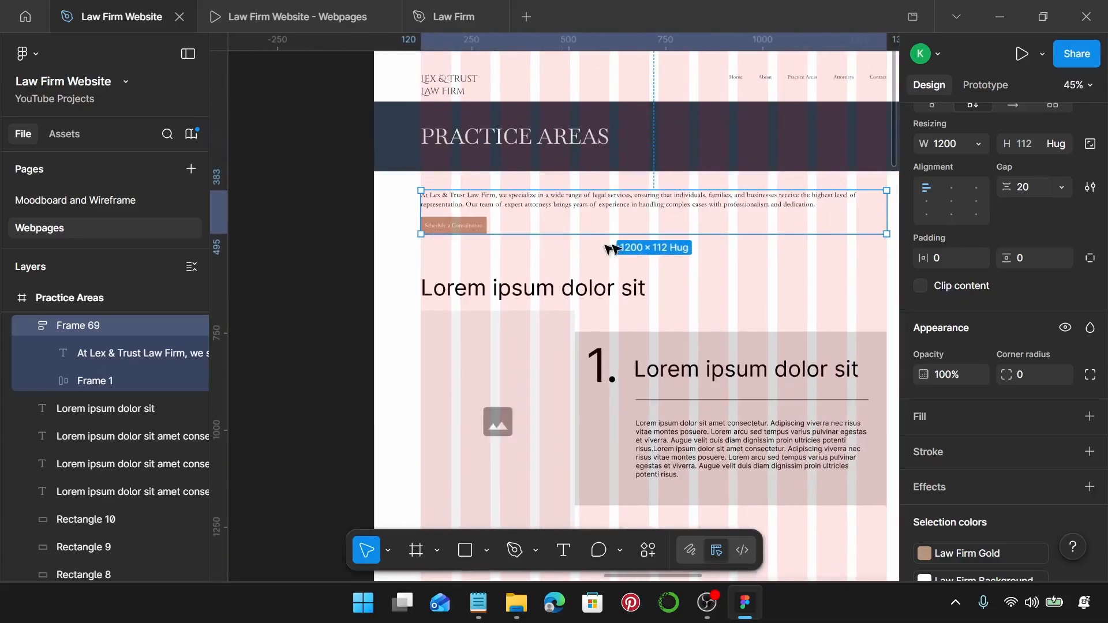
click(718, 297)
Apply the Law Firm Sub-Heading text style to the Lorem ipsum heading.
click(630, 289)
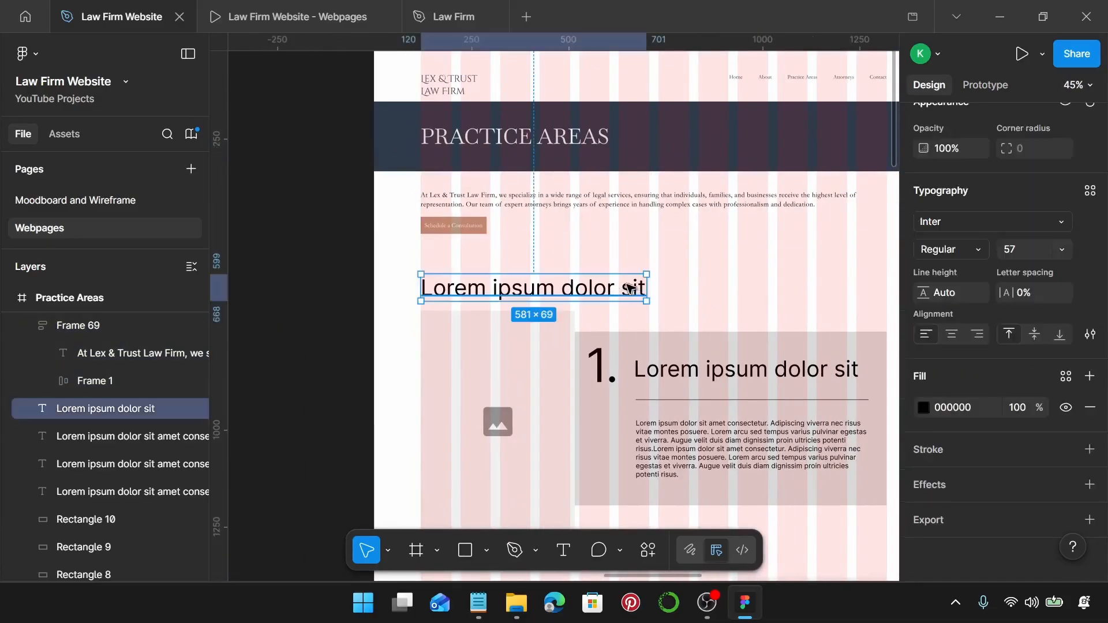
click(1090, 191)
scroll(809, 331, down, 2)
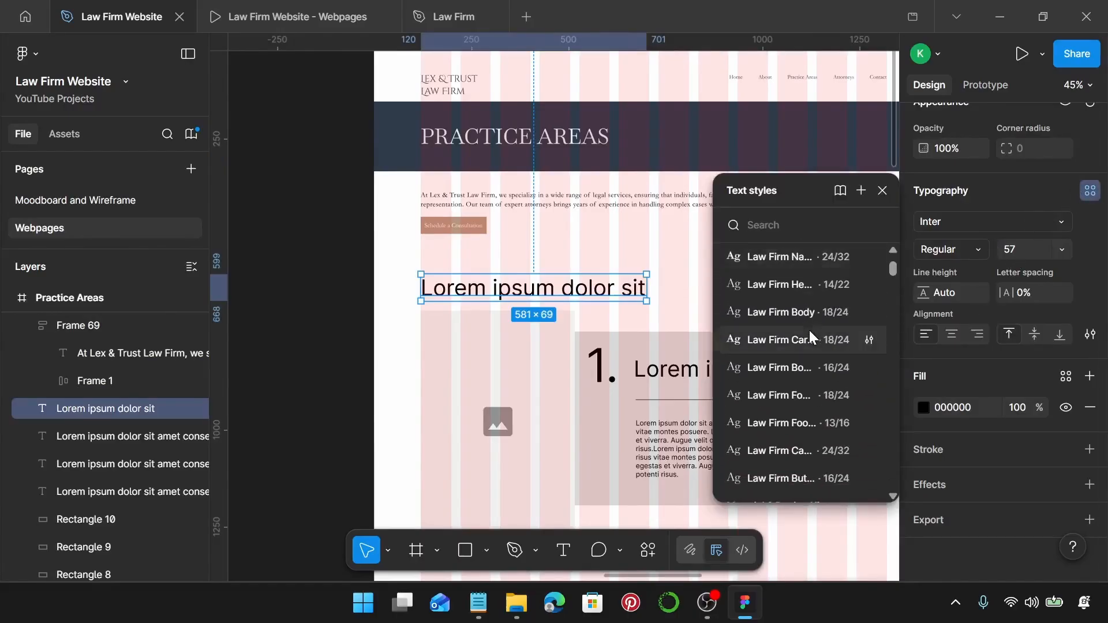
scroll(805, 340, down, 2)
scroll(788, 332, up, 6)
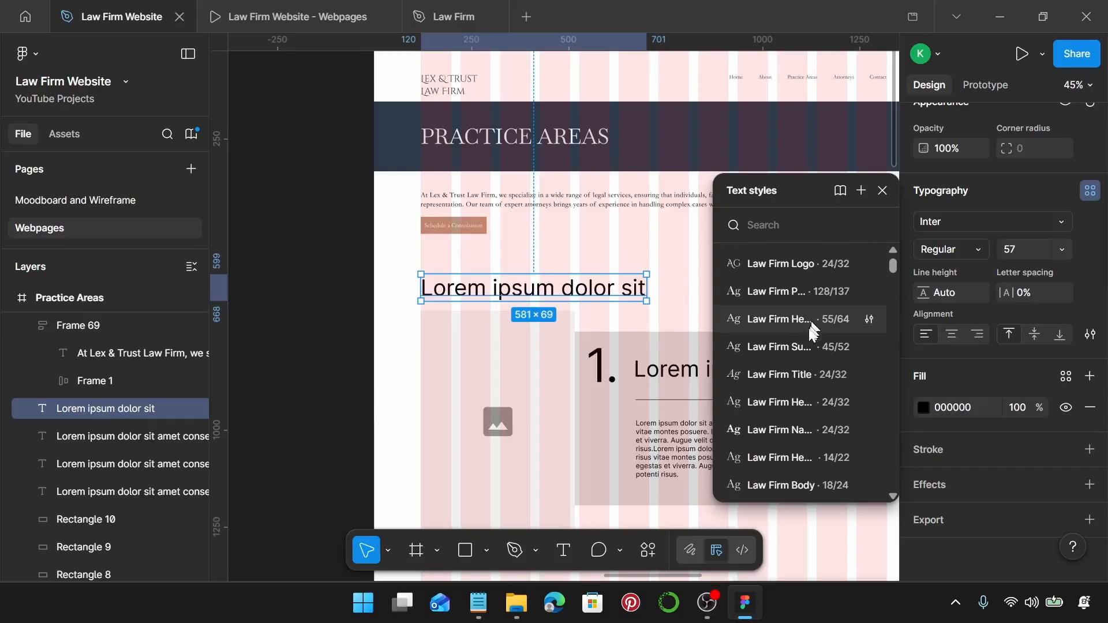
click(808, 336)
scroll(440, 289, up, 5)
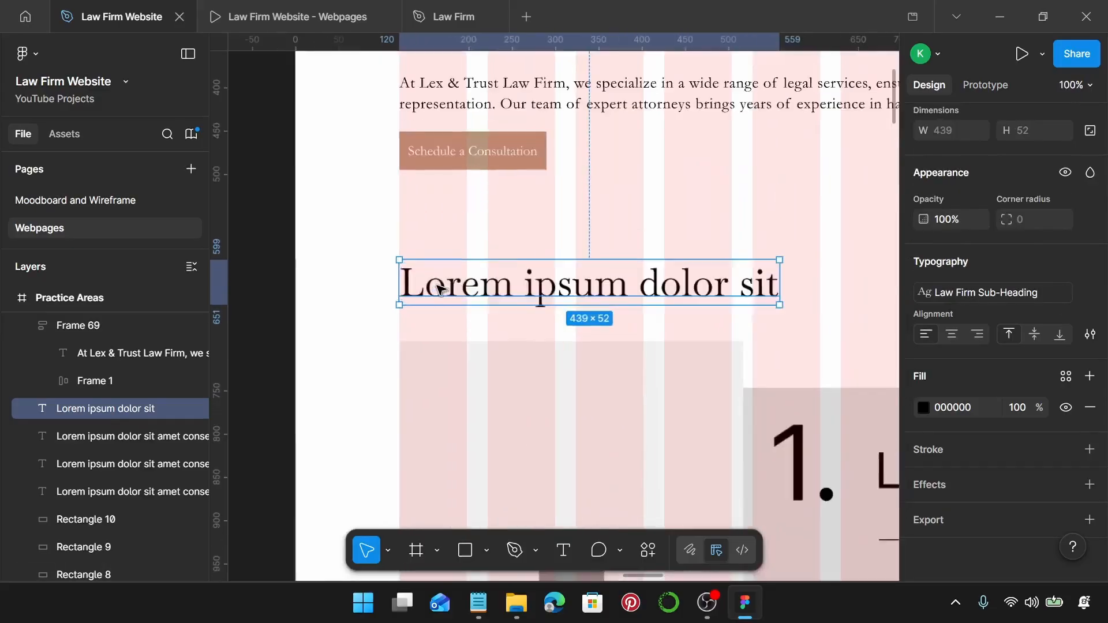
scroll(440, 287, up, 8)
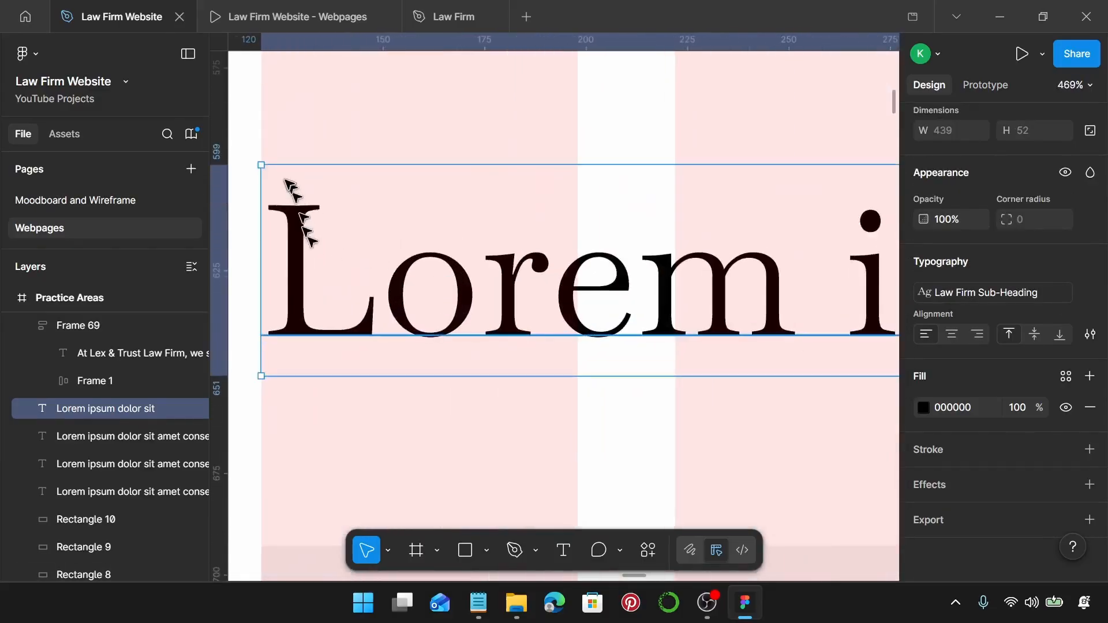
scroll(293, 208, down, 9)
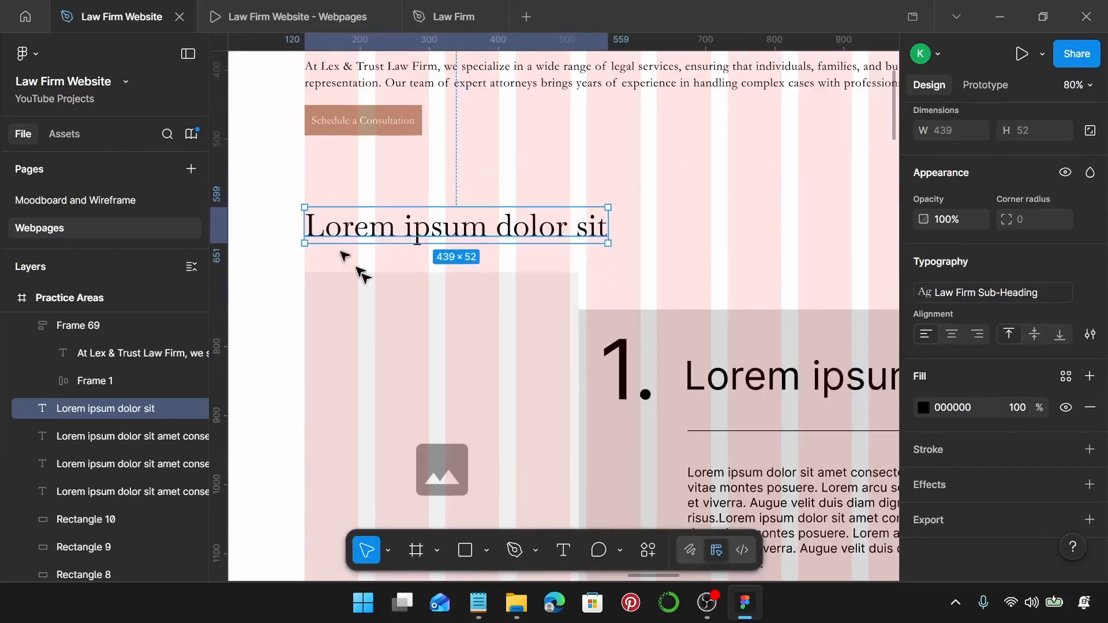
Write 'Our Areas of Expertise' in Notepad and paste it over the heading text.
click(479, 603)
scroll(839, 347, down, 2)
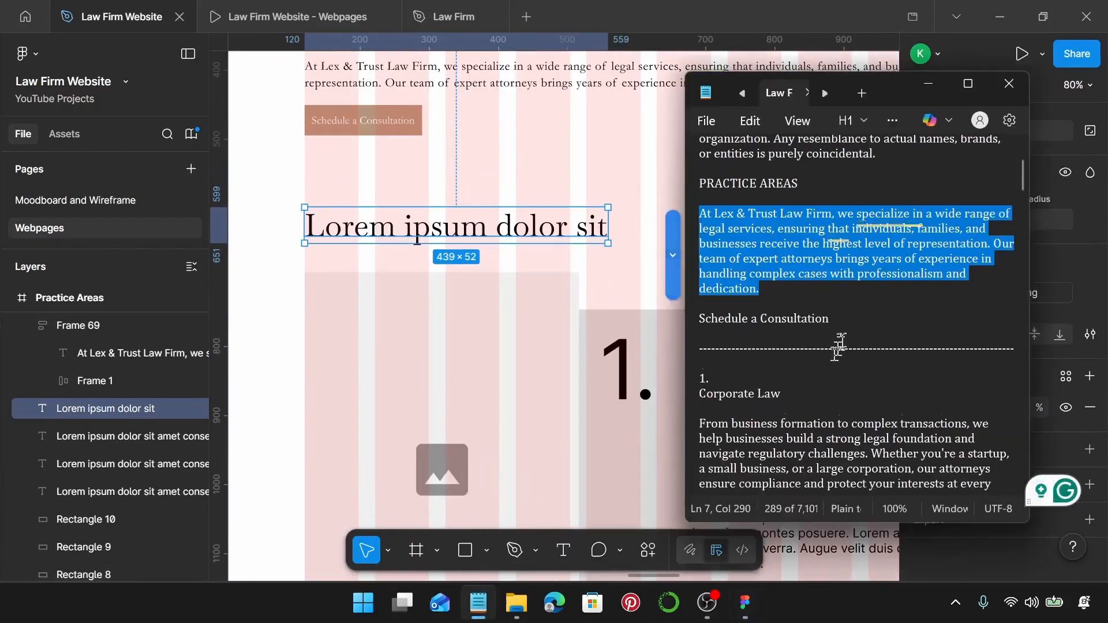
scroll(838, 346, down, 3)
scroll(783, 315, up, 1)
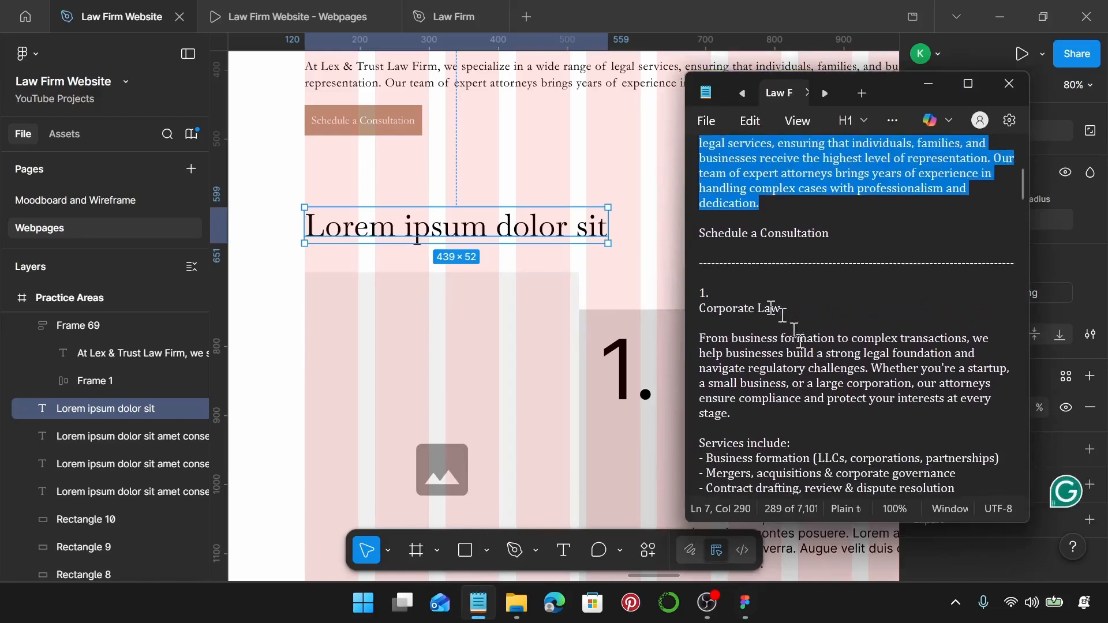
click(743, 277)
key(Return)
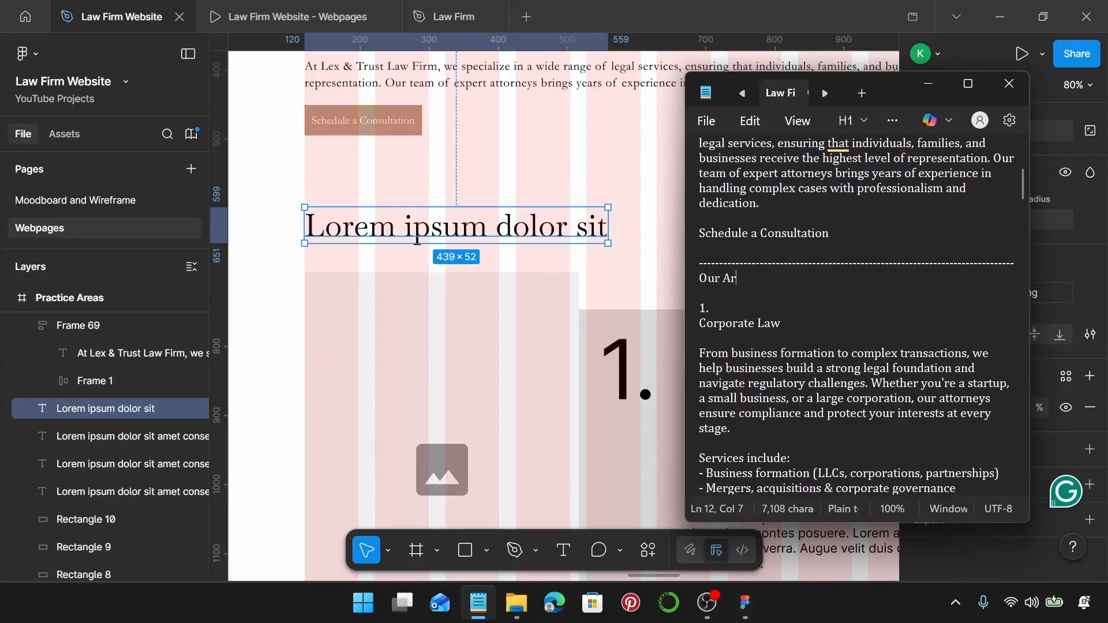
key(BackSpace)
text(as of Exp)
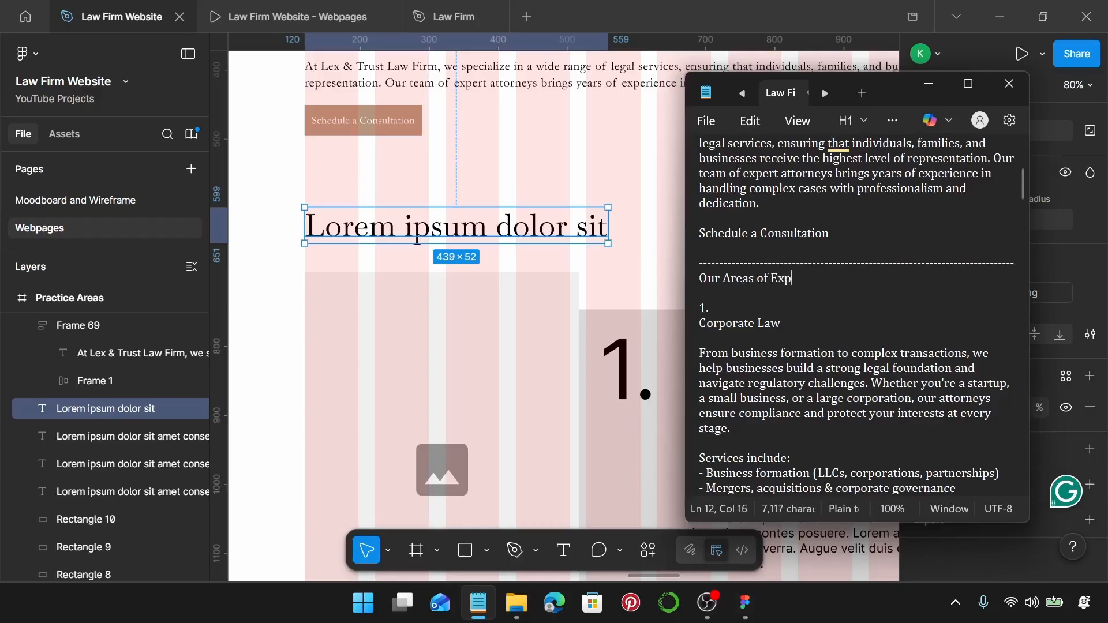
text(ertise)
key(shift+Left)
key(shift+Left)
key(shift+Left)
key(shift+Left)
key(shift+Left)
key(shift+Left)
key(shift+Left)
key(shift+Left)
key(shift+Left)
key(shift+Left)
key(shift+Left)
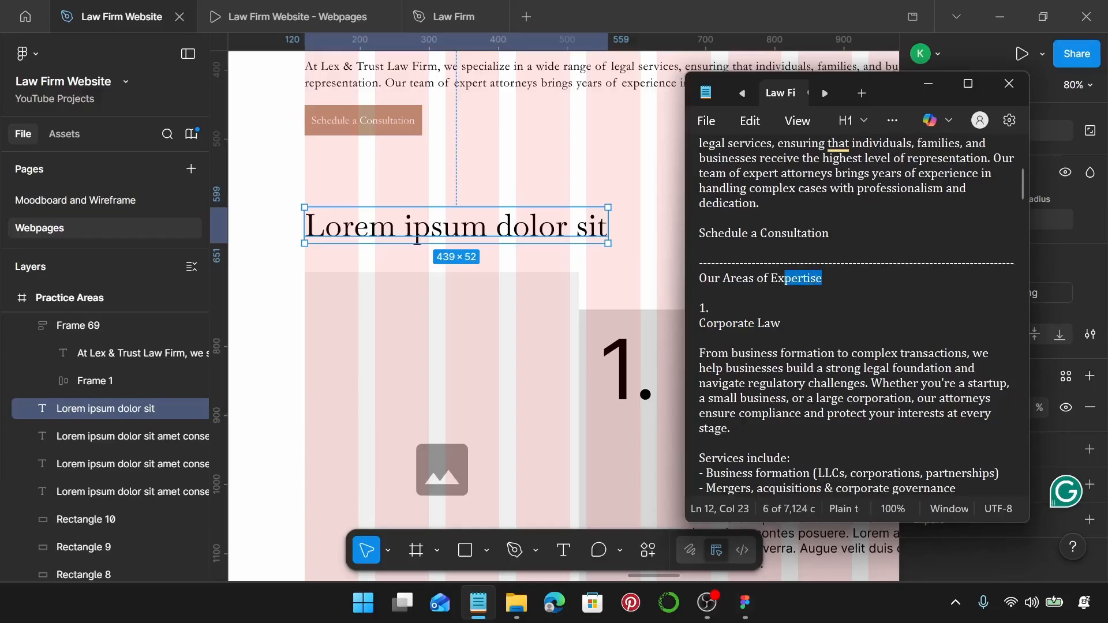
key(ctrl+shift+Left)
key(ctrl+shift+Left)
key(ctrl+c)
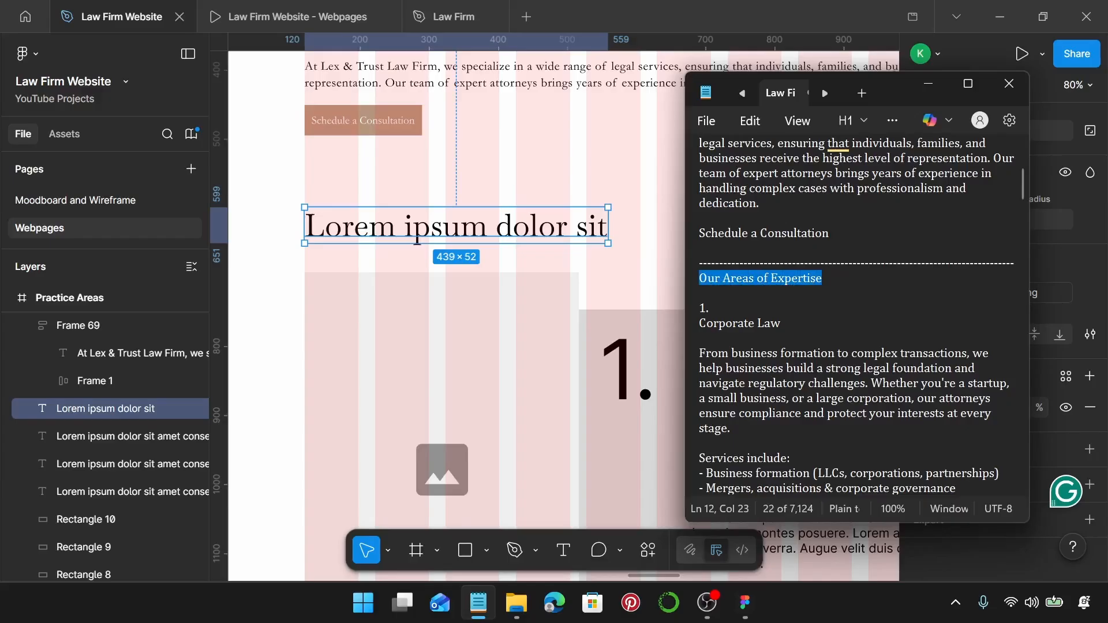
click(548, 228)
double_click(548, 228)
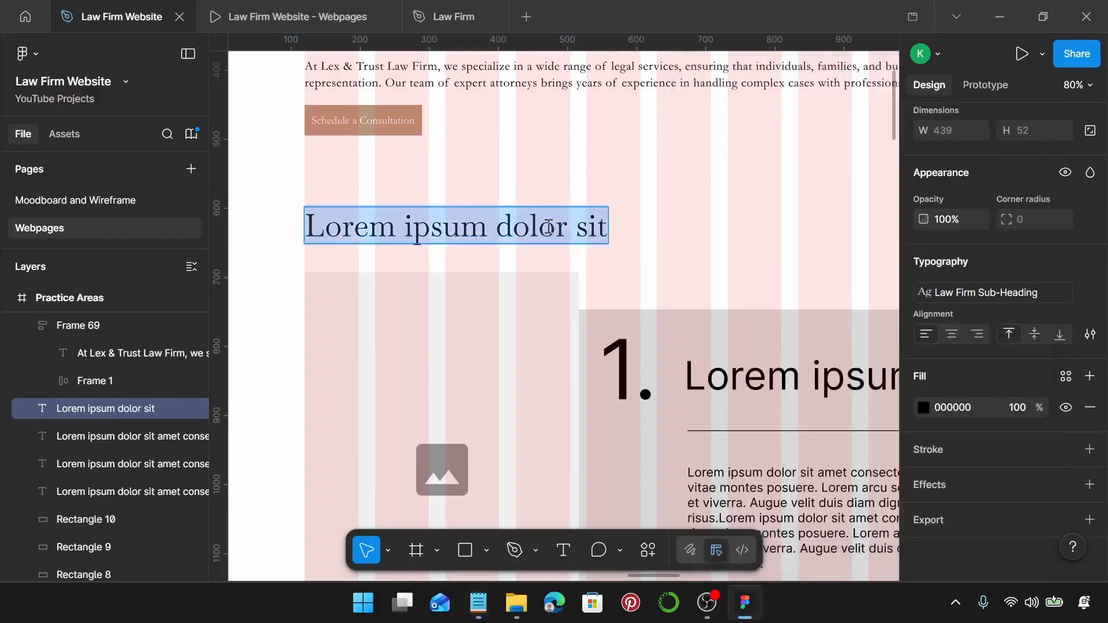
key(ctrl+v)
Move the building photo onto the Practice Areas page beside item 1.
click(654, 237)
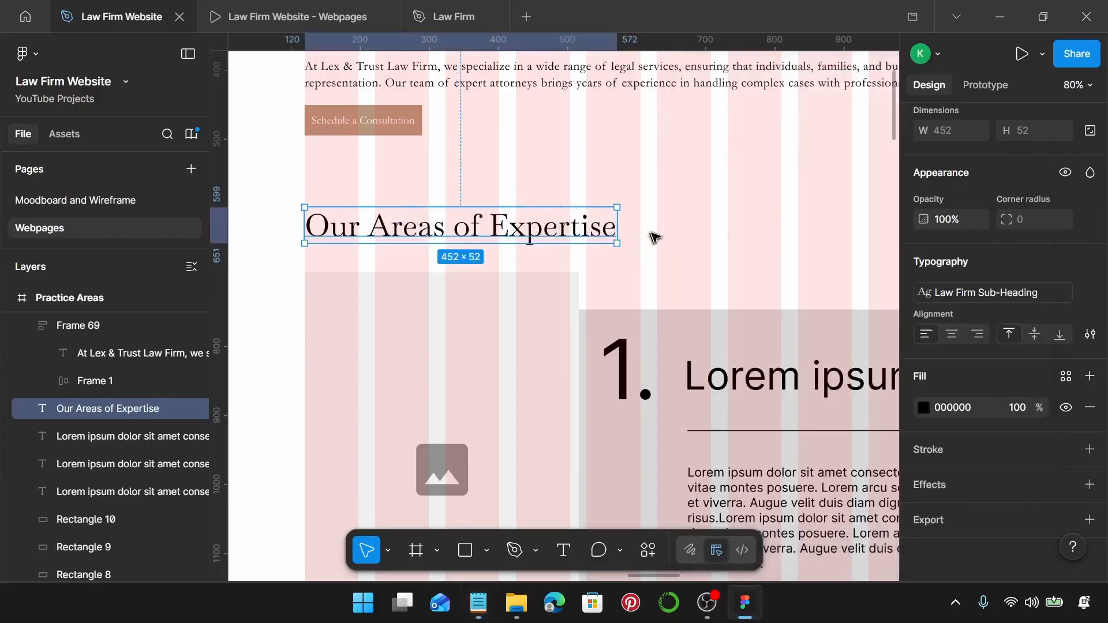
scroll(654, 238, down, 7)
scroll(654, 237, down, 3)
scroll(655, 237, up, 2)
scroll(654, 237, right, 2)
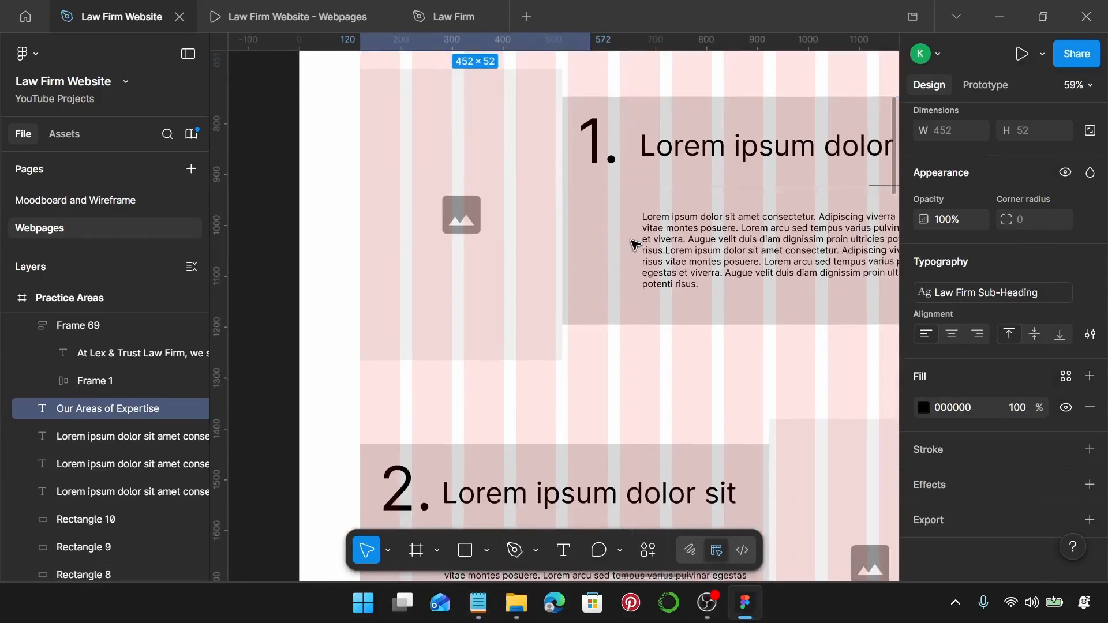
scroll(638, 245, up, 3)
click(539, 217)
scroll(546, 243, down, 3)
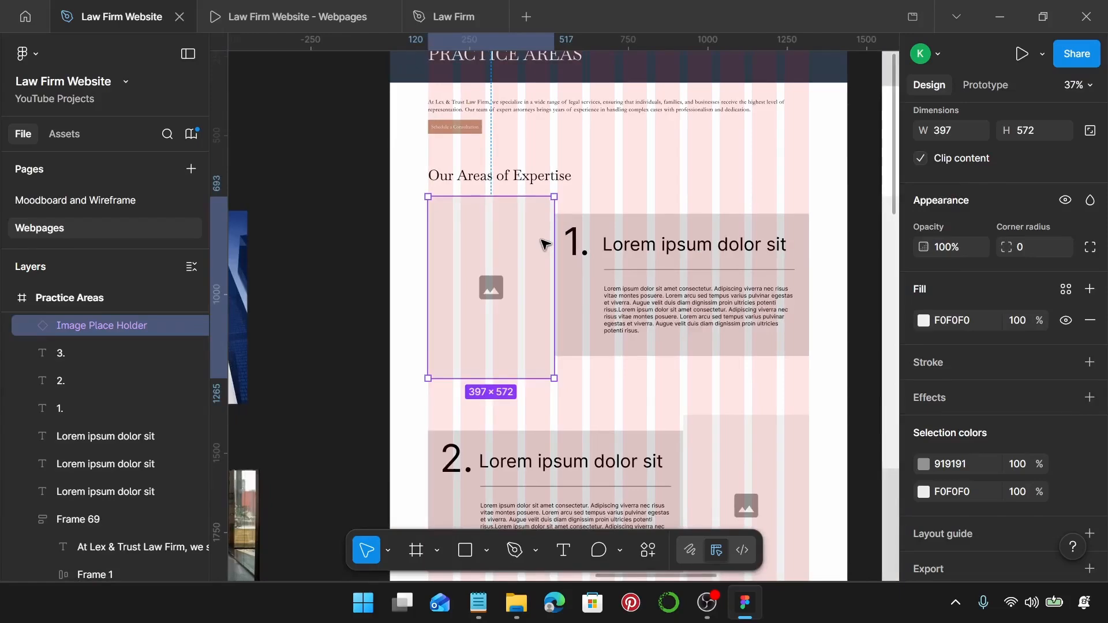
key(Escape)
scroll(544, 242, left, 4)
click(393, 288)
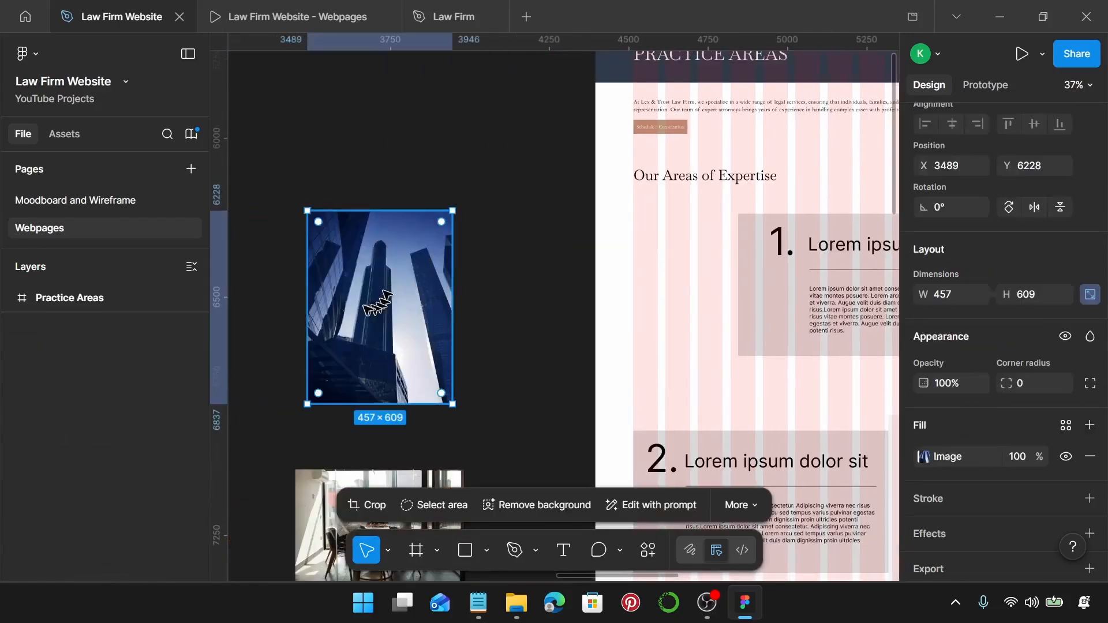
drag(357, 290, 666, 276)
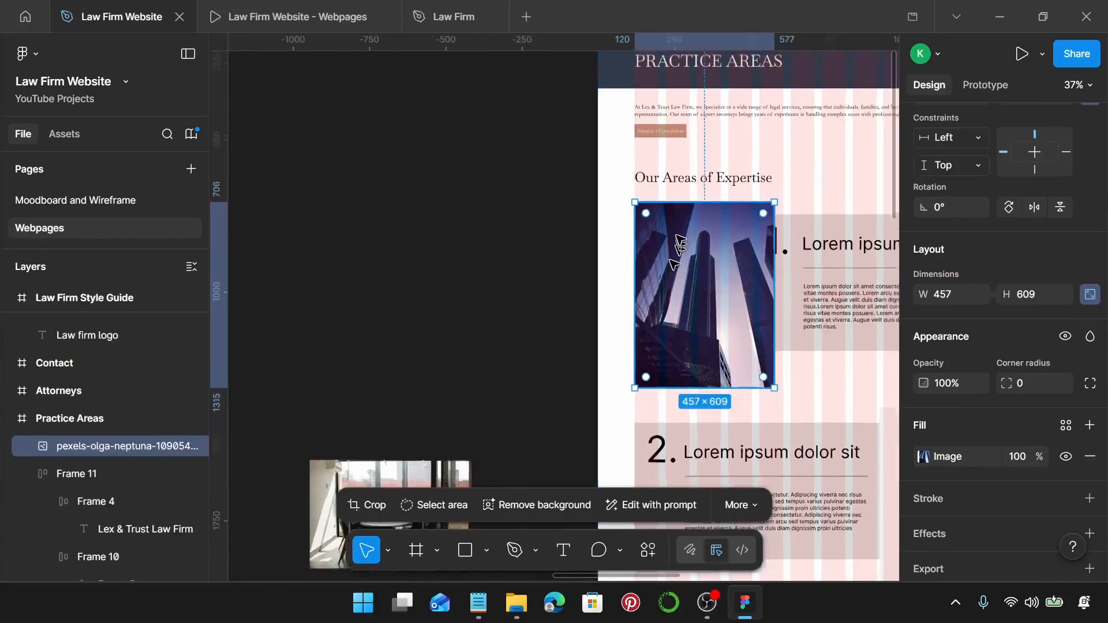
Scale the photo proportionally to 384×511 and move it up.
scroll(669, 225, up, 5)
scroll(539, 118, up, 4)
scroll(539, 119, down, 6)
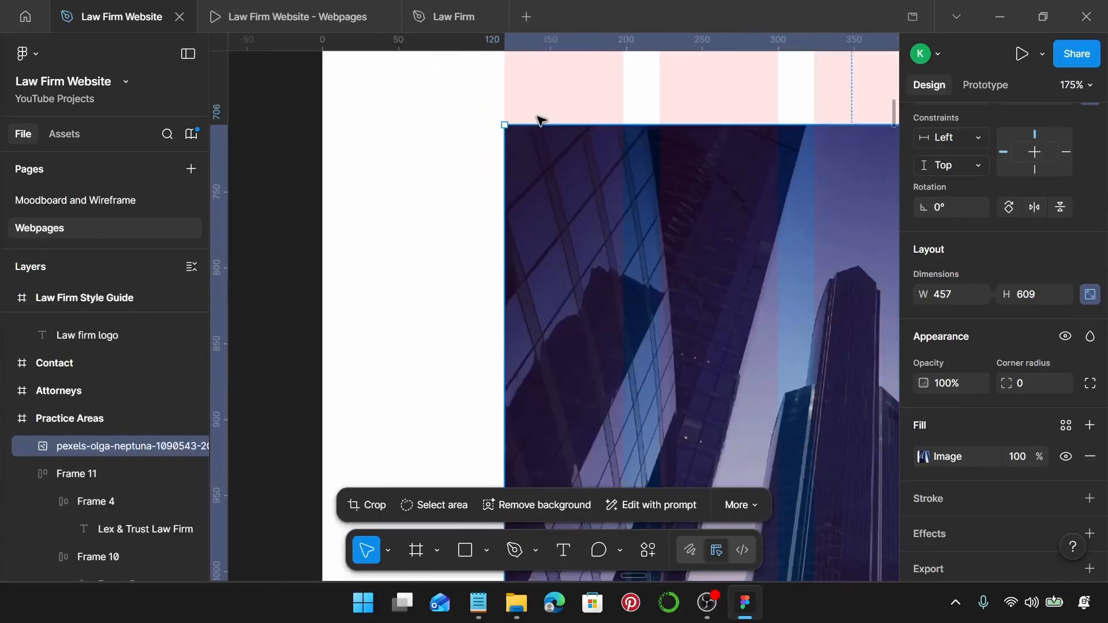
scroll(537, 120, right, 2)
scroll(537, 120, right, 2)
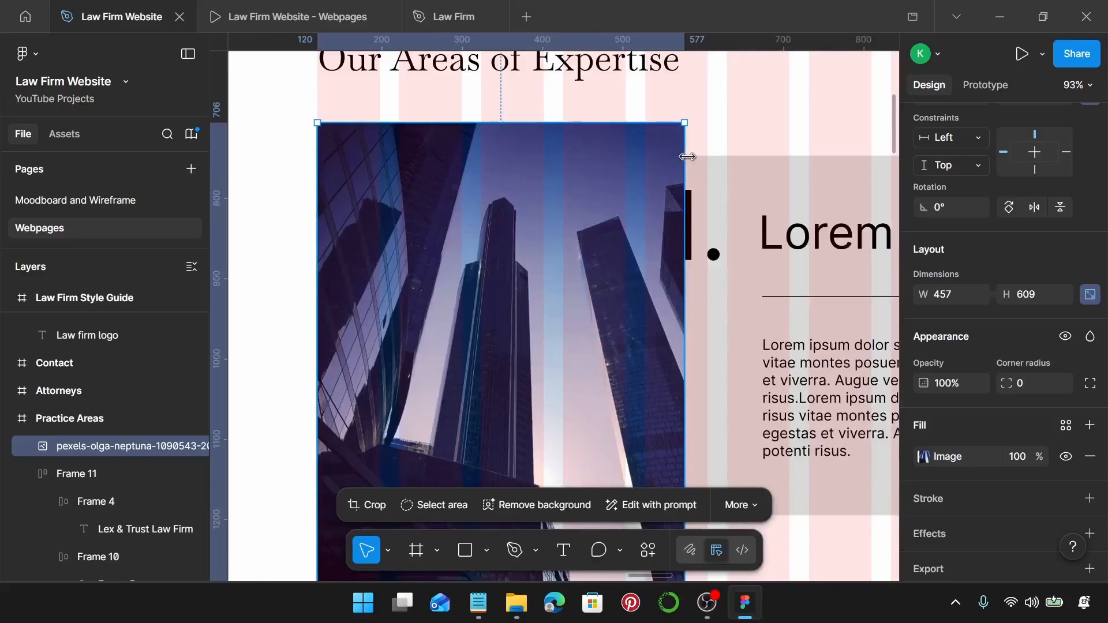
drag(685, 122, 627, 162)
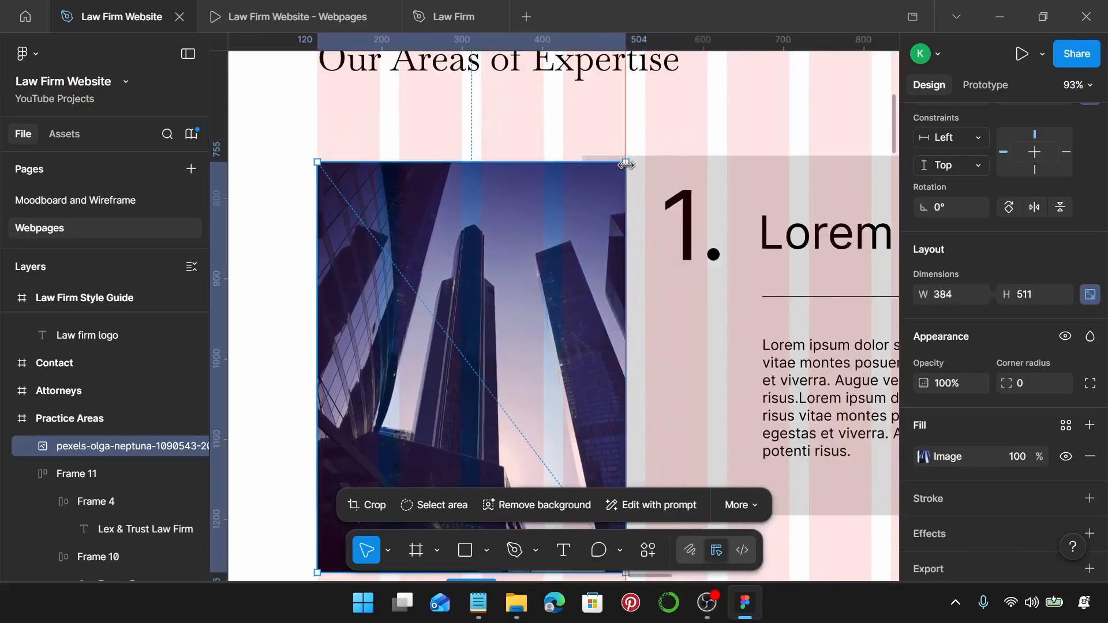
drag(484, 328, 488, 277)
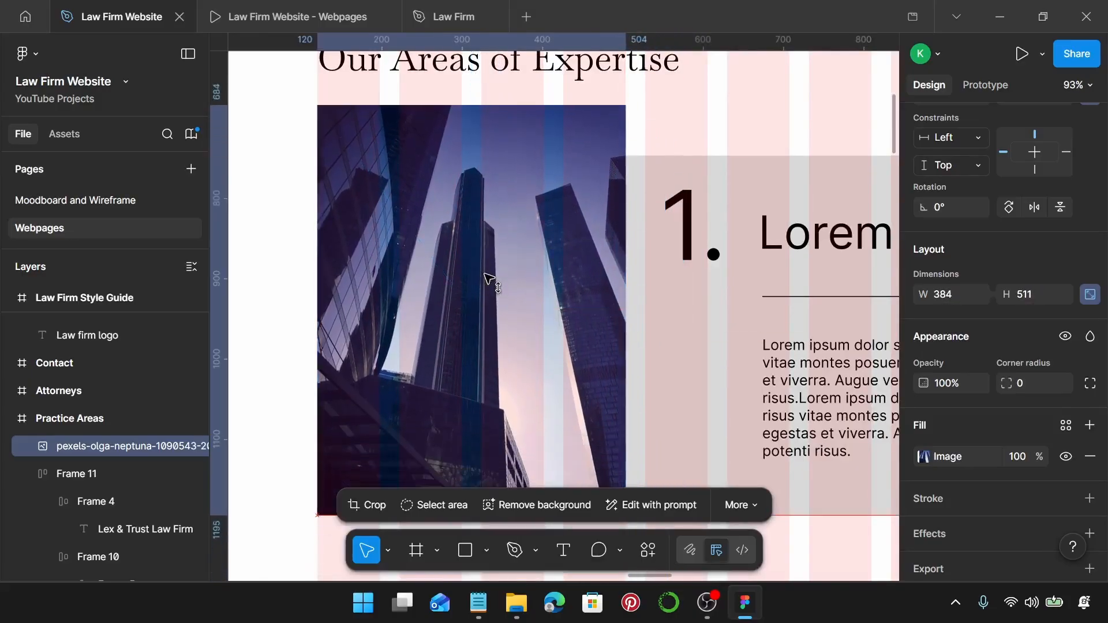
Extend the photo's crop down to 590 tall and enlarge the image to fill it.
scroll(487, 277, right, 3)
scroll(489, 278, down, 1)
scroll(491, 280, down, 3)
scroll(503, 284, left, 2)
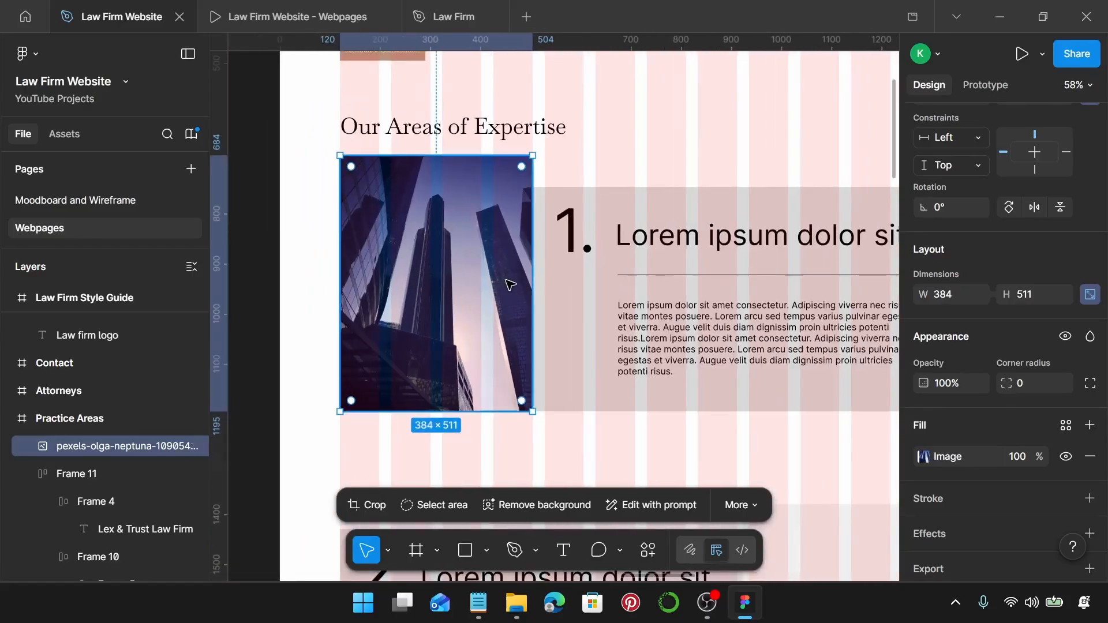
scroll(469, 314, down, 2)
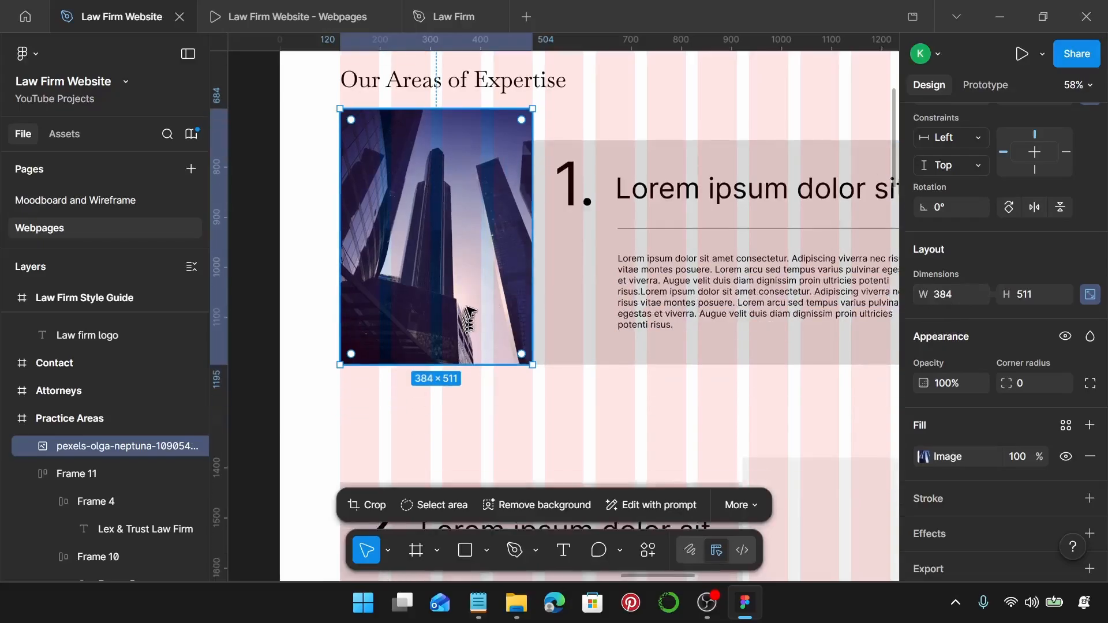
scroll(469, 315, down, 3)
double_click(438, 211)
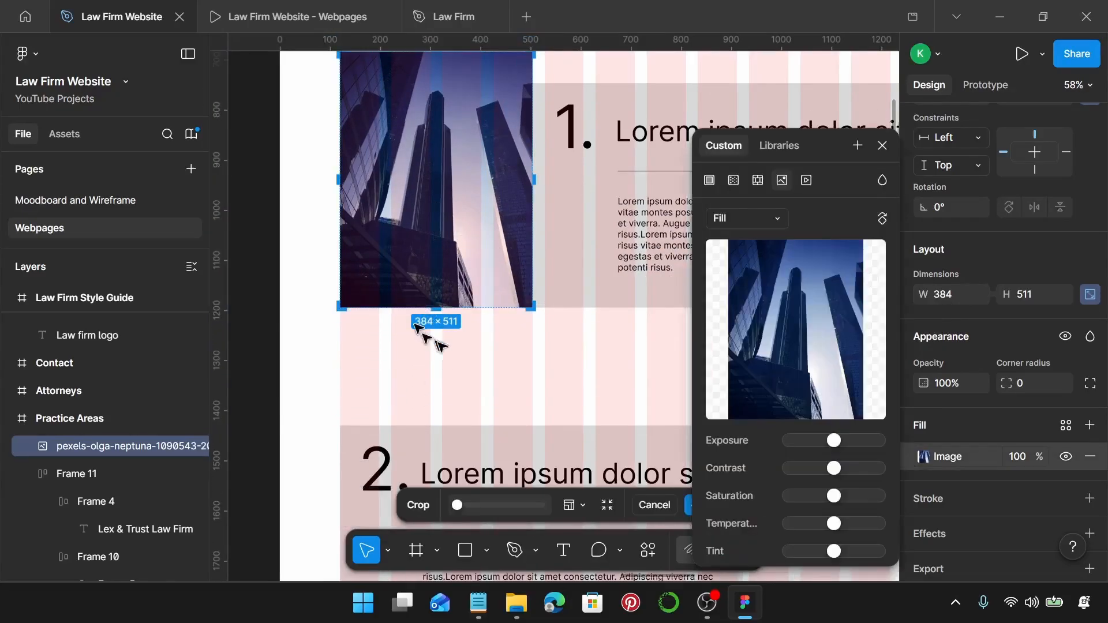
scroll(430, 329, up, 10)
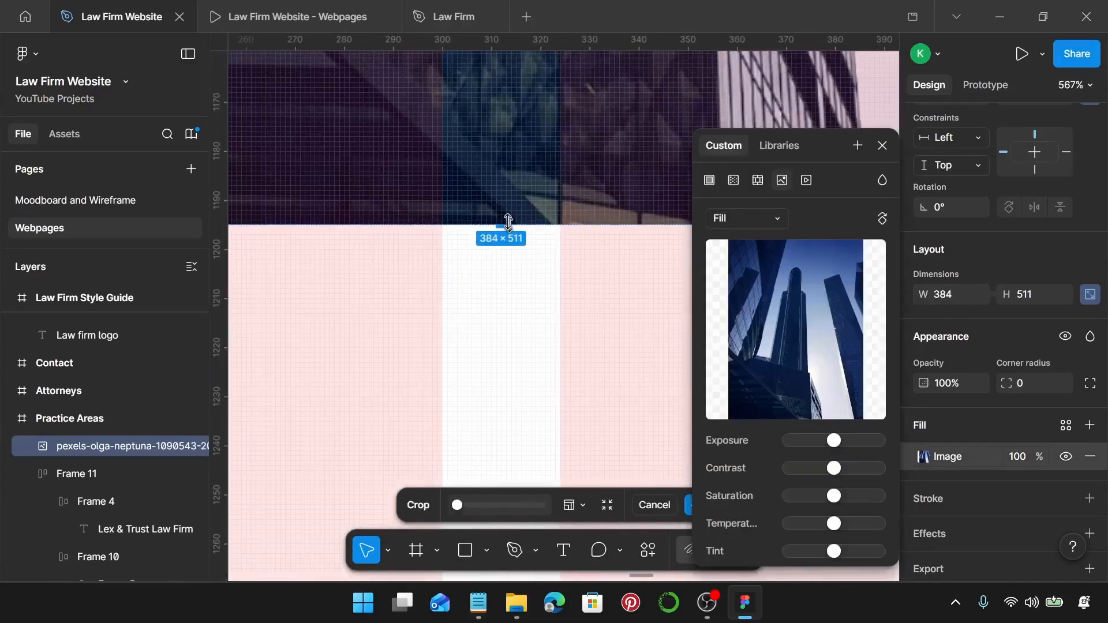
drag(507, 231, 518, 419)
scroll(519, 411, down, 5)
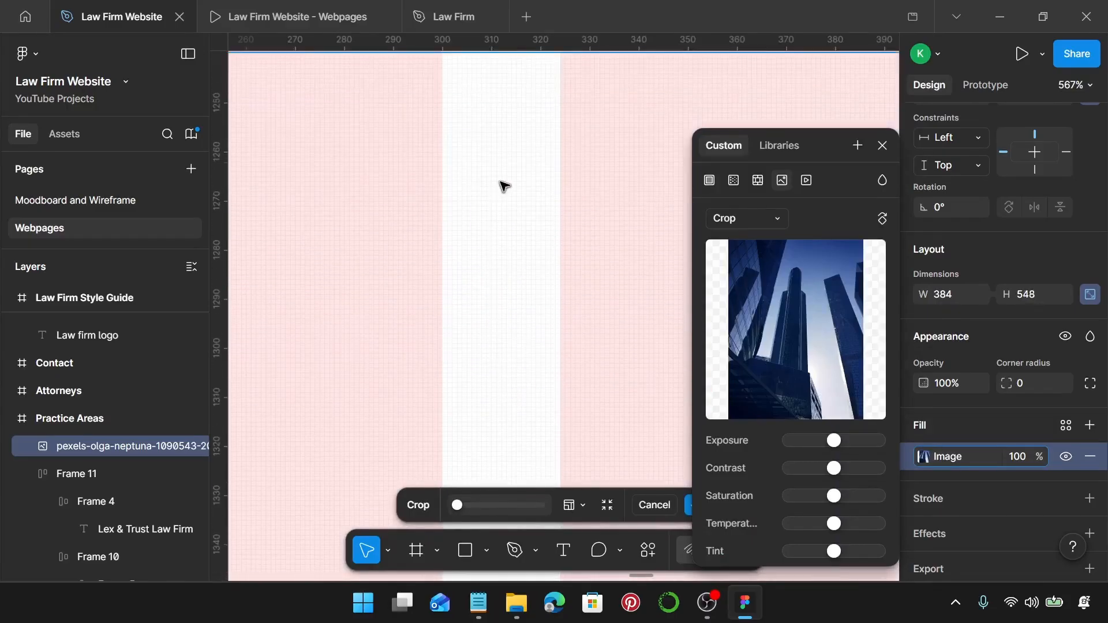
drag(502, 113, 468, 315)
scroll(523, 324, up, 4)
scroll(468, 315, down, 10)
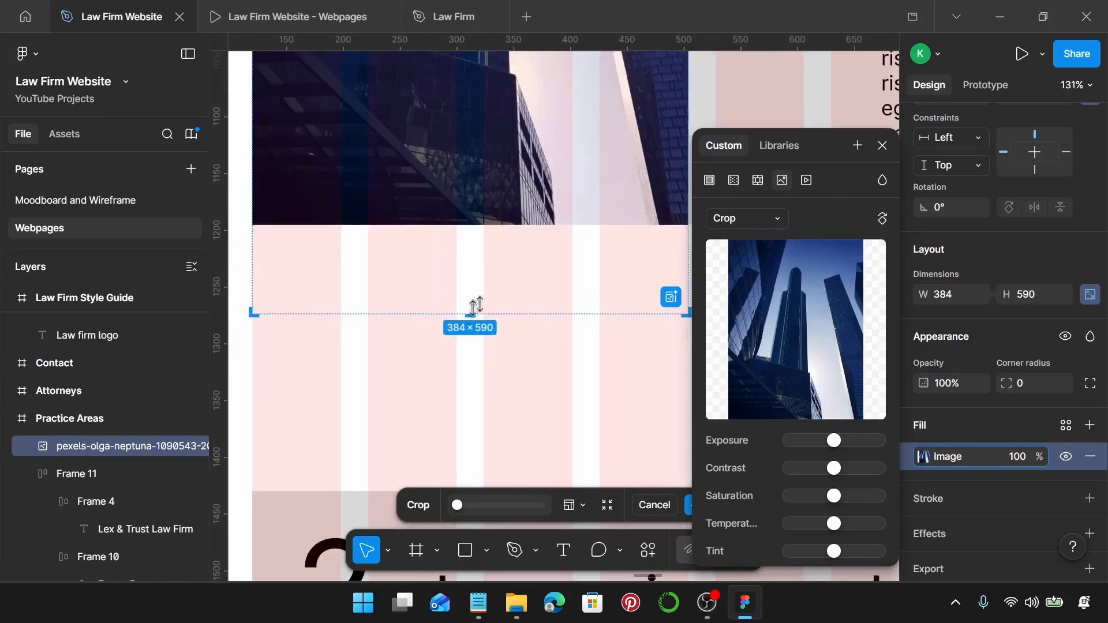
drag(522, 228, 528, 313)
scroll(528, 314, down, 5)
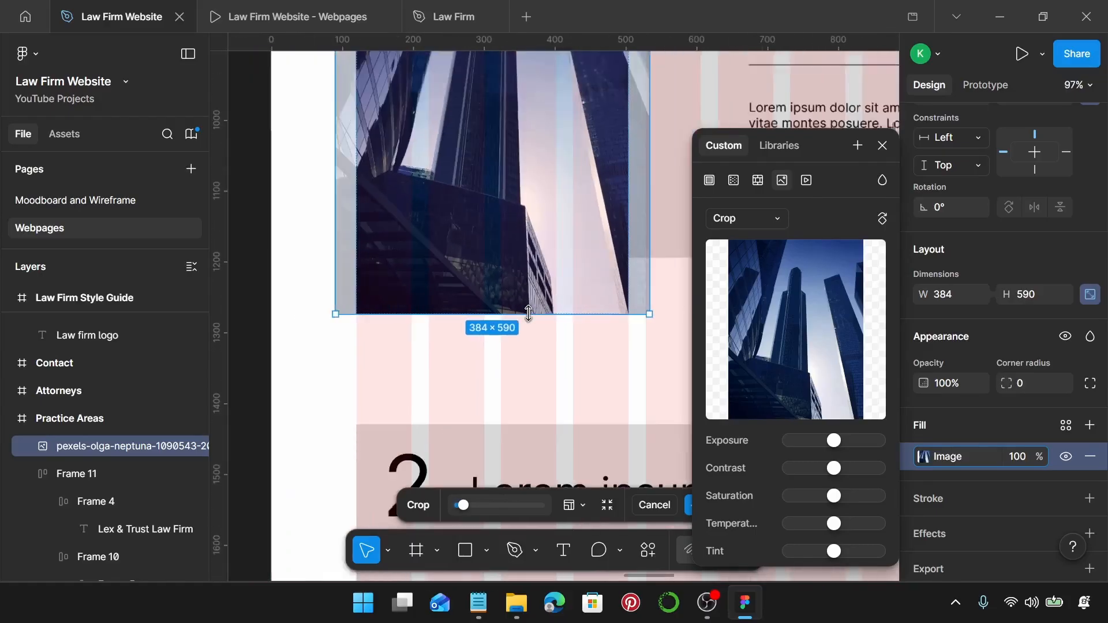
key(Return)
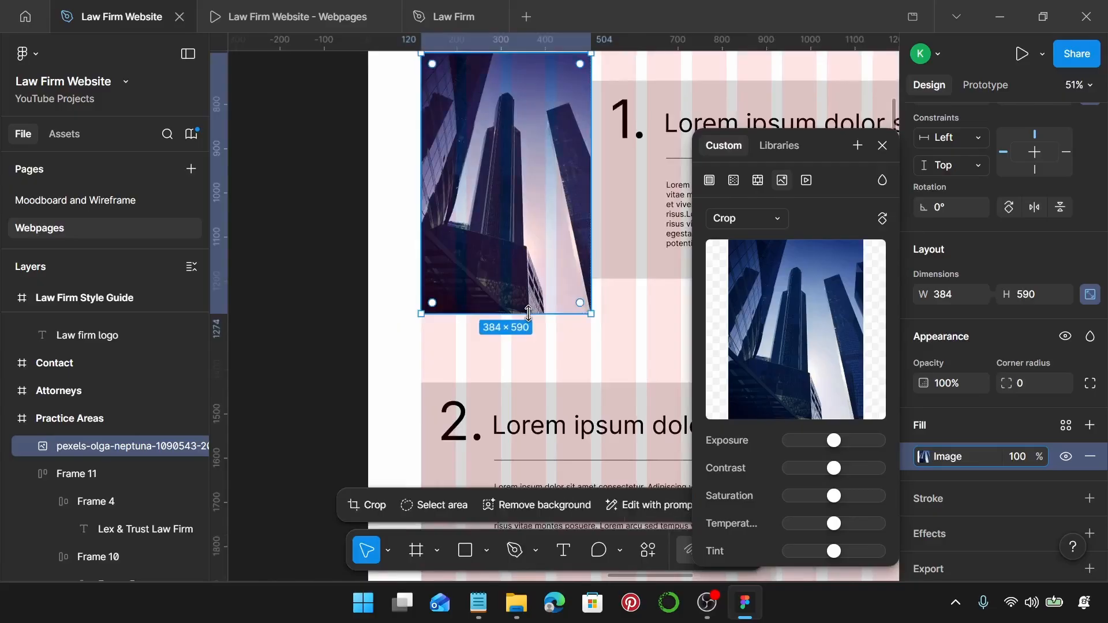
click(883, 145)
scroll(618, 265, right, 4)
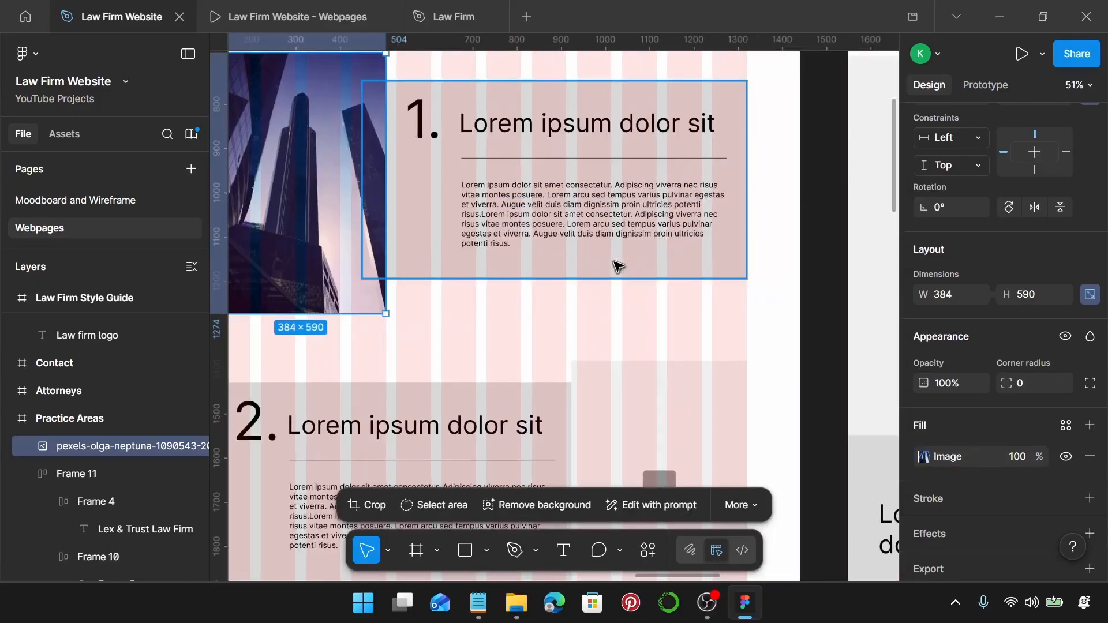
click(516, 101)
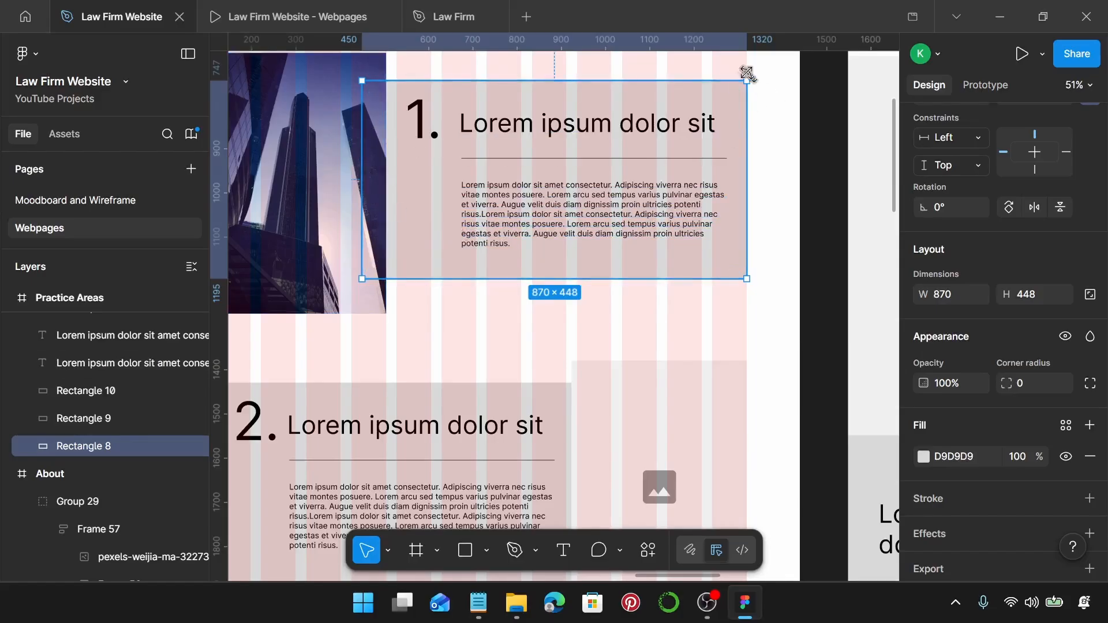
Set the card rectangle's height to 475.
scroll(752, 82, up, 5)
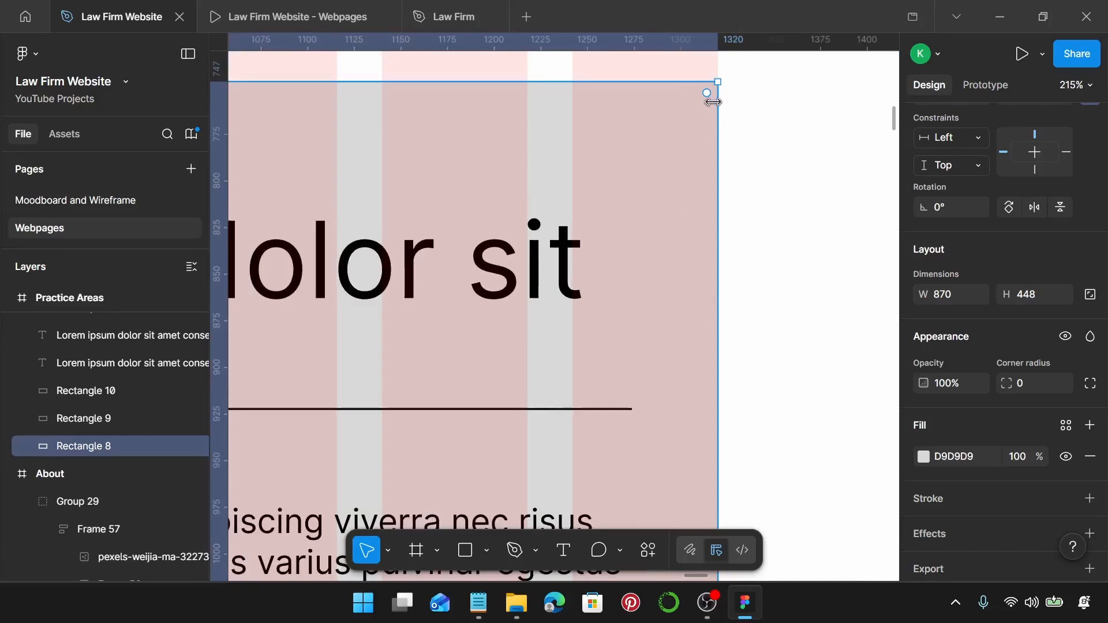
scroll(713, 102, down, 5)
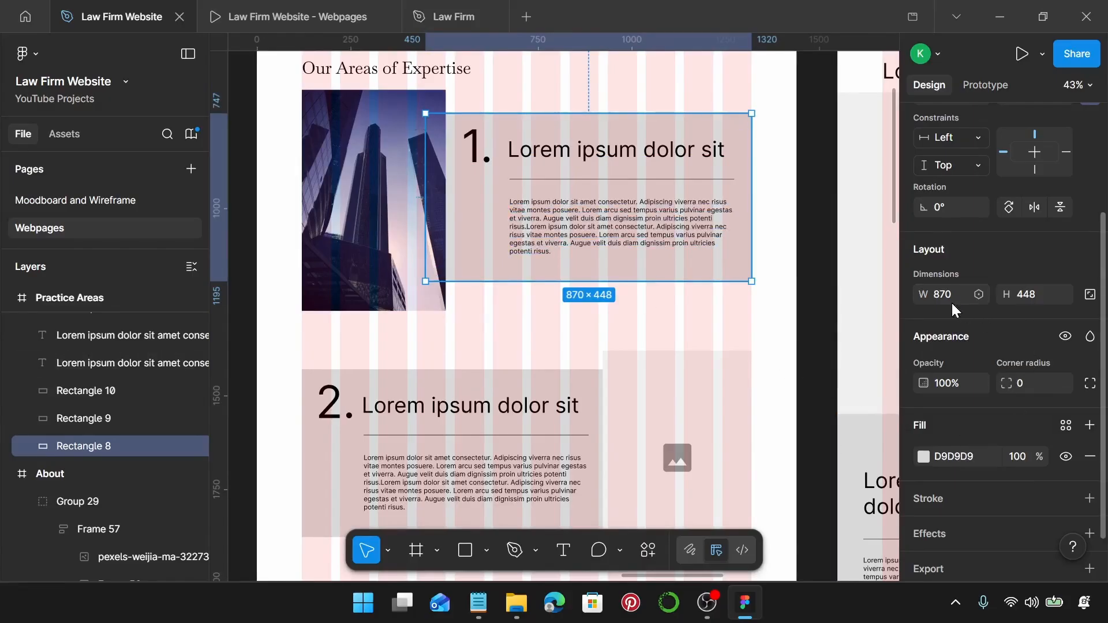
click(1042, 293)
text(475)
key(Return)
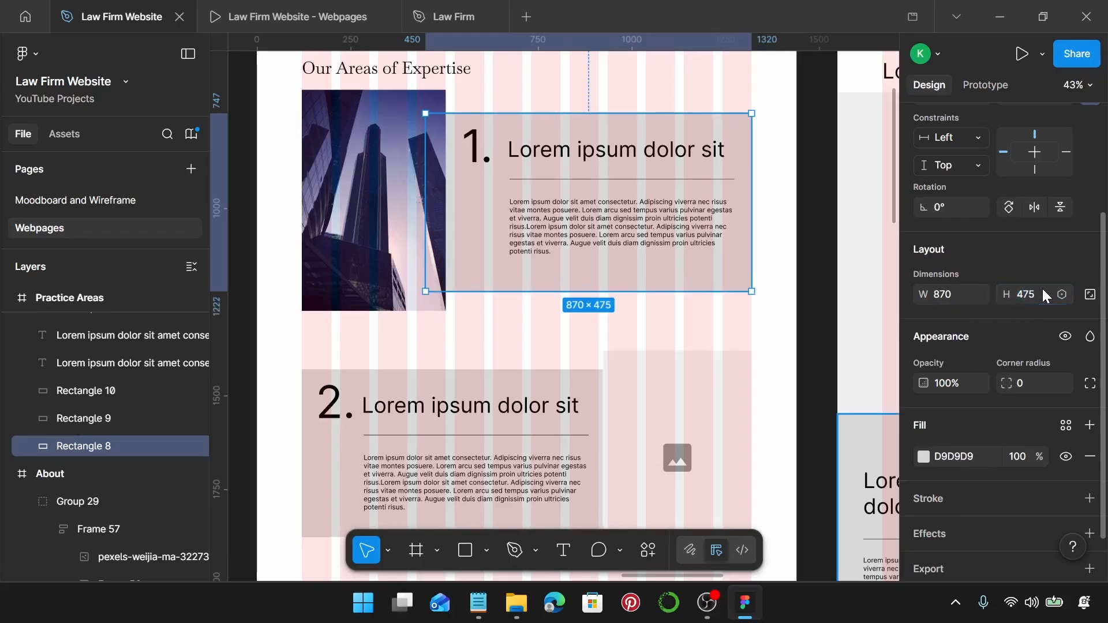
scroll(985, 337, down, 2)
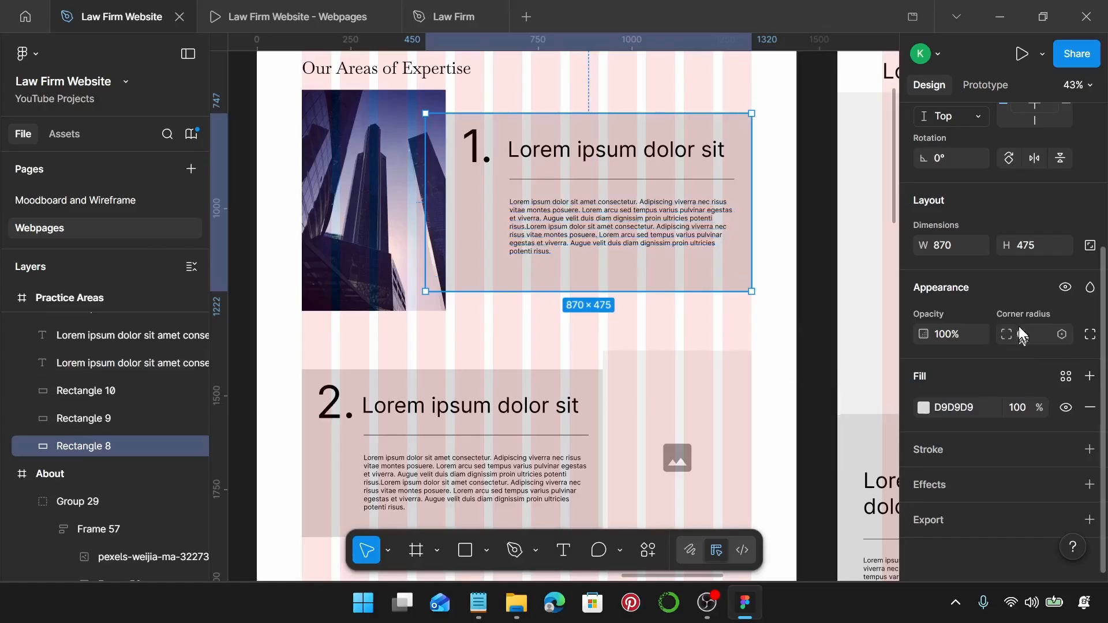
Fill the card with the Law Firm Primary colour style.
click(923, 408)
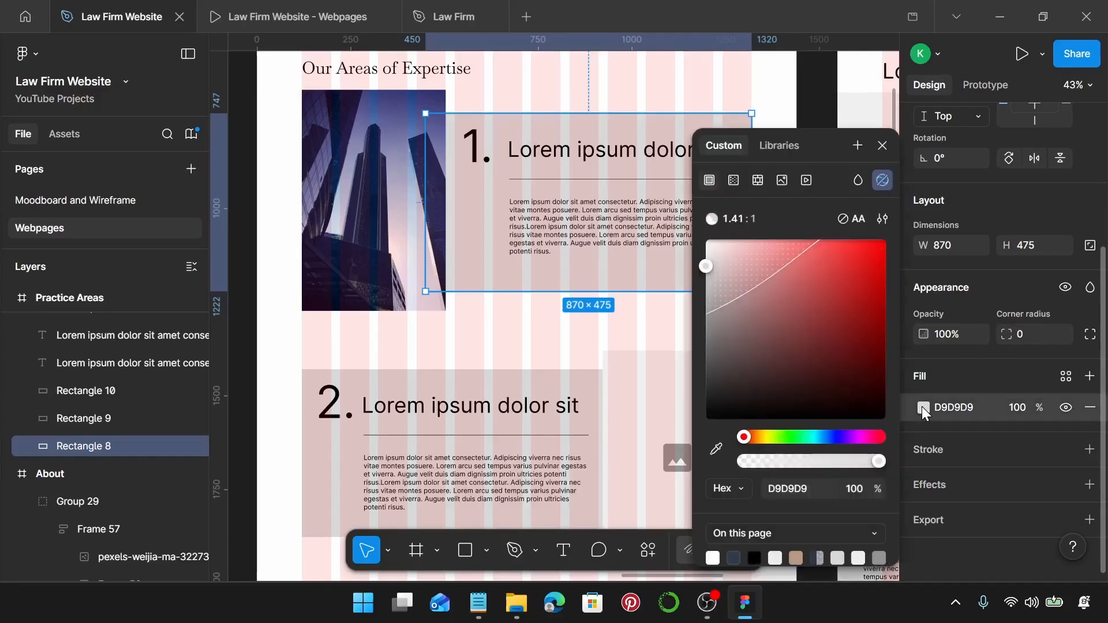
click(1072, 377)
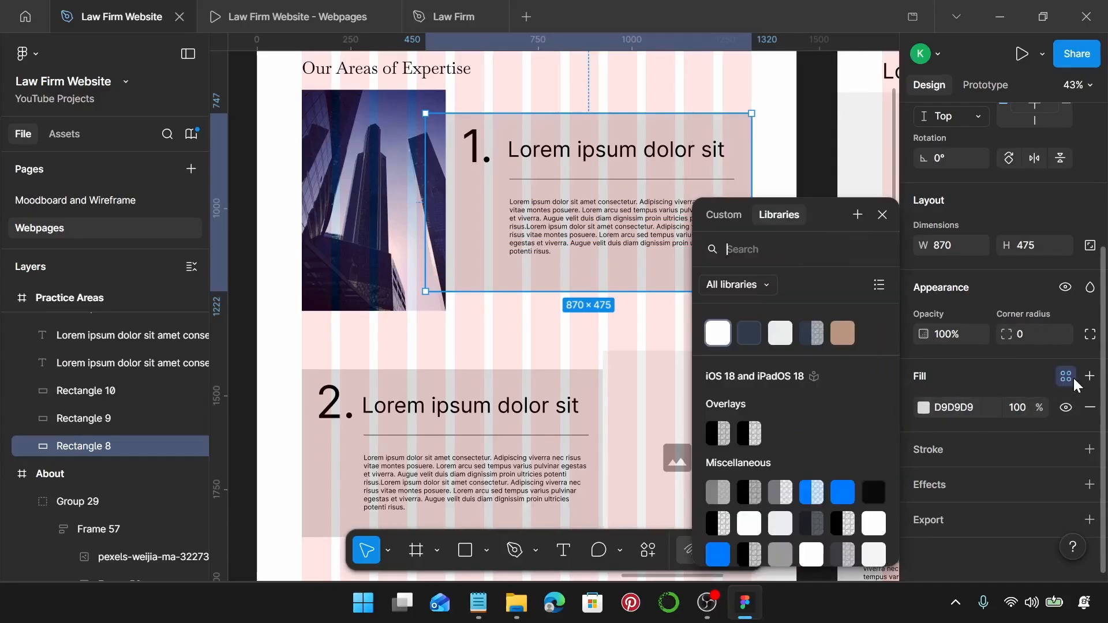
click(758, 340)
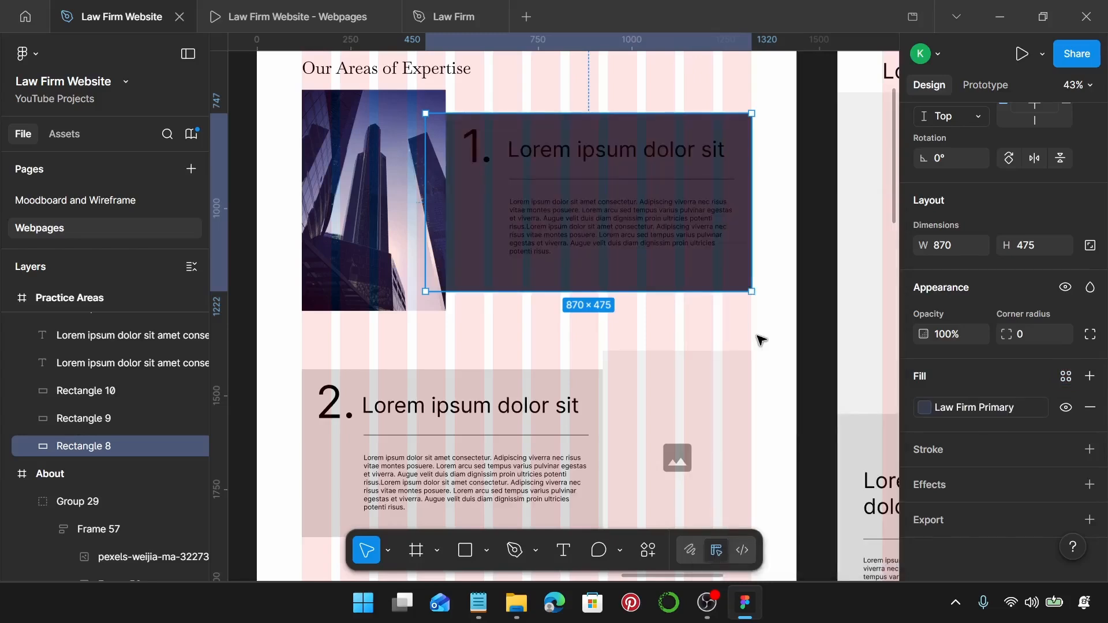
click(477, 149)
shift+click(557, 151)
Colour the card's numeral, heading and paragraph with Law Firm on Primary.
shift+click(559, 224)
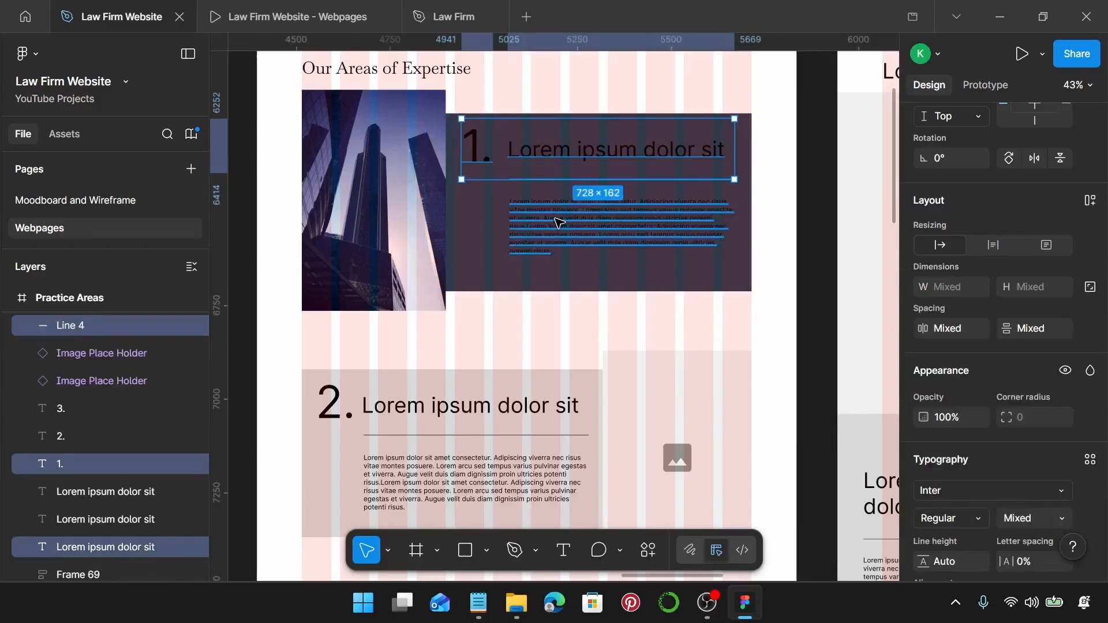
scroll(1007, 399, down, 6)
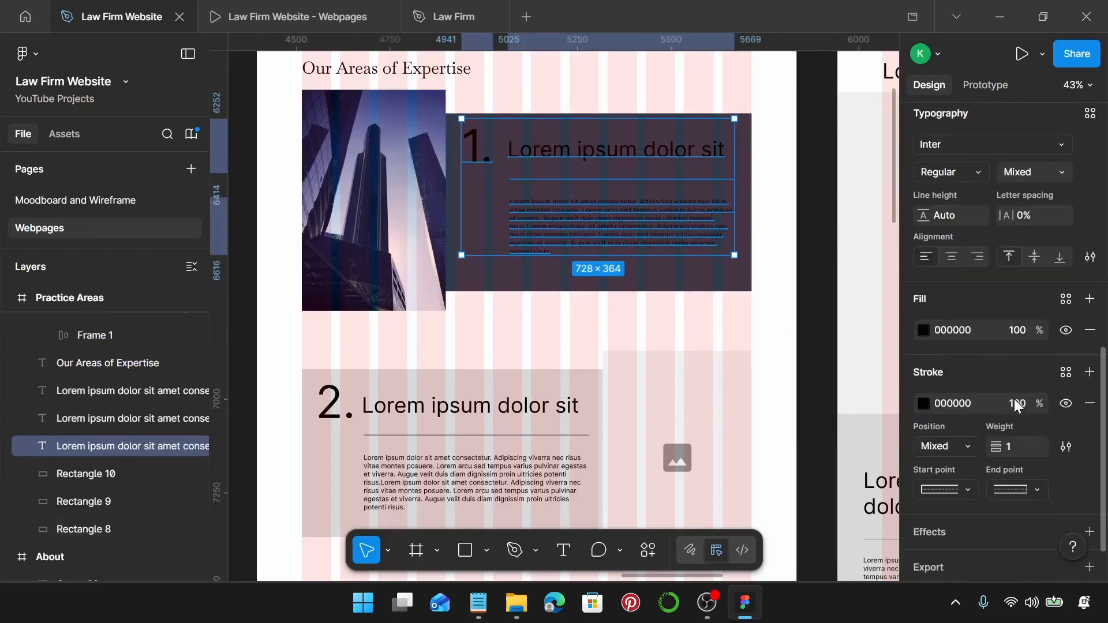
scroll(999, 403, up, 3)
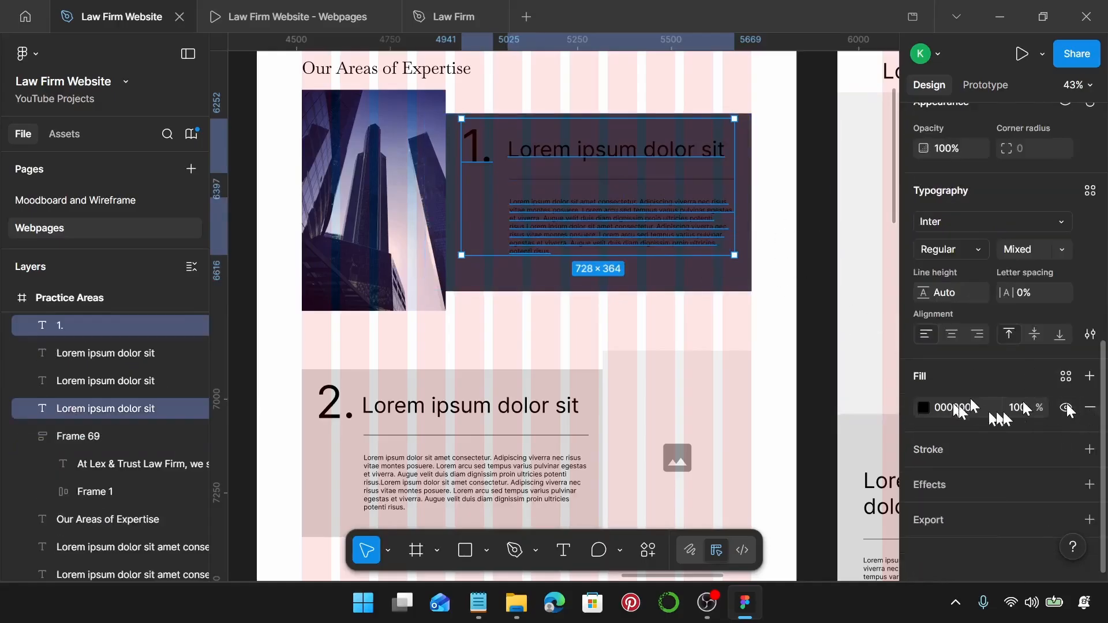
shift+click(537, 180)
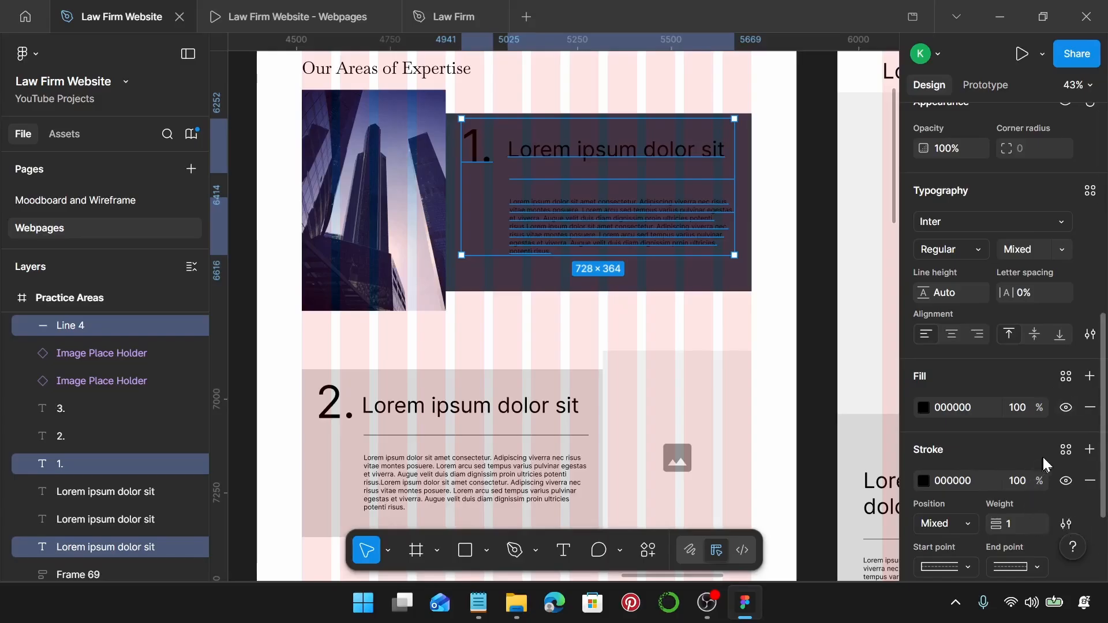
scroll(1054, 449, down, 3)
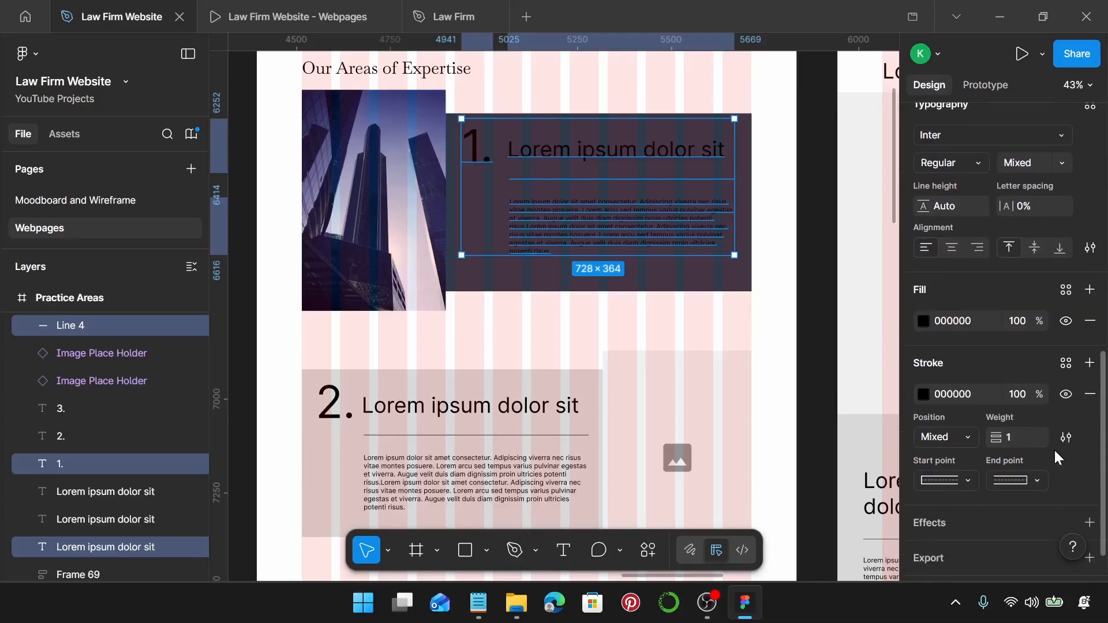
click(1065, 289)
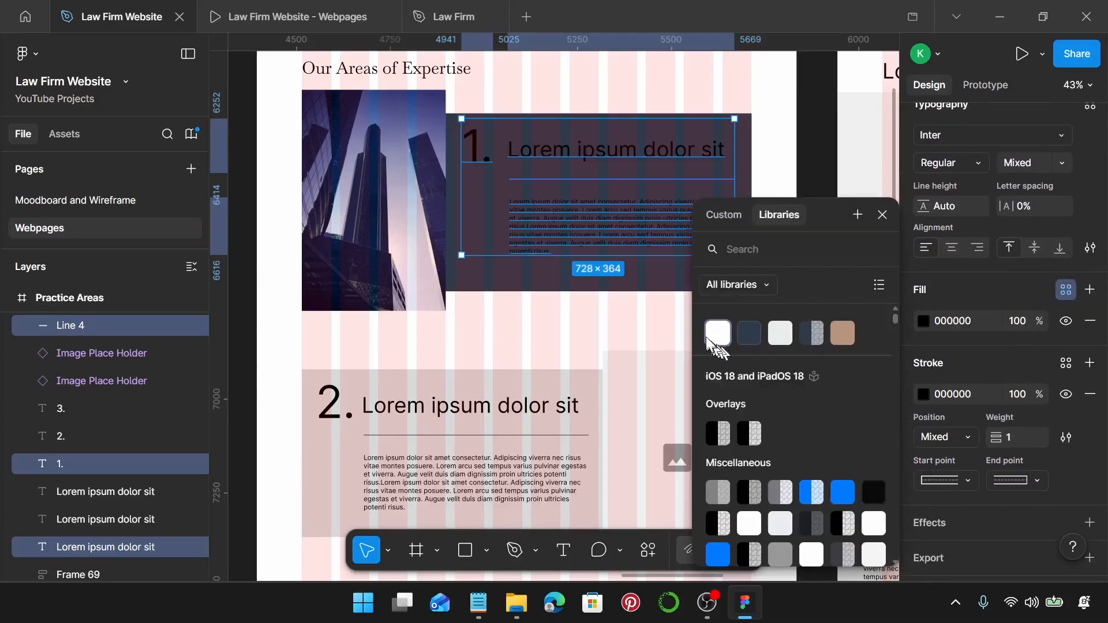
click(781, 335)
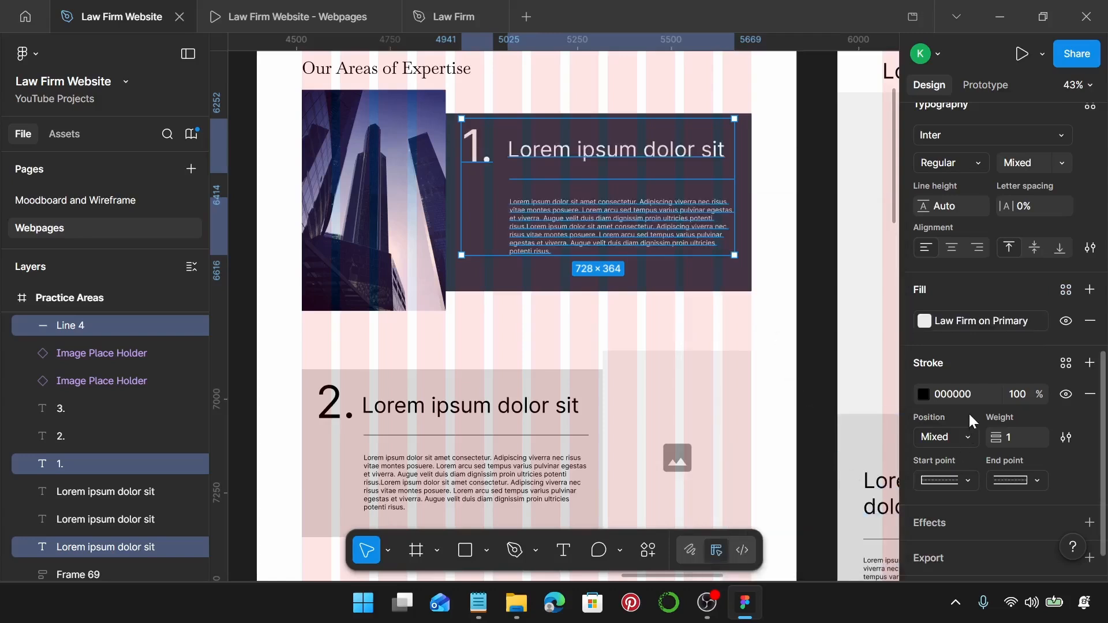
click(1066, 363)
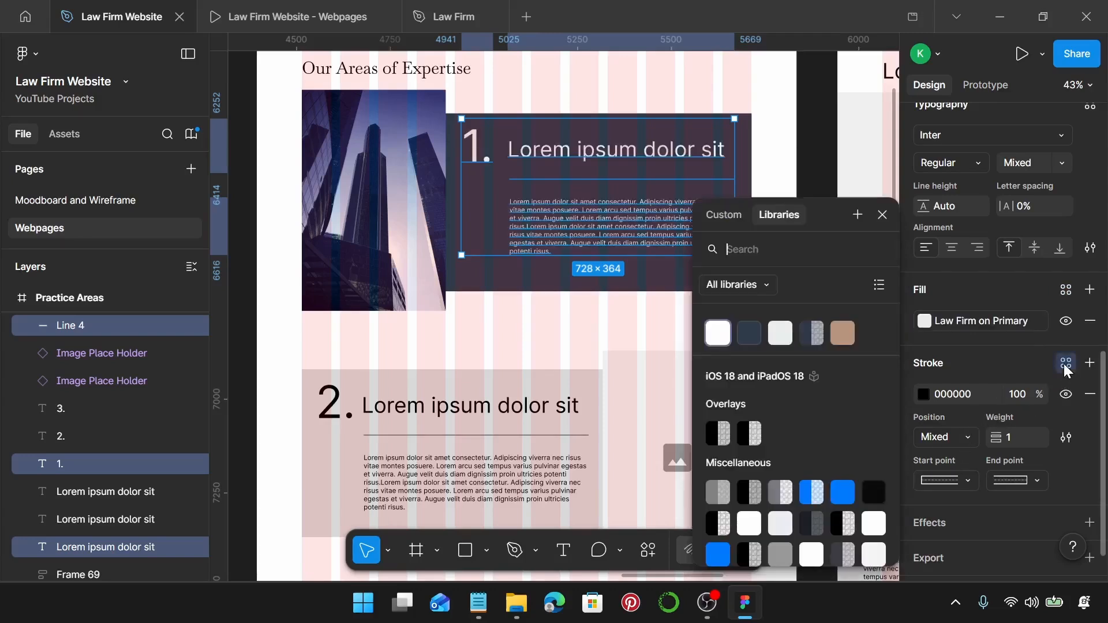
click(789, 335)
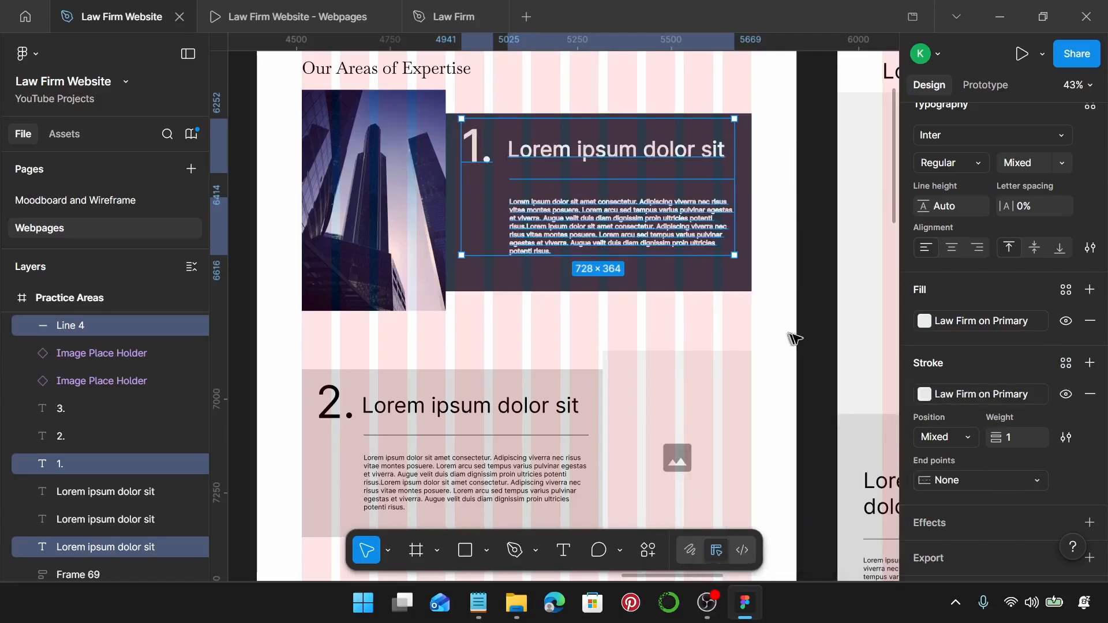
click(774, 210)
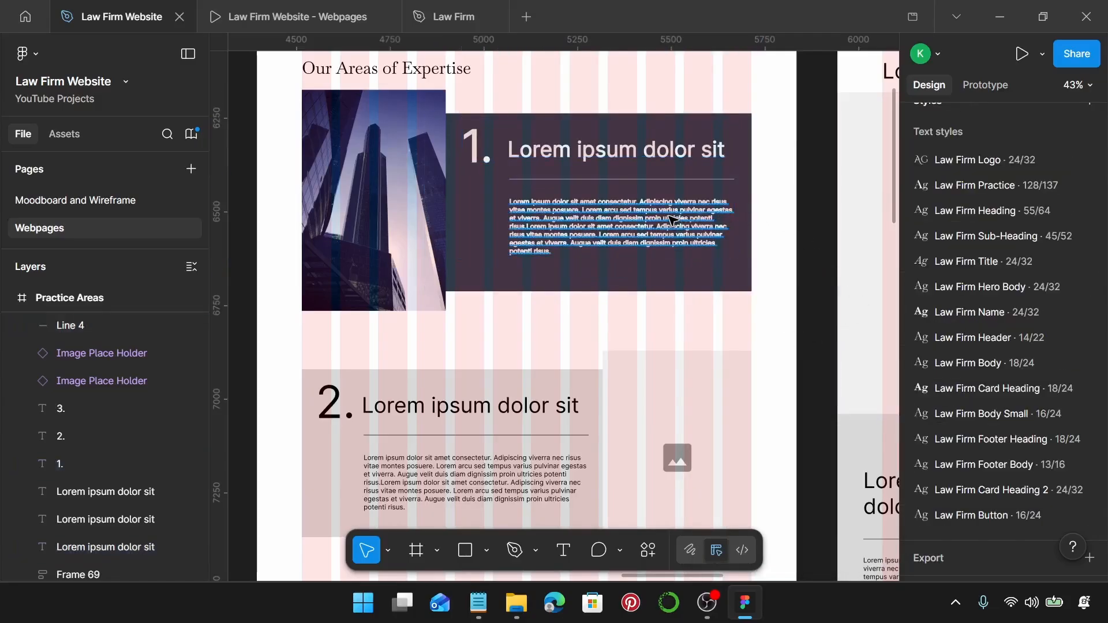
key(ctrl+z)
key(ctrl+z)
Give the divider line under the heading a Law Firm on Primary stroke.
click(637, 181)
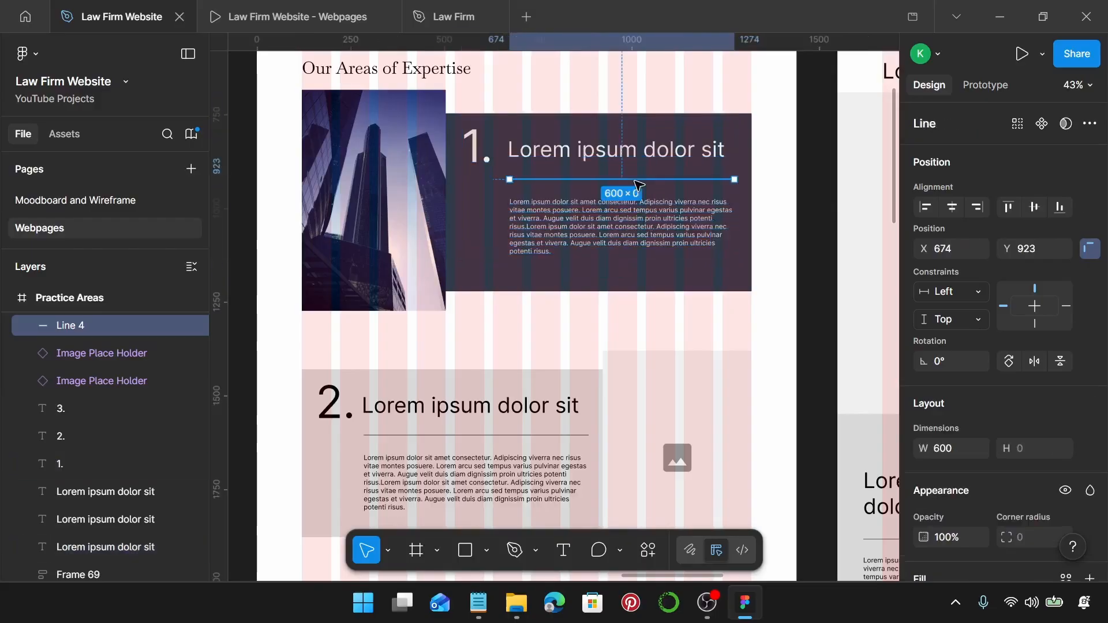
scroll(1033, 438, down, 4)
scroll(1058, 478, down, 1)
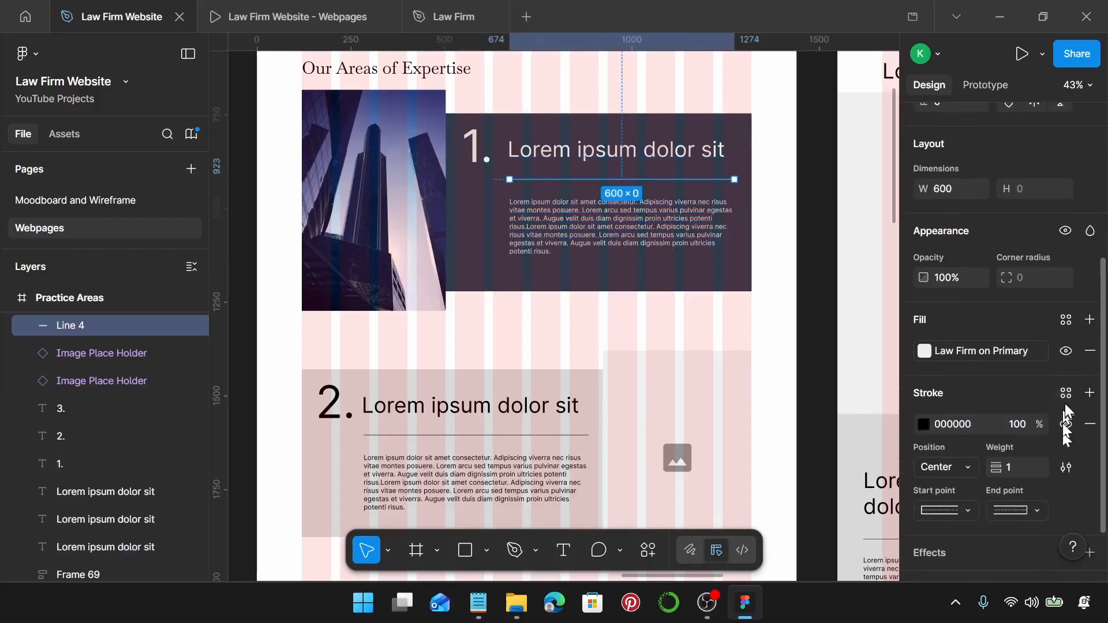
click(1067, 395)
click(777, 331)
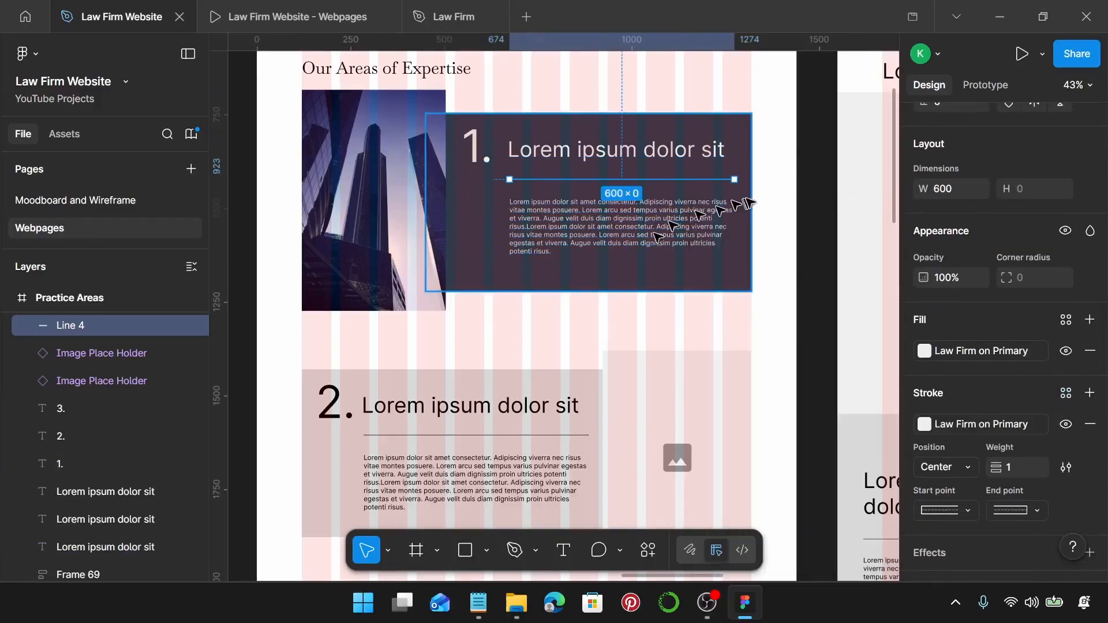
scroll(668, 210, up, 3)
click(595, 200)
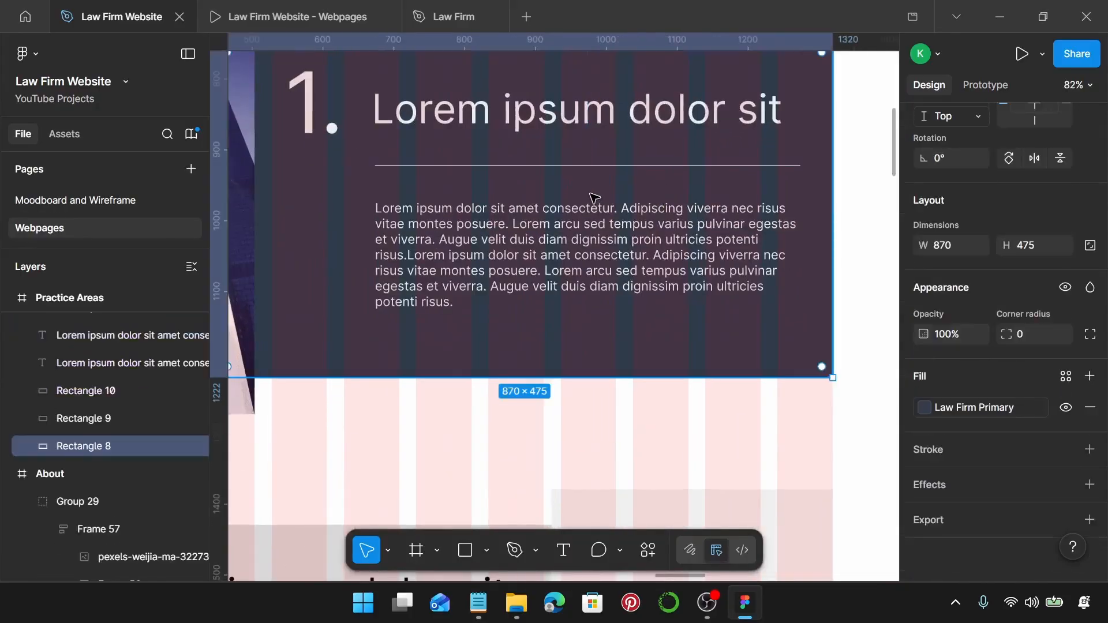
scroll(595, 198, down, 3)
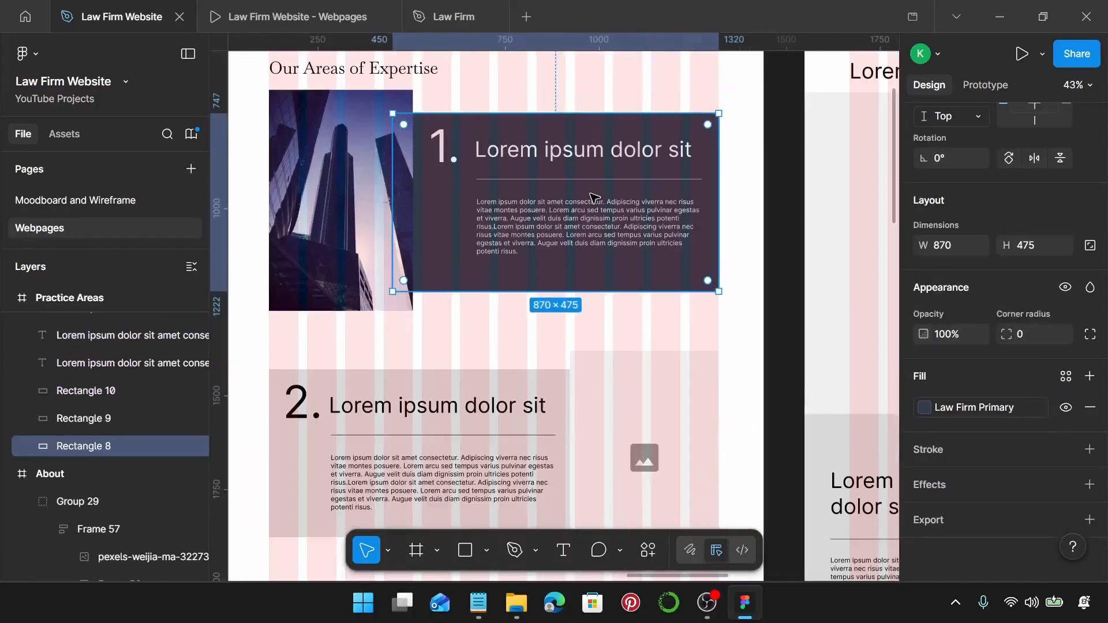
Apply Law Firm Practice to the 1. numeral and Law Firm Sub-Heading to the heading.
click(430, 155)
scroll(1048, 361, down, 4)
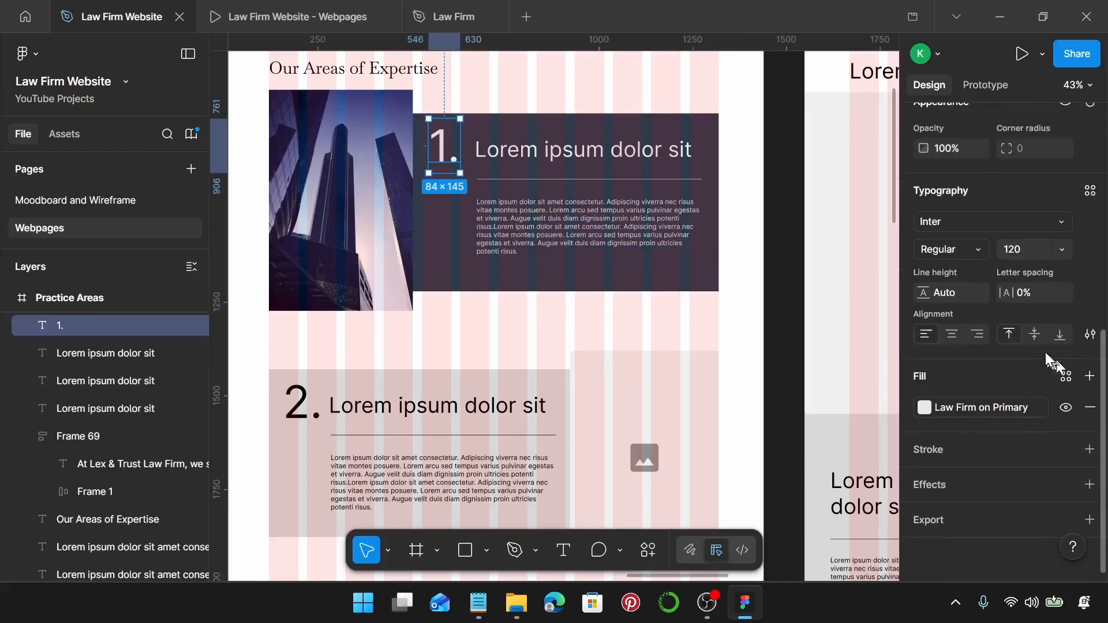
scroll(1056, 338, up, 3)
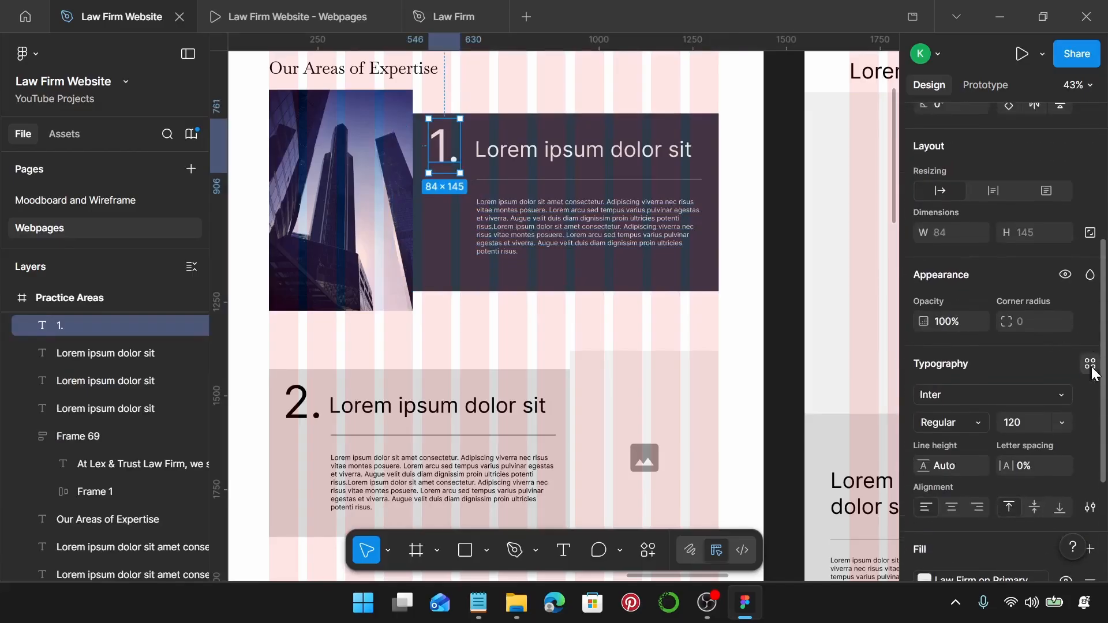
click(1091, 364)
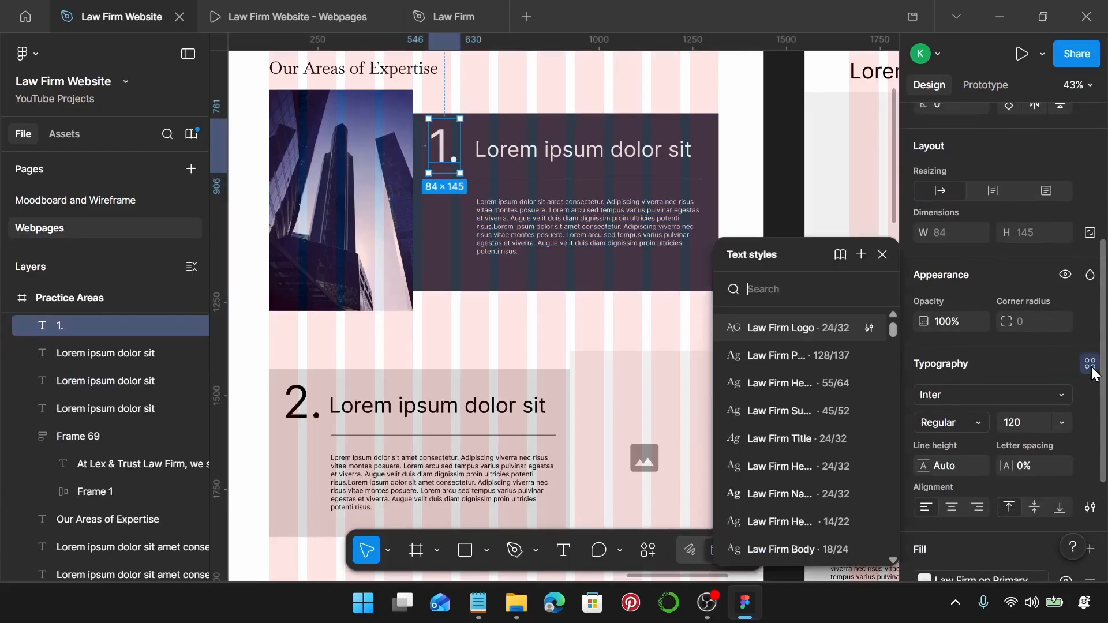
click(821, 356)
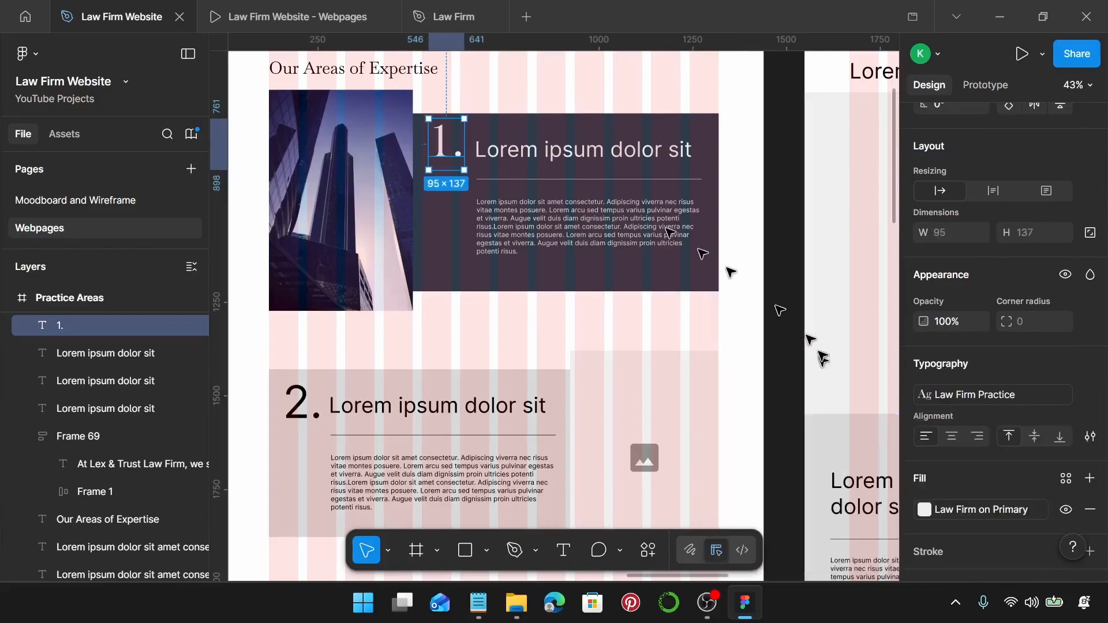
click(569, 159)
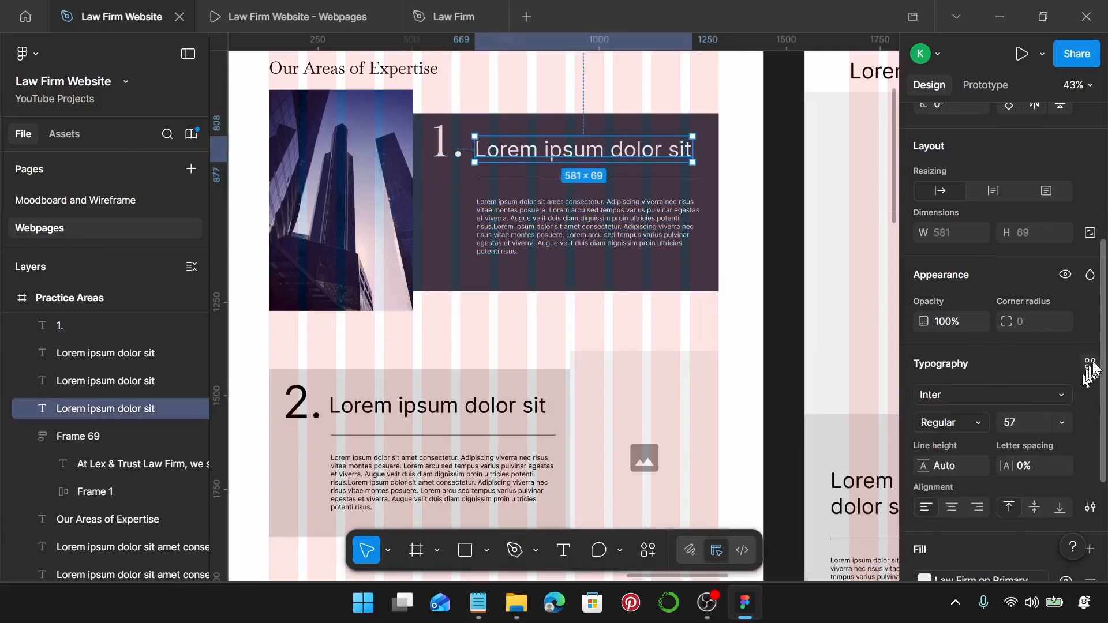
click(1091, 364)
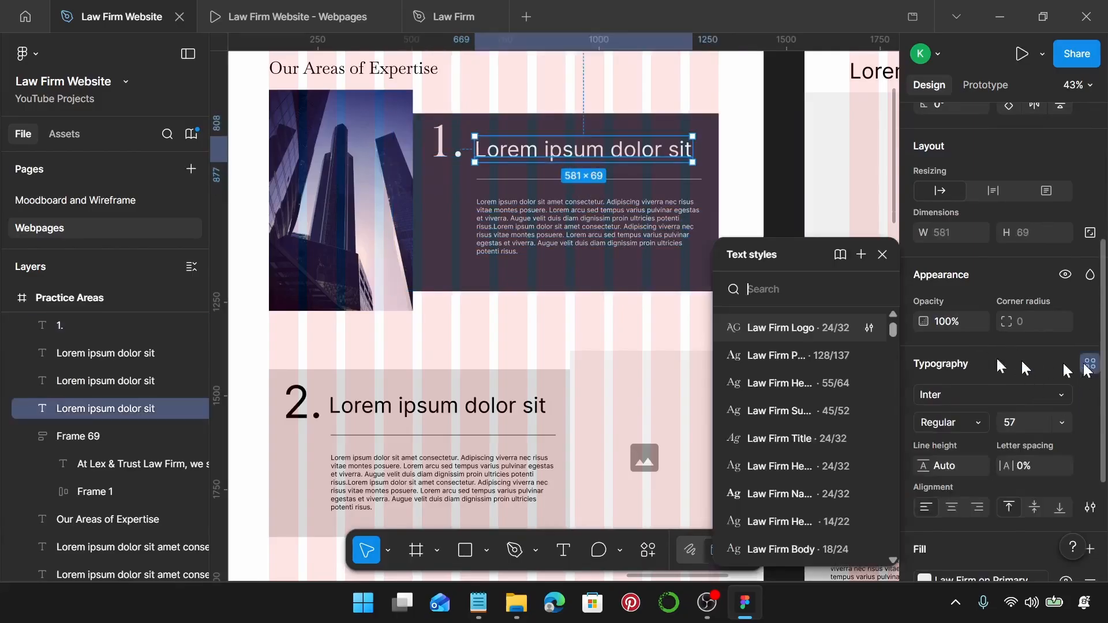
click(820, 411)
Apply the Law Firm Body text style to the card paragraph.
click(585, 222)
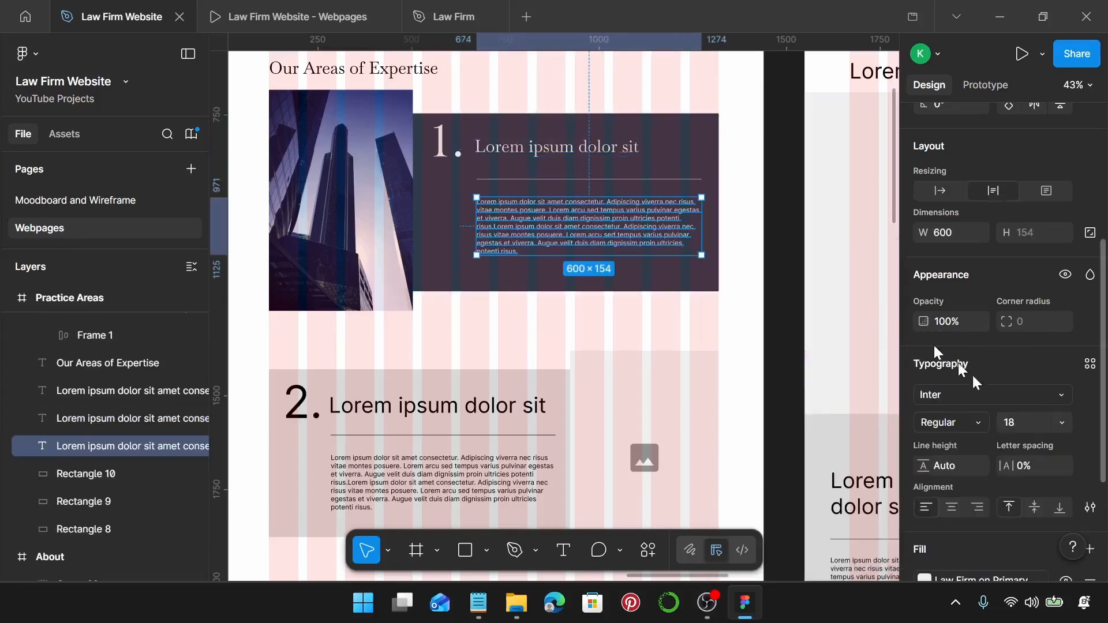
click(1091, 365)
scroll(814, 433, down, 5)
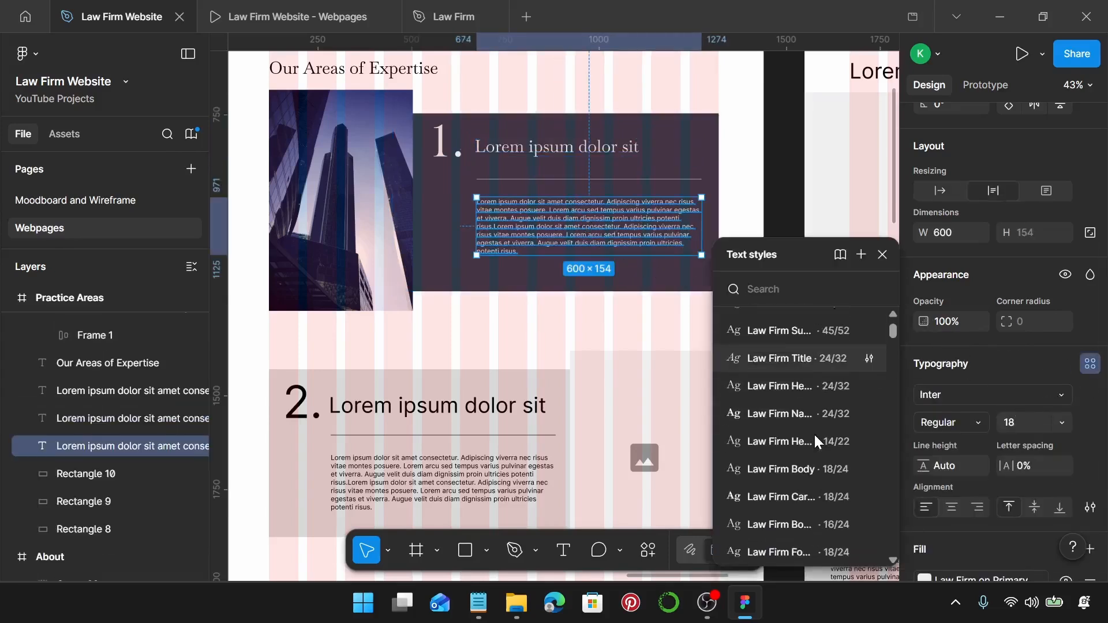
scroll(816, 456, down, 2)
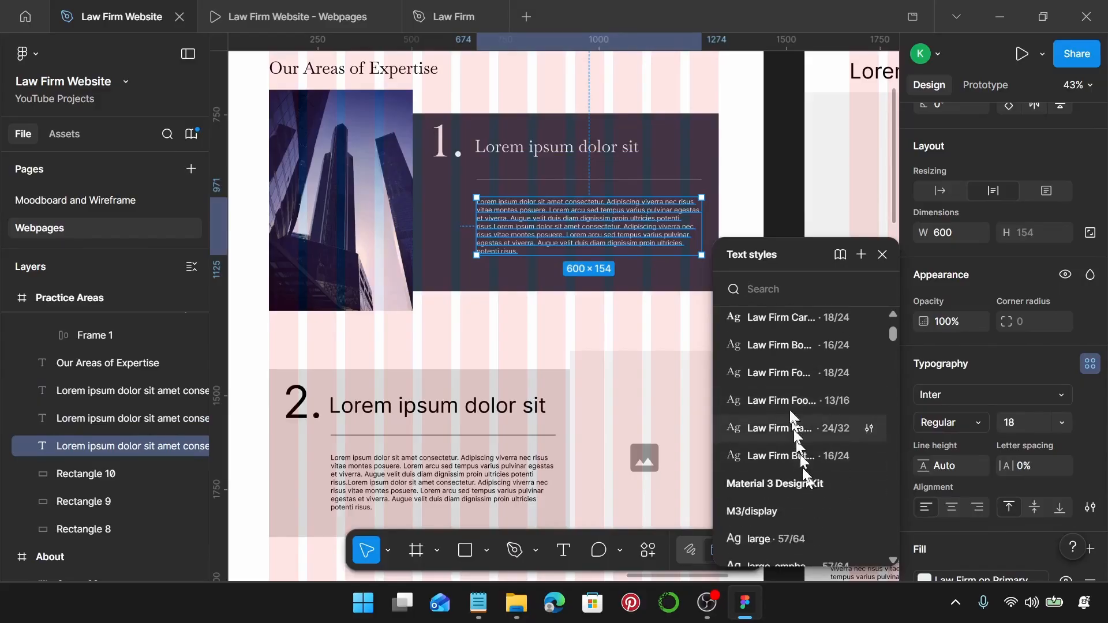
scroll(805, 465, up, 2)
scroll(811, 373, up, 2)
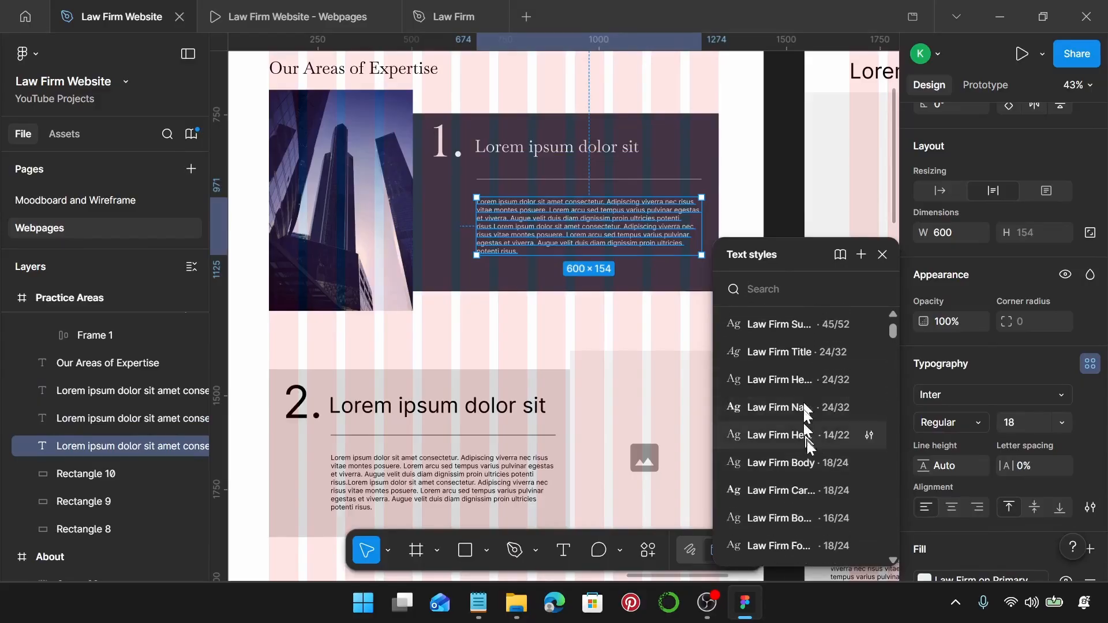
click(813, 463)
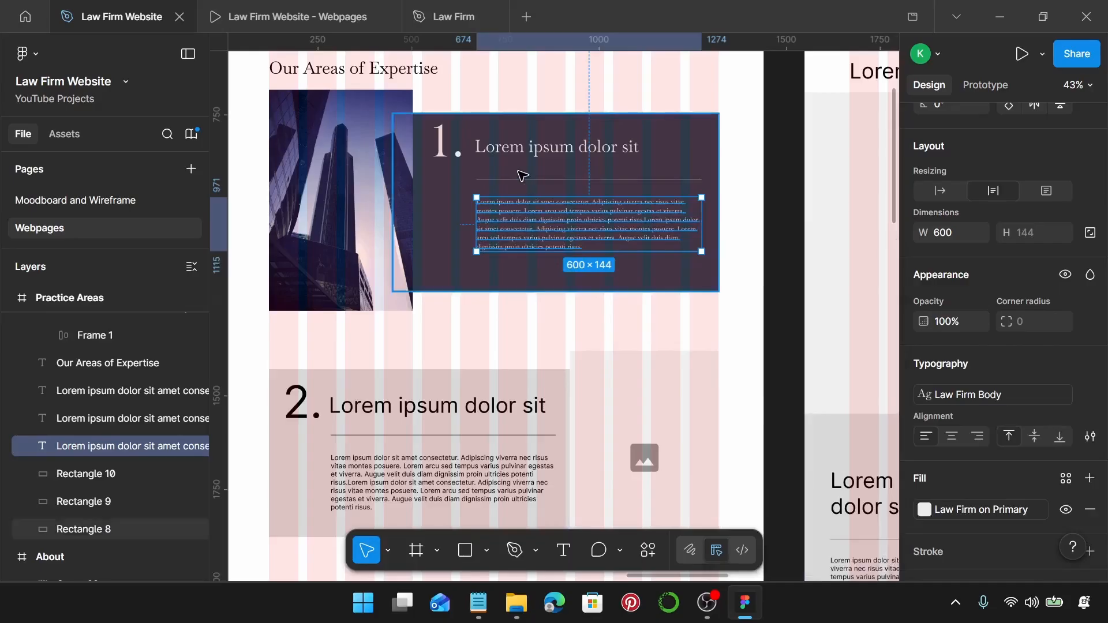
scroll(520, 176, up, 5)
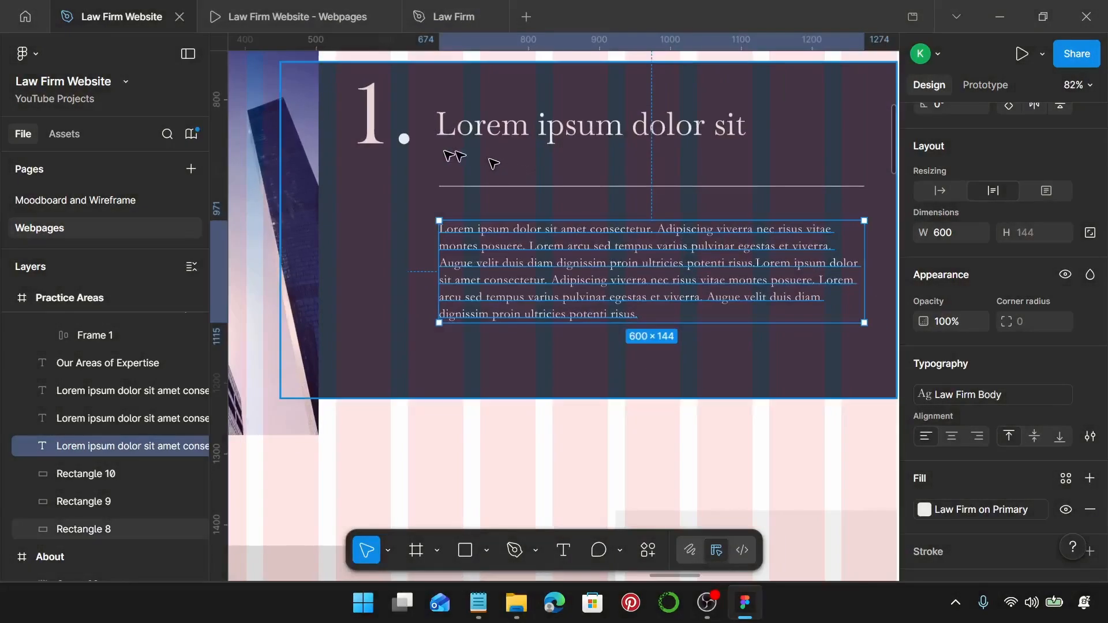
Shift the 1. numeral and the heading, divider and paragraph slightly left and up.
click(403, 141)
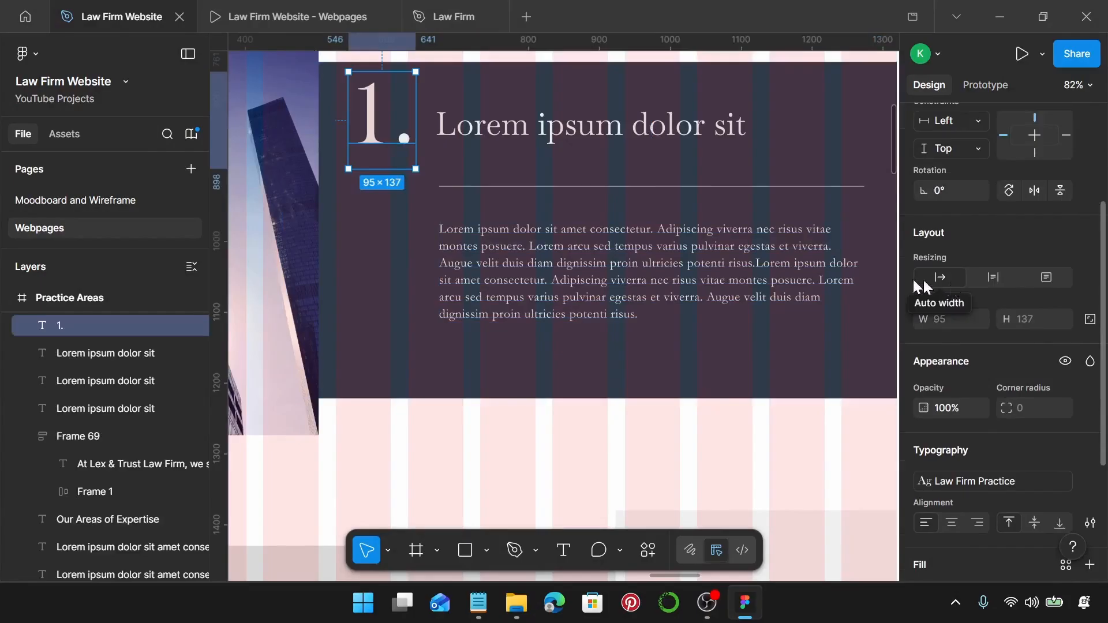
scroll(365, 157, left, 1)
drag(383, 134, 365, 132)
click(489, 137)
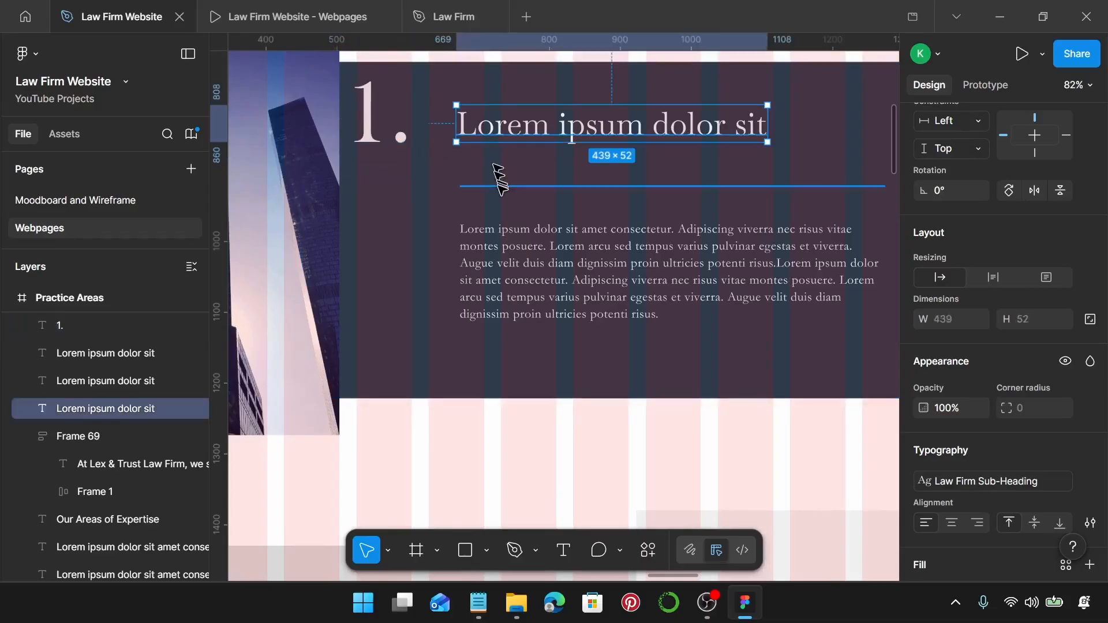
shift+click(499, 186)
shift+click(508, 249)
drag(538, 255, 506, 245)
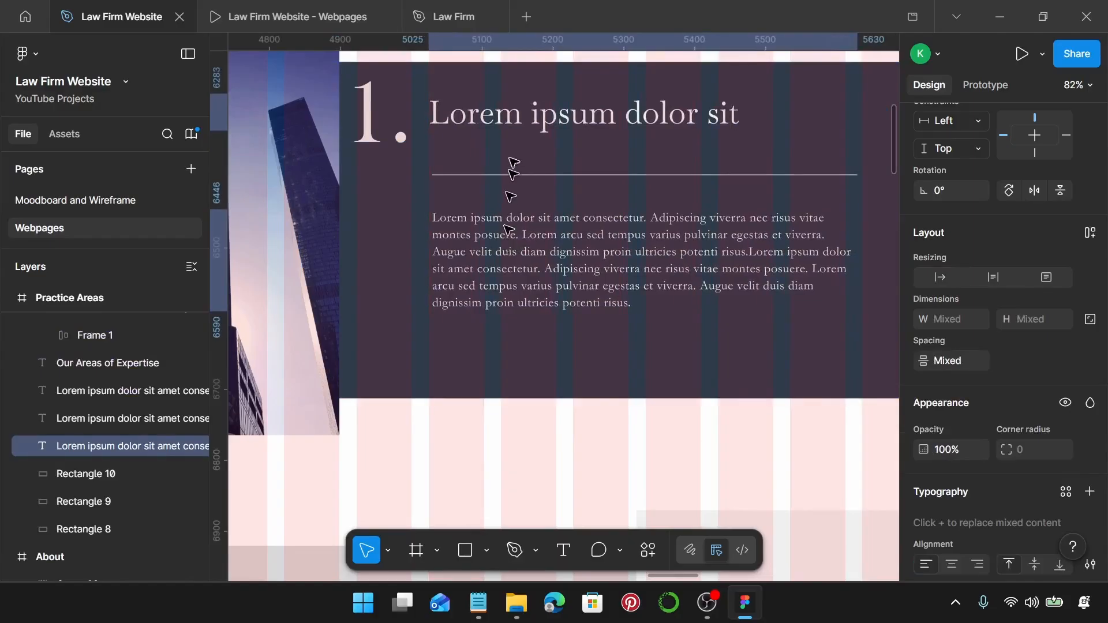
scroll(465, 116, right, 1)
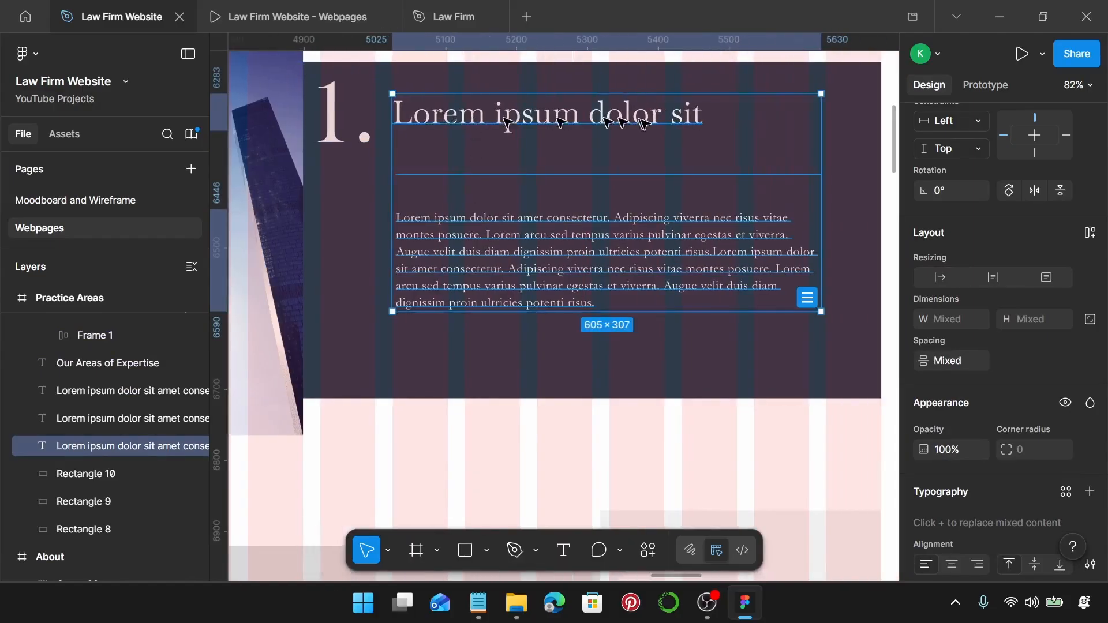
scroll(864, 186, up, 5)
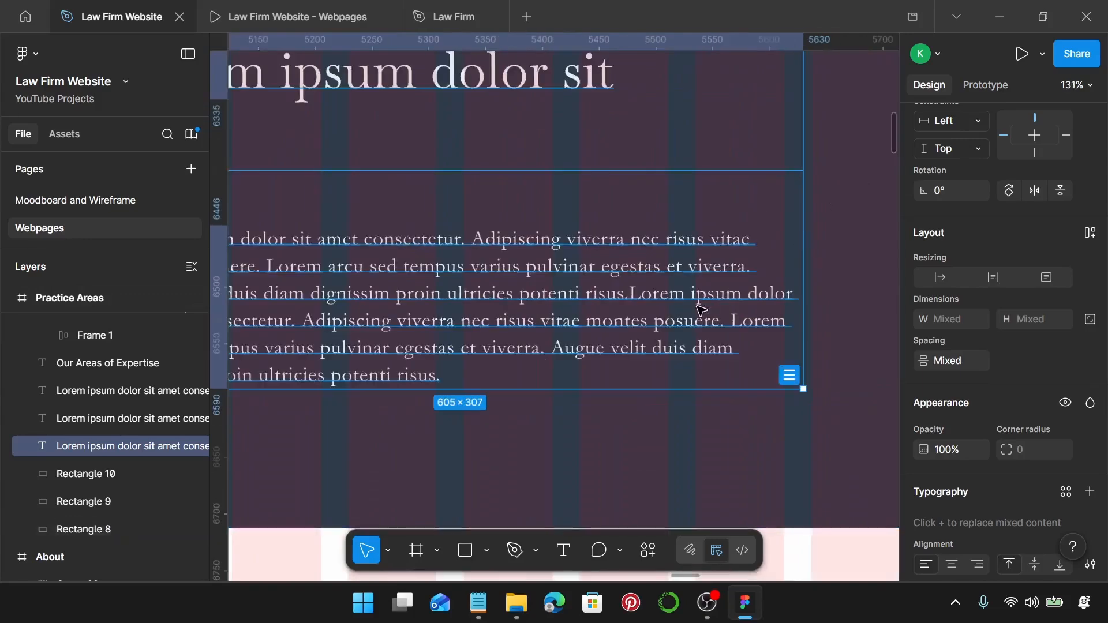
Resize the body paragraph to 588 px wide.
click(785, 315)
drag(804, 312, 785, 312)
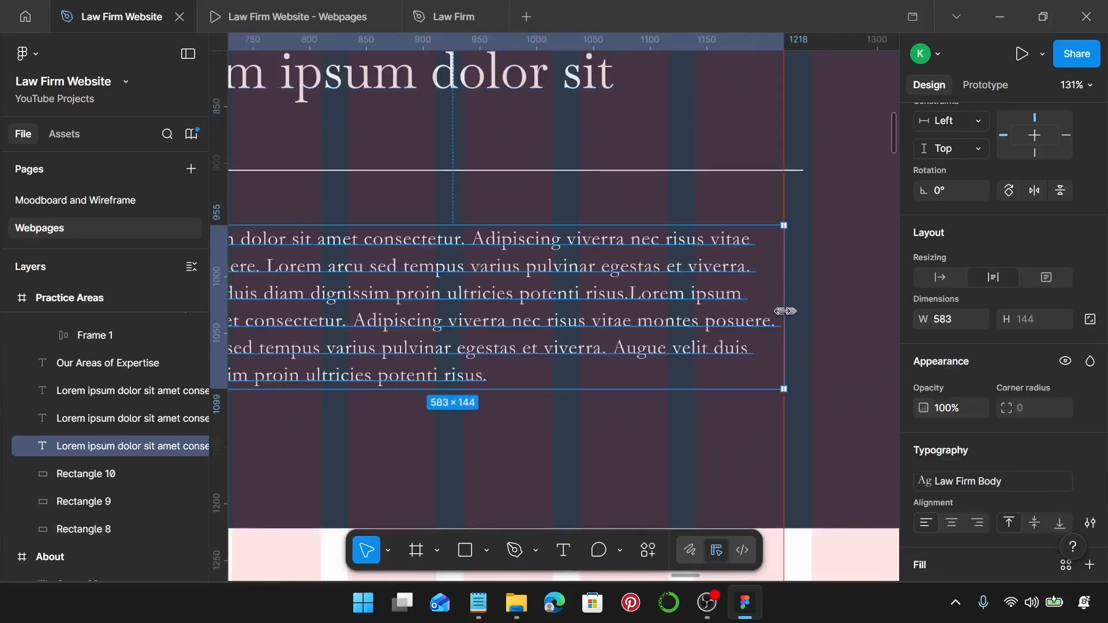
scroll(781, 312, down, 6)
scroll(508, 251, up, 6)
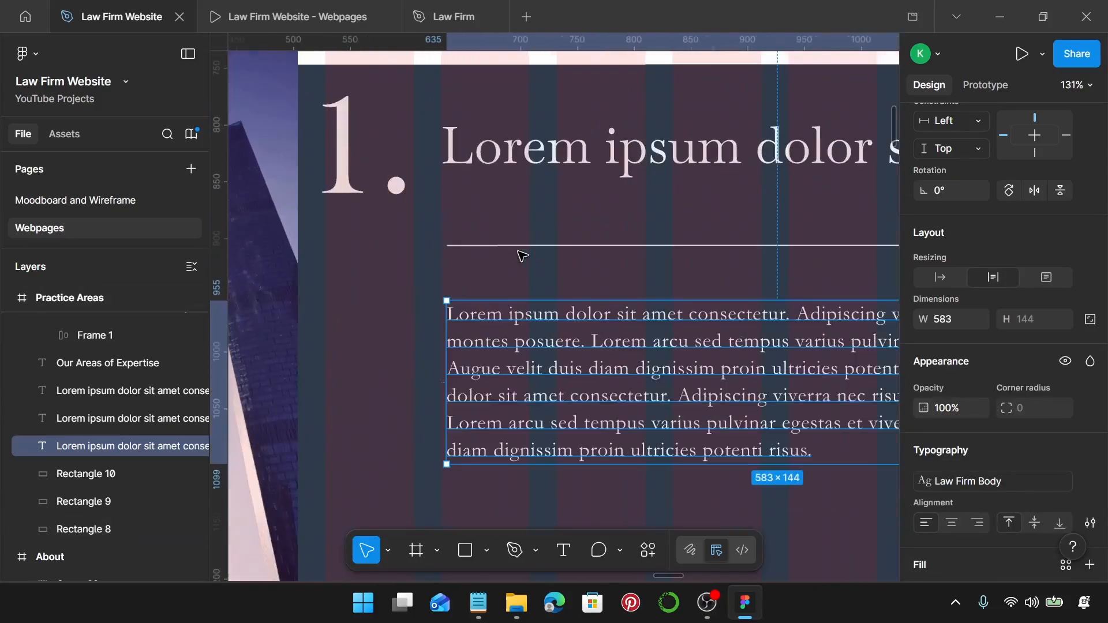
click(477, 163)
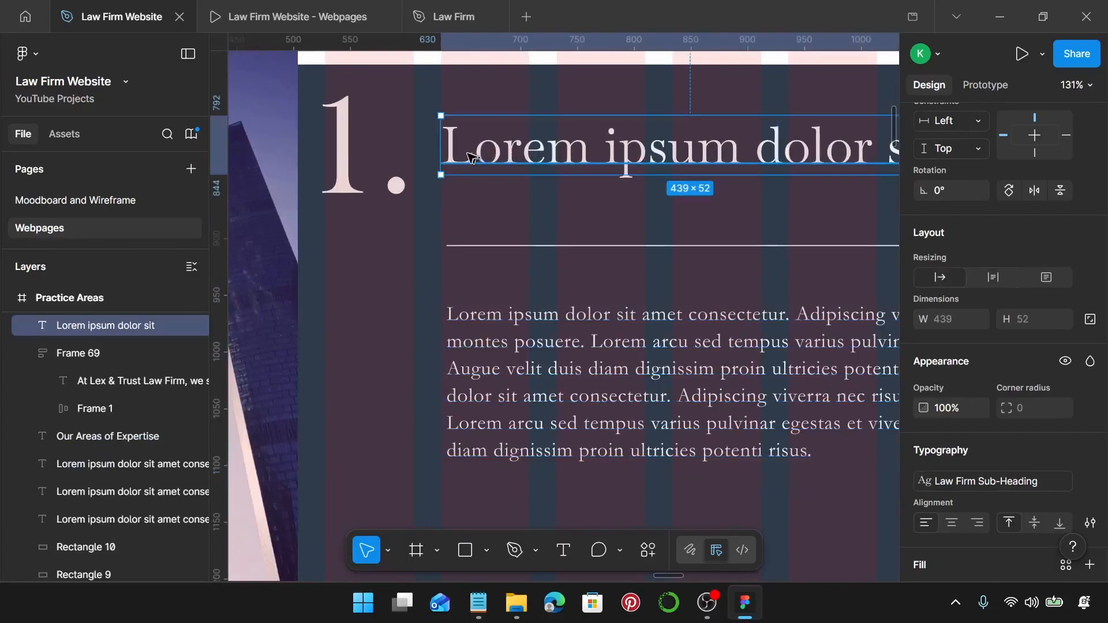
scroll(450, 164, up, 4)
scroll(453, 173, down, 5)
click(465, 241)
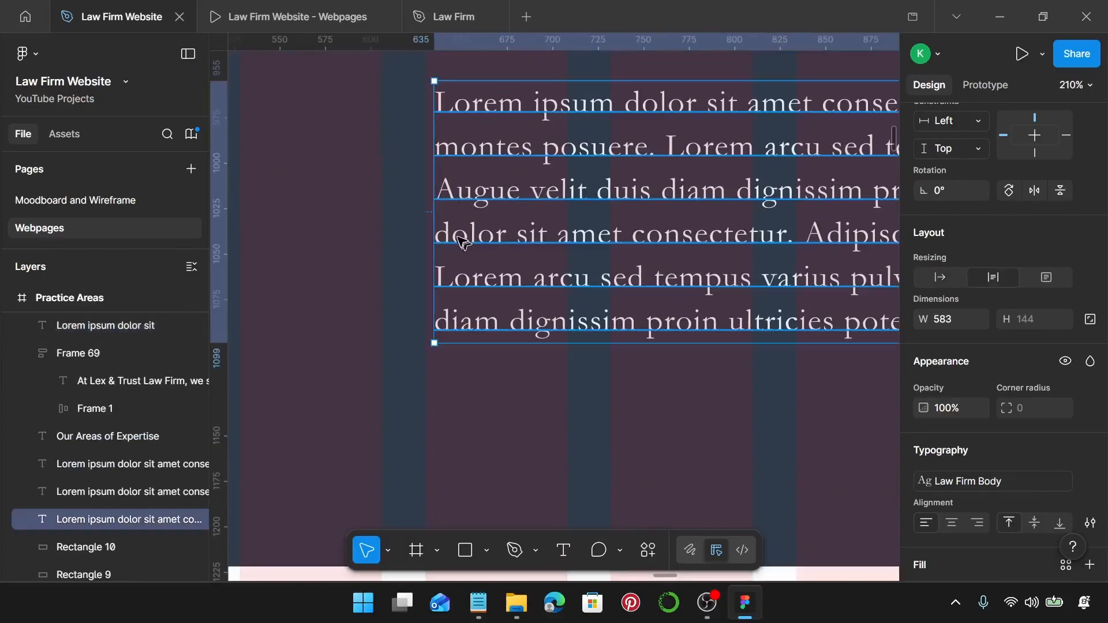
scroll(456, 242, right, 10)
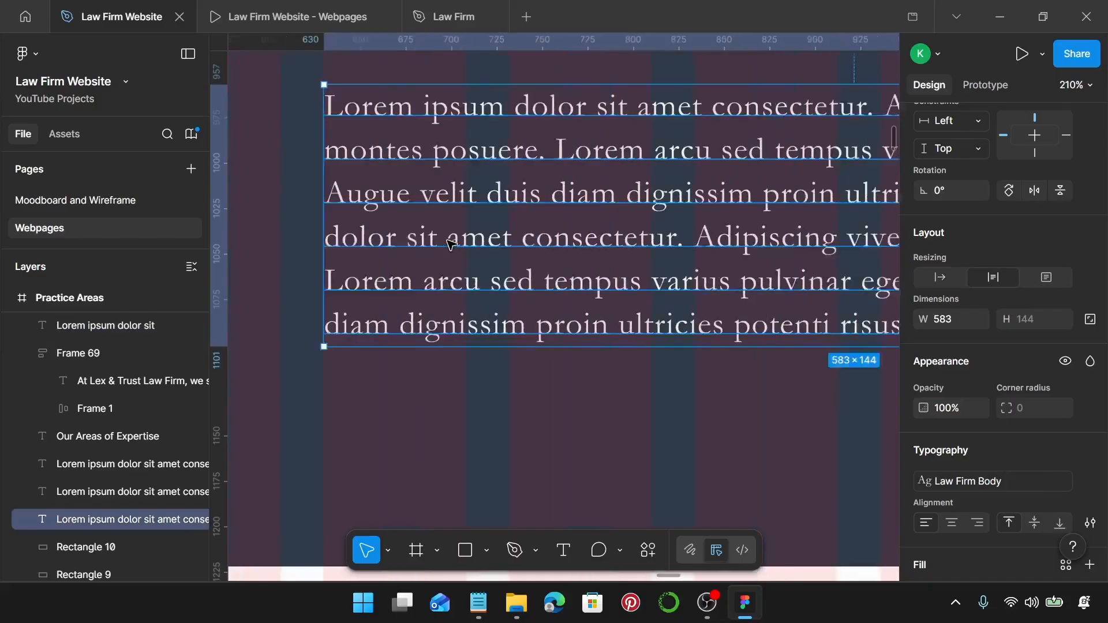
scroll(451, 241, right, 1)
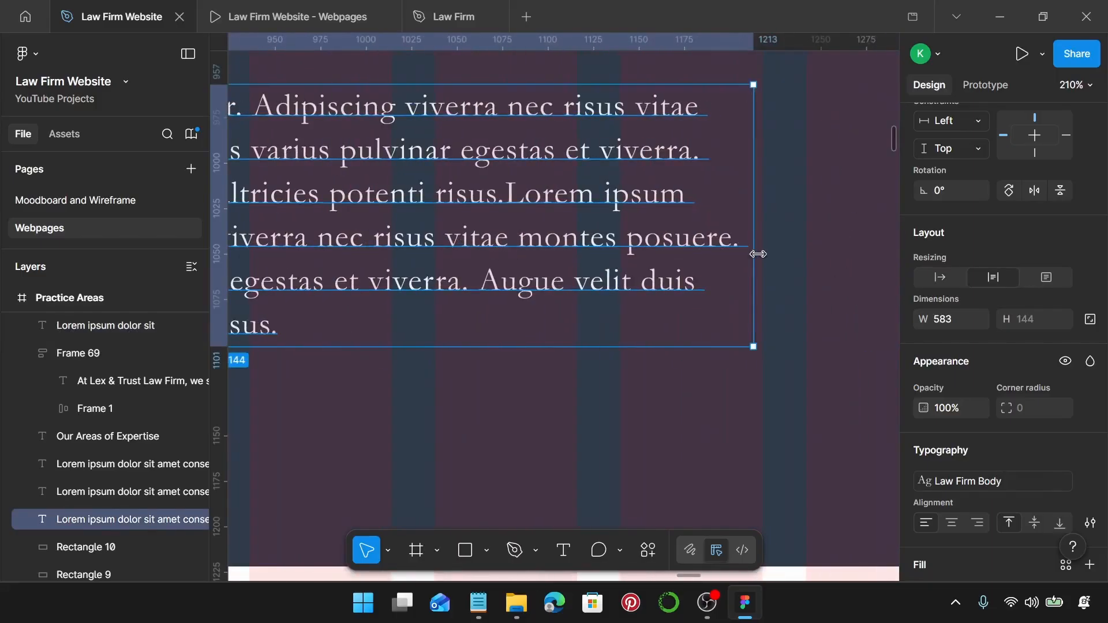
drag(758, 254, 759, 250)
scroll(759, 250, down, 6)
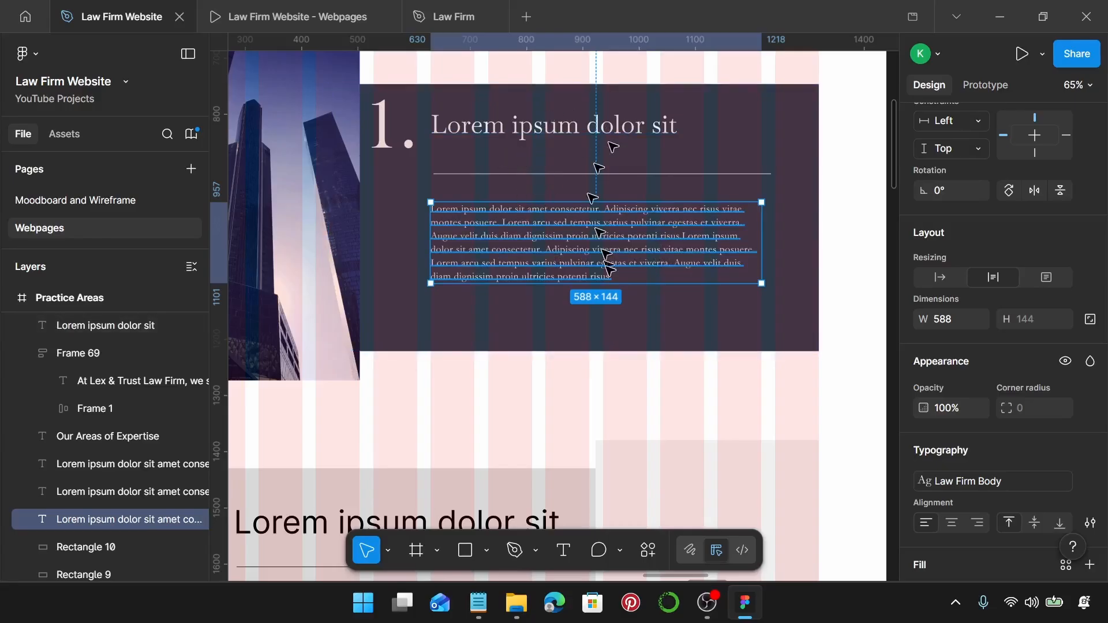
Set the divider line under the heading to 575 px wide.
click(671, 174)
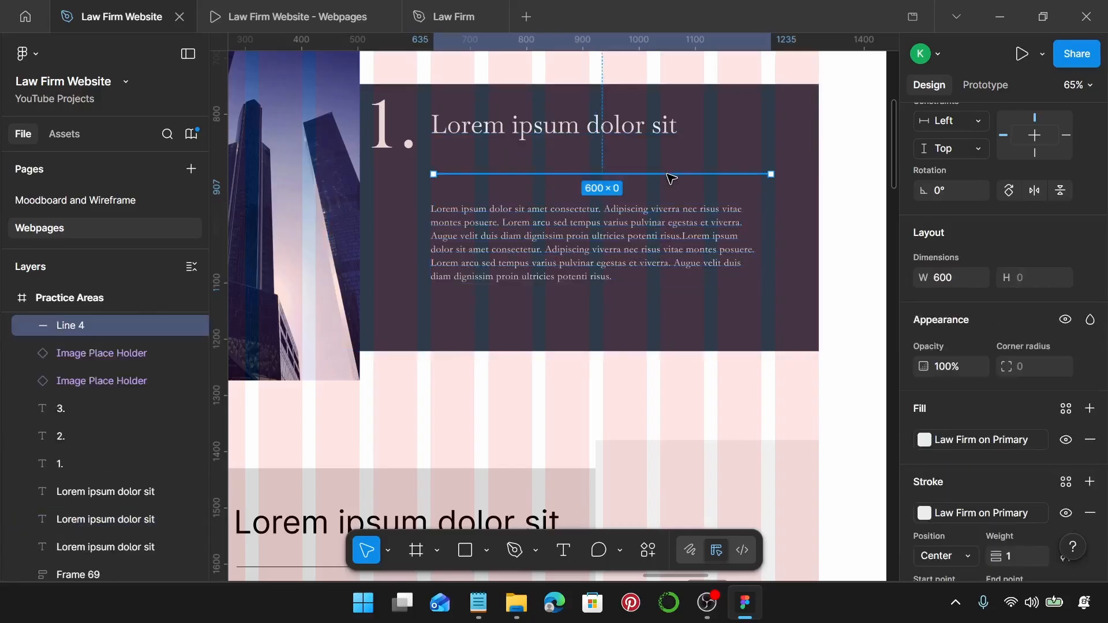
scroll(425, 178, up, 5)
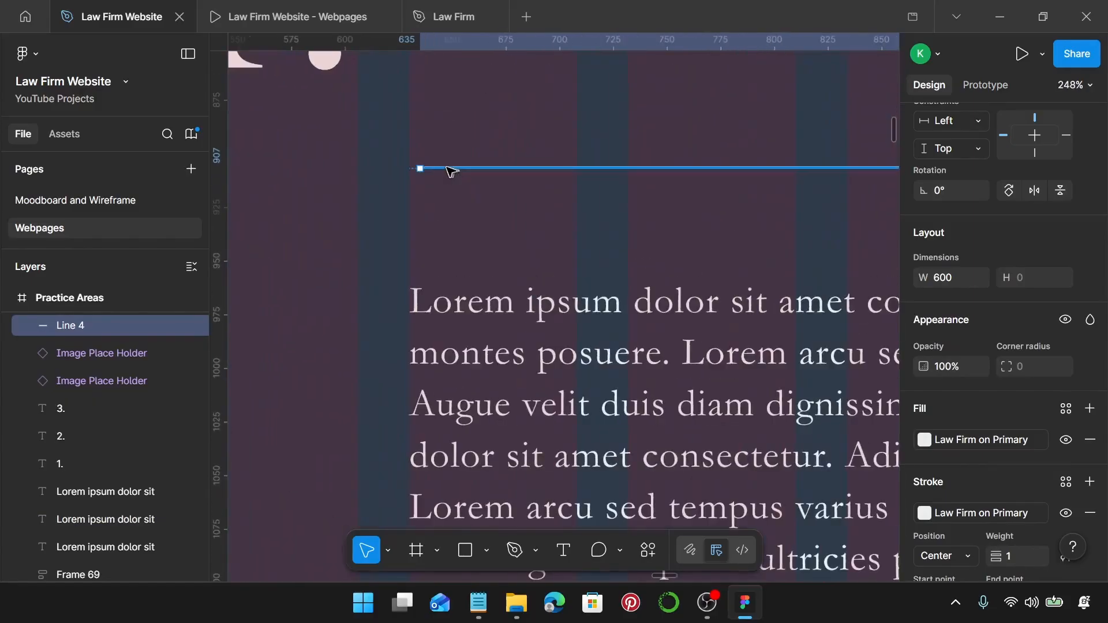
scroll(439, 169, down, 5)
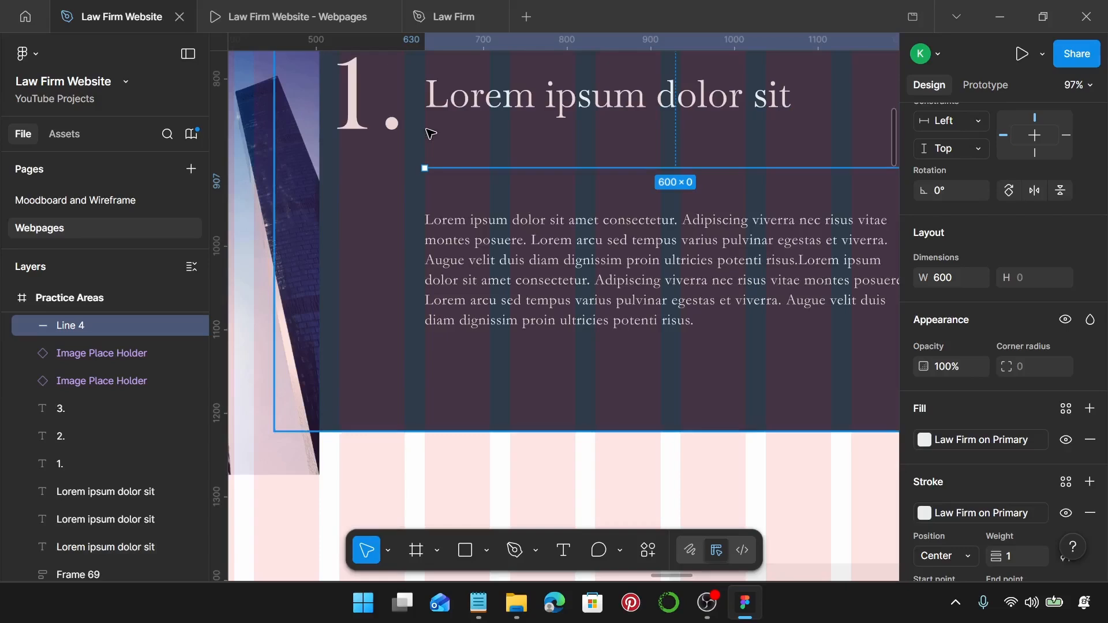
scroll(430, 134, down, 2)
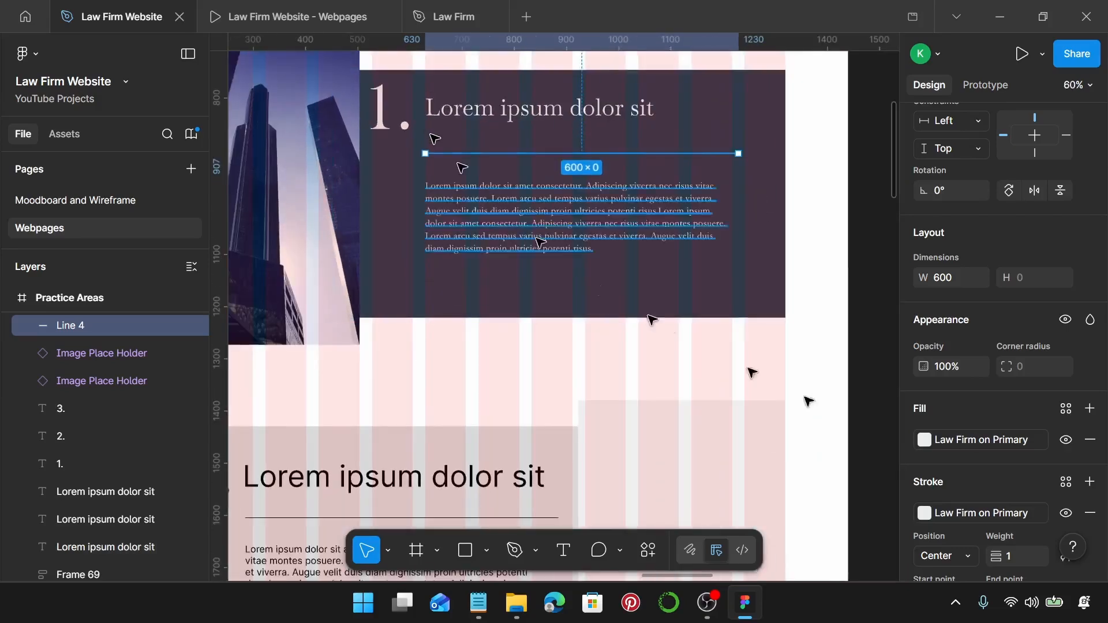
click(955, 275)
text(57)
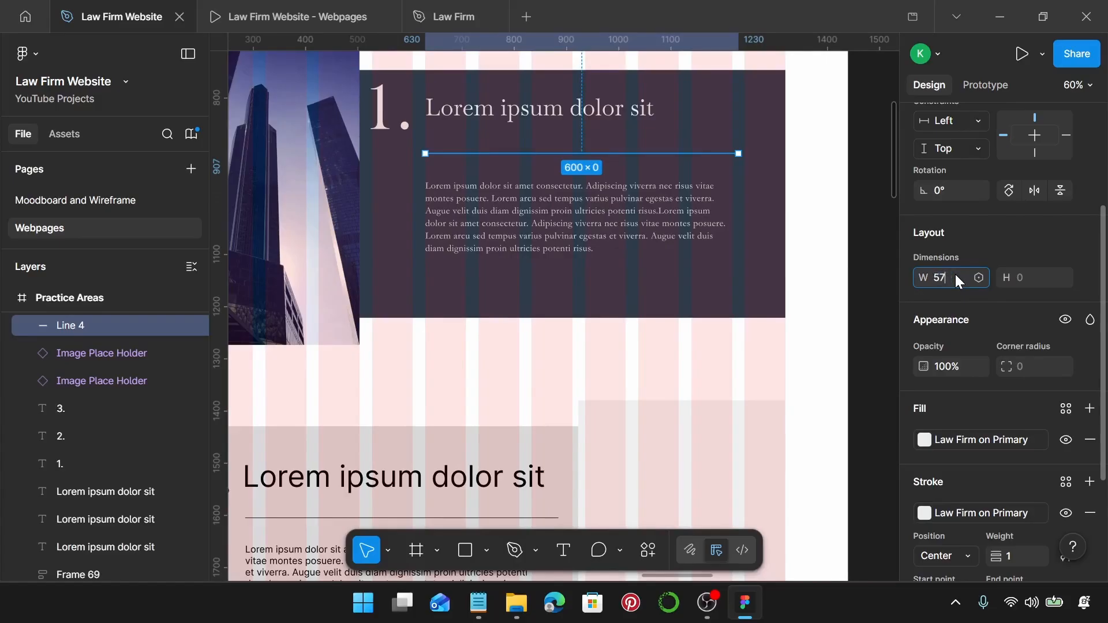
text(5)
key(Return)
scroll(734, 203, up, 2)
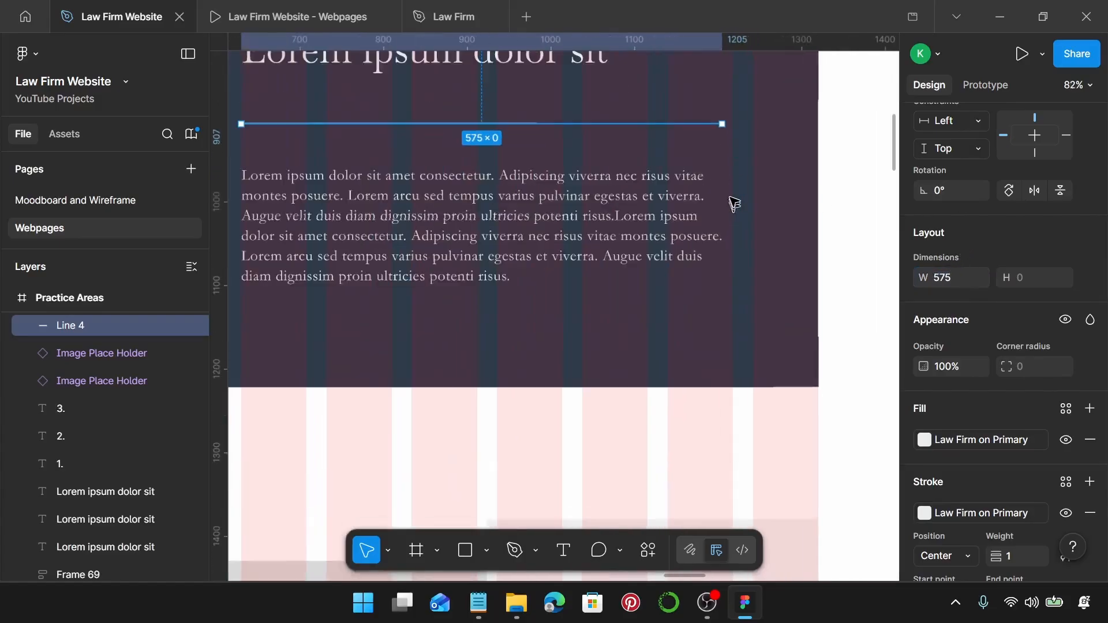
scroll(729, 150, down, 2)
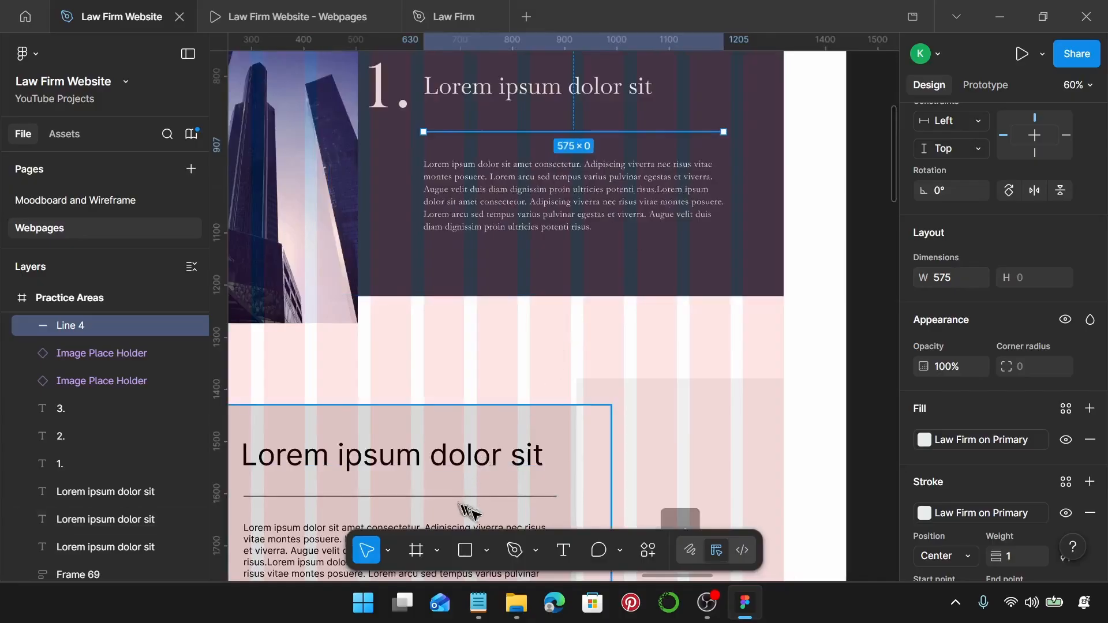
Replace the card's placeholder heading with 'Corporate Law' copied from Notepad.
click(531, 90)
click(478, 603)
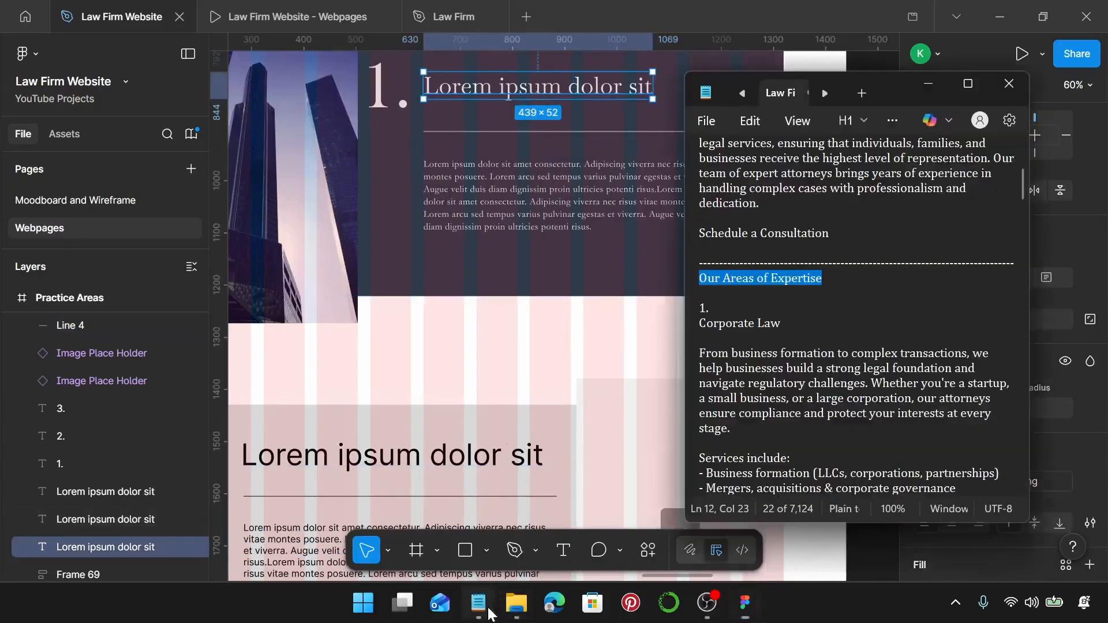
drag(793, 325, 696, 317)
key(ctrl+c)
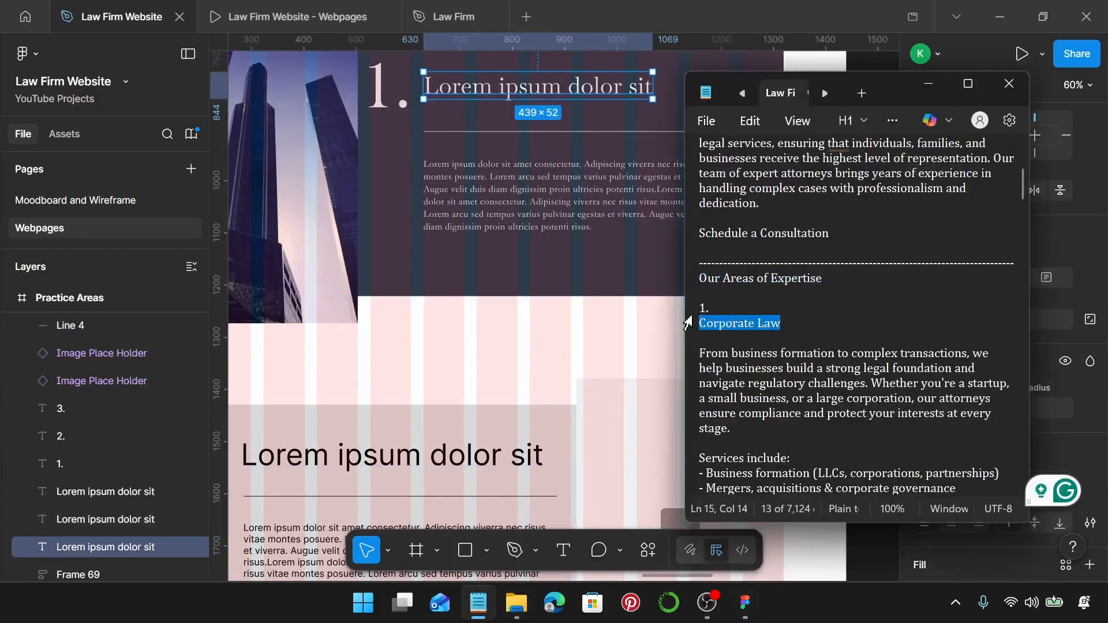
click(599, 88)
double_click(599, 87)
key(ctrl+v)
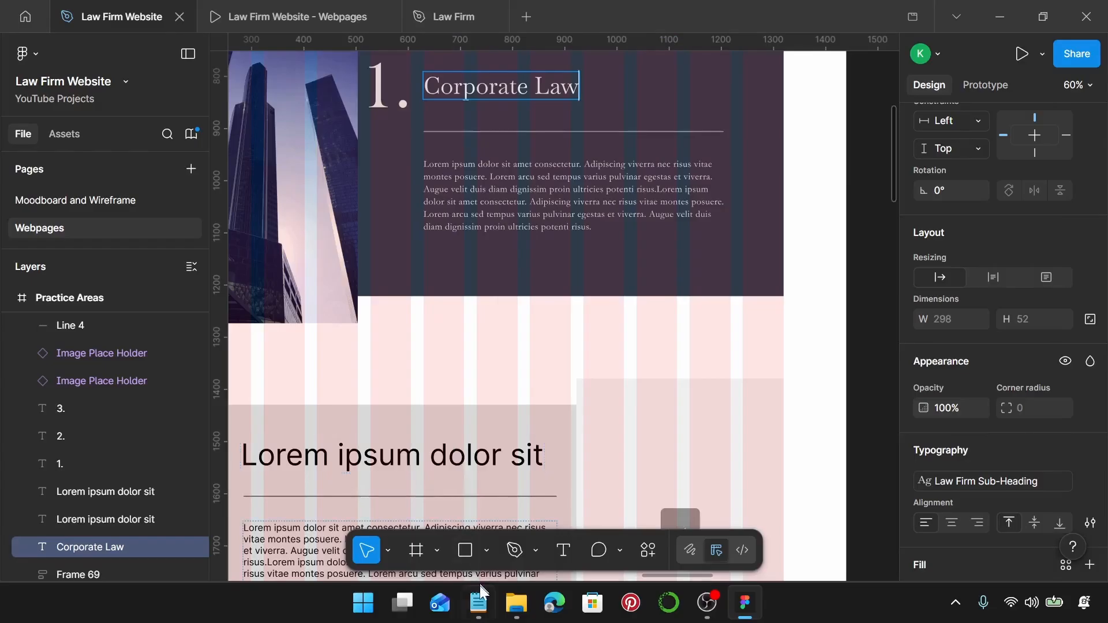
Copy the Corporate Law description and service list from the Notepad notes.
click(479, 604)
scroll(779, 387, down, 4)
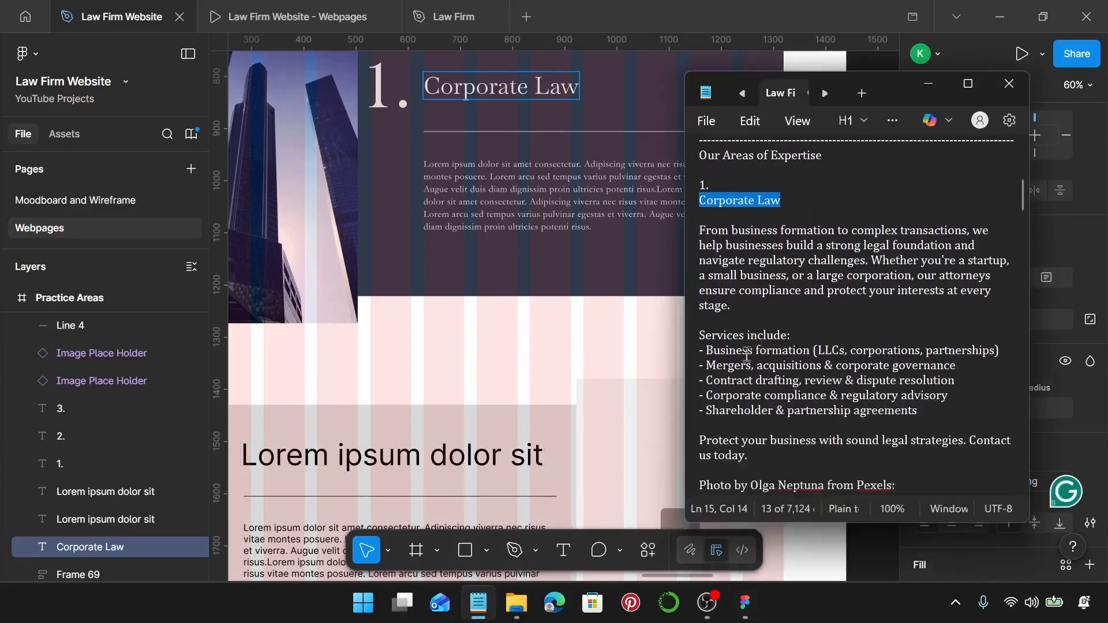
drag(749, 399, 698, 174)
key(ctrl+c)
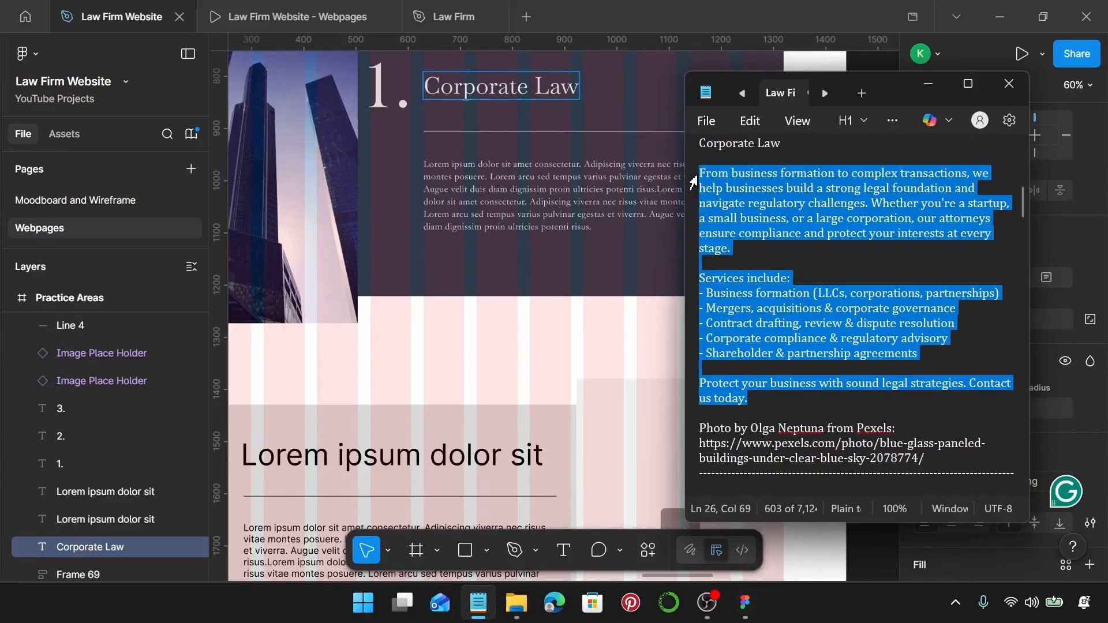
click(525, 215)
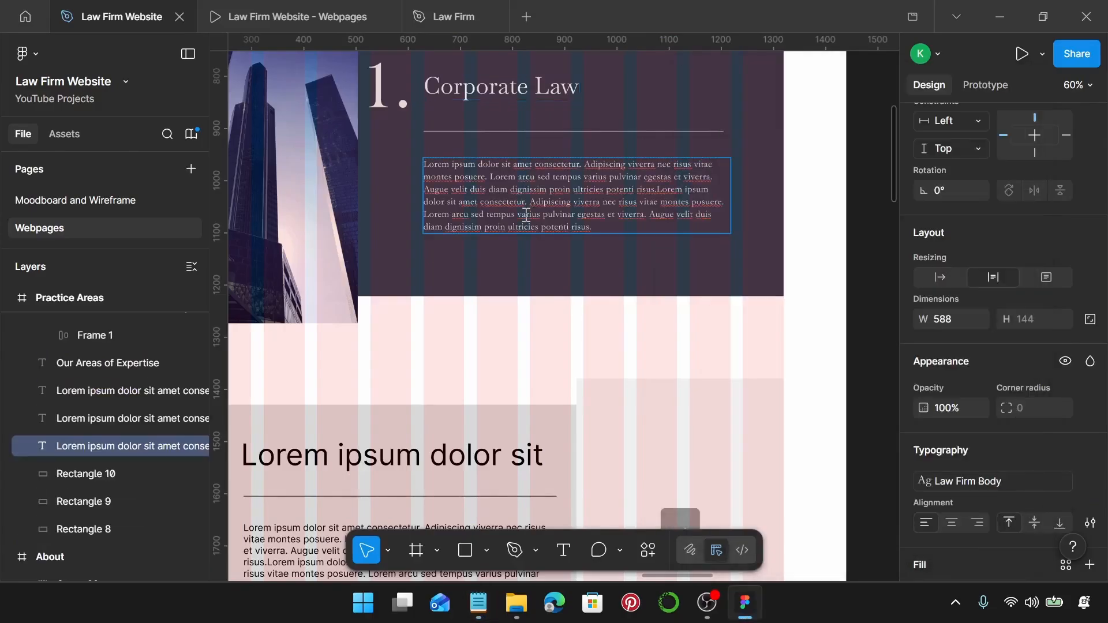
Paste the Corporate Law description and service list over the placeholder paragraph.
double_click(525, 215)
key(ctrl+v)
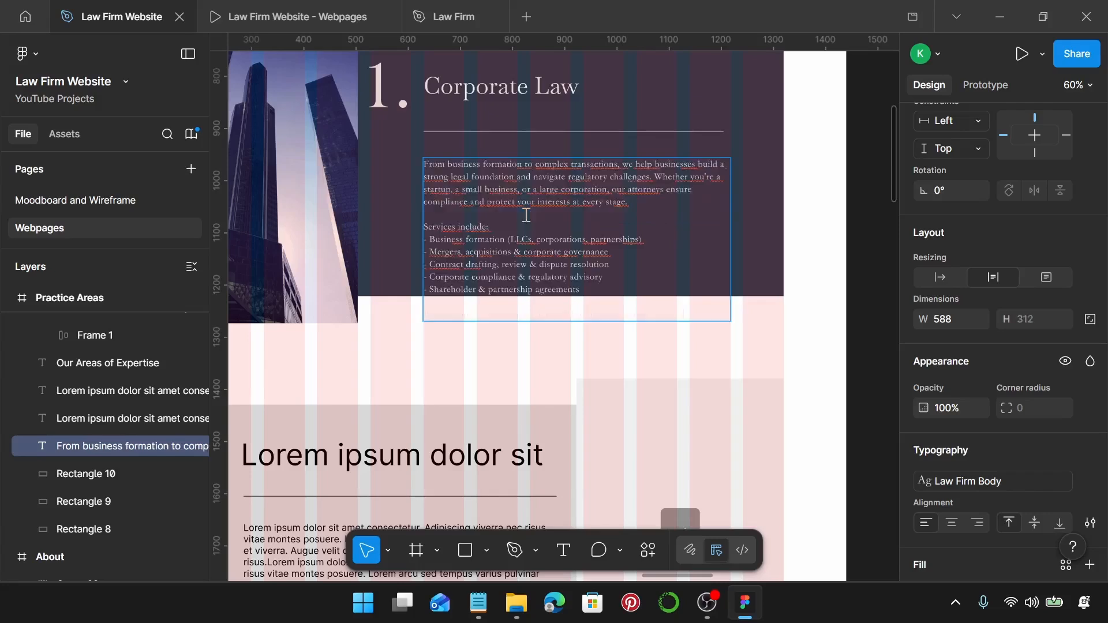
scroll(708, 252, up, 1)
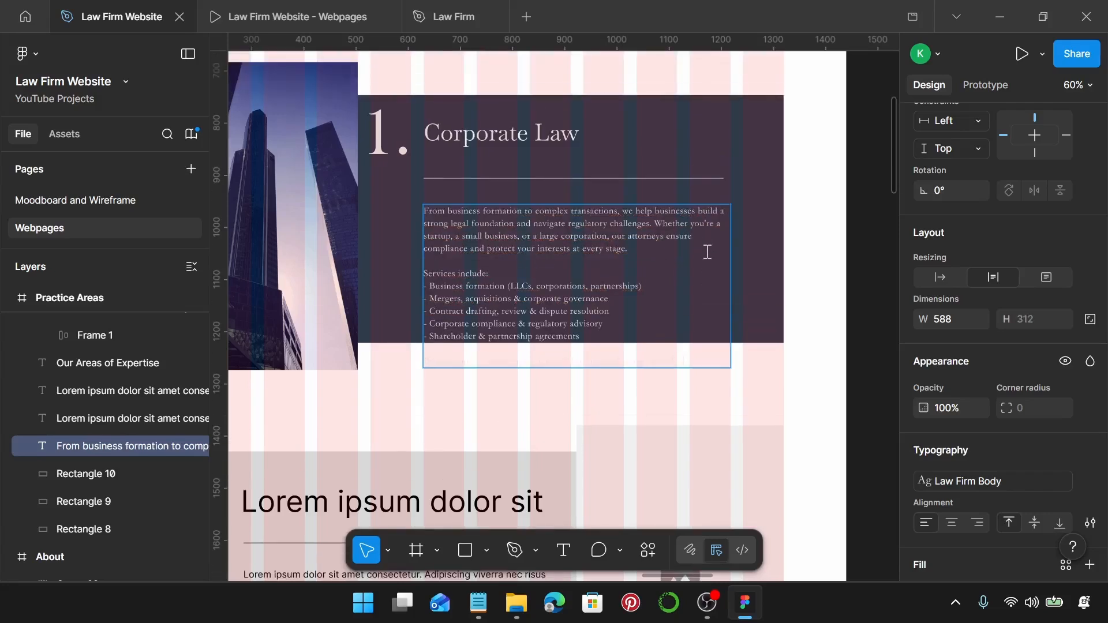
Space the heading, rule and body text 20 px apart and nudge them up slightly.
click(551, 140)
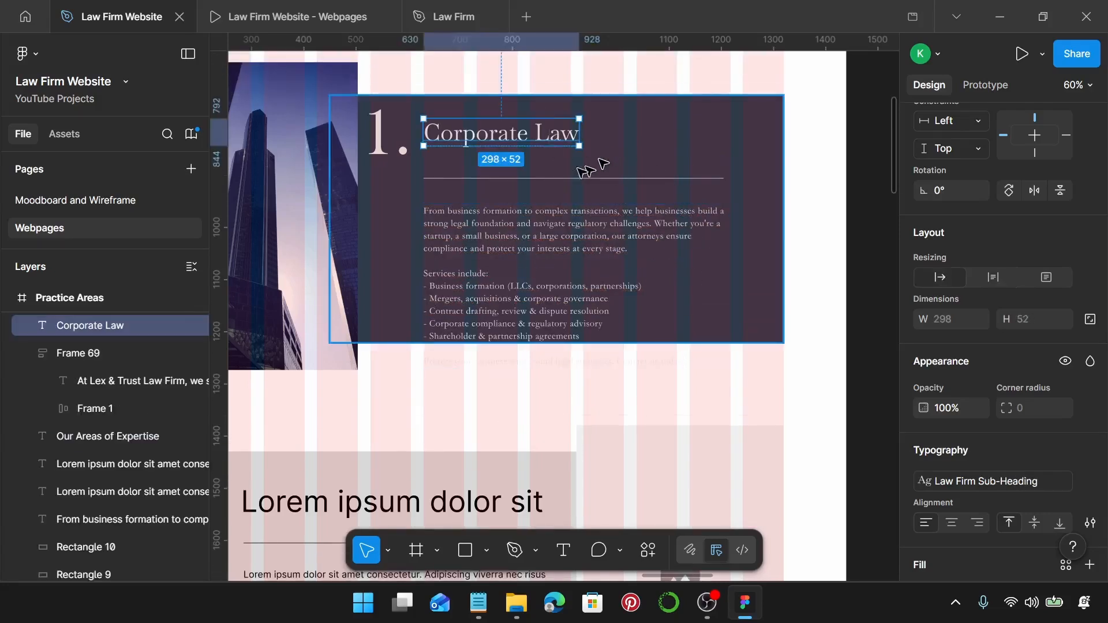
shift+click(556, 184)
shift+click(551, 177)
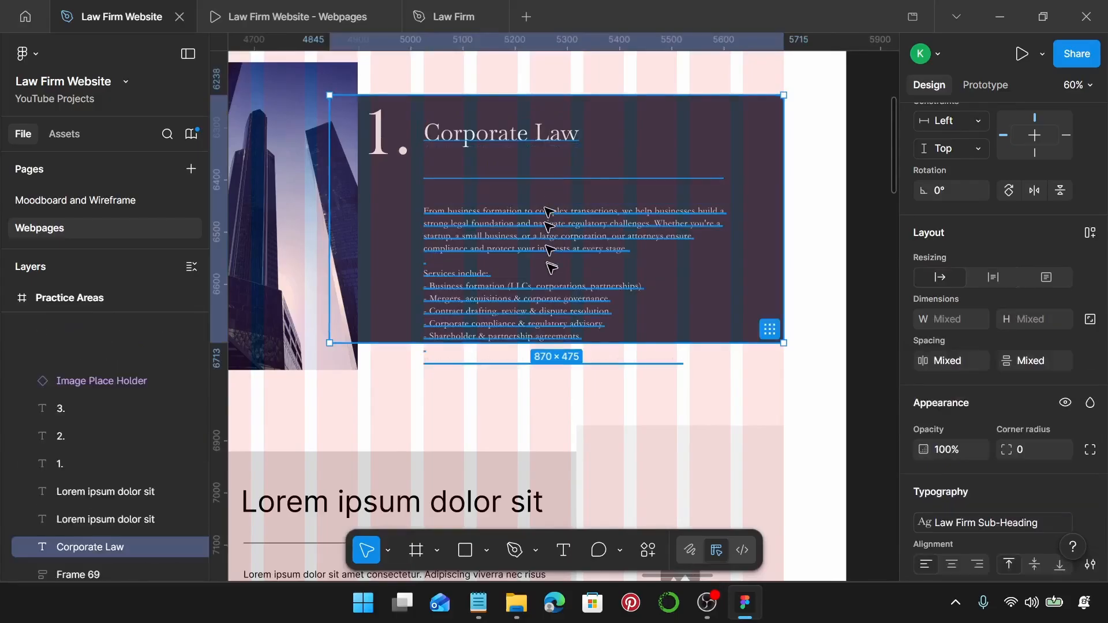
shift+click(594, 198)
shift+click(577, 225)
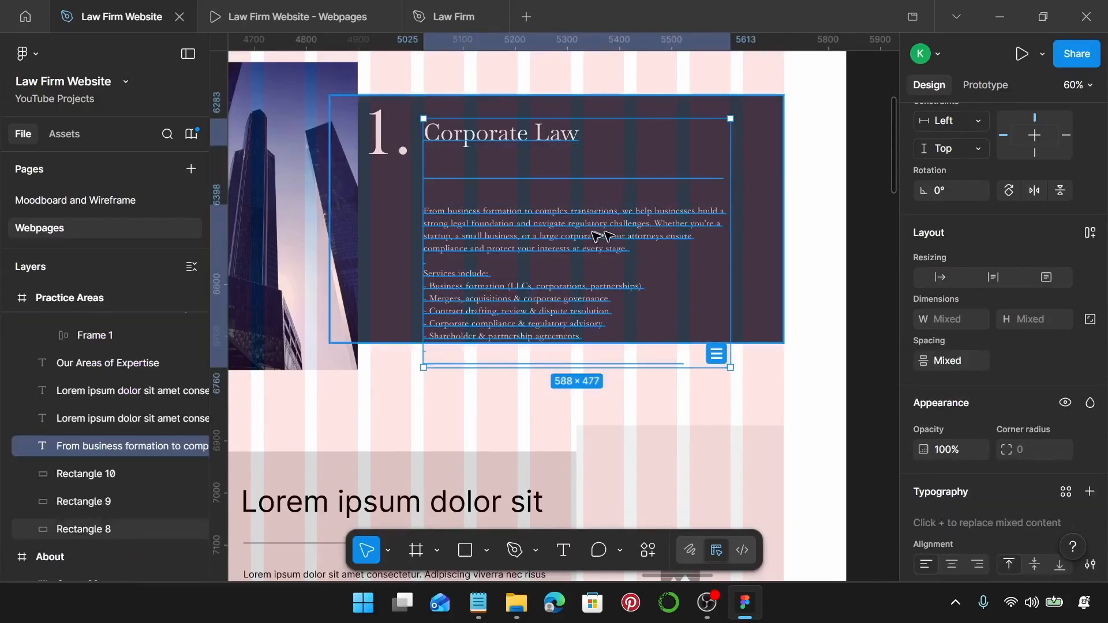
click(957, 360)
text(20)
key(Return)
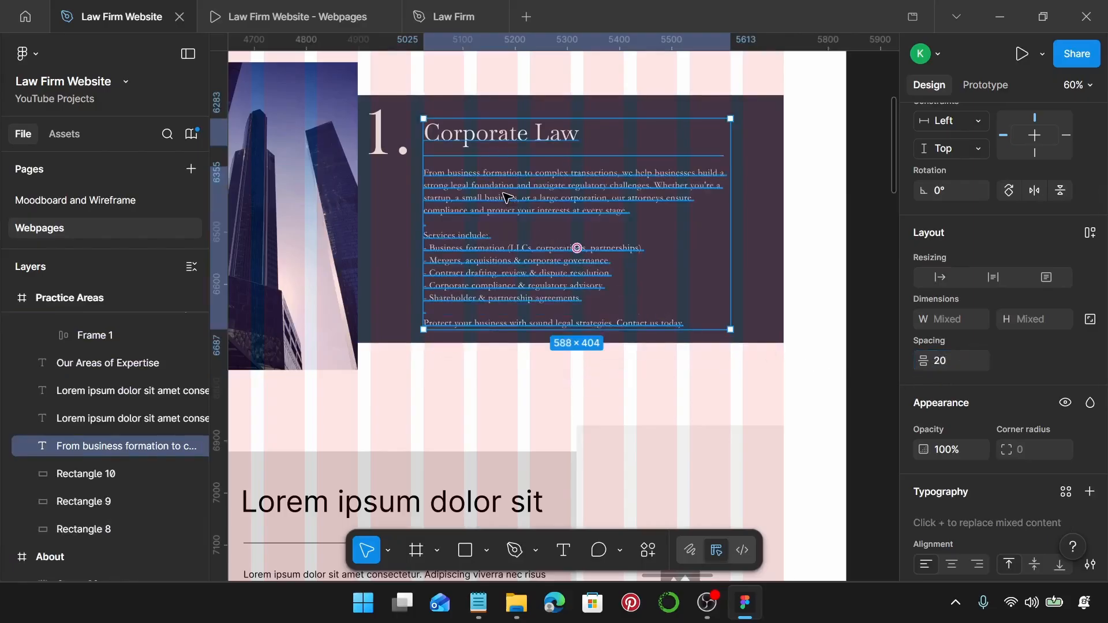
drag(505, 193, 504, 187)
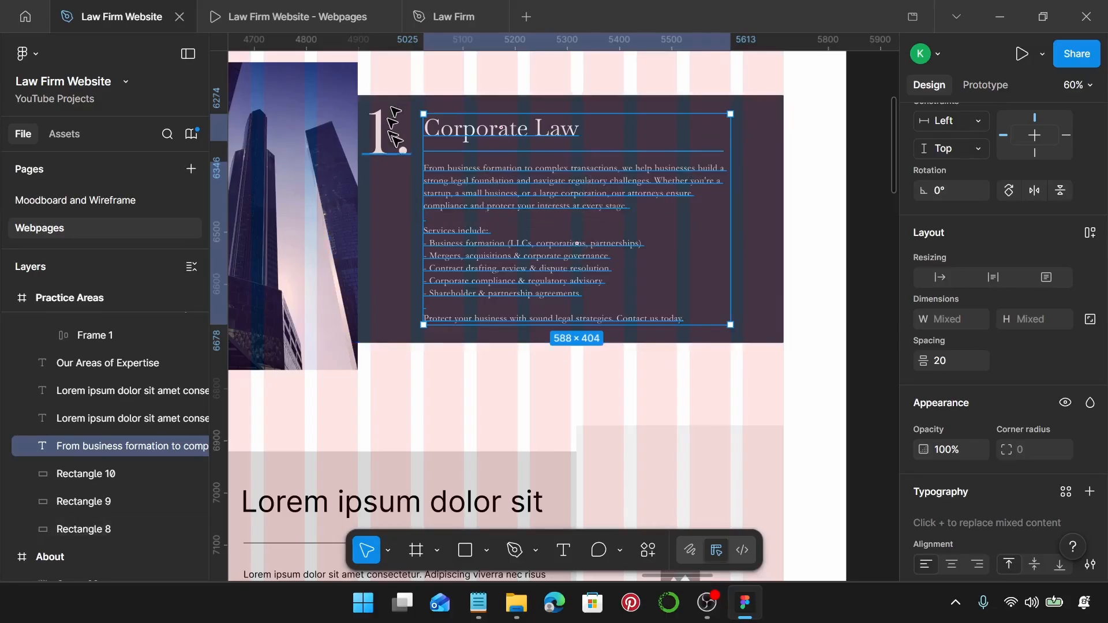
Move the 1. numeral down and right so it sits 20 px from the heading.
scroll(372, 141, up, 3)
click(367, 145)
drag(367, 142, 381, 172)
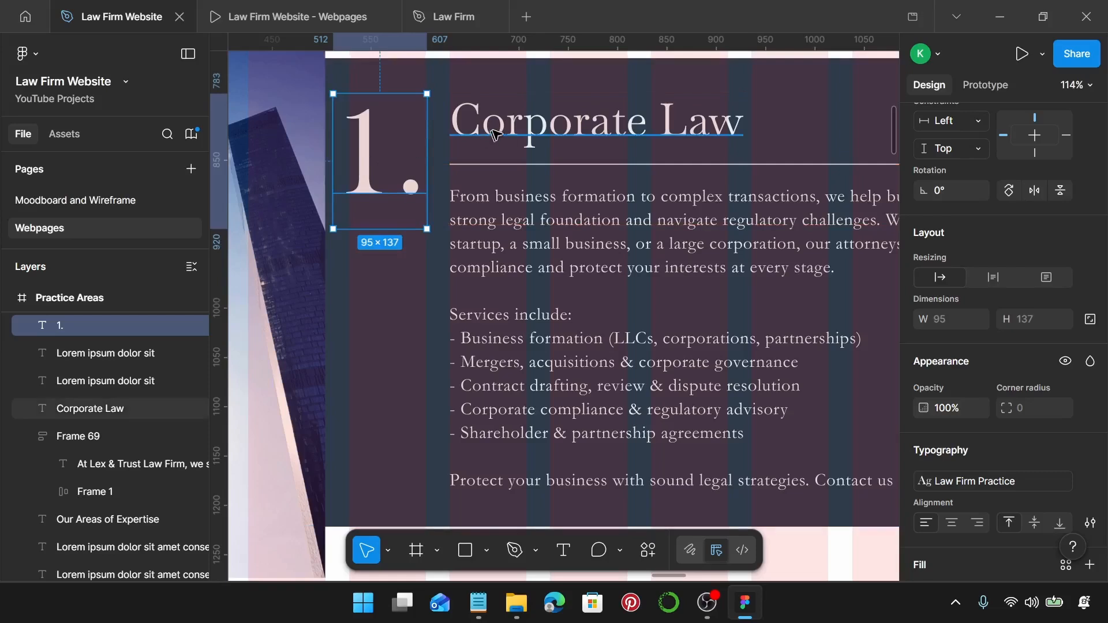
click(467, 121)
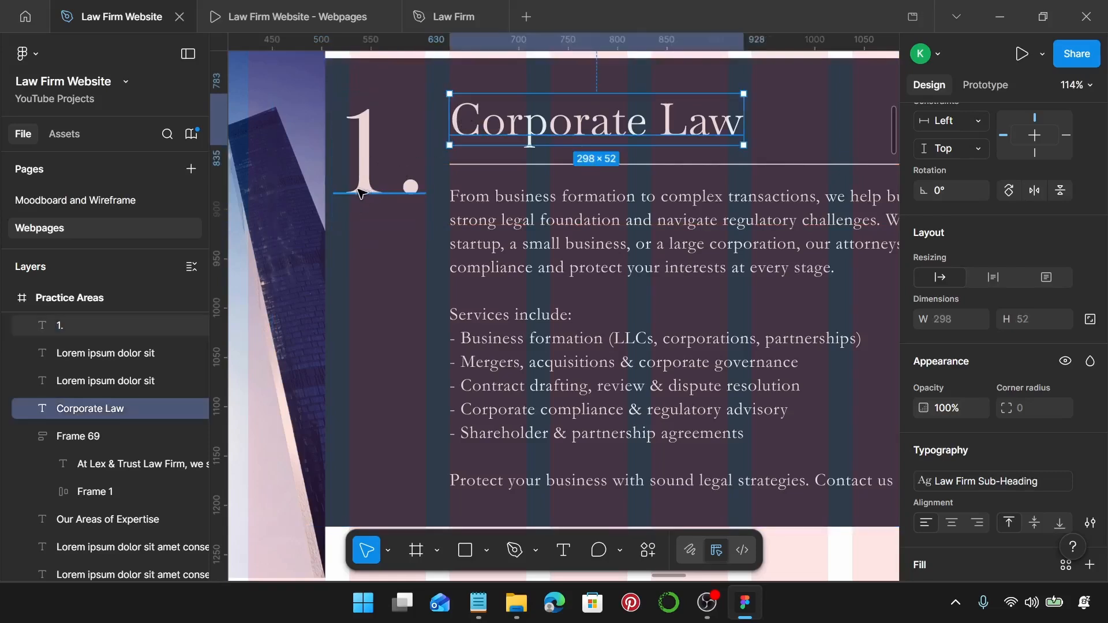
click(333, 168)
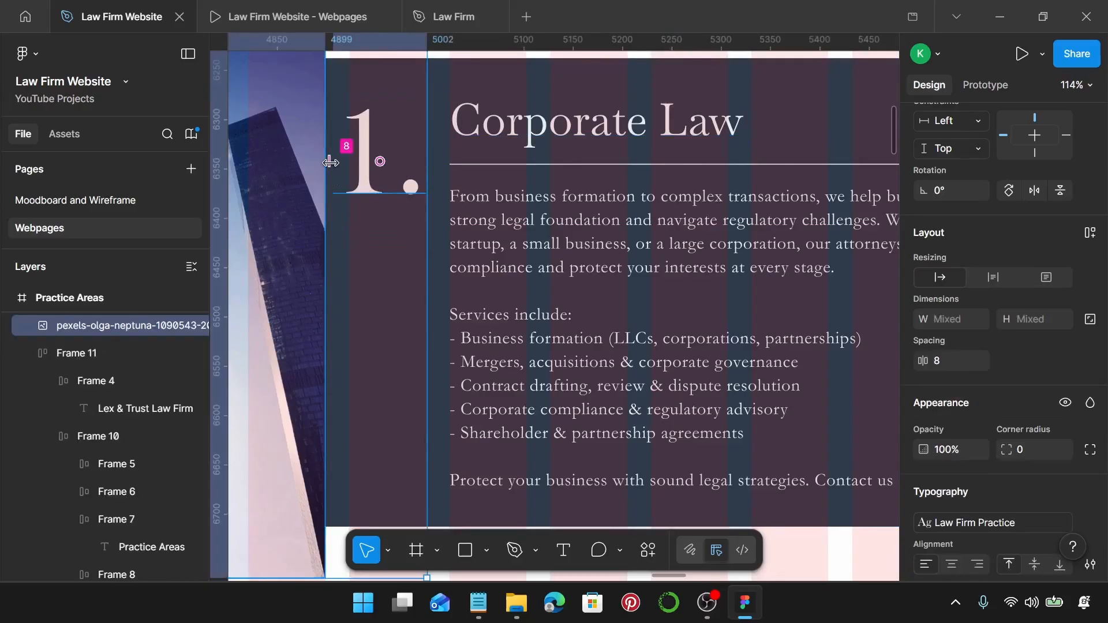
click(360, 172)
drag(360, 172, 363, 173)
shift+click(462, 130)
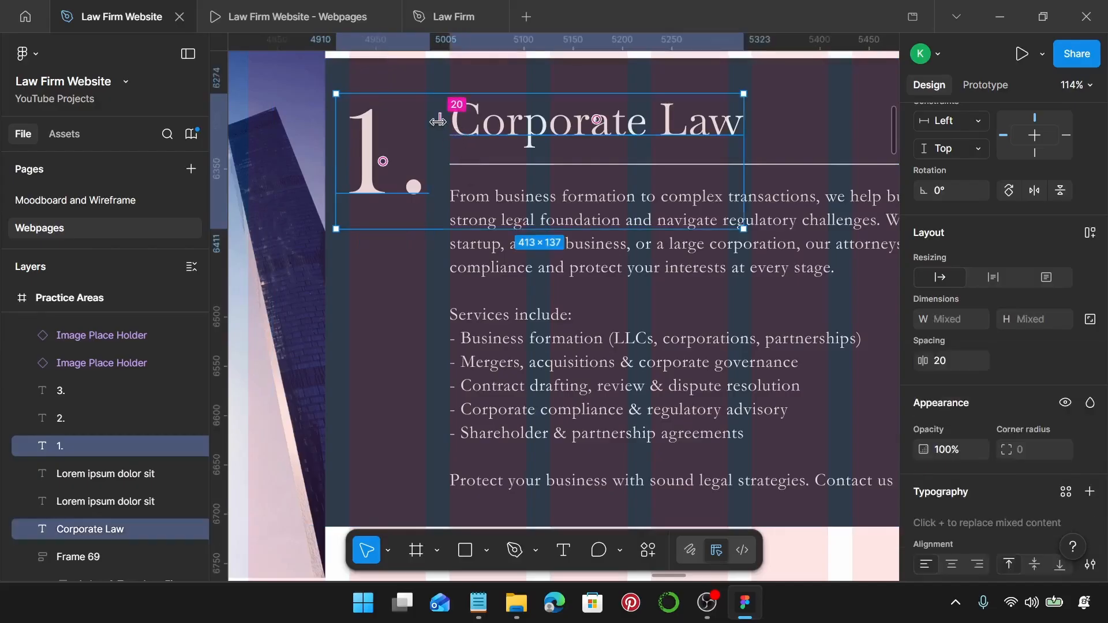
scroll(437, 120, down, 5)
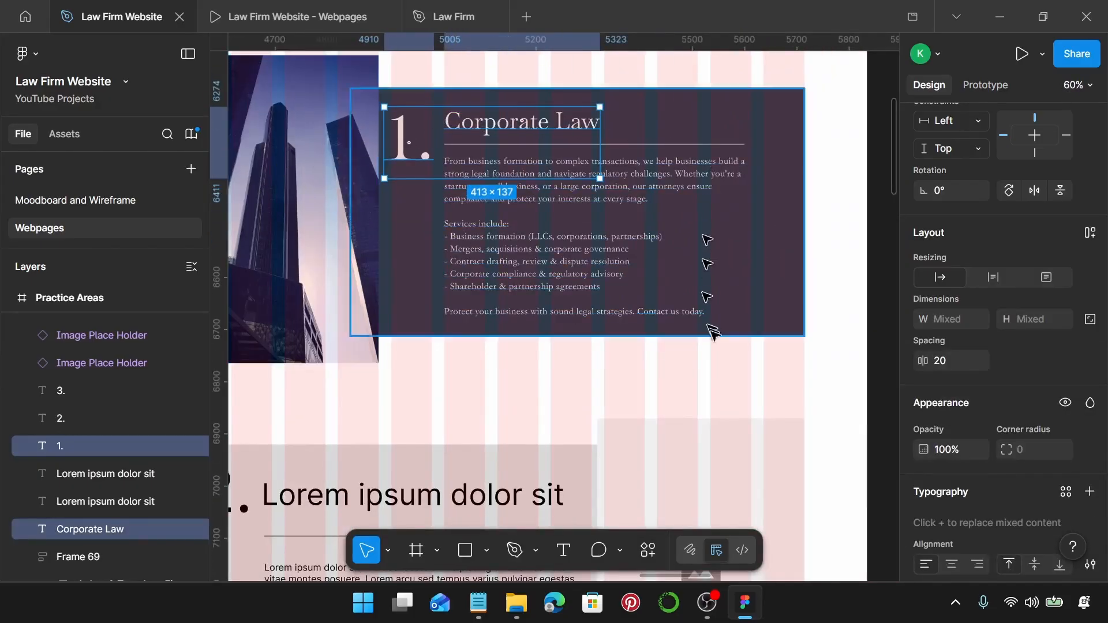
click(779, 363)
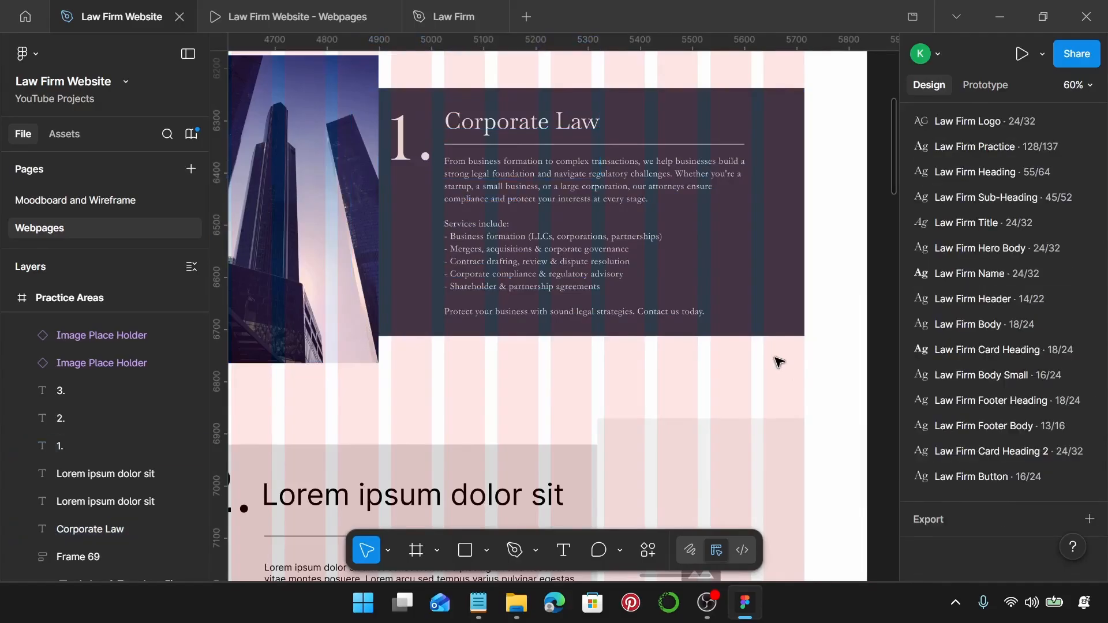
Inspect the 384×590 building photo and the 870×475 dark background rectangle.
click(343, 147)
scroll(343, 148, left, 3)
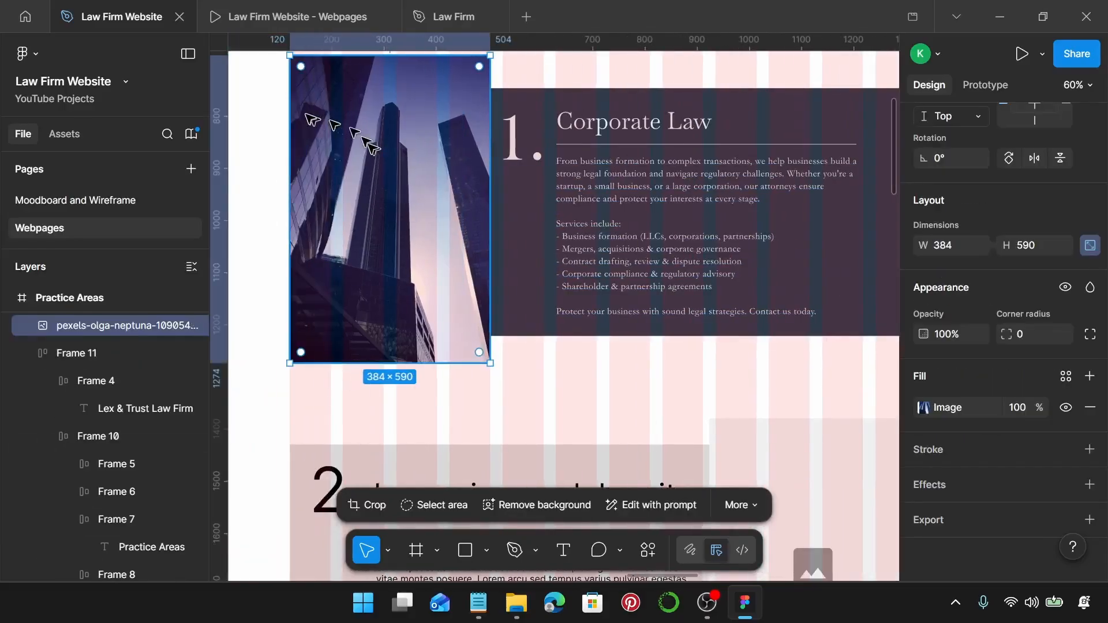
scroll(430, 108, up, 1)
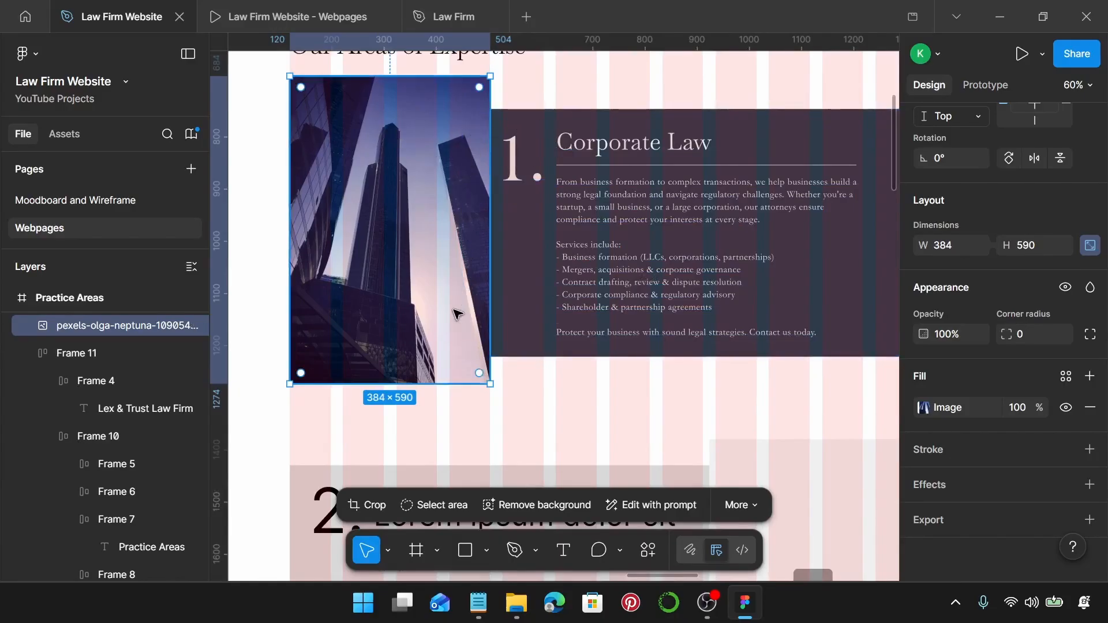
scroll(520, 347, right, 3)
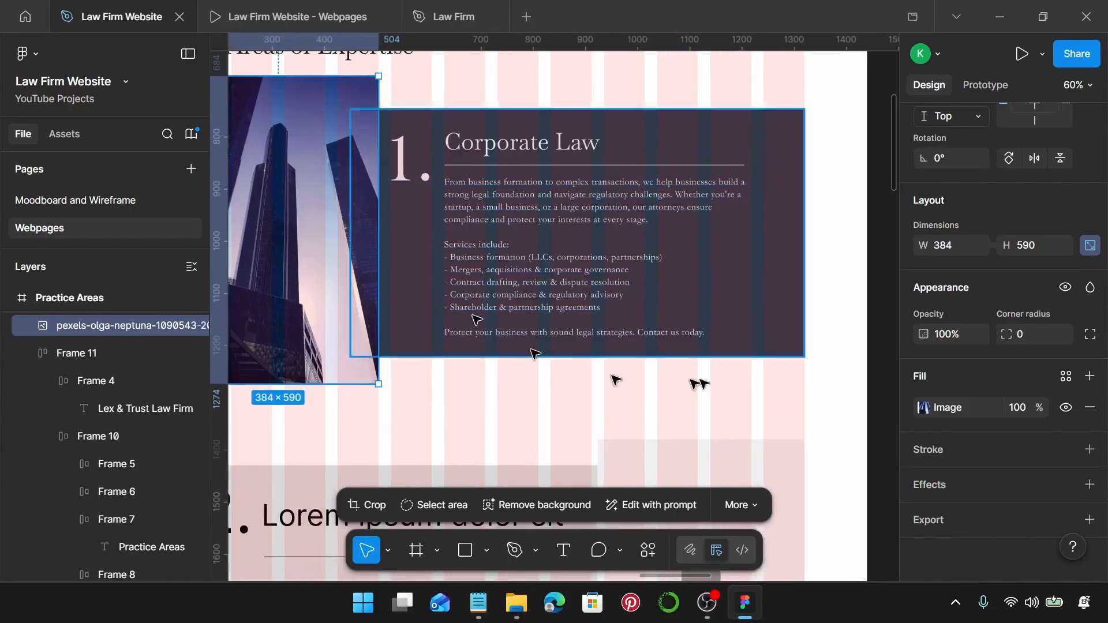
click(775, 324)
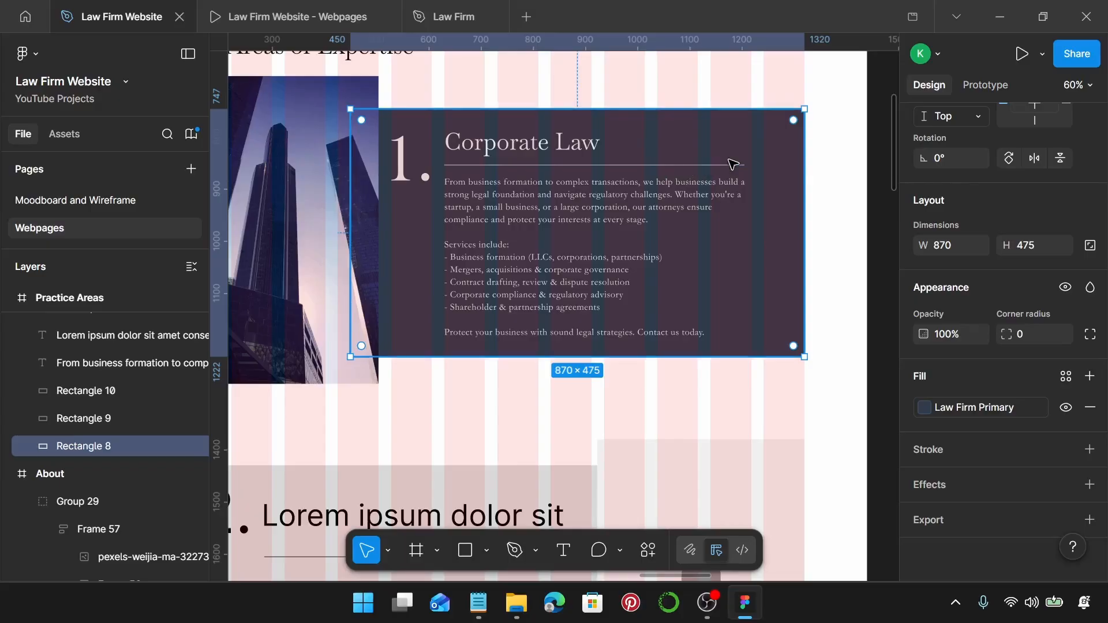
Select the Corporate Law heading, divider line and body text together.
click(494, 144)
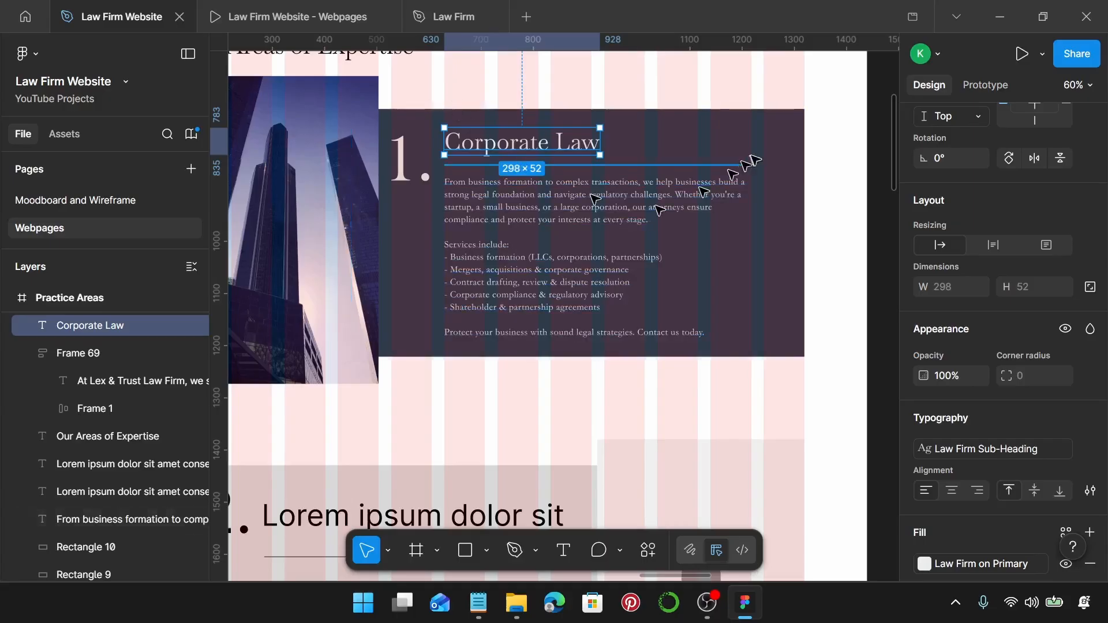
click(481, 168)
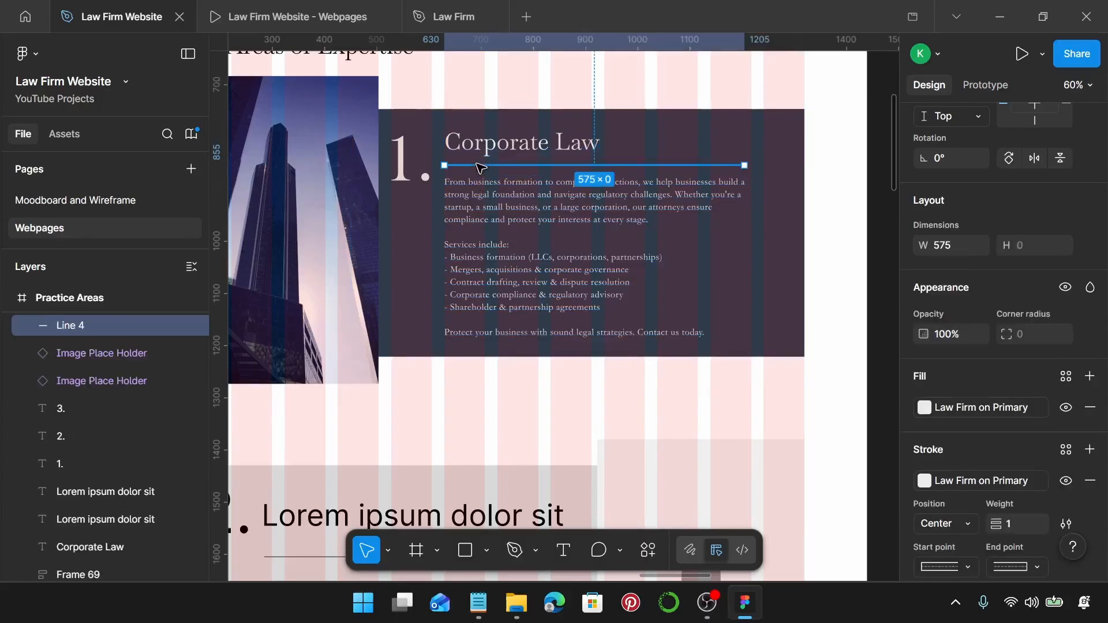
scroll(1039, 332, down, 3)
scroll(1035, 327, up, 3)
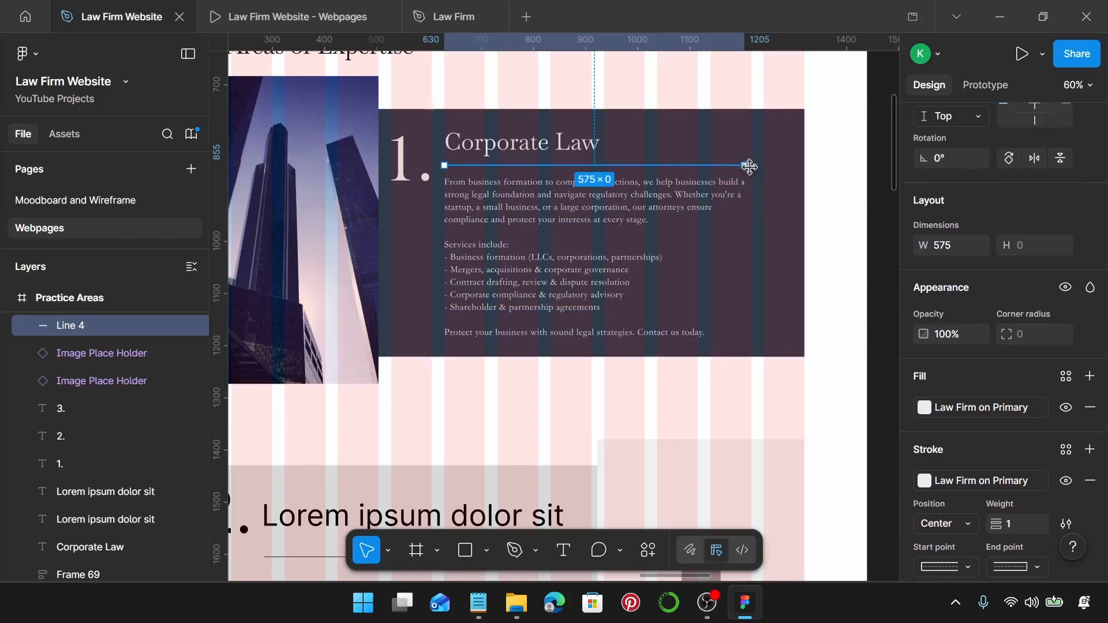
scroll(750, 167, up, 5)
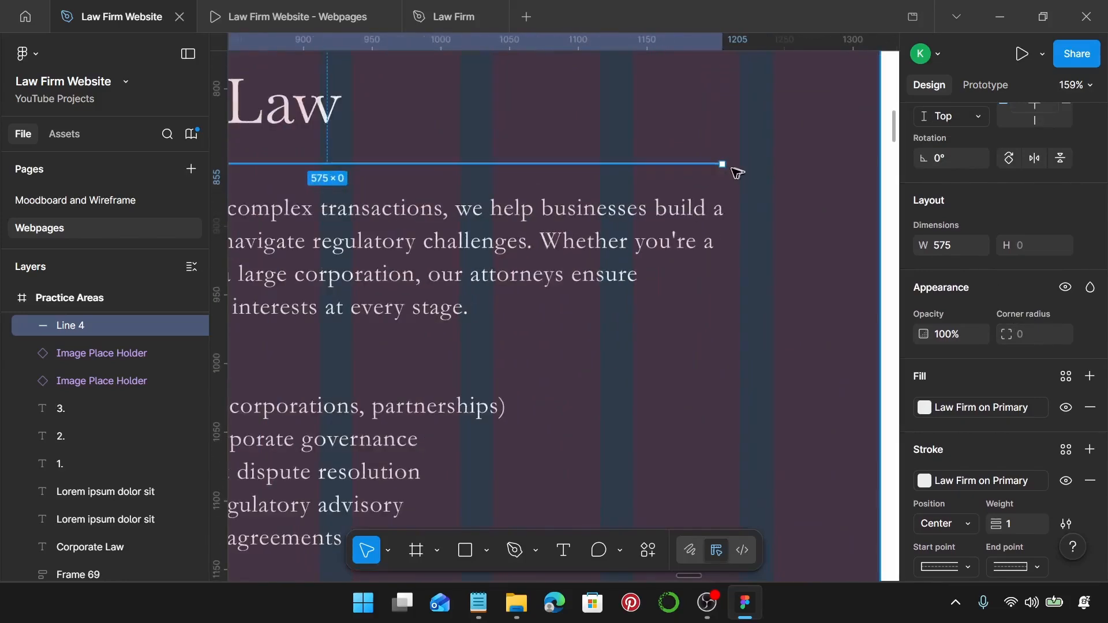
scroll(733, 171, down, 4)
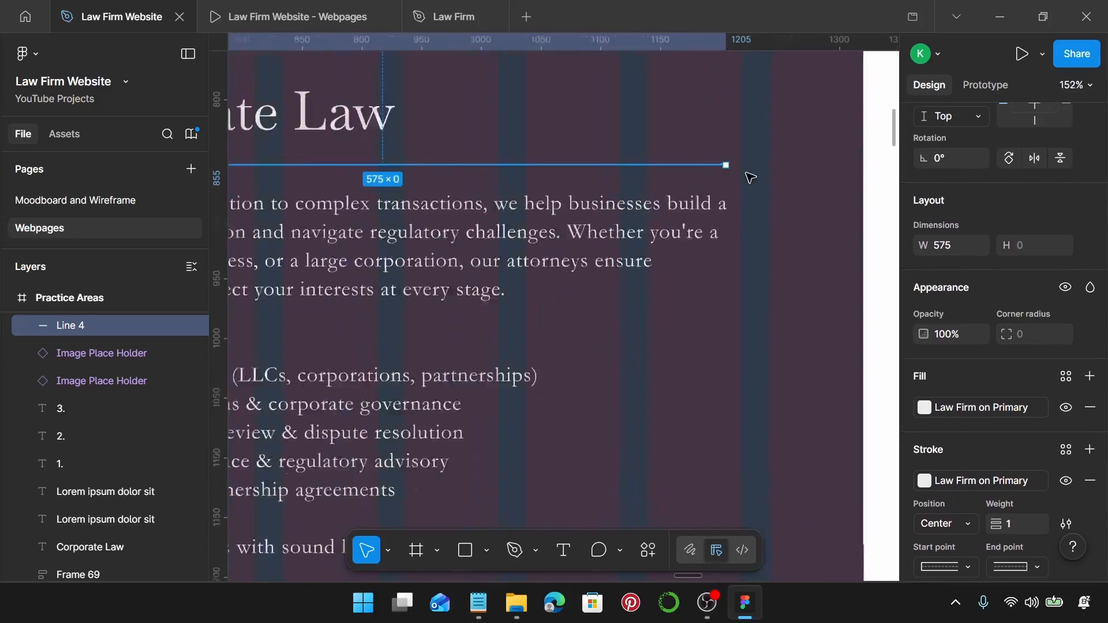
scroll(740, 172, down, 1)
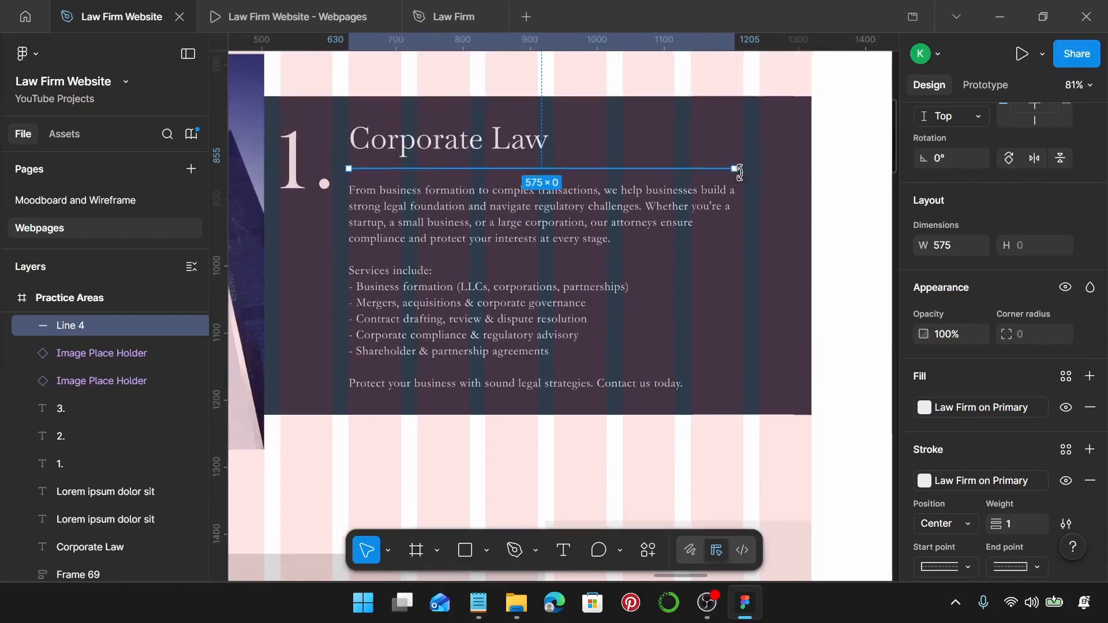
click(448, 206)
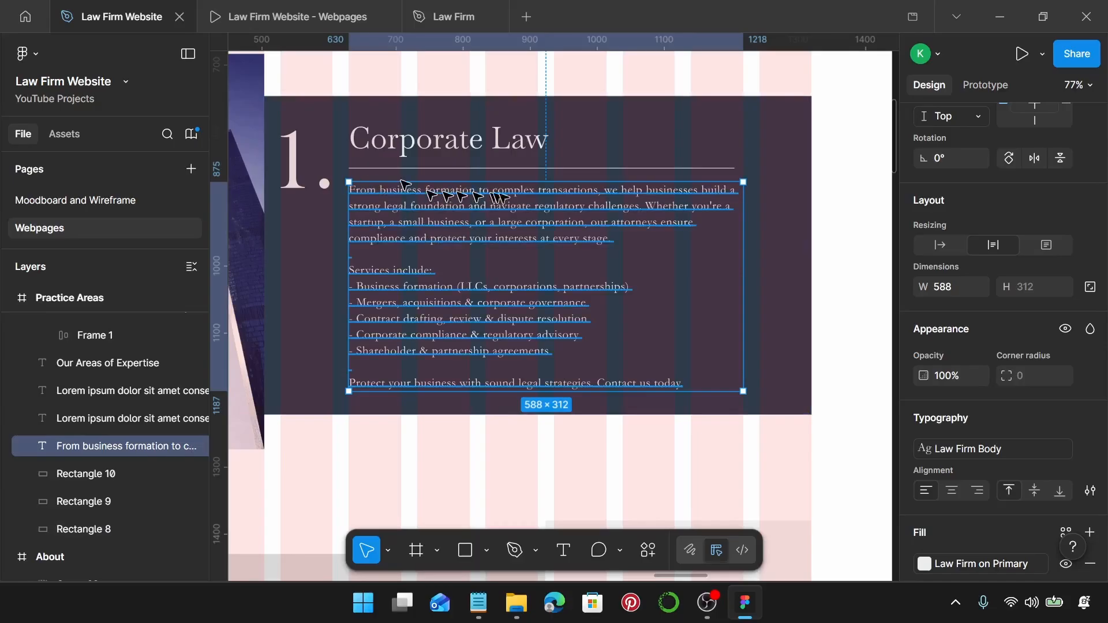
click(471, 153)
shift+click(581, 184)
shift+click(547, 212)
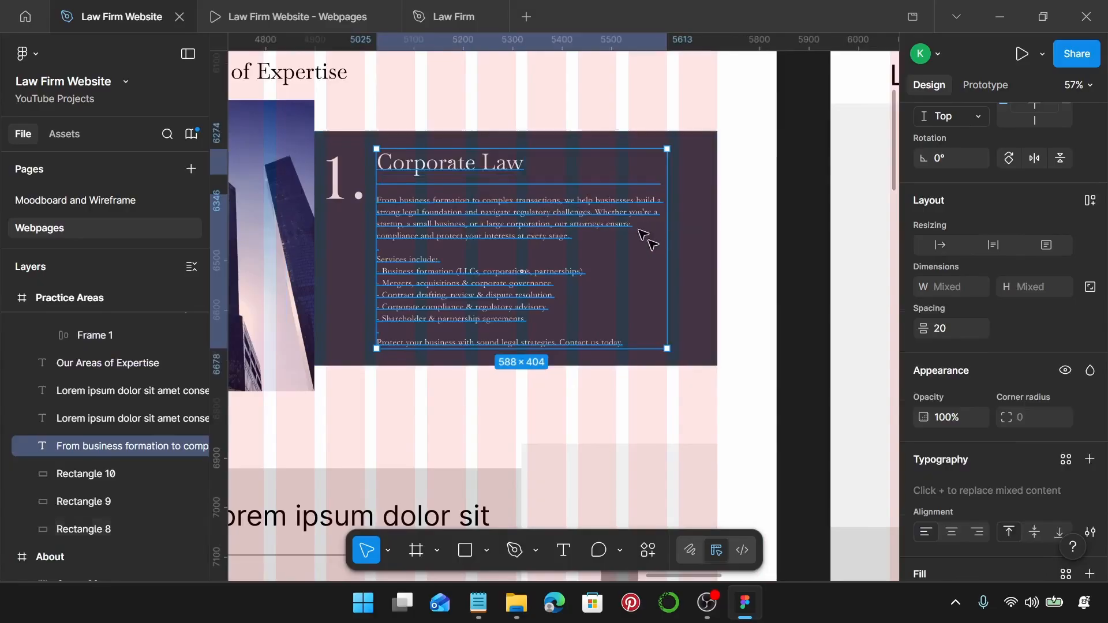
Select the 1. numeral with the heading, then the building photo with the numeral.
scroll(589, 240, left, 1)
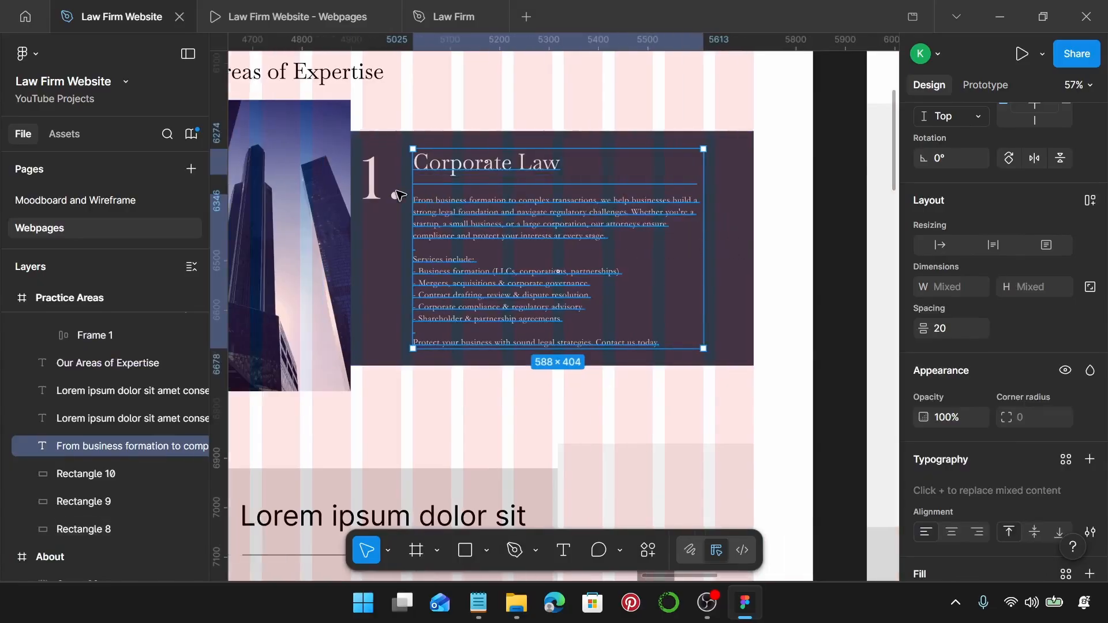
click(377, 193)
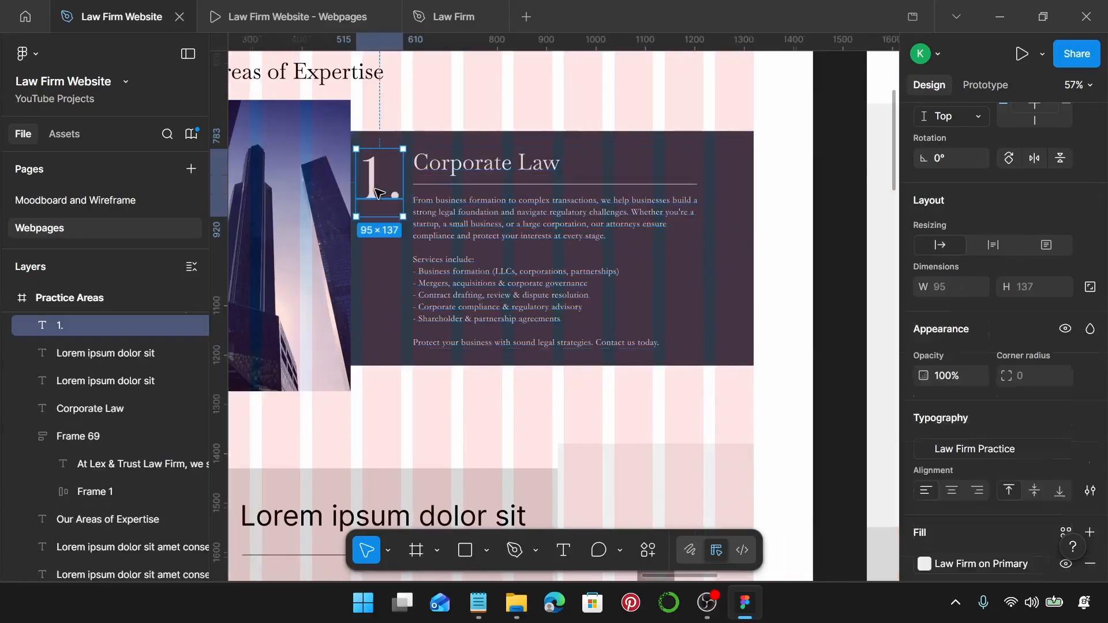
shift+click(426, 172)
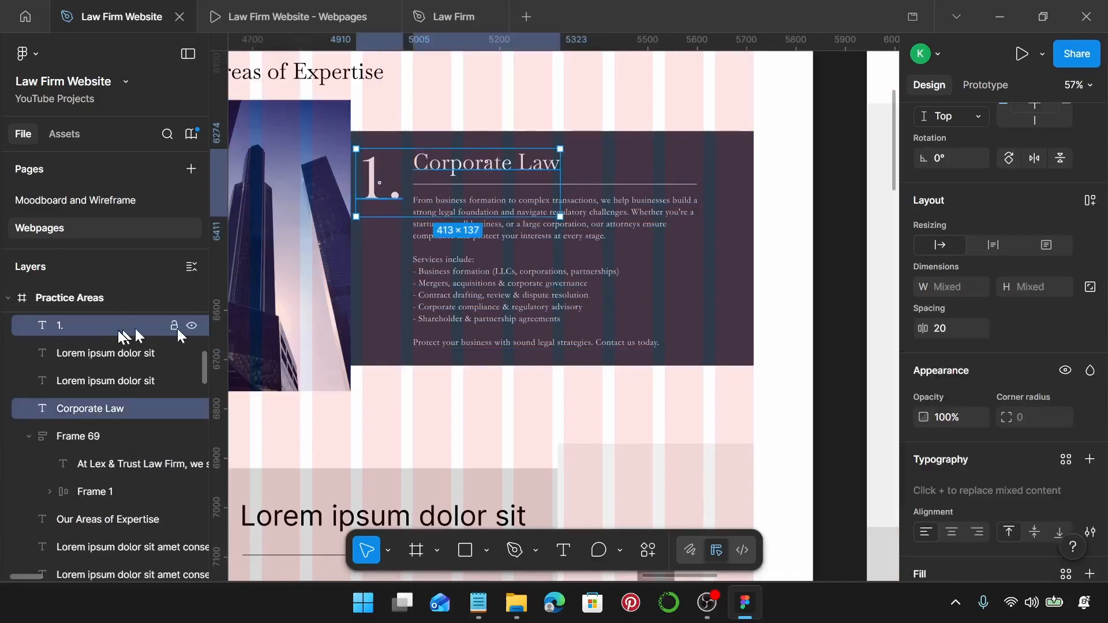
click(295, 202)
shift+click(370, 186)
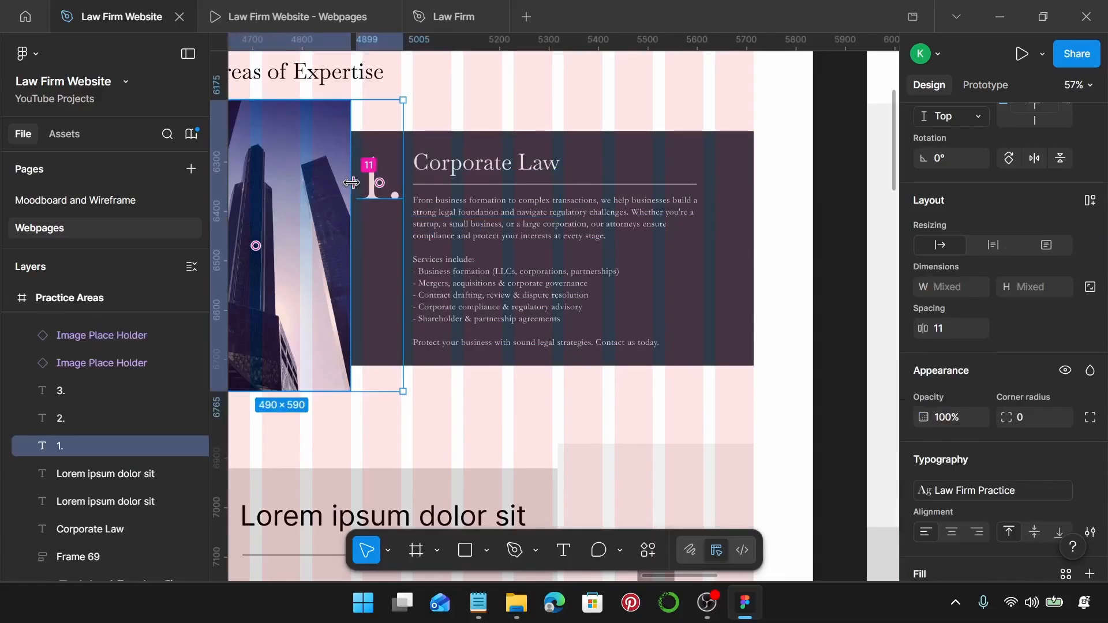
scroll(352, 182, down, 4)
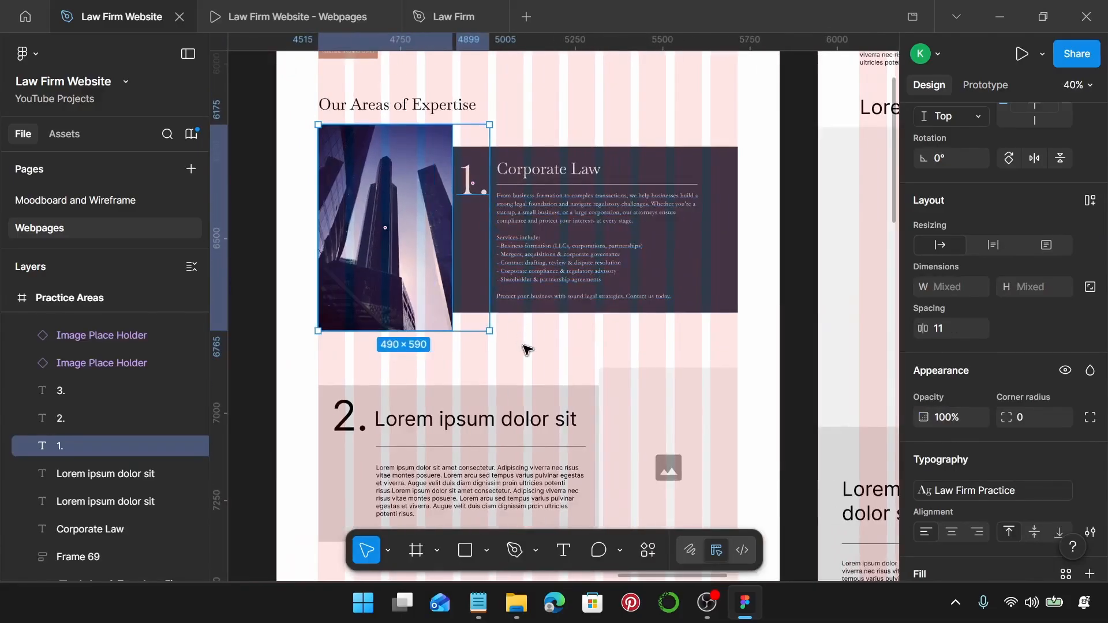
Nudge the building photo down and trial-centre the dark rectangle on it, then undo.
click(526, 350)
click(389, 245)
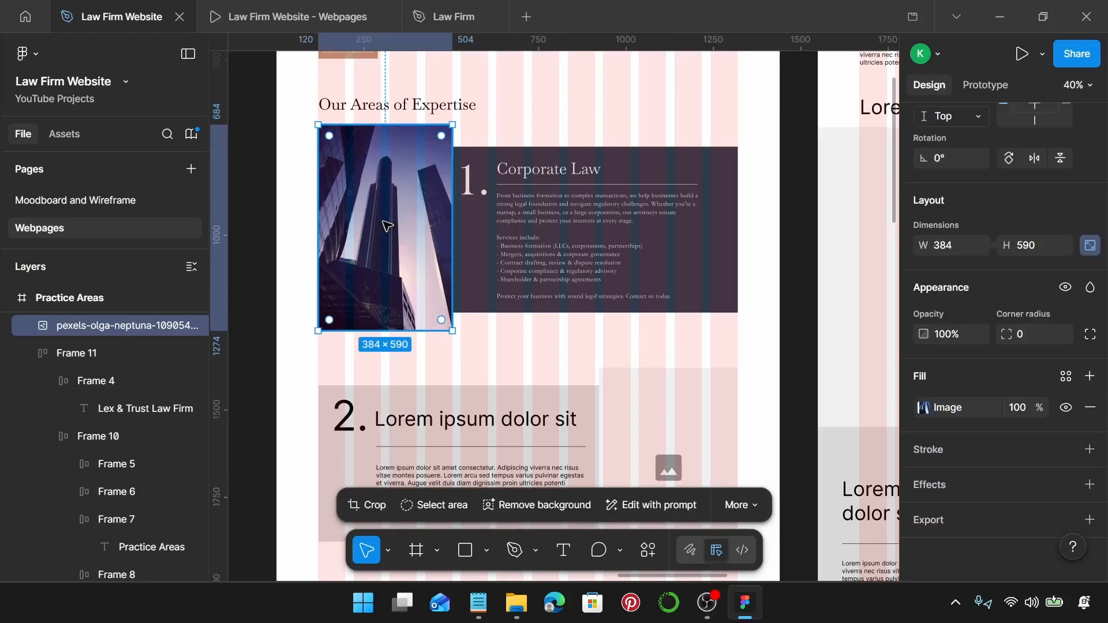
scroll(388, 225, up, 3)
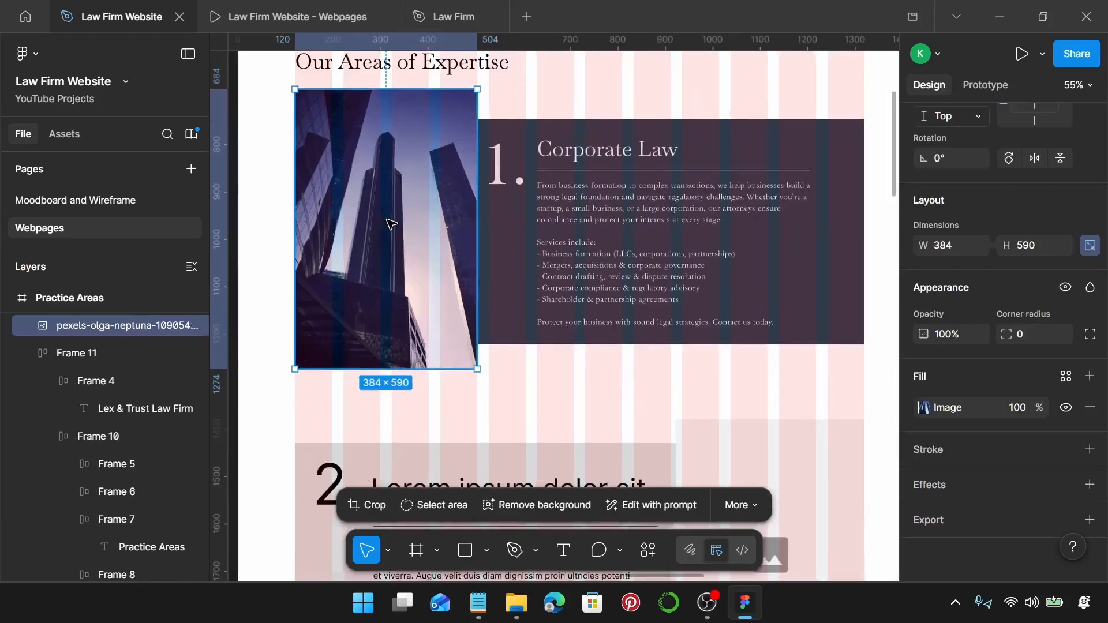
drag(392, 224, 394, 228)
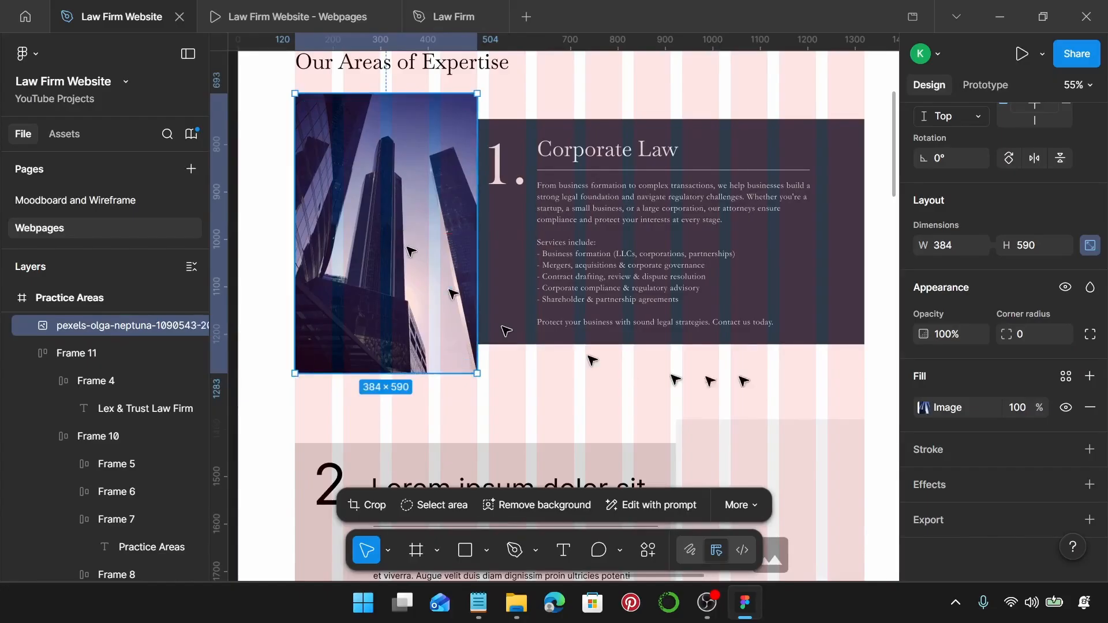
shift+click(858, 274)
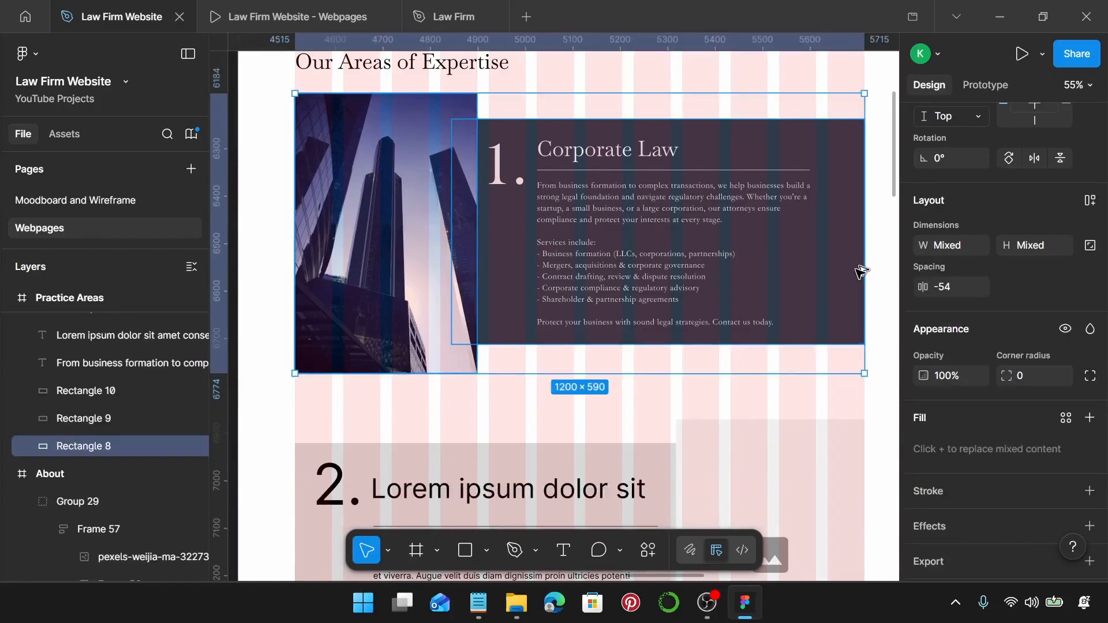
key(alt+v)
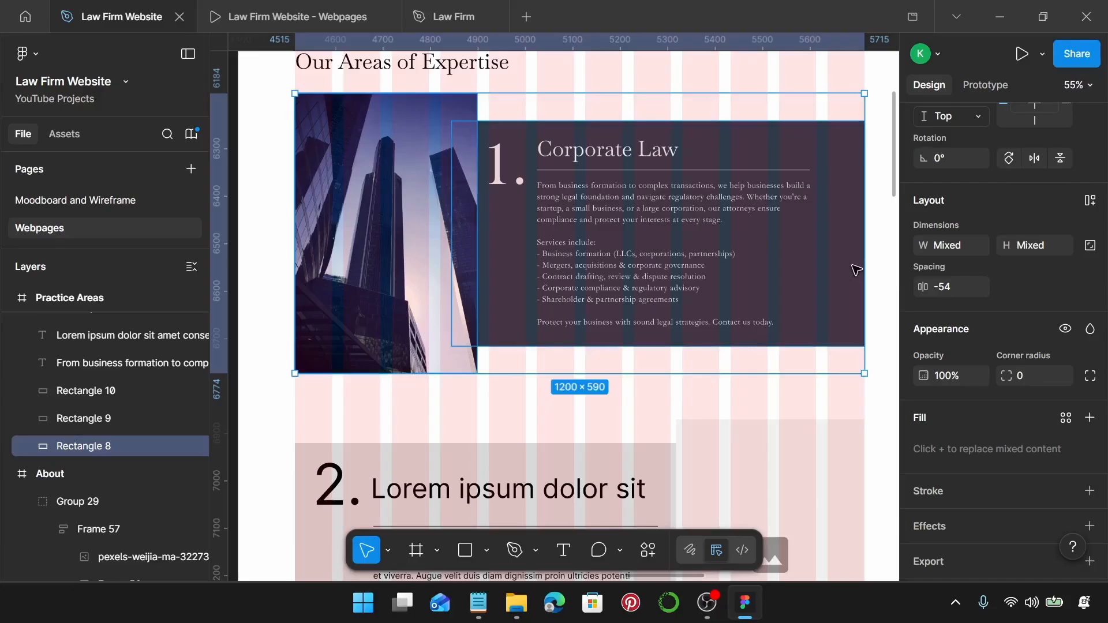
key(ctrl+z)
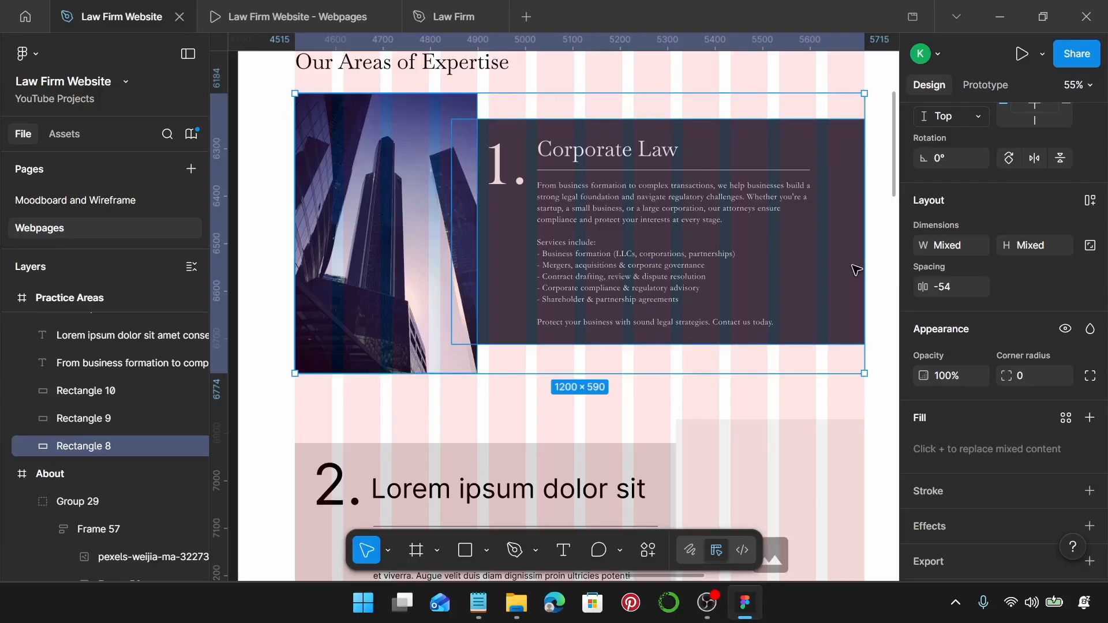
Retry vertically centring the dark rectangle on the photo, undo it, and nudge the photo lower.
click(424, 297)
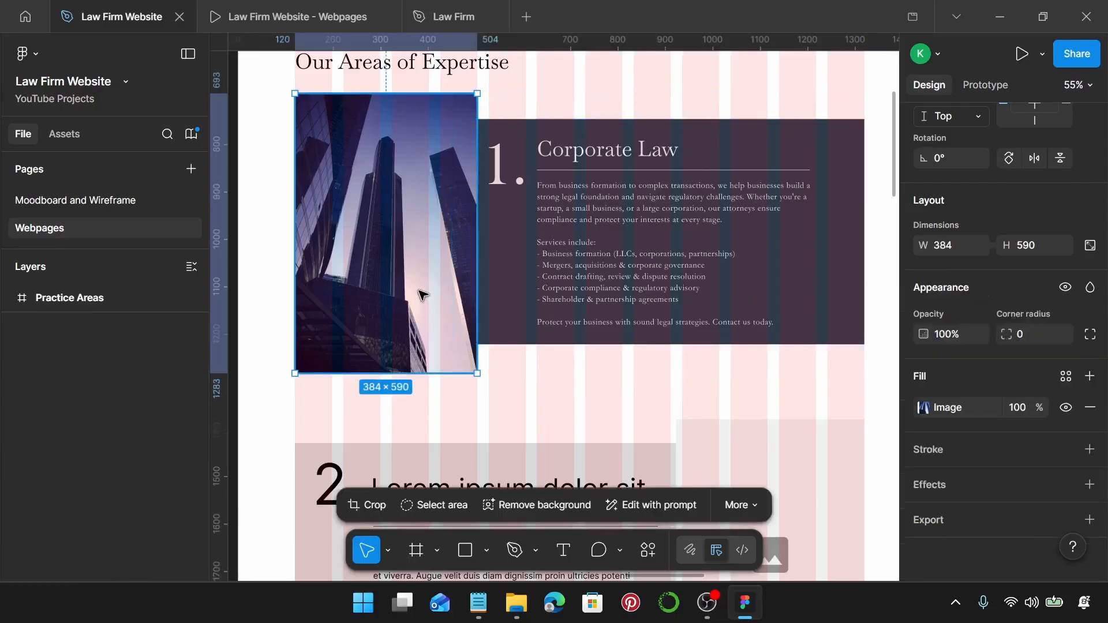
click(819, 302)
shift+click(425, 315)
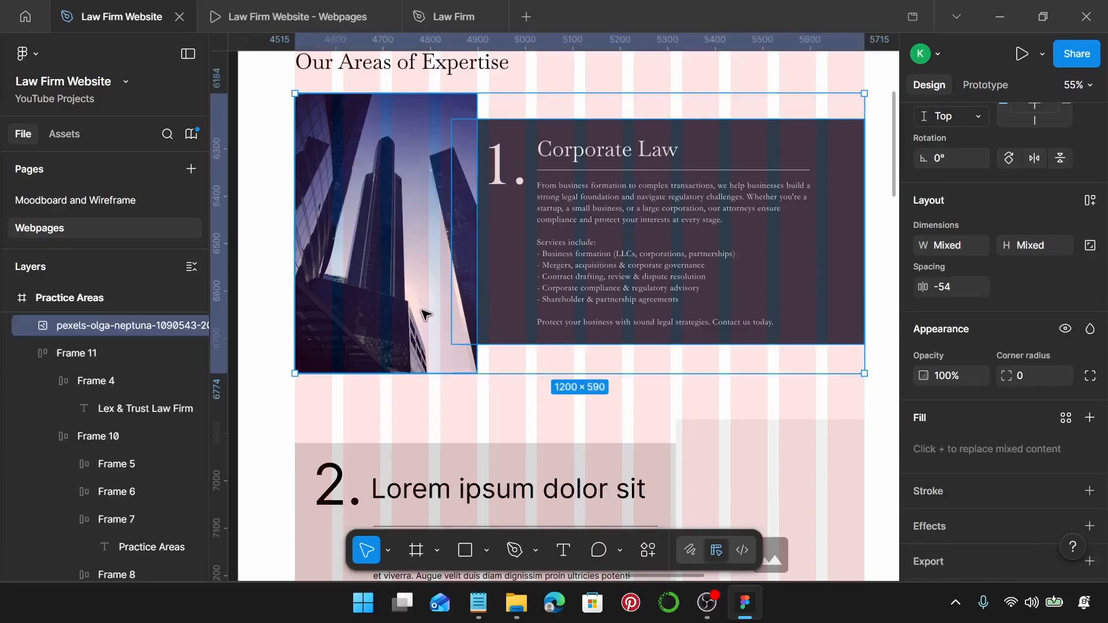
key(alt+v)
key(ctrl+z)
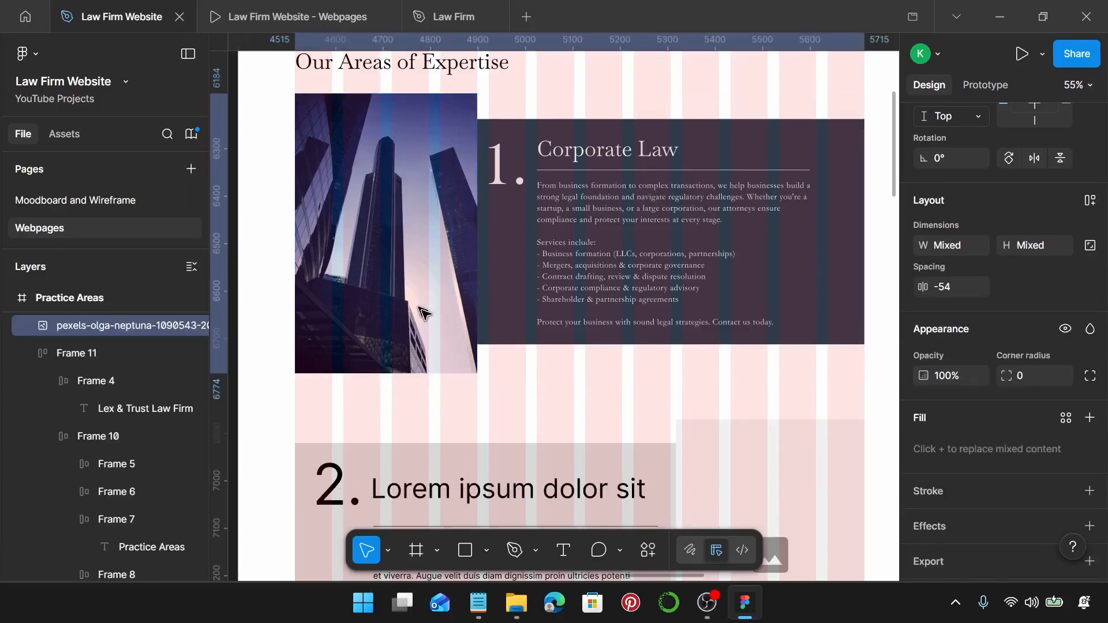
click(389, 290)
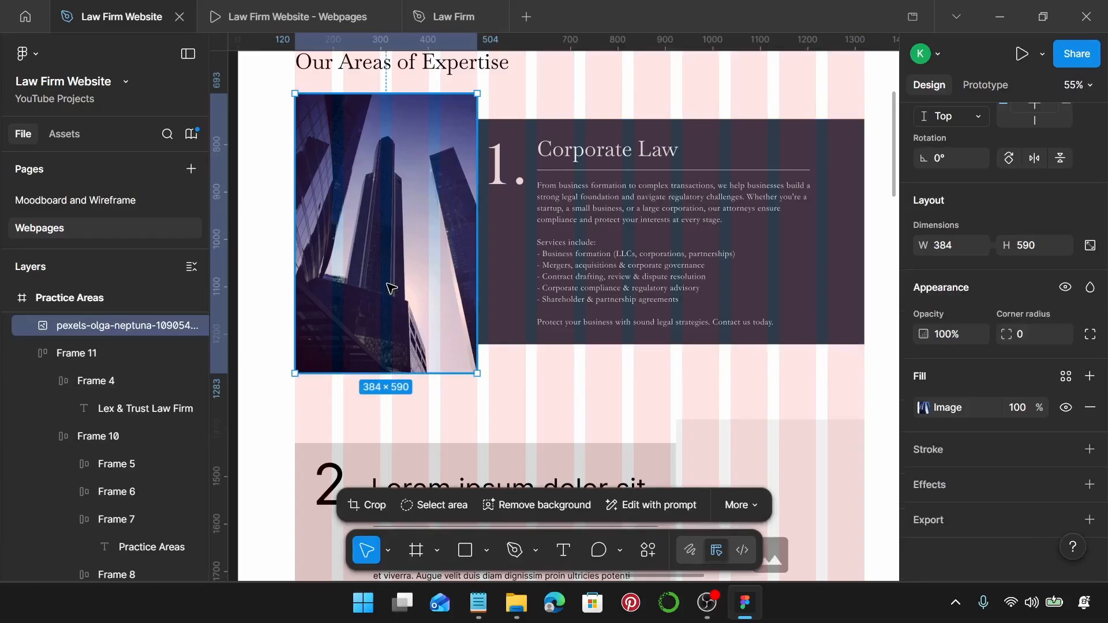
drag(387, 283, 387, 288)
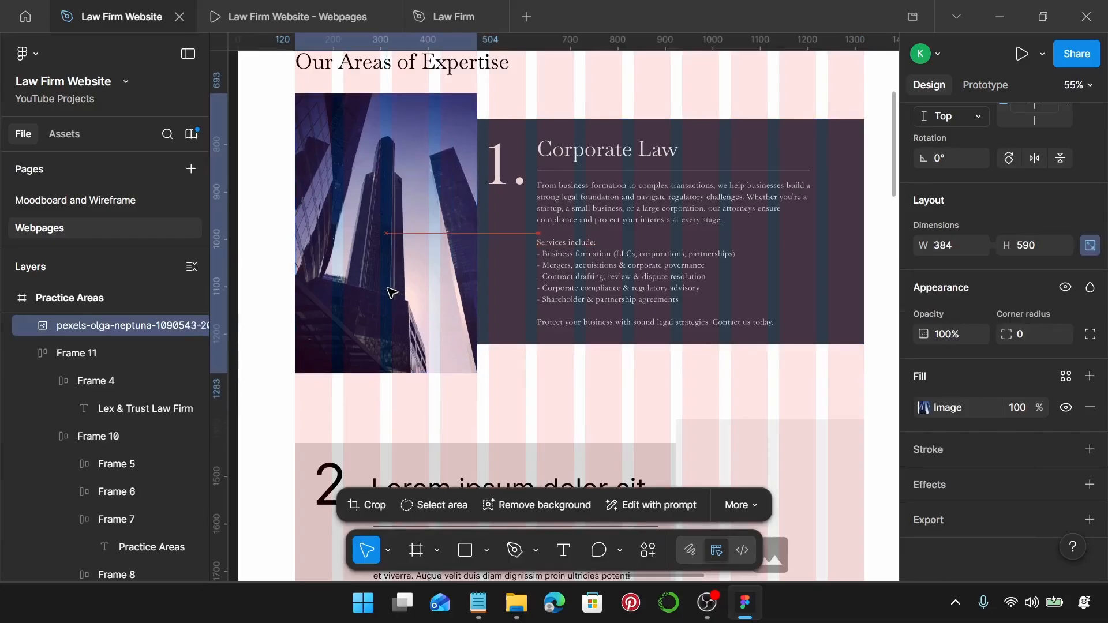
Group the Corporate Law card's five layers together.
click(632, 221)
click(501, 101)
drag(501, 100, 834, 366)
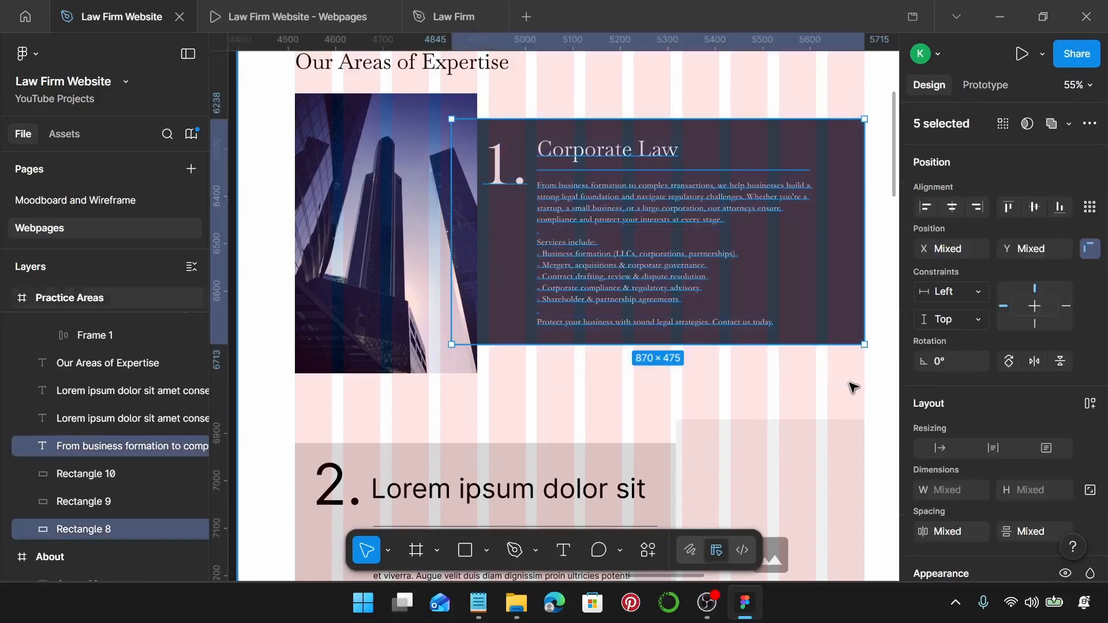
key(ctrl+g)
Group the card with the building photo into Group 32, 1200×590.
shift+click(432, 209)
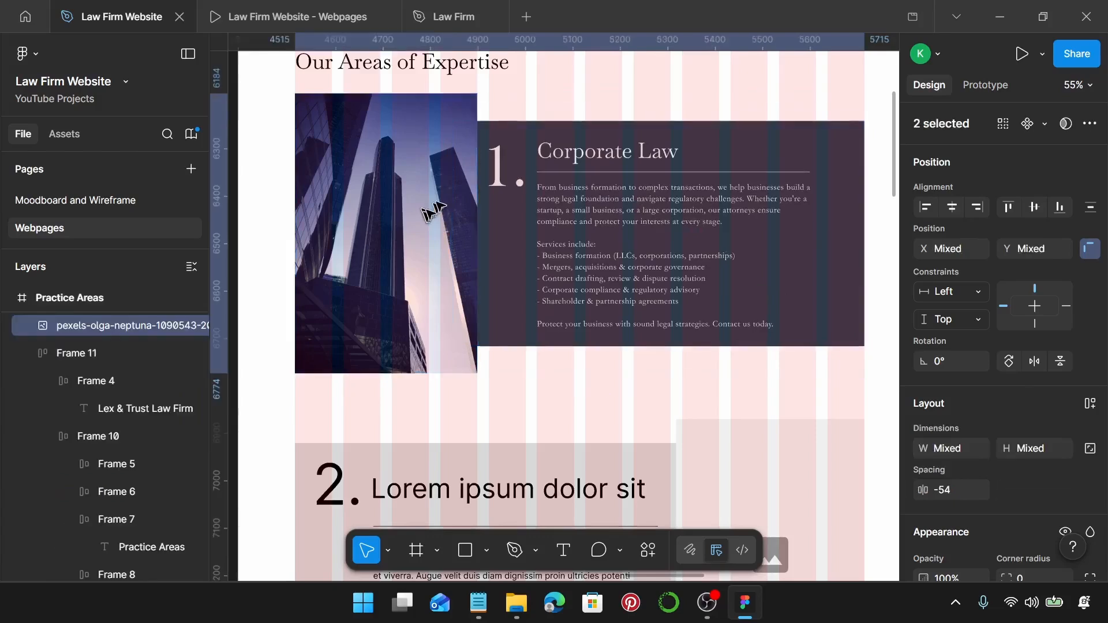
click(571, 242)
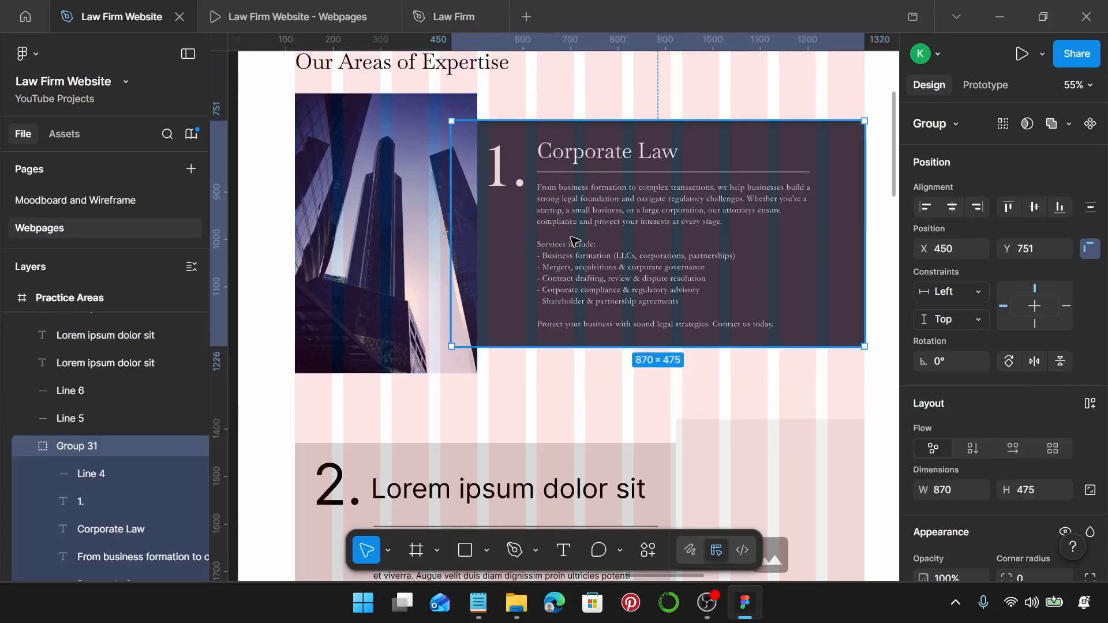
shift+click(348, 198)
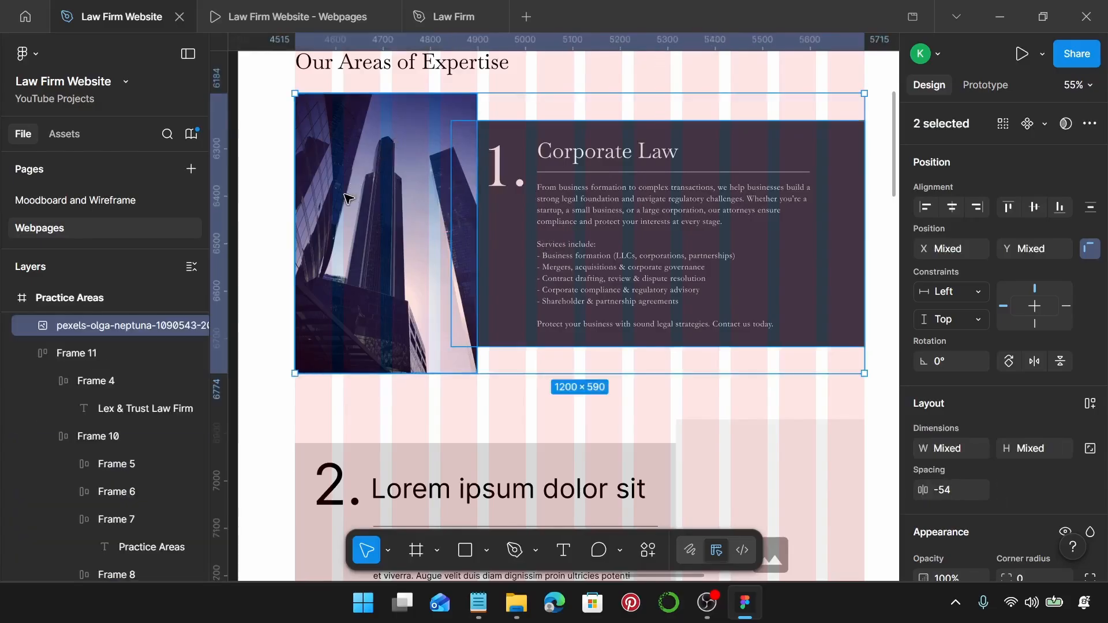
key(ctrl+g)
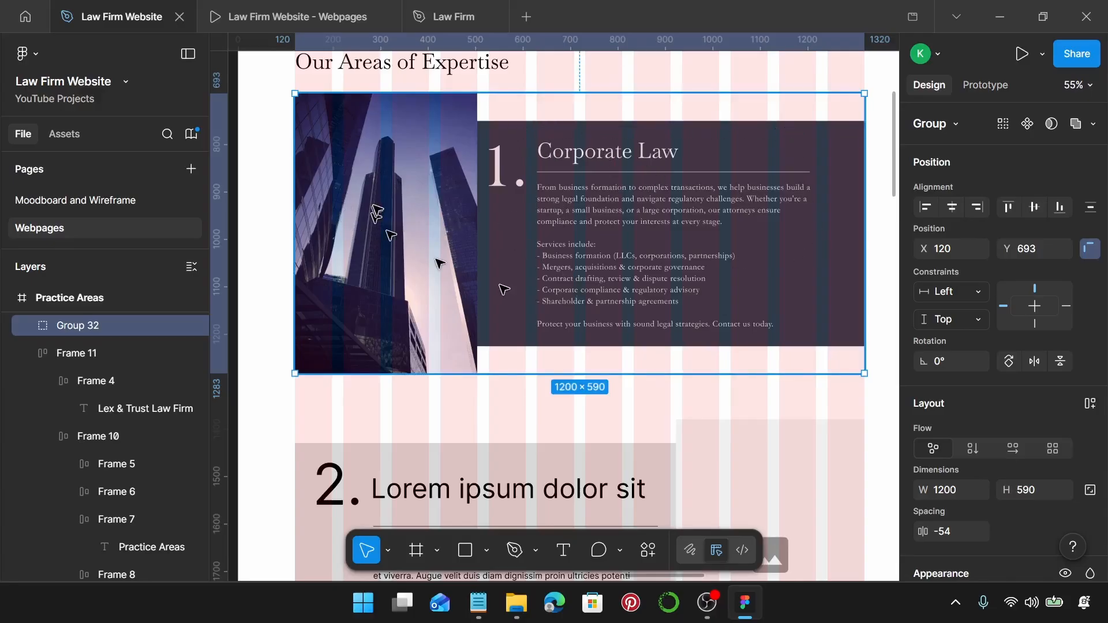
scroll(376, 208, down, 1)
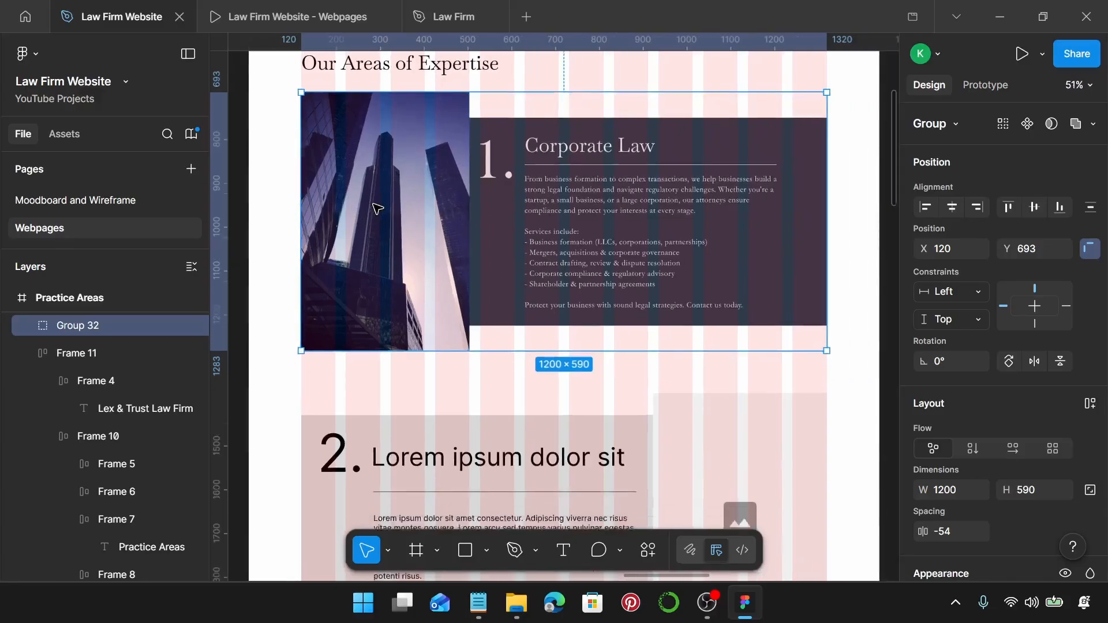
scroll(458, 317, down, 3)
scroll(465, 310, down, 2)
scroll(464, 310, down, 3)
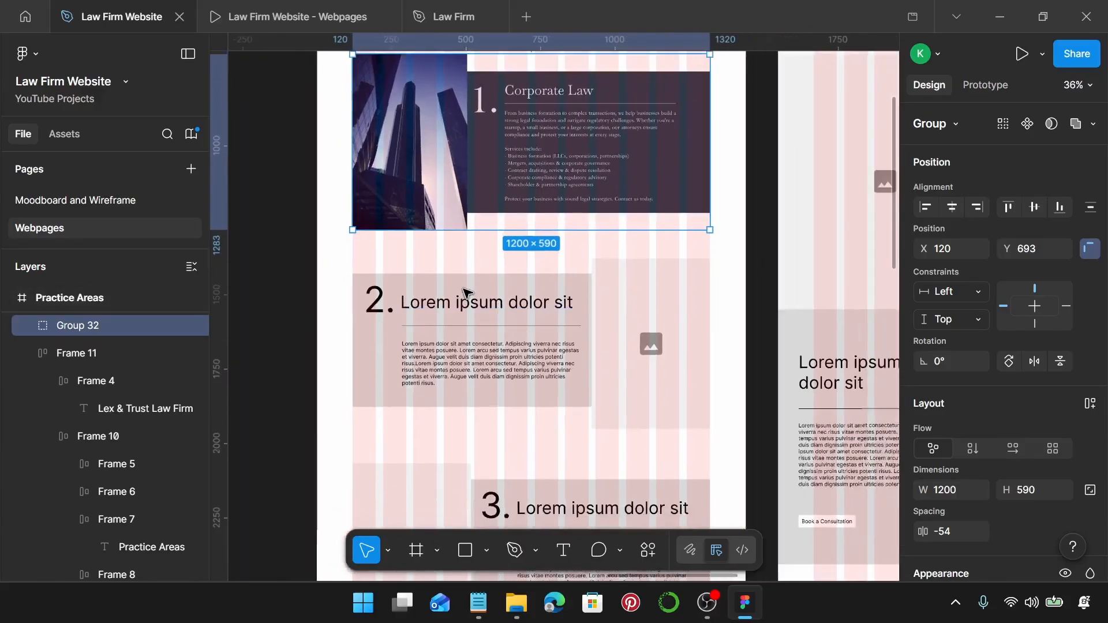
scroll(548, 182, down, 1)
click(399, 213)
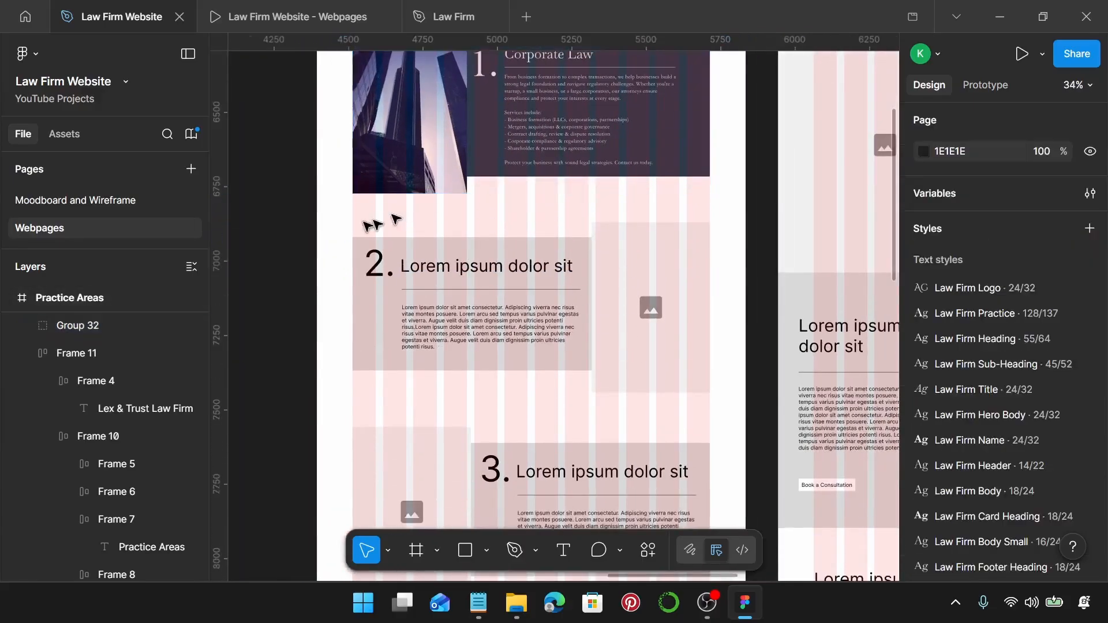
drag(340, 214, 675, 394)
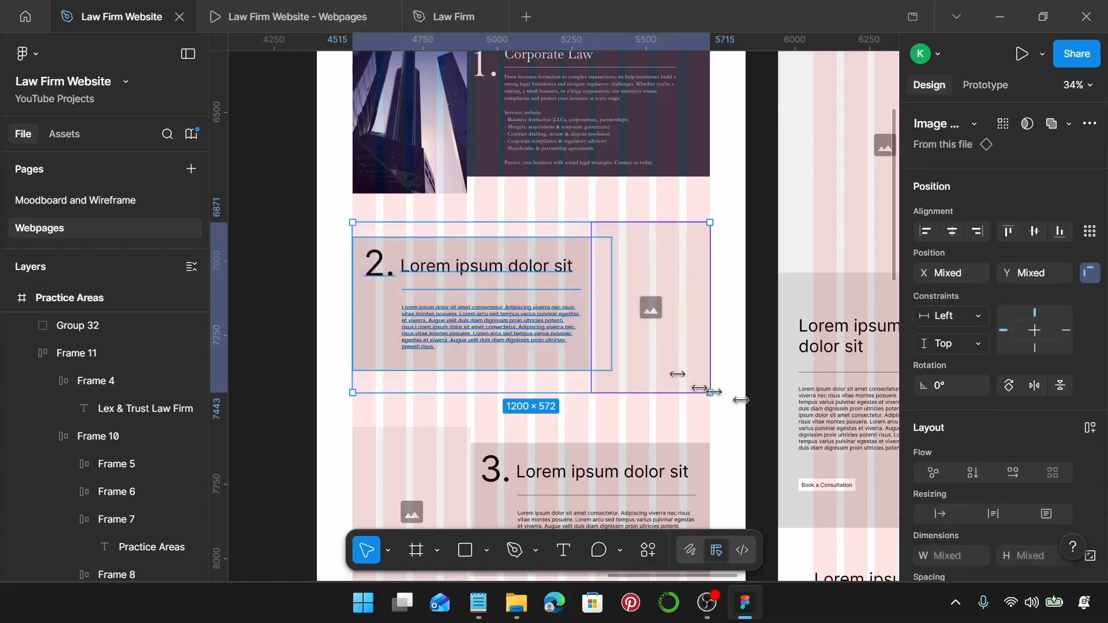
click(503, 138)
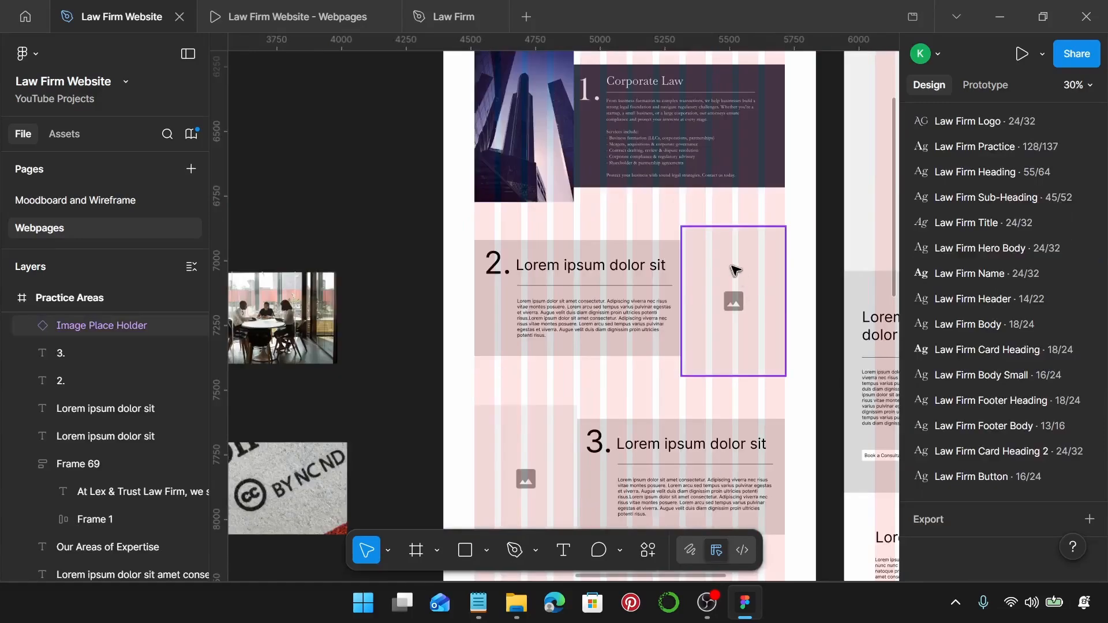
scroll(739, 268, down, 1)
click(611, 128)
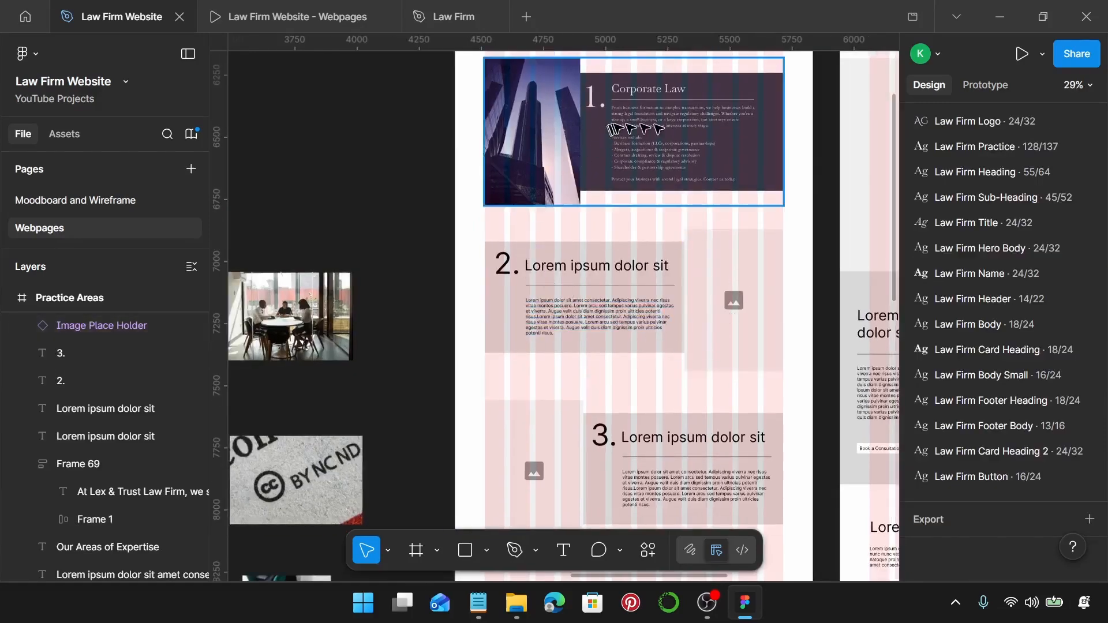
click(676, 128)
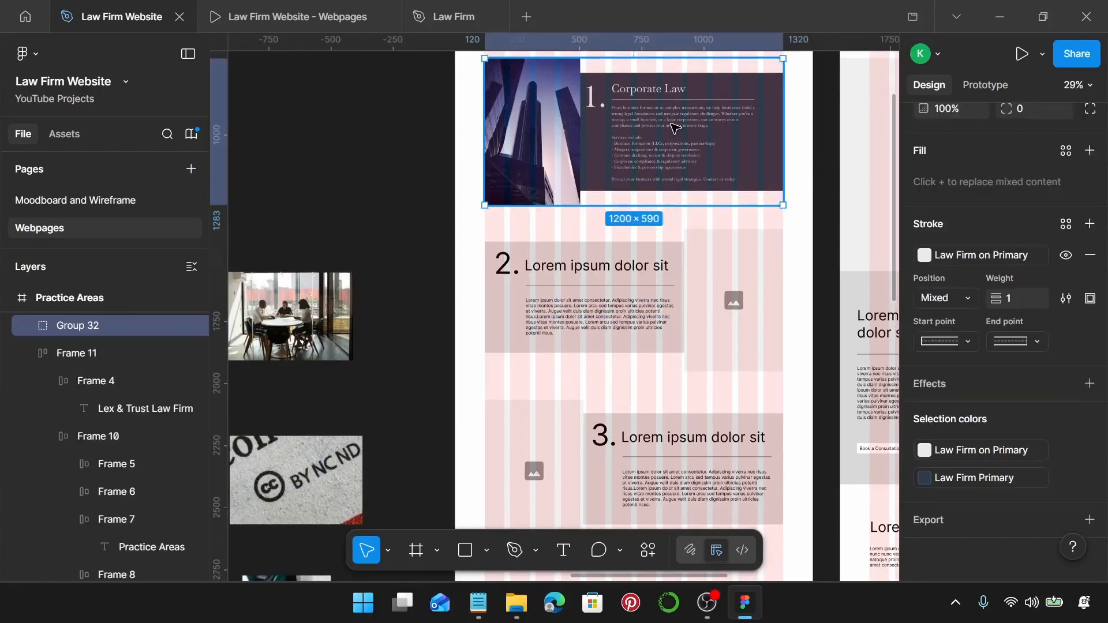
double_click(675, 128)
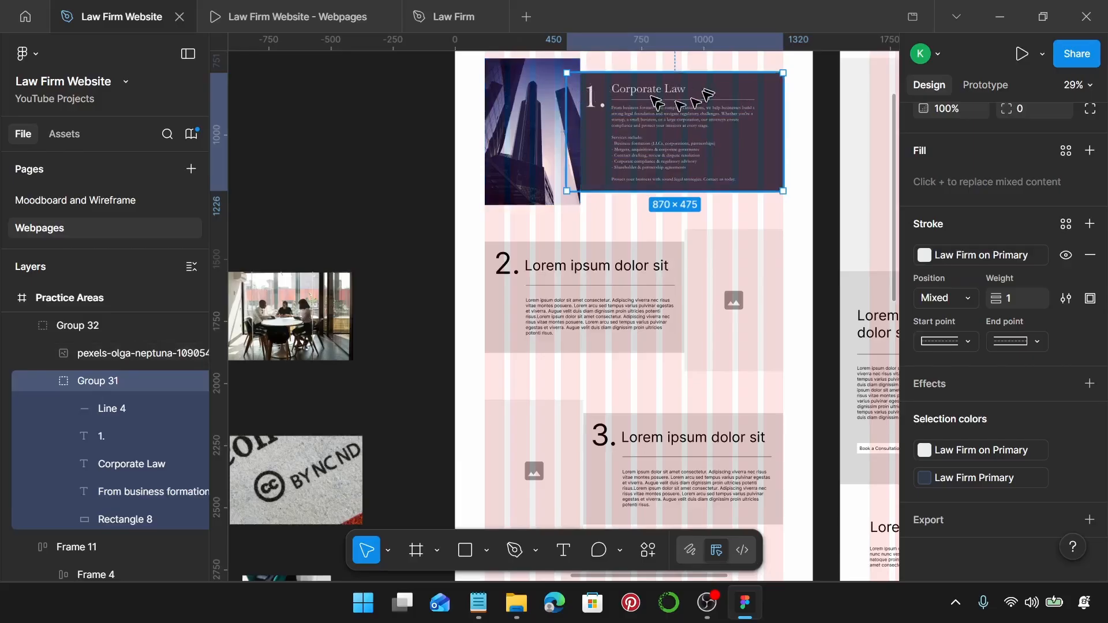
click(612, 216)
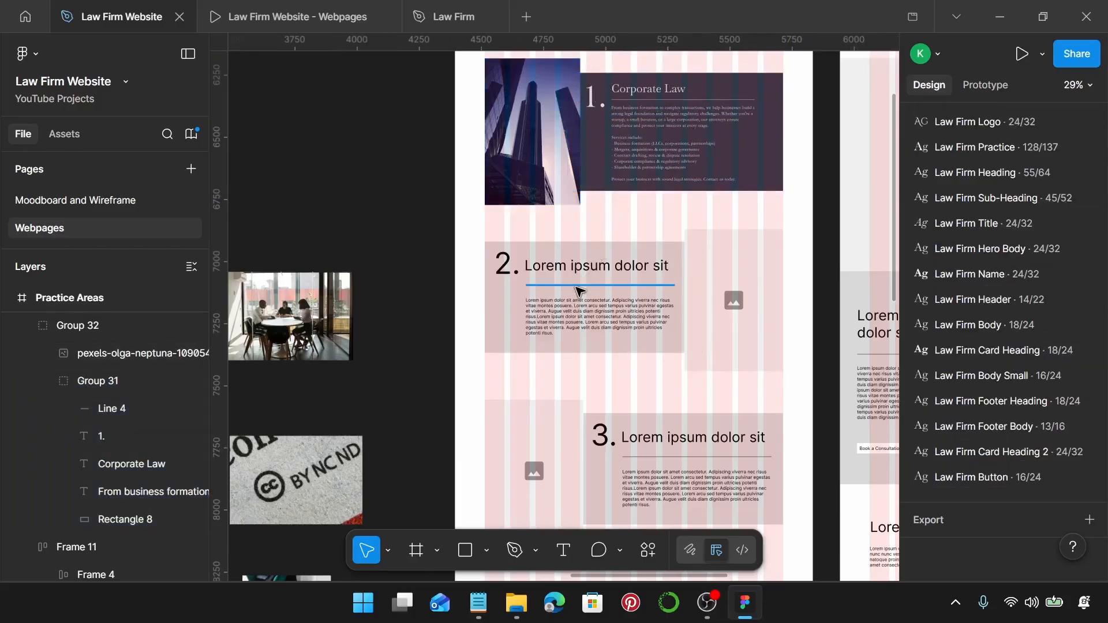
scroll(580, 291, up, 4)
Delete the second card's 2. numeral, placeholder heading, divider and paragraph.
click(453, 247)
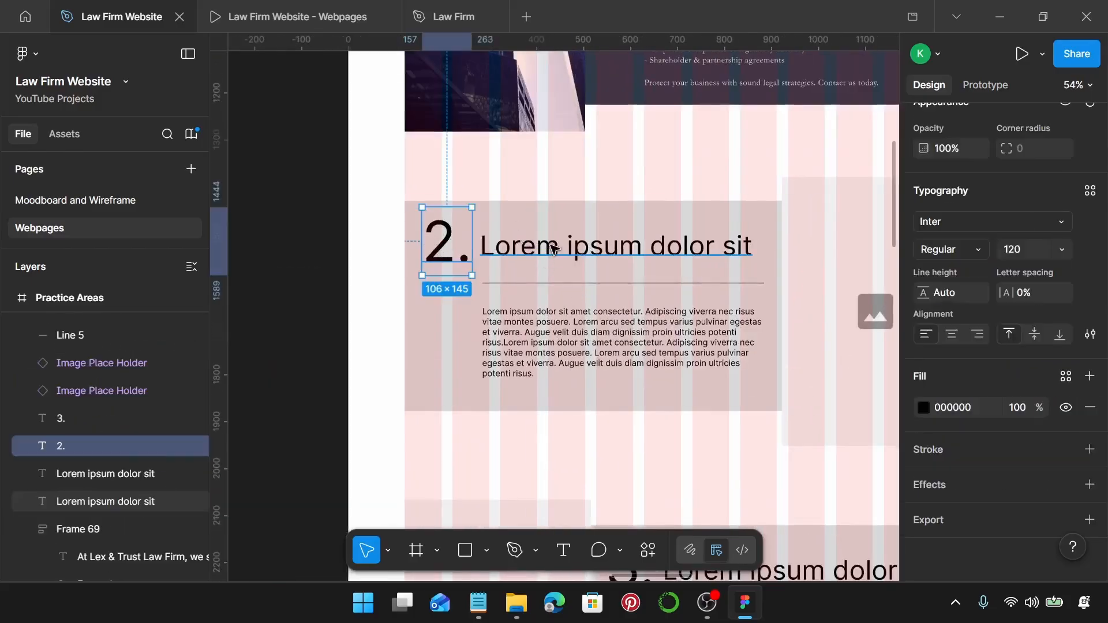
shift+click(554, 248)
shift+click(543, 284)
shift+click(544, 324)
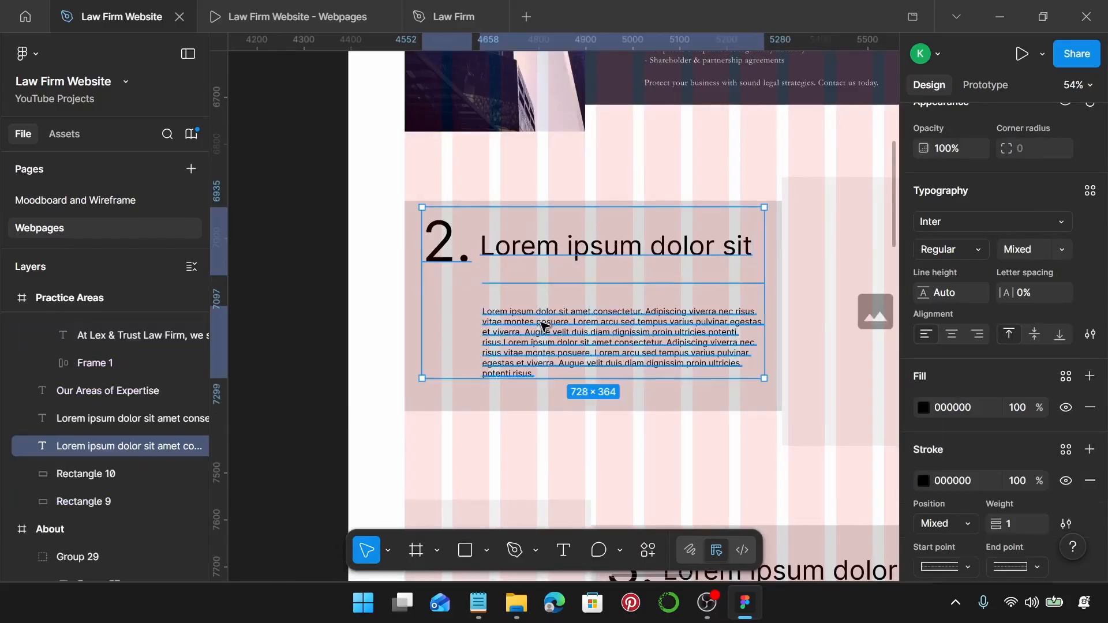
key(Delete)
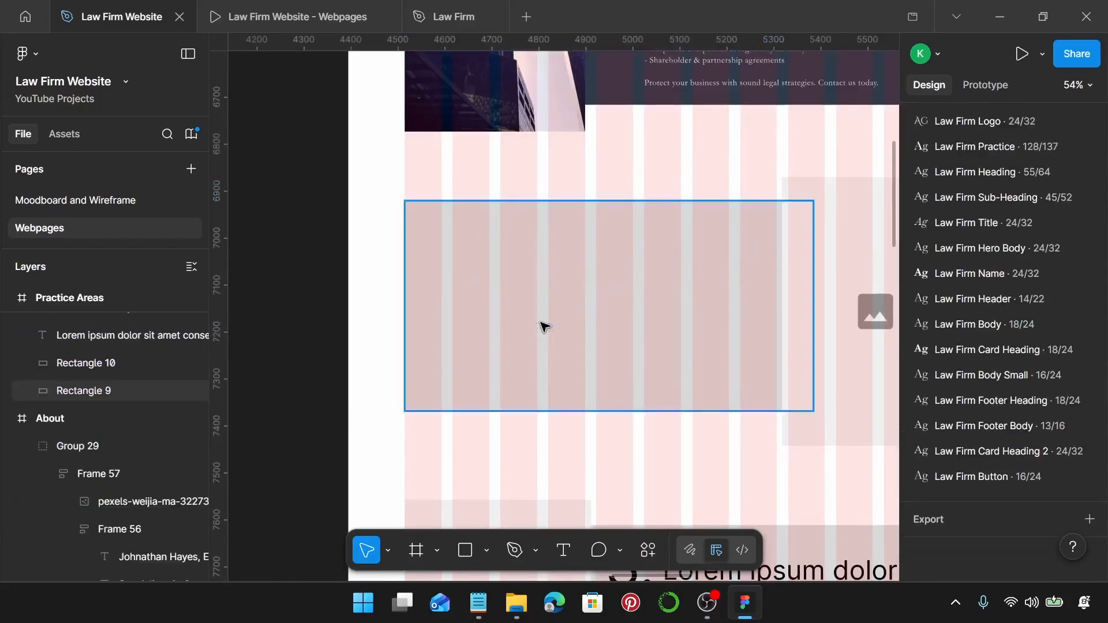
Replace the second card's background rectangle with the copied Corporate Law card and ungroup it.
click(443, 306)
key(ctrl+shift+r)
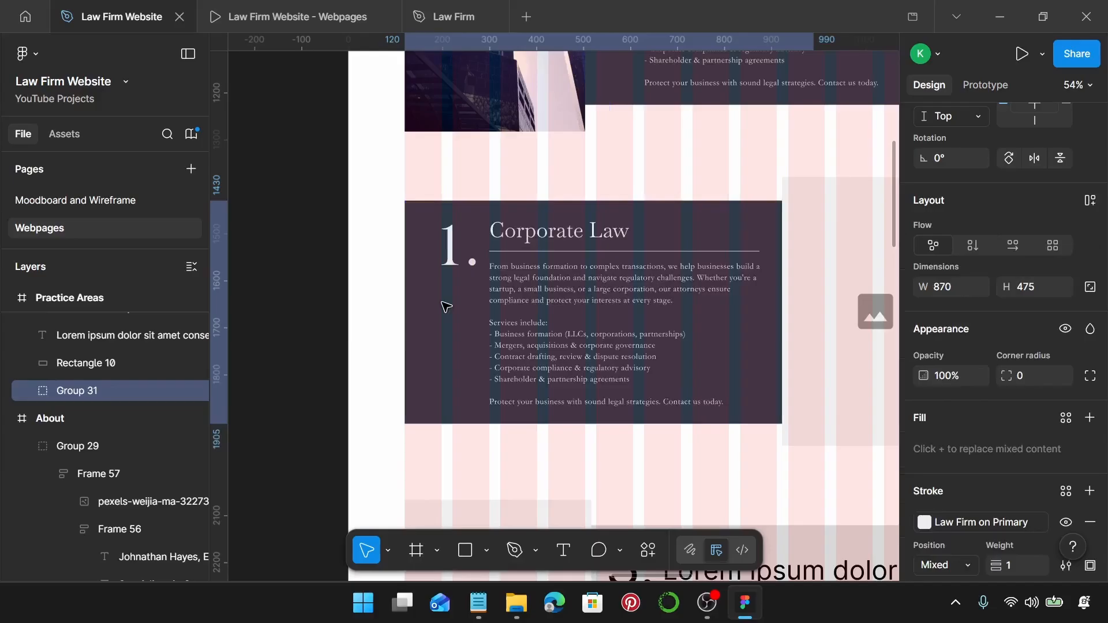
scroll(478, 277, up, 2)
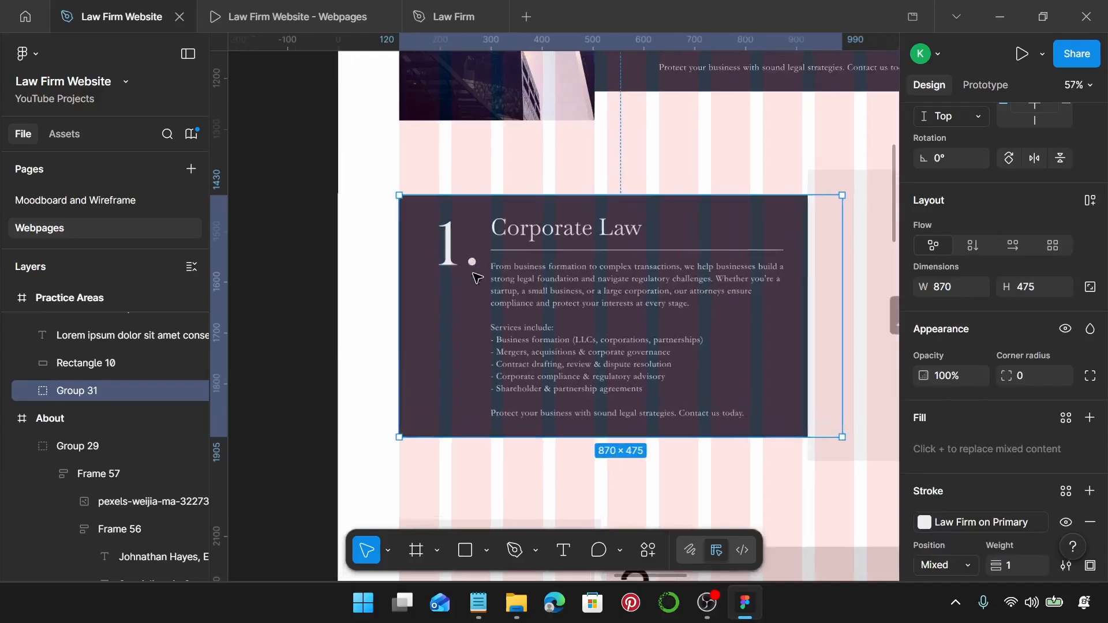
double_click(525, 266)
scroll(524, 263, down, 5)
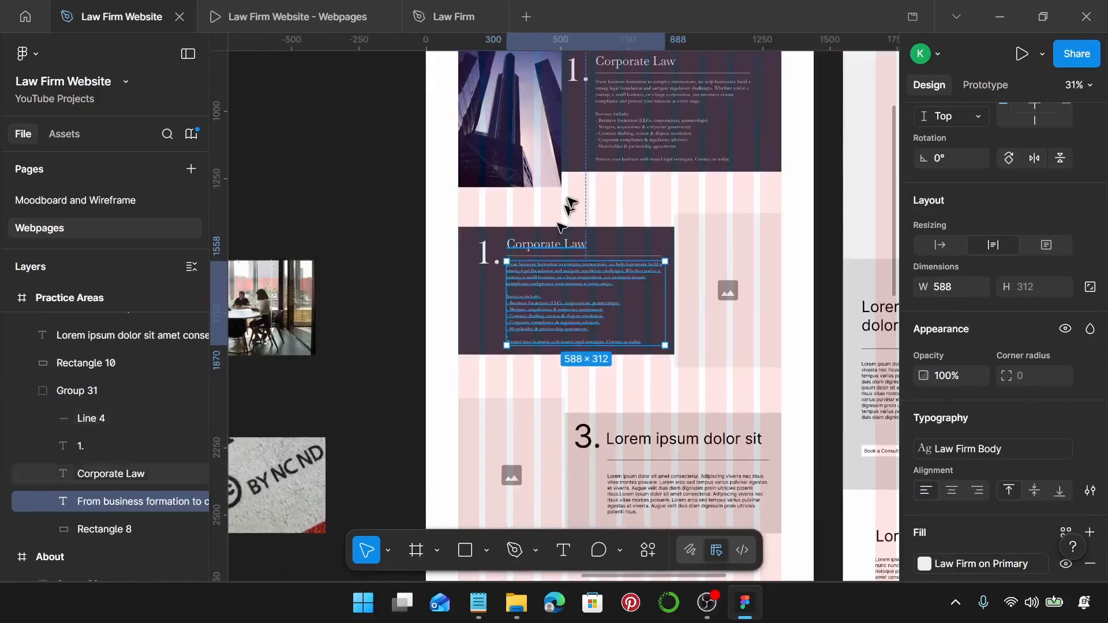
click(569, 208)
click(552, 291)
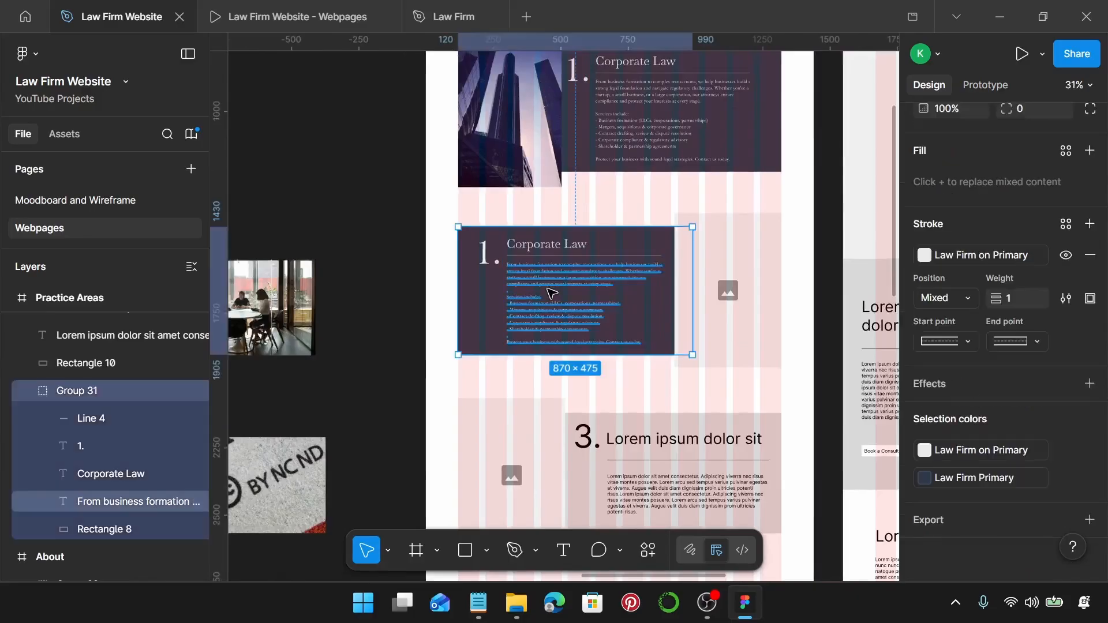
key(ctrl+shift+g)
Shift the copied card's text and line left, then nudge right to fit inside the dark background.
scroll(562, 280, up, 5)
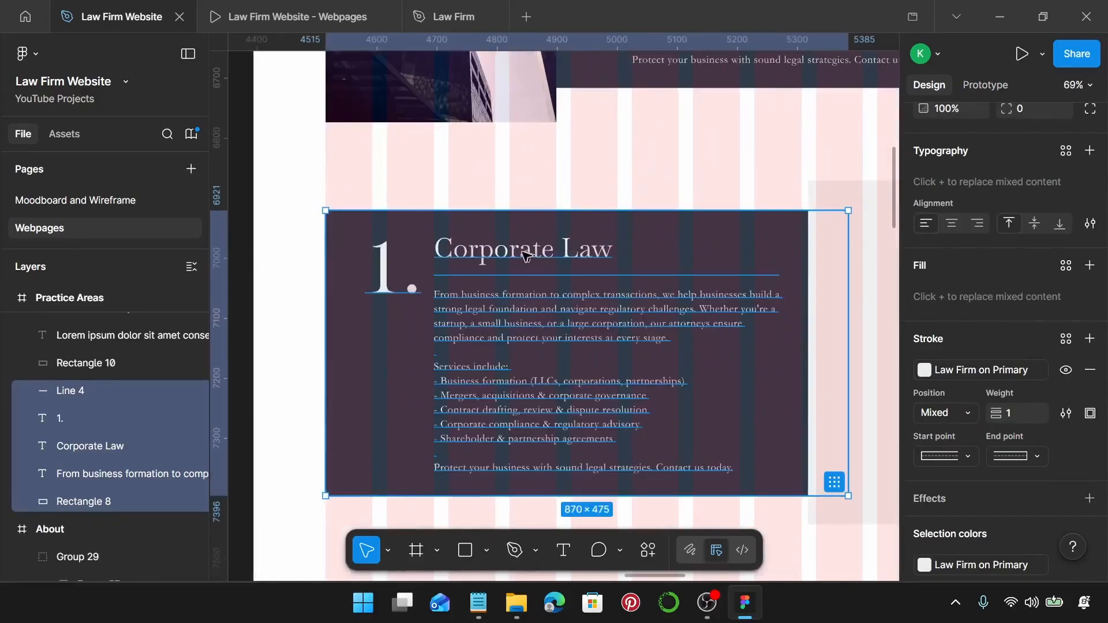
scroll(386, 287, up, 1)
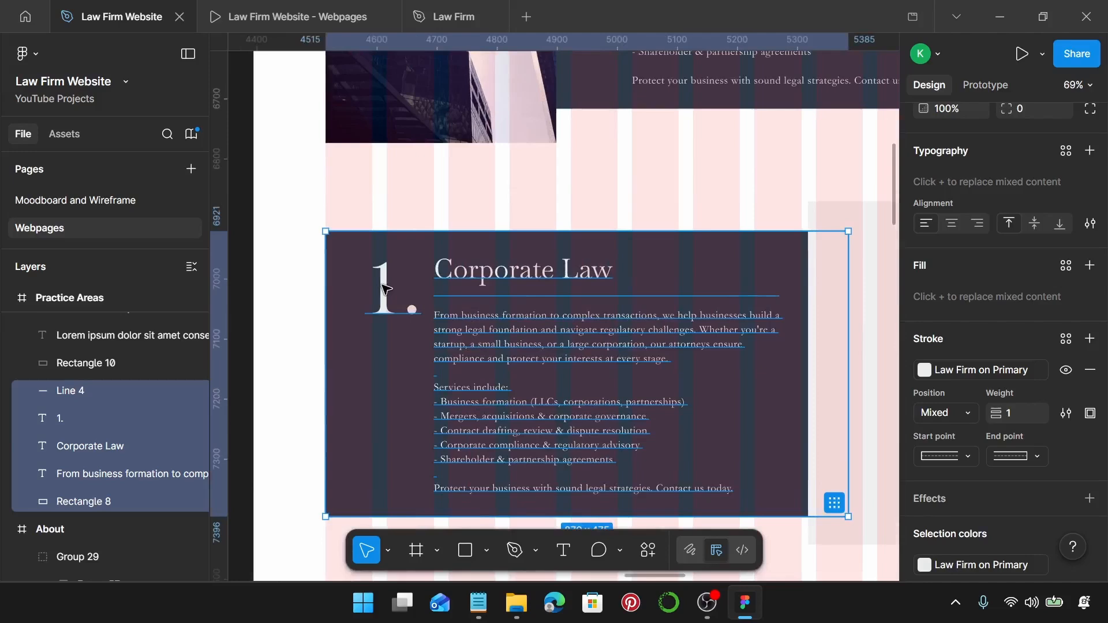
shift+click(350, 282)
drag(385, 298, 358, 306)
scroll(338, 314, up, 5)
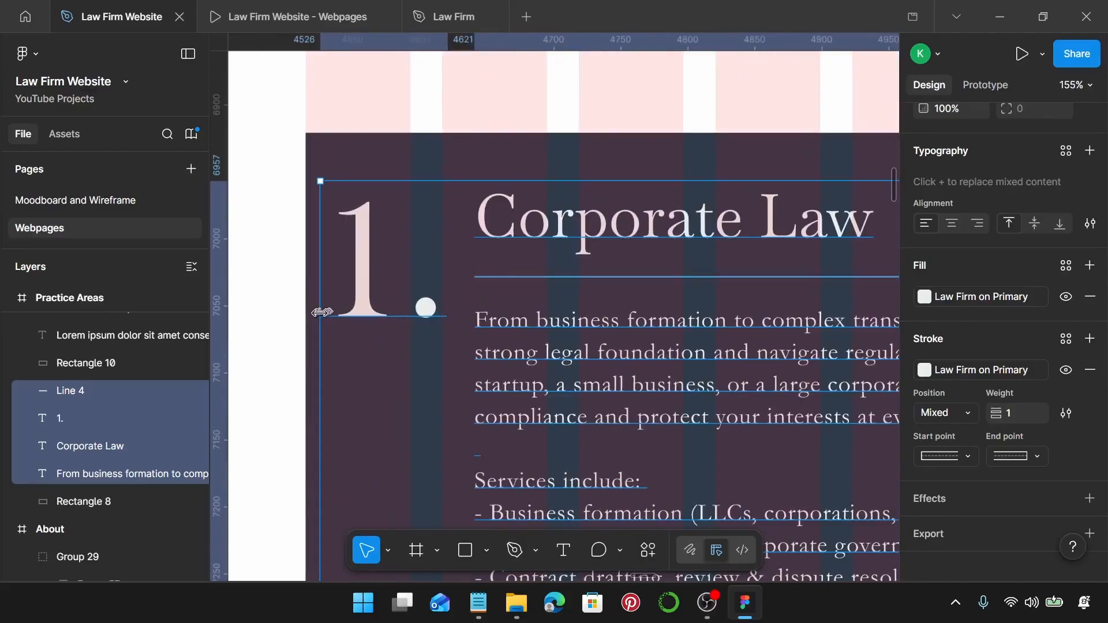
key(alt)
key(Right)
key(Right)
key(Right)
key(Right)
key(Right)
key(Right)
key(Right)
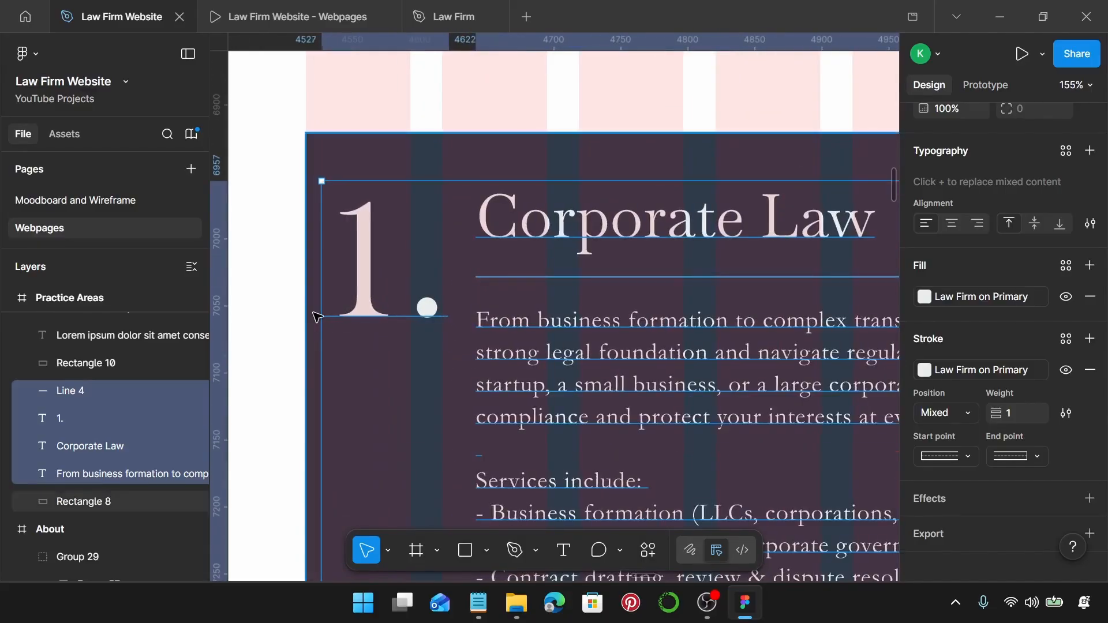
key(Right)
key(Right)
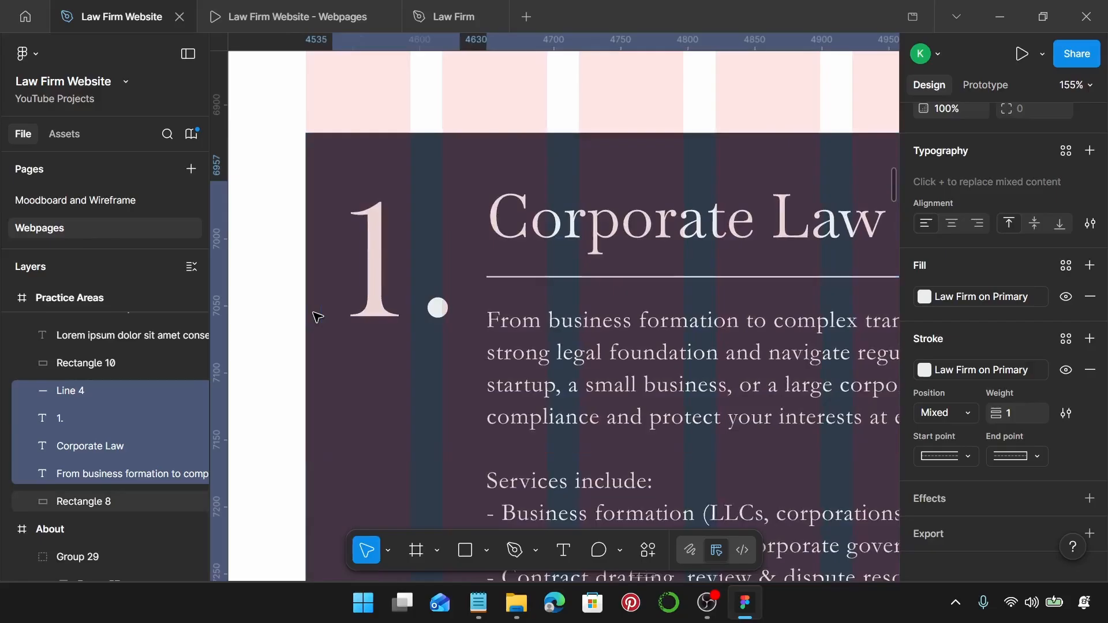
key(alt)
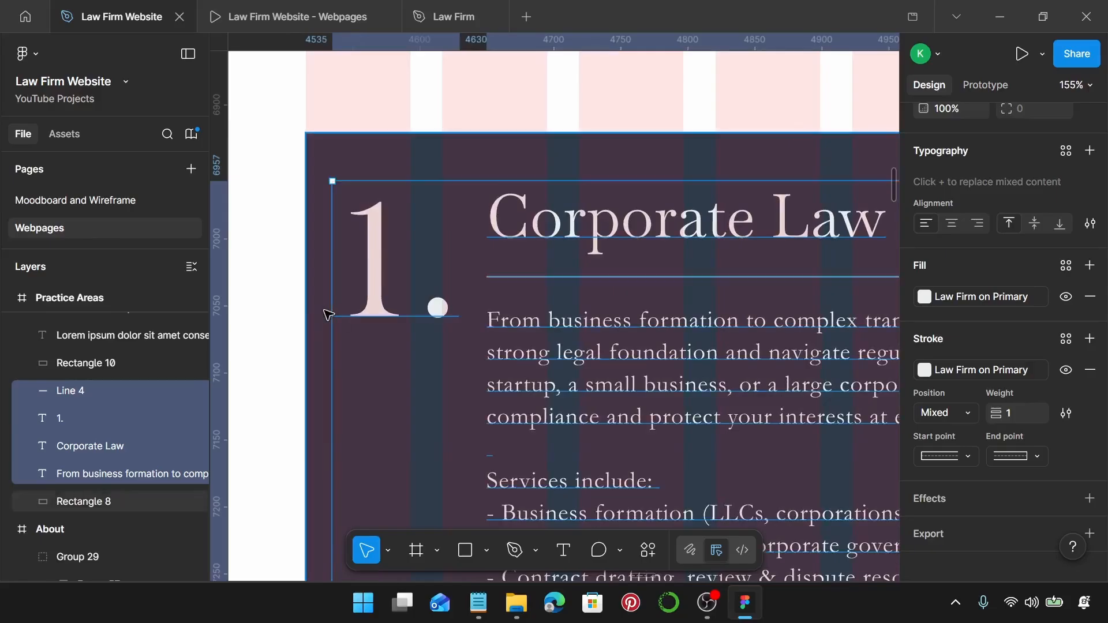
scroll(322, 317, down, 3)
scroll(322, 317, down, 2)
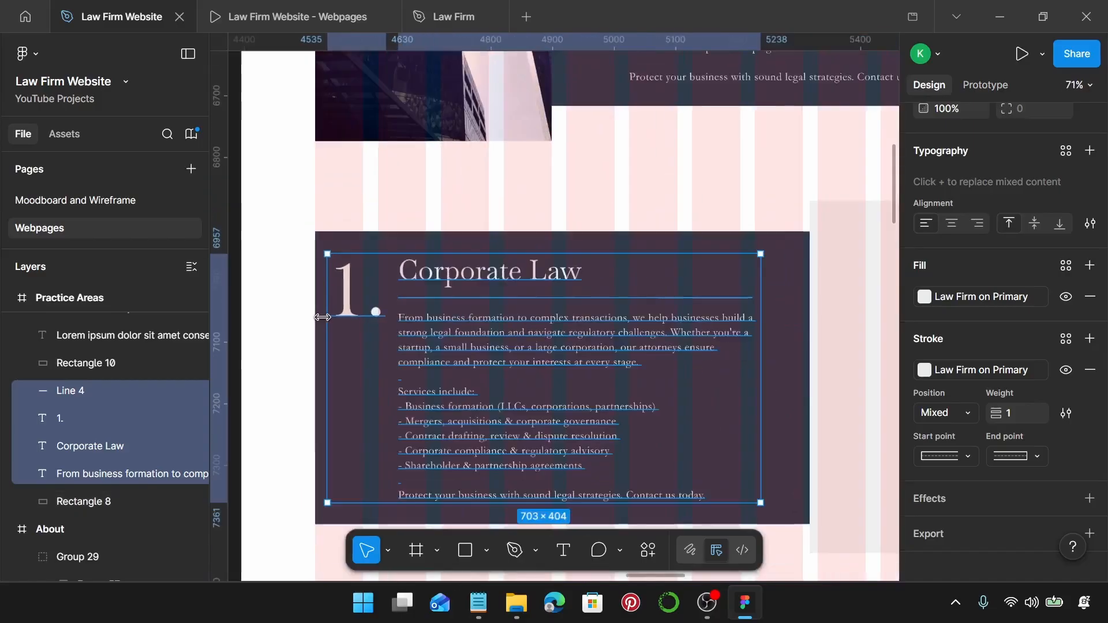
scroll(358, 306, down, 1)
Change the card's numeral from 1. to 2.
click(361, 305)
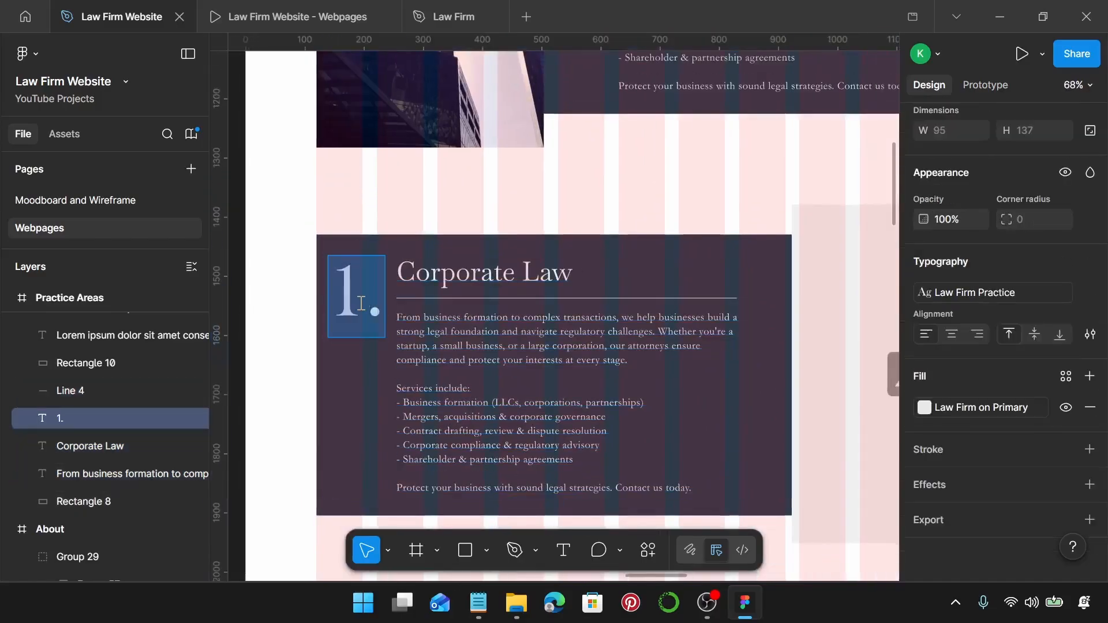
double_click(361, 303)
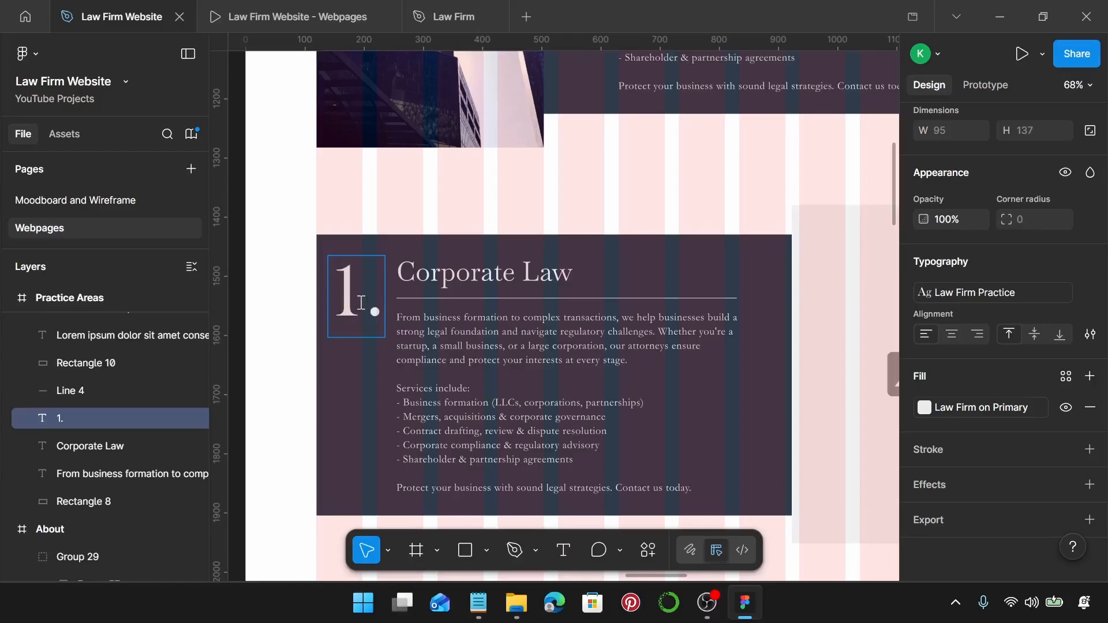
key(BackSpace)
text(2)
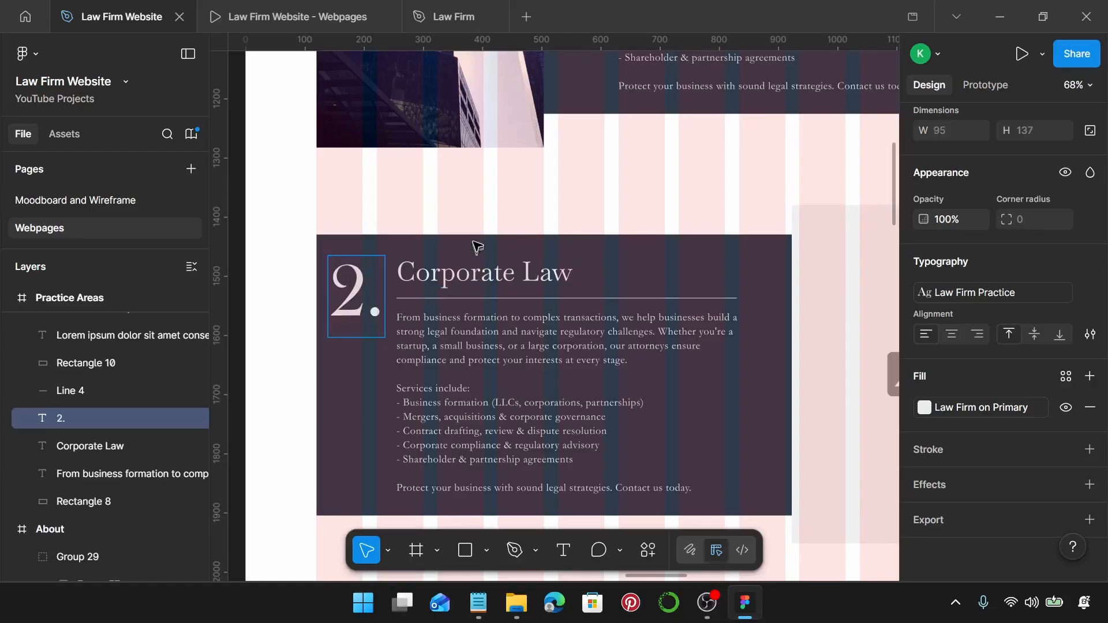
key(Escape)
shift+click(414, 282)
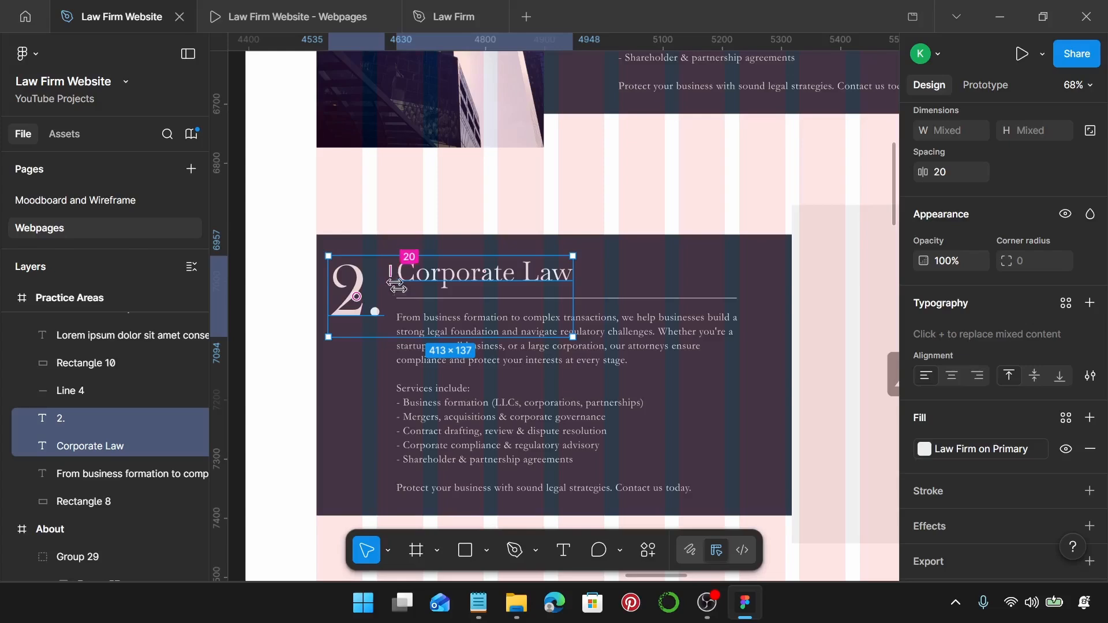
Set card 2's background height to 530 with the Law Firm on Primary fill.
click(706, 256)
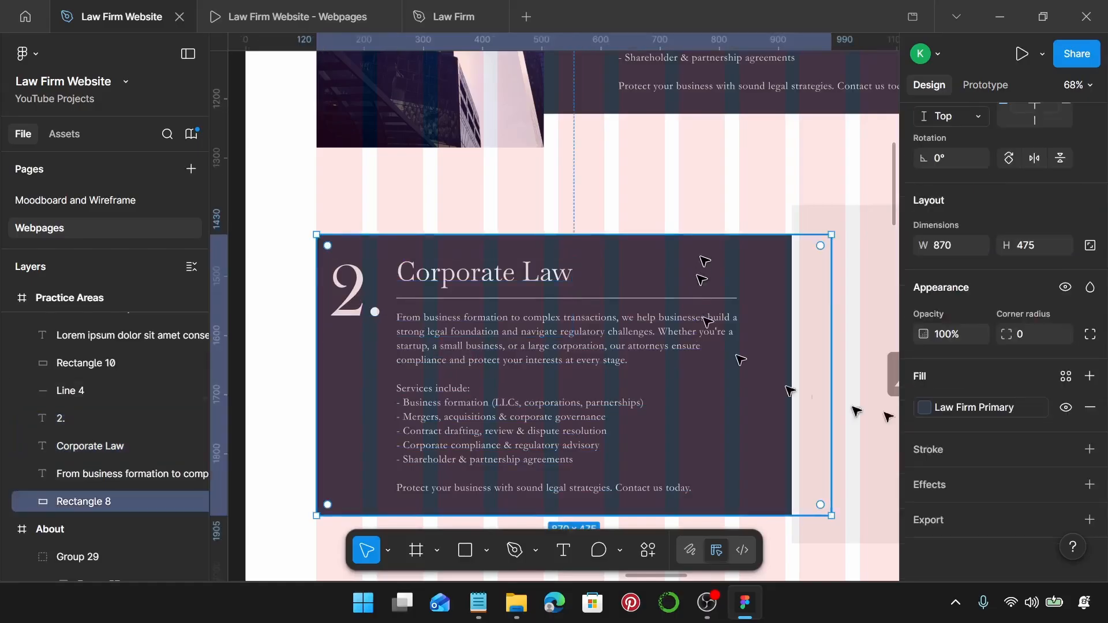
click(1020, 245)
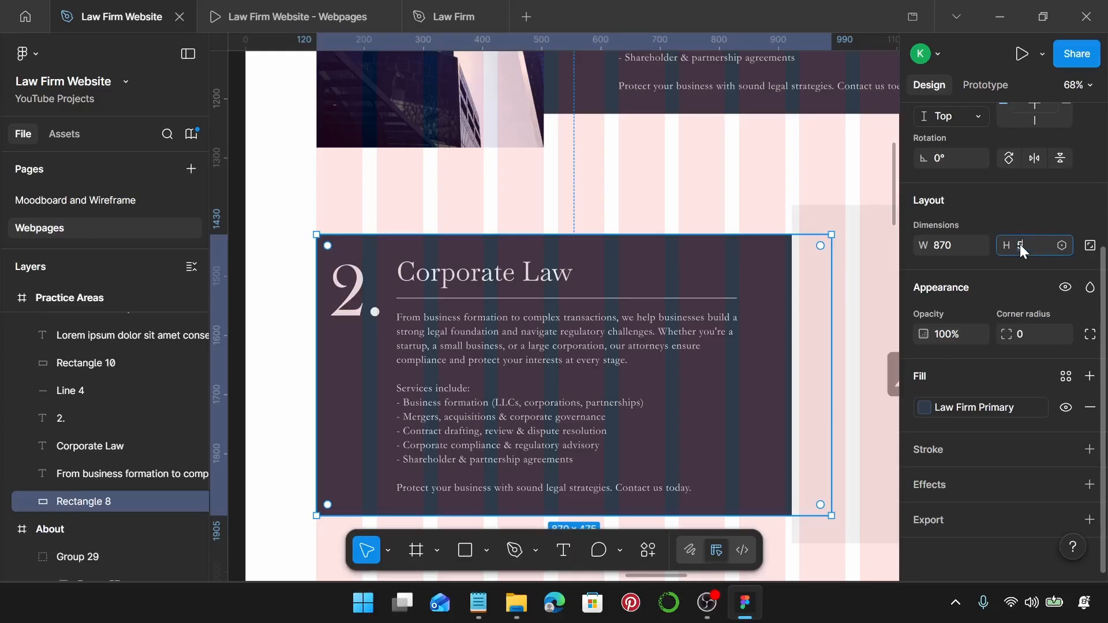
text(530)
key(Return)
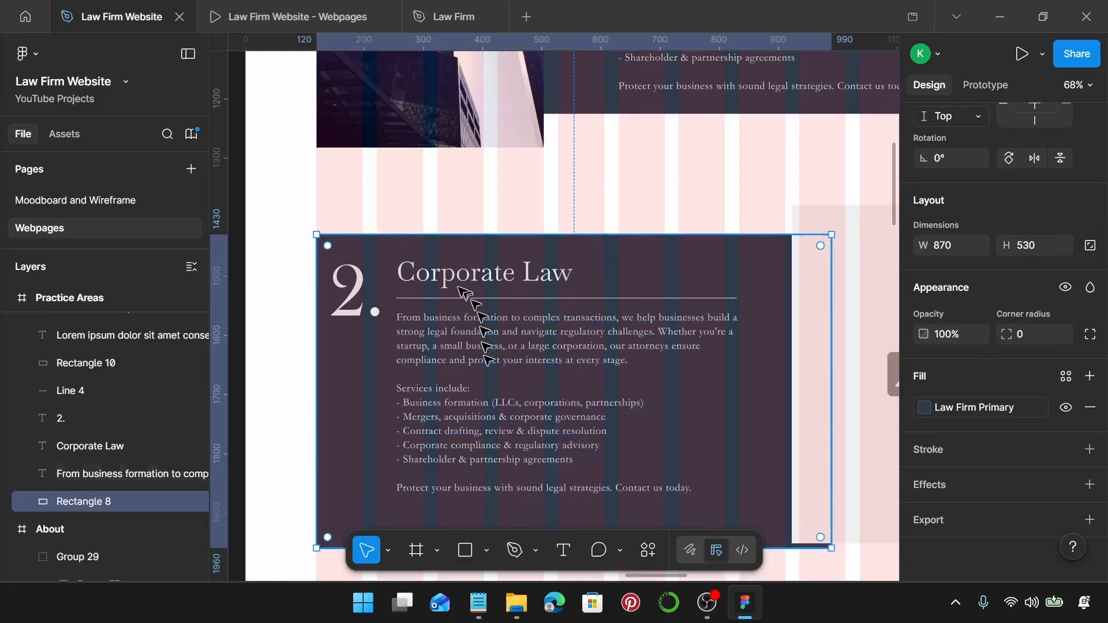
click(1067, 376)
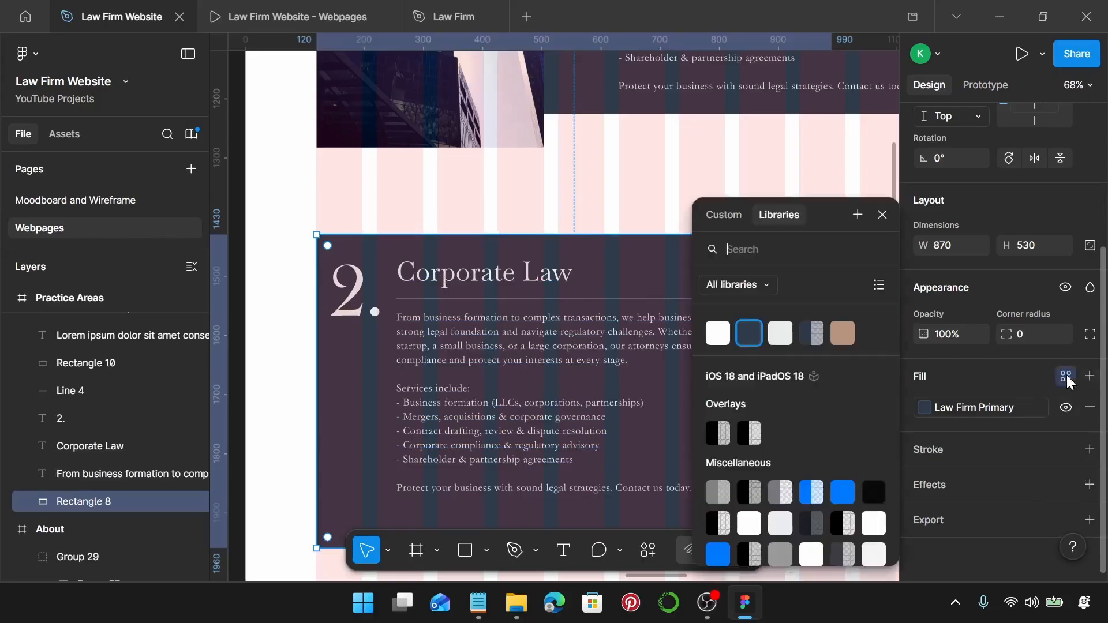
click(780, 334)
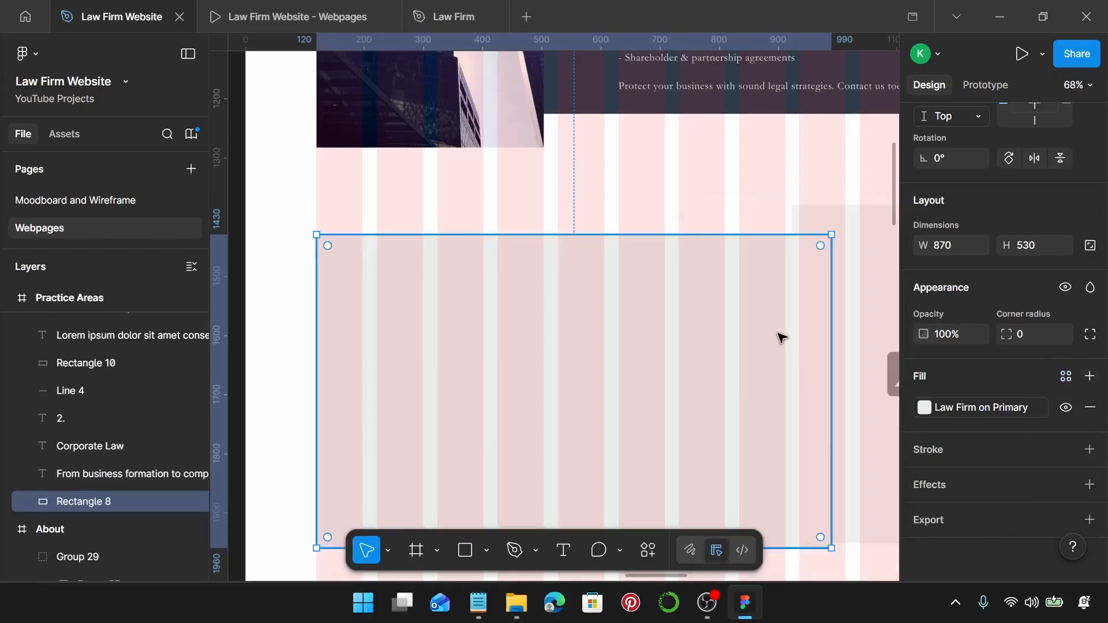
Make card 2's number, heading and body text Law Firm Primary.
scroll(638, 356, down, 3)
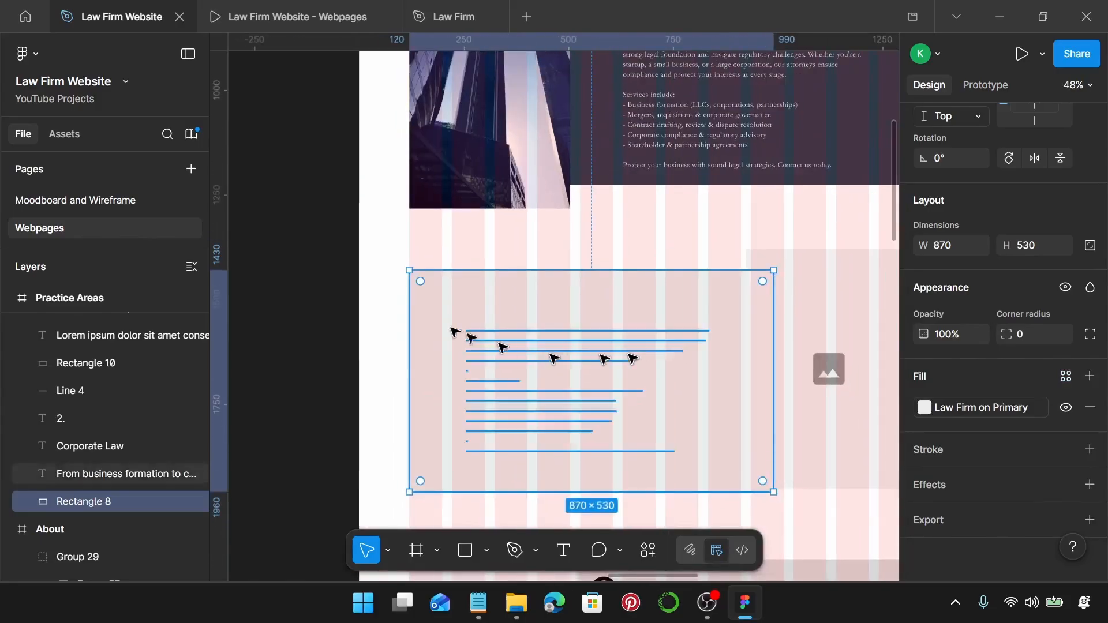
click(437, 312)
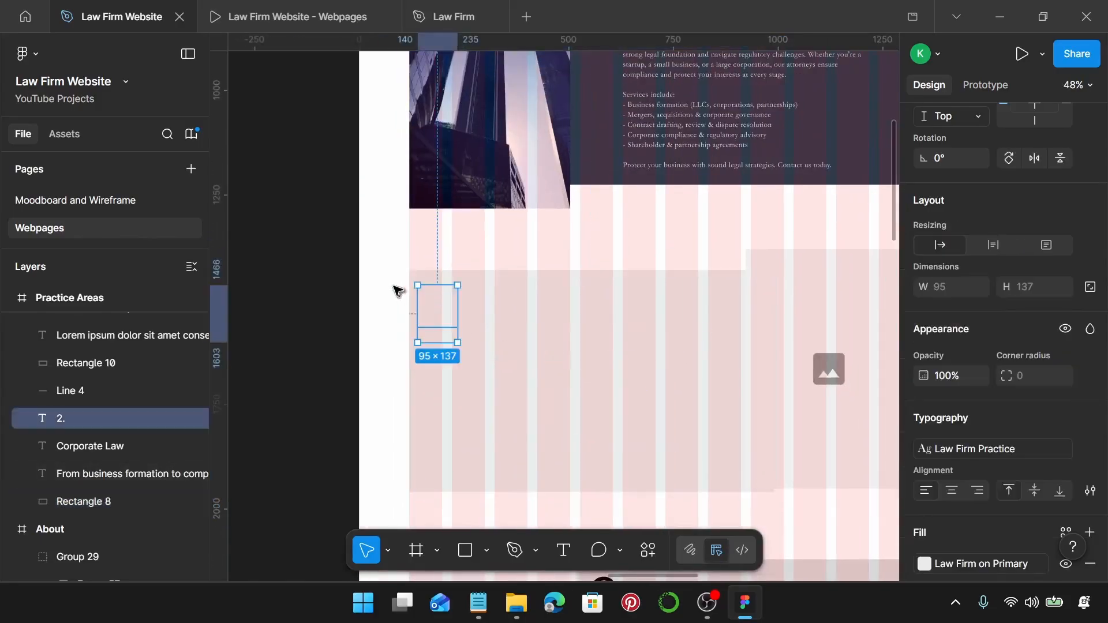
drag(381, 282, 734, 465)
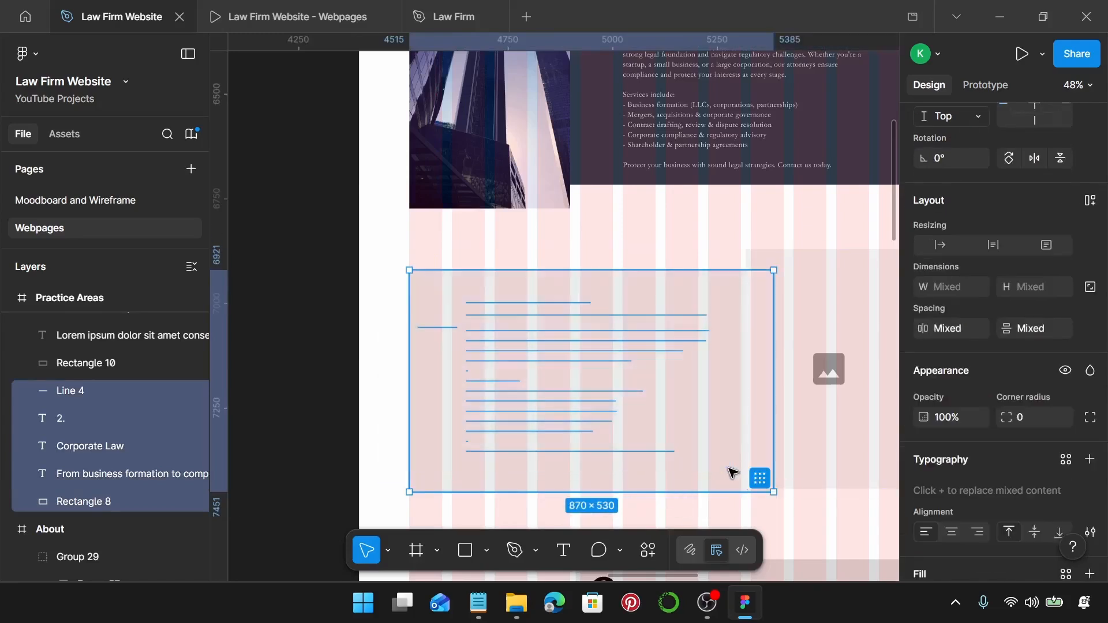
shift+click(758, 285)
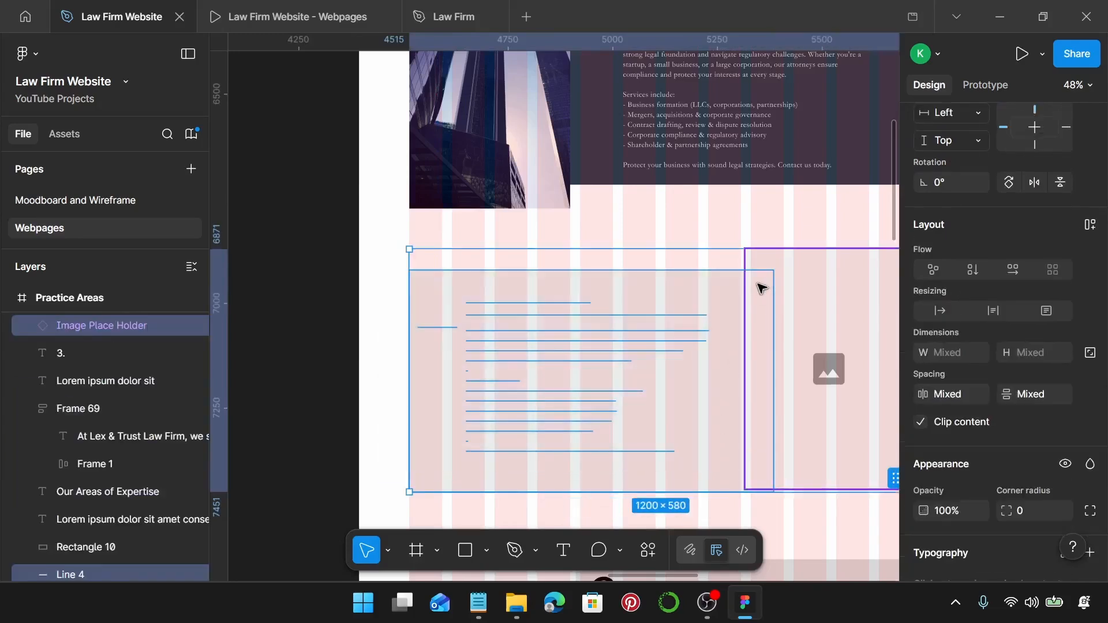
shift+click(751, 292)
shift+click(731, 287)
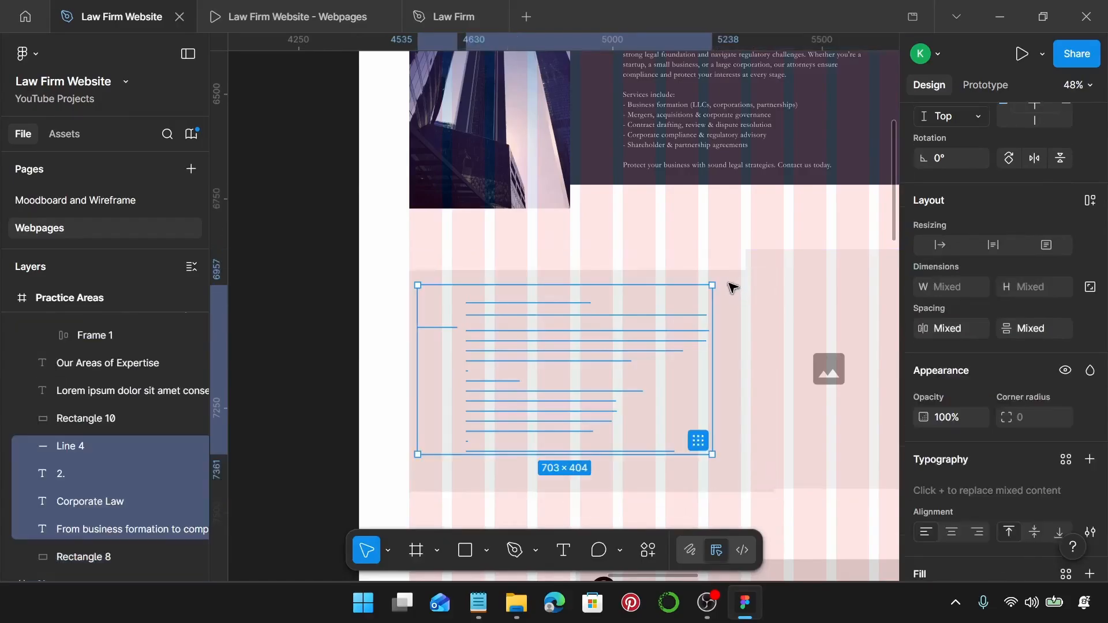
scroll(1033, 355, down, 5)
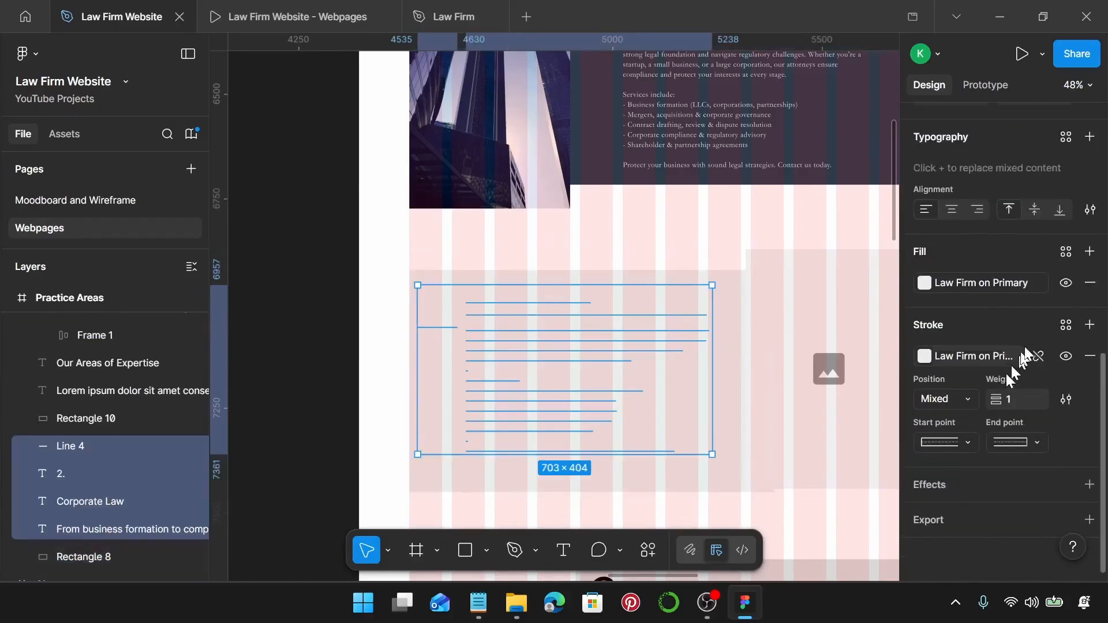
click(1065, 253)
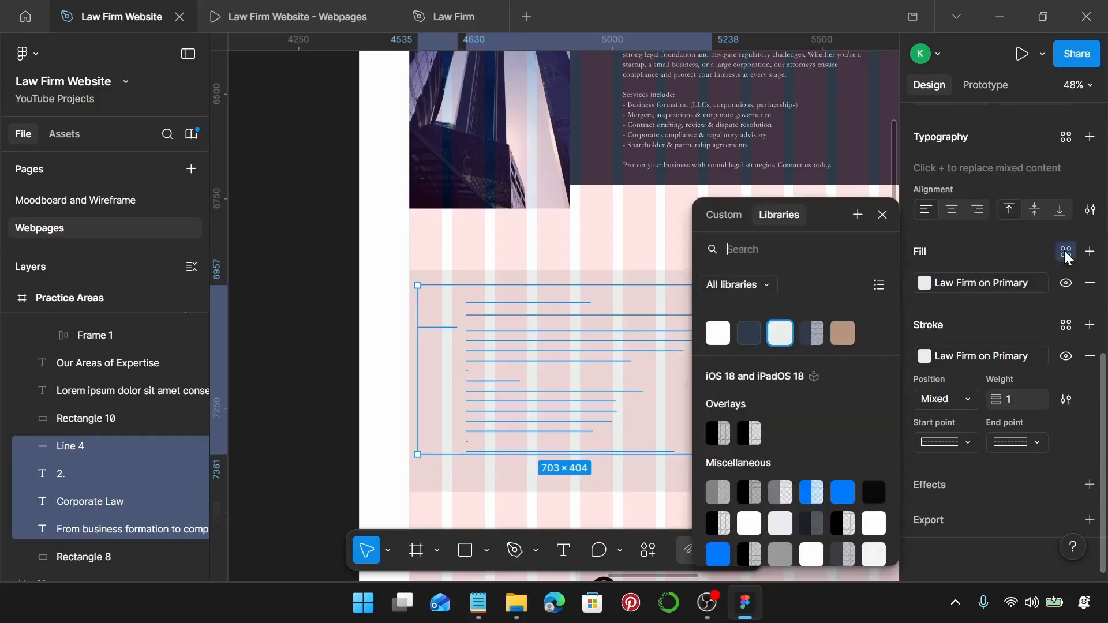
click(755, 337)
Give card 2's divider line the Law Firm Line stroke colour.
scroll(563, 340, up, 5)
scroll(551, 333, up, 4)
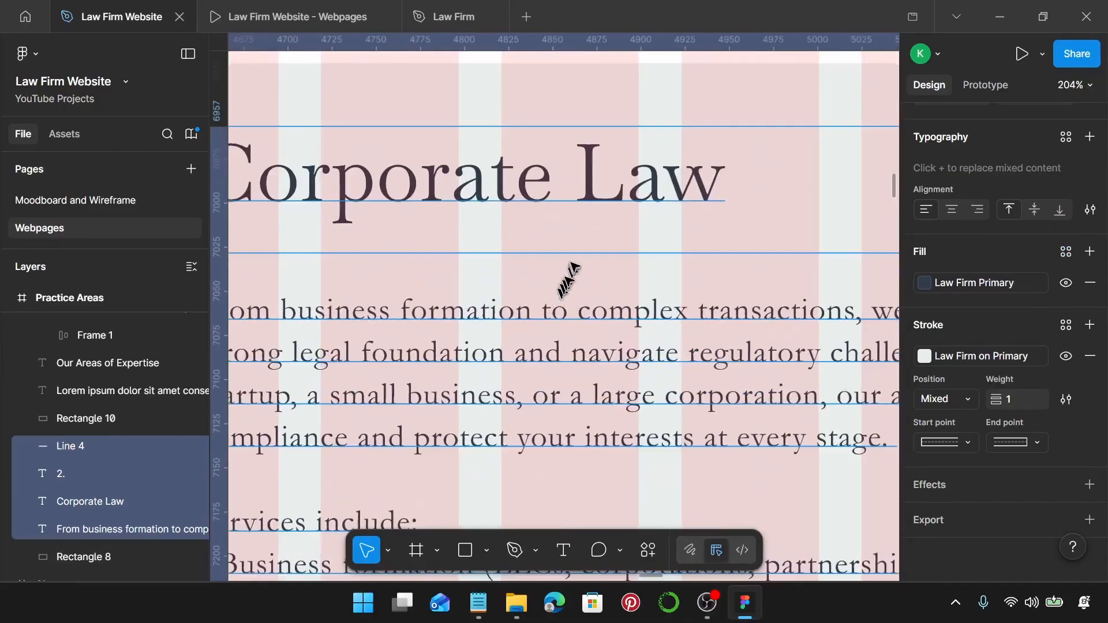
click(579, 253)
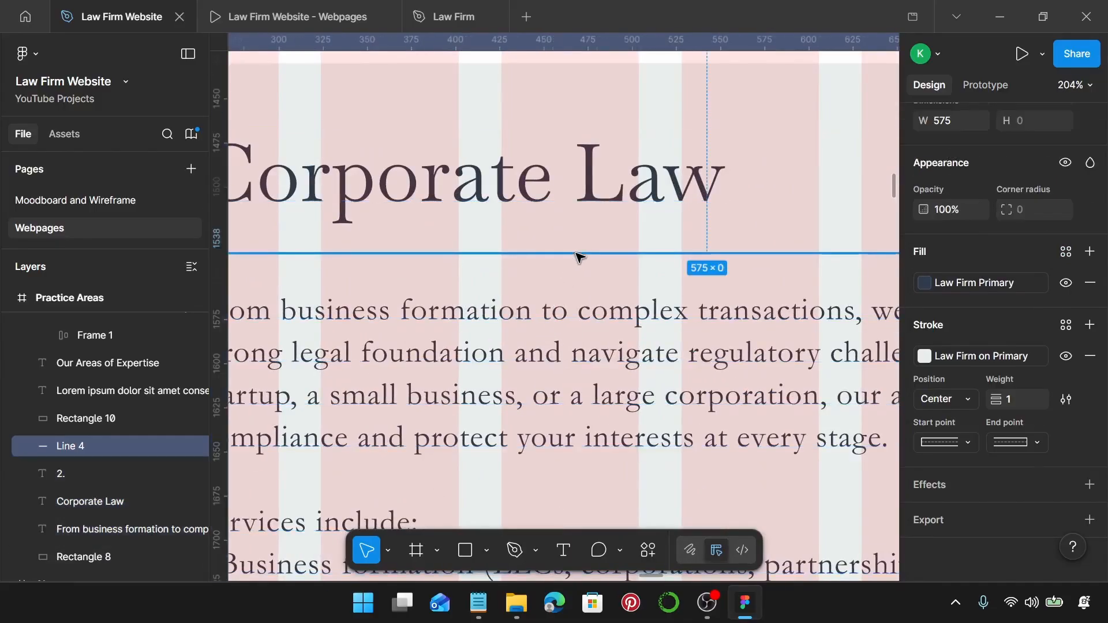
click(1065, 326)
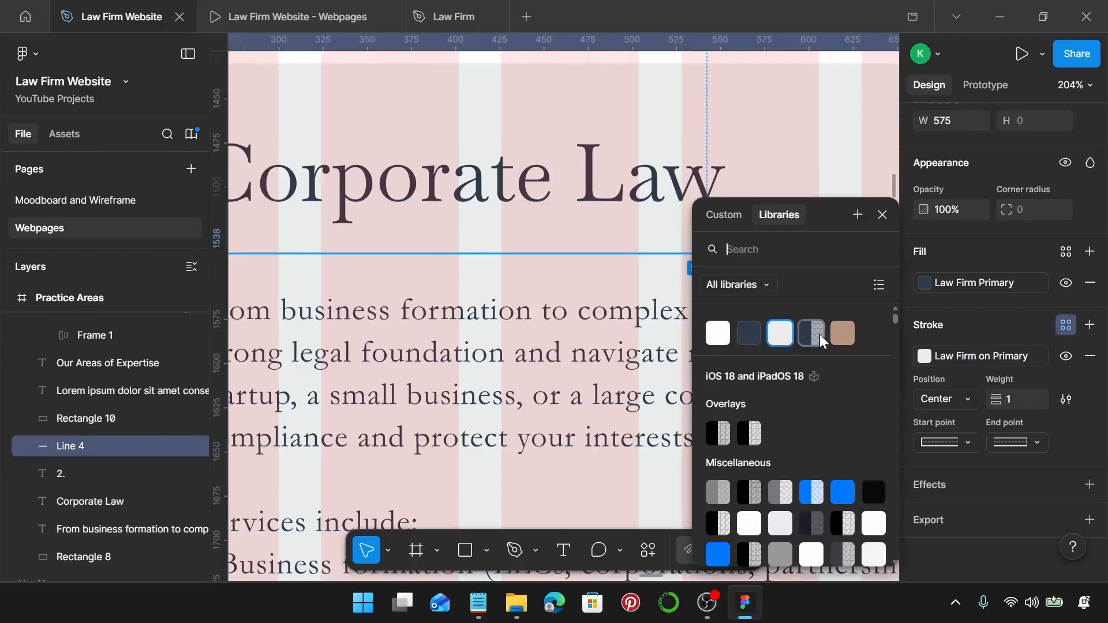
click(814, 334)
scroll(686, 359, down, 6)
scroll(685, 358, down, 3)
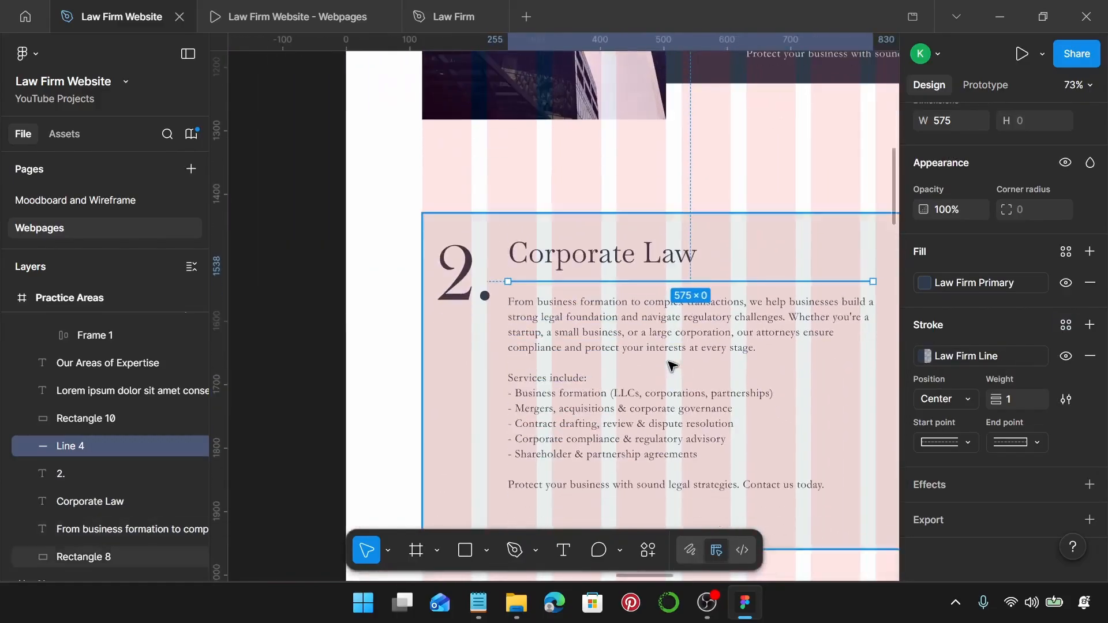
click(636, 337)
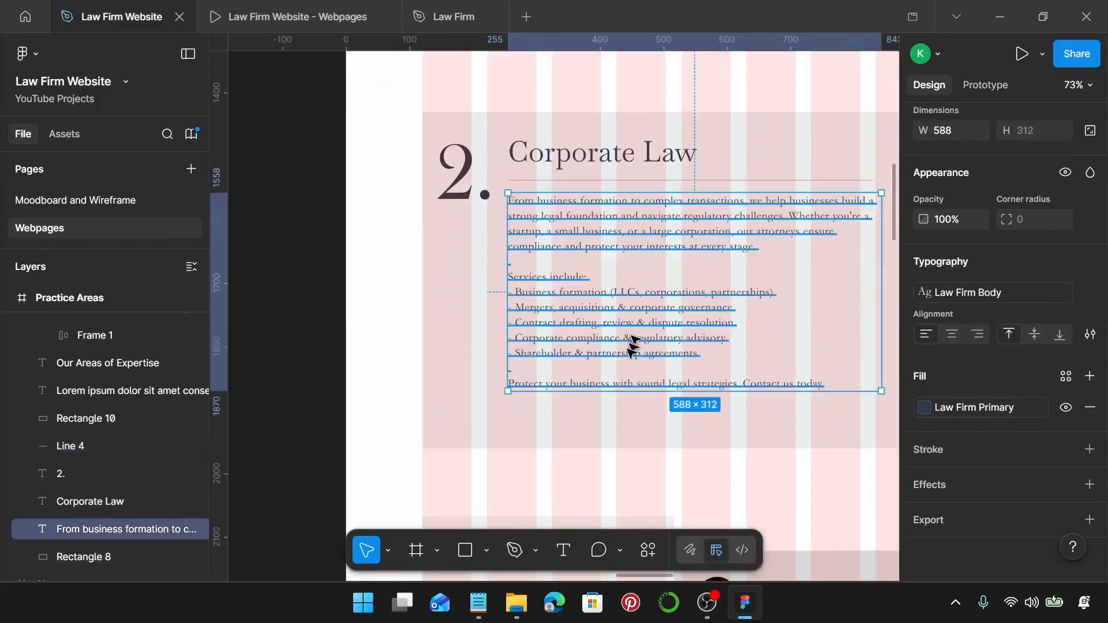
click(638, 411)
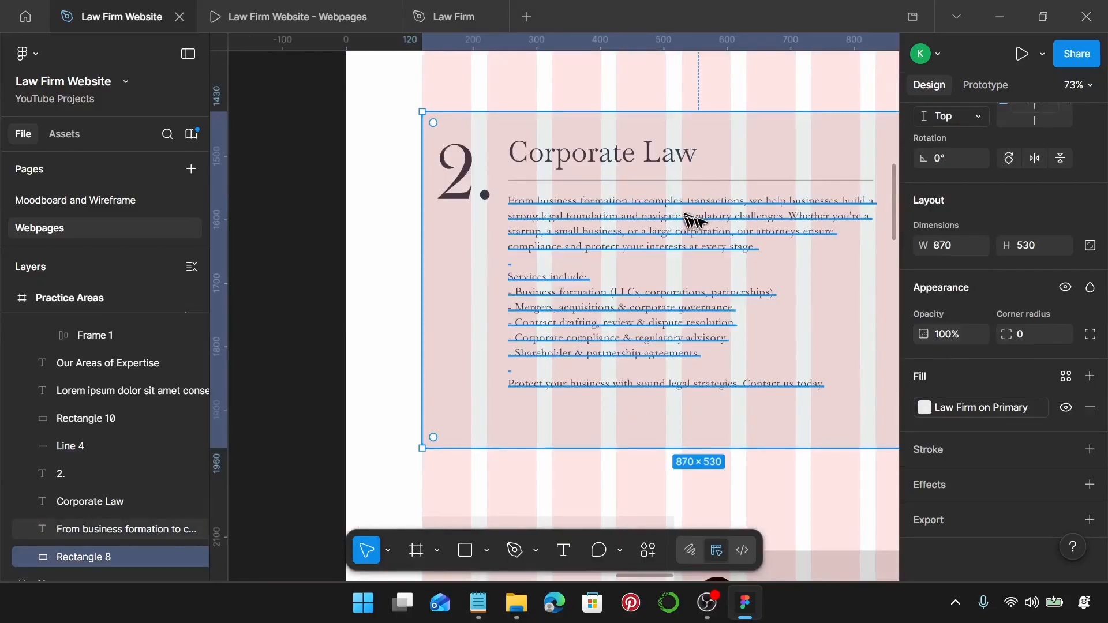
Paste 'Litigation & Dispute Resolution' from the notes as card 2's heading.
click(478, 603)
scroll(825, 329, down, 6)
scroll(824, 330, down, 1)
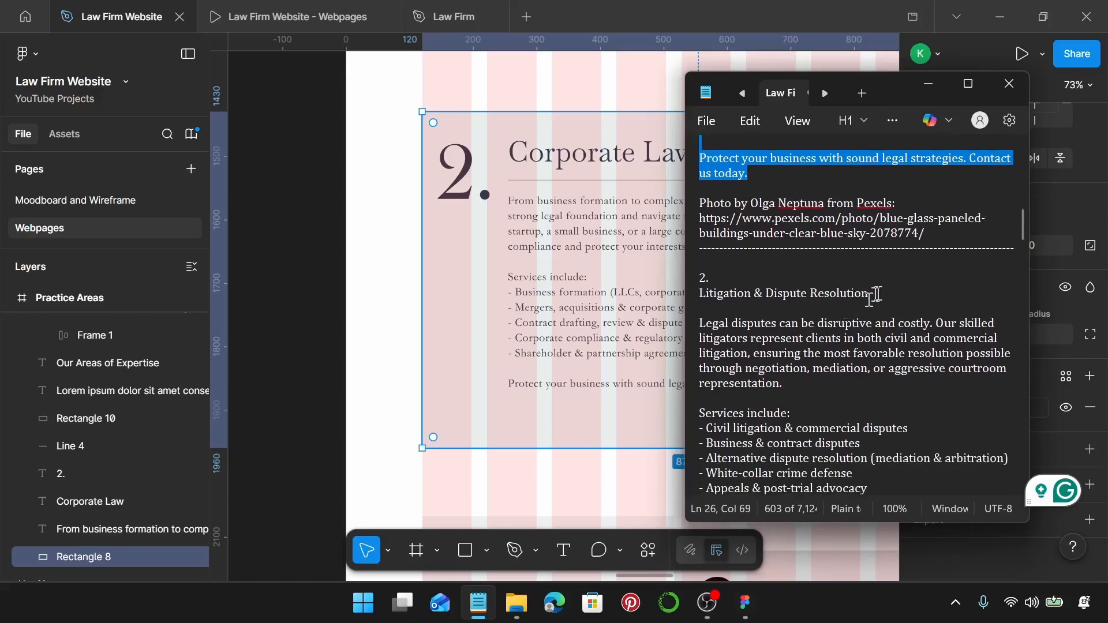
drag(873, 293, 692, 292)
key(ctrl+c)
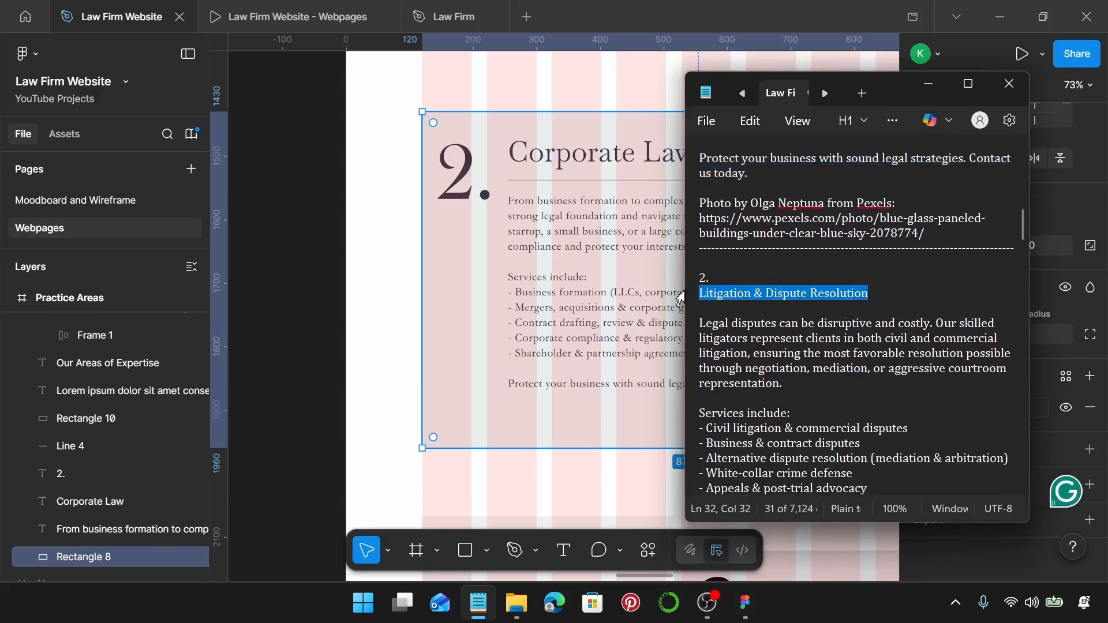
click(573, 165)
double_click(573, 166)
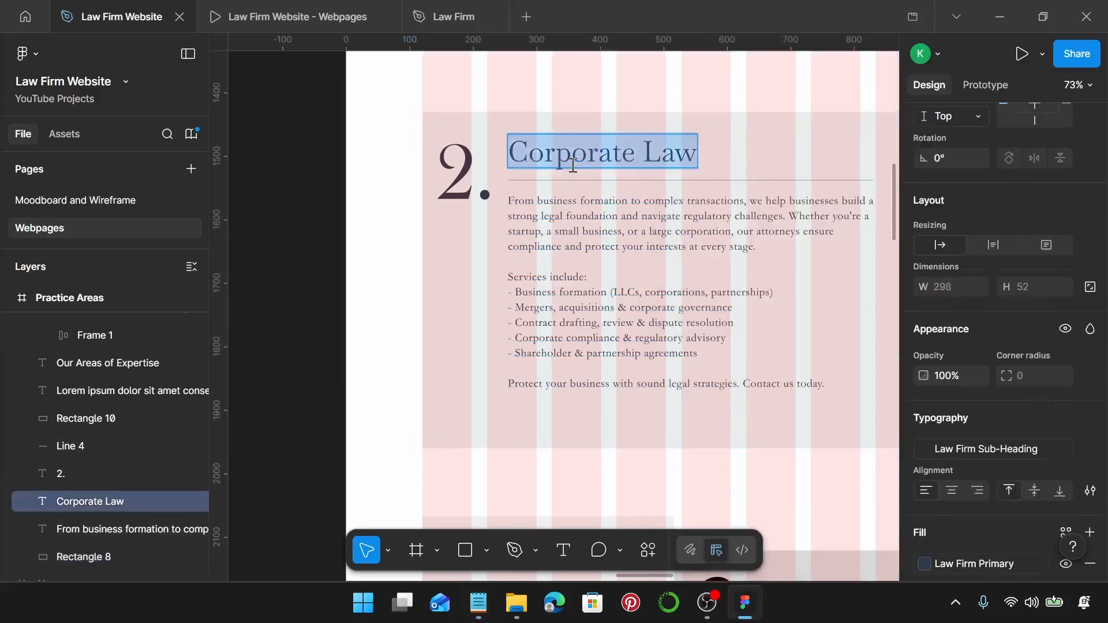
key(ctrl+v)
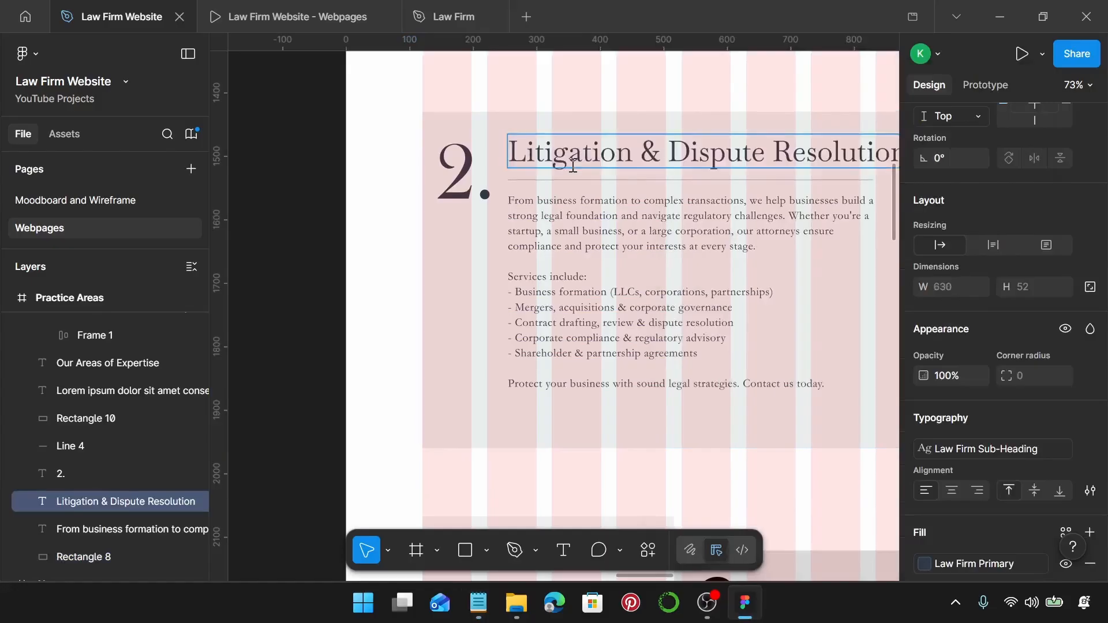
scroll(573, 166, down, 3)
scroll(574, 166, right, 2)
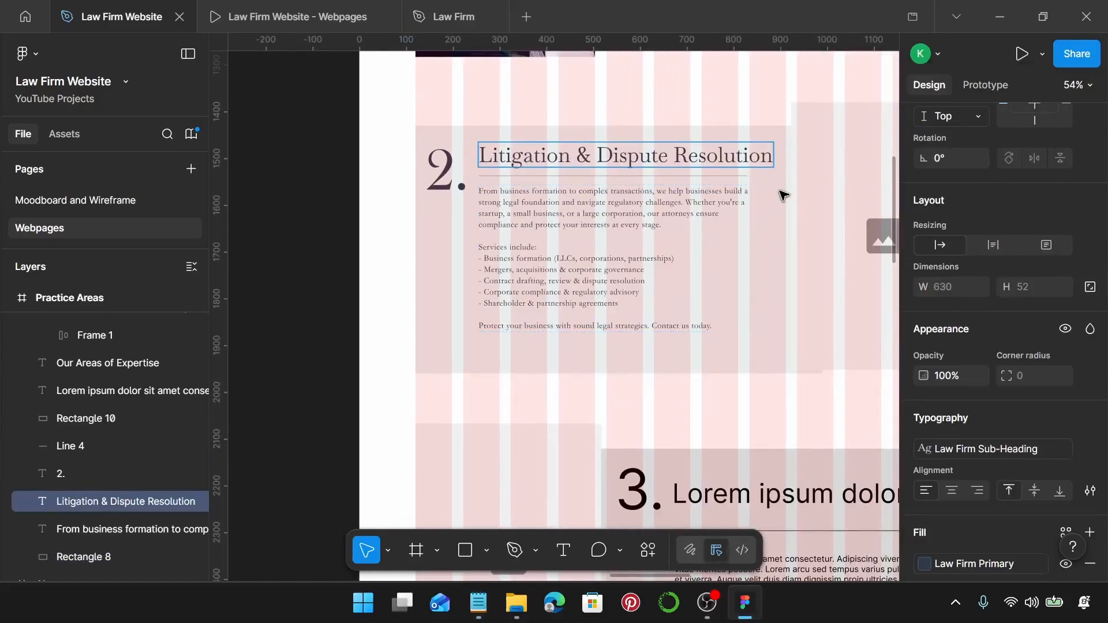
key(Escape)
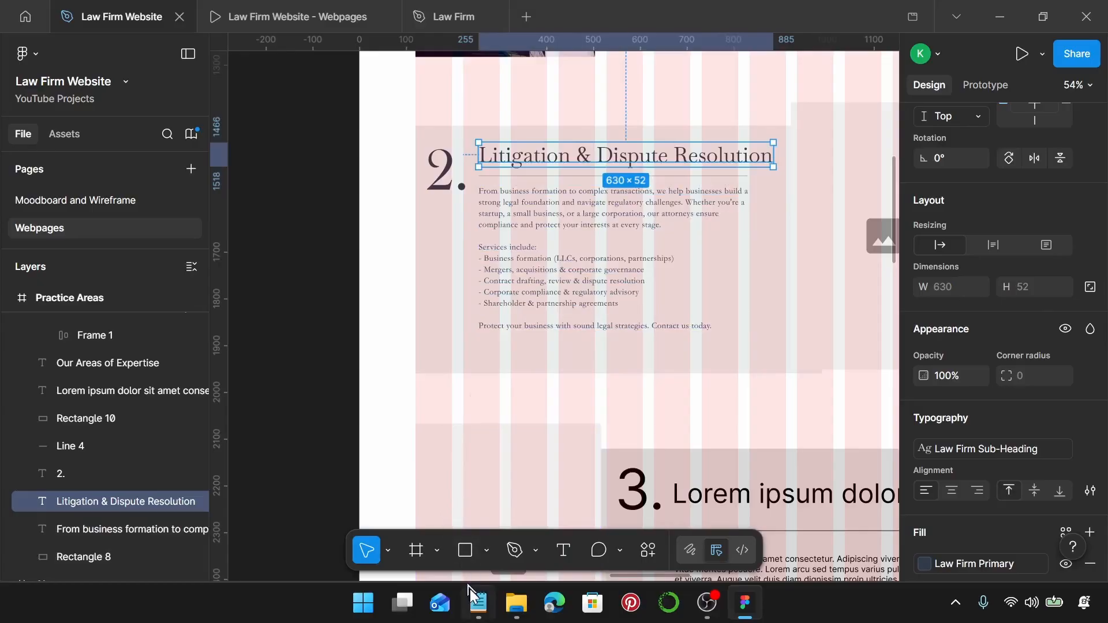
Paste the litigation description from the notes into card 2's body text.
click(478, 603)
scroll(791, 392, down, 3)
scroll(791, 393, down, 2)
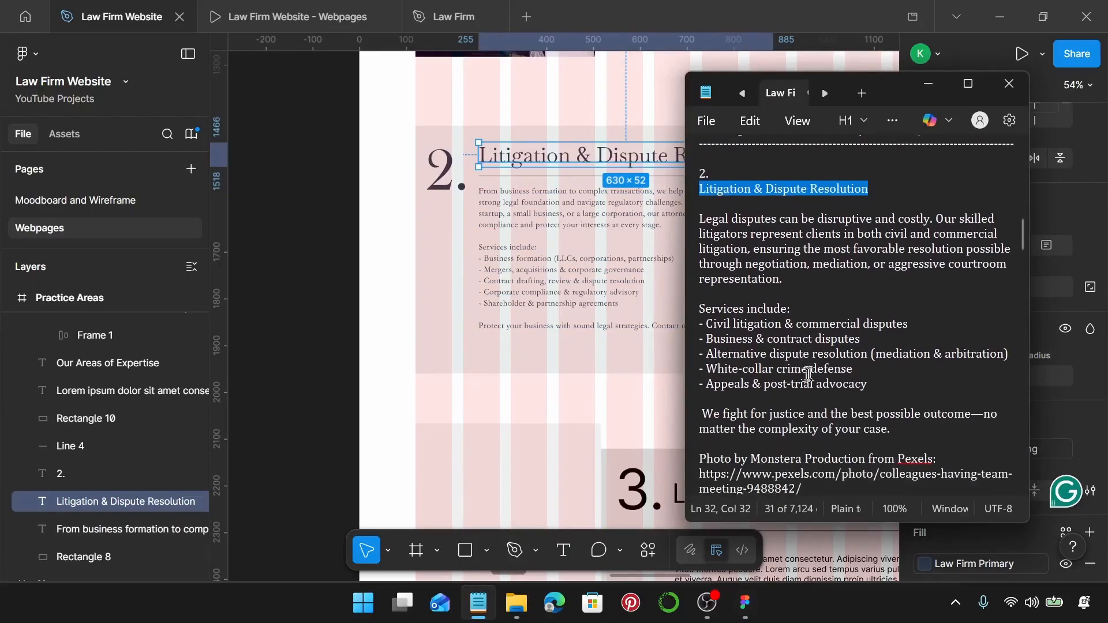
drag(922, 402, 708, 189)
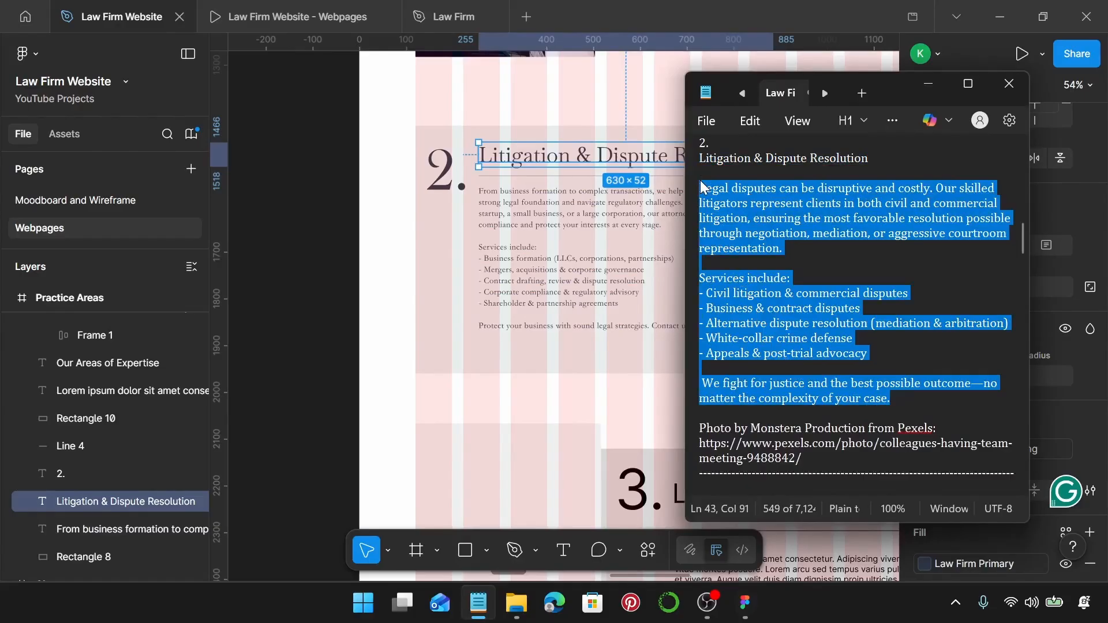
click(569, 210)
double_click(569, 205)
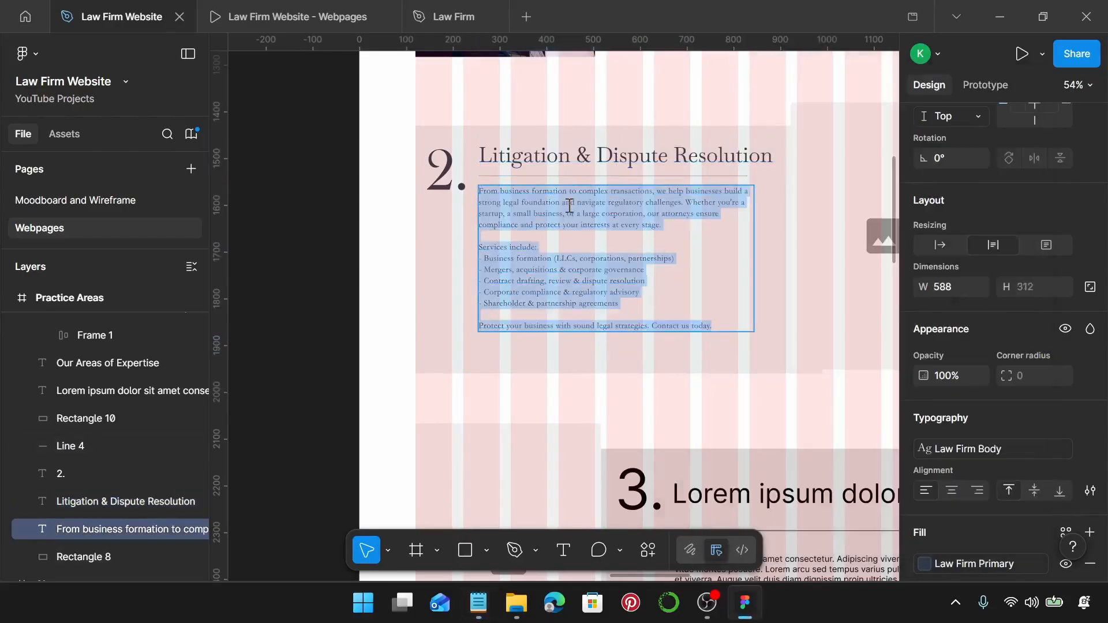
text(Legal disputes can be disruptive and costly. Our skilled litigators represent clients in both civil and commercial litigation, ensuring the most favorable resolution possible through negotiation, mediation, or aggressive courtroom representation.  Services include: - Civil litigation & commercial disputes - Business & contract disputes - Alternative dispute resolution (mediation & arbitration) - White-collar crime defense - Appeals & post-trial advocacy   We fight for justice and the best possible outcome—no matter the complexity of your case.)
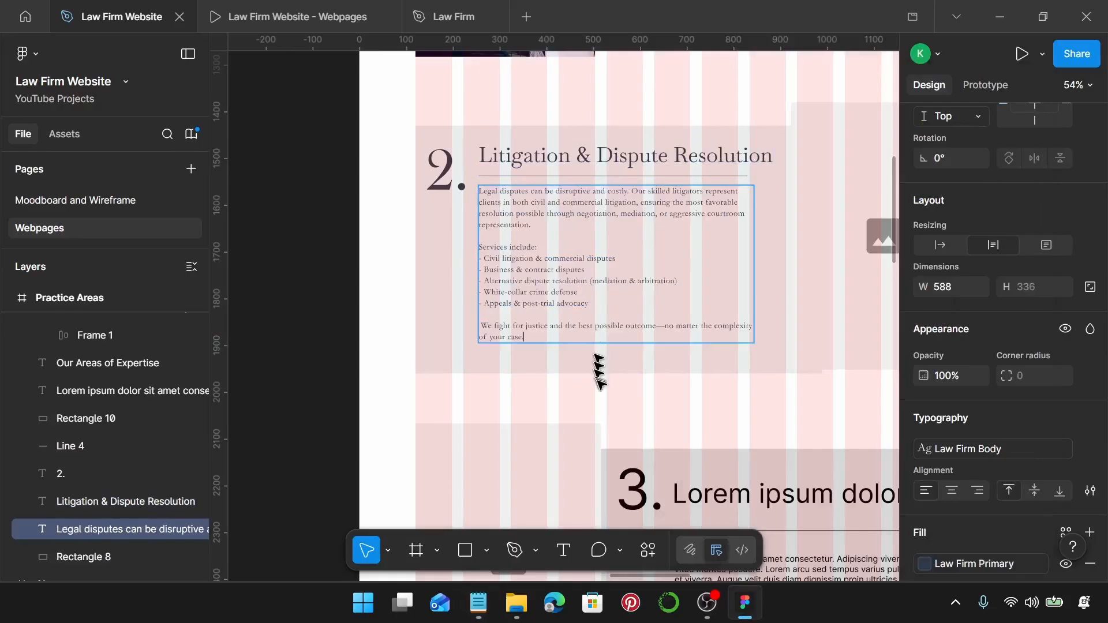
key(Escape)
Narrow the heading to 388 wide onto two lines and move the divider and body below it.
scroll(599, 386, up, 2)
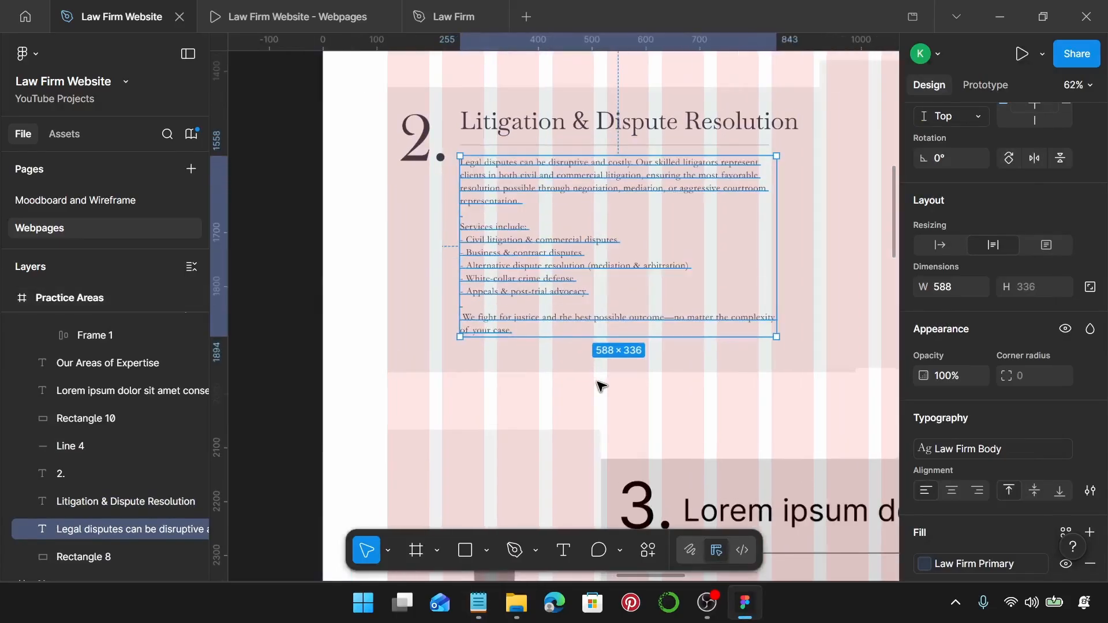
shift+click(584, 145)
drag(578, 168, 578, 184)
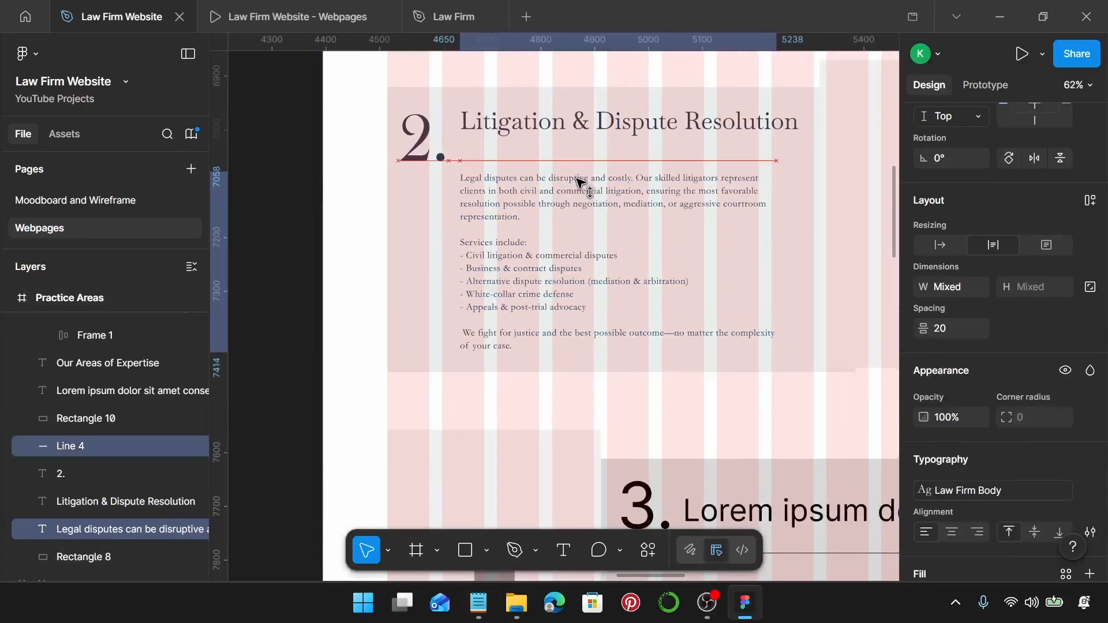
click(586, 128)
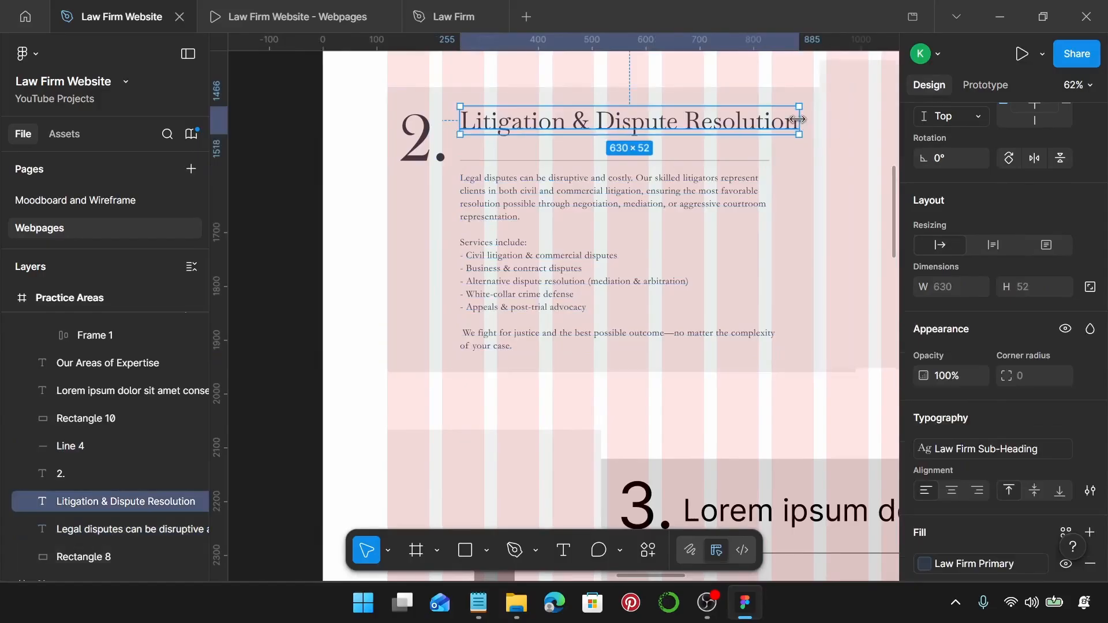
drag(800, 120, 669, 124)
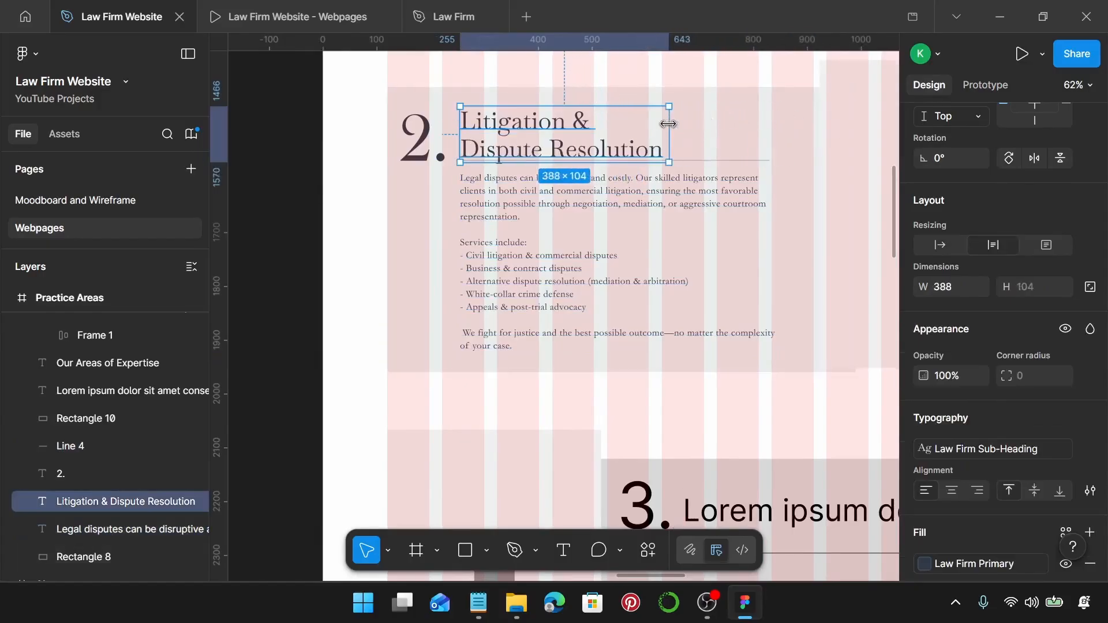
scroll(600, 173, up, 5)
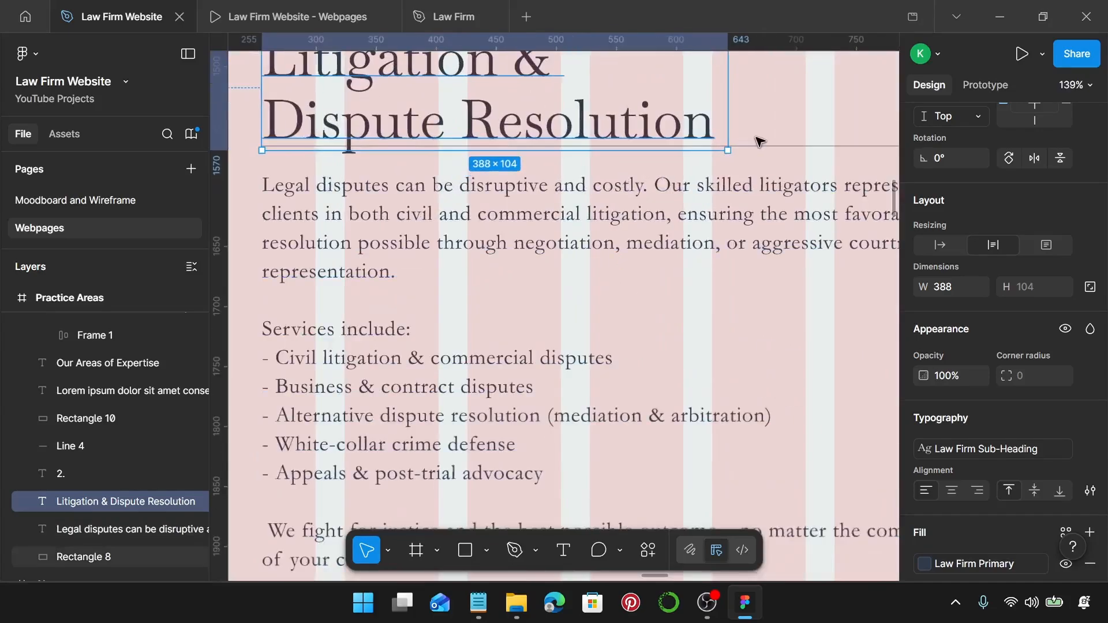
click(757, 145)
shift+click(749, 189)
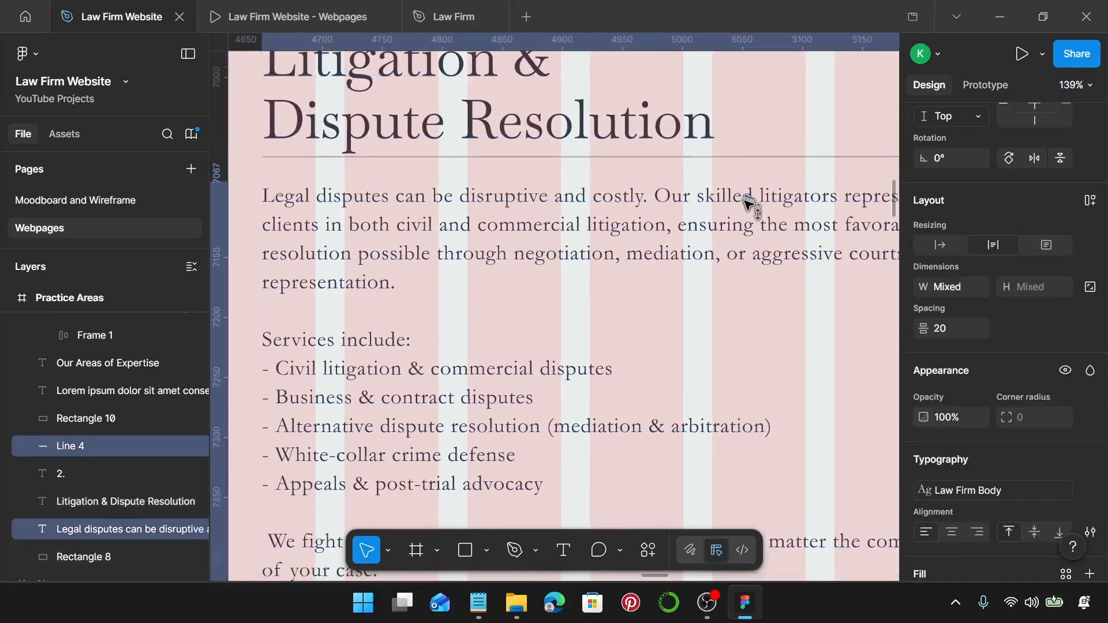
drag(749, 189, 750, 229)
scroll(728, 225, down, 5)
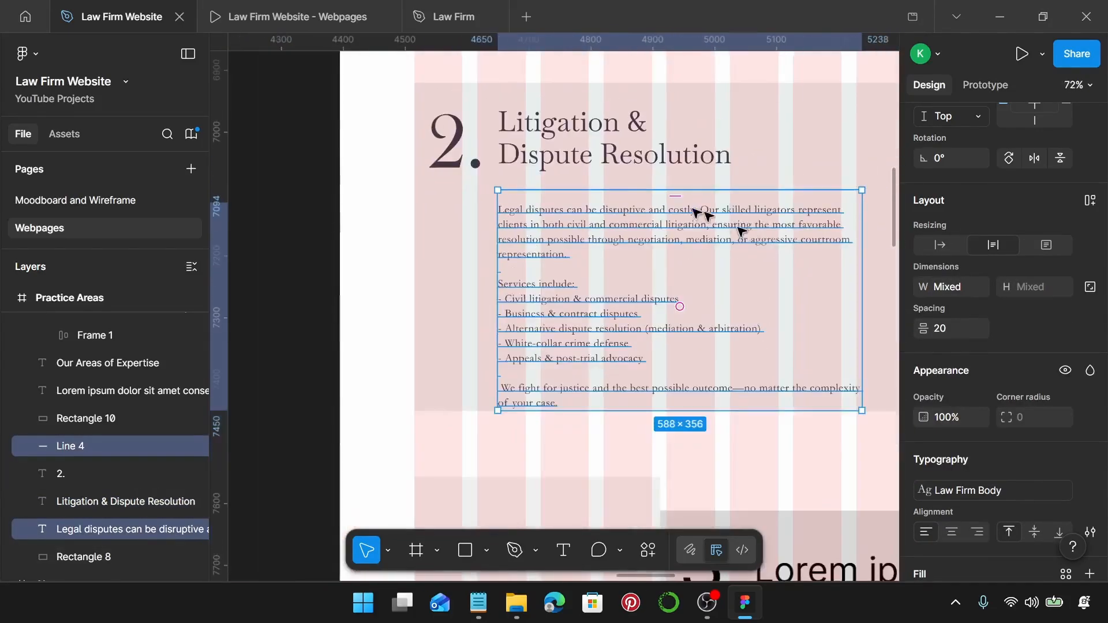
shift+click(601, 151)
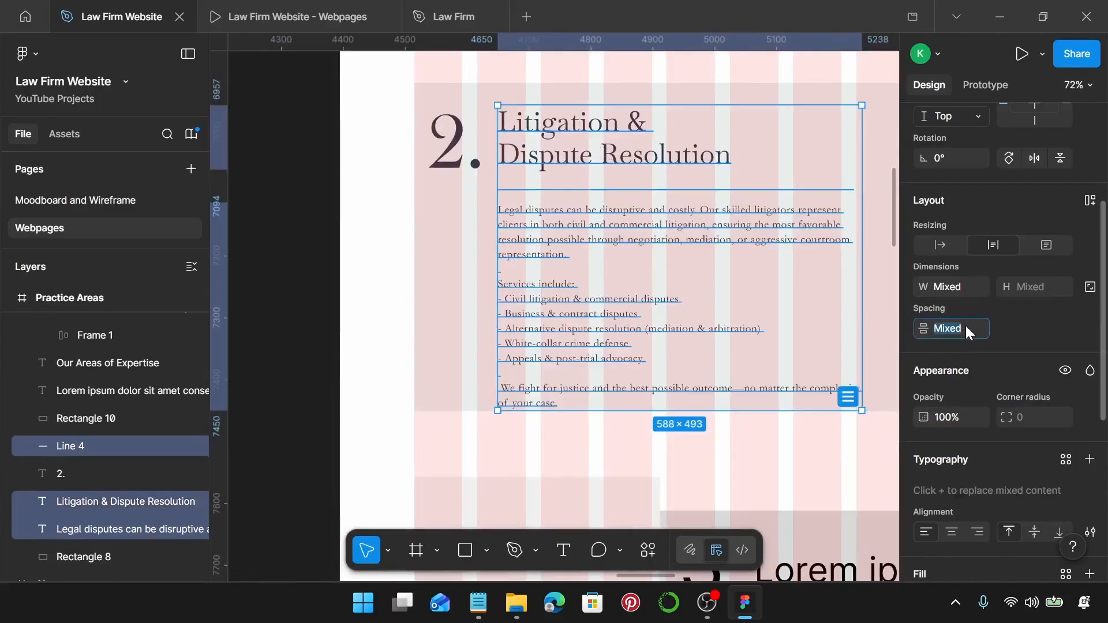
Nudge card 2's contents up and group them with the background into Group 33 (870×530).
key(Return)
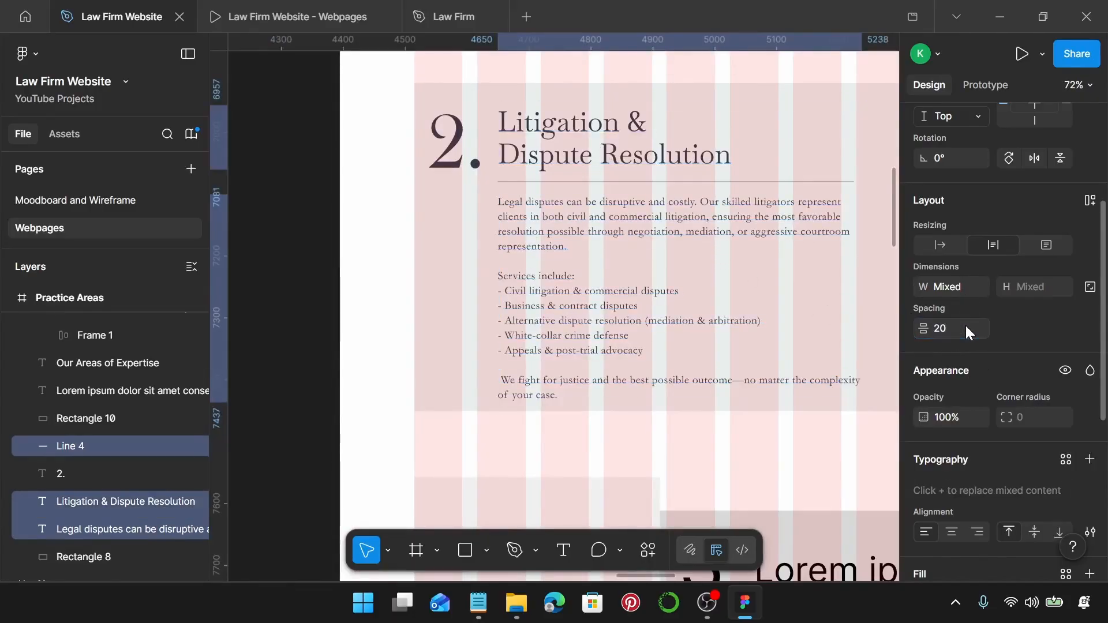
scroll(643, 249, right, 2)
scroll(559, 218, down, 3)
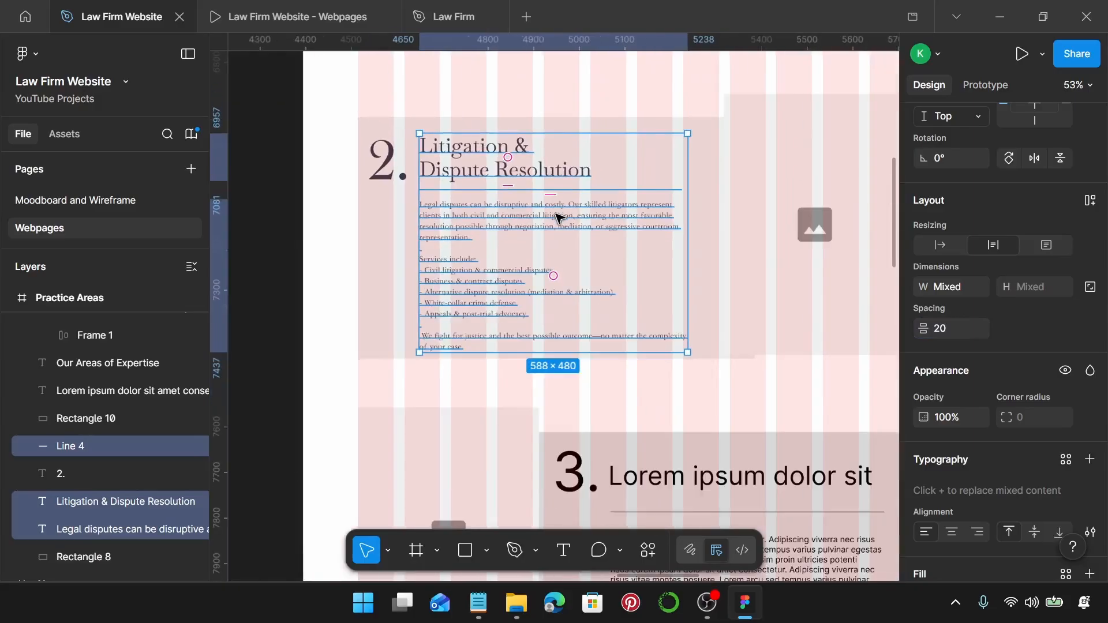
shift+click(389, 172)
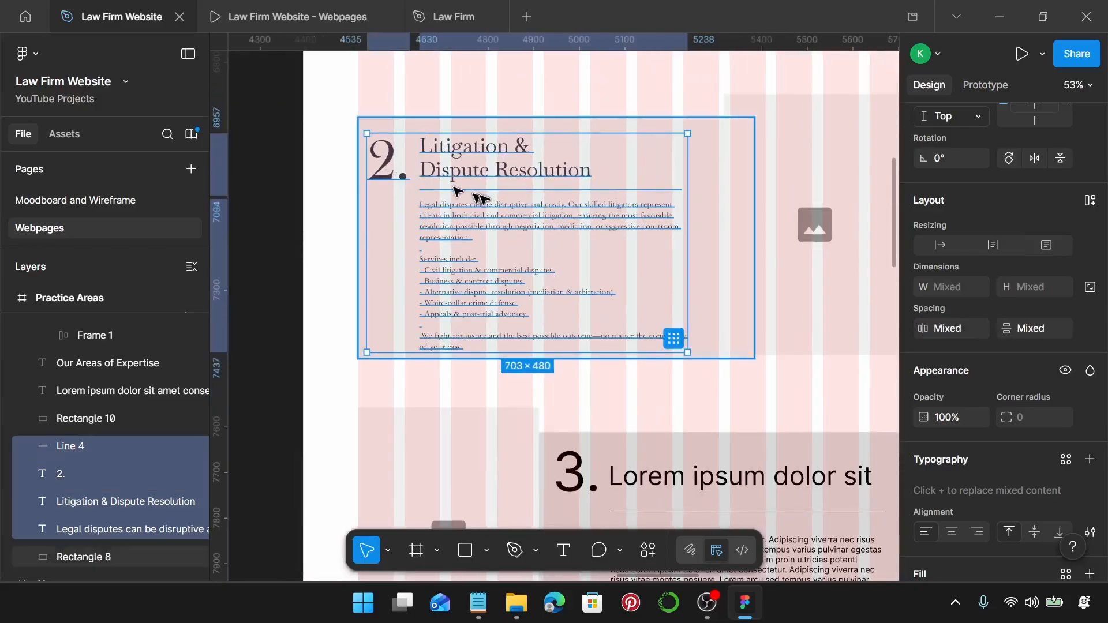
drag(487, 212, 488, 206)
shift+click(710, 134)
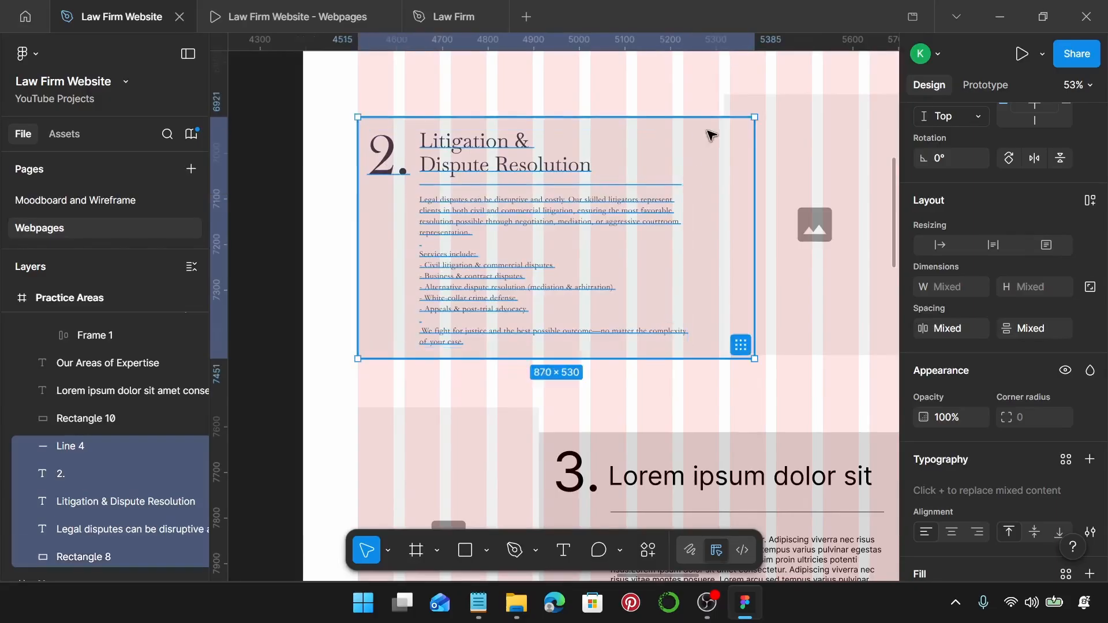
key(ctrl+g)
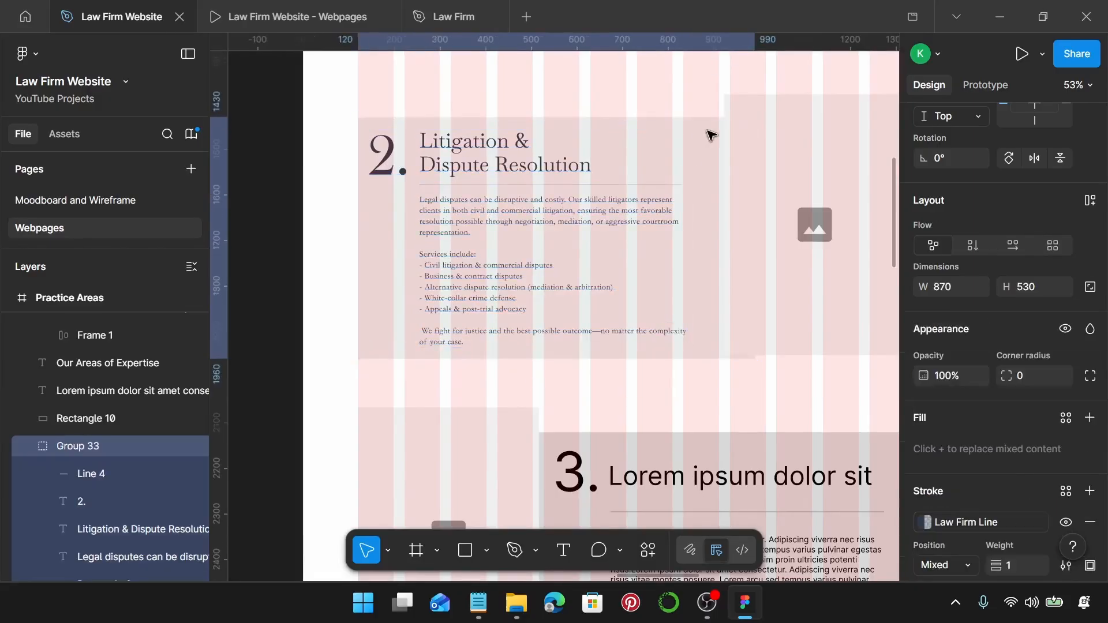
Drag the 534×356 office meeting photo into the Practice Areas frame beside the Litigation card.
ctrl+scroll(712, 153, down, 3)
click(819, 203)
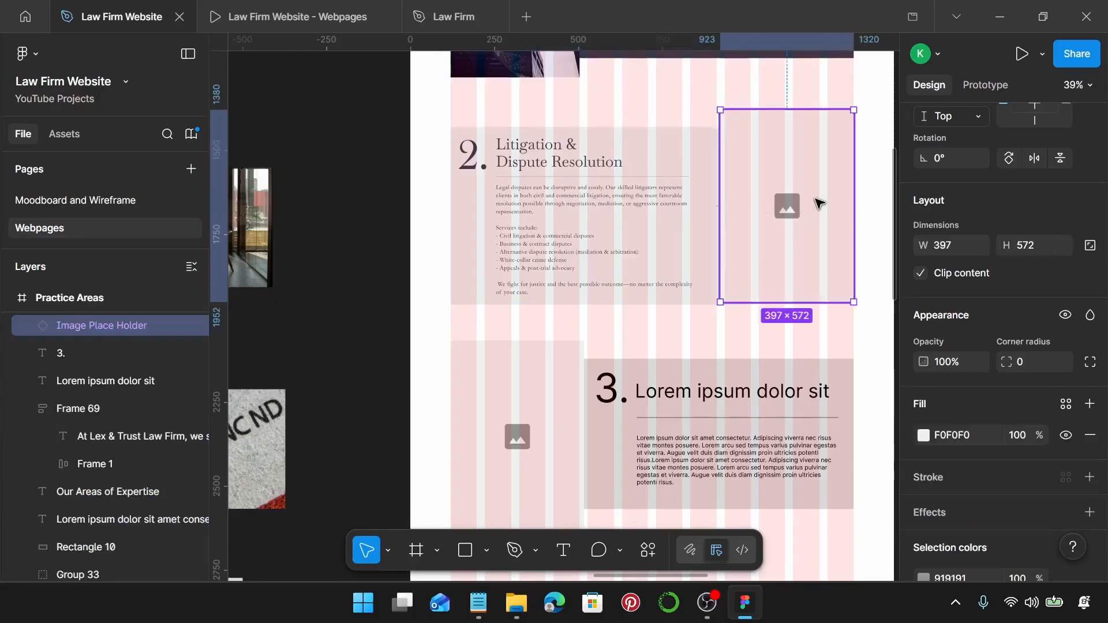
key(Escape)
ctrl+scroll(812, 208, down, 2)
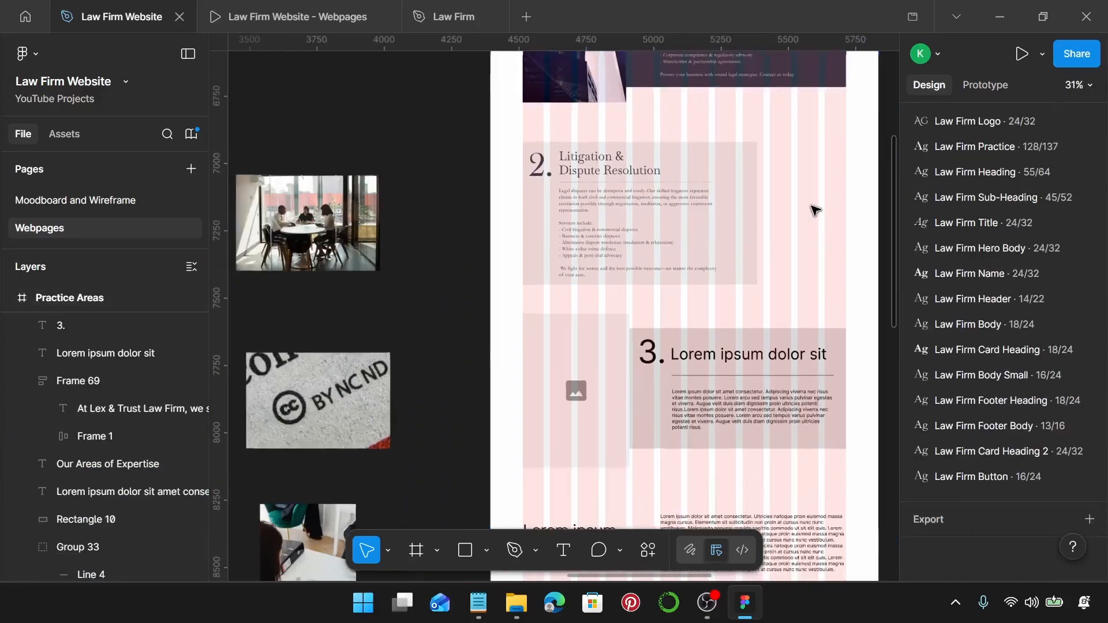
click(294, 225)
drag(294, 225, 763, 191)
scroll(650, 193, right, 5)
Move the meeting photo up and left and scale it down proportionally to 384×256.
ctrl+scroll(656, 252, up, 2)
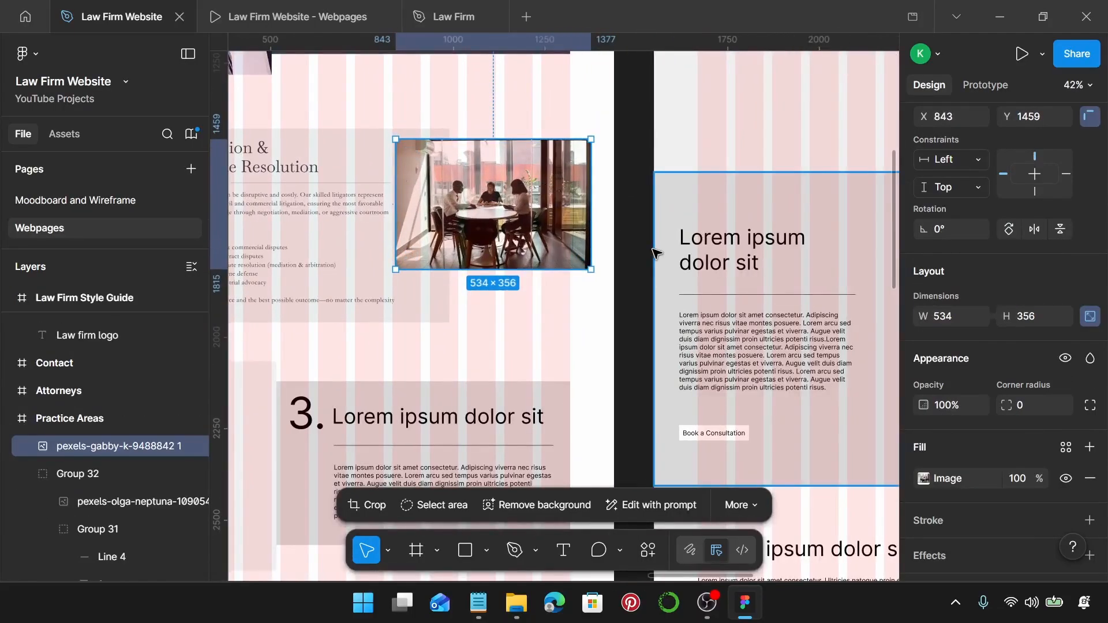
drag(547, 214, 523, 191)
drag(379, 150, 430, 150)
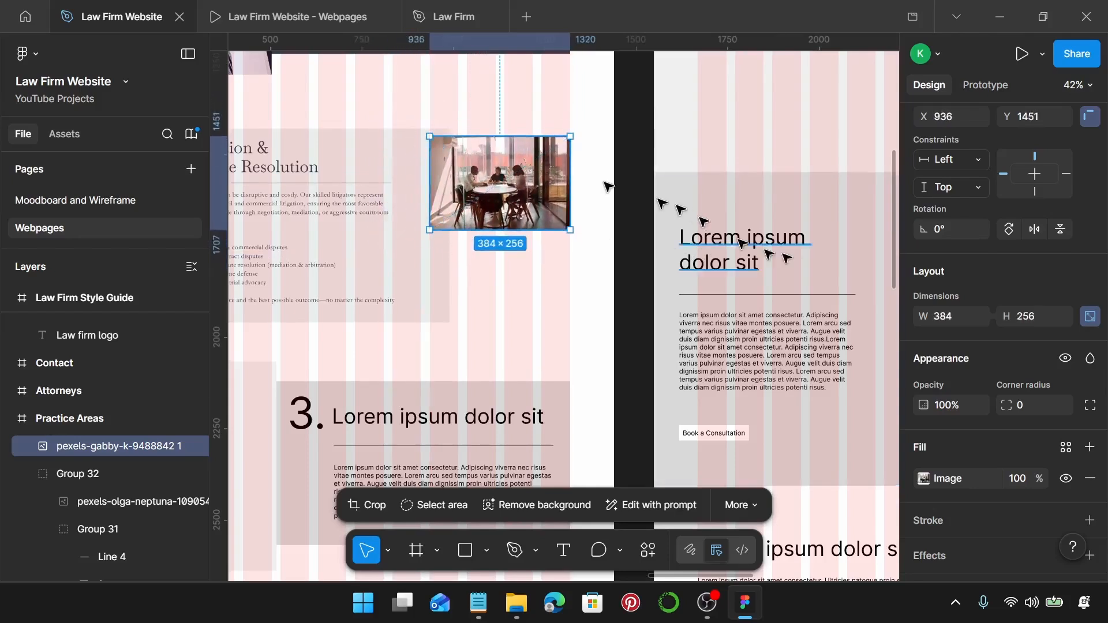
scroll(948, 318, up, 2)
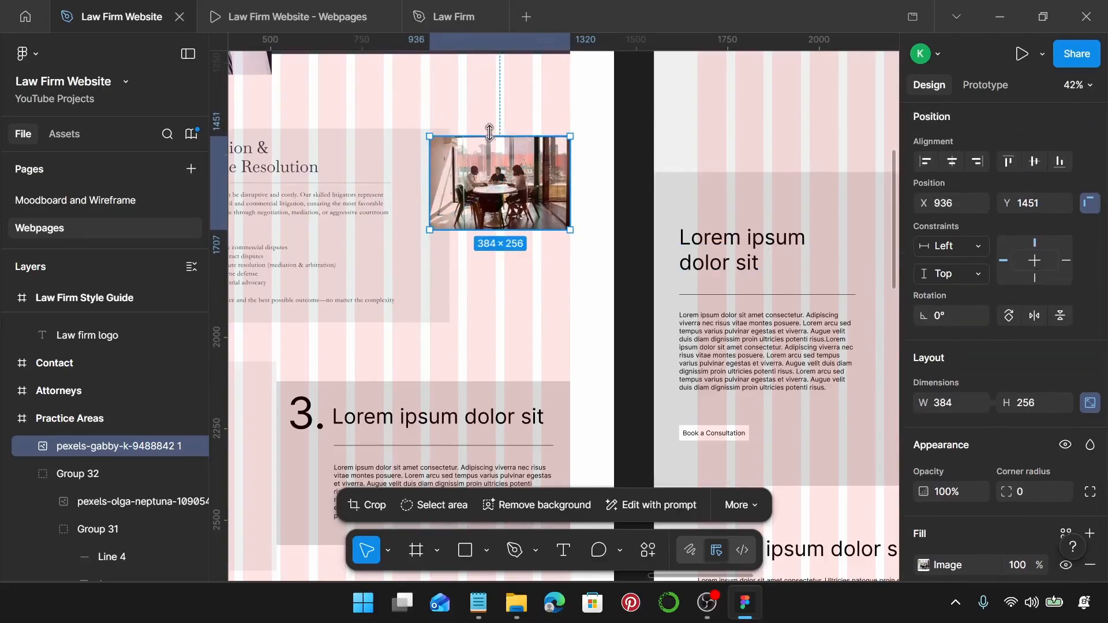
scroll(490, 133, down, 1)
Check the Corporate Law photo's size, then align the meeting photo's top with the Litigation card at Y 1398.
scroll(508, 259, up, 5)
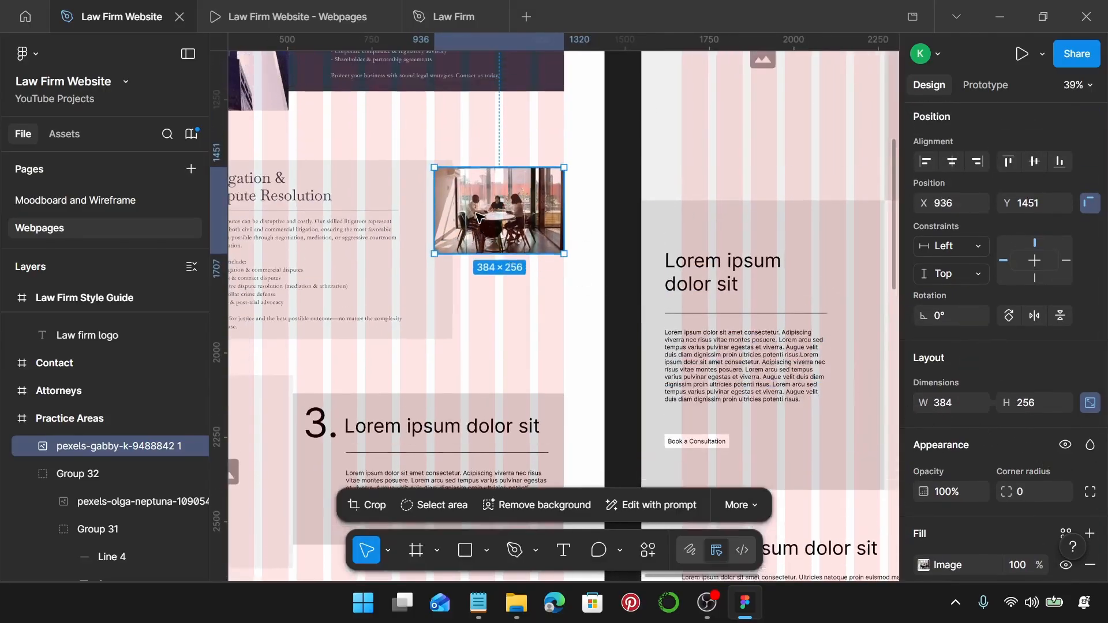
scroll(507, 271, down, 3)
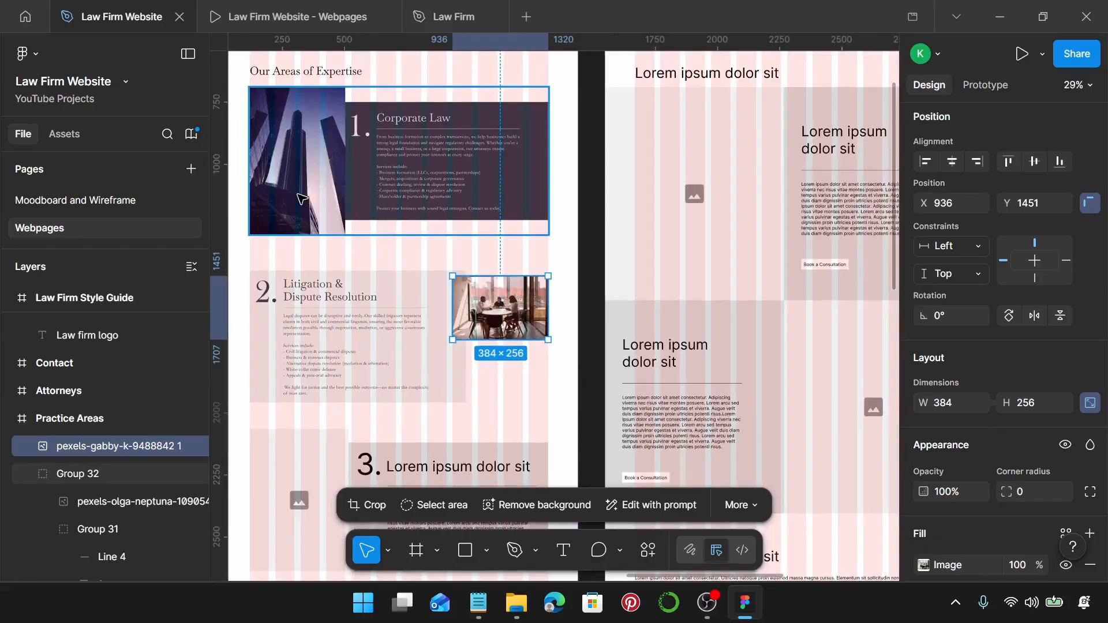
click(300, 200)
double_click(302, 169)
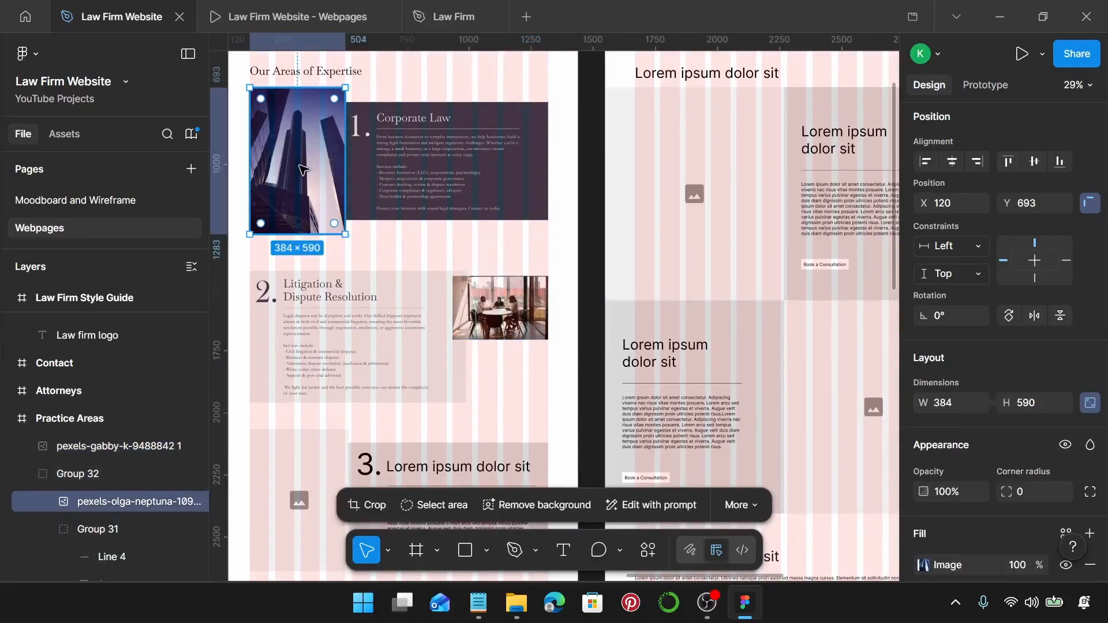
scroll(540, 296, up, 4)
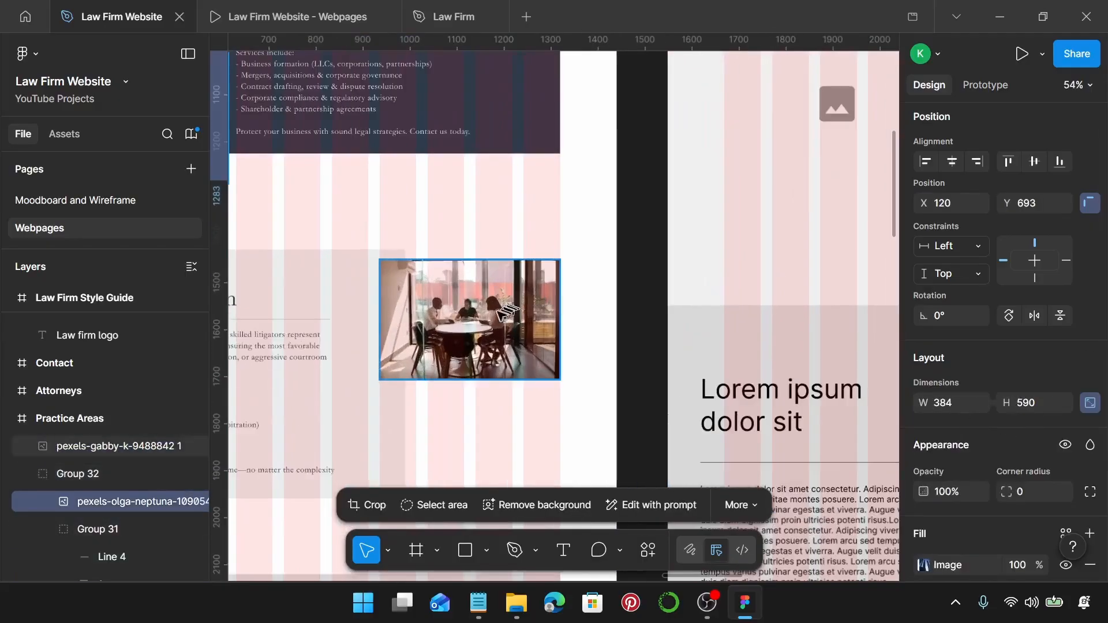
drag(500, 314, 502, 289)
scroll(502, 289, down, 1)
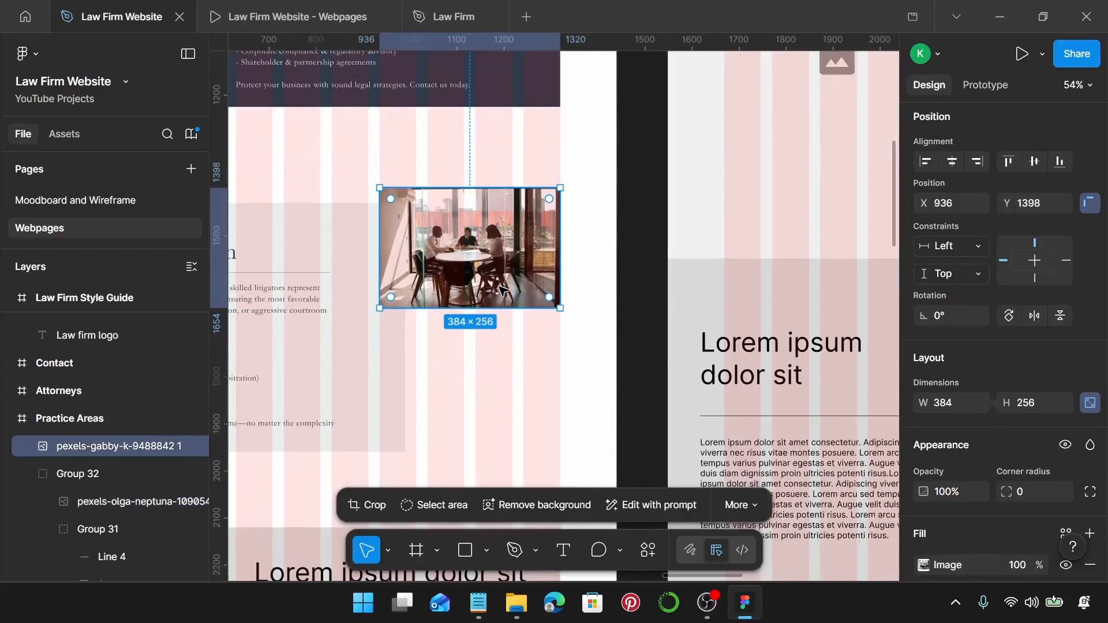
Crop the meeting photo, extending the crop frame down to about 590 tall.
double_click(500, 290)
scroll(500, 290, down, 3)
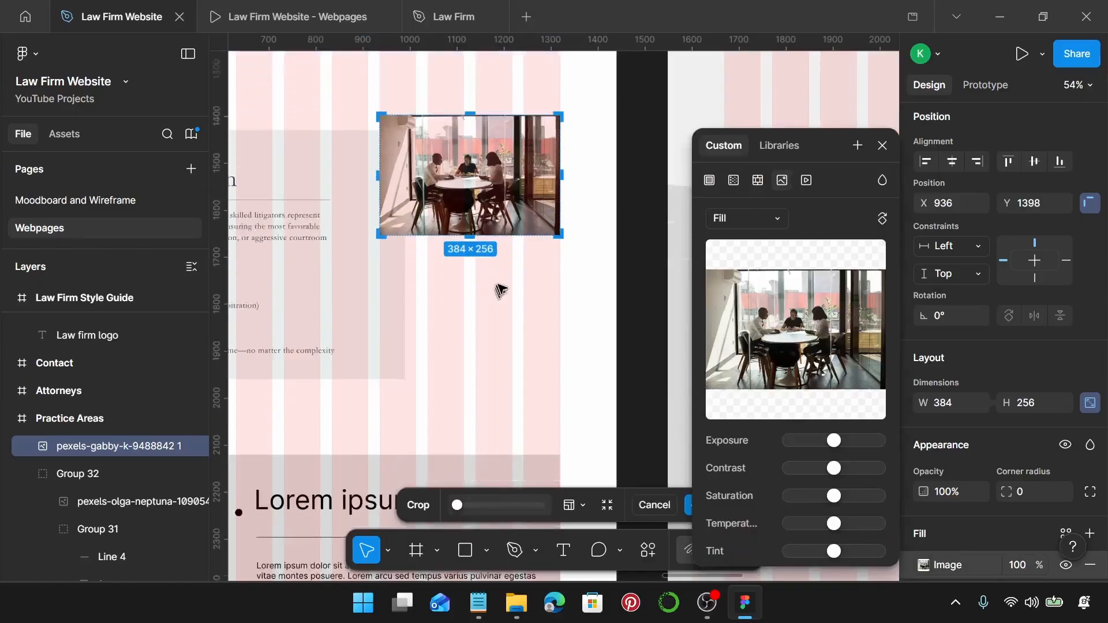
drag(469, 169, 478, 331)
scroll(478, 332, up, 5)
scroll(478, 331, up, 8)
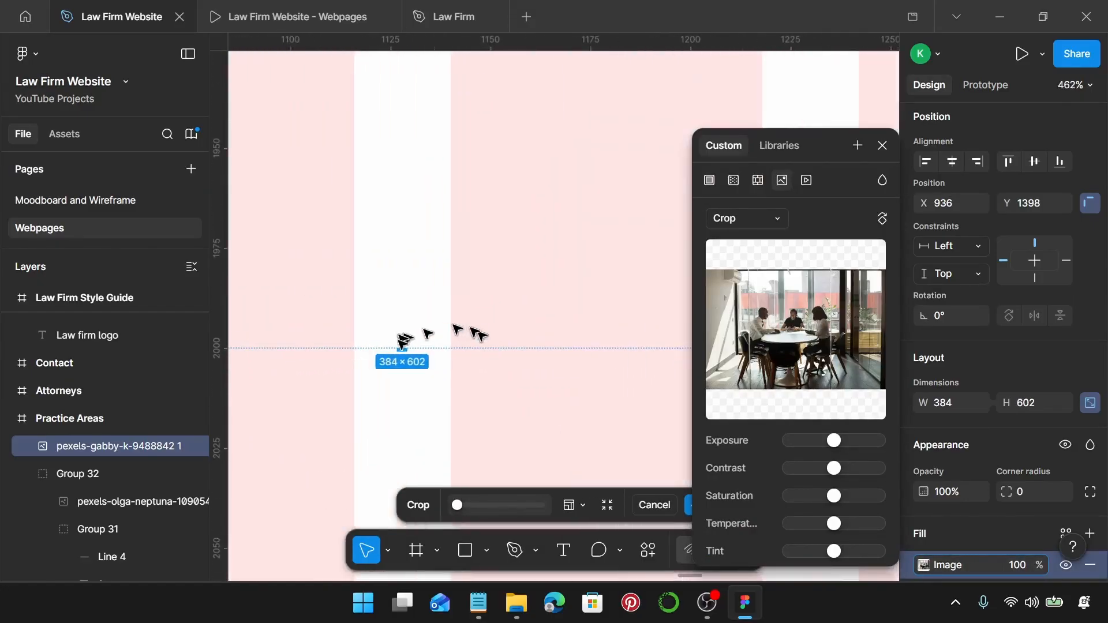
drag(407, 349, 409, 300)
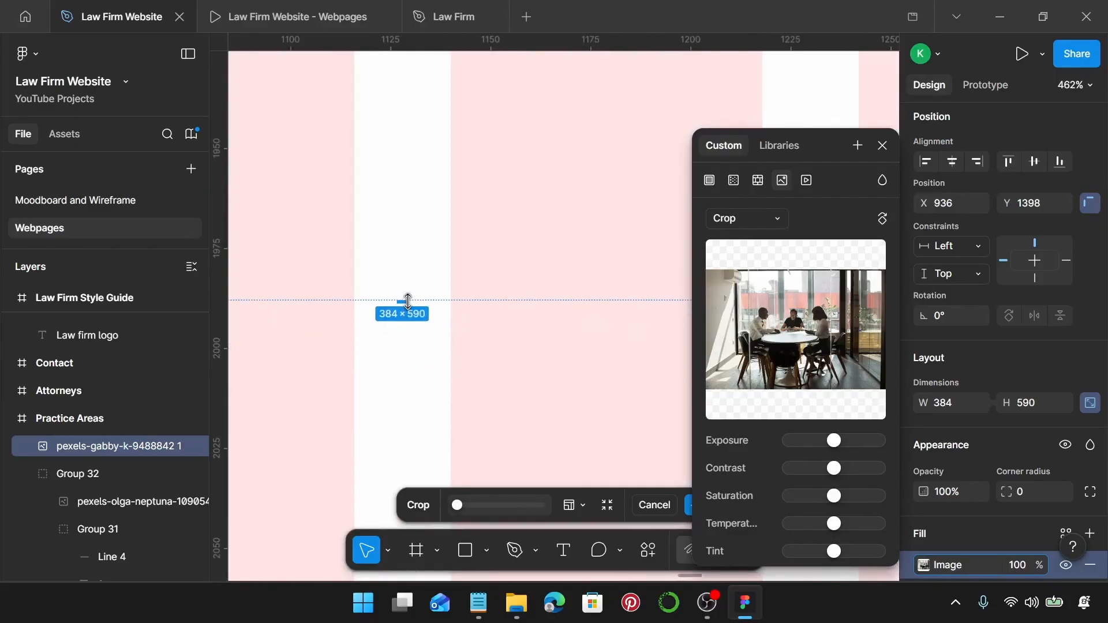
scroll(409, 301, down, 10)
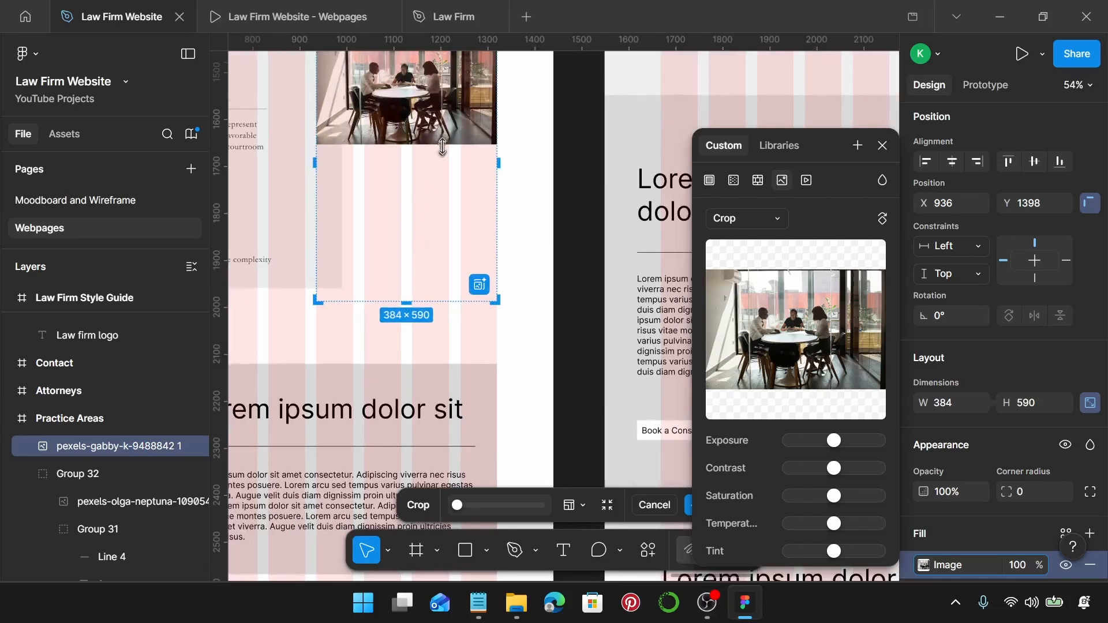
Scale the image up to fill the 384×590 frame, centre the people, and apply the crop.
drag(442, 147, 439, 300)
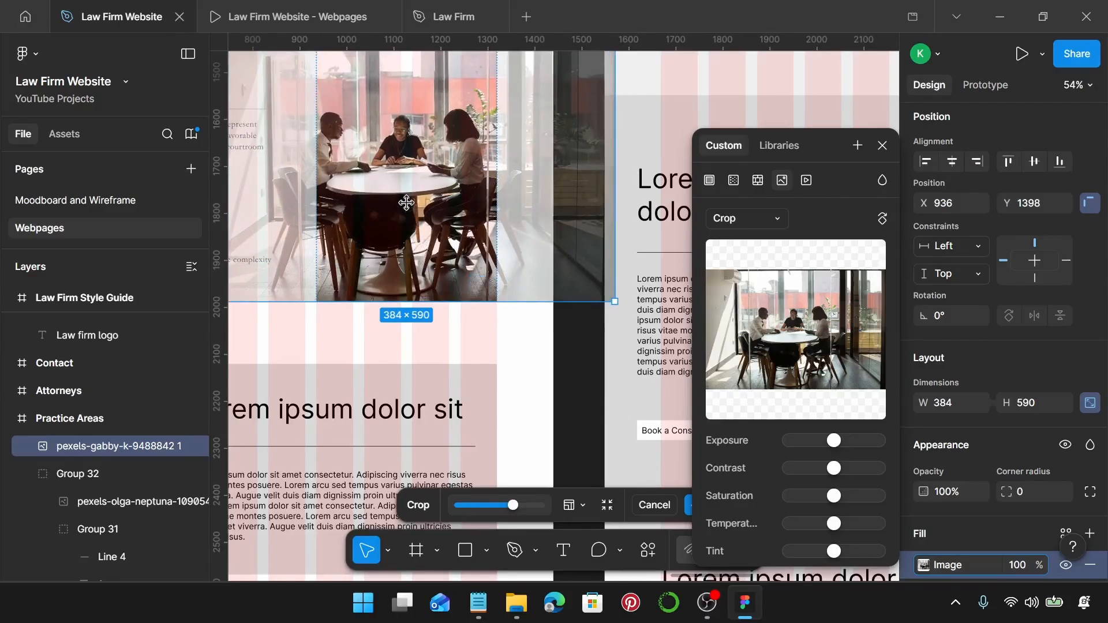
drag(411, 202, 419, 207)
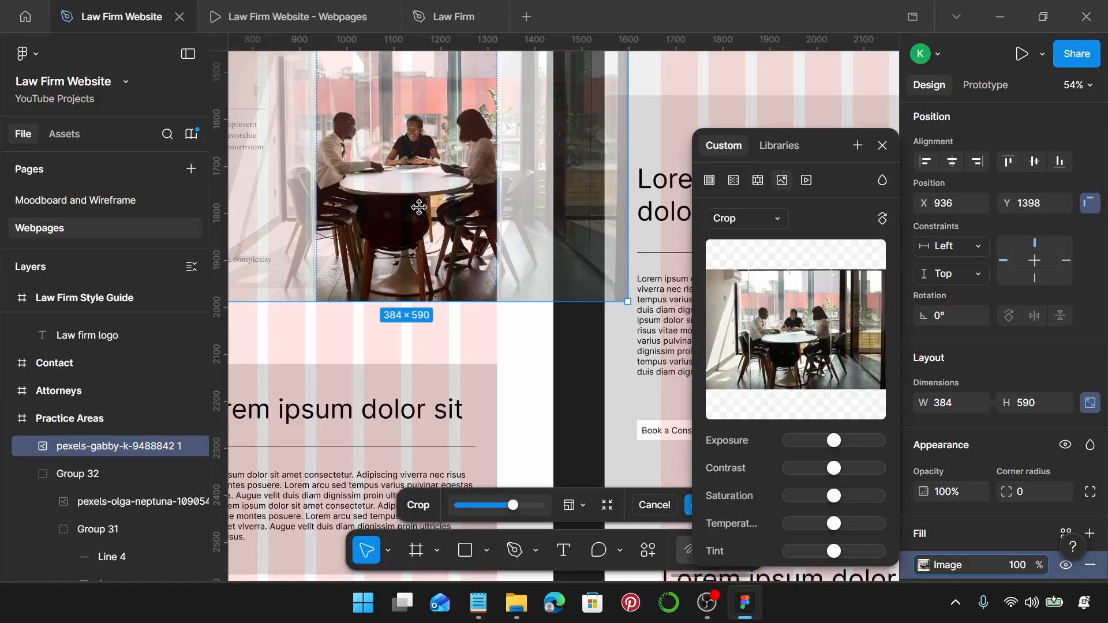
key(Return)
scroll(419, 207, down, 3)
scroll(420, 207, left, 1)
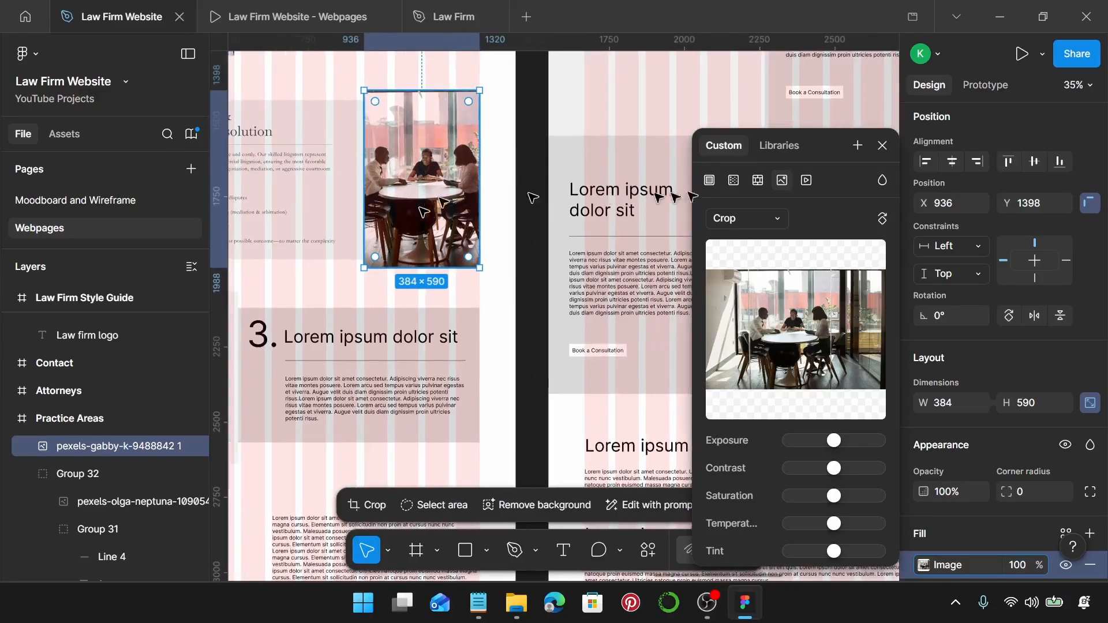
Group the Litigation card with the meeting photo into Group 34 (1200×590).
click(881, 147)
scroll(426, 213, left, 2)
click(420, 208)
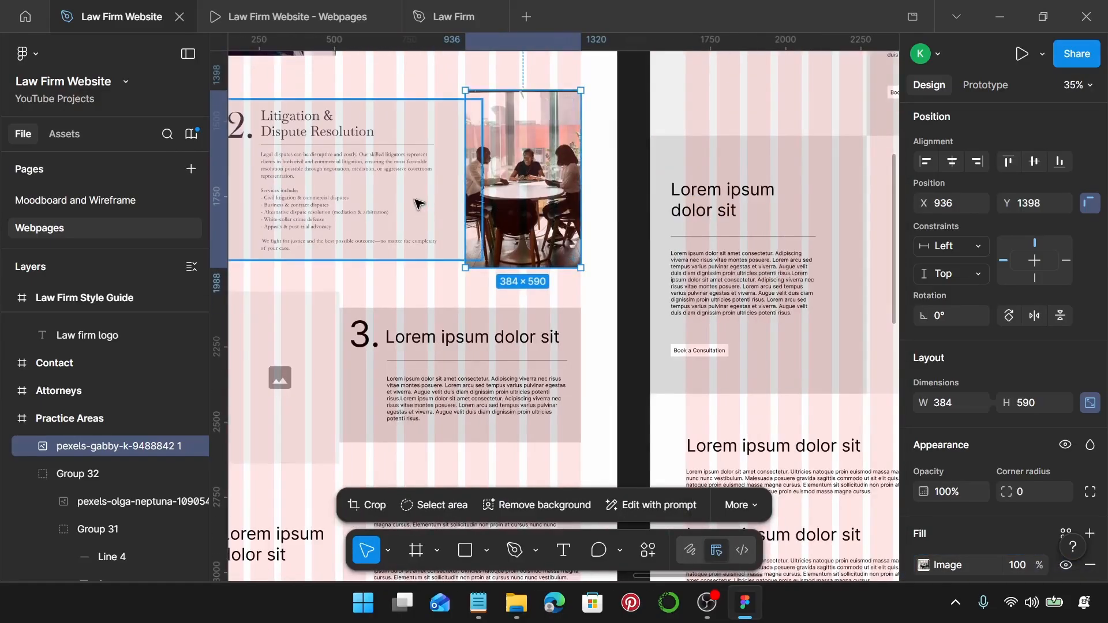
shift+click(568, 207)
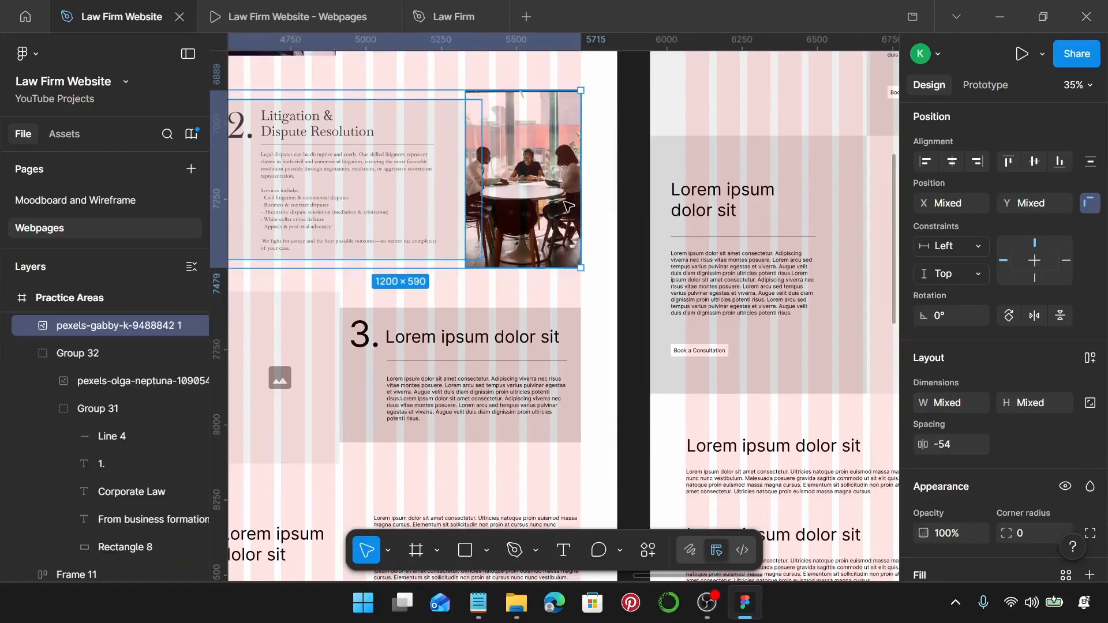
drag(569, 206, 571, 203)
scroll(491, 194, left, 1)
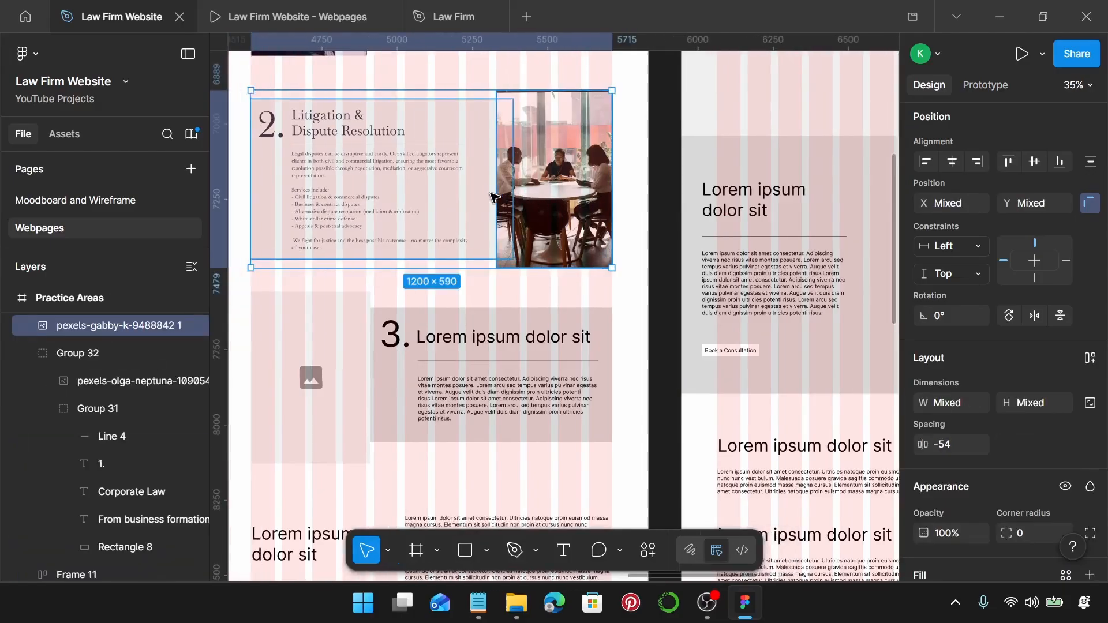
key(ctrl+g)
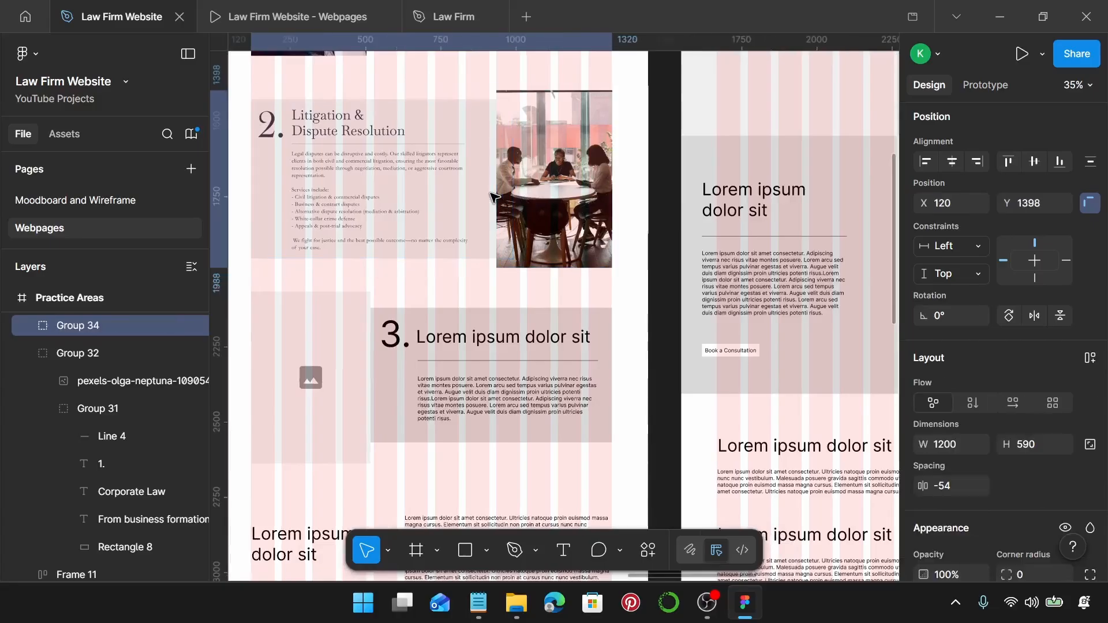
Compare the Corporate Law card and card 3 placeholder with the new group, then open the 'Law Firm Website - Webpages' prototype.
scroll(496, 202, up, 3)
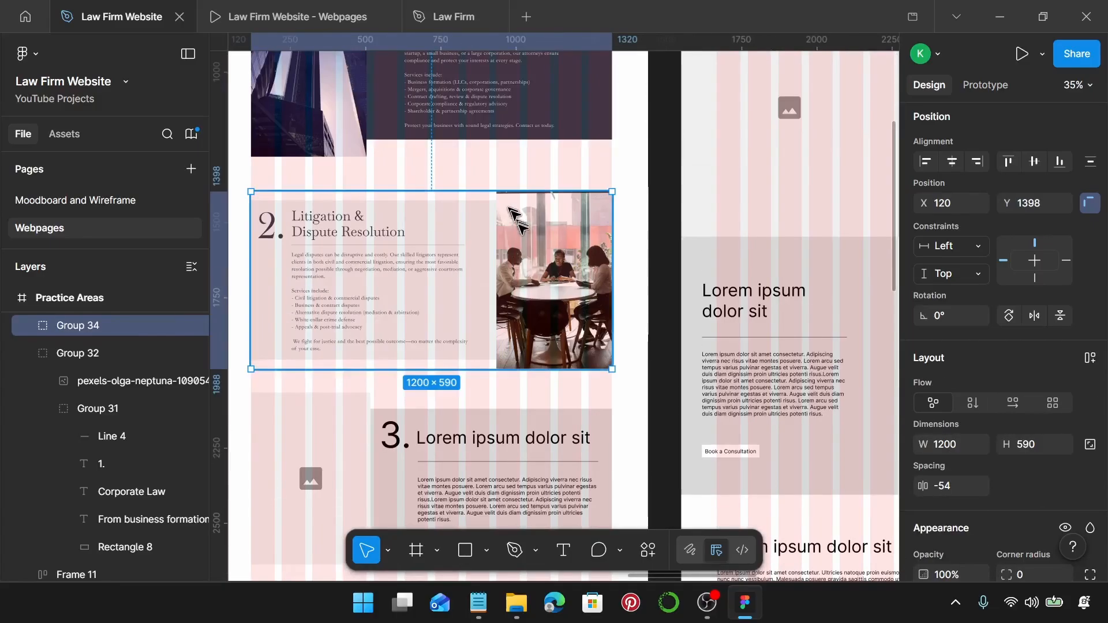
ctrl+scroll(522, 232, down, 3)
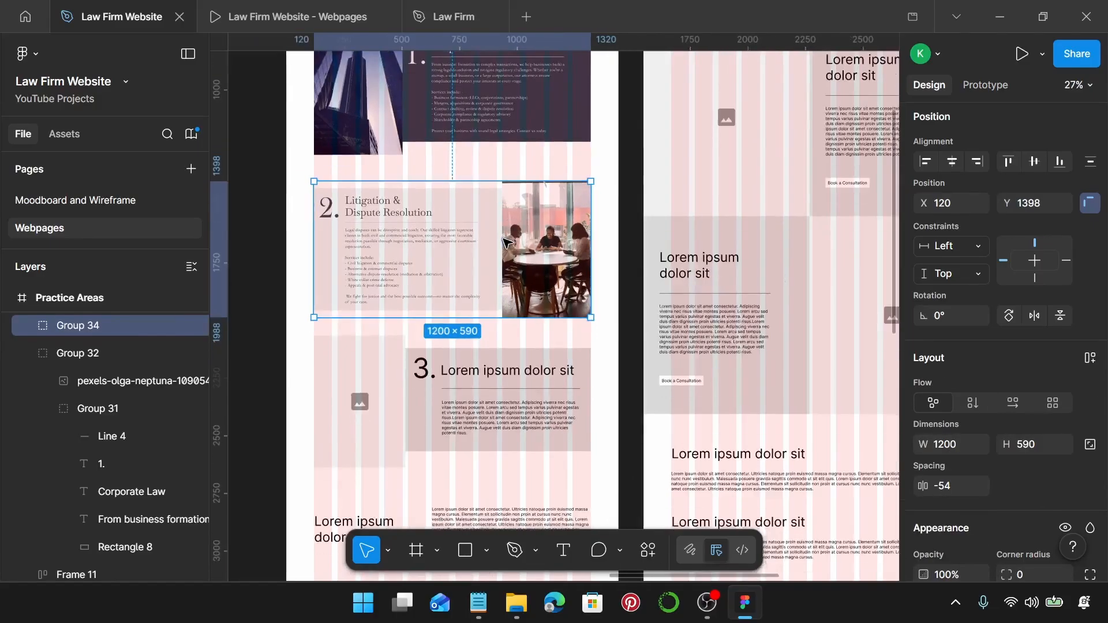
click(383, 109)
click(400, 403)
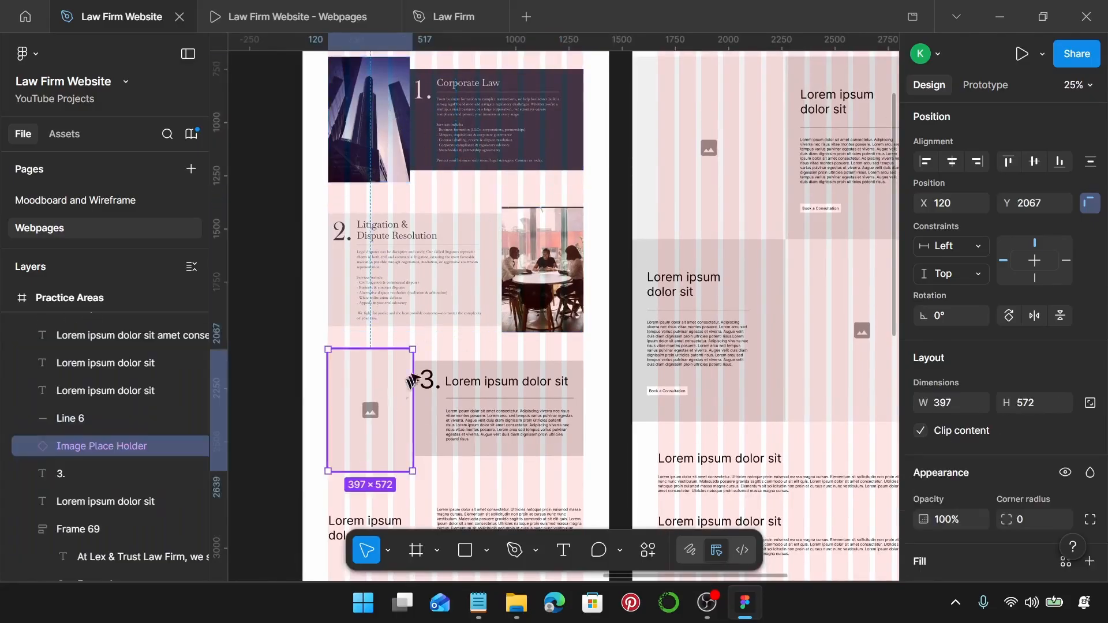
scroll(427, 369, down, 2)
click(400, 218)
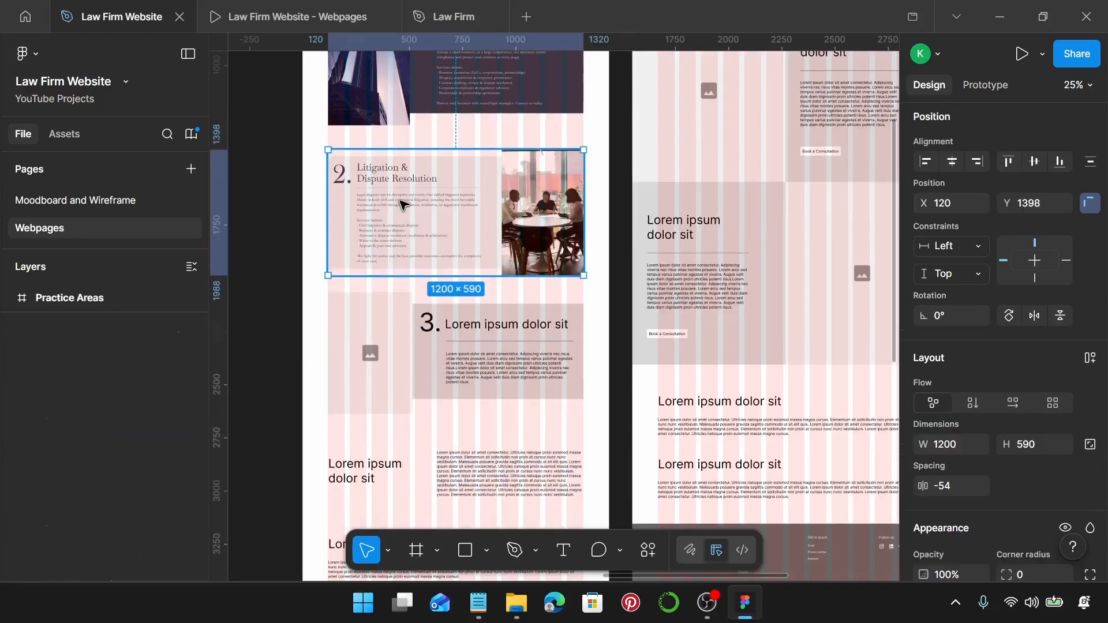
scroll(388, 212, up, 4)
click(564, 79)
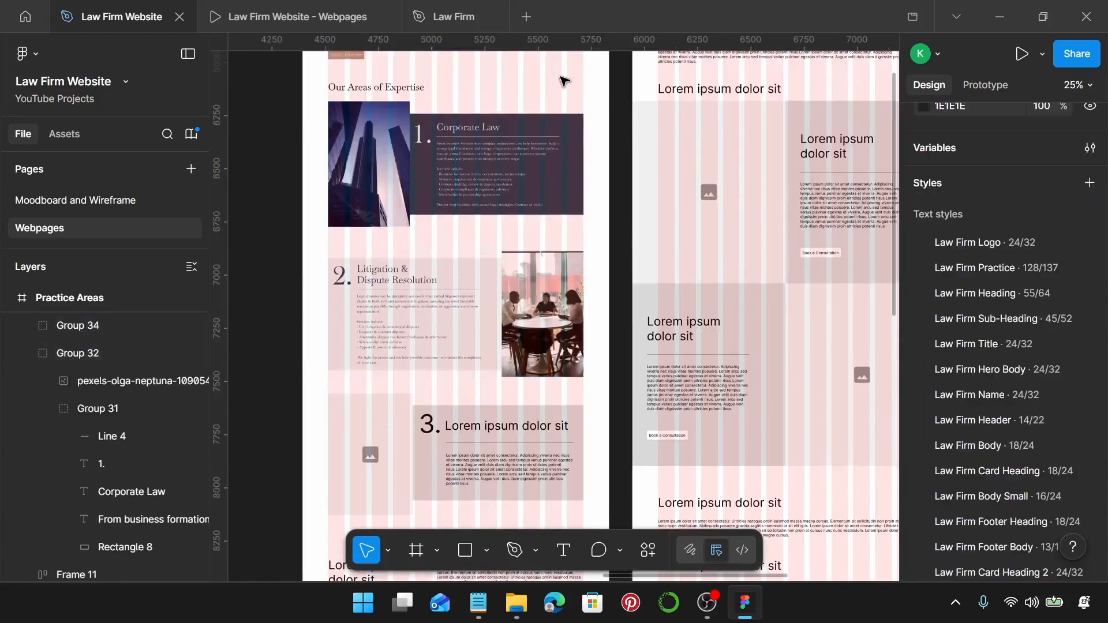
scroll(545, 148, up, 1)
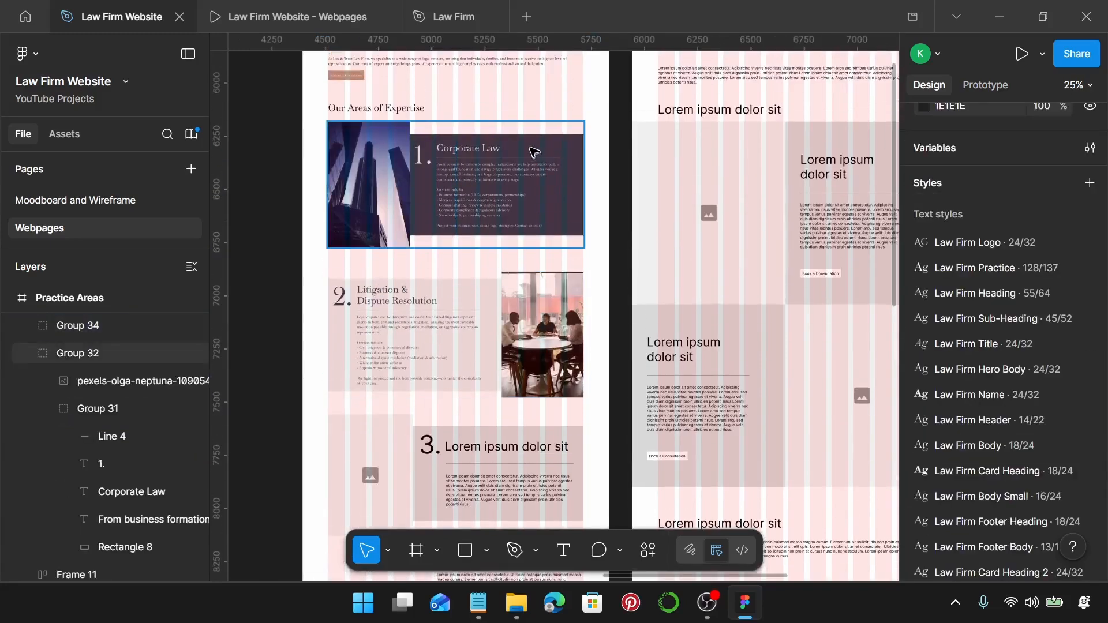
click(227, 14)
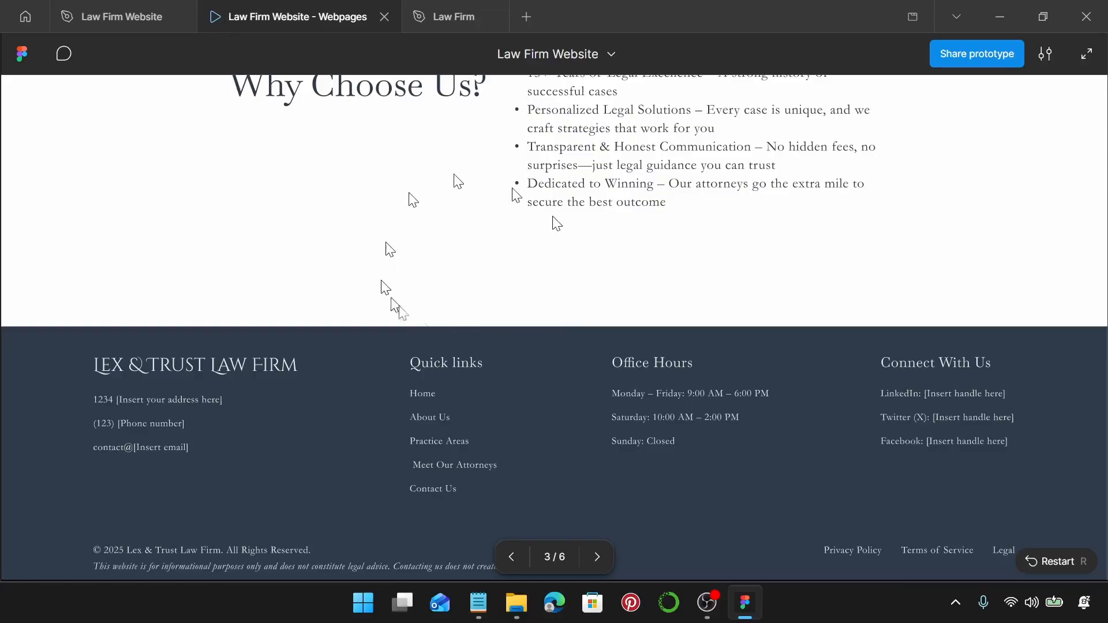
Go to the Practice Areas prototype page, scroll through the Corporate Law and Litigation cards, and return to the design file.
key(Right)
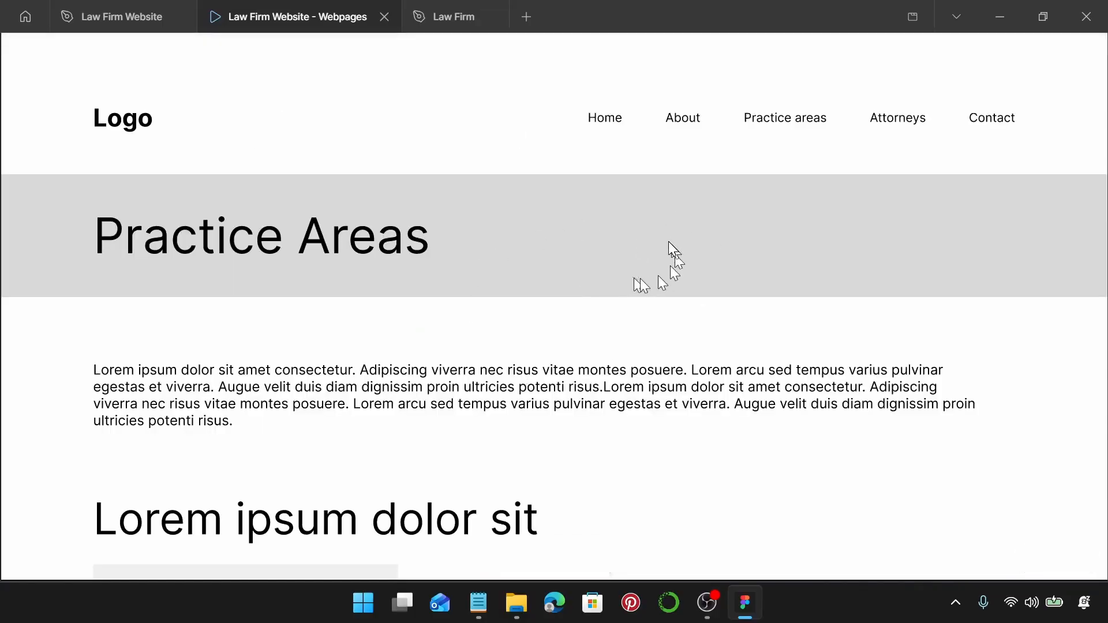
key(Left)
scroll(674, 252, up, 5)
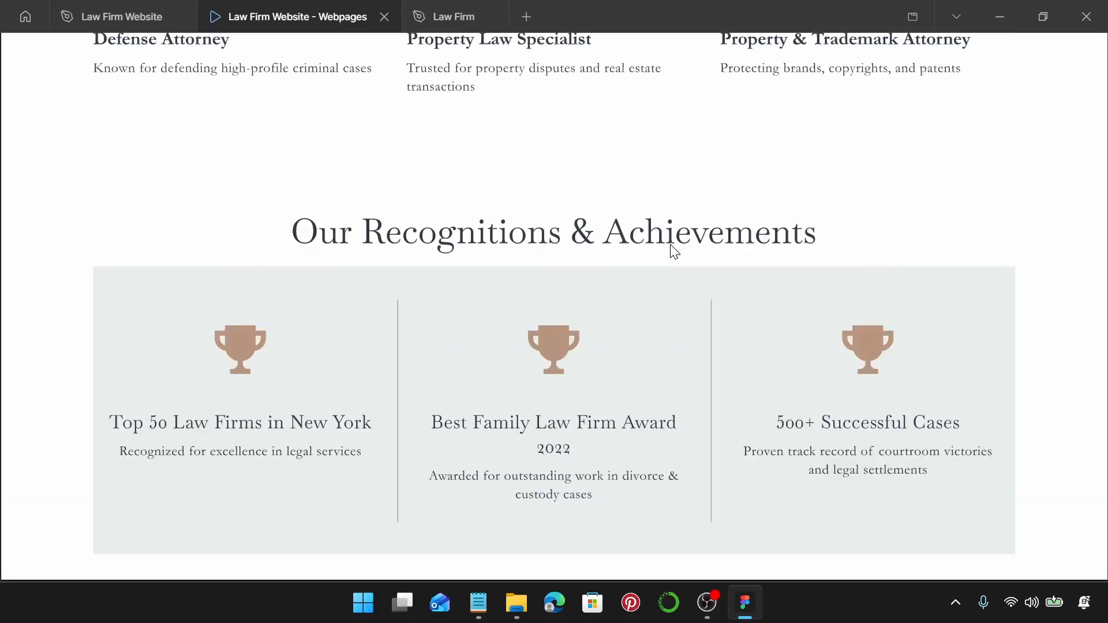
key(Right)
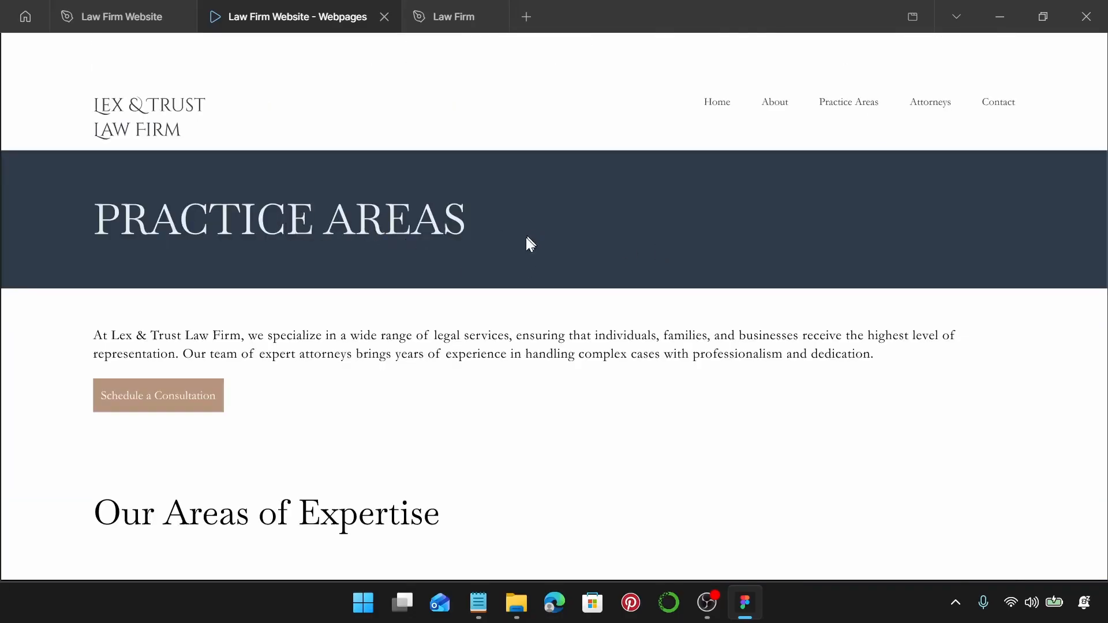
scroll(528, 239, down, 7)
scroll(619, 258, down, 2)
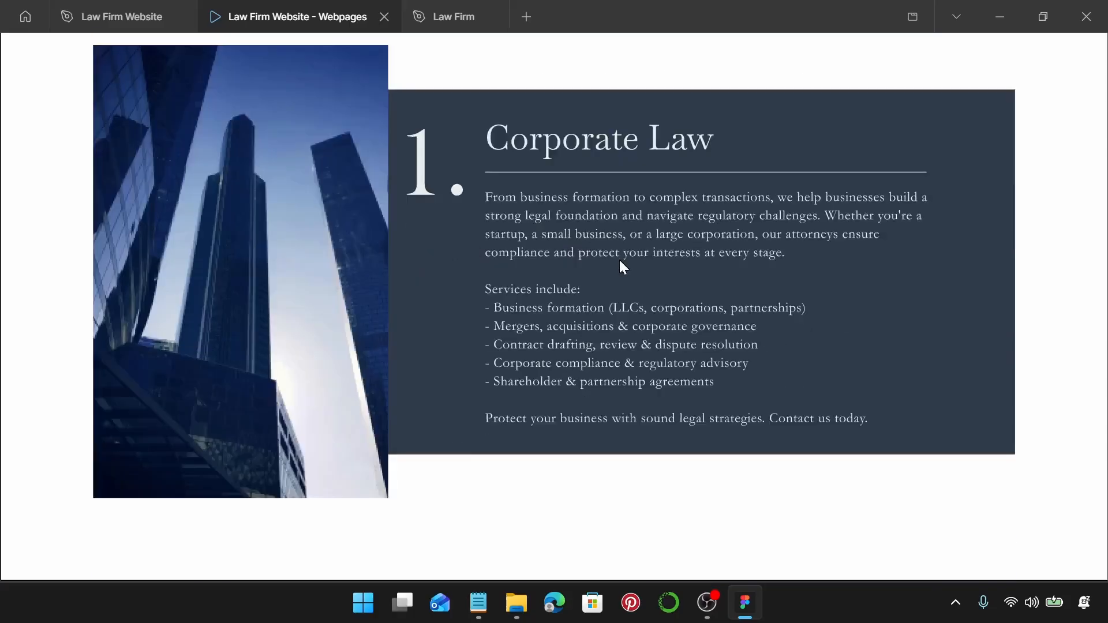
scroll(619, 258, down, 8)
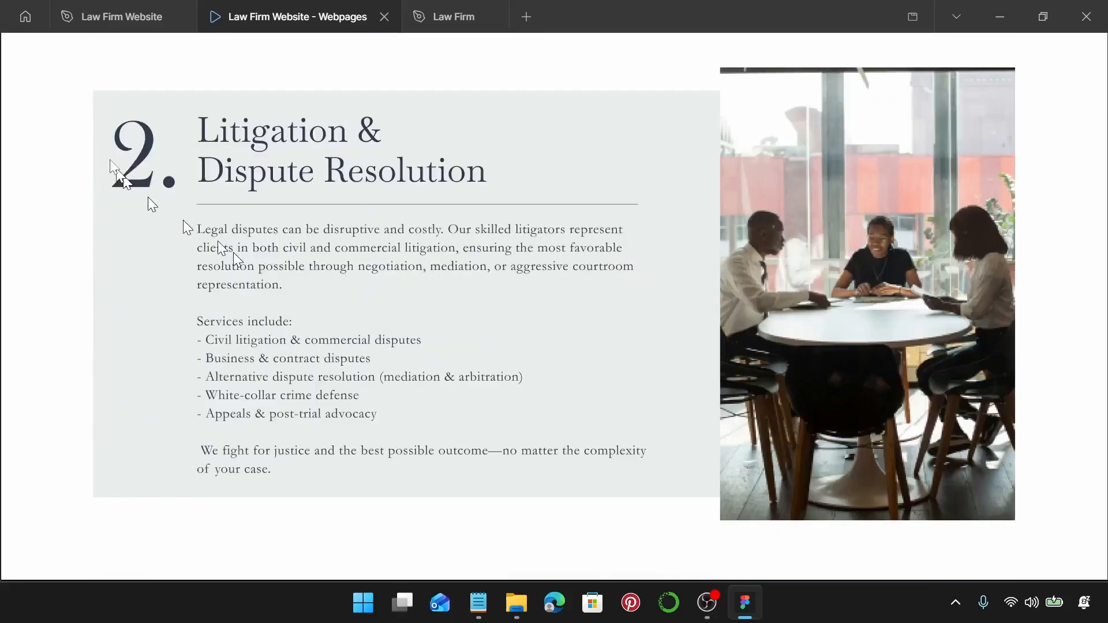
click(117, 16)
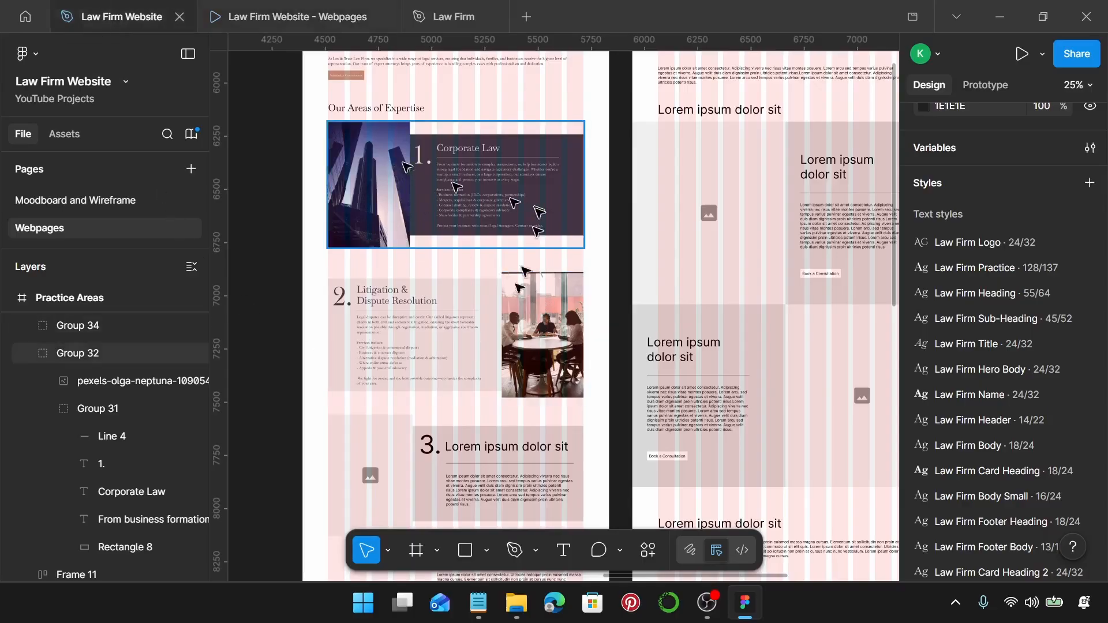
Lengthen the Practice Areas frame to 7410 tall.
scroll(483, 327, down, 3)
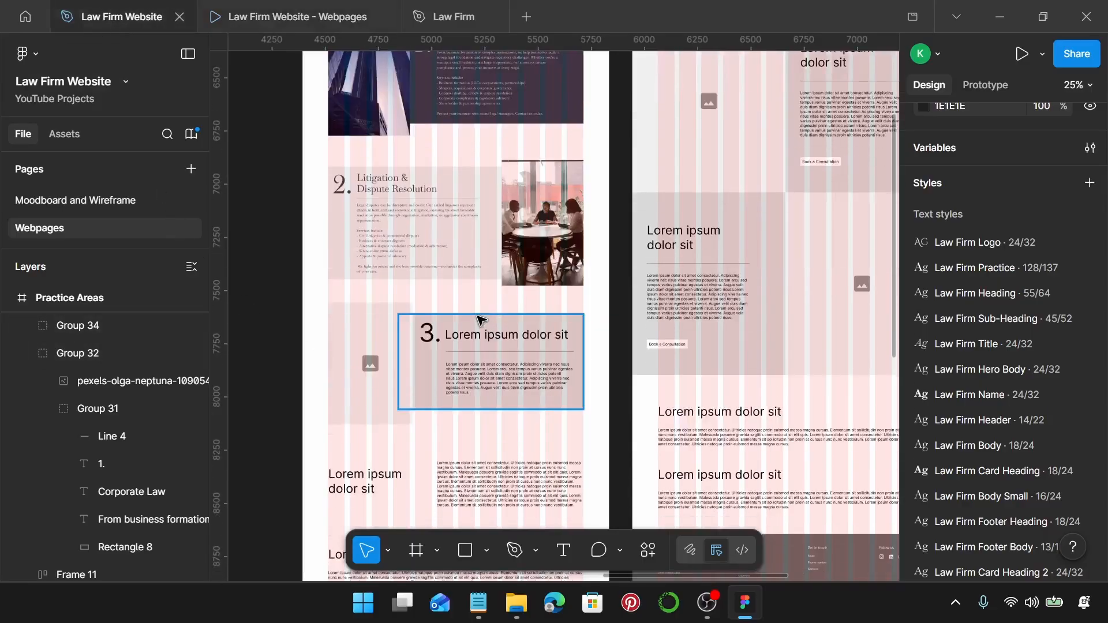
scroll(479, 320, down, 5)
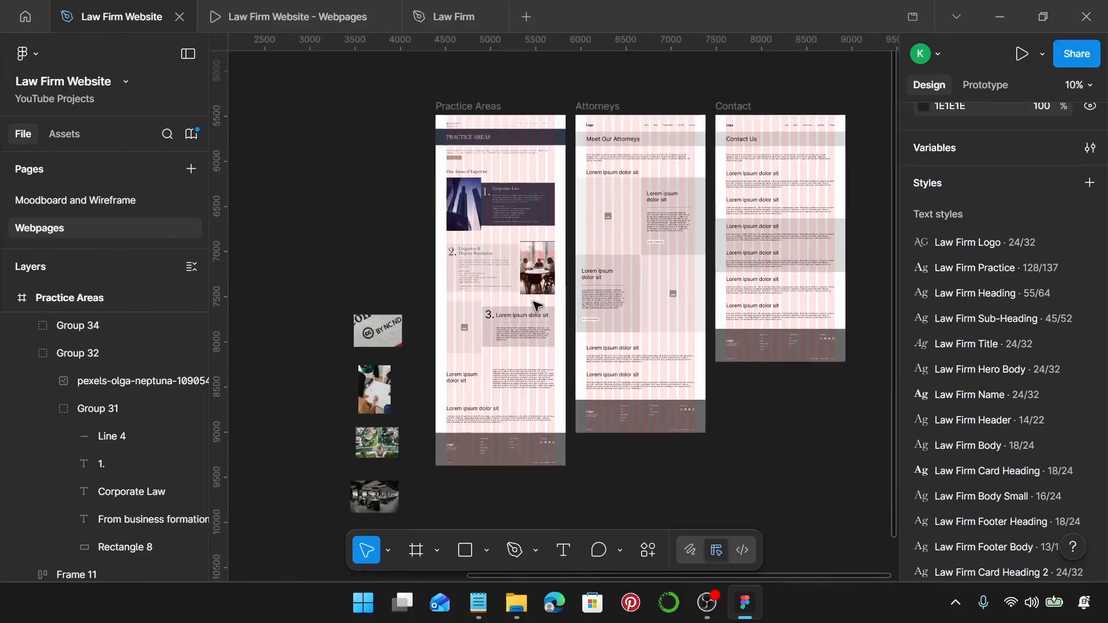
click(473, 122)
scroll(508, 202, down, 5)
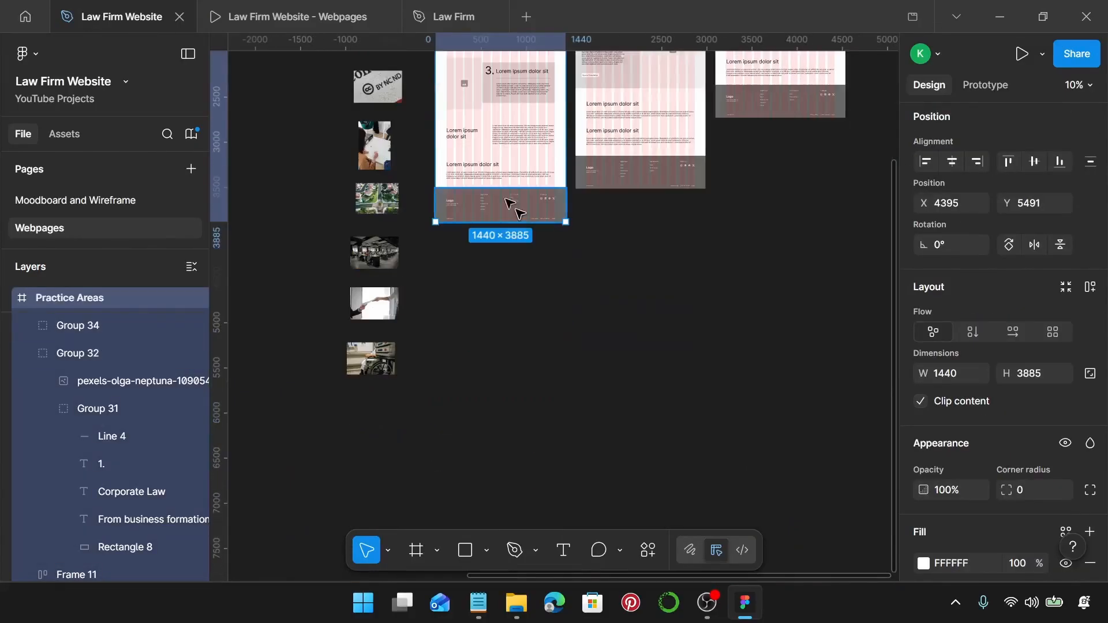
drag(520, 222, 521, 528)
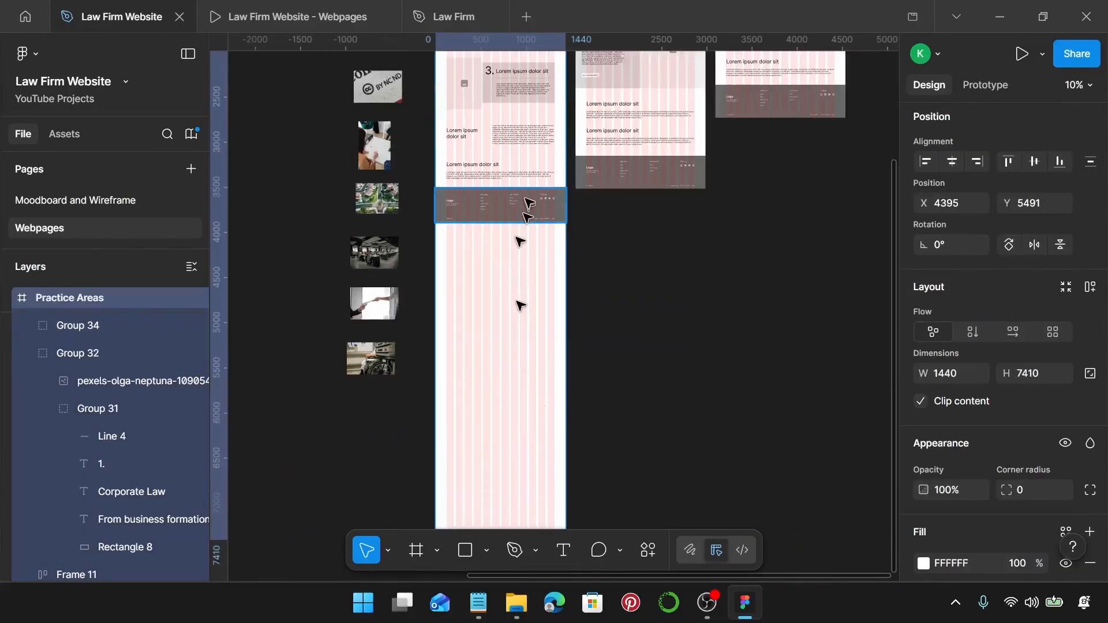
Move footer Group 17 down to the frame's new bottom at Y 6942.
drag(529, 202, 527, 511)
scroll(491, 347, up, 2)
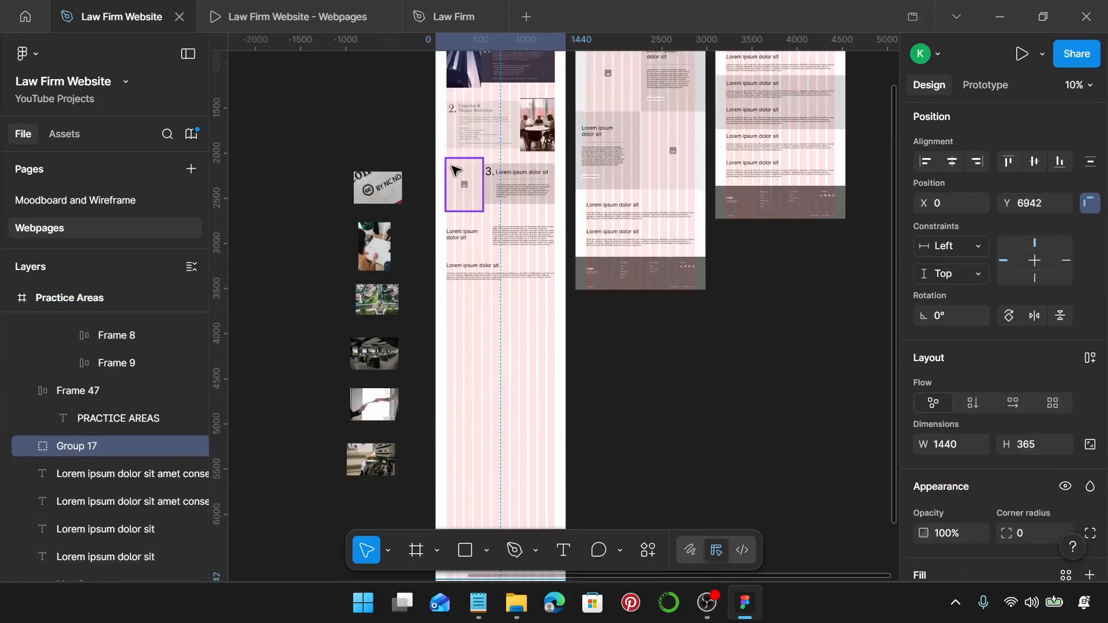
click(455, 166)
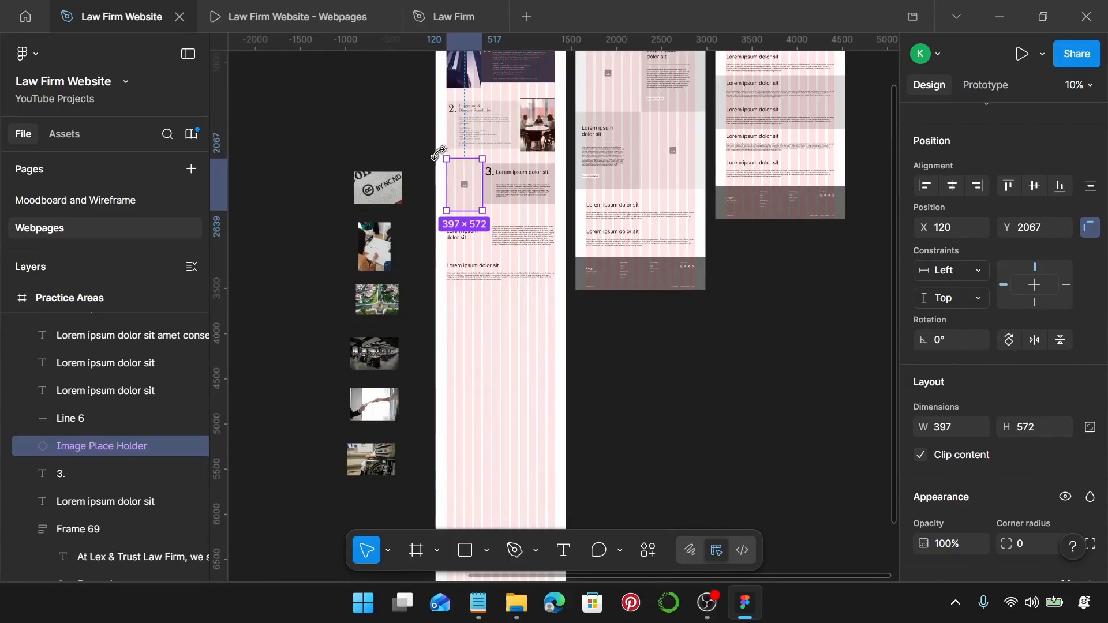
ctrl+scroll(439, 153, up, 5)
click(444, 163)
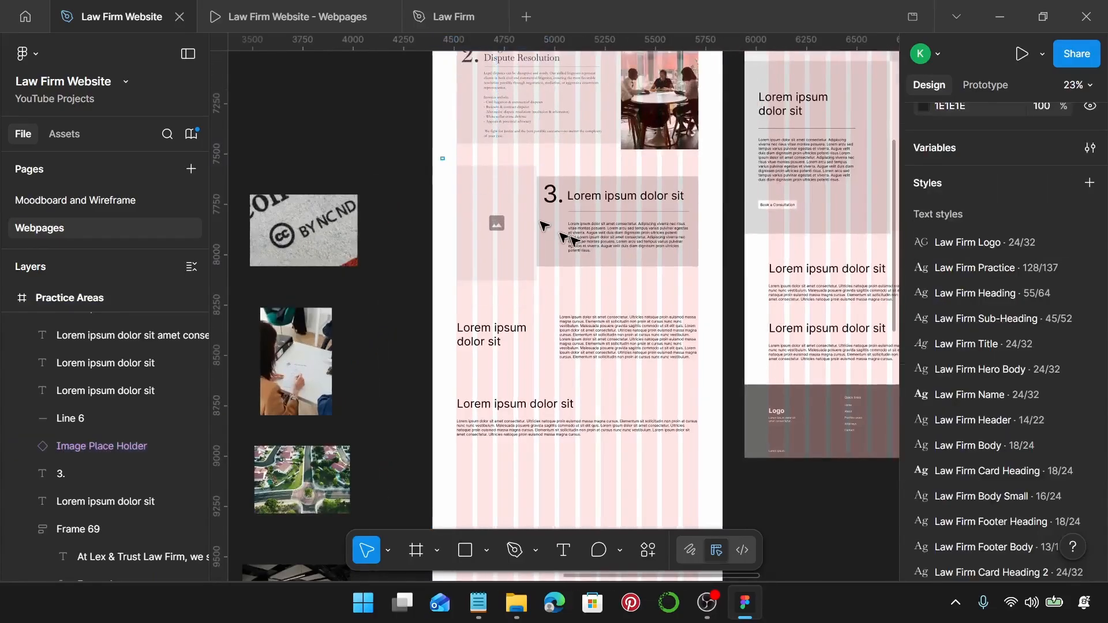
Move the four placeholder text blocks down to the bottom of the Practice Areas frame.
drag(544, 225, 656, 272)
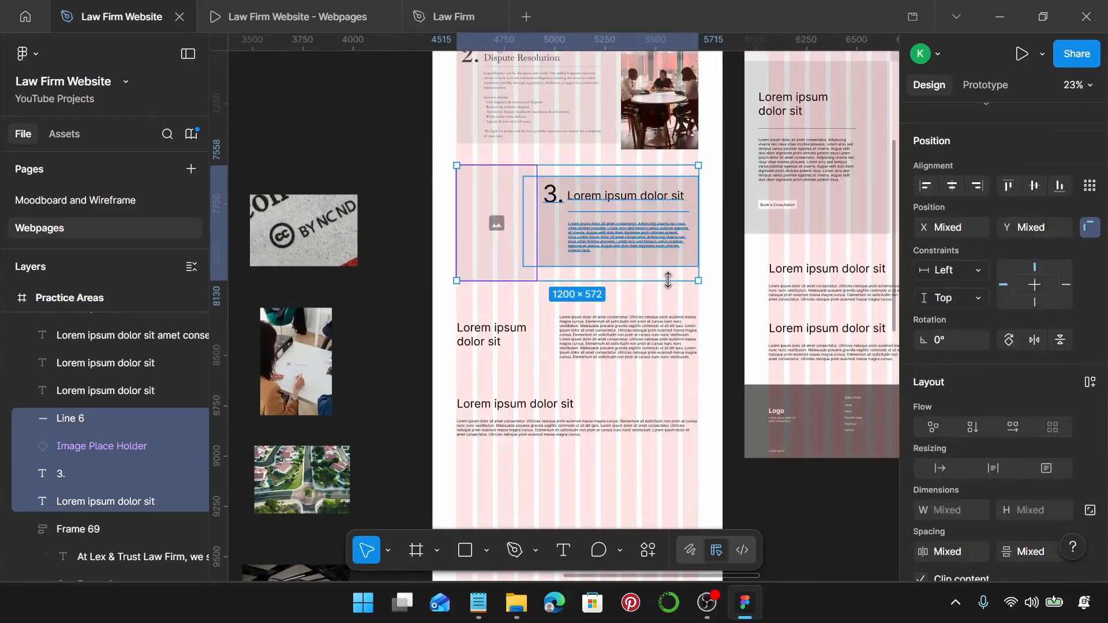
click(668, 283)
ctrl+scroll(668, 282, down, 4)
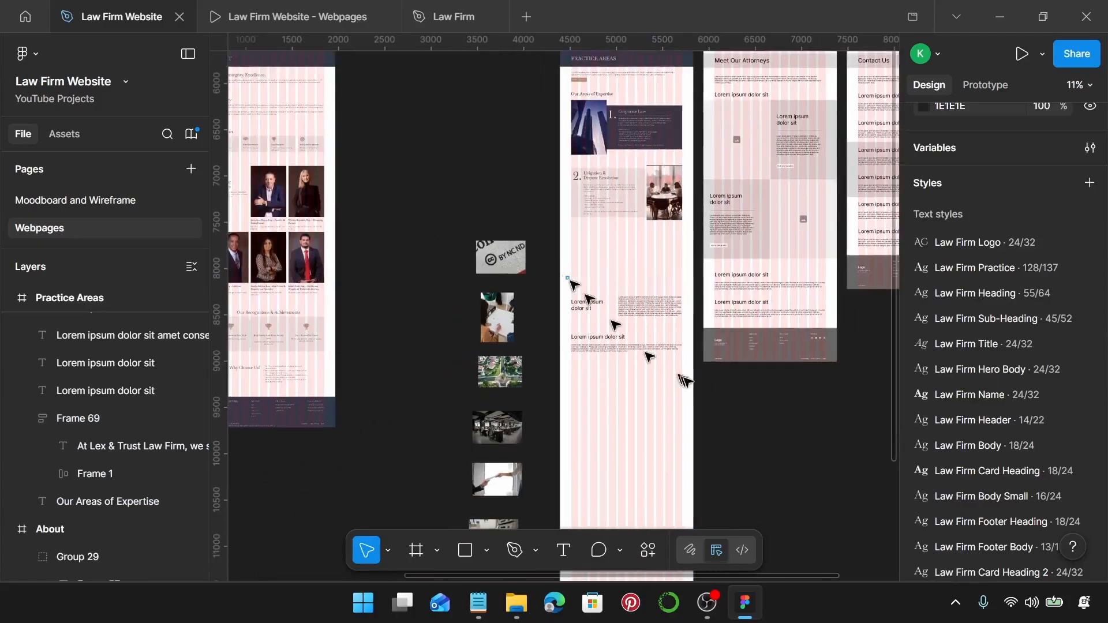
drag(568, 278, 682, 369)
drag(676, 306, 676, 522)
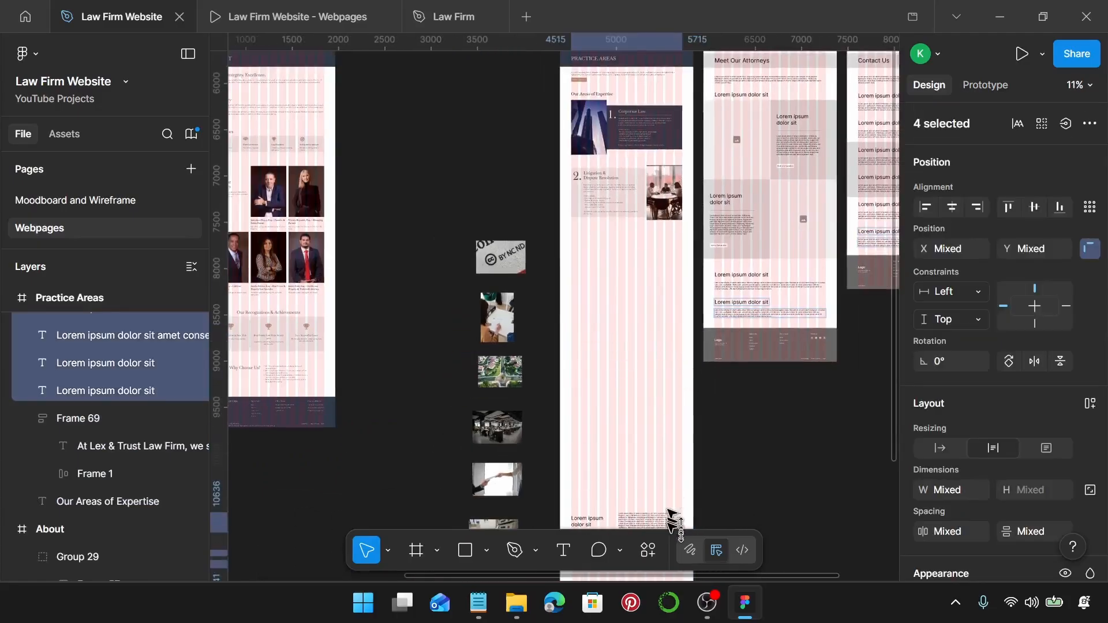
scroll(672, 514, down, 5)
drag(664, 242, 664, 319)
Duplicate the Corporate Law and Litigation cards three more times down the page, starting at Y 2092.
scroll(652, 314, up, 7)
scroll(656, 316, up, 3)
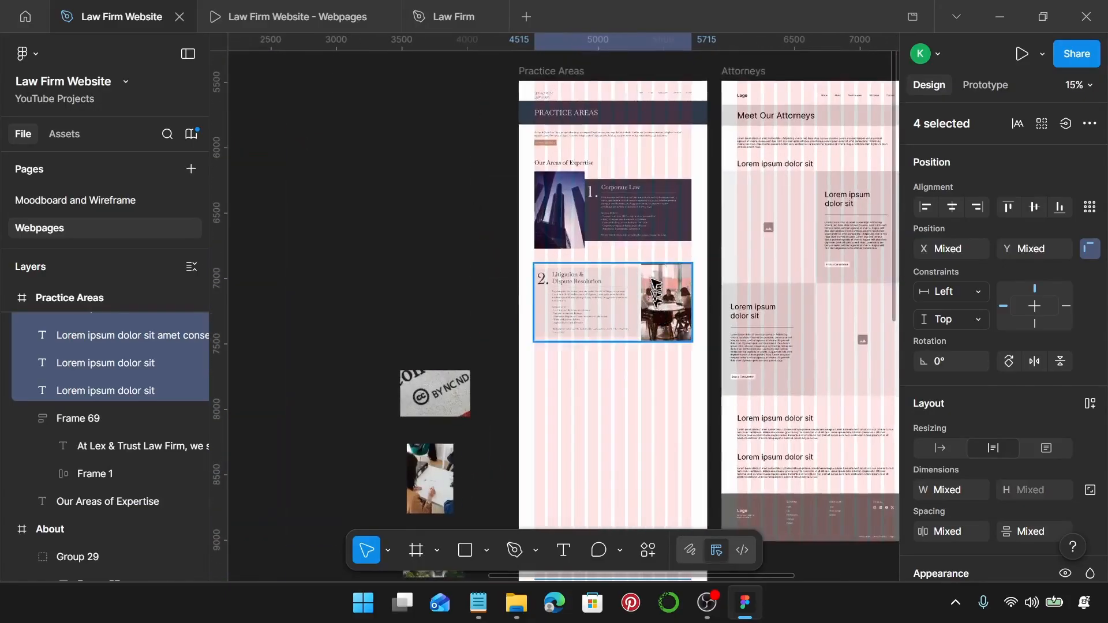
click(650, 238)
shift+click(658, 310)
scroll(658, 310, down, 2)
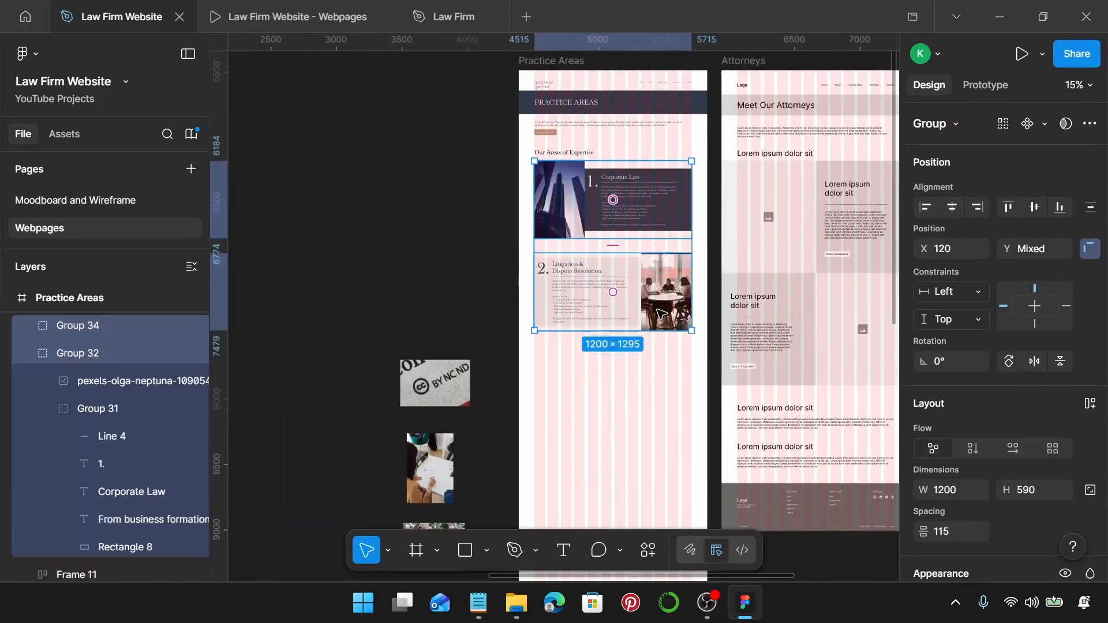
drag(652, 119, 658, 301)
scroll(659, 300, down, 3)
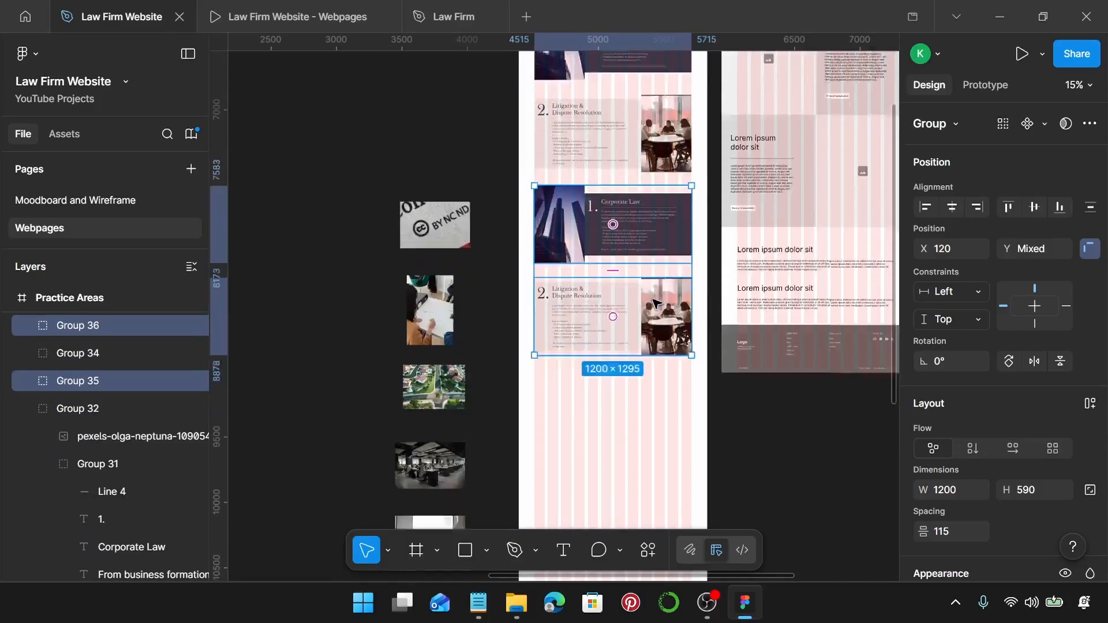
key(ctrl+d)
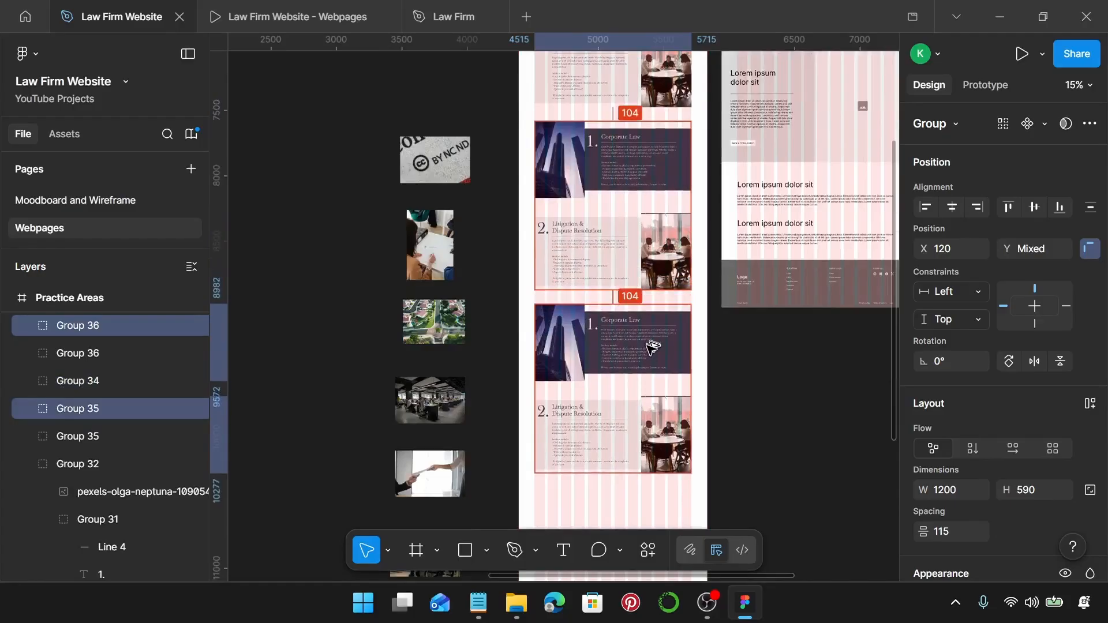
key(ctrl+d)
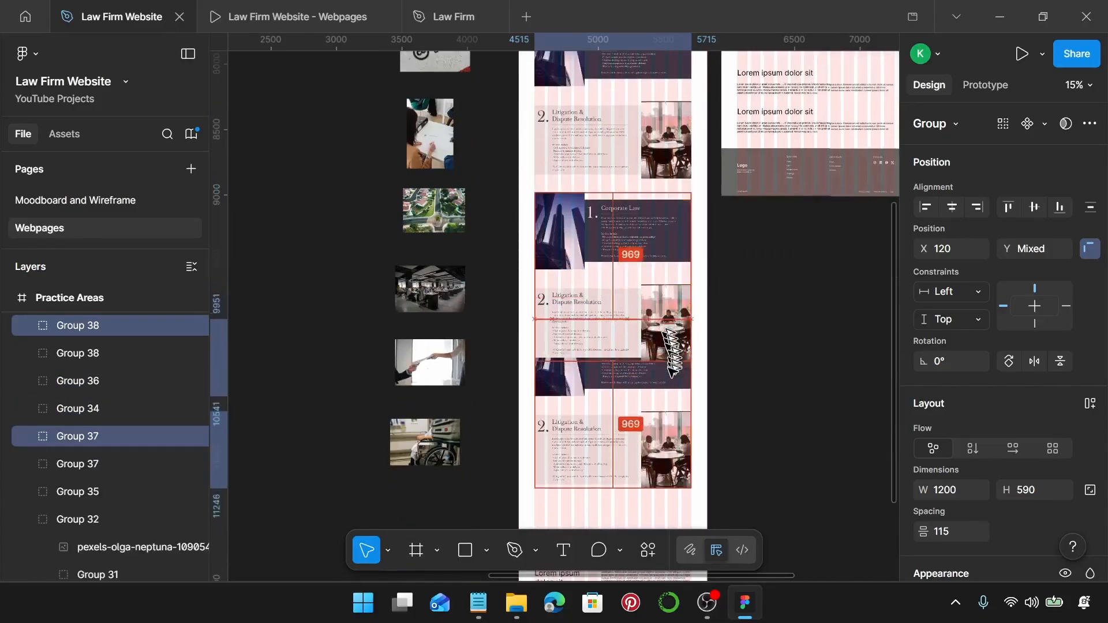
scroll(670, 392, down, 3)
scroll(674, 407, down, 3)
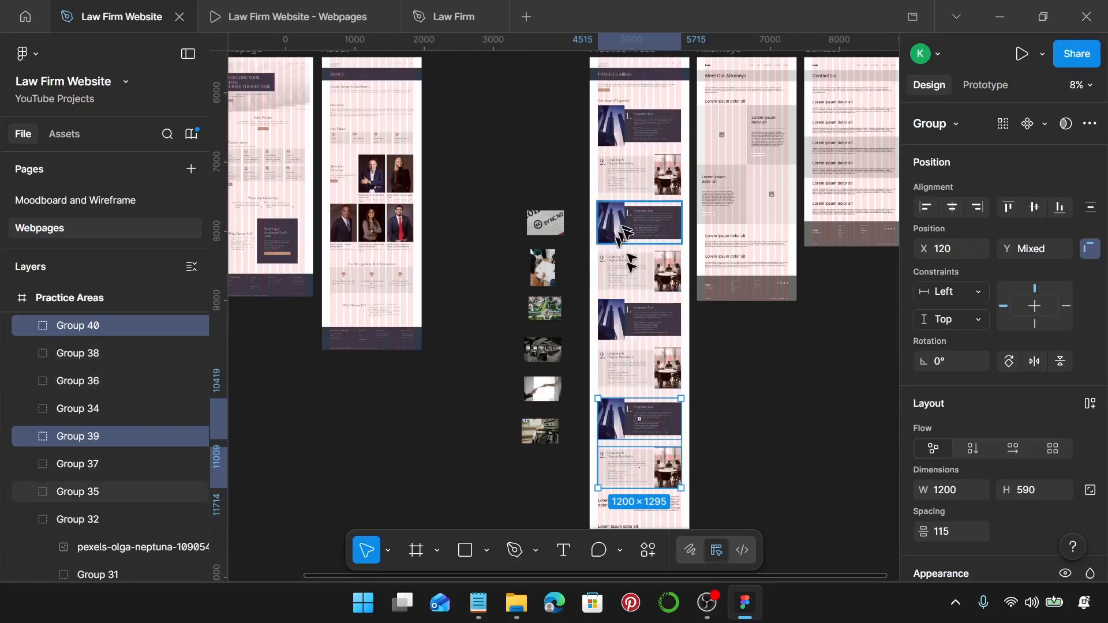
Inspect a copied Corporate Law card's building photo and select the licence-label photo beside the page.
scroll(631, 315, up, 5)
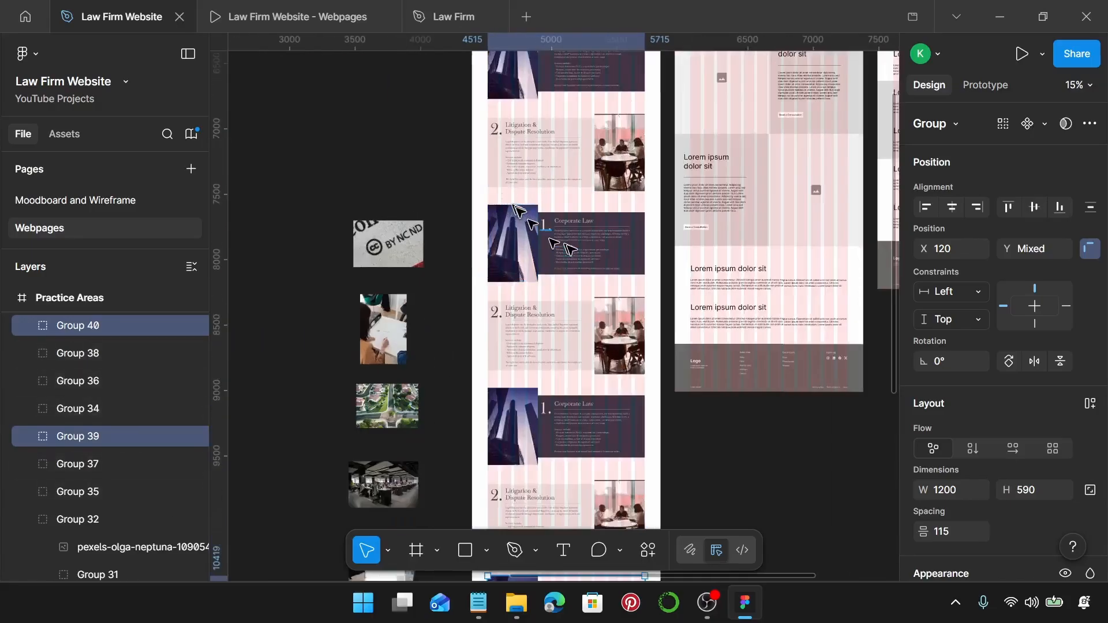
scroll(570, 250, left, 3)
scroll(554, 242, right, 3)
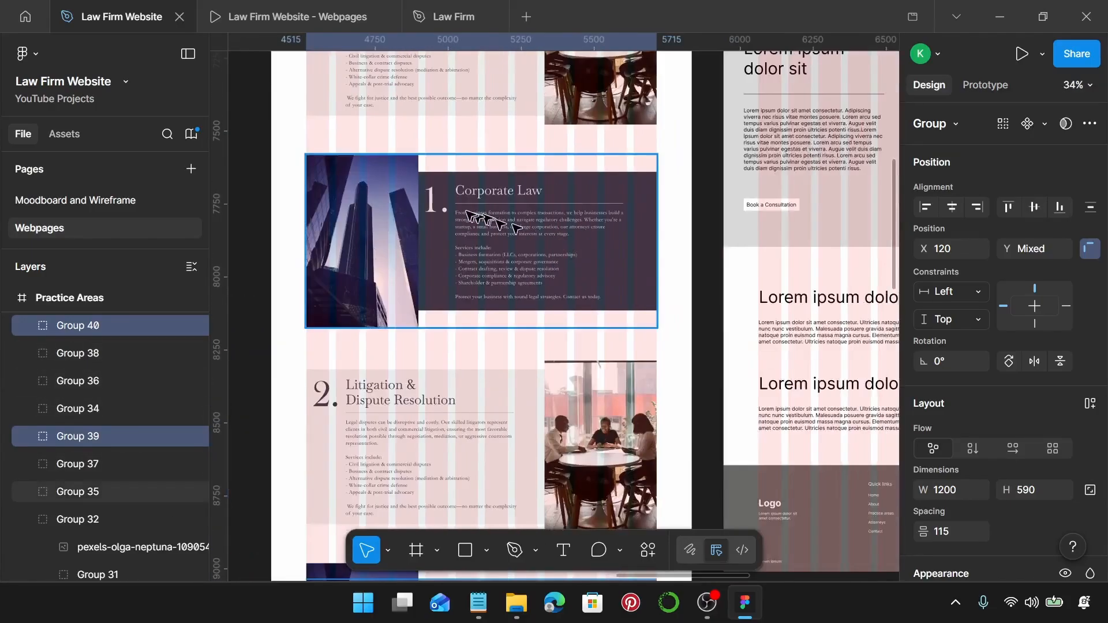
scroll(456, 212, up, 3)
scroll(456, 212, left, 1)
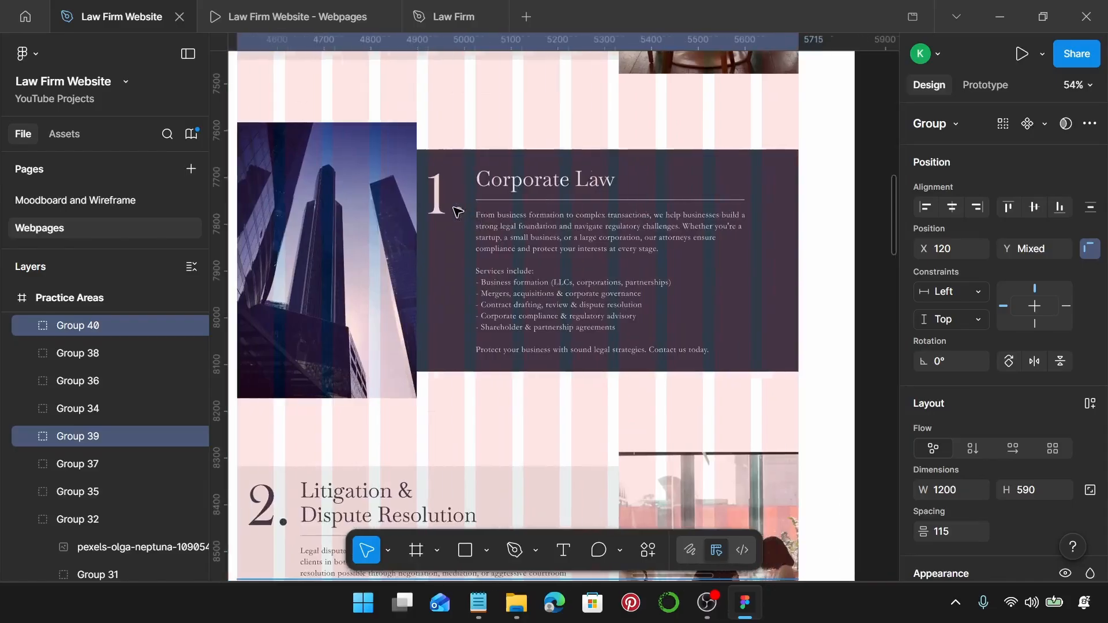
scroll(456, 212, down, 4)
click(540, 263)
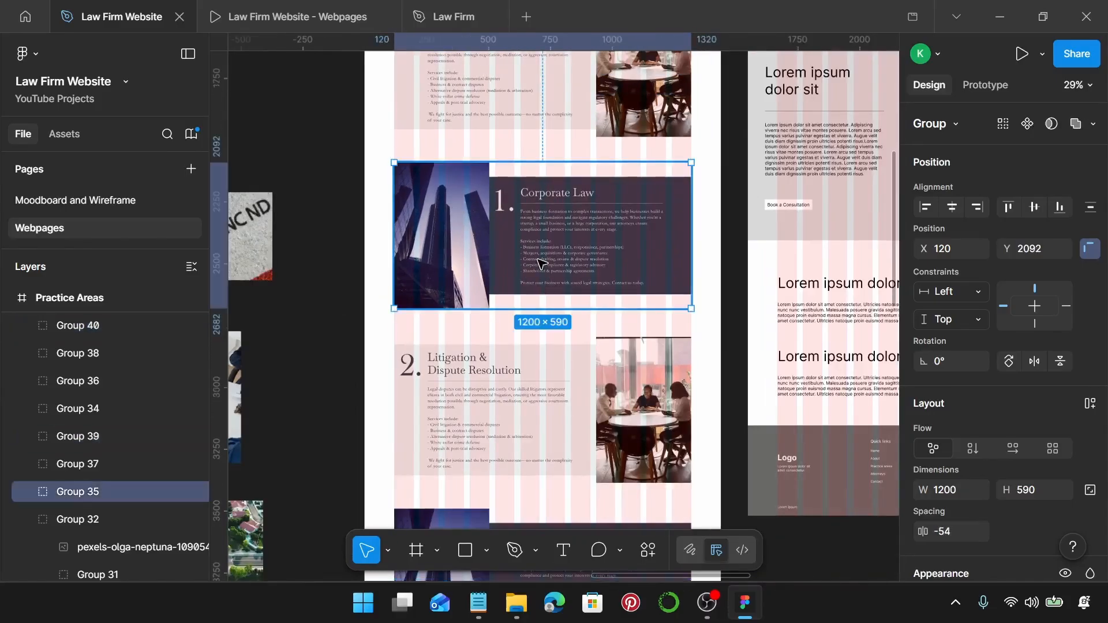
key(Return)
scroll(540, 264, left, 3)
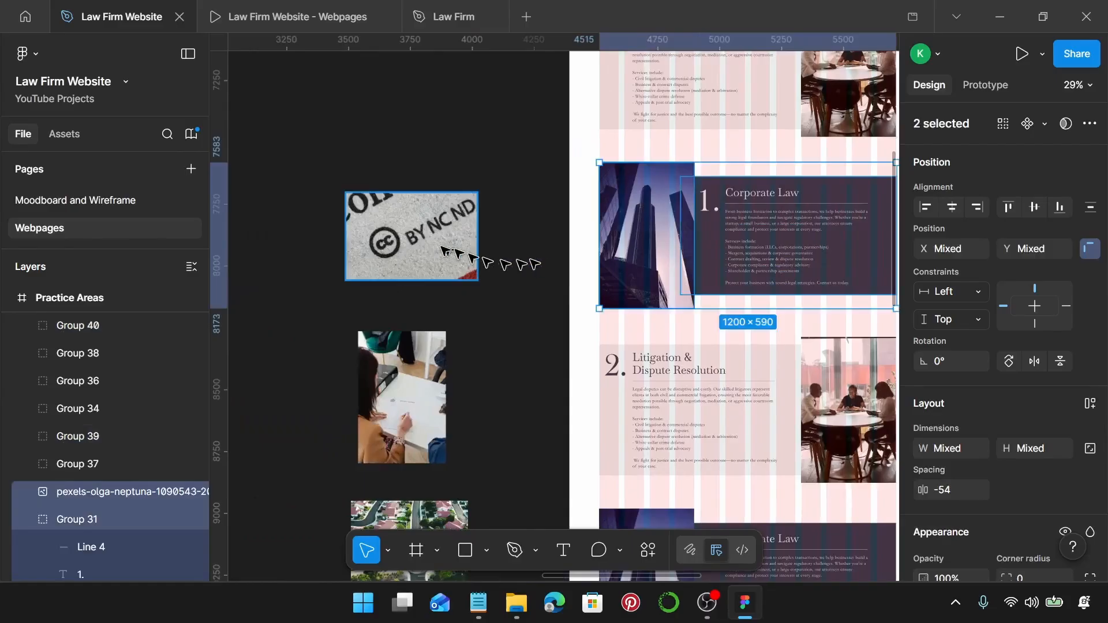
click(423, 249)
click(651, 234)
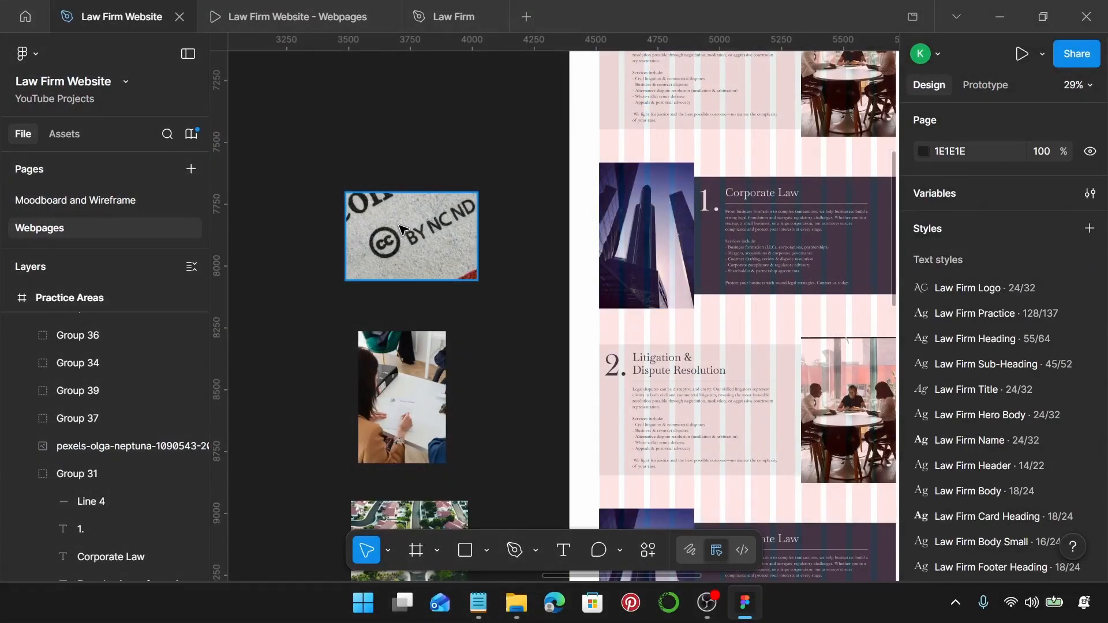
click(402, 229)
Resize the CC stamp photo to 384 wide and move it up to Y 7427.
click(944, 380)
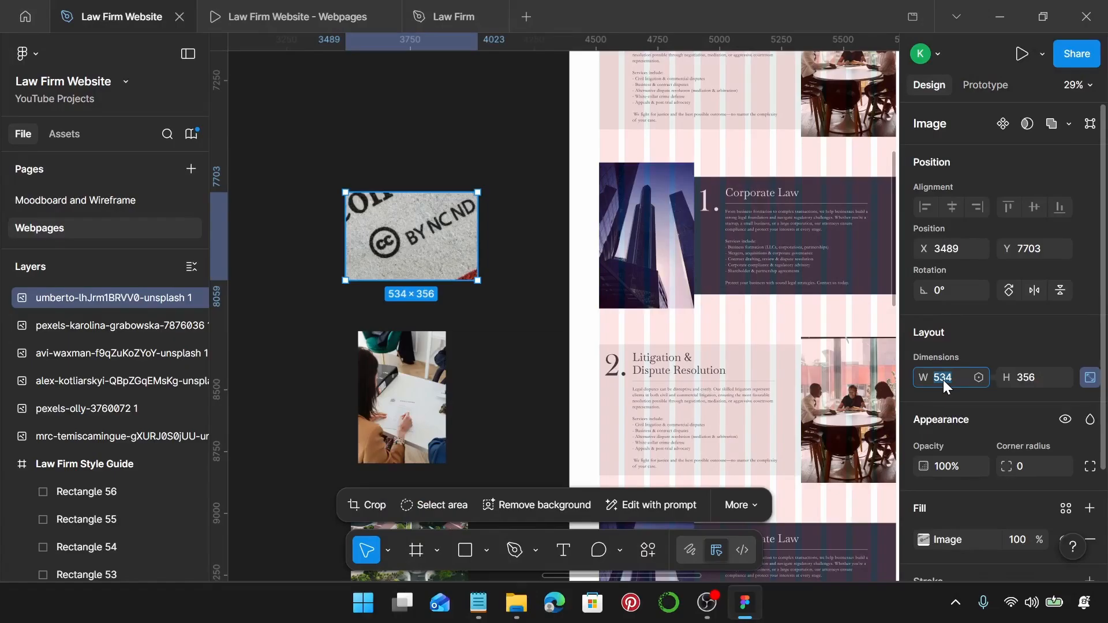
text(384)
key(Return)
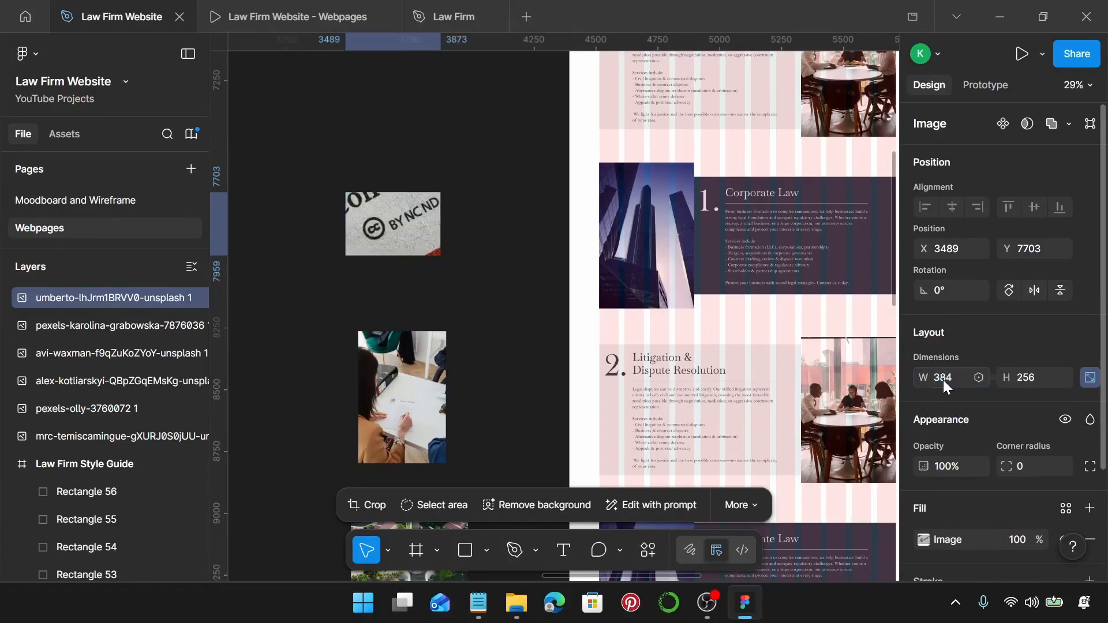
drag(431, 215, 430, 148)
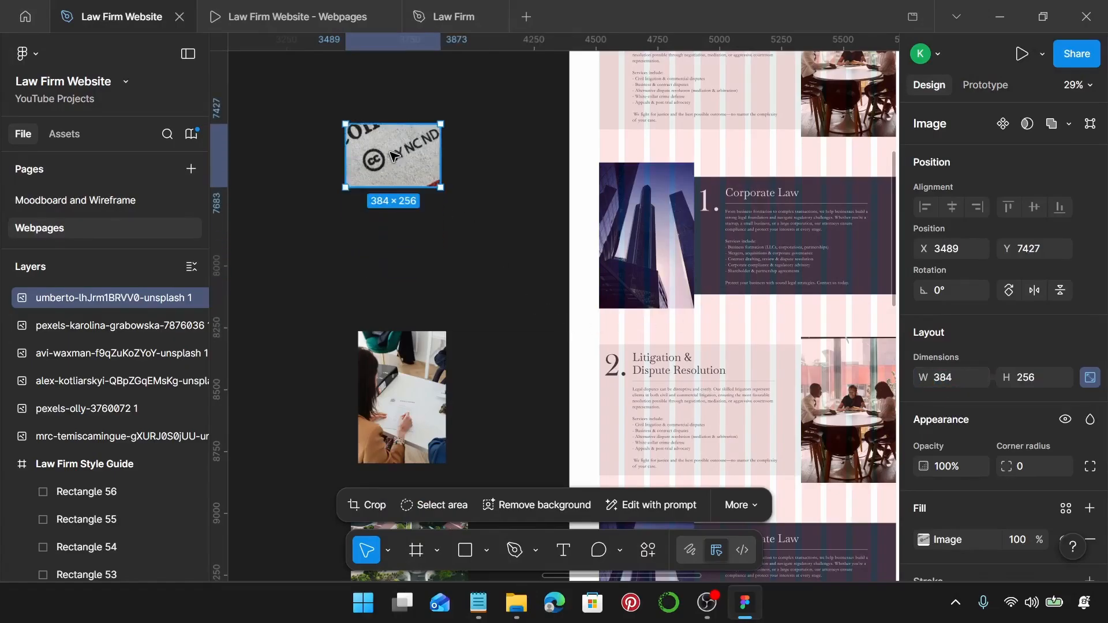
Crop the CC photo, extending the crop frame down to about 590 tall.
double_click(395, 167)
scroll(395, 167, up, 5)
scroll(395, 167, up, 3)
scroll(406, 214, down, 2)
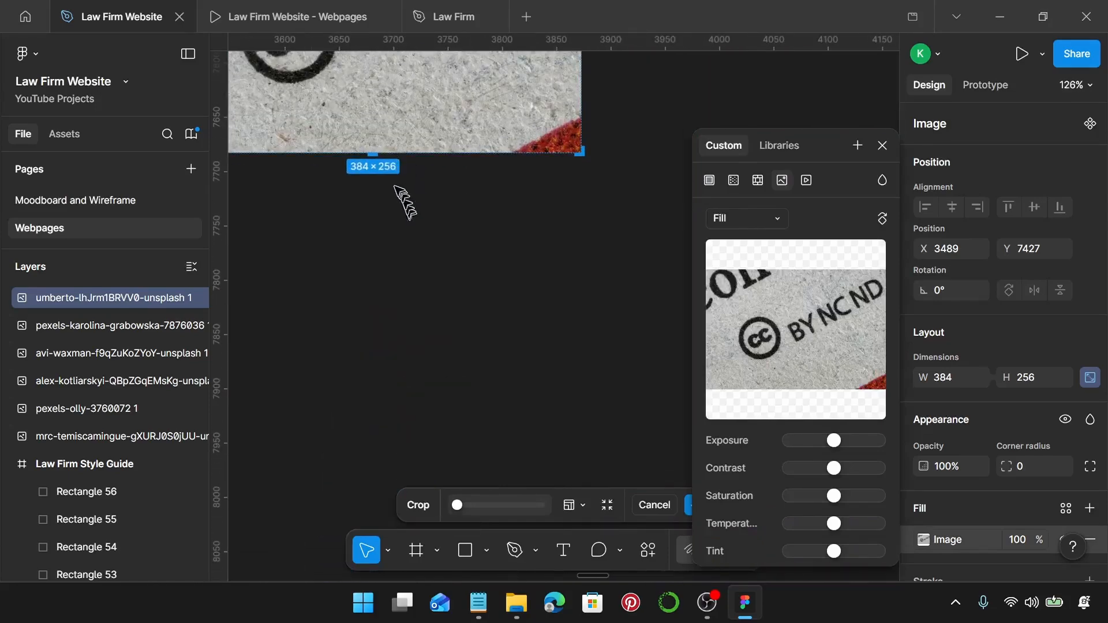
scroll(382, 167, down, 2)
drag(377, 149, 381, 416)
scroll(378, 410, up, 2)
scroll(371, 304, up, 5)
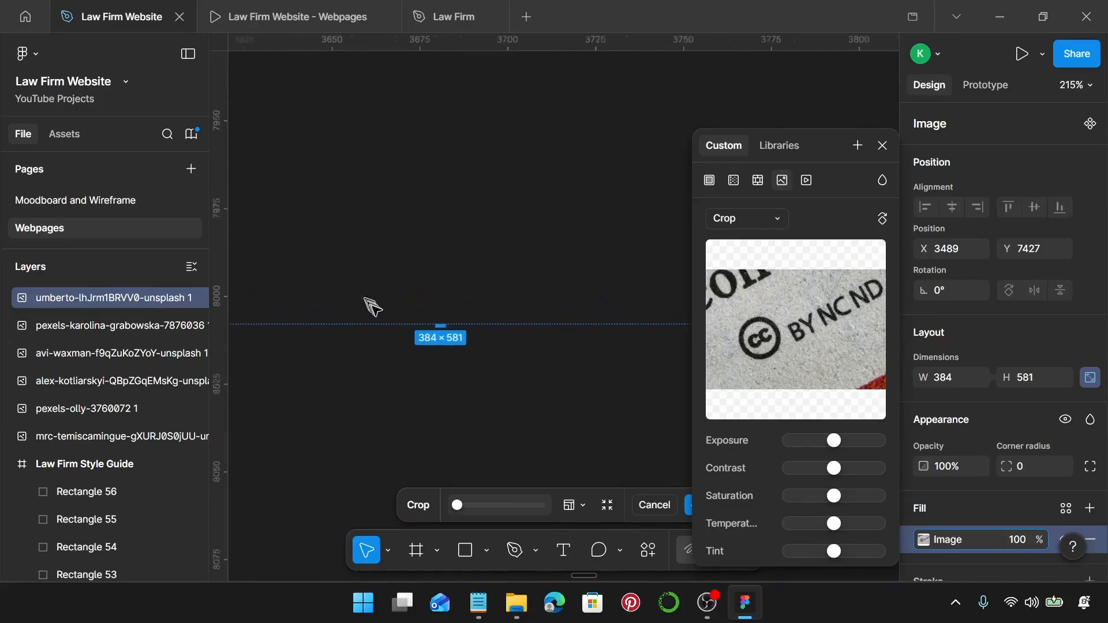
drag(453, 329, 462, 364)
Enlarge the photo to fill the 384×590 frame, centre the CC symbol, and apply the crop.
scroll(462, 364, down, 5)
drag(498, 168, 514, 362)
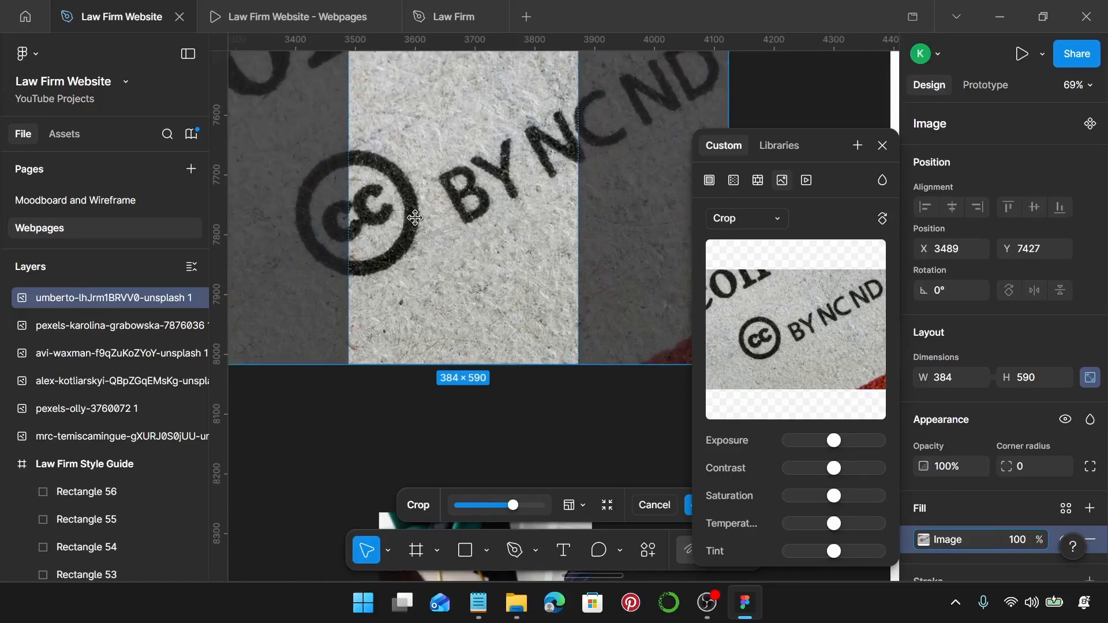
drag(418, 214, 503, 222)
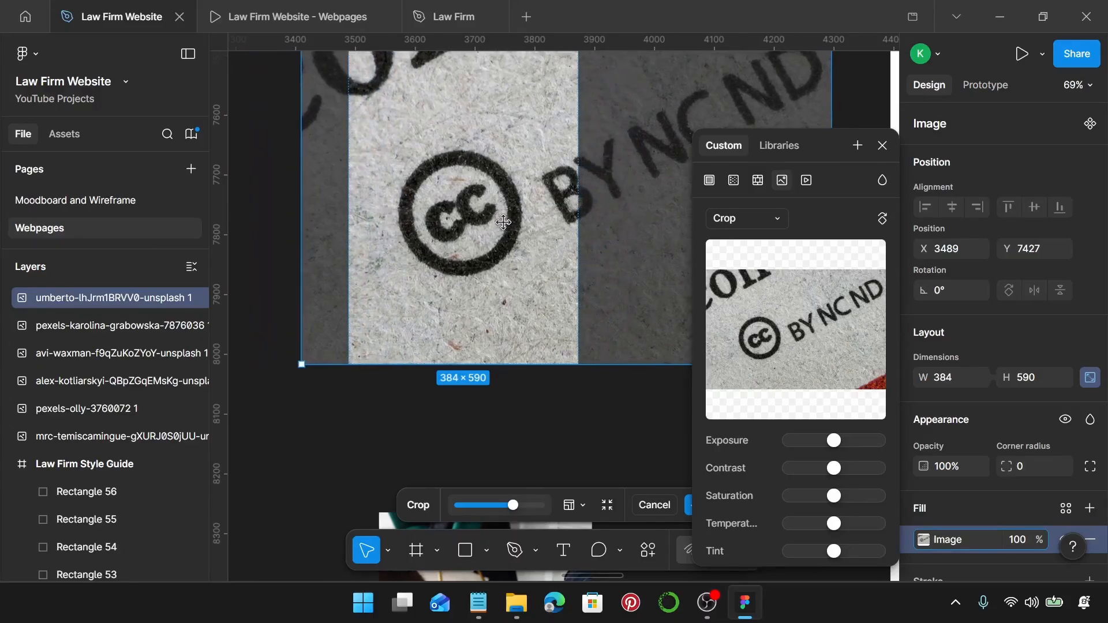
key(Return)
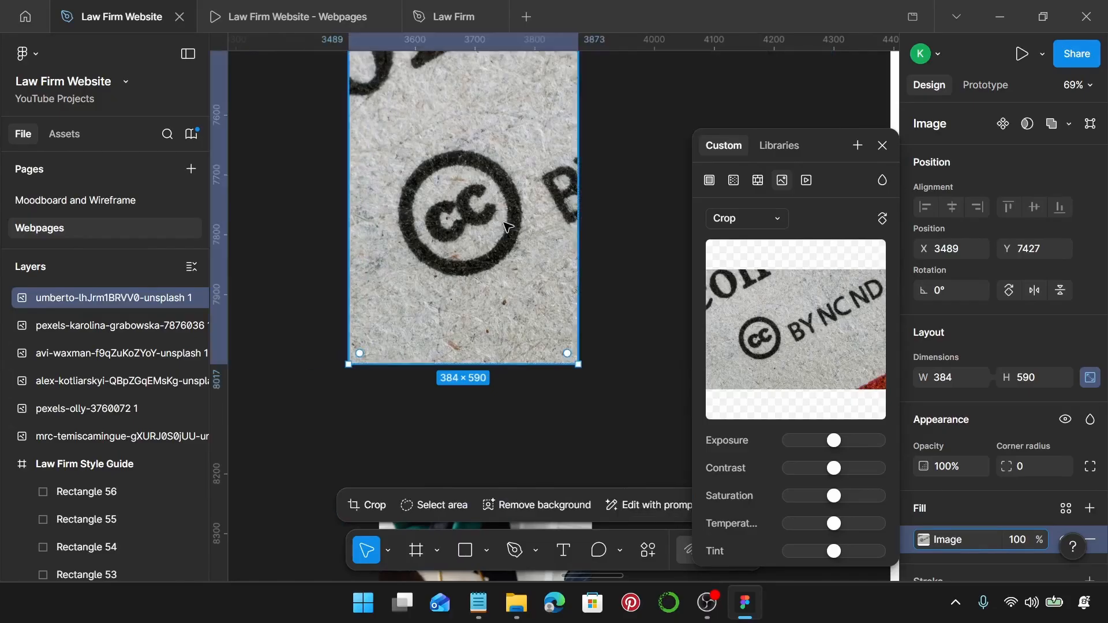
Take the cropped CC image off the canvas for reuse.
click(883, 146)
scroll(795, 217, down, 5)
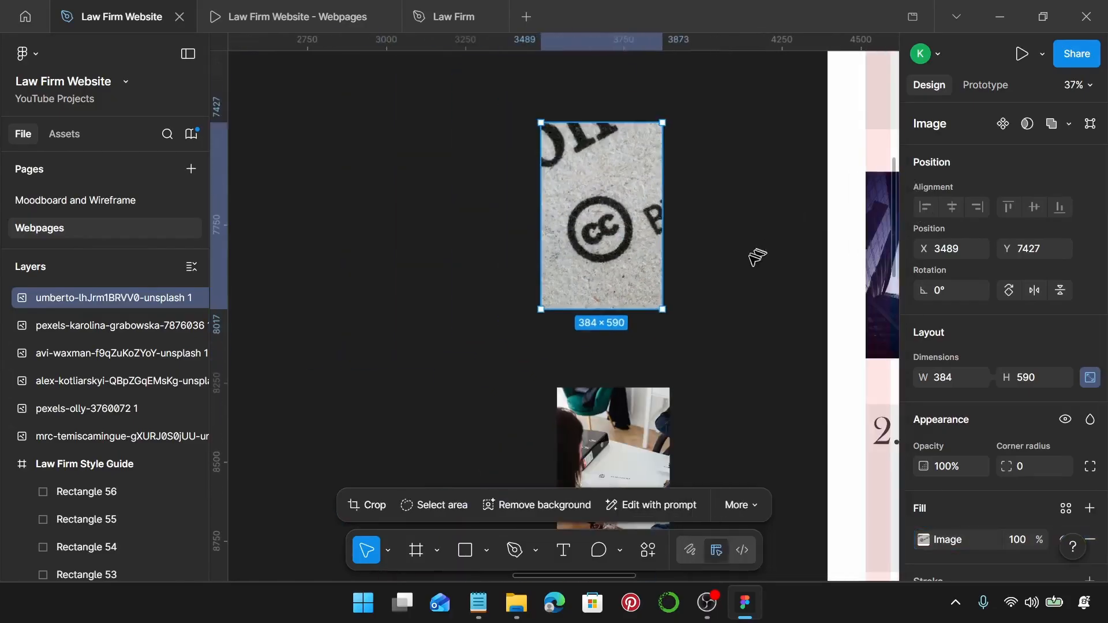
click(739, 249)
click(629, 233)
key(Delete)
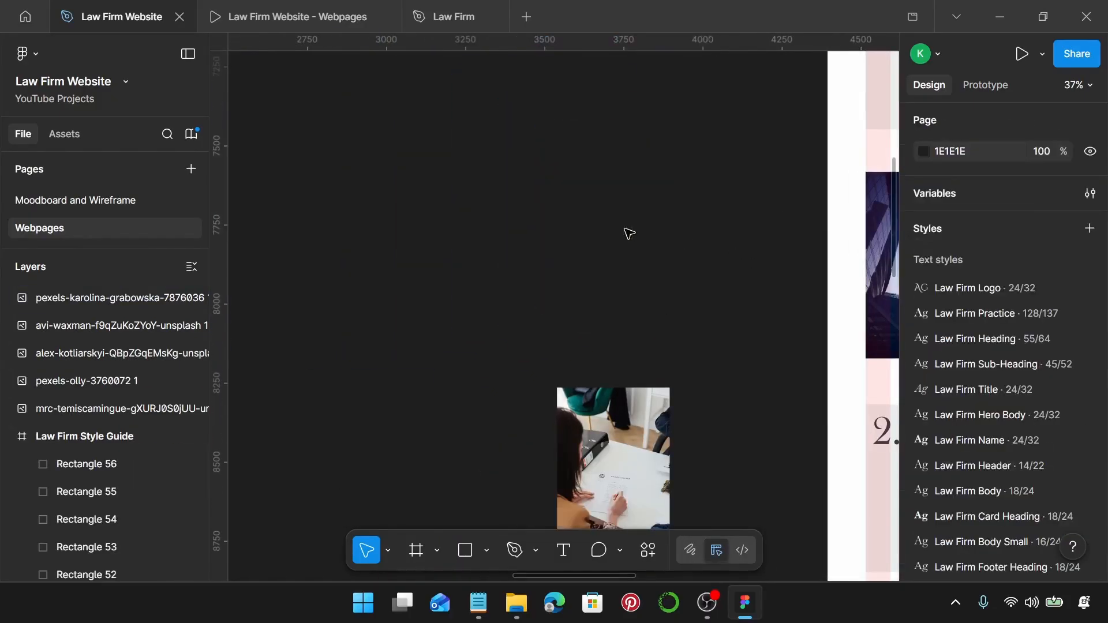
scroll(626, 233, right, 5)
click(619, 238)
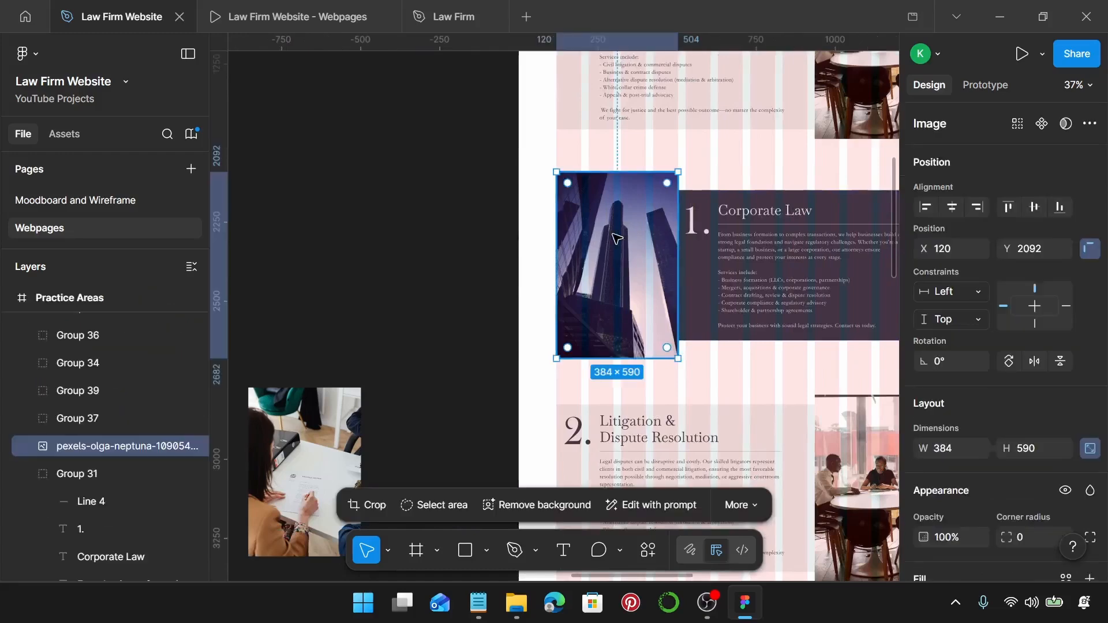
Replace the building photo with the CC stamp image.
key(ctrl+v)
scroll(617, 237, right, 5)
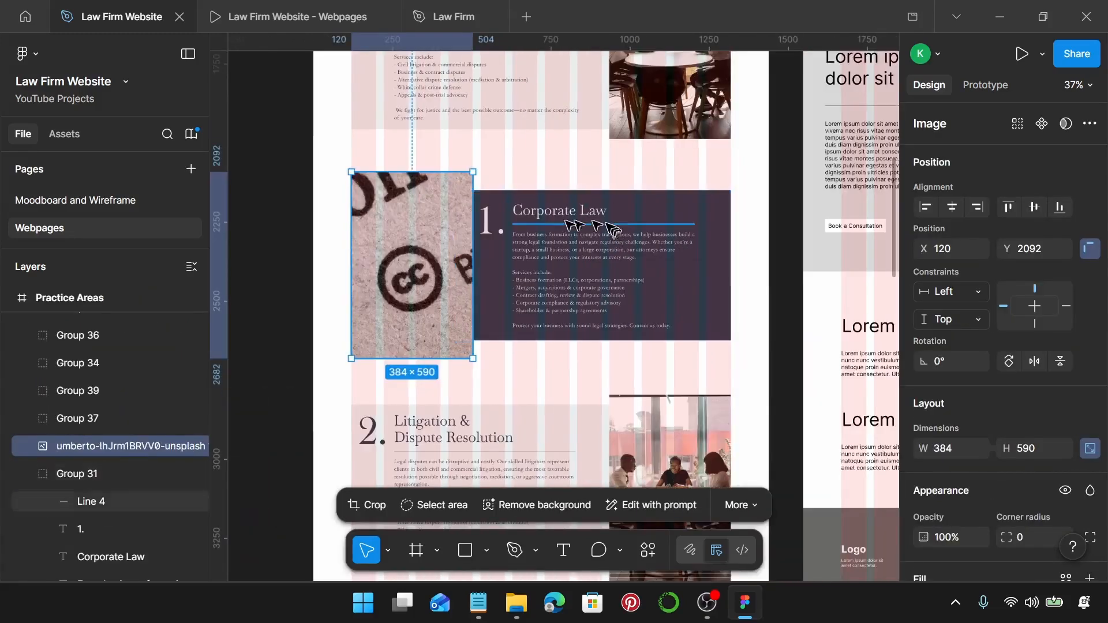
scroll(491, 228, up, 5)
Change the card number from 1. to 3.
click(479, 233)
double_click(479, 232)
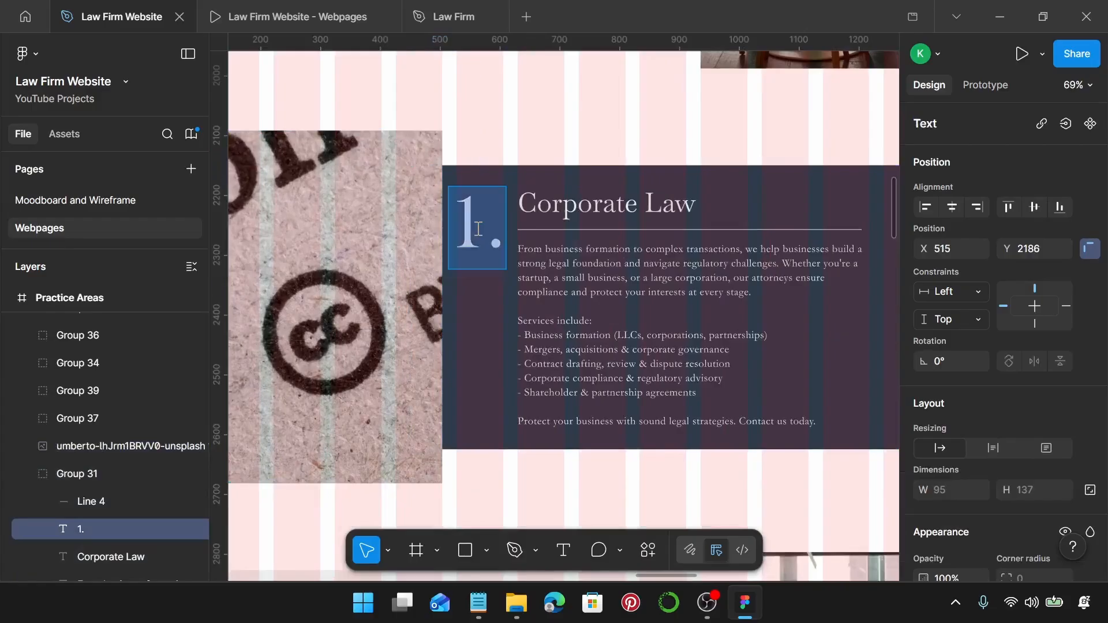
double_click(479, 229)
key(BackSpace)
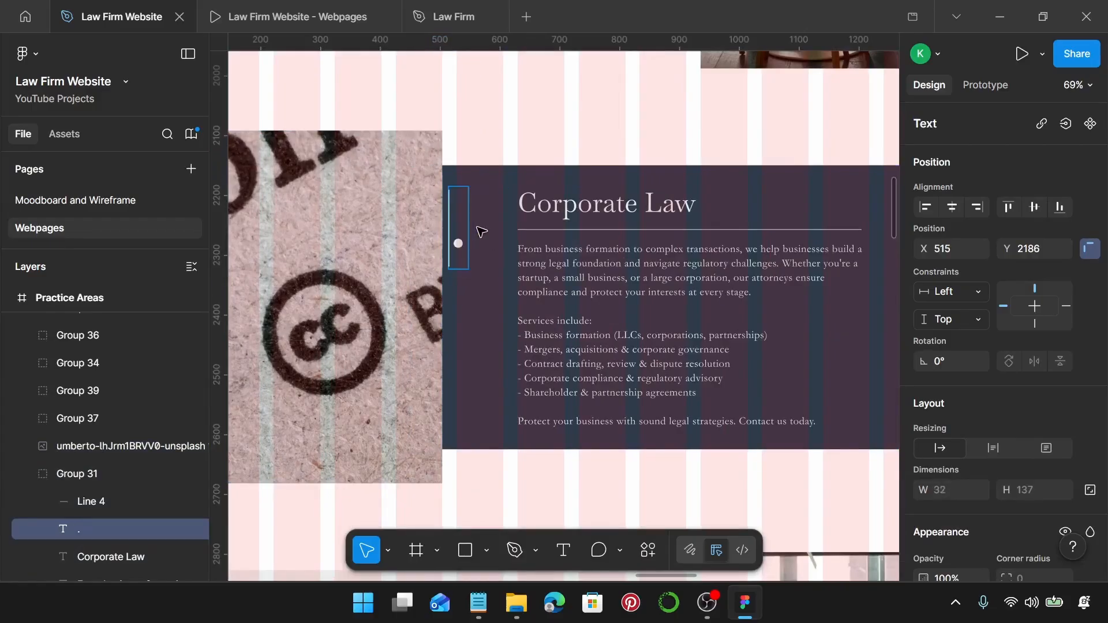
text(3)
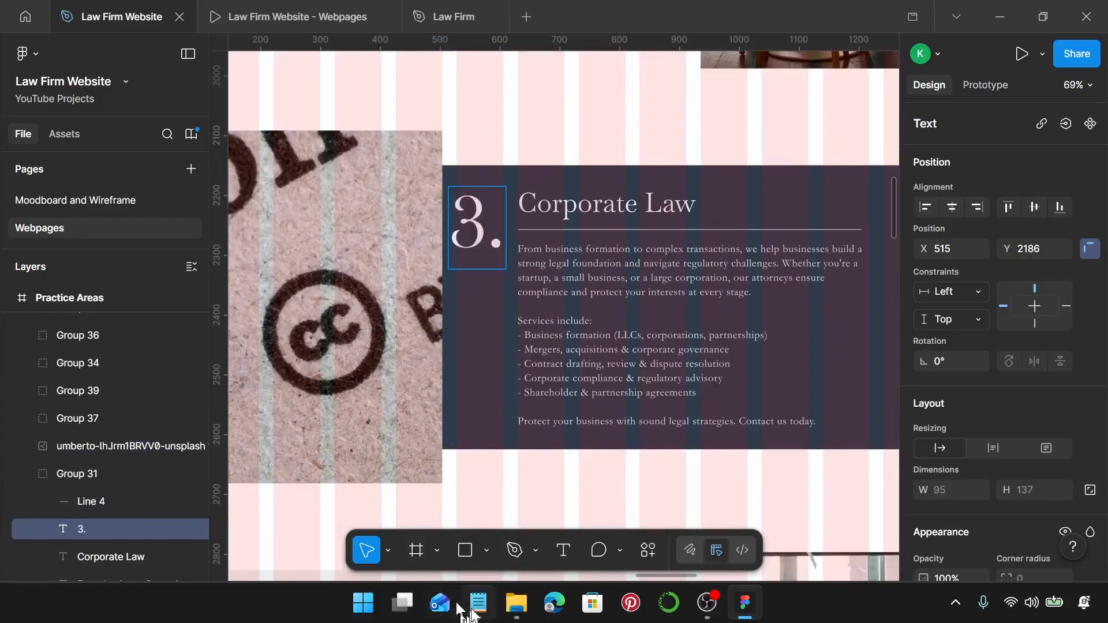
Replace the Corporate Law heading with 'Intellectual Property Law' copied from Notepad.
click(478, 602)
scroll(808, 301, down, 3)
scroll(835, 290, down, 3)
drag(838, 294, 705, 293)
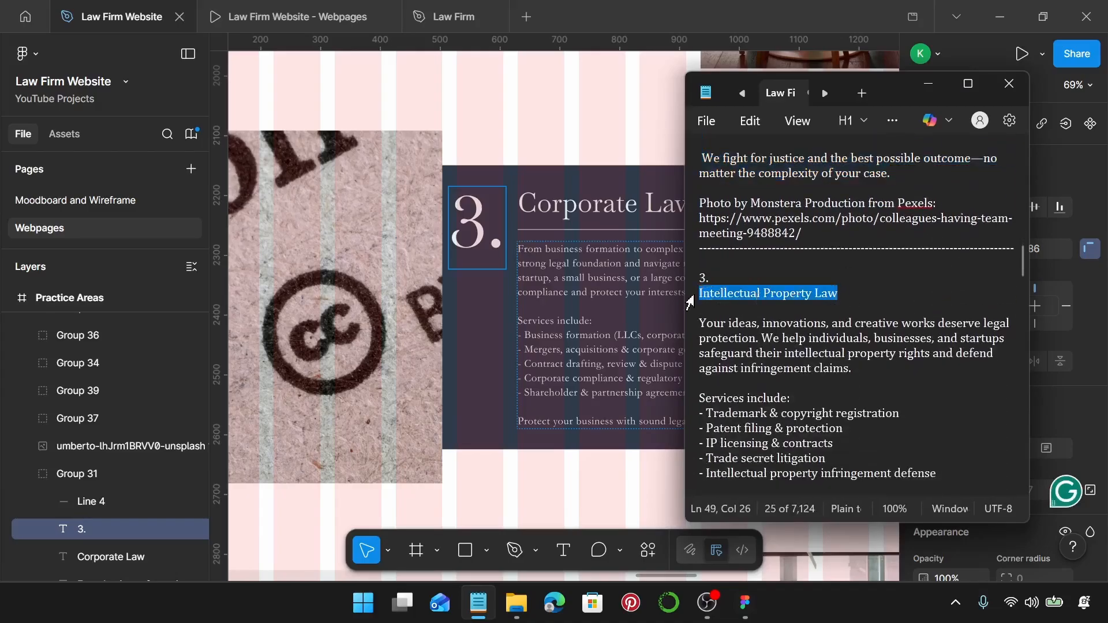
click(628, 225)
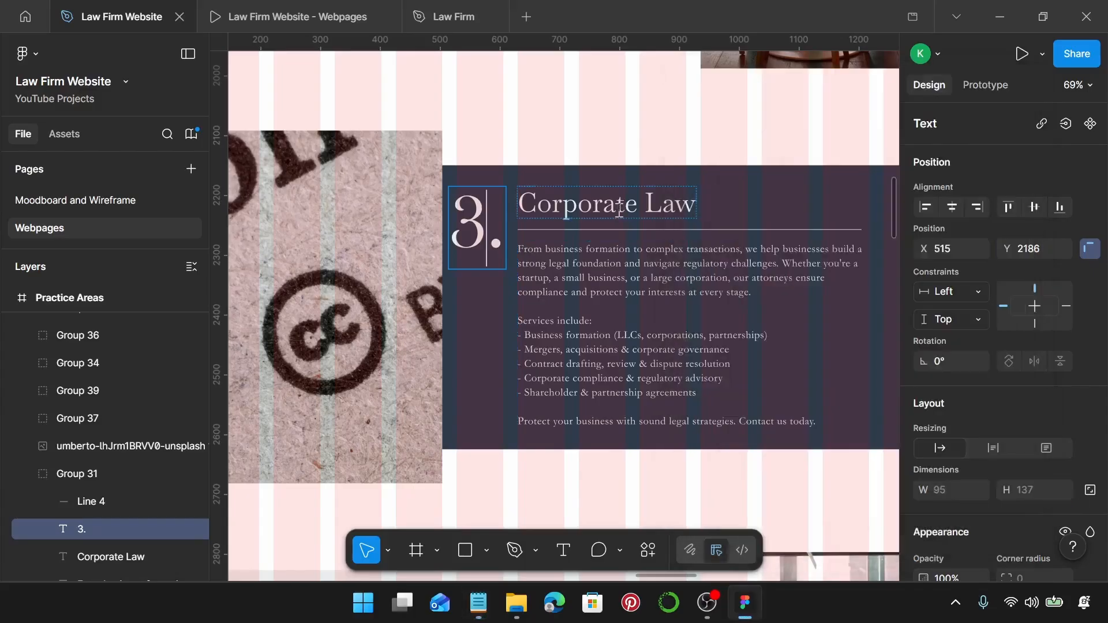
double_click(620, 207)
text(Intellectual Property Law)
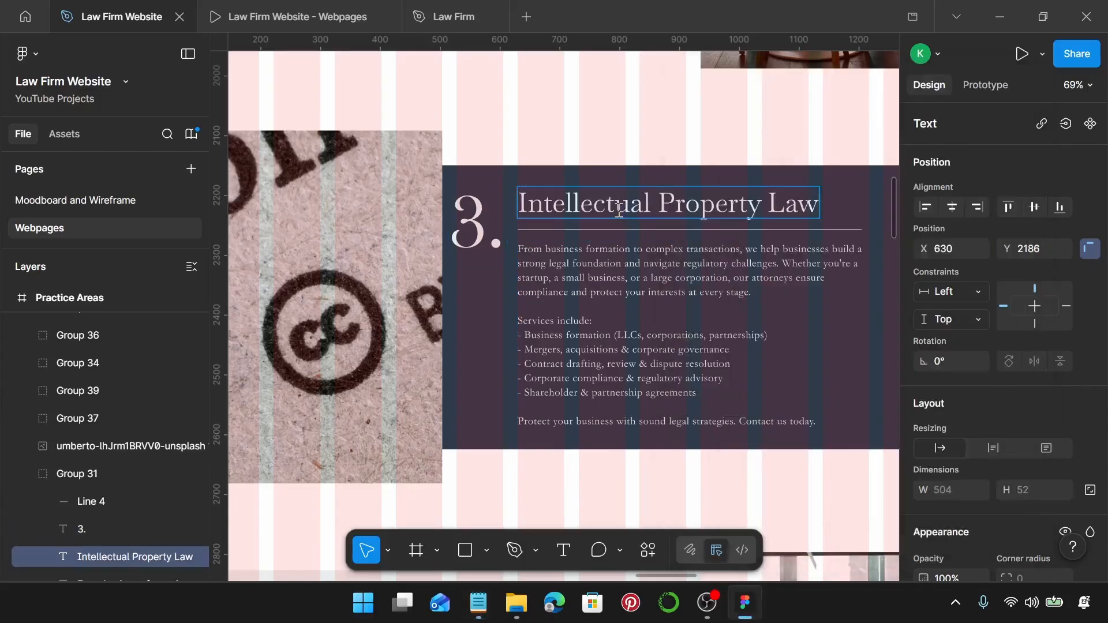
Replace the body text with the Intellectual Property services description from Notepad.
click(483, 601)
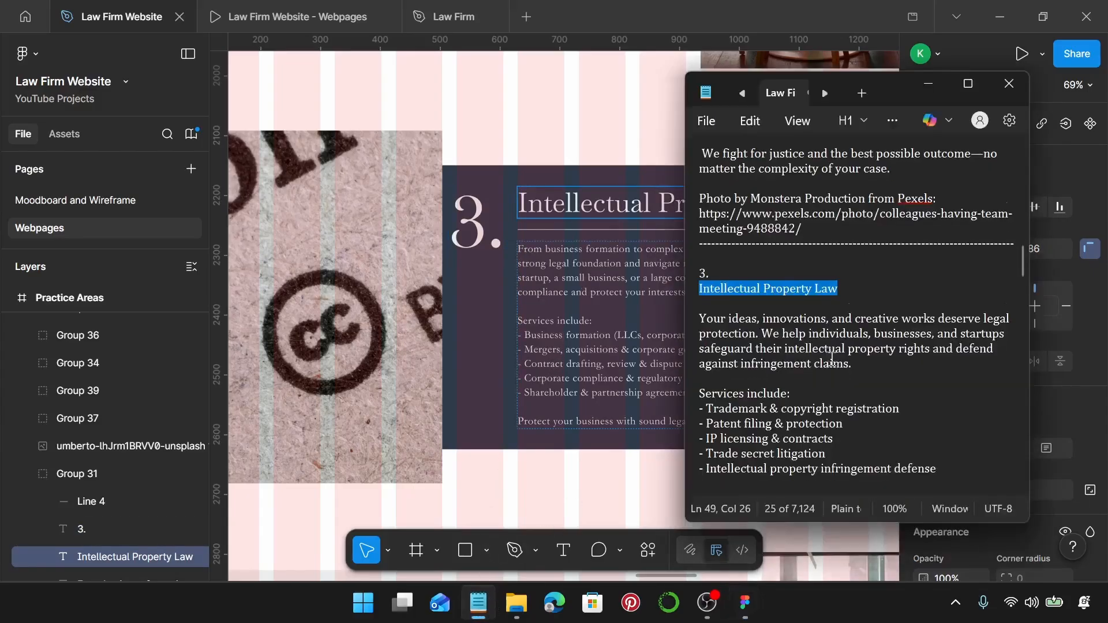
scroll(832, 359, down, 3)
drag(841, 388, 701, 196)
key(ctrl+c)
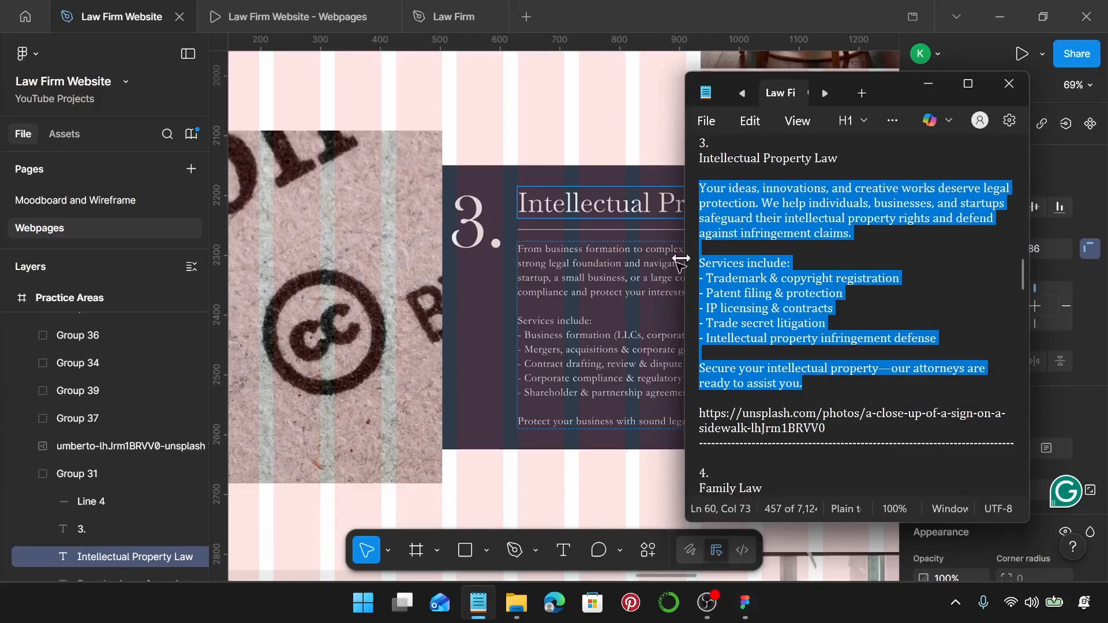
click(643, 287)
double_click(644, 287)
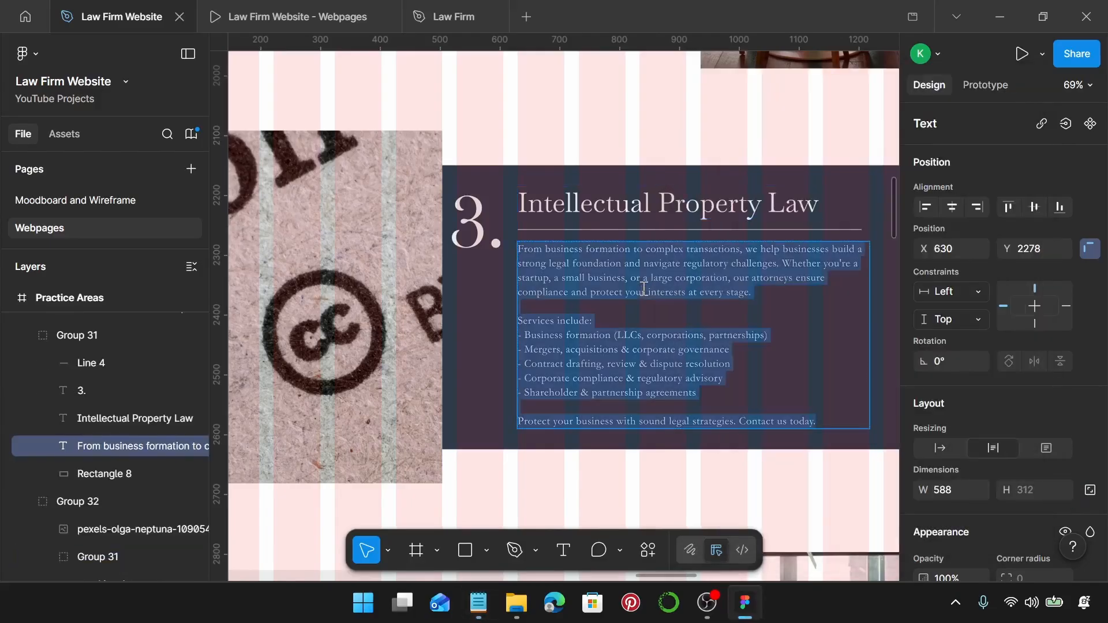
key(ctrl+v)
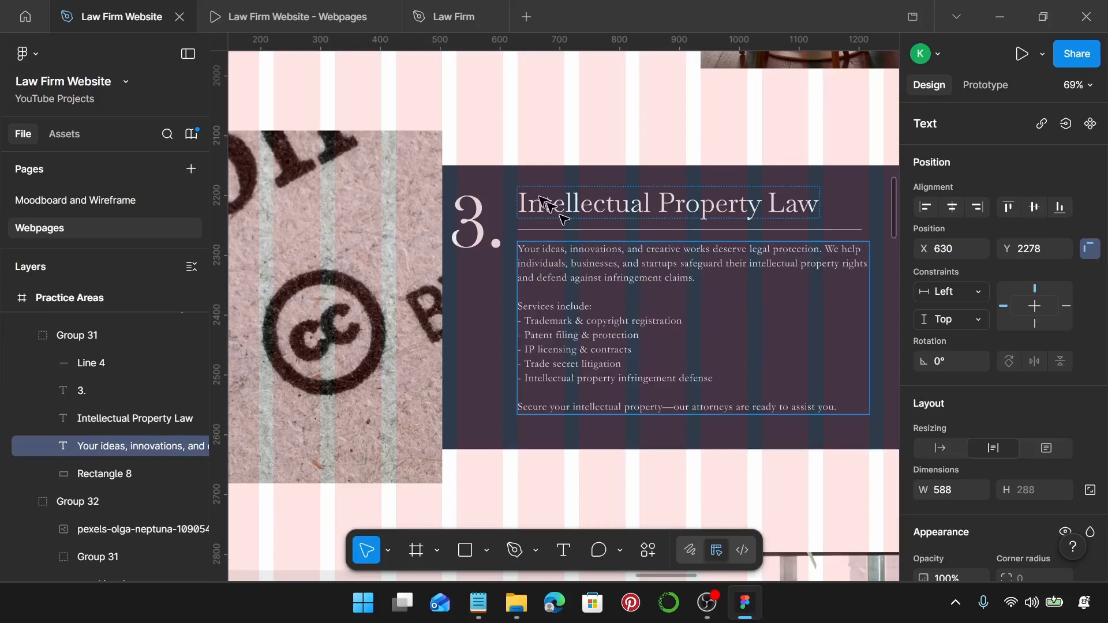
key(Escape)
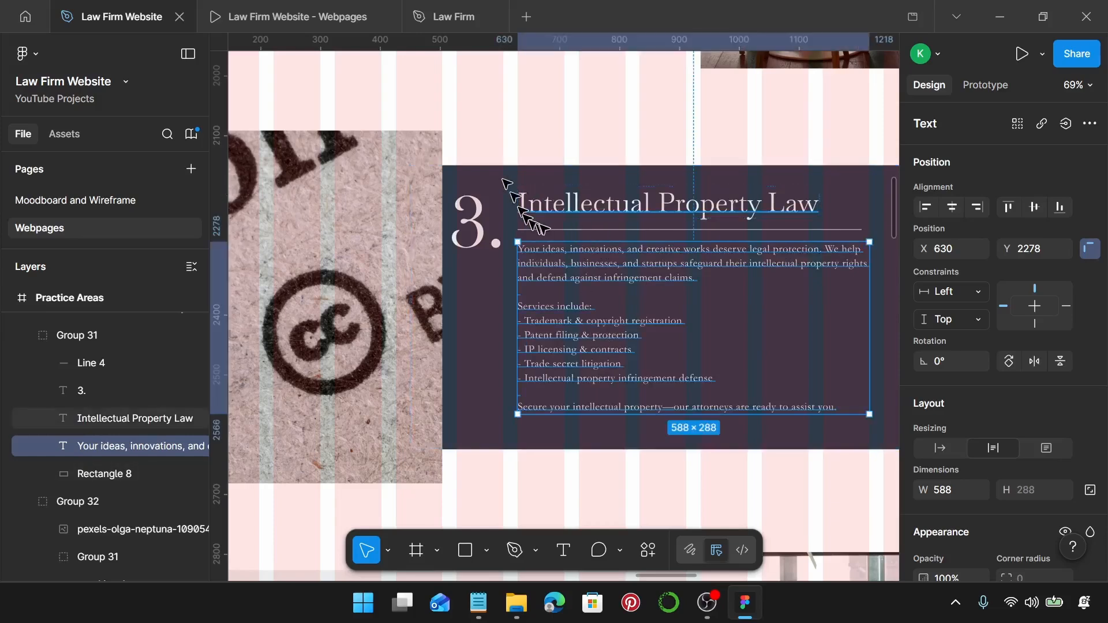
Move the number, heading, divider and body text down slightly together.
click(567, 204)
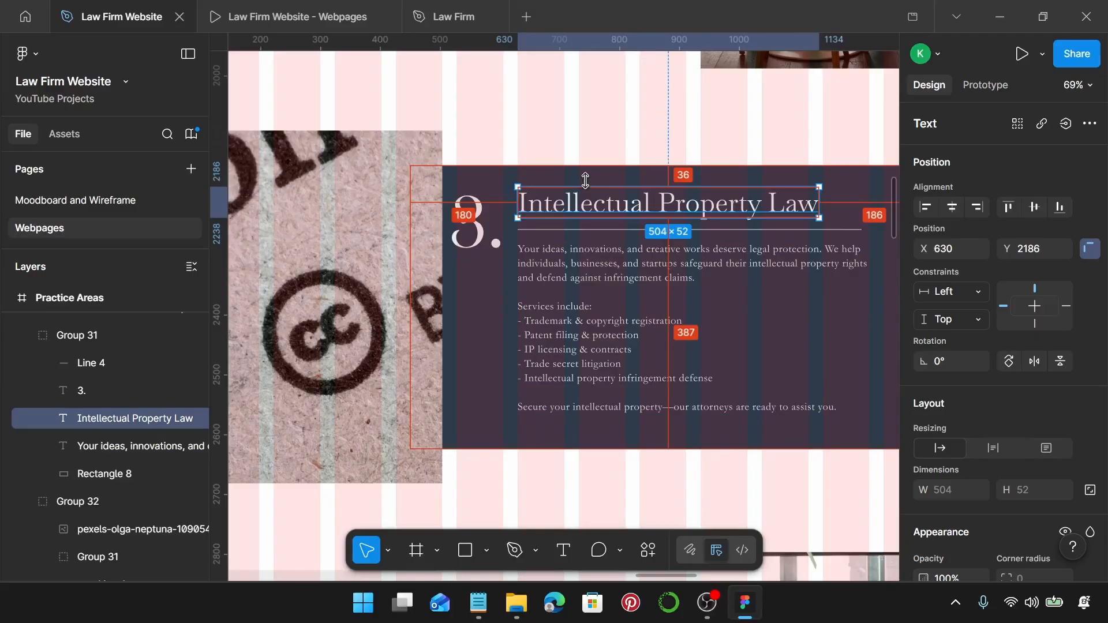
click(619, 407)
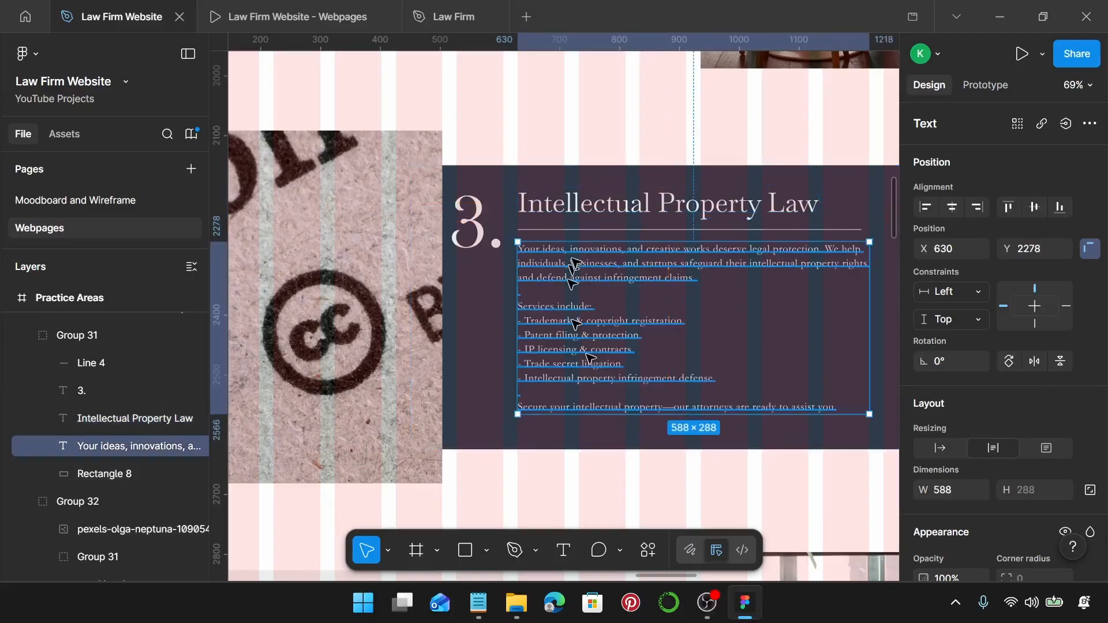
shift+click(589, 230)
shift+click(589, 215)
shift+click(466, 231)
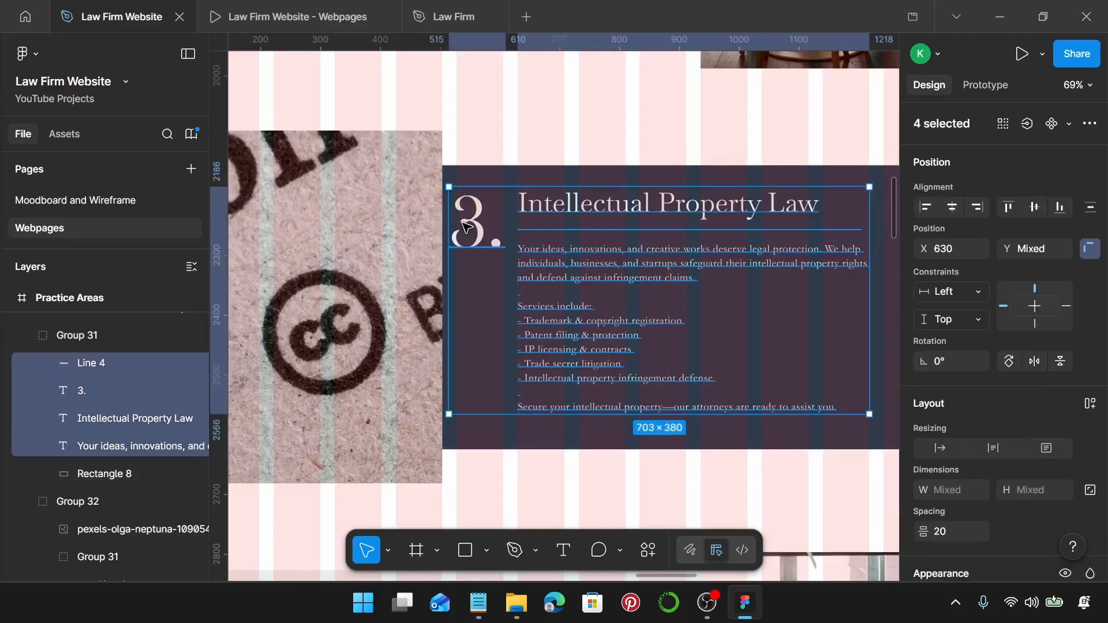
drag(467, 232, 471, 240)
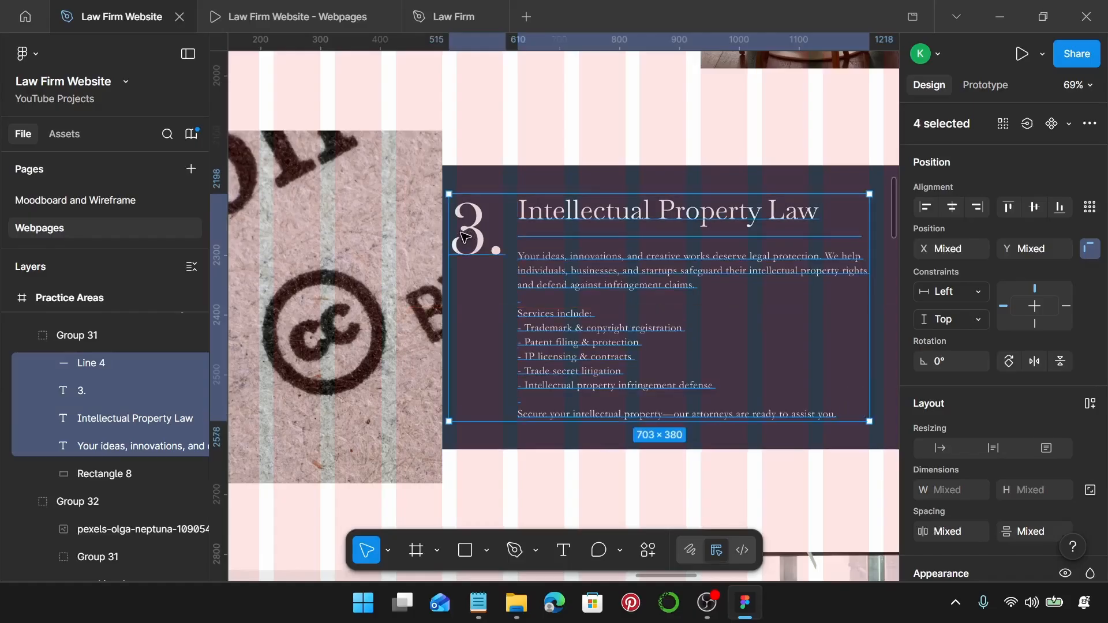
Group the card content with its background rectangle.
scroll(465, 235, down, 5)
click(346, 173)
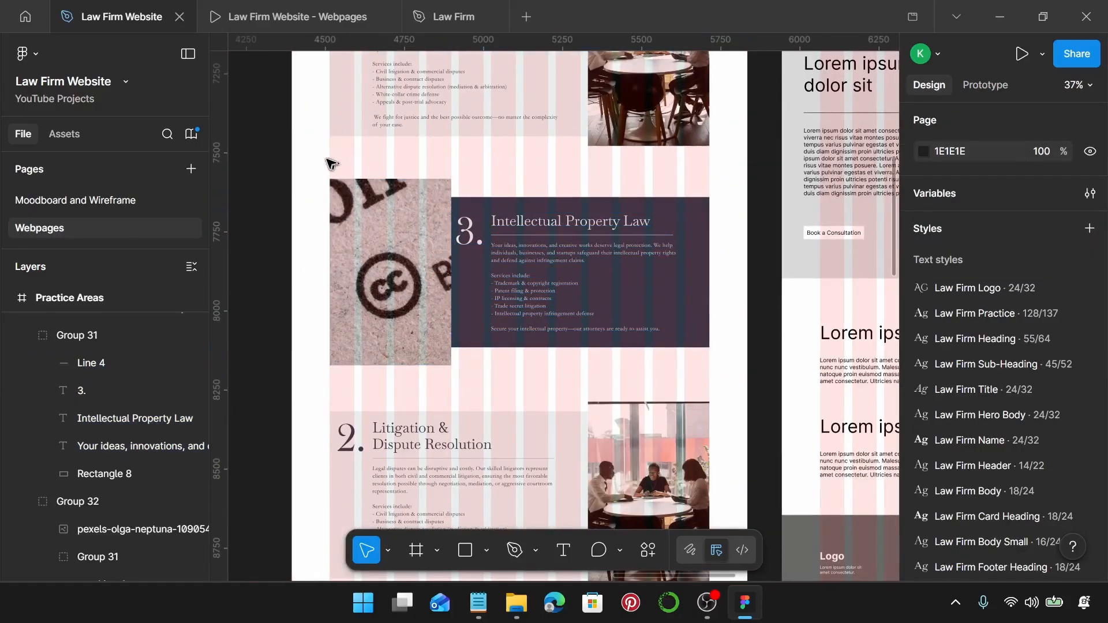
drag(322, 159, 720, 390)
key(ctrl+g)
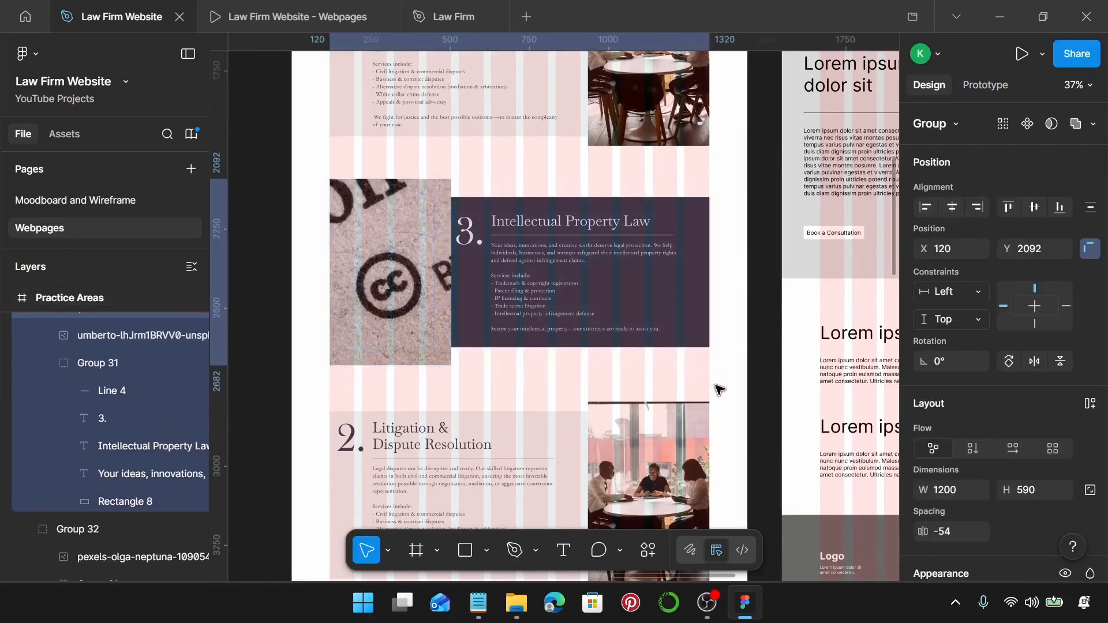
scroll(530, 322, down, 2)
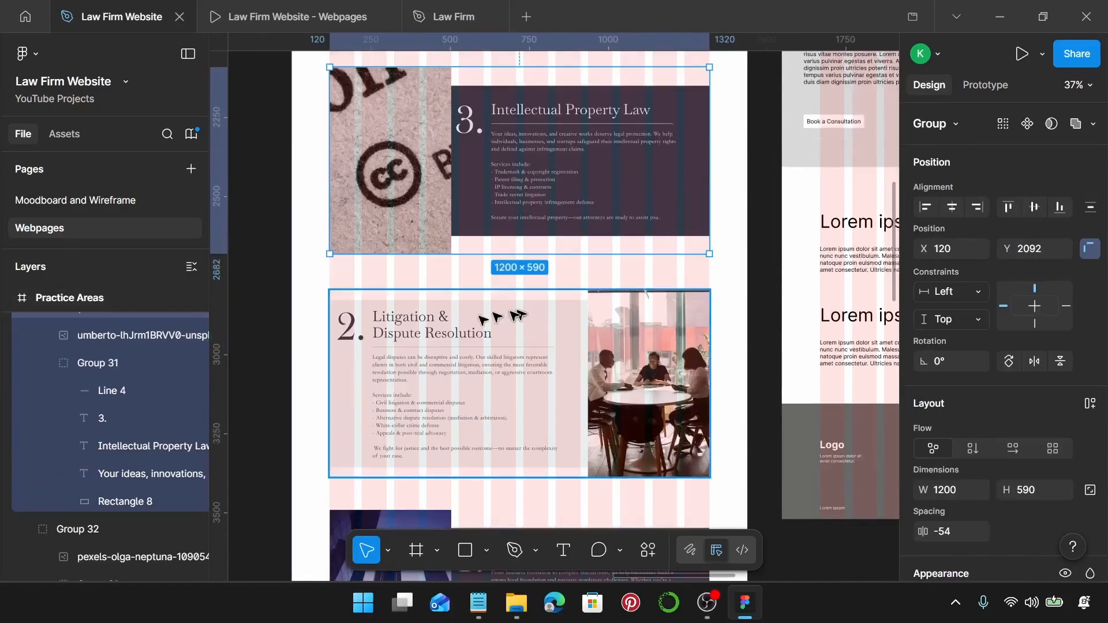
click(502, 315)
scroll(498, 300, down, 2)
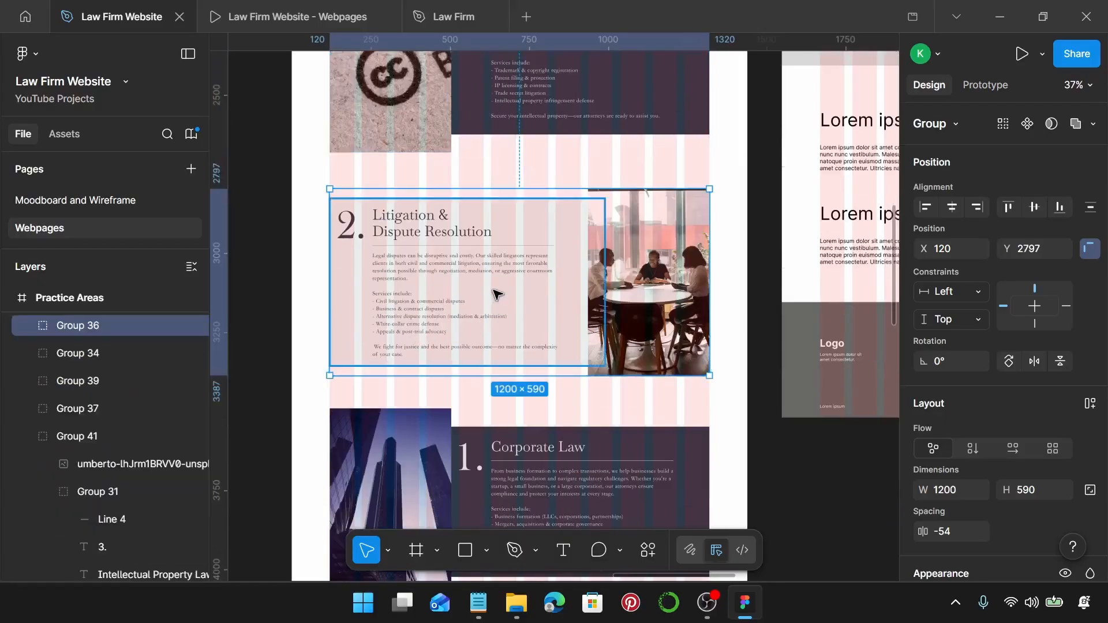
Ungroup the Litigation card and set the woman-signing photo's width to 384.
key(ctrl+shift+g)
scroll(496, 294, down, 1)
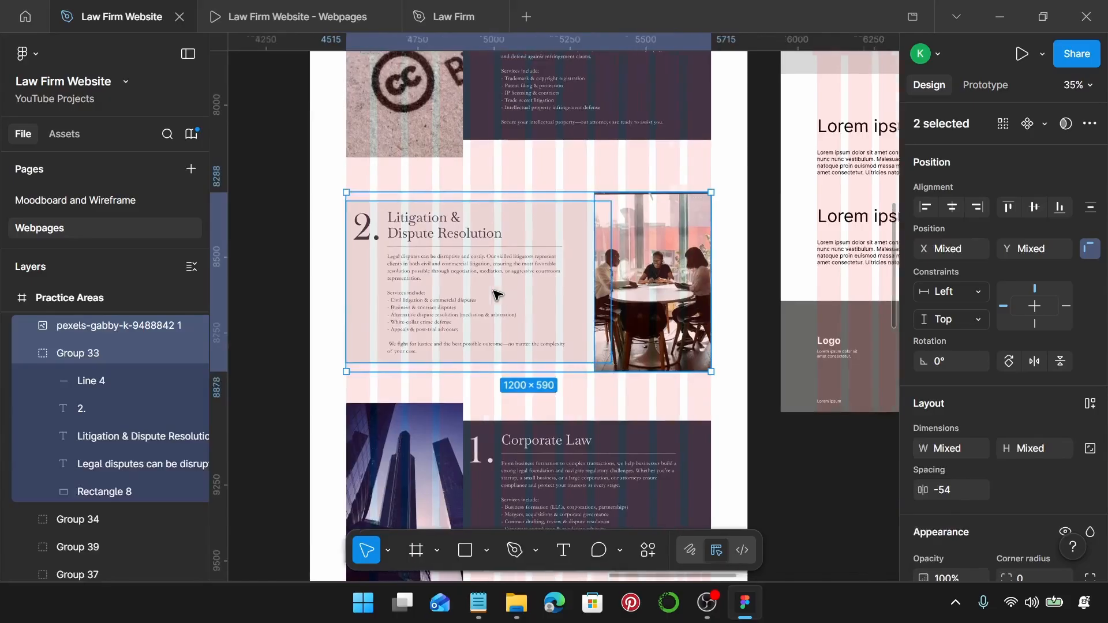
scroll(495, 292, left, 5)
click(485, 281)
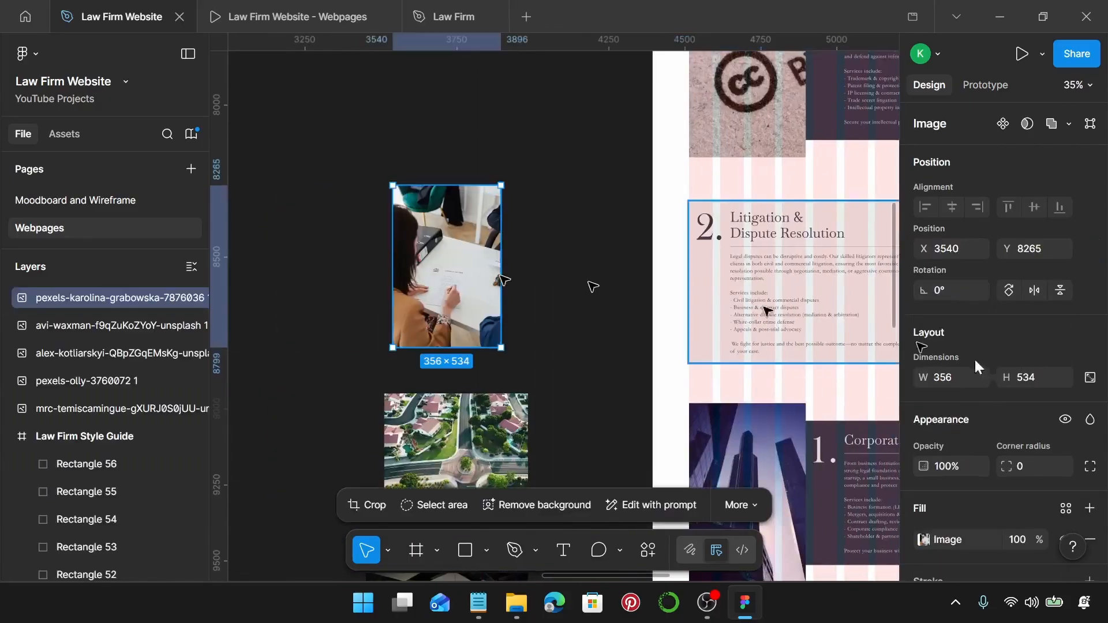
click(944, 378)
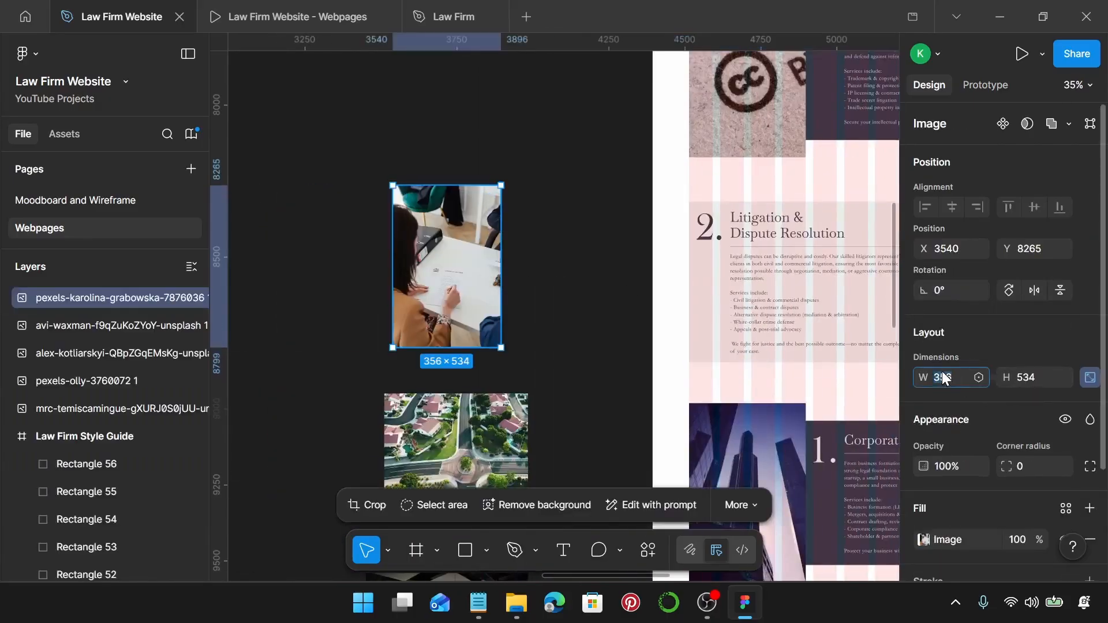
text(384)
key(Return)
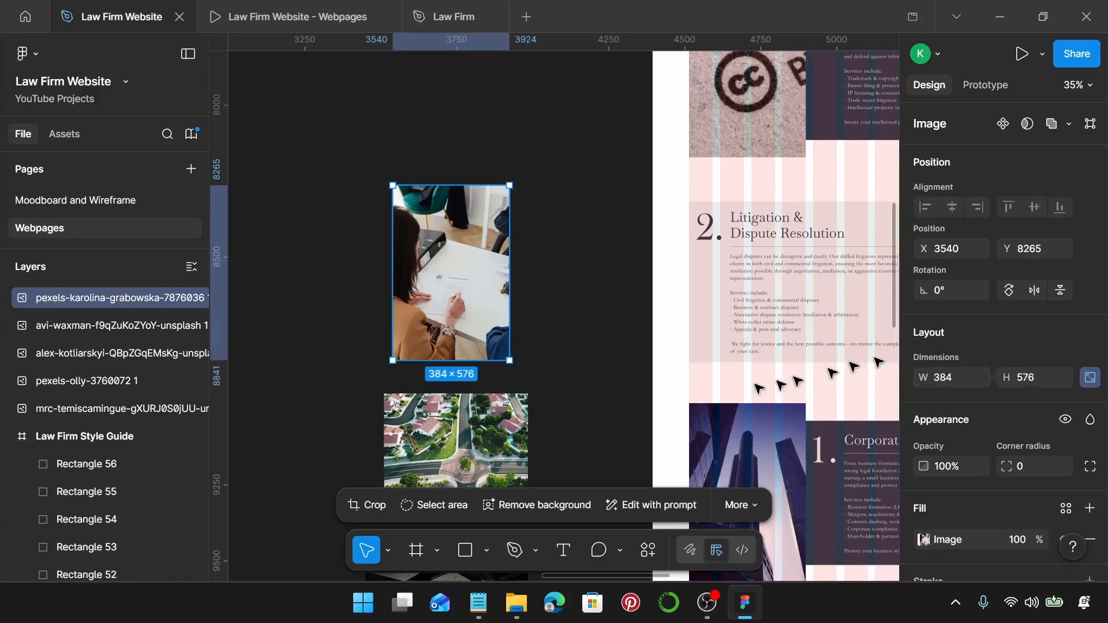
Crop the woman-signing photo, extending its bottom edge to 590 tall.
scroll(485, 376, up, 5)
scroll(390, 362, up, 8)
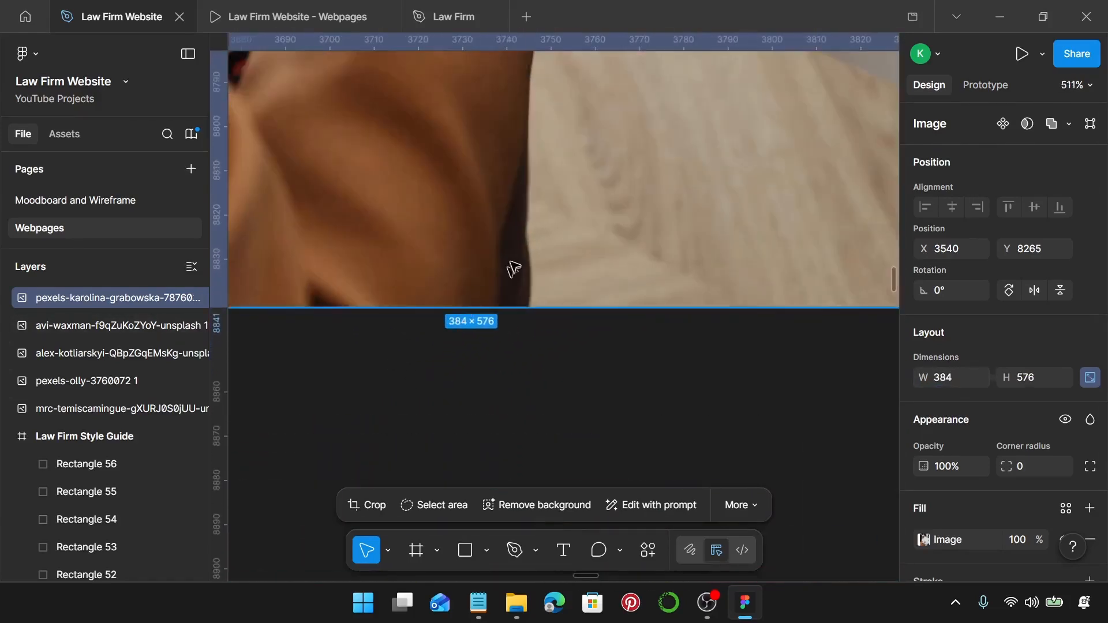
double_click(509, 264)
scroll(510, 260, down, 2)
drag(471, 209, 471, 266)
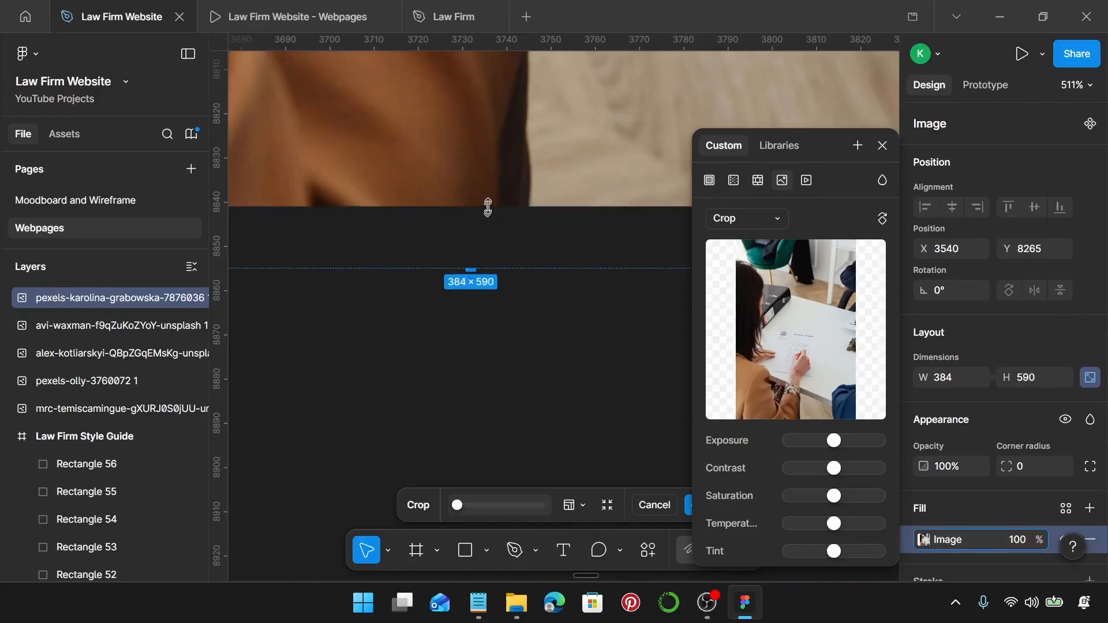
drag(488, 207, 487, 267)
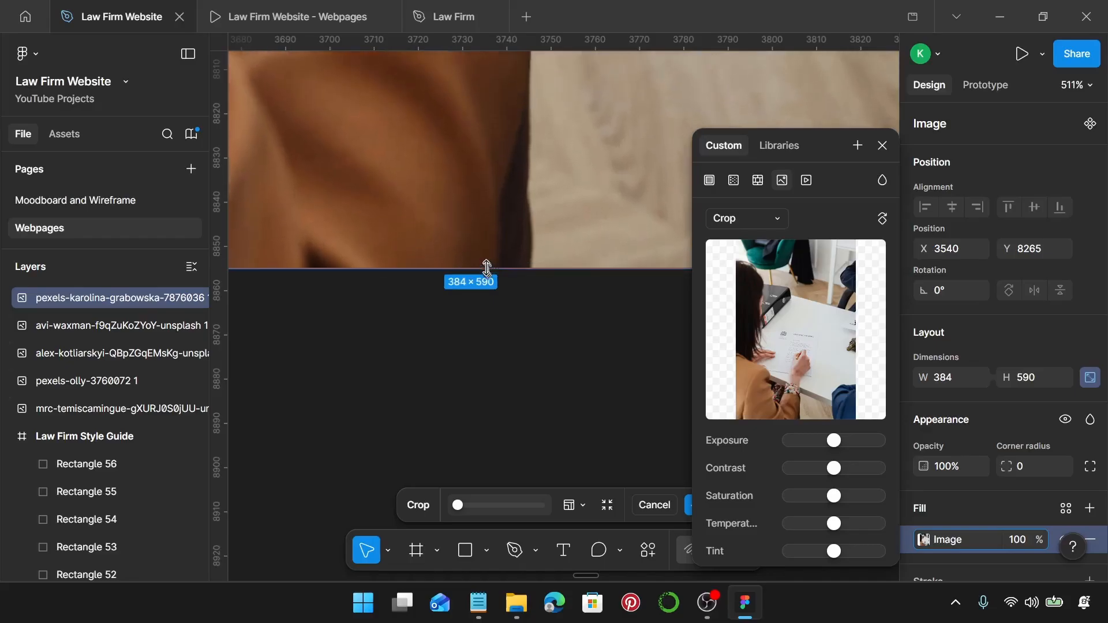
scroll(487, 267, down, 10)
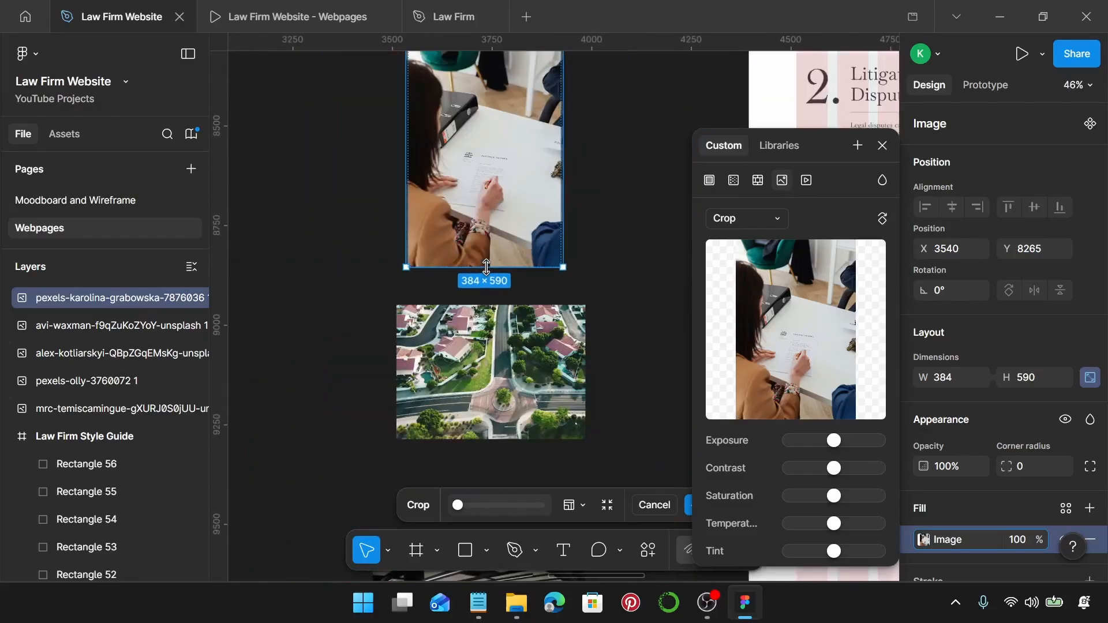
key(Return)
click(882, 145)
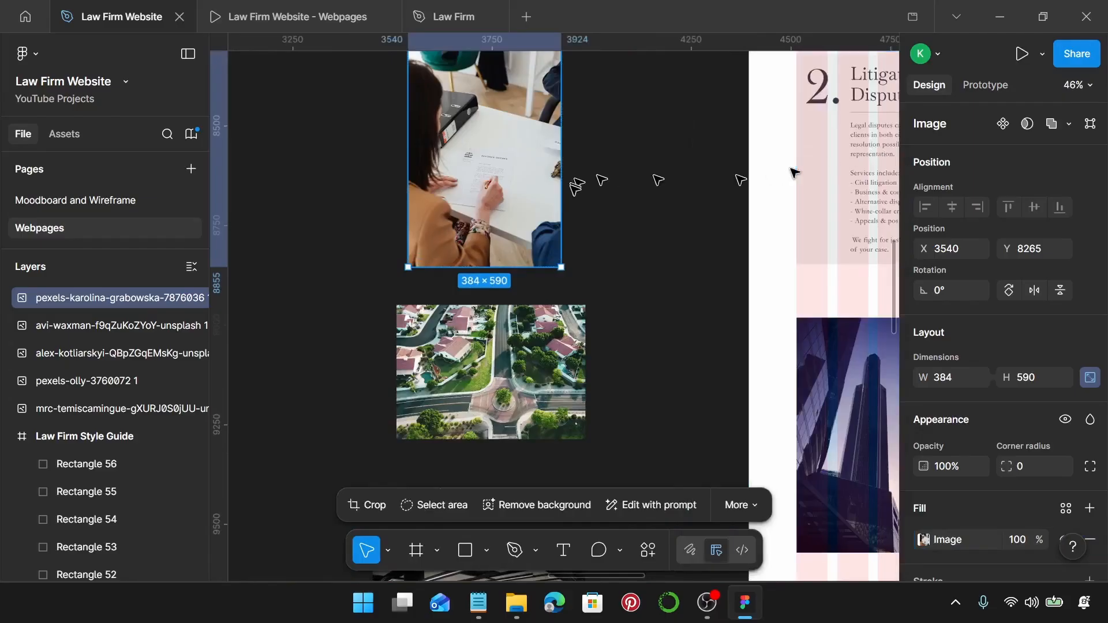
Remove the resized photo from the canvas and swap it in for the meeting photo beside card 2.
scroll(503, 248, up, 3)
key(Delete)
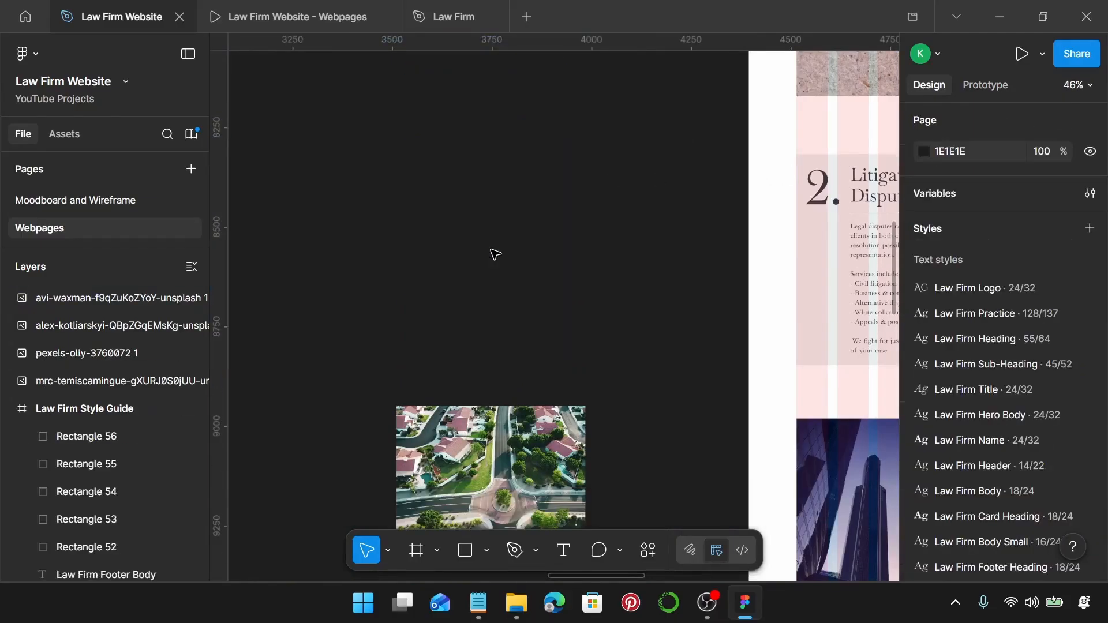
scroll(495, 254, right, 10)
scroll(494, 254, down, 2)
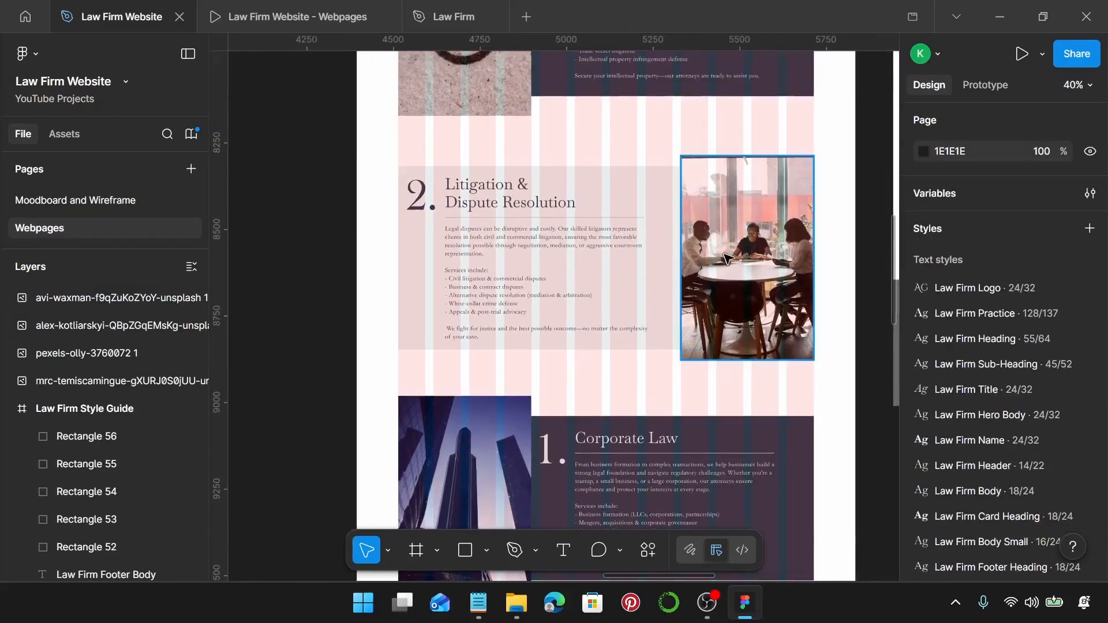
click(728, 259)
key(ctrl+shift+r)
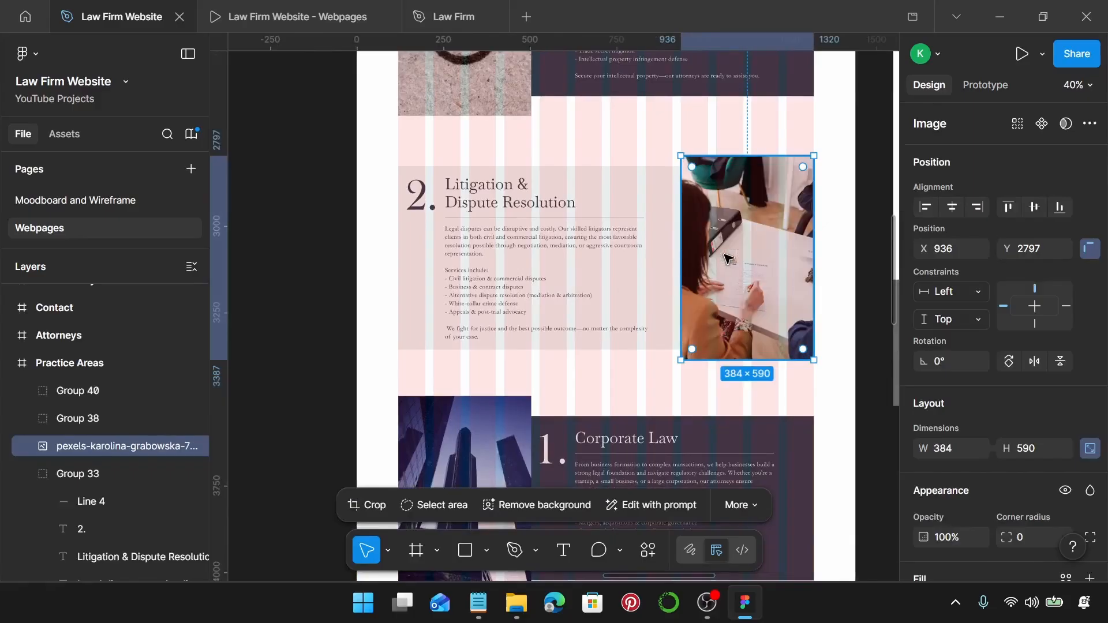
click(438, 214)
scroll(430, 202, up, 5)
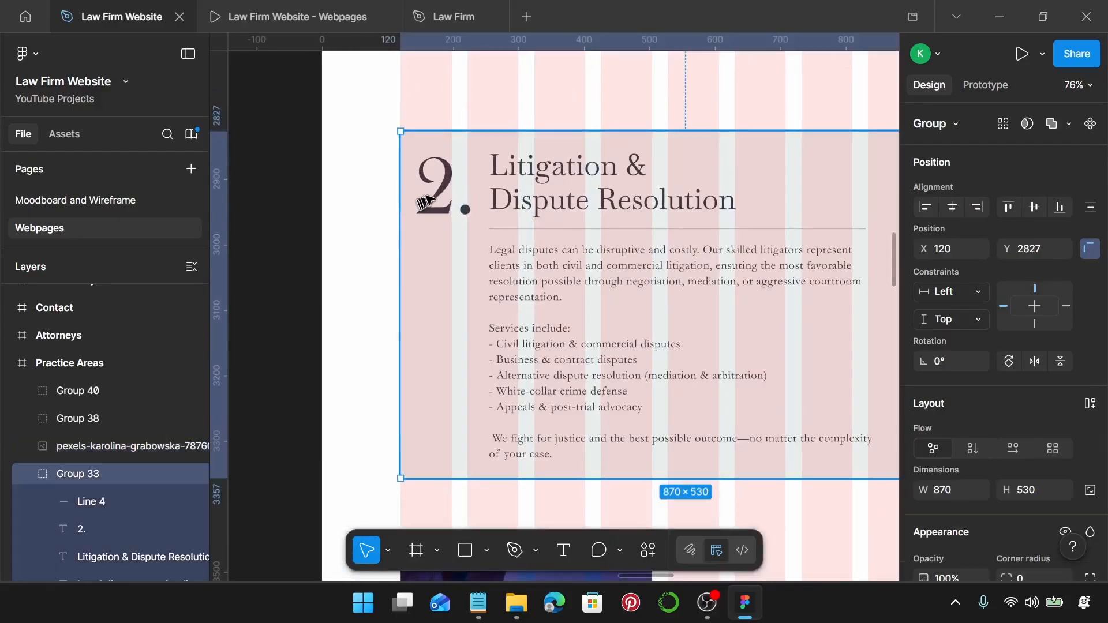
Change the card number from 2. to 4.
double_click(433, 193)
double_click(448, 194)
click(451, 188)
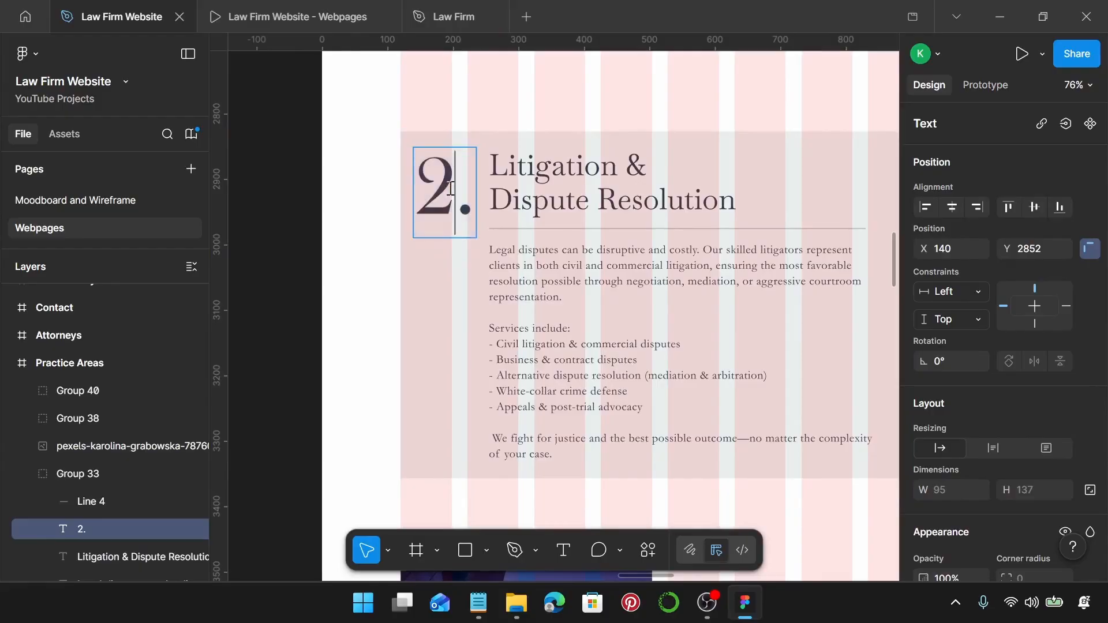
key(BackSpace)
text(4)
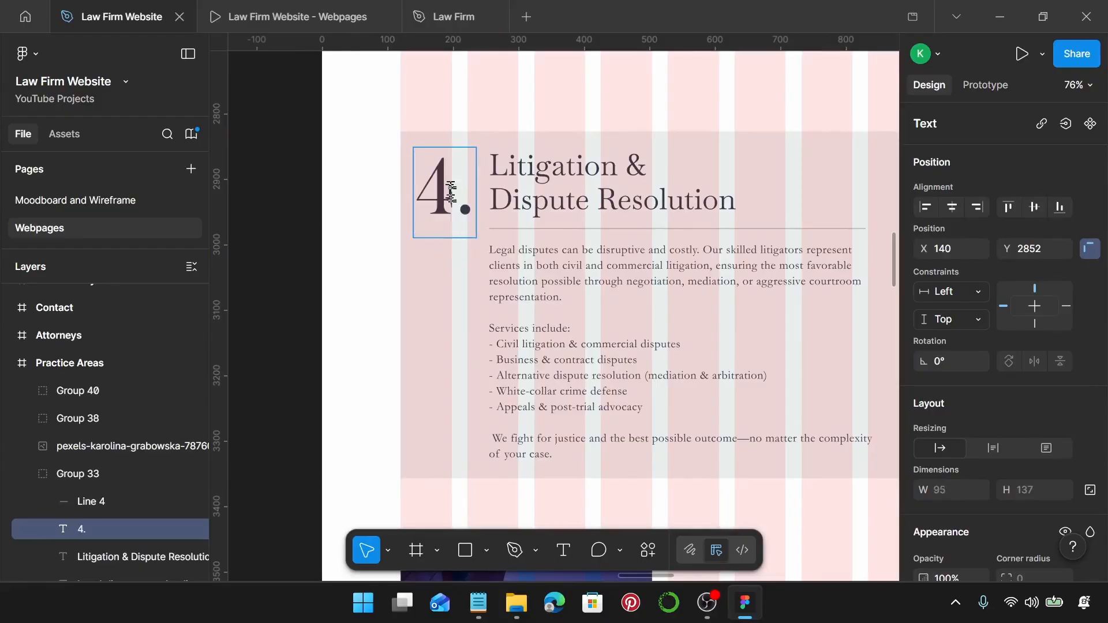
Replace the heading with 'Family Law' from Notepad and set the heading box to auto width.
click(478, 603)
scroll(851, 302, down, 3)
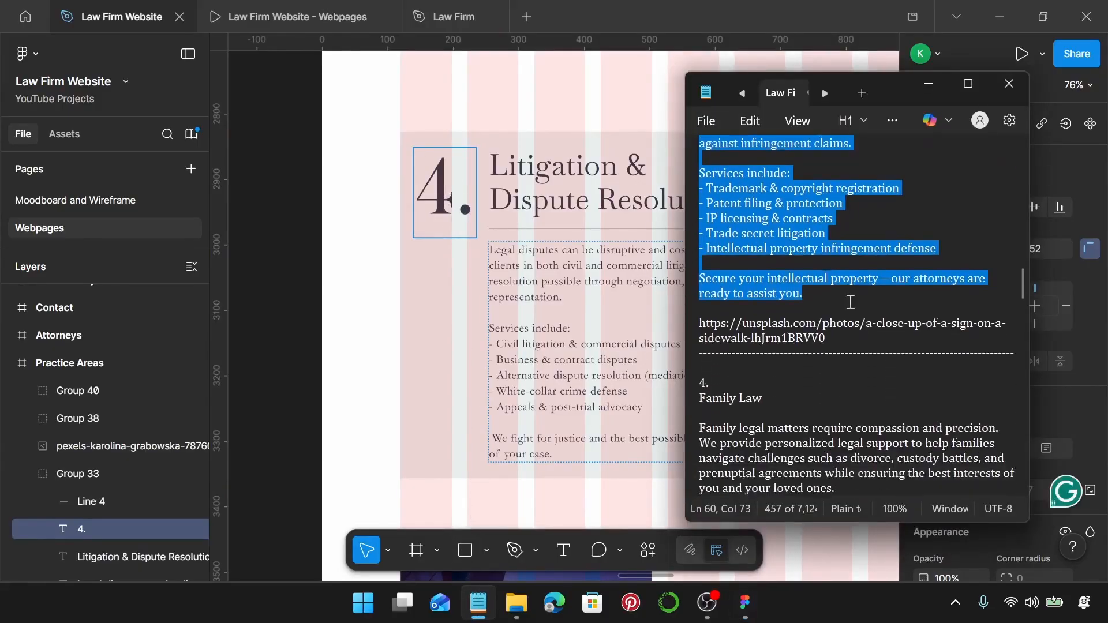
scroll(851, 301, down, 2)
drag(782, 313, 701, 302)
key(ctrl+c)
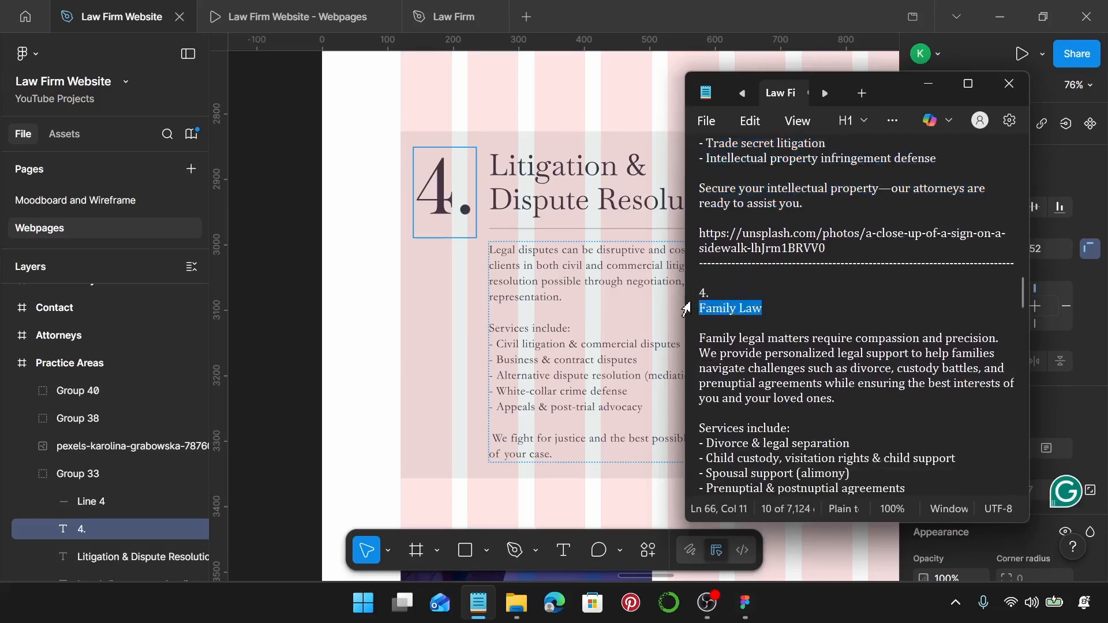
click(633, 247)
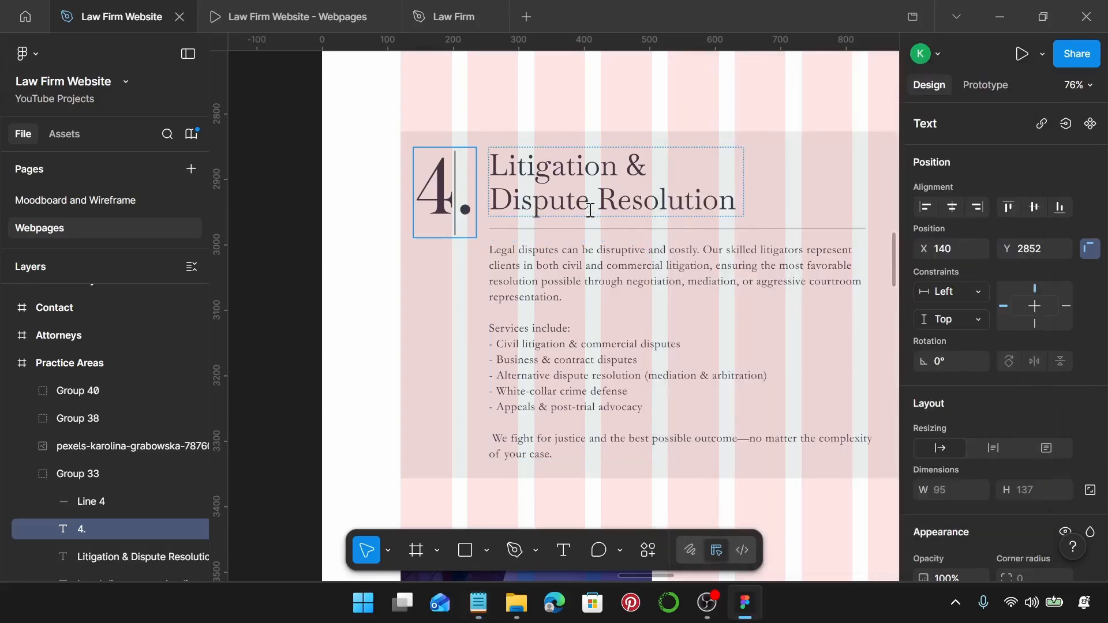
double_click(590, 209)
key(ctrl+v)
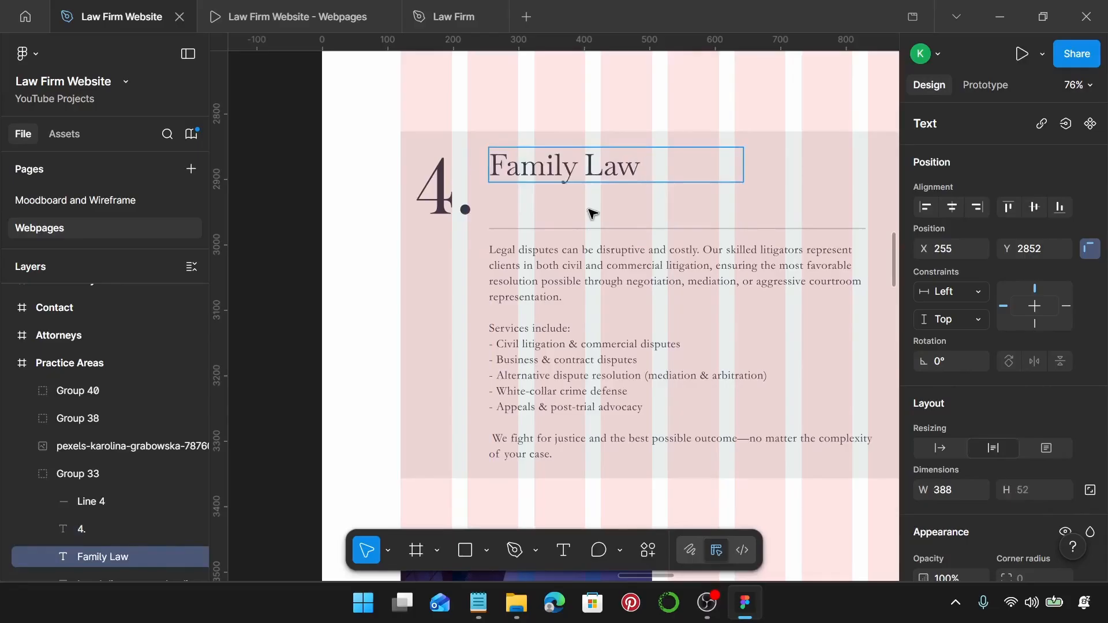
key(Escape)
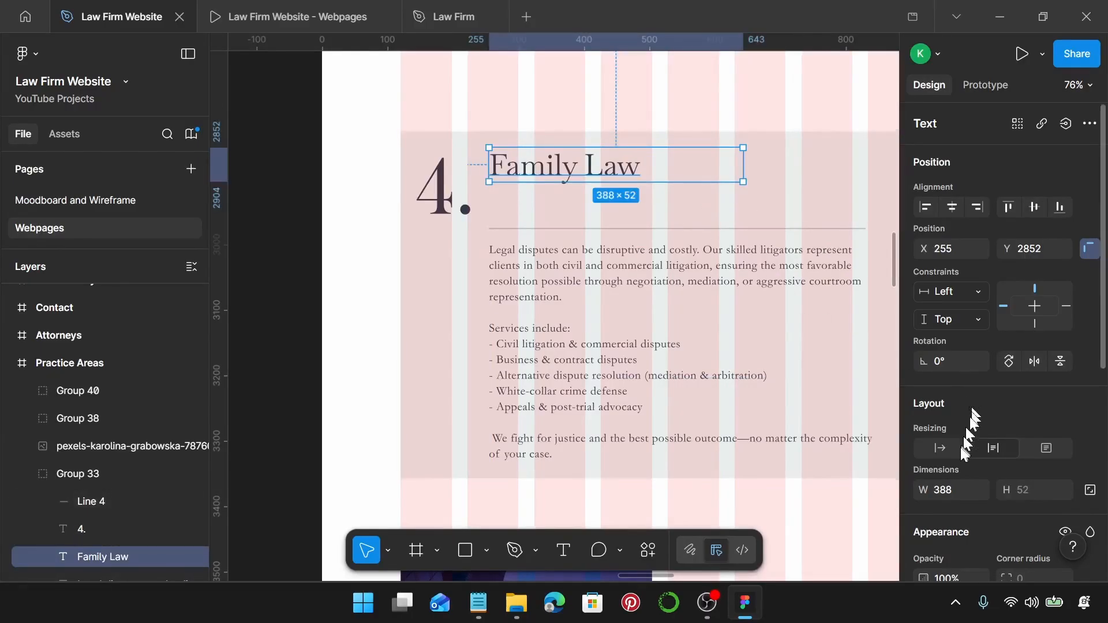
click(939, 450)
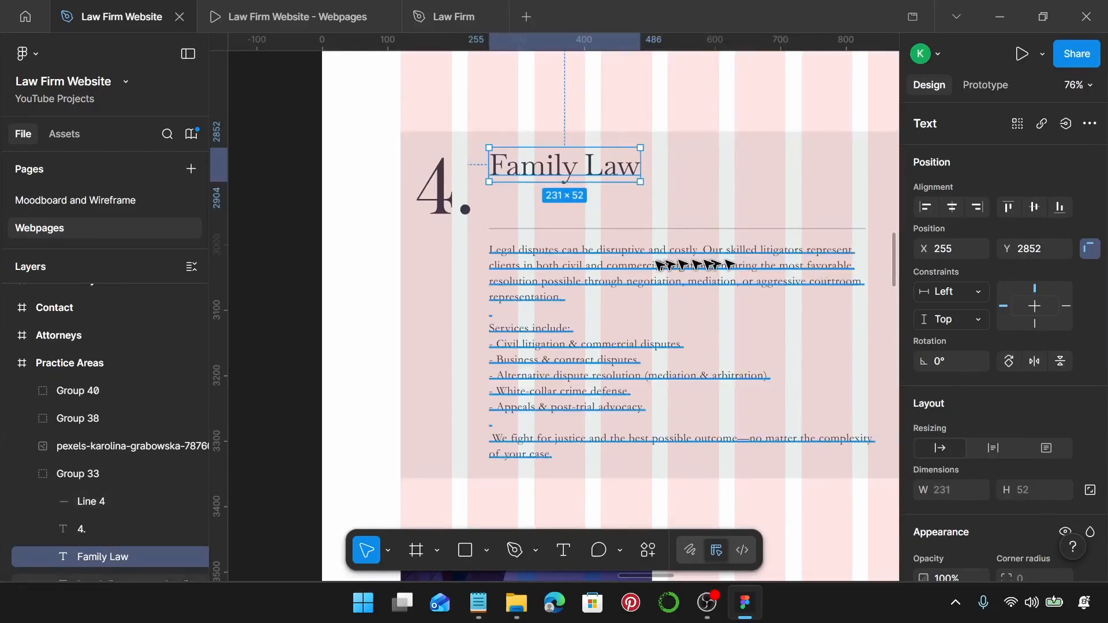
Replace the Legal disputes body text with the Family Law description from Notepad.
click(478, 603)
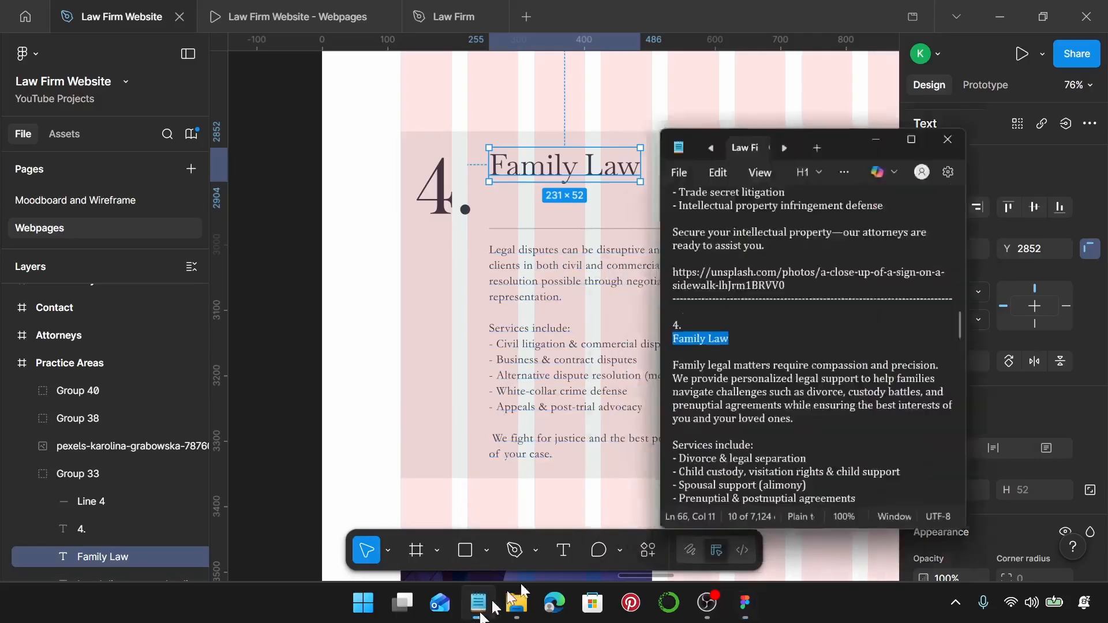
scroll(888, 382, down, 3)
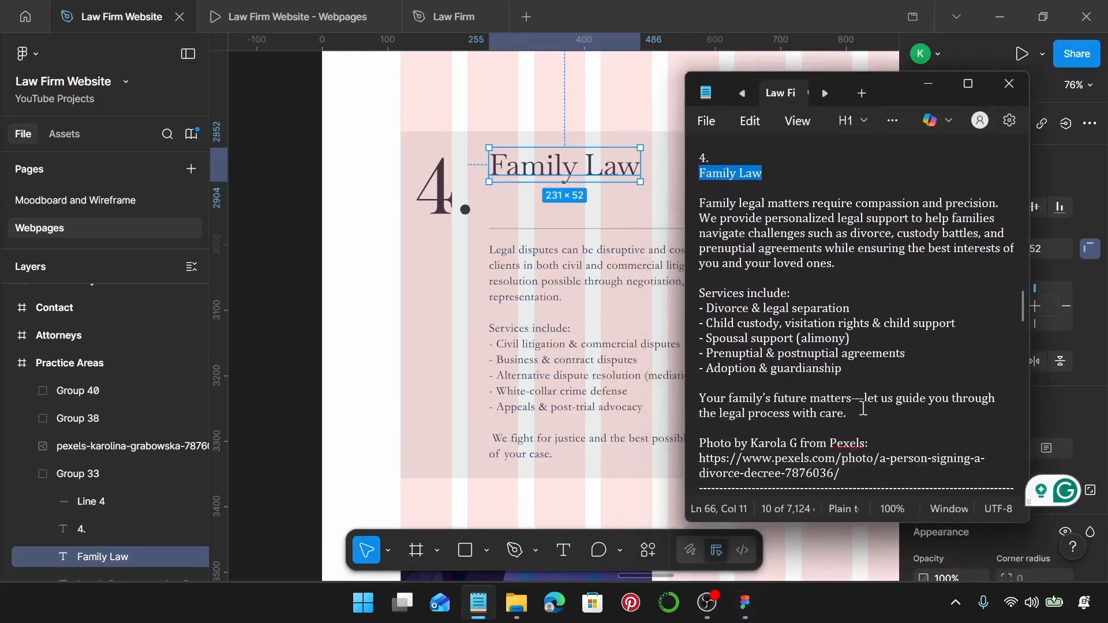
drag(863, 408, 703, 207)
key(ctrl+c)
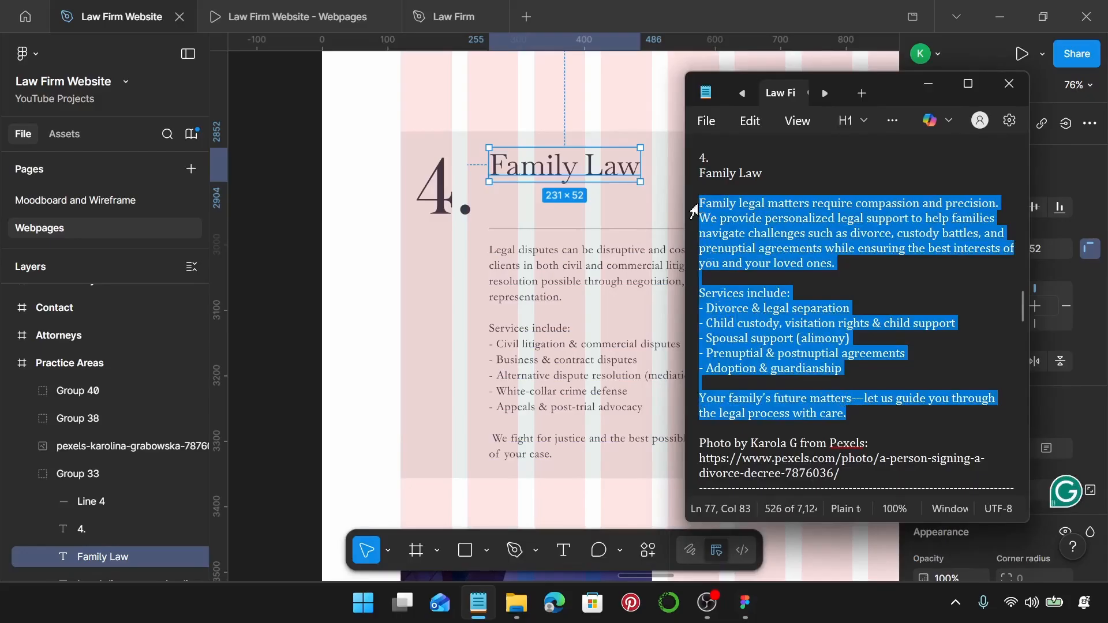
click(564, 272)
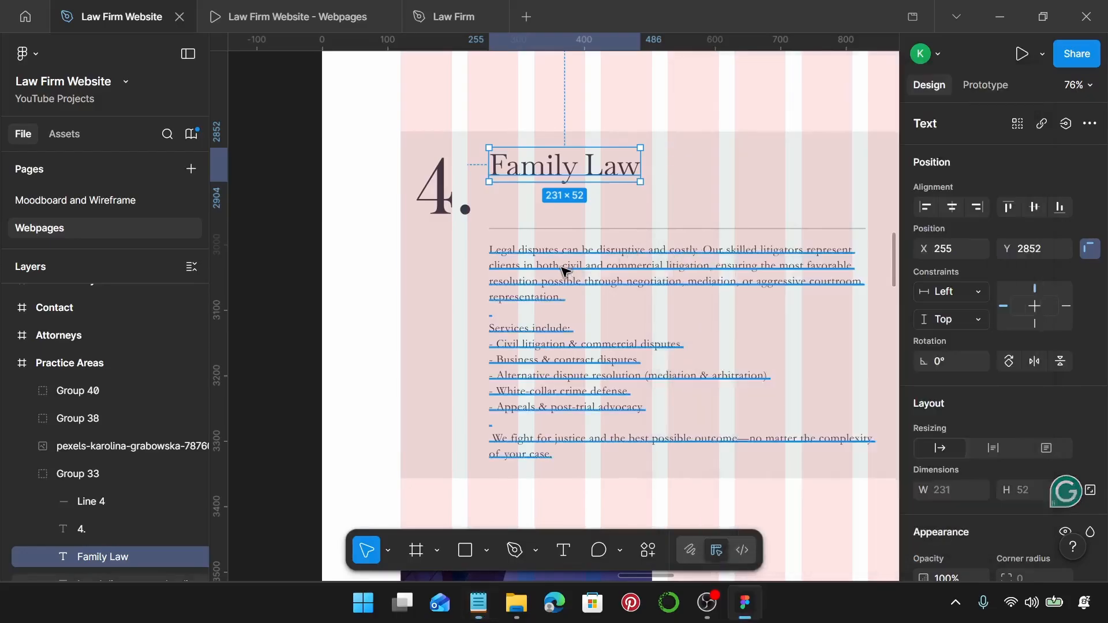
double_click(564, 270)
key(ctrl+v)
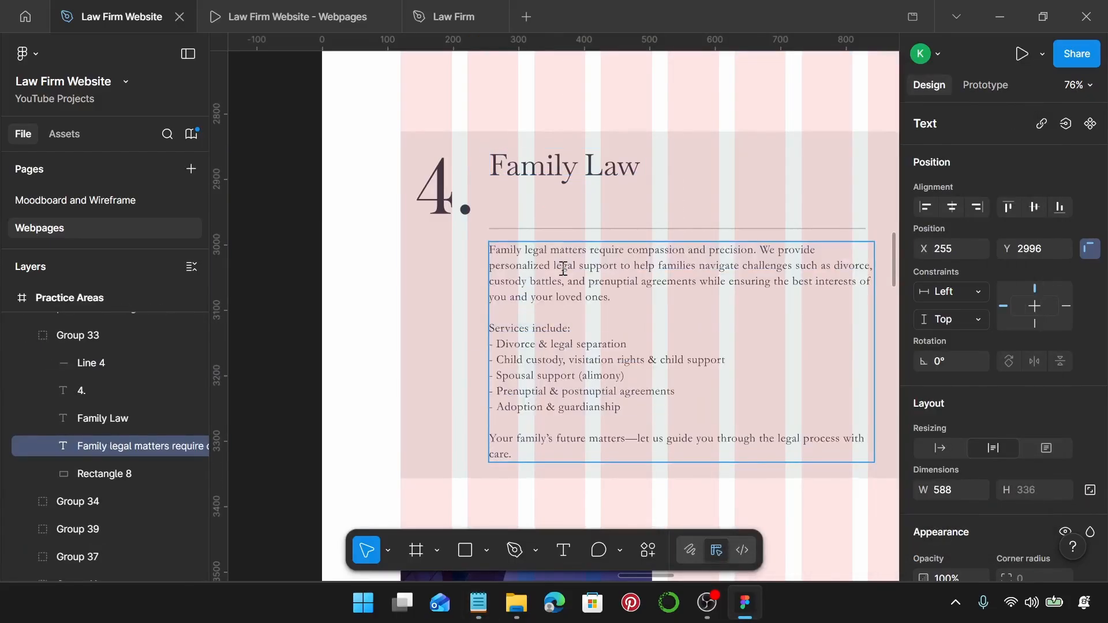
Space the Family Law heading, divider and body 20 apart.
scroll(564, 270, down, 2)
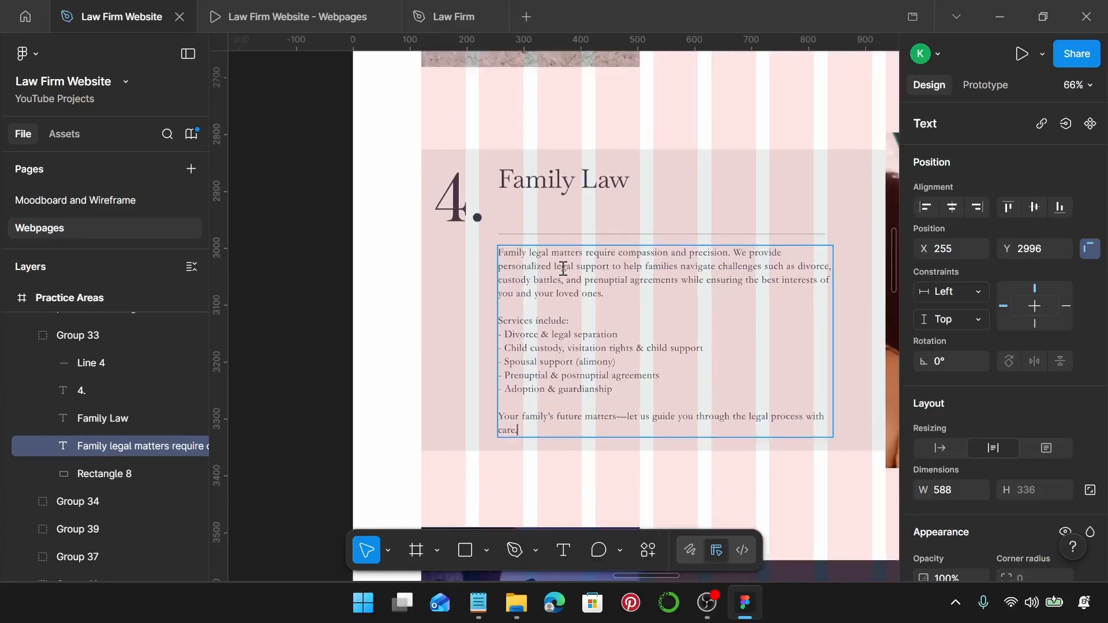
click(574, 185)
shift+click(576, 232)
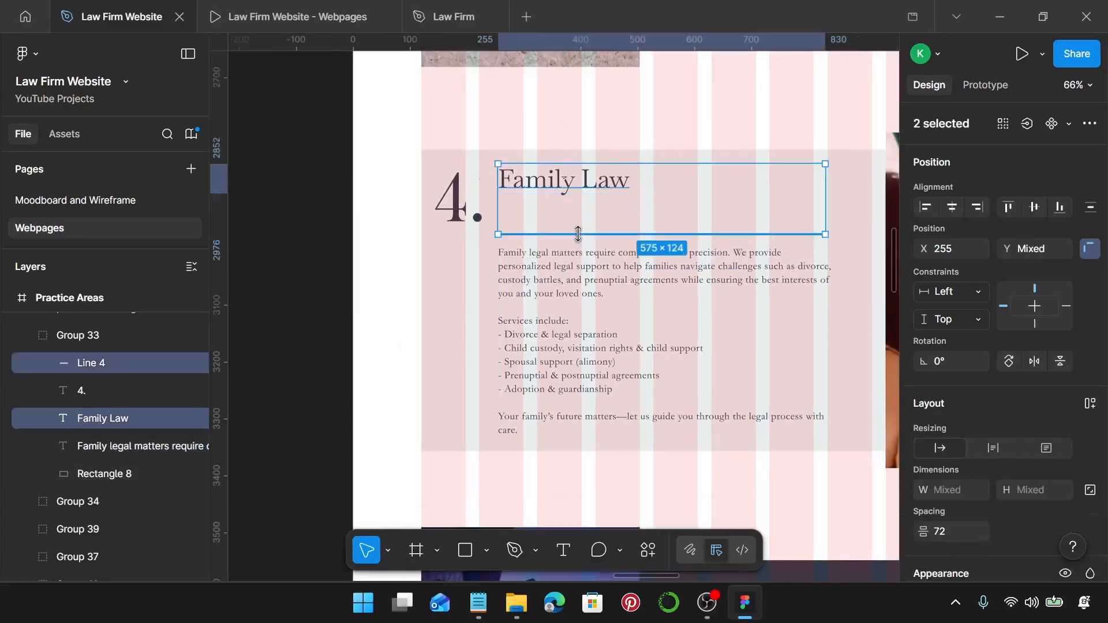
shift+click(574, 267)
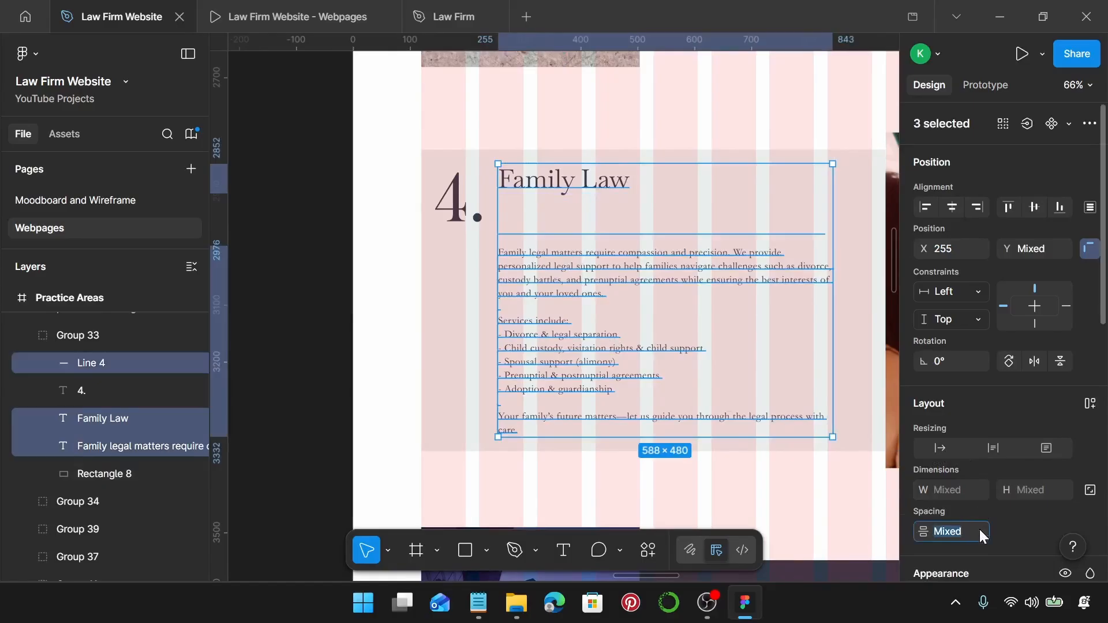
text(20)
key(Return)
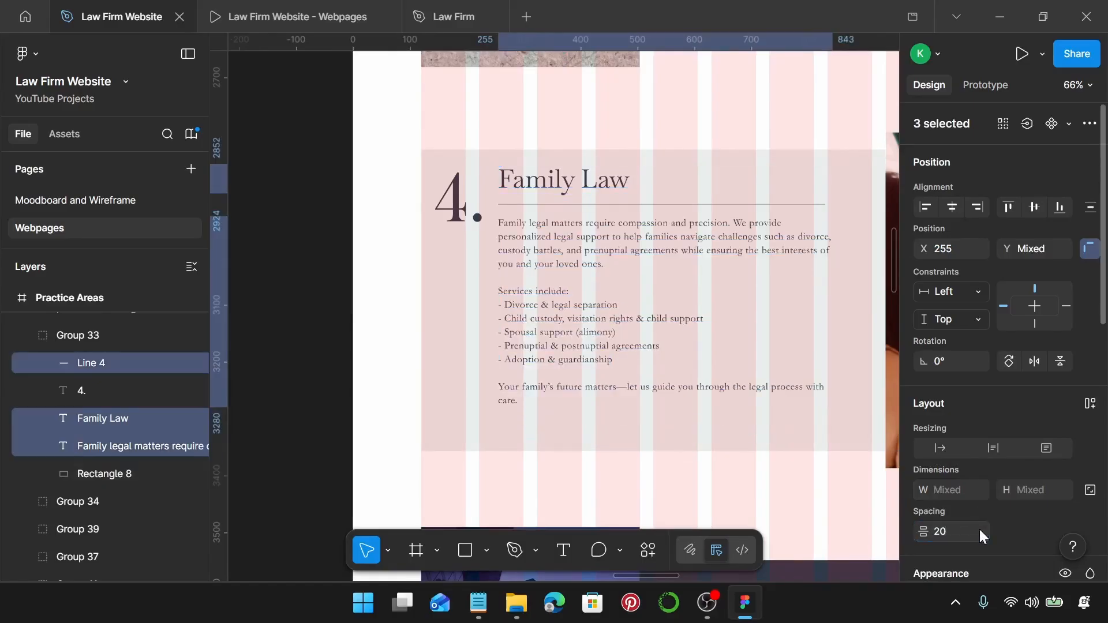
click(663, 464)
Try a 475 height on the Family Law card, undo it, and apply 475 to its background rectangle.
click(640, 442)
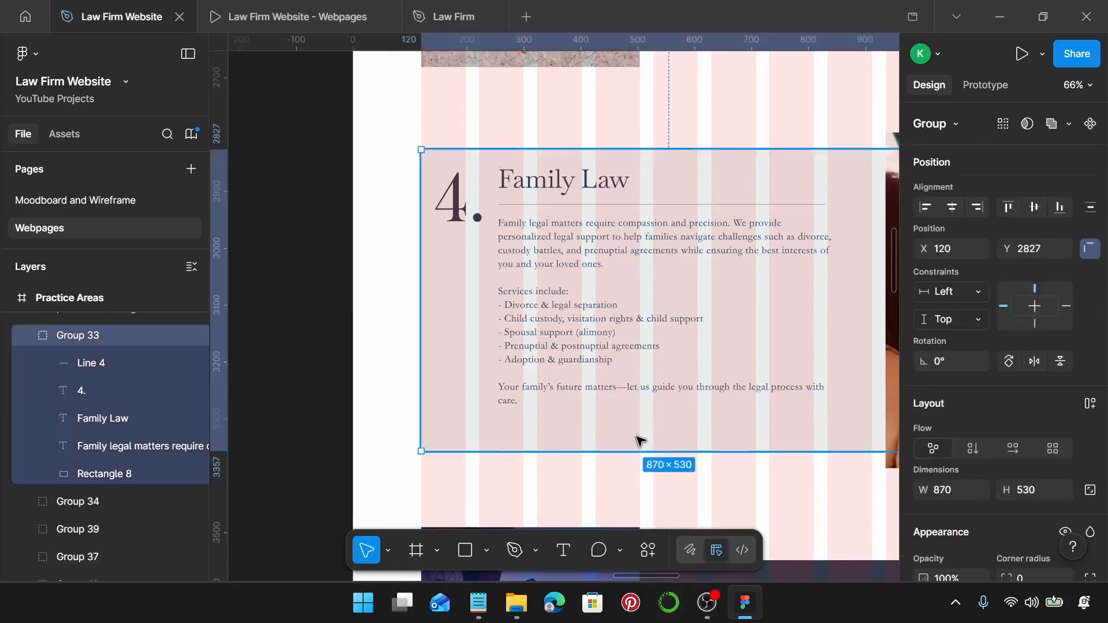
scroll(639, 441, down, 3)
scroll(638, 425, up, 5)
click(742, 321)
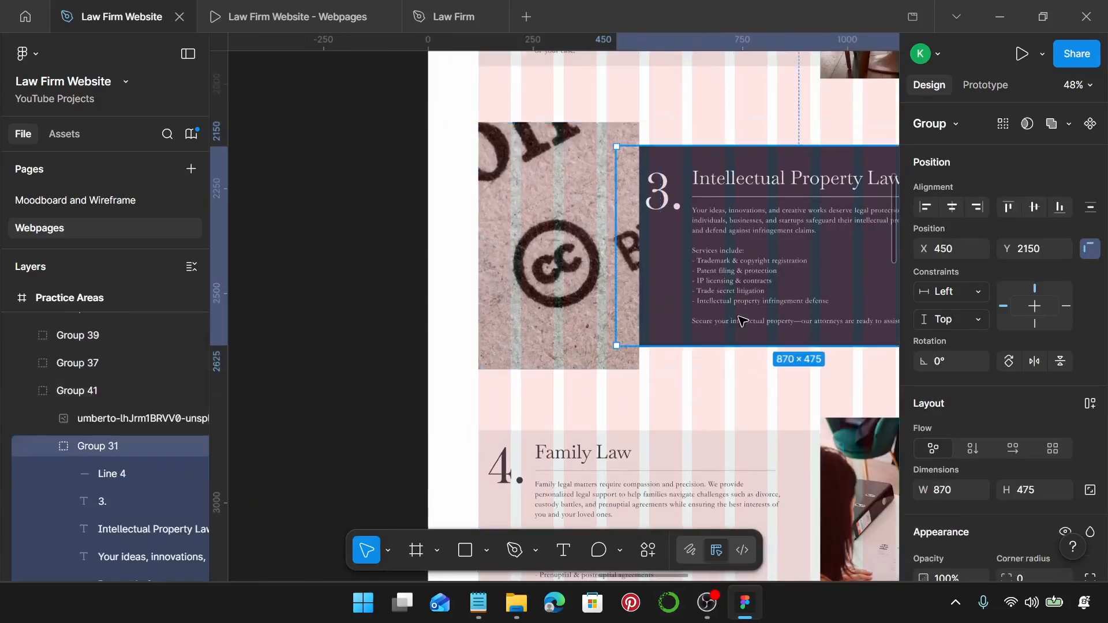
scroll(705, 430, down, 3)
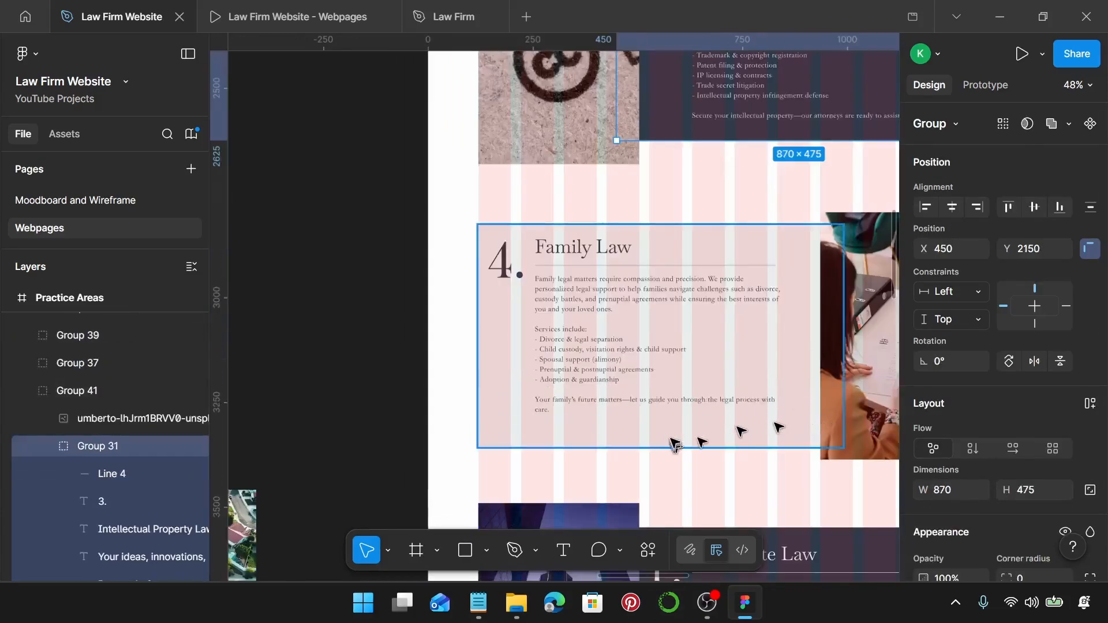
click(673, 443)
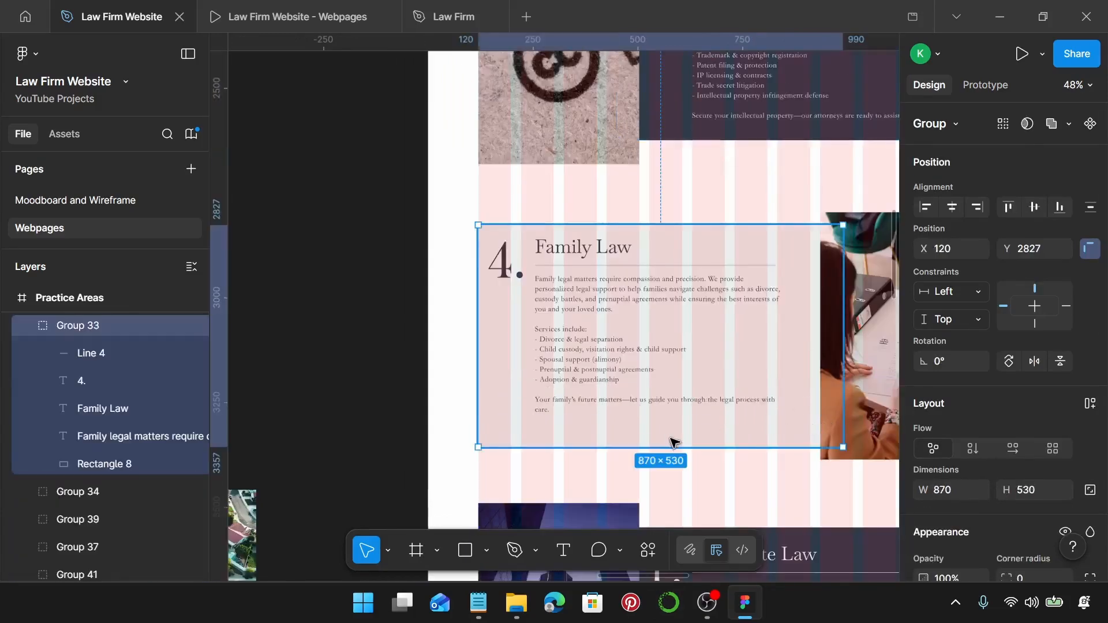
click(1024, 486)
text(475)
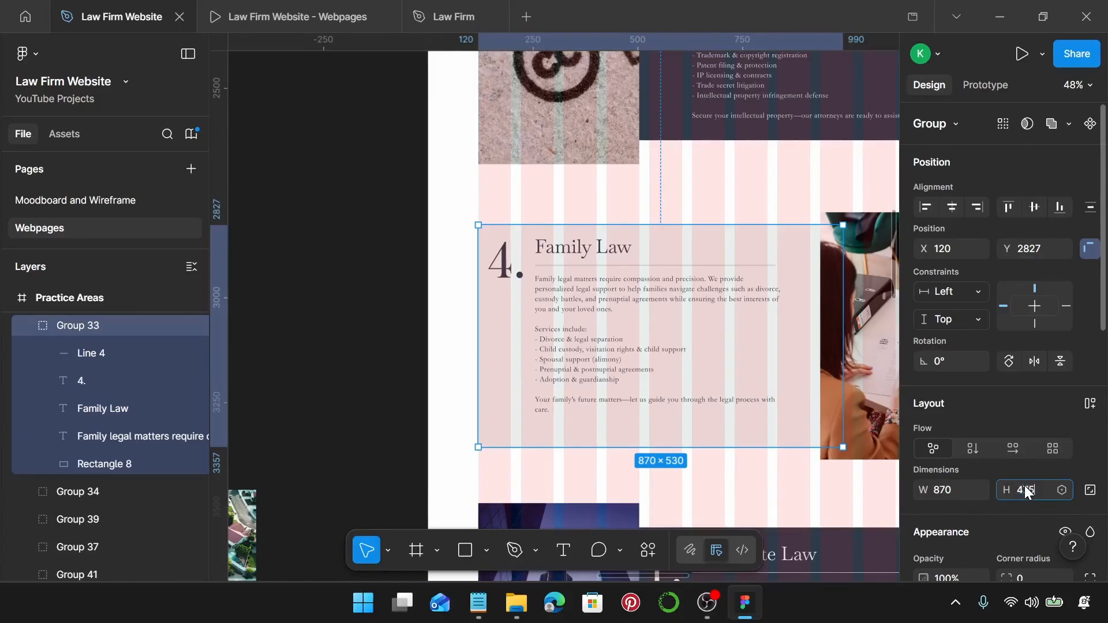
key(Return)
key(ctrl+z)
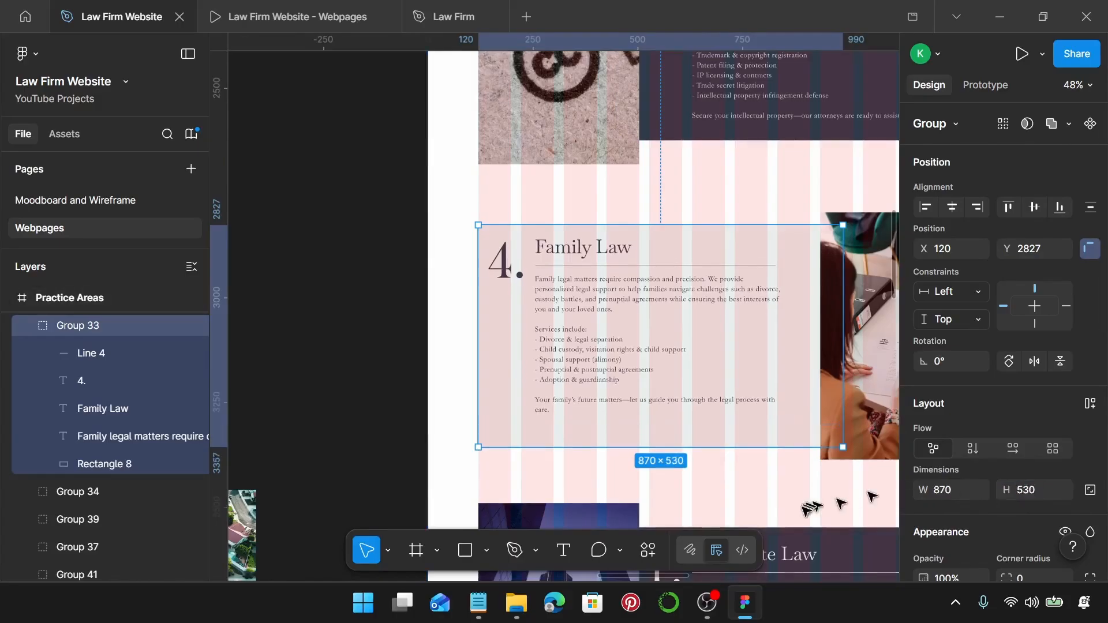
double_click(761, 438)
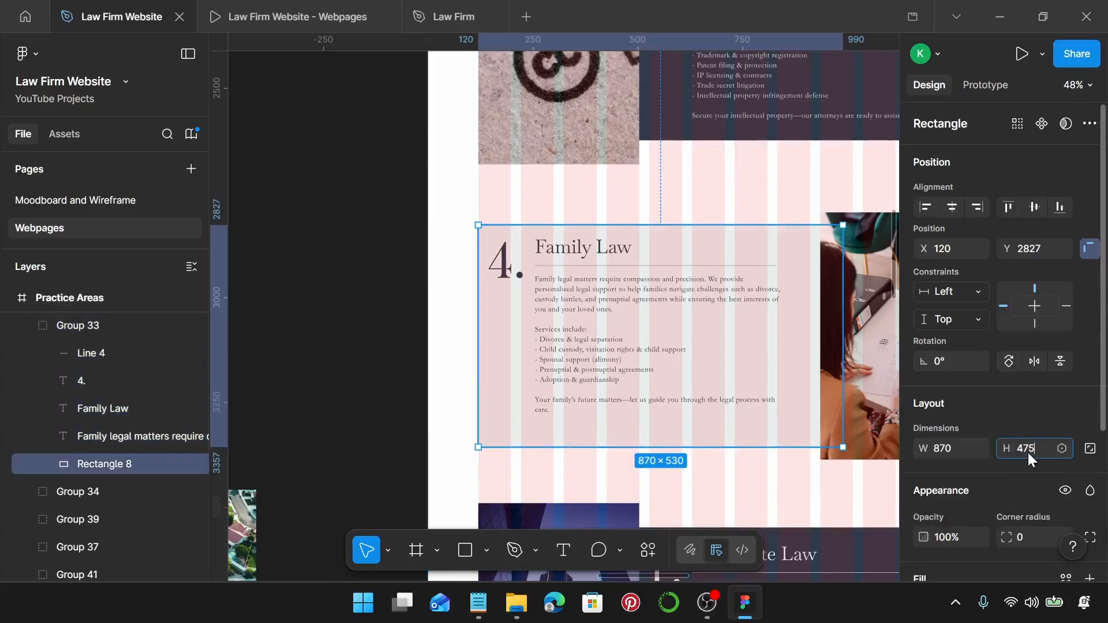
key(Return)
Set the Family Law background rectangle's height to 500.
scroll(783, 382, up, 3)
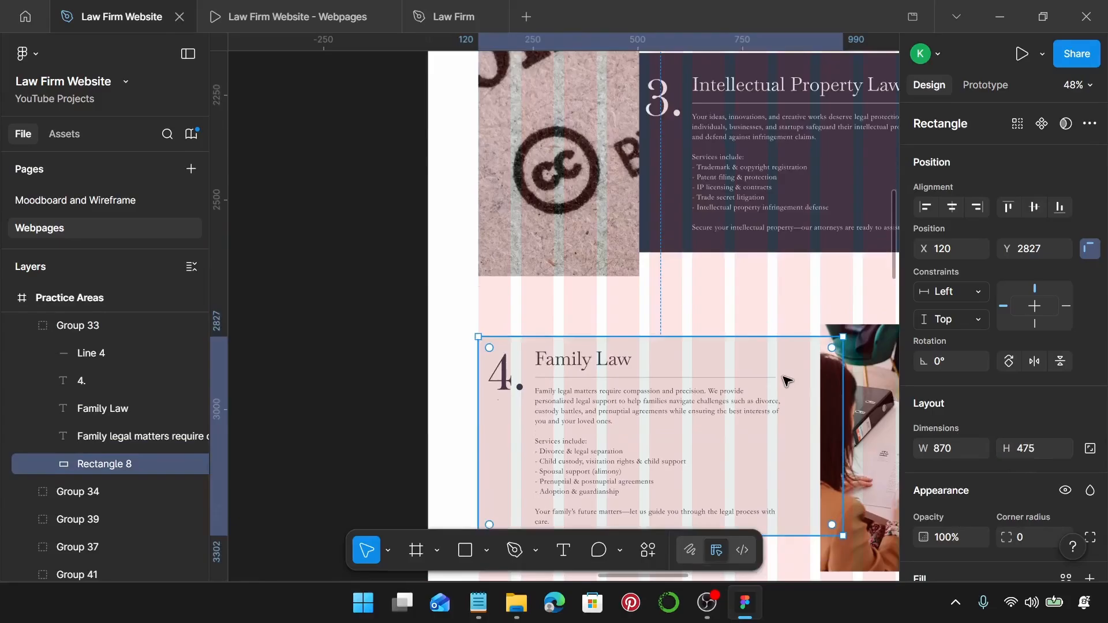
scroll(691, 142, down, 3)
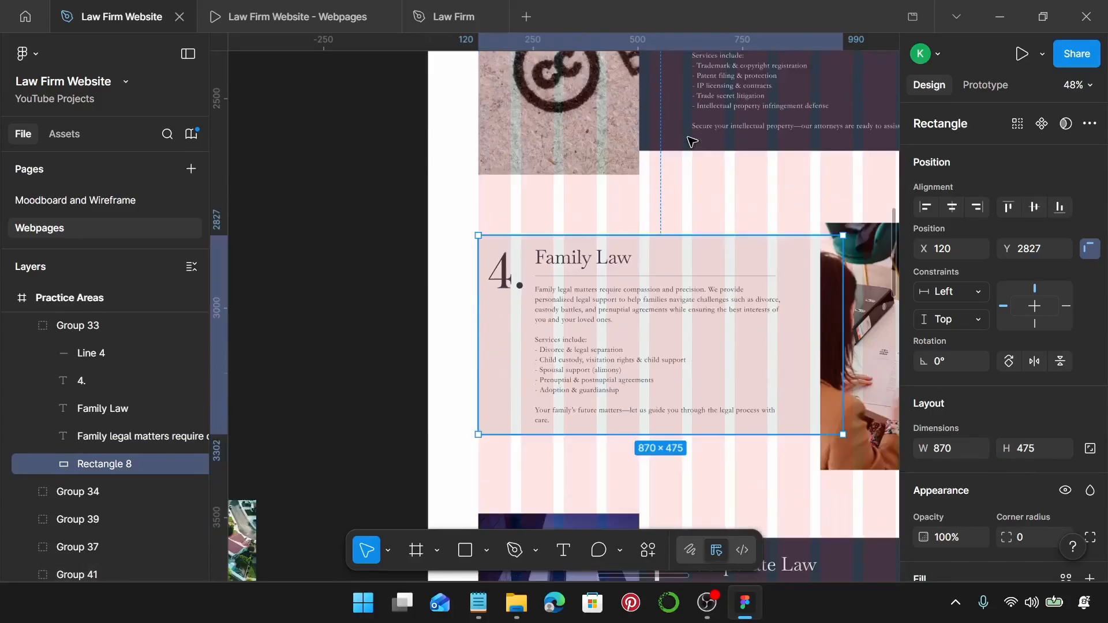
click(1030, 447)
text(50)
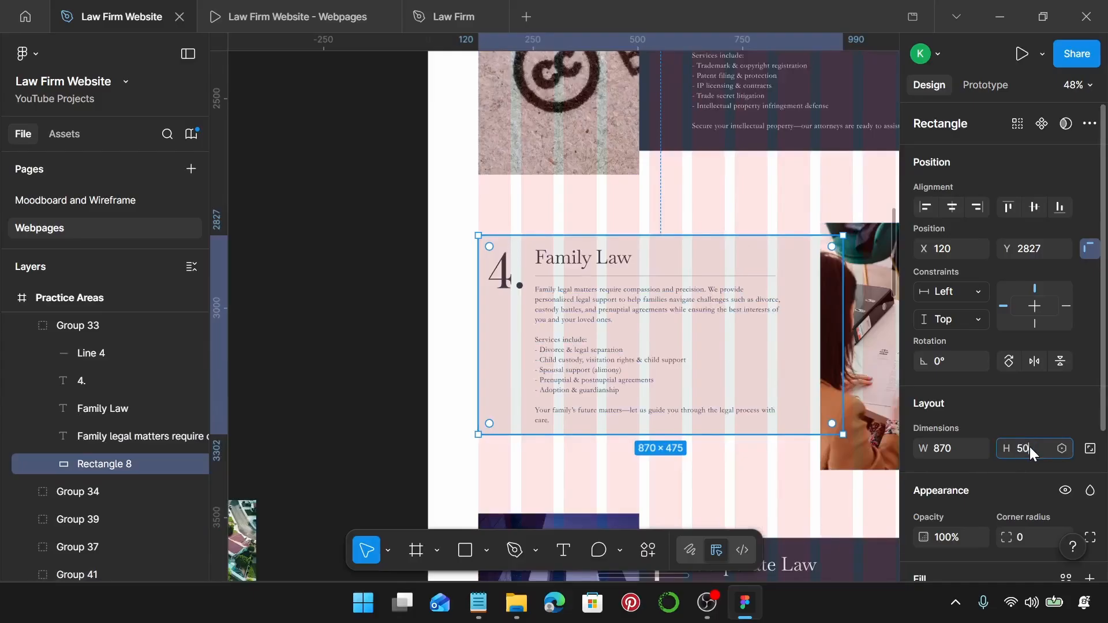
text(0)
key(Return)
Put the number 4., Family Law title, divider and body text into auto layout.
scroll(633, 415, up, 3)
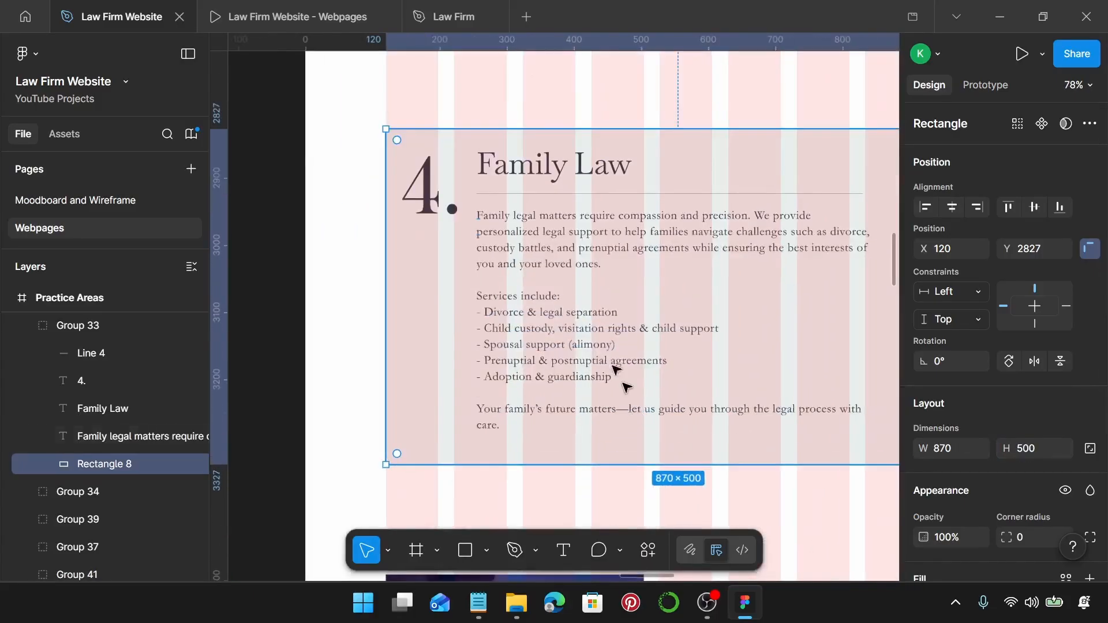
click(571, 231)
shift+click(571, 193)
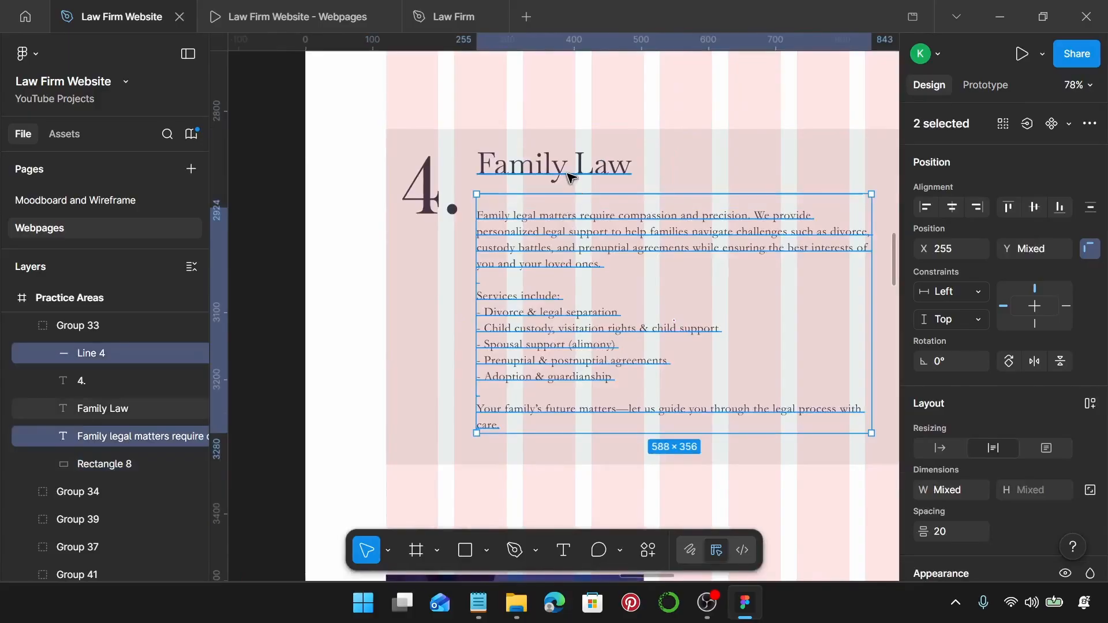
shift+click(570, 177)
shift+click(431, 190)
scroll(502, 299, down, 3)
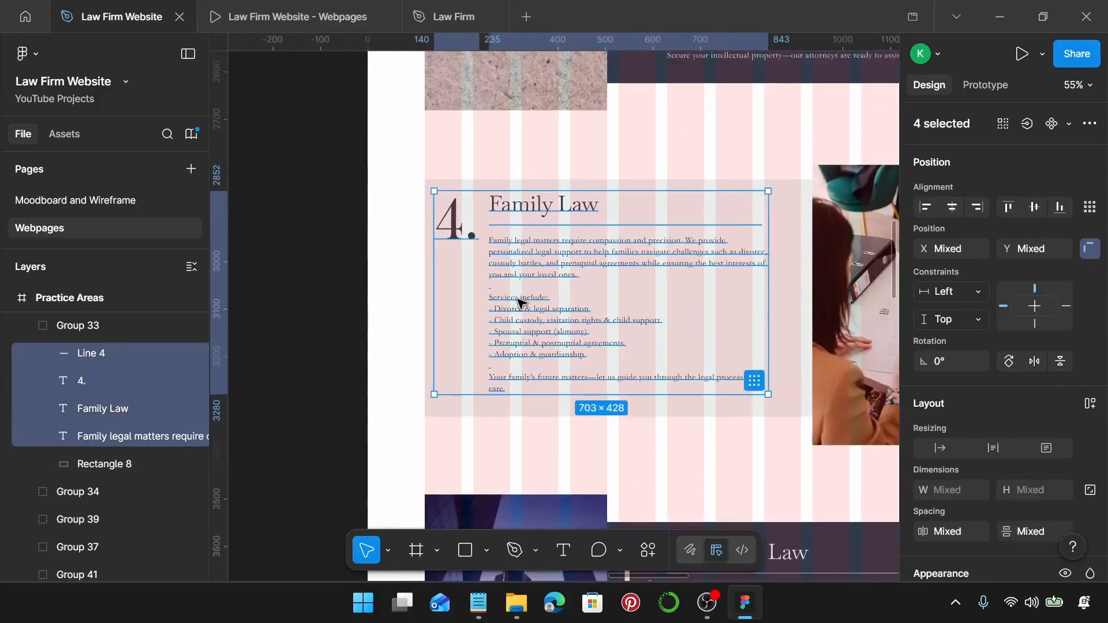
key(shift+a)
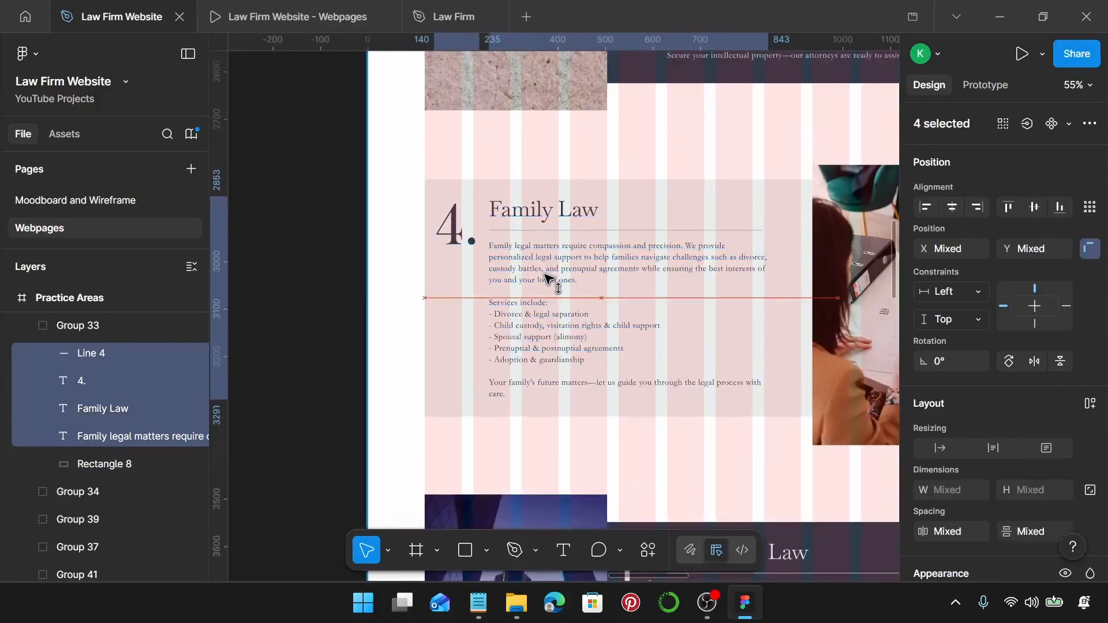
Group the Family Law card with its photo into a 1200×590 section, vertically centred.
scroll(549, 280, down, 2)
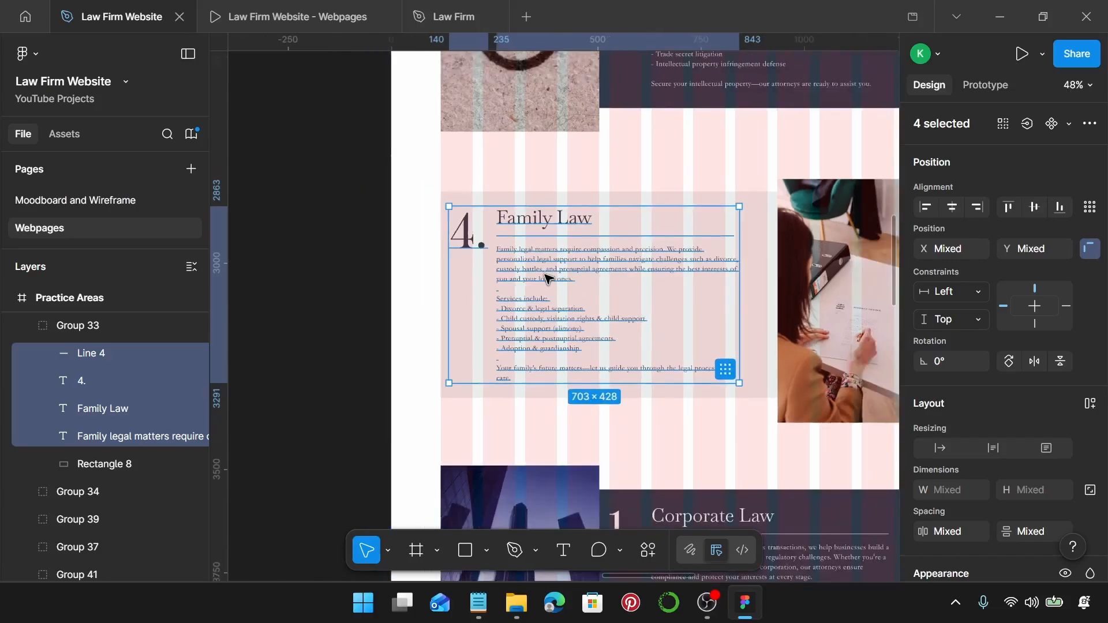
click(424, 237)
drag(417, 170, 858, 420)
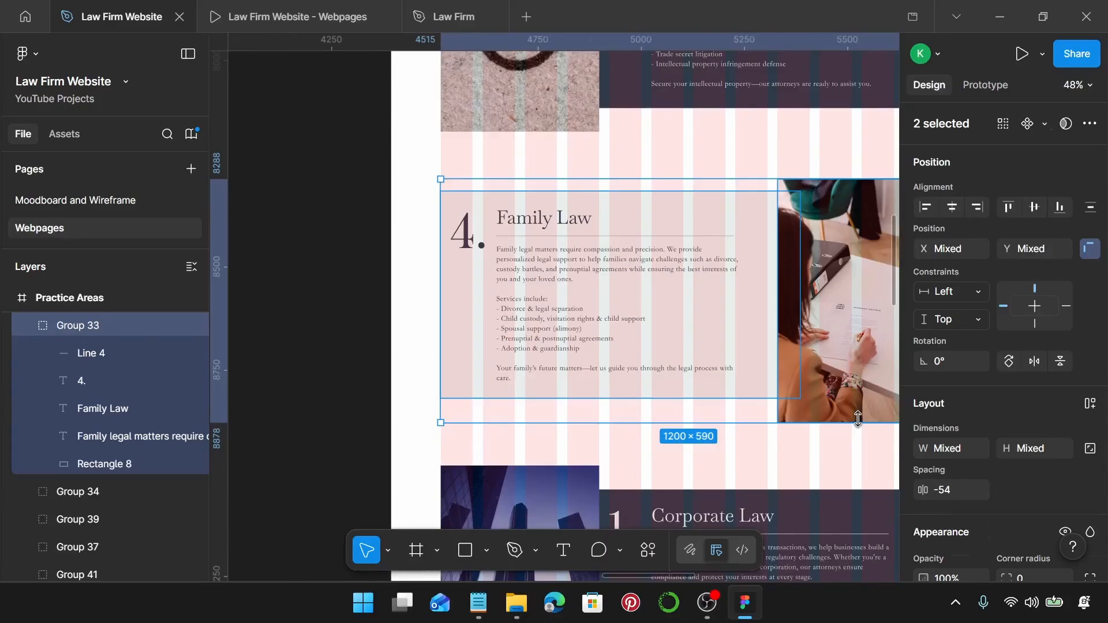
key(ctrl+g)
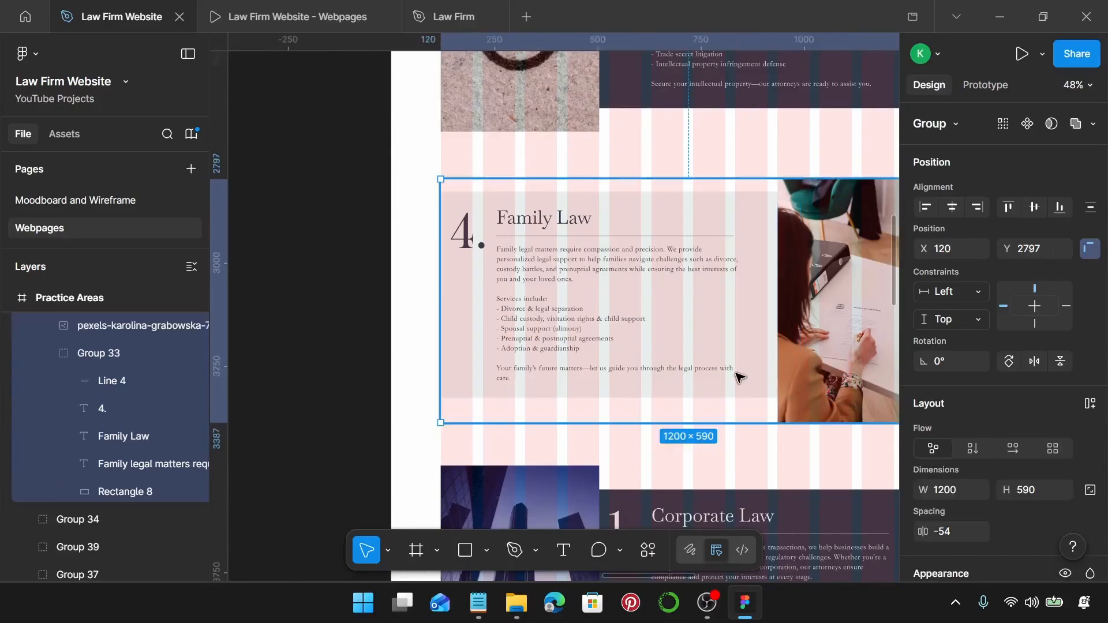
double_click(740, 377)
shift+click(879, 369)
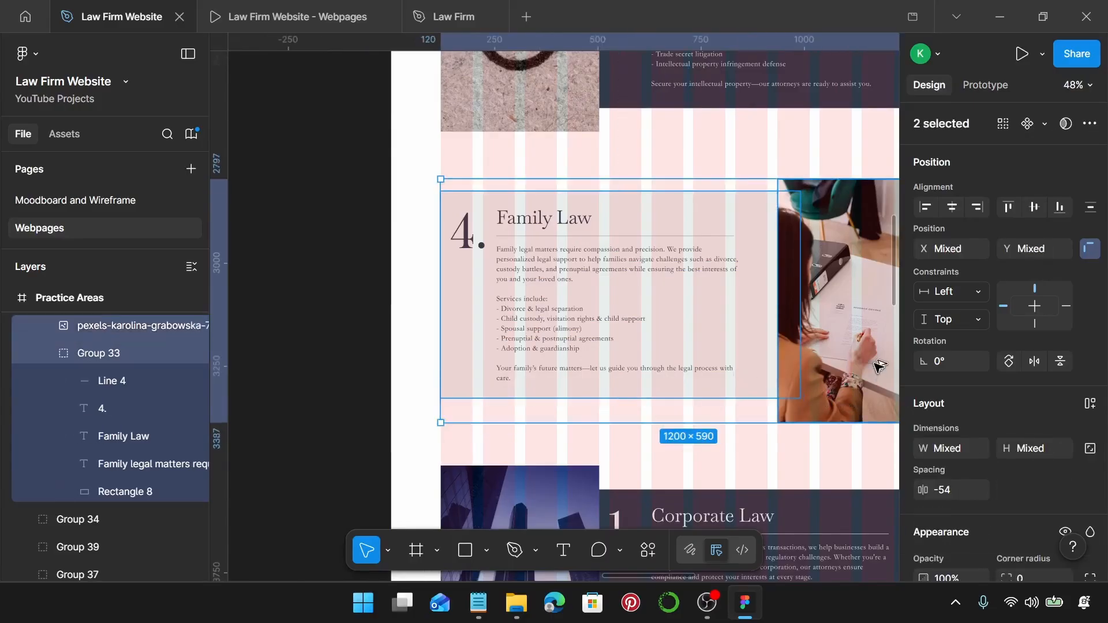
key(alt+v)
Select the Intellectual Property Law card together with its copyright photo.
scroll(860, 352, right, 2)
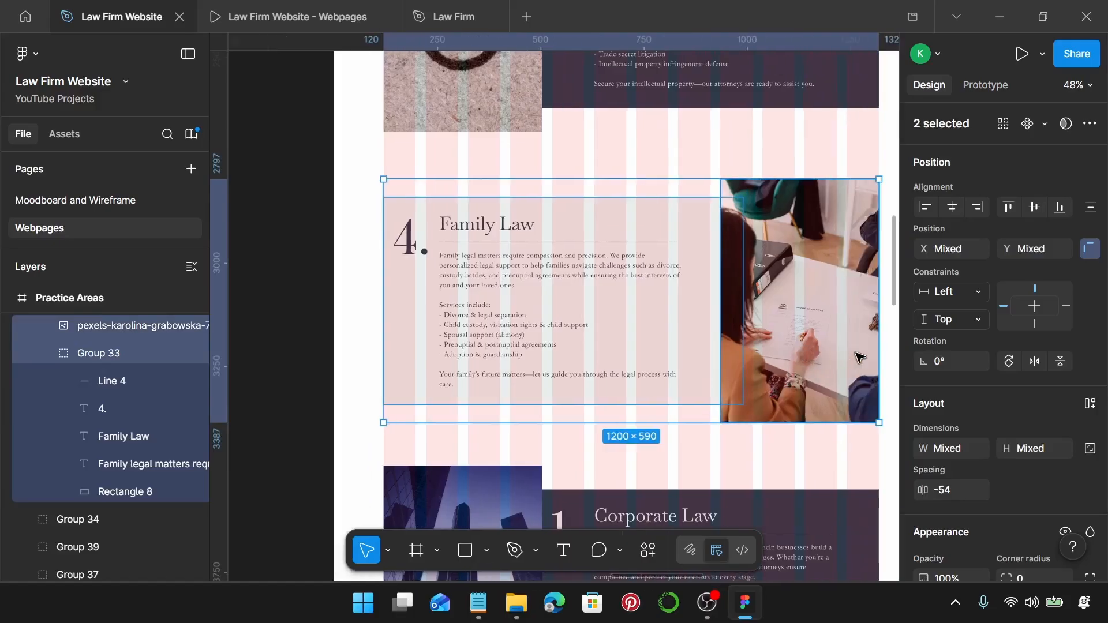
scroll(849, 358, up, 5)
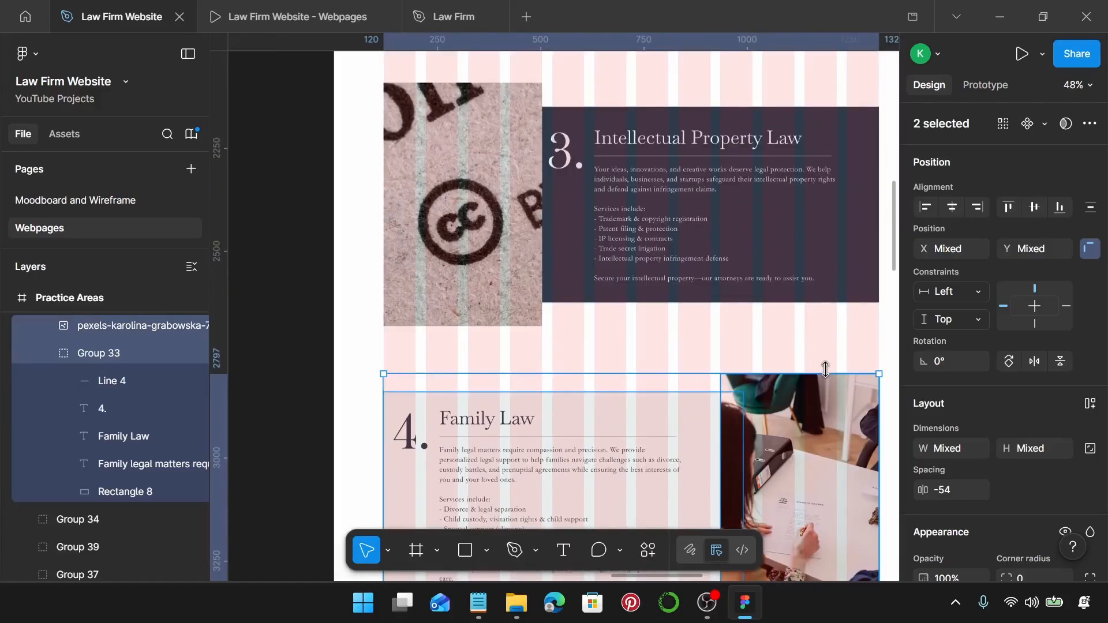
click(706, 227)
shift+click(427, 194)
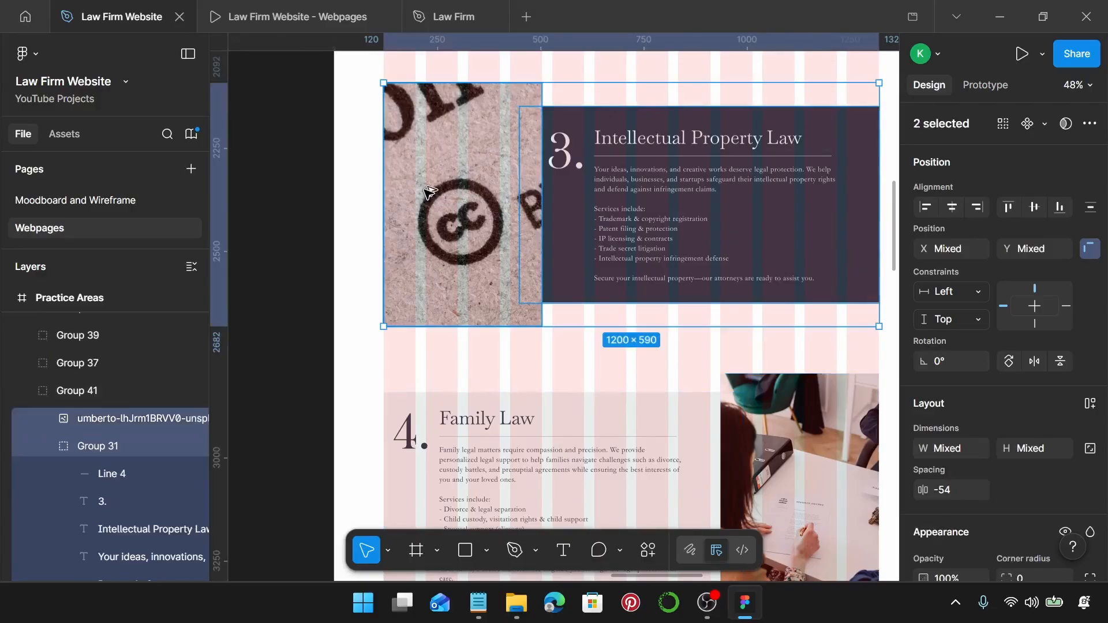
scroll(457, 231, down, 3)
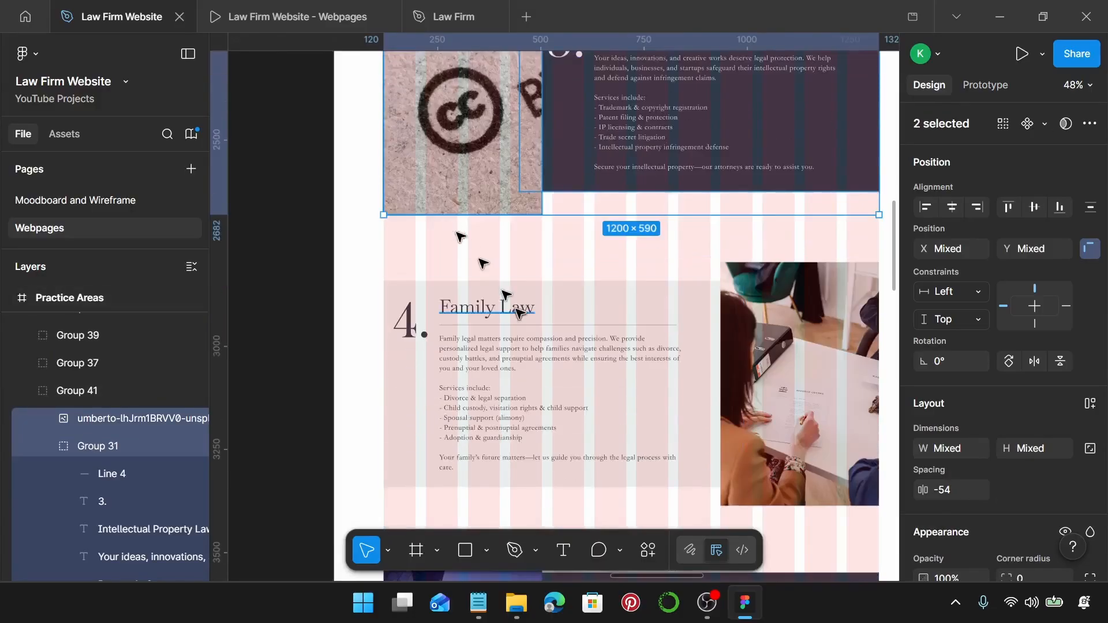
ctrl+scroll(516, 313, down, 3)
Set the aerial houses photo's width to 384 and move it higher on the canvas.
scroll(519, 313, down, 2)
scroll(519, 312, down, 1)
click(521, 301)
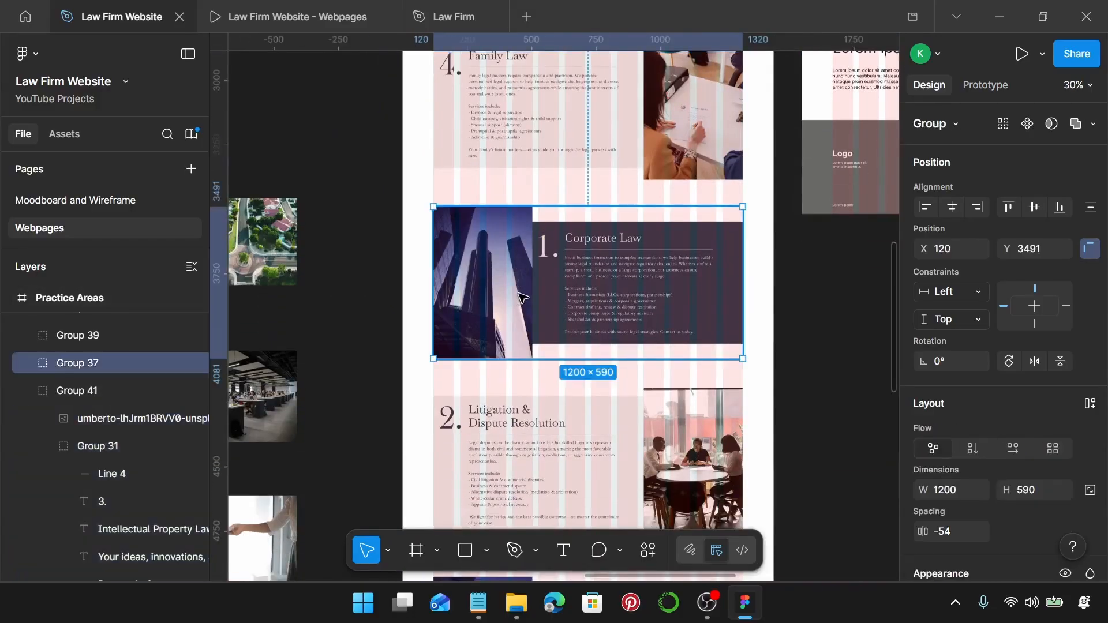
key(Return)
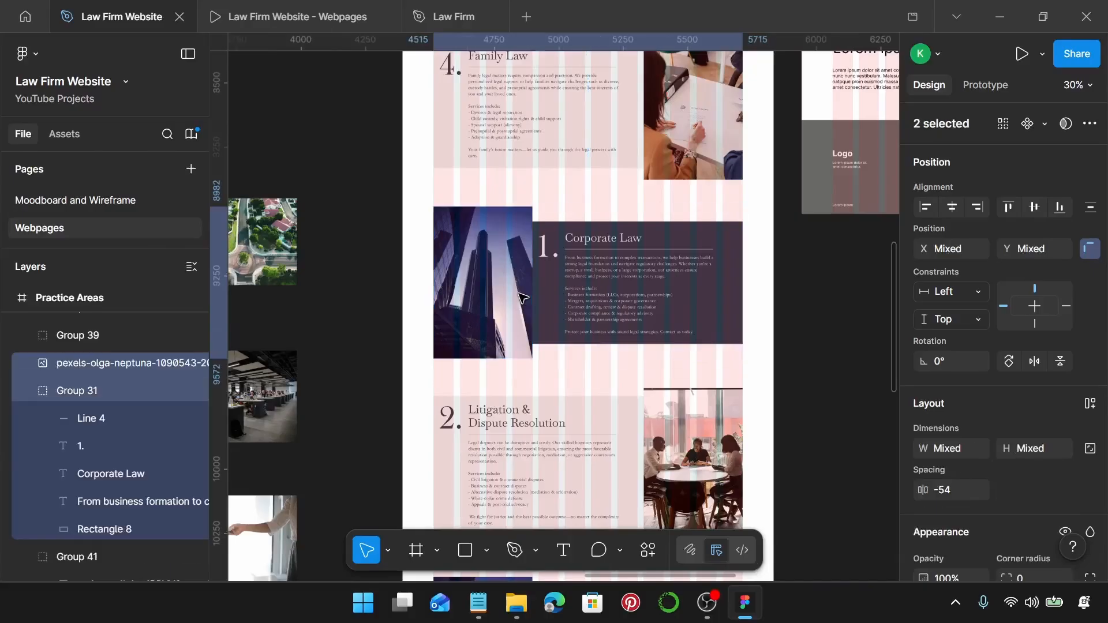
scroll(520, 298, left, 5)
click(559, 254)
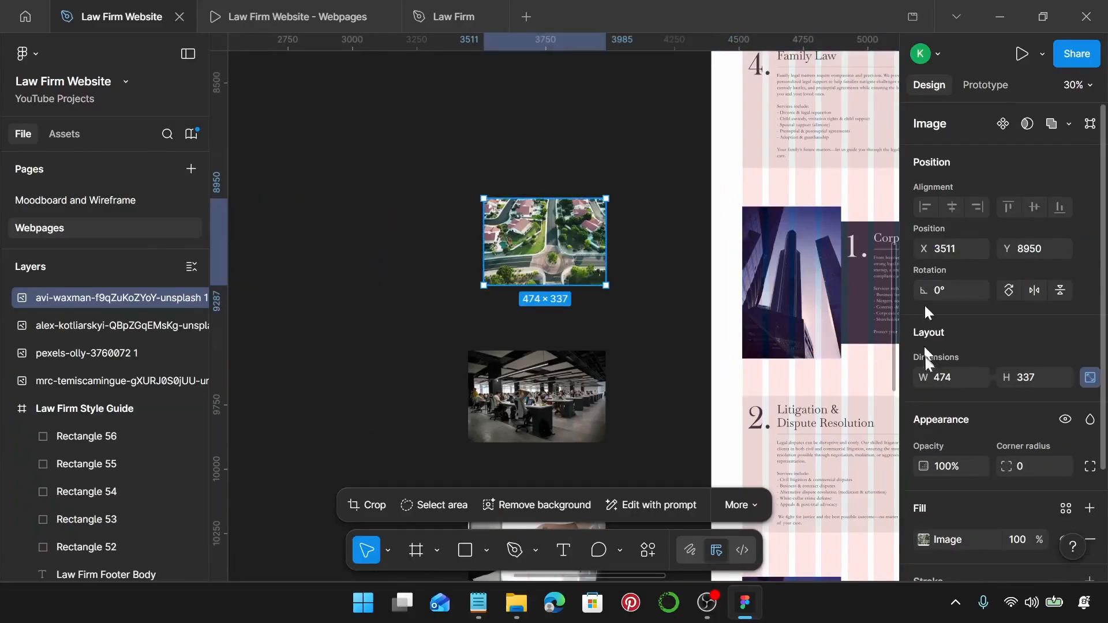
click(954, 377)
text(384)
key(Return)
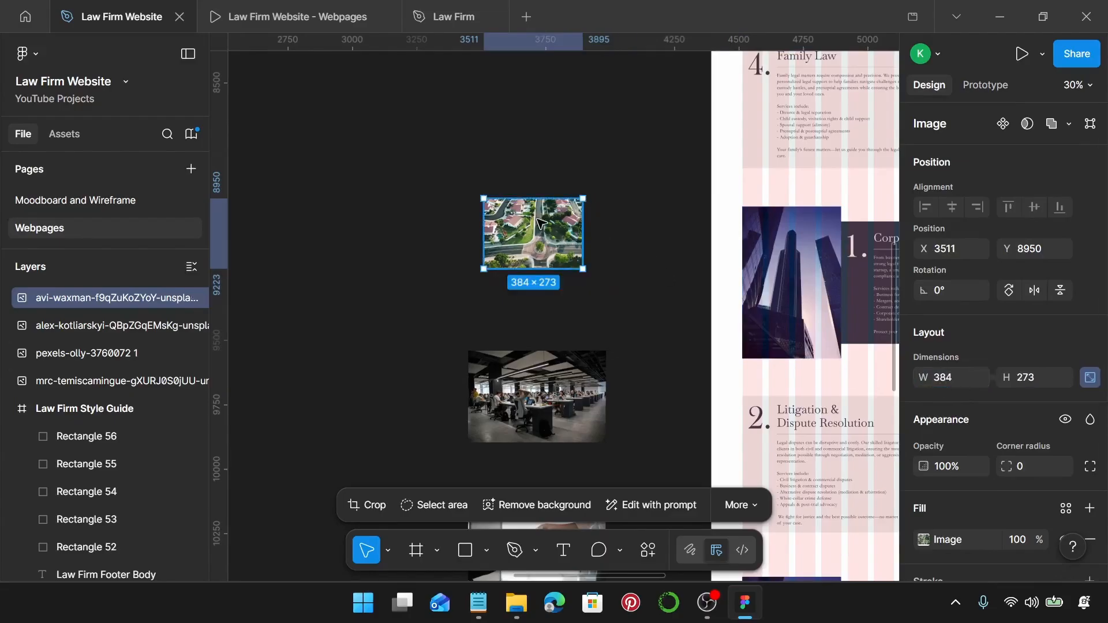
drag(540, 221, 546, 131)
Stretch the aerial photo's crop frame taller, to about 590.
scroll(547, 131, up, 3)
double_click(560, 168)
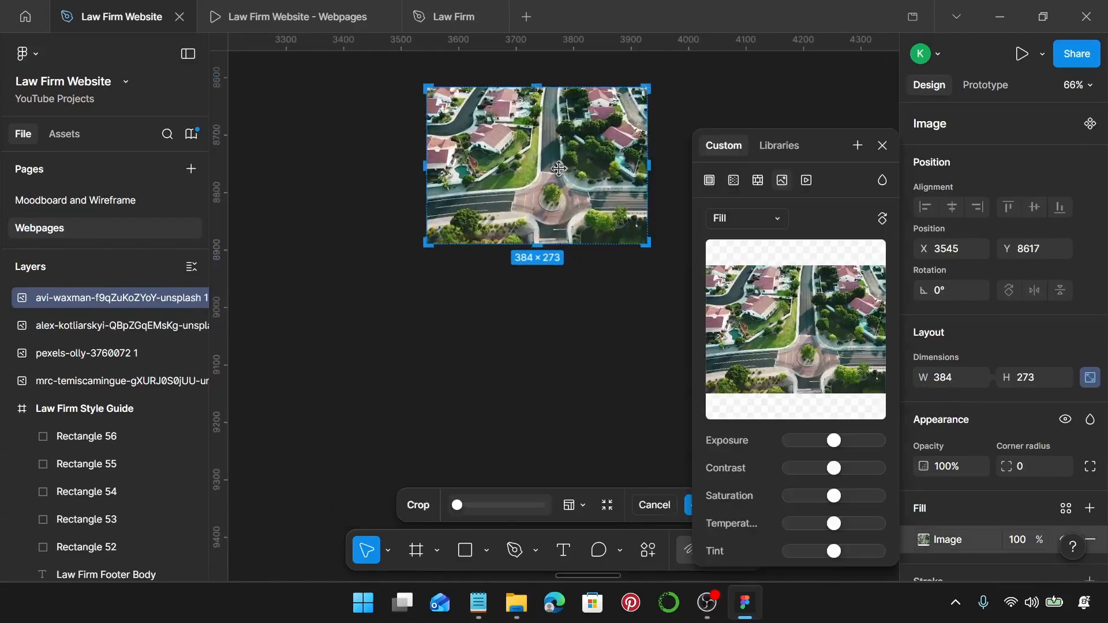
scroll(558, 168, down, 3)
scroll(556, 124, up, 2)
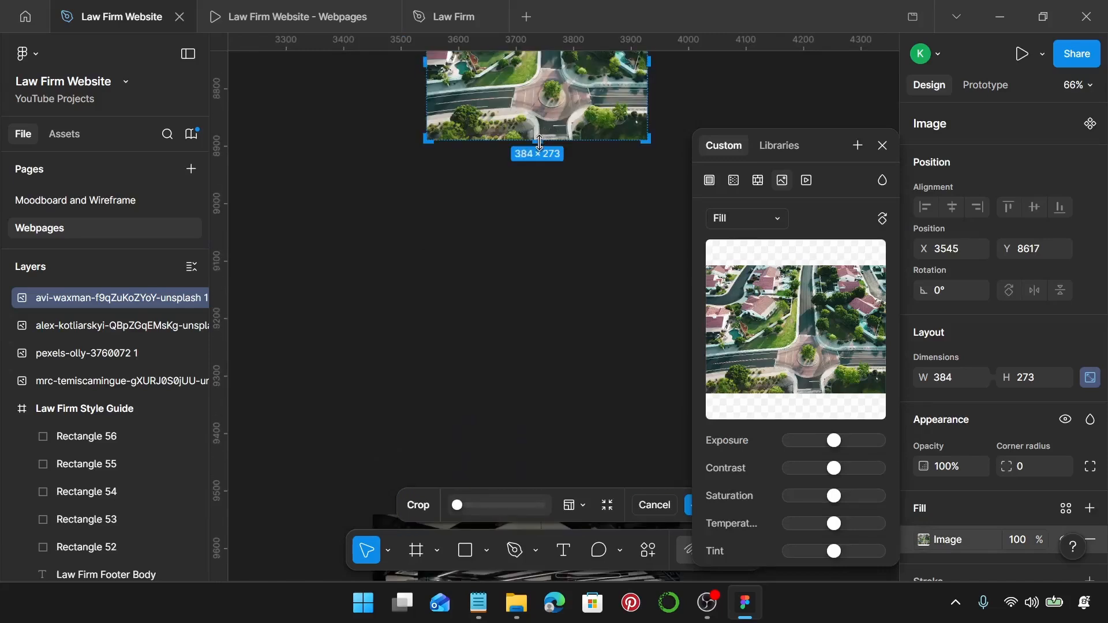
drag(540, 142, 543, 315)
scroll(543, 315, up, 2)
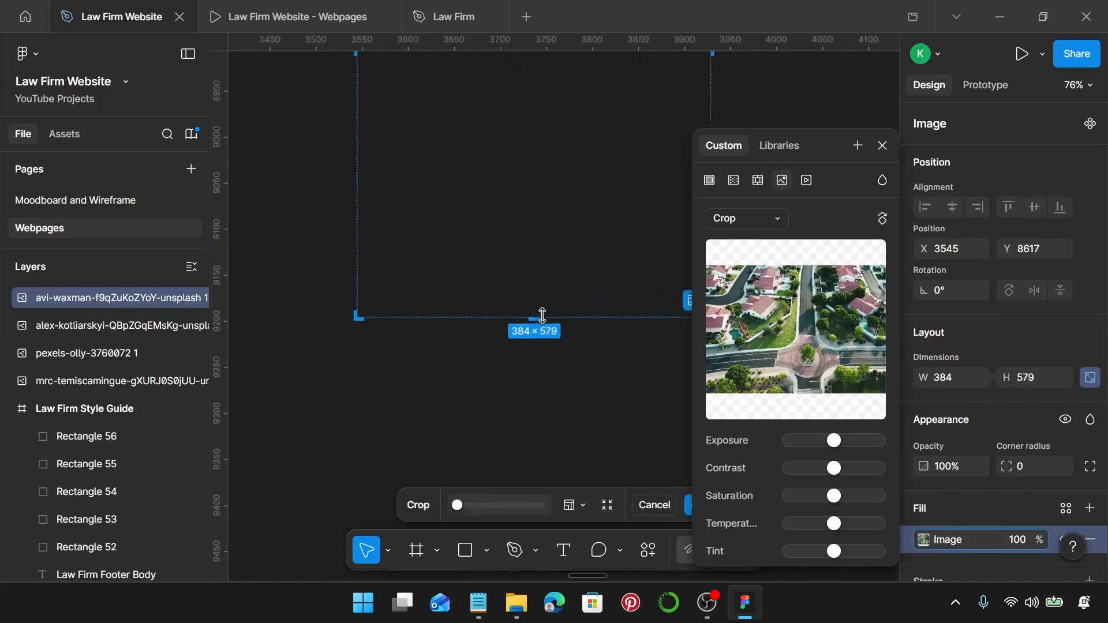
scroll(543, 316, up, 4)
scroll(543, 316, down, 1)
drag(518, 255, 523, 287)
Scale and shift the aerial image to fill the 384×590 crop, then apply it.
scroll(523, 287, down, 5)
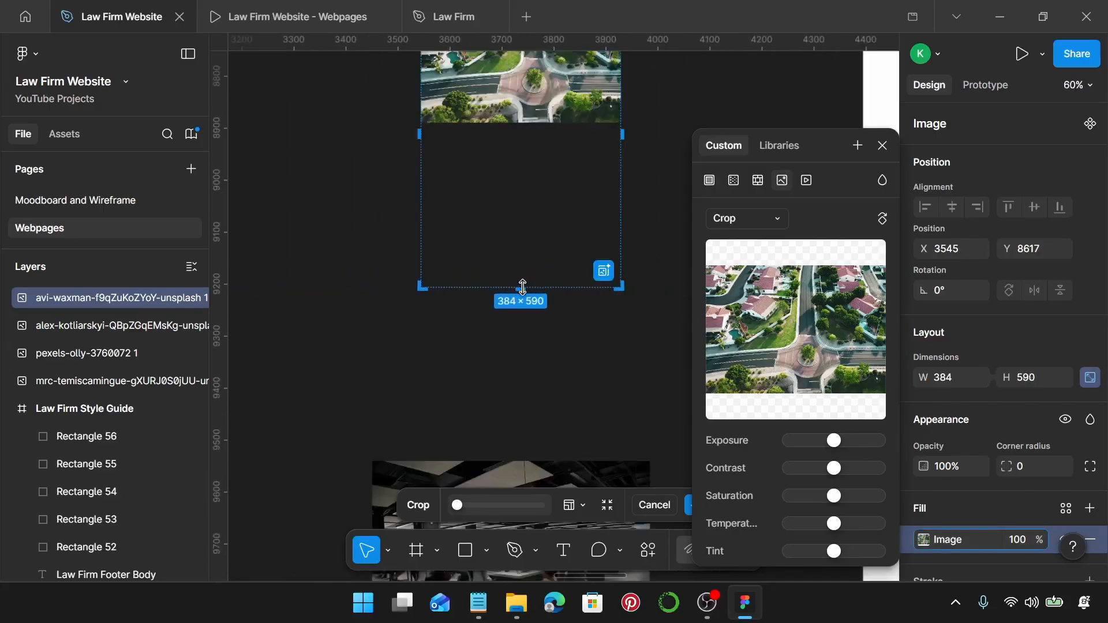
click(565, 113)
drag(566, 136, 566, 287)
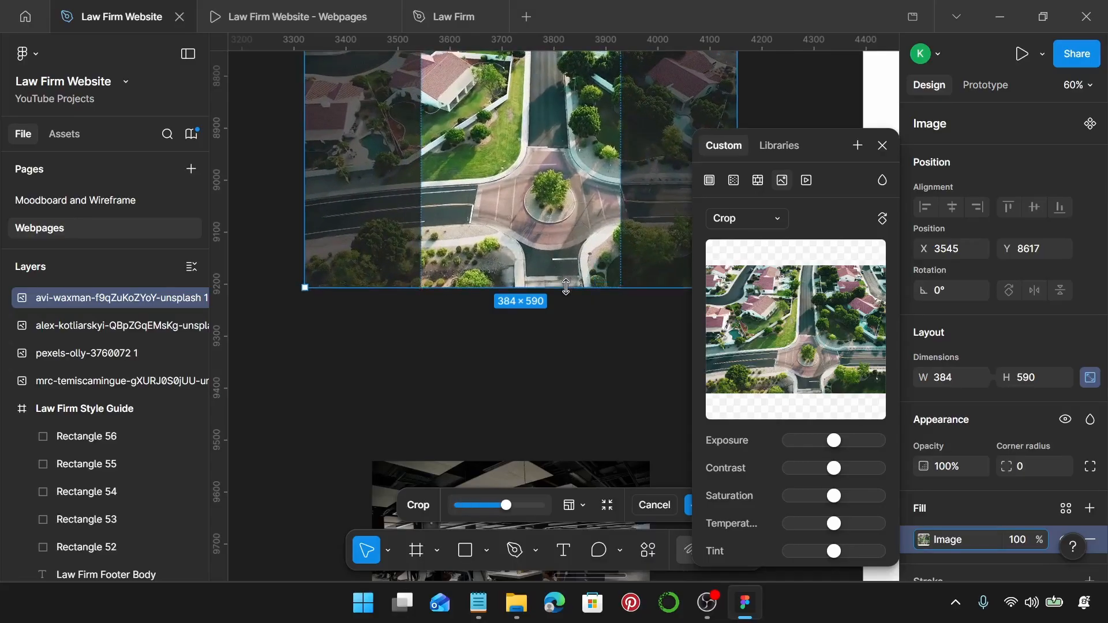
scroll(566, 287, up, 5)
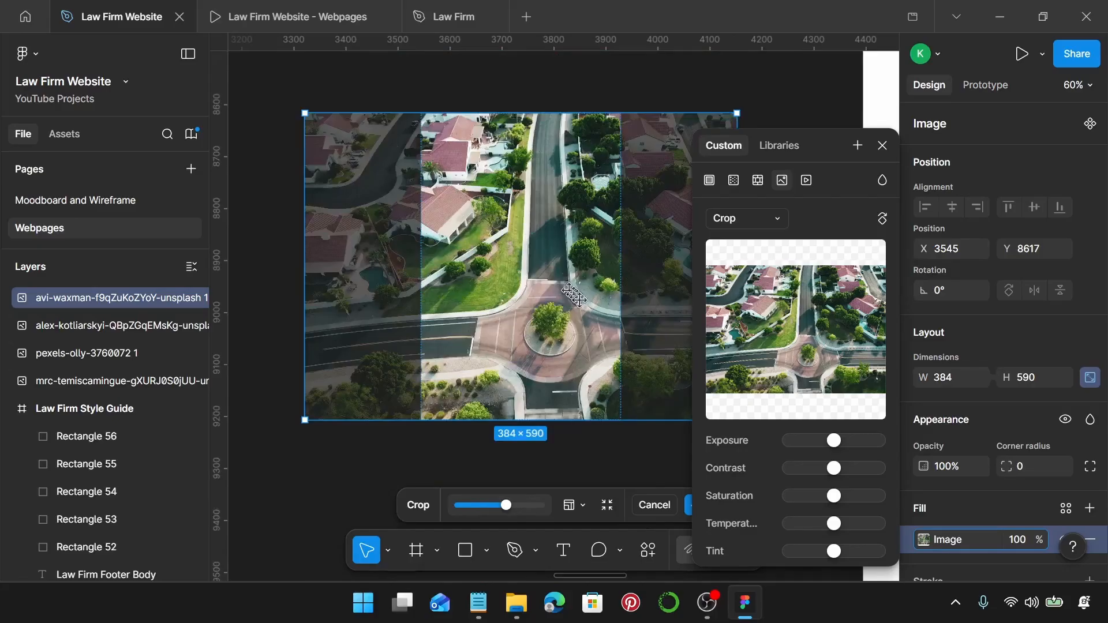
drag(494, 257, 581, 269)
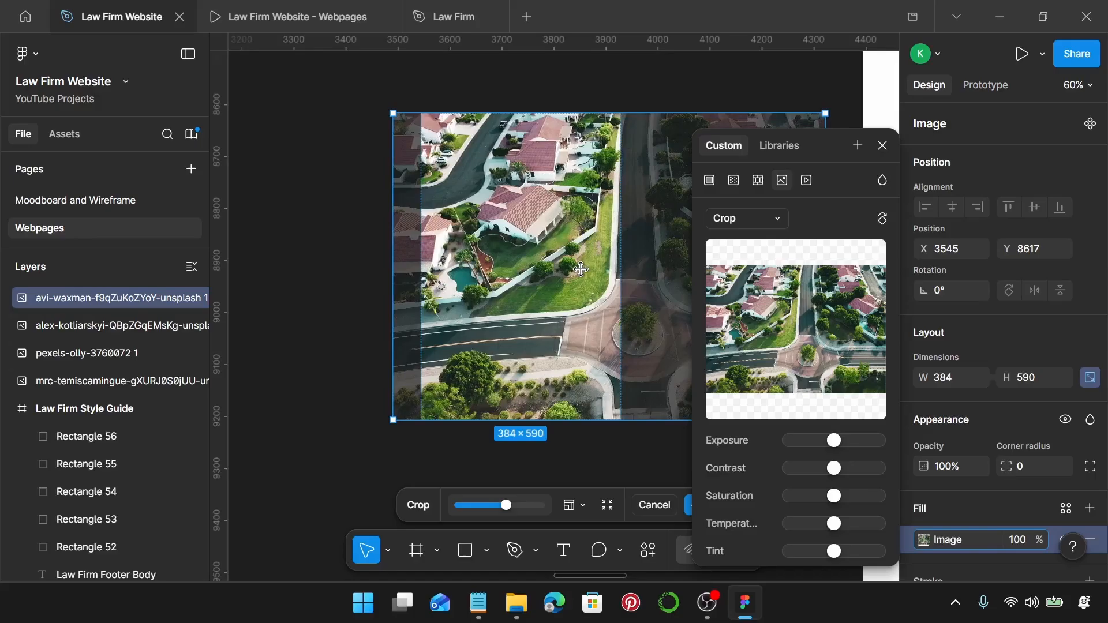
key(Return)
Remove the cropped aerial photo from the canvas and select the copied card's skyscraper photo.
click(371, 342)
scroll(762, 233, down, 5)
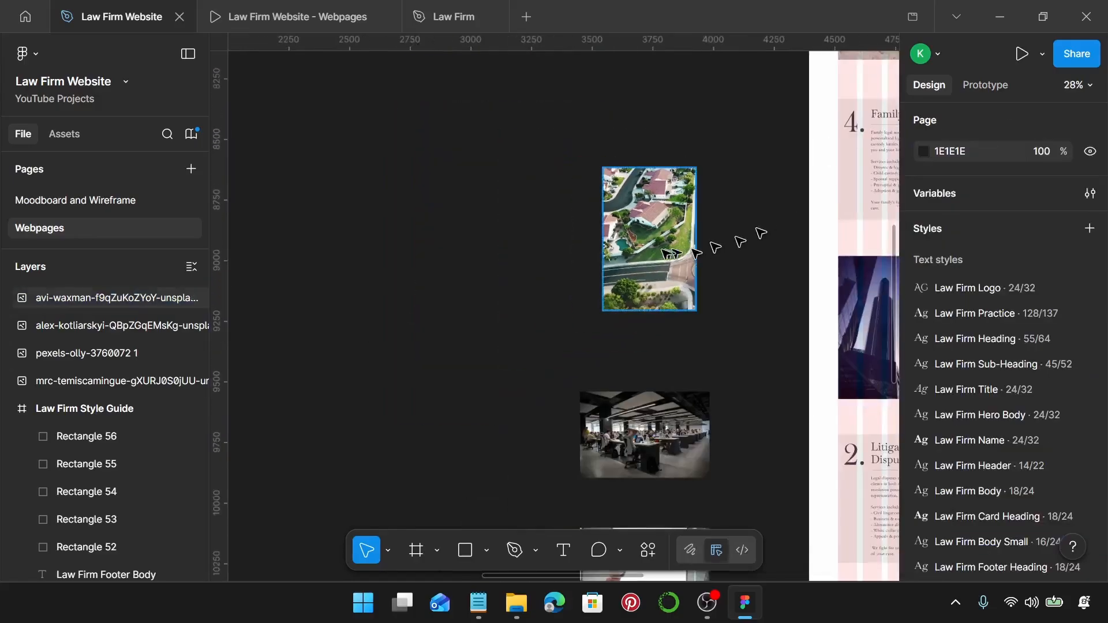
click(658, 254)
key(Delete)
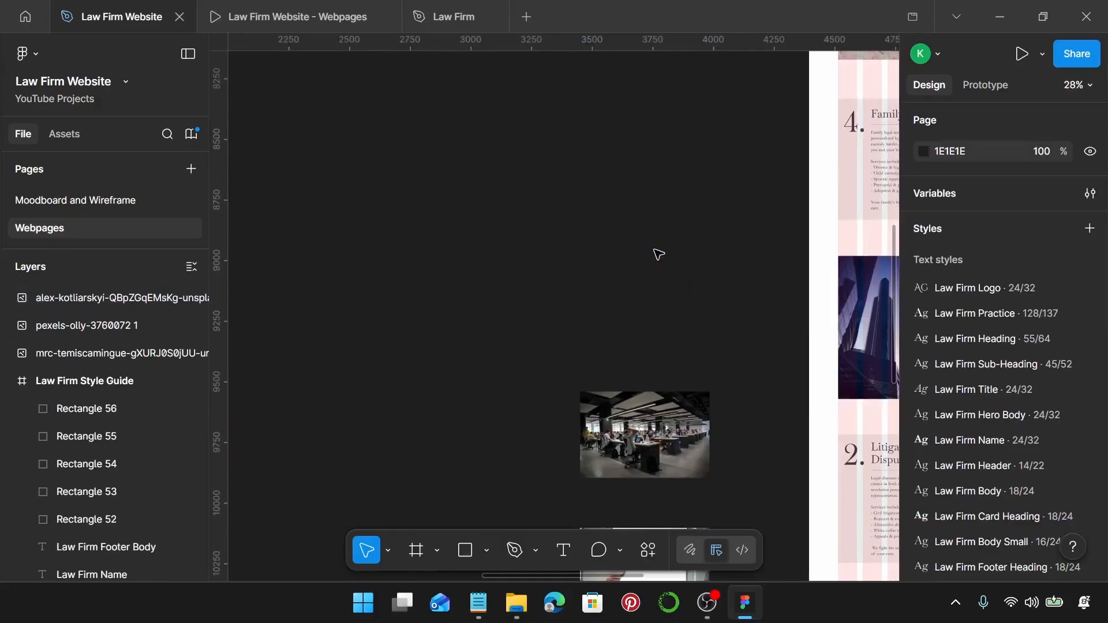
scroll(659, 254, right, 4)
click(660, 318)
Replace the skyscraper photo with the aerial houses photo.
key(ctrl+shift+r)
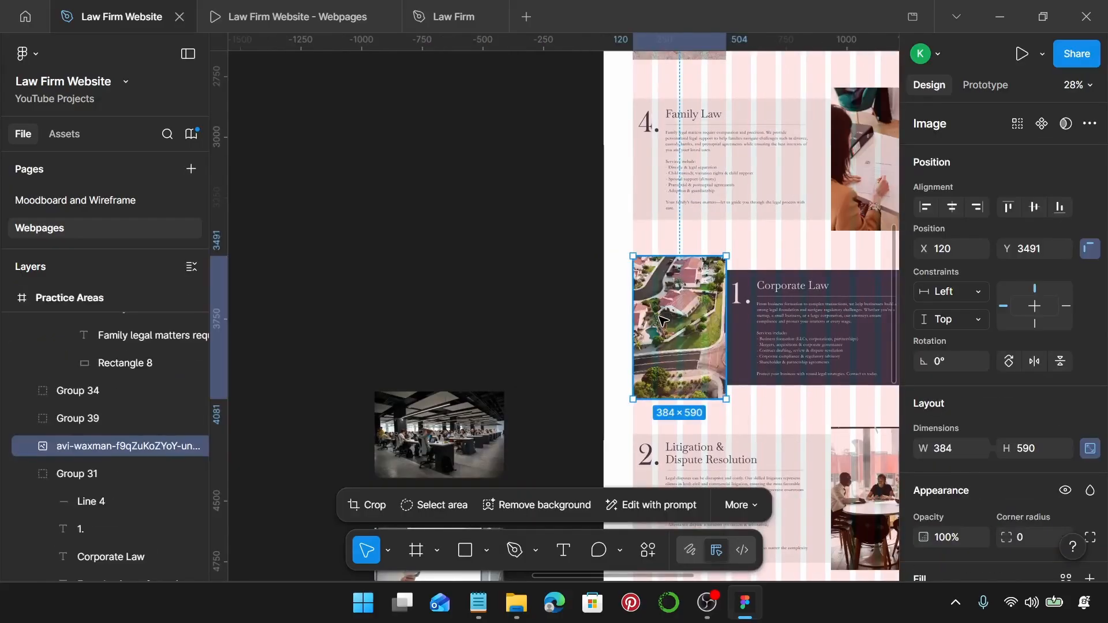
scroll(663, 319, right, 5)
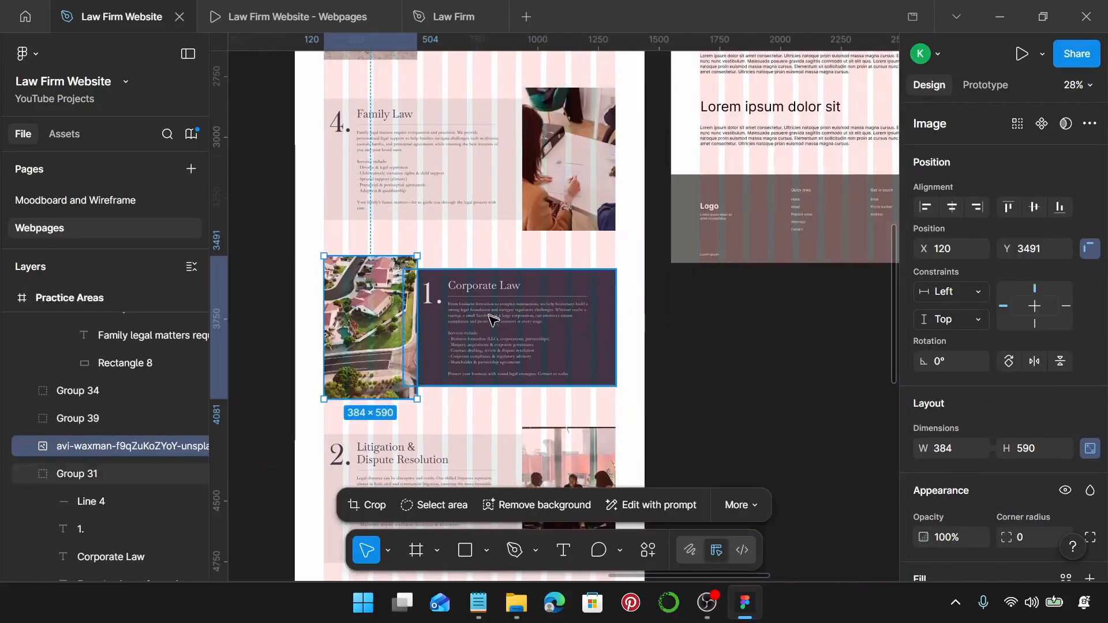
scroll(471, 362, up, 4)
Change the card's number from 1. to 5.
double_click(384, 232)
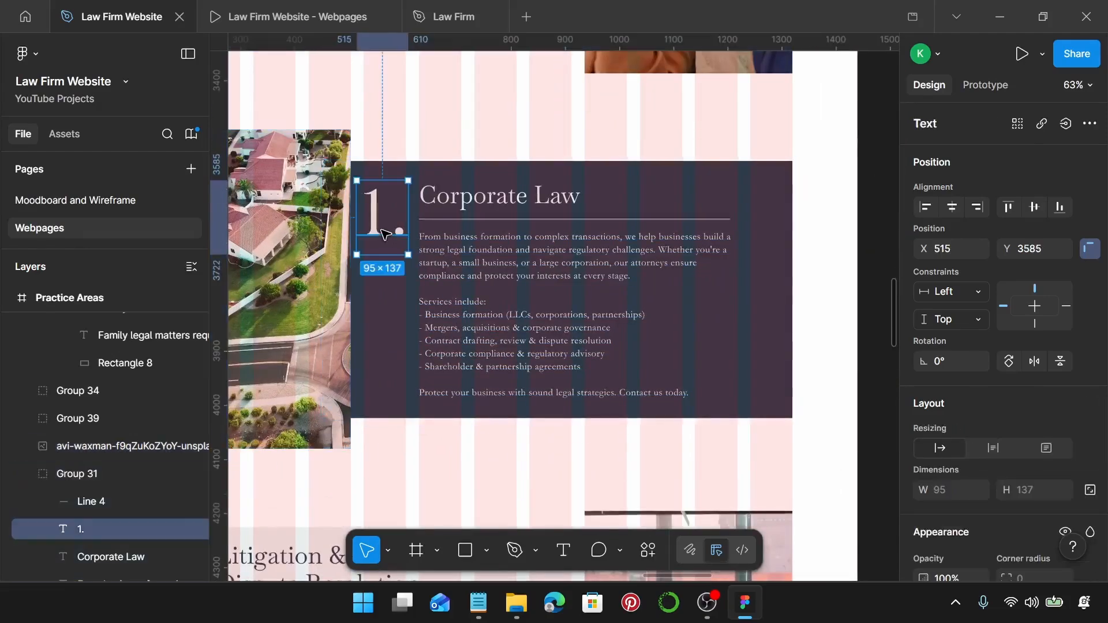
double_click(383, 231)
double_click(383, 232)
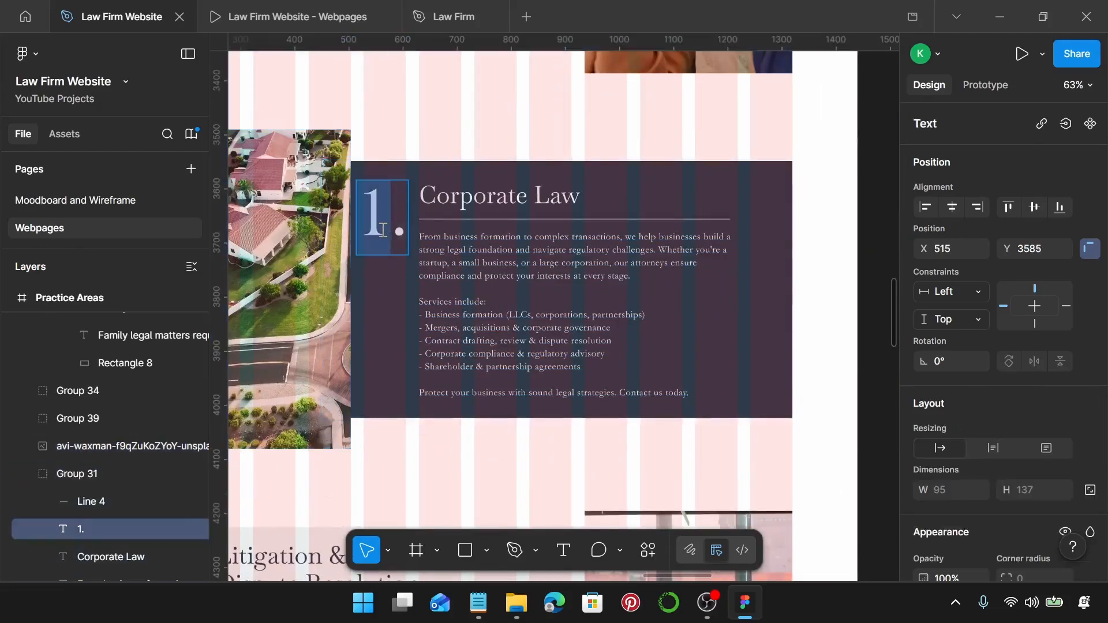
text(5)
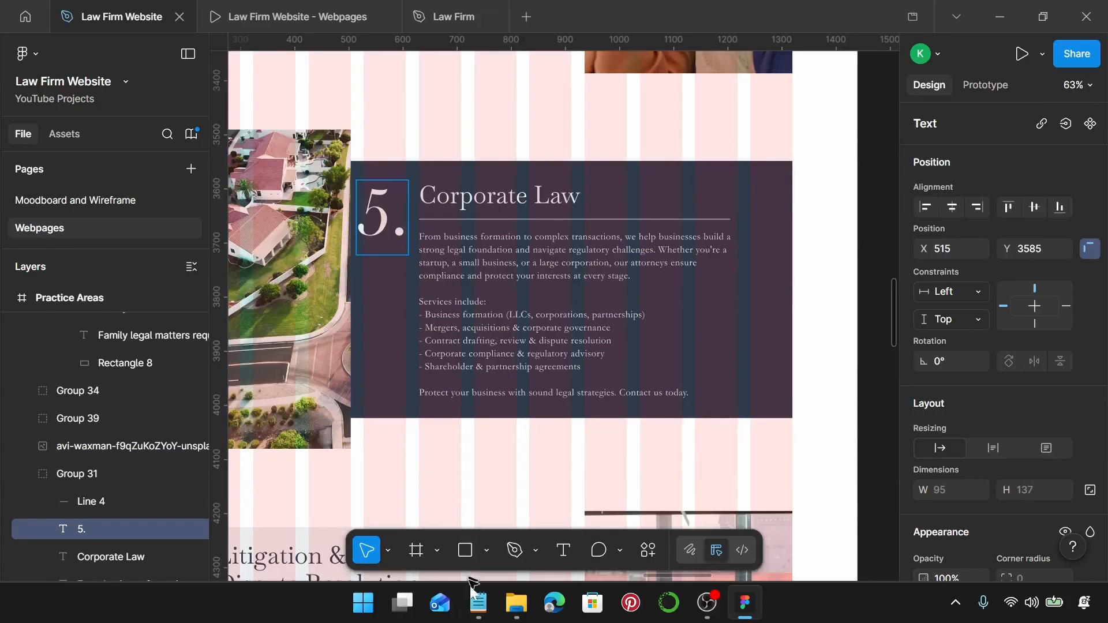
Paste 'Real Estate Law' from the notes over the Corporate Law heading.
click(478, 603)
scroll(758, 369, down, 3)
drag(787, 309, 712, 310)
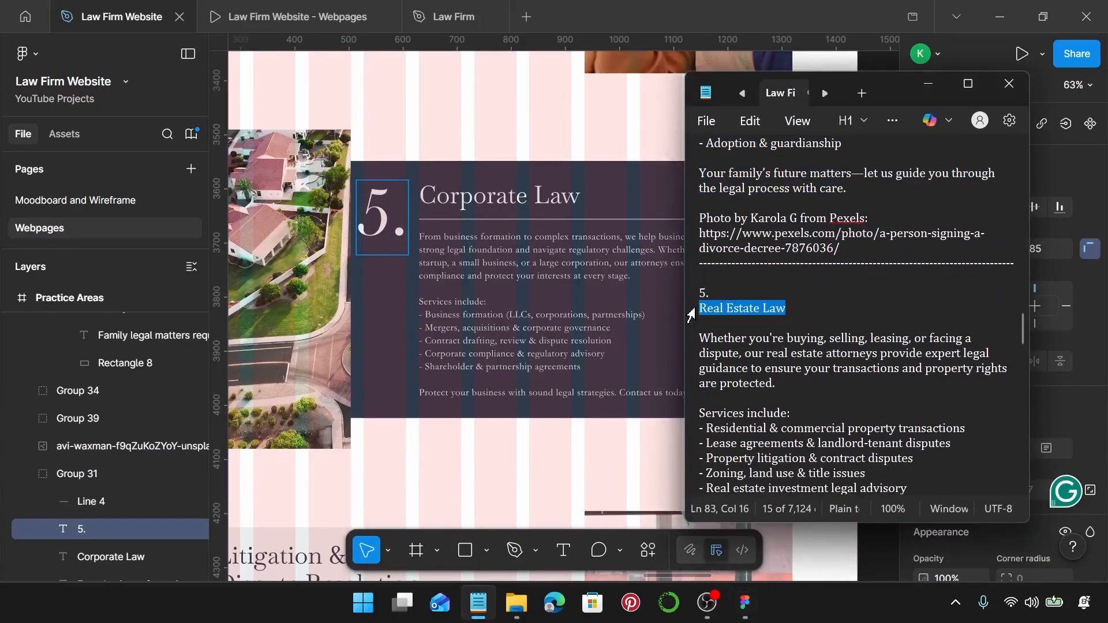
click(500, 198)
click(503, 198)
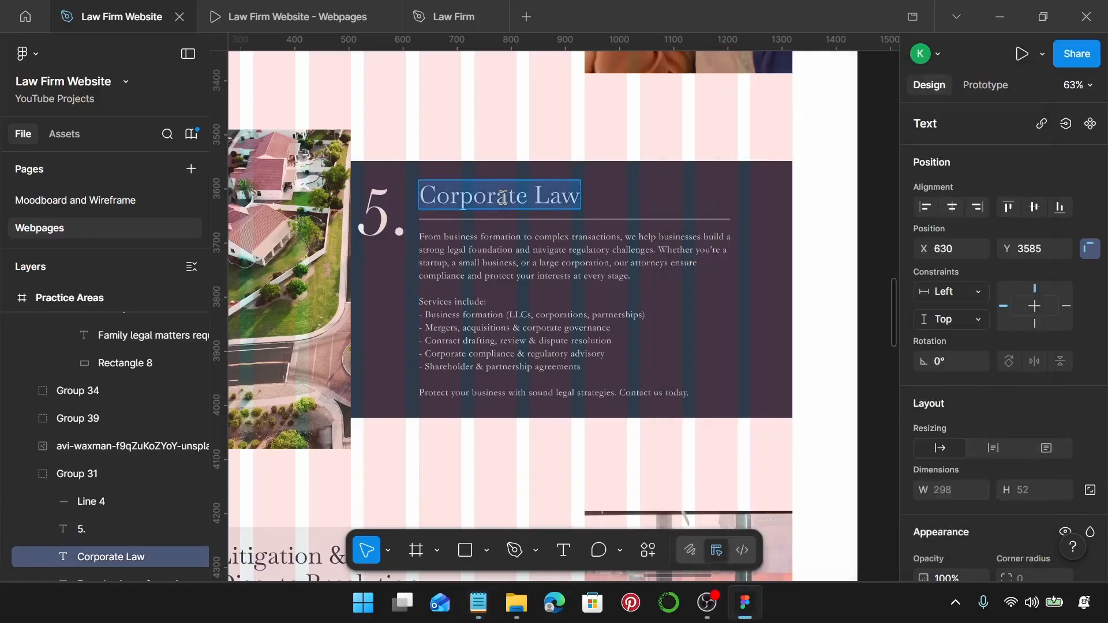
text(Real Estate Law)
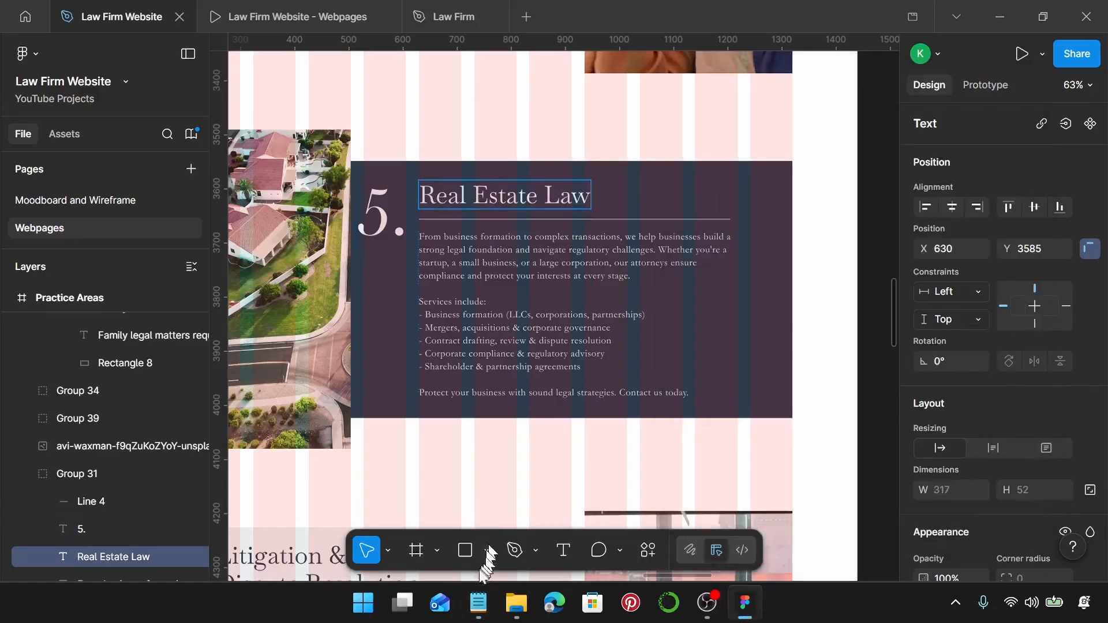
Replace the card's body text with the Real Estate Law description from the notes.
click(479, 603)
scroll(839, 442, down, 3)
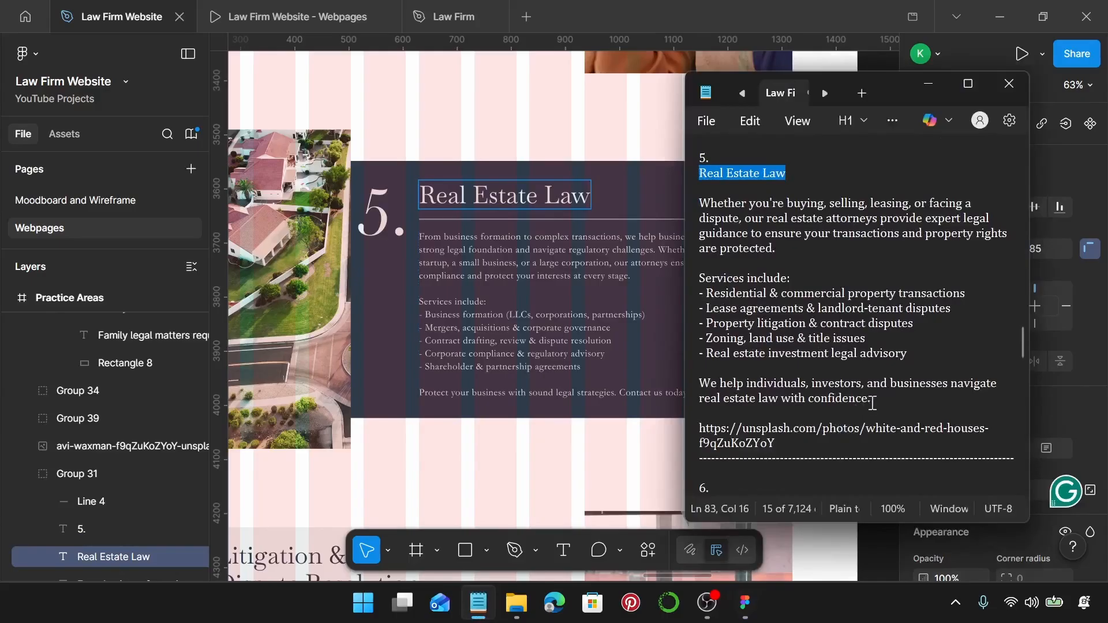
drag(873, 403, 700, 204)
key(ctrl+c)
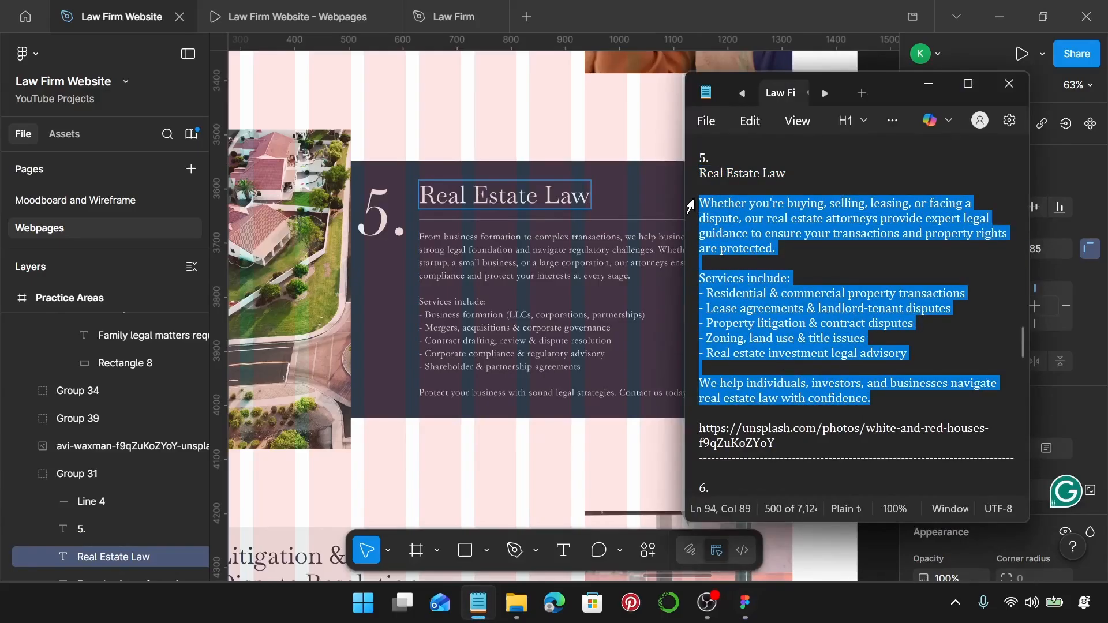
click(500, 265)
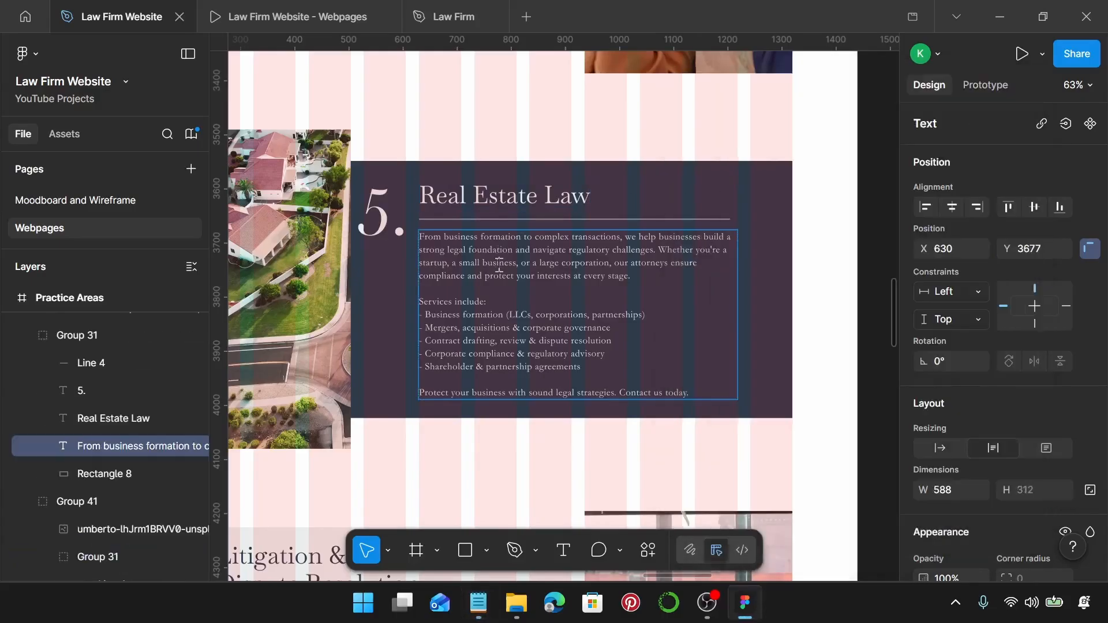
key(Return)
key(ctrl+v)
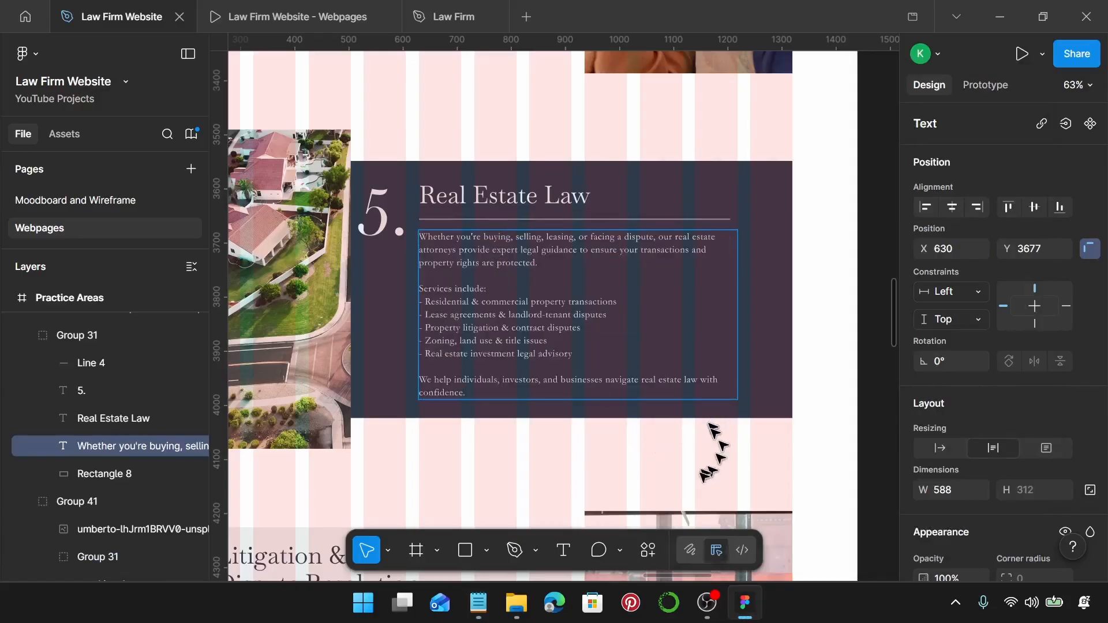
key(Escape)
Group card 5 with the aerial photo into a 1200×590 group.
scroll(677, 453, down, 3)
click(564, 453)
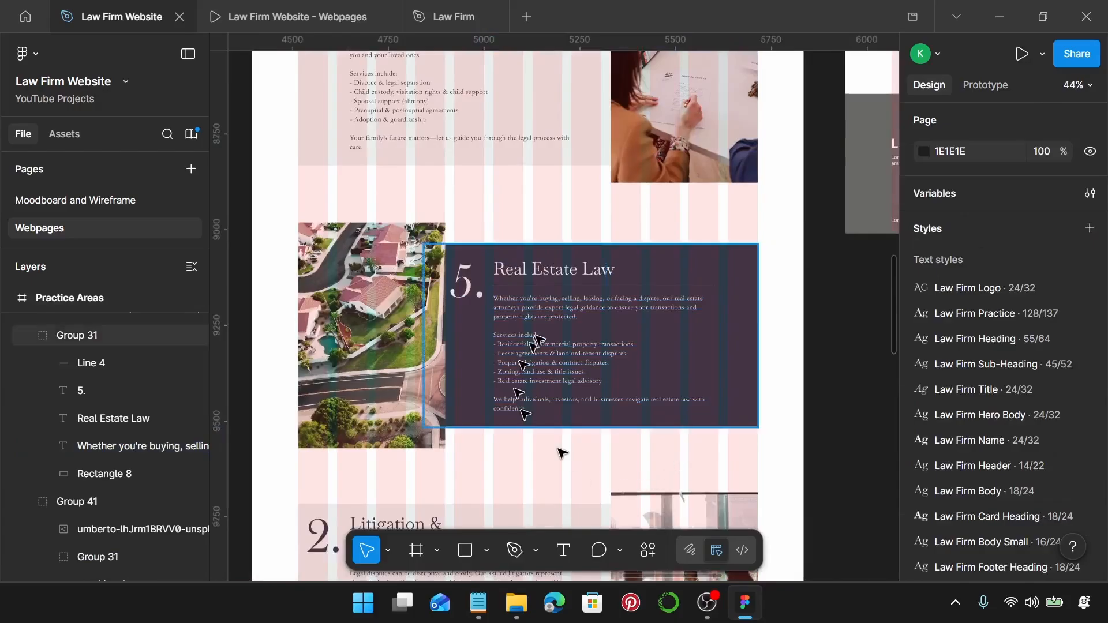
click(539, 337)
shift+click(345, 345)
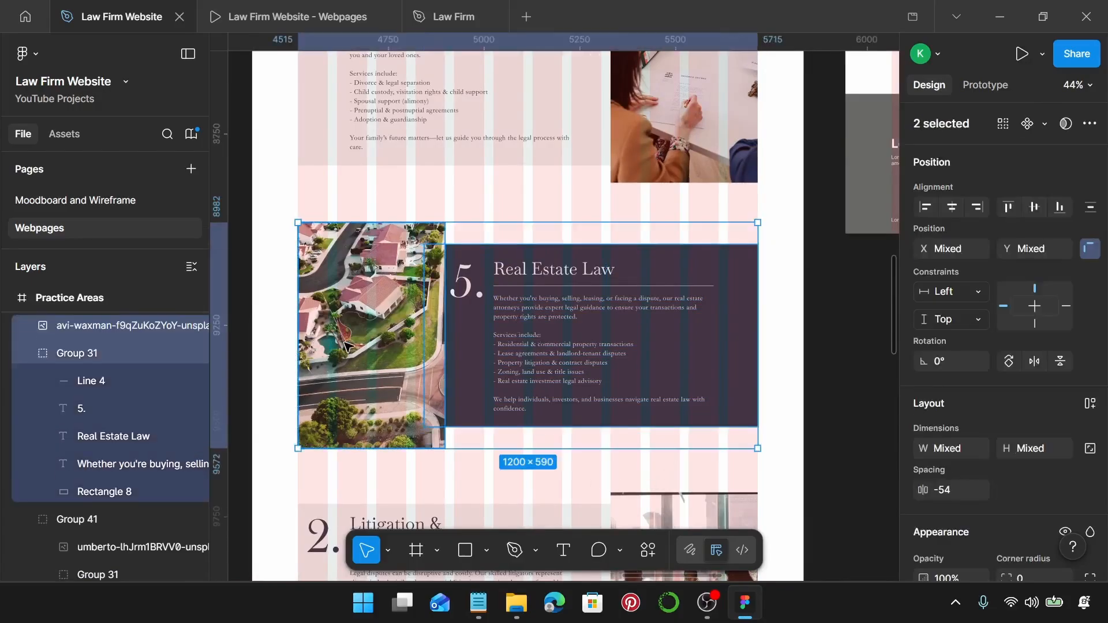
key(ctrl+g)
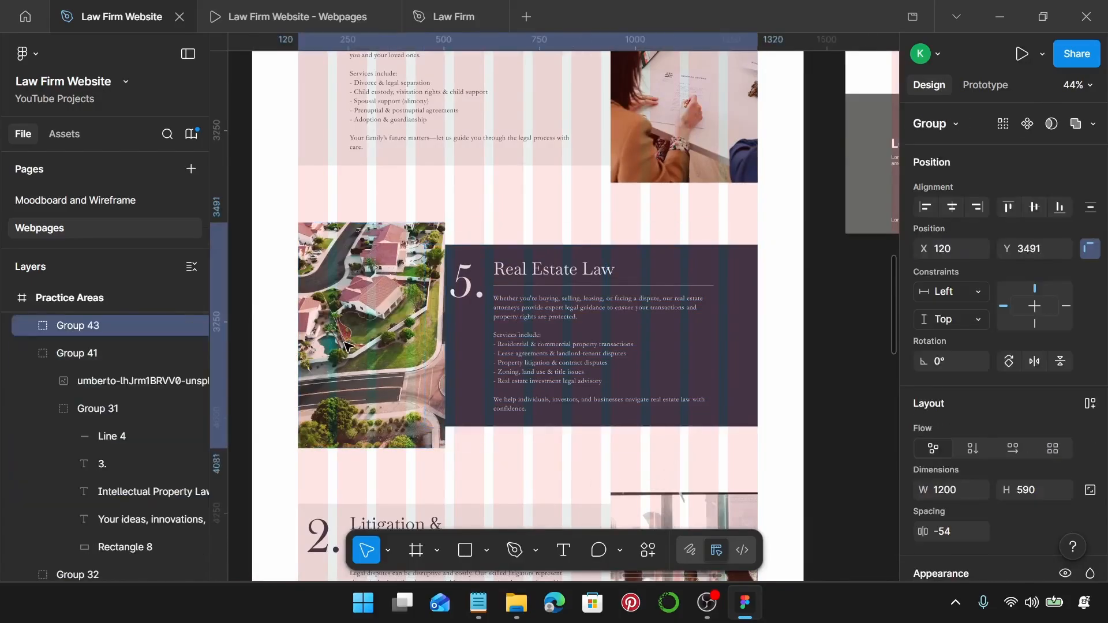
scroll(345, 342, down, 1)
scroll(344, 343, down, 3)
scroll(344, 343, down, 1)
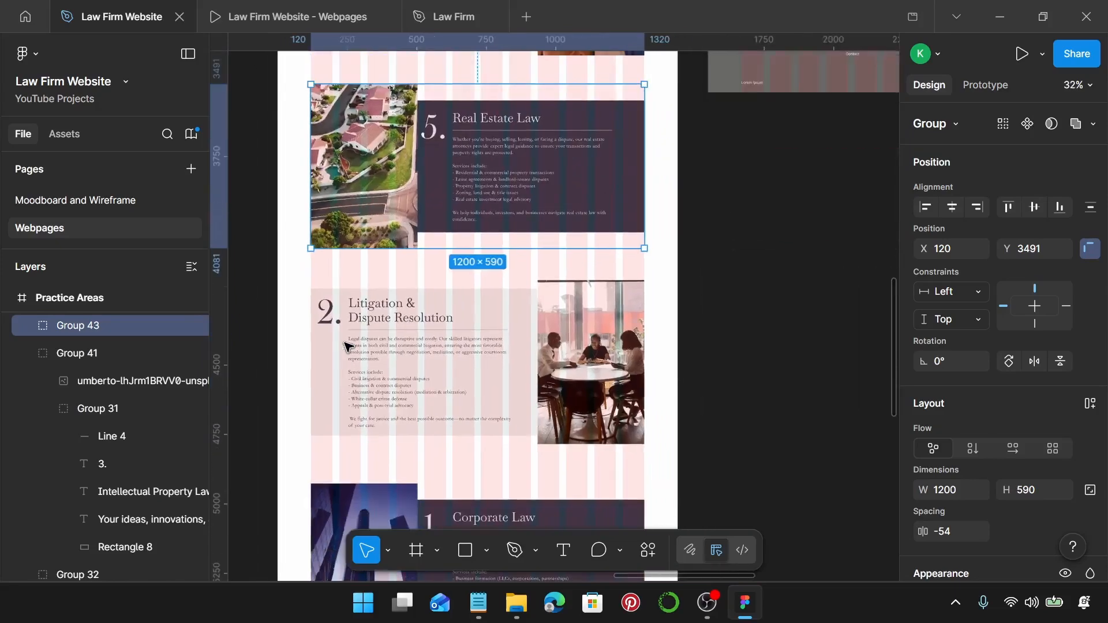
Set the loose office photo to 384 wide and move it higher.
scroll(344, 346, left, 5)
click(493, 306)
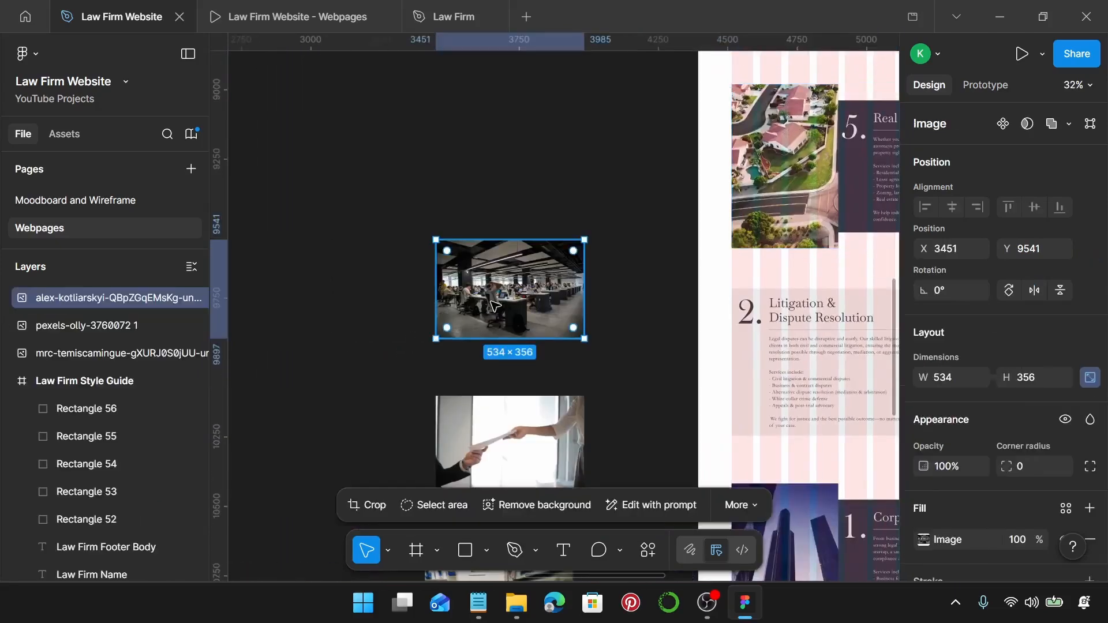
scroll(494, 306, right, 1)
drag(494, 306, 501, 245)
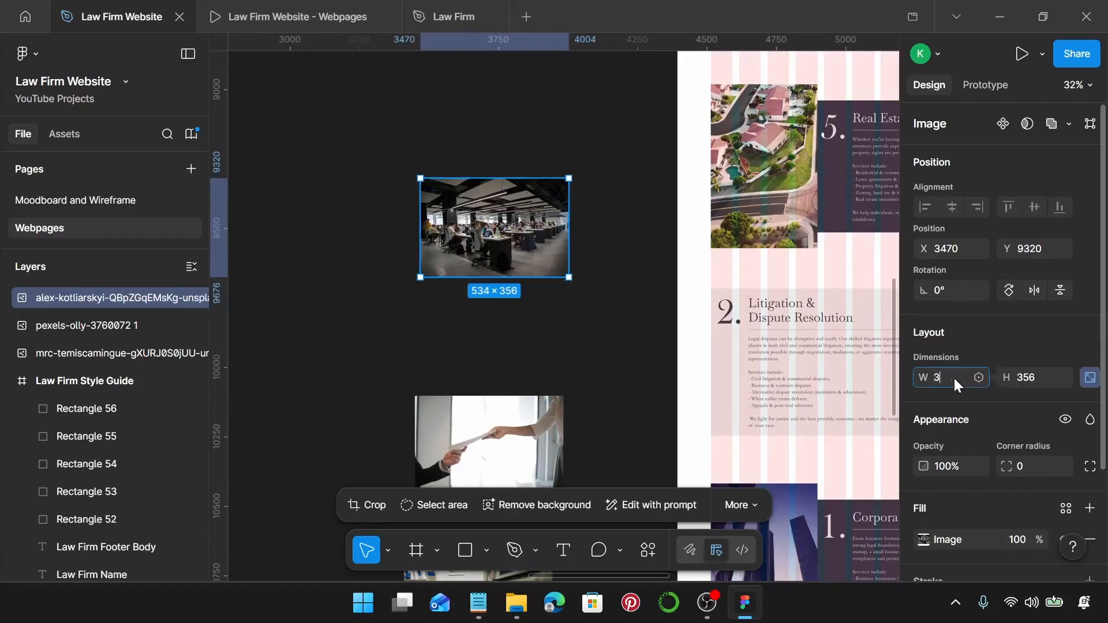
key(Return)
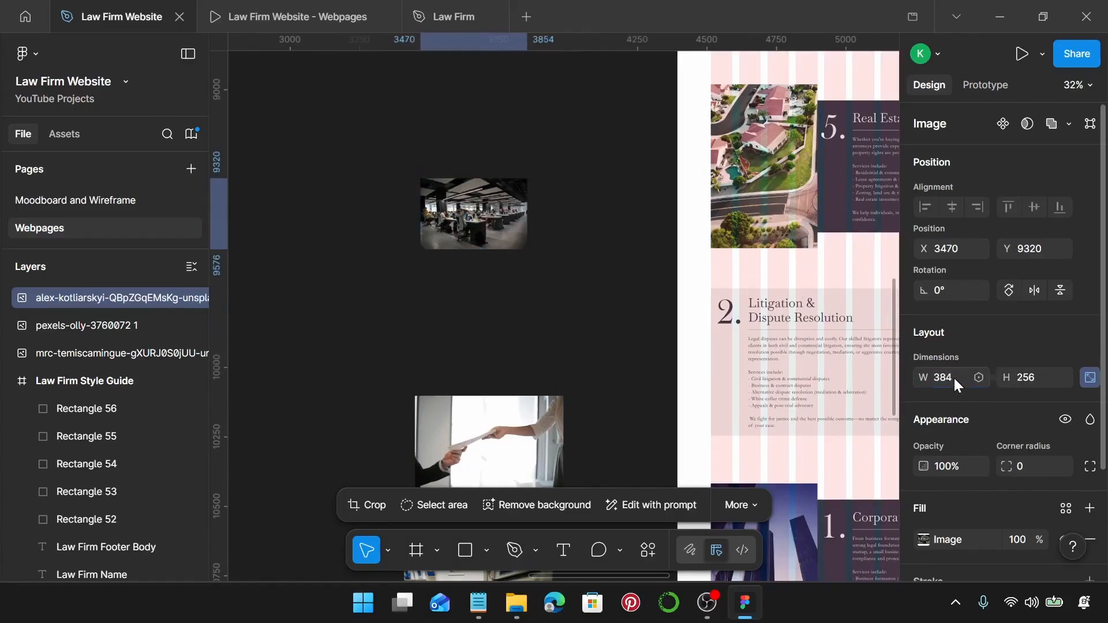
Crop the office photo to a 384×590 frame and enlarge the image to fill it.
double_click(484, 231)
scroll(484, 231, up, 5)
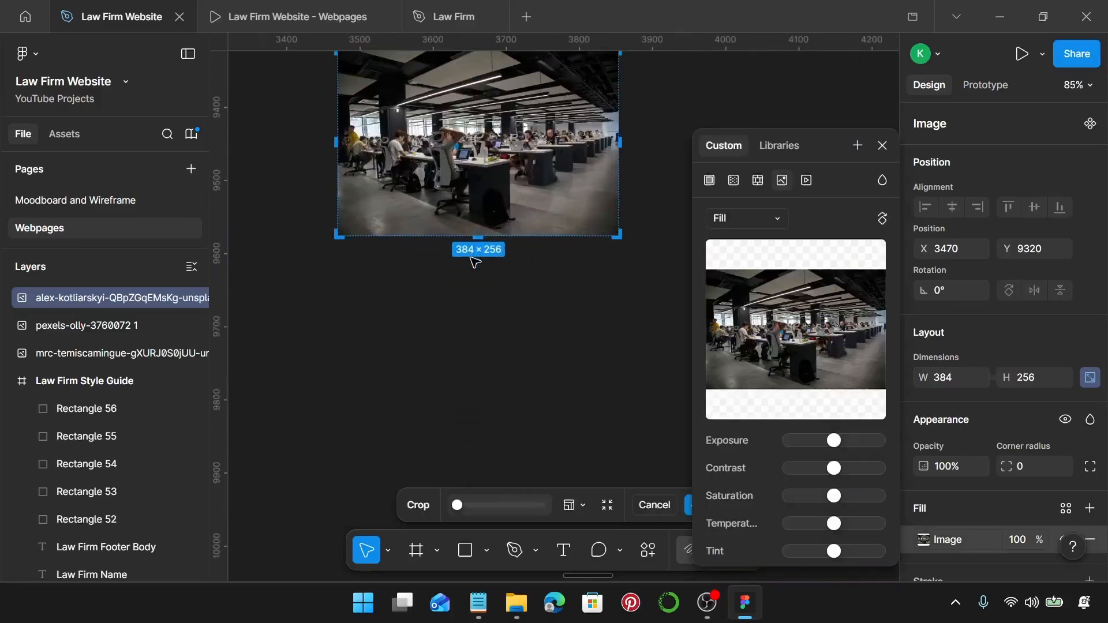
drag(482, 223, 482, 420)
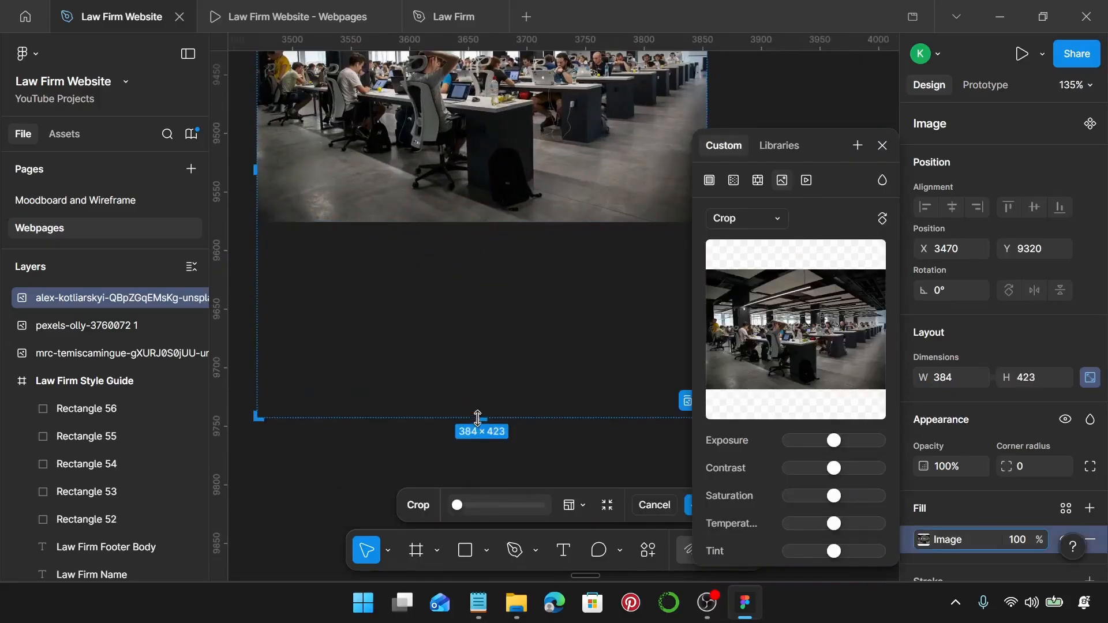
scroll(483, 419, down, 4)
drag(485, 211, 490, 363)
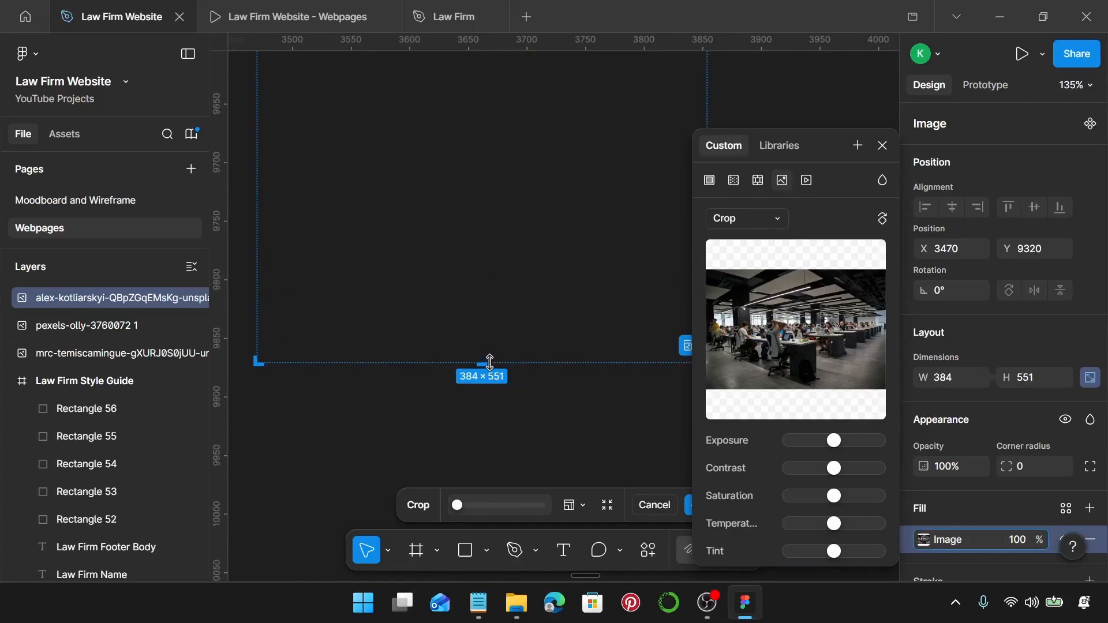
scroll(491, 347, down, 2)
scroll(497, 248, up, 3)
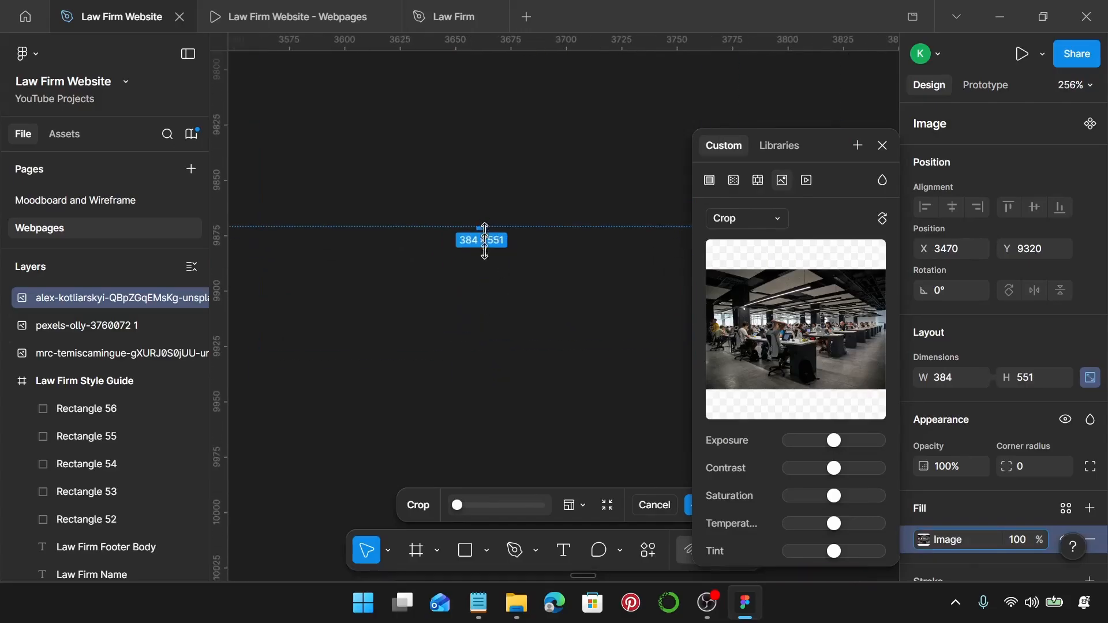
drag(491, 232, 482, 306)
scroll(483, 315, up, 3)
scroll(483, 306, down, 6)
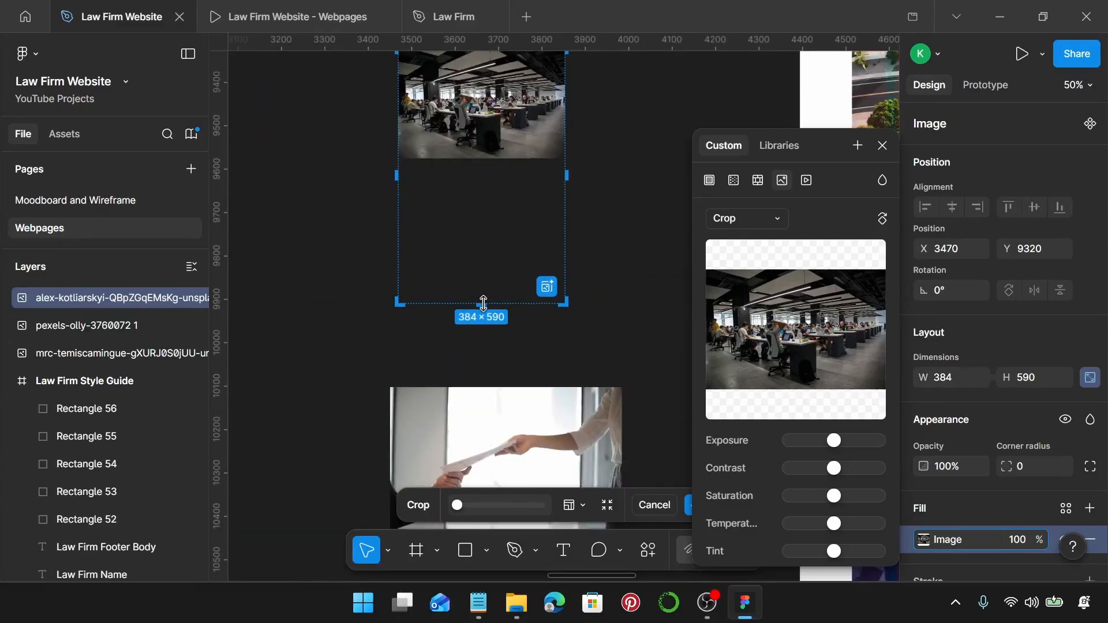
drag(487, 155, 511, 302)
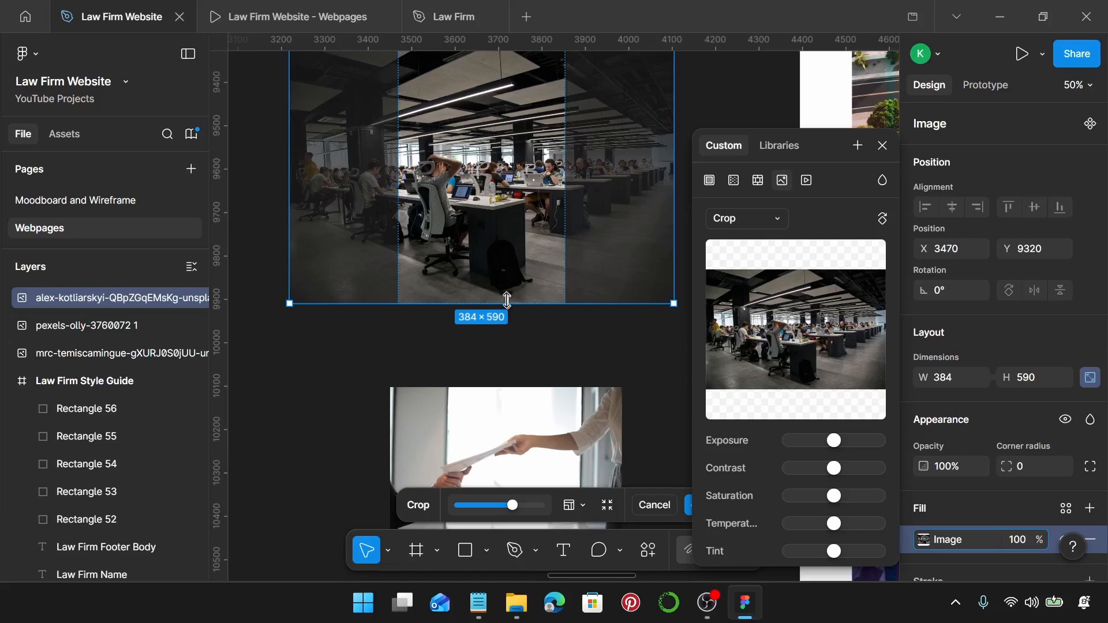
Apply the crop to the office photo and cut it from the canvas.
drag(496, 264, 505, 265)
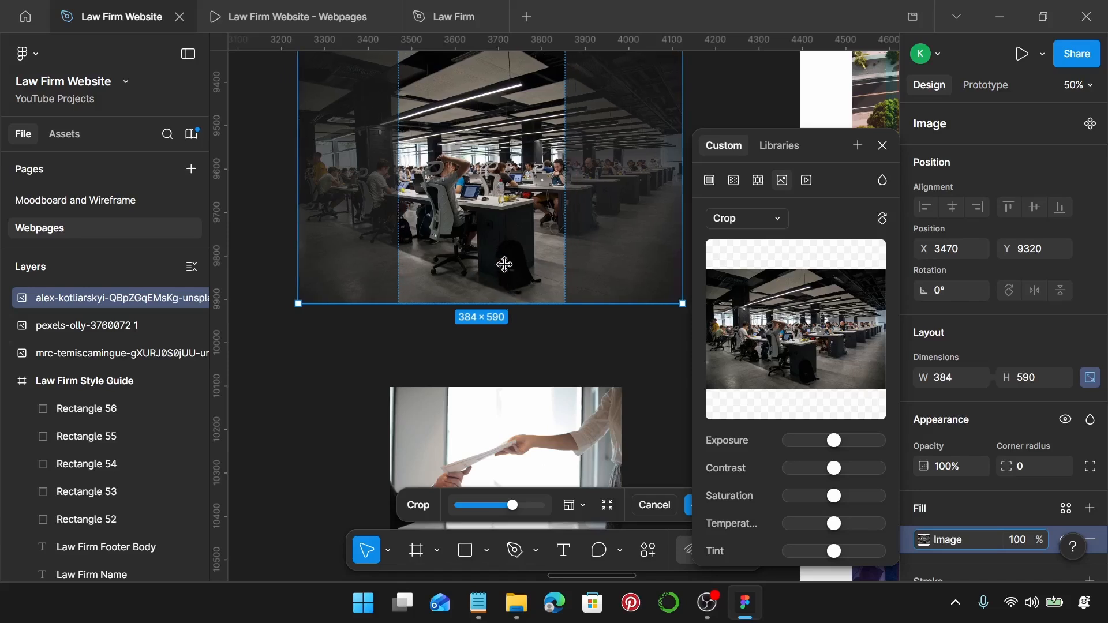
key(Return)
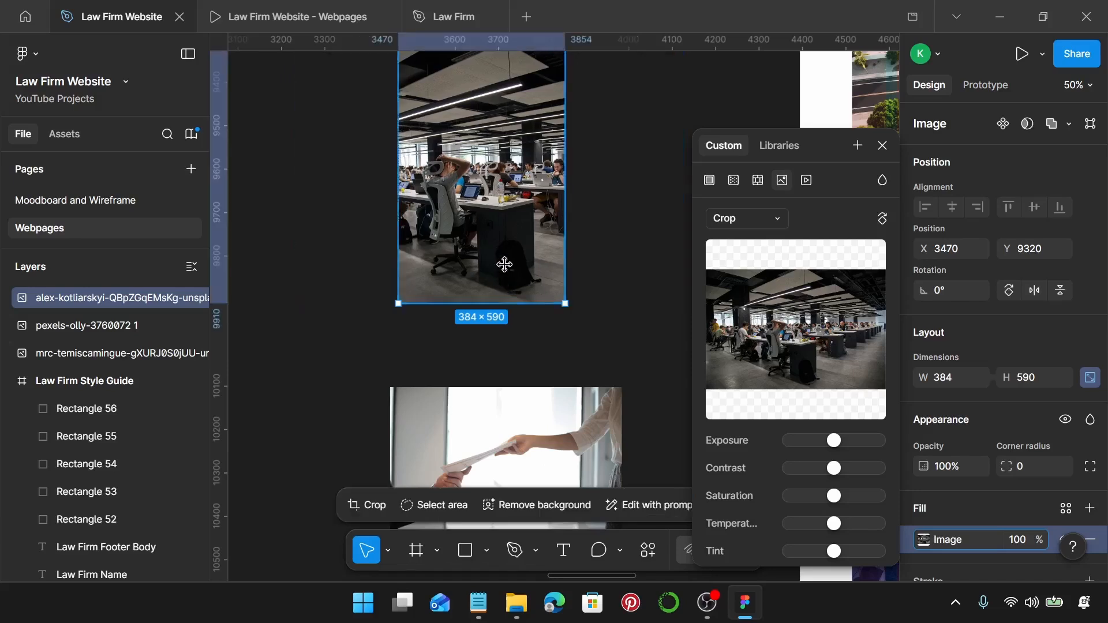
click(658, 206)
click(537, 215)
key(ctrl+x)
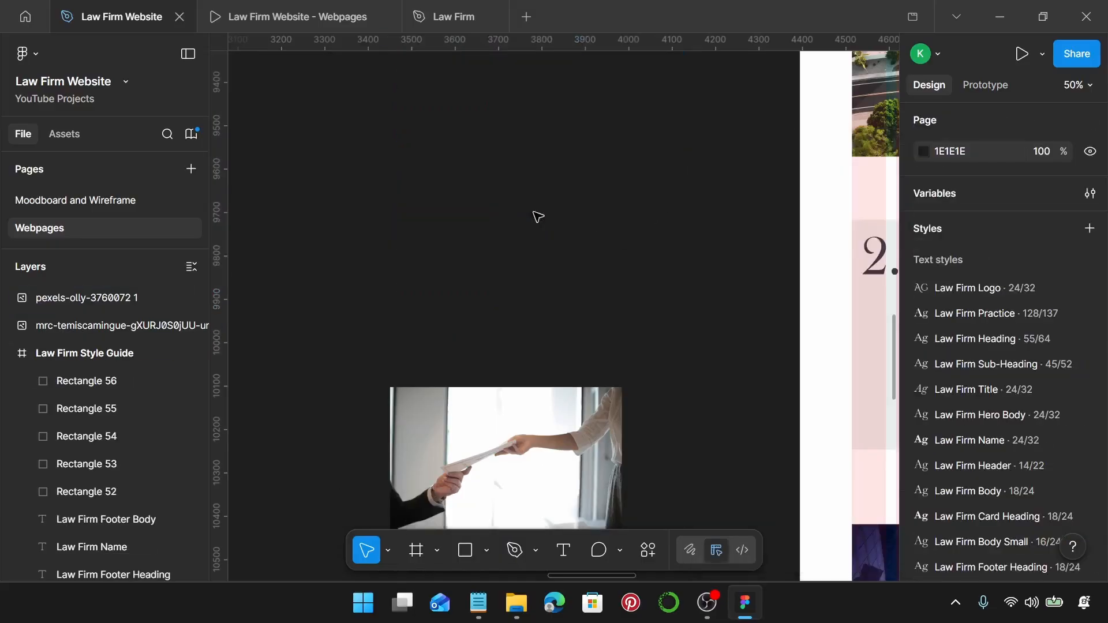
Replace the Litigation & Dispute Resolution card's meeting photo with the office photo.
scroll(537, 217, right, 5)
scroll(537, 217, down, 3)
scroll(537, 217, right, 1)
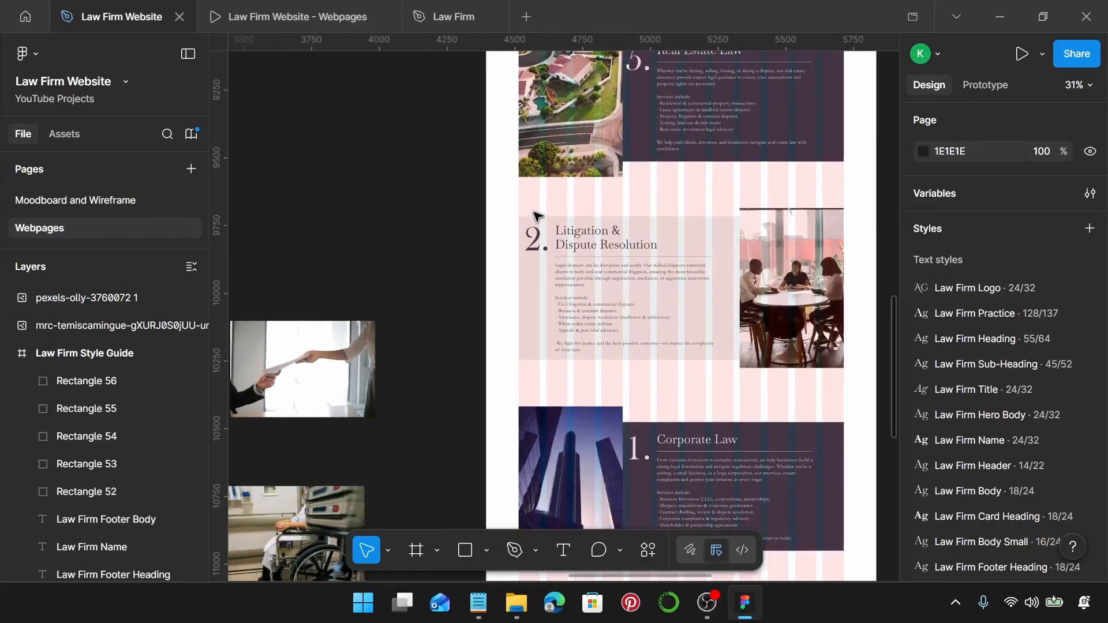
scroll(539, 226, down, 4)
scroll(550, 237, up, 2)
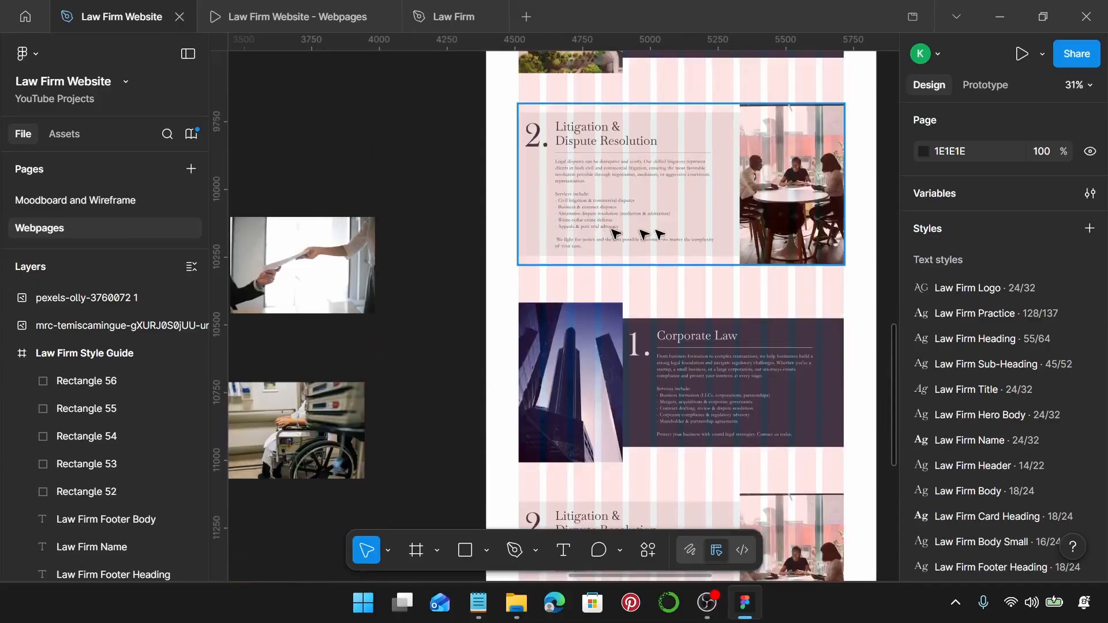
scroll(706, 233, up, 3)
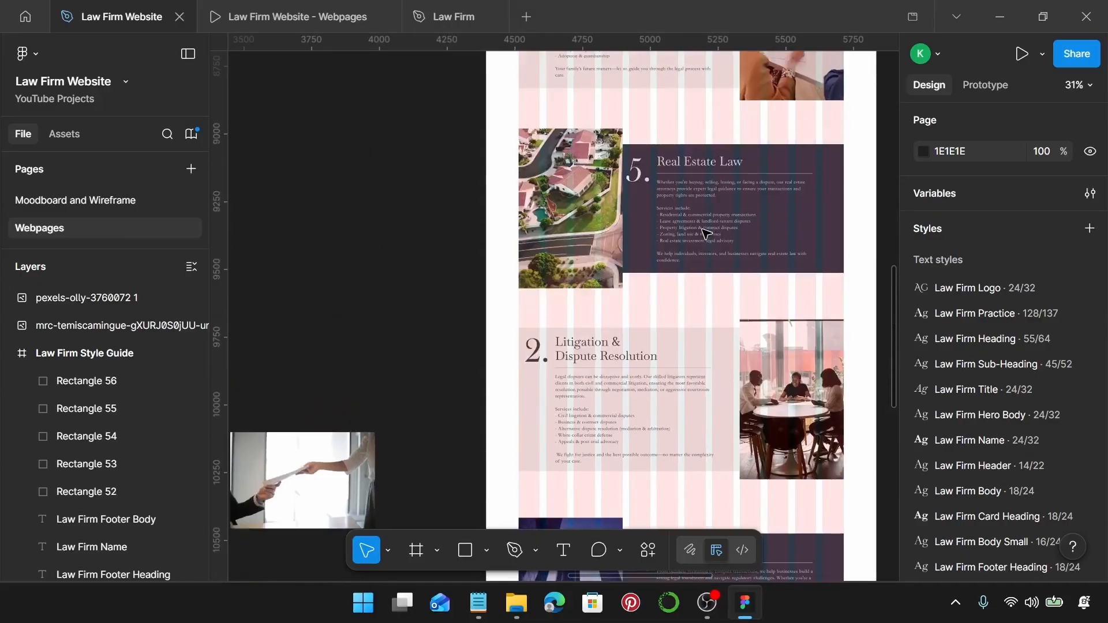
click(781, 380)
double_click(781, 380)
key(ctrl+shift+r)
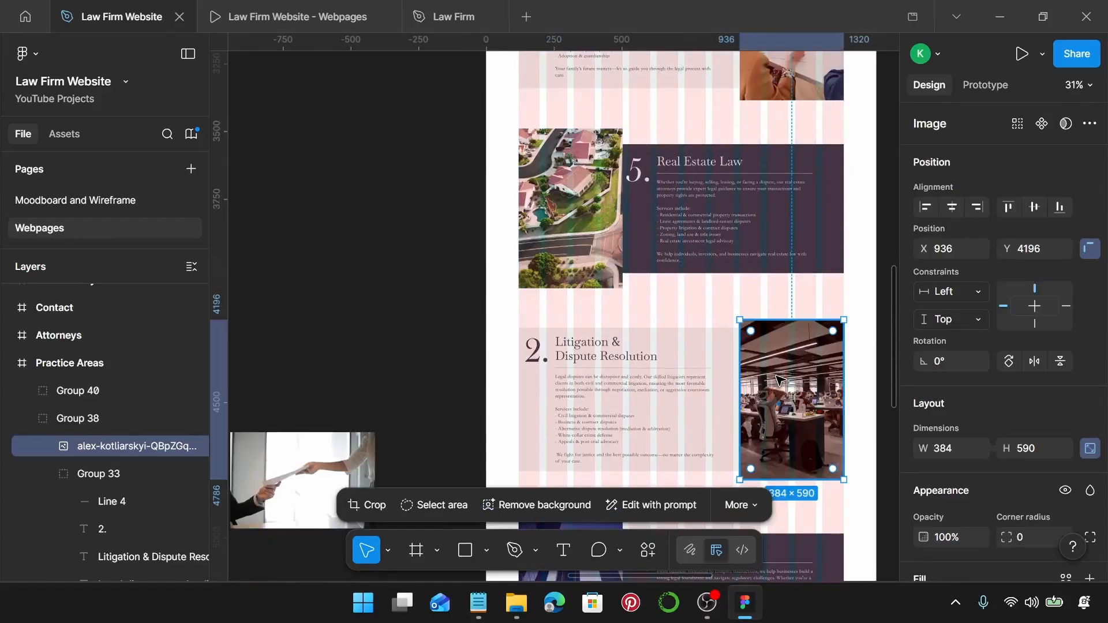
Ungroup the Litigation & Dispute Resolution card.
scroll(780, 378, down, 1)
click(494, 351)
click(579, 347)
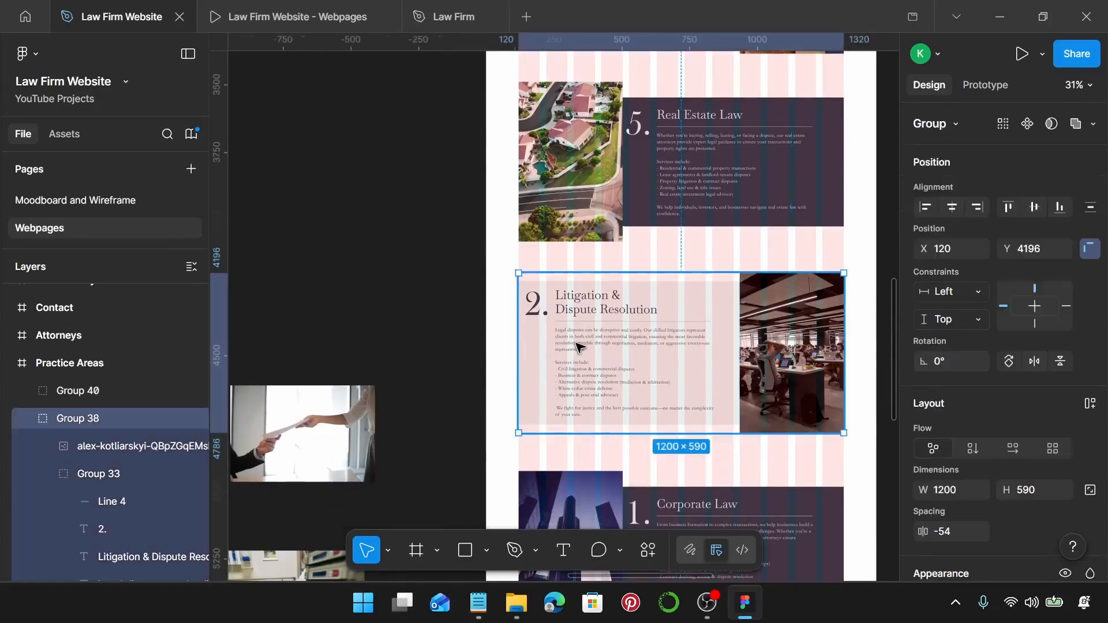
key(ctrl+shift+g)
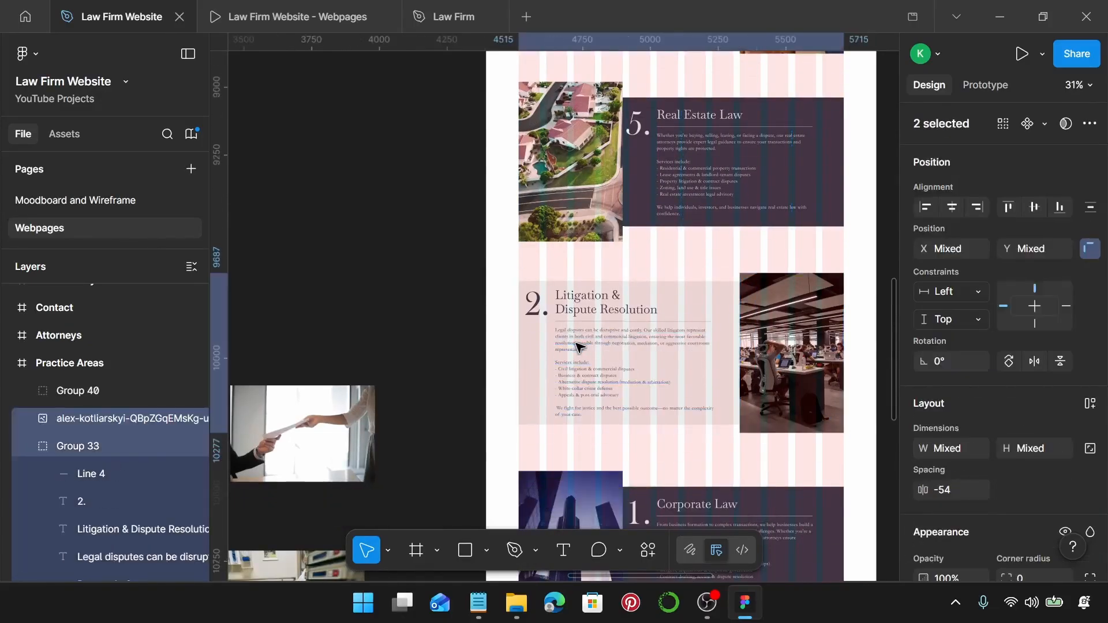
Change the card's large number from 2. to 6.
scroll(579, 347, down, 1)
scroll(554, 277, up, 4)
click(527, 285)
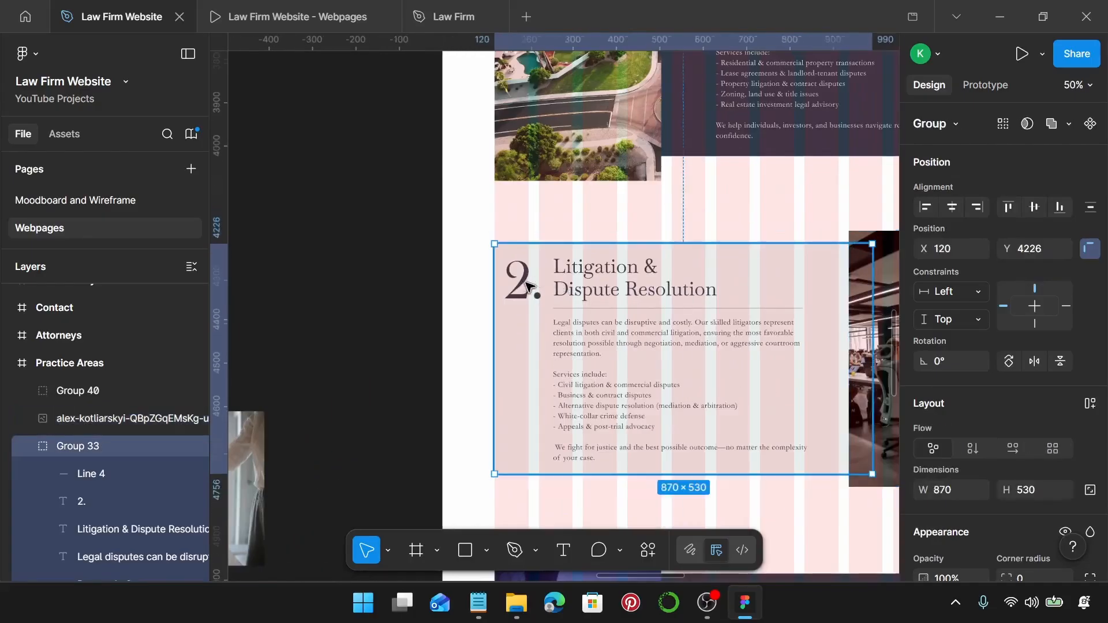
double_click(527, 285)
click(530, 286)
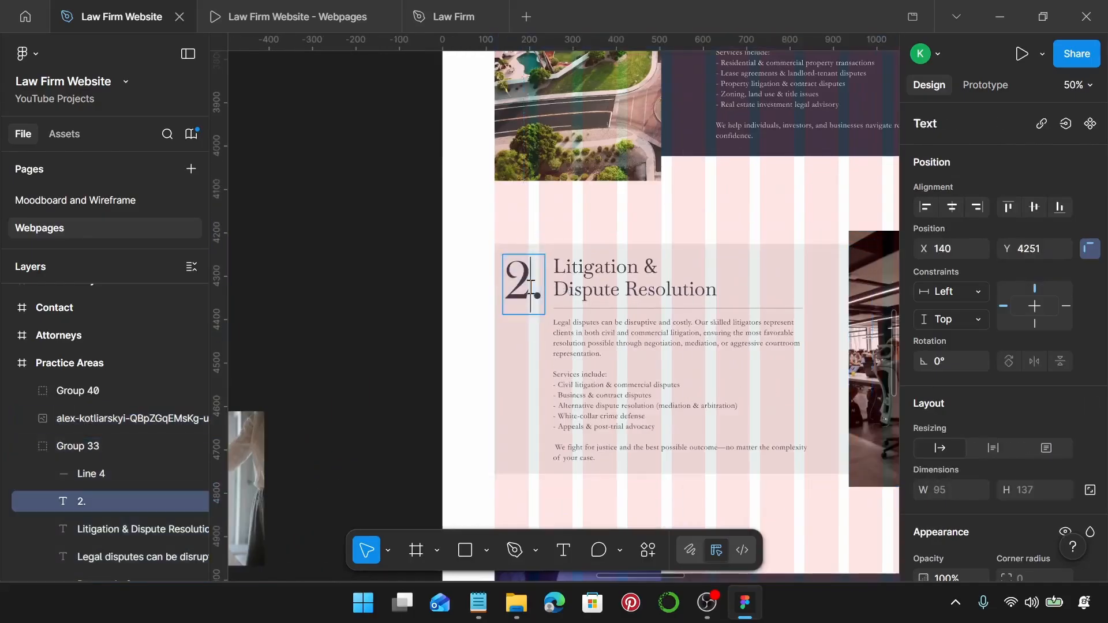
key(BackSpace)
text(6)
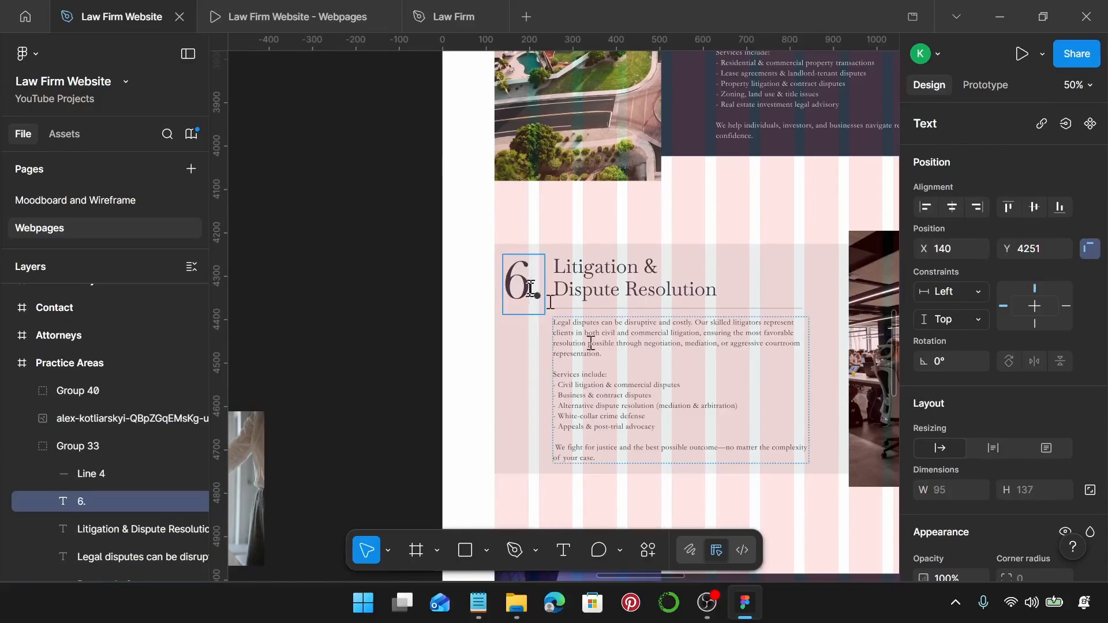
Retitle the card heading to 'Employment Law', copied from the Notepad notes.
click(479, 603)
scroll(734, 358, down, 2)
scroll(738, 362, down, 3)
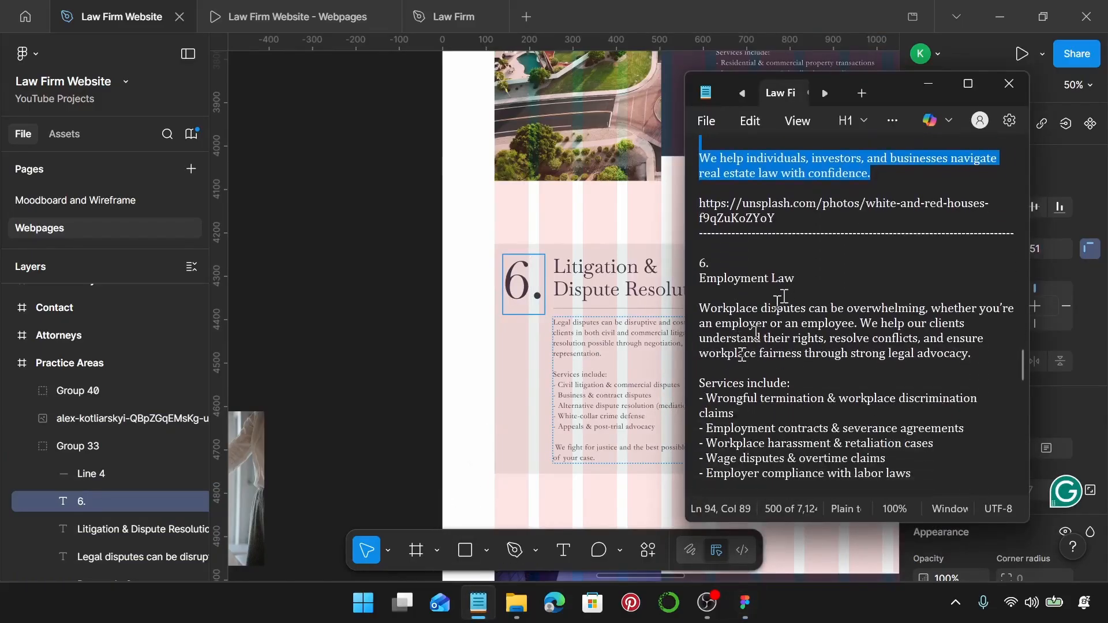
drag(804, 278, 693, 273)
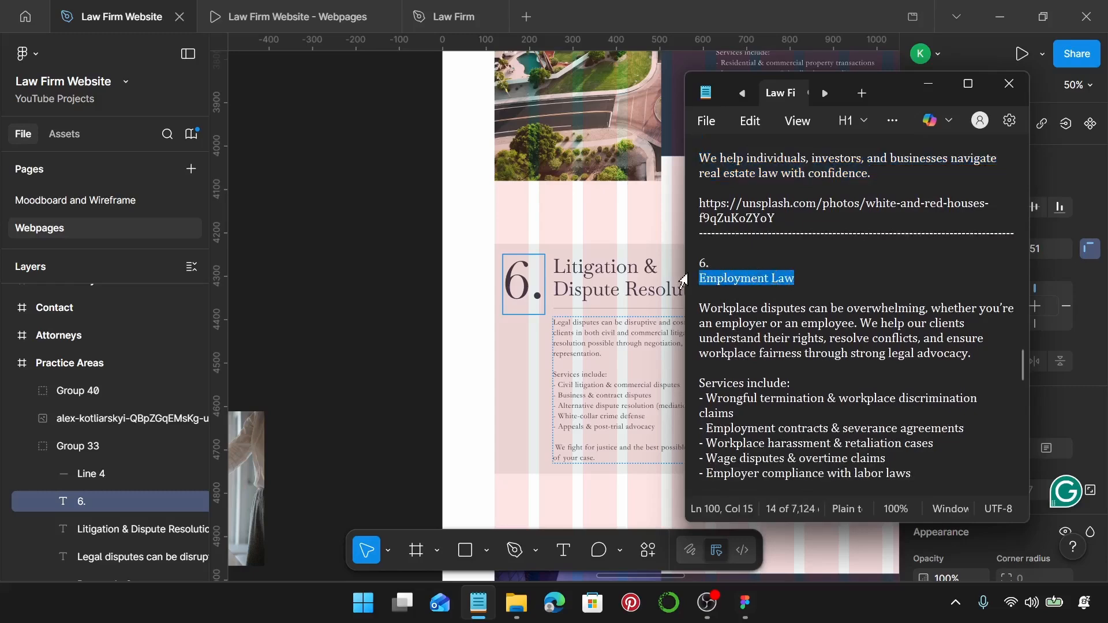
click(642, 284)
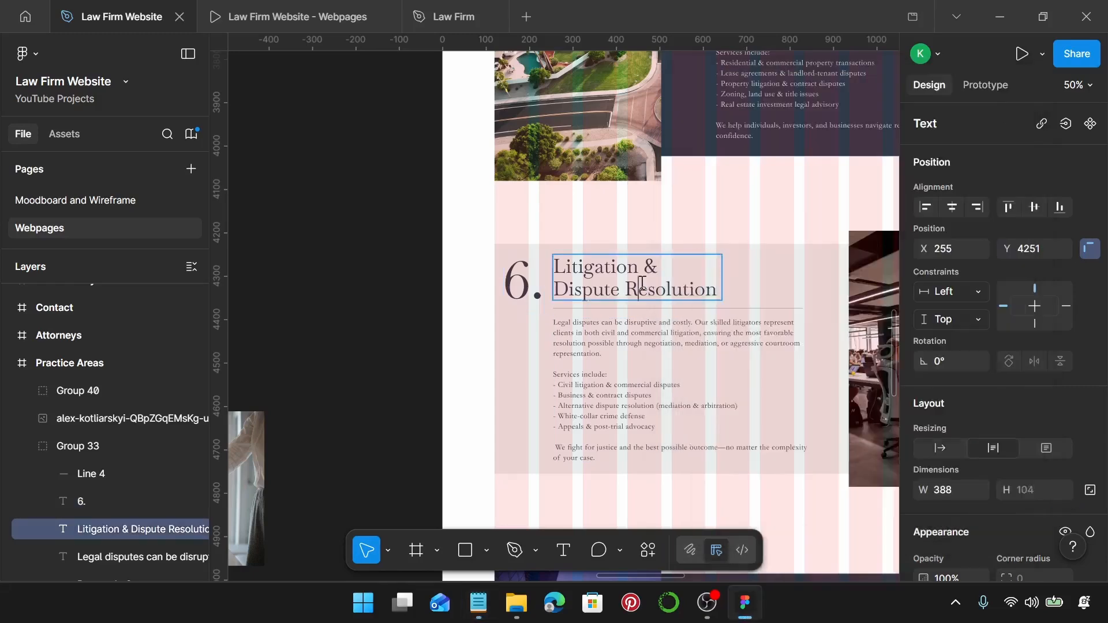
double_click(642, 284)
key(ctrl+v)
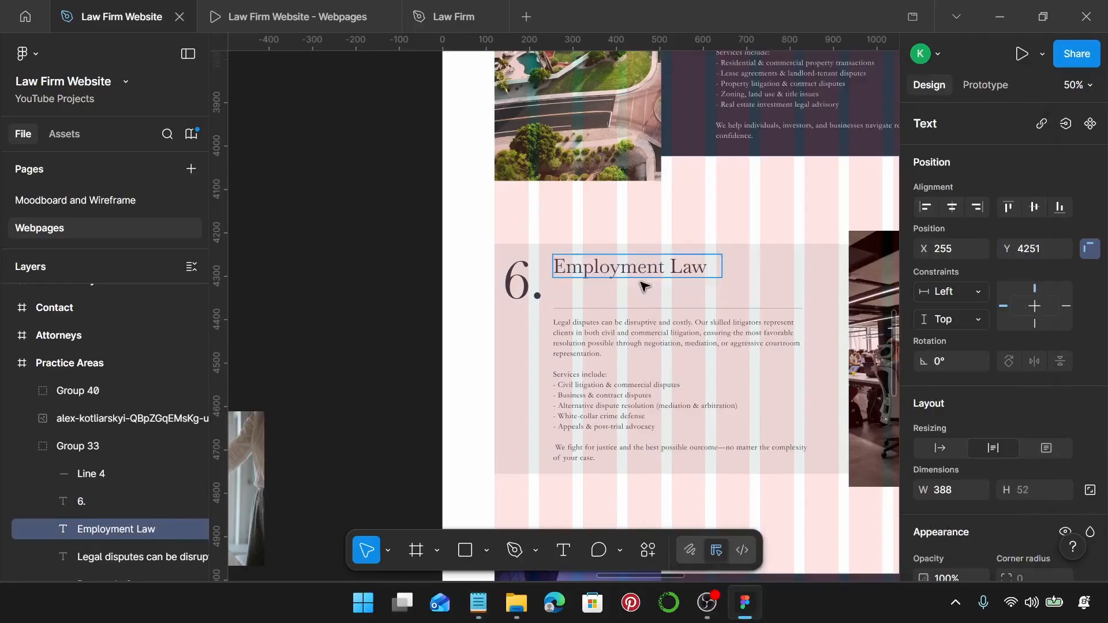
key(Escape)
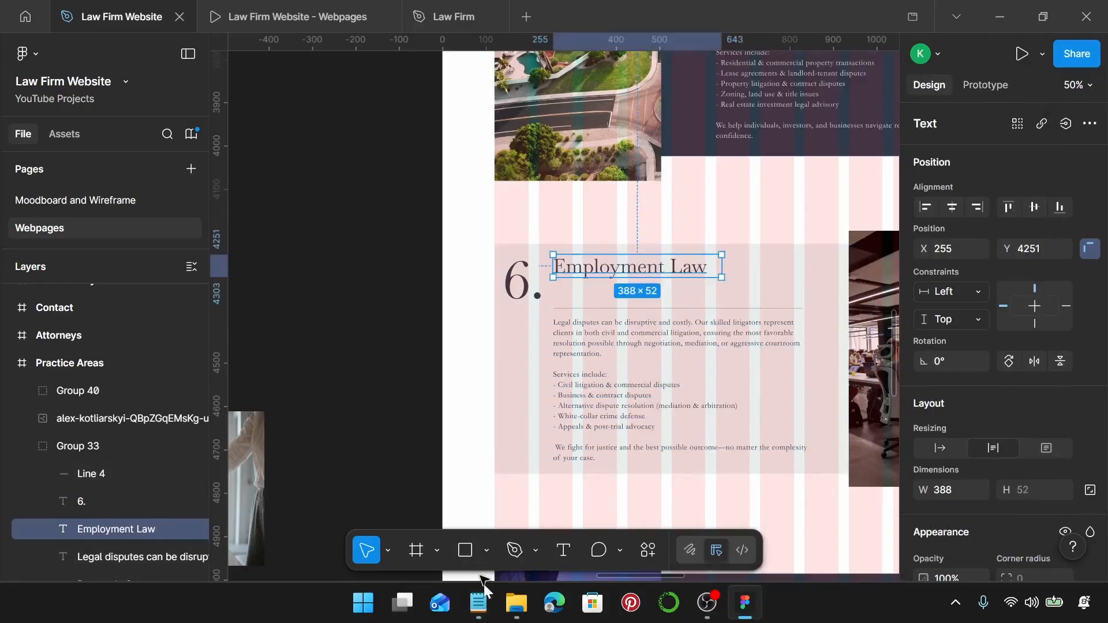
Replace the body text with the workplace-disputes description and services list from the notes.
click(488, 608)
scroll(739, 427, down, 2)
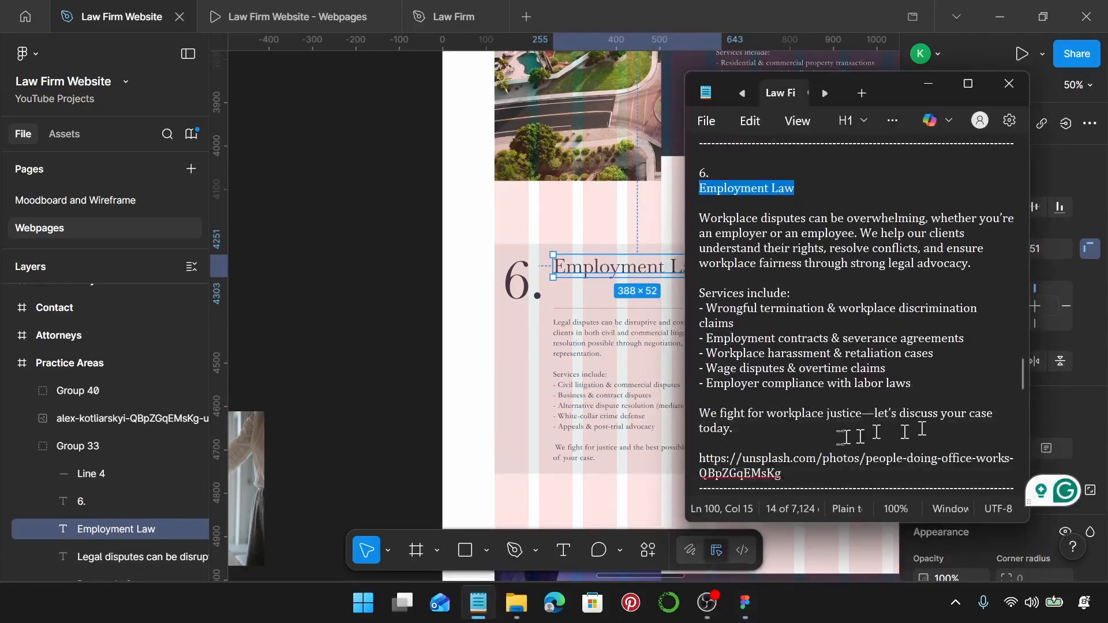
drag(741, 430, 692, 223)
key(ctrl+c)
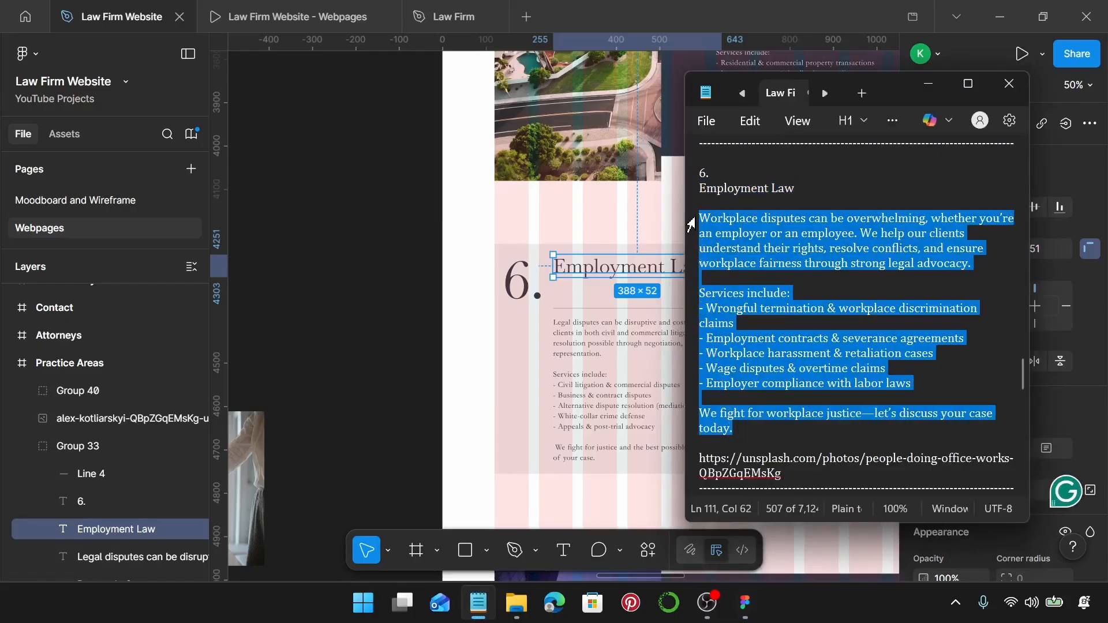
click(581, 343)
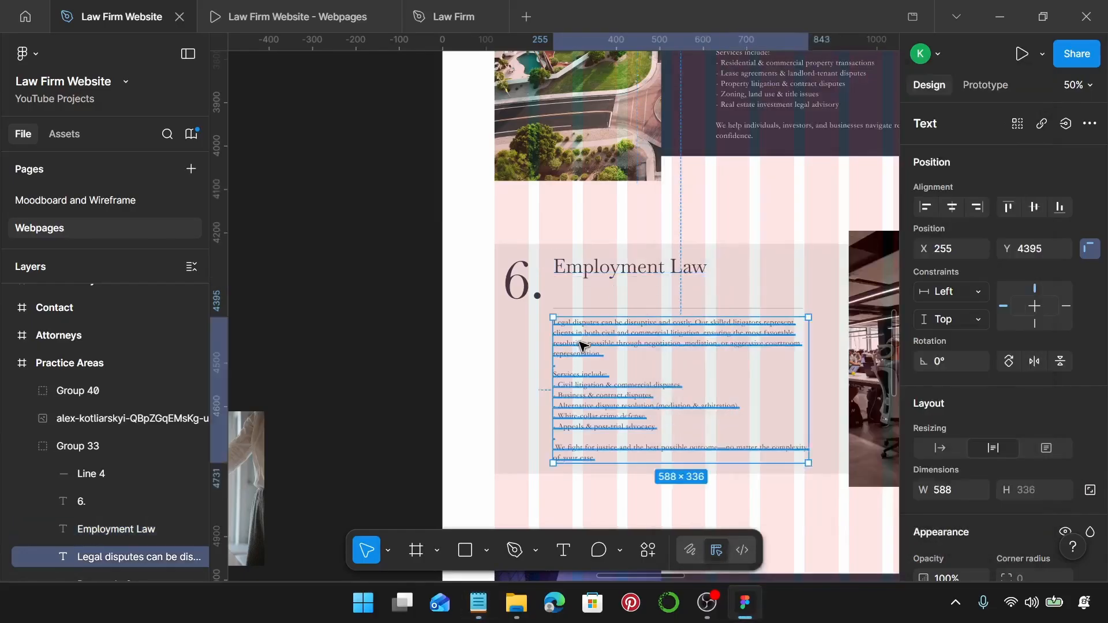
double_click(582, 344)
key(ctrl+v)
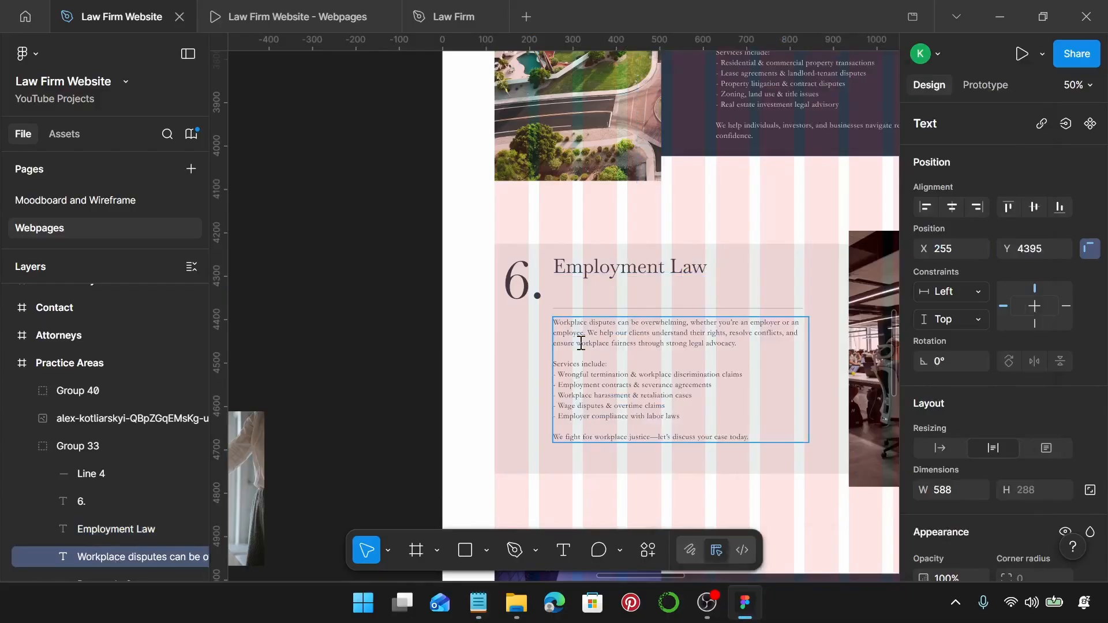
scroll(581, 344, right, 2)
double_click(597, 277)
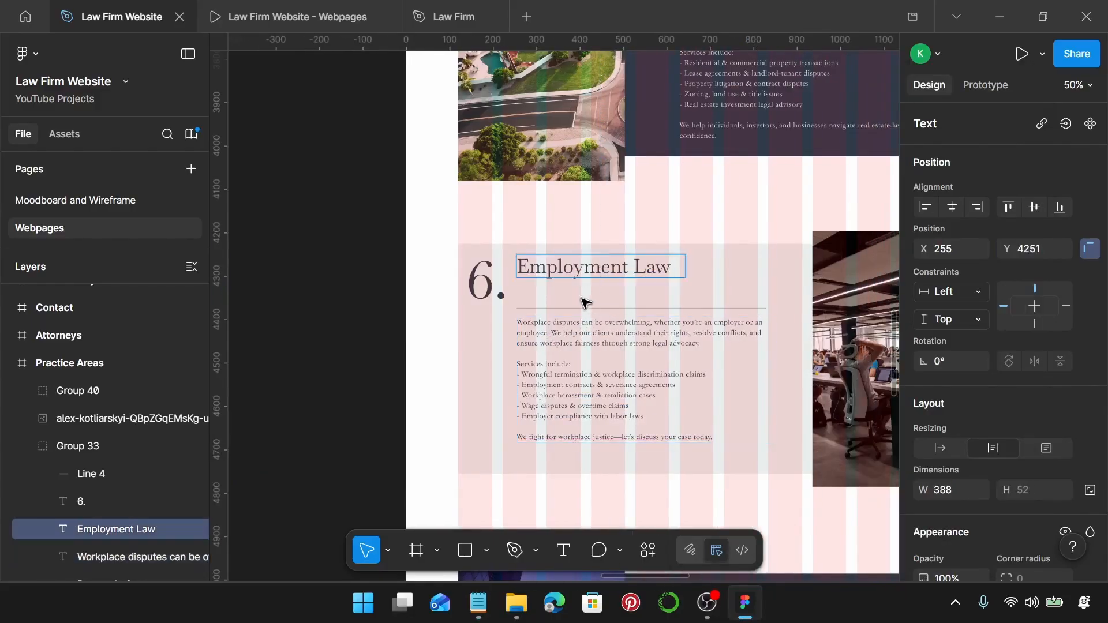
Set 20 spacing between the Employment Law heading, divider line and body text.
shift+click(542, 310)
shift+click(544, 329)
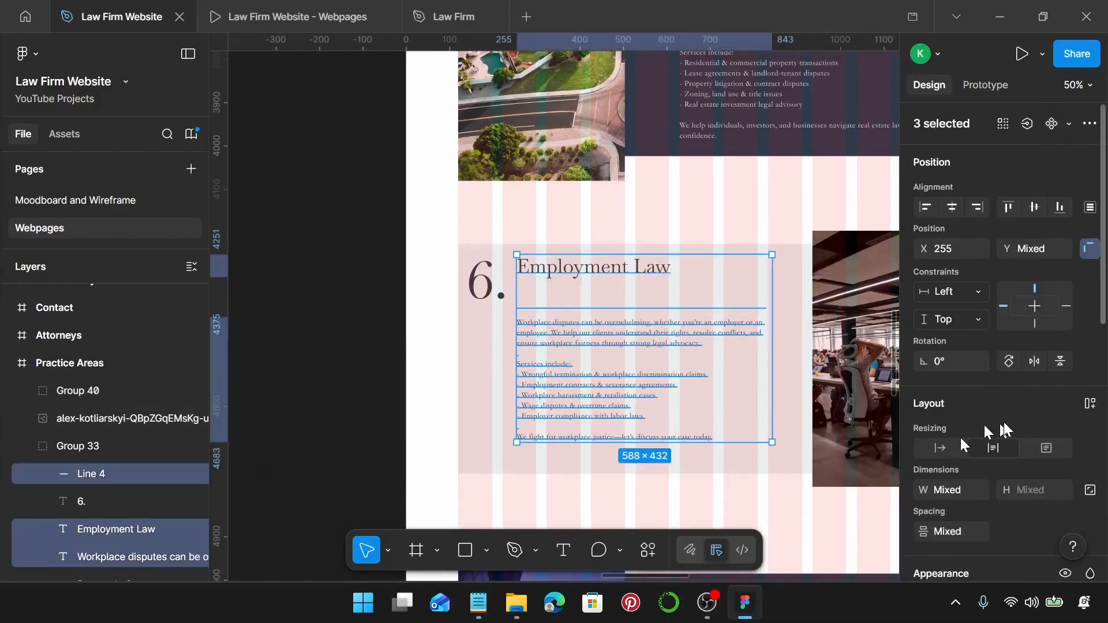
scroll(989, 434, down, 2)
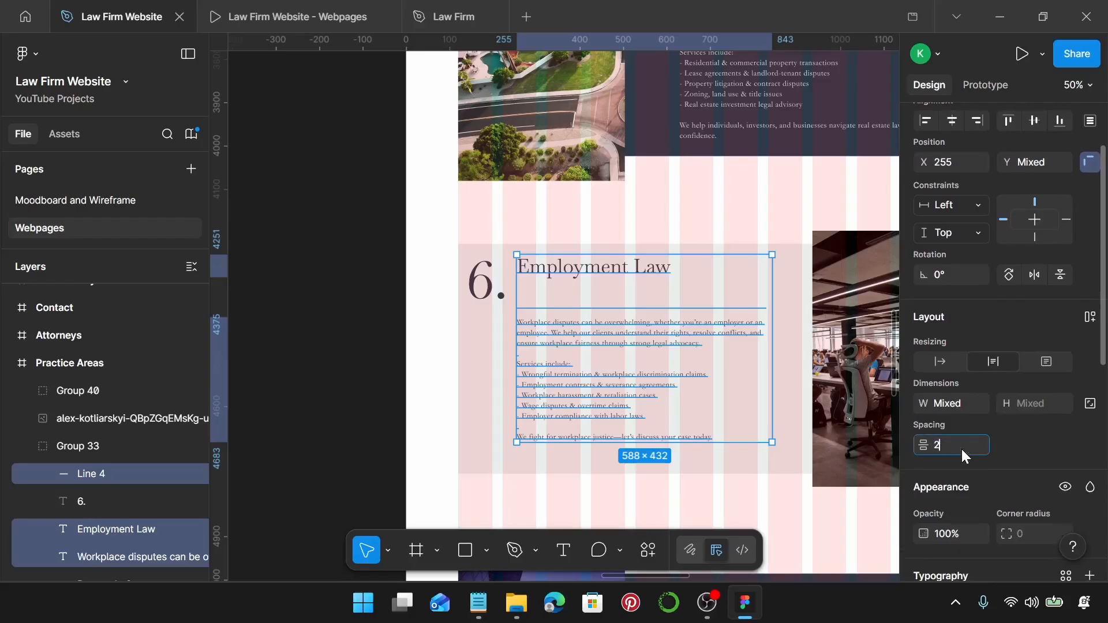
key(Return)
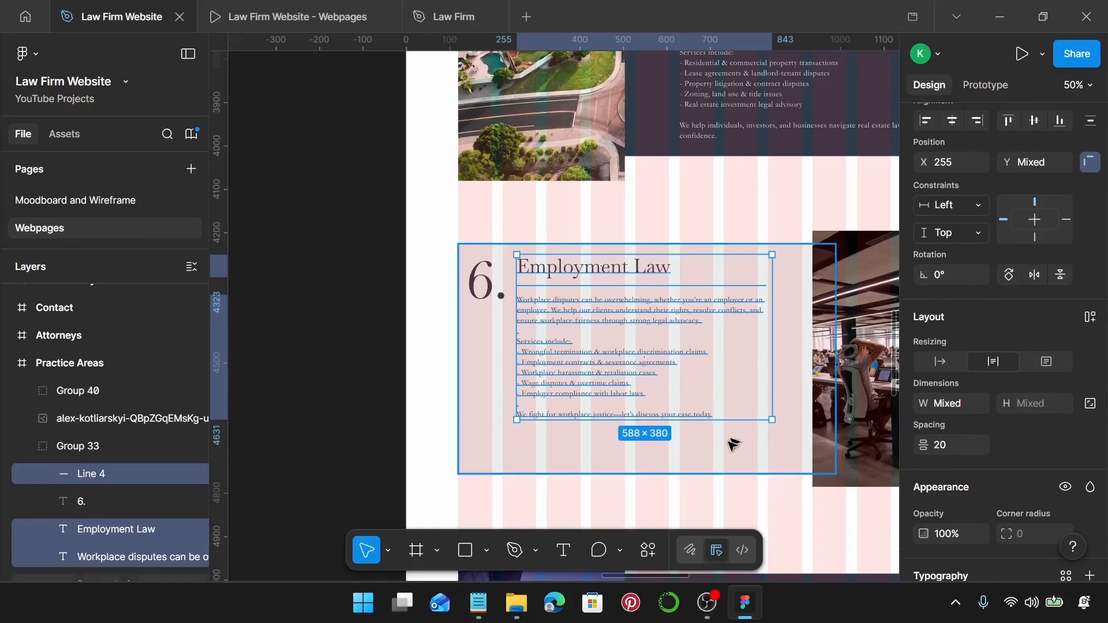
Compare the Family Law and Real Estate Law card blocks for reference.
scroll(730, 444, up, 4)
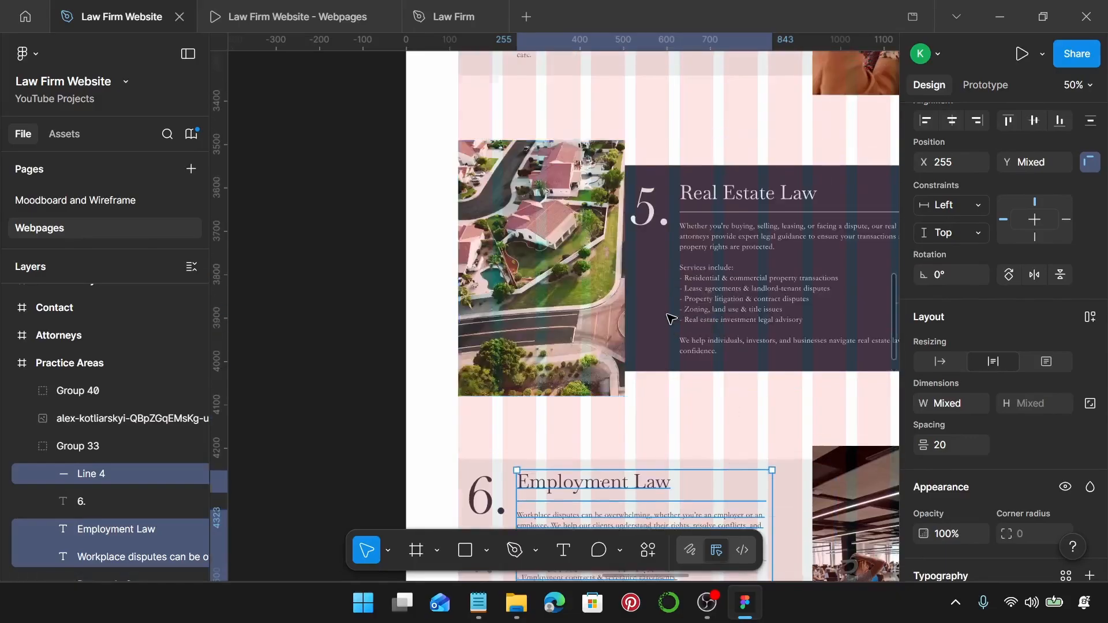
scroll(664, 320, up, 5)
click(503, 316)
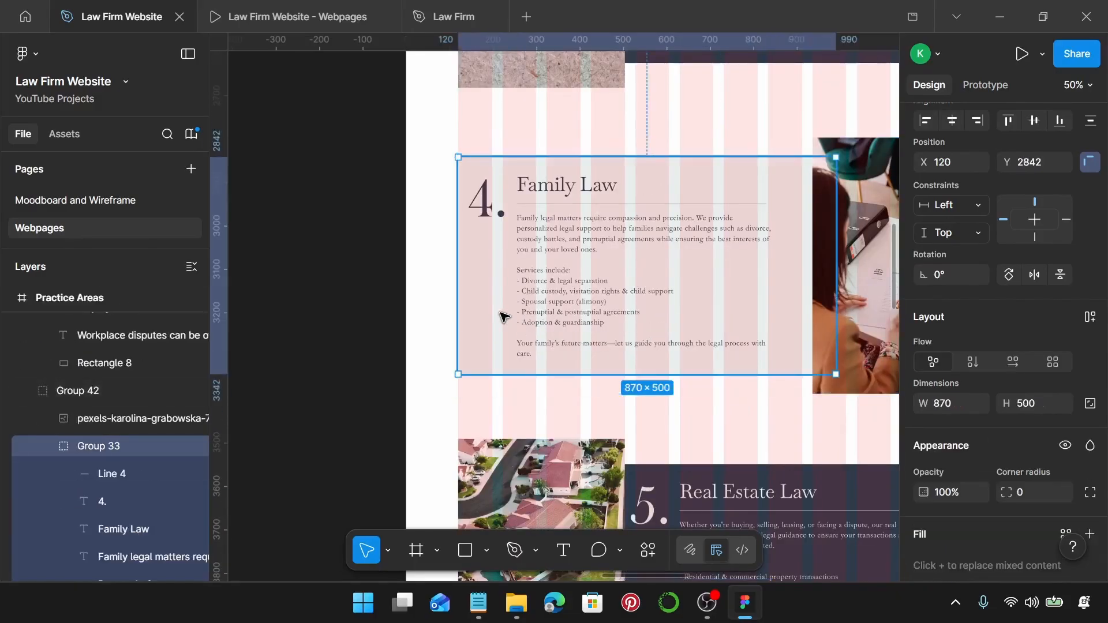
scroll(504, 316, down, 5)
click(658, 340)
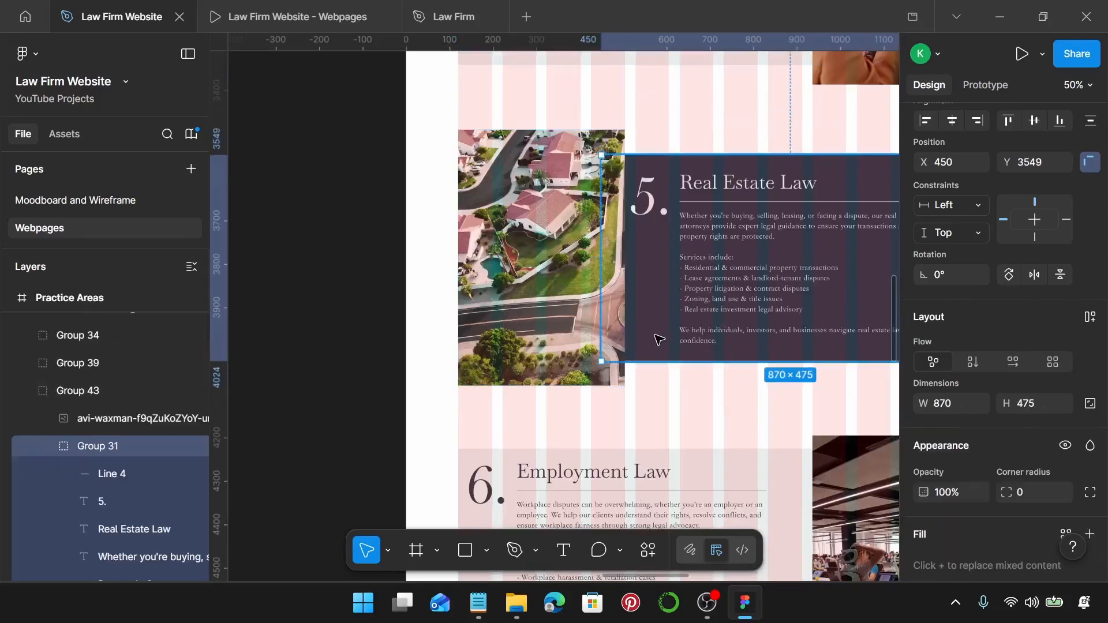
scroll(658, 339, down, 5)
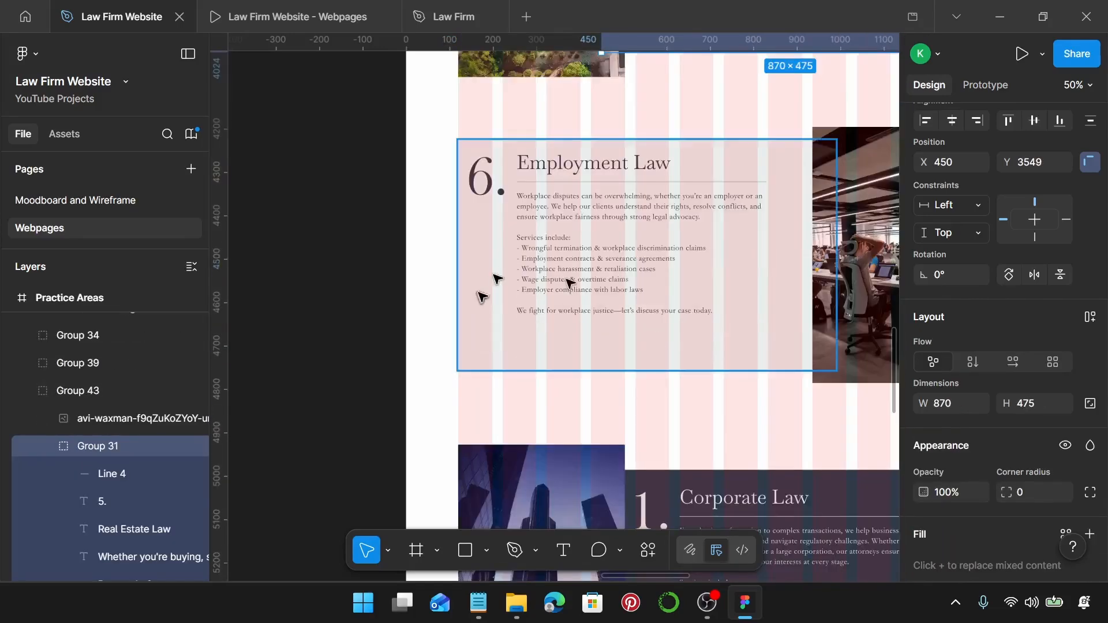
Set the Employment Law card's background rectangle height to 475.
click(505, 327)
scroll(988, 365, down, 2)
click(1046, 319)
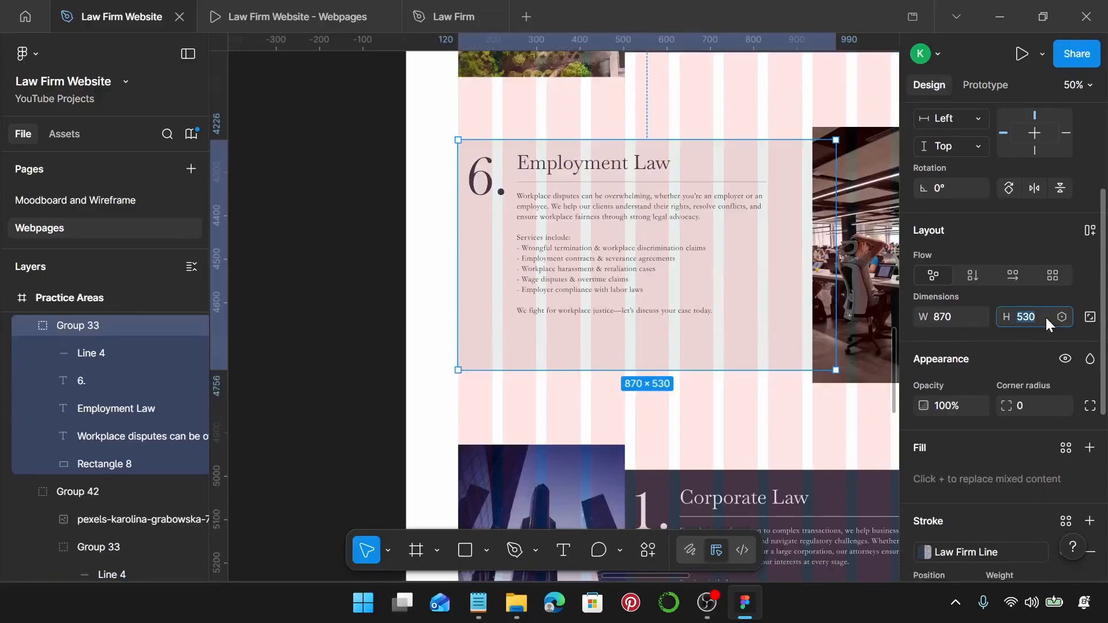
text(475)
key(Return)
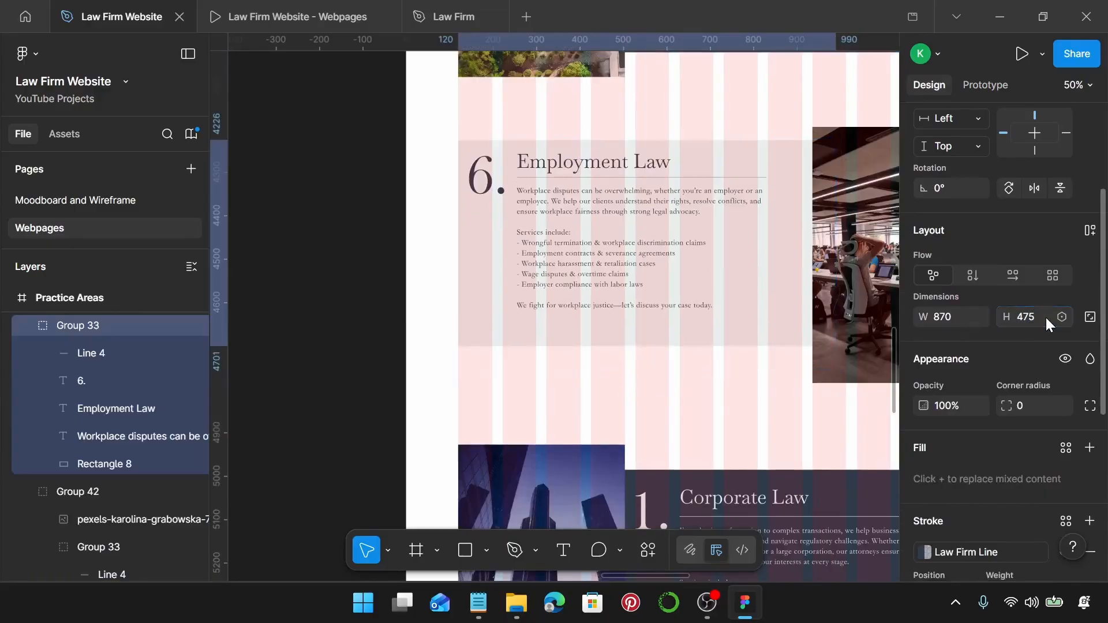
key(ctrl+z)
double_click(637, 362)
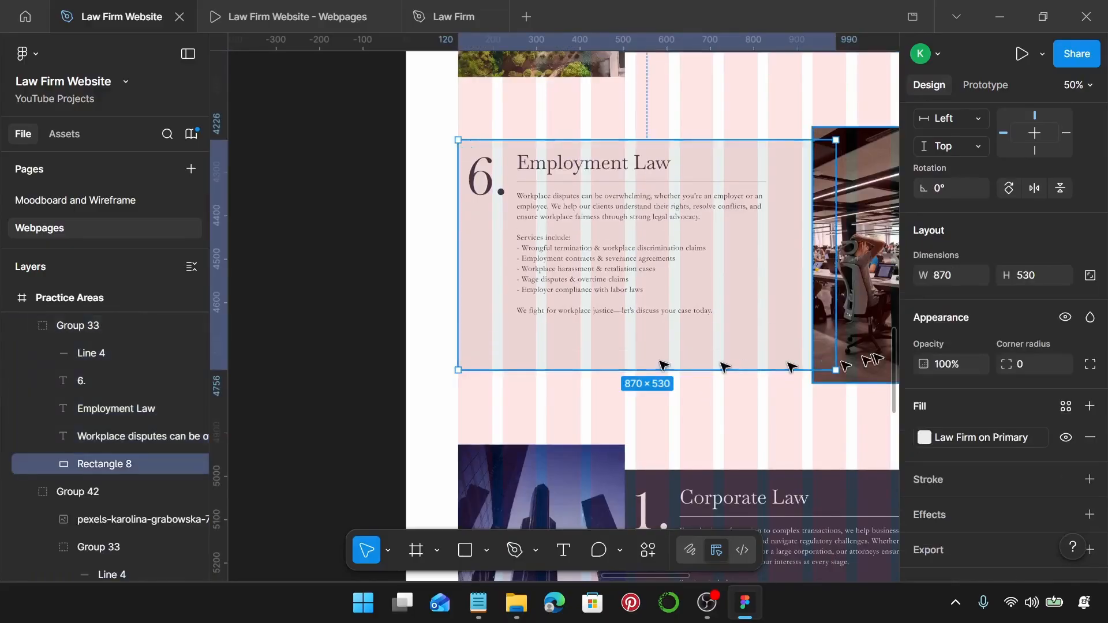
click(1025, 279)
text(475)
key(Return)
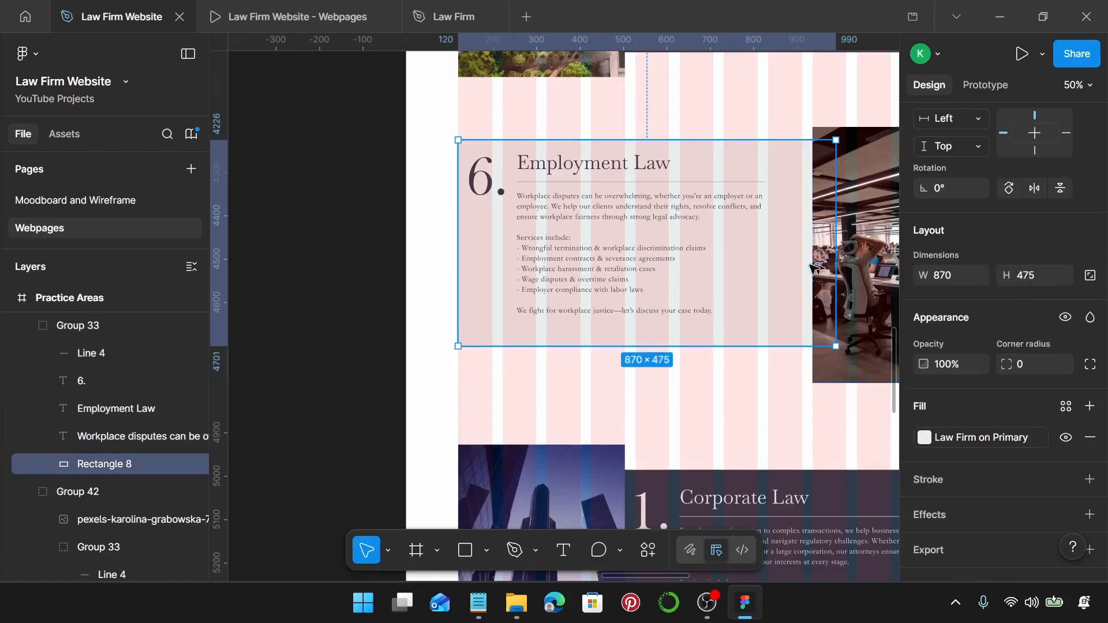
Select the card's paragraph, divider line, heading and 6. number together.
scroll(716, 220, up, 2)
click(589, 254)
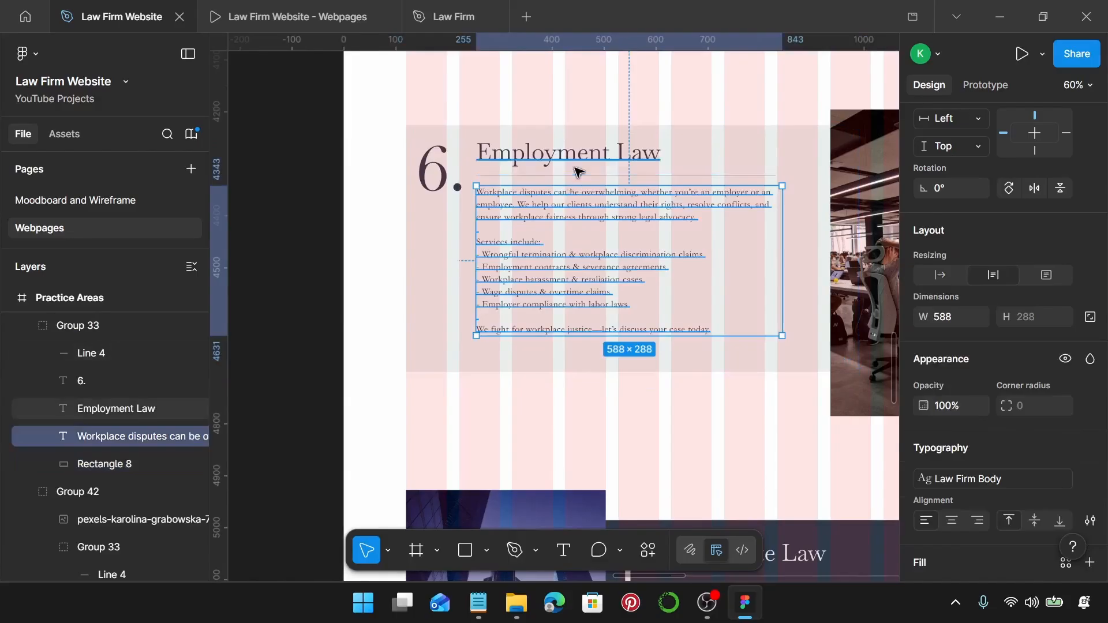
shift+click(576, 174)
shift+click(576, 155)
shift+click(459, 167)
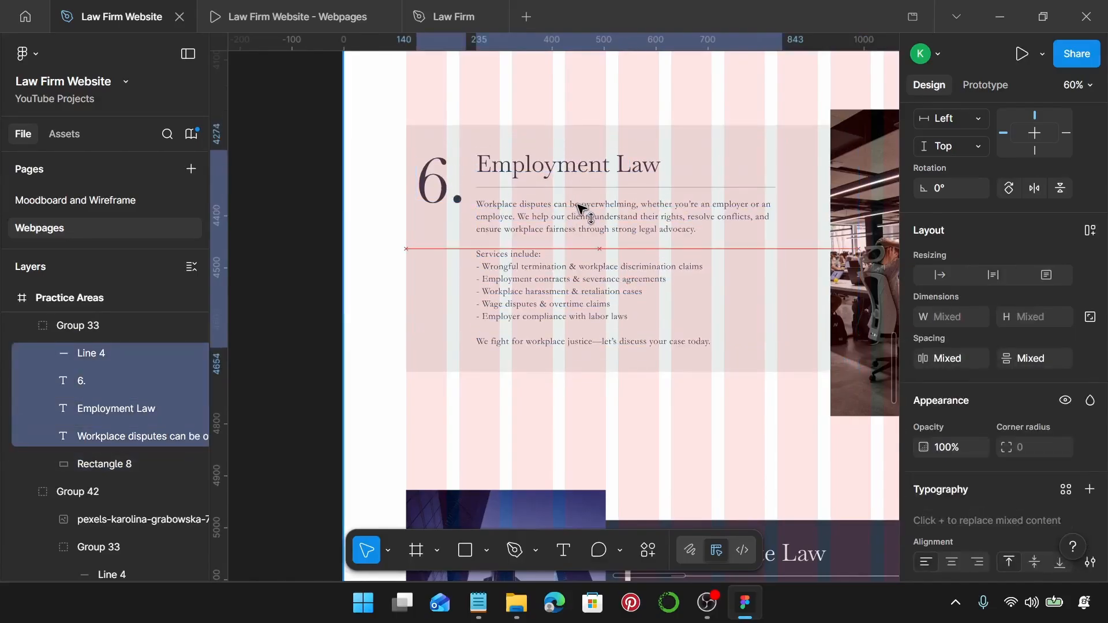
Centre the Employment Law card vertically against the office photo.
scroll(578, 202, down, 3)
scroll(580, 209, right, 2)
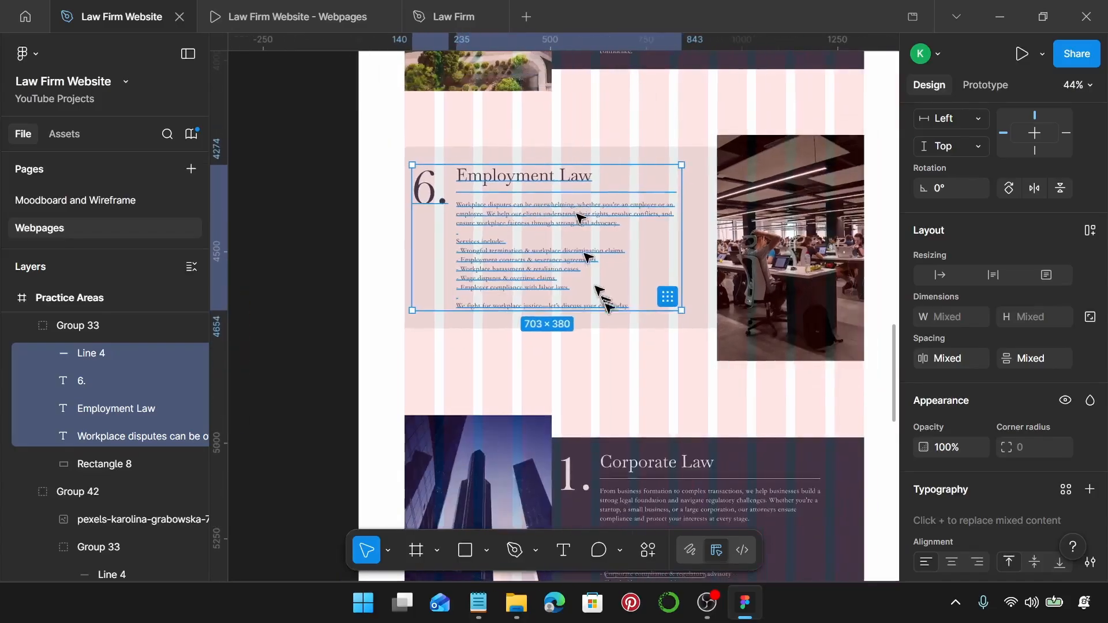
click(626, 341)
click(615, 293)
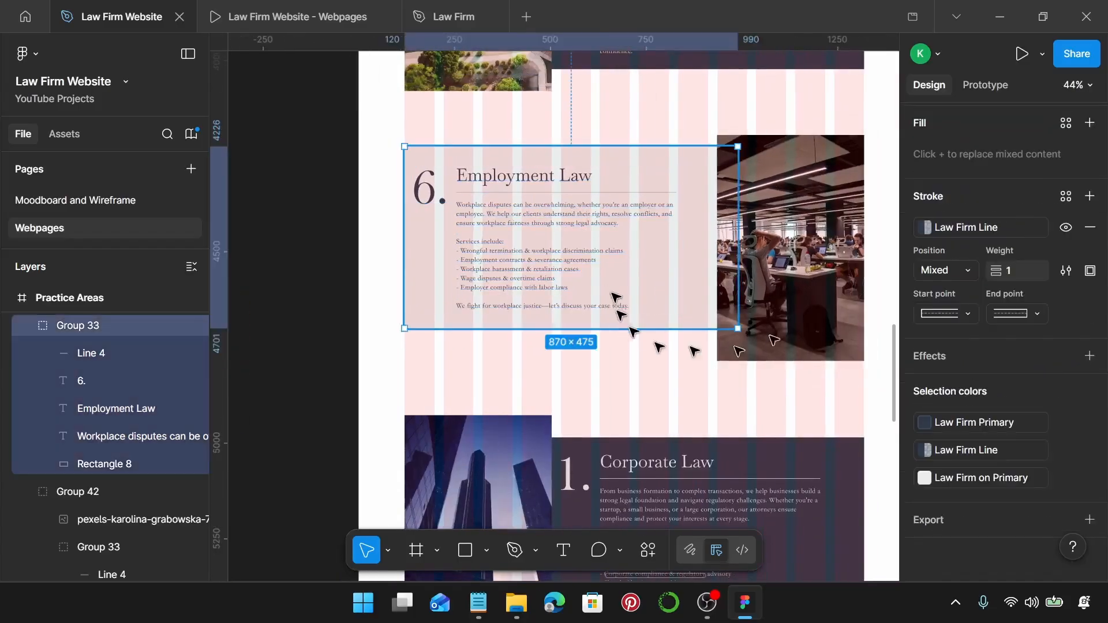
shift+click(797, 280)
key(alt+v)
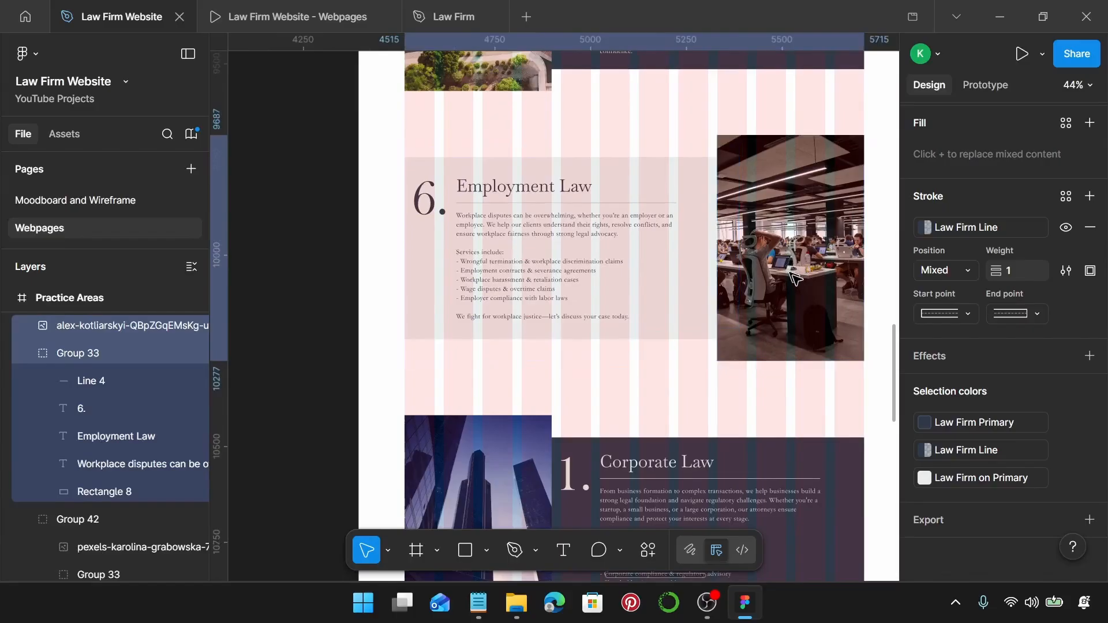
Group the office photo and Employment Law card into one 1200×590 group.
shift+click(594, 289)
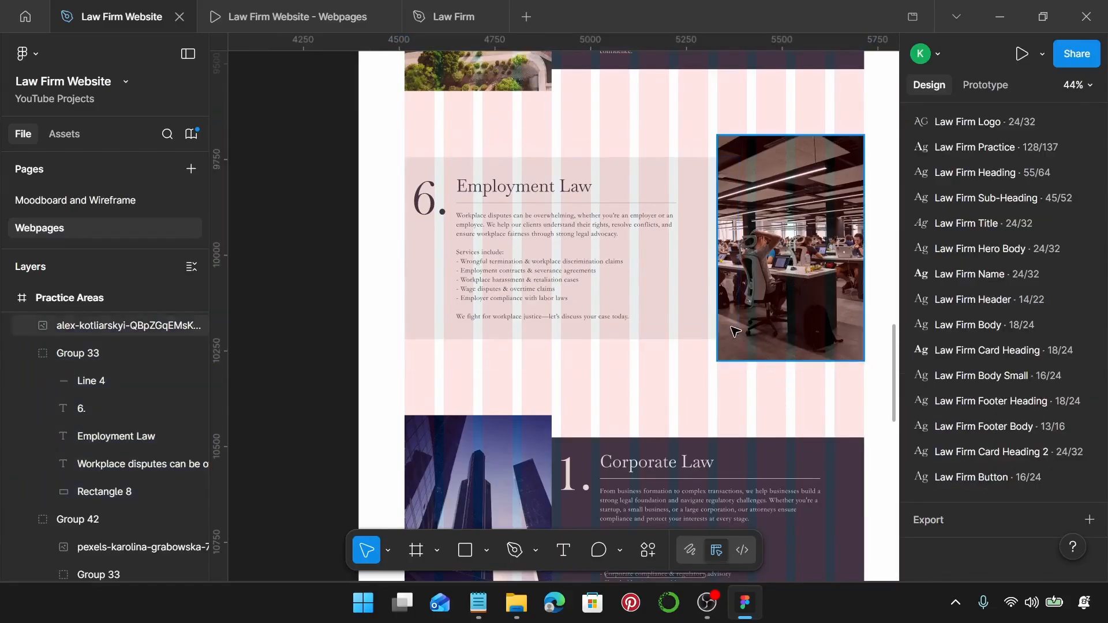
shift+click(593, 288)
key(ctrl+g)
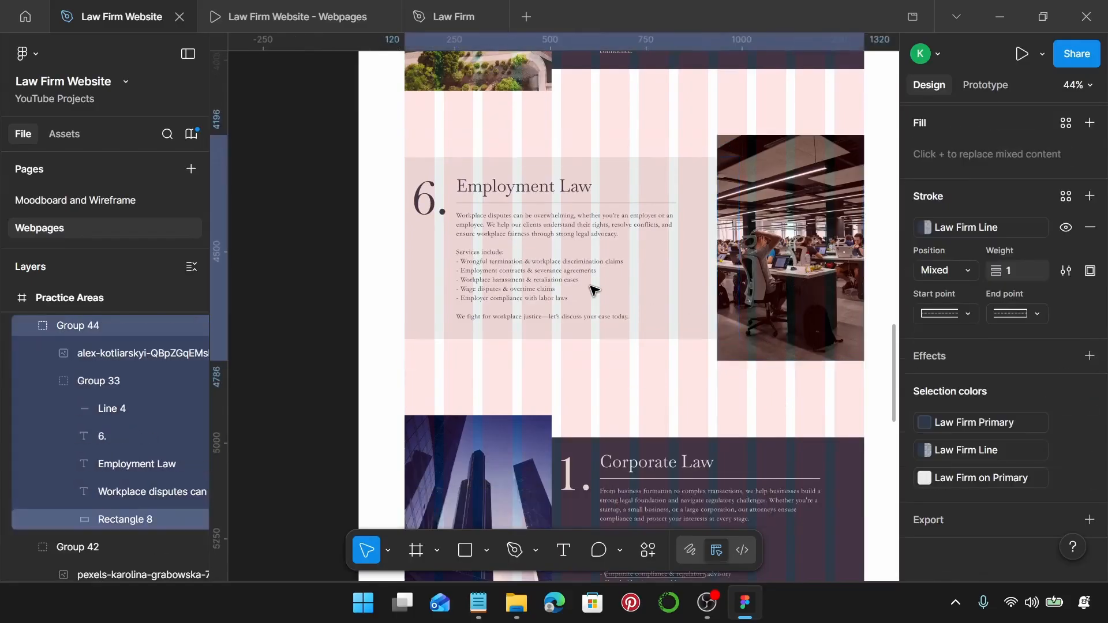
scroll(594, 289, down, 1)
scroll(590, 286, down, 1)
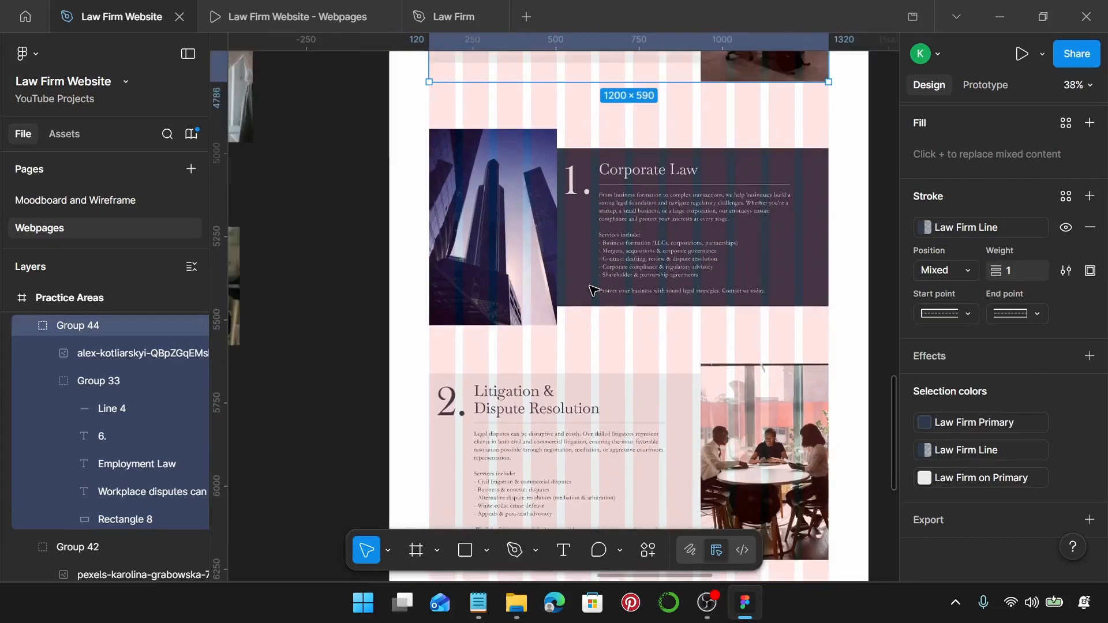
scroll(579, 224, left, 3)
scroll(579, 224, down, 1)
Move the handshake photo higher and set its width to 384.
scroll(582, 228, up, 4)
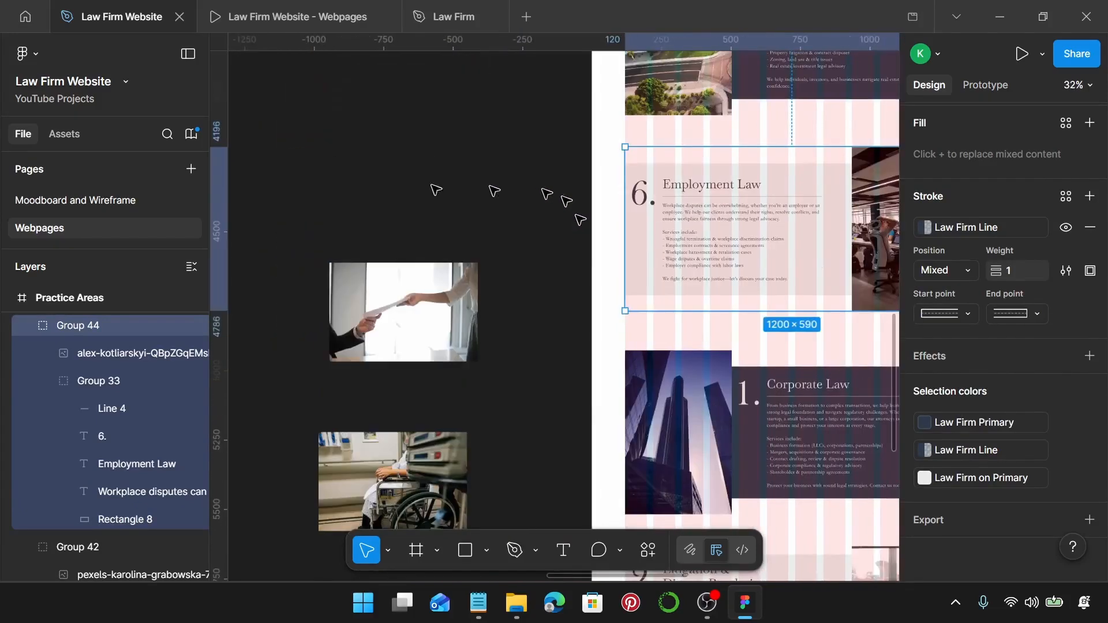
click(437, 299)
drag(437, 299, 437, 217)
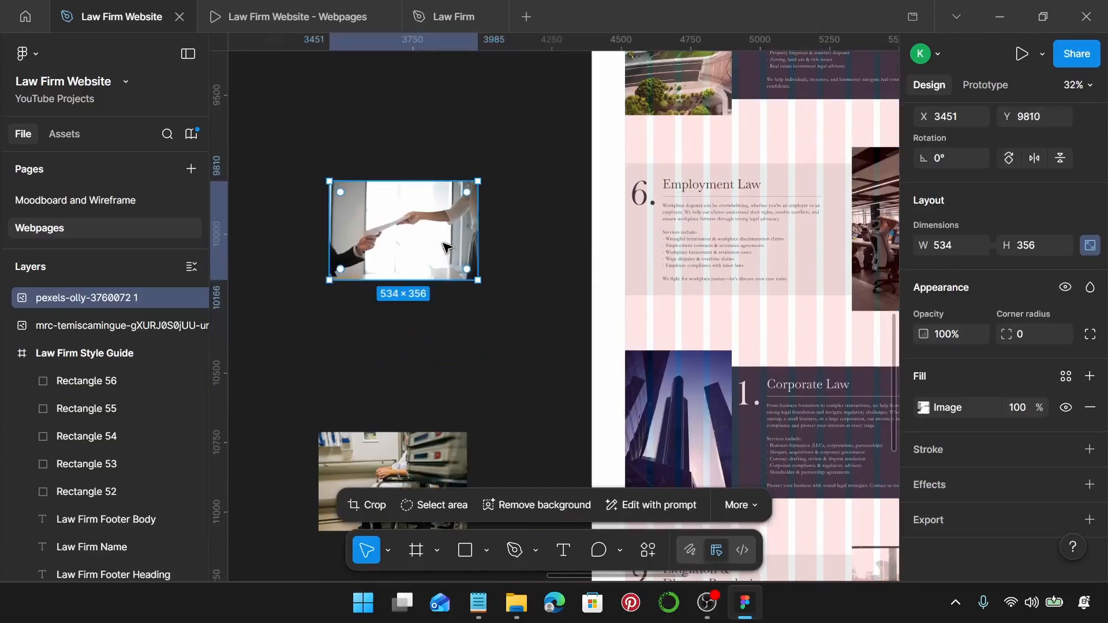
click(953, 246)
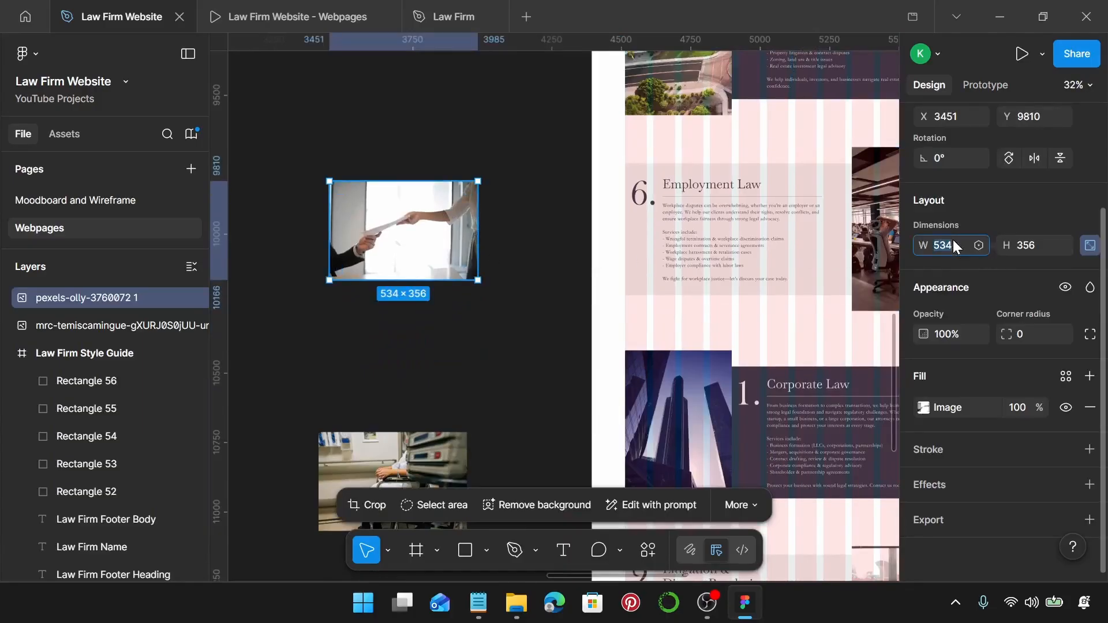
text(384)
key(Return)
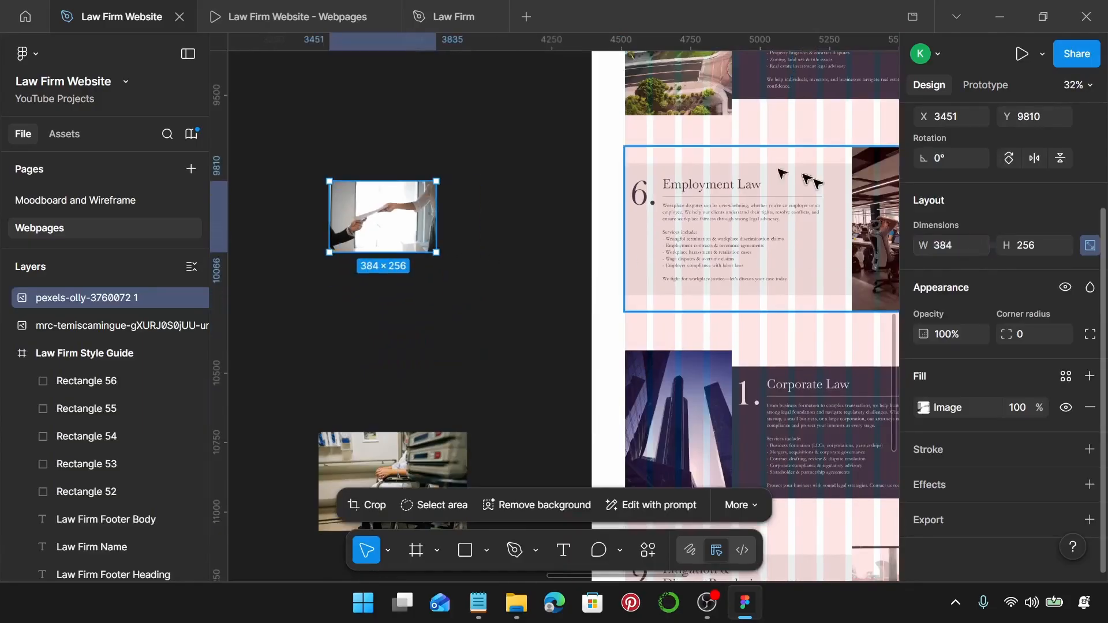
Crop the handshake photo to a 384×590 frame, enlarging the image to fill it.
scroll(388, 231, up, 5)
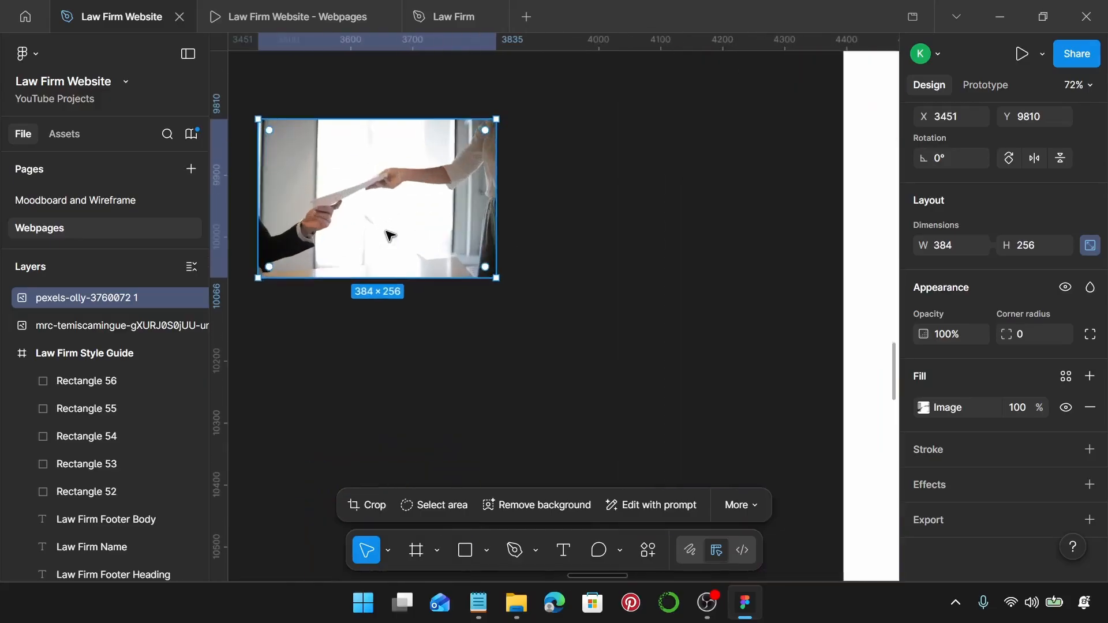
double_click(386, 232)
scroll(386, 231, down, 5)
scroll(383, 198, up, 2)
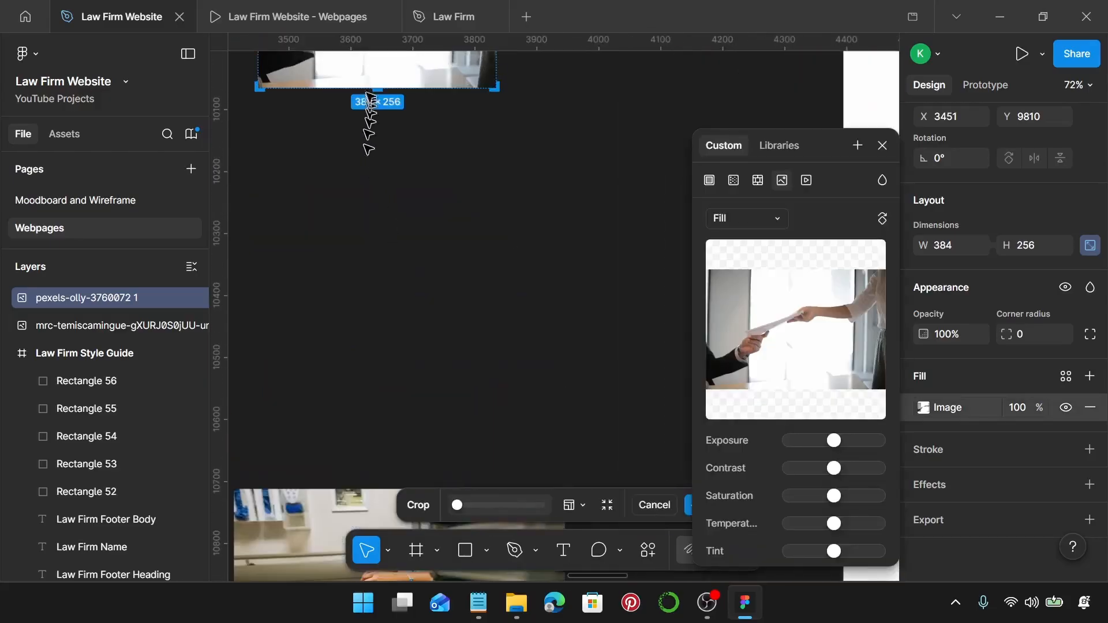
drag(372, 88, 384, 261)
scroll(374, 319, up, 4)
scroll(382, 266, up, 6)
scroll(384, 261, down, 10)
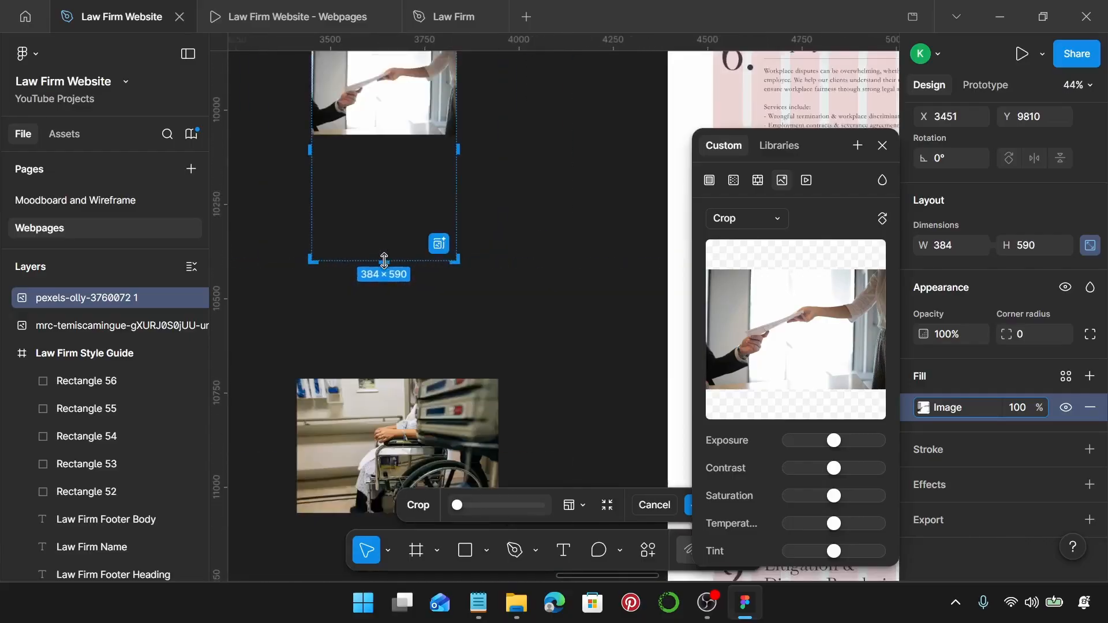
scroll(479, 160, left, 3)
drag(486, 139, 524, 242)
scroll(498, 257, up, 3)
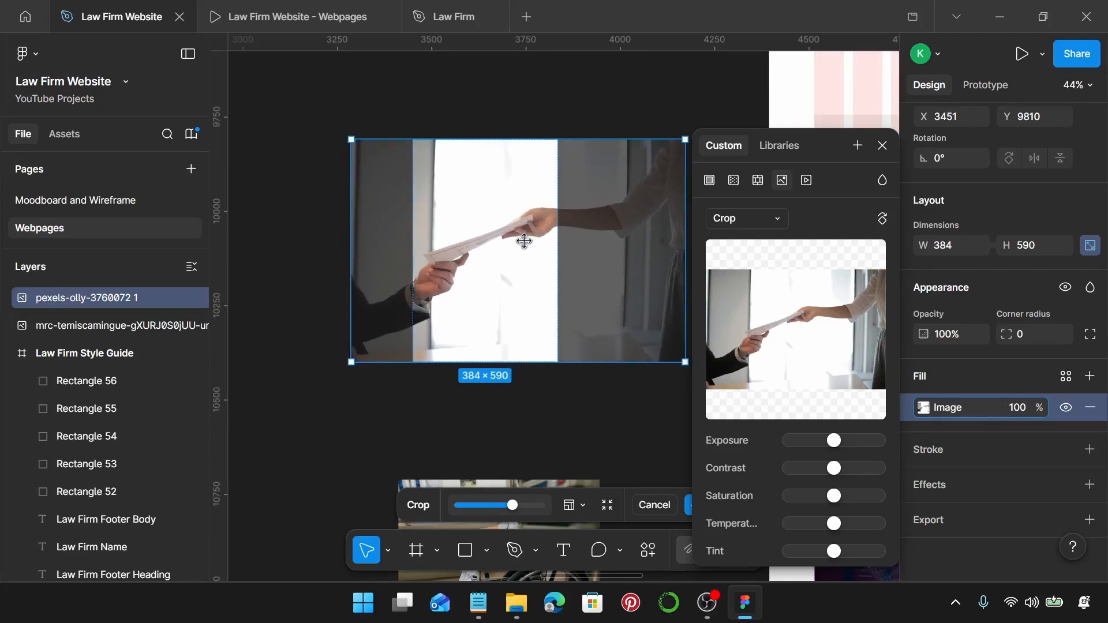
key(Return)
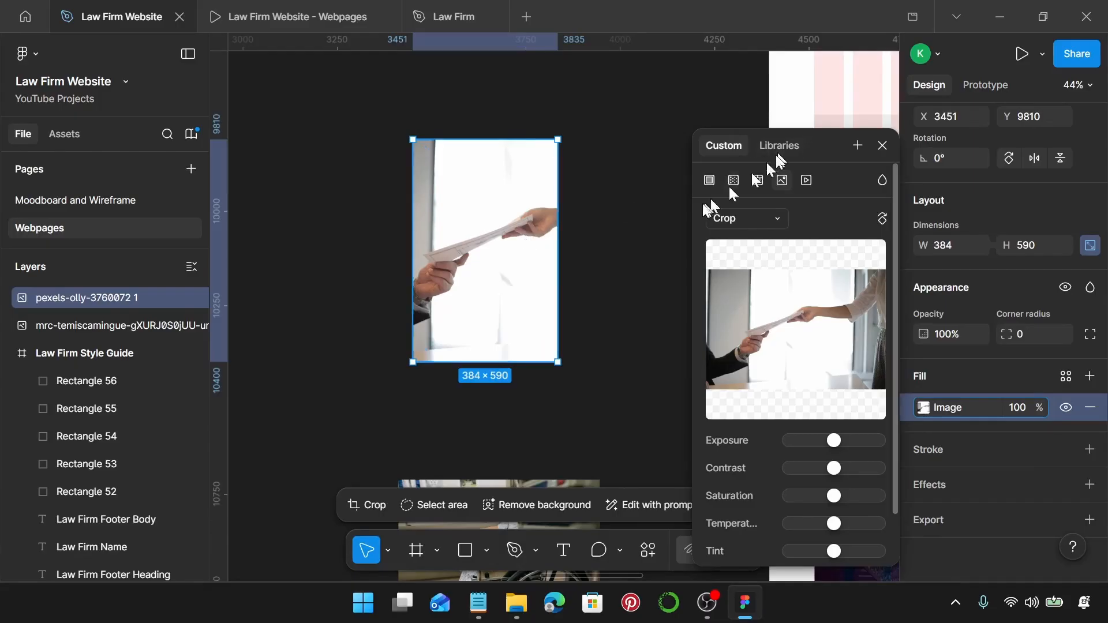
Remove the cropped handshake photo from the canvas.
click(626, 233)
click(554, 259)
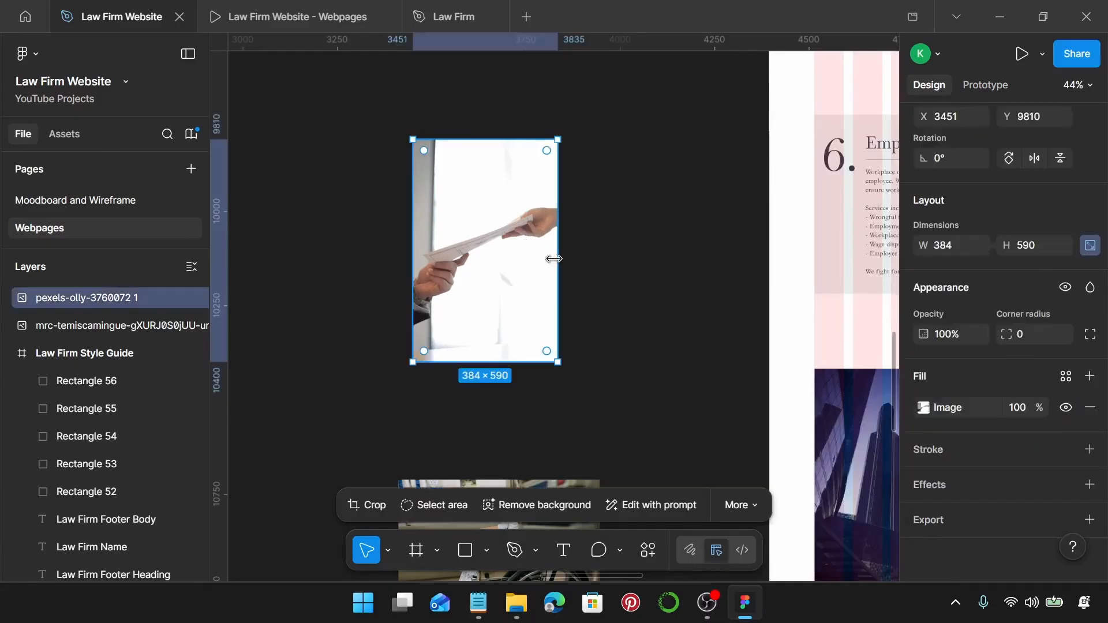
key(Delete)
Replace the Corporate Law card's skyscraper image with the handshake photo.
scroll(549, 255, down, 2)
scroll(549, 255, right, 5)
scroll(550, 255, down, 1)
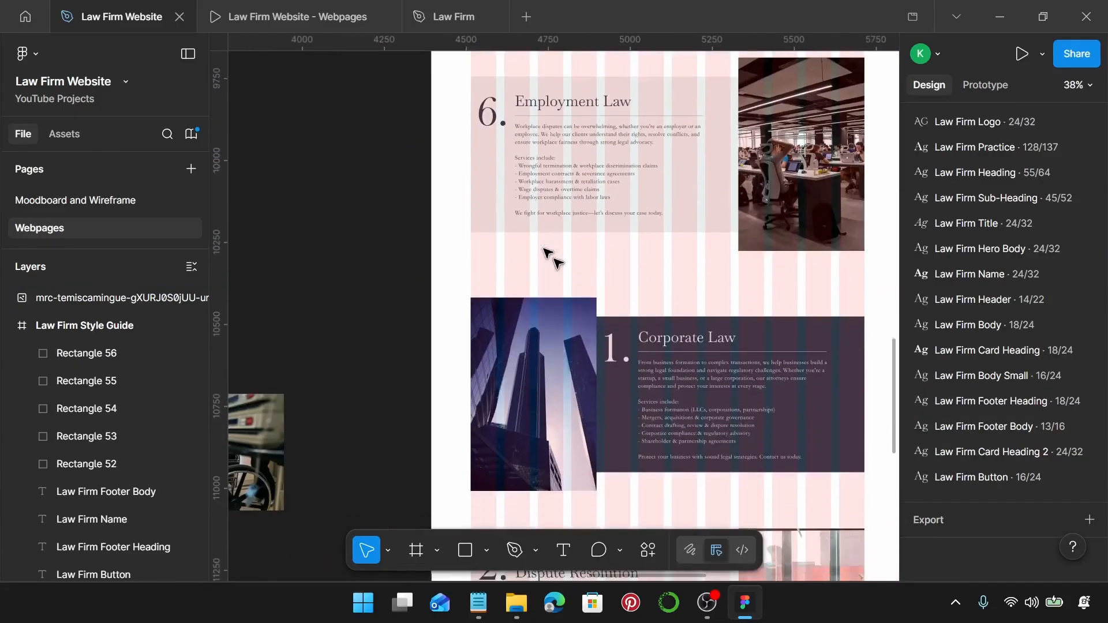
scroll(554, 260, down, 2)
click(546, 279)
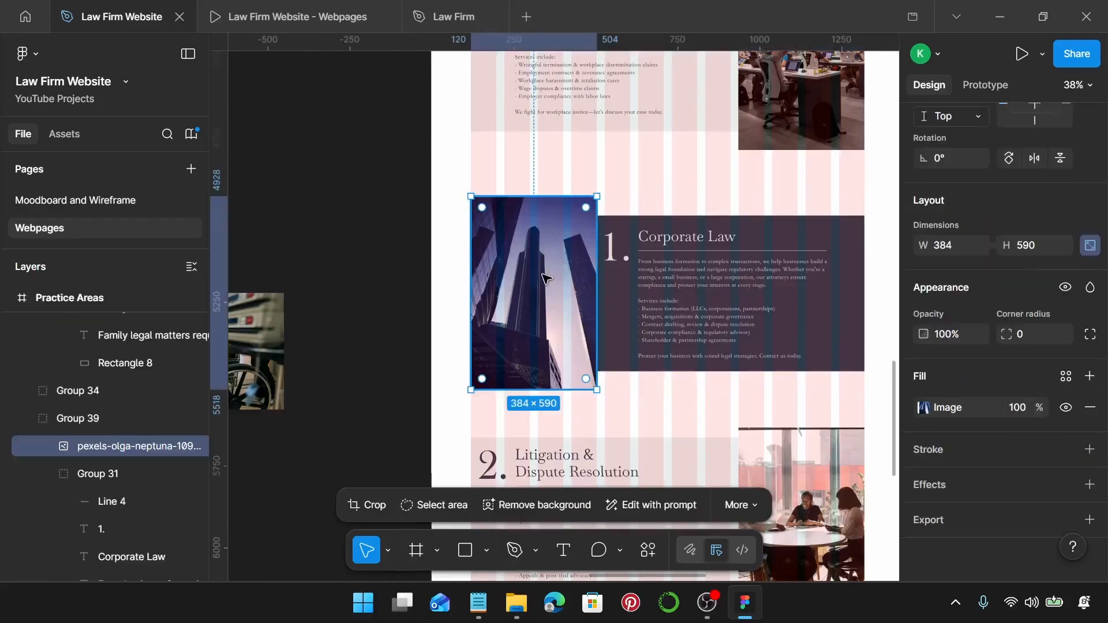
key(ctrl+shift+r)
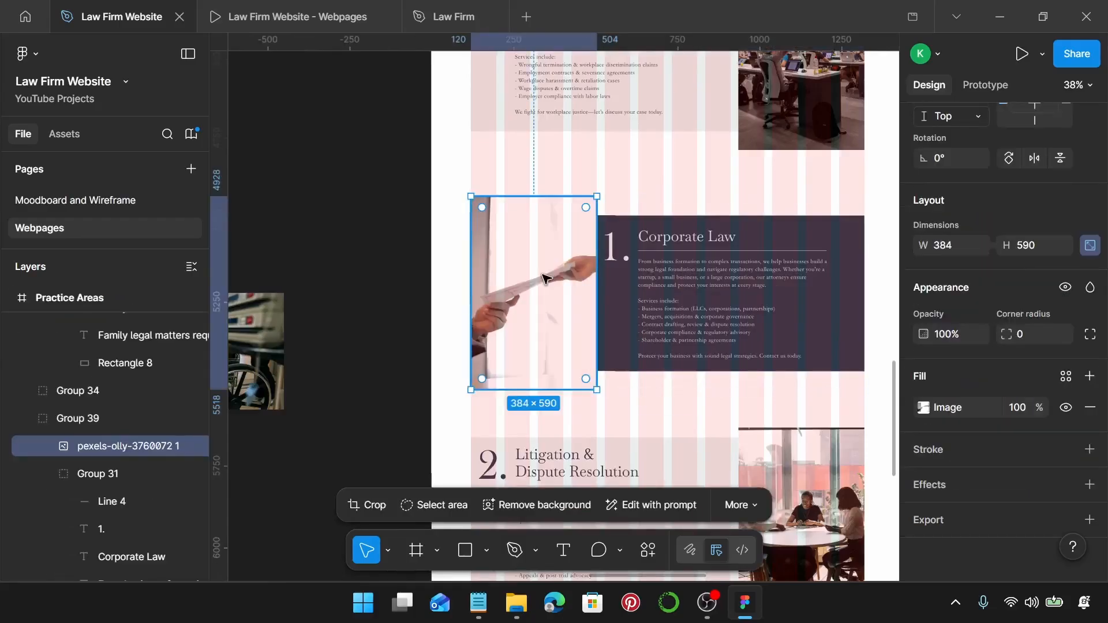
Change the card's number from 1. to 7.
click(615, 249)
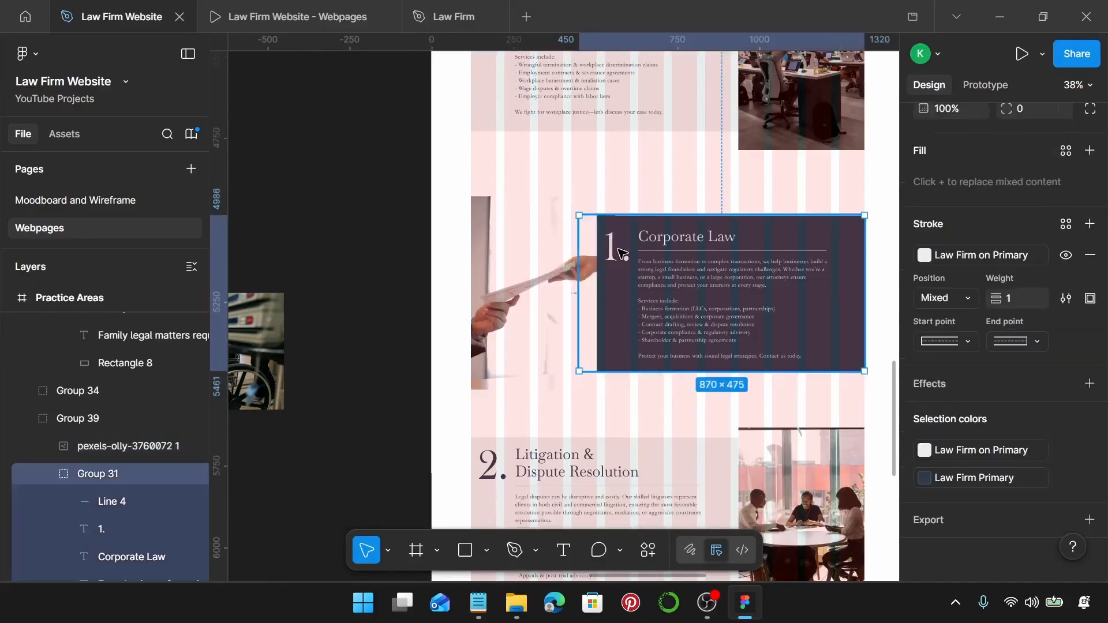
click(619, 252)
double_click(616, 248)
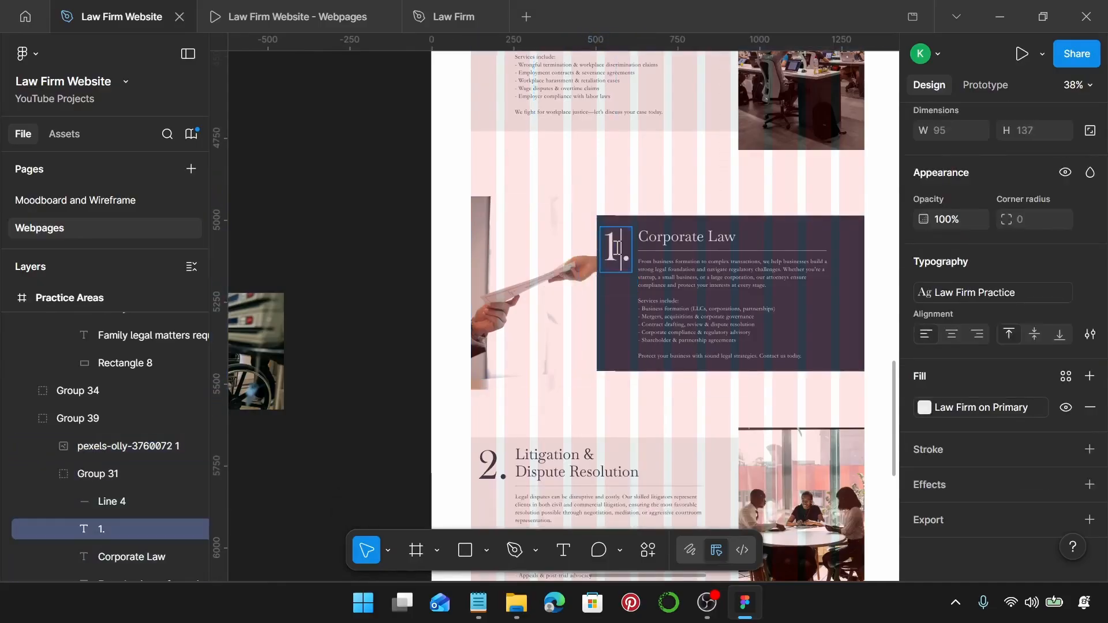
text(7)
scroll(617, 248, down, 2)
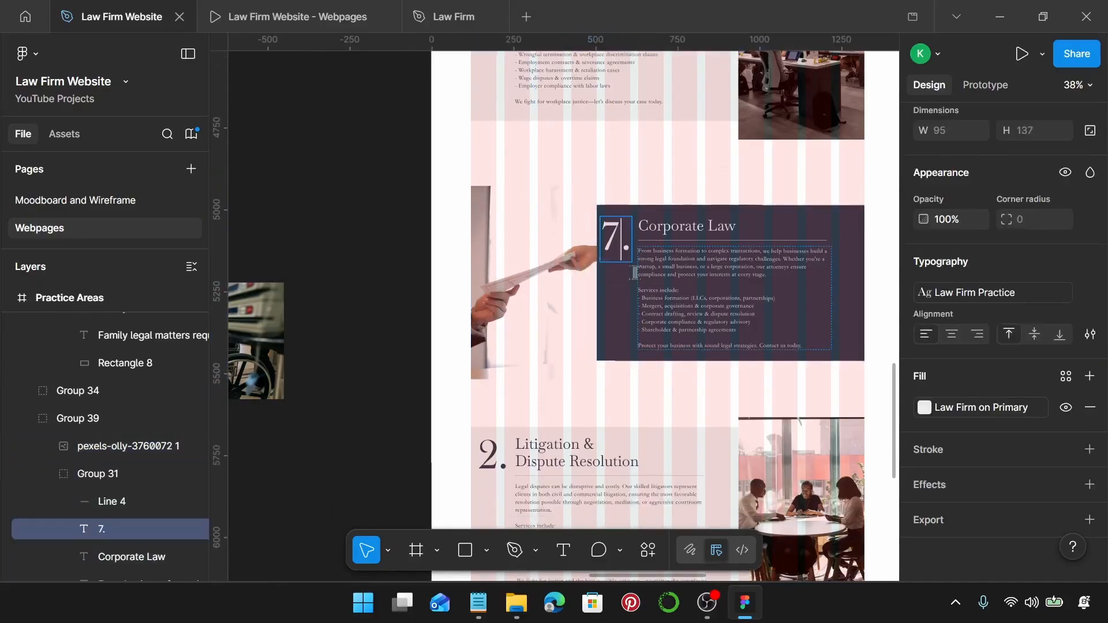
Retitle the card heading to 'Estate Planning & Probate', copied from the notes.
click(479, 603)
scroll(858, 384, down, 4)
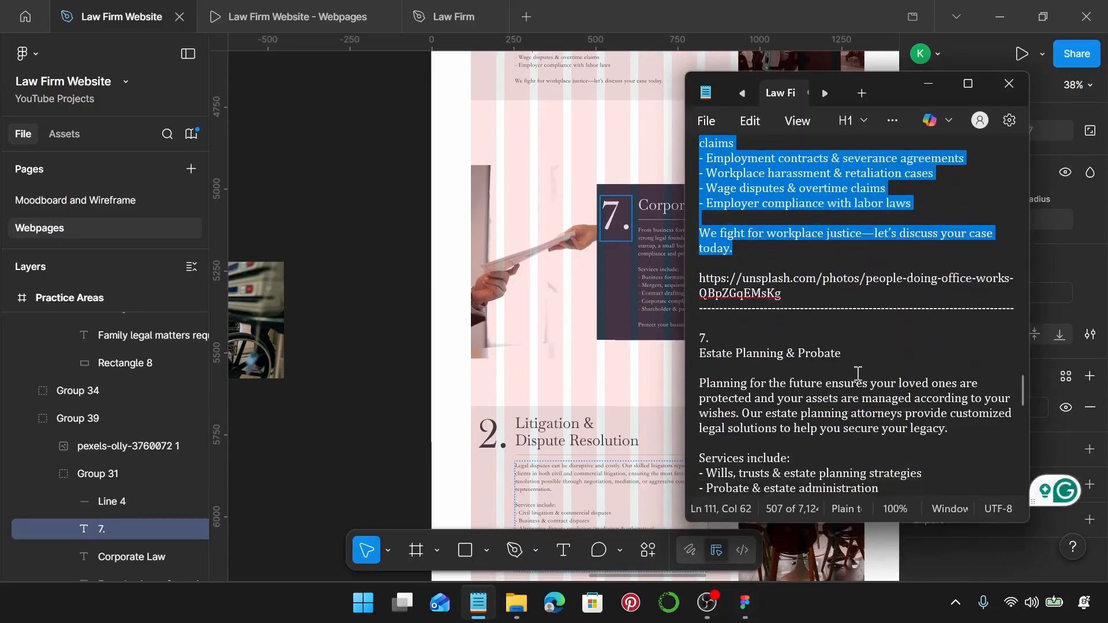
drag(855, 360, 683, 353)
key(ctrl+c)
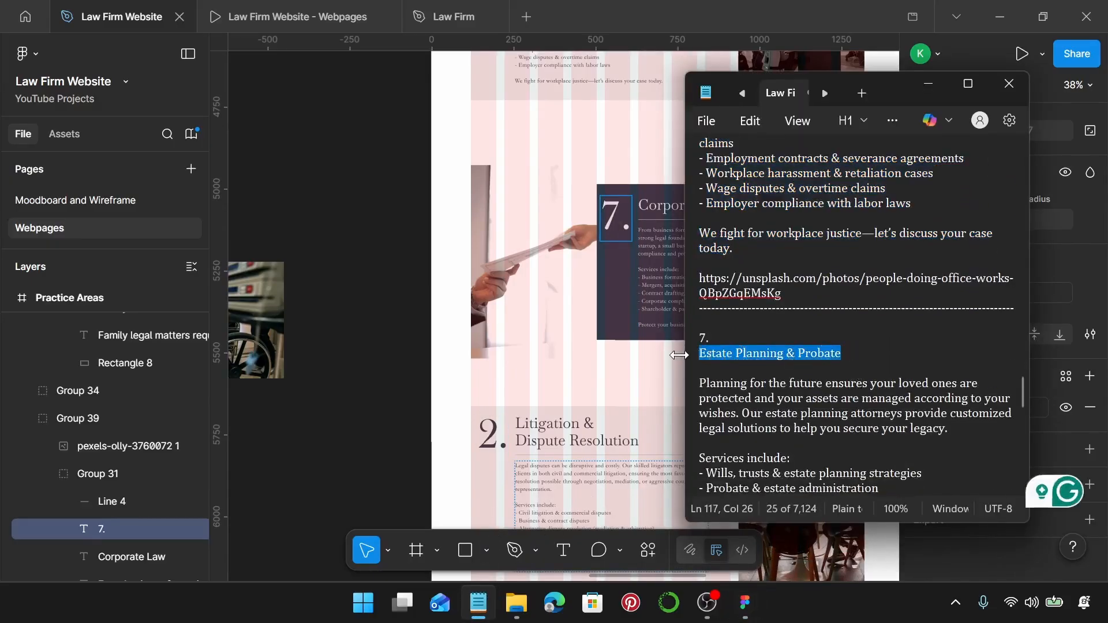
scroll(557, 325, right, 3)
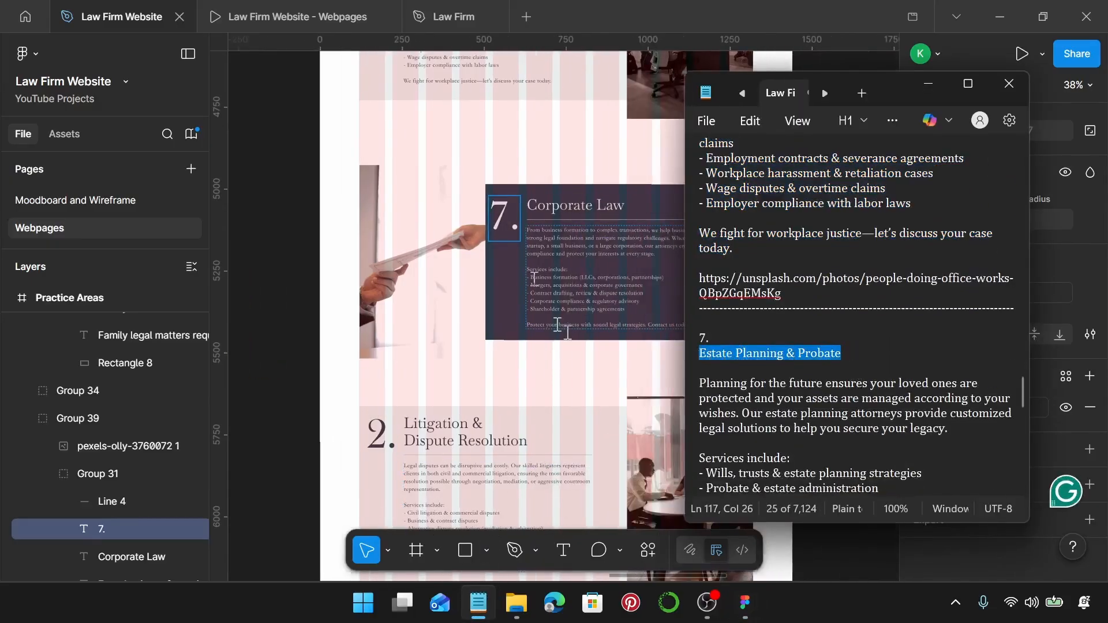
click(551, 203)
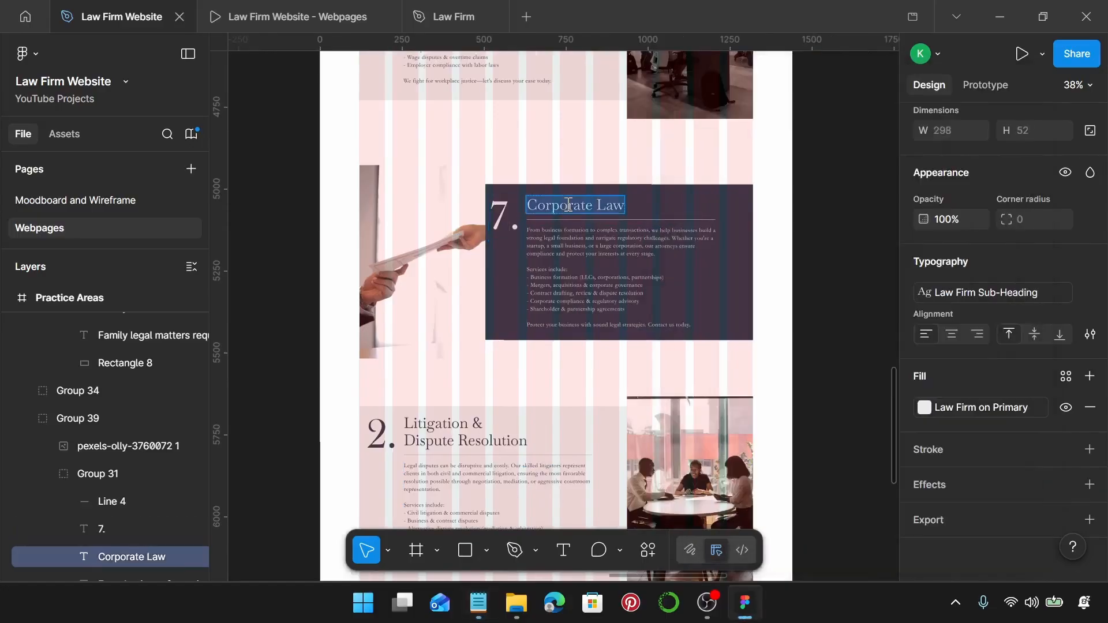
key(ctrl+v)
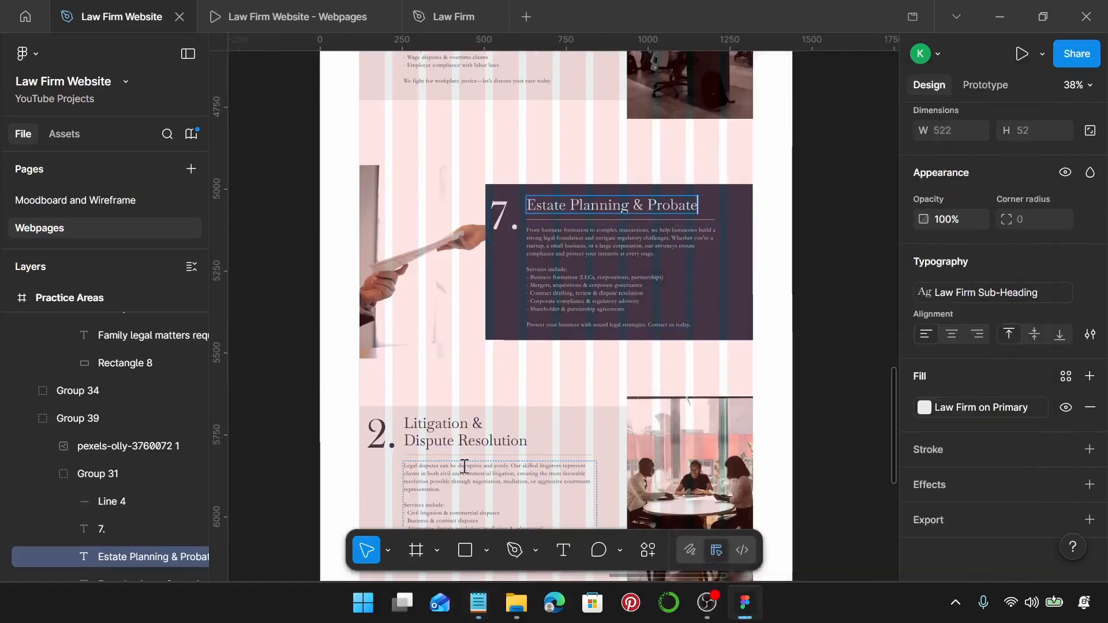
Replace the card body with the Estate Planning description and services list.
click(478, 603)
scroll(779, 369, down, 2)
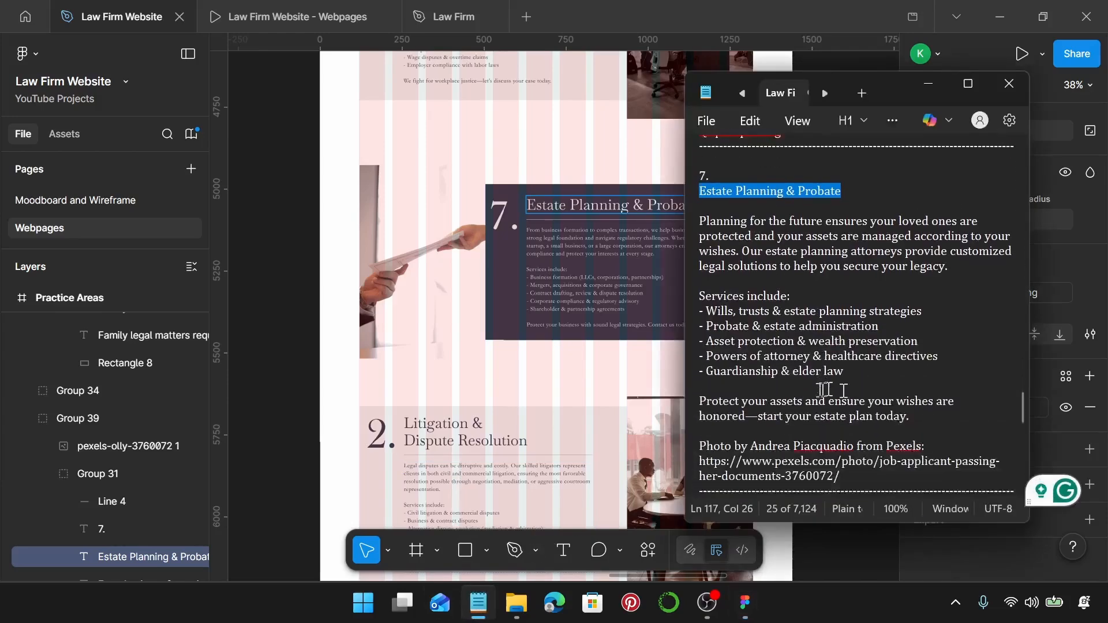
drag(923, 398, 701, 203)
key(ctrl+c)
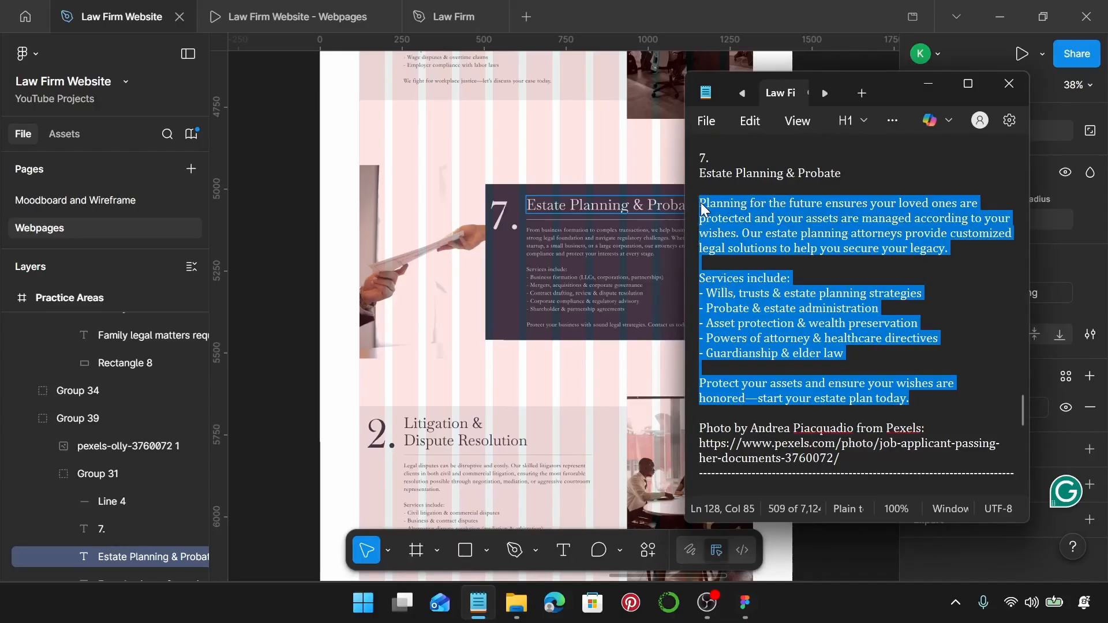
click(544, 242)
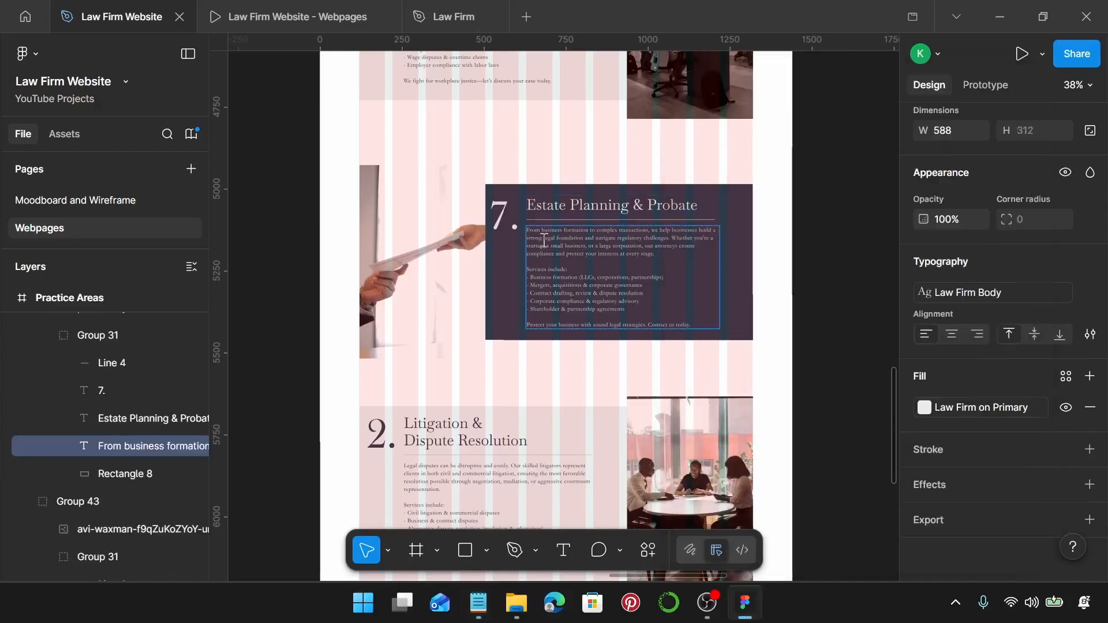
key(Return)
key(ctrl+v)
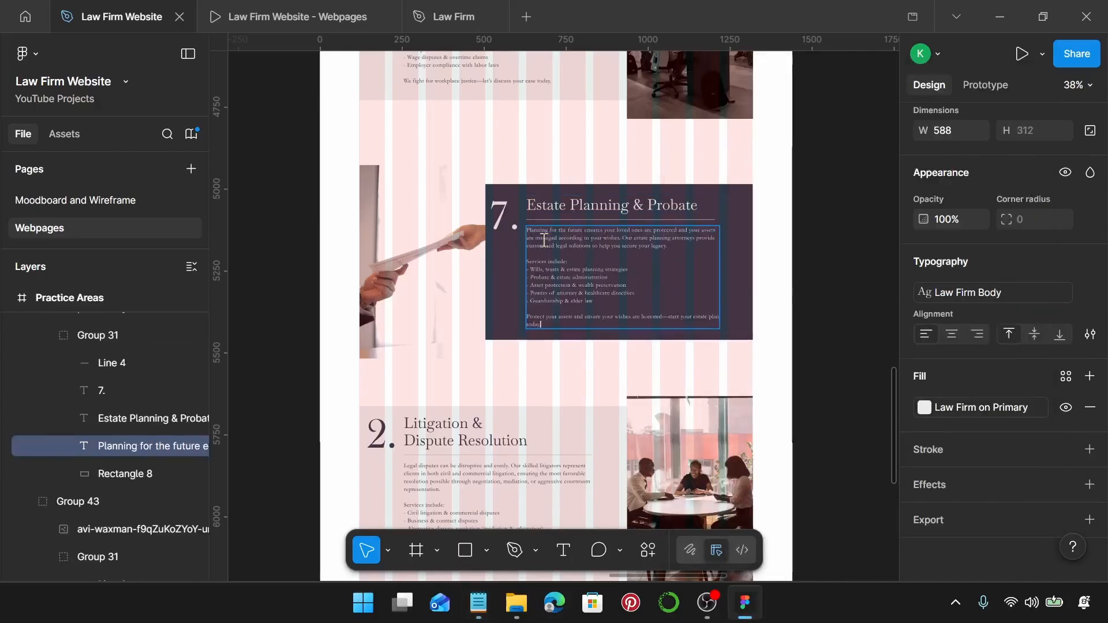
key(Escape)
key(Escape)
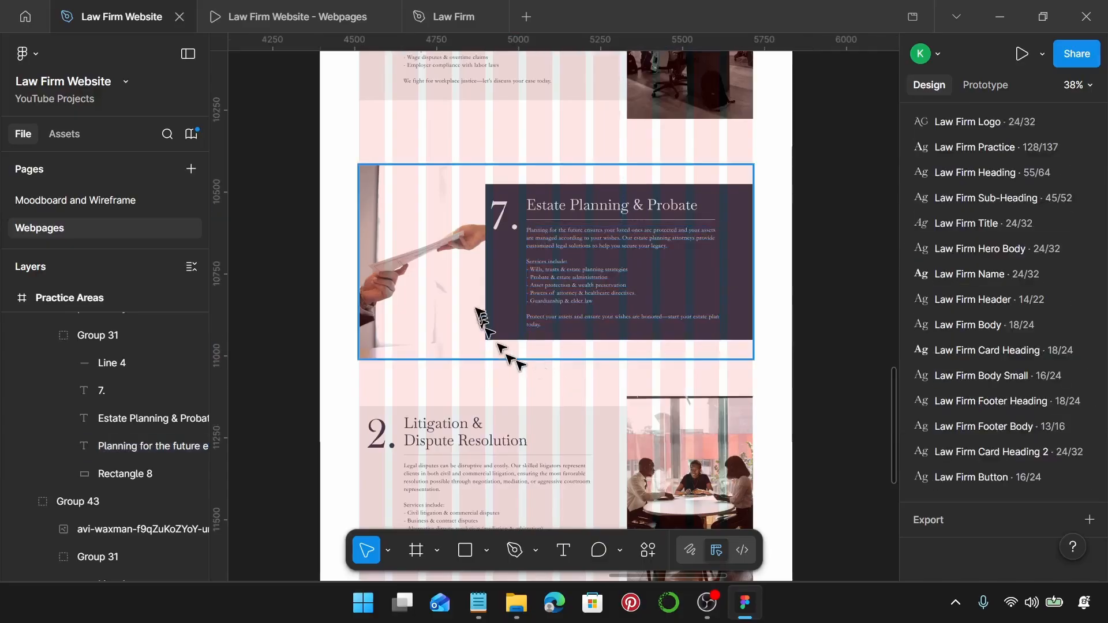
click(477, 282)
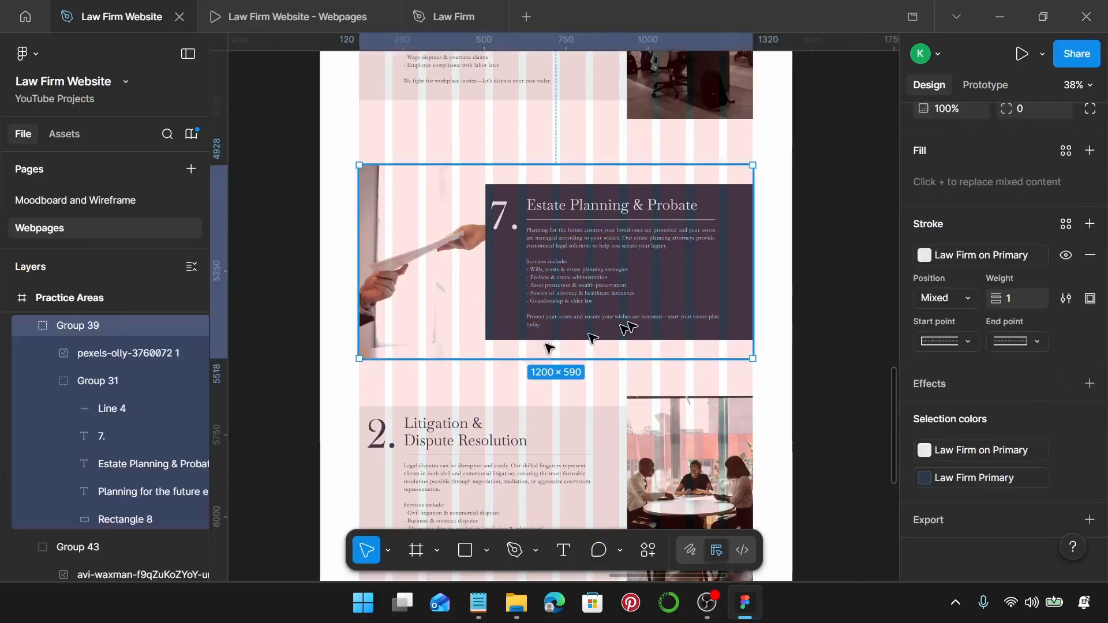
scroll(626, 323, down, 3)
Replace the Litigation card with a copy of the Employment Law card.
scroll(593, 338, down, 2)
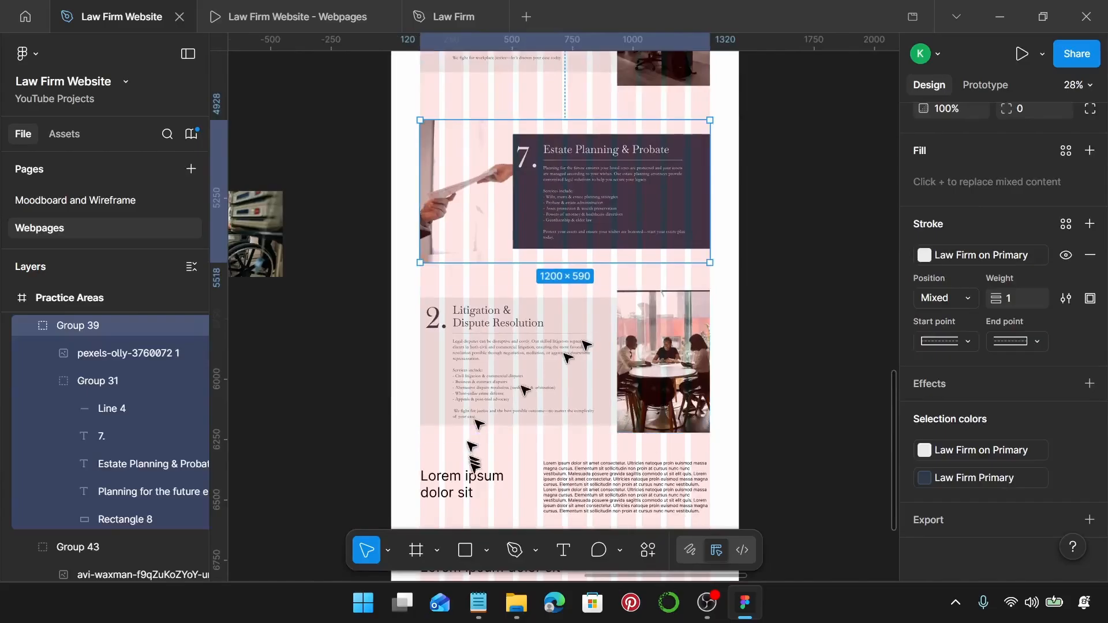
click(478, 604)
scroll(889, 383, down, 5)
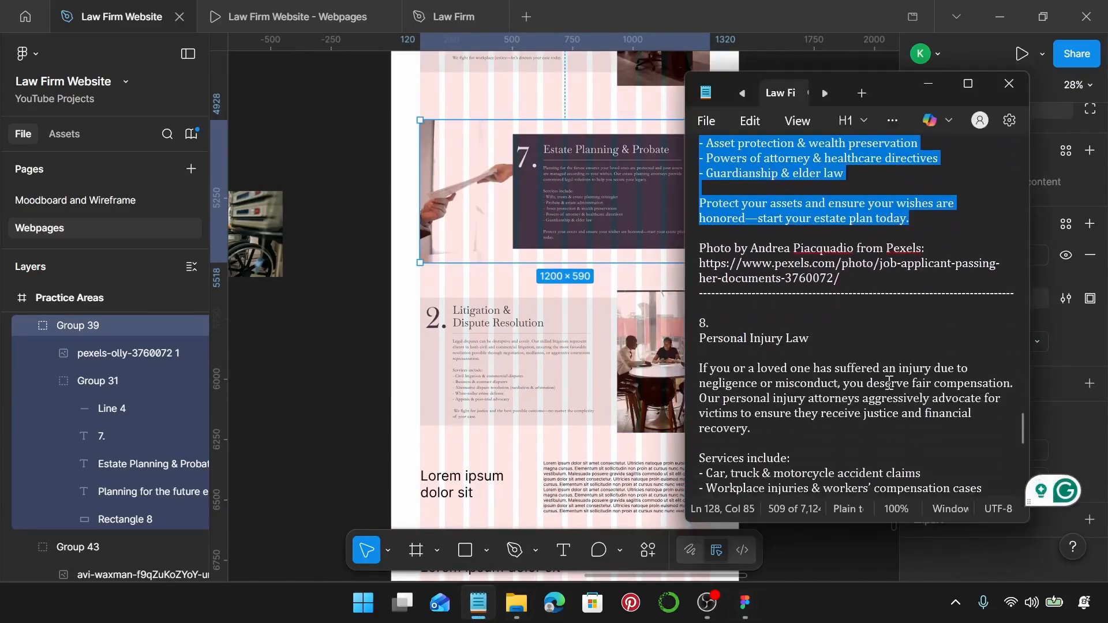
scroll(889, 383, up, 1)
scroll(470, 342, down, 2)
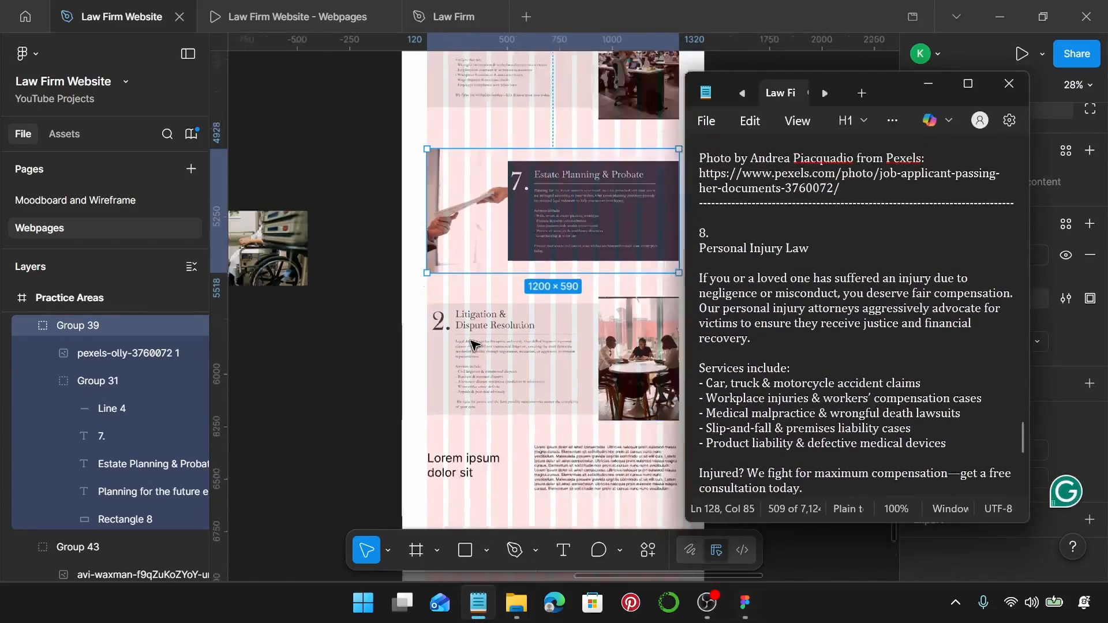
scroll(471, 342, up, 1)
scroll(549, 244, up, 1)
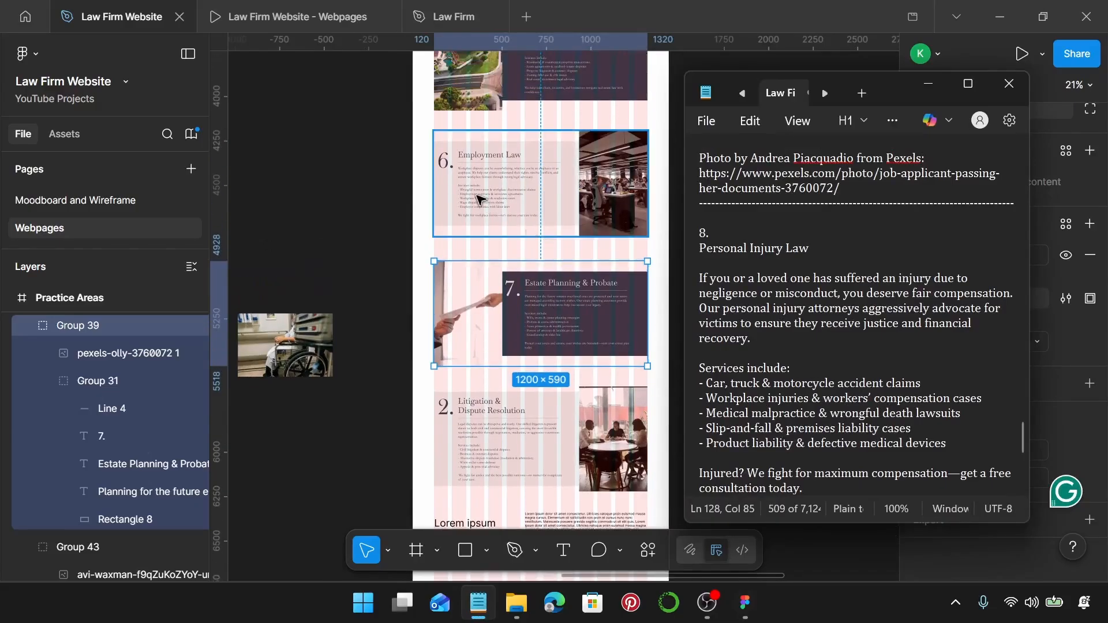
click(477, 199)
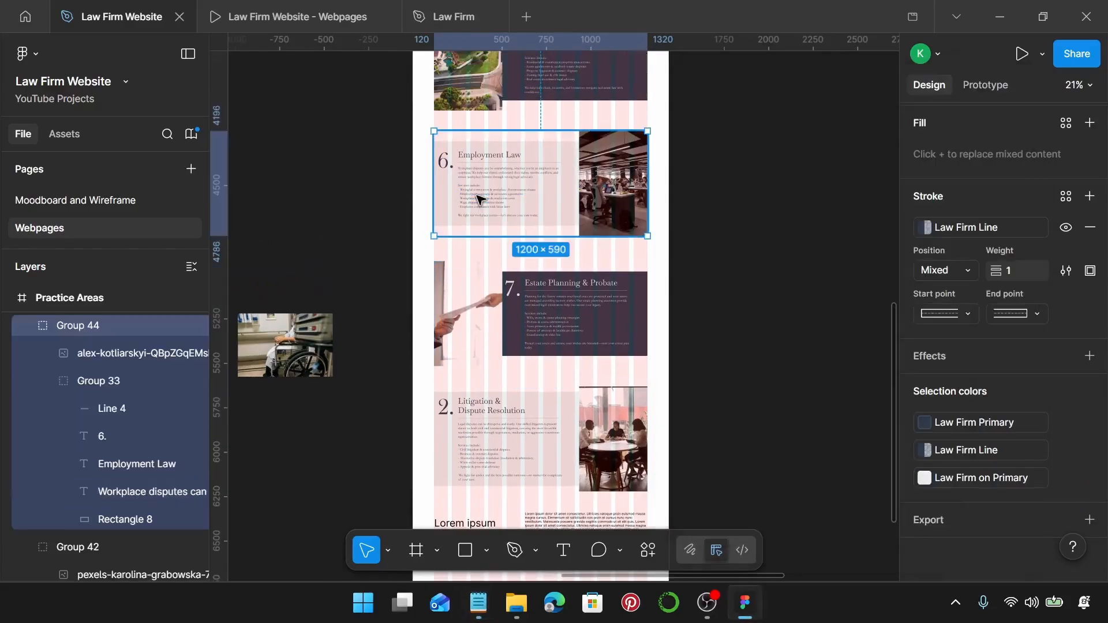
scroll(477, 199, down, 5)
click(475, 241)
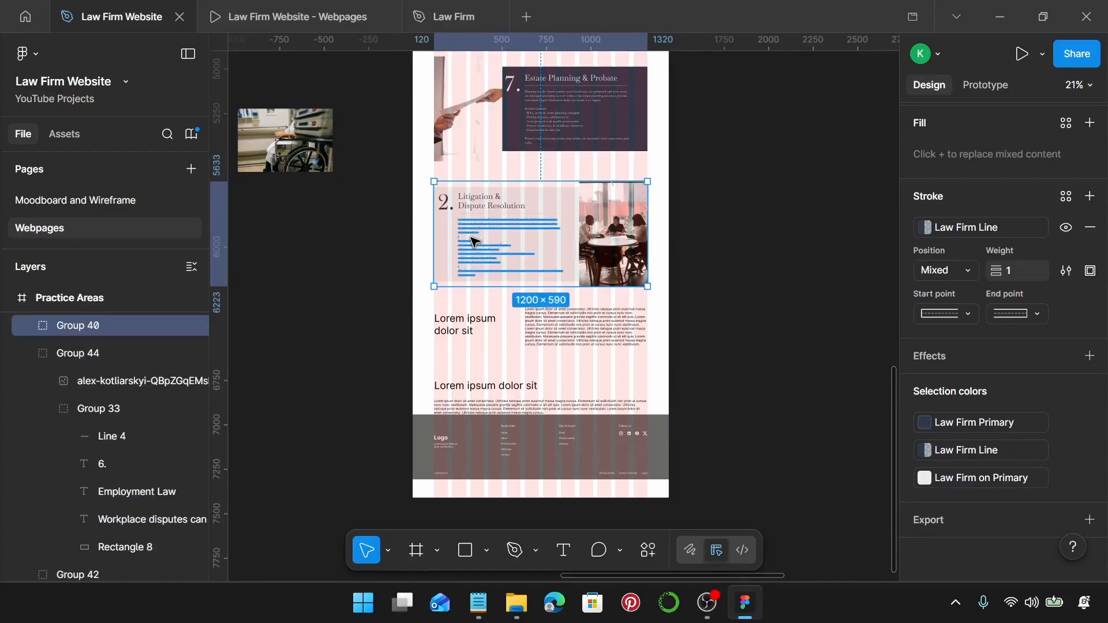
key(ctrl+shift+r)
Set the wheelchair photo's width to 384.
scroll(475, 242, up, 3)
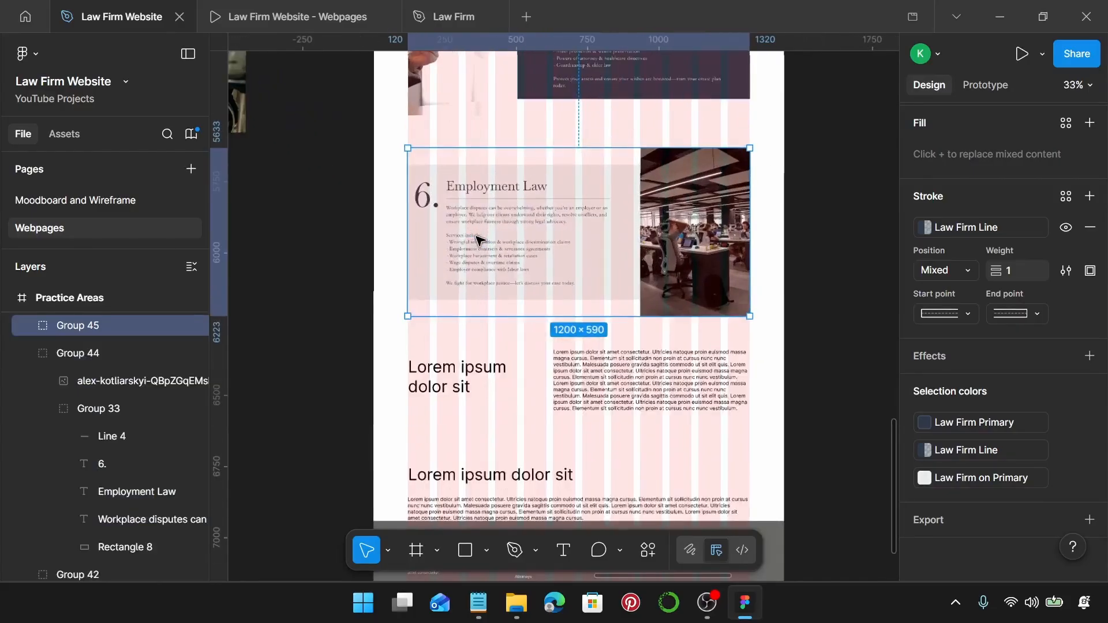
scroll(474, 237, down, 2)
scroll(474, 235, left, 5)
scroll(476, 237, up, 1)
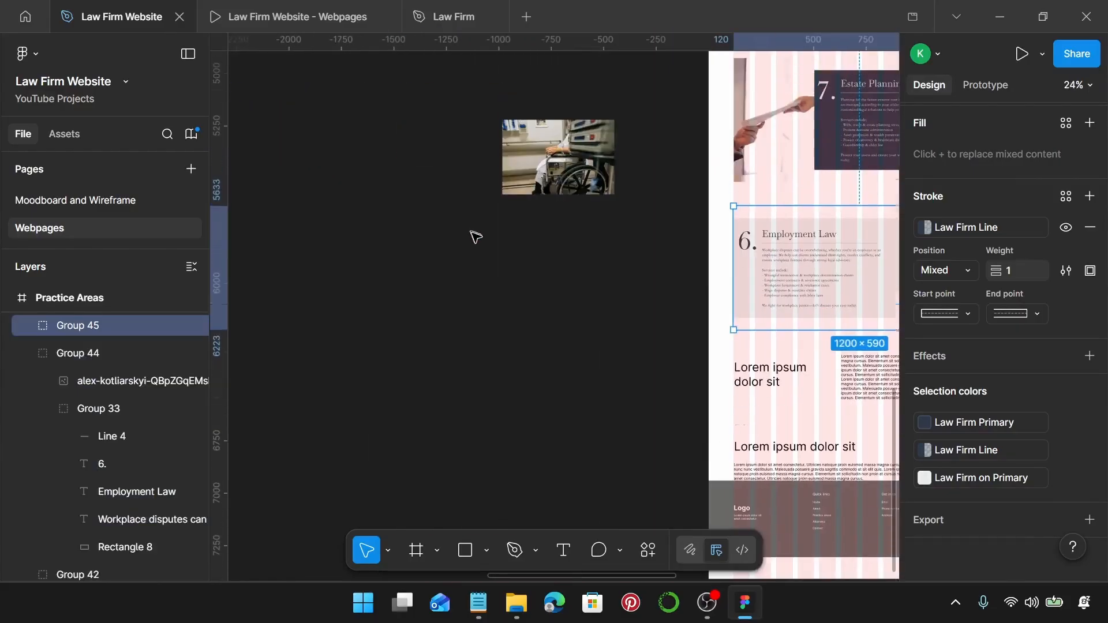
click(566, 184)
click(958, 247)
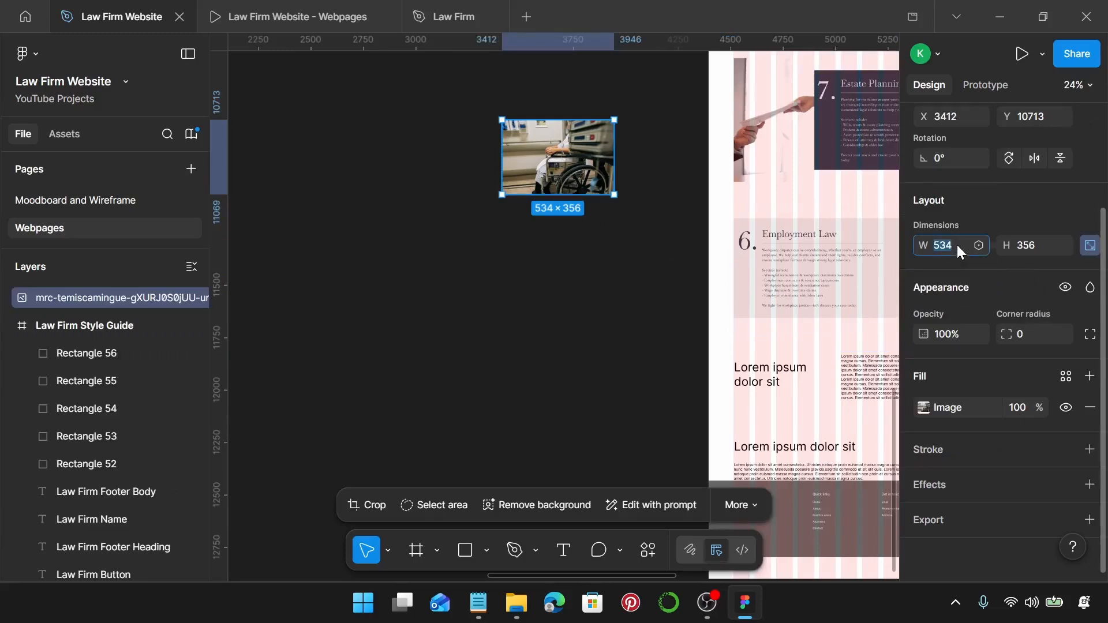
text(384)
key(Return)
Crop the wheelchair photo to about 590 tall, enlarging the image to fill the frame.
scroll(543, 167, up, 5)
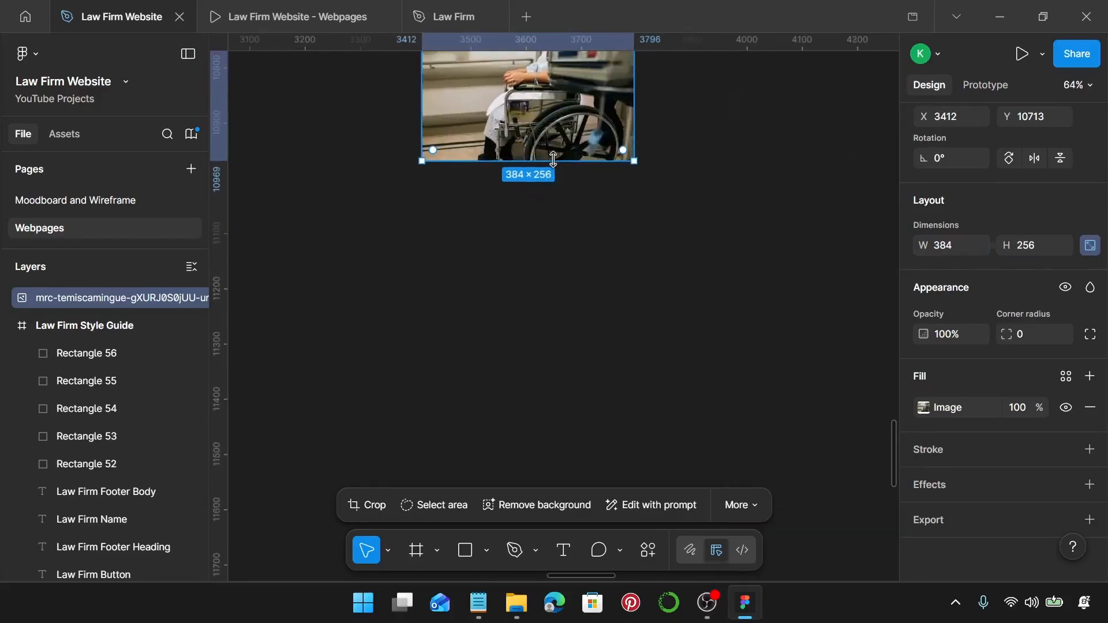
double_click(543, 167)
scroll(543, 167, down, 1)
drag(544, 167, 549, 341)
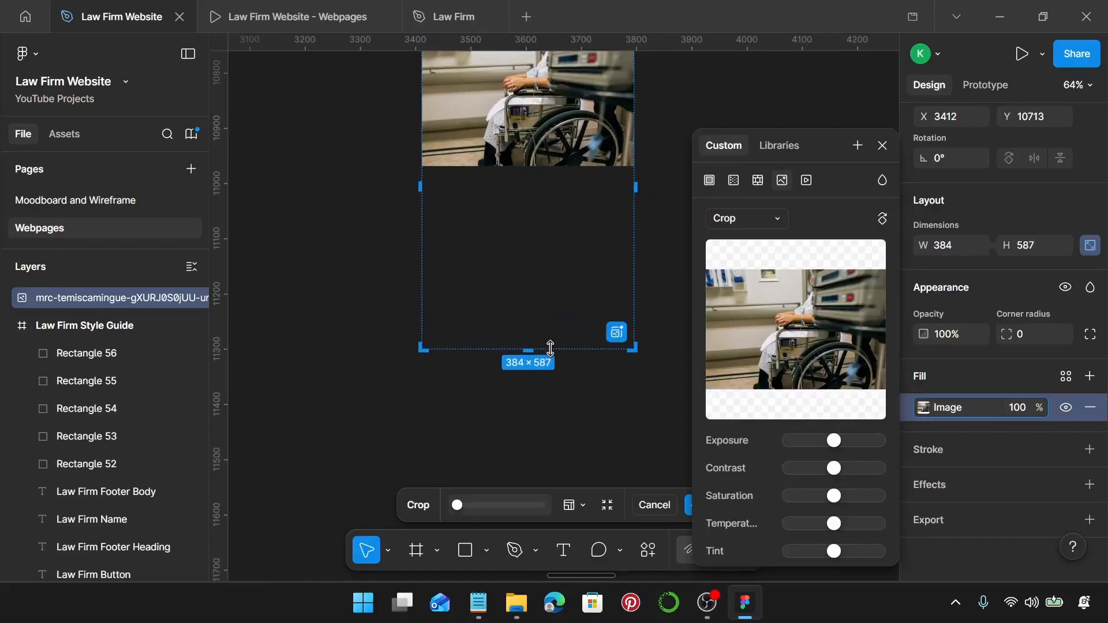
scroll(549, 340, up, 5)
drag(543, 269, 547, 223)
scroll(549, 283, up, 10)
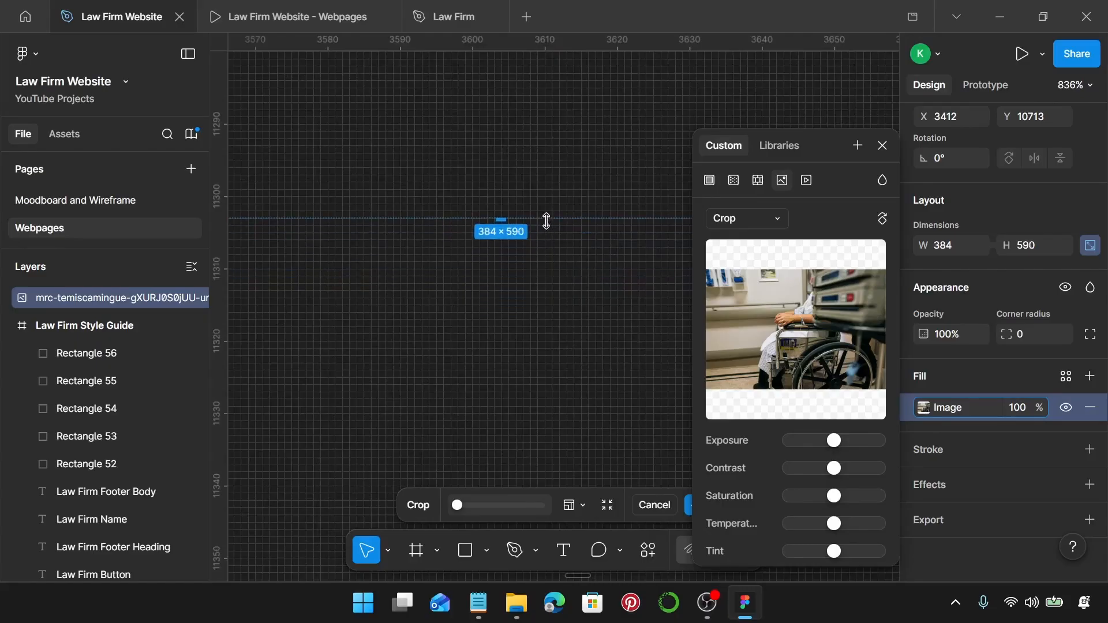
scroll(546, 221, down, 12)
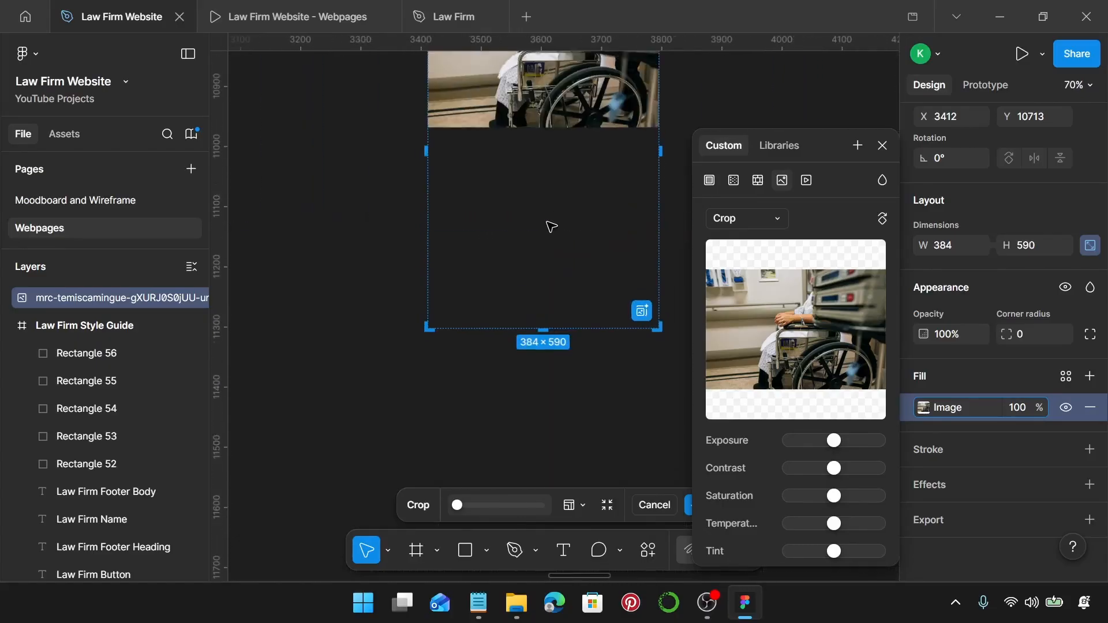
drag(578, 128, 588, 332)
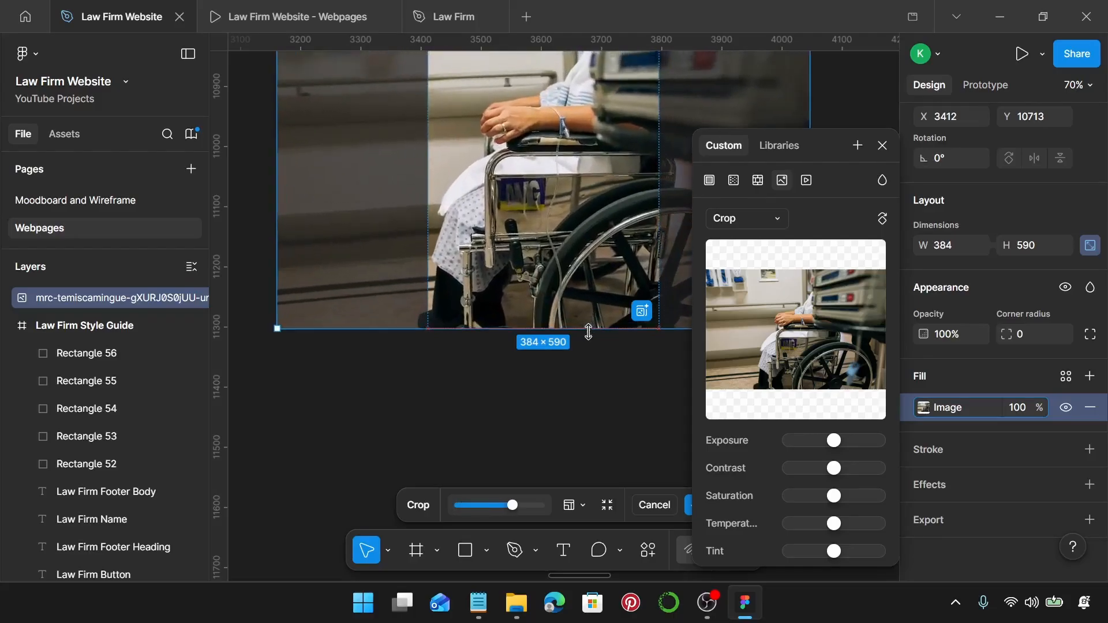
scroll(587, 324, up, 2)
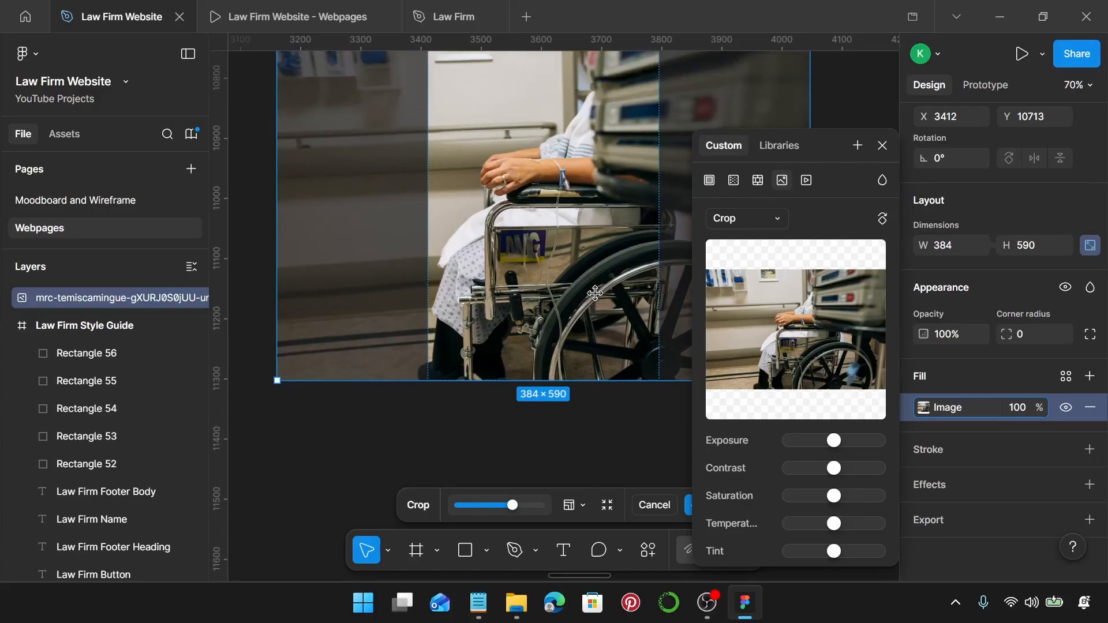
key(Return)
scroll(595, 294, down, 3)
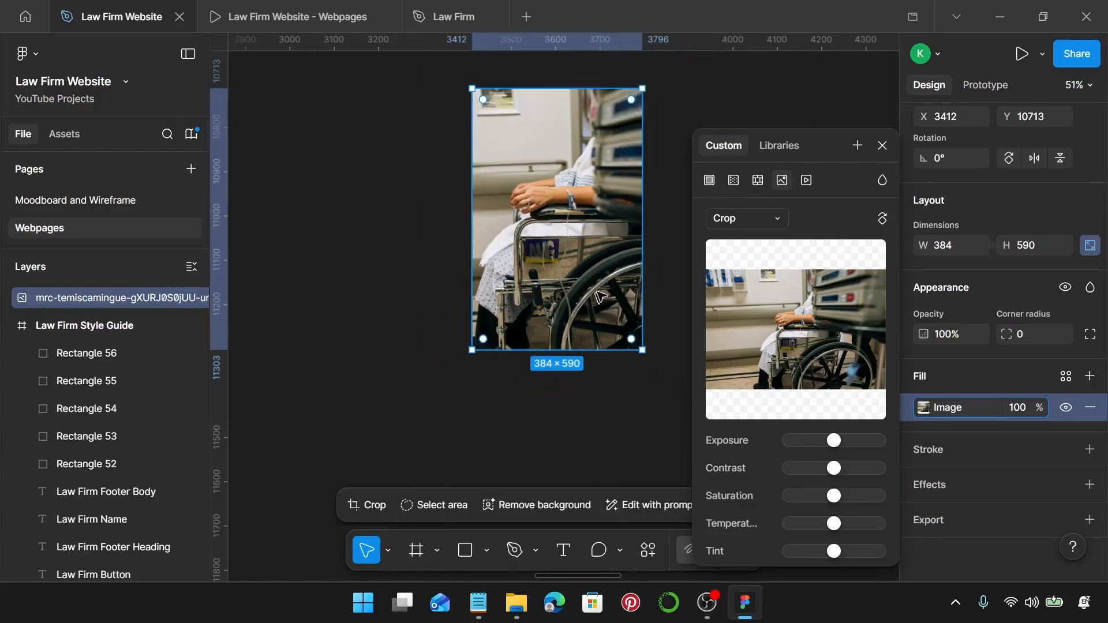
click(886, 139)
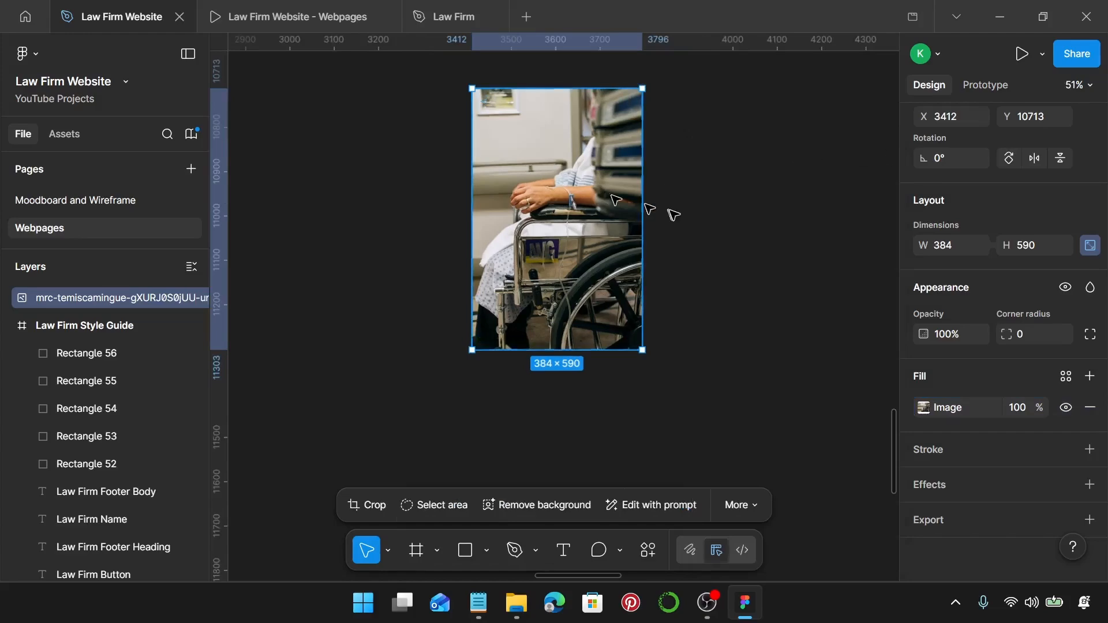
Put the cropped wheelchair photo in place of the card's office photo.
key(Delete)
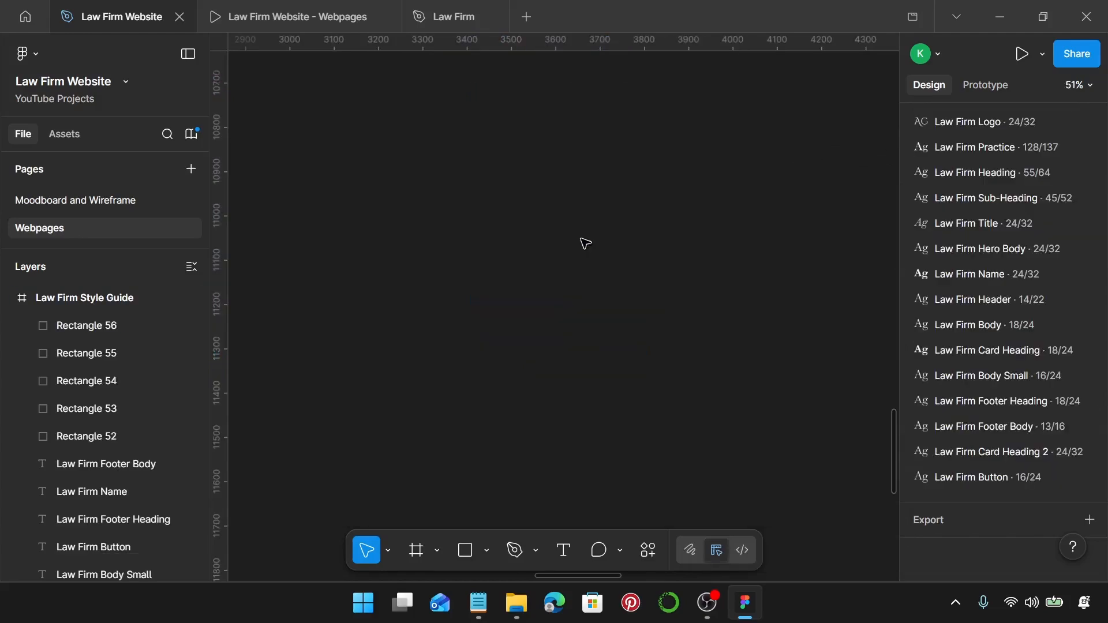
scroll(582, 239, down, 4)
scroll(581, 239, right, 5)
scroll(581, 239, down, 2)
scroll(582, 239, up, 1)
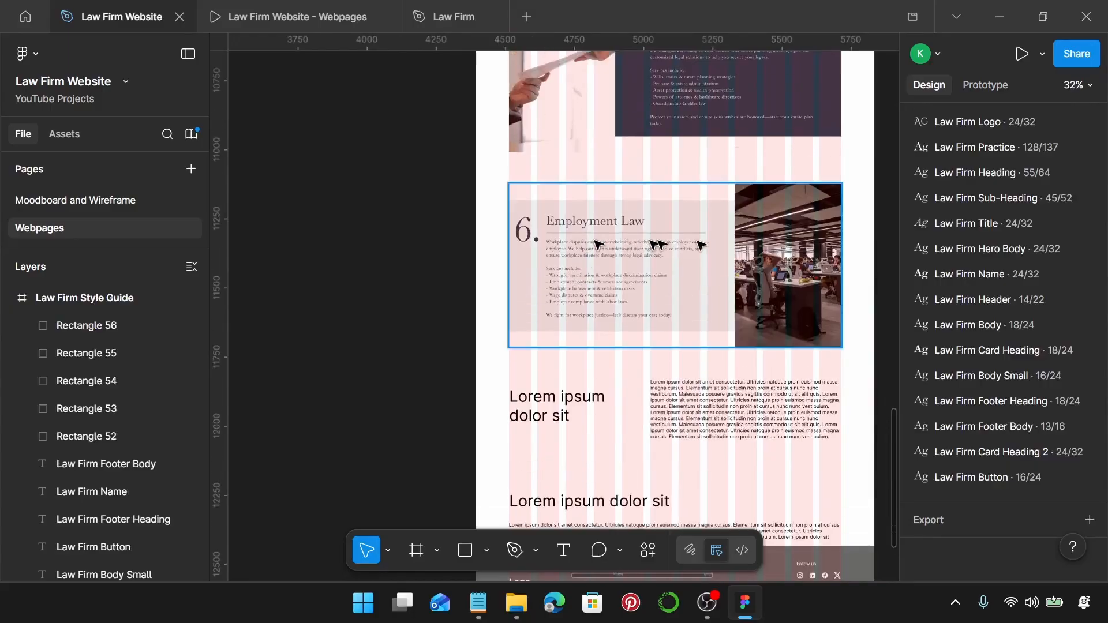
double_click(799, 253)
key(ctrl+shift+r)
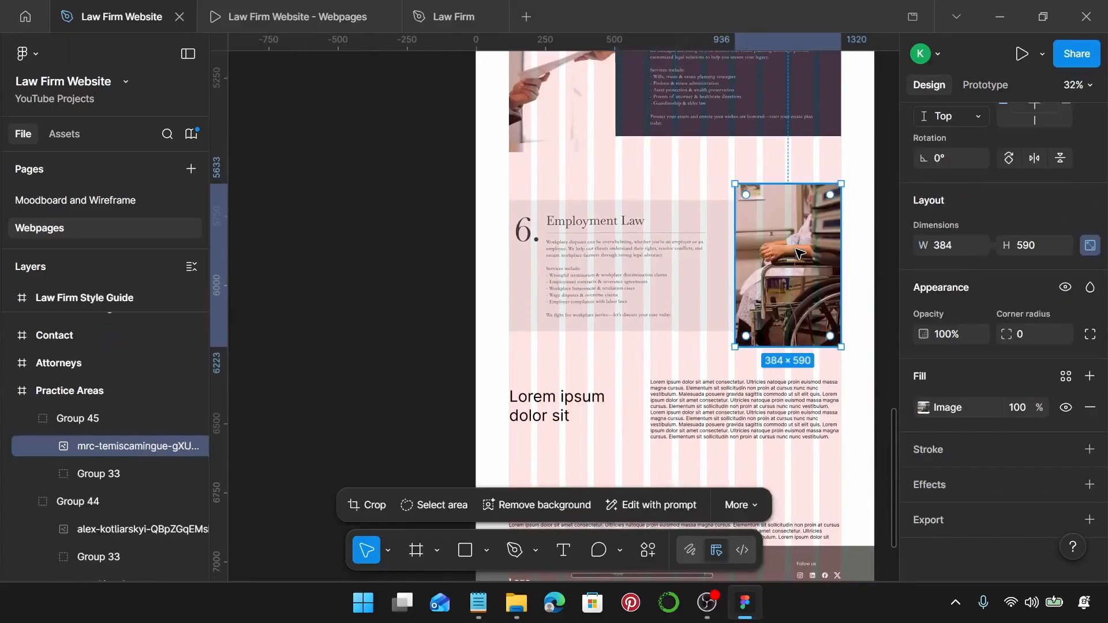
Change the card number from 6 to 8.
double_click(535, 246)
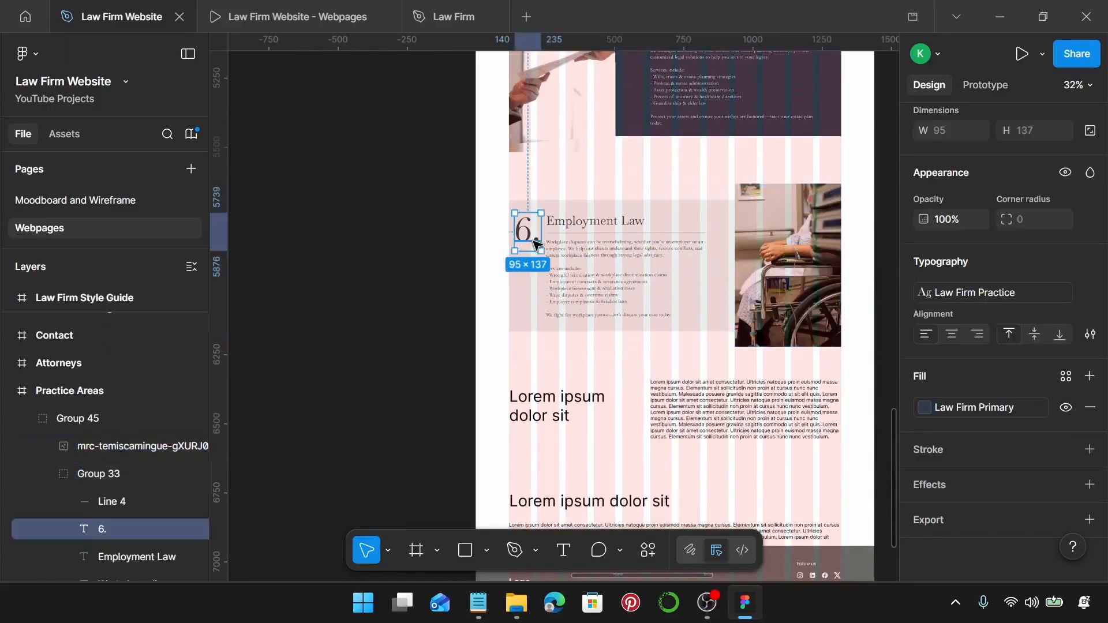
double_click(531, 237)
click(529, 233)
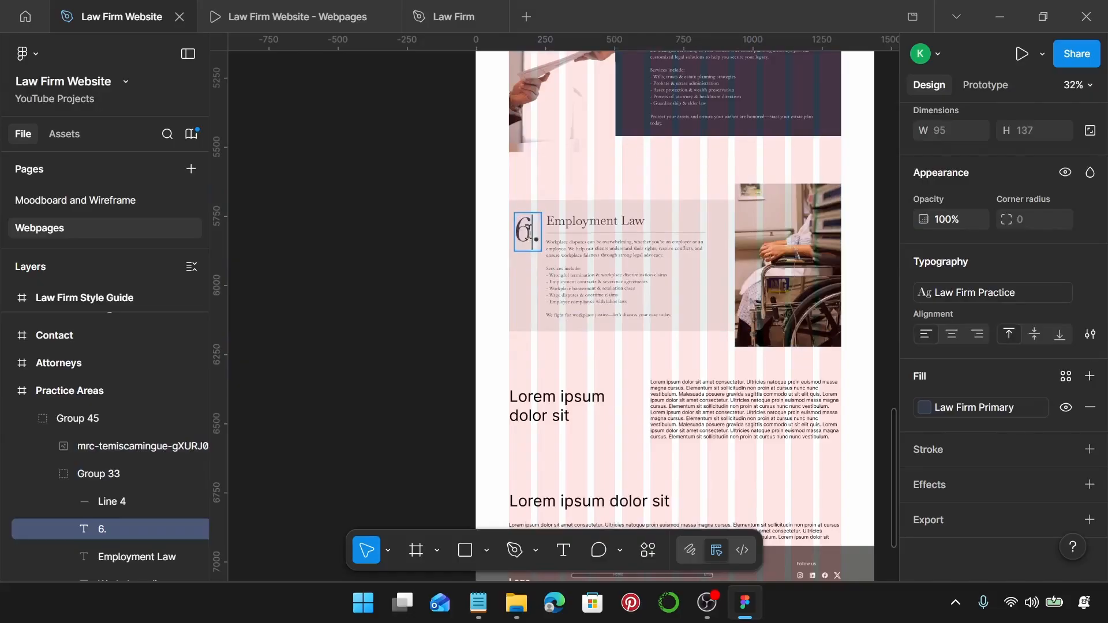
key(BackSpace)
text(8)
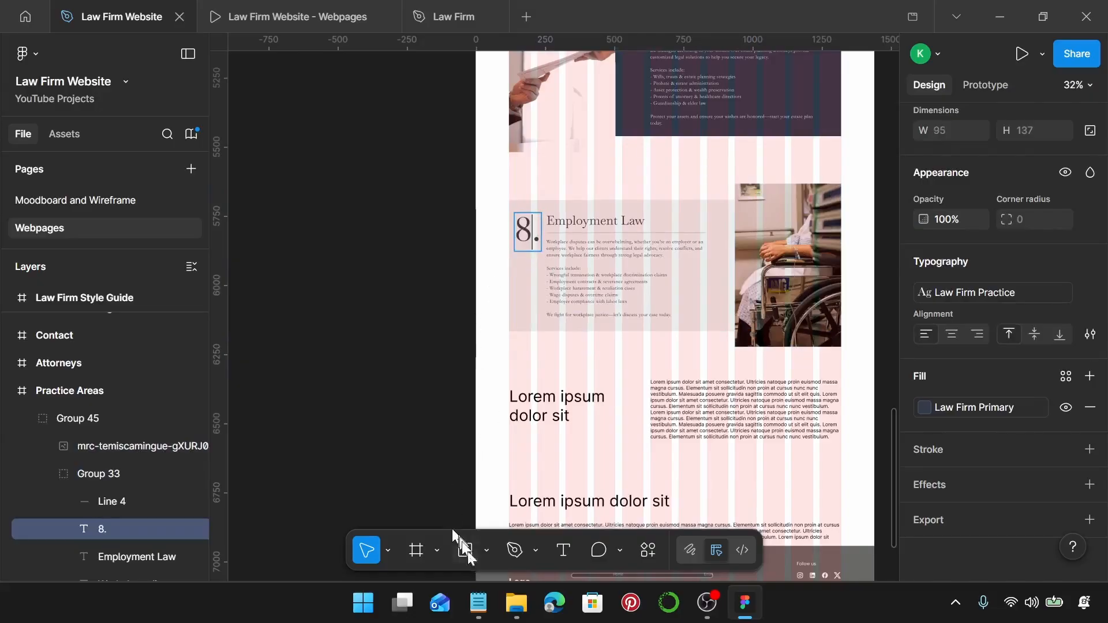
Replace the heading with 'Personal Injury Law' from the notes and set it to auto width.
click(478, 604)
scroll(835, 248, down, 2)
drag(835, 204, 726, 205)
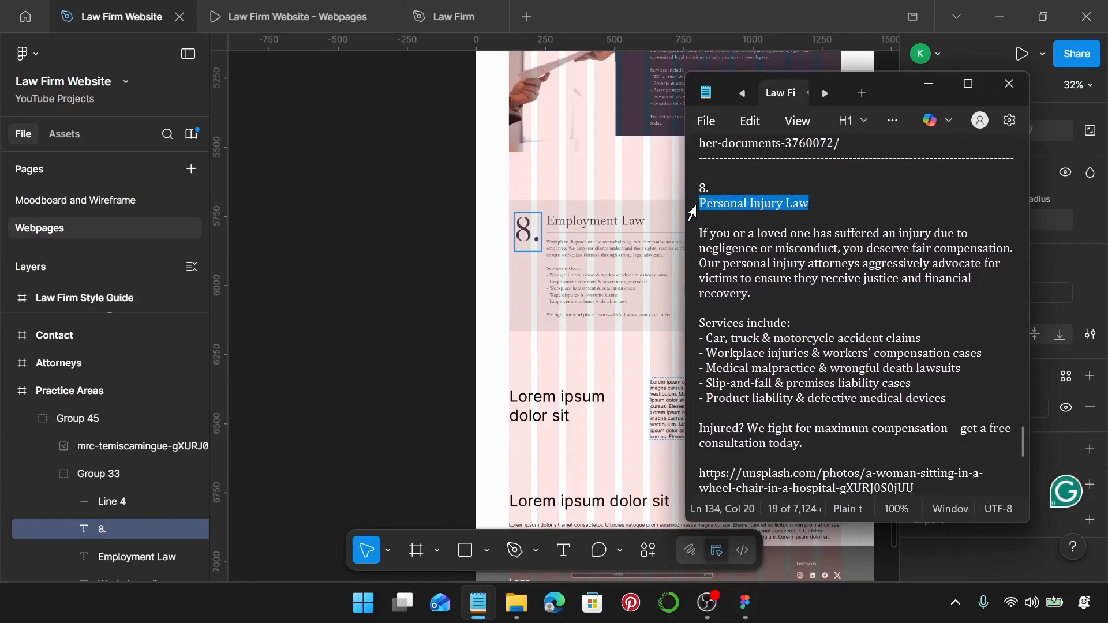
click(545, 219)
click(559, 221)
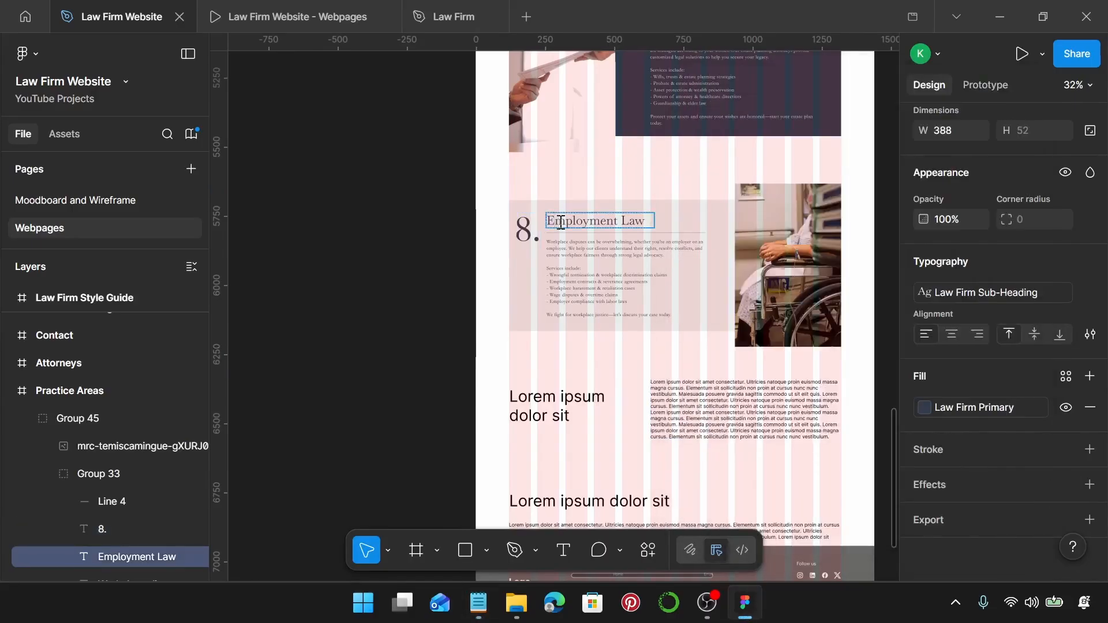
key(Return)
text(Personal Injury Law)
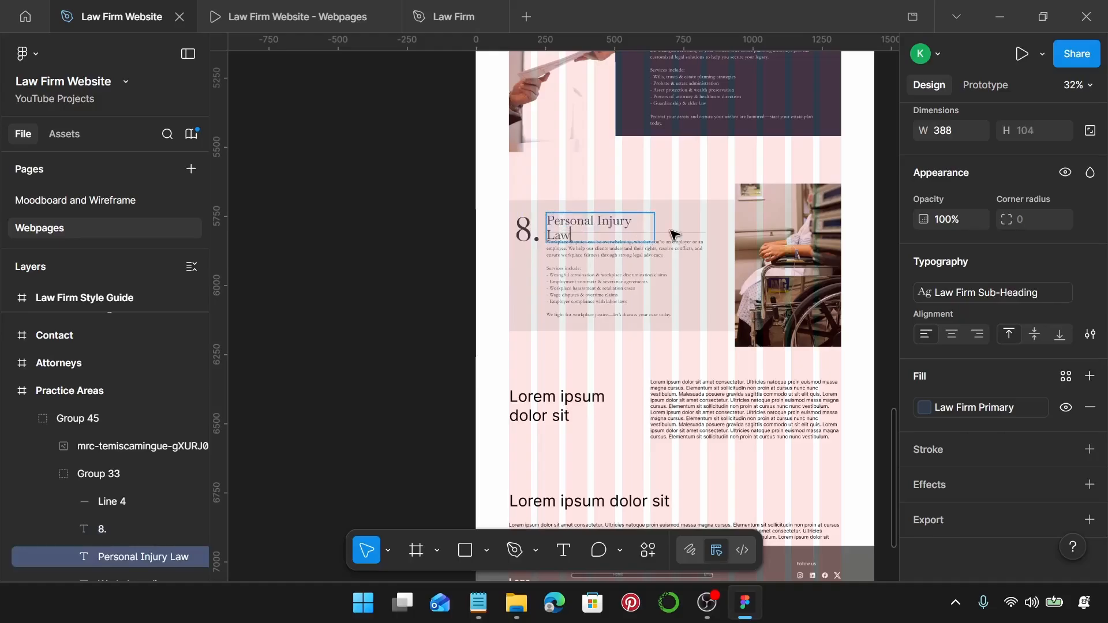
key(Escape)
click(941, 262)
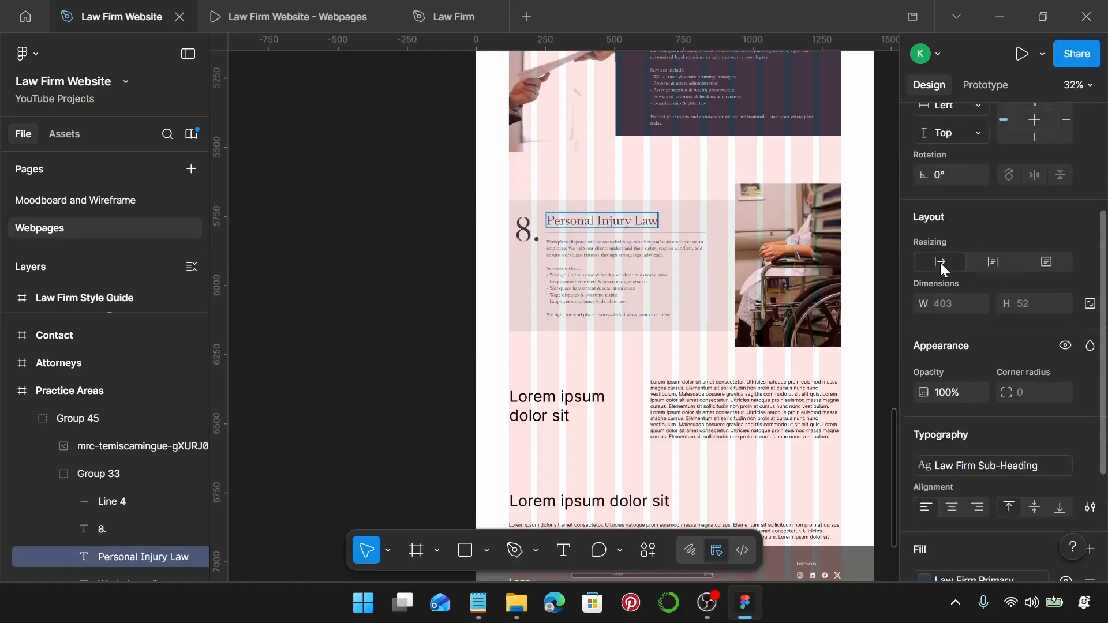
Paste the personal injury description and services list from the notes into the card's body text.
click(477, 601)
scroll(796, 347, down, 1)
drag(759, 354, 690, 199)
key(ctrl+c)
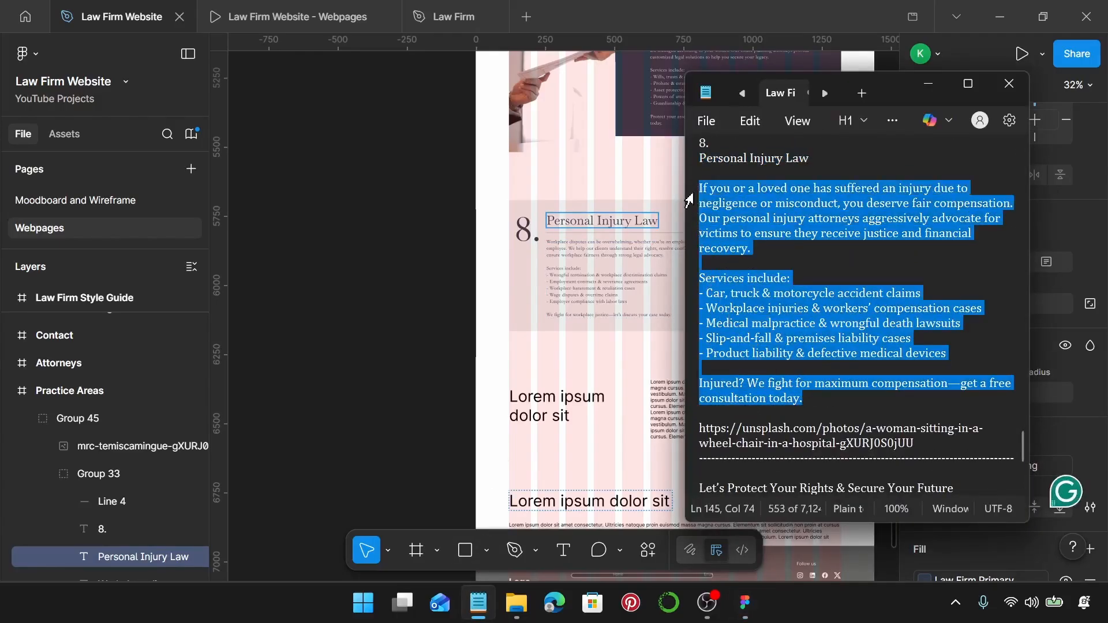
click(587, 256)
double_click(588, 257)
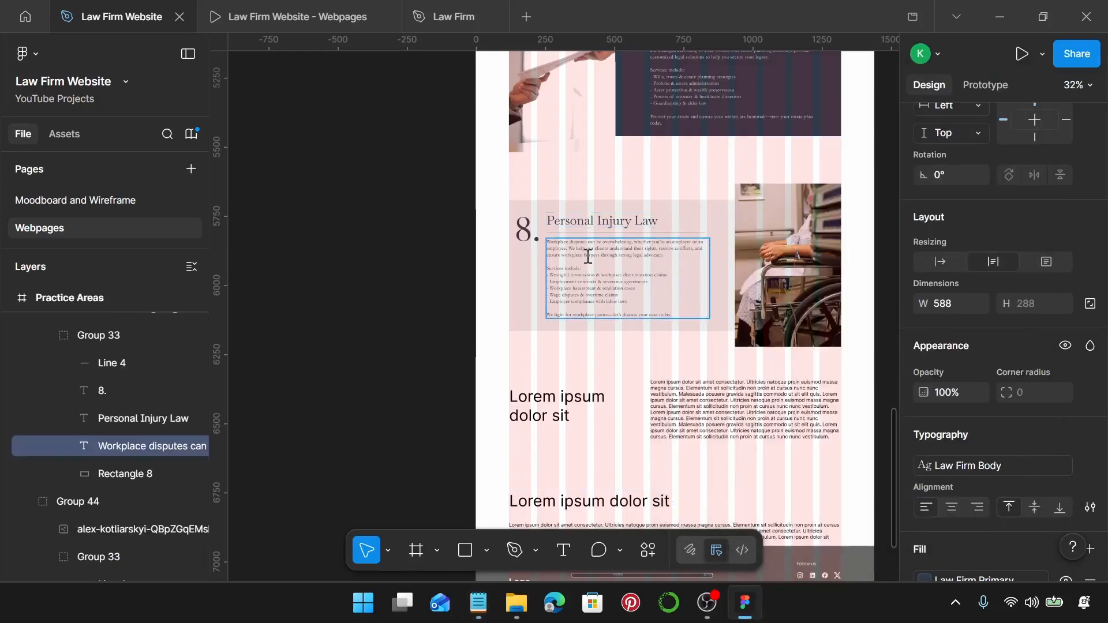
key(ctrl+v)
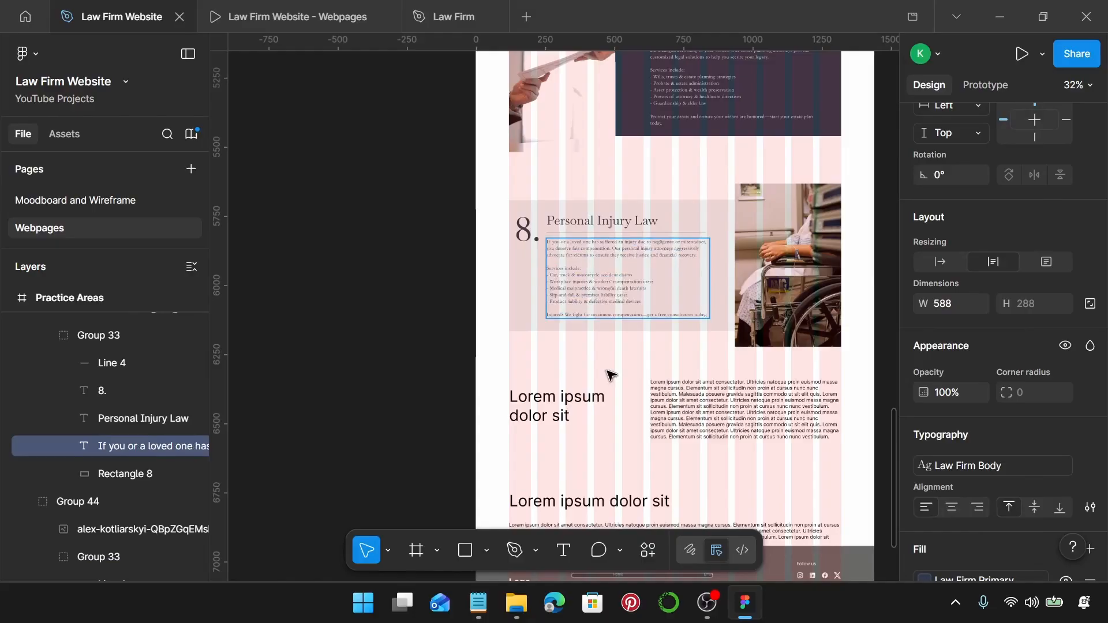
key(Escape)
key(Escape)
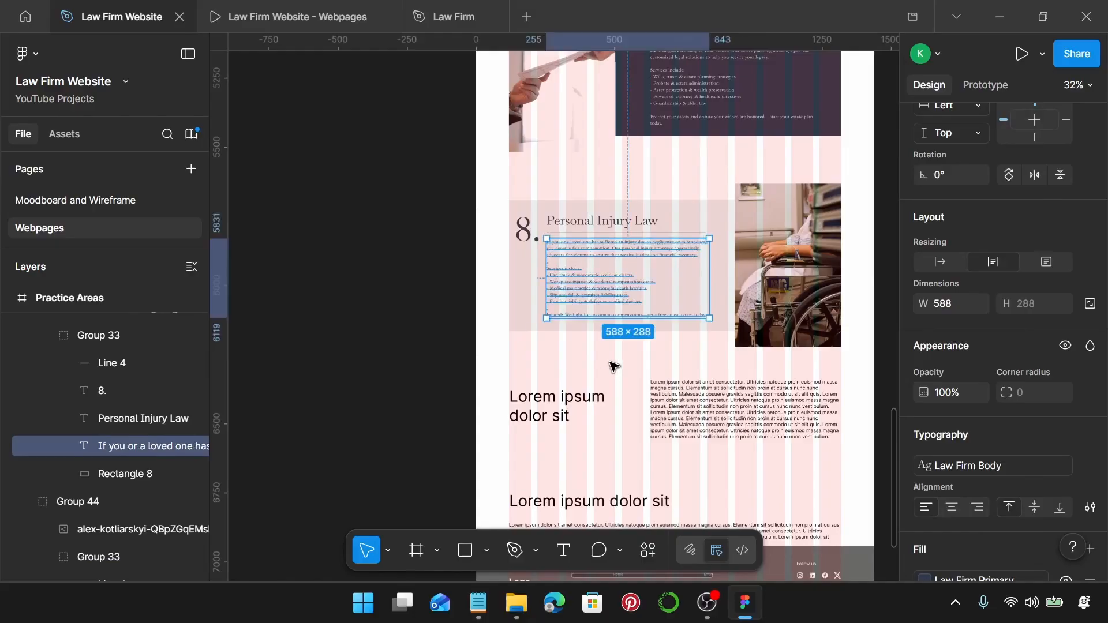
click(687, 298)
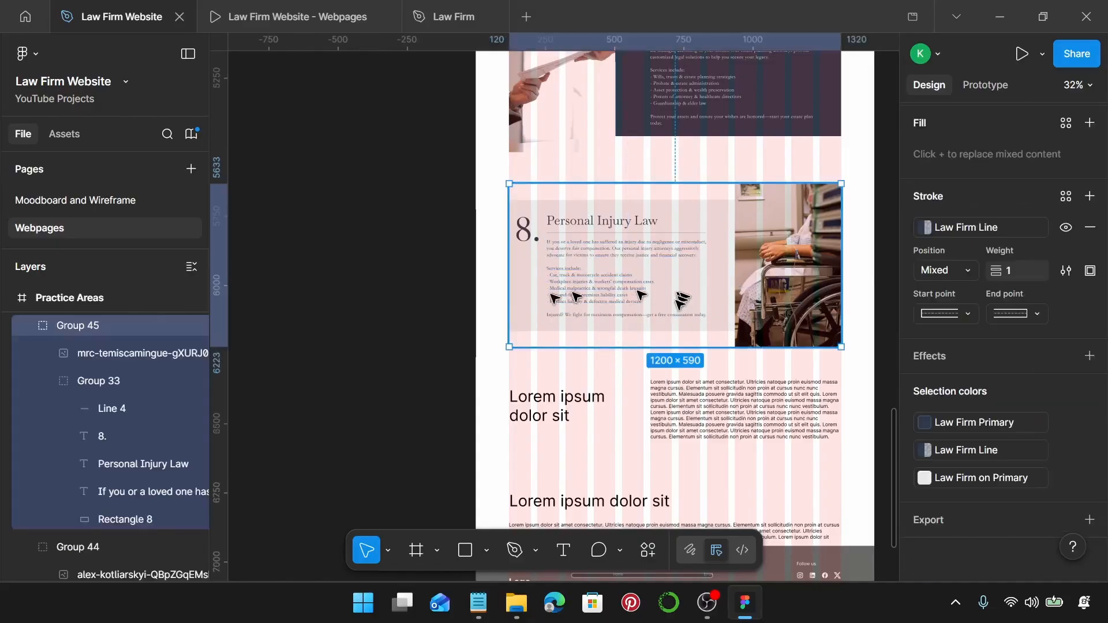
Delete the two-column Lorem ipsum placeholder heading and paragraph.
scroll(671, 316, down, 3)
scroll(670, 315, down, 2)
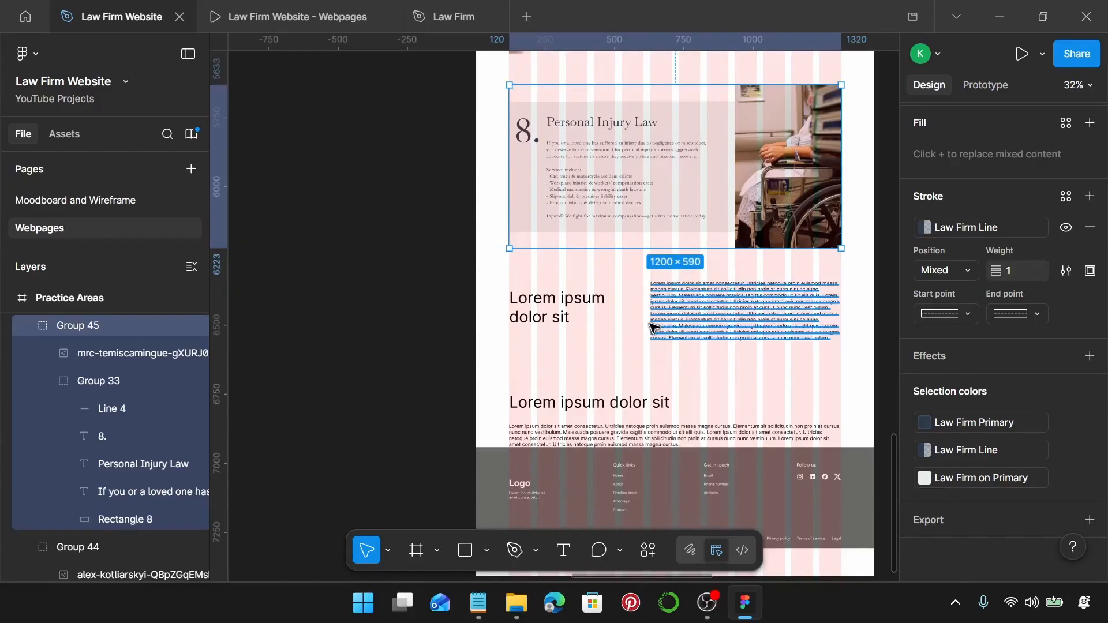
click(687, 315)
shift+click(577, 317)
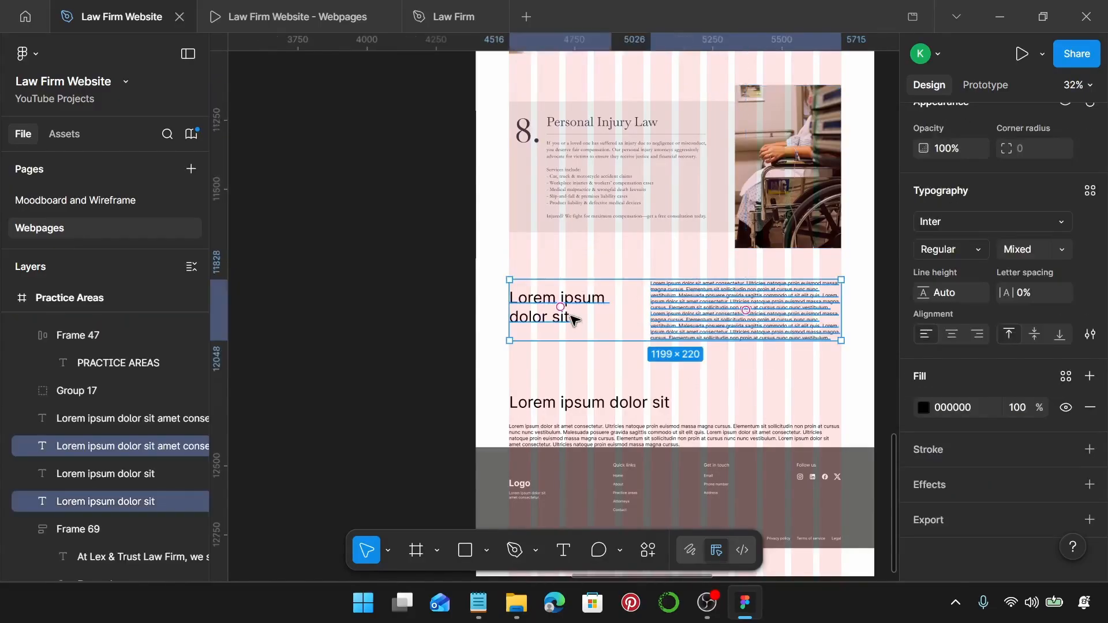
key(Delete)
Move the remaining Lorem ipsum heading and paragraph up beneath the Personal Injury section.
click(575, 405)
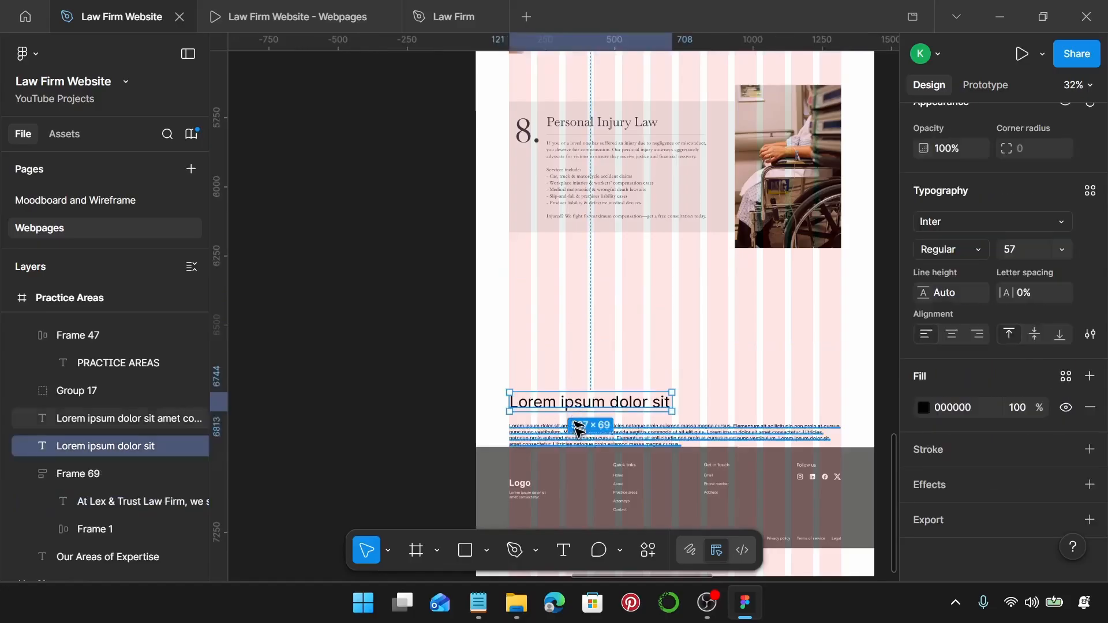
shift+click(579, 425)
drag(579, 425, 581, 330)
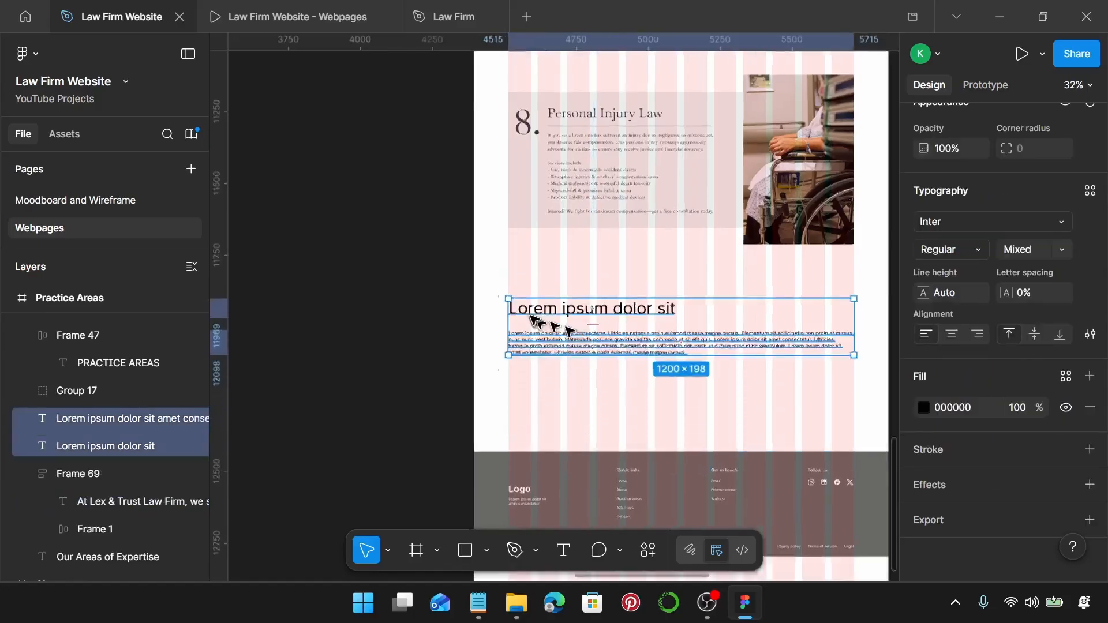
scroll(533, 317, up, 5)
scroll(520, 309, up, 1)
click(376, 313)
scroll(375, 317, up, 8)
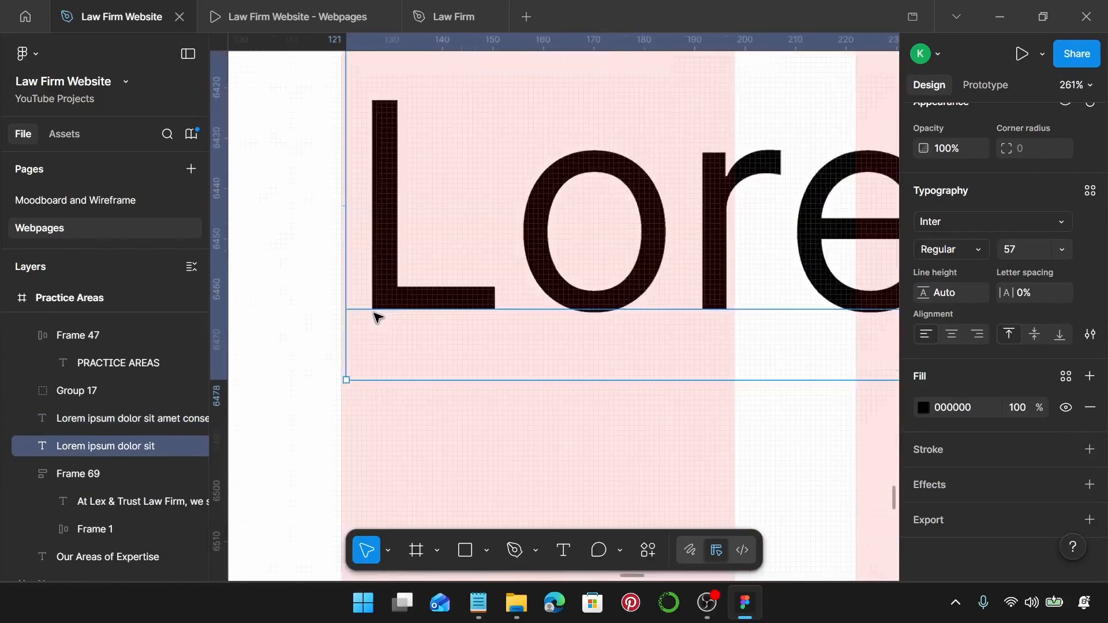
scroll(375, 317, down, 5)
click(372, 321)
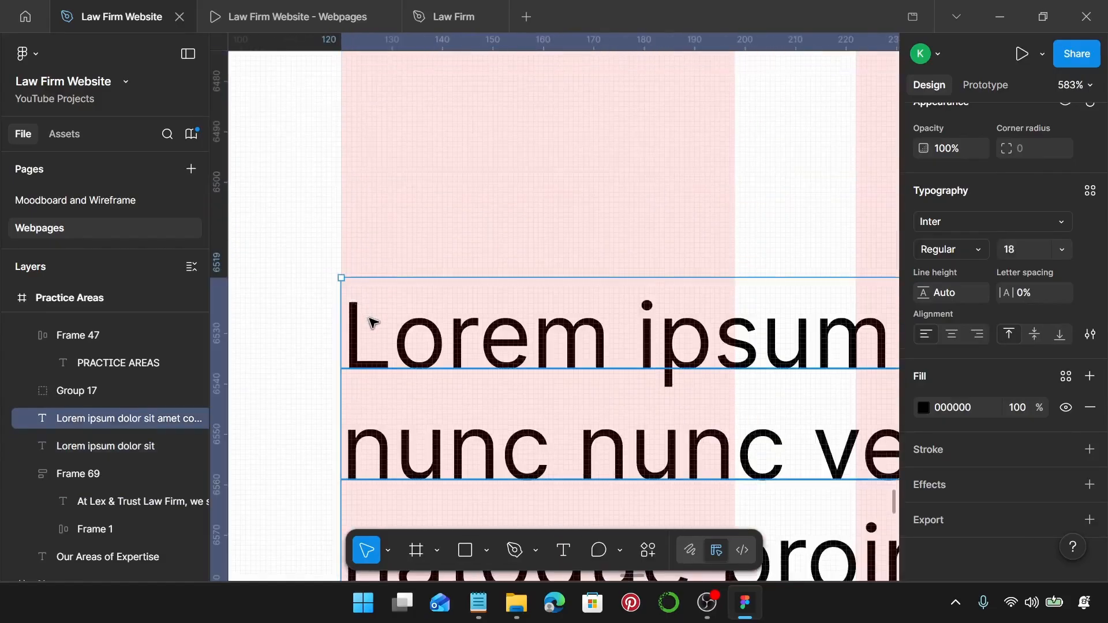
scroll(372, 321, down, 10)
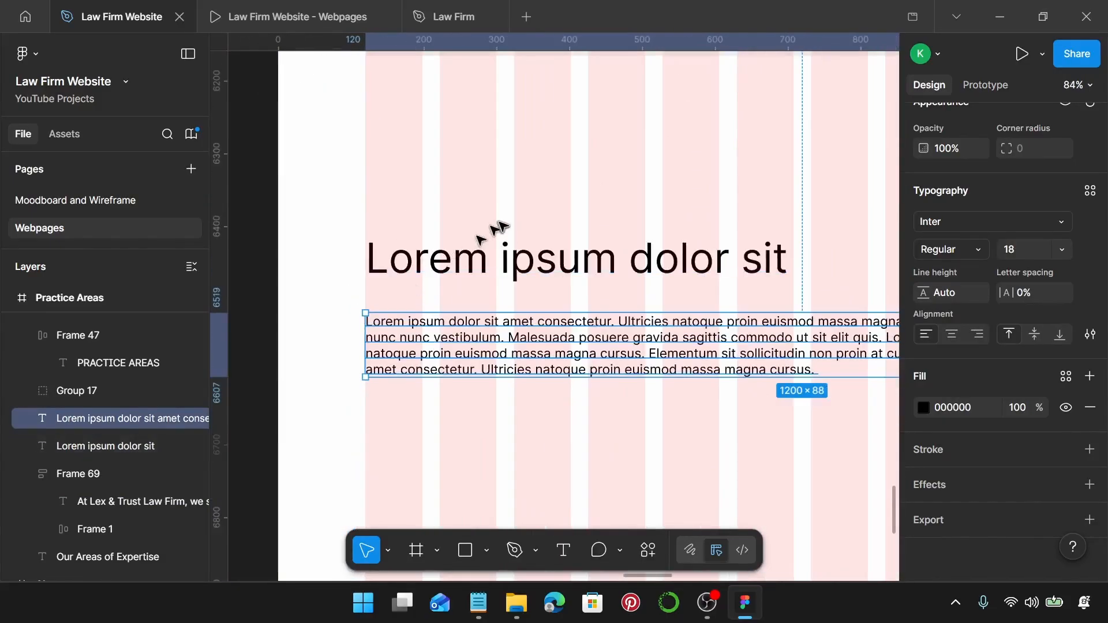
click(508, 248)
Apply the Law Firm Sub-Heading style to the heading and Law Firm Body to the paragraph.
click(1090, 191)
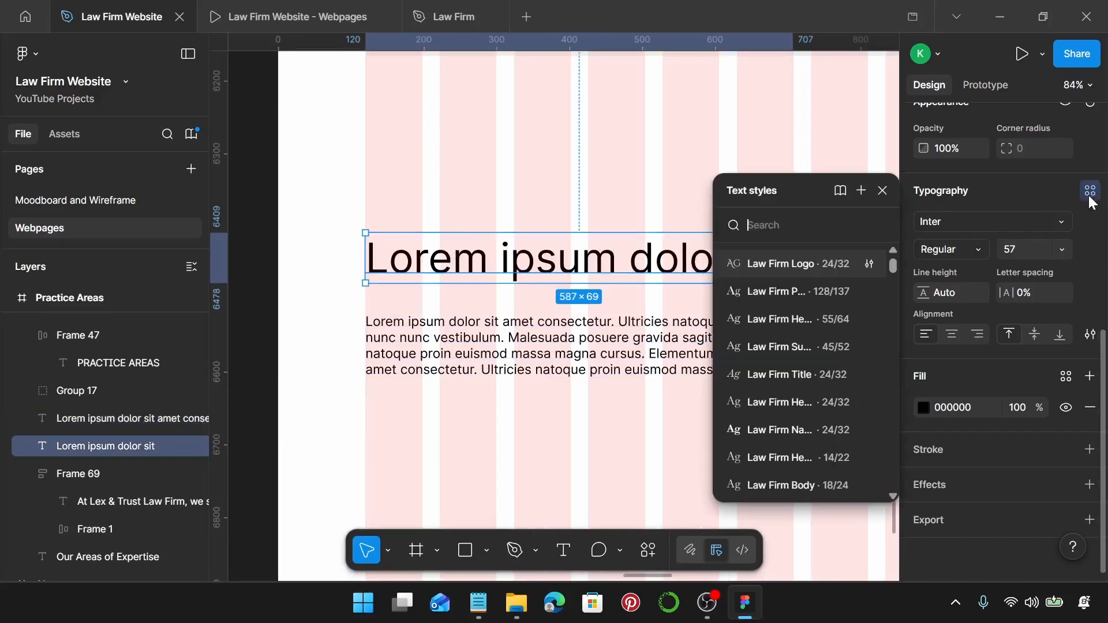
click(809, 339)
click(606, 343)
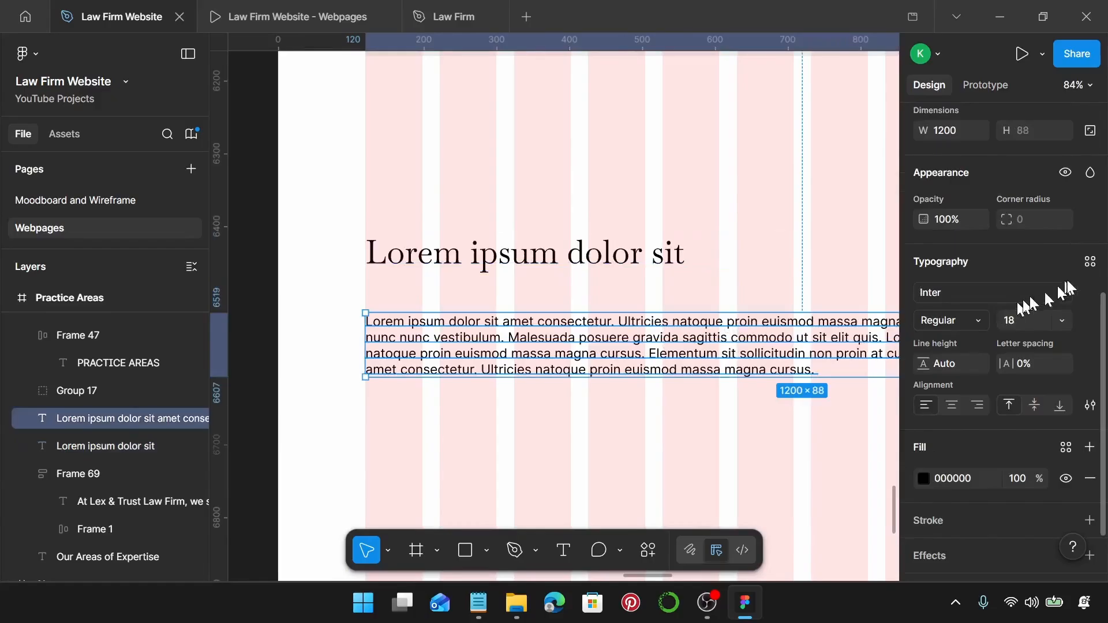
click(1091, 263)
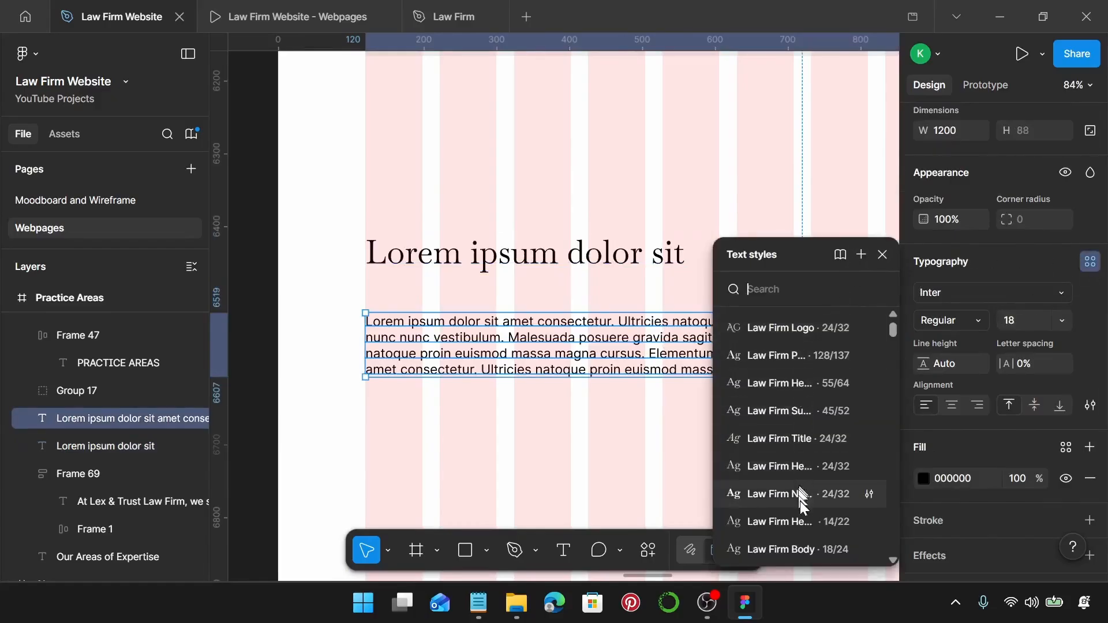
scroll(804, 483, down, 3)
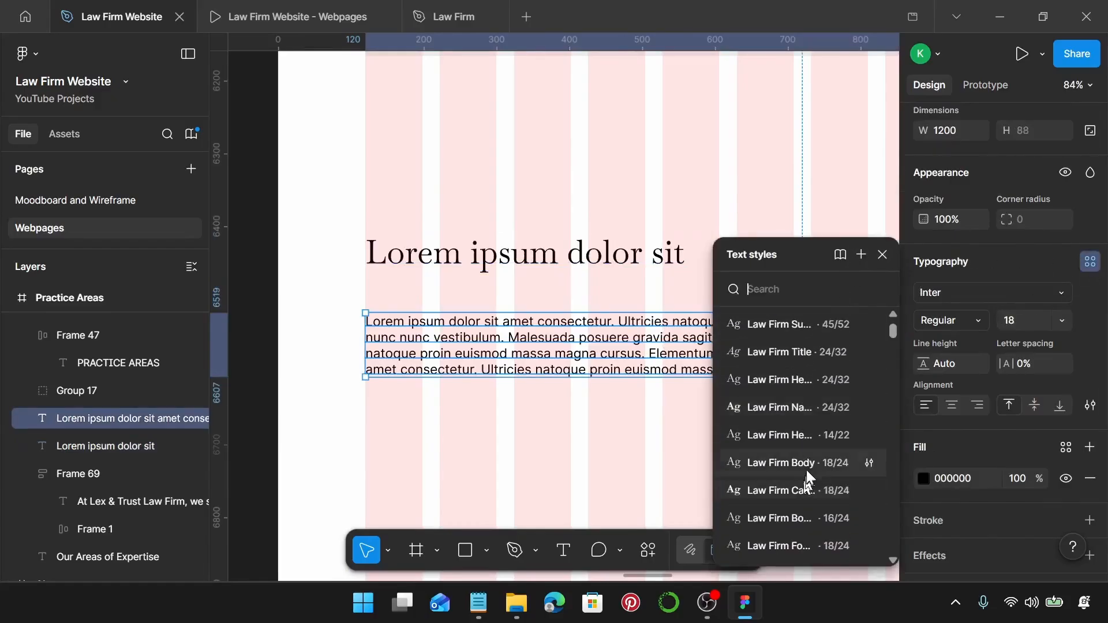
click(801, 462)
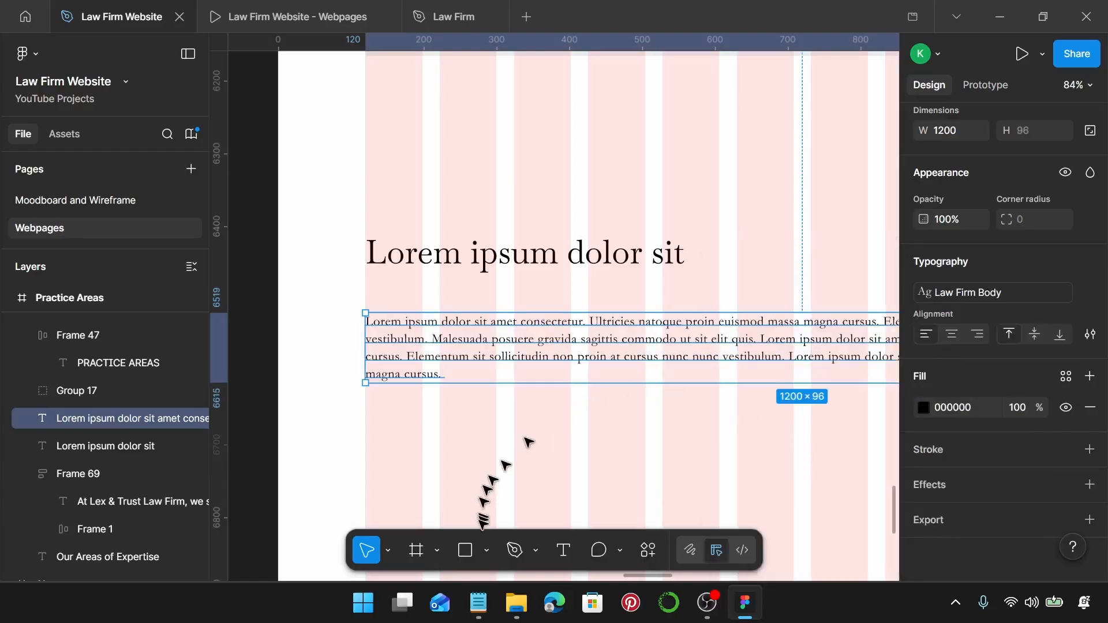
Change the heading to 'Let's Protect Your Rights & Secure Your Future' on a single line.
click(488, 601)
scroll(955, 323, down, 4)
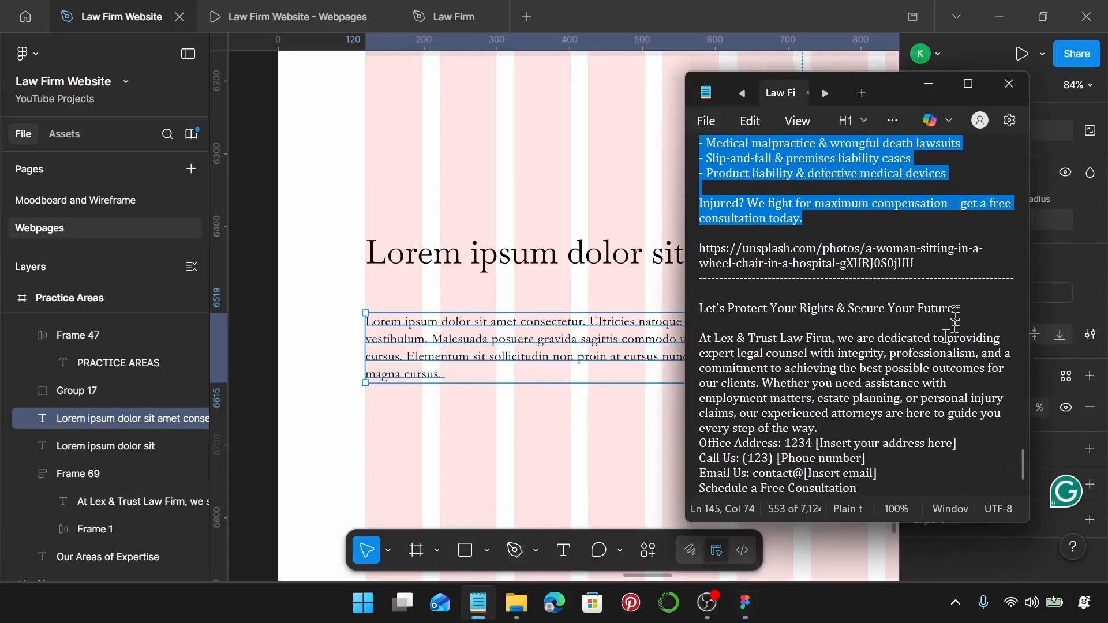
drag(958, 309, 722, 302)
key(ctrl+c)
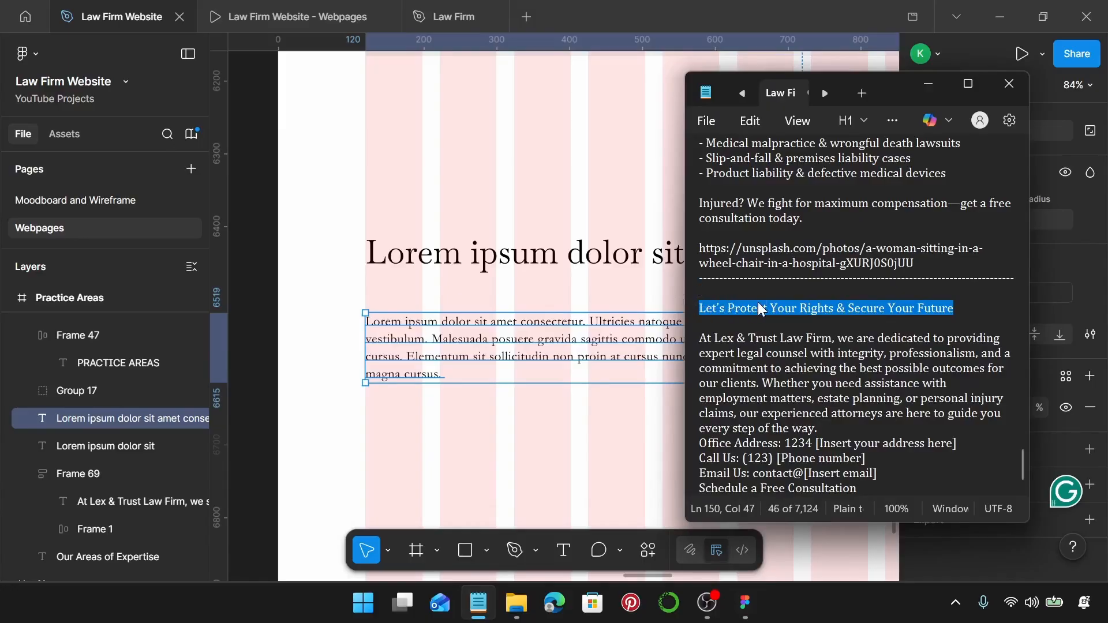
double_click(578, 237)
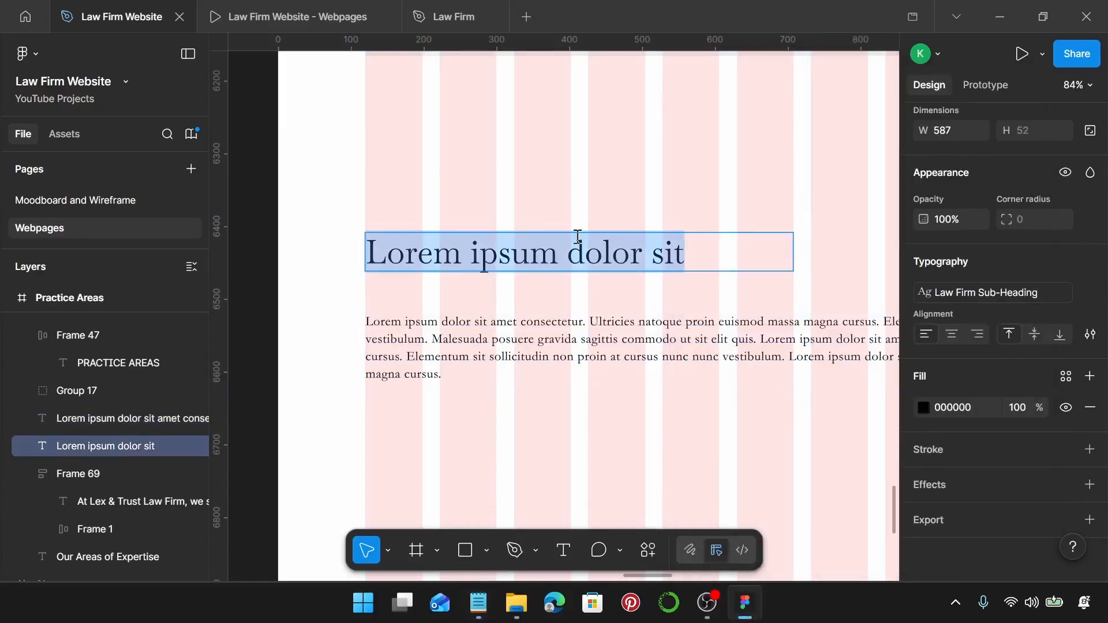
key(ctrl+v)
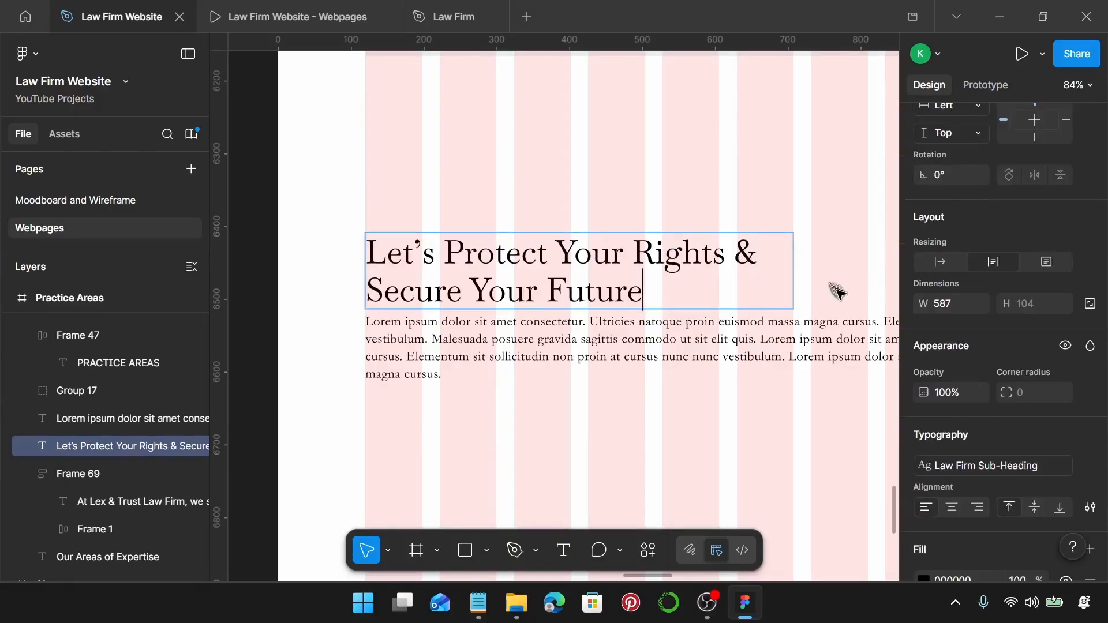
click(938, 262)
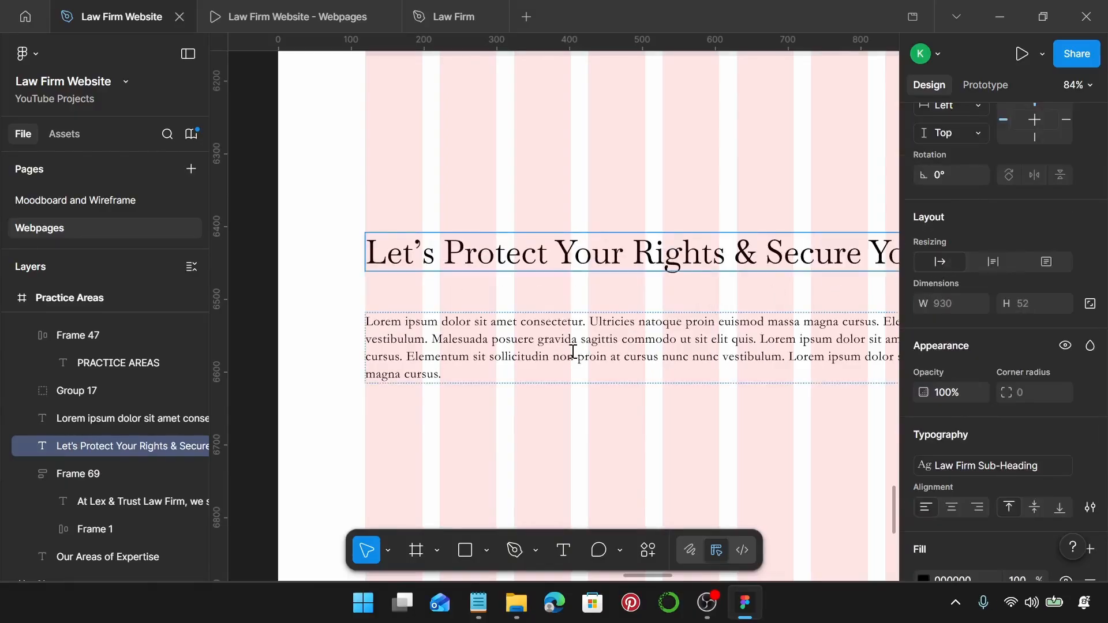
Replace the placeholder paragraph with the firm's dedication copy and contact lines from the notes.
click(478, 603)
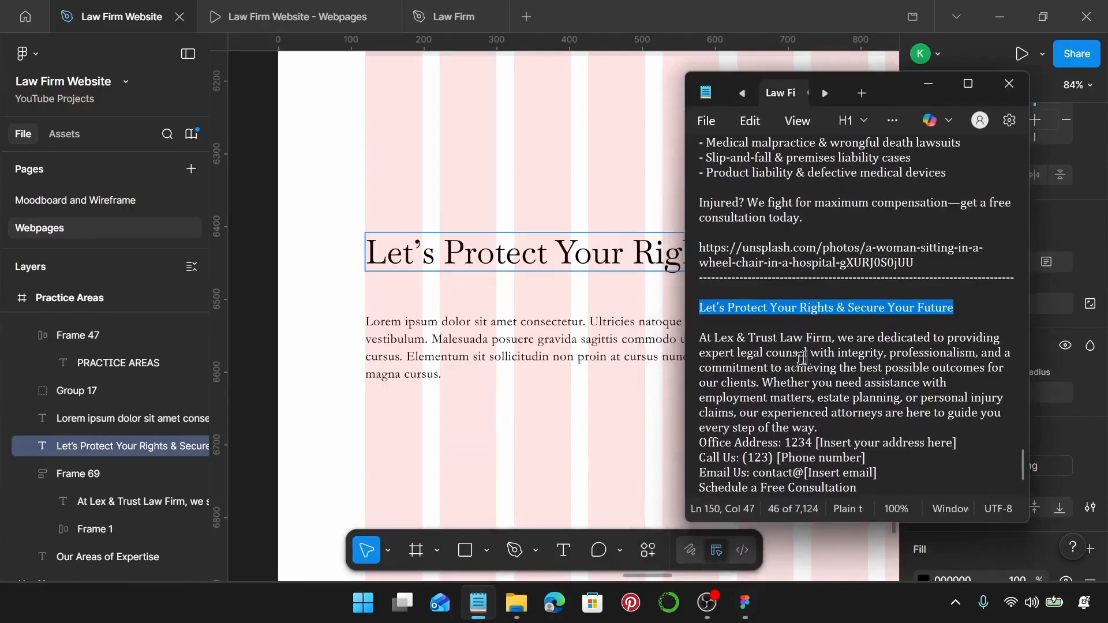
drag(889, 470, 699, 337)
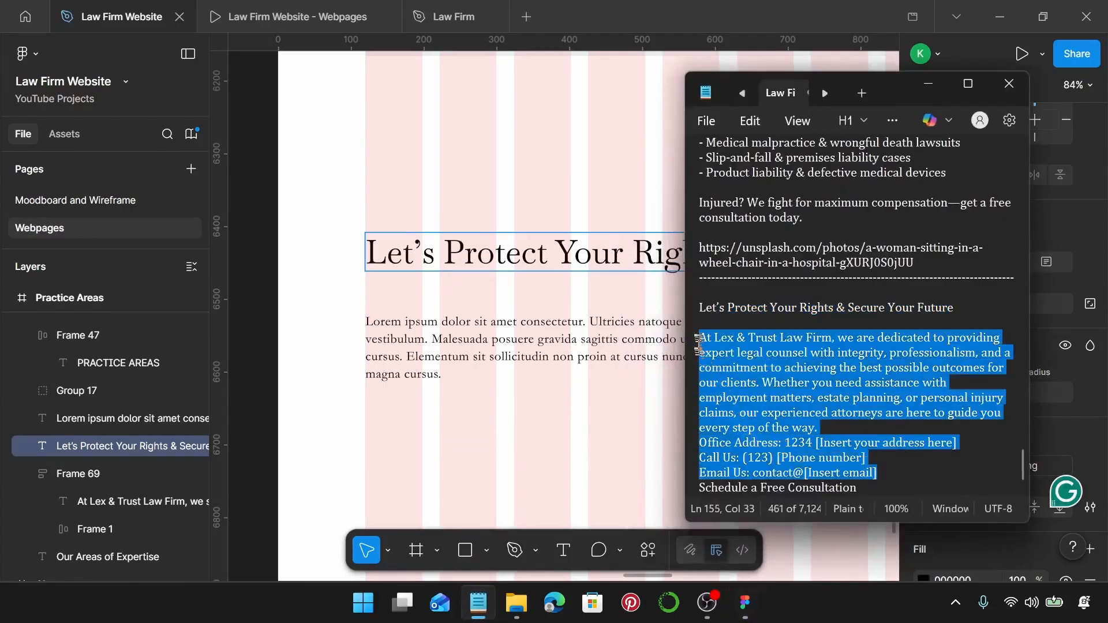
double_click(530, 369)
key(ctrl+v)
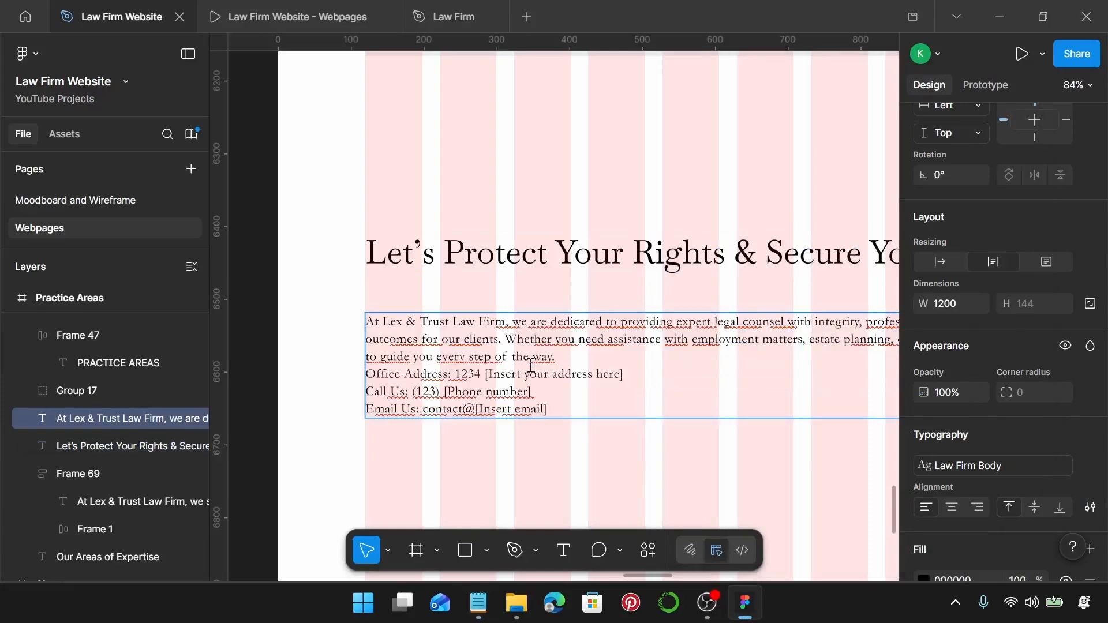
scroll(531, 366, down, 5)
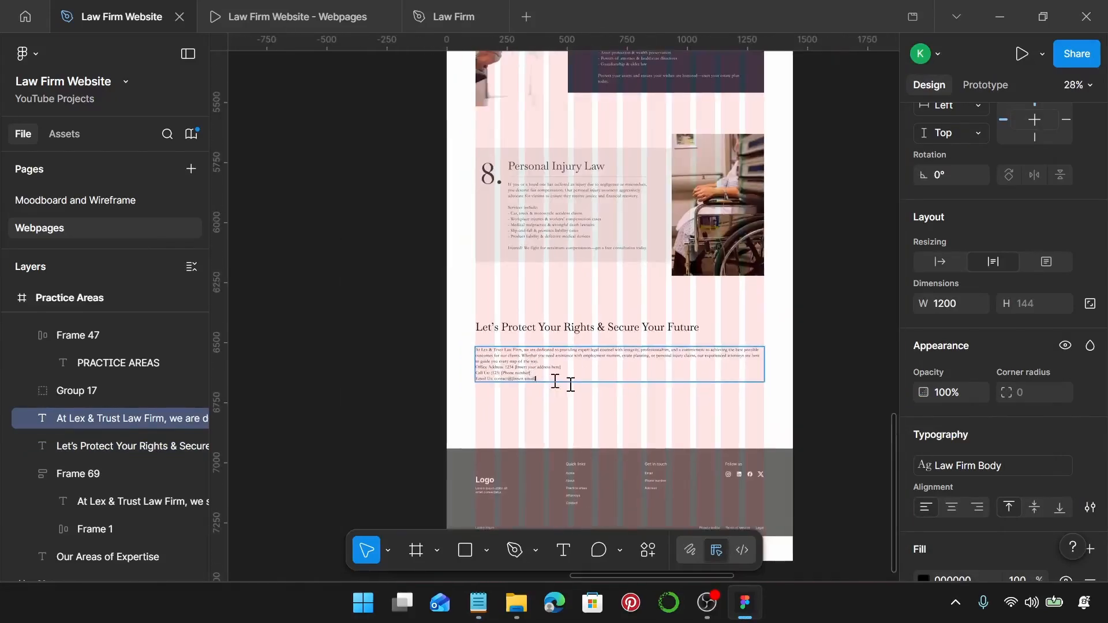
scroll(774, 359, up, 8)
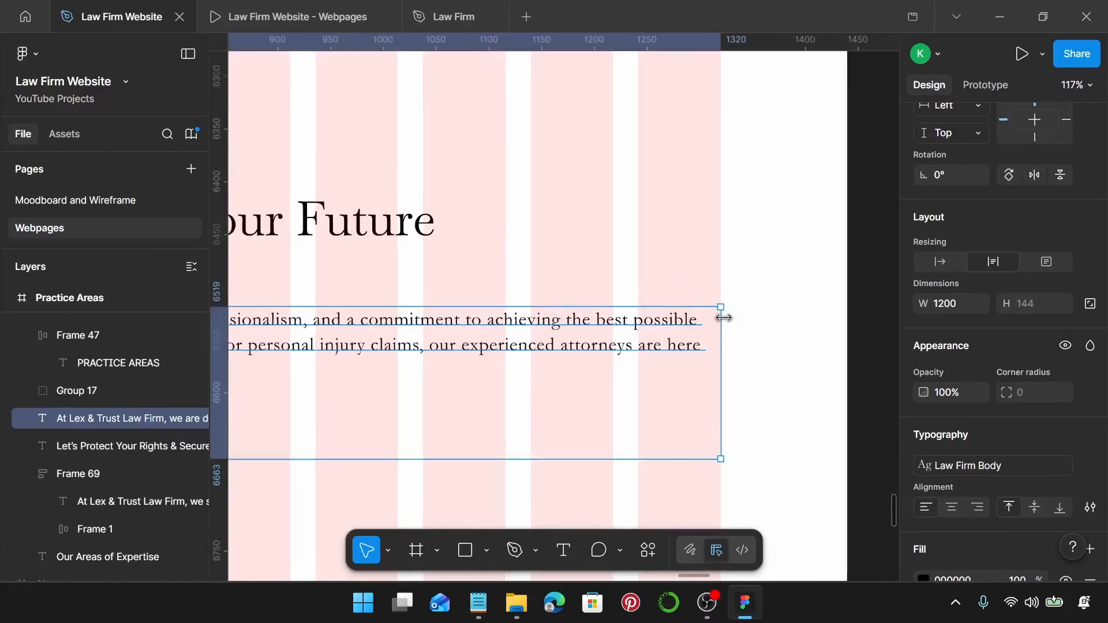
scroll(724, 320, up, 2)
scroll(724, 321, down, 6)
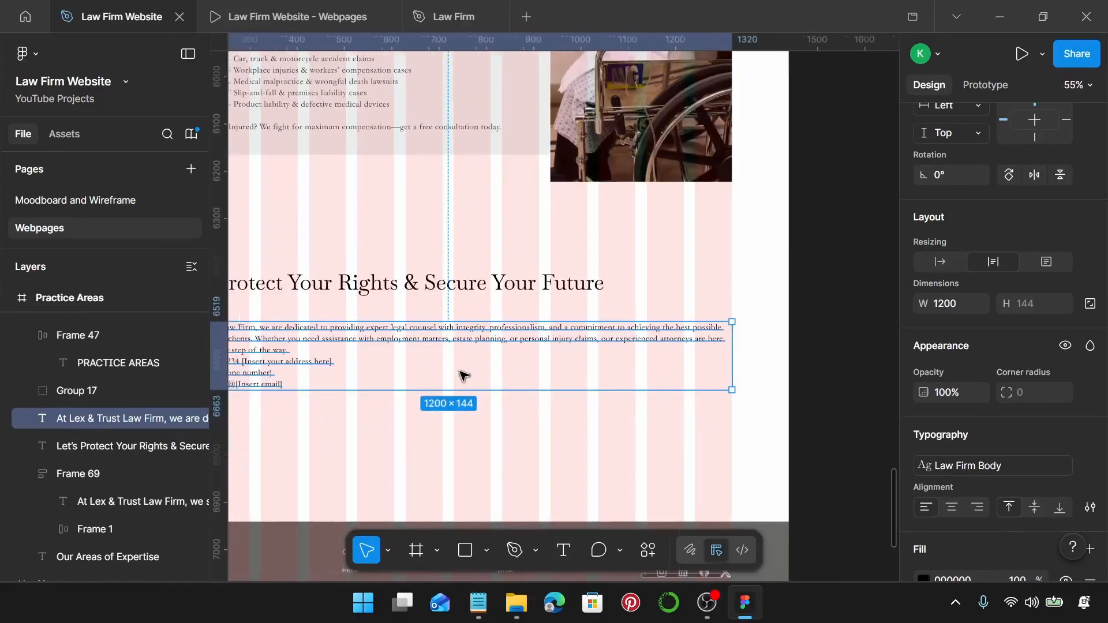
scroll(464, 376, down, 5)
scroll(463, 376, up, 10)
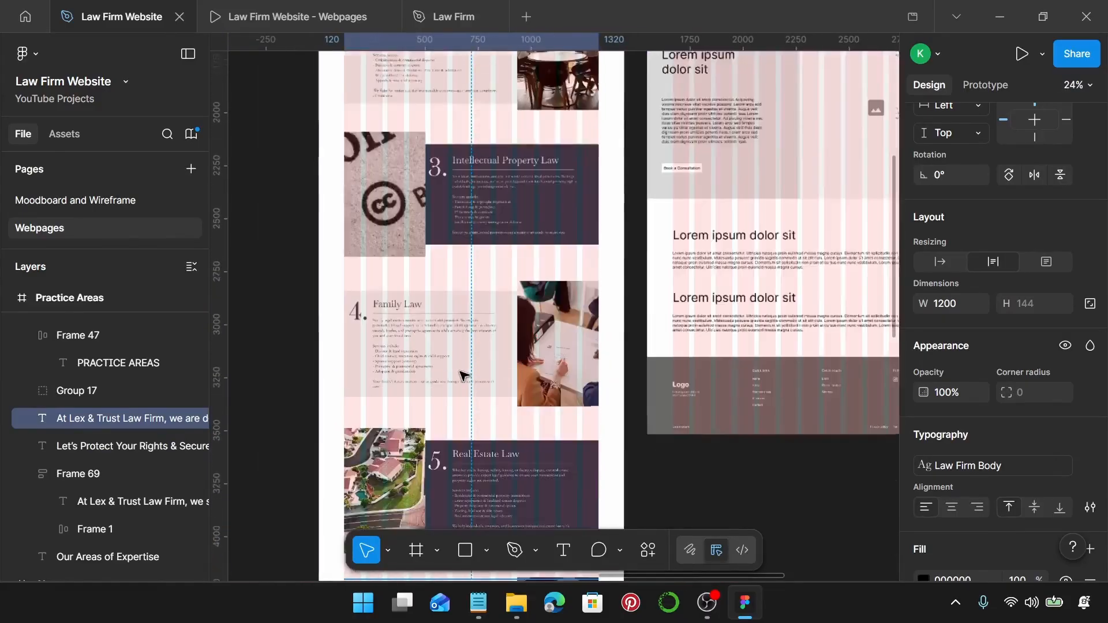
scroll(463, 376, down, 5)
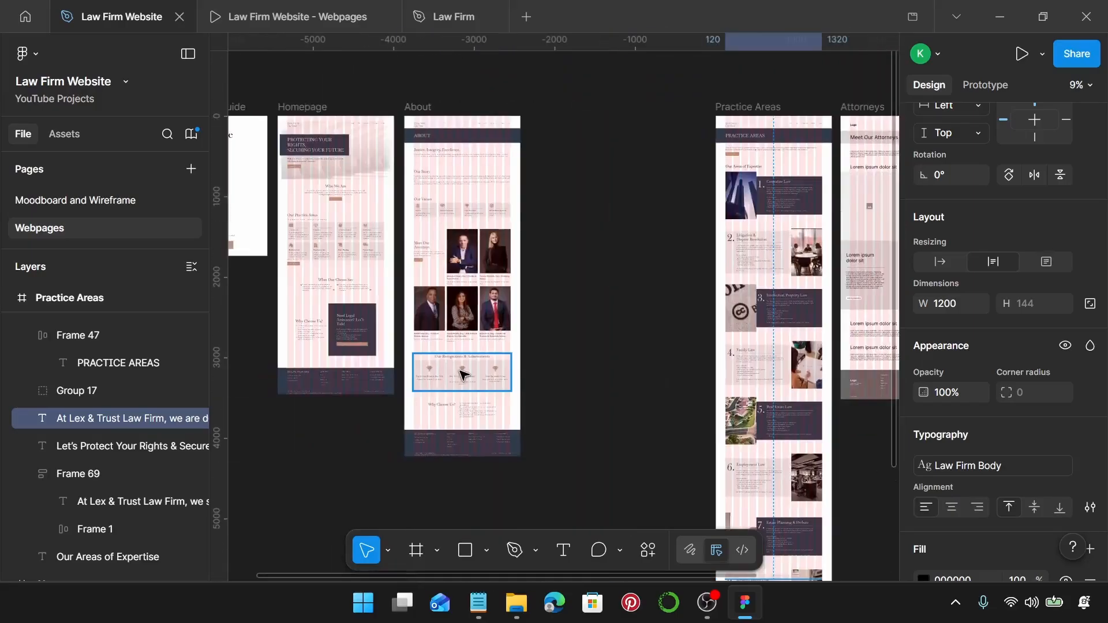
scroll(464, 376, right, 4)
scroll(545, 173, up, 5)
scroll(478, 112, up, 5)
Place a copy of the intro consultation button below the closing paragraph.
click(487, 110)
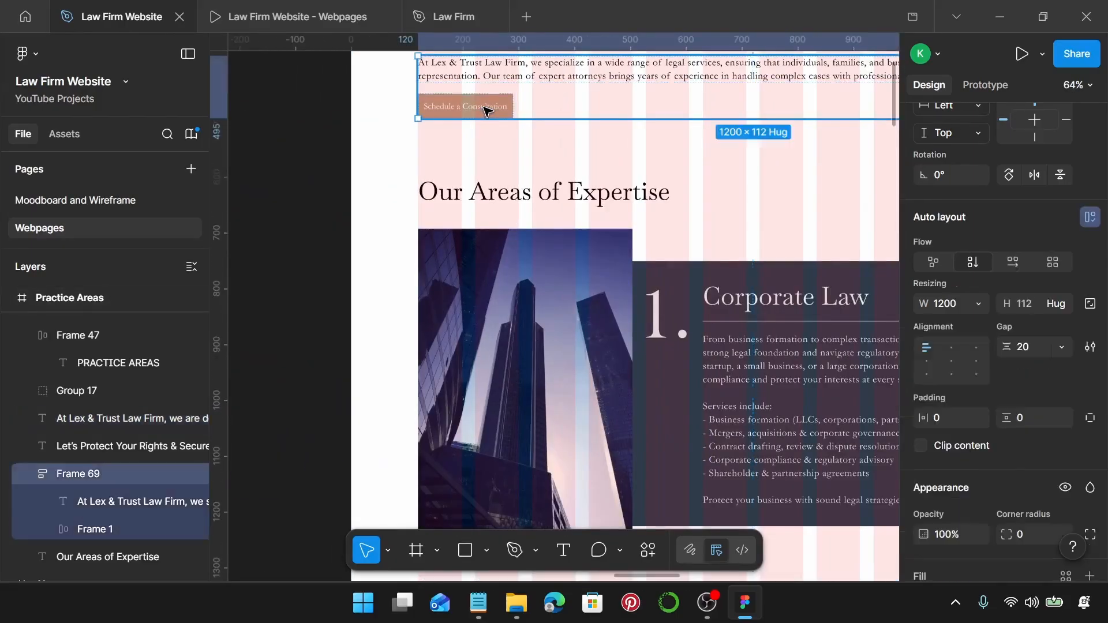
click(487, 111)
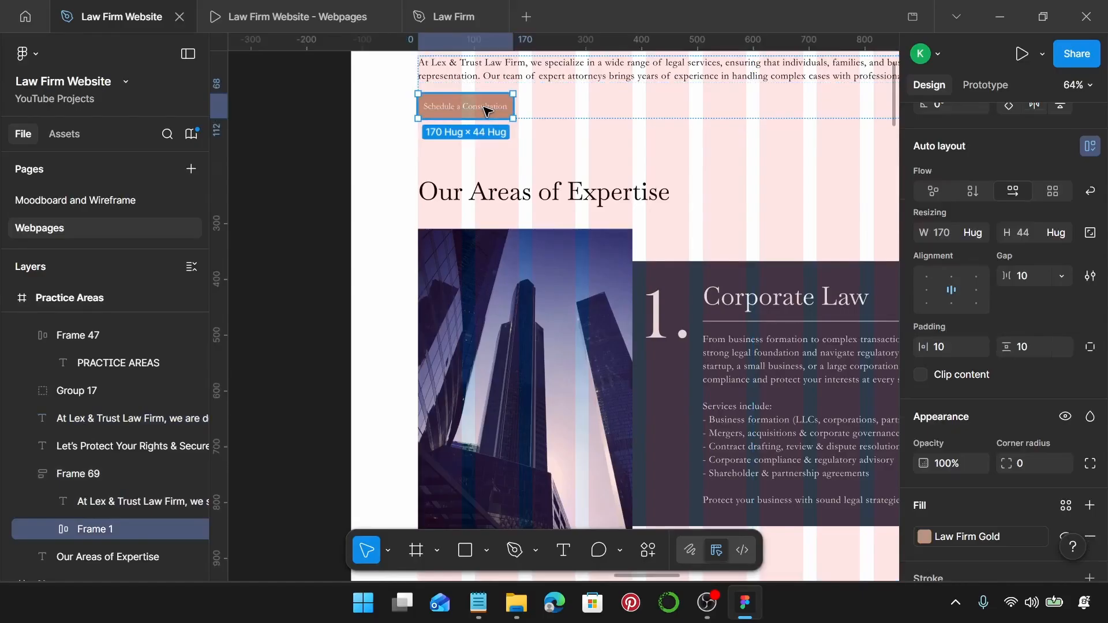
scroll(488, 111, down, 3)
scroll(560, 277, down, 10)
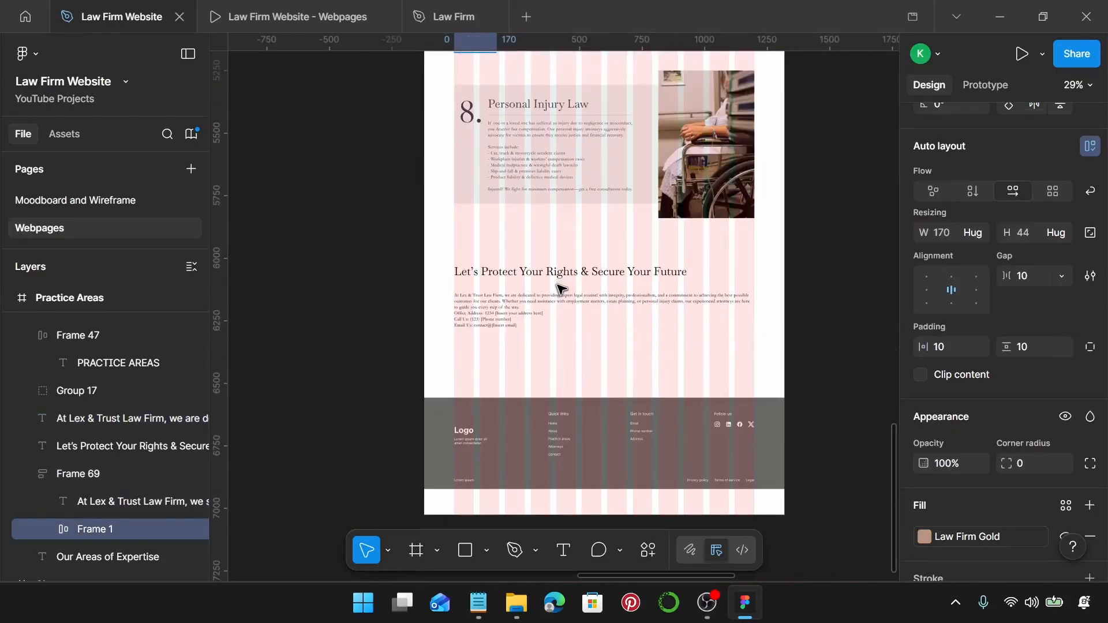
scroll(490, 307, up, 4)
click(485, 302)
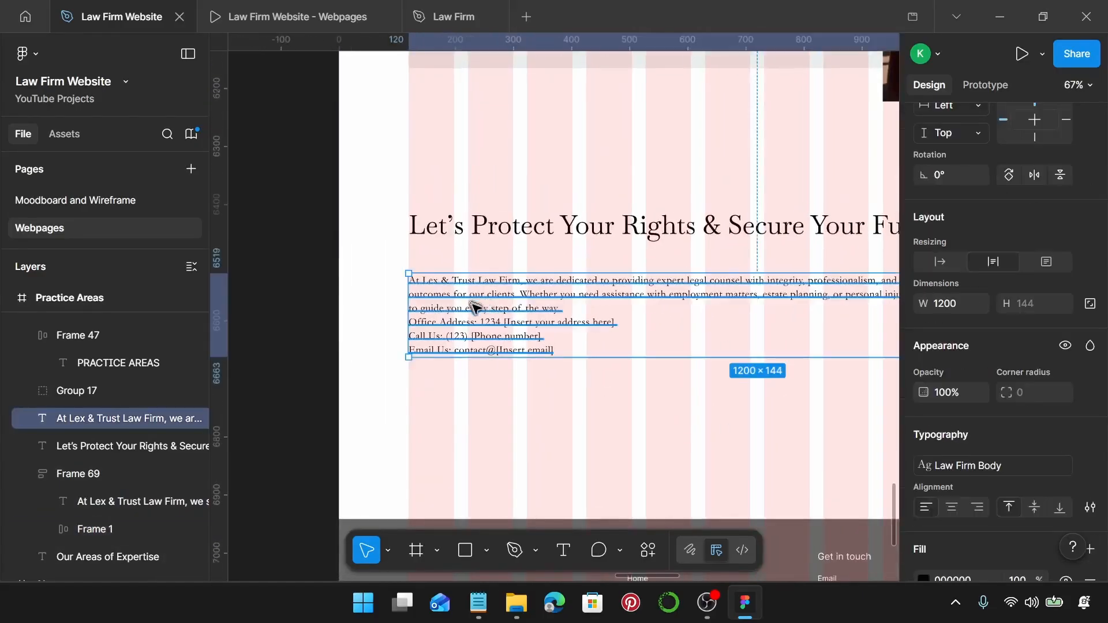
click(479, 236)
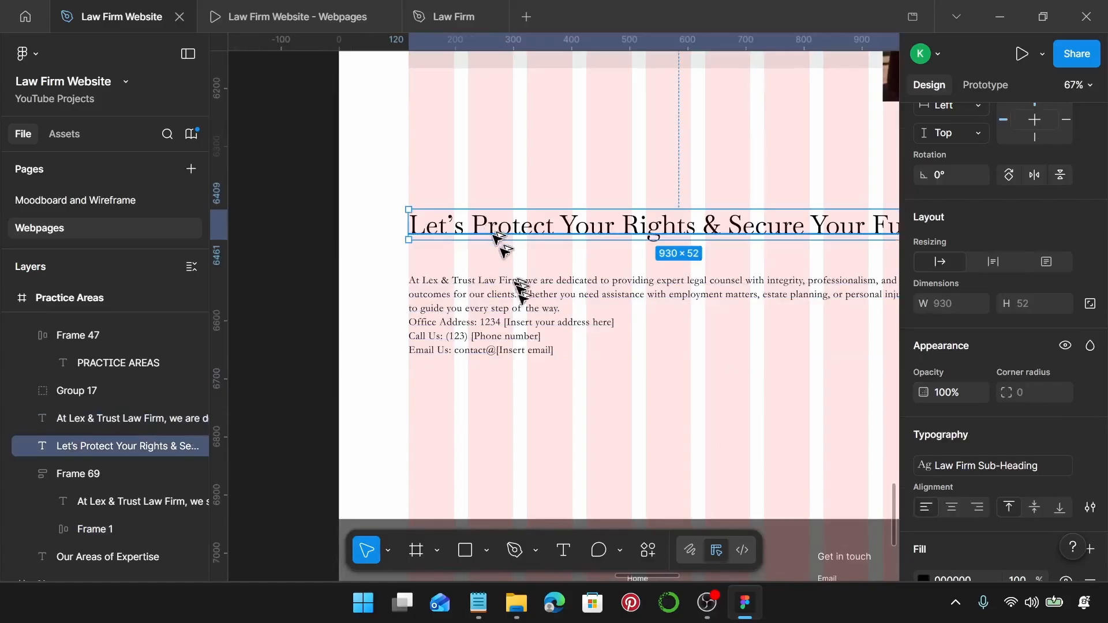
drag(502, 248, 491, 404)
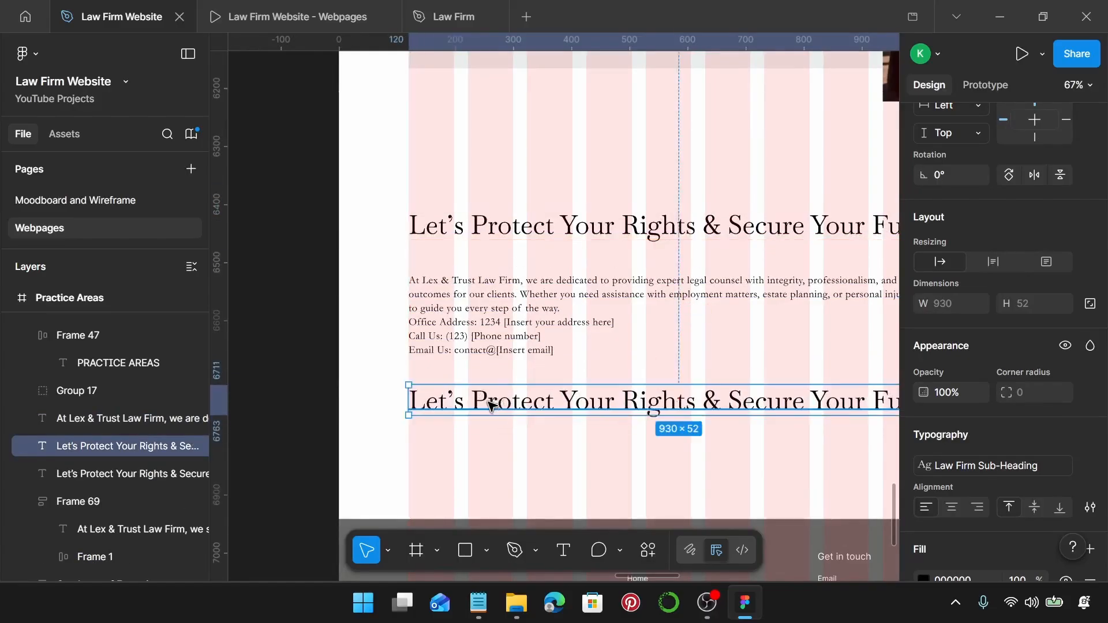
key(ctrl+shift+r)
Change the button label to 'Schedule a Free Consultation'.
scroll(491, 406, up, 2)
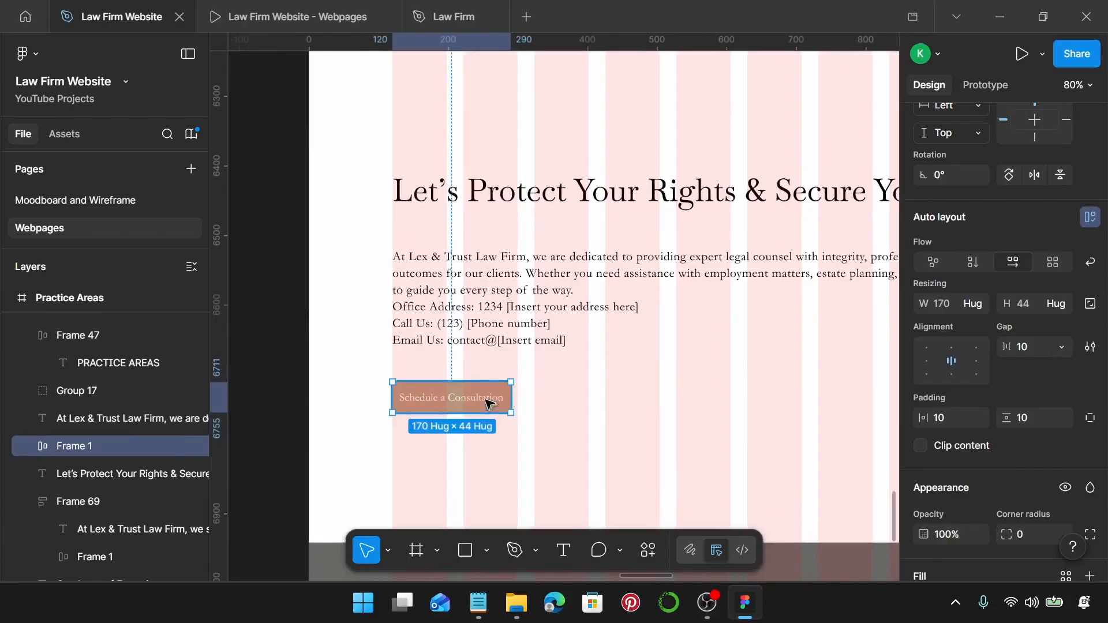
double_click(462, 402)
double_click(453, 399)
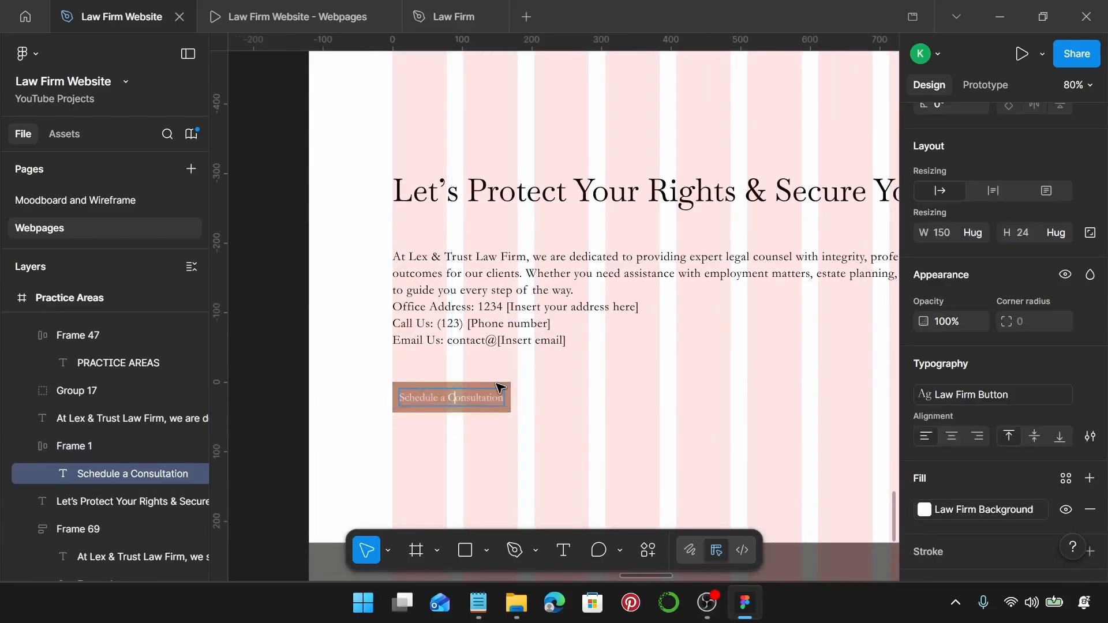
text(Free)
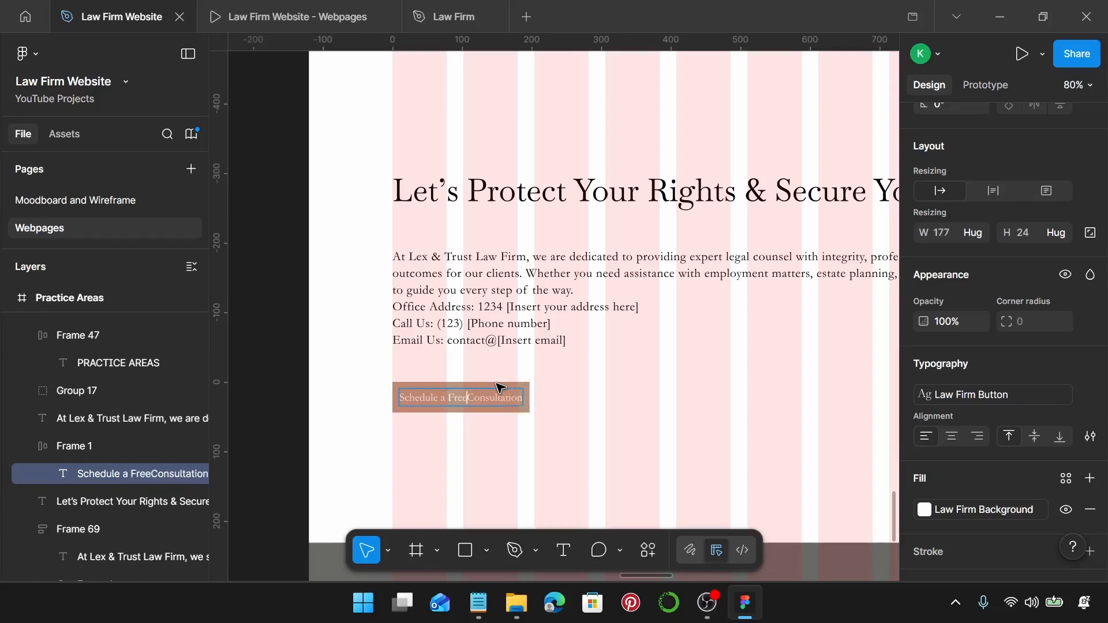
key(Escape)
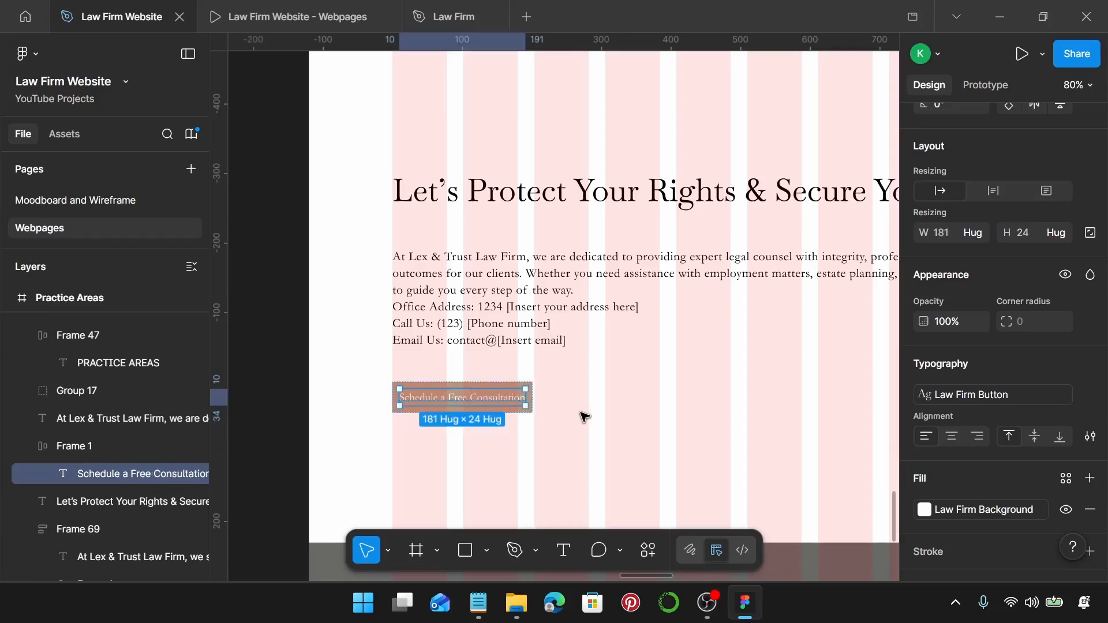
Stack the heading, paragraph and button in an auto-layout frame with a 20 gap.
click(521, 197)
shift+click(485, 315)
shift+click(471, 397)
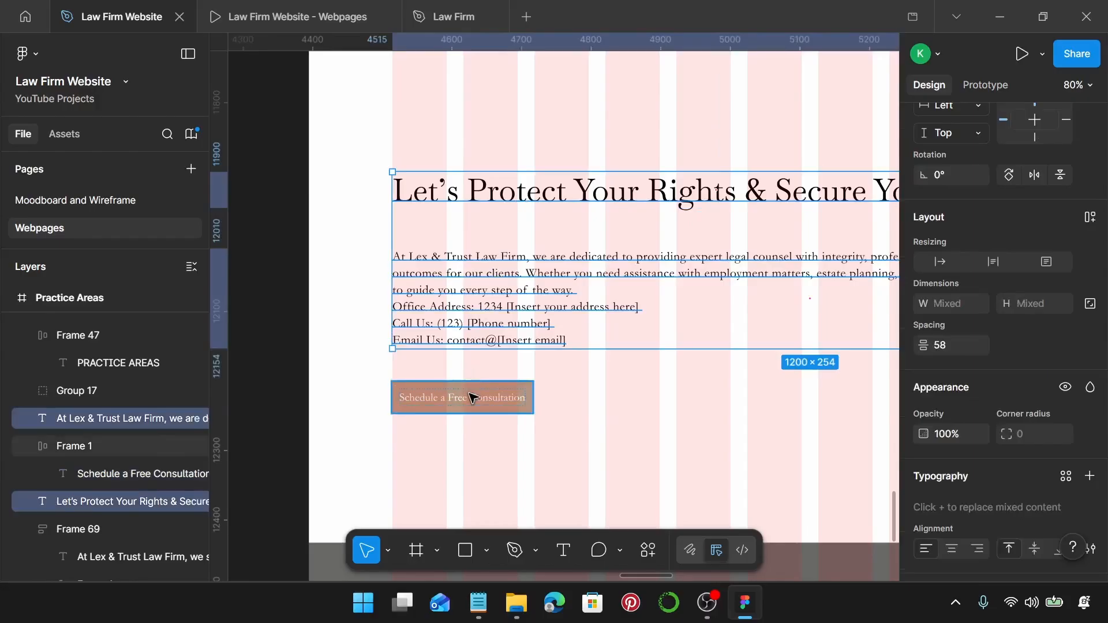
key(shift+a)
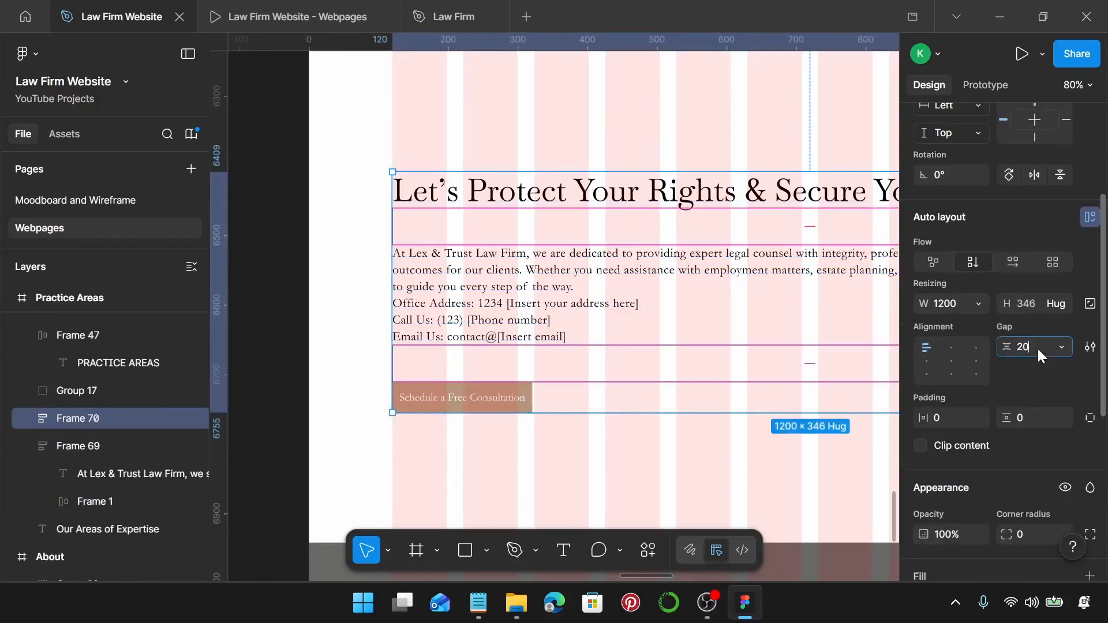
key(Return)
scroll(513, 358, down, 5)
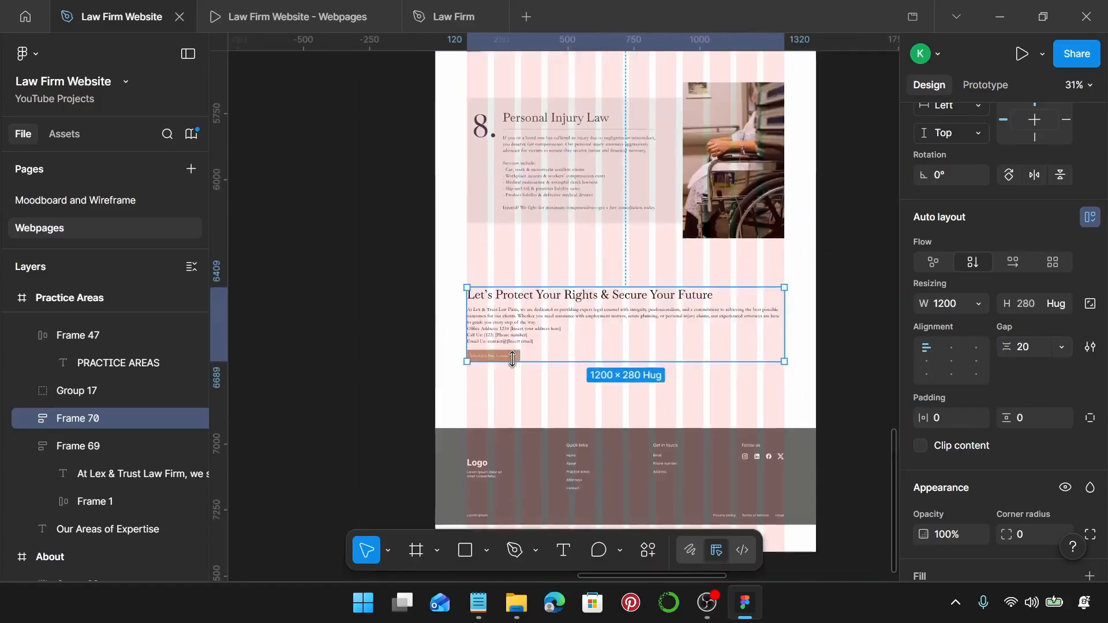
scroll(512, 358, down, 4)
scroll(517, 364, left, 5)
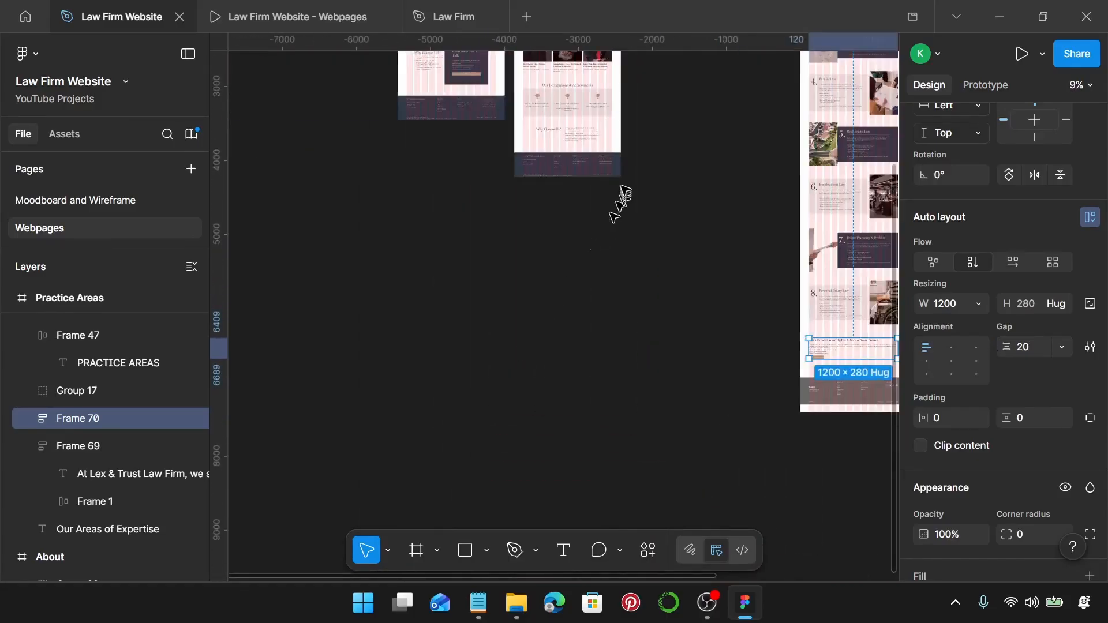
Replace Practice Areas footer Group 17 with the About page's dark Lex & Trust footer, Group 28.
click(603, 177)
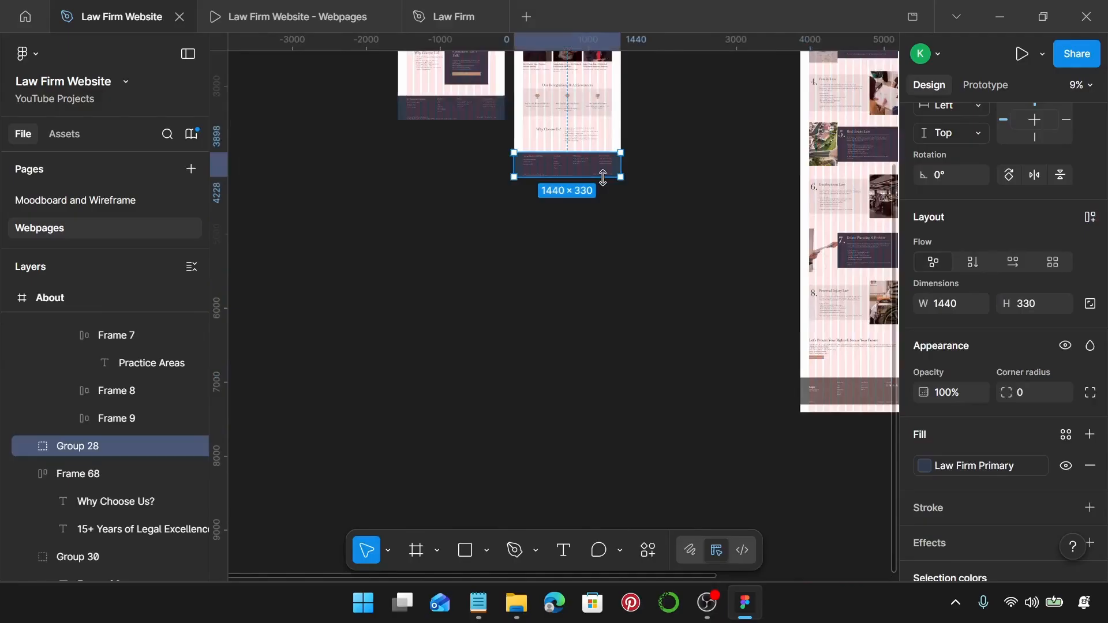
scroll(602, 177, right, 4)
click(644, 393)
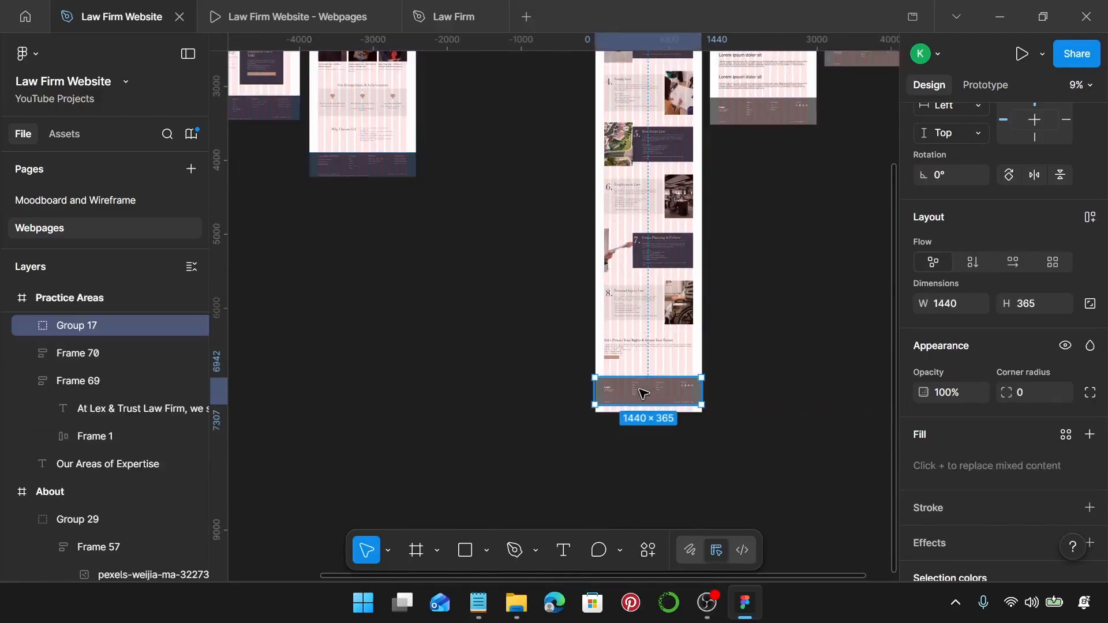
key(ctrl+shift+r)
scroll(644, 393, up, 10)
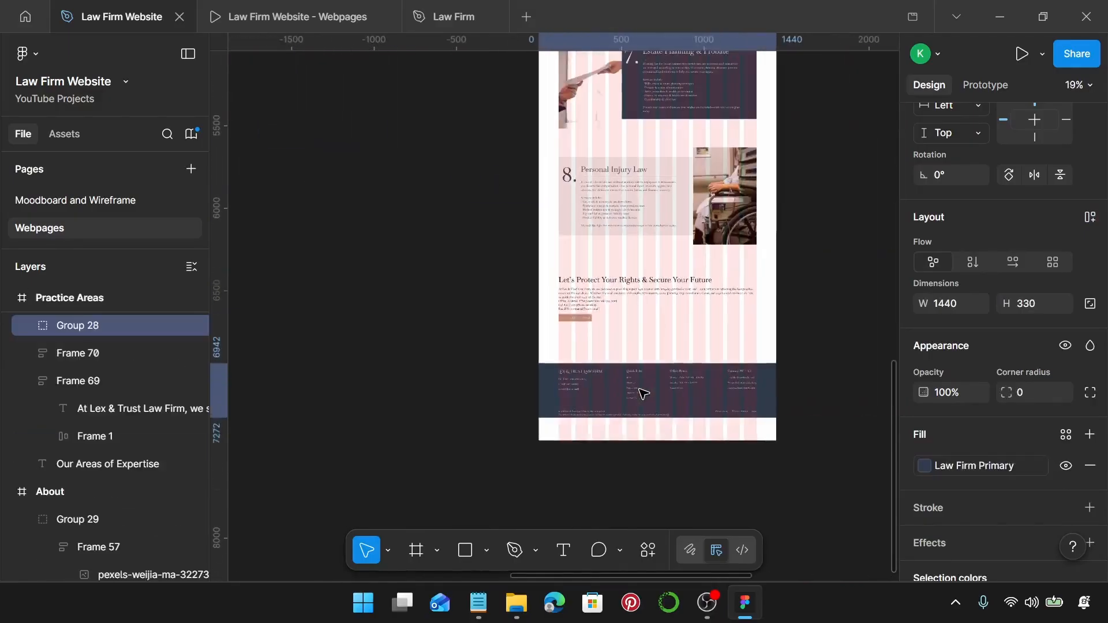
scroll(547, 323, down, 3)
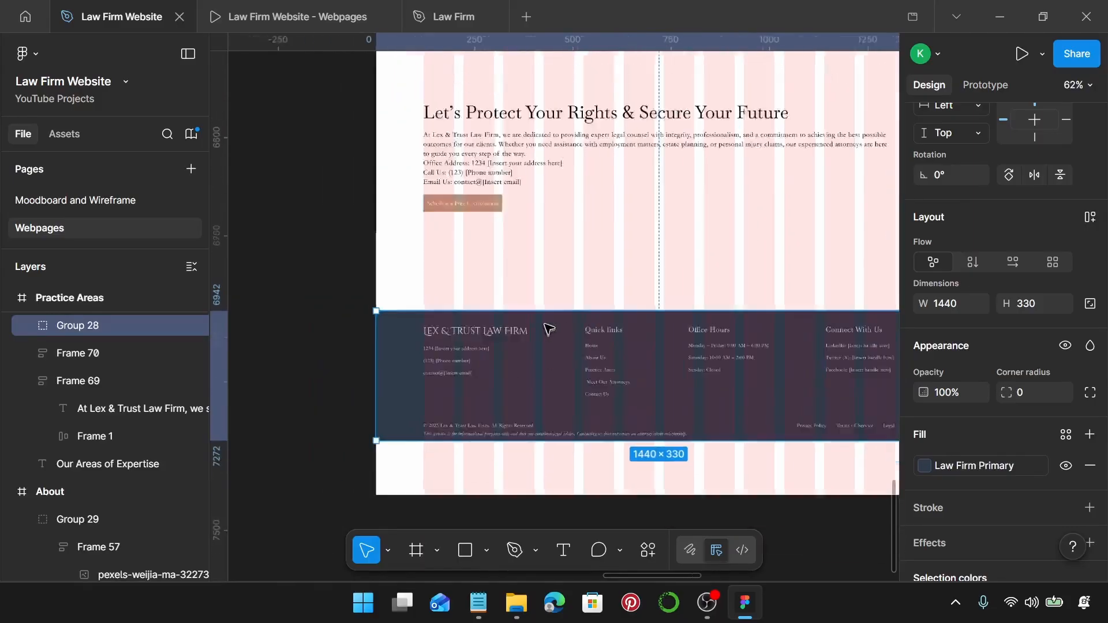
scroll(673, 327, up, 10)
scroll(678, 334, up, 15)
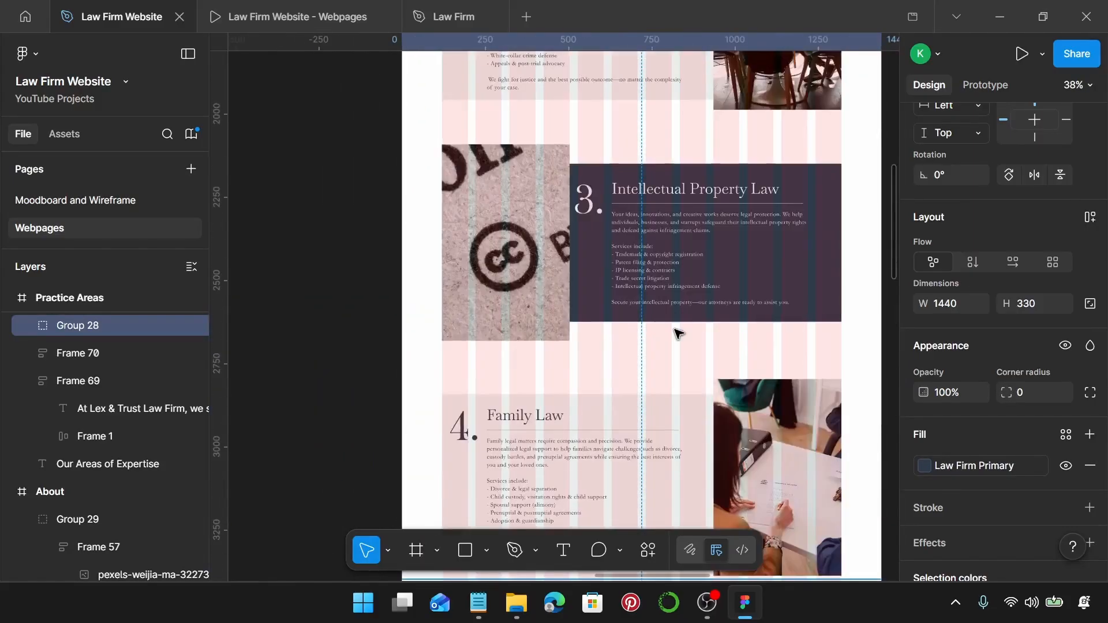
scroll(683, 343, down, 1)
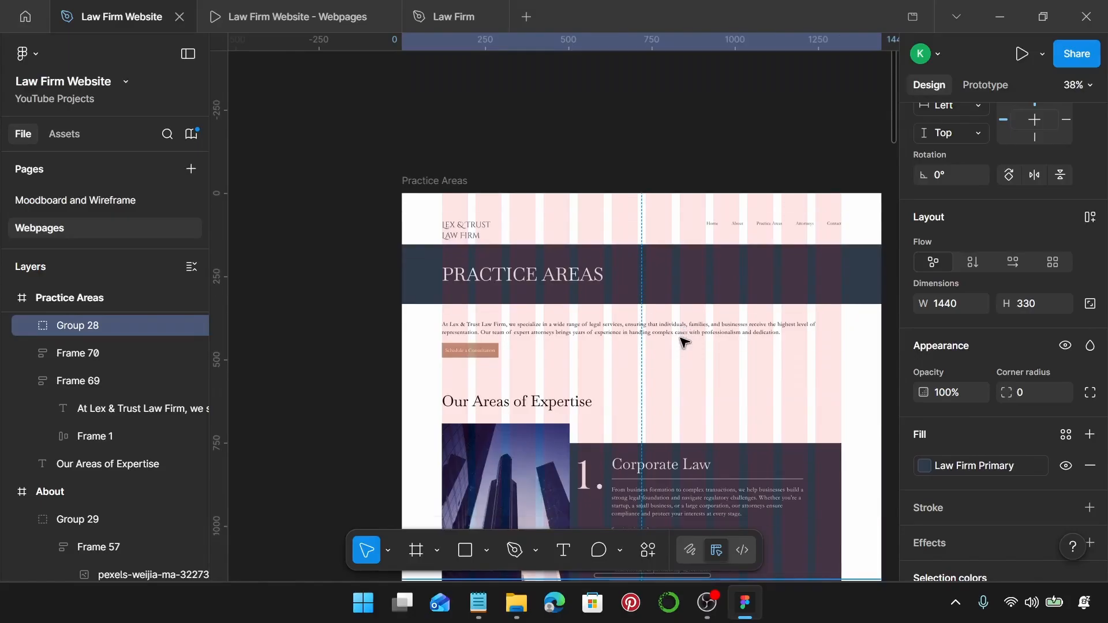
click(434, 181)
scroll(1024, 399, down, 6)
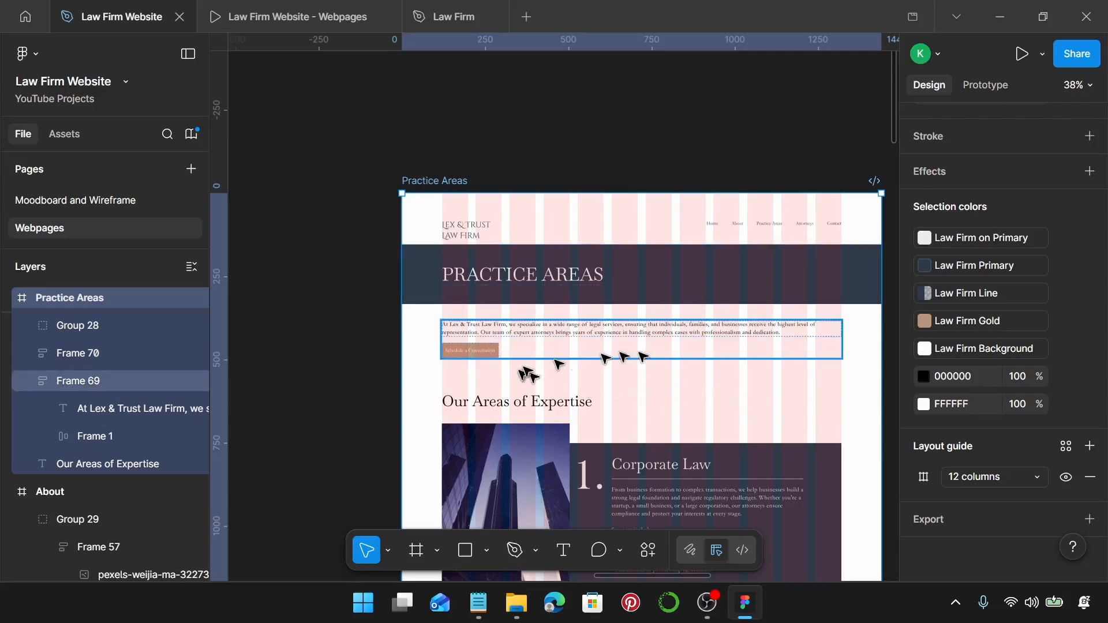
Fill the Practice Areas frame with the Law Firm Background colour style.
scroll(599, 362, right, 1)
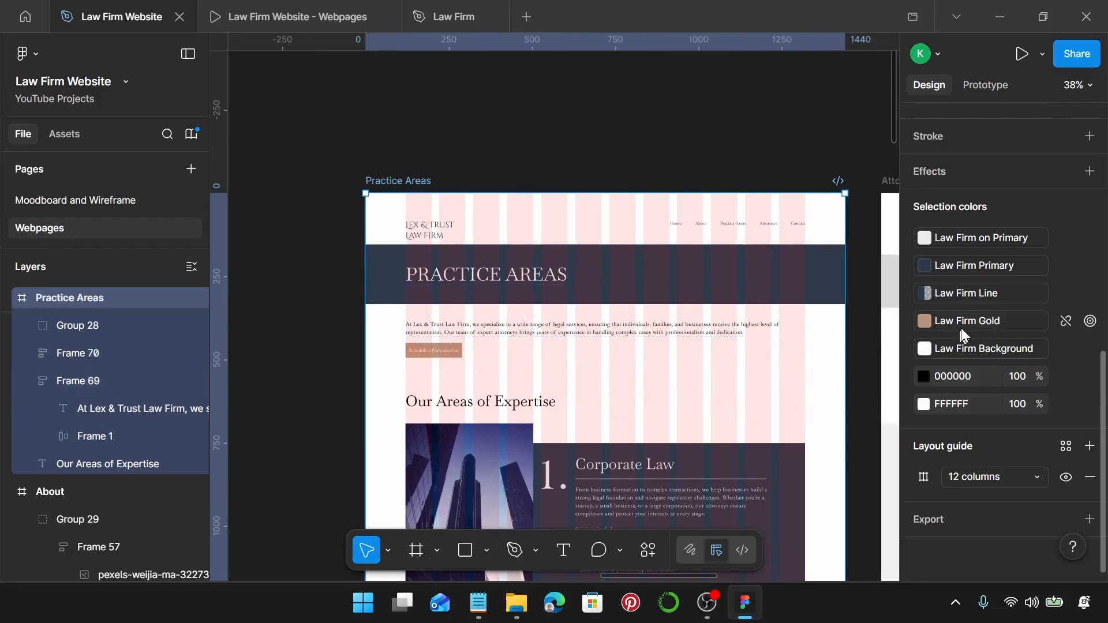
scroll(961, 328, up, 5)
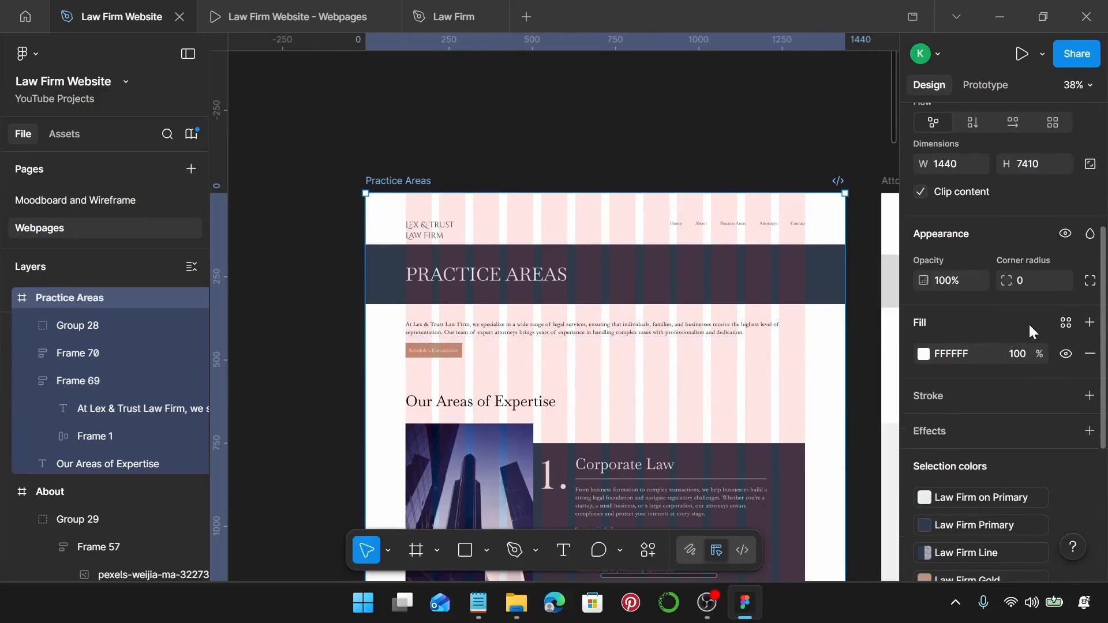
click(1066, 324)
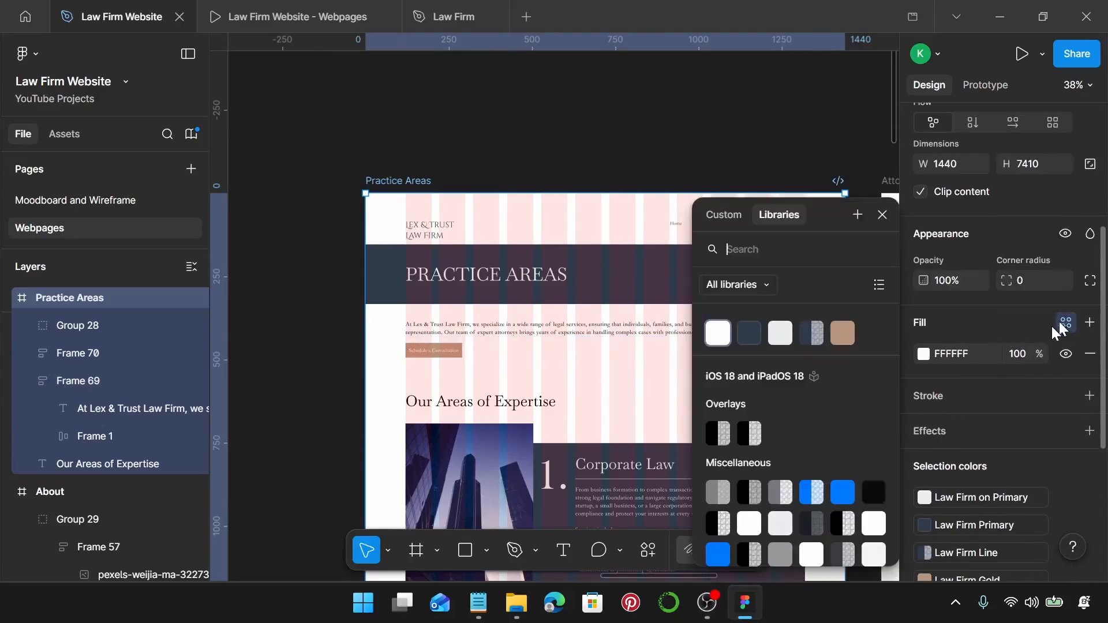
click(721, 337)
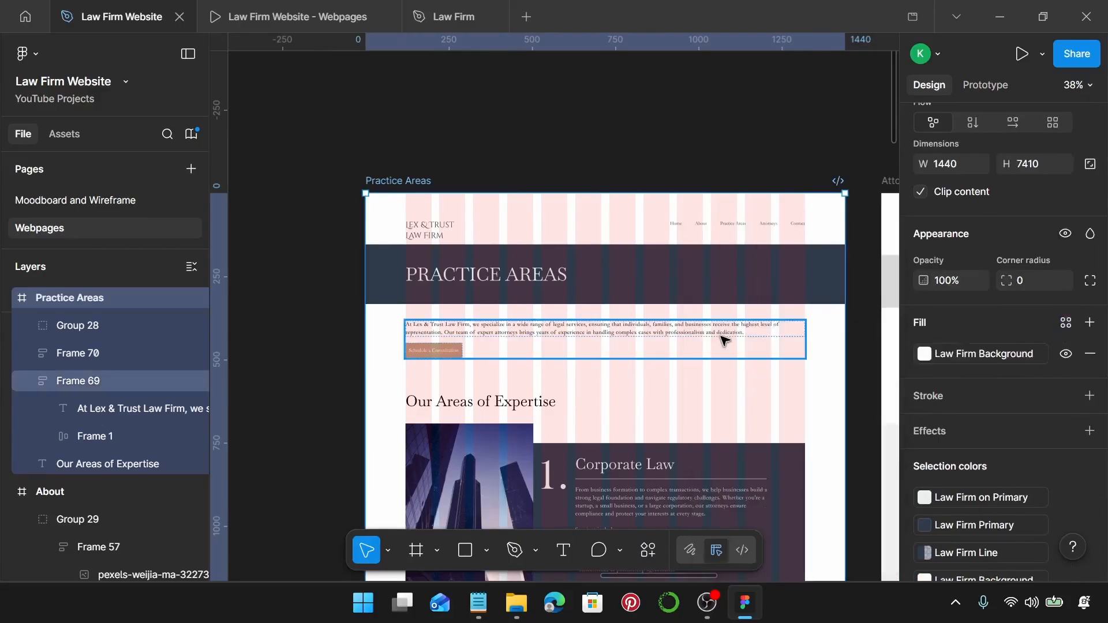
Change the intro text and consultation button's black text to Law Firm Primary.
scroll(721, 337, down, 2)
click(611, 303)
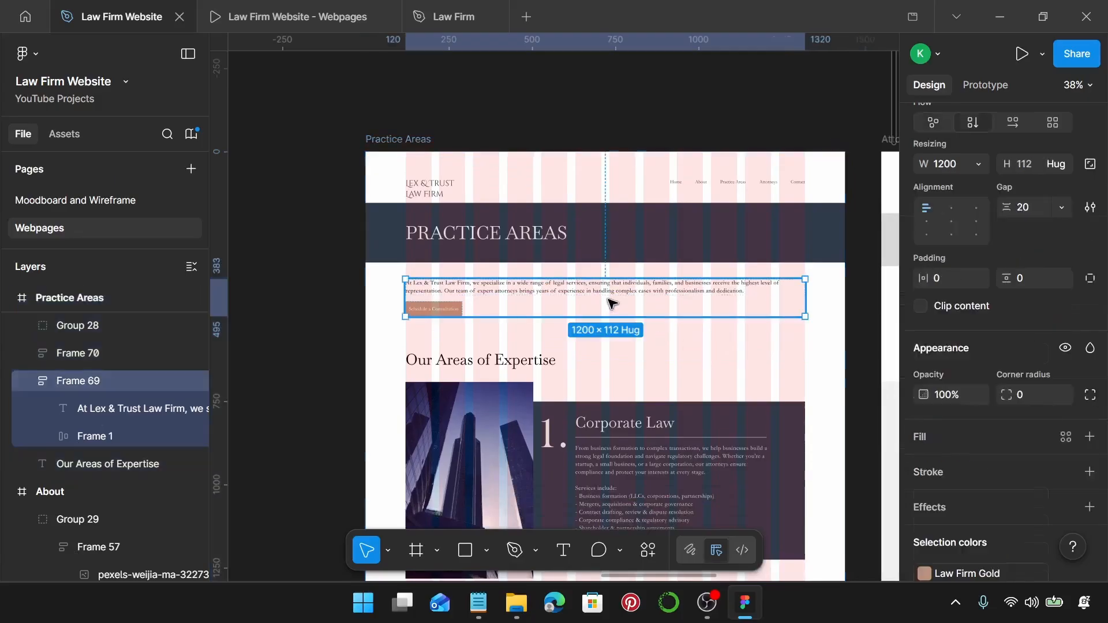
scroll(930, 371, down, 3)
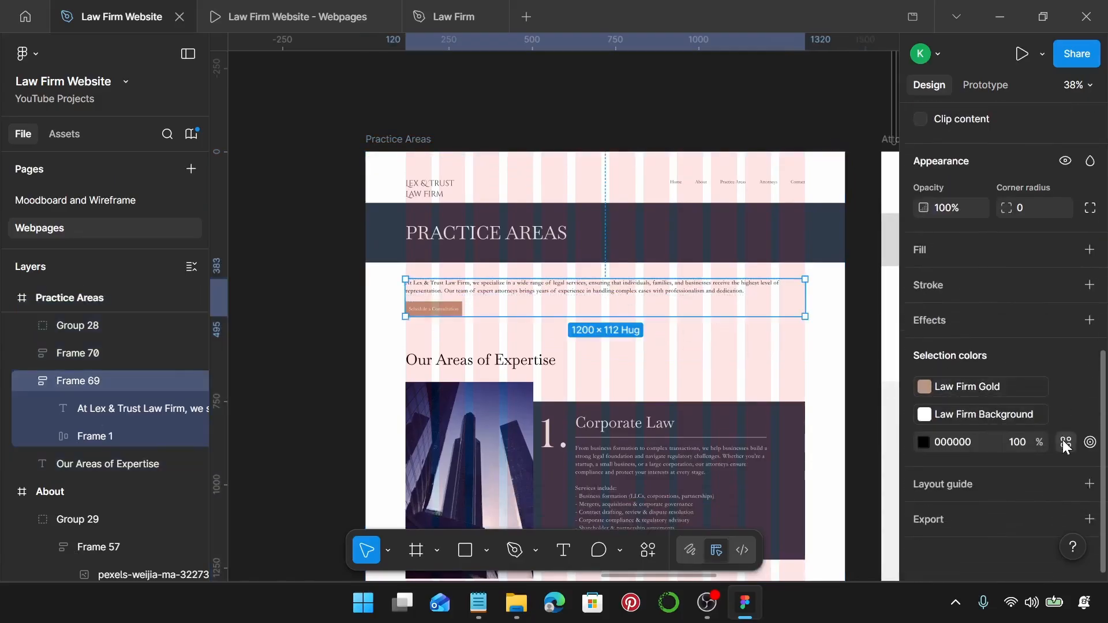
click(1065, 442)
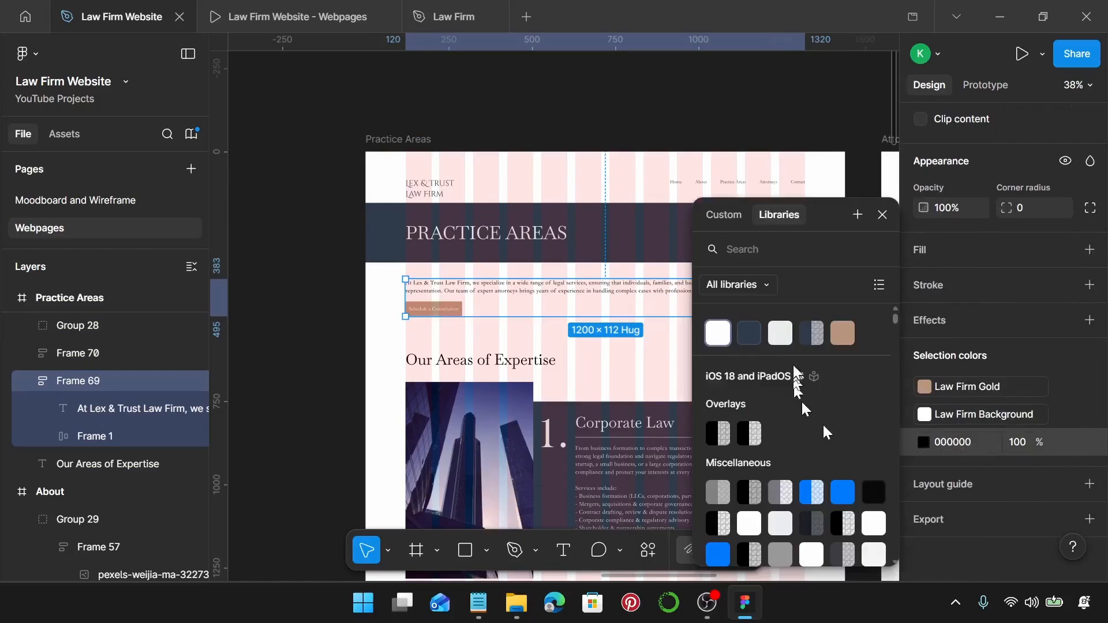
click(748, 336)
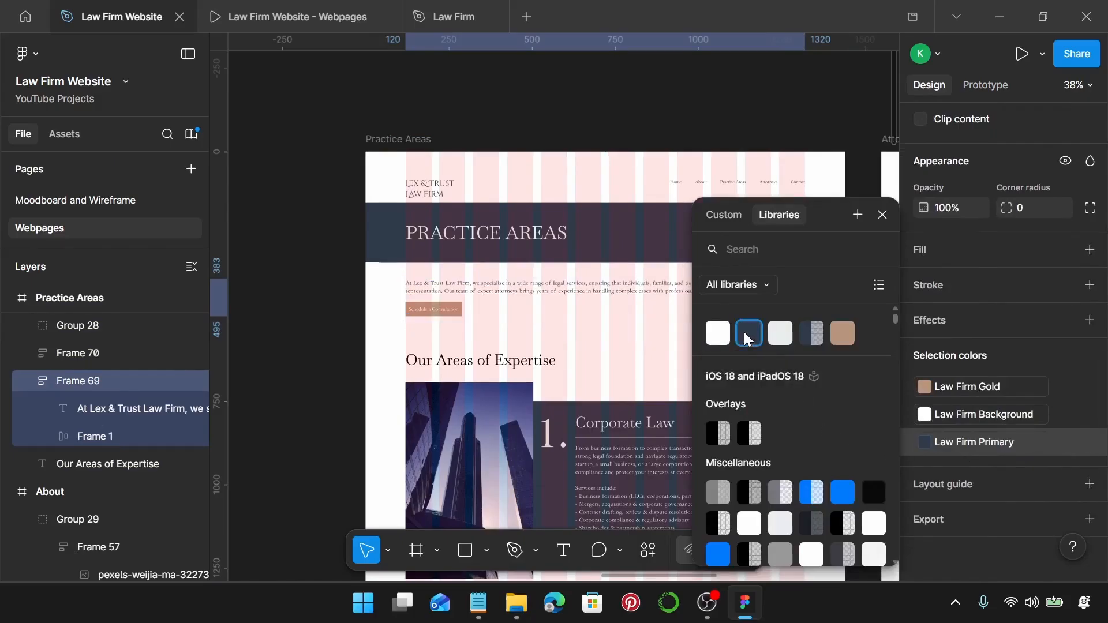
Set the Our Areas of Expertise heading colour to Law Firm Primary.
scroll(528, 288, down, 3)
click(528, 283)
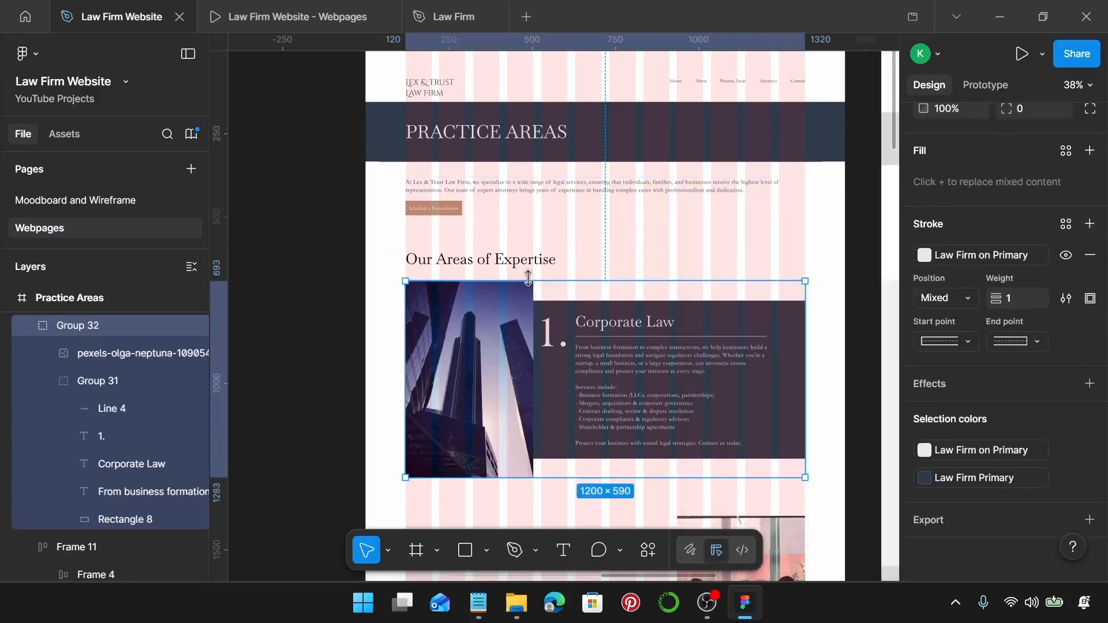
click(524, 252)
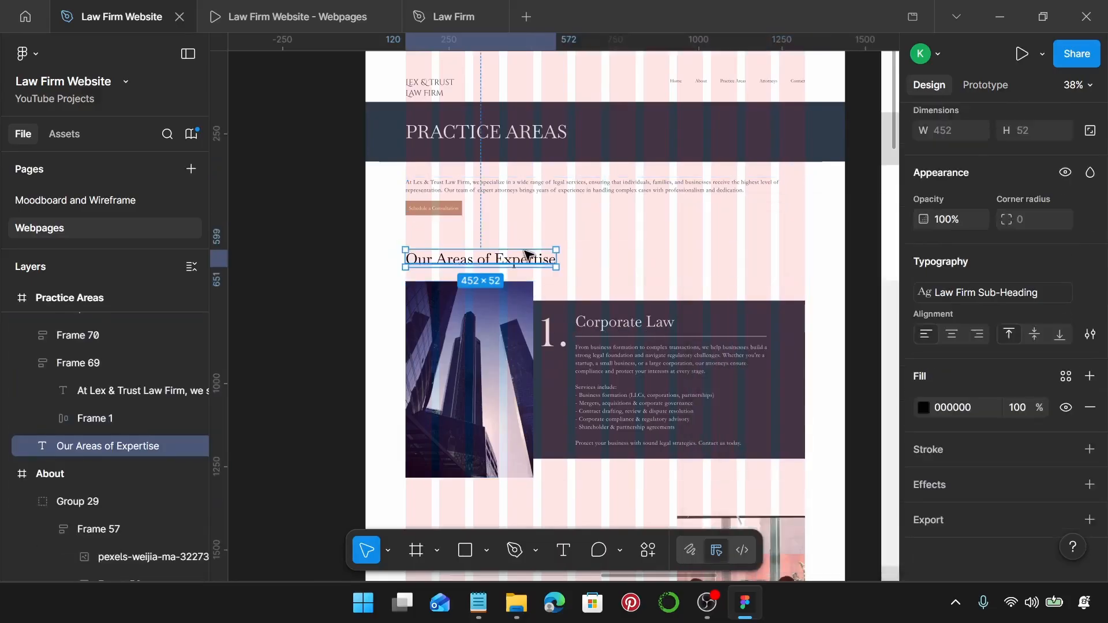
click(1067, 376)
click(750, 334)
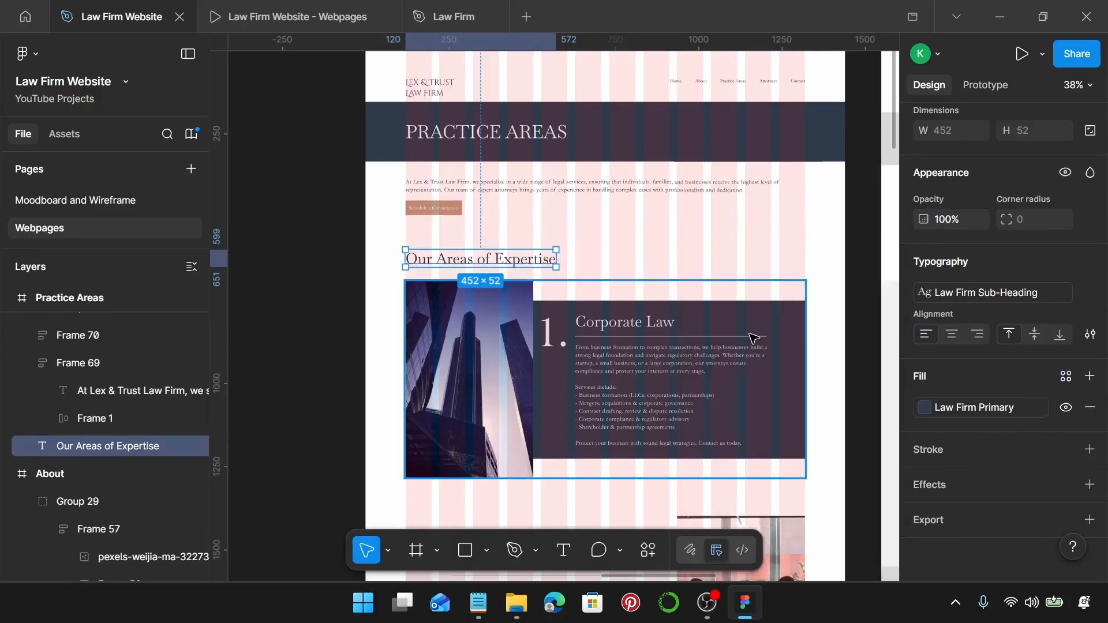
Check the practice cards and the page's colour list for any remaining black.
click(651, 390)
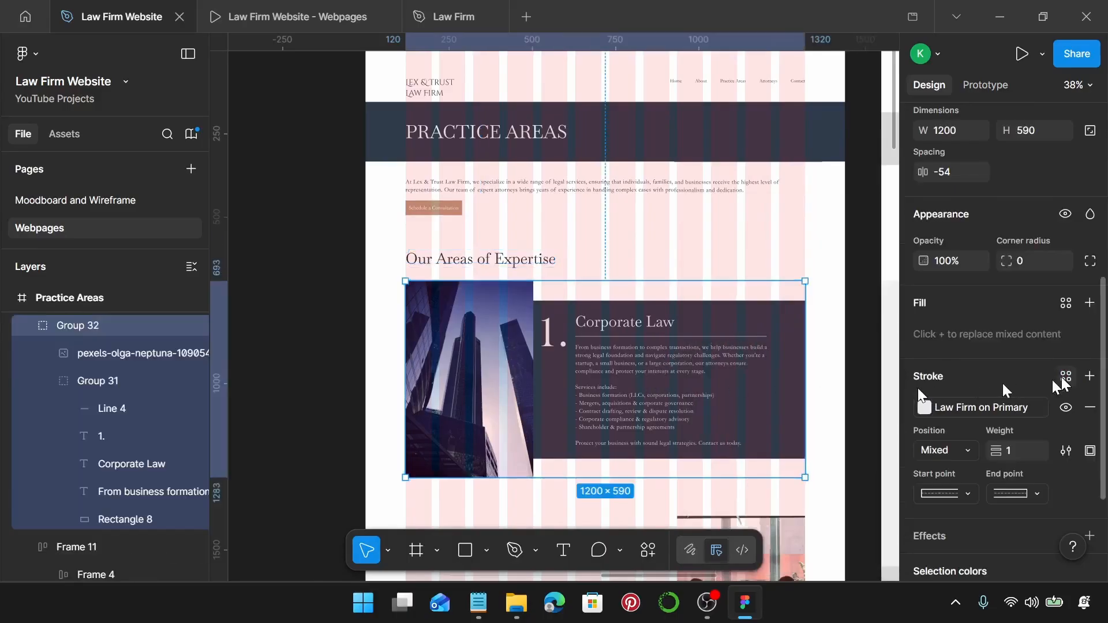
scroll(1062, 376, down, 3)
scroll(648, 437, down, 3)
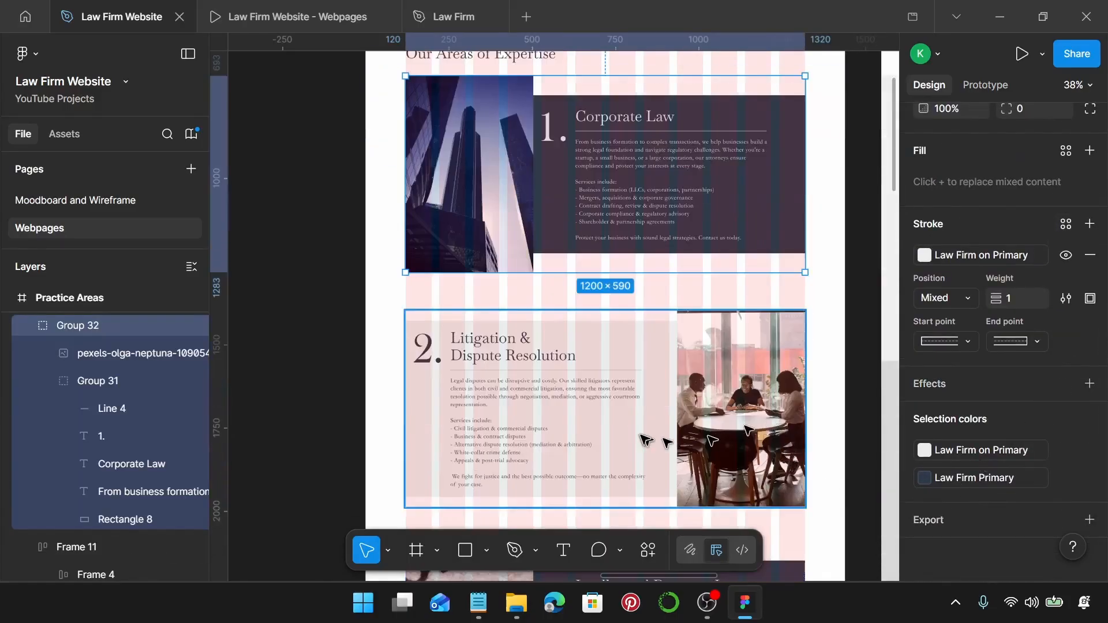
click(648, 438)
scroll(750, 421, down, 3)
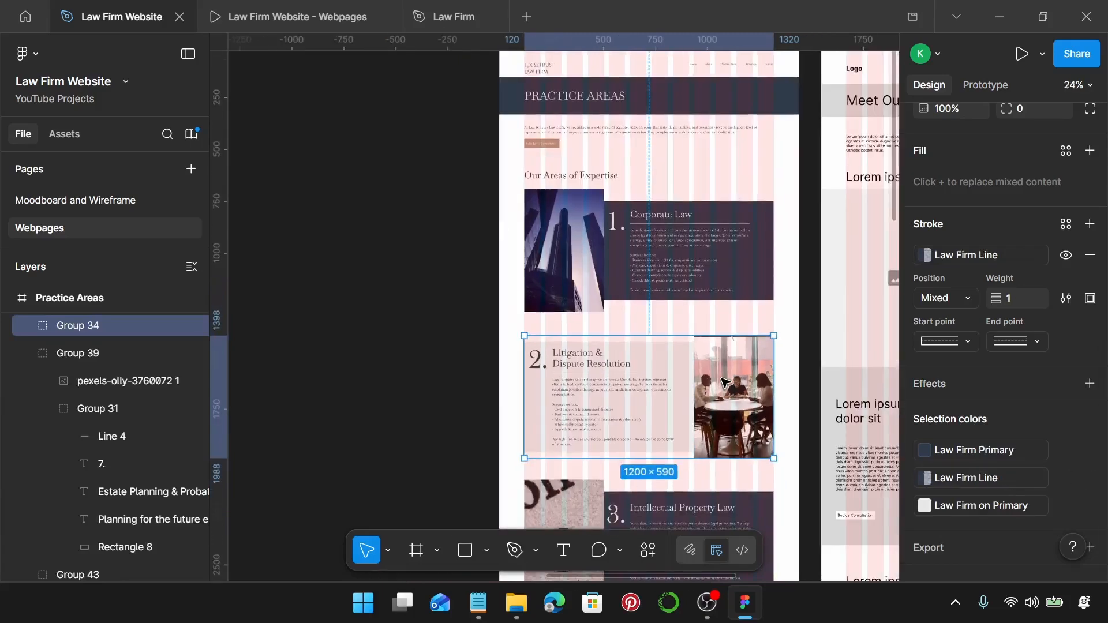
scroll(627, 277, up, 5)
click(549, 233)
click(534, 239)
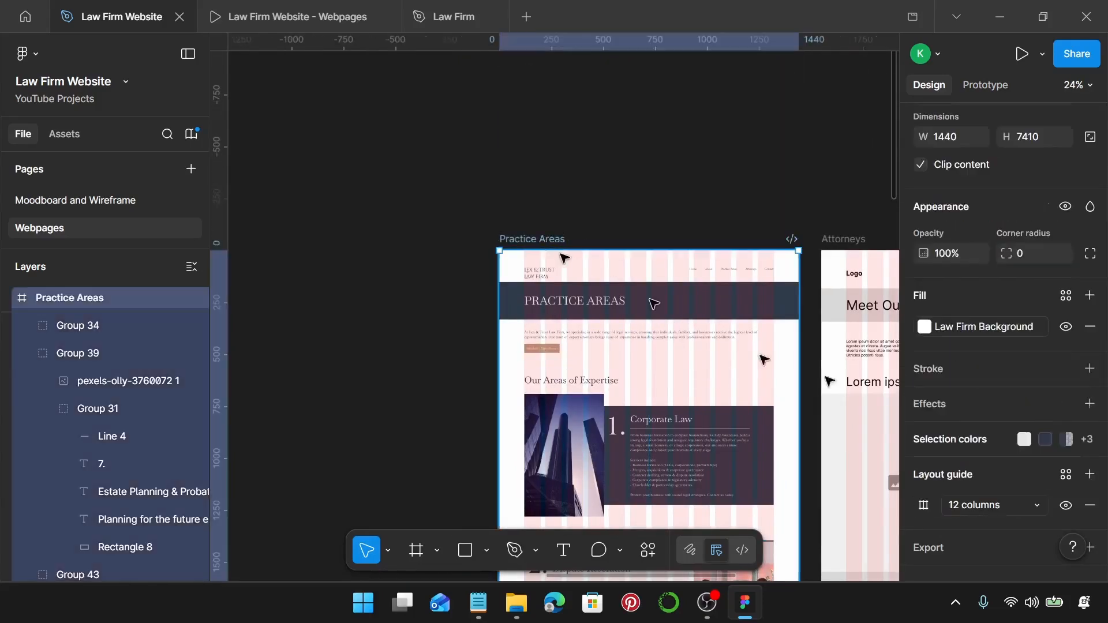
scroll(1054, 421, down, 1)
click(964, 411)
scroll(943, 444, down, 2)
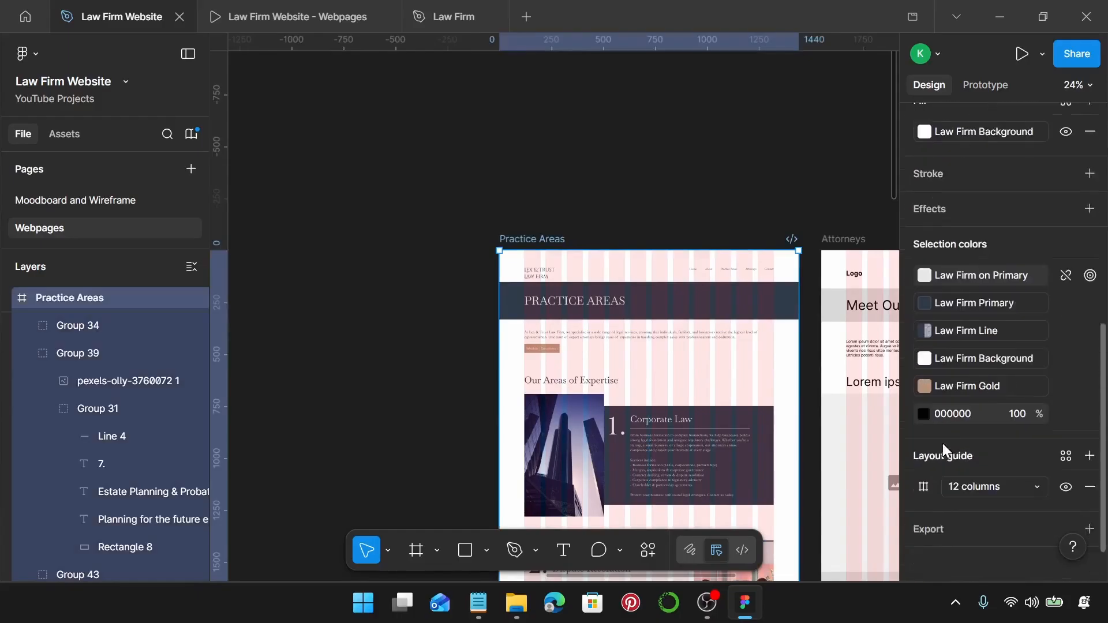
scroll(664, 369, down, 8)
scroll(662, 352, down, 15)
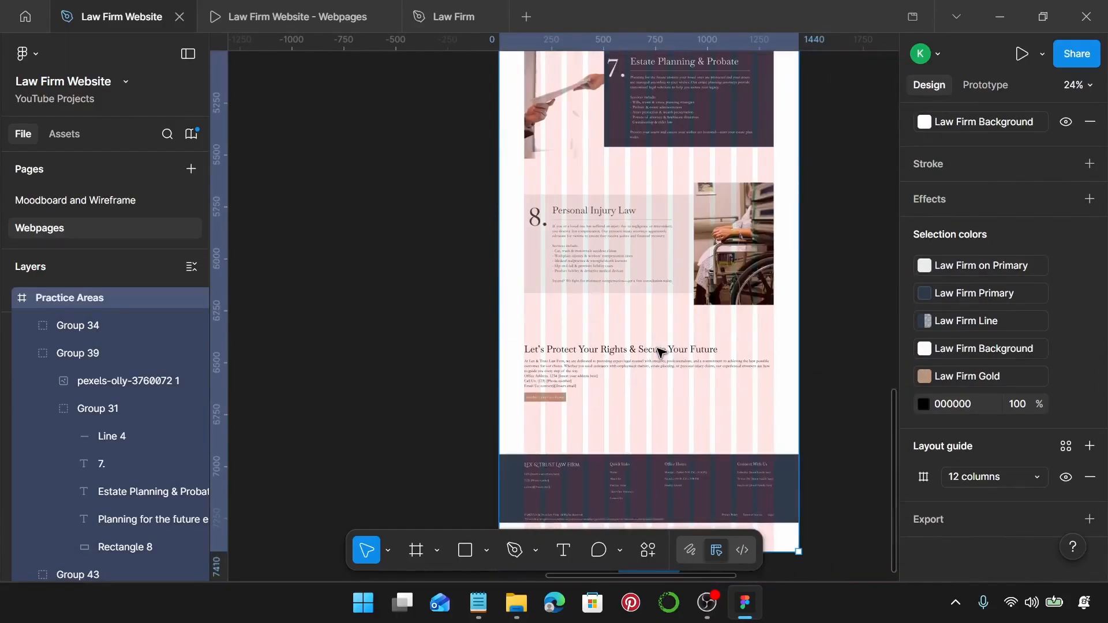
Switch the closing call-to-action block's black text to Law Firm Primary.
click(616, 399)
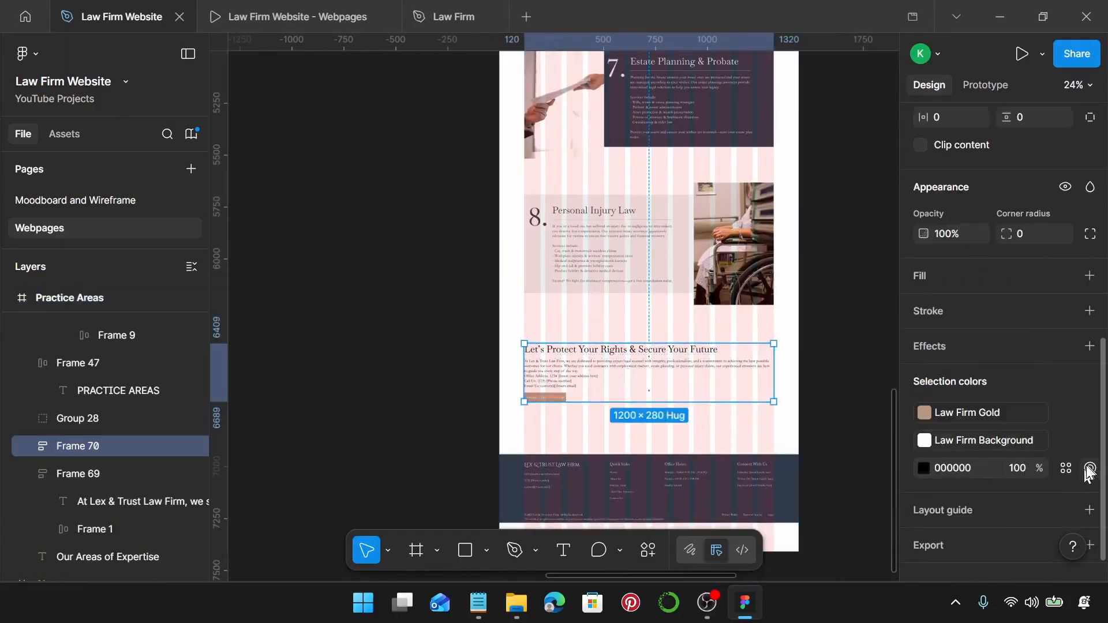
click(1066, 469)
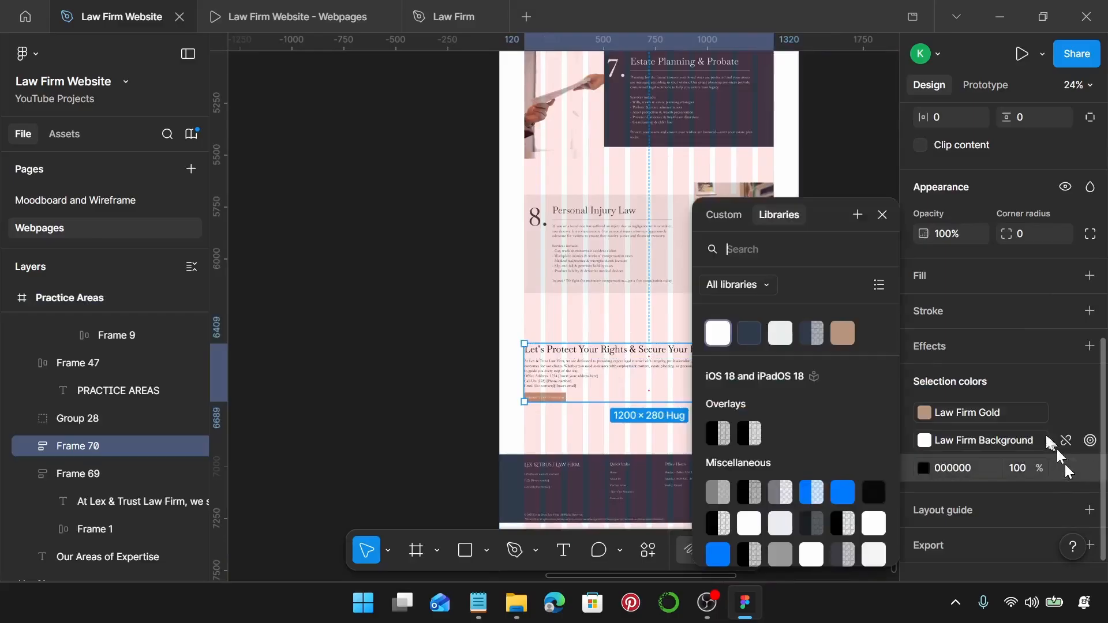
click(750, 334)
click(640, 326)
Review the colours on the Personal Injury card and the whole Practice Areas page.
click(610, 274)
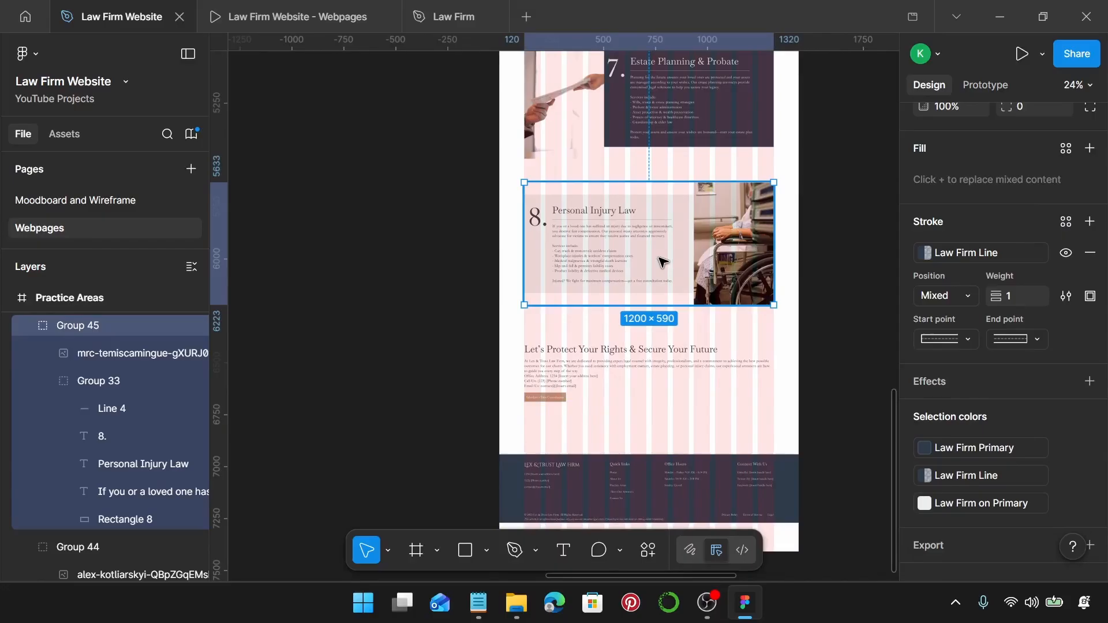
scroll(643, 234, up, 1)
ctrl+scroll(664, 260, down, 3)
scroll(681, 317, up, 10)
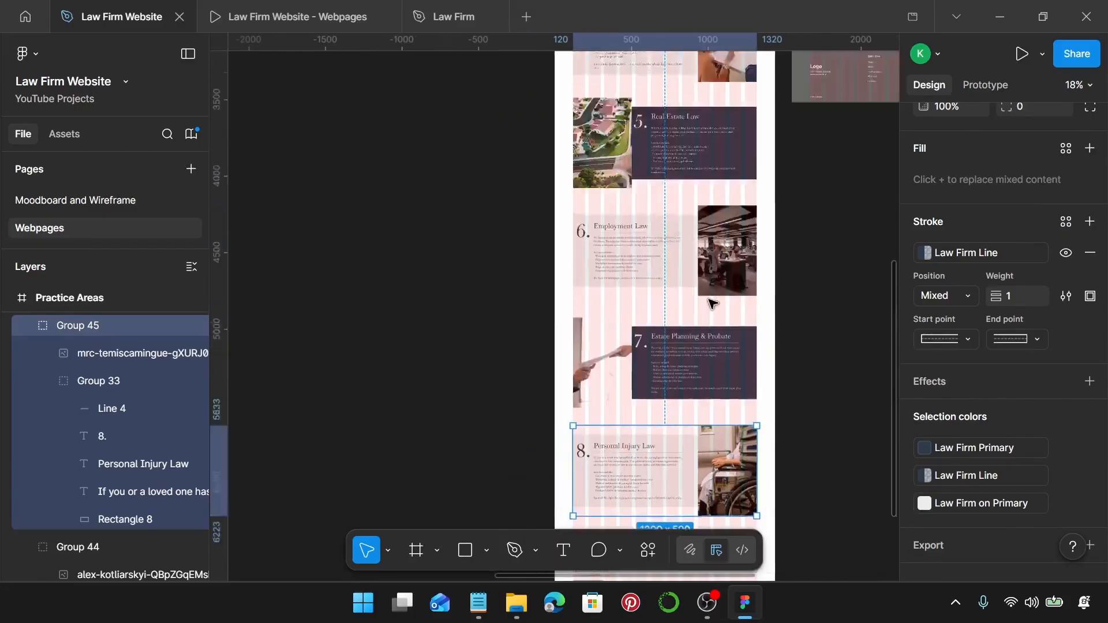
click(600, 174)
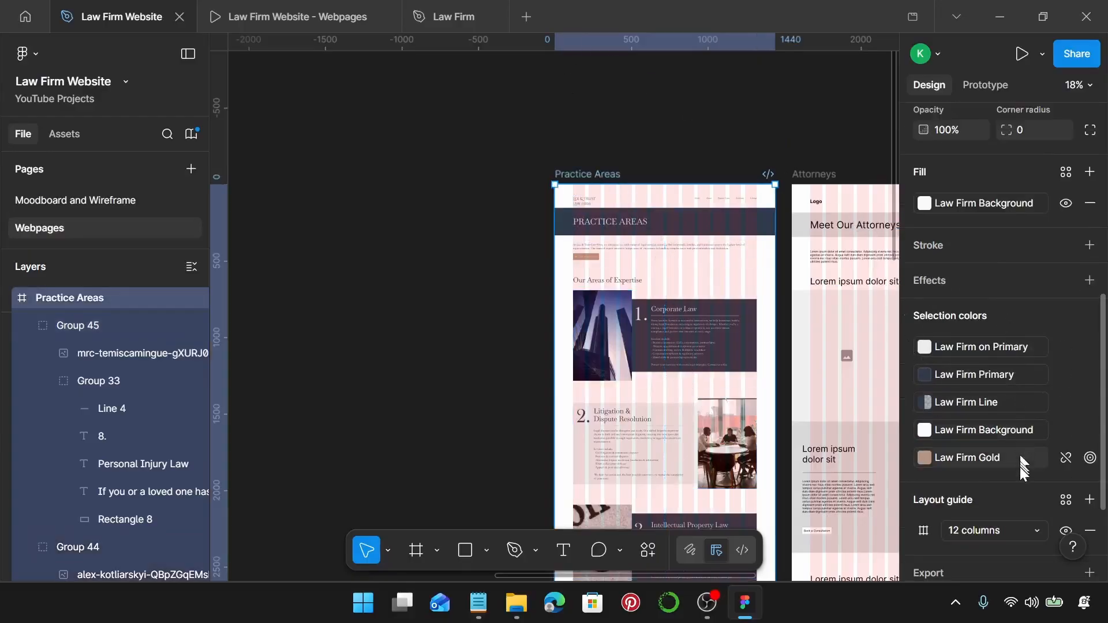
ctrl+scroll(736, 219, up, 5)
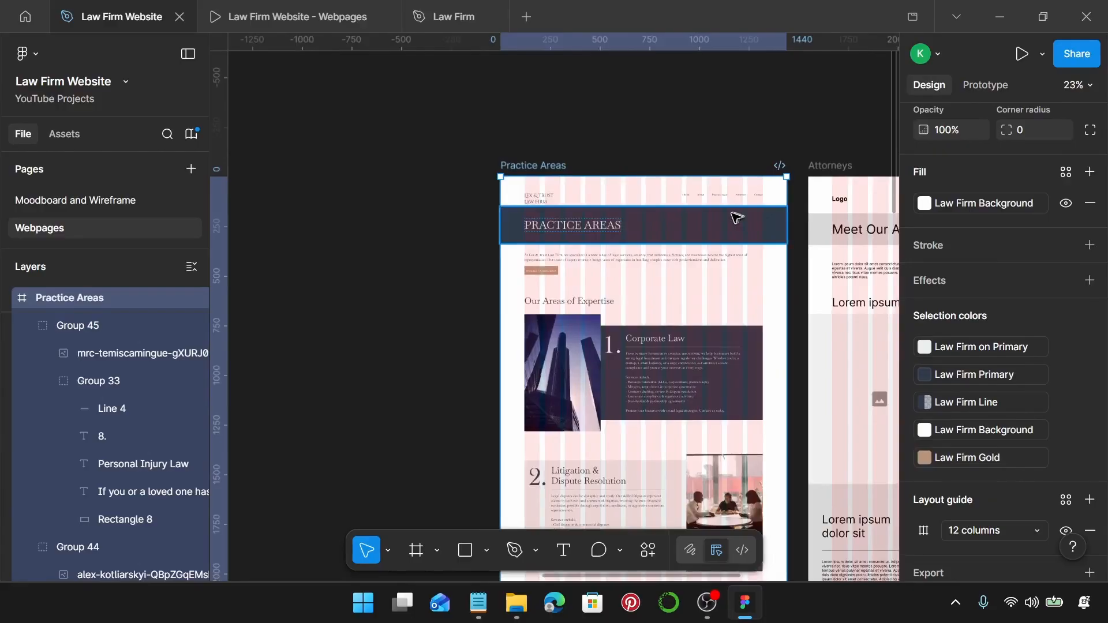
scroll(733, 233, left, 1)
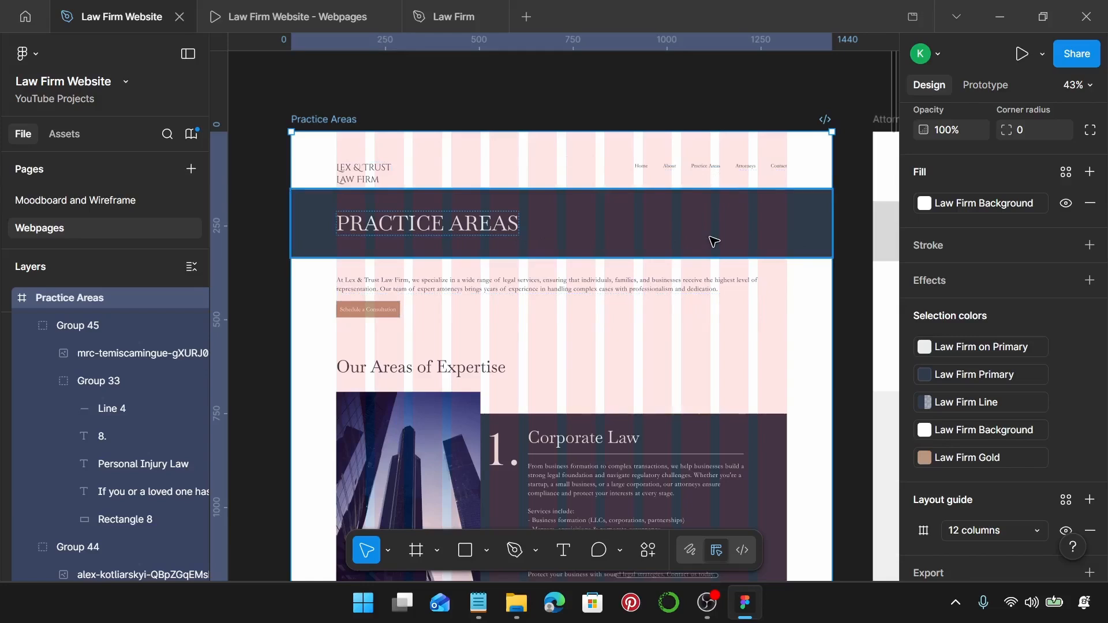
Set 60 spacing between the PRACTICE AREAS banner and the intro text.
click(525, 241)
shift+click(460, 285)
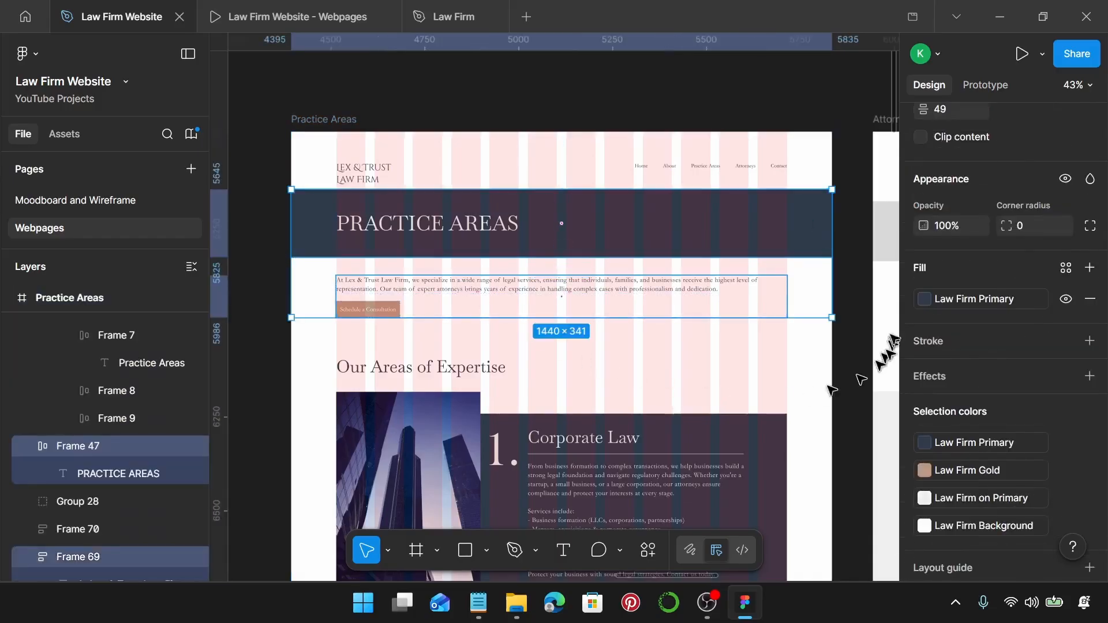
scroll(986, 228, up, 2)
click(976, 196)
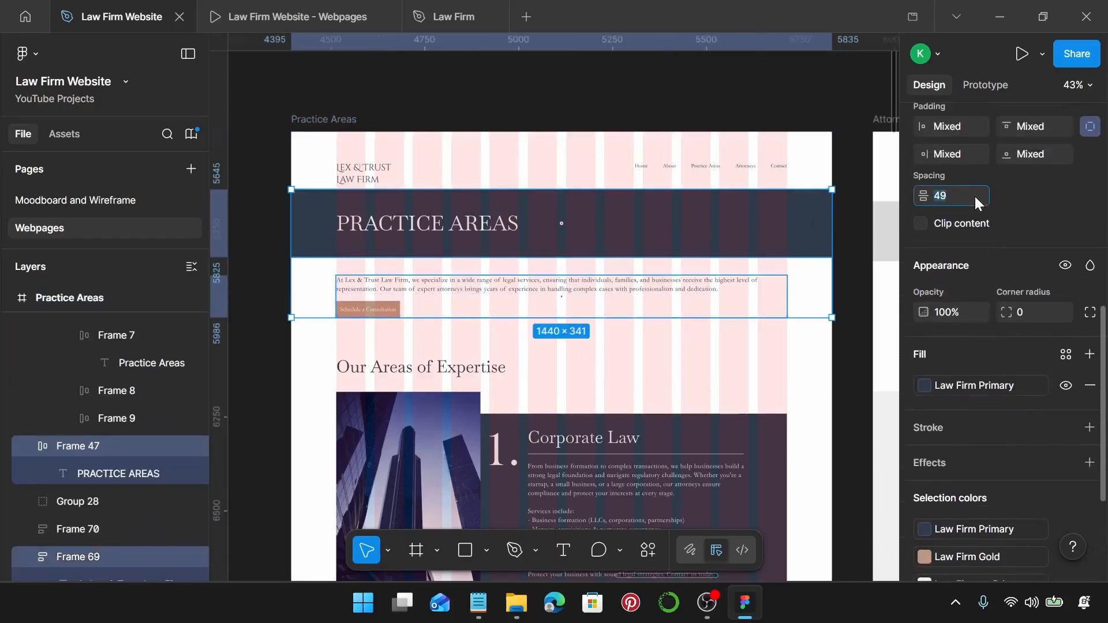
text(60)
key(Return)
Set a 150 gap between the intro text and the Our Areas of Expertise heading.
scroll(566, 303, down, 2)
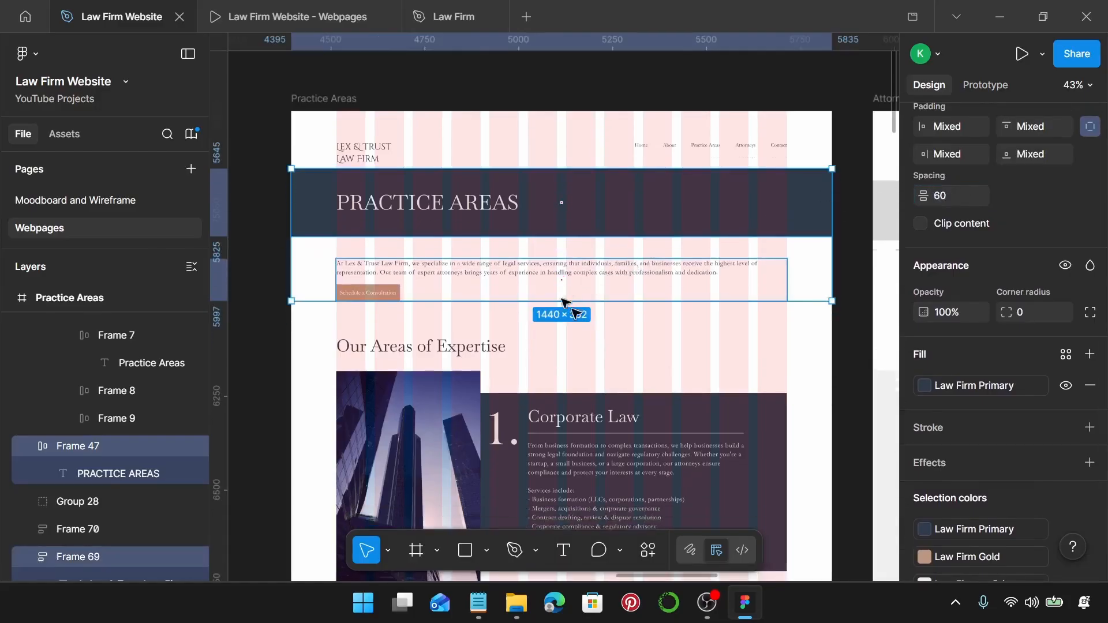
scroll(575, 314, down, 1)
click(463, 277)
shift+click(445, 337)
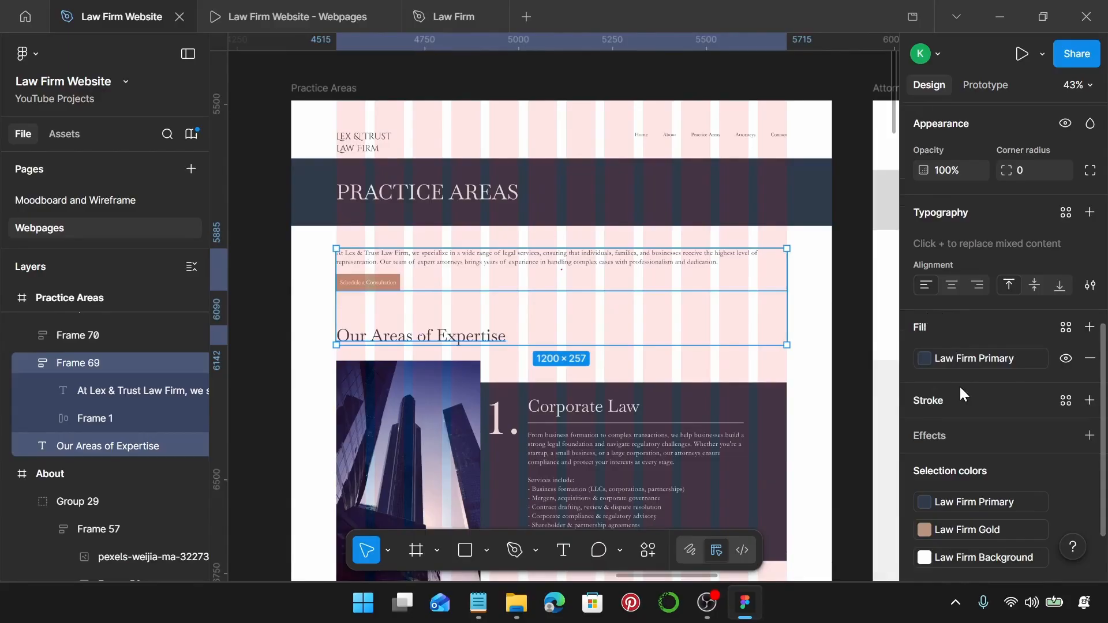
scroll(960, 387, up, 3)
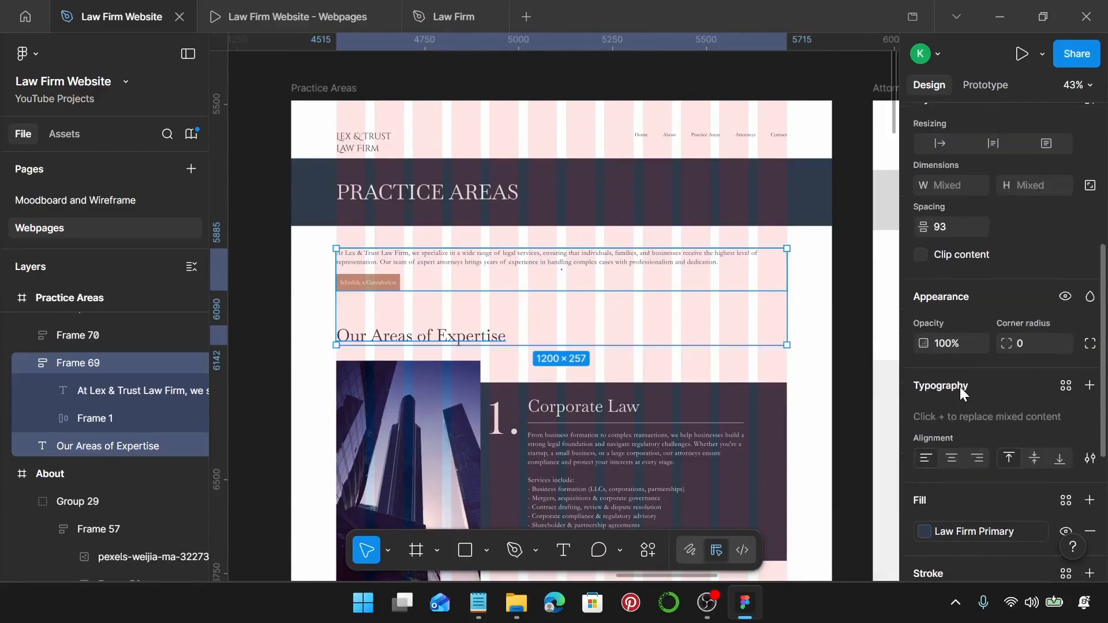
click(967, 227)
text(150)
key(Return)
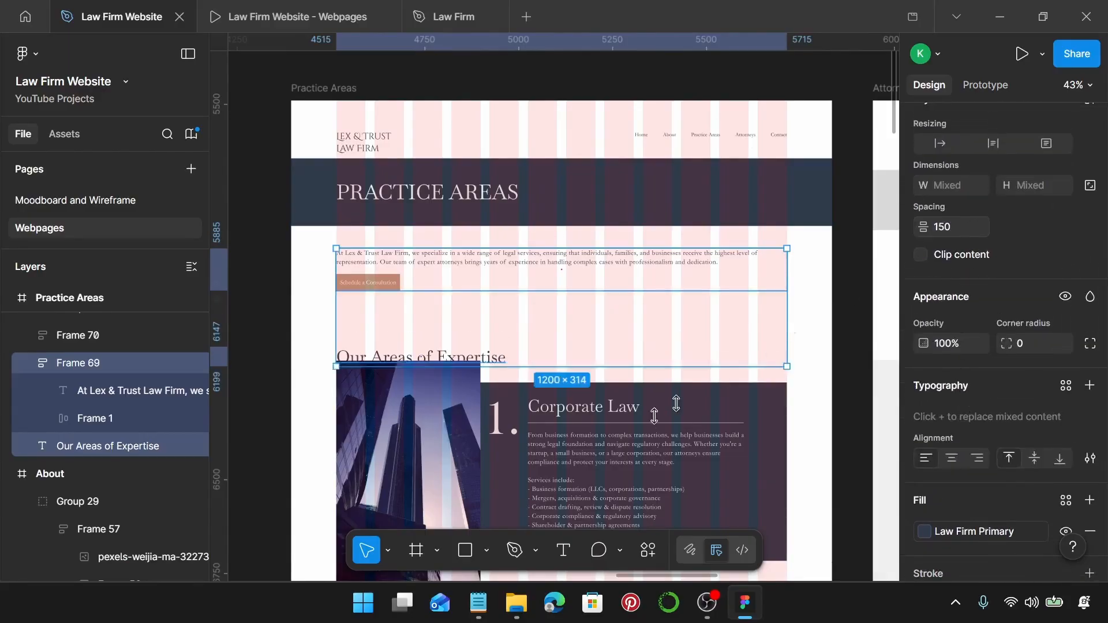
Set 20 spacing between the Our Areas of Expertise heading and the Corporate Law card.
scroll(523, 435, down, 1)
click(522, 437)
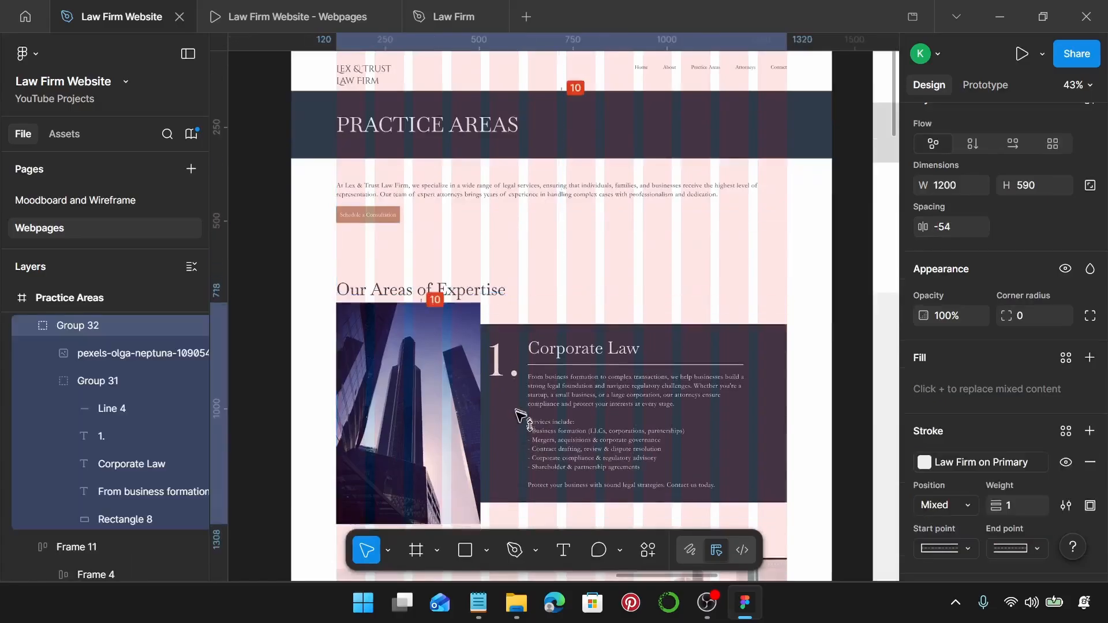
click(457, 290)
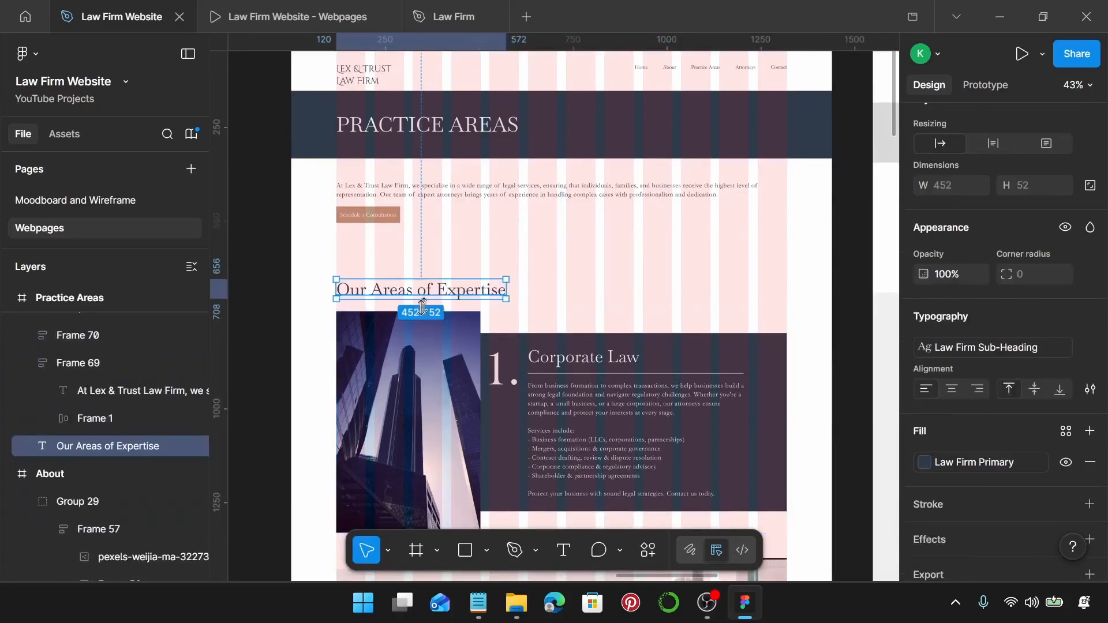
shift+click(471, 344)
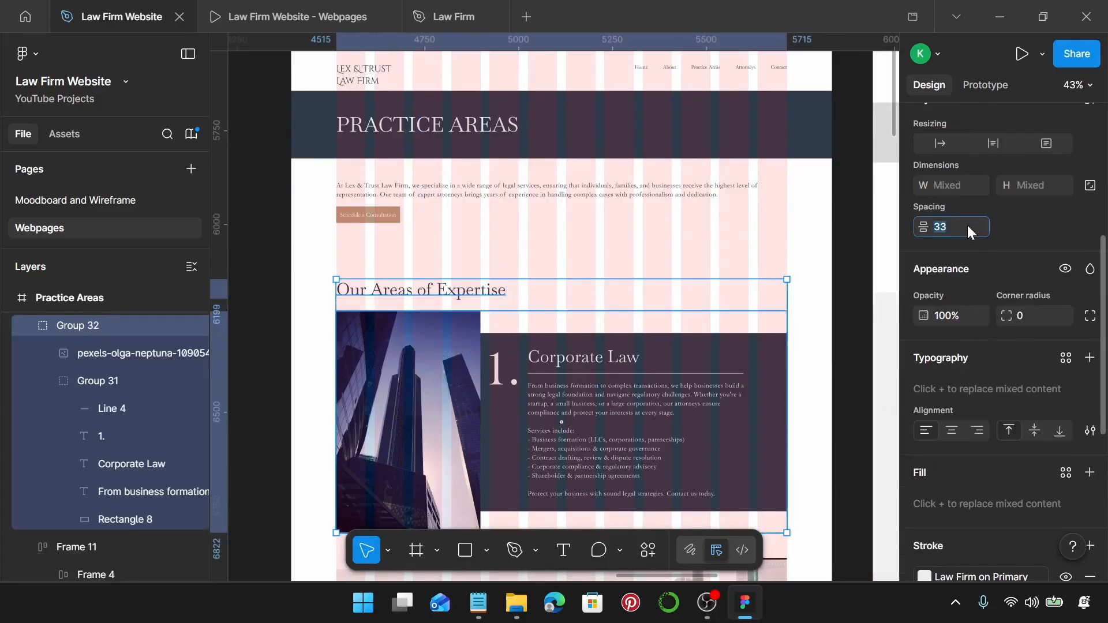
text(20)
key(Return)
Select the Corporate, Litigation, Intellectual Property, Family and Real Estate Law cards together.
scroll(721, 390, down, 5)
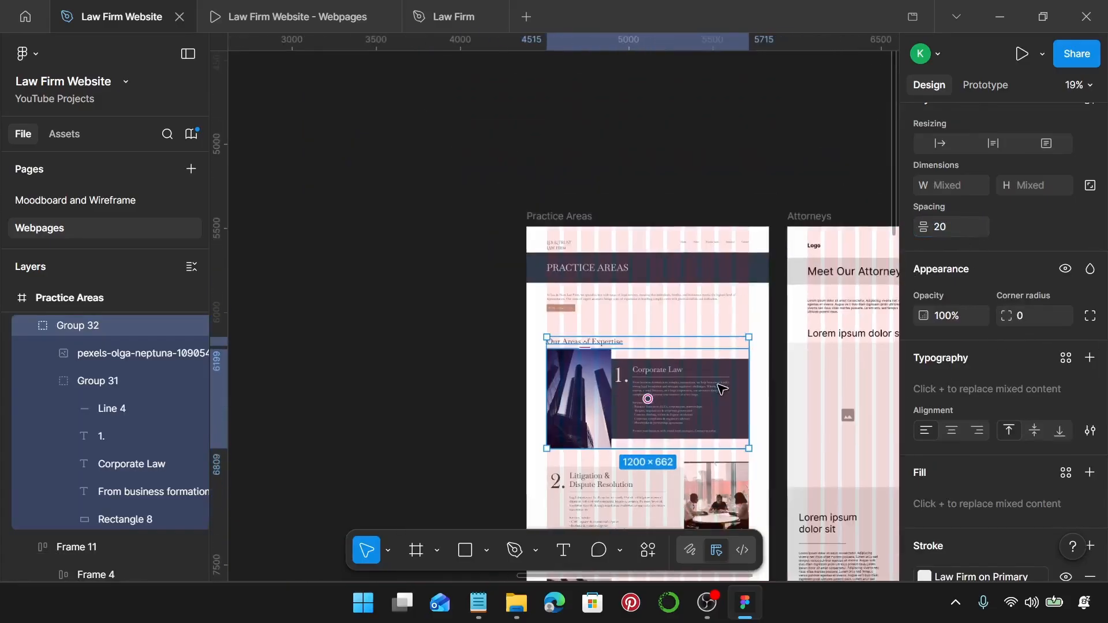
scroll(721, 390, down, 3)
scroll(720, 387, down, 3)
scroll(719, 386, down, 4)
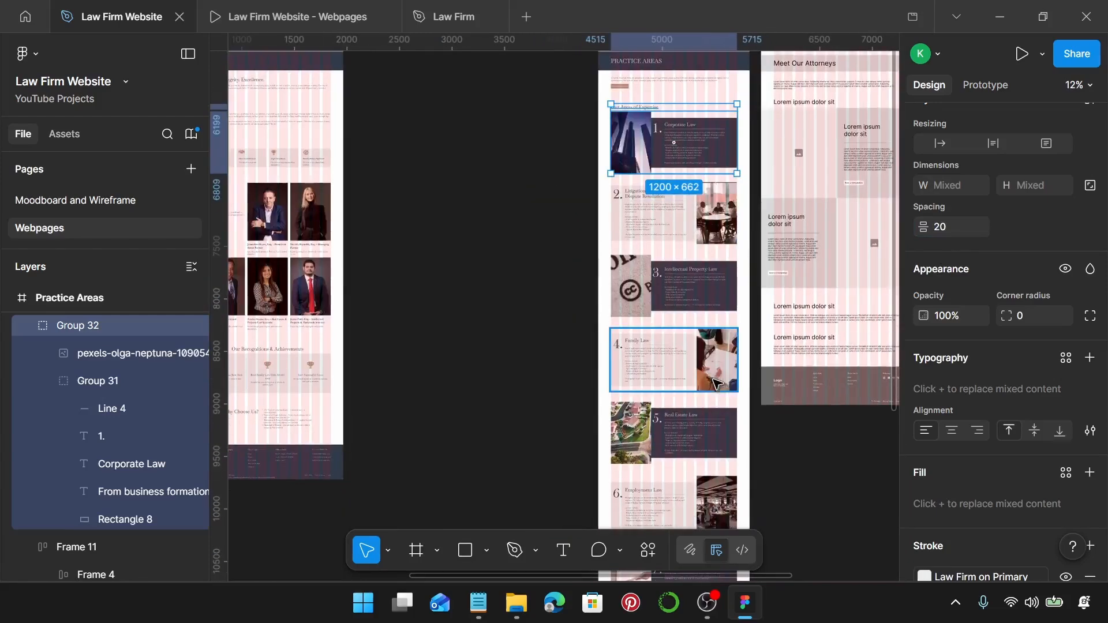
scroll(714, 379, up, 1)
scroll(713, 379, right, 2)
click(594, 193)
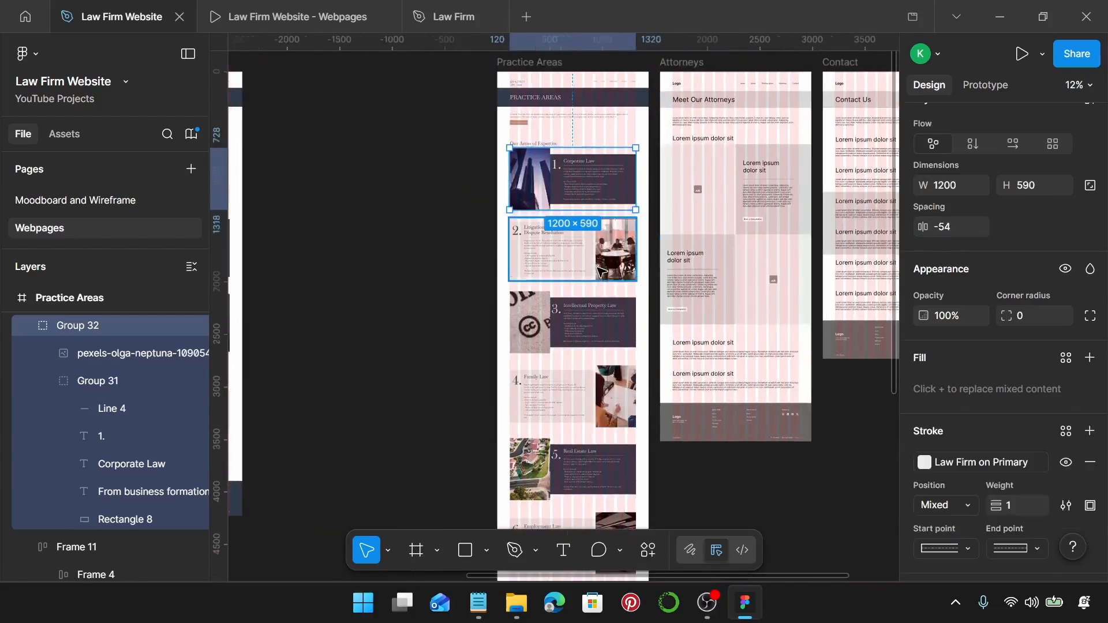
shift+click(600, 272)
shift+click(600, 323)
shift+click(601, 399)
scroll(577, 398, down, 2)
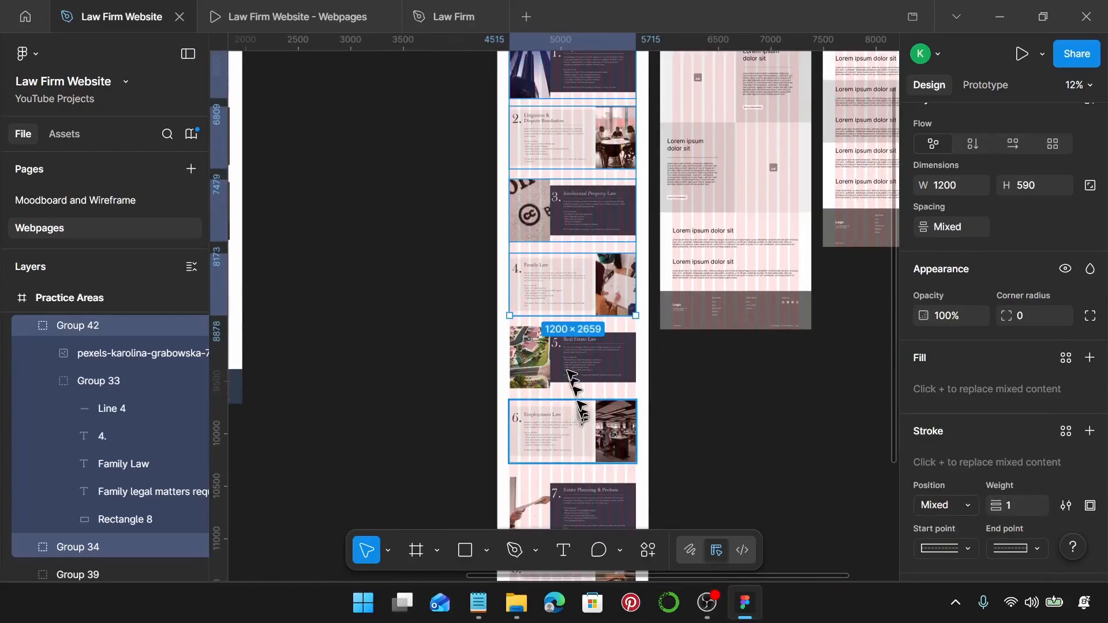
shift+click(568, 372)
Add the remaining cards, Let's Protect section and footer, and space them 150 apart.
scroll(563, 384, down, 2)
shift+click(556, 388)
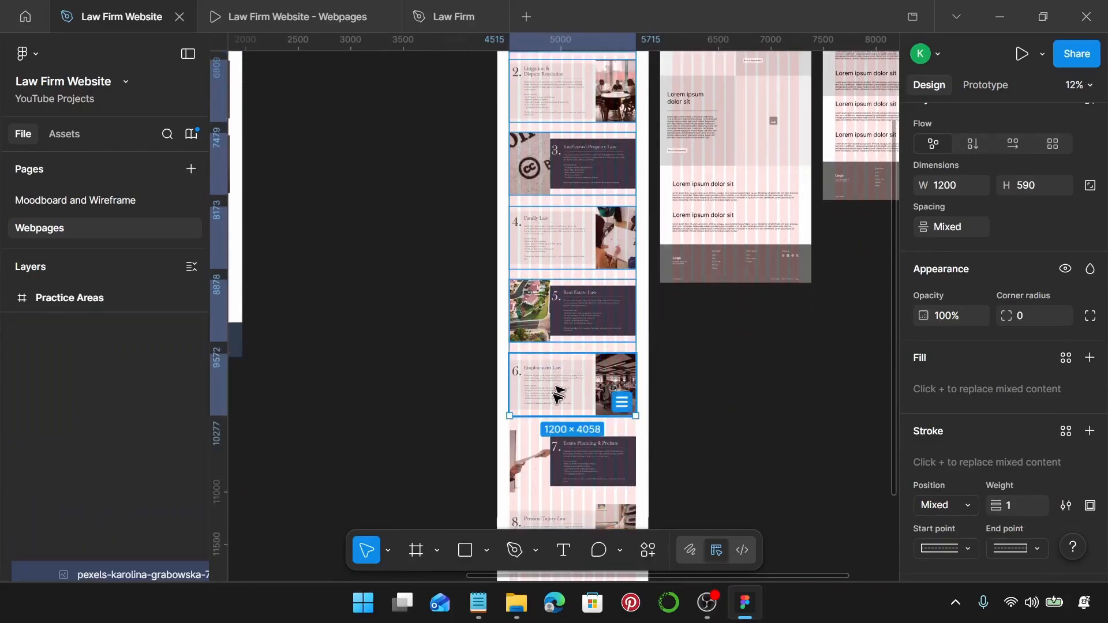
shift+click(551, 448)
scroll(554, 444, down, 2)
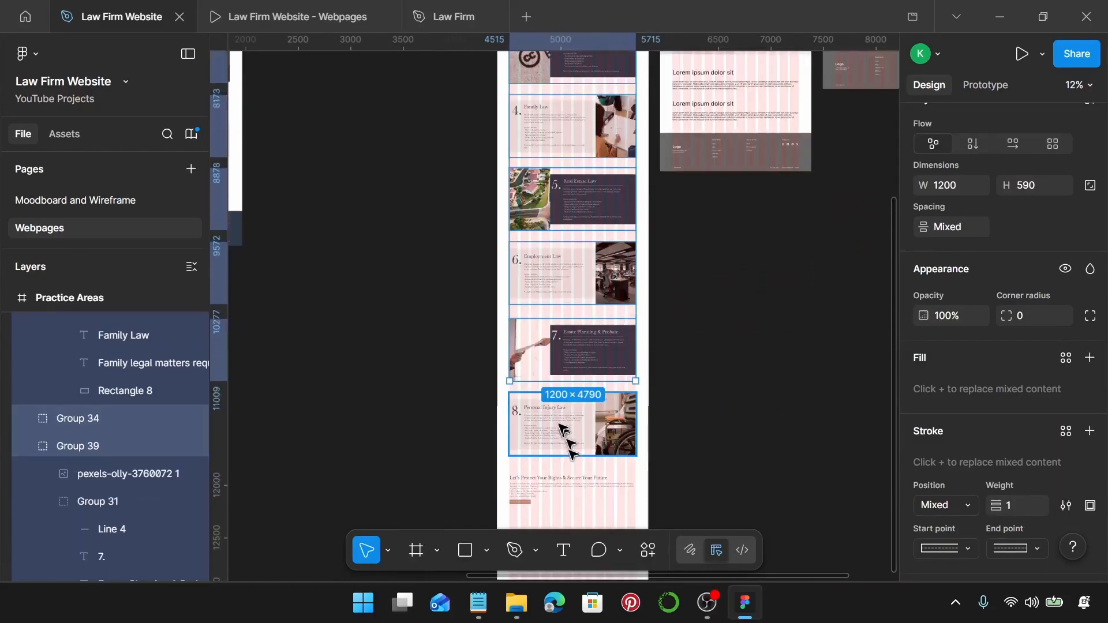
shift+click(563, 430)
scroll(534, 419, down, 2)
shift+click(530, 425)
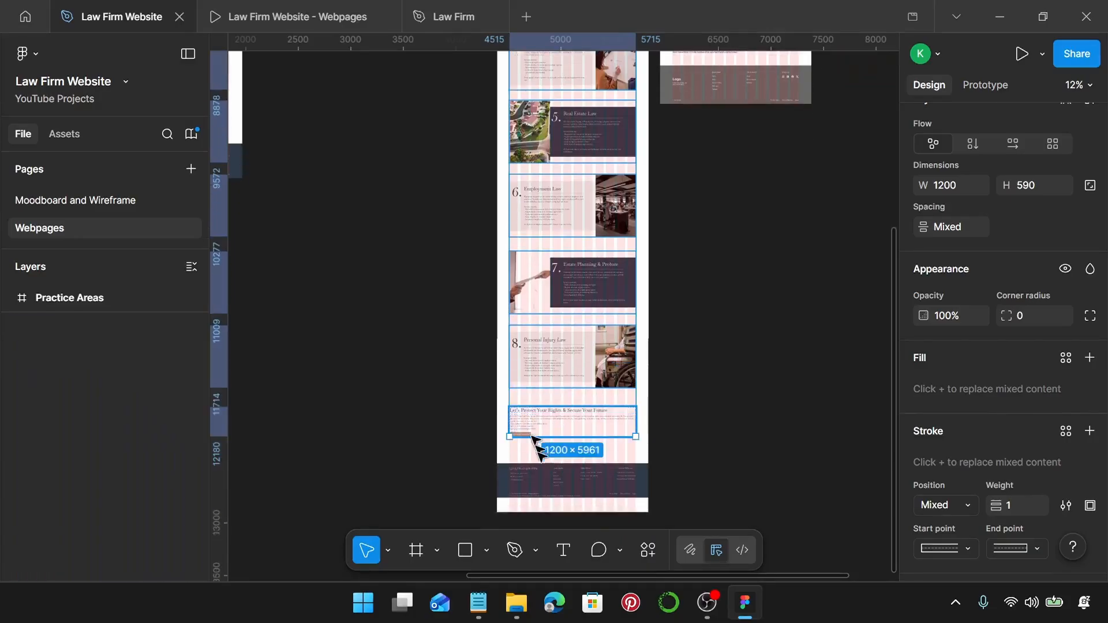
shift+click(546, 492)
click(955, 228)
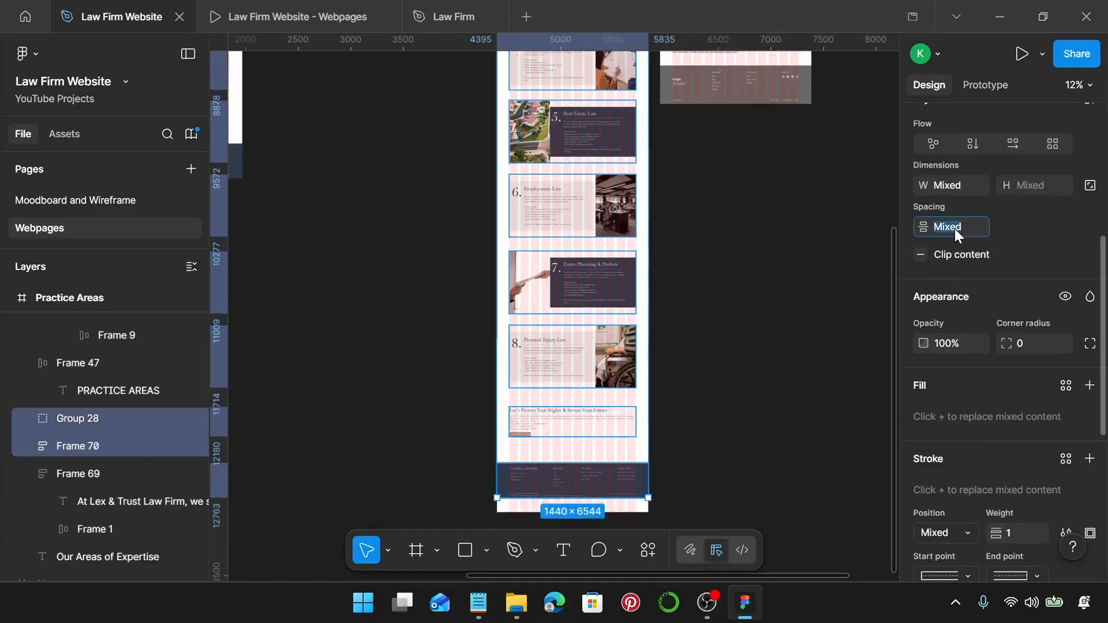
text(150)
key(Return)
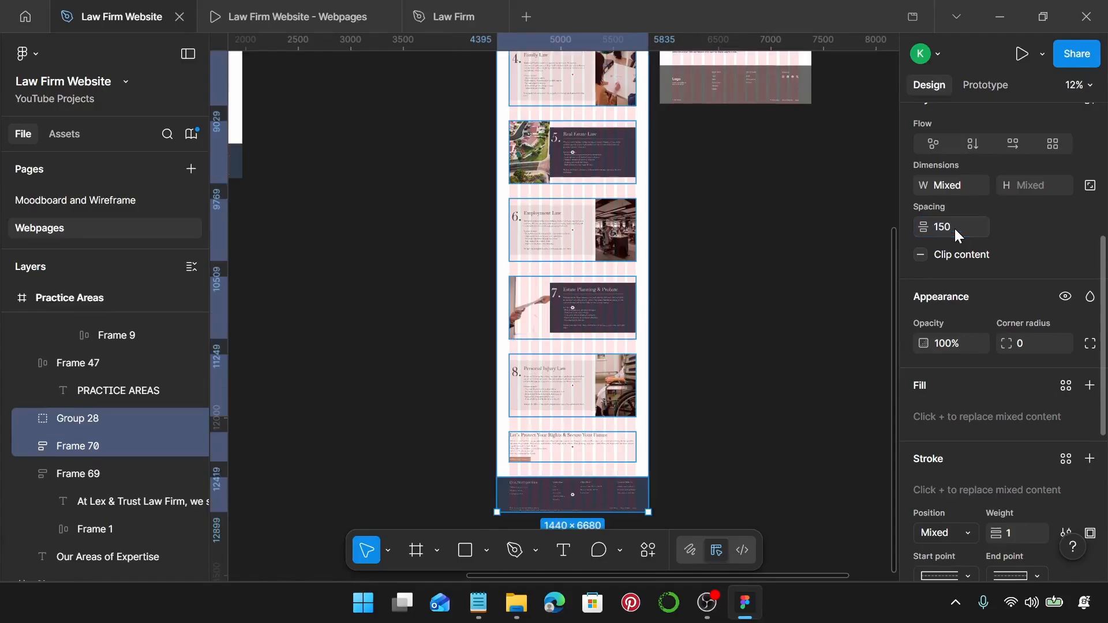
Trim the Practice Areas frame's bottom edge up to a height of 7408.
scroll(552, 484, down, 3)
scroll(614, 308, up, 10)
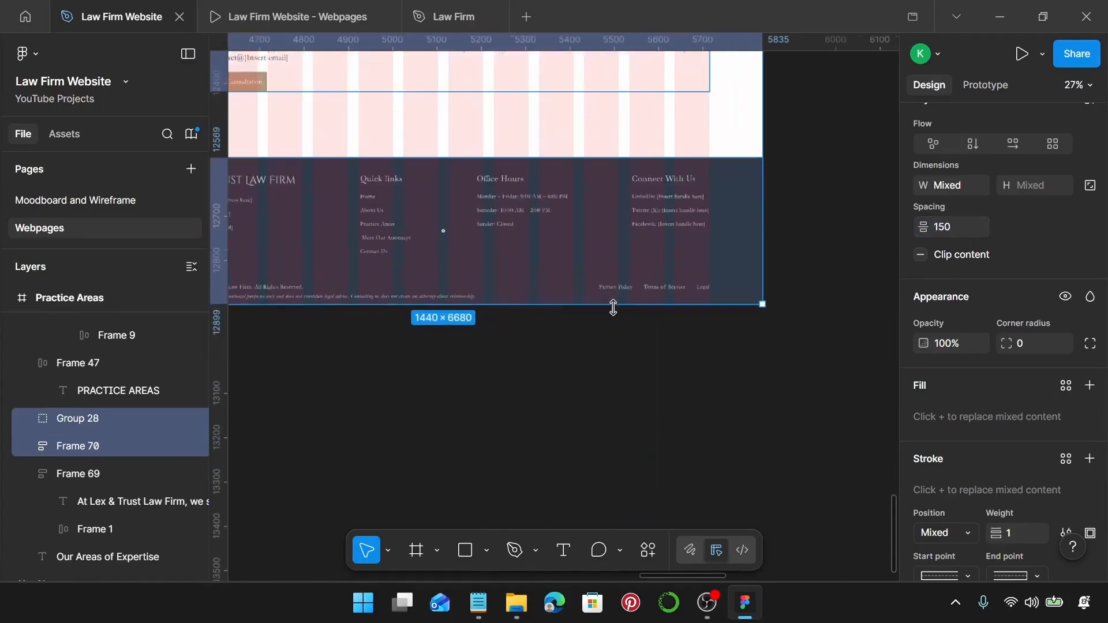
scroll(618, 312, up, 5)
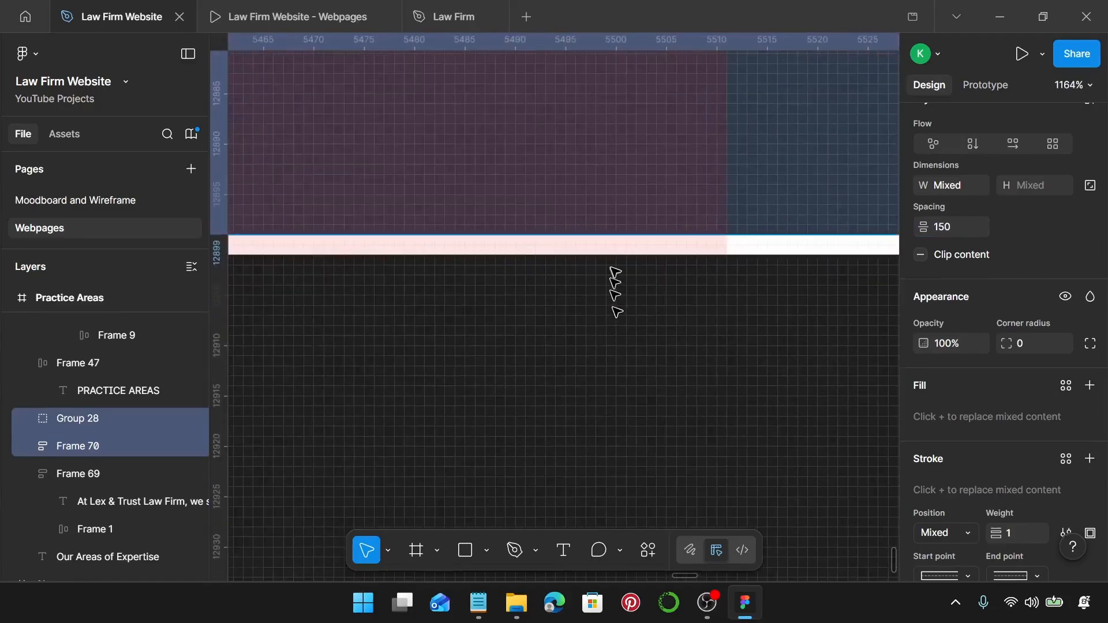
scroll(615, 310, up, 4)
right_click(613, 235)
click(556, 224)
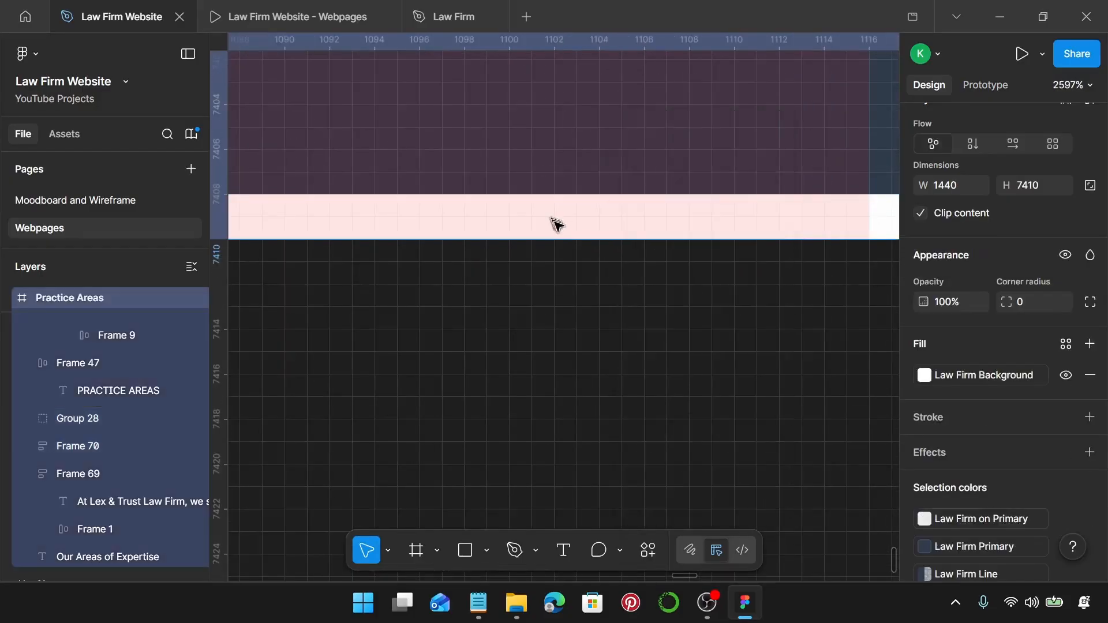
drag(566, 232, 566, 207)
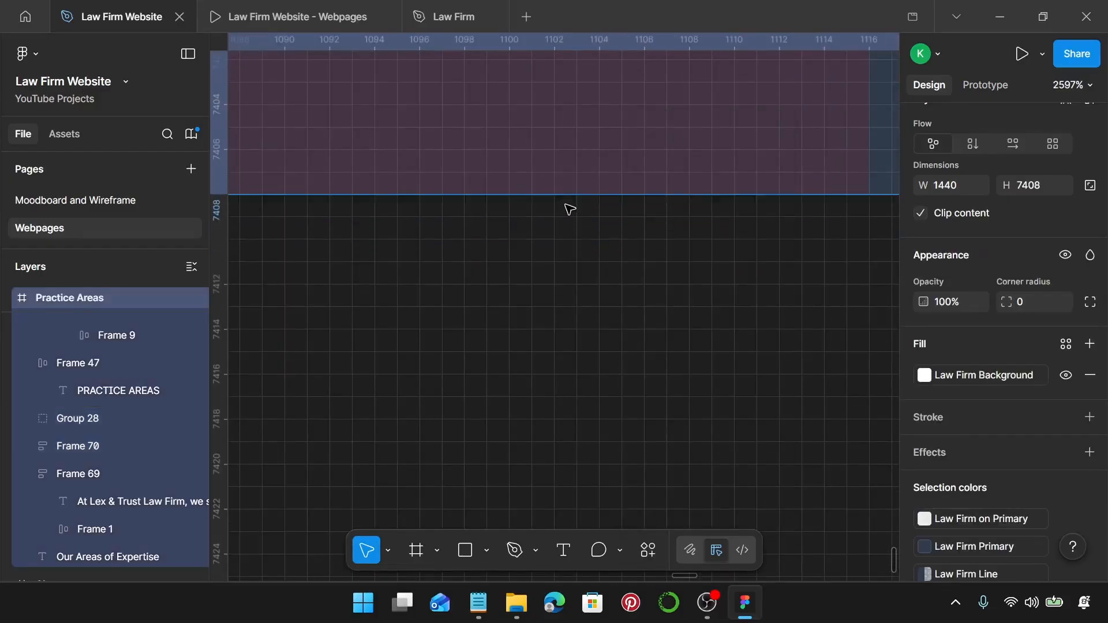
scroll(565, 207, down, 6)
scroll(566, 205, down, 8)
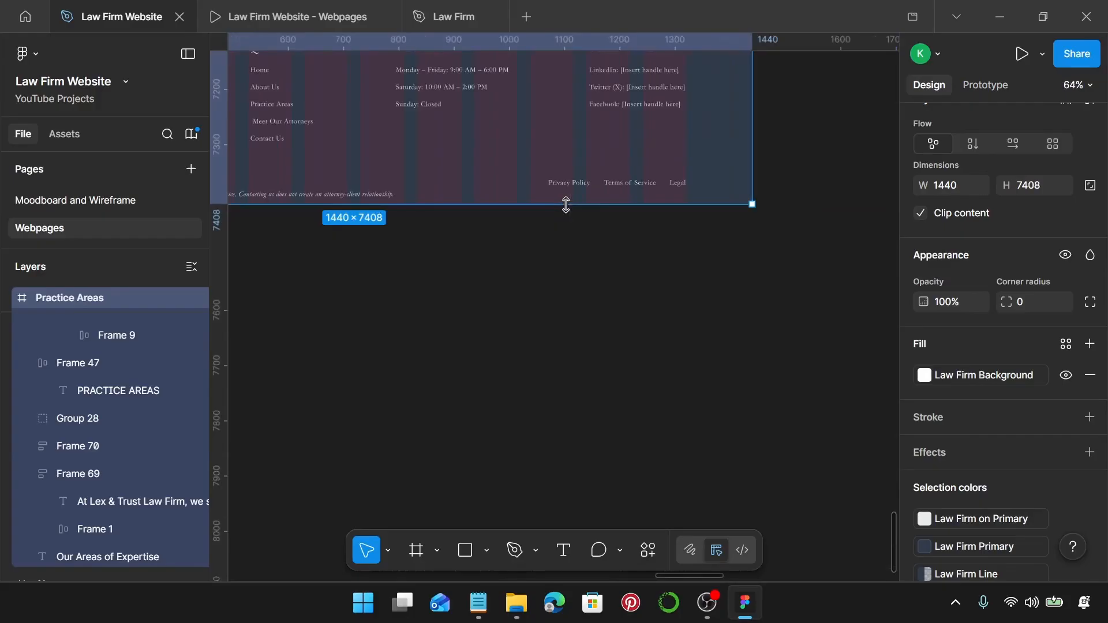
scroll(562, 205, left, 2)
scroll(566, 209, up, 15)
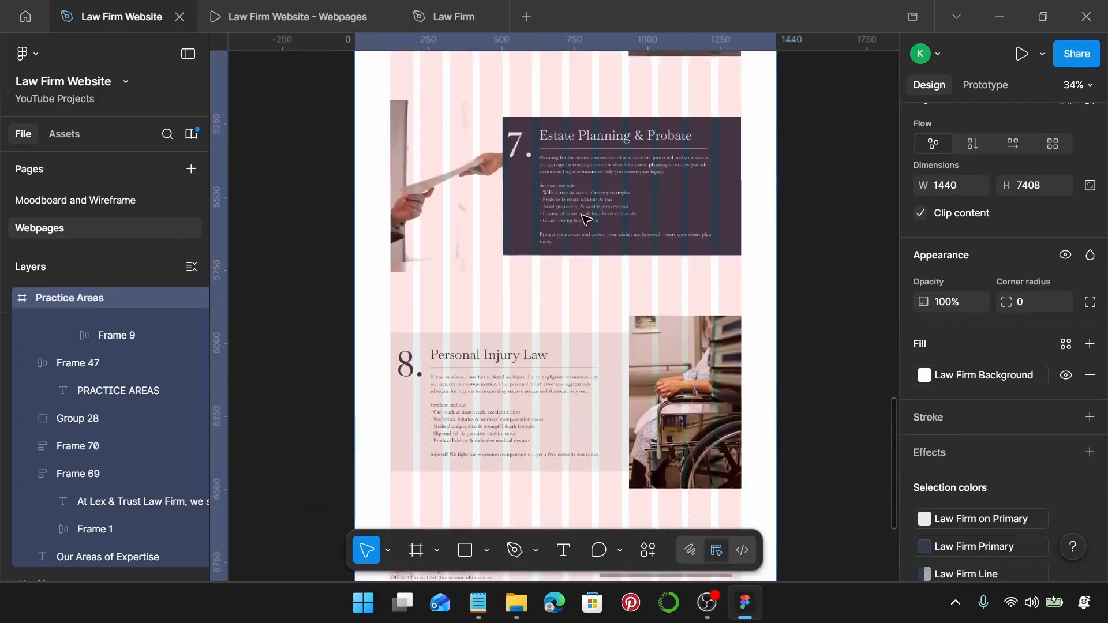
scroll(586, 220, up, 10)
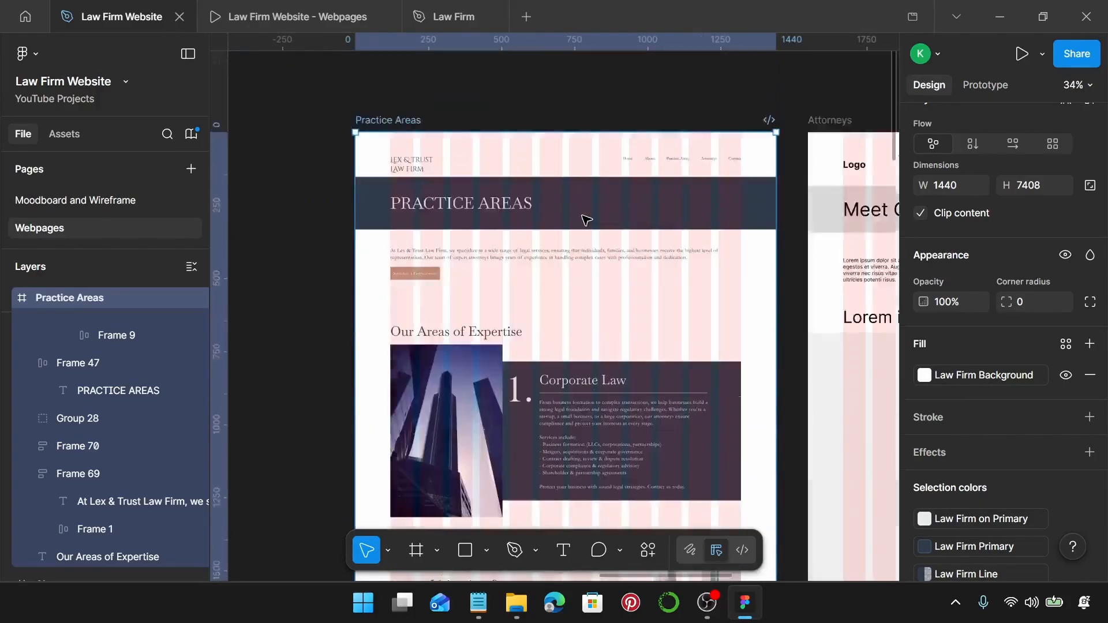
scroll(586, 219, down, 5)
scroll(586, 220, up, 3)
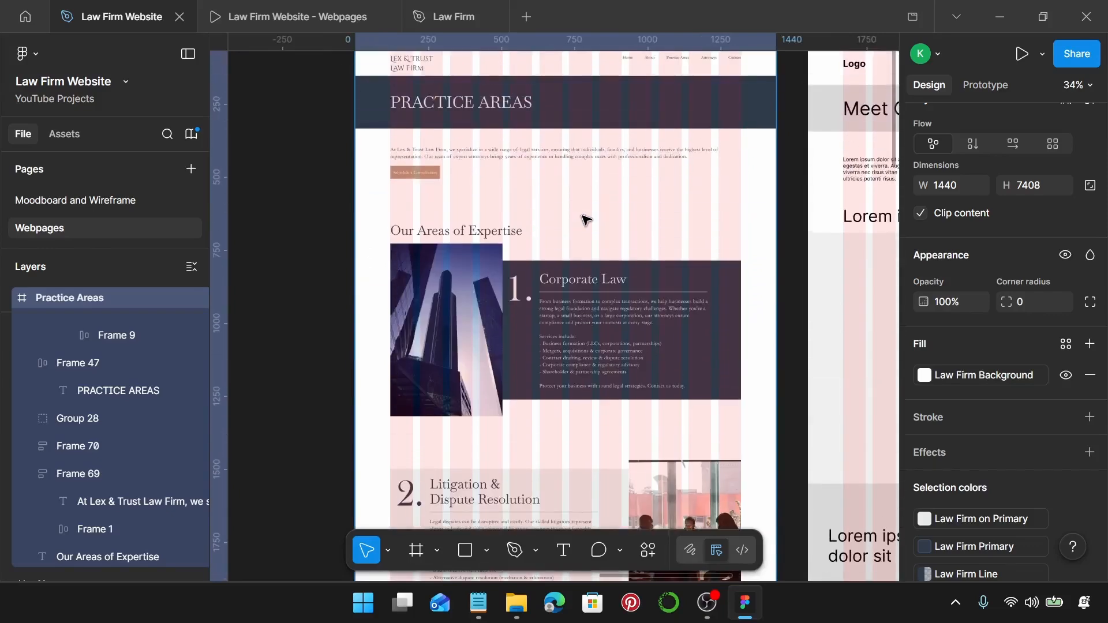
Preview Practice Areas in the Law Firm Website - Webpages prototype, scrolling down to the footer.
click(272, 14)
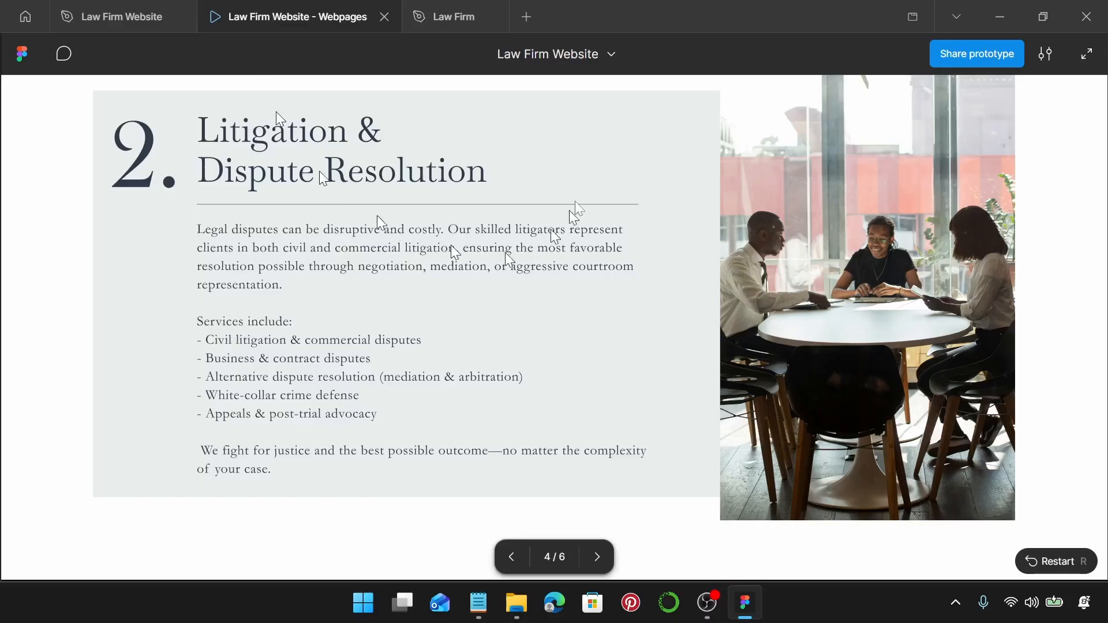
scroll(559, 321, up, 5)
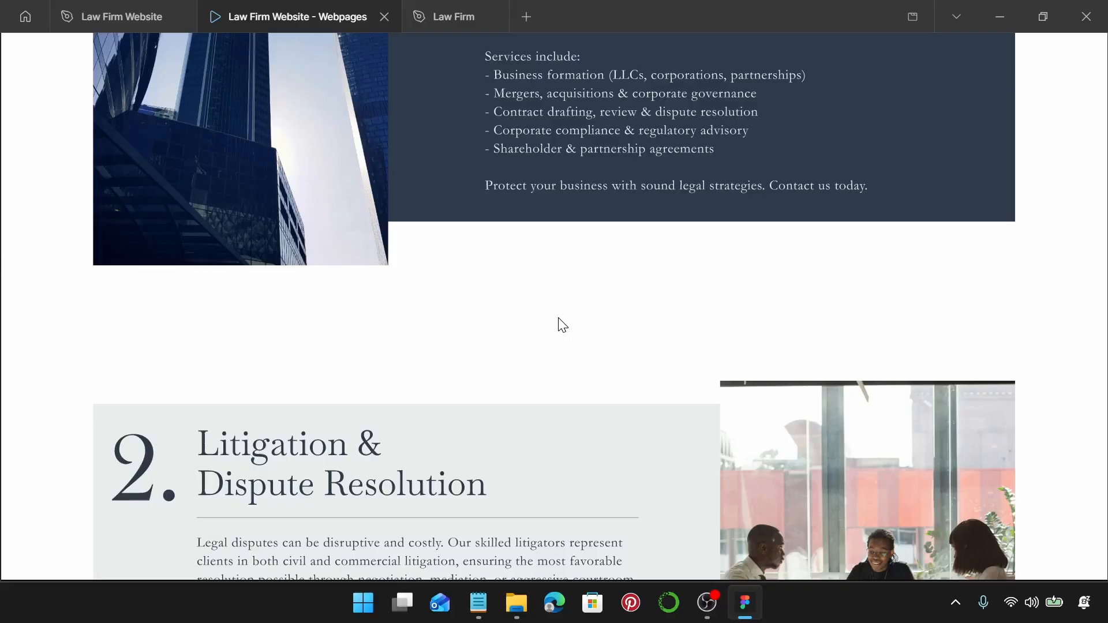
scroll(559, 317, up, 10)
scroll(563, 325, down, 15)
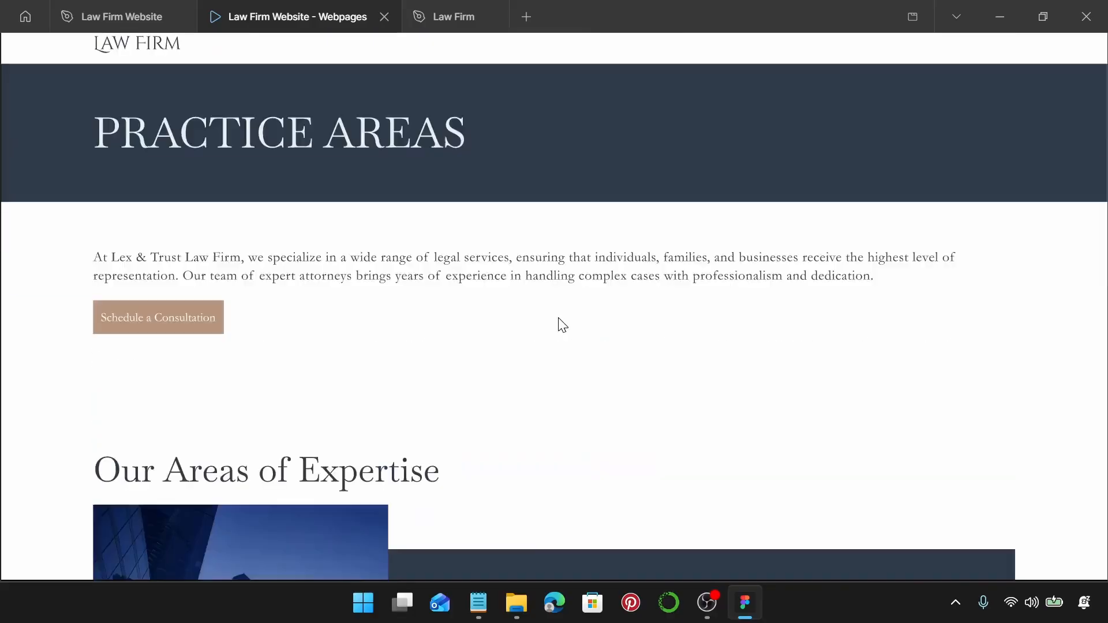
scroll(563, 326, down, 19)
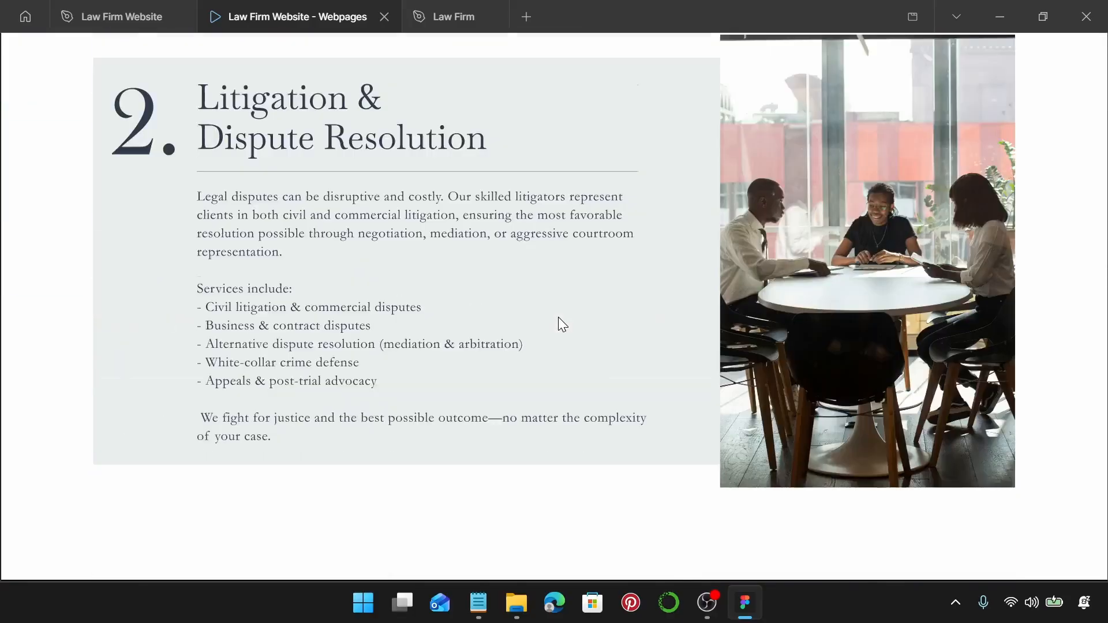
scroll(563, 325, down, 20)
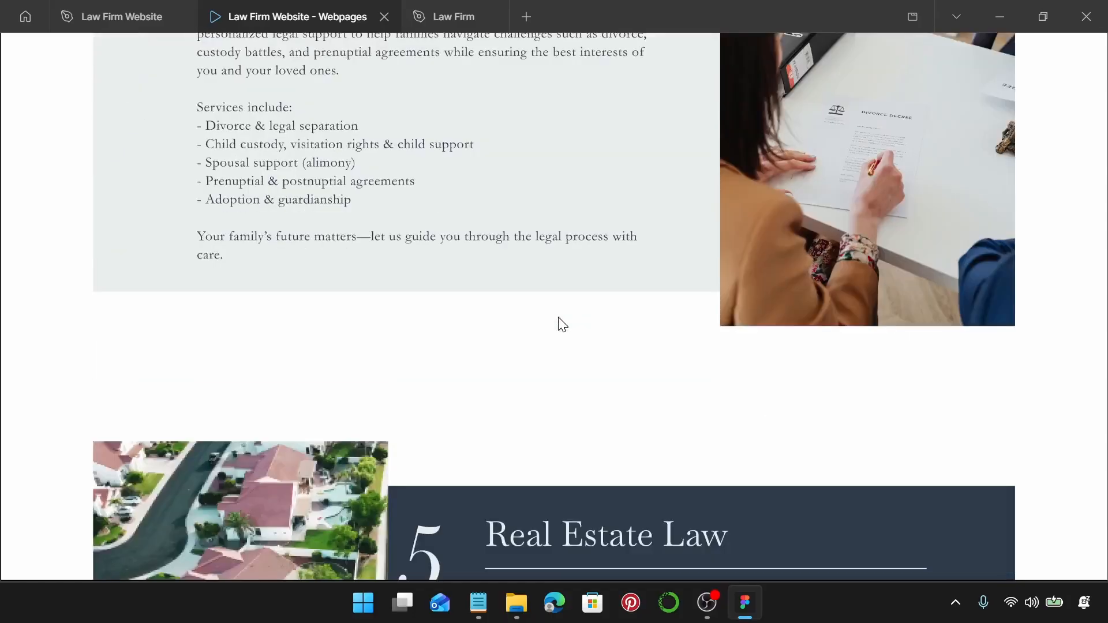
scroll(558, 318, down, 10)
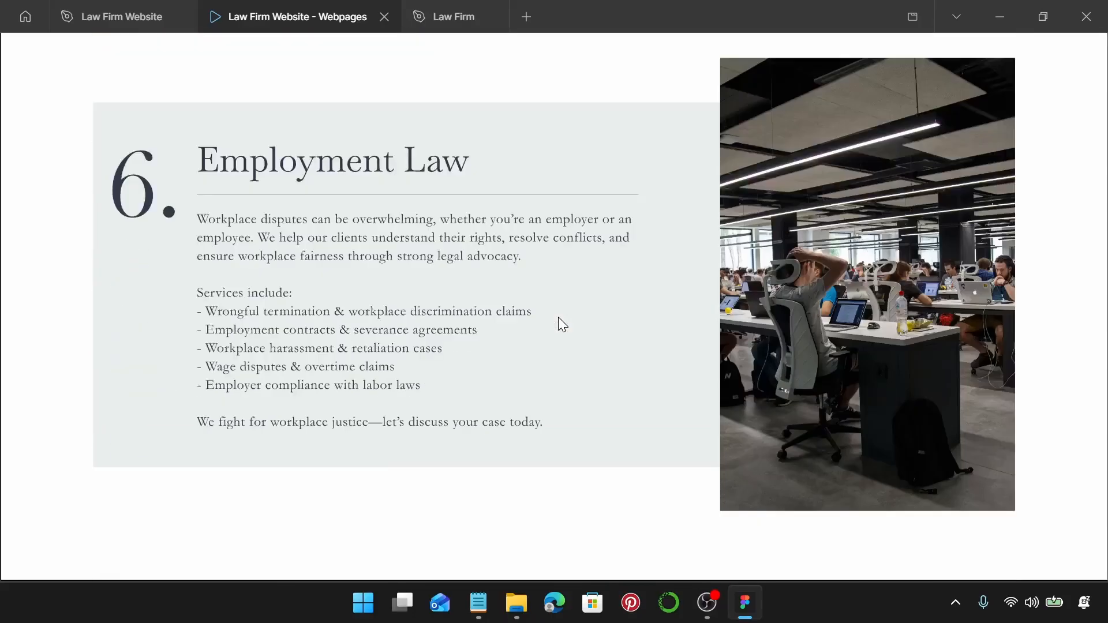
scroll(559, 318, down, 9)
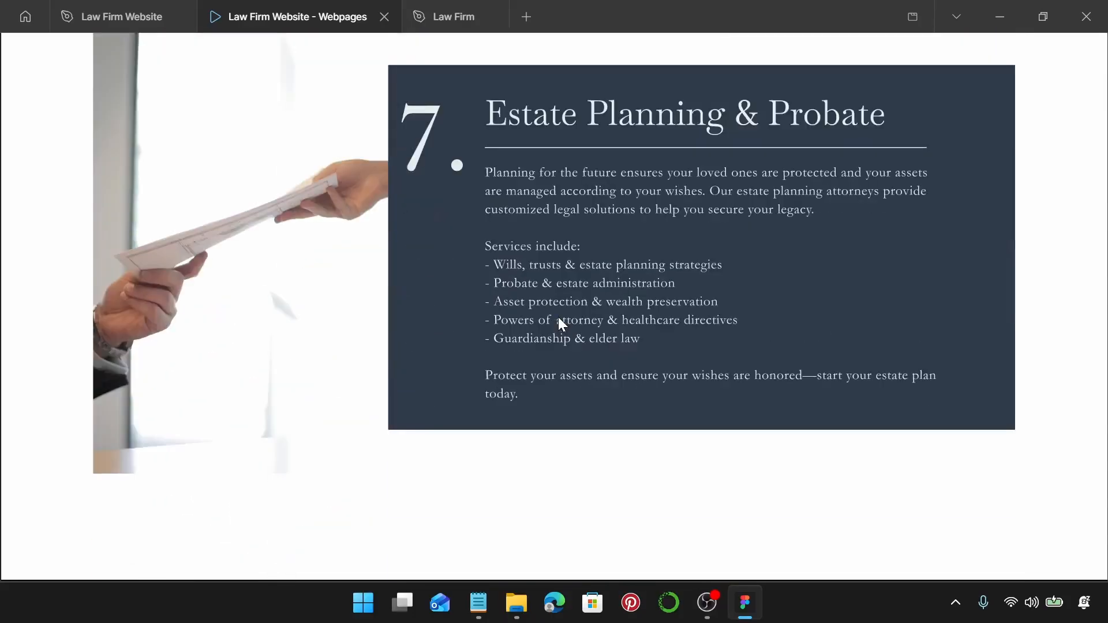
scroll(559, 318, down, 5)
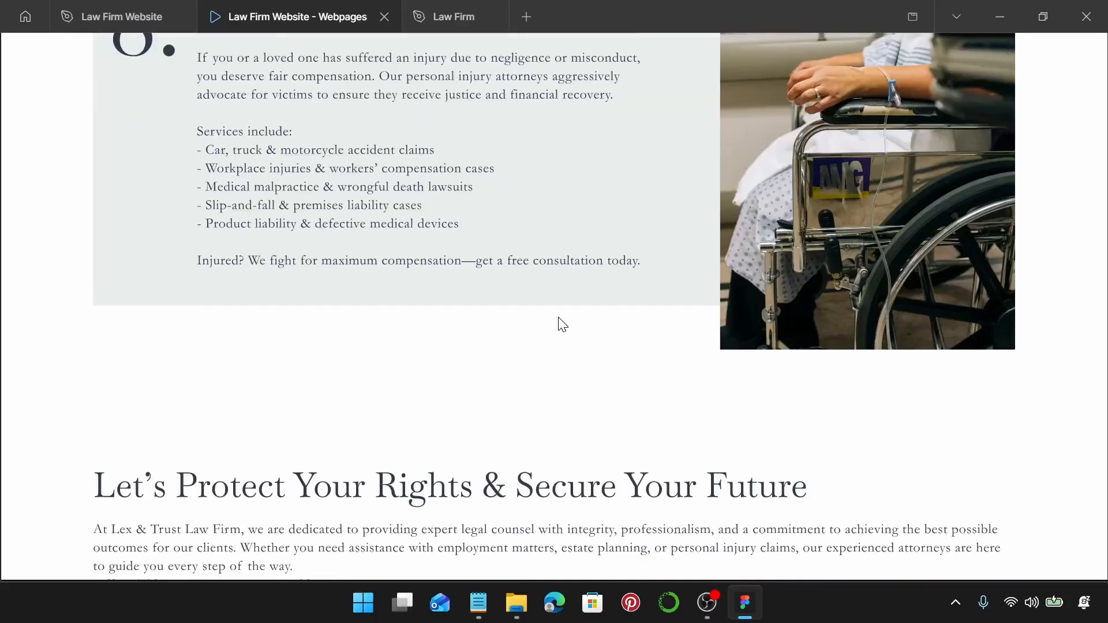
scroll(559, 318, up, 1)
scroll(559, 318, down, 6)
scroll(559, 318, down, 4)
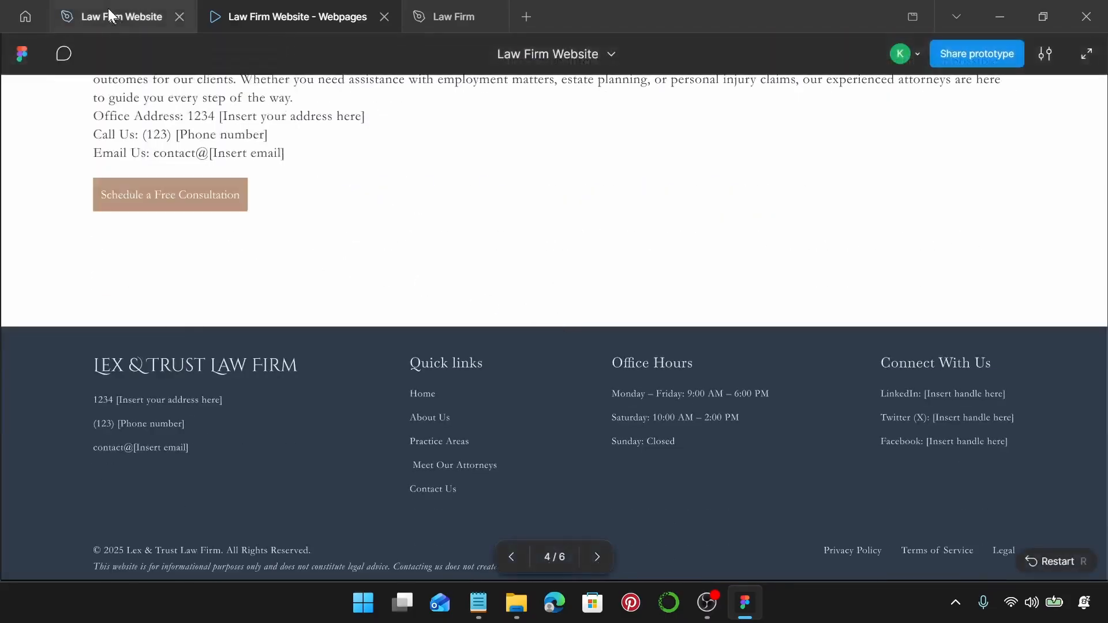
click(109, 14)
Delete the Attorneys page's placeholder header and Meet Our Attorneys banner.
scroll(594, 249, down, 4)
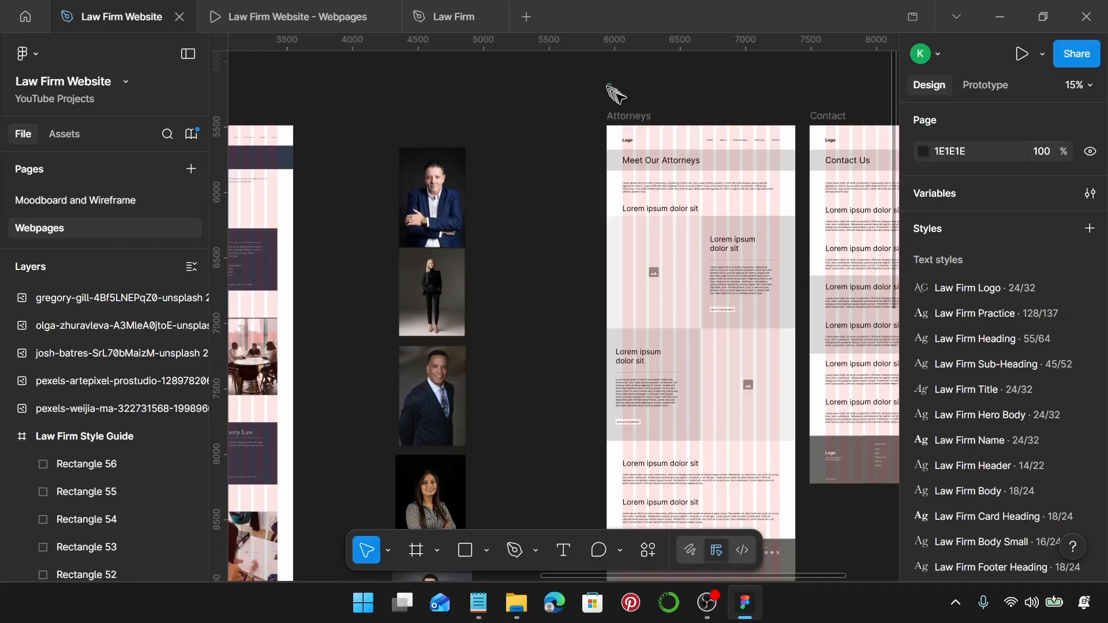
drag(608, 85, 785, 169)
key(Delete)
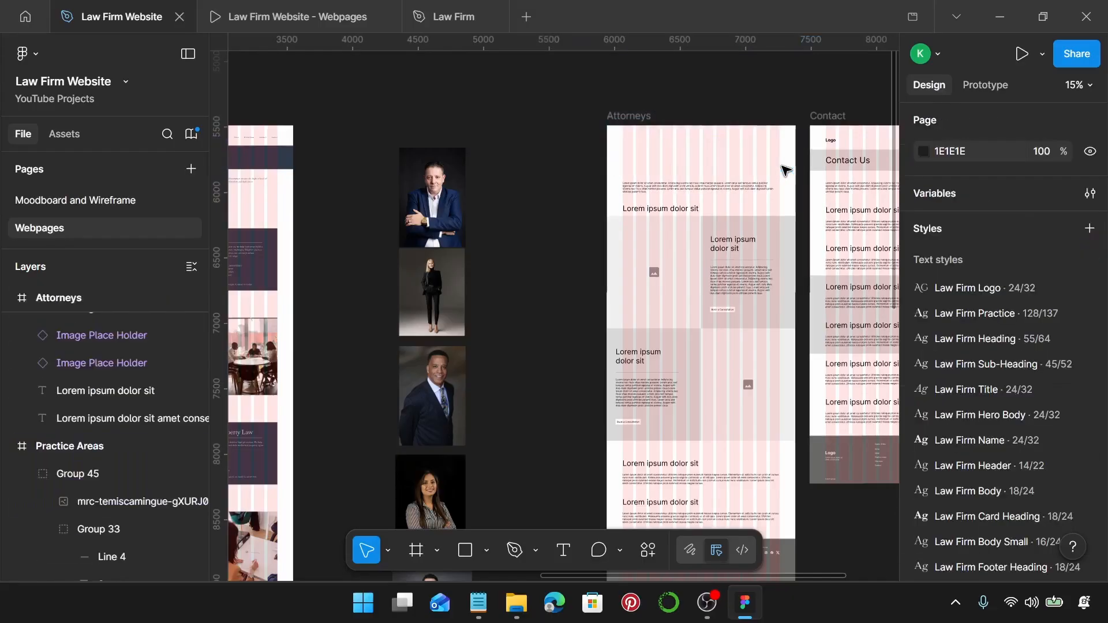
Select the Practice Areas navigation header and PRACTICE AREAS banner.
scroll(522, 204, down, 2)
scroll(522, 204, left, 1)
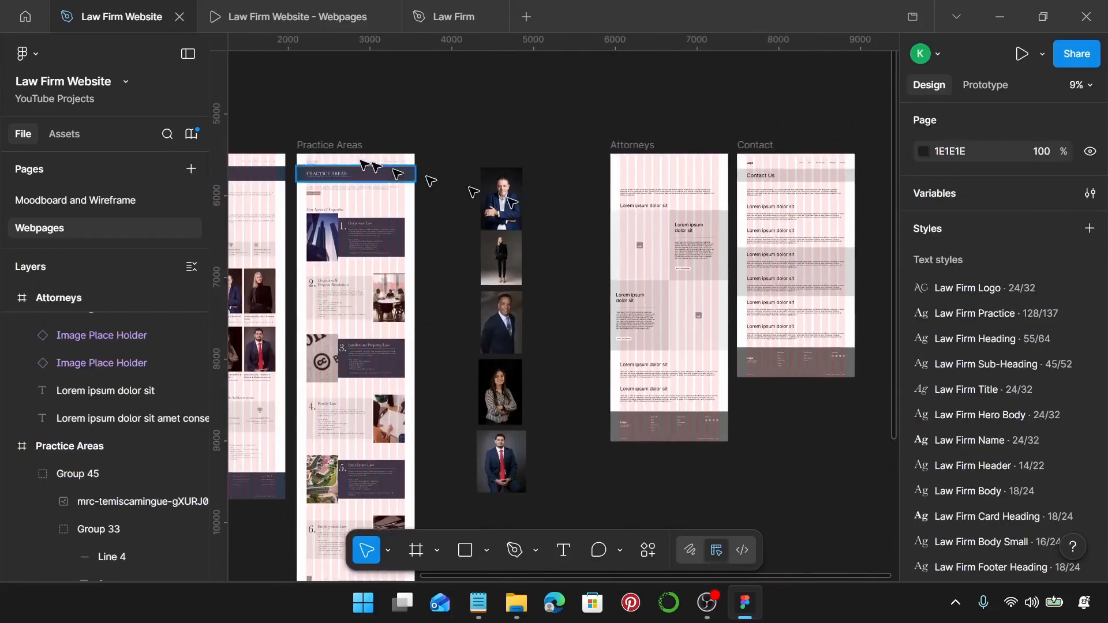
click(322, 177)
scroll(322, 177, up, 2)
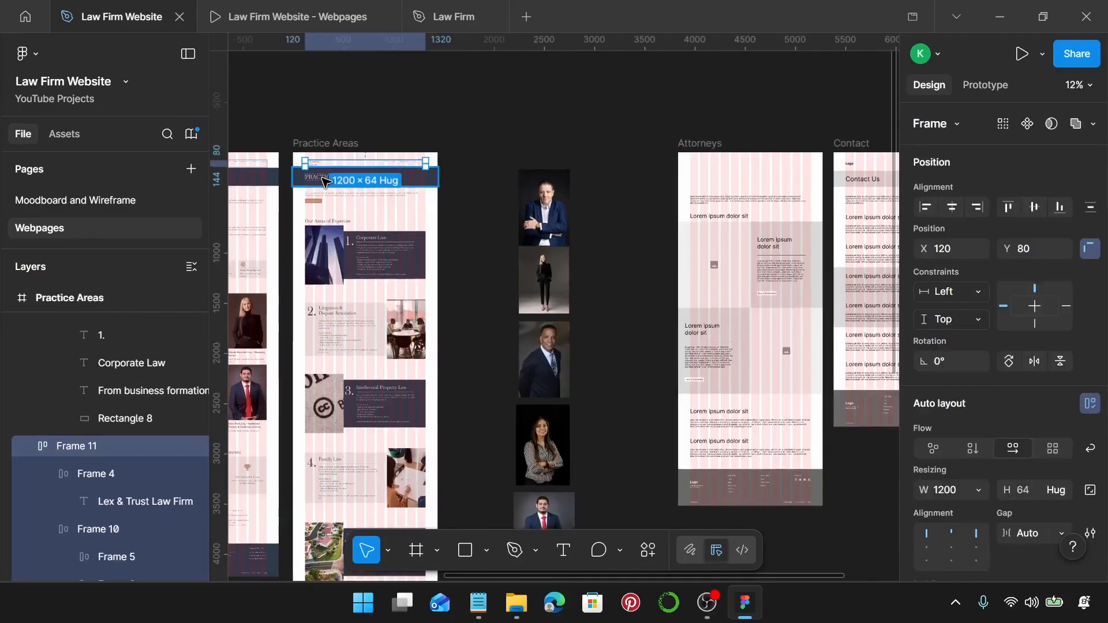
shift+click(326, 182)
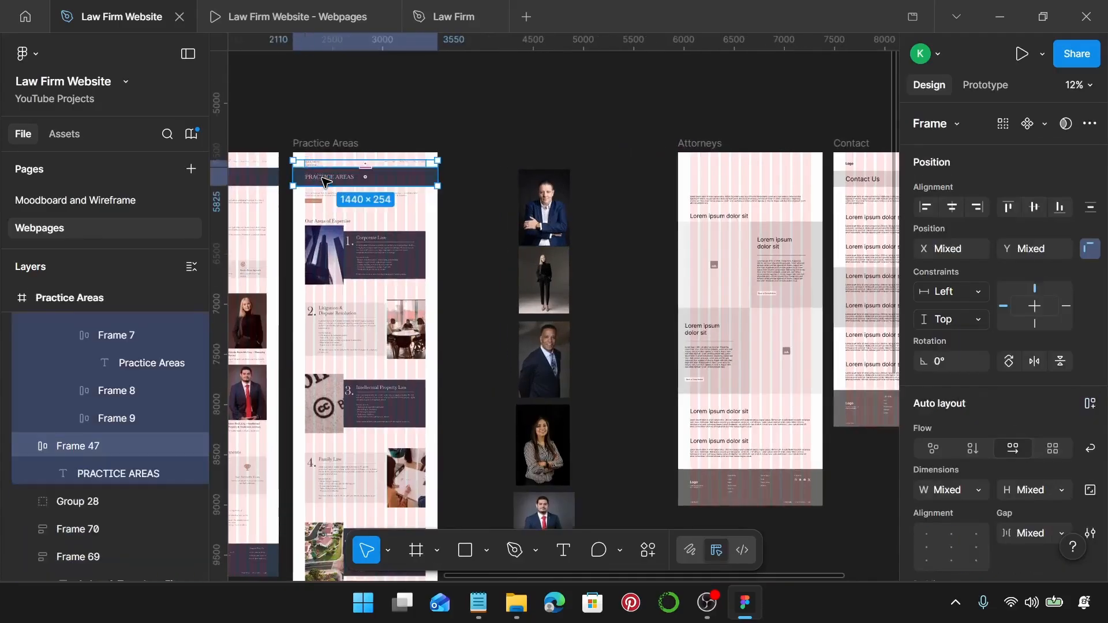
Paste the header and PRACTICE AREAS banner into the Attorneys frame.
scroll(323, 180, right, 3)
click(379, 142)
scroll(383, 141, up, 2)
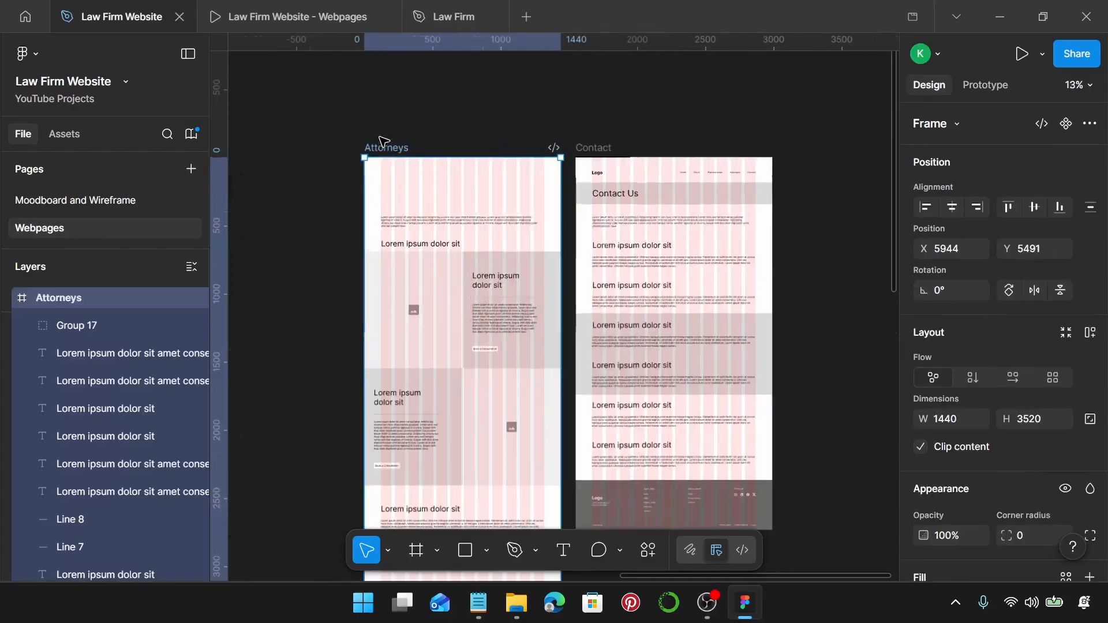
key(ctrl+v)
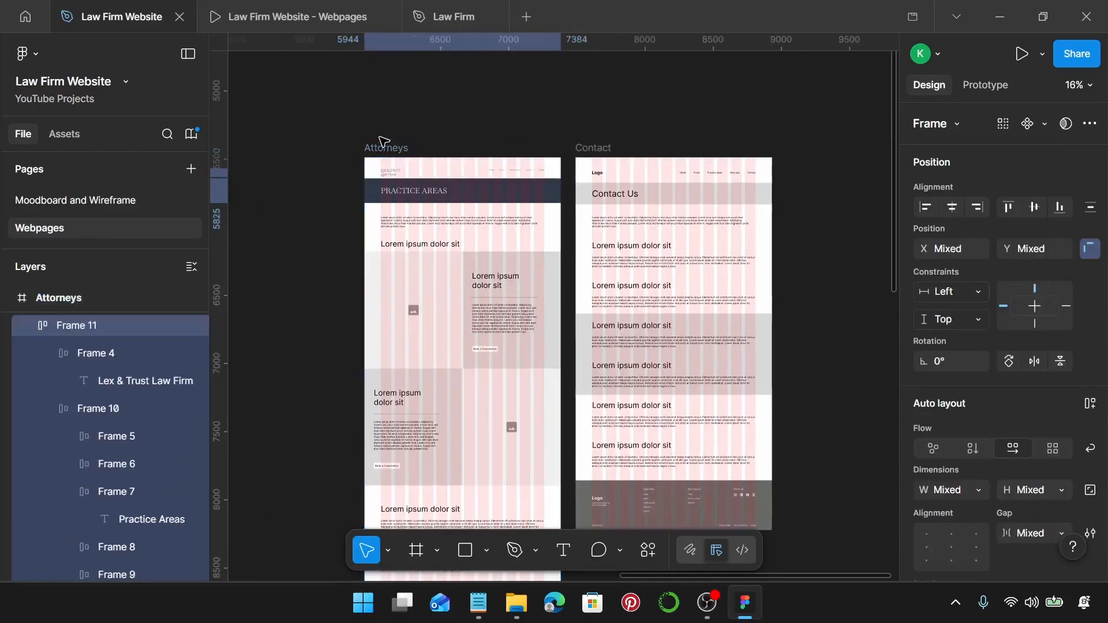
Give the intro paragraph the Law Firm Body text style and widen it to 1200.
scroll(409, 245, up, 5)
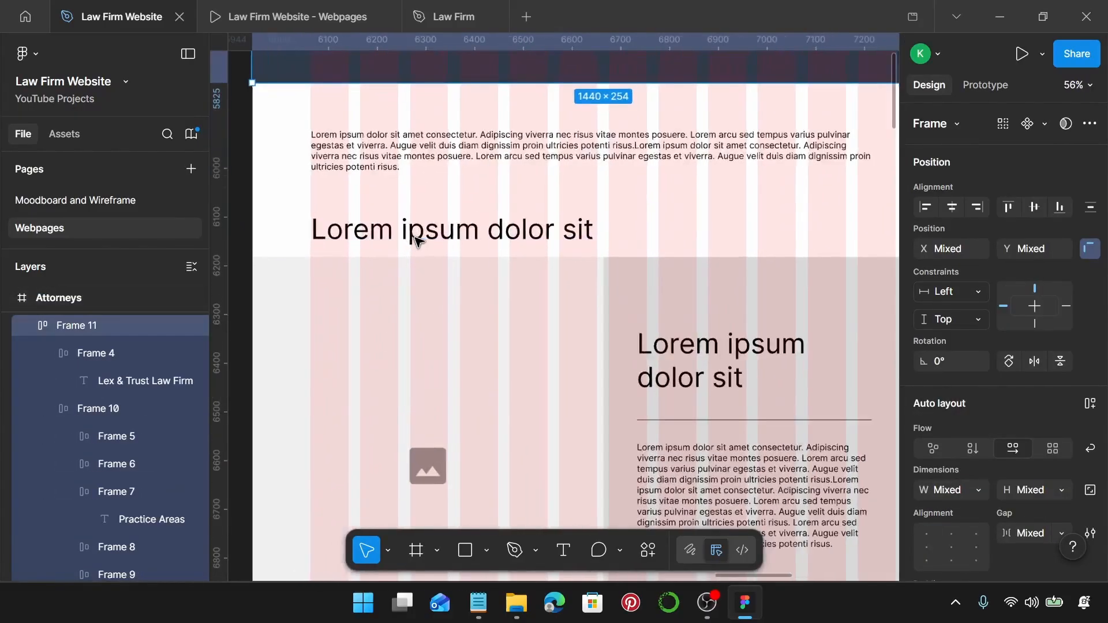
click(358, 216)
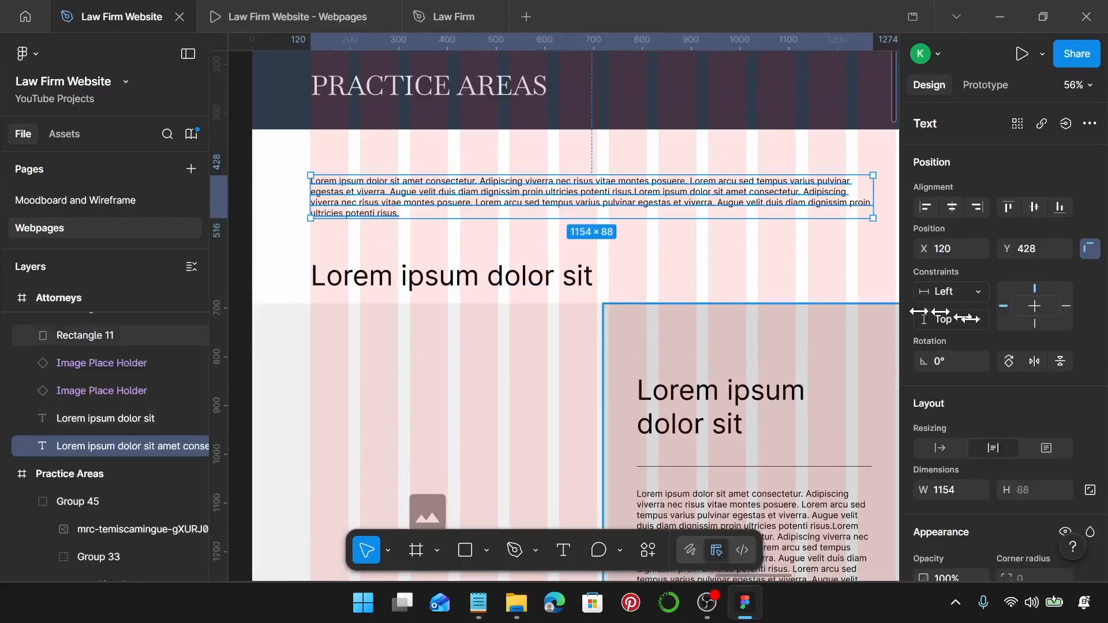
scroll(1009, 345, down, 5)
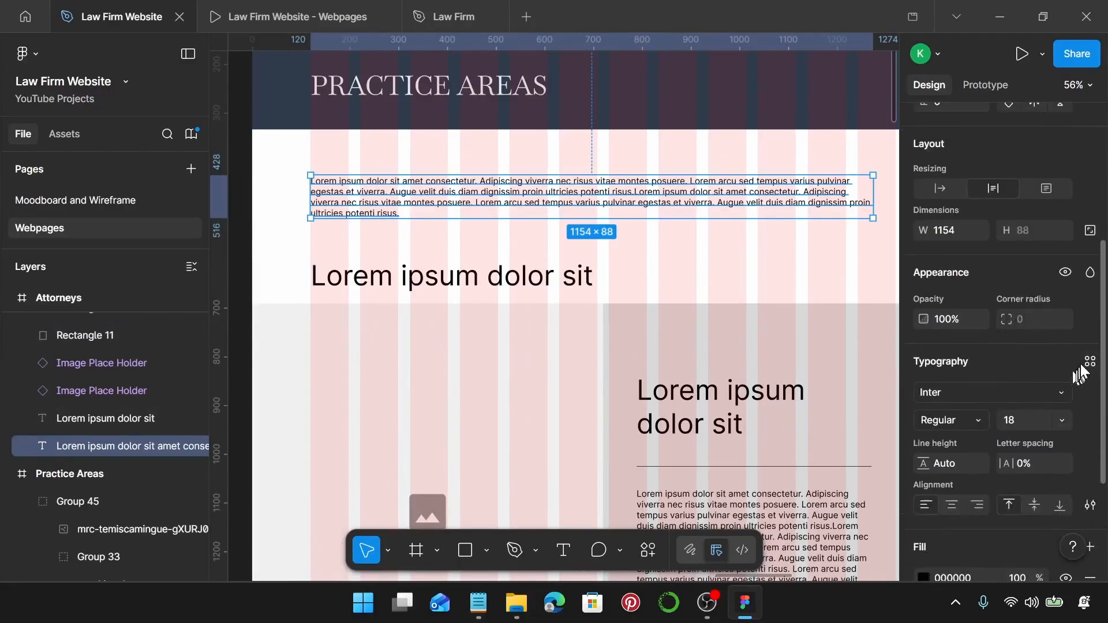
click(1089, 363)
scroll(806, 397, down, 1)
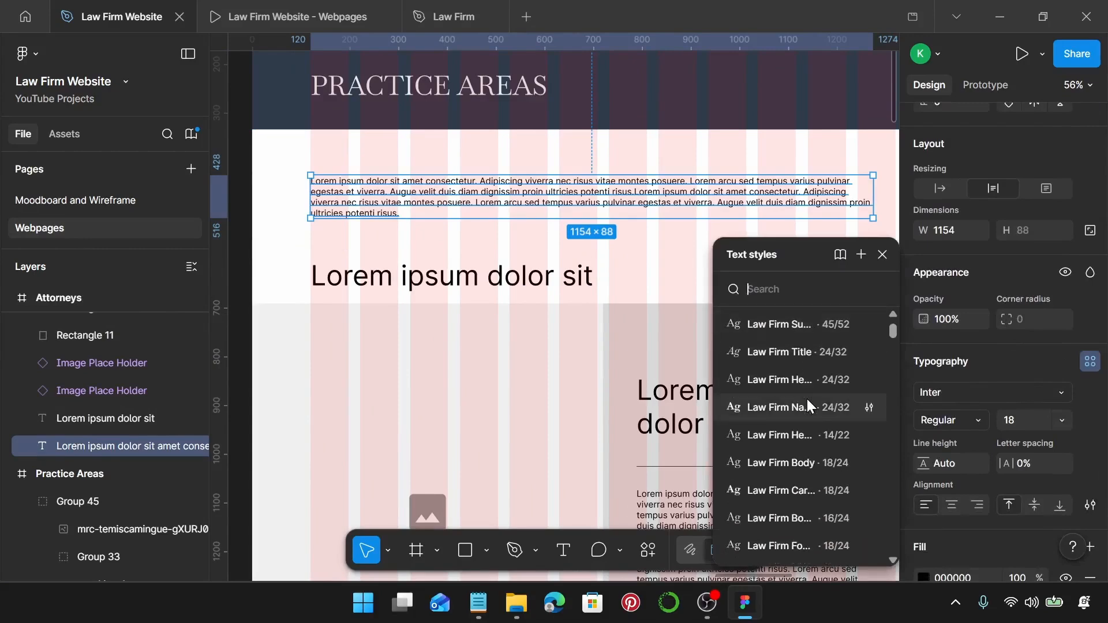
click(808, 463)
scroll(742, 267, right, 5)
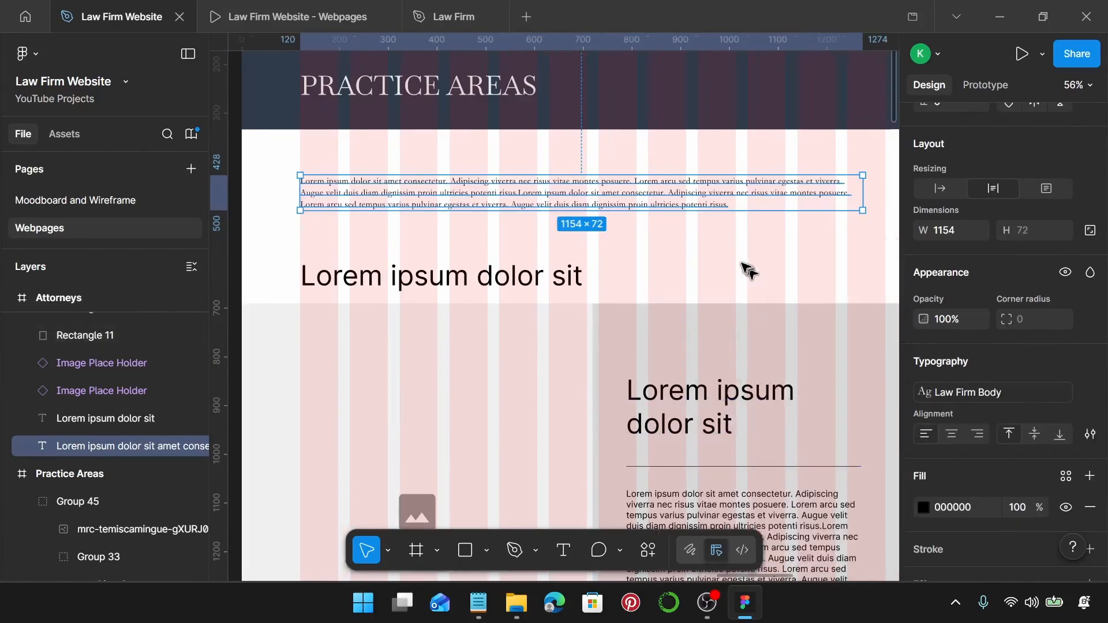
drag(668, 193, 690, 193)
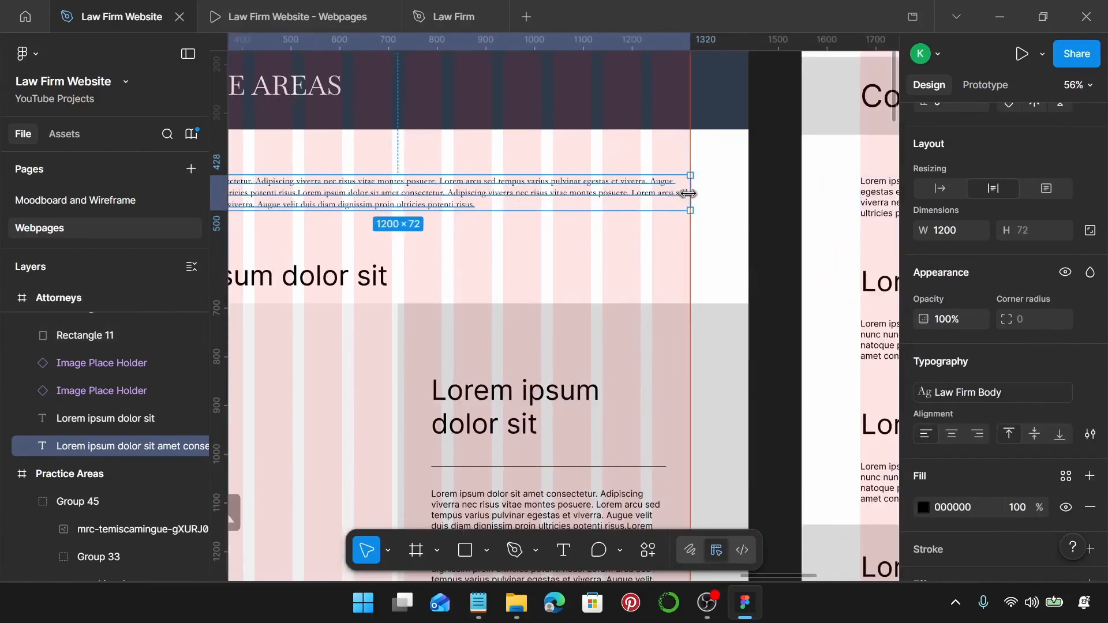
Copy 'MEET OUR ATTORNEYS' from the notes and paste it over the PRACTICE AREAS banner heading.
click(478, 602)
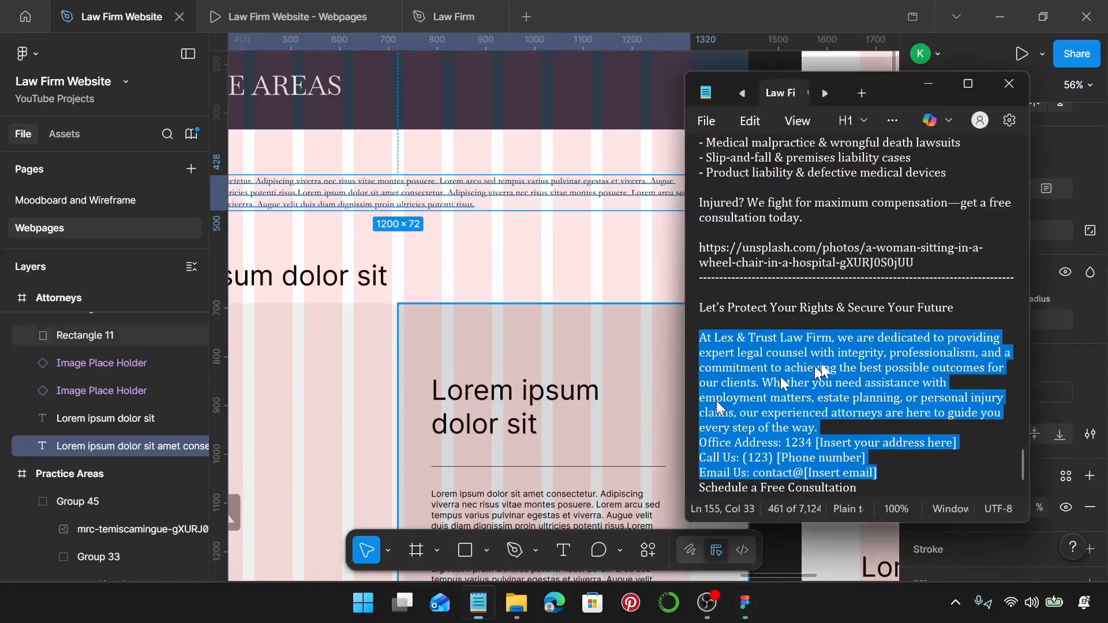
scroll(832, 364, up, 12)
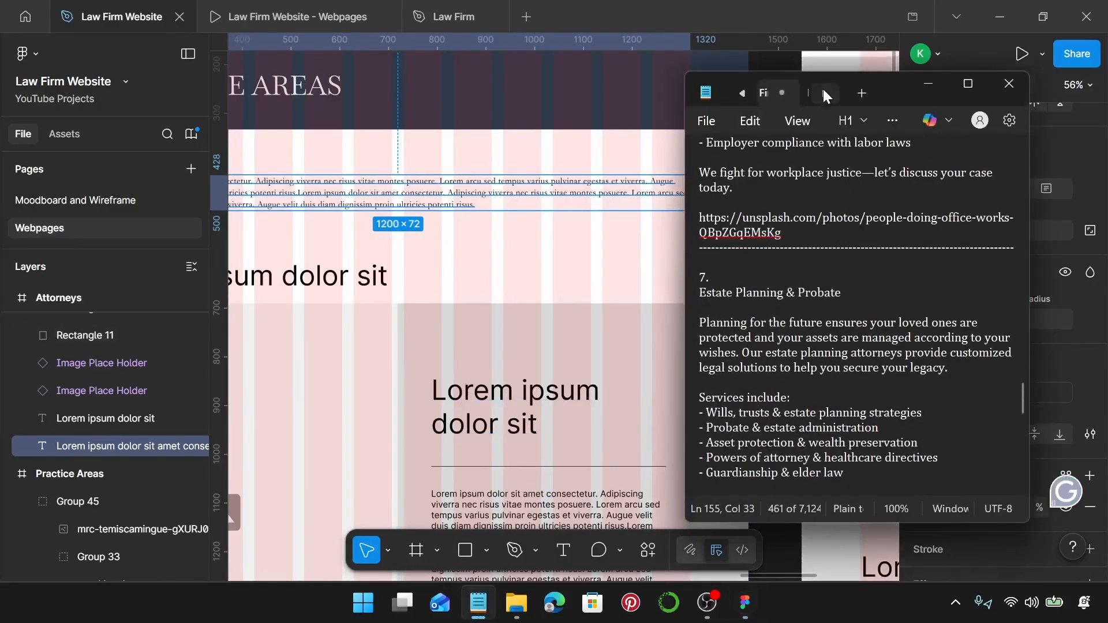
click(800, 94)
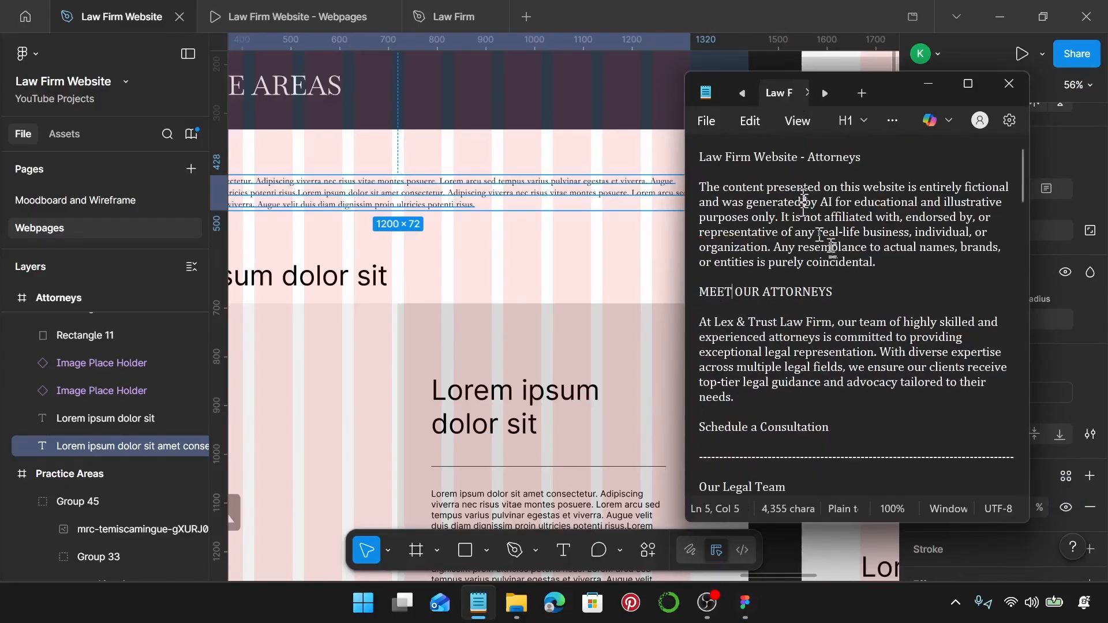
scroll(803, 297, down, 3)
scroll(819, 260, up, 1)
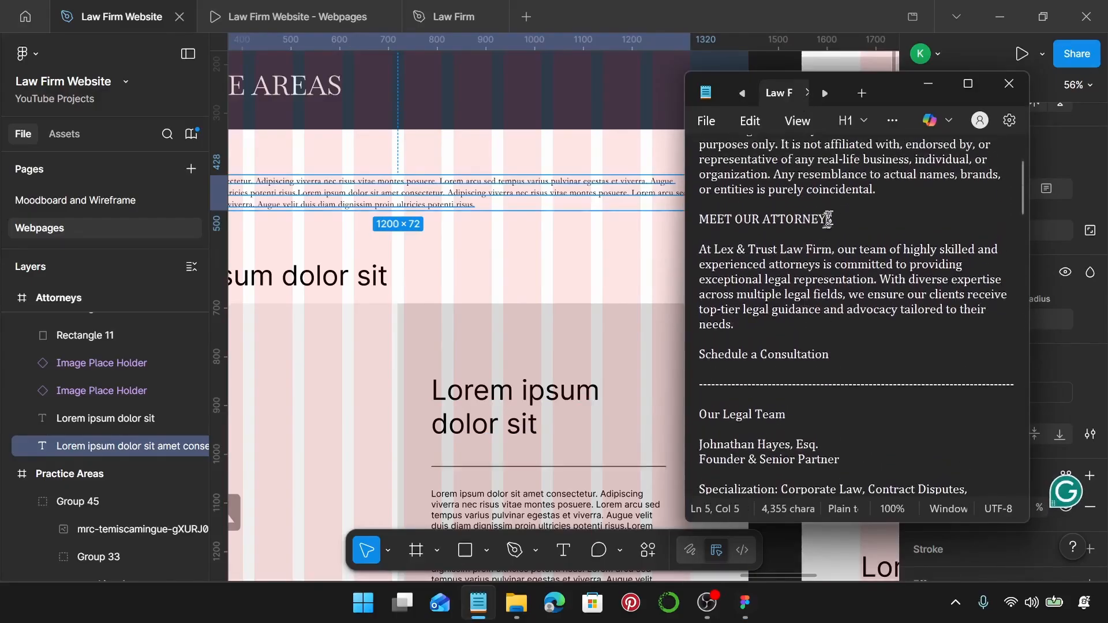
triple_click(845, 220)
key(ctrl+c)
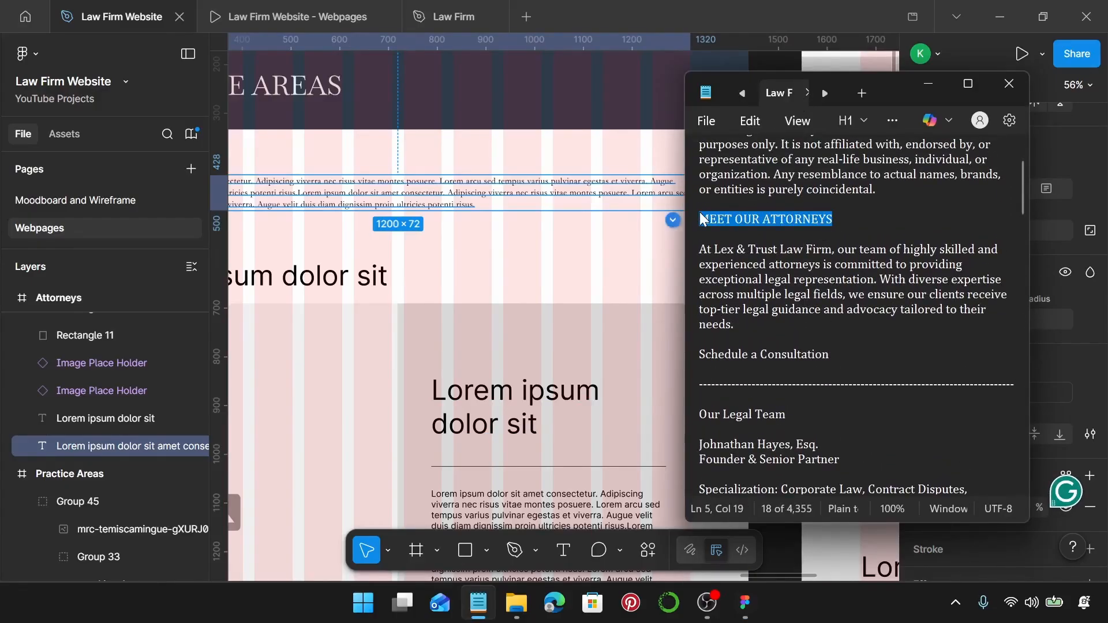
scroll(512, 183, left, 5)
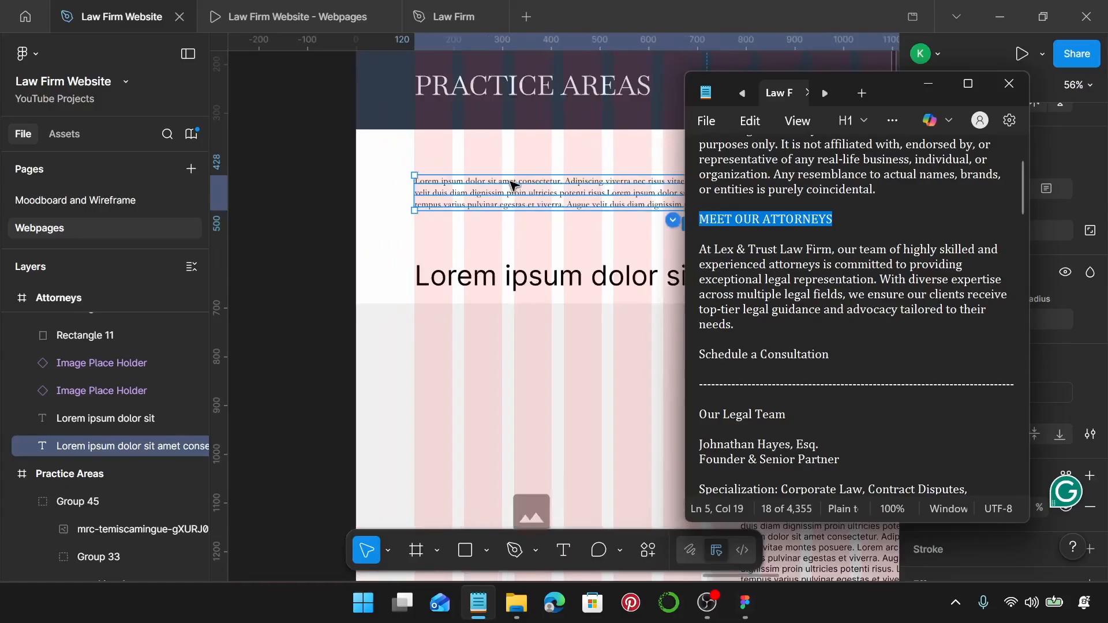
click(508, 95)
double_click(510, 94)
double_click(509, 93)
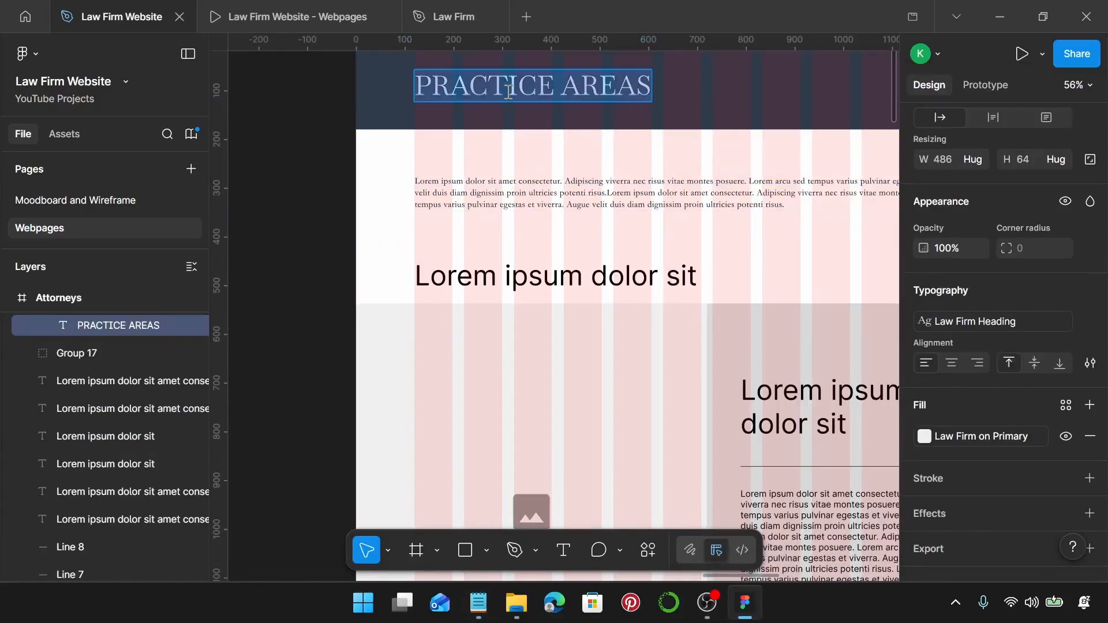
key(ctrl+v)
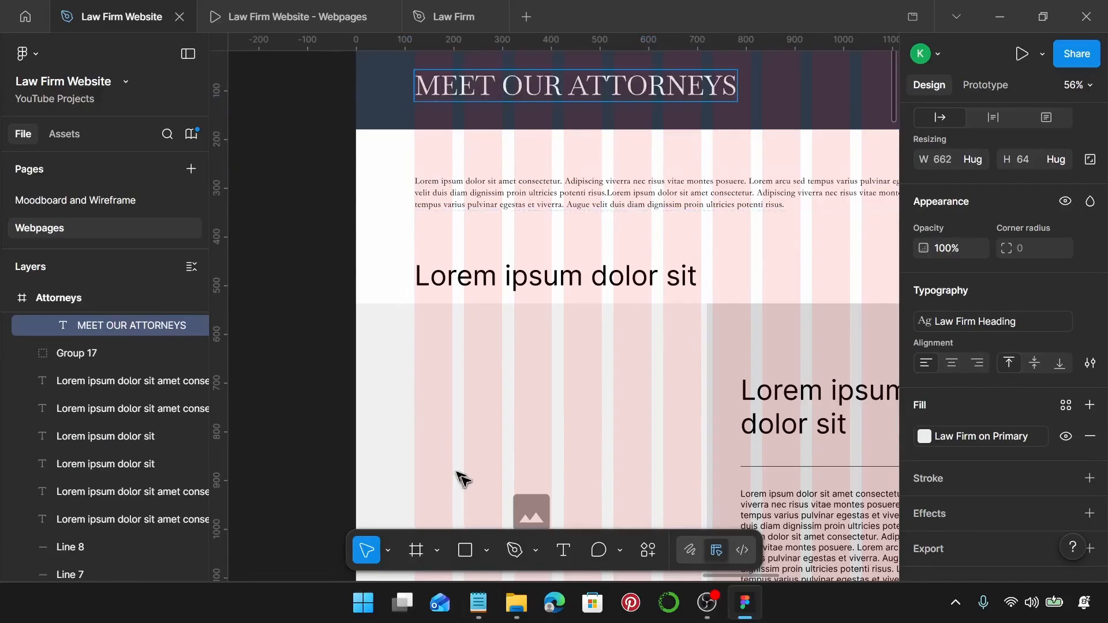
Replace the Lorem ipsum placeholder paragraph with the firm's introduction text from the notes.
click(472, 612)
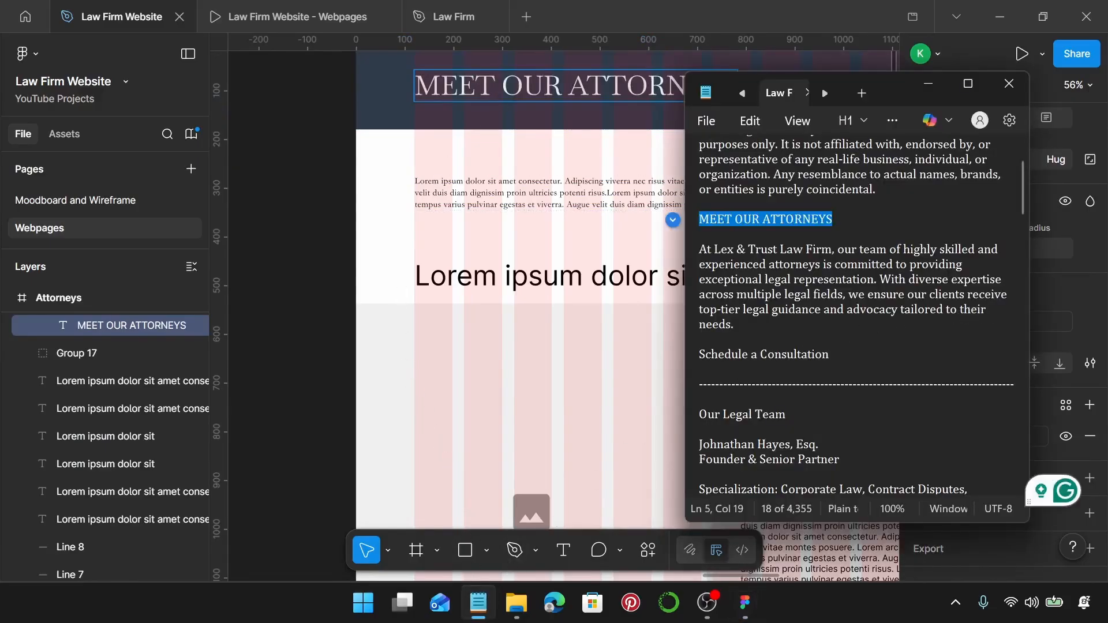
drag(734, 325, 694, 254)
key(ctrl+c)
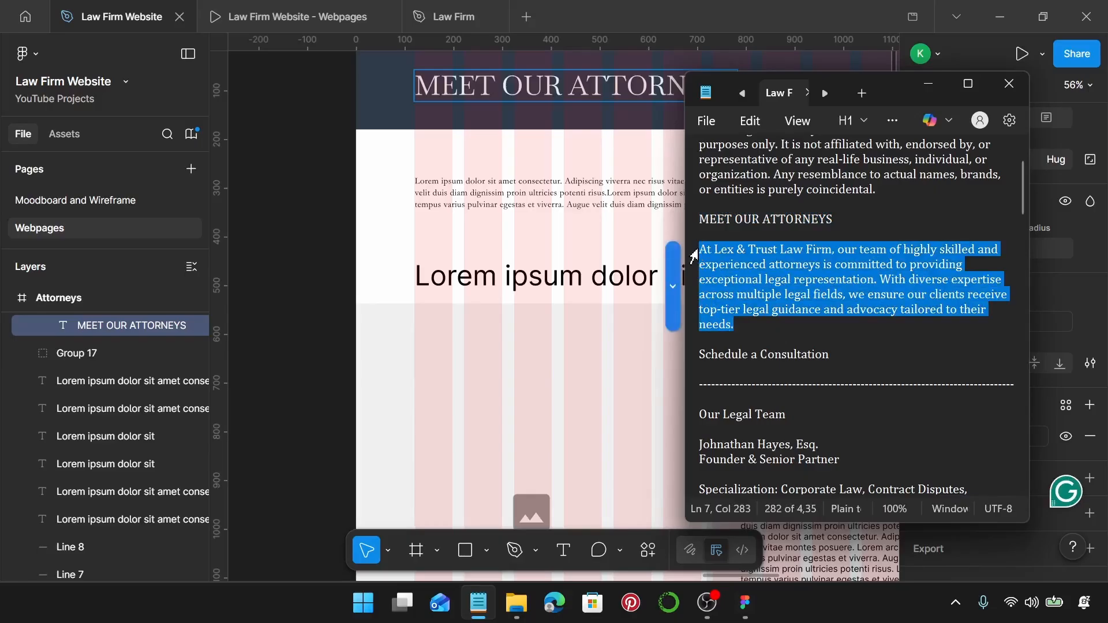
key(alt+Tab)
double_click(616, 205)
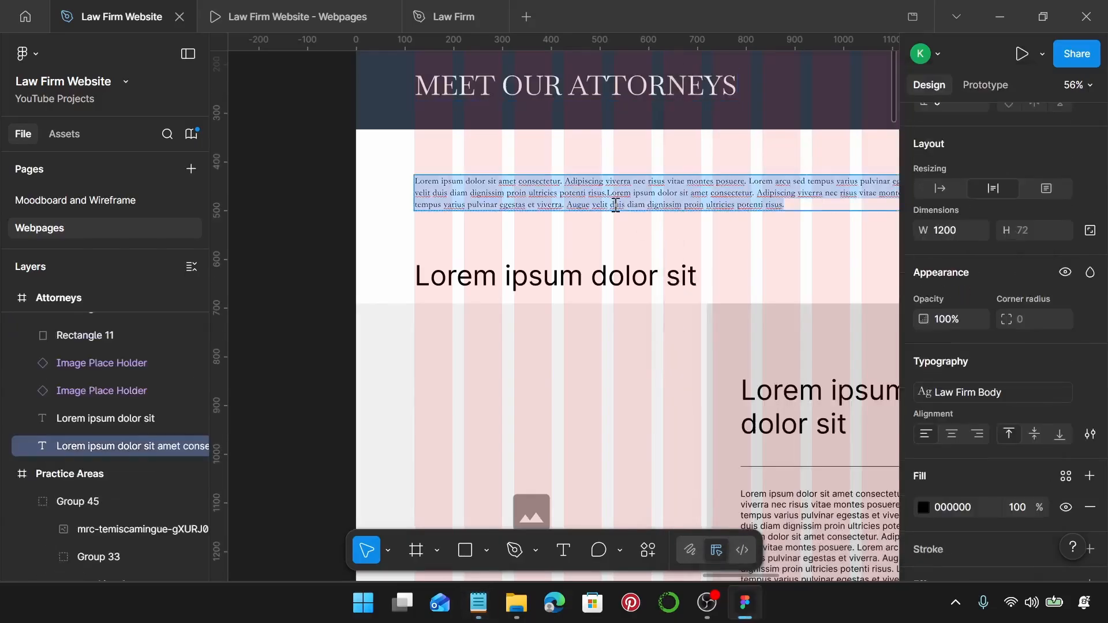
key(ctrl+v)
scroll(619, 208, down, 3)
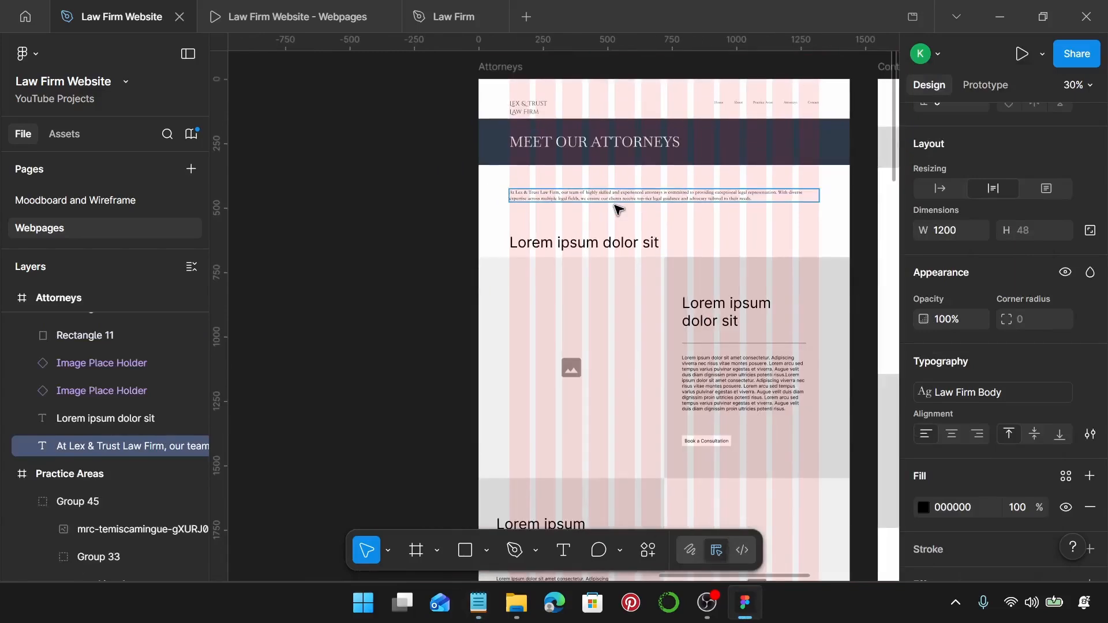
Place a copy of the Practice Areas Schedule a Consultation button below the Attorneys intro paragraph.
scroll(401, 223, down, 2)
scroll(402, 224, left, 6)
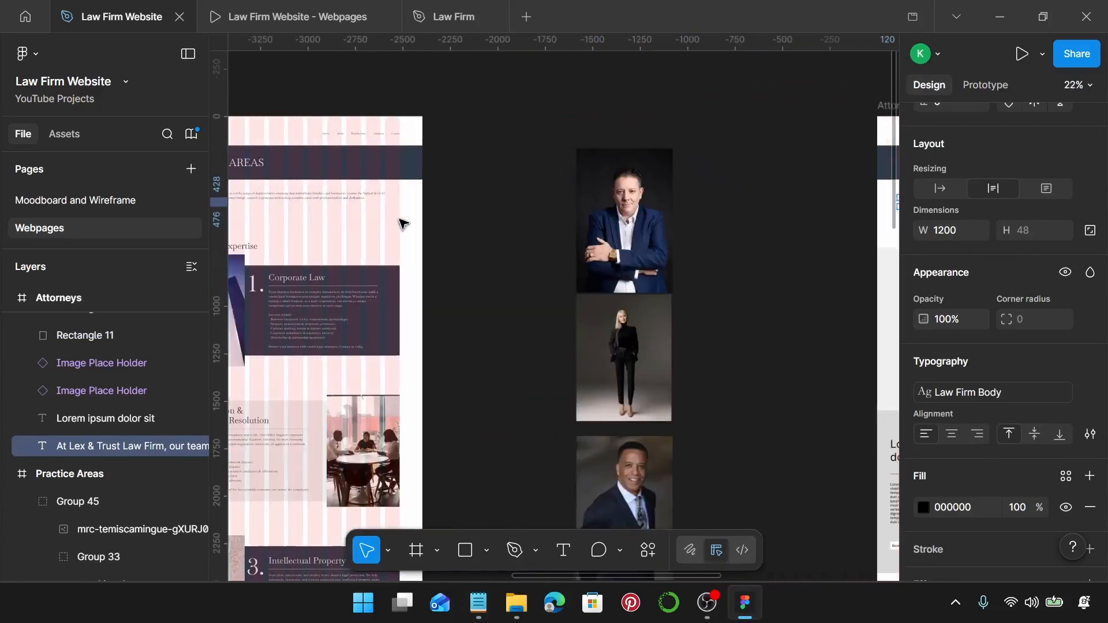
scroll(402, 224, left, 5)
scroll(426, 228, up, 4)
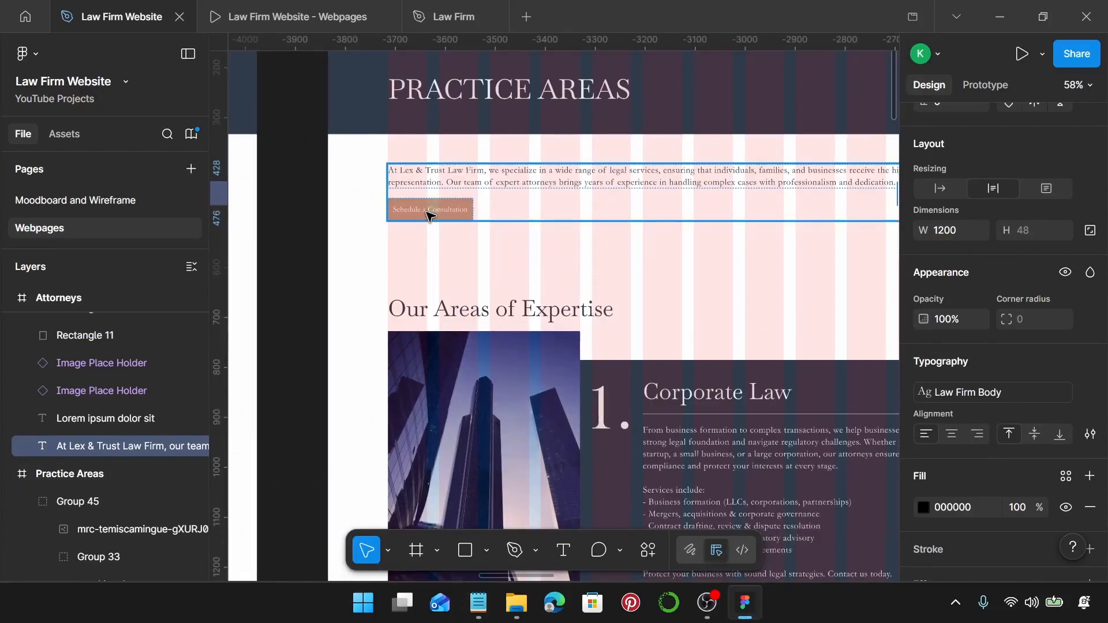
click(431, 215)
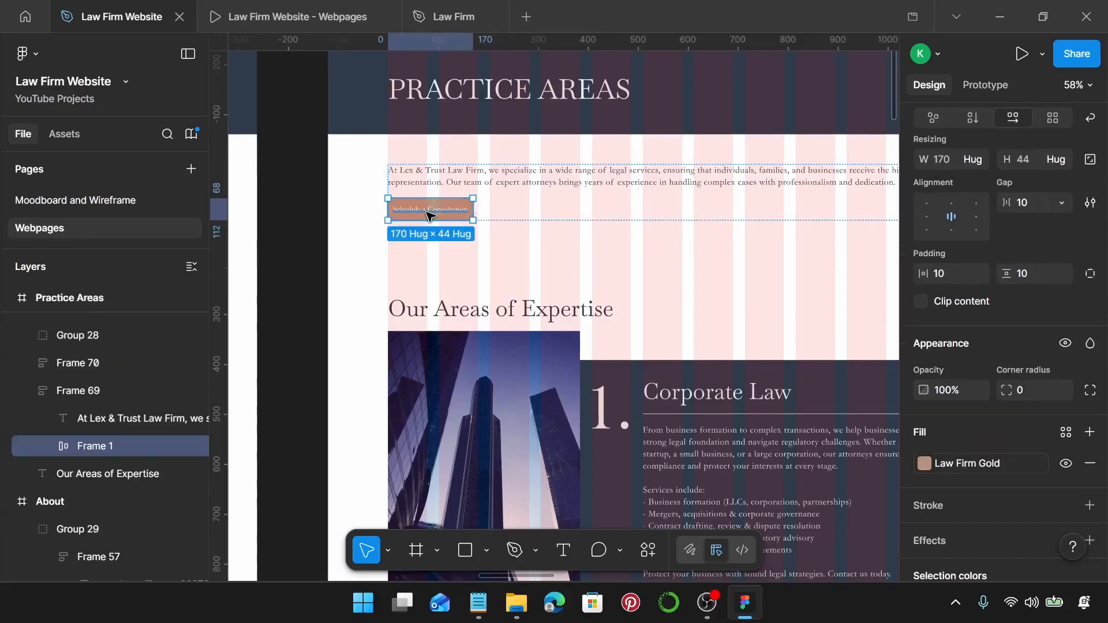
scroll(430, 217, down, 4)
scroll(431, 218, right, 10)
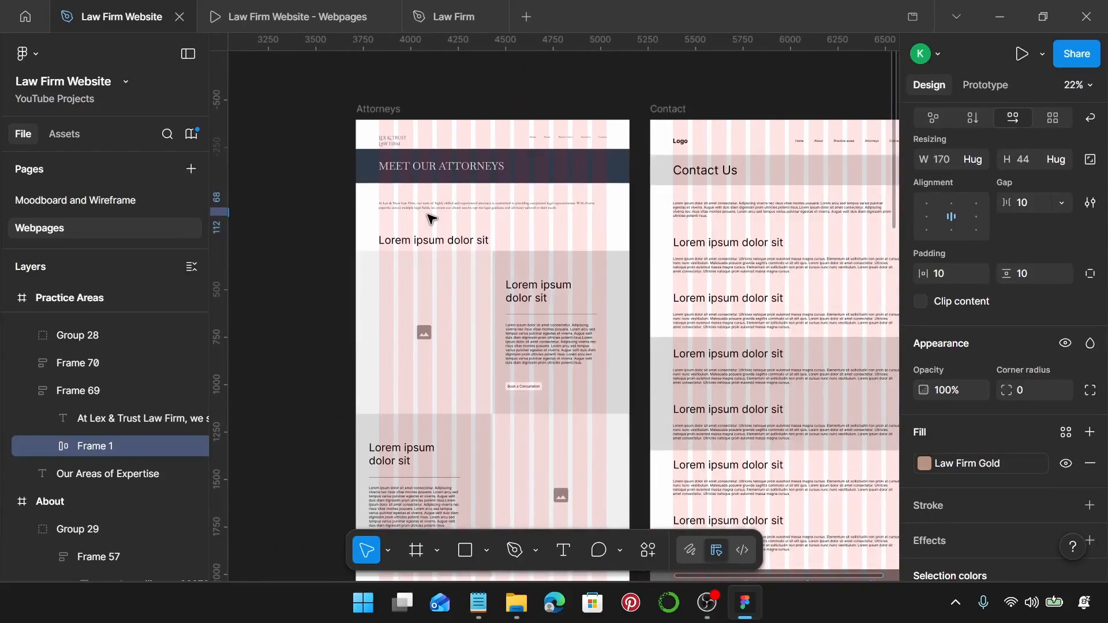
scroll(433, 219, up, 4)
click(341, 194)
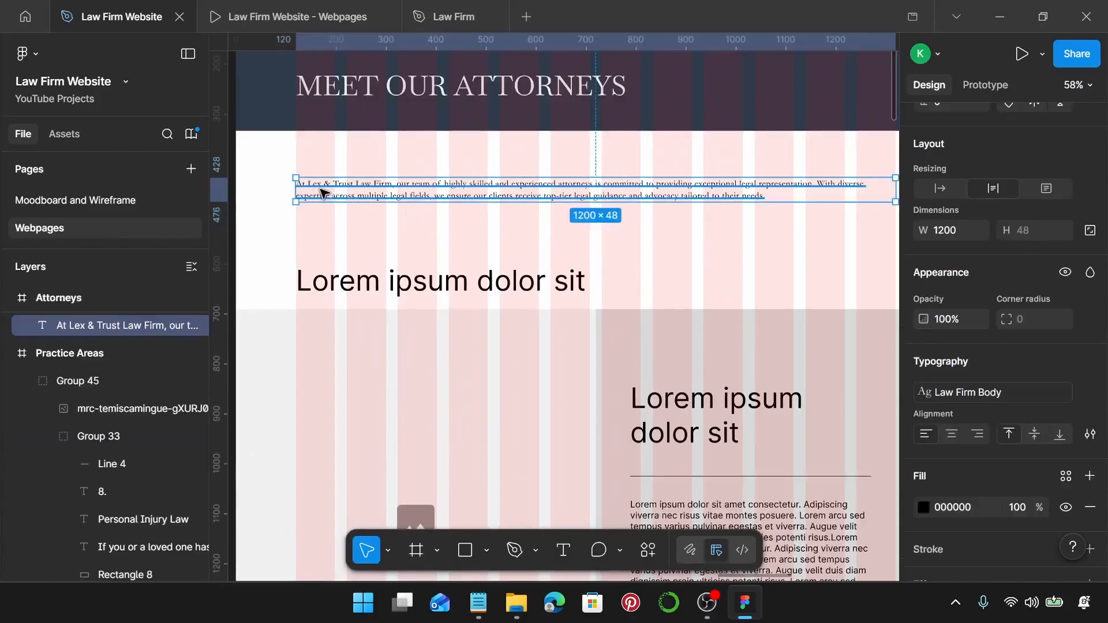
drag(327, 199, 329, 229)
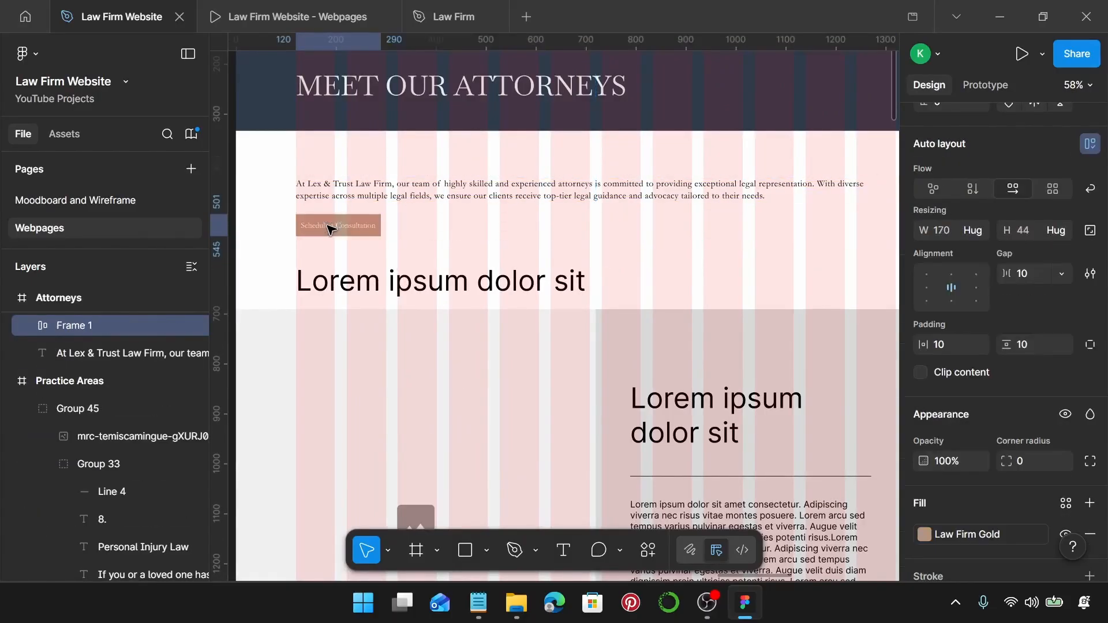
Wrap the intro paragraph and button in an auto-layout frame with a 20 gap.
scroll(327, 228, up, 3)
click(333, 191)
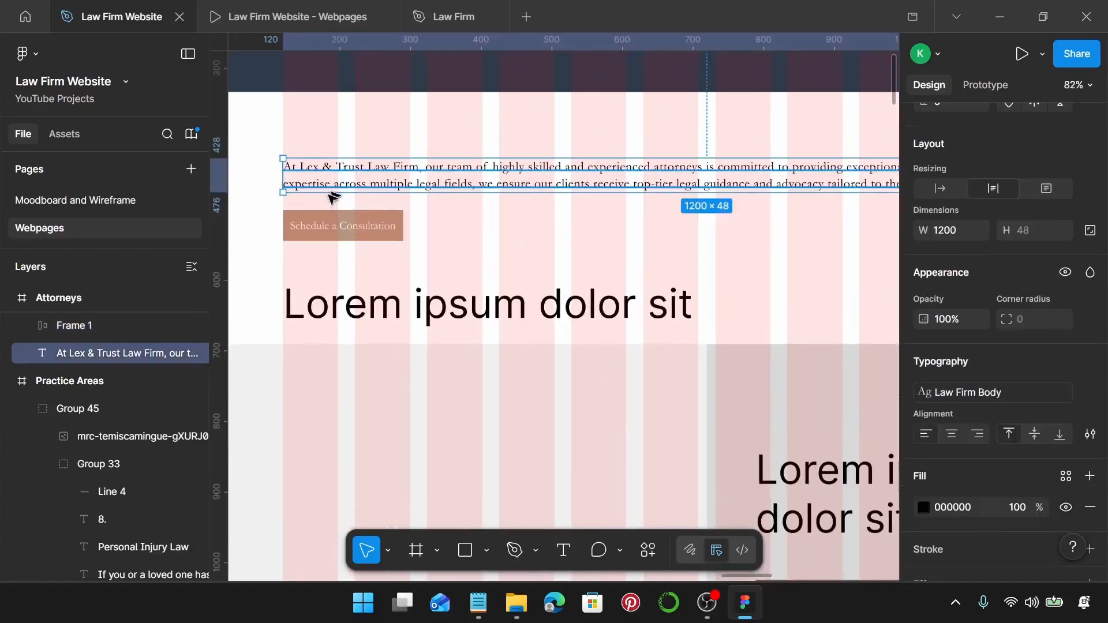
shift+click(324, 236)
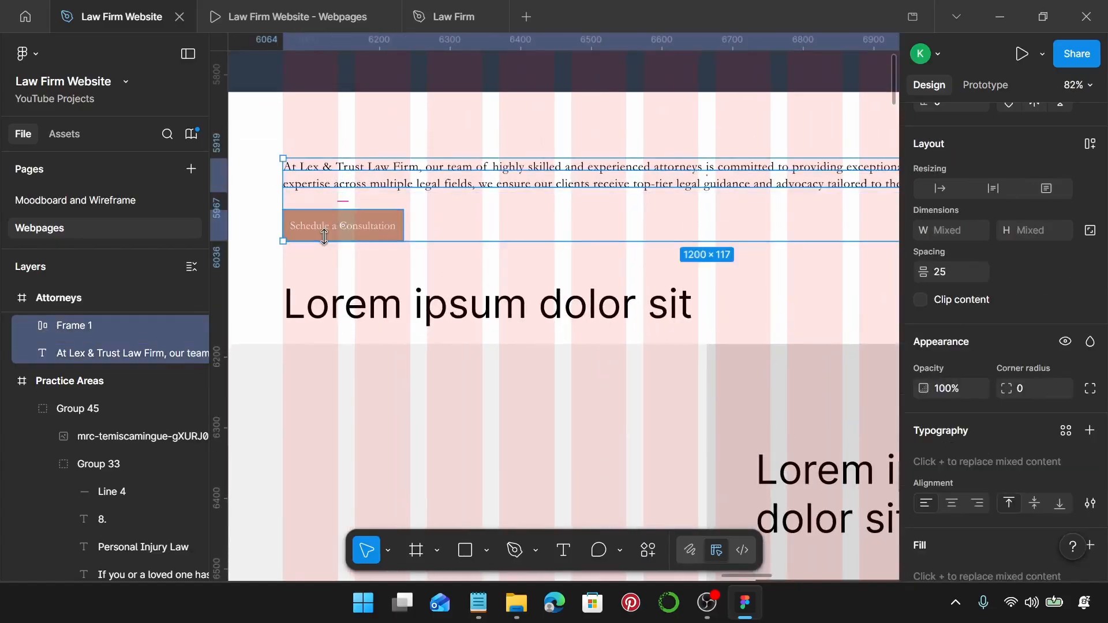
key(shift+a)
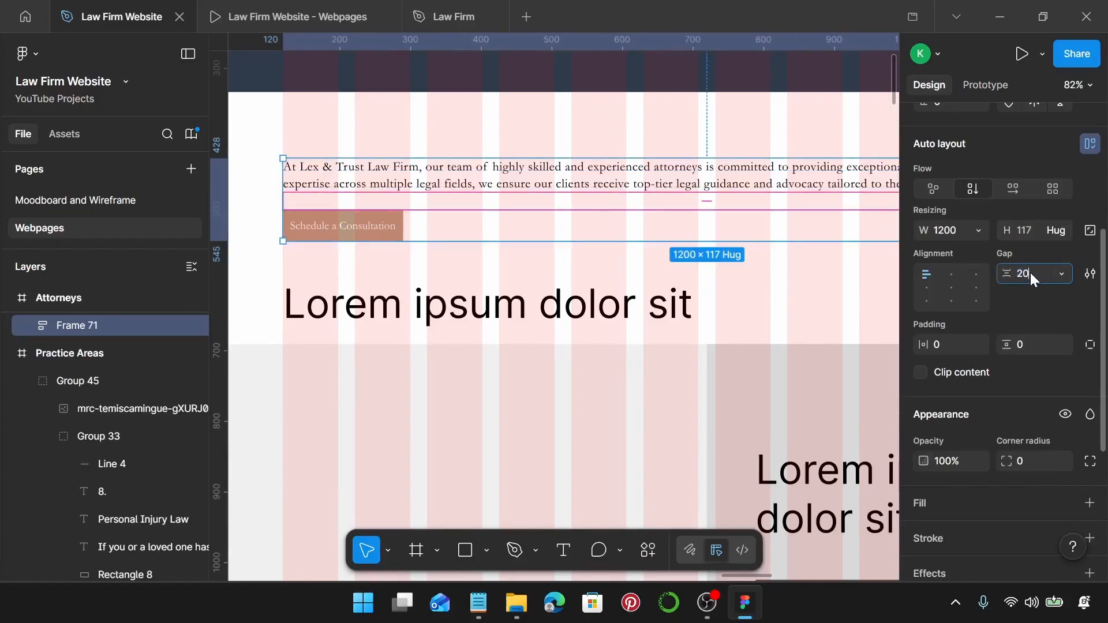
key(Return)
Apply the Law Firm Sub-Heading text style to the Lorem ipsum dolor sit heading.
scroll(495, 299, down, 2)
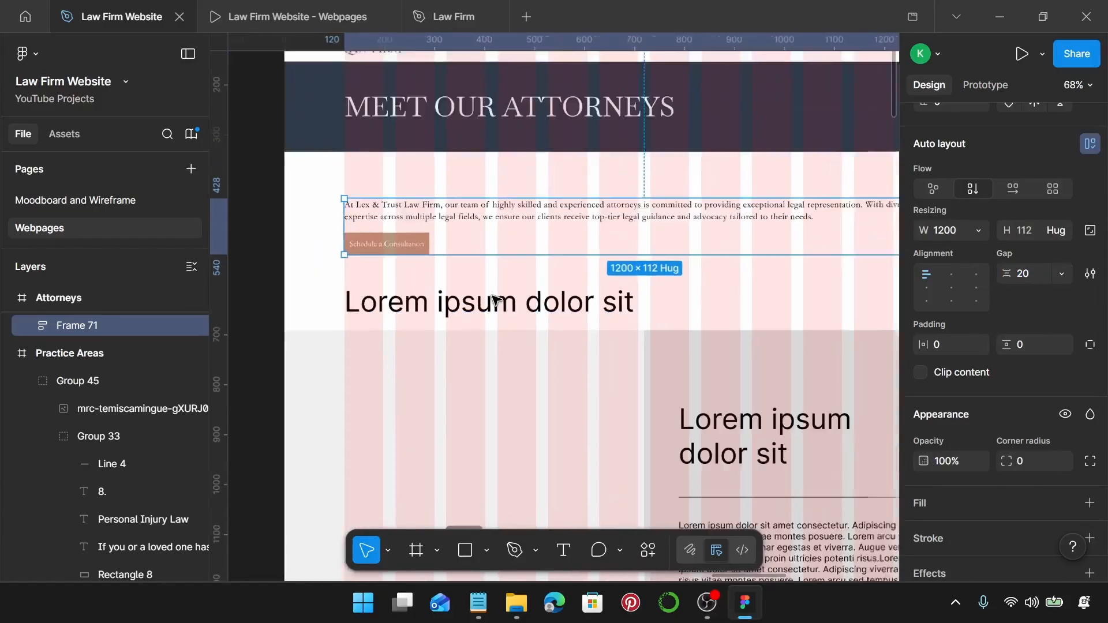
click(367, 299)
scroll(370, 301, up, 5)
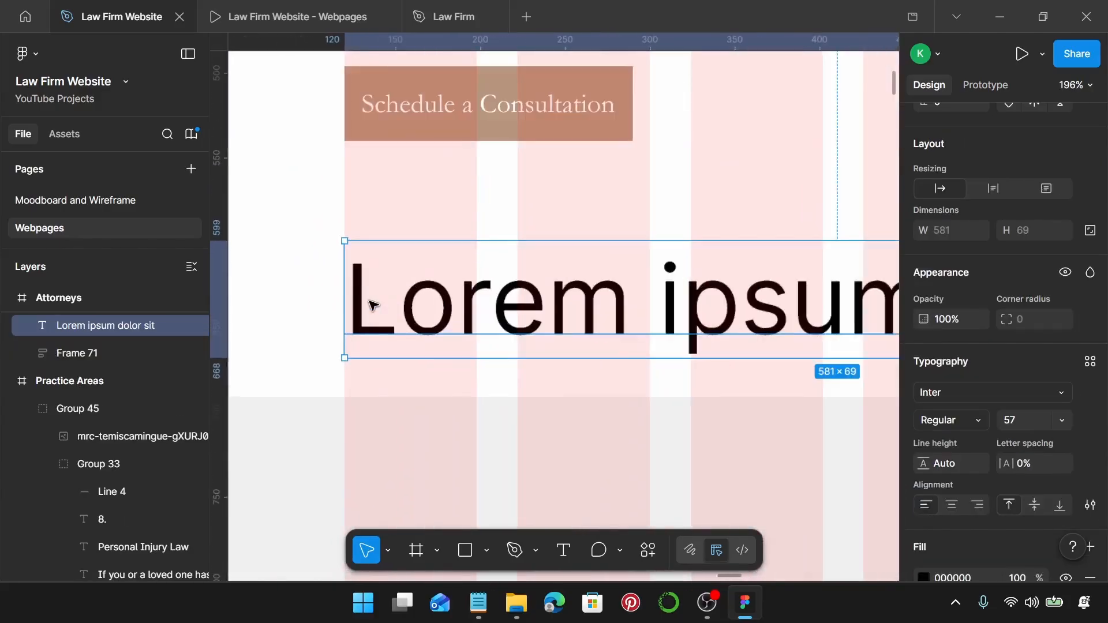
scroll(368, 298, down, 4)
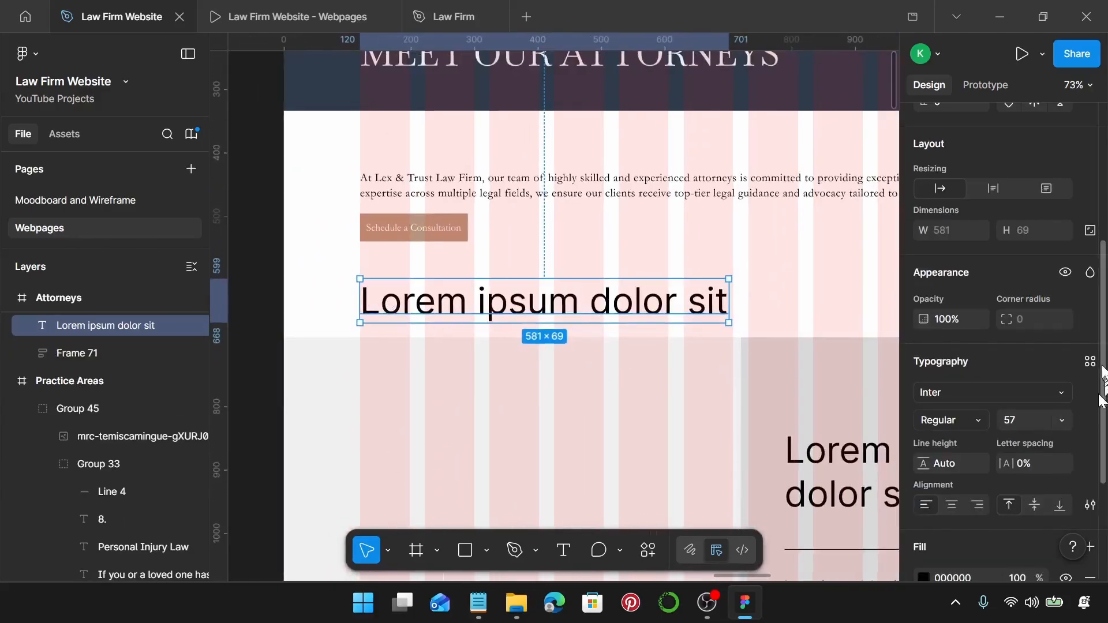
click(1088, 362)
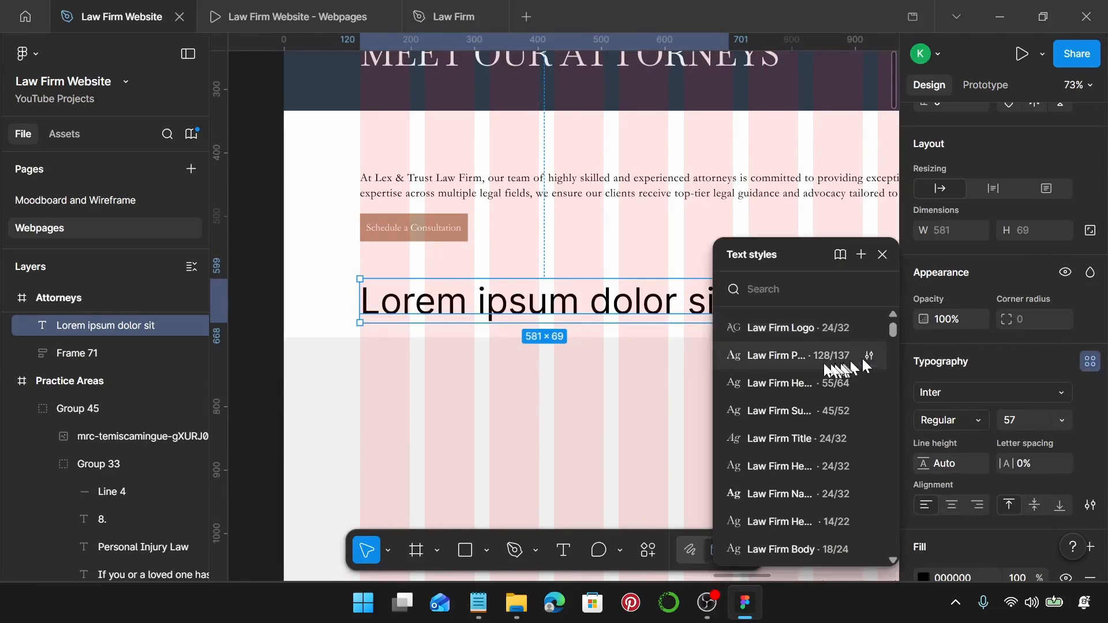
click(788, 411)
Change the heading's text to 'Our Legal Team', copied from the notes.
click(479, 604)
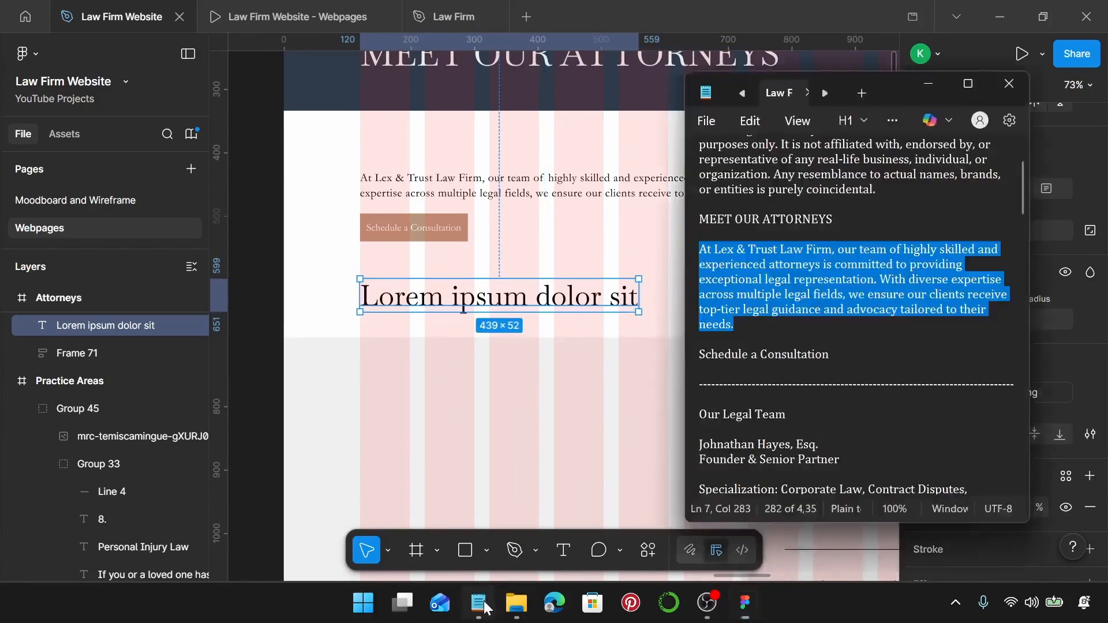
scroll(782, 375, down, 2)
drag(796, 325, 681, 322)
key(ctrl+c)
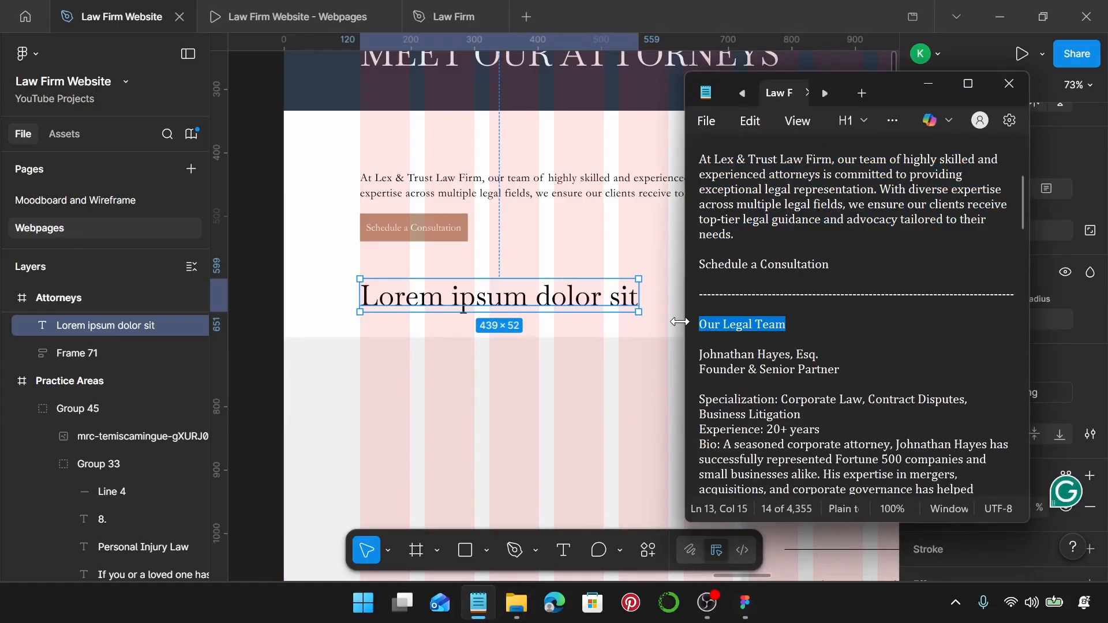
double_click(521, 306)
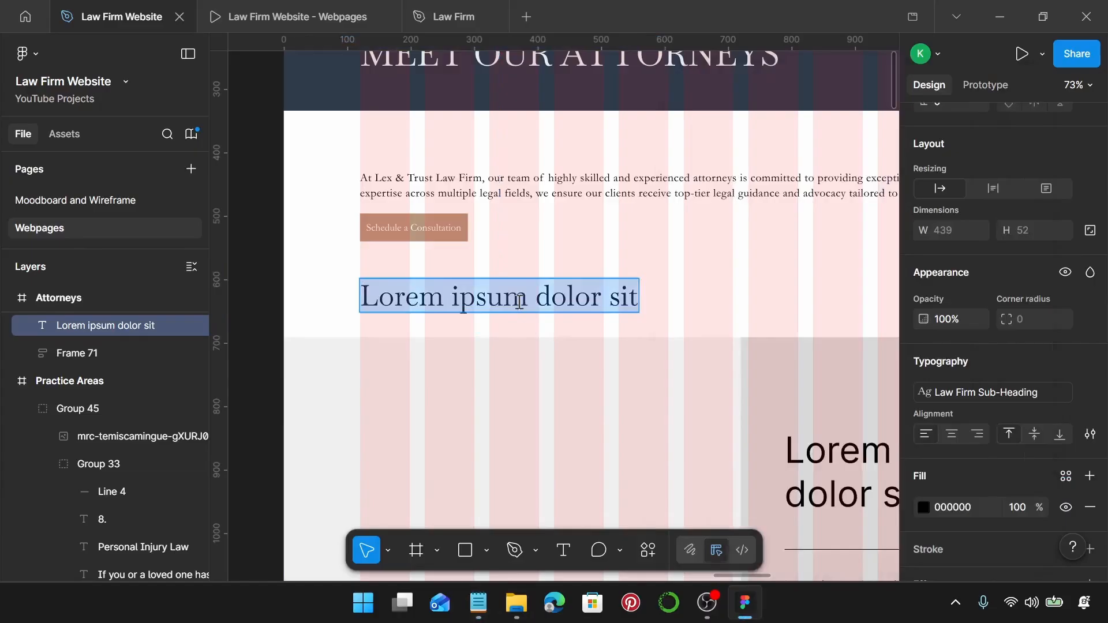
key(ctrl+v)
key(Escape)
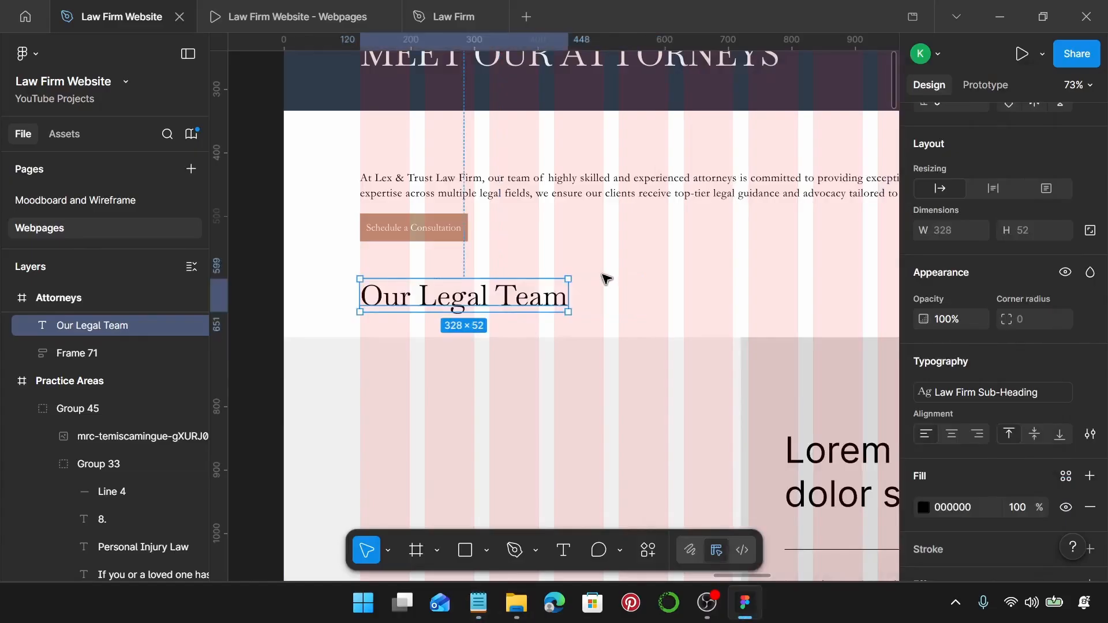
scroll(604, 279, down, 5)
Delete the grey image placeholder beside the text card.
scroll(604, 280, down, 1)
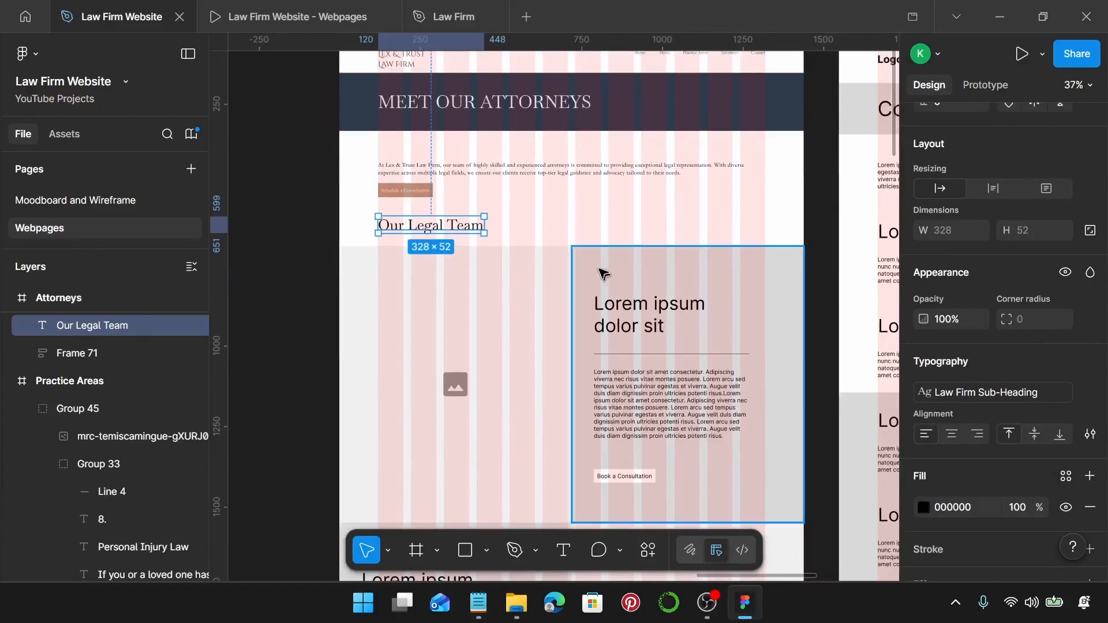
click(569, 237)
scroll(664, 237, down, 3)
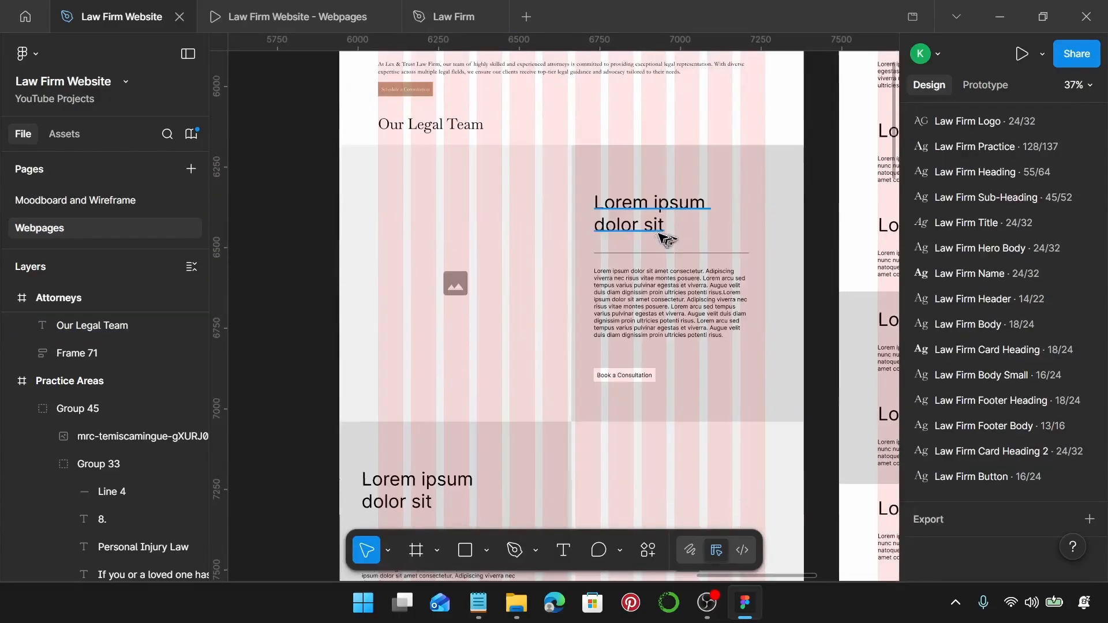
click(518, 283)
key(Delete)
Move the top attorney photo from the canvas into the Attorneys page frame.
scroll(518, 283, down, 4)
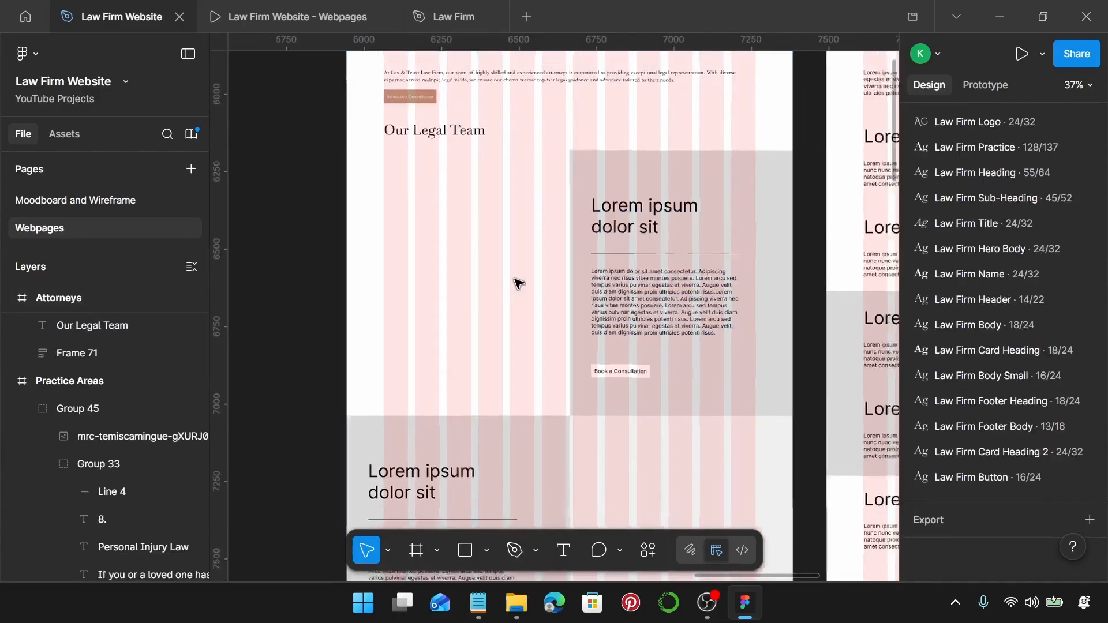
scroll(518, 280, left, 8)
click(572, 176)
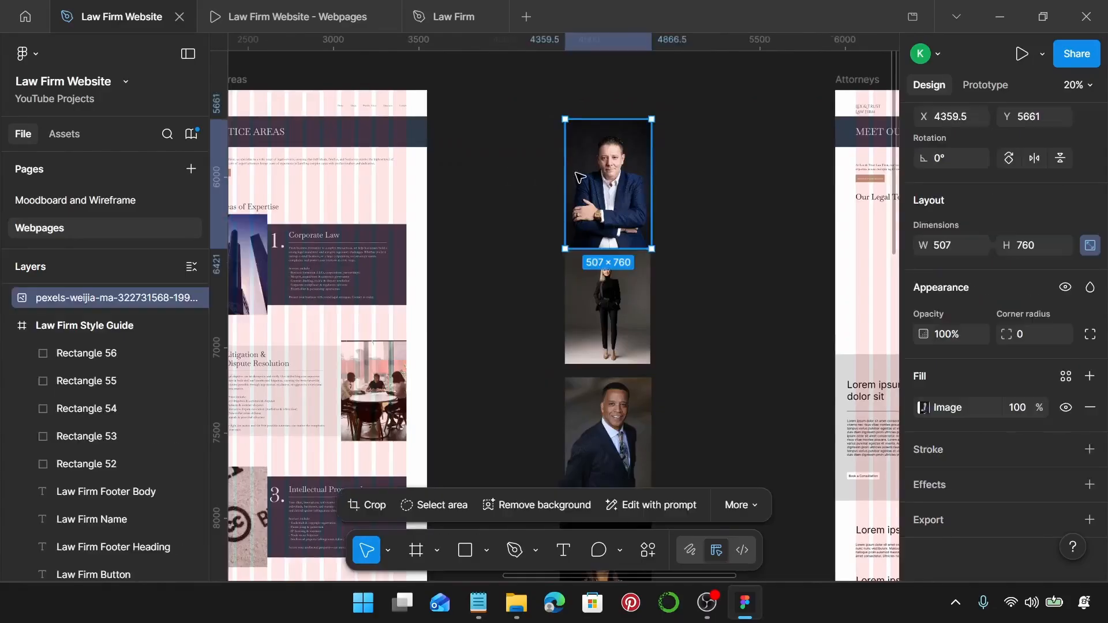
scroll(571, 179, right, 5)
drag(306, 170, 601, 254)
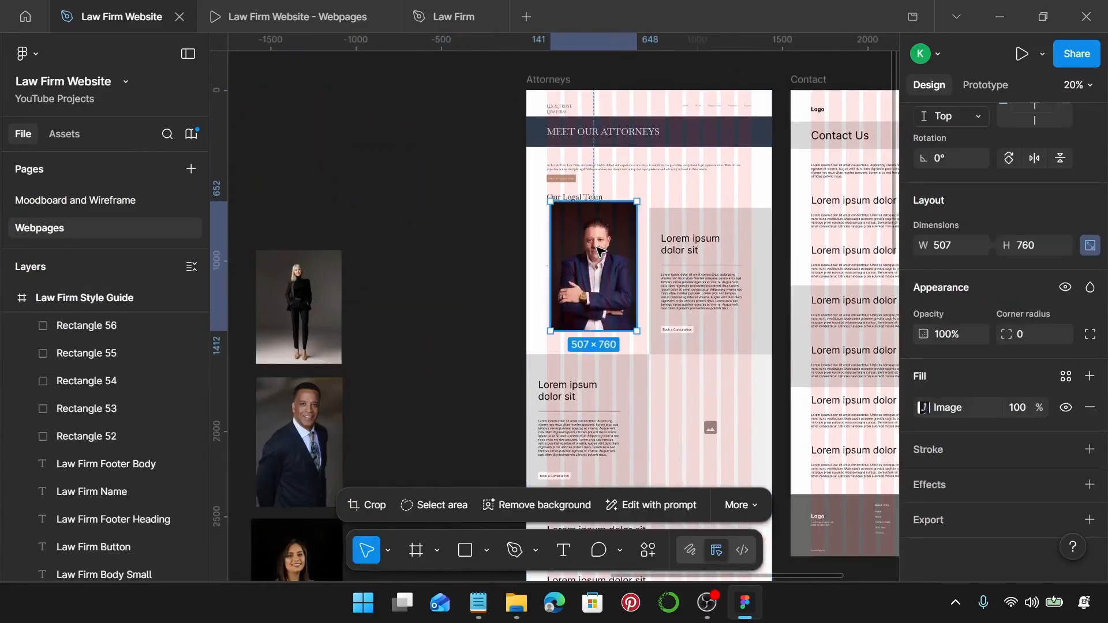
Align the attorney photo to the left margin and resize it to 600 wide.
scroll(597, 248, up, 10)
drag(569, 194, 554, 207)
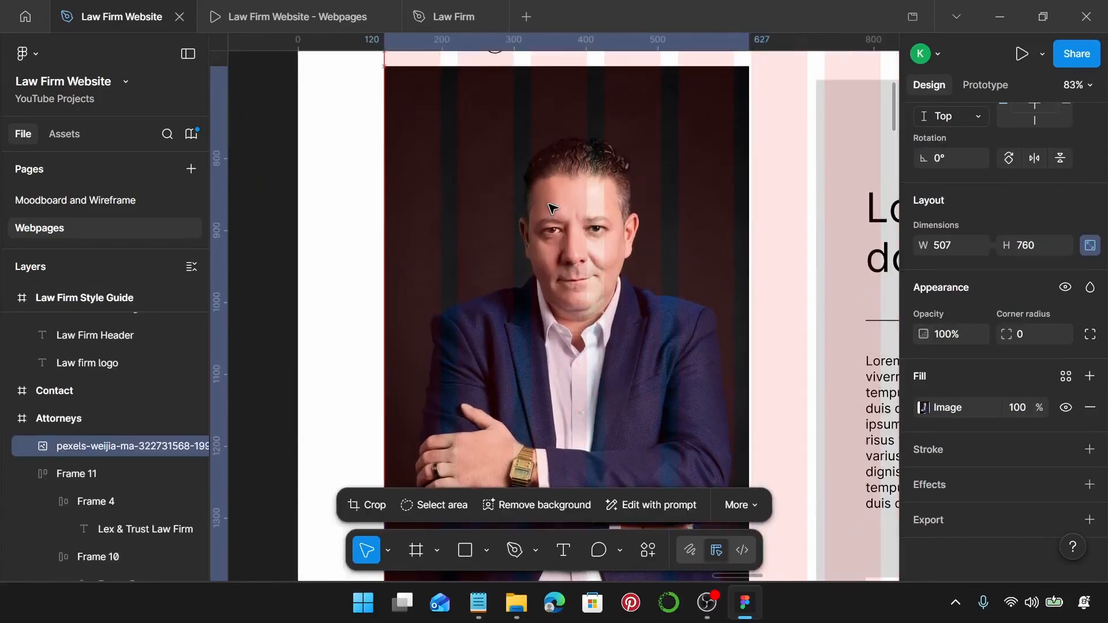
scroll(551, 208, down, 5)
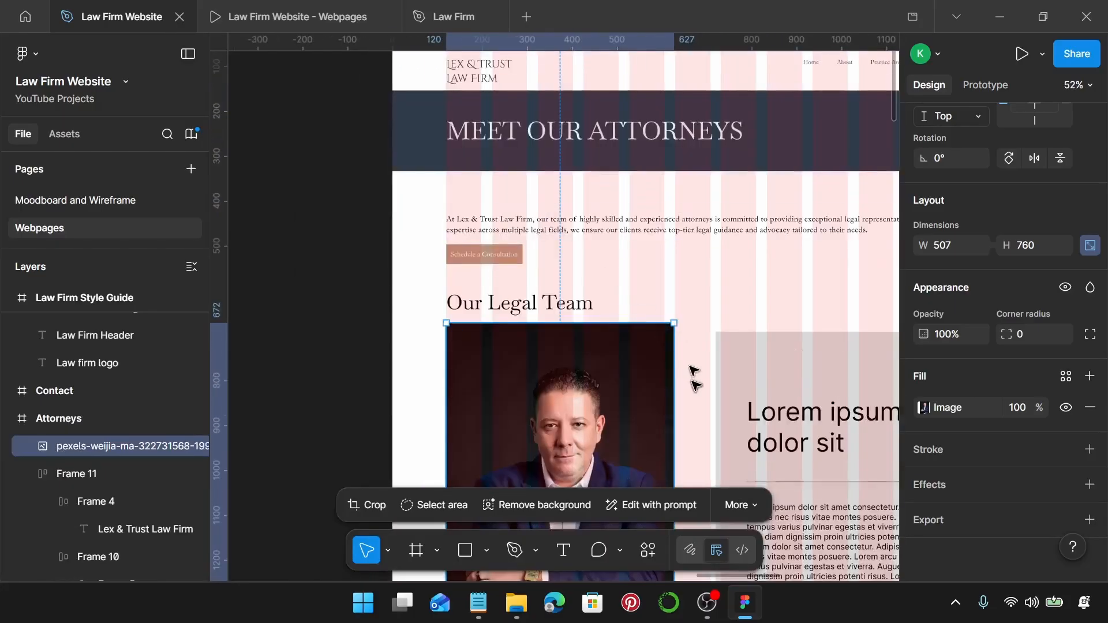
scroll(694, 375, down, 2)
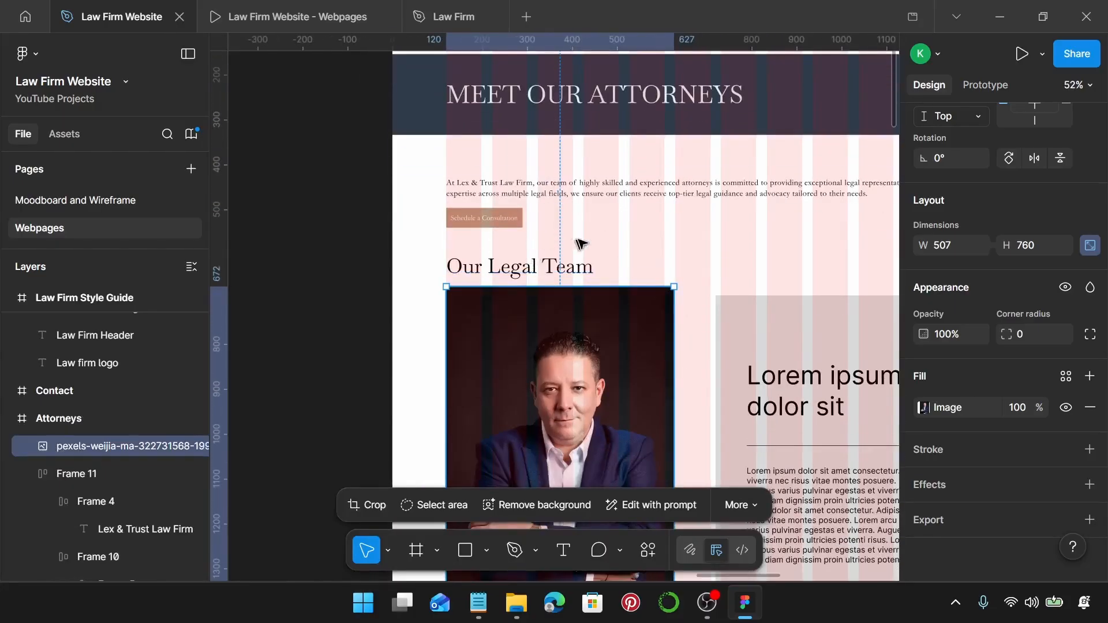
drag(666, 368, 711, 368)
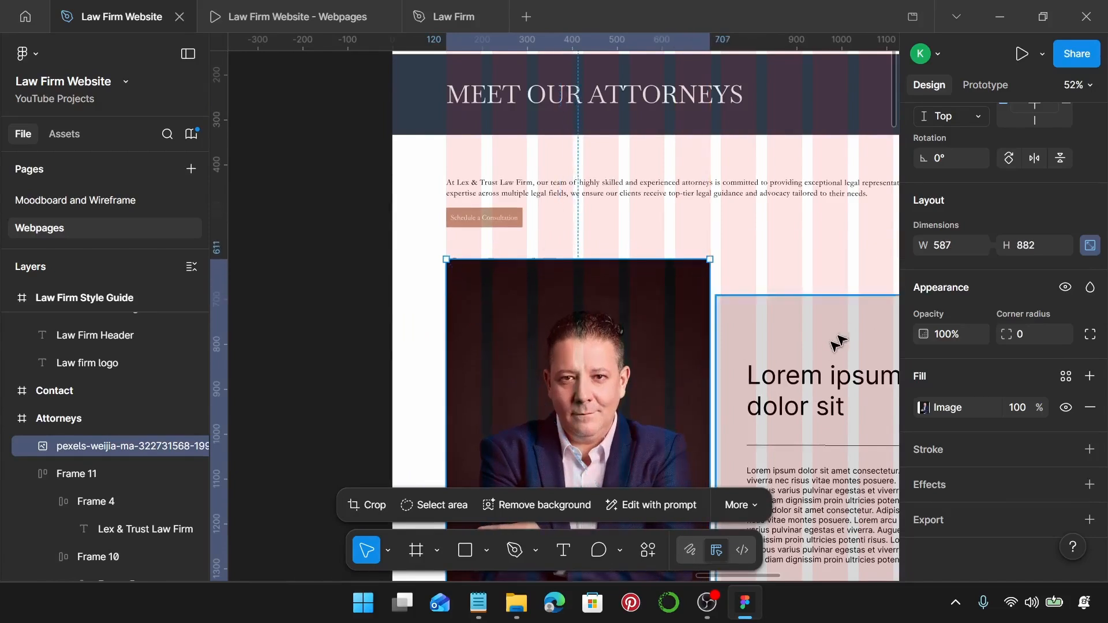
click(942, 247)
text(600)
key(Return)
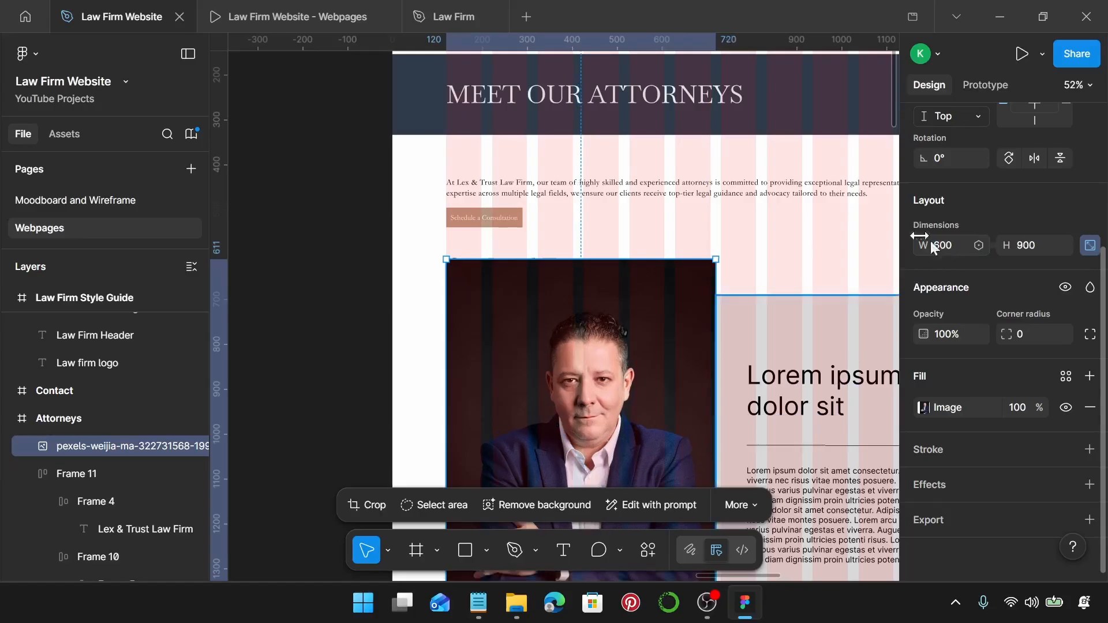
Move the attorney photo down below the Our Legal Team heading.
scroll(679, 289, up, 5)
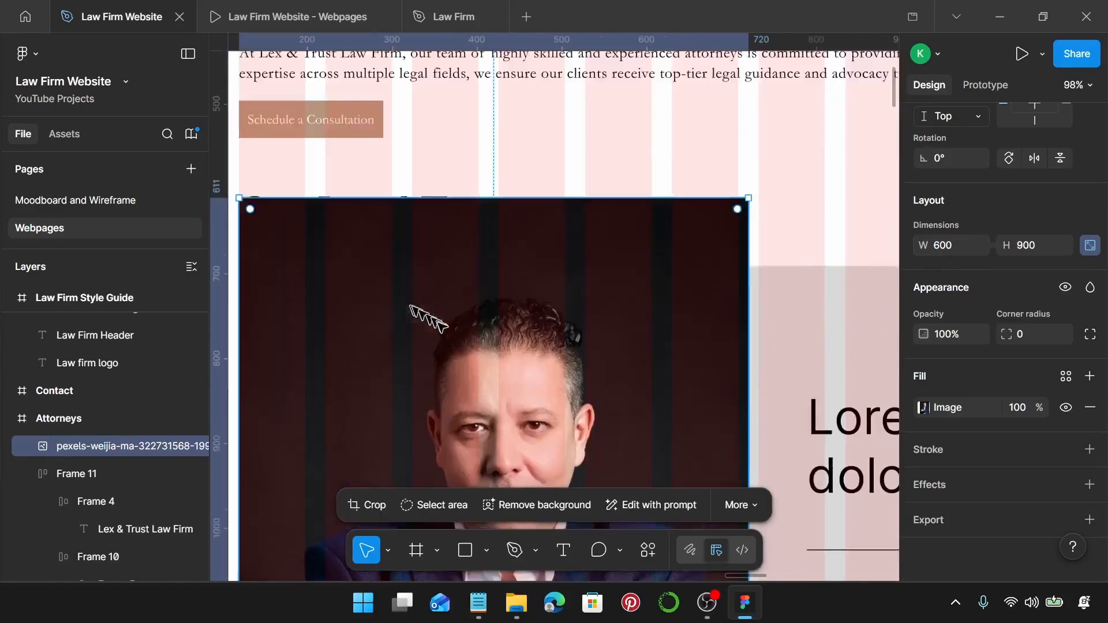
scroll(421, 352, down, 3)
scroll(421, 352, left, 3)
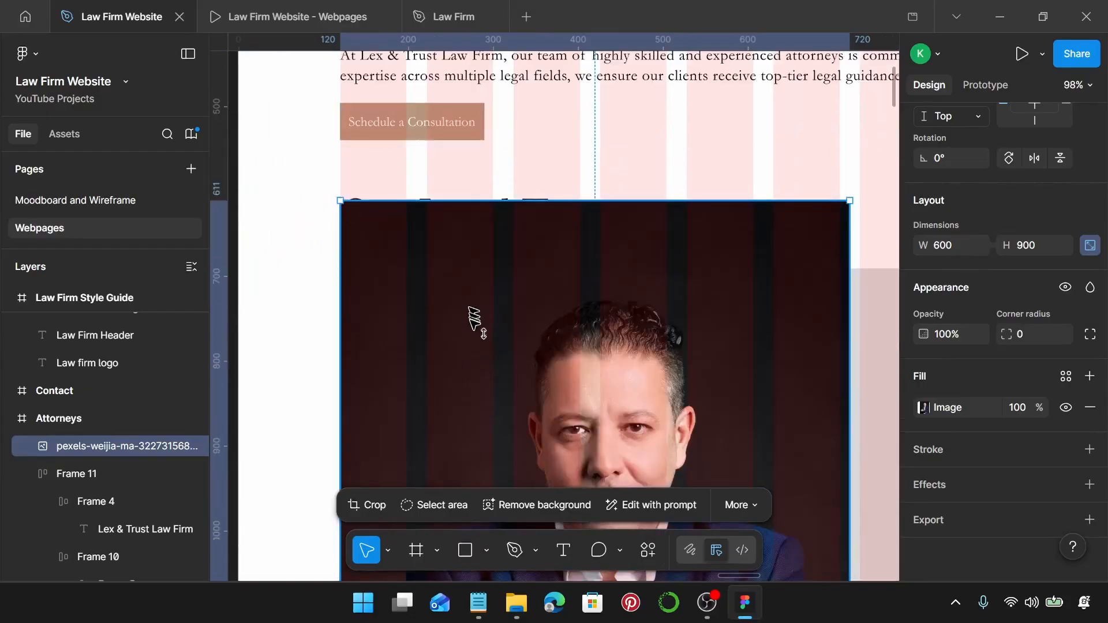
drag(471, 310, 480, 365)
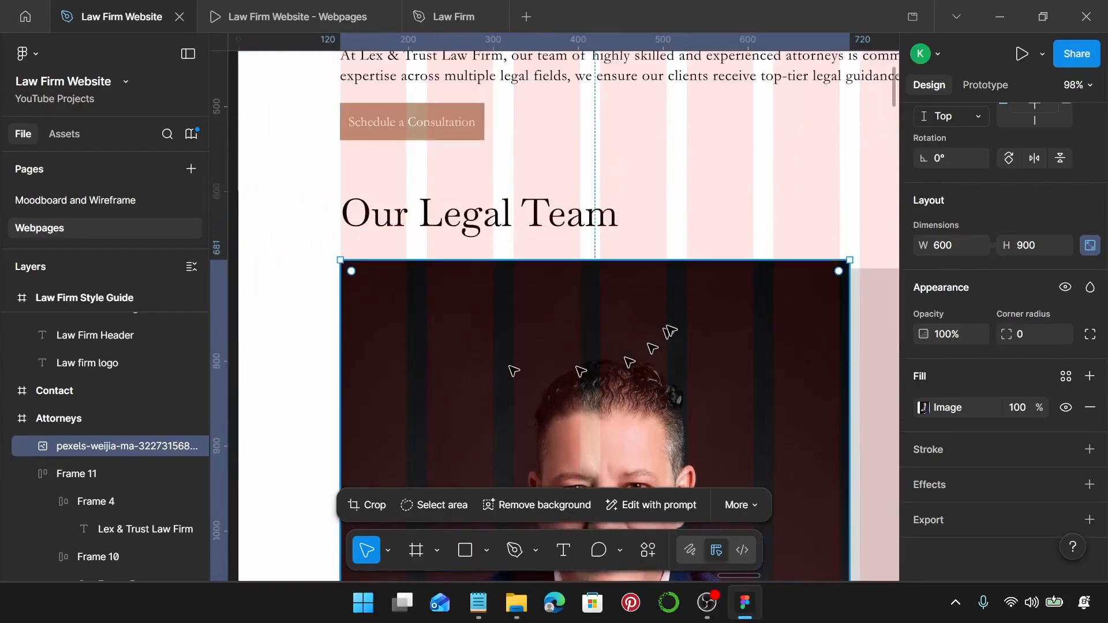
scroll(671, 330, down, 3)
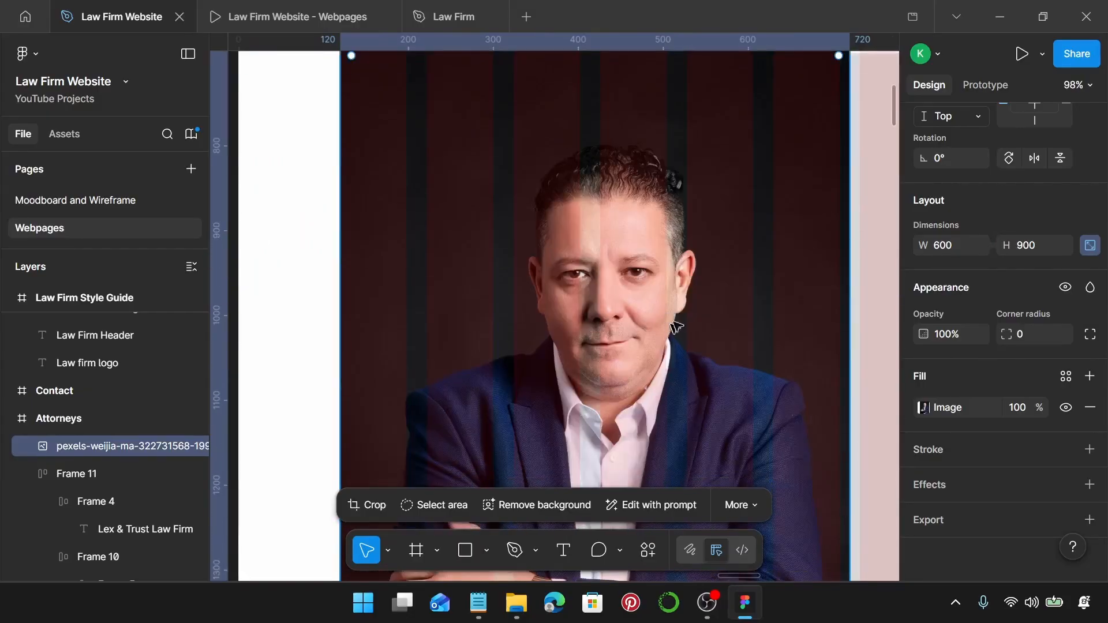
scroll(753, 320, down, 1)
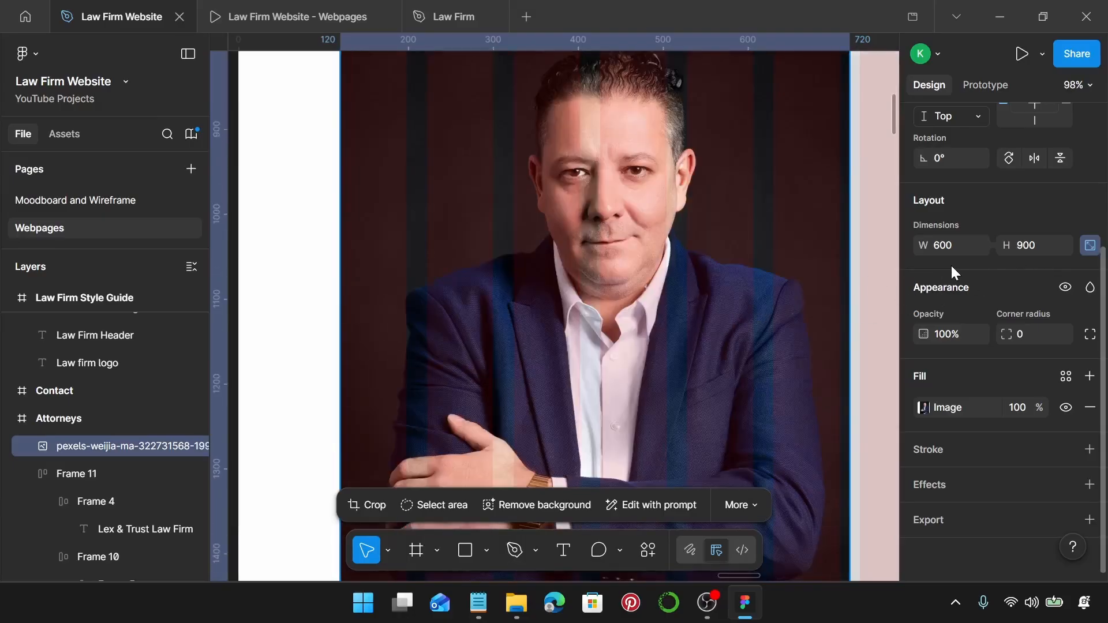
Crop the bottom of the attorney photo so it is 680 high.
double_click(670, 350)
scroll(661, 348, down, 3)
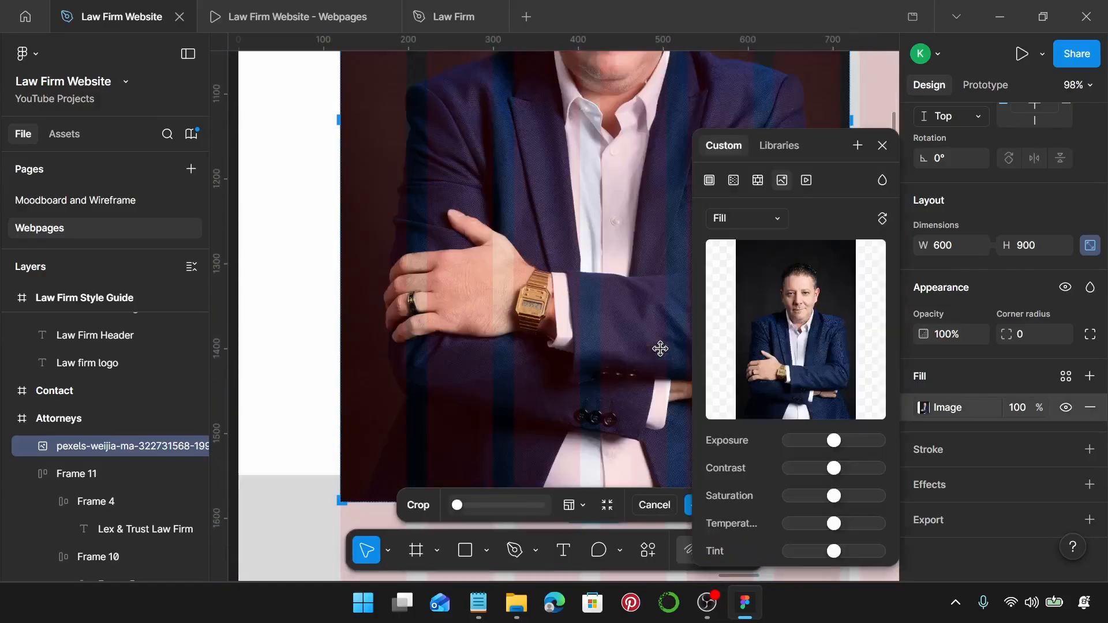
drag(601, 460, 561, 144)
scroll(601, 297, up, 7)
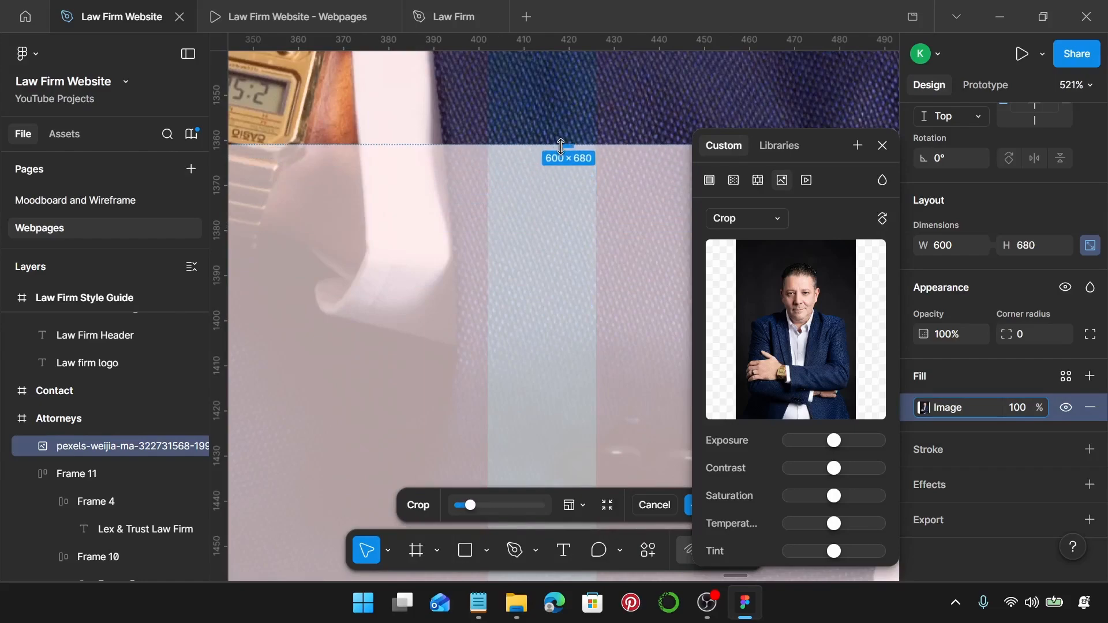
Shift the image up inside the crop so his face sits higher, and confirm the crop.
scroll(562, 147, down, 10)
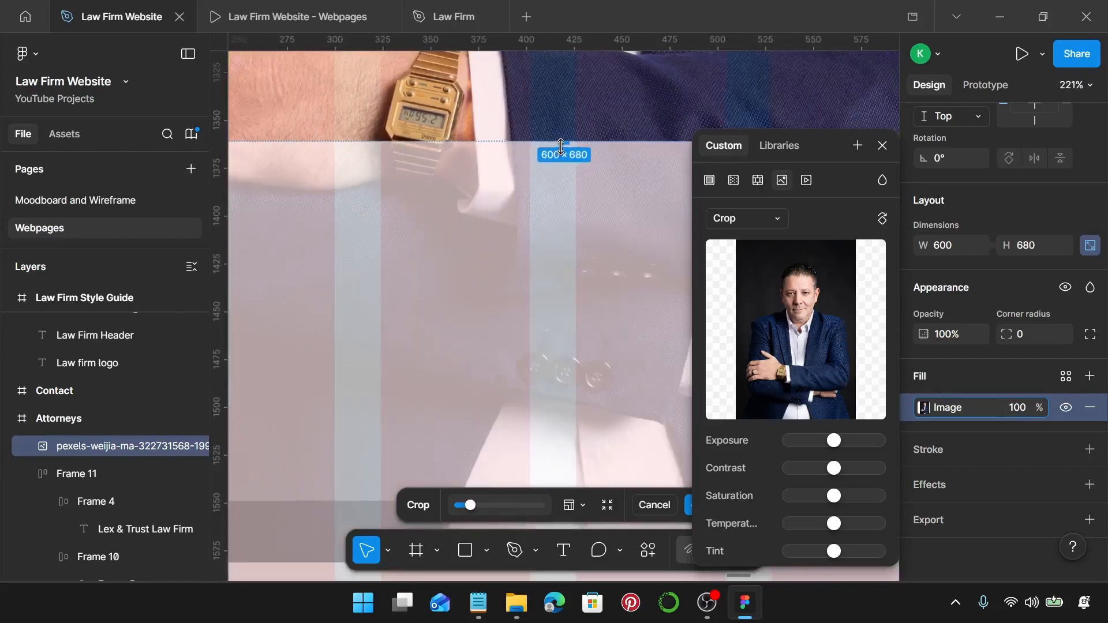
scroll(561, 149, up, 5)
scroll(561, 151, down, 4)
scroll(560, 184, up, 5)
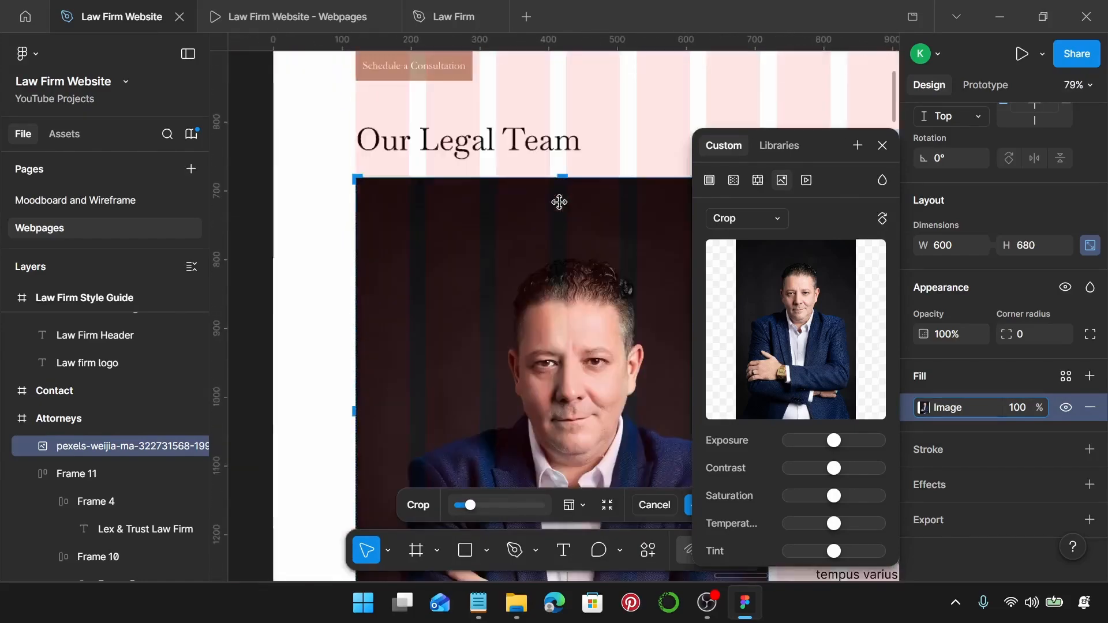
scroll(548, 289, down, 1)
scroll(568, 379, down, 3)
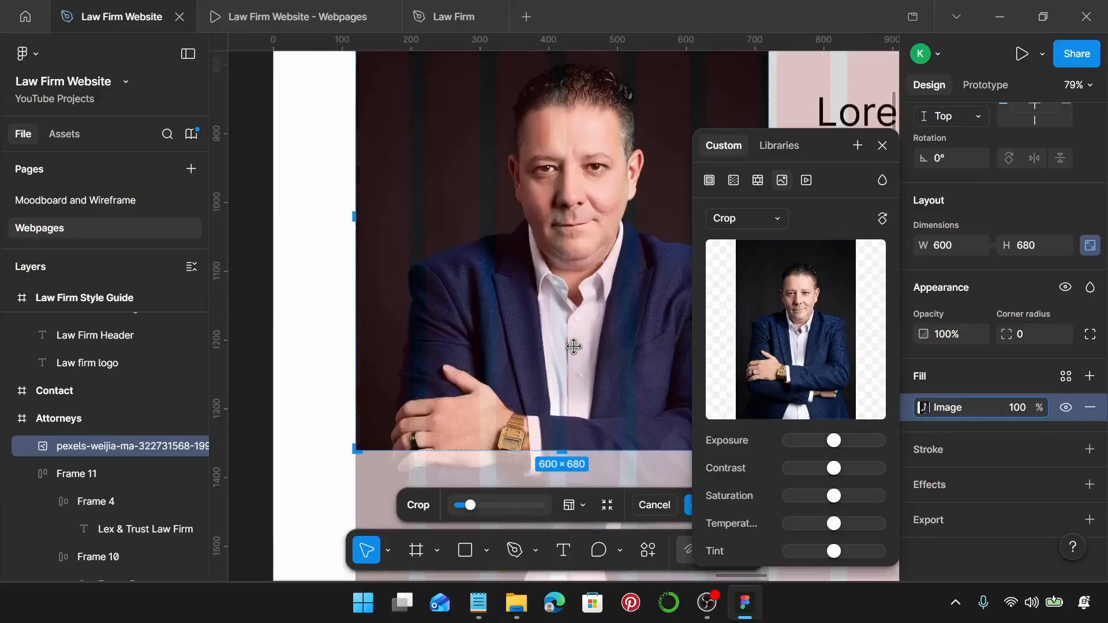
scroll(574, 346, down, 2)
drag(574, 347, 586, 305)
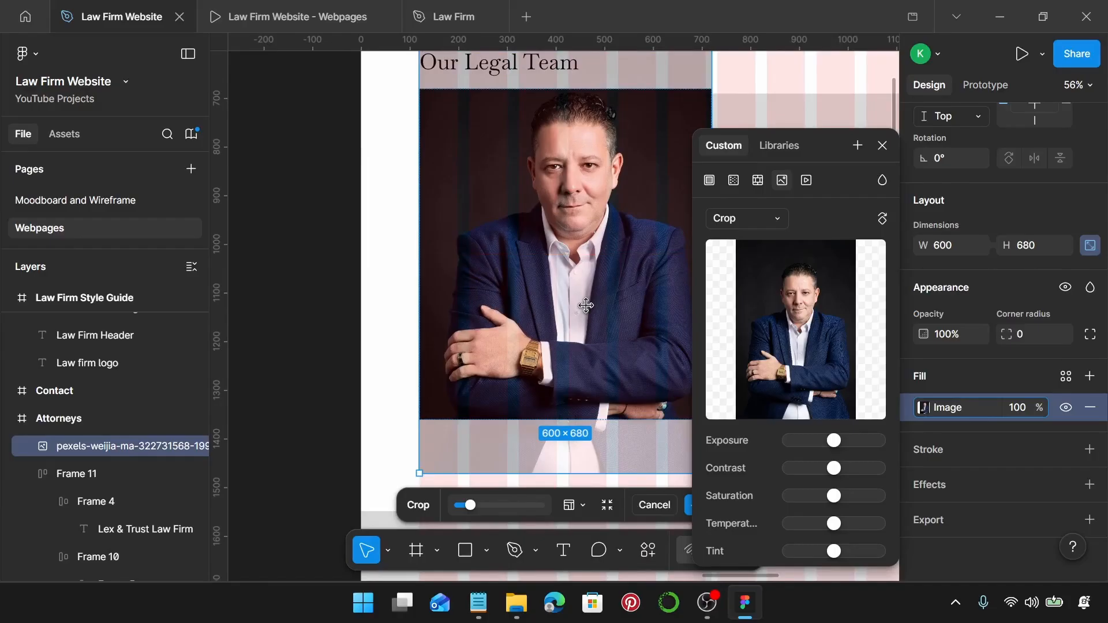
key(Return)
Close the image fill settings and set the intro text-and-button frame's spacing to 60.
click(882, 145)
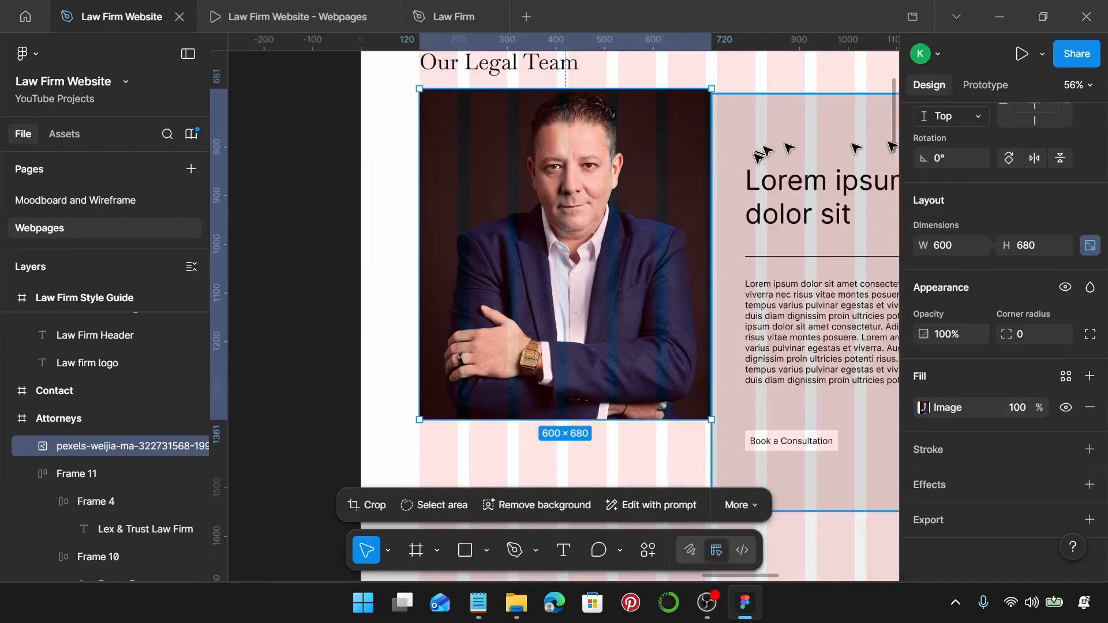
scroll(762, 151, up, 2)
scroll(722, 167, right, 1)
click(644, 161)
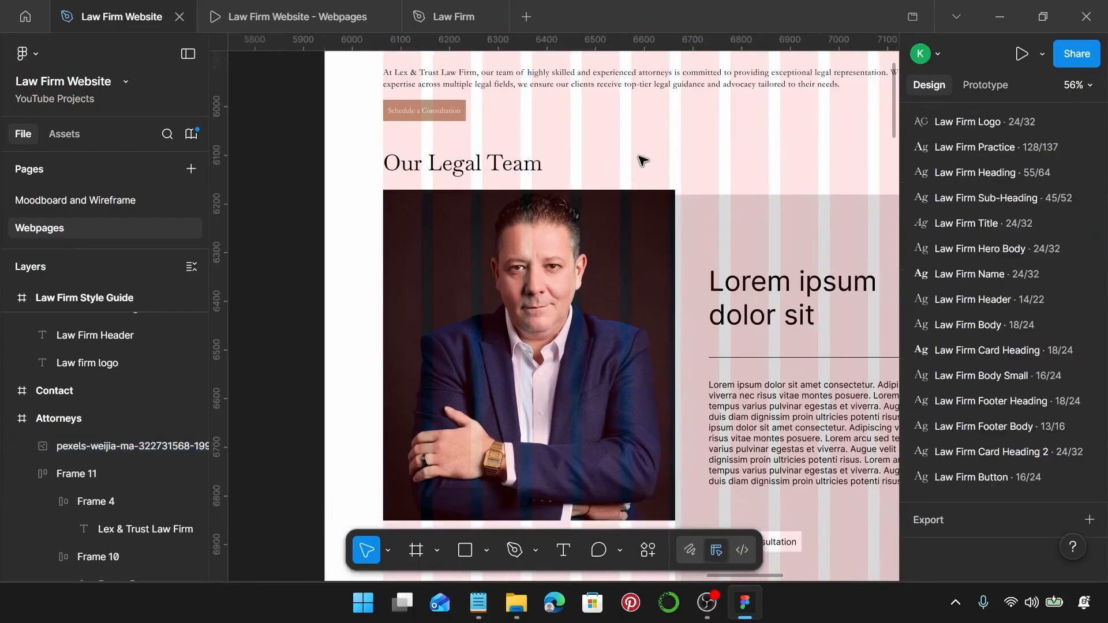
scroll(644, 161, right, 1)
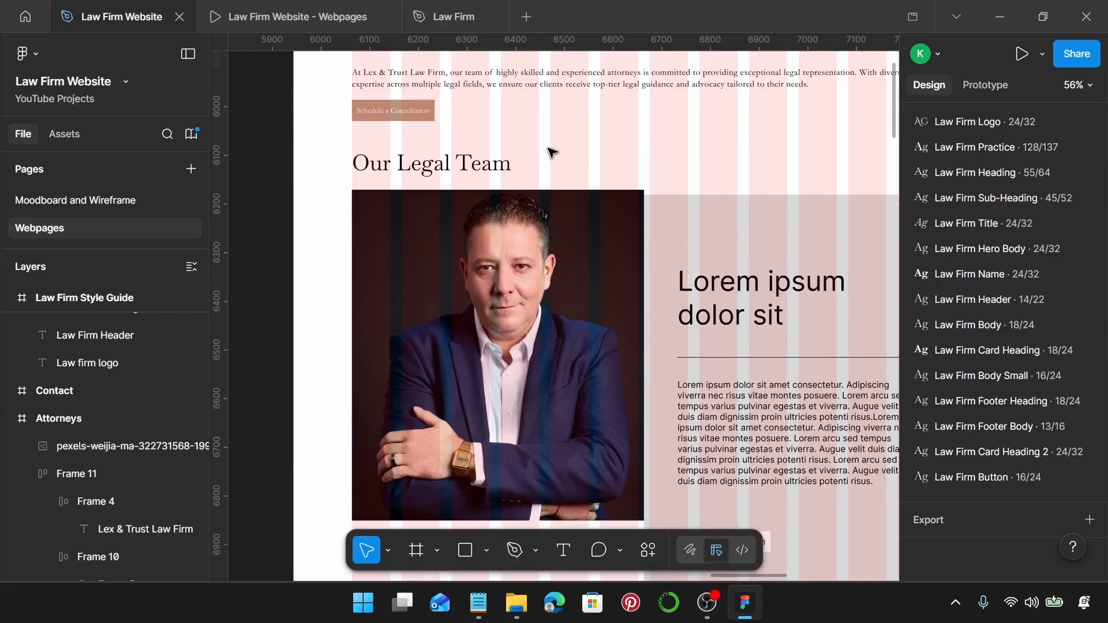
scroll(552, 151, up, 2)
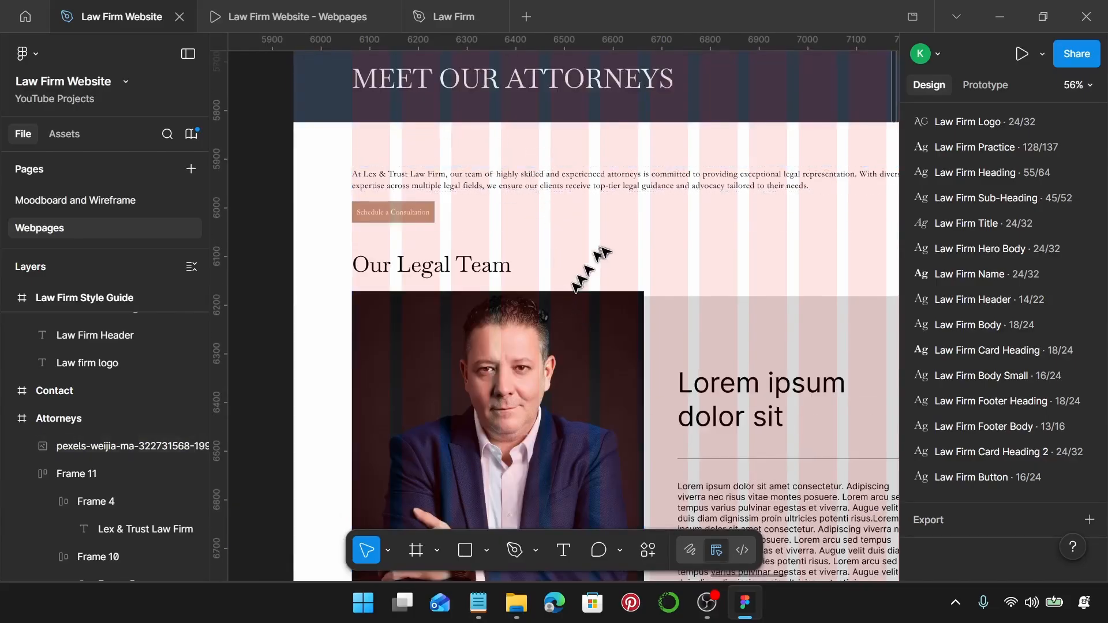
click(557, 95)
scroll(557, 99, up, 1)
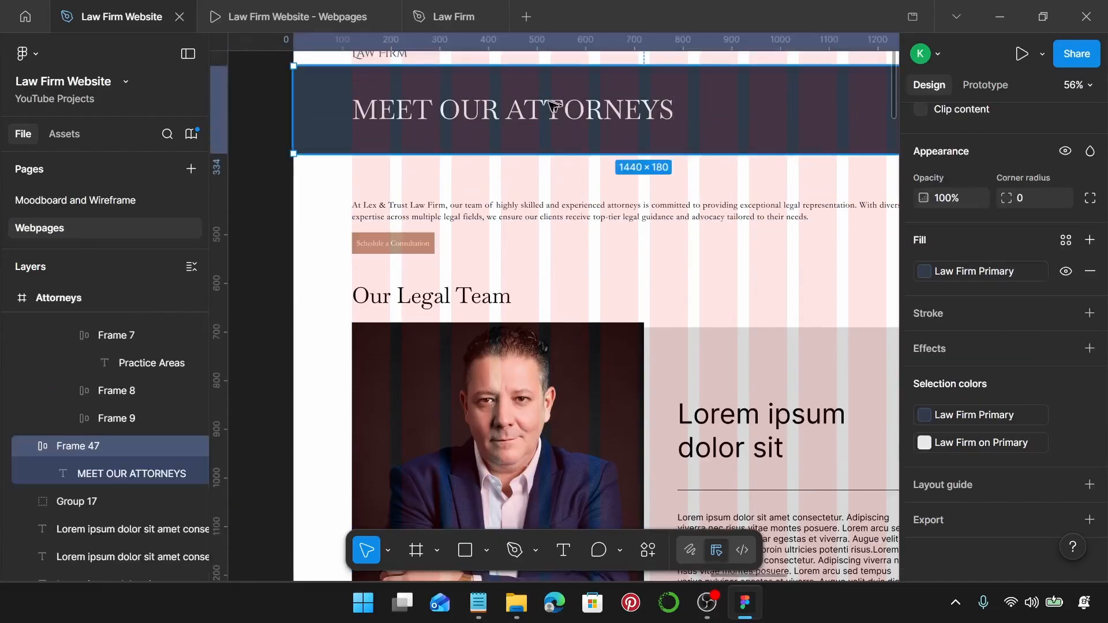
scroll(528, 204, down, 1)
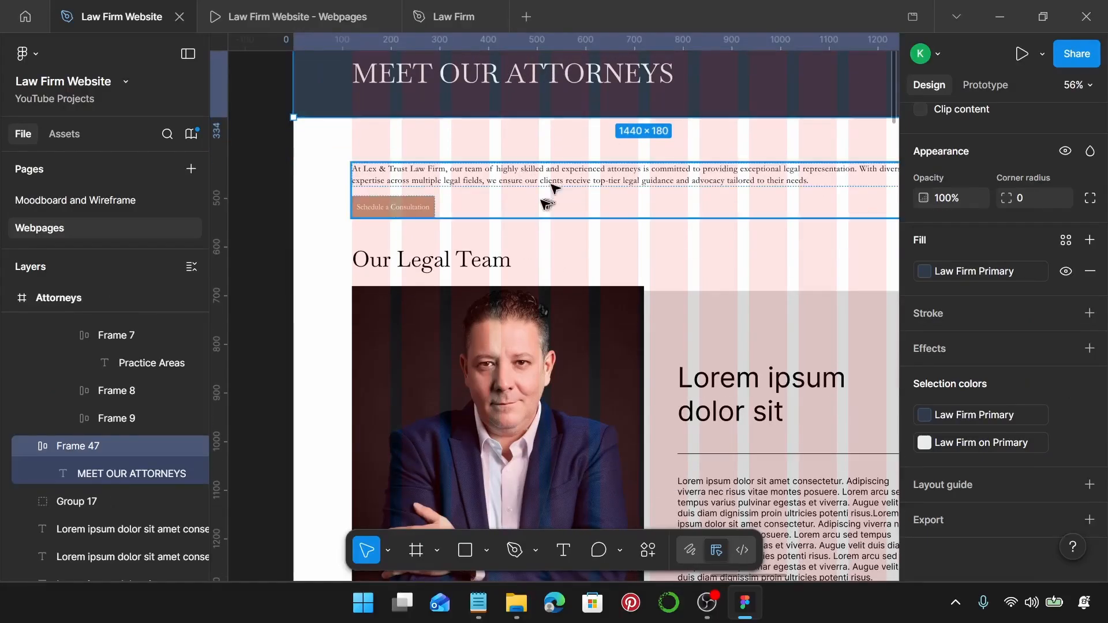
click(541, 200)
scroll(983, 271, up, 2)
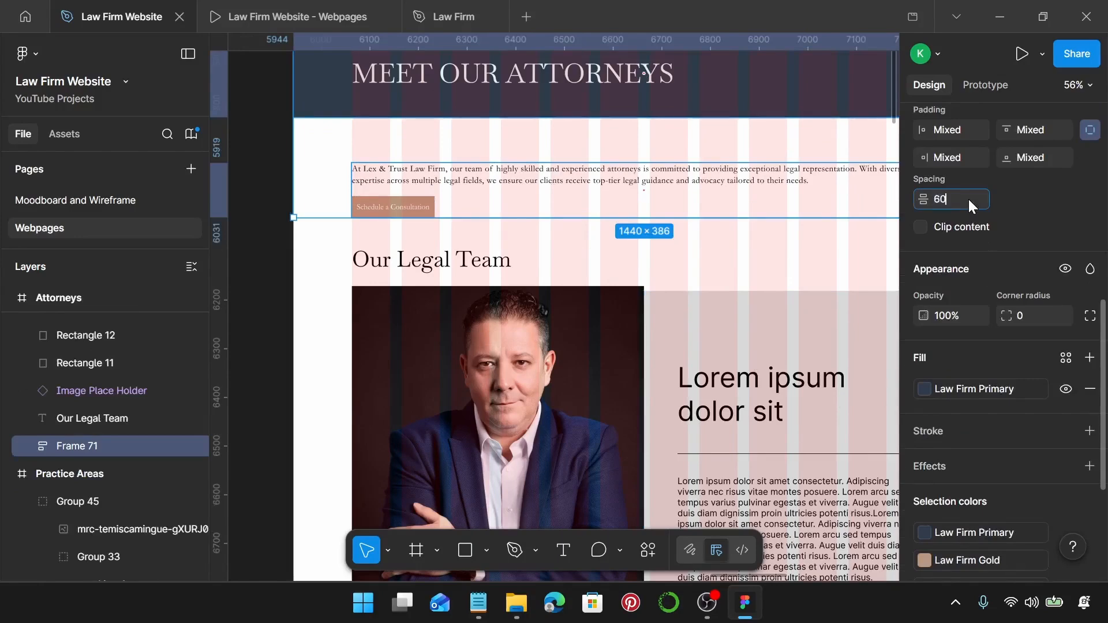
key(Return)
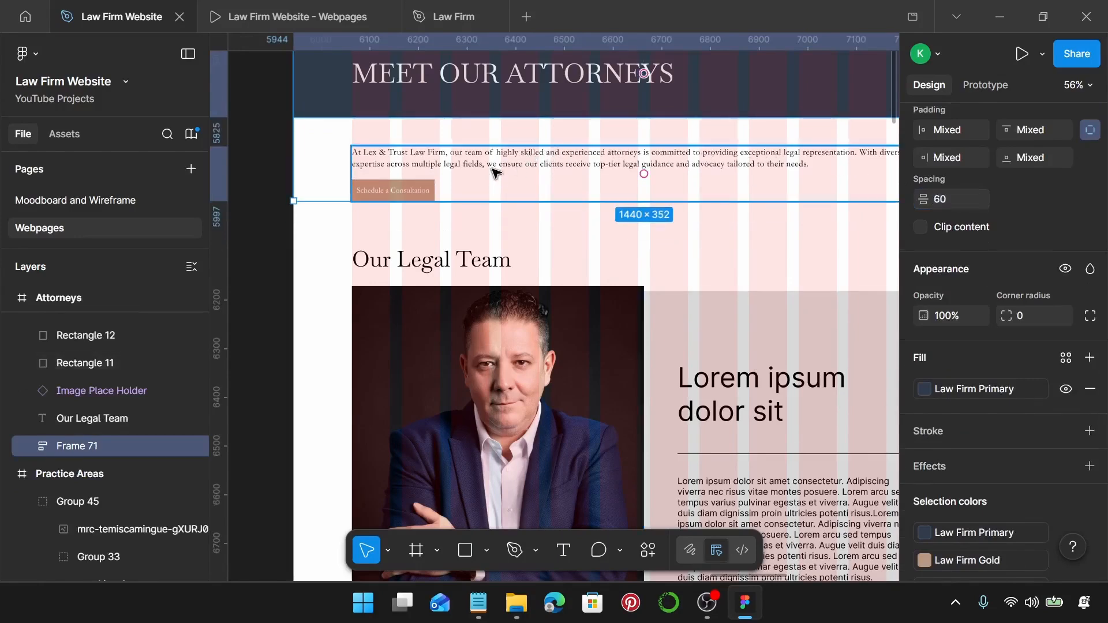
Set a 70 gap between the intro frame and the Our Legal Team heading.
shift+click(427, 263)
scroll(1005, 237, up, 1)
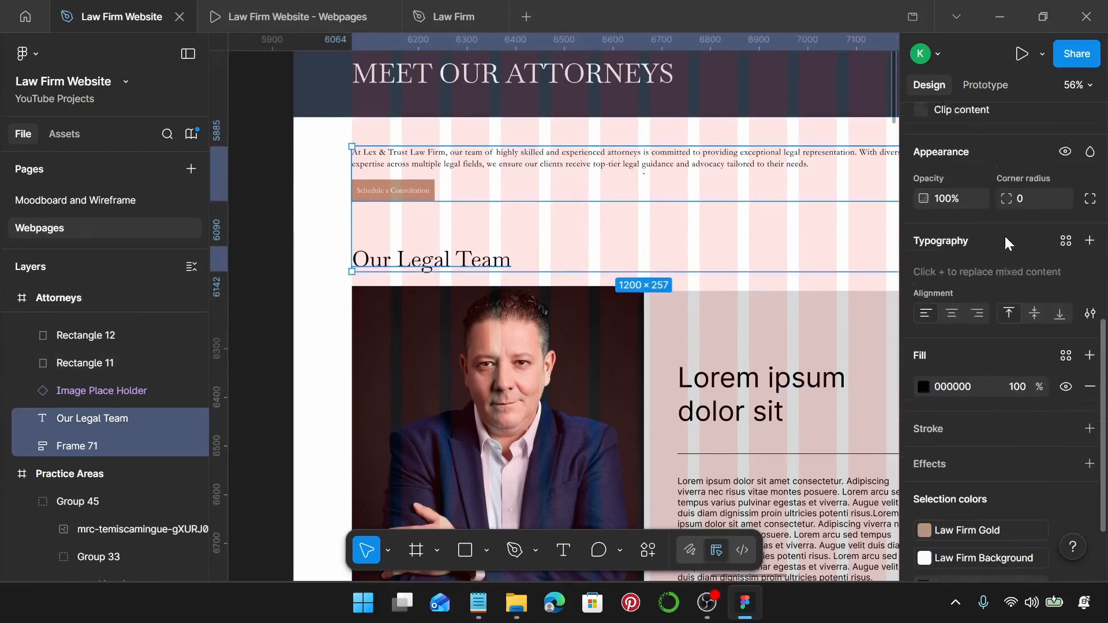
scroll(1005, 234, up, 1)
scroll(998, 241, down, 2)
scroll(985, 269, up, 2)
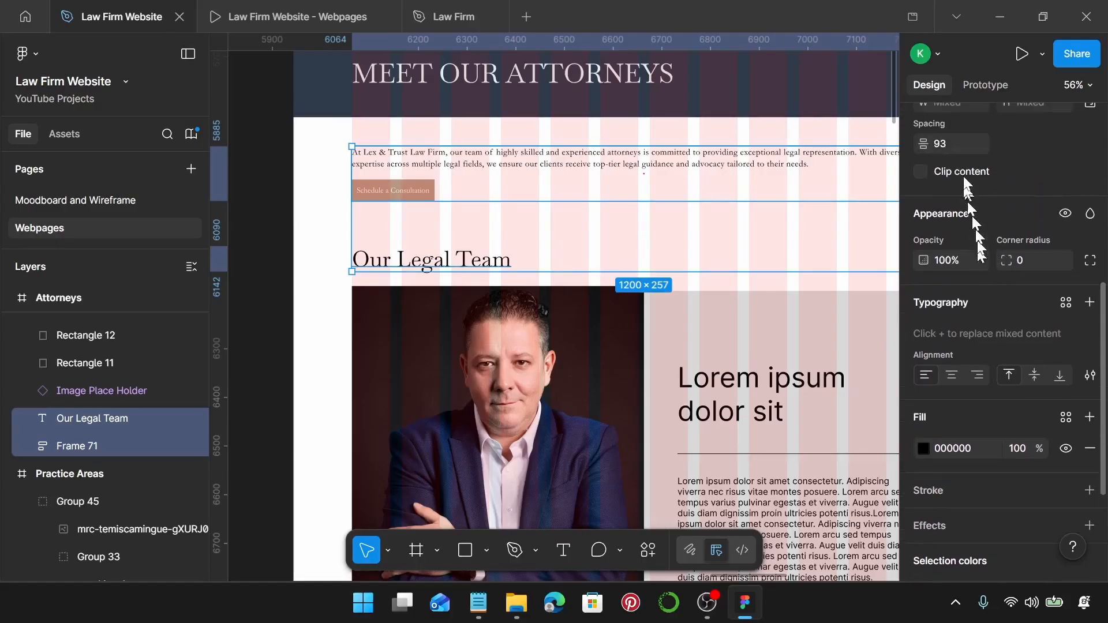
text(0)
key(Return)
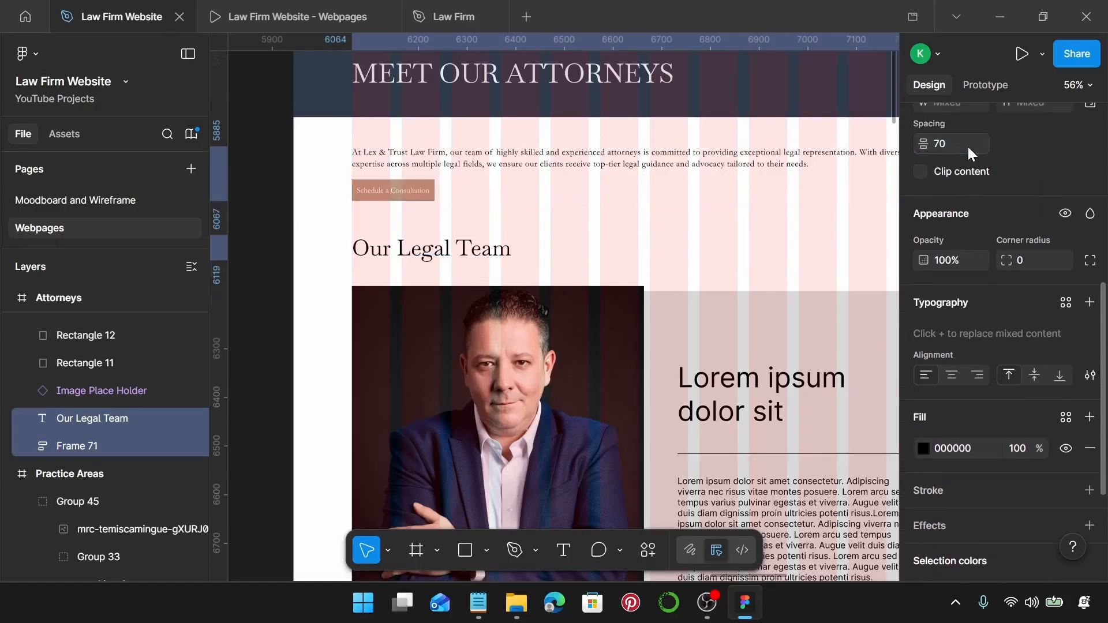
Set a 25 gap between the Our Legal Team heading and the attorney photo.
click(480, 247)
shift+click(470, 301)
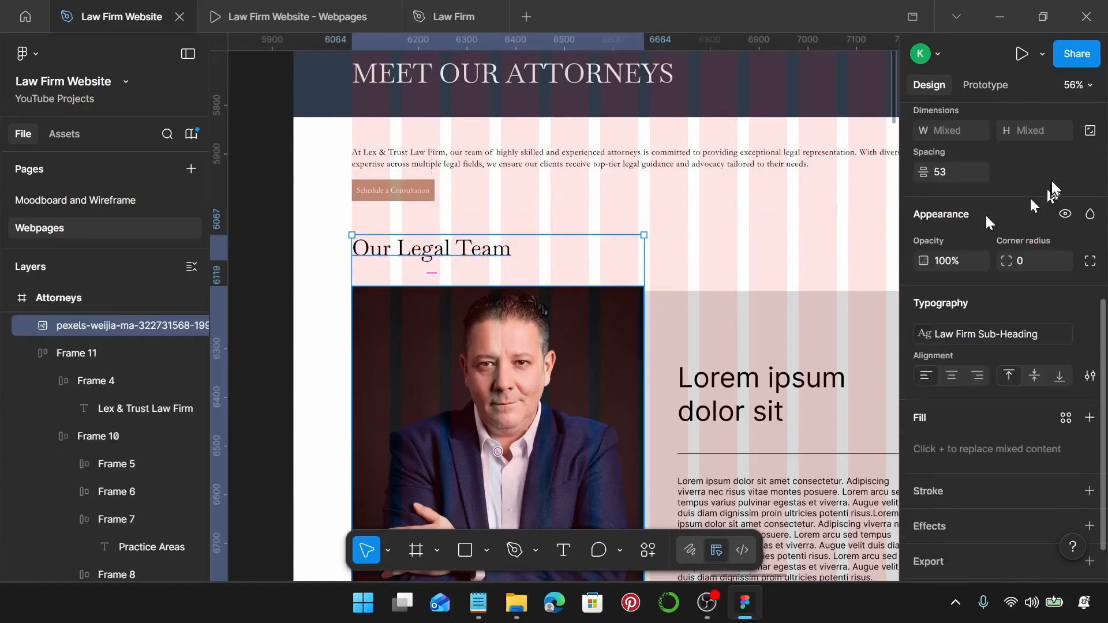
click(966, 166)
text(25)
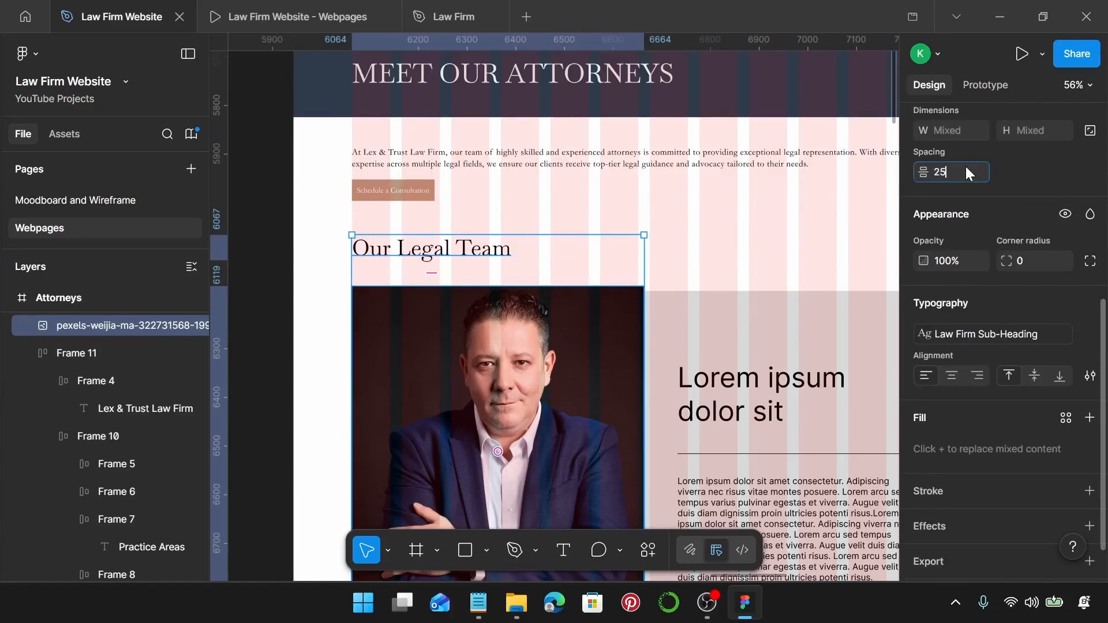
key(Return)
scroll(605, 346, down, 2)
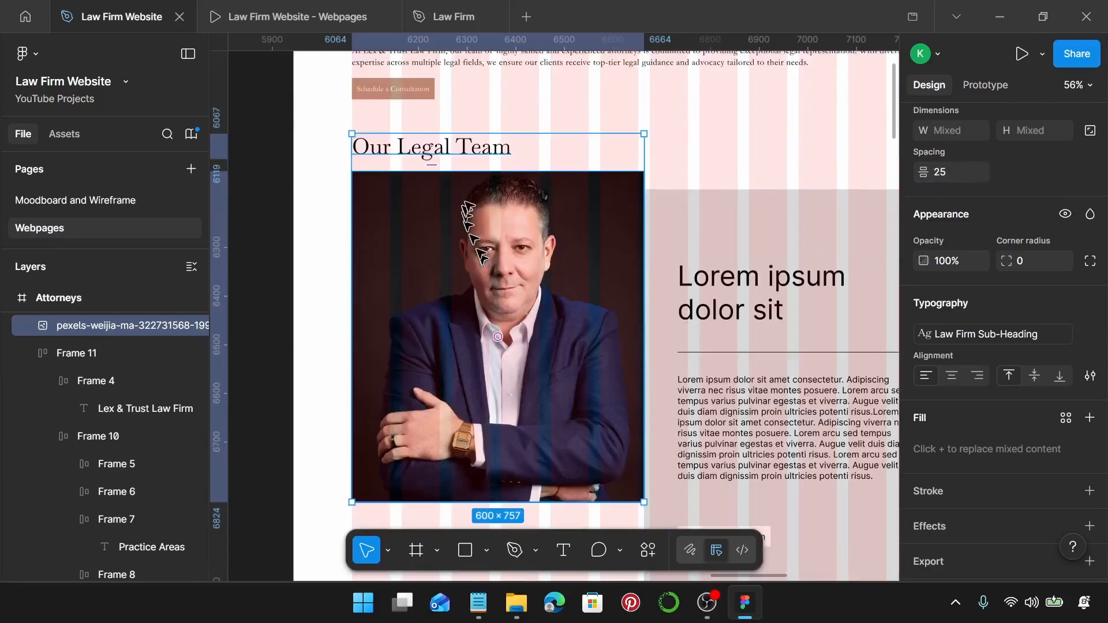
scroll(820, 236, right, 3)
Move the grey rectangle level with the photo's top and resize it to 600×680.
click(552, 245)
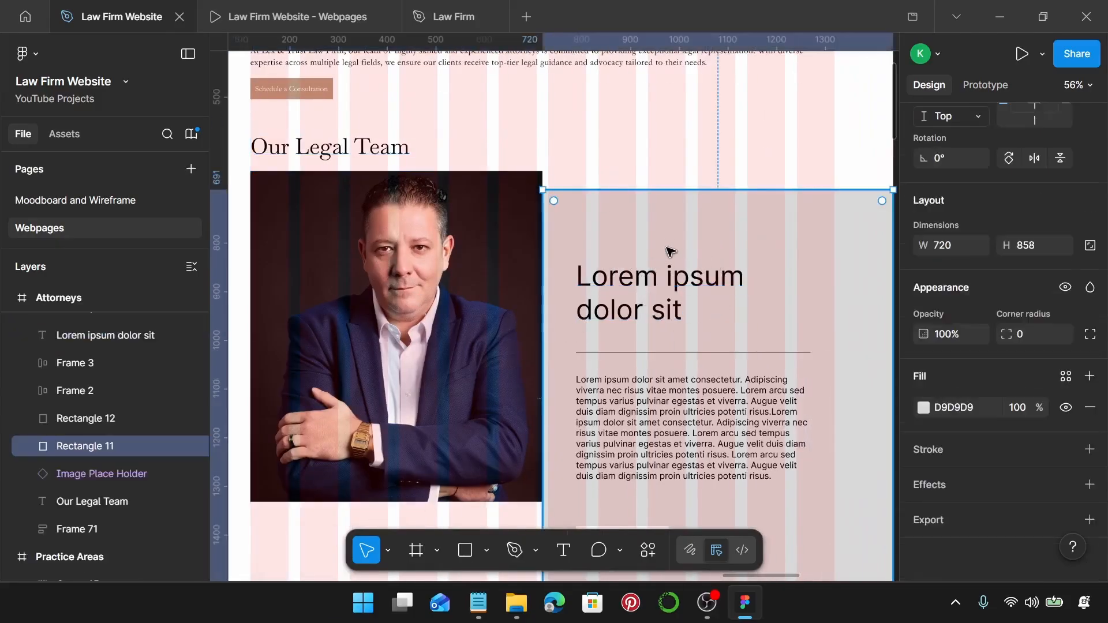
scroll(540, 187, up, 5)
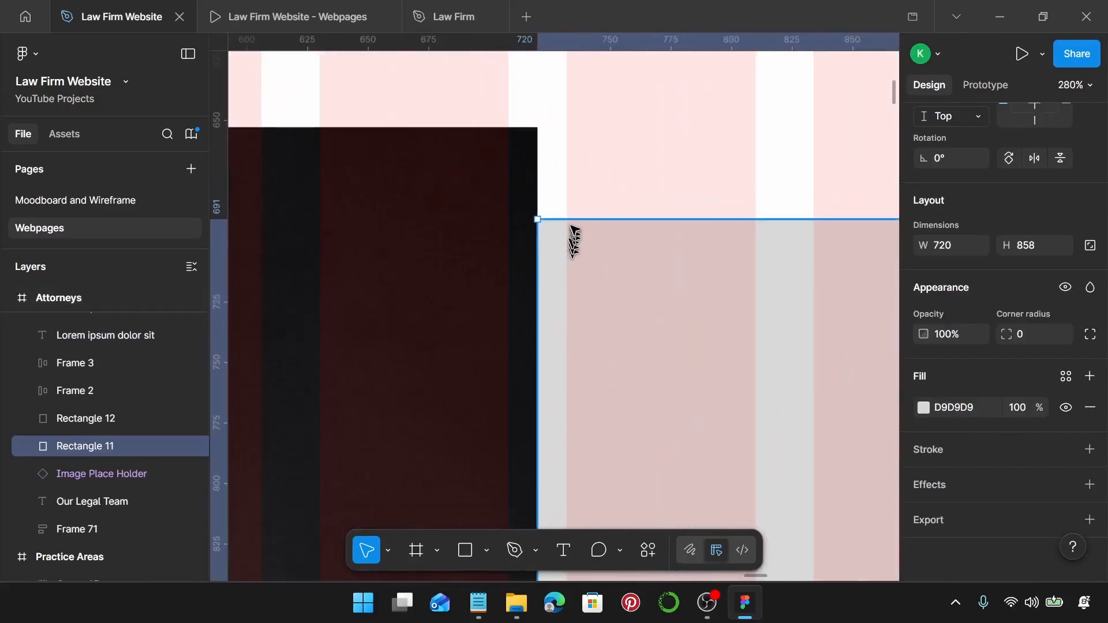
drag(574, 235, 574, 169)
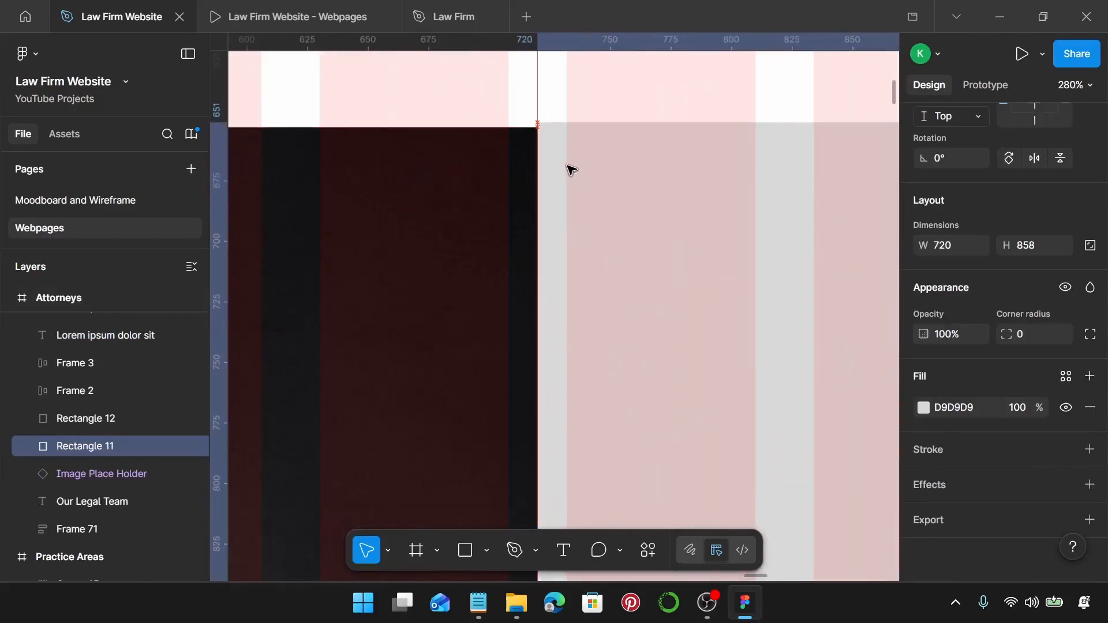
scroll(572, 169, down, 5)
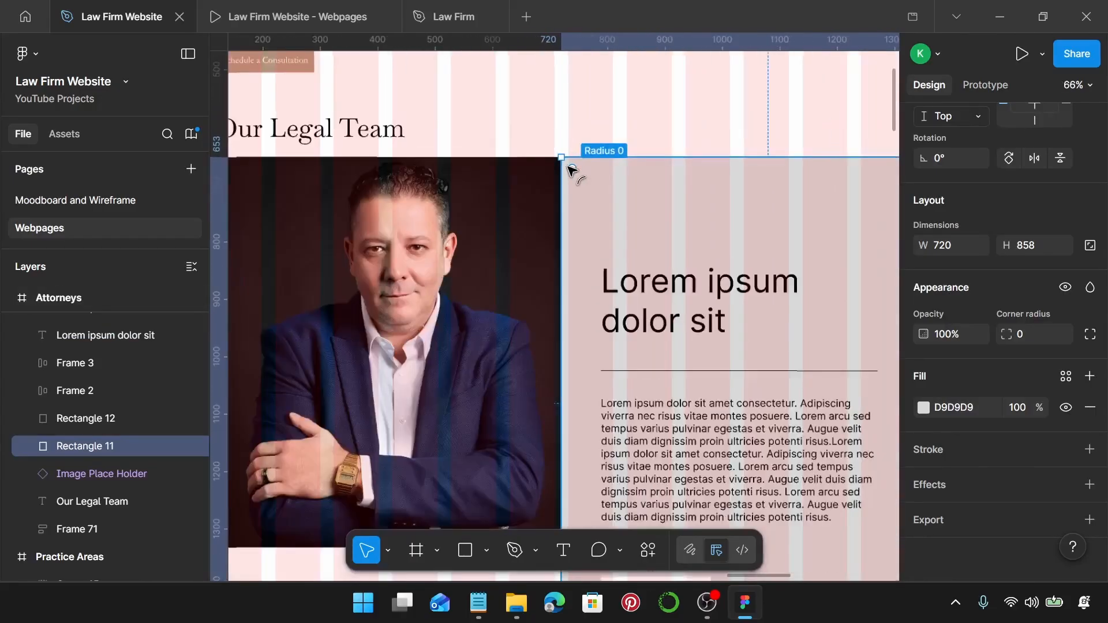
scroll(568, 168, right, 3)
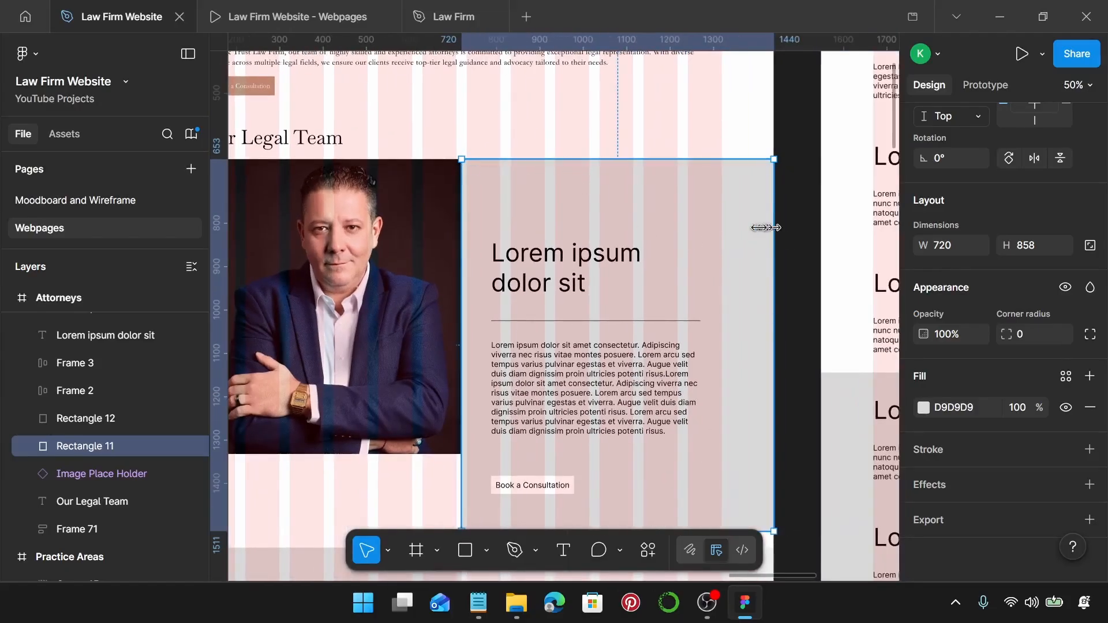
drag(767, 227, 721, 227)
scroll(698, 300, down, 3)
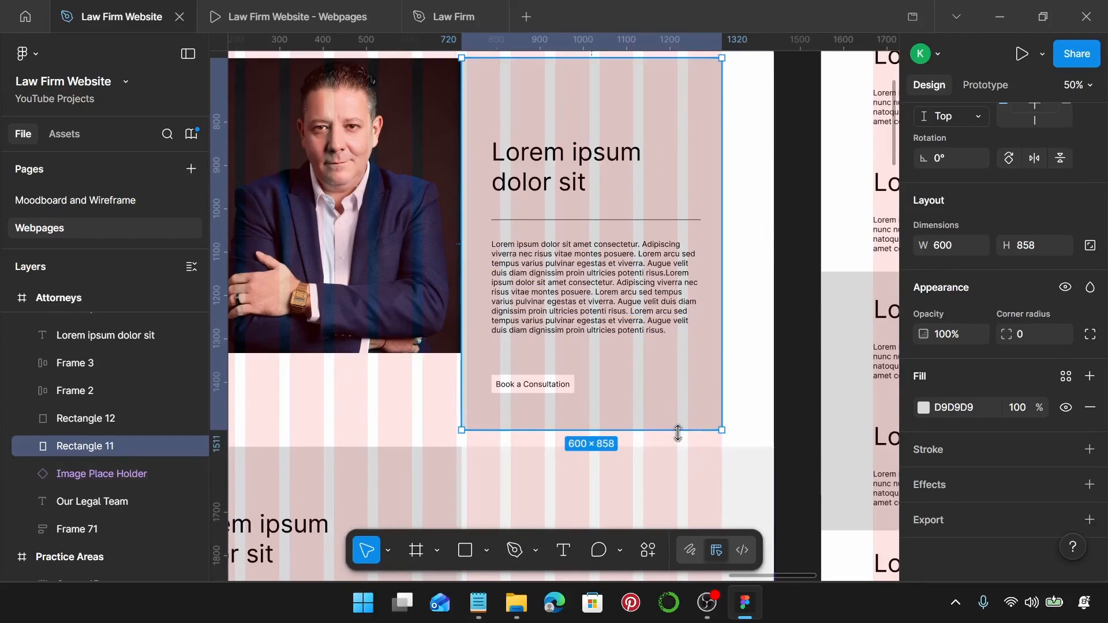
drag(687, 430, 685, 353)
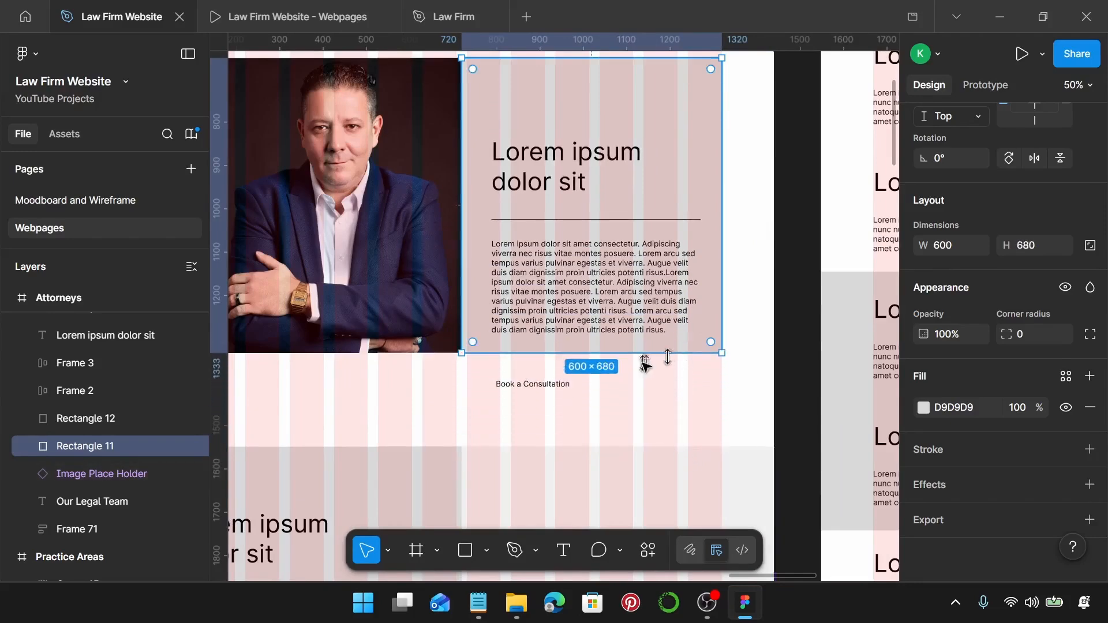
Move the card's title, divider, paragraph and Book a Consultation button up together inside it.
click(530, 391)
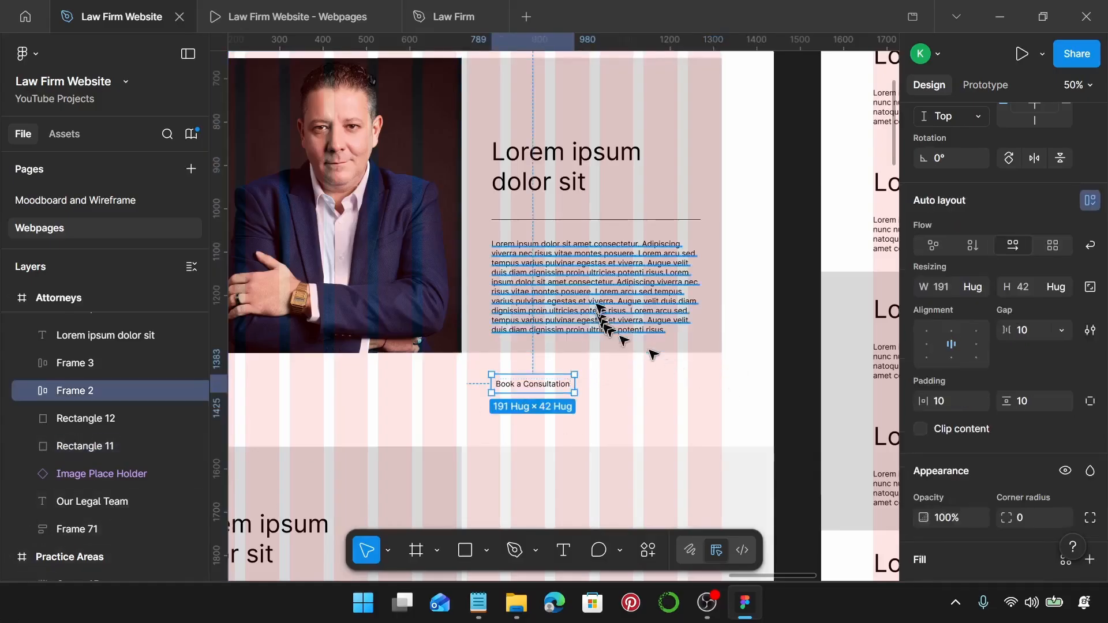
shift+click(601, 267)
shift+click(612, 220)
shift+click(539, 160)
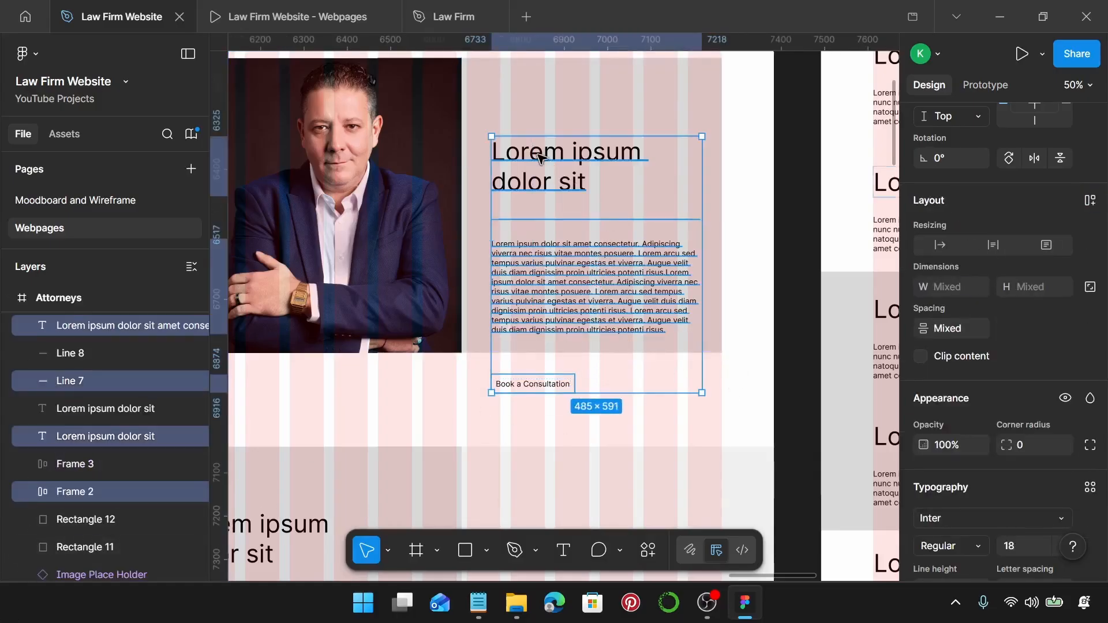
drag(579, 301, 583, 241)
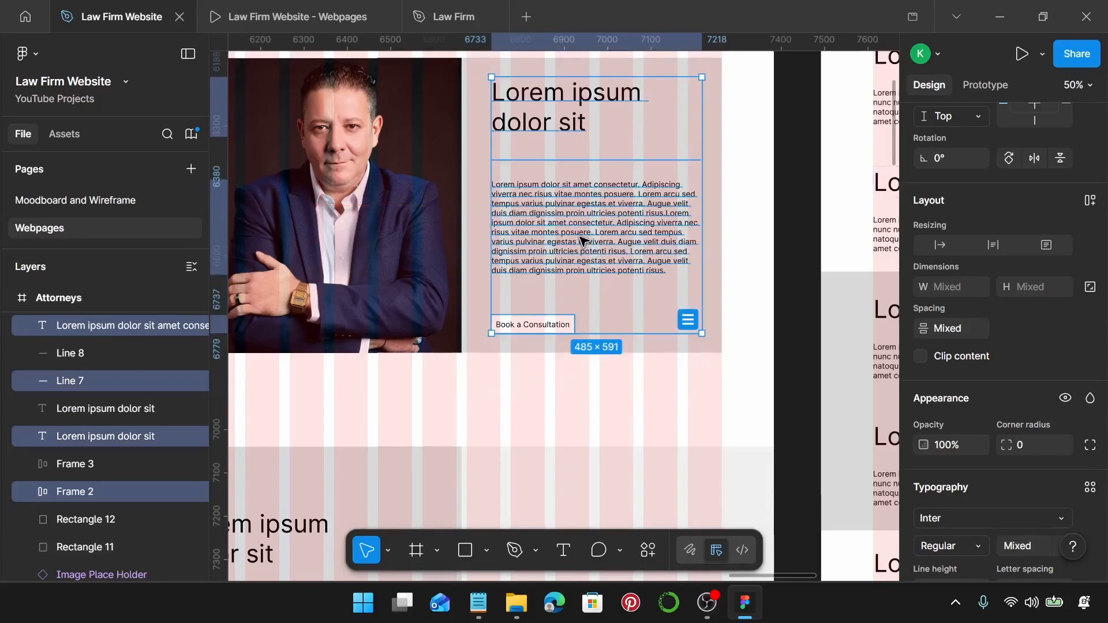
scroll(580, 239, down, 1)
click(714, 199)
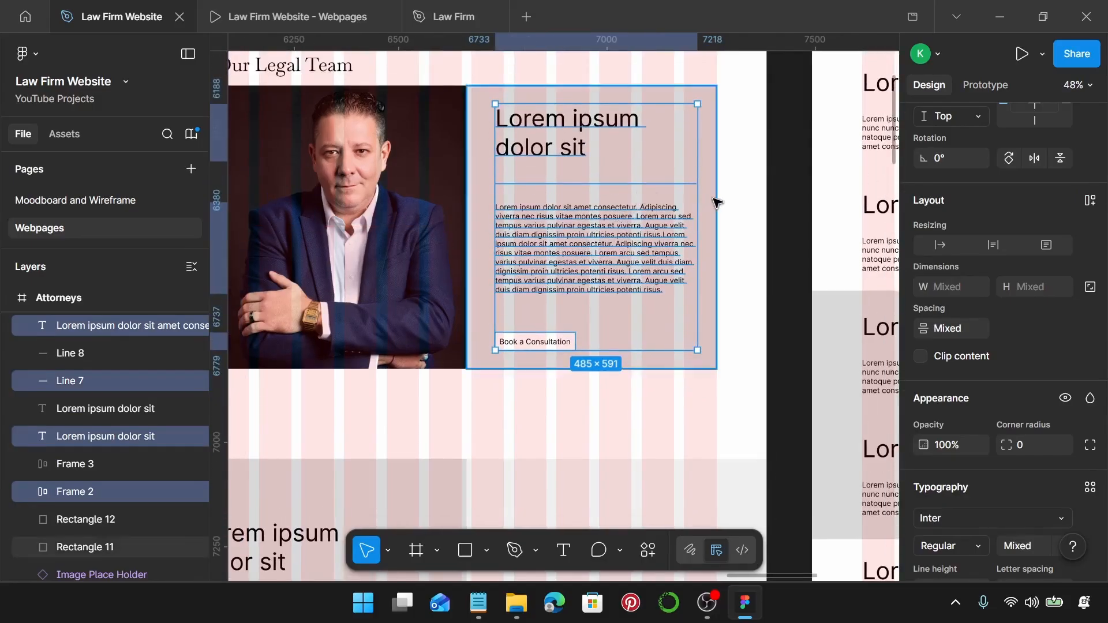
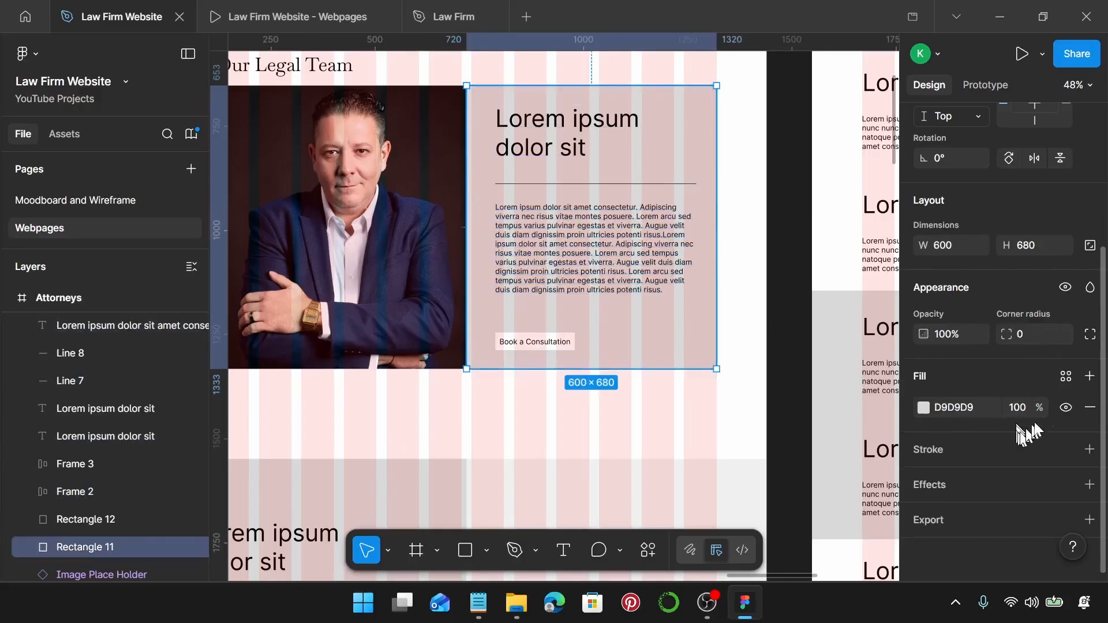
Fill the card with Law Firm Primary and colour the heading and bio Law Firm on Primary.
click(1066, 382)
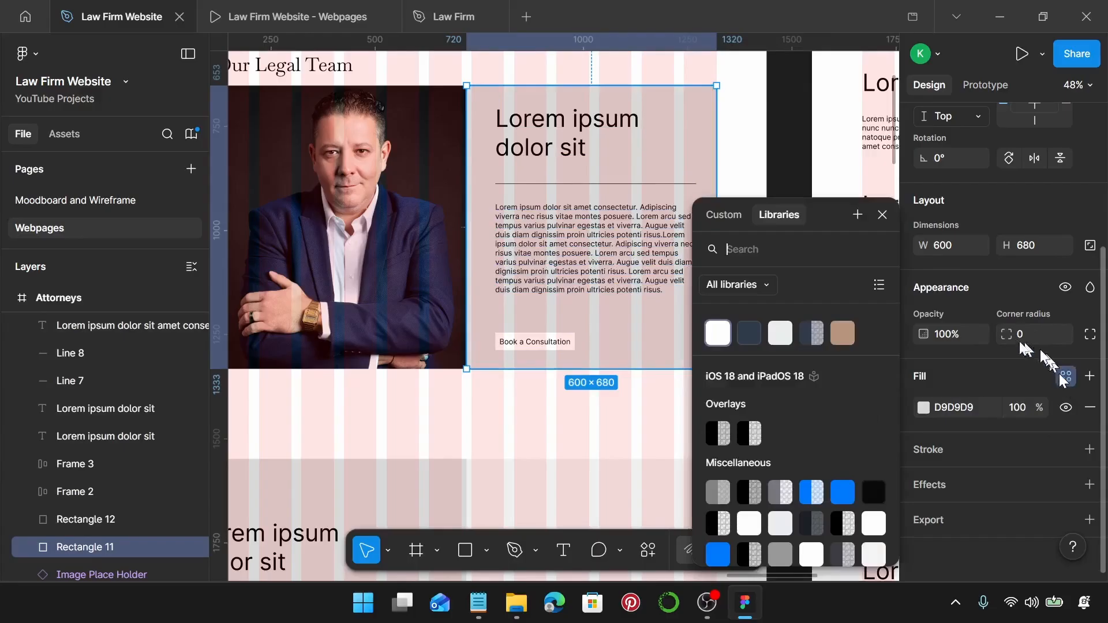
click(753, 336)
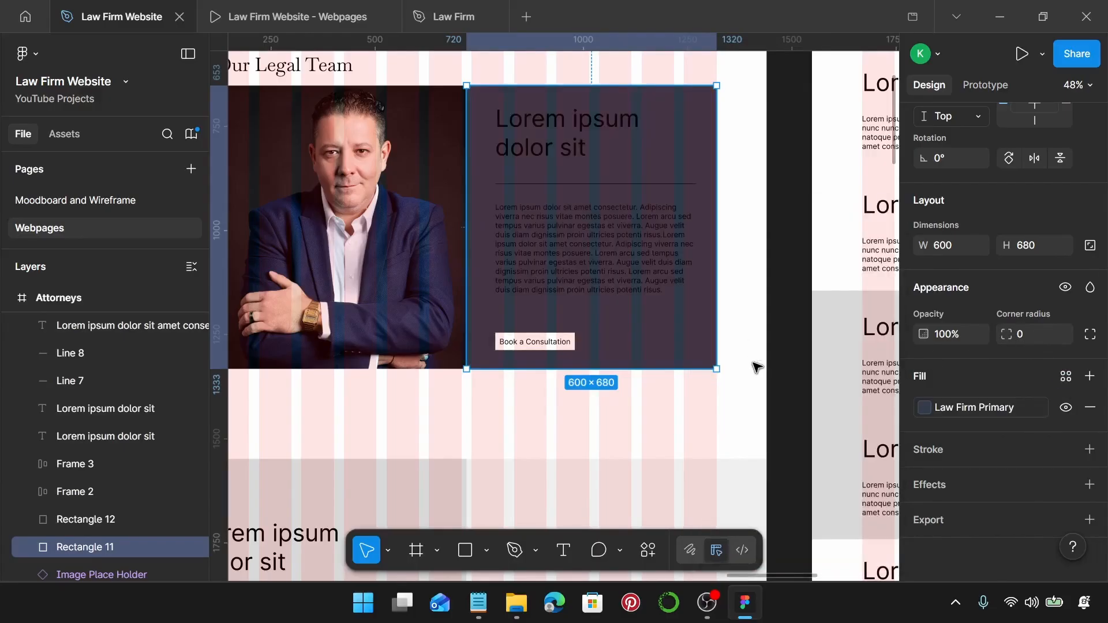
click(534, 266)
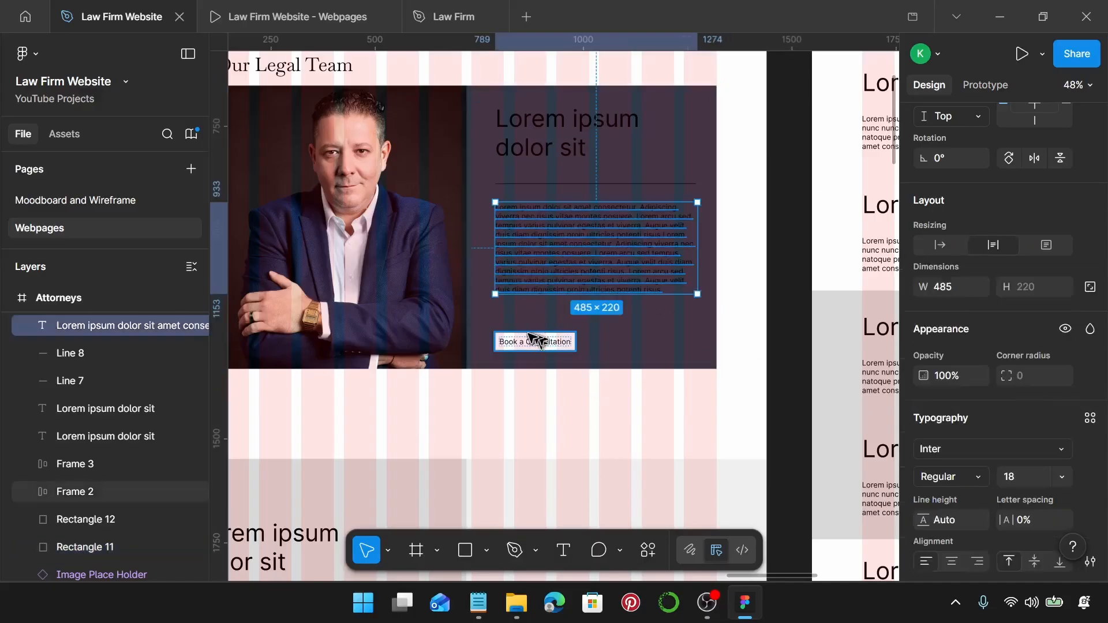
shift+click(540, 149)
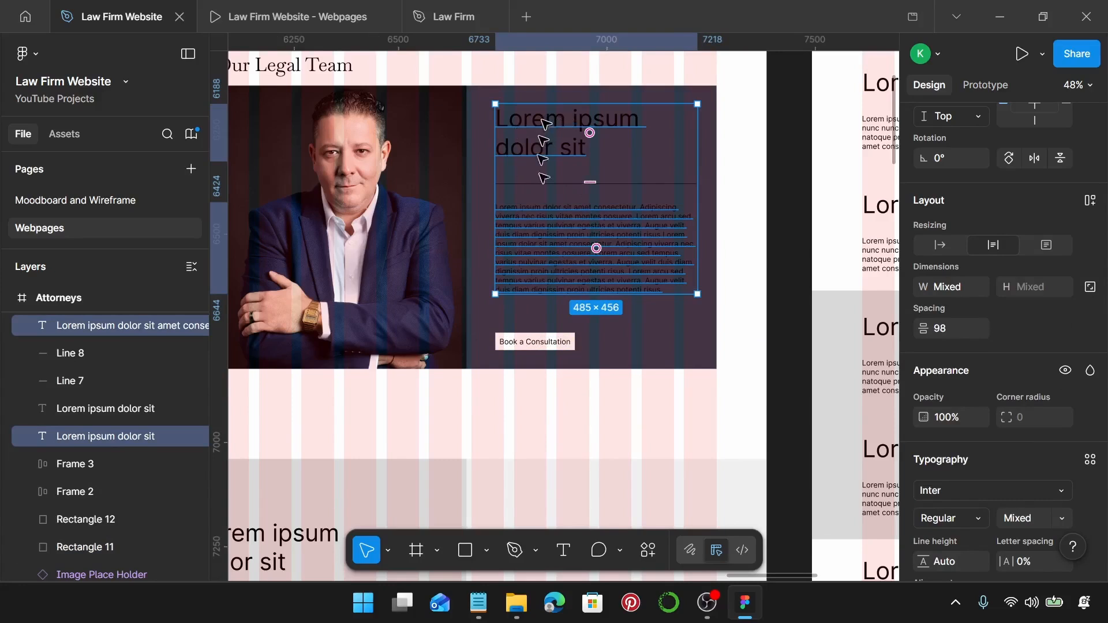
scroll(988, 439, down, 5)
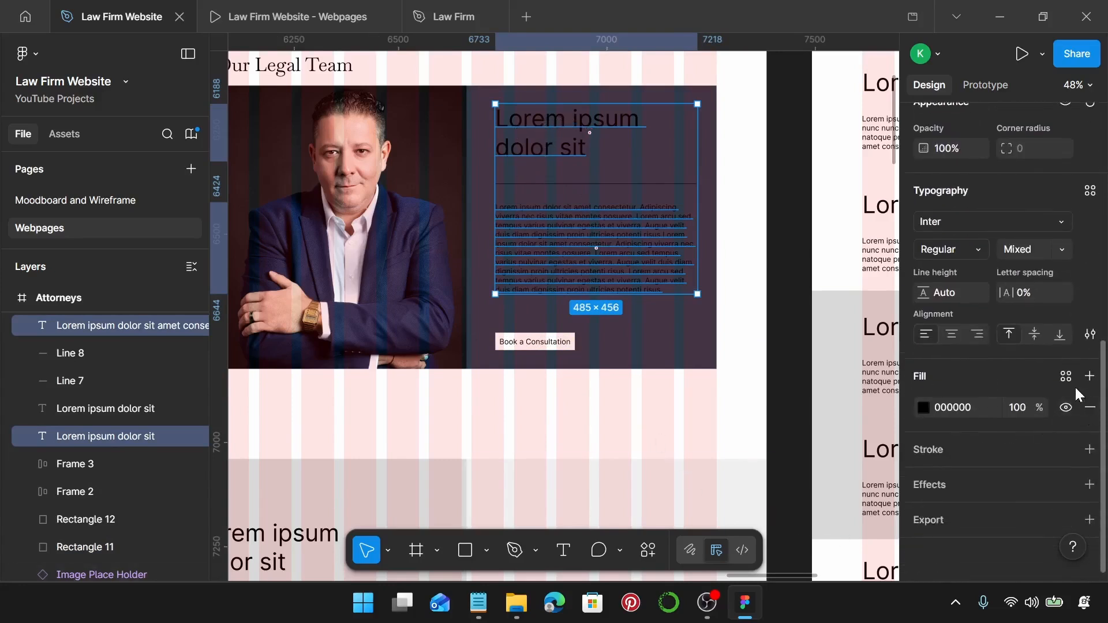
click(1067, 377)
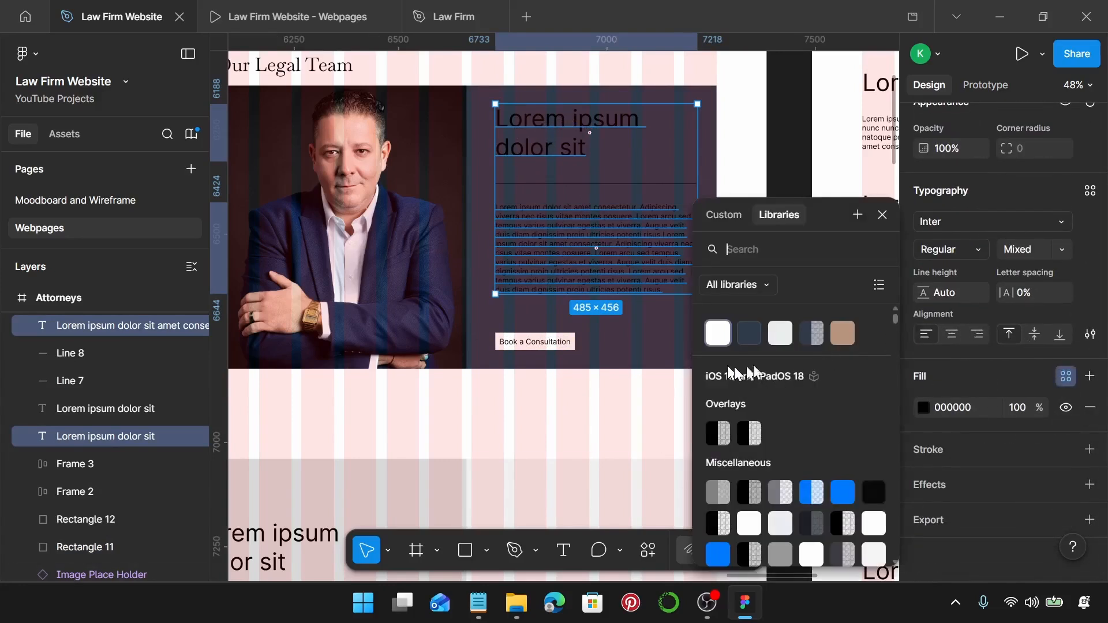
click(781, 338)
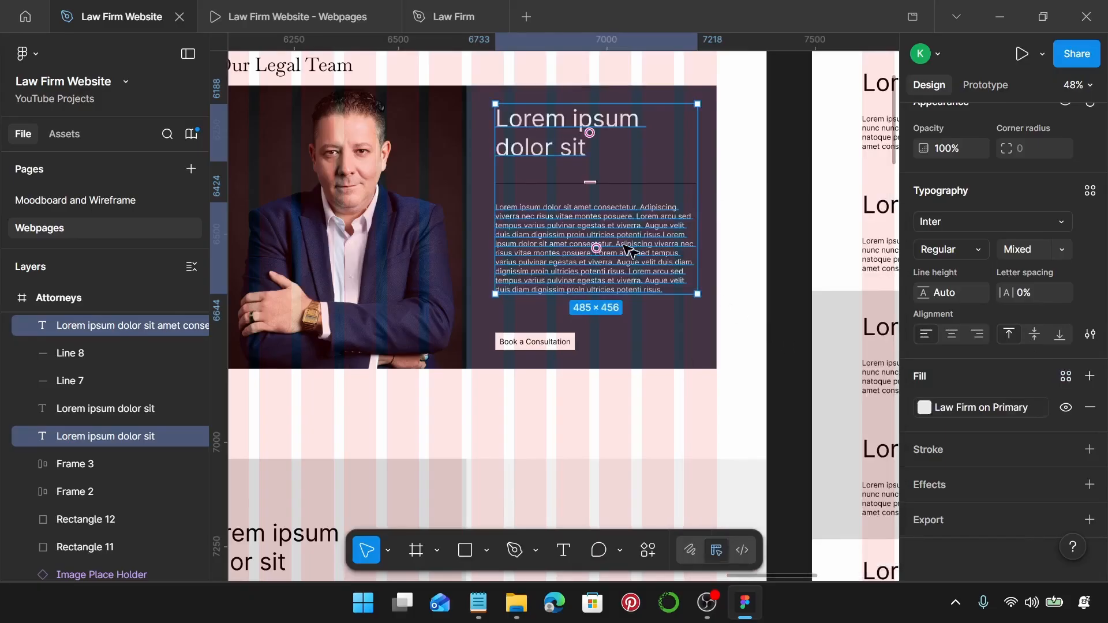
Give the divider line under the heading a Law Firm on Primary stroke.
click(636, 185)
click(1065, 325)
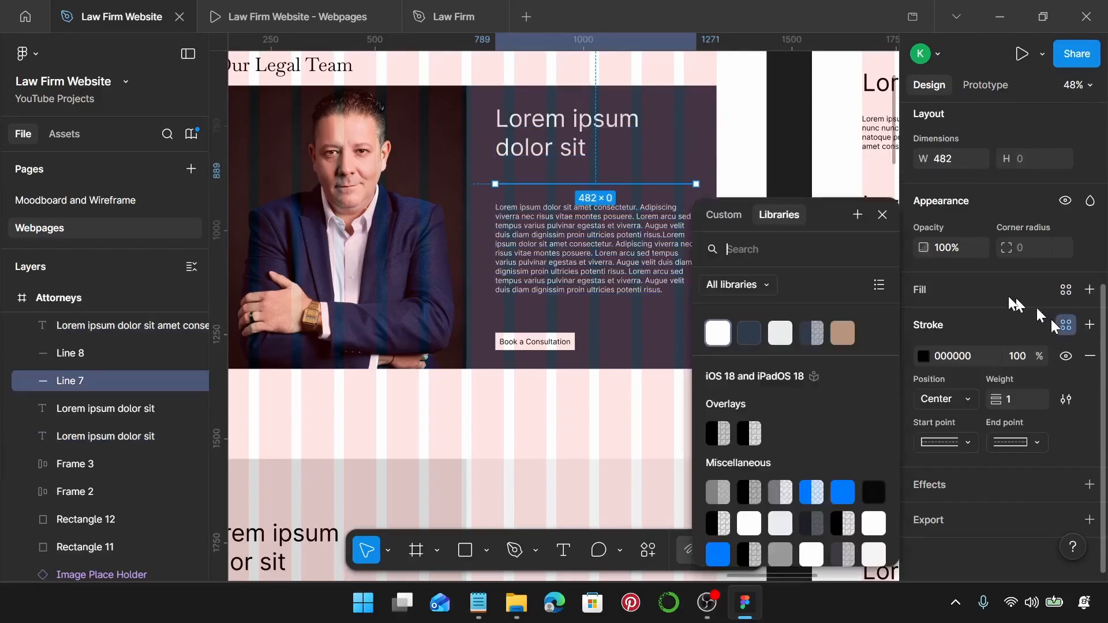
click(779, 335)
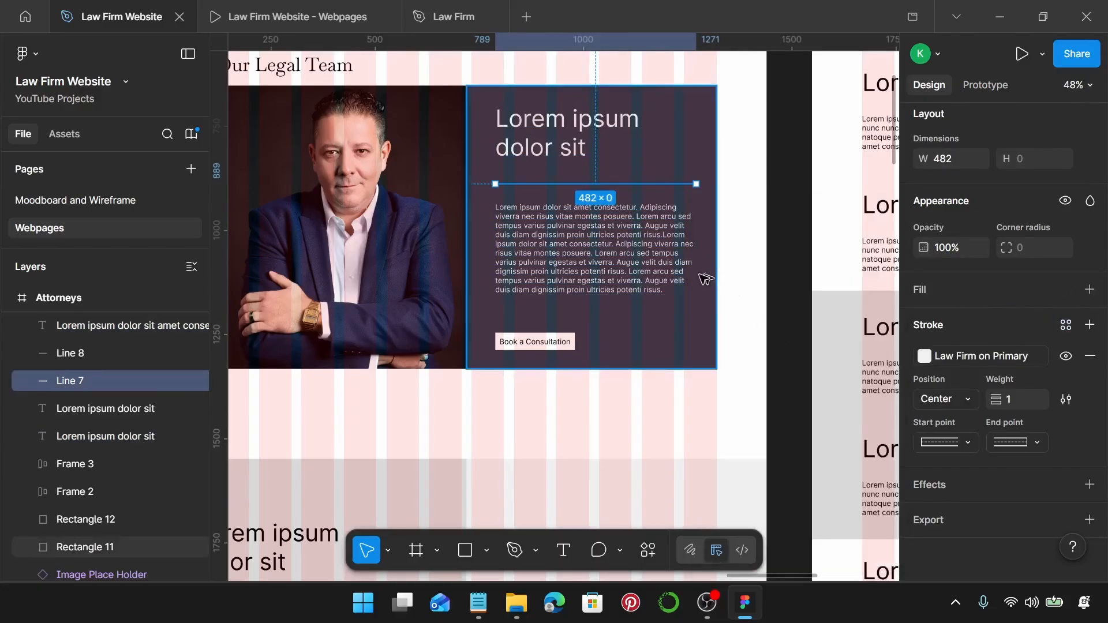
click(595, 241)
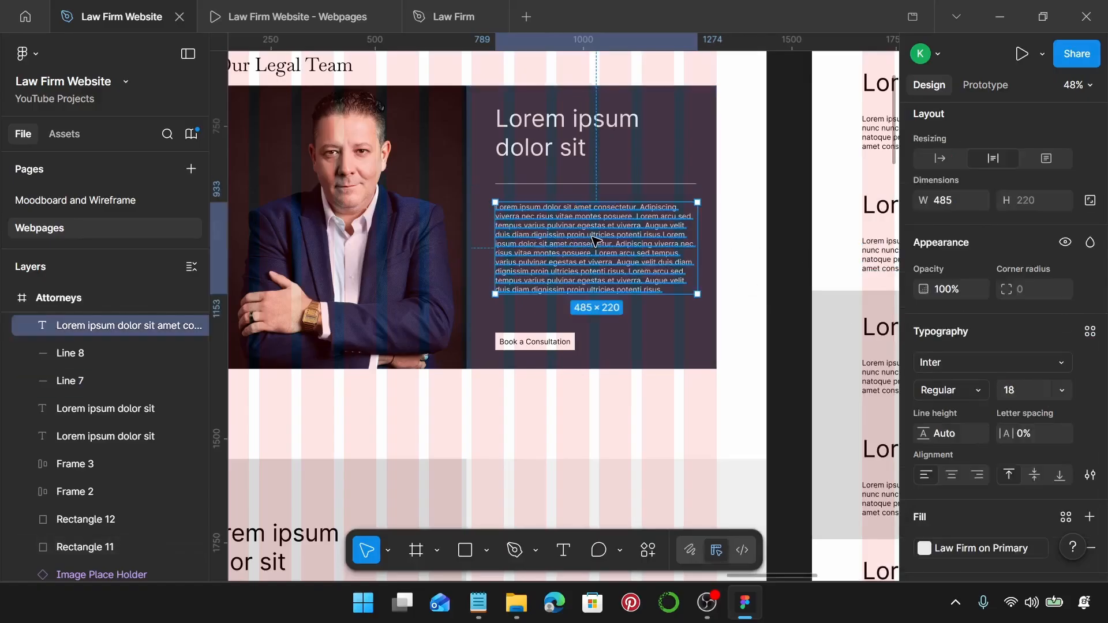
Style the heading Law Firm Sub-Heading and add a Law Firm Title copy below it.
click(563, 122)
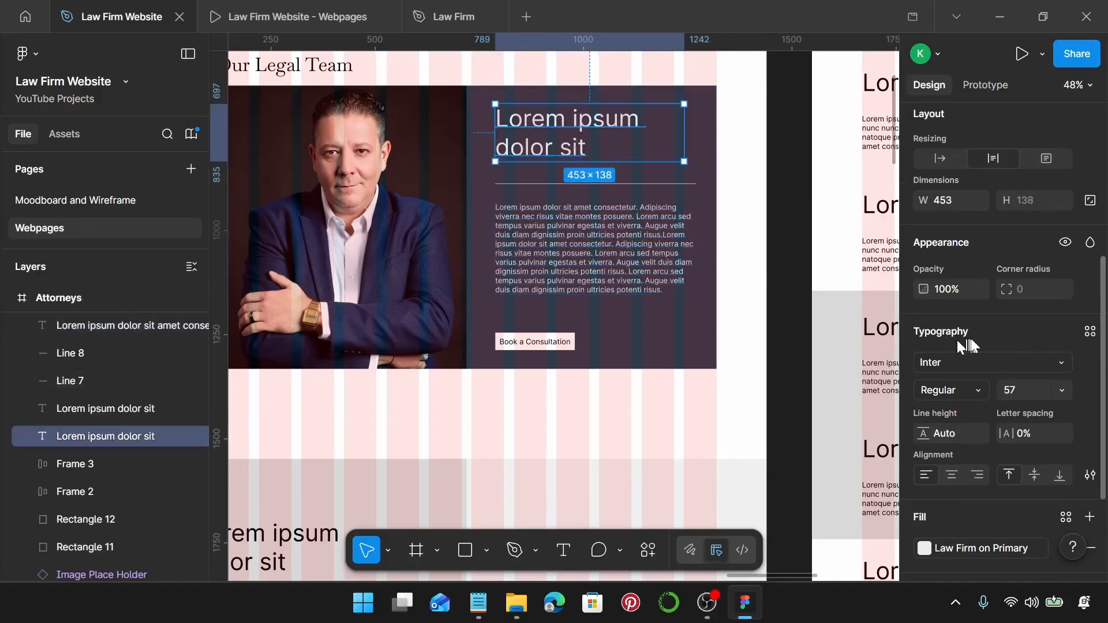
click(1090, 331)
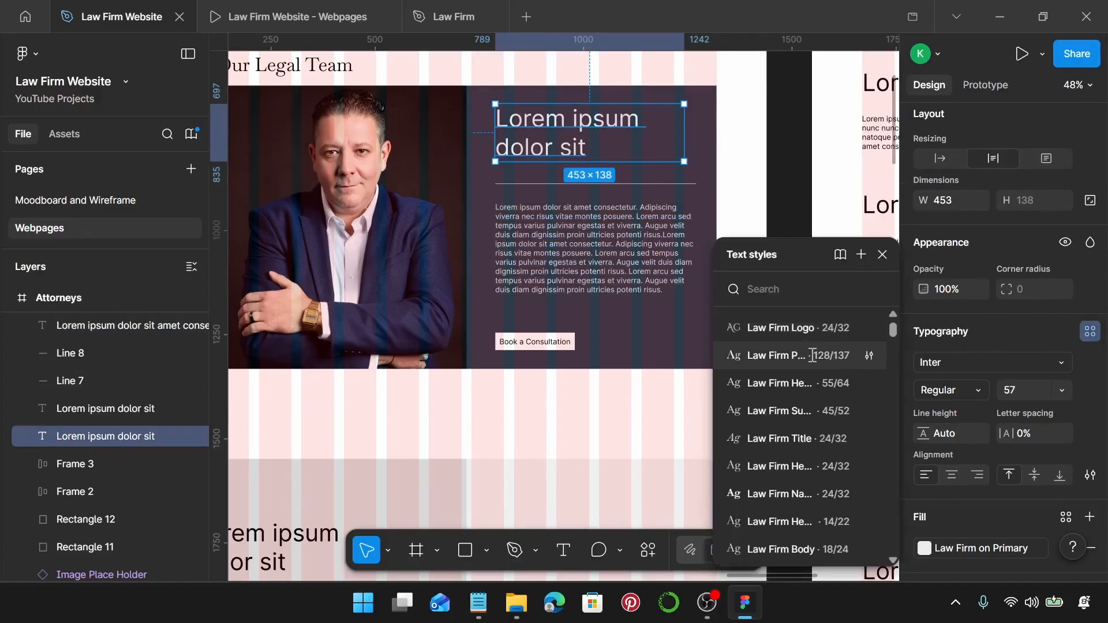
click(809, 404)
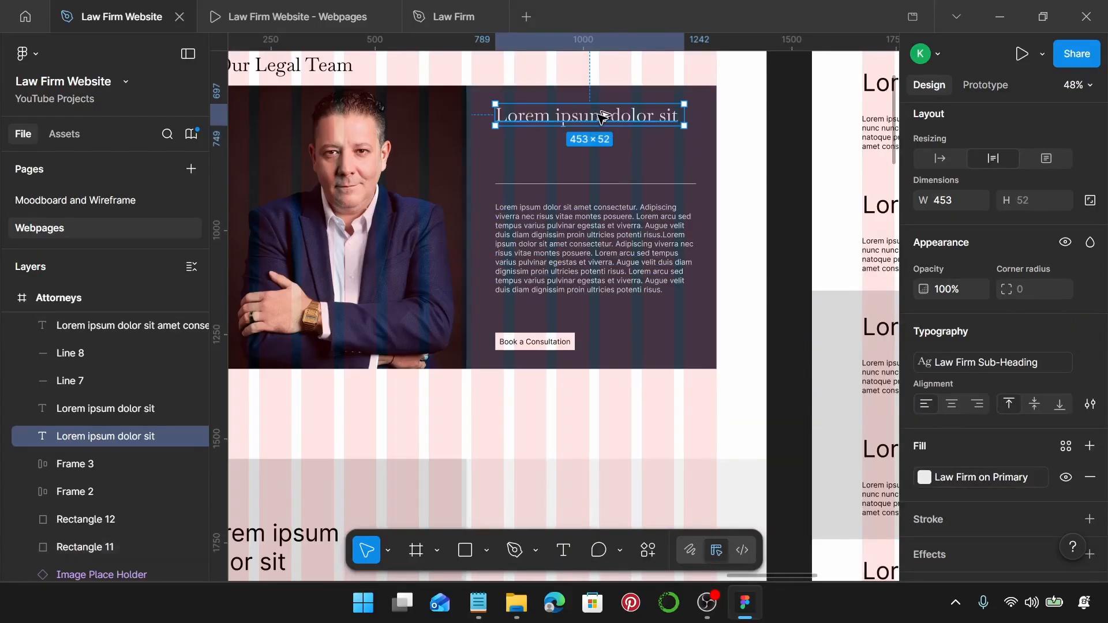
drag(600, 112, 601, 149)
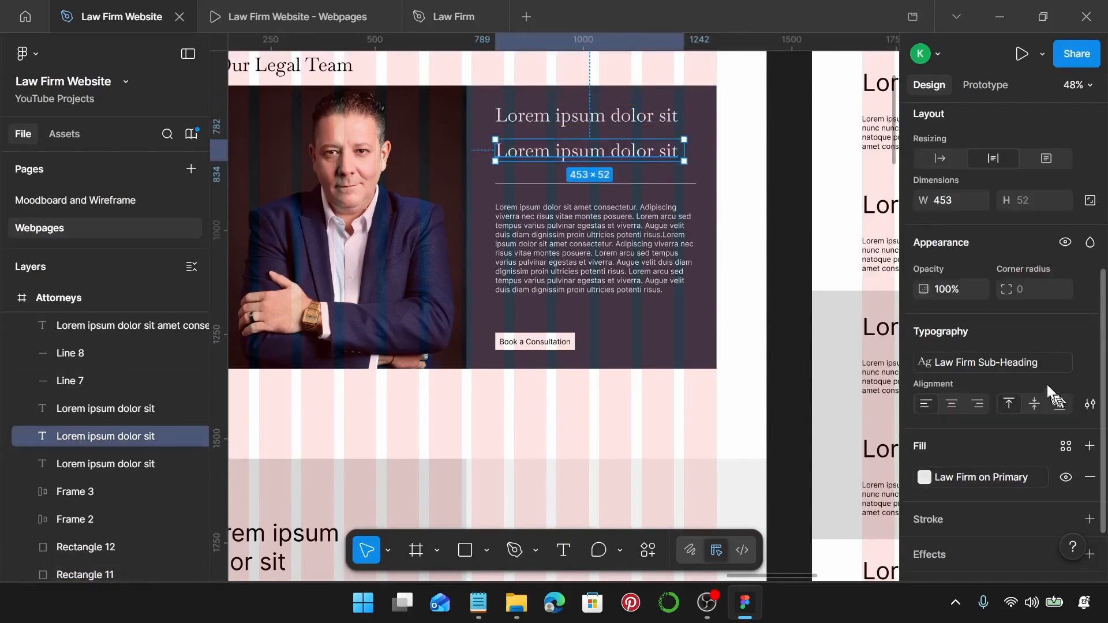
click(1038, 368)
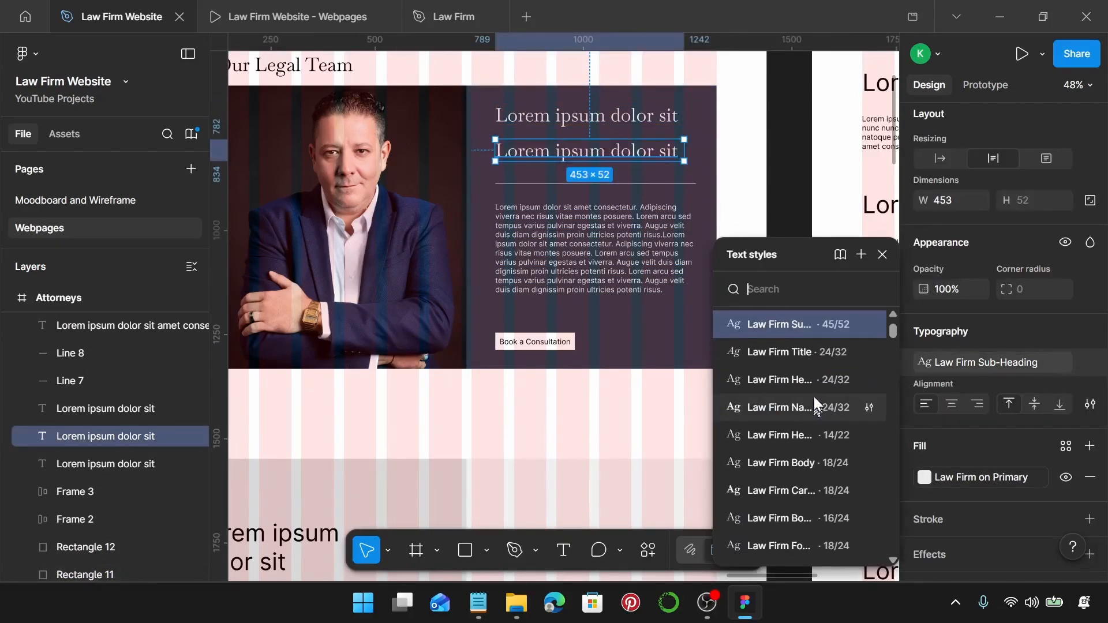
scroll(834, 427, up, 3)
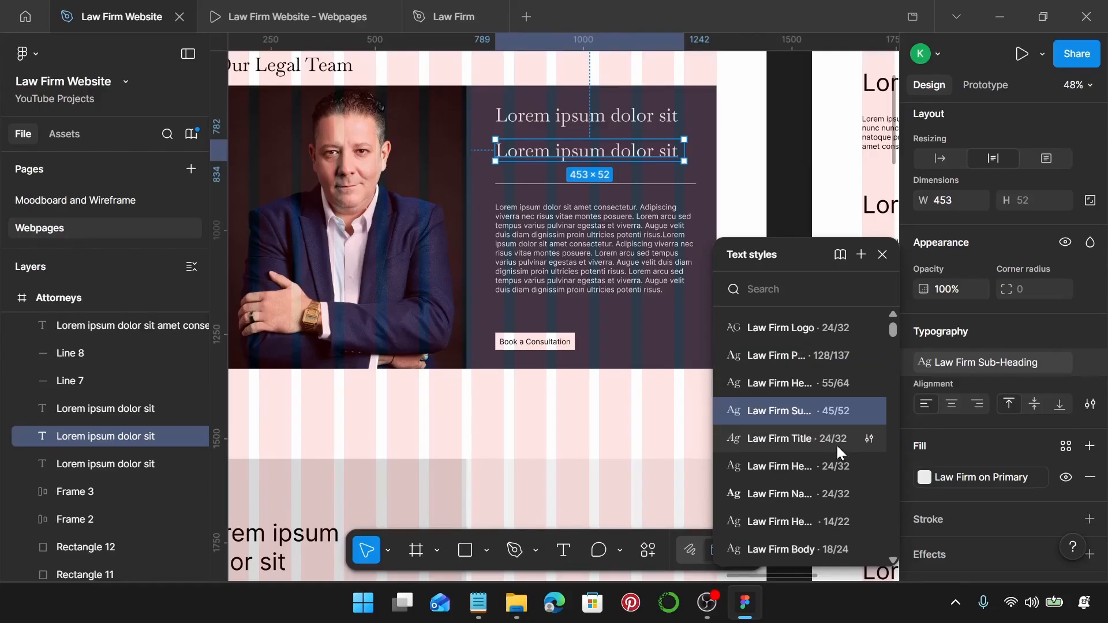
click(838, 440)
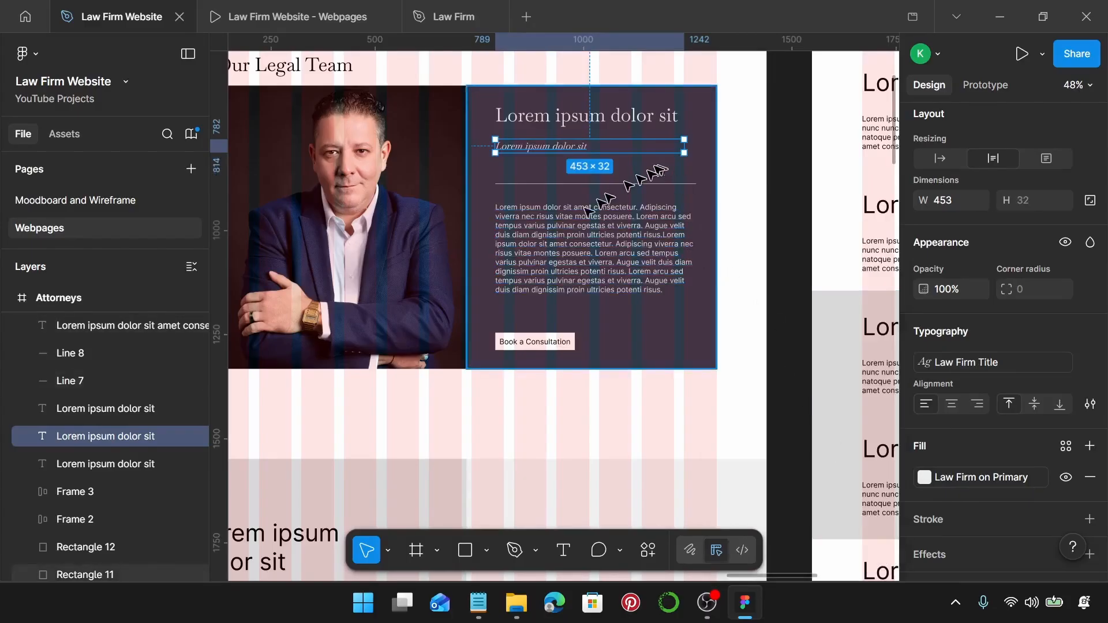
Apply the Law Firm Body text style to the bio paragraph.
click(589, 275)
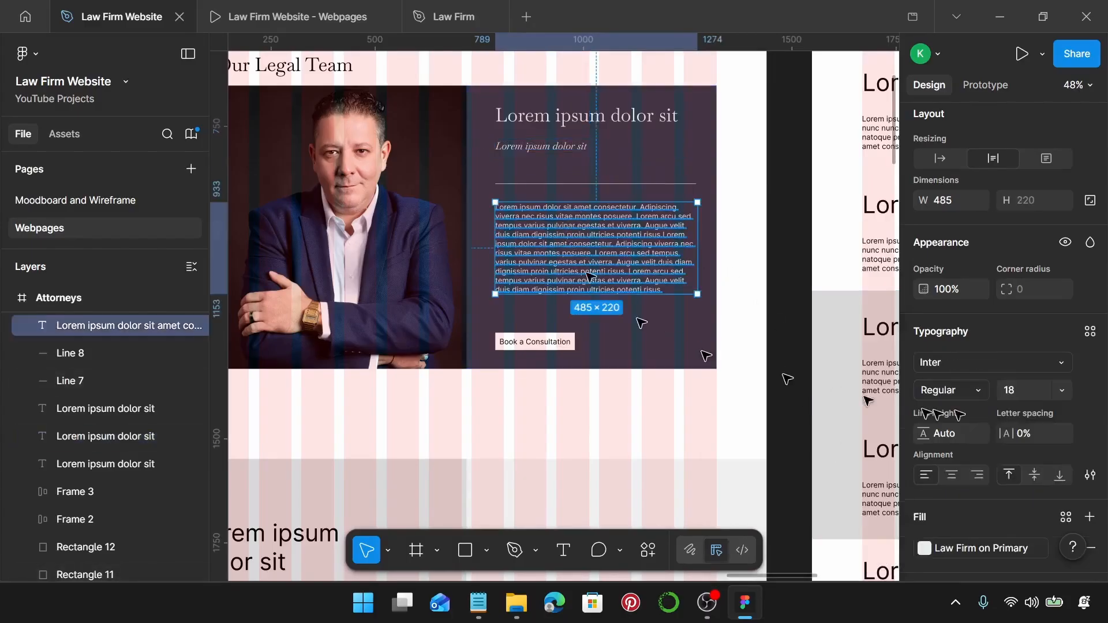
click(1090, 332)
scroll(776, 394, down, 5)
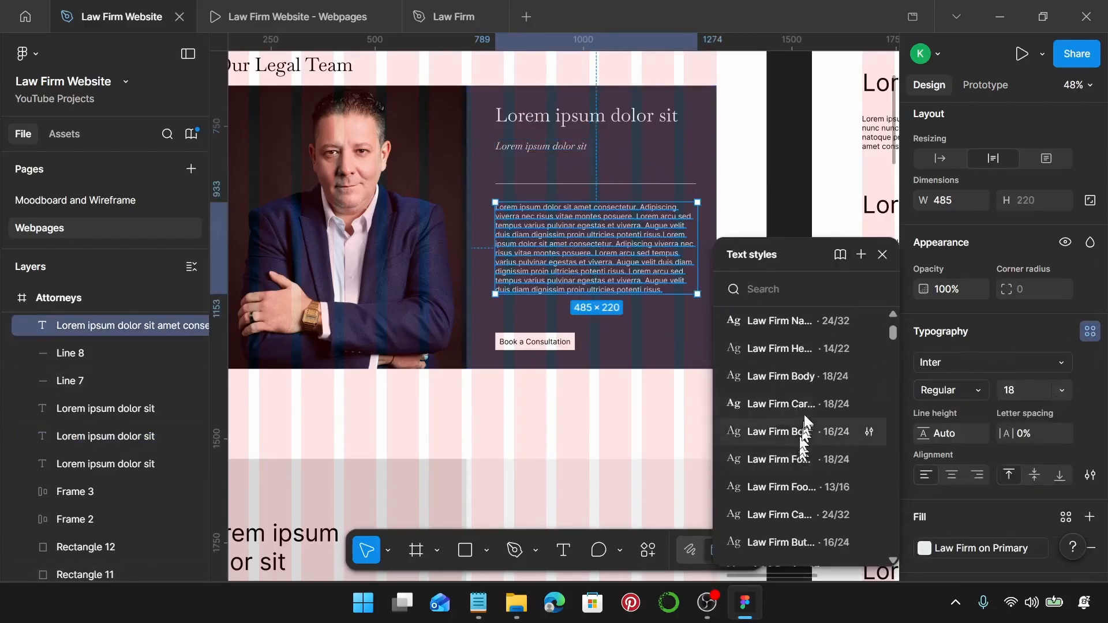
click(802, 379)
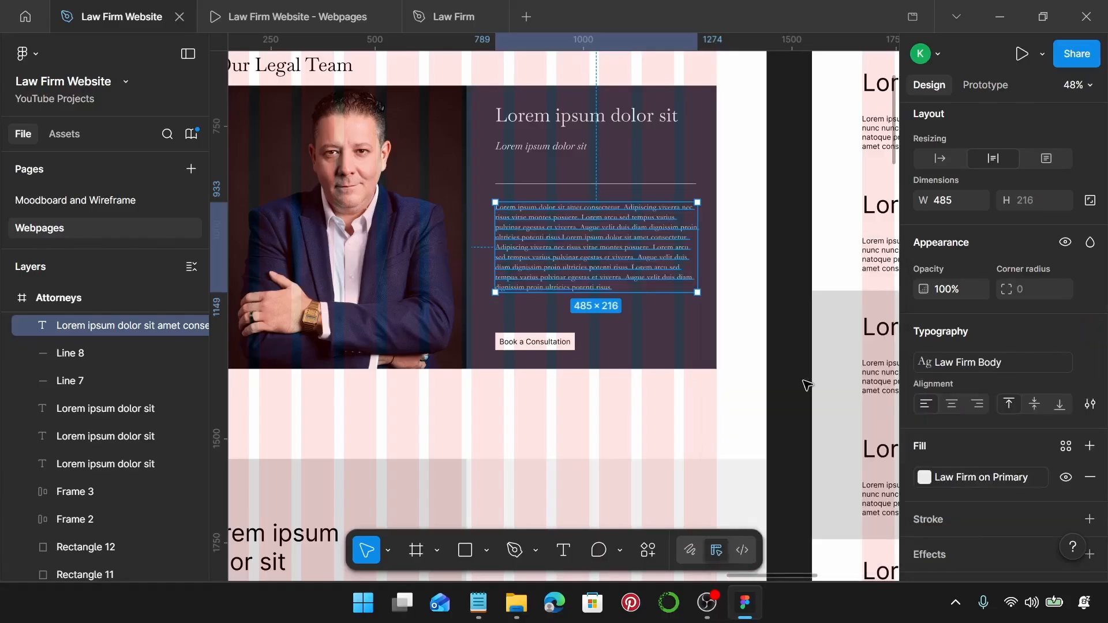
scroll(577, 183, up, 1)
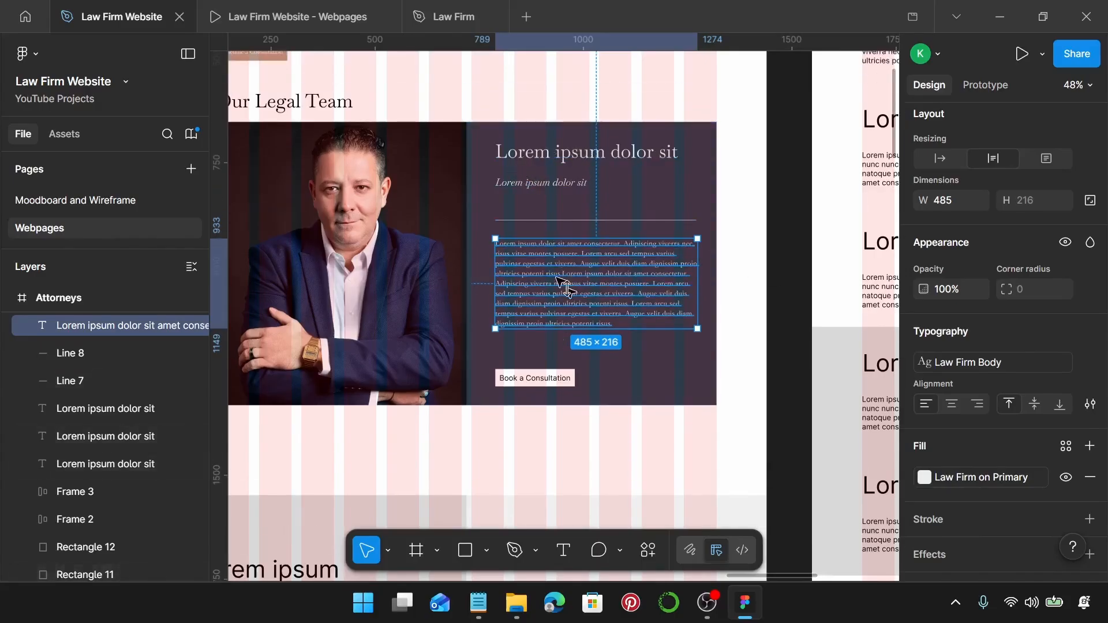
Replace the card heading with the attorney's name copied from the notes.
click(479, 603)
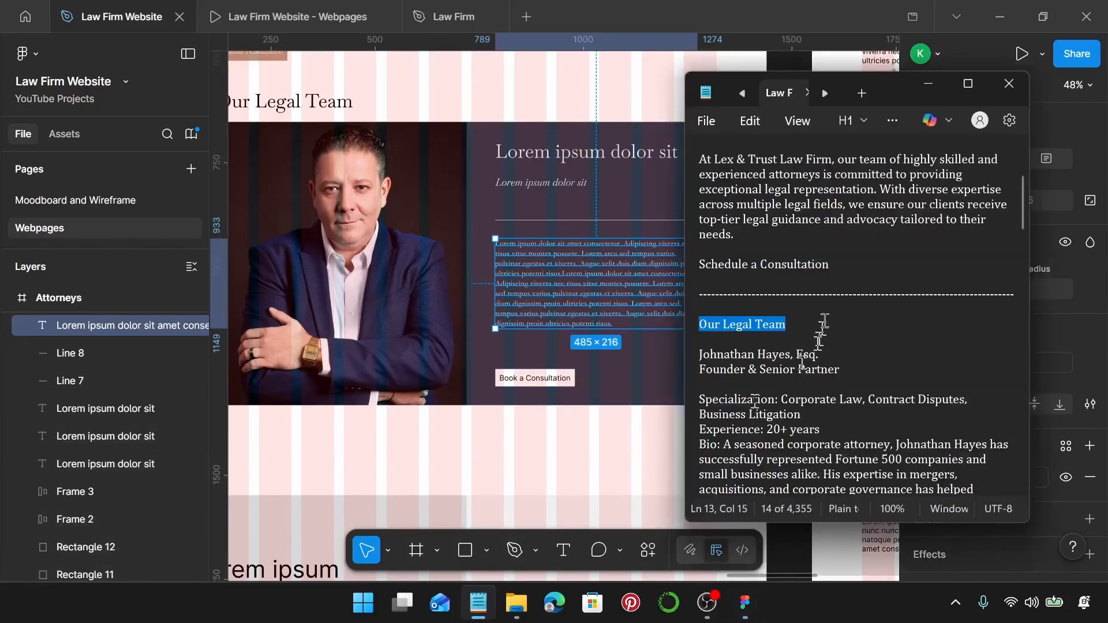
scroll(823, 324, down, 2)
drag(820, 265, 701, 261)
key(ctrl+c)
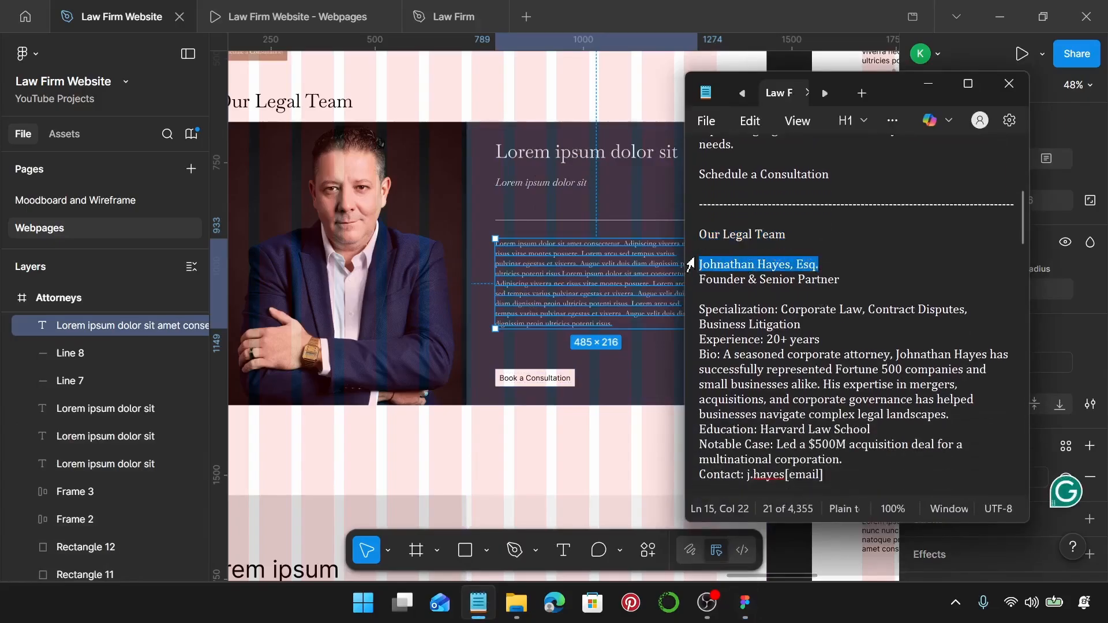
click(576, 153)
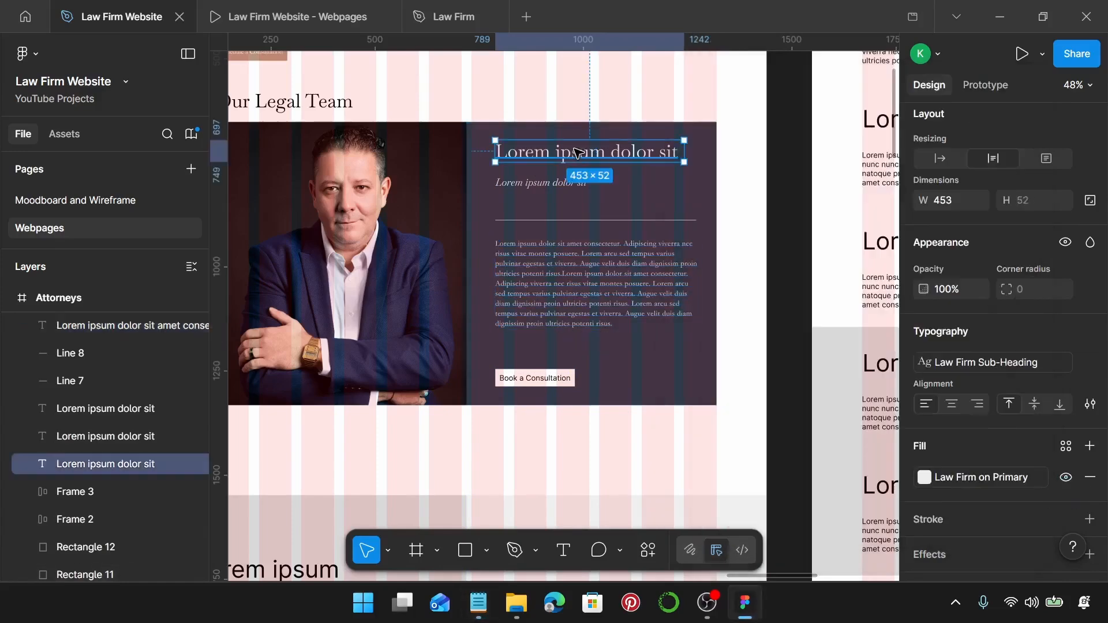
key(ctrl+v)
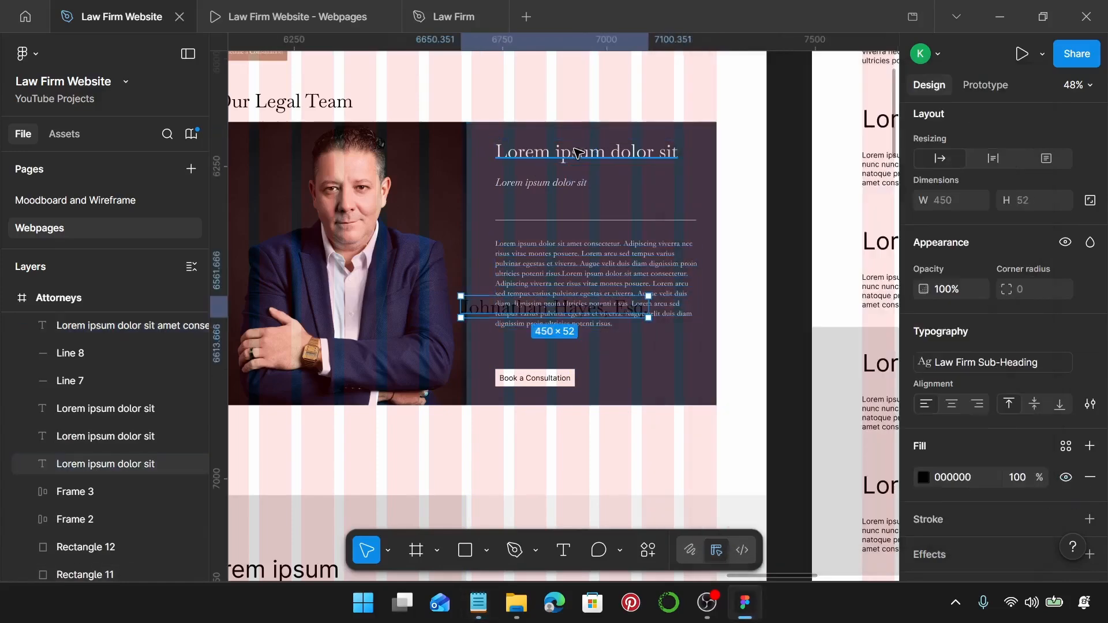
key(ctrl+z)
key(Return)
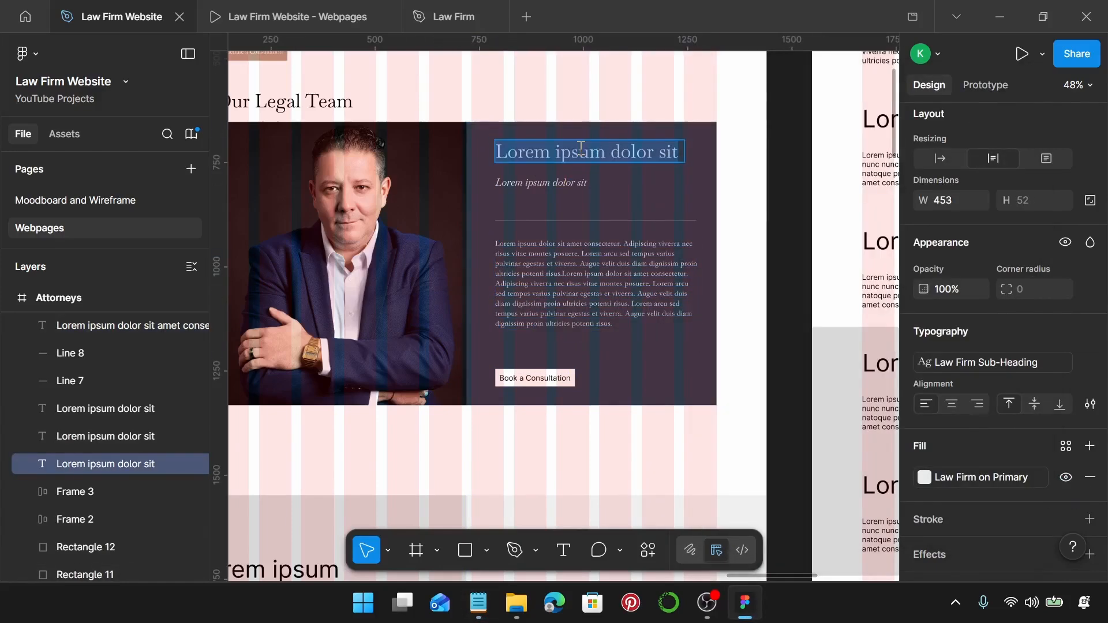
key(ctrl+v)
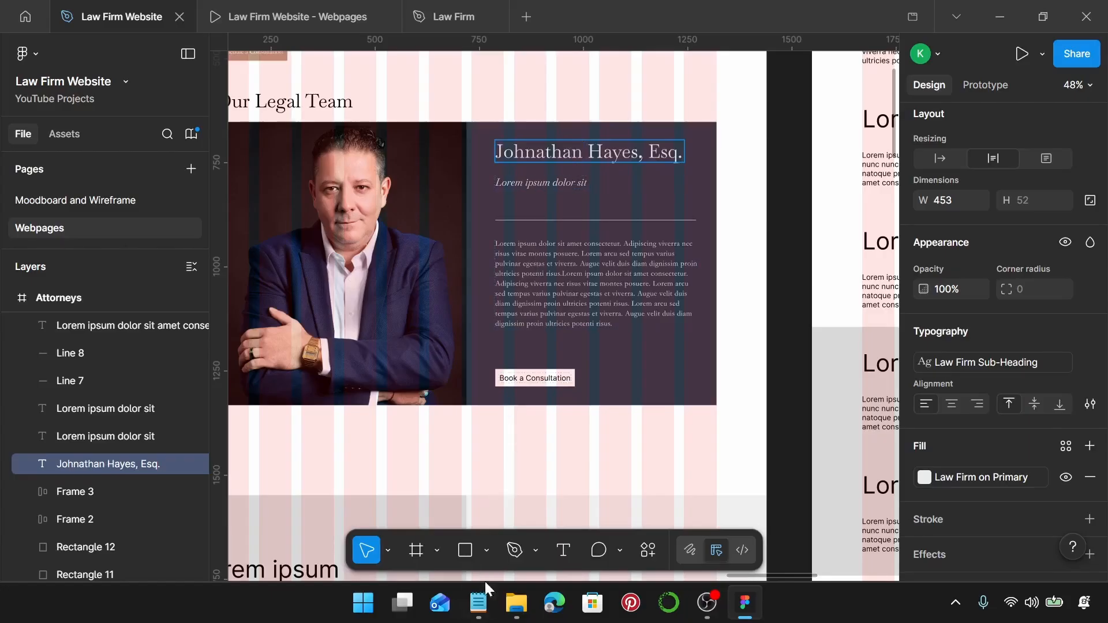
Change the placeholder subtitle to Founder & Senior Partner.
click(479, 602)
drag(856, 280, 693, 287)
key(ctrl+c)
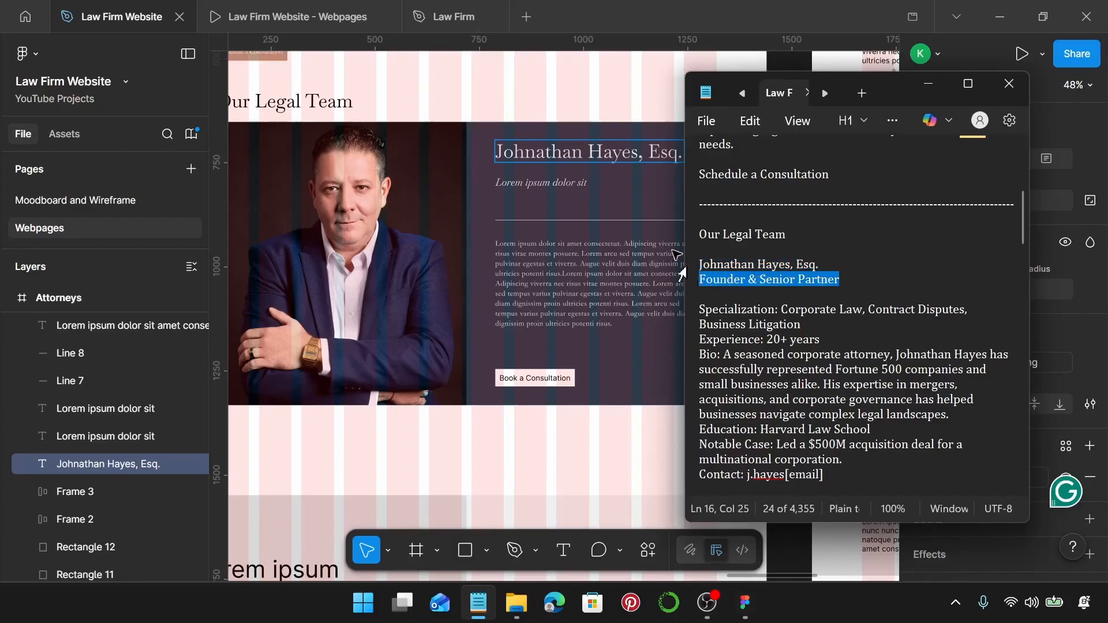
click(540, 185)
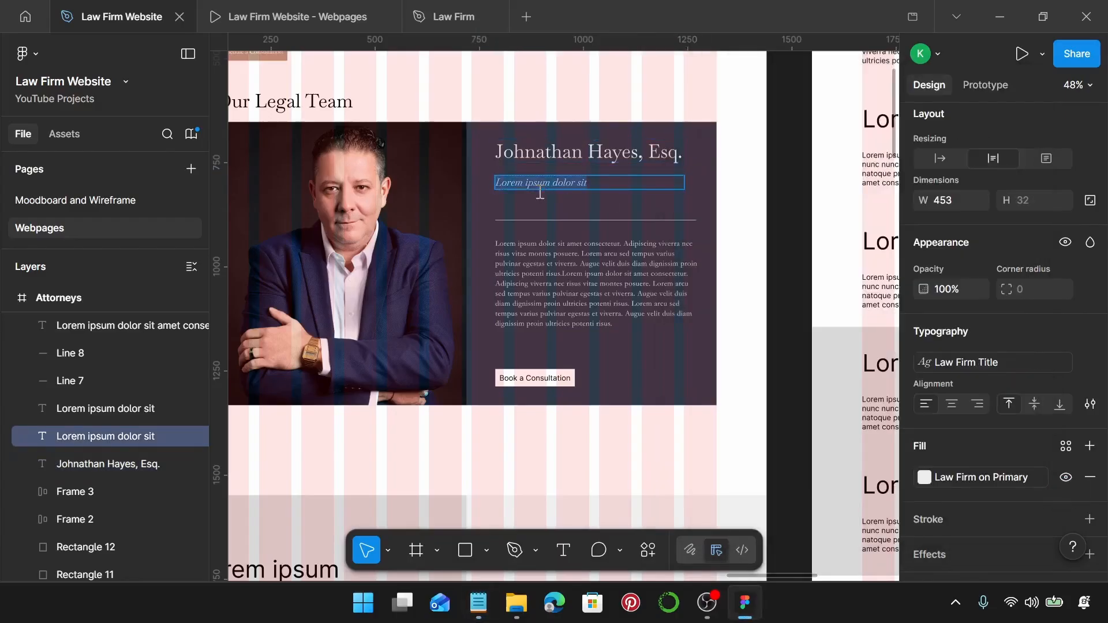
key(ctrl+v)
Replace the Lorem ipsum body with the attorney's bio pasted from the notes.
click(478, 602)
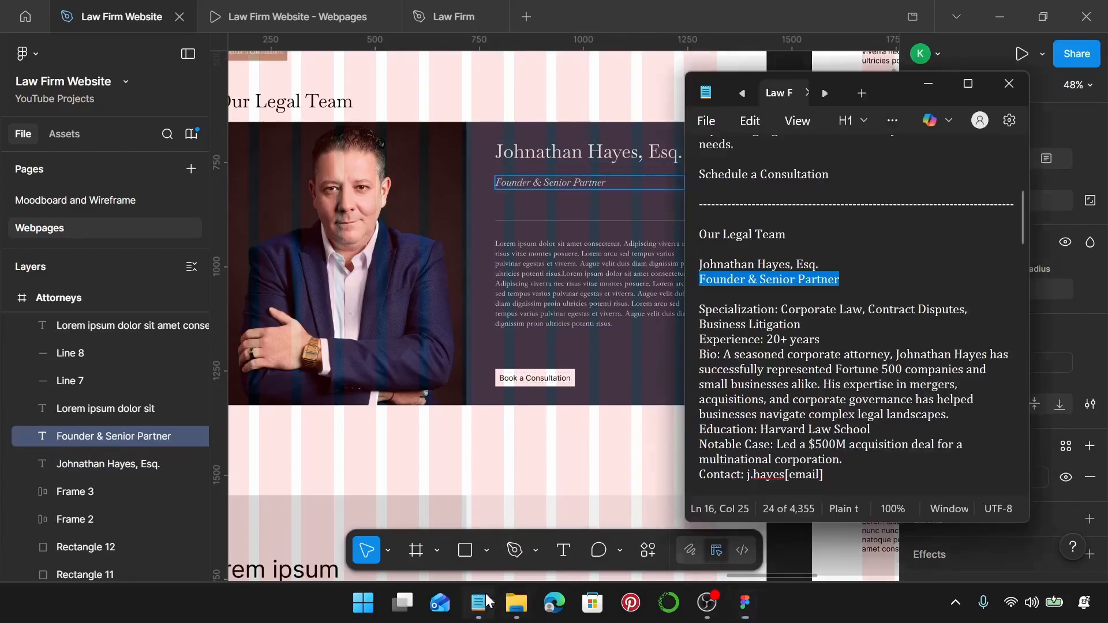
scroll(849, 321, down, 2)
scroll(850, 321, down, 2)
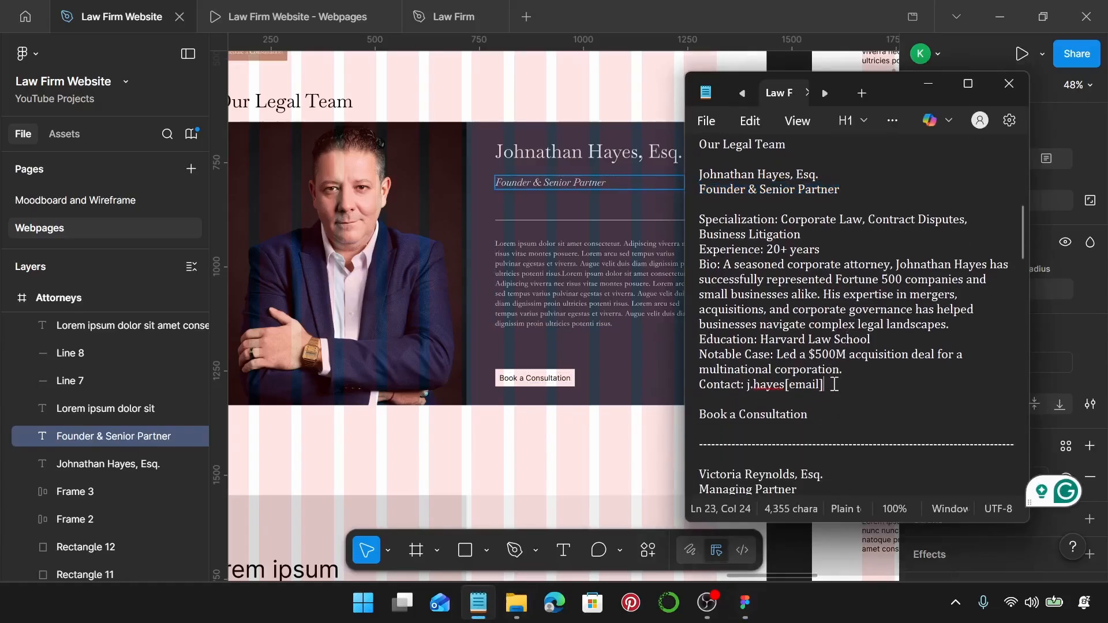
drag(833, 381, 694, 215)
key(ctrl+c)
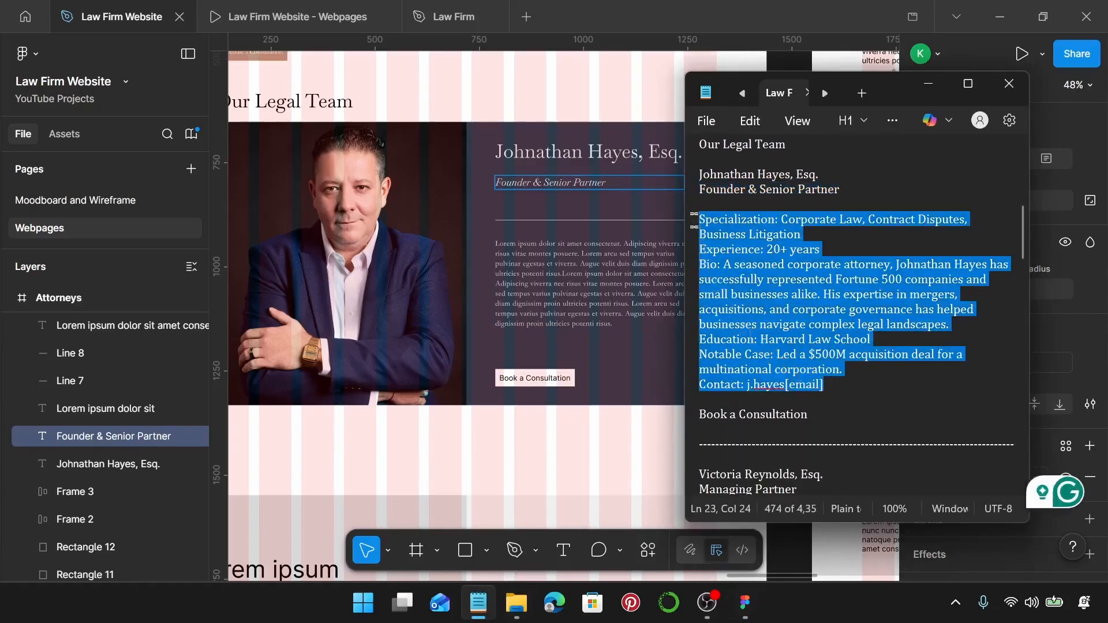
click(688, 227)
double_click(555, 269)
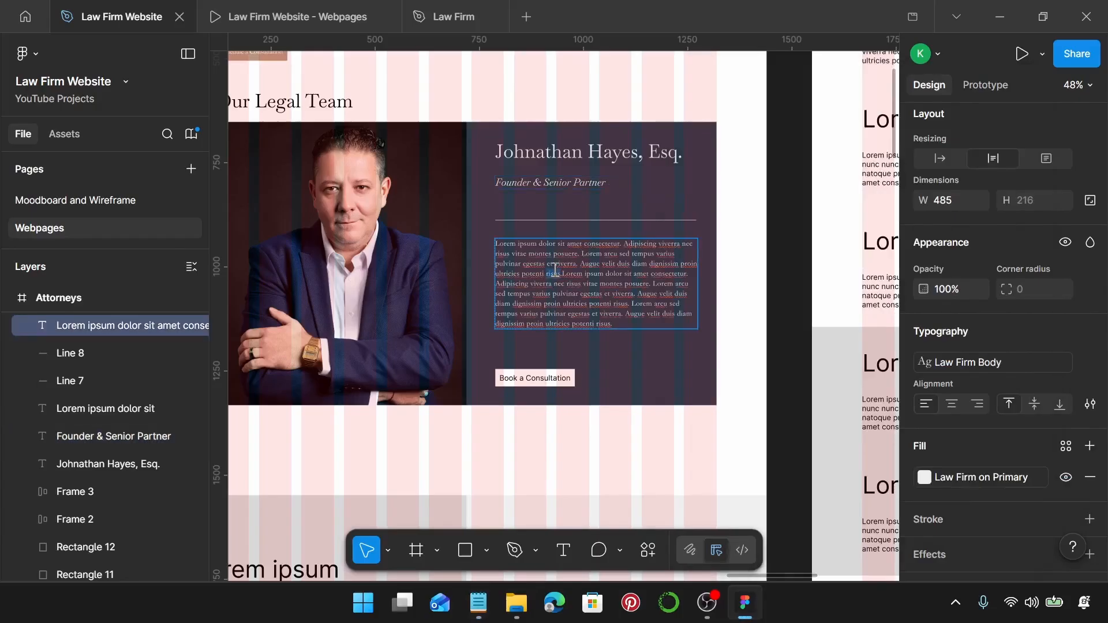
key(ctrl+a)
key(ctrl+v)
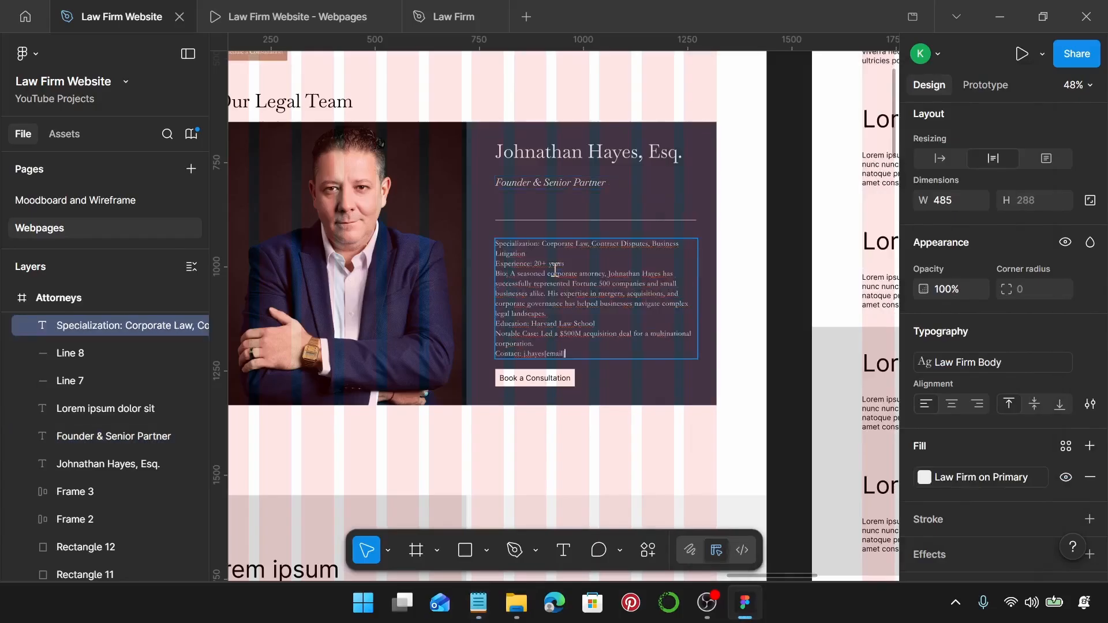
ctrl+scroll(554, 270, up, 2)
key(Escape)
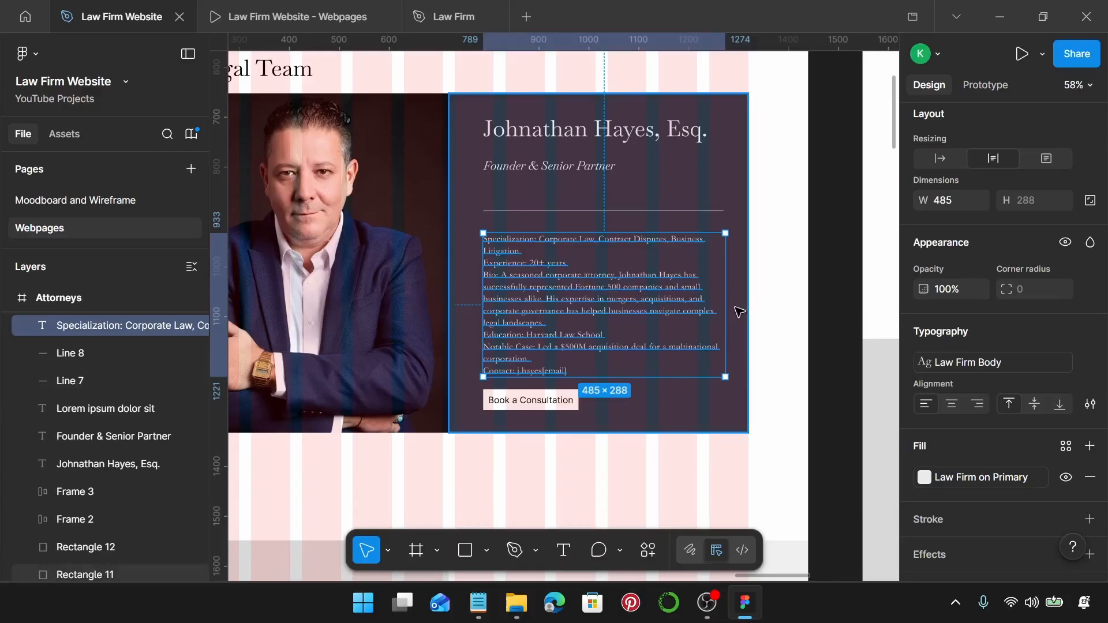
Set the name, subtitle and bio text layers to 460 wide.
shift+click(537, 165)
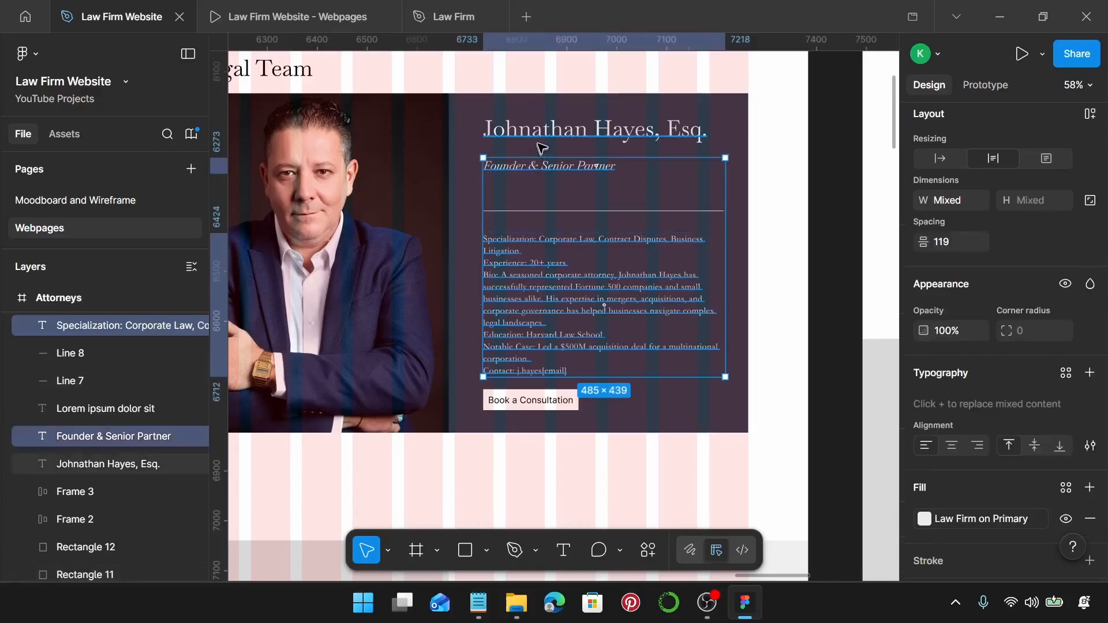
shift+click(542, 138)
scroll(994, 392, up, 3)
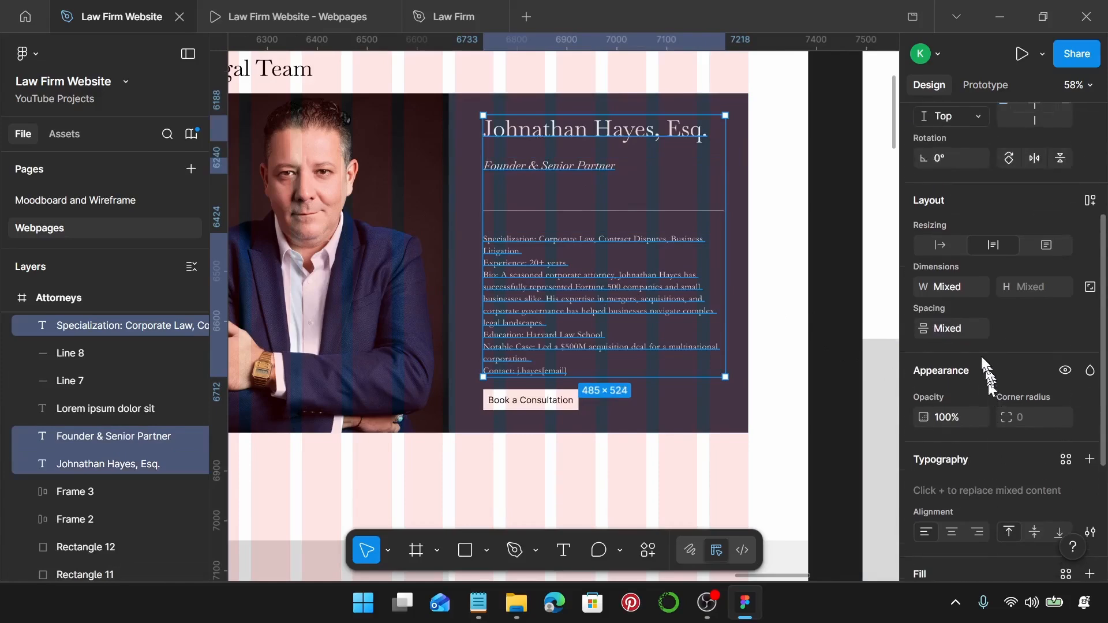
click(939, 287)
text(460)
key(Return)
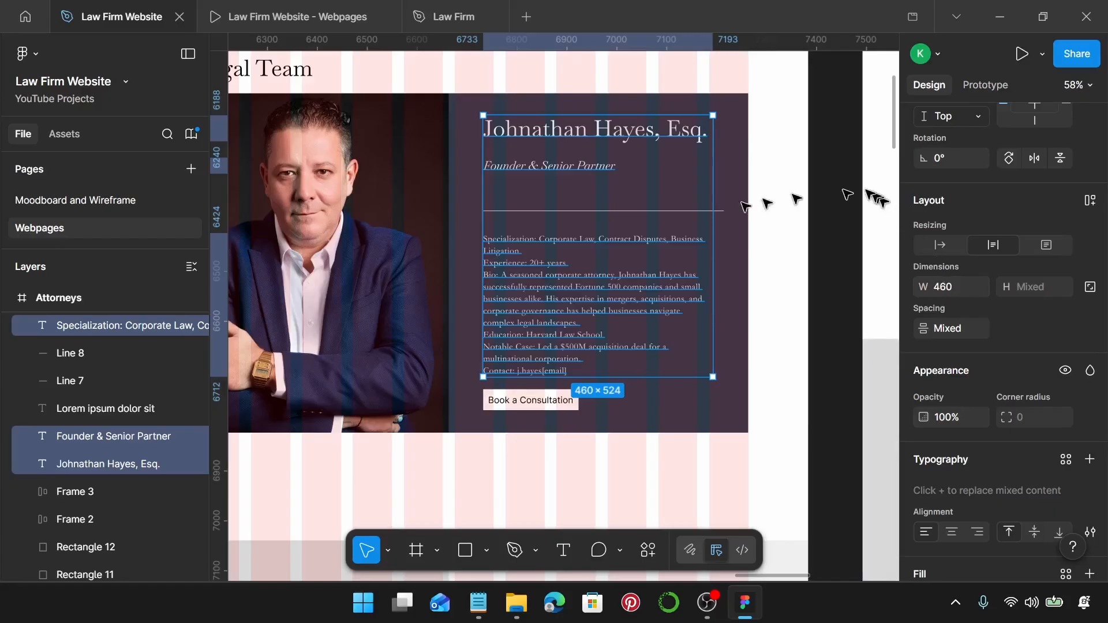
Shorten the divider line to a width of 410.
click(647, 214)
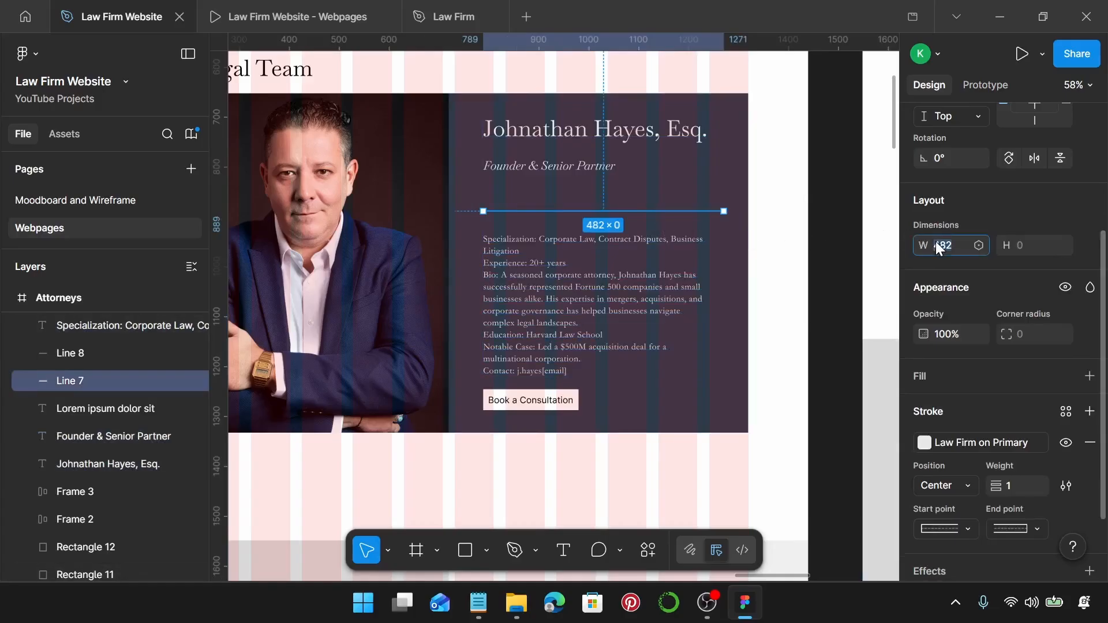
key(Return)
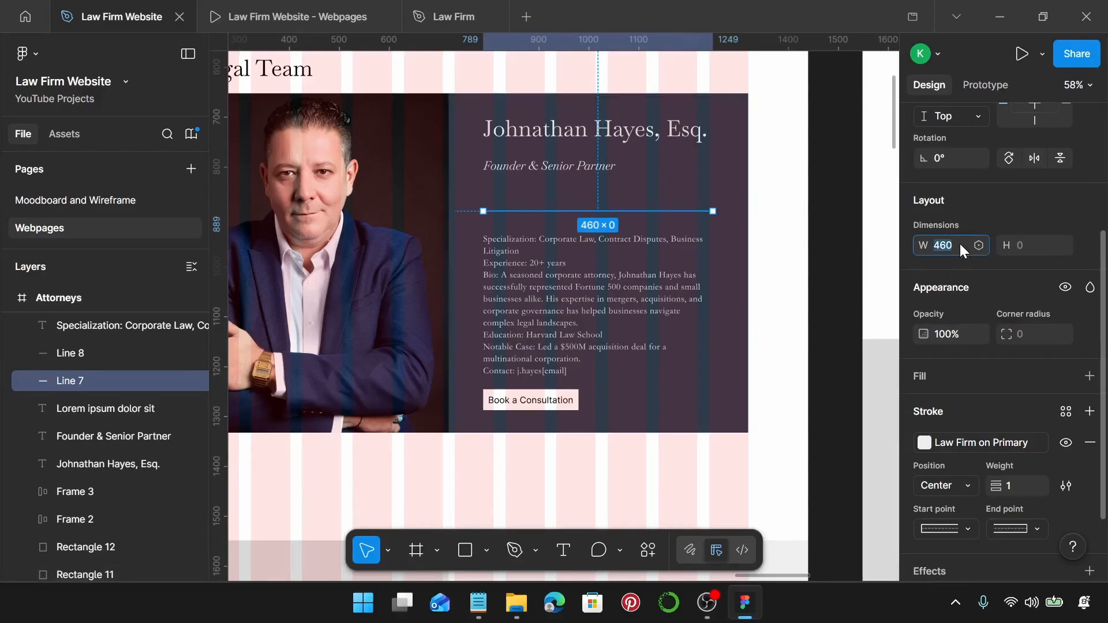
click(960, 245)
text(410)
key(Return)
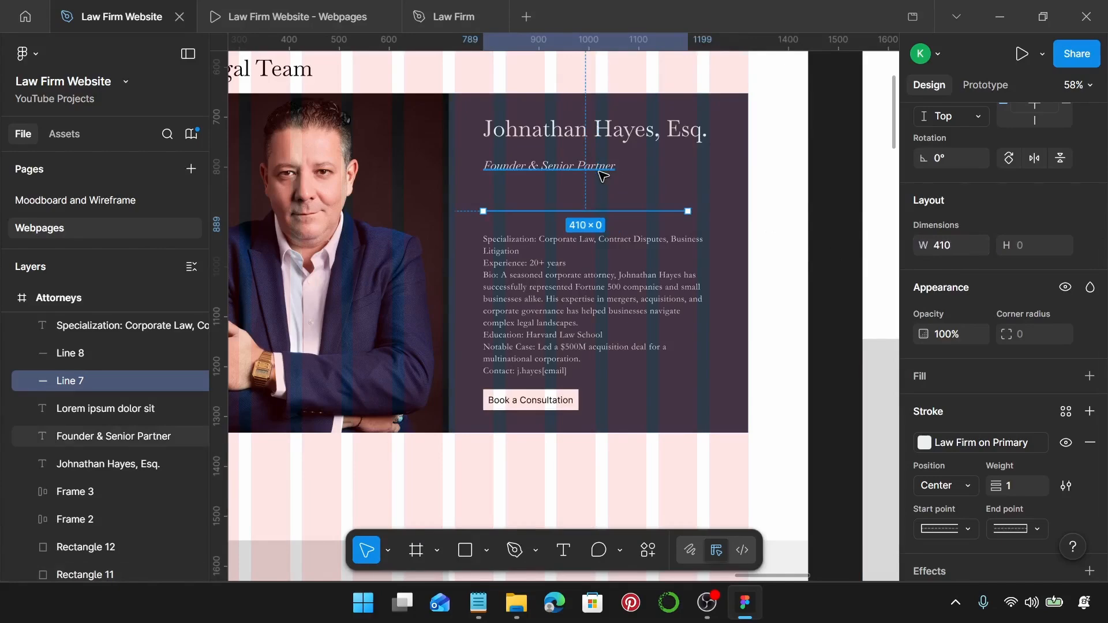
Swap the card's white button for the orange consultation button from the intro.
scroll(534, 344, down, 5)
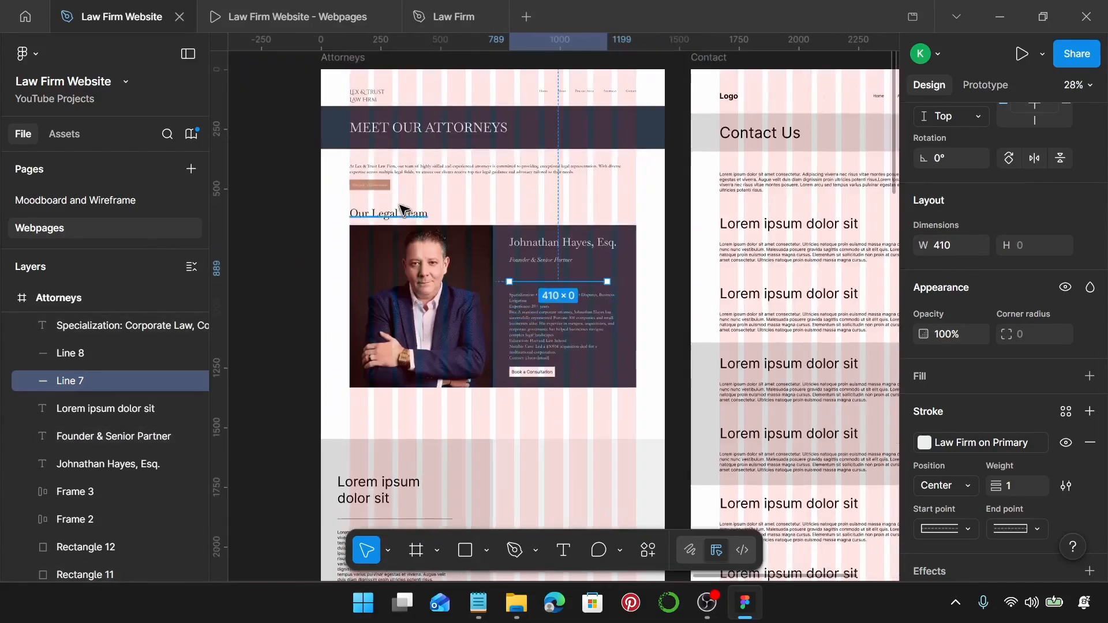
click(376, 185)
click(381, 188)
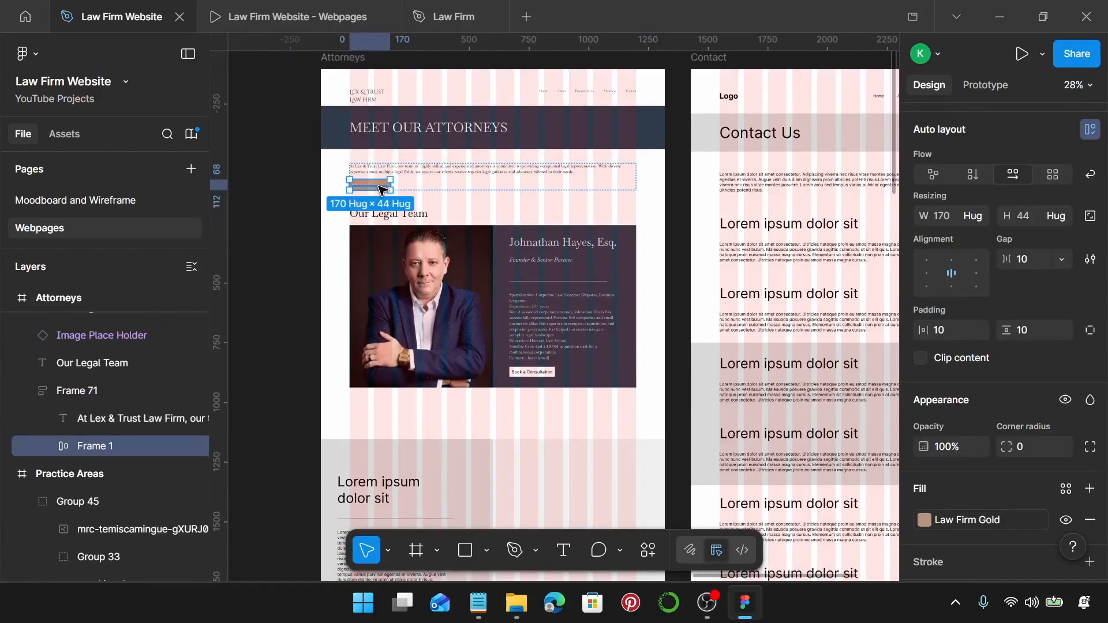
scroll(663, 366, up, 3)
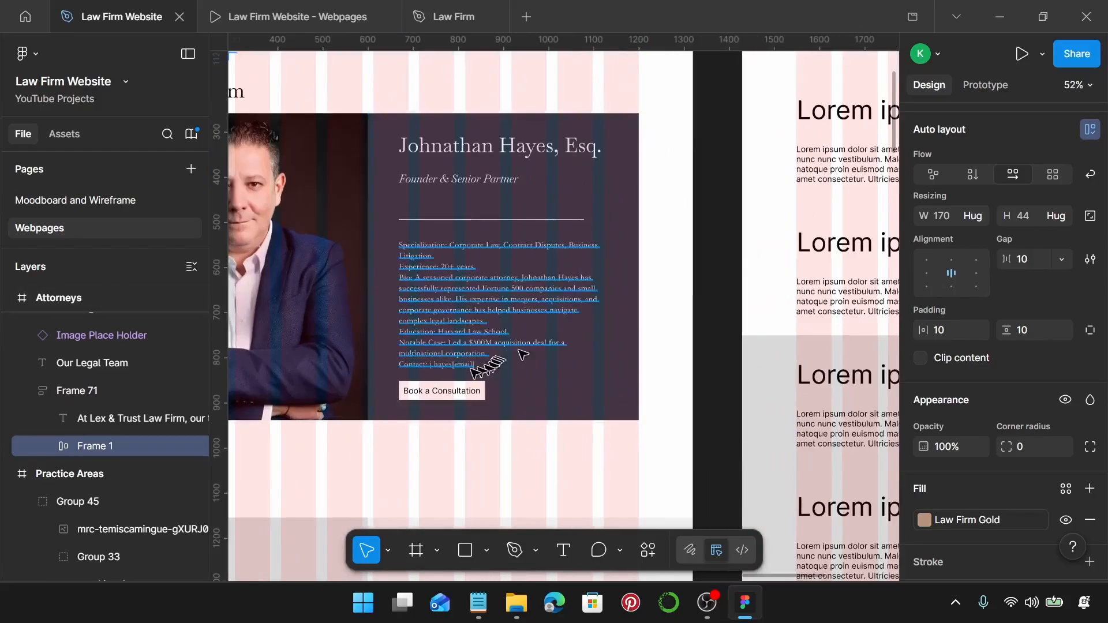
click(440, 391)
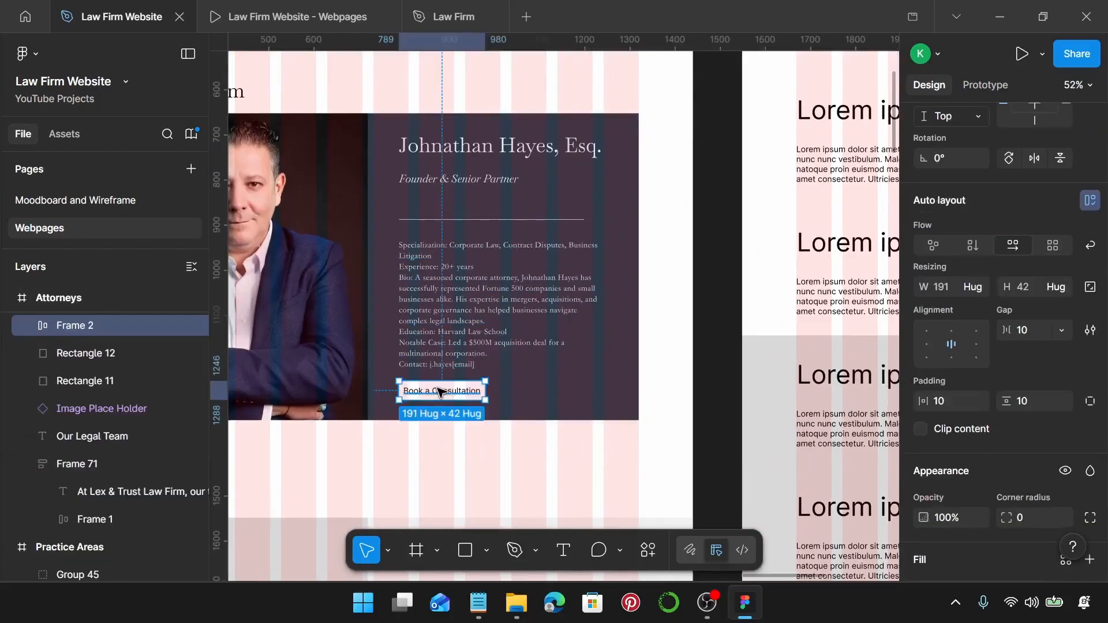
key(ctrl+z)
scroll(440, 391, up, 3)
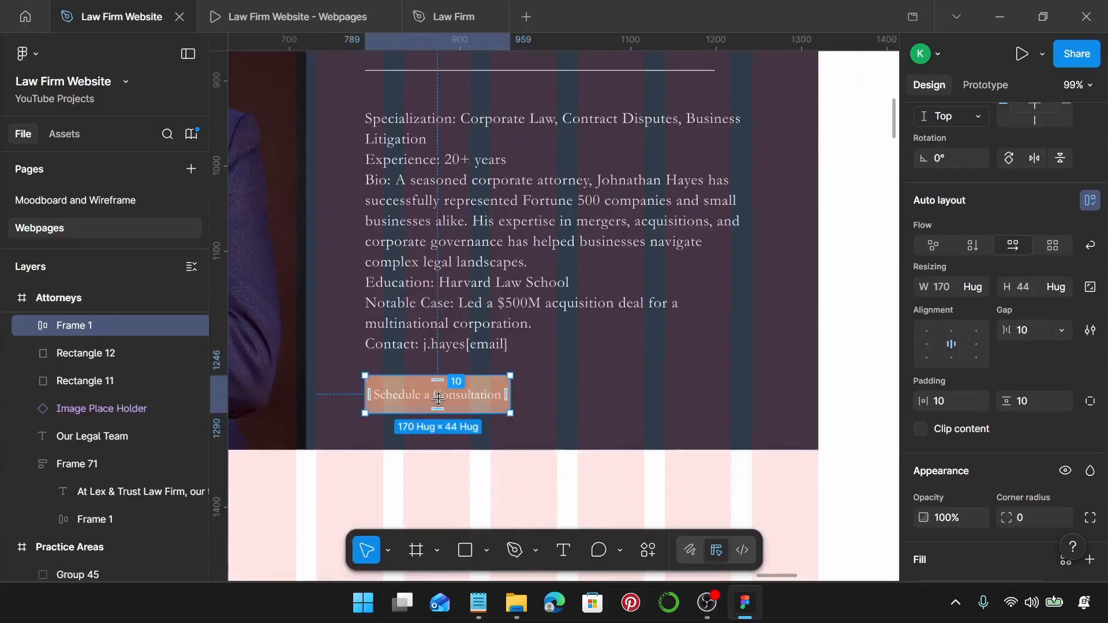
Change the button label from Schedule a Consultation to Book a Consultation.
click(478, 603)
scroll(786, 365, down, 1)
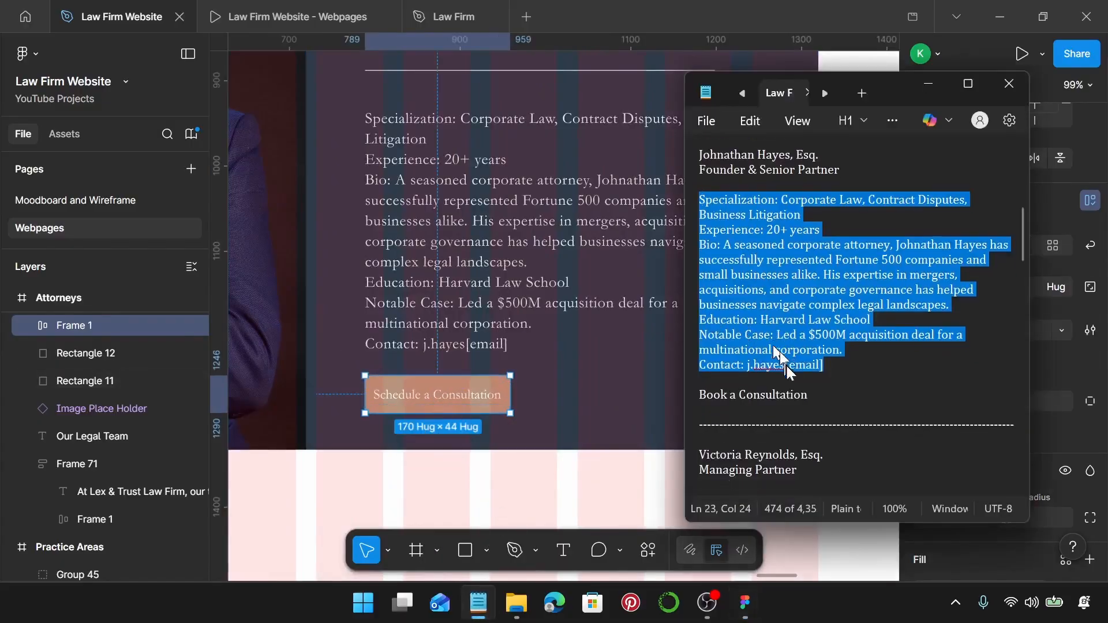
scroll(786, 365, down, 1)
drag(809, 370, 702, 369)
key(ctrl+c)
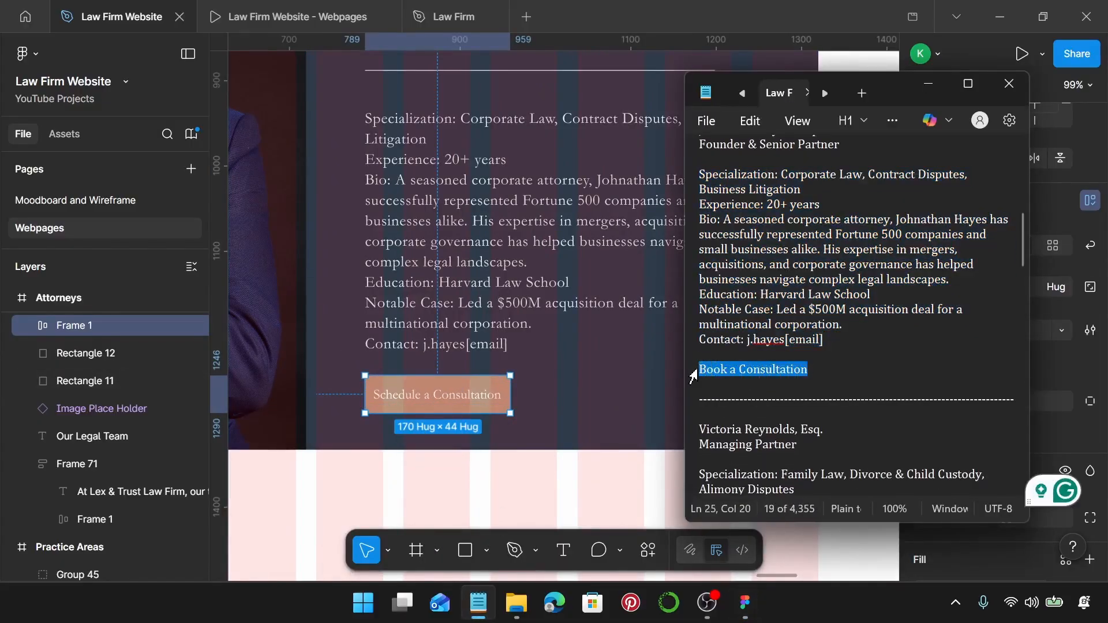
click(449, 395)
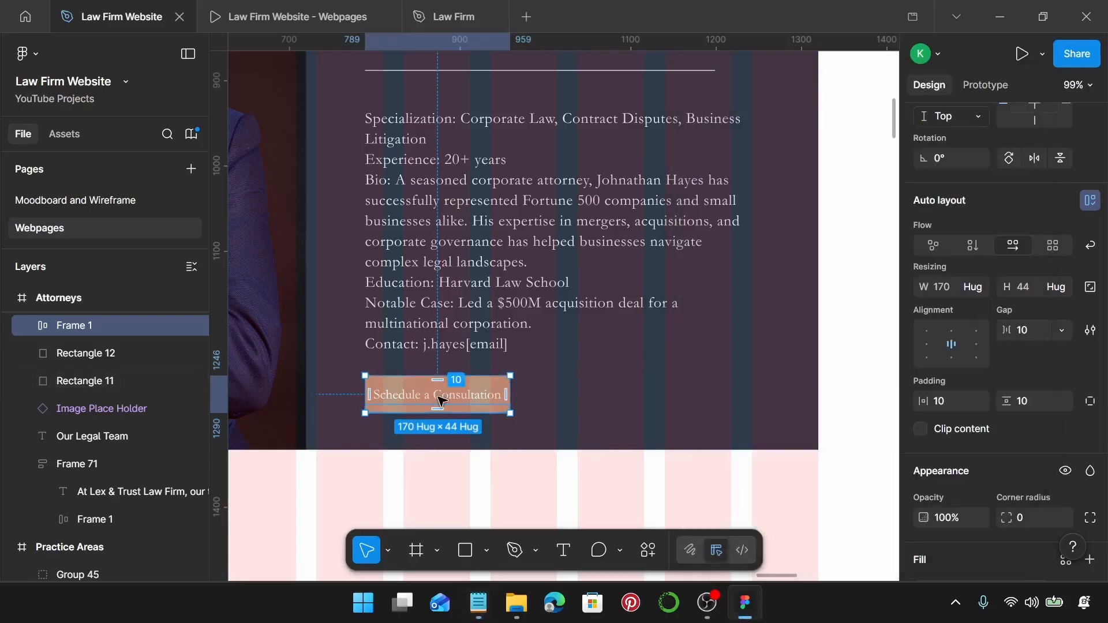
double_click(440, 397)
key(ctrl+a)
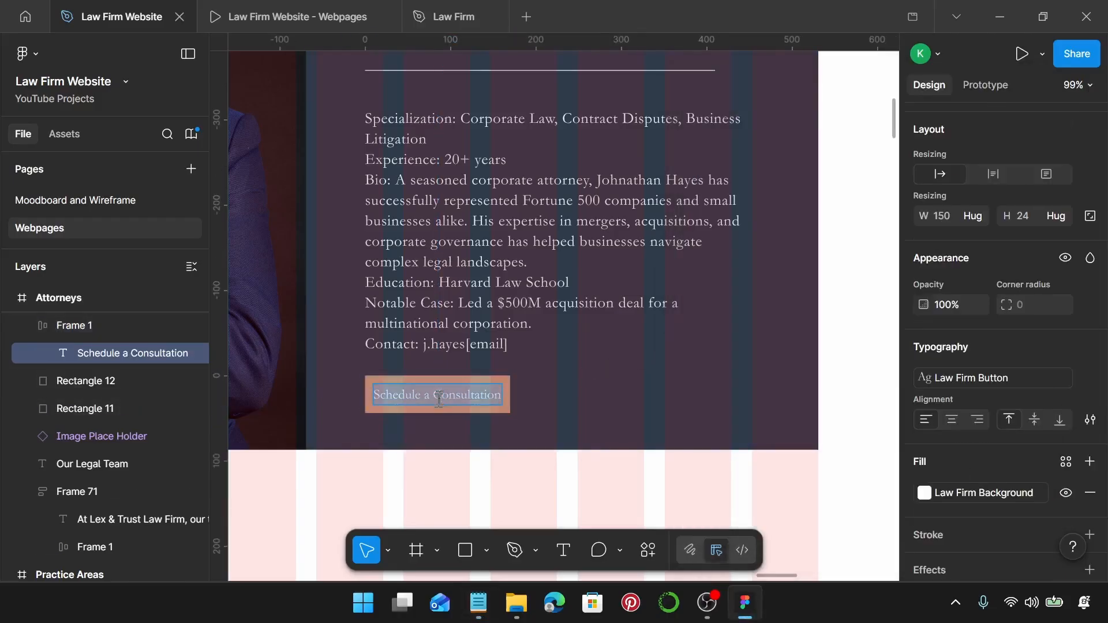
key(ctrl+v)
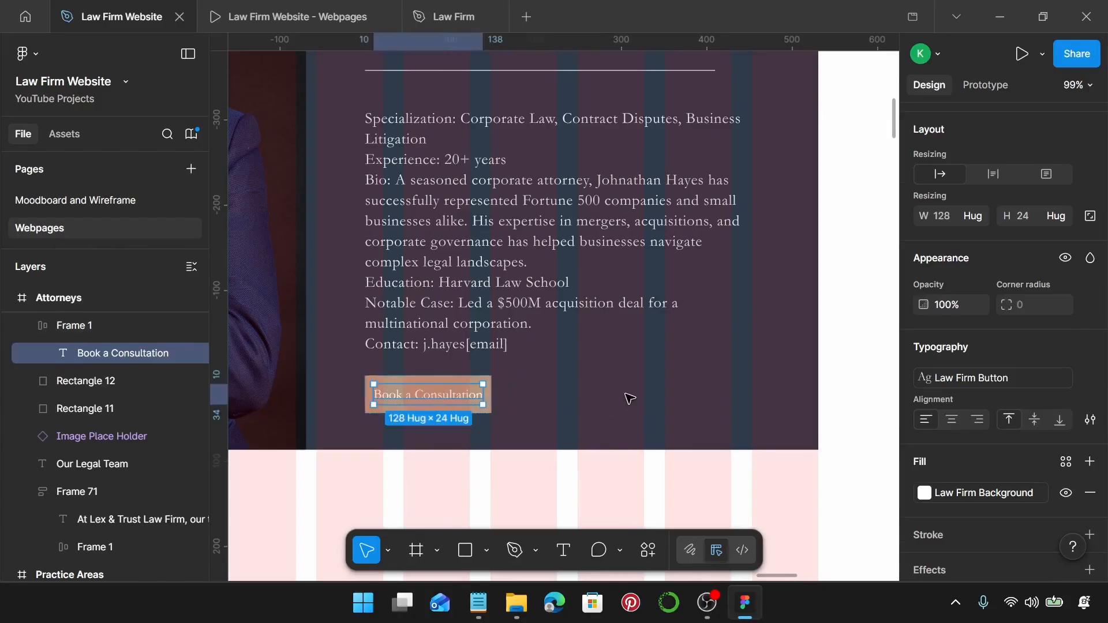
click(626, 397)
scroll(628, 397, down, 3)
scroll(629, 399, down, 3)
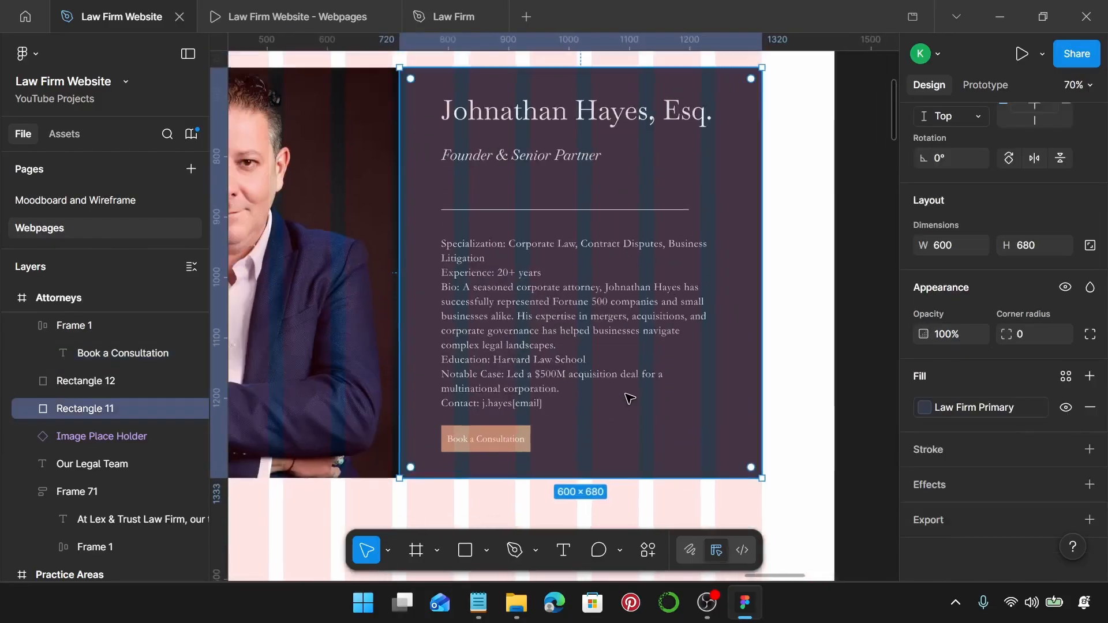
scroll(628, 396, right, 1)
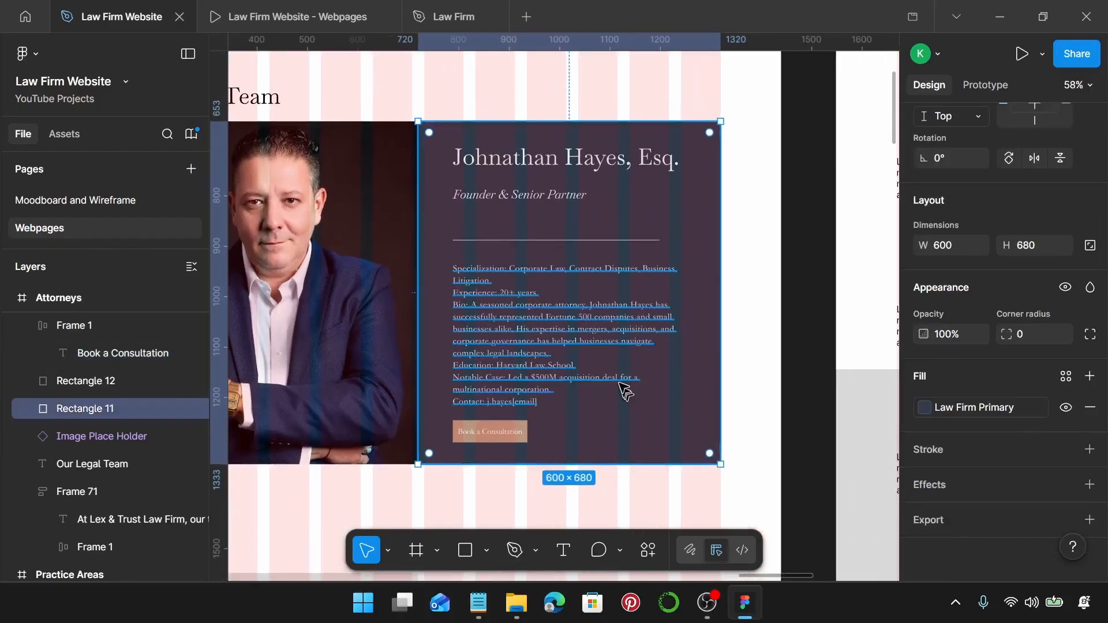
Wrap the name and subtitle in an auto layout with a 10 gap.
click(552, 165)
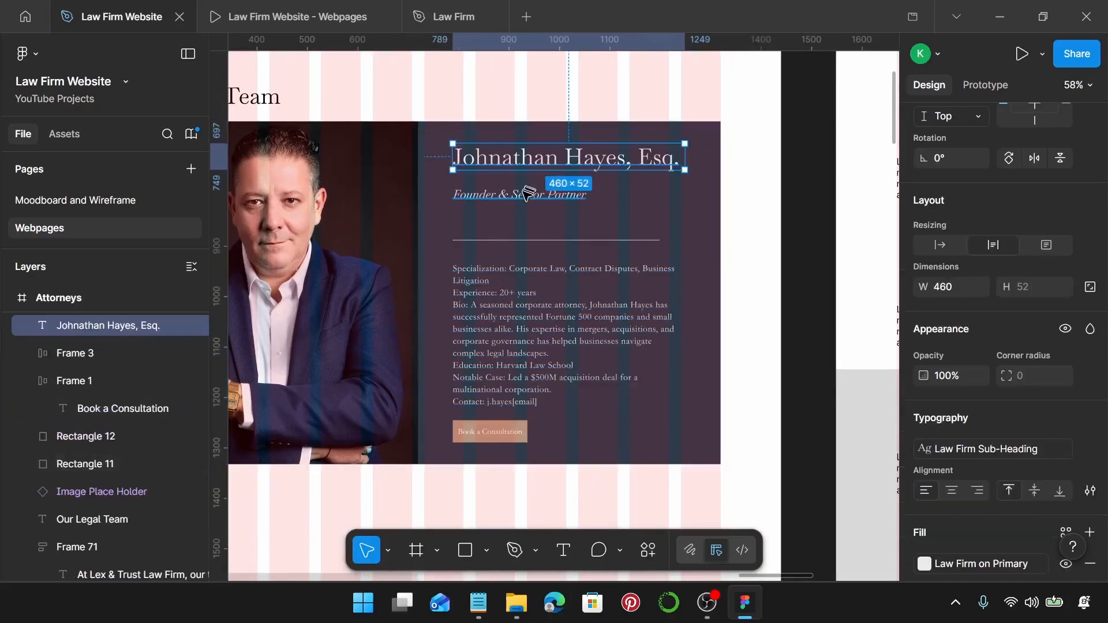
shift+click(526, 196)
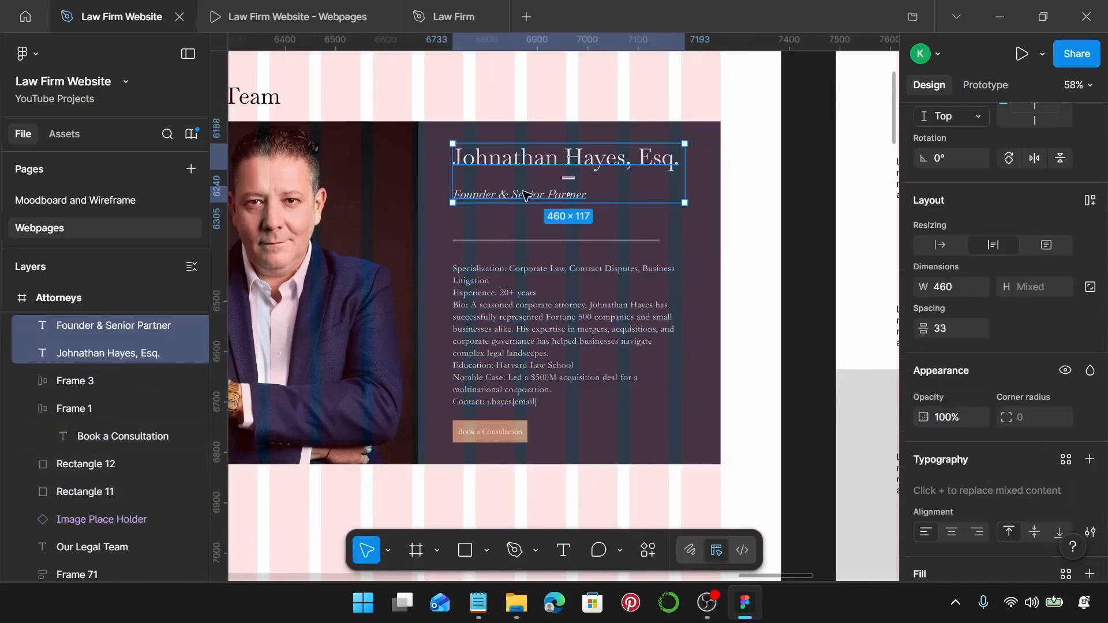
key(shift+a)
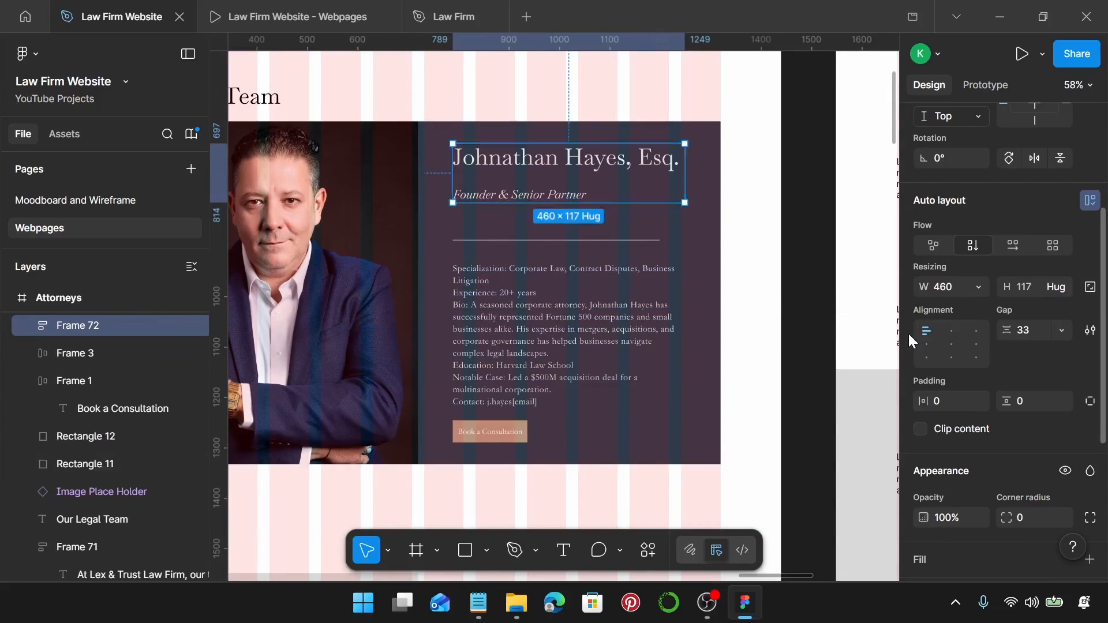
click(1038, 331)
text(10)
key(Return)
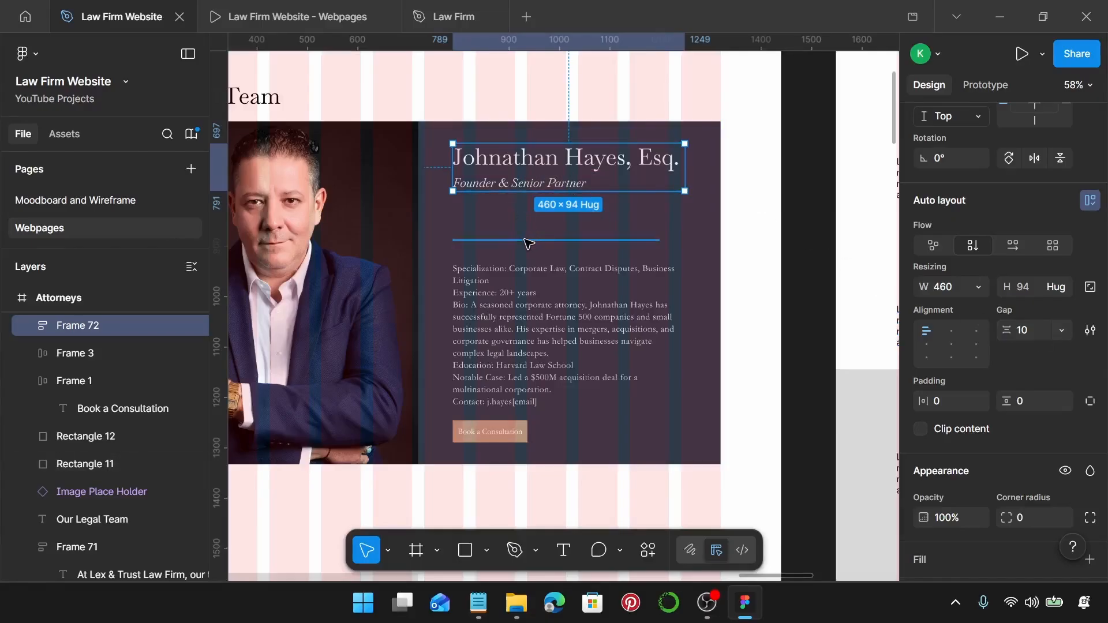
Stack the title, divider and bio in an auto layout spaced 20 apart.
shift+click(529, 243)
shift+click(473, 342)
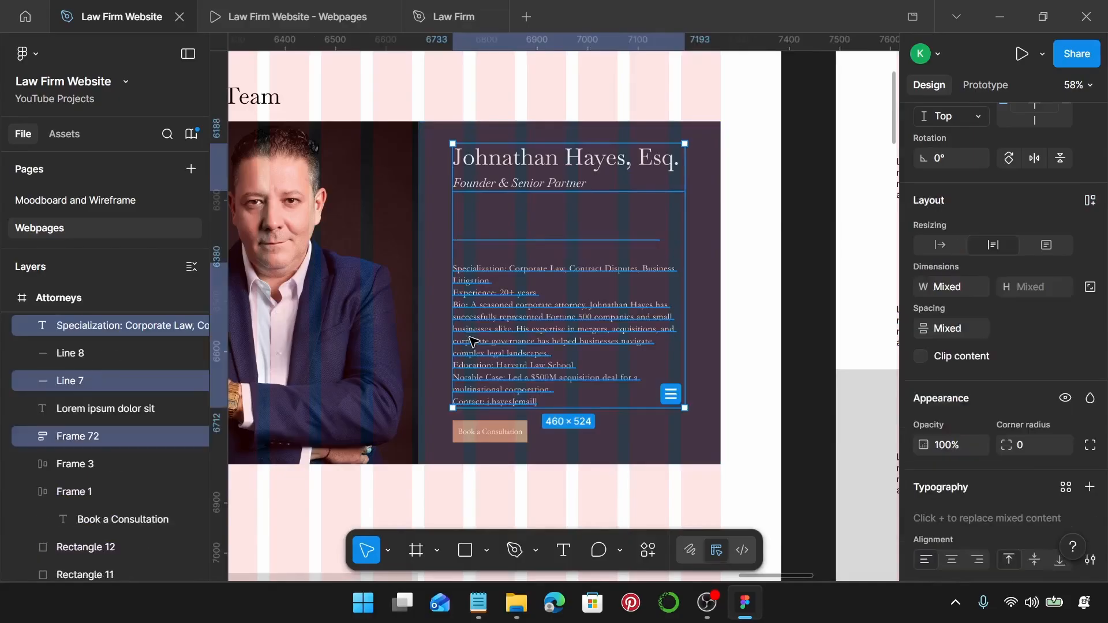
scroll(985, 366, down, 2)
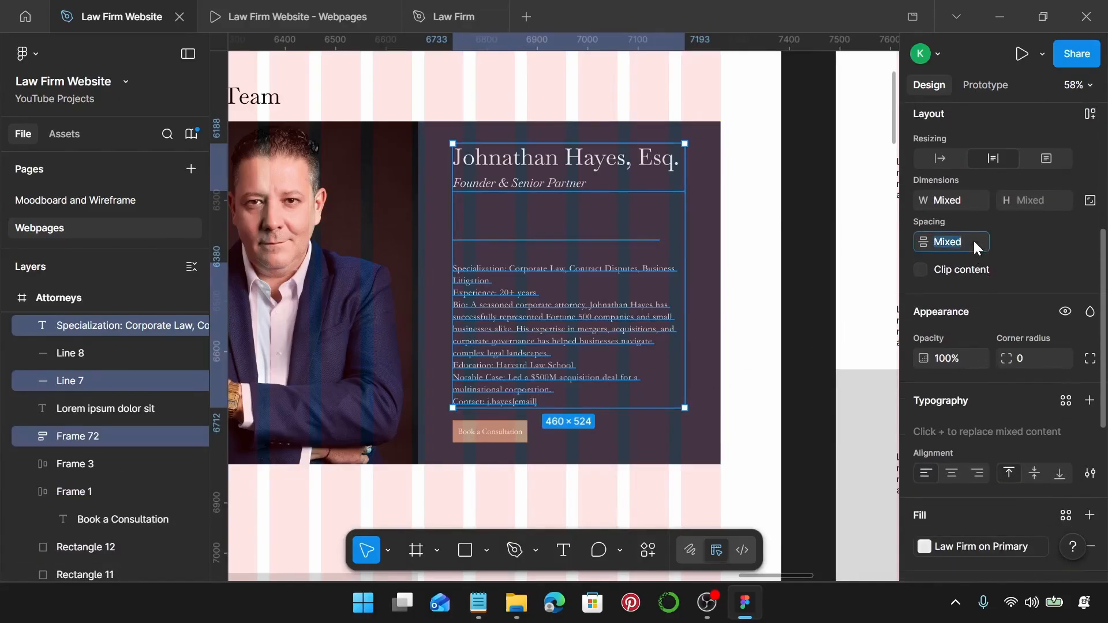
text(20)
key(Return)
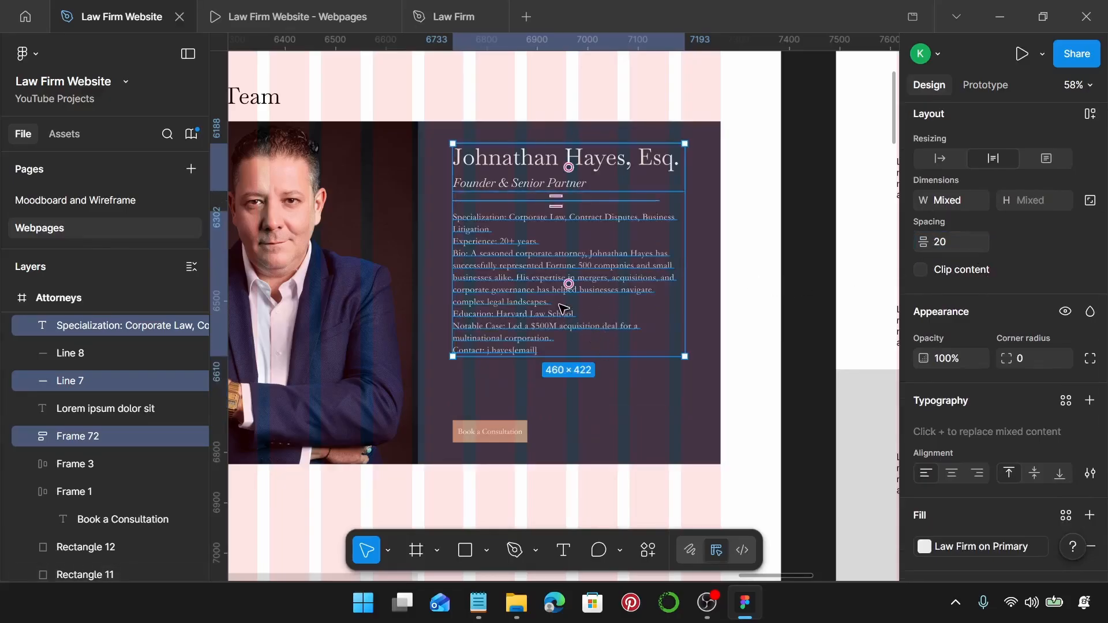
key(shift+a)
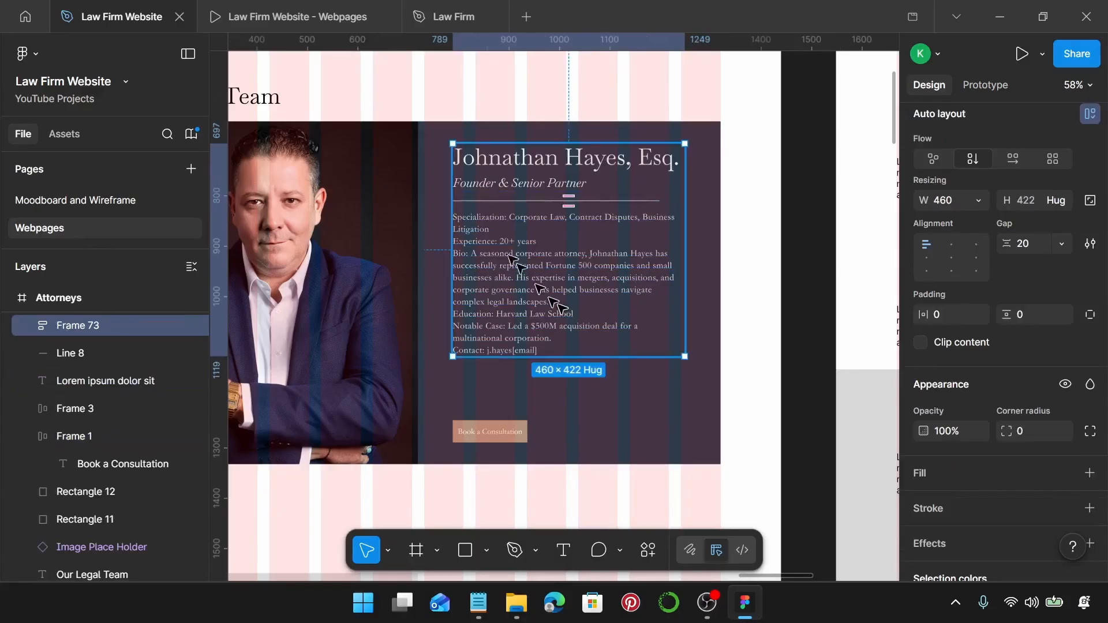
scroll(468, 203, up, 2)
scroll(469, 204, up, 3)
scroll(470, 203, down, 3)
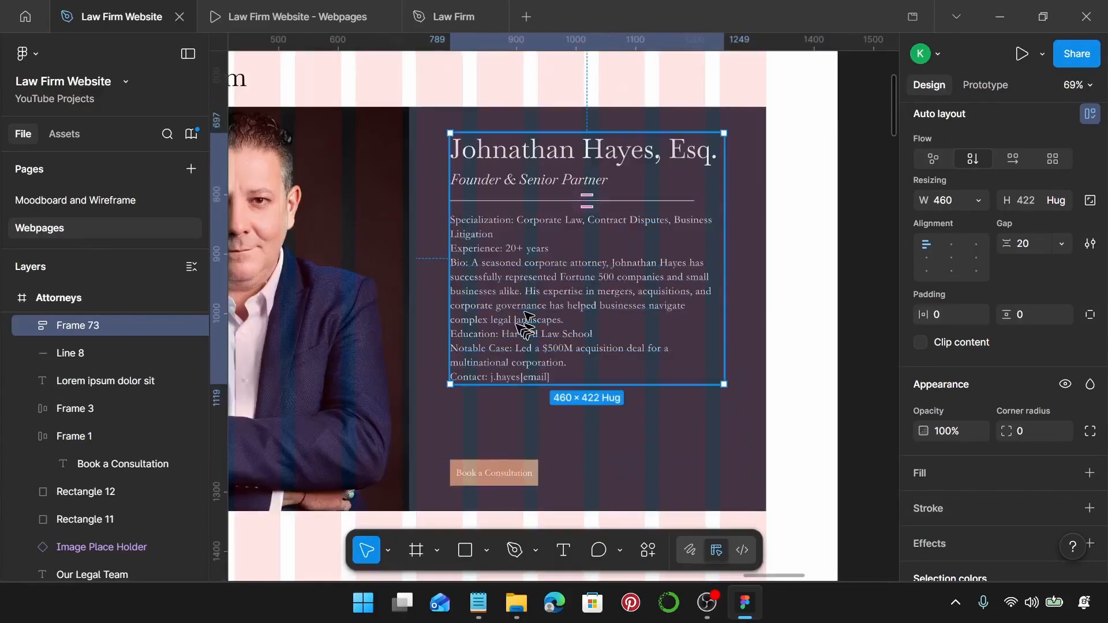
Stack the consultation button under the bio block with a 50 gap.
drag(498, 477, 585, 443)
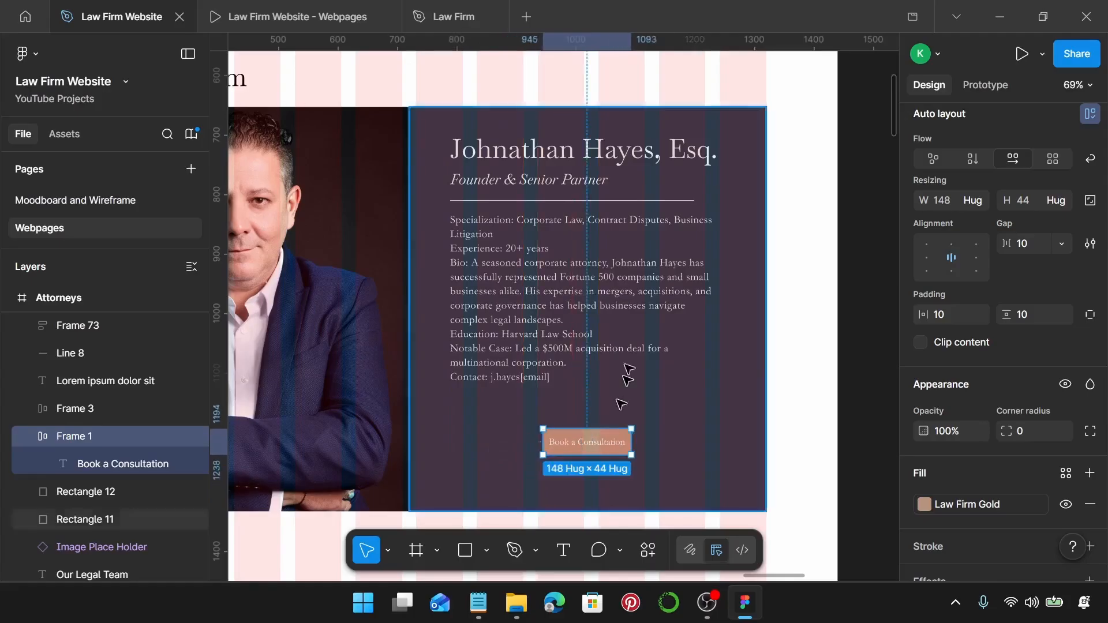
click(533, 294)
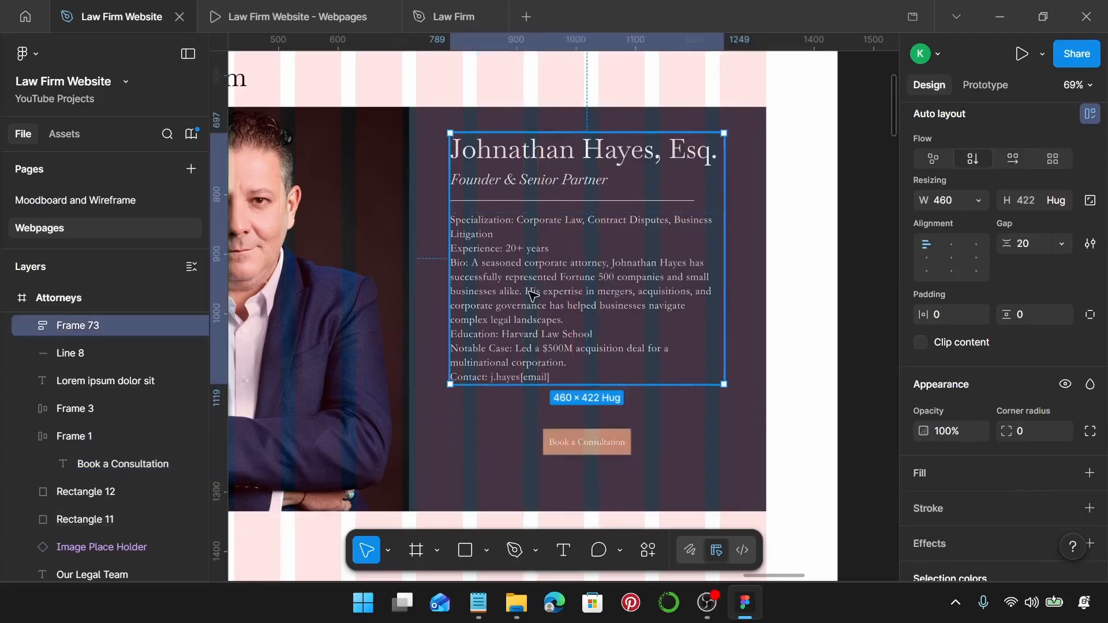
shift+click(577, 440)
key(shift+a)
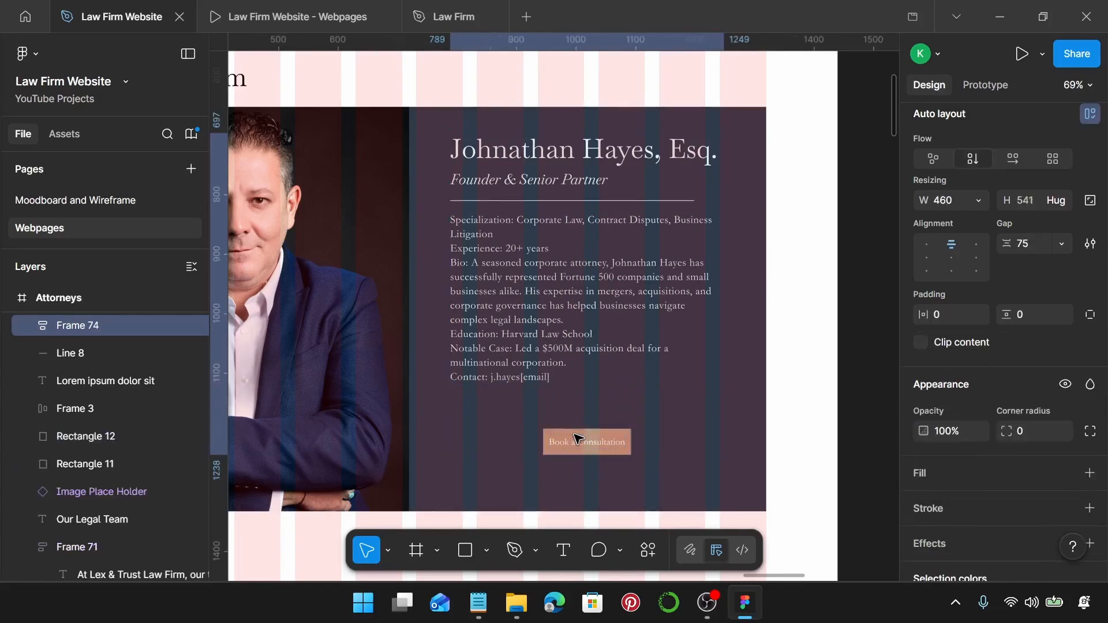
click(1023, 247)
text(50)
key(Return)
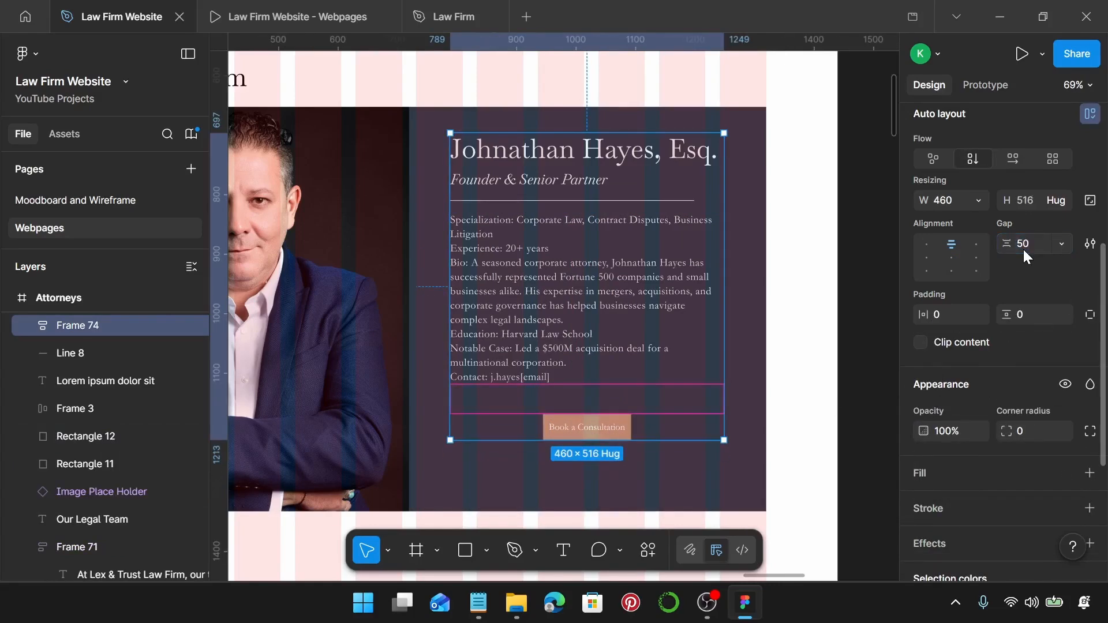
Centre the stack on the dark card and group them together.
scroll(667, 286, down, 3)
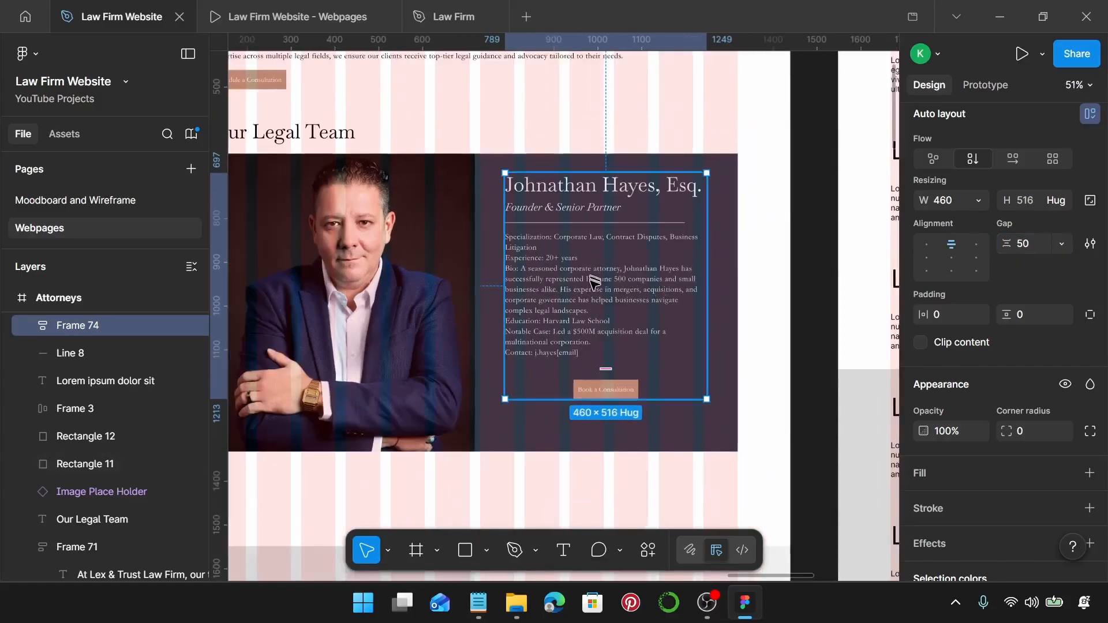
drag(594, 283, 595, 292)
shift+click(655, 178)
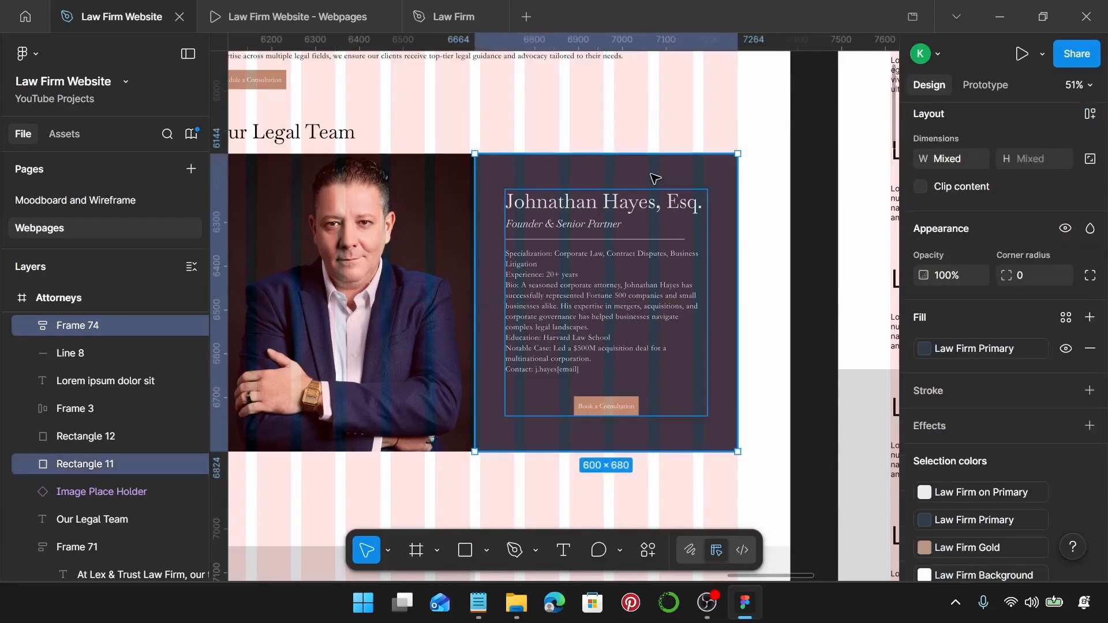
key(ctrl+g)
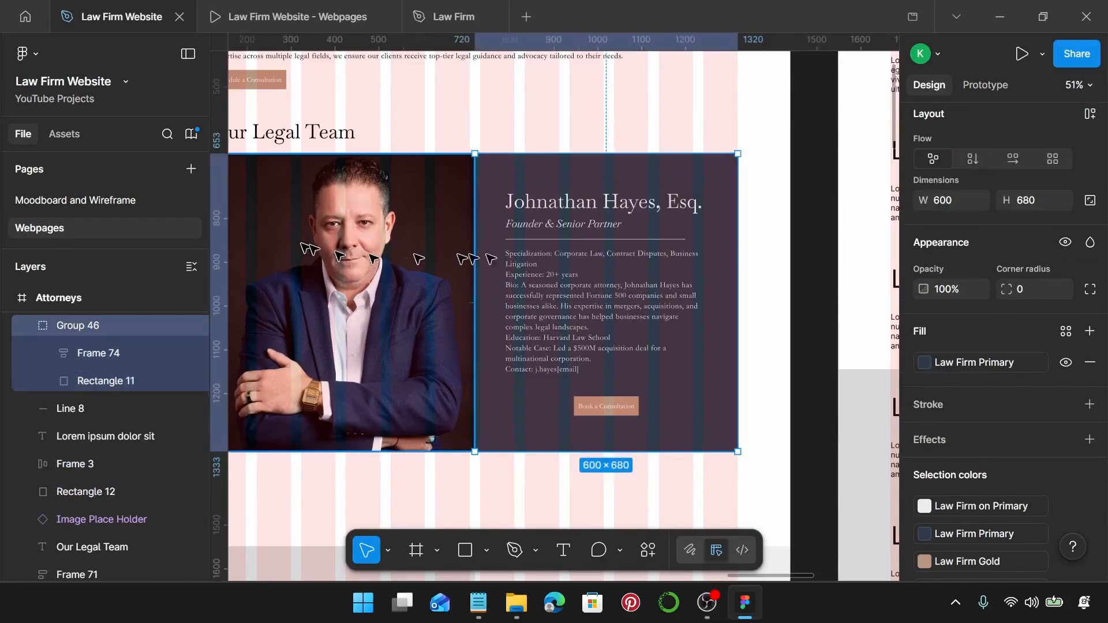
Drag the Attorneys frame's bottom edge down to make the page taller.
scroll(597, 250, down, 5)
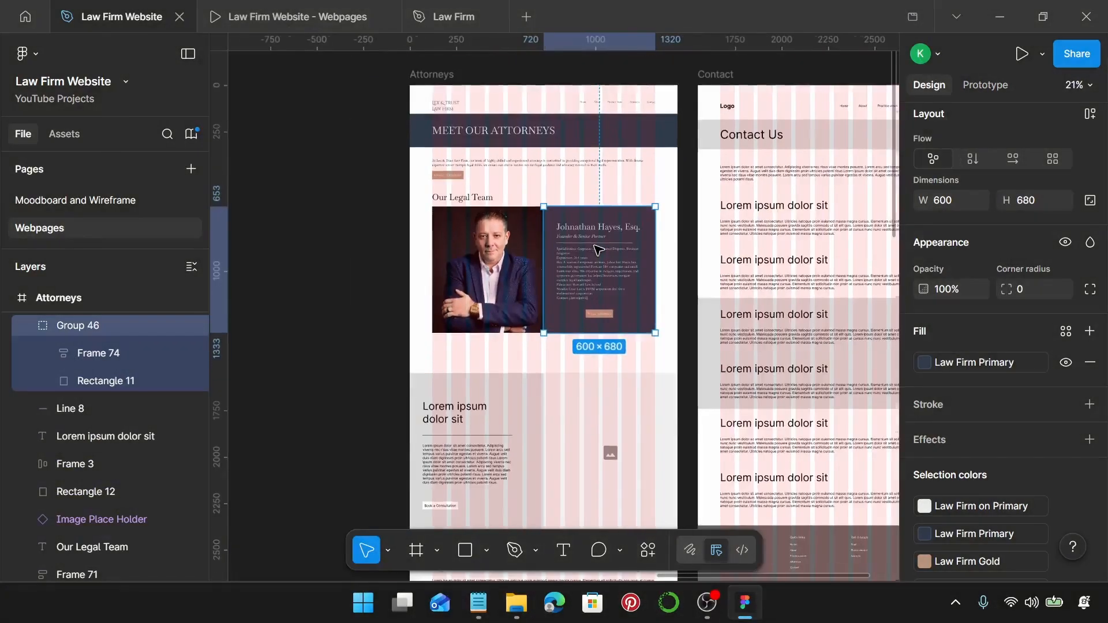
scroll(597, 249, down, 5)
click(521, 161)
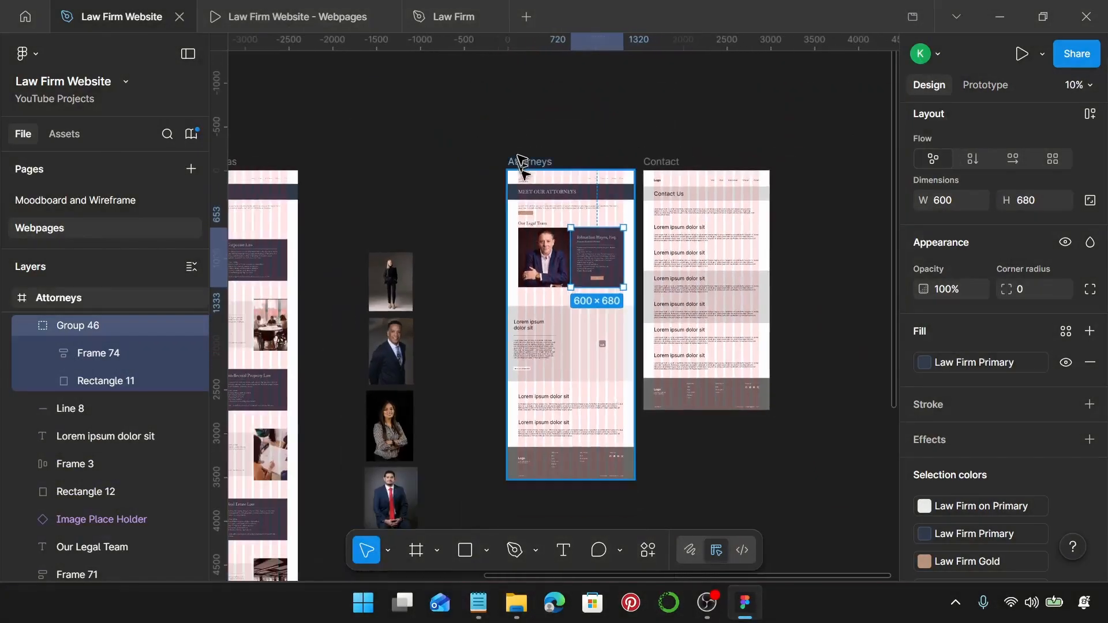
scroll(568, 248, down, 3)
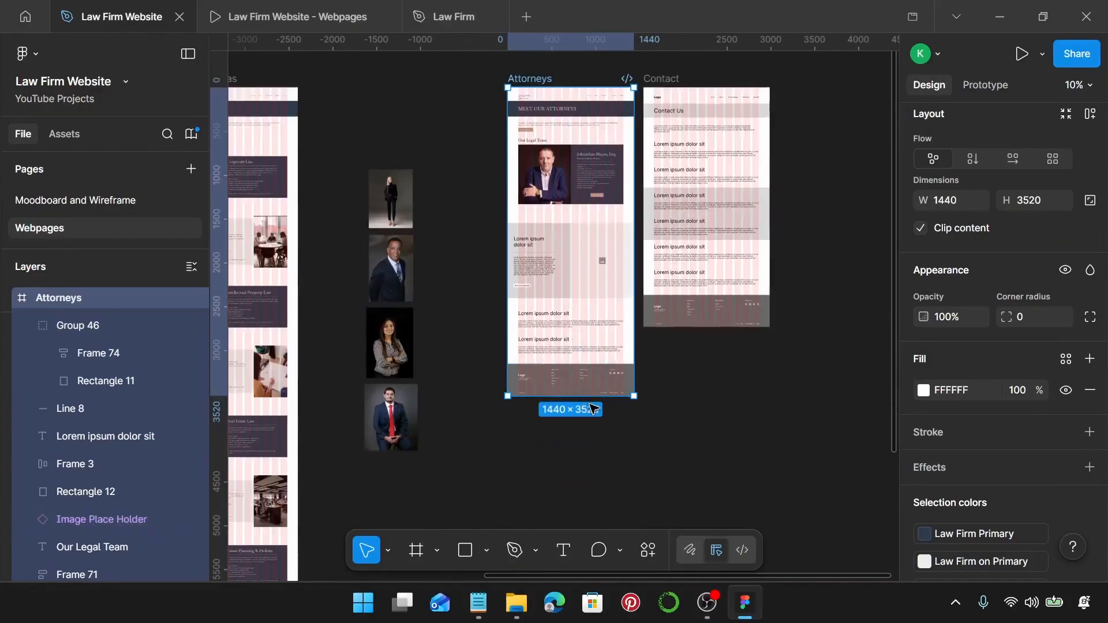
drag(606, 415, 626, 389)
scroll(626, 391, up, 6)
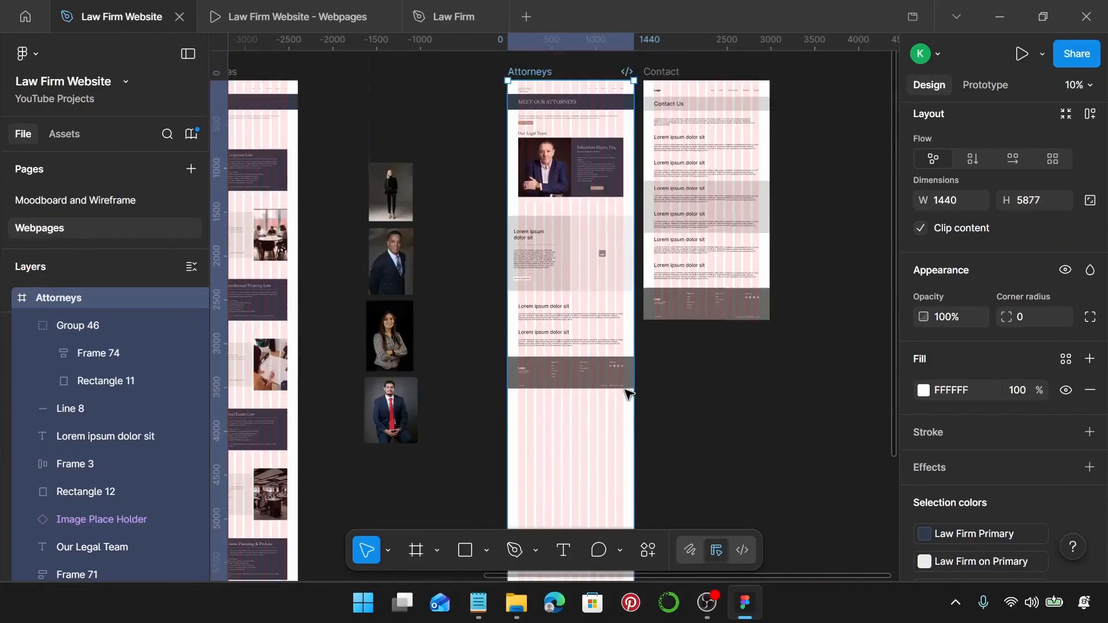
key(Escape)
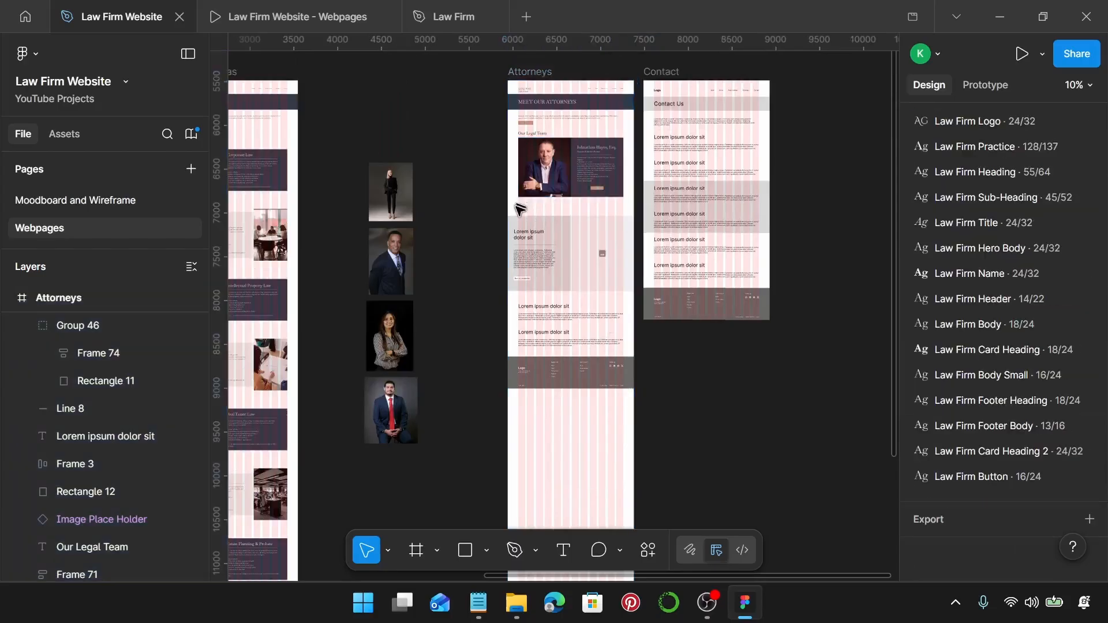
Delete the grey placeholder section and move the lorem texts and footer lower.
drag(517, 207, 609, 285)
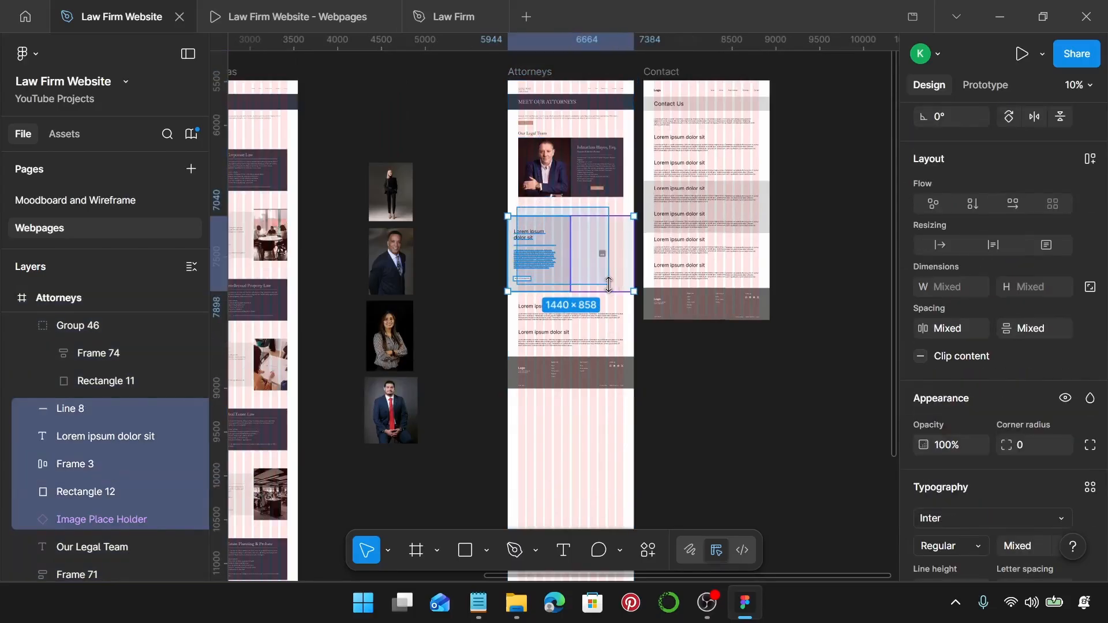
key(Delete)
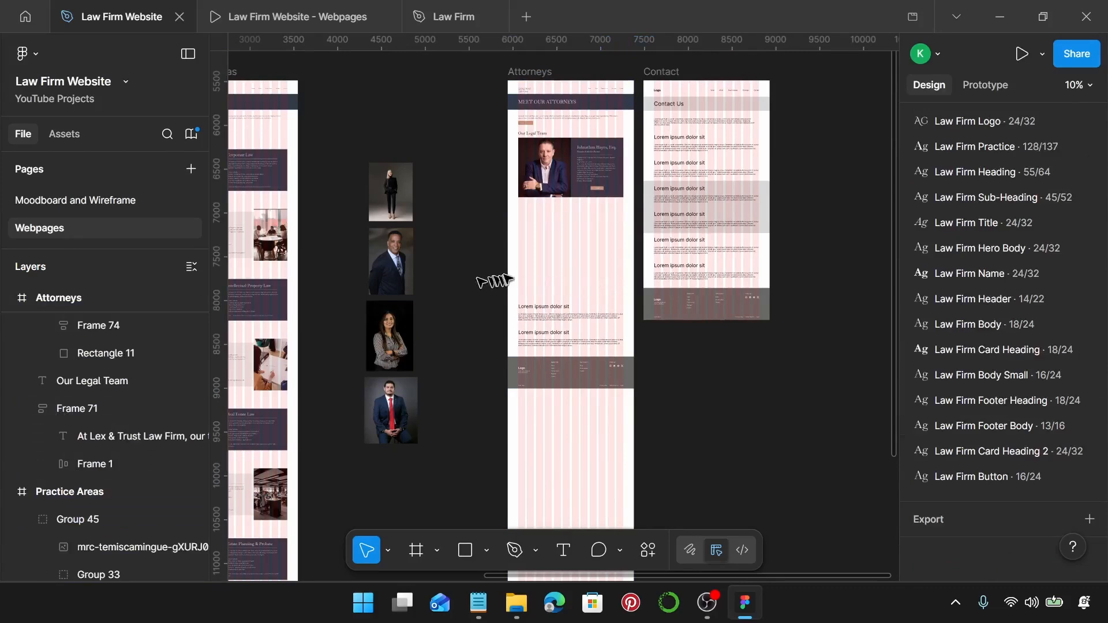
drag(517, 279, 595, 489)
scroll(594, 480, down, 5)
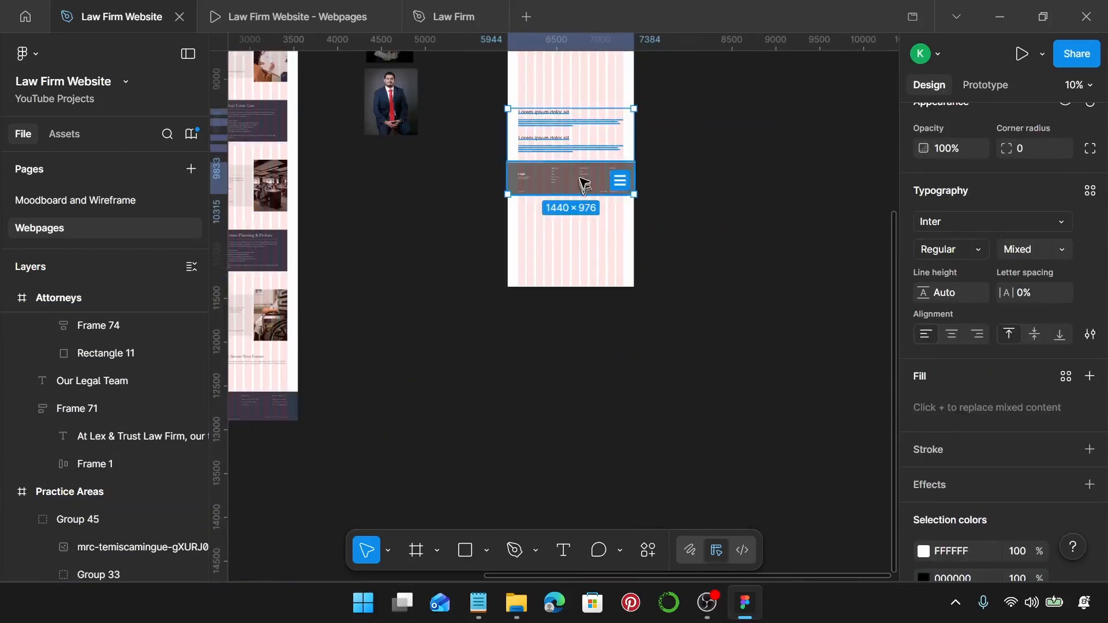
drag(582, 180, 584, 264)
scroll(582, 265, up, 5)
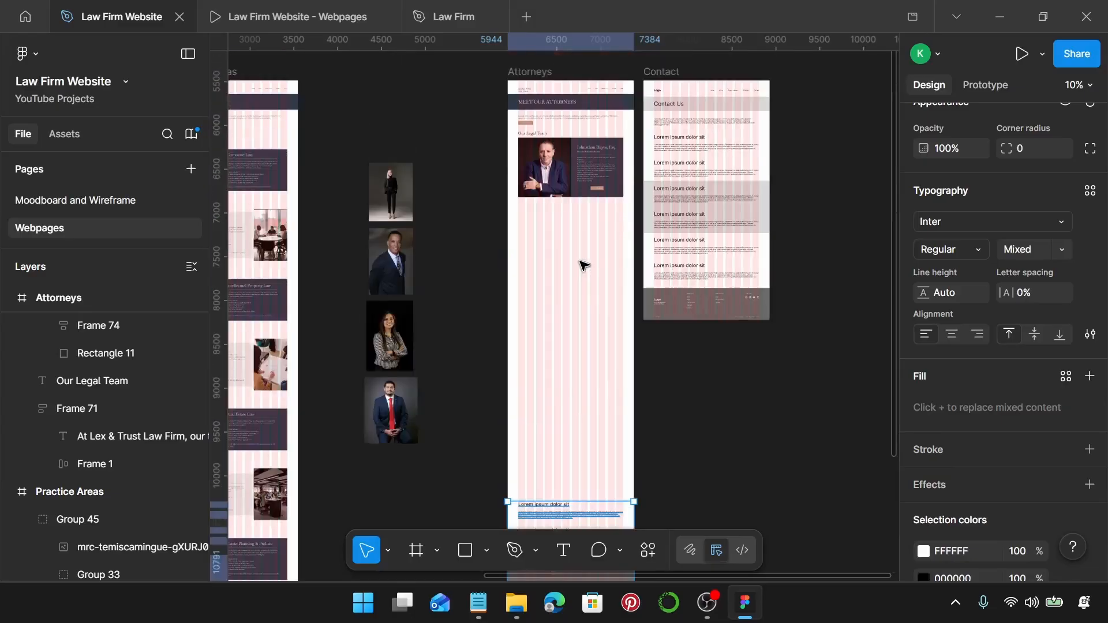
scroll(549, 176, up, 3)
click(545, 170)
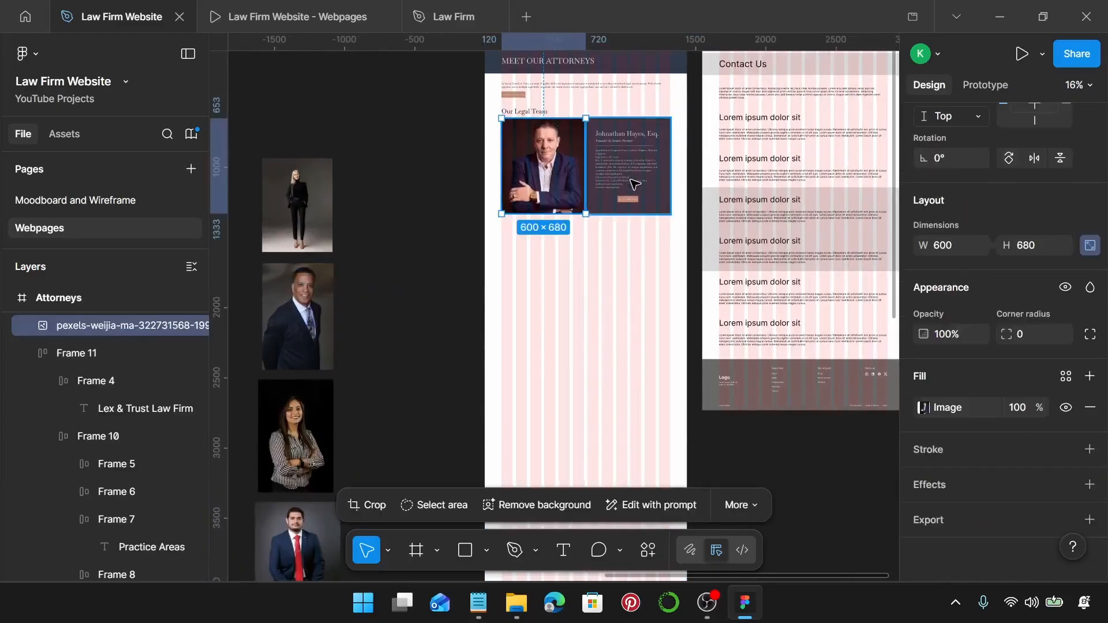
Duplicate the attorney photo-and-bio row several times, stacking the copies down the page.
shift+click(604, 180)
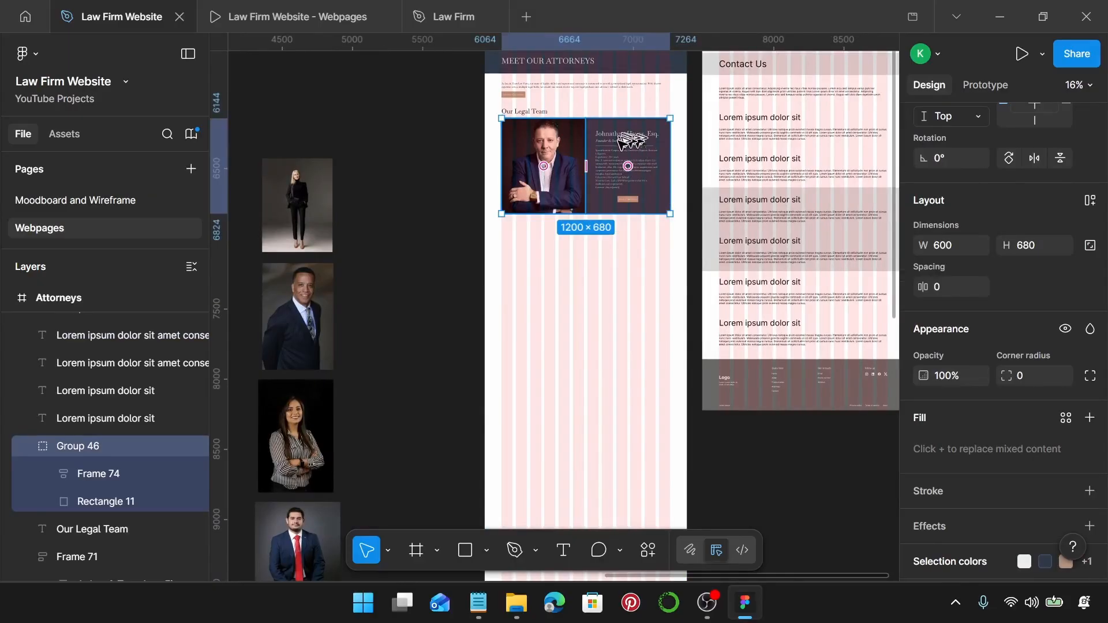
drag(620, 135, 623, 229)
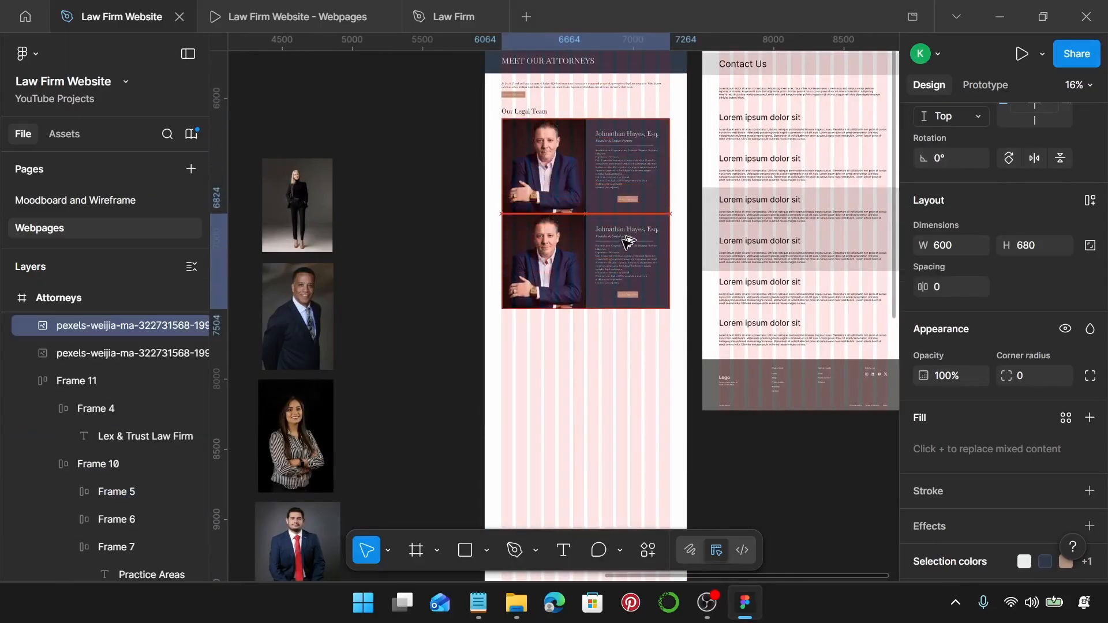
scroll(623, 237, up, 15)
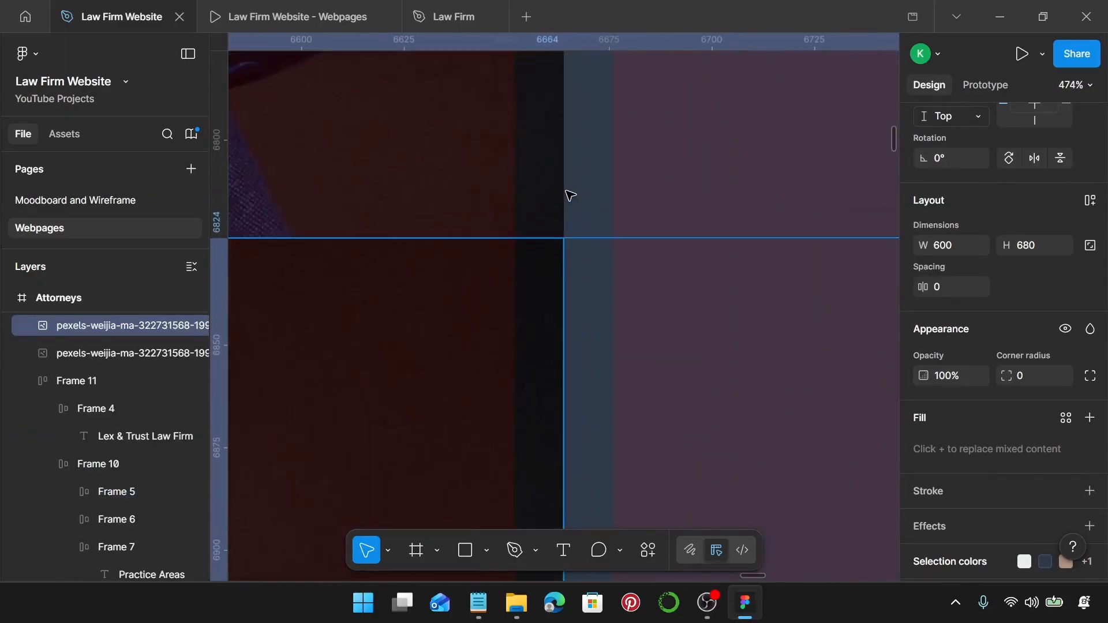
scroll(570, 197, down, 15)
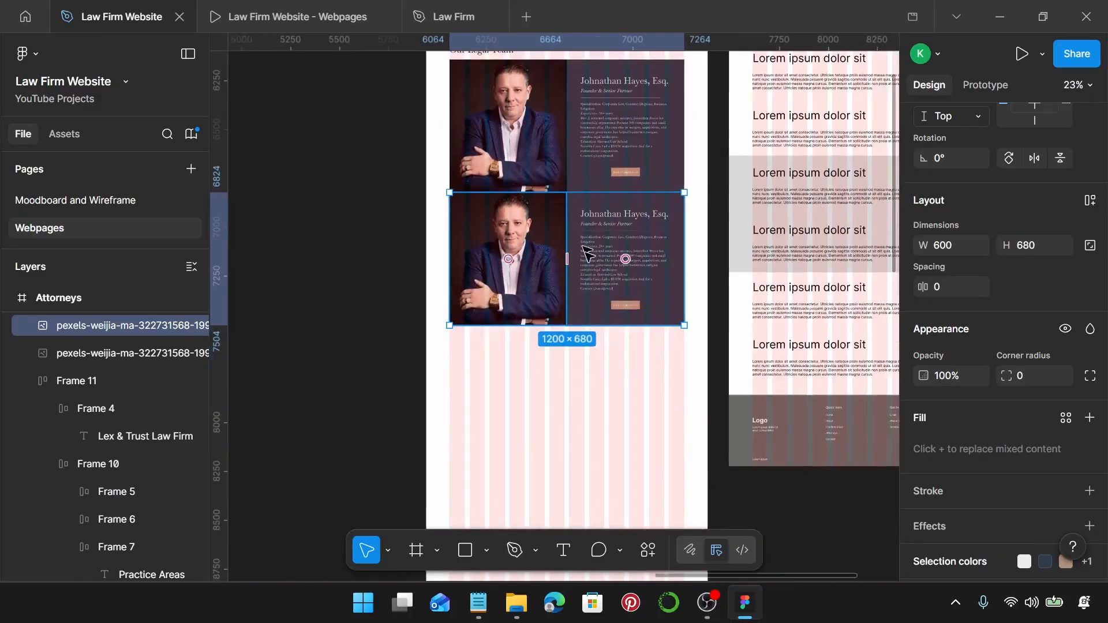
drag(589, 233, 602, 361)
scroll(600, 361, down, 2)
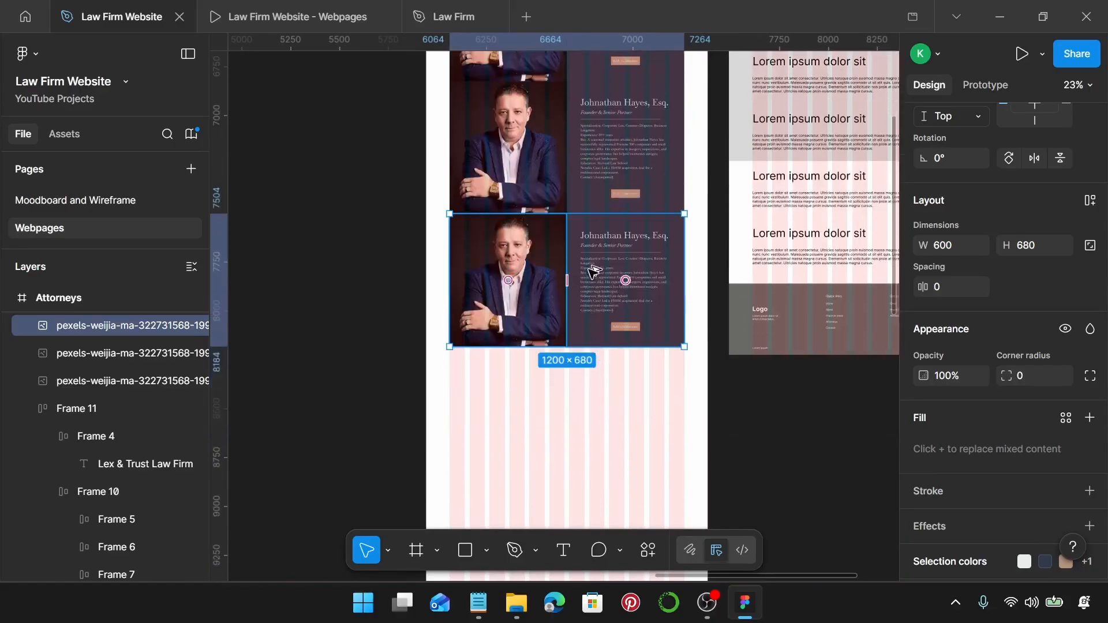
drag(597, 262, 601, 382)
scroll(600, 382, down, 2)
scroll(600, 382, down, 2)
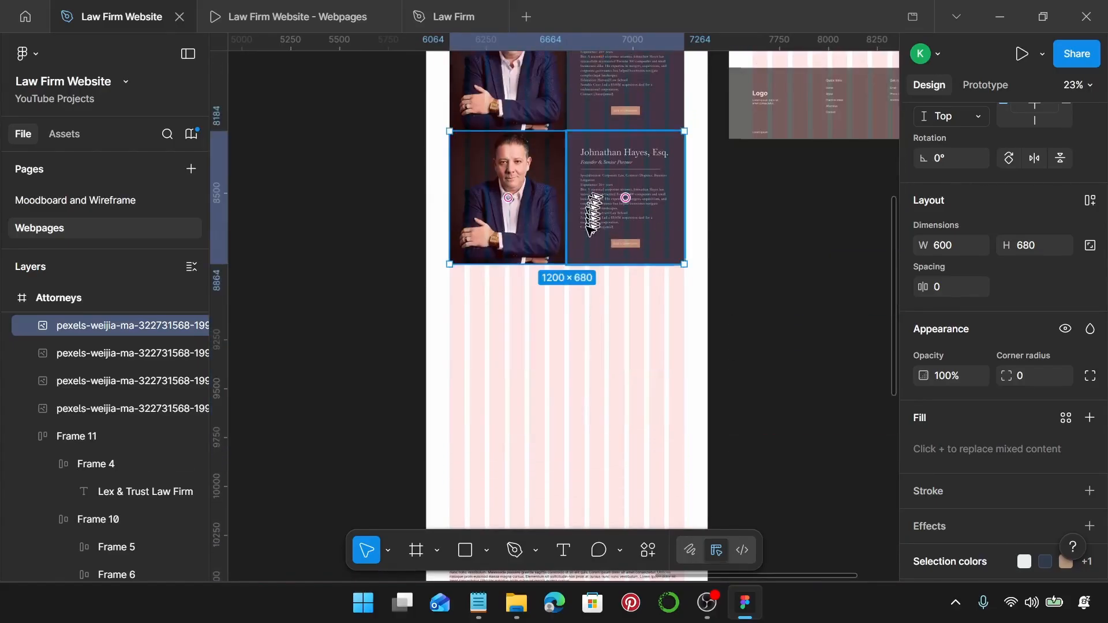
drag(598, 200, 602, 329)
scroll(602, 322, up, 3)
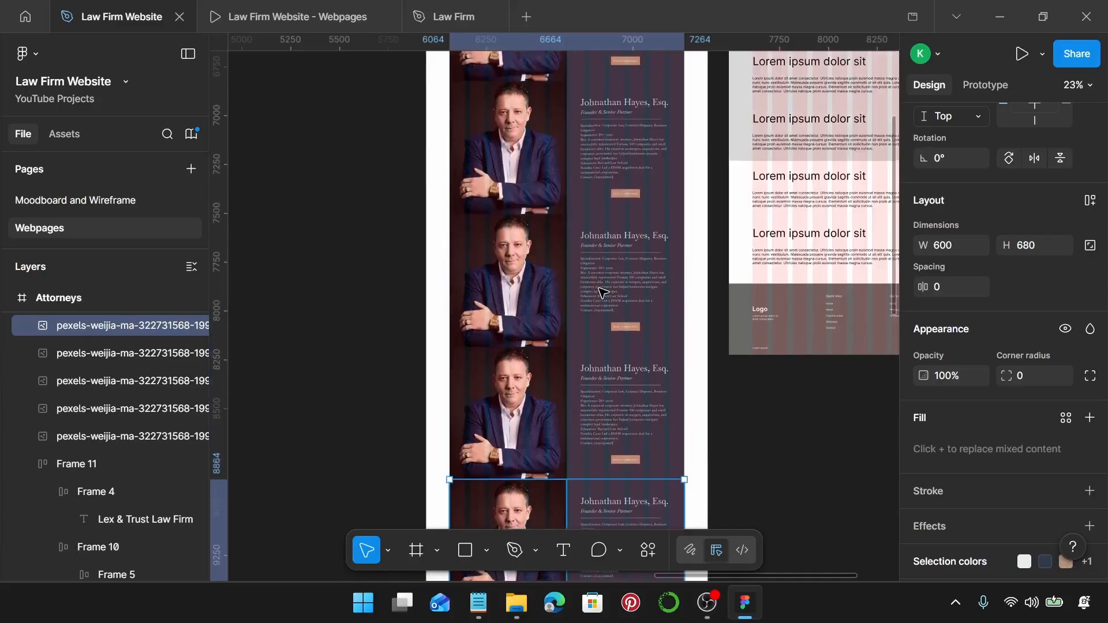
scroll(602, 292, up, 1)
scroll(603, 292, up, 3)
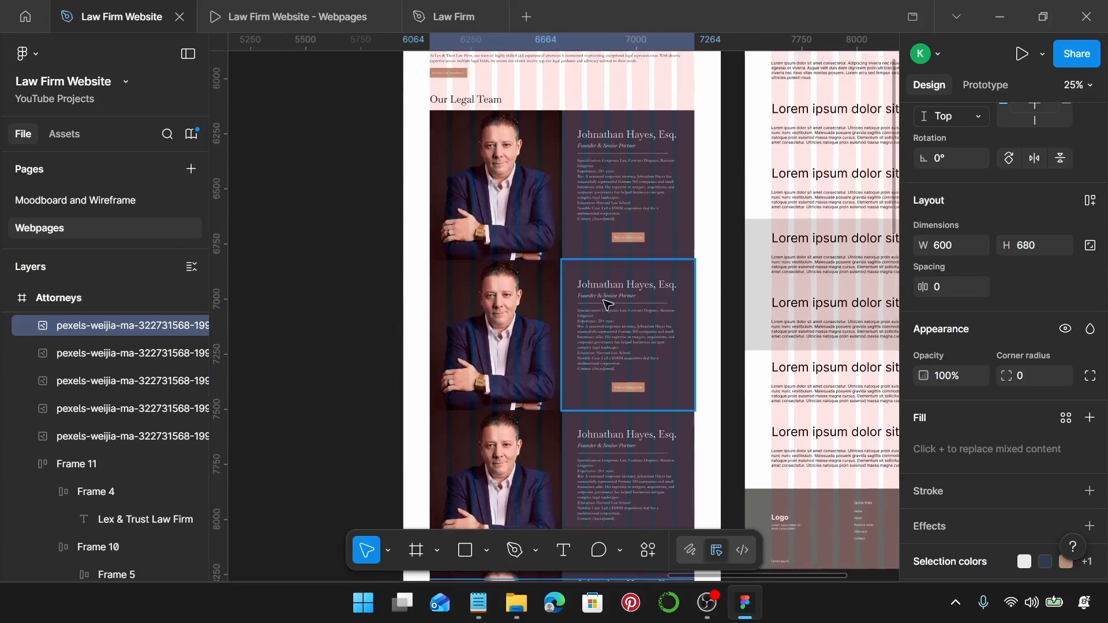
Mirror the second row so the bio card sits left and the photo right.
click(604, 301)
shift+click(501, 330)
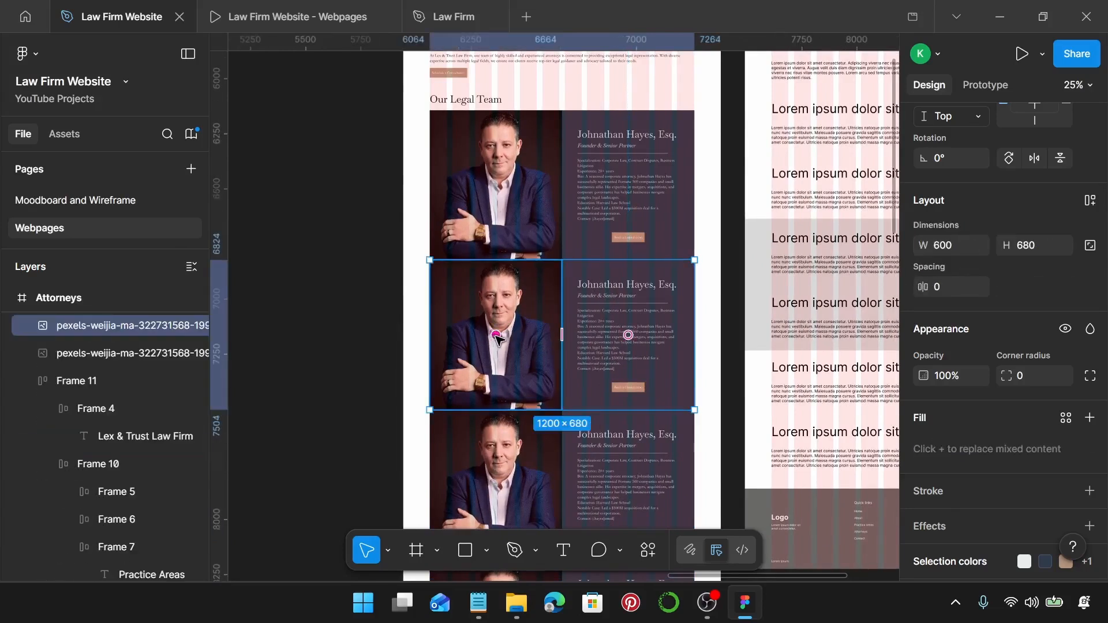
drag(496, 335, 581, 341)
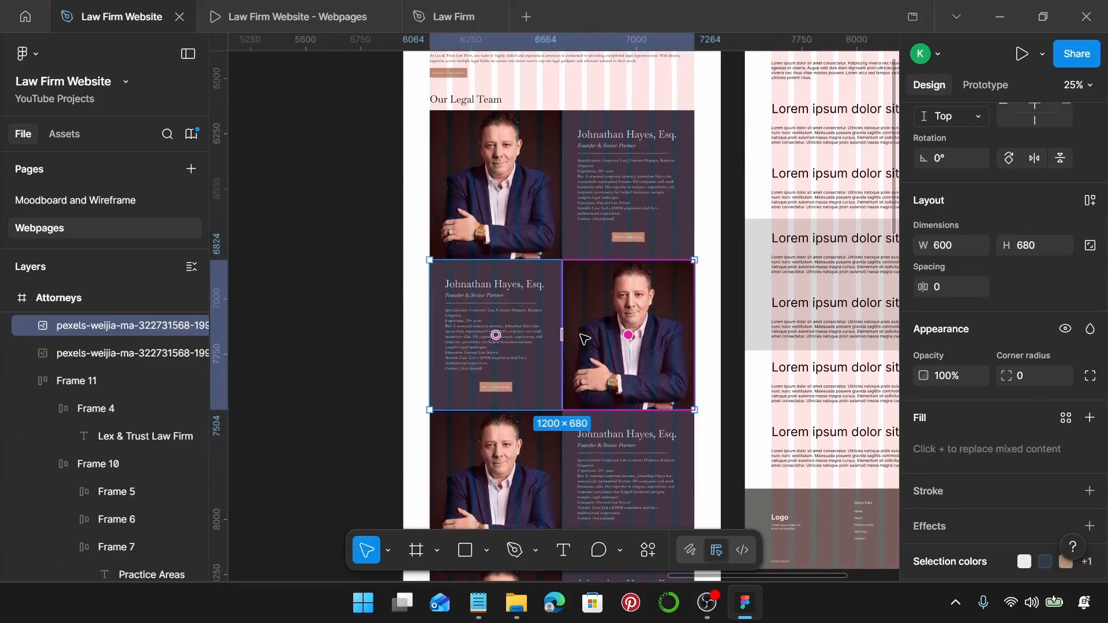
Mirror the fourth row the same way, with text on the left and photo on the right.
scroll(577, 324, down, 1)
scroll(576, 324, down, 5)
click(524, 307)
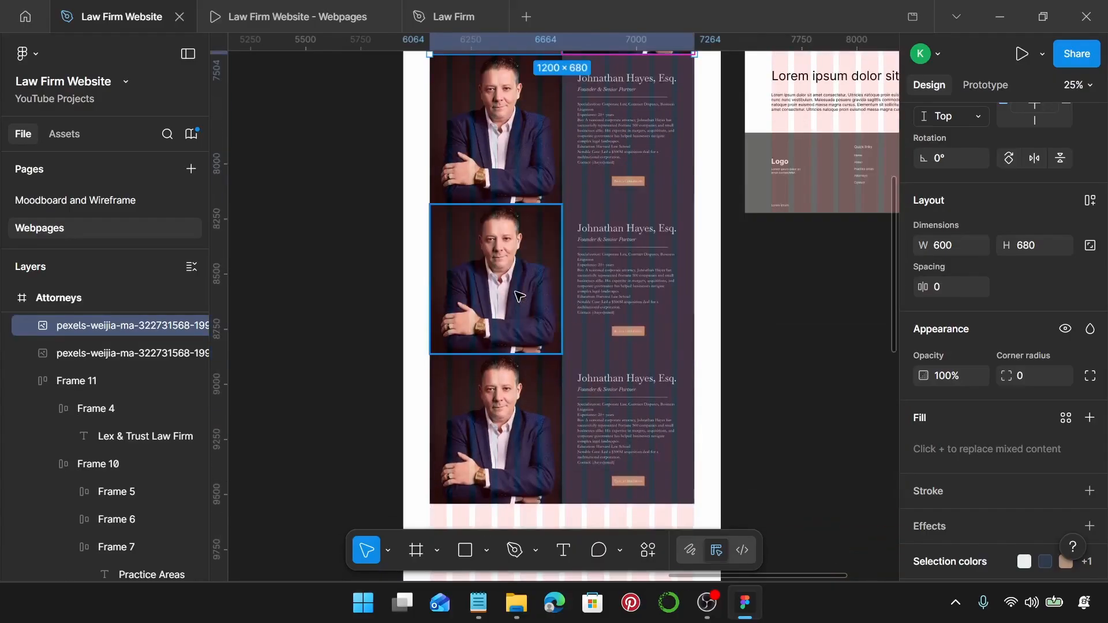
shift+click(600, 300)
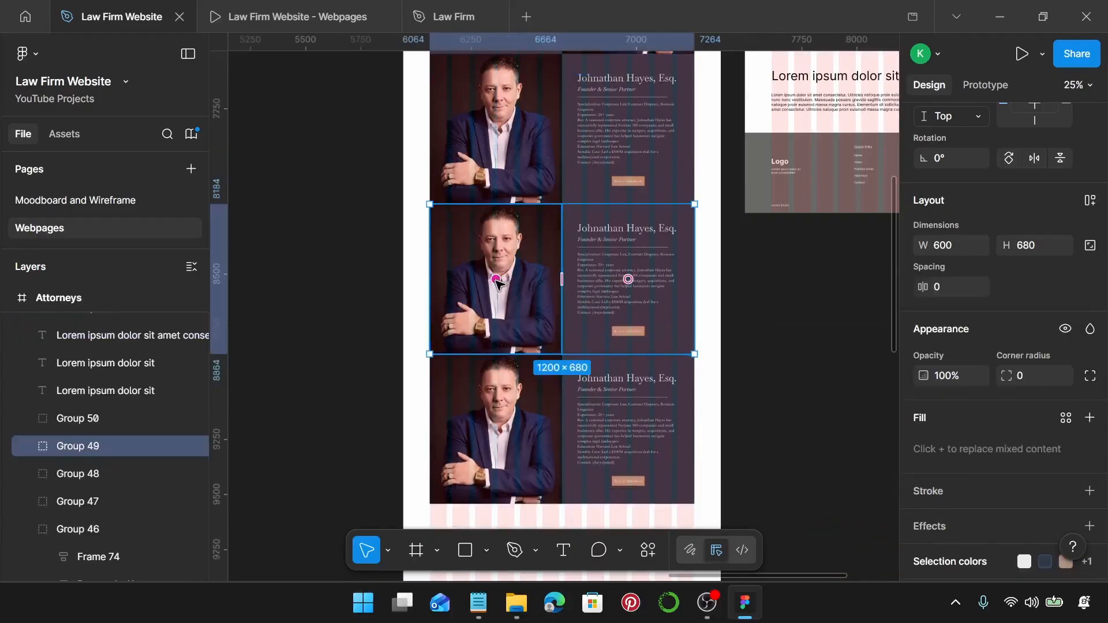
drag(497, 281, 580, 291)
scroll(582, 299, up, 1)
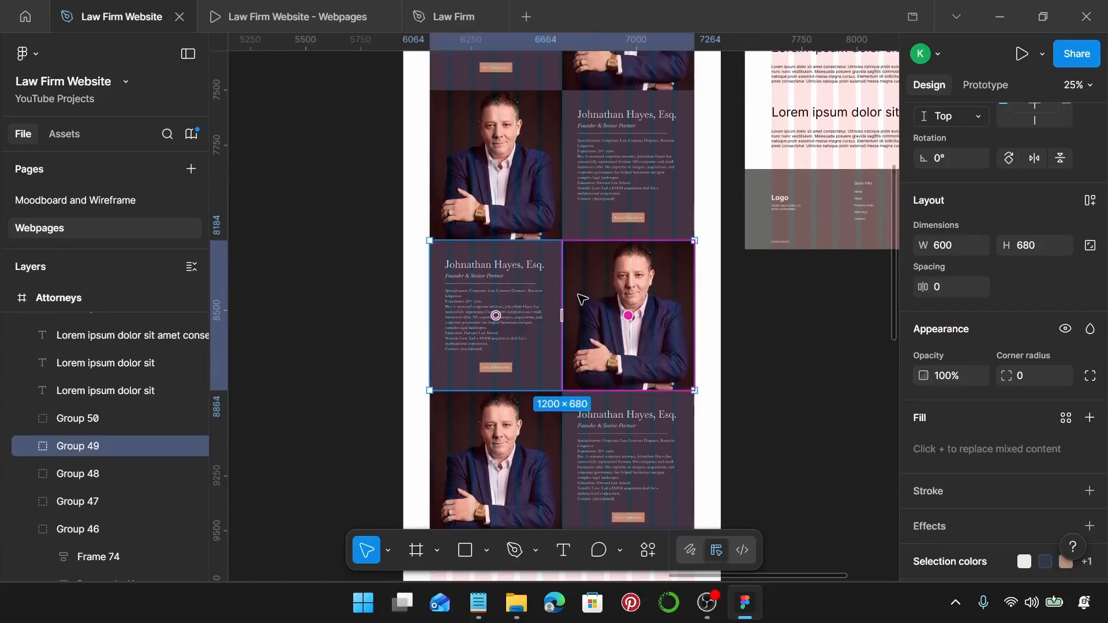
scroll(582, 299, down, 2)
scroll(612, 254, up, 3)
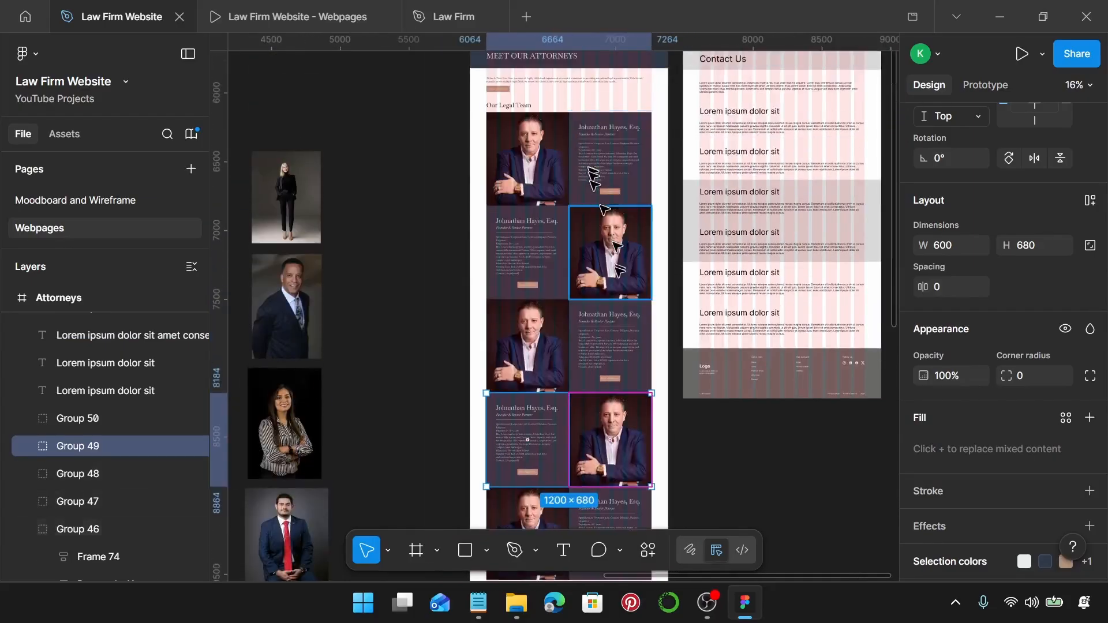
scroll(569, 225, up, 1)
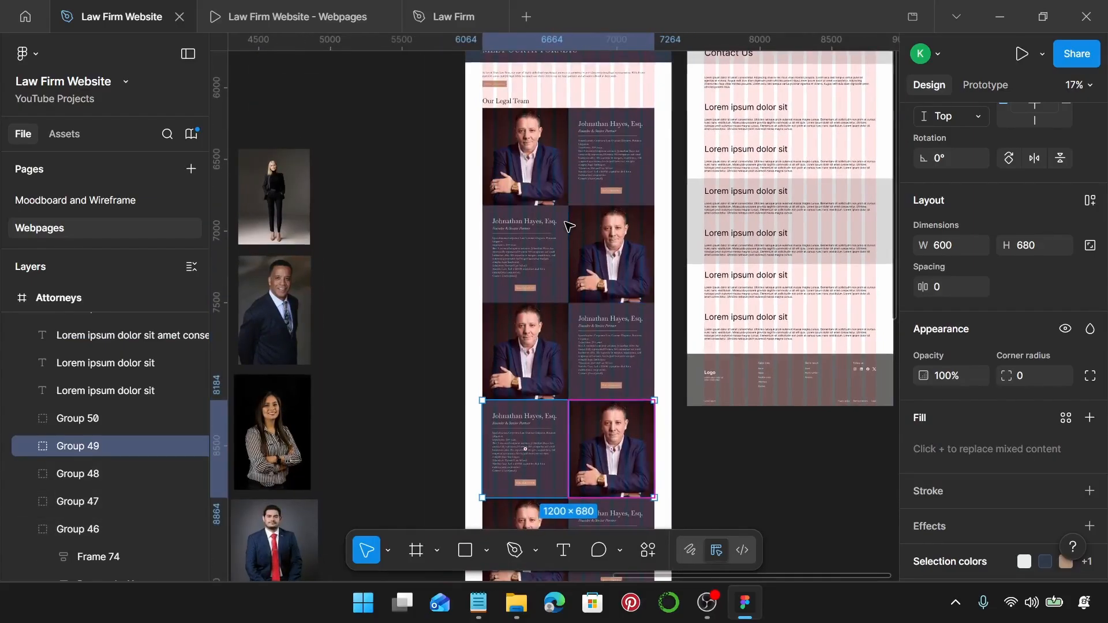
Wrap the first attorney's bio card (Group 46) in auto layout with Shift+A.
scroll(602, 166, up, 5)
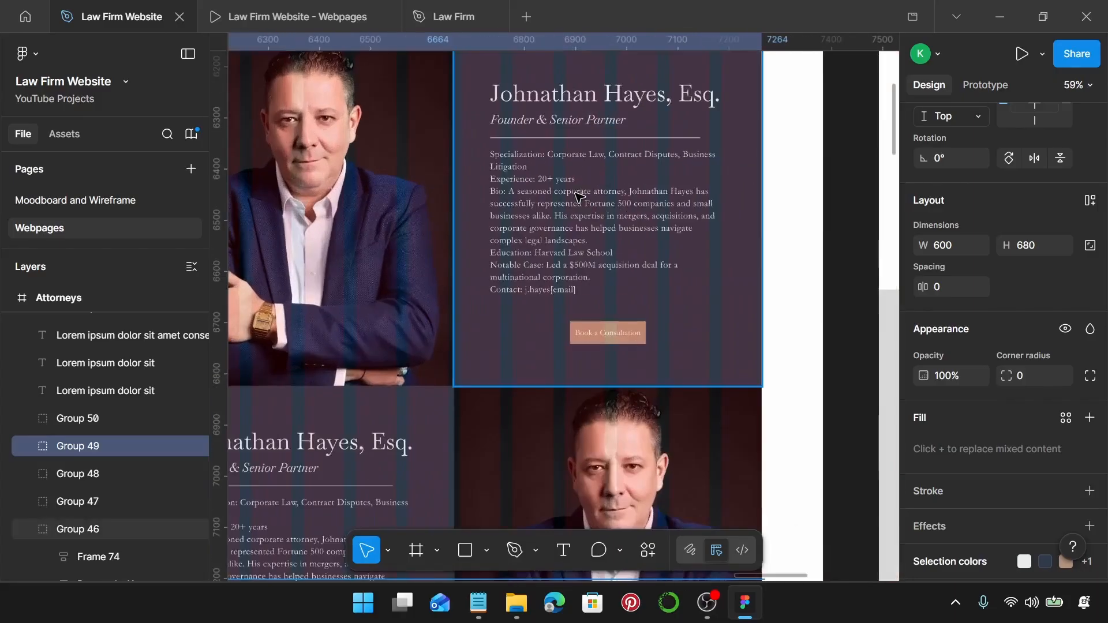
click(579, 196)
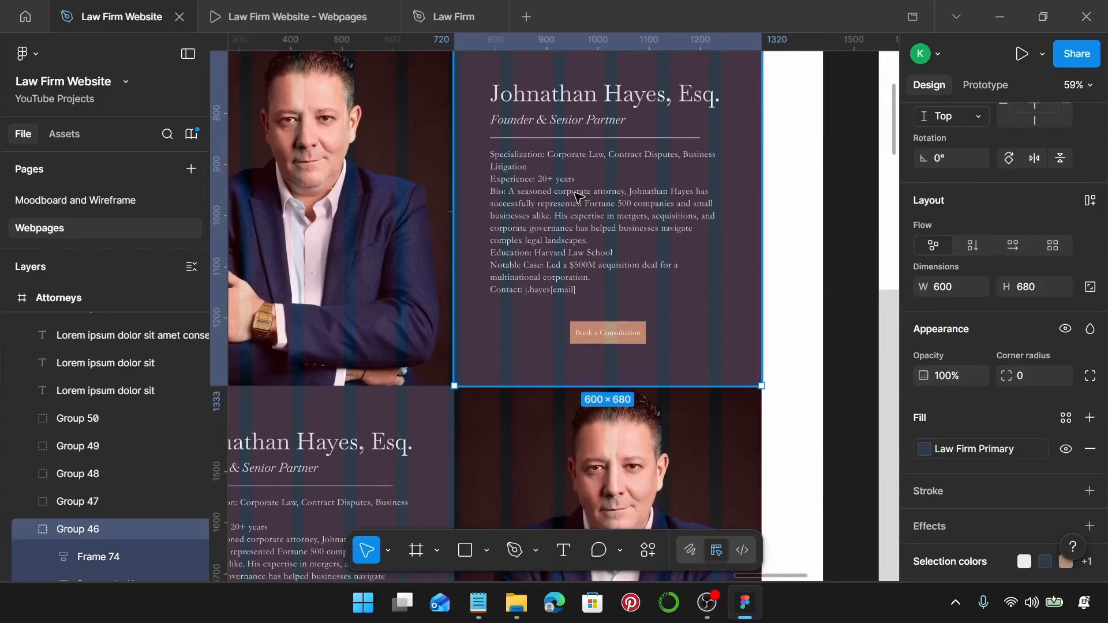
scroll(579, 196, down, 1)
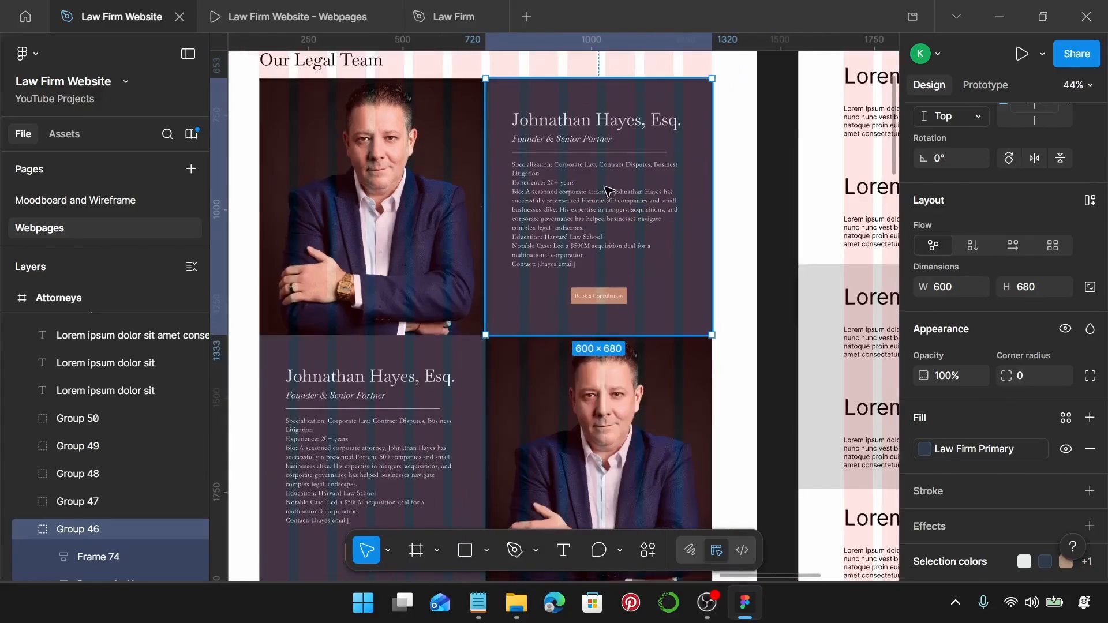
key(shift+a)
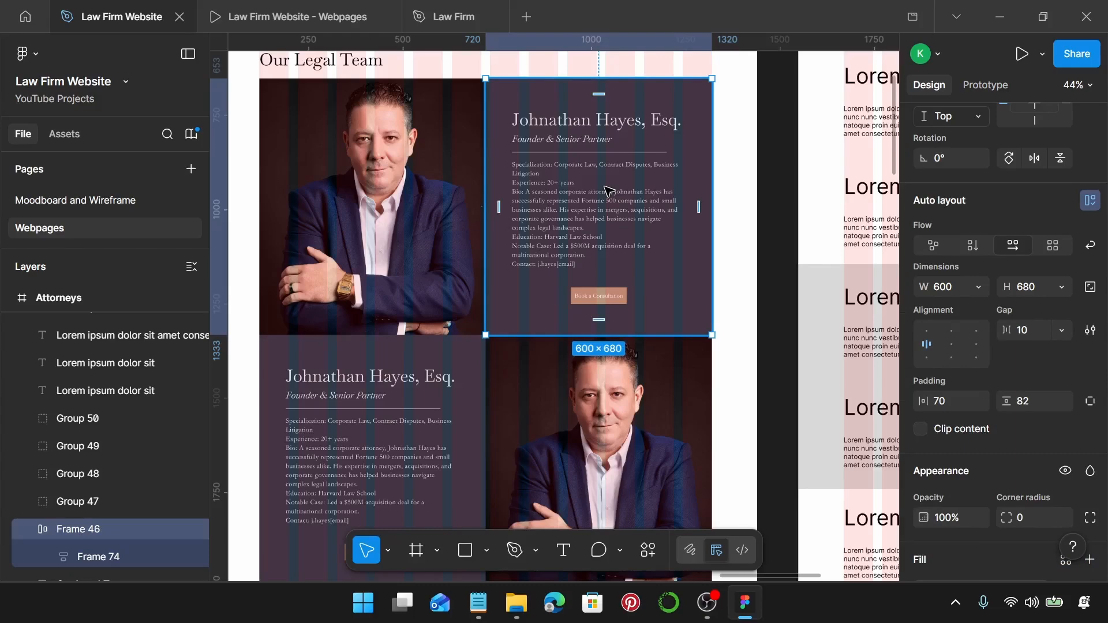
Select the image inside the second row's photo frame.
scroll(610, 191, down, 4)
scroll(553, 299, left, 2)
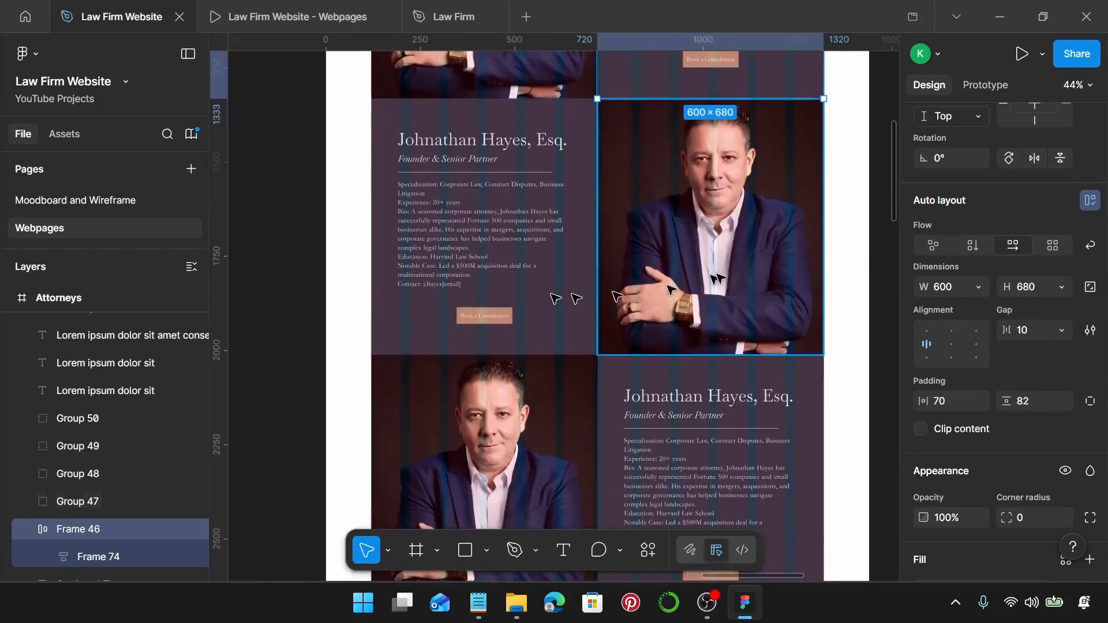
scroll(718, 280, left, 2)
scroll(727, 260, down, 3)
scroll(744, 242, left, 1)
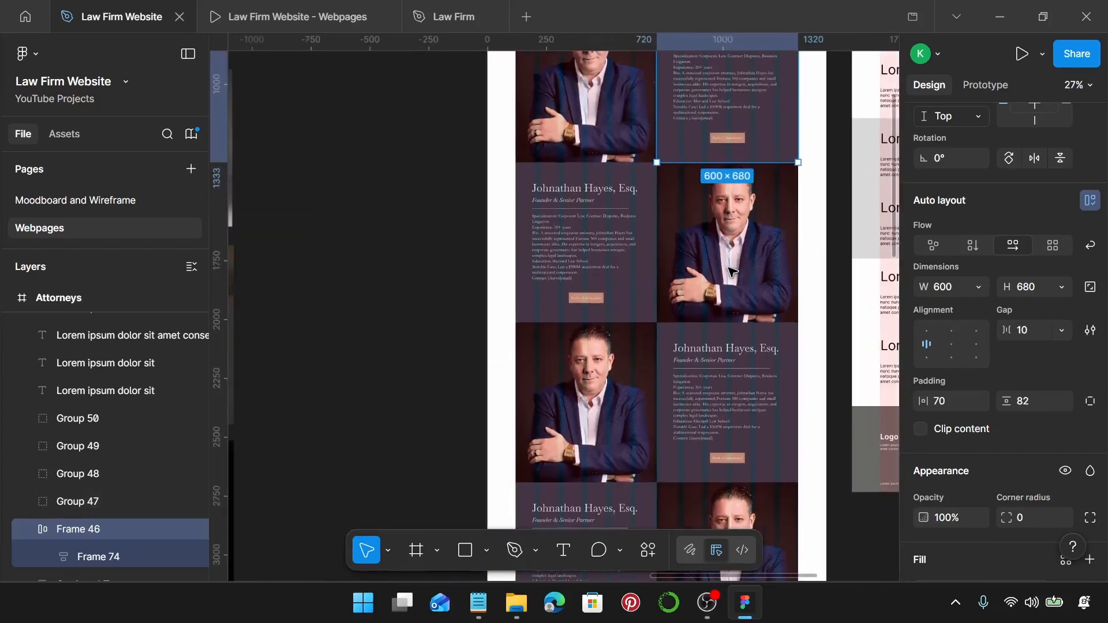
double_click(747, 232)
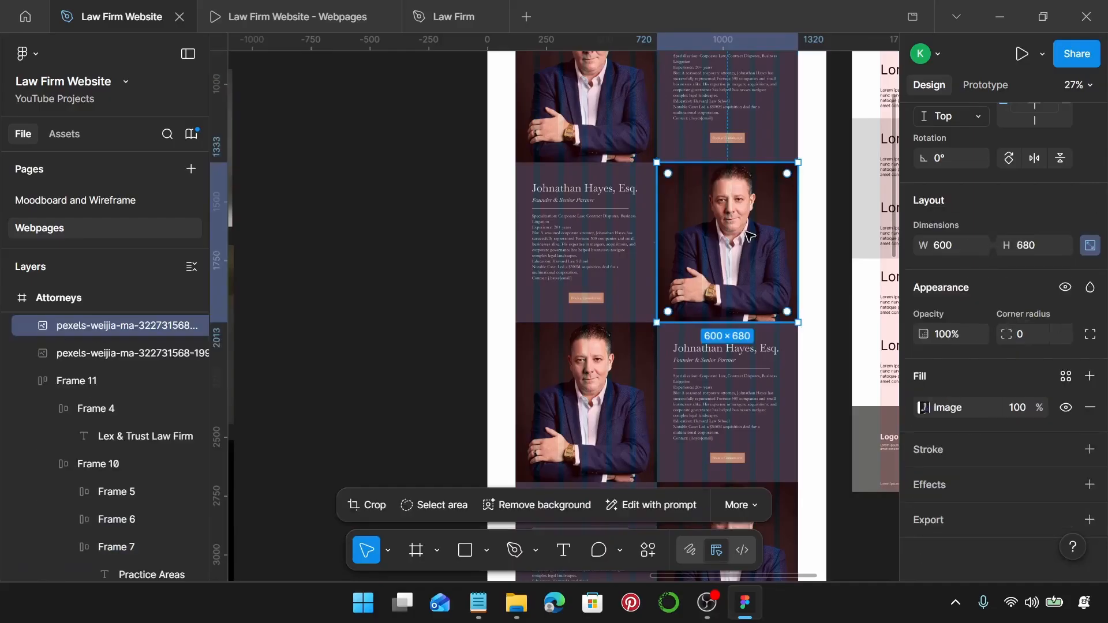
Resize the woman's standalone portrait to 600 wide and reposition it on the canvas.
scroll(748, 232, down, 2)
scroll(564, 235, left, 8)
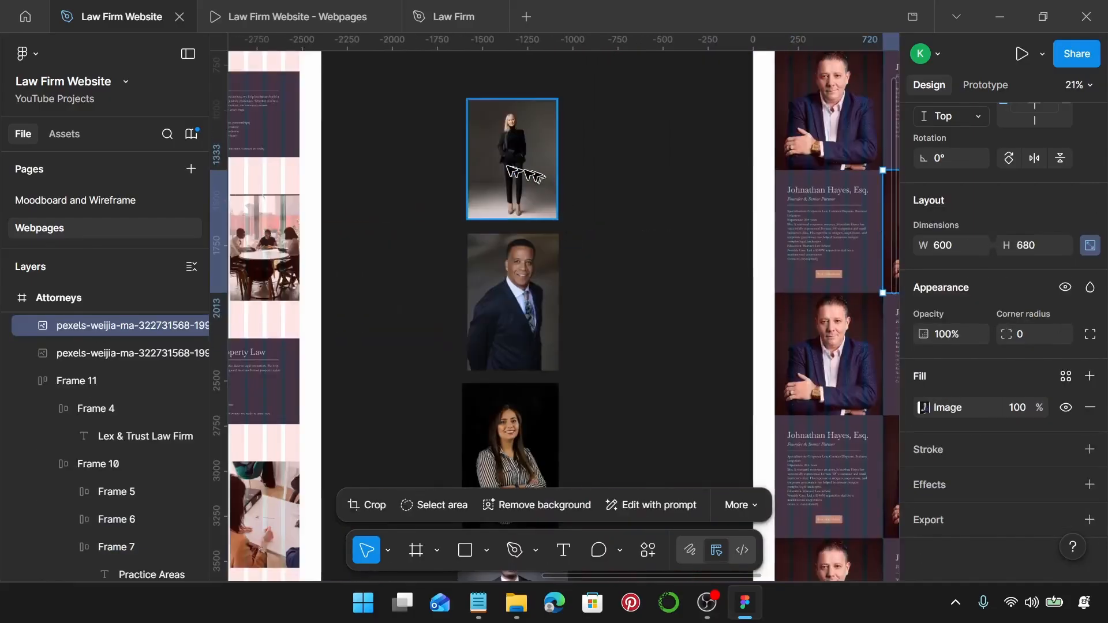
scroll(531, 240, up, 5)
click(532, 249)
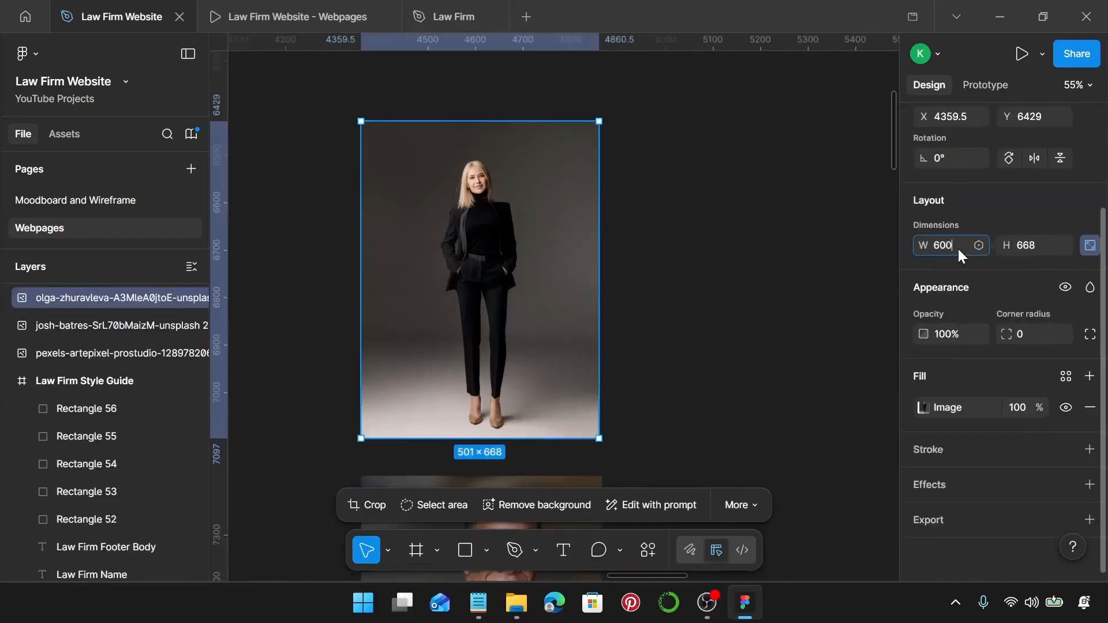
key(Return)
drag(488, 315, 527, 230)
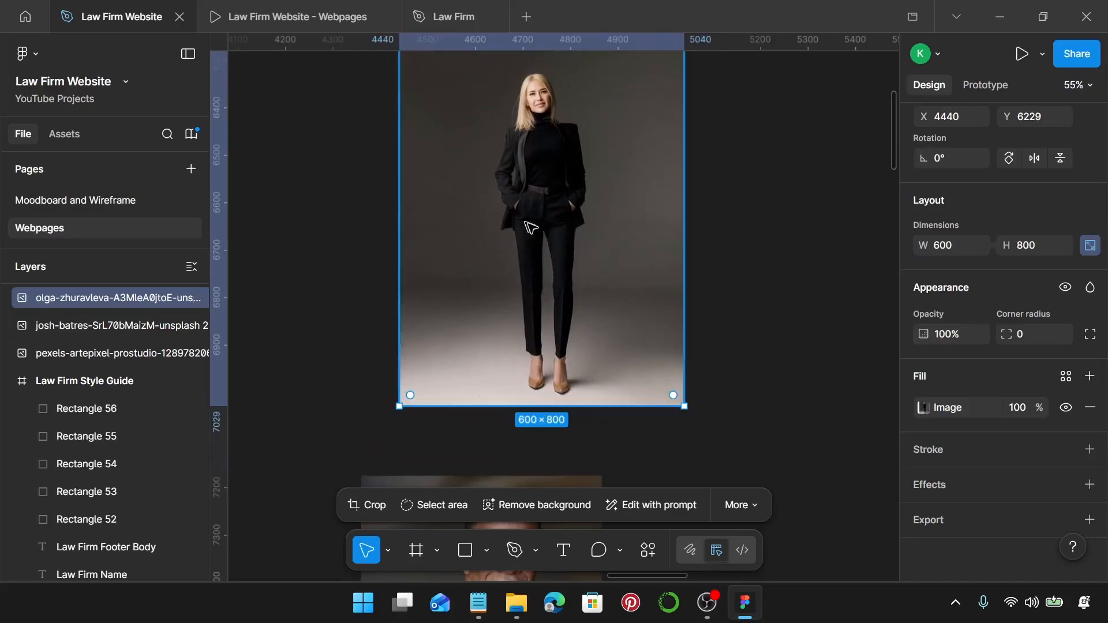
Crop the portrait to 600 × 680, enlarging the image behind the crop.
double_click(594, 273)
scroll(546, 413, up, 5)
drag(533, 391, 522, 258)
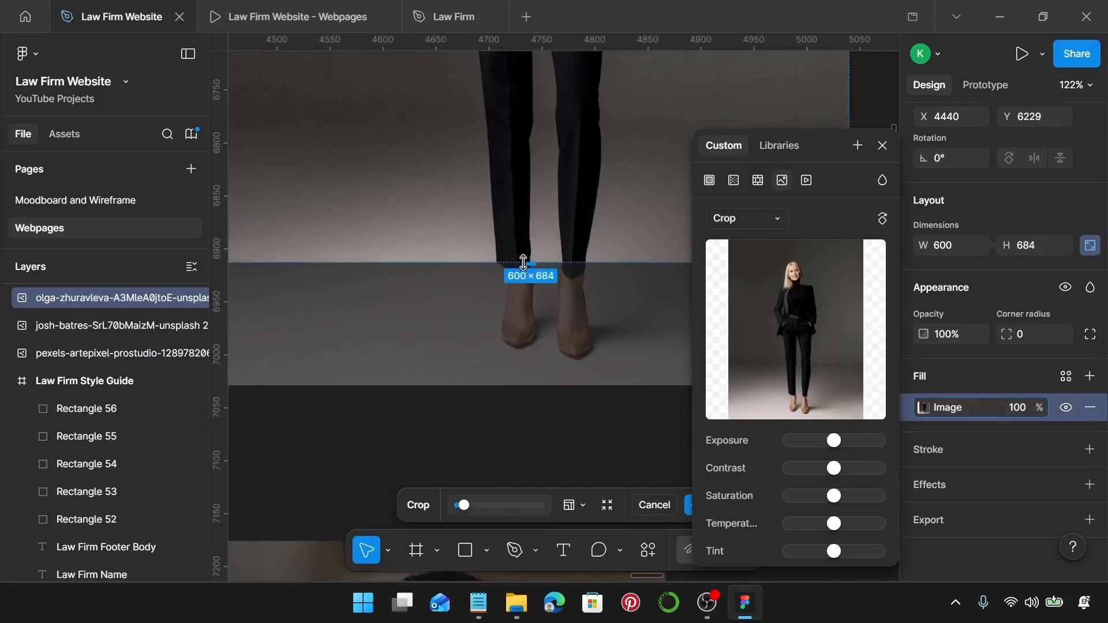
scroll(522, 257, up, 10)
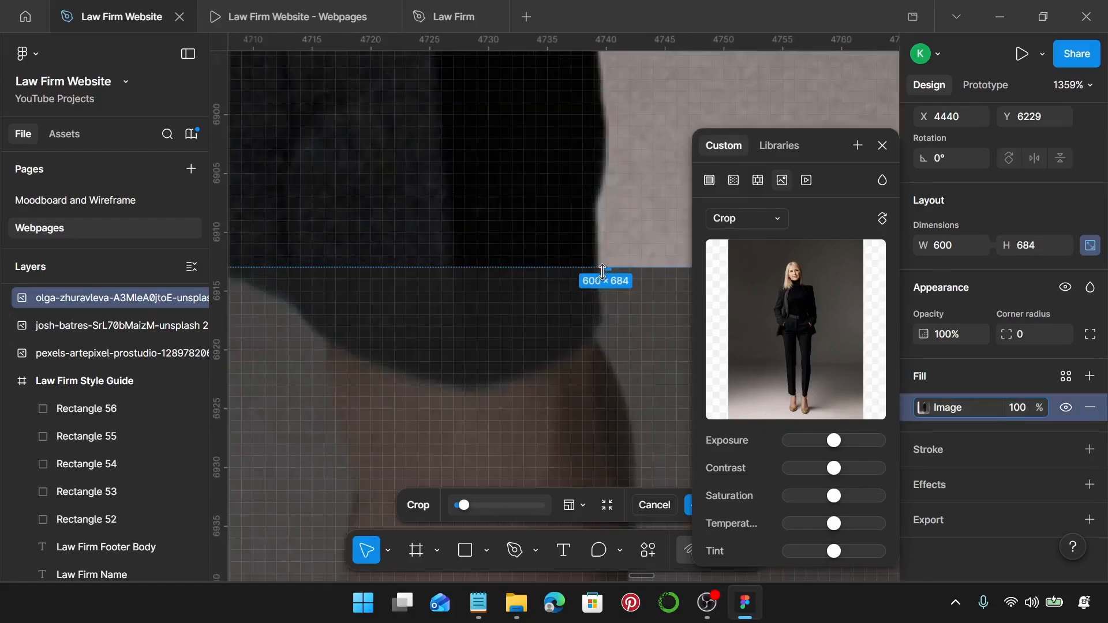
drag(603, 254, 608, 220)
scroll(607, 219, down, 10)
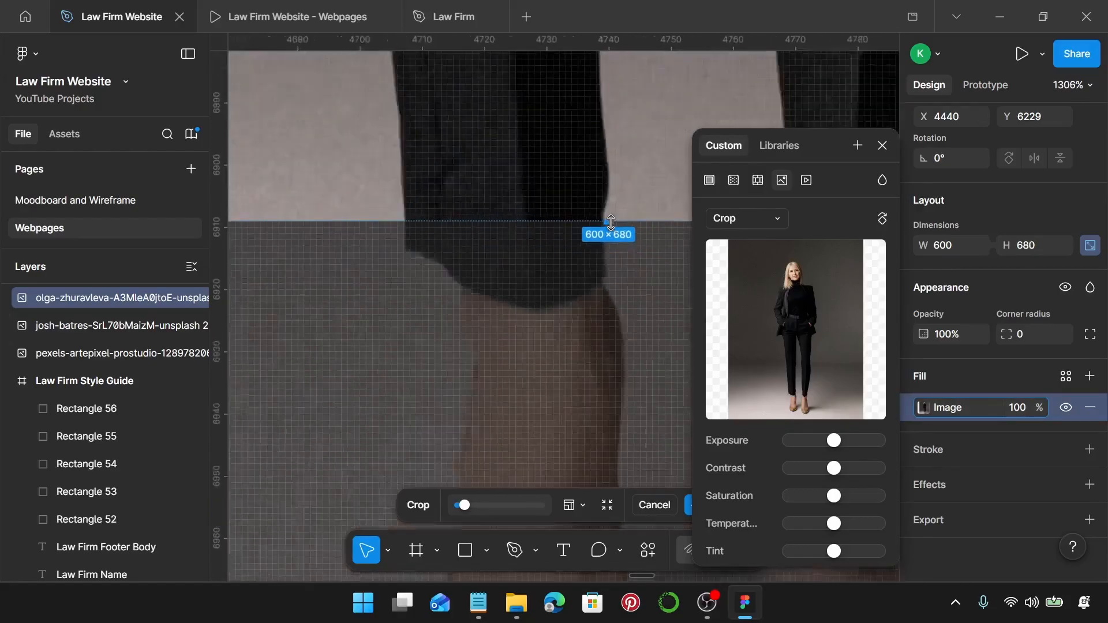
scroll(611, 222, down, 10)
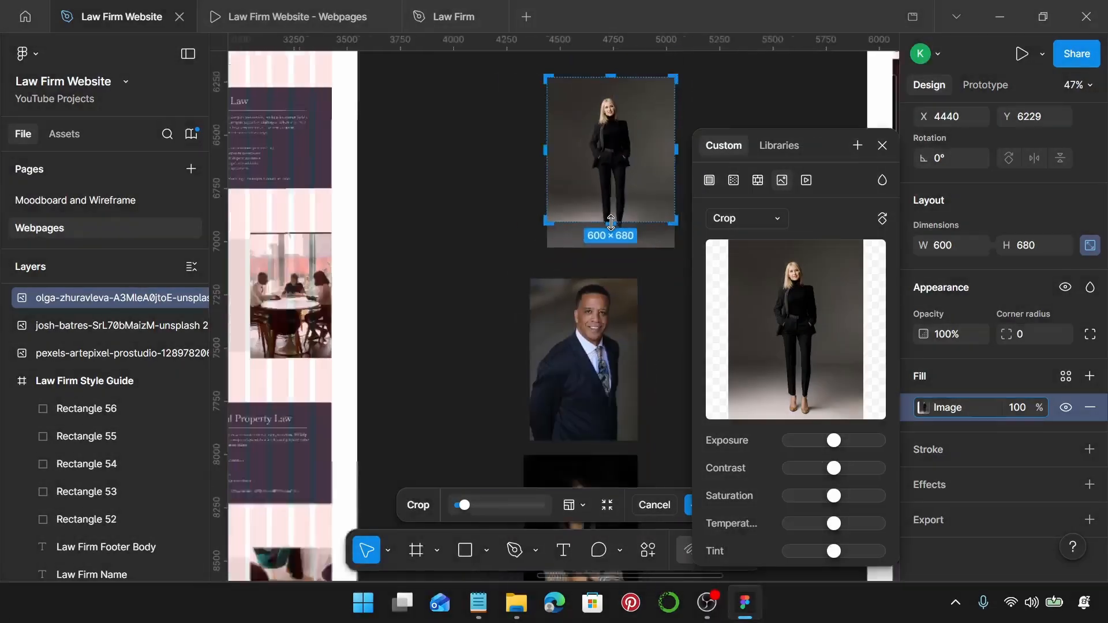
scroll(636, 252, up, 1)
drag(649, 255, 631, 345)
scroll(666, 357, right, 2)
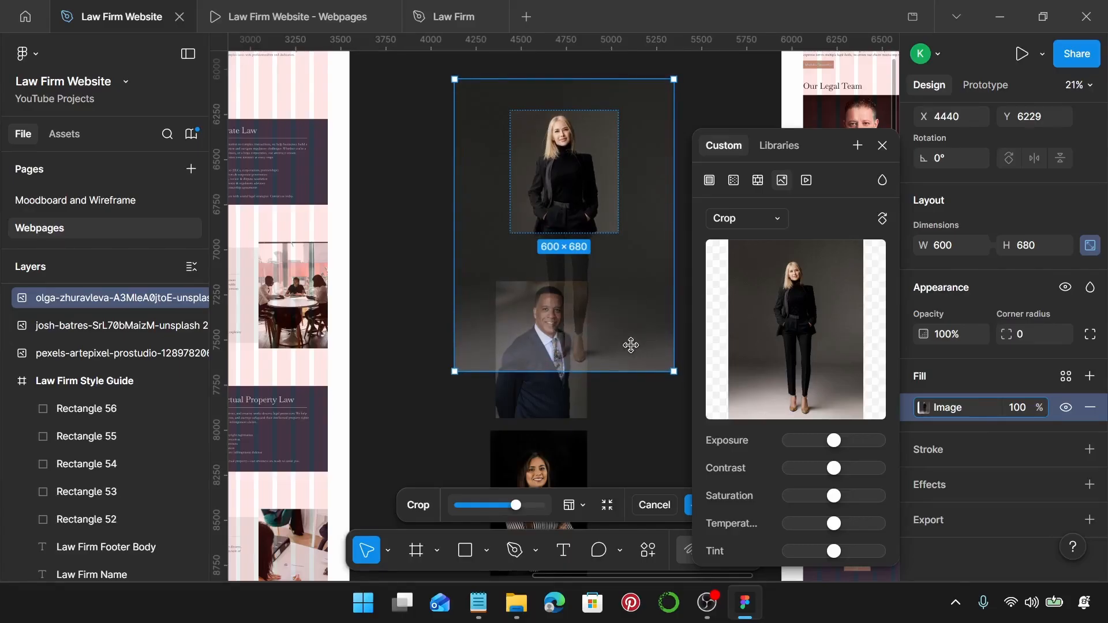
key(Return)
Close the image fill settings and cut the cropped portrait off the canvas.
click(882, 145)
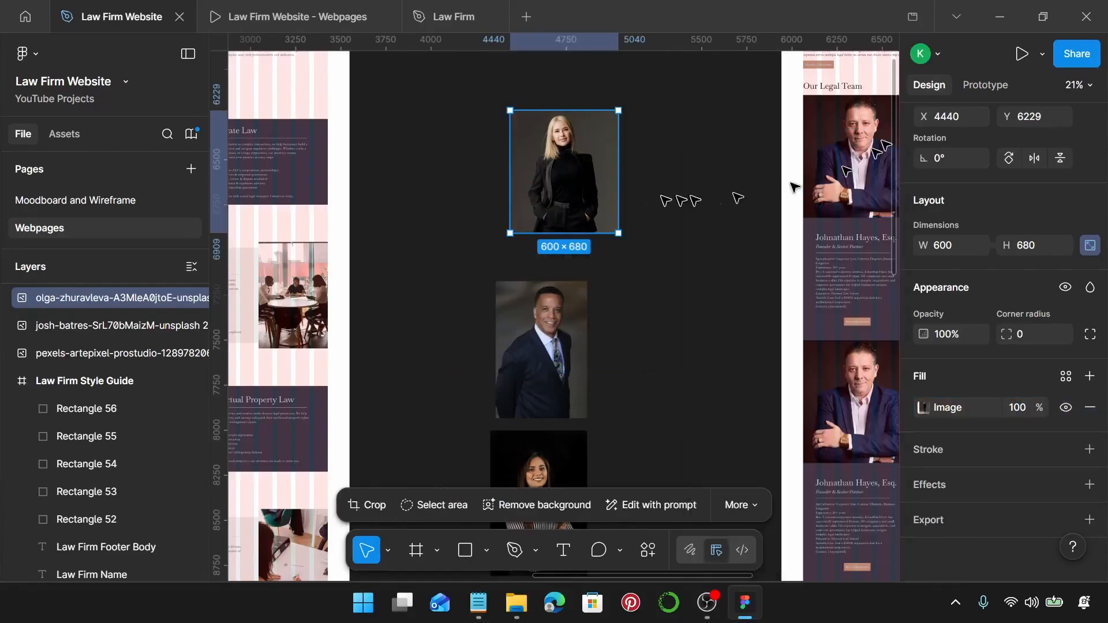
click(606, 183)
key(Delete)
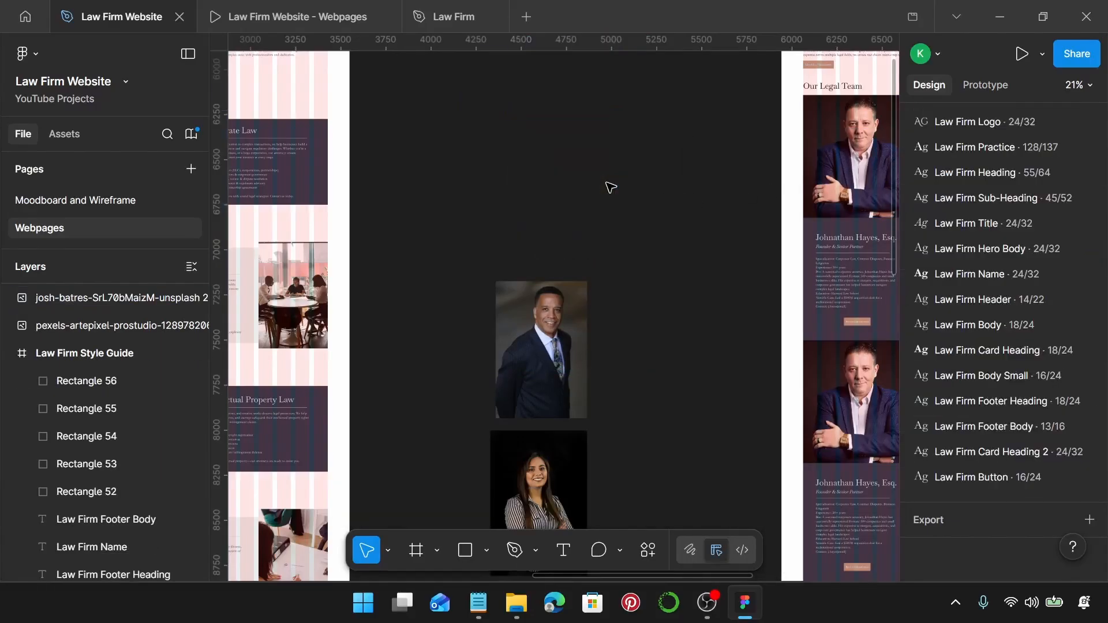
scroll(611, 188, right, 5)
Replace the second row's man photo with the woman's portrait and ungroup the neighbouring bio card.
click(658, 297)
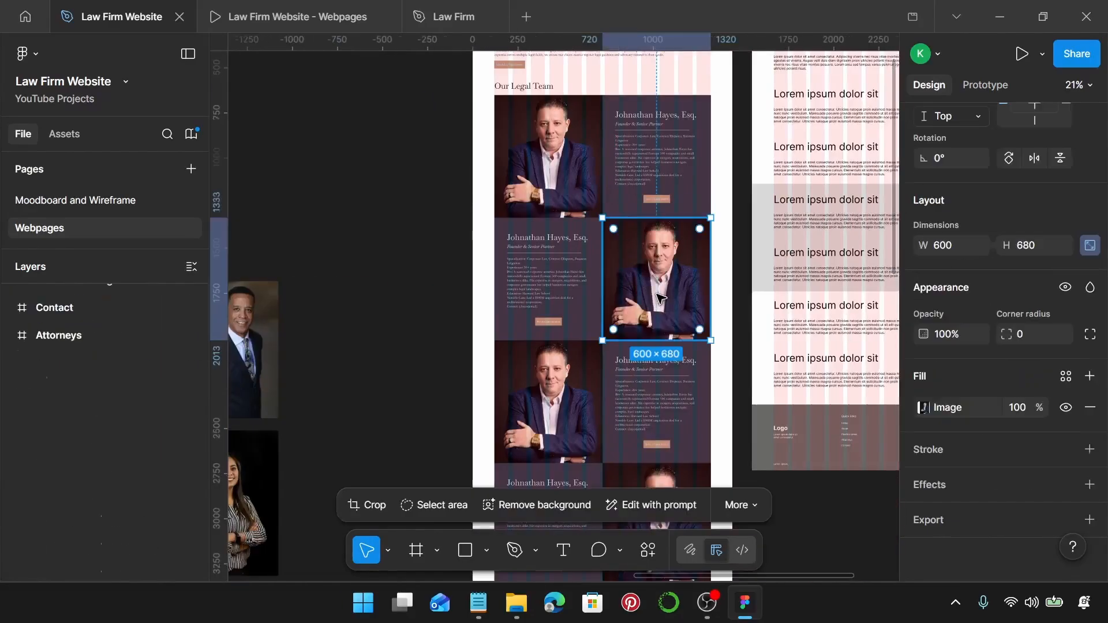
key(ctrl+shift+r)
ctrl+scroll(661, 297, up, 5)
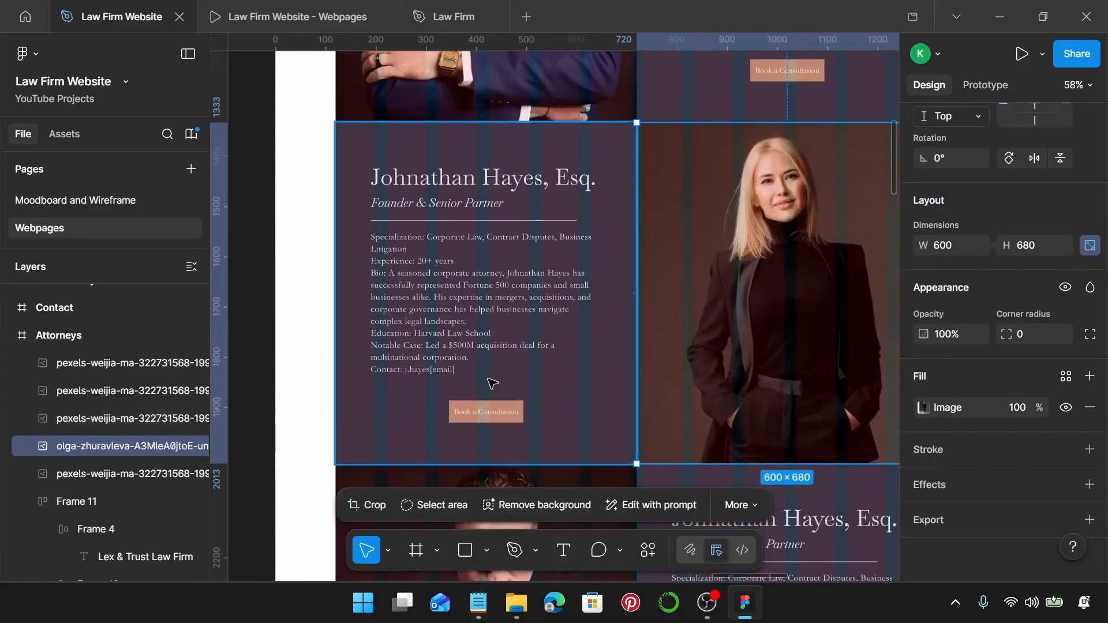
click(496, 358)
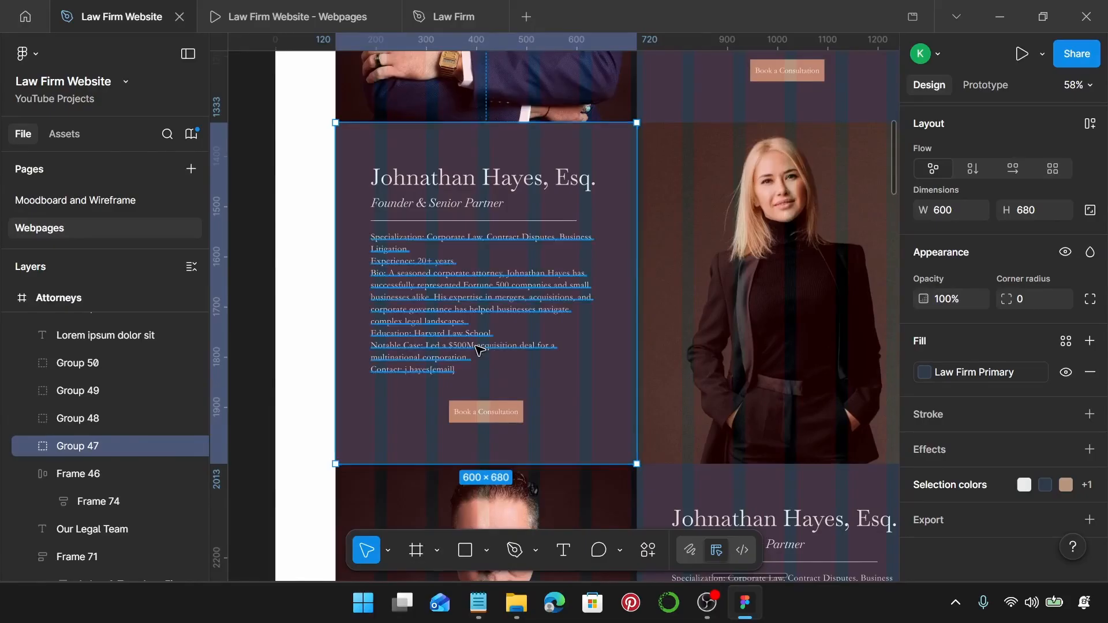
key(ctrl+shift+g)
click(478, 603)
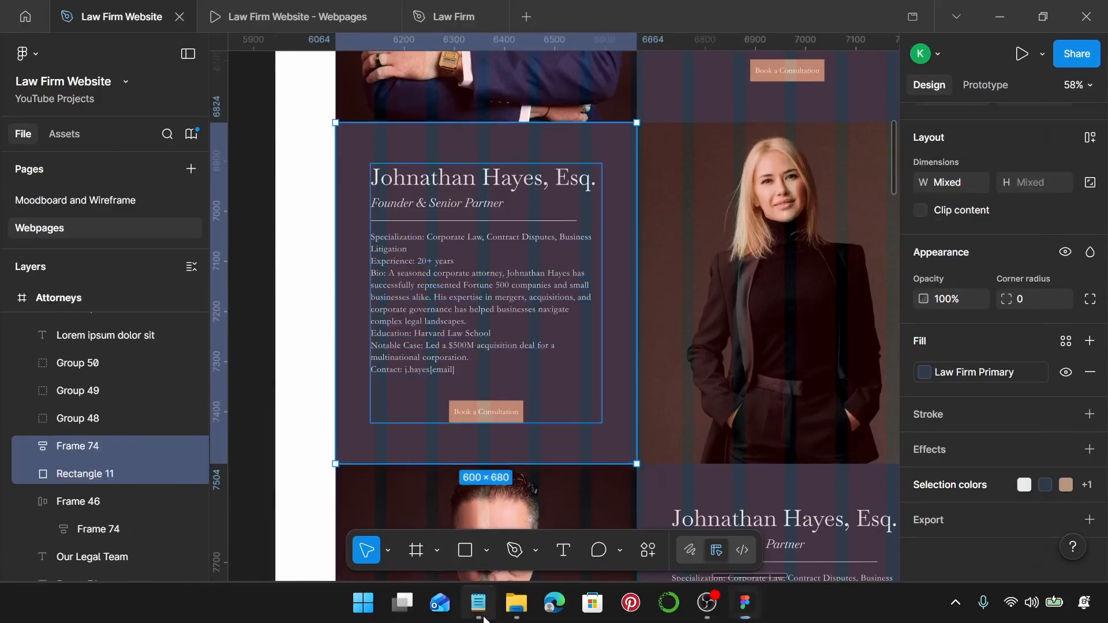
scroll(863, 252, down, 2)
scroll(863, 252, down, 1)
drag(844, 292, 705, 289)
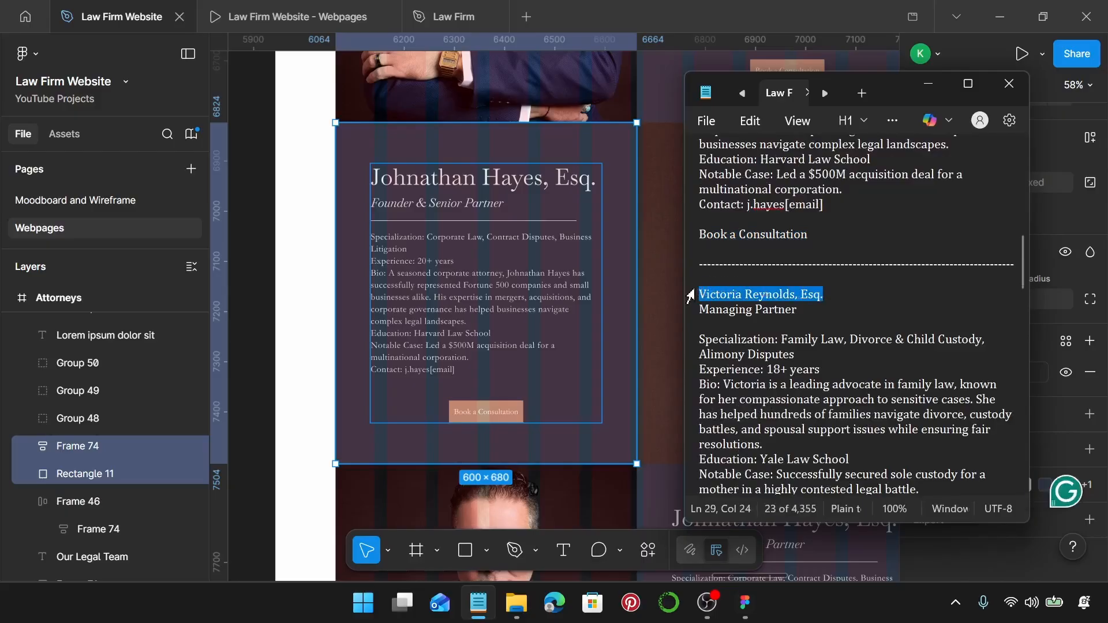
click(526, 191)
click(525, 190)
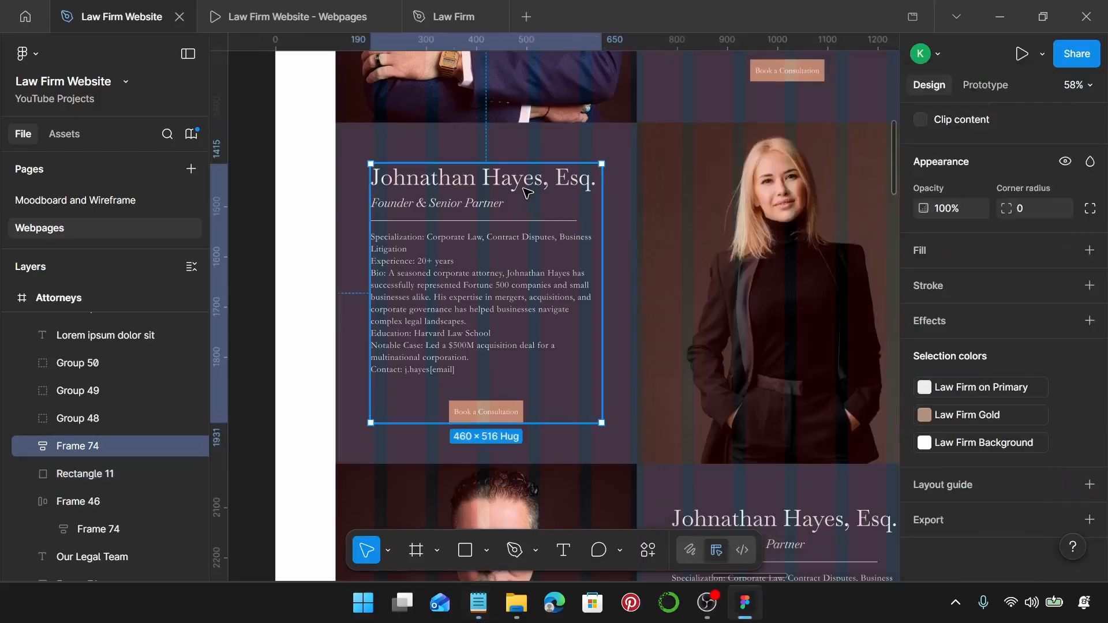
double_click(525, 190)
double_click(527, 191)
double_click(527, 190)
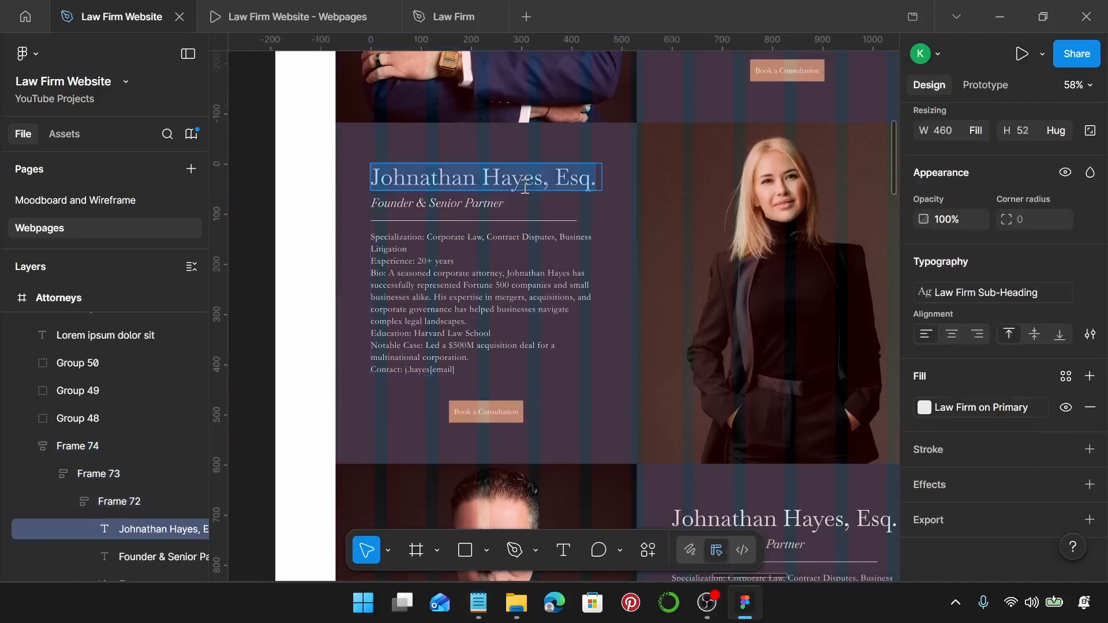
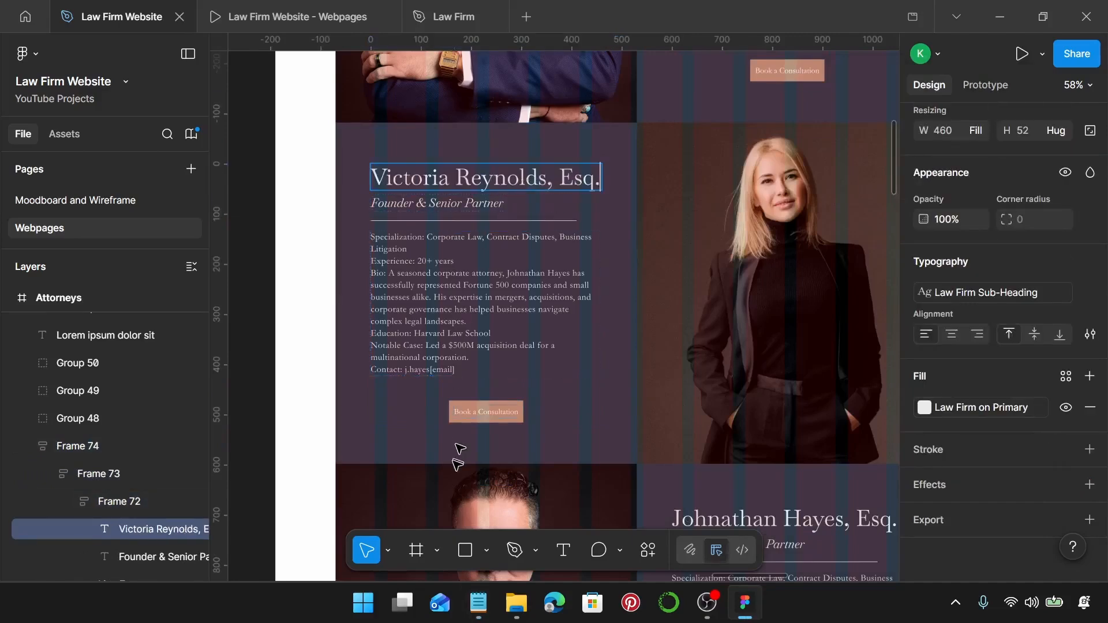
Change the card's subtitle to 'Managing Partner'.
click(479, 600)
drag(797, 310, 691, 311)
key(ctrl+c)
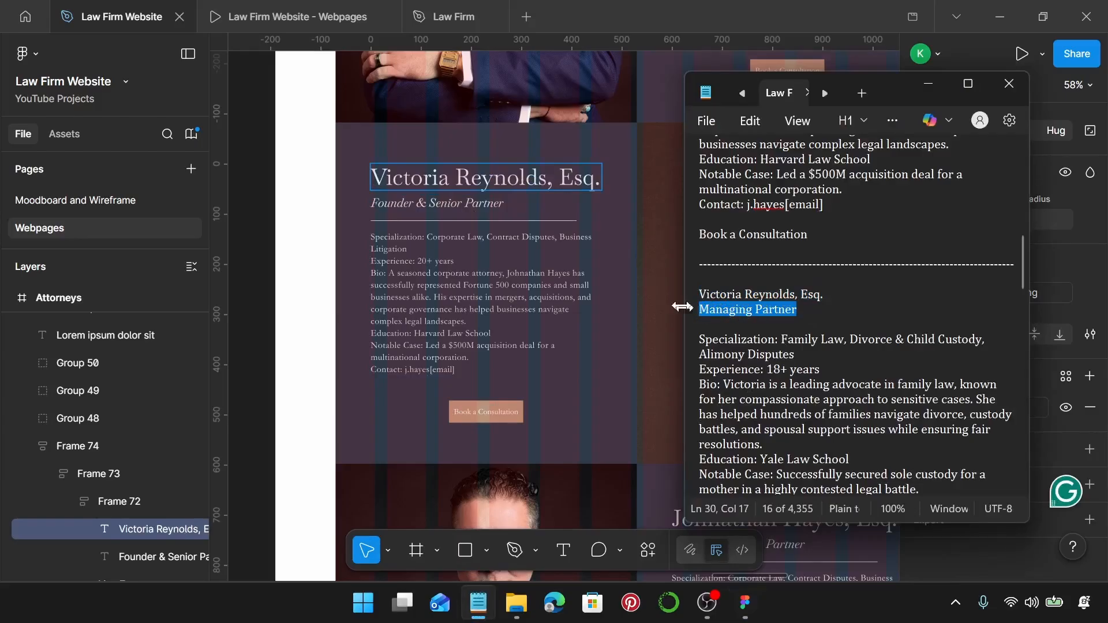
click(462, 204)
key(Return)
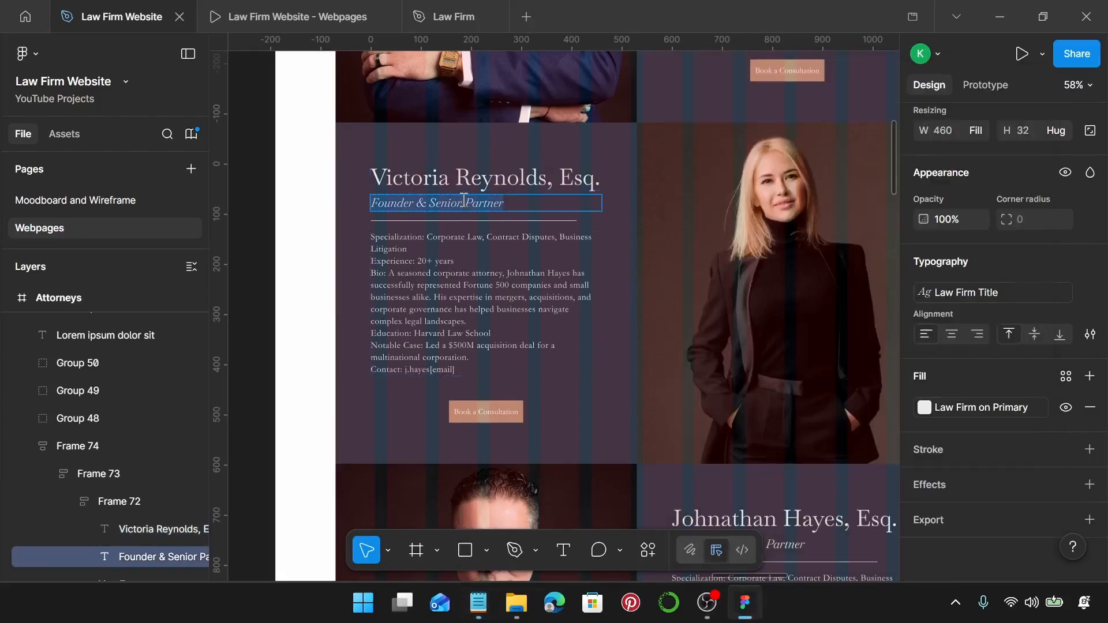
key(ctrl+v)
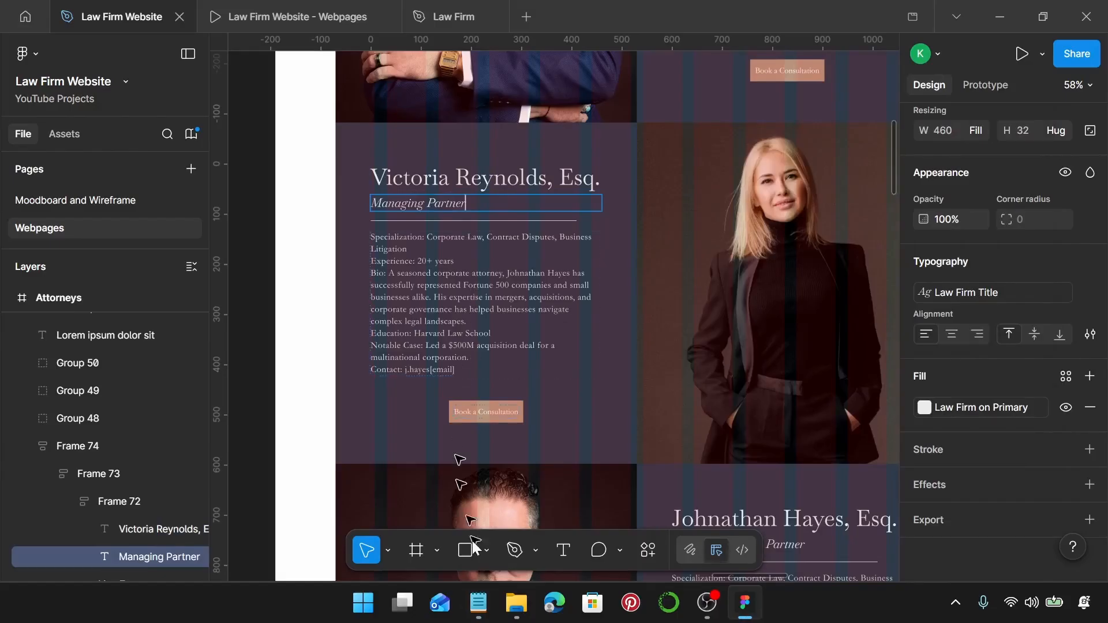
Replace the bio text with Victoria's specialization and contact details from the notes.
click(478, 603)
scroll(831, 386, down, 2)
drag(869, 380, 708, 215)
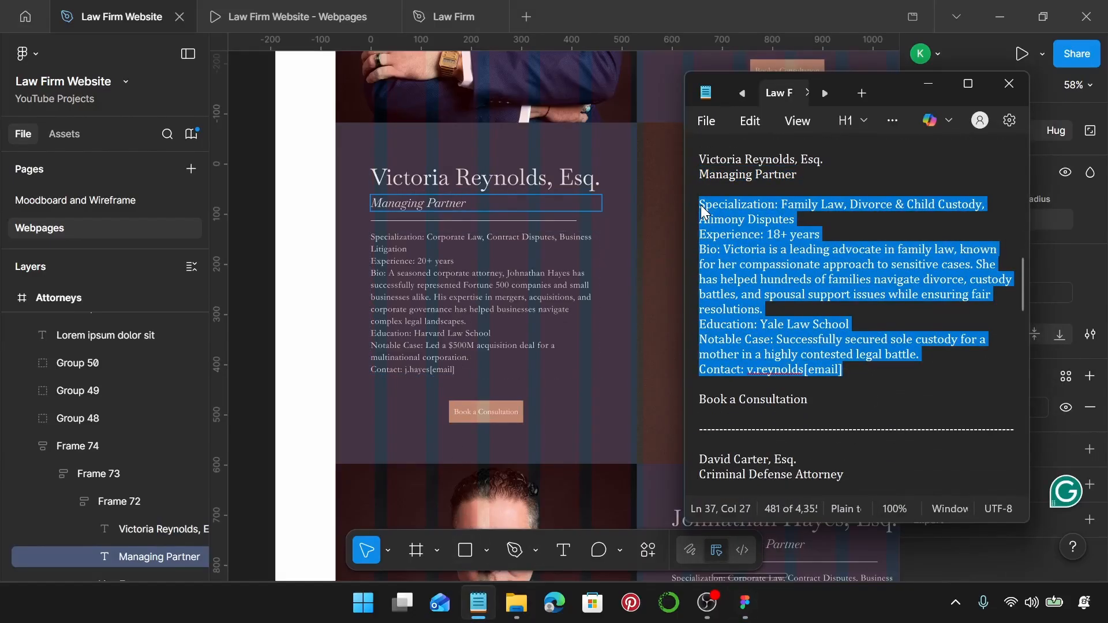
click(434, 287)
click(434, 287)
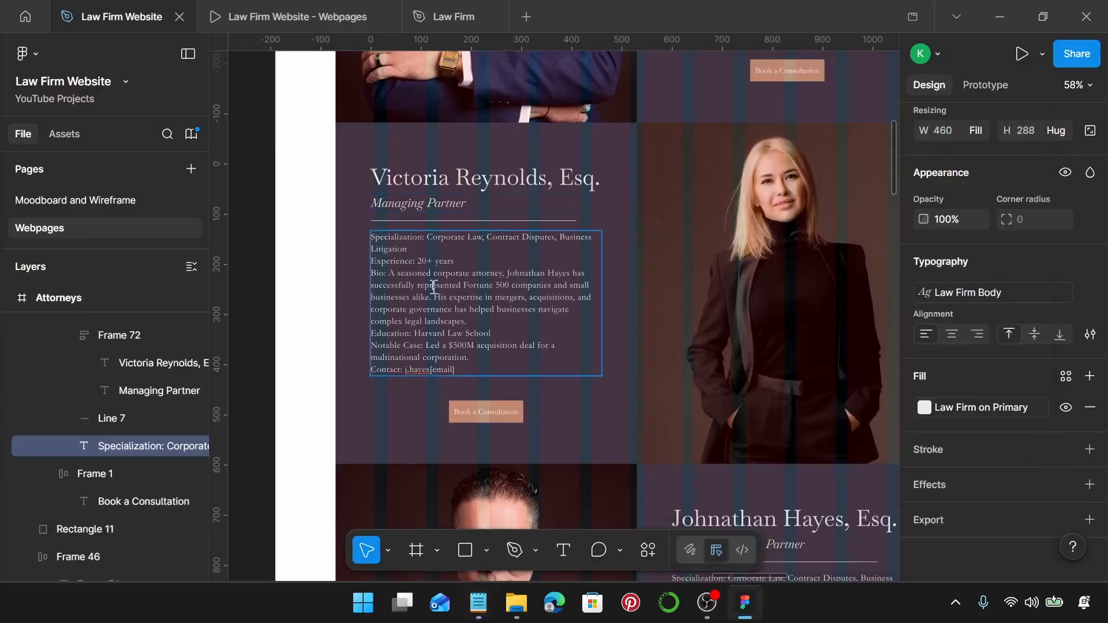
key(ctrl+a)
text(Specialization: Family Law, Divorce & Child Custody, Alimony Disputes Experience: 18+ years Bio: Victoria is a leading advocate in family law, known for her compassionate approach to sensitive cases. She has helped hundreds of families navigate divorce, custody battles, and spousal support issues while ensuring fair resolutions. Education: Yale Law School Notable Case: Successfully secured sole custody for a mother in a highly contested legal battle. Contact: v.reynolds[email])
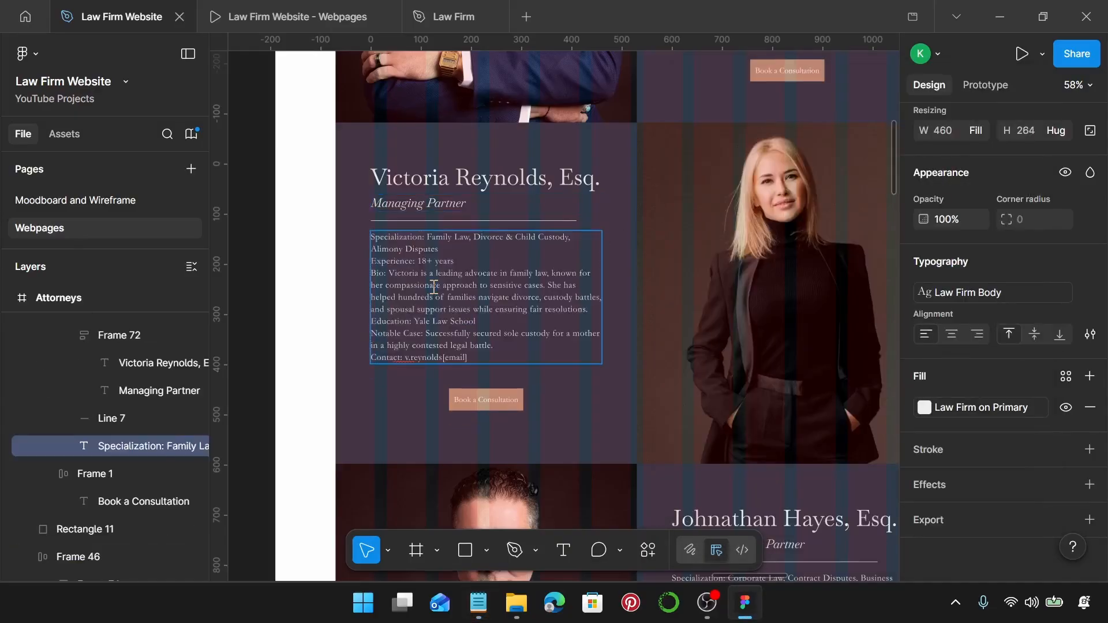
key(Escape)
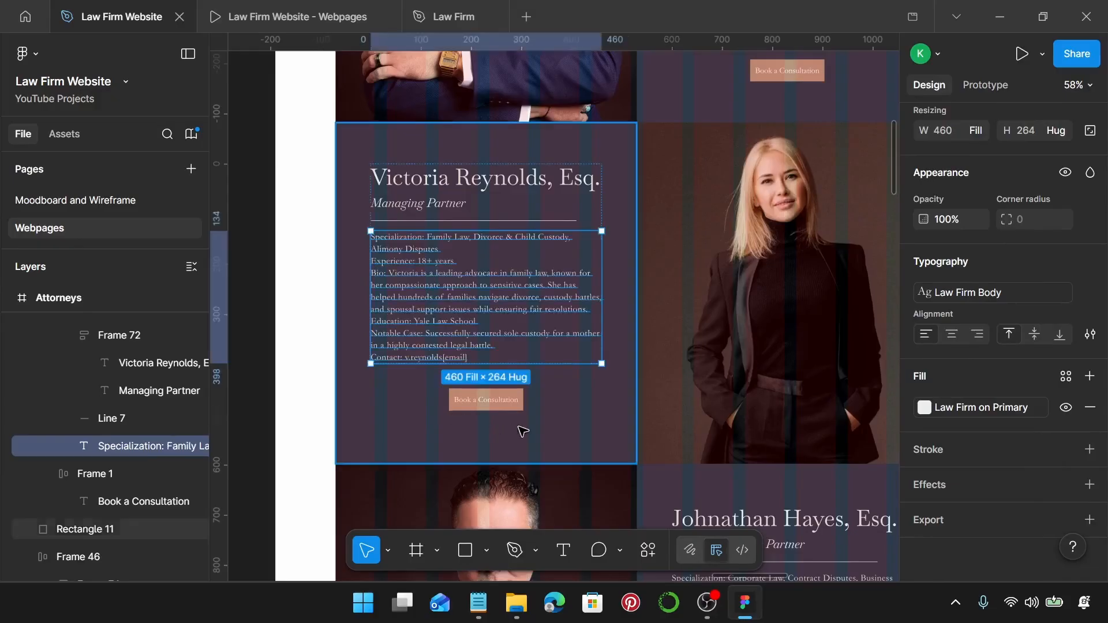
Wrap the content frame (Frame 74) and dark background Rectangle 11 in an auto-layout frame.
click(556, 444)
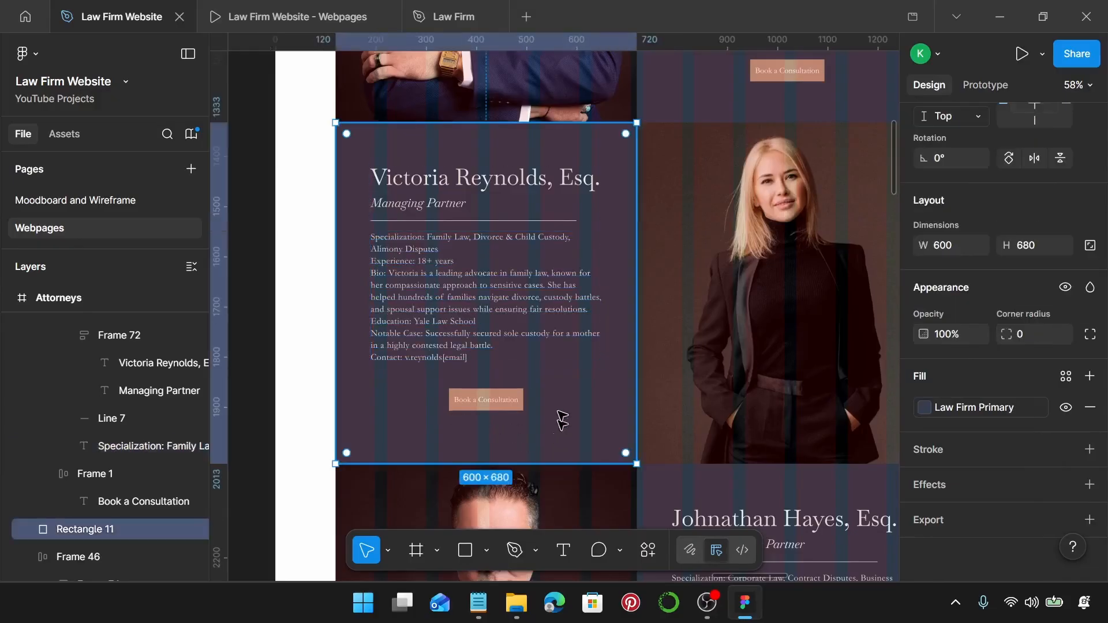
click(492, 315)
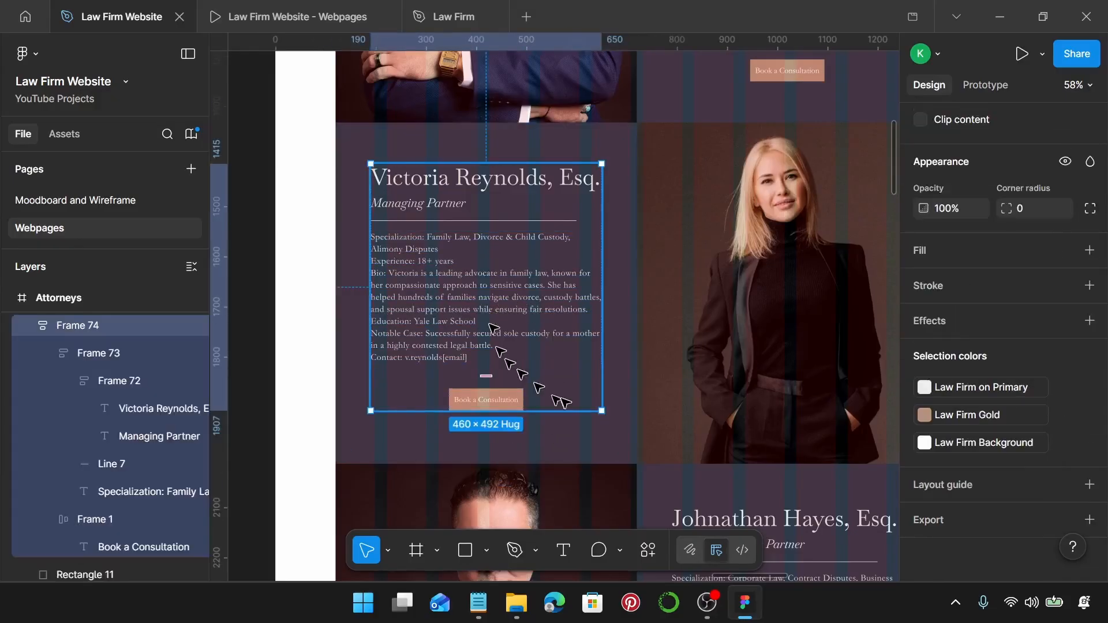
shift+click(575, 454)
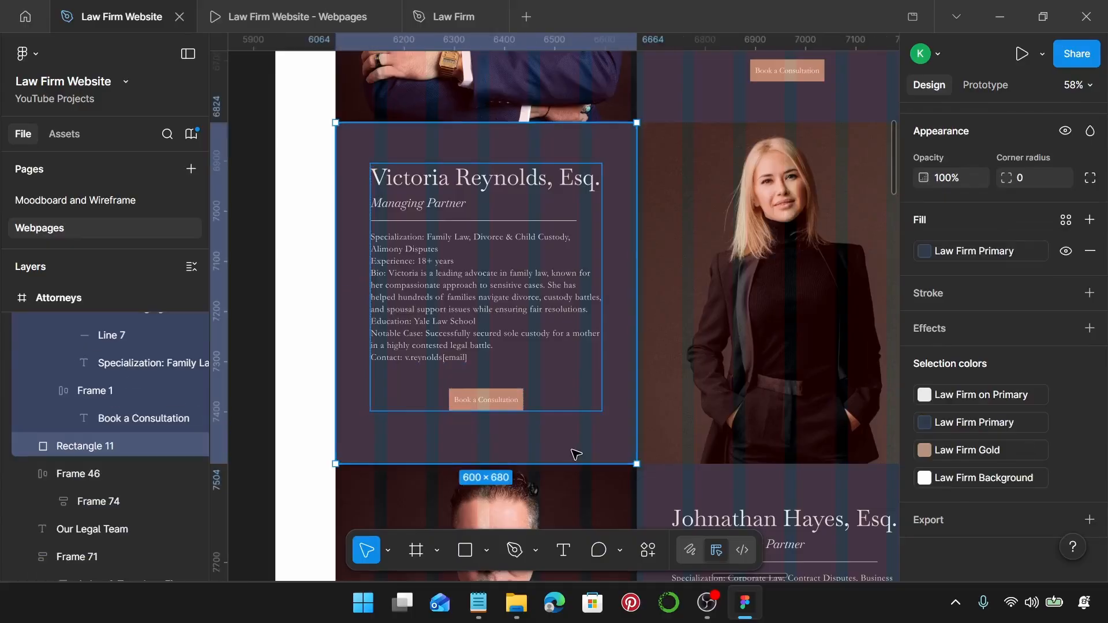
key(shift+a)
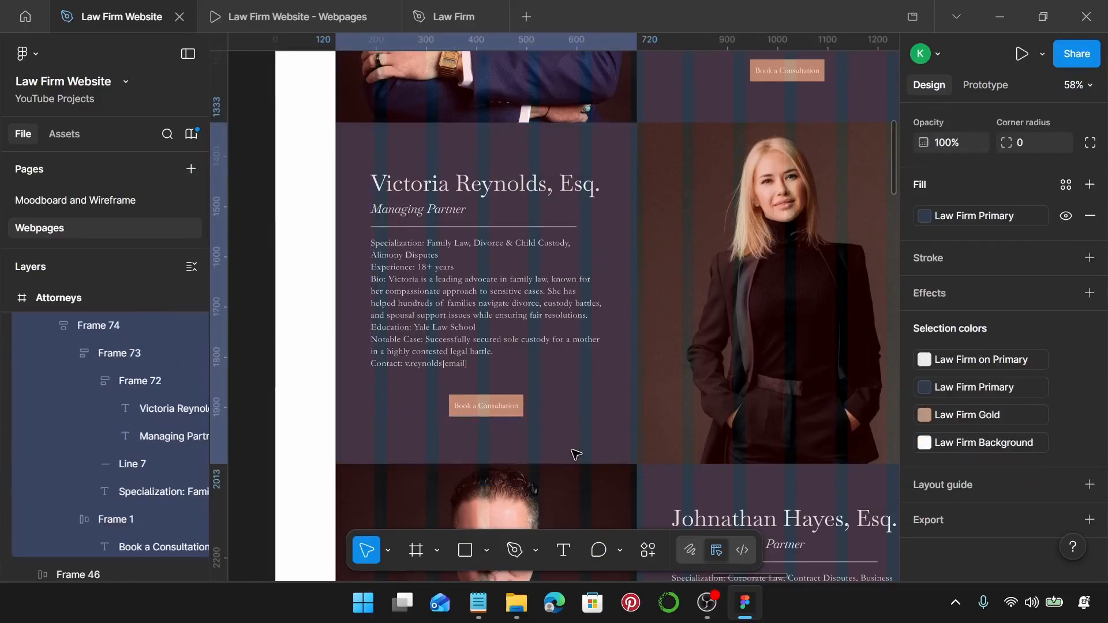
Set the loose man's portrait width to 600.
scroll(576, 454, down, 5)
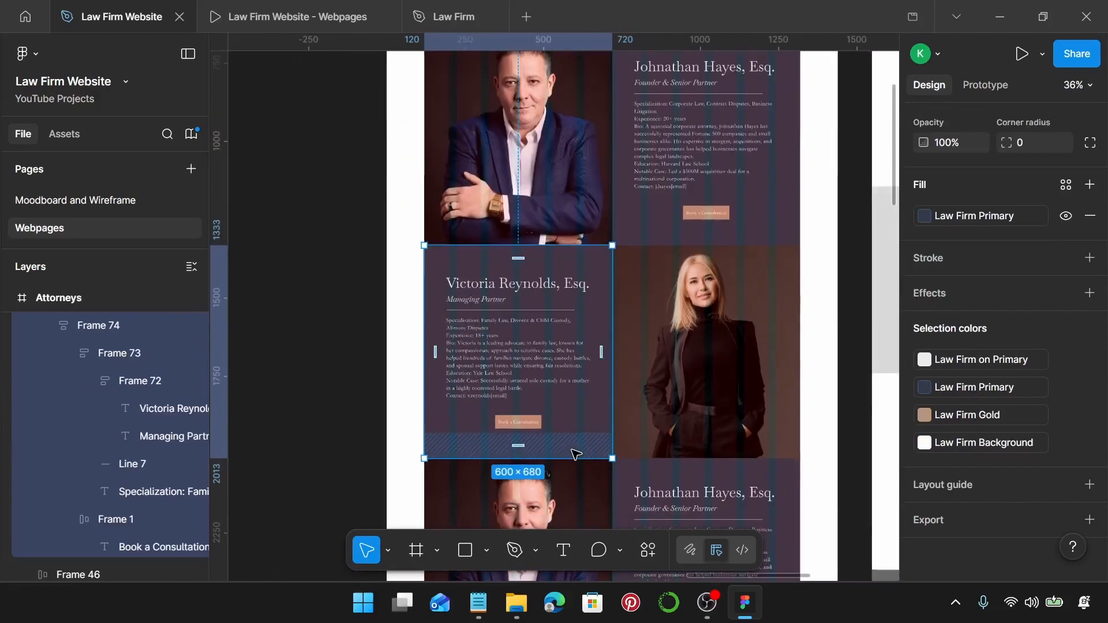
scroll(583, 416, down, 3)
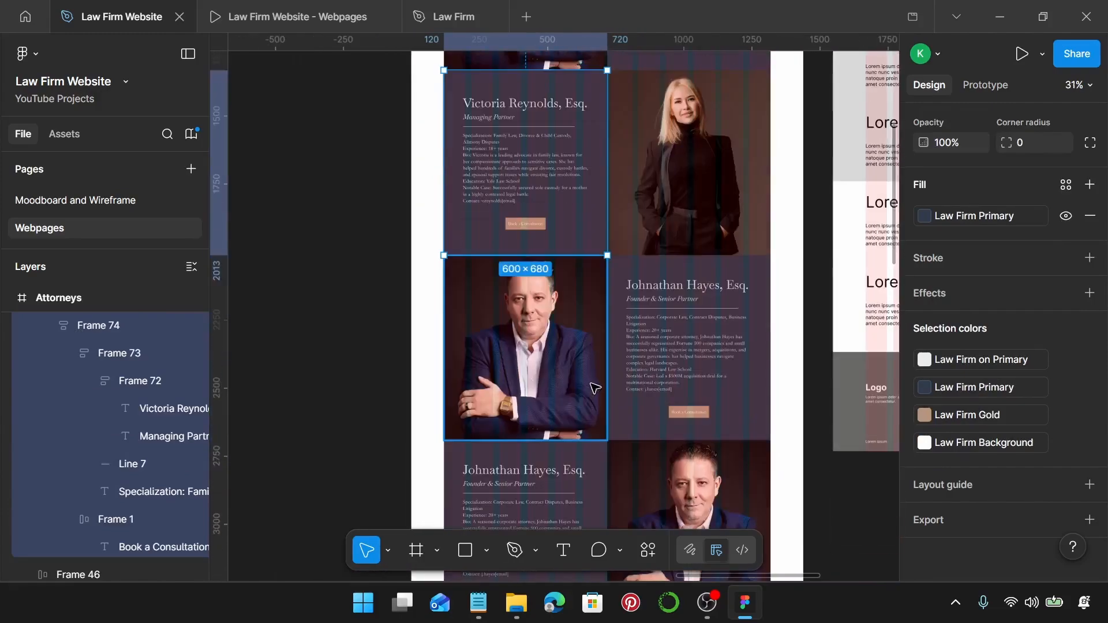
scroll(594, 388, down, 3)
scroll(594, 385, left, 10)
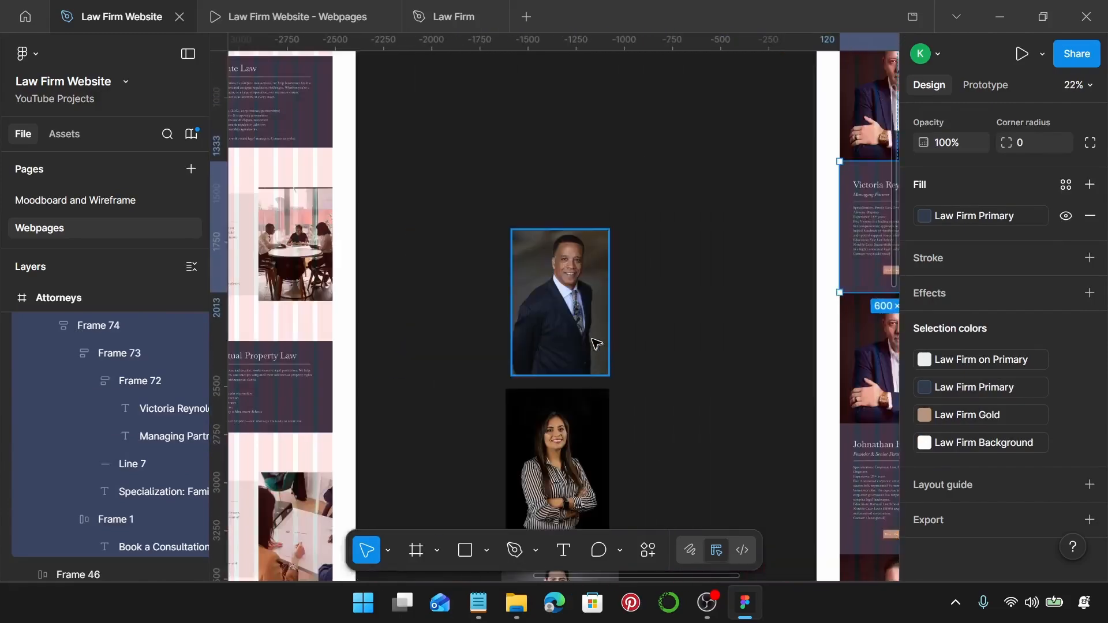
click(596, 344)
scroll(595, 342, up, 5)
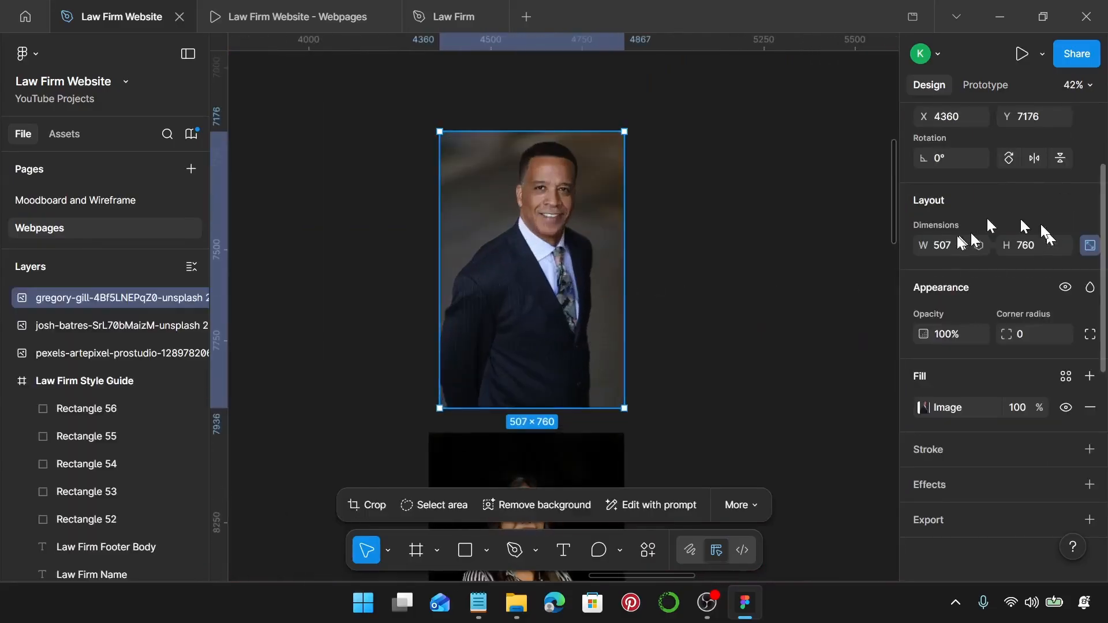
click(956, 246)
text(60)
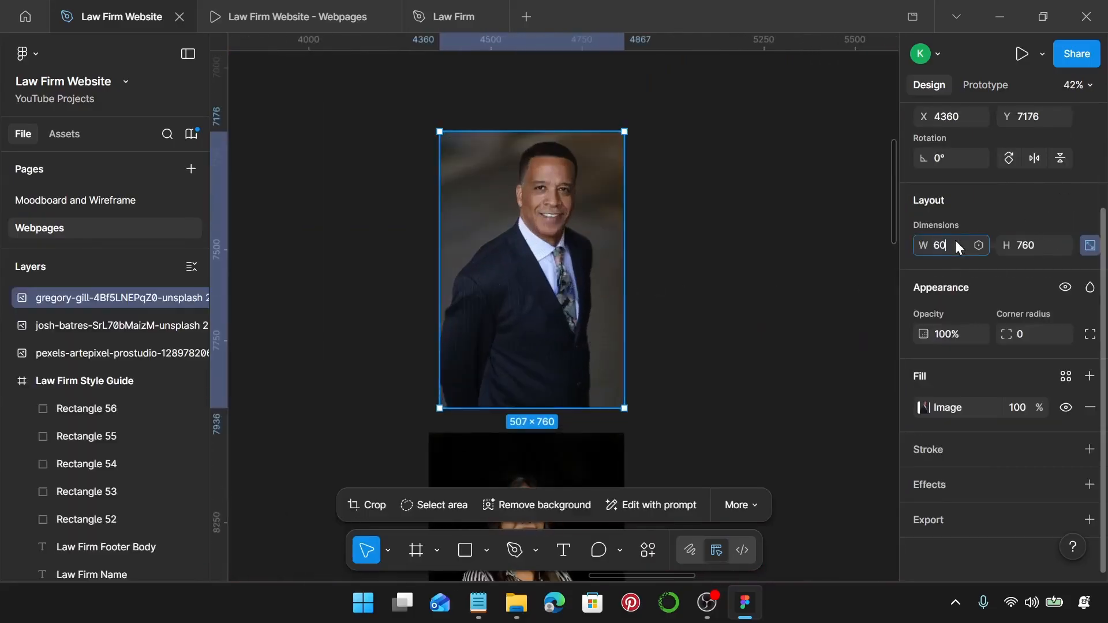
text(0)
key(Return)
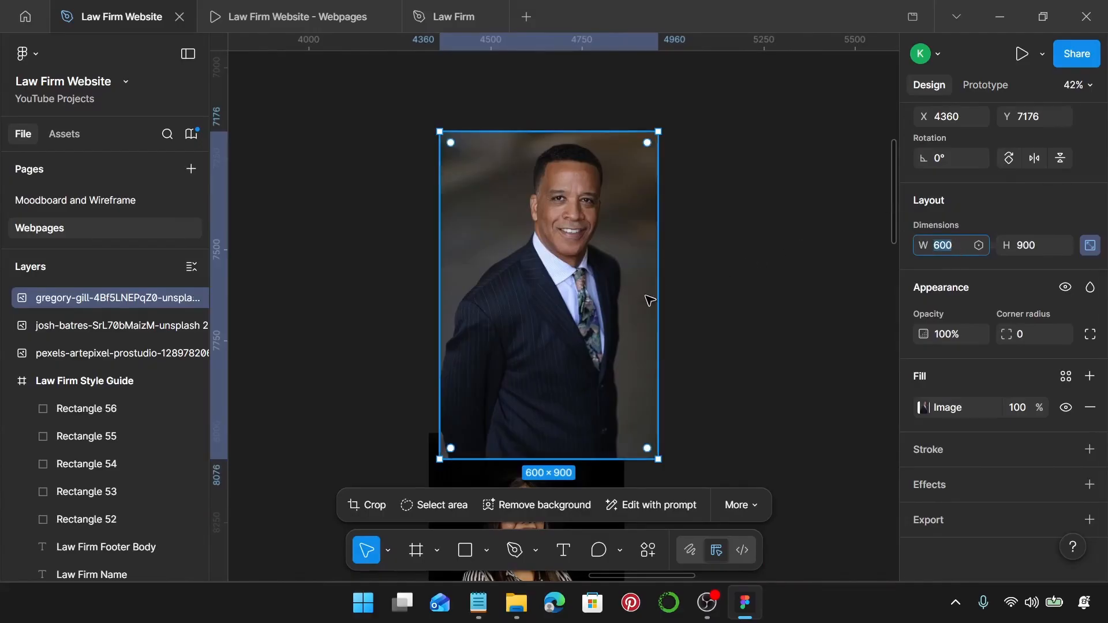
click(635, 302)
Crop the man's portrait to 600 × 680 by trimming its bottom edge.
double_click(585, 360)
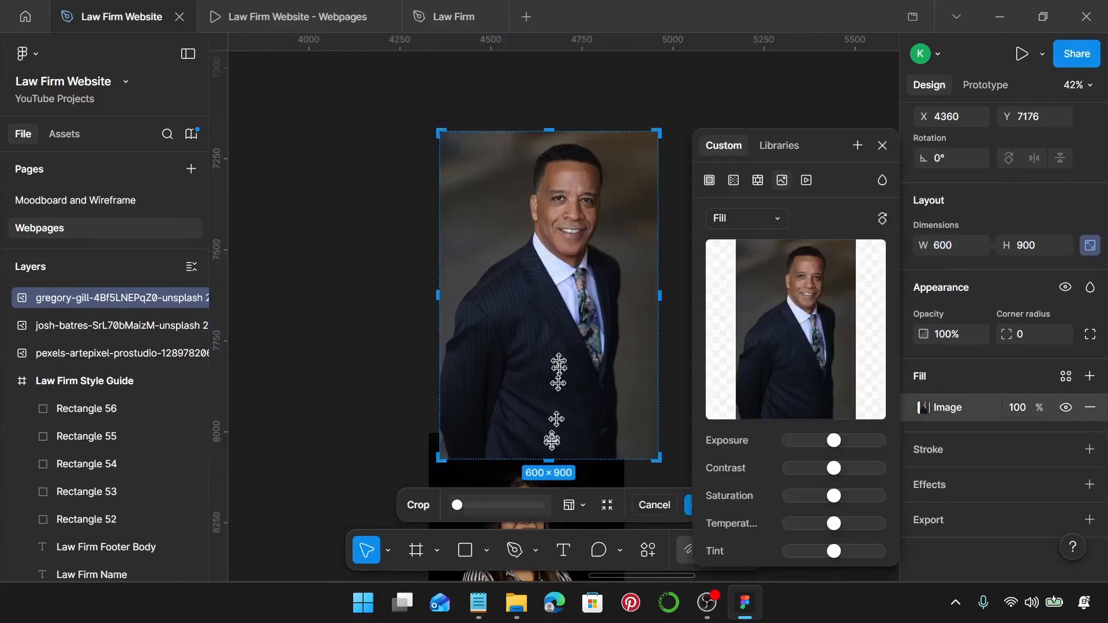
scroll(555, 445, up, 3)
scroll(553, 455, down, 1)
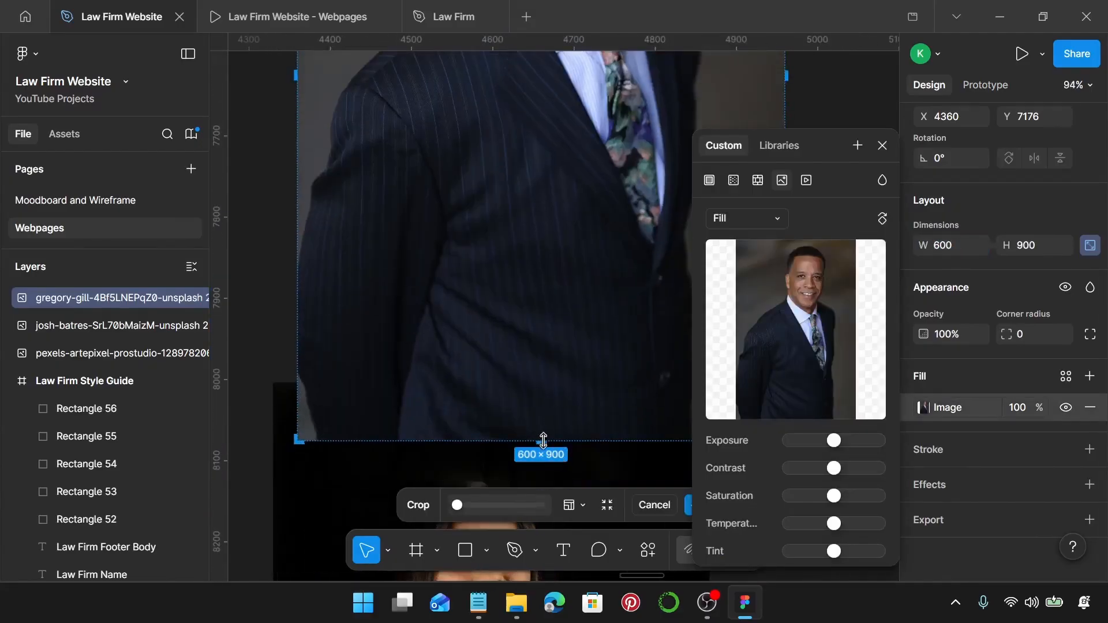
drag(543, 441, 546, 258)
scroll(546, 258, up, 6)
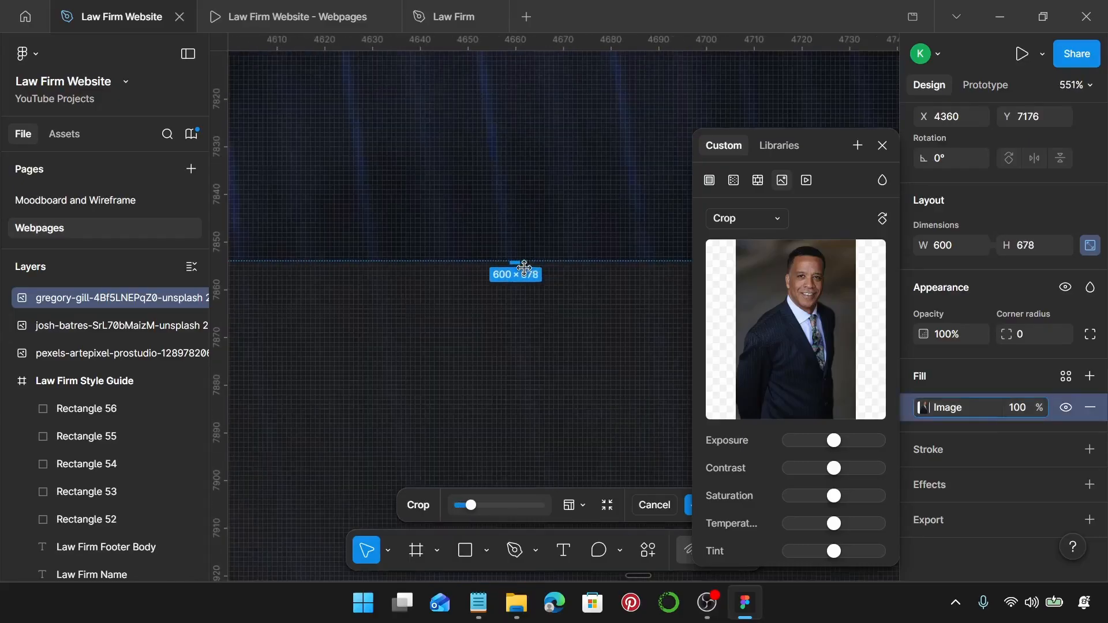
scroll(524, 267, up, 2)
drag(513, 257, 514, 269)
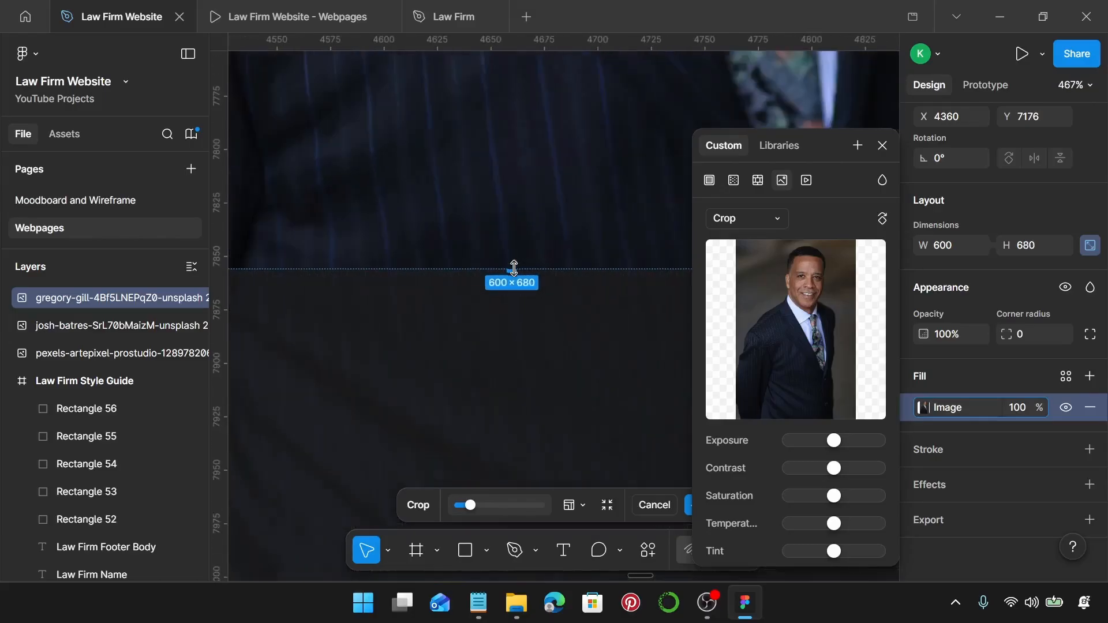
scroll(514, 269, down, 8)
scroll(514, 267, down, 5)
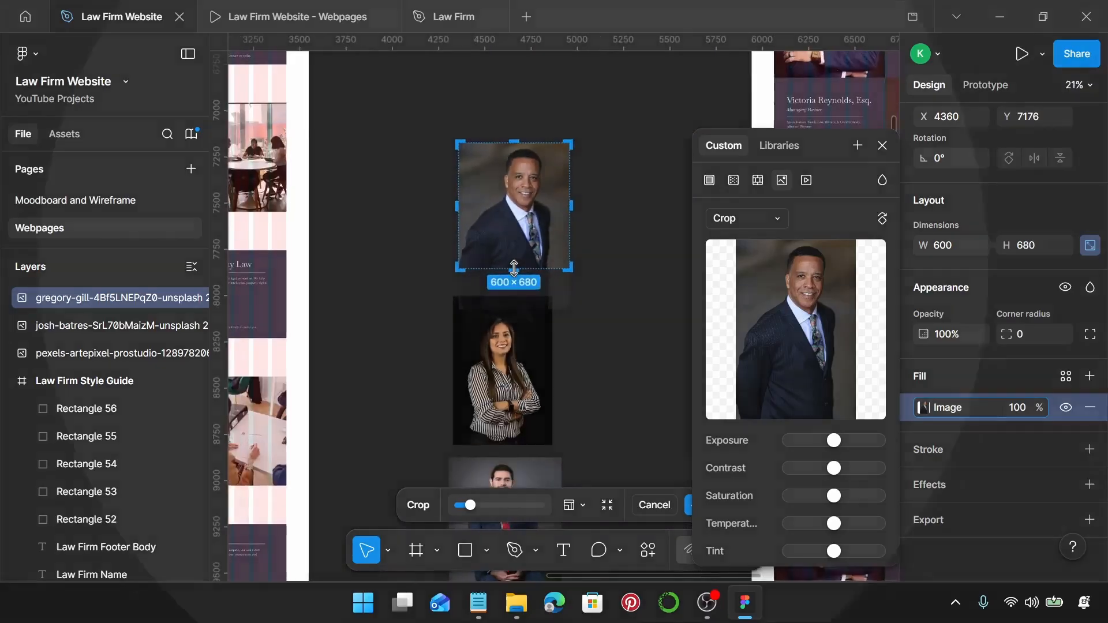
scroll(514, 267, up, 2)
scroll(514, 267, up, 1)
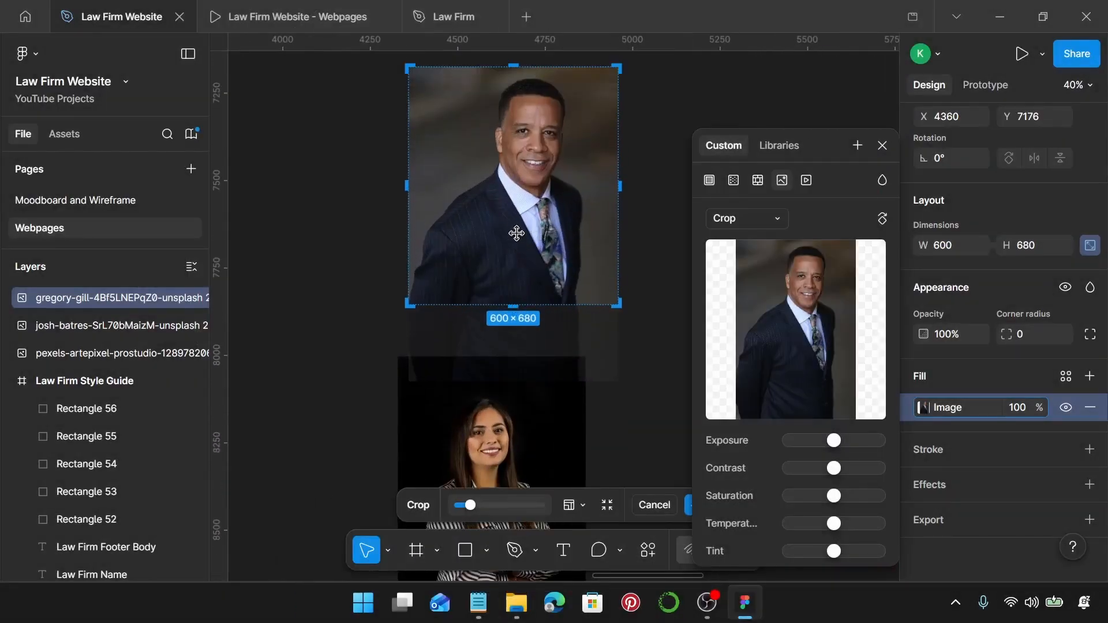
key(Return)
Close the image fill settings and cut the cropped portrait off the canvas.
click(882, 145)
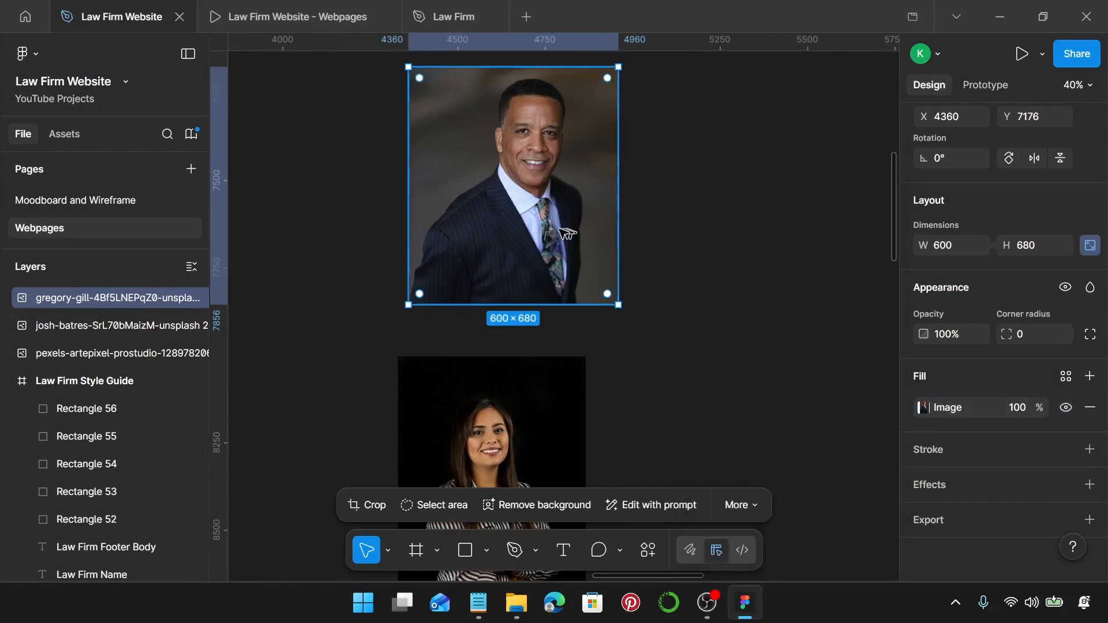
key(Delete)
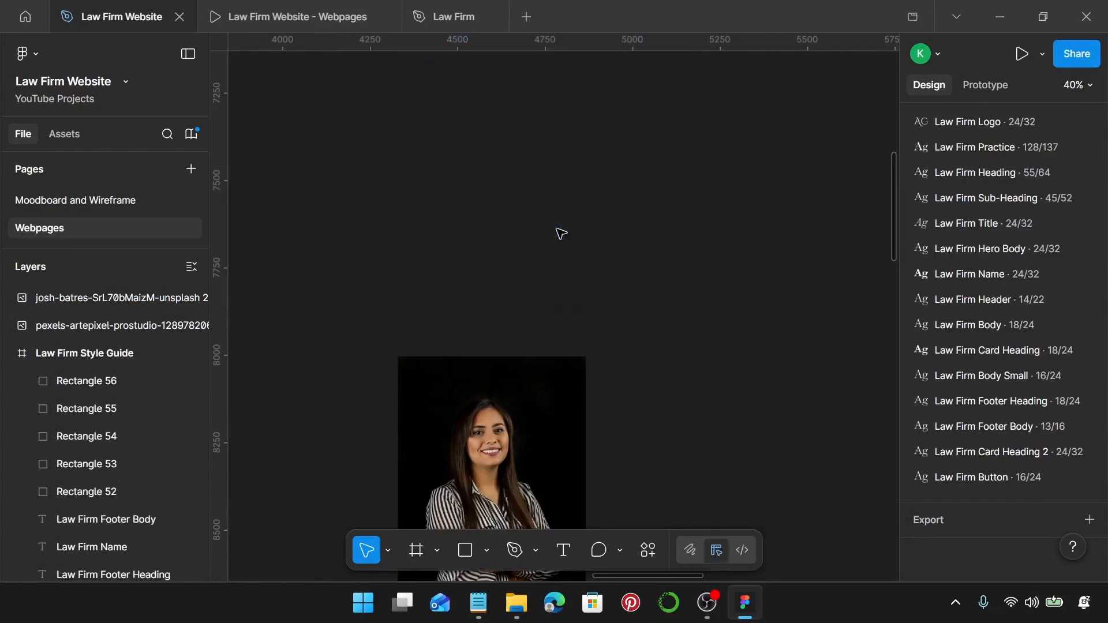
scroll(555, 236, down, 3)
scroll(556, 237, right, 5)
Replace the row's portrait with the copied pinstripe-suited man's headshot.
click(628, 281)
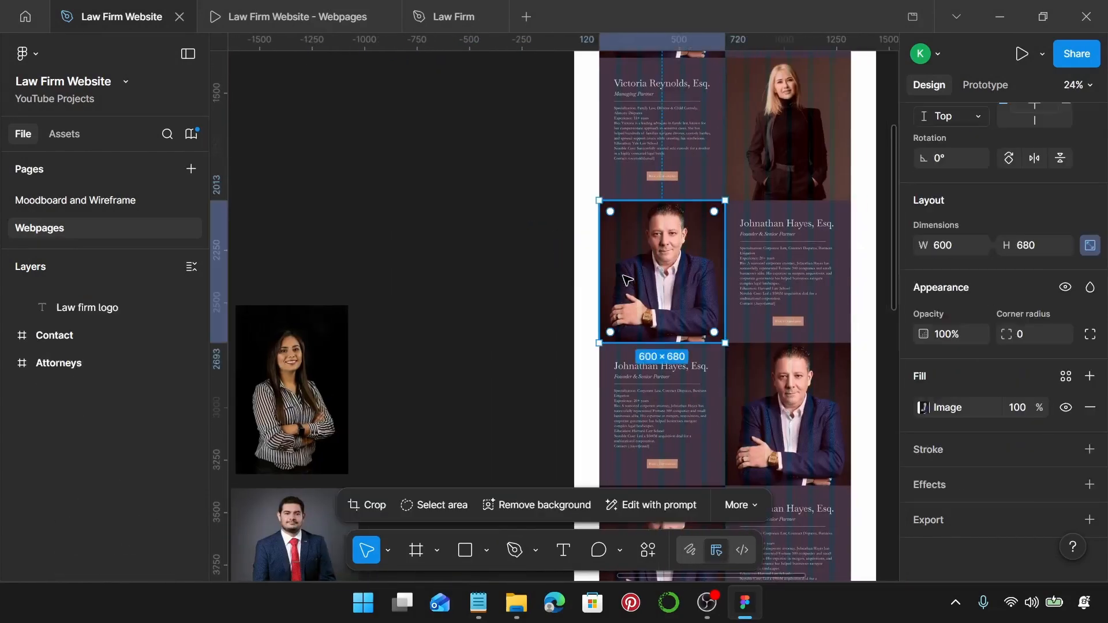
key(ctrl+shift+r)
scroll(624, 275, right, 3)
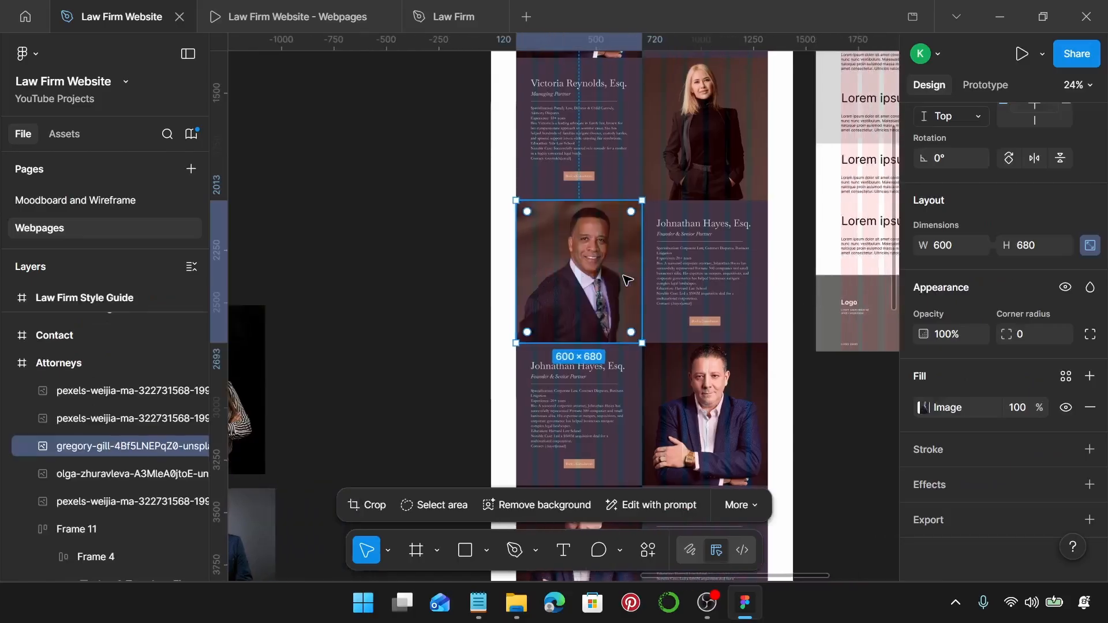
scroll(625, 275, up, 3)
scroll(629, 280, right, 2)
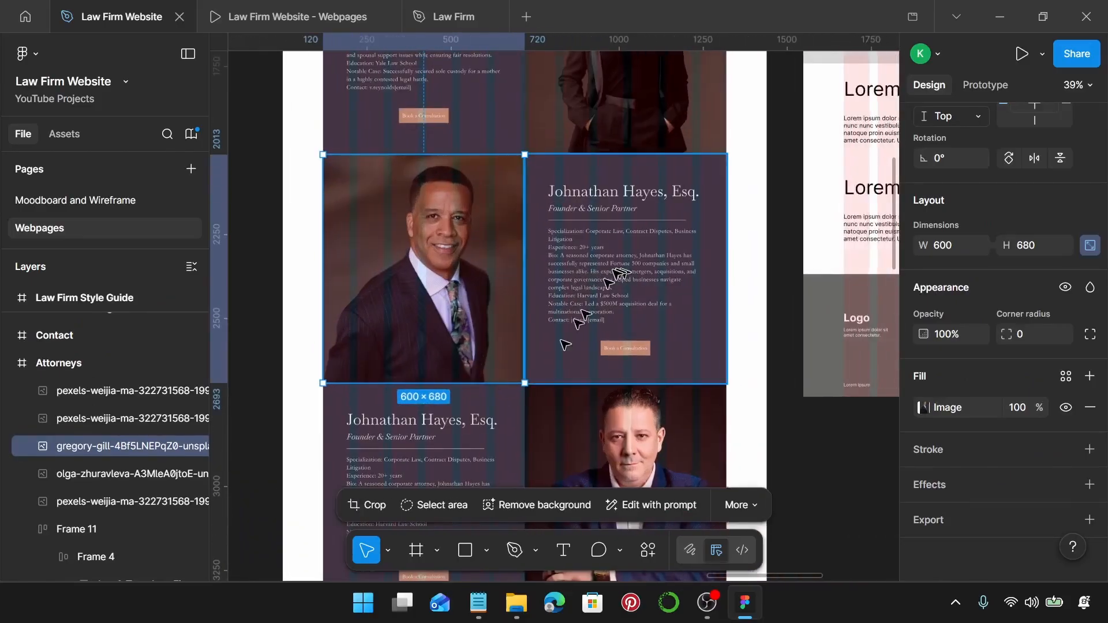
Select the next attorney's name in the notes.
click(478, 603)
scroll(801, 382, down, 3)
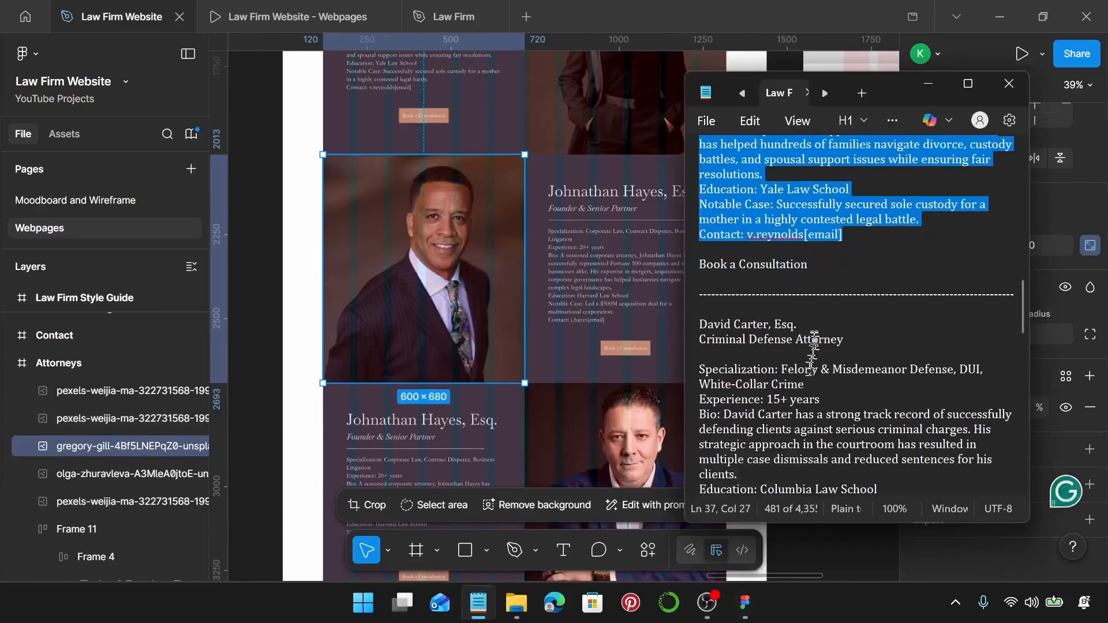
drag(802, 327, 716, 325)
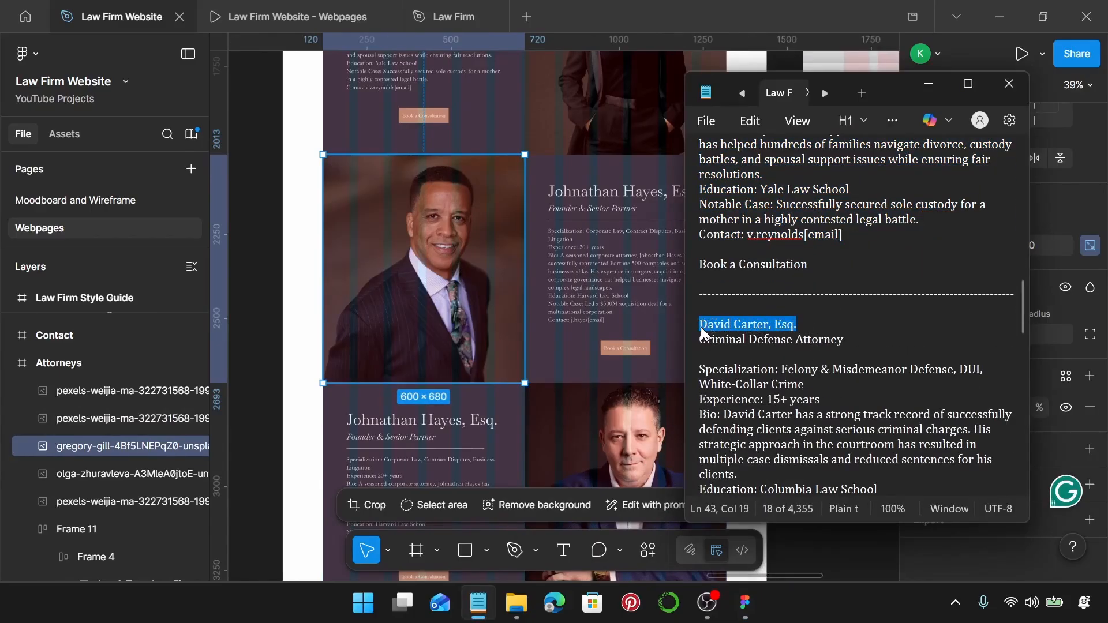
scroll(572, 281, right, 2)
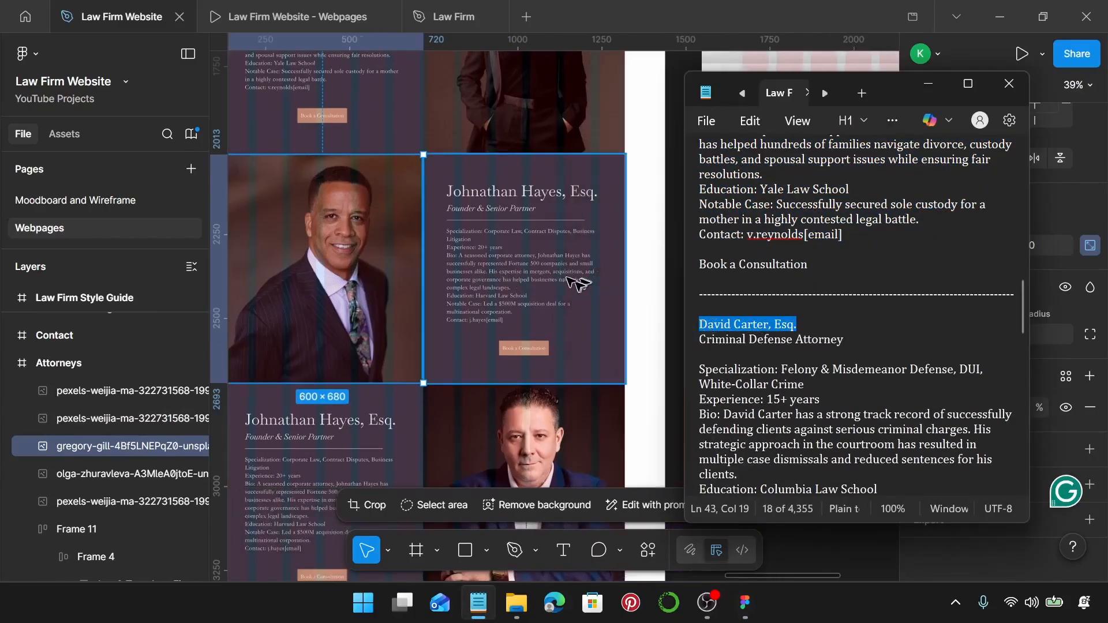
Ungroup the attorney card beside the new headshot.
click(533, 202)
click(484, 203)
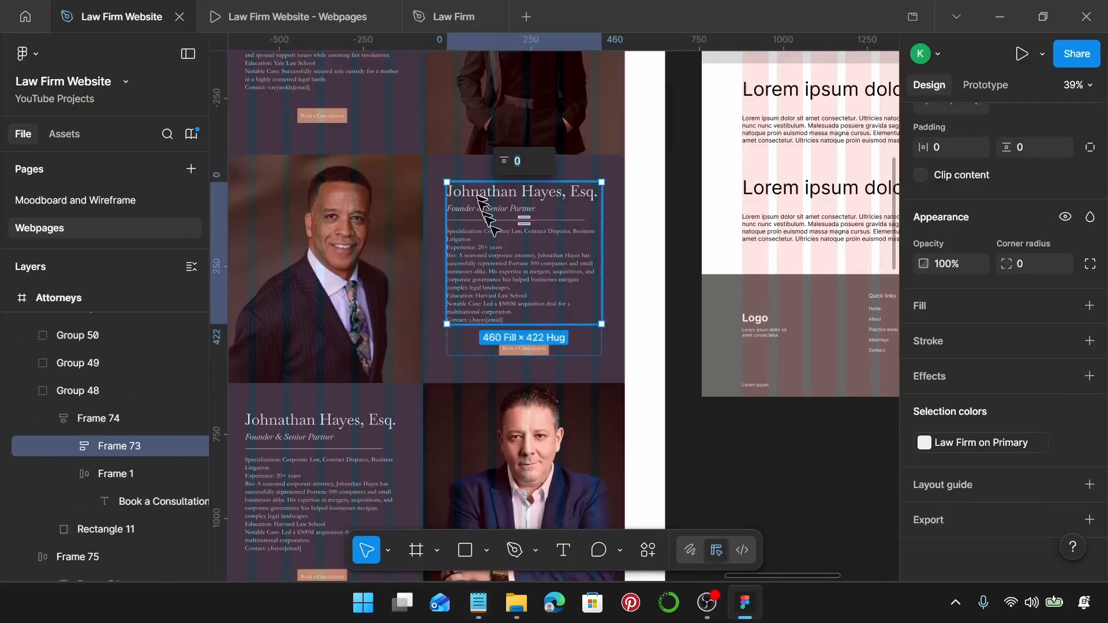
click(613, 257)
click(638, 292)
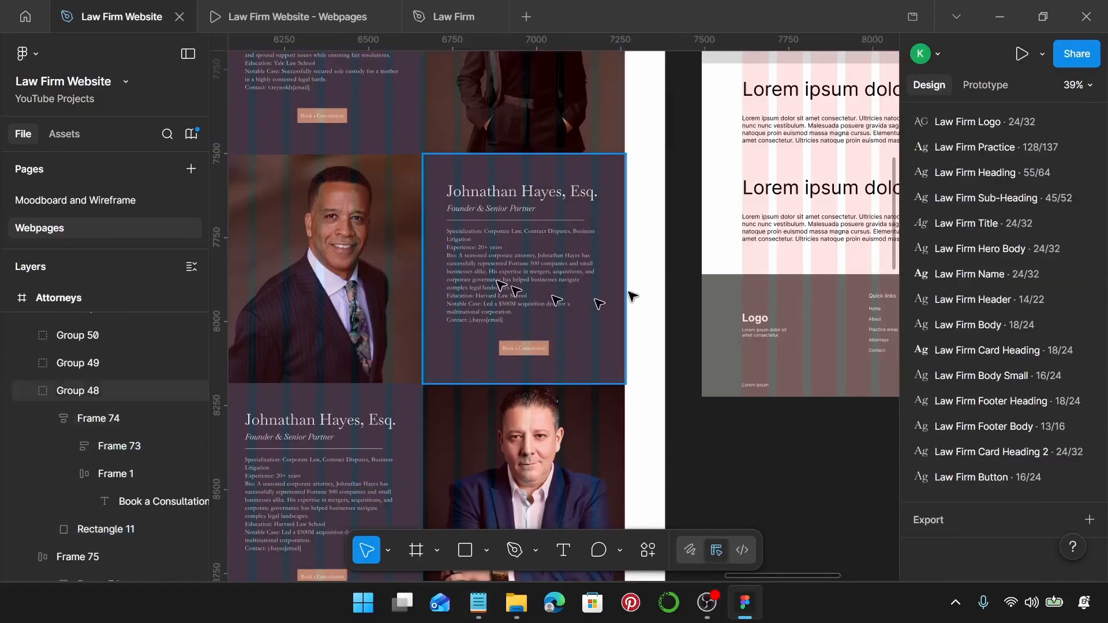
click(501, 285)
key(ctrl+shift+g)
scroll(501, 285, right, 4)
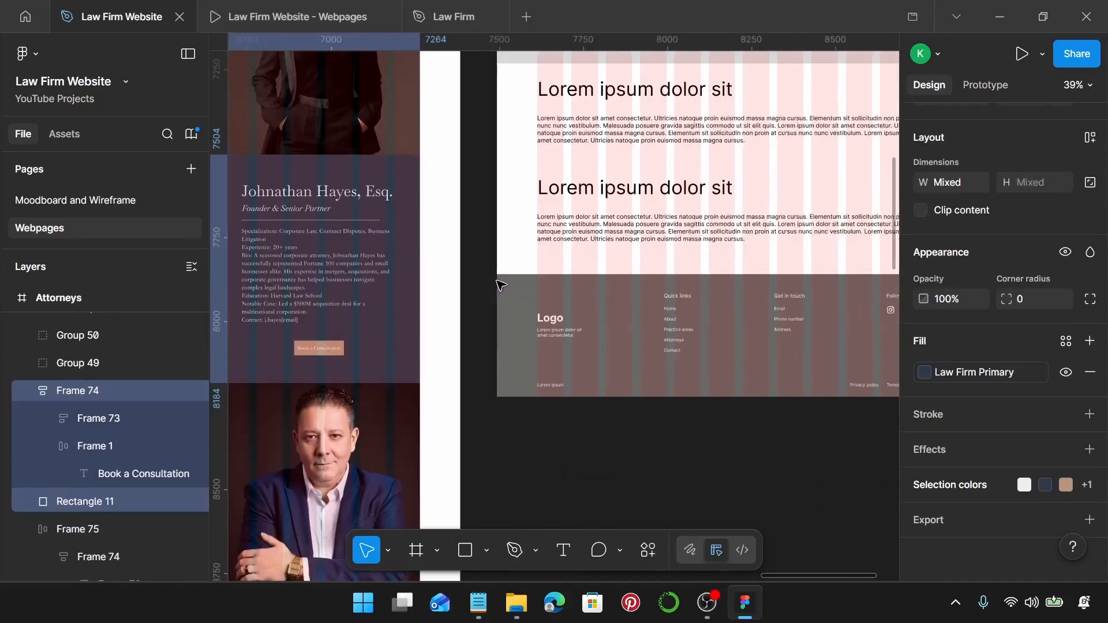
ctrl+scroll(297, 248, up, 5)
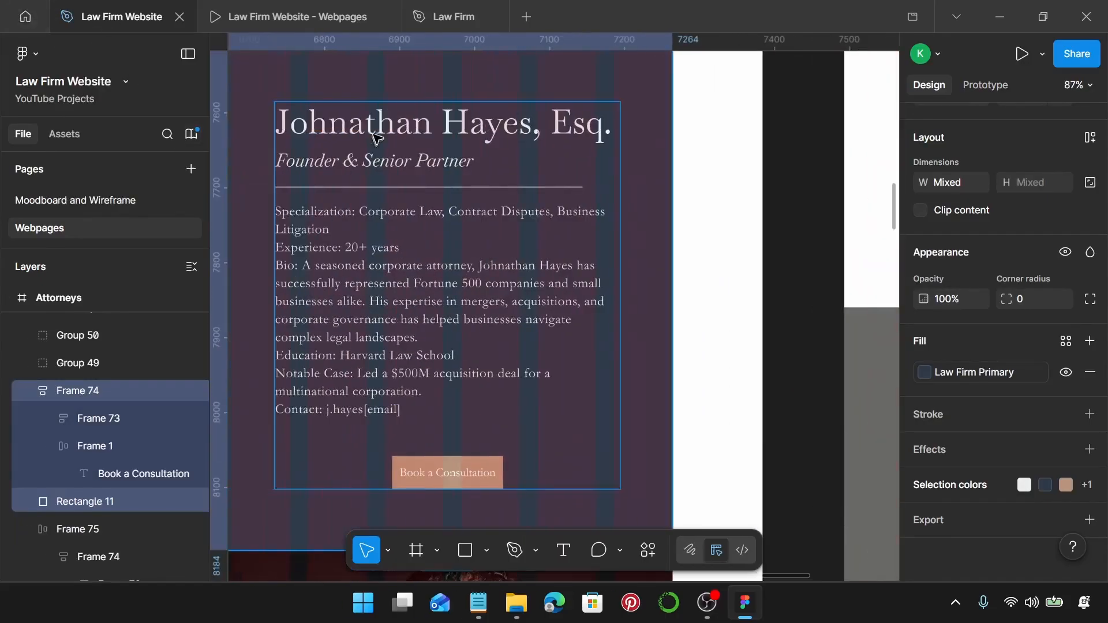
Replace the card's name heading with the criminal defense attorney's name from the notes.
click(376, 133)
double_click(377, 124)
double_click(378, 122)
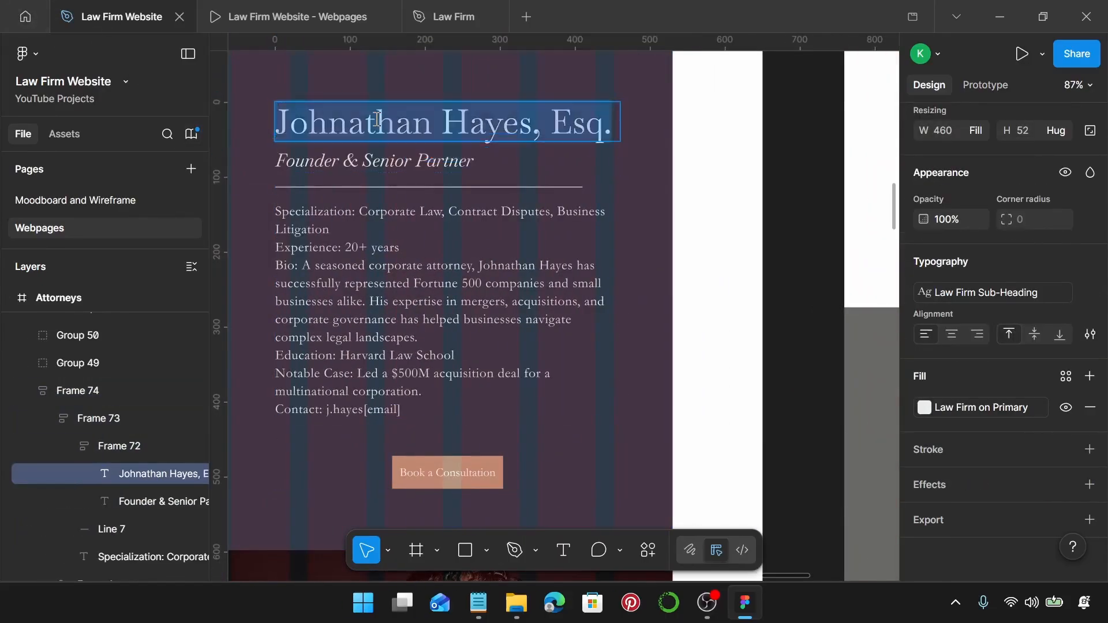
double_click(377, 120)
key(ctrl+a)
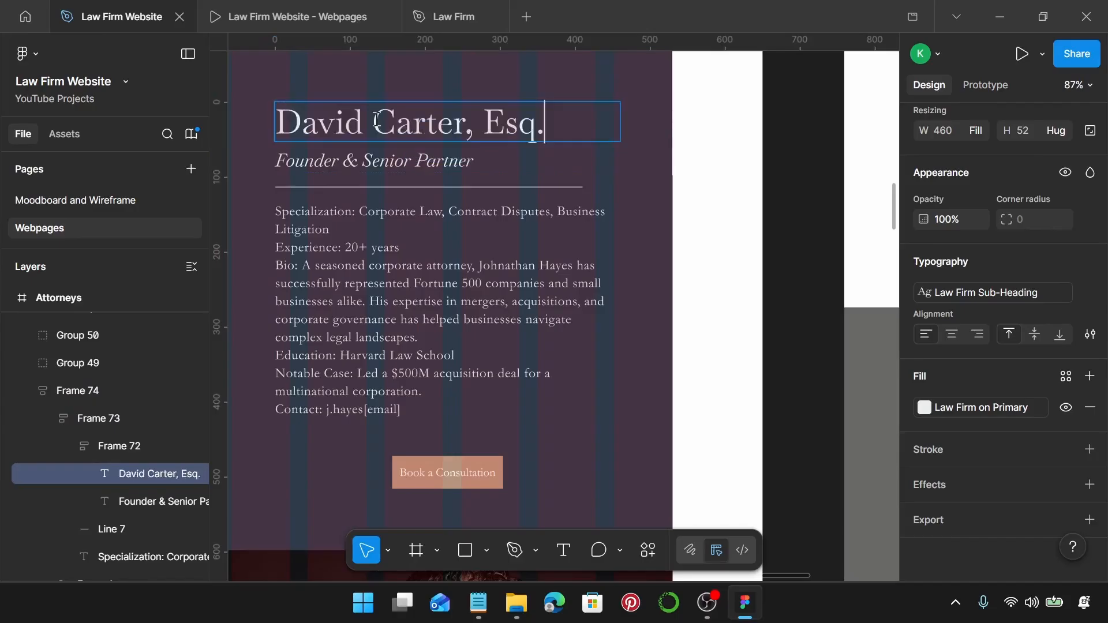
Change the card's title from Founder & Senior Partner to Criminal Defense Attorney.
click(478, 604)
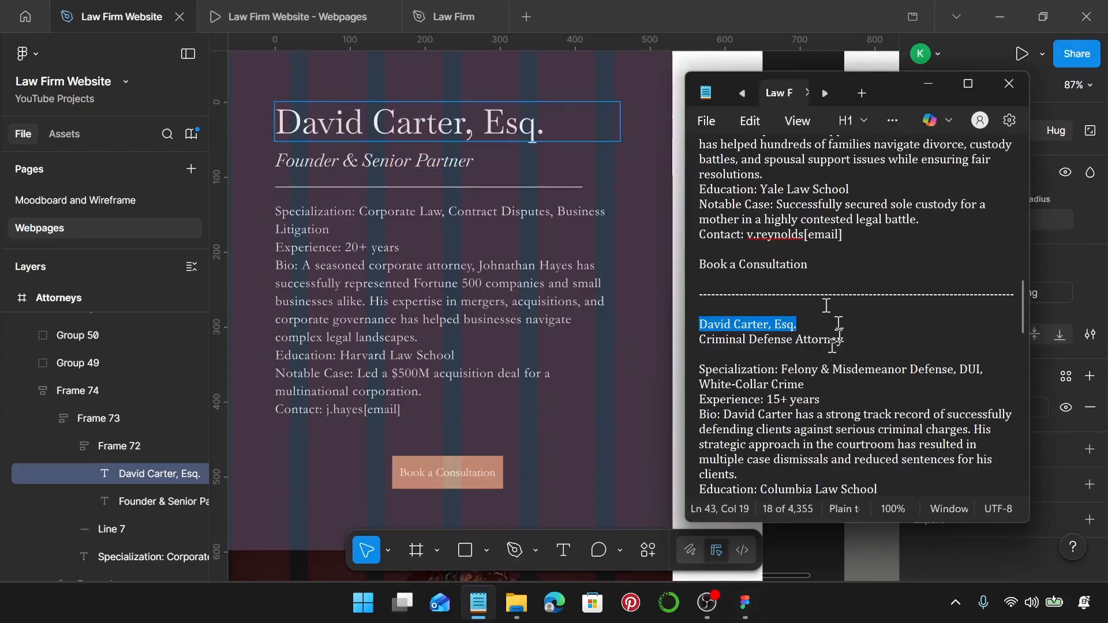
drag(845, 339, 683, 353)
key(ctrl+c)
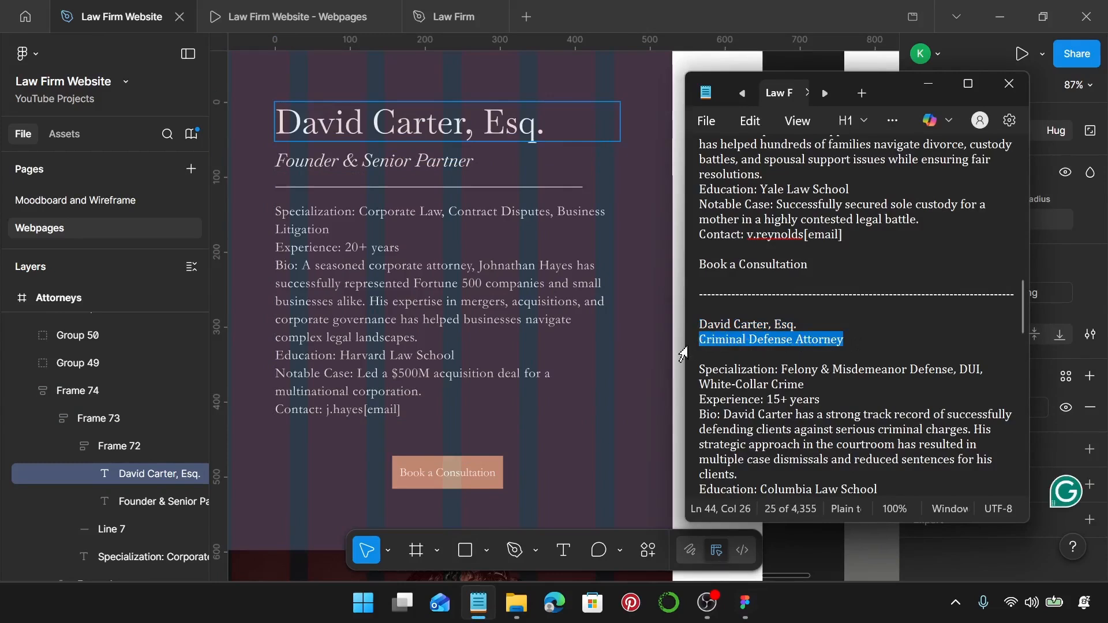
click(418, 158)
double_click(417, 160)
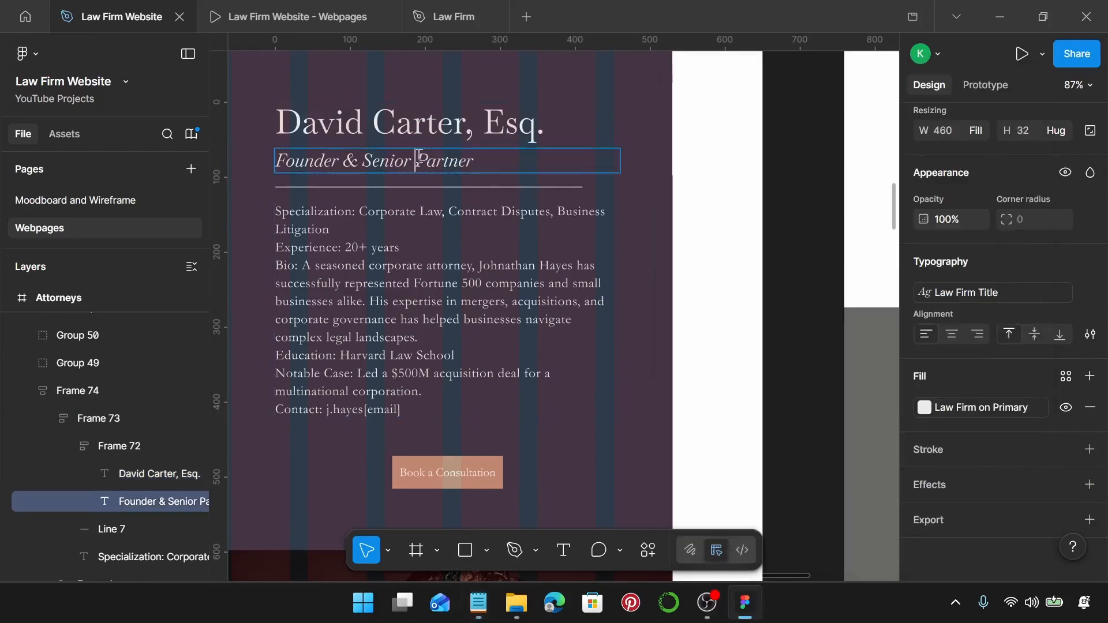
key(ctrl+a)
key(ctrl+v)
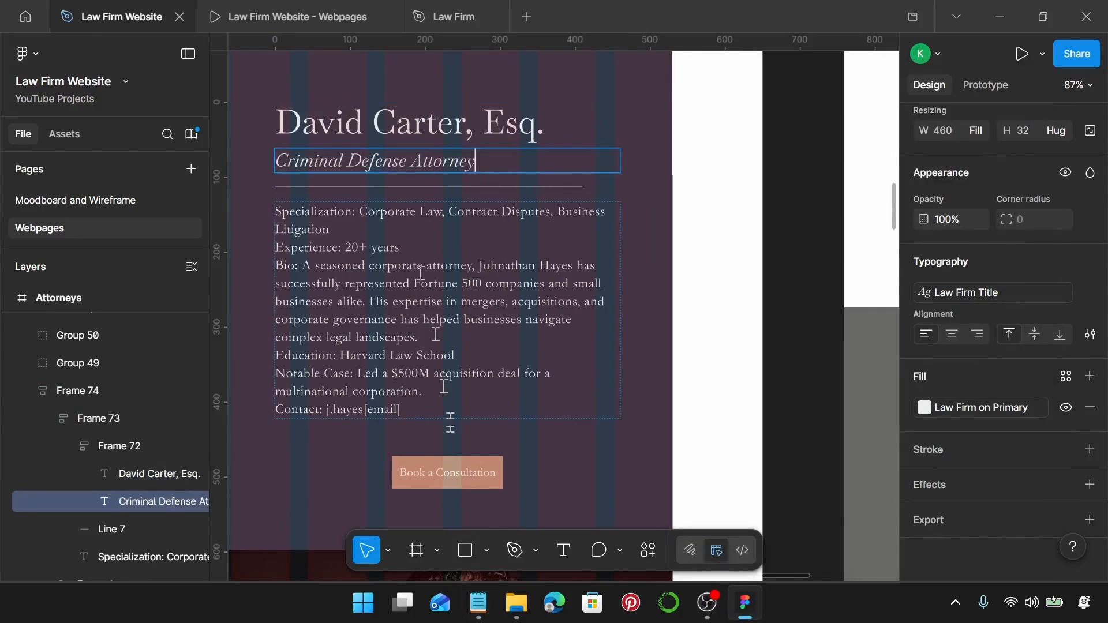
Replace the old bio with the criminal defense attorney's full bio from the notes.
click(478, 604)
scroll(844, 400, down, 3)
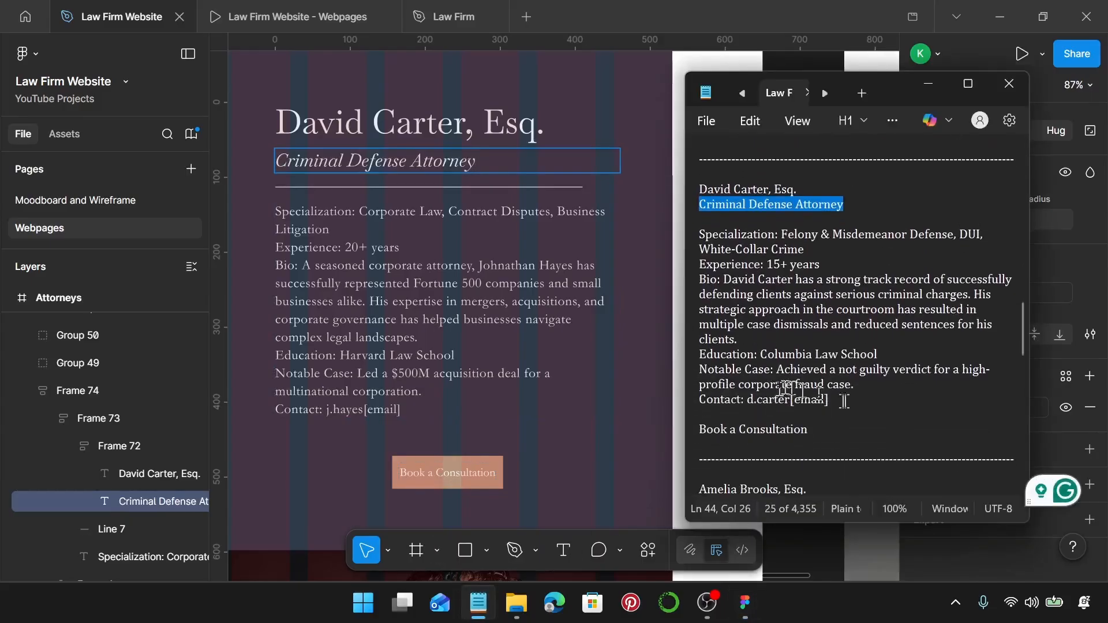
drag(844, 400, 701, 237)
key(ctrl+c)
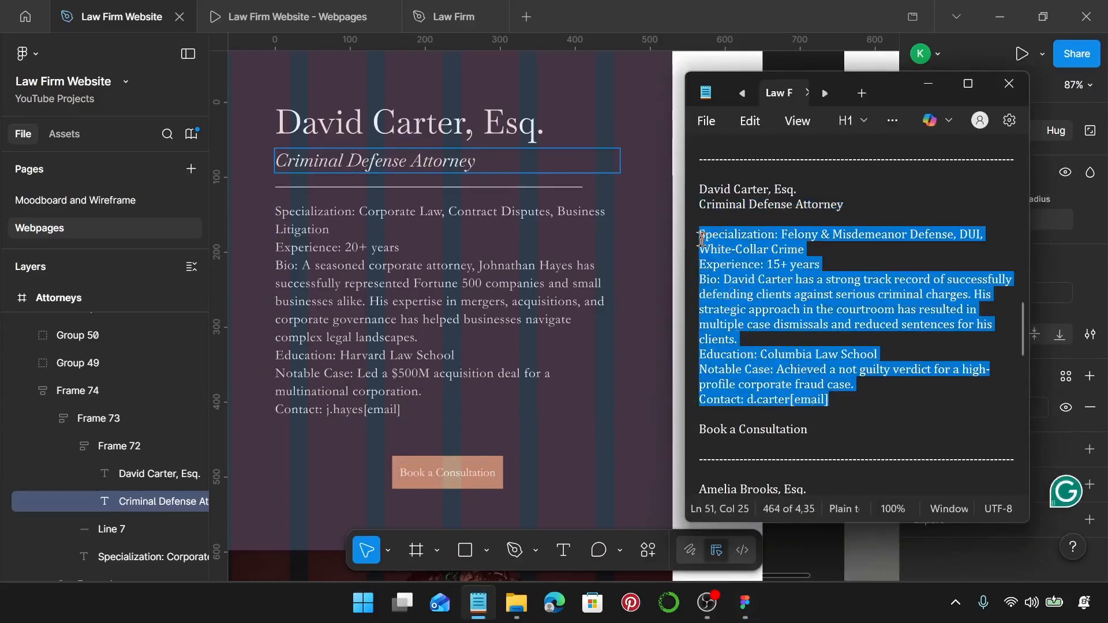
click(412, 297)
double_click(411, 297)
key(ctrl+a)
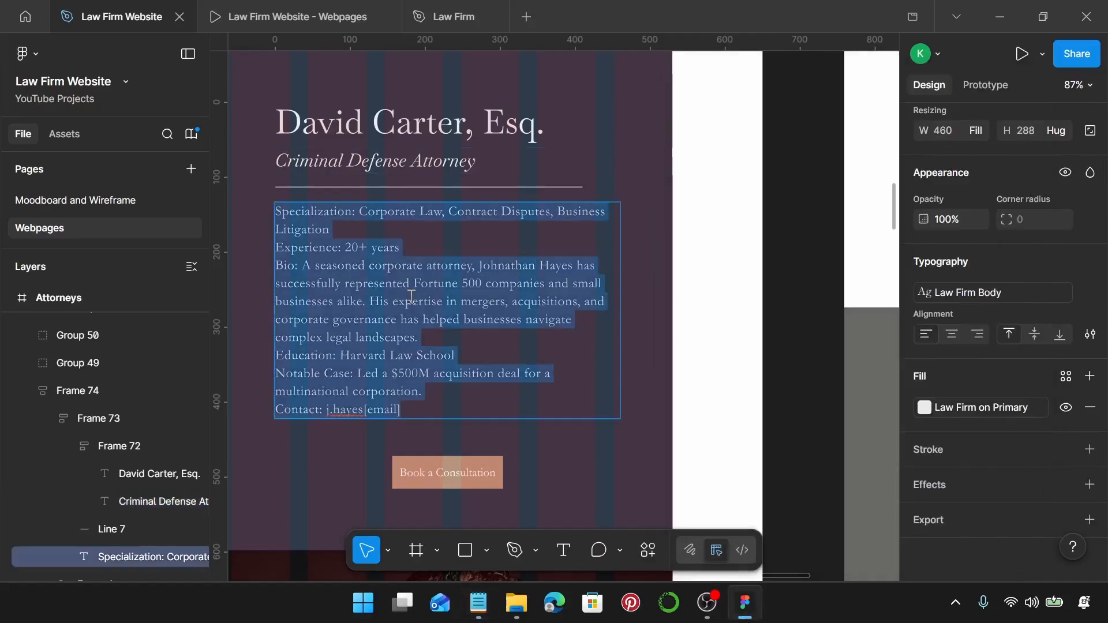
key(ctrl+v)
scroll(412, 298, down, 4)
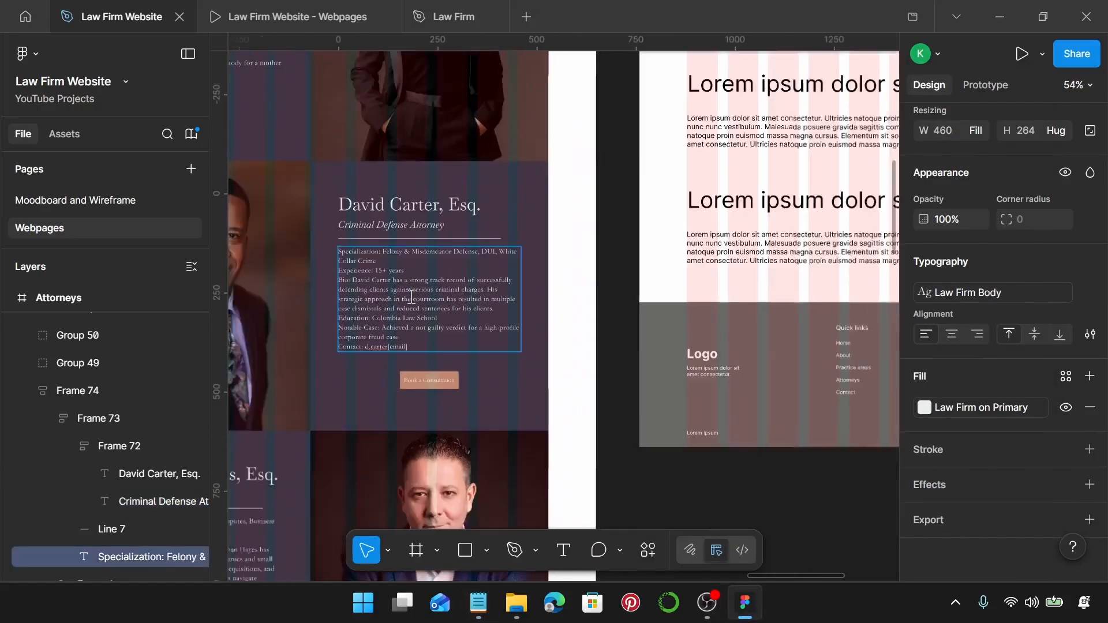
click(566, 293)
Wrap the card's text frame and background rectangle in an auto-layout frame.
click(564, 295)
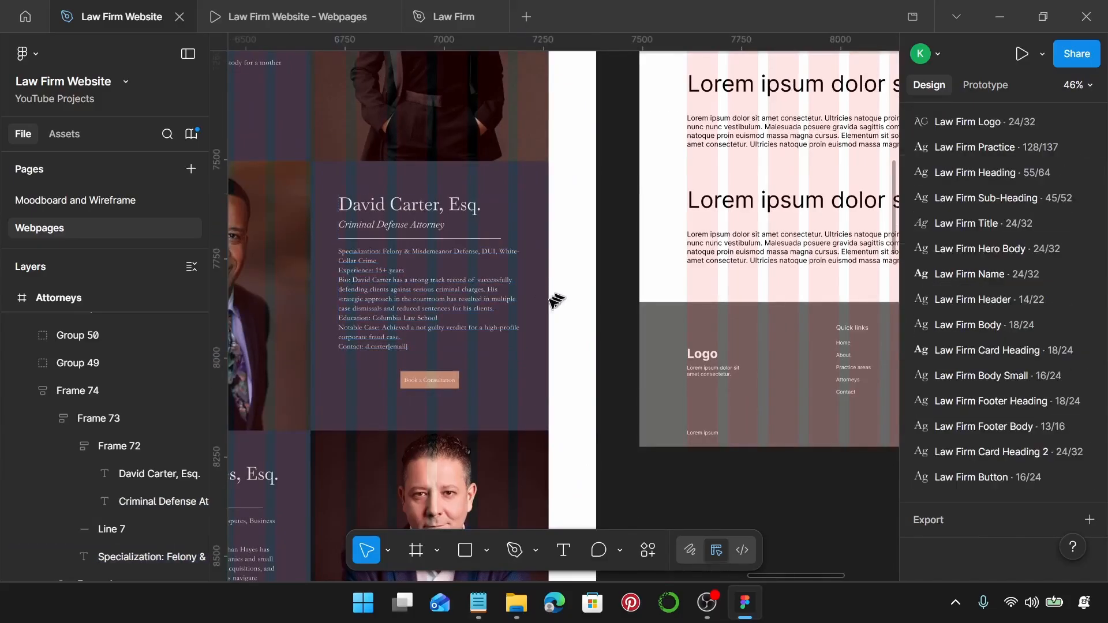
click(467, 314)
click(533, 178)
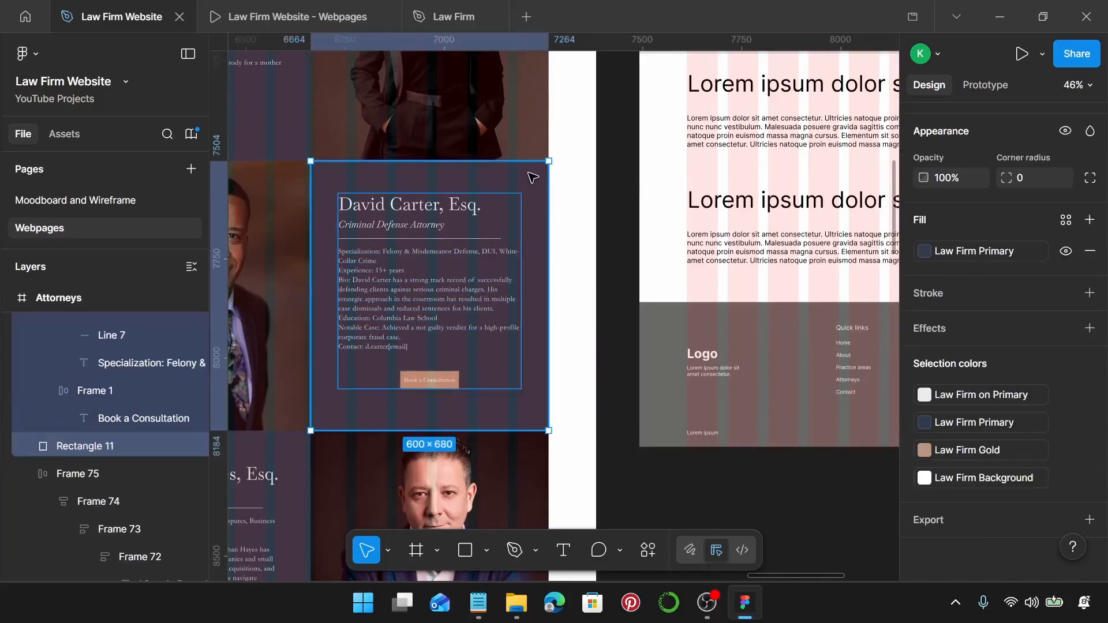
key(shift+a)
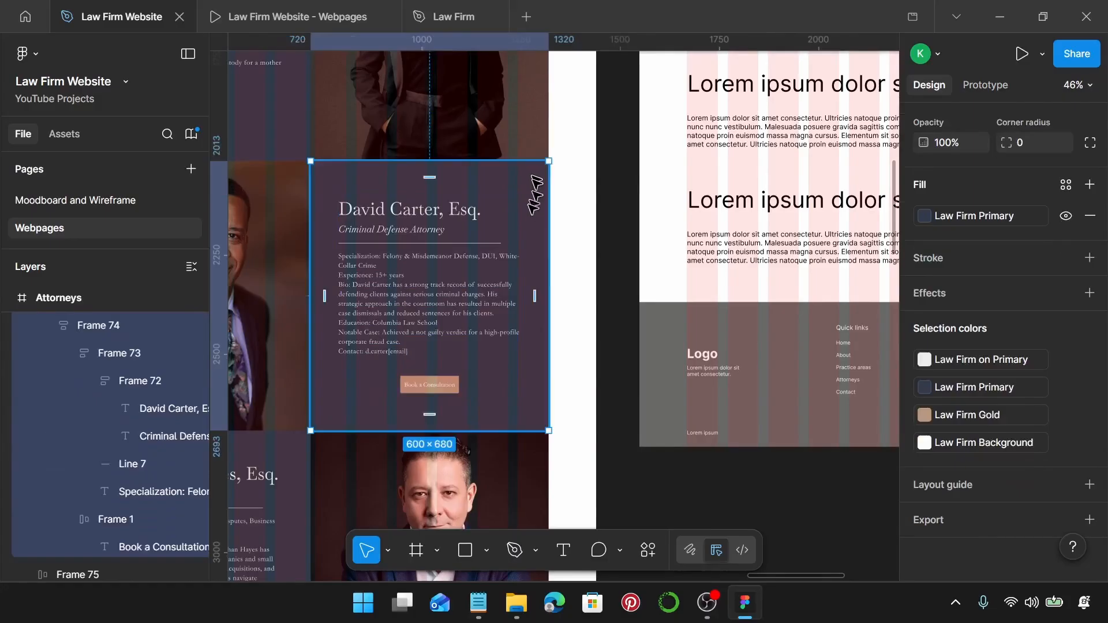
scroll(523, 229, down, 3)
Resize the woman's portrait to 600 wide and reposition it.
scroll(518, 226, down, 1)
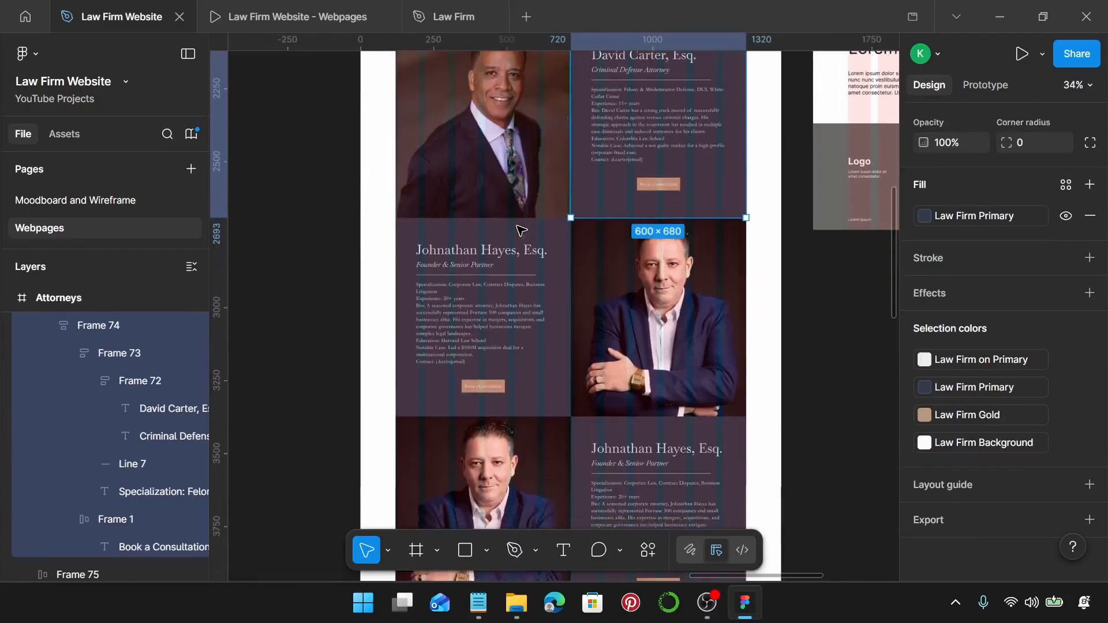
scroll(517, 227, down, 3)
scroll(517, 228, left, 5)
click(464, 271)
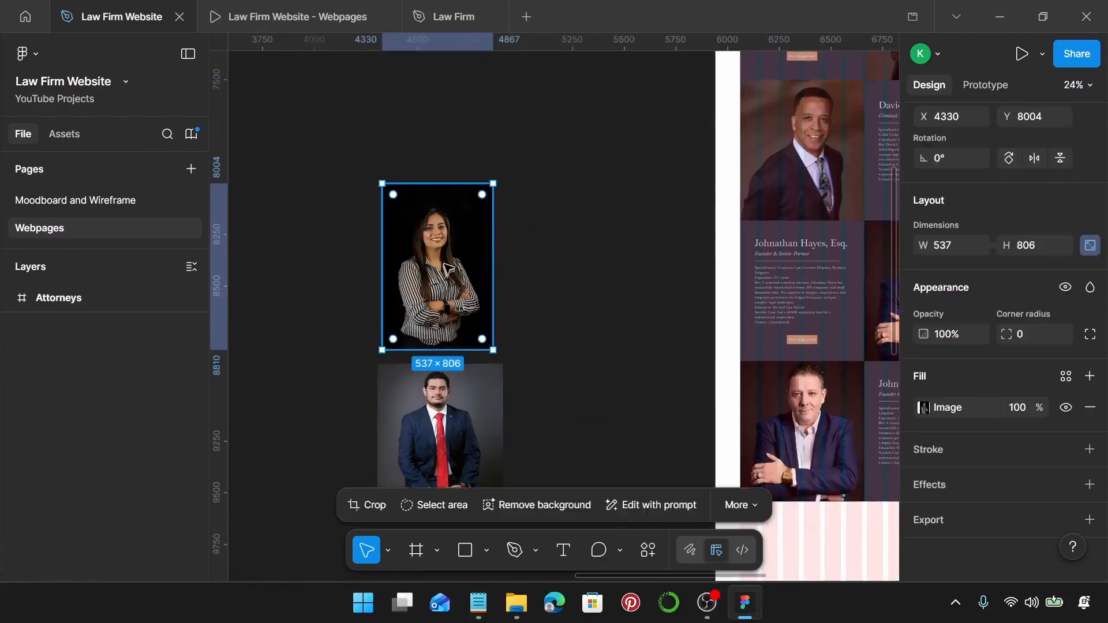
click(958, 247)
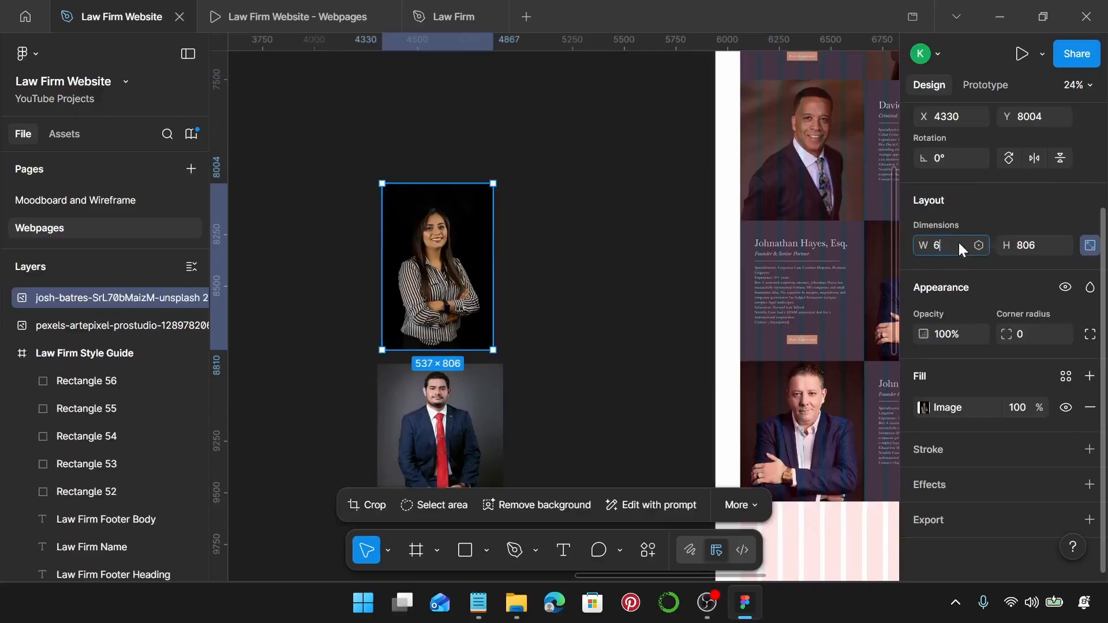
text(600)
key(Return)
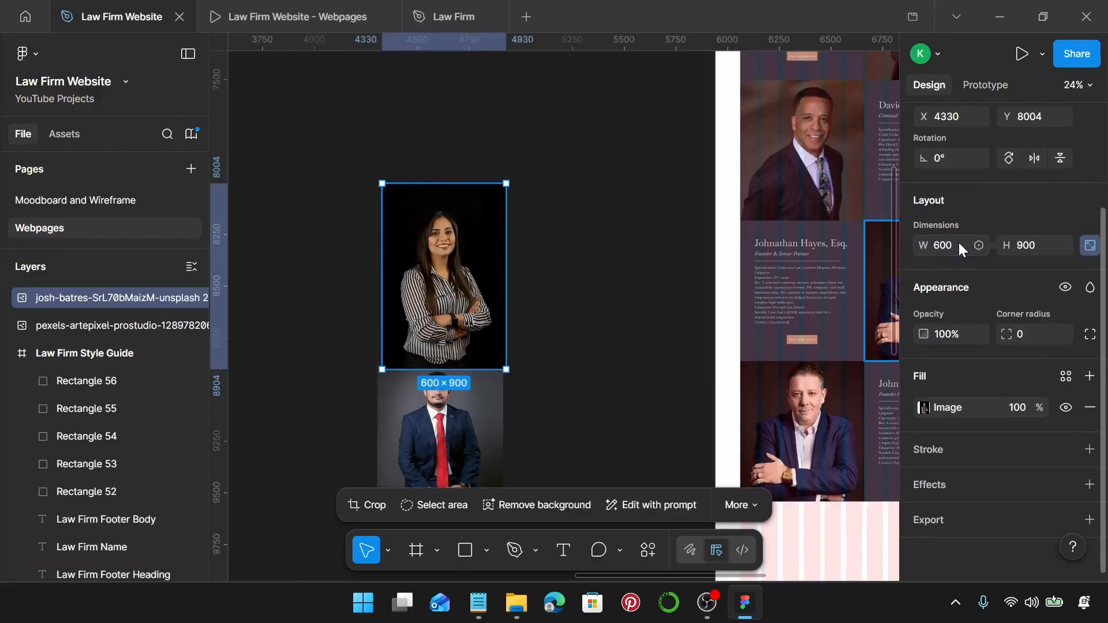
drag(455, 316, 451, 266)
Crop the portrait to 600 × 680 and apply the crop.
scroll(451, 266, up, 5)
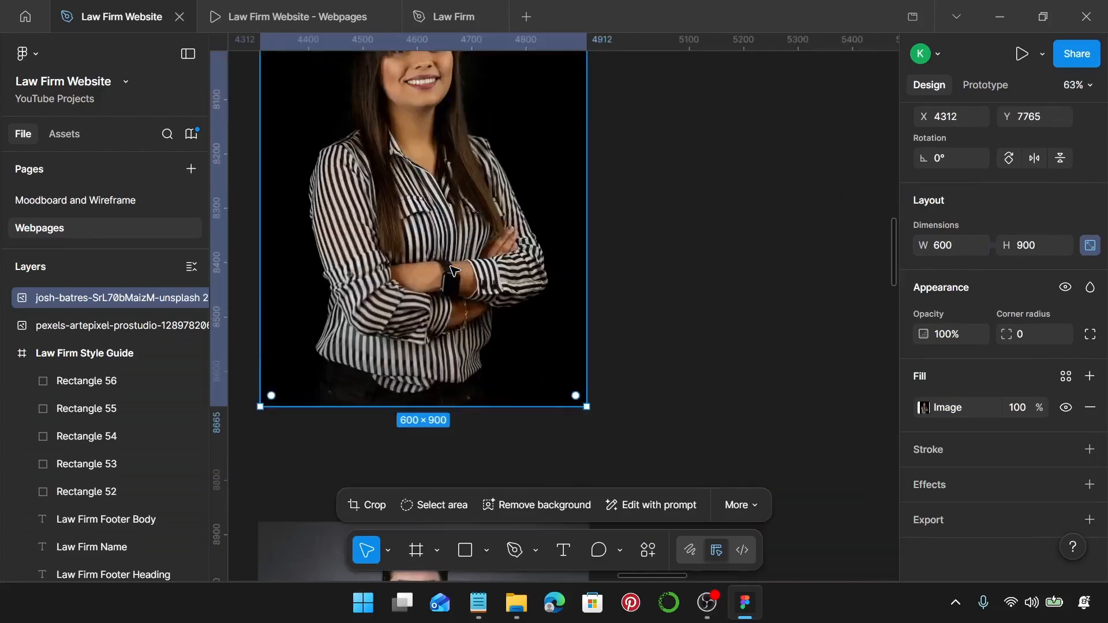
double_click(449, 266)
scroll(442, 329, up, 5)
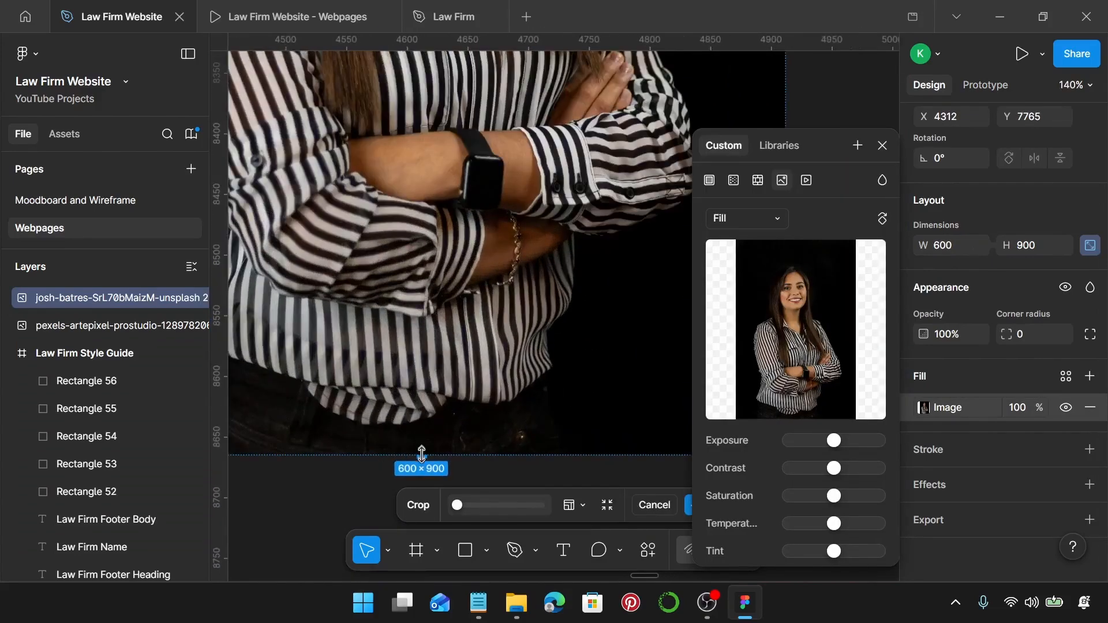
drag(421, 453, 514, 204)
scroll(415, 183, up, 10)
scroll(507, 232, down, 10)
scroll(507, 232, down, 5)
scroll(508, 232, up, 1)
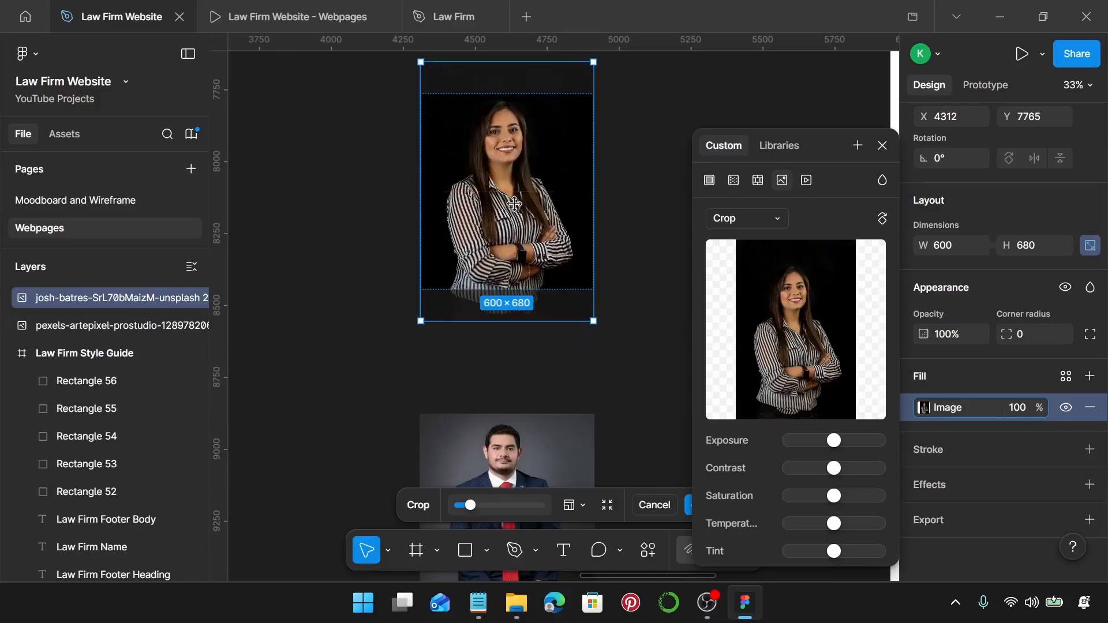
drag(515, 204, 514, 204)
key(Return)
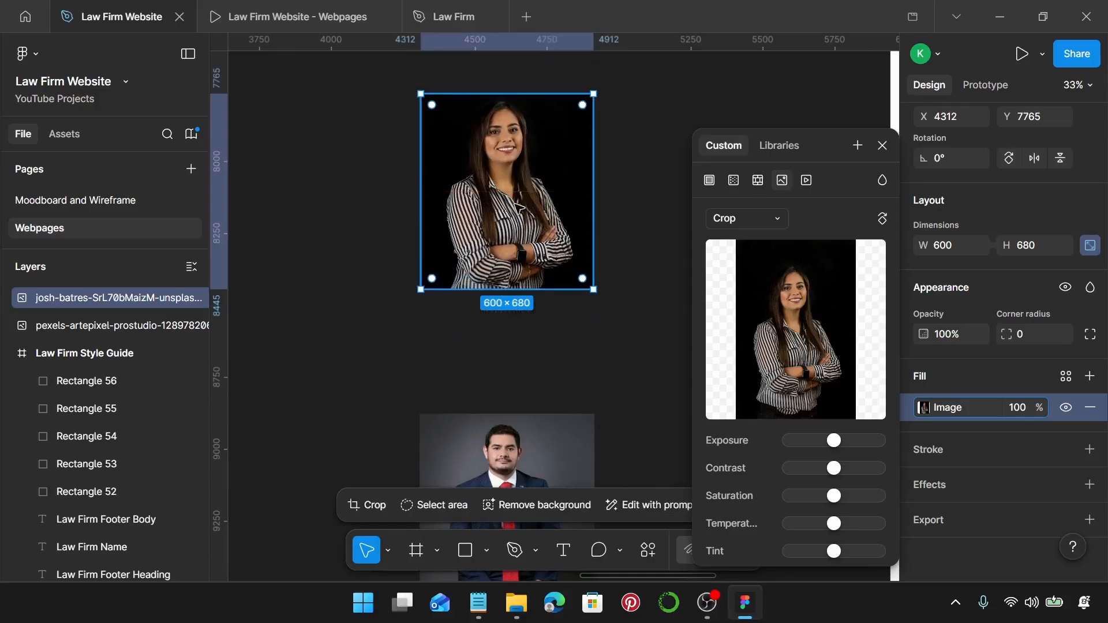
Reselect the cropped portrait and take it off the canvas.
click(633, 213)
click(522, 216)
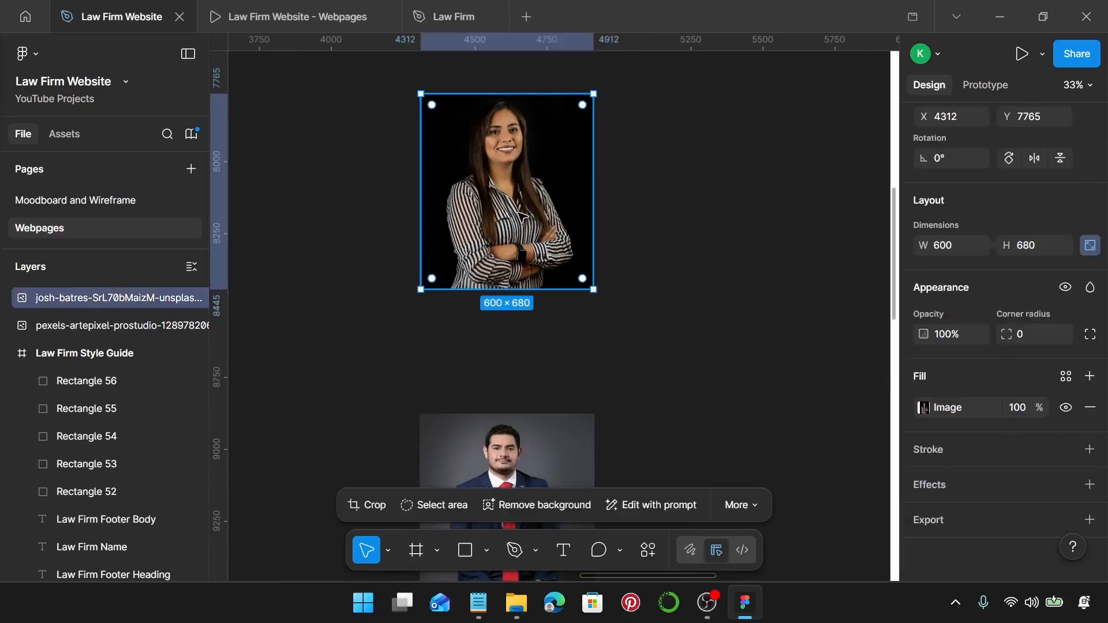
key(Delete)
scroll(522, 217, down, 3)
Place the woman's portrait over the photo beside the next attorney card.
scroll(518, 223, right, 4)
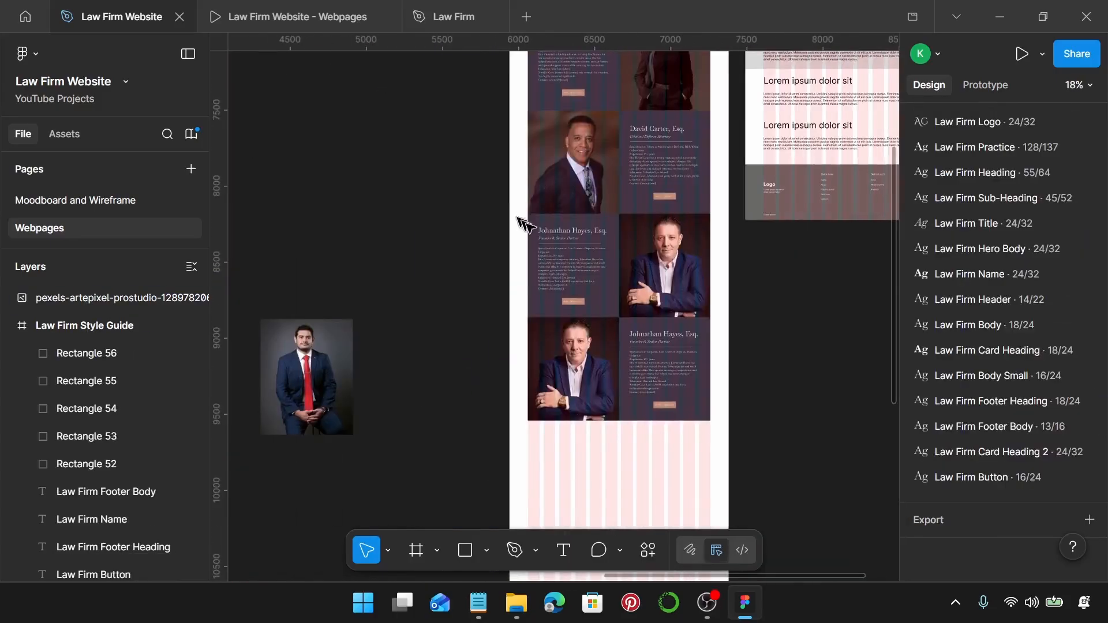
click(679, 284)
key(ctrl+z)
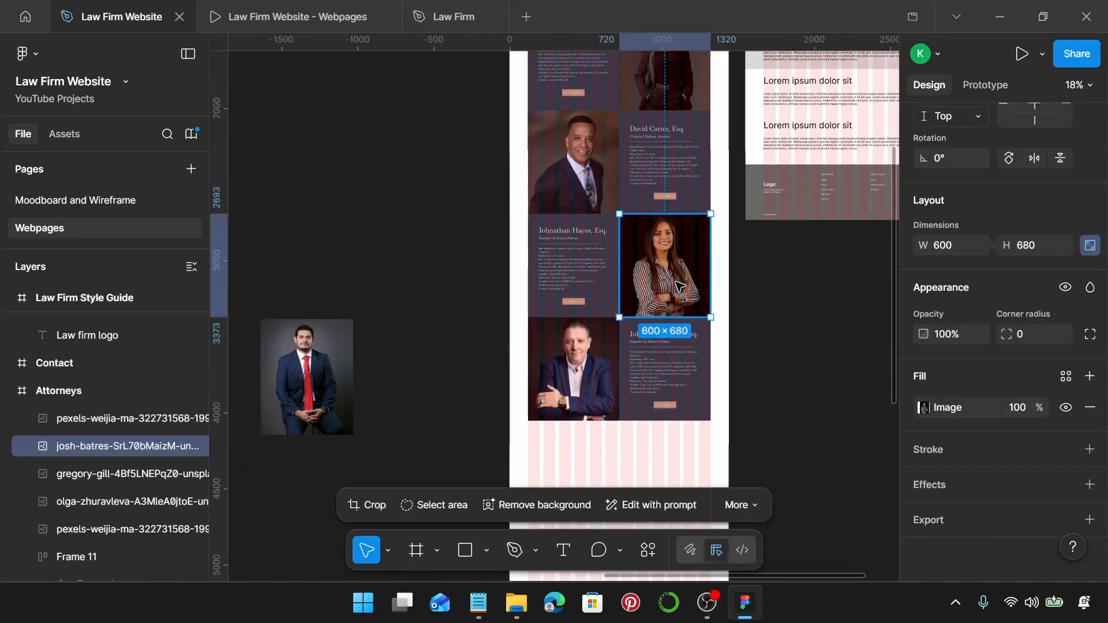
scroll(591, 257, up, 5)
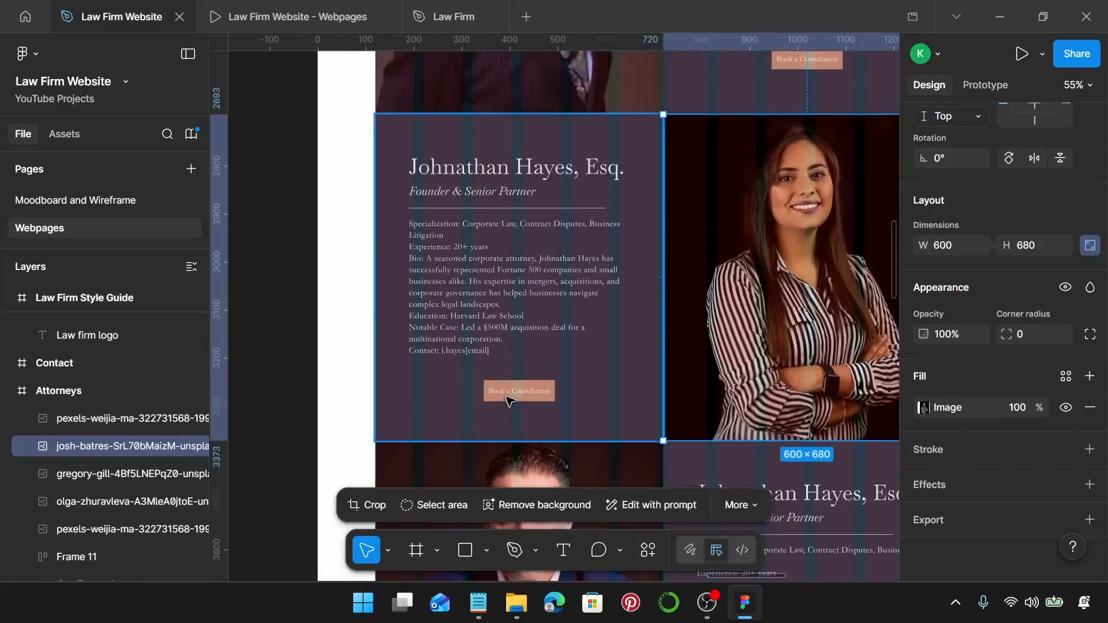
Replace the card's name heading with the real-estate attorney's name from the notes.
click(478, 603)
scroll(788, 323, down, 5)
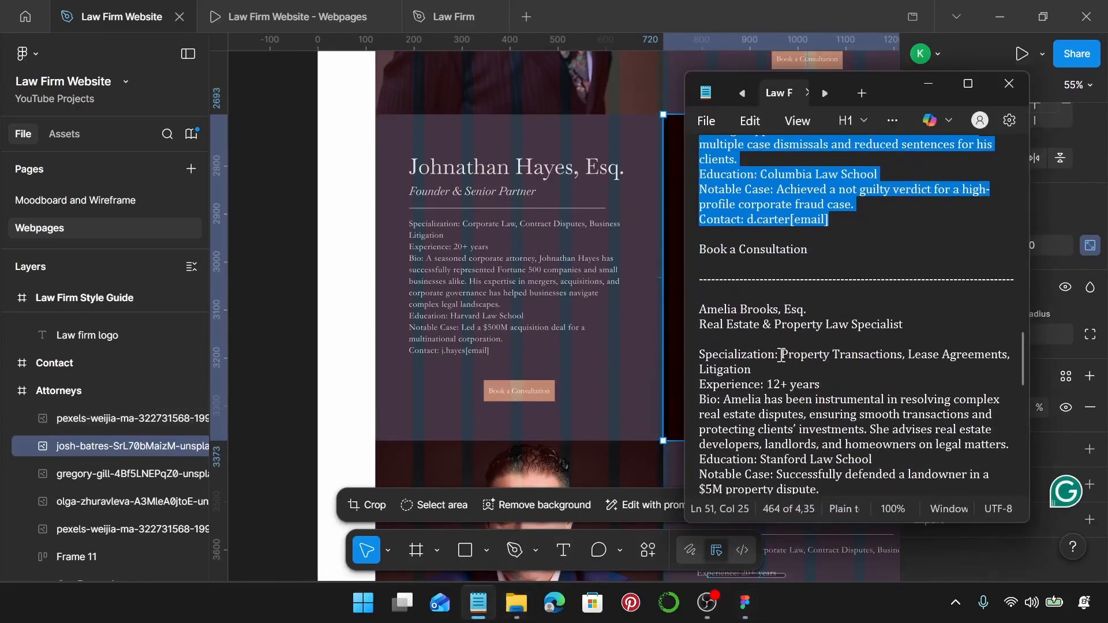
drag(806, 264, 714, 269)
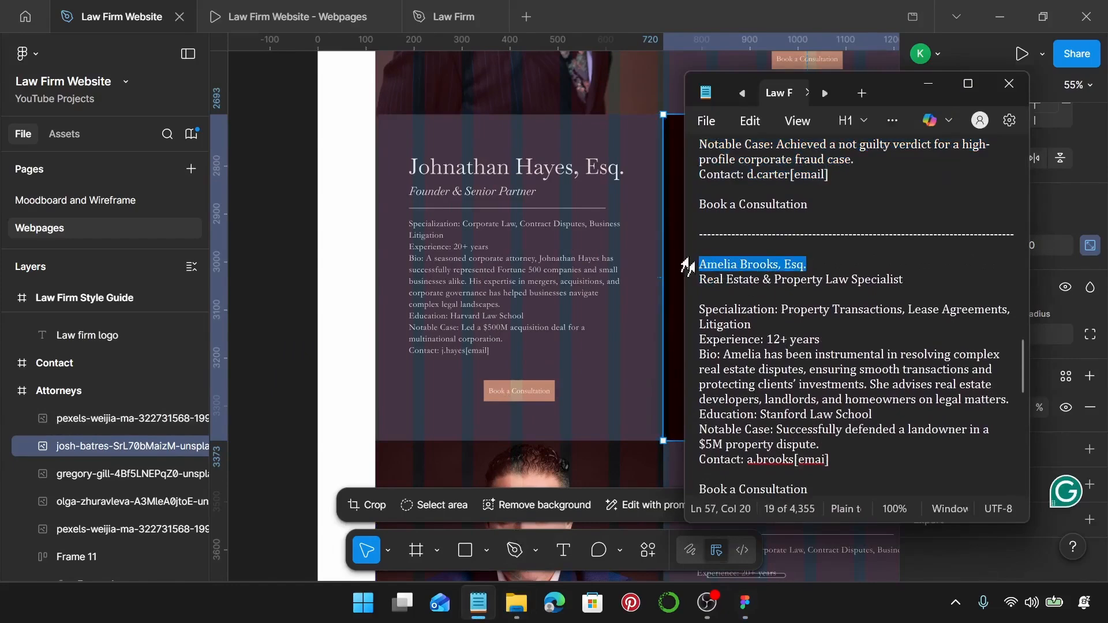
click(539, 169)
double_click(538, 169)
double_click(540, 171)
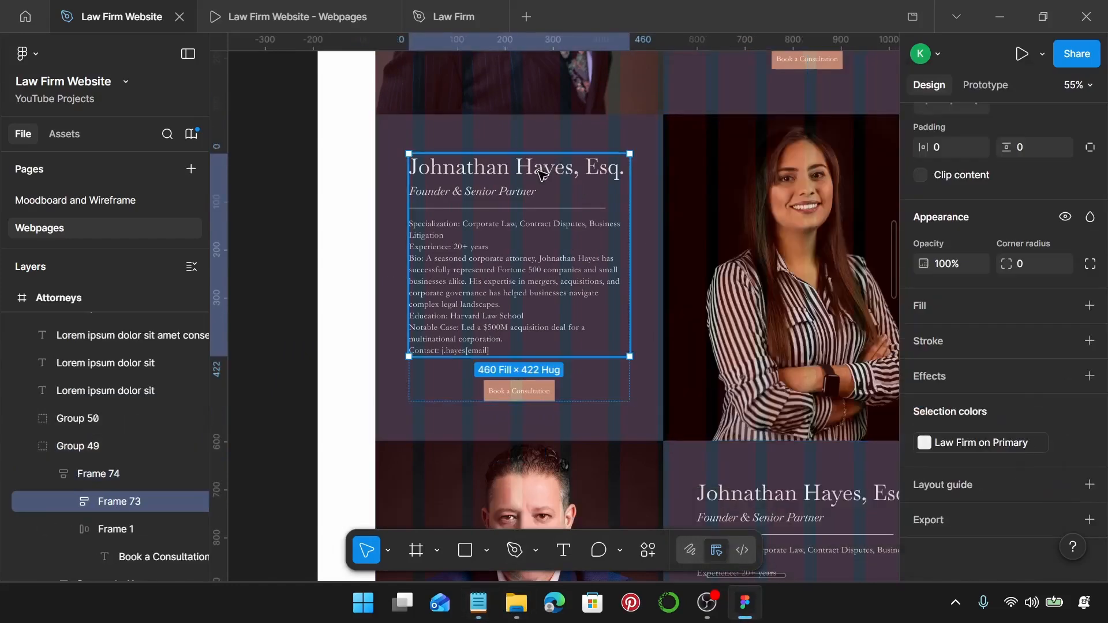
double_click(541, 170)
double_click(541, 170)
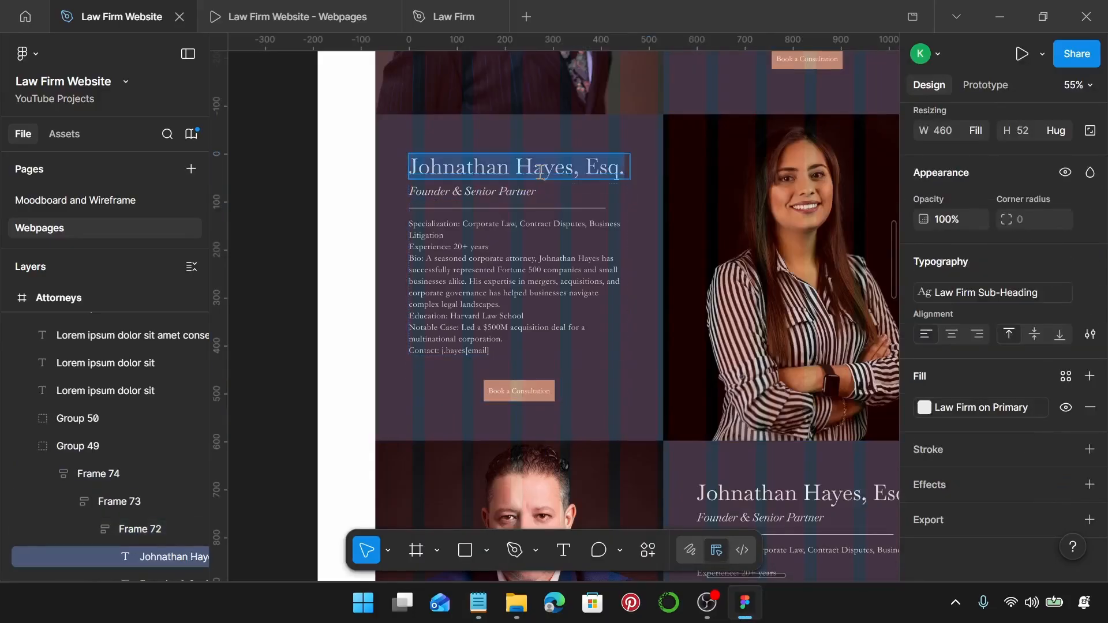
key(Return)
Change the title to Real Estate & Property Law Specialist.
click(479, 603)
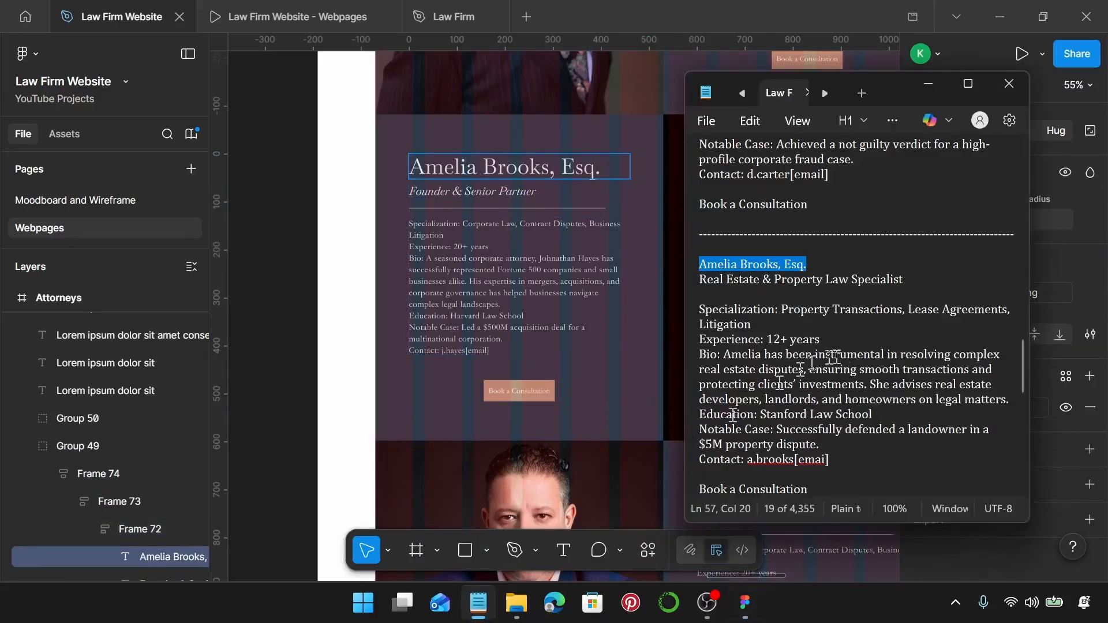
drag(760, 279, 701, 282)
key(ctrl+c)
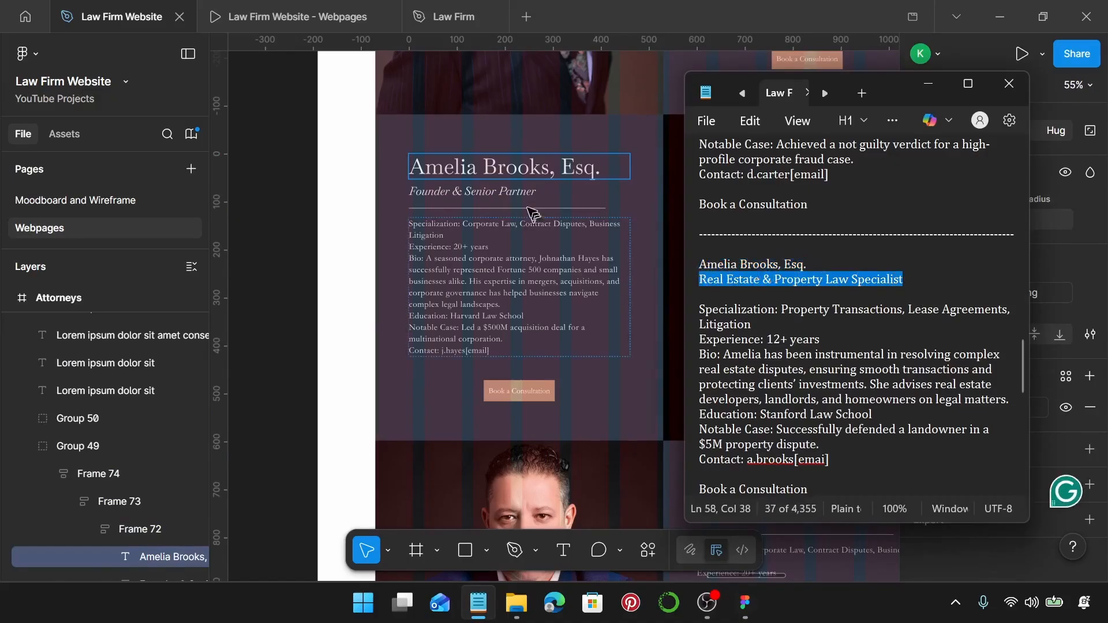
click(515, 191)
click(517, 189)
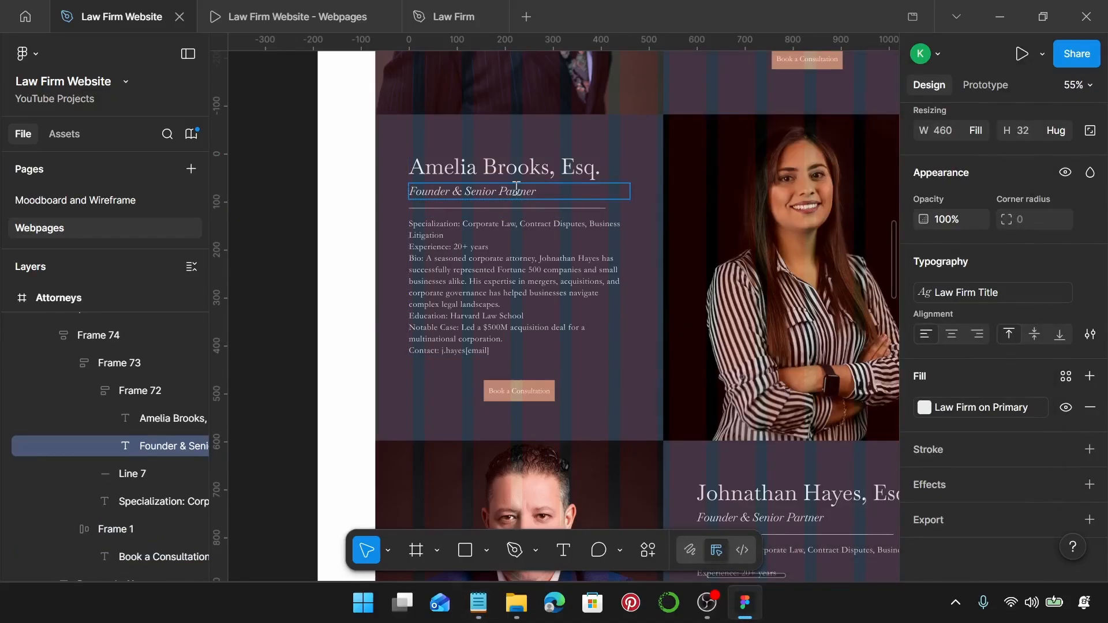
key(Return)
key(ctrl+v)
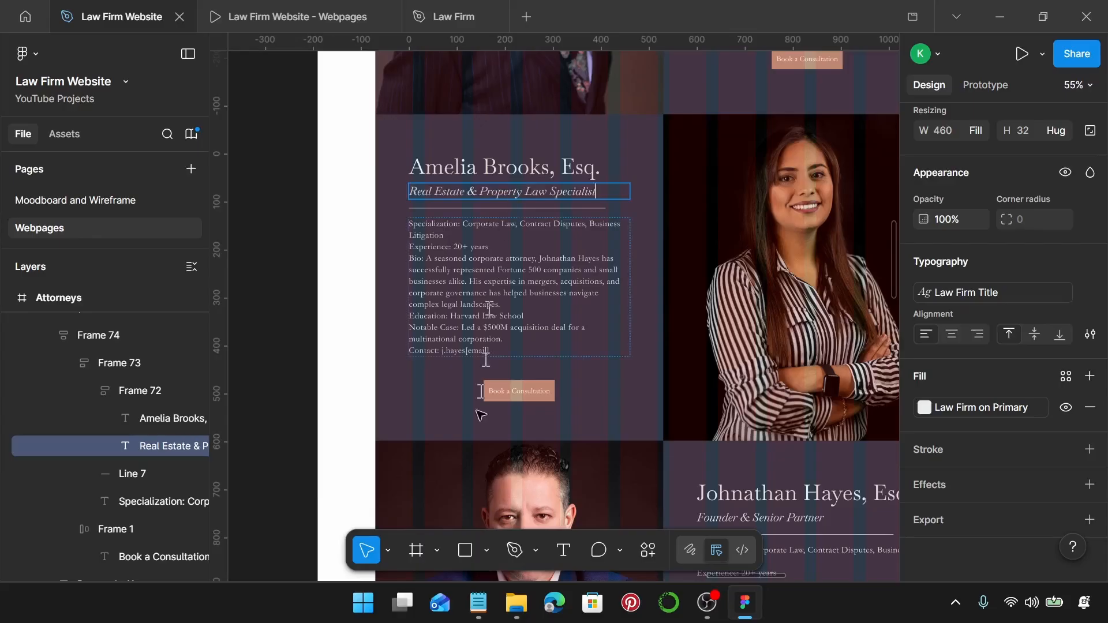
Replace the old bio with the real-estate attorney's bio from the notes.
click(478, 602)
drag(772, 430, 691, 319)
key(ctrl+c)
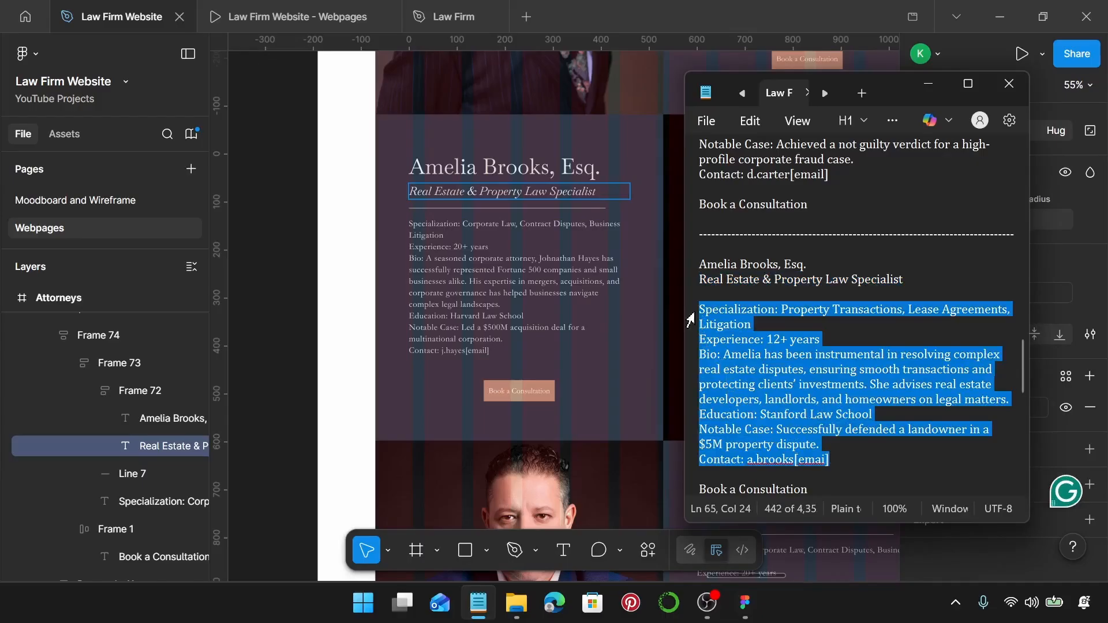
click(595, 309)
double_click(563, 302)
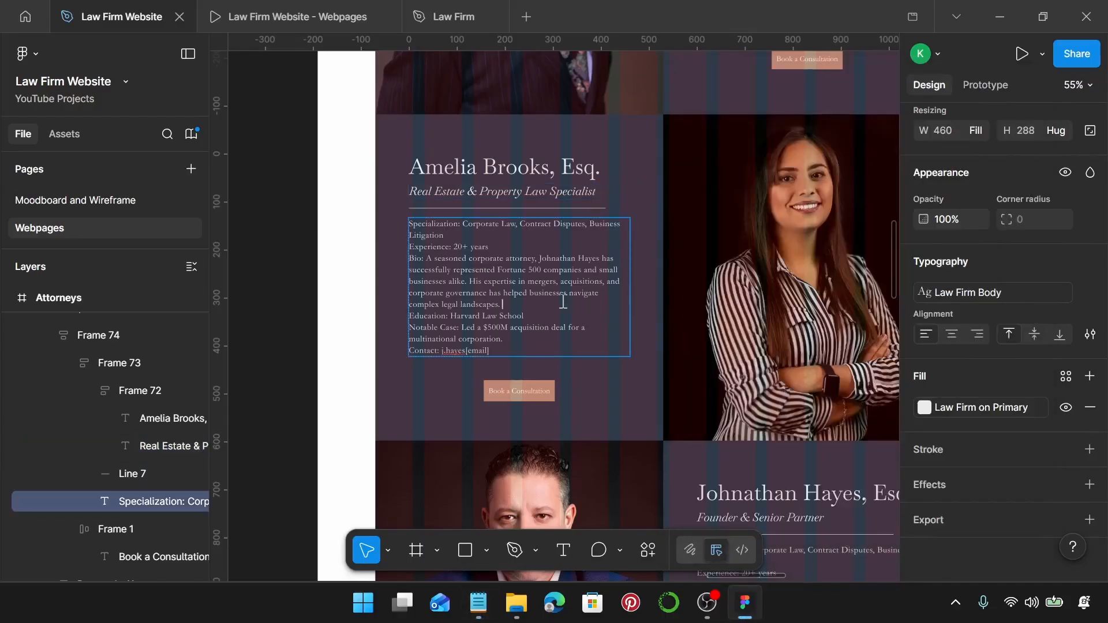
key(ctrl+a)
key(ctrl+v)
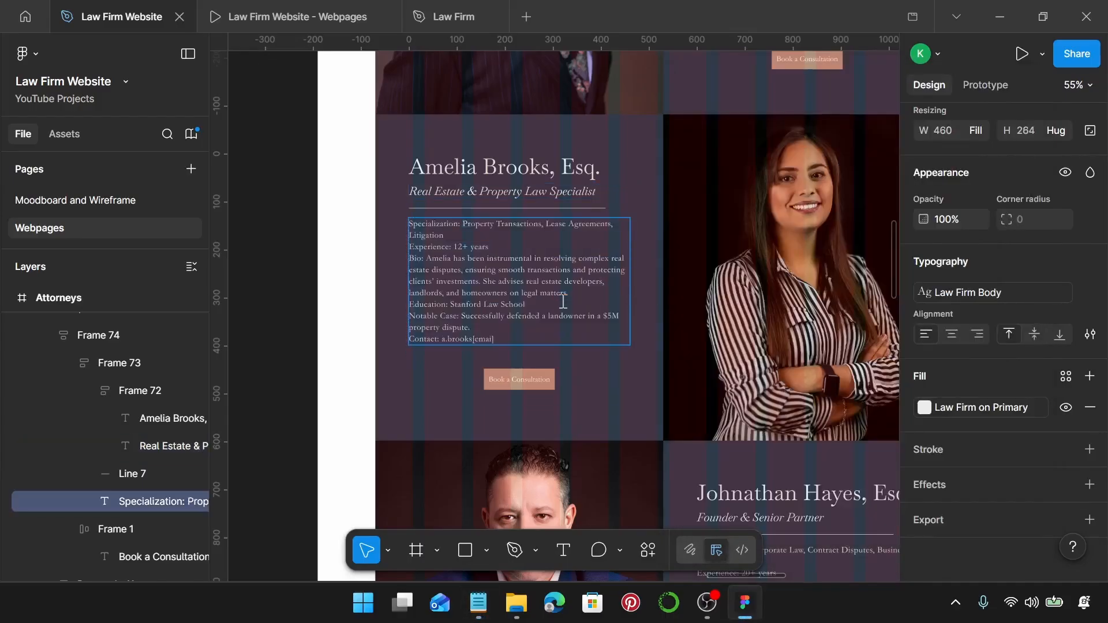
key(Escape)
key(Escape)
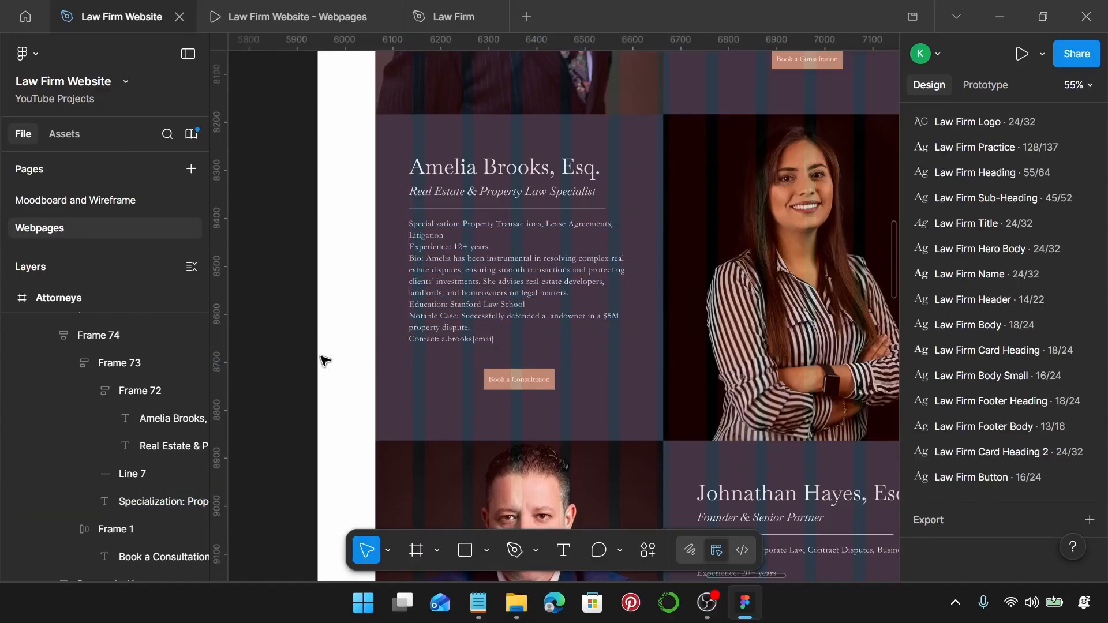
Turn the whole real-estate attorney card into an auto-layout frame.
click(524, 328)
key(shift+a)
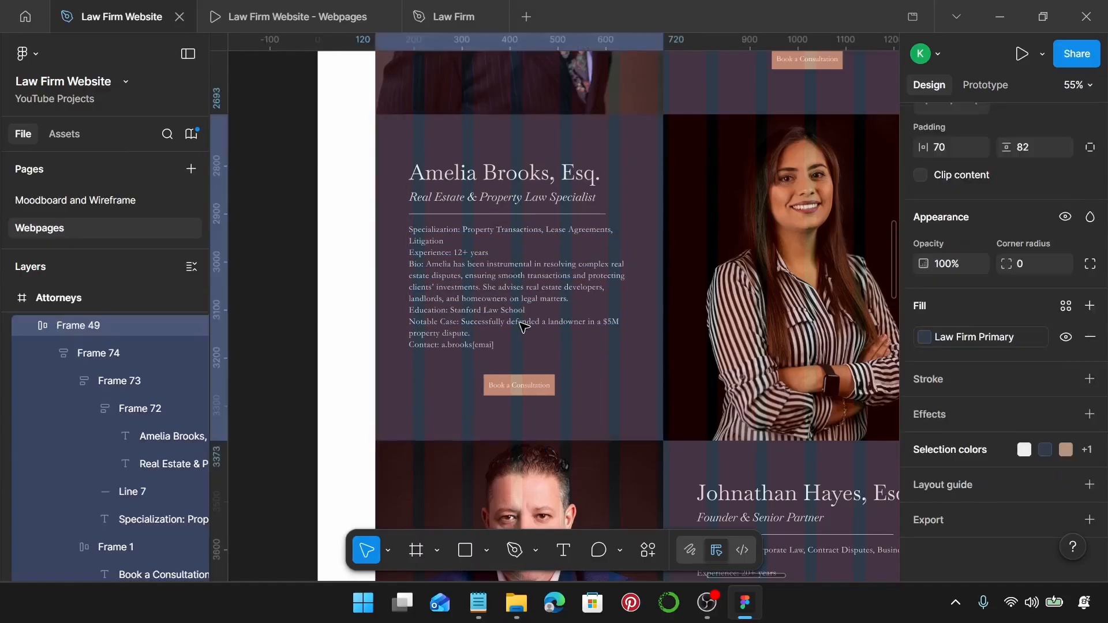
scroll(522, 328, down, 2)
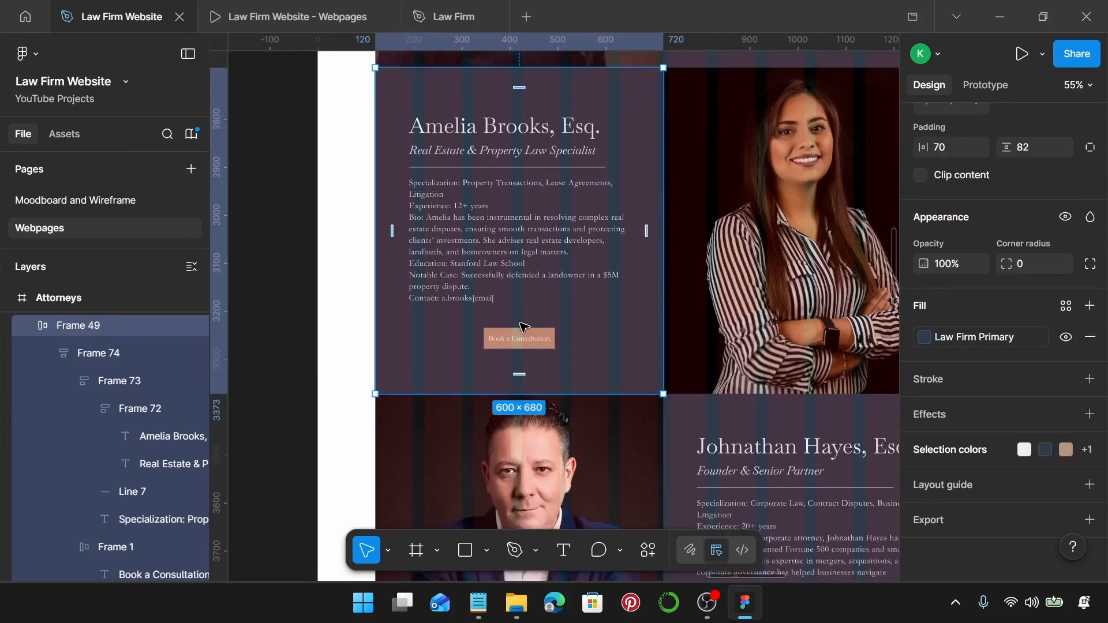
scroll(521, 326, down, 3)
scroll(519, 326, down, 3)
scroll(521, 330, left, 5)
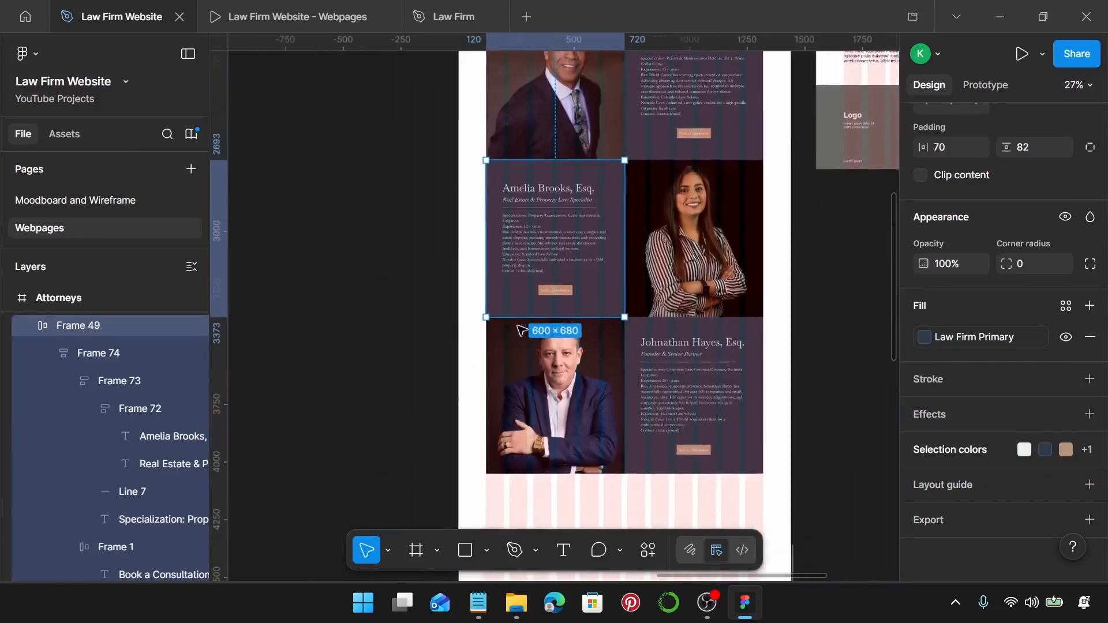
Resize the red-tie man's photo to 600 wide and move it up and right.
click(465, 399)
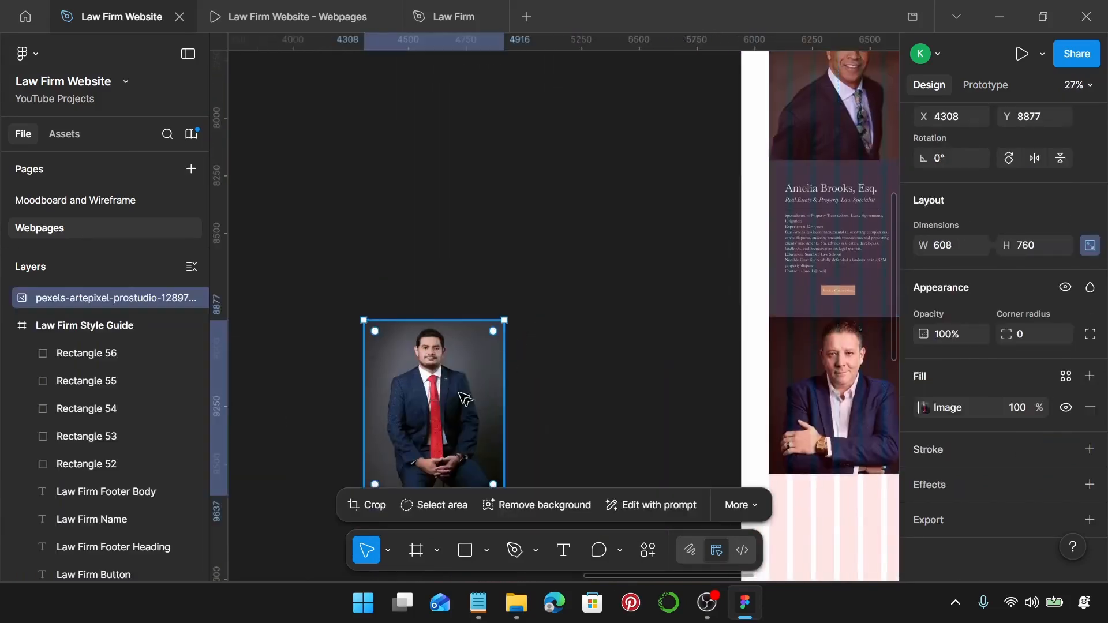
click(950, 255)
text(60)
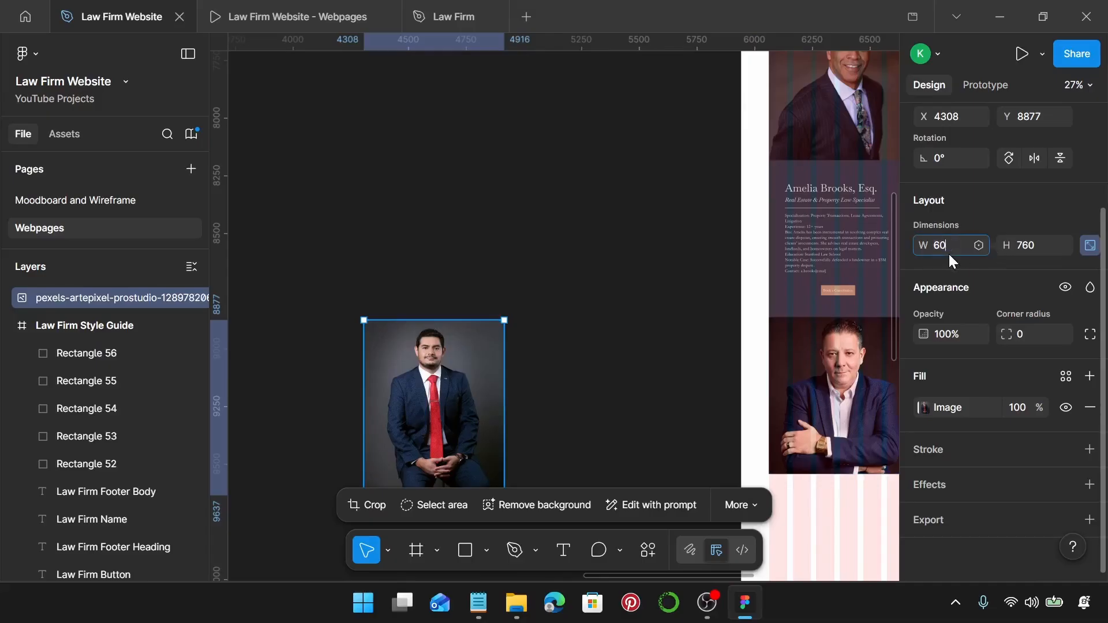
text(0)
key(Return)
drag(404, 427, 499, 336)
Raise the photo's bottom crop edge to bring the height toward 680.
double_click(496, 375)
scroll(492, 434, up, 5)
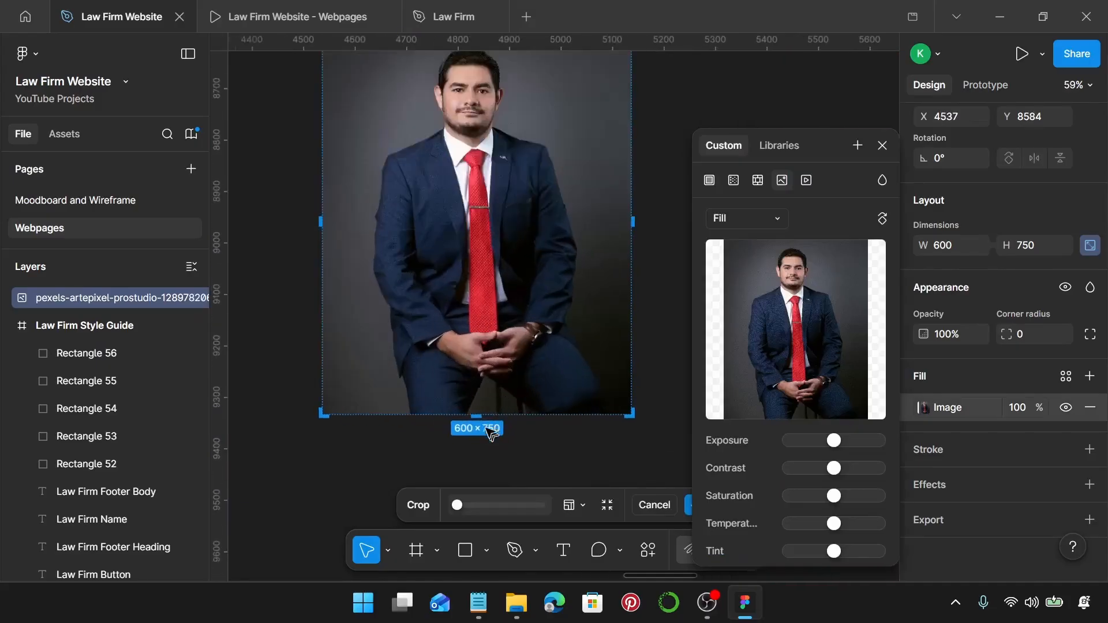
scroll(491, 433, up, 10)
drag(465, 398, 478, 177)
scroll(468, 169, up, 8)
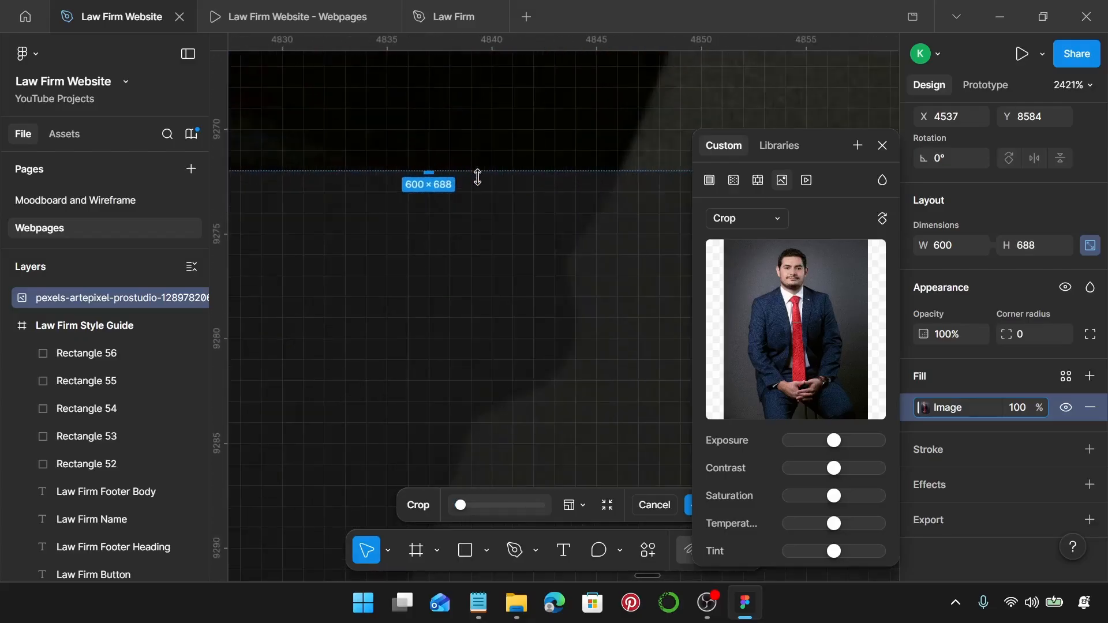
scroll(478, 178, down, 3)
drag(449, 271, 451, 178)
Enlarge and reposition the image inside the crop, then apply the 600 × 680 crop.
scroll(450, 179, down, 10)
scroll(451, 179, down, 5)
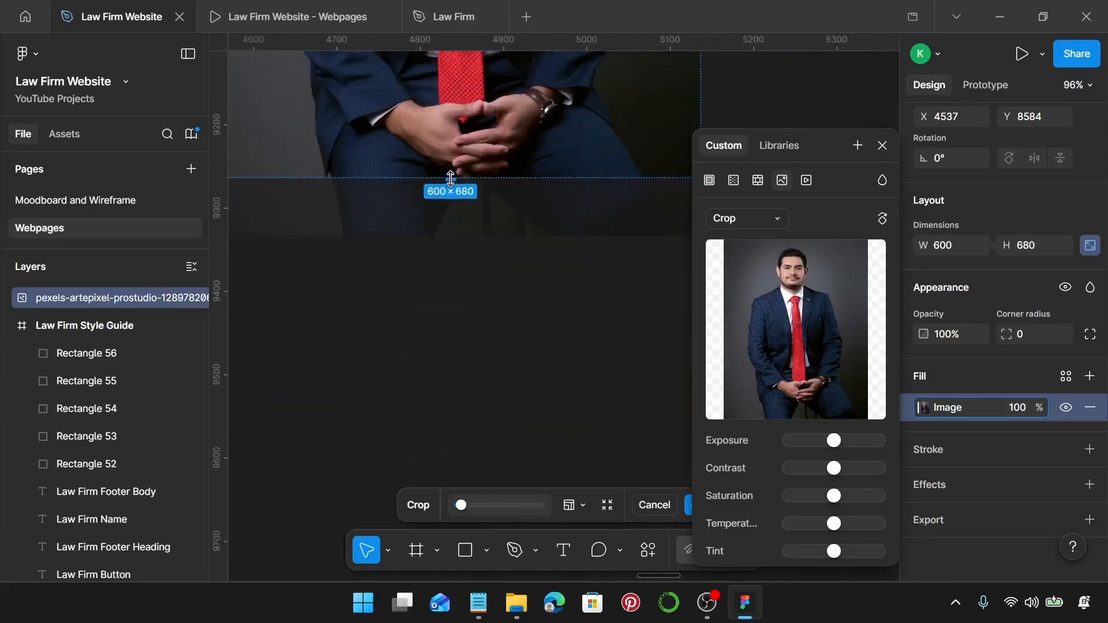
scroll(450, 183, down, 1)
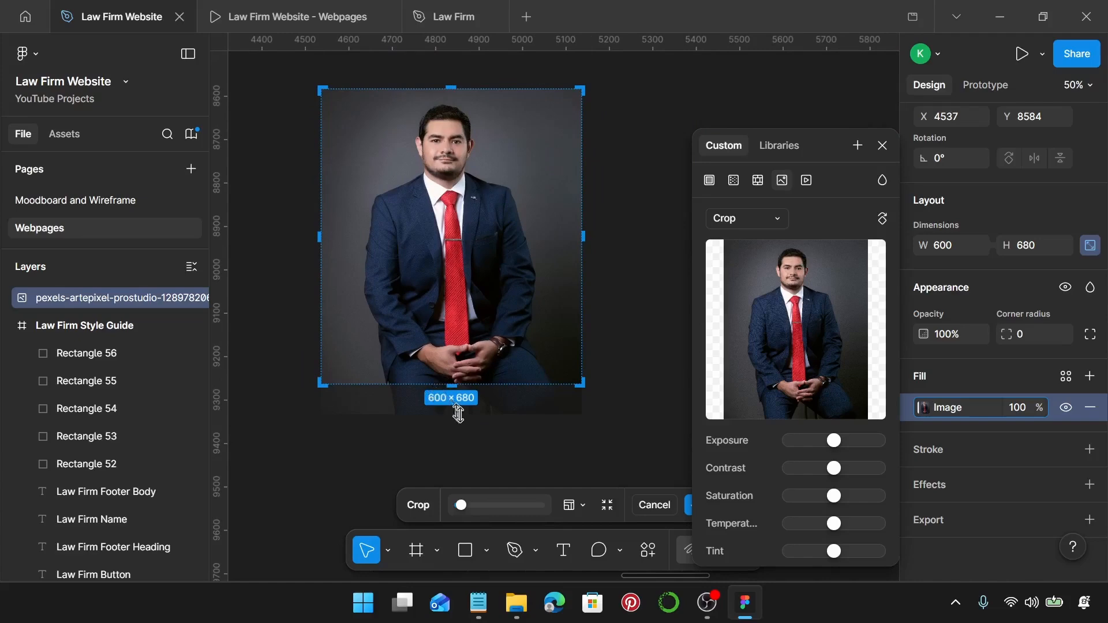
drag(455, 415, 468, 439)
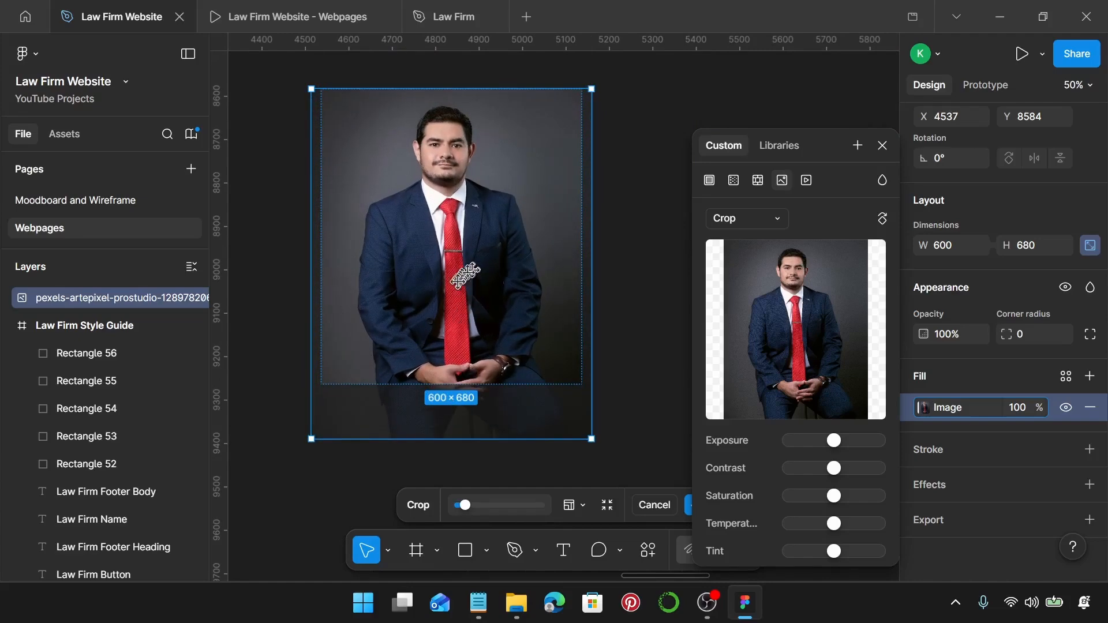
drag(456, 283, 466, 280)
key(Return)
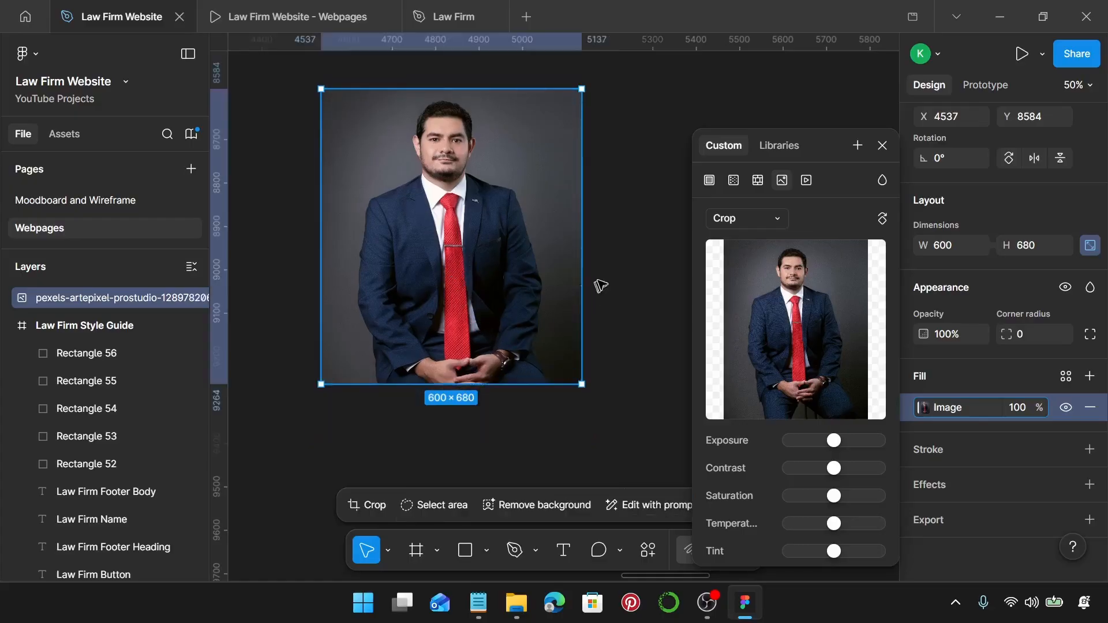
Delete the leftover stock photo from the canvas.
click(600, 287)
click(499, 295)
key(Delete)
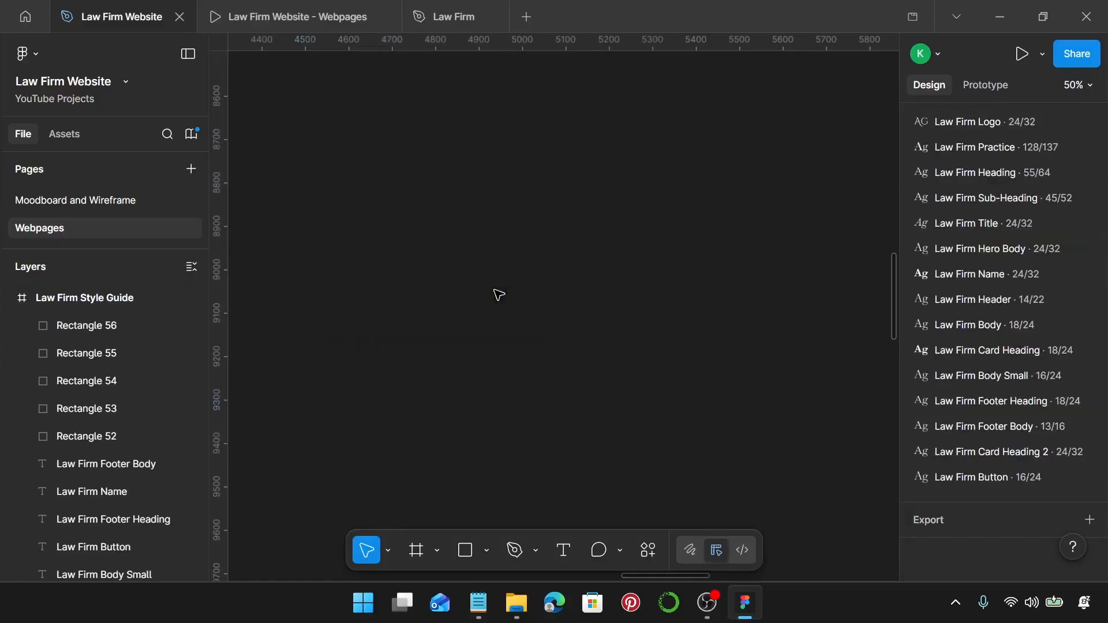
scroll(498, 294, down, 5)
Replace the third attorney's photo with the red-tie portrait.
click(606, 336)
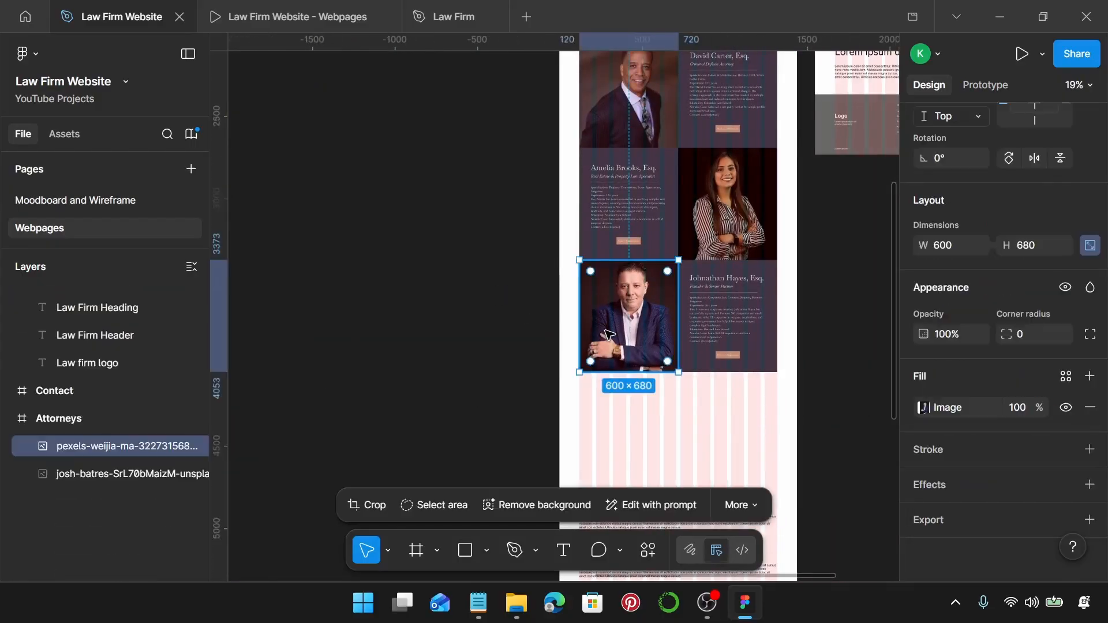
key(ctrl+shift+r)
scroll(606, 336, up, 5)
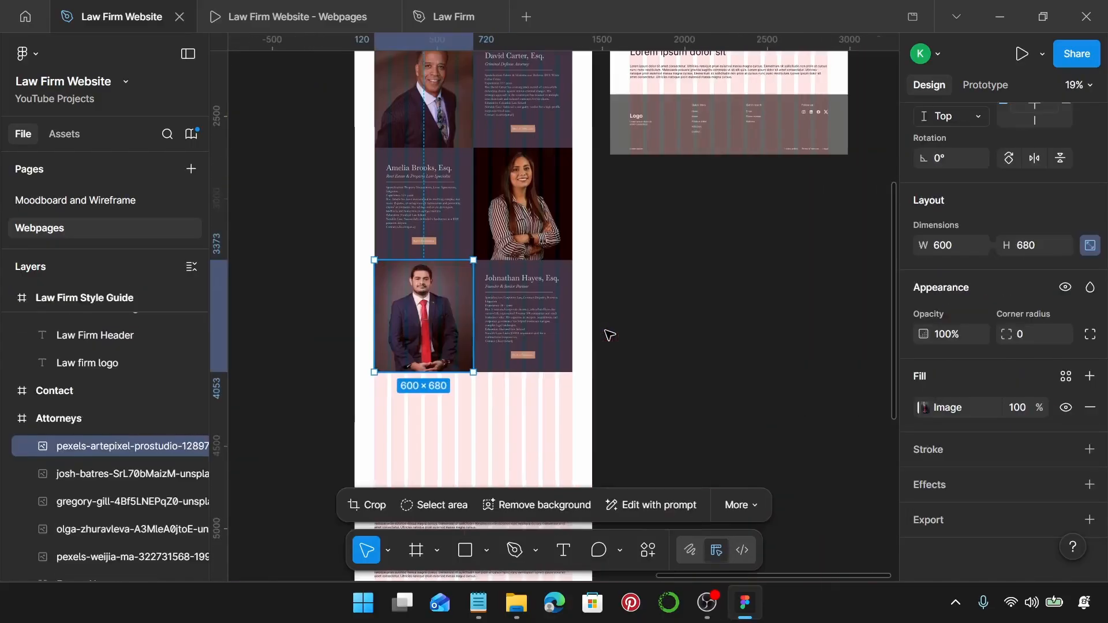
scroll(521, 325, up, 1)
Replace the card's name heading with the IP attorney's name from the notes.
click(478, 603)
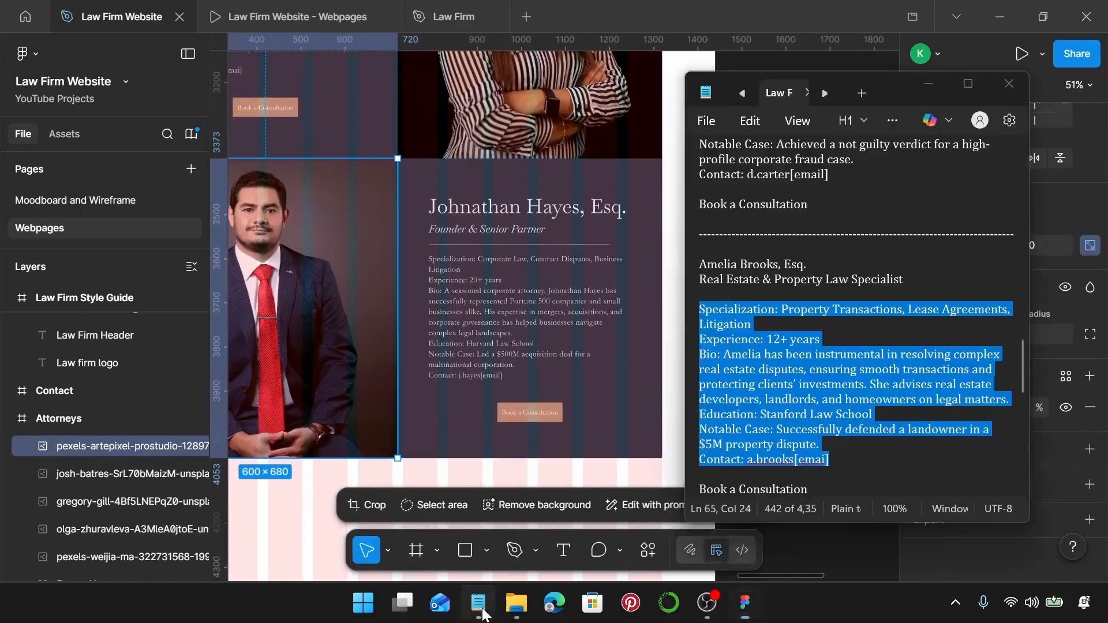
scroll(813, 301, down, 4)
scroll(813, 301, down, 1)
drag(791, 324, 699, 330)
key(ctrl+c)
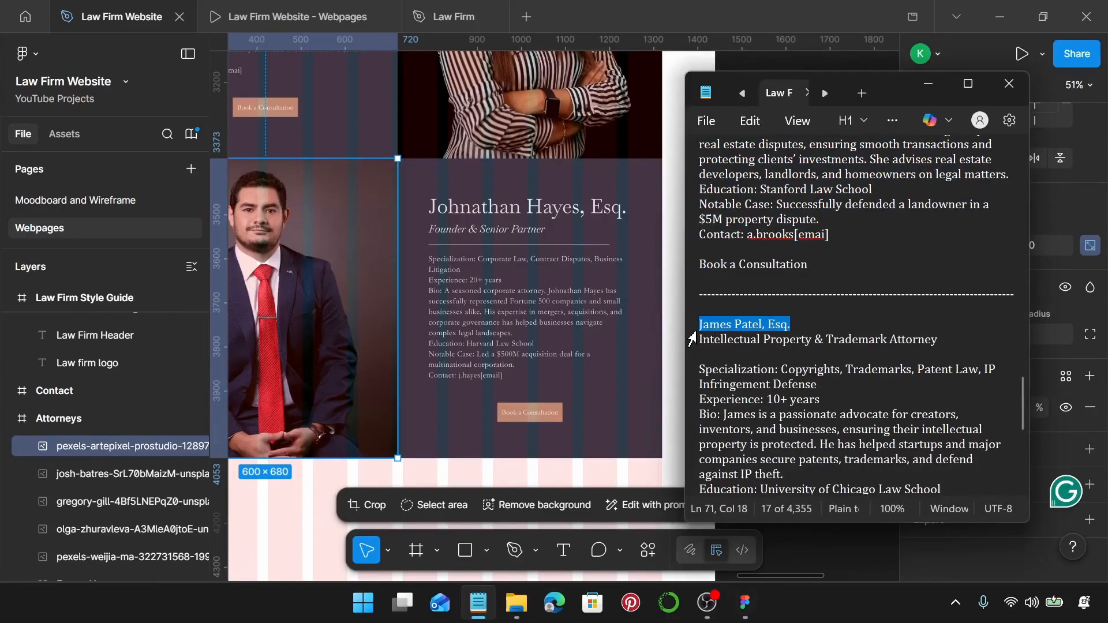
double_click(572, 215)
double_click(572, 215)
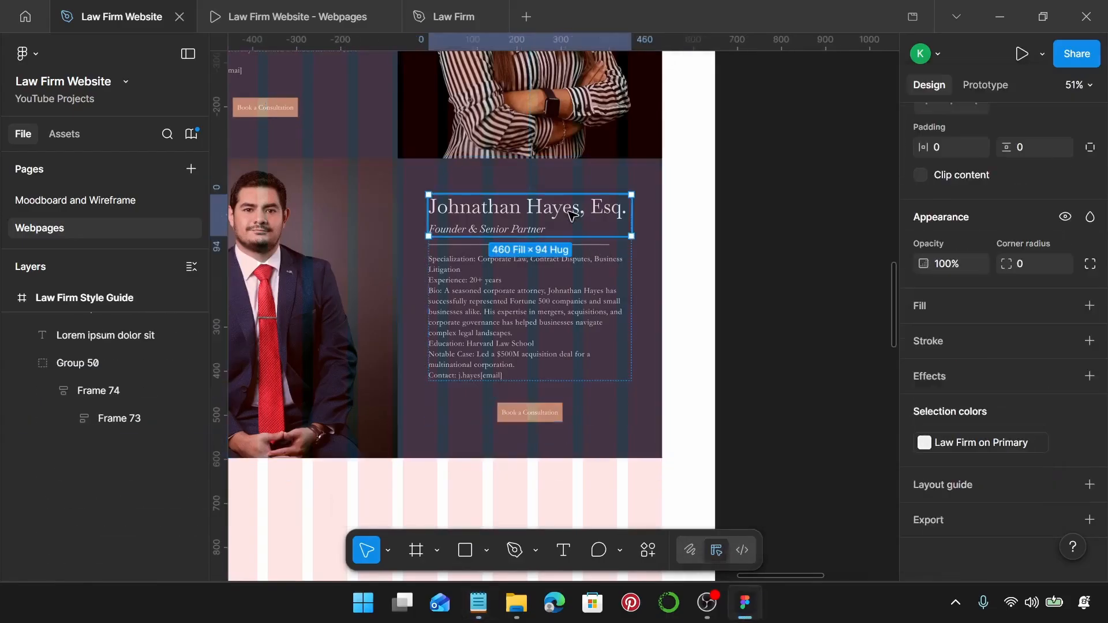
double_click(570, 214)
double_click(570, 214)
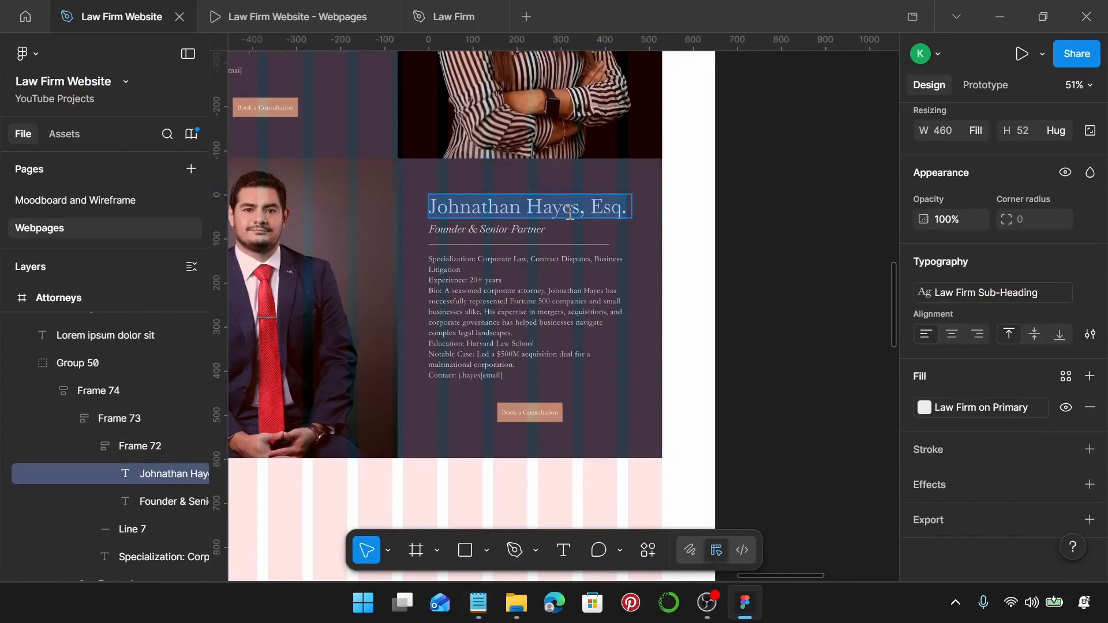
key(ctrl+v)
Change the subtitle to Intellectual Property & Trademark Attorney.
click(478, 603)
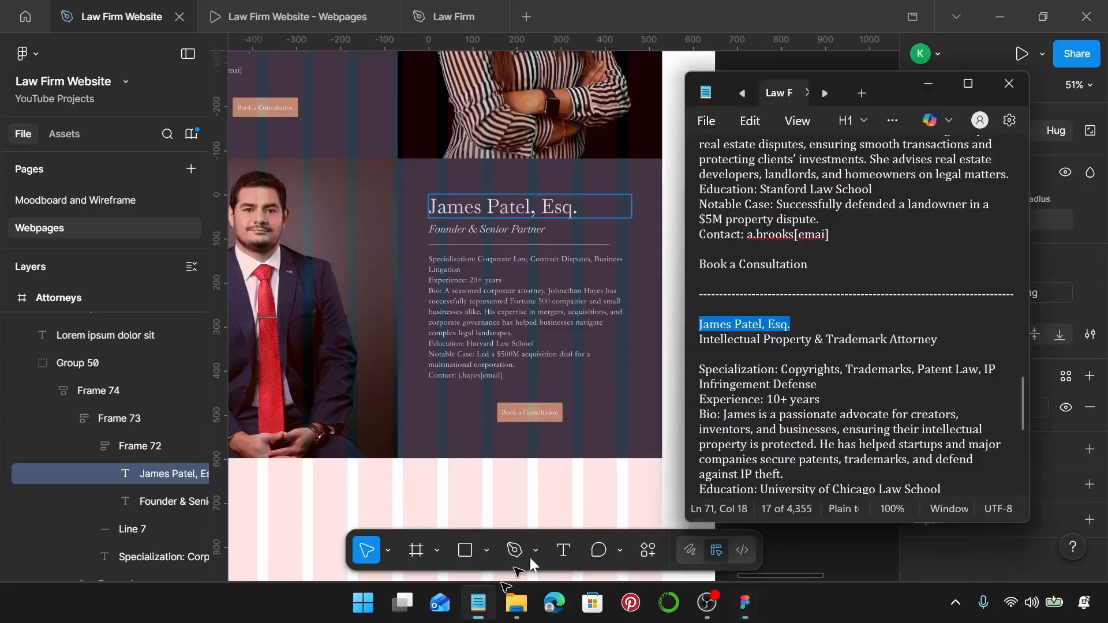
drag(983, 337, 700, 335)
key(ctrl+c)
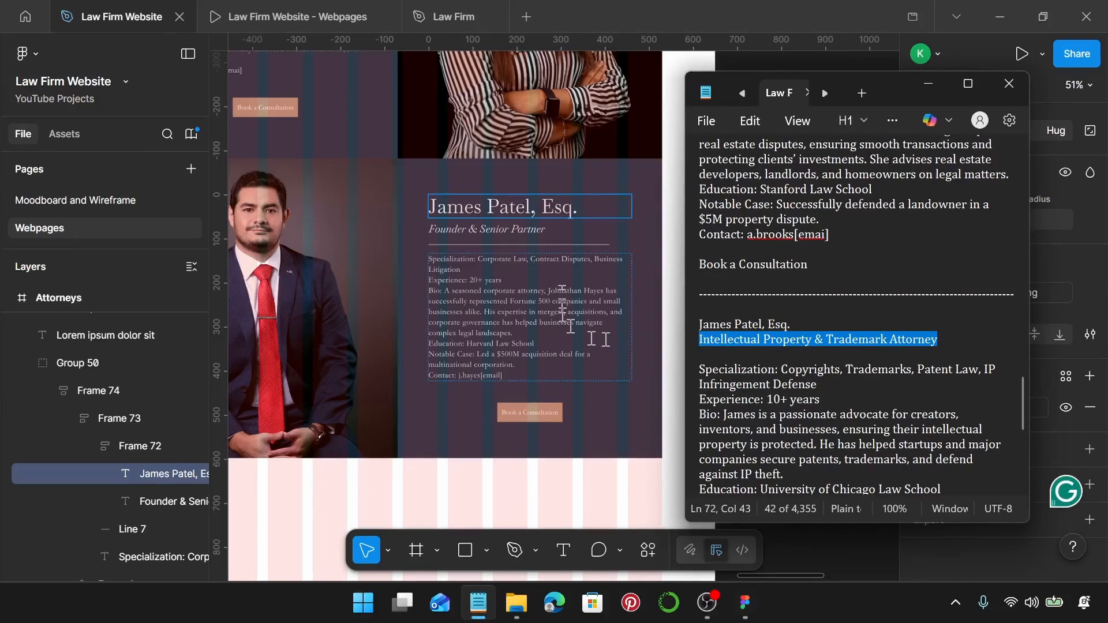
click(523, 236)
key(Return)
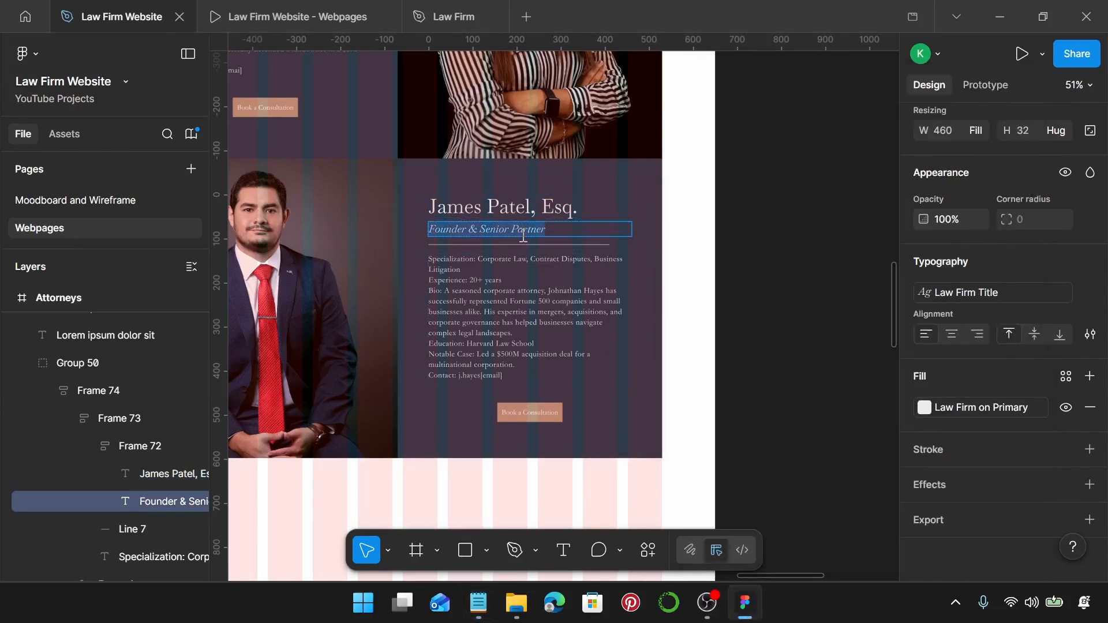
key(ctrl+v)
Replace the bio with the IP attorney's bio and give the card auto layout.
click(478, 603)
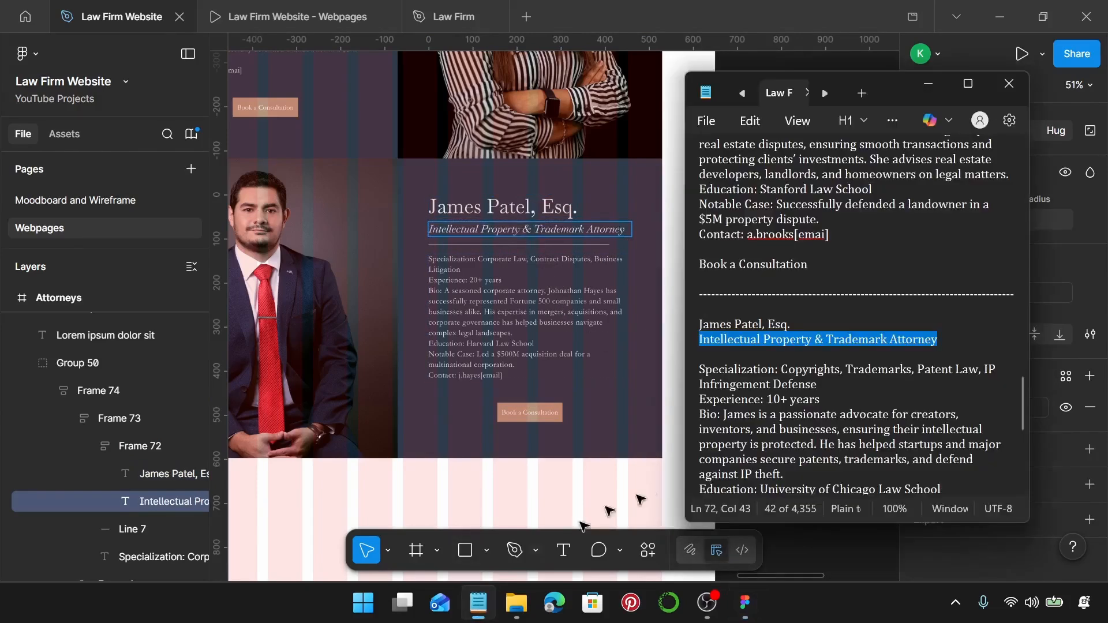
scroll(918, 417, down, 3)
drag(857, 447, 695, 282)
key(ctrl+c)
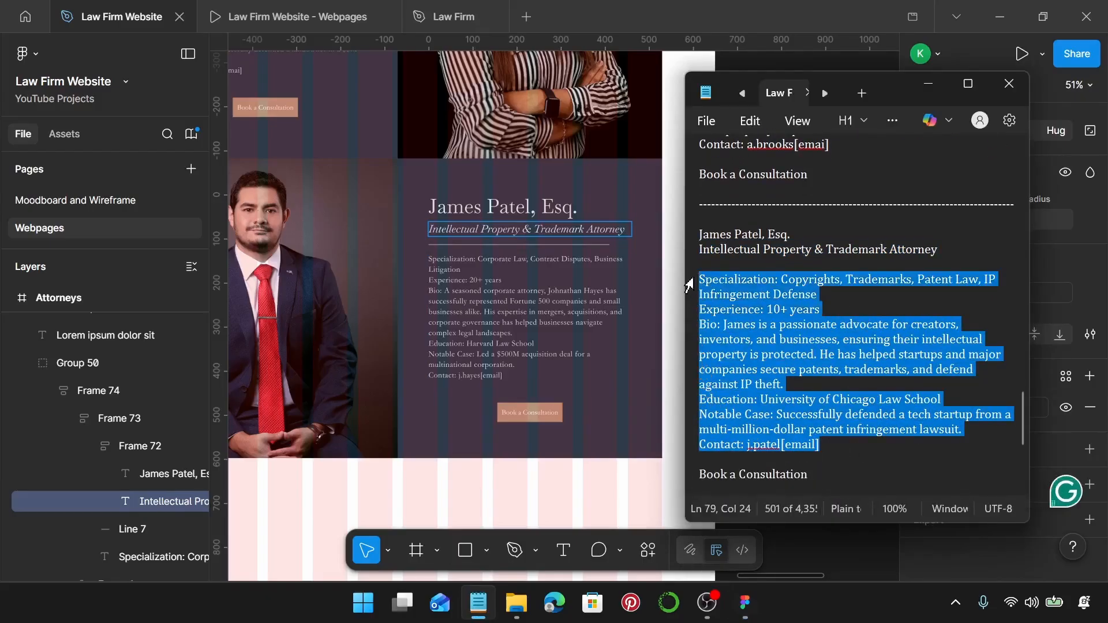
click(505, 302)
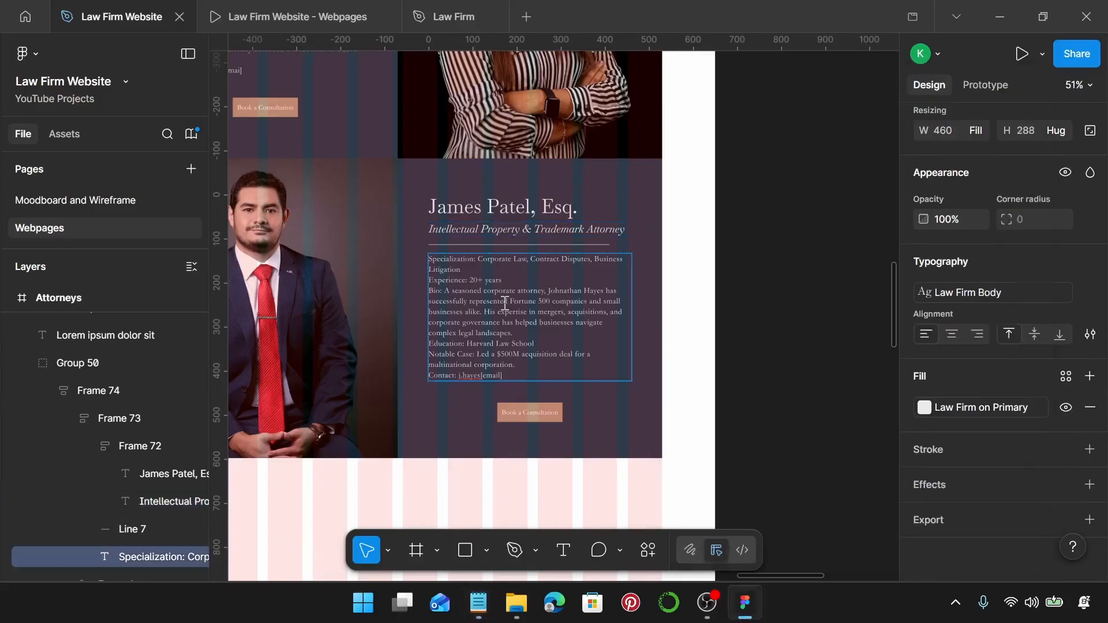
double_click(505, 302)
key(ctrl+v)
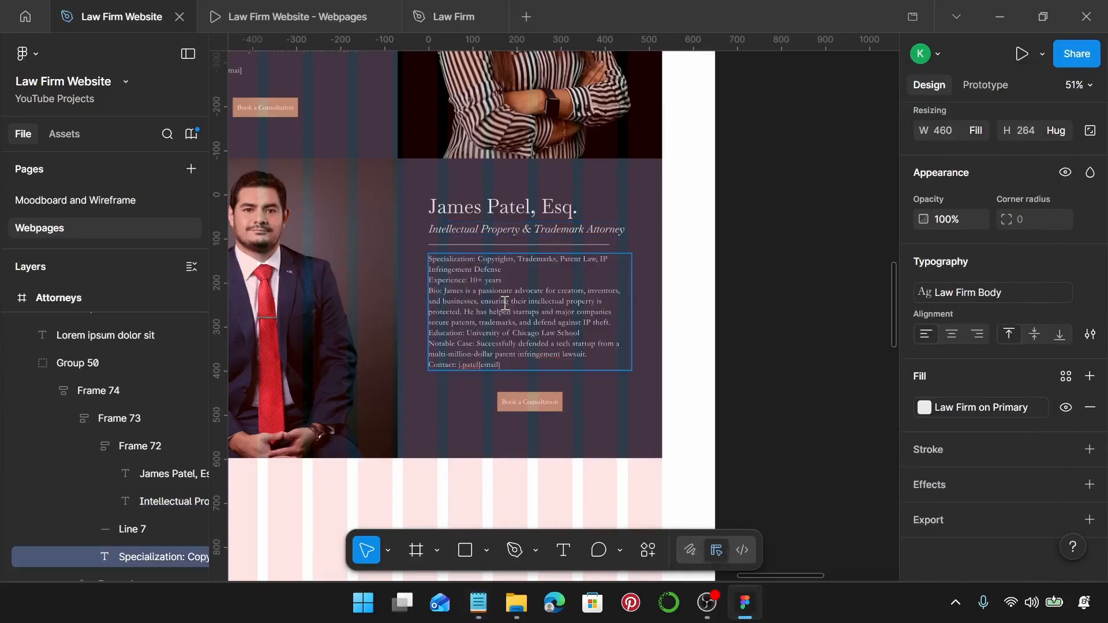
key(Escape)
key(Escape)
click(529, 346)
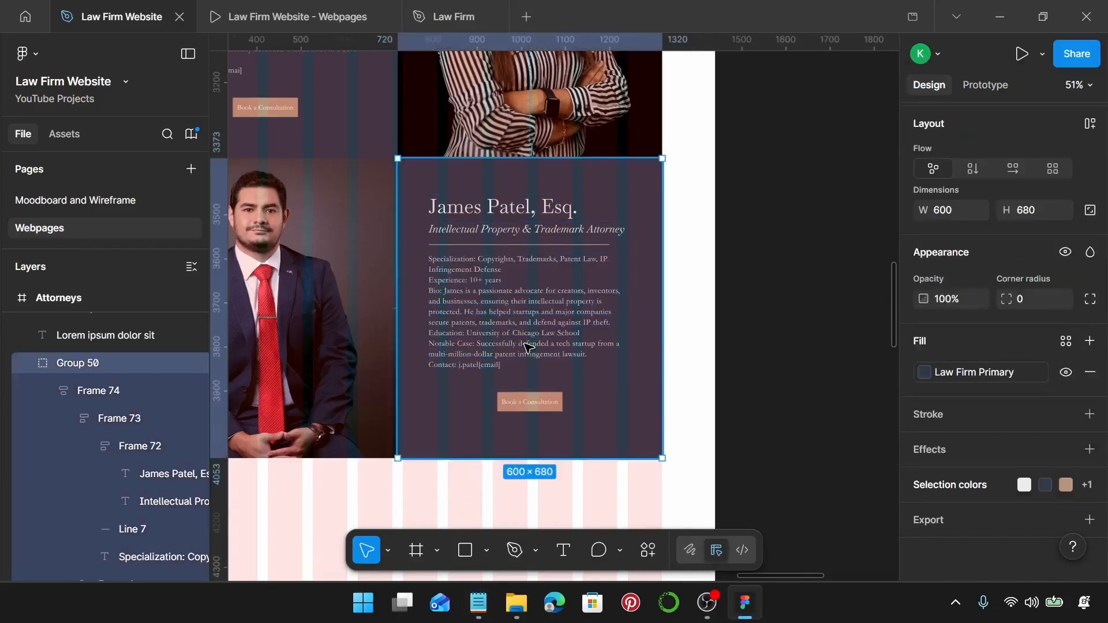
key(shift+a)
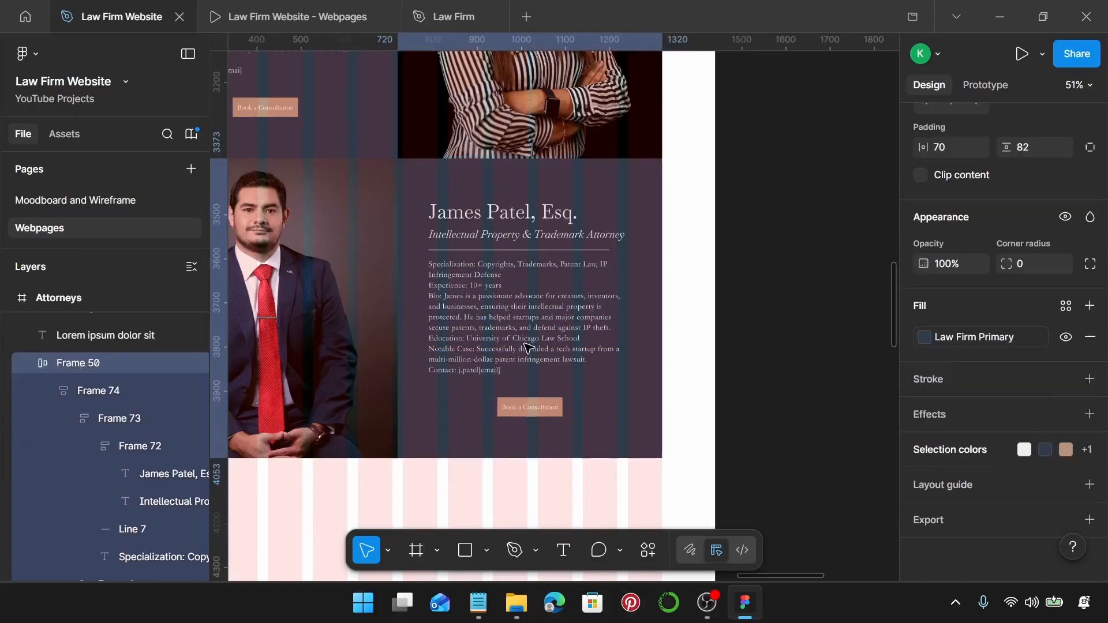
scroll(528, 346, down, 3)
scroll(528, 346, up, 6)
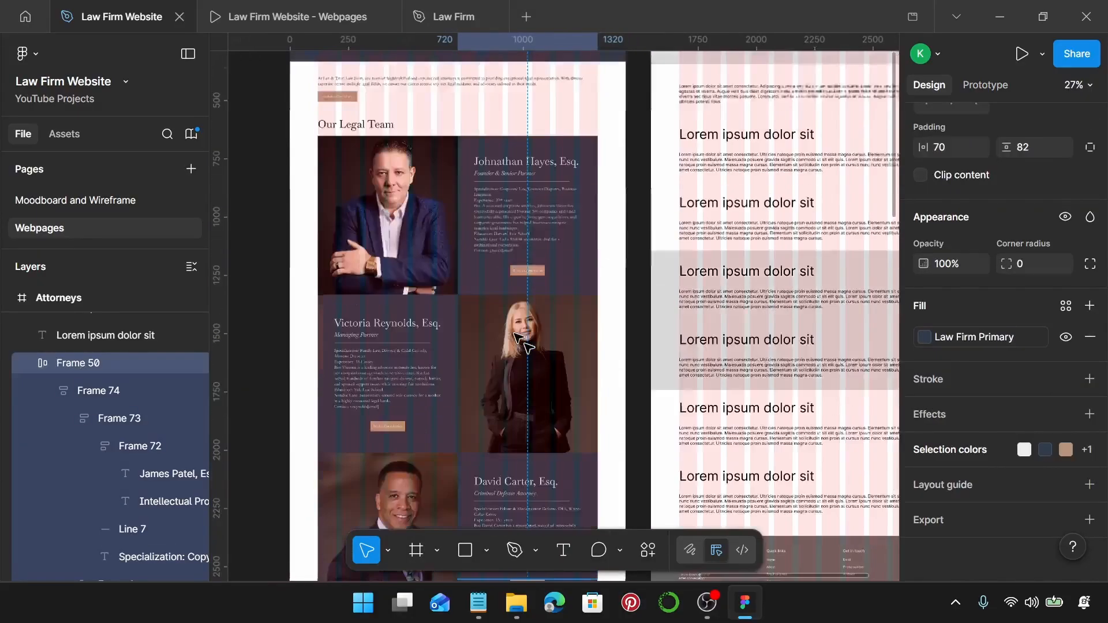
scroll(513, 332, up, 3)
scroll(505, 334, up, 5)
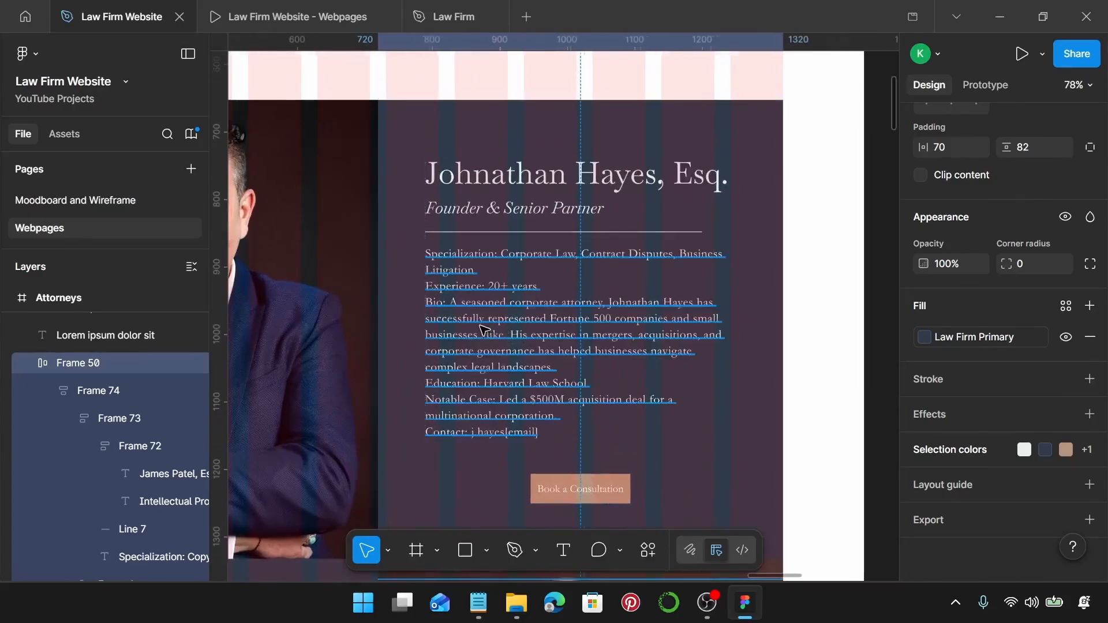
scroll(481, 329, down, 3)
scroll(472, 249, up, 2)
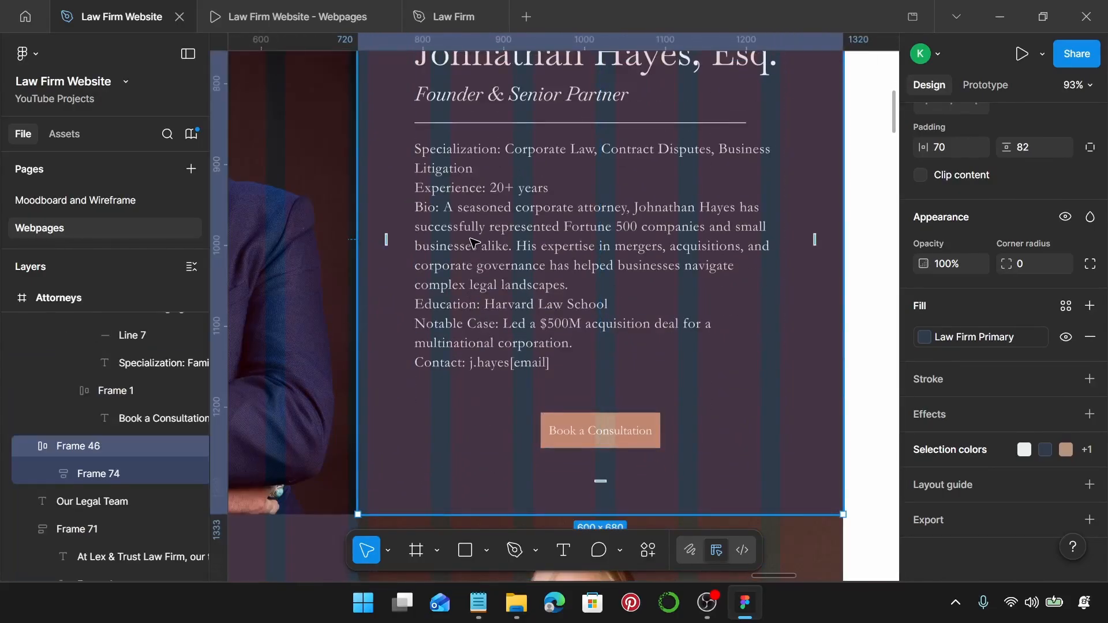
click(455, 157)
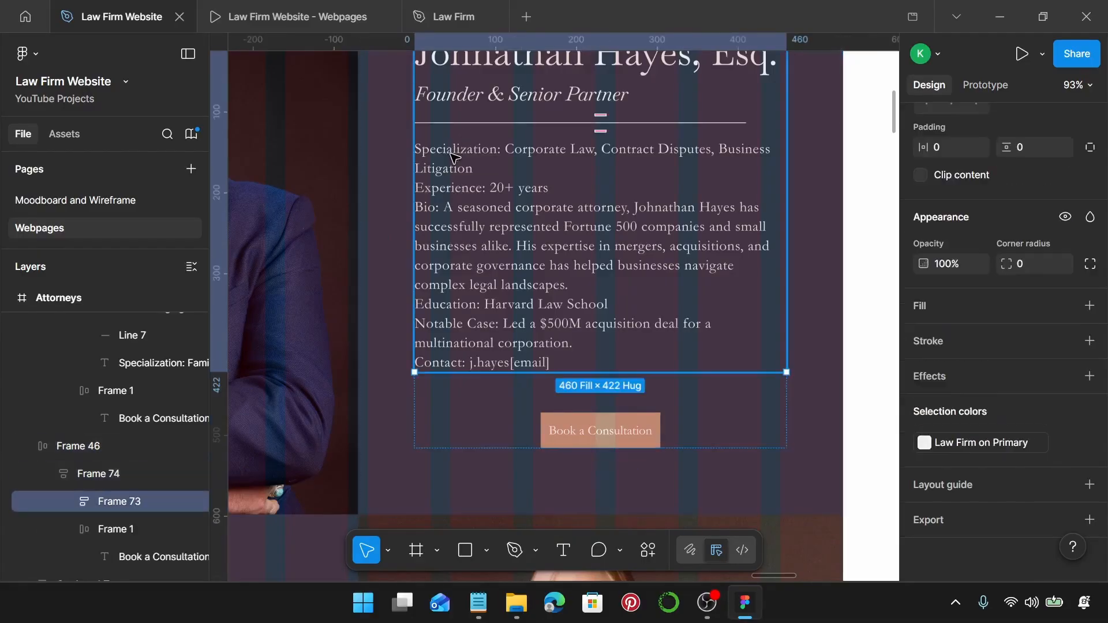
click(455, 157)
double_click(478, 156)
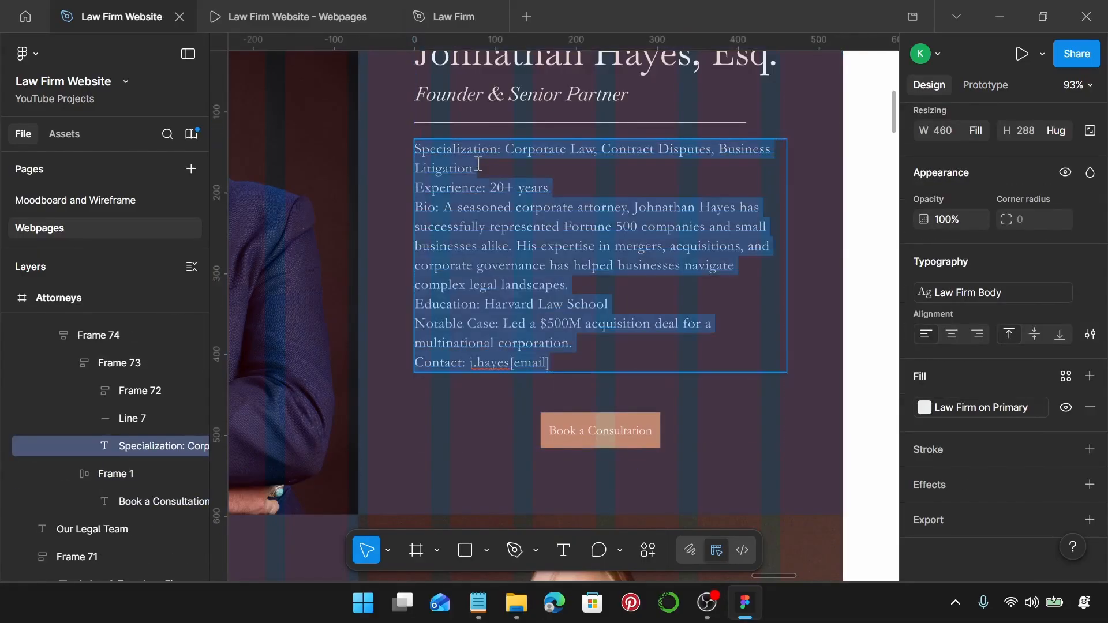
Bold the Specialization:, Experience: and Bio: labels, then select the Education: label.
click(505, 154)
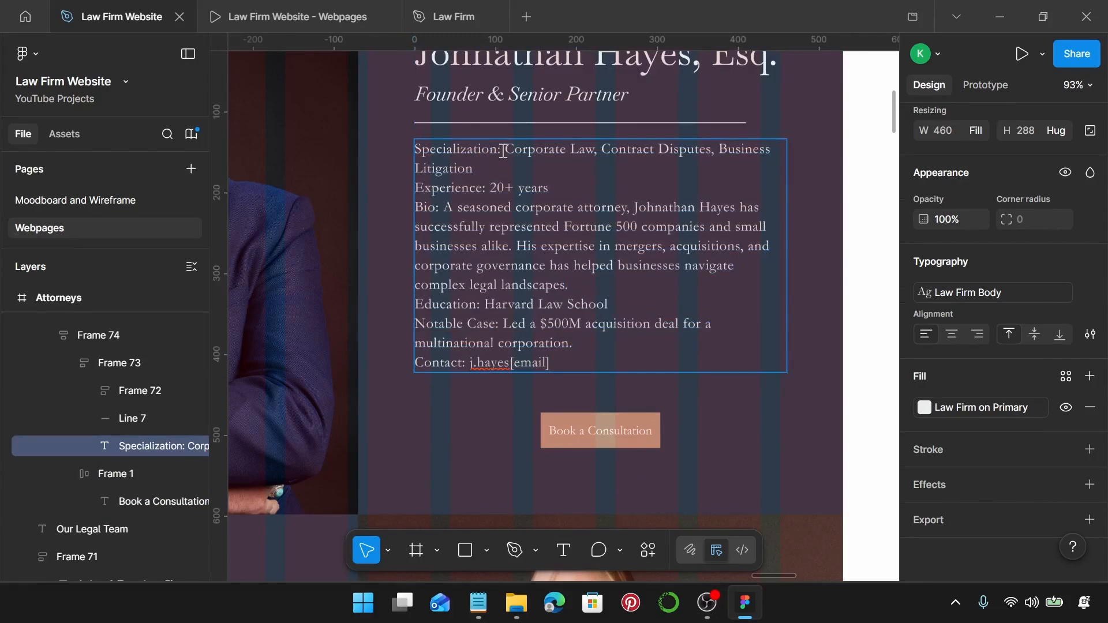
drag(503, 152, 419, 151)
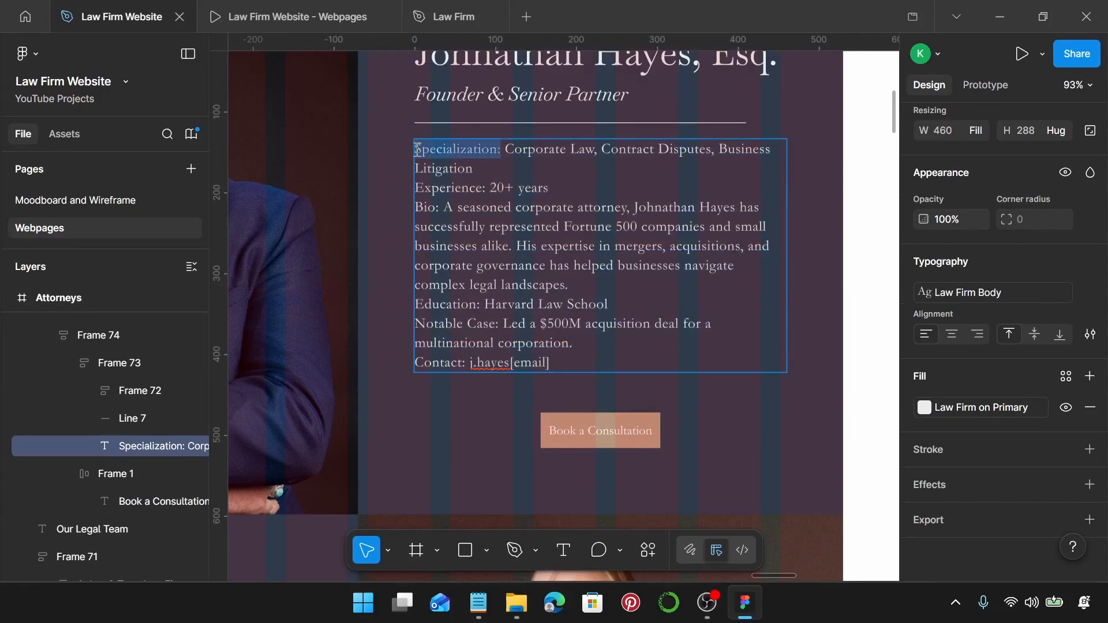
key(ctrl+b)
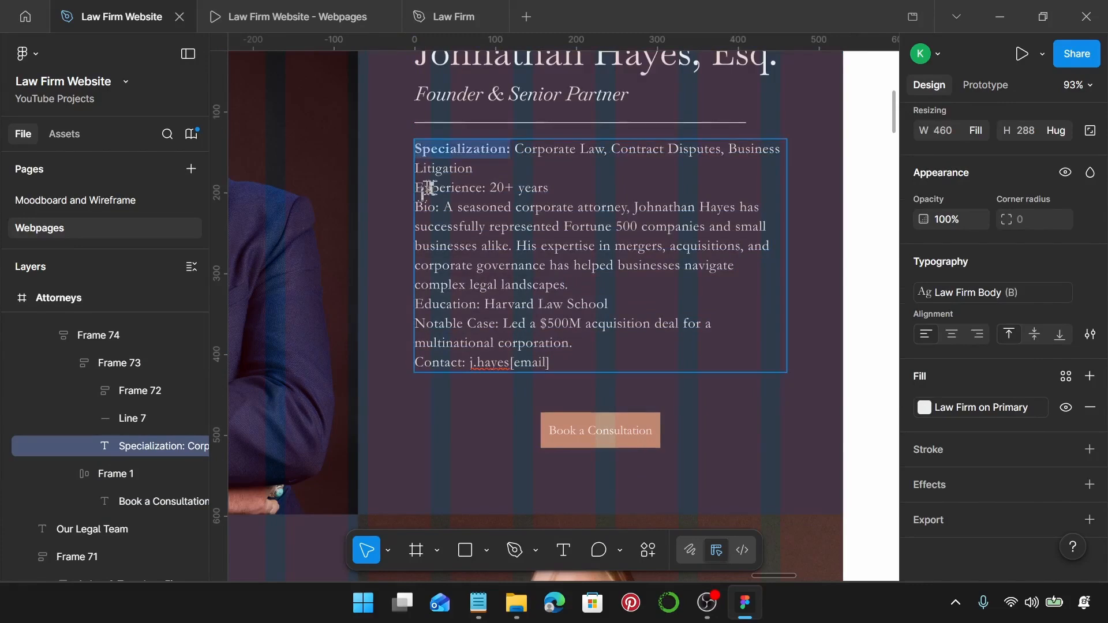
drag(488, 186, 416, 187)
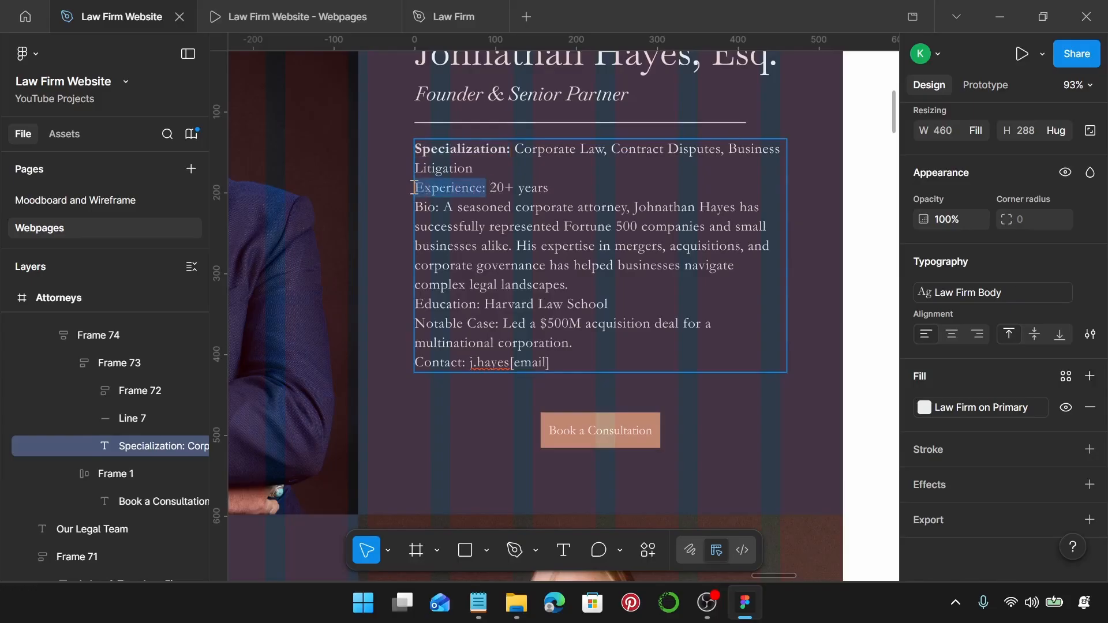
key(ctrl+b)
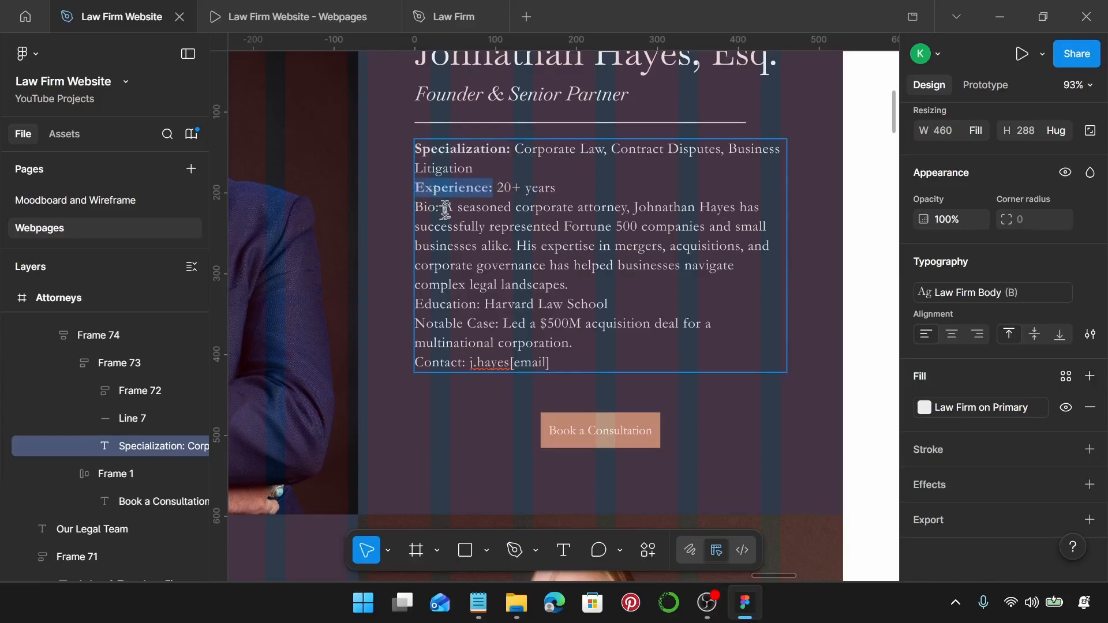
drag(441, 208, 416, 209)
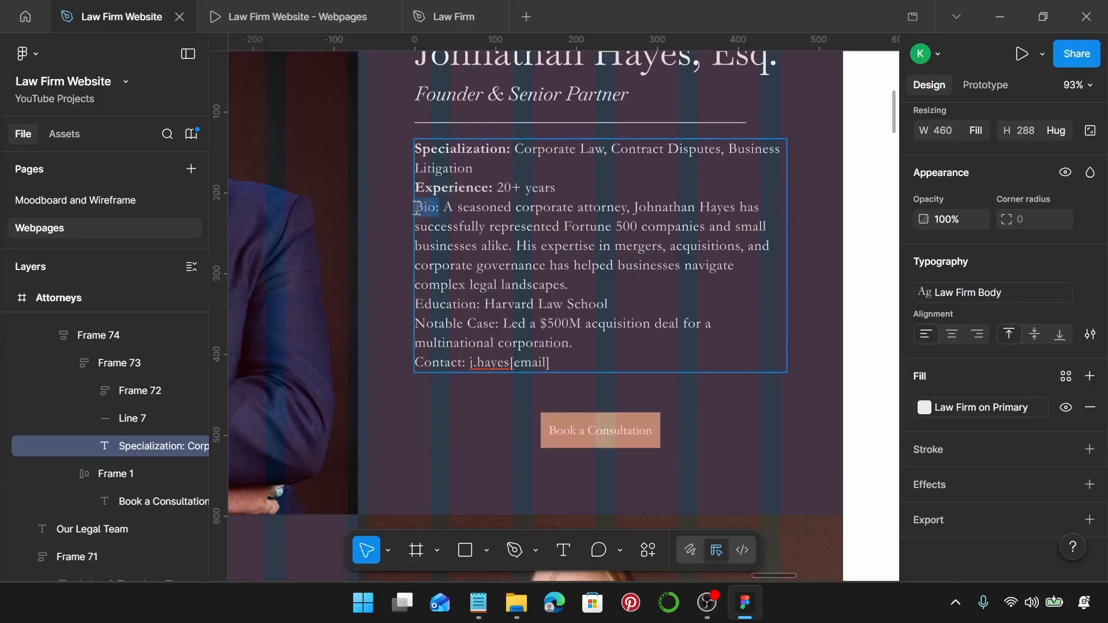
key(ctrl+b)
scroll(480, 299, down, 1)
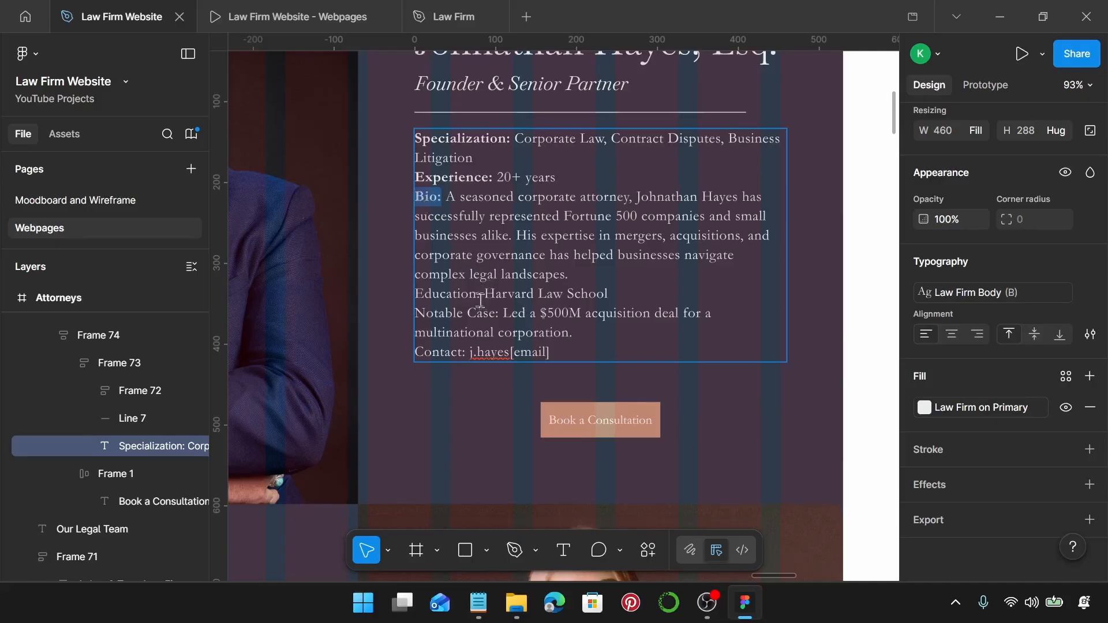
drag(480, 299, 417, 296)
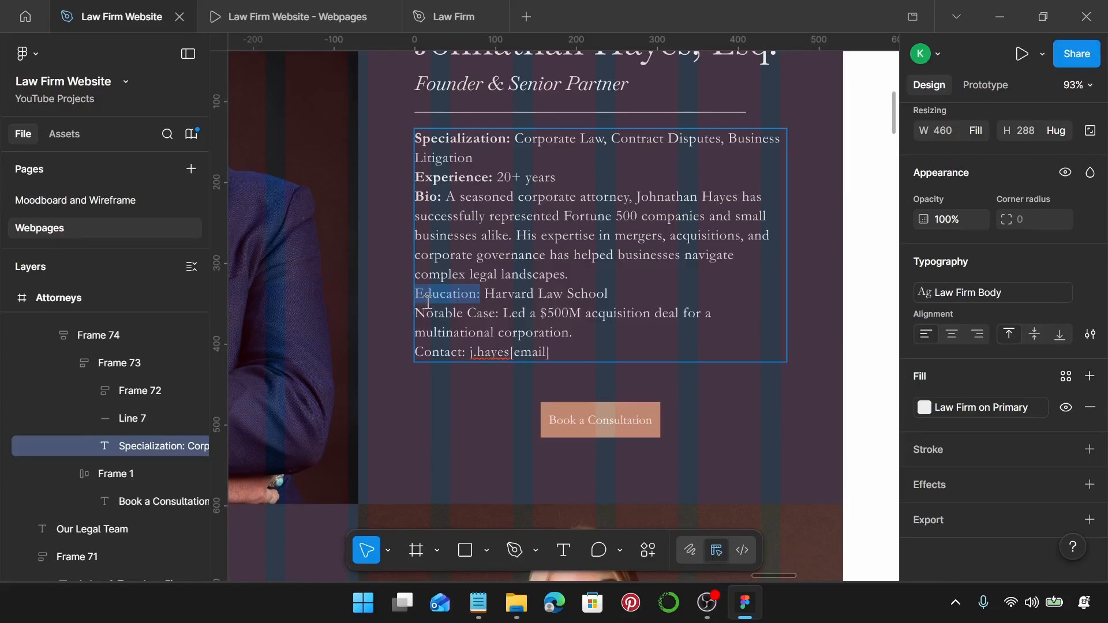
Finish the first card's bio by bolding its Education:, Notable Case: and Contact: labels.
key(ctrl+b)
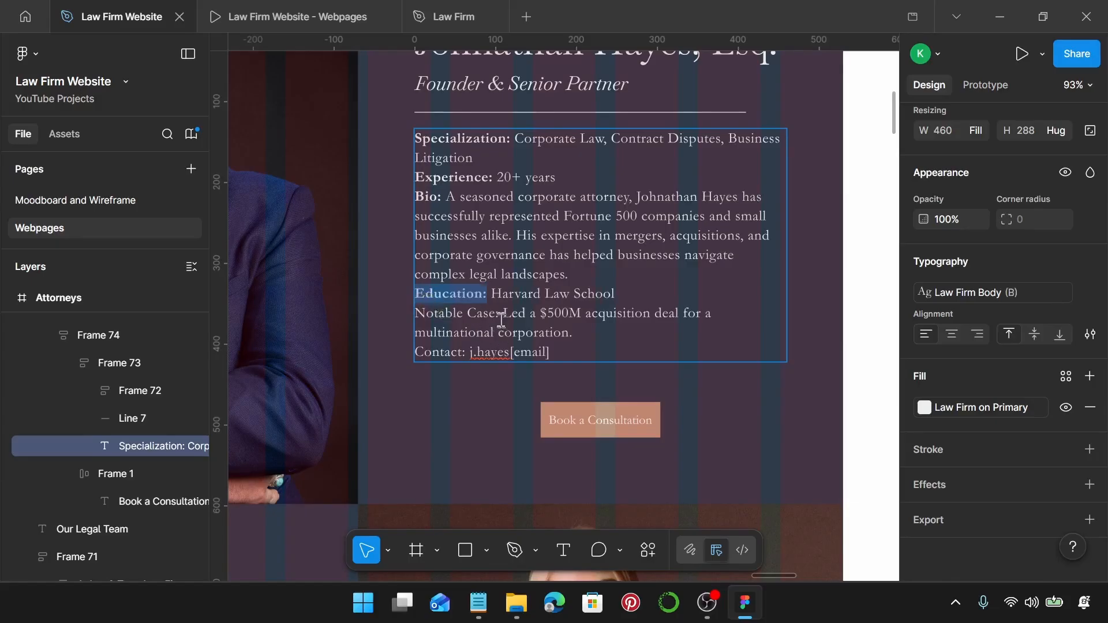
drag(500, 316, 428, 318)
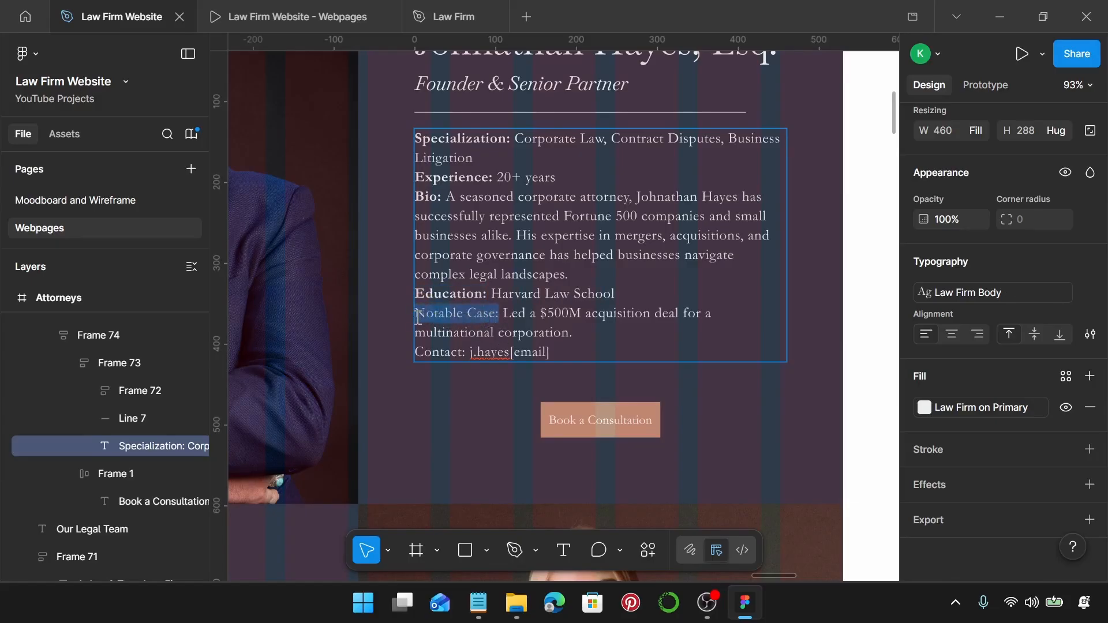
key(ctrl+b)
scroll(418, 317, down, 1)
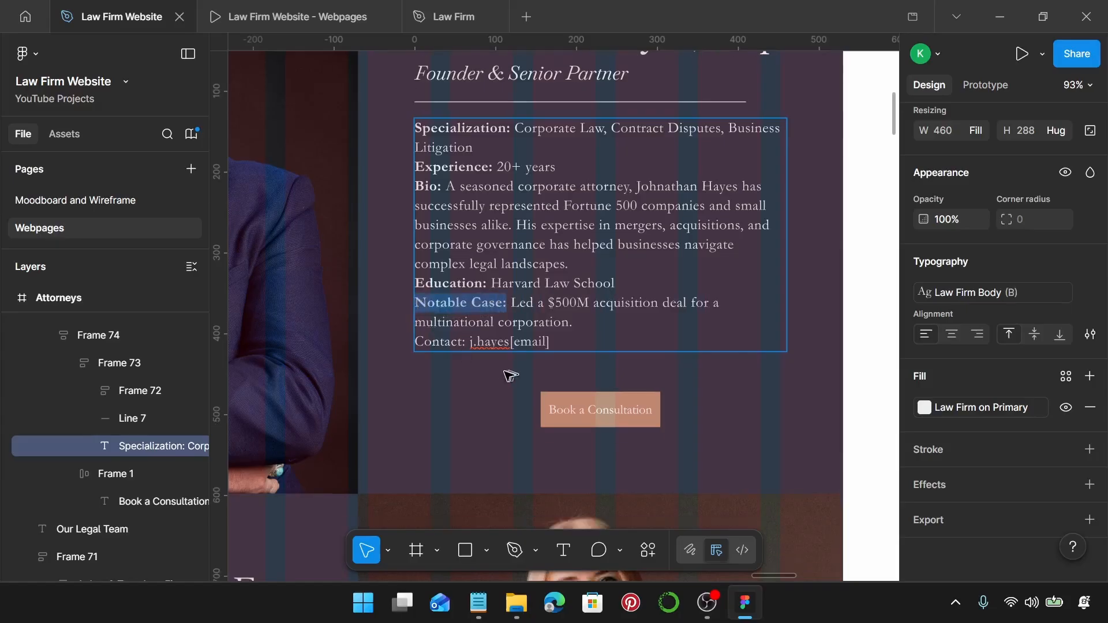
drag(467, 345, 414, 346)
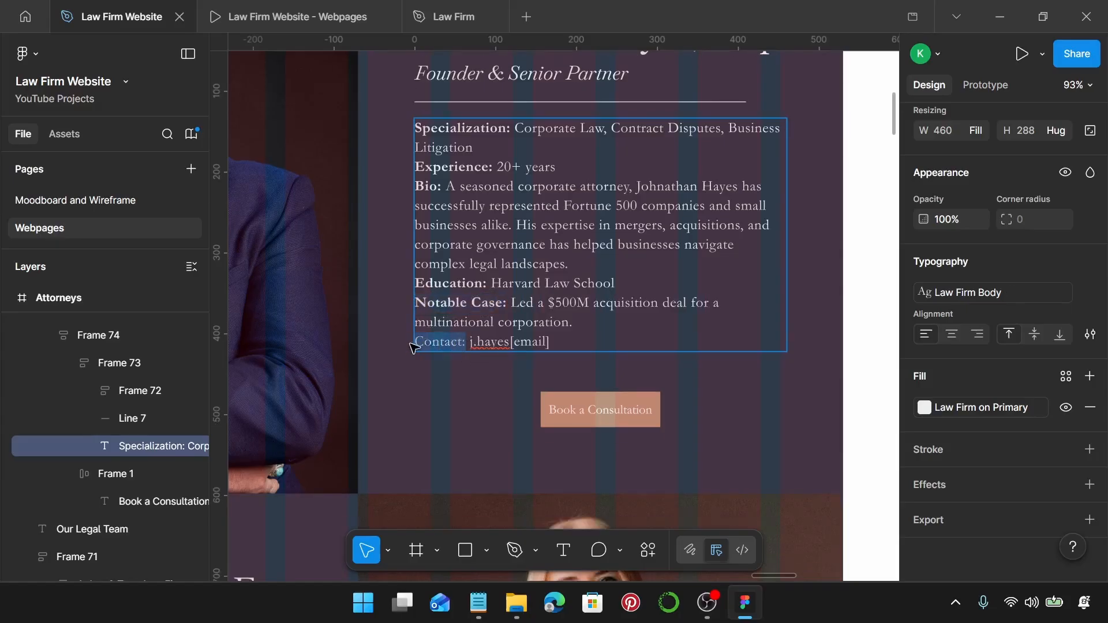
key(ctrl+b)
Bold the Managing Partner's Specialization:, Experience: and Bio: labels, undoing a stray paste.
scroll(413, 348, down, 4)
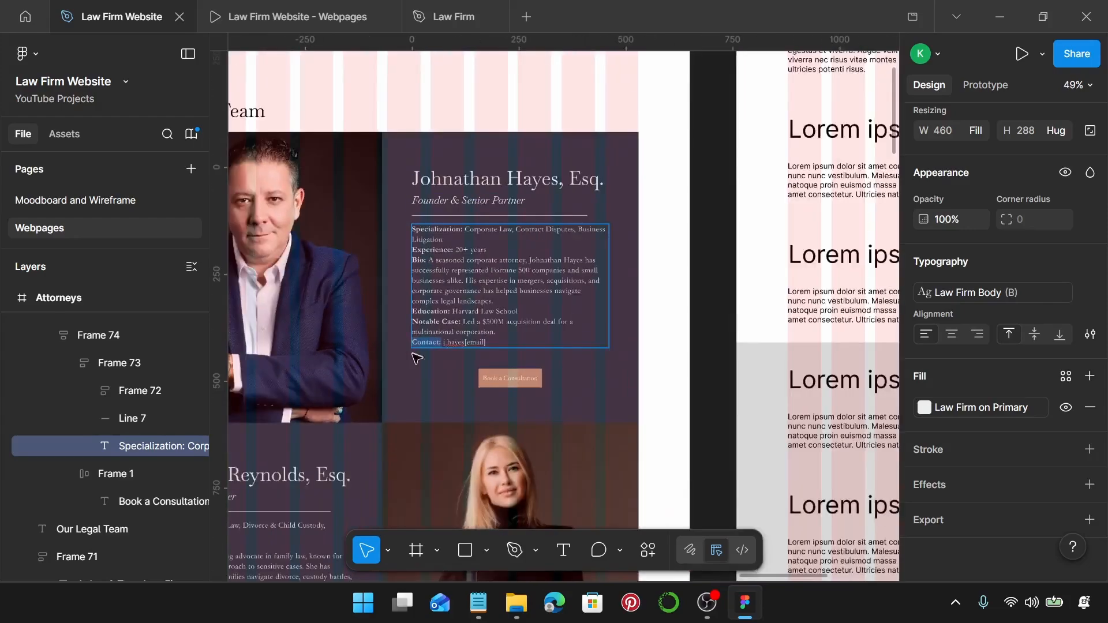
scroll(415, 357, left, 2)
scroll(398, 381, down, 3)
scroll(323, 385, up, 5)
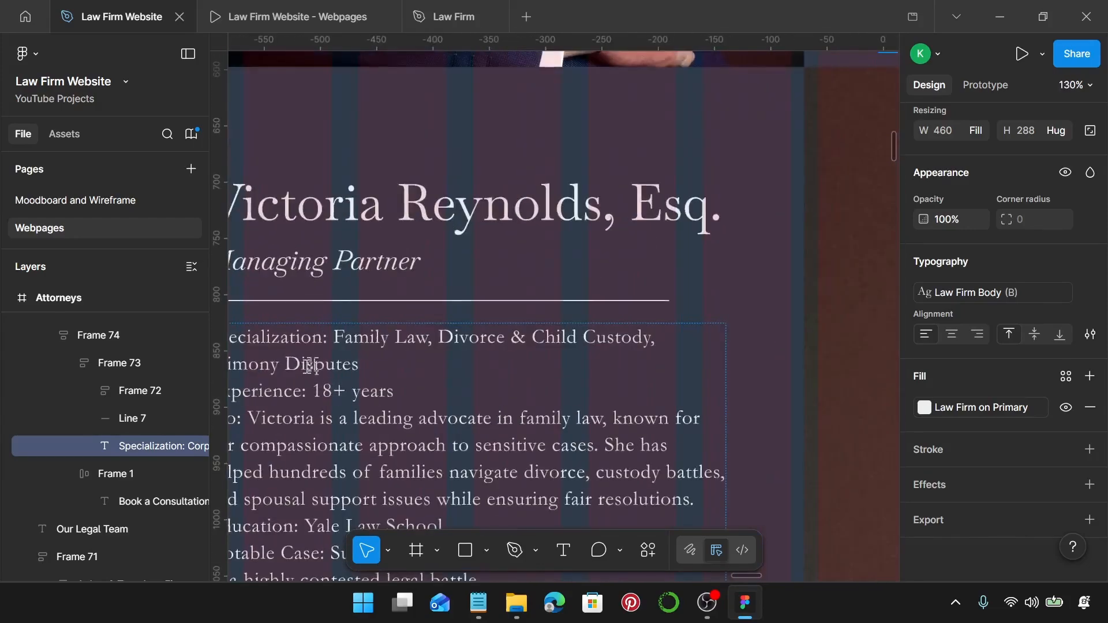
scroll(359, 358, down, 1)
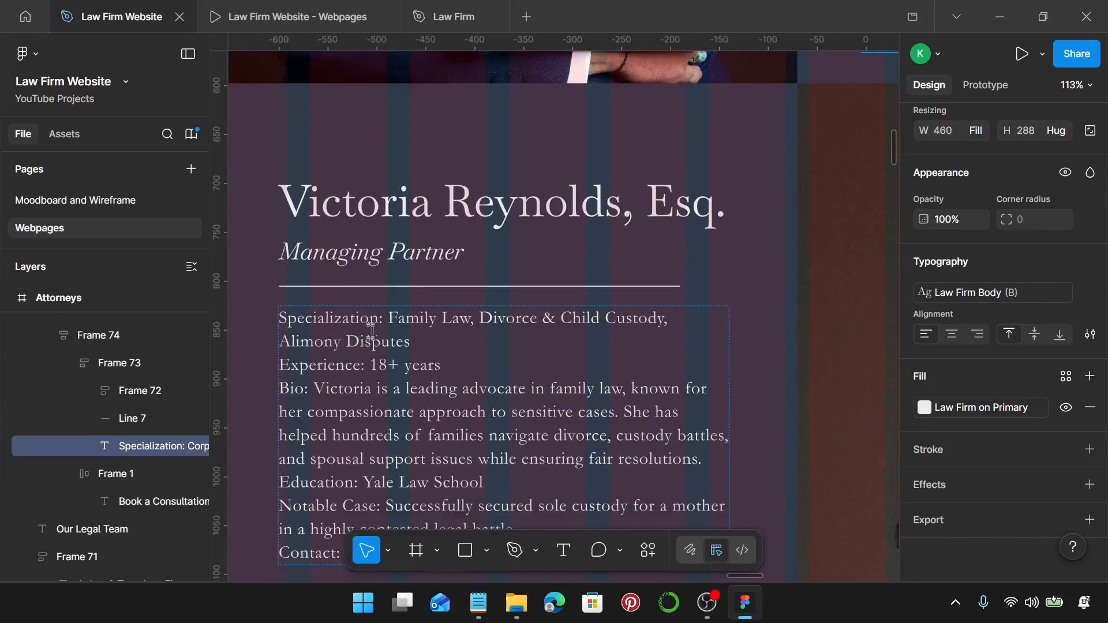
double_click(385, 318)
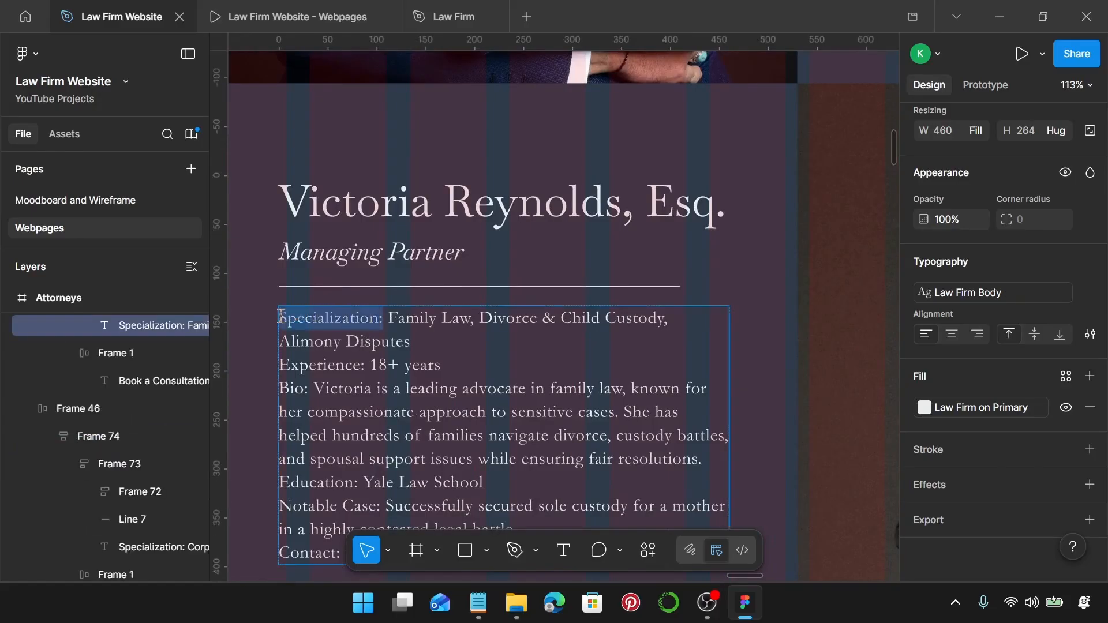
key(ctrl+b)
scroll(358, 321, down, 2)
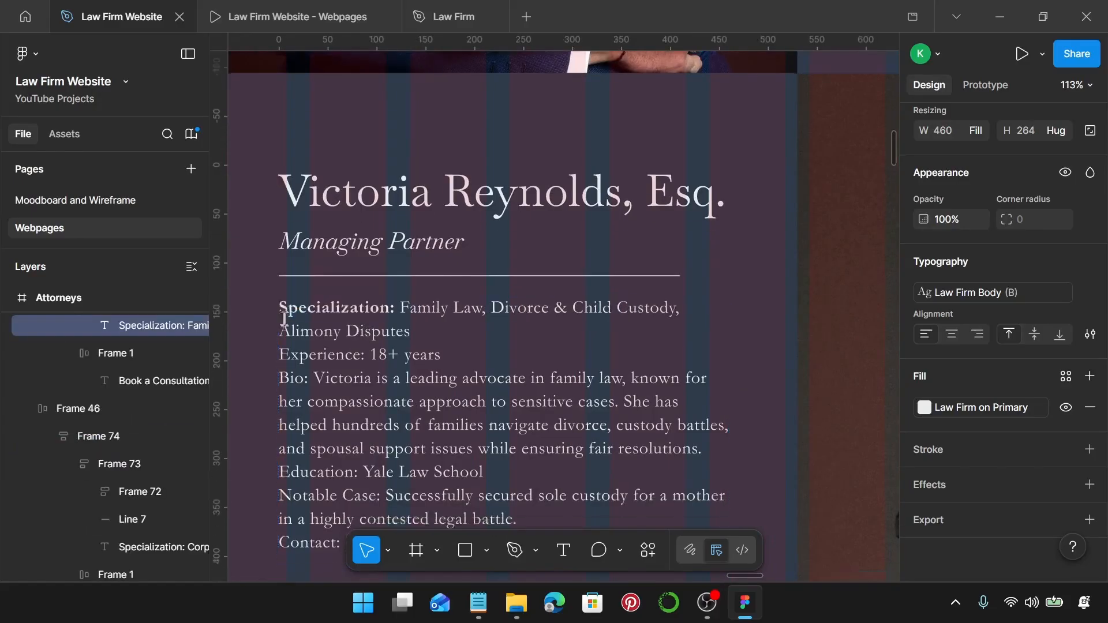
click(370, 311)
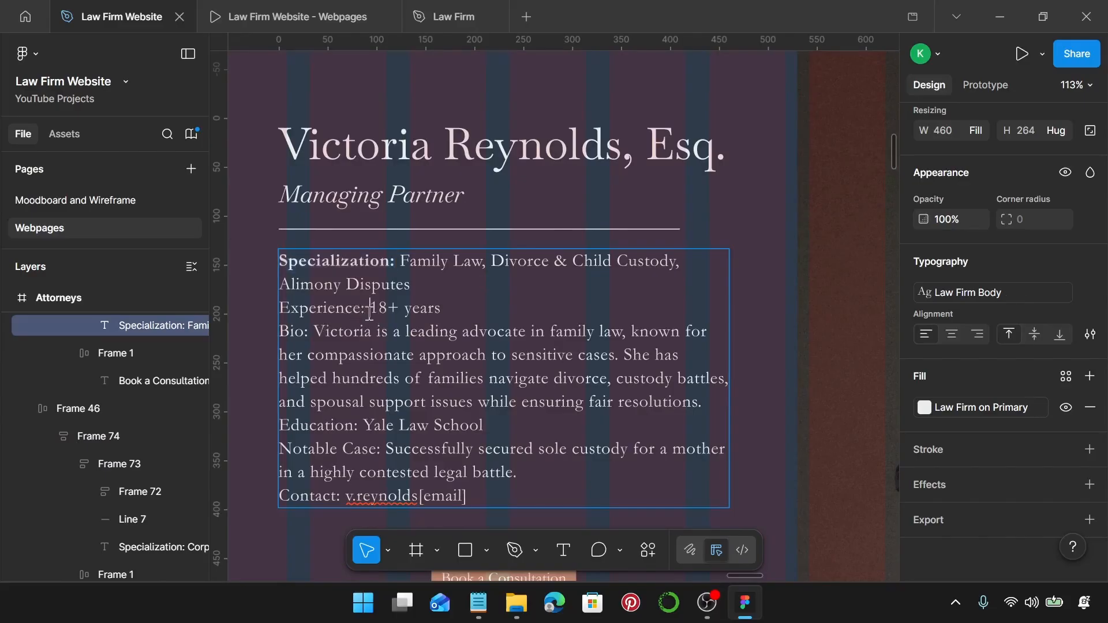
drag(367, 312, 287, 334)
key(ctrl+b)
key(ctrl+v)
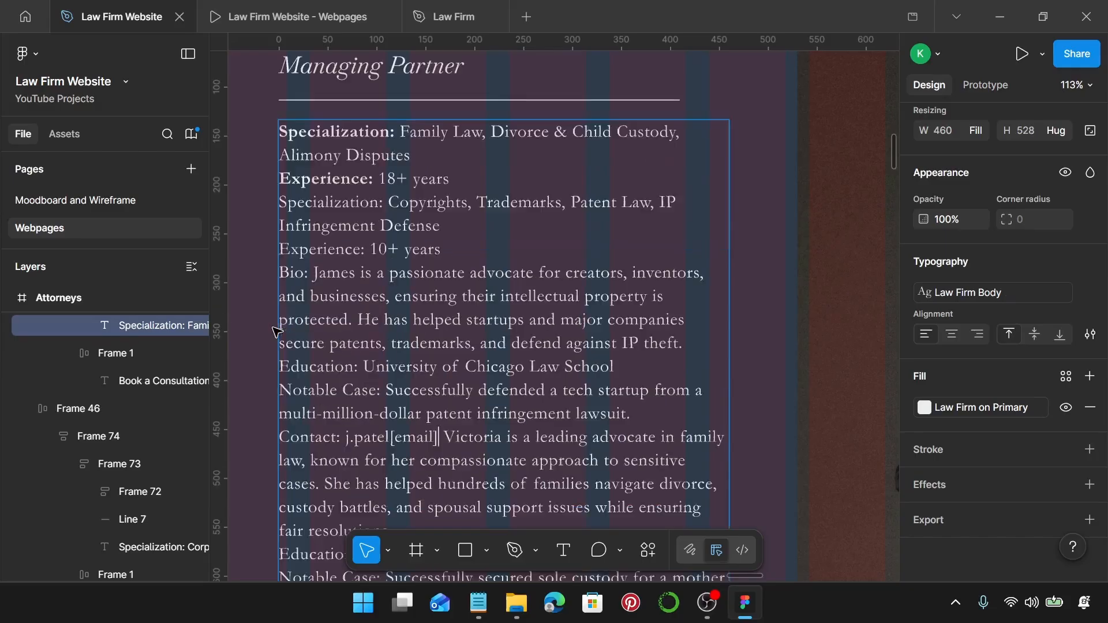
key(ctrl+z)
key(ctrl+b)
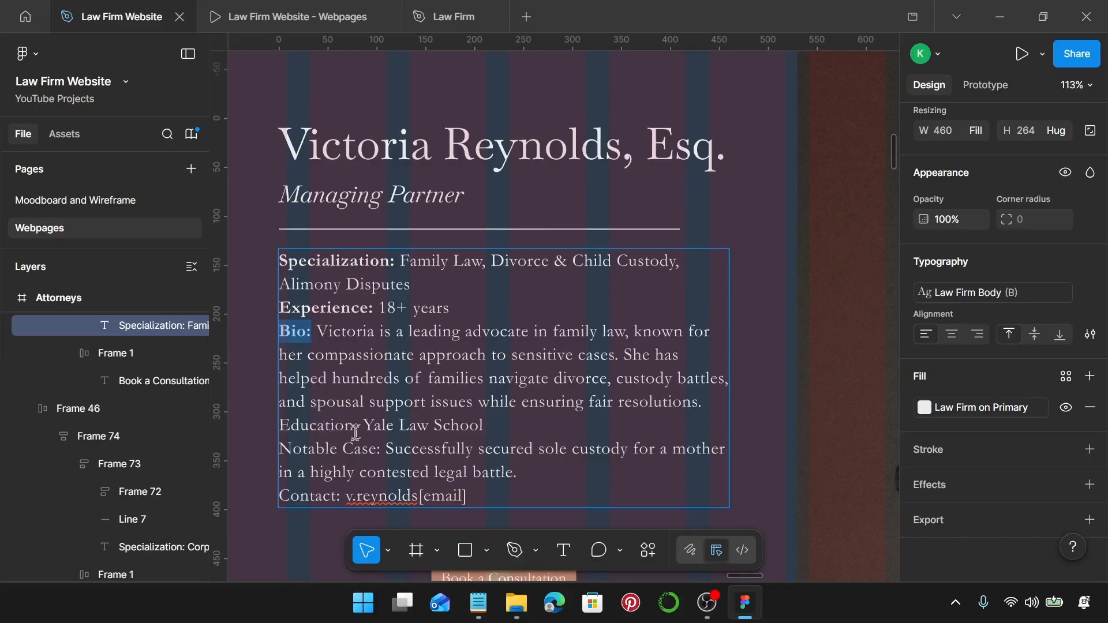
Bold the Managing Partner's Education:, Notable Case: and Contact: labels.
drag(358, 431, 281, 427)
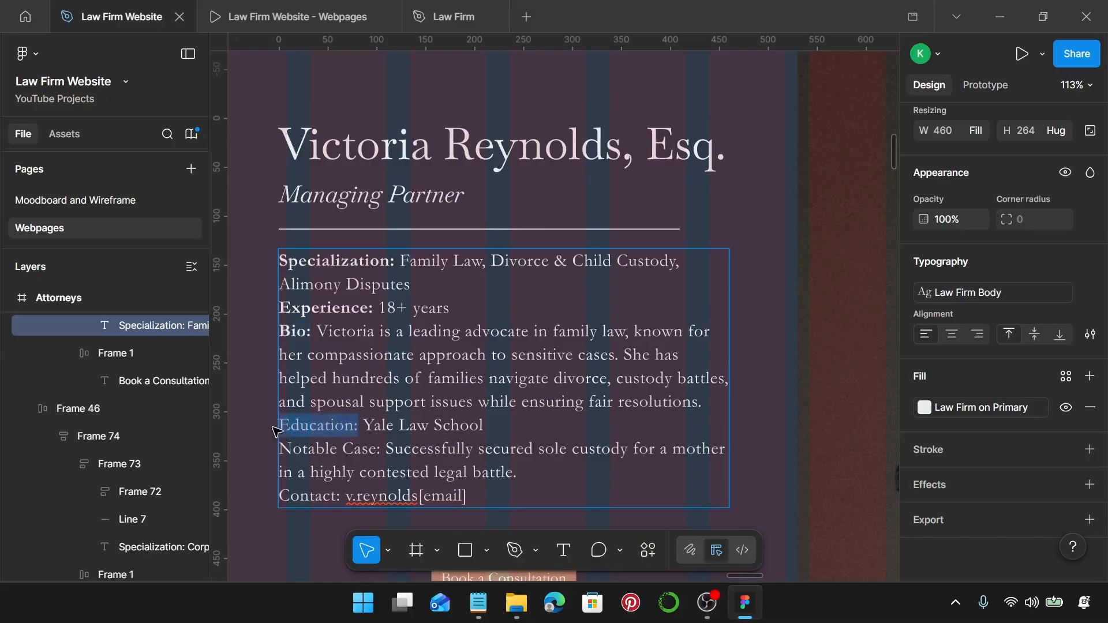
key(ctrl+b)
scroll(306, 453, down, 3)
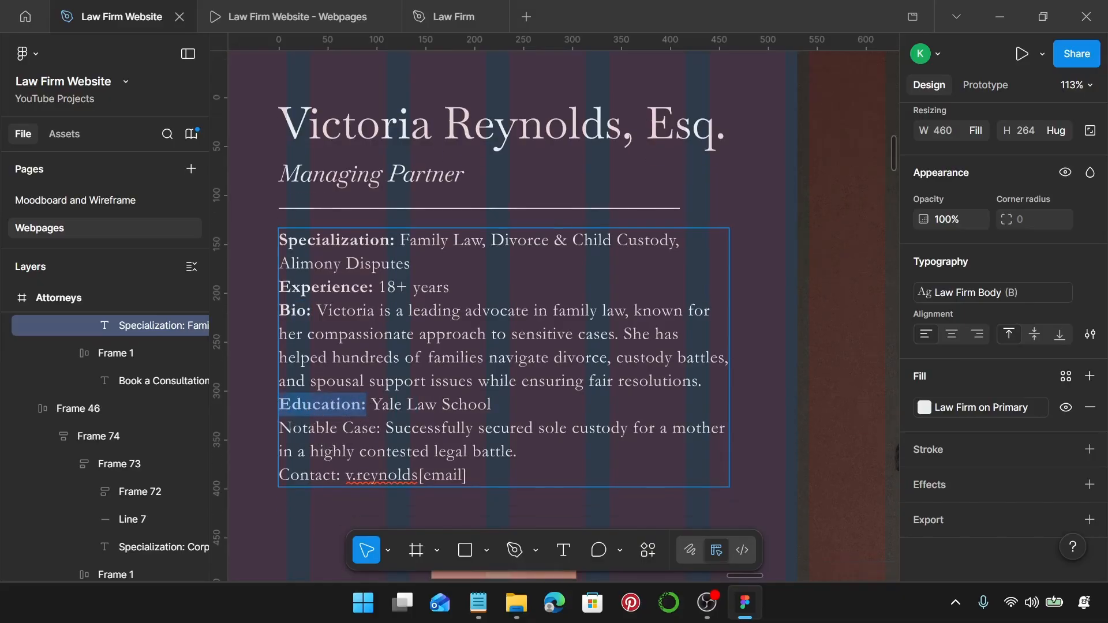
drag(380, 420, 277, 422)
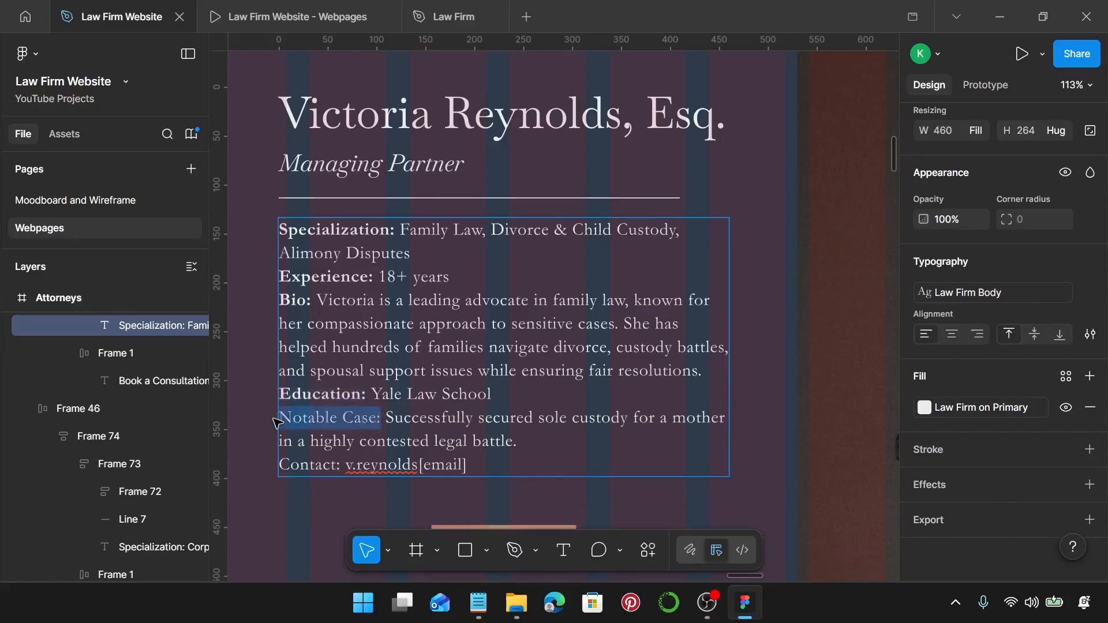
key(ctrl+b)
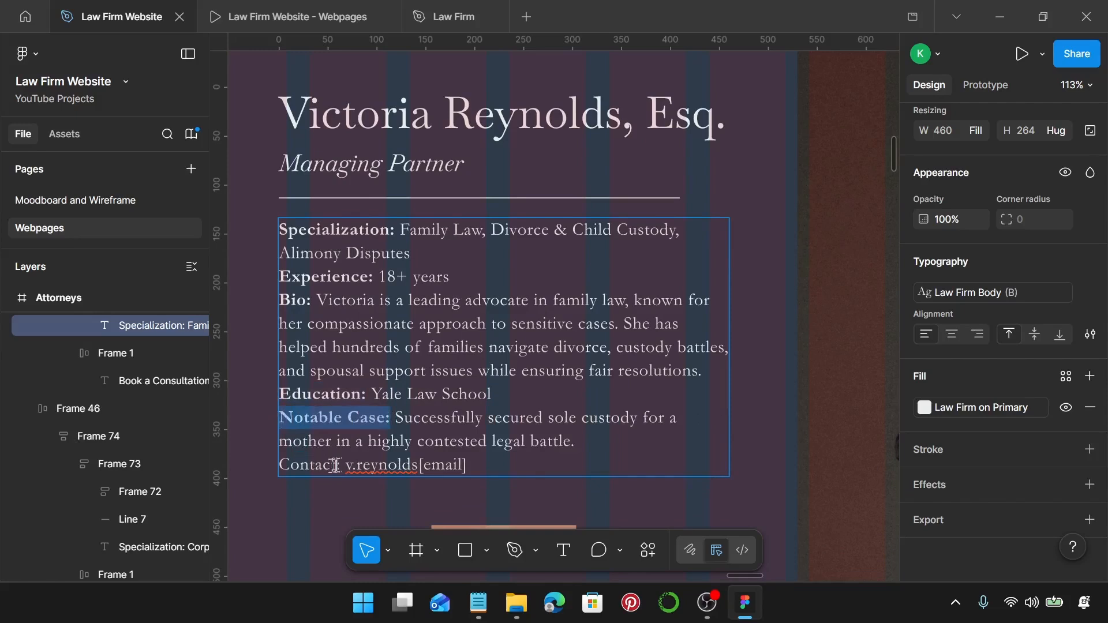
drag(340, 464, 270, 464)
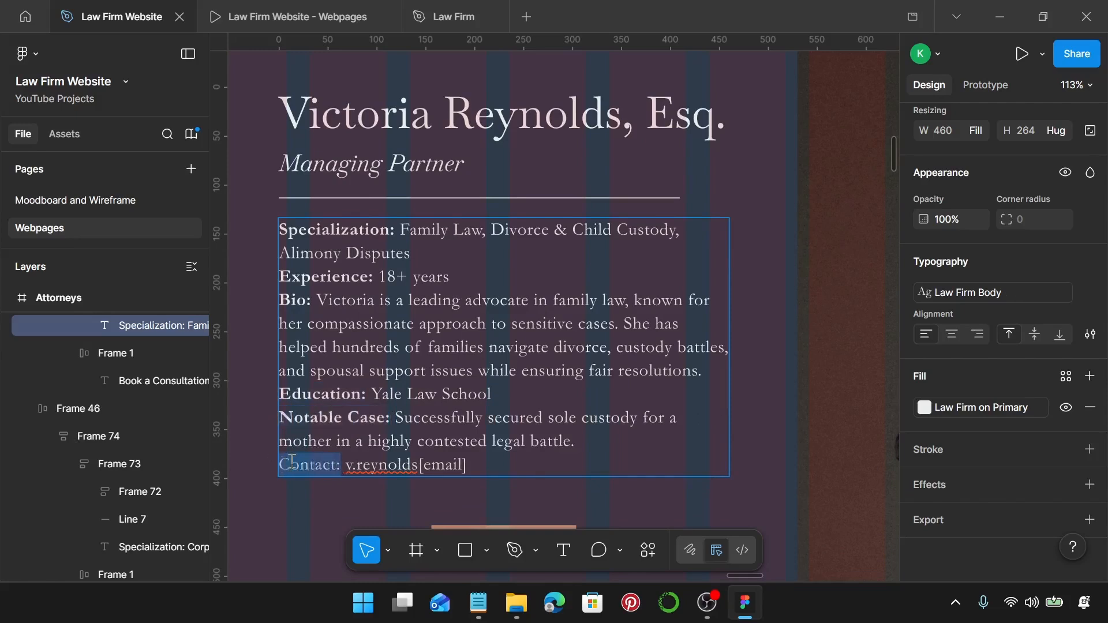
key(ctrl+b)
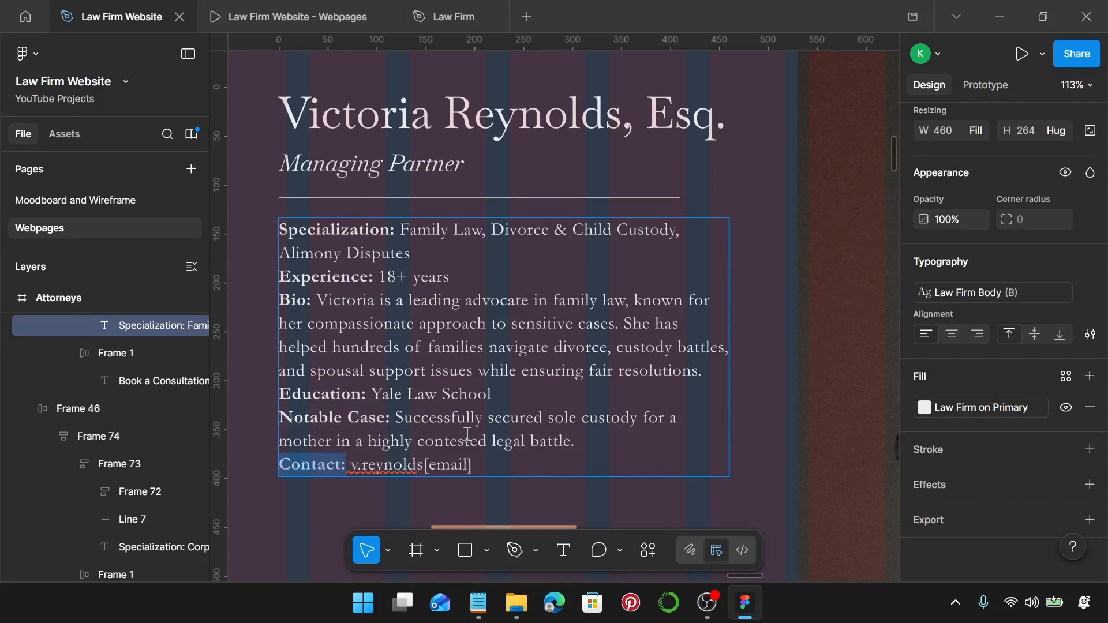
ctrl+scroll(468, 434, down, 3)
scroll(469, 432, down, 5)
Bold the Criminal Defense Attorney's labels from Specialization: to Bio:, undoing a stray paste.
scroll(469, 432, down, 3)
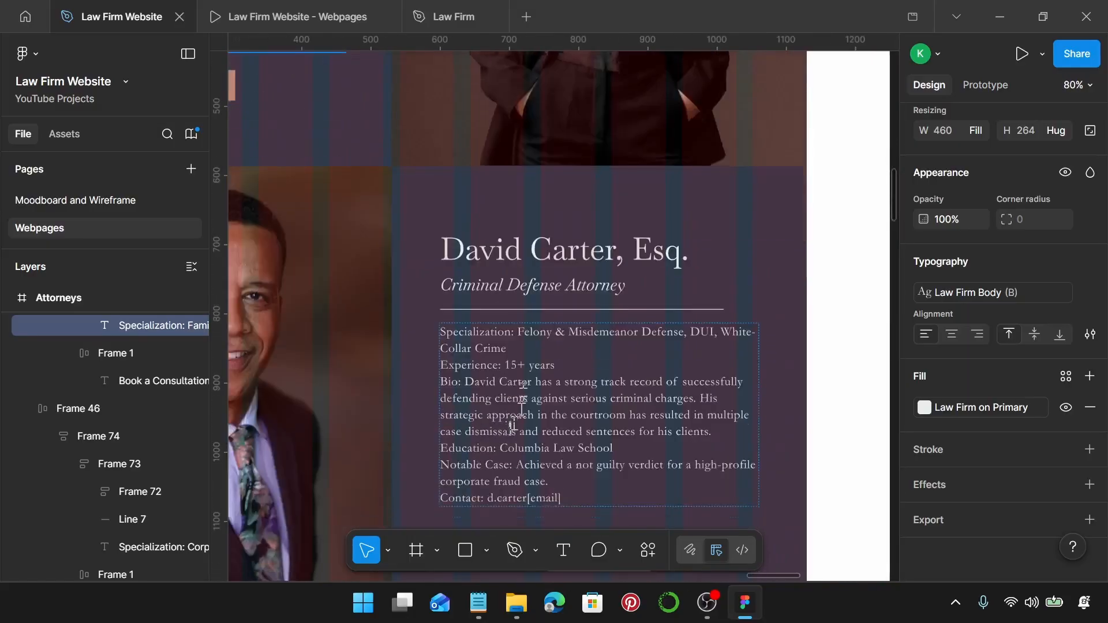
ctrl+scroll(488, 419, up, 4)
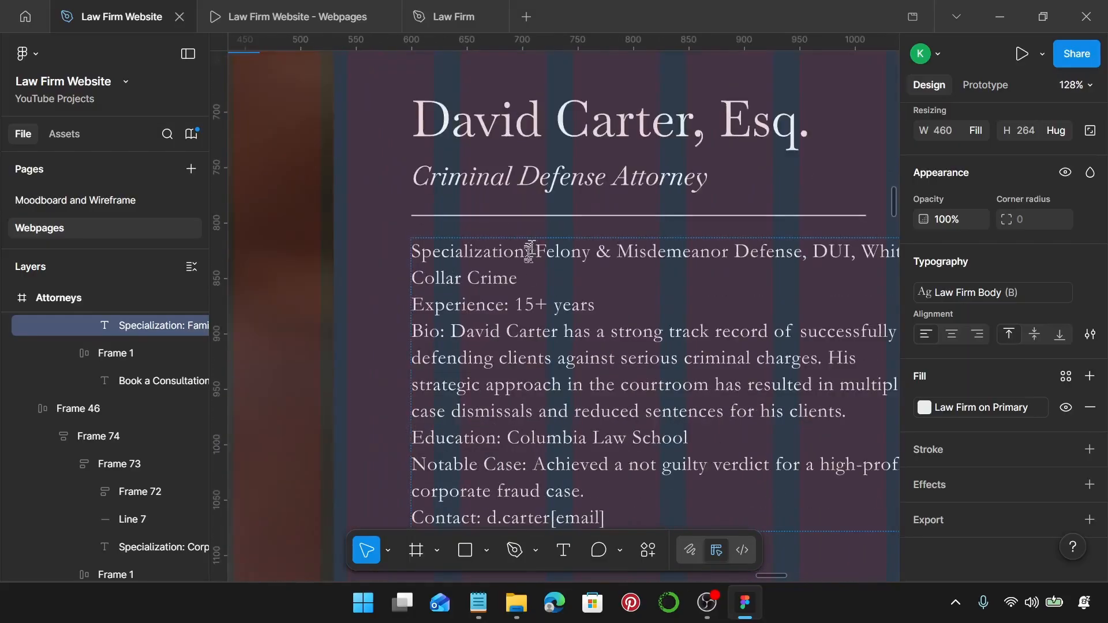
click(532, 255)
drag(530, 252, 415, 250)
key(ctrl+b)
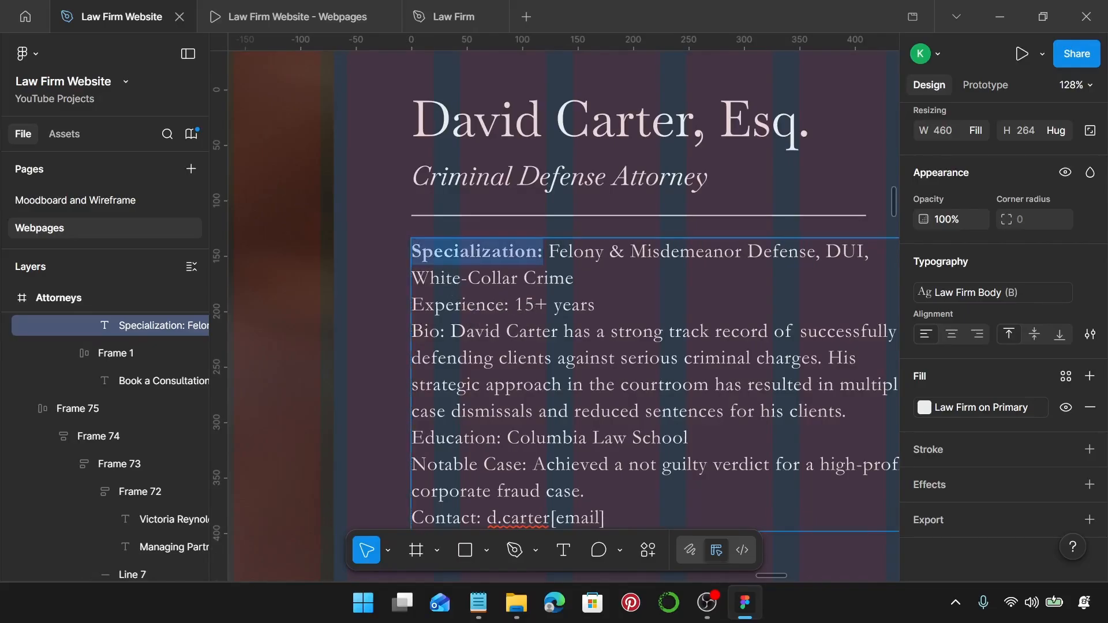
drag(508, 305, 407, 304)
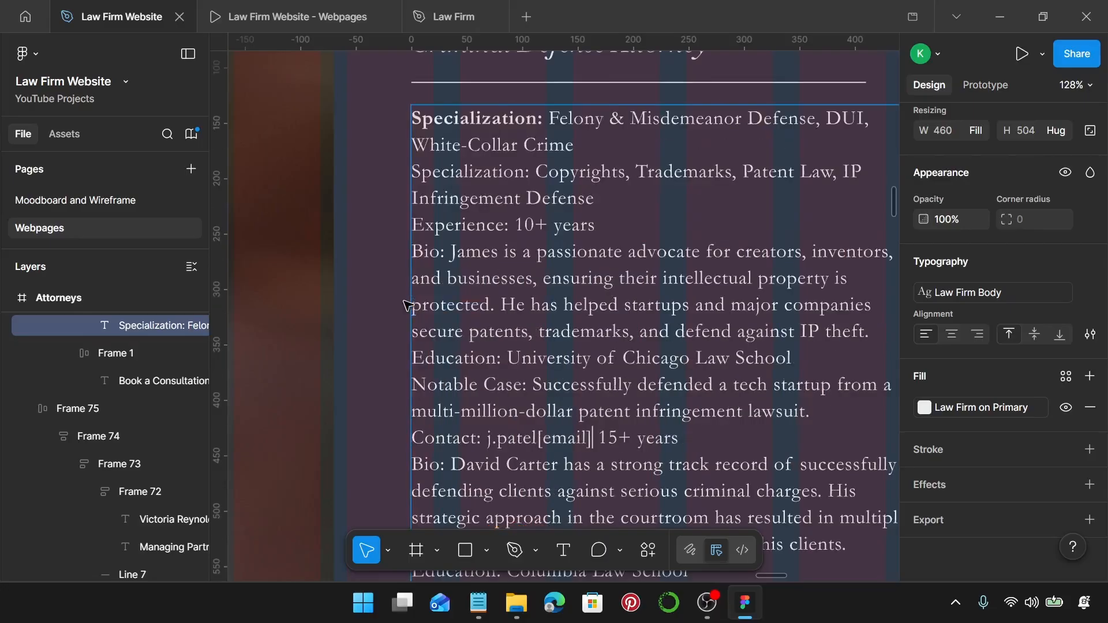
key(ctrl+z)
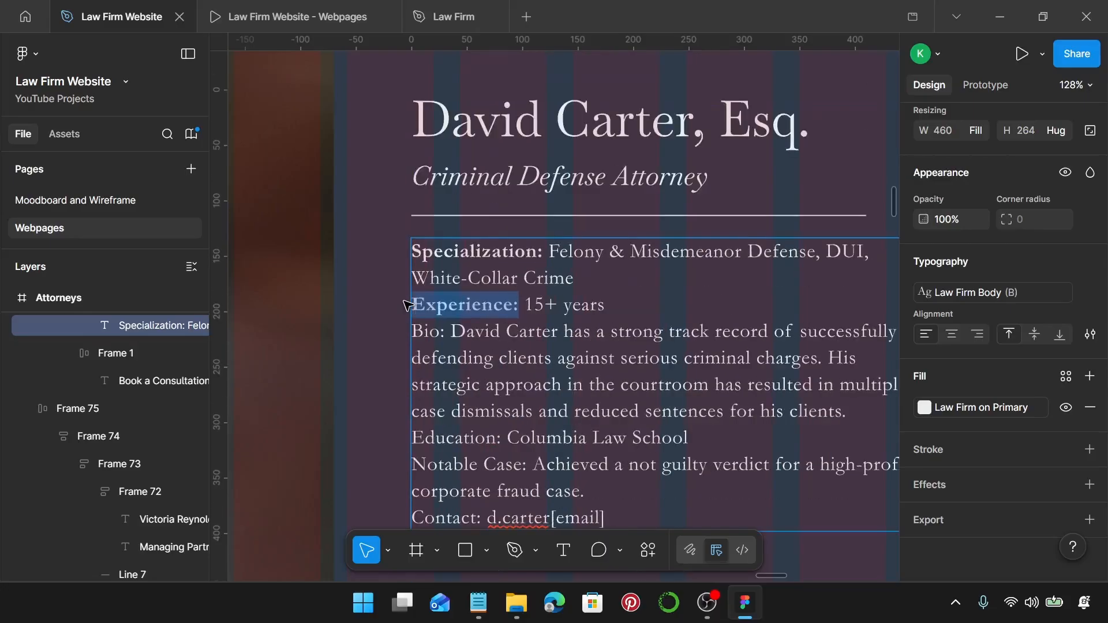
drag(446, 334, 411, 334)
key(ctrl+b)
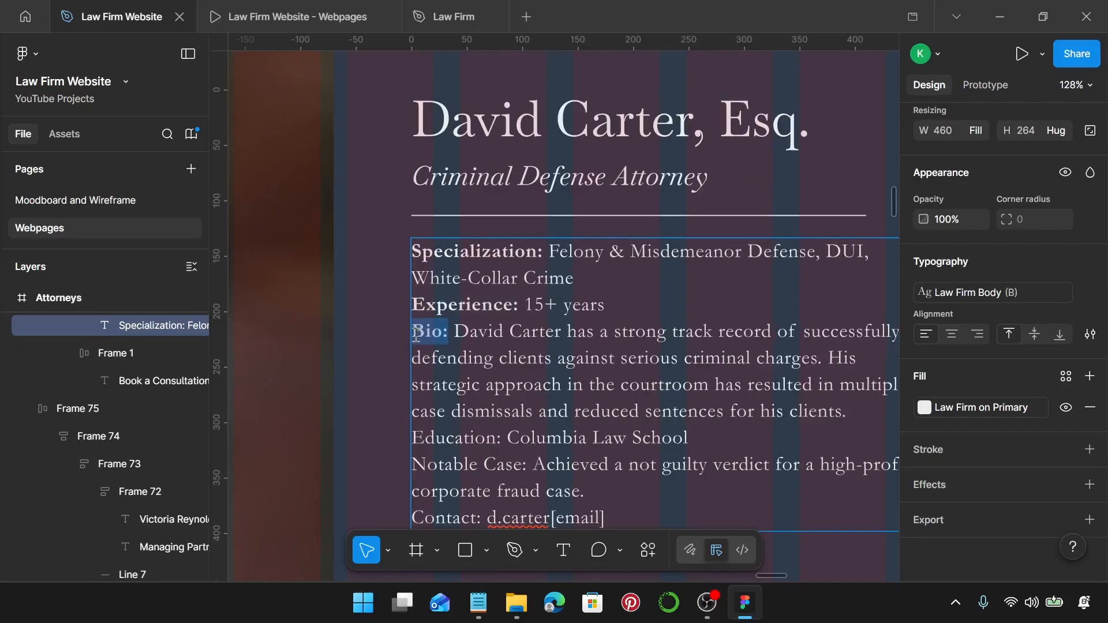
Bold the Criminal Defense Attorney's Education:, Notable Case: and Contact: labels.
scroll(416, 333, down, 3)
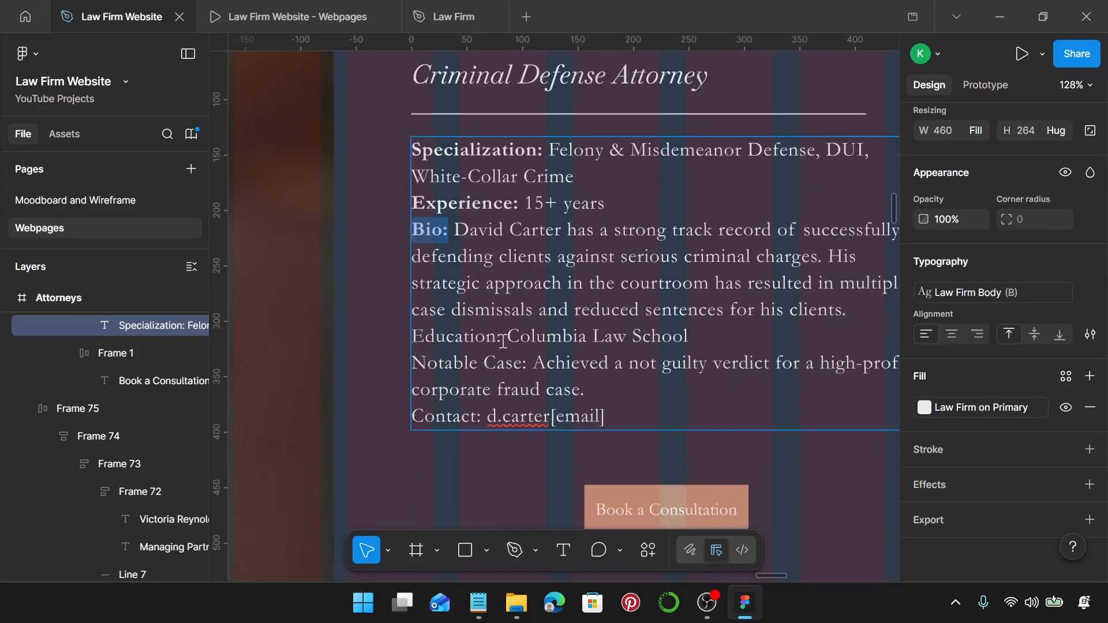
drag(502, 340, 413, 337)
key(ctrl+b)
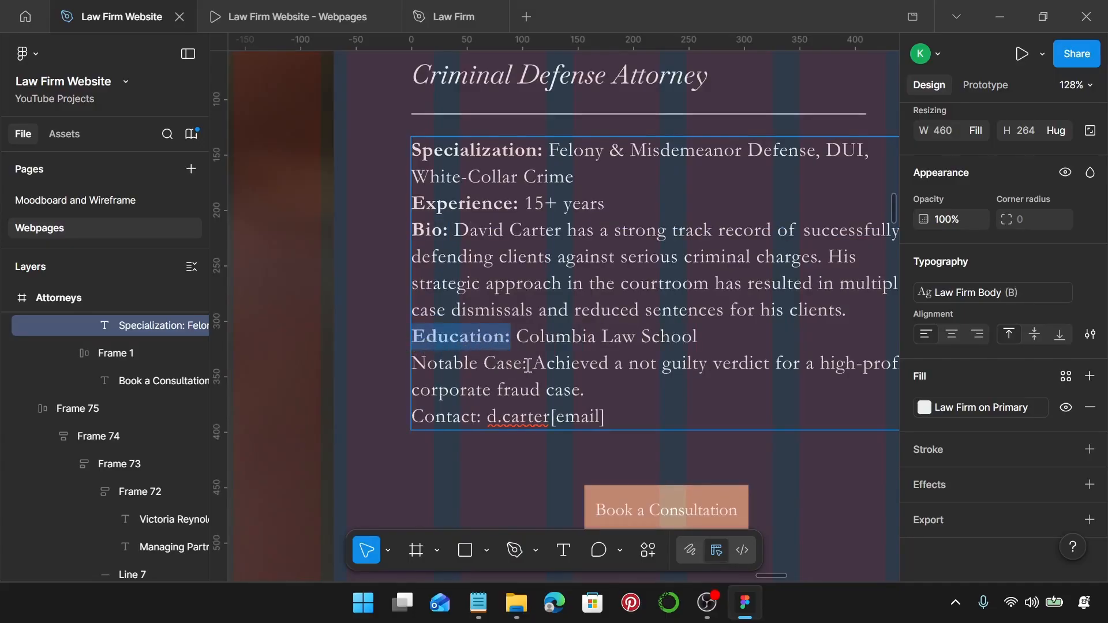
drag(527, 366, 417, 362)
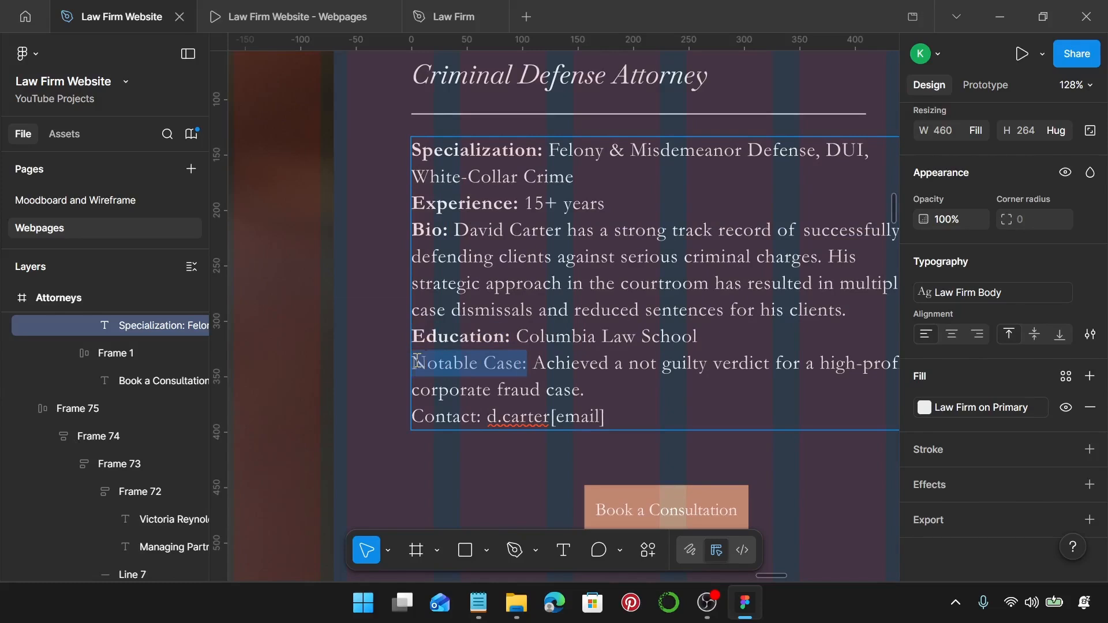
key(ctrl+b)
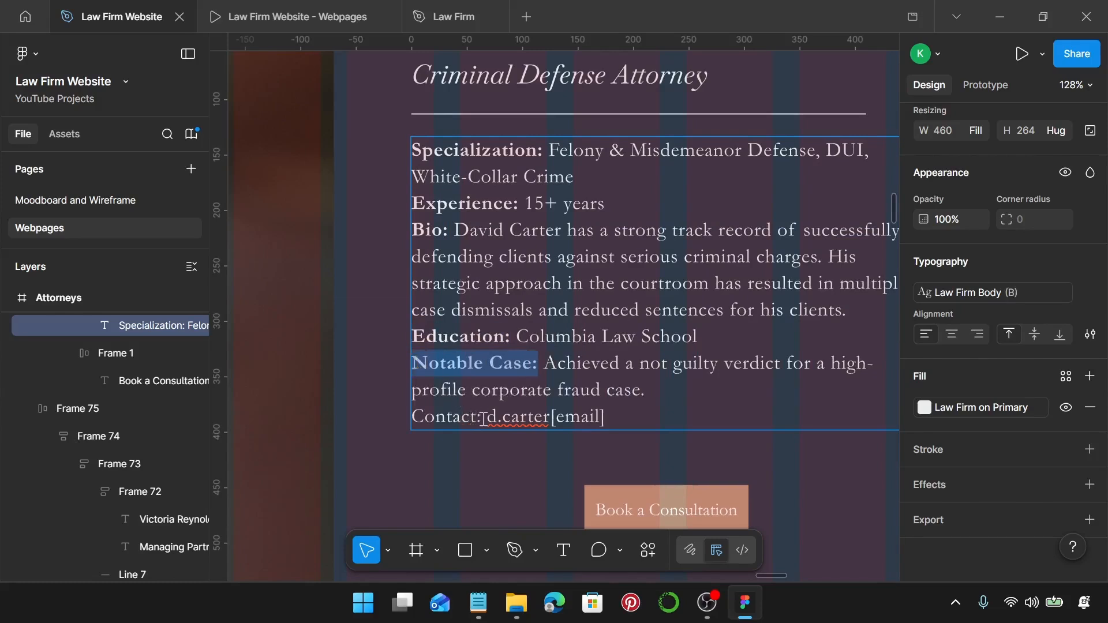
drag(482, 418, 406, 417)
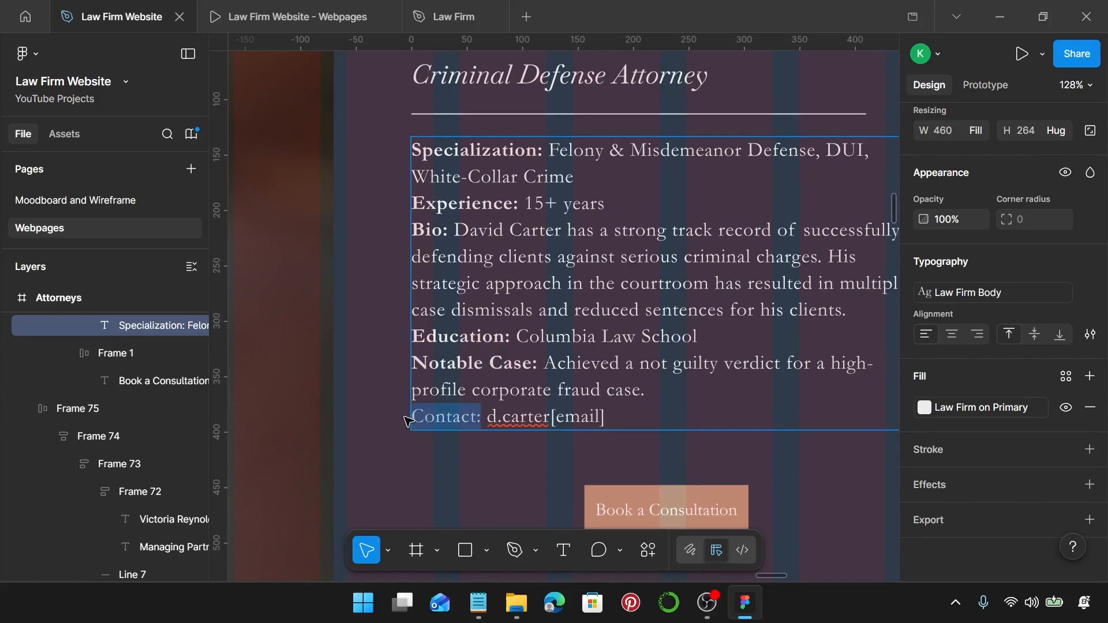
key(ctrl+b)
scroll(407, 420, down, 5)
Bold the Specialization: and Experience: labels in the real estate attorney's bio.
scroll(358, 430, down, 5)
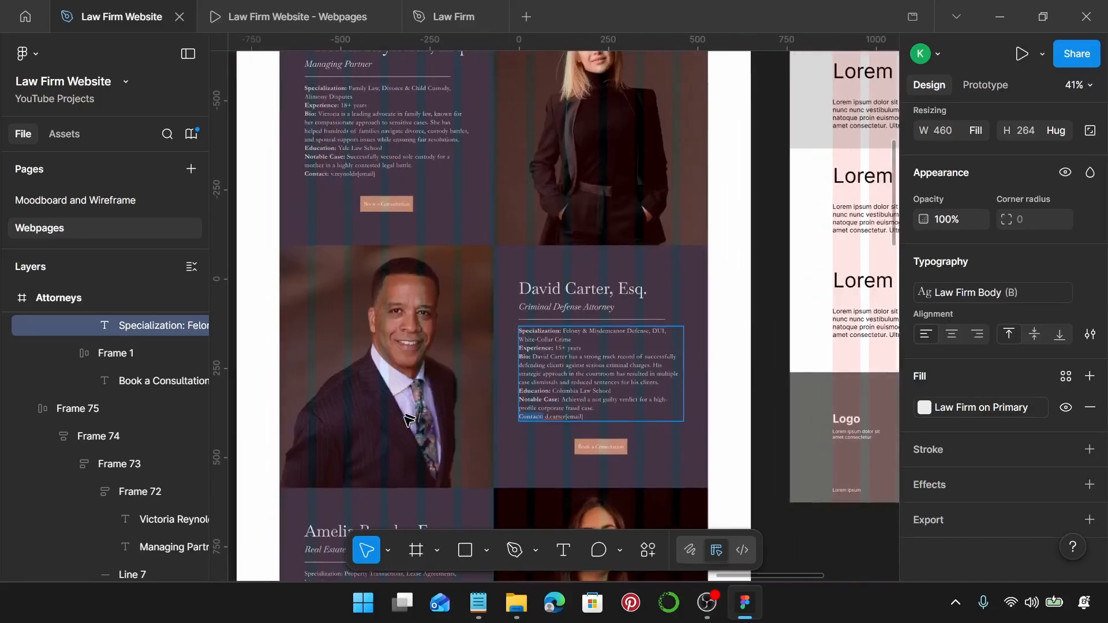
scroll(358, 430, up, 5)
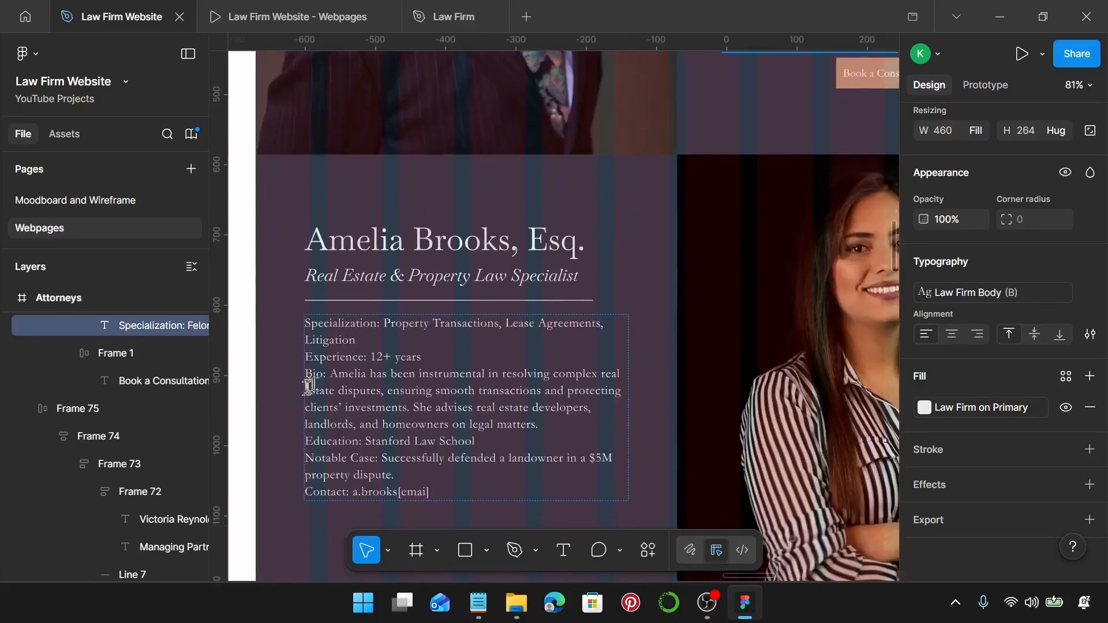
double_click(394, 314)
drag(395, 314, 301, 314)
key(ctrl+b)
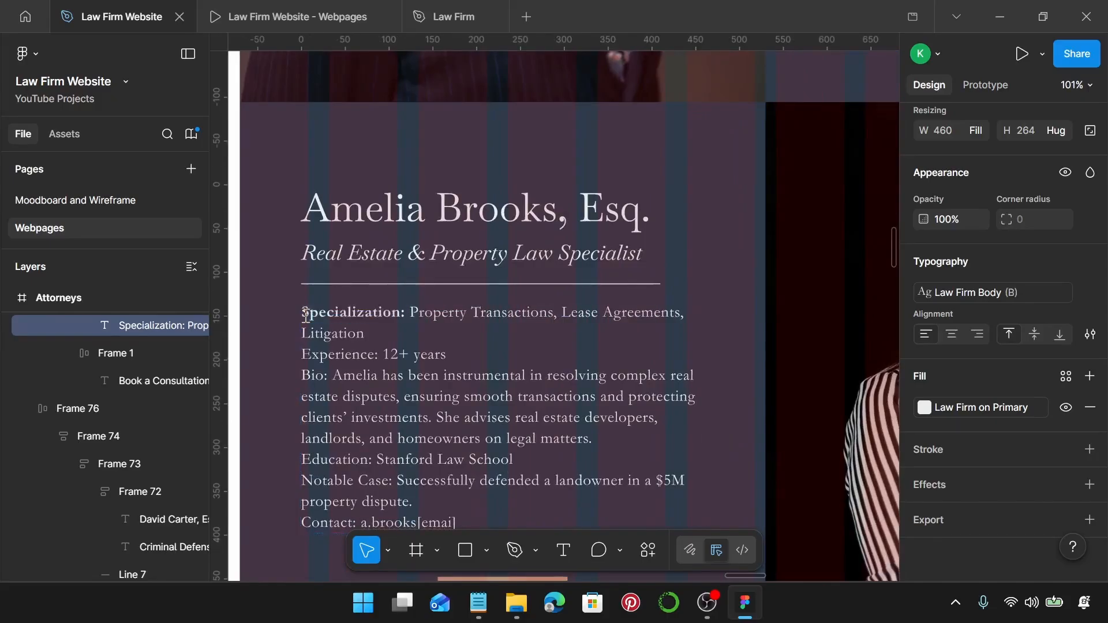
double_click(373, 354)
drag(372, 354, 301, 376)
key(ctrl+b)
key(ctrl+b)
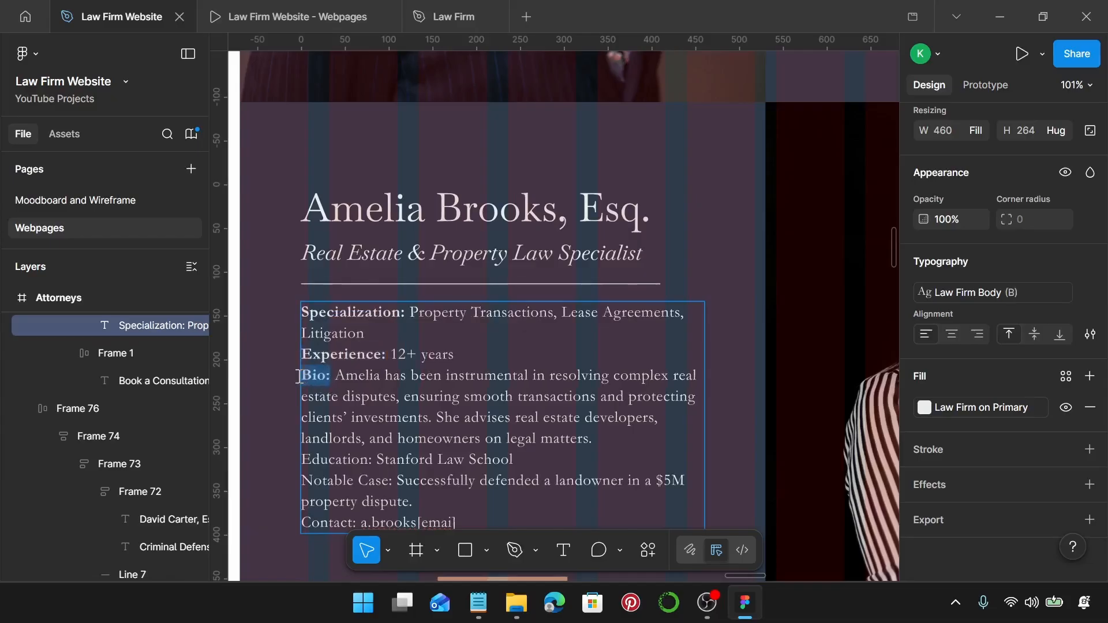
Bold the real estate attorney's Education:, Notable Case: and Contact: labels.
scroll(299, 375, down, 1)
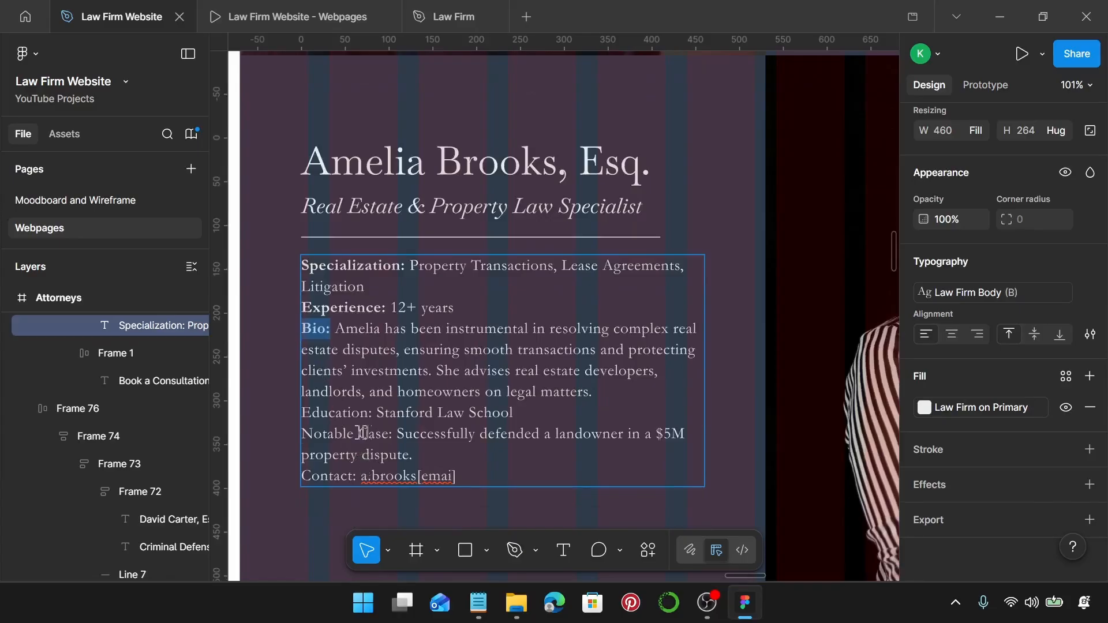
drag(373, 414, 298, 416)
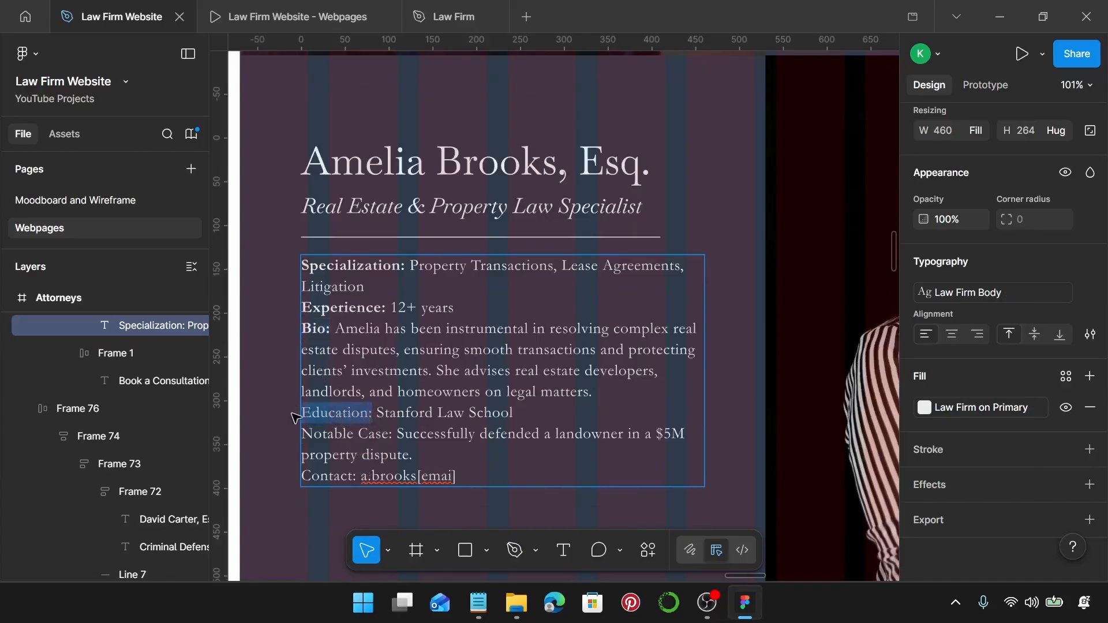
key(ctrl+b)
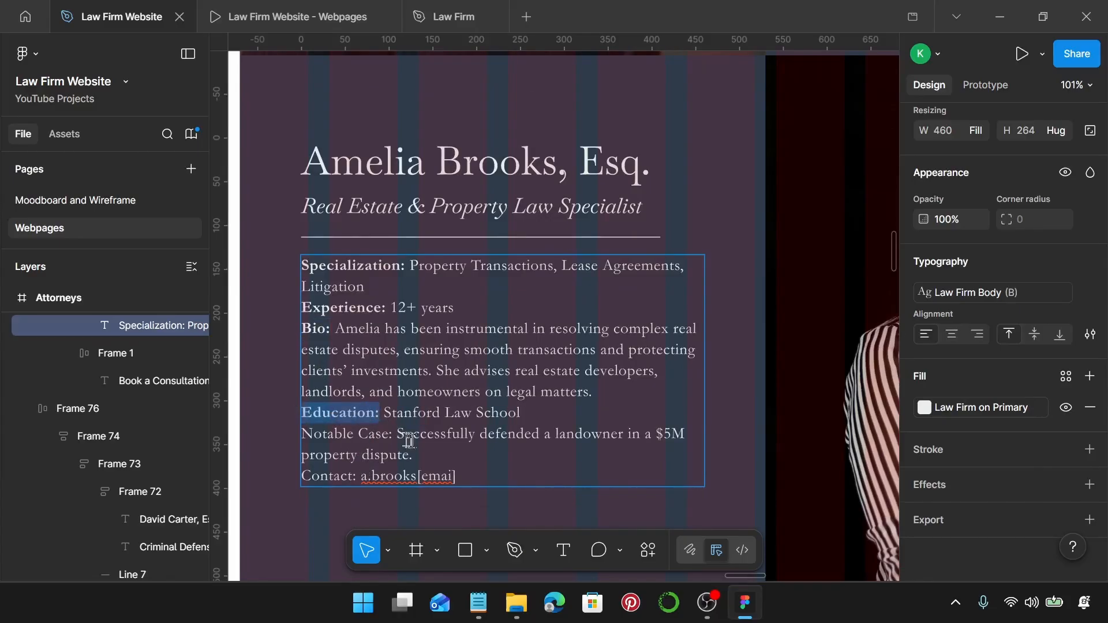
drag(400, 437, 306, 434)
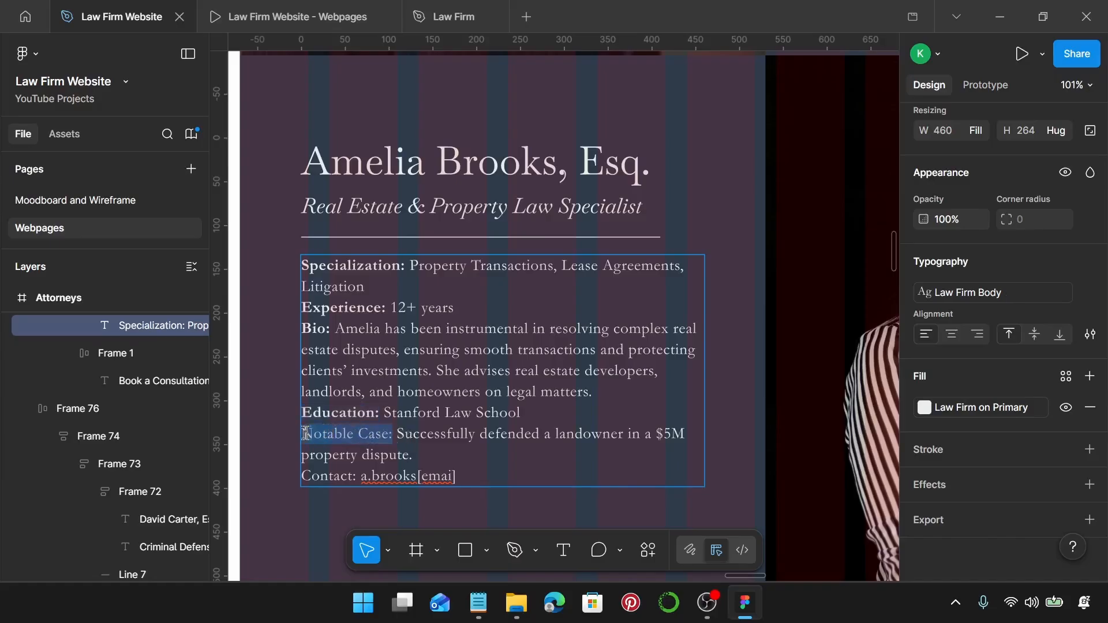
key(ctrl+b)
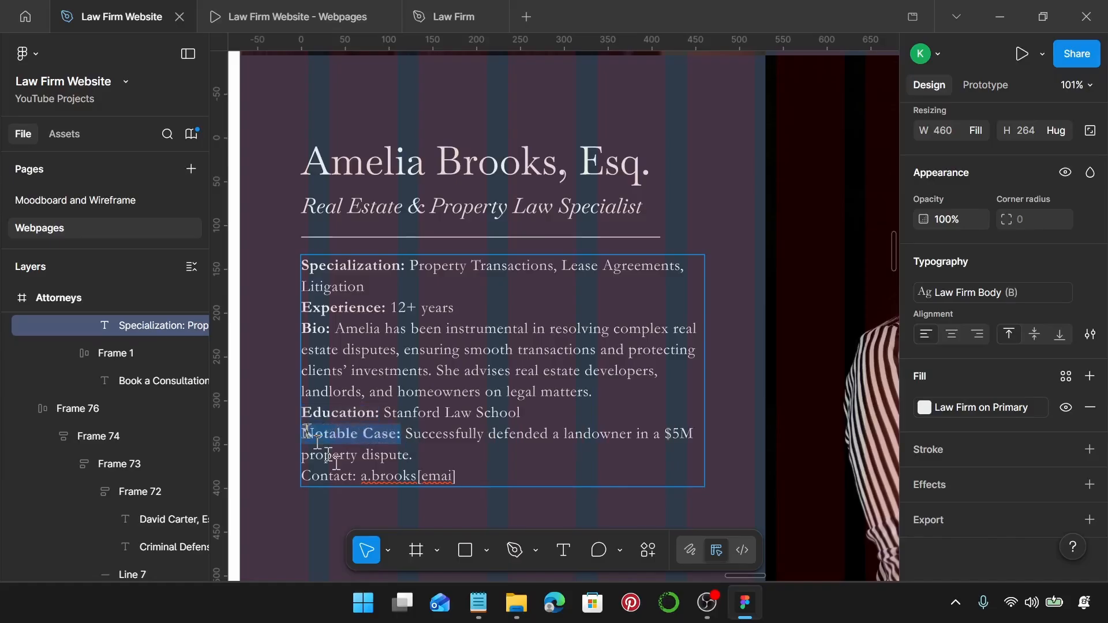
drag(358, 476, 312, 476)
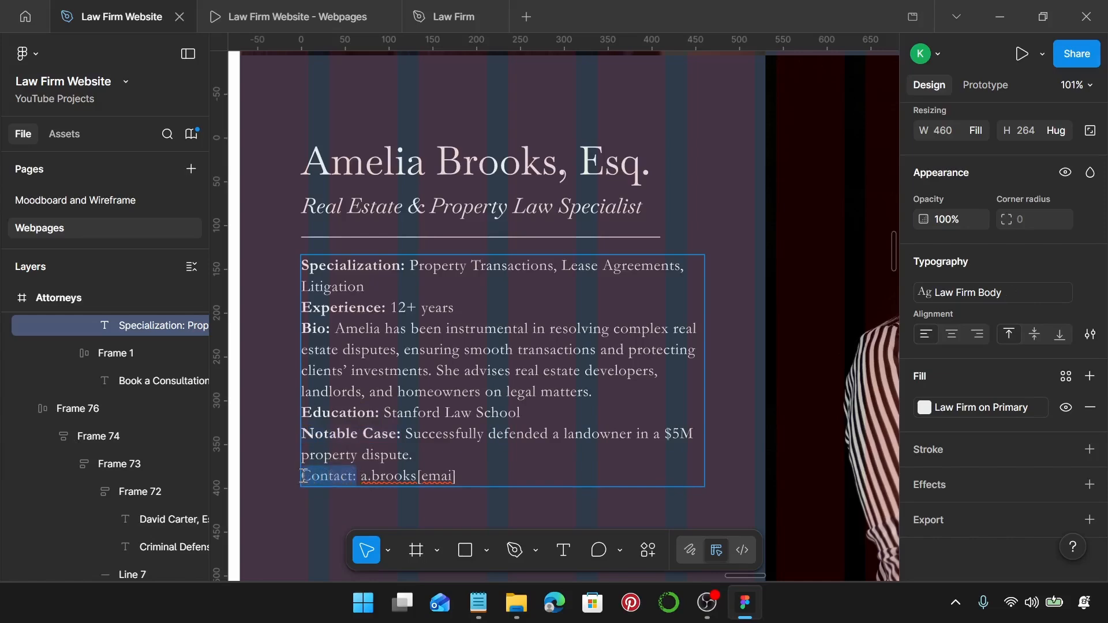
key(ctrl+b)
Bold the IP attorney's Specialization:, Experience: and Bio: labels.
scroll(410, 420, down, 6)
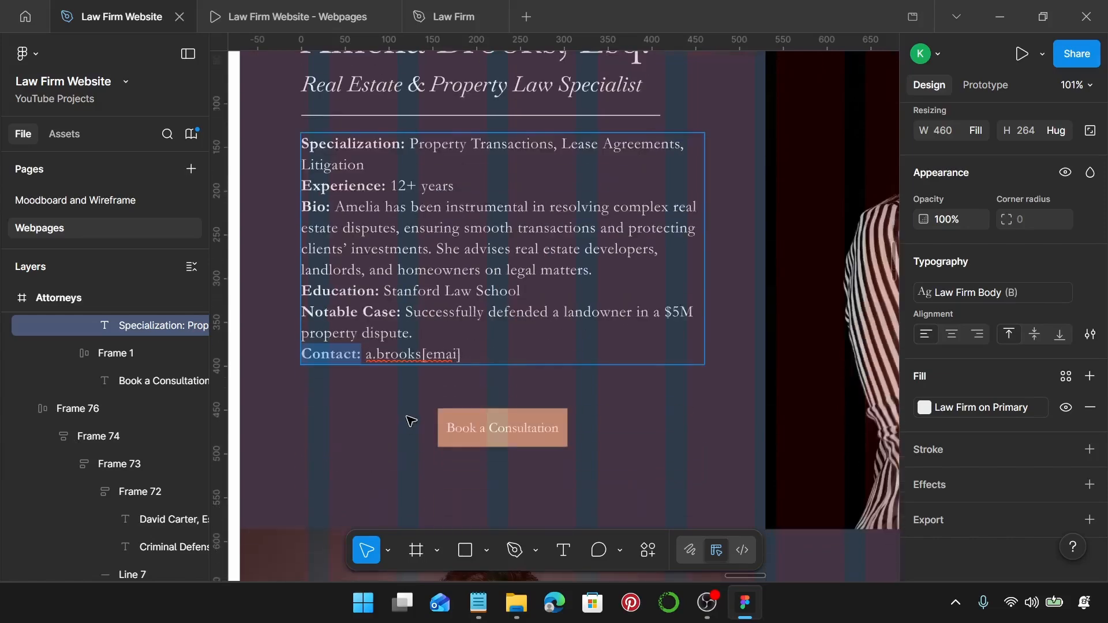
ctrl+scroll(410, 421, down, 3)
scroll(537, 405, down, 4)
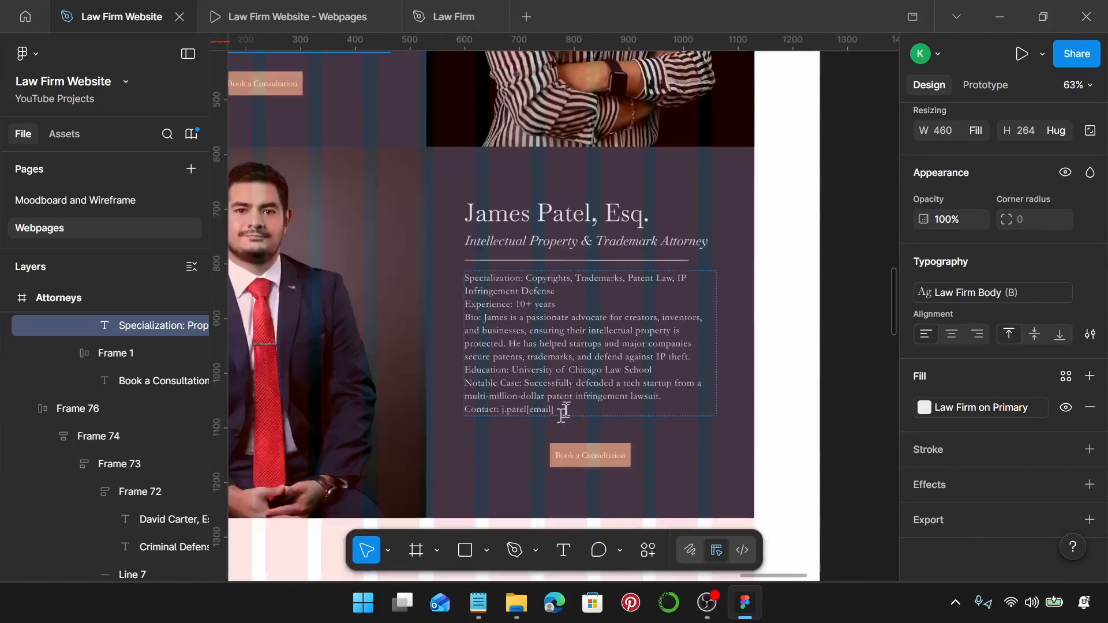
ctrl+scroll(514, 248, up, 4)
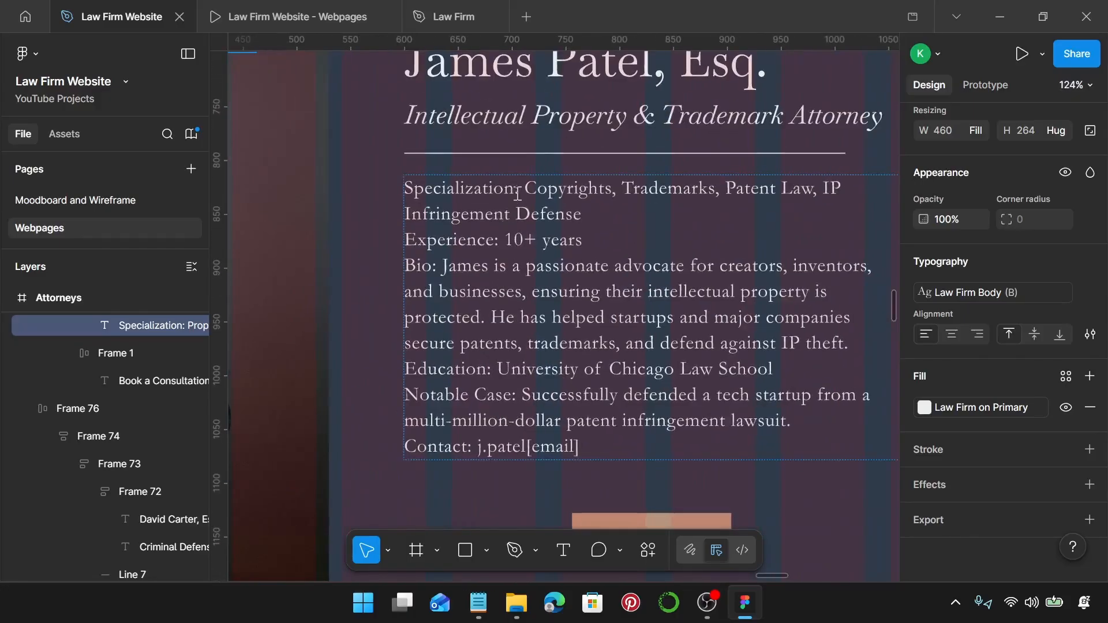
drag(516, 190, 449, 189)
drag(519, 188, 404, 191)
key(ctrl+b)
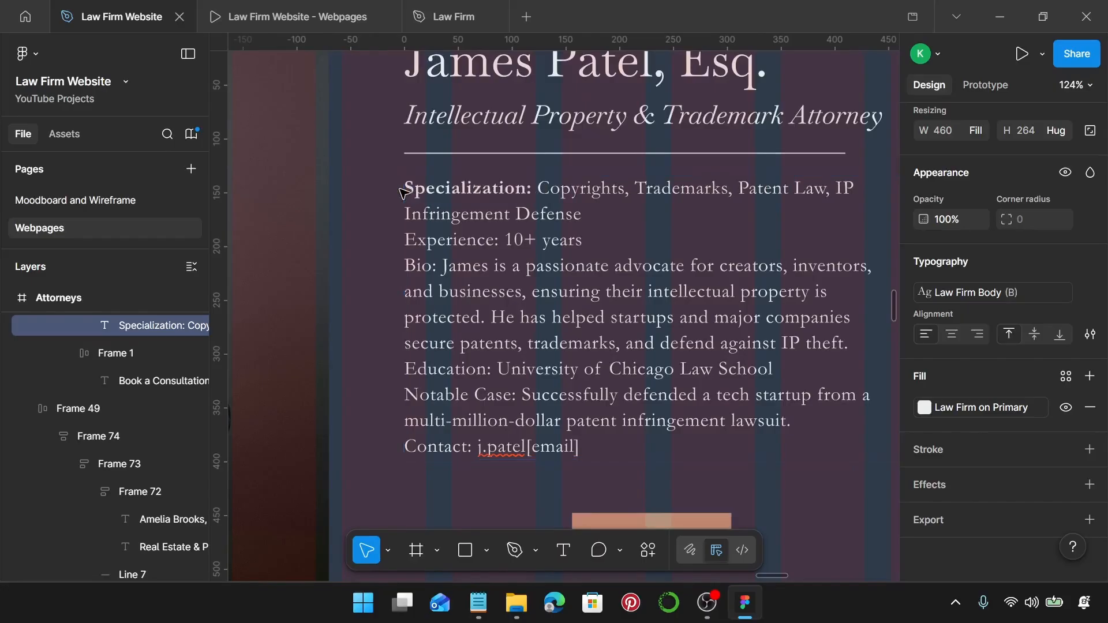
drag(498, 240, 398, 240)
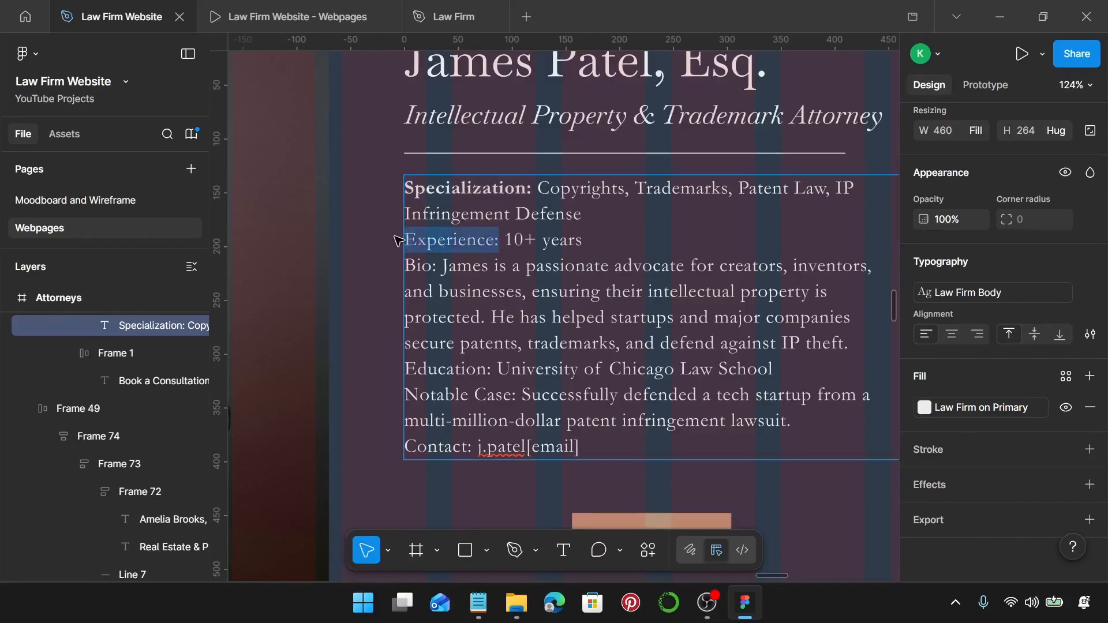
key(ctrl+b)
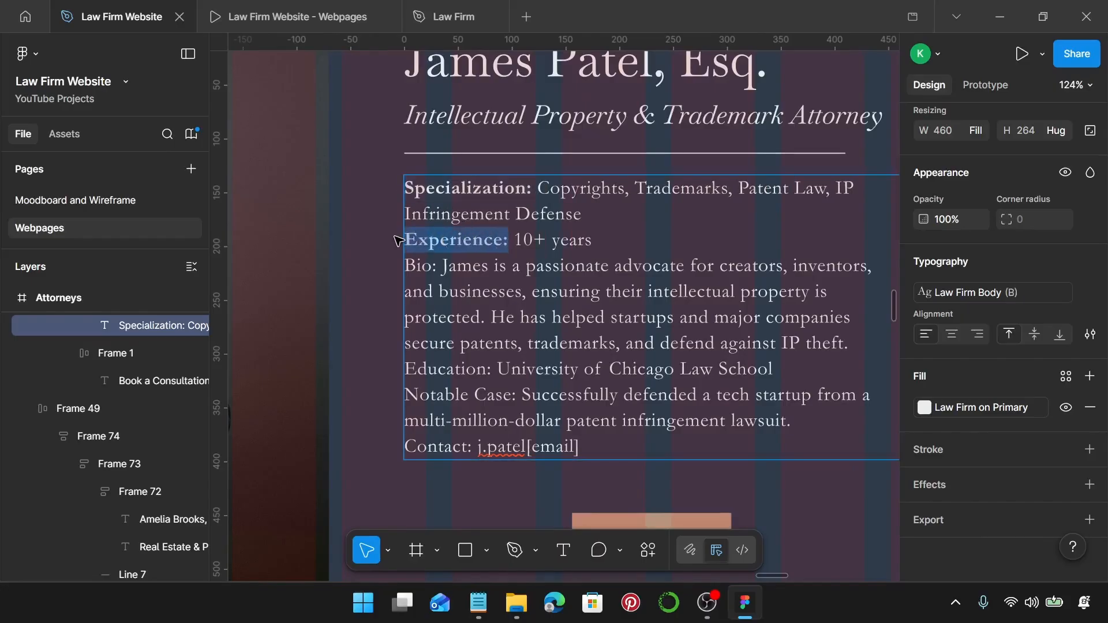
click(434, 266)
drag(438, 266, 401, 265)
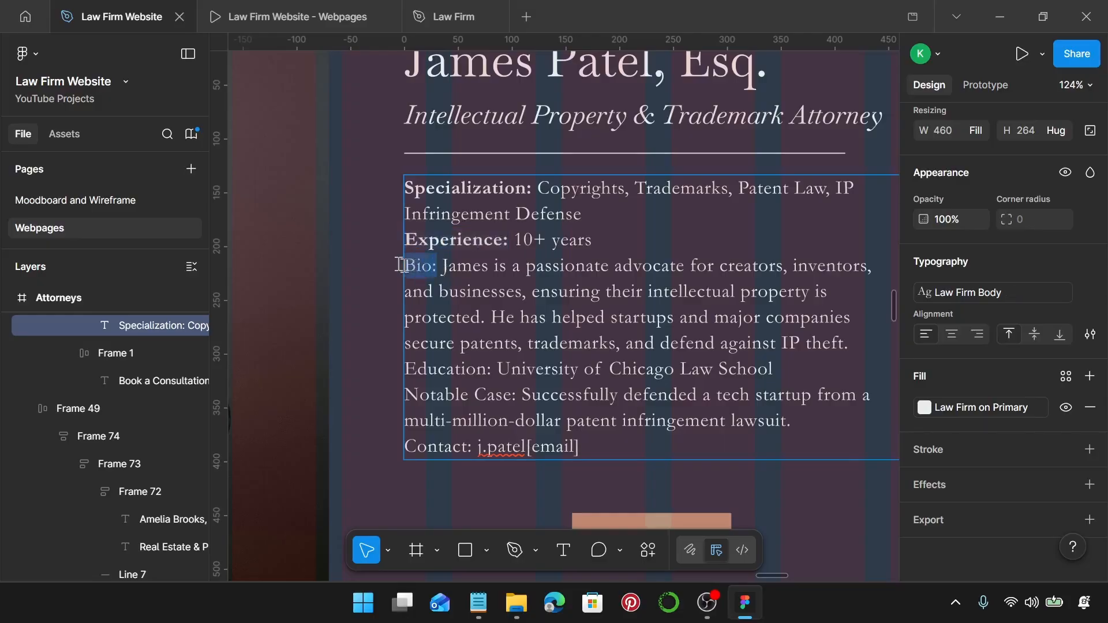
key(ctrl+b)
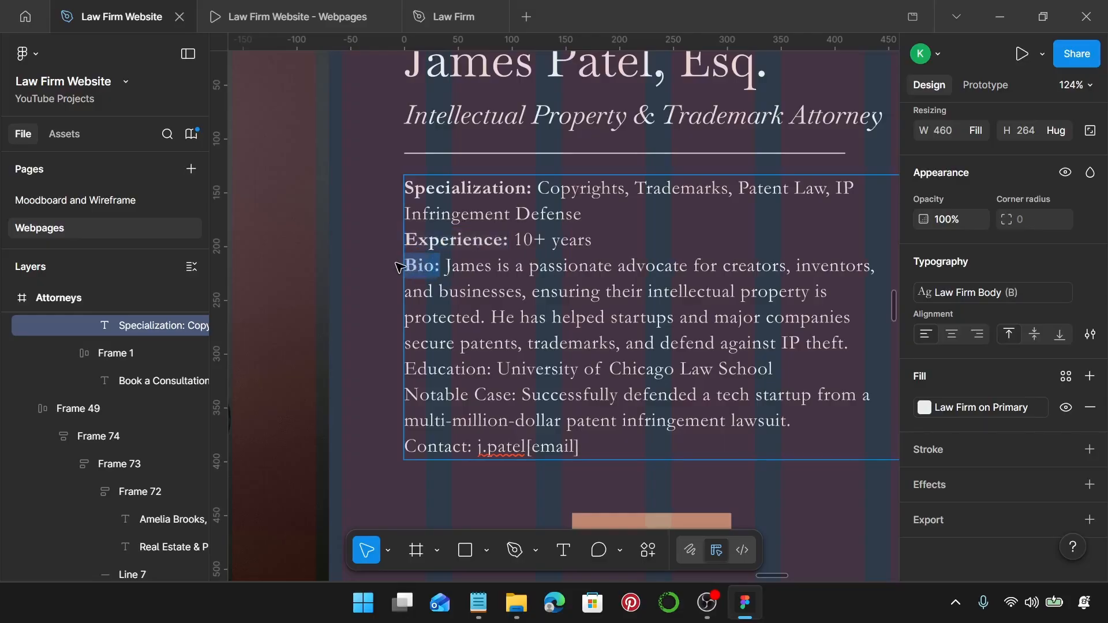
Bold the IP attorney's Education:, Notable Case: and Contact: labels.
click(488, 369)
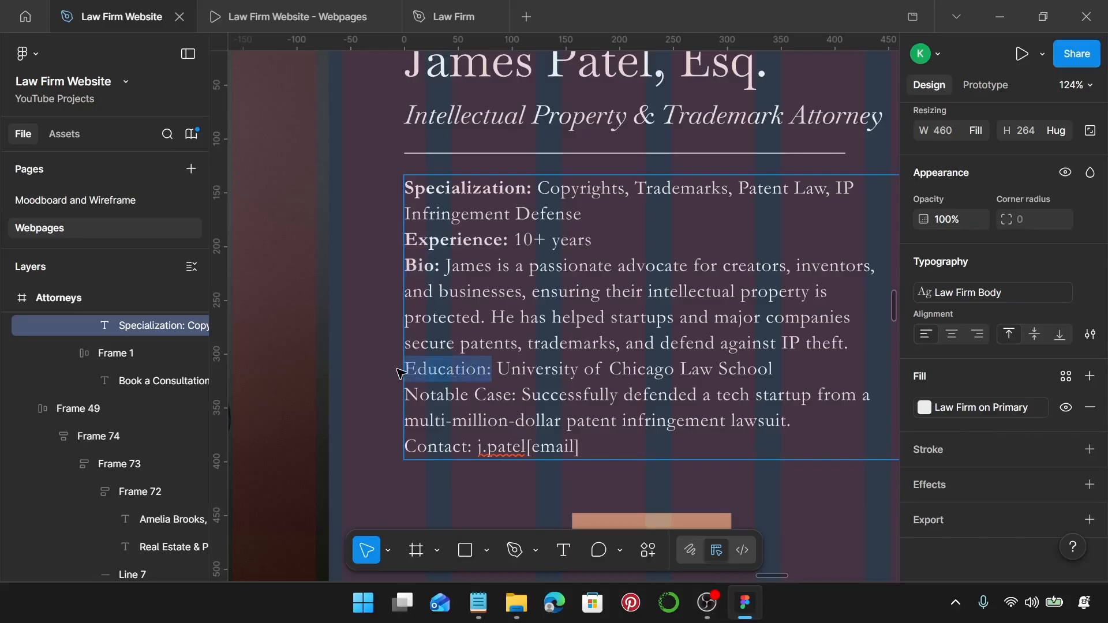
key(ctrl+b)
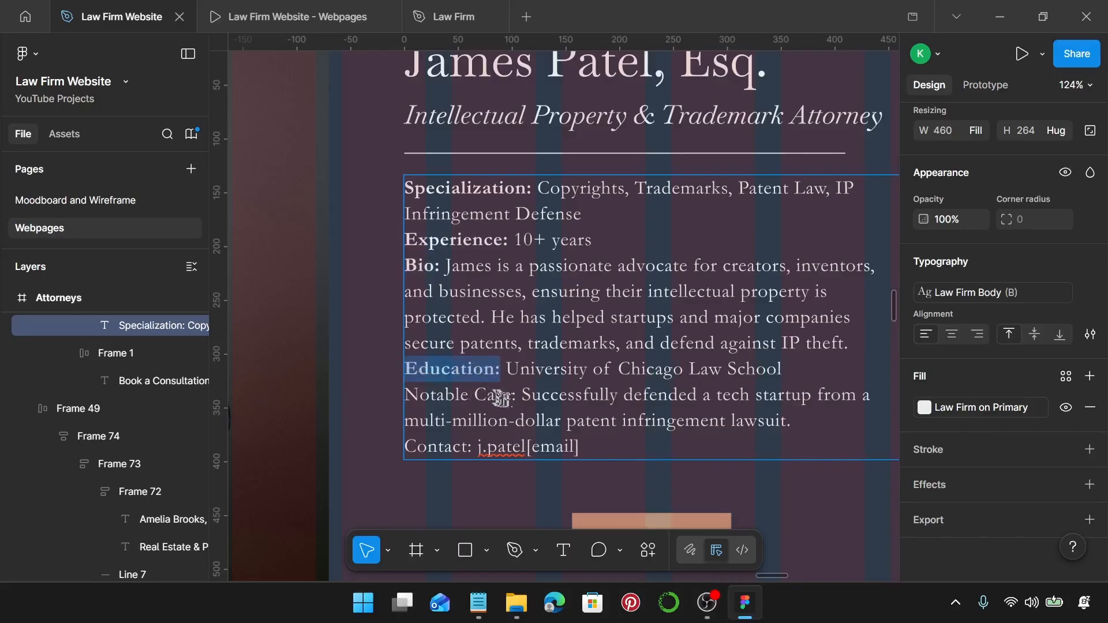
drag(515, 400, 406, 393)
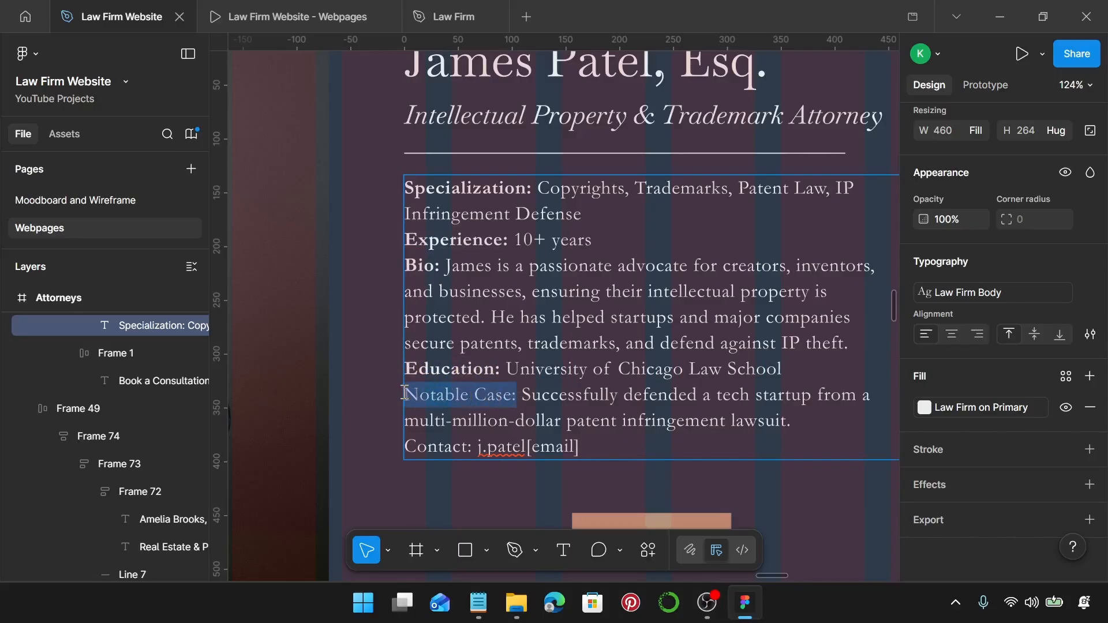
key(ctrl+b)
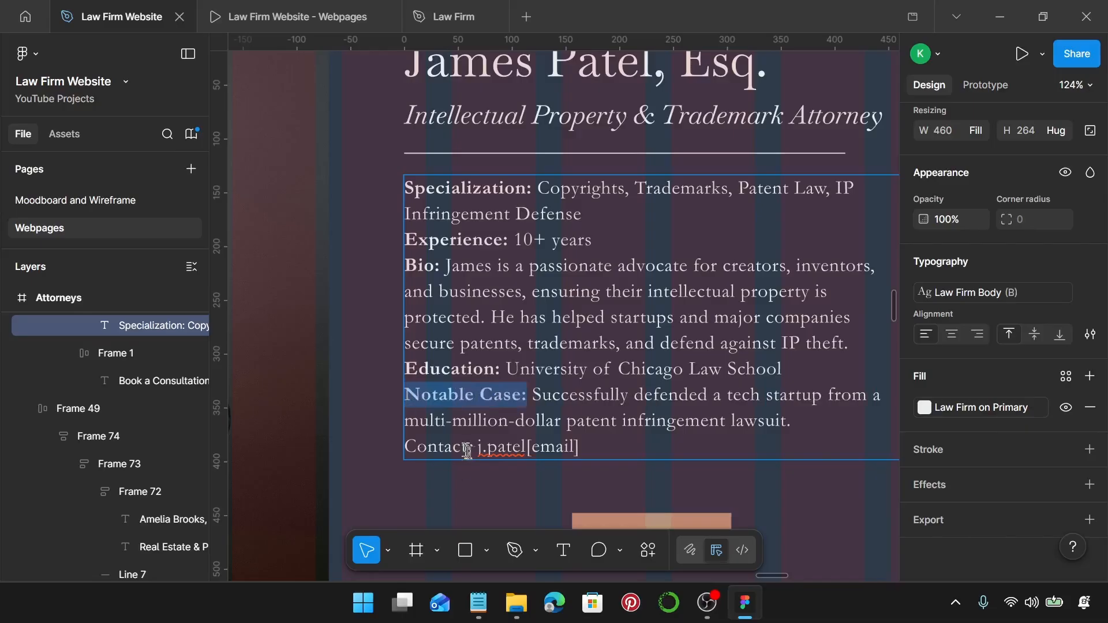
drag(472, 450, 427, 442)
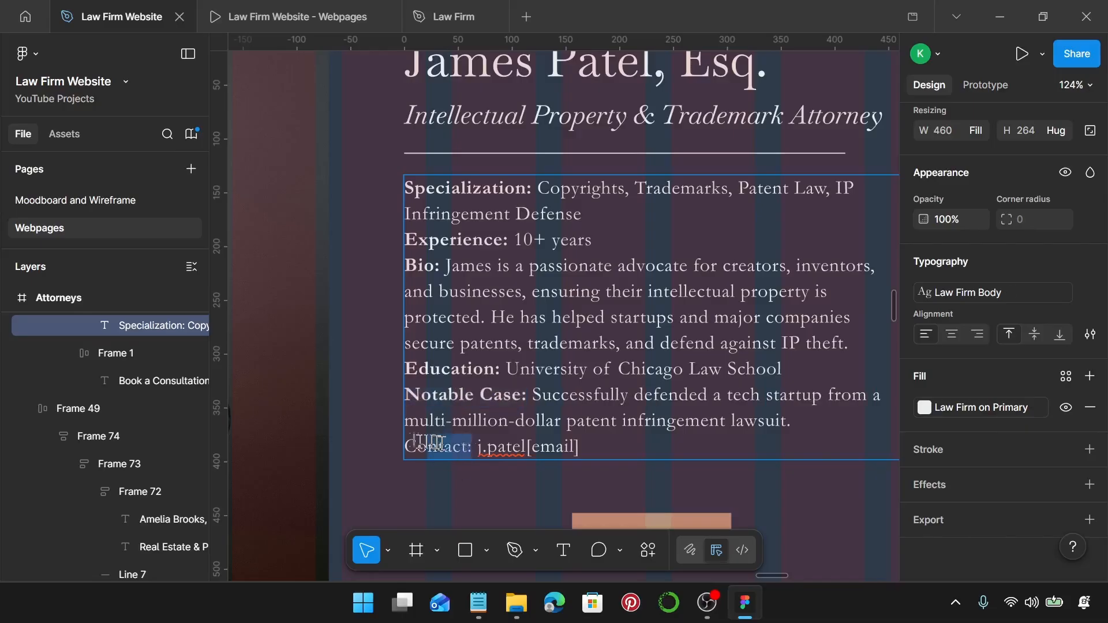
key(ctrl+b)
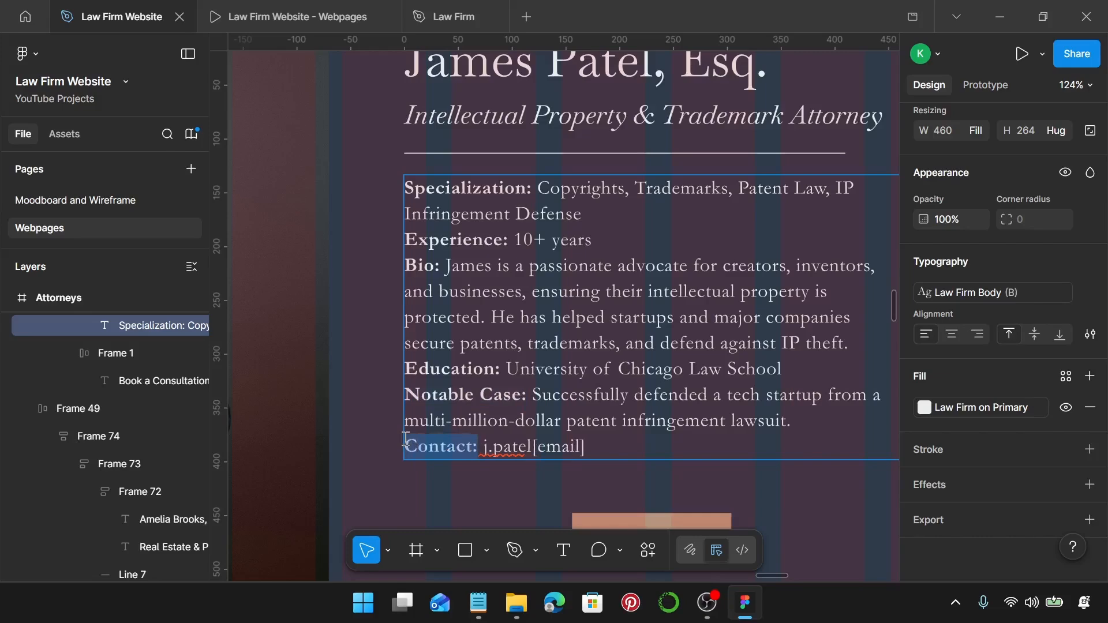
Move the placeholder heading below the attorney cards and apply the Law Firm Sub-Heading style.
scroll(406, 444, down, 5)
scroll(408, 444, left, 2)
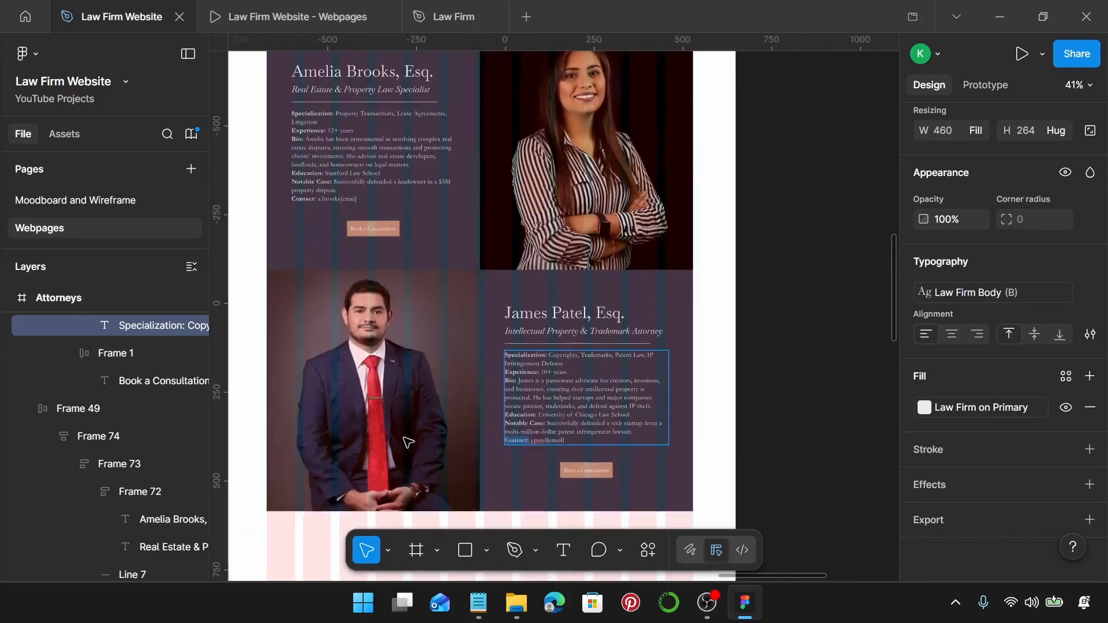
scroll(408, 443, down, 2)
key(Escape)
scroll(445, 430, down, 2)
key(Escape)
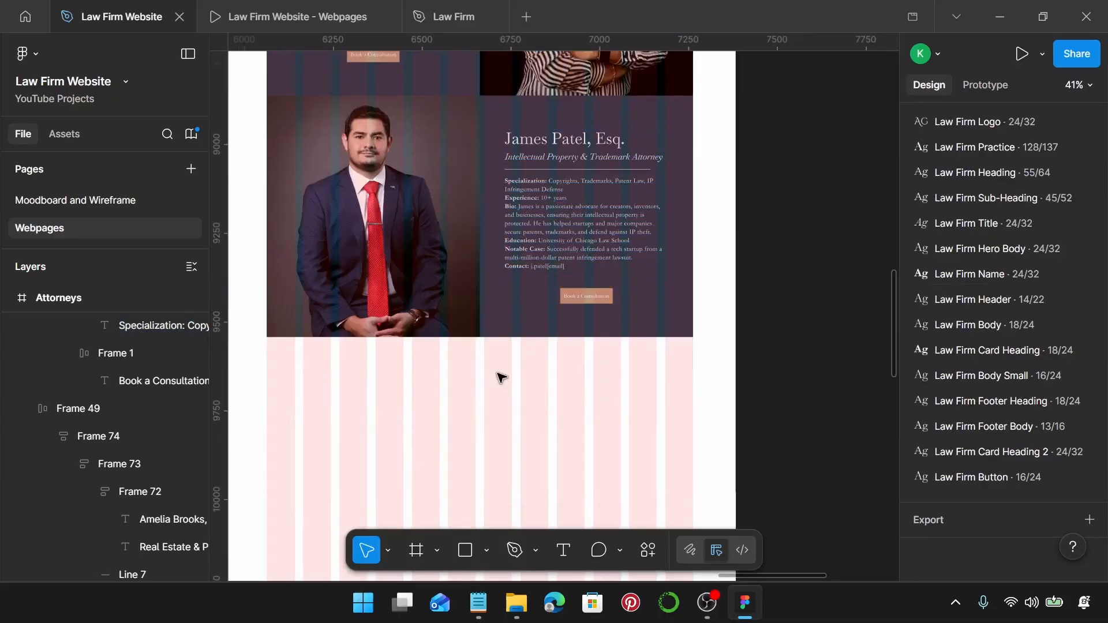
scroll(501, 377, down, 8)
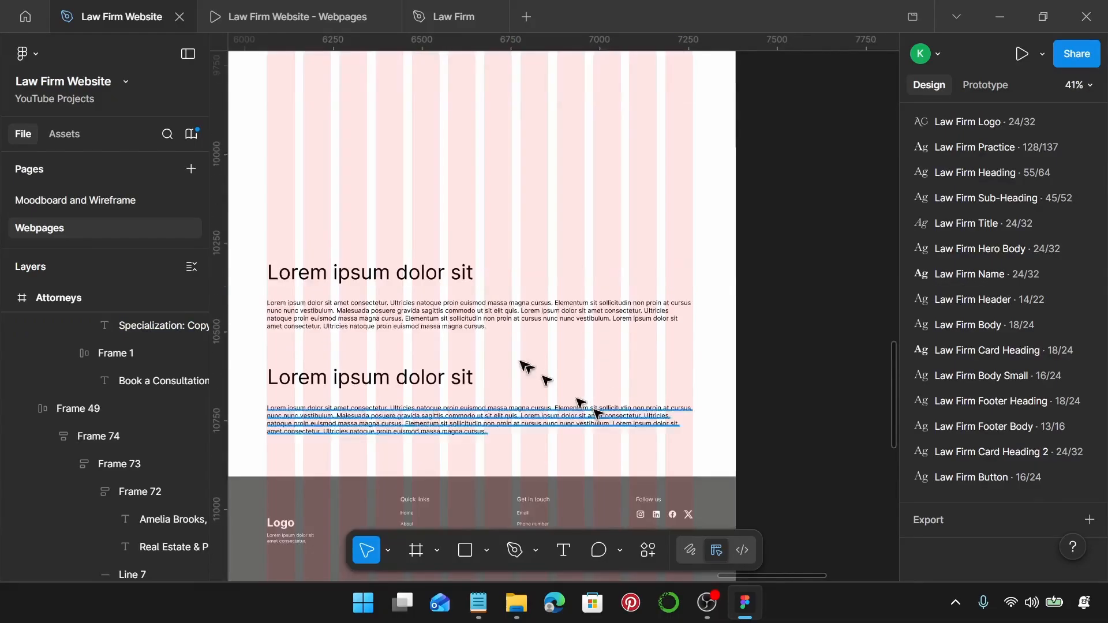
scroll(379, 338, up, 3)
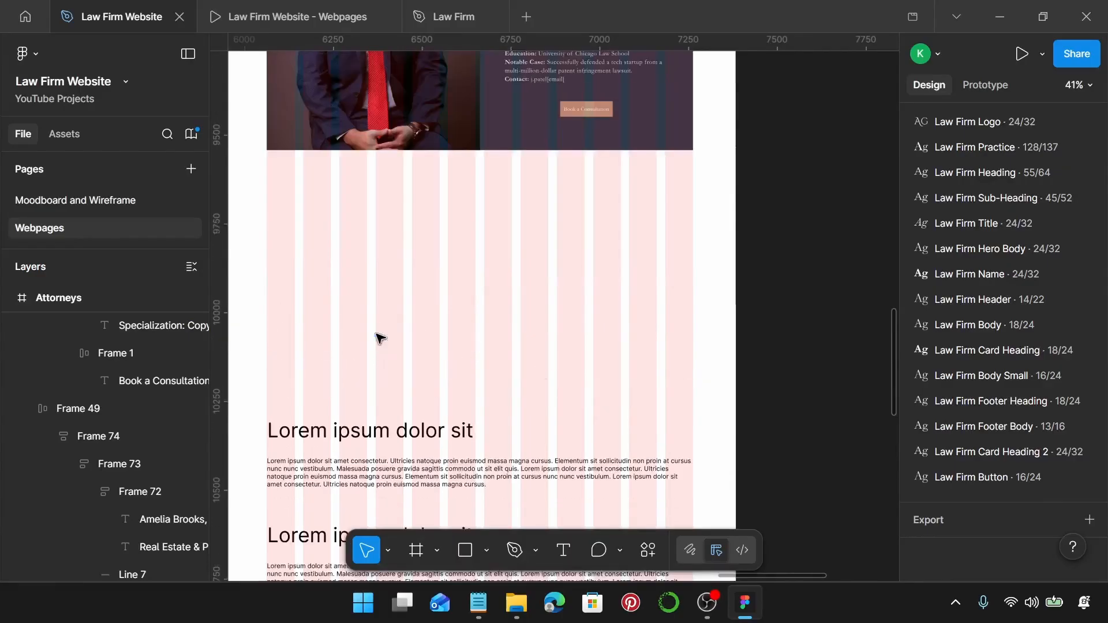
click(354, 436)
drag(354, 434, 384, 260)
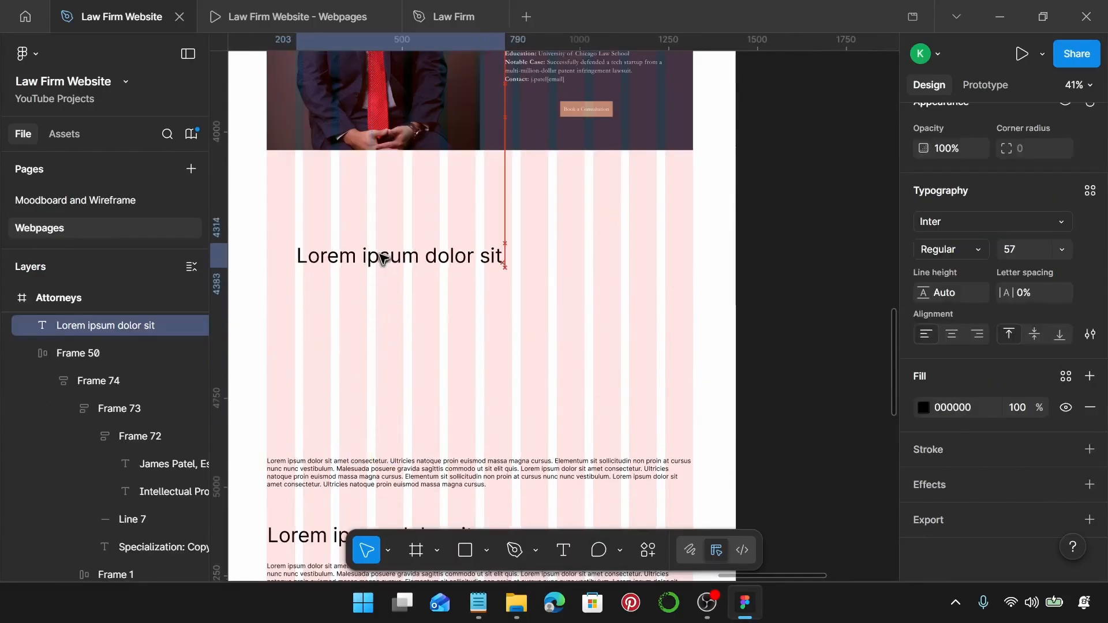
click(1089, 191)
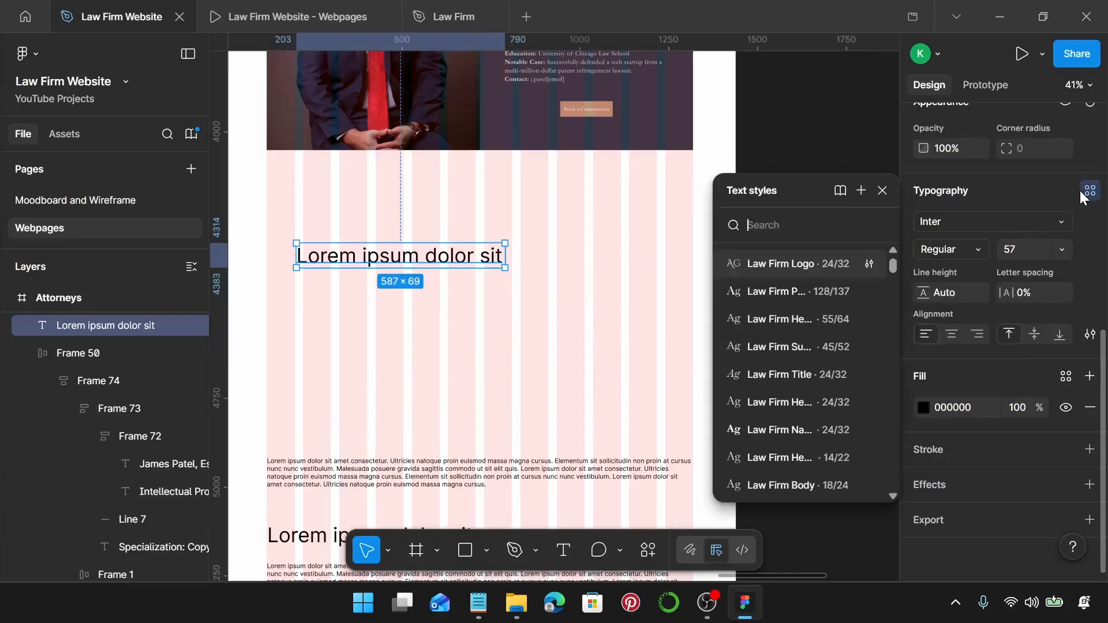
click(812, 347)
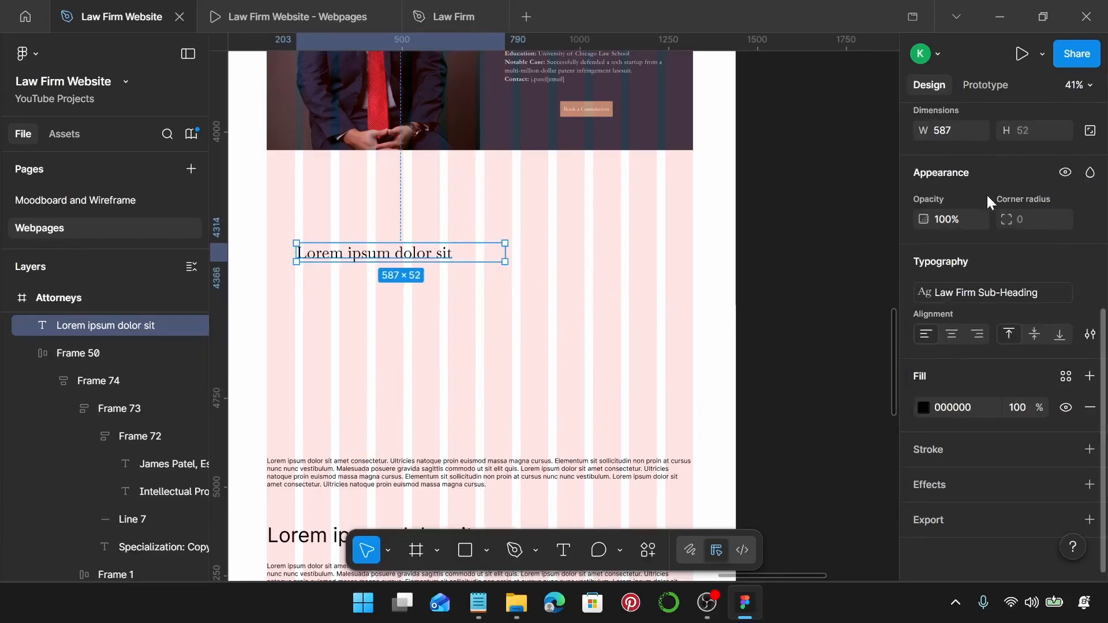
Replace the heading text with 'Why Work With Our Attorneys?' copied from Notepad.
scroll(987, 192, up, 3)
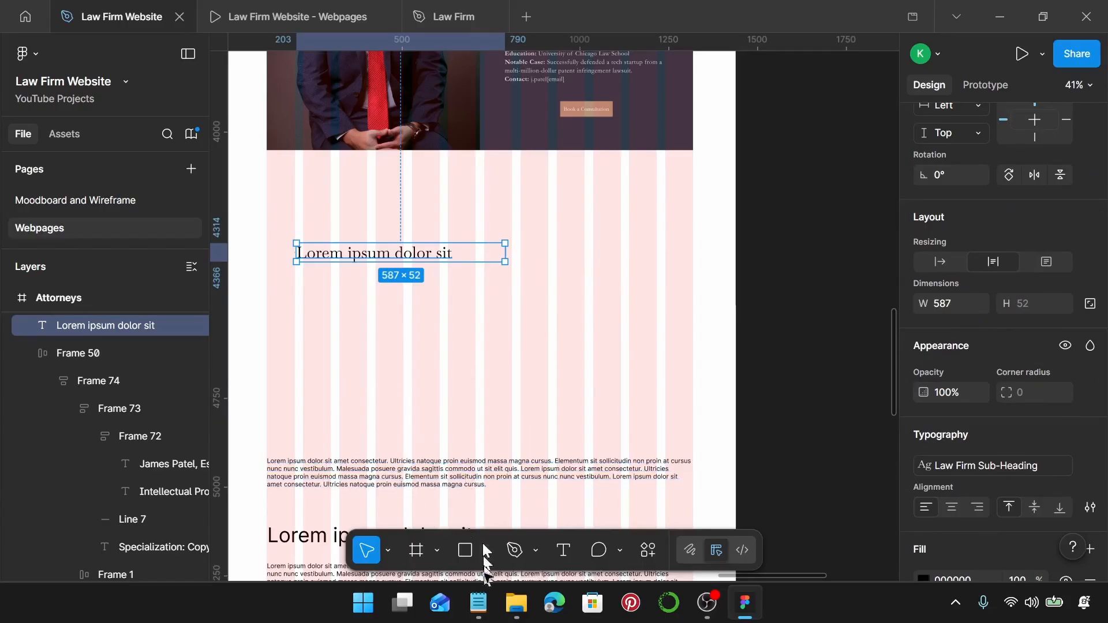
click(478, 603)
scroll(872, 379, down, 2)
scroll(871, 379, down, 2)
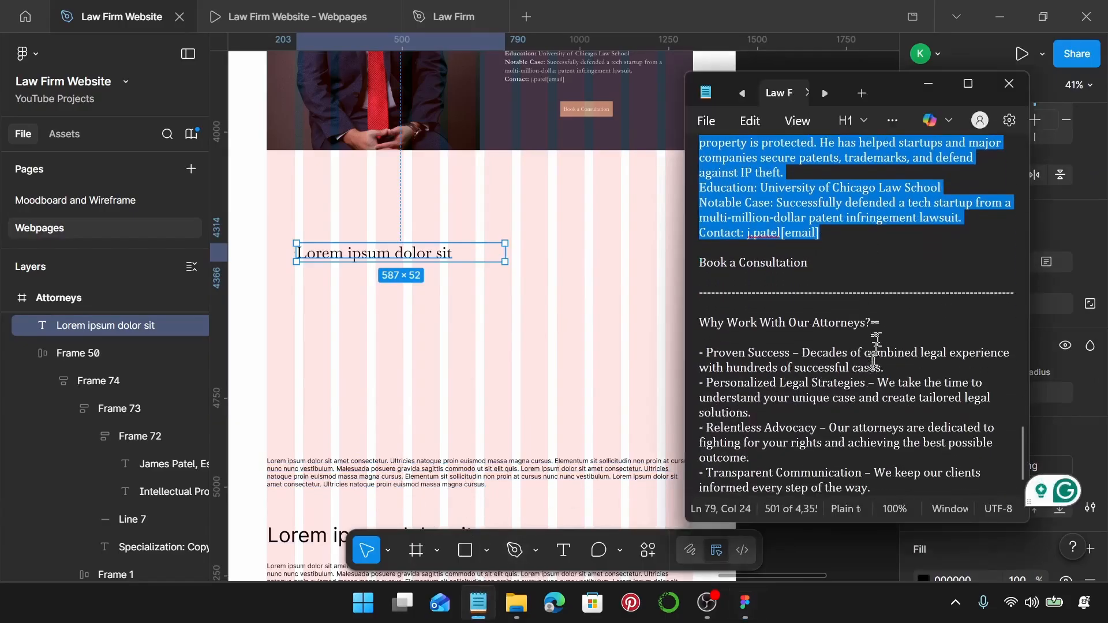
drag(871, 323, 699, 323)
key(ctrl+c)
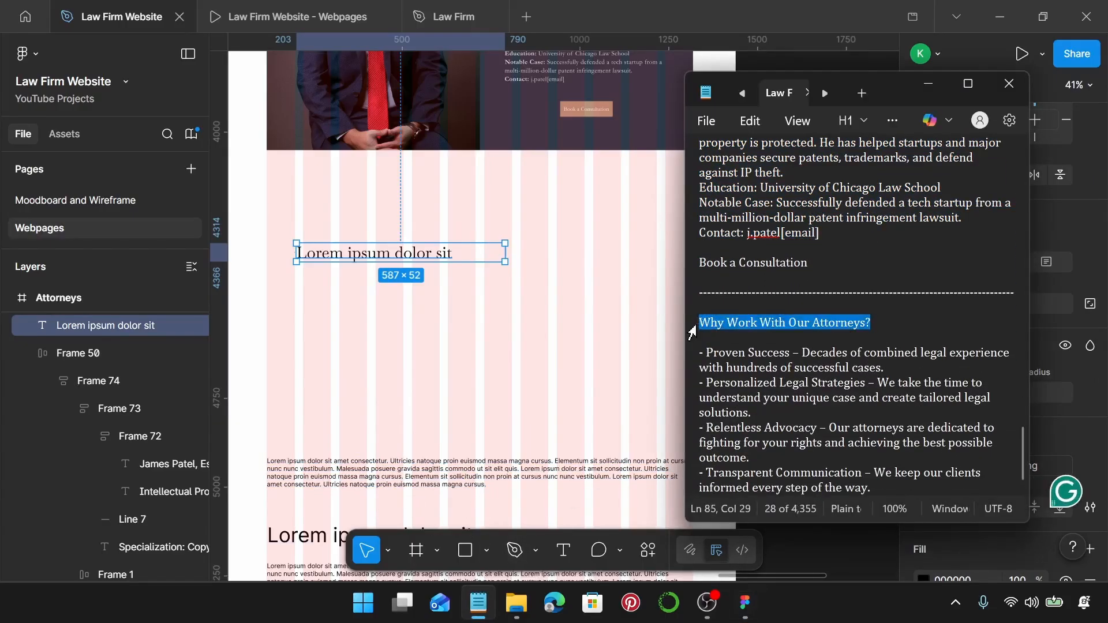
double_click(414, 255)
key(ctrl+v)
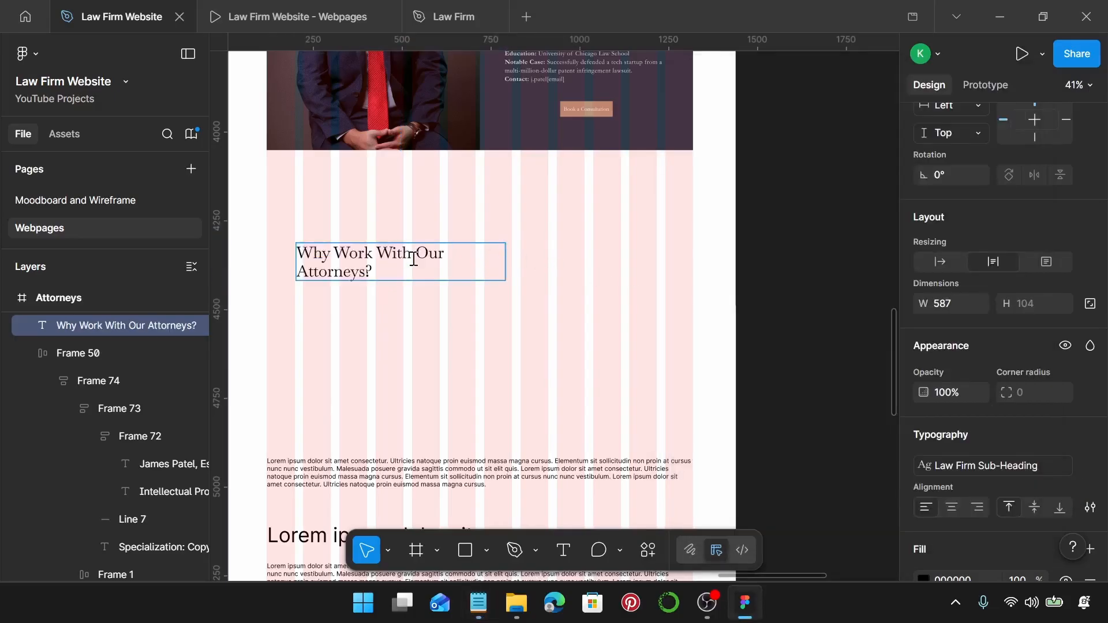
key(Escape)
Narrow the heading to a width of 335 so it wraps.
drag(506, 265, 415, 274)
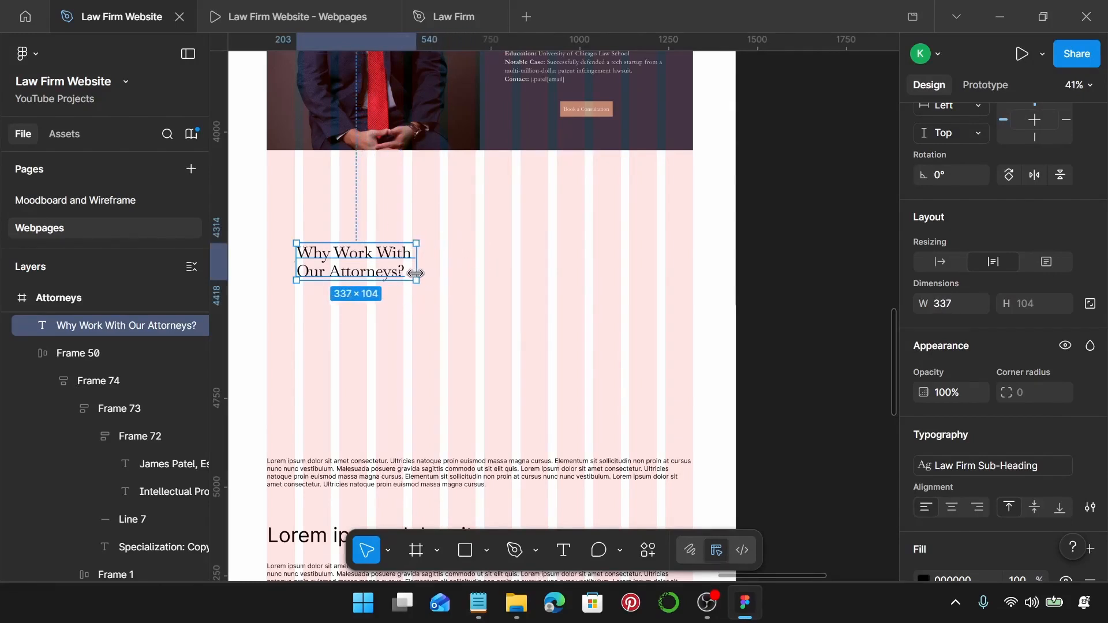
click(947, 303)
text(335)
key(Return)
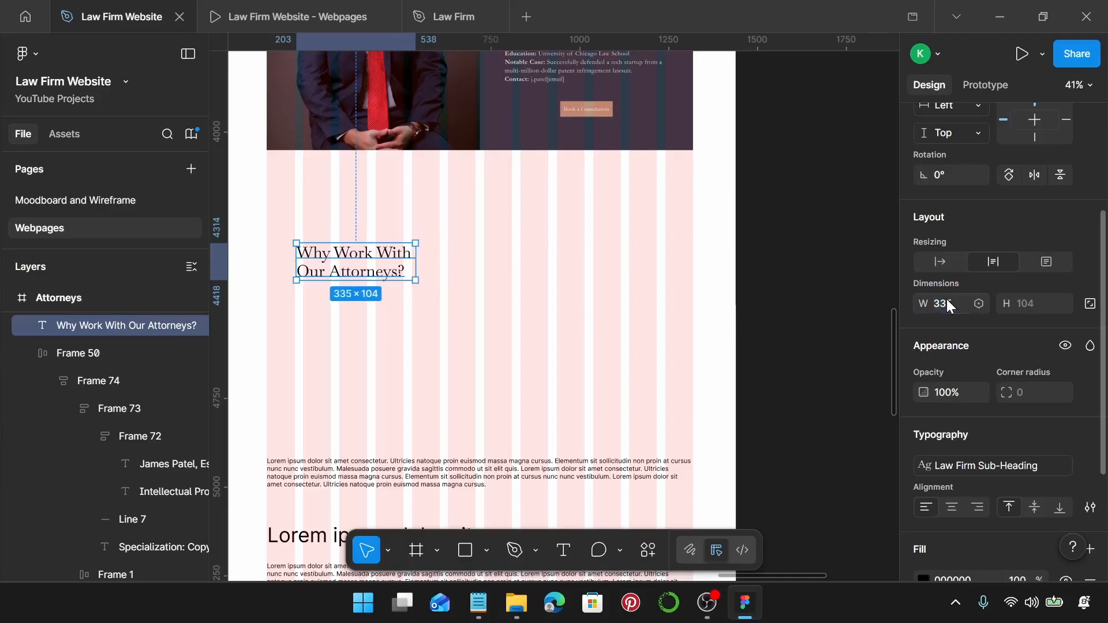
Place the lorem ipsum paragraph beside the heading, 555 wide, in the Law Firm Body style.
click(338, 462)
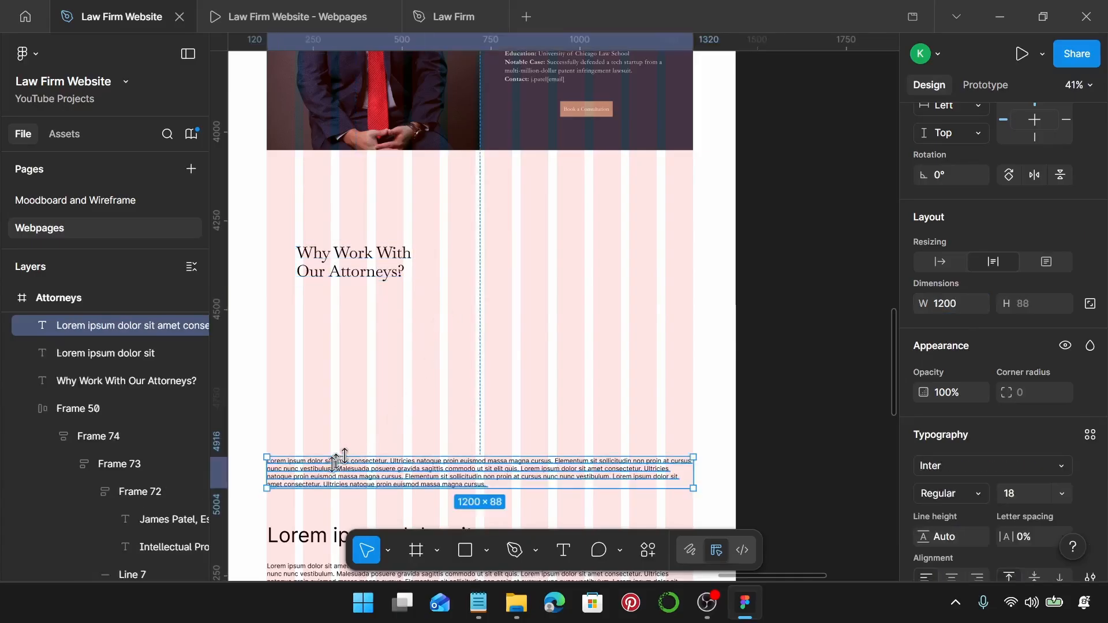
drag(306, 477, 469, 275)
drag(855, 270, 613, 270)
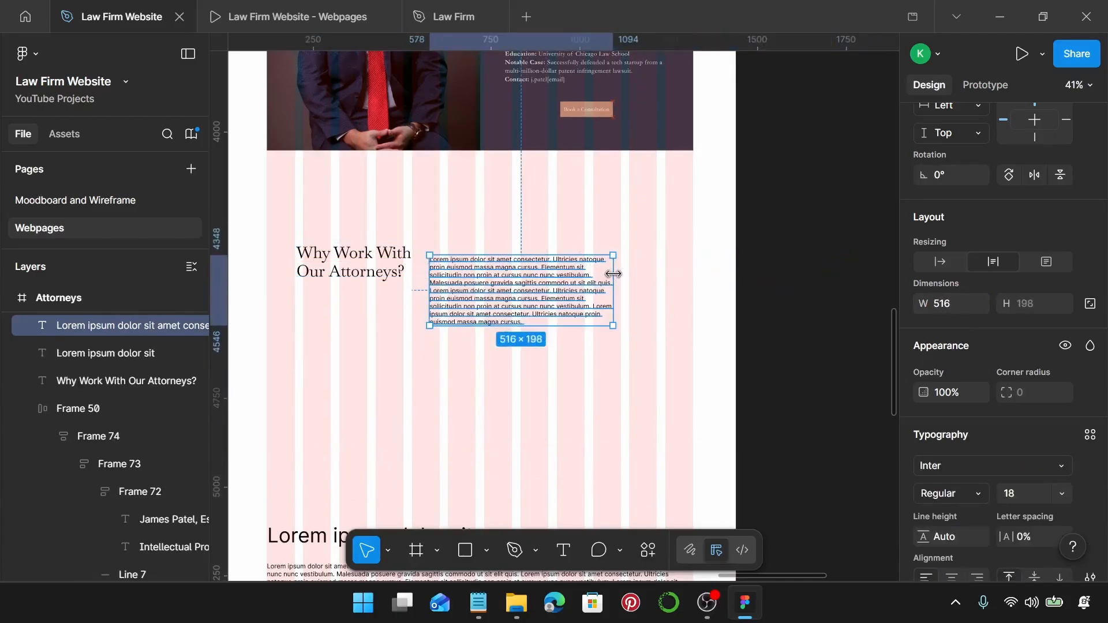
drag(497, 277, 501, 266)
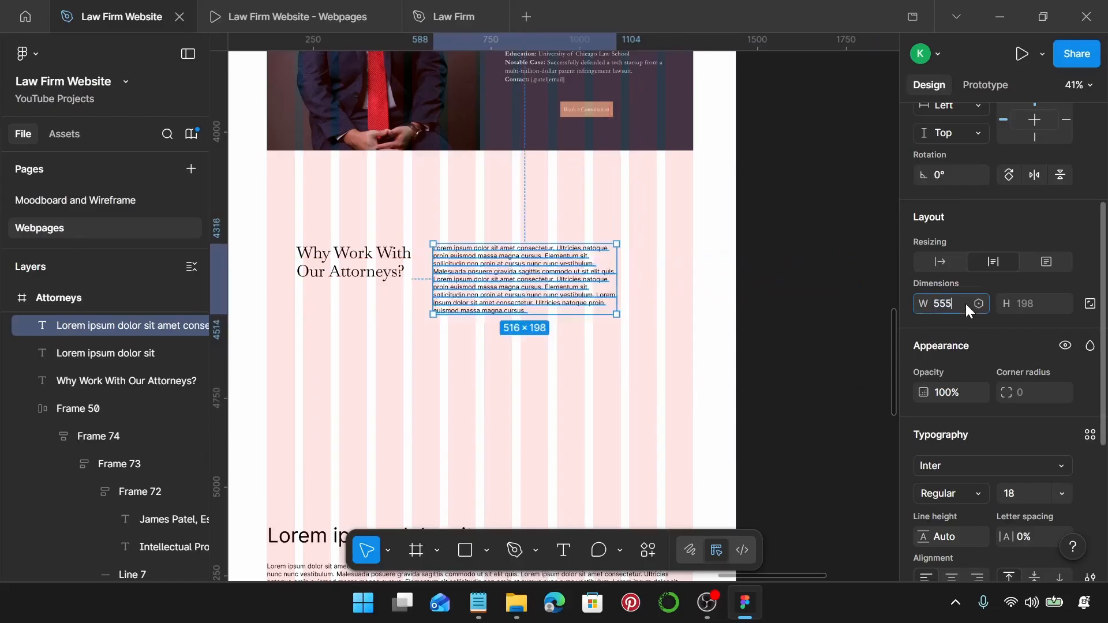
click(966, 303)
text(555)
key(Return)
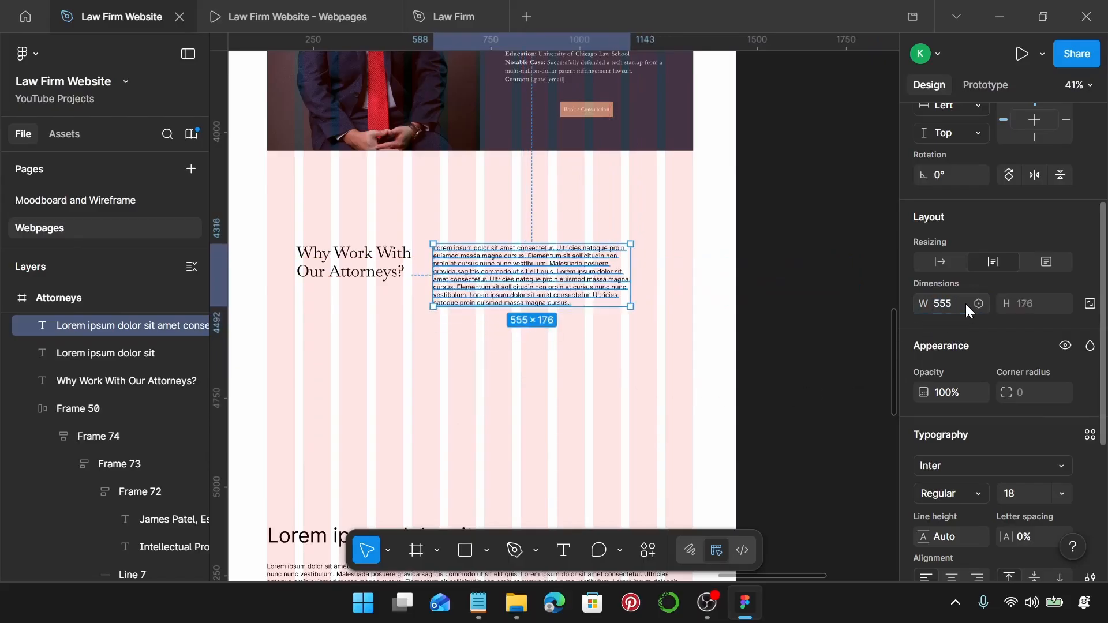
click(1094, 440)
scroll(797, 438, down, 2)
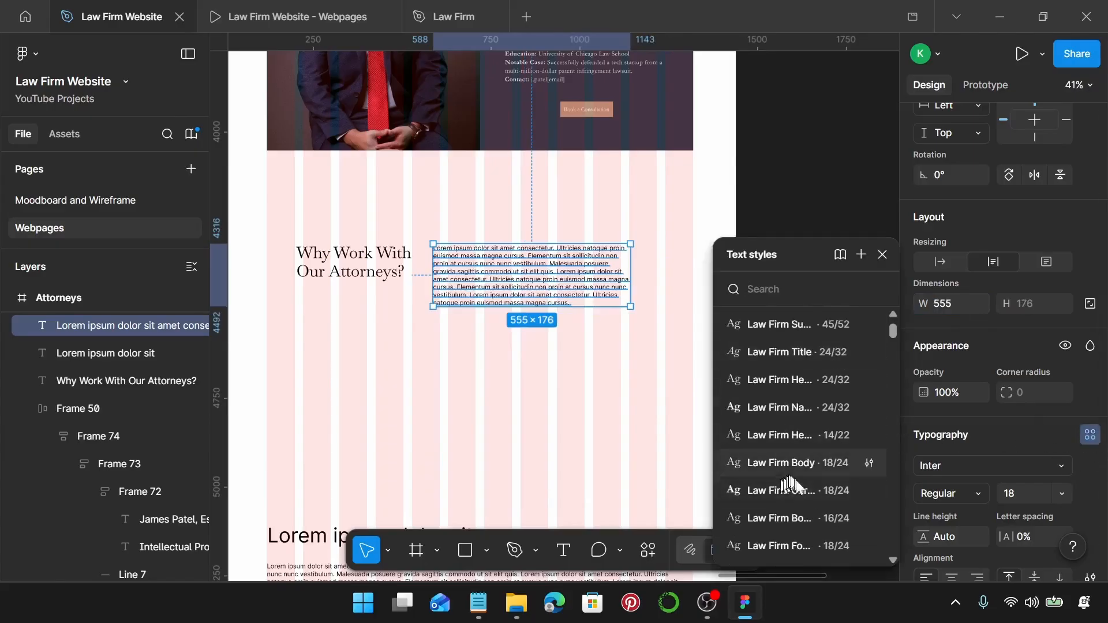
click(809, 463)
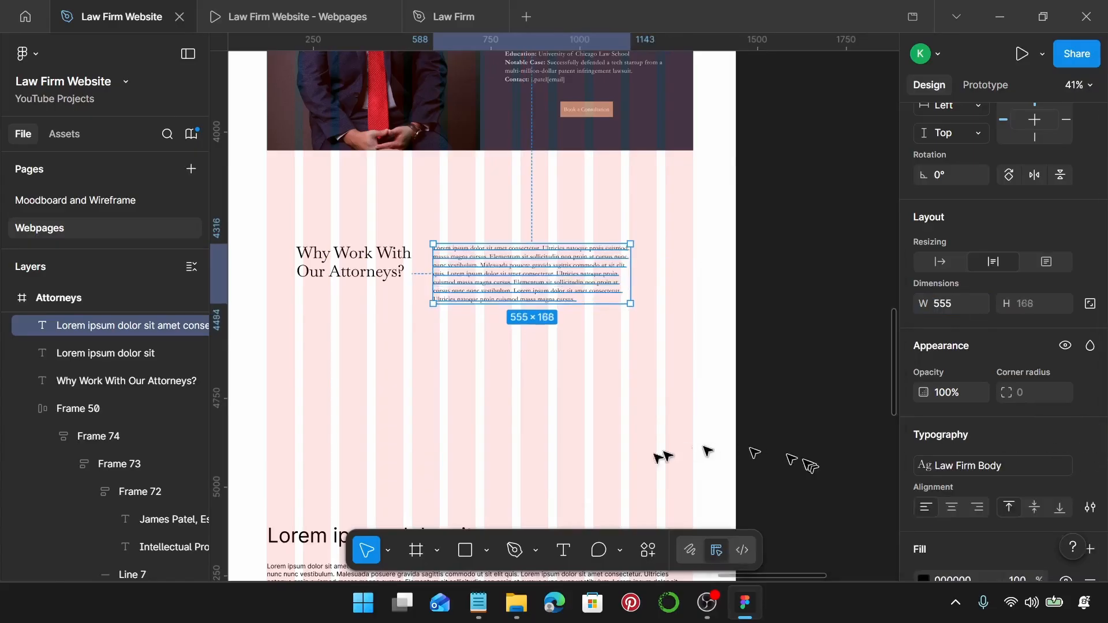
Copy the four attorney benefit lines from the Notepad page copy.
click(477, 604)
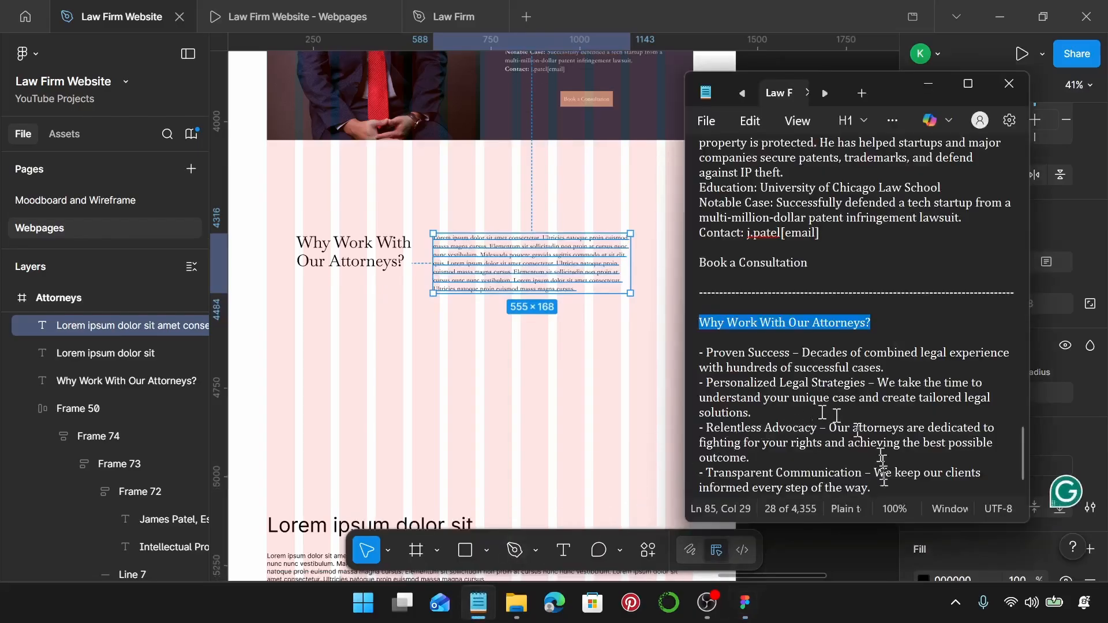
drag(877, 488, 709, 353)
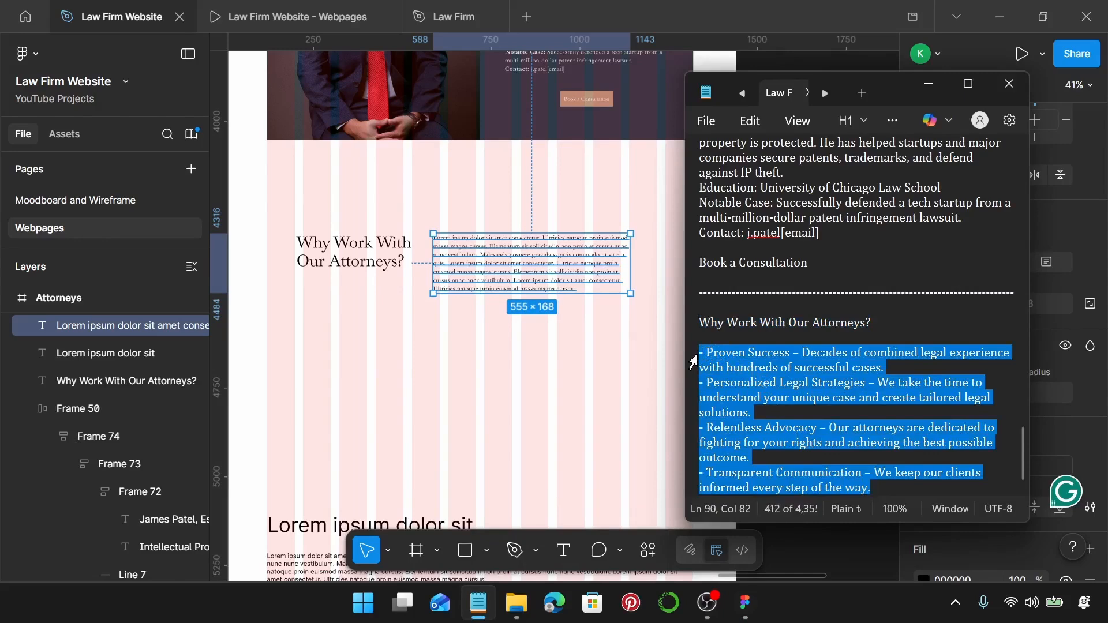
key(ctrl+c)
scroll(554, 296, up, 5)
Paste the attorney benefits list over the placeholder paragraph.
double_click(502, 245)
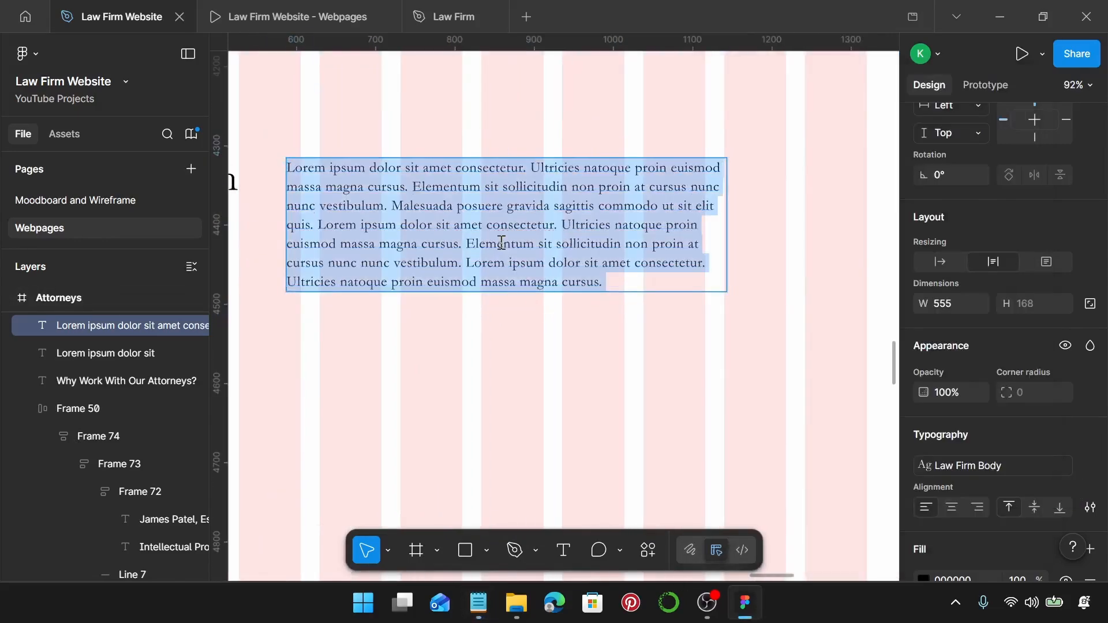
key(ctrl+v)
key(Escape)
scroll(502, 244, left, 5)
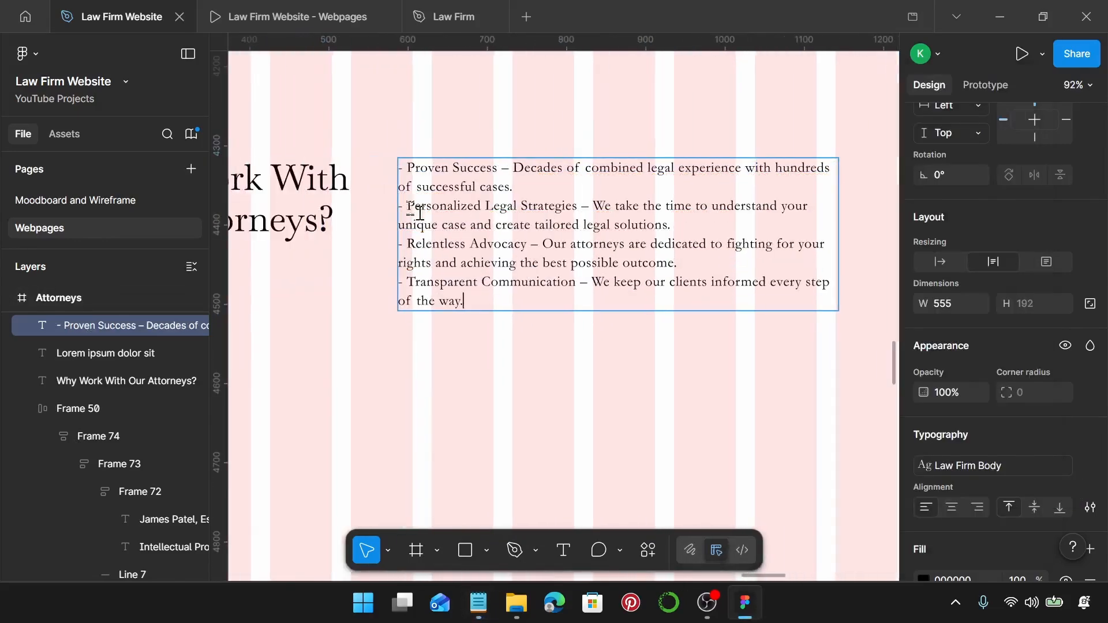
scroll(393, 180, up, 1)
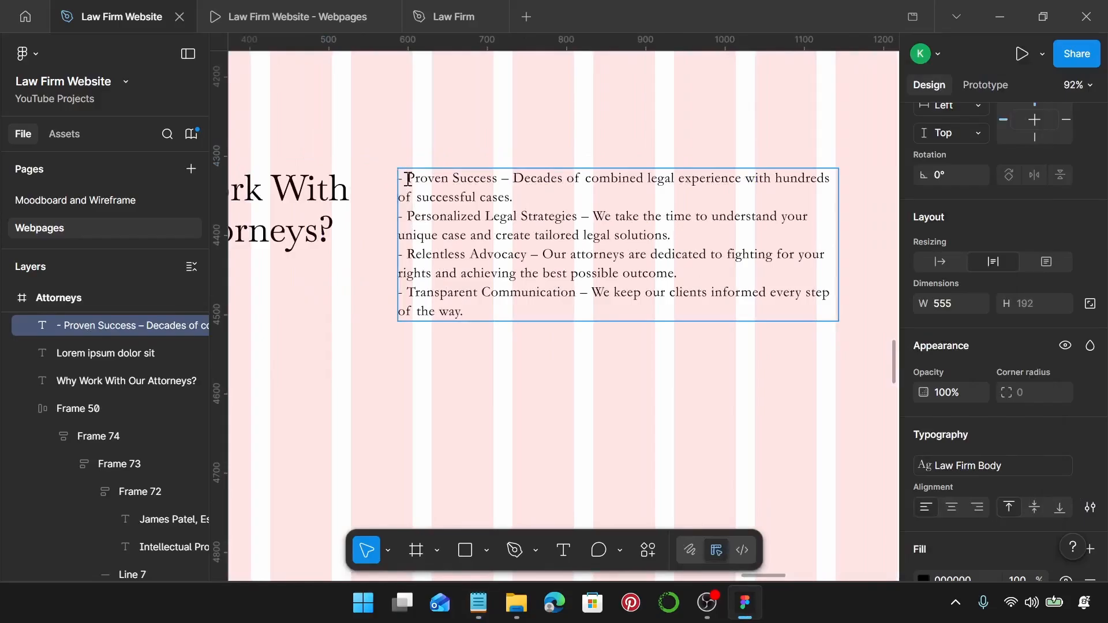
scroll(408, 180, up, 3)
Retype the dashes before Proven Success, Personalized Legal Strategies, Relentless Advocacy and Transparent Communication as bullets.
double_click(409, 179)
key(BackSpace)
key(BackSpace)
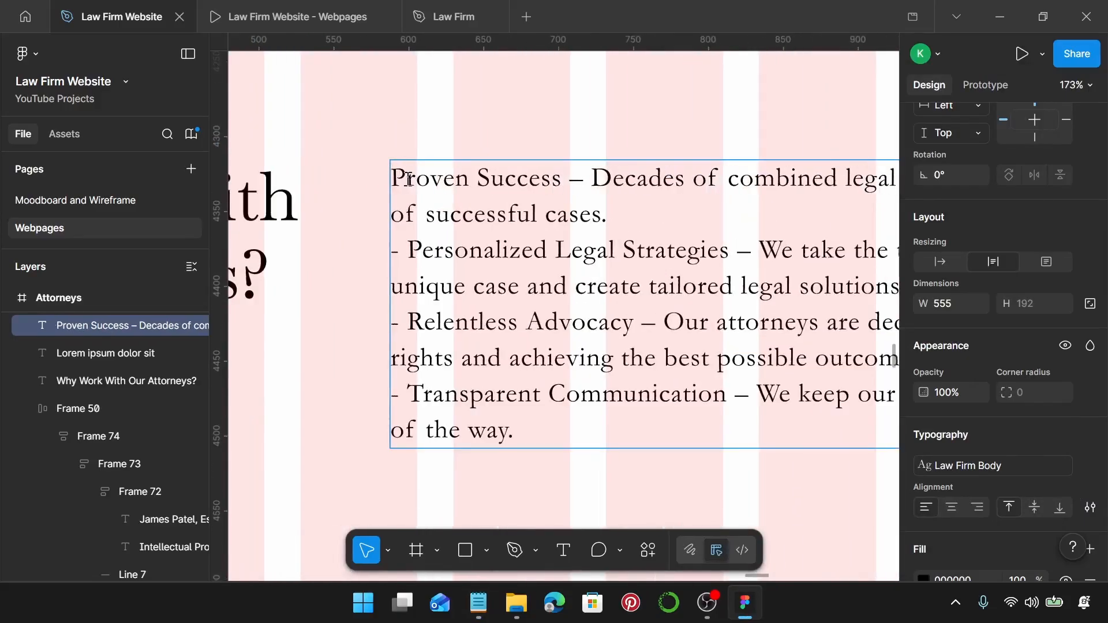
text(-)
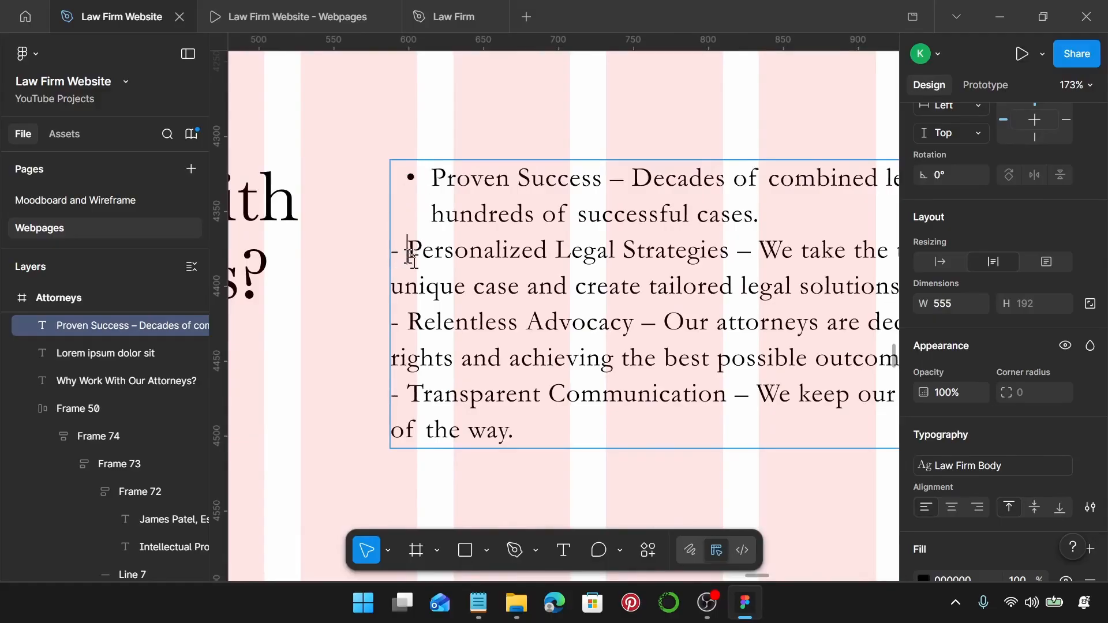
click(415, 262)
key(BackSpace)
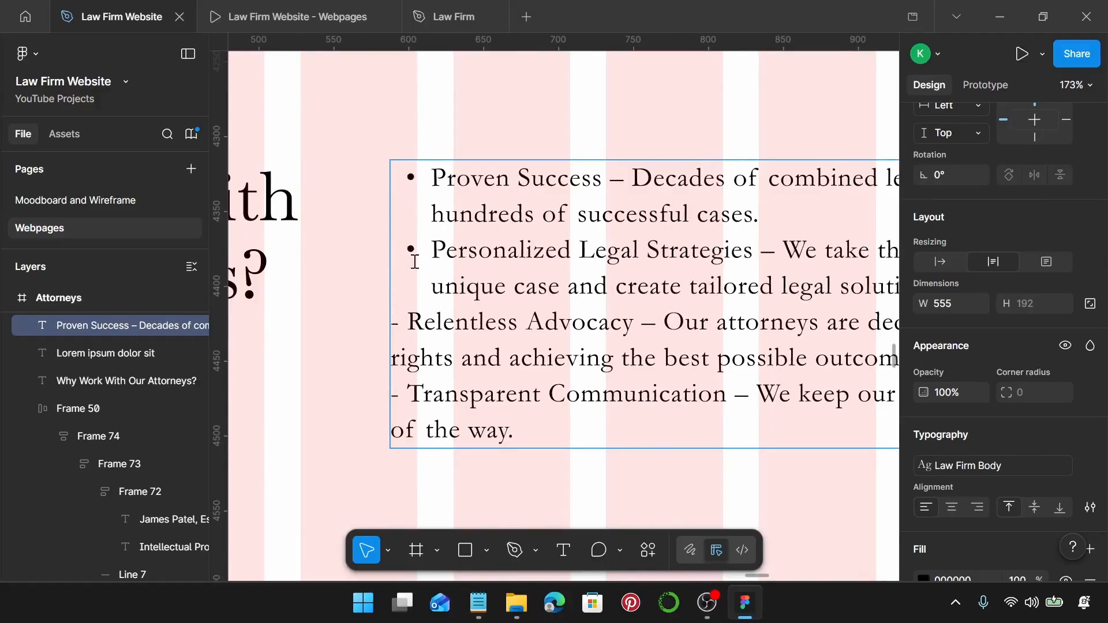
key(BackSpace)
key(BackSpace)
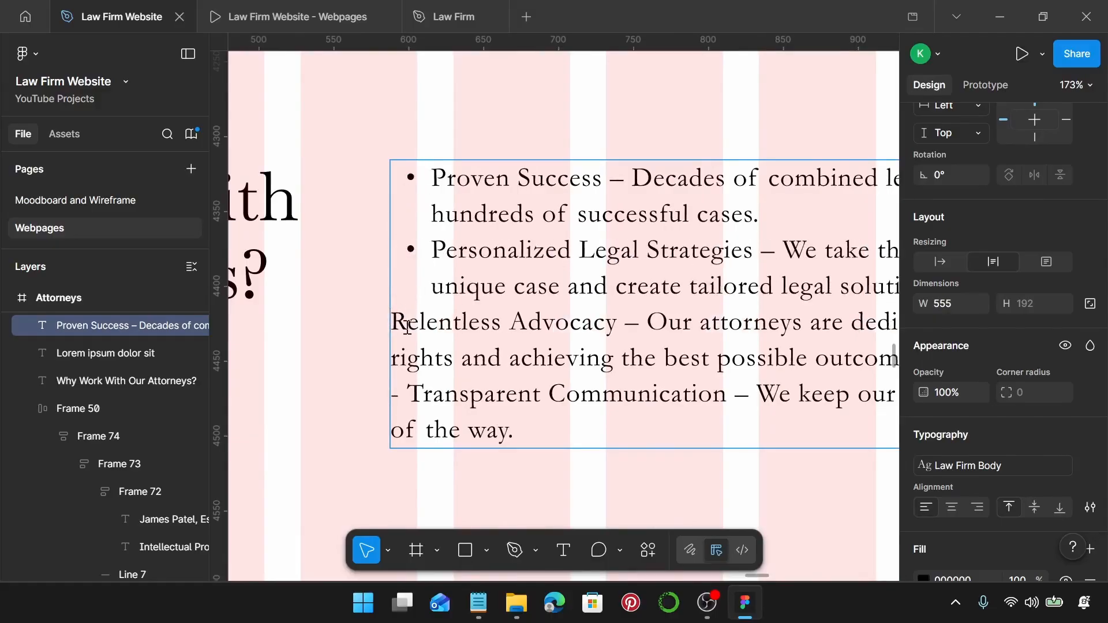
text(-)
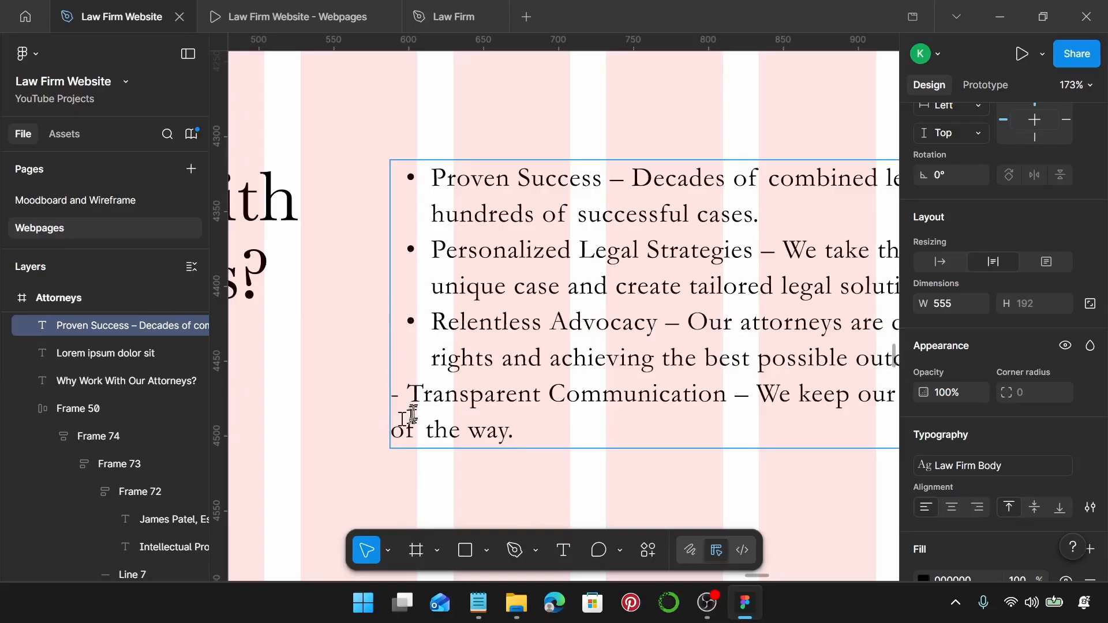
click(409, 394)
key(BackSpace)
key(BackSpace)
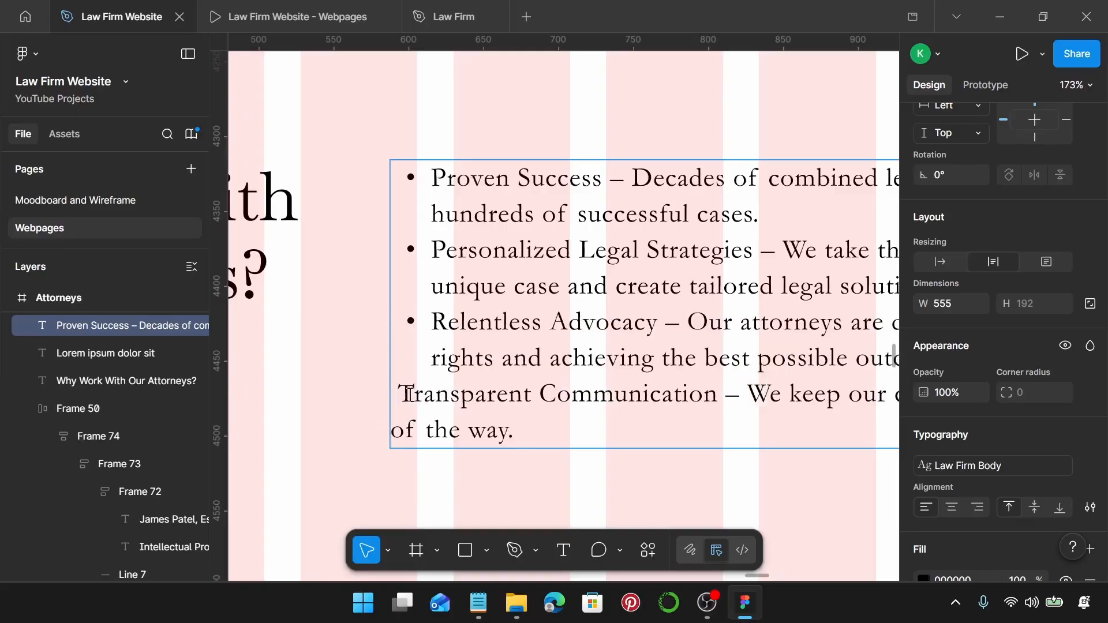
Wrap the 'Why Work With Our Attorneys?' heading and benefits list in a top-aligned auto layout with 24 gap.
text(-)
key(Escape)
scroll(326, 407, down, 6)
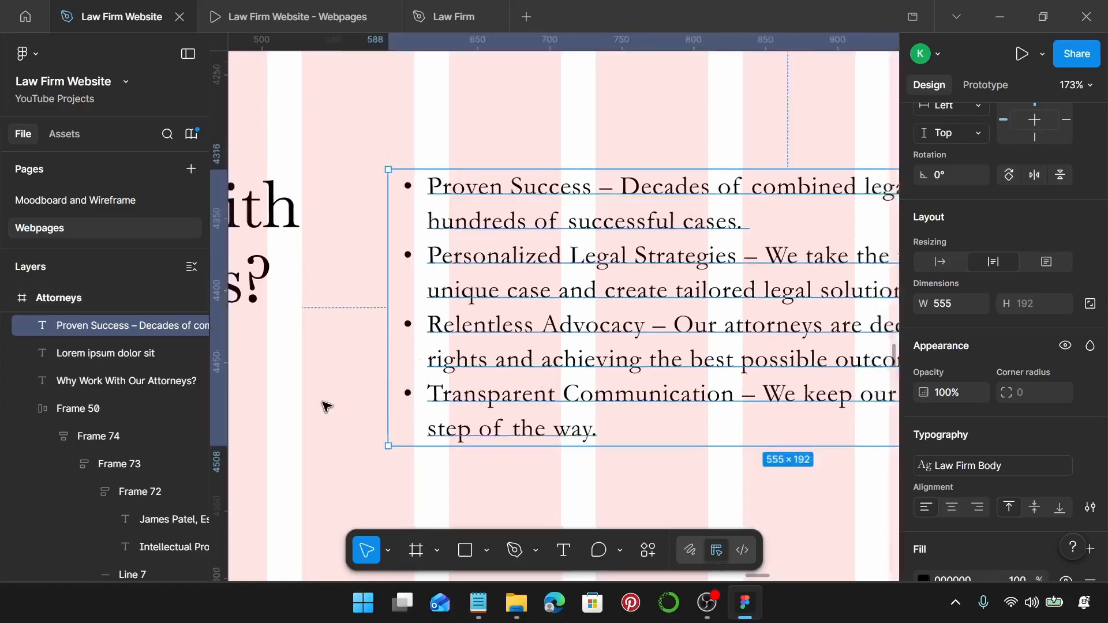
shift+click(370, 334)
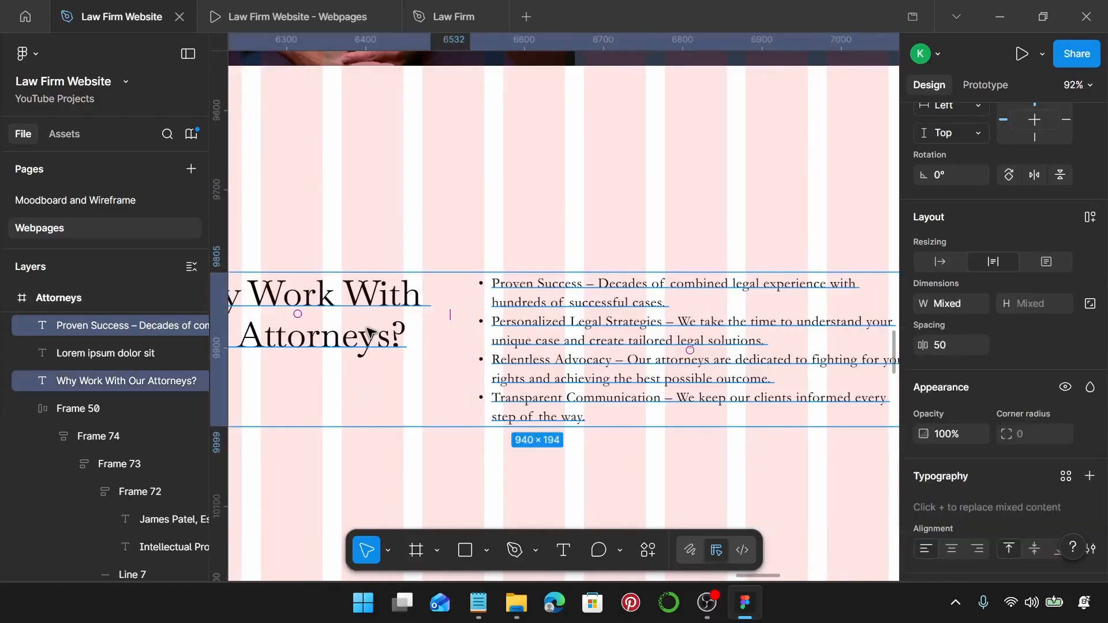
key(shift+a)
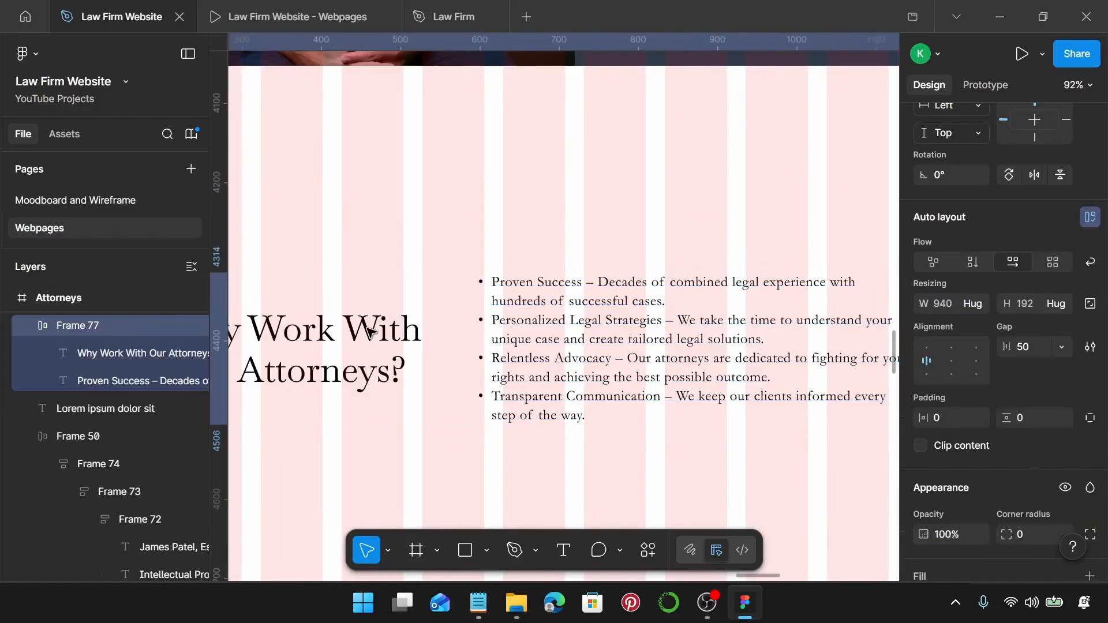
click(922, 345)
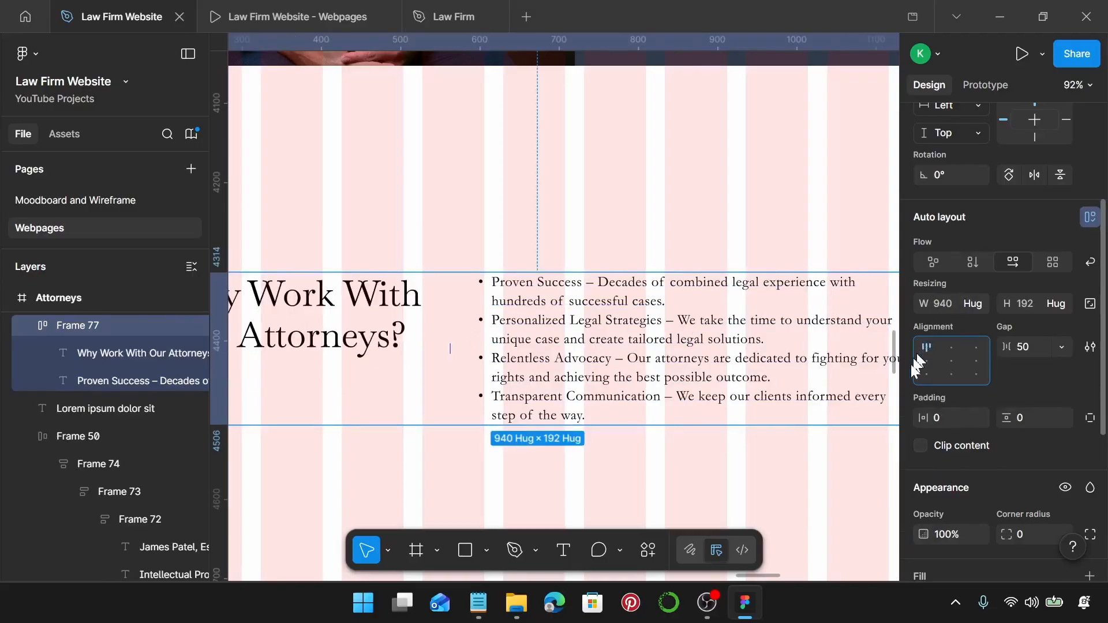
click(1029, 344)
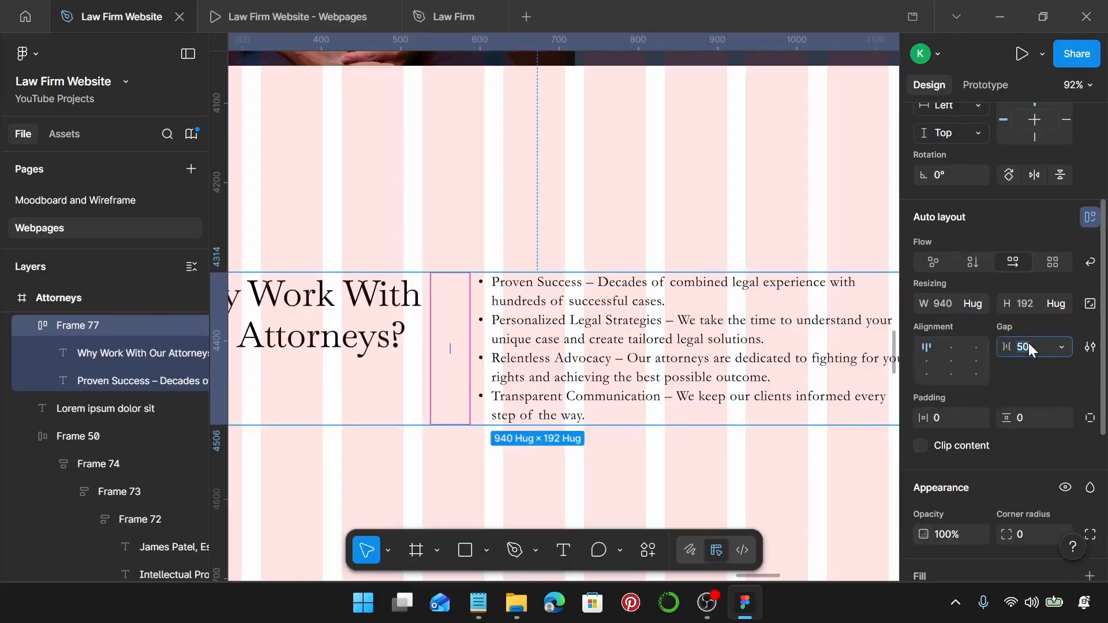
key(Return)
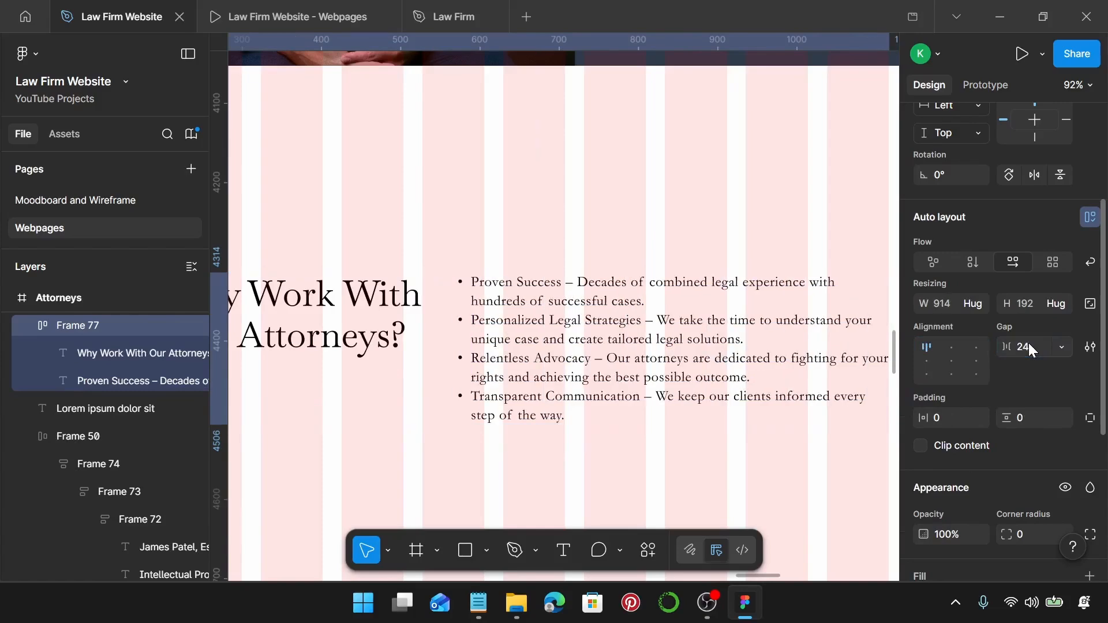
Move the heading-and-list frame below the attorney cards, then select the Lorem ipsum placeholder text.
scroll(635, 266, down, 5)
drag(610, 289, 619, 232)
scroll(619, 232, down, 5)
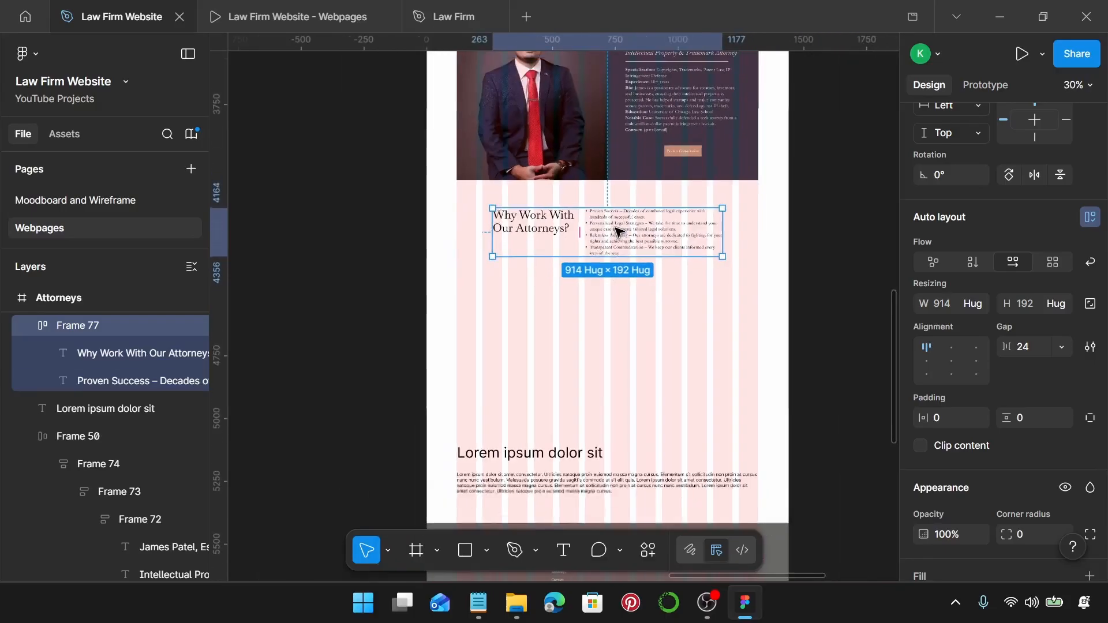
click(511, 361)
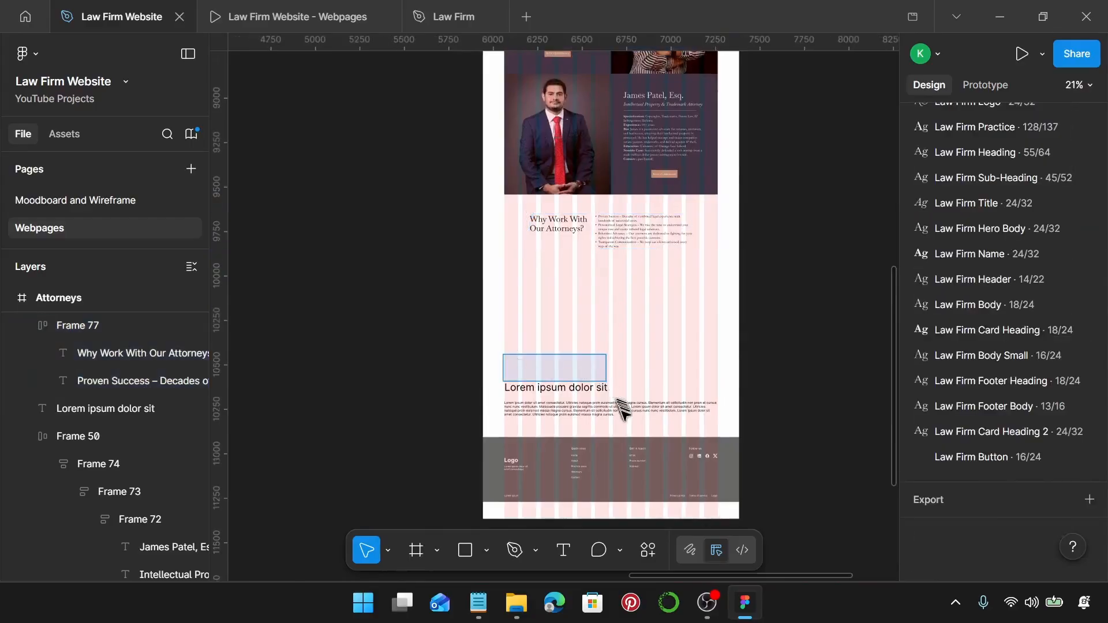
click(623, 409)
Delete the Lorem ipsum placeholder and replace the Attorneys footer with the Practice Areas footer.
key(Delete)
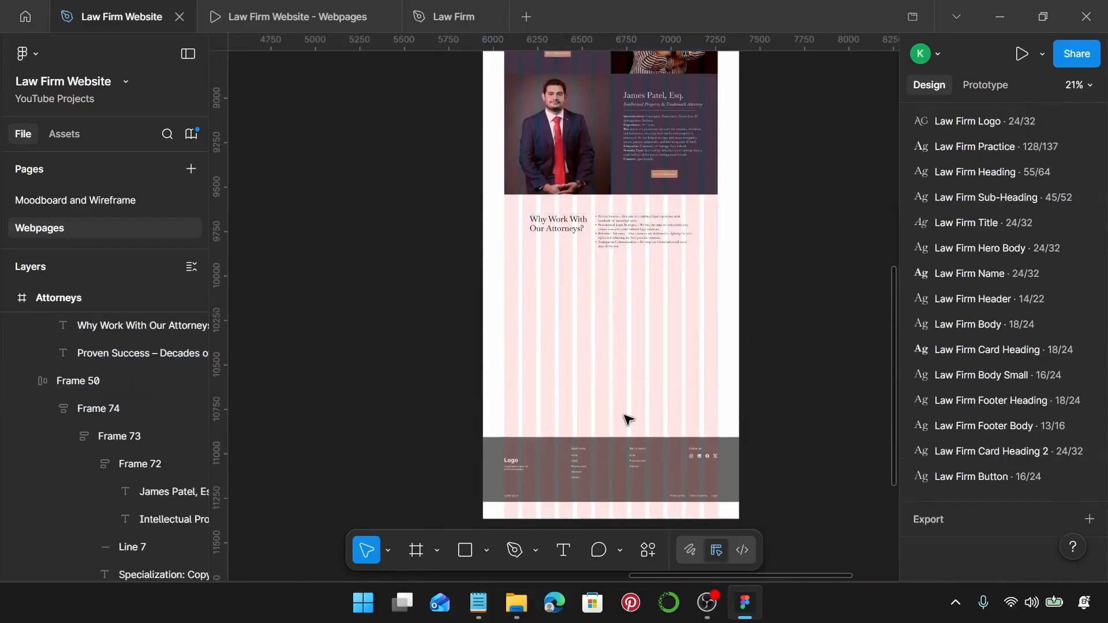
scroll(626, 417, down, 4)
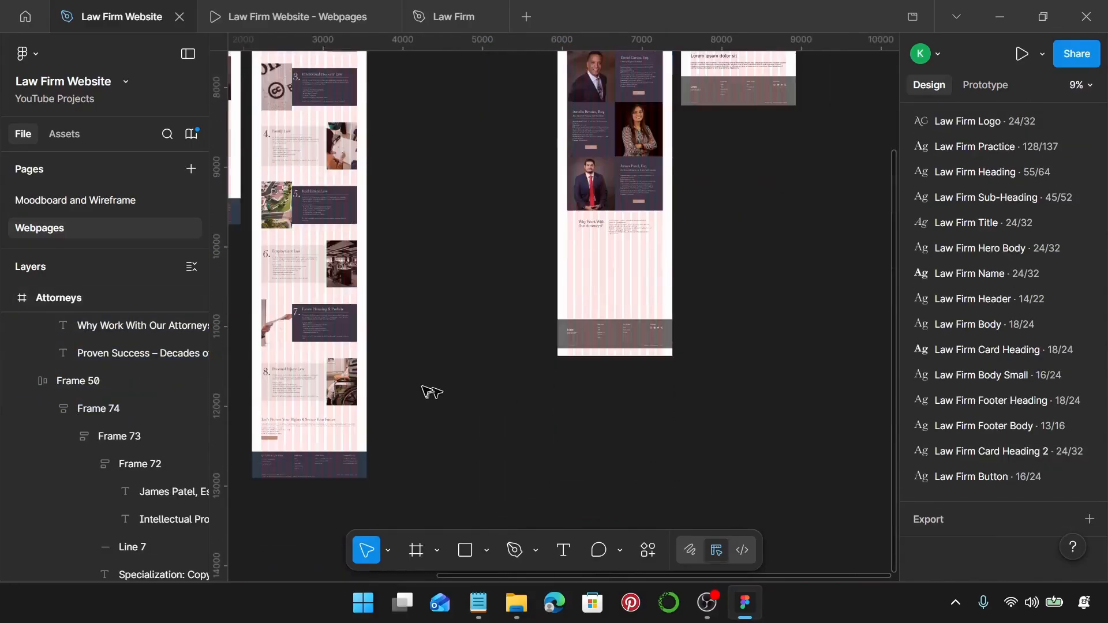
click(348, 463)
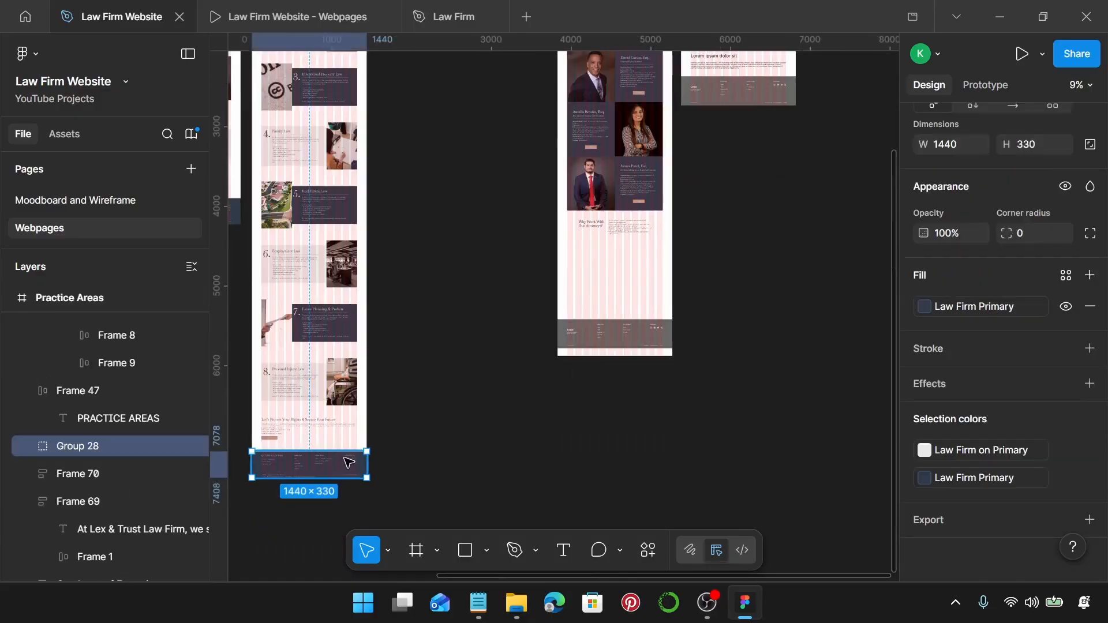
click(595, 328)
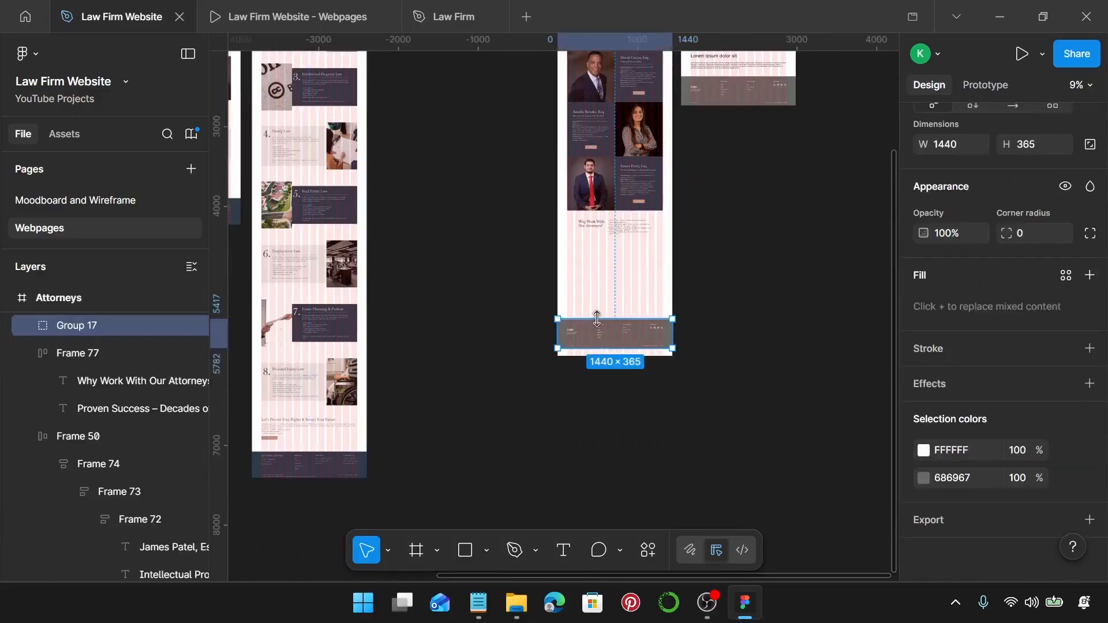
key(ctrl+shift+r)
Set 150 spacing between the 'Why Work With Our Attorneys?' block and the footer.
scroll(642, 249, up, 4)
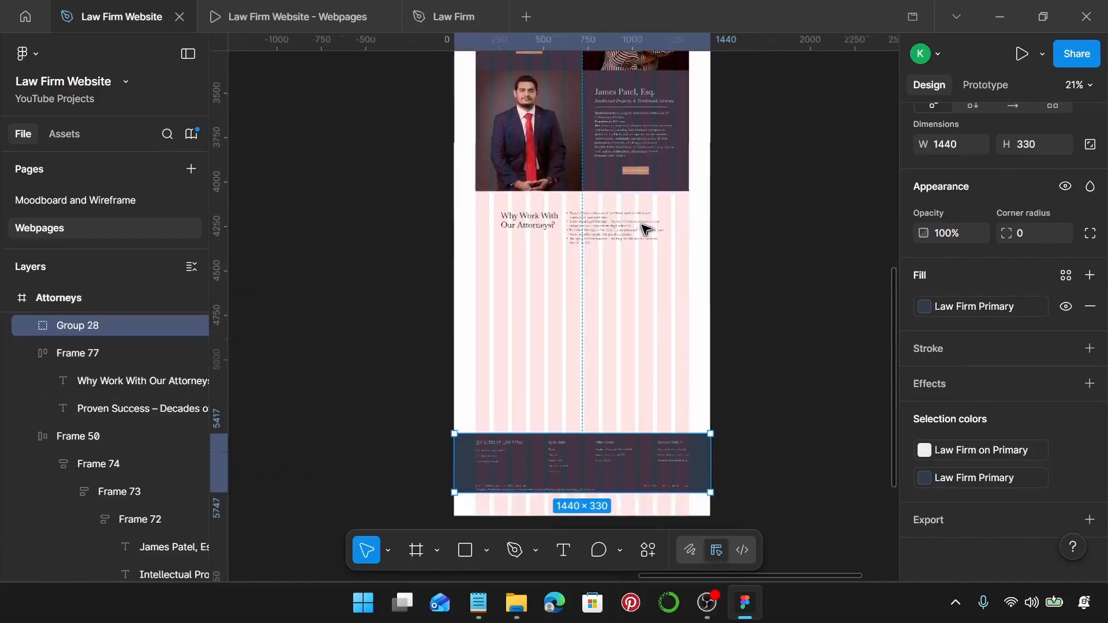
click(576, 166)
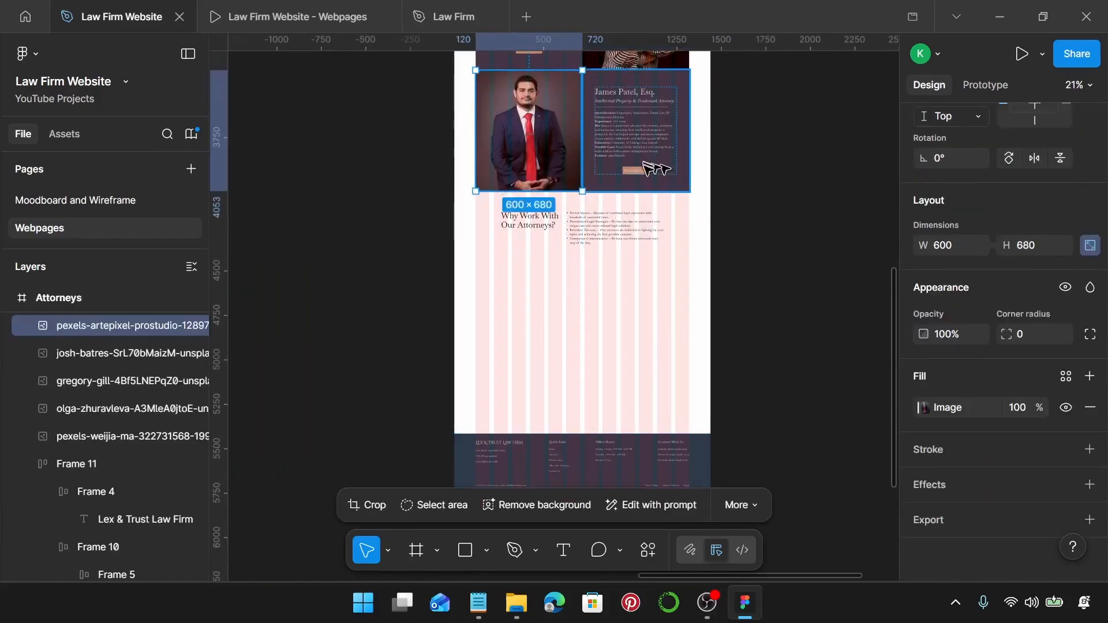
click(588, 234)
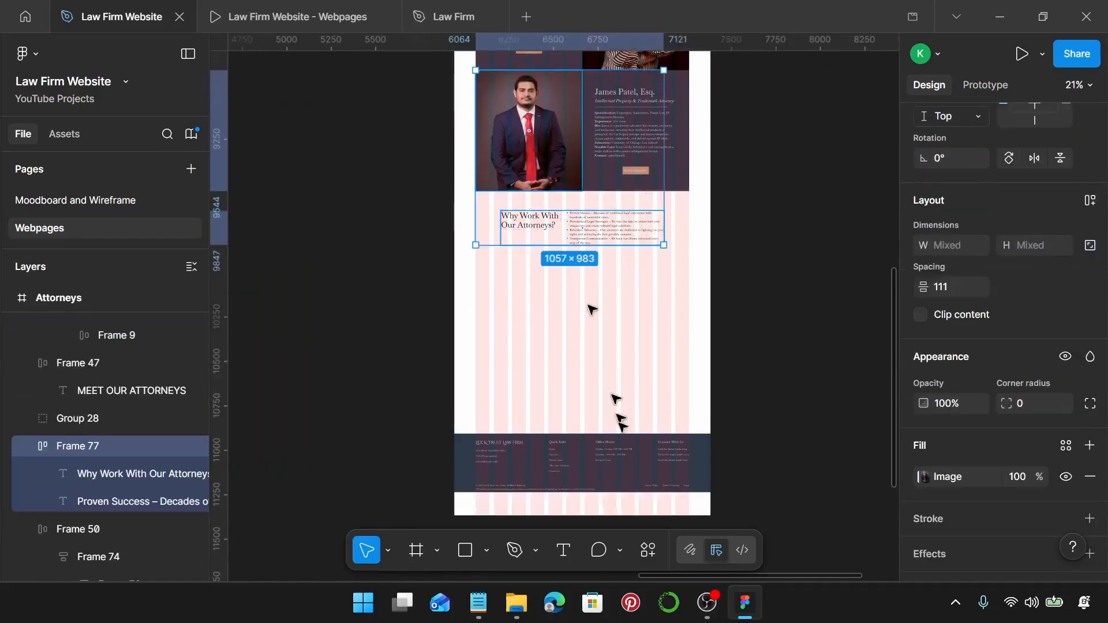
shift+click(618, 479)
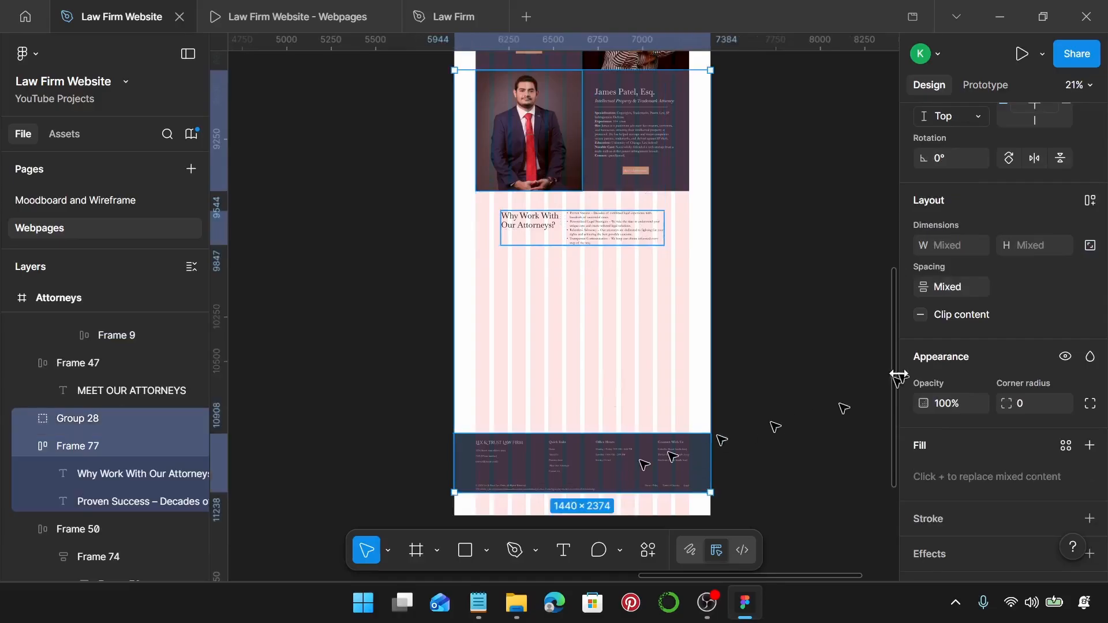
click(948, 291)
text(150)
key(Return)
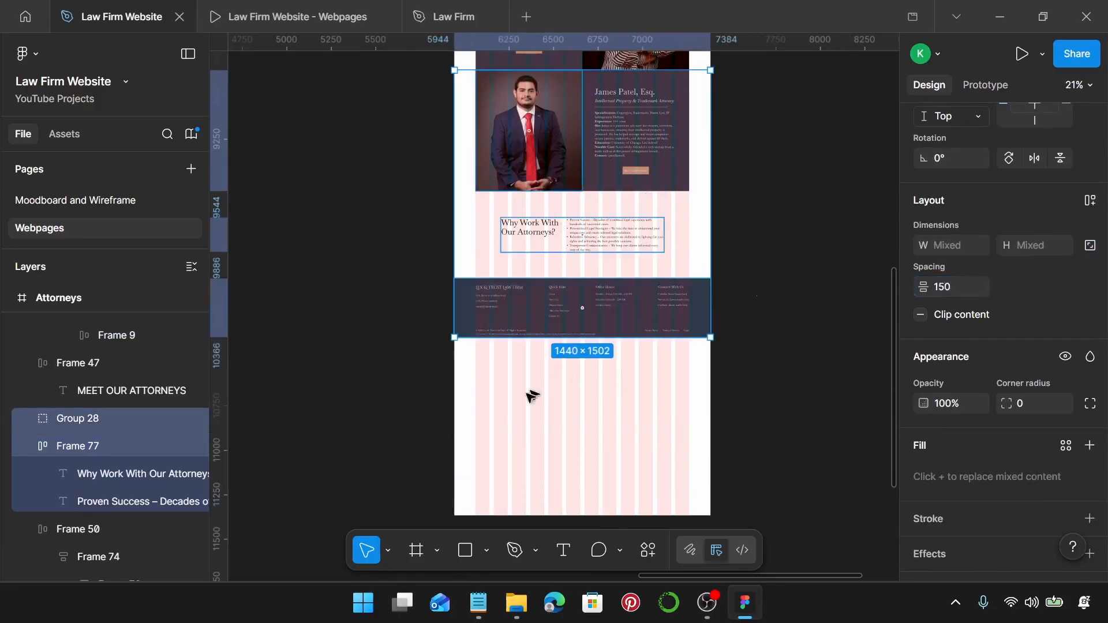
Shorten the Attorneys frame from its bottom edge so it ends at the footer (H 4875).
right_click(526, 416)
click(507, 418)
scroll(534, 413, down, 1)
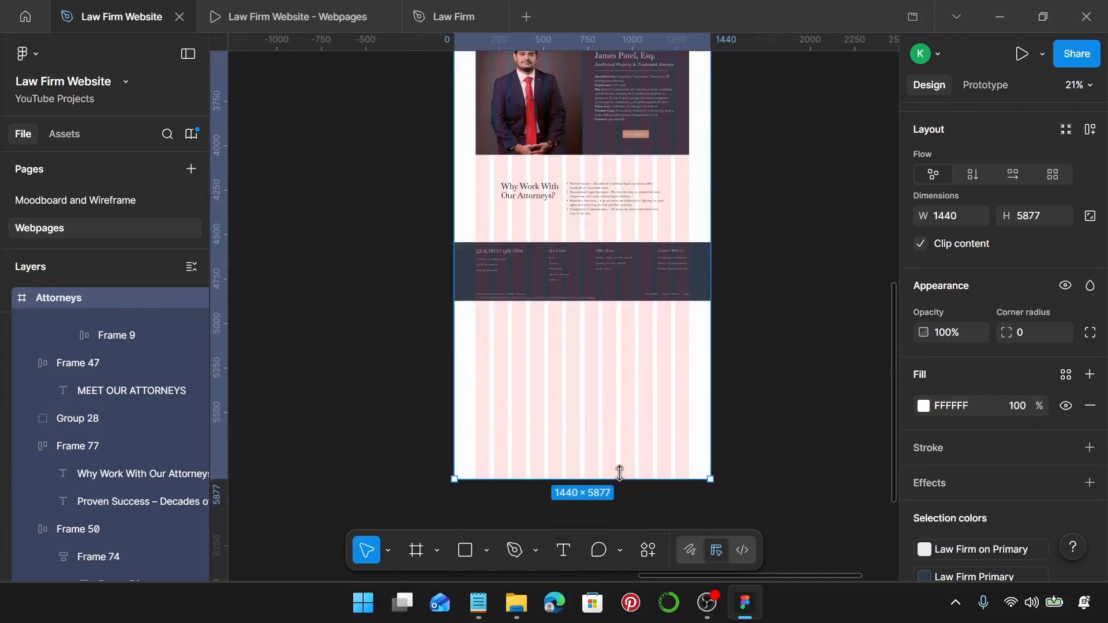
drag(620, 478, 654, 236)
scroll(636, 311, up, 10)
scroll(634, 217, up, 10)
drag(628, 307, 636, 220)
scroll(636, 220, down, 4)
scroll(636, 221, down, 18)
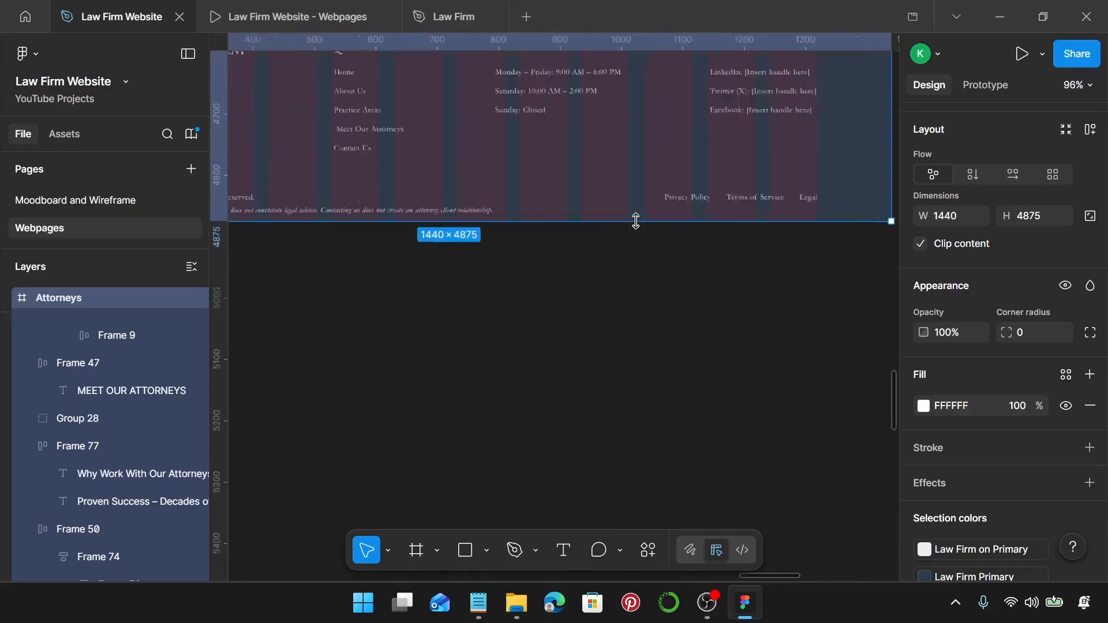
scroll(636, 221, up, 10)
scroll(638, 225, down, 5)
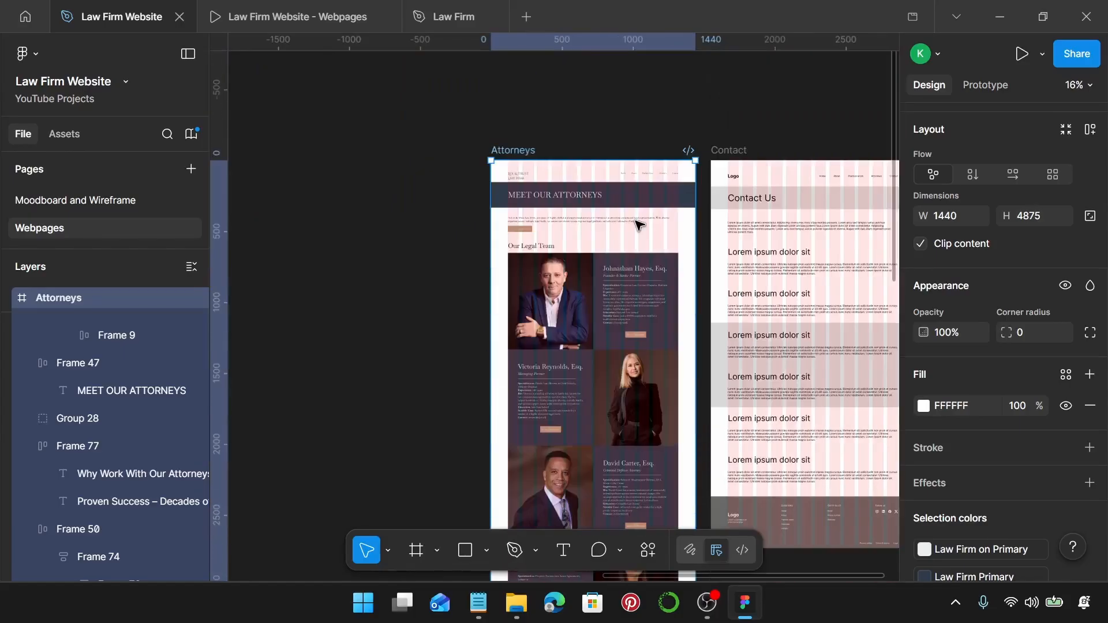
Apply Law Firm Background to the frame fill and Law Firm Primary to the intro paragraph's black.
scroll(1041, 378, down, 3)
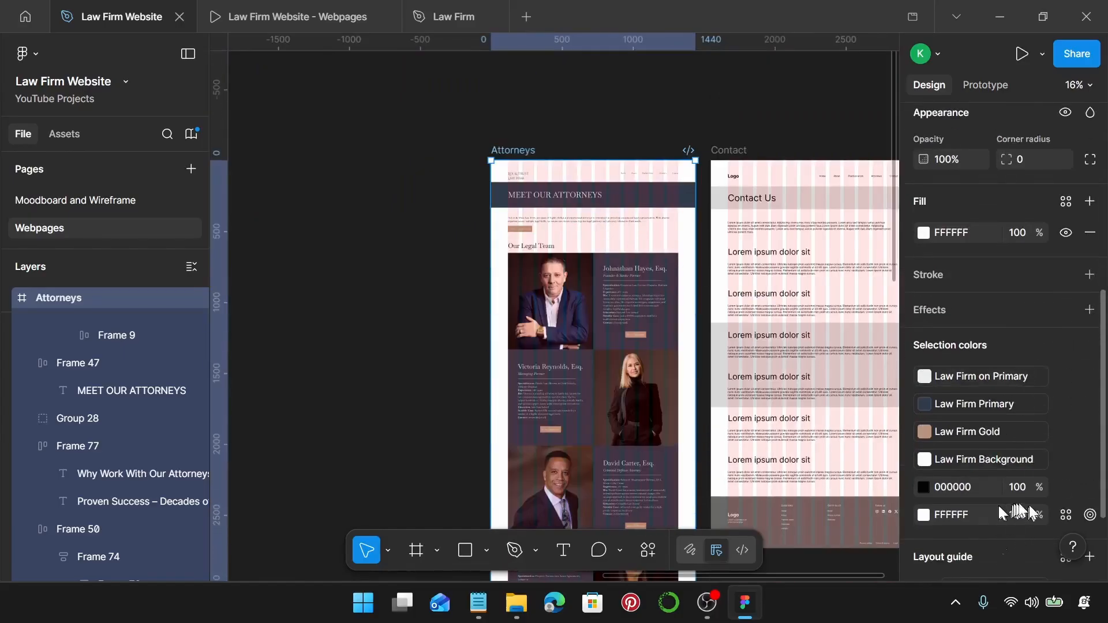
click(1066, 202)
click(719, 322)
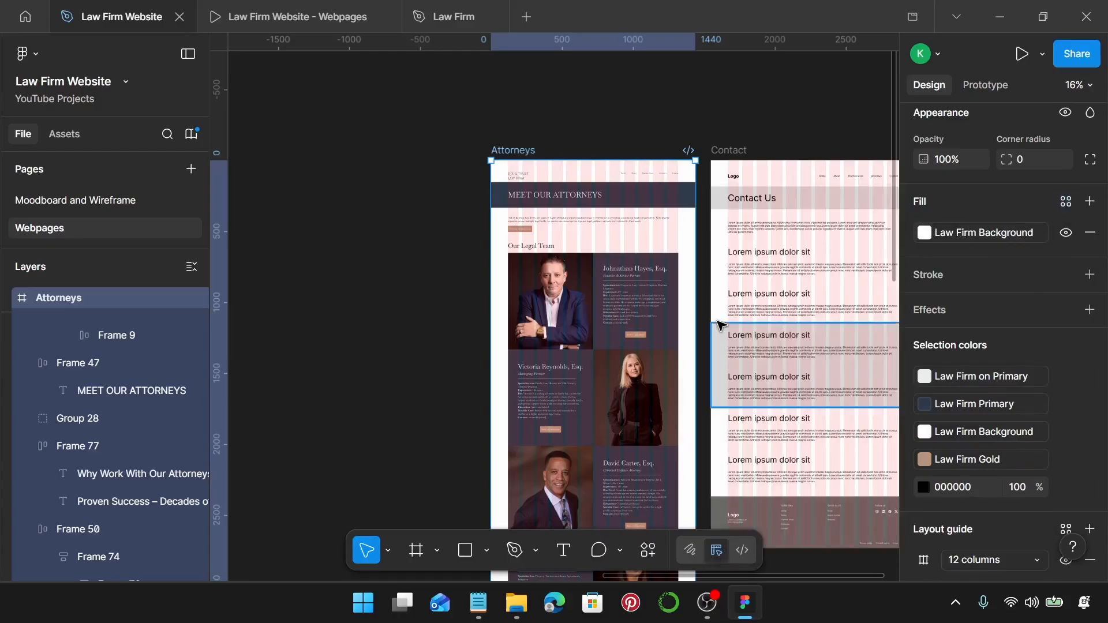
click(585, 228)
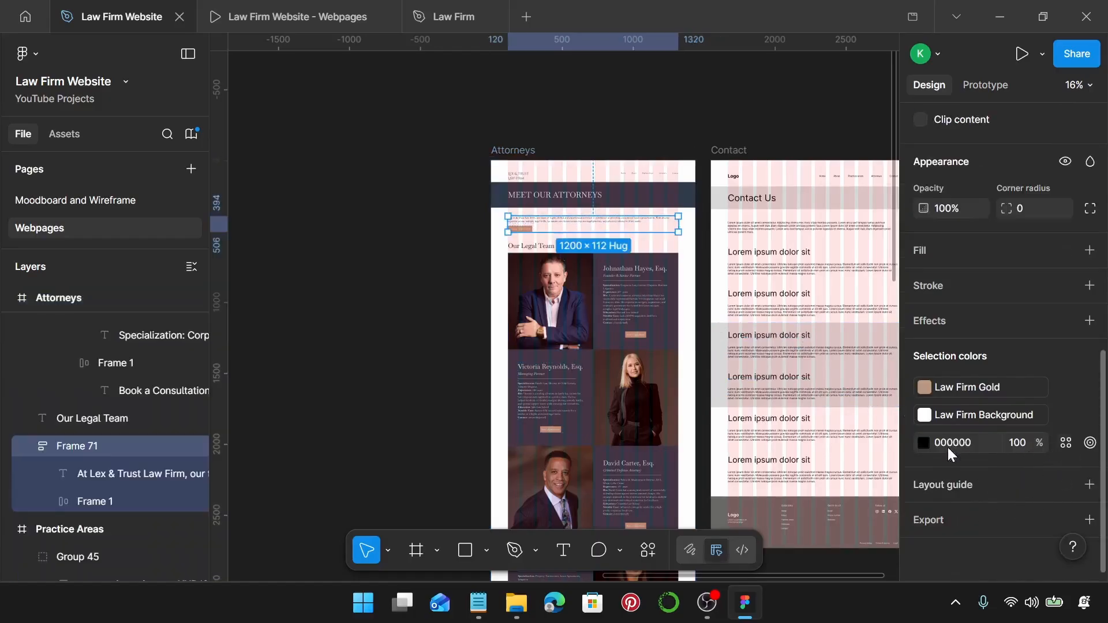
click(1066, 444)
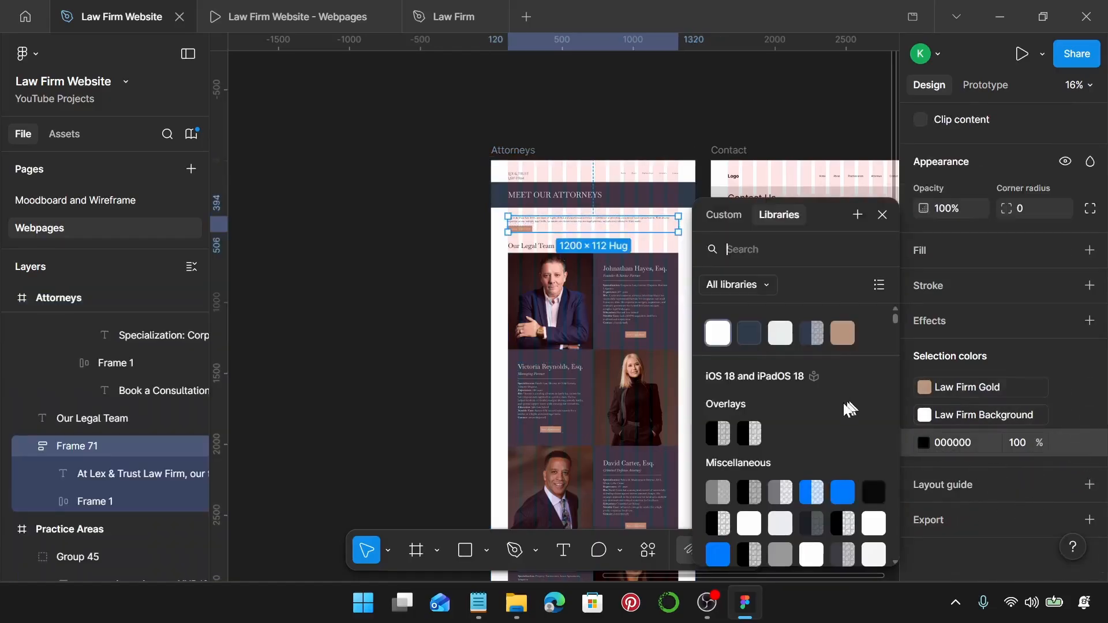
click(749, 334)
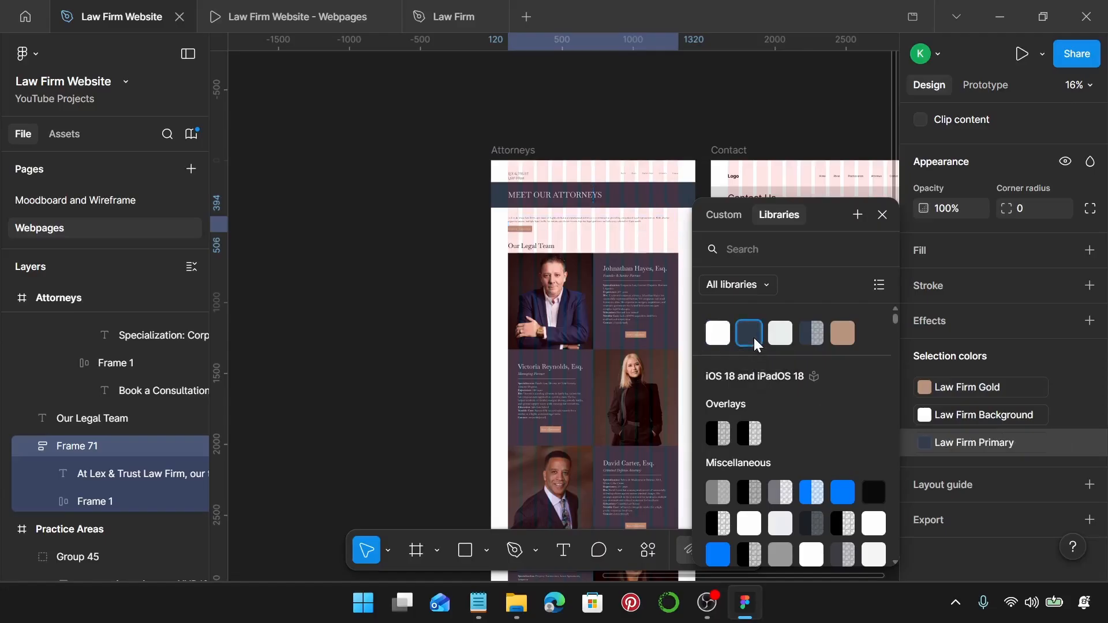
Change the 'Why Work With Our Attorneys?' block's black text to Law Firm Primary.
click(513, 151)
scroll(594, 383, down, 10)
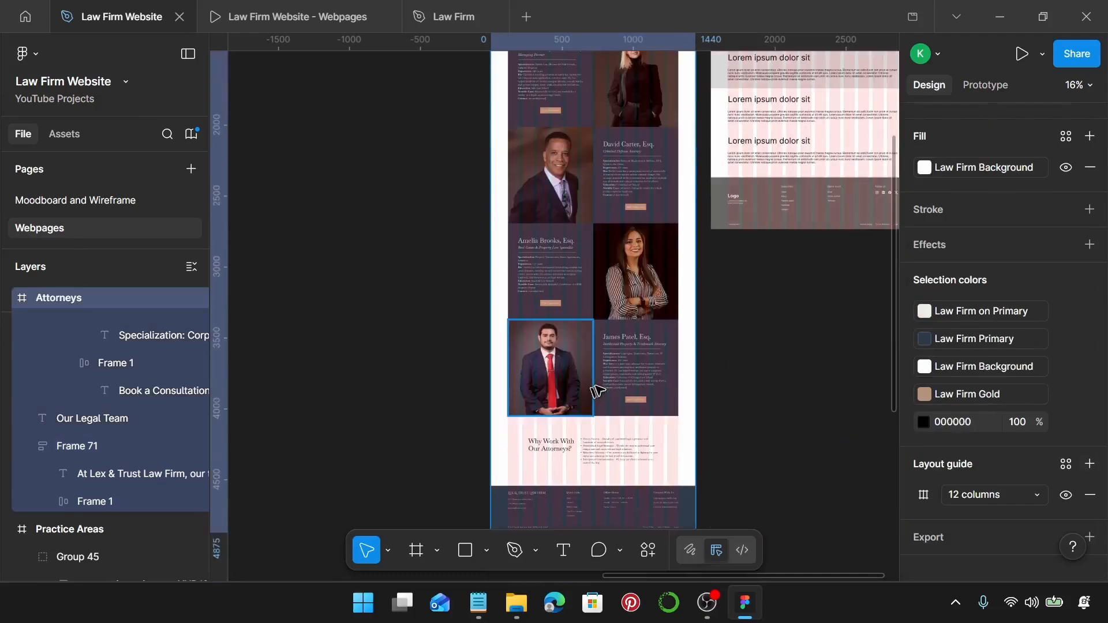
click(591, 426)
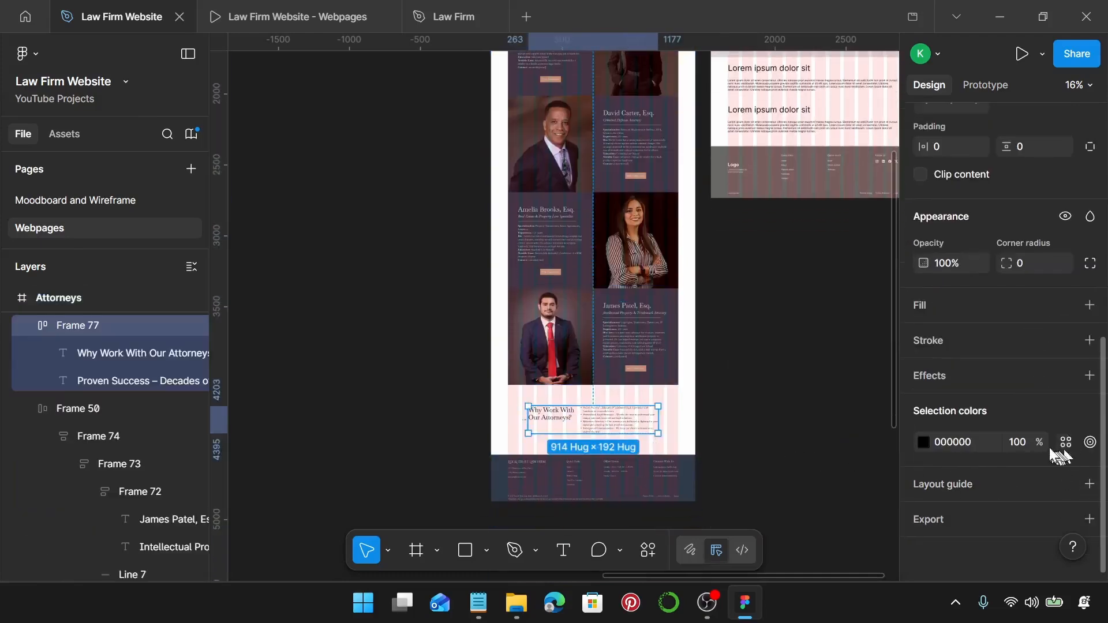
click(1065, 442)
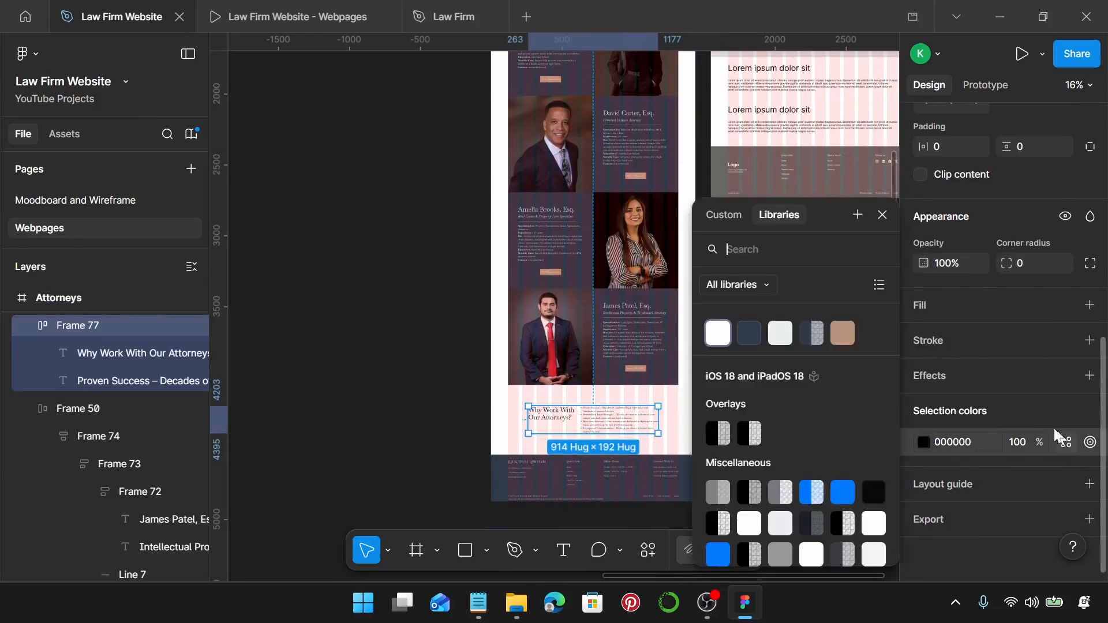
click(745, 336)
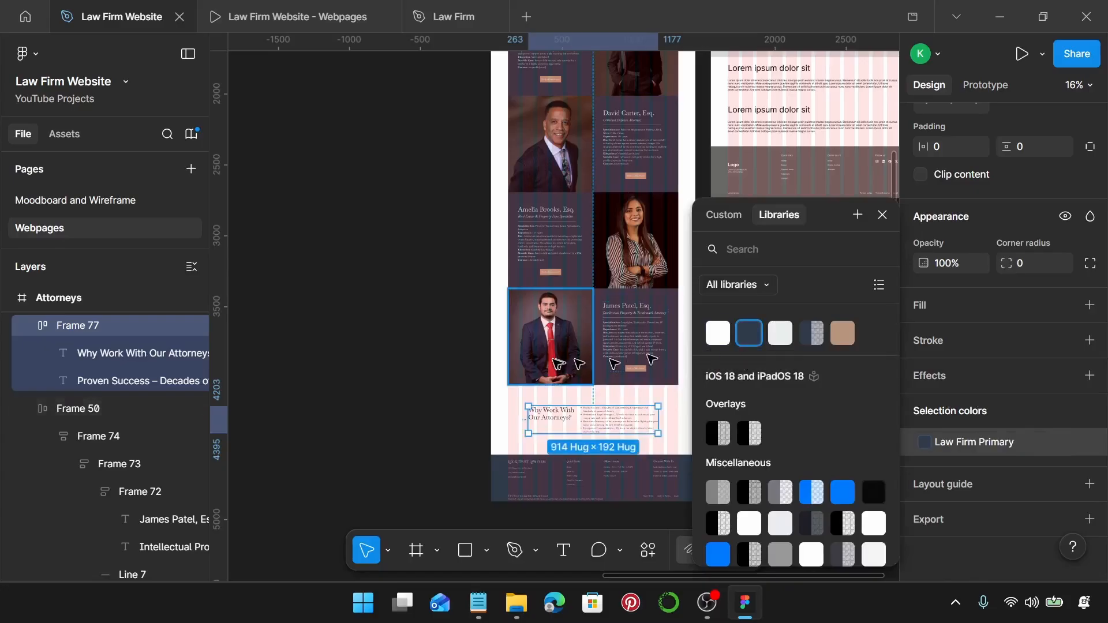
Swap the Attorneys frame's remaining 000000 black for Law Firm Primary, then zoom out.
scroll(569, 361, up, 8)
click(535, 214)
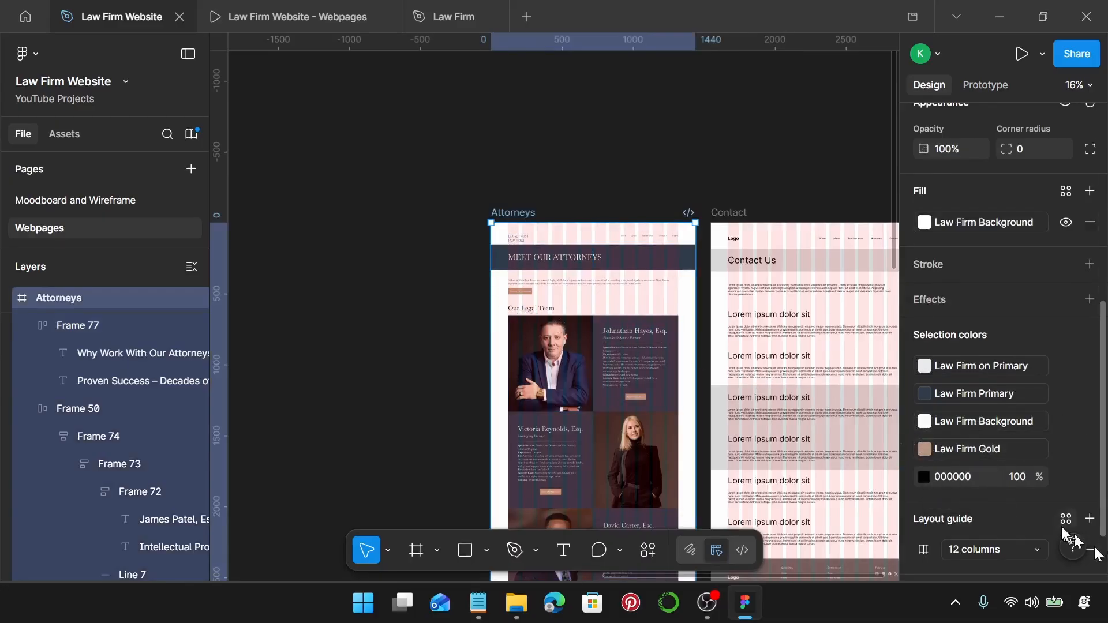
click(1067, 477)
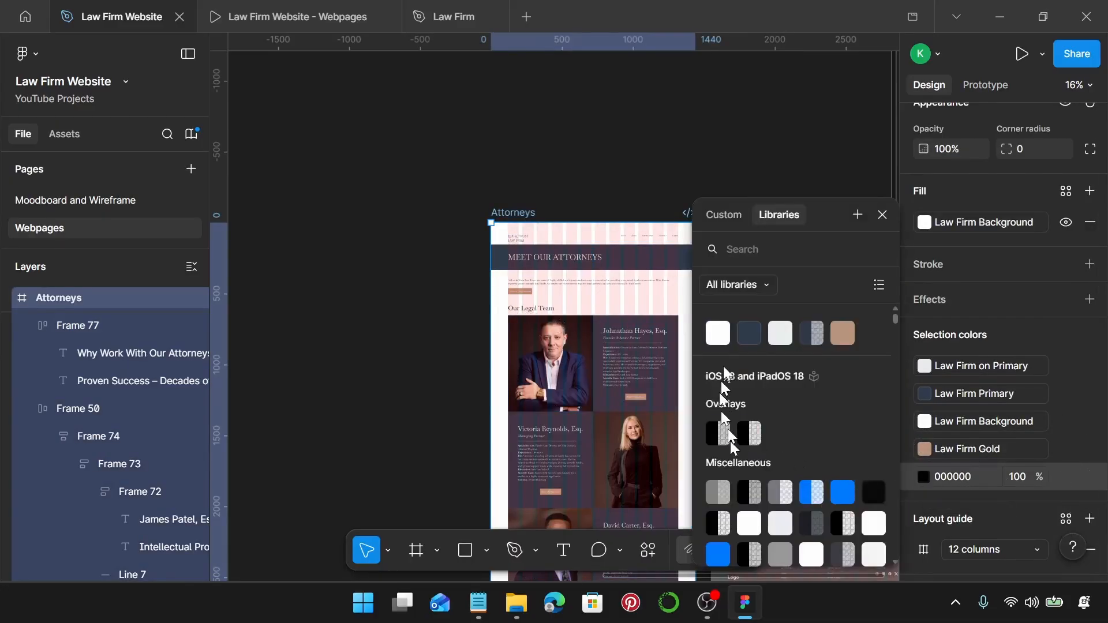
click(757, 335)
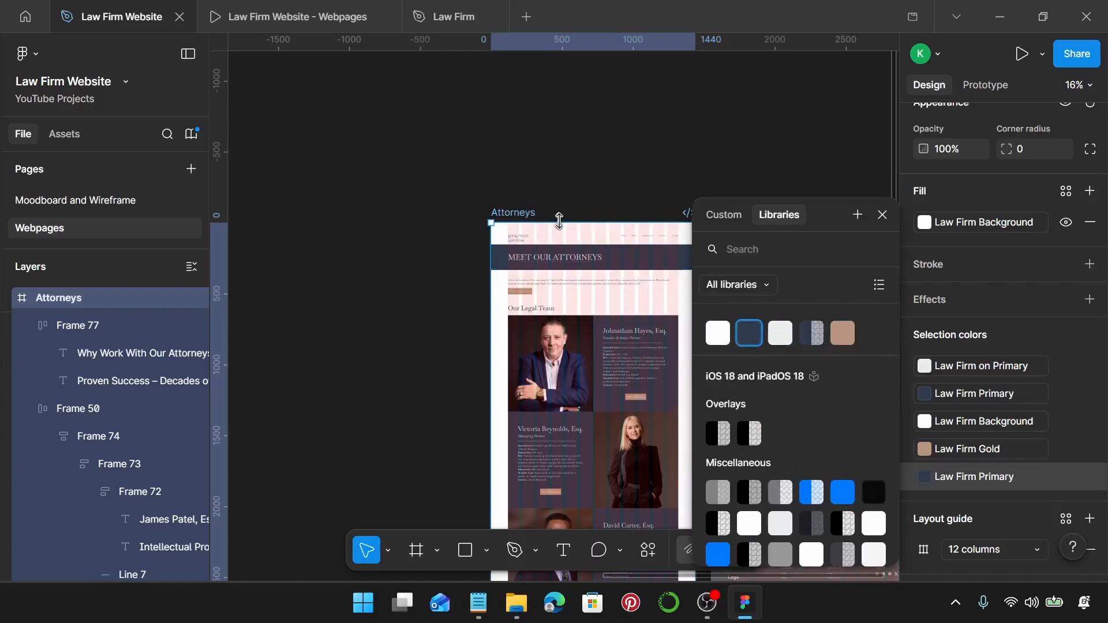
scroll(558, 220, down, 1)
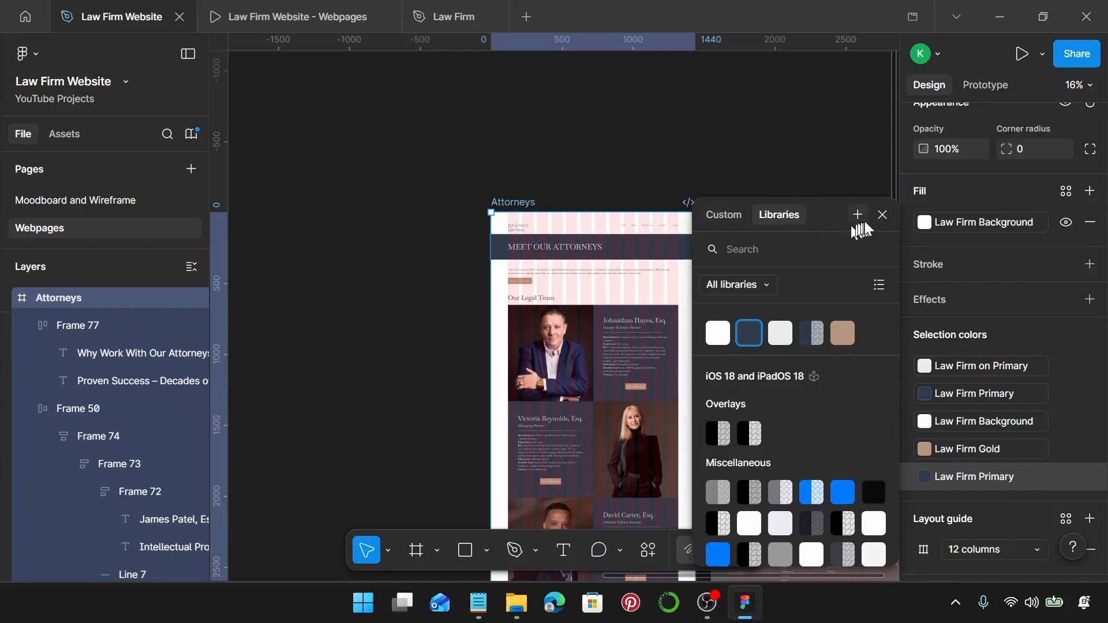
click(882, 215)
scroll(632, 309, down, 4)
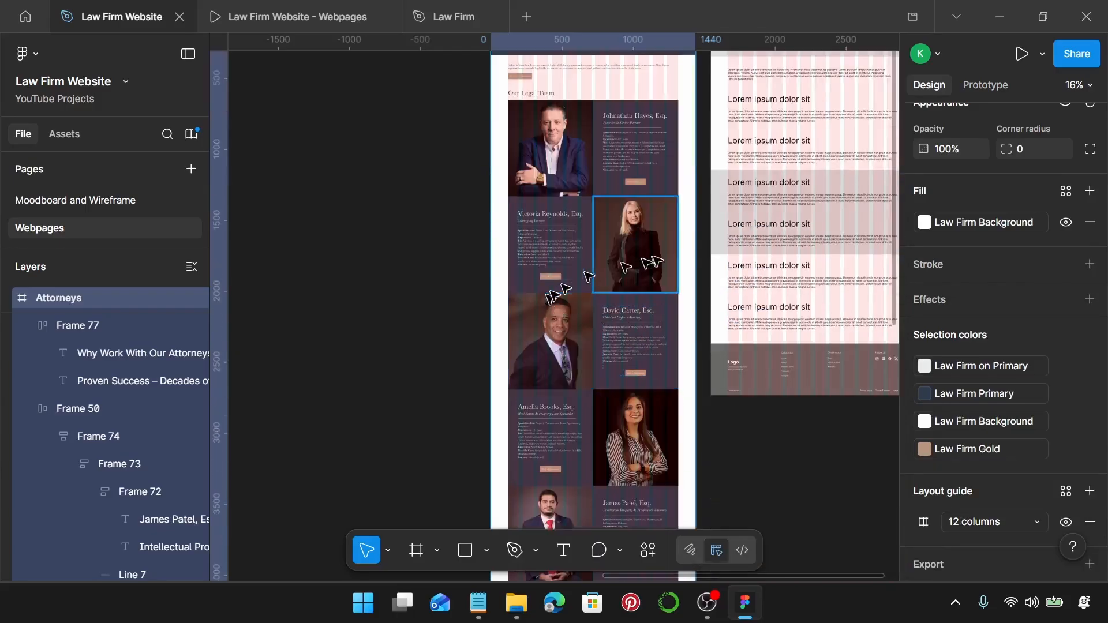
scroll(601, 123, up, 3)
scroll(602, 124, down, 5)
key(ctrl+minus)
key(ctrl+minus)
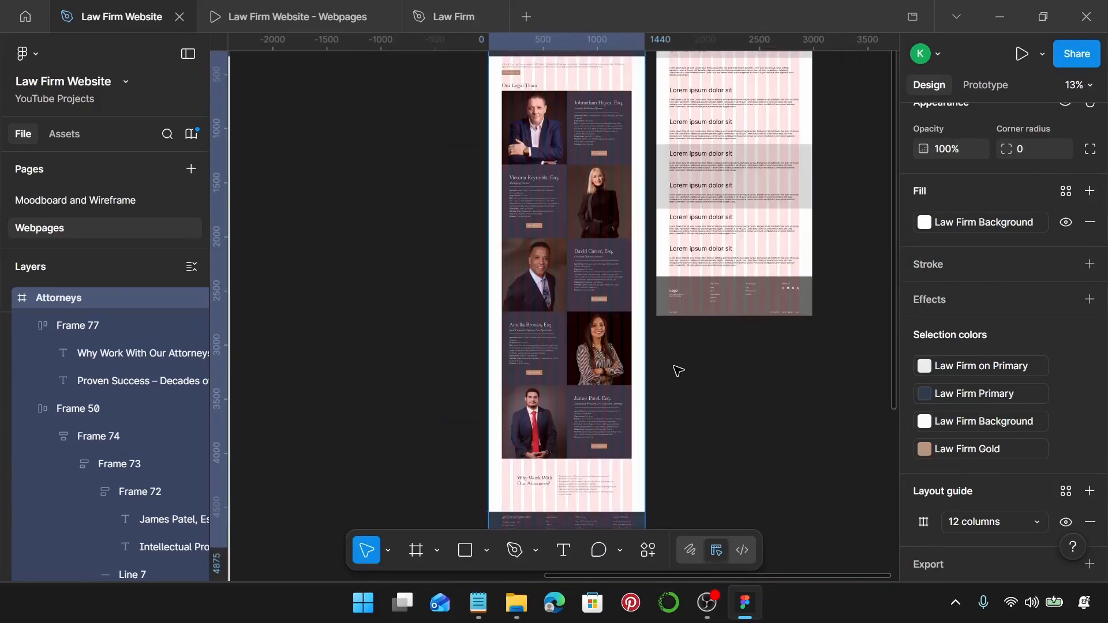
scroll(635, 338, down, 1)
scroll(607, 323, up, 4)
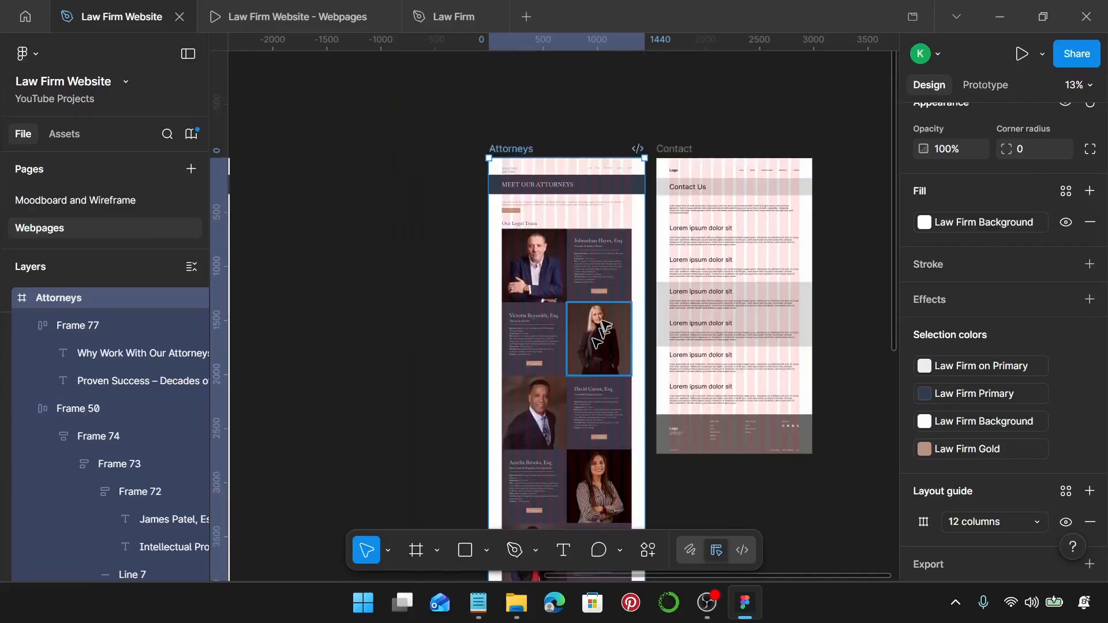
In the Law Firm Website - Webpages prototype, advance to the Meet Our Attorneys frame.
click(304, 9)
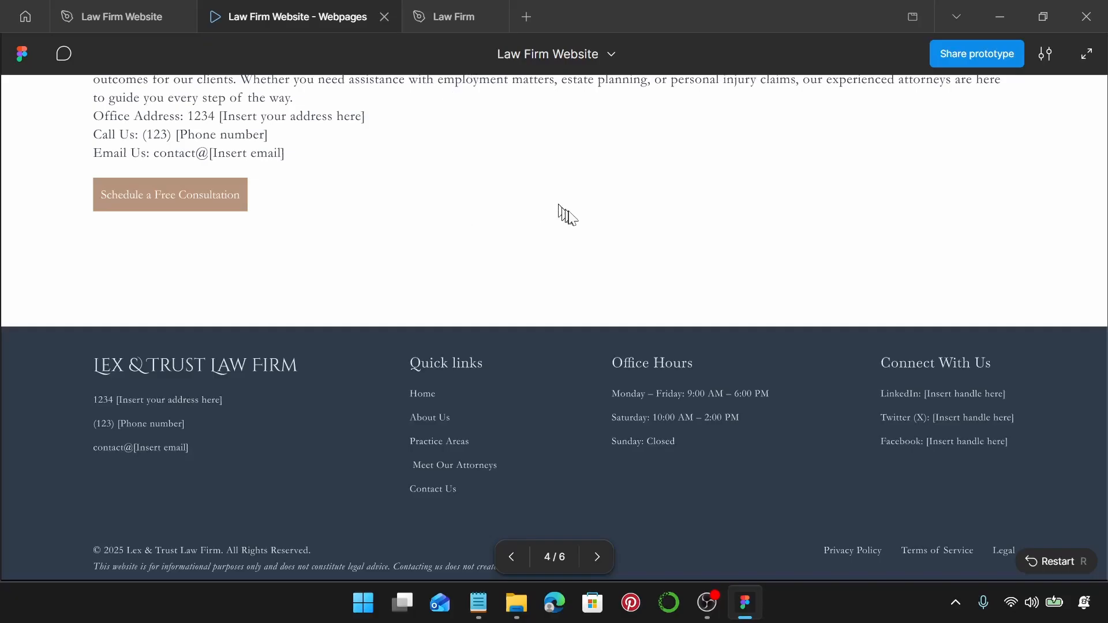
scroll(570, 213, up, 10)
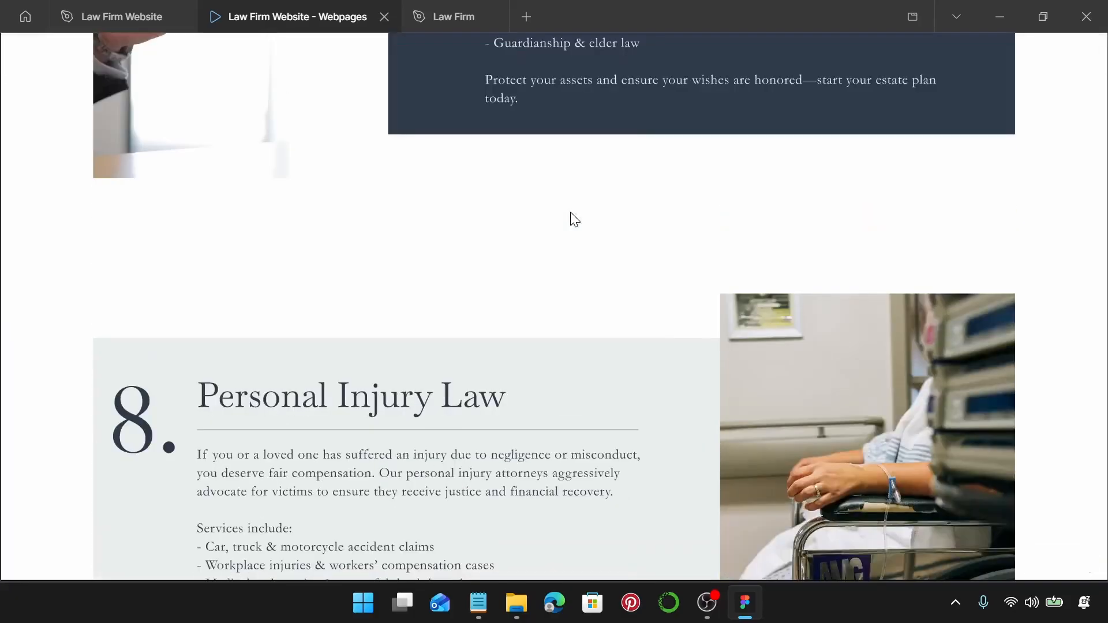
scroll(573, 218, down, 10)
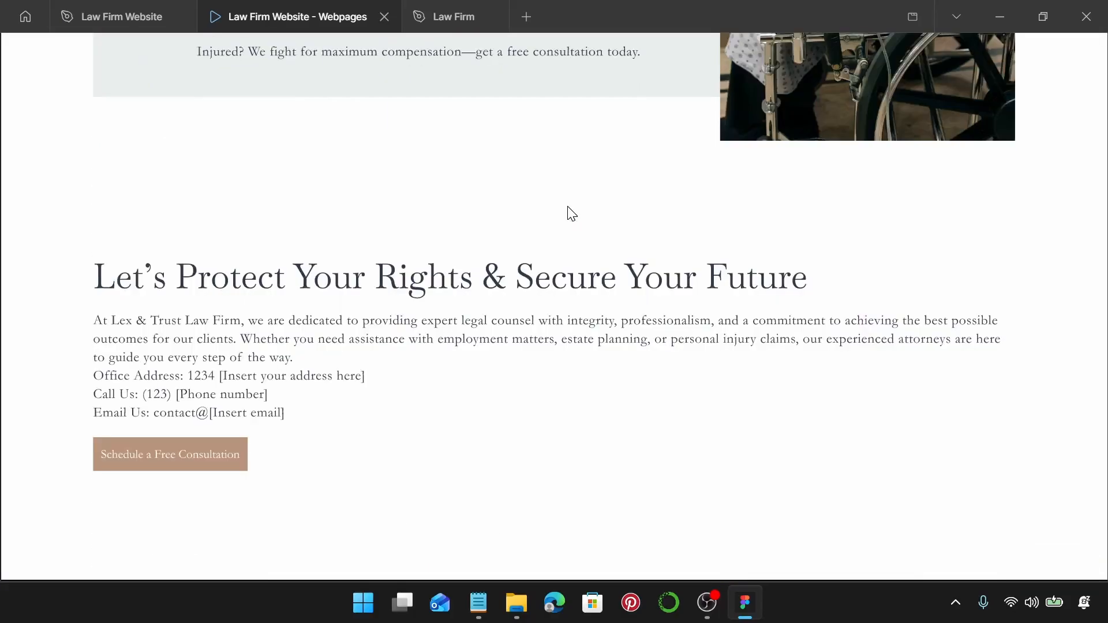
key(Right)
key(Right)
Scroll through the Attorneys page from the attorney cards down to the footer and back up.
scroll(571, 236, down, 10)
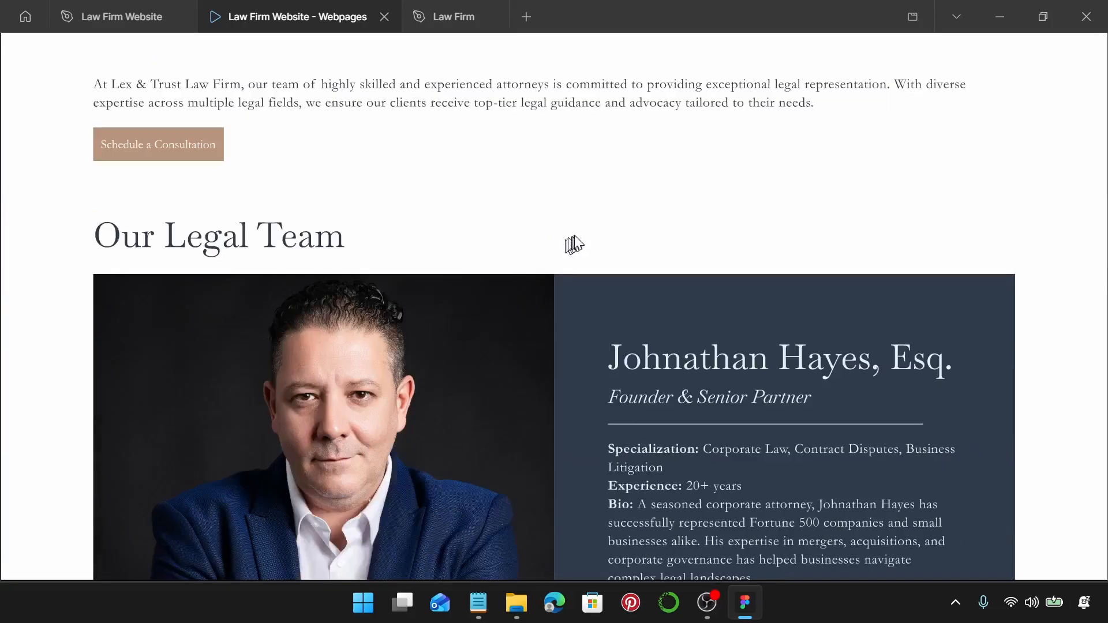
scroll(581, 230, up, 5)
scroll(581, 230, down, 3)
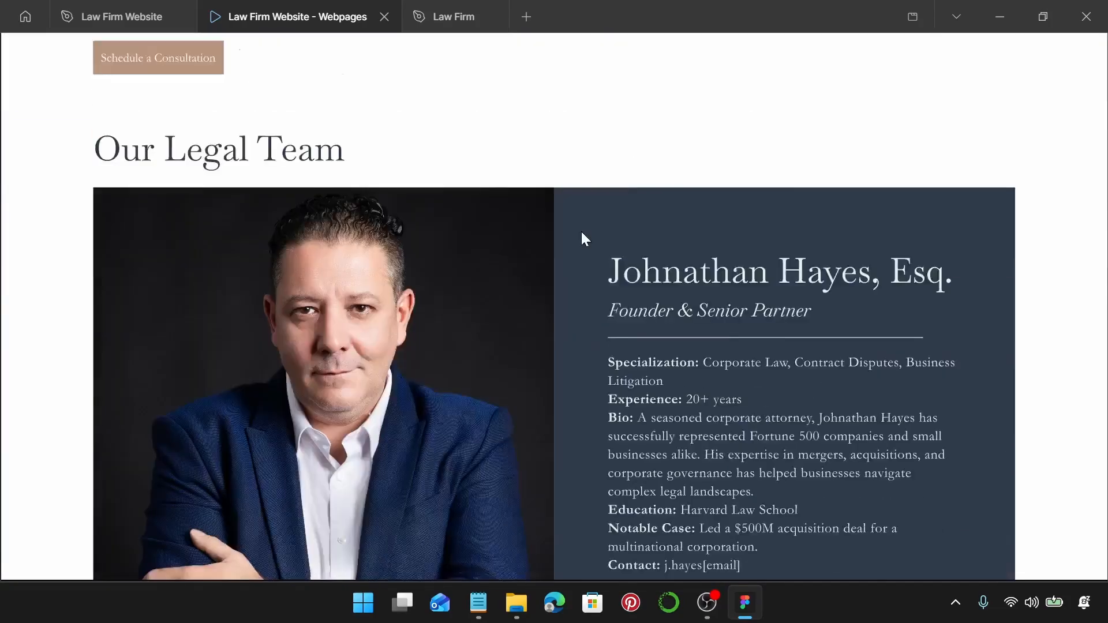
scroll(581, 231, down, 2)
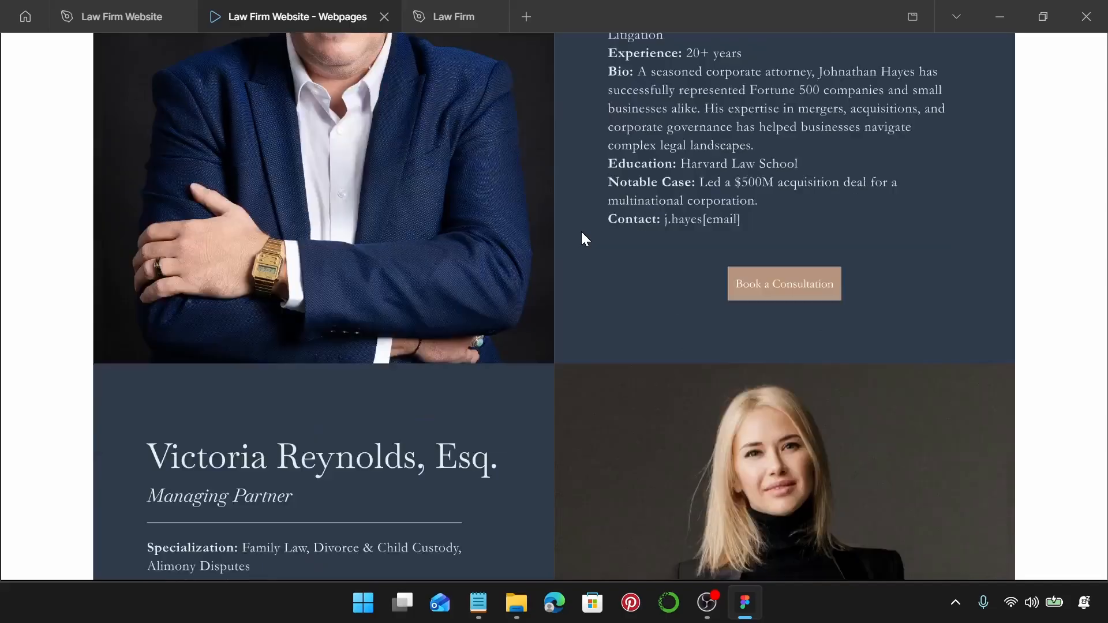
scroll(580, 231, down, 5)
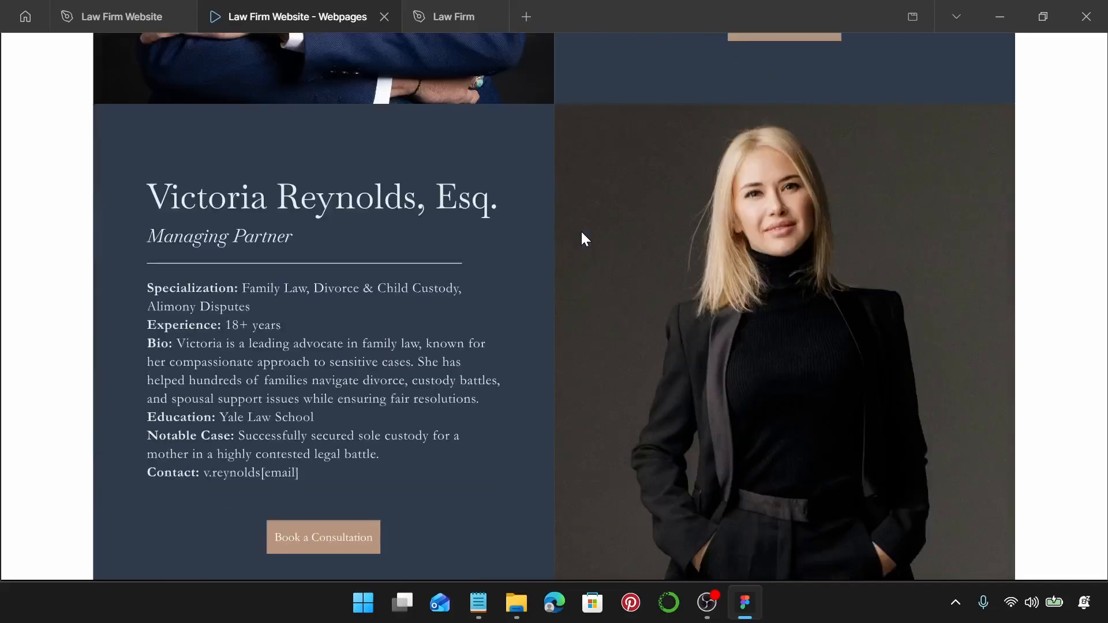
scroll(668, 270, down, 5)
scroll(668, 270, down, 3)
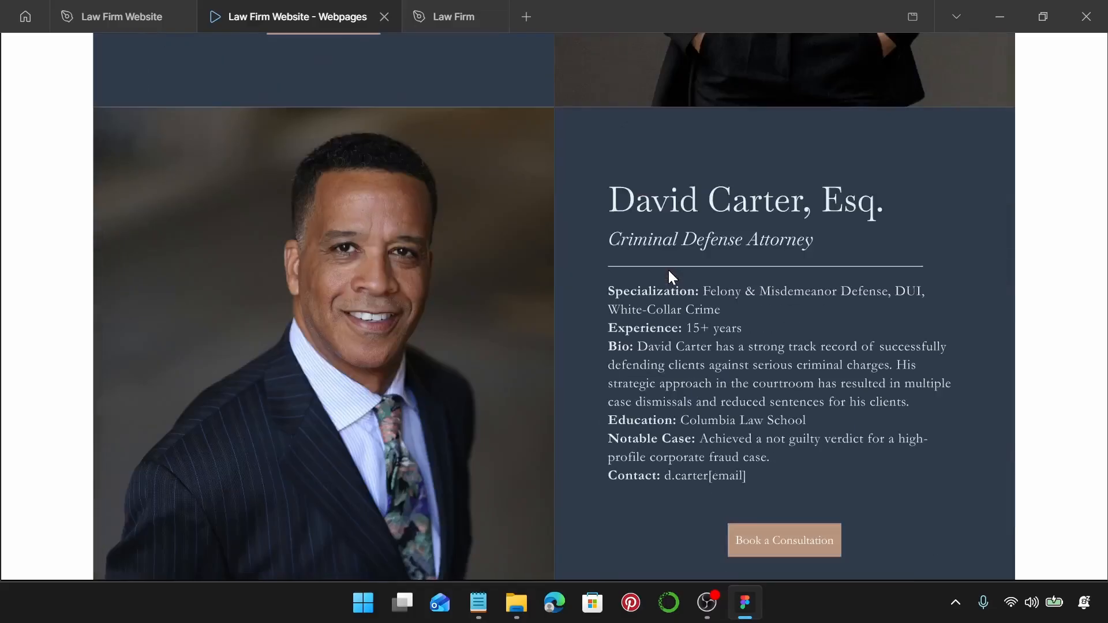
scroll(668, 270, down, 10)
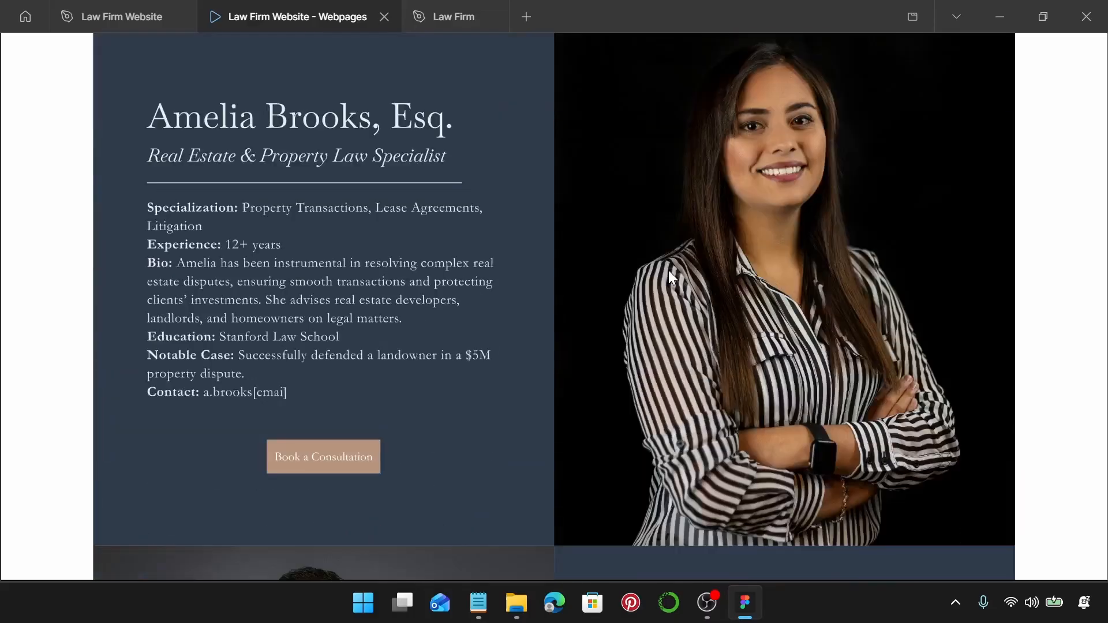
scroll(670, 272, down, 12)
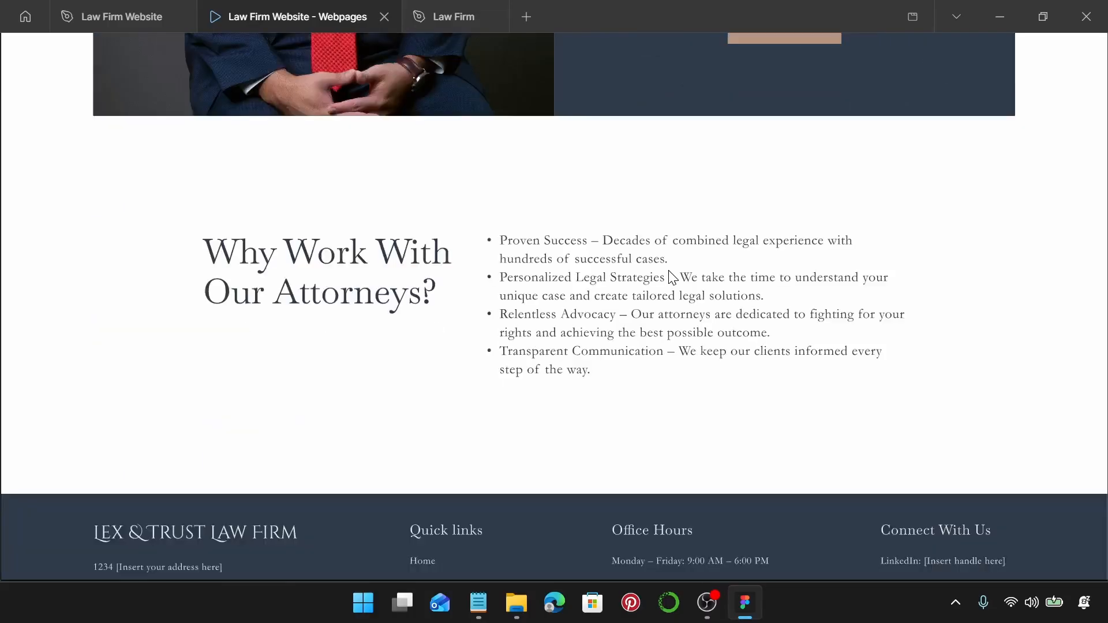
scroll(671, 278, down, 3)
scroll(671, 274, up, 20)
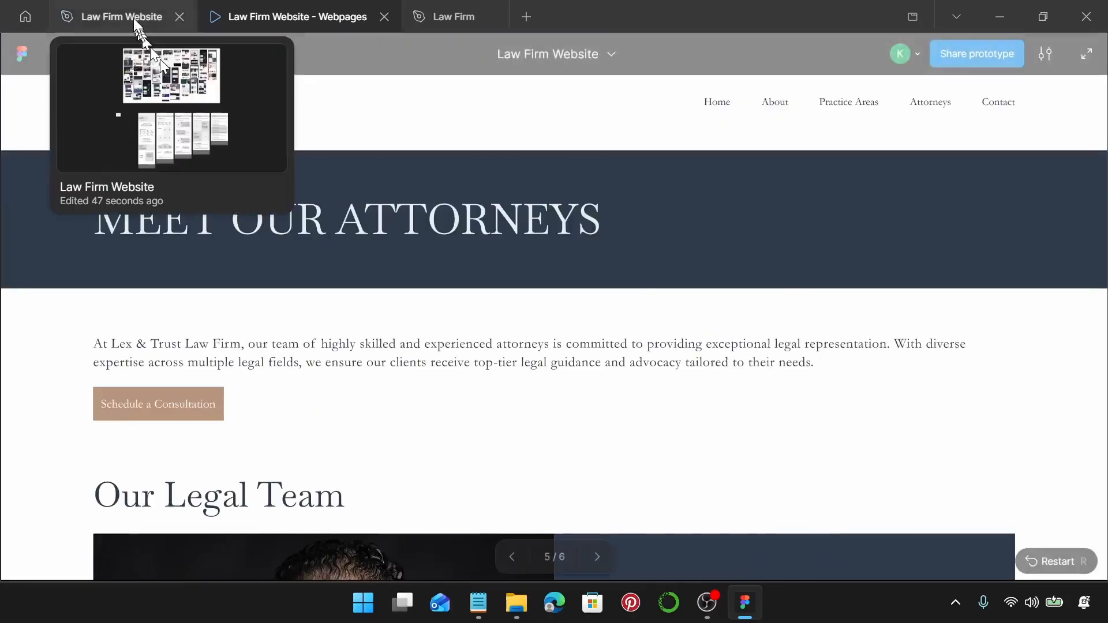
Move the Attorneys frame next to the Practice Areas frame.
click(131, 15)
scroll(642, 272, down, 5)
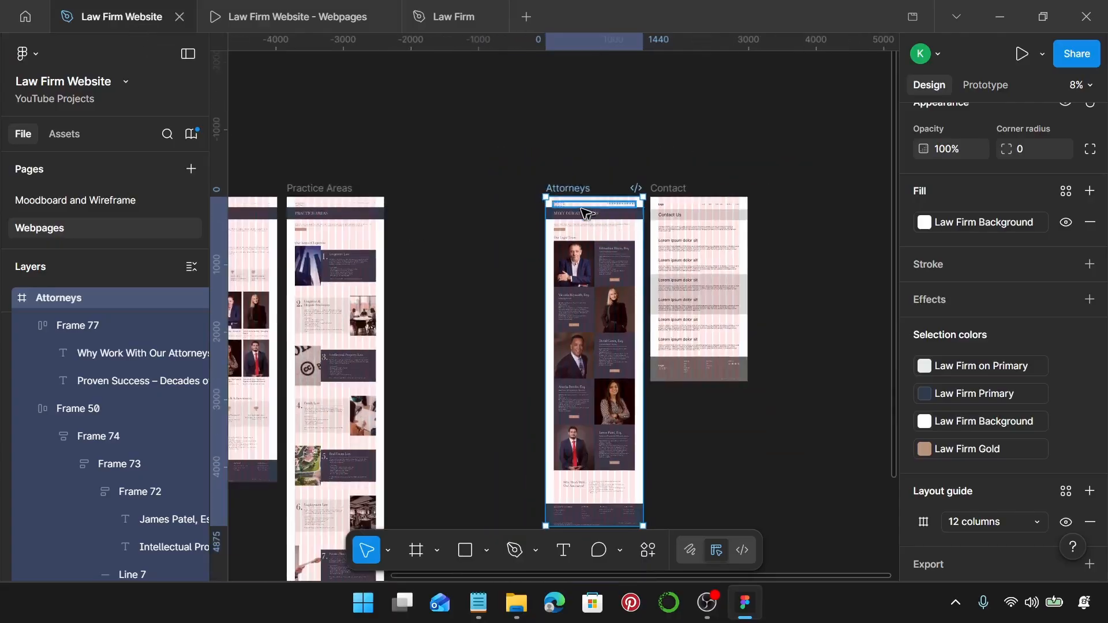
scroll(621, 224, left, 3)
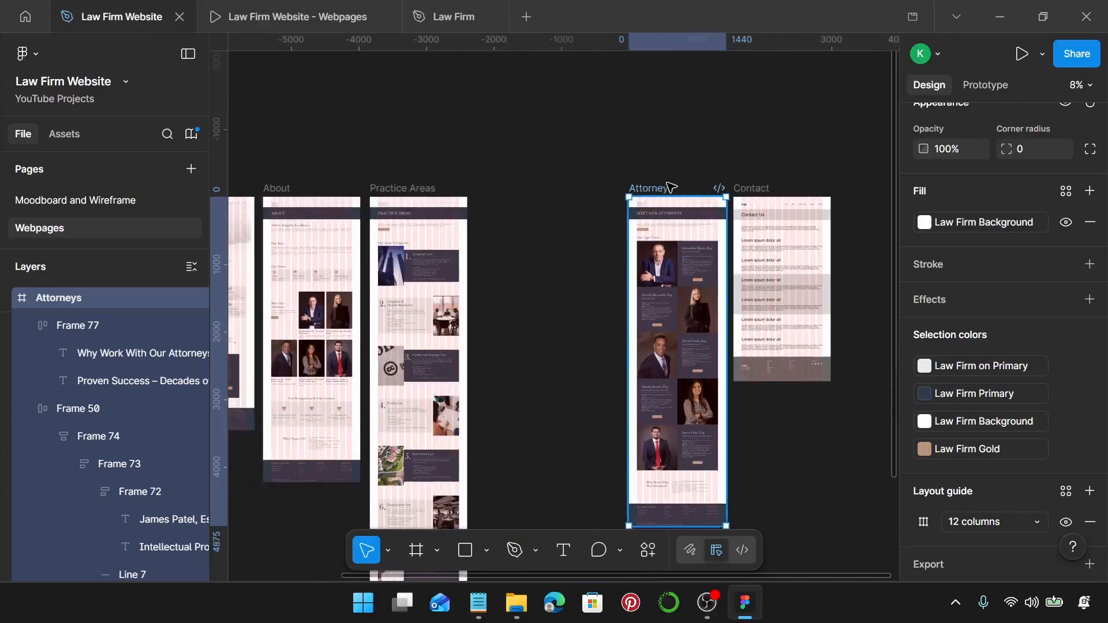
drag(664, 190, 514, 190)
Replace the Contact page's placeholder header and banner with the Attorneys page's styled header.
scroll(584, 210, right, 1)
scroll(477, 202, up, 3)
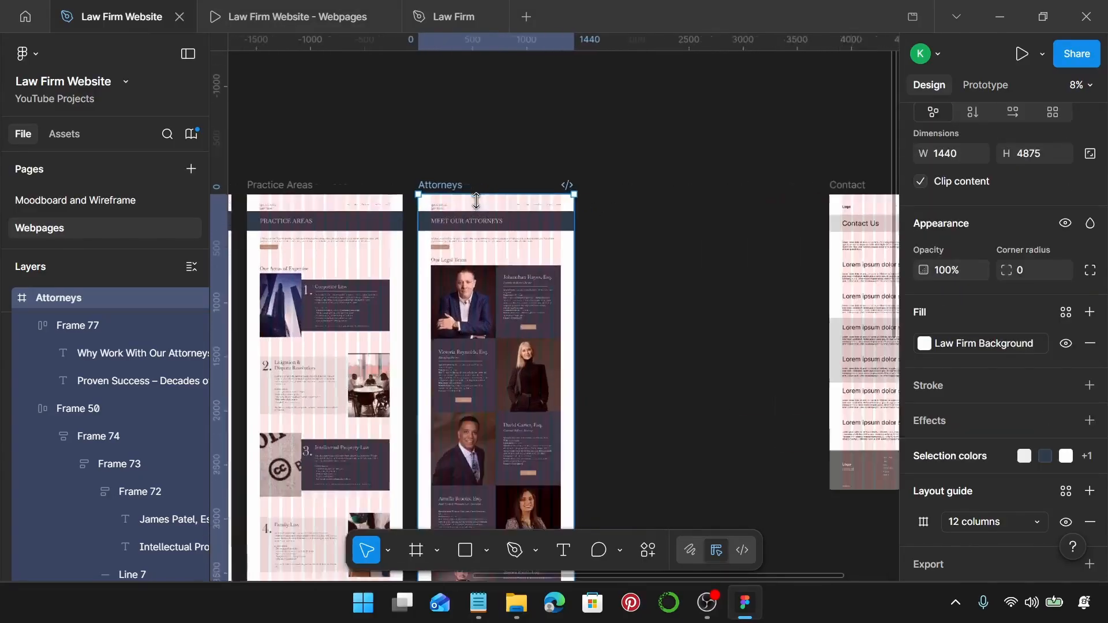
drag(403, 164, 580, 221)
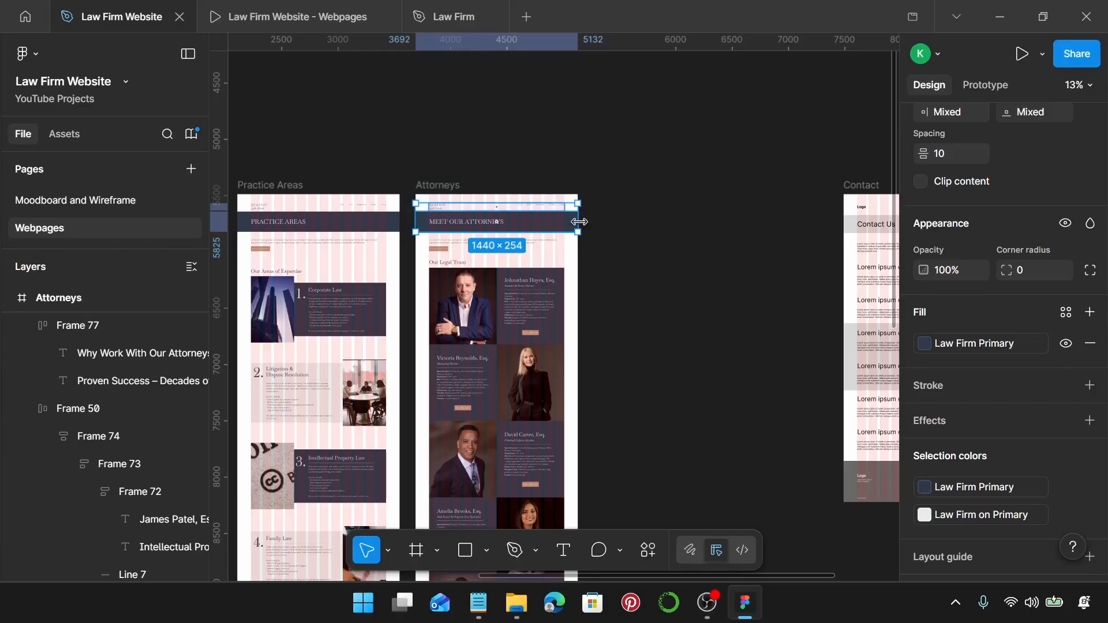
scroll(579, 221, right, 5)
click(522, 171)
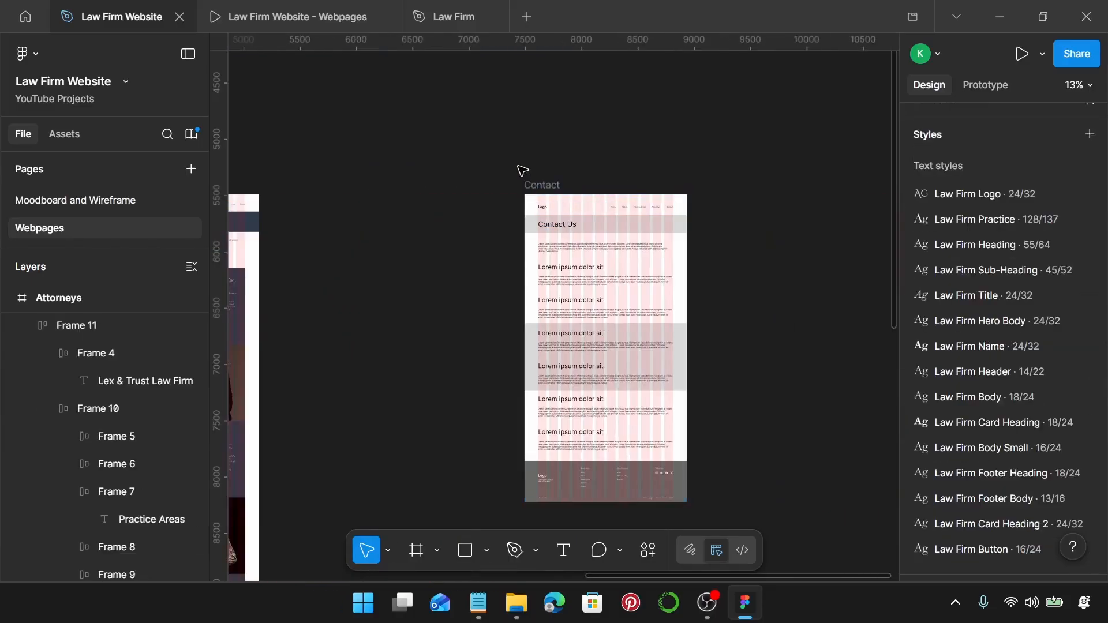
drag(594, 195, 700, 229)
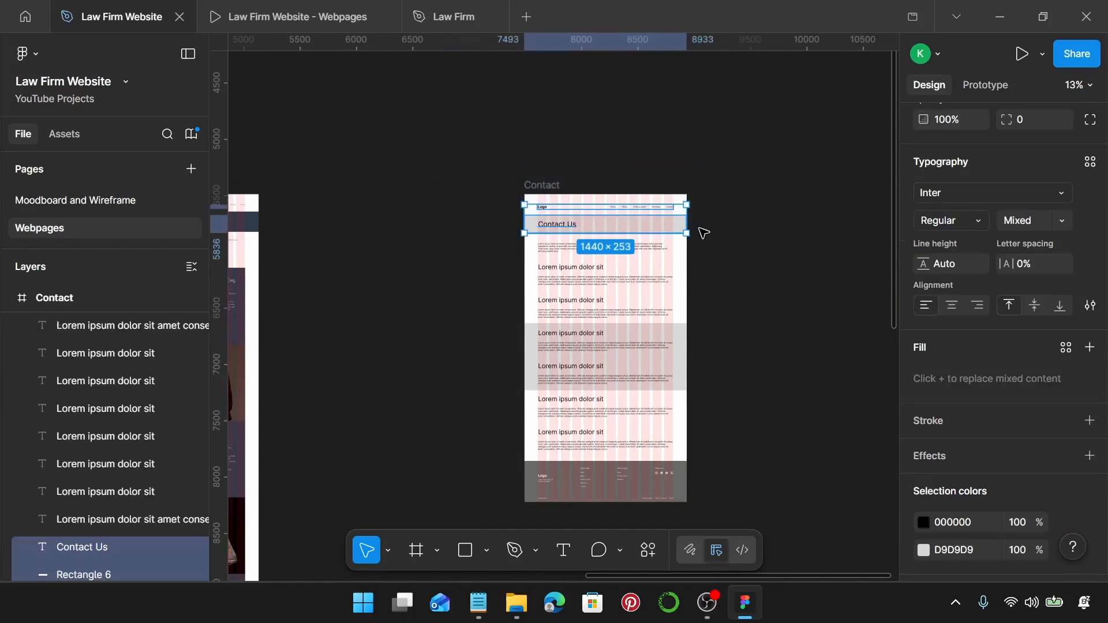
key(Delete)
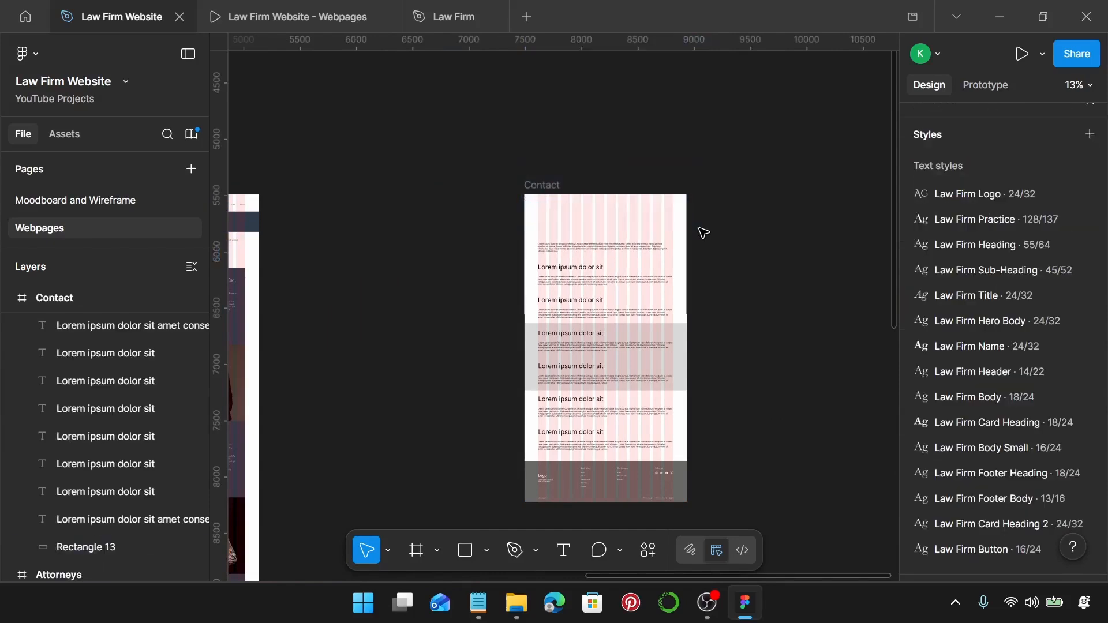
click(549, 186)
key(ctrl+v)
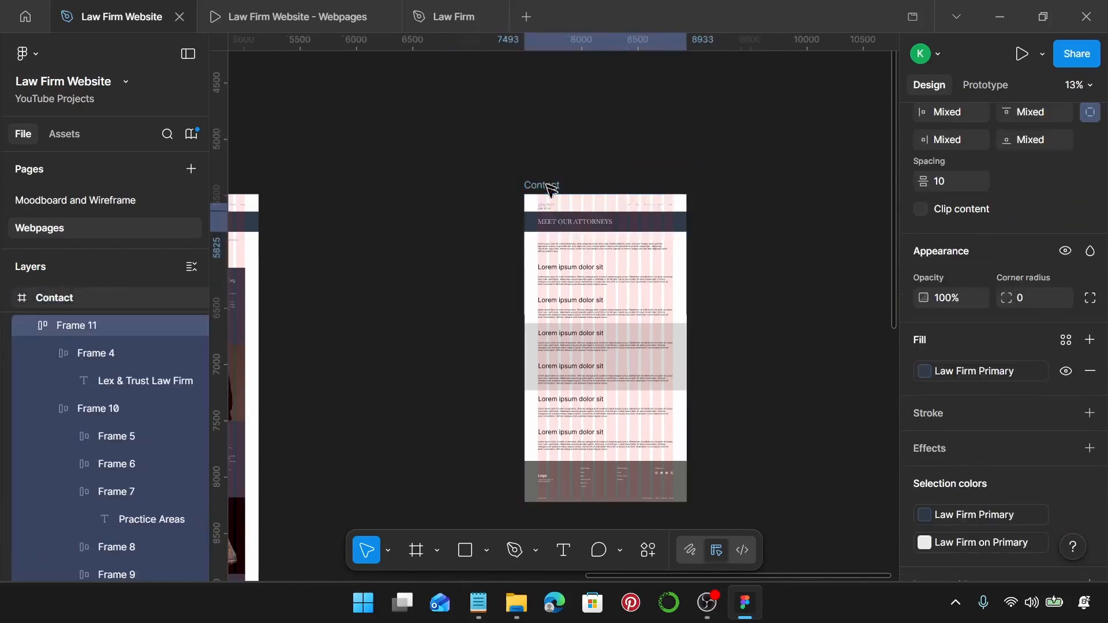
Copy 'CONTACT US' from the notes and paste it over the 'MEET OUR ATTORNEYS' banner heading.
scroll(552, 195, right, 2)
scroll(478, 218, up, 4)
scroll(477, 219, up, 2)
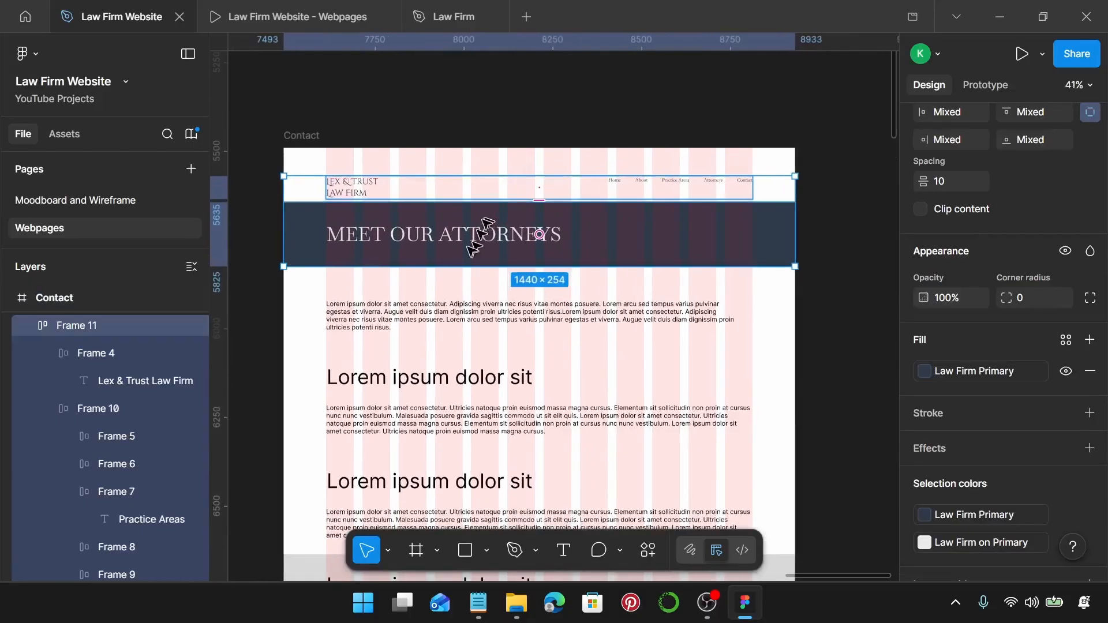
click(479, 603)
scroll(751, 231, up, 6)
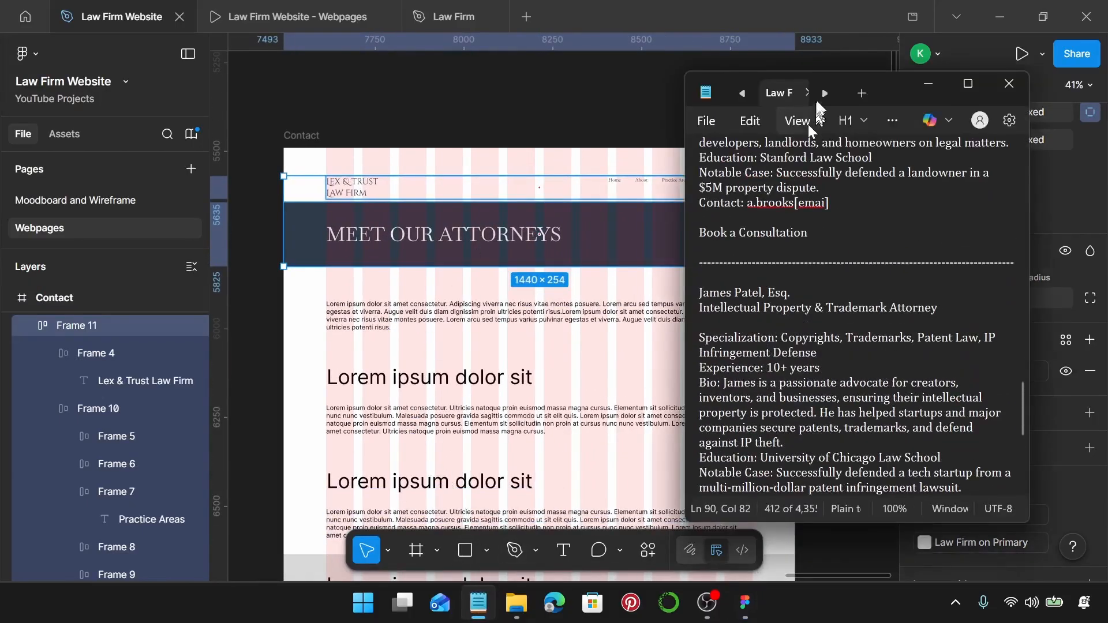
click(793, 93)
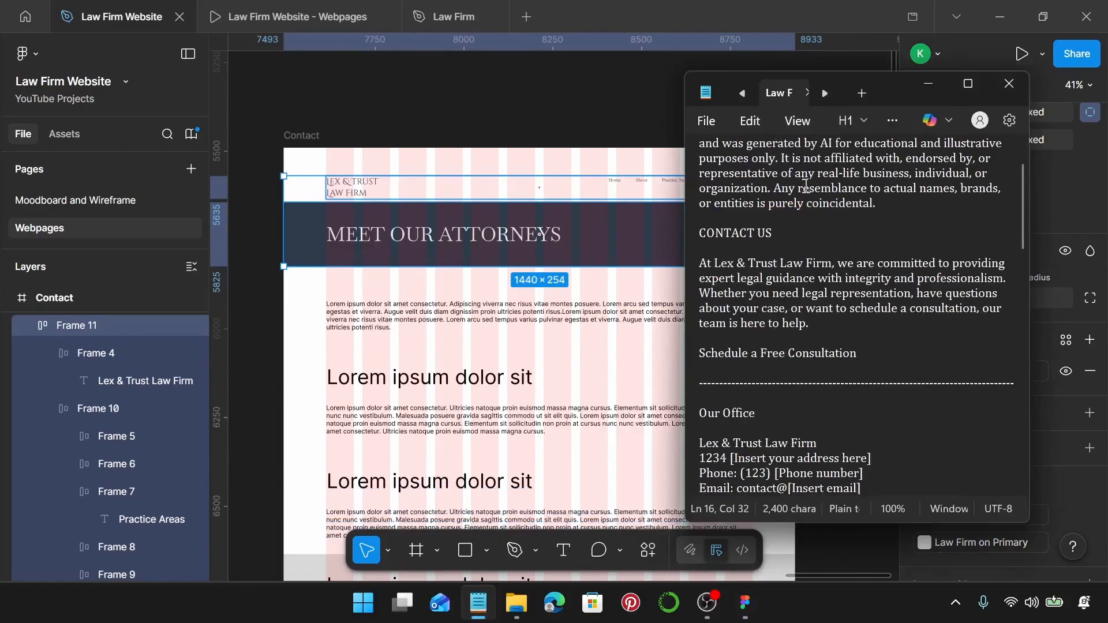
drag(795, 229, 689, 229)
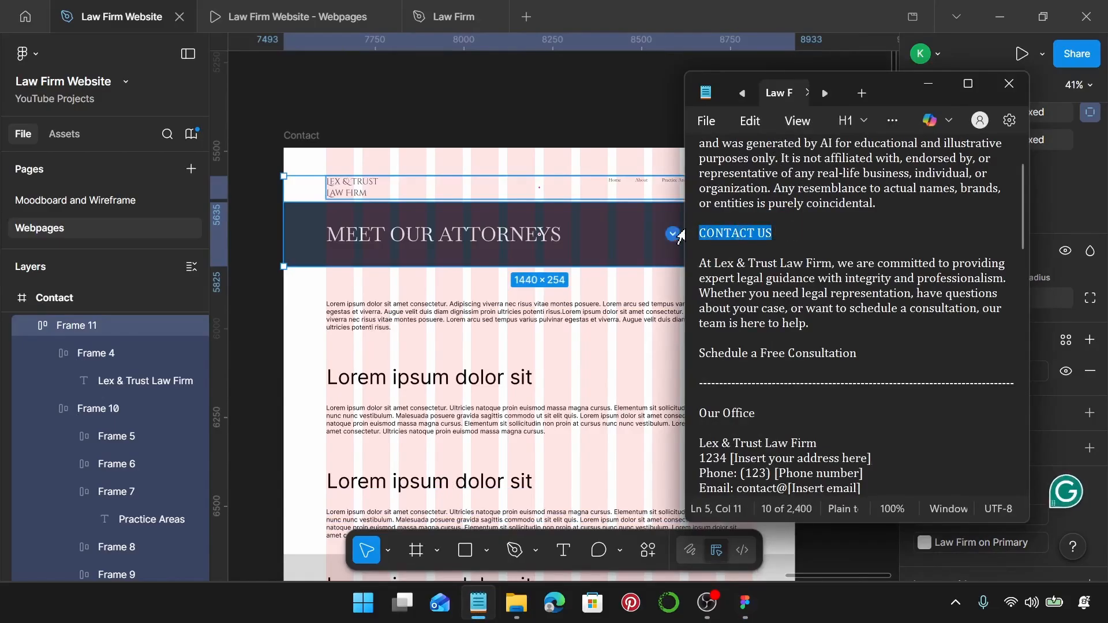
click(501, 231)
double_click(503, 245)
double_click(499, 237)
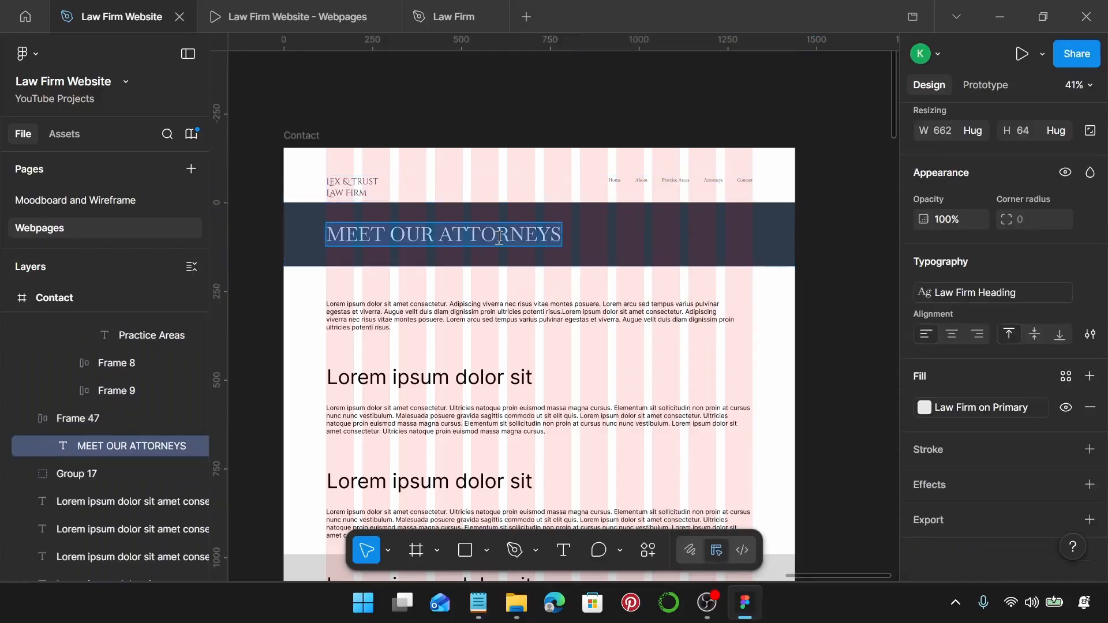
text(CONTACT US)
scroll(501, 241, down, 1)
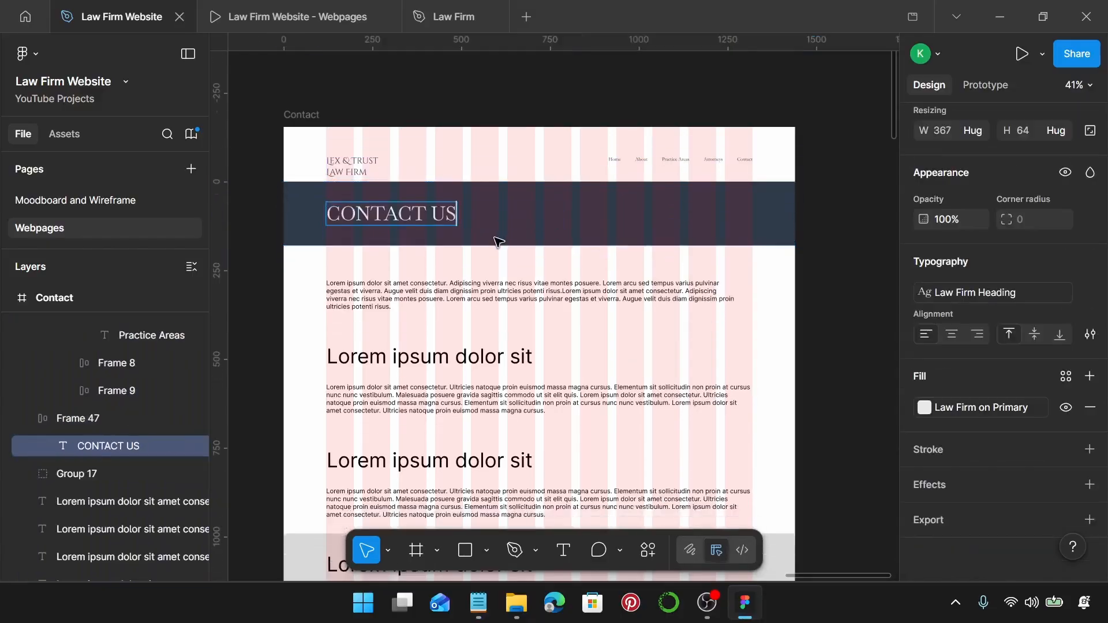
scroll(459, 262, down, 5)
Apply the Law Firm Body text style to the Contact page's placeholder paragraph.
click(450, 191)
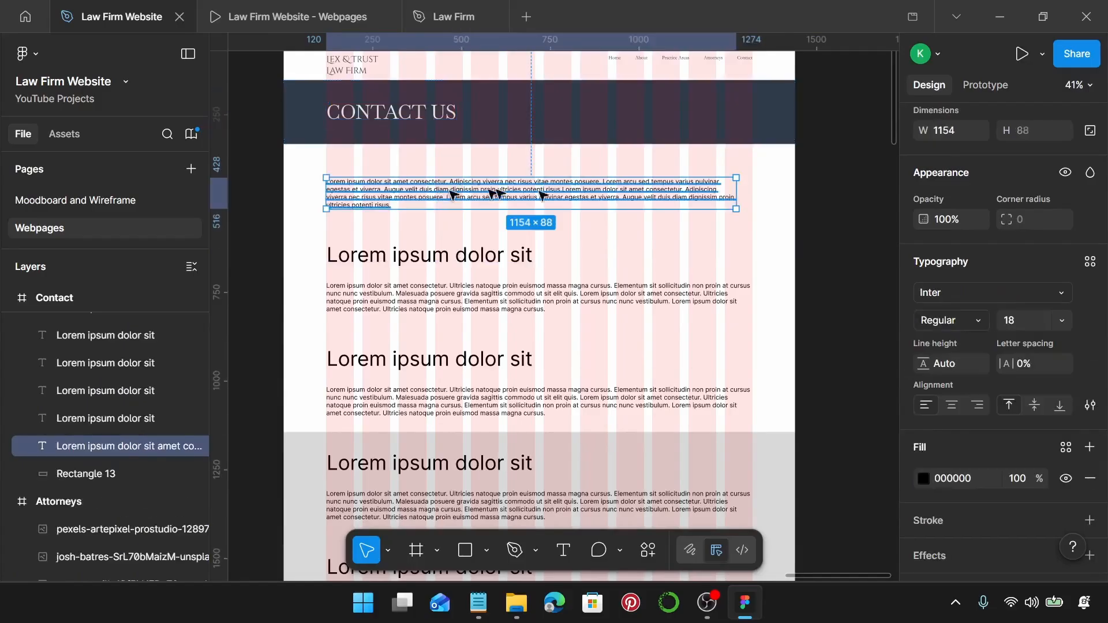
click(1085, 265)
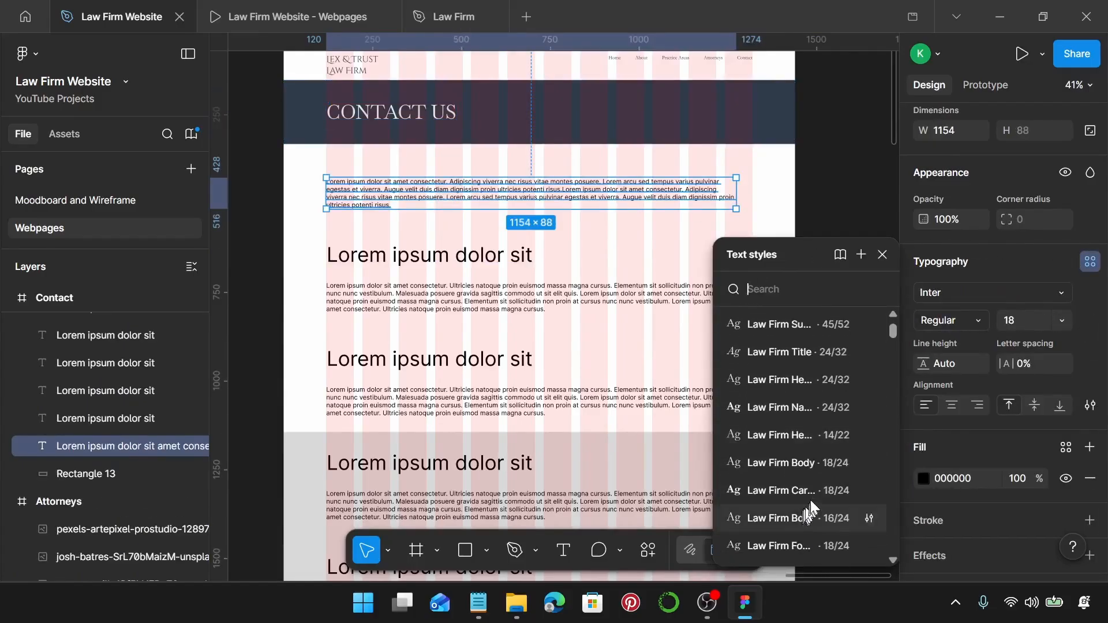
click(815, 463)
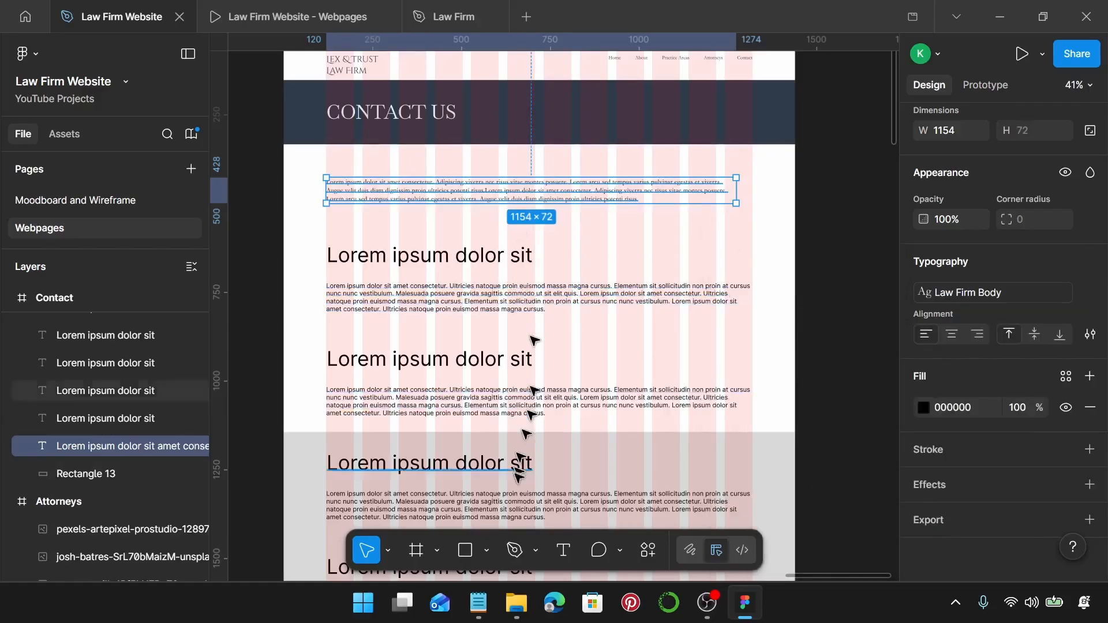
Copy the contact text from the notes and paste it over the placeholder intro paragraph.
click(478, 603)
scroll(811, 286, down, 1)
scroll(811, 286, down, 1)
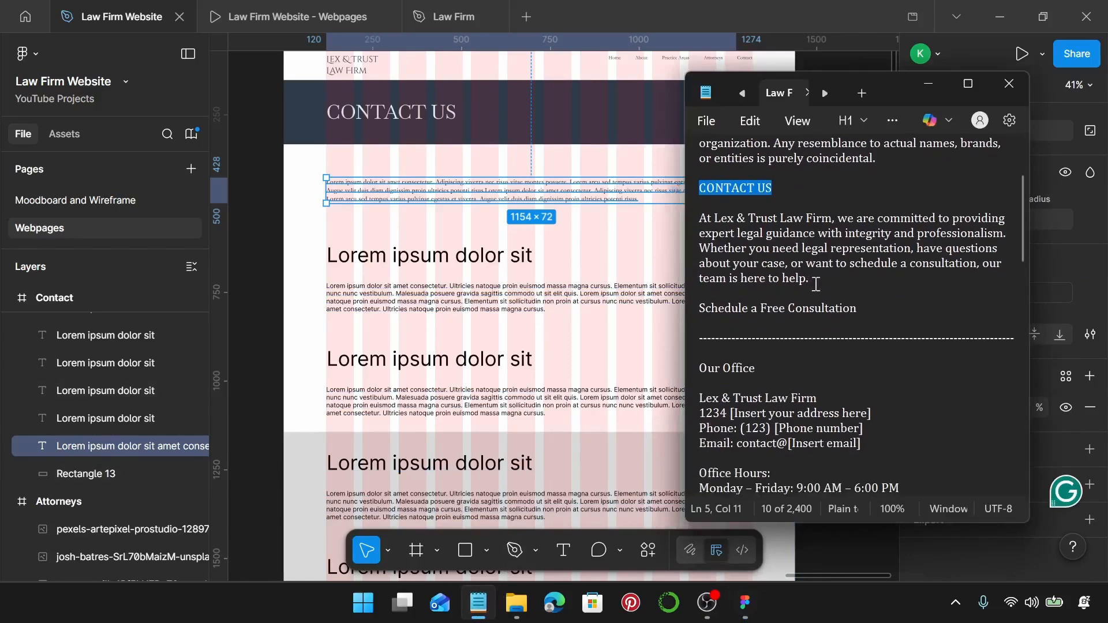
drag(811, 280, 685, 228)
key(ctrl+c)
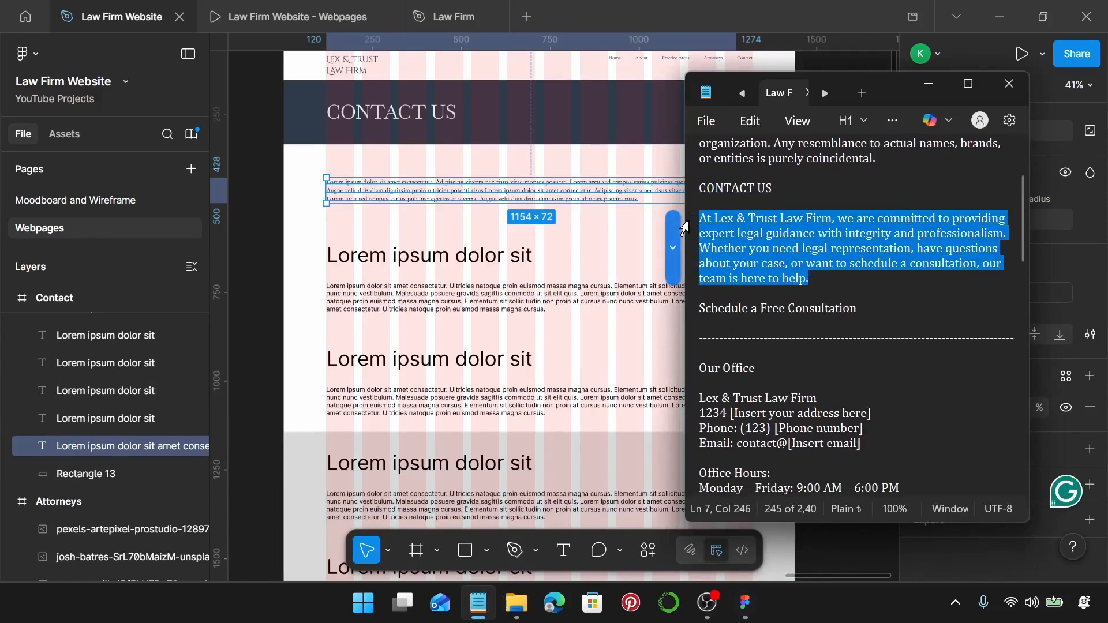
double_click(455, 190)
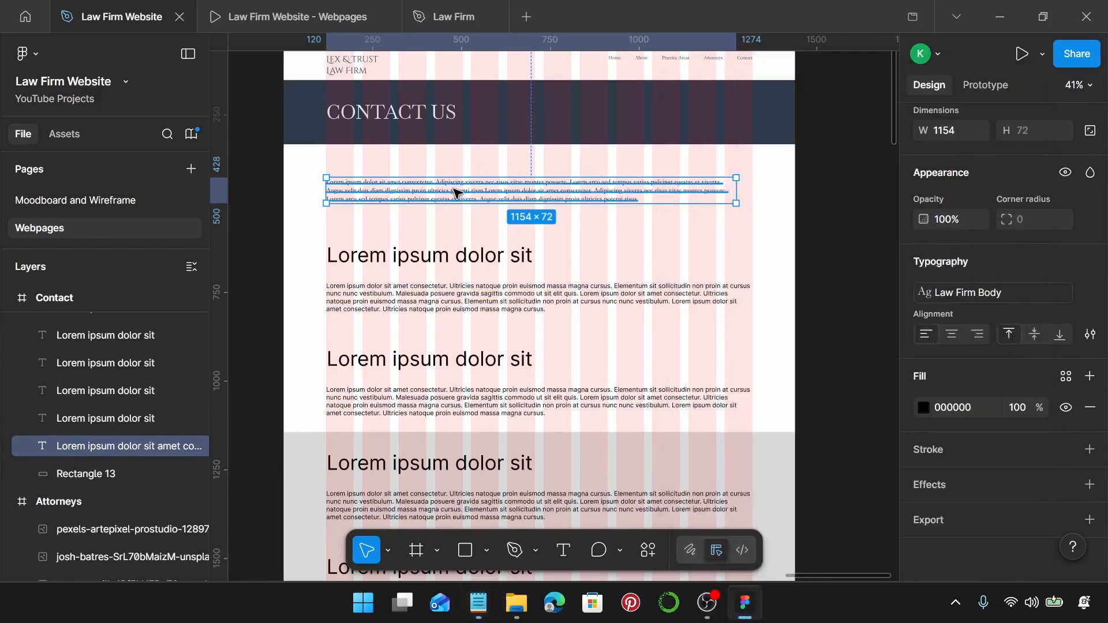
key(ctrl+v)
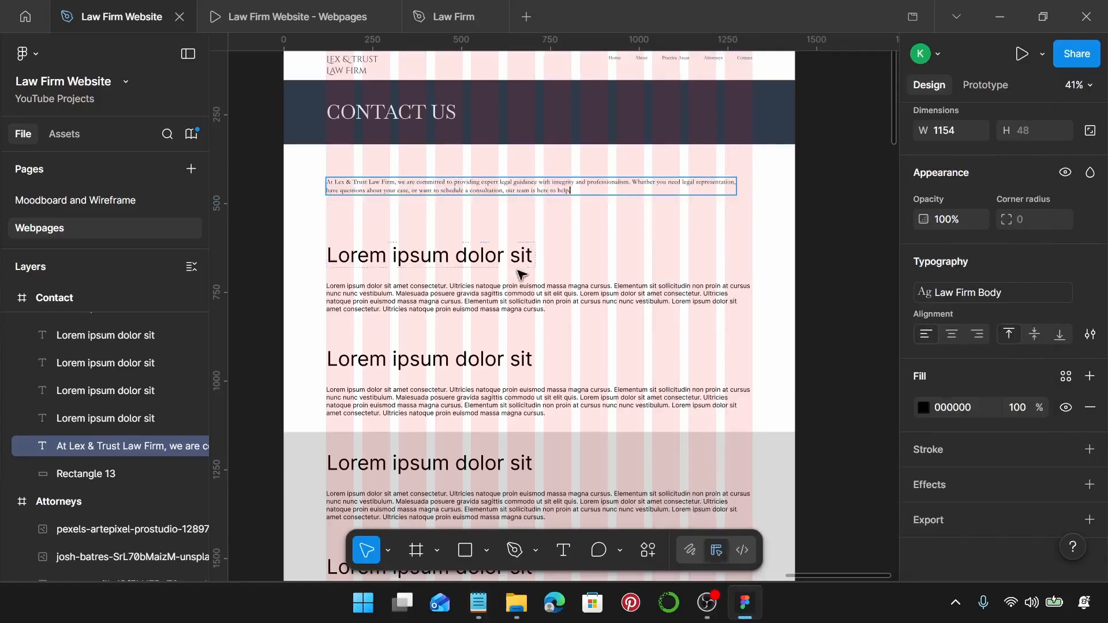
key(Escape)
Widen the intro paragraph to 1199 px.
scroll(369, 186, up, 5)
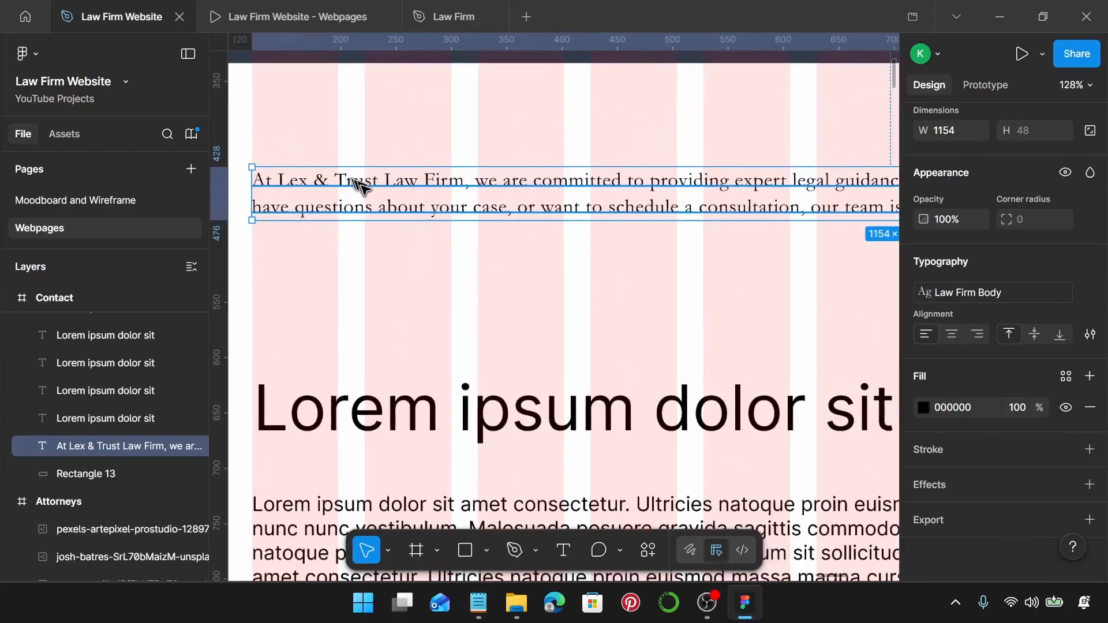
scroll(366, 181, right, 5)
scroll(366, 181, down, 4)
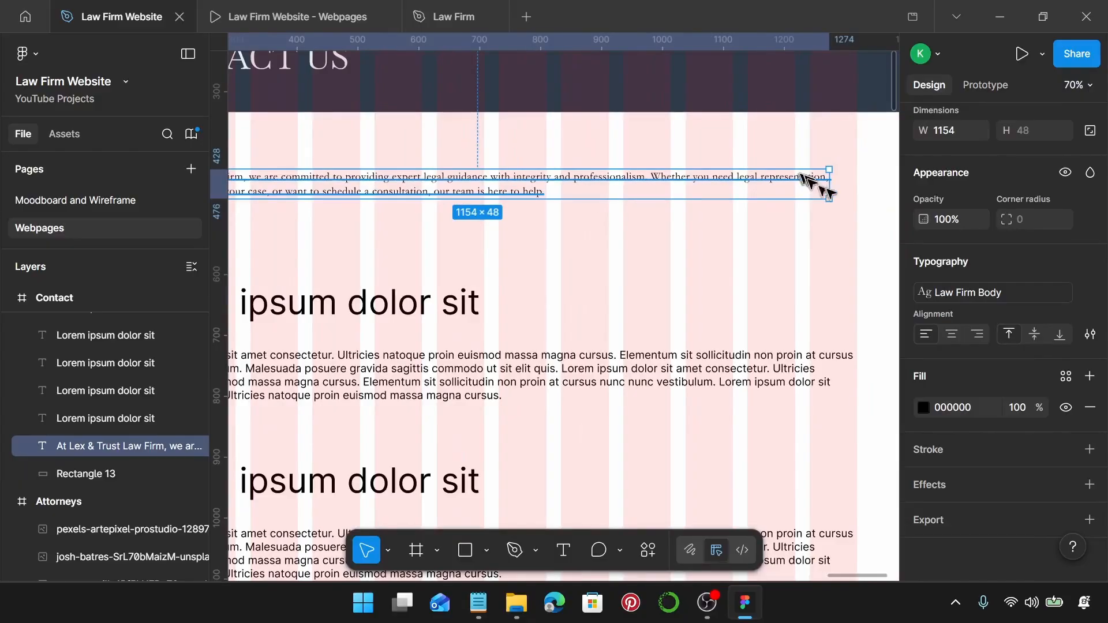
drag(829, 182, 855, 182)
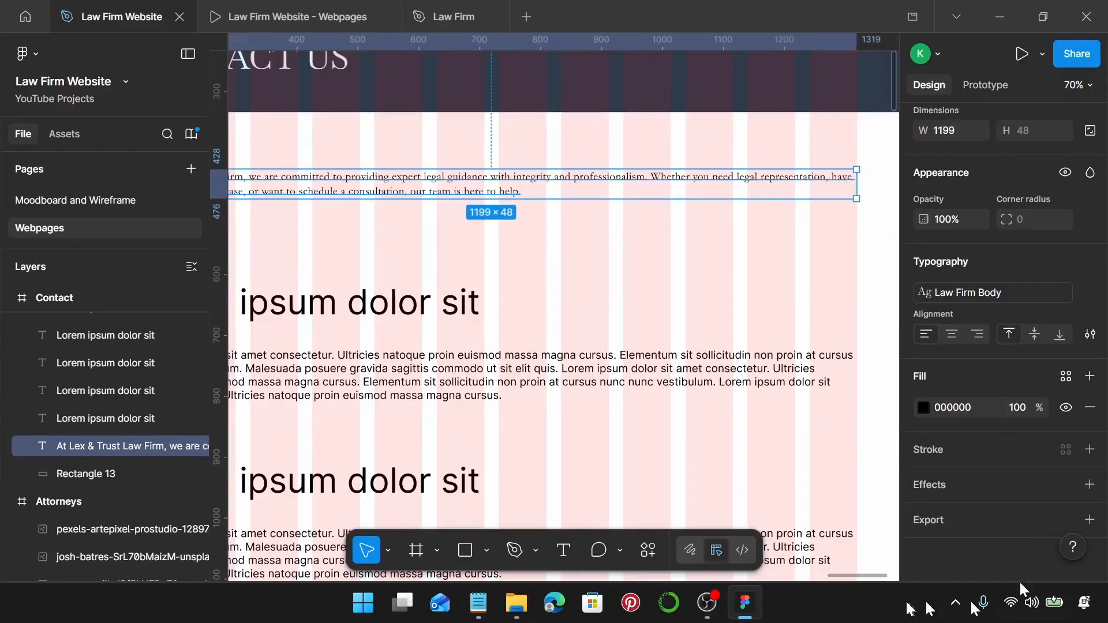
scroll(547, 286, down, 2)
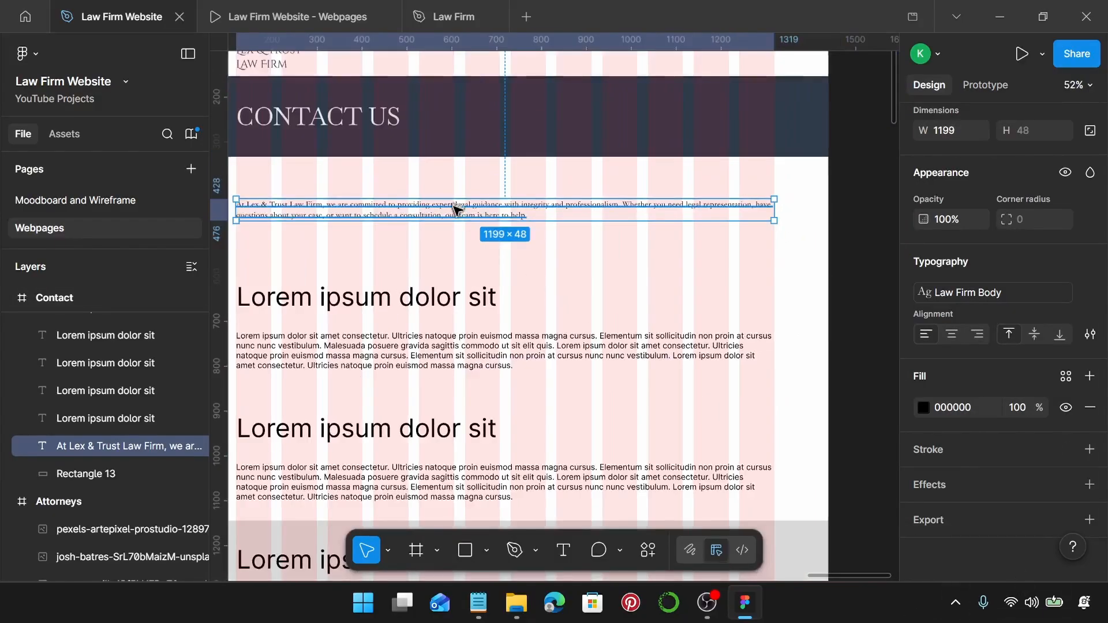
scroll(457, 202, down, 3)
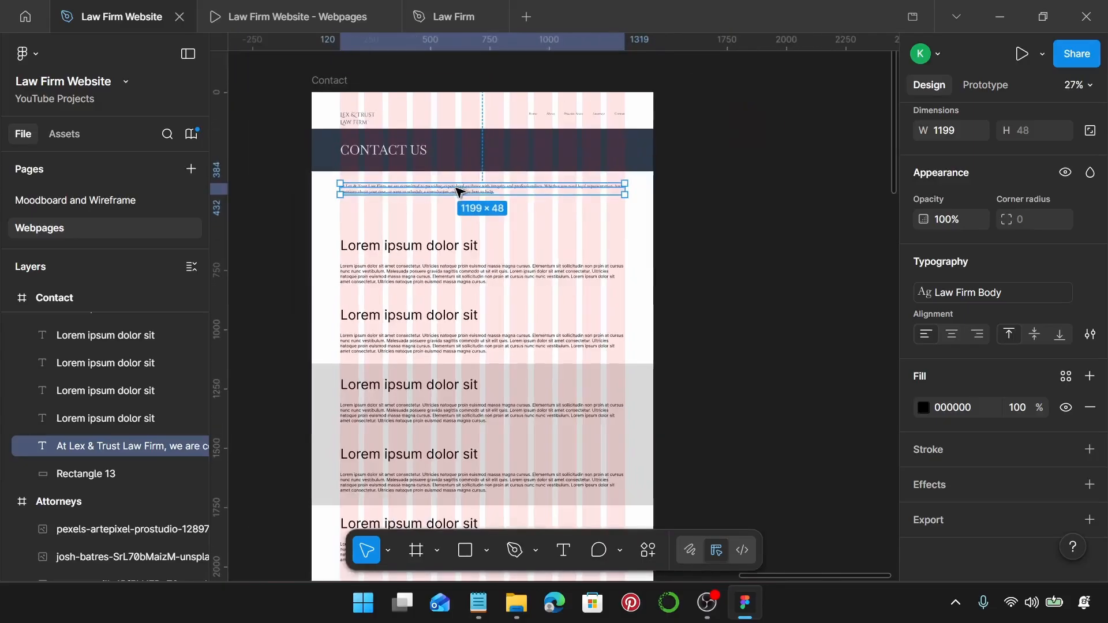
scroll(456, 190, left, 7)
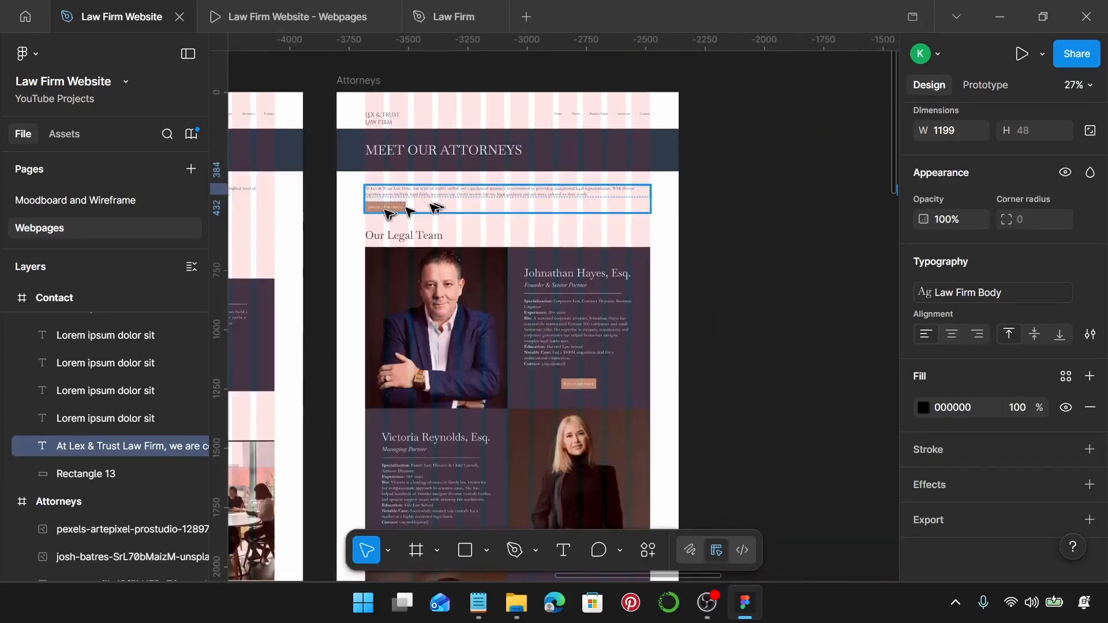
Place a copy of the Attorneys consultation button below the Contact intro paragraph.
click(385, 209)
click(389, 208)
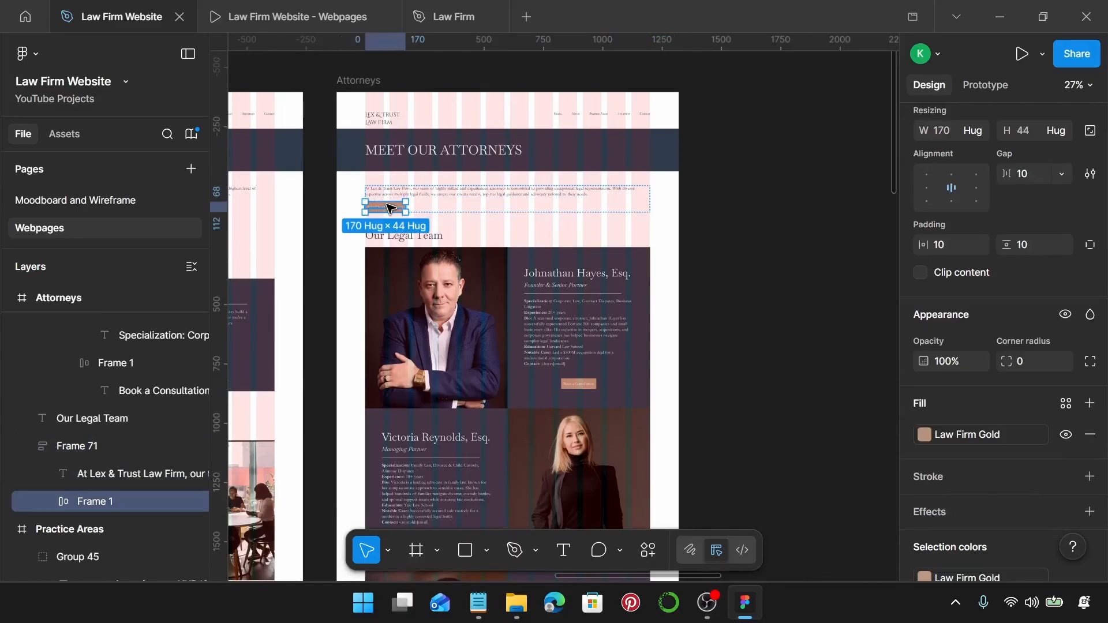
scroll(391, 208, right, 10)
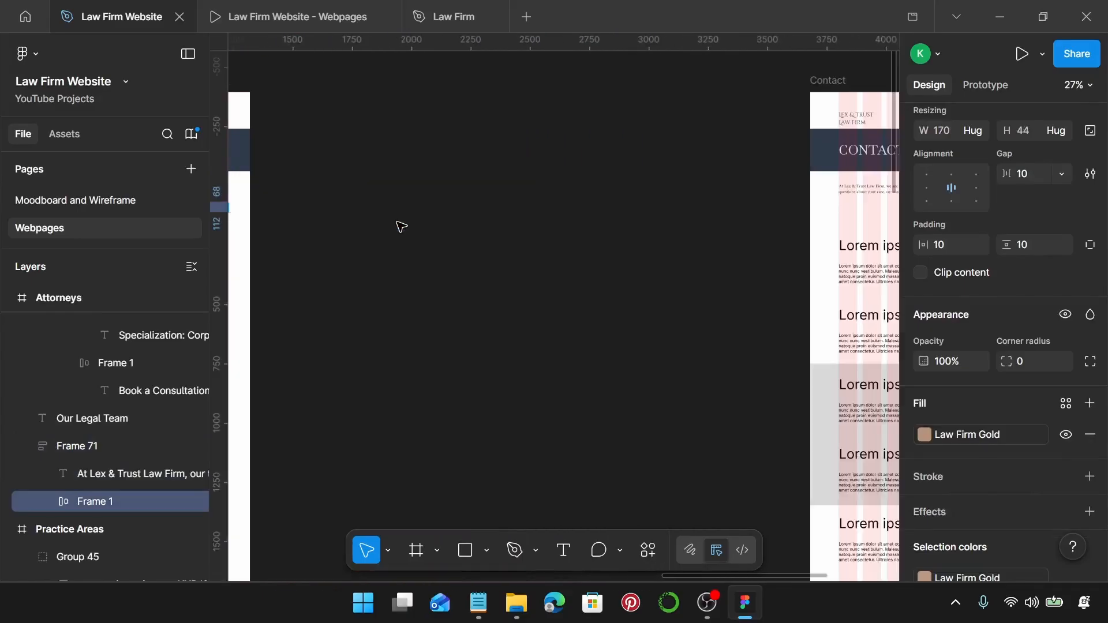
scroll(704, 215, up, 5)
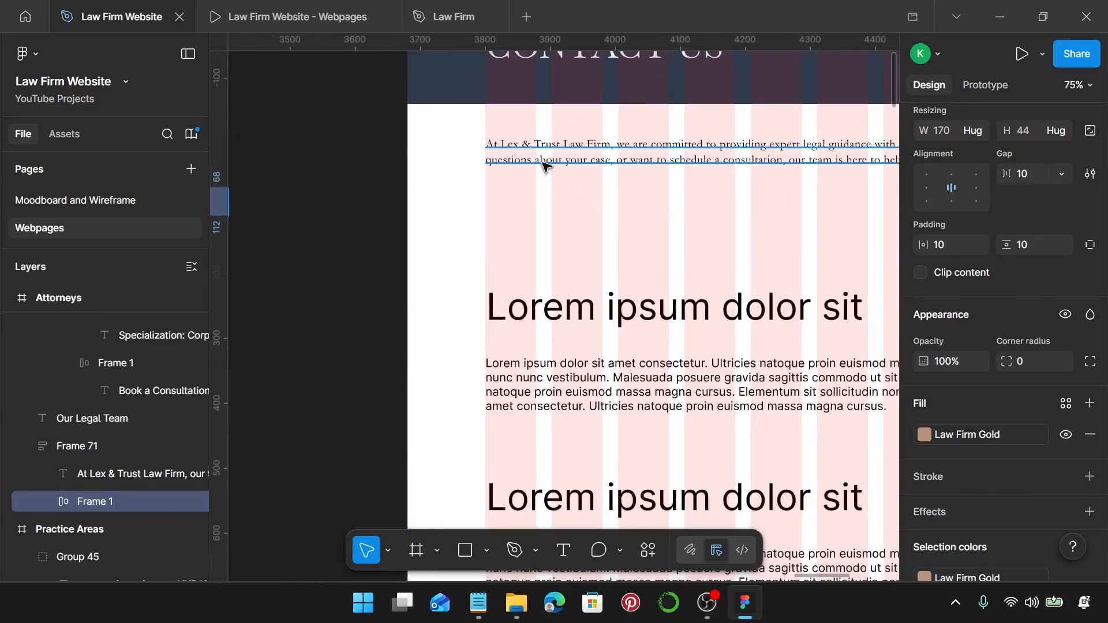
click(545, 164)
drag(546, 163, 544, 216)
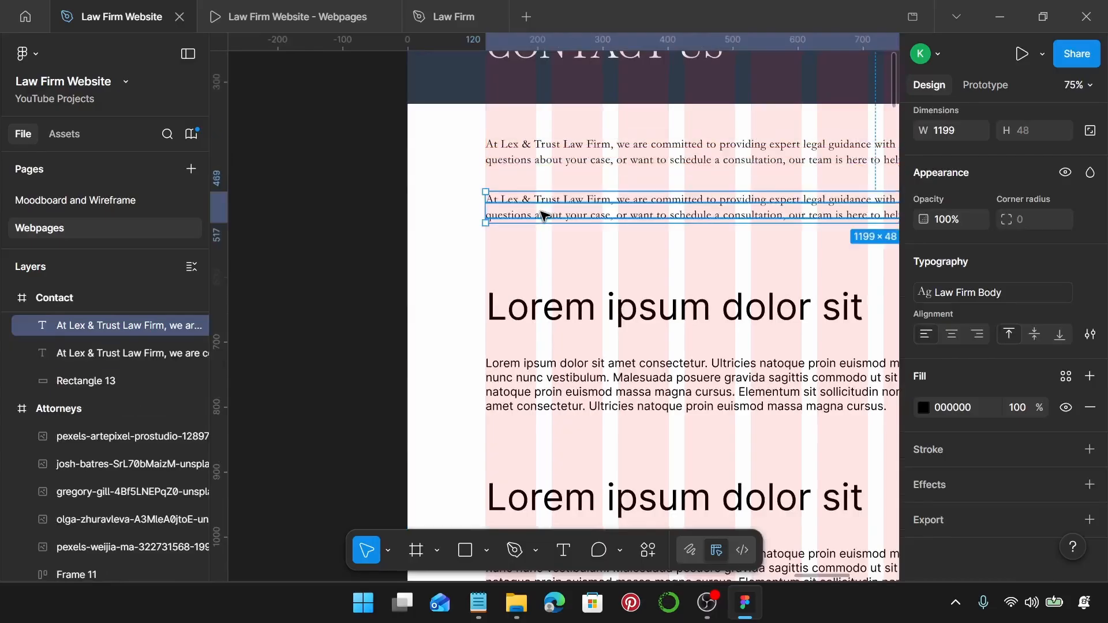
key(ctrl+shift+r)
scroll(544, 216, up, 3)
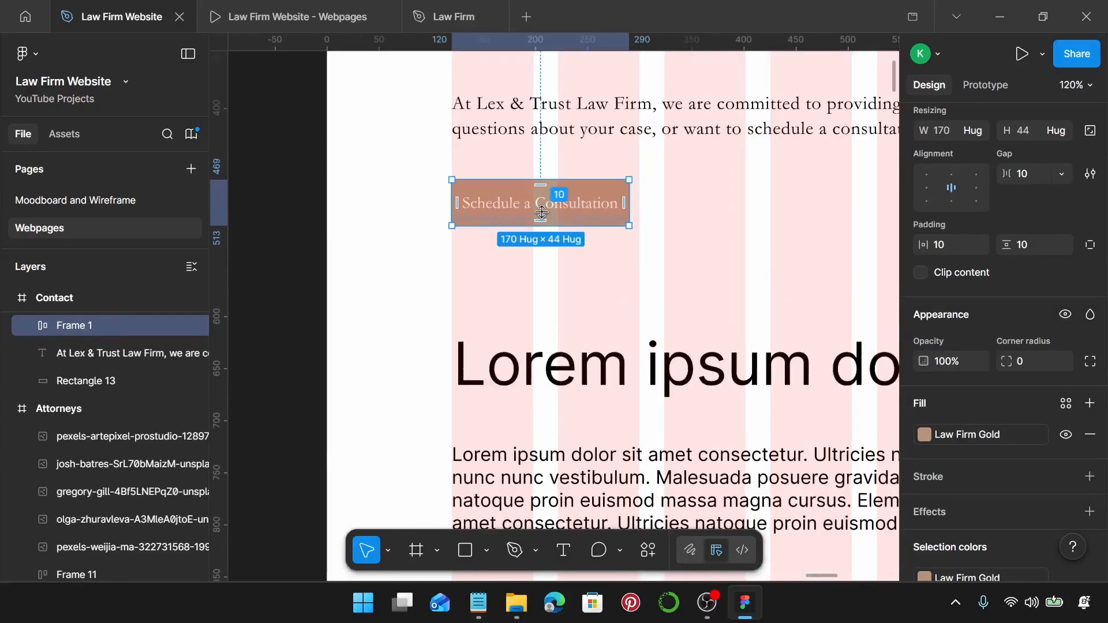
Edit the button label to read 'Schedule a Free Consultation'.
double_click(548, 211)
double_click(548, 210)
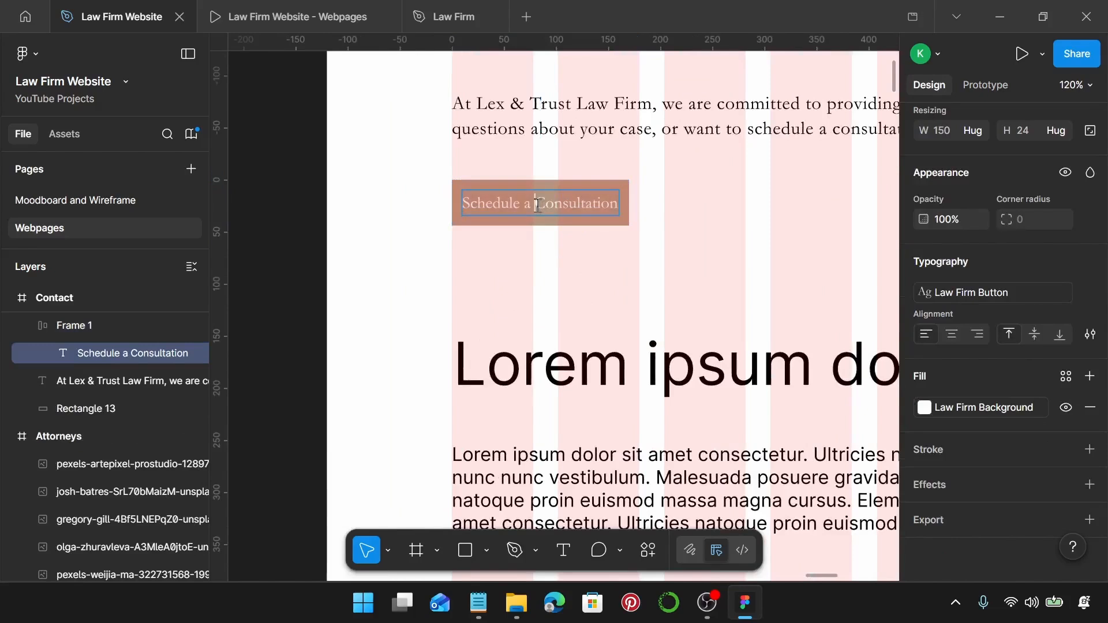
text(Free)
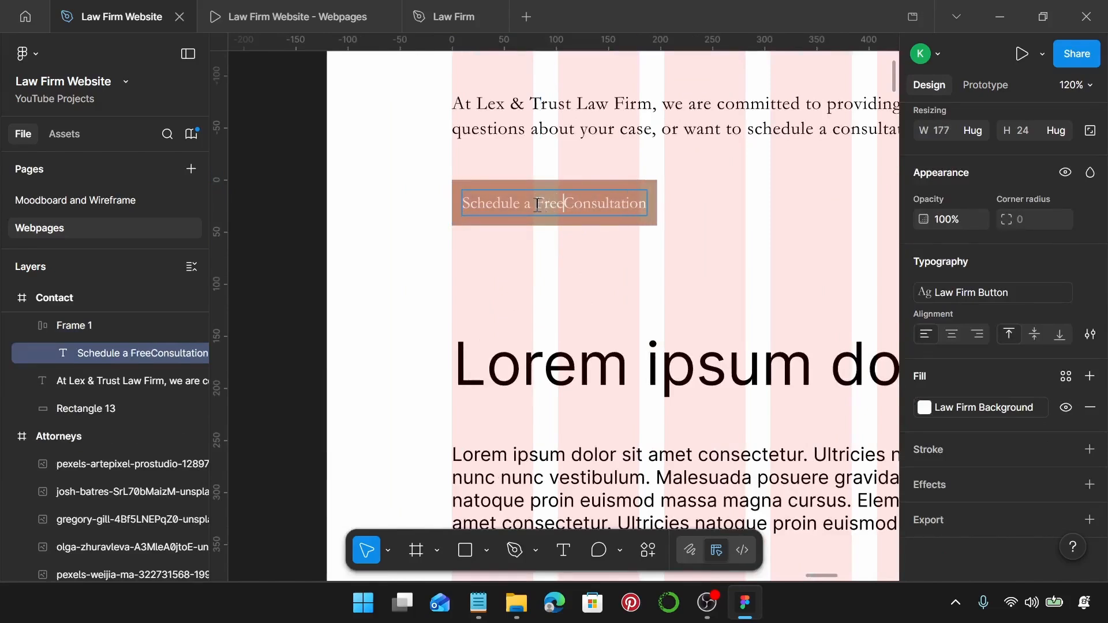
key(Escape)
key(Escape)
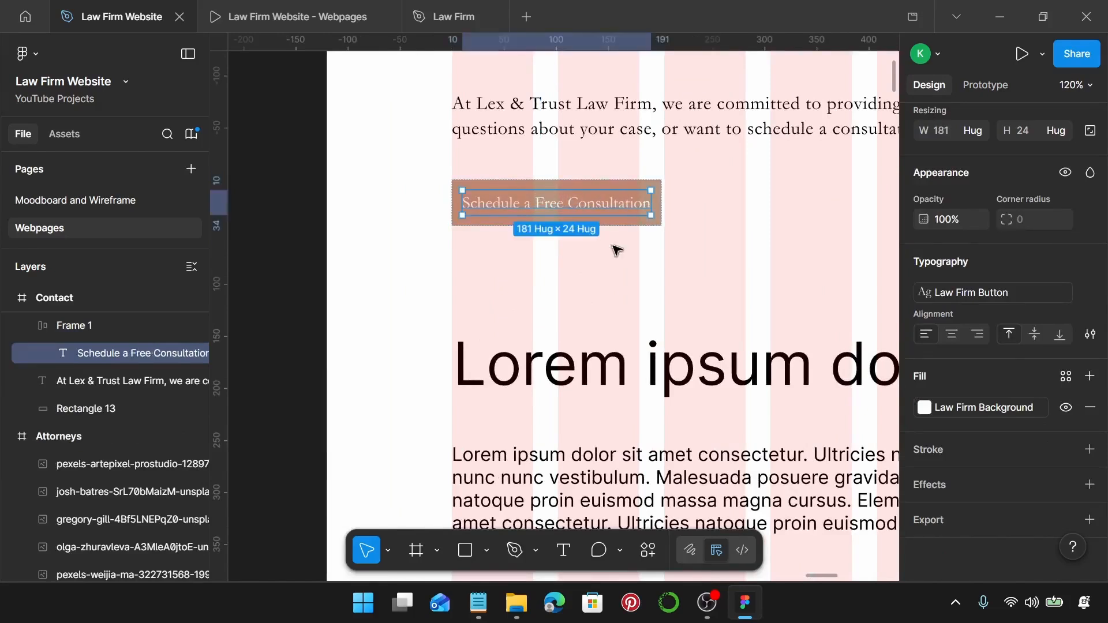
Wrap the intro paragraph and button in an auto layout frame with a 20 gap.
shift+click(555, 119)
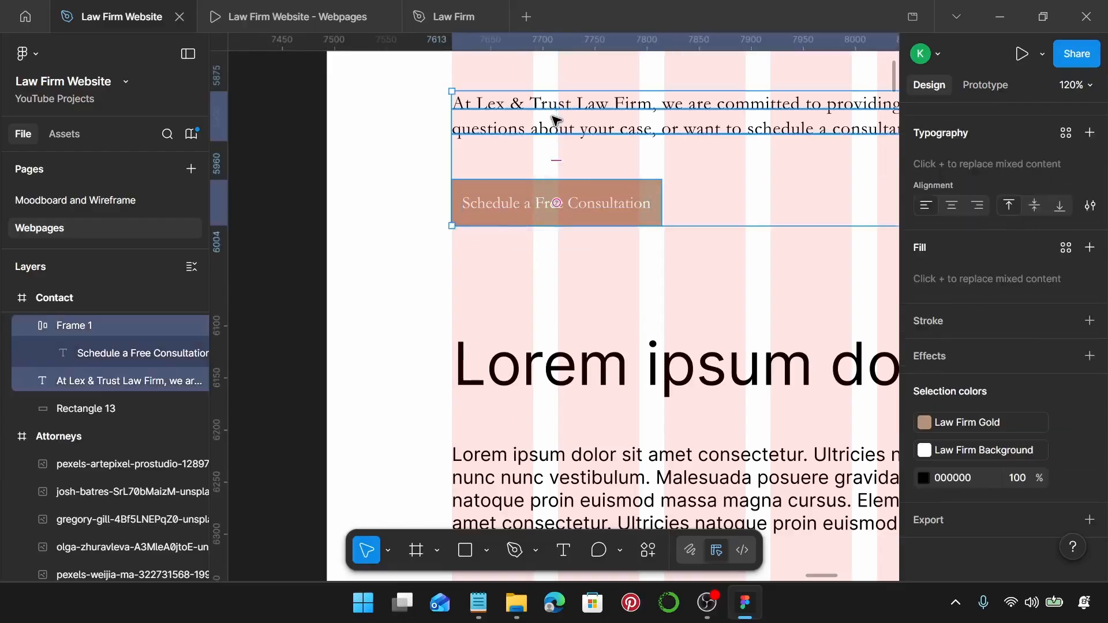
key(shift+a)
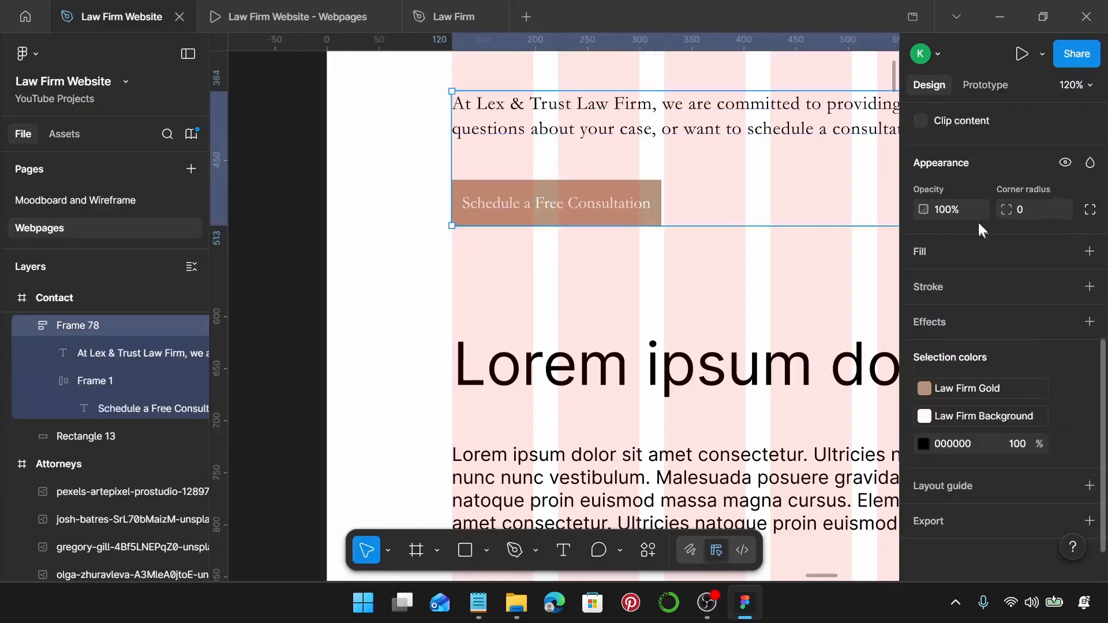
scroll(979, 223, up, 5)
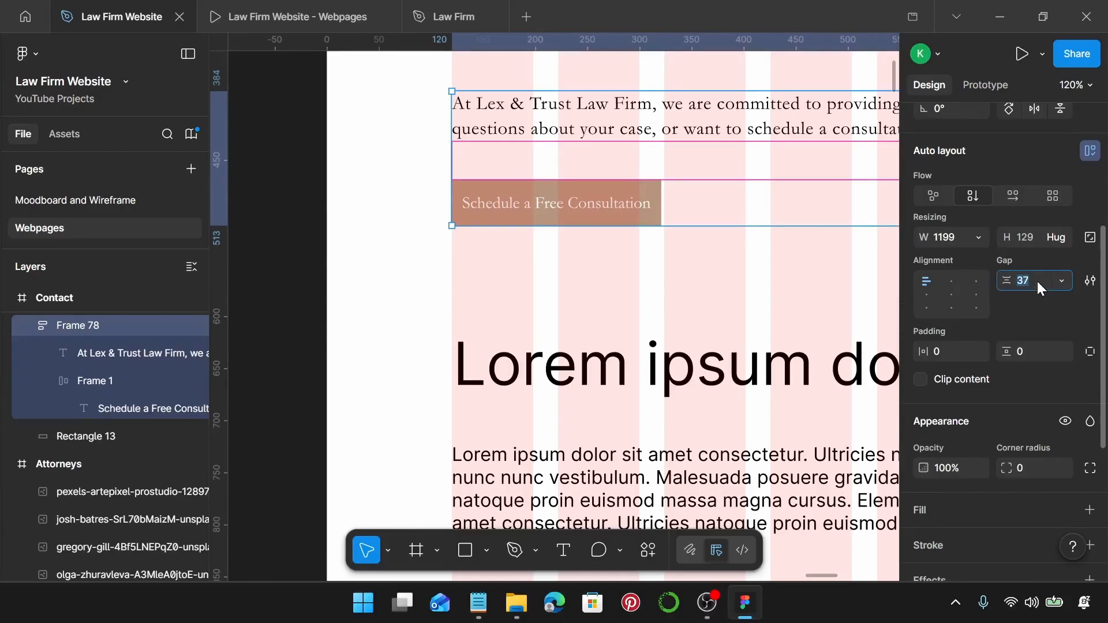
key(Return)
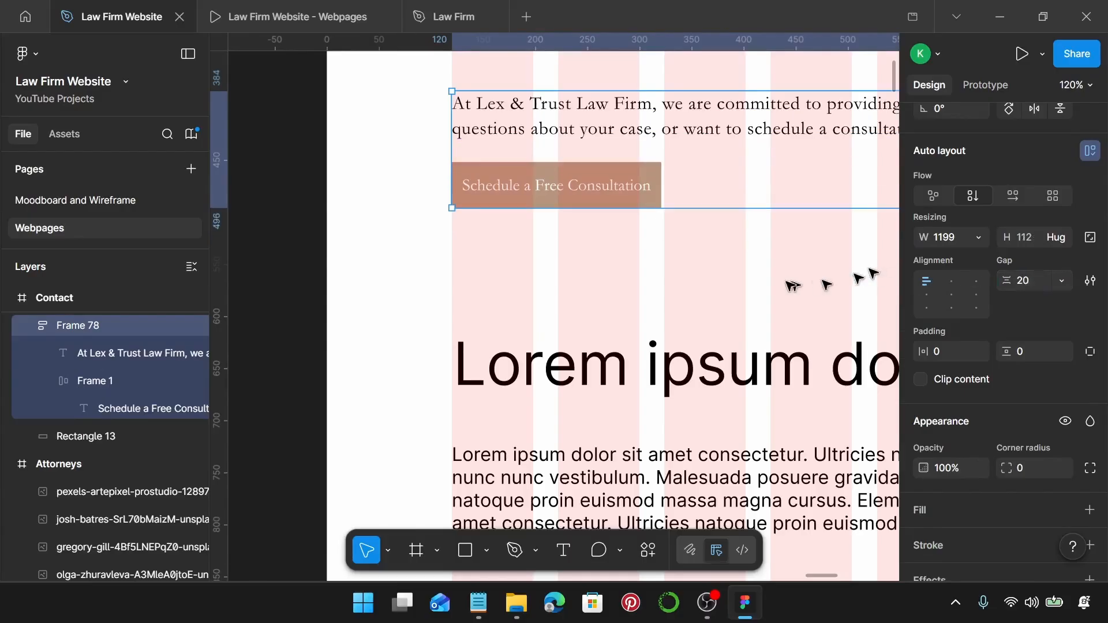
scroll(734, 277, down, 5)
scroll(734, 277, down, 4)
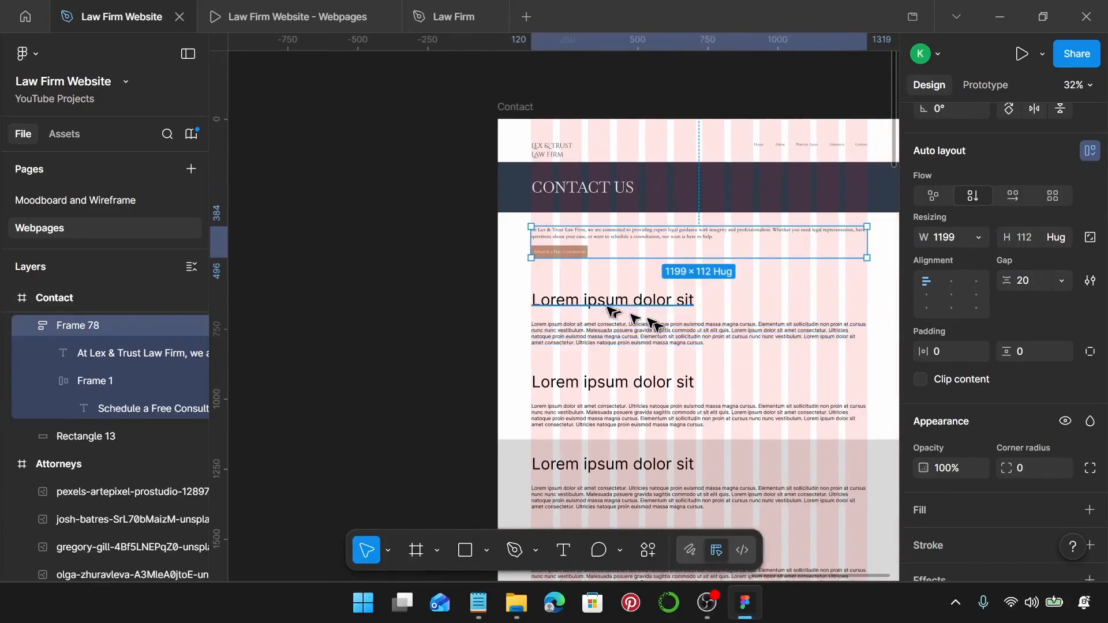
scroll(617, 317, right, 2)
scroll(600, 316, down, 3)
Delete the grey section and its text blocks, then align the Lorem heading and paragraph in the Contact frame.
click(477, 265)
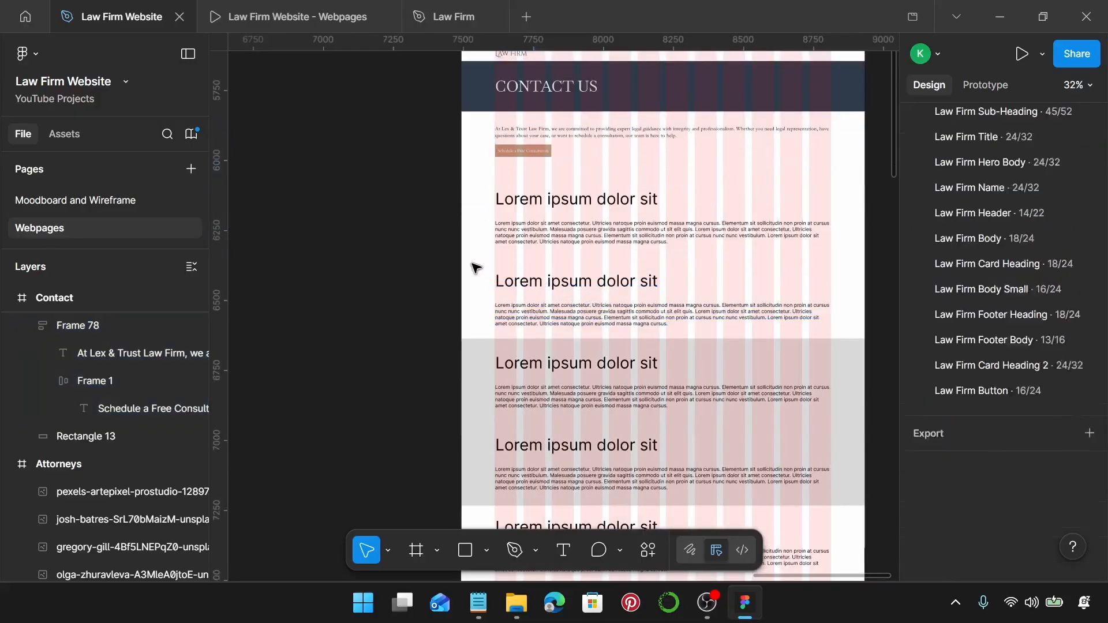
drag(586, 366, 656, 484)
key(Delete)
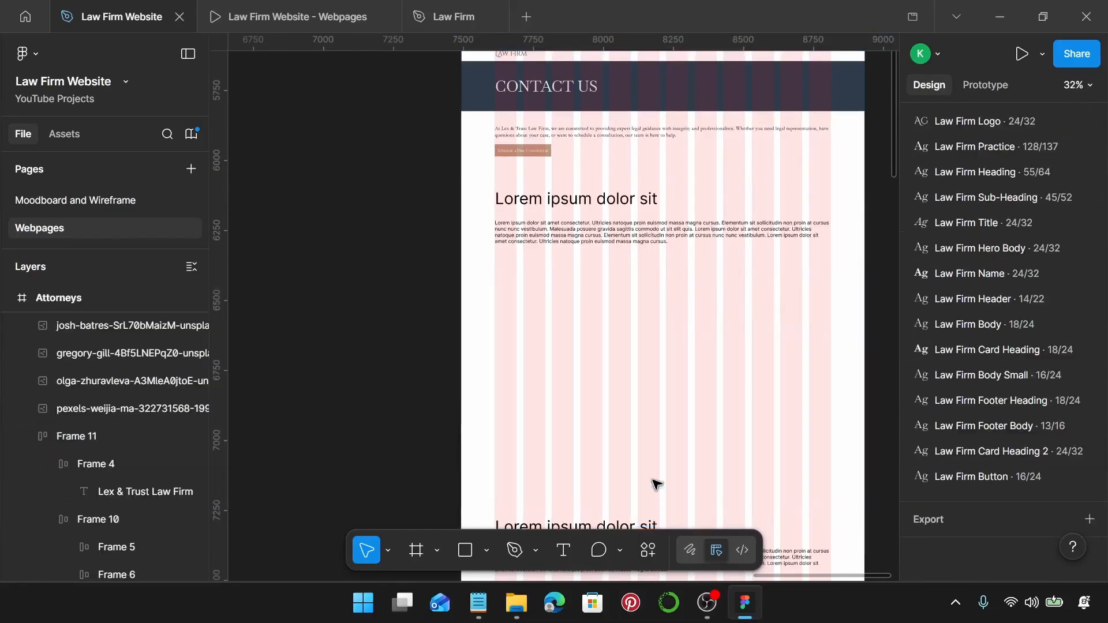
scroll(574, 216, up, 5)
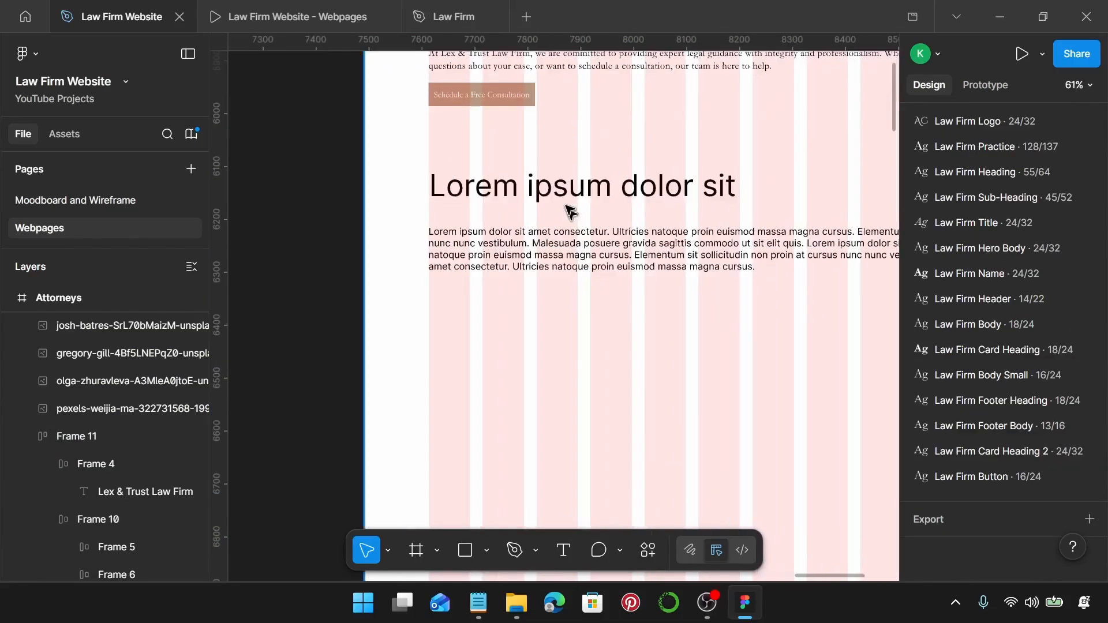
drag(527, 254, 582, 389)
drag(469, 190, 516, 292)
scroll(515, 291, up, 10)
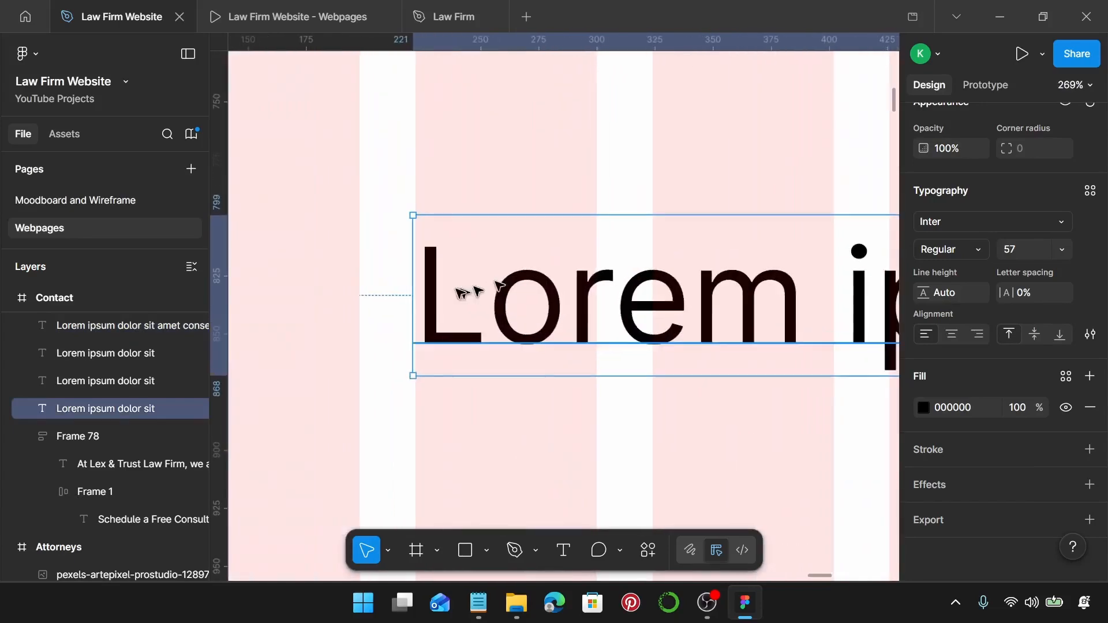
drag(444, 298, 438, 298)
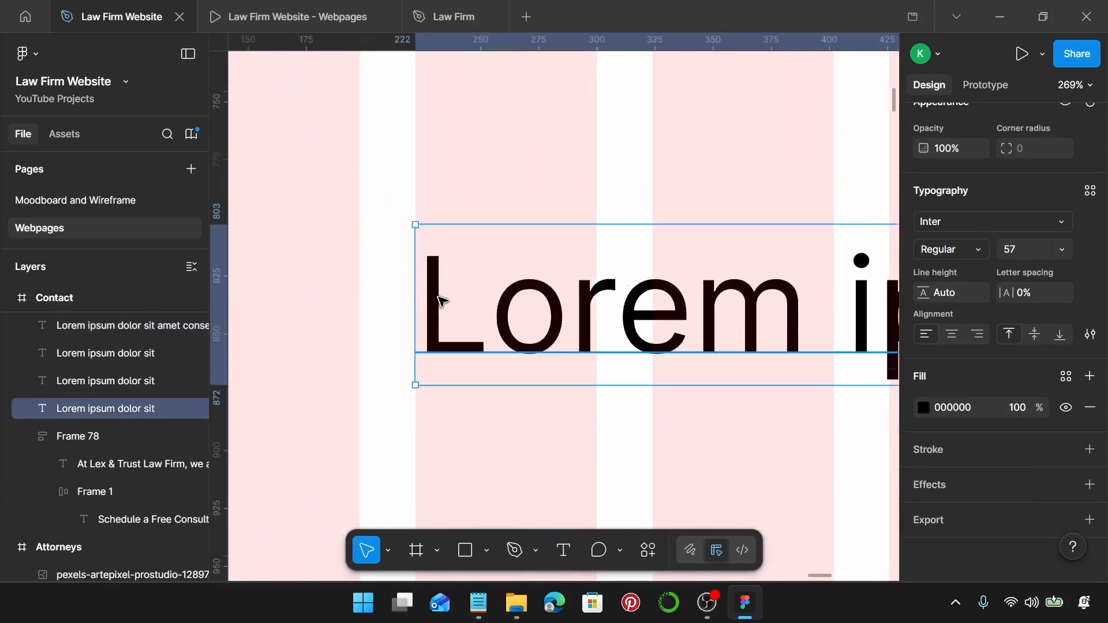
scroll(444, 306, down, 5)
click(453, 349)
scroll(453, 349, down, 10)
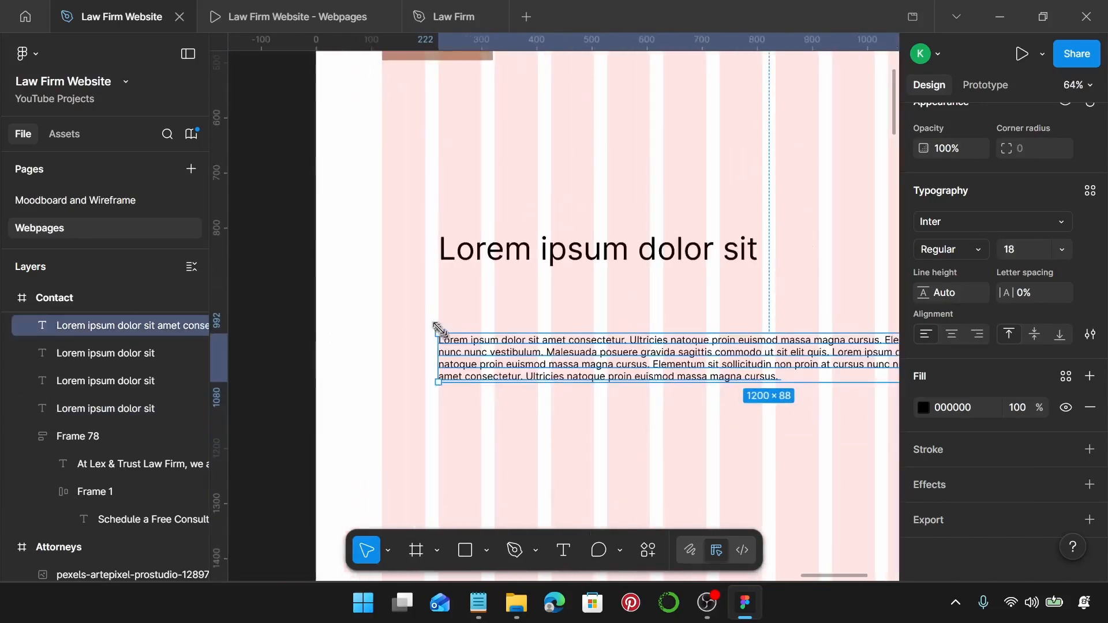
Apply the Law Firm Sub-Heading text style to the Lorem ipsum heading.
click(495, 260)
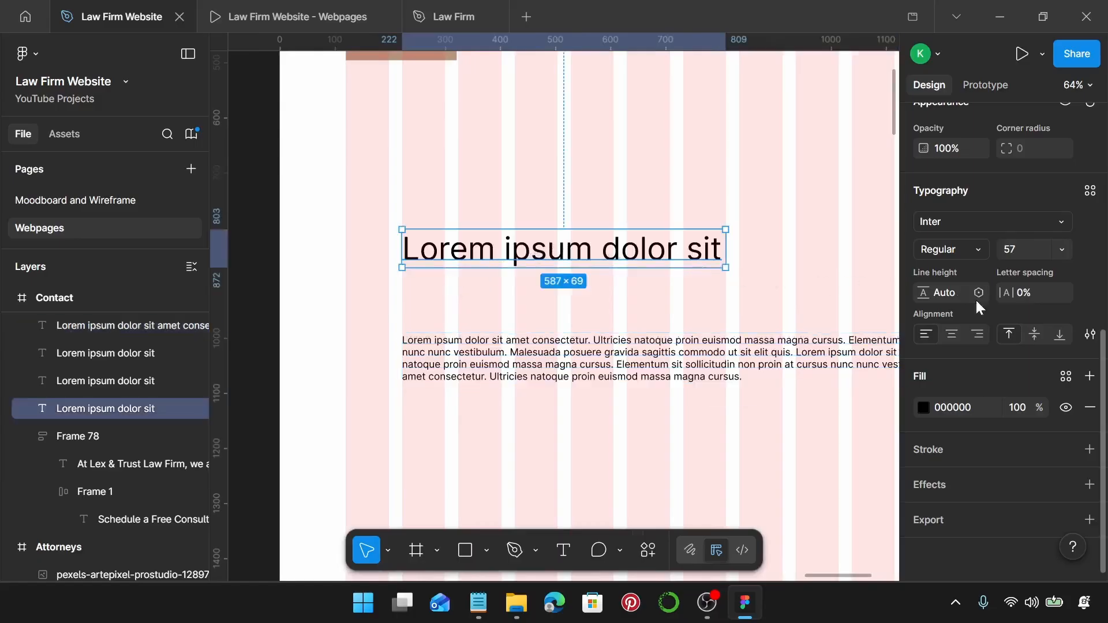
click(1067, 376)
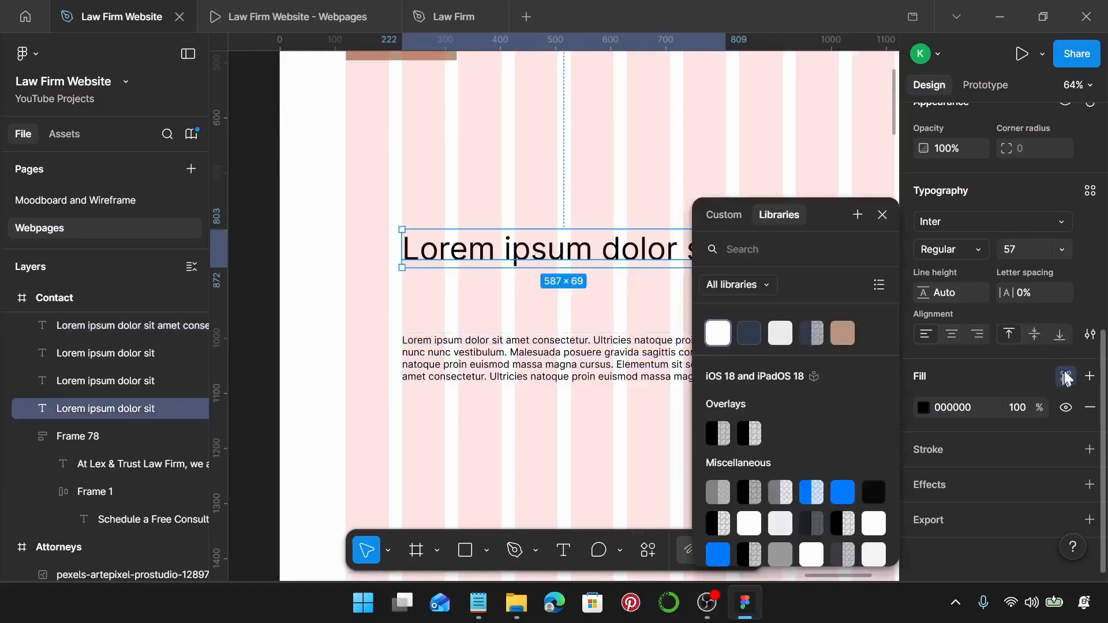
click(1090, 190)
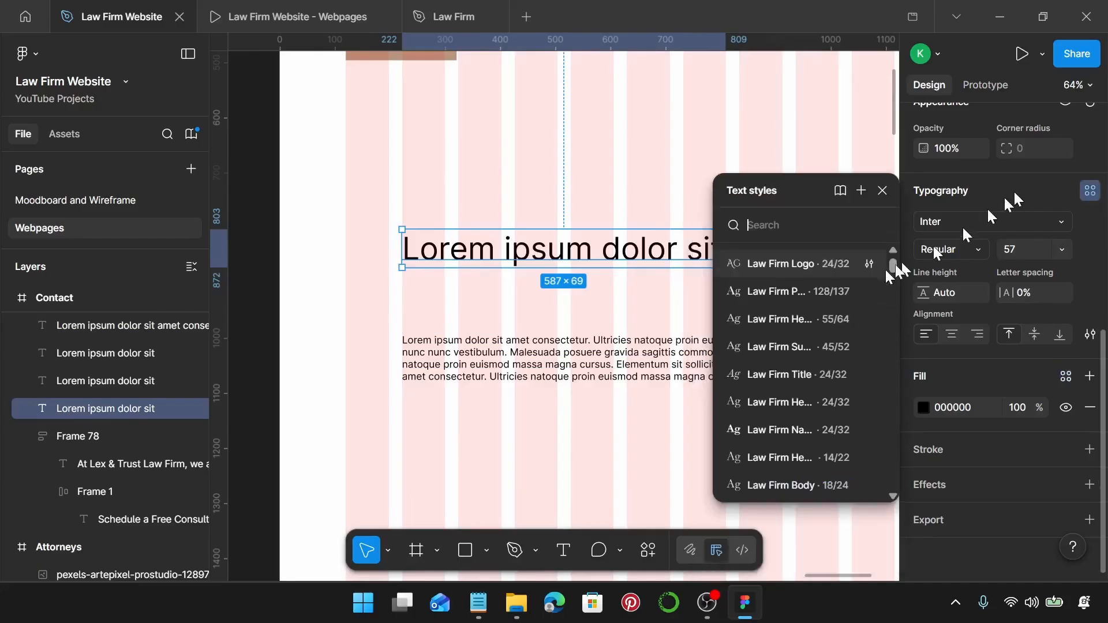
scroll(802, 415, down, 2)
scroll(802, 404, up, 2)
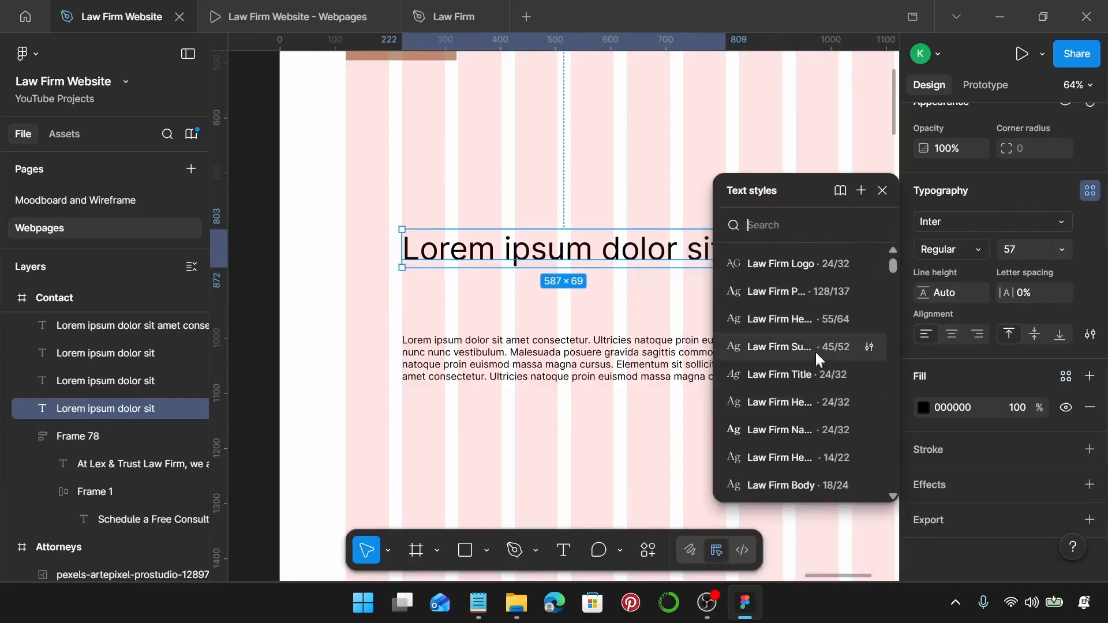
click(815, 351)
Apply the Law Firm Body text style to the paragraph below the heading.
click(569, 354)
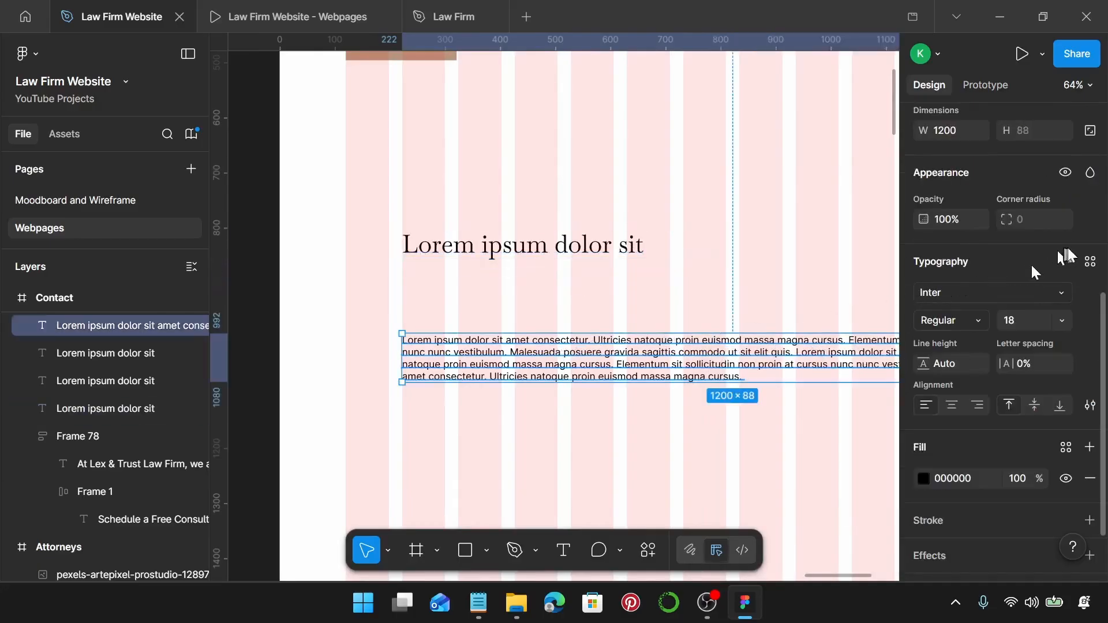
click(1087, 263)
scroll(816, 397, down, 2)
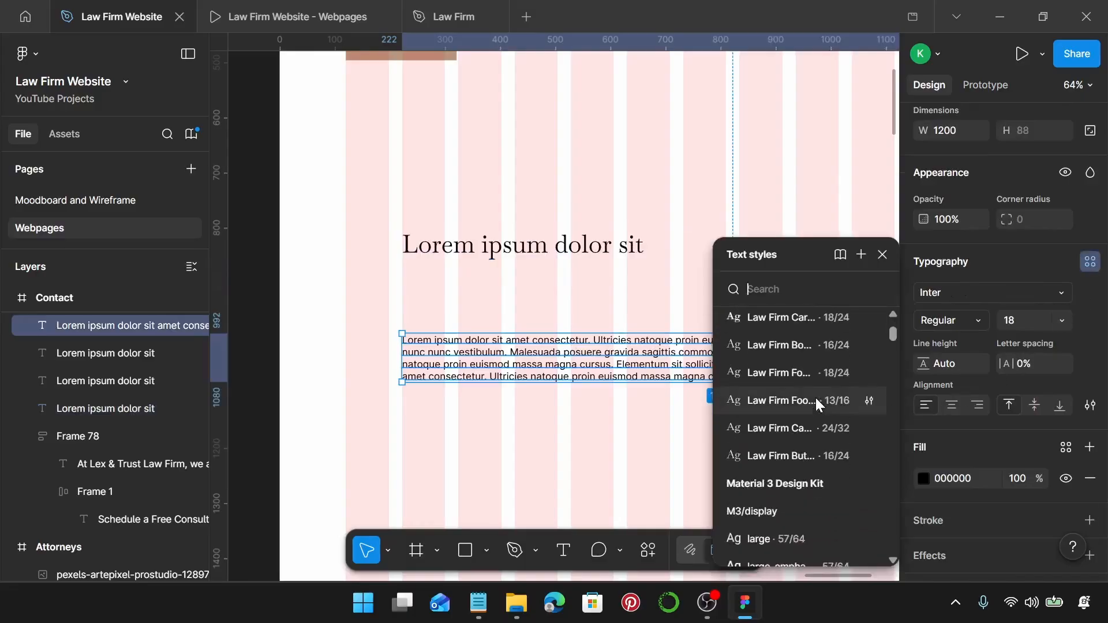
scroll(813, 395, up, 2)
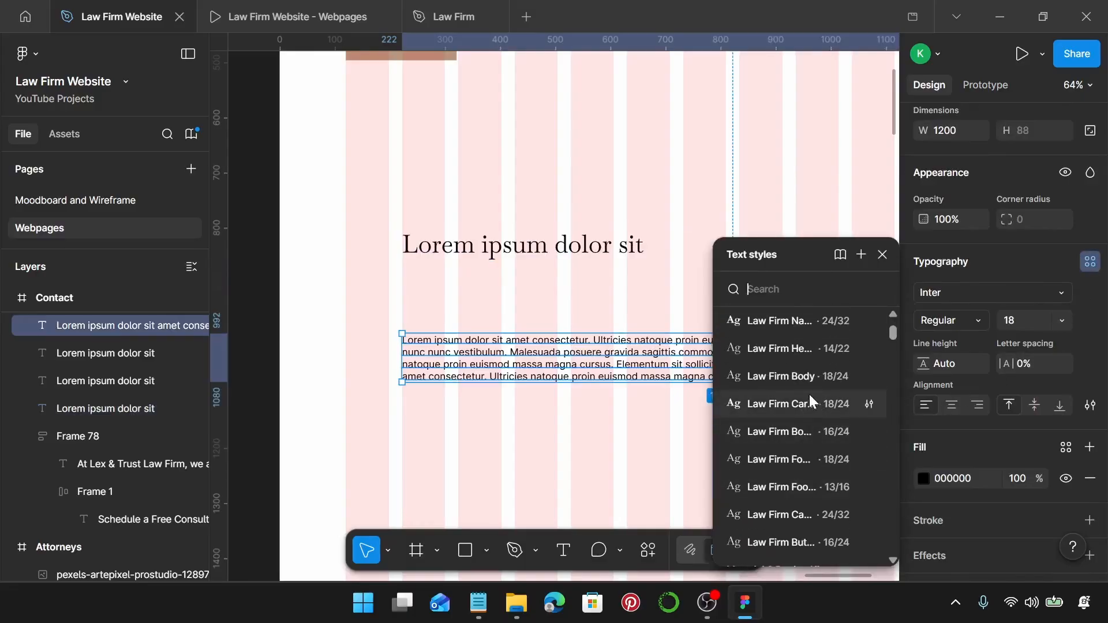
click(809, 381)
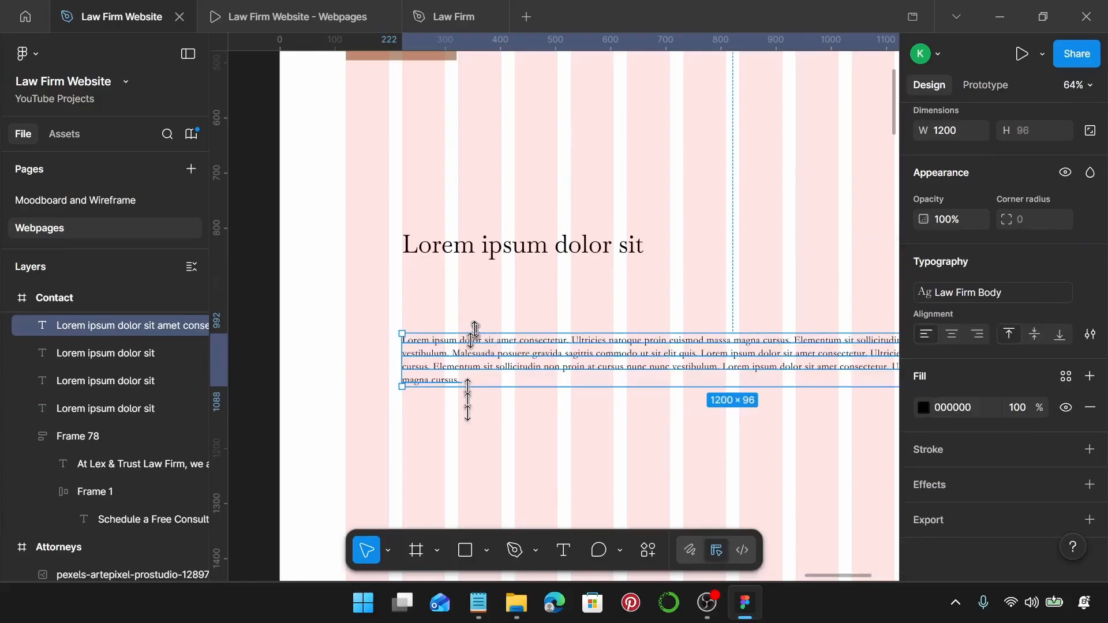
click(479, 604)
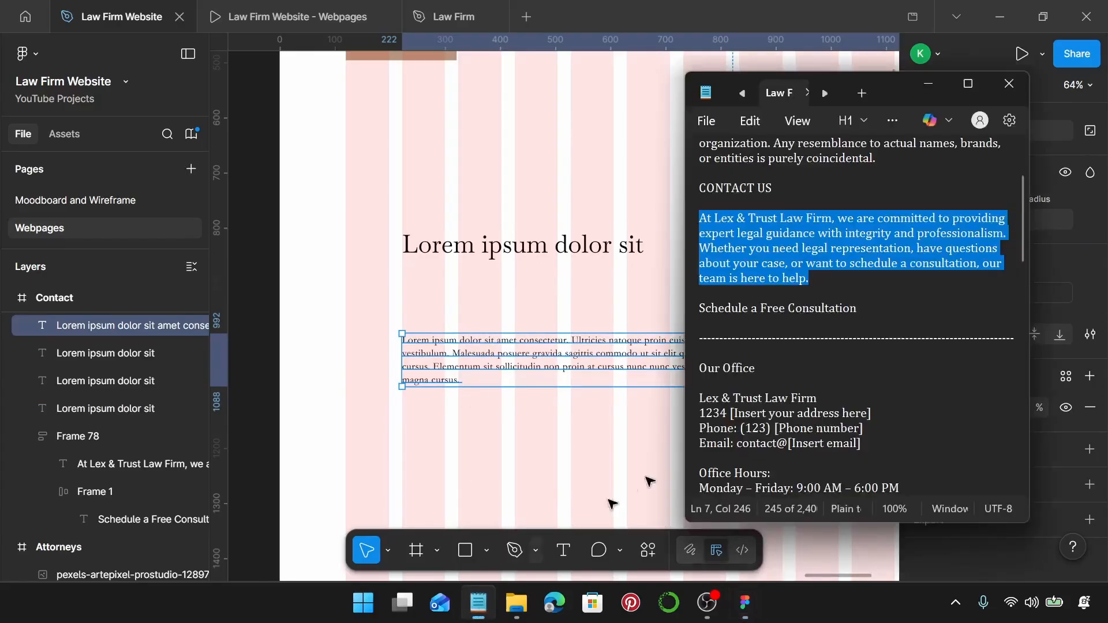
Replace the heading text with 'Our Office' from the page copy and narrow its box.
triple_click(773, 370)
key(ctrl+c)
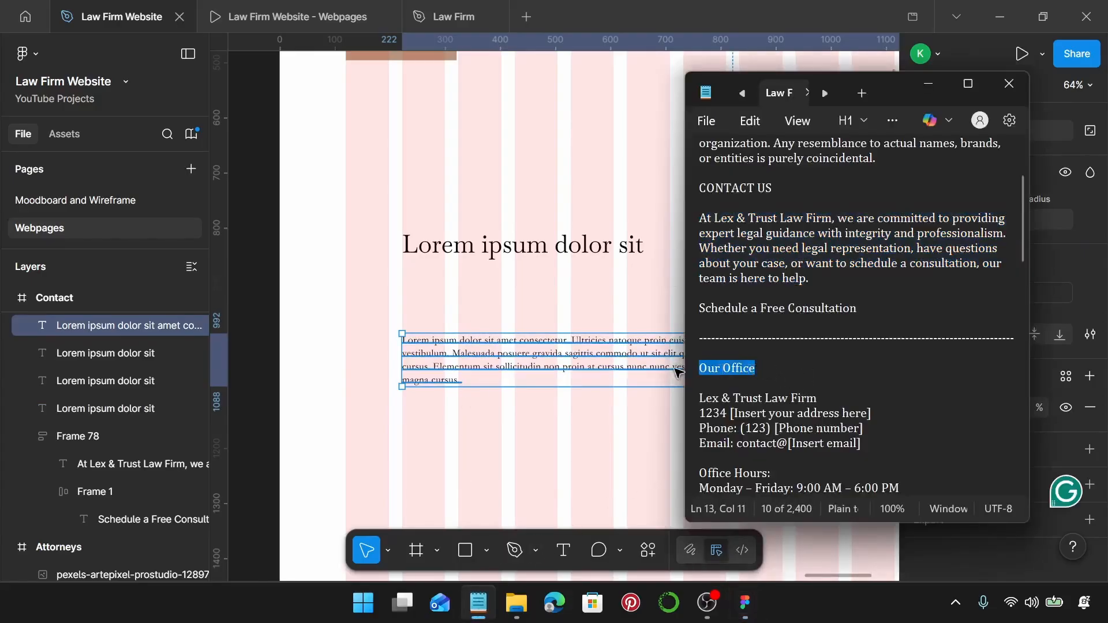
click(517, 245)
double_click(525, 256)
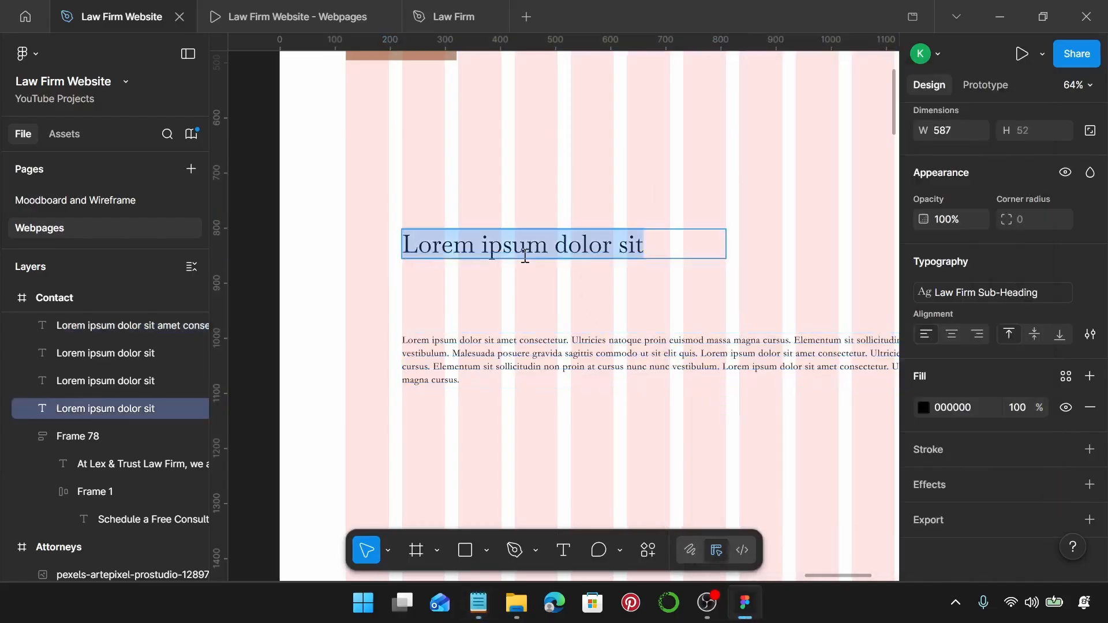
key(ctrl+v)
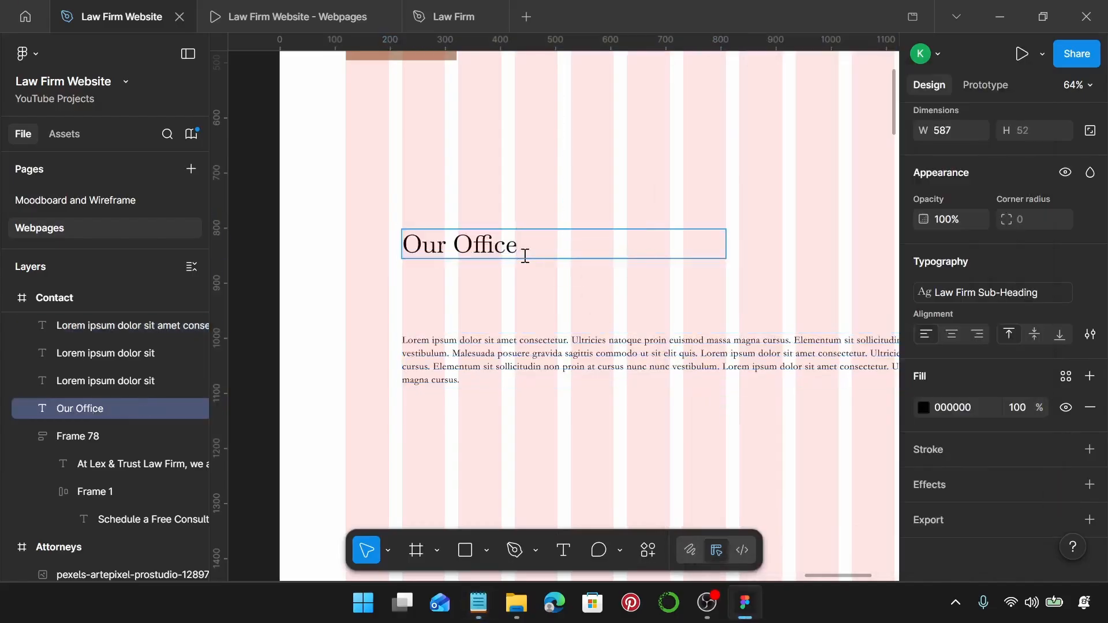
key(Escape)
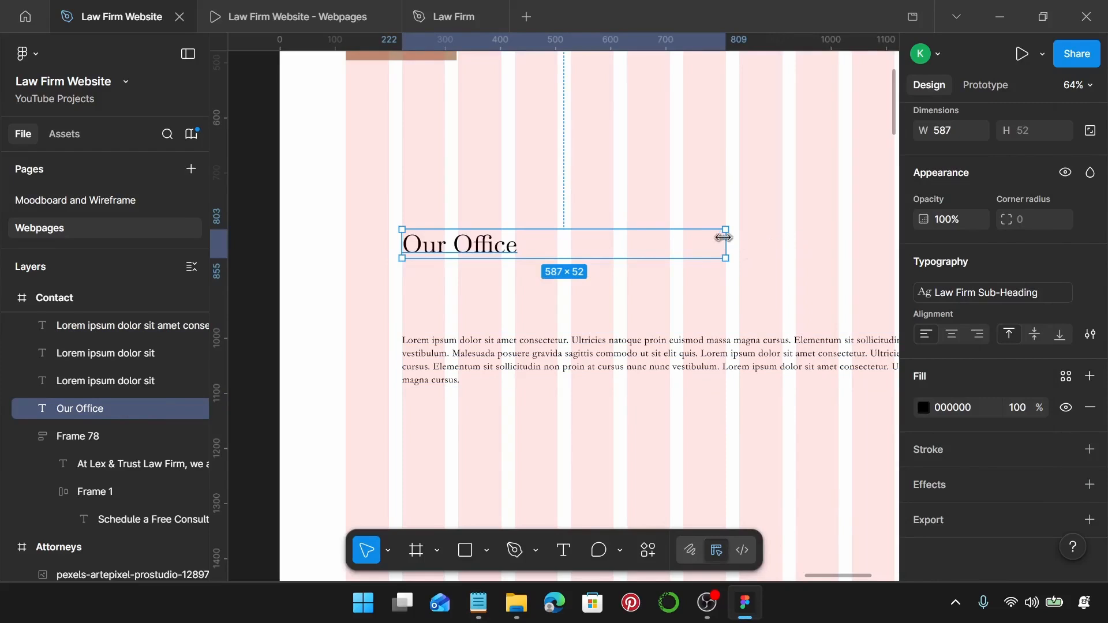
drag(723, 237, 559, 241)
Replace the paragraph with the office address and hours at auto width, placed under the heading.
click(484, 364)
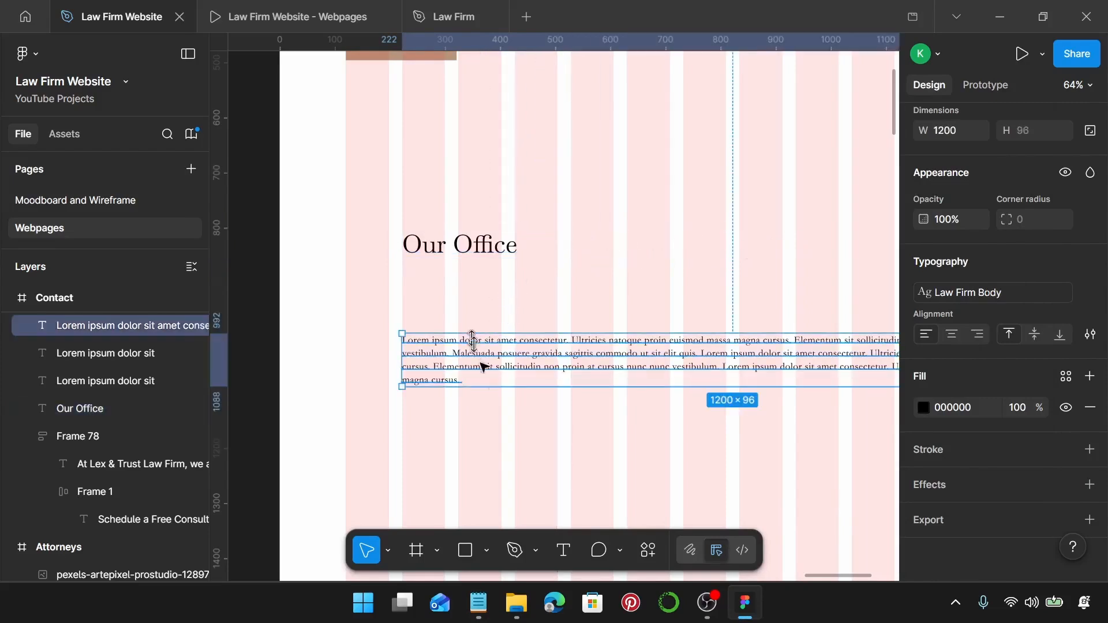
click(479, 603)
scroll(854, 406, down, 1)
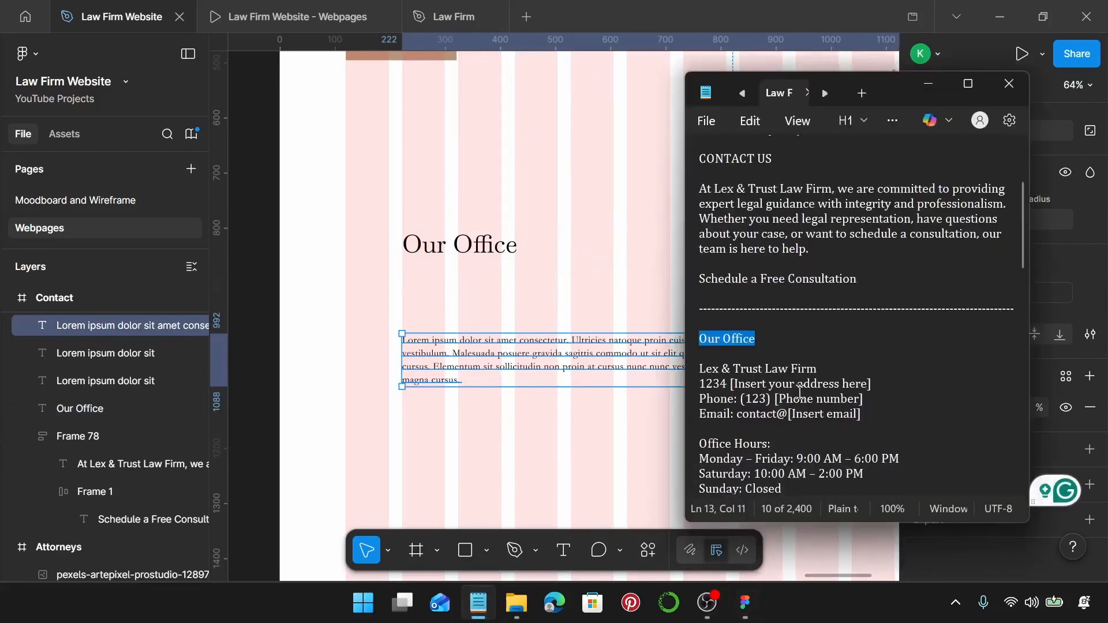
scroll(871, 403, down, 1)
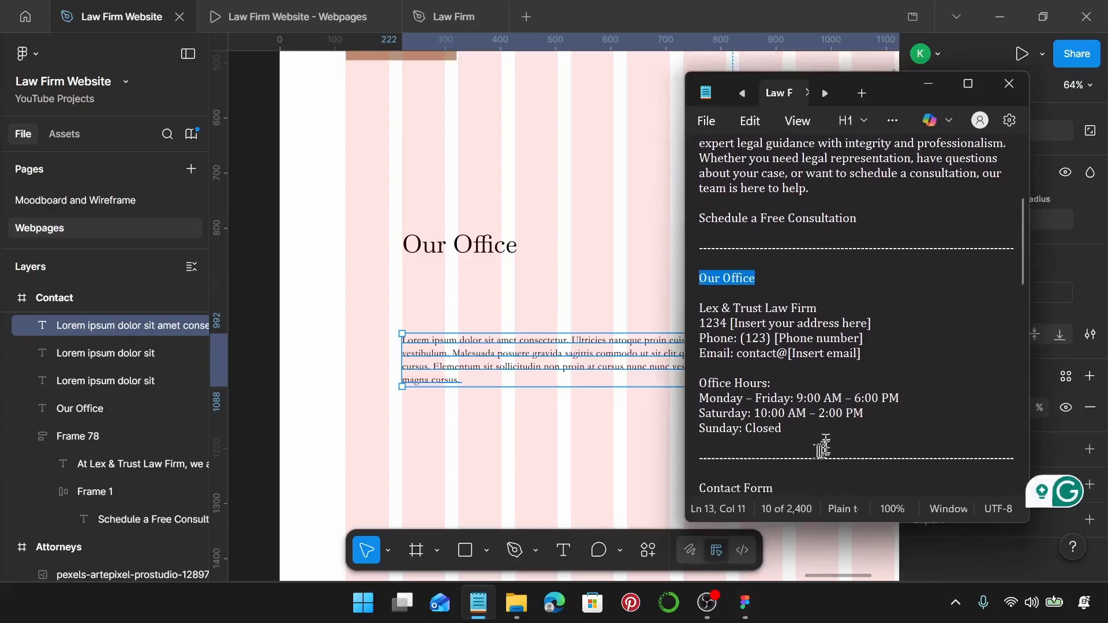
drag(699, 413, 689, 315)
key(ctrl+c)
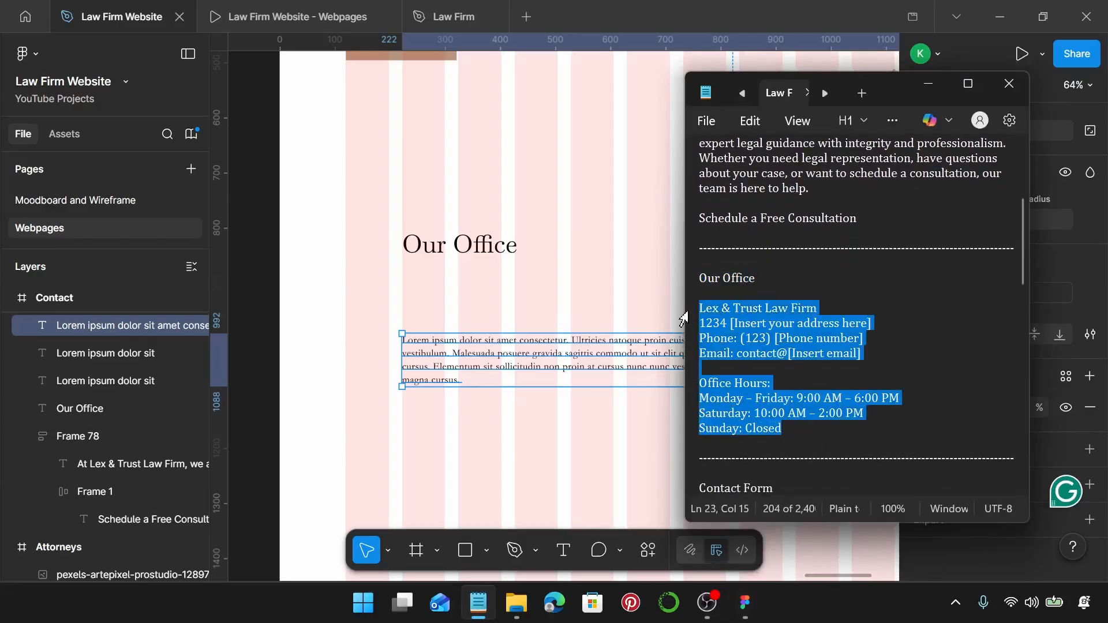
double_click(572, 364)
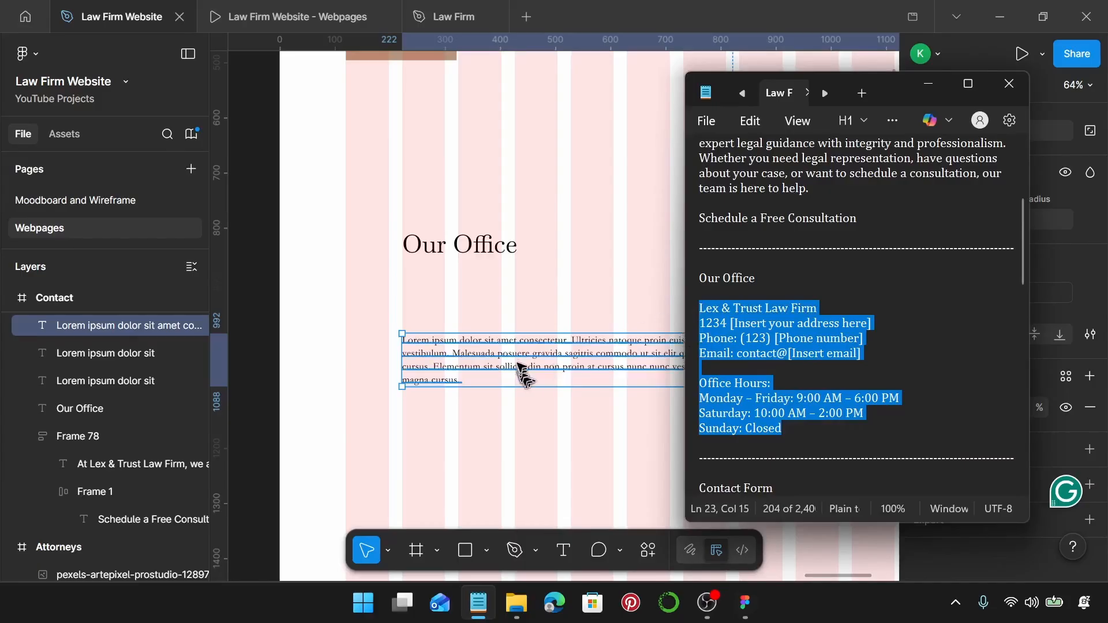
key(ctrl+v)
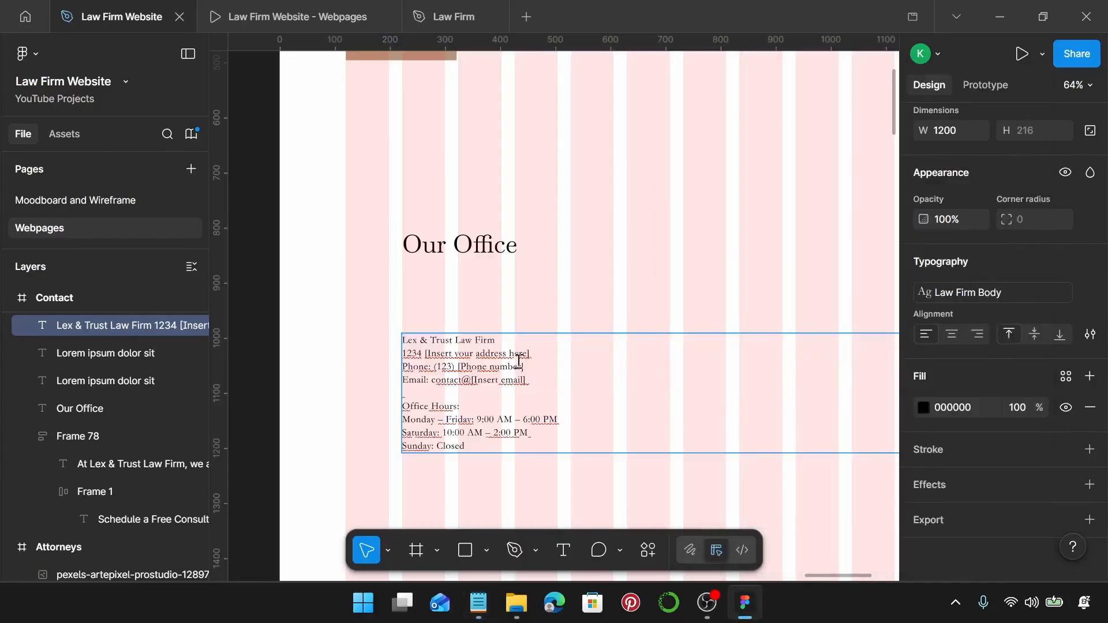
scroll(519, 362, right, 1)
scroll(990, 196, up, 3)
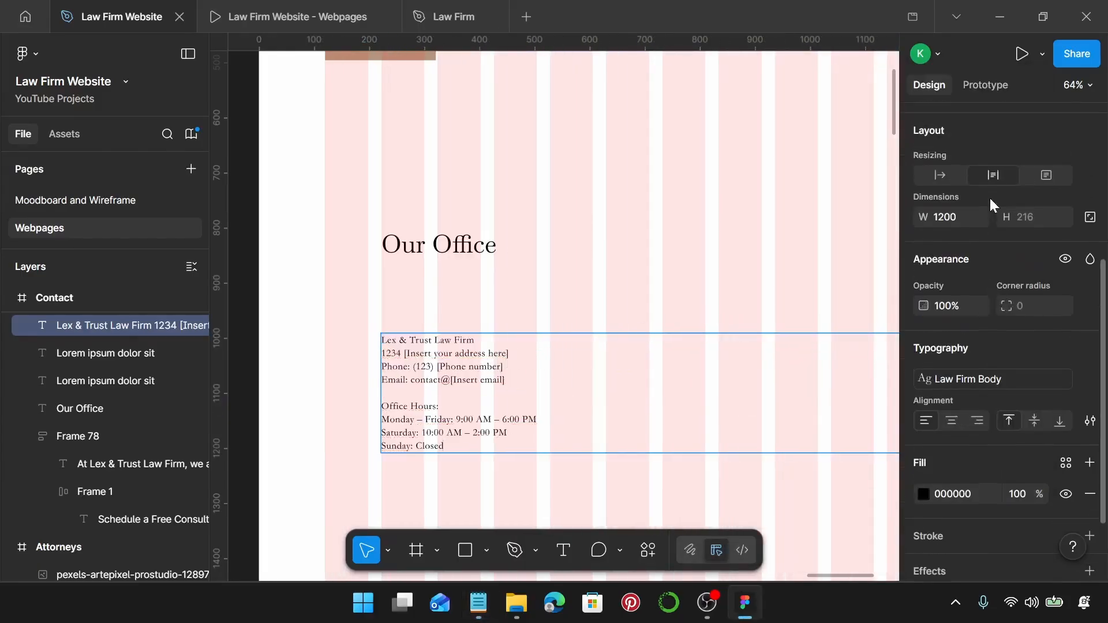
click(946, 172)
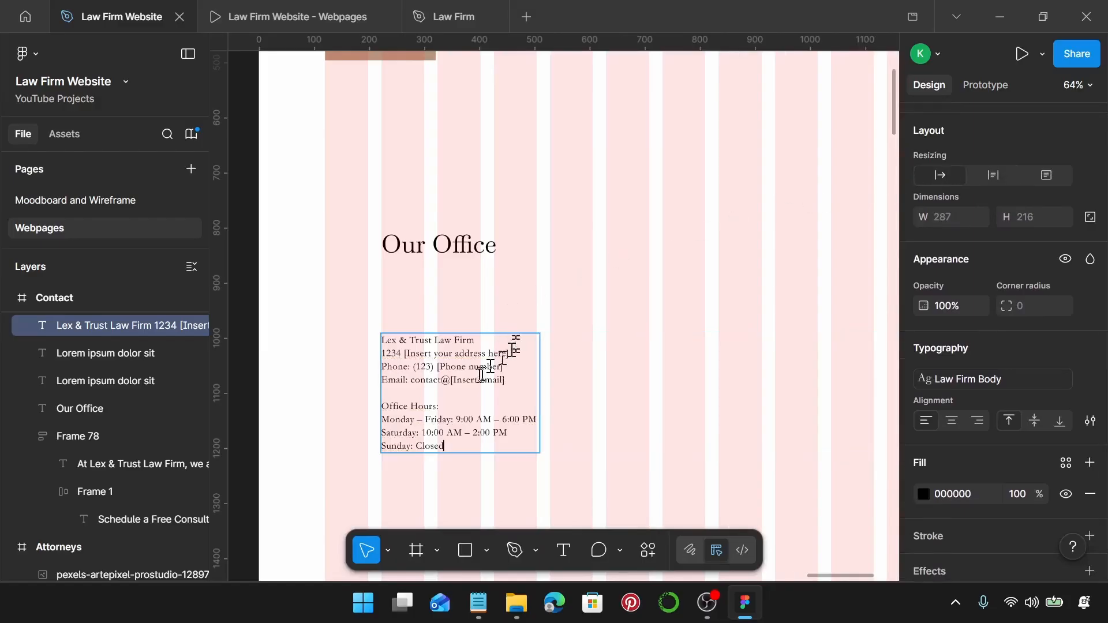
key(Escape)
drag(434, 420, 441, 360)
Wrap the Our Office heading and address in an auto-layout frame with a 20 gap.
shift+click(452, 244)
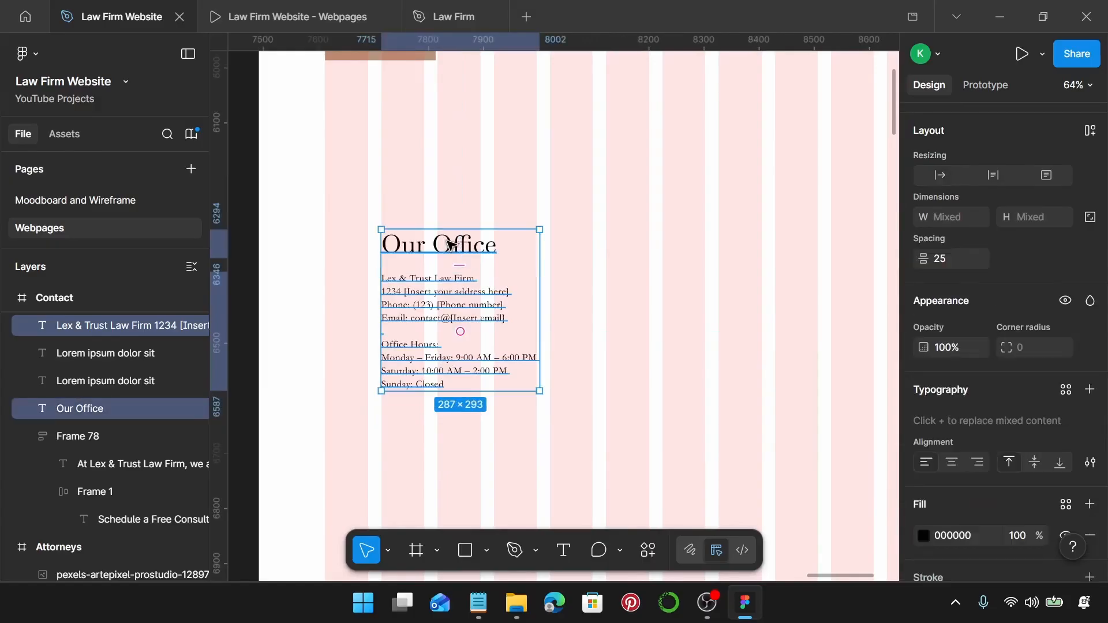
key(shift+a)
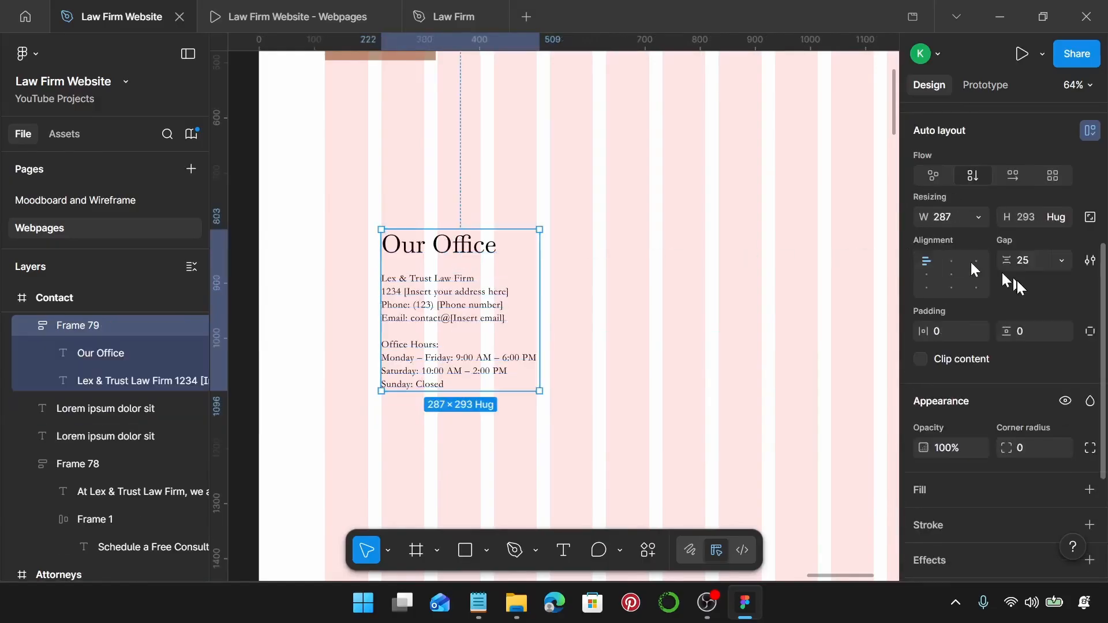
click(1049, 263)
text(20)
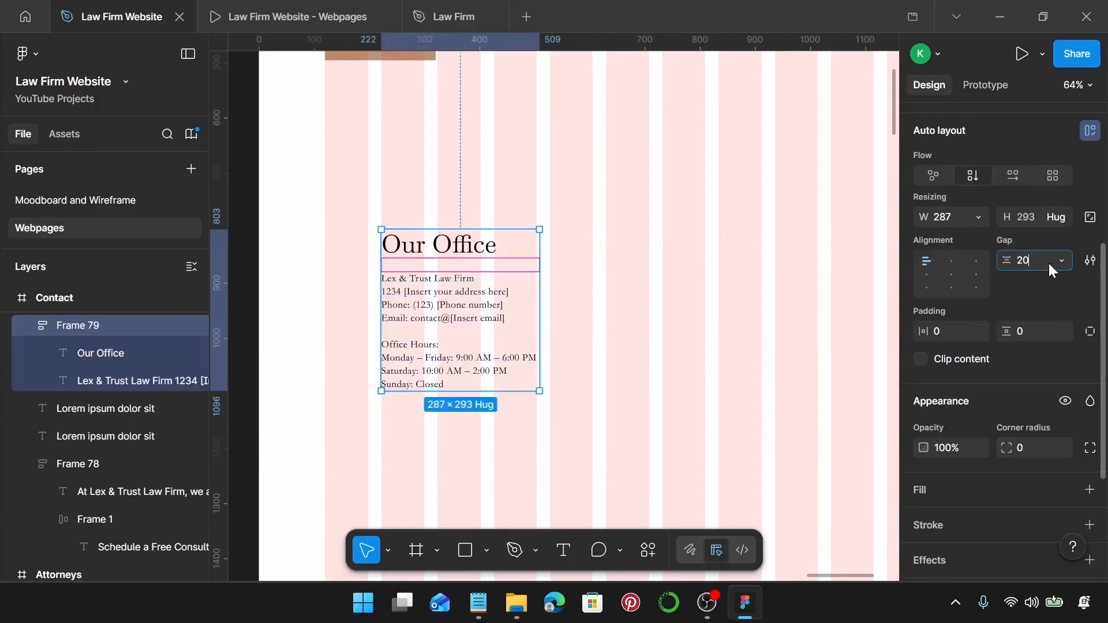
key(Return)
ctrl+scroll(664, 280, down, 3)
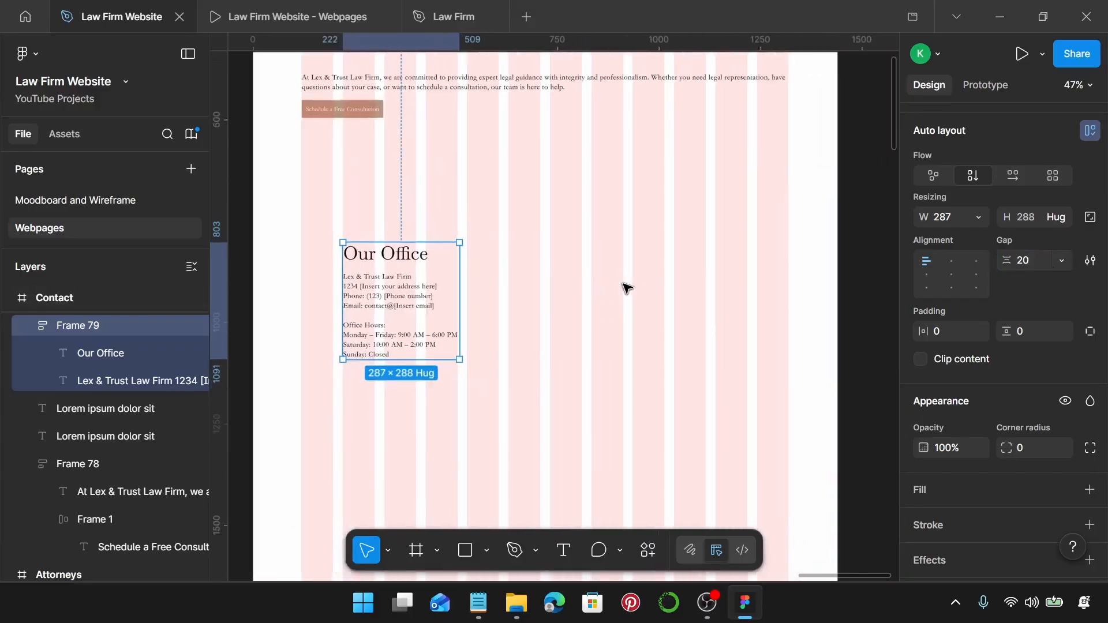
Draw a rectangle to the right of the office details and adjust its position and width.
key(r)
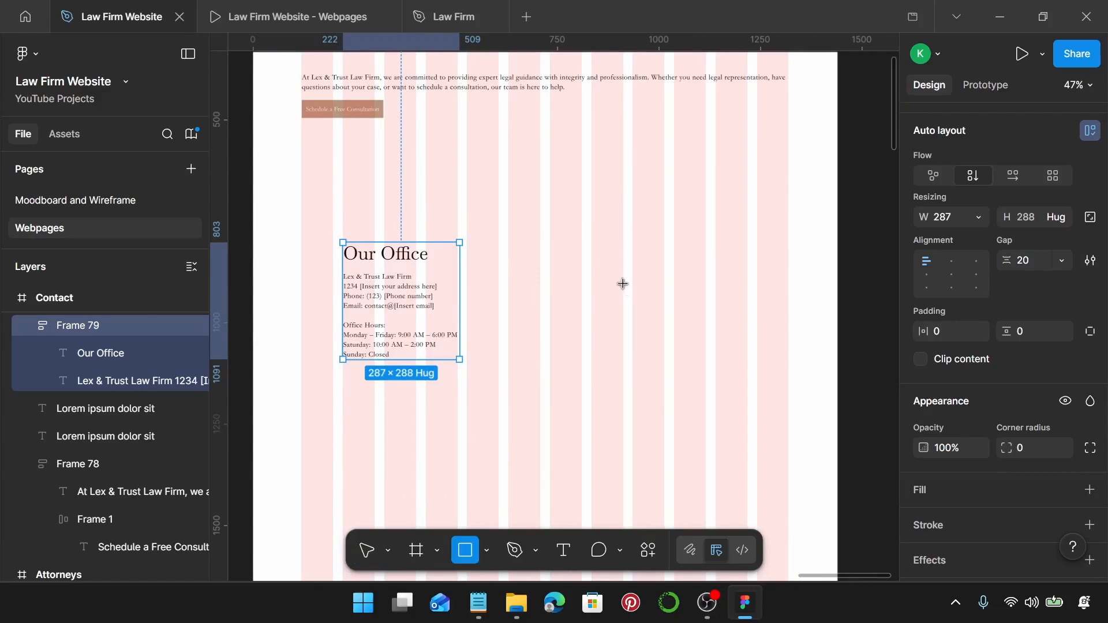
drag(521, 187, 729, 437)
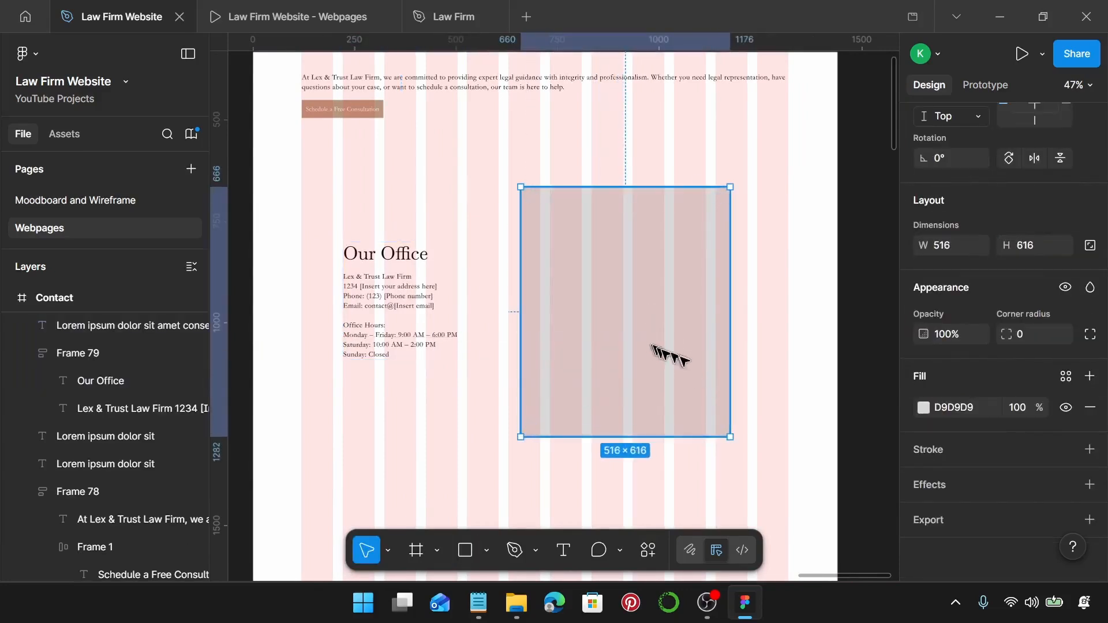
drag(652, 348, 709, 357)
scroll(788, 194, up, 10)
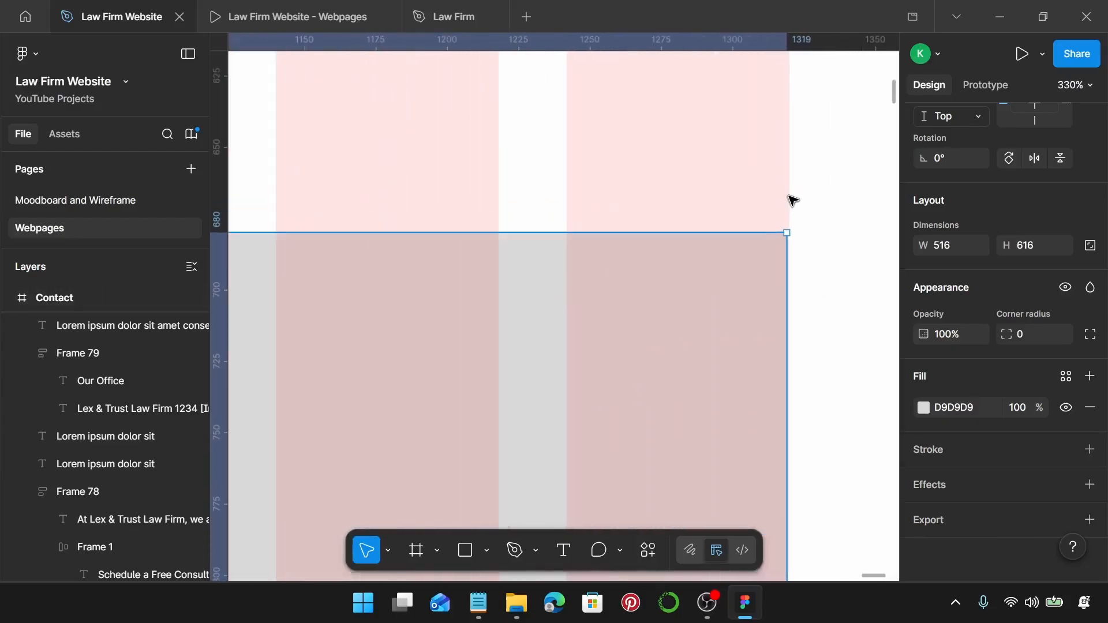
scroll(788, 199, down, 8)
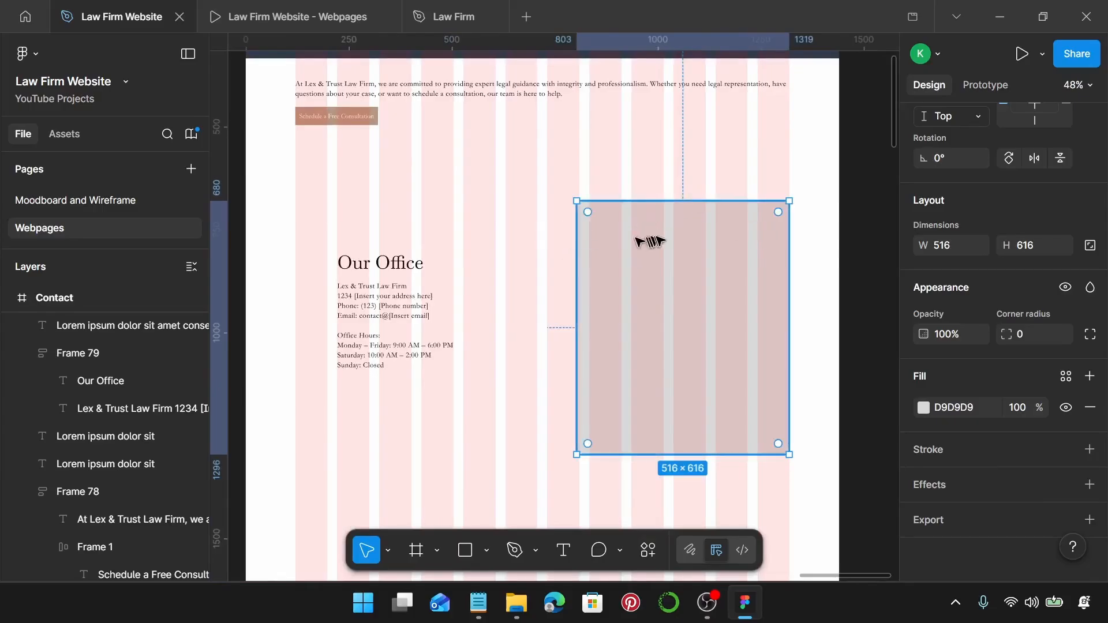
mouse_move(572, 241)
mouse_down()
mouse_move(537, 250)
mouse_move(563, 252)
mouse_up()
scroll(538, 248, up, 8)
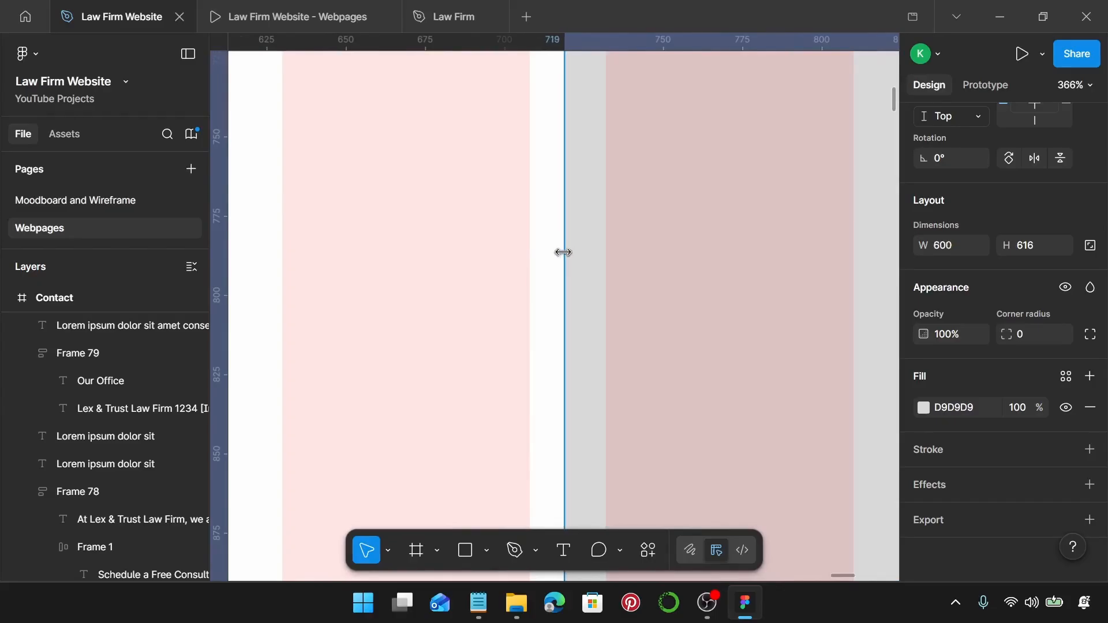
scroll(563, 252, down, 10)
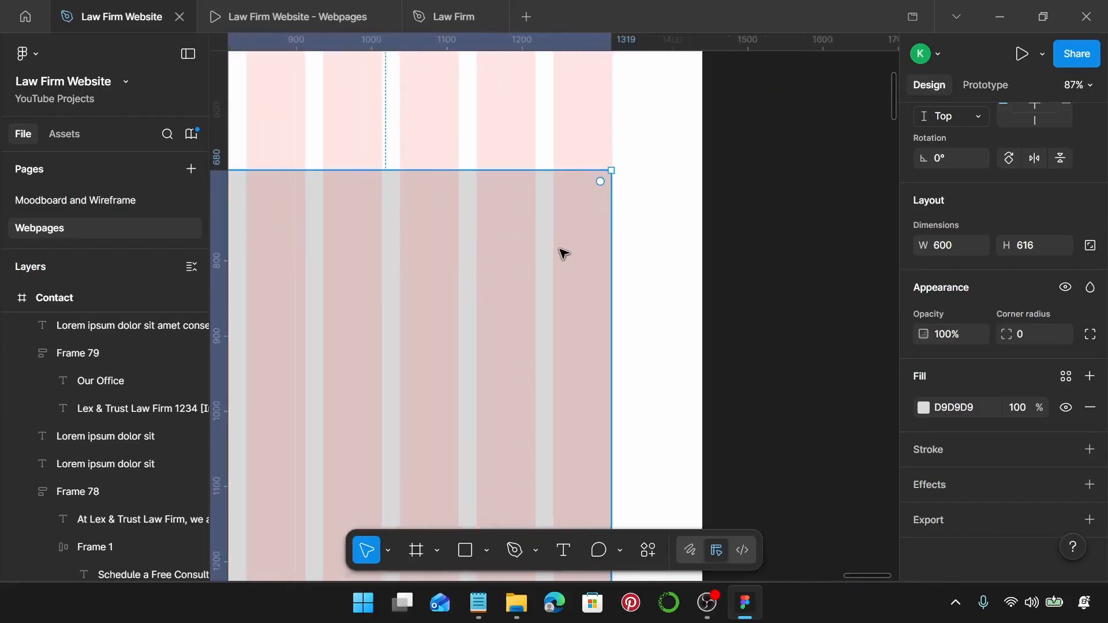
scroll(565, 190, left, 5)
scroll(456, 176, up, 15)
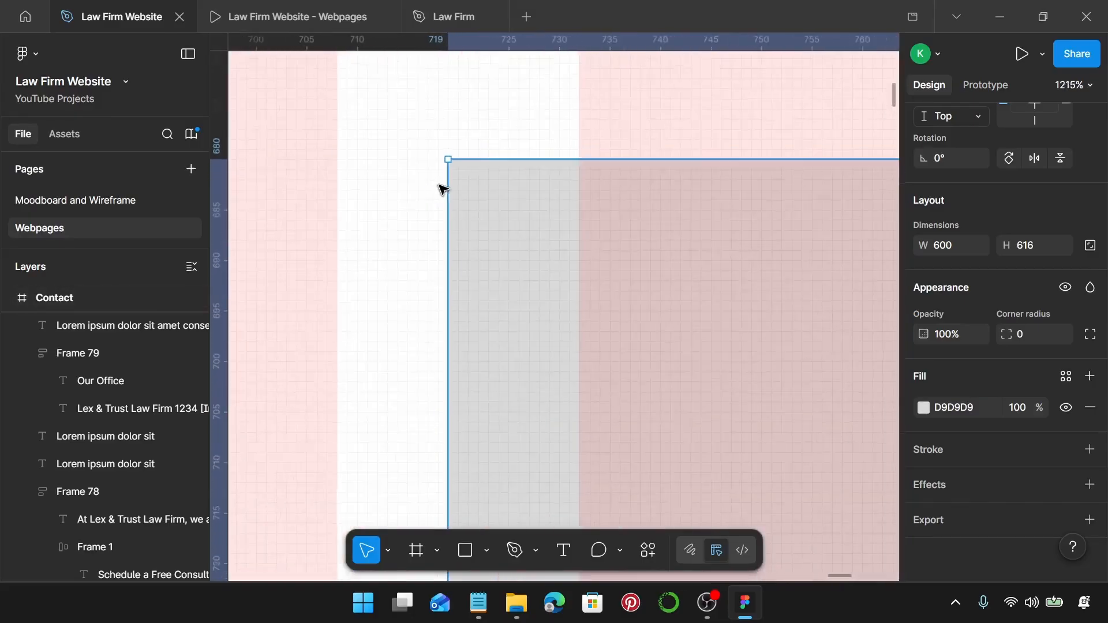
scroll(442, 189, down, 15)
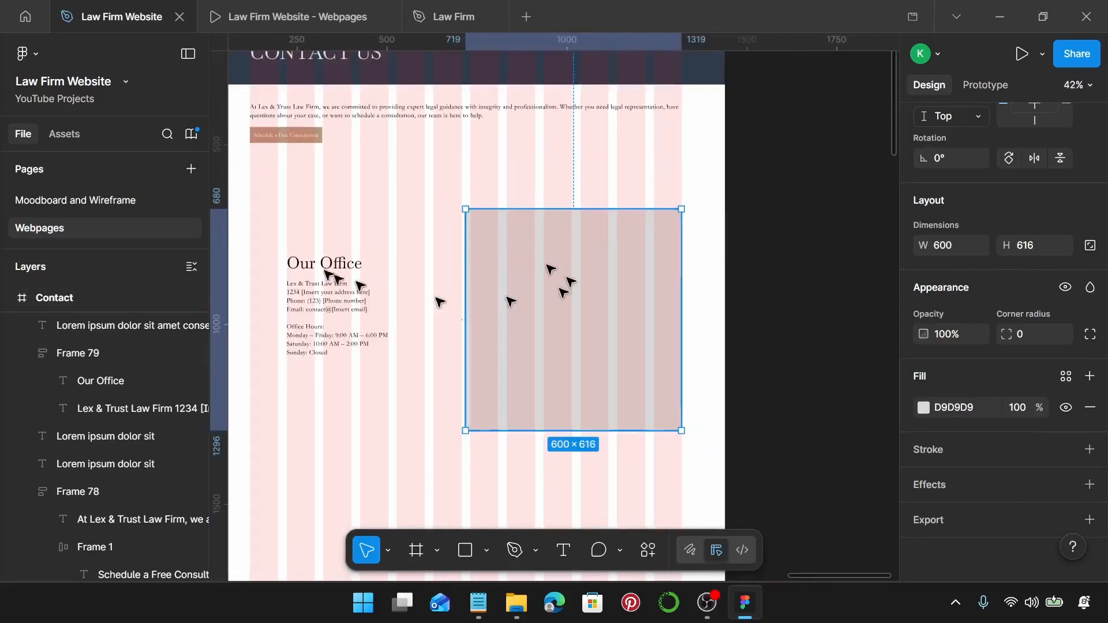
scroll(458, 254, left, 2)
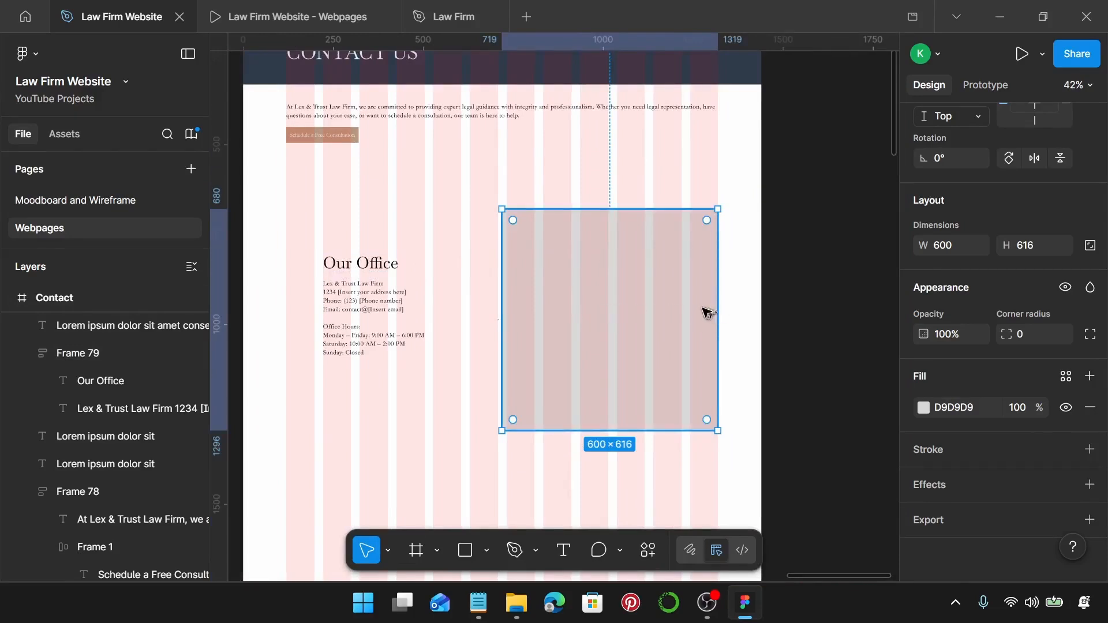
Set the rectangle's height to 655 and fill it with the Law Firm Primary colour style.
click(1051, 250)
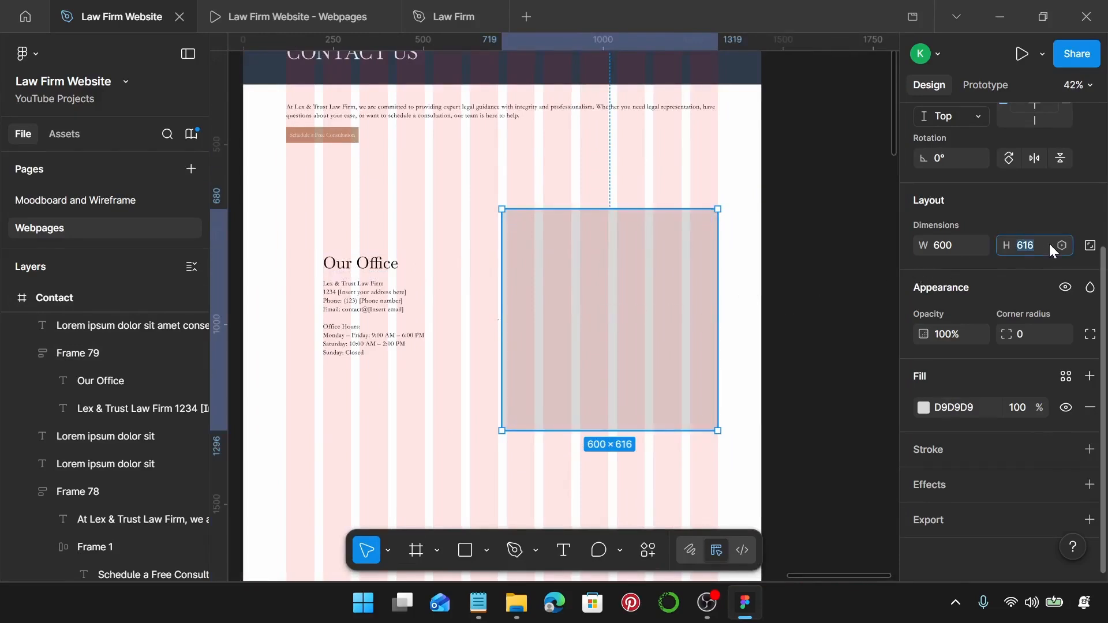
key(Return)
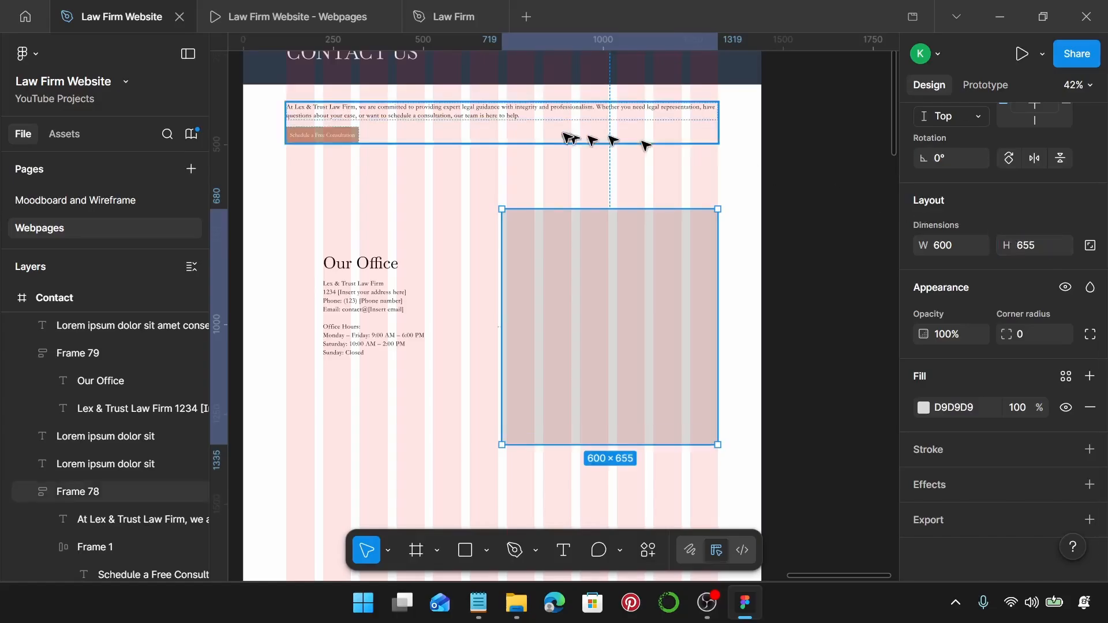
scroll(601, 208, right, 2)
scroll(583, 234, down, 2)
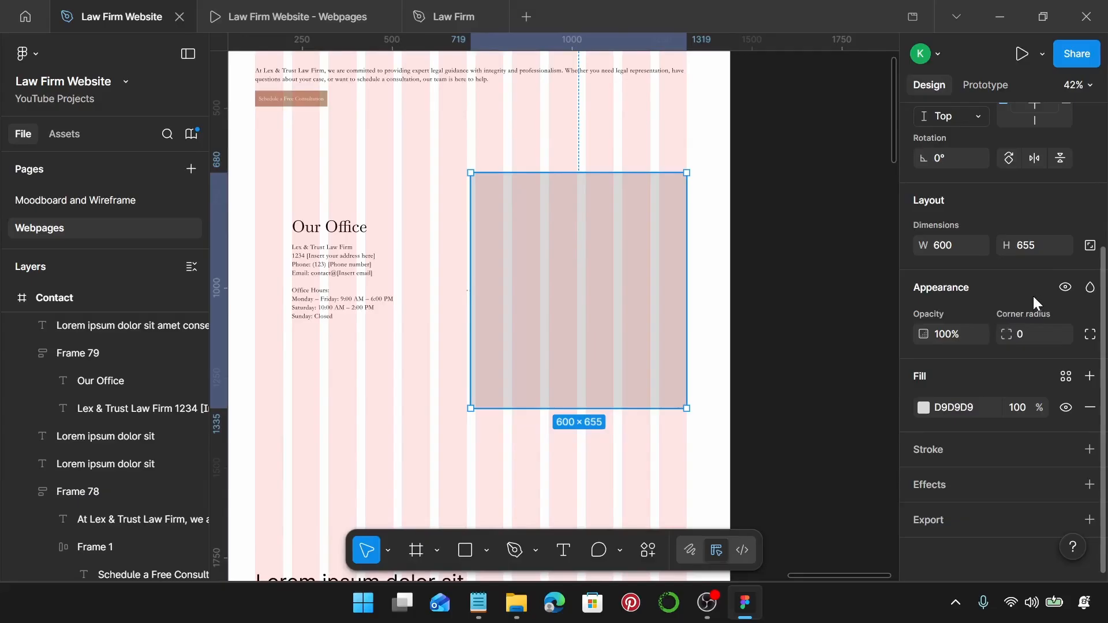
click(1066, 376)
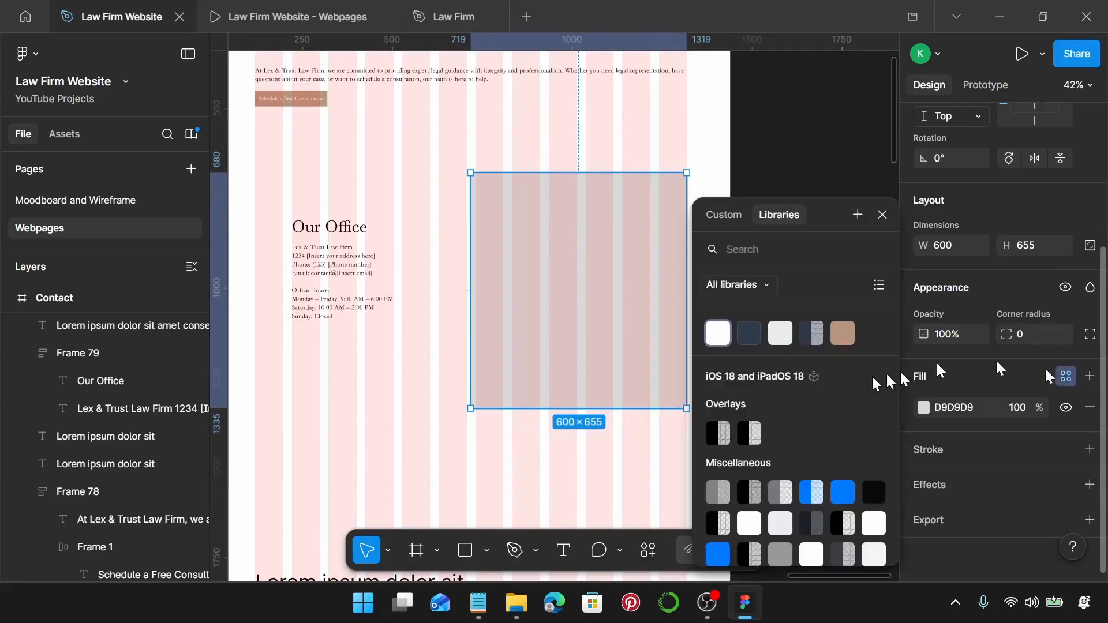
click(749, 333)
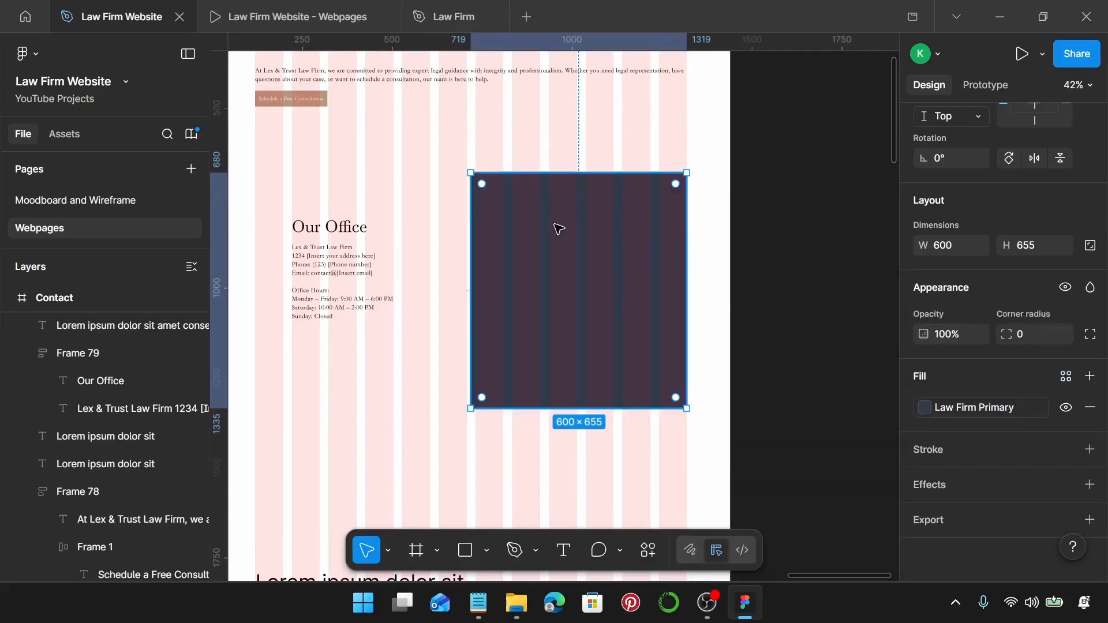
scroll(559, 230, down, 3)
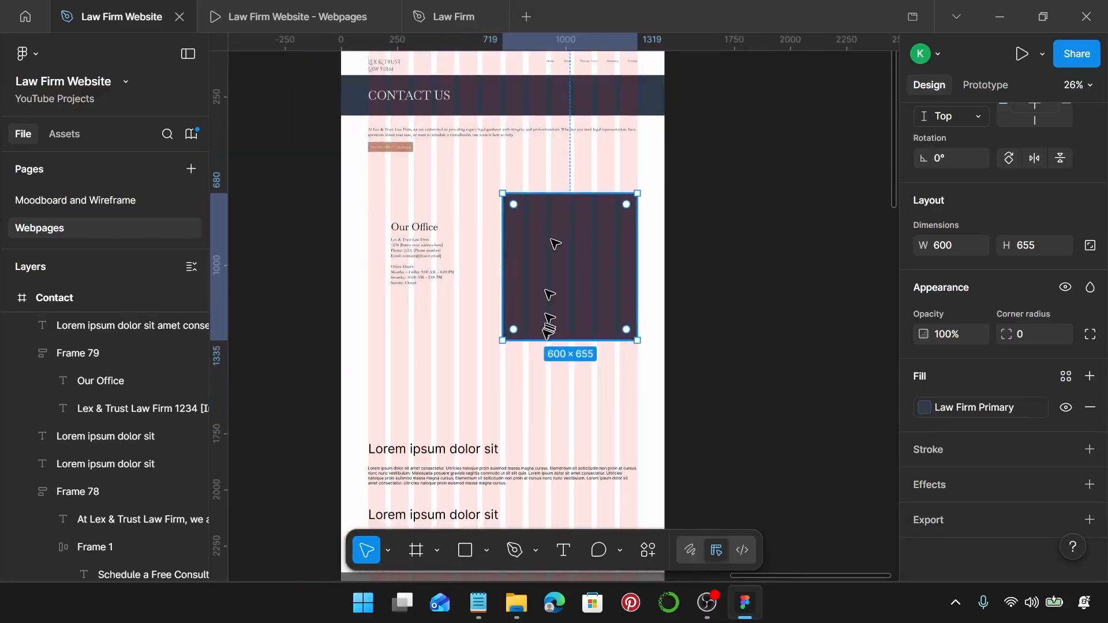
Move the Lorem ipsum heading onto the dark rectangle and style it Law Firm on Primary, Law Firm Sub-Heading.
drag(394, 452, 534, 241)
scroll(535, 242, up, 5)
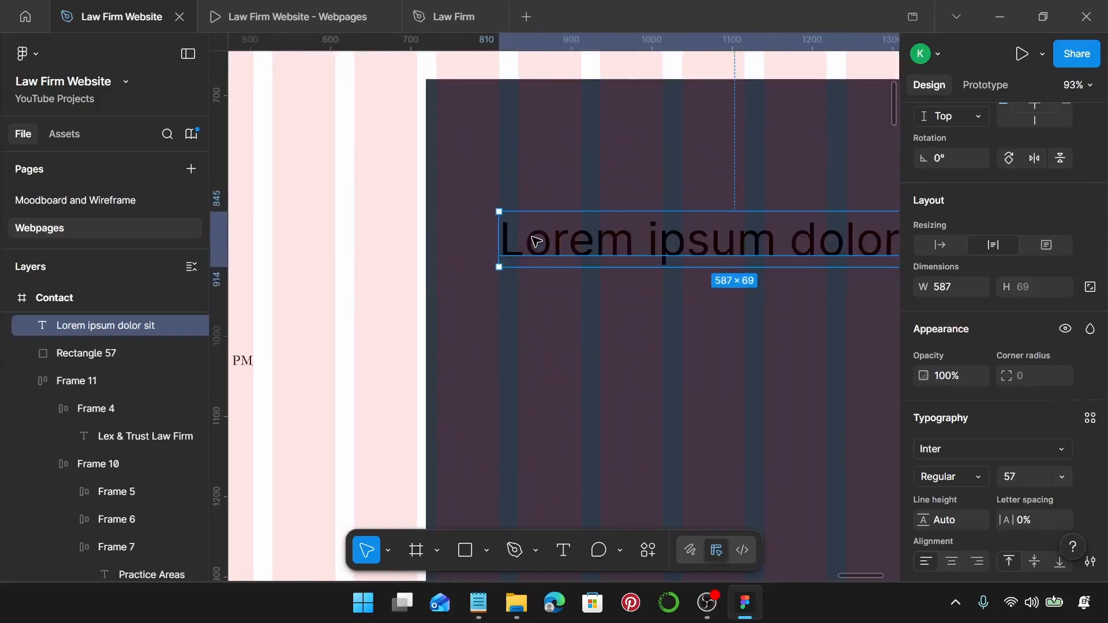
scroll(536, 241, right, 3)
scroll(981, 381, down, 3)
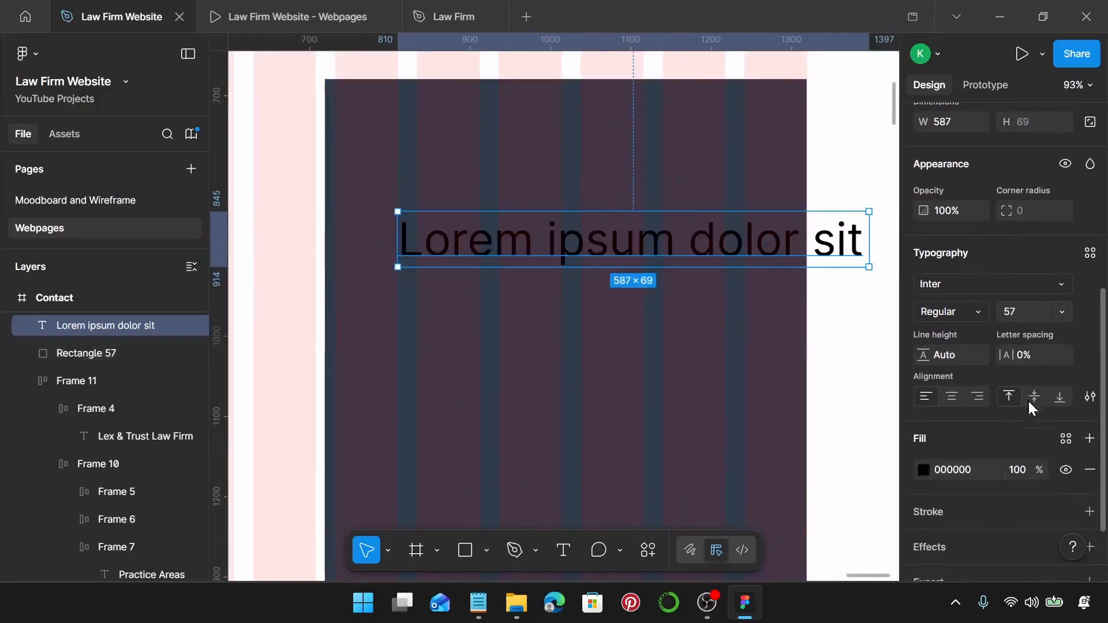
click(1066, 433)
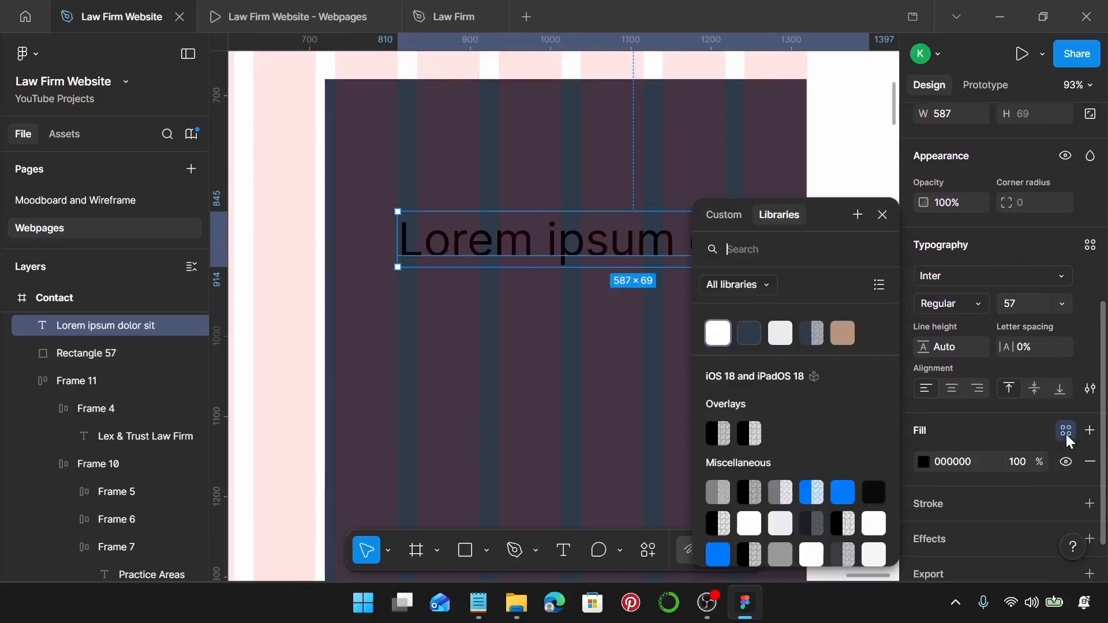
click(786, 338)
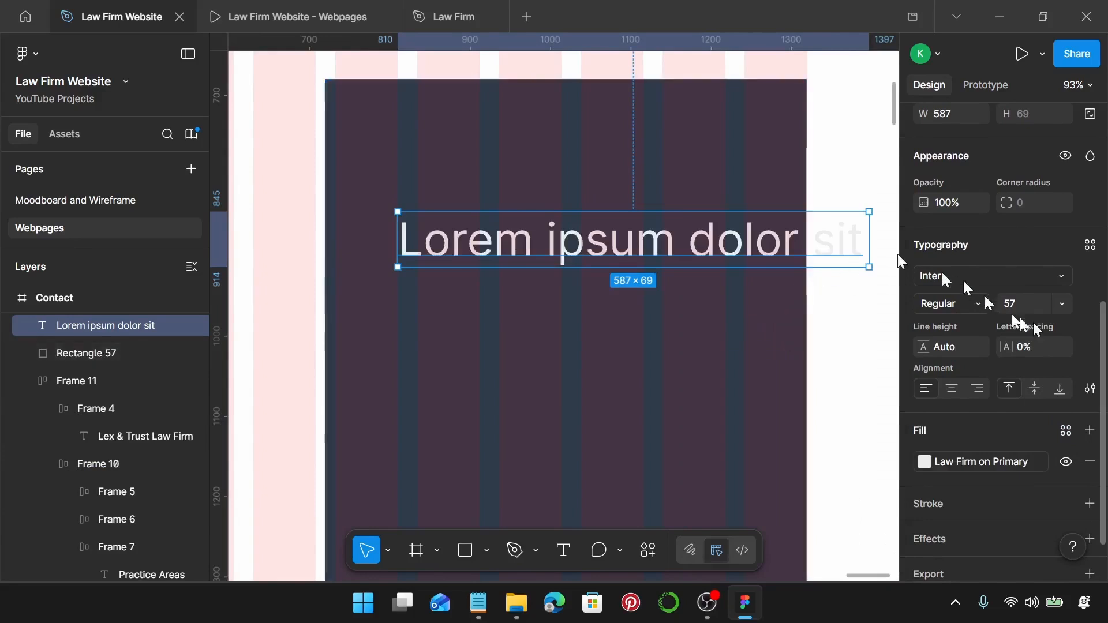
click(1091, 246)
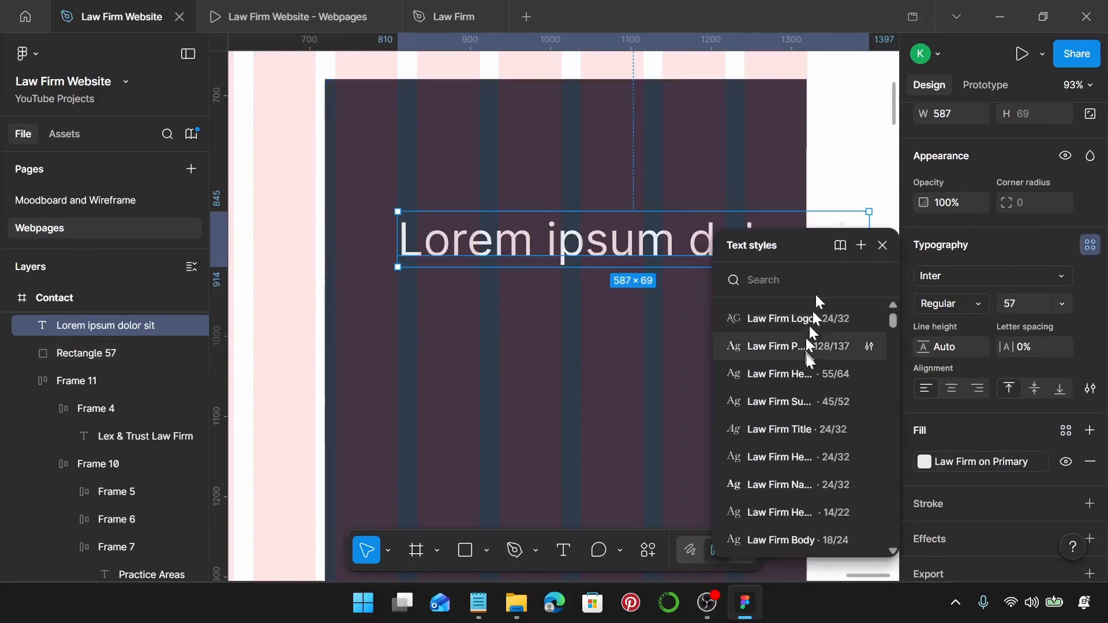
click(800, 397)
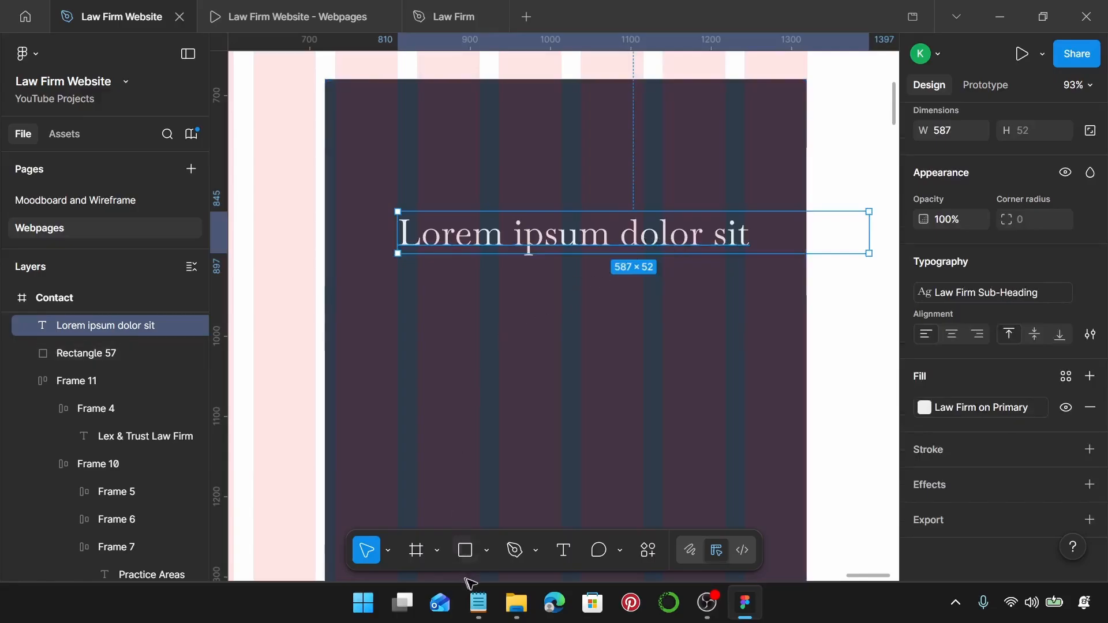
Replace the heading's text with 'Contact Form' copied from the page copy notes.
click(478, 604)
scroll(820, 293, down, 3)
drag(777, 354, 695, 342)
key(ctrl+c)
drag(777, 352, 705, 354)
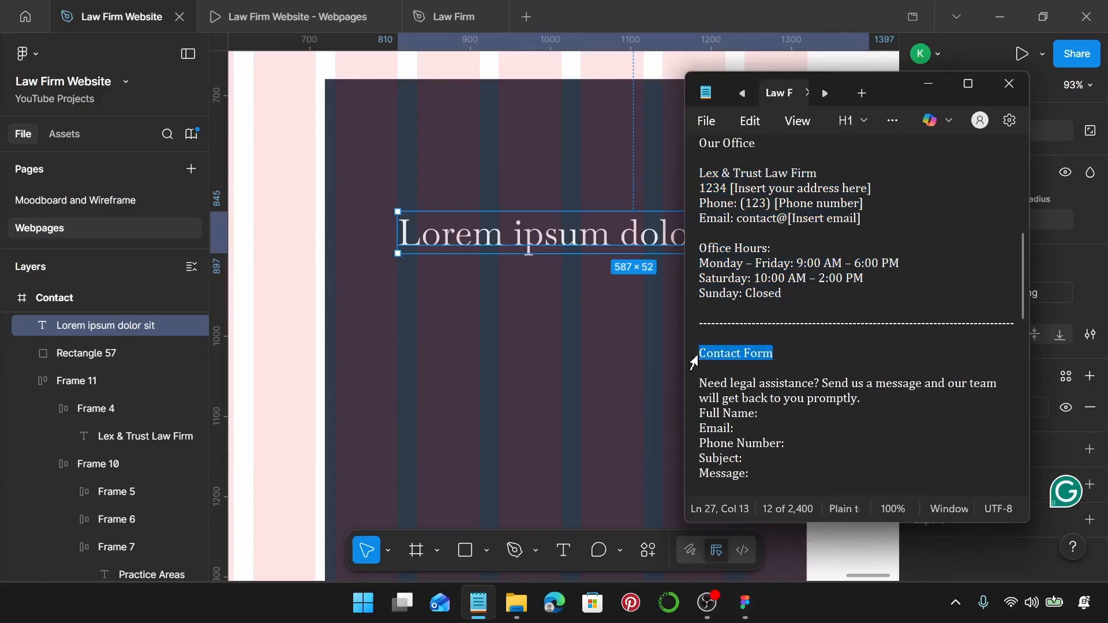
click(533, 226)
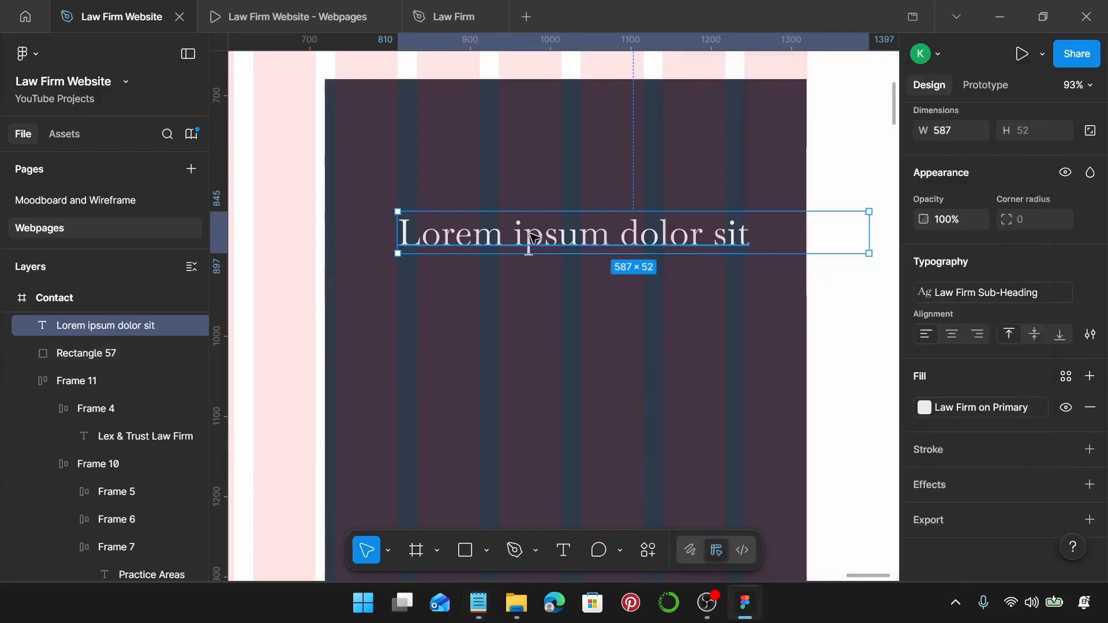
double_click(532, 234)
key(ctrl+v)
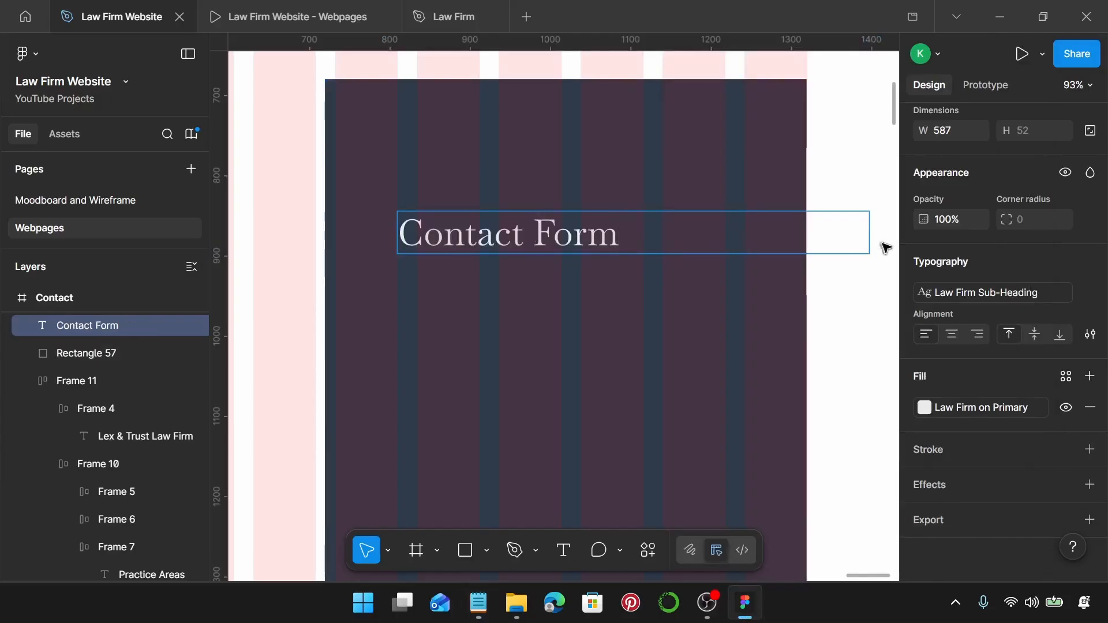
Set the Contact Form heading to hug its text and move it into place.
scroll(974, 242, up, 3)
click(940, 261)
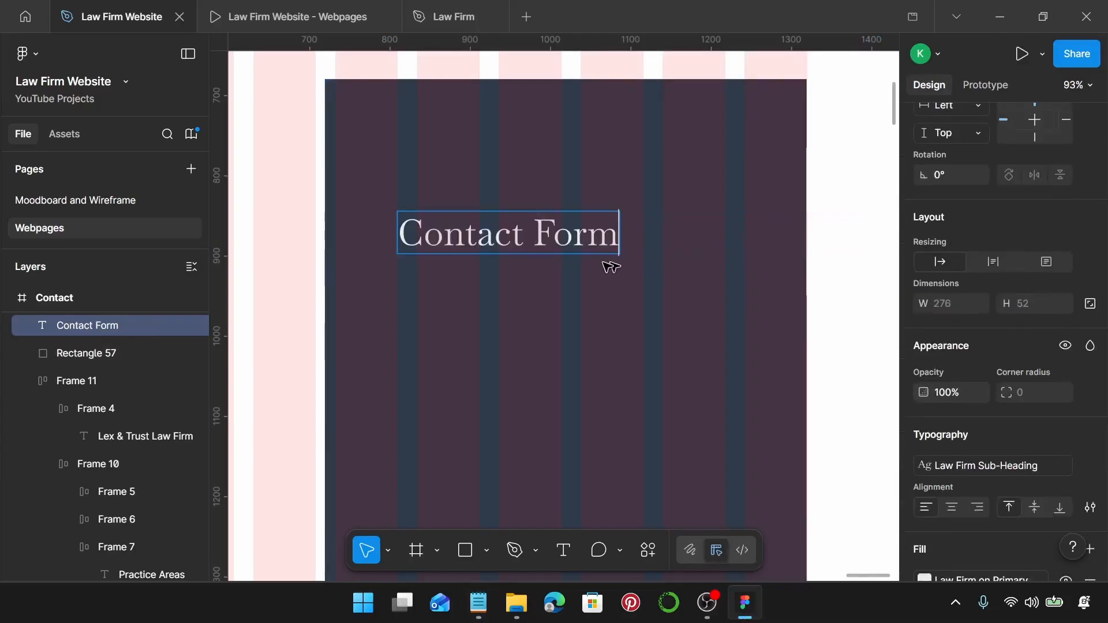
drag(485, 228, 510, 191)
scroll(479, 173, down, 2)
Duplicate the heading below, give the copy Law Firm Body style, and duplicate that copy further down.
drag(477, 157, 486, 205)
scroll(1045, 384, down, 3)
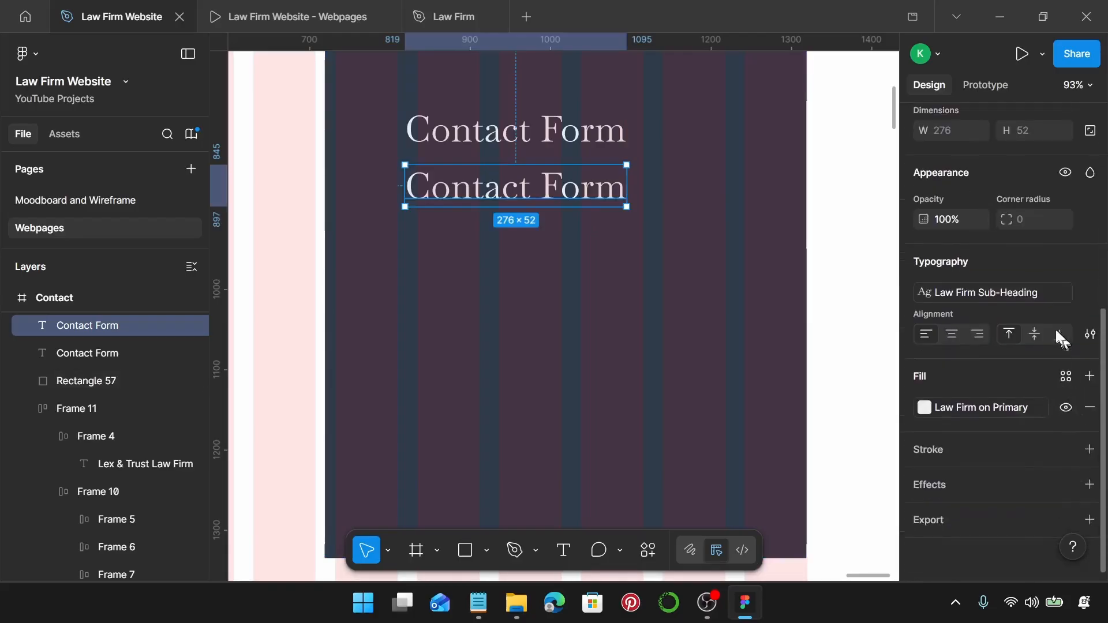
click(1017, 292)
scroll(813, 421, down, 5)
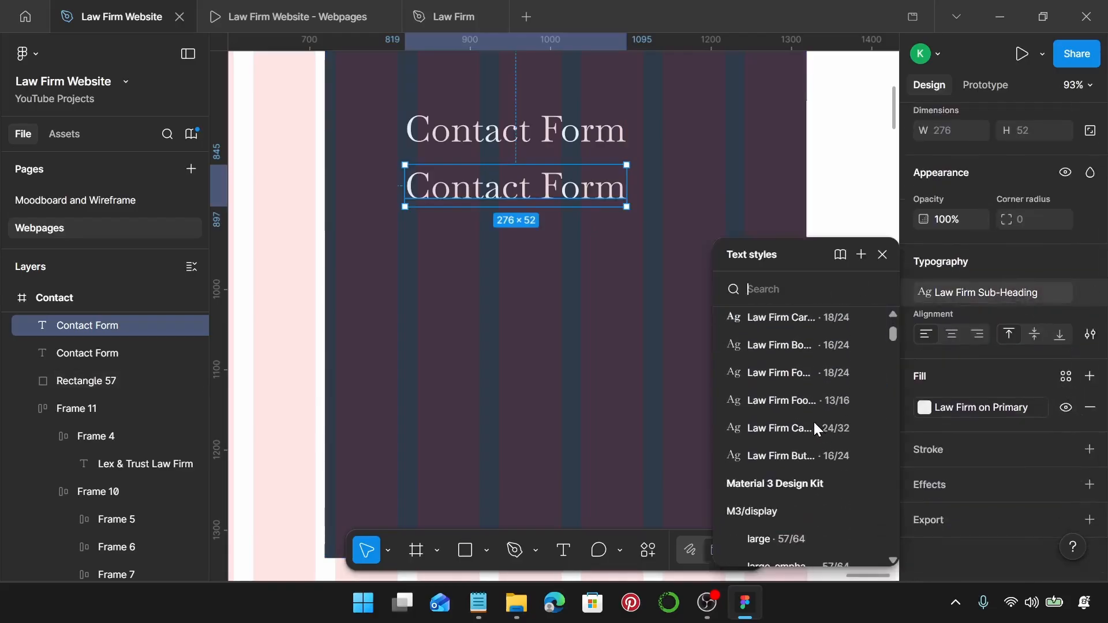
scroll(813, 424, up, 5)
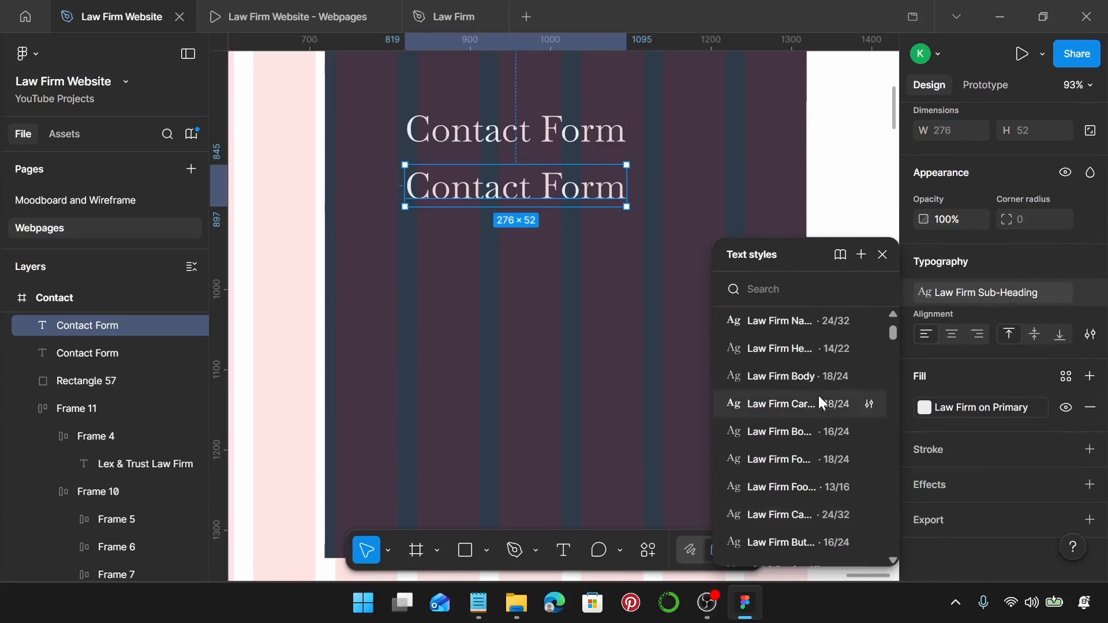
click(808, 382)
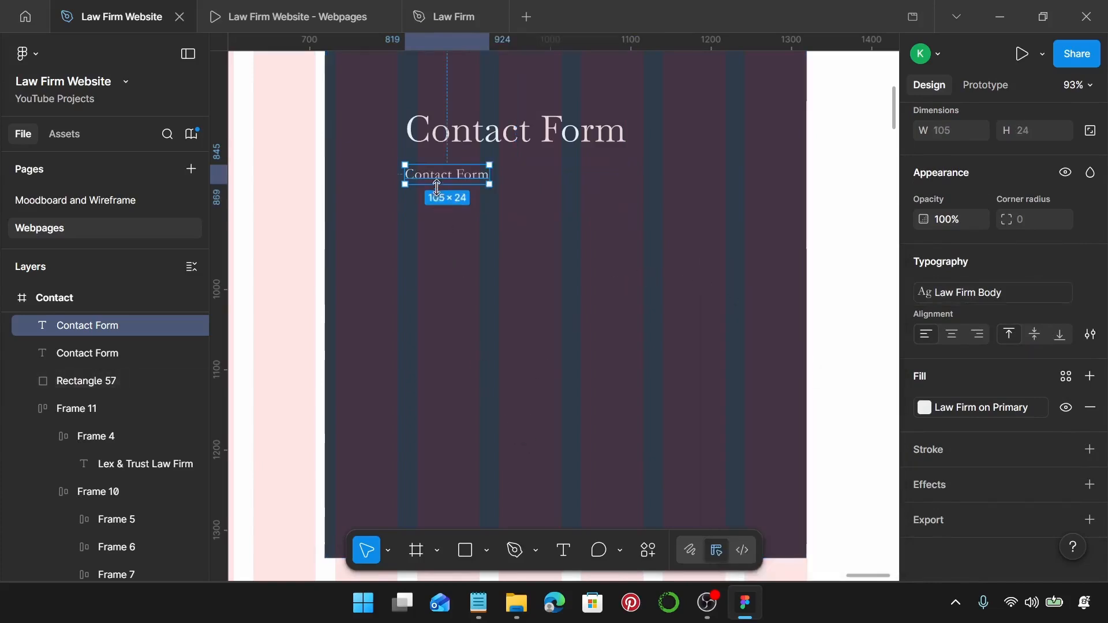
drag(450, 174, 457, 247)
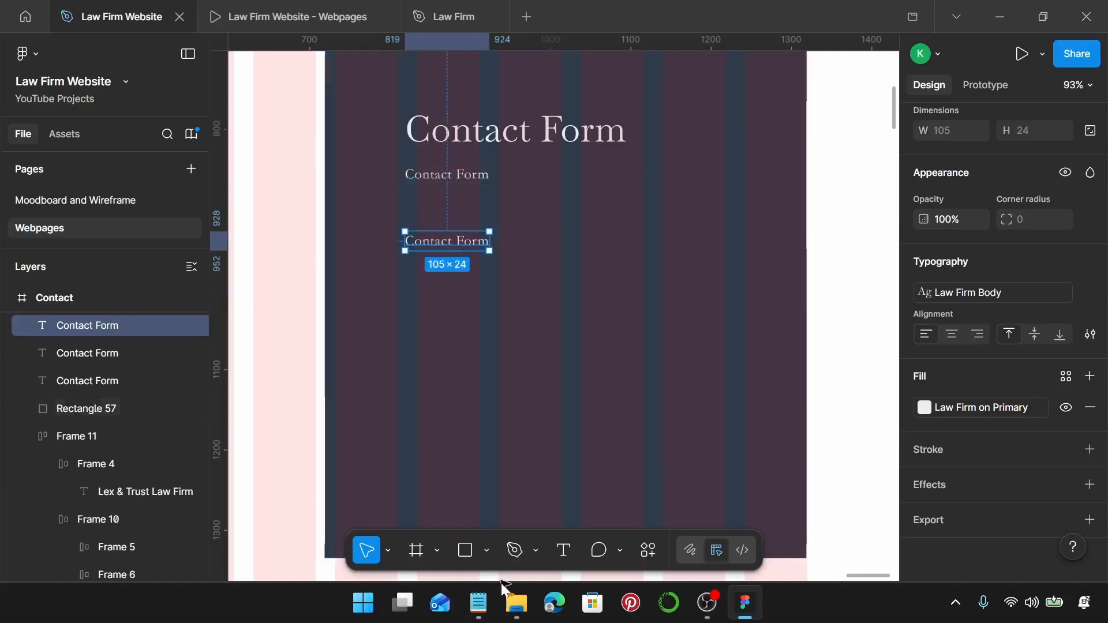
Replace the middle Contact Form copy with the 'Need legal assistance?' sentence, wrapped onto two lines.
click(479, 603)
scroll(822, 347, down, 2)
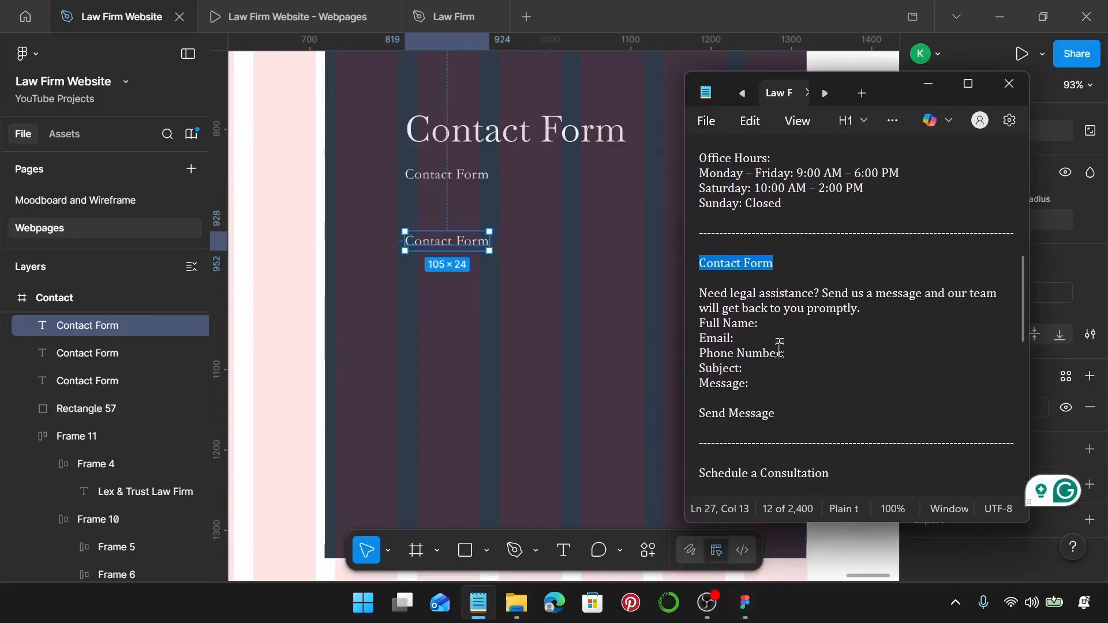
click(862, 311)
drag(863, 315, 700, 288)
key(ctrl+c)
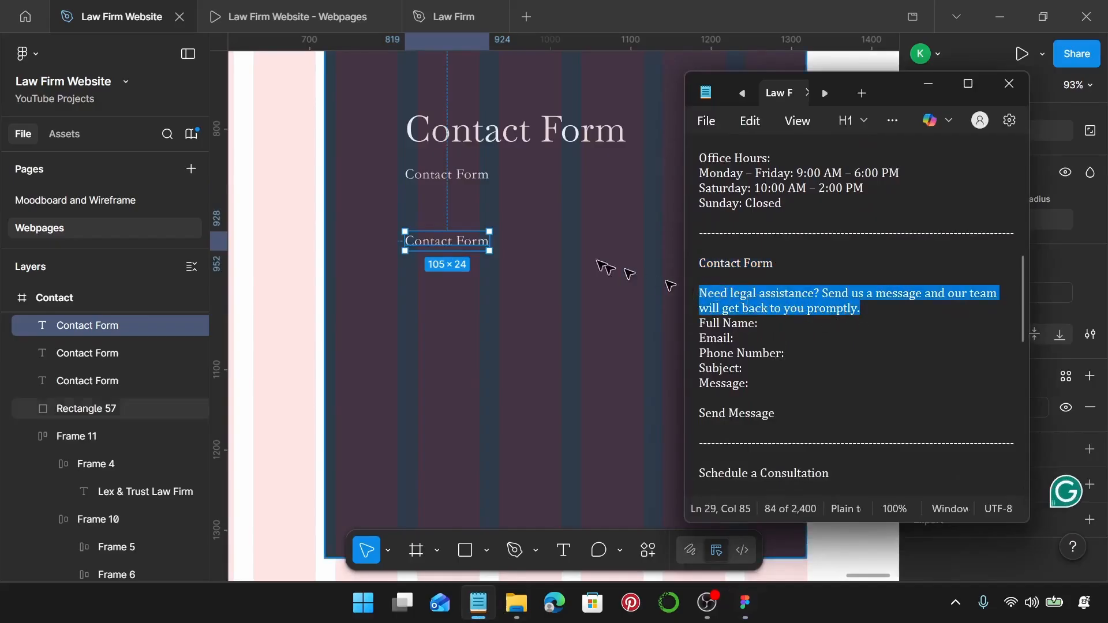
click(458, 170)
key(ctrl+v)
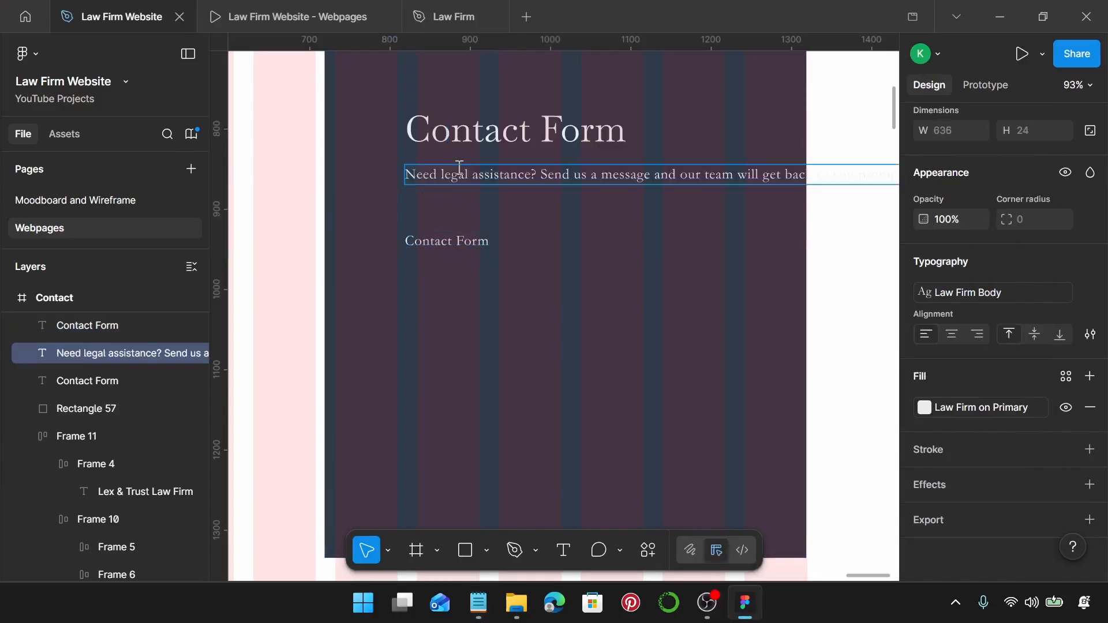
scroll(530, 233, down, 3)
key(Escape)
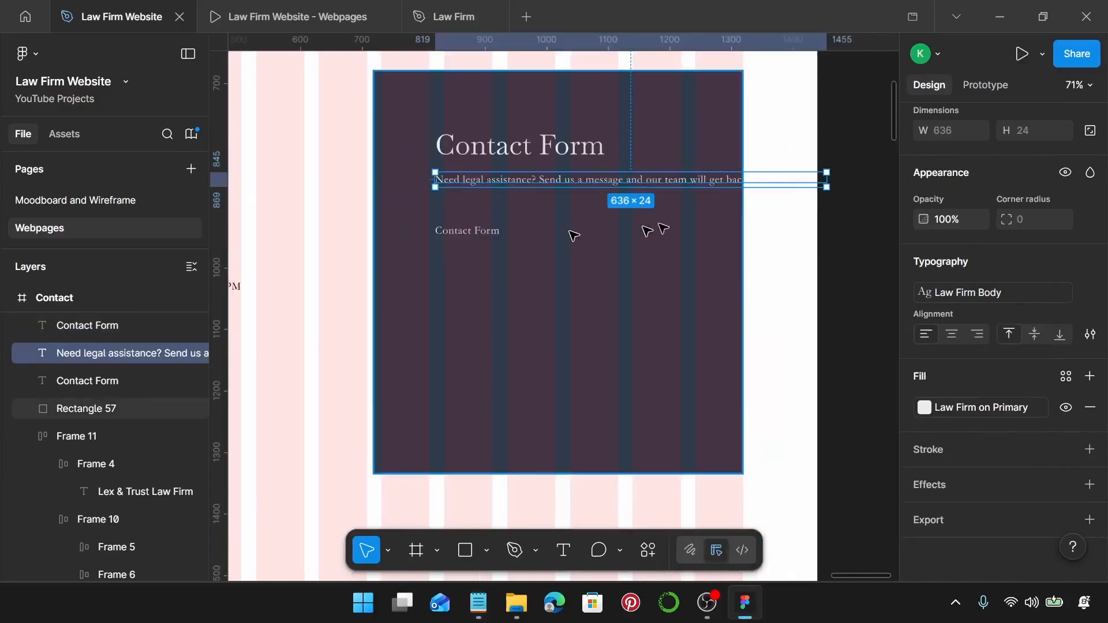
drag(752, 180, 709, 179)
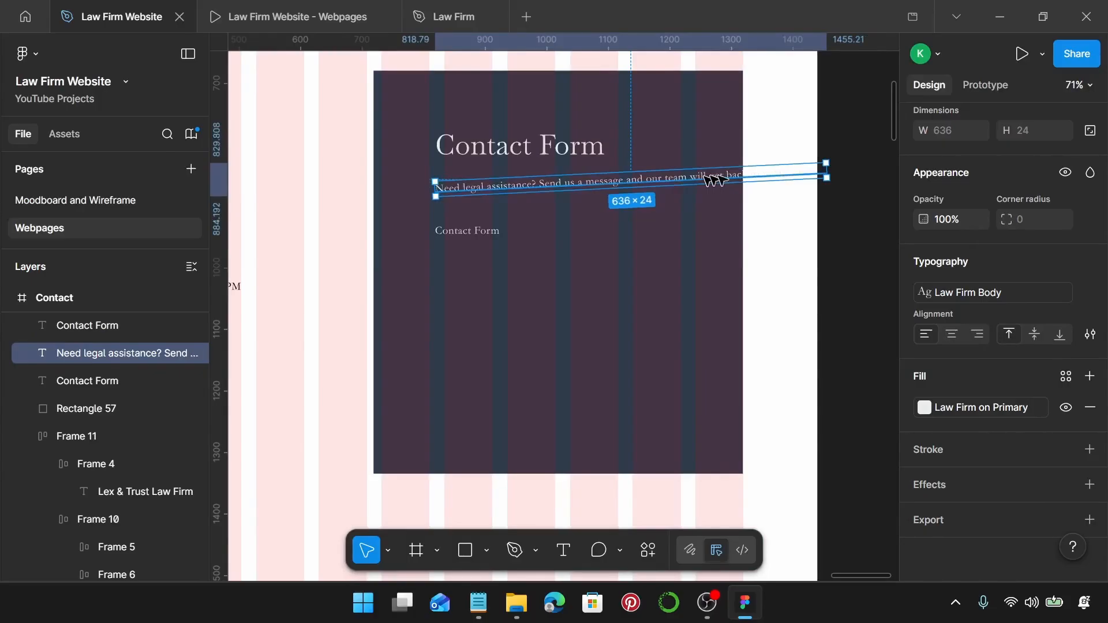
key(ctrl+z)
drag(827, 179, 687, 183)
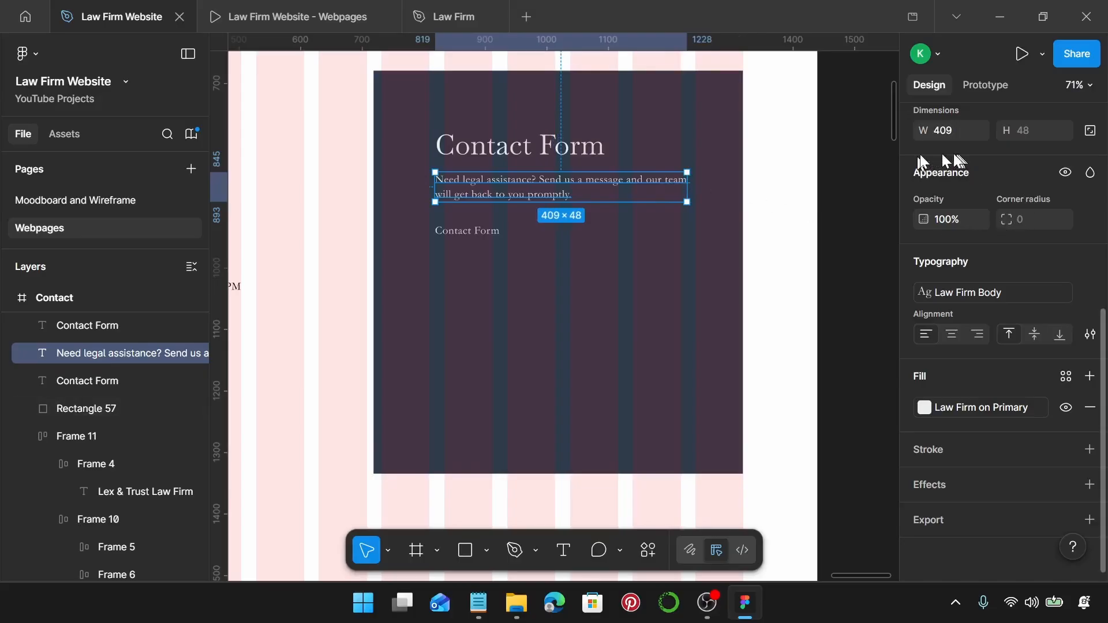
Duplicate the small Contact Form text below the intro paragraph.
scroll(506, 203, up, 4)
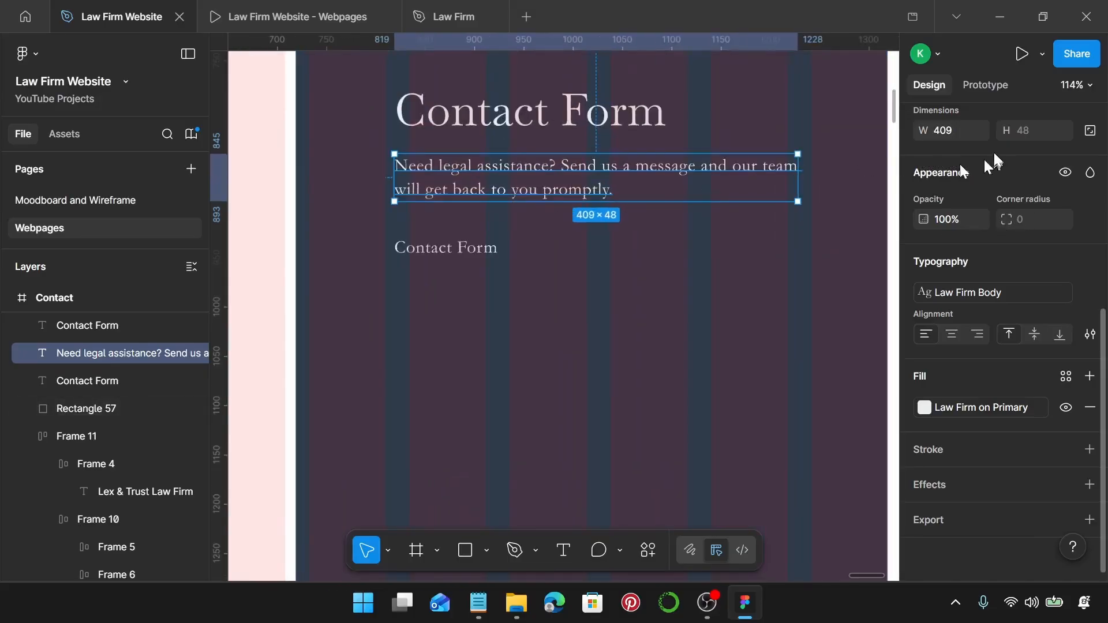
scroll(485, 241, up, 1)
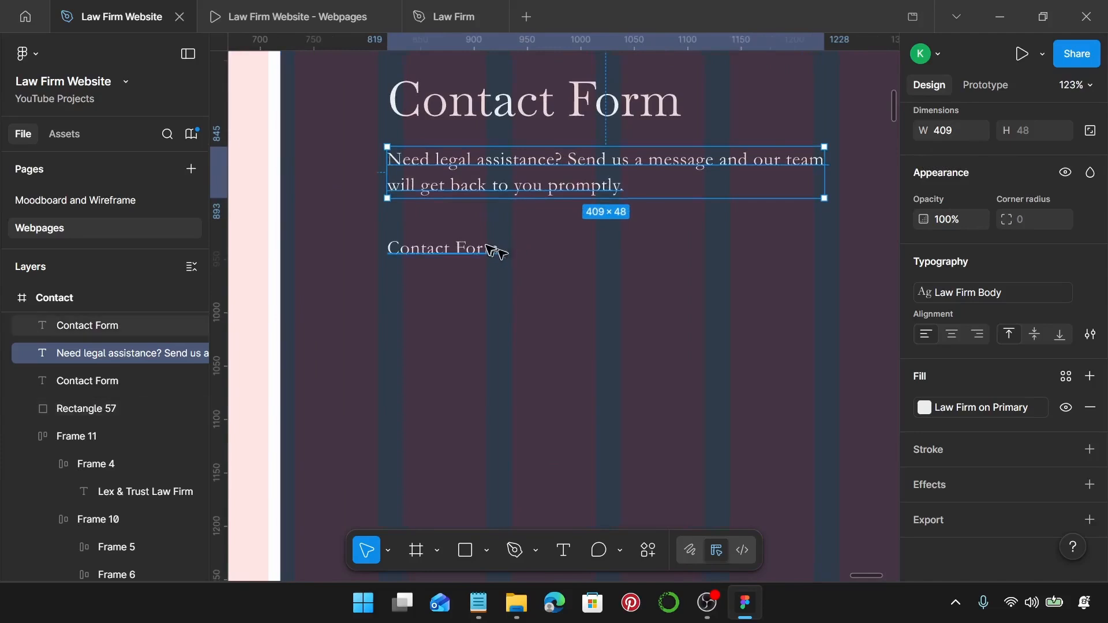
click(491, 249)
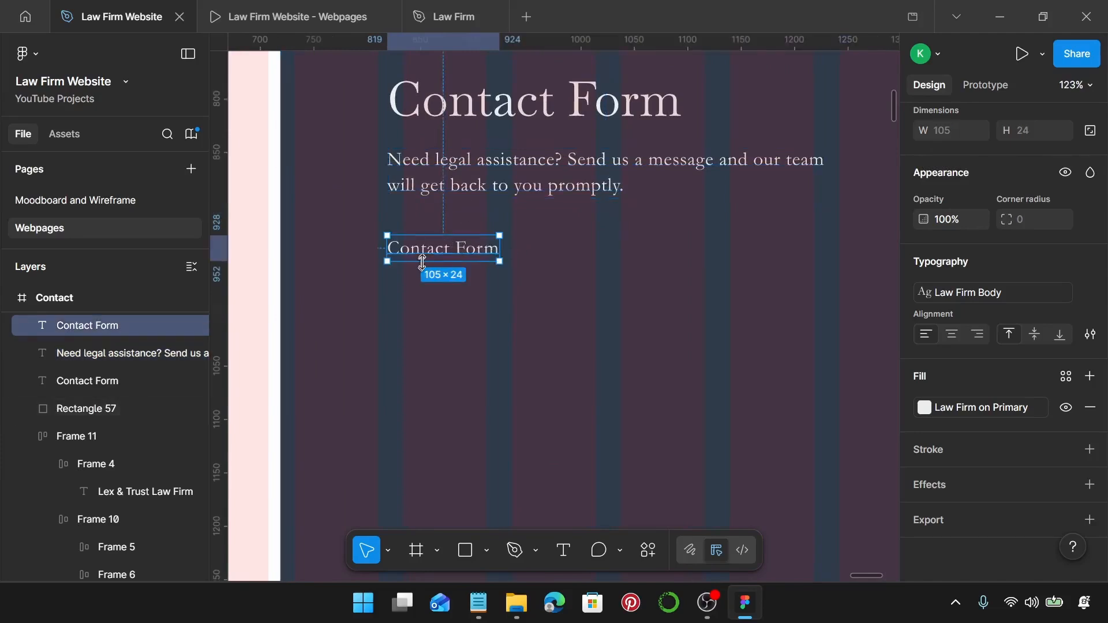
scroll(437, 250, down, 1)
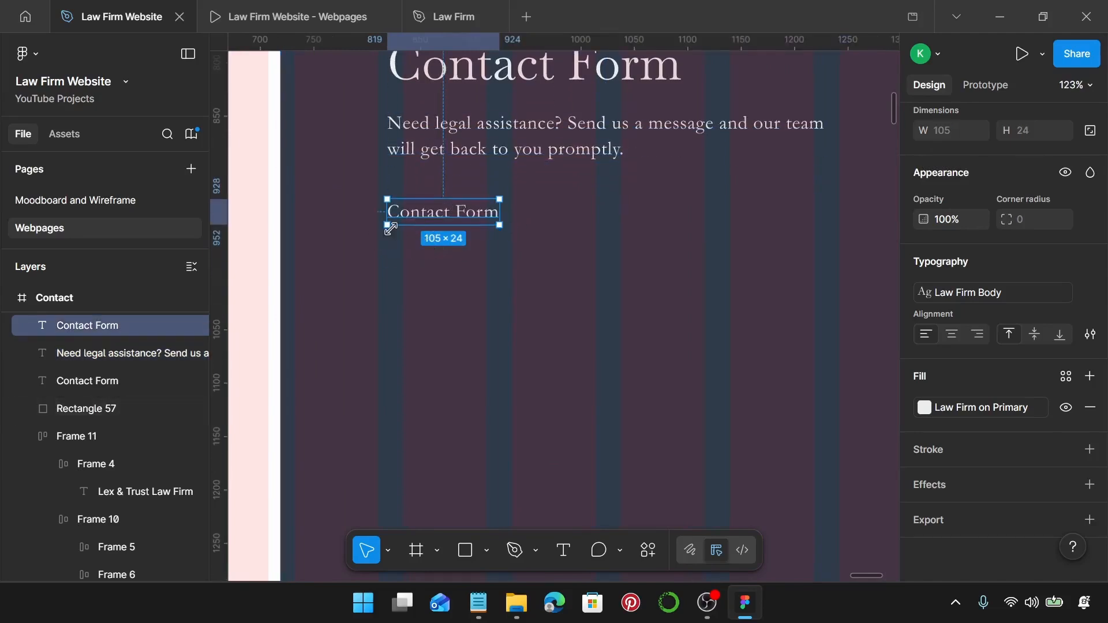
scroll(431, 219, down, 1)
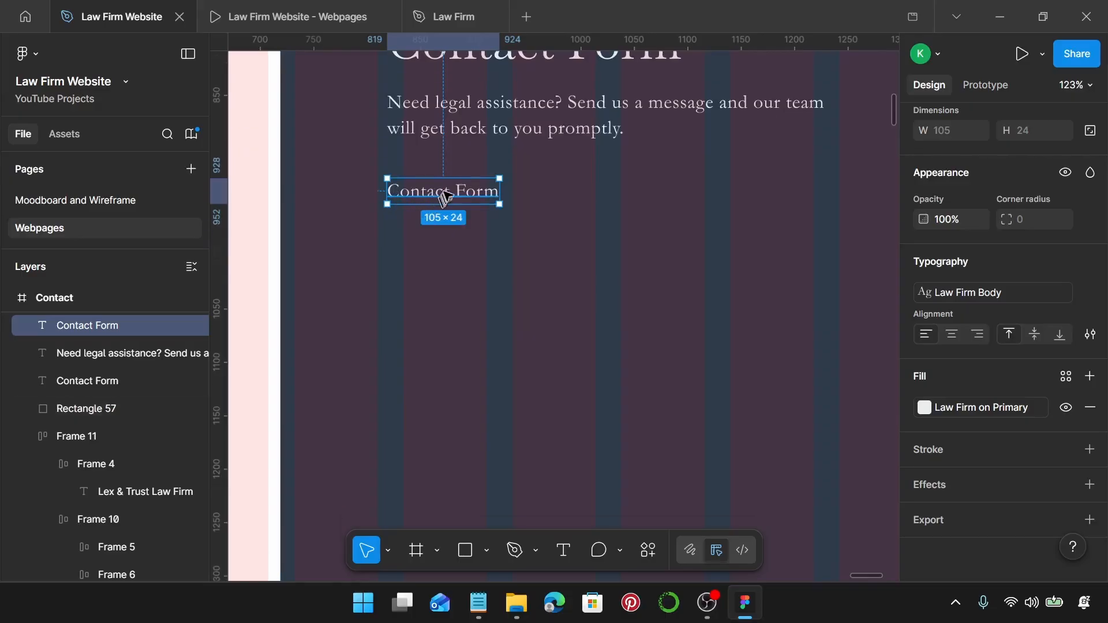
drag(445, 198, 453, 428)
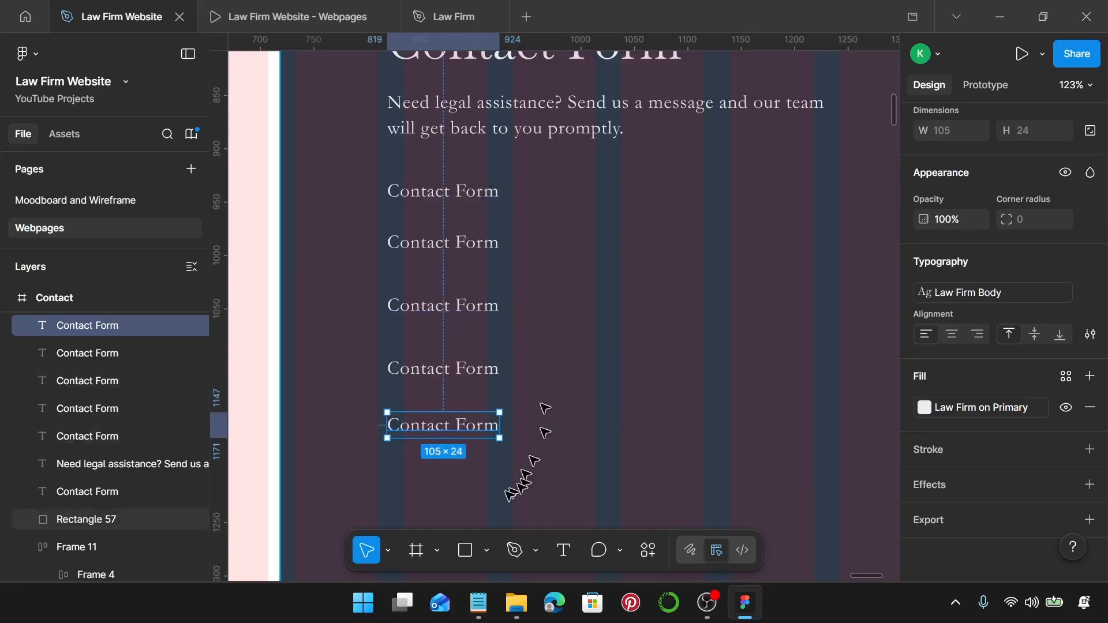
Relabel the first three placeholders as Full Name:, Email: and Phone Number: from the notes.
click(479, 603)
drag(783, 328, 692, 330)
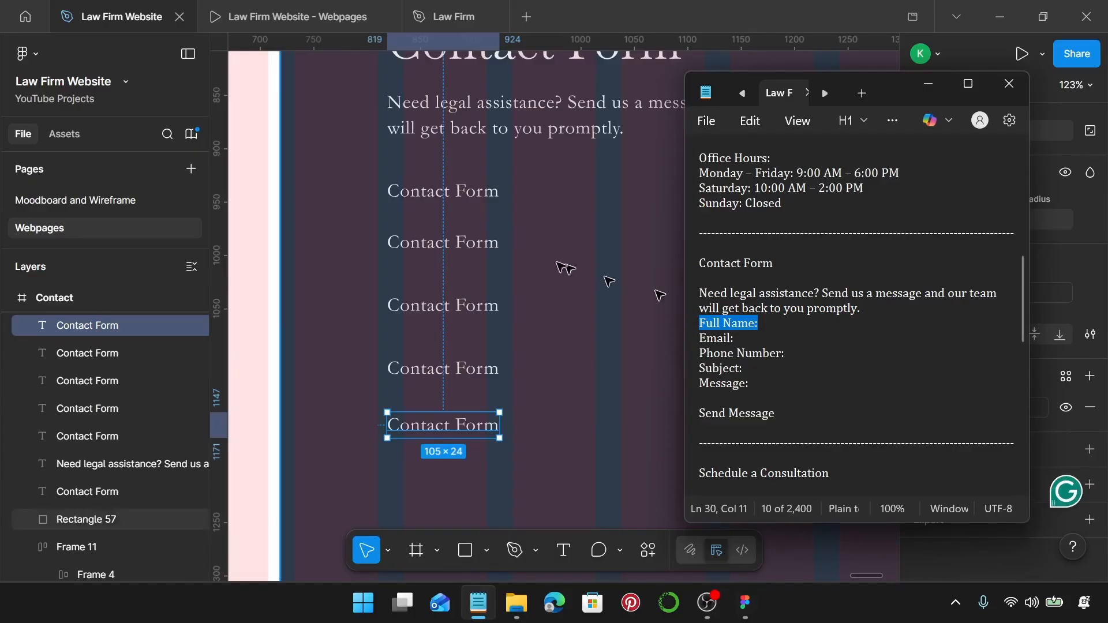
double_click(494, 201)
text(Full Name:)
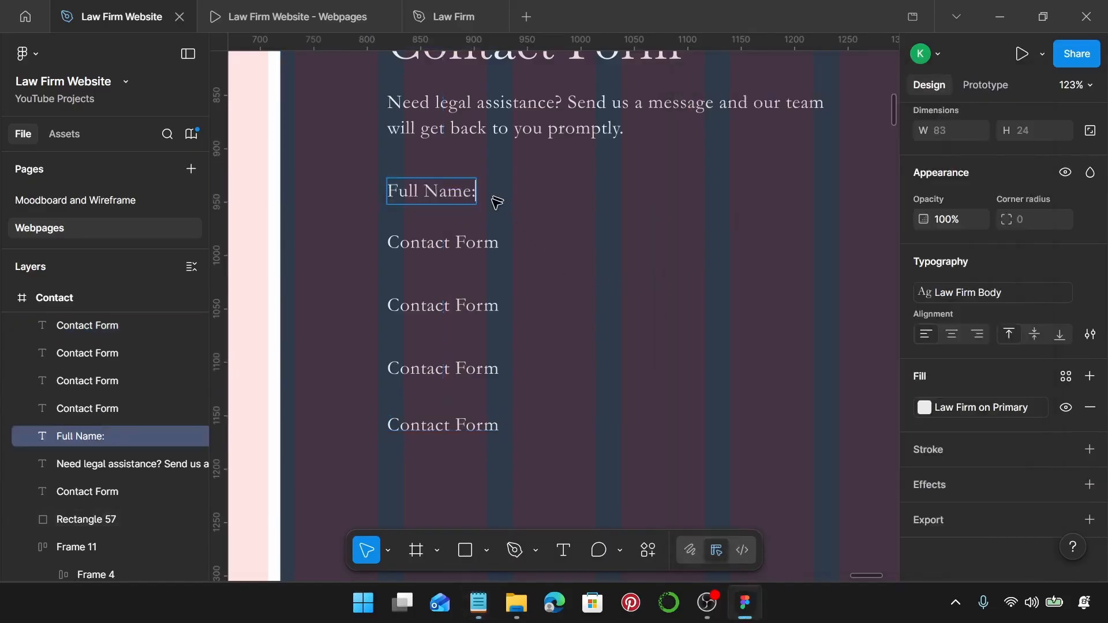
click(478, 603)
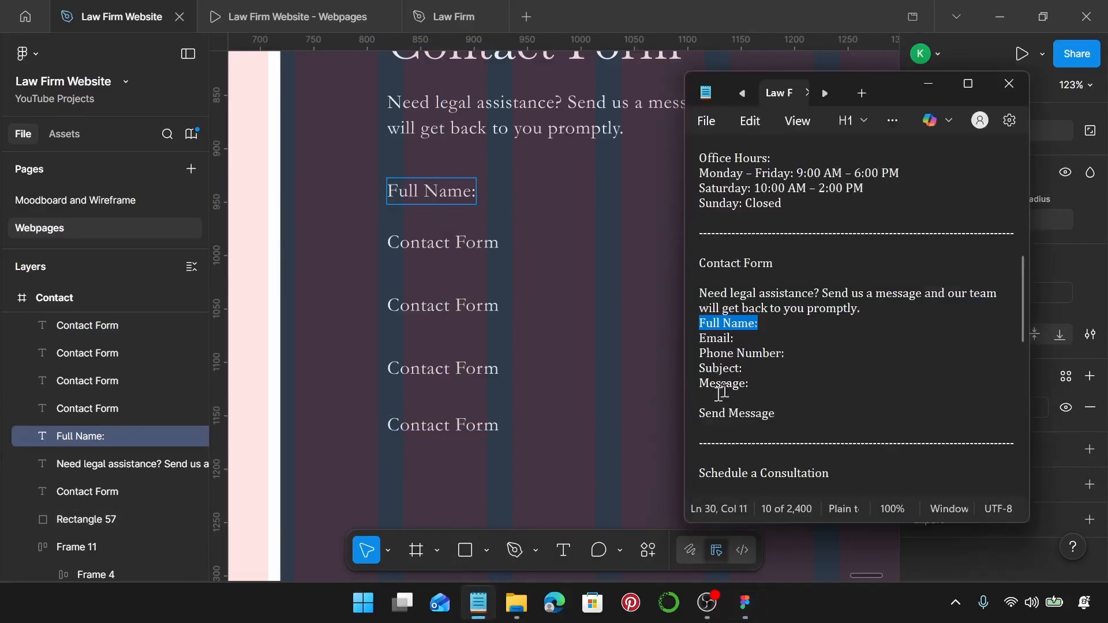
drag(734, 338, 700, 338)
key(ctrl+c)
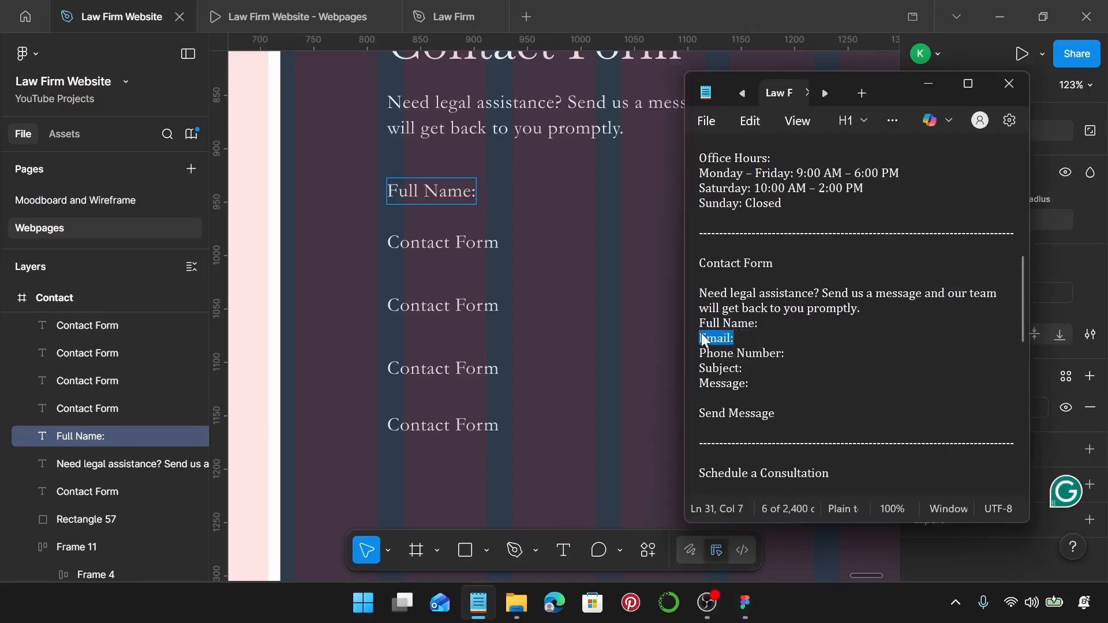
click(410, 239)
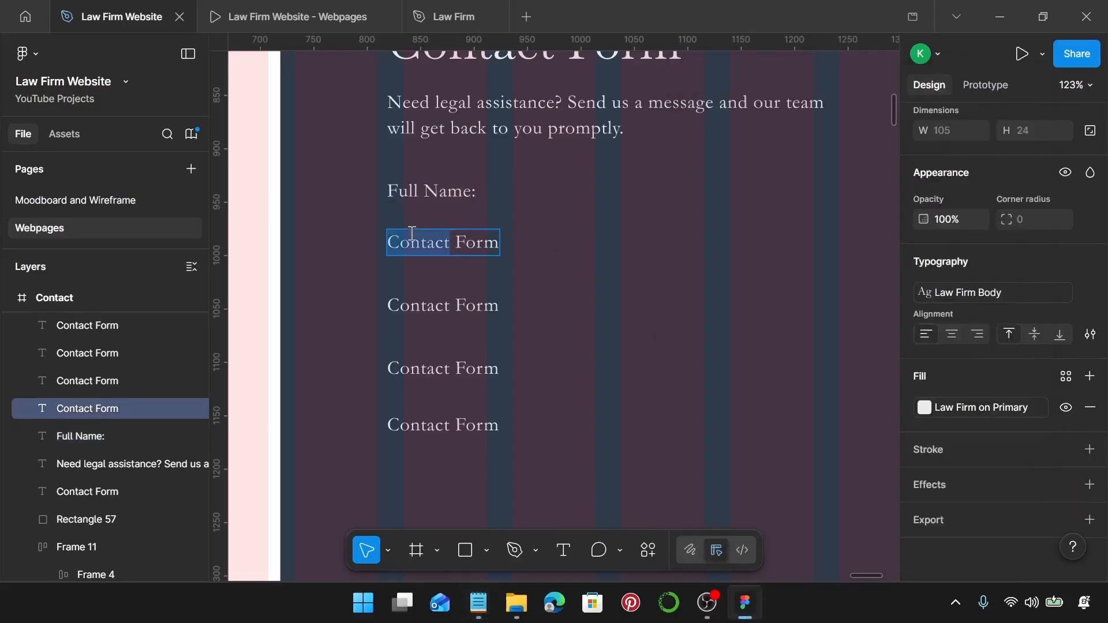
key(ctrl+v)
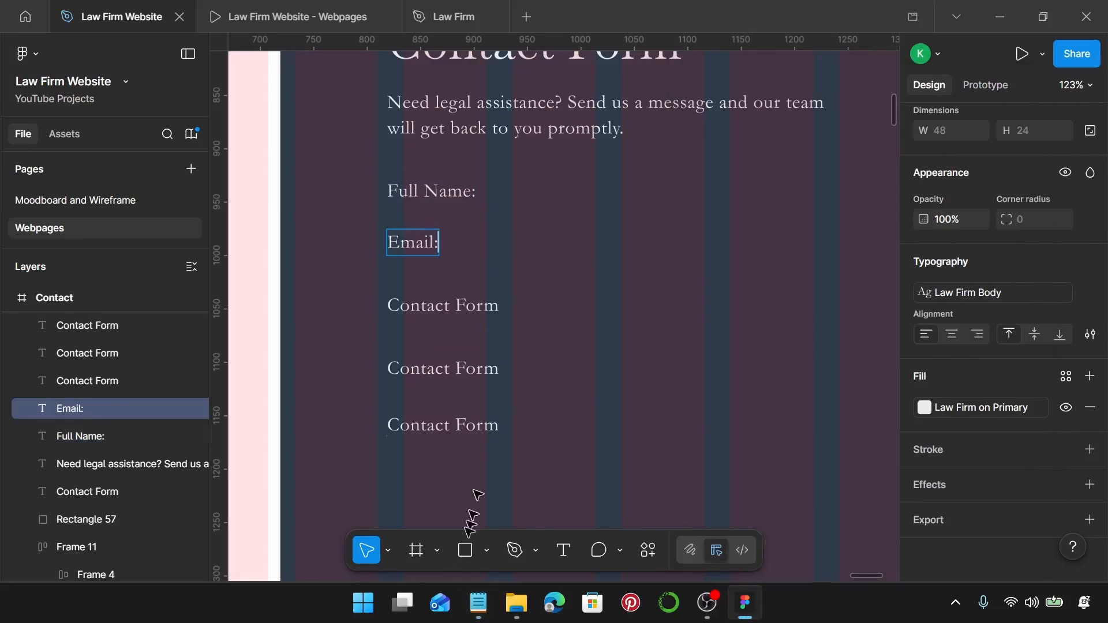
click(479, 604)
drag(787, 354, 699, 357)
key(ctrl+c)
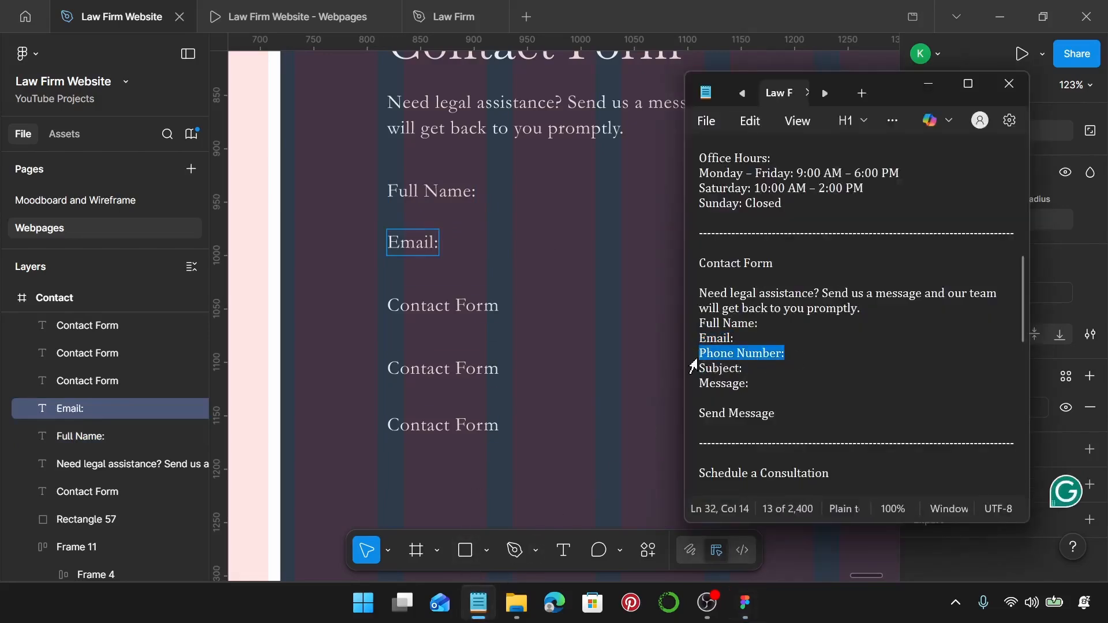
click(473, 315)
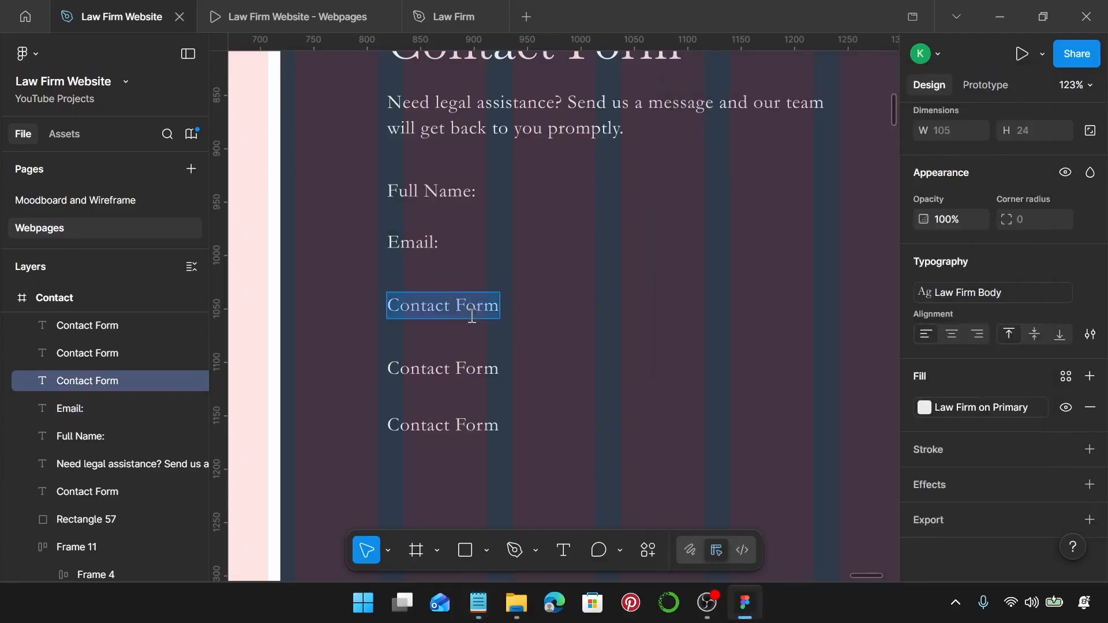
key(ctrl+v)
Relabel the last two placeholders as Subject: and Message: from the notes.
click(479, 603)
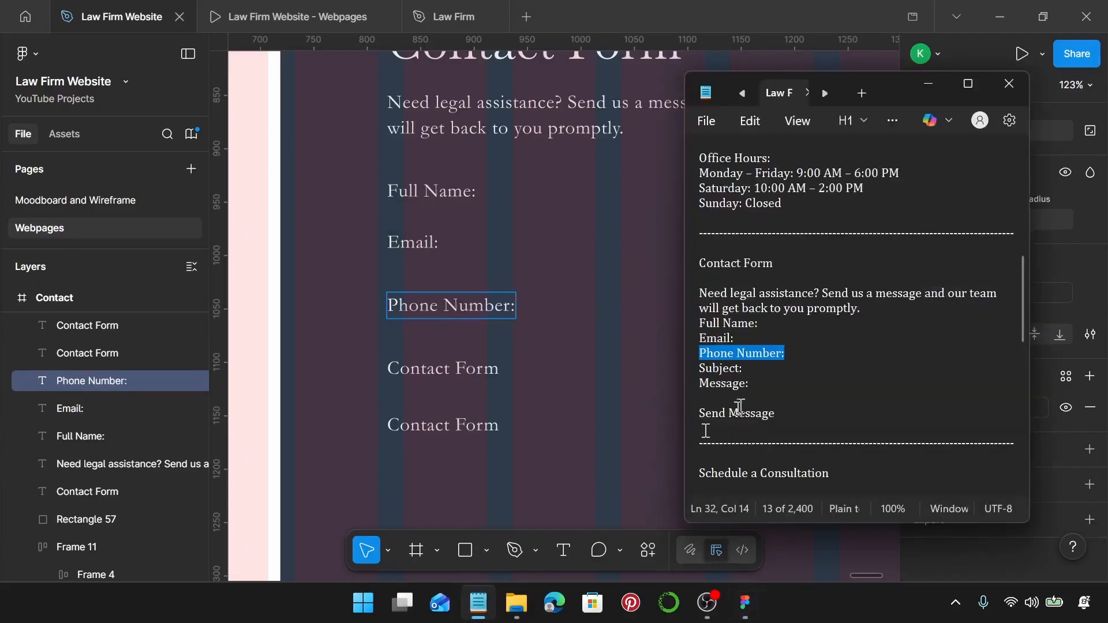
drag(753, 368, 706, 368)
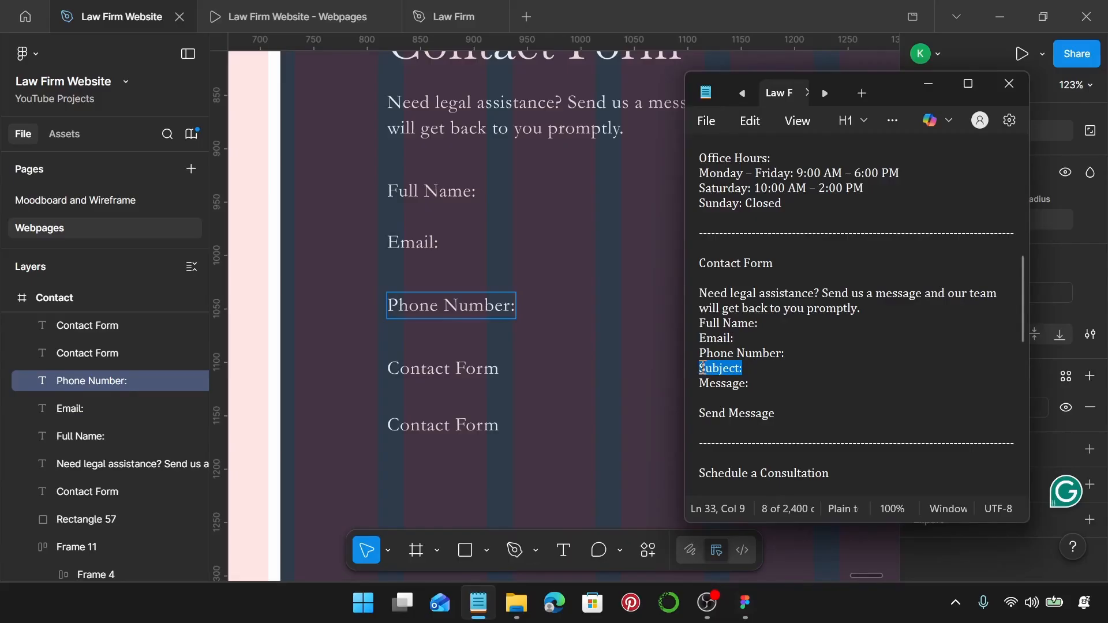
click(476, 374)
double_click(476, 373)
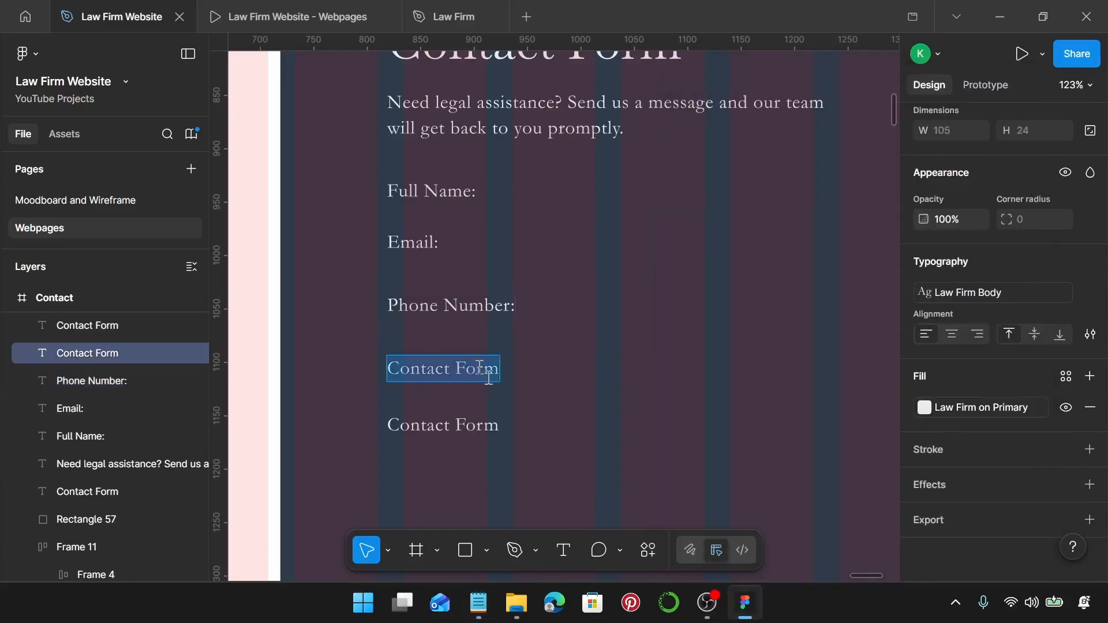
text(Subject:)
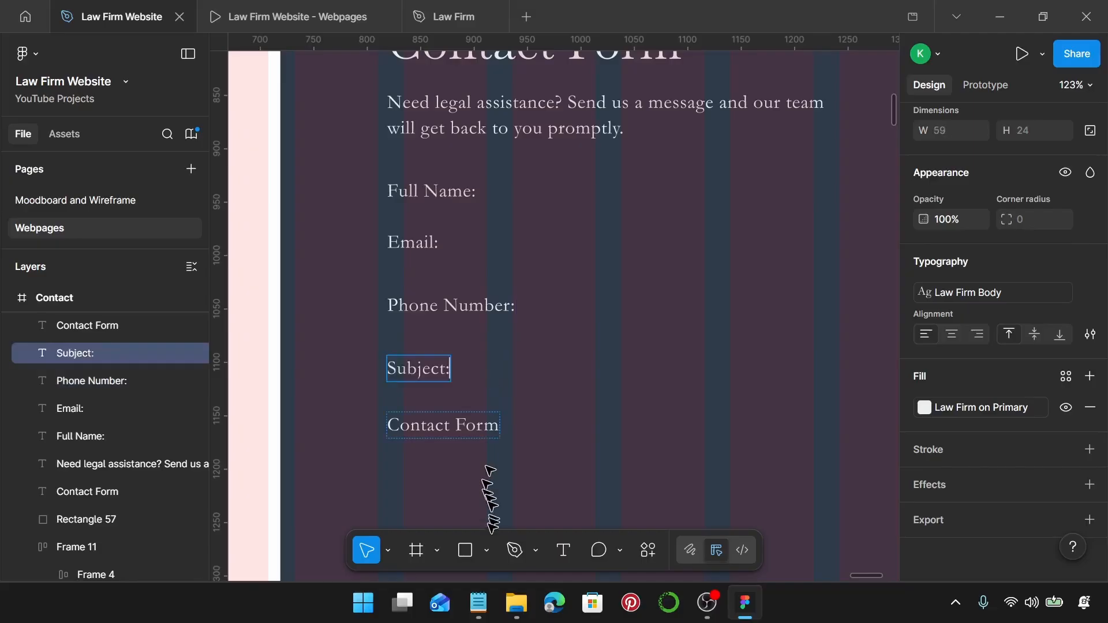
click(479, 603)
drag(753, 384, 697, 383)
key(ctrl+c)
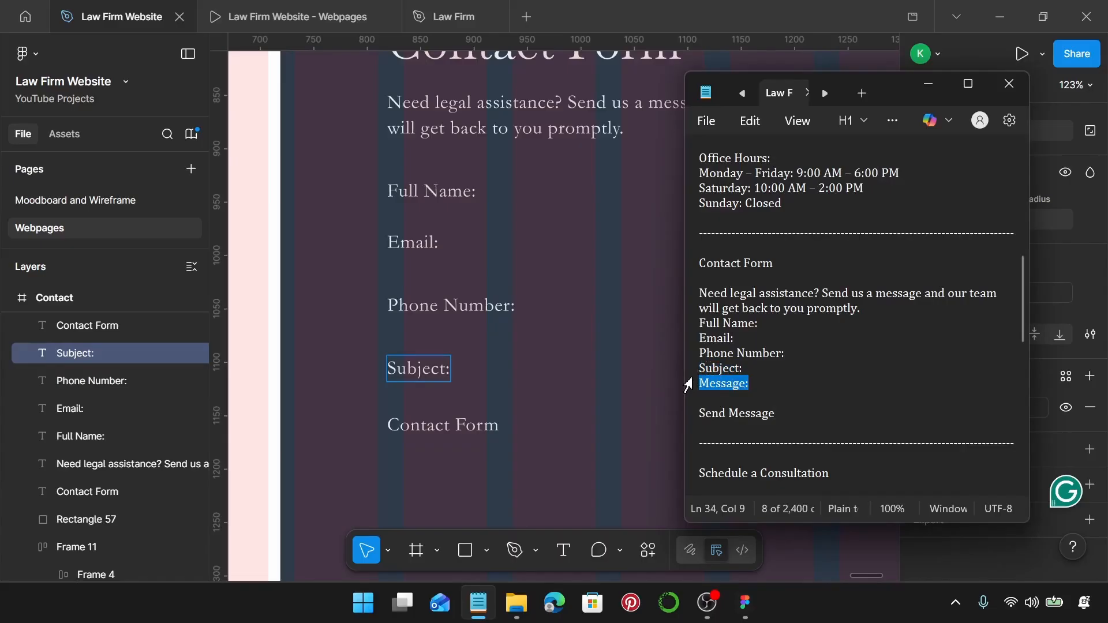
click(437, 422)
click(437, 422)
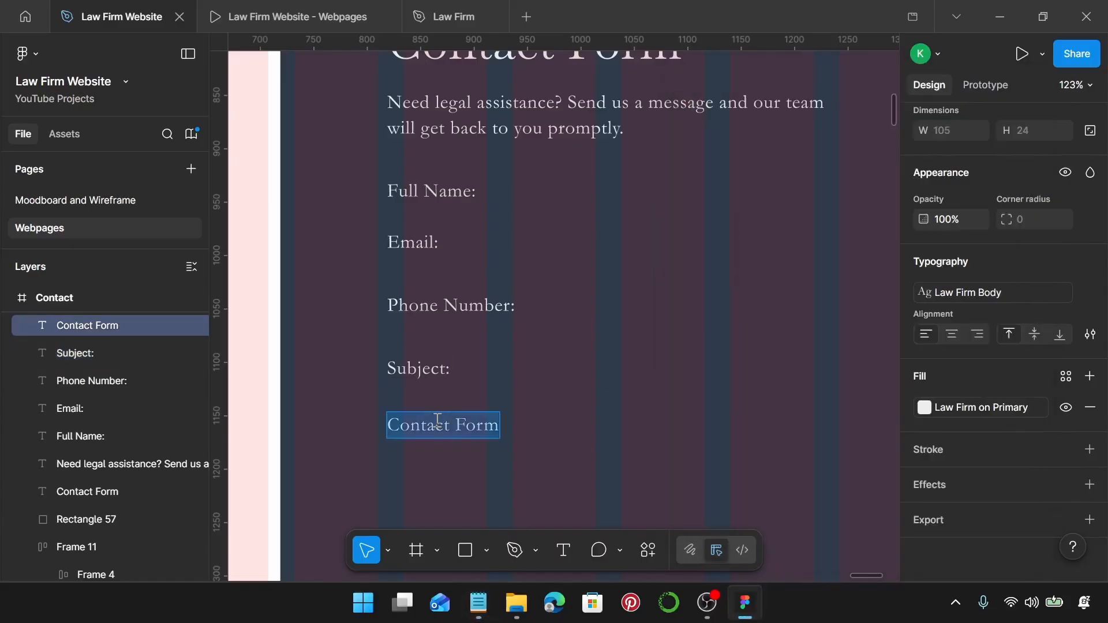
key(ctrl+v)
scroll(437, 422, down, 5)
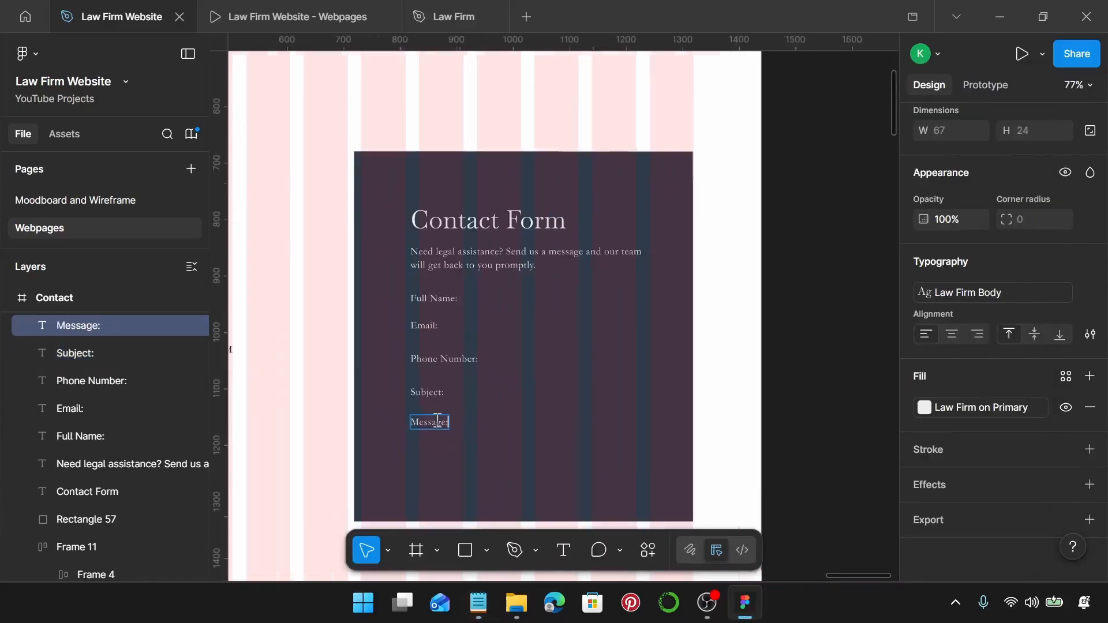
key(Escape)
scroll(485, 367, up, 2)
scroll(500, 322, up, 3)
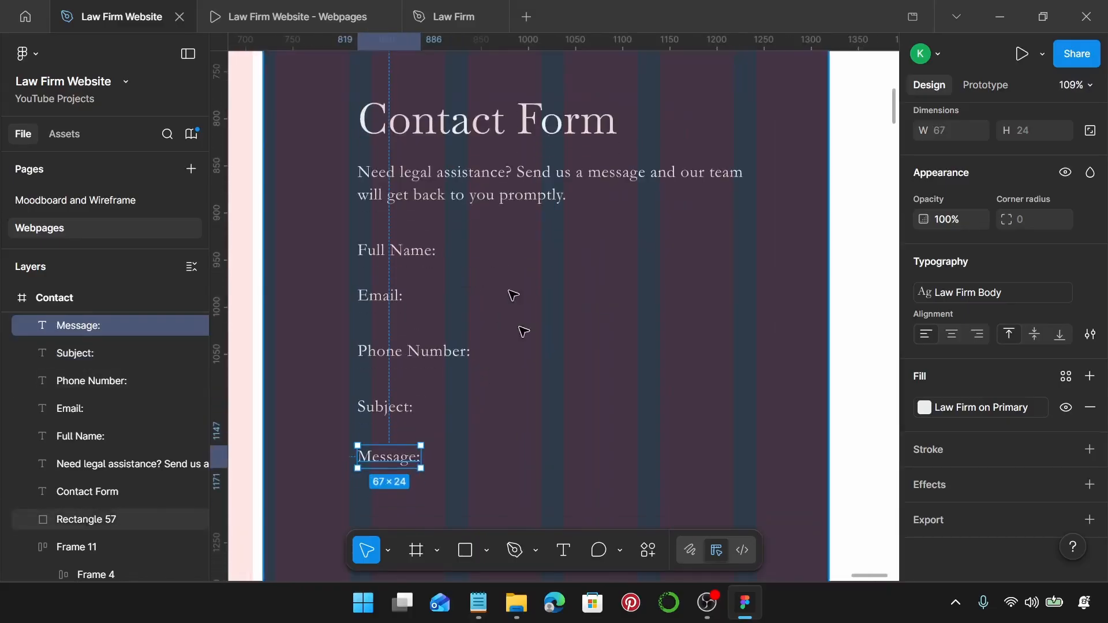
Draw an underline beside Full Name: and colour its stroke with the Law Firm on Primary style.
key(l)
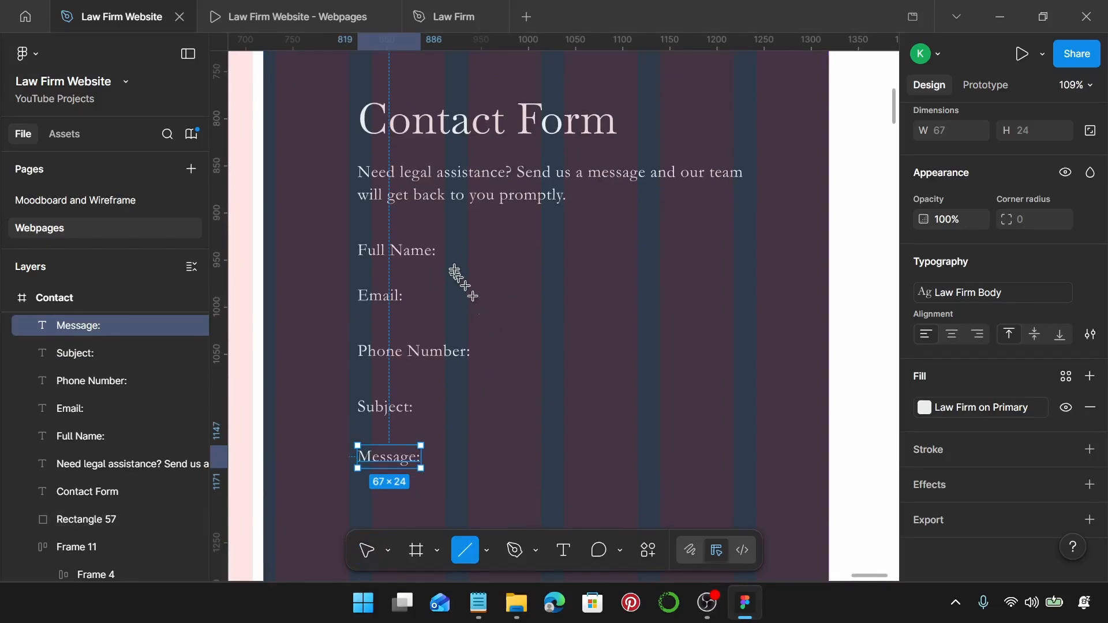
drag(452, 255, 756, 266)
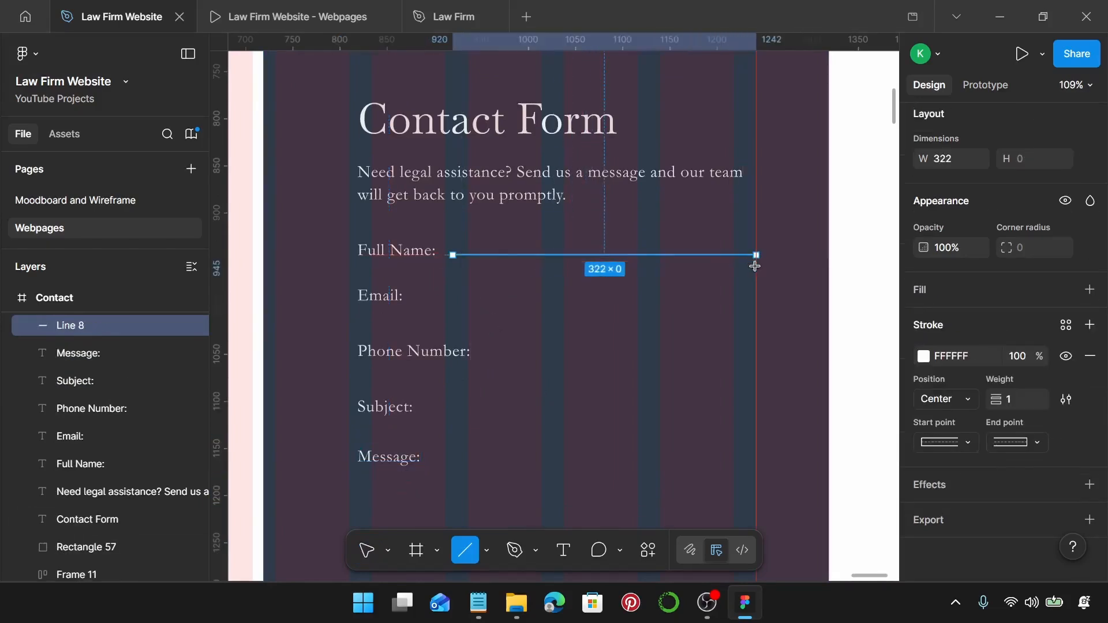
click(1066, 325)
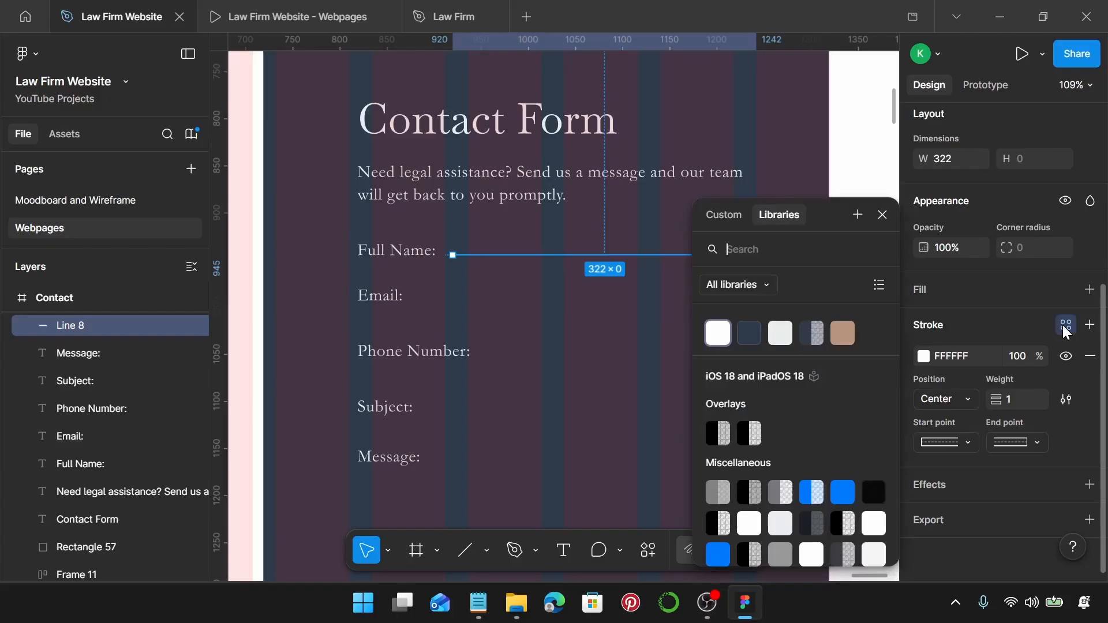
click(780, 335)
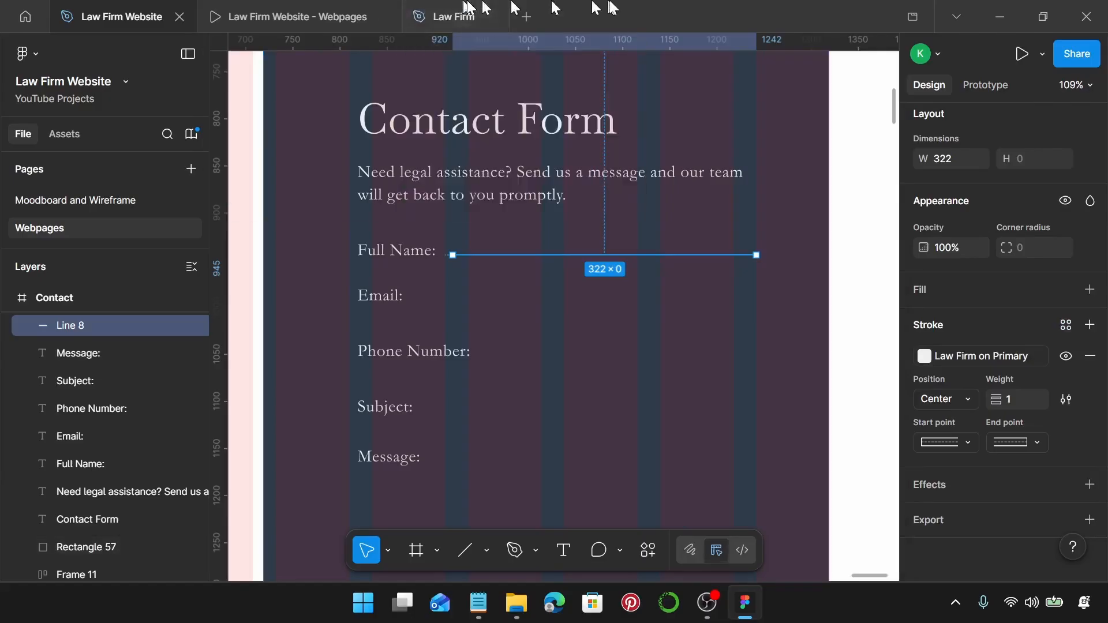
Make the underline 345 wide and copy it to the other label rows, deleting the extra beside Message:.
scroll(886, 205, up, 1)
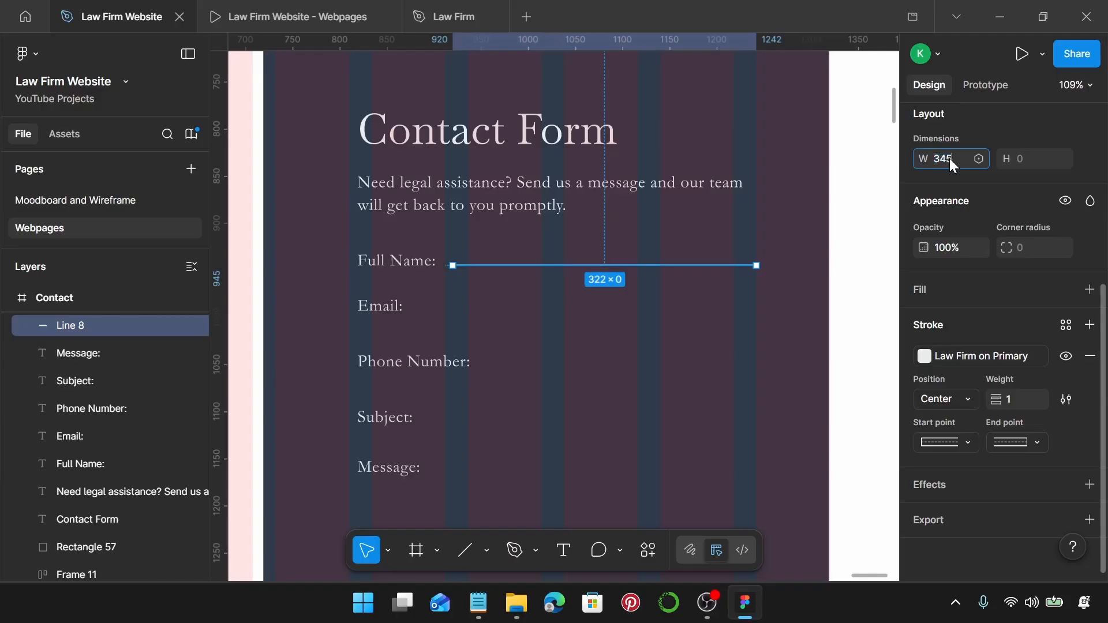
key(Return)
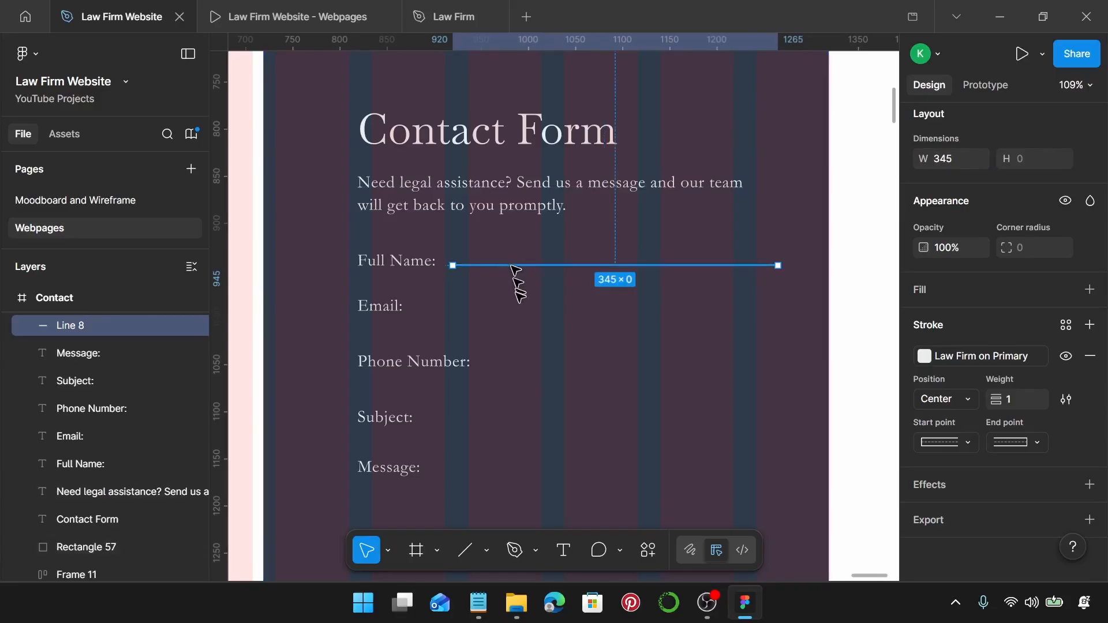
drag(512, 266, 495, 466)
key(Delete)
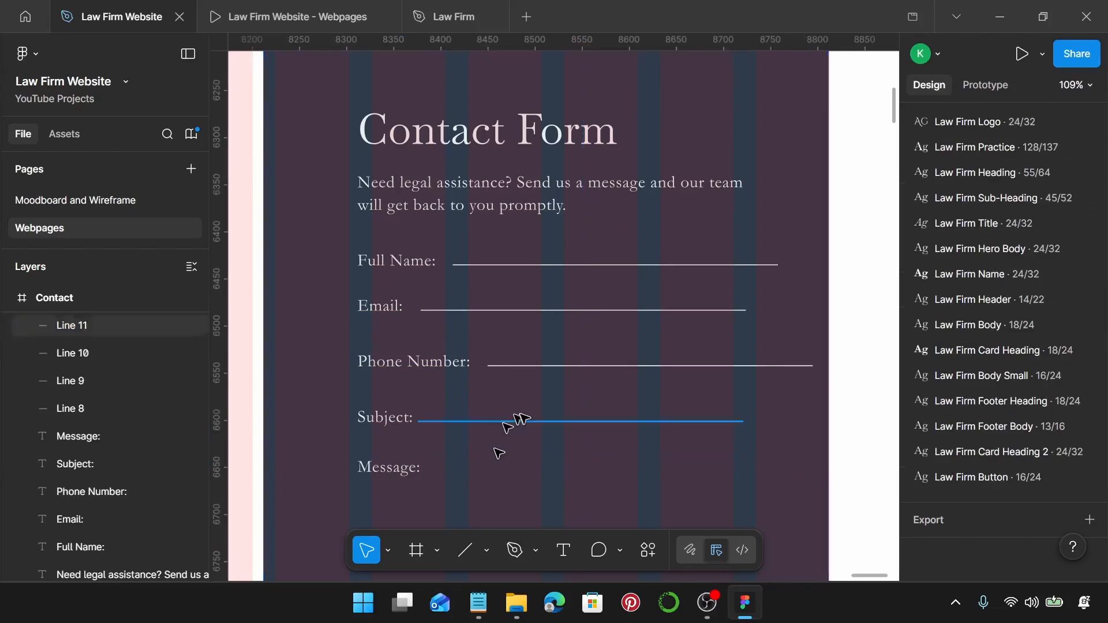
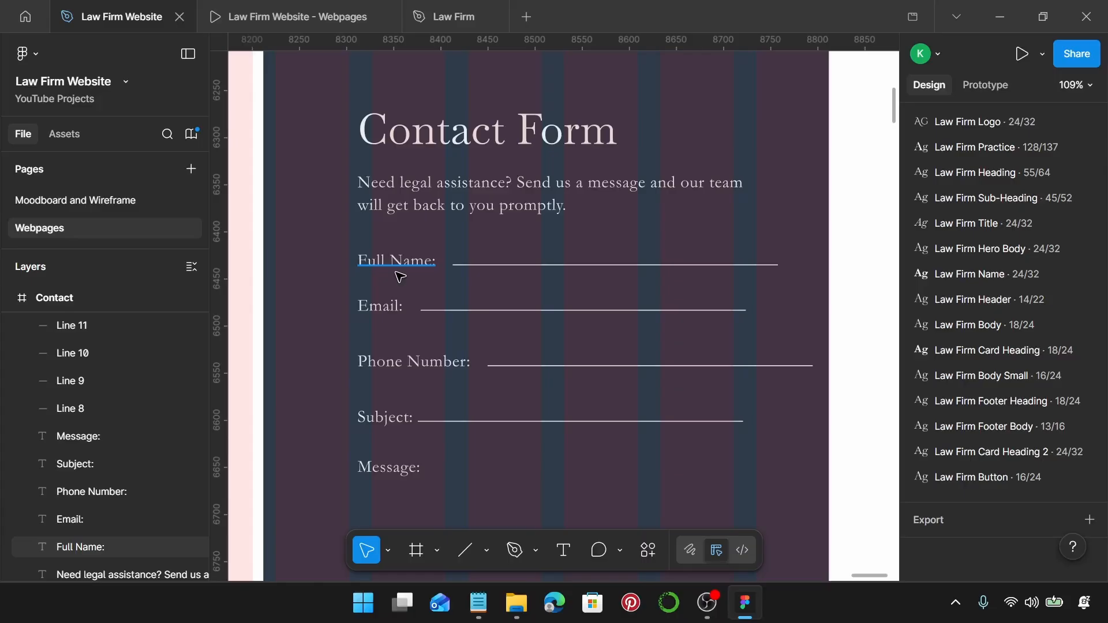
Wrap the Full Name: and Email: labels with their underlines in auto-layout rows with gap 3.
click(399, 262)
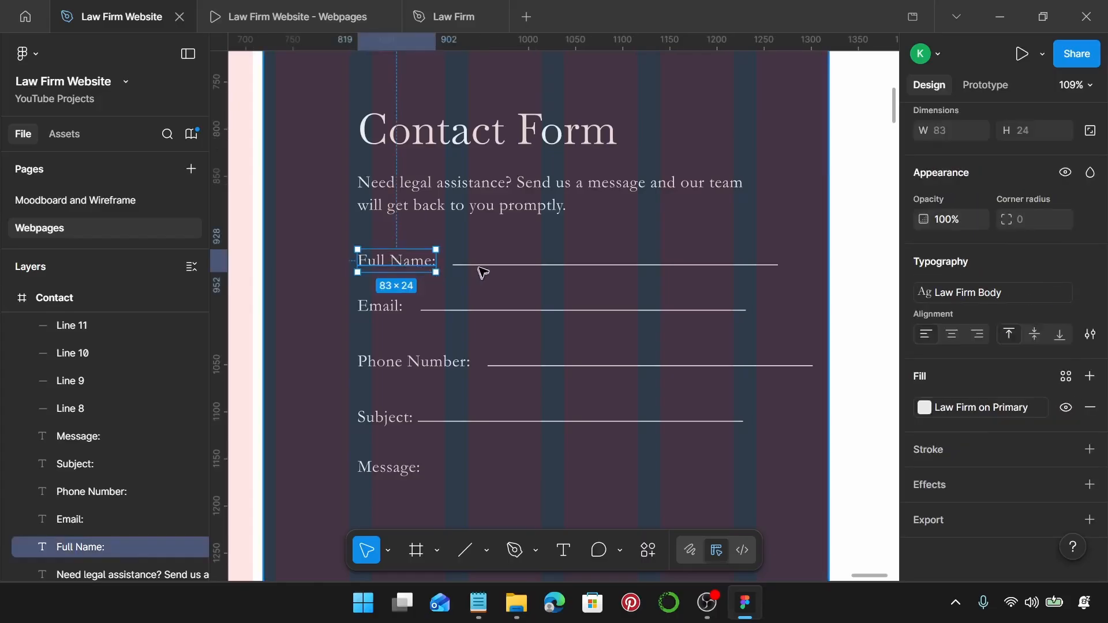
shift+click(483, 266)
key(shift+a)
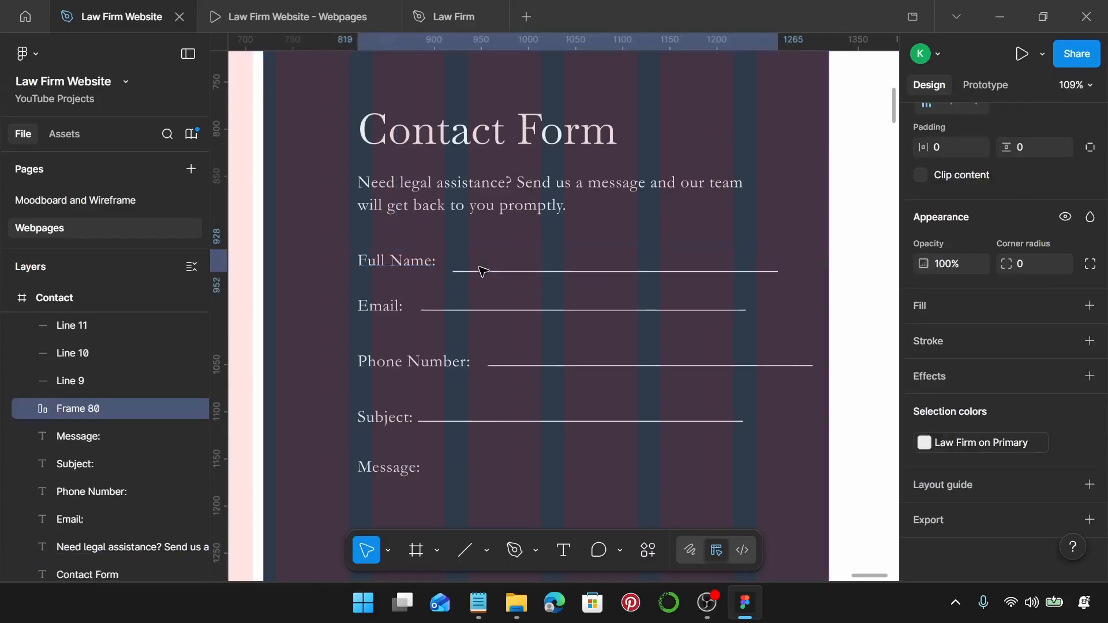
scroll(947, 323, up, 5)
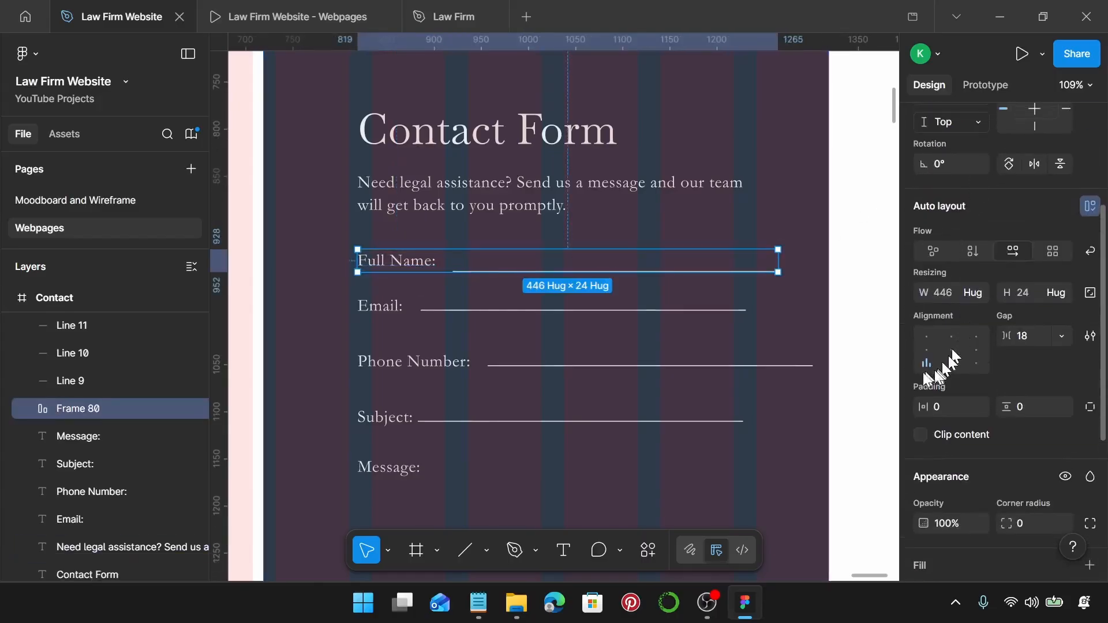
click(1031, 330)
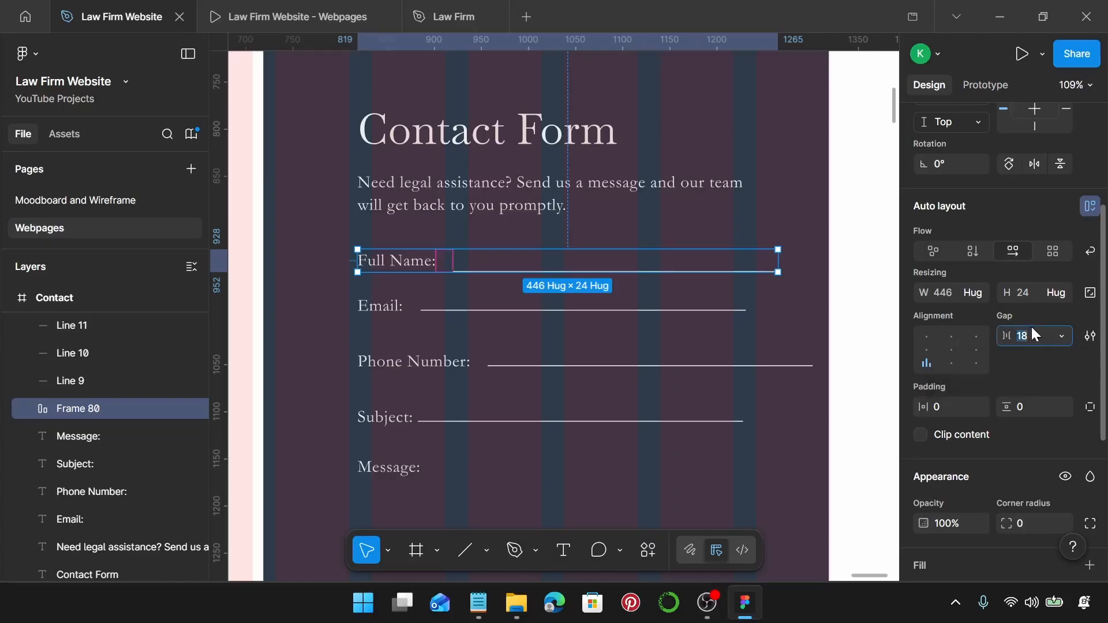
text(3)
key(Return)
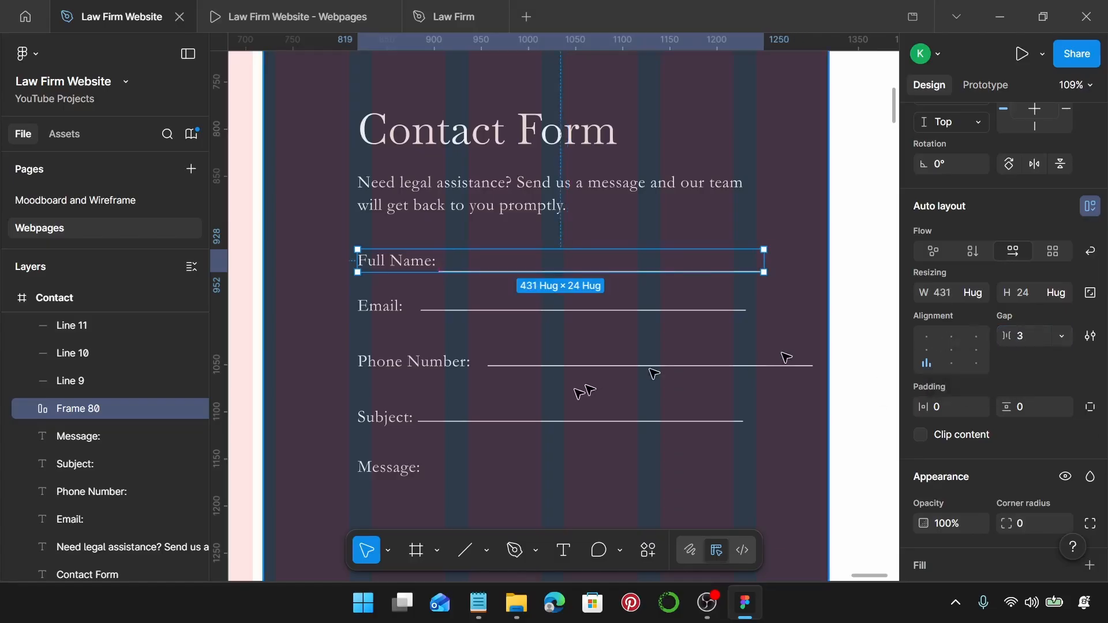
click(396, 311)
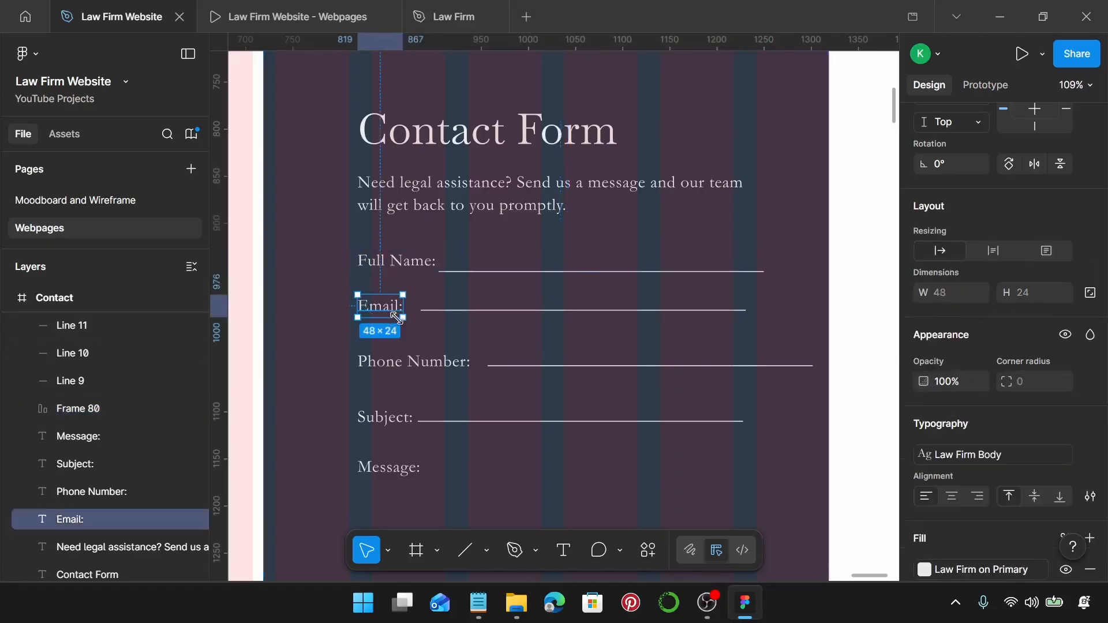
shift+click(462, 319)
shift+click(458, 311)
shift+click(448, 332)
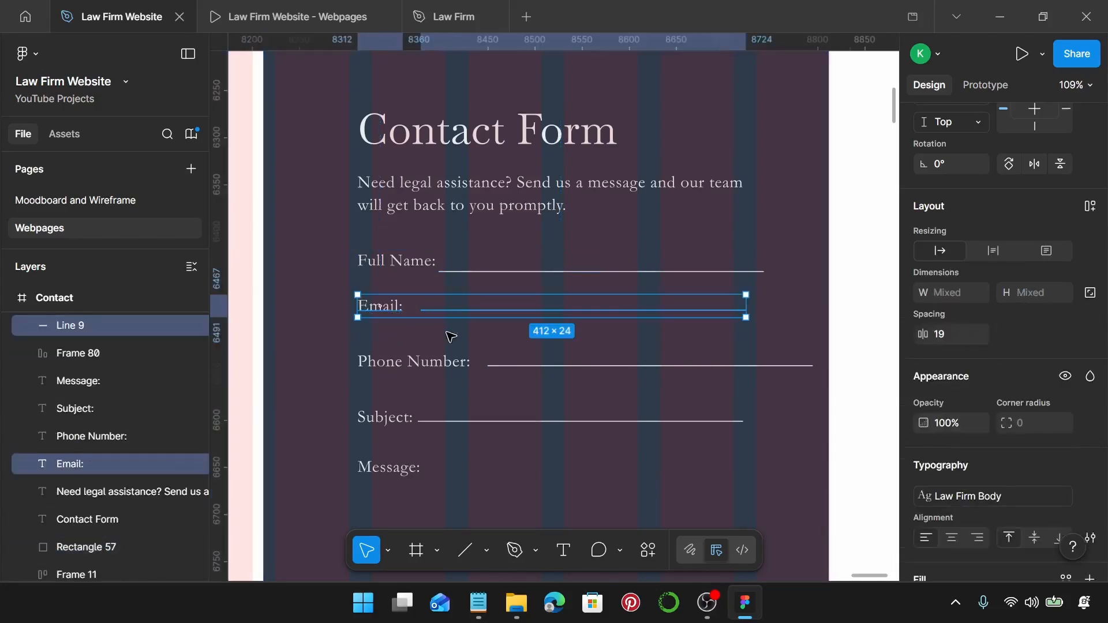
key(shift+a)
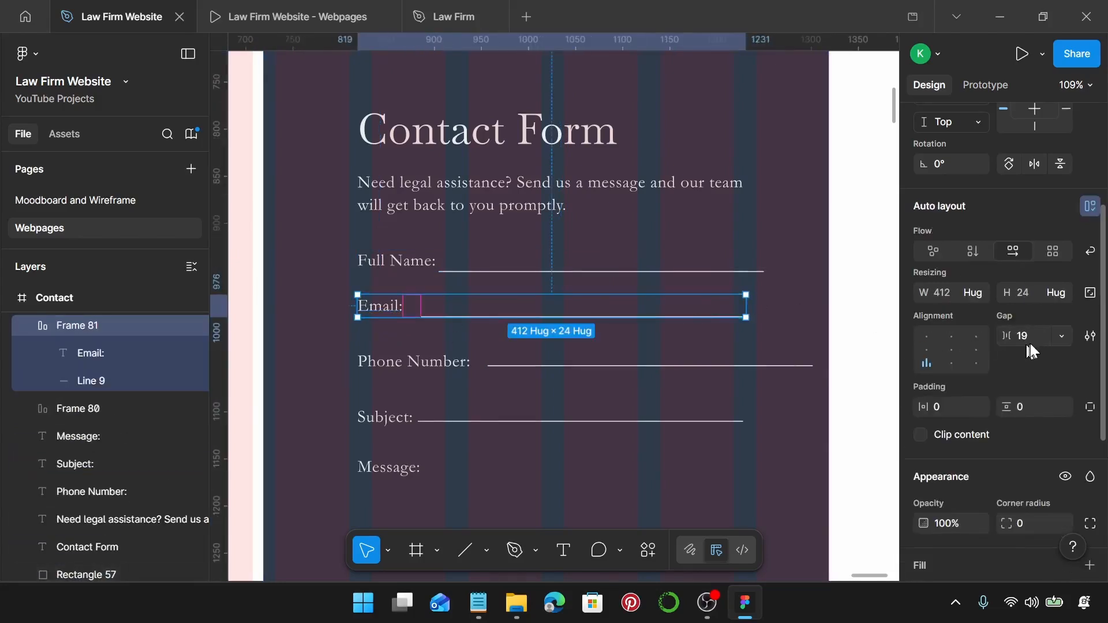
click(1028, 337)
text(3)
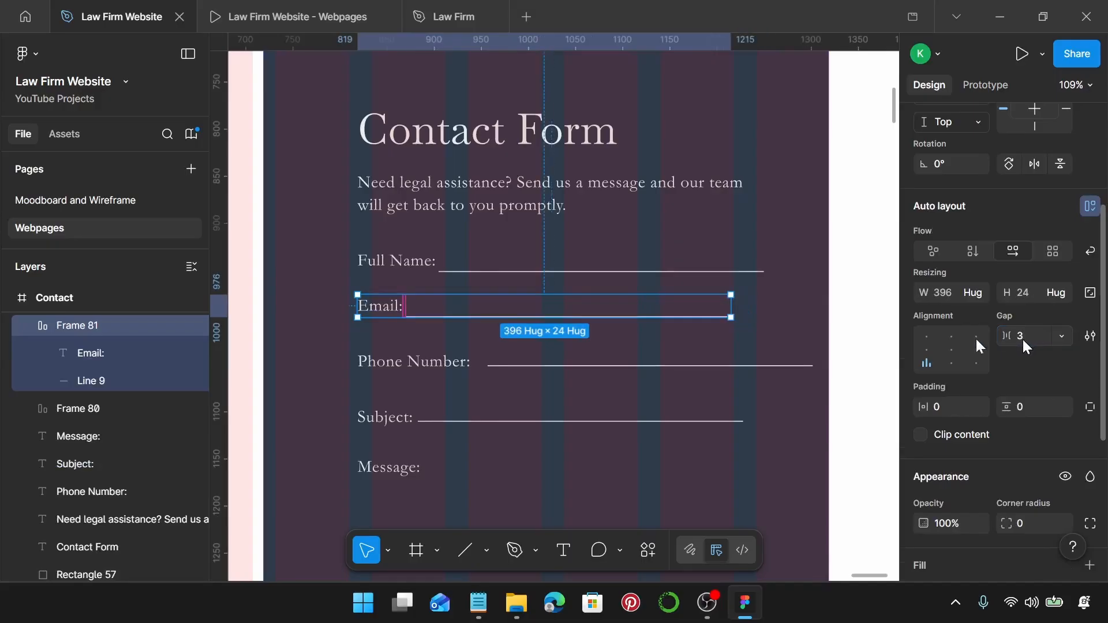
Pair Phone Number: and Subject: with their underlines as auto-layout rows, gap 3.
click(437, 366)
shift+click(535, 372)
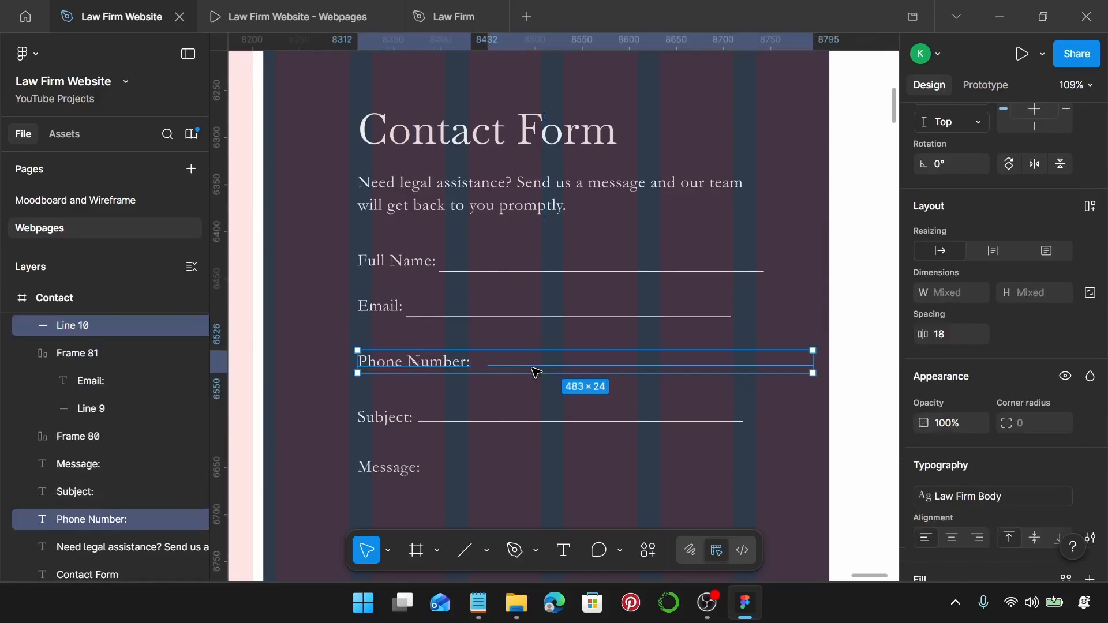
key(shift+a)
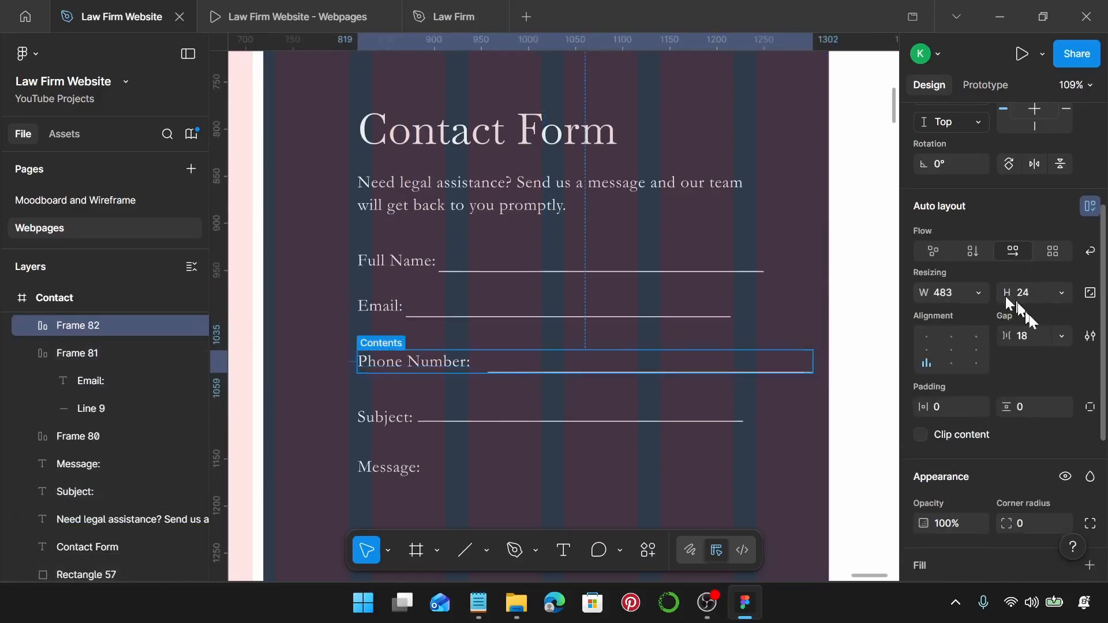
text(3)
key(Return)
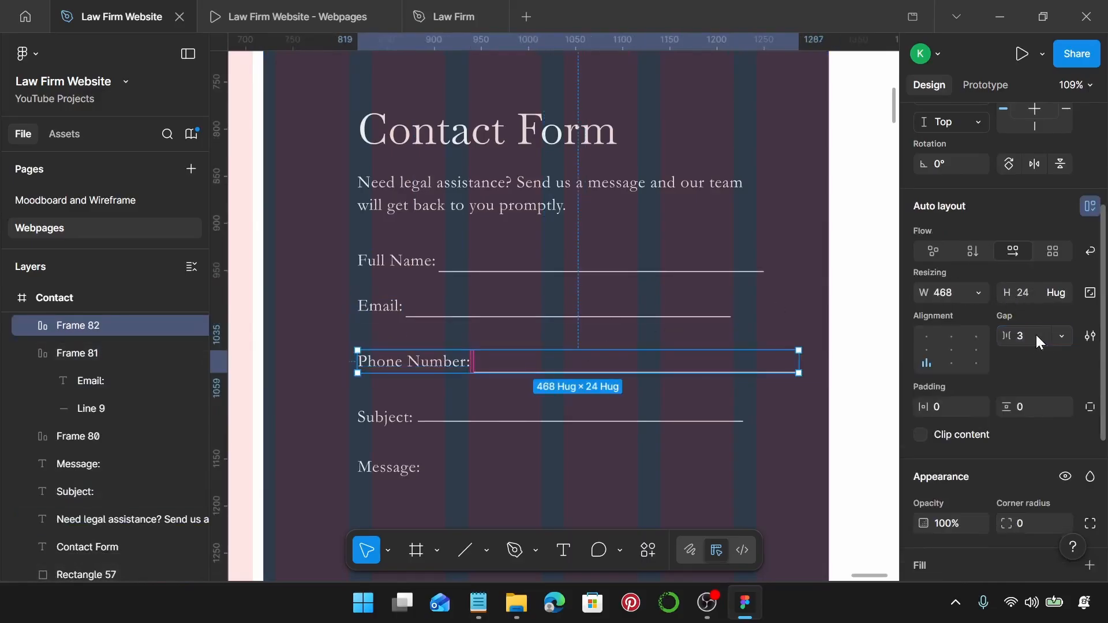
scroll(399, 377, down, 1)
click(384, 396)
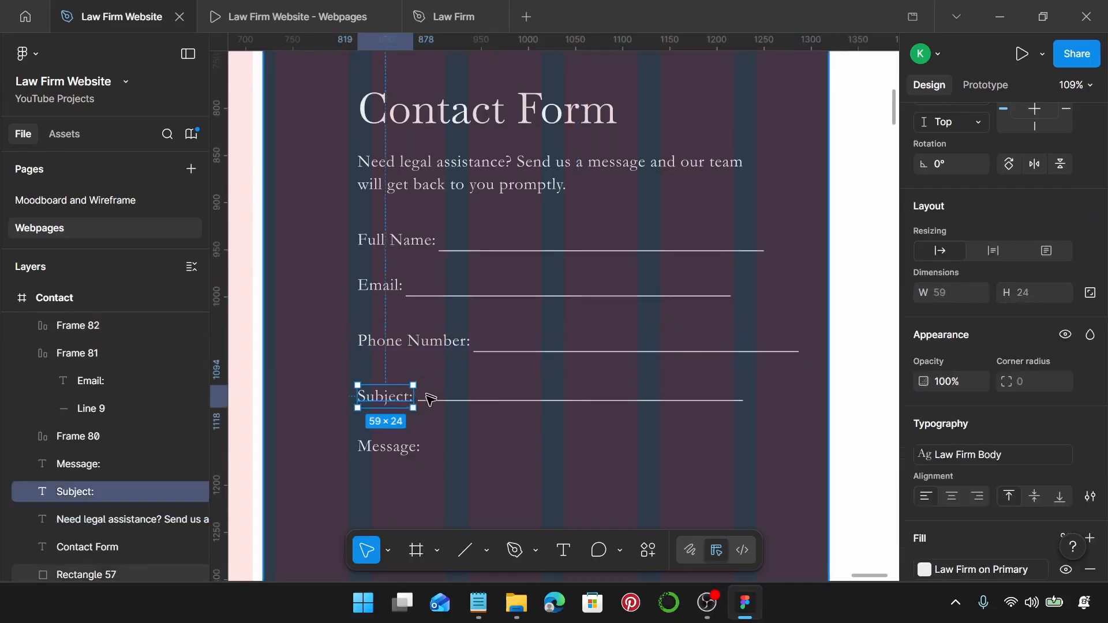
shift+click(430, 400)
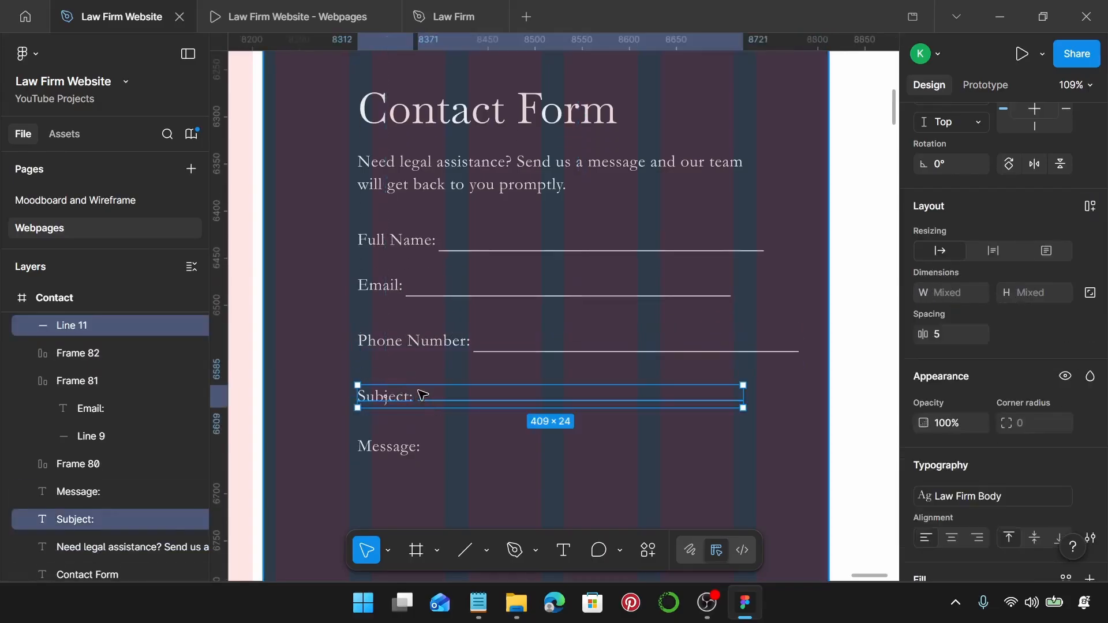
key(shift+a)
click(1033, 336)
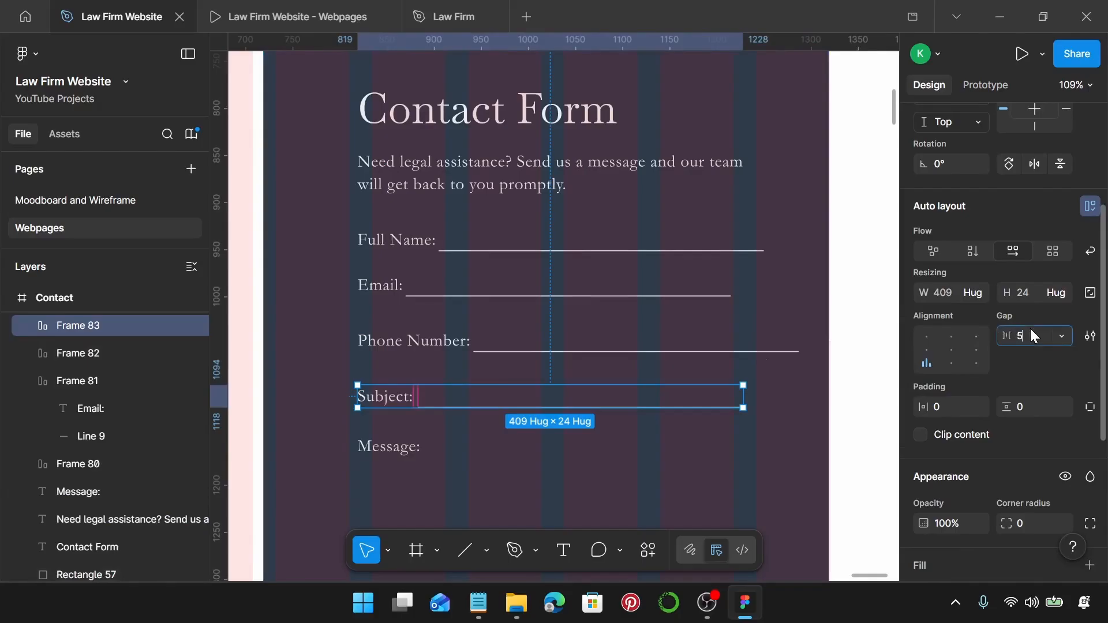
text(3)
key(Return)
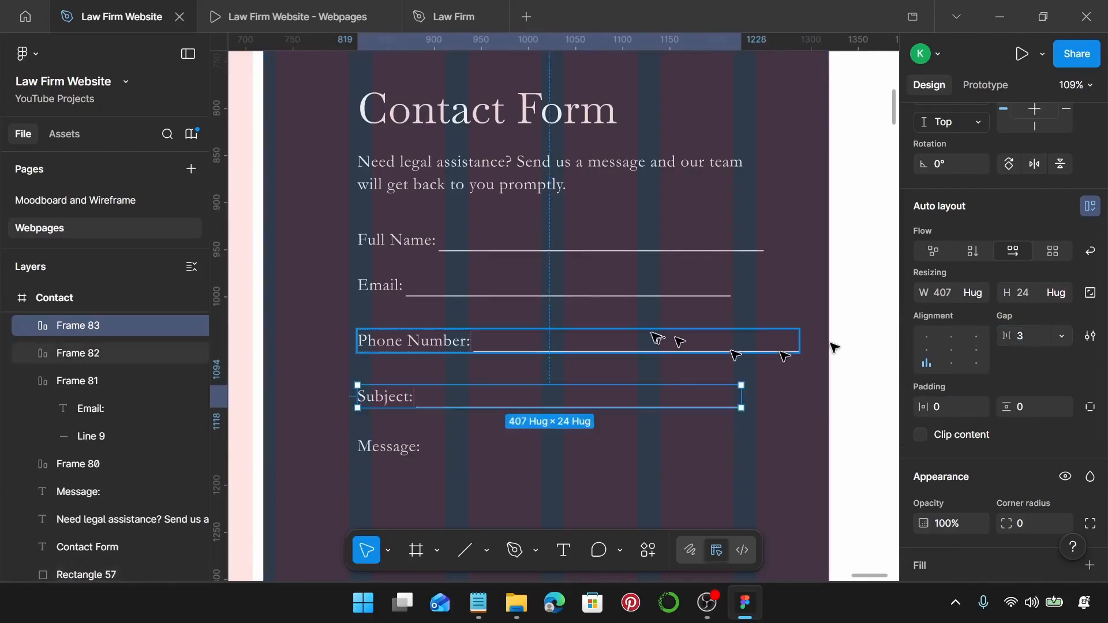
scroll(589, 304, down, 2)
scroll(592, 306, down, 3)
Draw a 345×100 rectangle to the right of the Message: label.
click(449, 312)
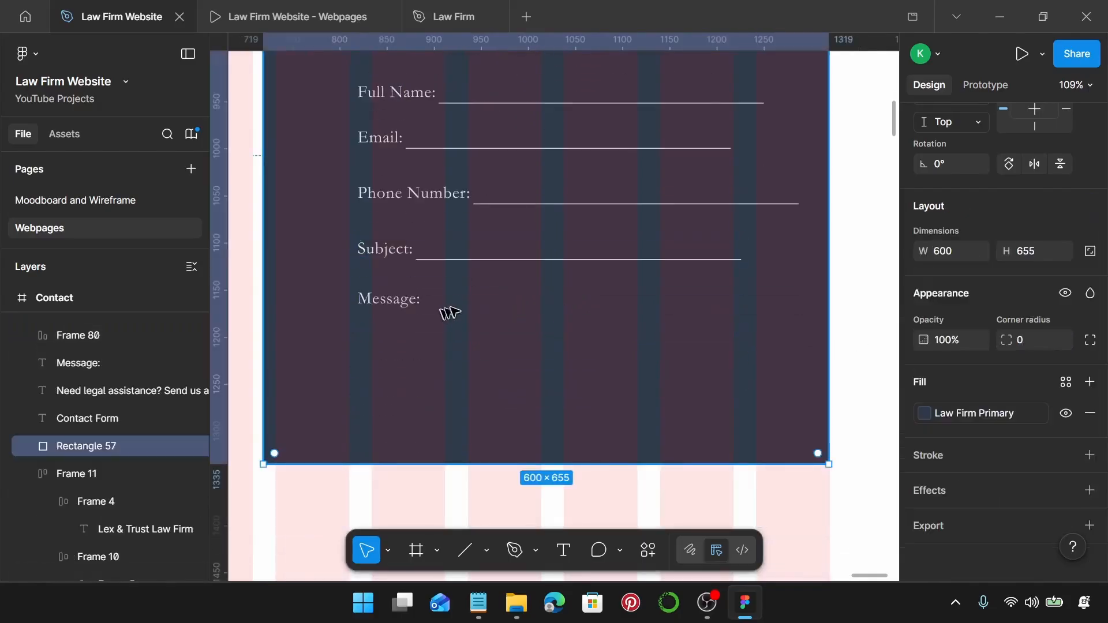
key(r)
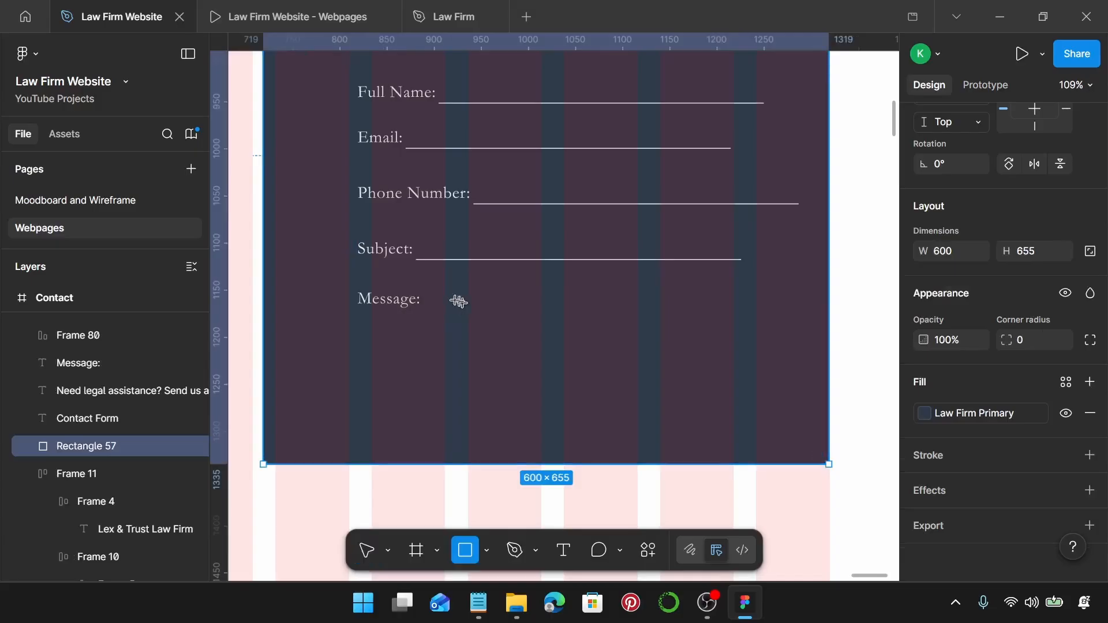
drag(438, 304, 739, 400)
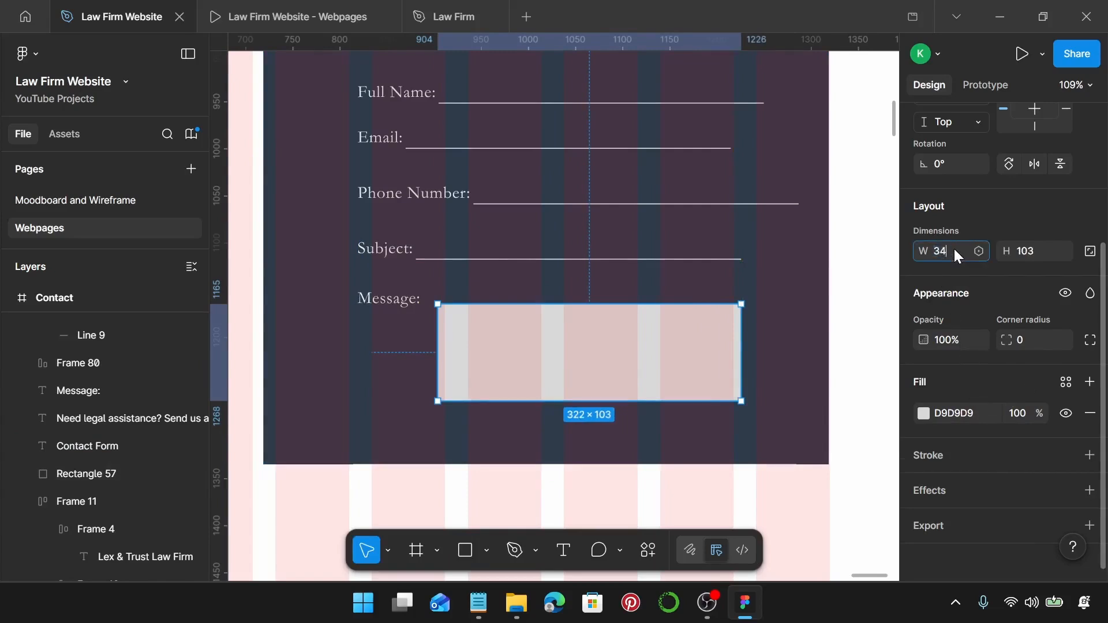
key(Return)
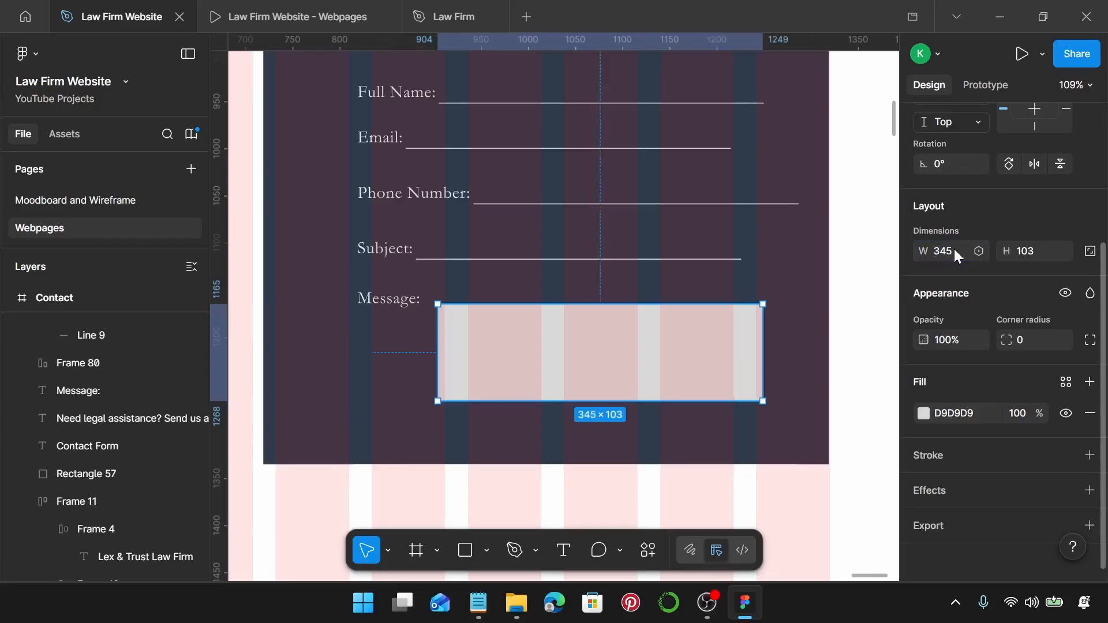
click(1033, 253)
text(100)
key(Return)
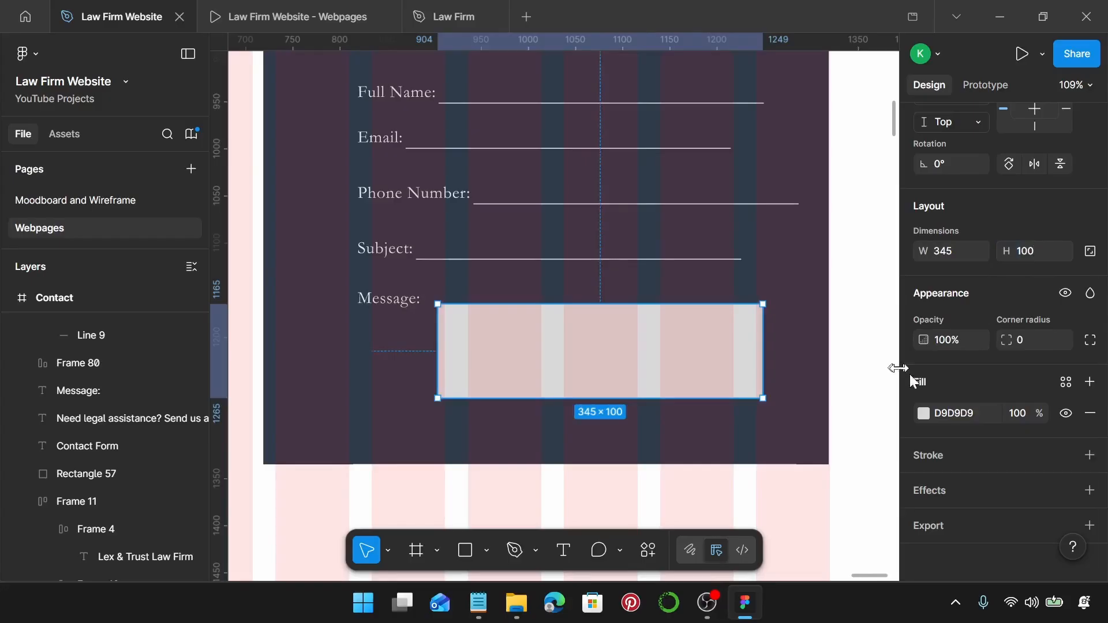
Remove the box's fill and outline it with the Law Firm on Primary colour style.
scroll(1005, 369, down, 1)
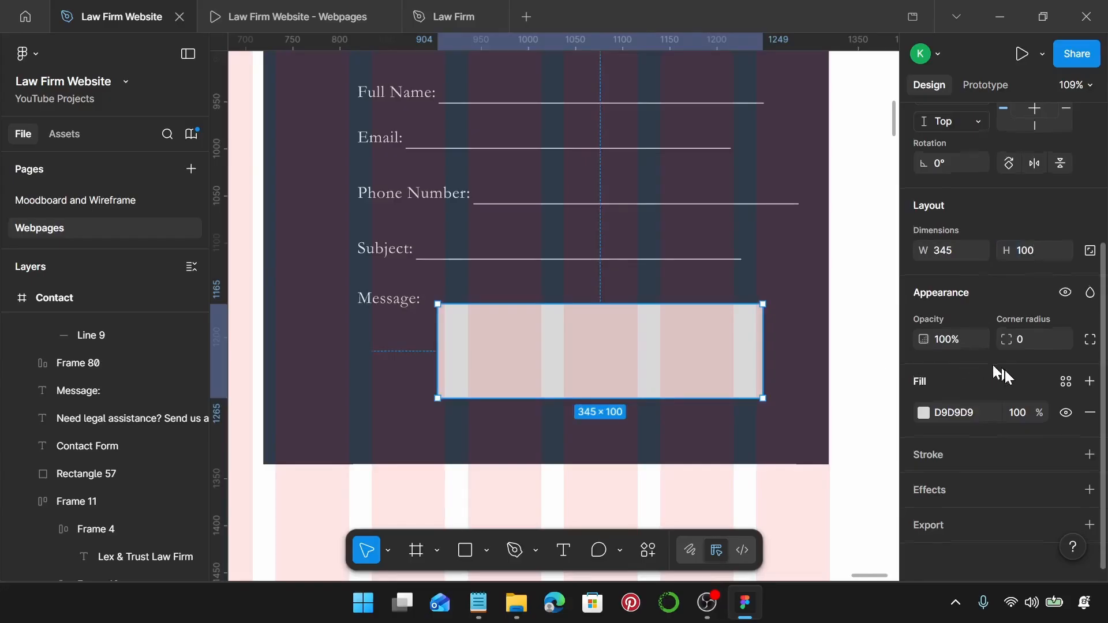
click(1088, 452)
click(1090, 410)
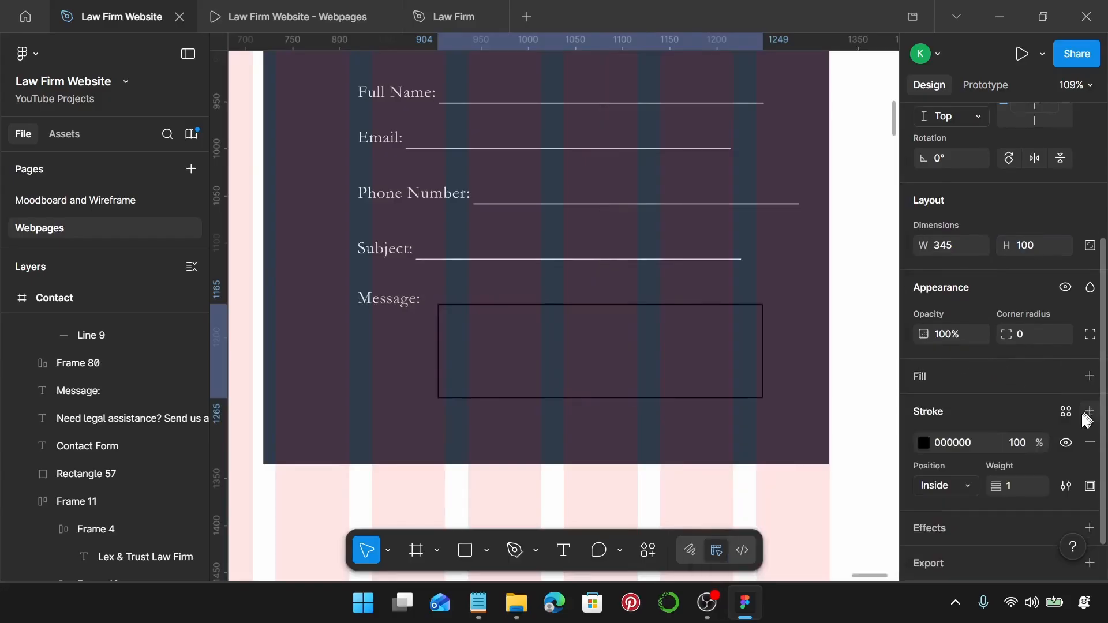
click(1062, 412)
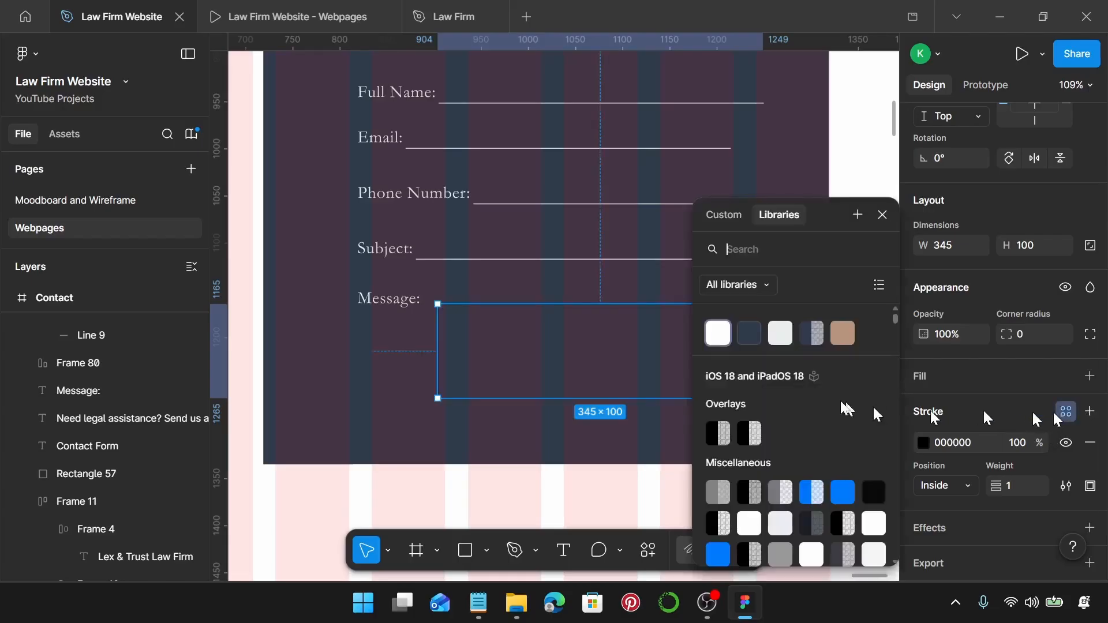
click(788, 345)
scroll(513, 324, up, 3)
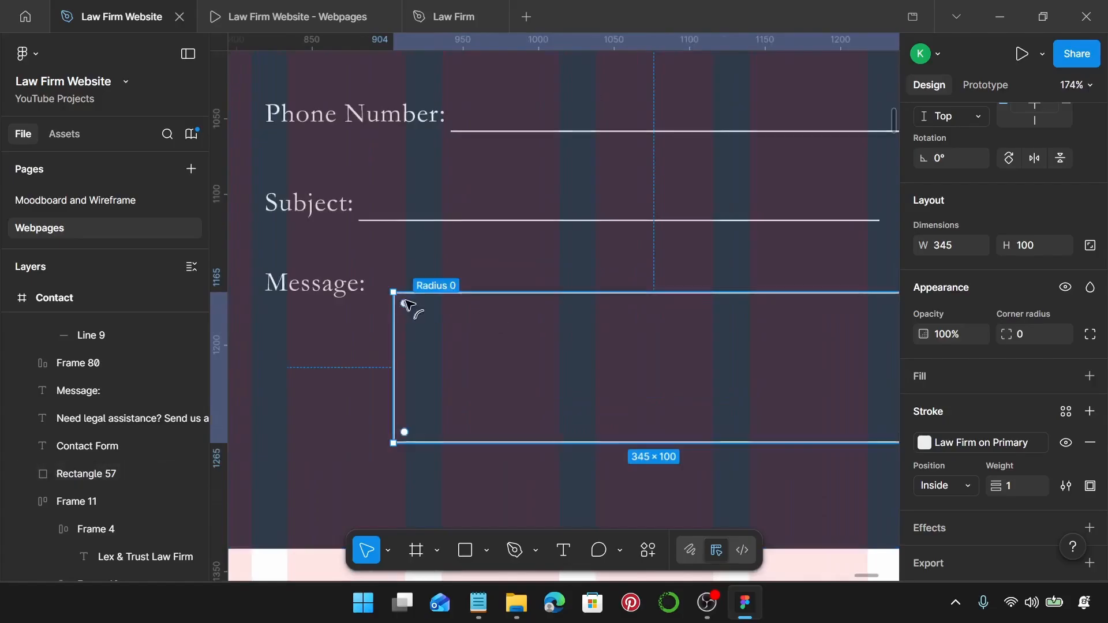
click(346, 290)
click(399, 302)
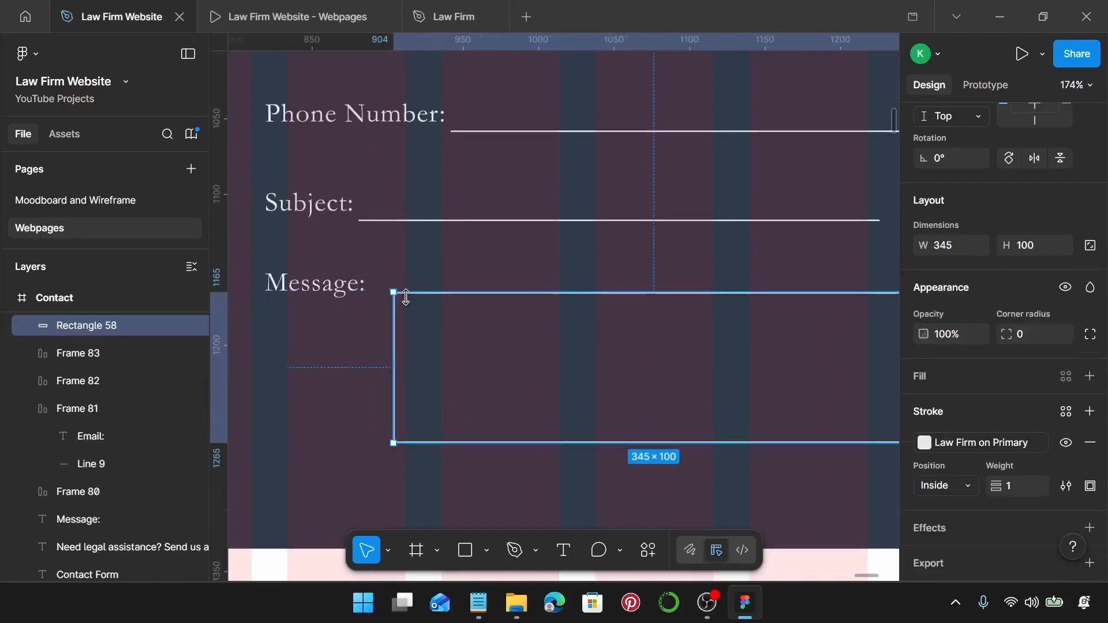
shift+click(356, 291)
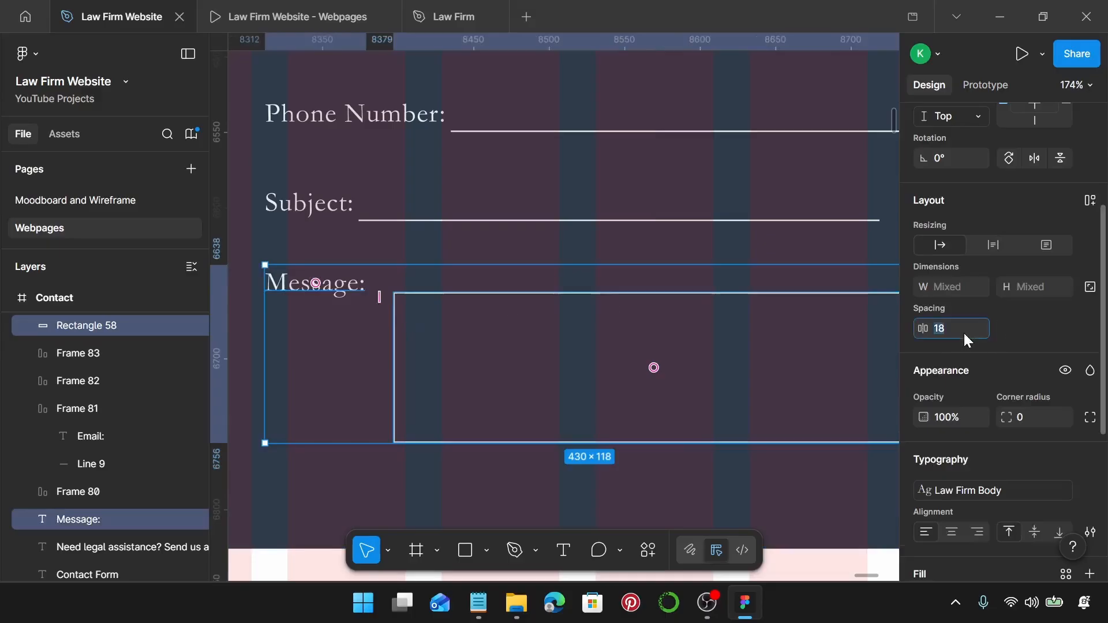
Set 3 spacing between Message: and its box, shift the box lower, and group them.
text(3)
key(Return)
scroll(583, 283, left, 5)
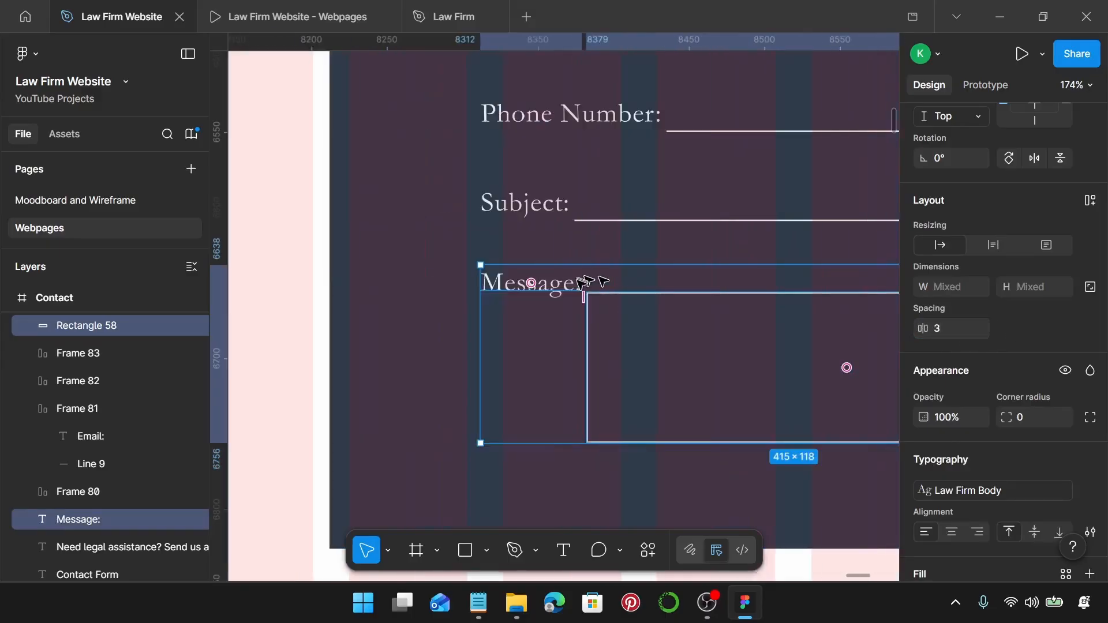
scroll(582, 283, up, 5)
click(576, 281)
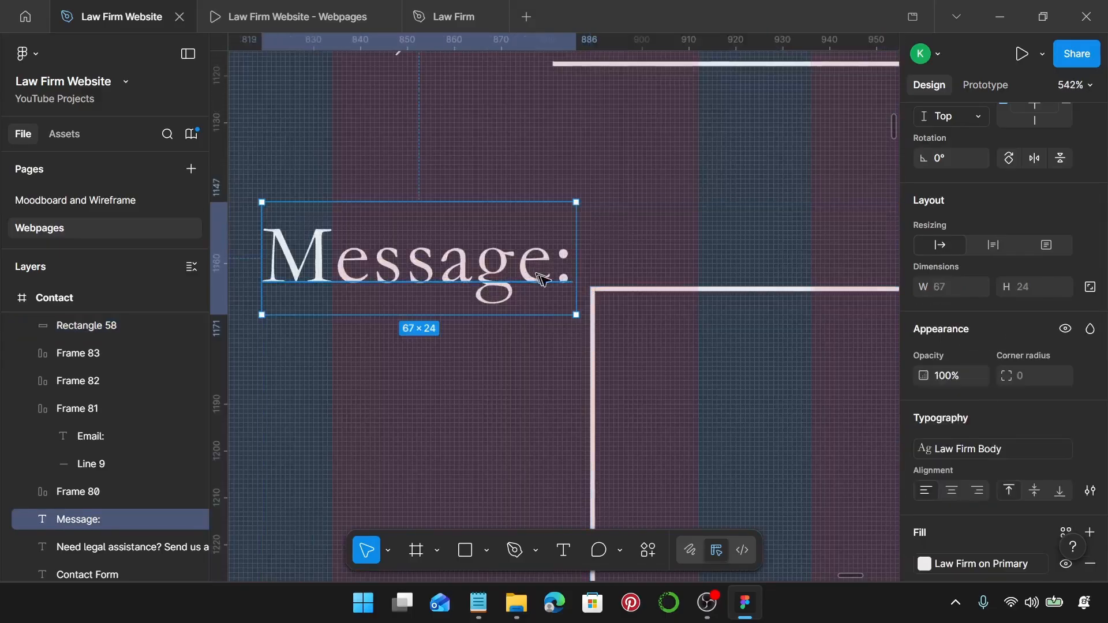
click(630, 297)
scroll(624, 292, up, 6)
click(494, 236)
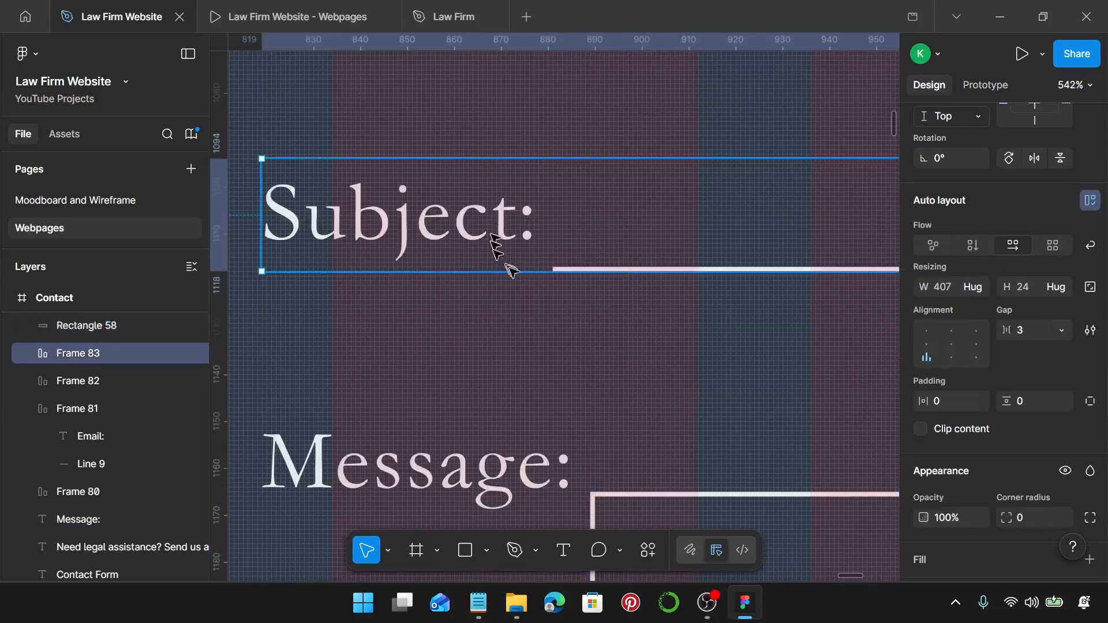
scroll(554, 283, down, 4)
click(623, 297)
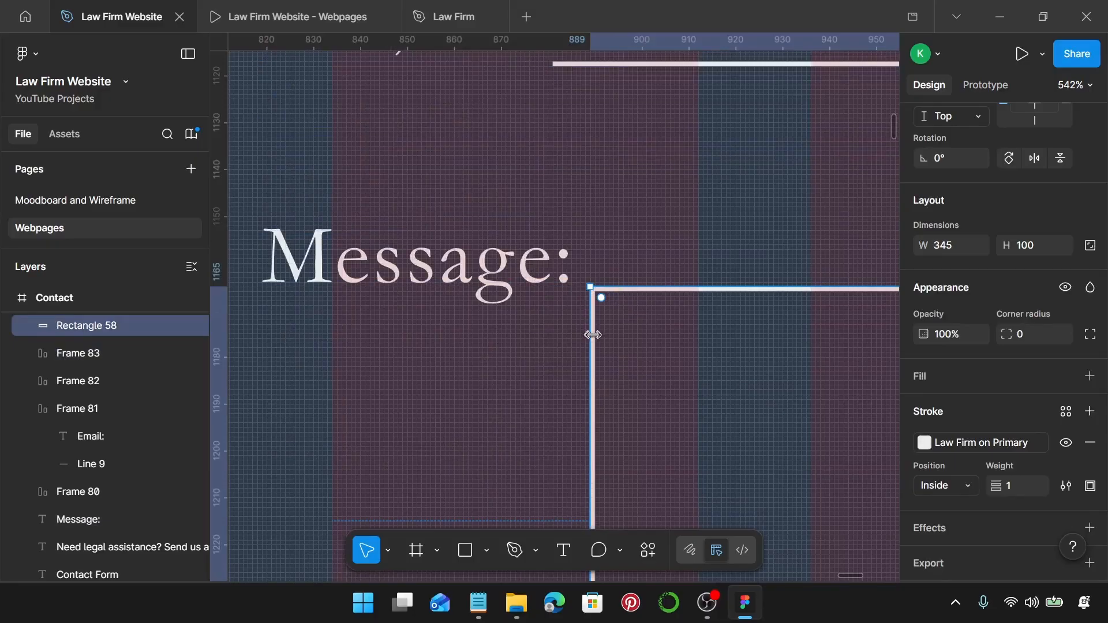
drag(596, 339, 603, 364)
ctrl+scroll(601, 337, down, 5)
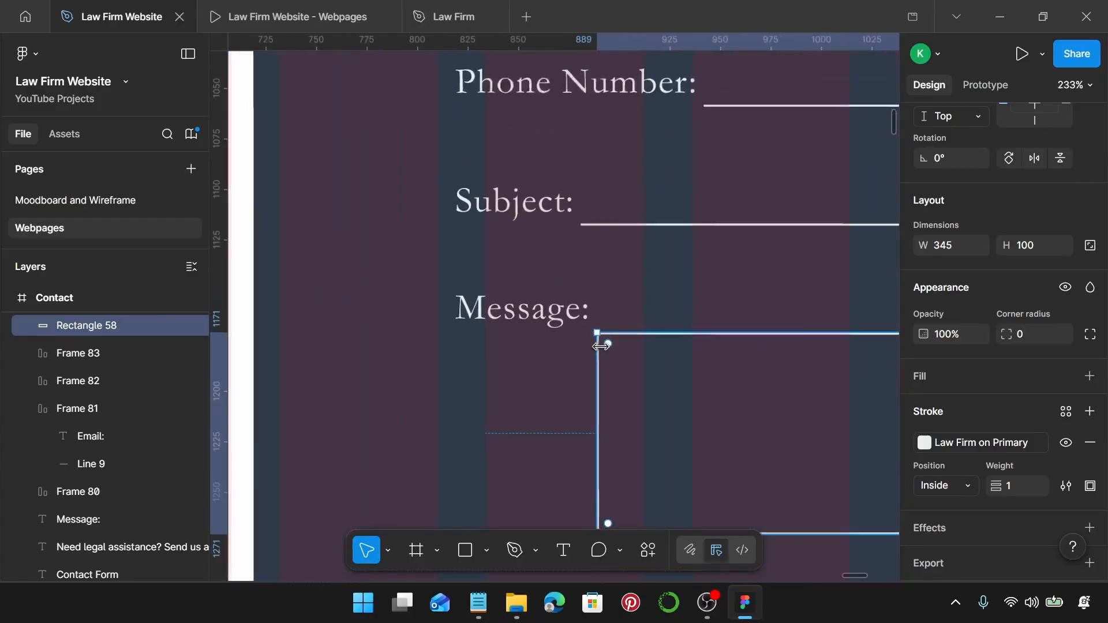
shift+click(573, 308)
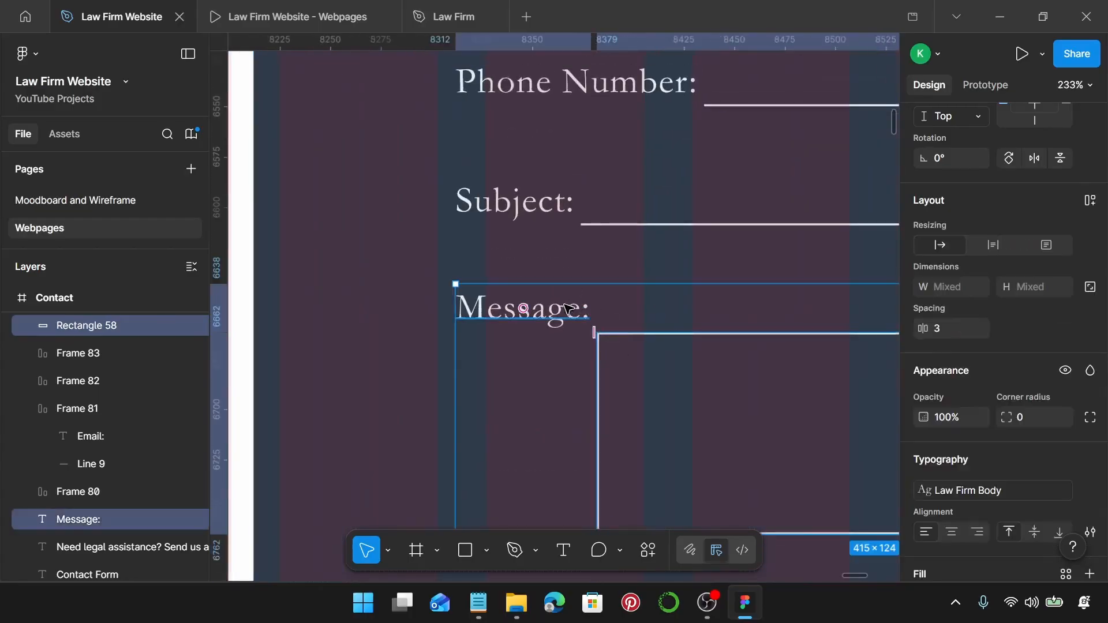
key(ctrl+g)
Right-align the five form rows, space them 10 apart, and nudge them left.
ctrl+scroll(560, 300, down, 4)
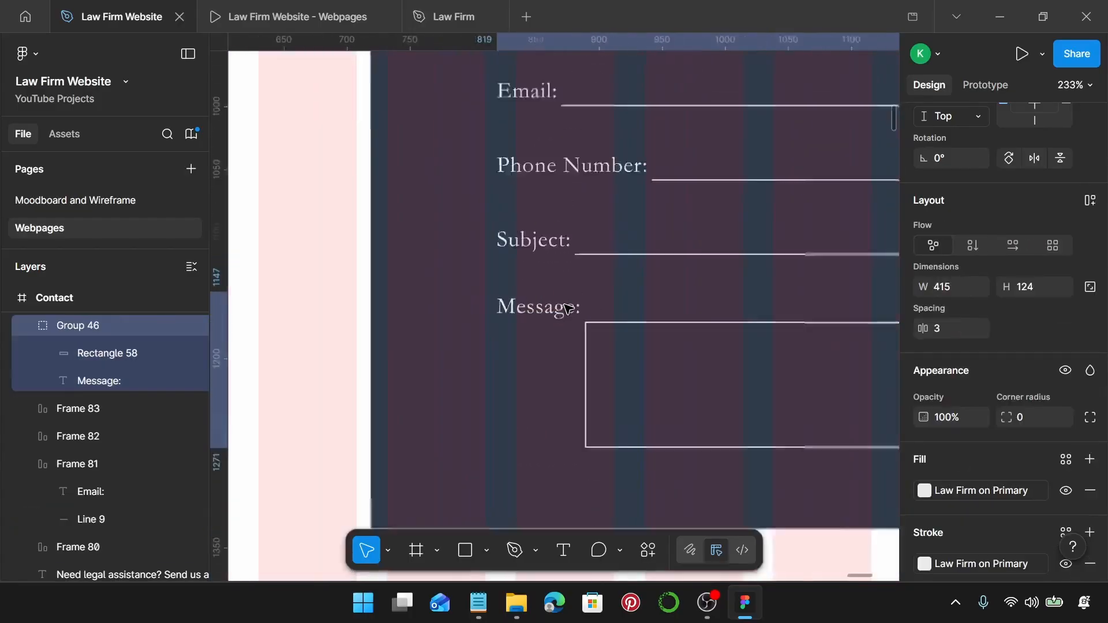
scroll(552, 292, right, 3)
ctrl+scroll(551, 293, down, 3)
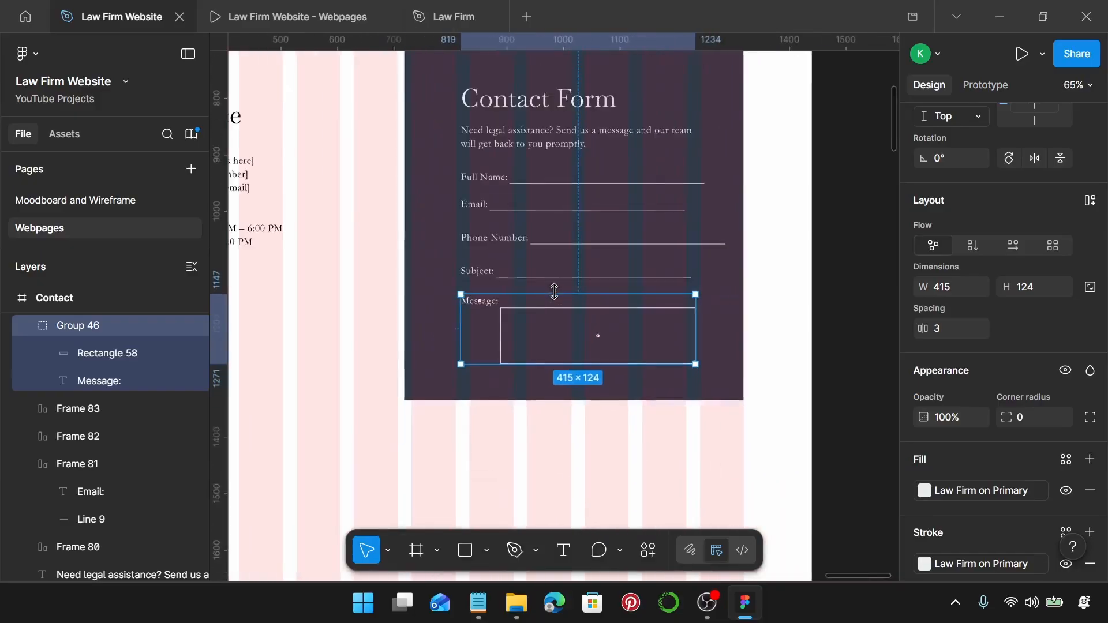
click(478, 217)
shift+click(476, 241)
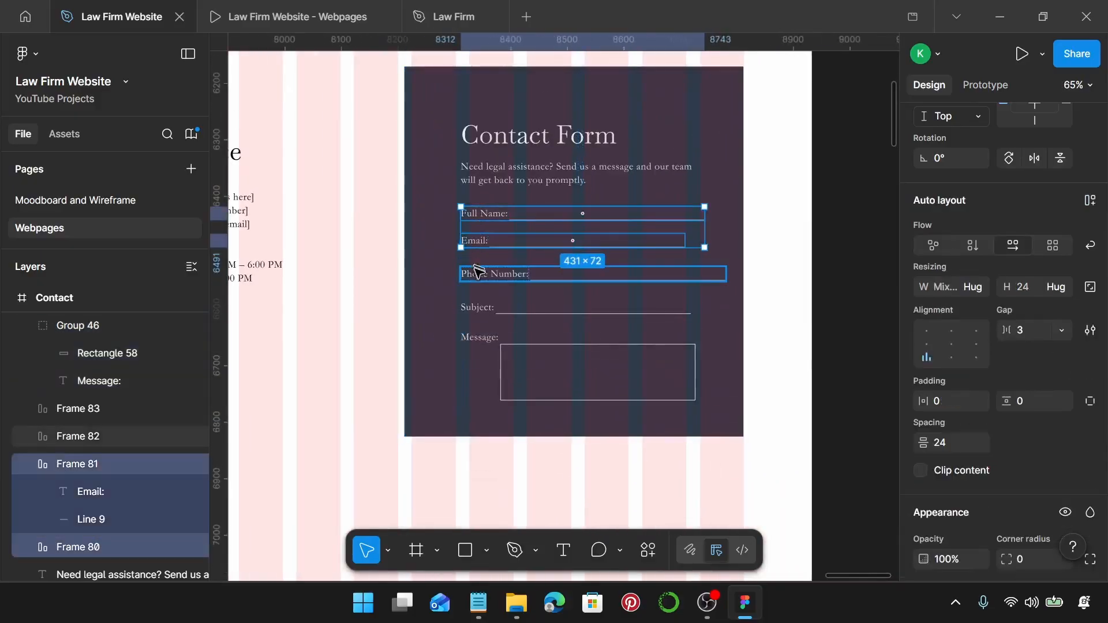
shift+click(472, 274)
shift+click(477, 307)
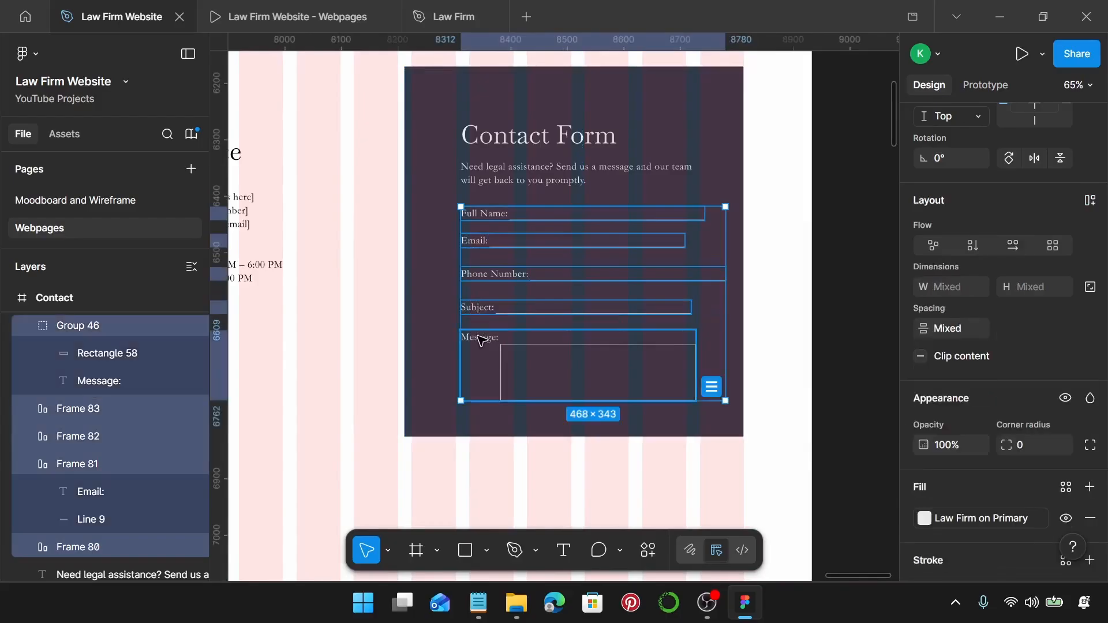
shift+click(481, 340)
scroll(936, 271, up, 5)
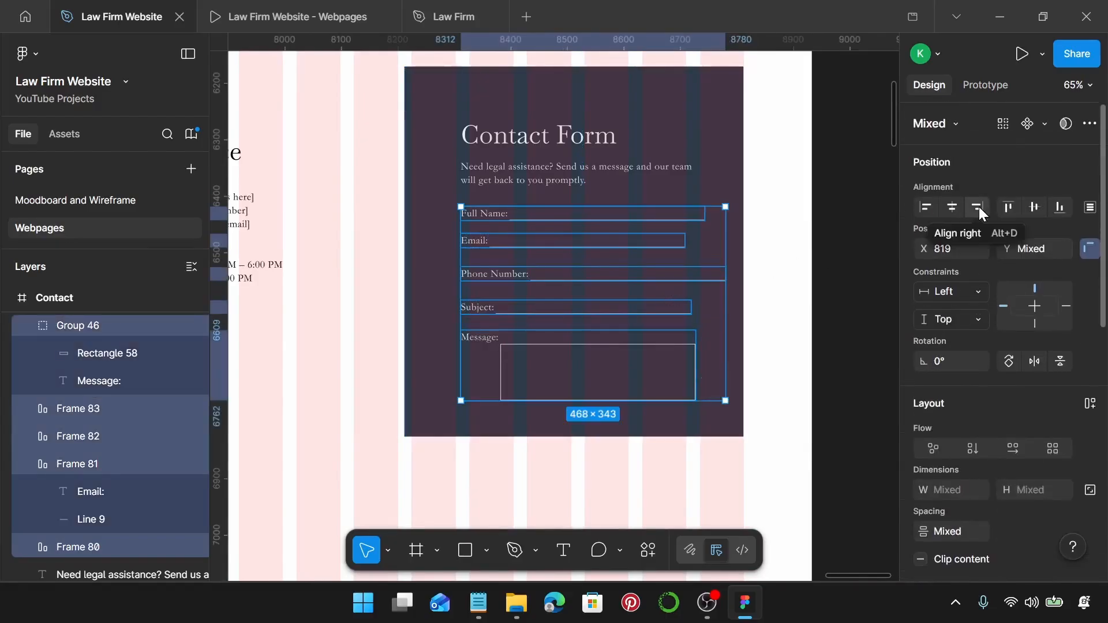
click(980, 206)
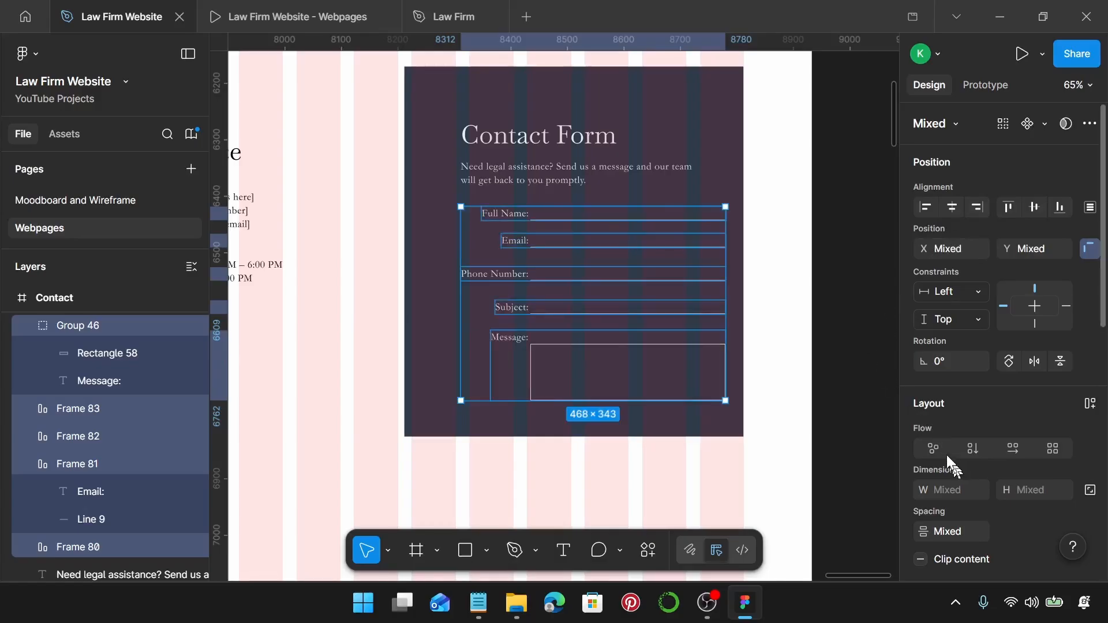
scroll(948, 454, down, 2)
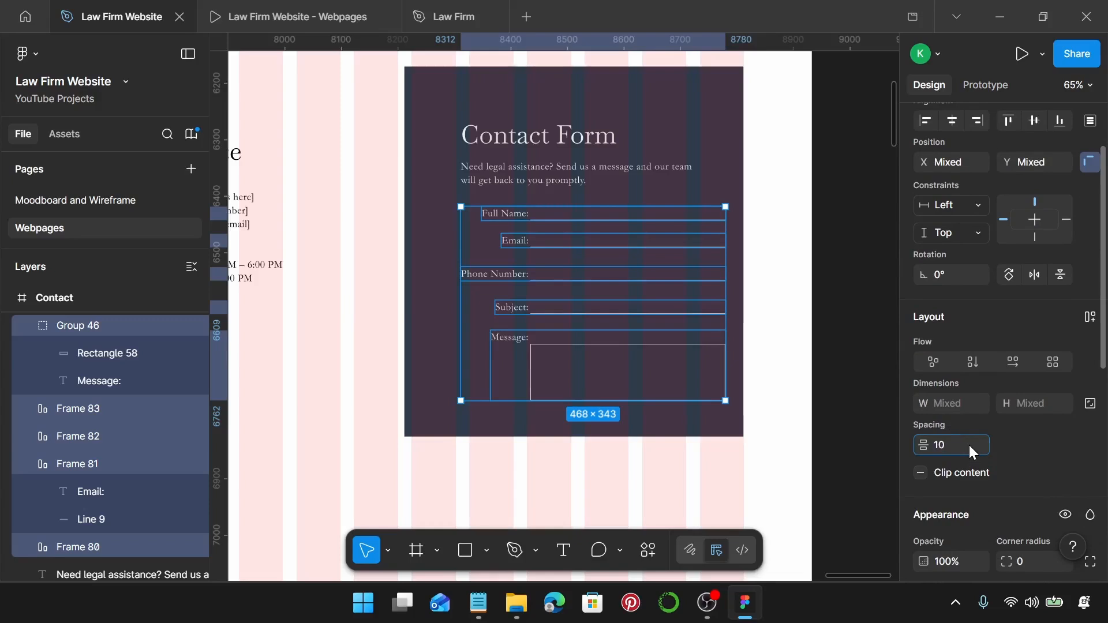
key(Return)
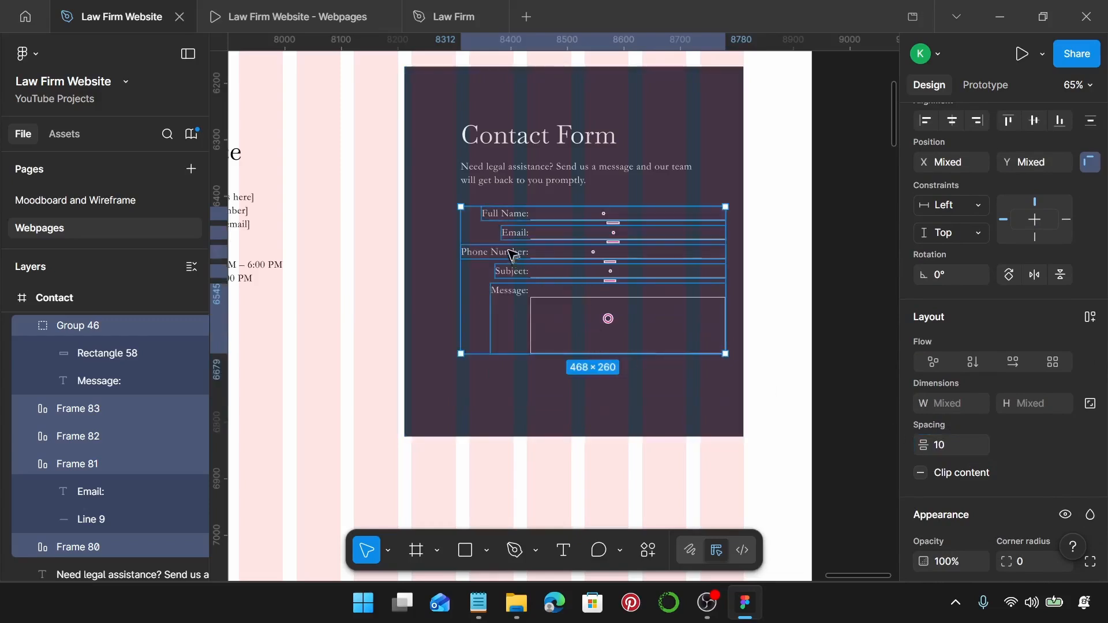
drag(511, 252, 497, 254)
Group the form rows and place a copy of the consultation button below the message box.
key(ctrl+g)
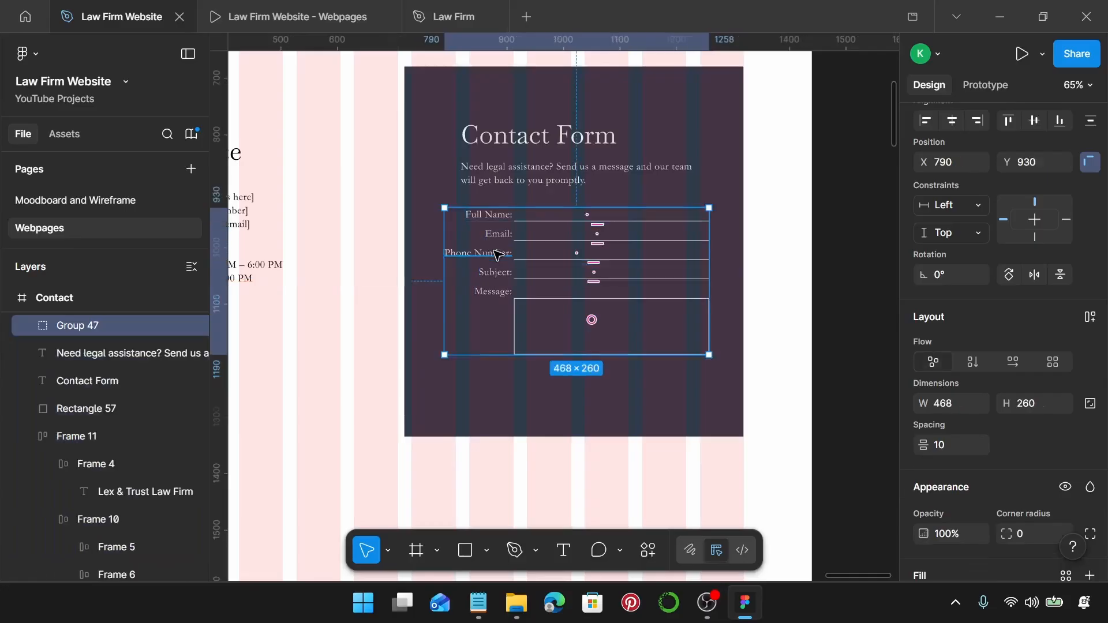
scroll(497, 254, down, 5)
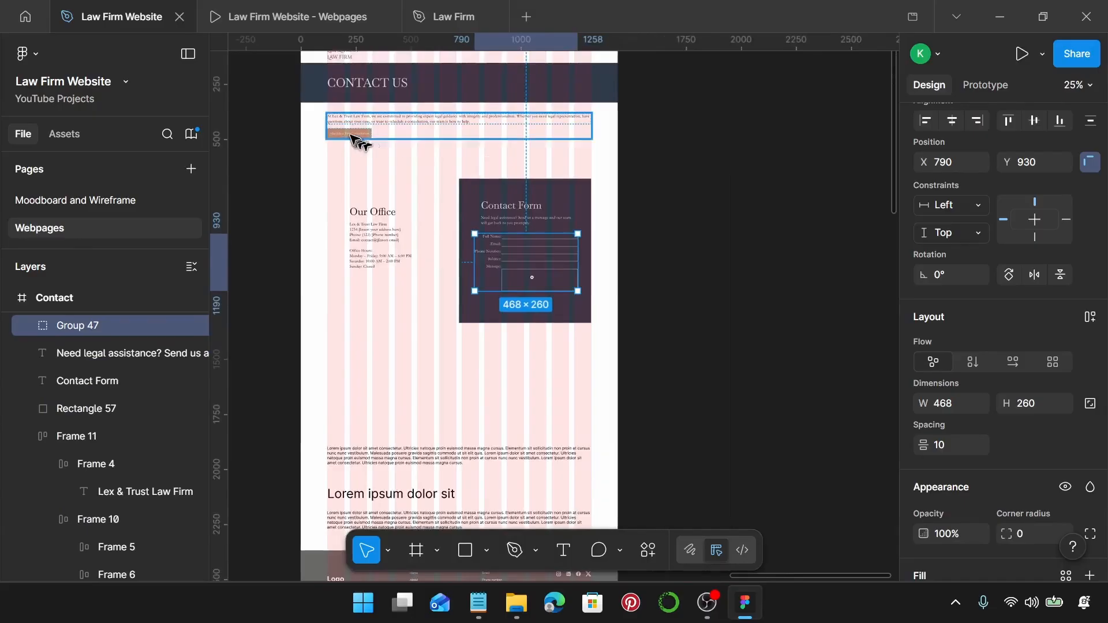
double_click(354, 136)
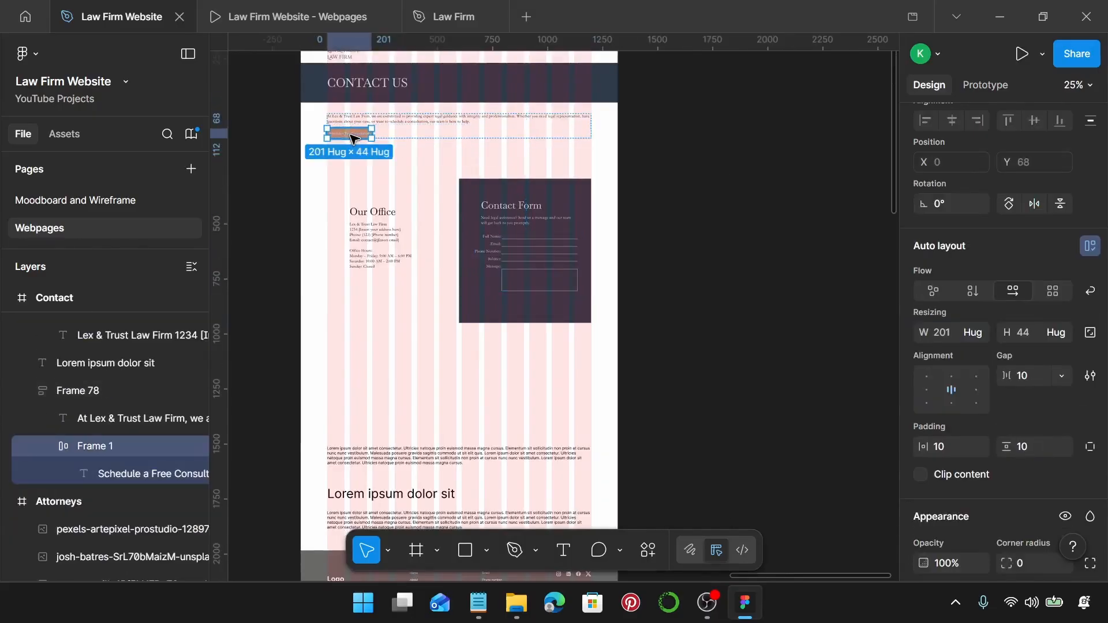
scroll(485, 196, up, 5)
click(478, 156)
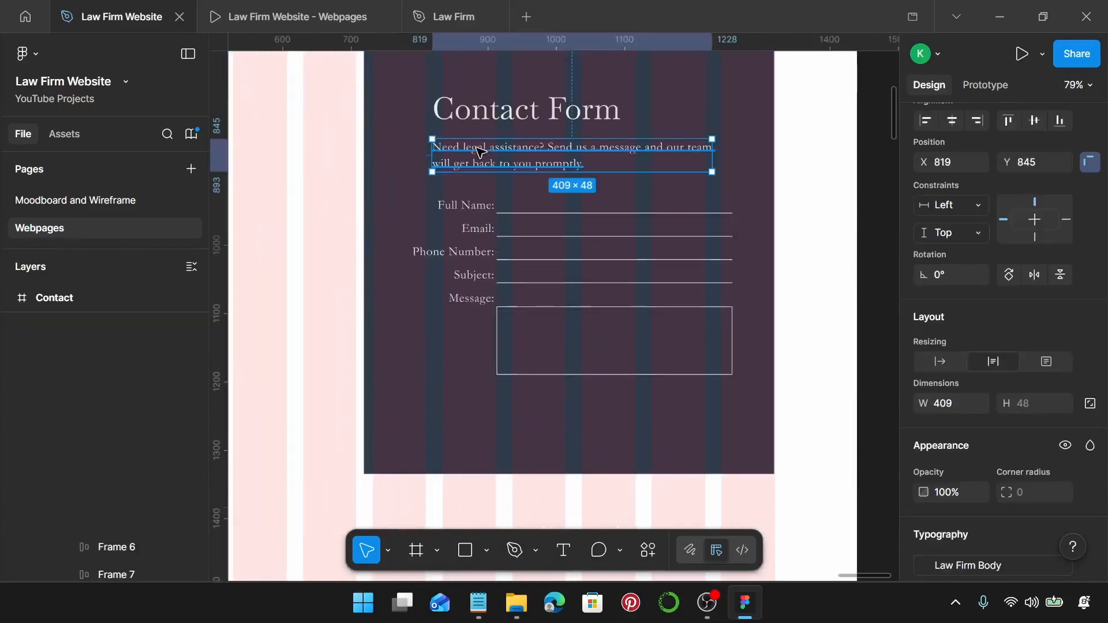
drag(478, 153, 485, 402)
key(ctrl+shift+r)
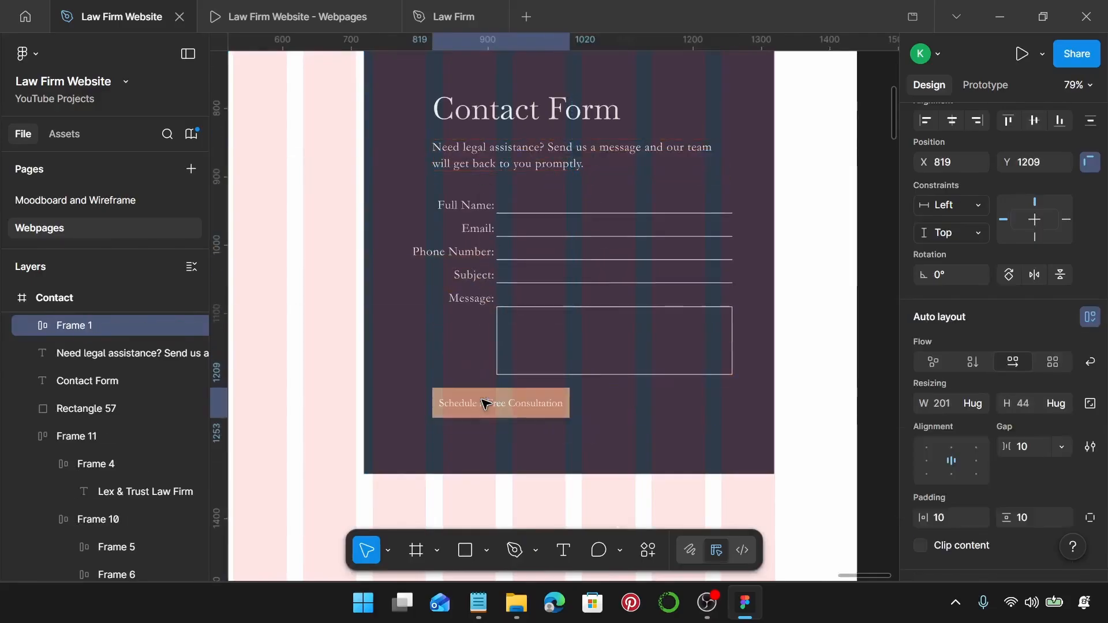
Relabel the new button as 'Send Message'.
double_click(485, 404)
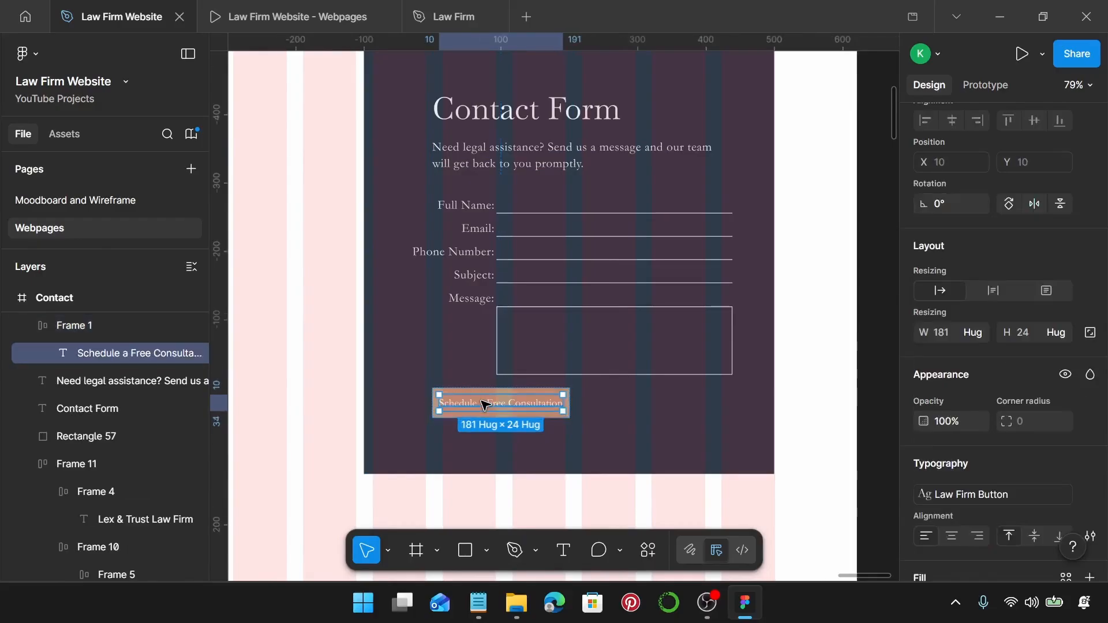
double_click(484, 403)
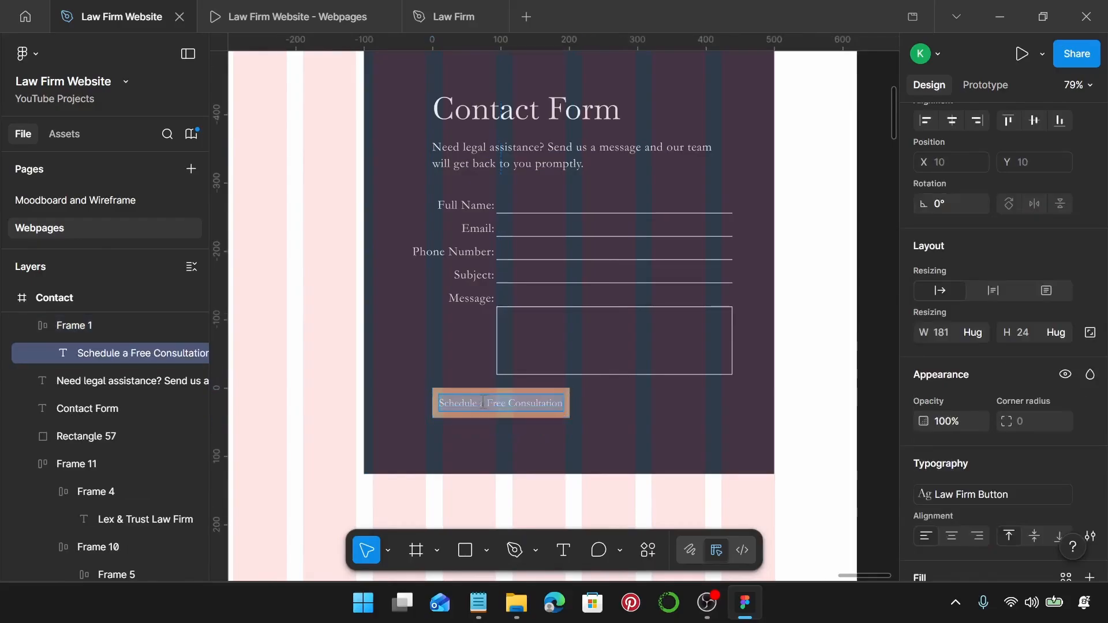
text(Send Message)
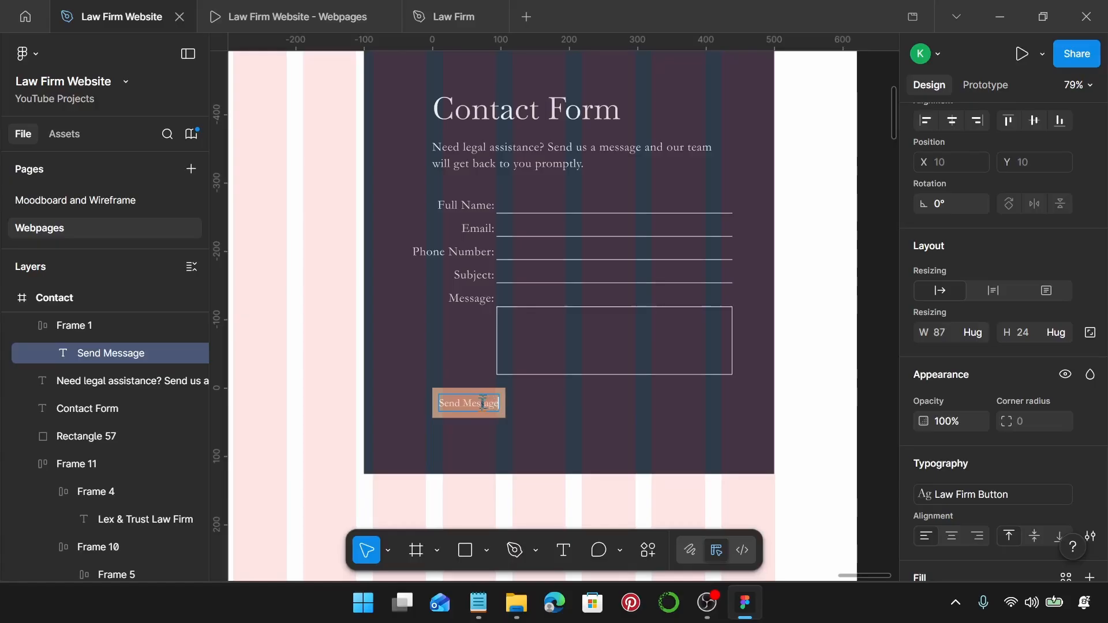
key(Escape)
Move Send Message under the message box and left-align the heading and paragraph with the form rows.
click(507, 413)
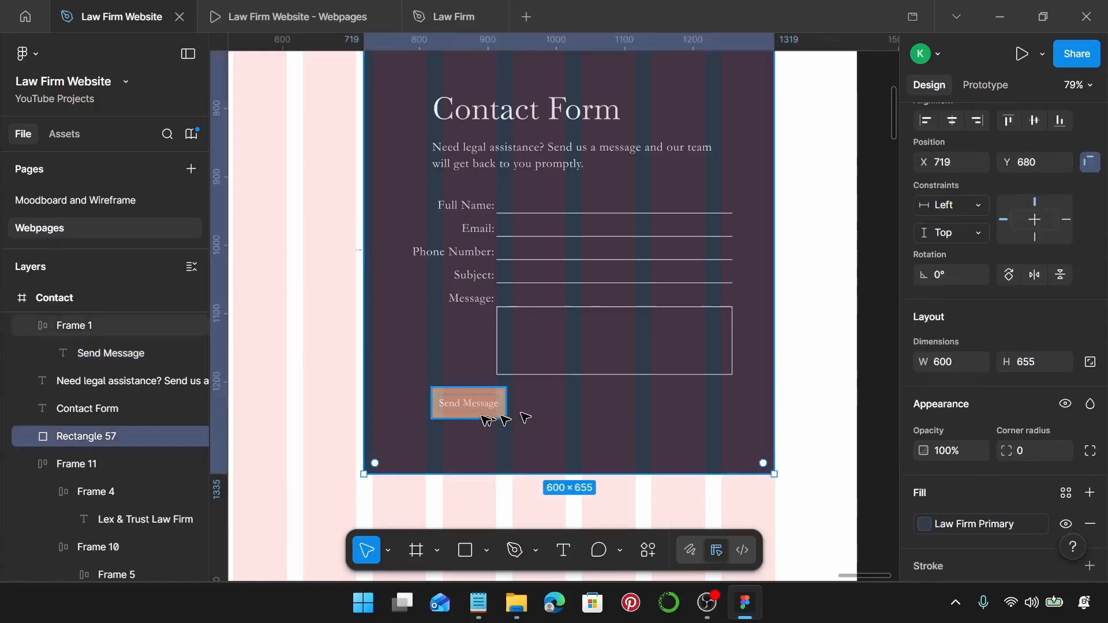
scroll(488, 416, up, 5)
click(389, 371)
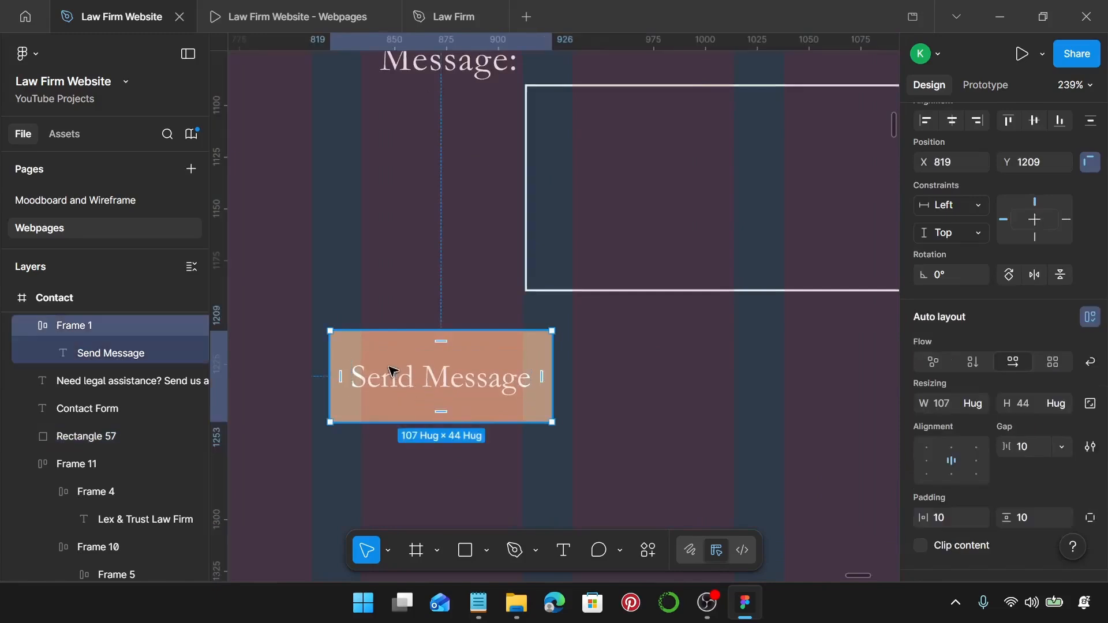
drag(388, 371, 584, 367)
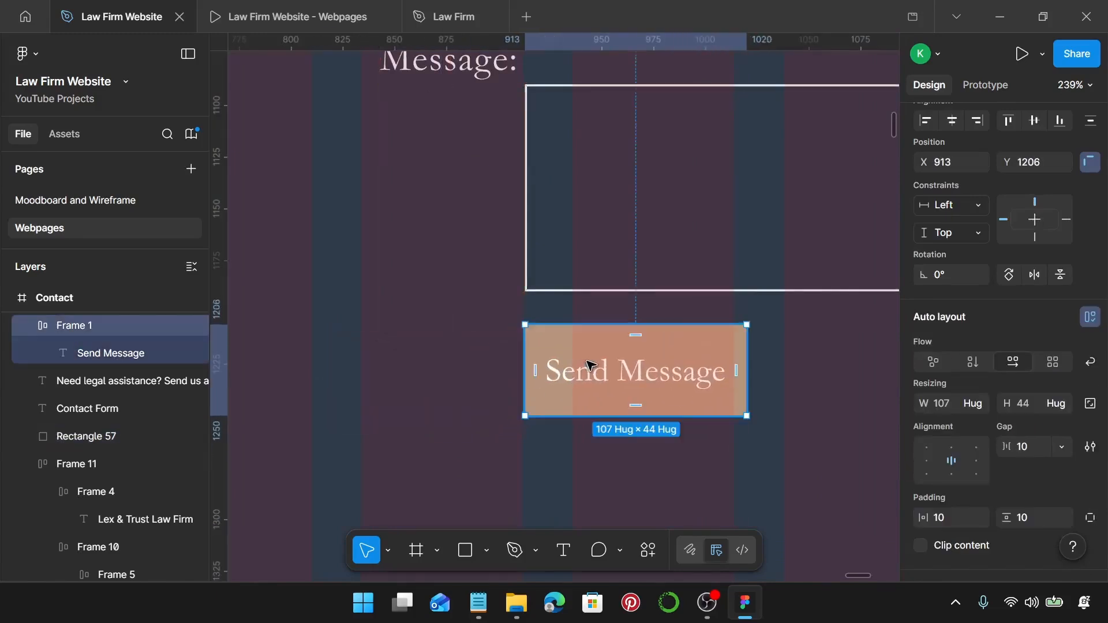
scroll(590, 361, down, 5)
scroll(632, 319, down, 2)
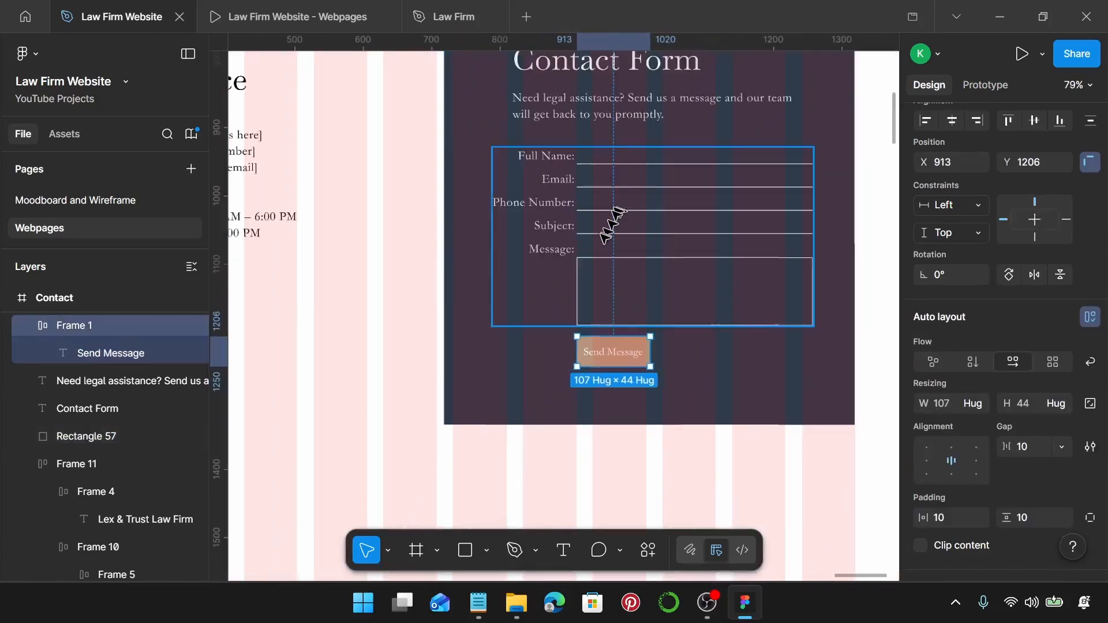
scroll(604, 218, up, 2)
scroll(583, 225, down, 1)
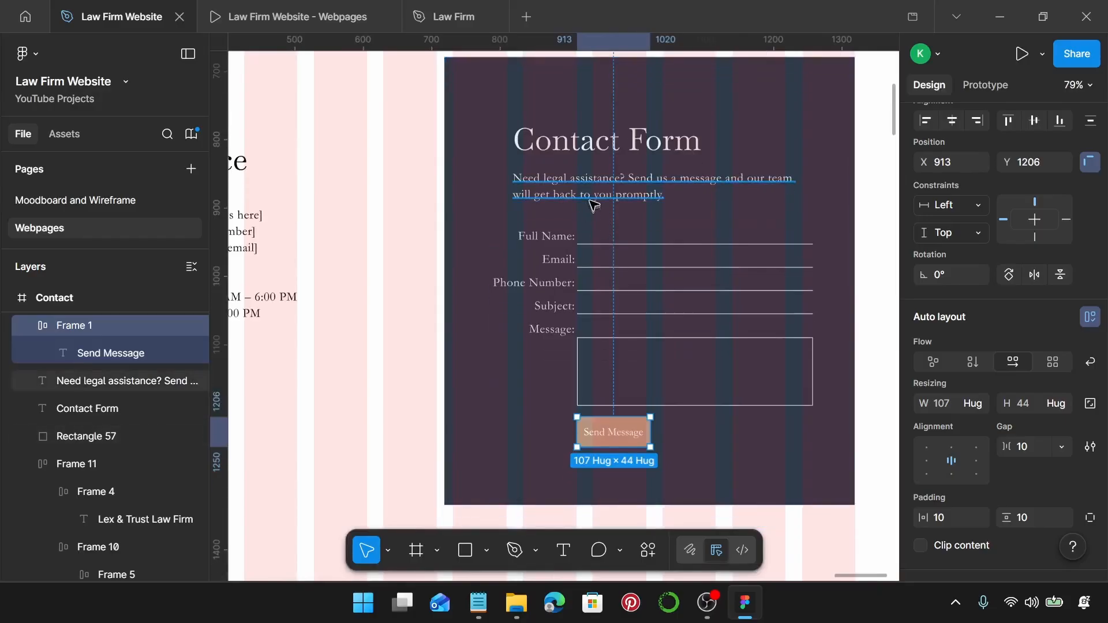
click(592, 202)
shift+click(583, 151)
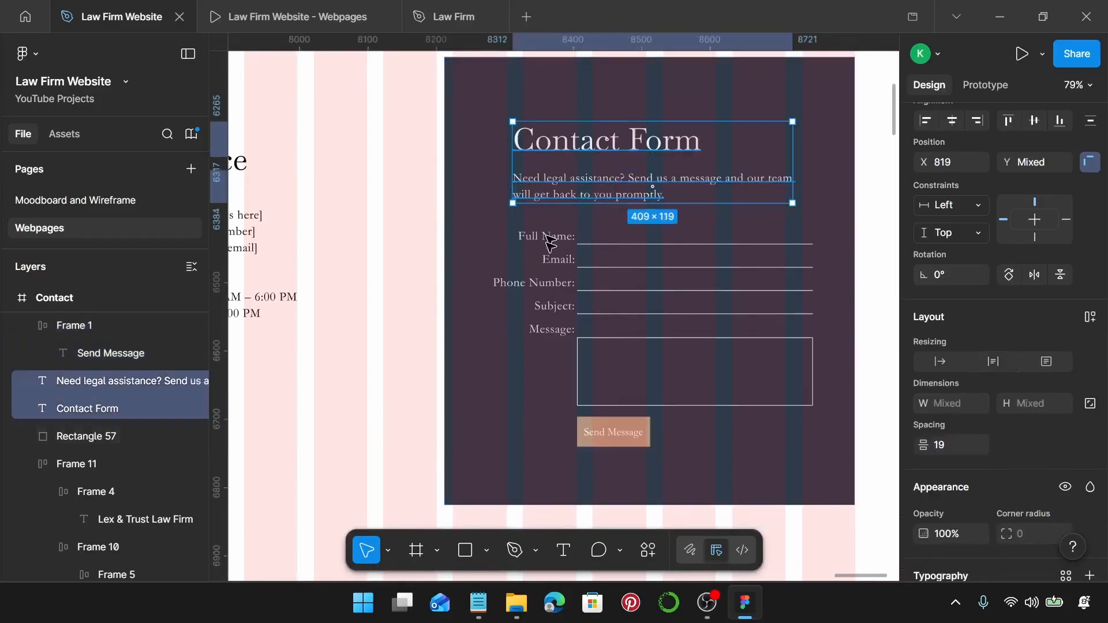
shift+click(546, 277)
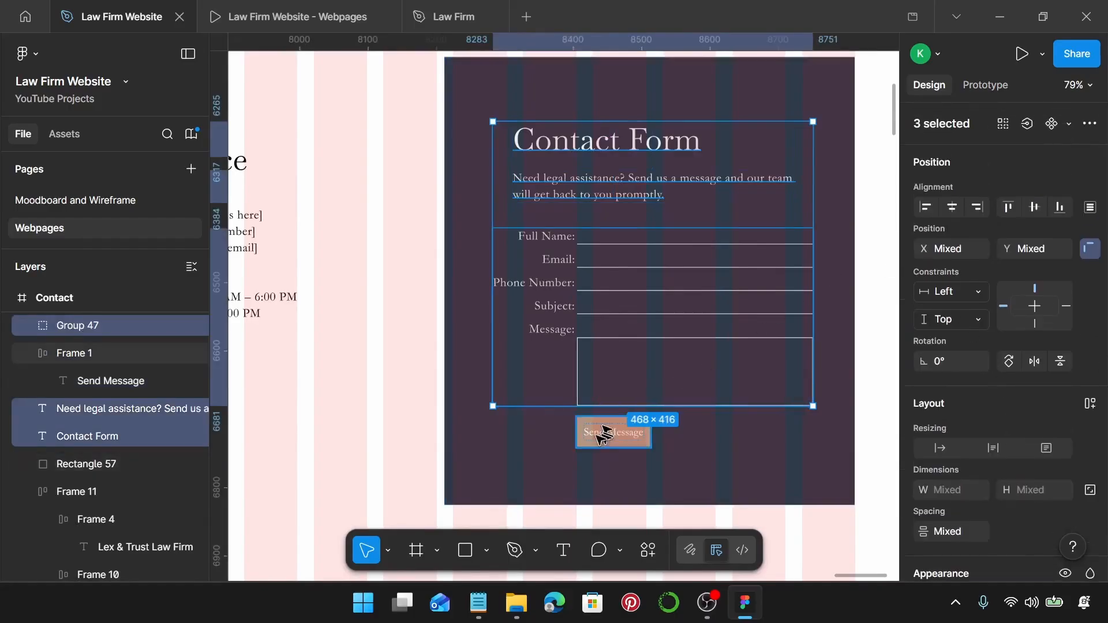
click(928, 206)
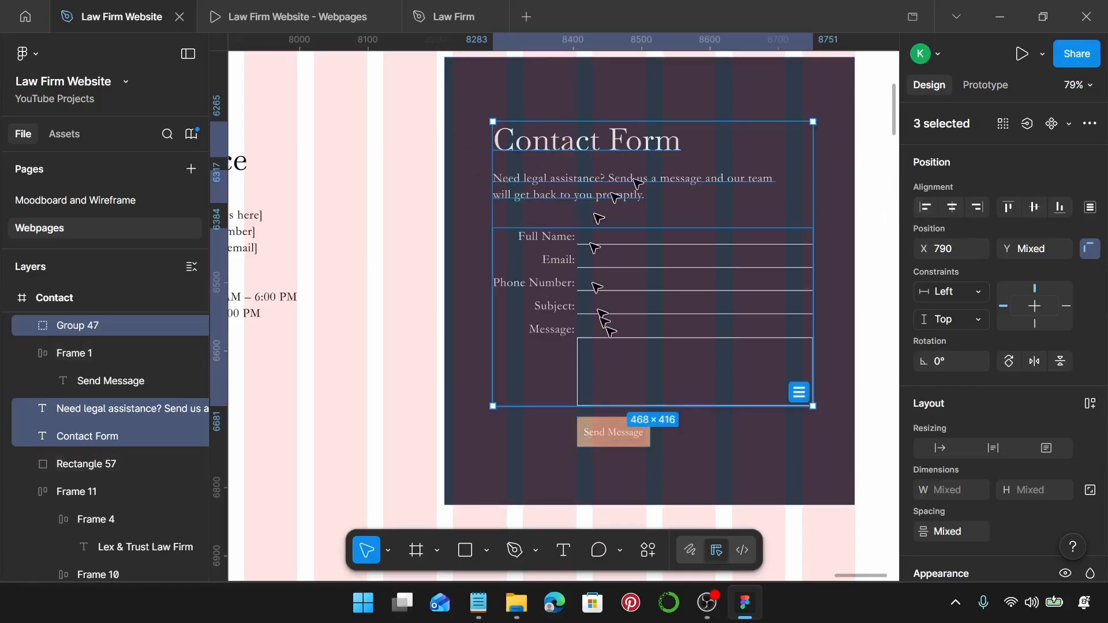
Space heading, paragraph, rows and button 20 apart, then group them with the dark background.
shift+click(622, 432)
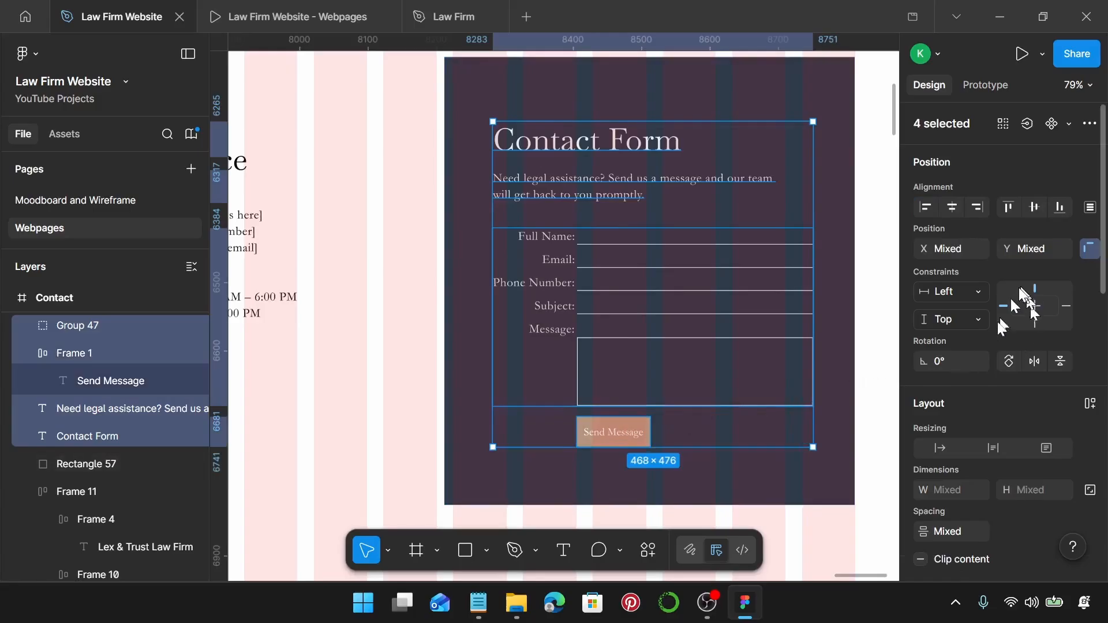
scroll(962, 444, down, 3)
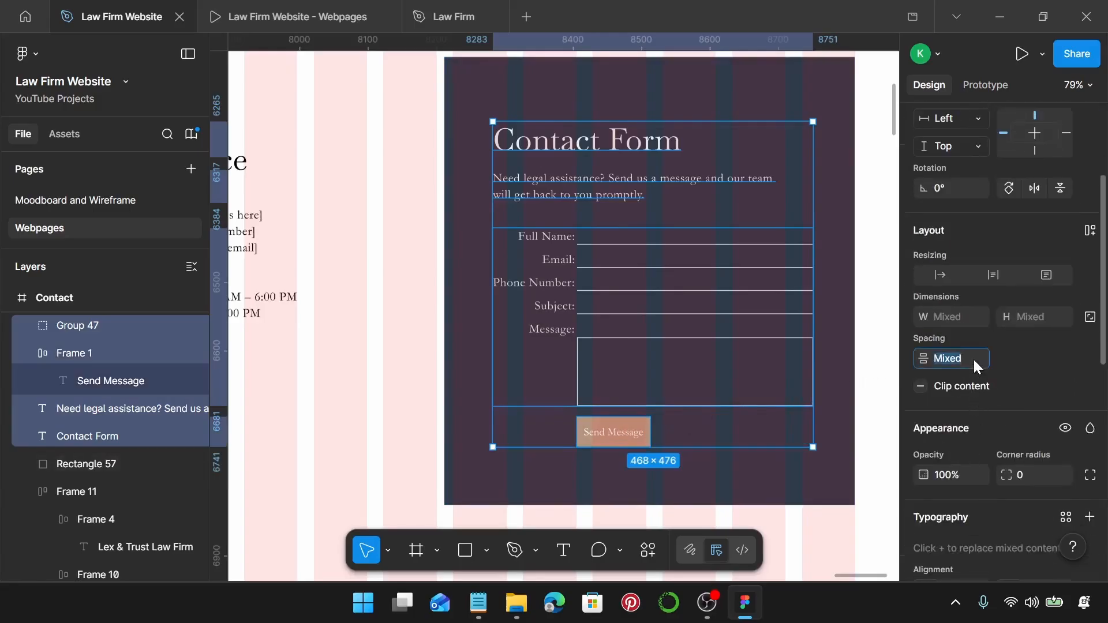
text(20)
key(Return)
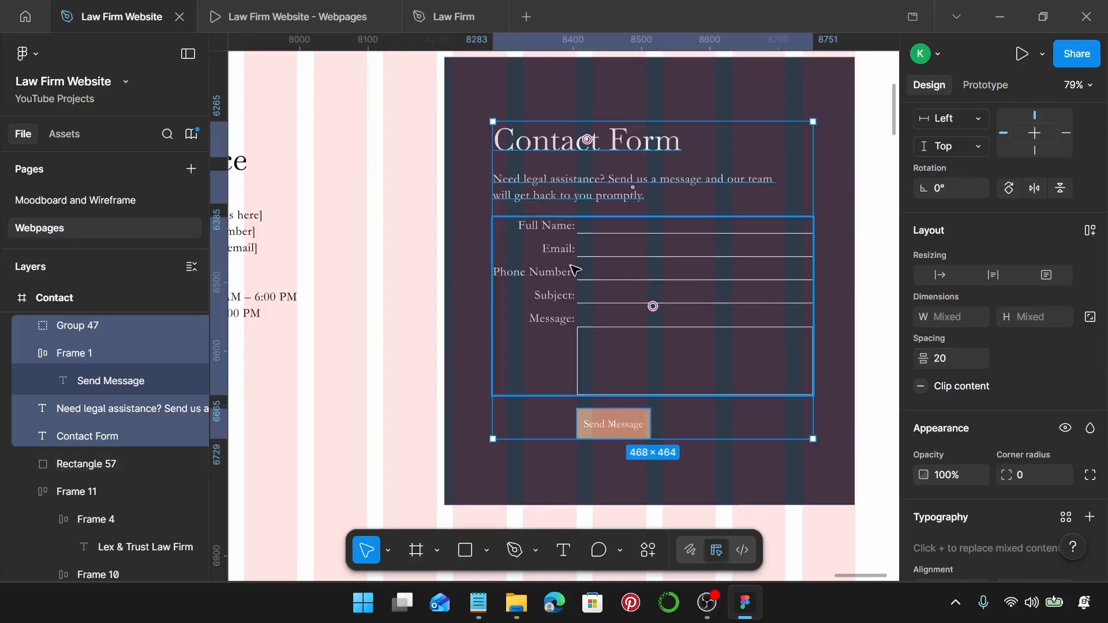
mouse_move(573, 265)
mouse_down()
mouse_move(583, 270)
mouse_move(572, 267)
mouse_up()
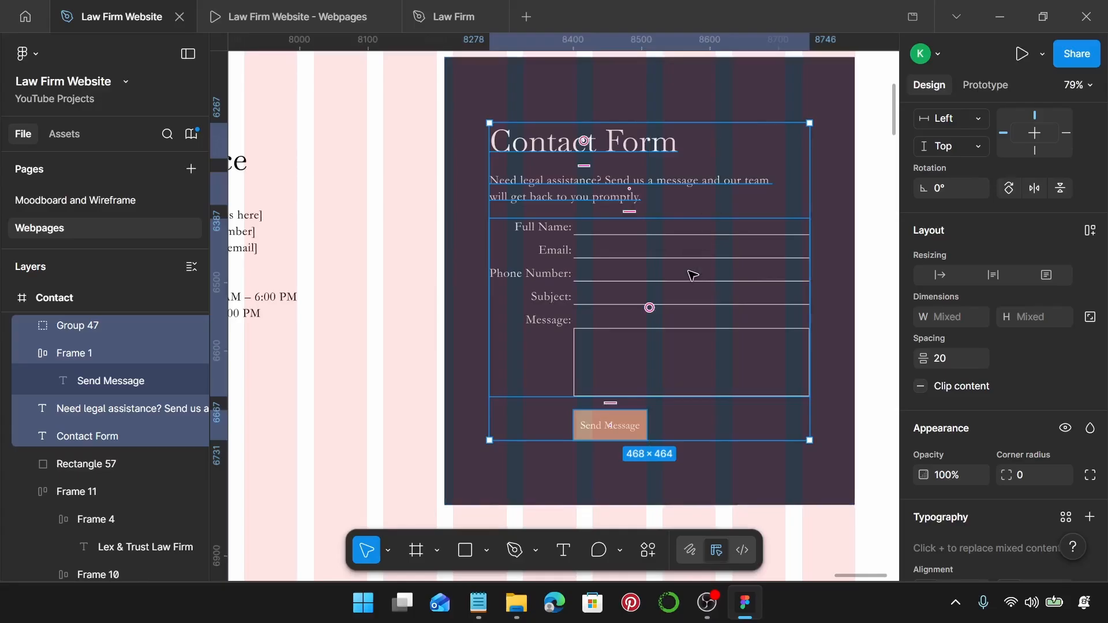
scroll(692, 275, down, 2)
shift+click(729, 126)
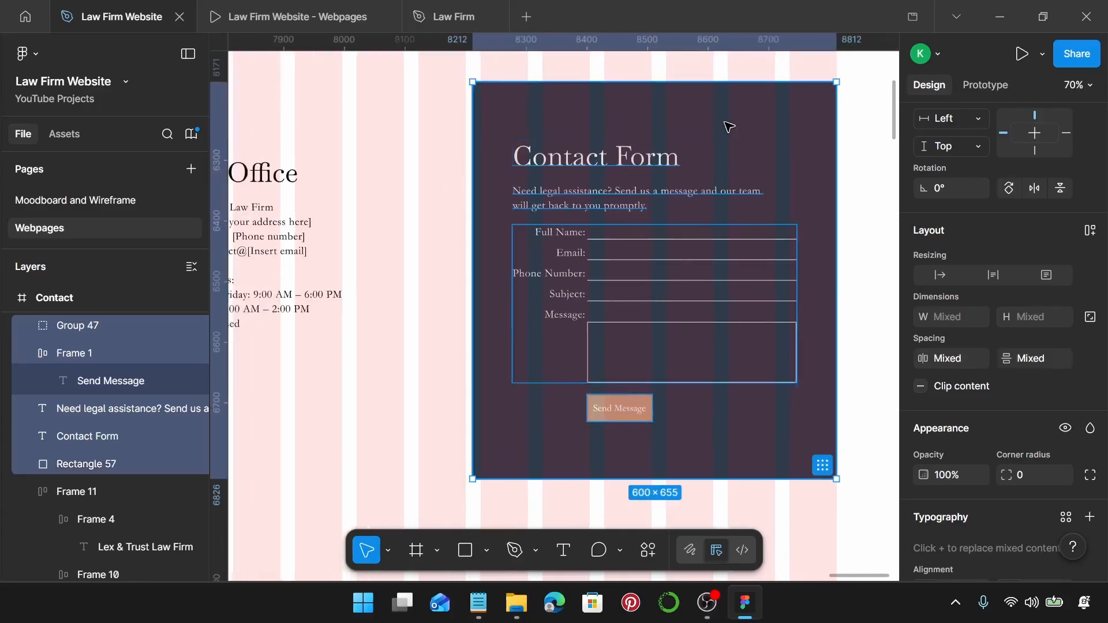
key(ctrl+g)
Delete the extra lorem paragraph and move the Lorem heading and paragraph up under the office section.
scroll(729, 127, down, 3)
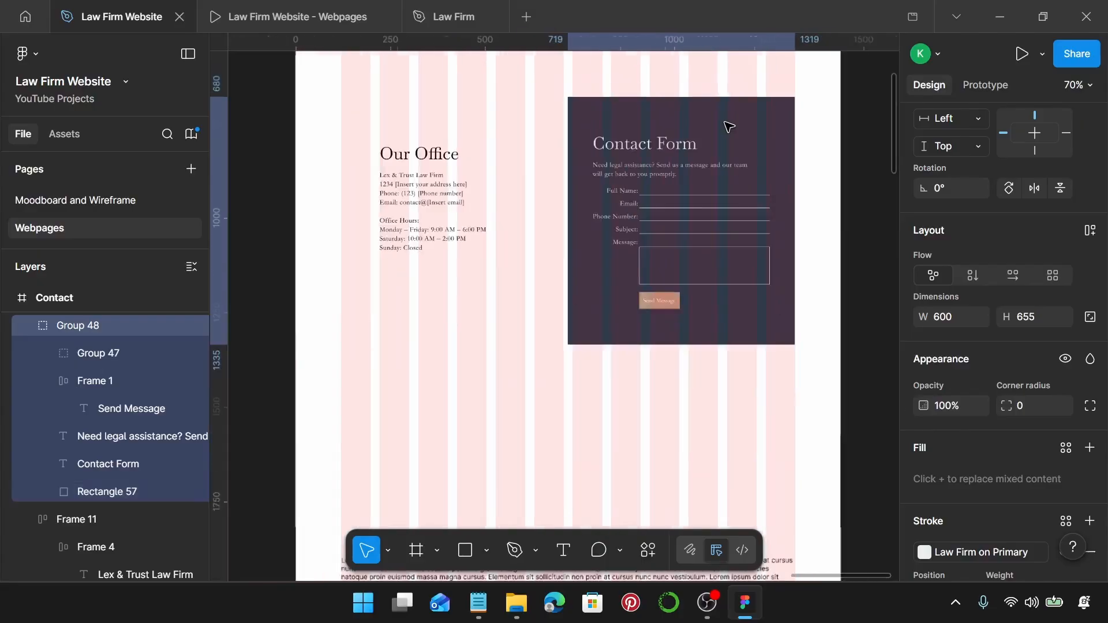
scroll(724, 136, up, 1)
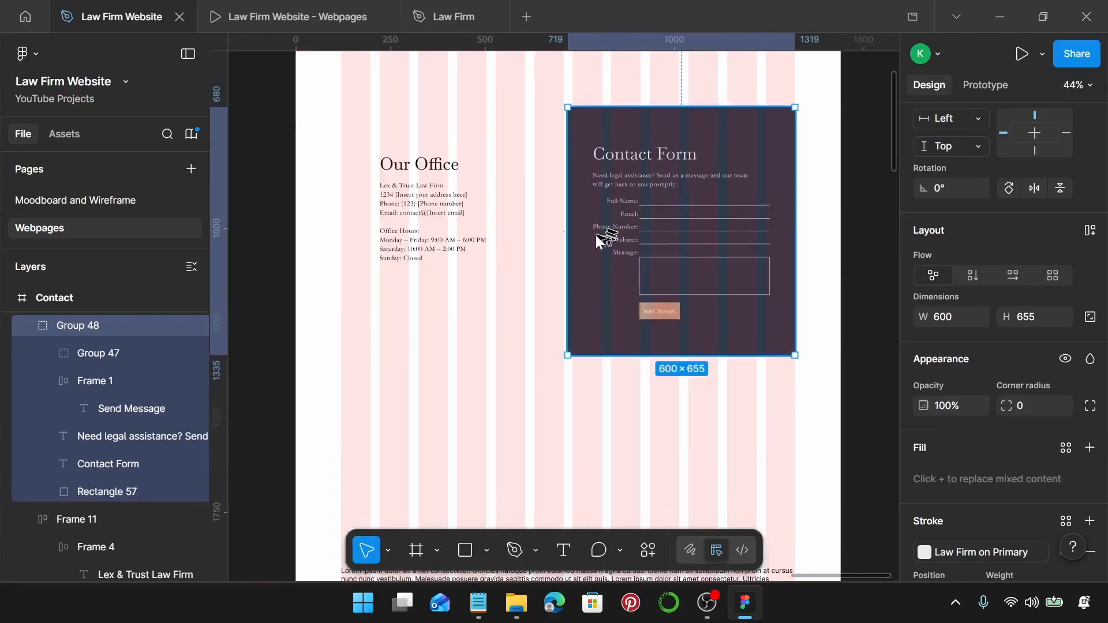
scroll(599, 231, down, 3)
scroll(604, 237, down, 3)
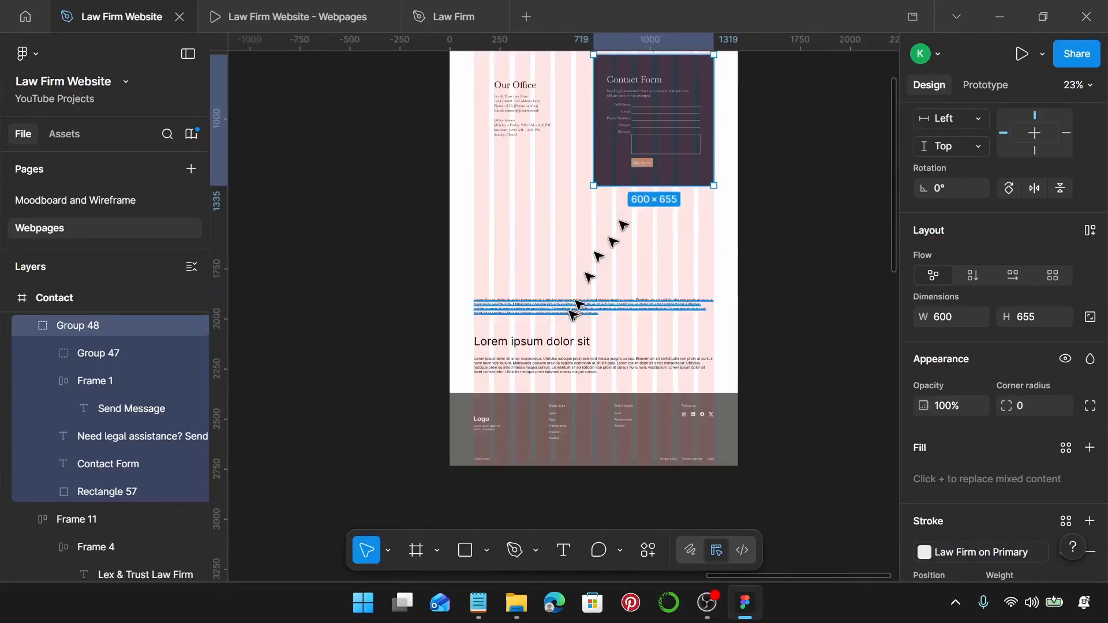
click(537, 313)
key(Delete)
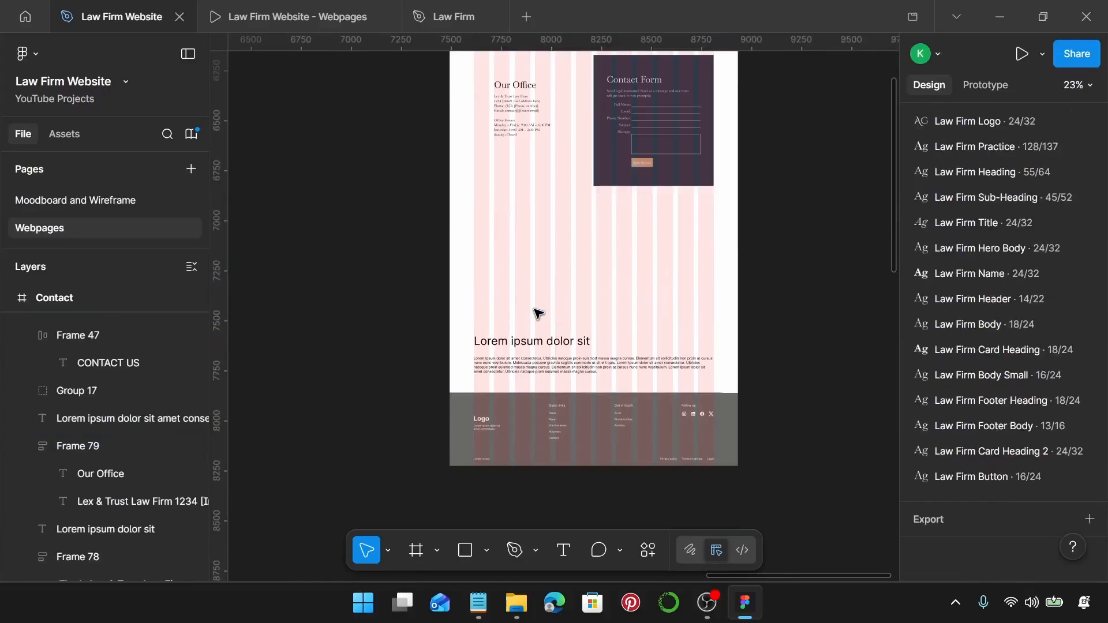
click(528, 343)
shift+click(531, 365)
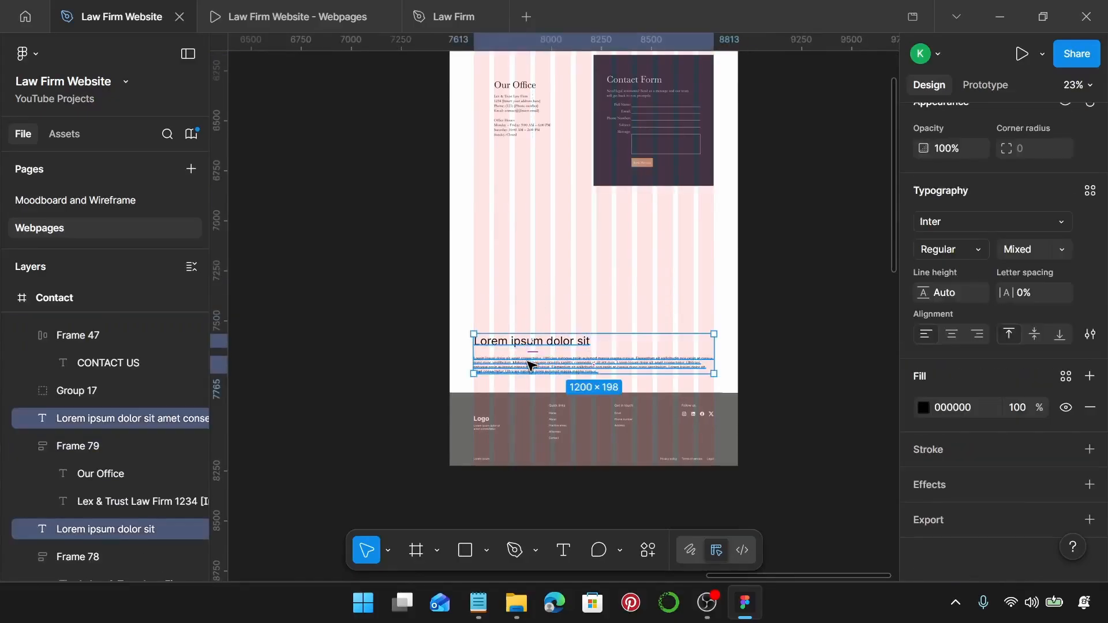
drag(520, 370, 523, 240)
scroll(523, 240, up, 5)
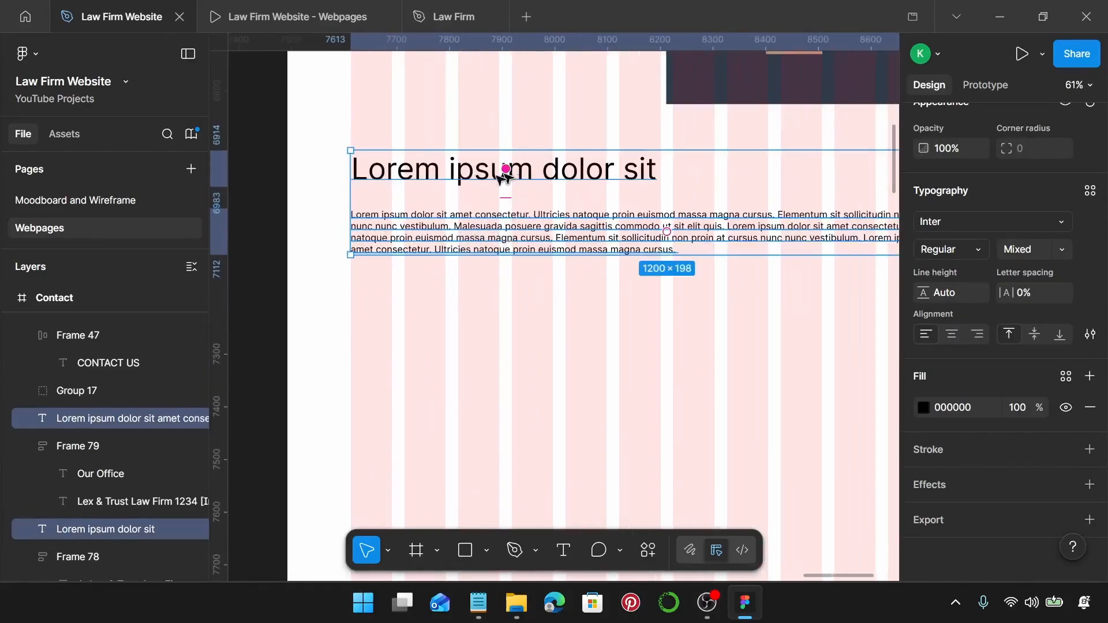
Apply Law Firm Sub-Heading to the heading and Law Firm Body to its paragraph.
click(483, 180)
scroll(356, 169, up, 10)
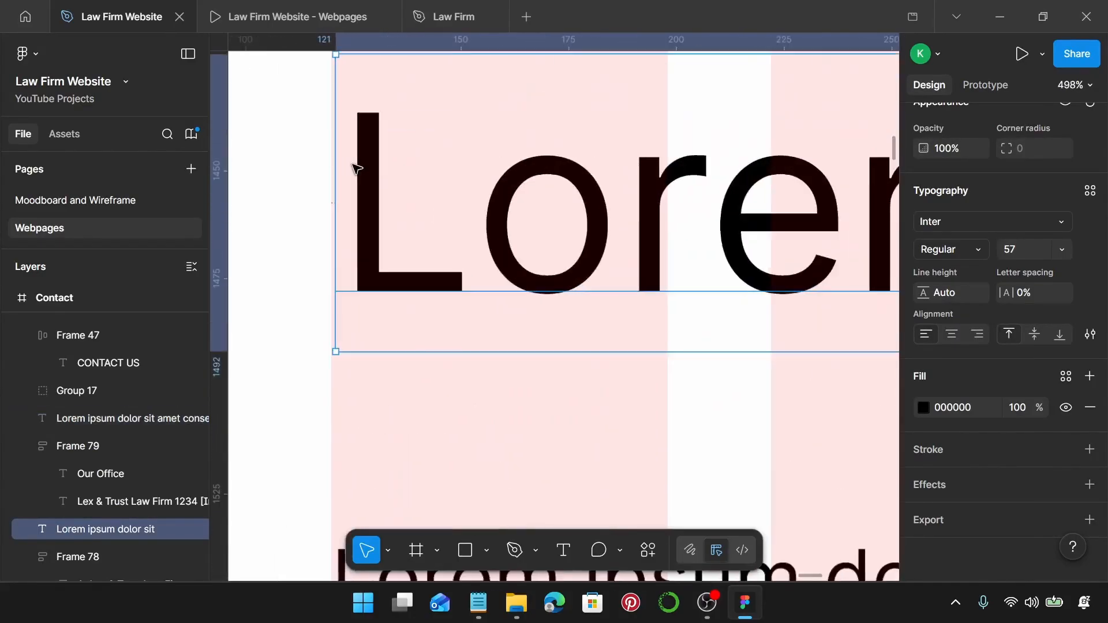
scroll(357, 168, down, 10)
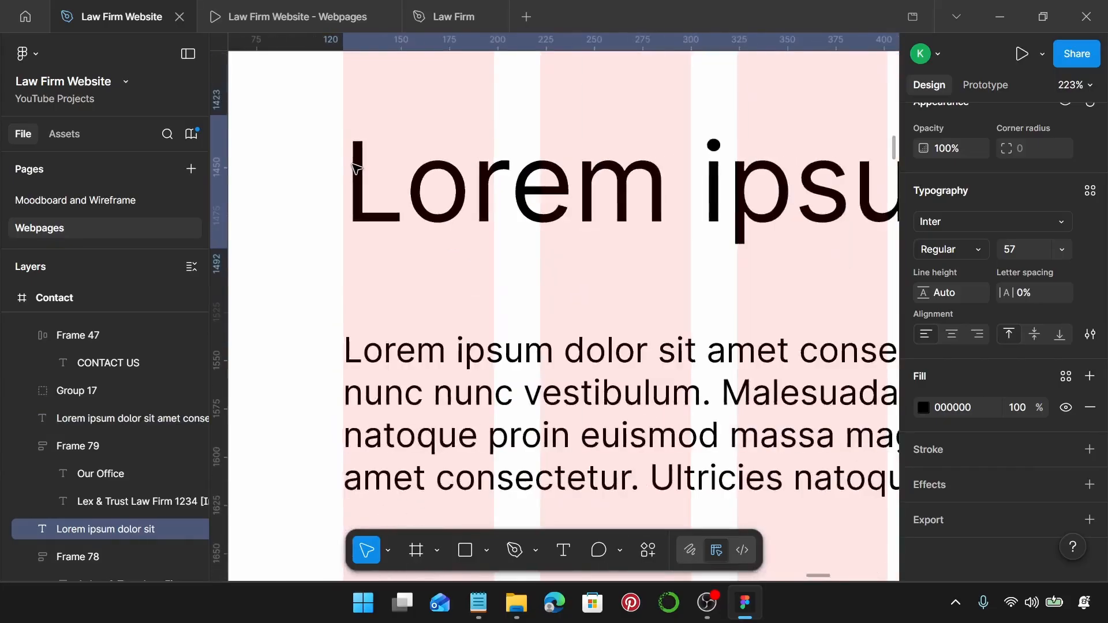
click(1090, 191)
scroll(809, 289, down, 2)
scroll(785, 344, up, 2)
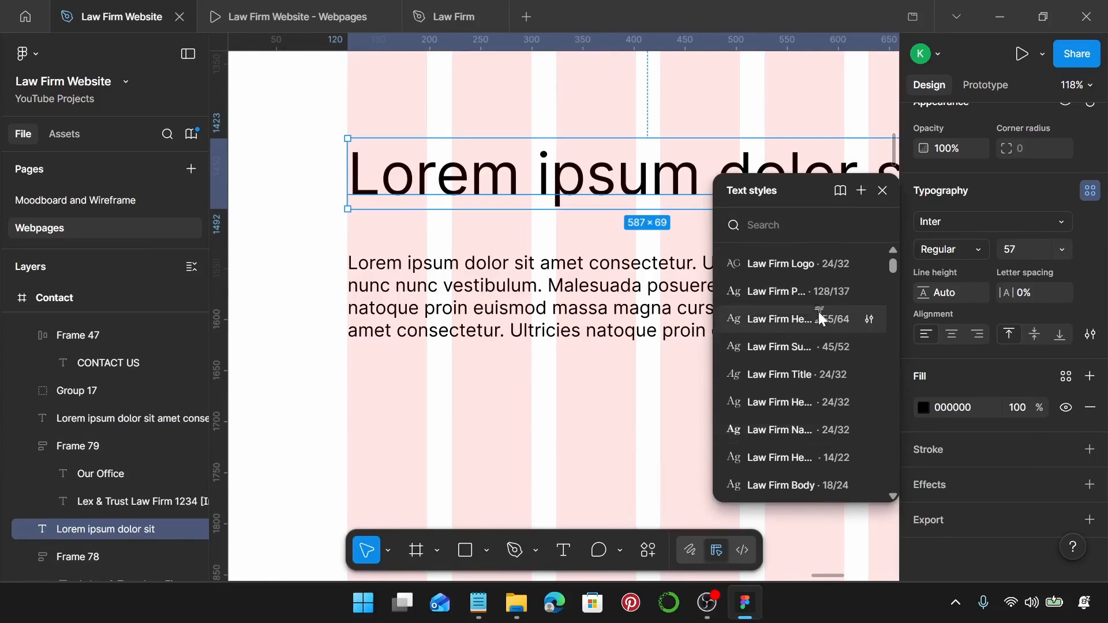
click(805, 348)
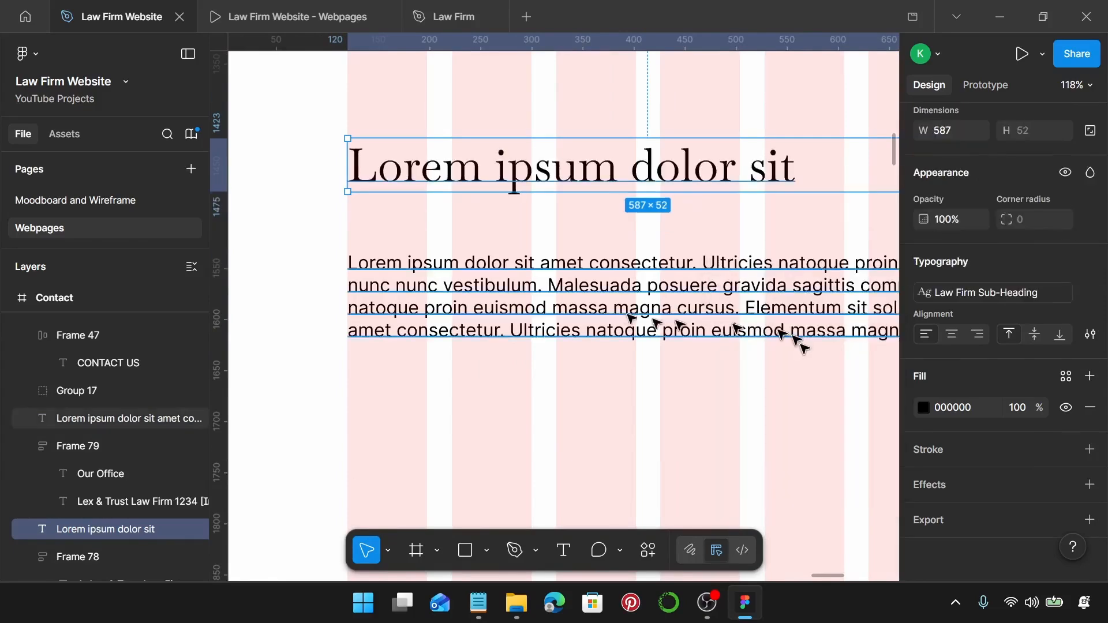
click(823, 338)
click(1089, 266)
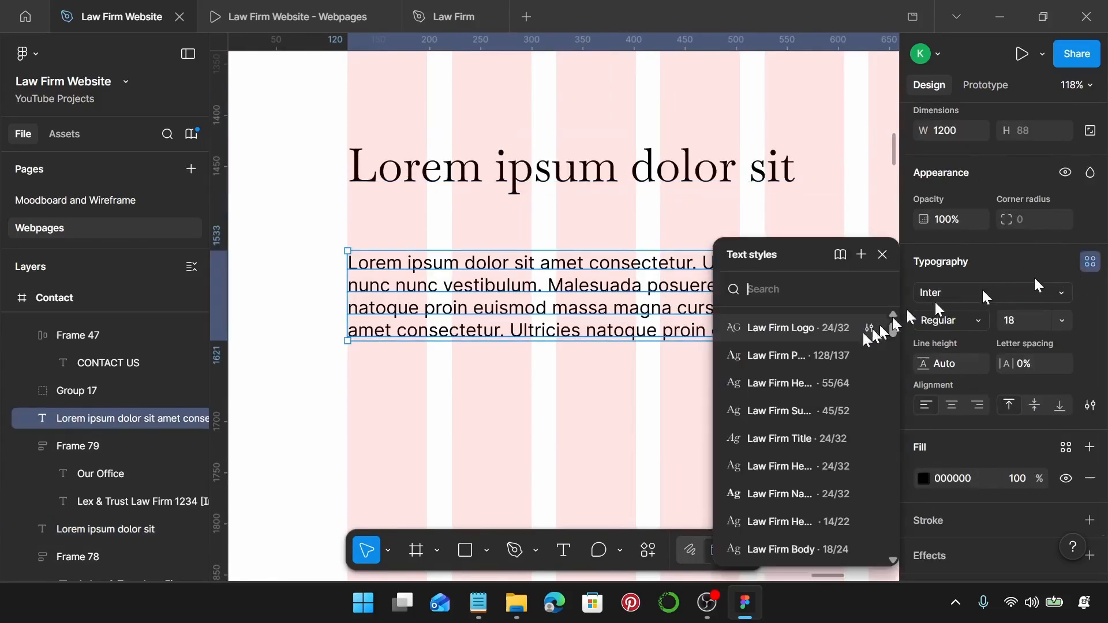
scroll(797, 392, down, 5)
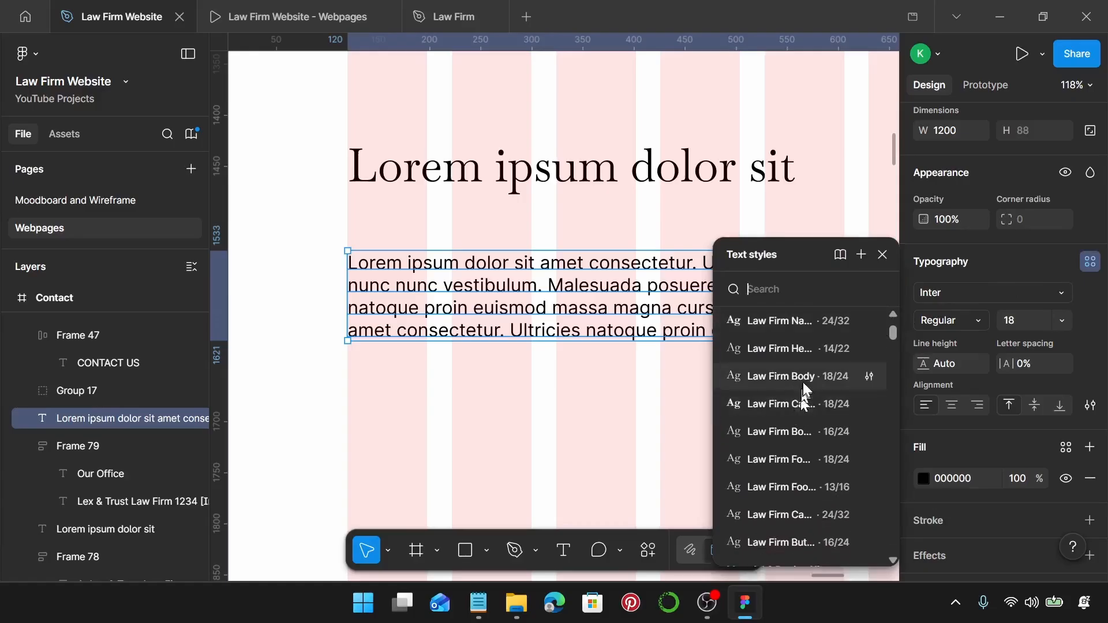
click(802, 376)
Tuck the paragraph closer to the heading and duplicate the pair below.
ctrl+scroll(598, 386, down, 5)
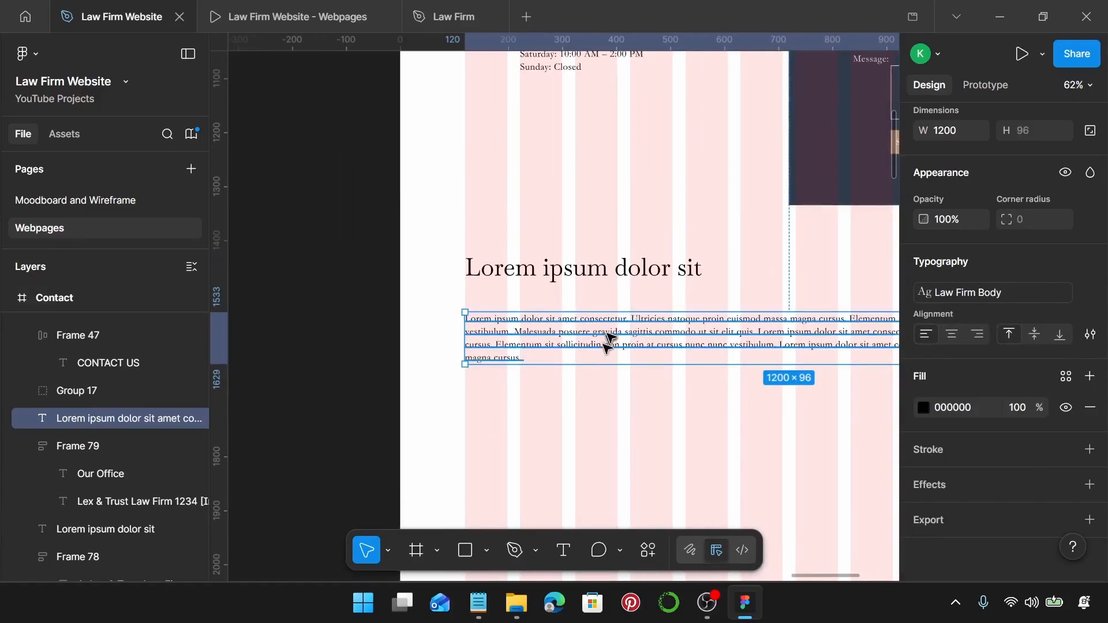
drag(608, 328, 609, 324)
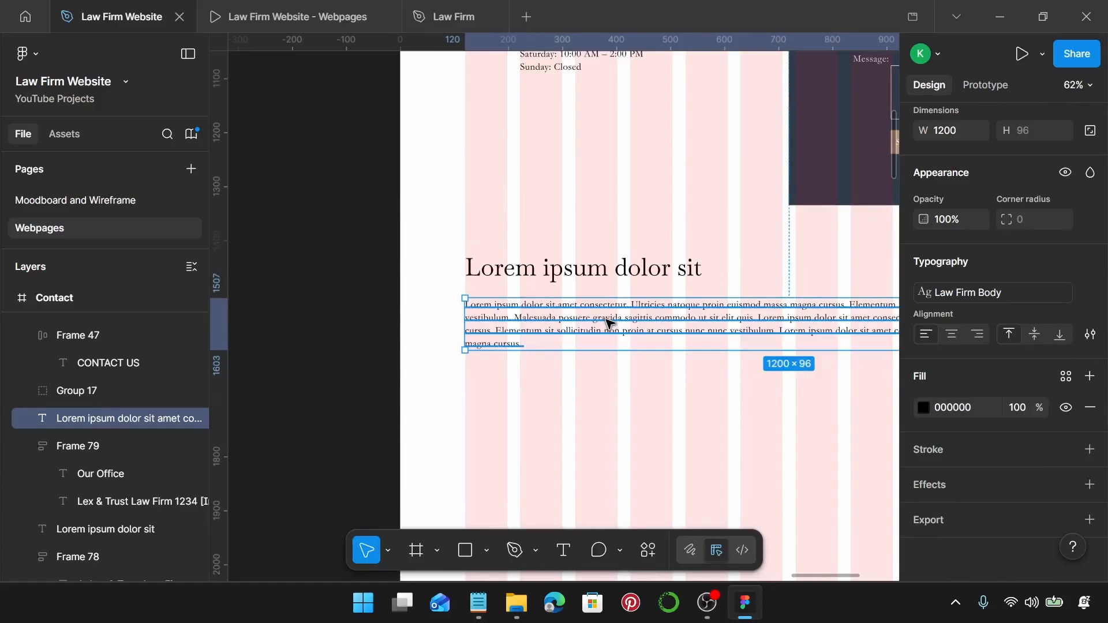
ctrl+scroll(609, 323, down, 5)
shift+click(599, 294)
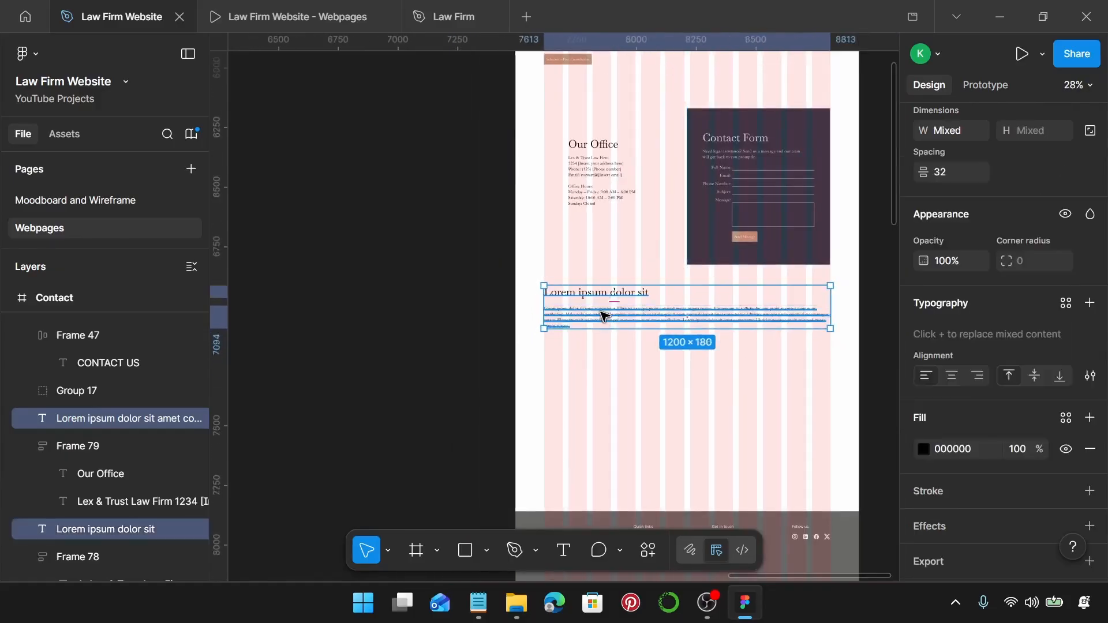
alt+drag(604, 315, 598, 485)
ctrl+scroll(631, 304, up, 5)
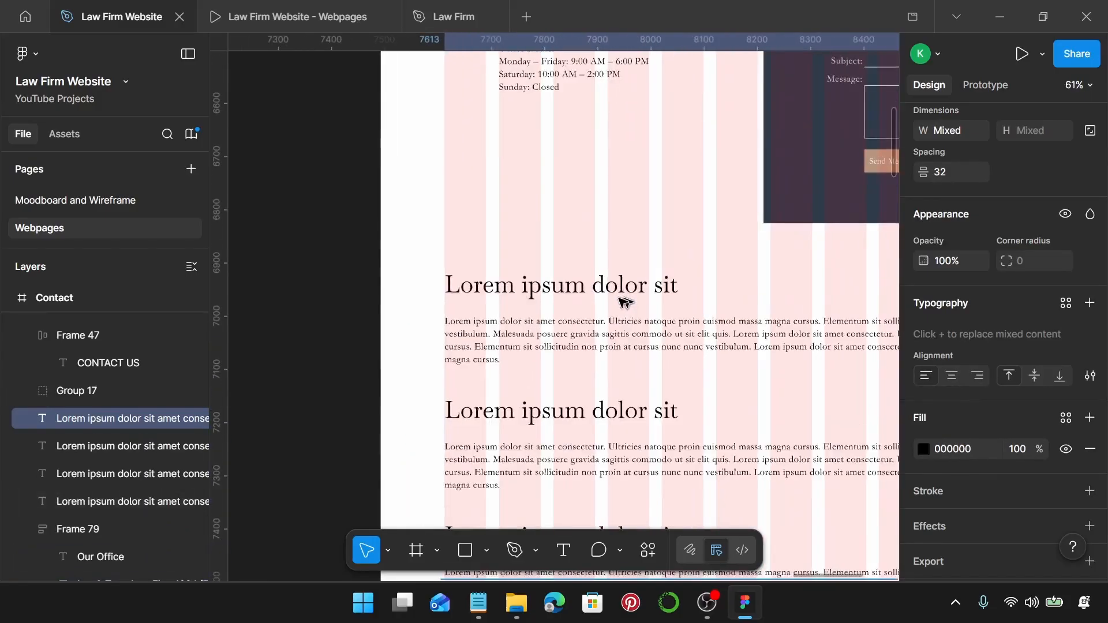
ctrl+scroll(408, 309, up, 4)
ctrl+scroll(437, 301, down, 3)
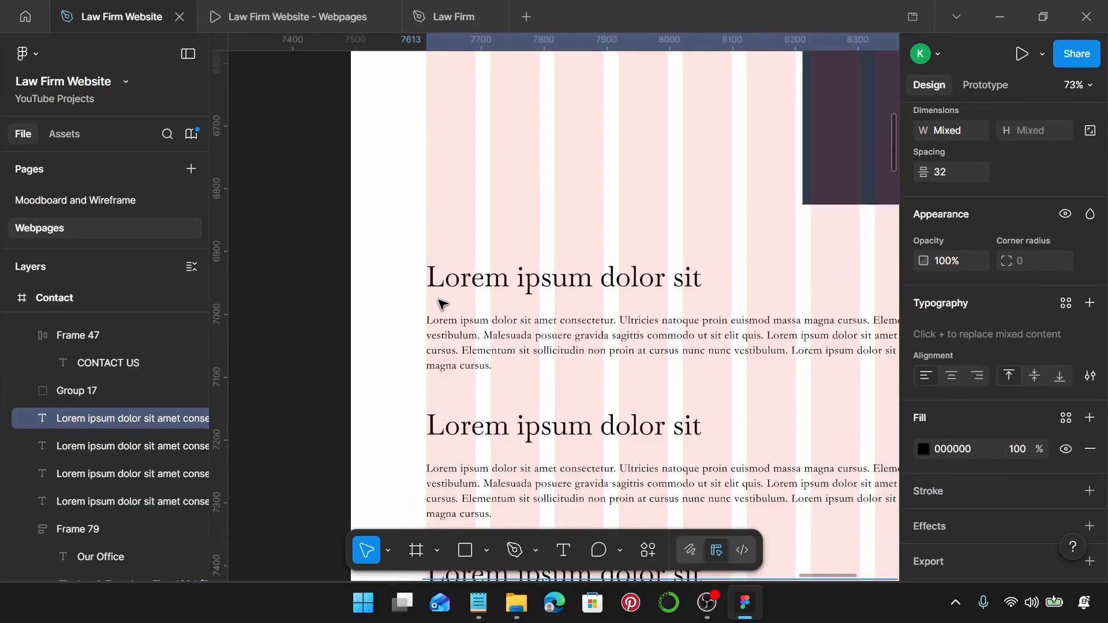
Replace the heading with 'Schedule a Consultation' from the copy notes and set it to auto width.
click(475, 602)
scroll(820, 370, down, 5)
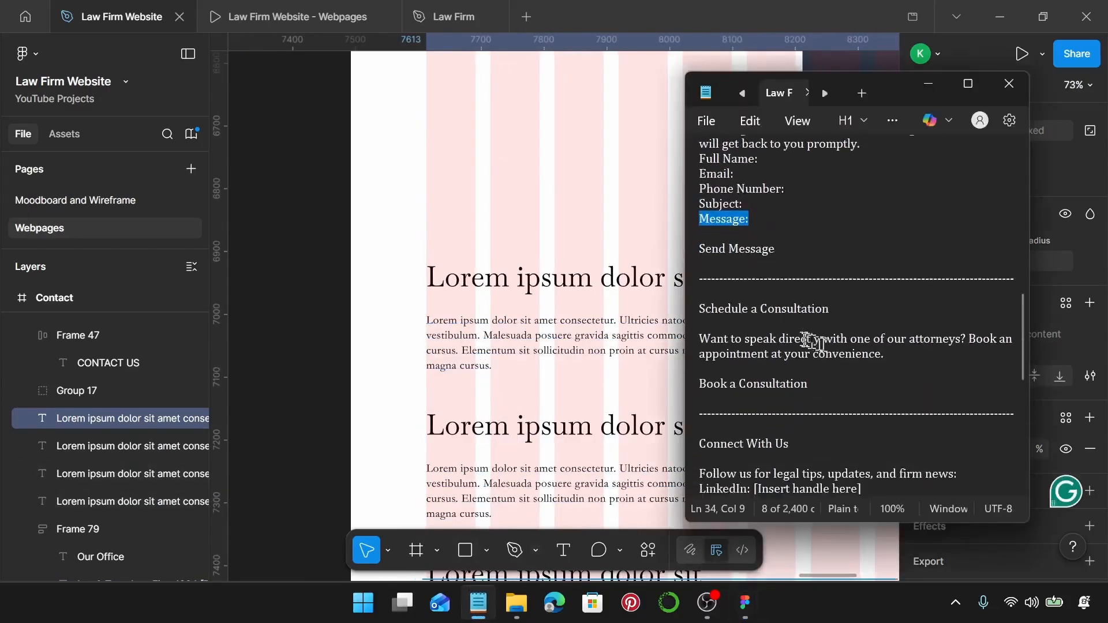
drag(719, 293, 685, 298)
key(ctrl+c)
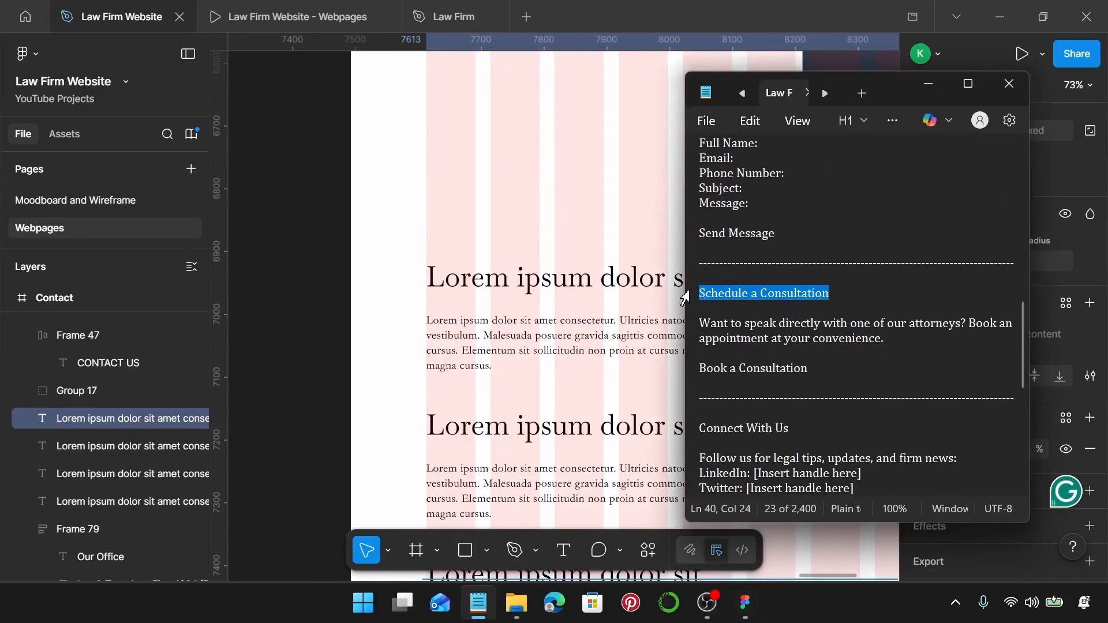
click(626, 277)
double_click(627, 277)
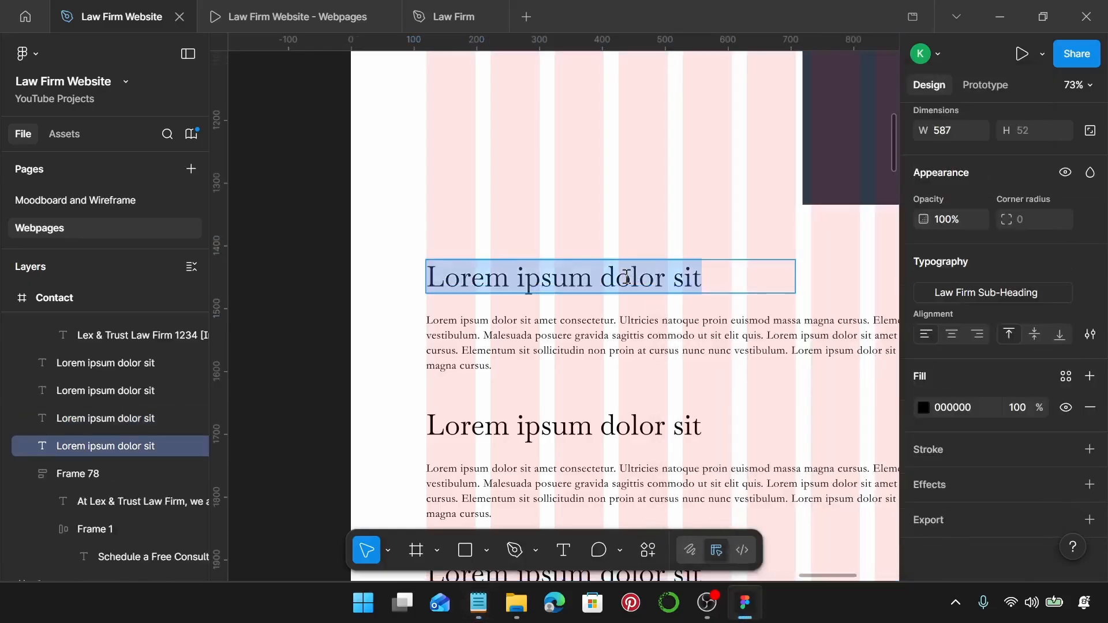
key(ctrl+v)
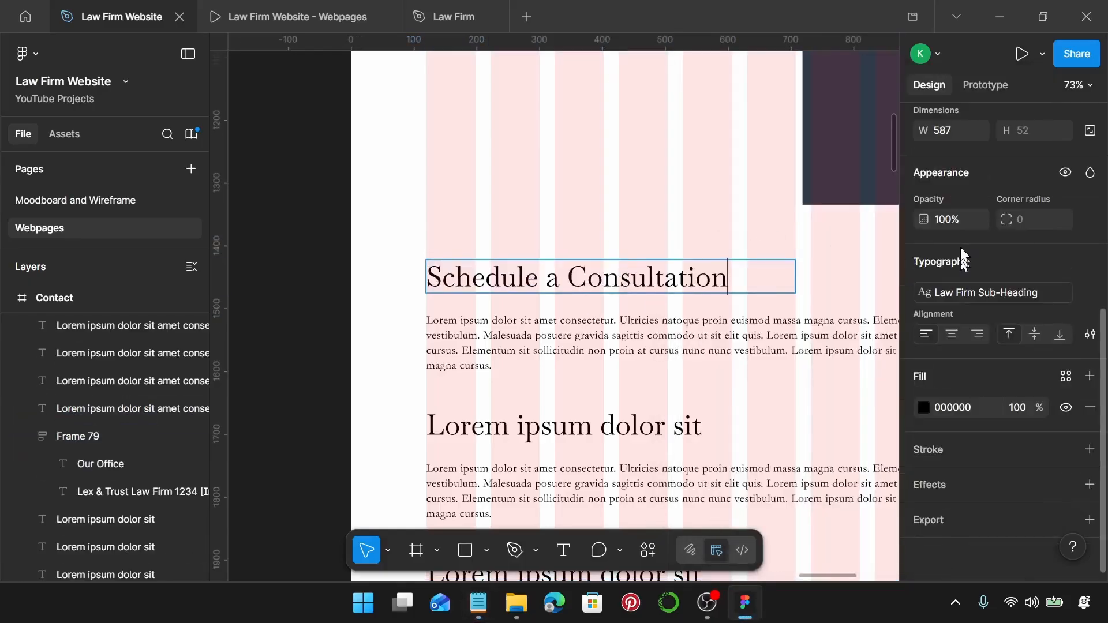
scroll(961, 247, up, 5)
click(943, 349)
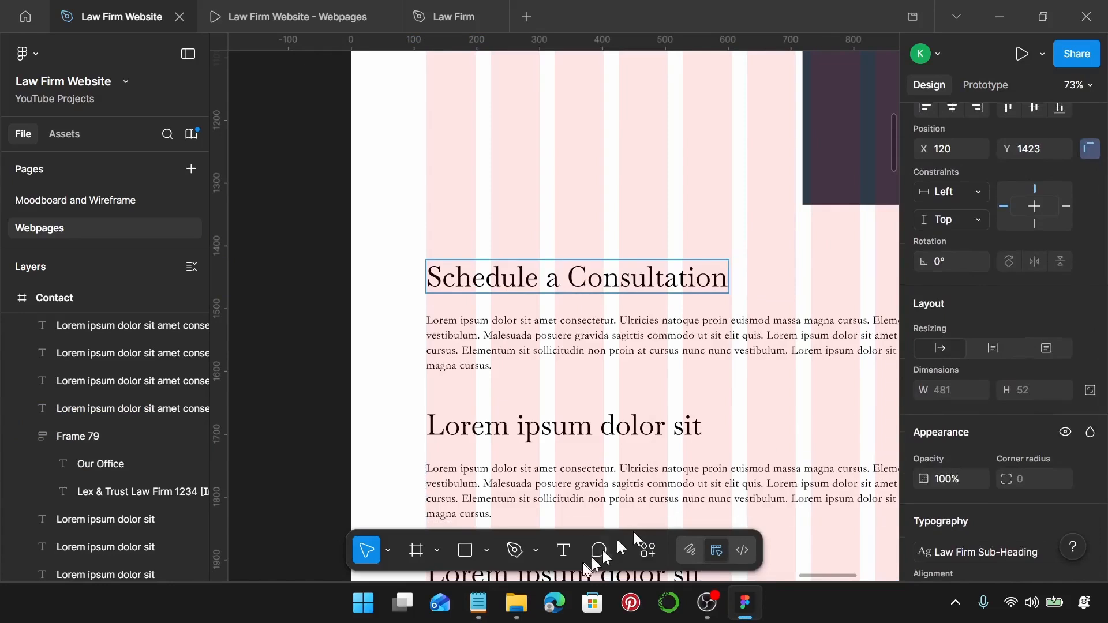
Paste the booking invitation sentence over the lorem paragraph, fit it to its text, and duplicate it below.
click(483, 612)
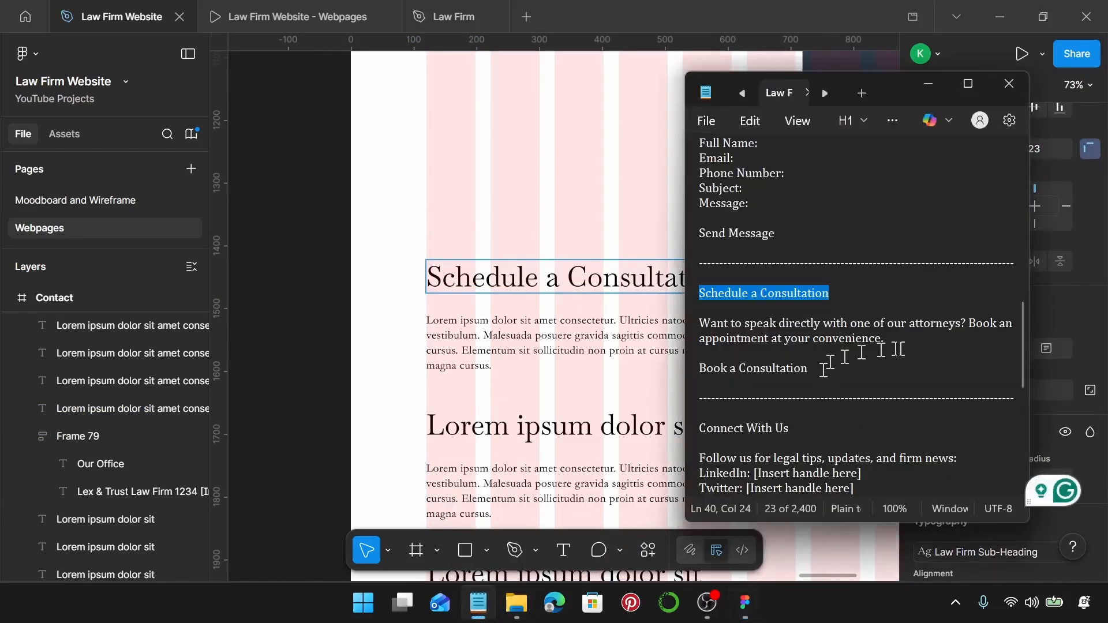
drag(885, 341, 690, 332)
key(ctrl+c)
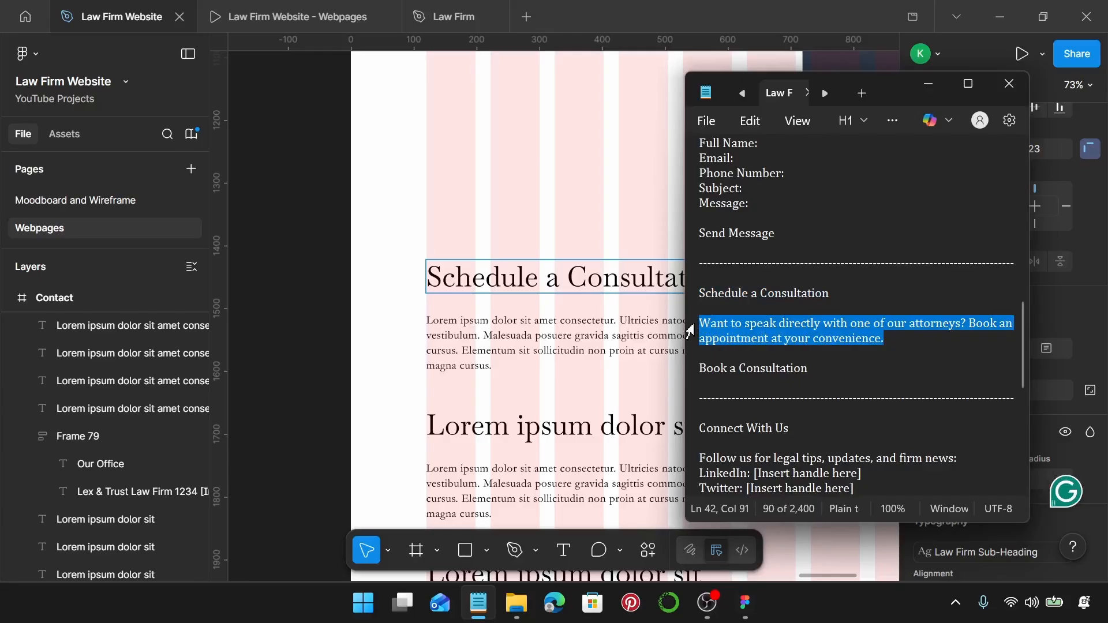
double_click(548, 322)
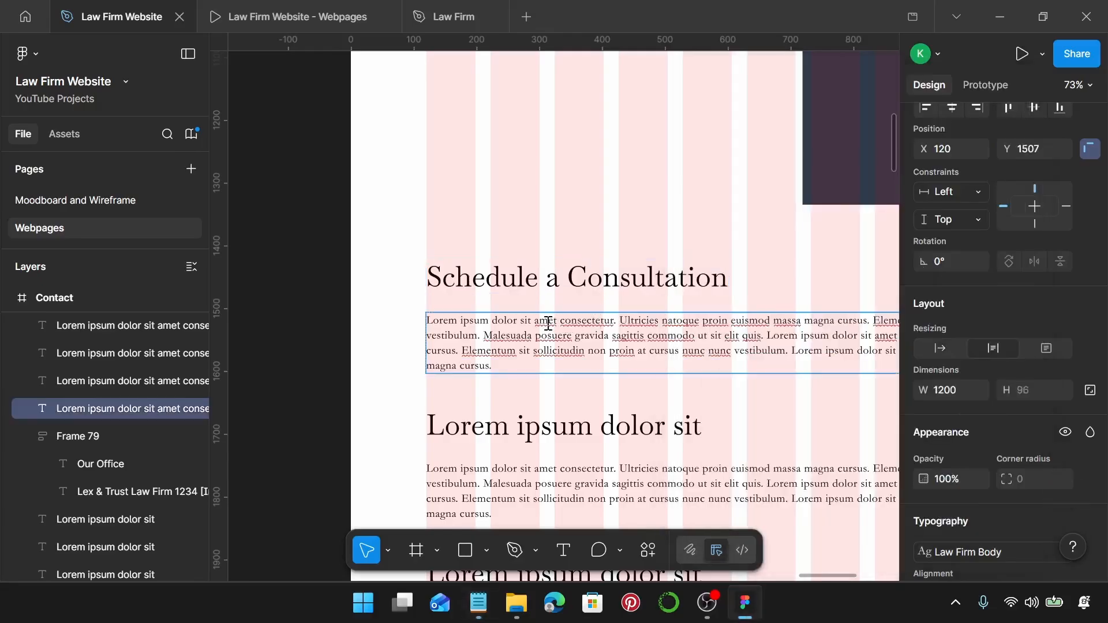
key(ctrl+a)
key(ctrl+v)
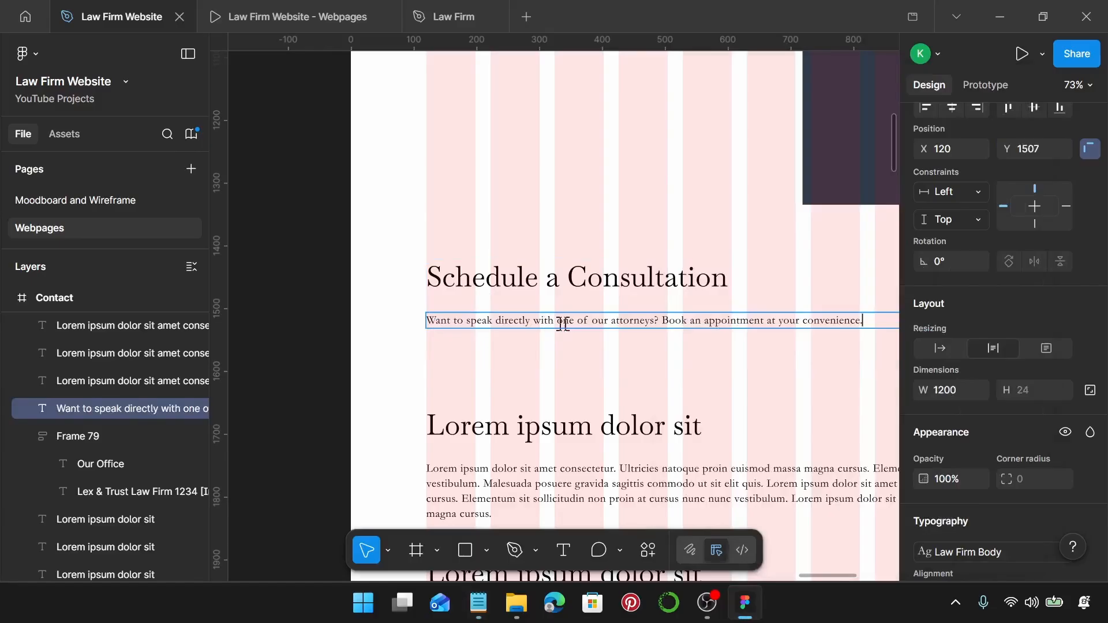
click(940, 348)
key(Escape)
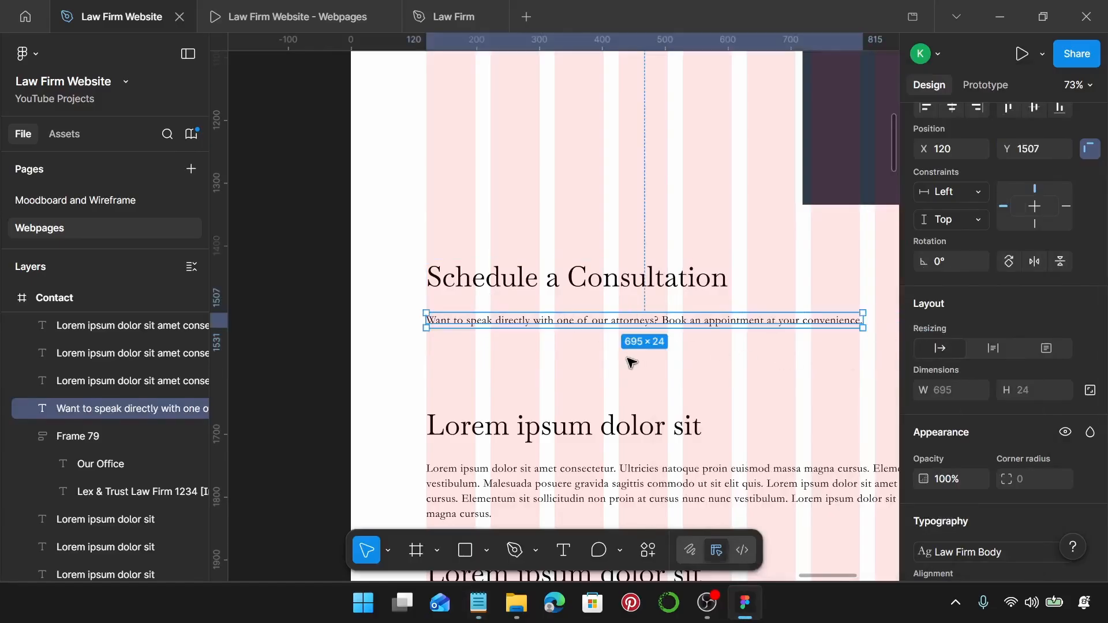
drag(488, 324, 498, 358)
Copy the Send Message button and paste it in place of the duplicated intro line.
scroll(703, 260, right, 5)
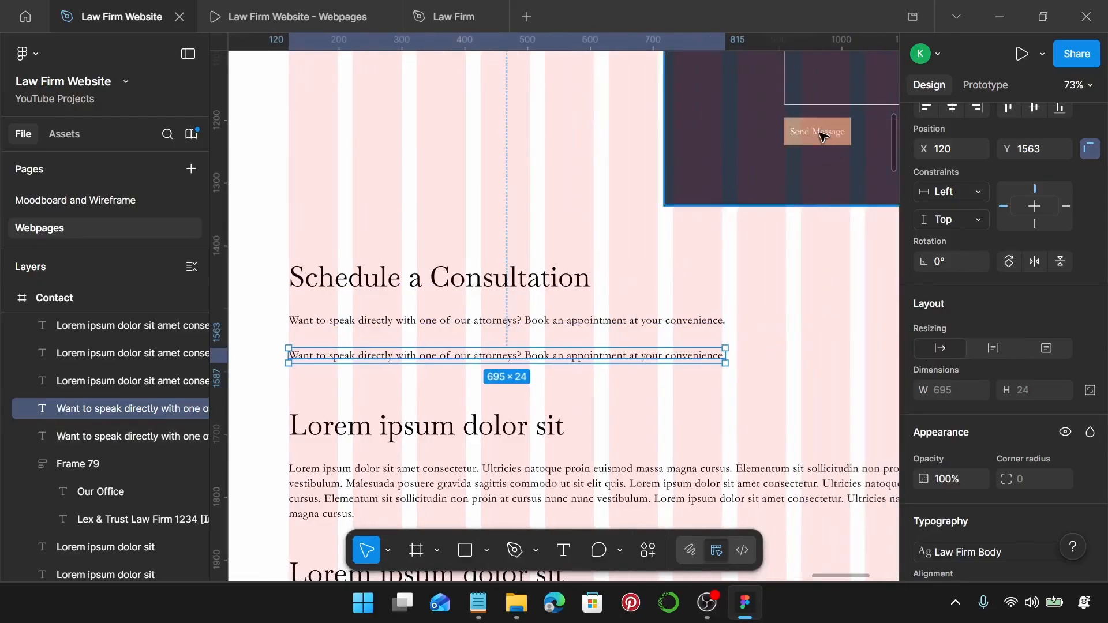
click(823, 136)
click(806, 154)
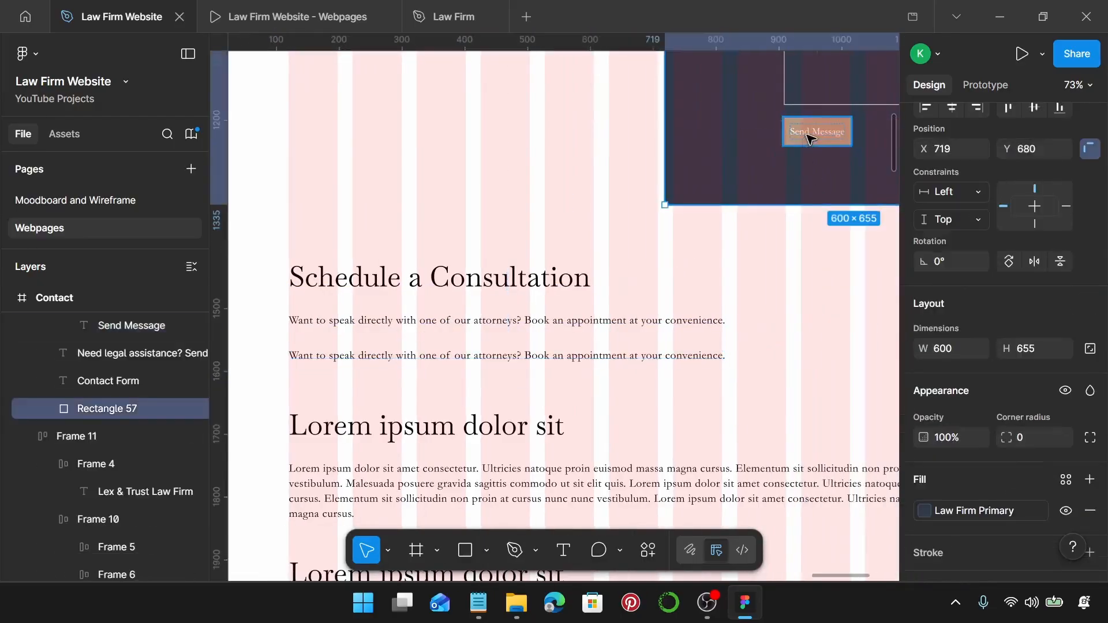
click(810, 138)
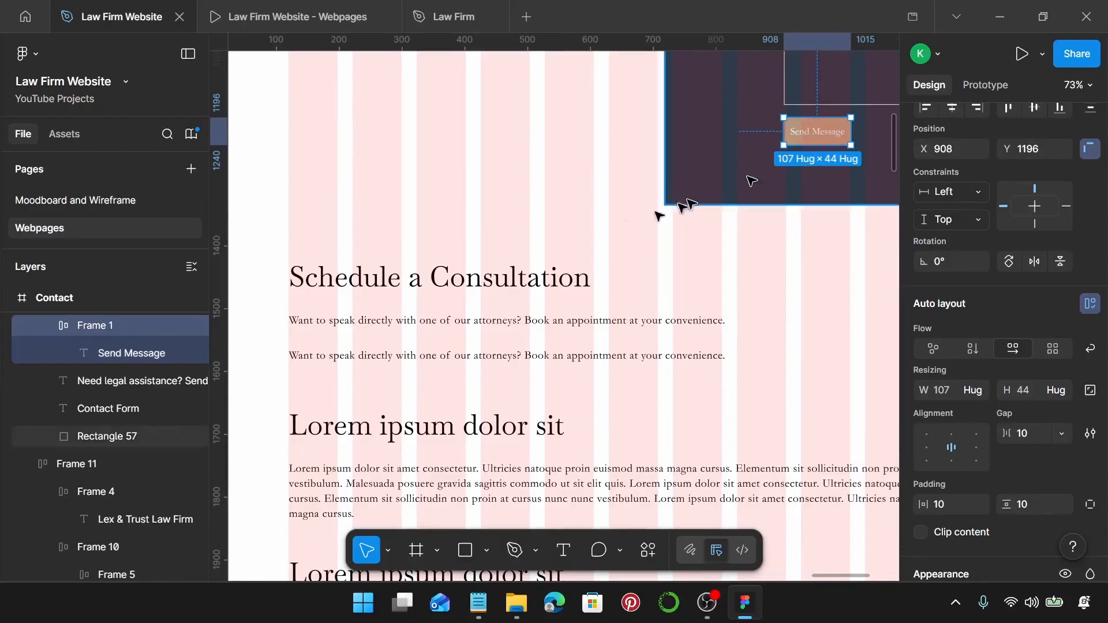
key(Escape)
scroll(442, 357, left, 1)
click(437, 361)
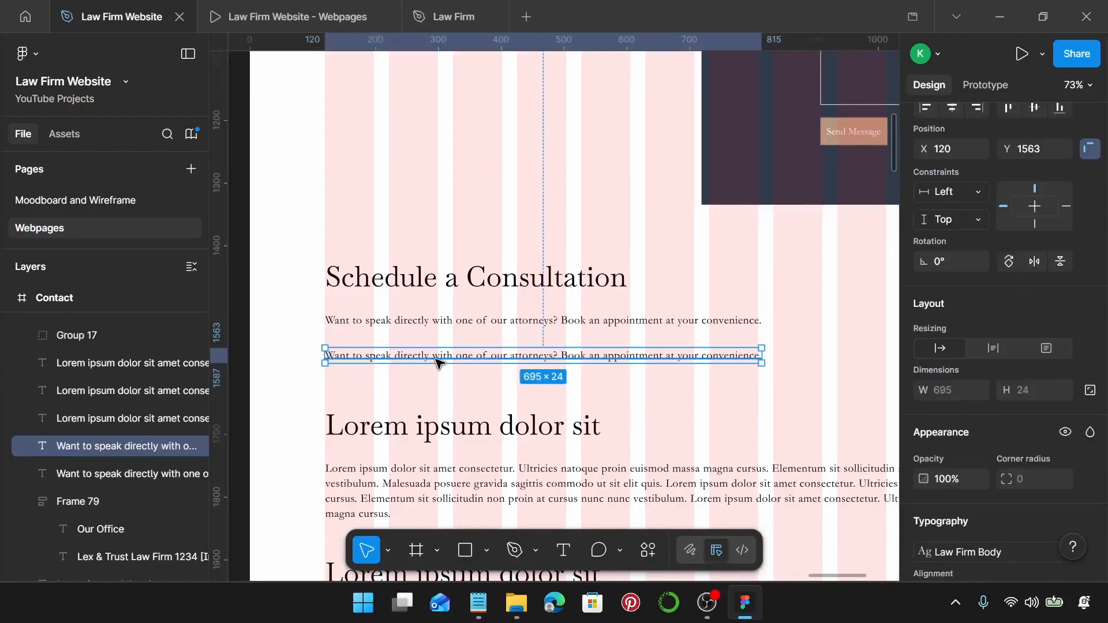
key(ctrl+shift+r)
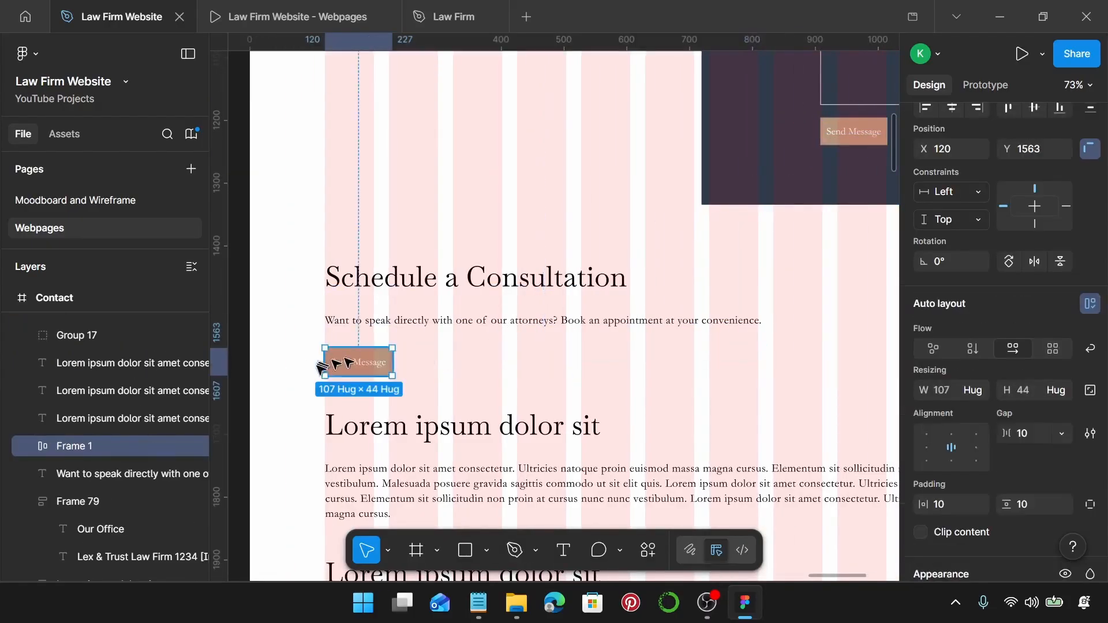
Change the copied button's label to 'Book a Consultation'.
click(478, 603)
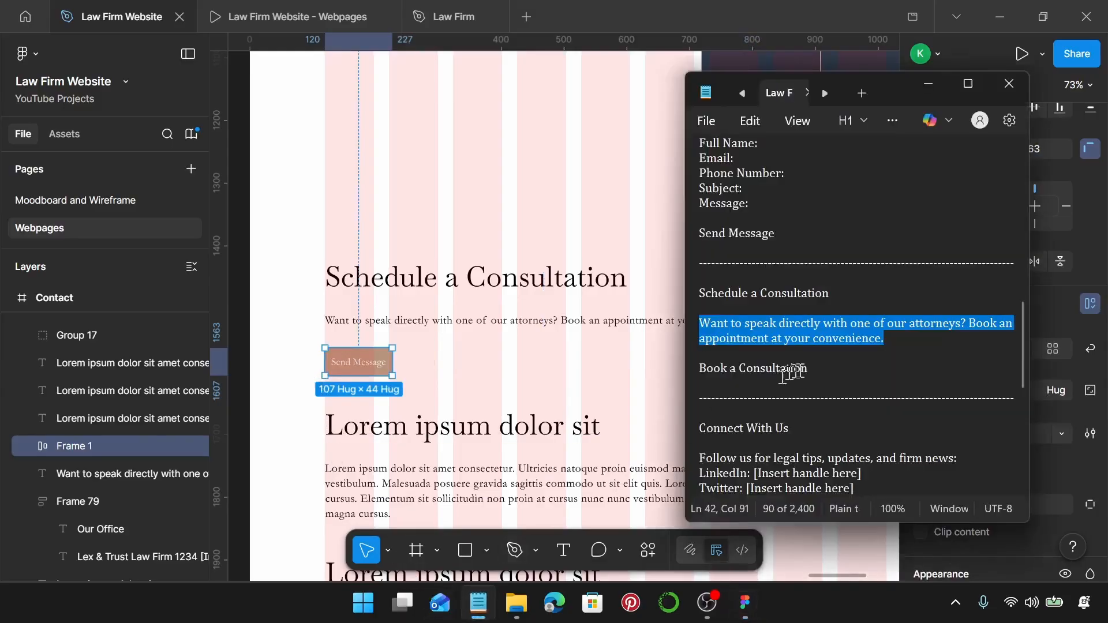
drag(808, 369, 696, 370)
key(ctrl+c)
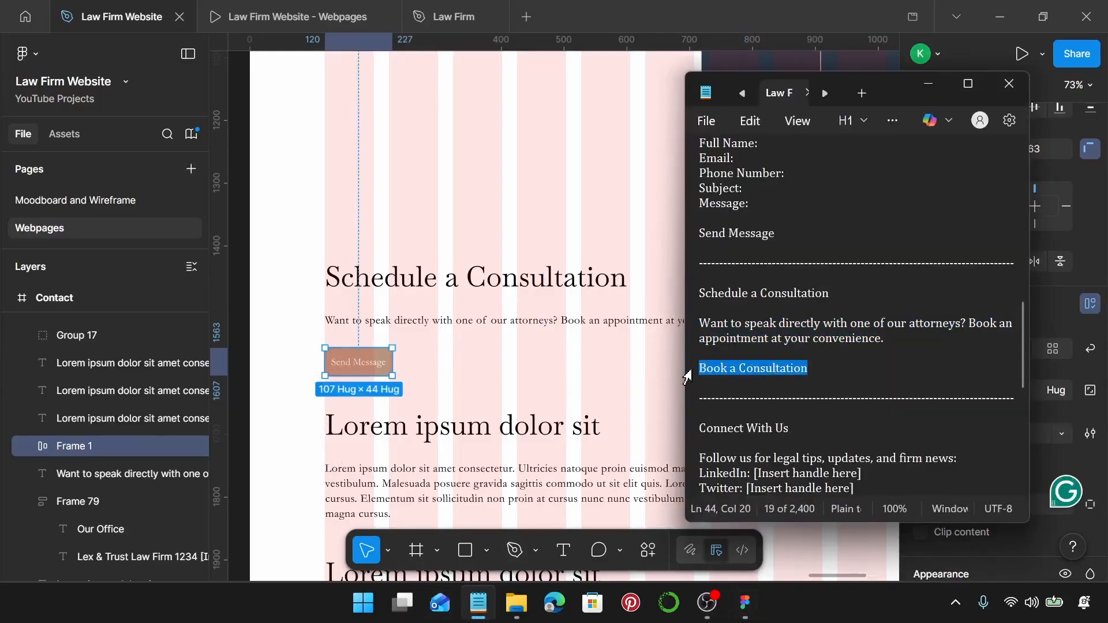
click(342, 370)
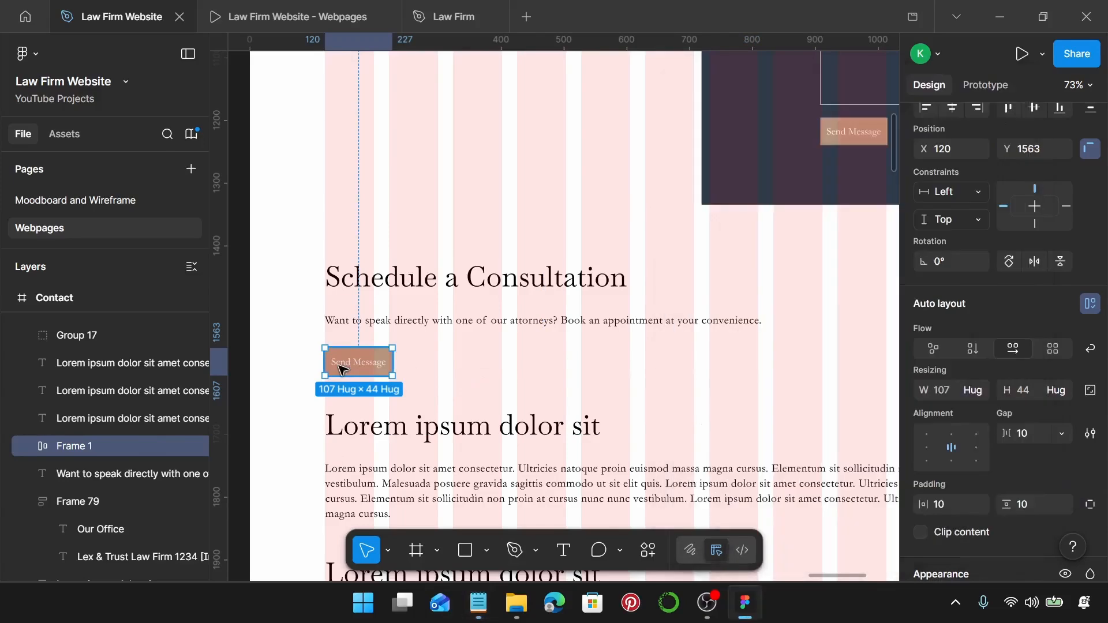
double_click(342, 368)
key(ctrl+v)
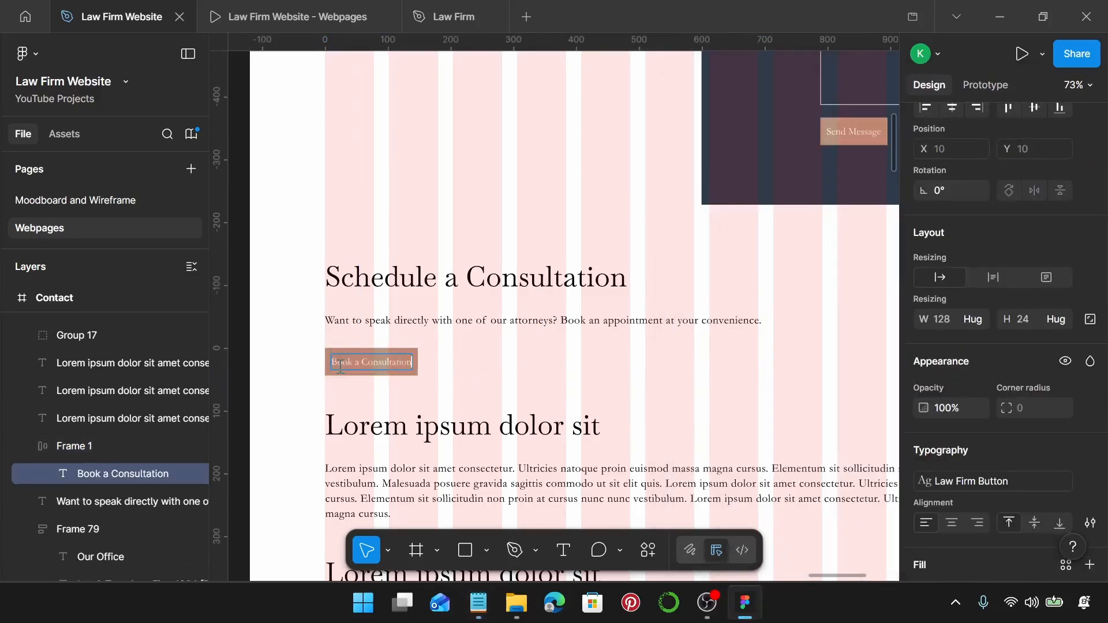
key(Escape)
Stack the heading, intro line and Book a Consultation button in auto layout with a 20 gap.
click(515, 369)
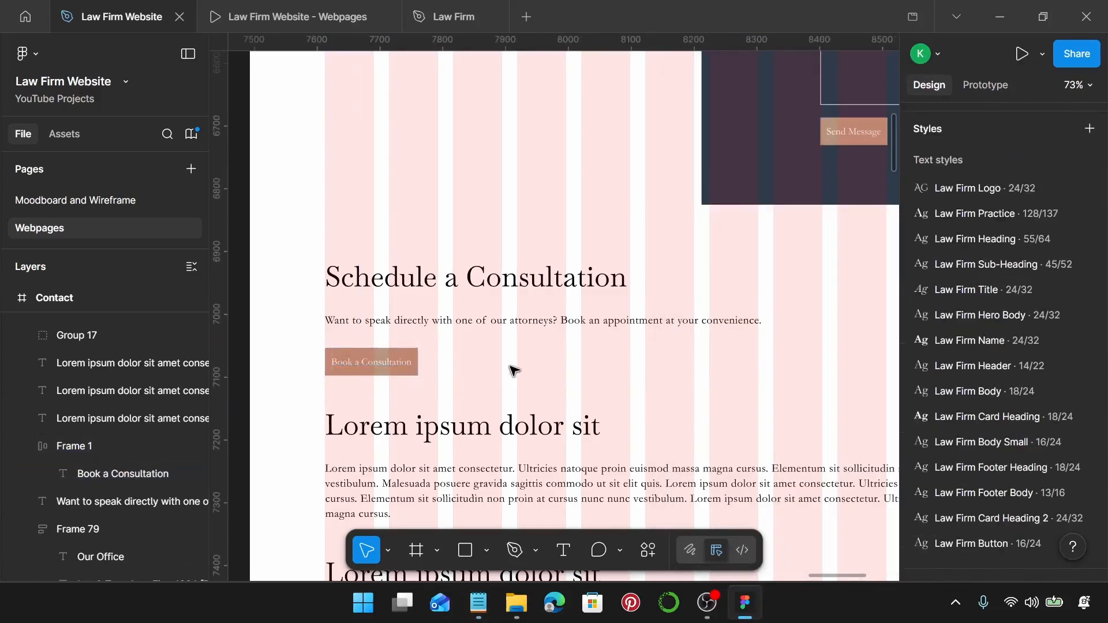
click(396, 276)
shift+click(396, 321)
shift+click(394, 372)
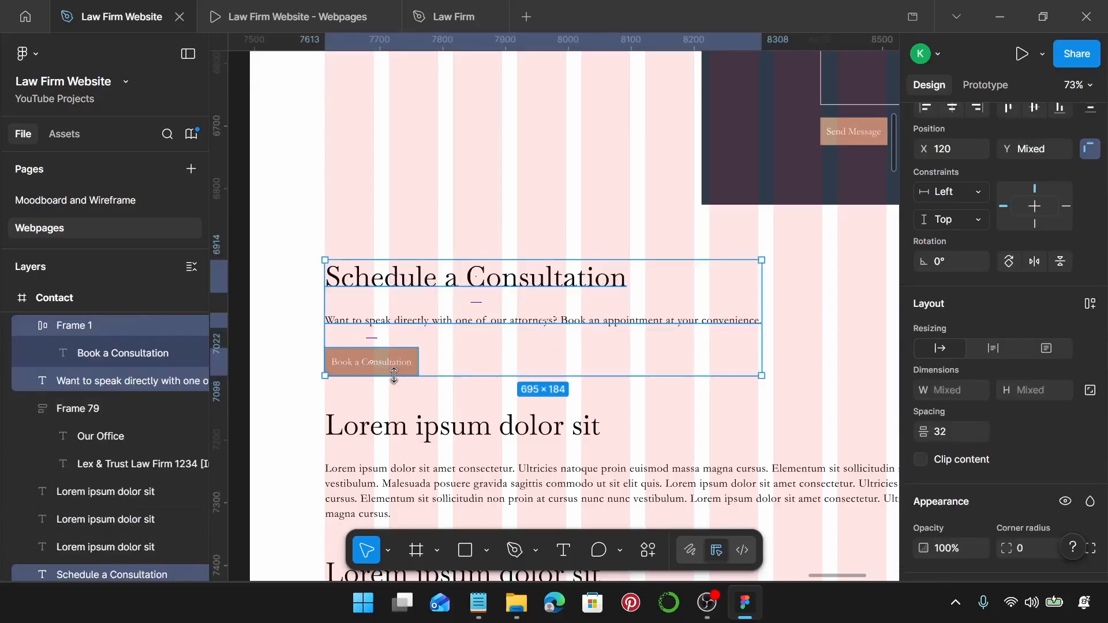
key(shift+a)
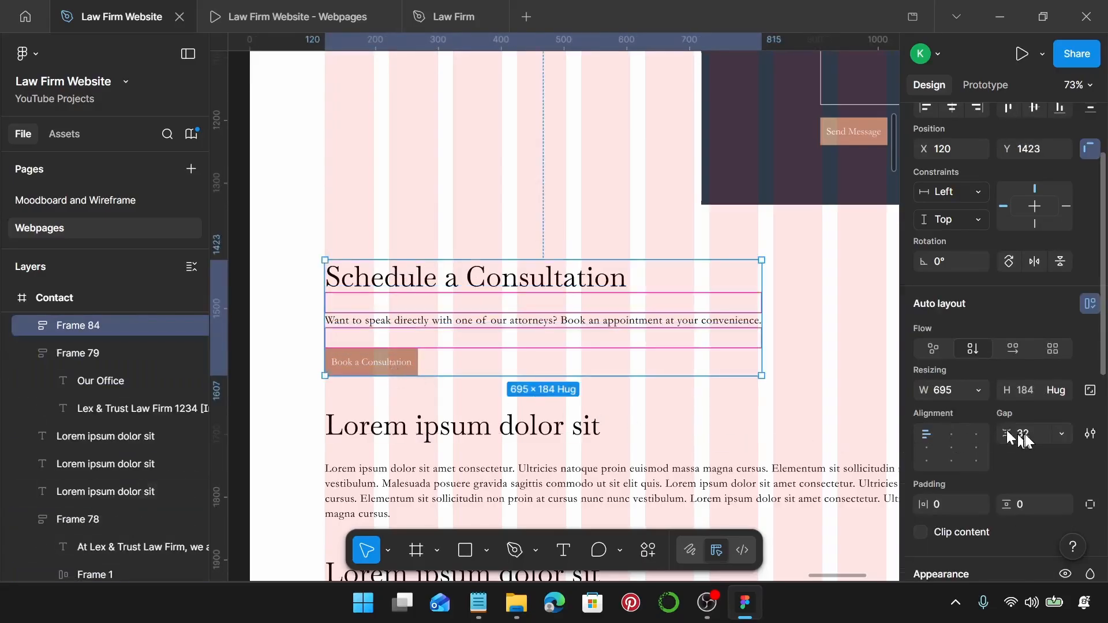
text(20)
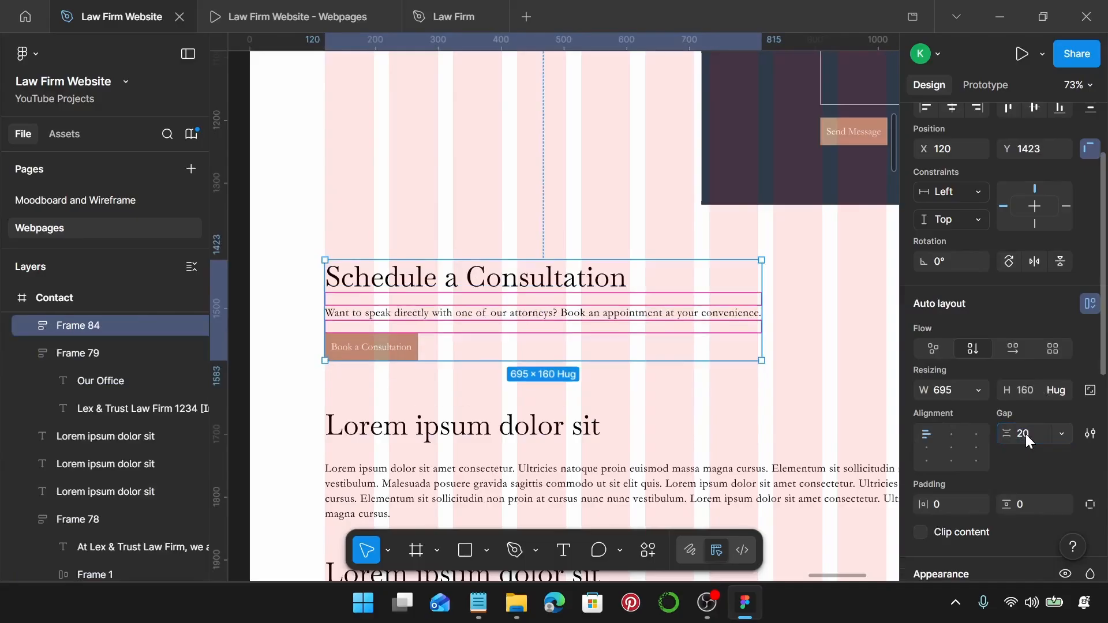
key(Return)
scroll(641, 381, down, 2)
scroll(635, 367, down, 2)
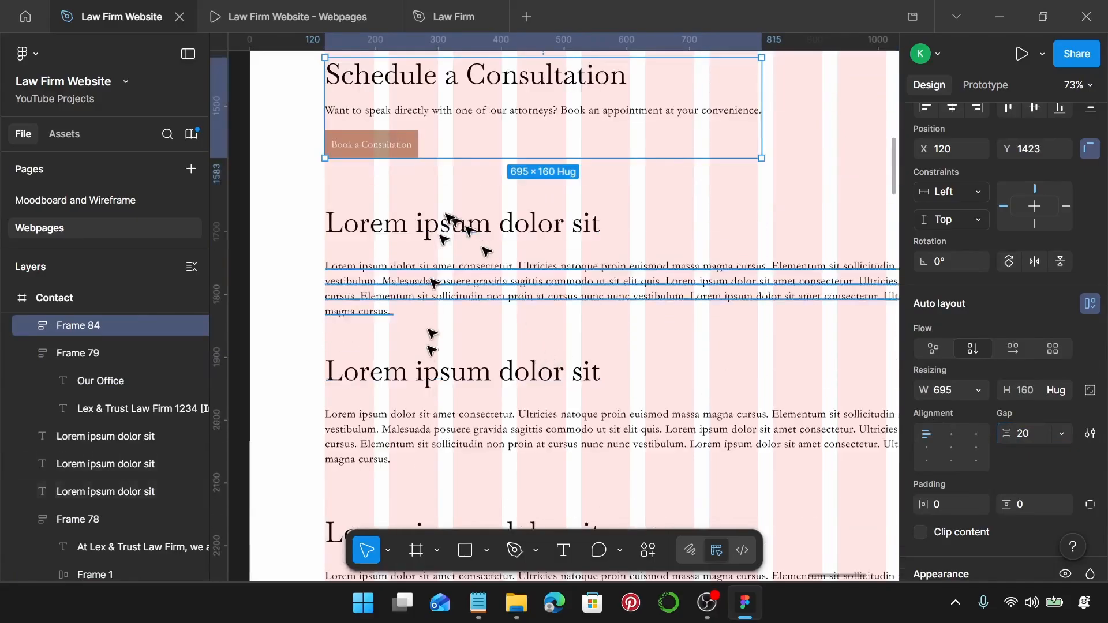
click(479, 603)
scroll(750, 353, down, 2)
Replace the Lorem ipsum heading with 'Connect With Us' and set it to auto width.
drag(696, 338, 806, 339)
key(ctrl+c)
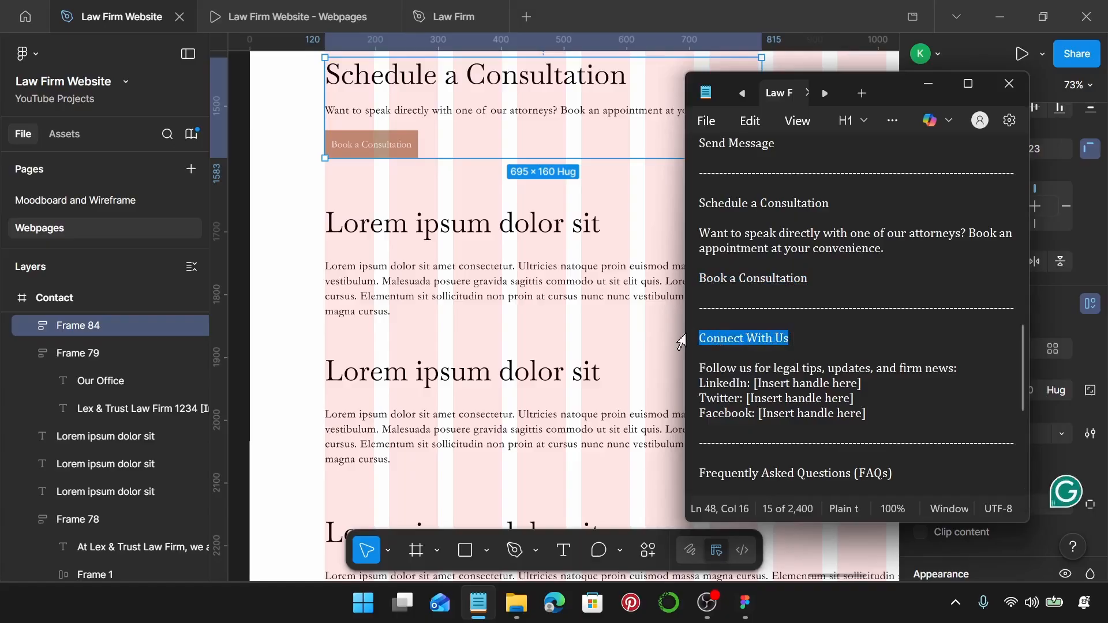
click(551, 231)
double_click(551, 231)
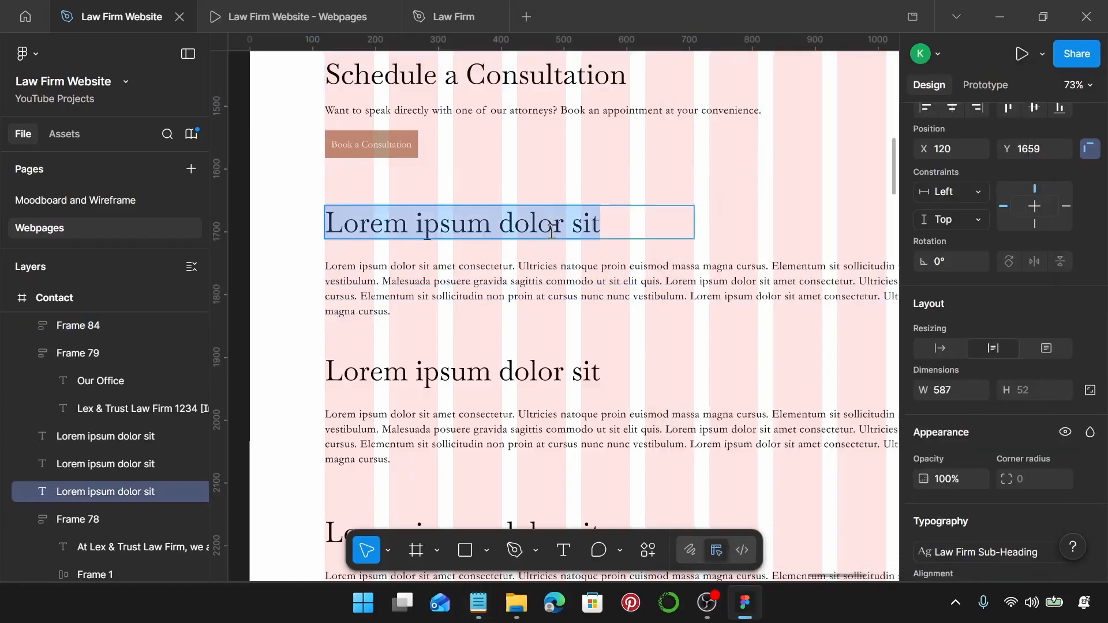
key(ctrl+v)
click(940, 349)
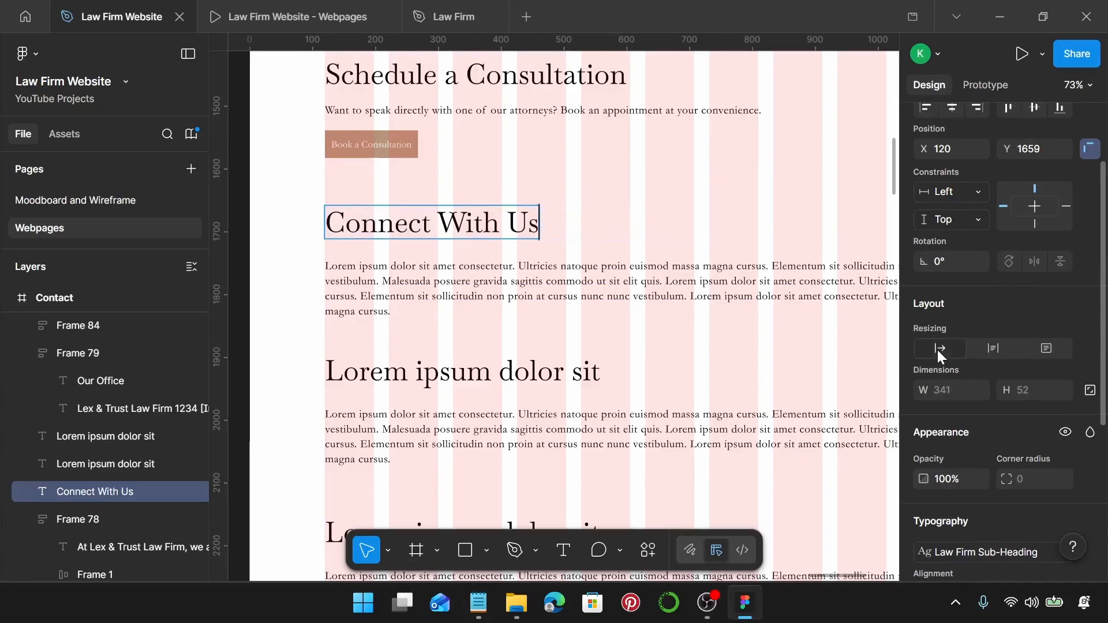
Paste the follow-us and social handle lines over the Lorem paragraph and set it to auto width.
click(479, 603)
drag(918, 411, 701, 370)
key(ctrl+c)
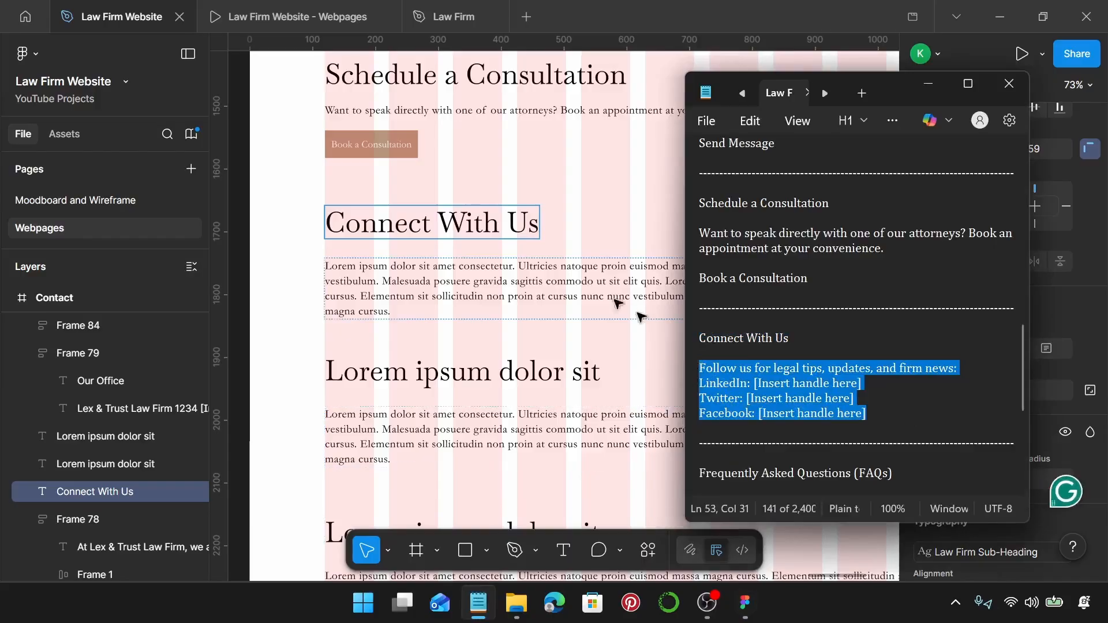
click(522, 277)
double_click(521, 278)
key(ctrl+a)
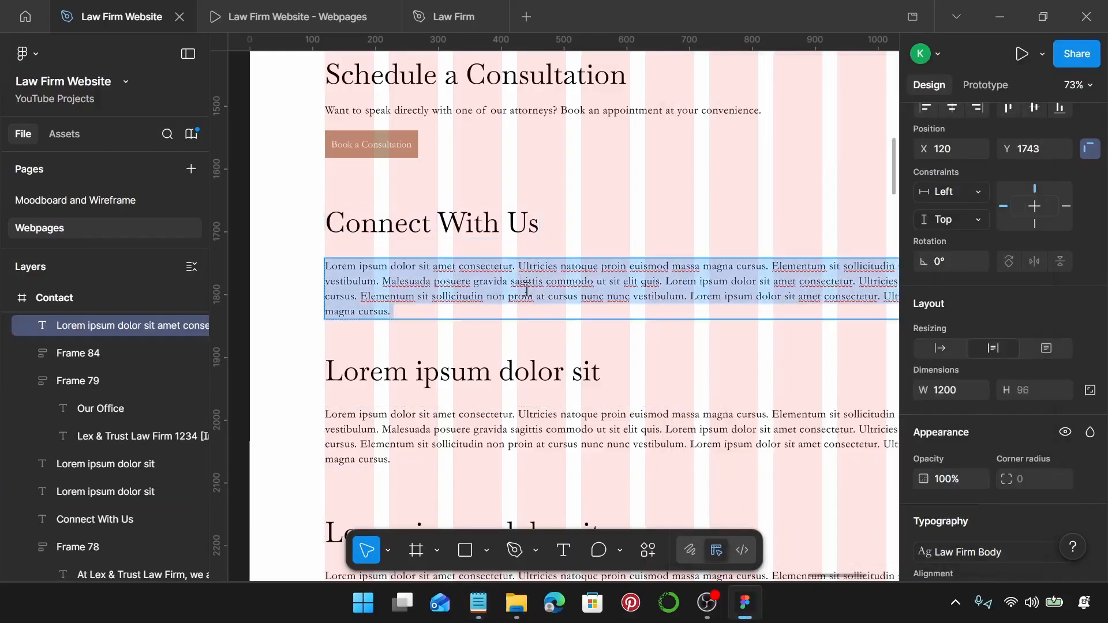
key(ctrl+v)
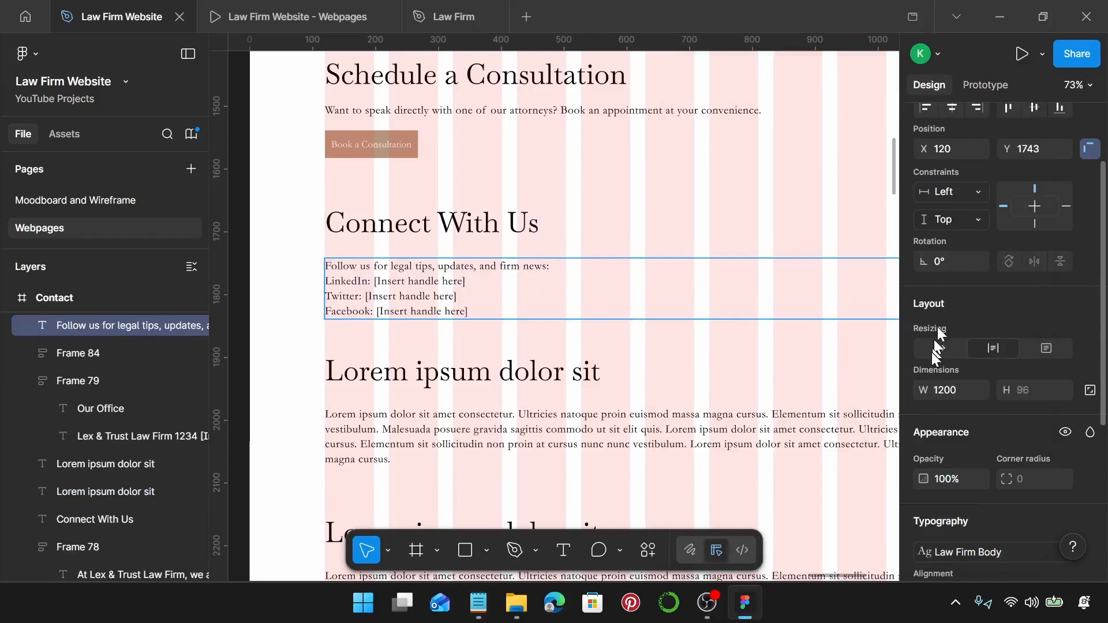
click(940, 348)
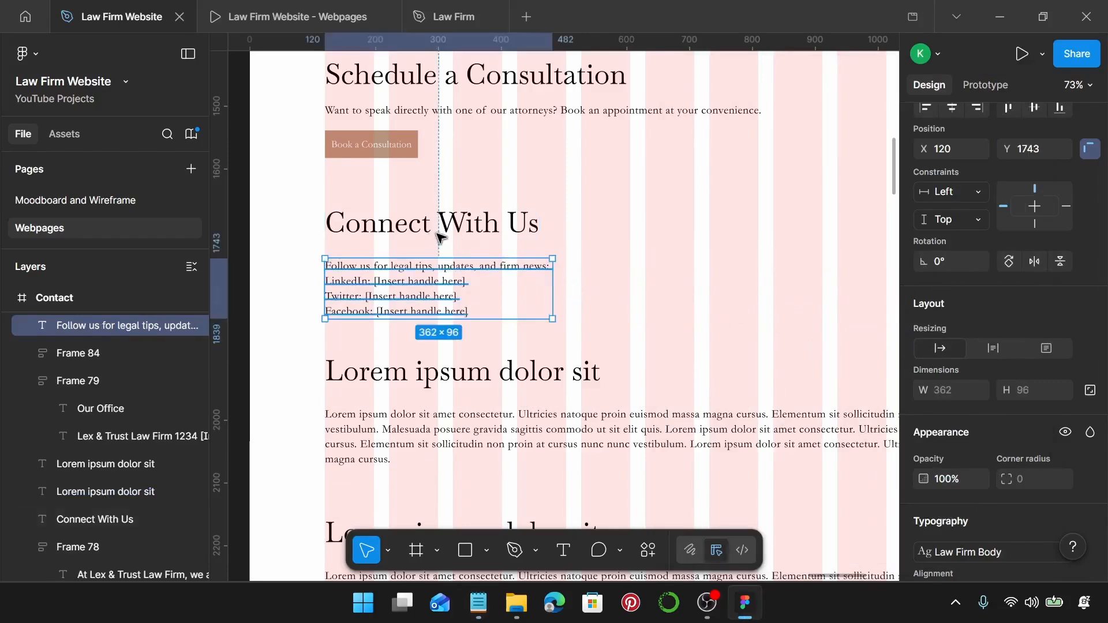
Stack the Connect With Us heading and social lines in auto layout with a 20 gap.
click(404, 225)
shift+click(430, 268)
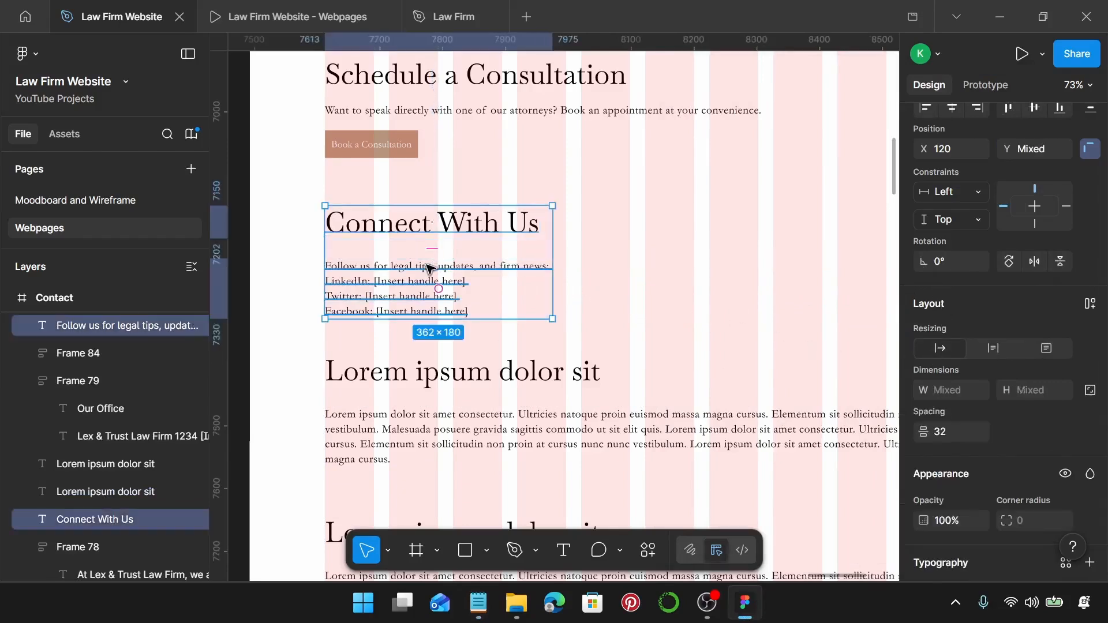
key(shift+a)
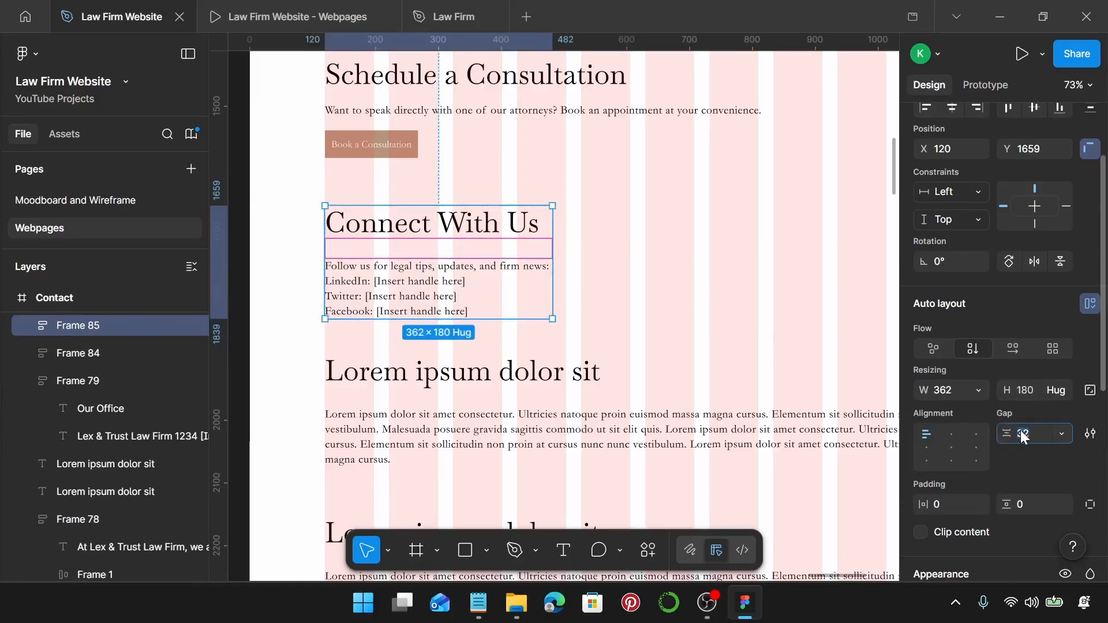
key(Return)
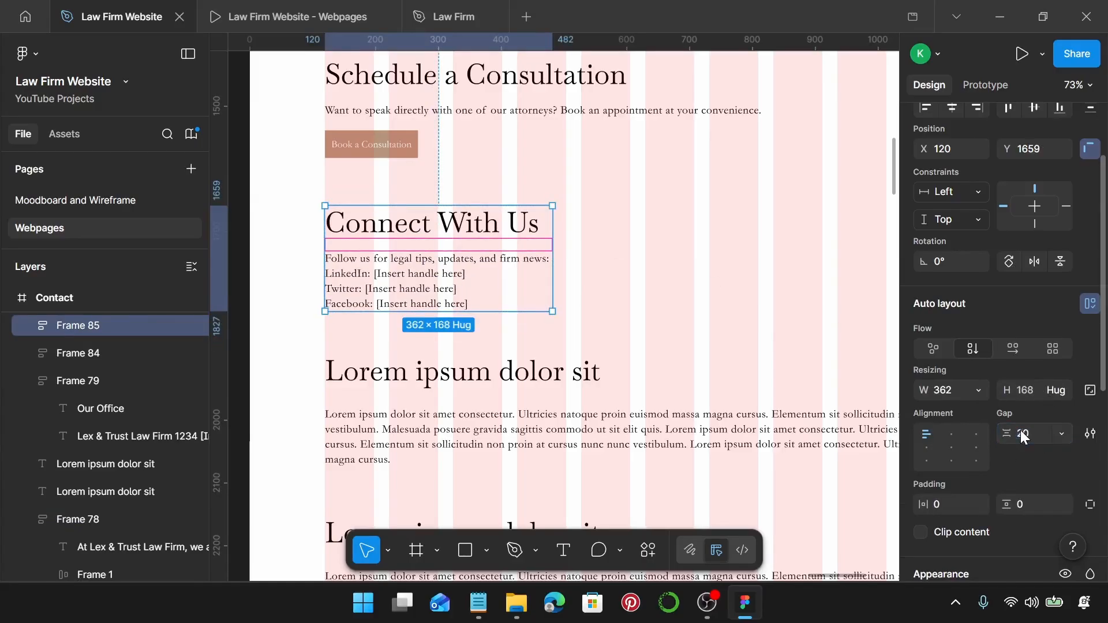
scroll(1020, 431, down, 2)
scroll(611, 340, down, 2)
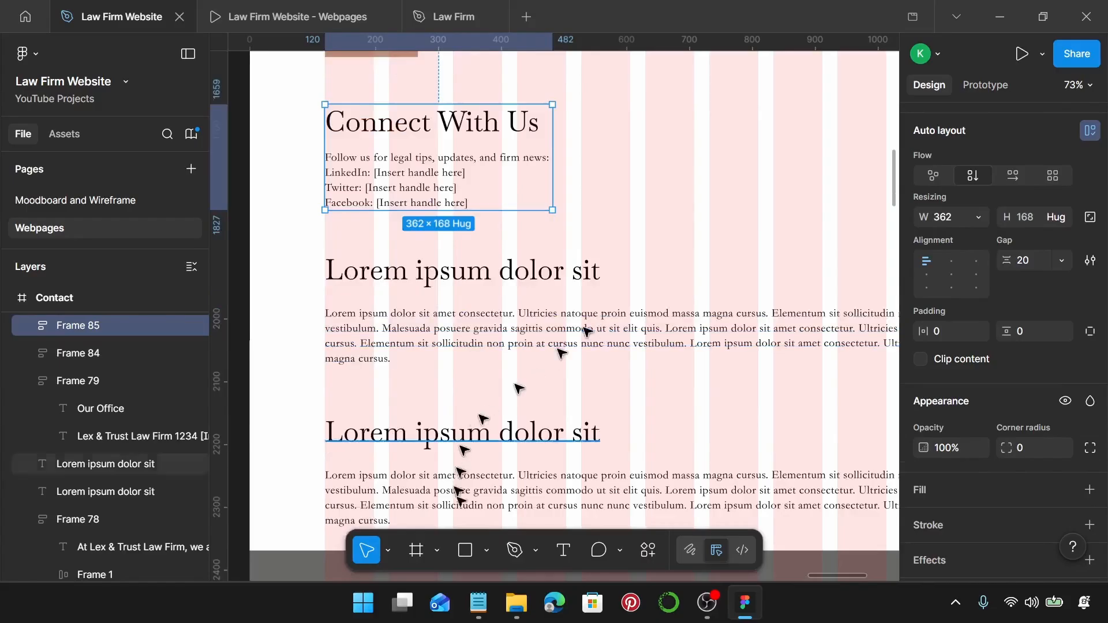
Retitle the next Lorem ipsum heading 'Frequently Asked Questions (FAQs)' and fit it on one line.
click(478, 602)
scroll(750, 404, down, 5)
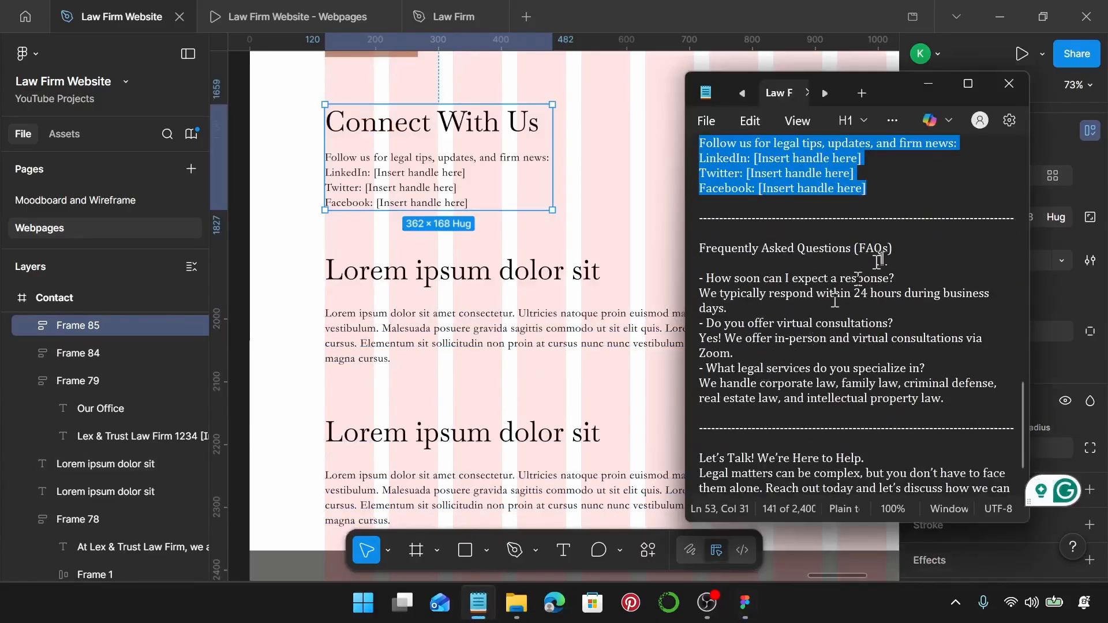
drag(901, 247, 700, 248)
drag(17, 246, 693, 249)
key(ctrl+c)
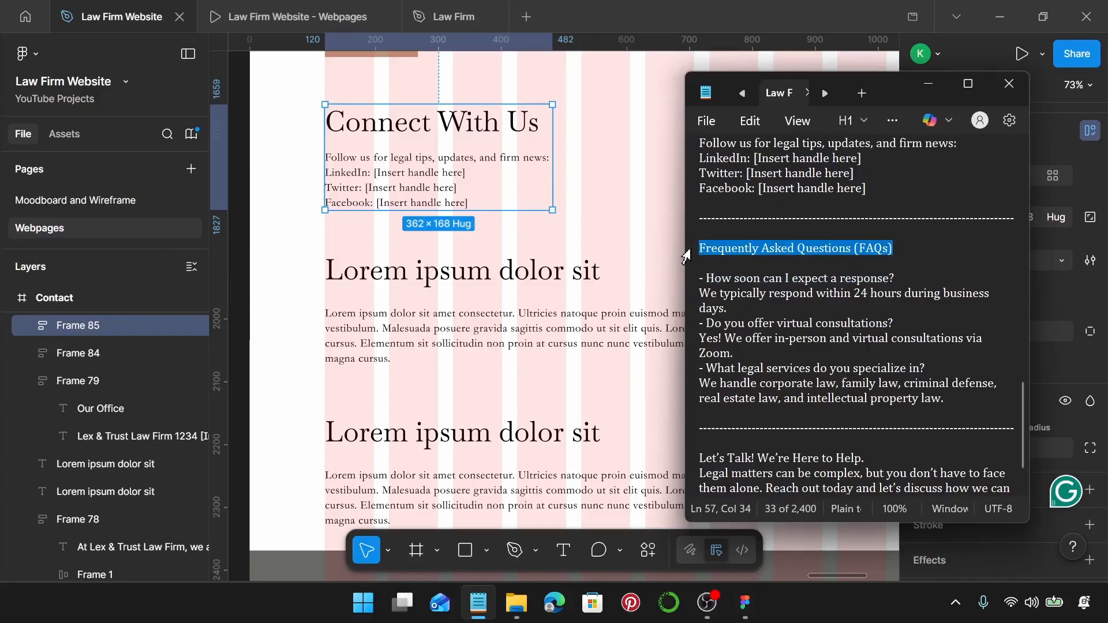
click(686, 255)
click(448, 278)
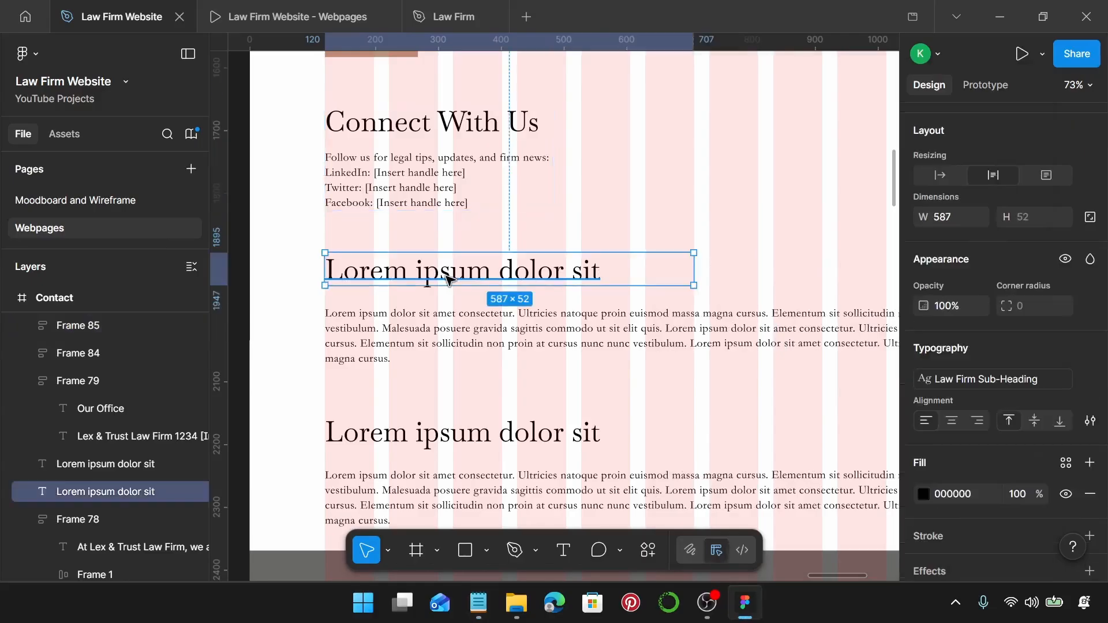
double_click(448, 277)
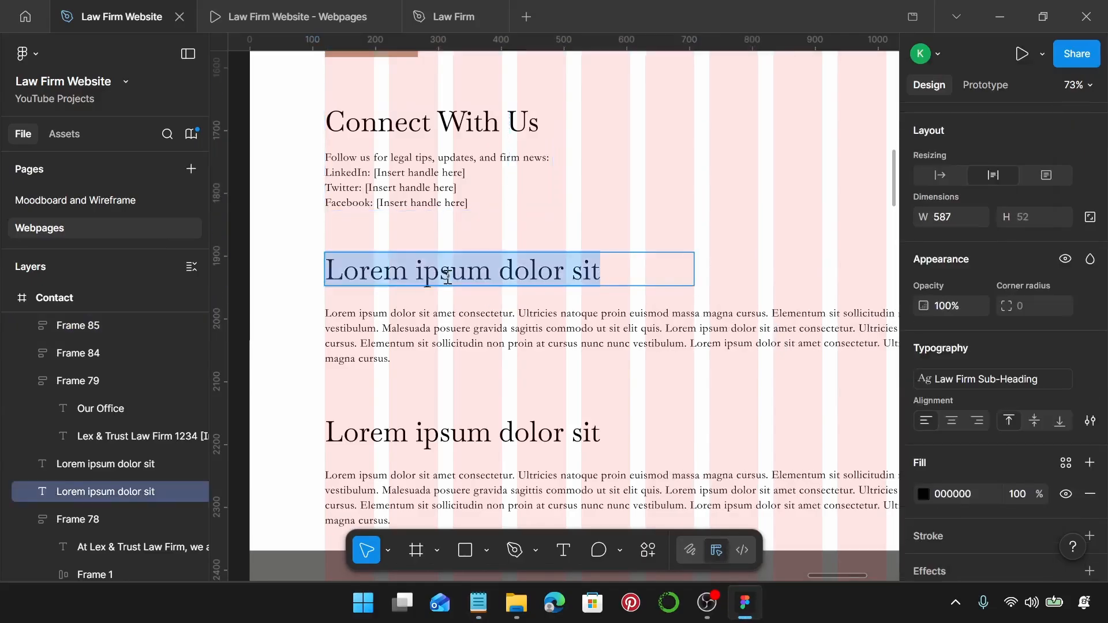
key(ctrl+v)
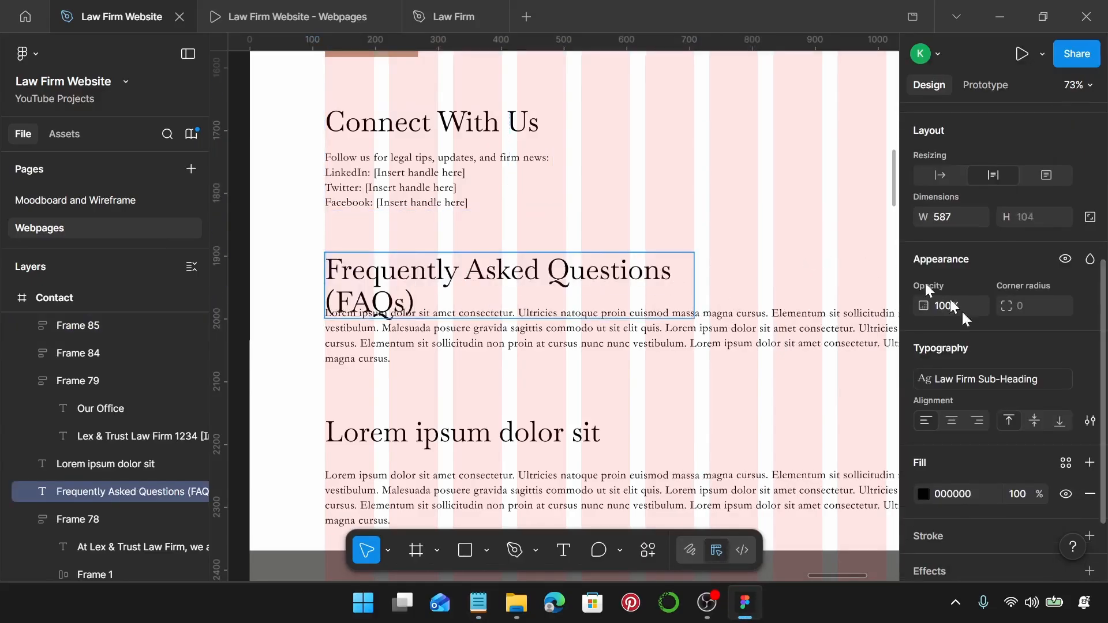
click(939, 175)
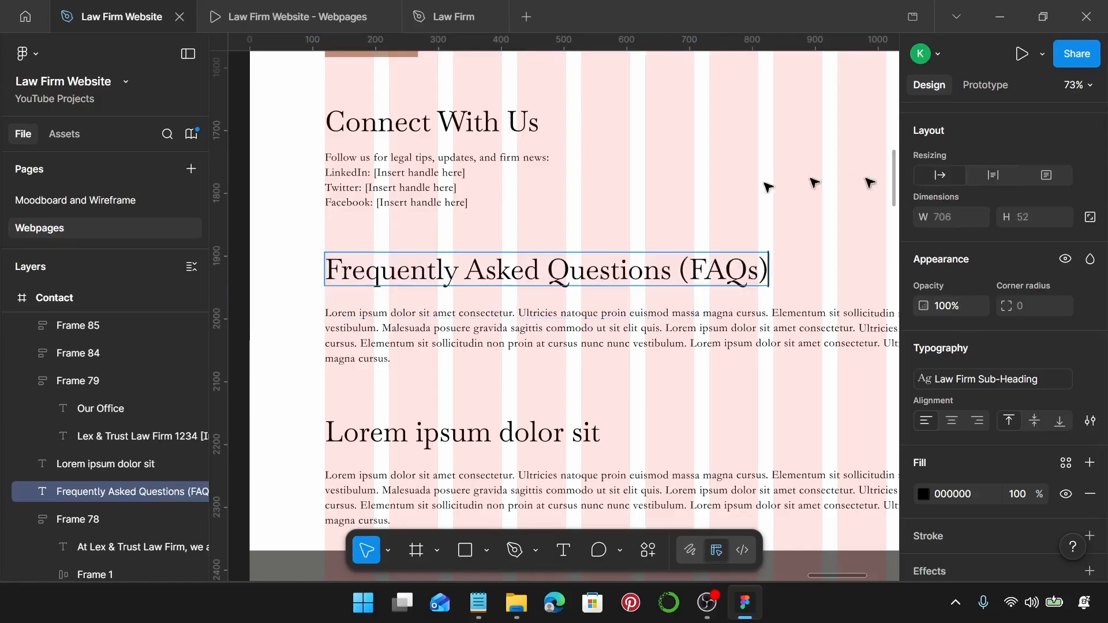
Paste the three FAQ questions and answers over the placeholder paragraph and set it to auto width.
click(478, 603)
drag(945, 400, 705, 285)
key(ctrl+c)
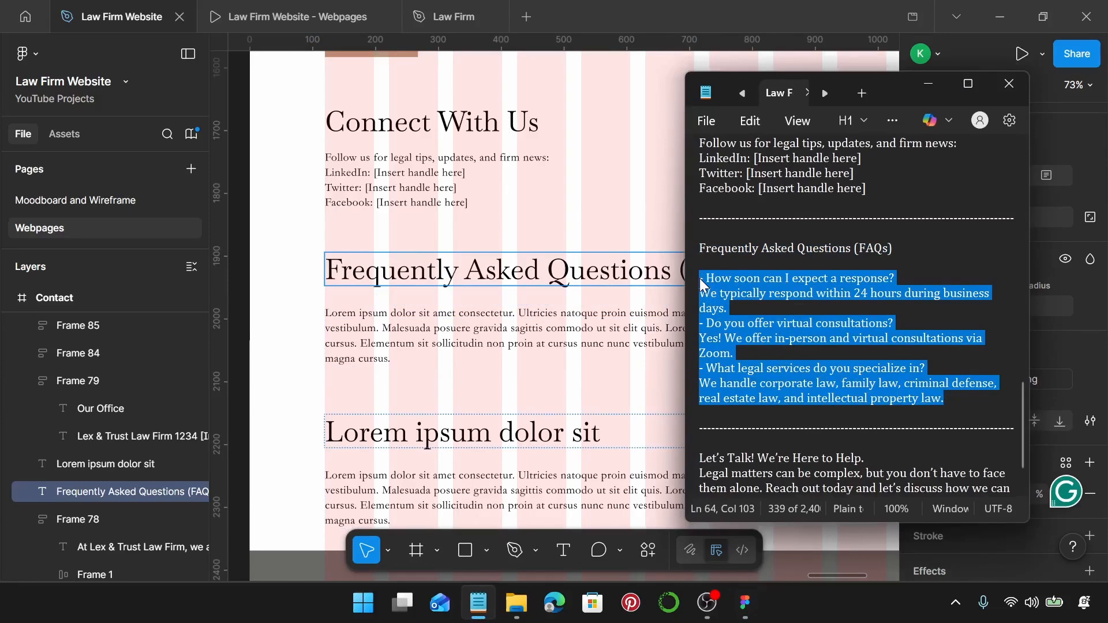
click(371, 324)
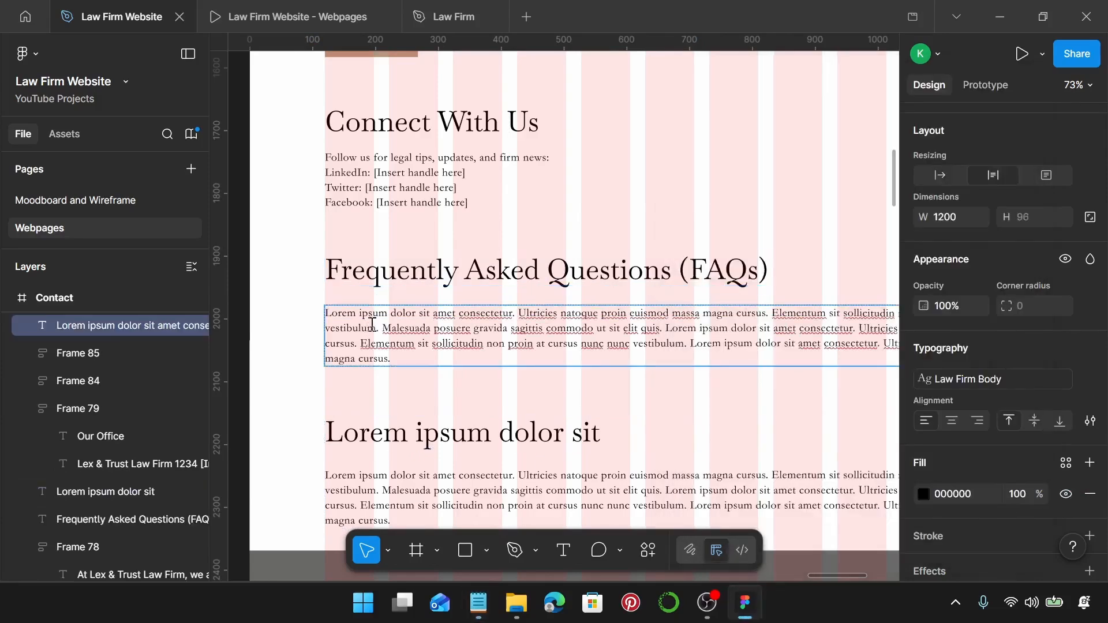
double_click(372, 325)
key(ctrl+a)
key(ctrl+v)
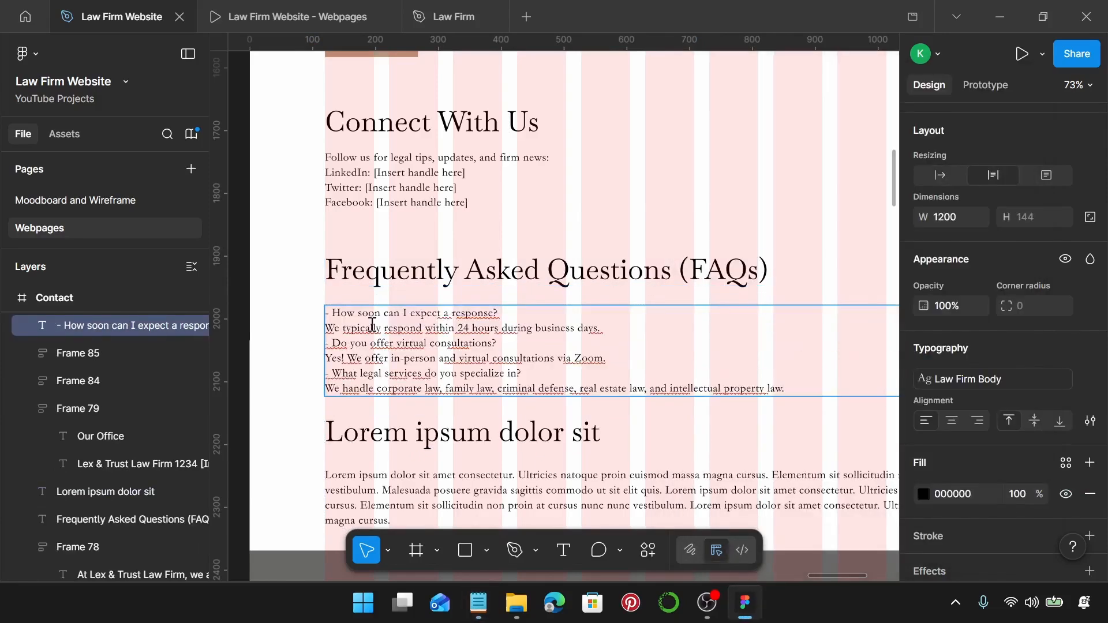
key(Escape)
scroll(372, 324, up, 5)
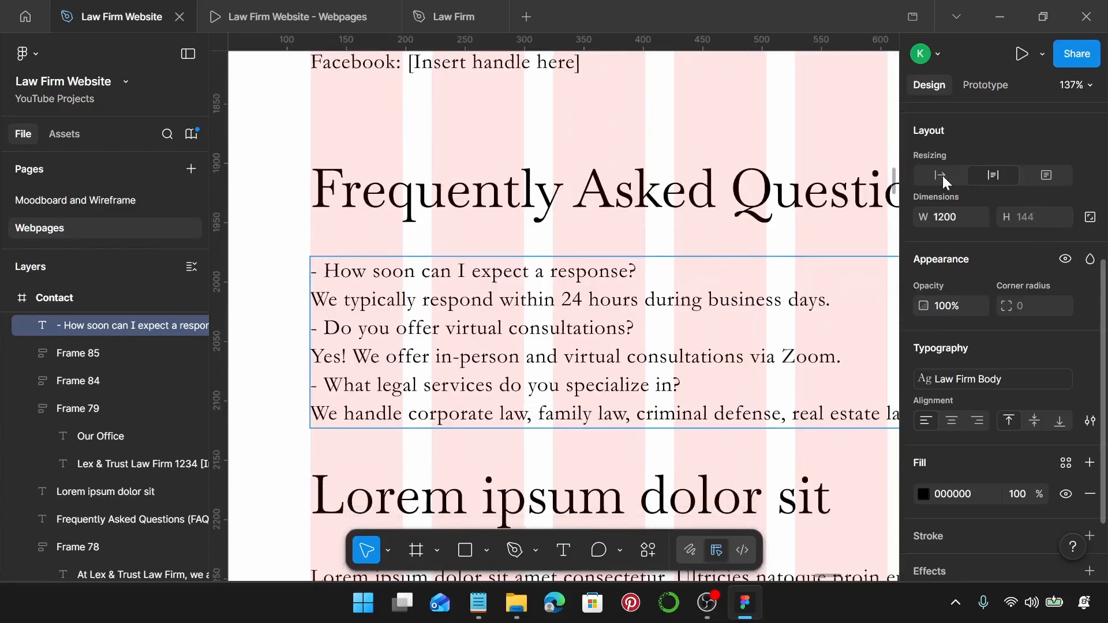
click(944, 182)
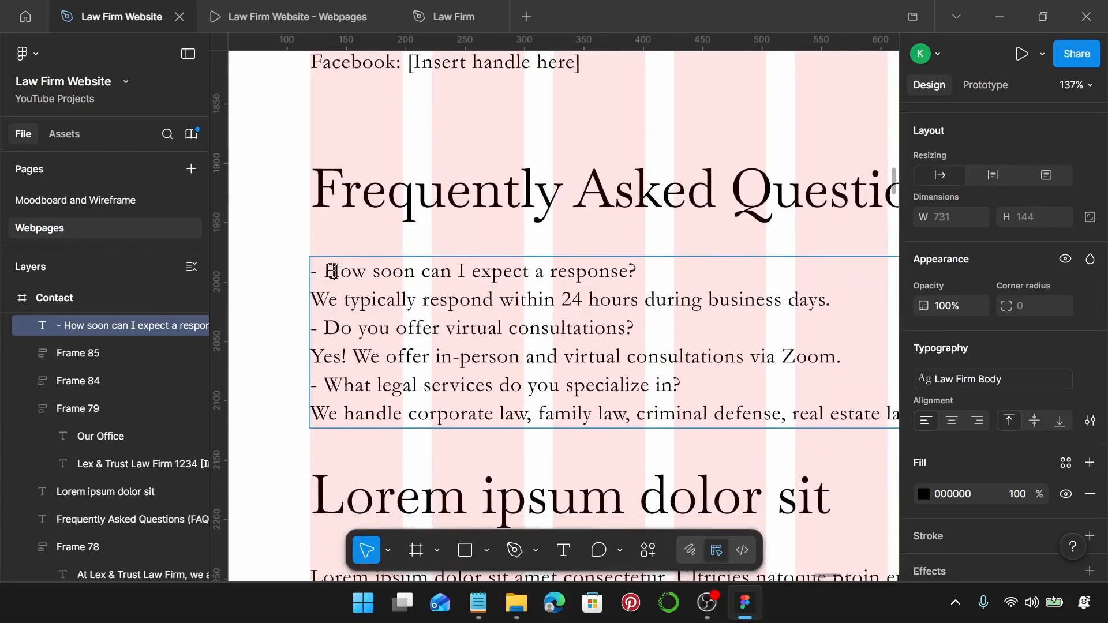
Replace the dashes before the three FAQ questions with bullets and indent the answers.
key(Delete)
key(Delete)
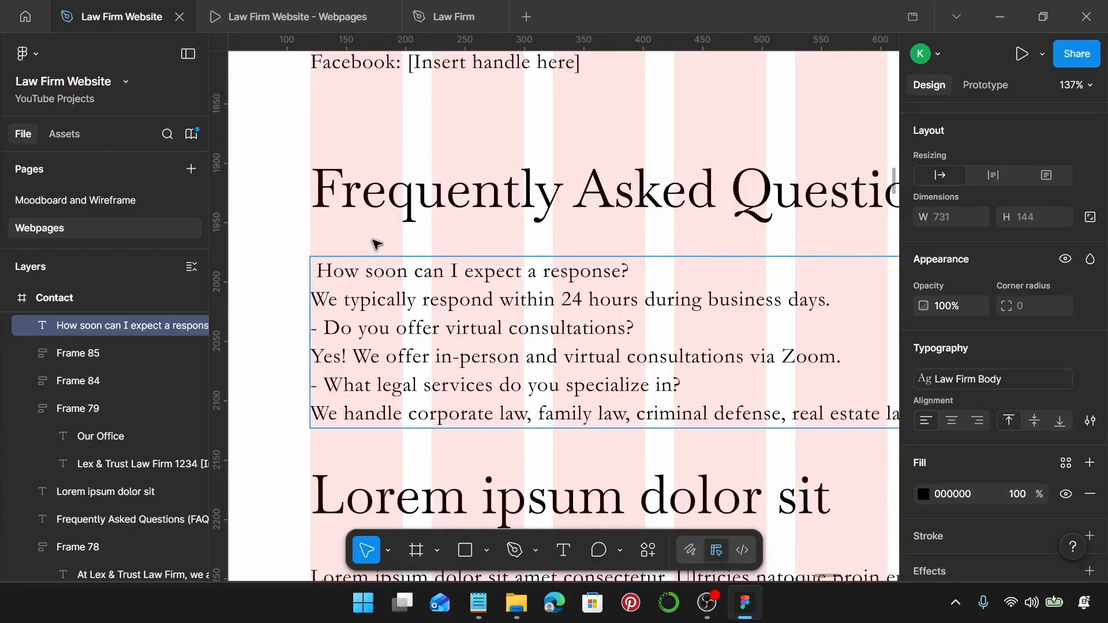
key(ctrl+shift+8)
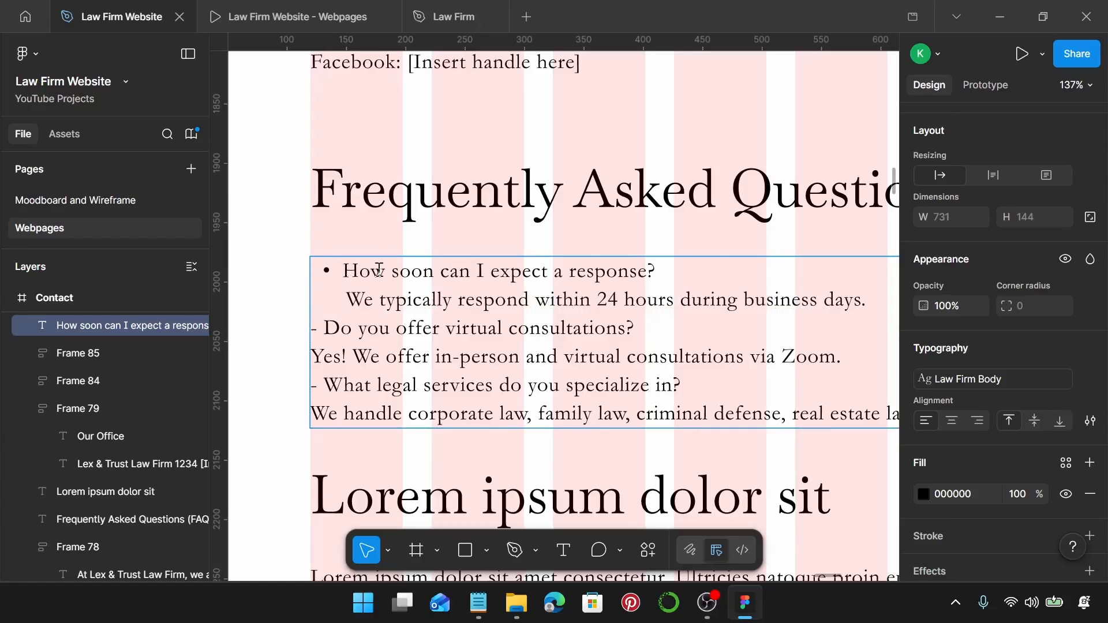
scroll(351, 284, down, 2)
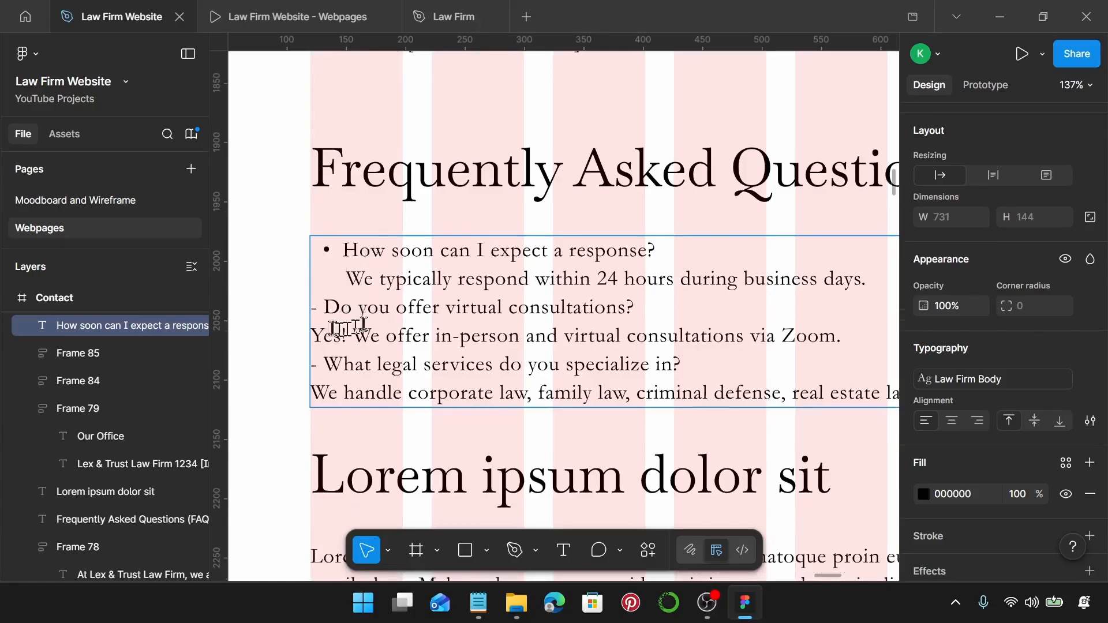
key(BackSpace)
key(BackSpace)
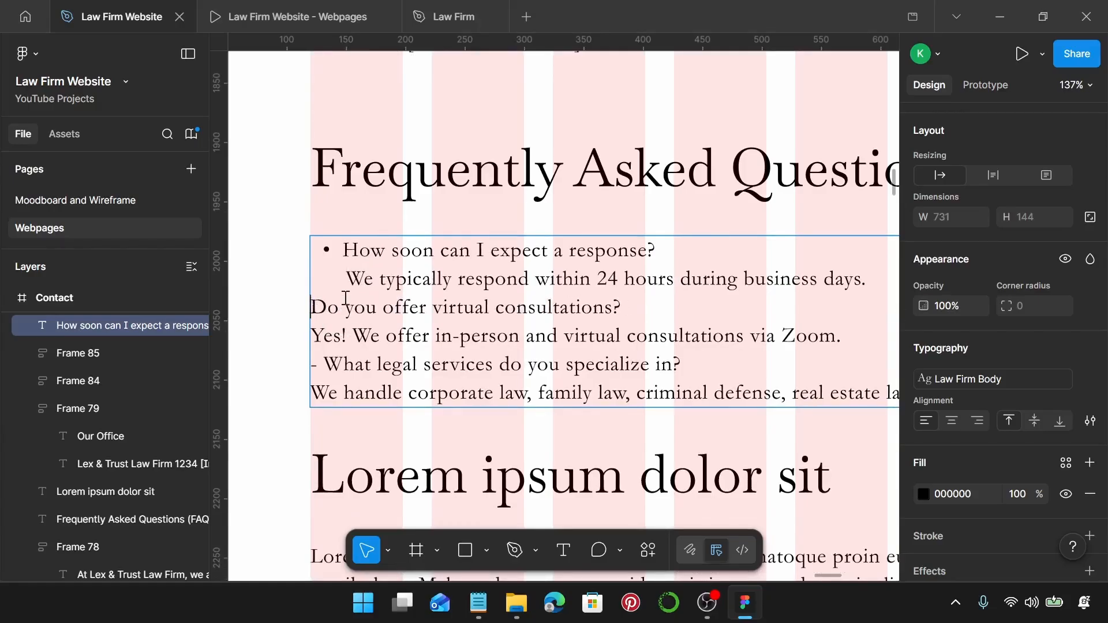
text(-)
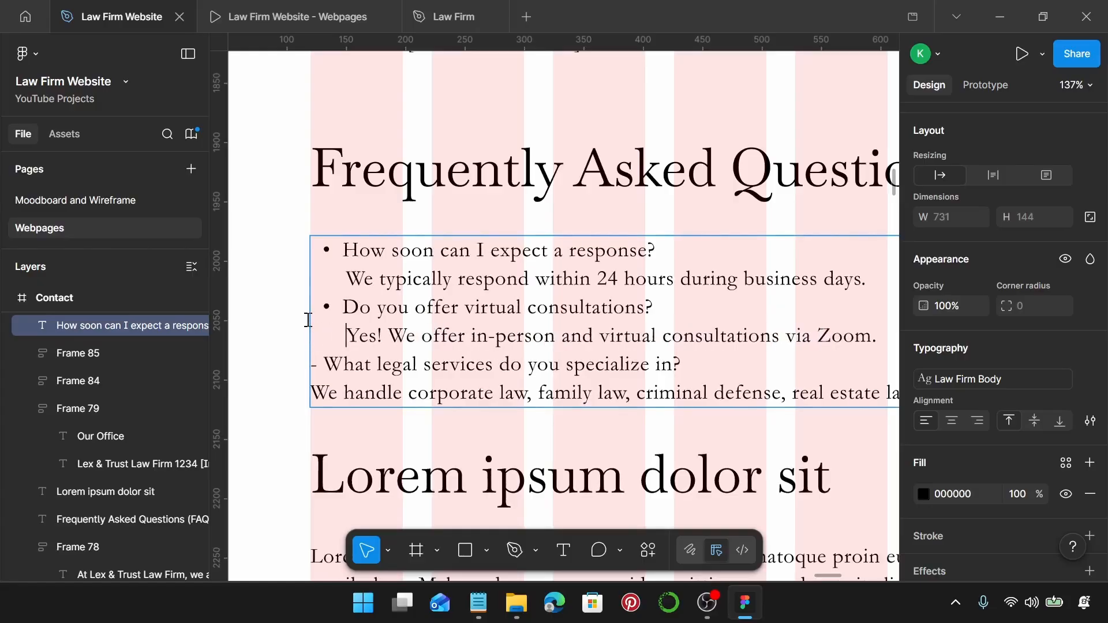
click(324, 364)
key(BackSpace)
key(BackSpace)
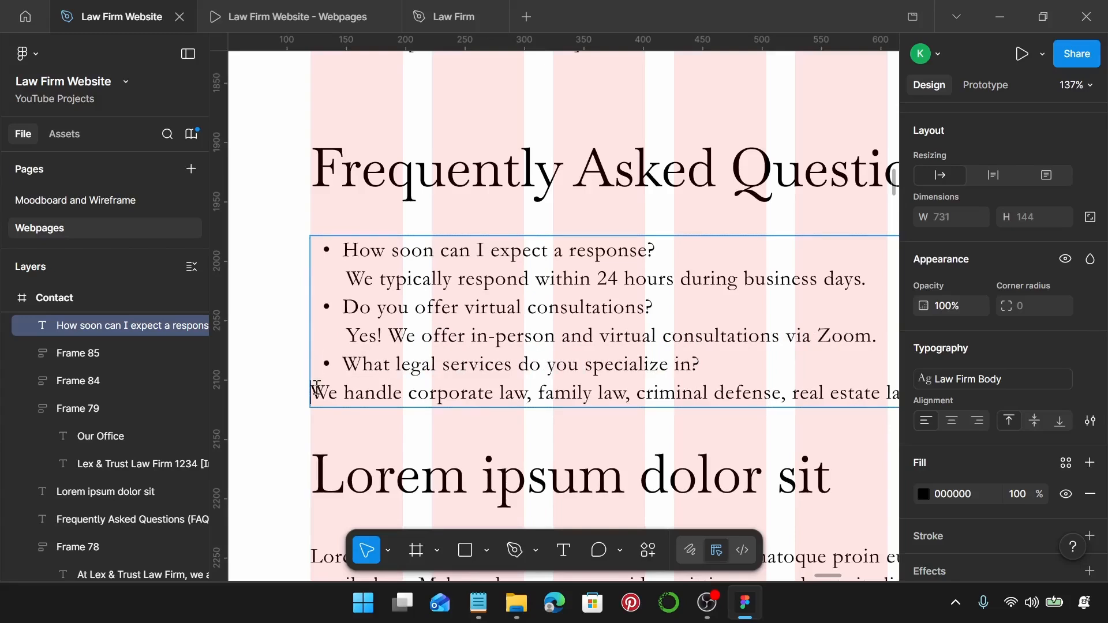
click(317, 388)
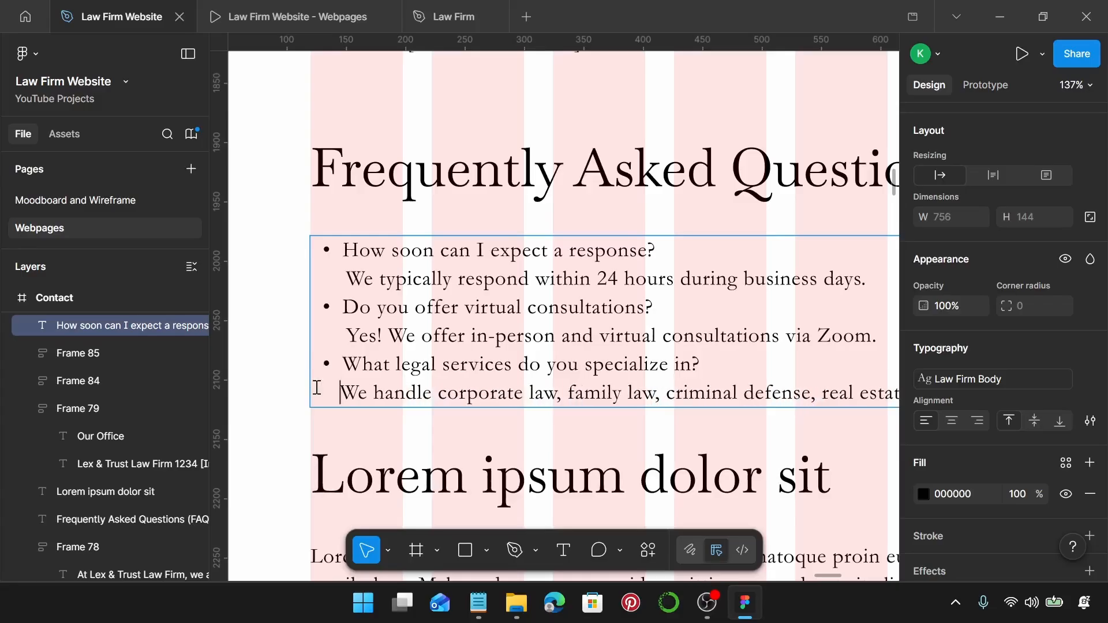
scroll(317, 388, down, 5)
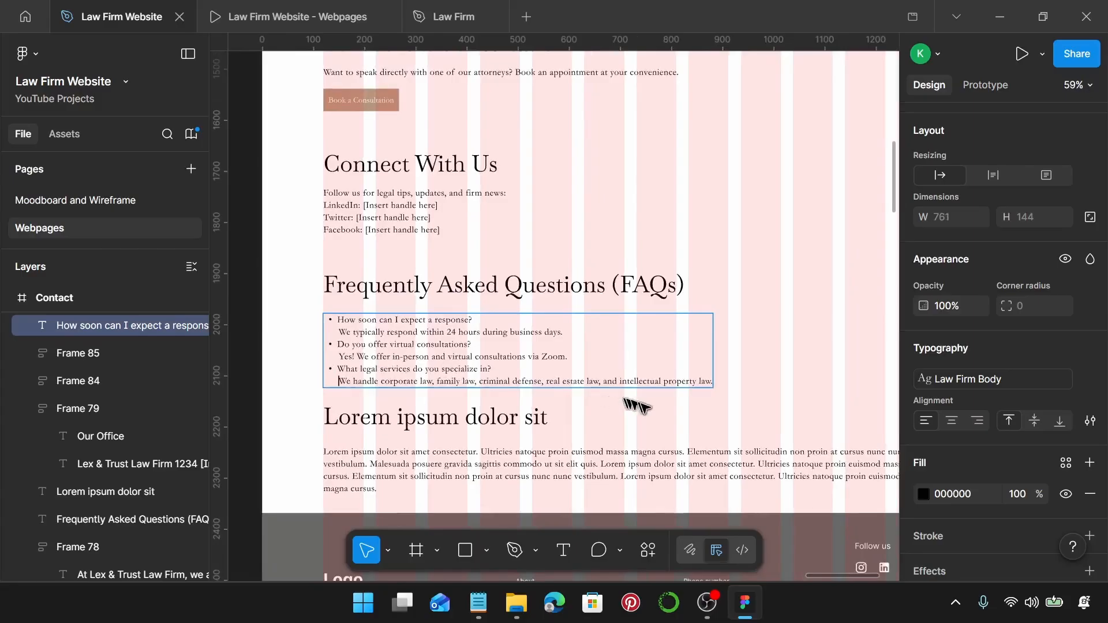
key(Escape)
Wrap the FAQ heading and bulleted list in auto layout with a 20 gap.
shift+click(408, 289)
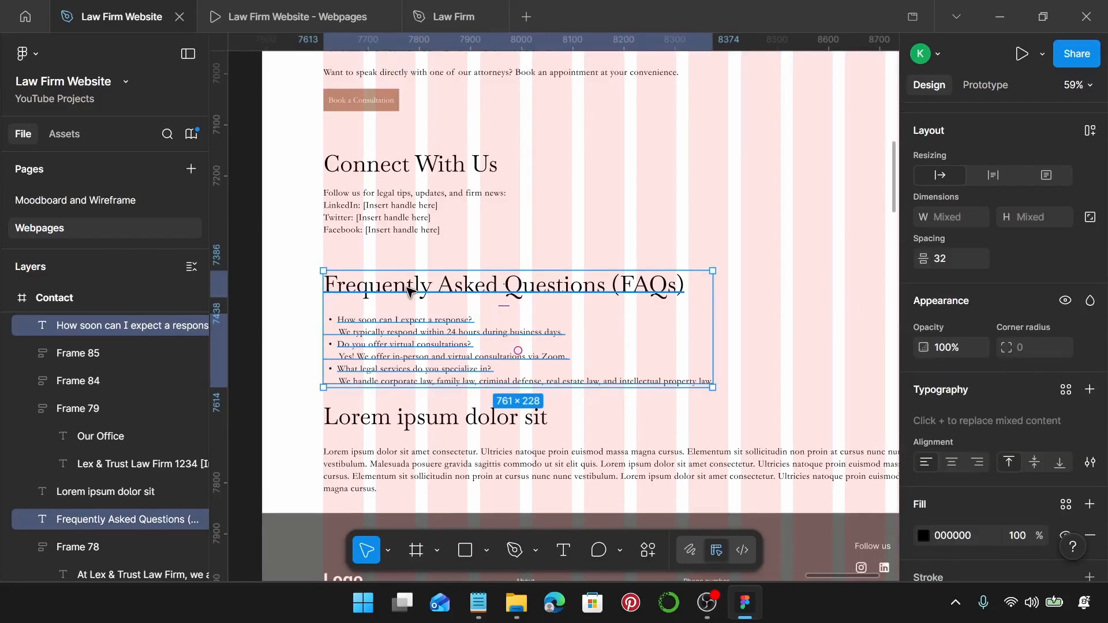
key(shift+a)
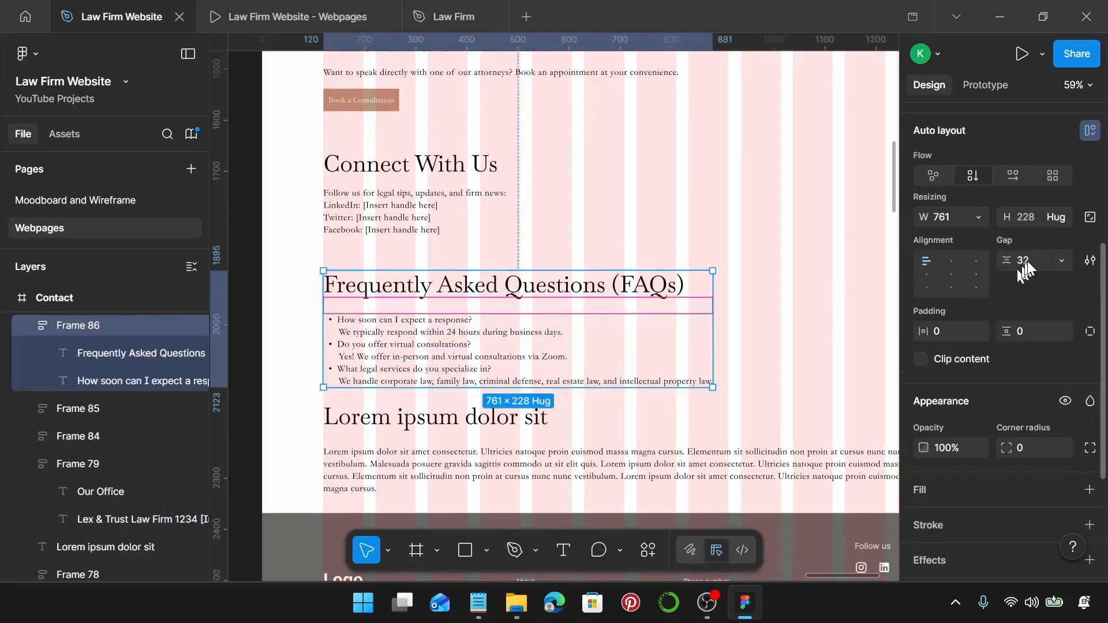
text(20)
key(Return)
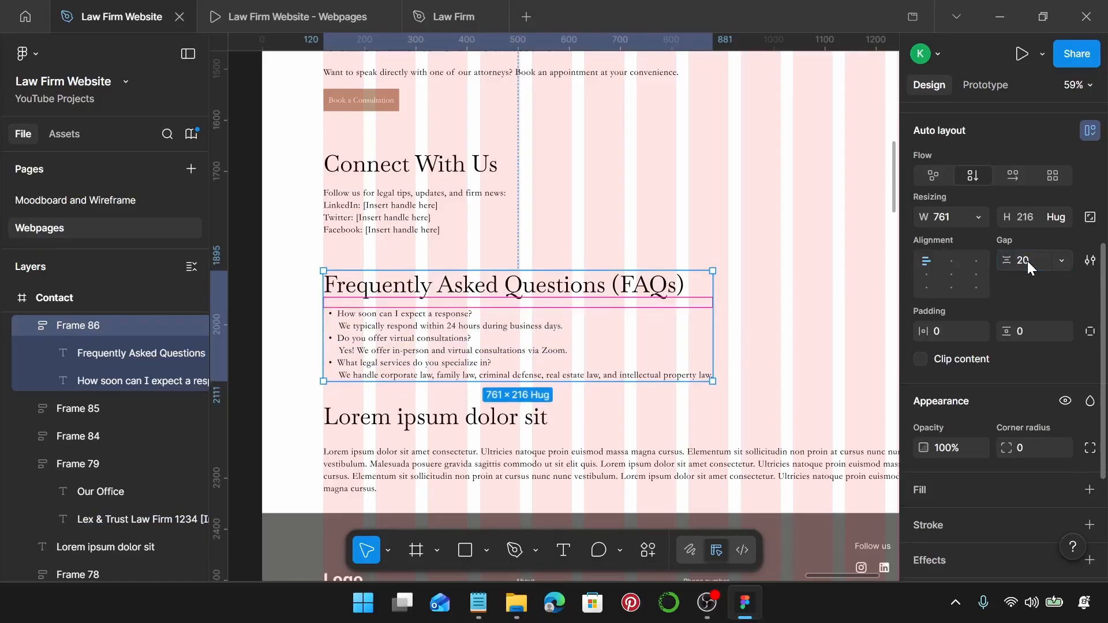
click(478, 603)
Replace the placeholder heading with 'Let’s Talk! We’re Here to Help.' and fit it on one line.
scroll(843, 381, down, 1)
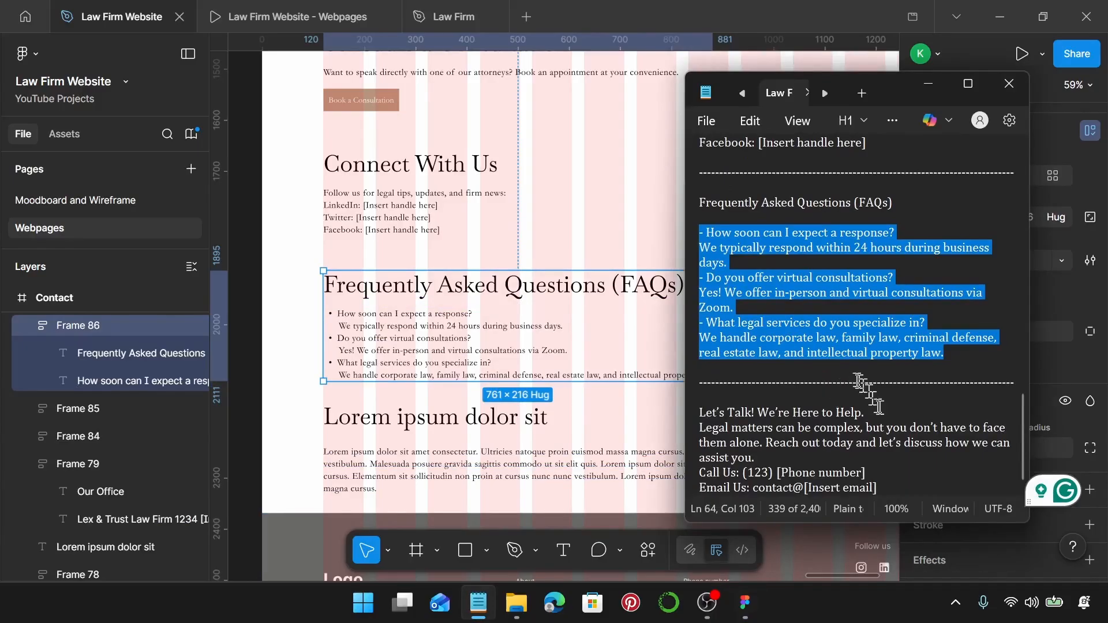
drag(878, 410, 691, 421)
key(ctrl+c)
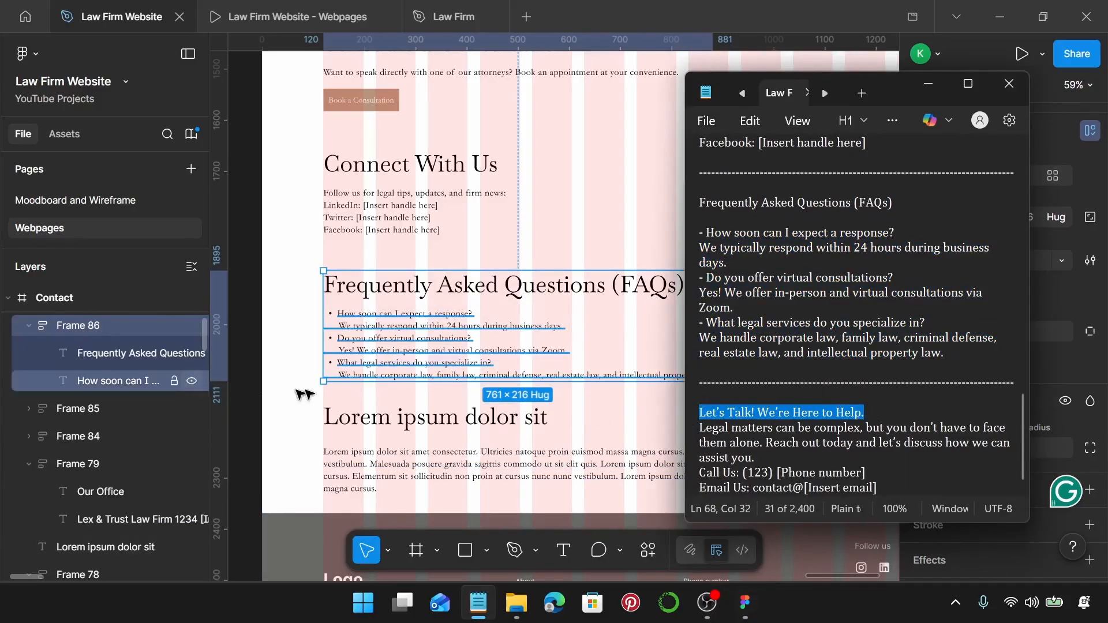
click(366, 420)
double_click(366, 420)
key(ctrl+v)
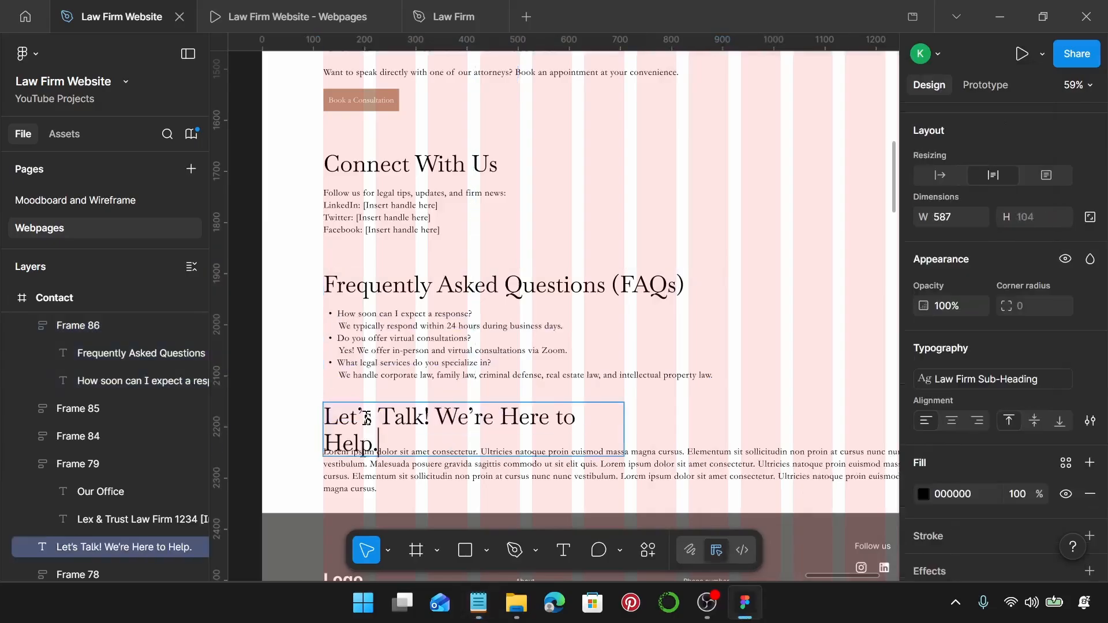
click(941, 176)
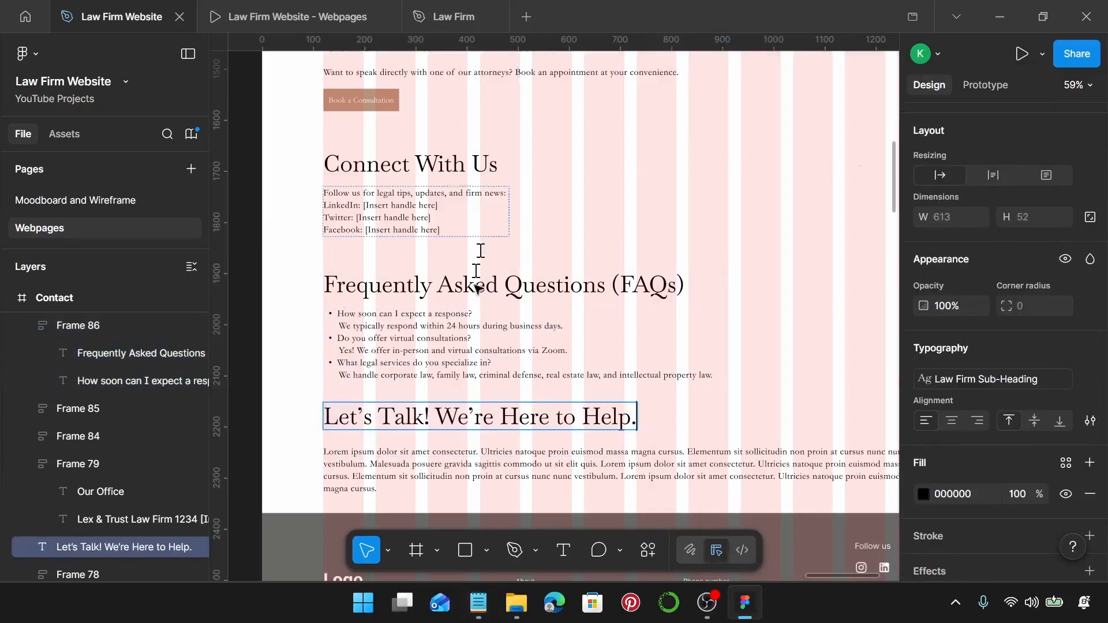
Paste the three lines of call-and-email contact text over the placeholder paragraph at auto width.
click(478, 604)
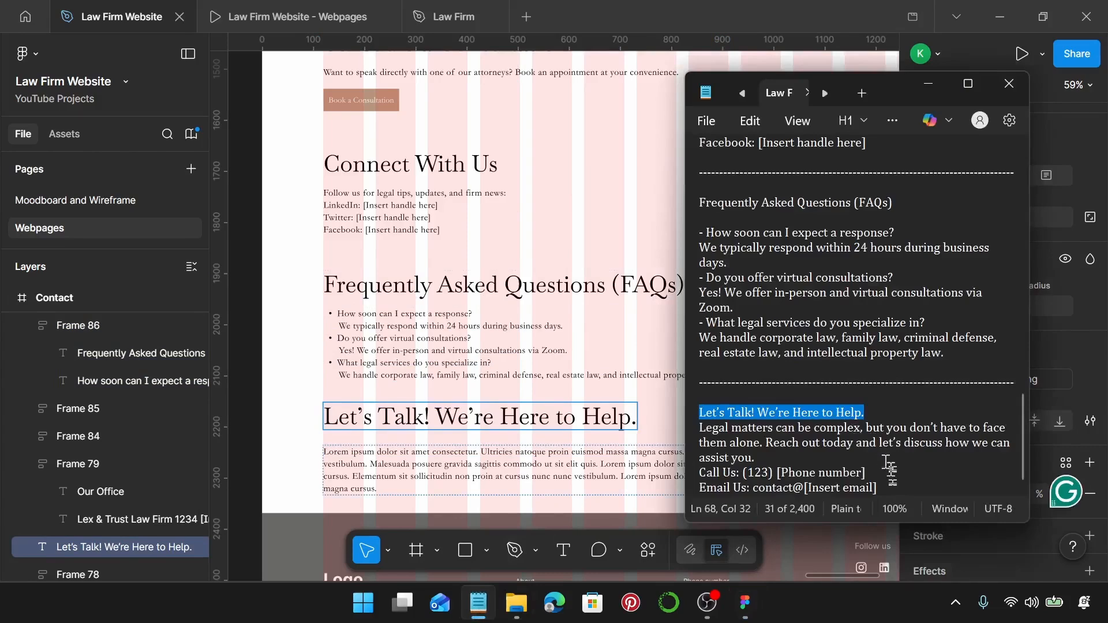
drag(878, 489, 702, 430)
key(ctrl+c)
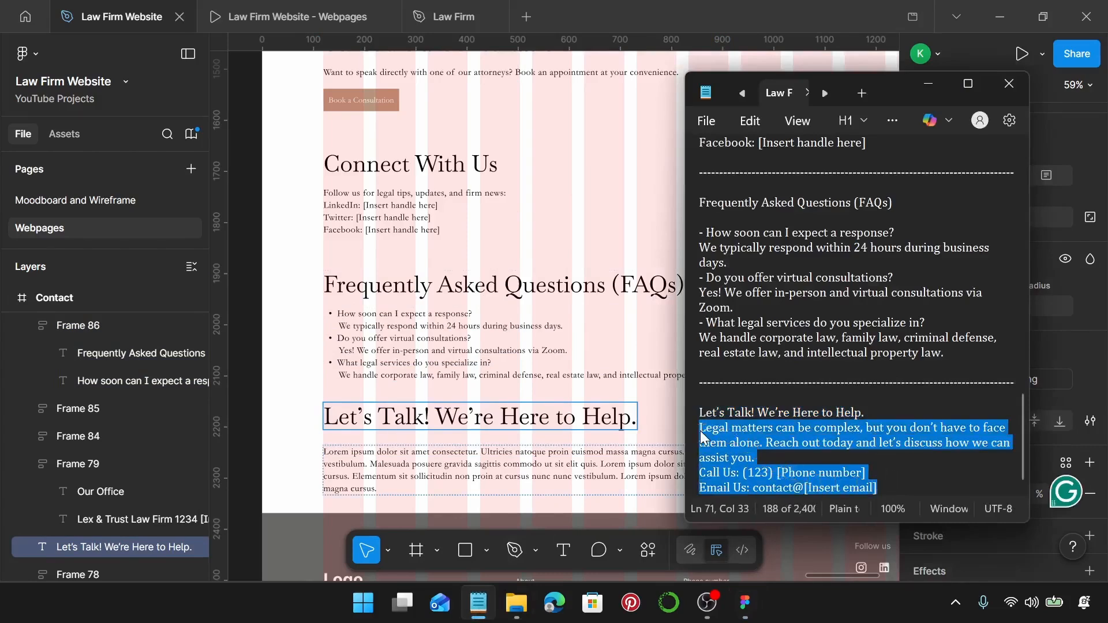
double_click(541, 466)
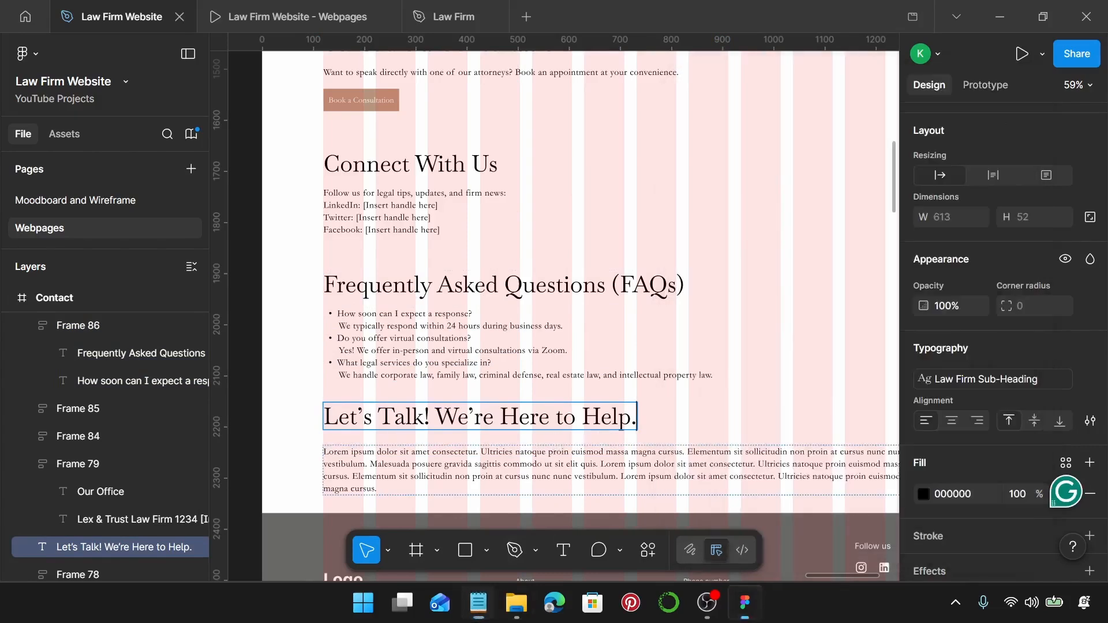
key(ctrl+a)
key(ctrl+v)
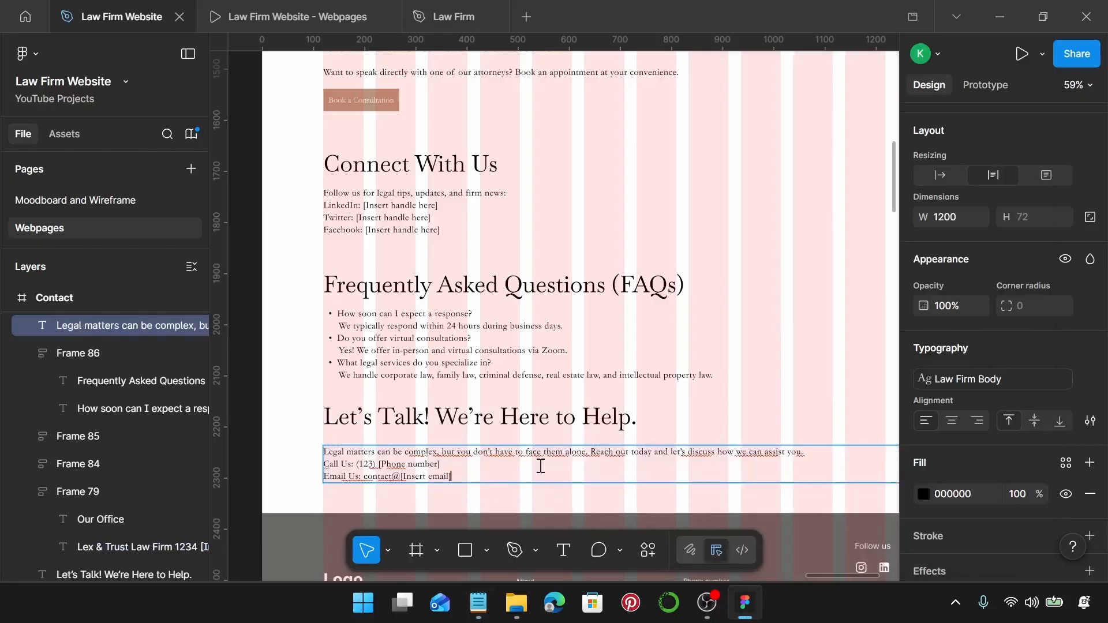
click(941, 175)
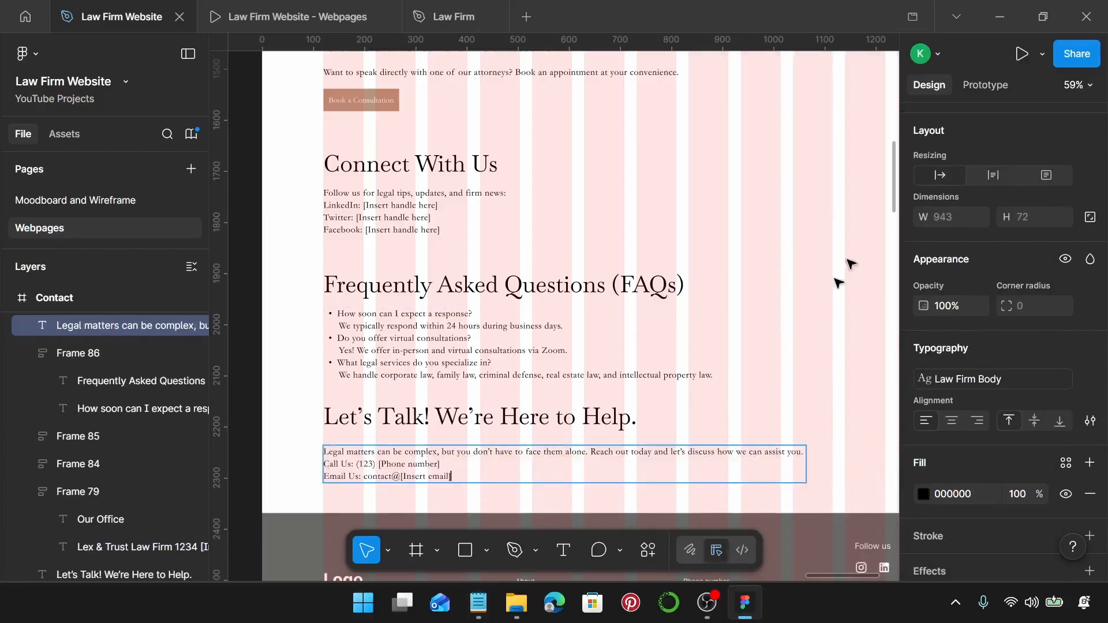
Stack the Let’s Talk! heading and contact text in auto layout with a 20 gap.
click(540, 419)
shift+click(515, 454)
key(shift+a)
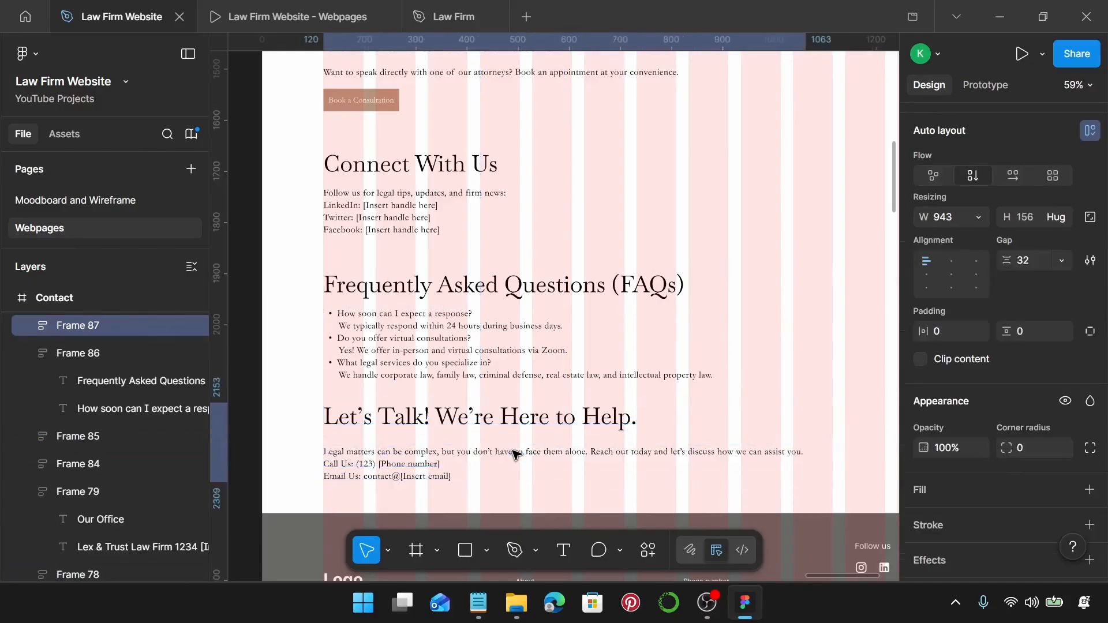
click(1020, 259)
text(20)
key(Return)
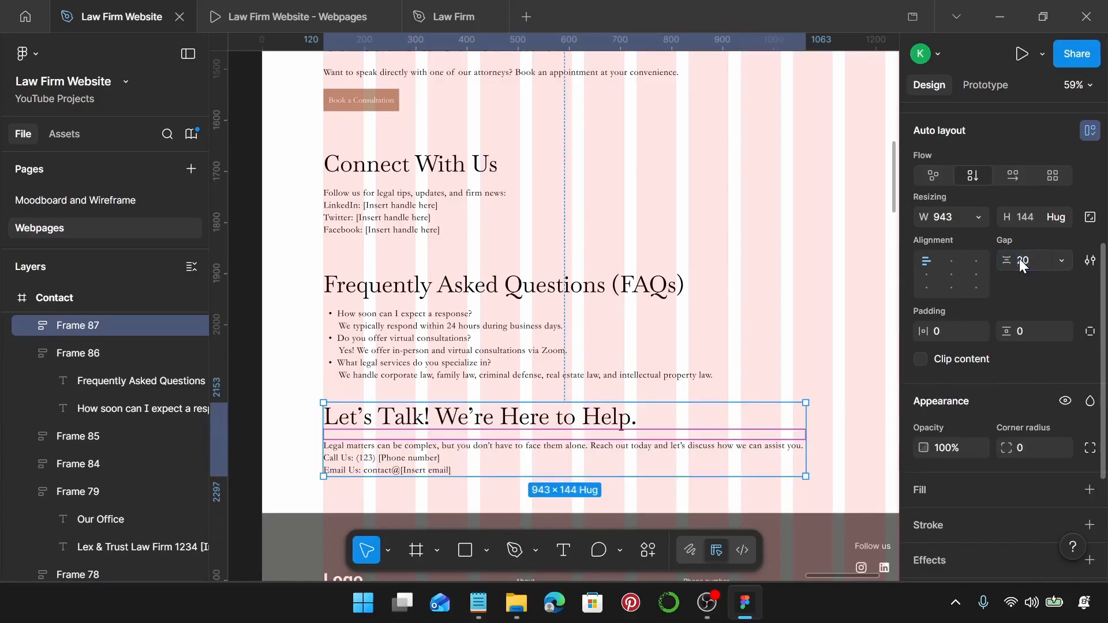
Paste the Attorneys frame's dark Lex & Trust footer in place of the Contact page's grey Group 17 footer.
scroll(440, 322, down, 5)
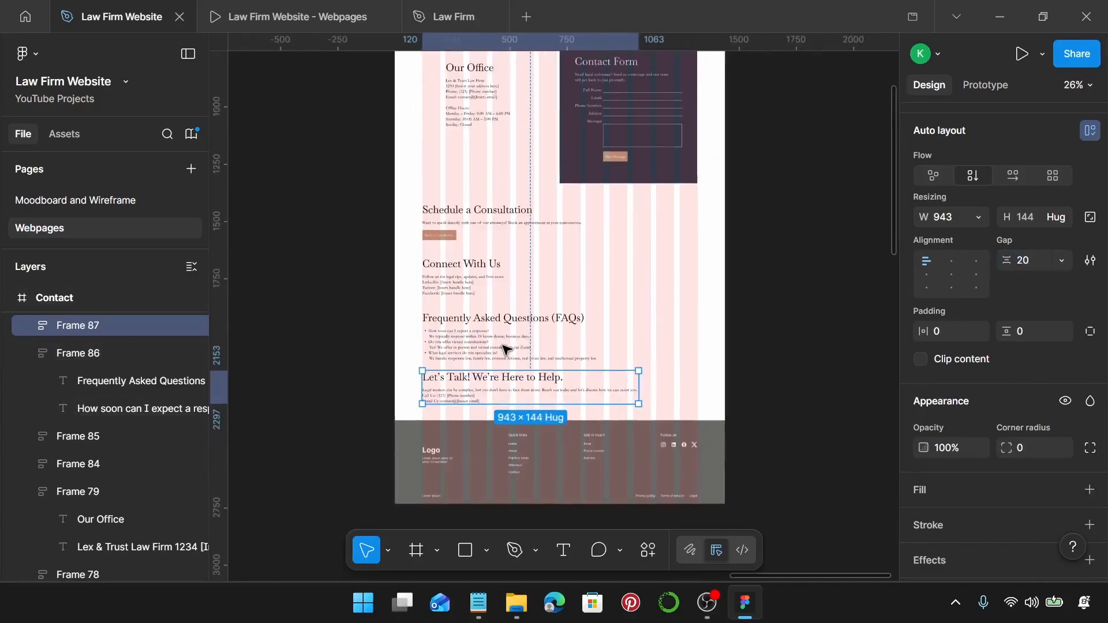
scroll(512, 353, down, 6)
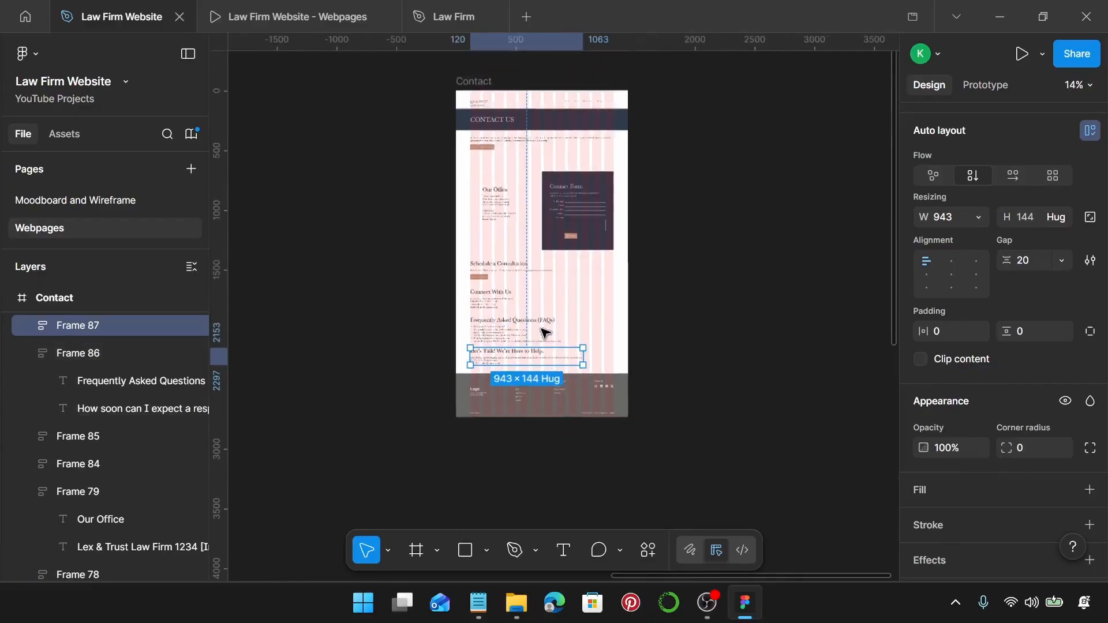
scroll(445, 411, left, 3)
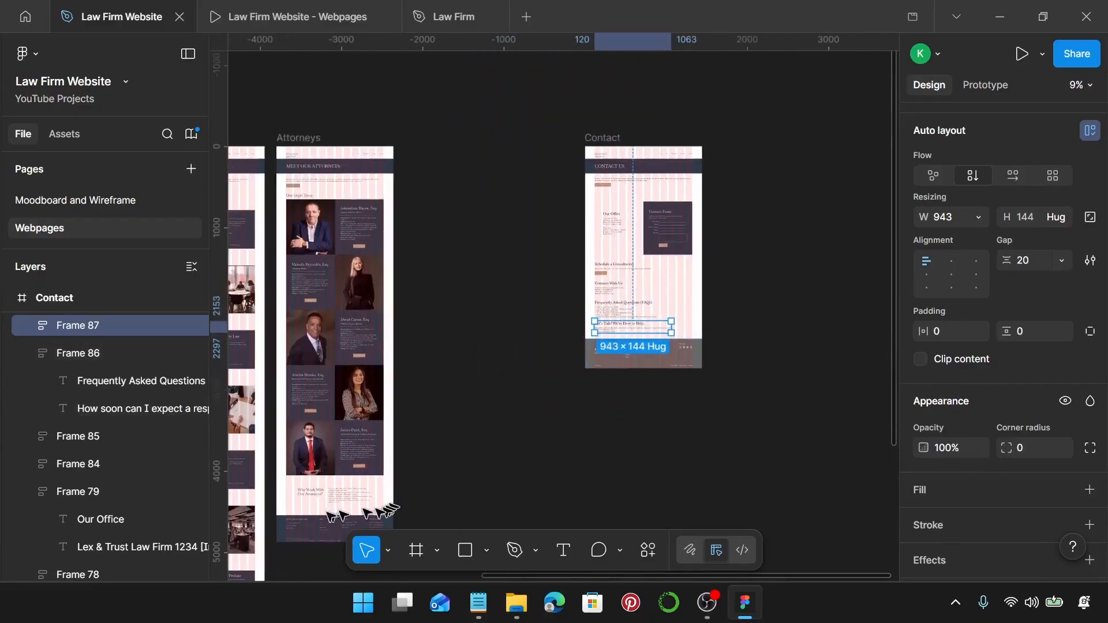
click(310, 527)
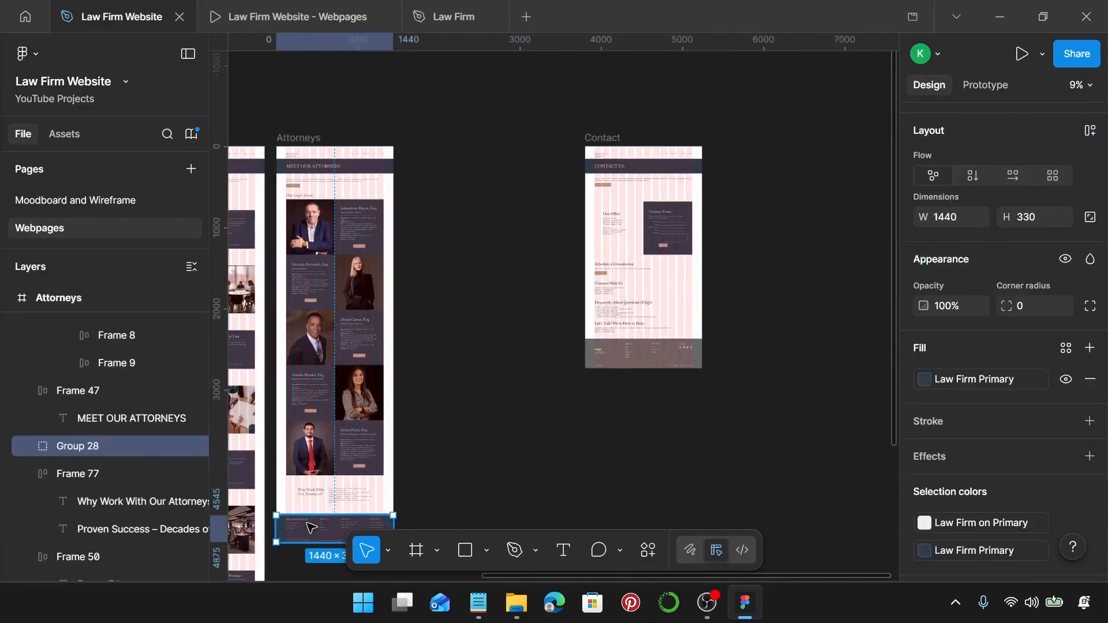
scroll(716, 347, up, 5)
click(560, 352)
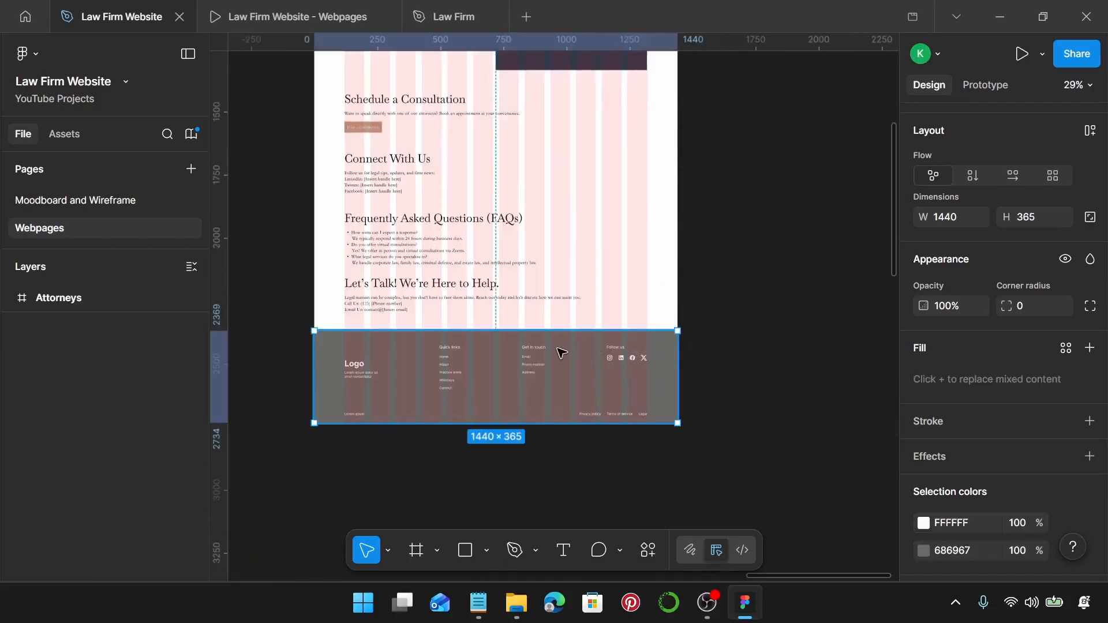
key(ctrl+shift+r)
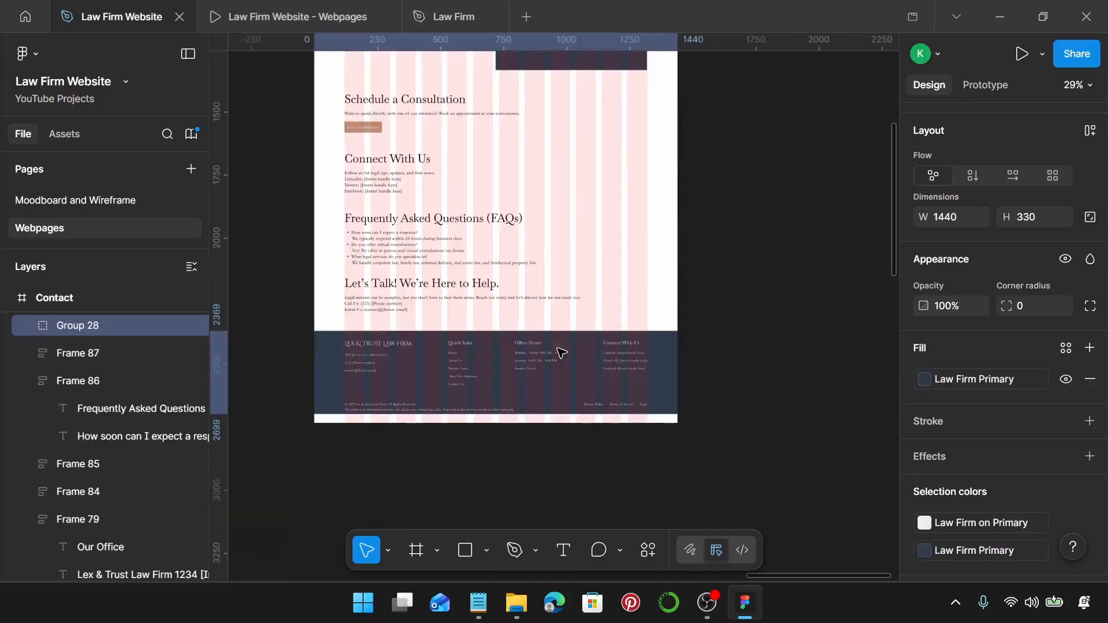
click(606, 294)
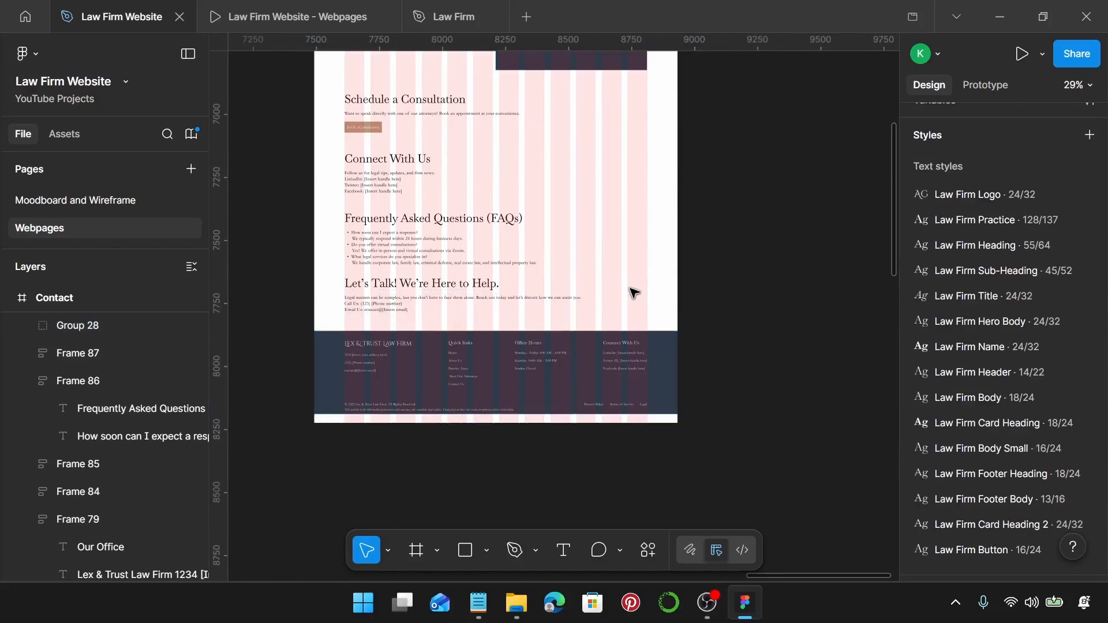
scroll(635, 277, up, 5)
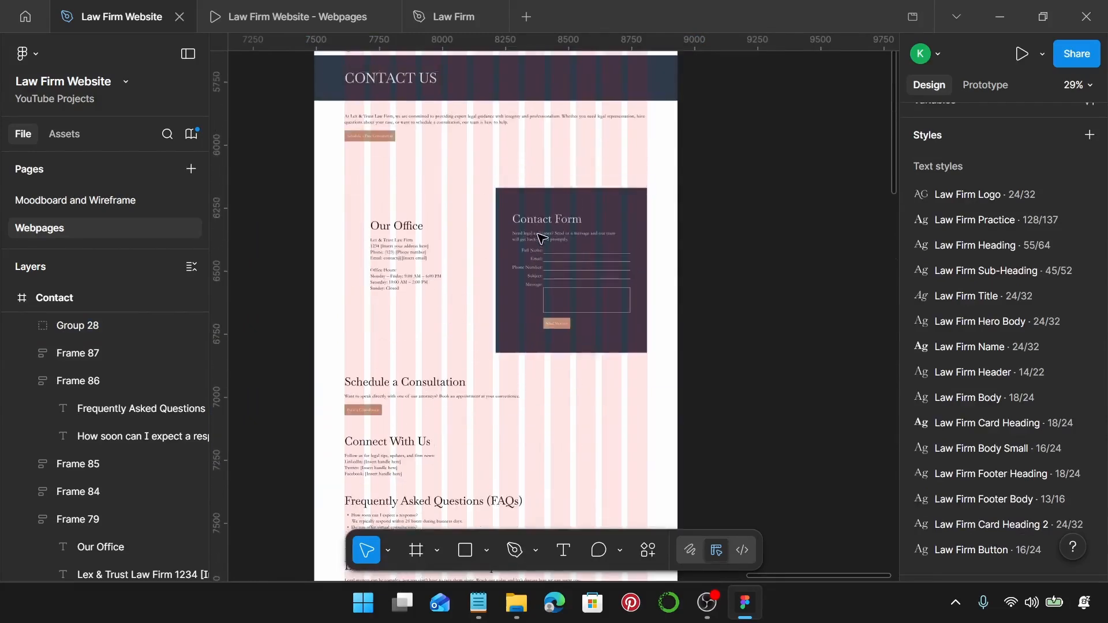
scroll(541, 239, up, 2)
Apply the Law Firm Background fill style to the Contact frame.
click(340, 105)
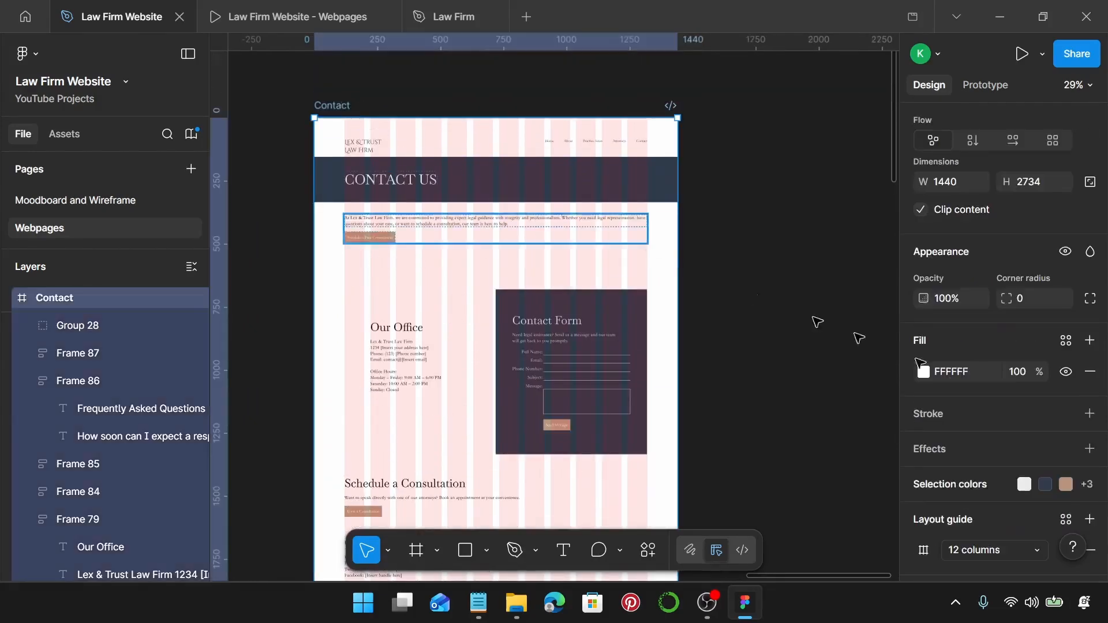
scroll(919, 363, down, 2)
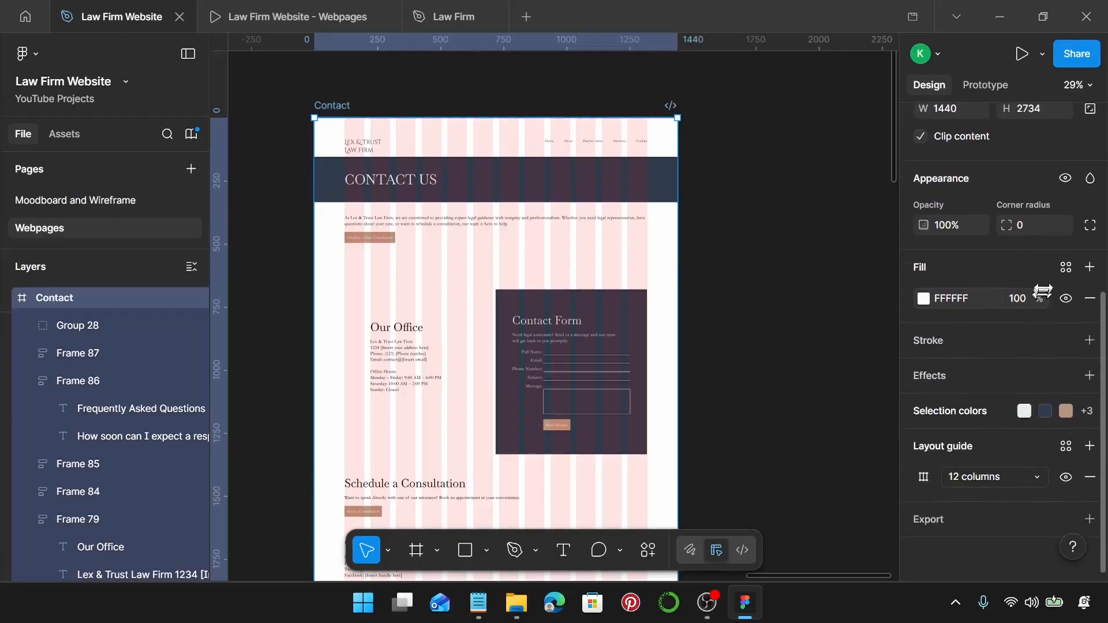
click(1067, 269)
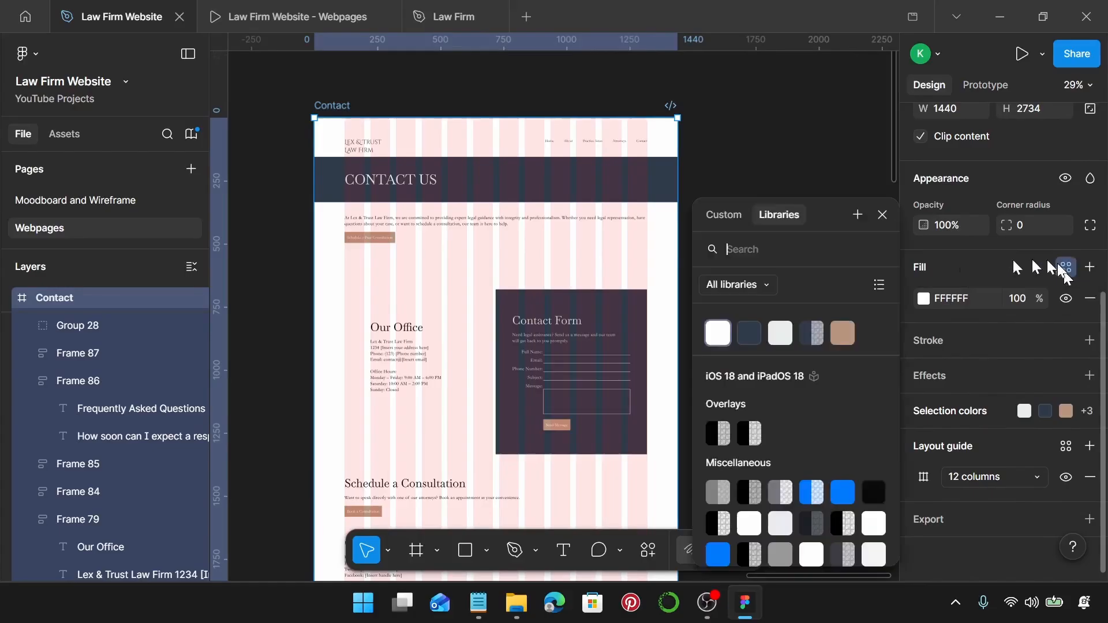
click(720, 334)
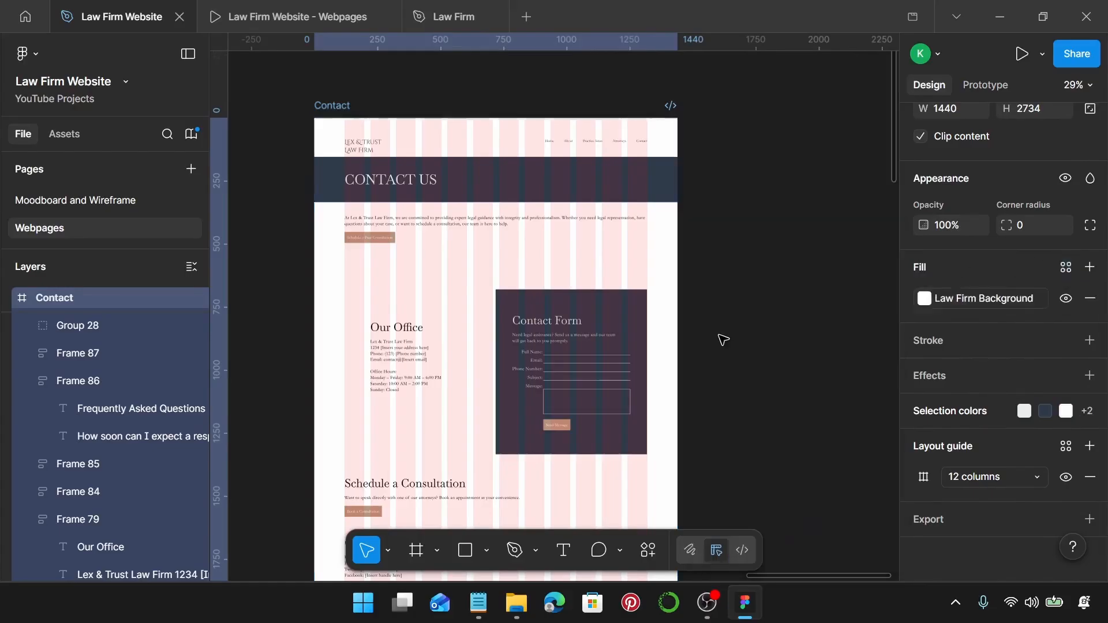
Swap the frame's black 000000 selection colour for the Law Firm Primary style.
click(952, 411)
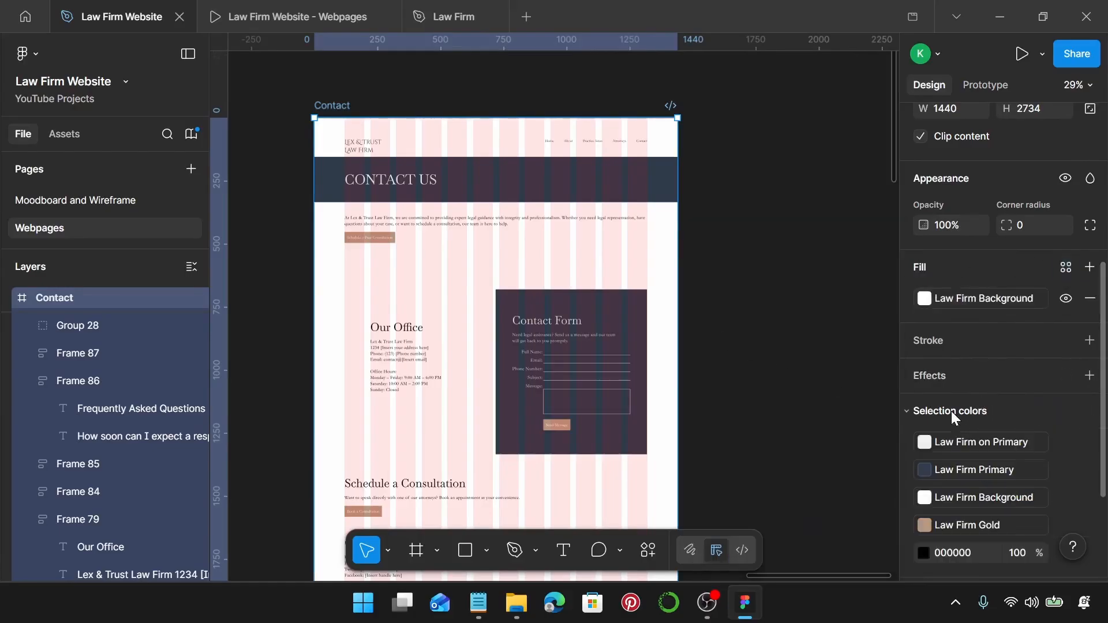
scroll(993, 505, down, 3)
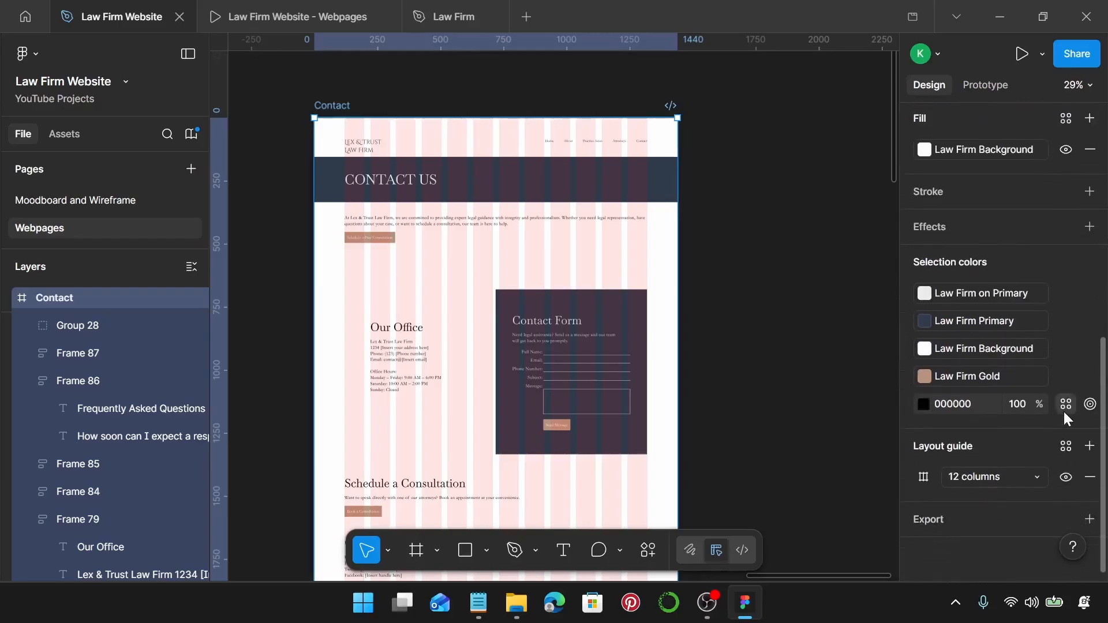
click(1066, 404)
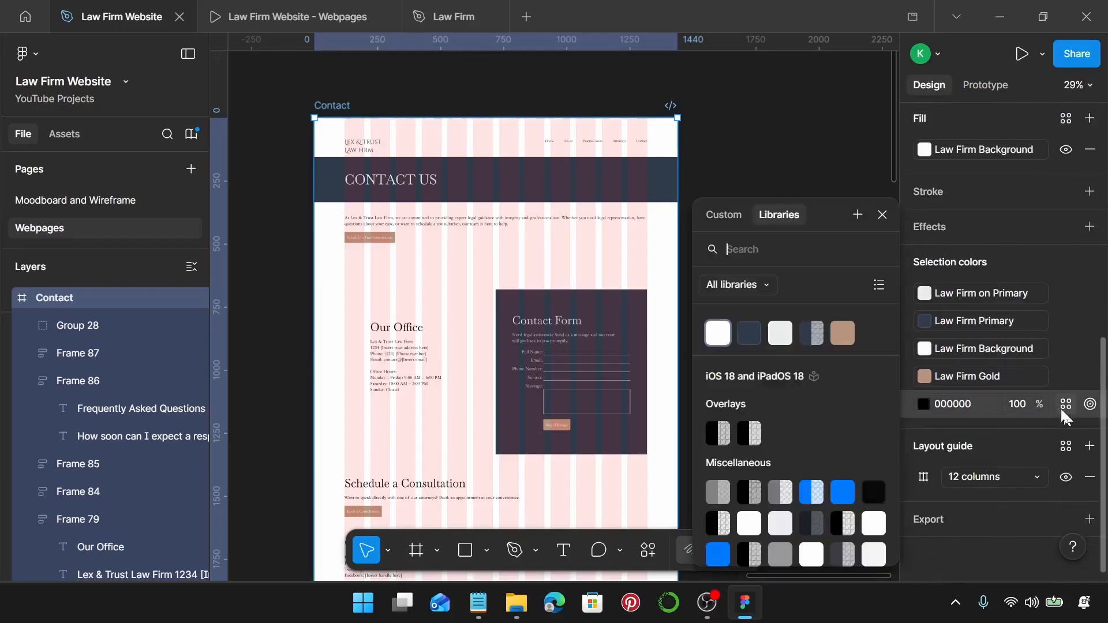
click(752, 333)
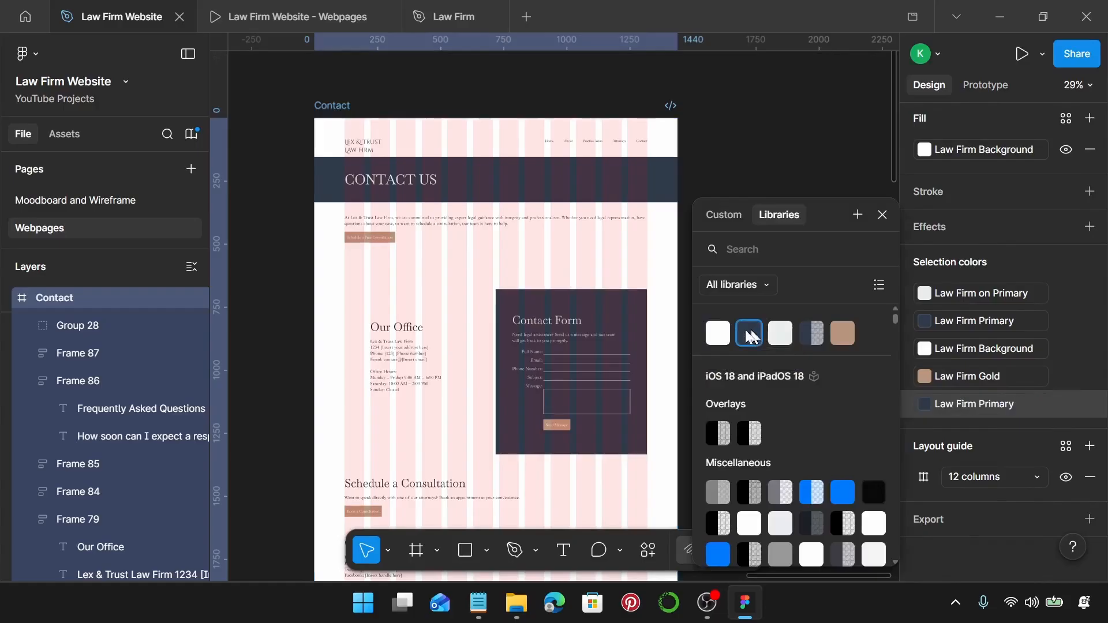
click(883, 214)
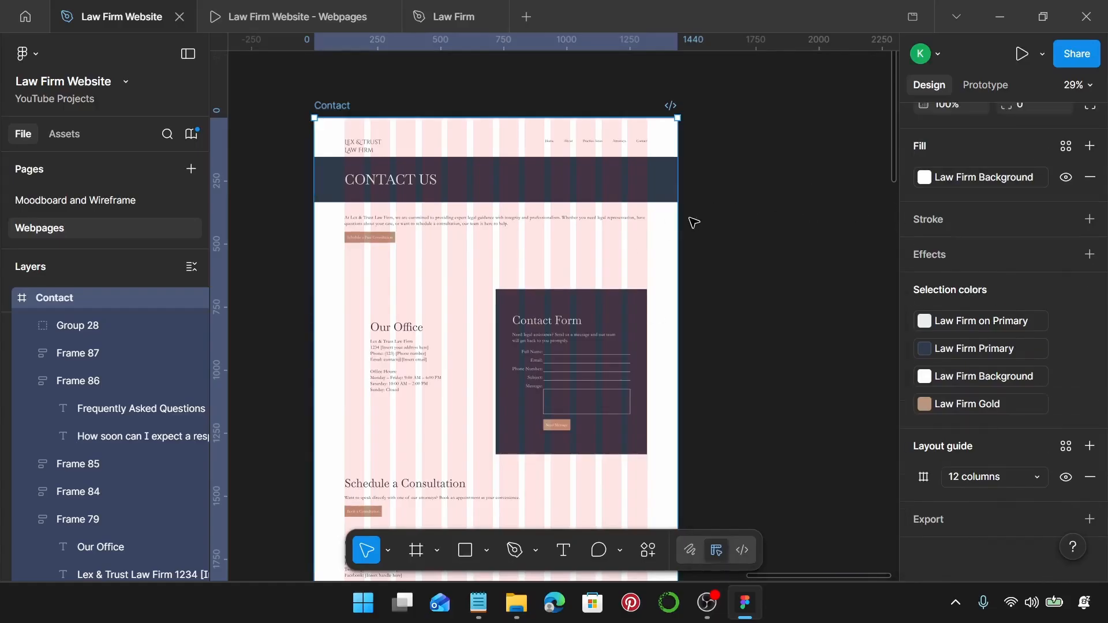
Set the intro paragraph-and-button section (Frame 78) spacing to 60.
scroll(392, 185, up, 4)
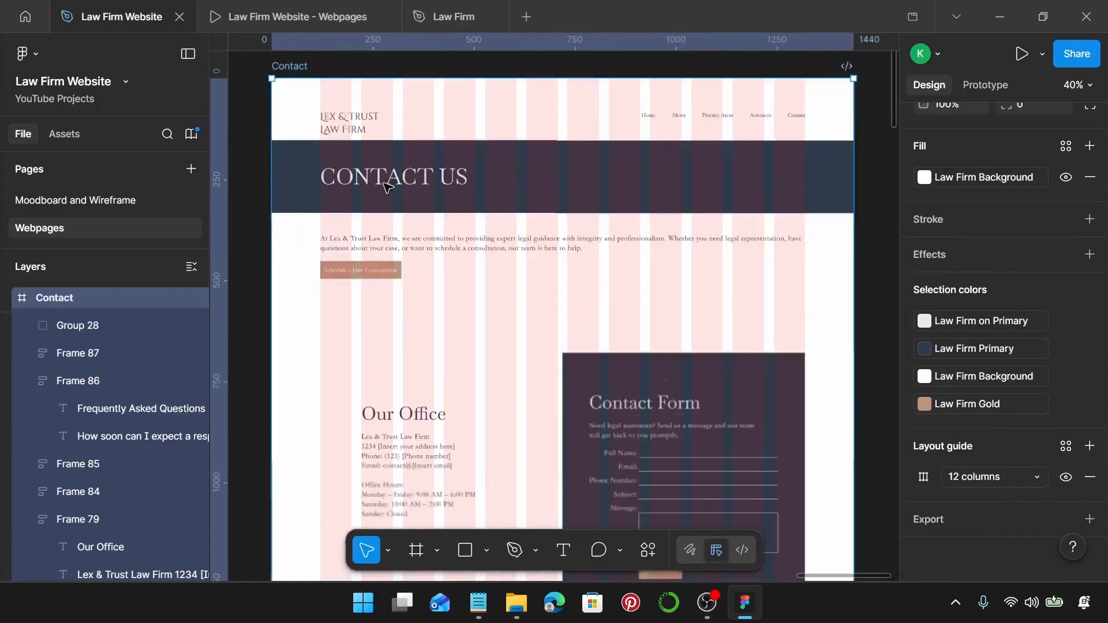
click(528, 173)
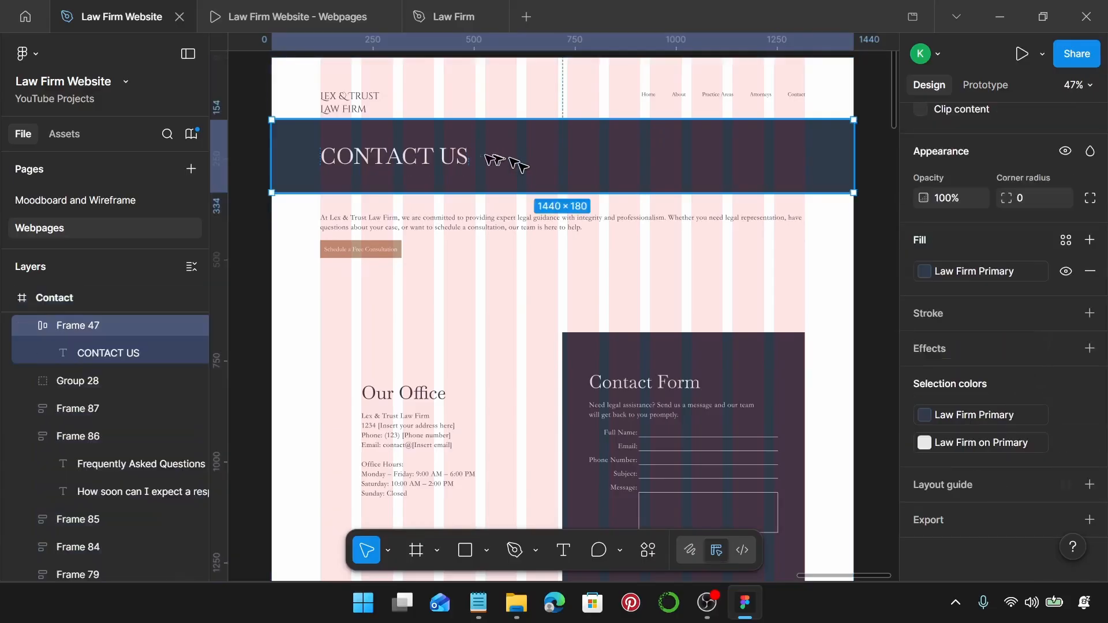
click(426, 236)
scroll(1009, 376, up, 5)
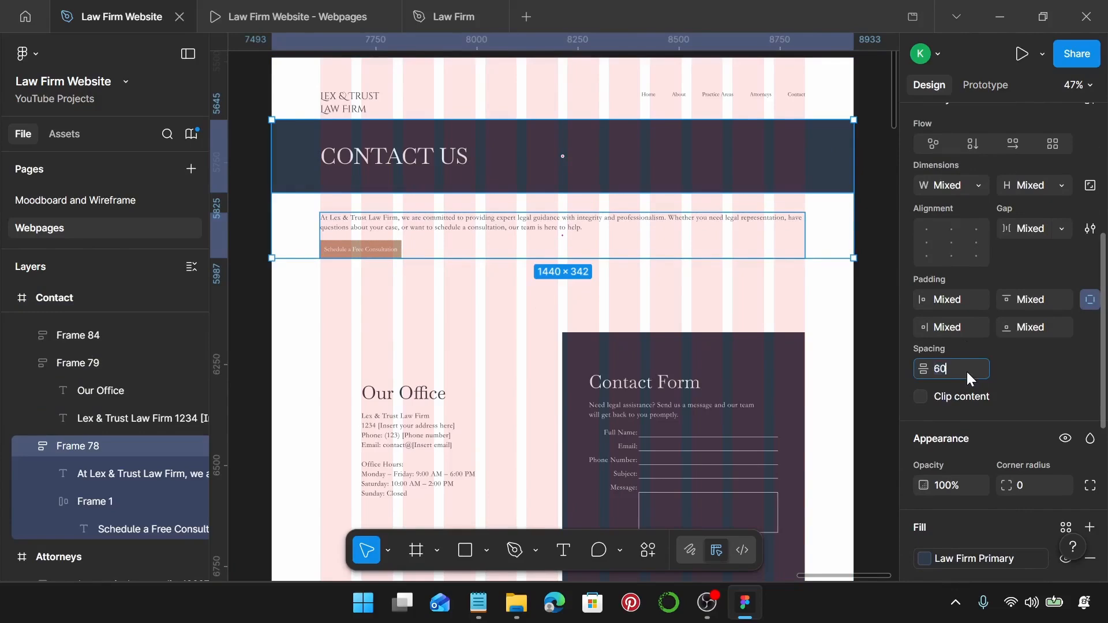
key(Return)
scroll(570, 441, down, 4)
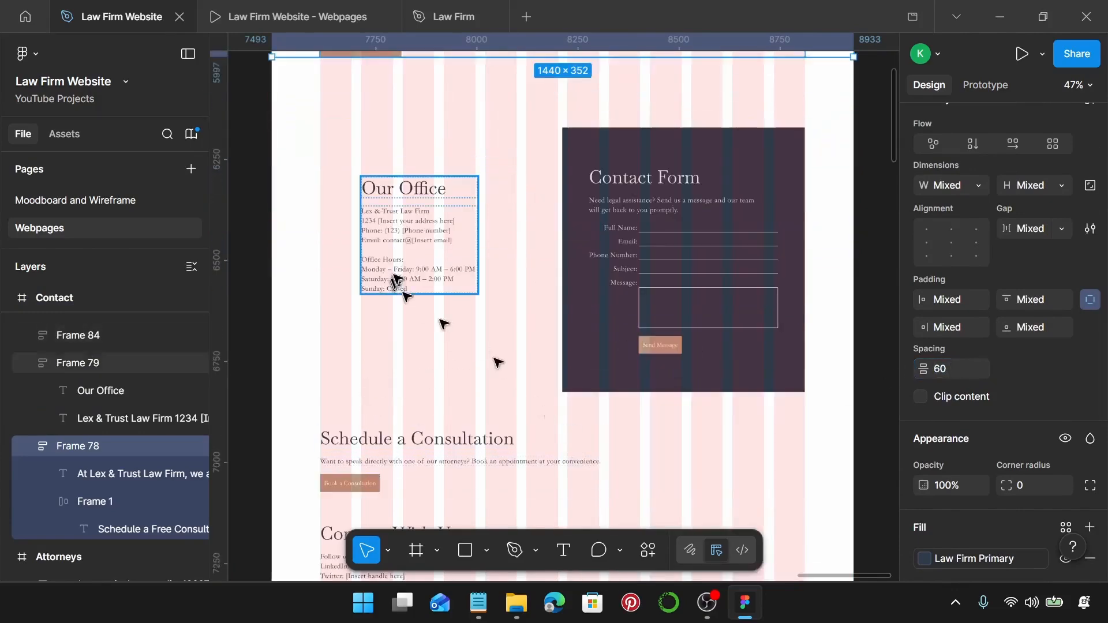
Centre Our Office vertically against the Contact Form and group the two.
click(420, 235)
shift+click(643, 247)
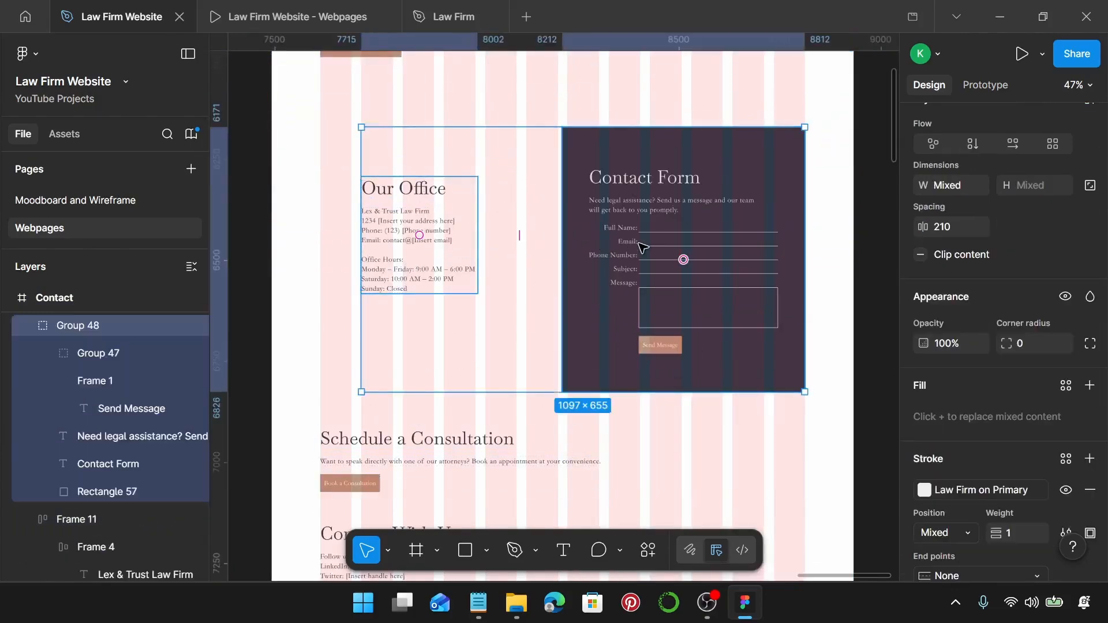
key(alt+v)
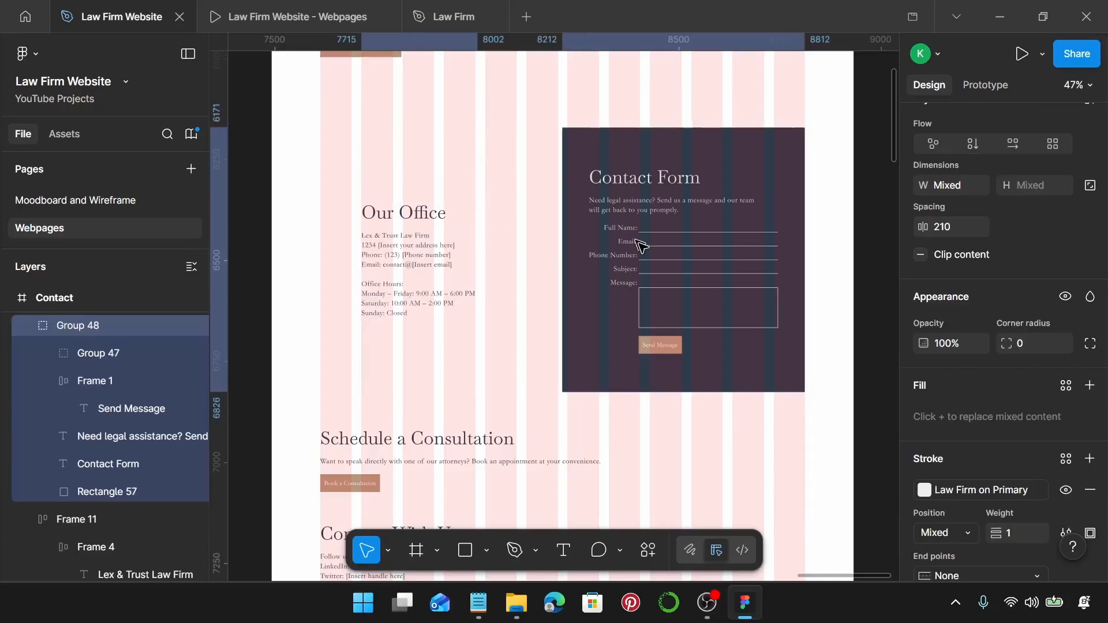
key(ctrl+g)
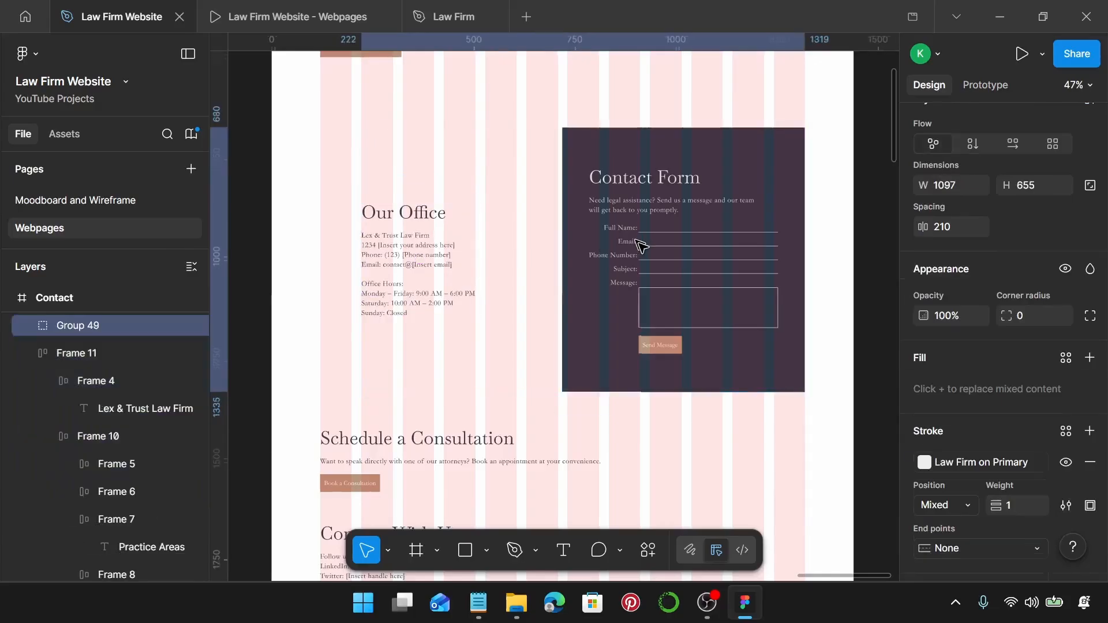
Space the Contact page sections, from intro text to footer, 150 apart.
scroll(641, 245, down, 3)
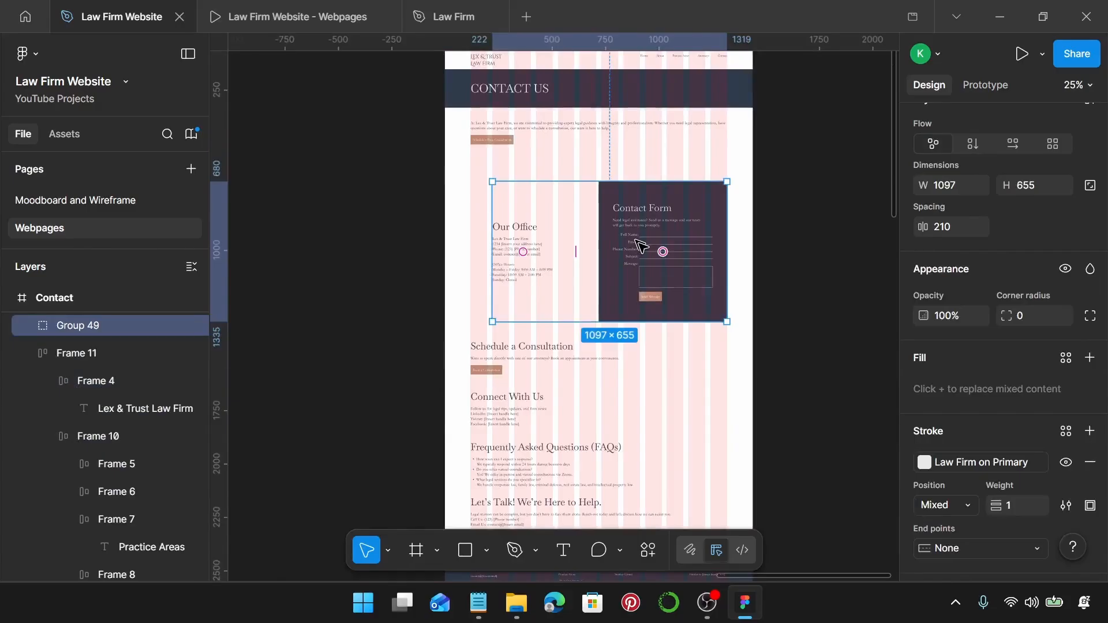
click(500, 140)
shift+click(686, 289)
scroll(629, 315, down, 1)
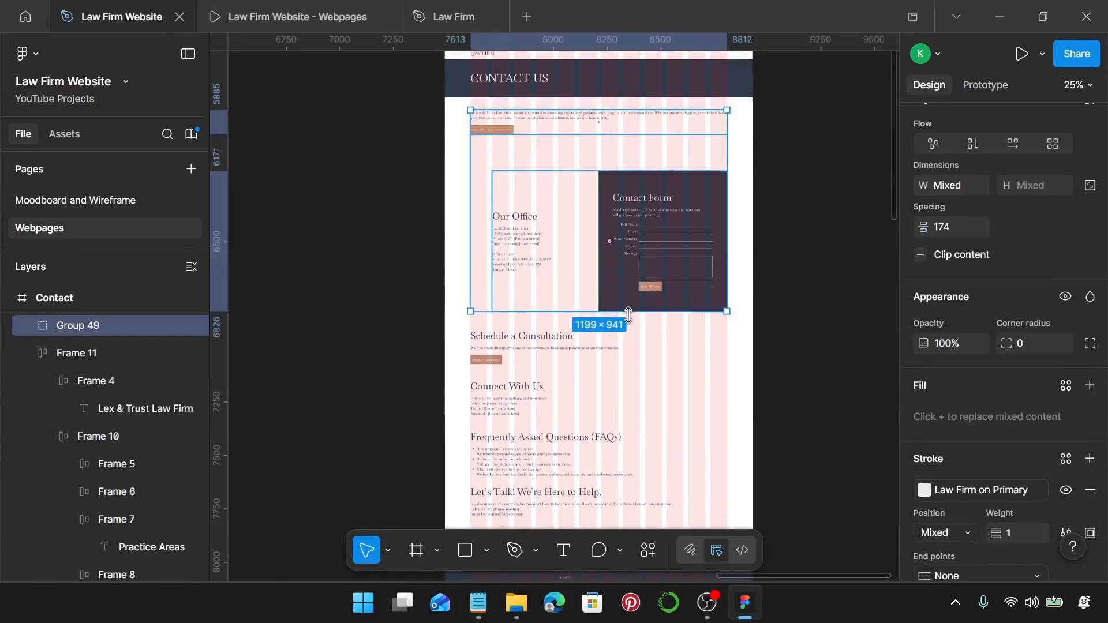
scroll(629, 315, down, 5)
shift+click(520, 143)
shift+click(497, 195)
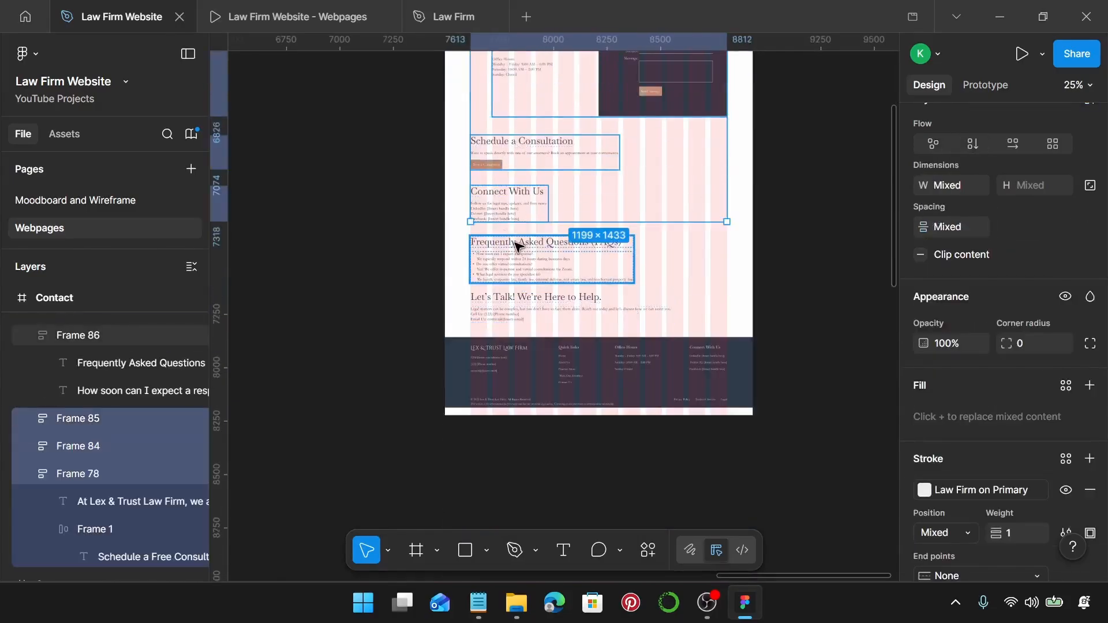
shift+click(516, 246)
shift+click(519, 309)
shift+click(536, 381)
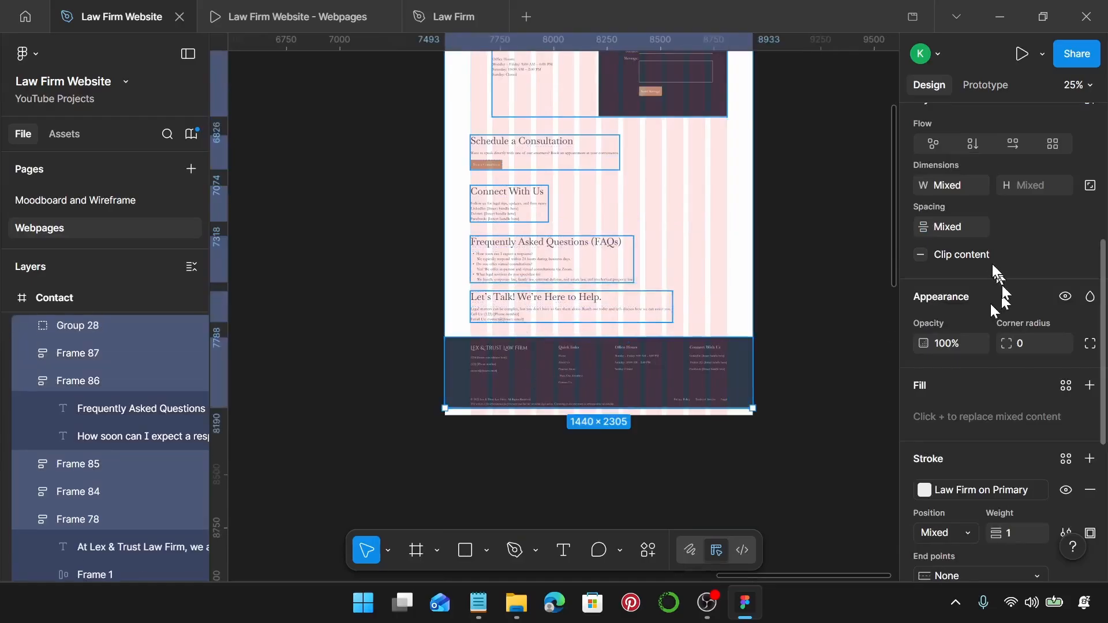
click(969, 227)
text(150)
key(Return)
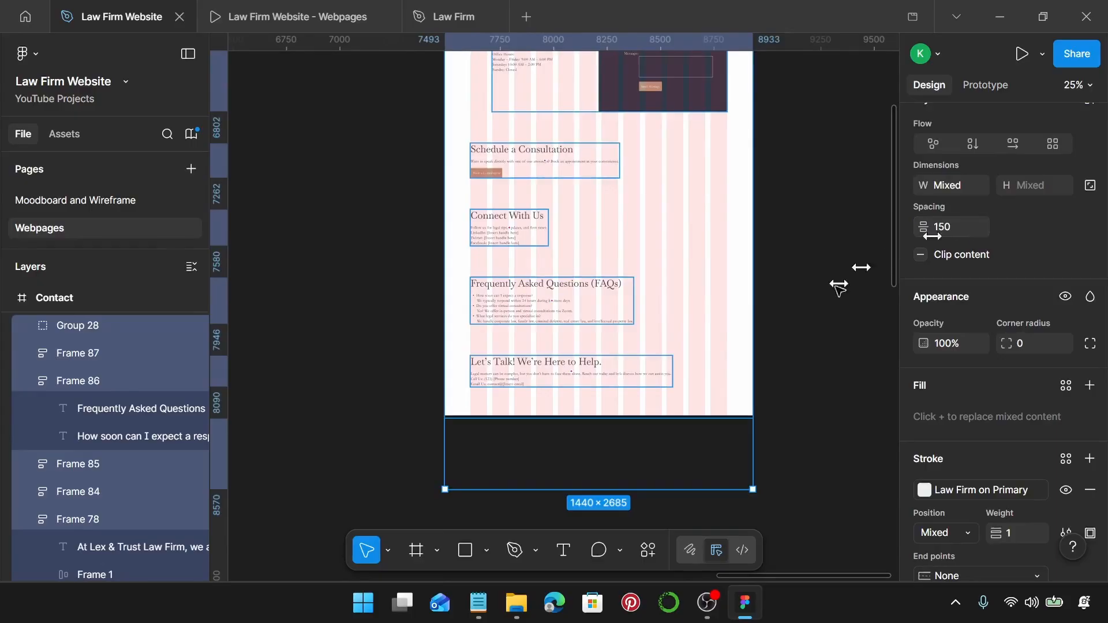
Extend the Contact frame's bottom edge to the footer, making it 1440×3079.
scroll(750, 323, down, 4)
scroll(750, 323, up, 5)
click(720, 220)
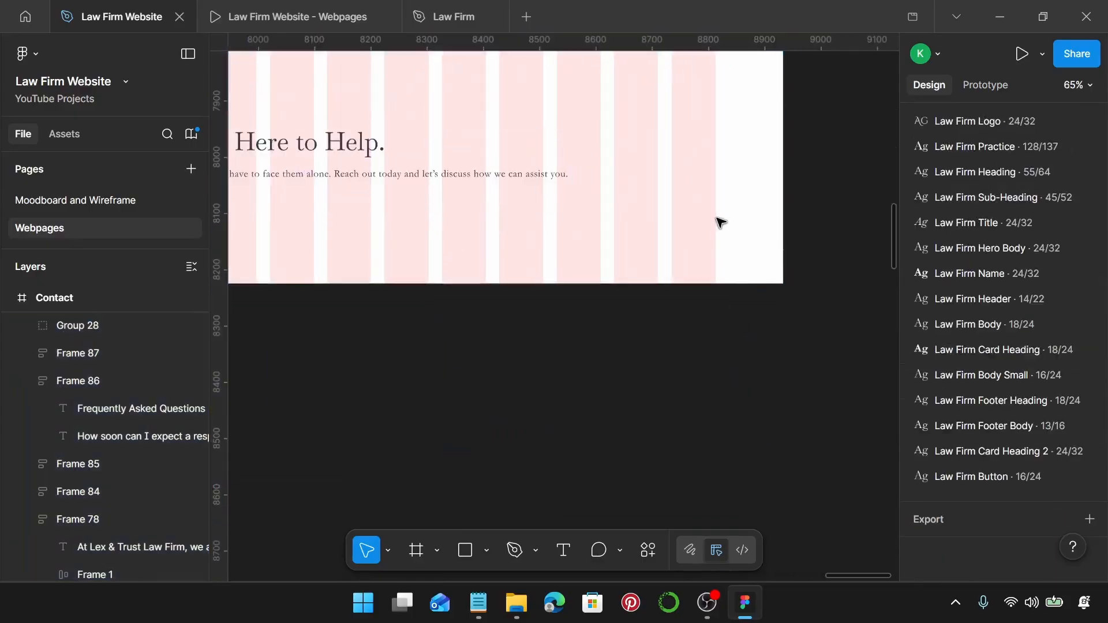
right_click(722, 231)
scroll(668, 240, down, 5)
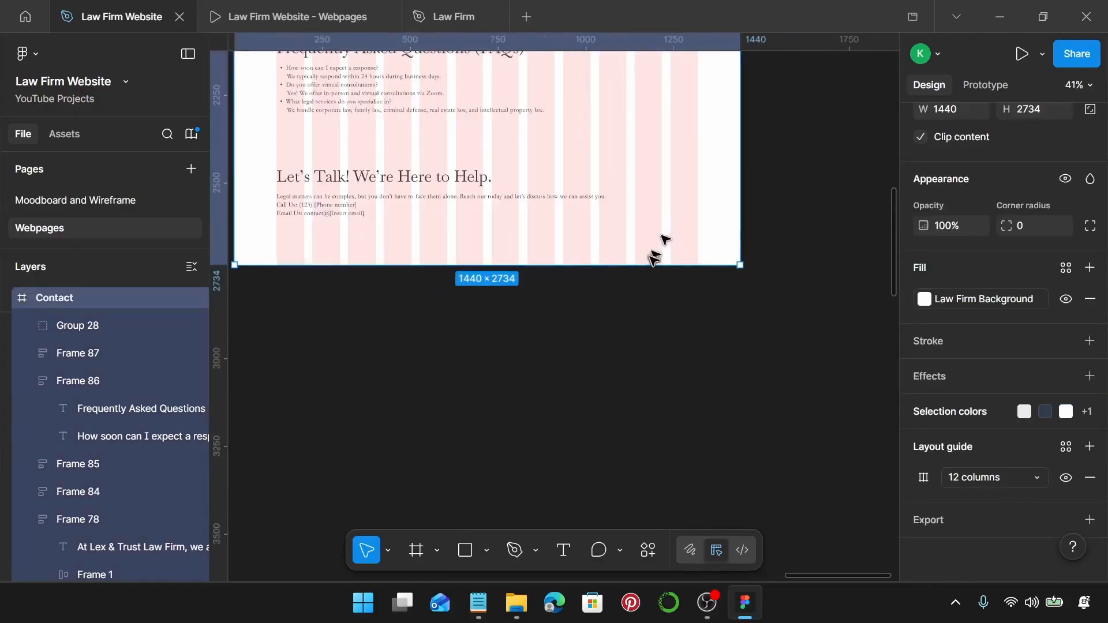
drag(656, 261, 675, 234)
scroll(665, 392, up, 10)
scroll(674, 235, down, 8)
scroll(674, 234, down, 6)
scroll(673, 247, up, 5)
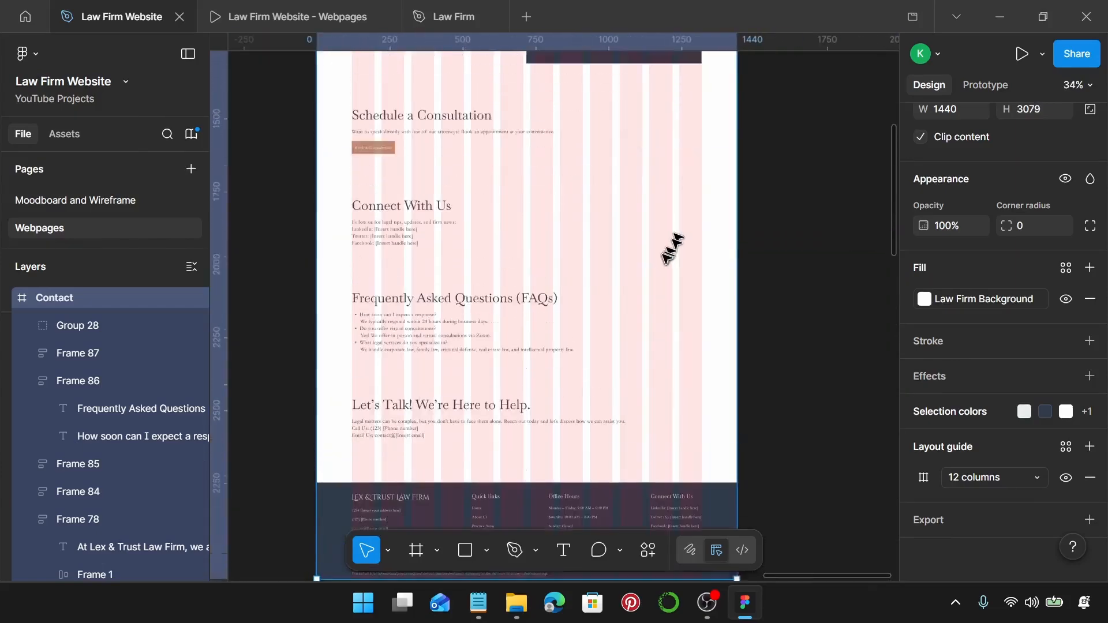
scroll(667, 259, down, 1)
scroll(667, 258, up, 3)
click(786, 218)
scroll(787, 218, up, 2)
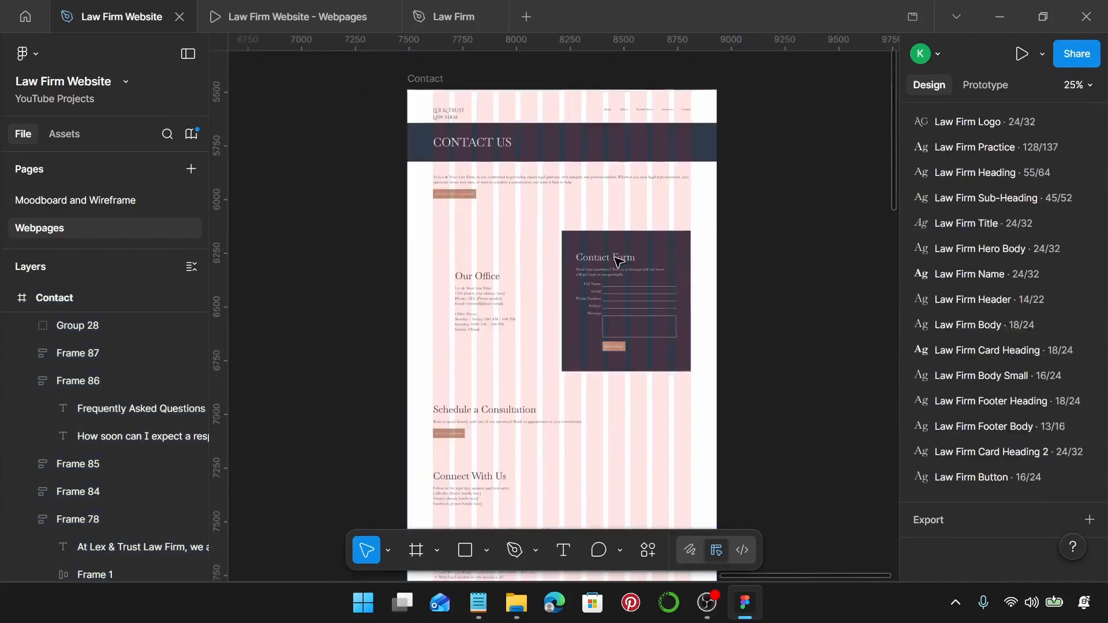
click(297, 19)
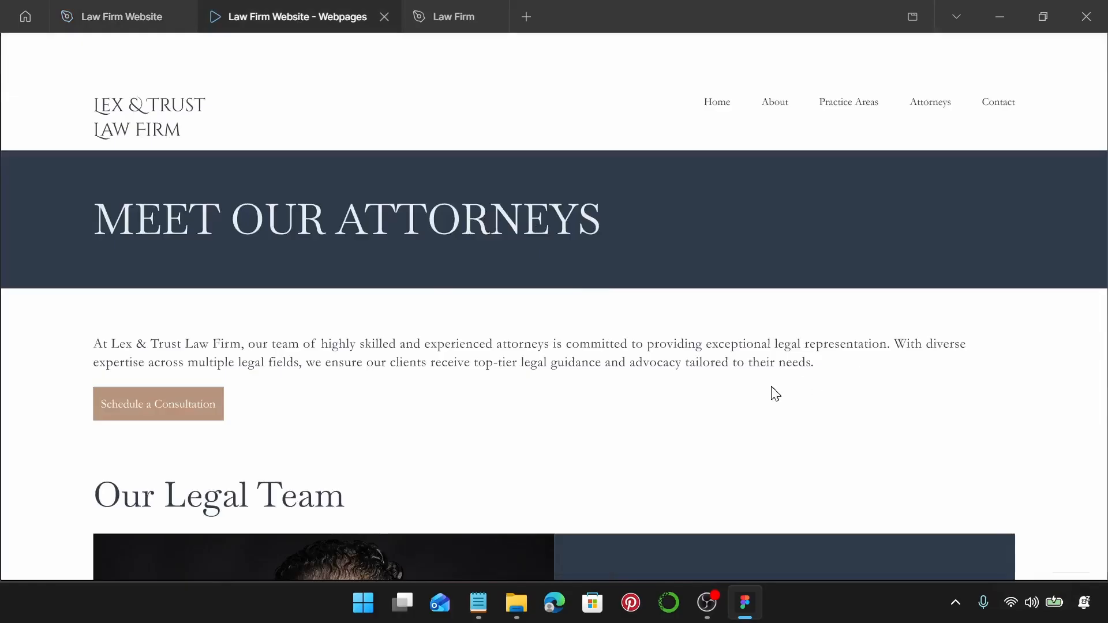
key(Right)
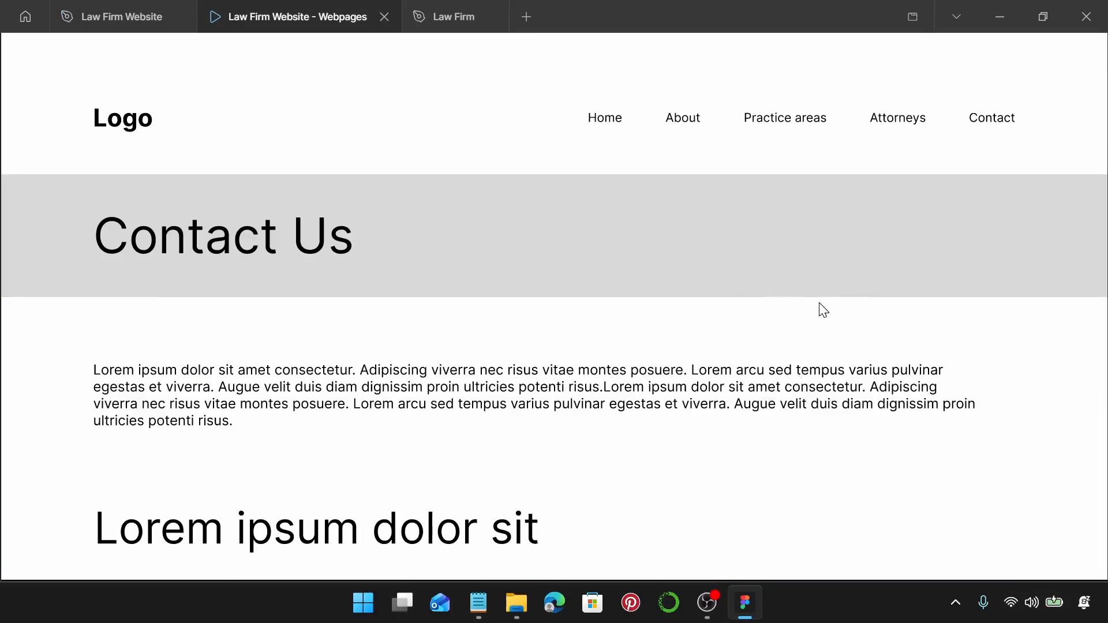
key(Right)
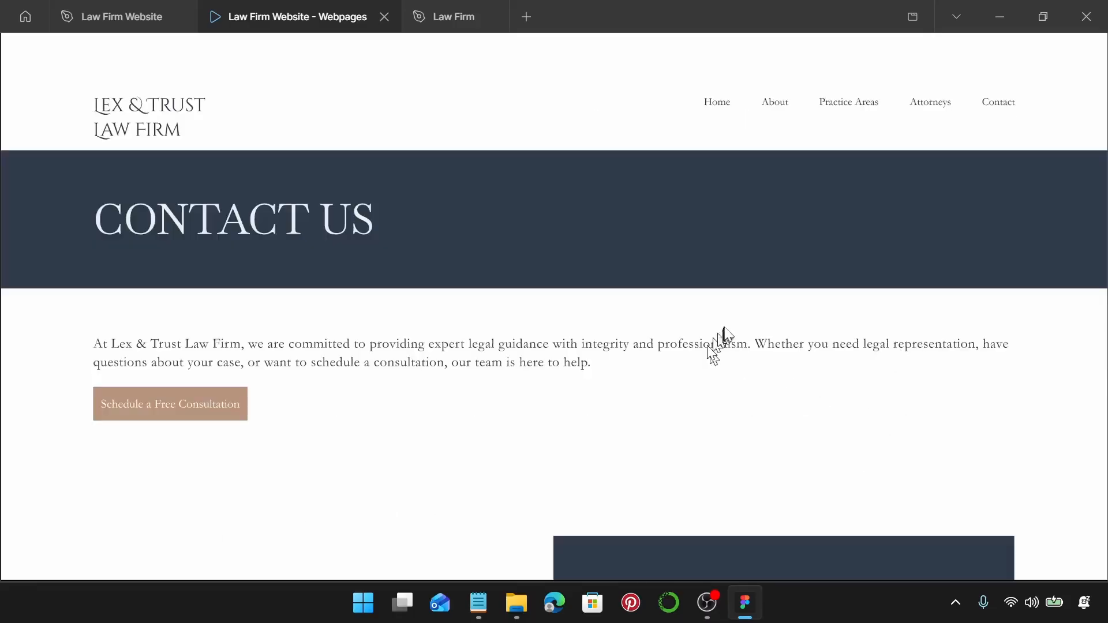
scroll(722, 335, down, 5)
scroll(725, 327, down, 8)
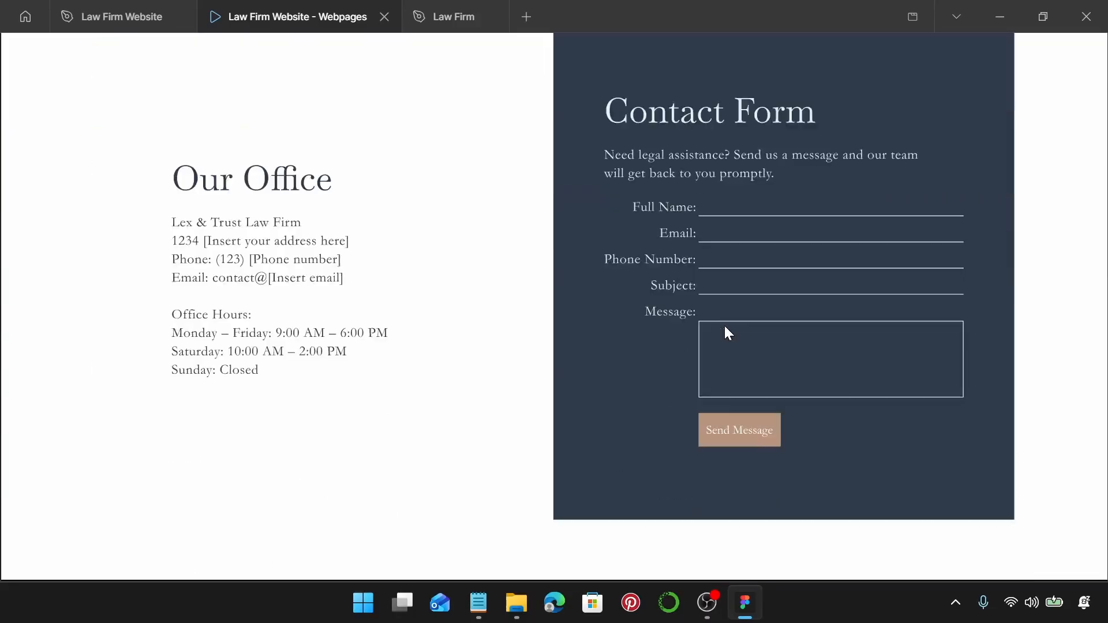
scroll(729, 334, down, 10)
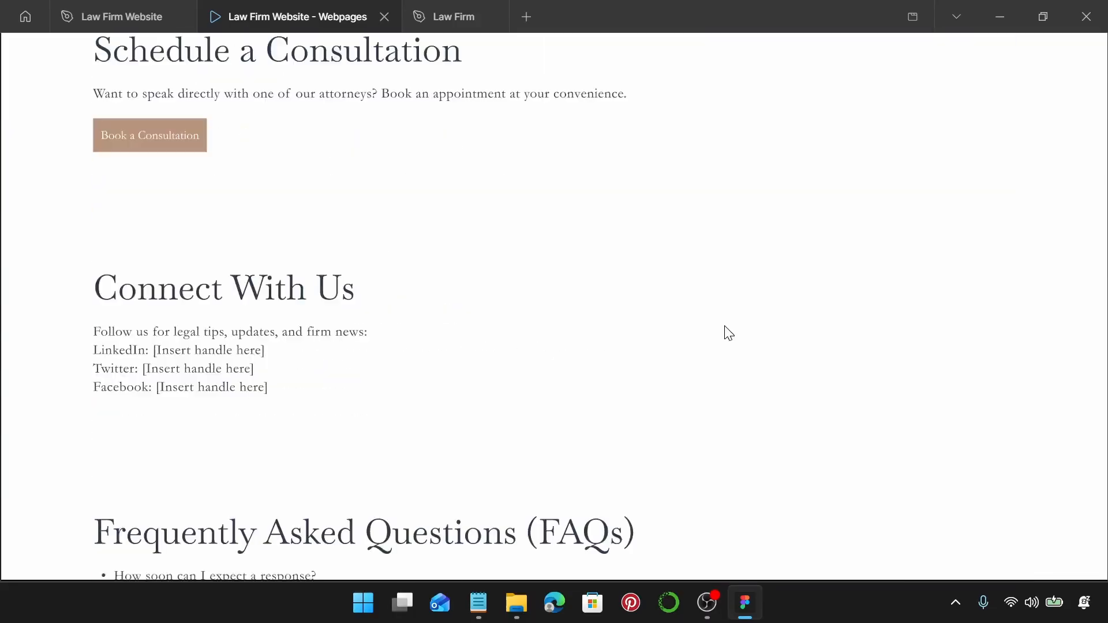
scroll(727, 341, down, 3)
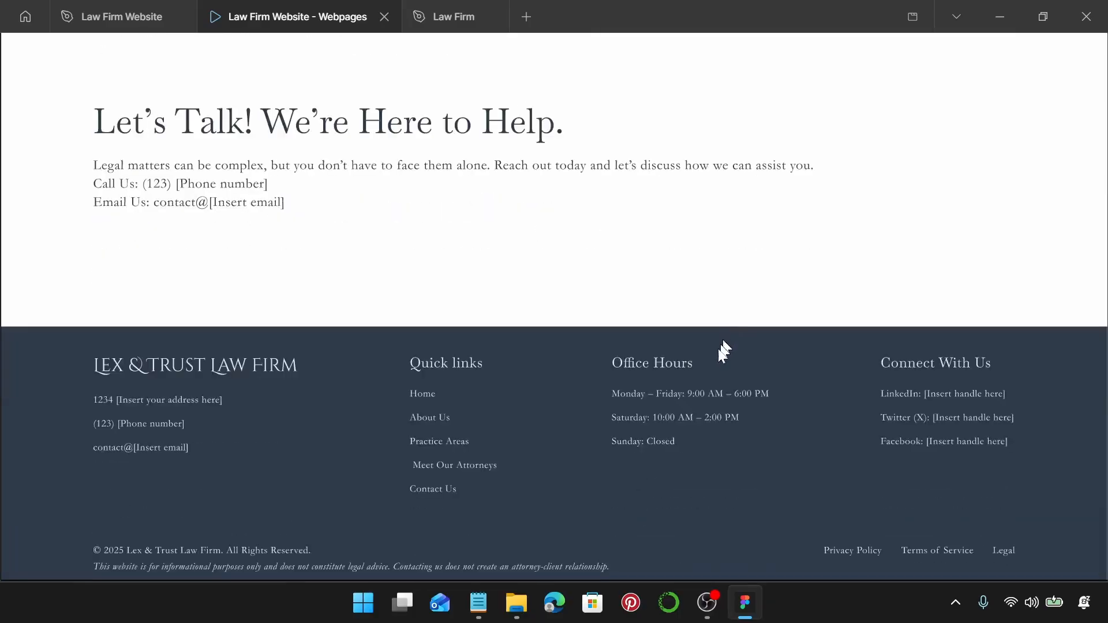
click(101, 16)
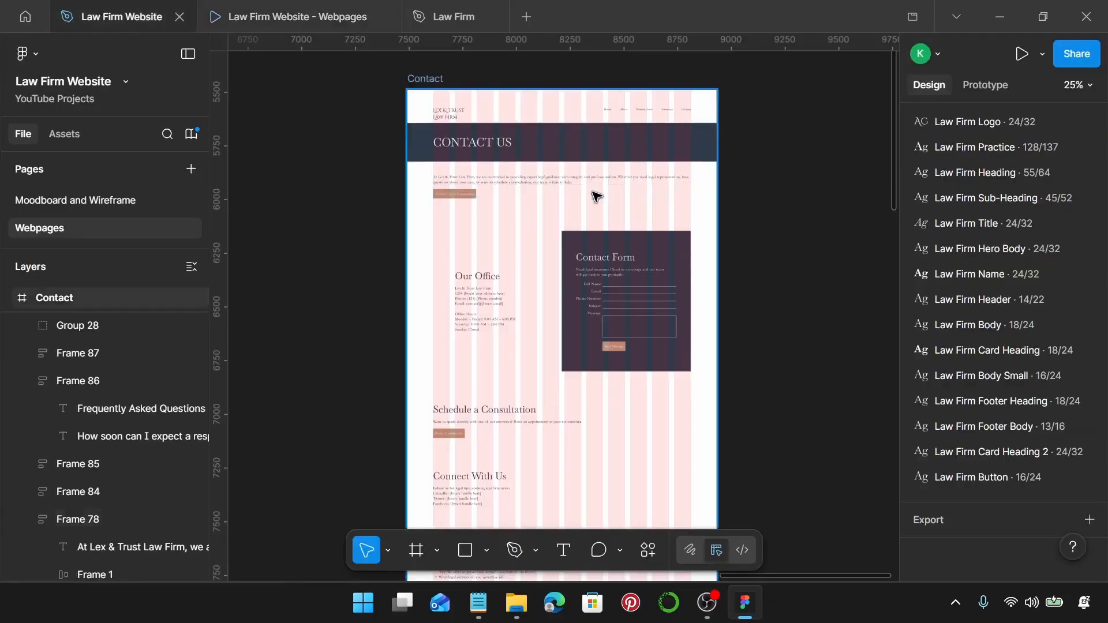
Slide the Contact frame left until smart-spacing guides snap it evenly beside Attorneys.
scroll(596, 197, down, 5)
scroll(599, 193, up, 2)
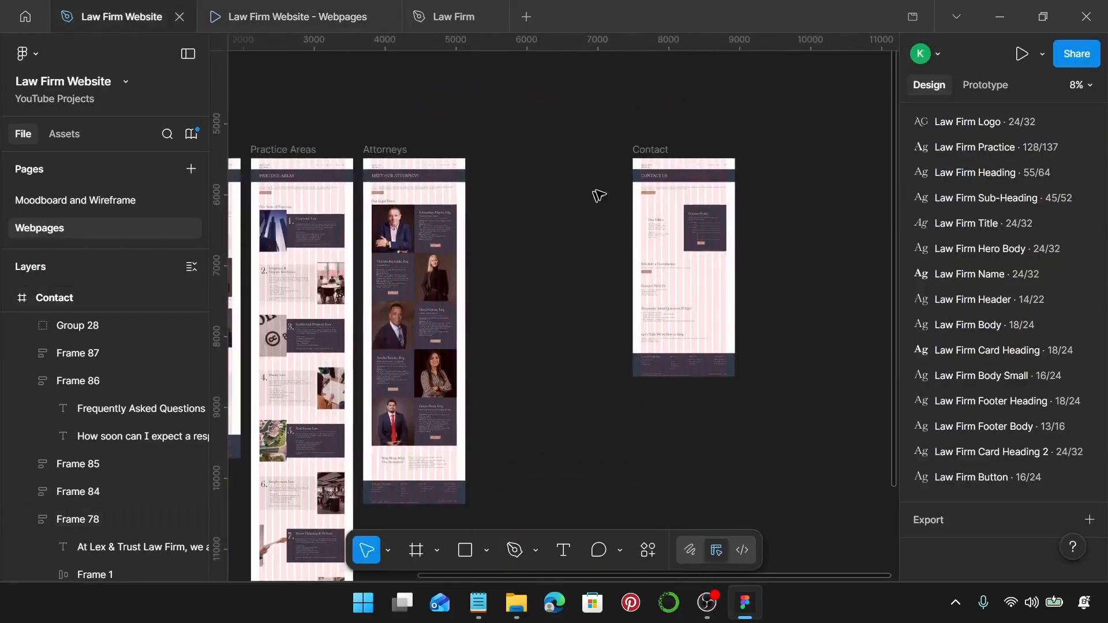
click(644, 153)
drag(650, 152, 495, 149)
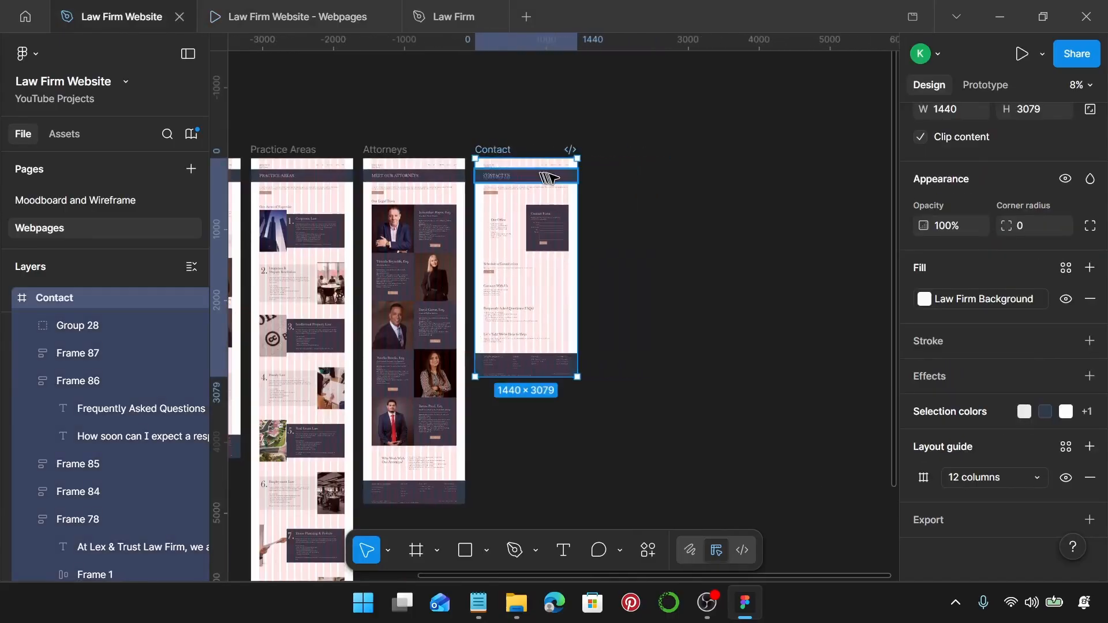
scroll(554, 177, left, 5)
scroll(554, 177, down, 3)
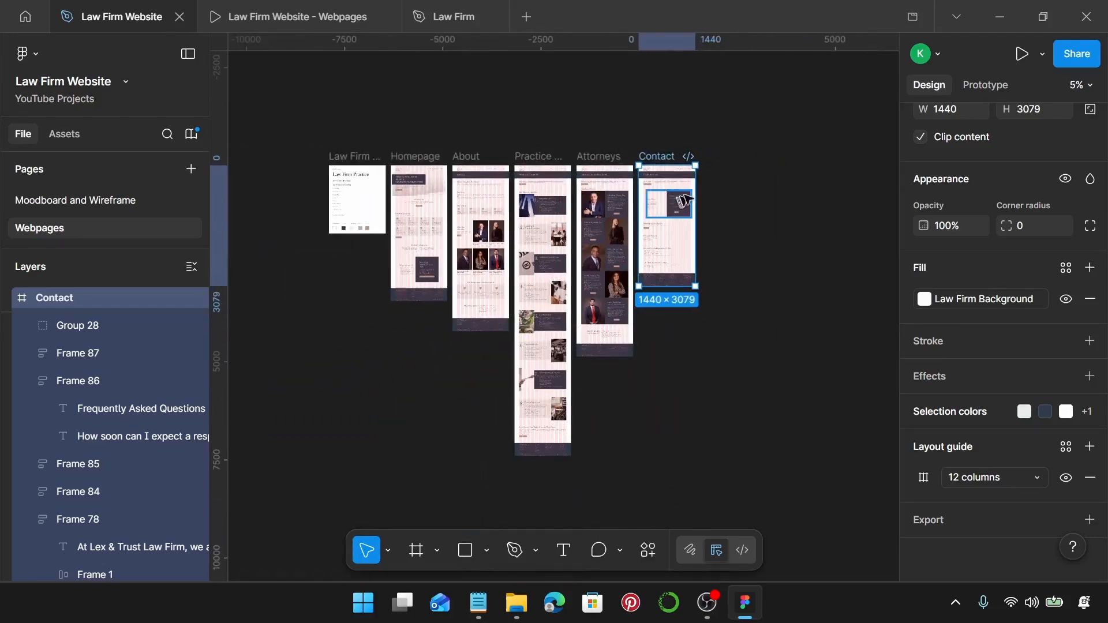
click(763, 195)
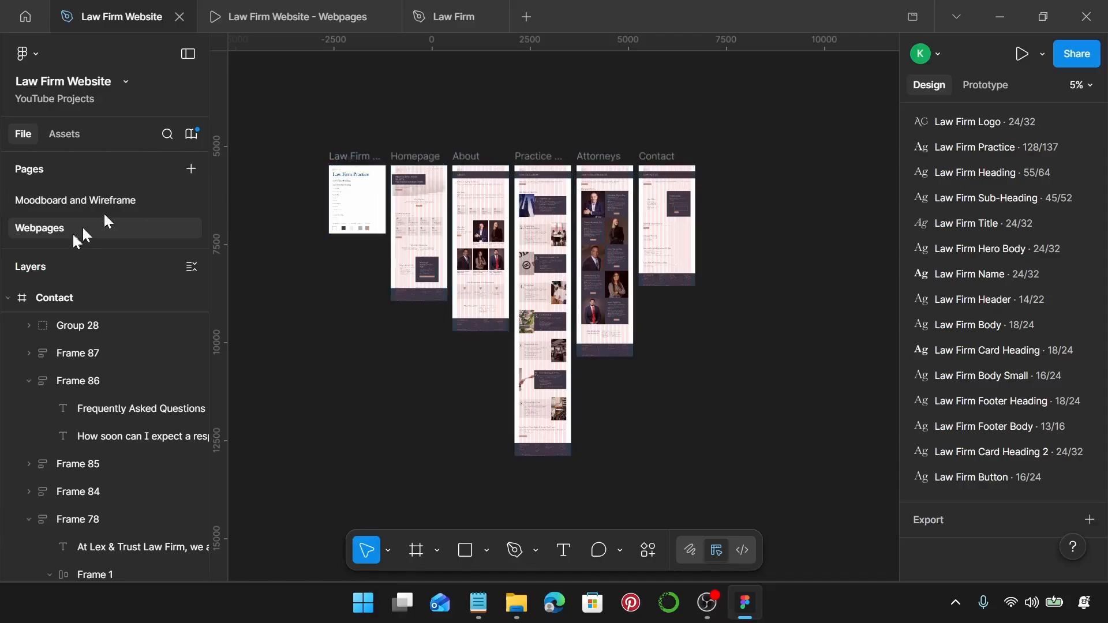
Duplicate the Webpages page and rename the copy Prototype.
right_click(39, 226)
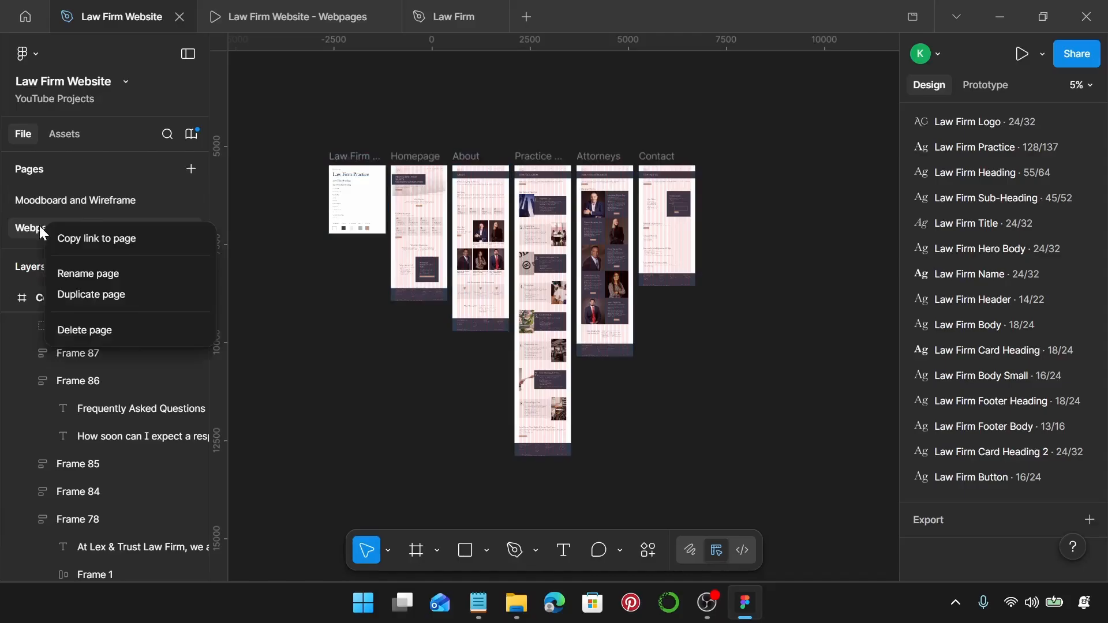
click(126, 302)
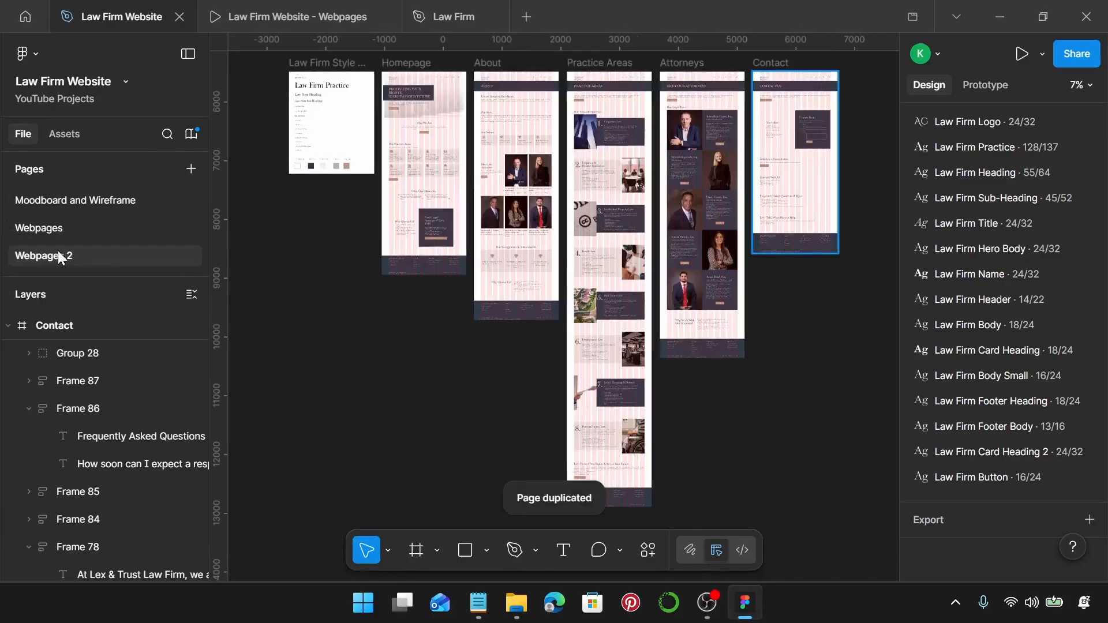
double_click(58, 256)
text(Prototype)
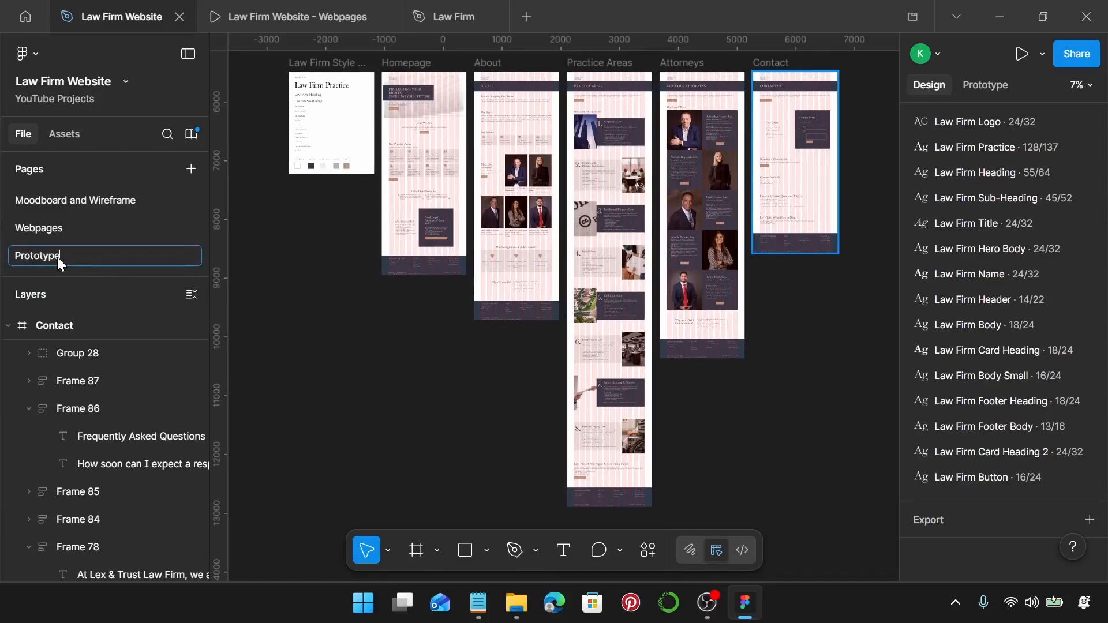
key(Return)
Delete the Law Firm Style Guide frame from the Prototype page.
scroll(358, 127, up, 2)
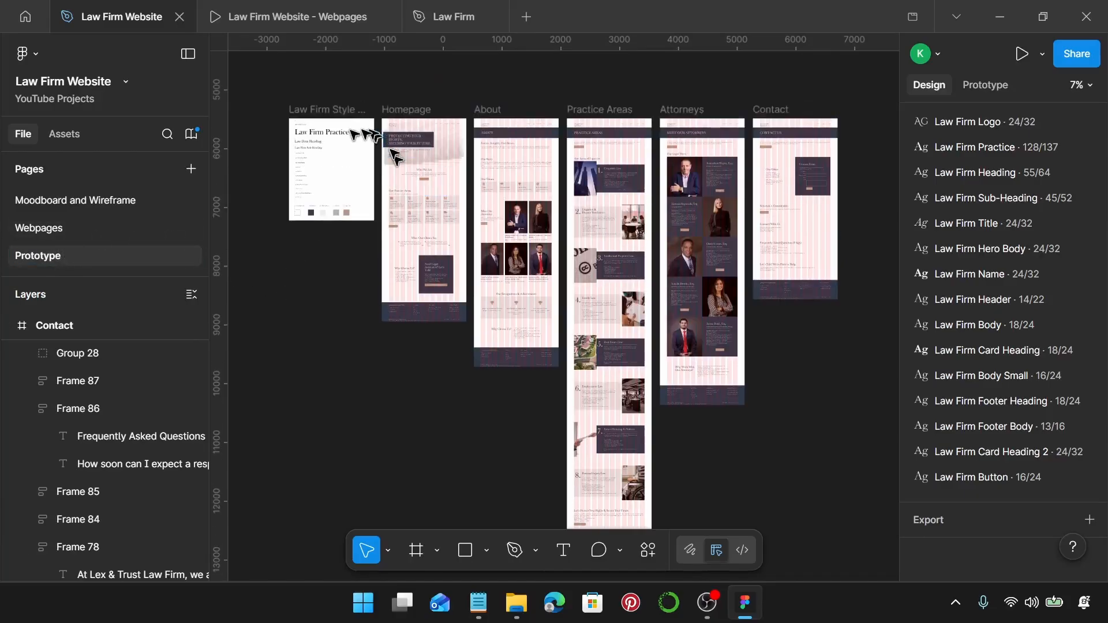
click(322, 110)
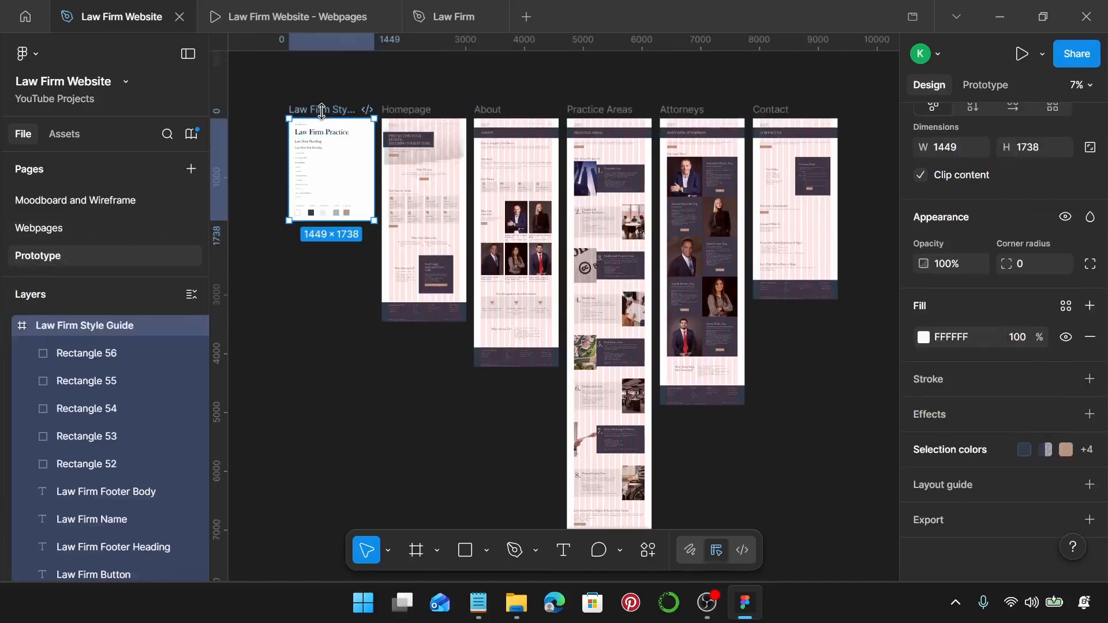
key(Delete)
scroll(323, 113, right, 2)
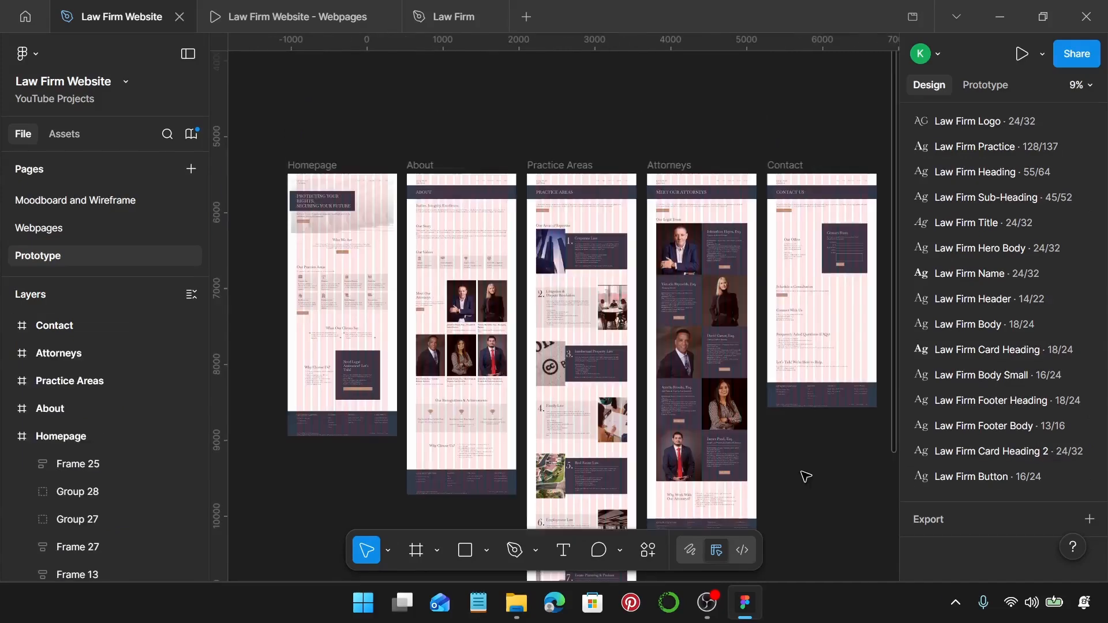
key(f)
scroll(443, 319, up, 4)
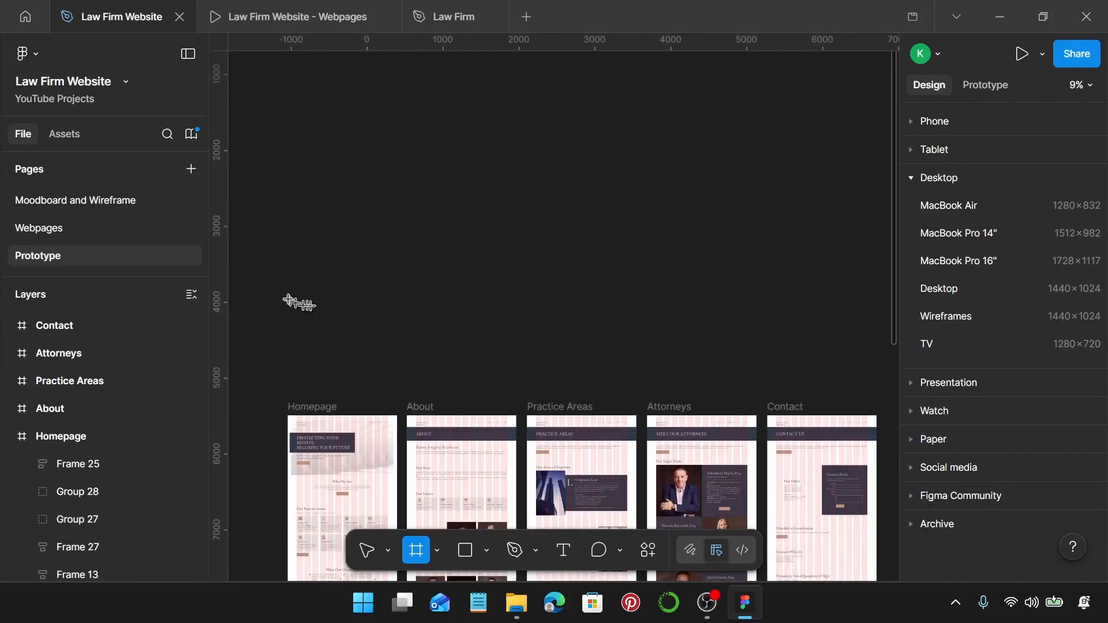
Draw a new wide blank frame, Frame 88, above the pages.
drag(288, 268, 491, 314)
scroll(296, 402, up, 3)
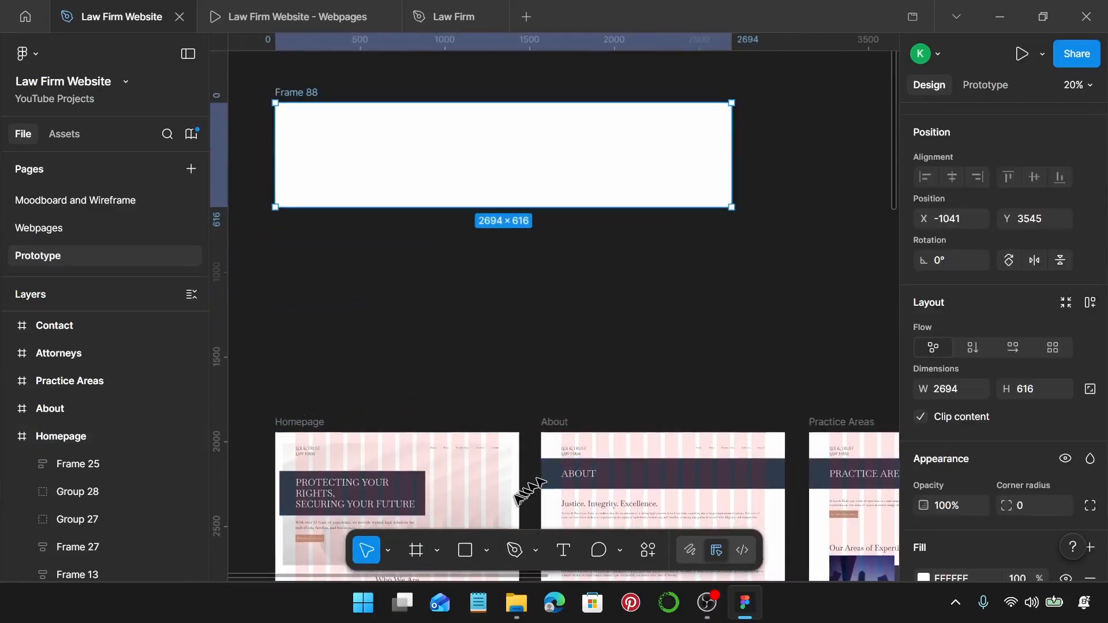
scroll(448, 466, up, 5)
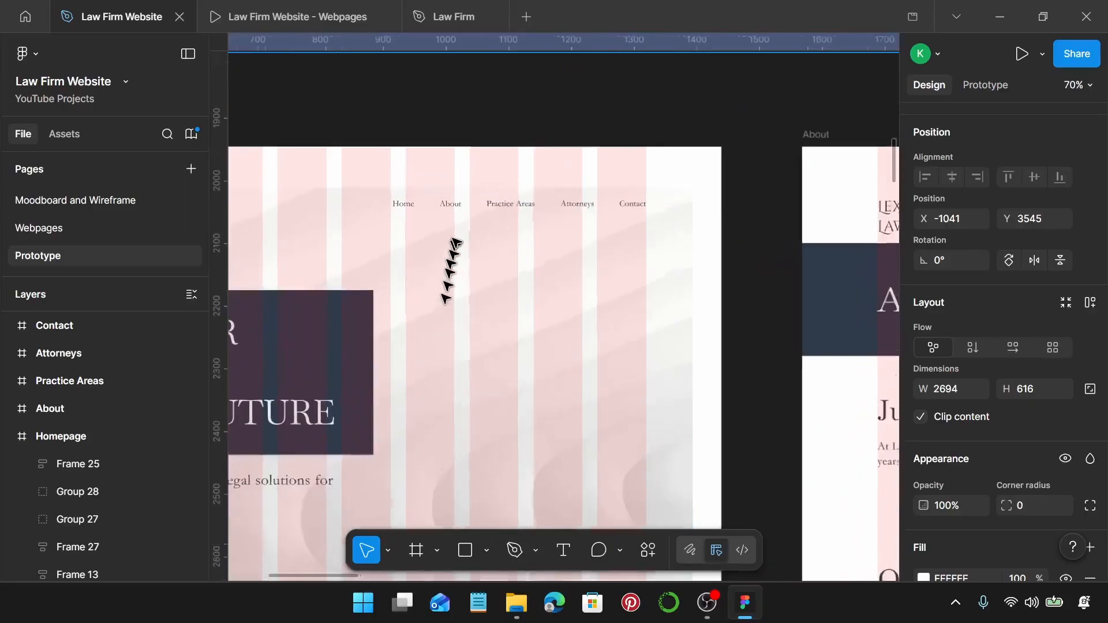
scroll(457, 239, up, 3)
Give each Homepage nav link 8 px horizontal and 2 px vertical padding.
double_click(475, 185)
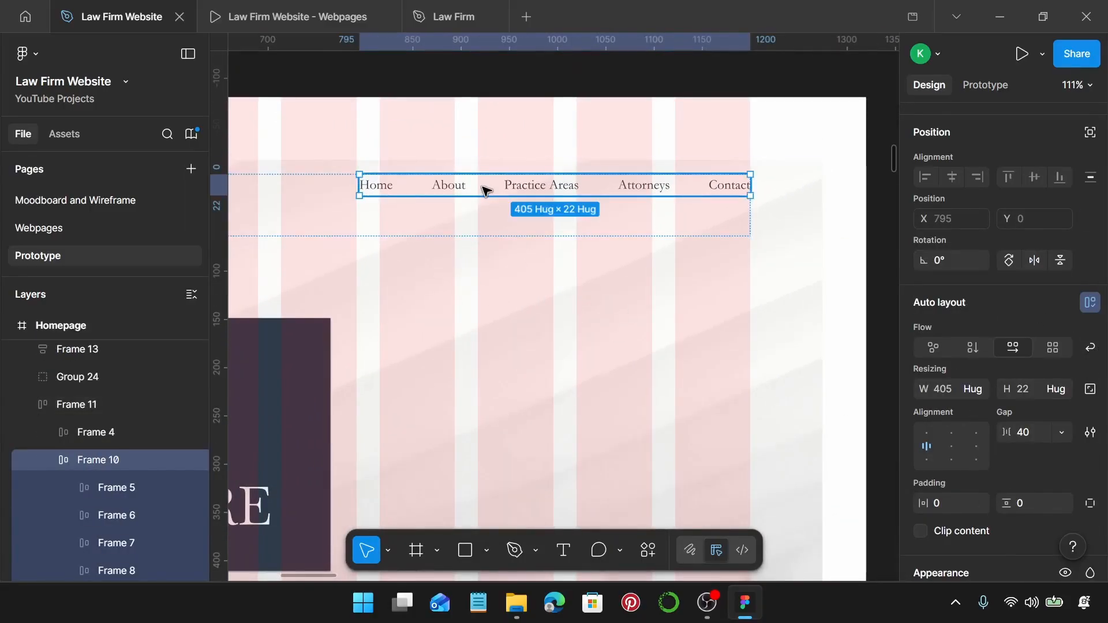
key(Return)
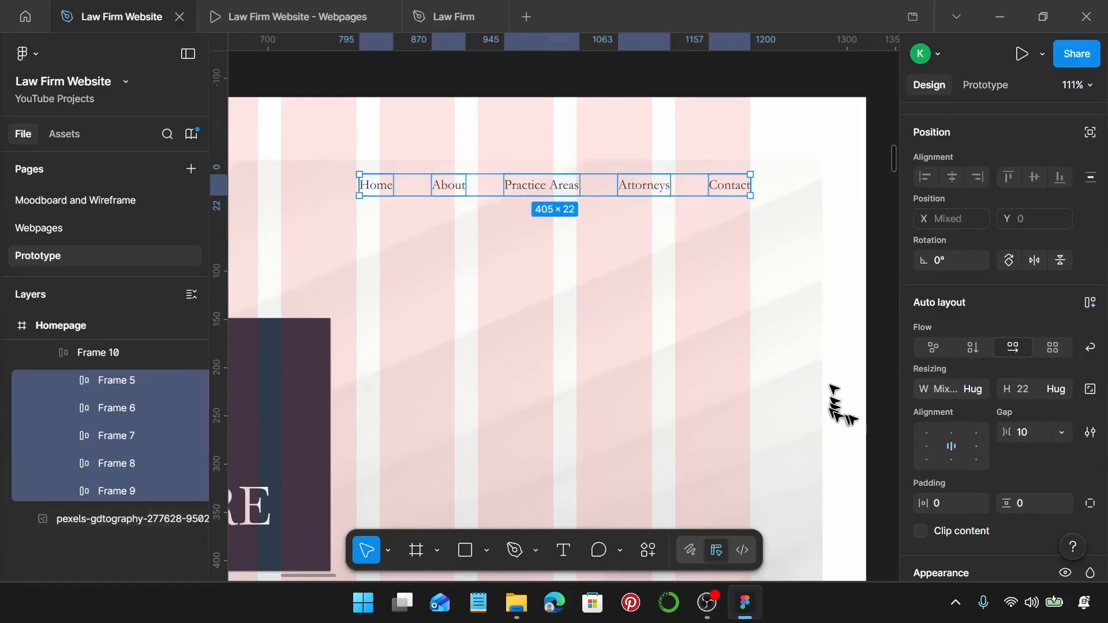
scroll(998, 438, down, 3)
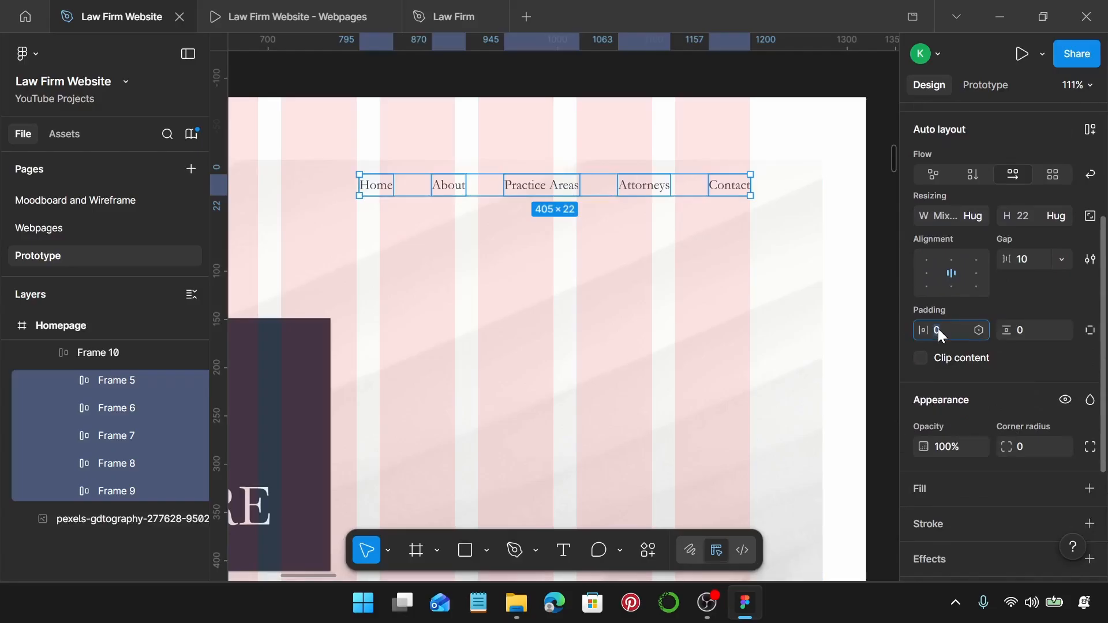
click(938, 328)
text(8)
key(Return)
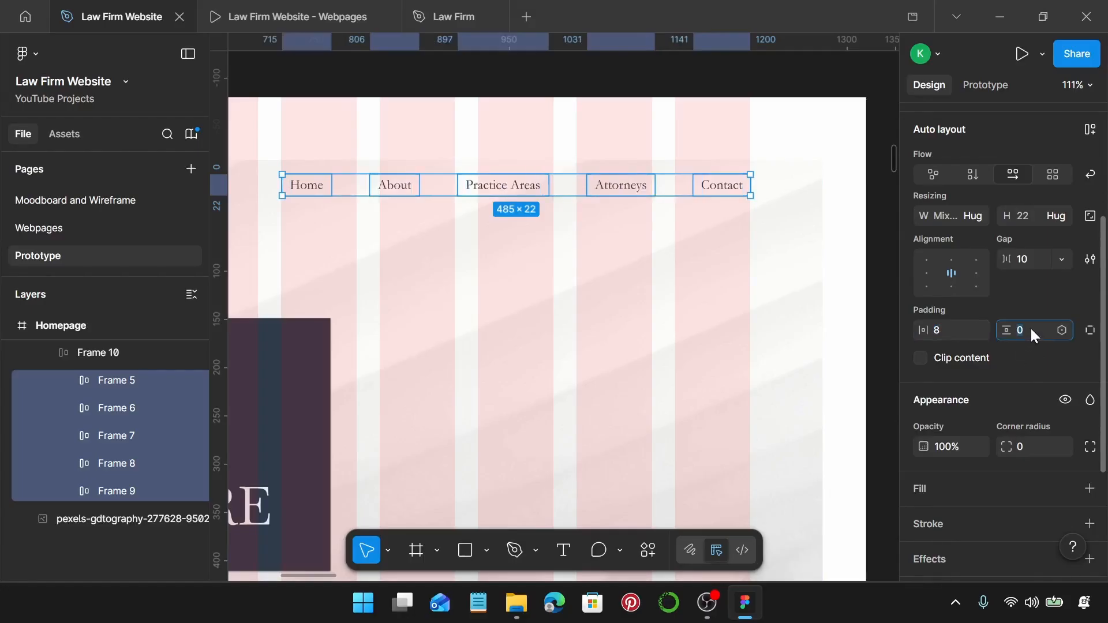
key(Return)
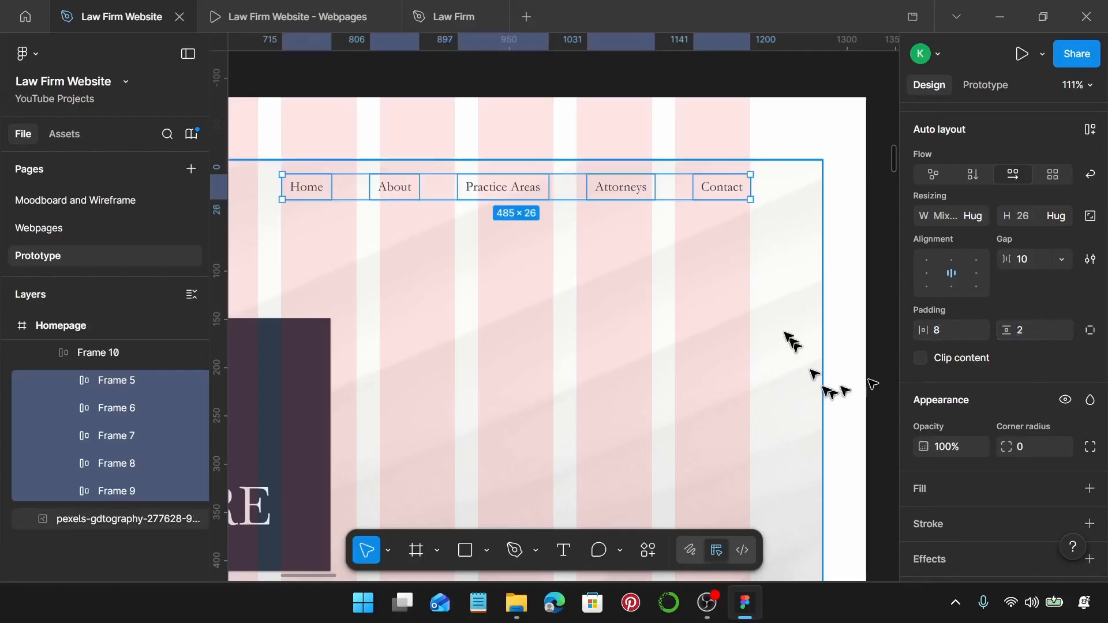
Paste the Homepage header row with logo and links into Frame 88.
scroll(729, 279, down, 5)
click(484, 269)
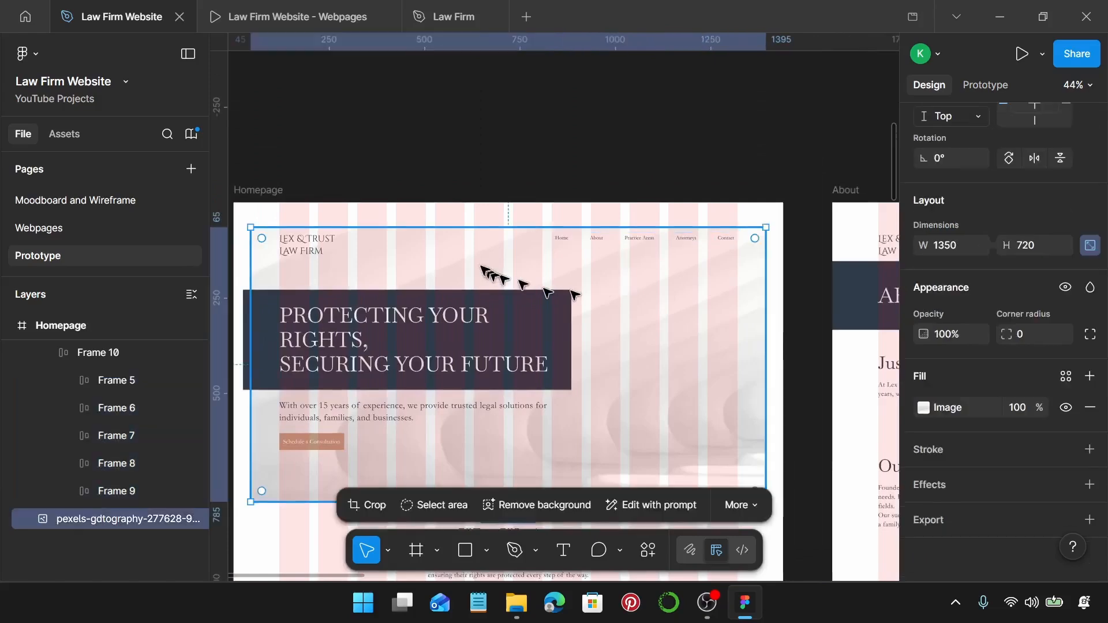
click(367, 255)
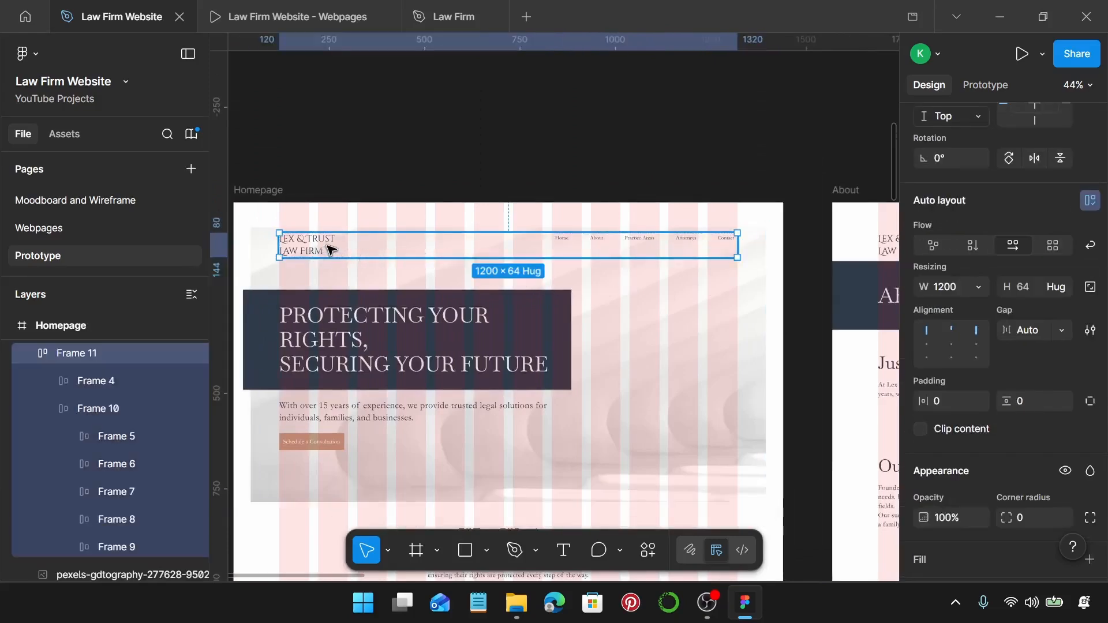
scroll(330, 249, down, 3)
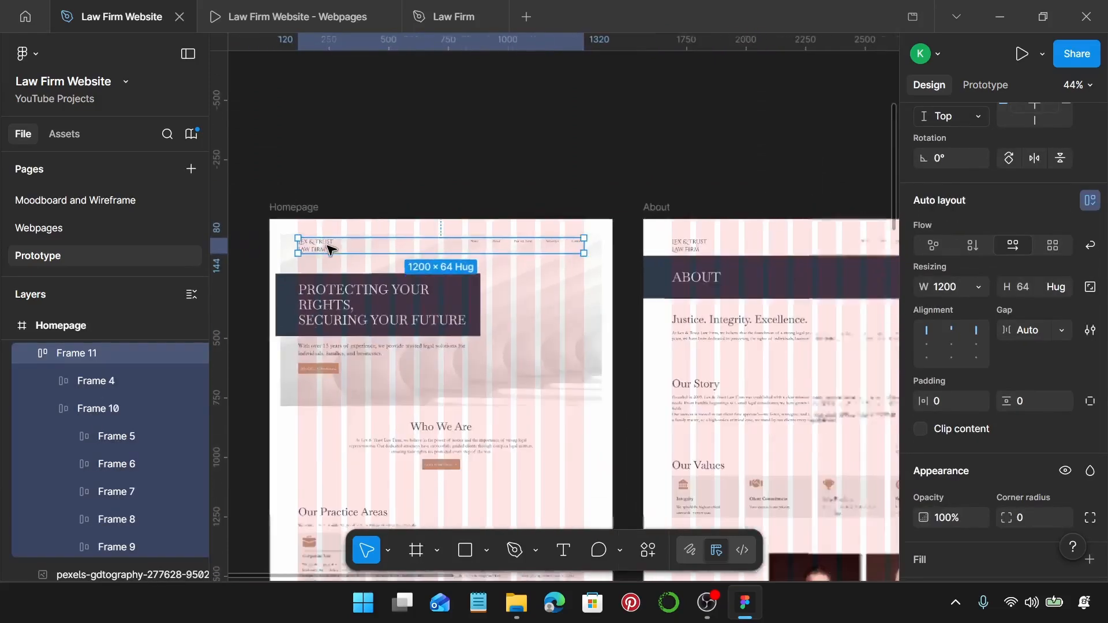
scroll(339, 258, up, 5)
click(280, 186)
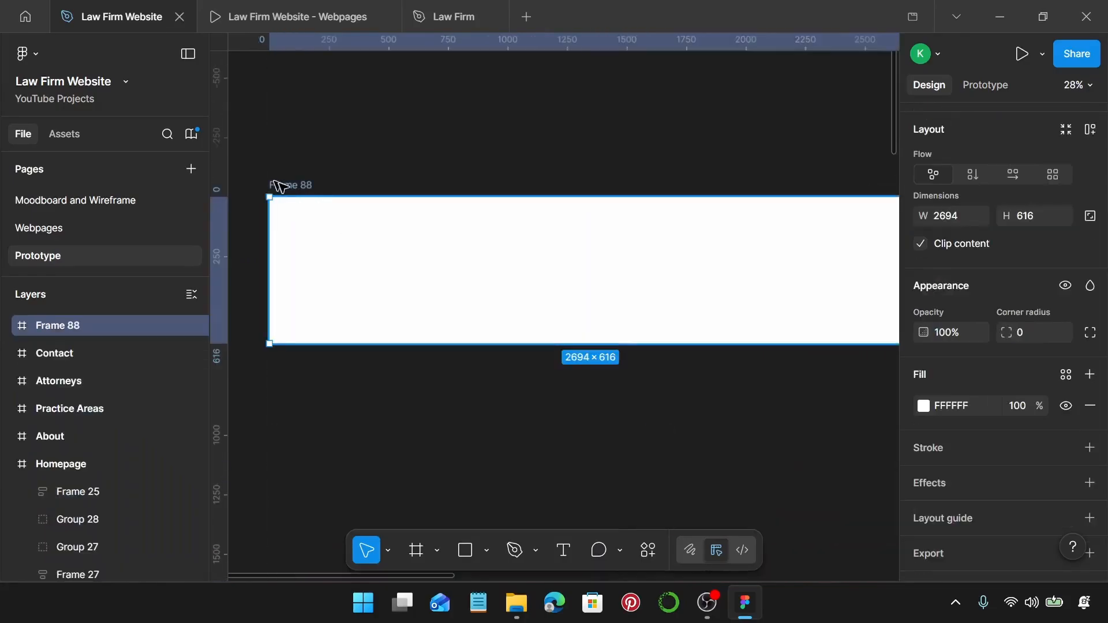
key(ctrl+v)
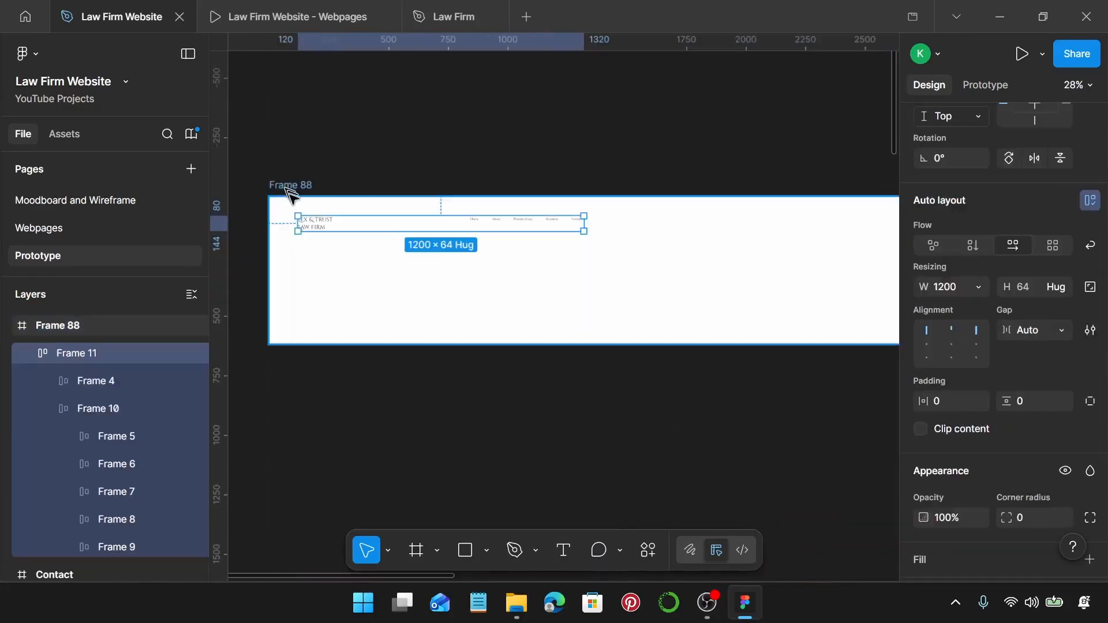
Ungroup the pasted header and nav row, then move the links left beside the logo.
key(ctrl+shift+g)
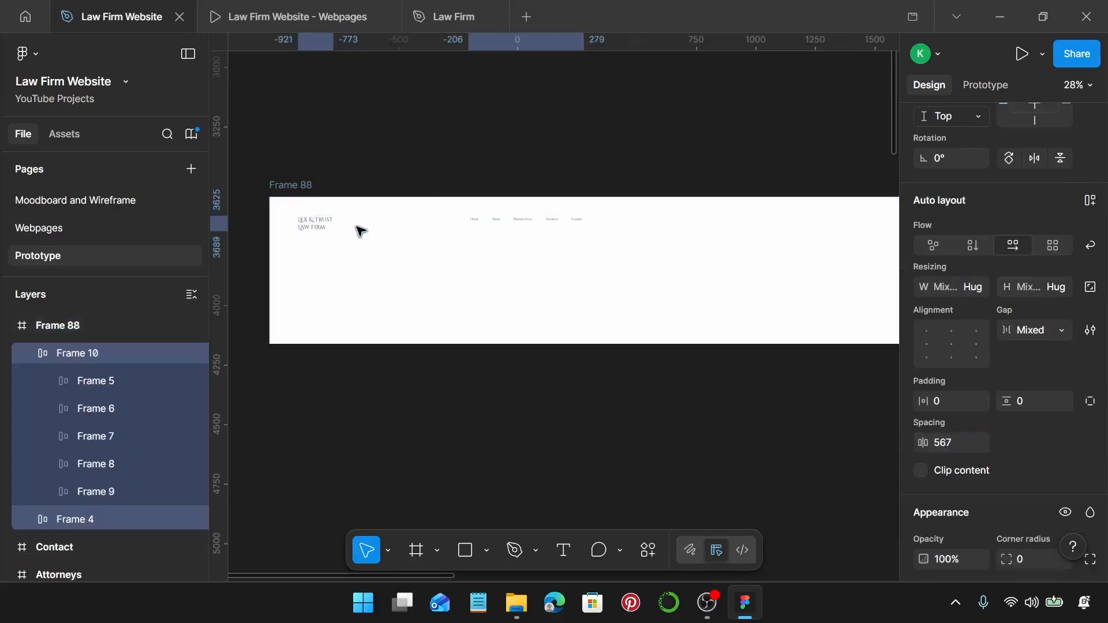
scroll(334, 211, up, 3)
click(668, 232)
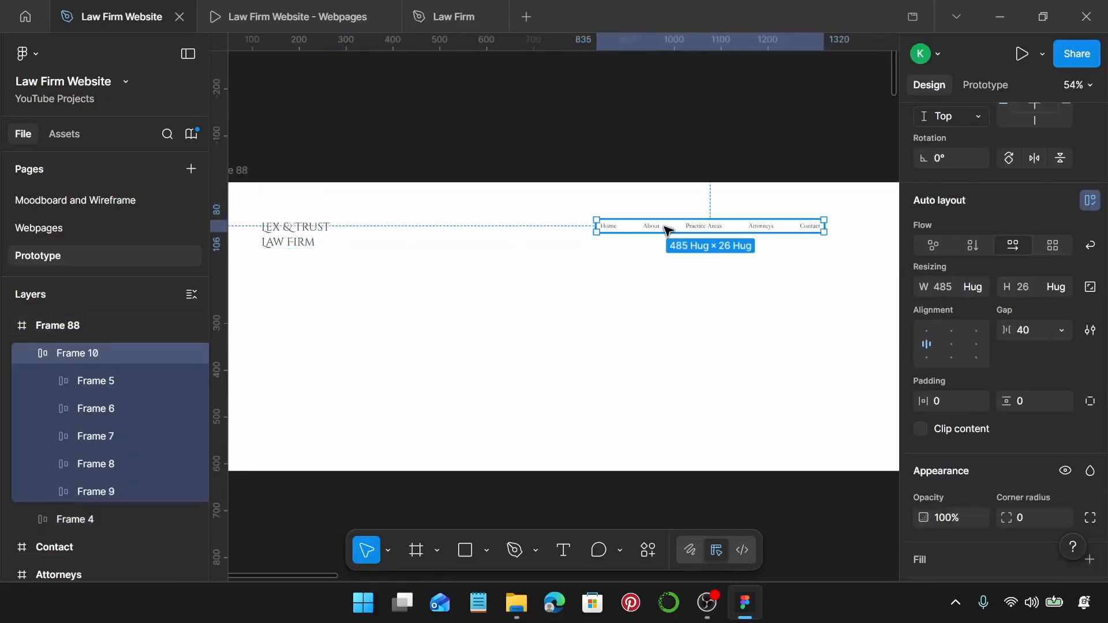
key(ctrl+shift+g)
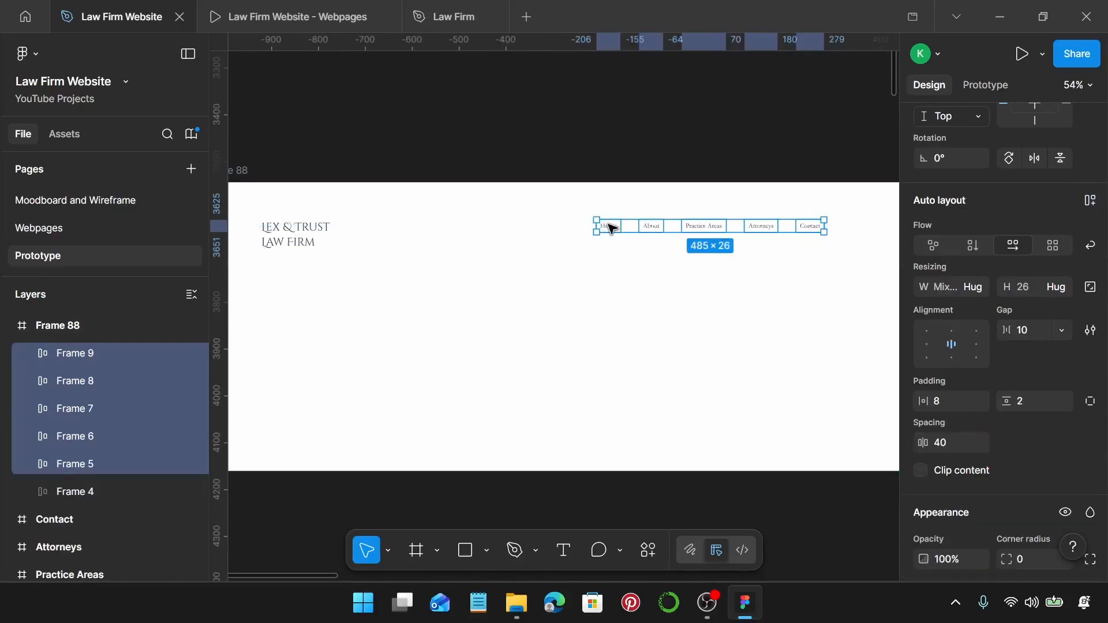
drag(608, 228, 397, 235)
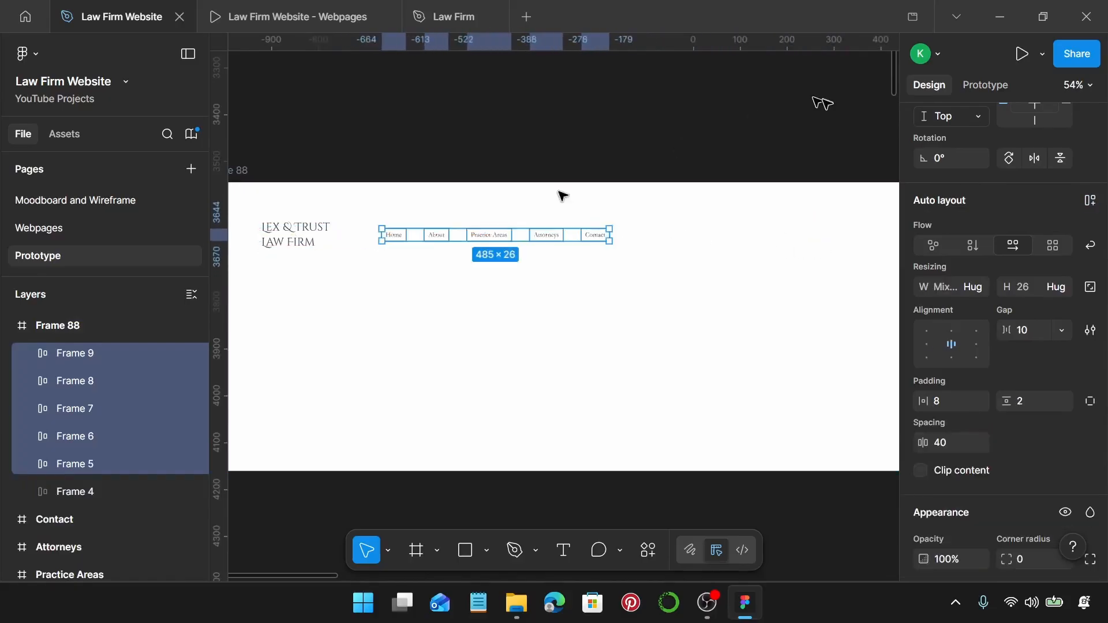
scroll(641, 254, down, 5)
scroll(641, 273, down, 8)
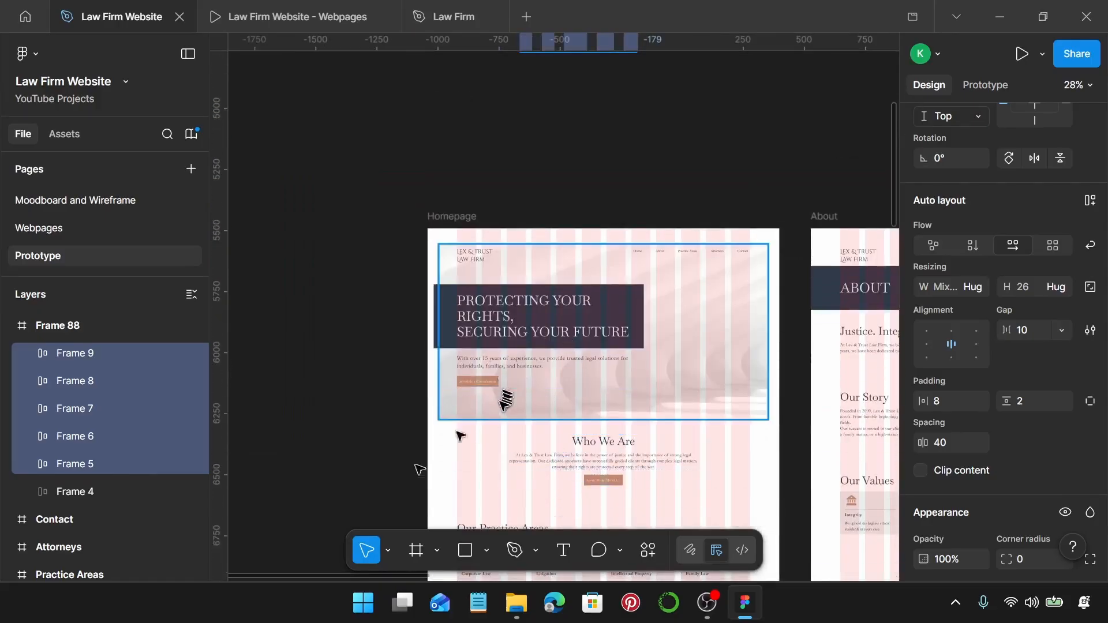
Duplicate the Contact nav item in Frame 88 and replace it with the Schedule a Consultation button.
scroll(346, 519, down, 1)
scroll(483, 354, up, 4)
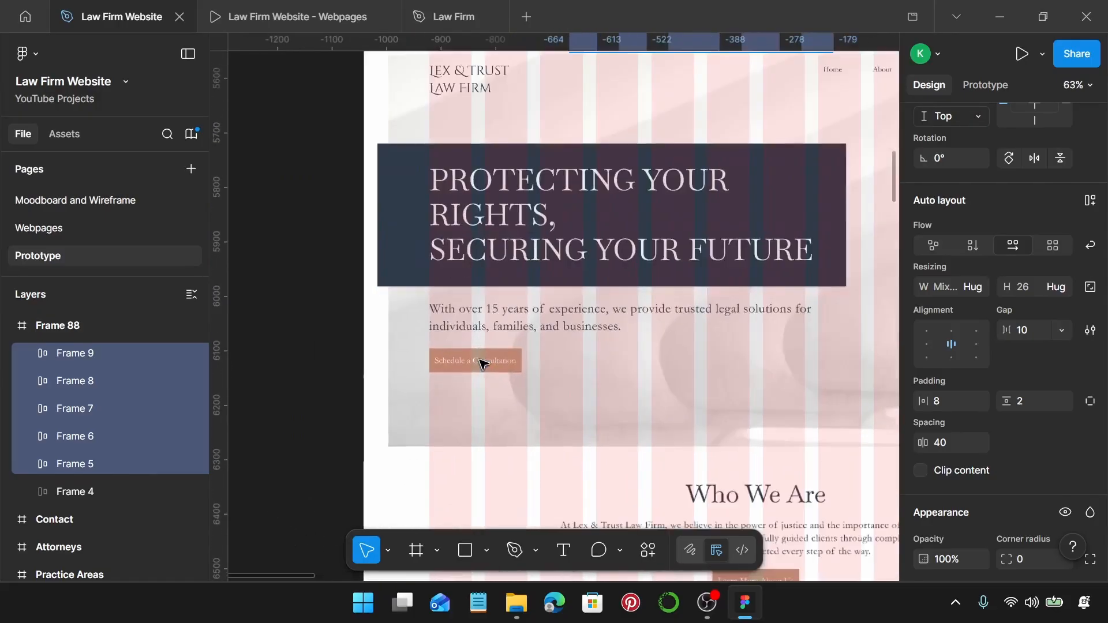
double_click(484, 363)
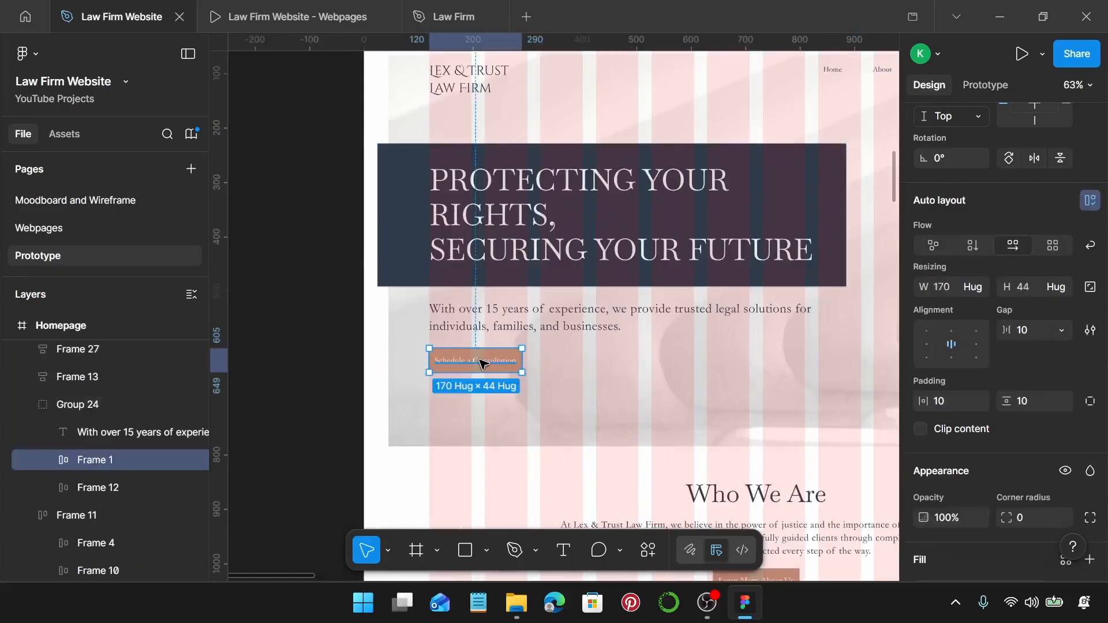
scroll(484, 363, down, 4)
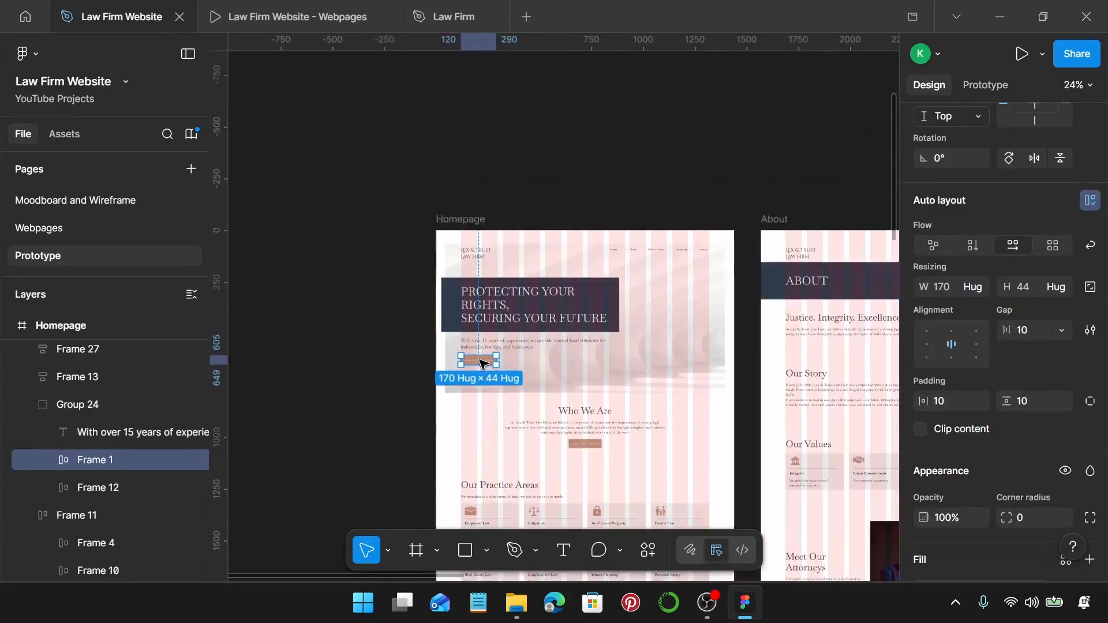
scroll(484, 364, up, 5)
scroll(483, 364, right, 5)
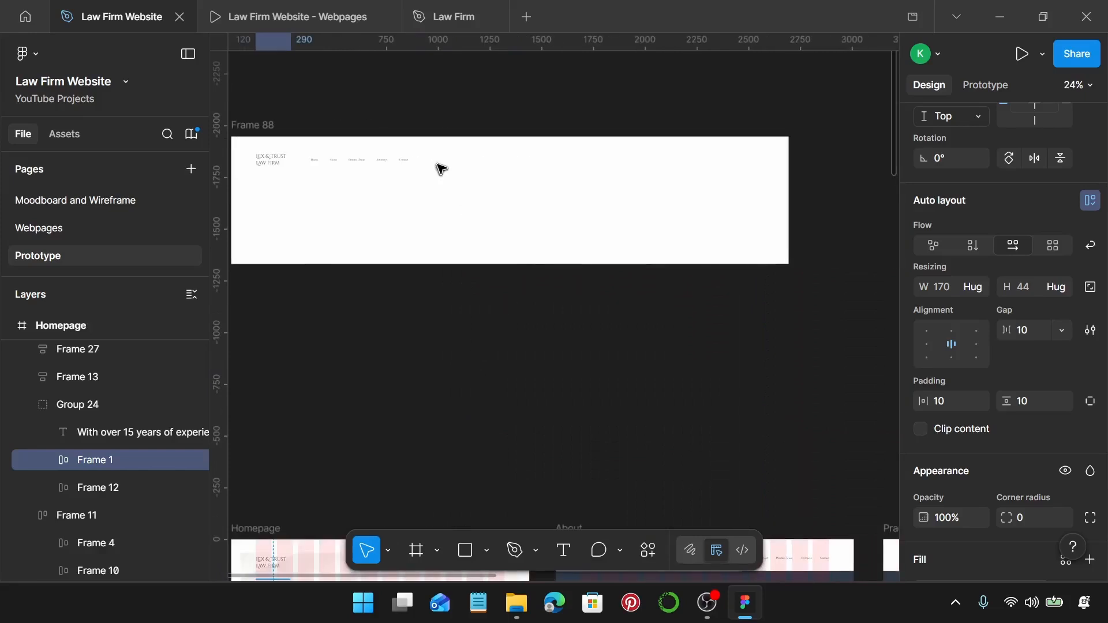
scroll(438, 166, up, 4)
click(361, 157)
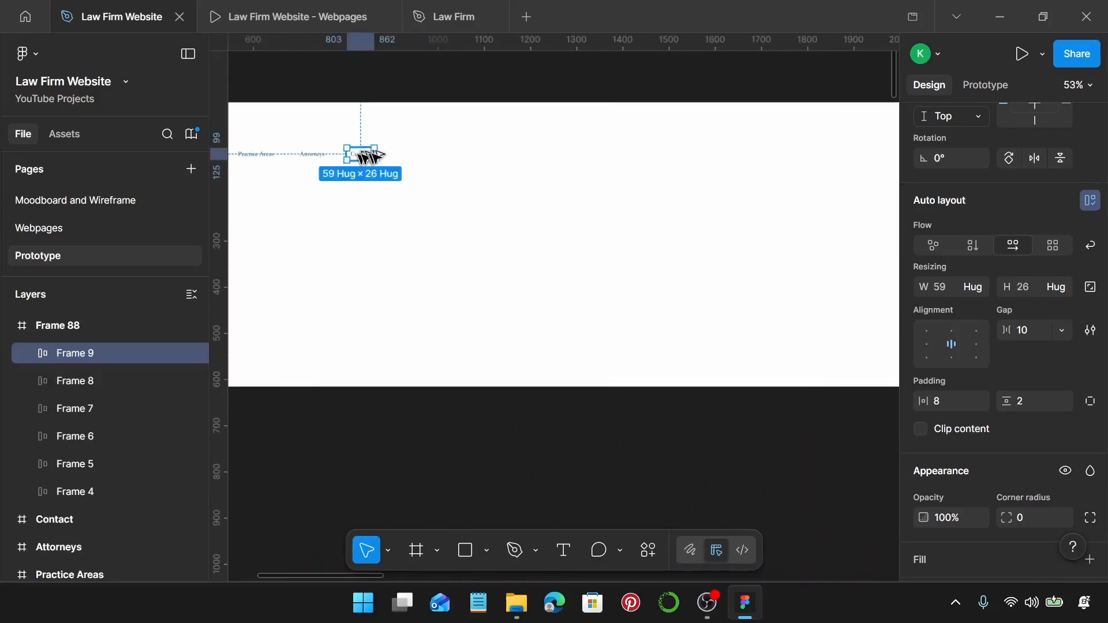
drag(362, 155, 462, 159)
key(ctrl+shift+r)
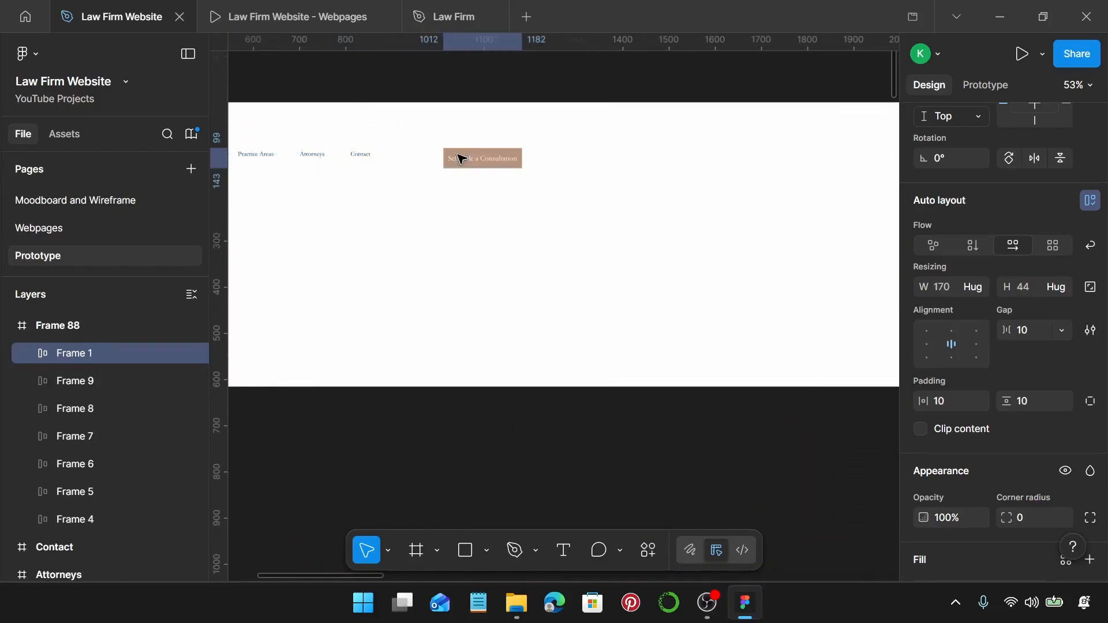
Take the Learn More About Us button and duplicate the Schedule button to its right.
scroll(461, 346, down, 4)
scroll(462, 345, down, 7)
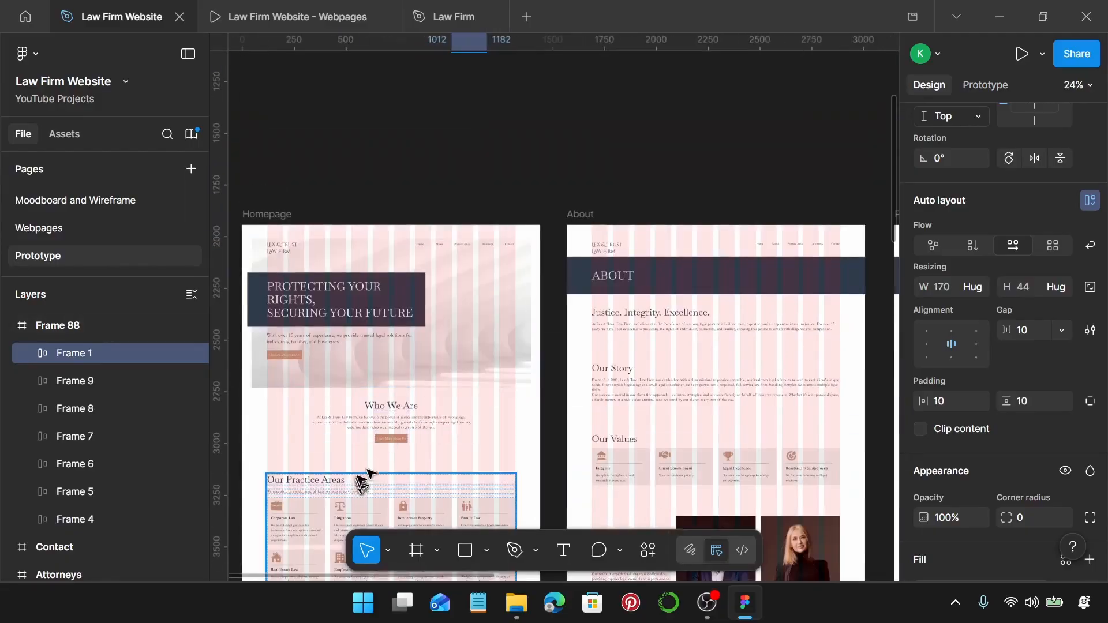
scroll(375, 471, up, 5)
click(439, 399)
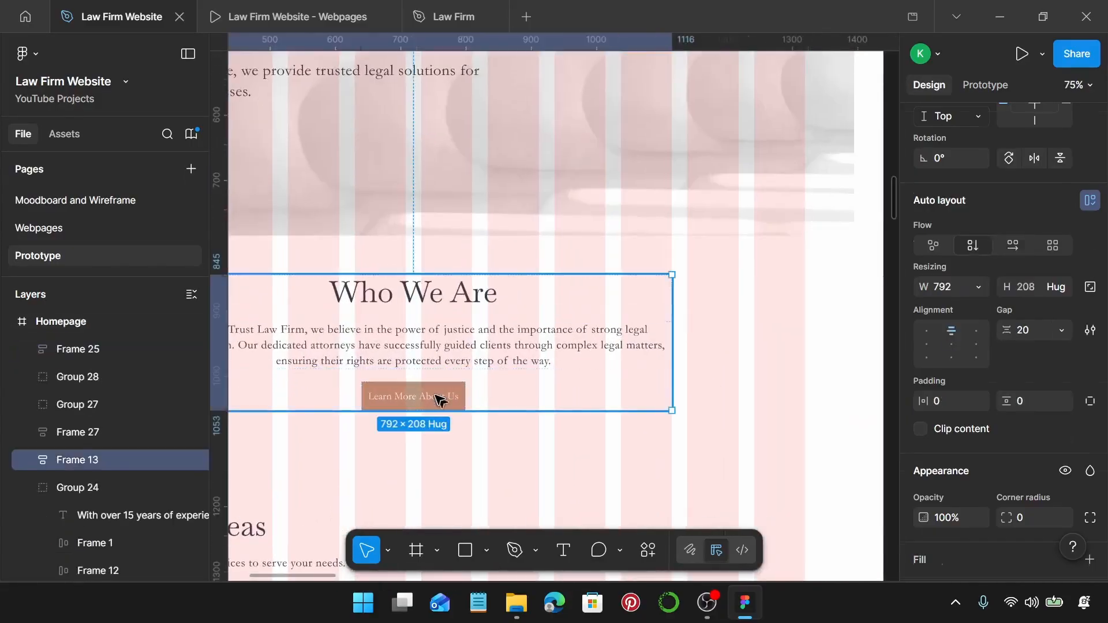
click(439, 398)
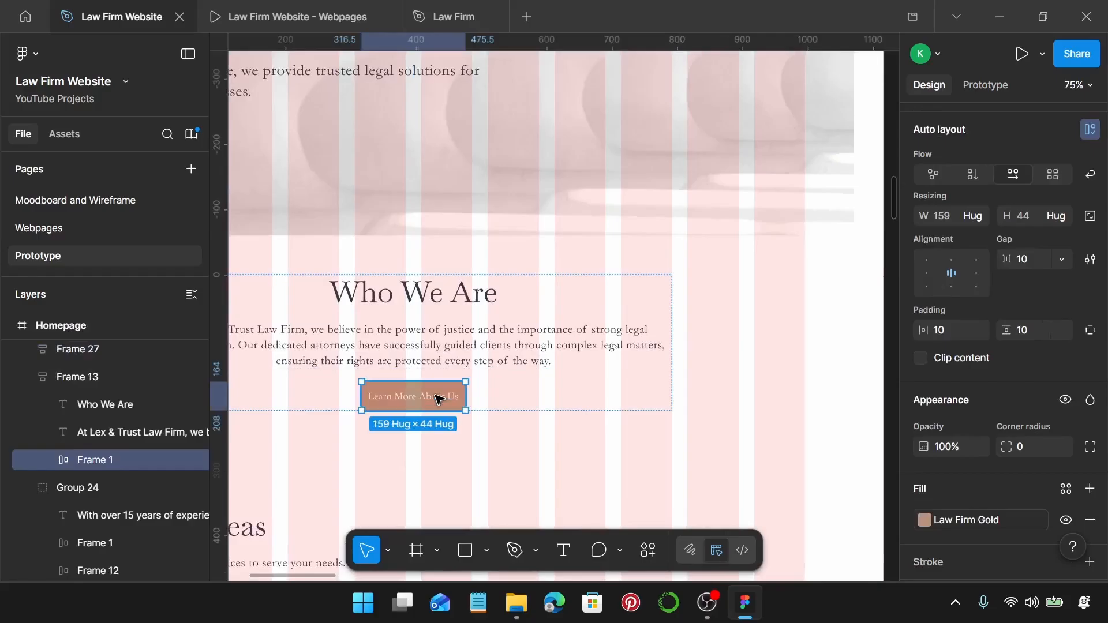
scroll(439, 399, down, 6)
scroll(458, 377, up, 8)
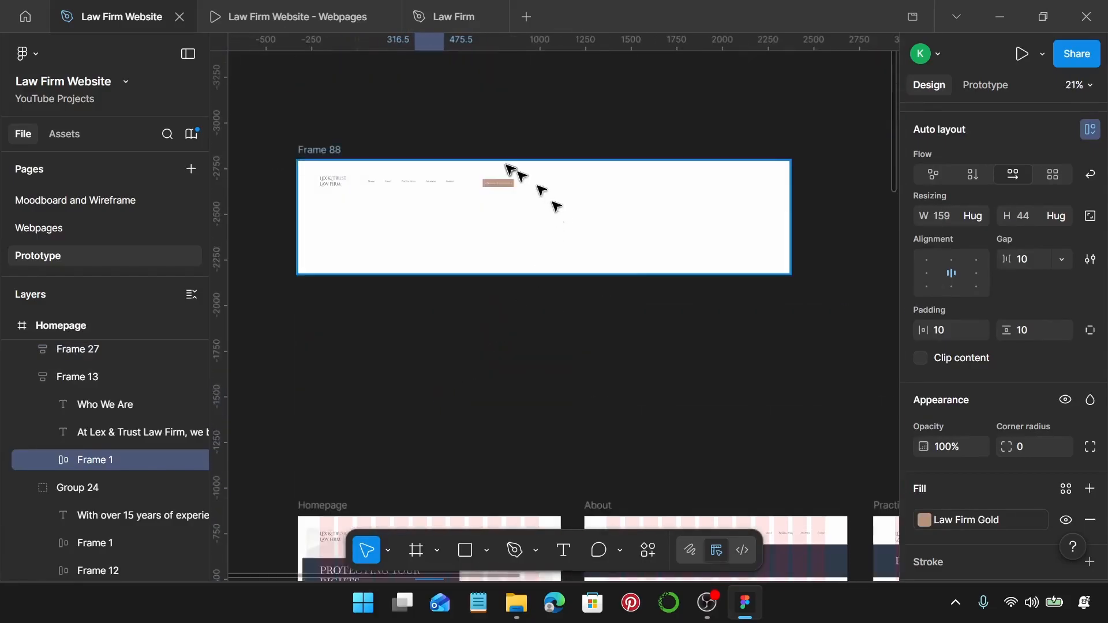
scroll(508, 169, up, 3)
click(492, 199)
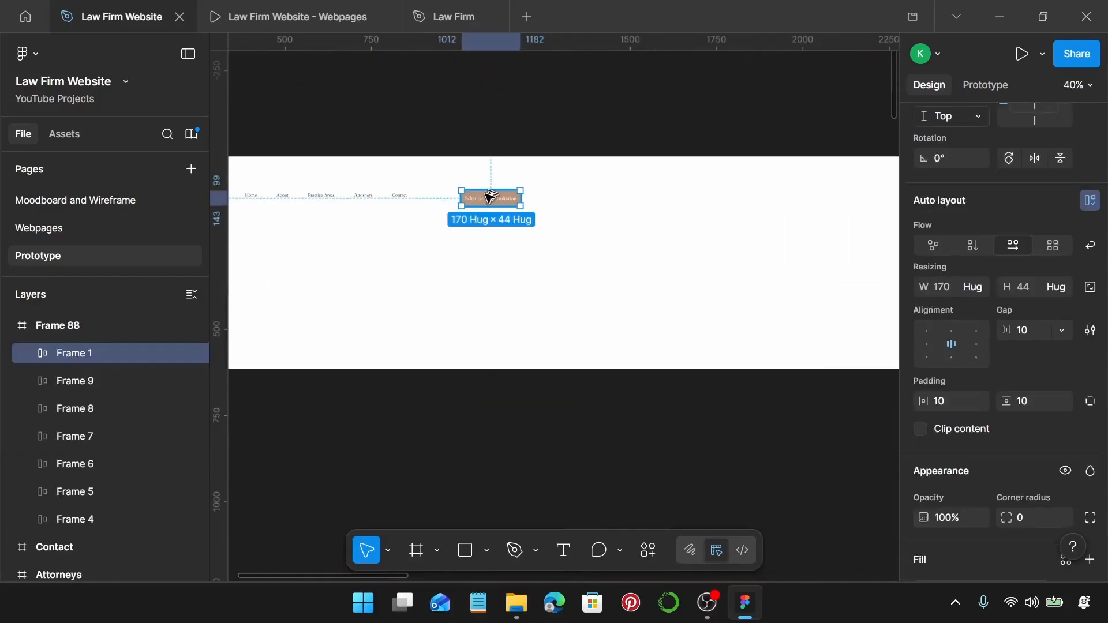
drag(491, 196, 576, 196)
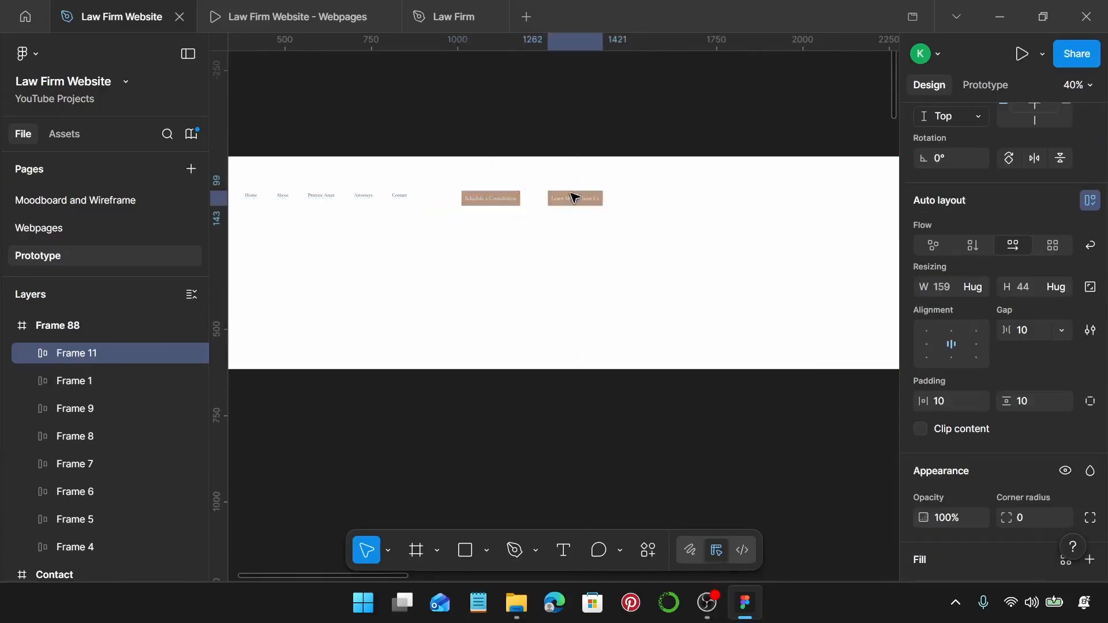
Take the Explore Our Services button and duplicate Learn More About Us to its right.
scroll(522, 226, down, 5)
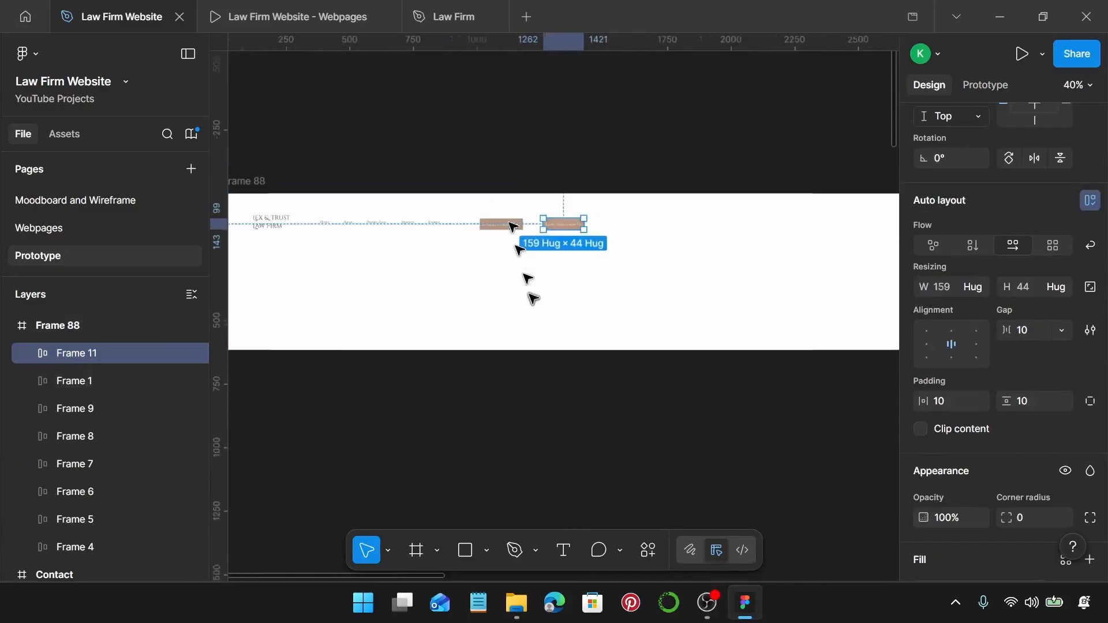
scroll(495, 339, down, 4)
scroll(485, 330, down, 5)
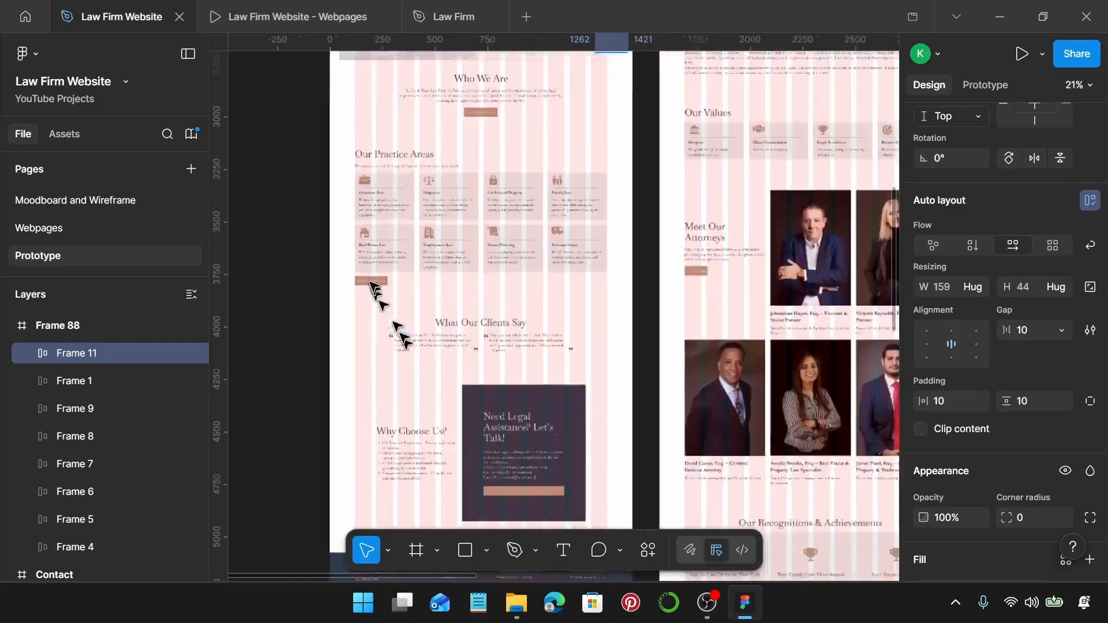
scroll(384, 359, up, 5)
scroll(377, 292, up, 3)
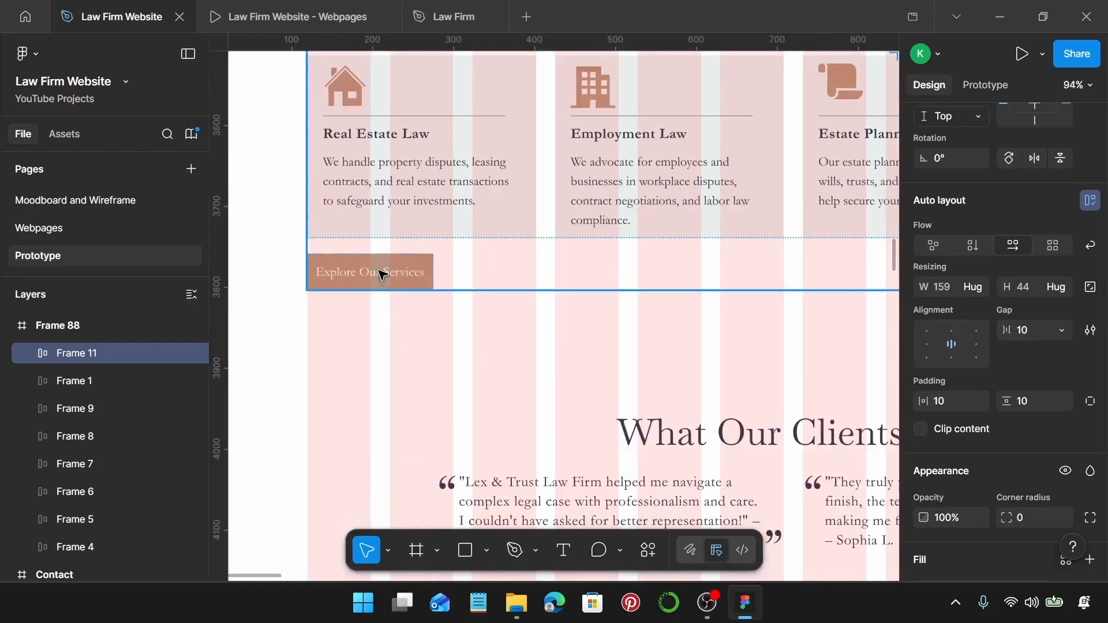
click(380, 273)
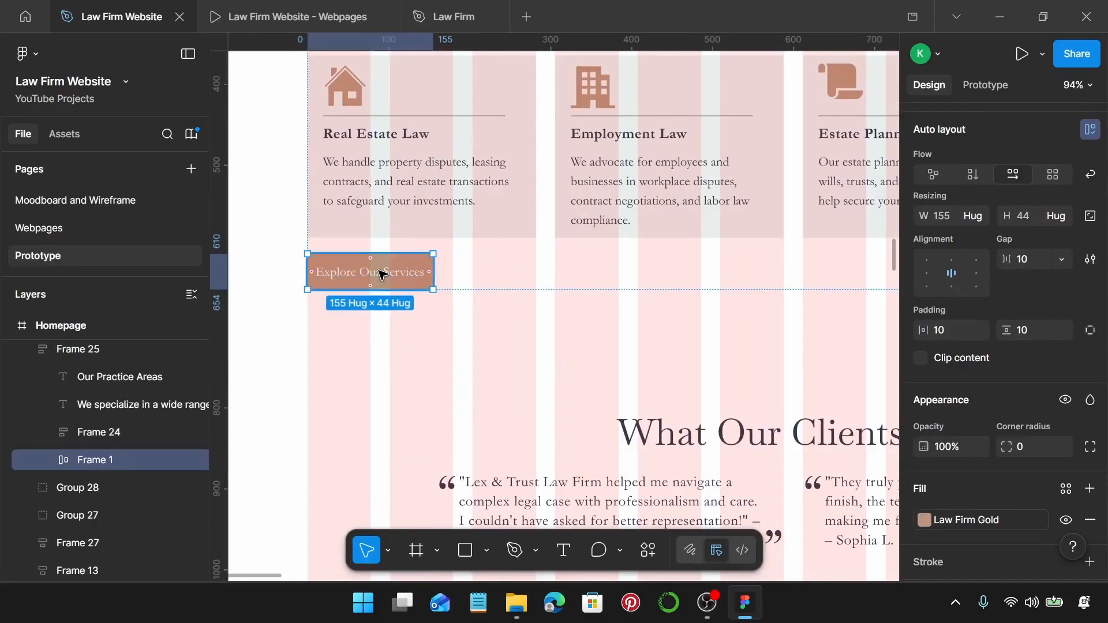
scroll(378, 271, down, 5)
scroll(519, 300, up, 6)
scroll(534, 313, up, 6)
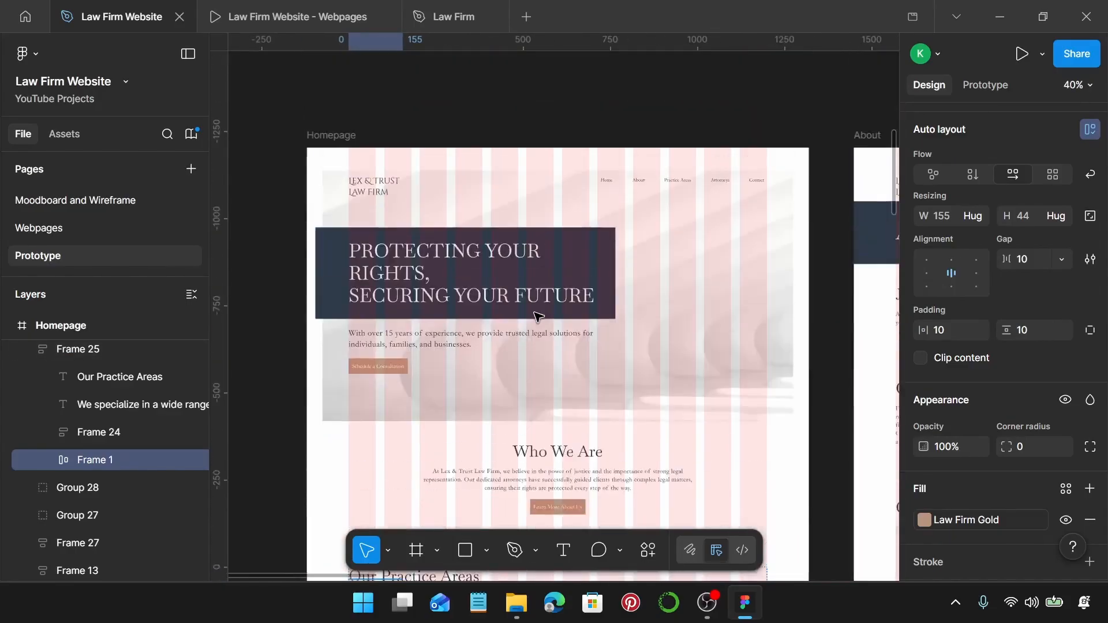
scroll(535, 312, right, 3)
scroll(534, 312, up, 4)
scroll(569, 328, down, 1)
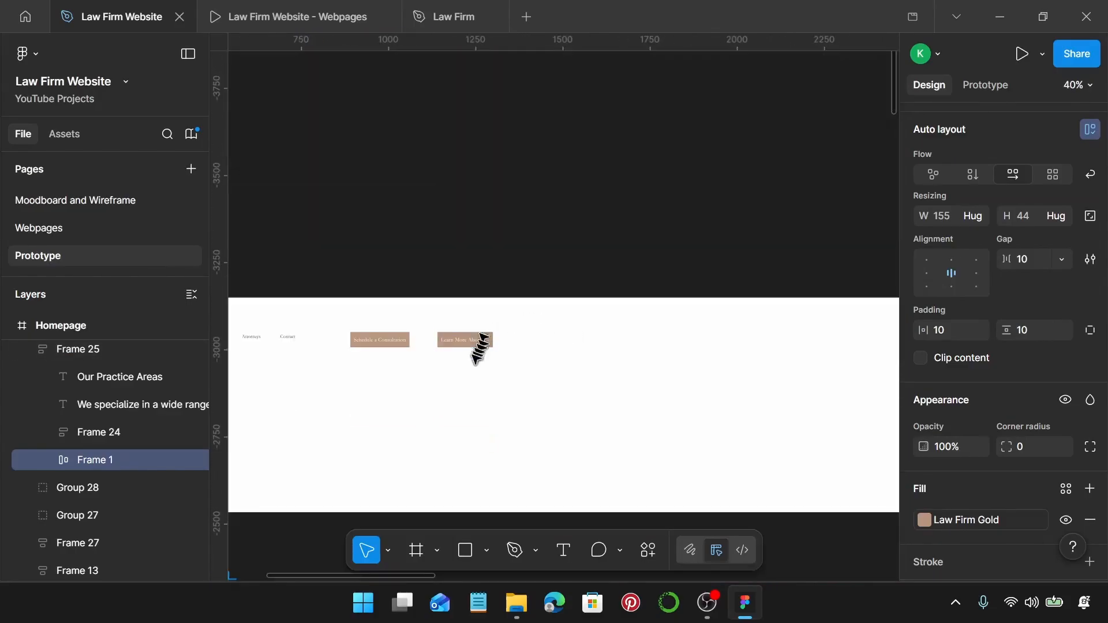
scroll(477, 347, up, 6)
click(469, 318)
drag(473, 317, 708, 324)
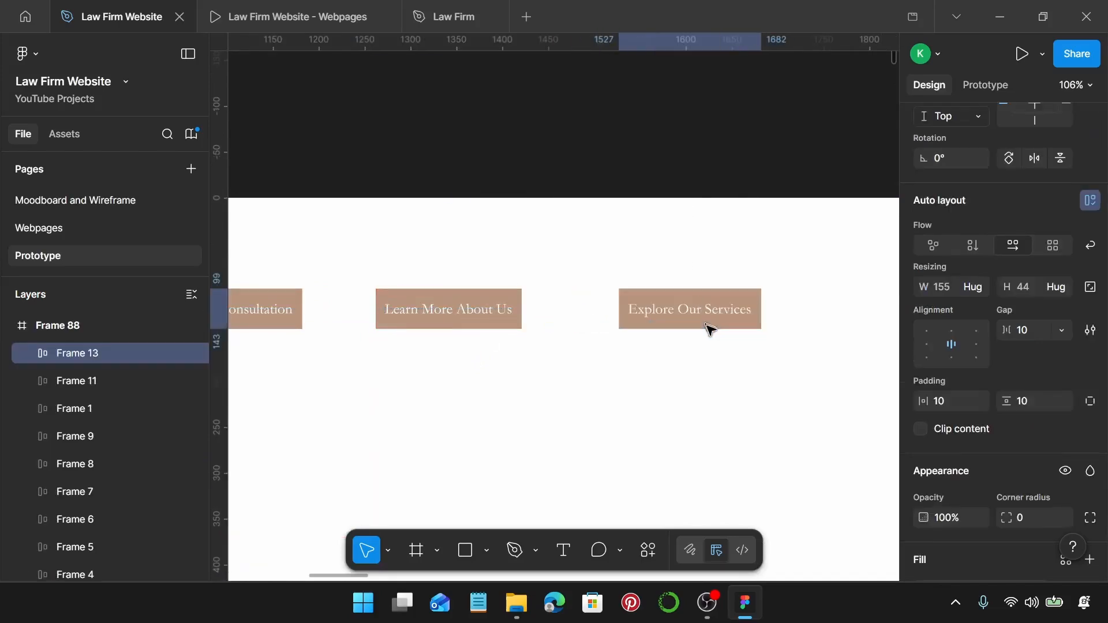
Take the See Full Team button from Meet Our Attorneys and duplicate Explore Our Services rightward.
scroll(707, 326, down, 5)
scroll(705, 335, down, 10)
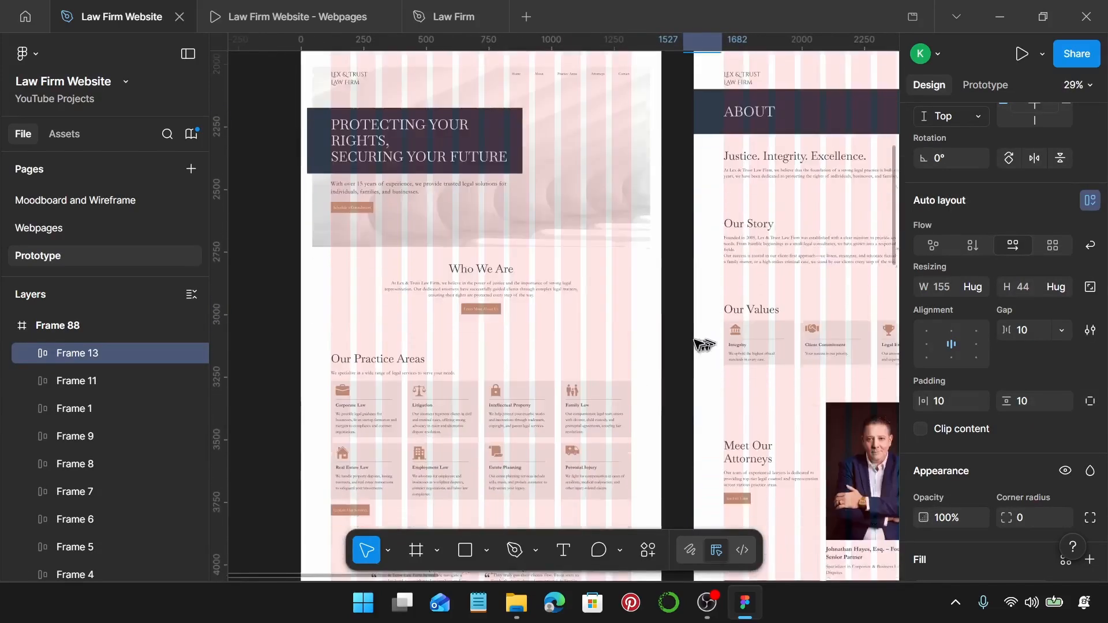
scroll(698, 340, down, 5)
scroll(672, 315, up, 6)
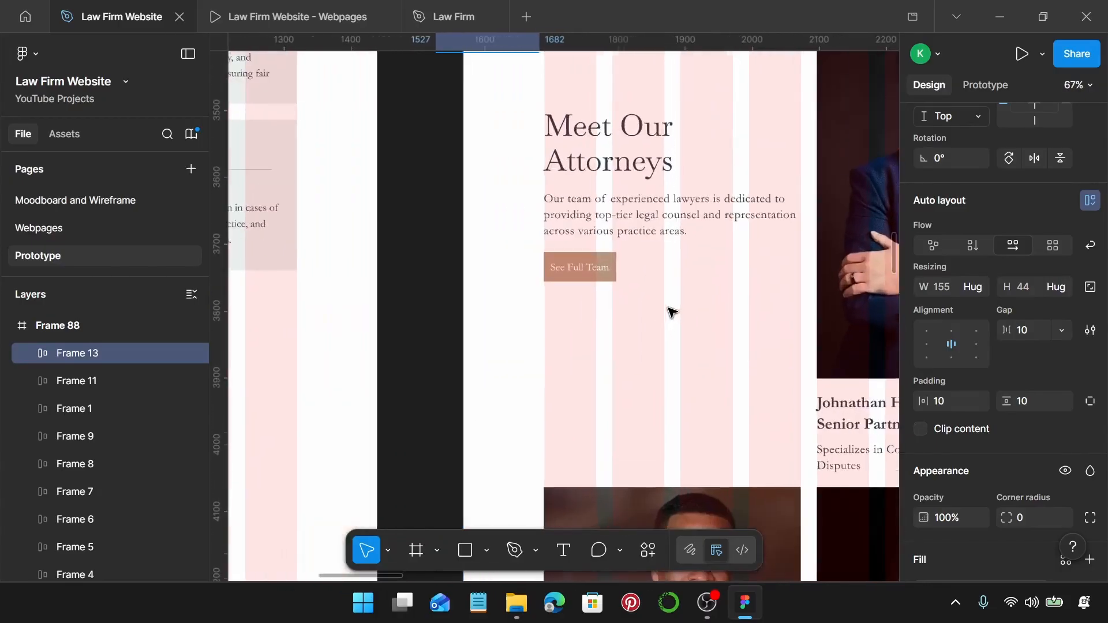
click(594, 271)
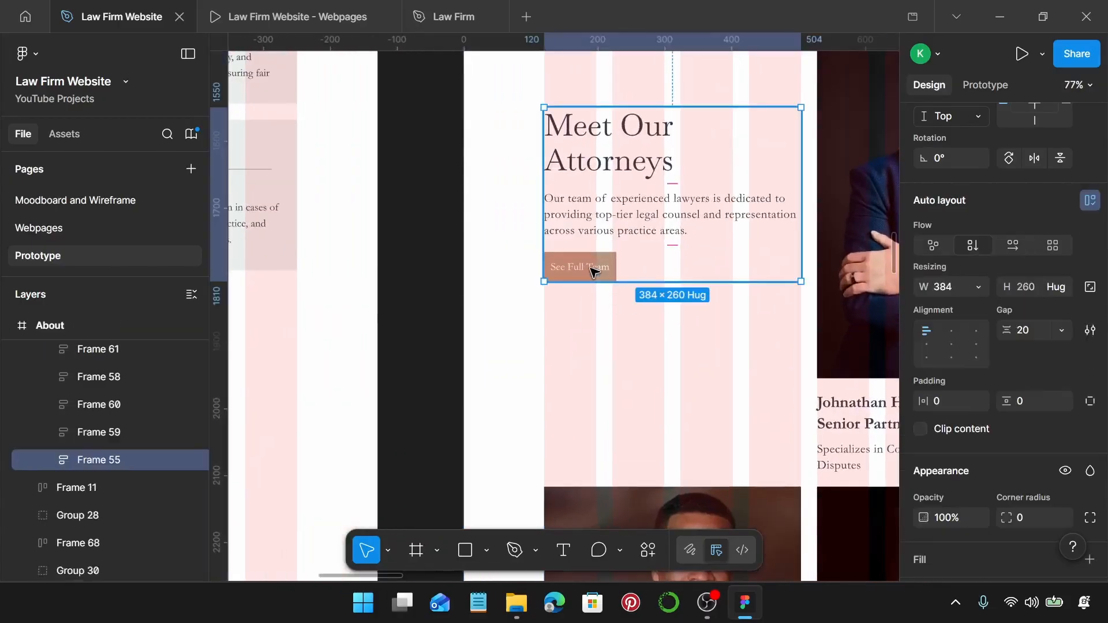
double_click(594, 272)
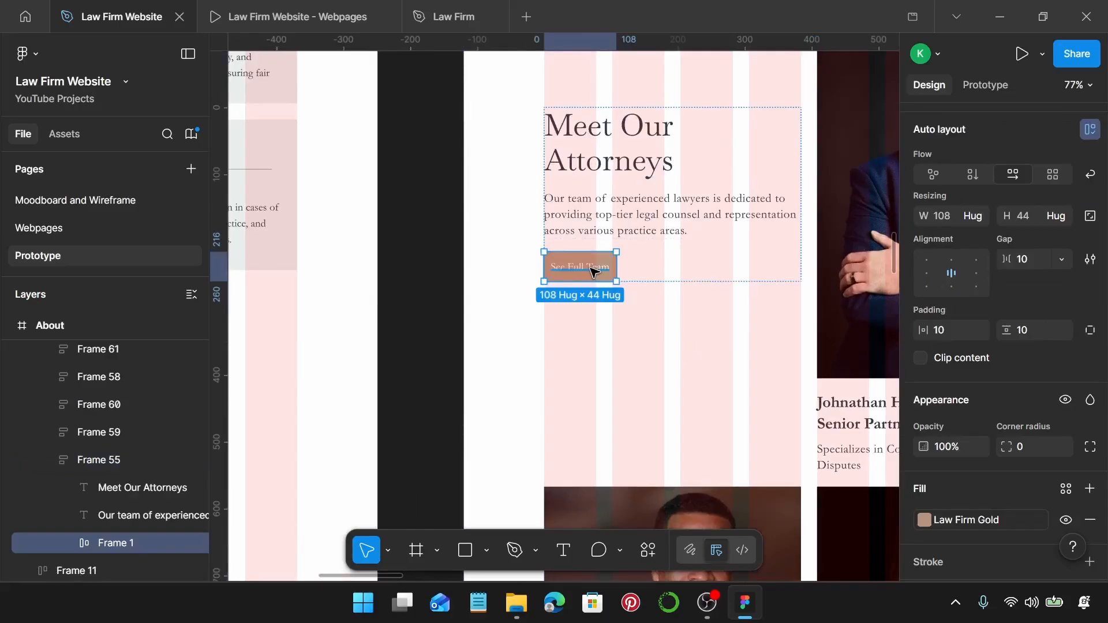
scroll(594, 273, down, 10)
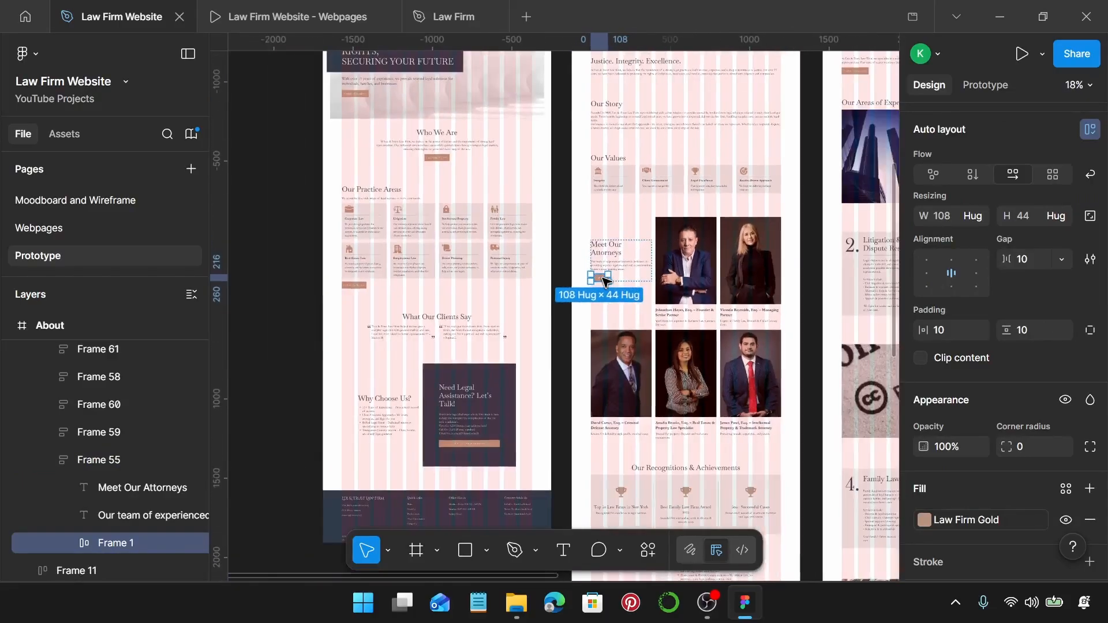
scroll(595, 274, up, 6)
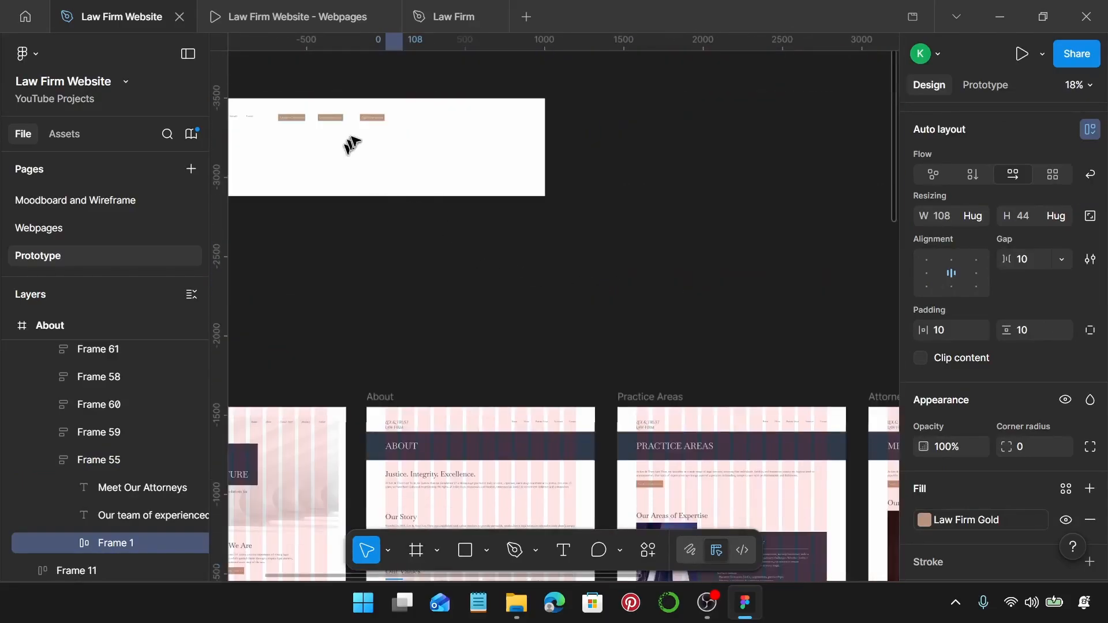
scroll(349, 141, up, 5)
scroll(375, 124, up, 5)
click(376, 91)
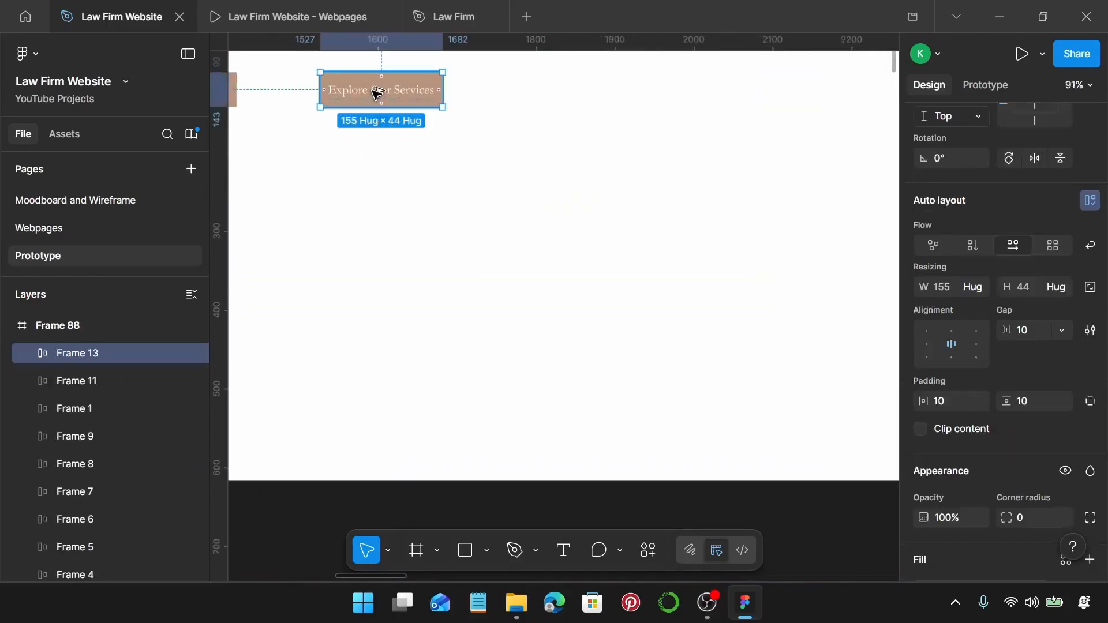
drag(526, 97, 571, 104)
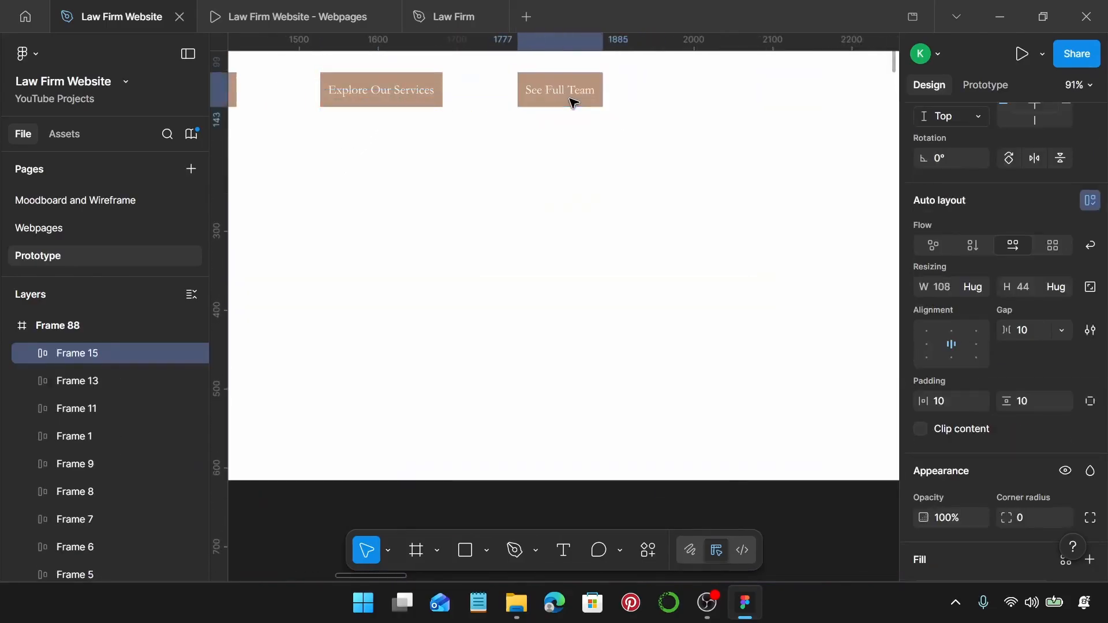
Take the Contact page's Schedule a Free Consultation button and duplicate See Full Team further right.
scroll(700, 272, down, 6)
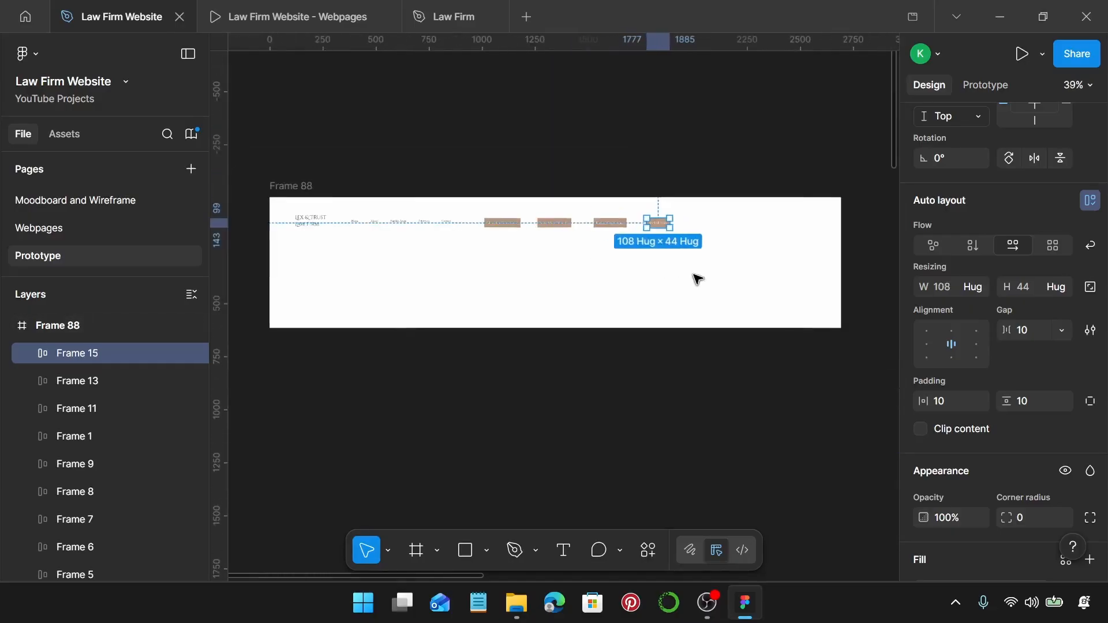
scroll(679, 298, down, 4)
scroll(664, 297, down, 4)
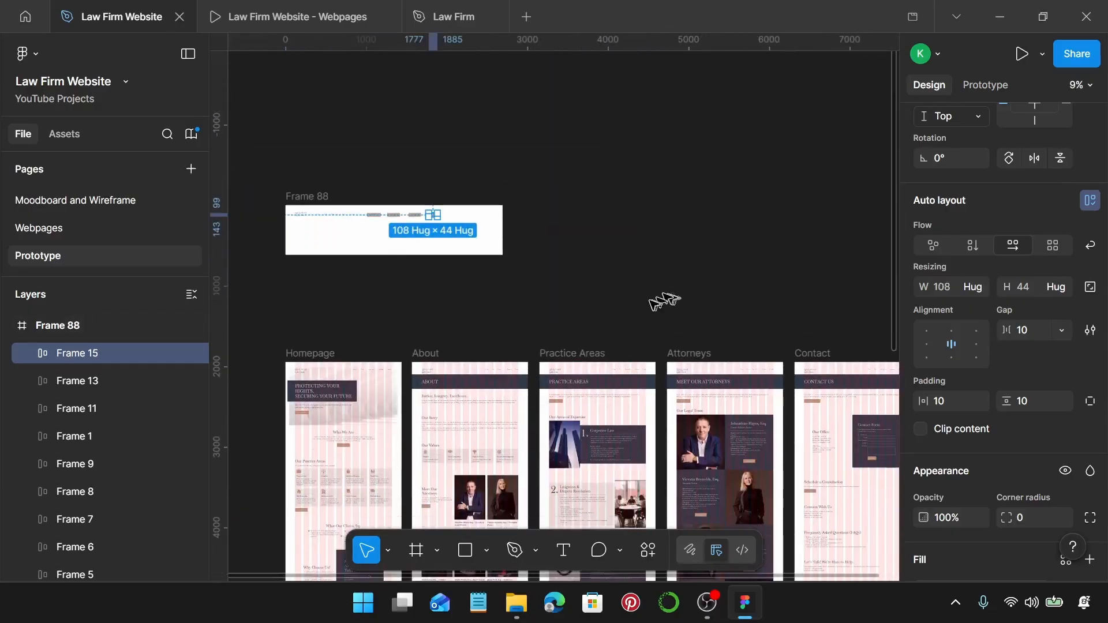
scroll(648, 304, right, 3)
scroll(638, 308, up, 6)
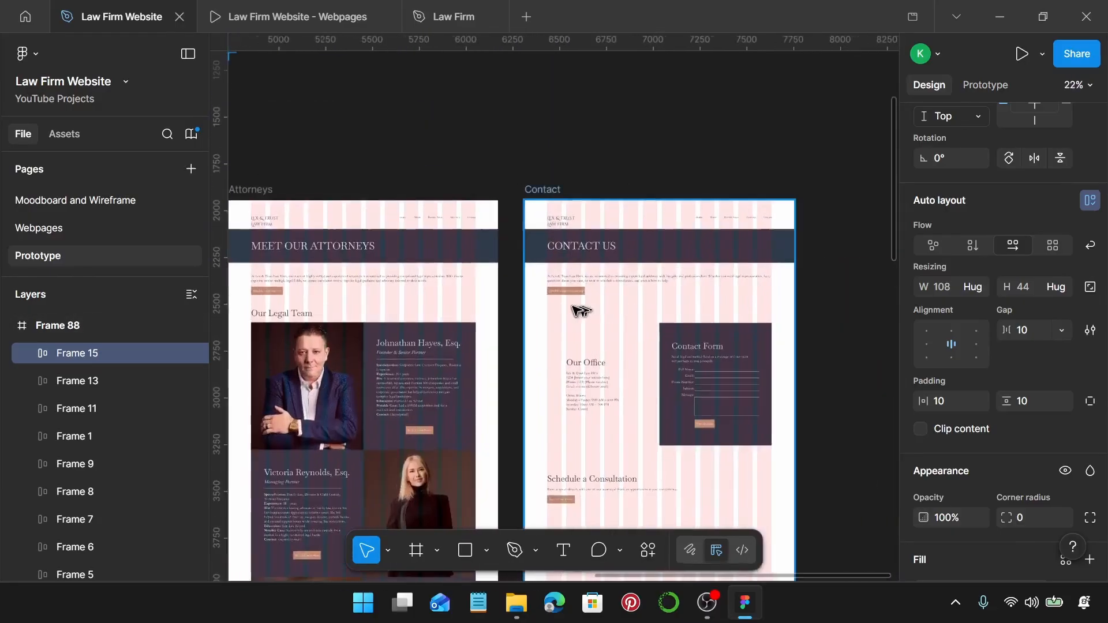
scroll(576, 316, up, 4)
click(557, 227)
click(557, 226)
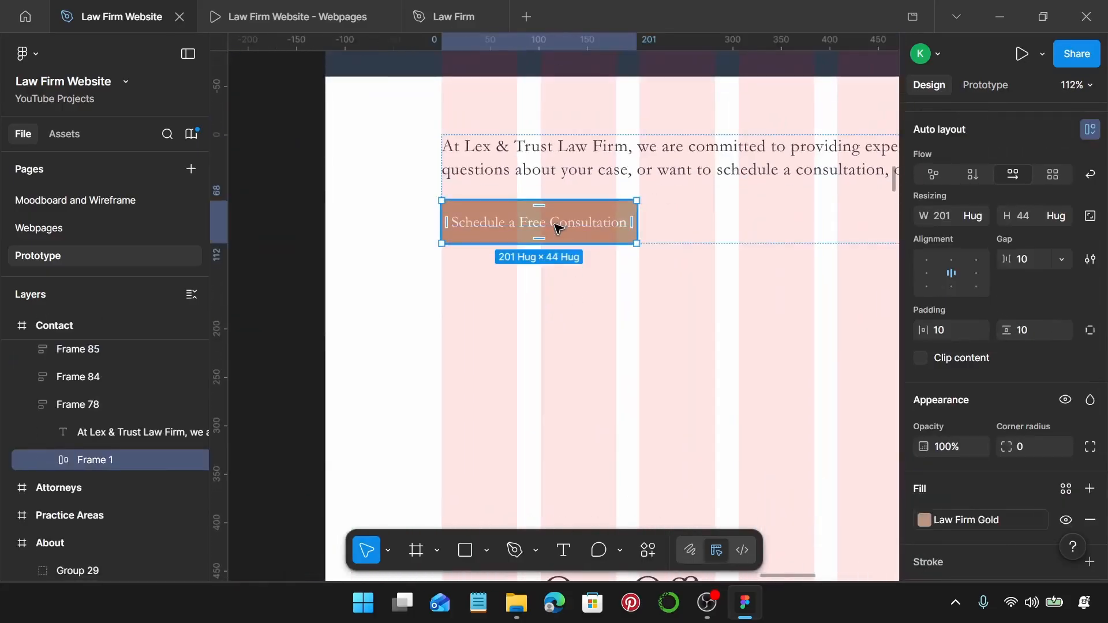
scroll(557, 226, down, 7)
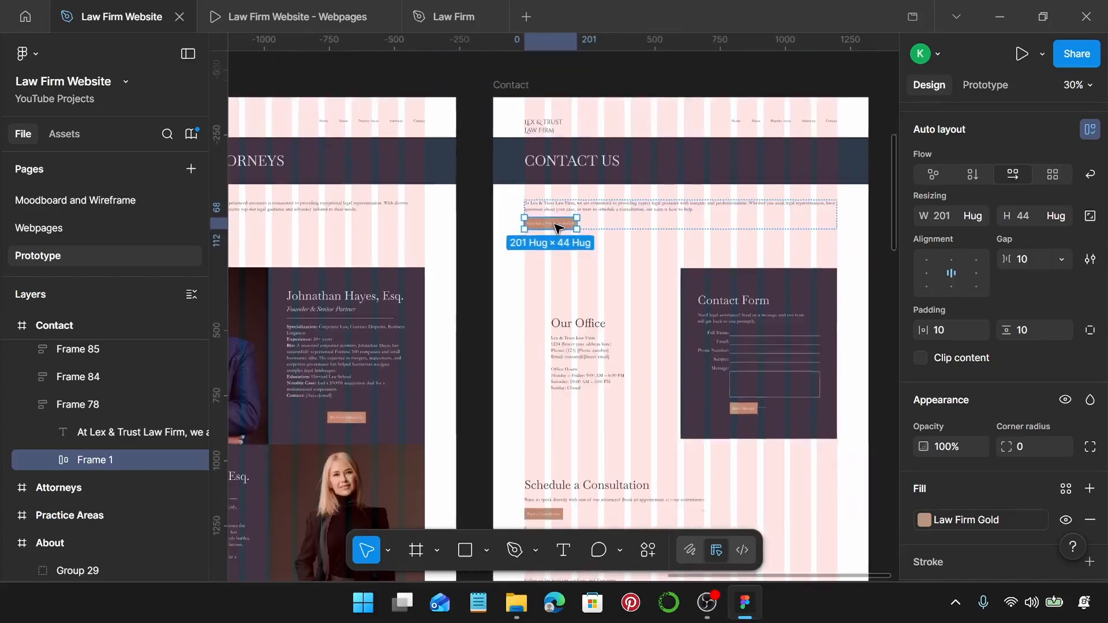
scroll(554, 224, left, 9)
scroll(554, 224, up, 3)
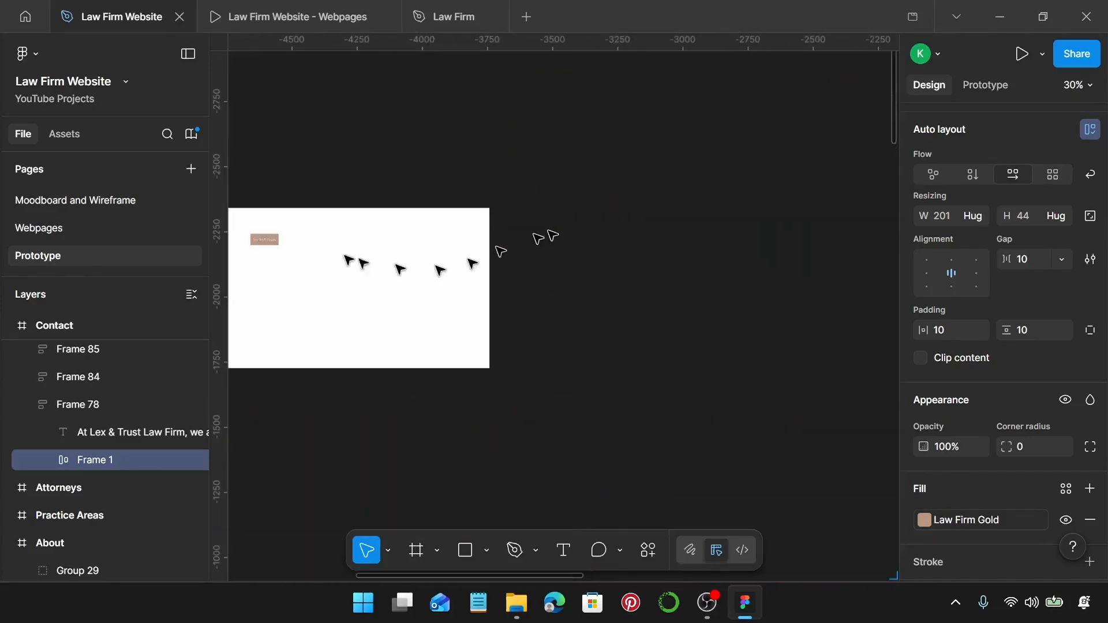
scroll(268, 239, up, 4)
click(453, 242)
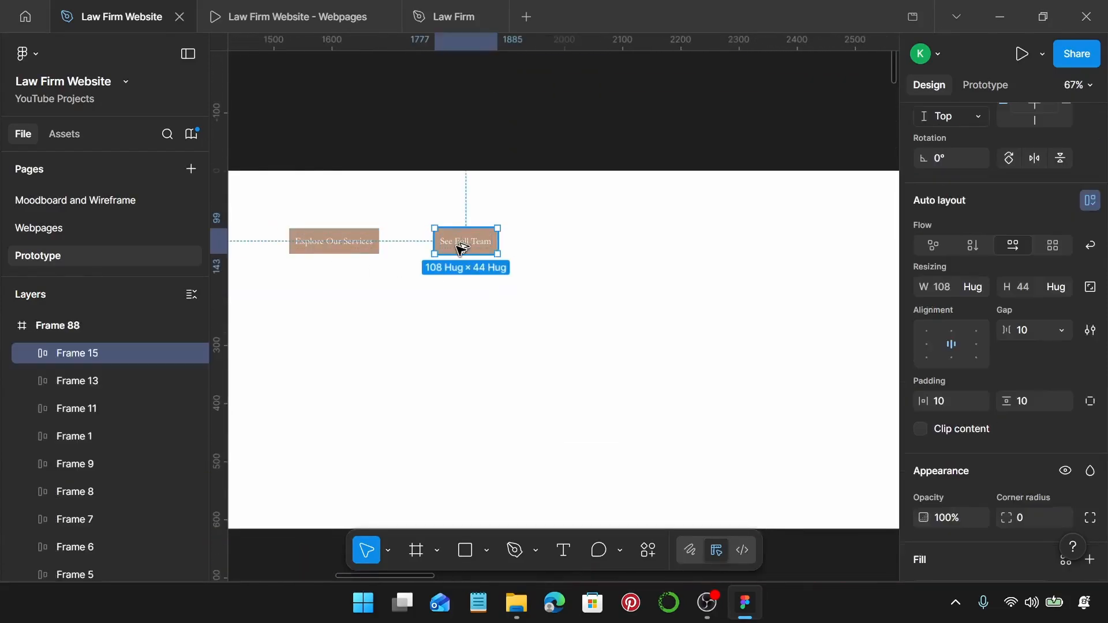
drag(481, 248, 612, 263)
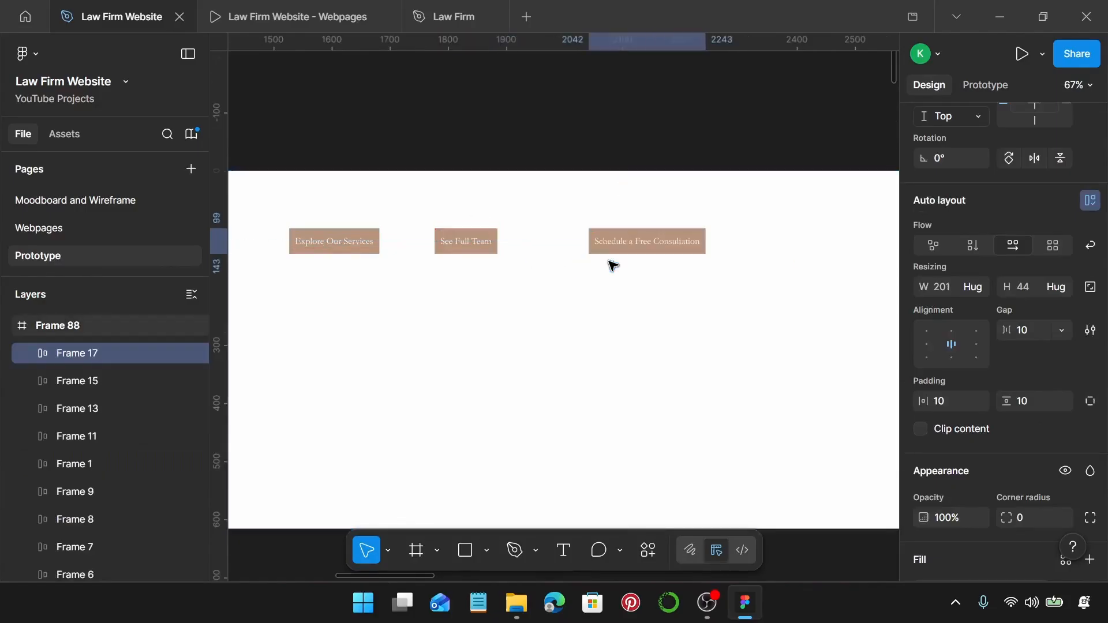
scroll(613, 266, down, 3)
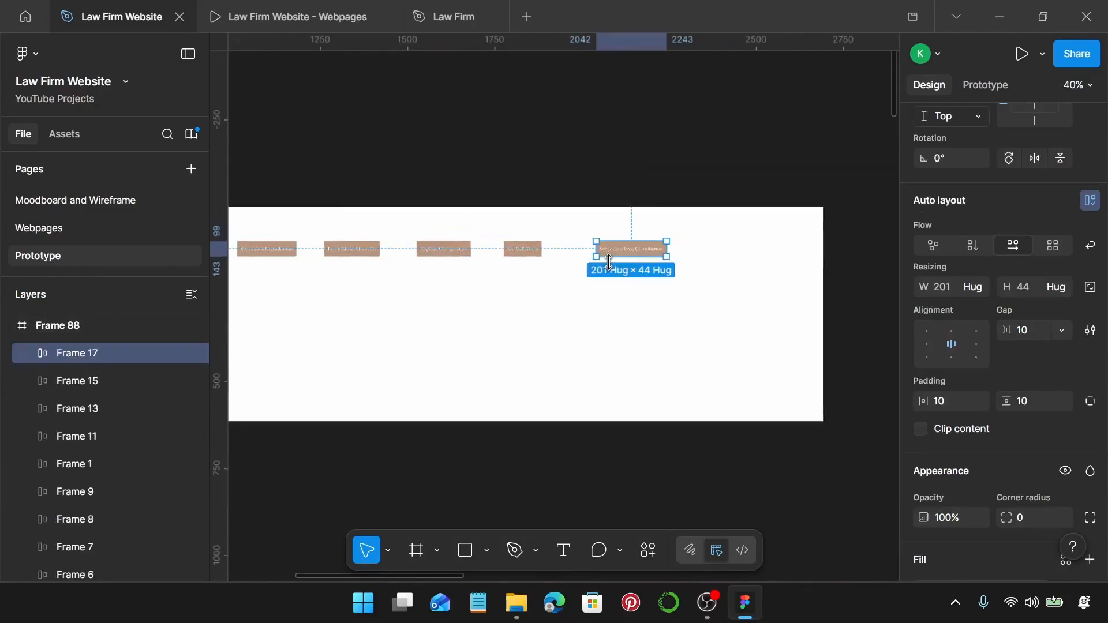
scroll(612, 266, left, 5)
Draw a 1347×447 frame below Frame 88 and give it a black 000000 fill.
click(527, 296)
scroll(527, 295, down, 5)
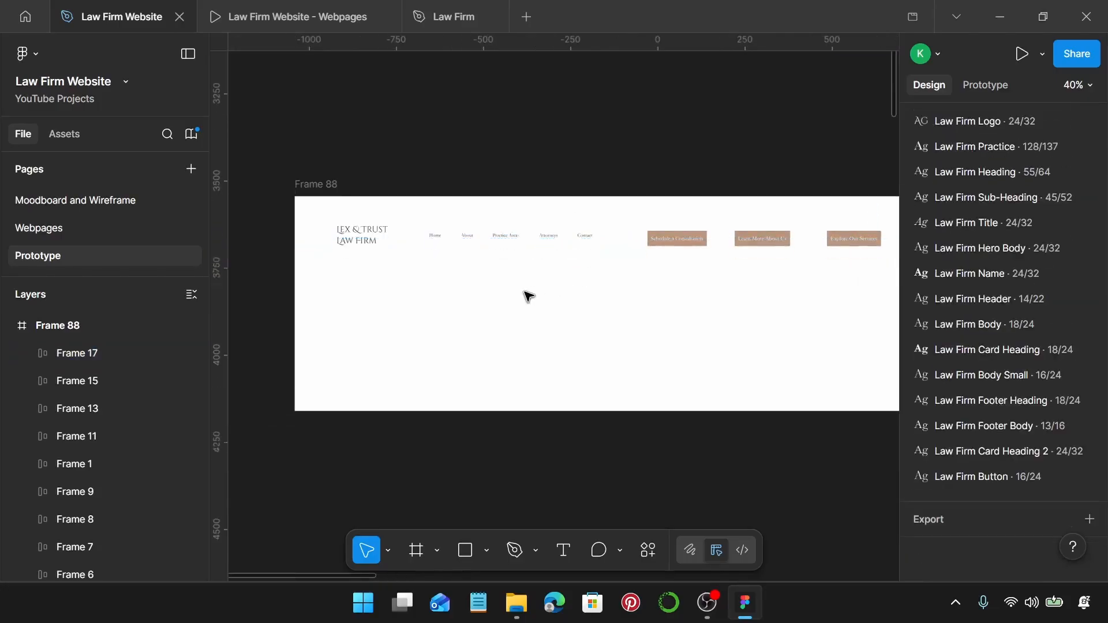
key(f)
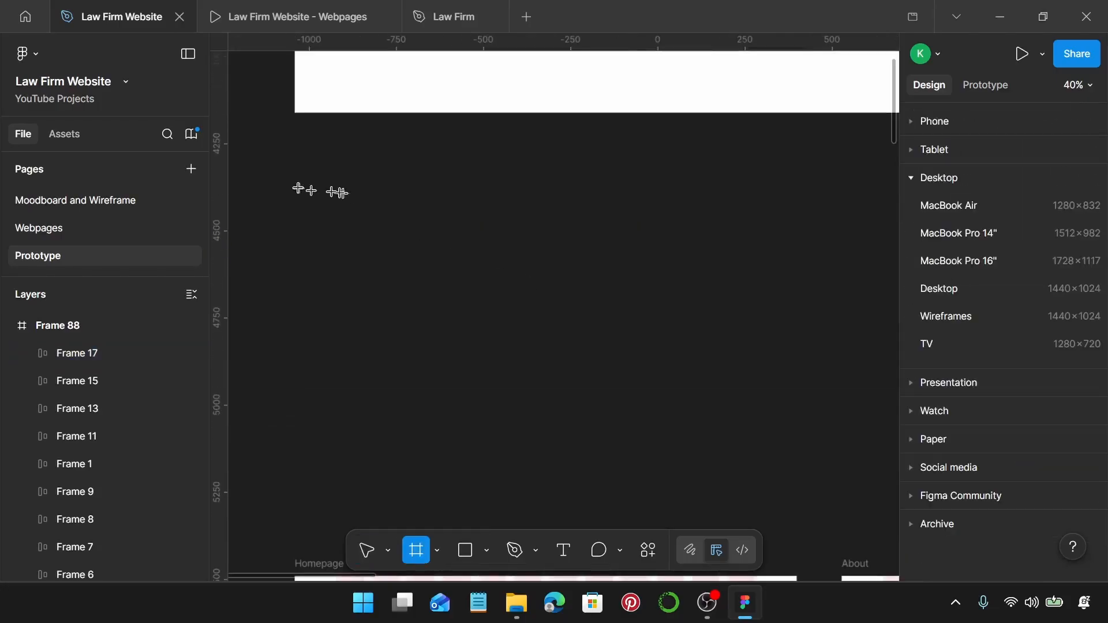
drag(295, 180, 689, 441)
scroll(989, 421, down, 4)
click(927, 373)
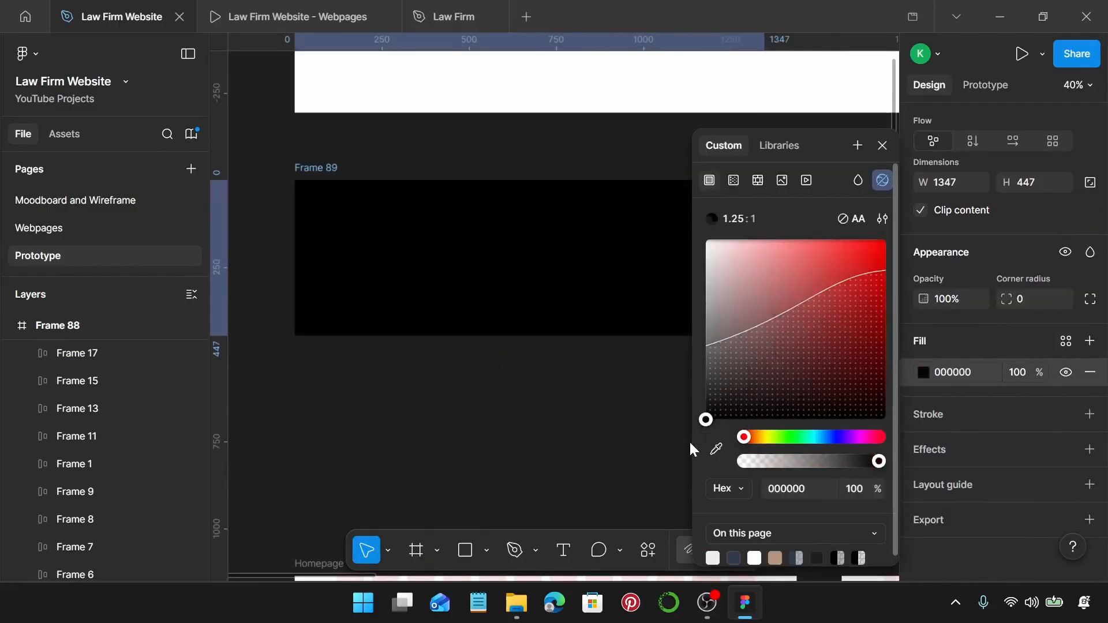
click(883, 146)
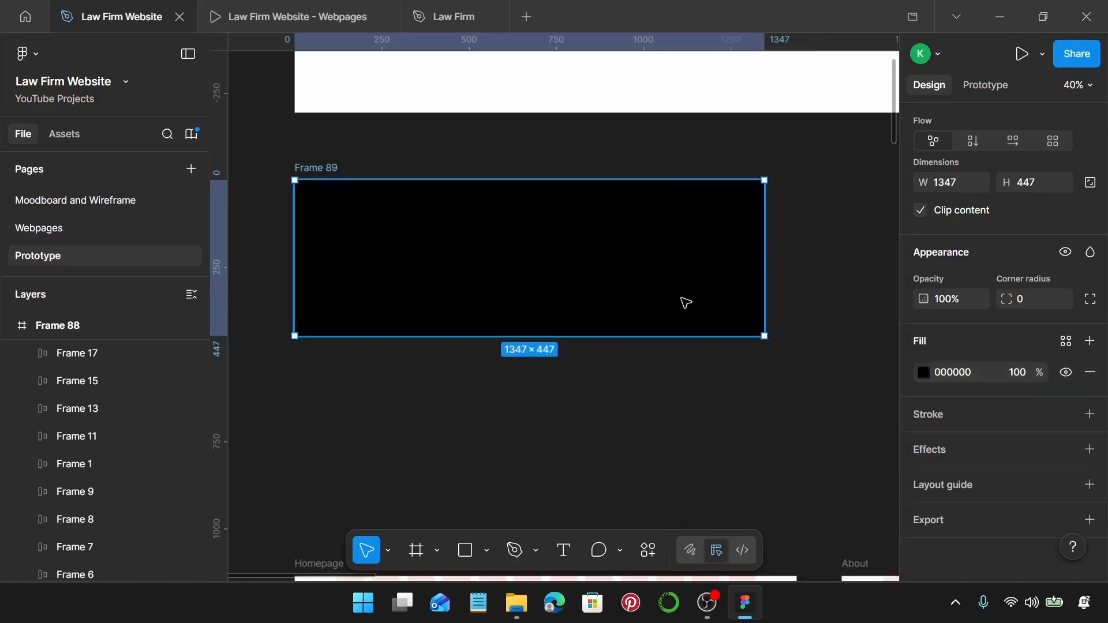
Select the list of links inside the Homepage footer's Quick links group.
scroll(686, 302, down, 5)
scroll(670, 307, down, 10)
scroll(578, 355, up, 3)
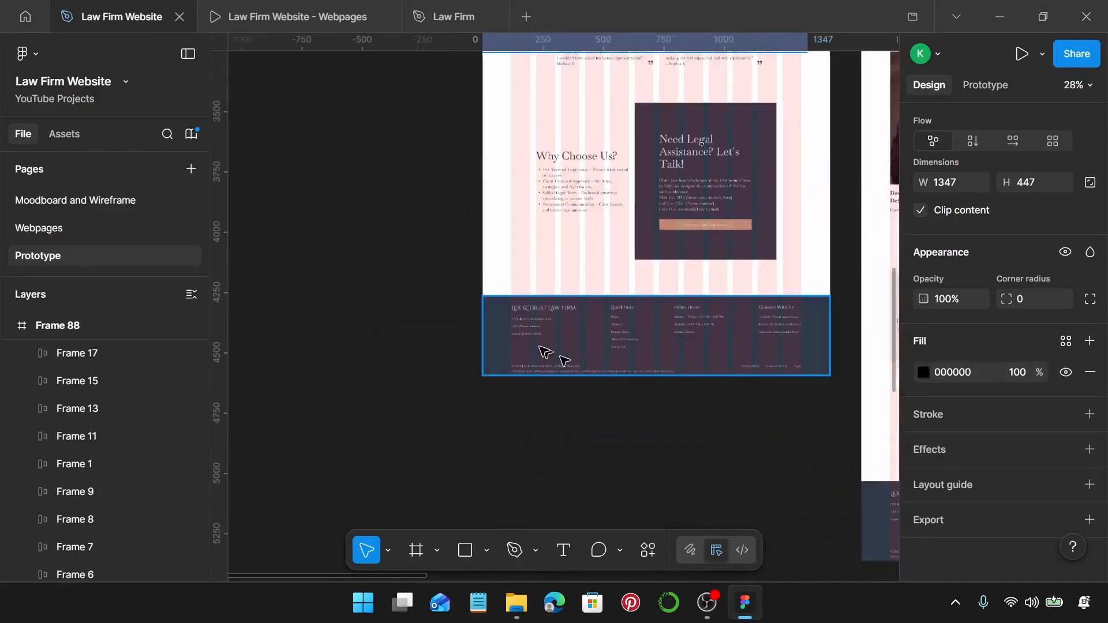
scroll(545, 352, up, 10)
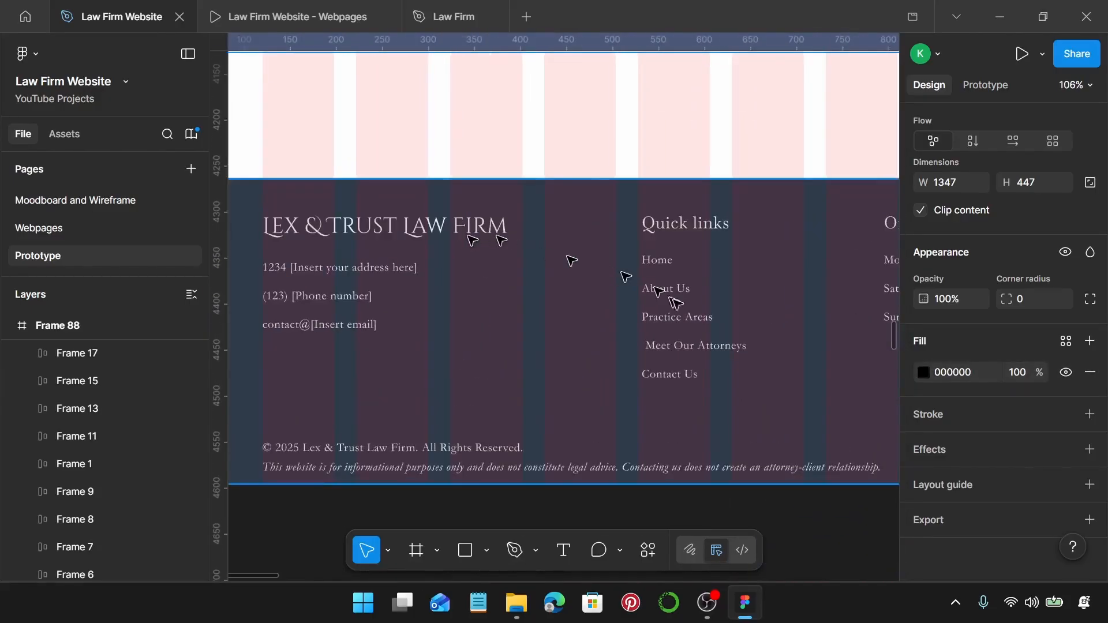
click(685, 325)
click(685, 324)
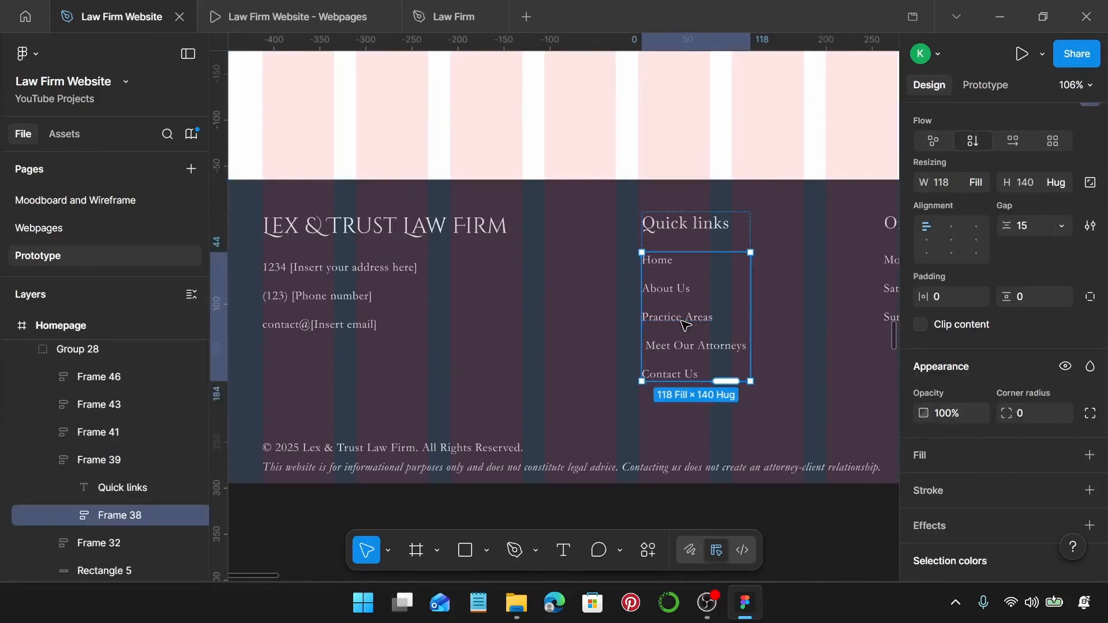
Go back to the new black Frame 89 and select it.
scroll(684, 324, down, 5)
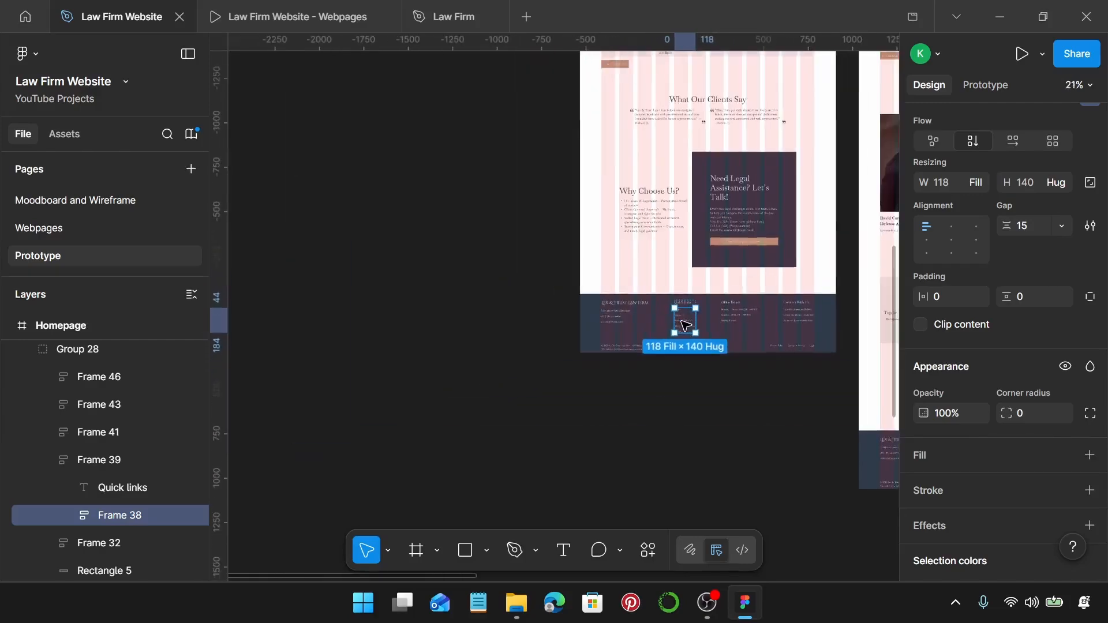
scroll(684, 325, up, 5)
scroll(687, 311, up, 3)
scroll(691, 254, up, 4)
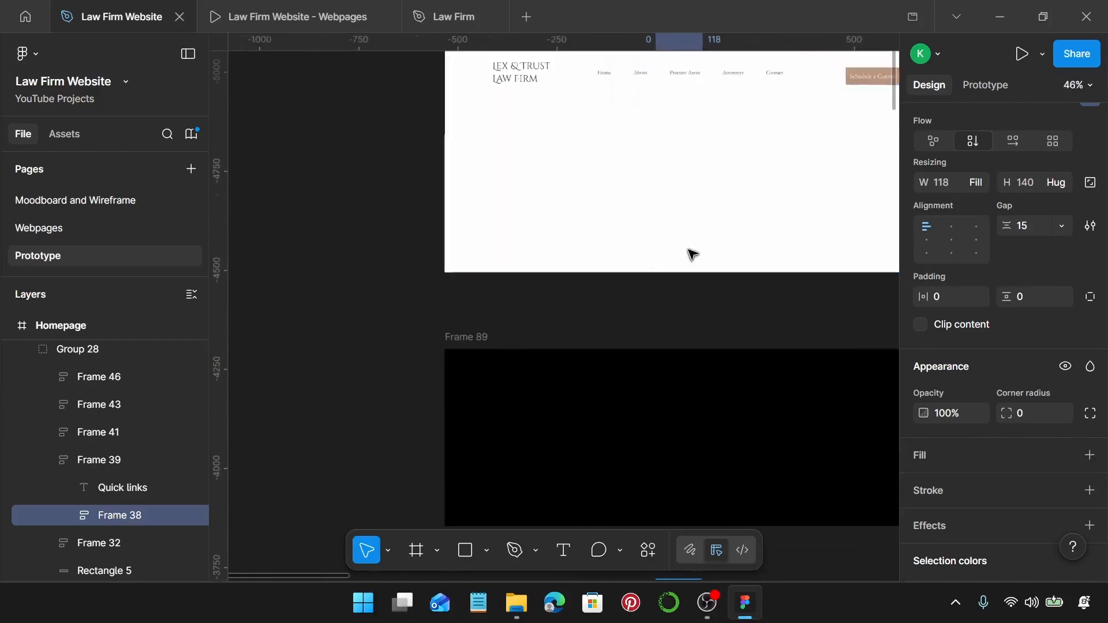
scroll(681, 250, right, 1)
scroll(595, 231, up, 2)
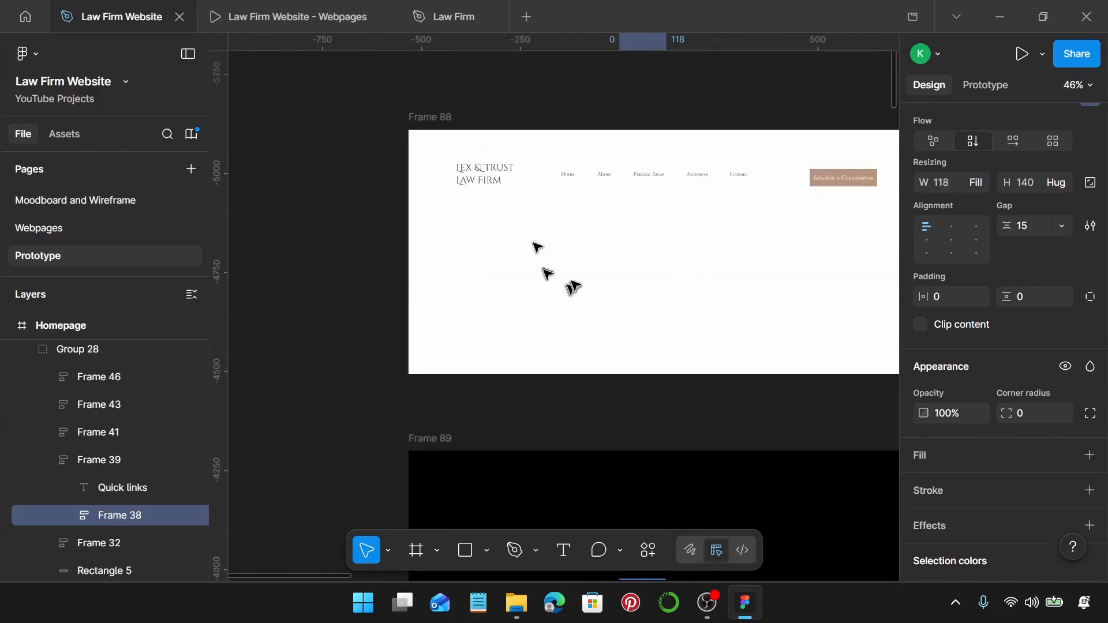
scroll(461, 254, down, 4)
click(442, 227)
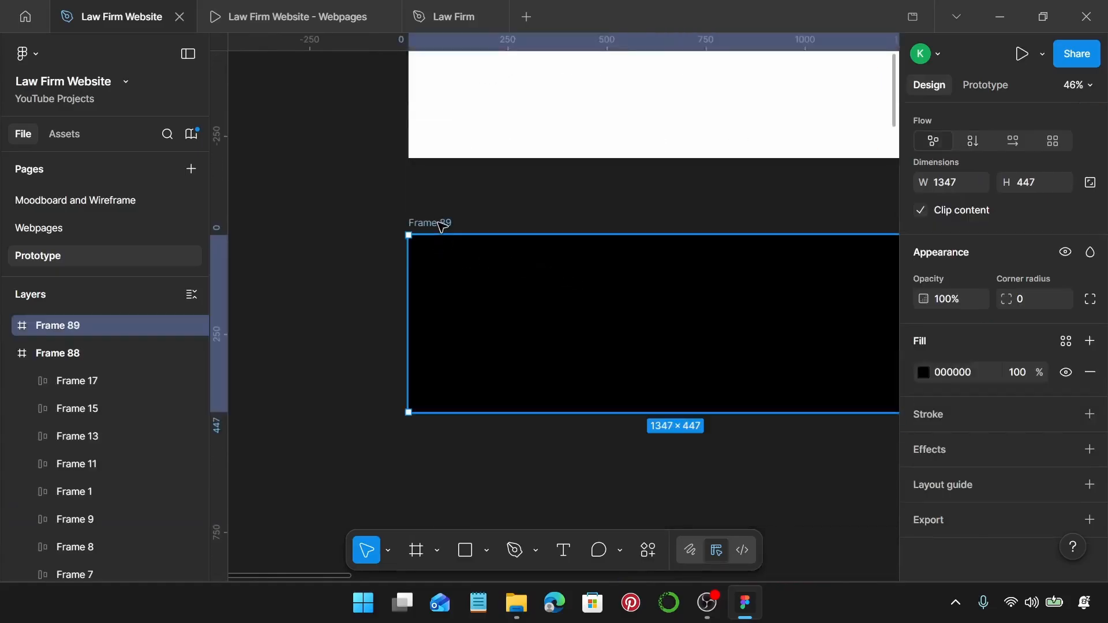
Paste the footer links into Frame 89 as a horizontal row with a 100 gap, then ungroup them.
key(ctrl+v)
drag(435, 258, 584, 305)
scroll(1014, 235, up, 3)
click(1015, 315)
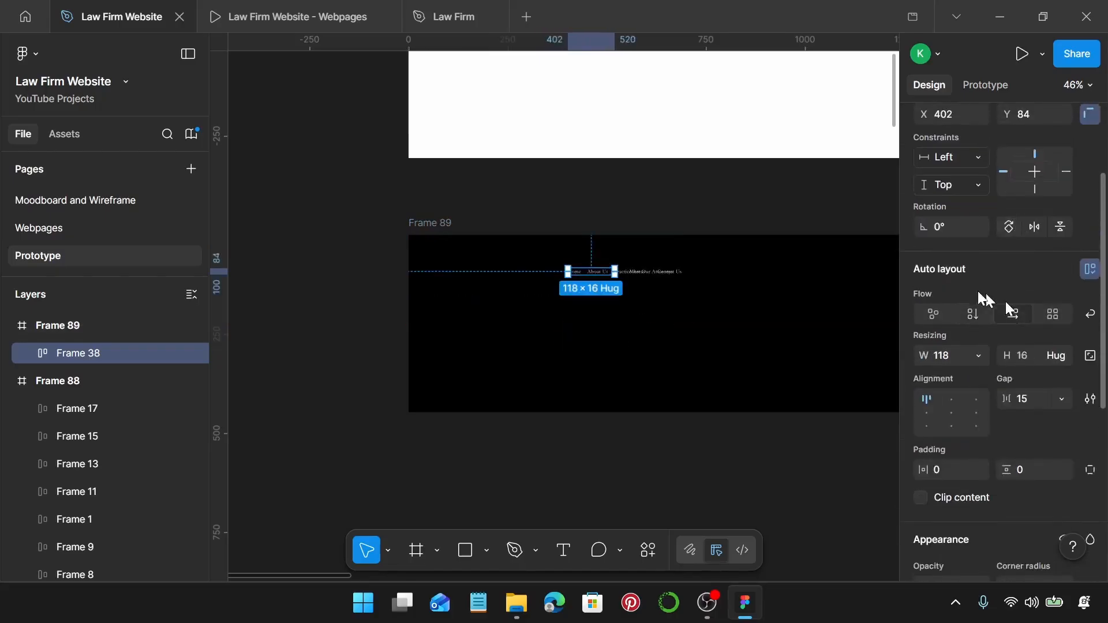
scroll(722, 286, up, 3)
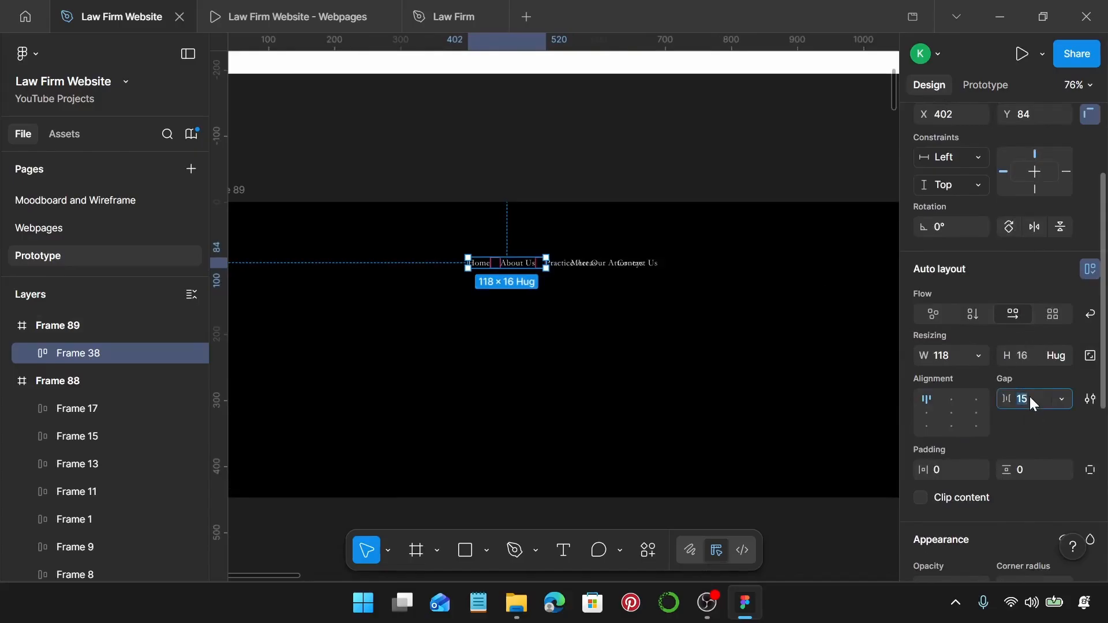
text(0)
key(Return)
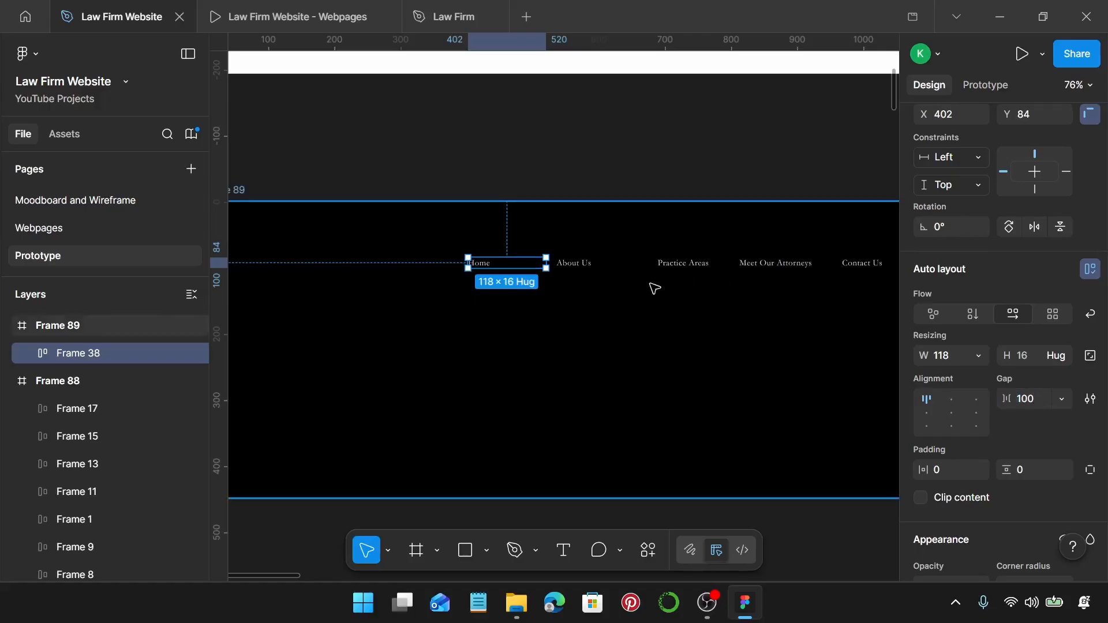
key(ctrl+shift+g)
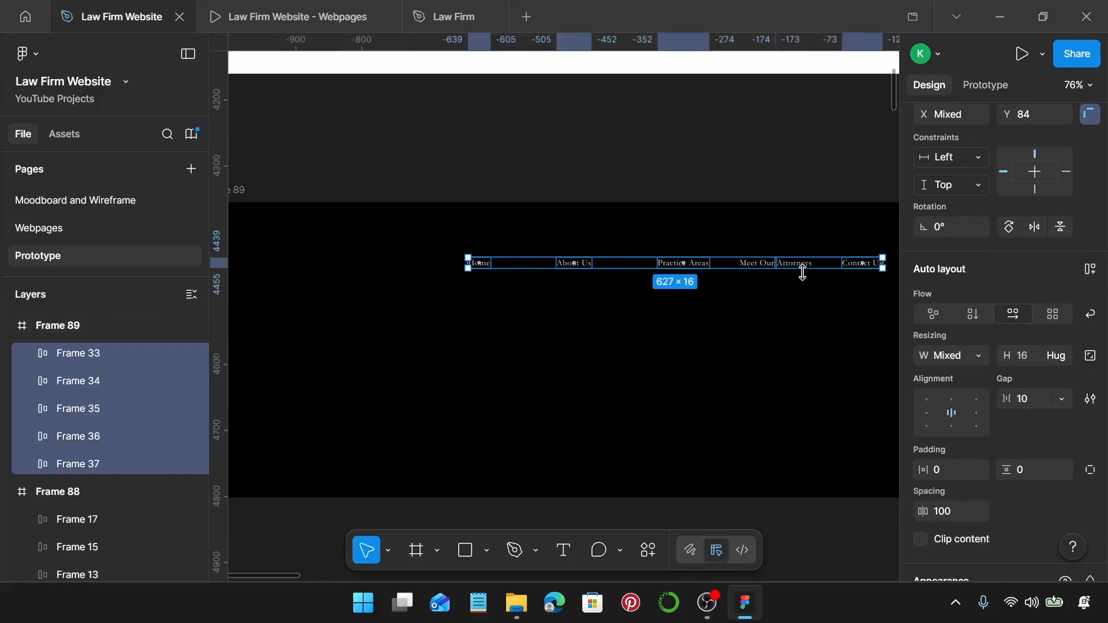
Make the Meet Our Attorneys link hug its text and move it left, clear of Contact Us.
scroll(802, 273, up, 5)
double_click(792, 255)
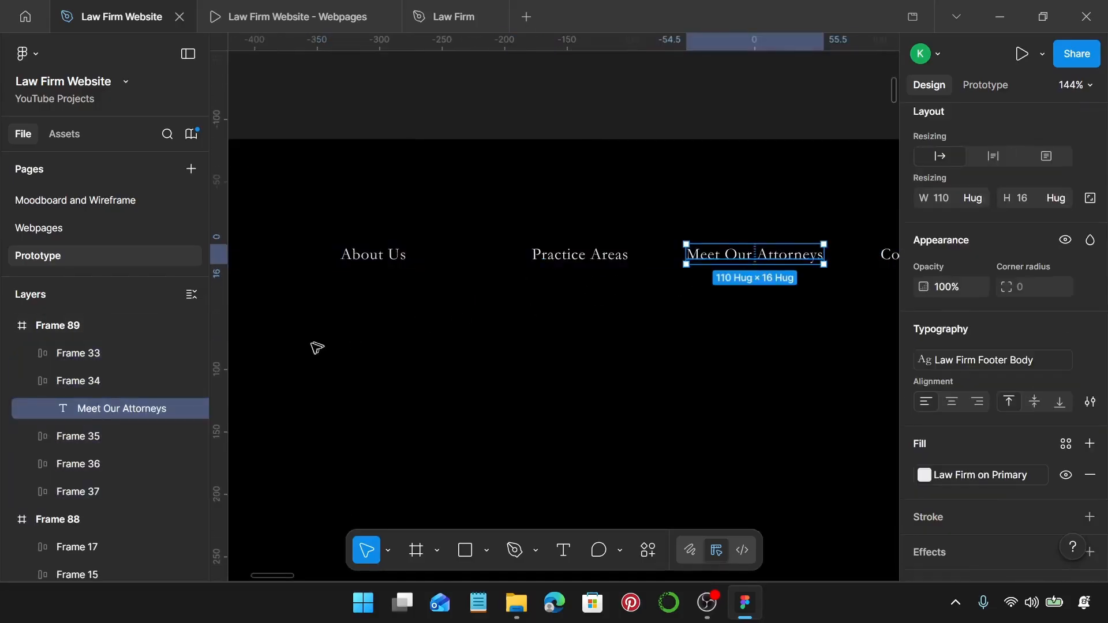
click(155, 379)
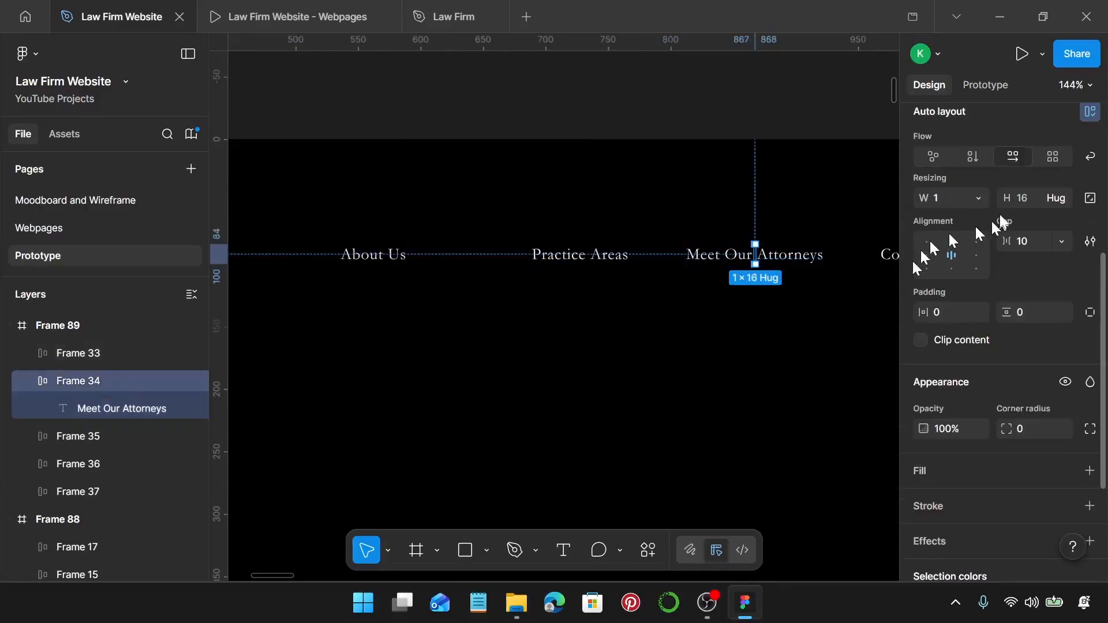
click(985, 194)
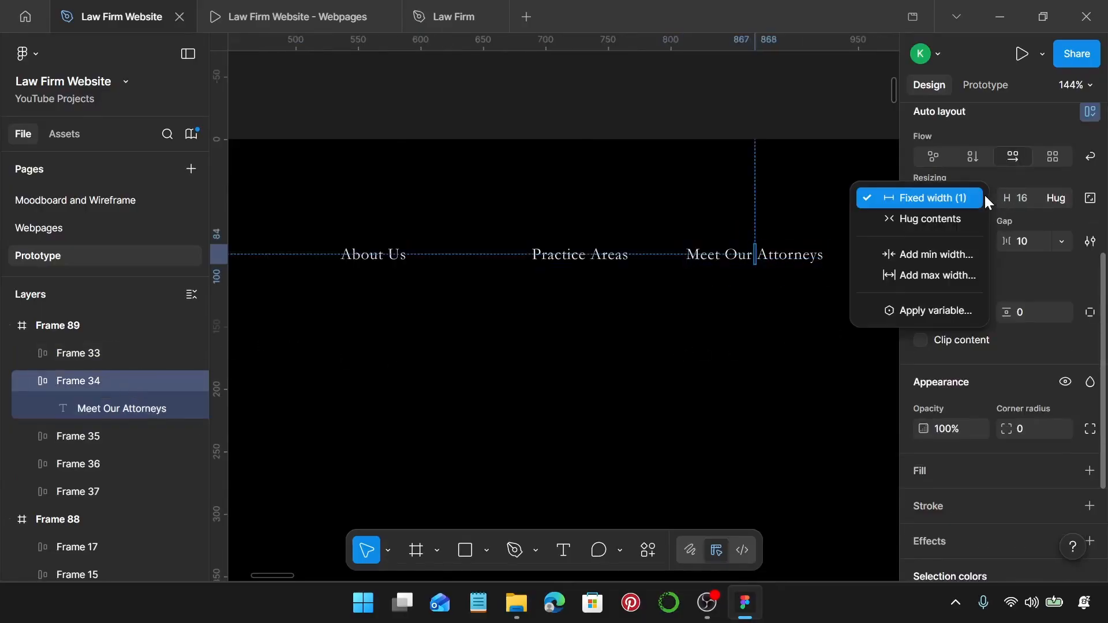
click(936, 223)
scroll(747, 287, right, 4)
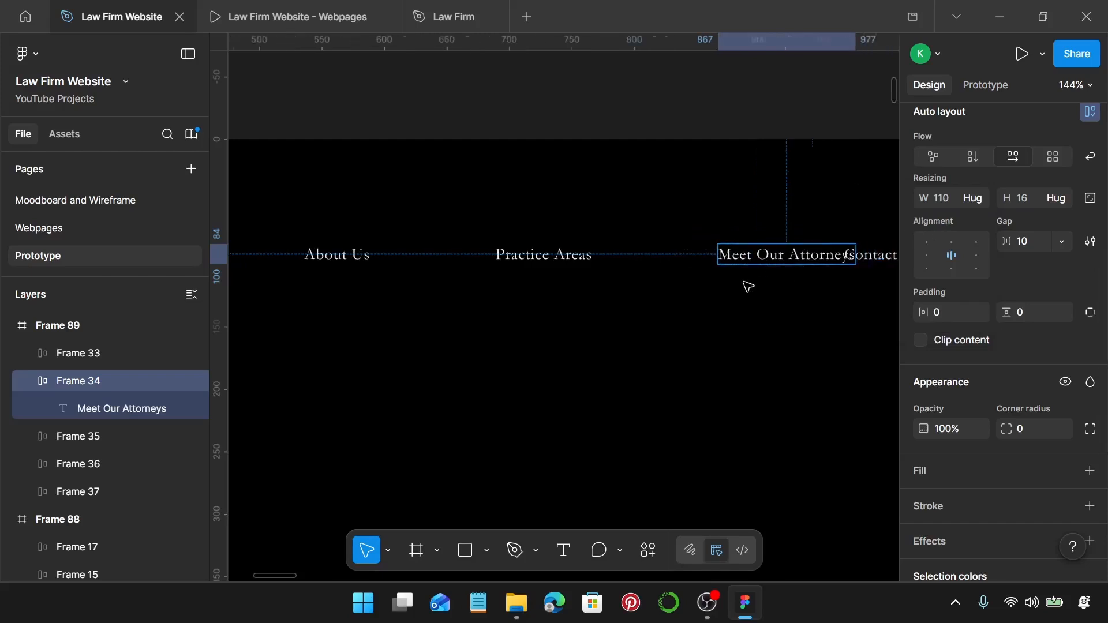
click(733, 313)
drag(725, 253, 662, 262)
Select the LEX & TRUST LAW FIRM logo in the Homepage footer.
scroll(662, 261, down, 5)
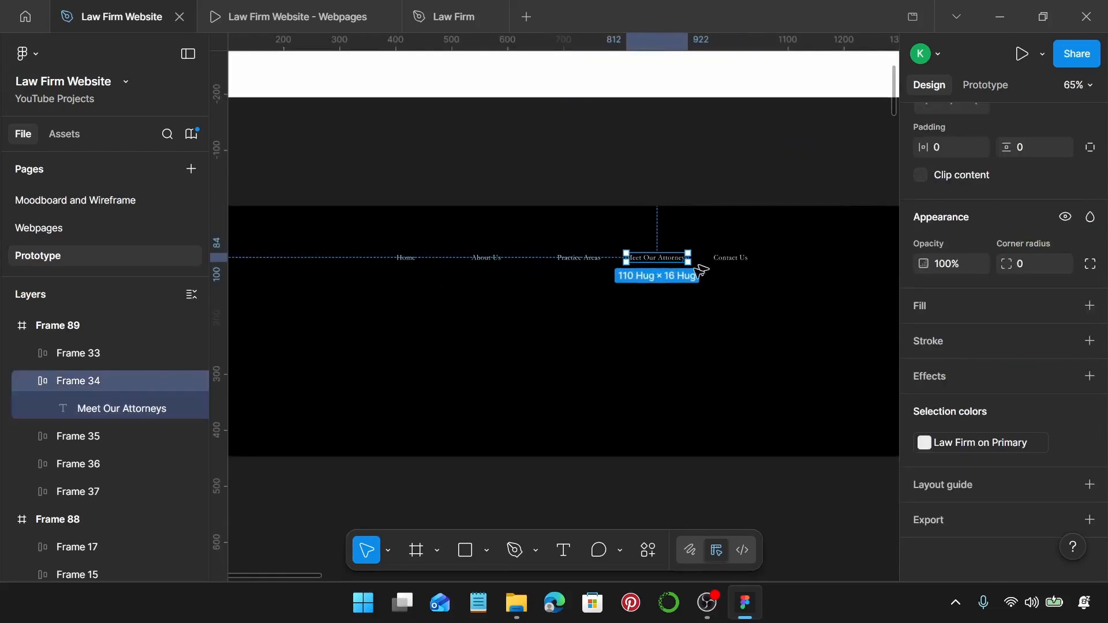
scroll(720, 273, down, 4)
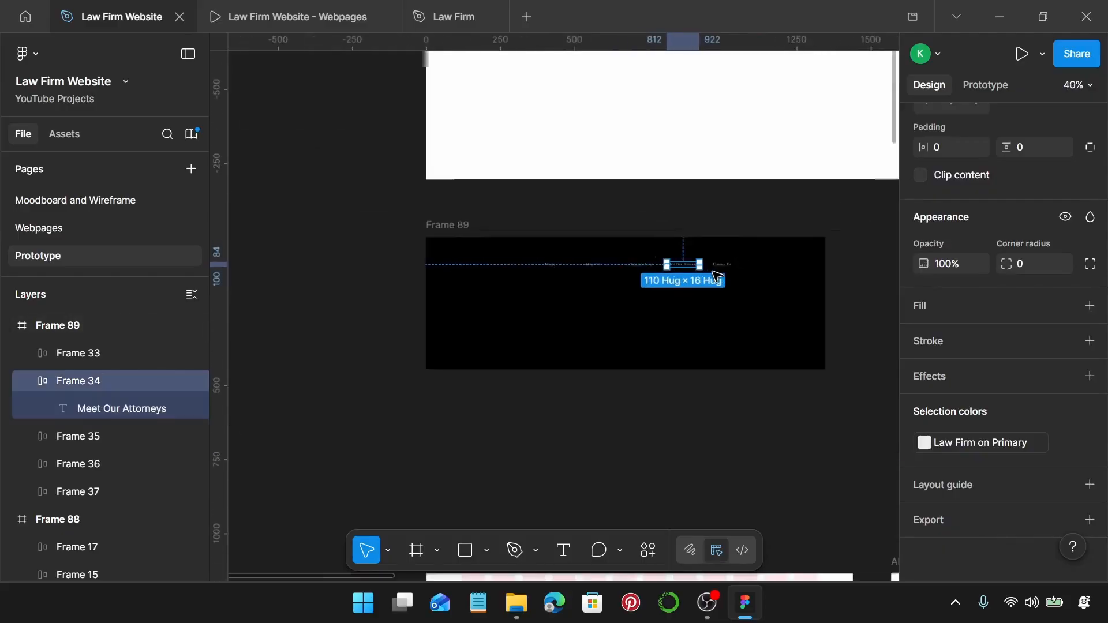
scroll(666, 309, down, 10)
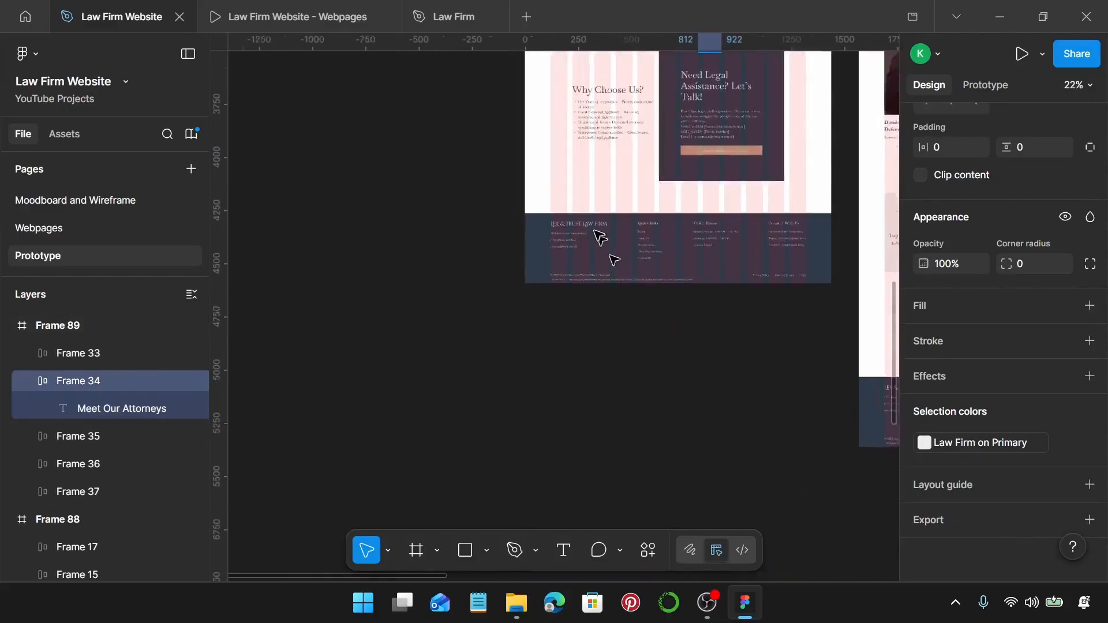
scroll(601, 236, up, 3)
click(601, 218)
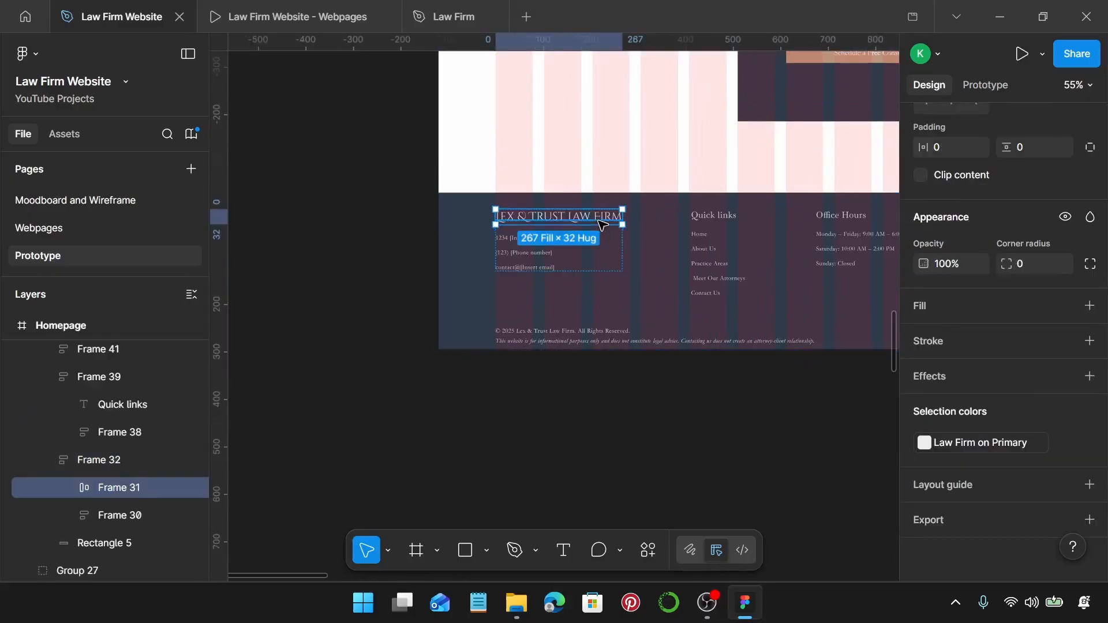
Duplicate the Home link to its left and replace the copy with the LEX & TRUST LAW FIRM logo.
scroll(602, 224, down, 4)
scroll(605, 225, up, 10)
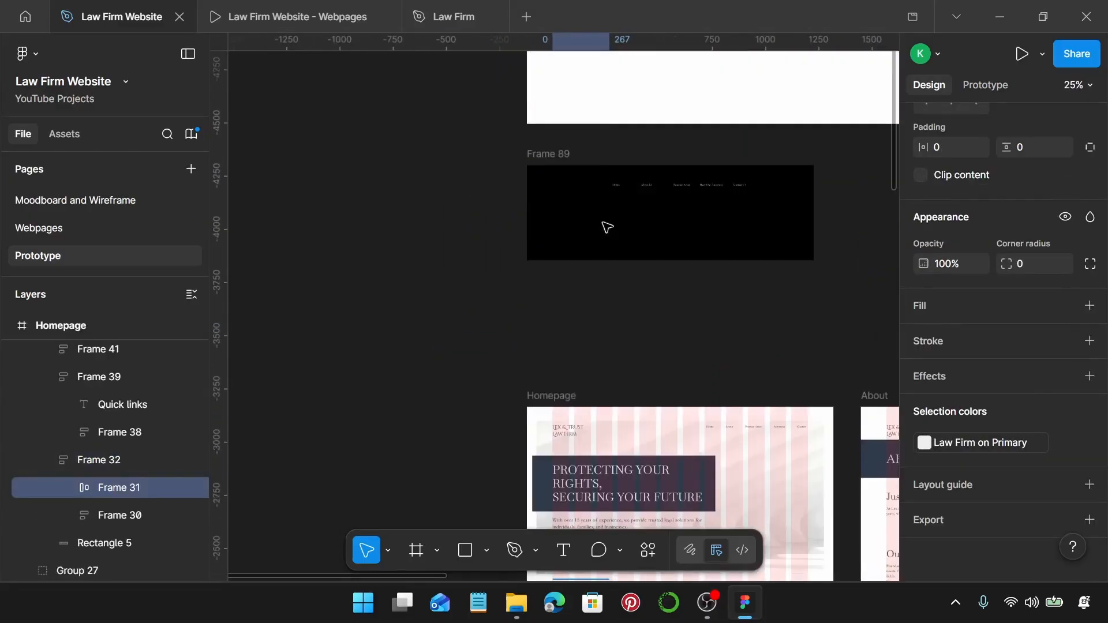
scroll(608, 227, up, 4)
click(634, 140)
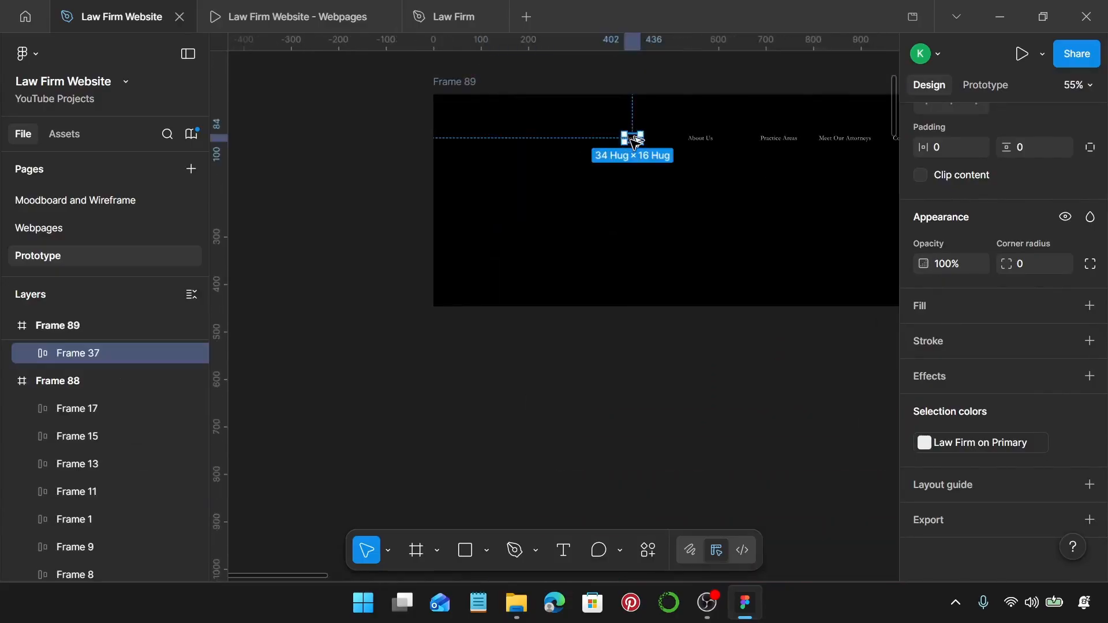
alt+drag(635, 142, 500, 142)
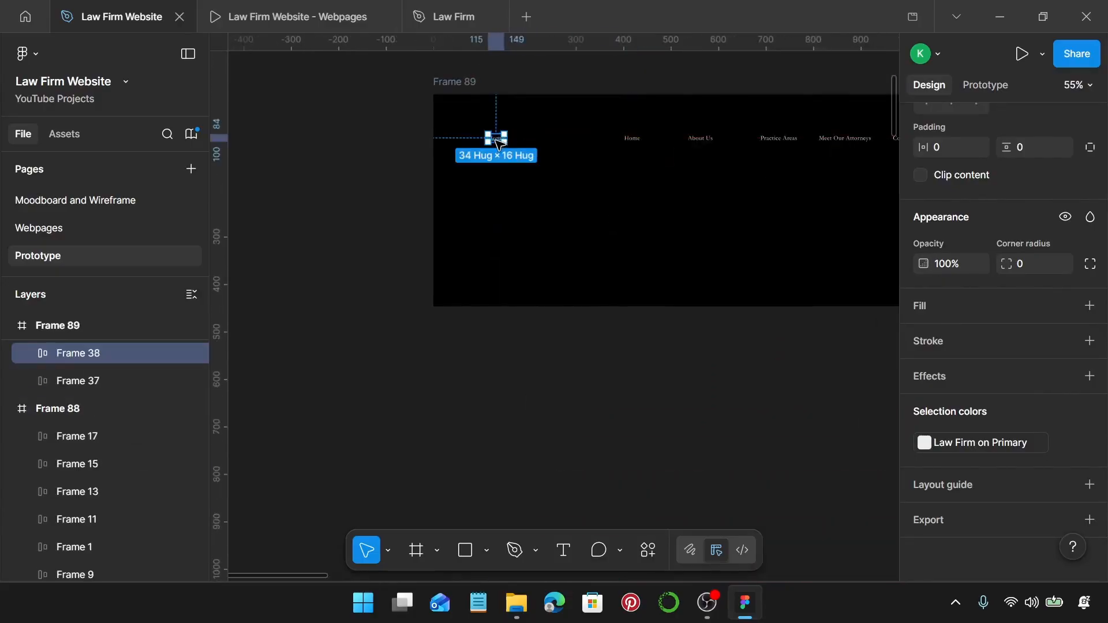
key(ctrl+shift+r)
scroll(500, 145, up, 2)
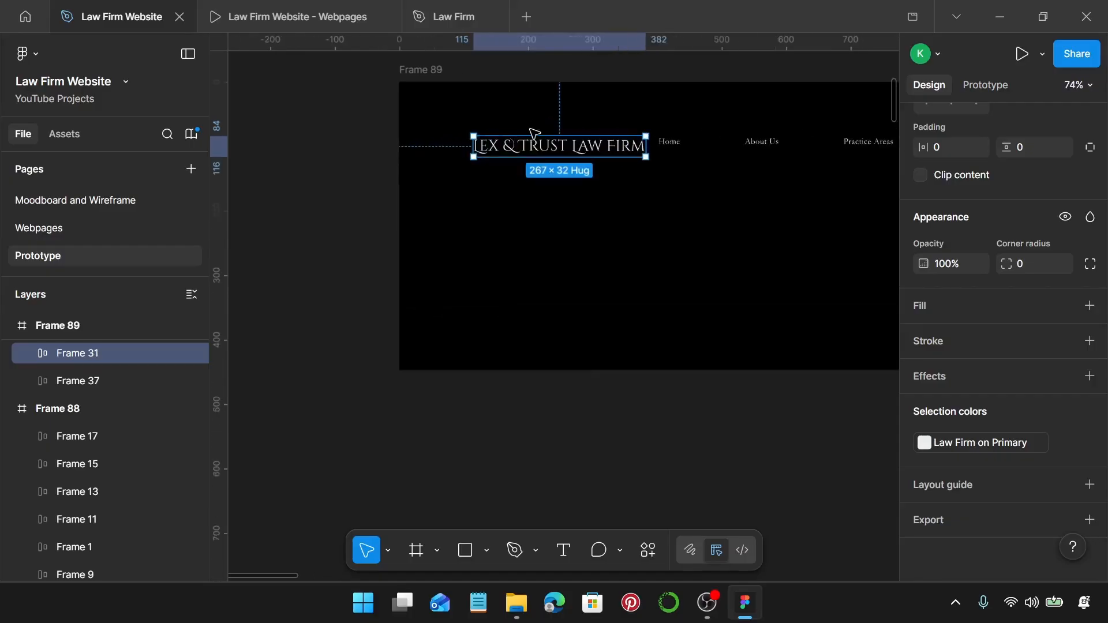
drag(524, 156, 511, 156)
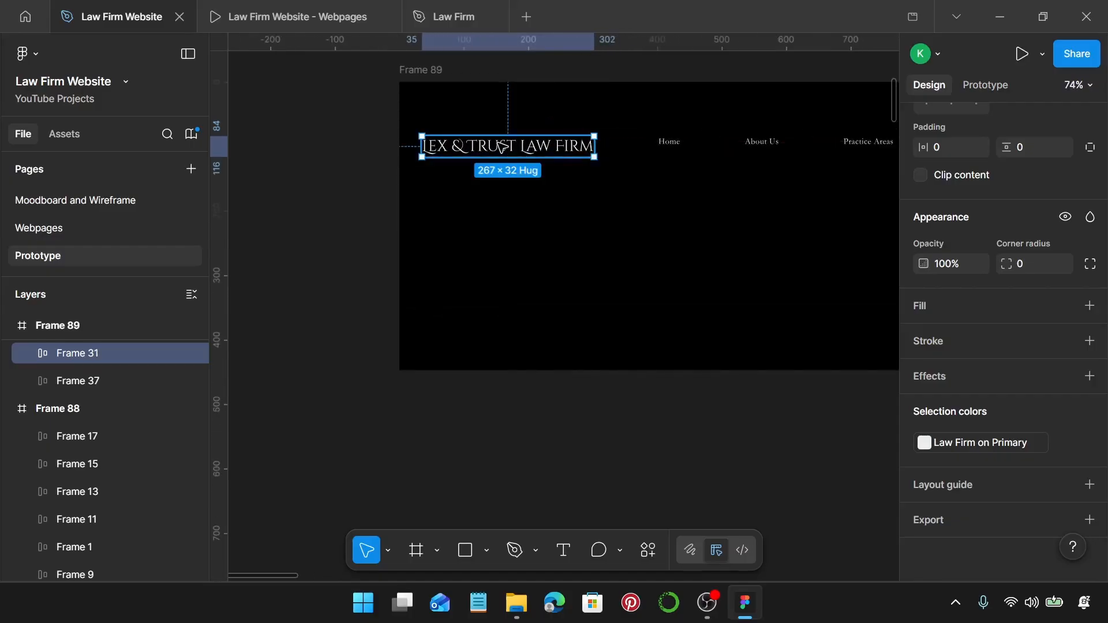
Centre the logo and links vertically in a row spaced 100 apart.
key(ctrl+a)
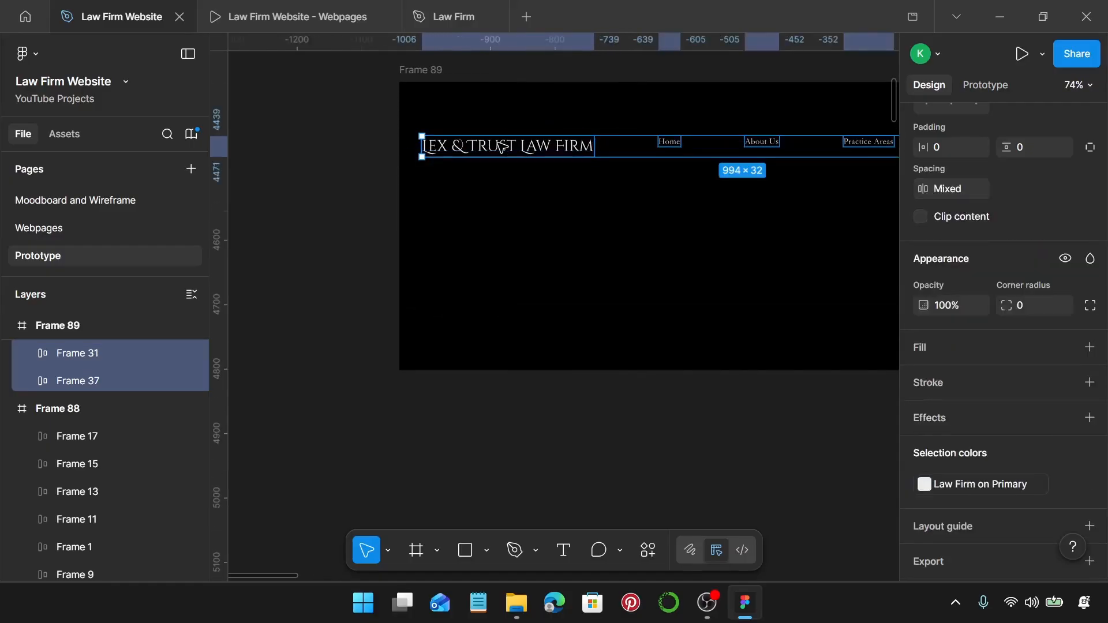
key(alt+v)
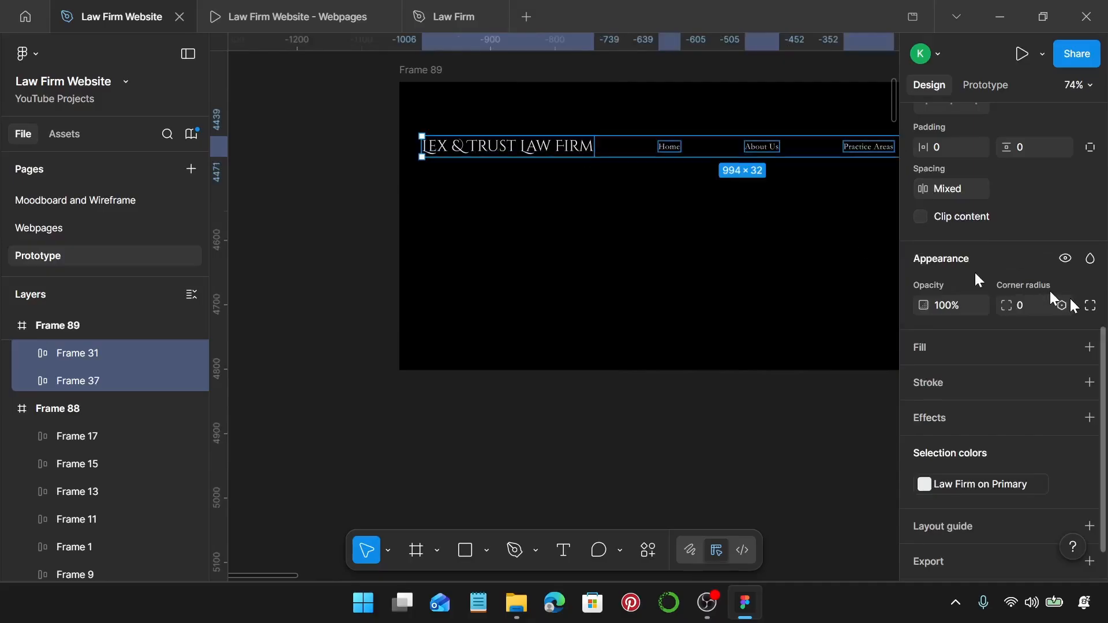
scroll(1051, 279, up, 5)
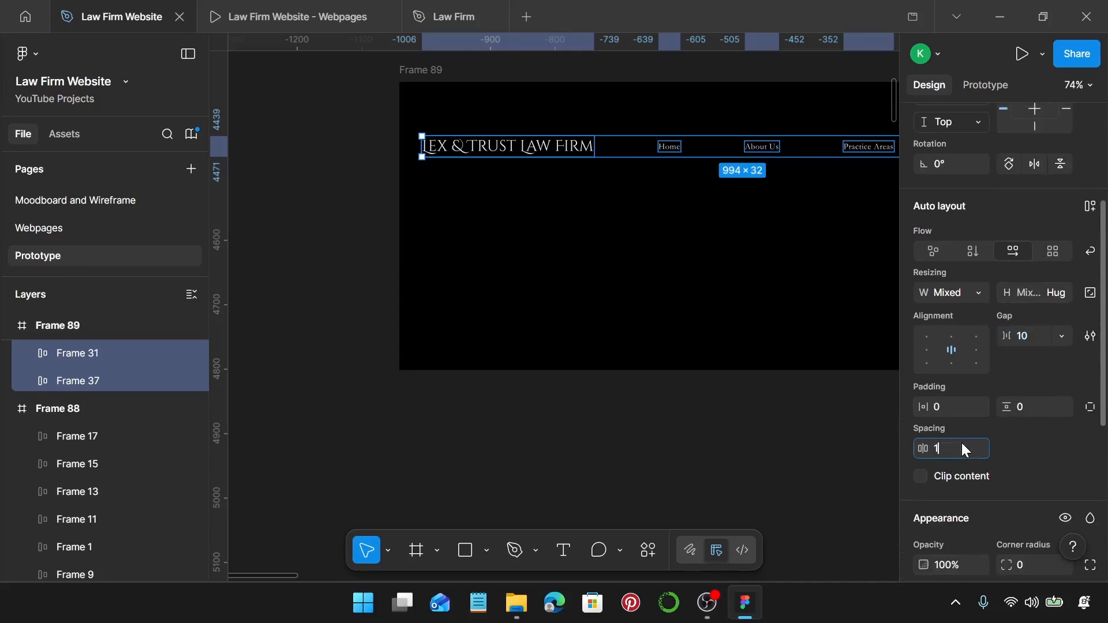
key(Return)
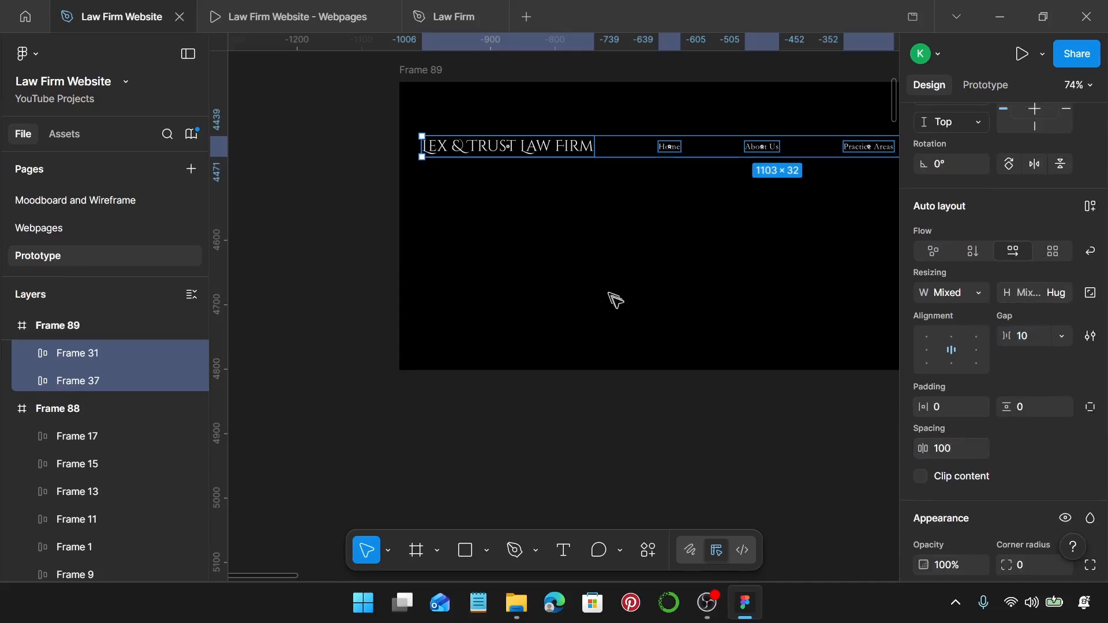
scroll(615, 302, down, 5)
scroll(616, 305, up, 2)
scroll(616, 304, right, 2)
Select every item in Frame 88, centre them vertically and space them 100 apart.
click(472, 114)
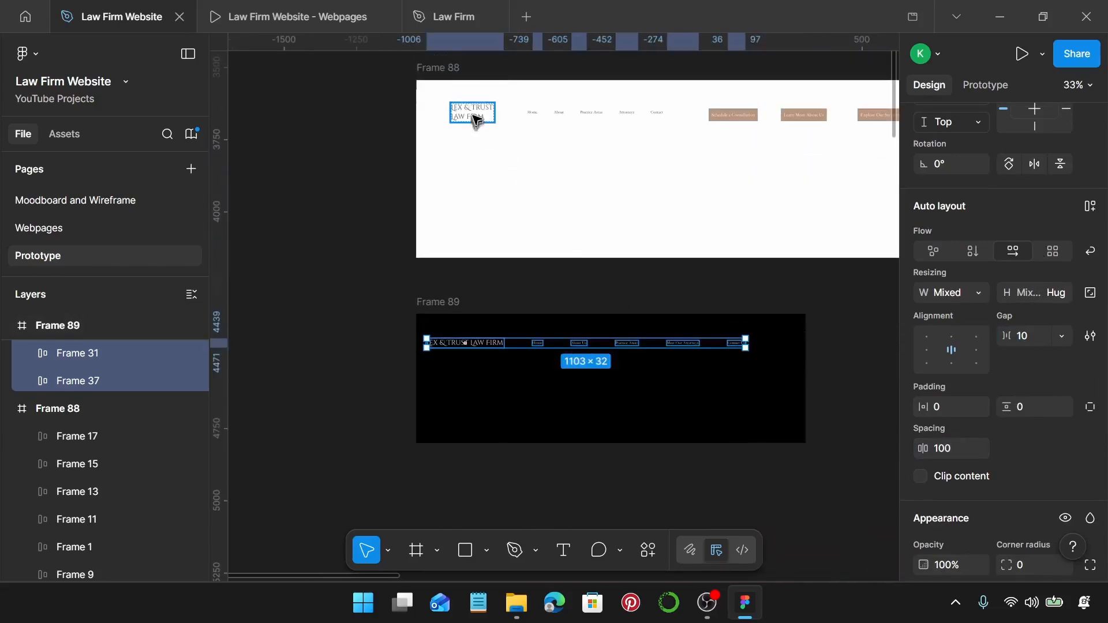
key(ctrl+a)
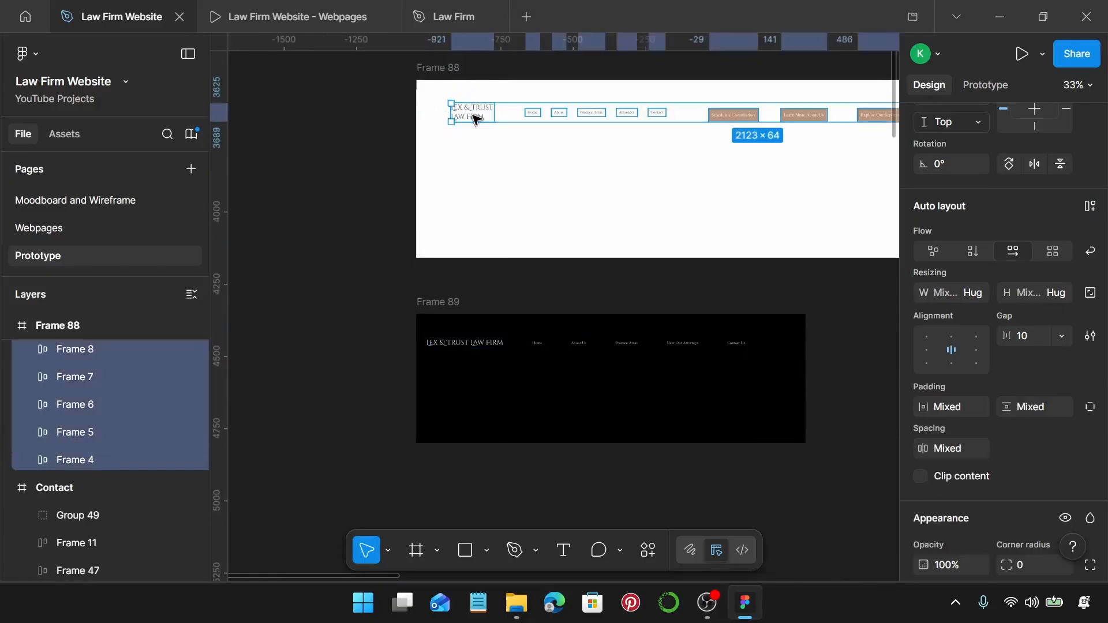
key(alt+v)
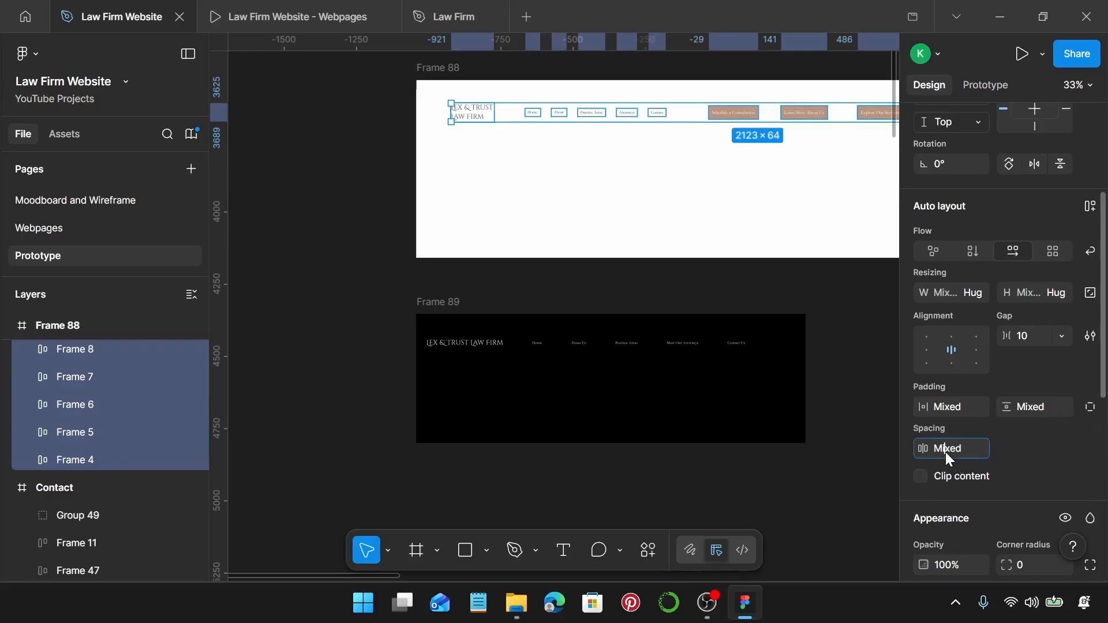
key(Return)
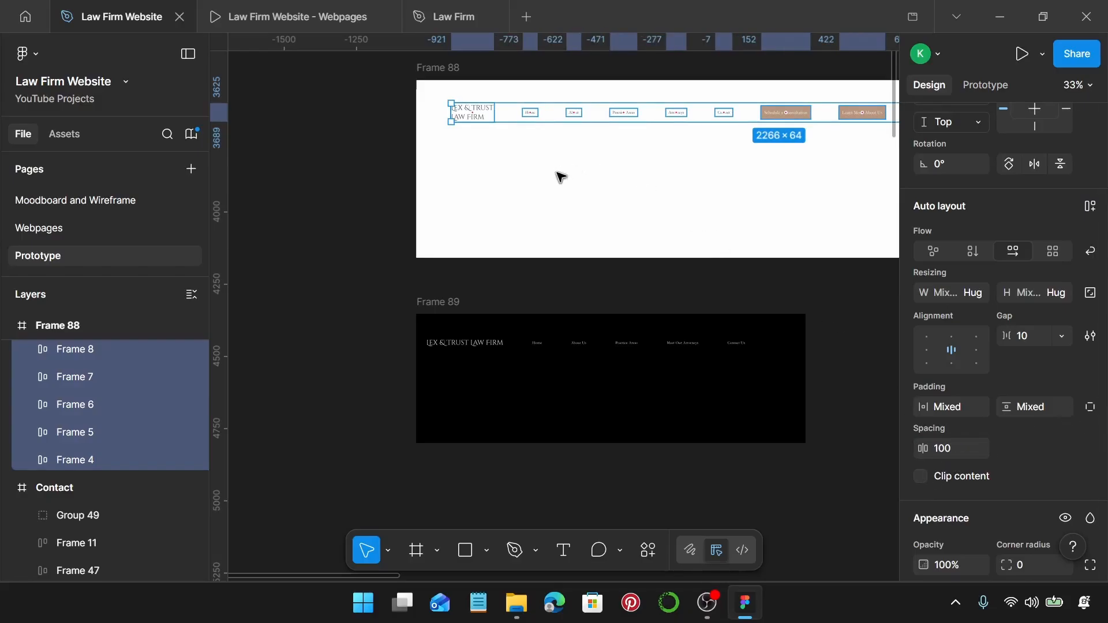
scroll(560, 176, right, 5)
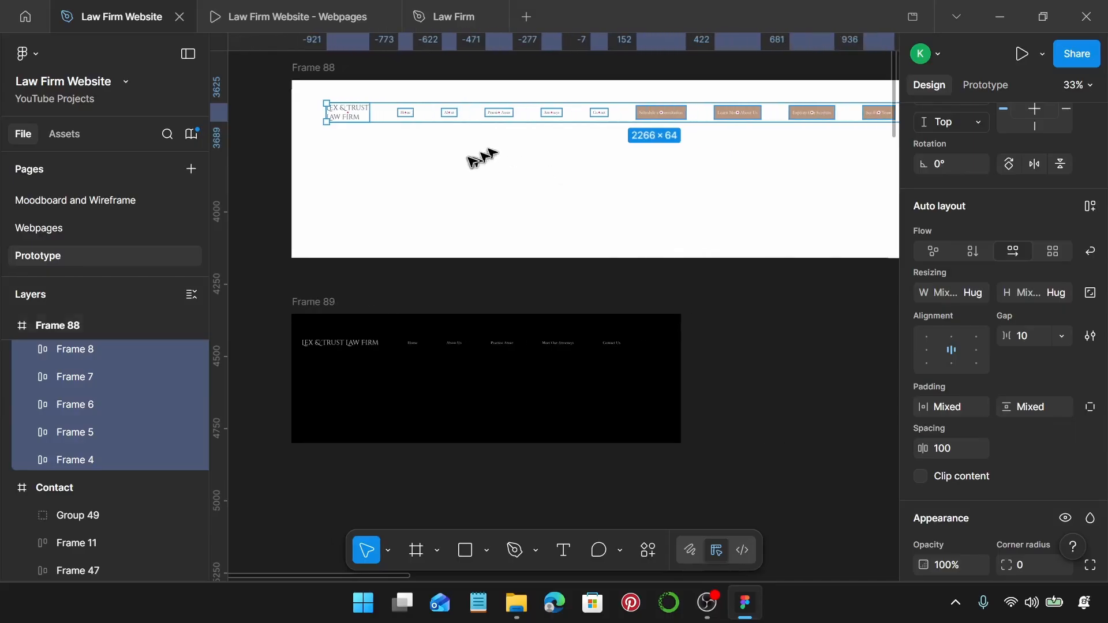
scroll(483, 159, up, 3)
Clear the selection, then select the LEX & TRUST LAW FIRM logo and the Home link in Frame 88.
click(317, 137)
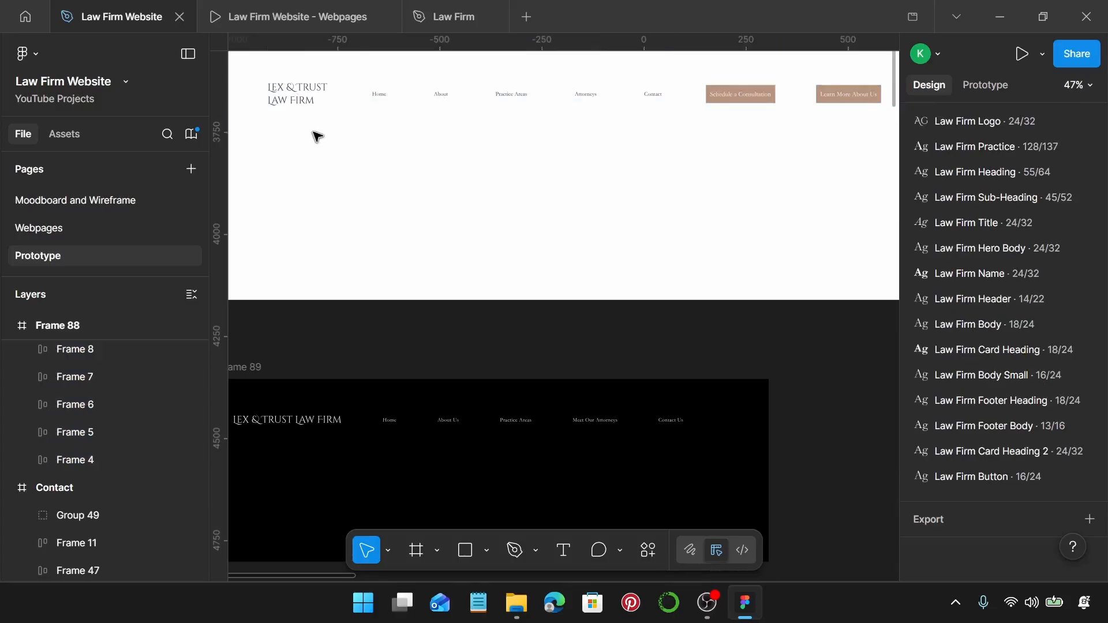
click(312, 102)
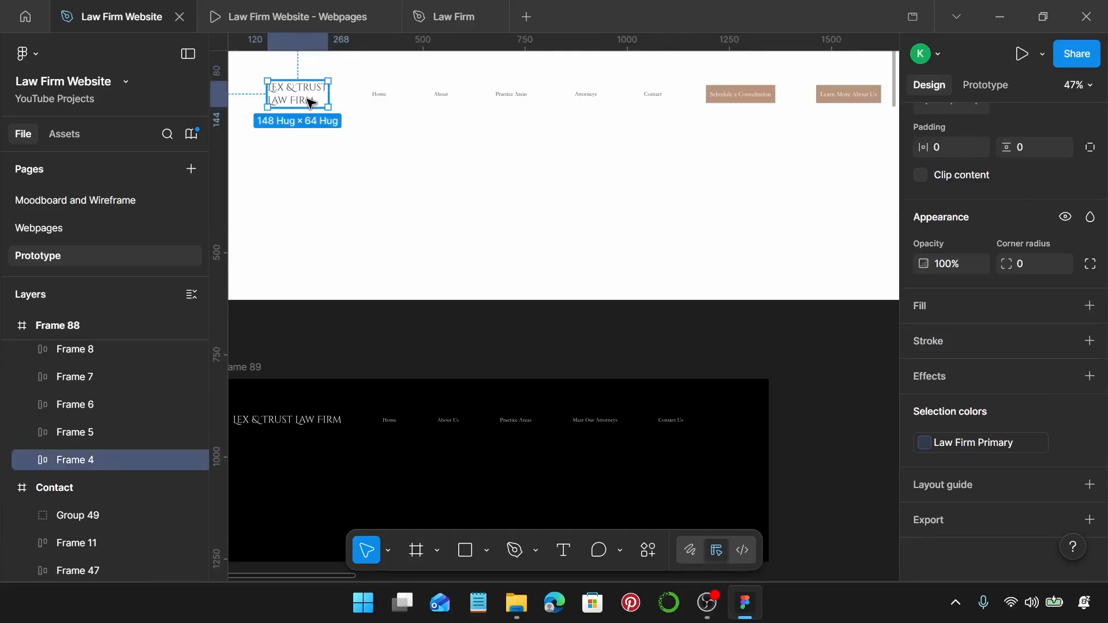
click(374, 94)
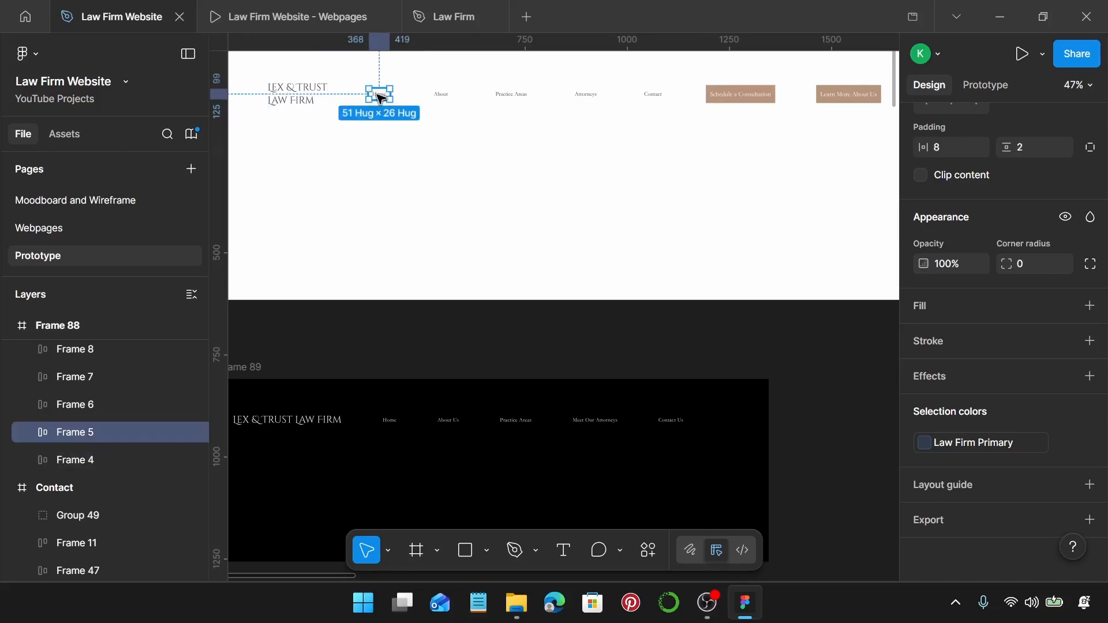
scroll(394, 94, up, 5)
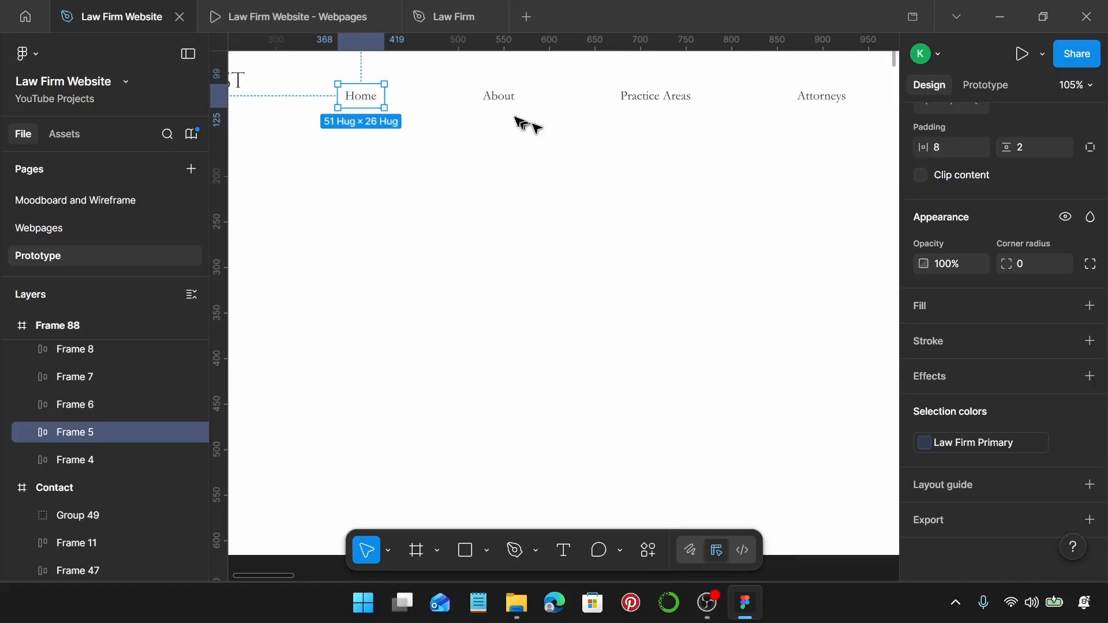
Select the About, Practice Areas, Attorneys and Contact header links.
click(494, 97)
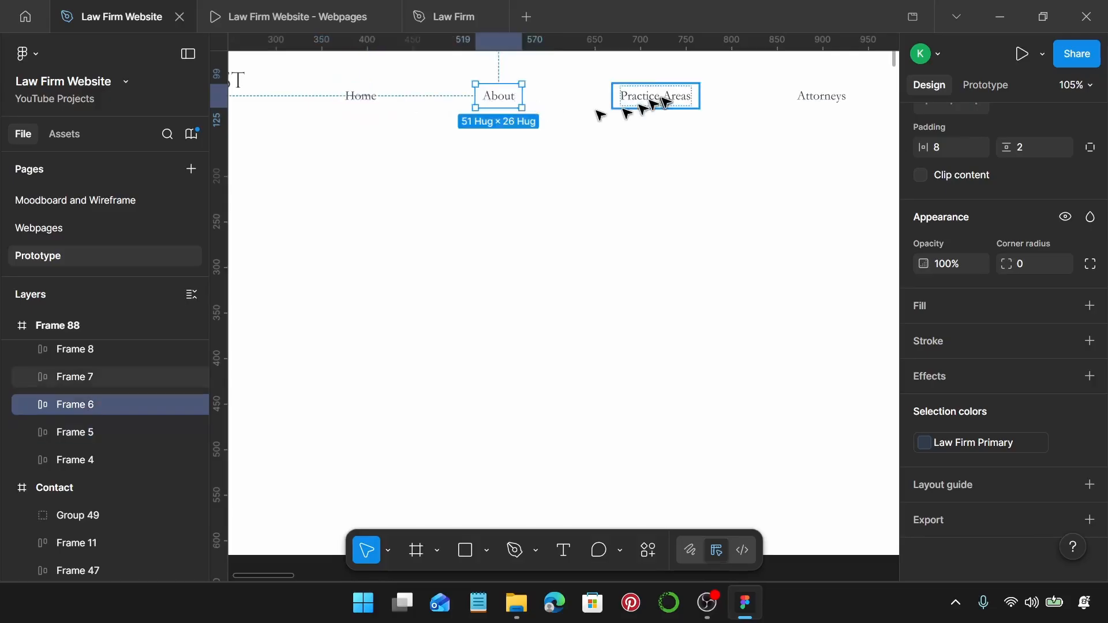
click(658, 97)
scroll(658, 97, right, 2)
scroll(663, 101, right, 2)
click(738, 97)
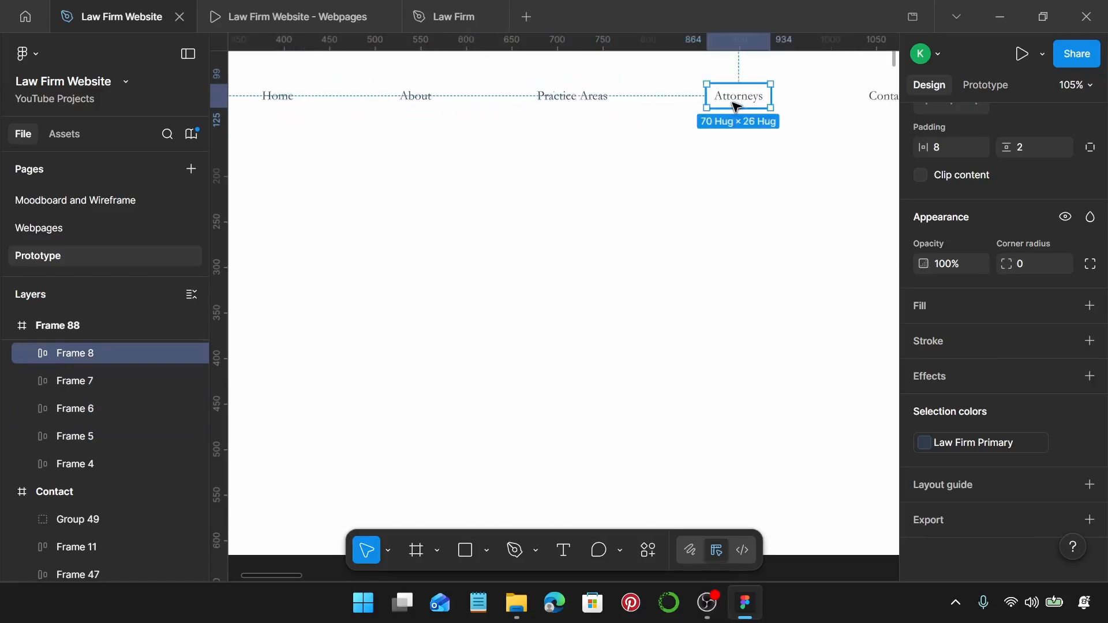
scroll(716, 113, right, 10)
click(493, 109)
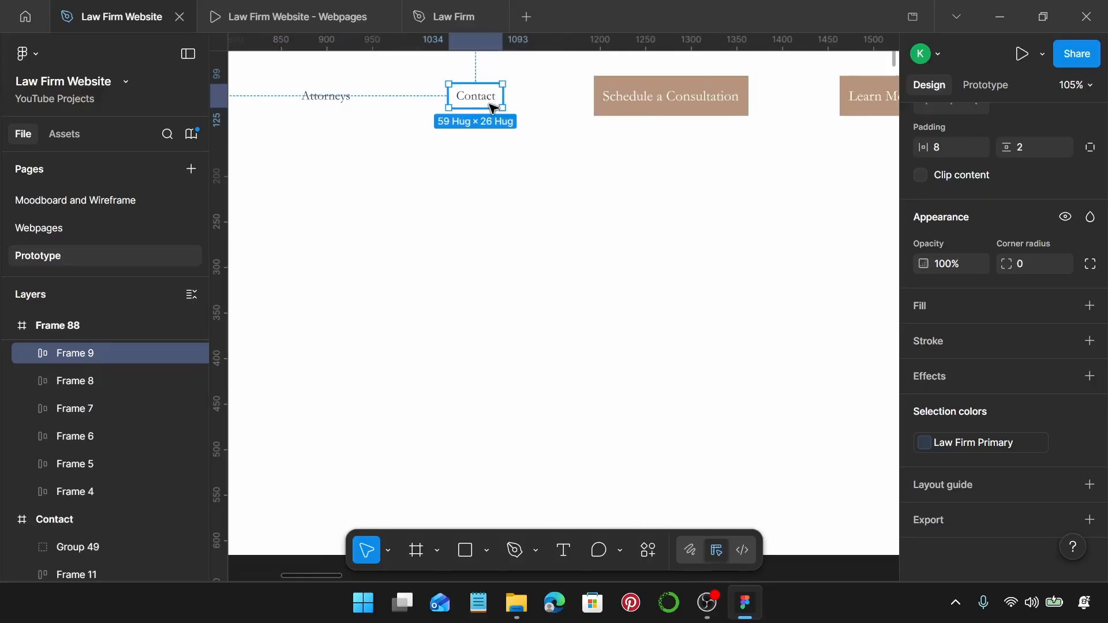
Select the Schedule a Consultation, Learn More About Us, See Full Team and Schedule a Free Consultation buttons.
scroll(493, 108, down, 6)
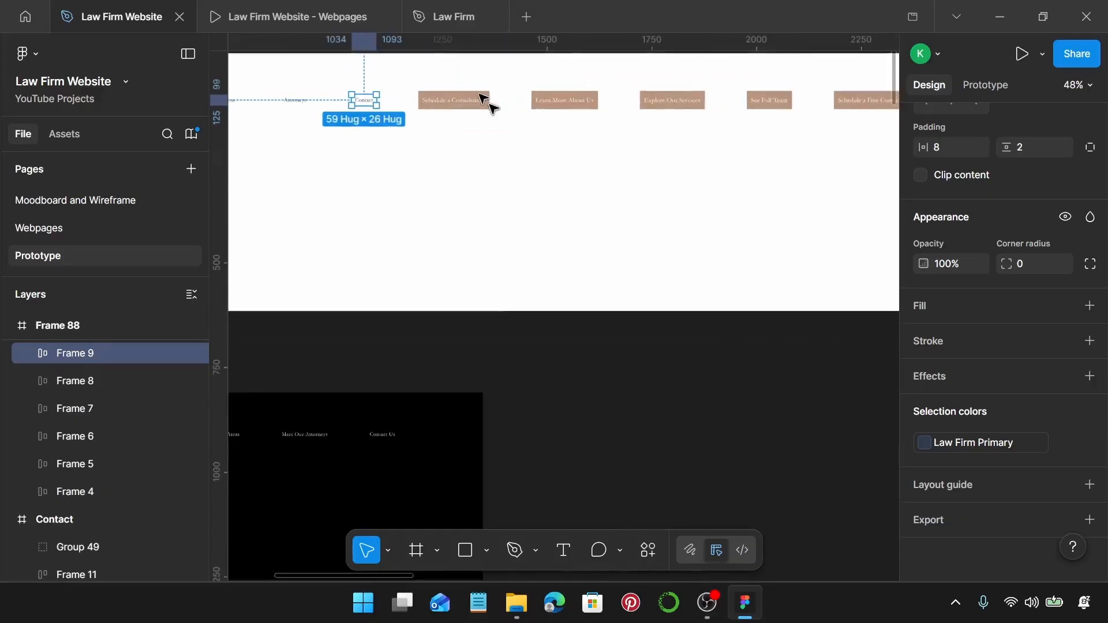
scroll(489, 103, right, 1)
click(451, 95)
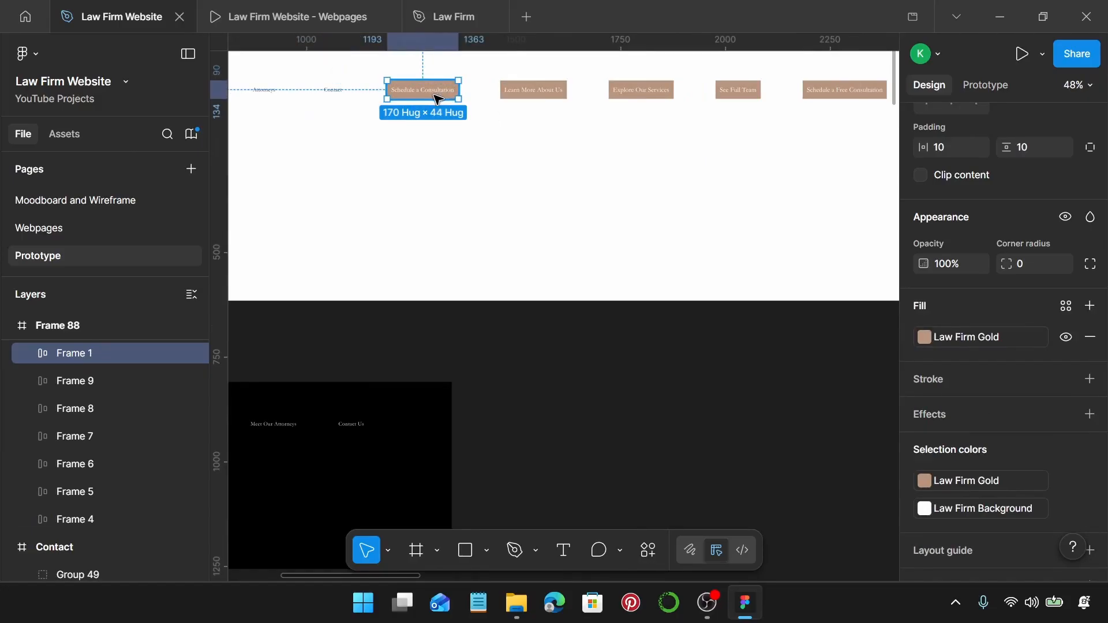
click(551, 91)
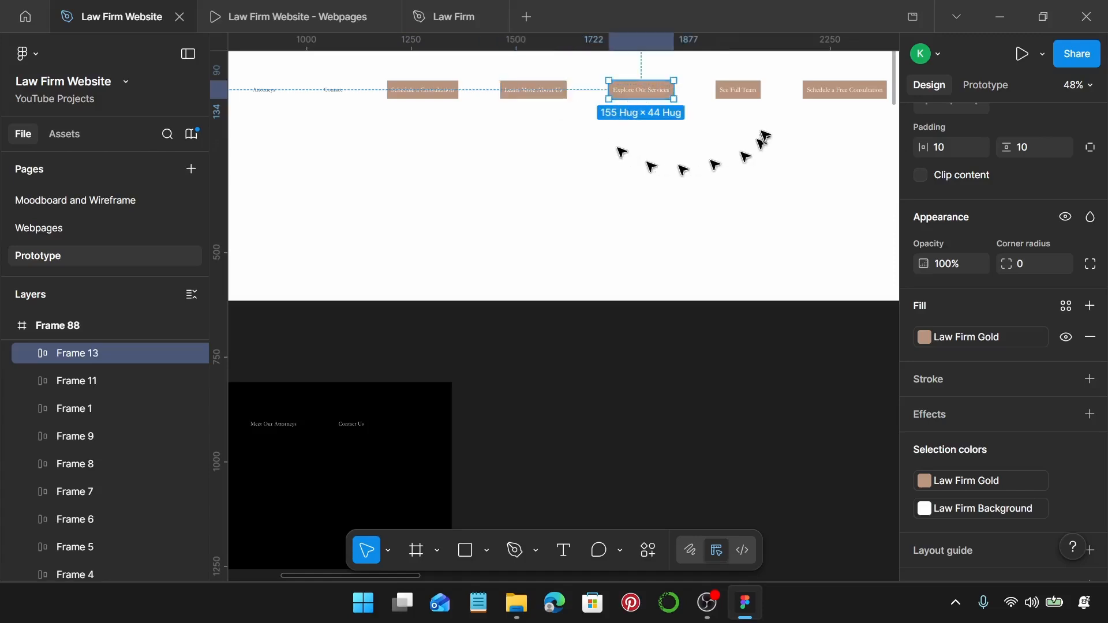
click(751, 96)
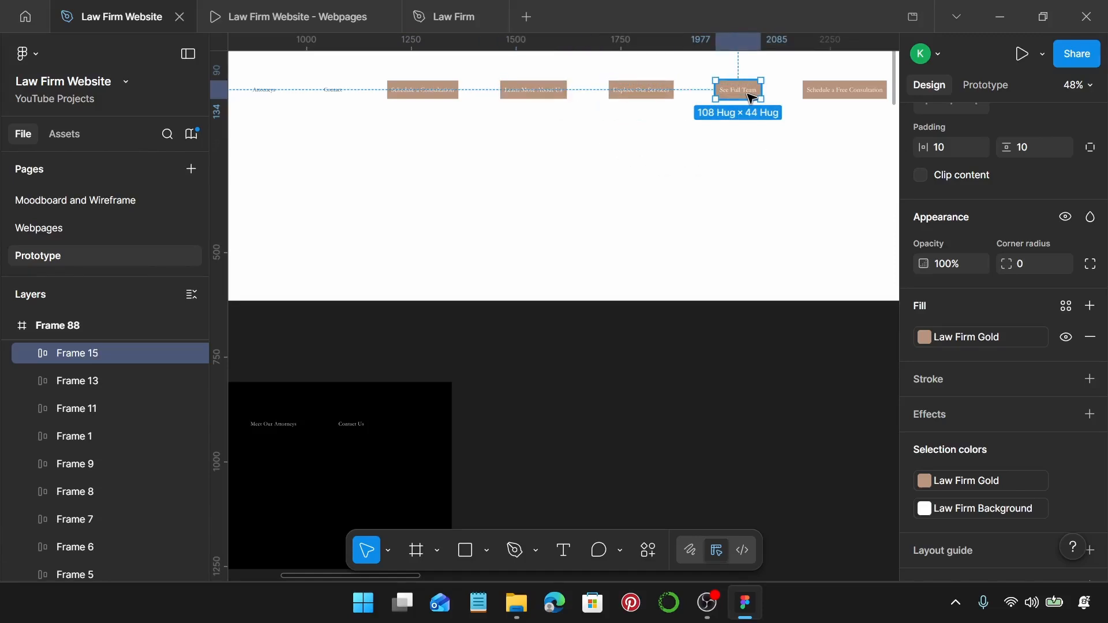
click(862, 97)
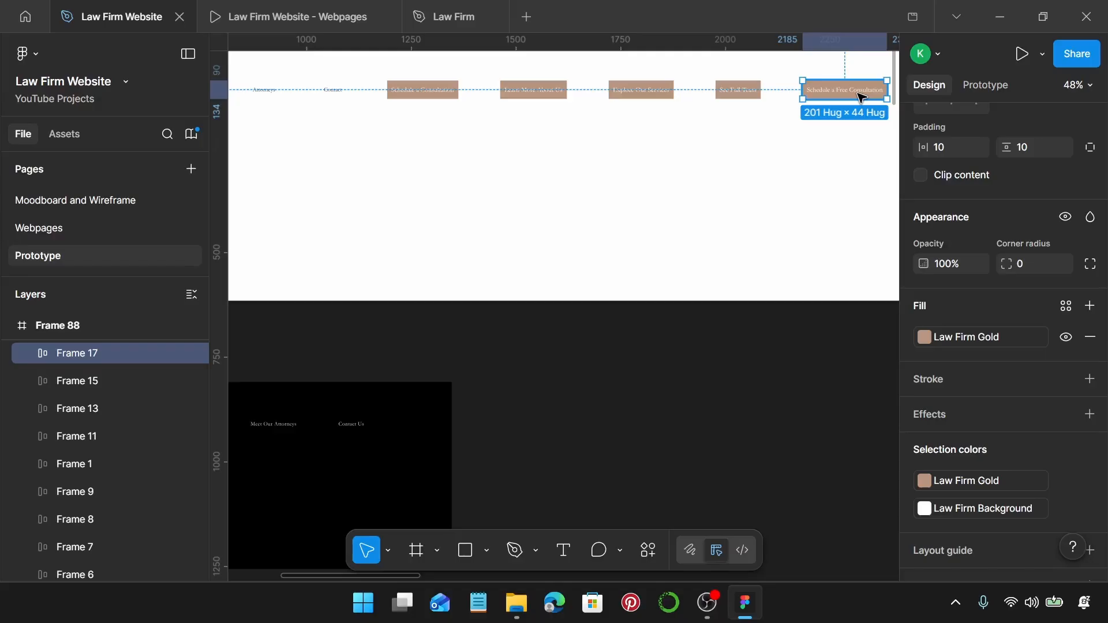
Select the footer logo and its Home, About Us, Practice Areas, Meet Our Attorneys and Contact Us links.
scroll(503, 438, left, 7)
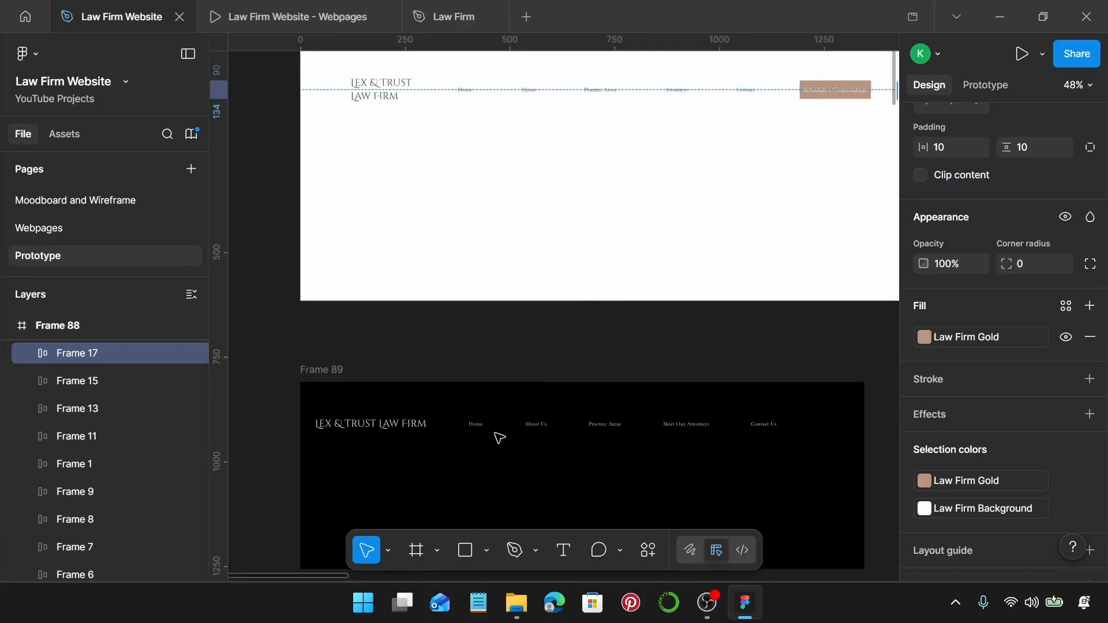
scroll(490, 422, down, 1)
click(388, 402)
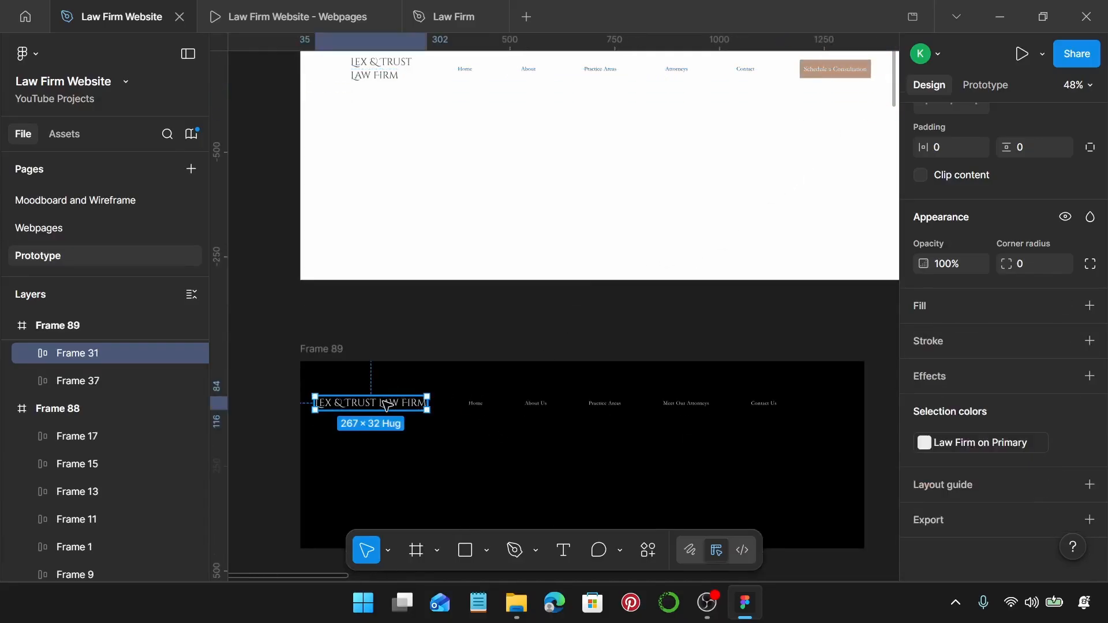
click(476, 403)
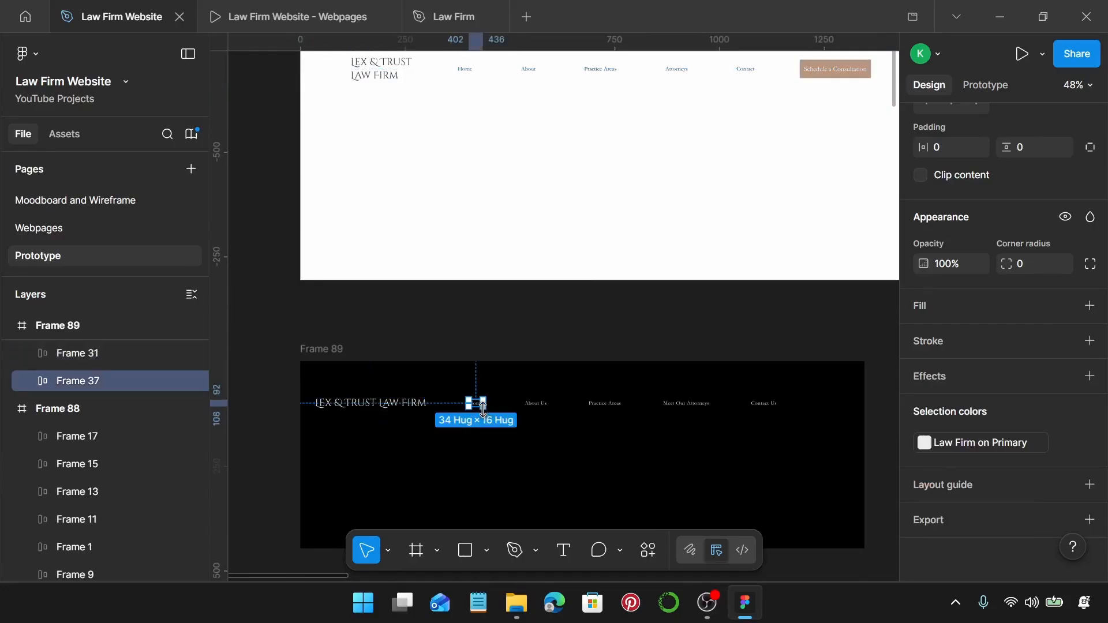
click(537, 404)
click(605, 404)
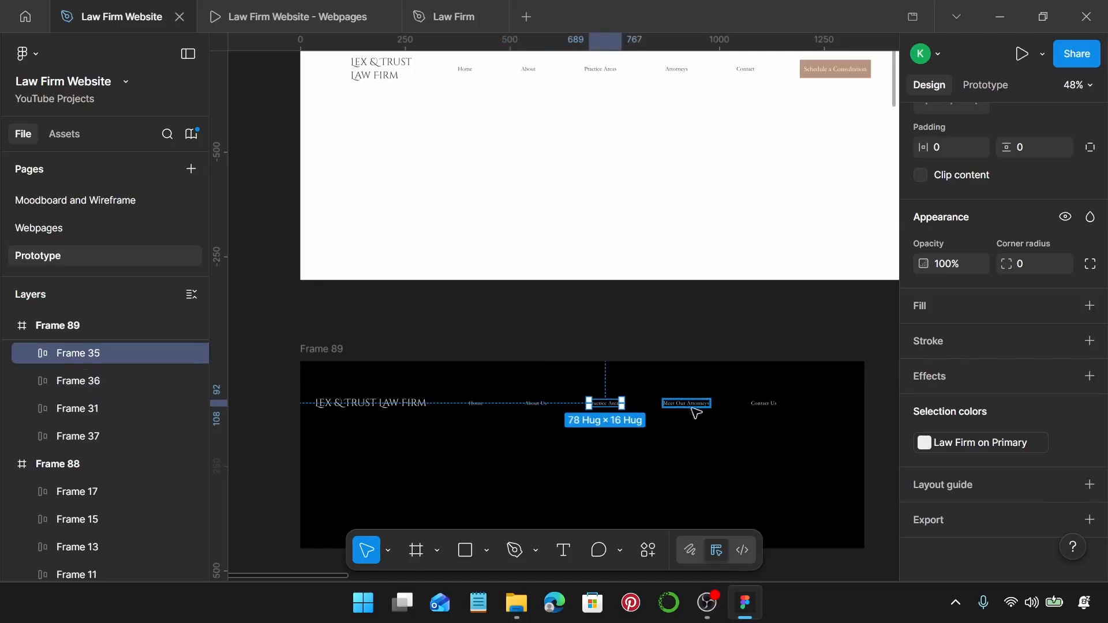
click(692, 406)
click(762, 404)
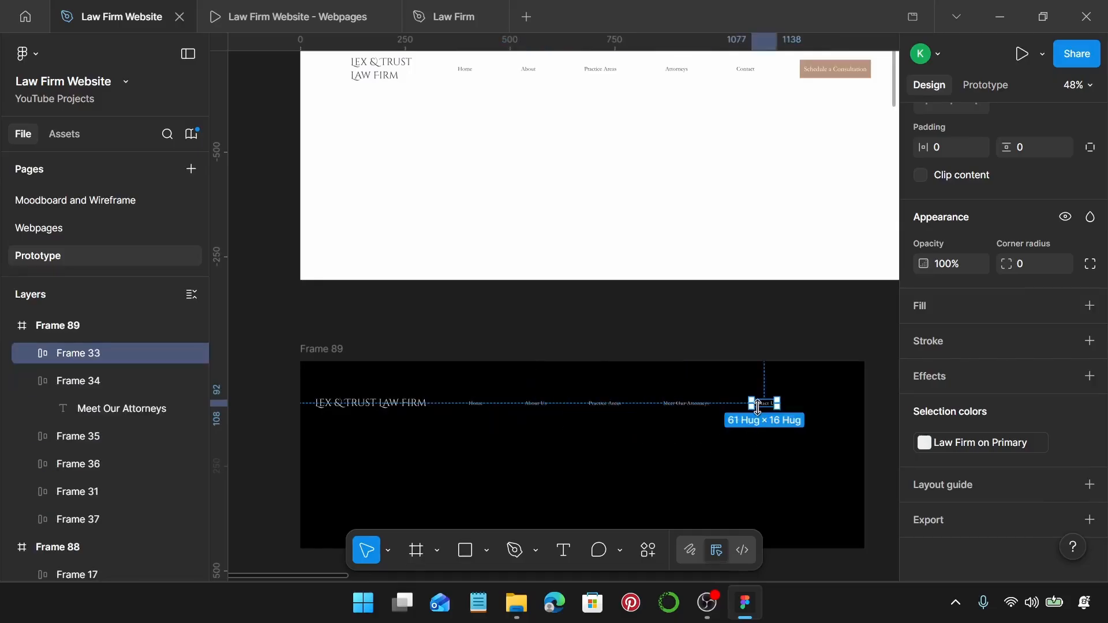
click(643, 445)
Turn the header logo and the header Home link into components.
scroll(647, 444, up, 1)
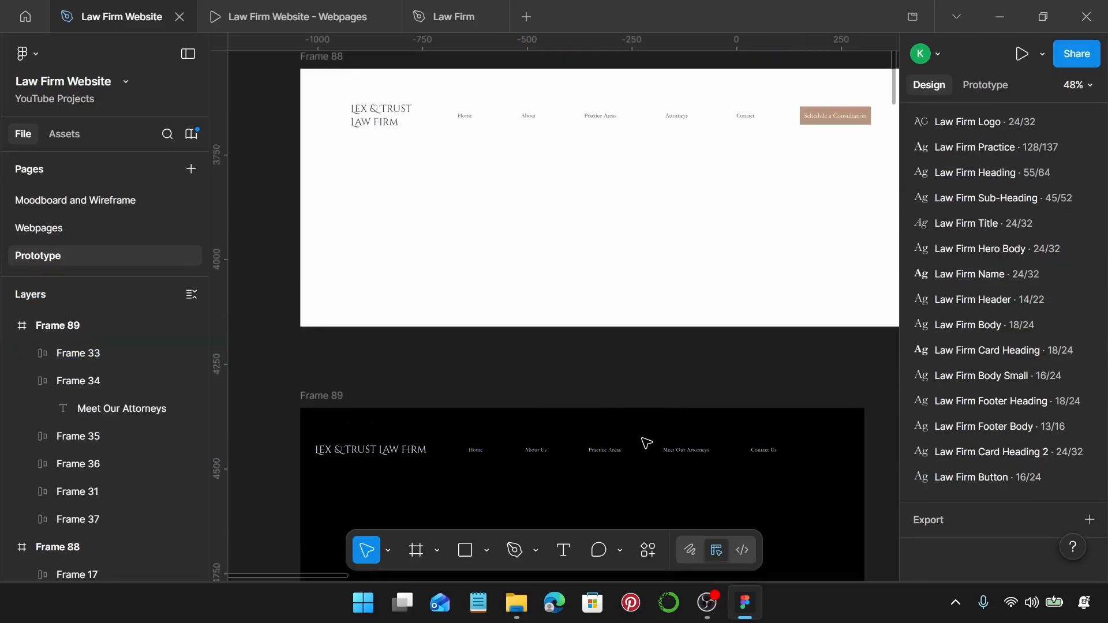
click(397, 135)
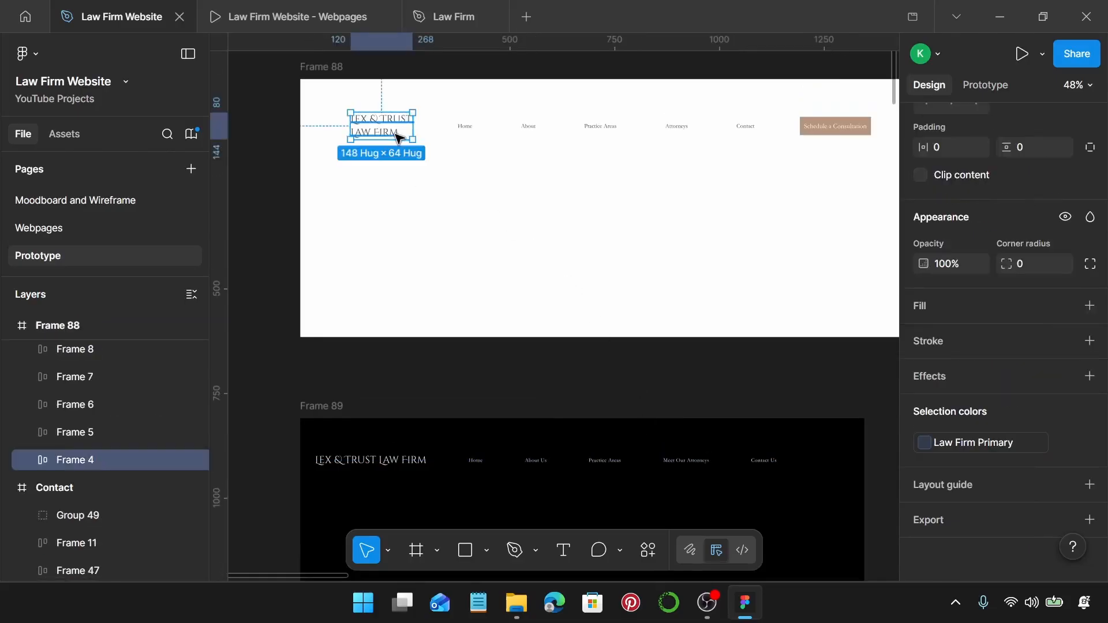
key(ctrl+alt+k)
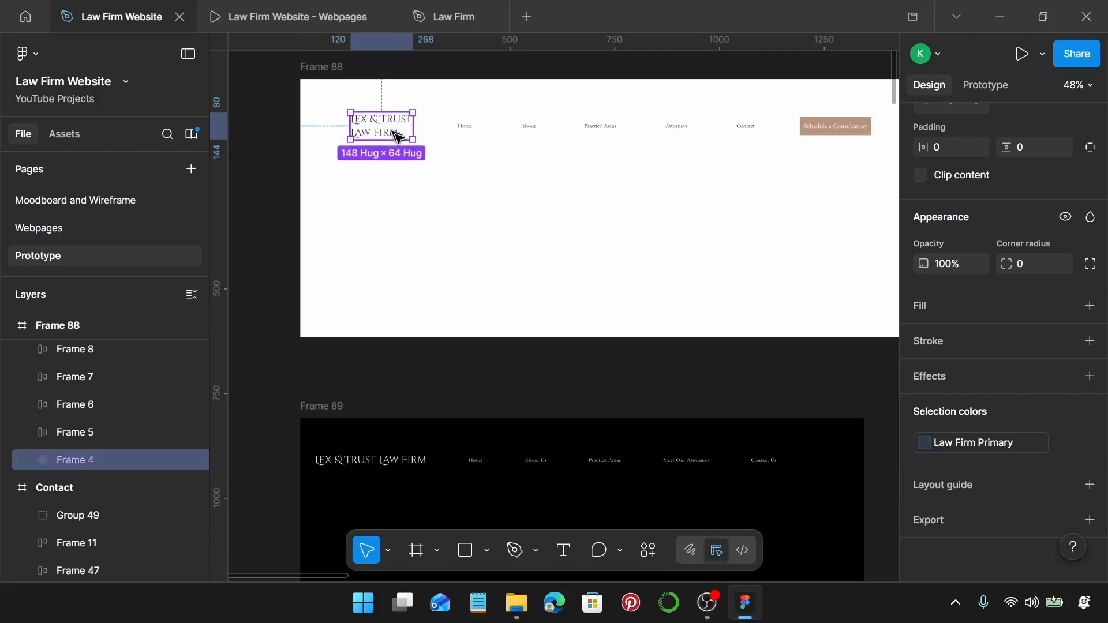
scroll(693, 231, up, 6)
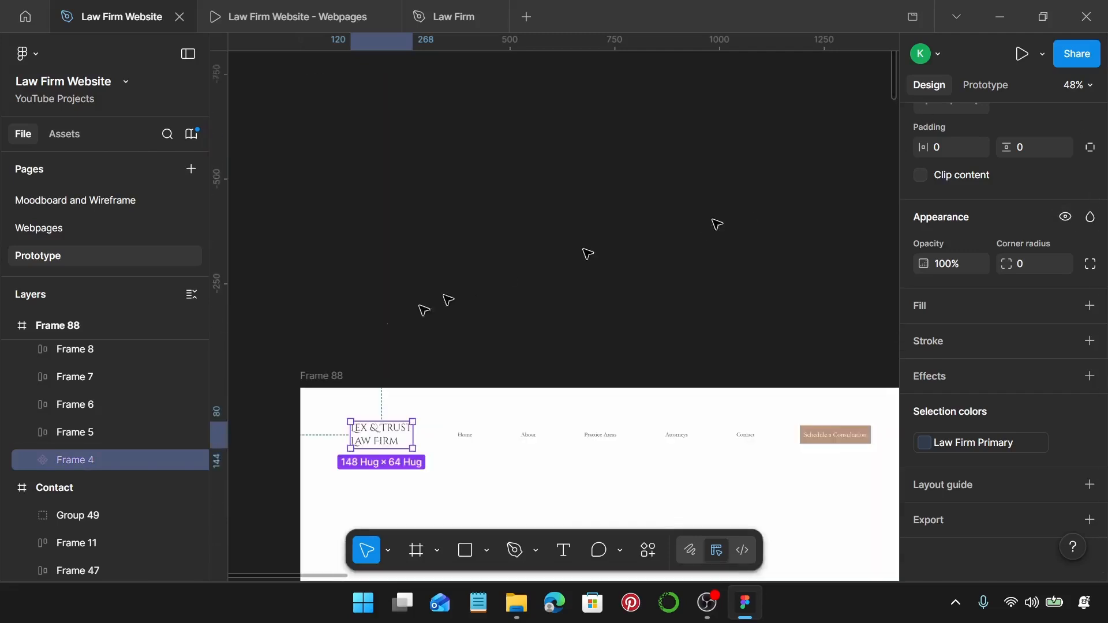
scroll(462, 289, down, 4)
click(467, 228)
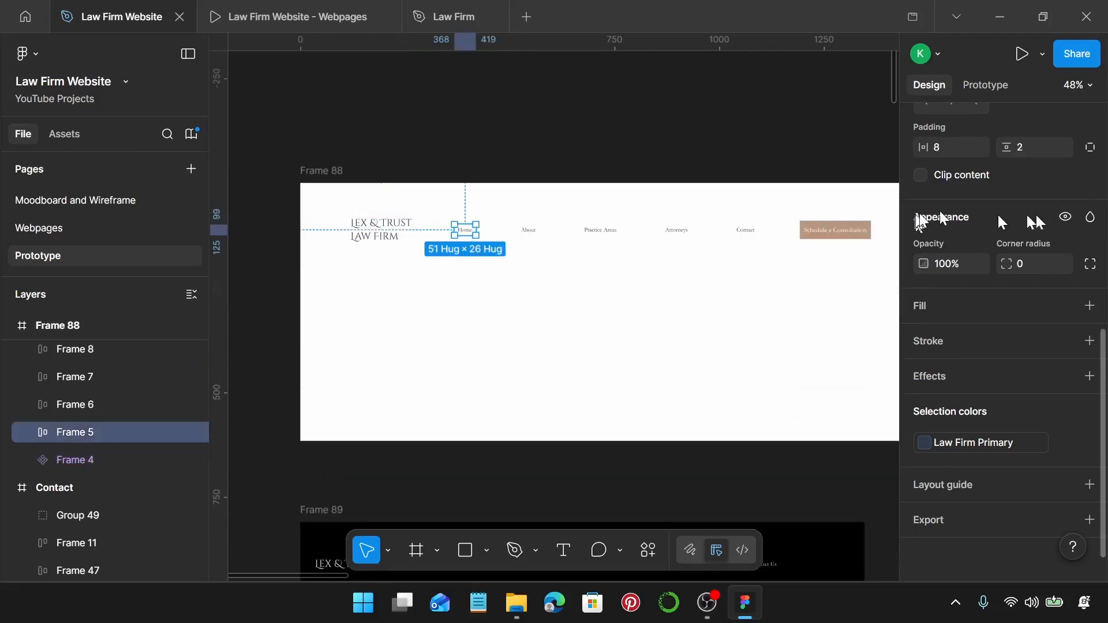
scroll(1047, 213, up, 5)
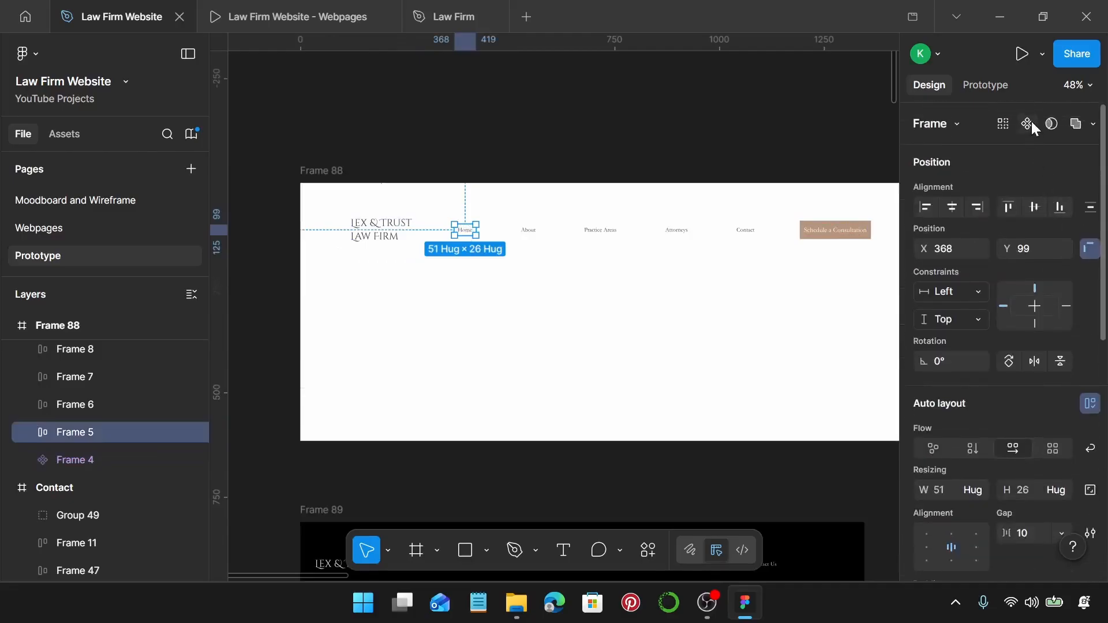
click(1031, 123)
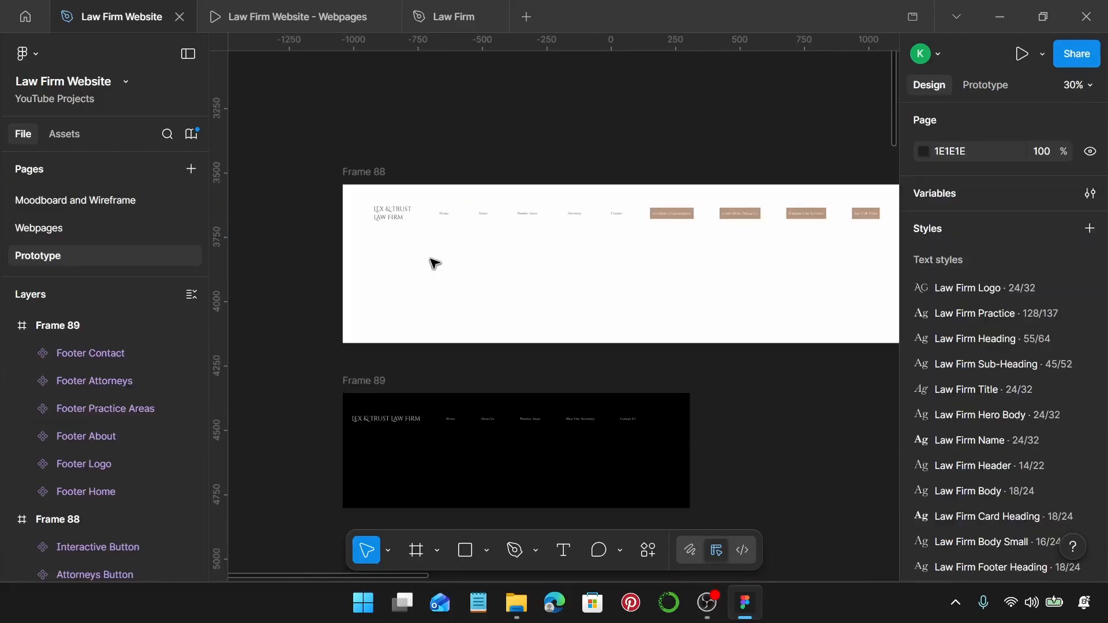
click(386, 221)
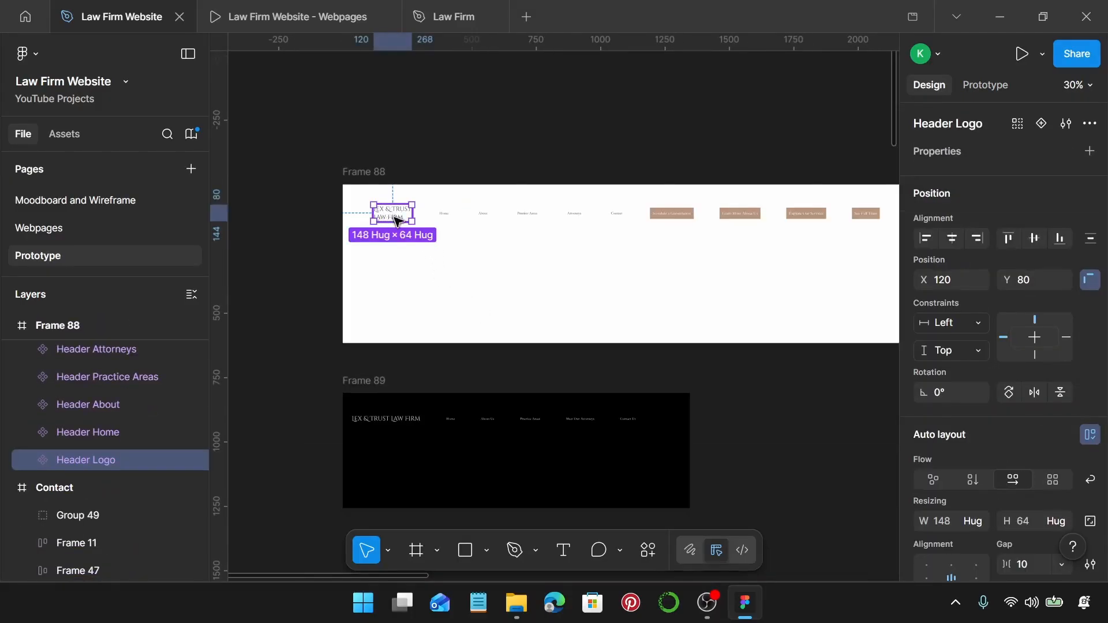
click(446, 215)
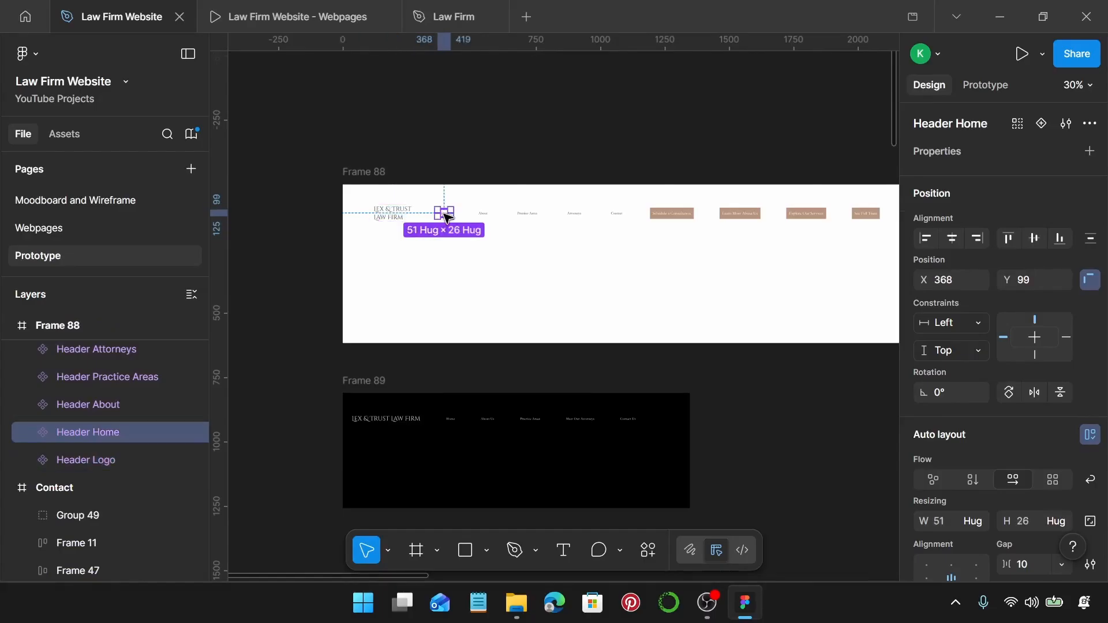
scroll(482, 218, up, 3)
click(483, 213)
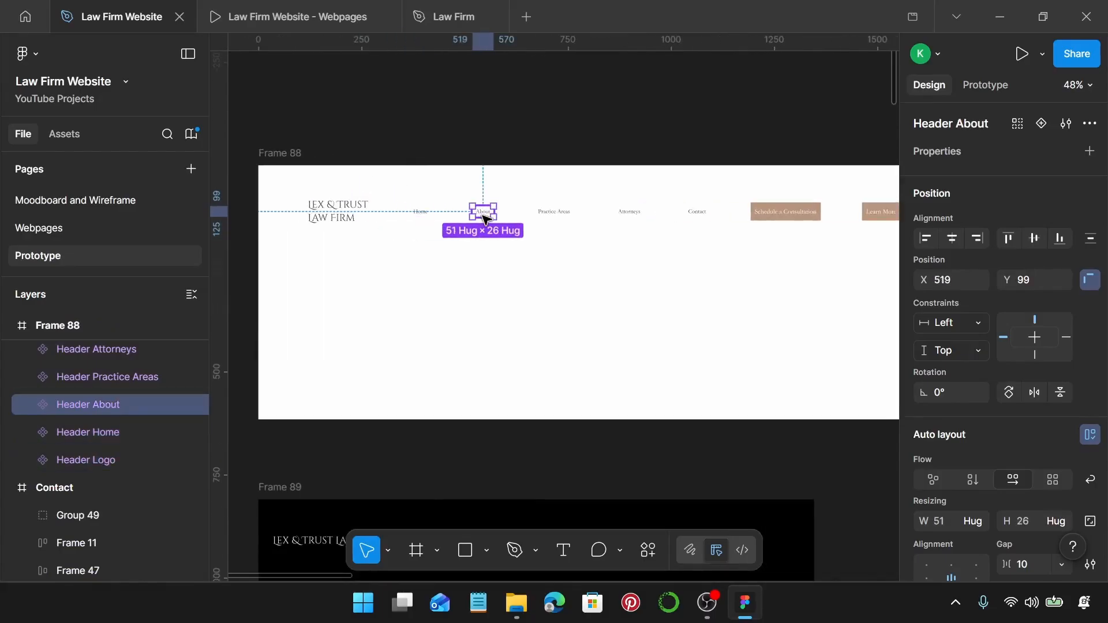
scroll(482, 218, right, 2)
click(503, 214)
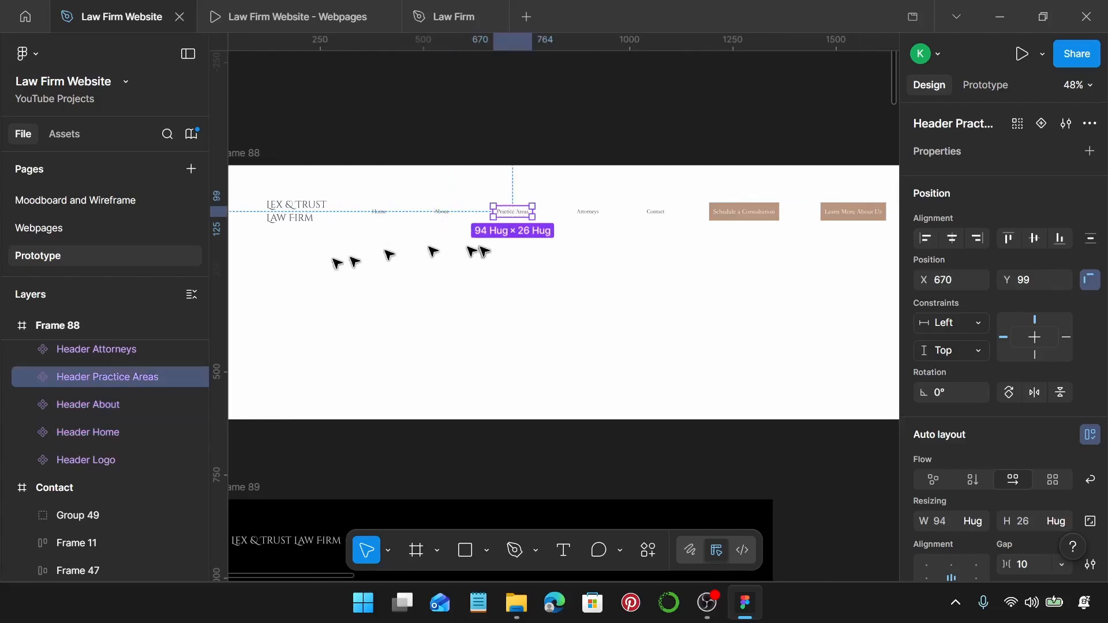
click(586, 218)
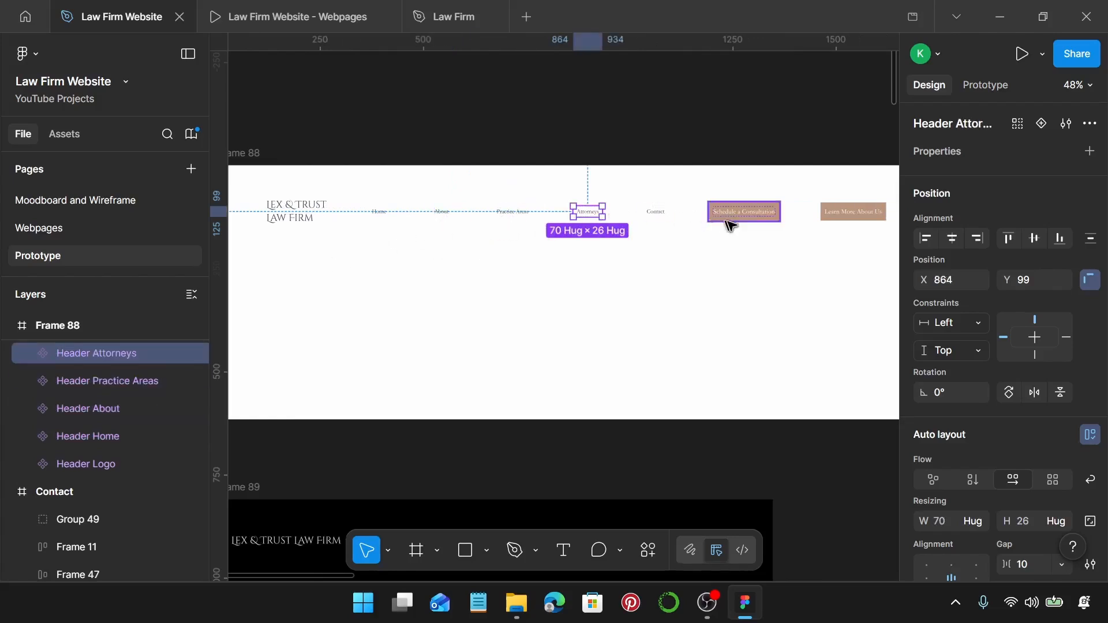
click(659, 214)
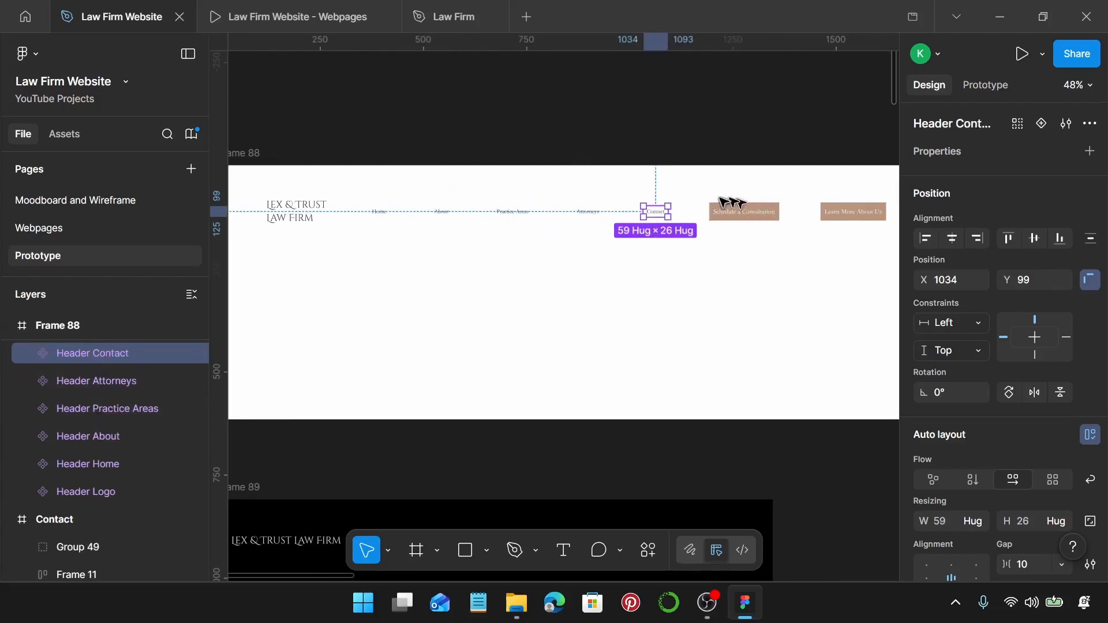
scroll(722, 207, right, 5)
click(565, 218)
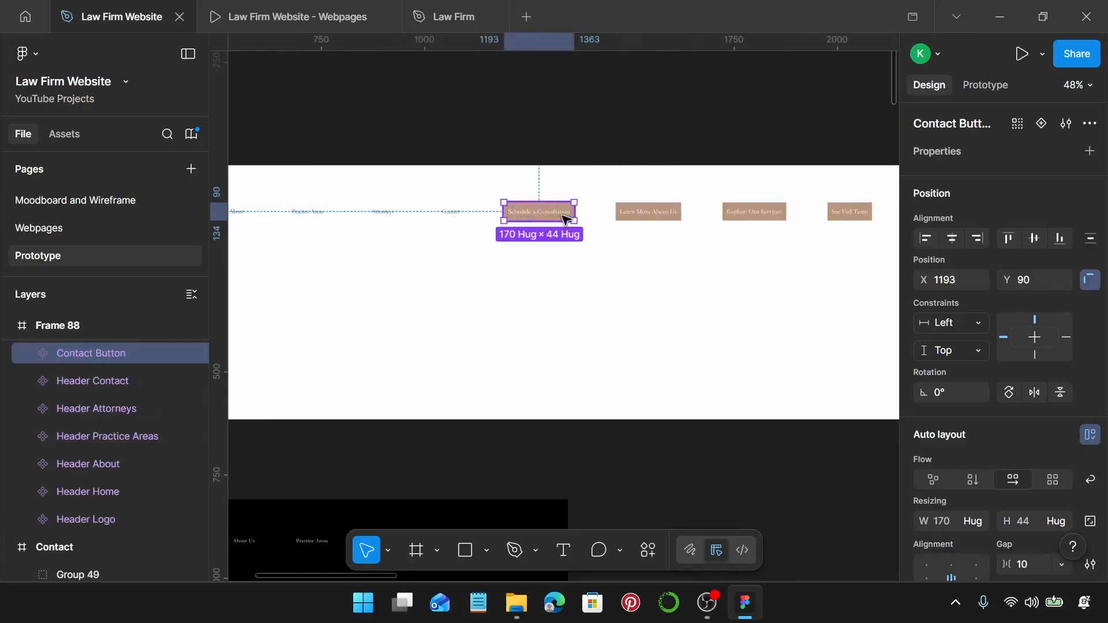
click(647, 217)
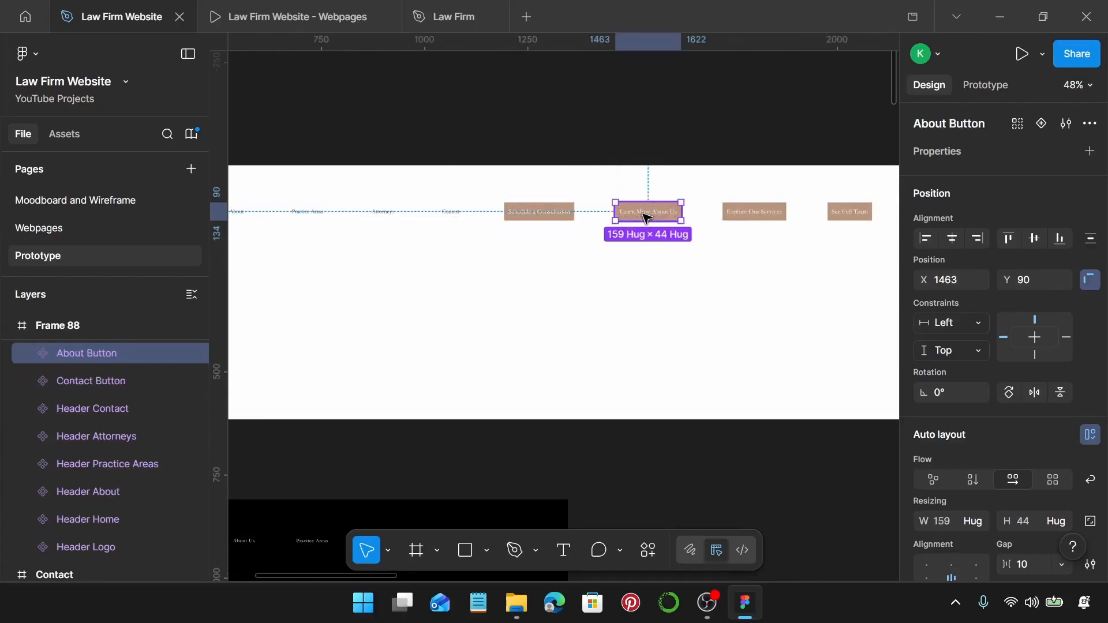
click(751, 217)
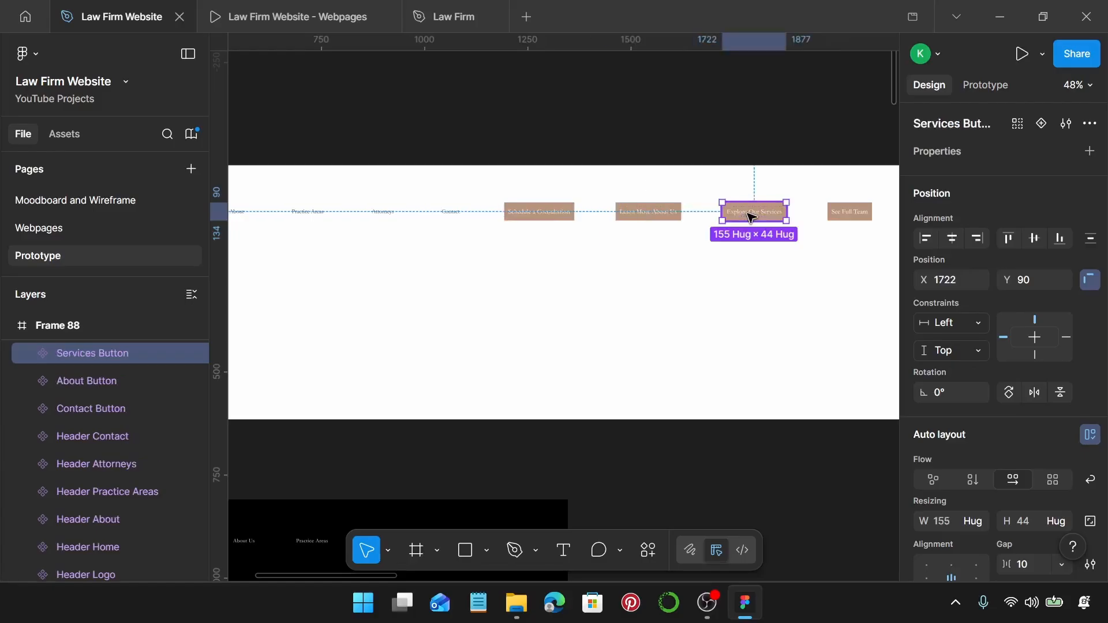
scroll(673, 215, right, 3)
click(753, 216)
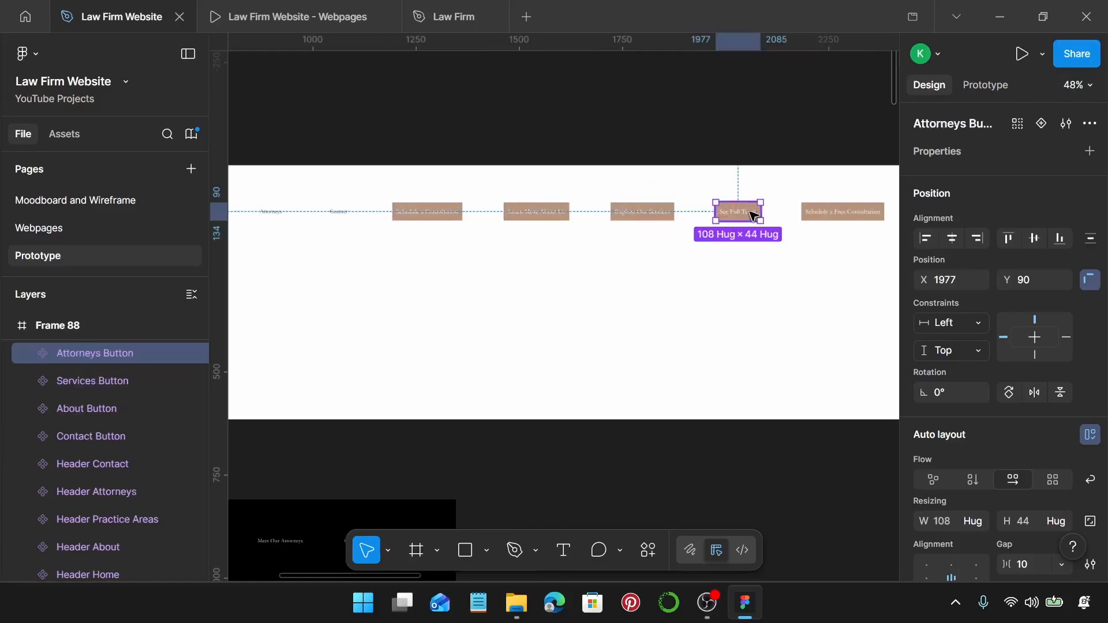
scroll(753, 216, right, 2)
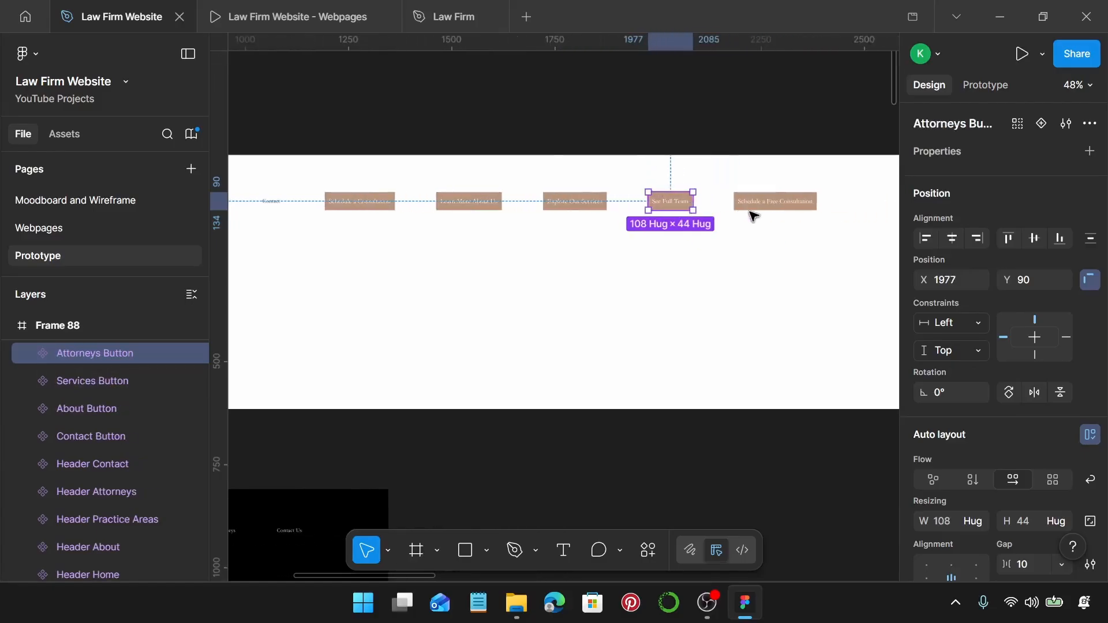
click(755, 208)
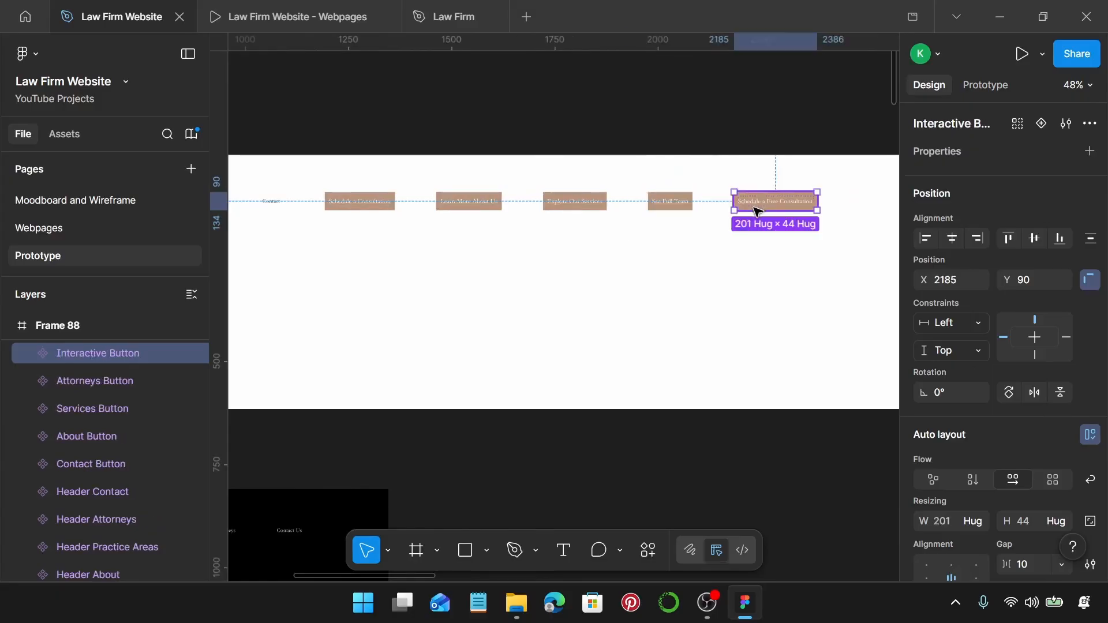
scroll(761, 213, up, 3)
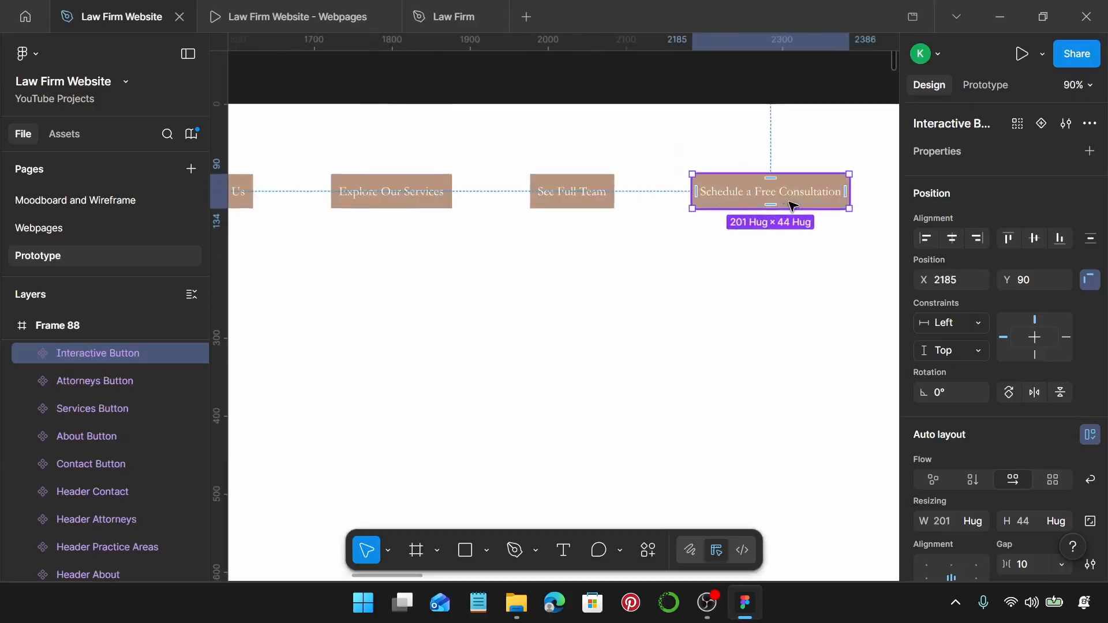
scroll(552, 289, down, 5)
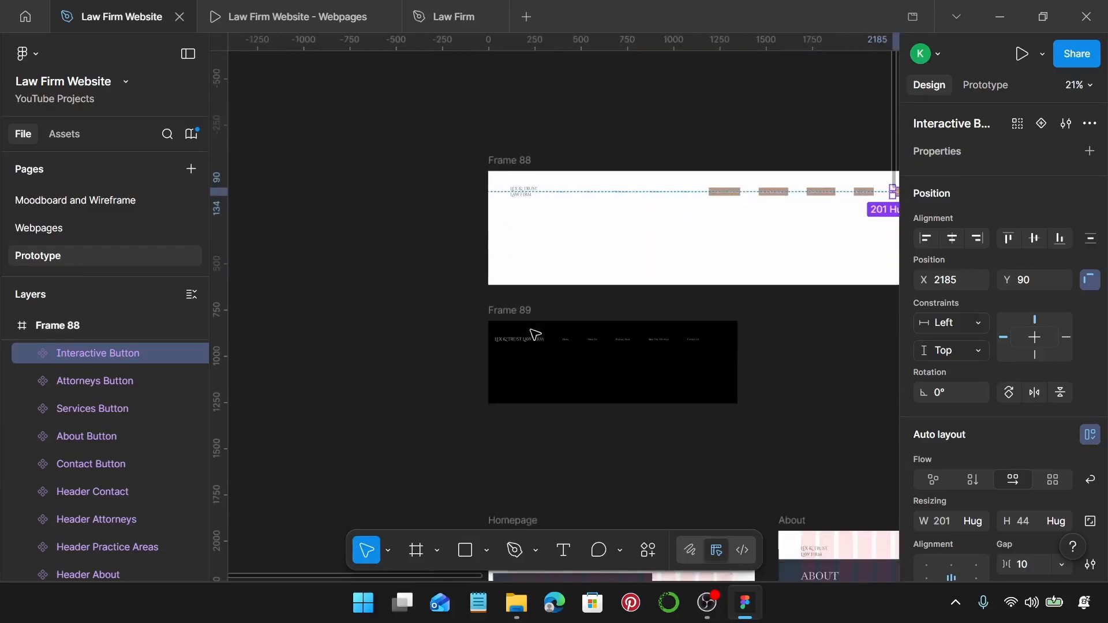
scroll(536, 333, up, 5)
scroll(530, 324, right, 2)
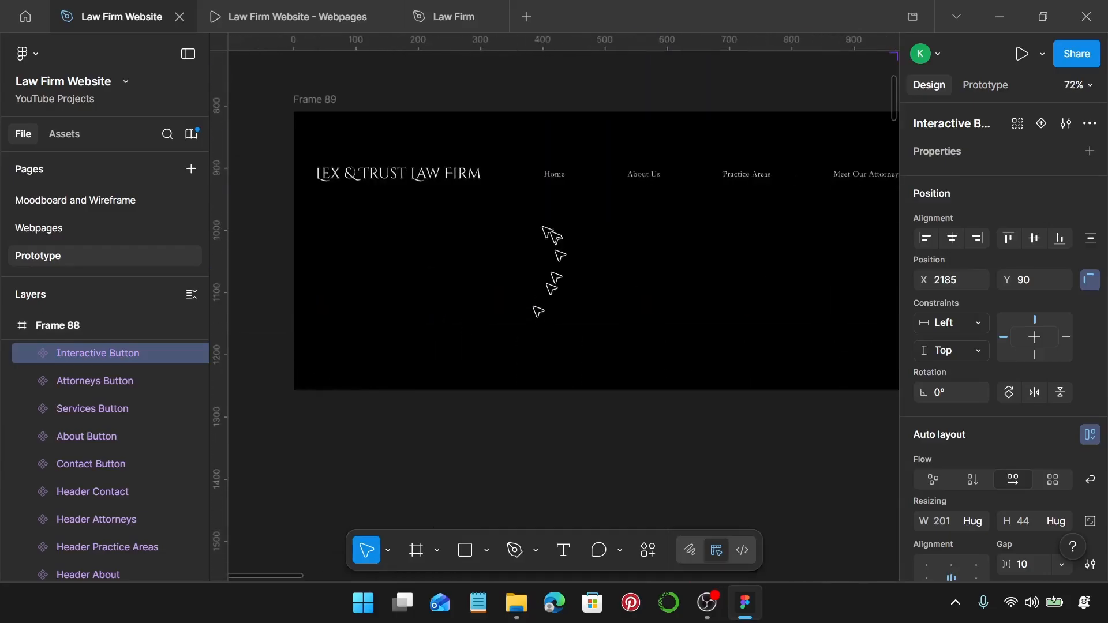
click(435, 191)
click(445, 175)
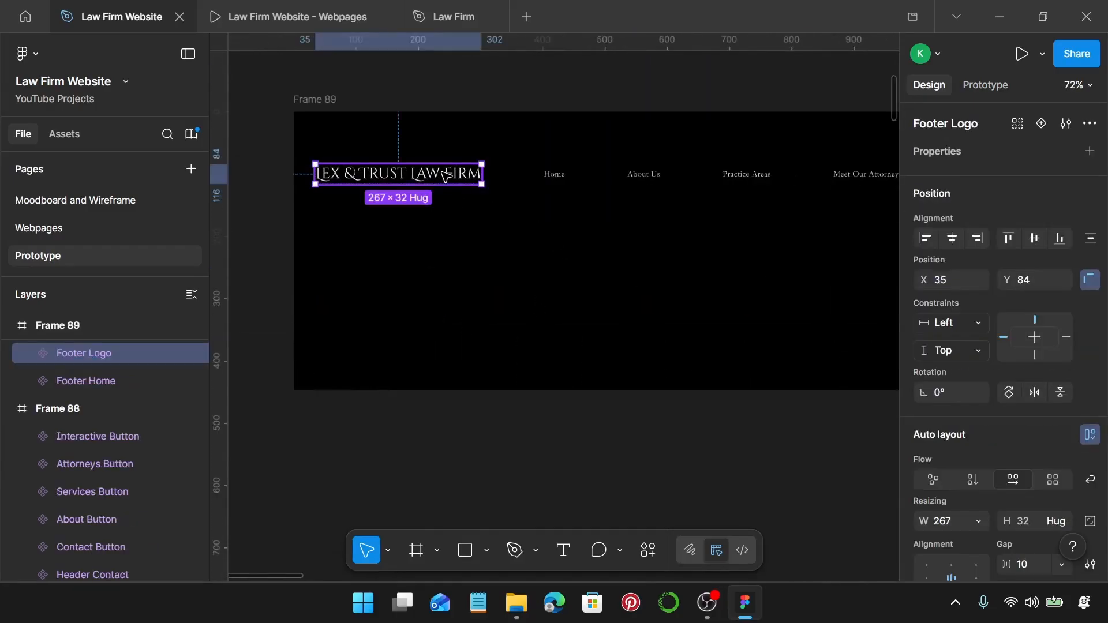
click(554, 174)
scroll(555, 173, right, 2)
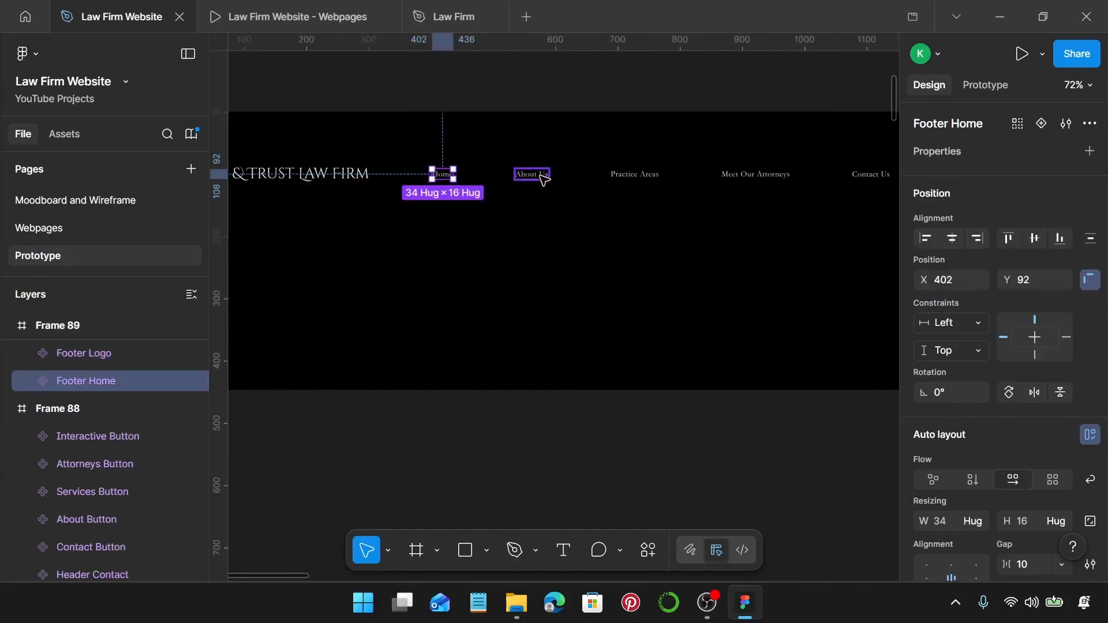
click(543, 177)
click(651, 175)
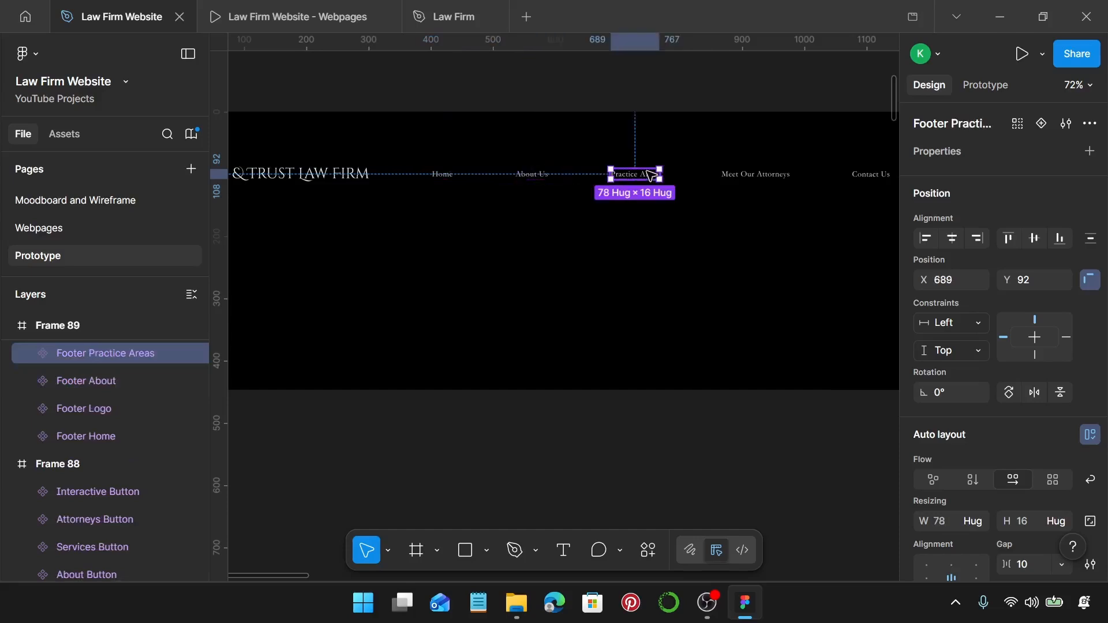
click(735, 176)
scroll(648, 203, right, 2)
scroll(644, 206, down, 1)
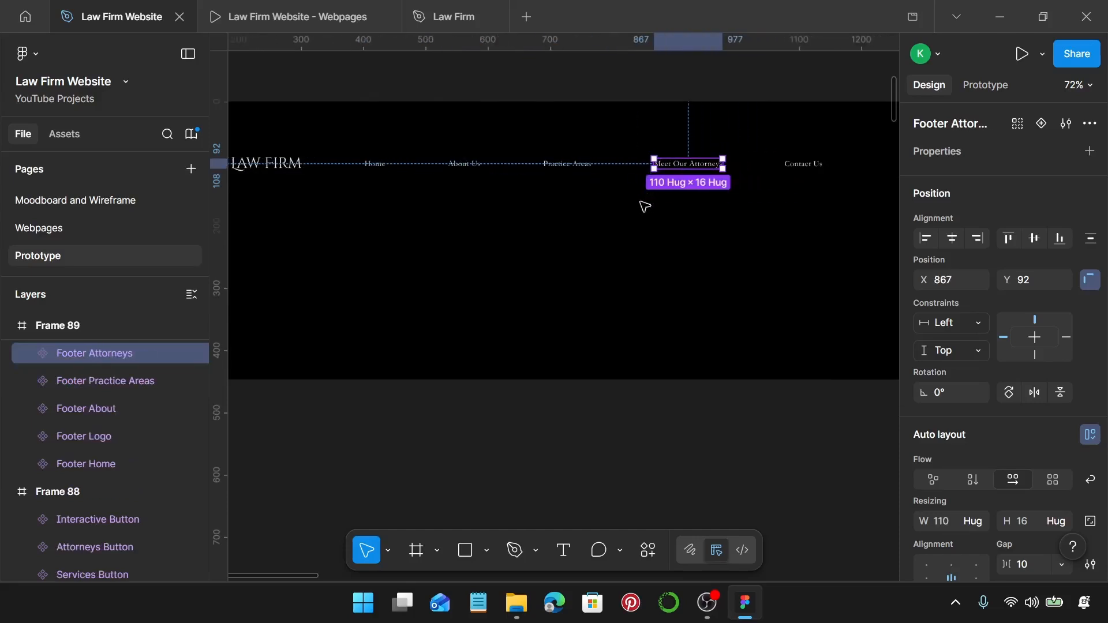
scroll(646, 206, right, 2)
click(776, 176)
click(758, 166)
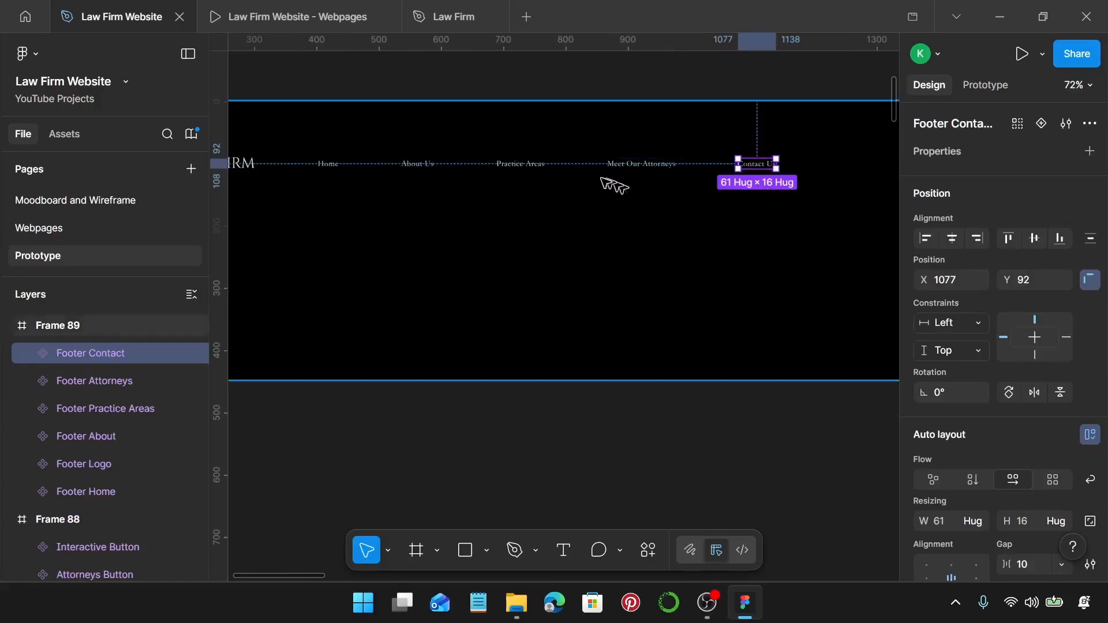
scroll(597, 191, down, 3)
scroll(595, 191, up, 3)
scroll(557, 190, right, 2)
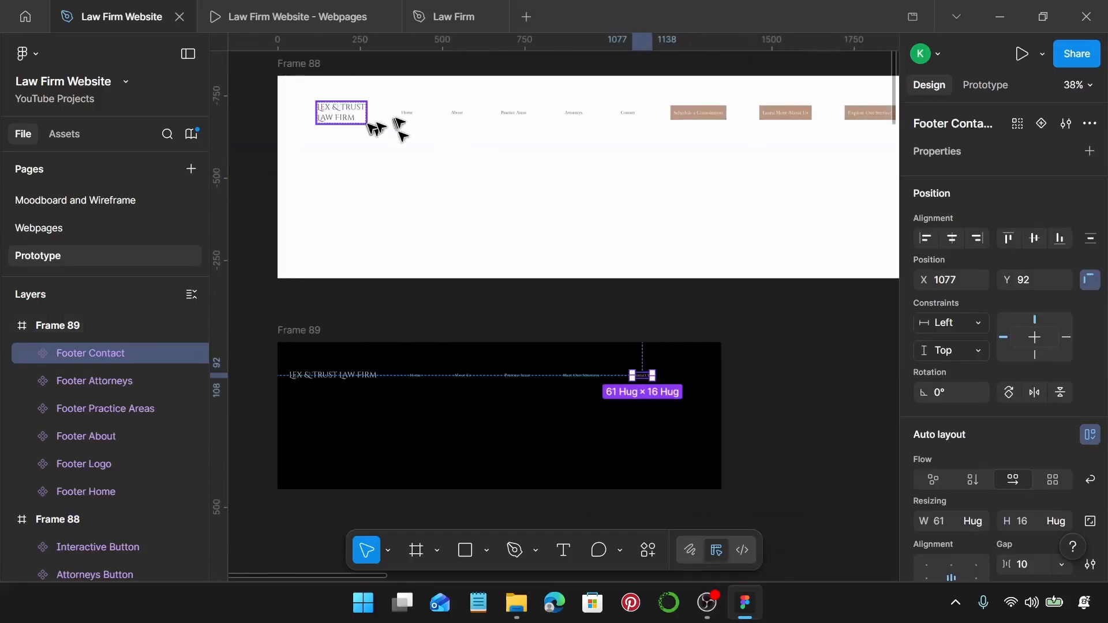
scroll(474, 114, up, 3)
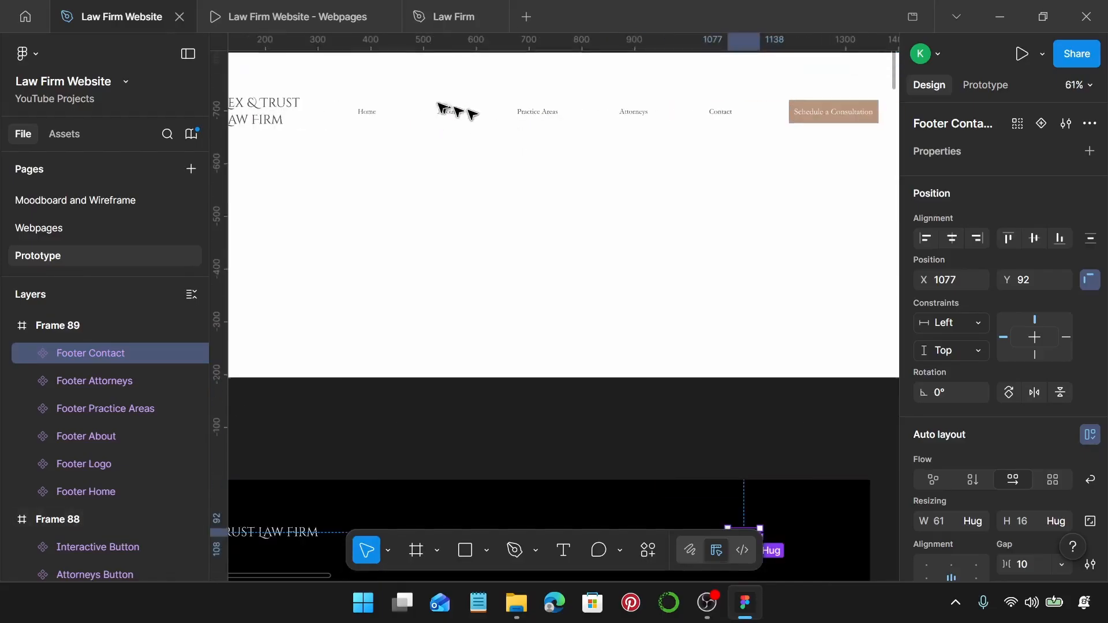
Add a second variant to the Home, About, Practice Areas and Attorneys header links.
click(360, 122)
scroll(421, 113, up, 4)
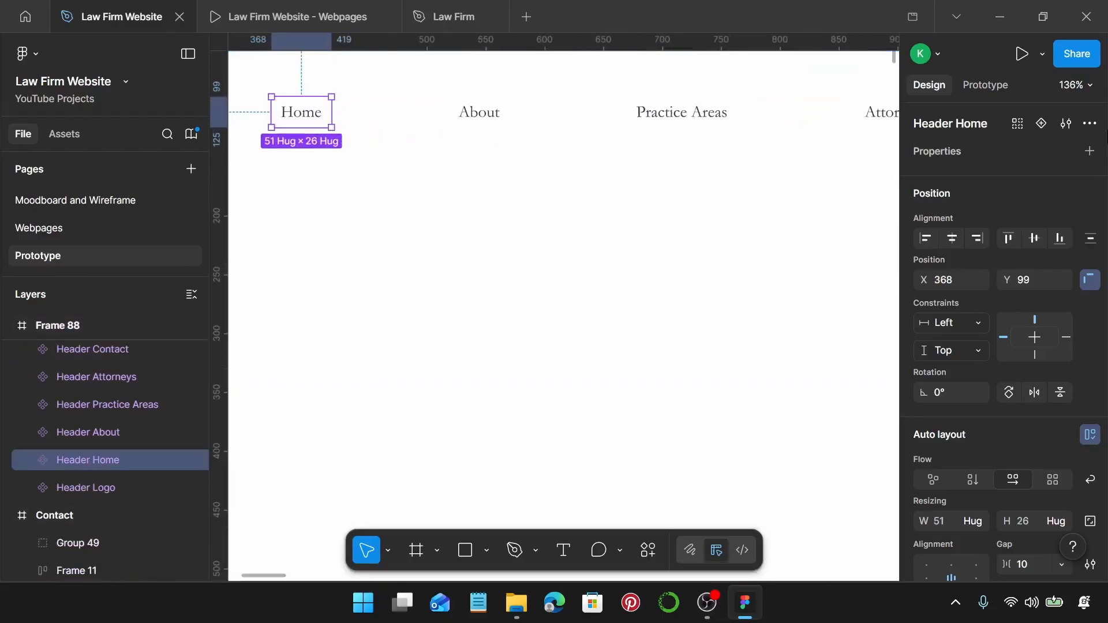
click(1042, 123)
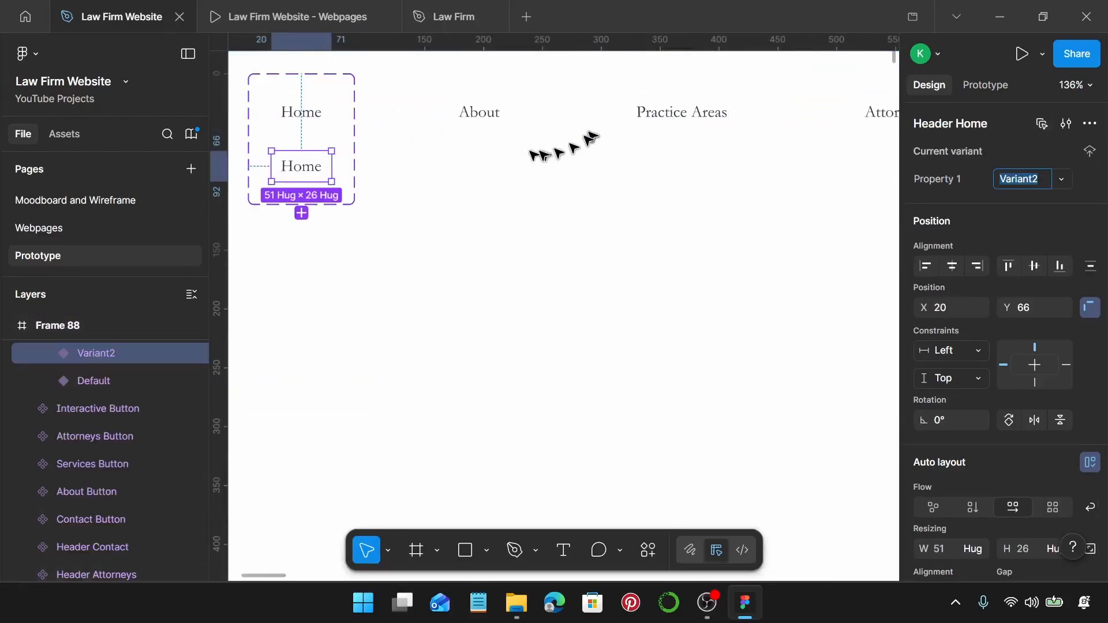
click(466, 115)
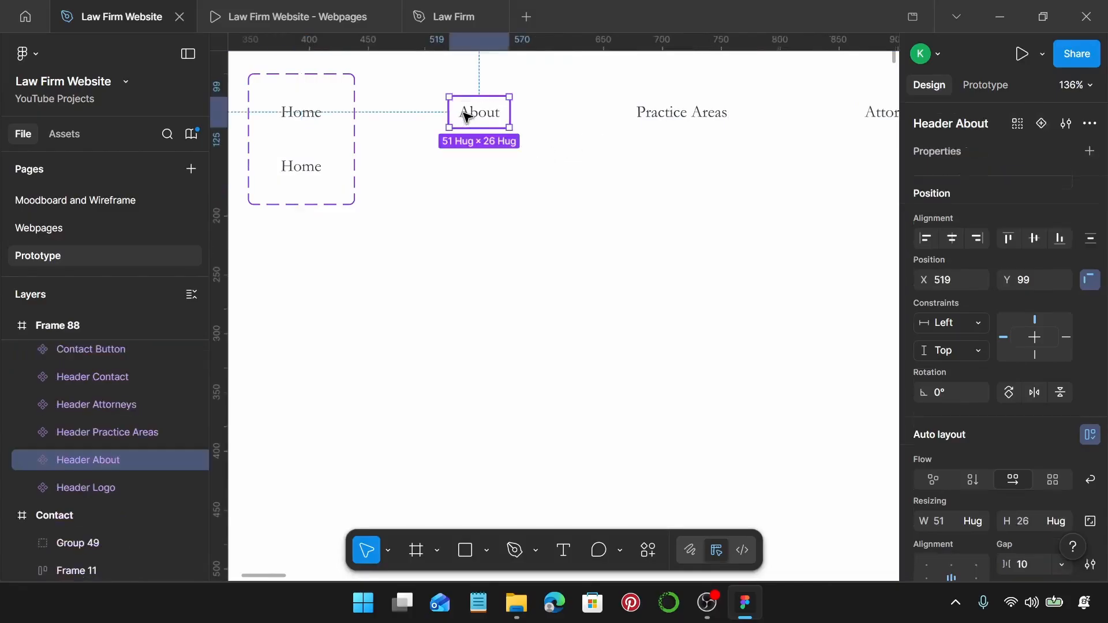
click(1041, 123)
click(735, 123)
click(1042, 123)
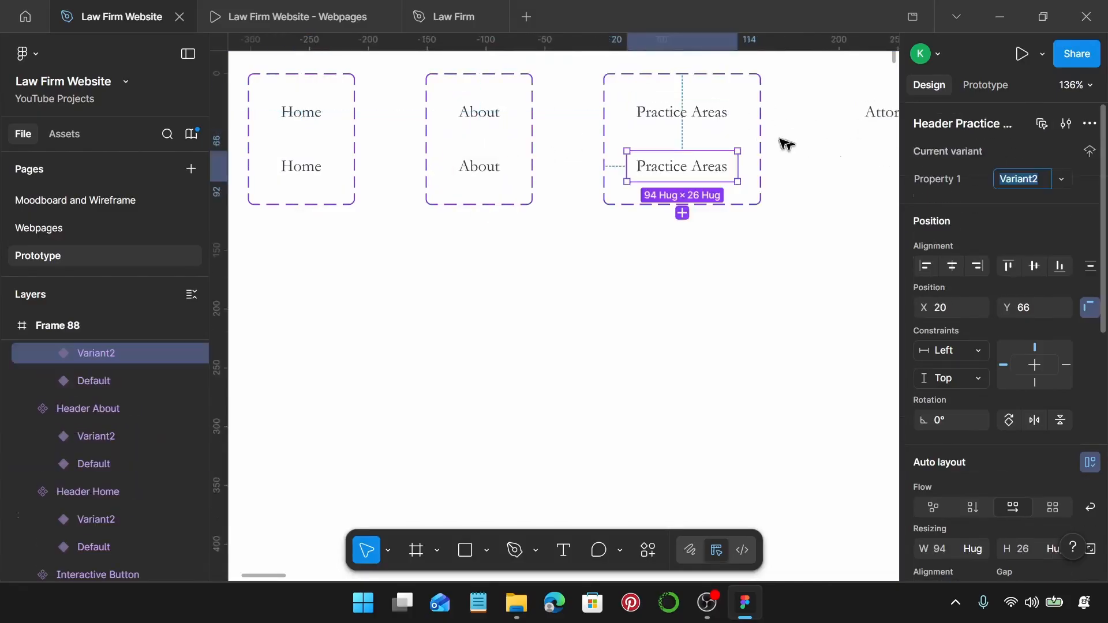
scroll(691, 135, right, 5)
click(622, 113)
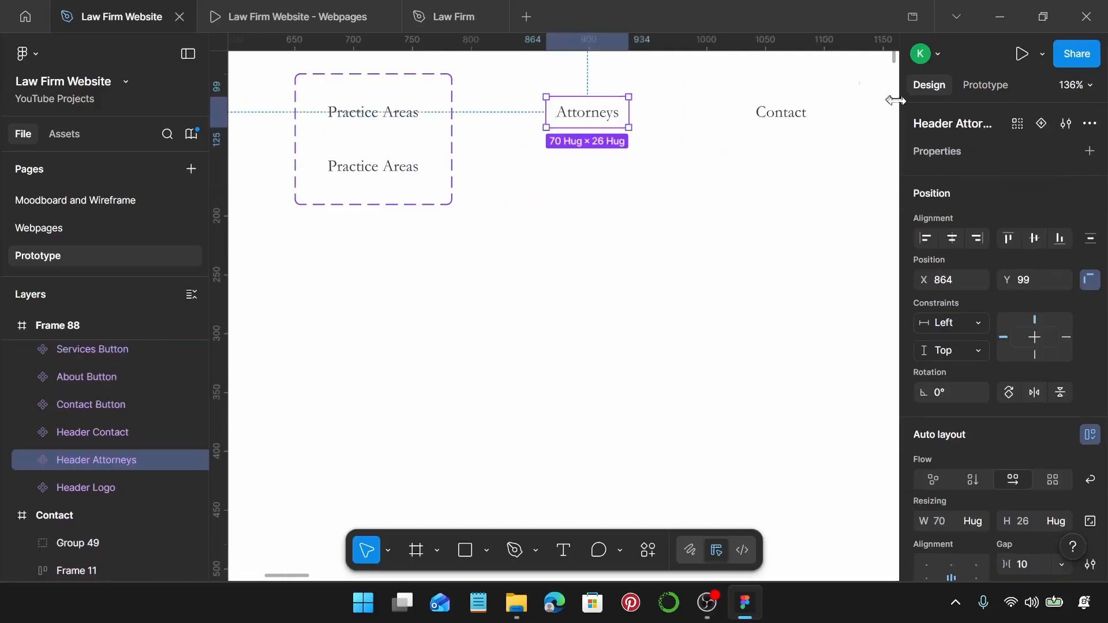
click(1041, 123)
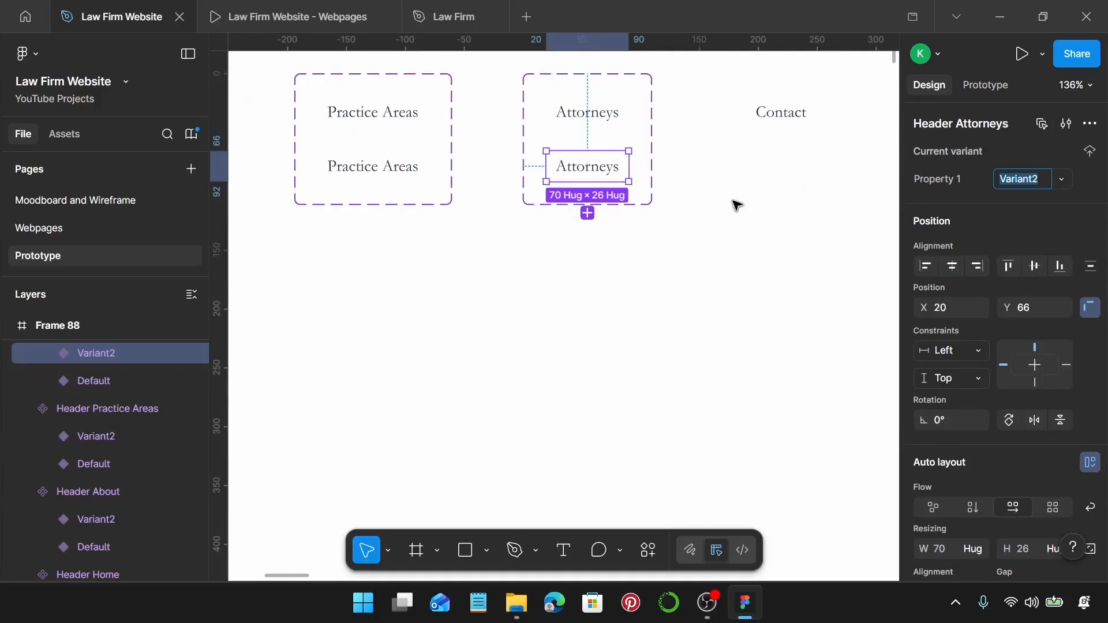
Select the header logo, then the footer logo.
scroll(737, 205, down, 6)
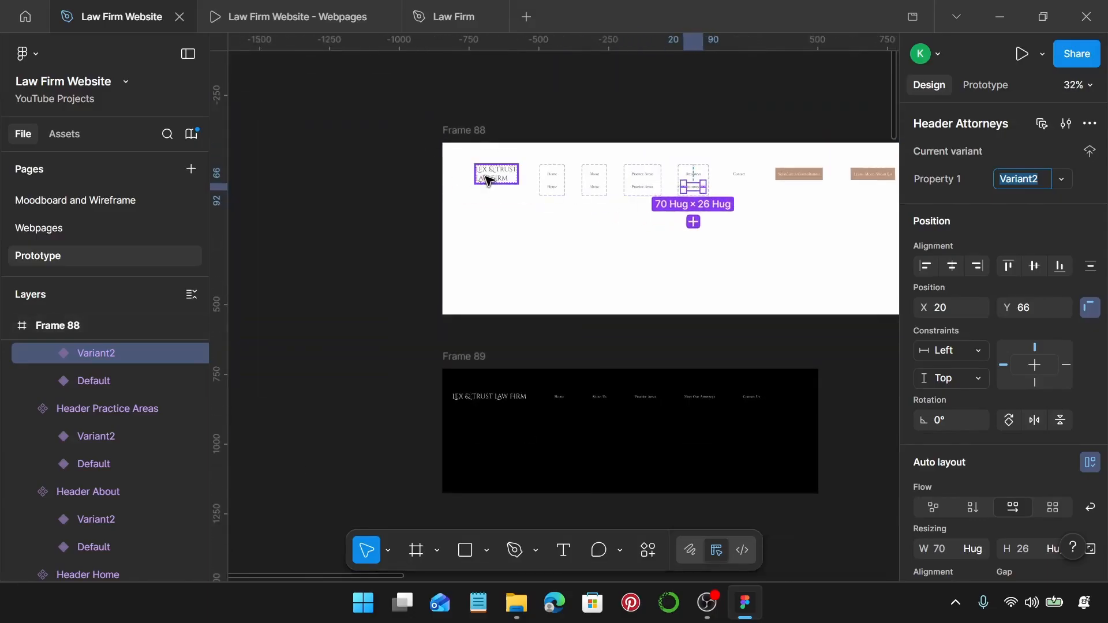
click(488, 181)
click(496, 397)
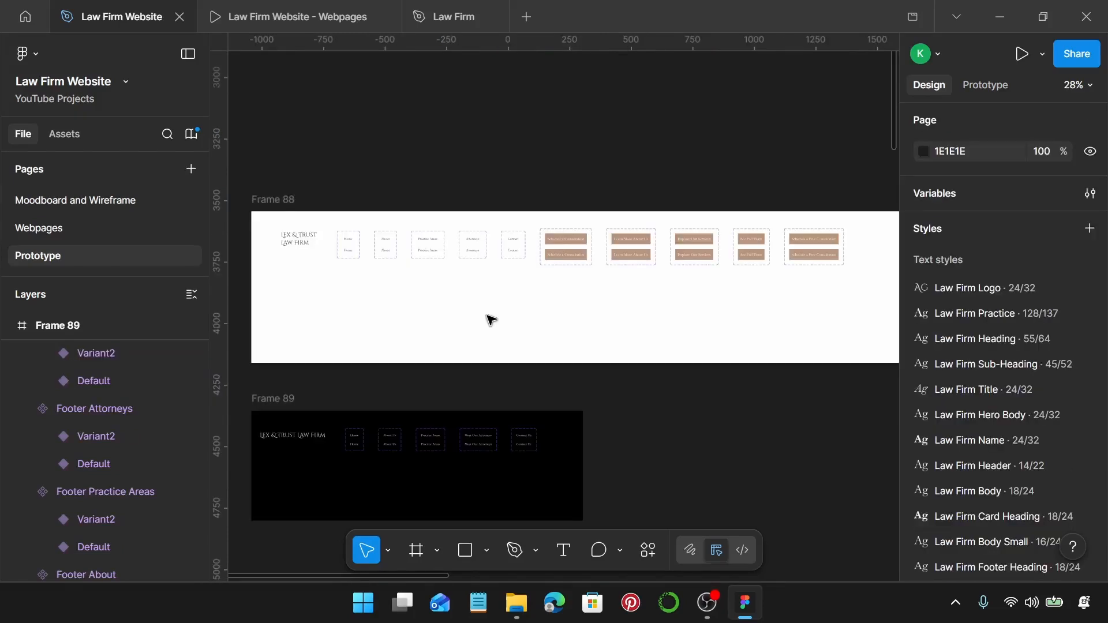
Give the Home link's second variant a Law Firm on Primary fill.
scroll(295, 234, up, 5)
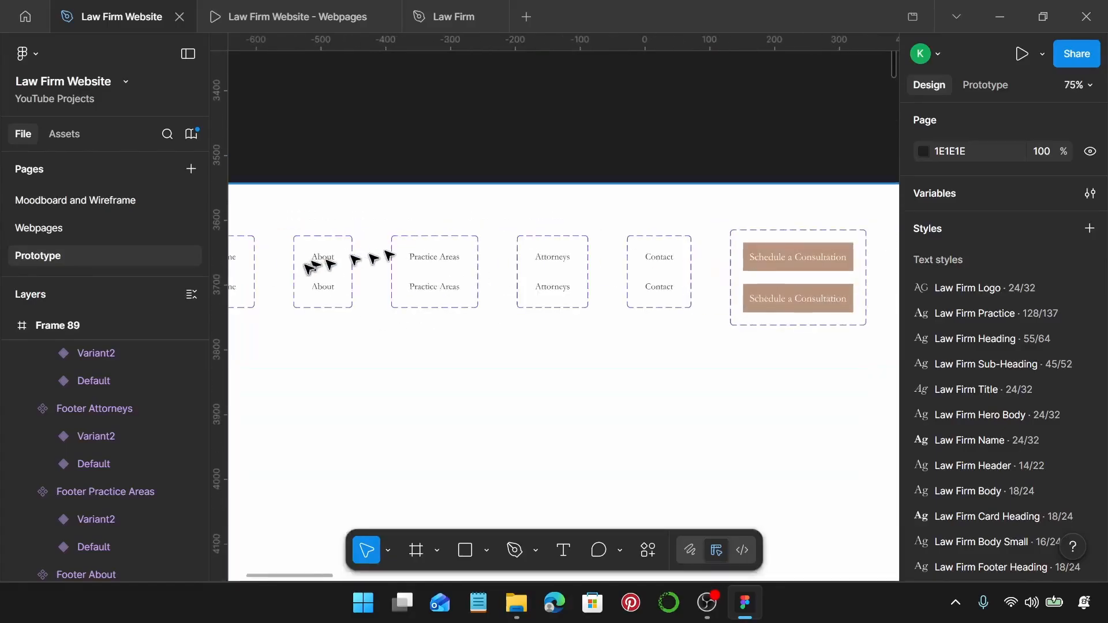
scroll(411, 292, up, 4)
double_click(467, 285)
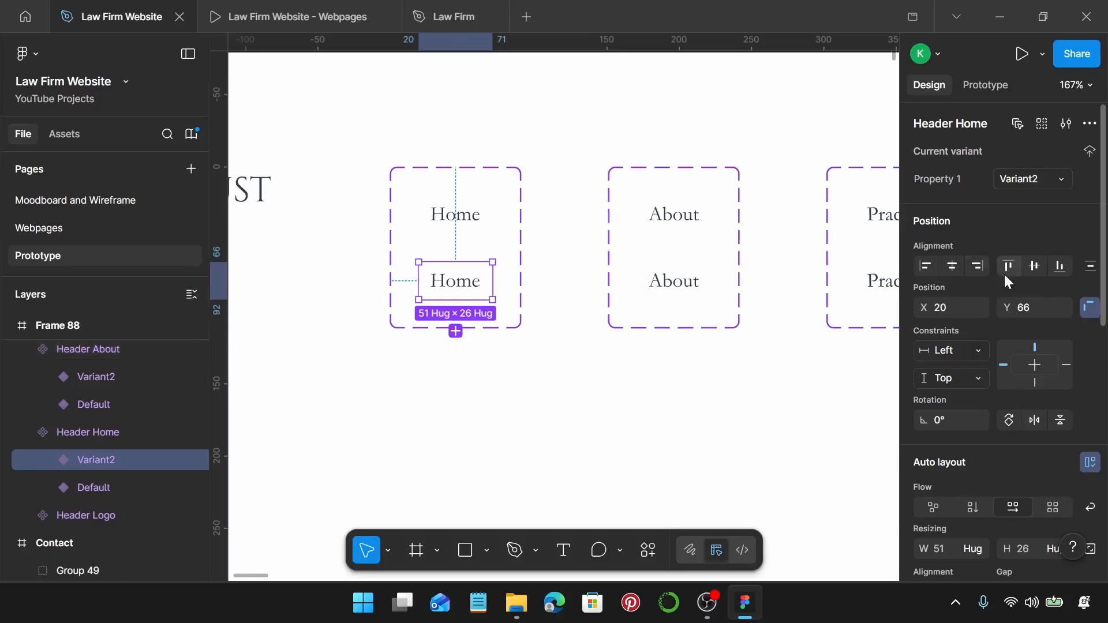
scroll(989, 389, down, 7)
scroll(988, 387, down, 2)
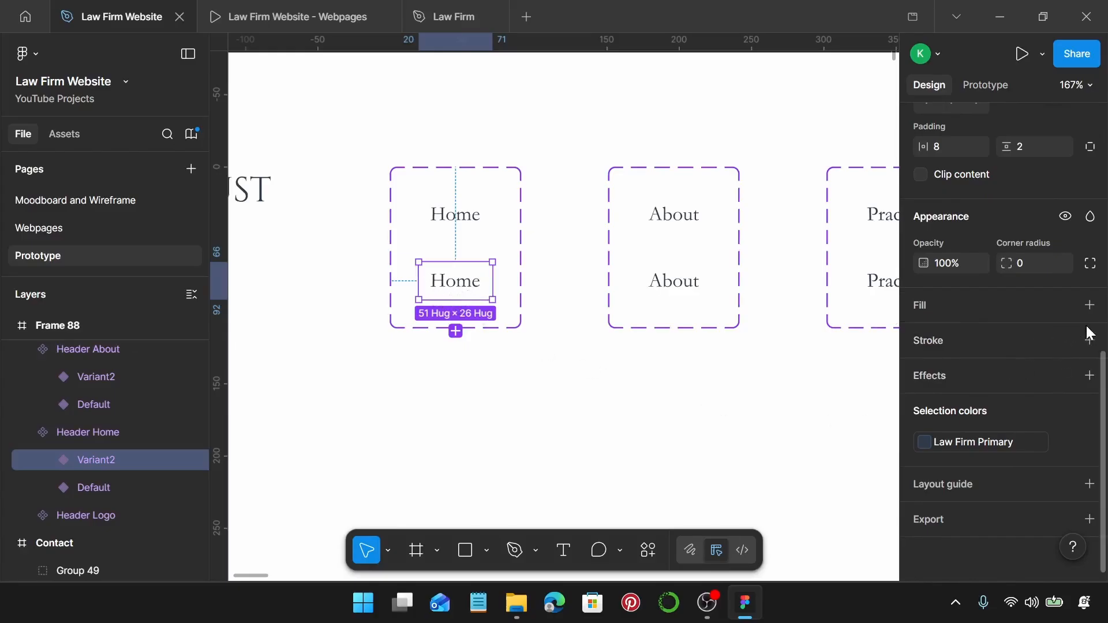
click(1090, 306)
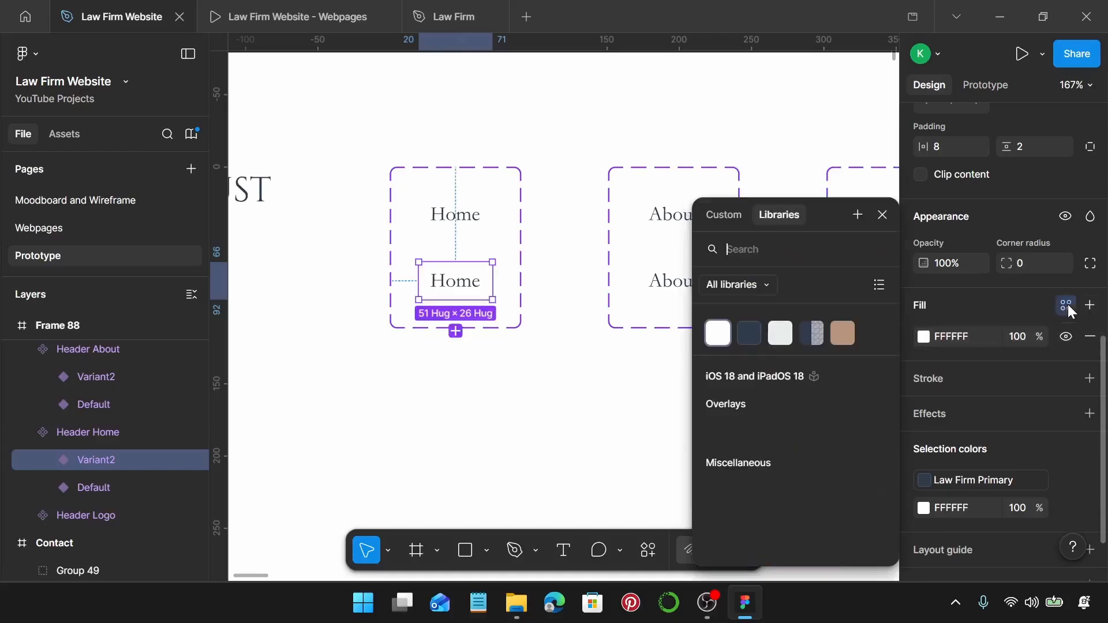
click(1066, 305)
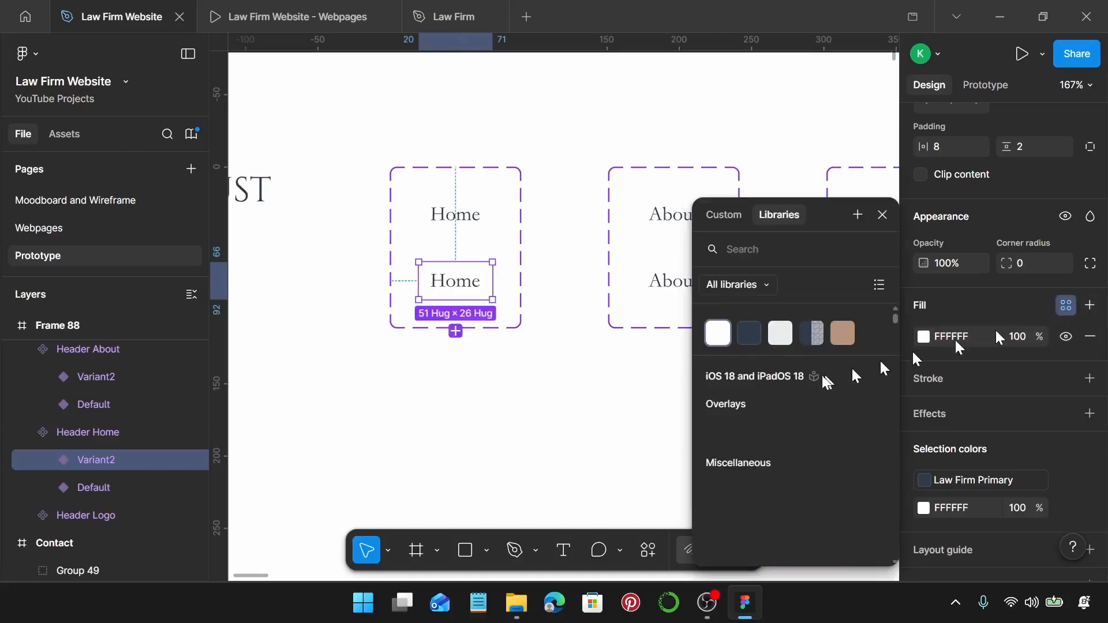
click(780, 334)
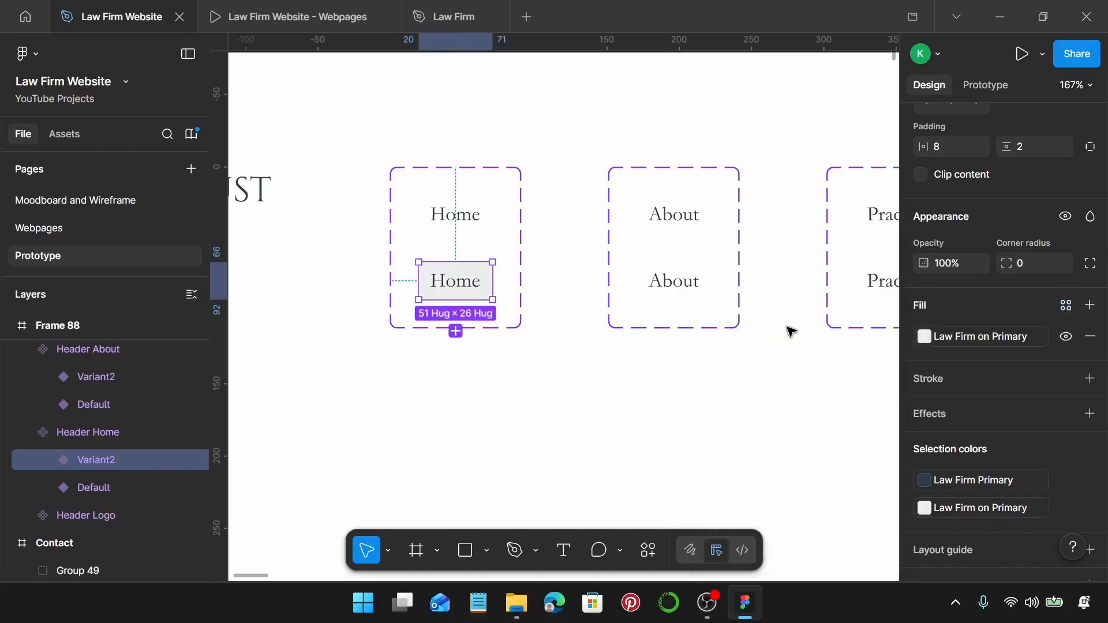
click(635, 346)
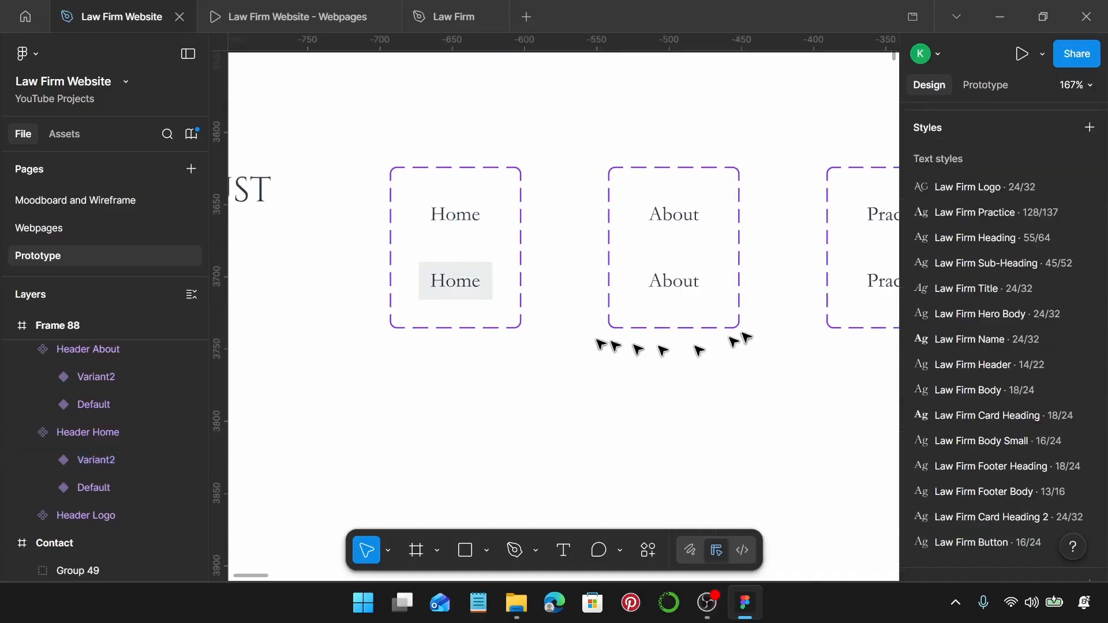
Apply the Law Firm on Primary fill to the About and Practice Areas hover variants.
click(695, 282)
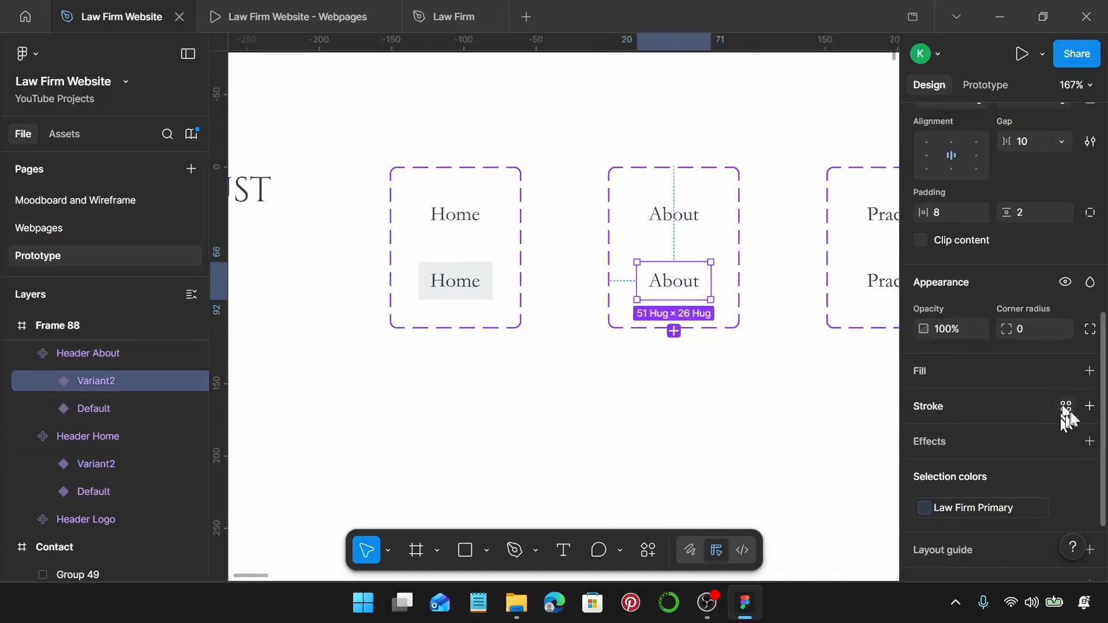
click(1090, 372)
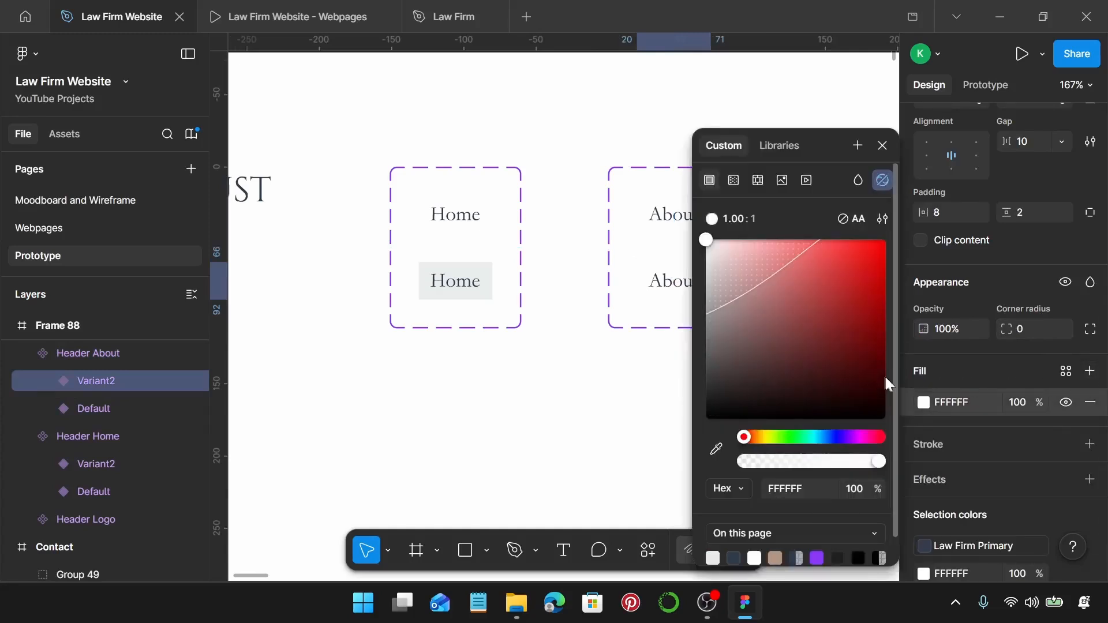
click(1067, 372)
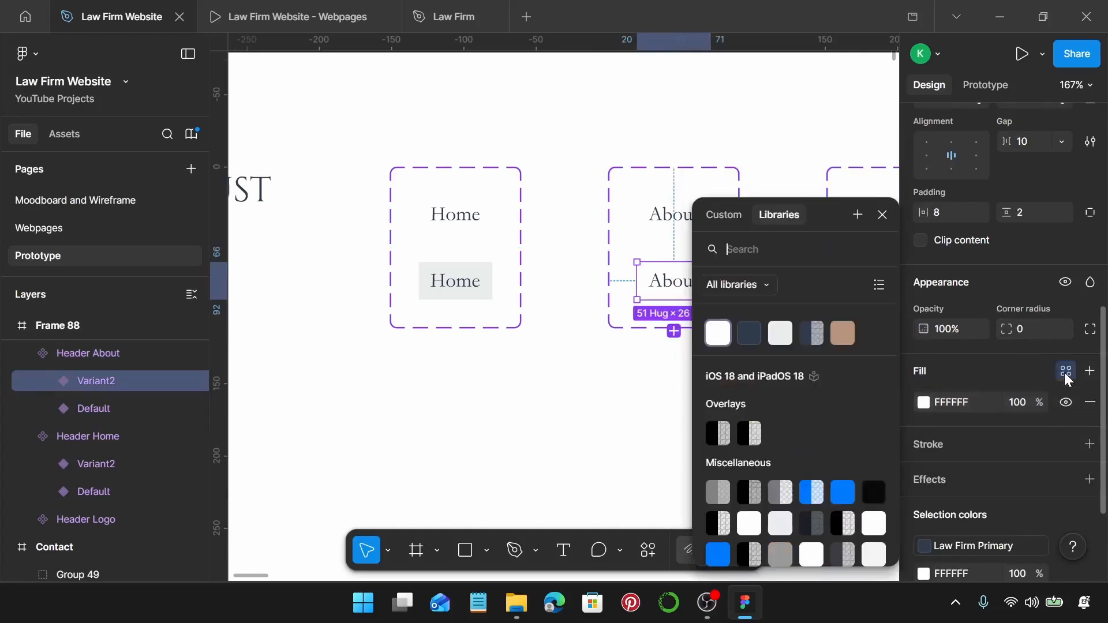
click(781, 337)
scroll(693, 328, right, 5)
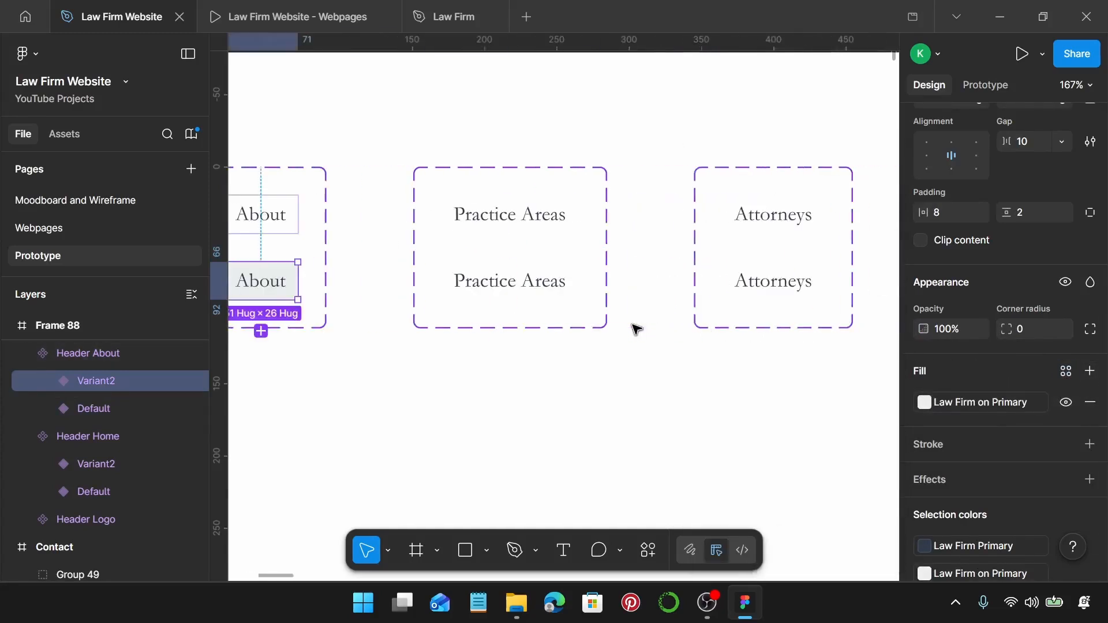
click(478, 284)
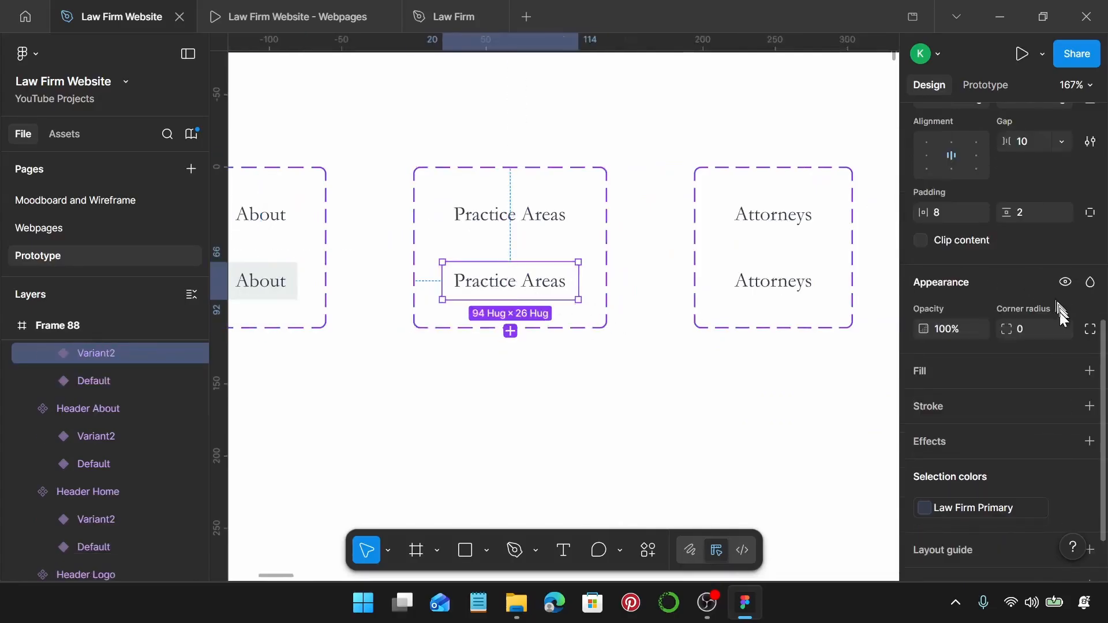
scroll(1061, 358, down, 1)
scroll(1065, 361, down, 1)
click(1090, 305)
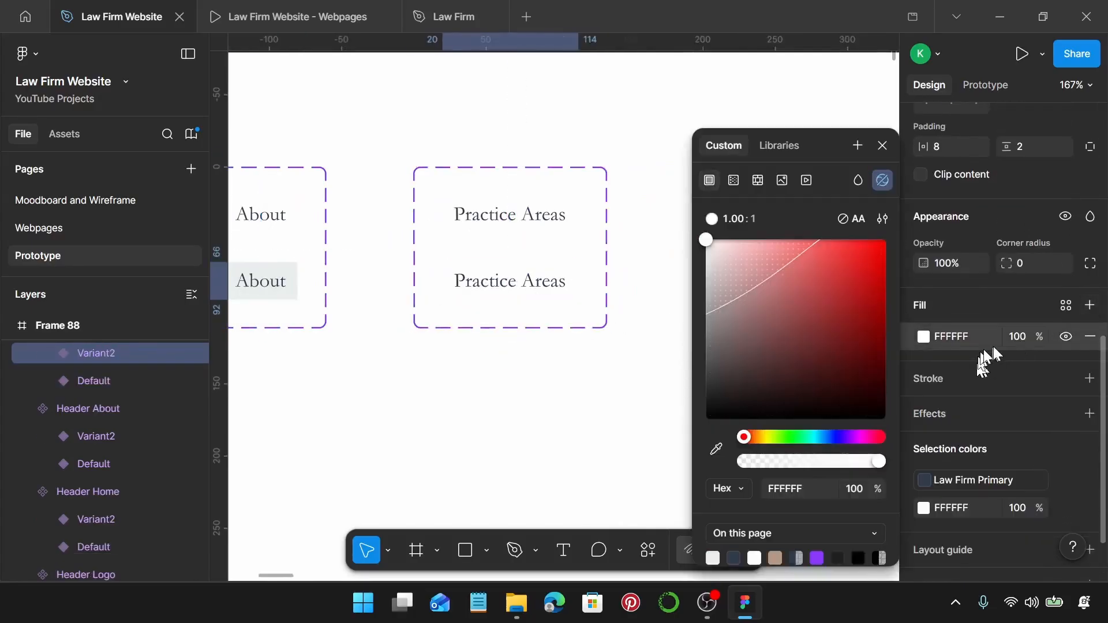
click(1065, 312)
click(783, 328)
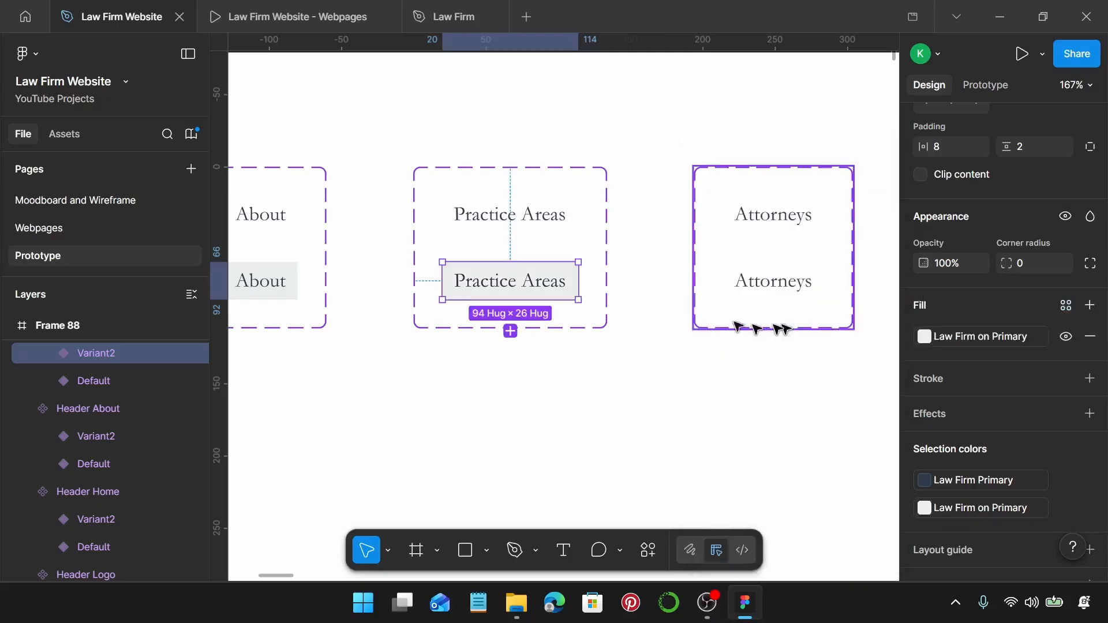
Apply the Law Firm on Primary fill to the Attorneys and Contact hover variants.
scroll(664, 296, right, 2)
click(756, 290)
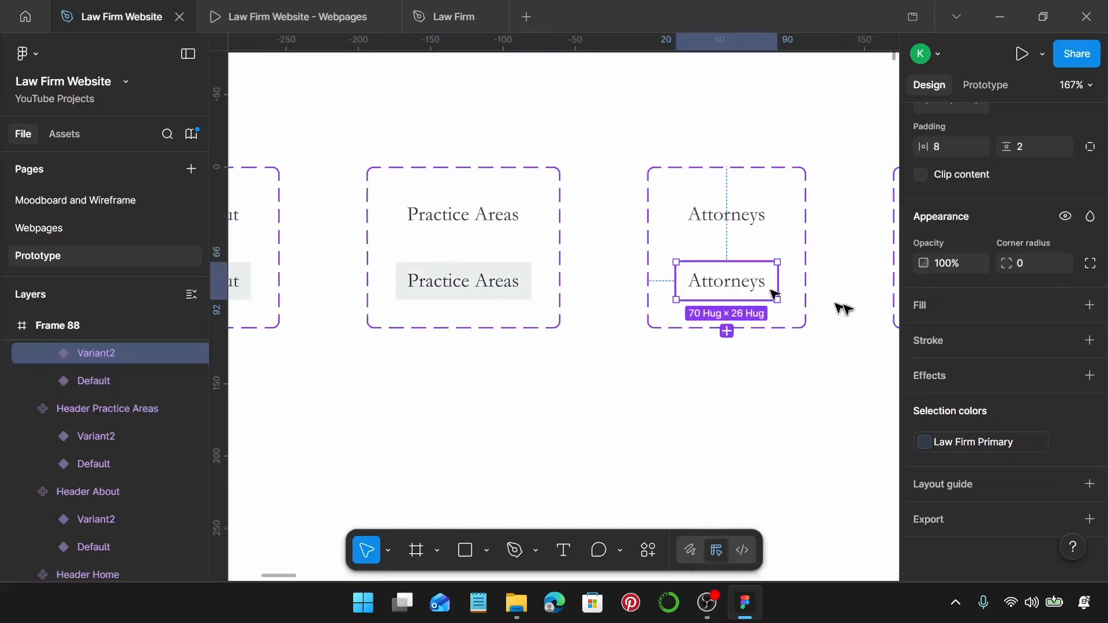
click(1091, 306)
click(1065, 304)
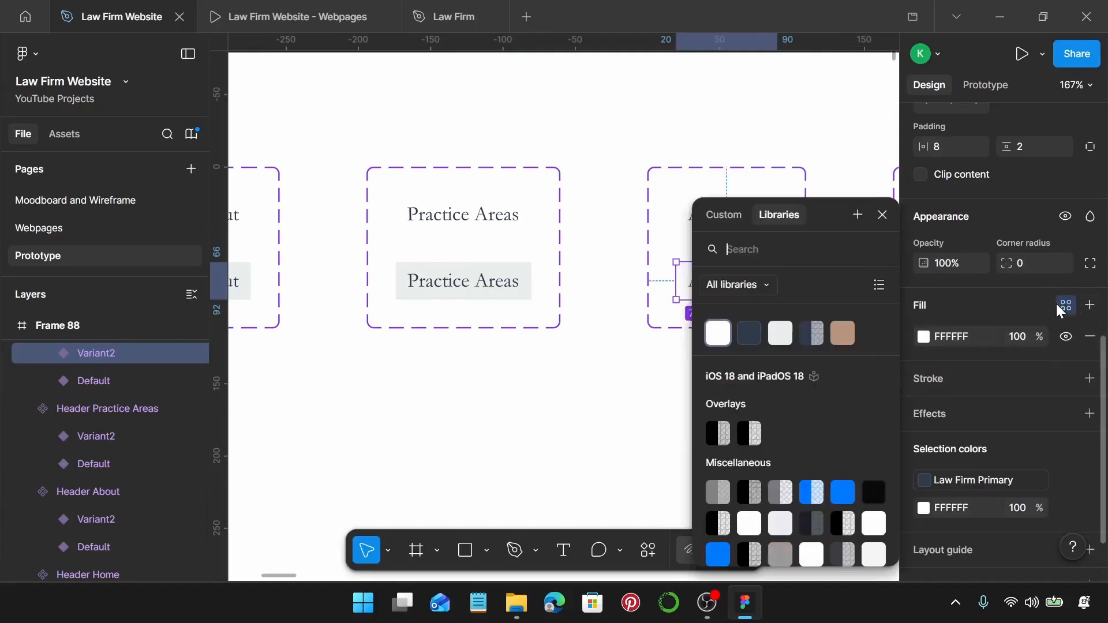
click(779, 334)
scroll(650, 297, right, 5)
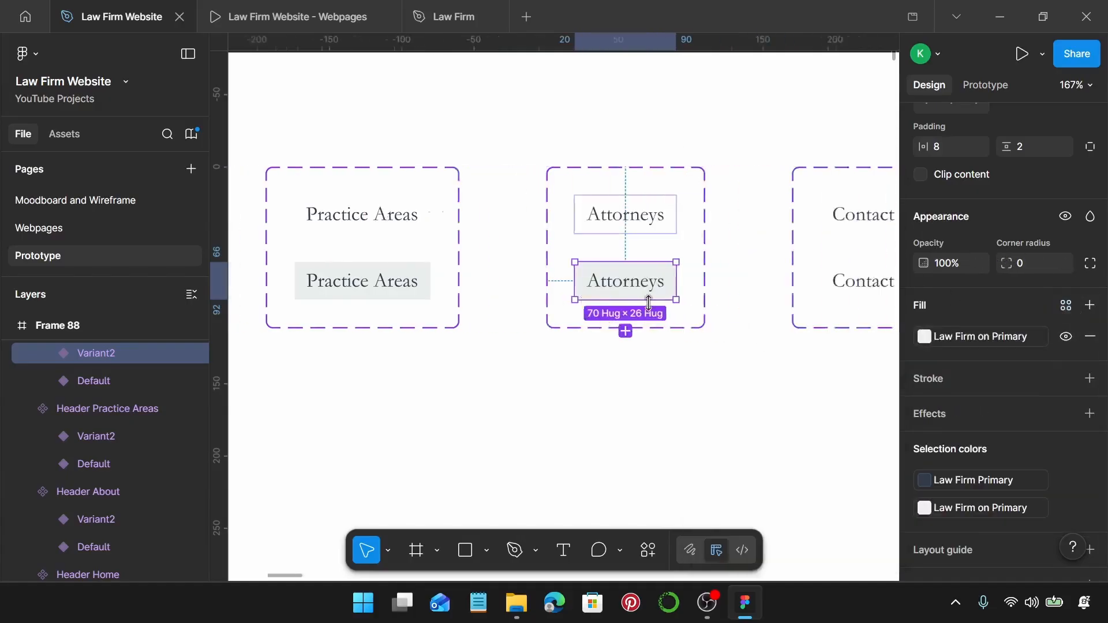
click(711, 293)
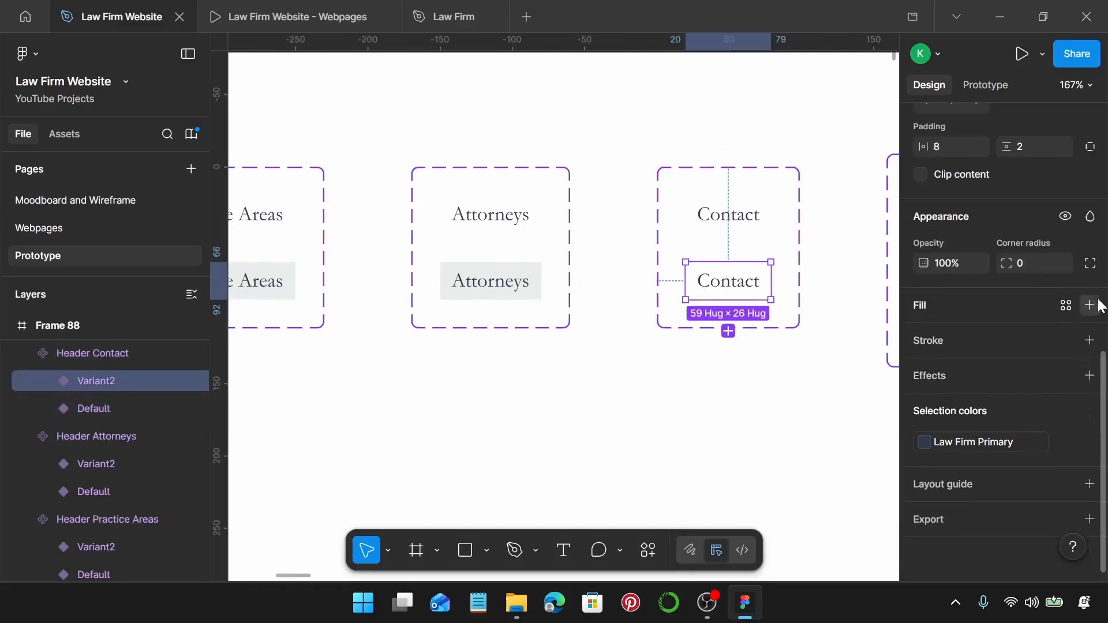
click(1065, 305)
click(1063, 306)
click(784, 334)
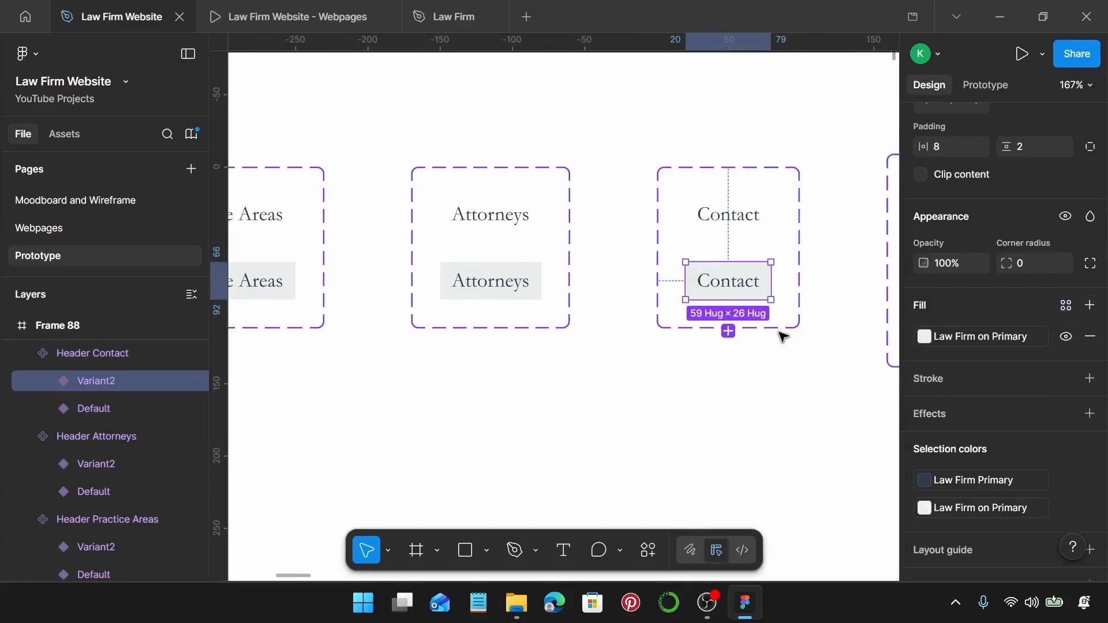
scroll(745, 317, right, 7)
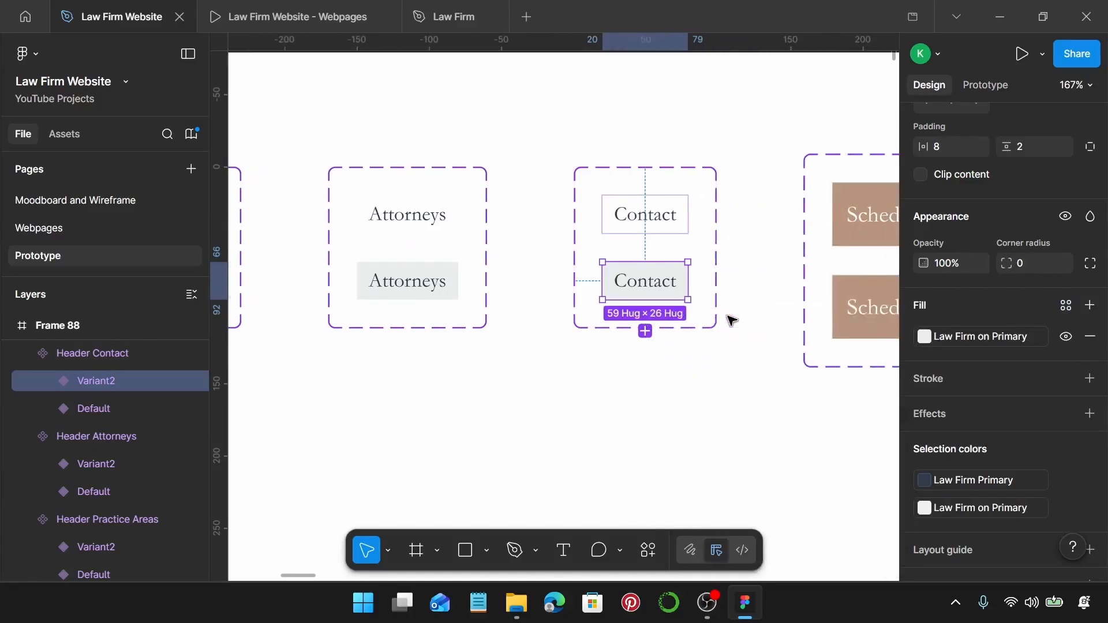
Detach Law Firm Gold from the Schedule a Consultation hover variant and set its fill to 997D68.
click(674, 309)
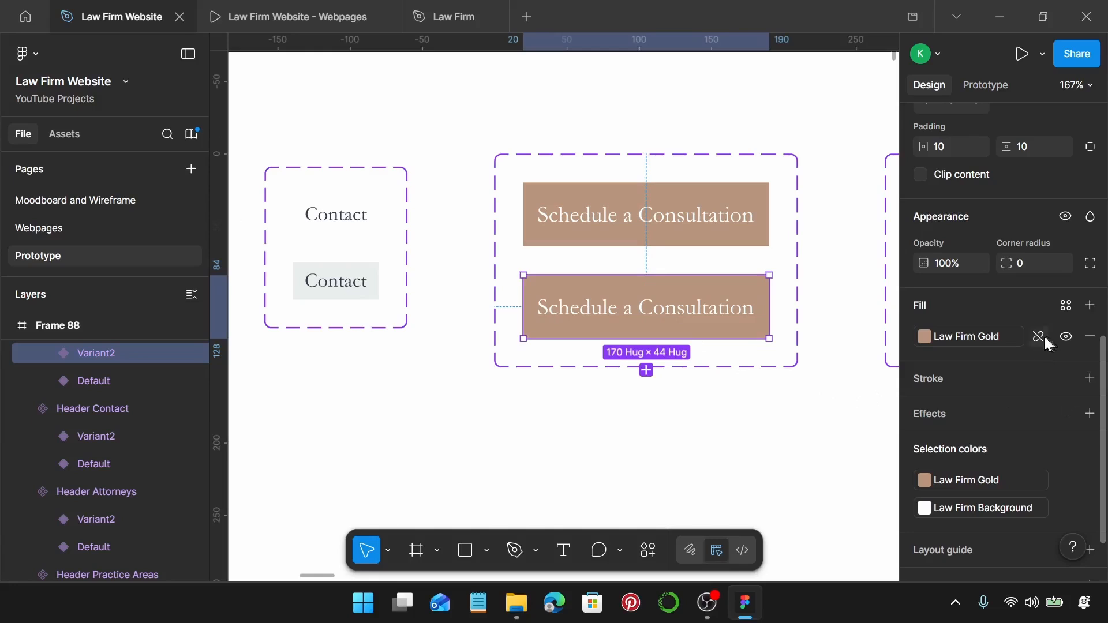
click(1039, 337)
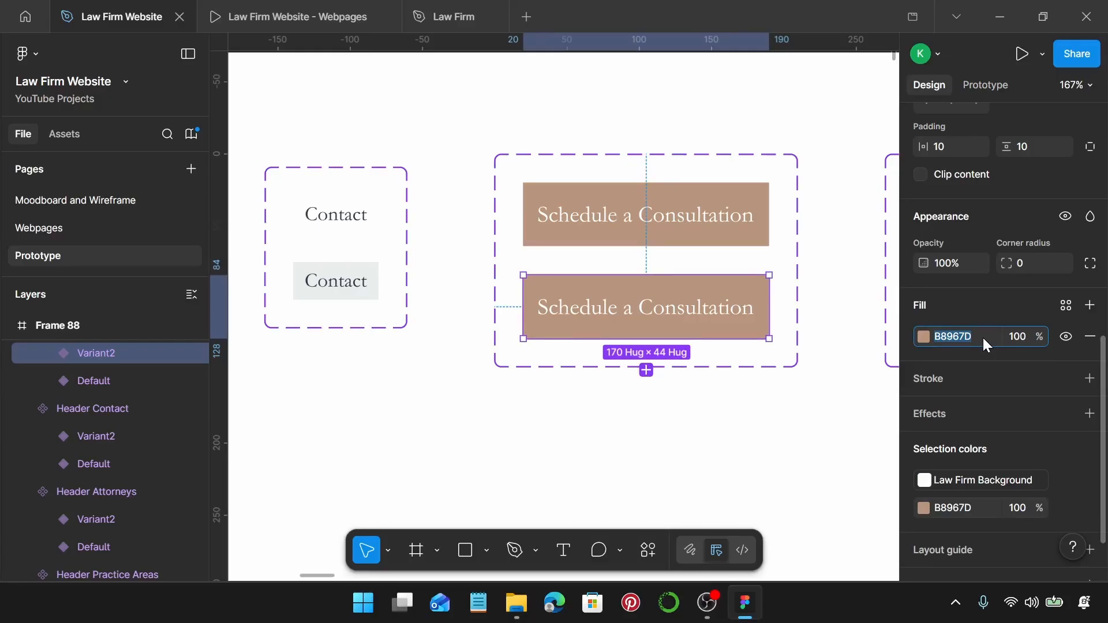
text(99)
text(7d68)
key(Return)
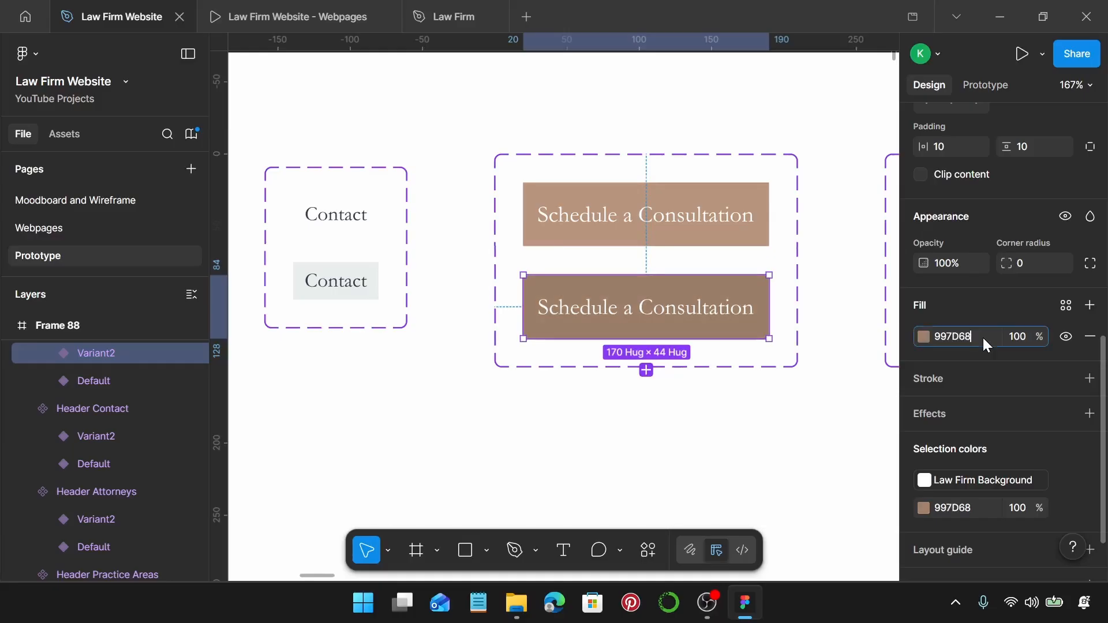
drag(979, 336, 936, 345)
key(ctrl+c)
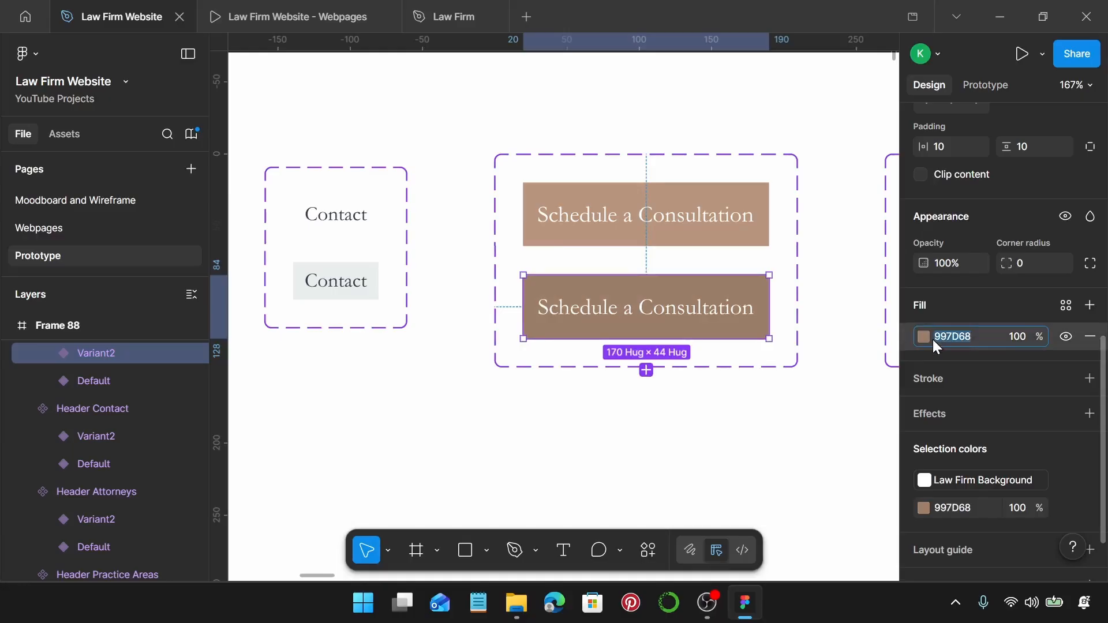
Detach the gold style on the Learn More About Us hover variant and fill it 997D68.
scroll(768, 343, right, 5)
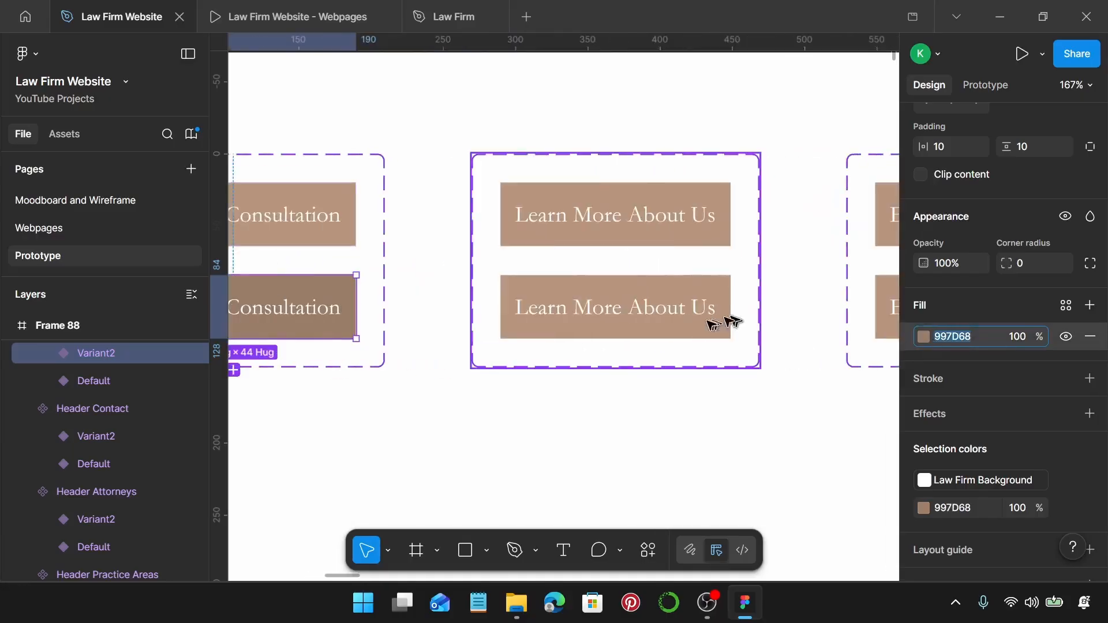
click(661, 322)
click(663, 325)
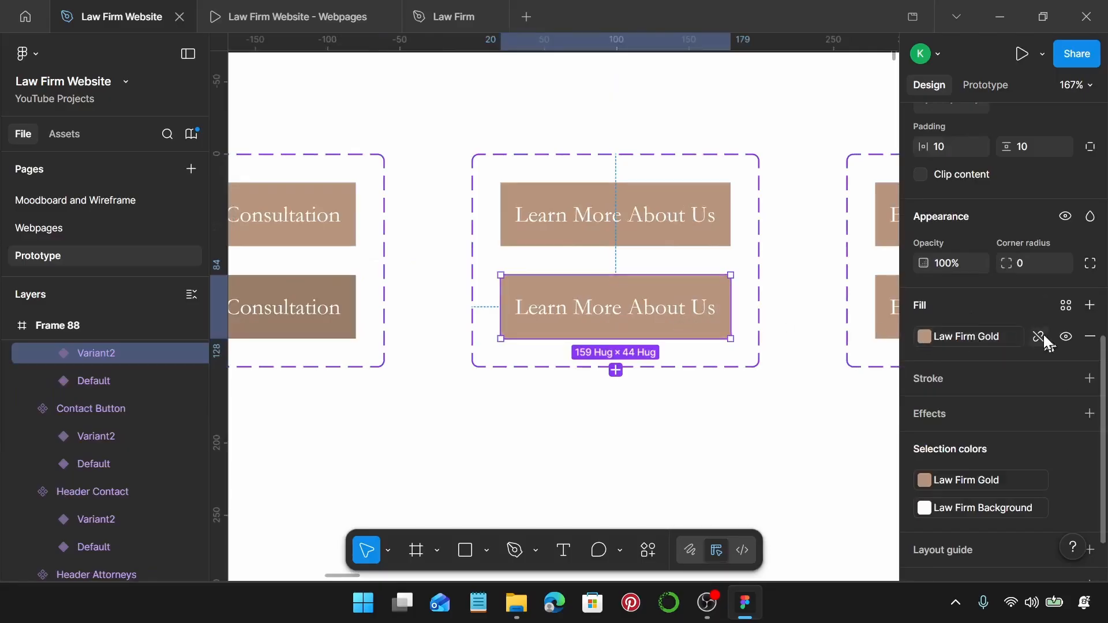
click(1040, 338)
text(997D68)
key(Return)
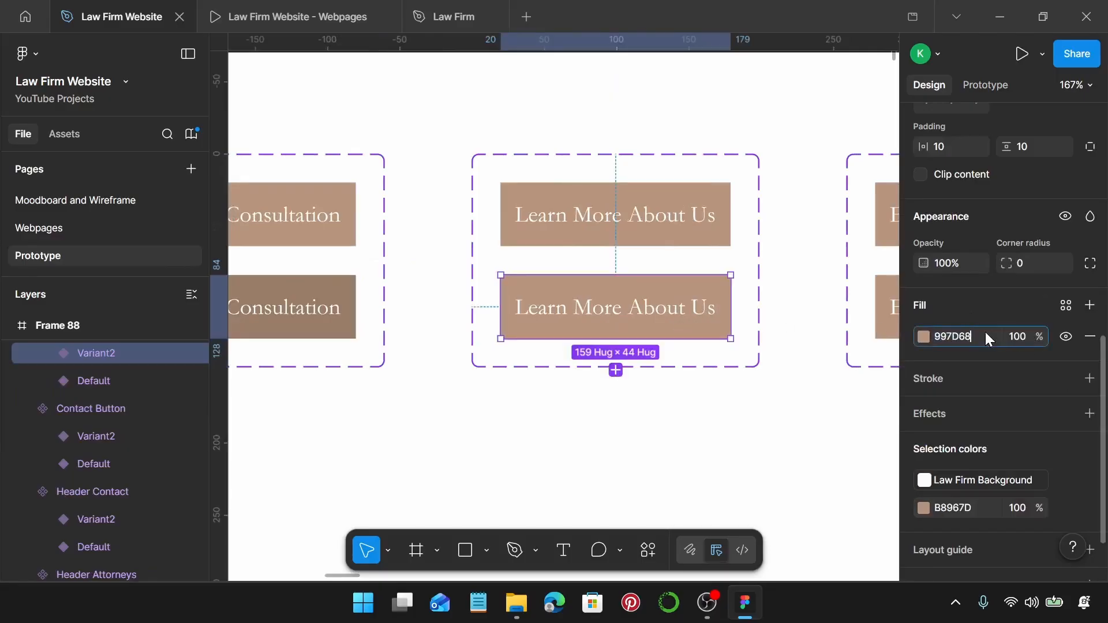
Detach the gold style on the Explore Our Services hover variant and fill it 997D68.
scroll(750, 361, right, 1)
scroll(728, 359, right, 5)
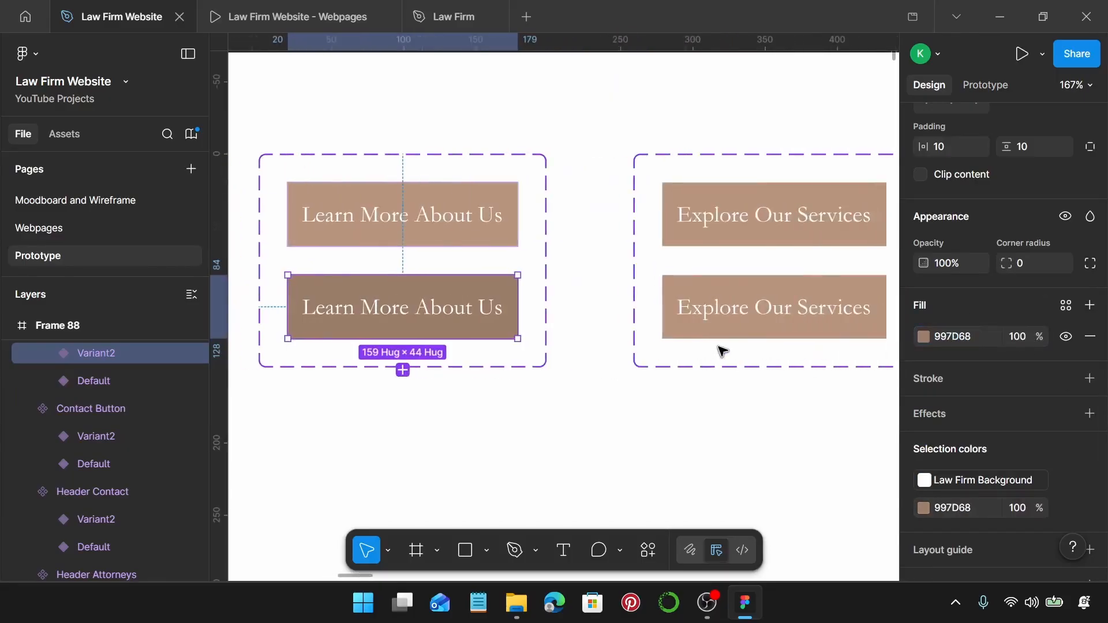
click(811, 297)
click(812, 301)
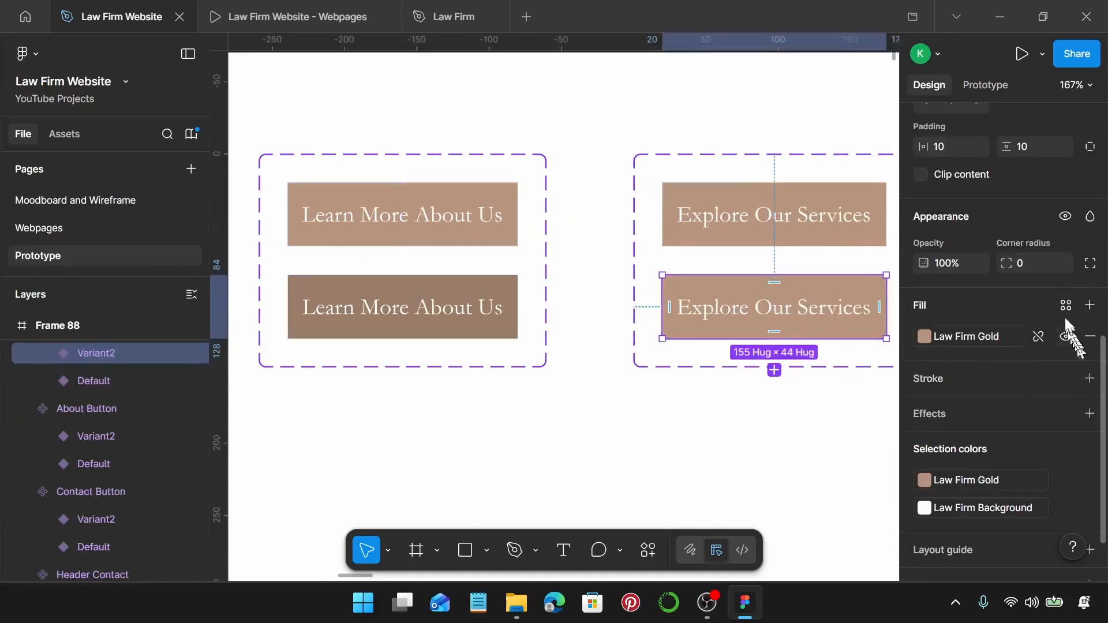
click(1039, 337)
click(976, 340)
text(997D68)
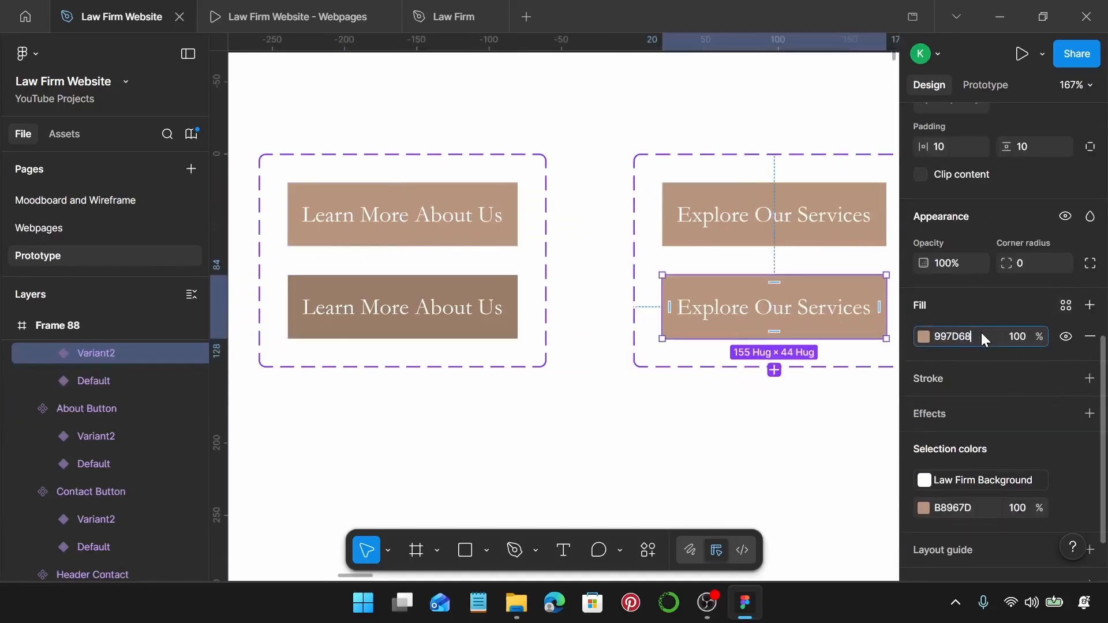
key(Return)
Detach the gold style on the See Full Team hover variant and fill it 997D68.
scroll(791, 352, right, 5)
click(786, 314)
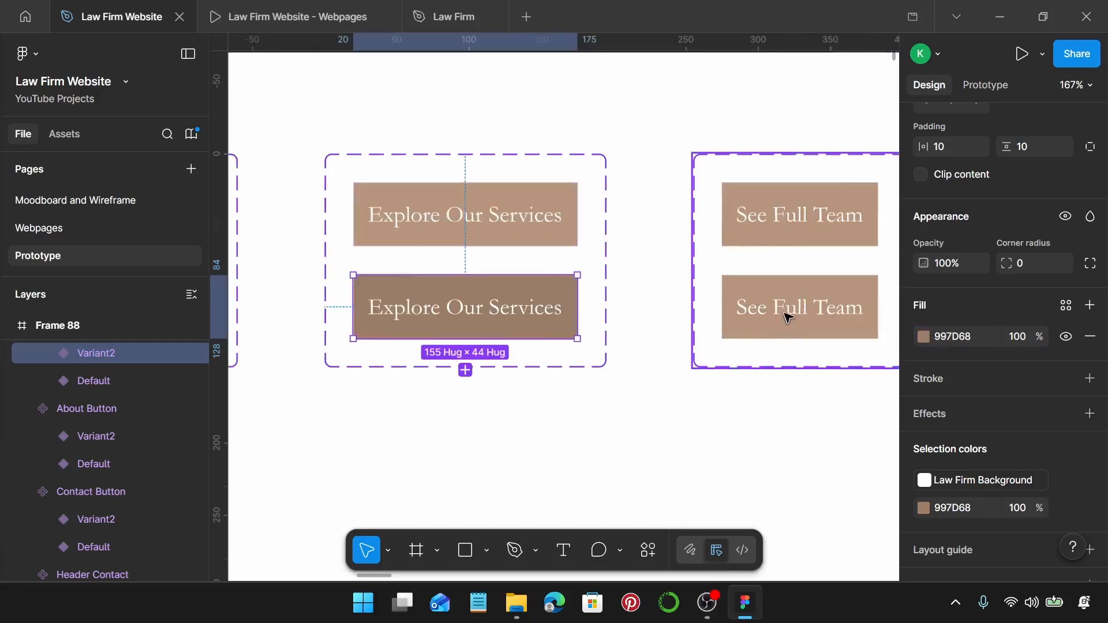
click(787, 314)
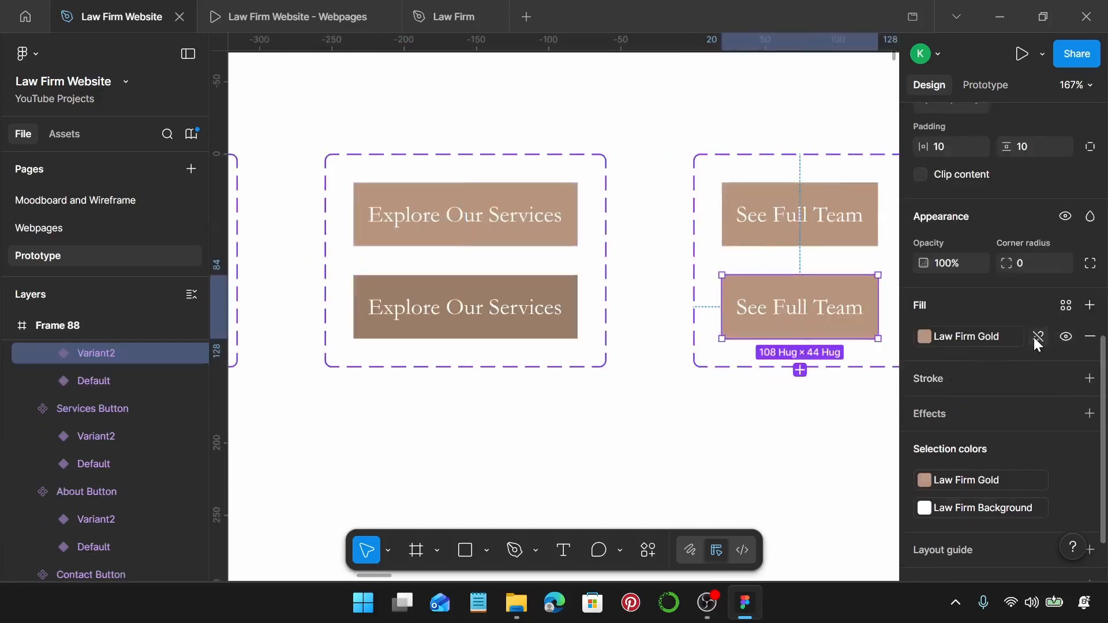
click(1037, 337)
click(988, 336)
text(997D68)
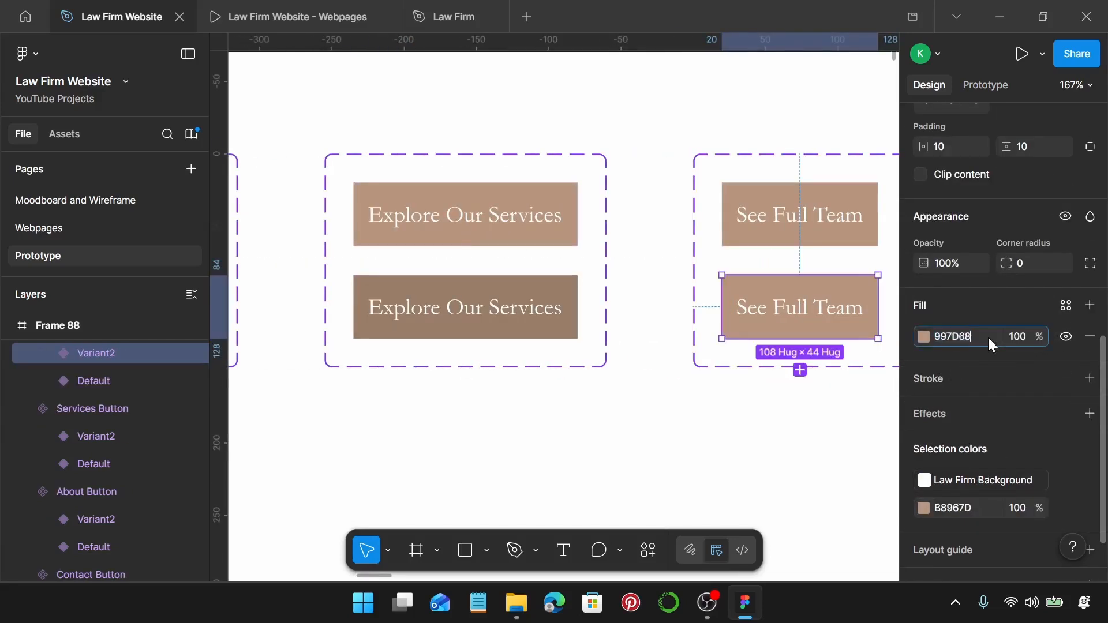
key(Return)
Detach the gold style on the Schedule a Free Consultation hover variant and paste 997D68 as its fill.
scroll(699, 370, right, 5)
scroll(698, 369, right, 8)
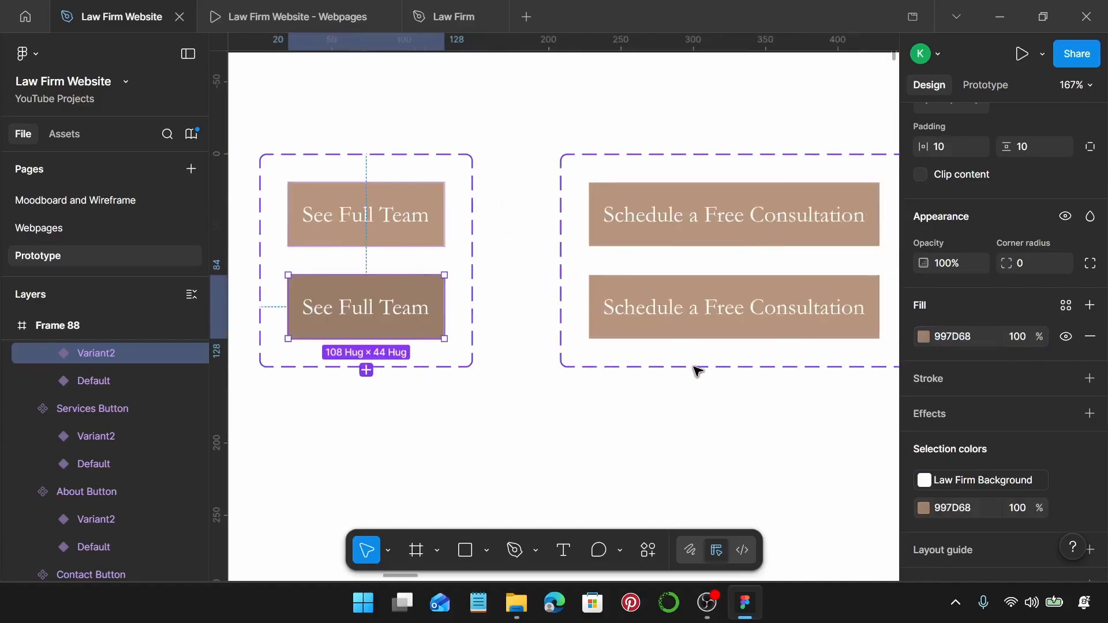
click(711, 322)
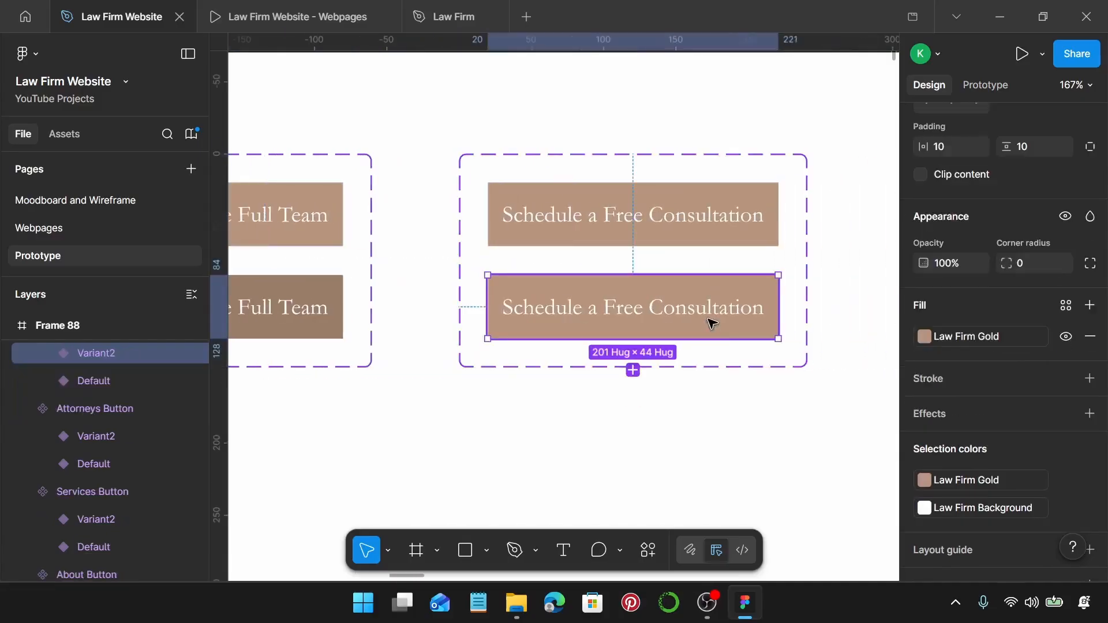
click(1039, 338)
click(994, 338)
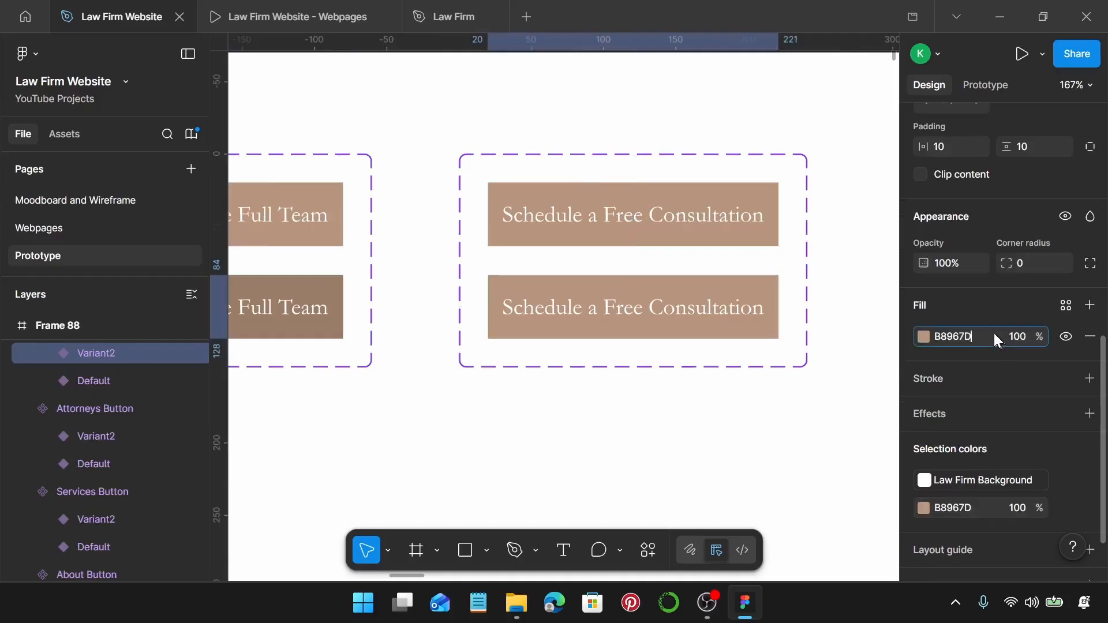
key(ctrl+v)
key(Return)
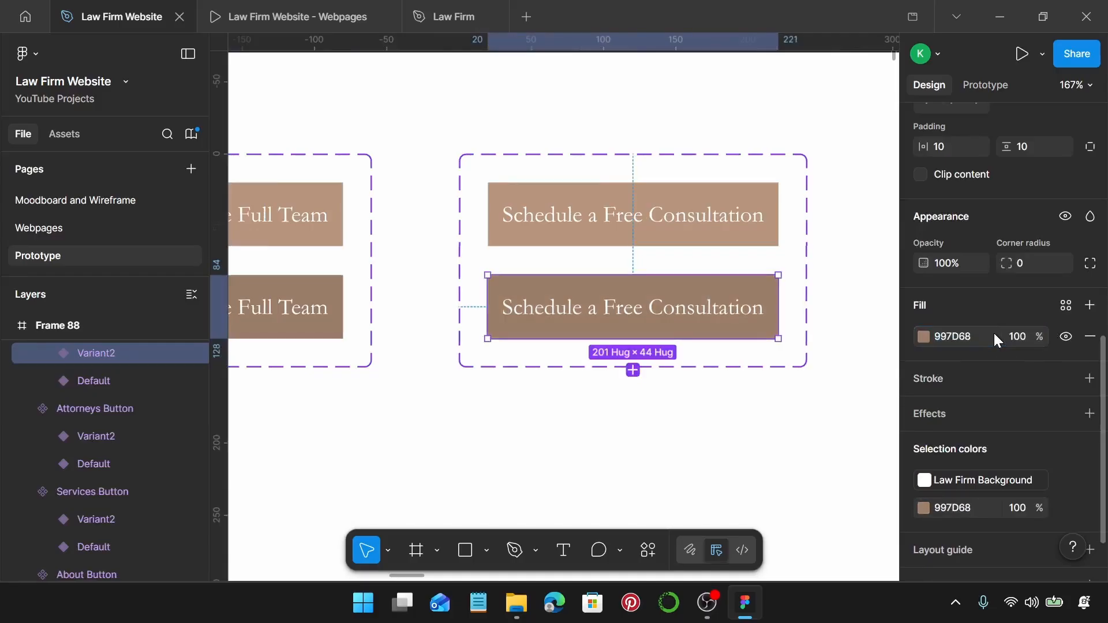
Add a third variant to the consultation button set with a Law Firm on Primary fill.
click(633, 370)
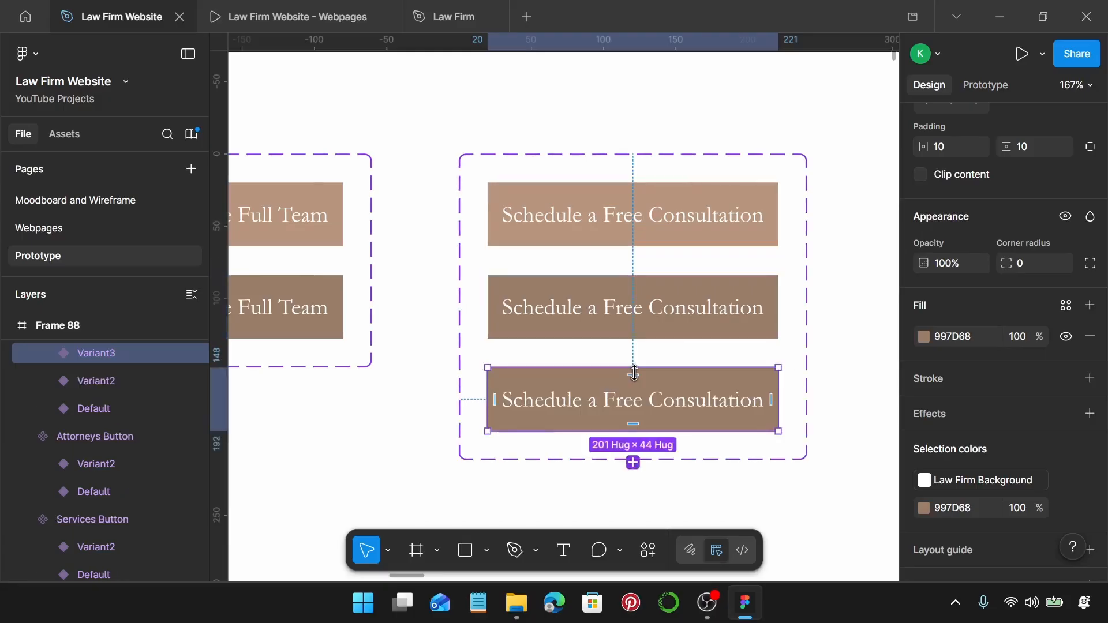
scroll(1039, 445, down, 2)
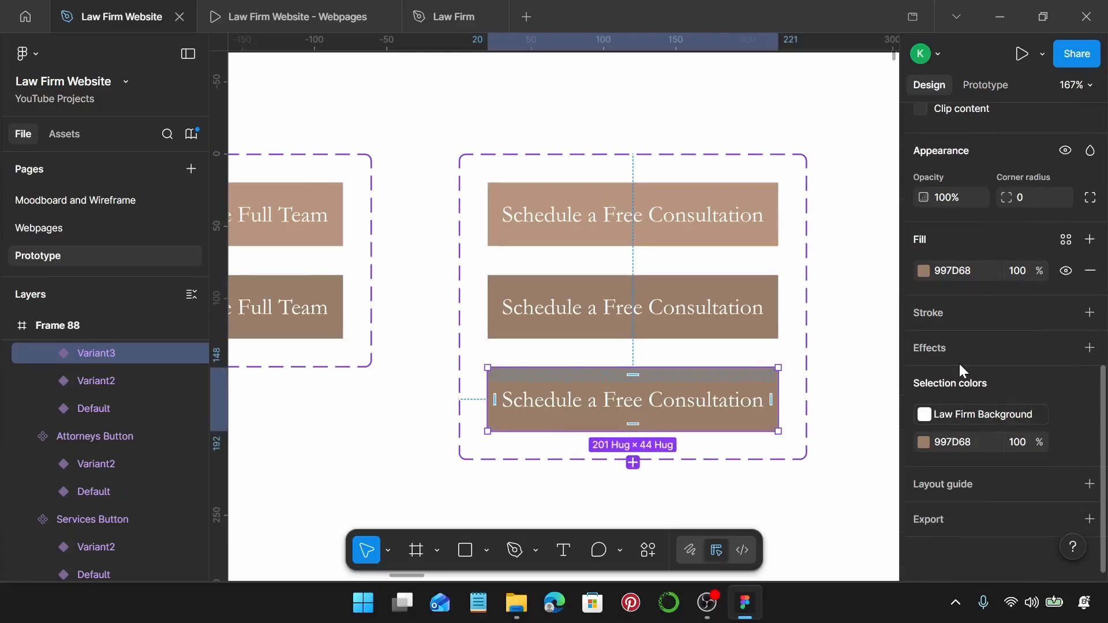
click(1066, 241)
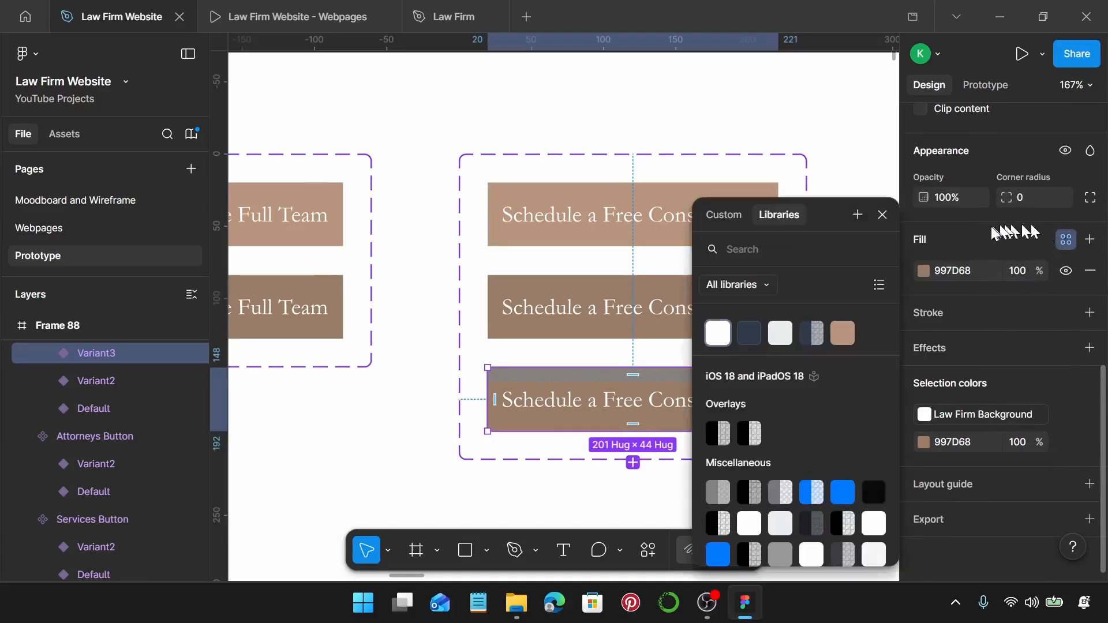
click(791, 340)
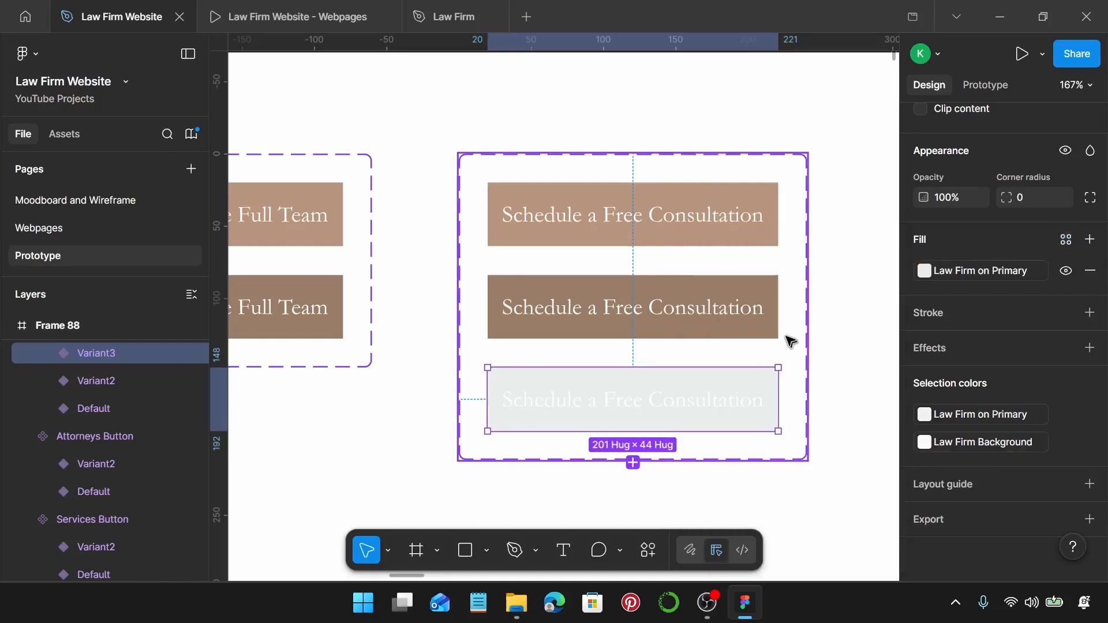
Colour the new variant's button text Law Firm Primary.
double_click(725, 399)
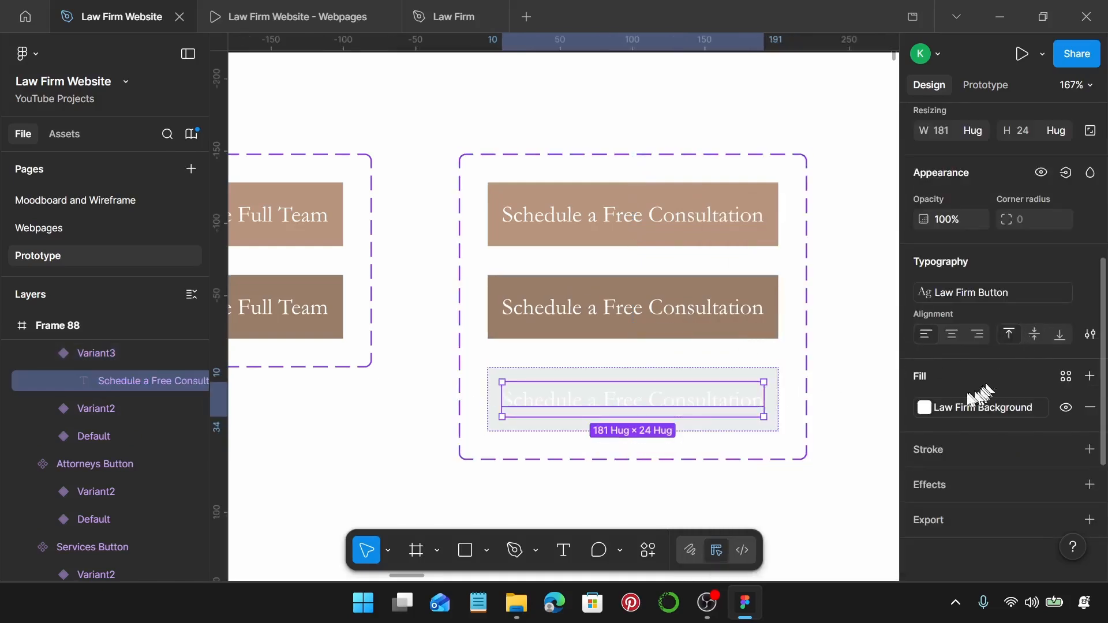
click(1066, 376)
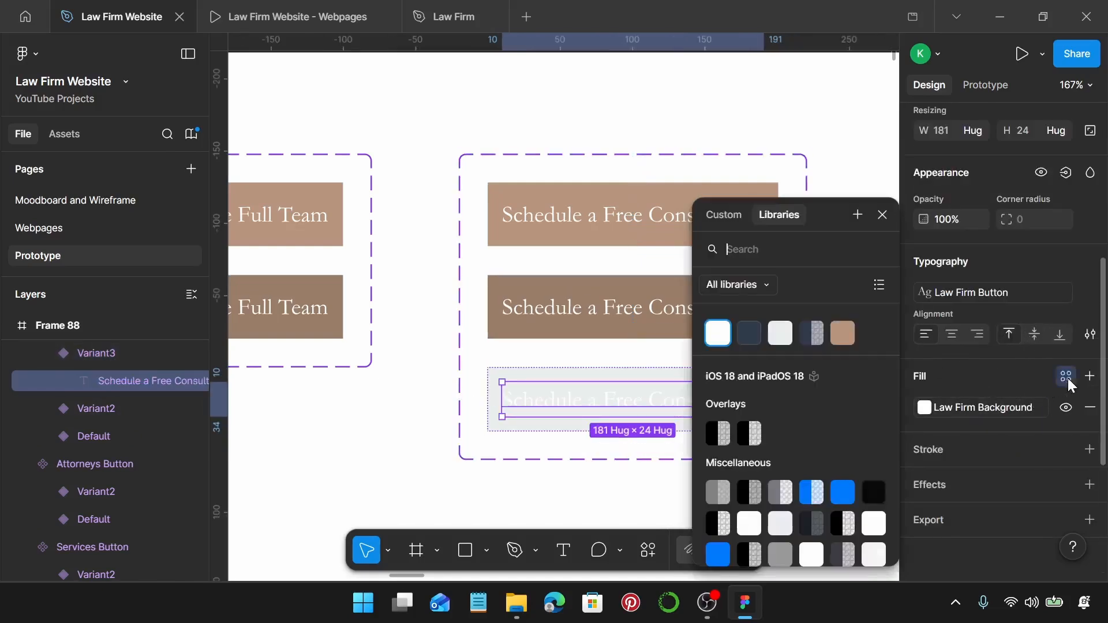
click(745, 340)
click(866, 396)
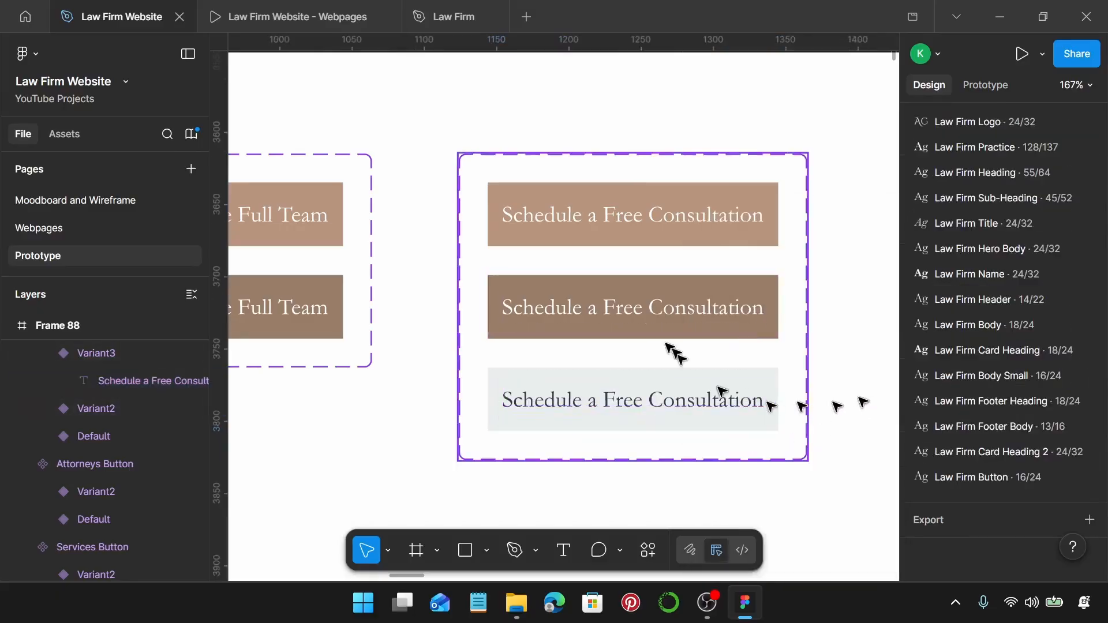
Underline the Home text in the footer link's Variant2.
scroll(641, 242, down, 3)
scroll(639, 340, down, 3)
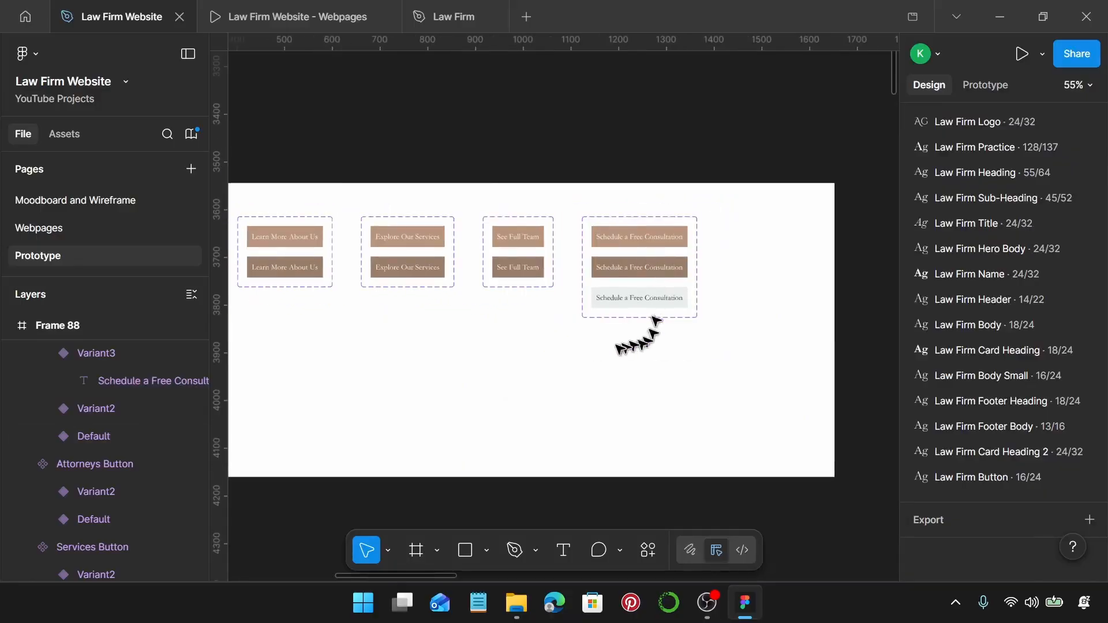
scroll(609, 350, down, 3)
scroll(607, 346, left, 2)
scroll(607, 345, down, 3)
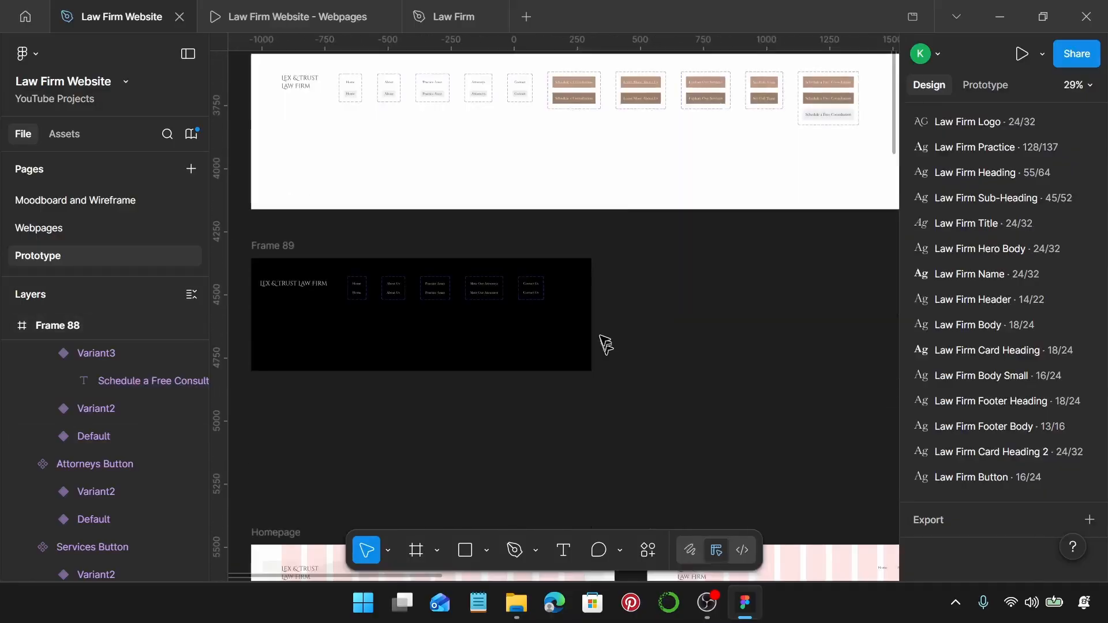
scroll(350, 297, up, 10)
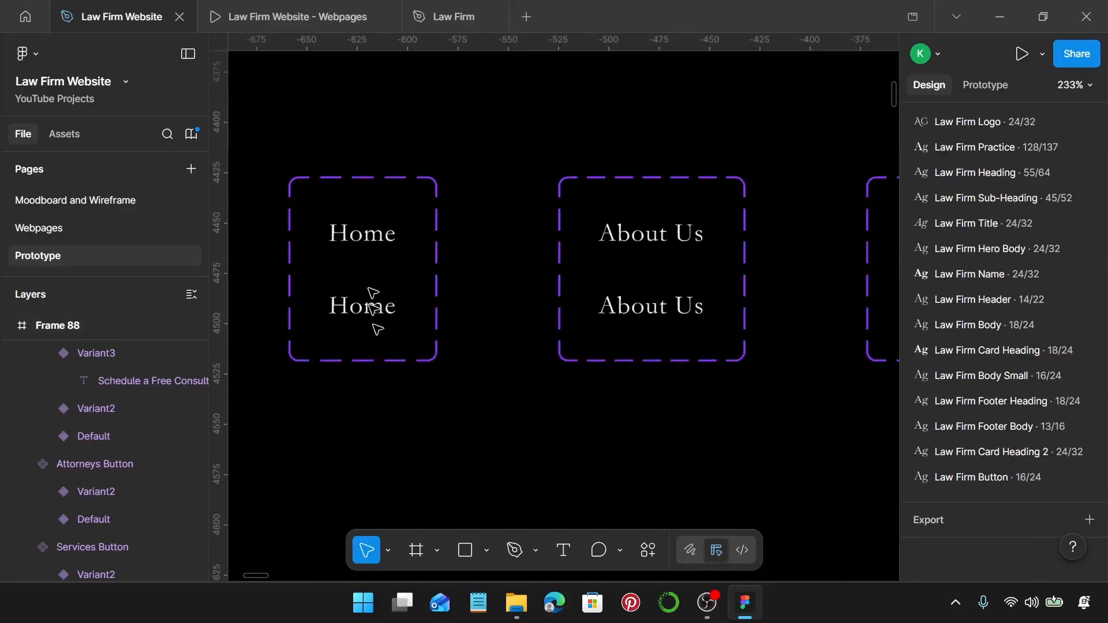
click(378, 316)
double_click(377, 314)
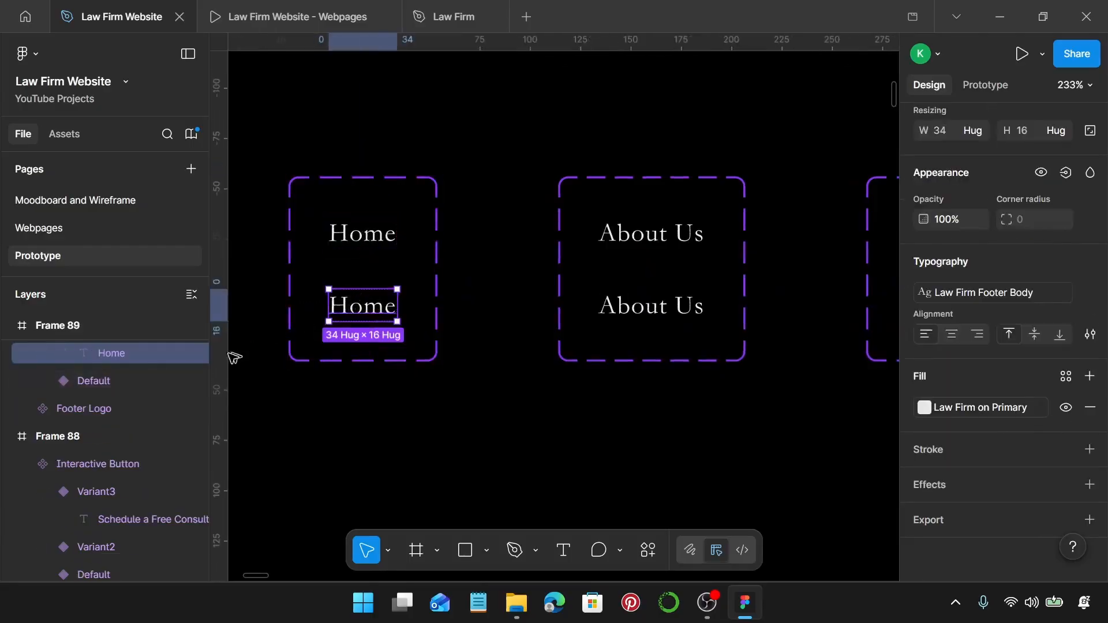
scroll(159, 383, up, 3)
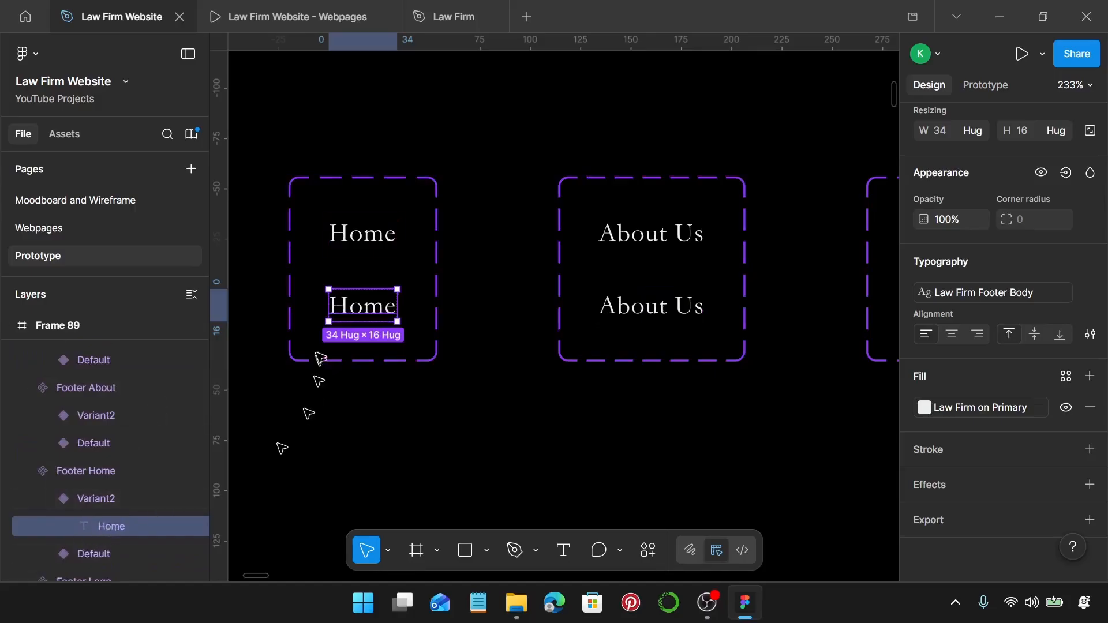
key(ctrl+u)
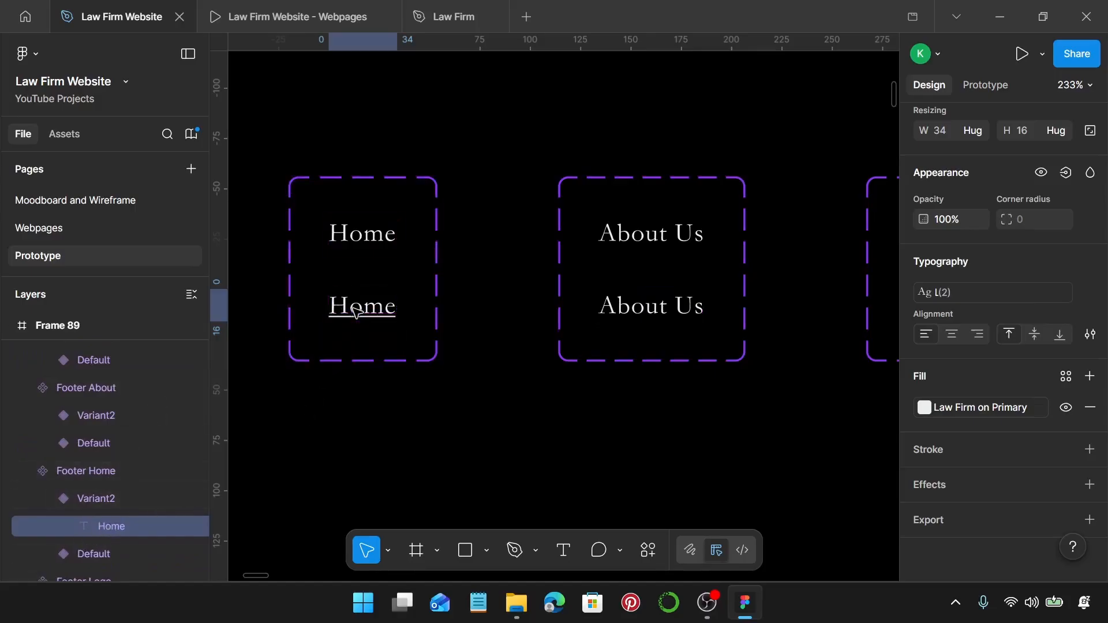
Underline the Variant2 text of the About Us and Practice Areas footer links.
click(652, 315)
click(654, 316)
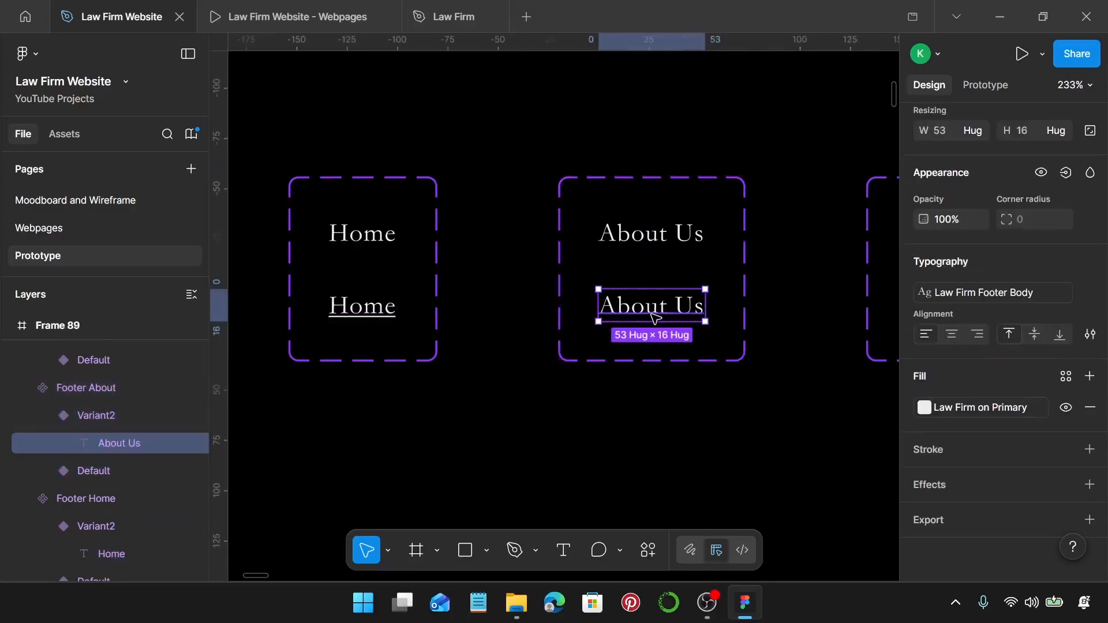
key(ctrl+u)
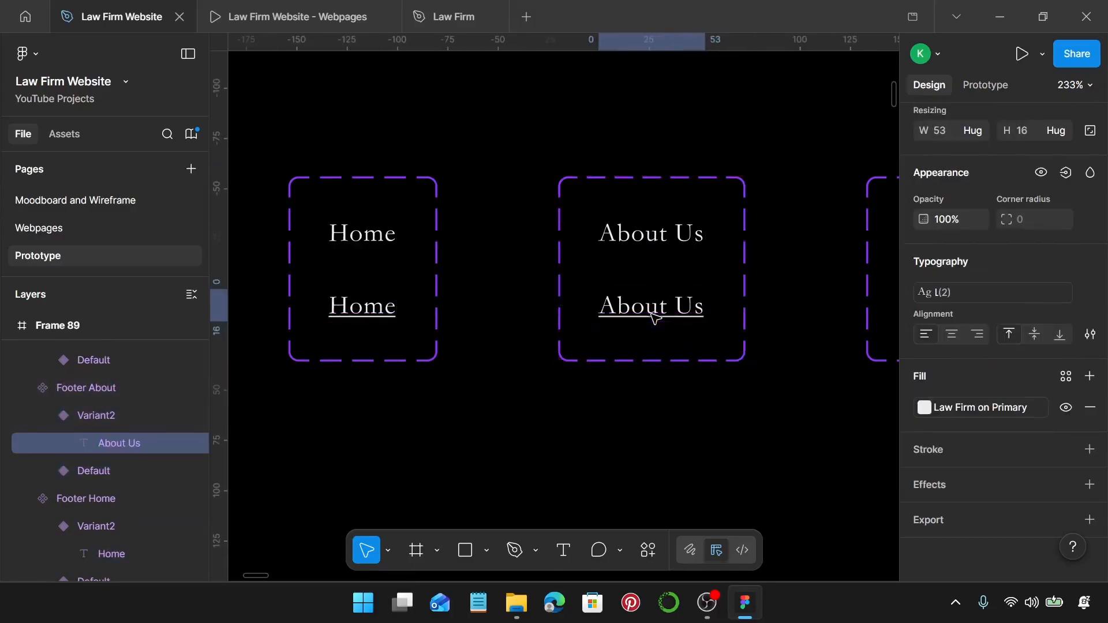
scroll(654, 316, right, 6)
click(586, 311)
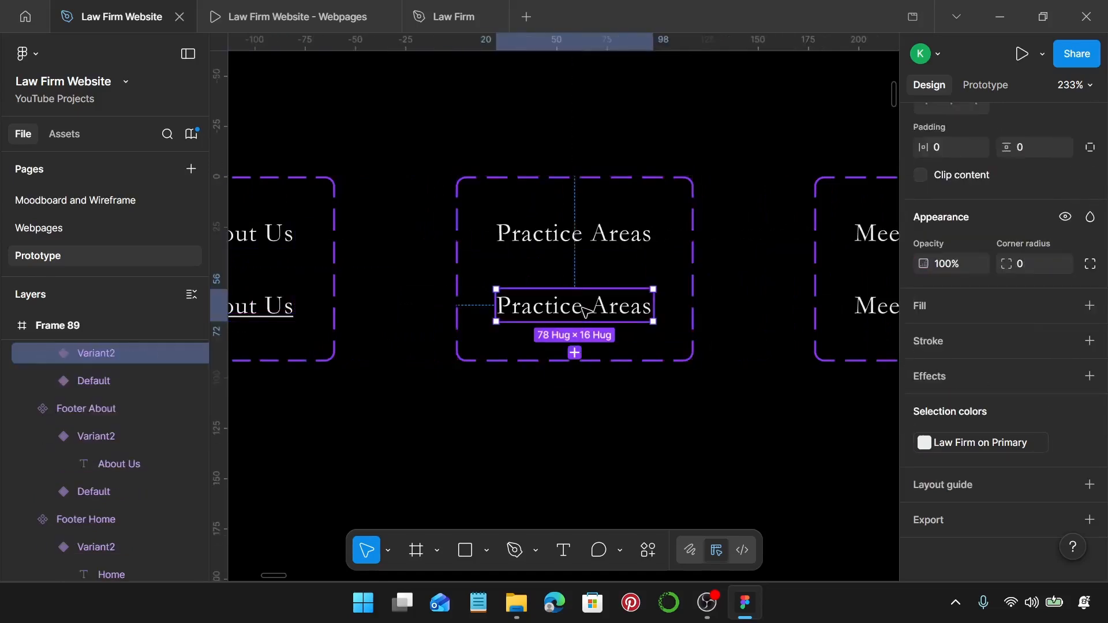
click(586, 312)
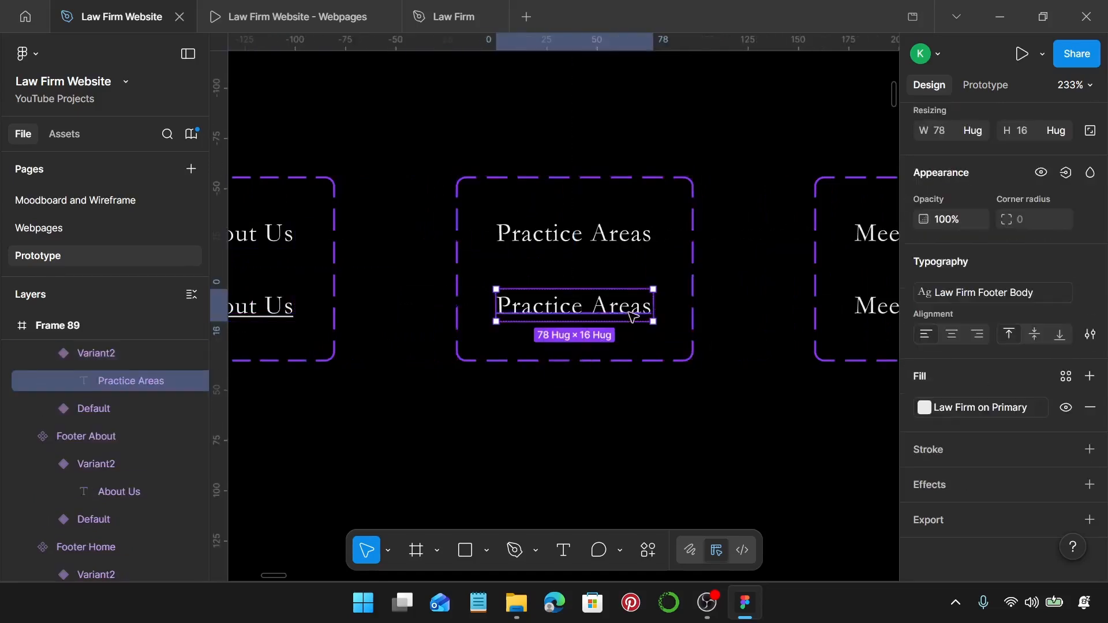
key(ctrl+u)
Underline the Variant2 text of the Meet Our Attorneys and Contact Us footer links.
scroll(634, 315, right, 6)
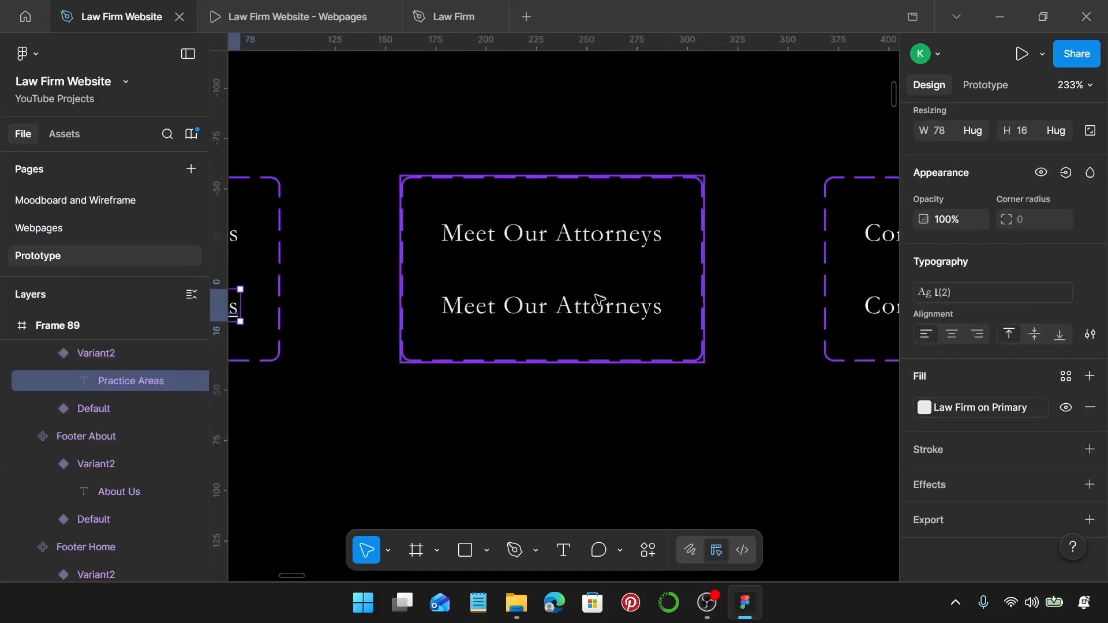
click(597, 297)
click(599, 307)
key(ctrl+u)
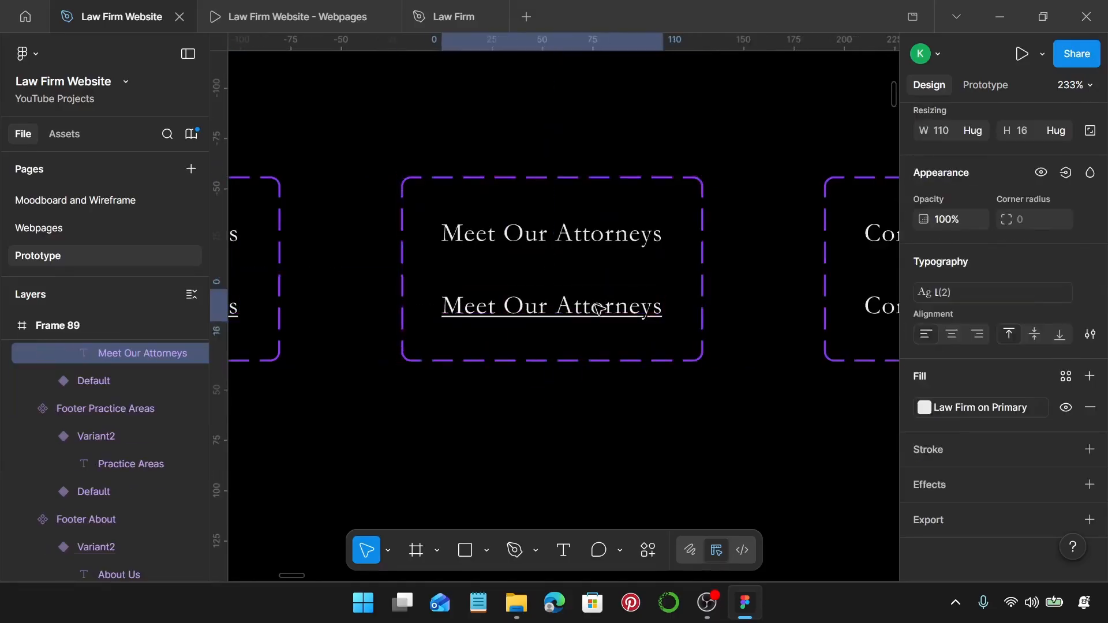
scroll(589, 308, right, 6)
click(536, 310)
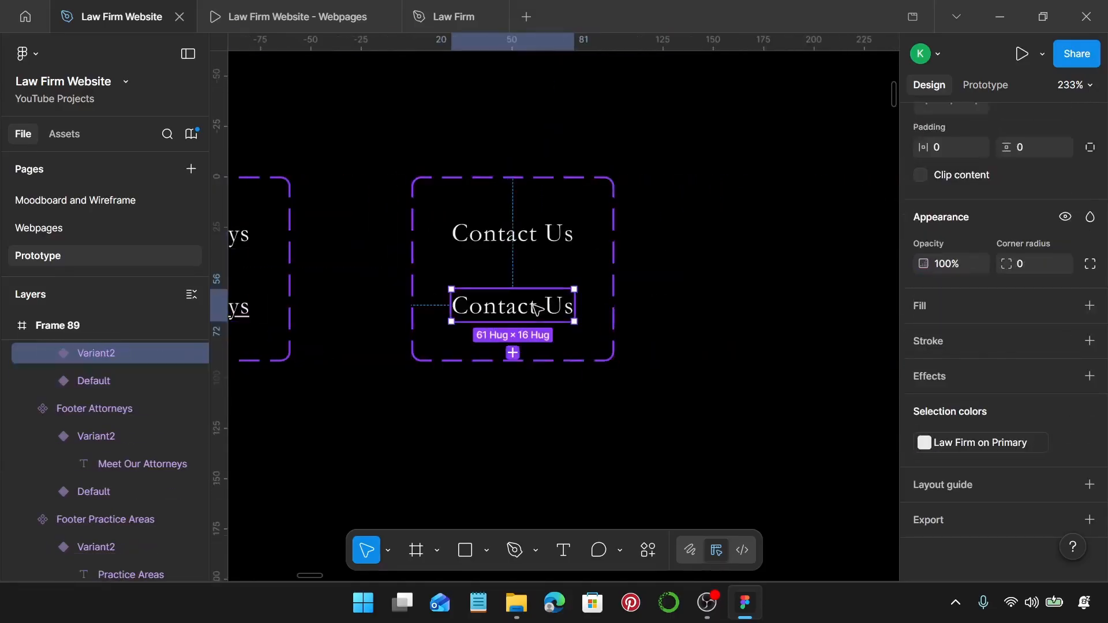
click(536, 310)
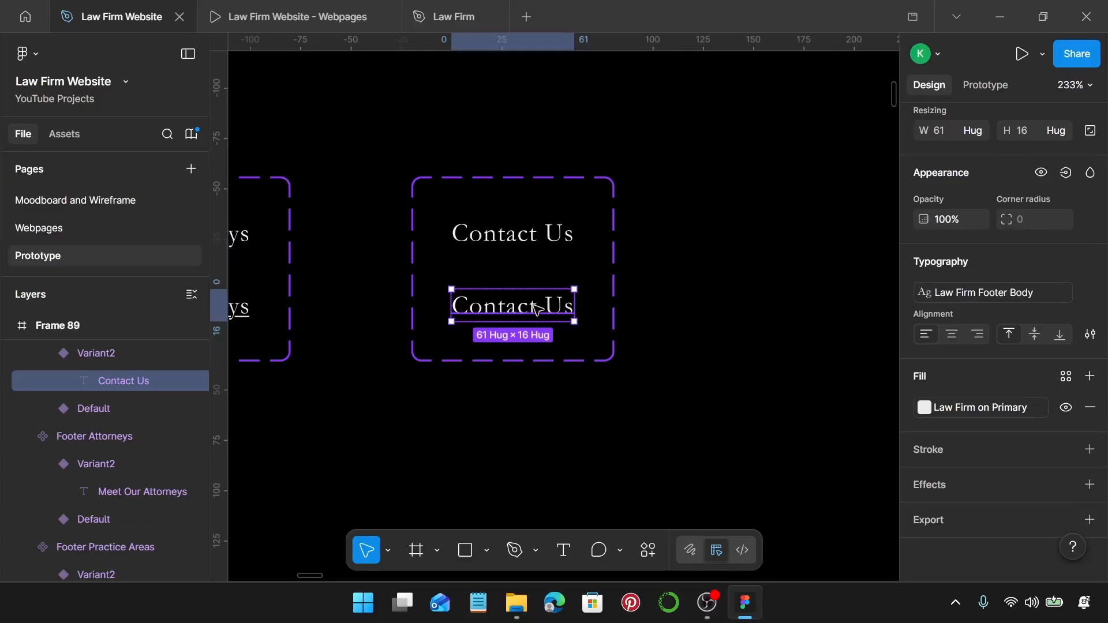
key(ctrl+u)
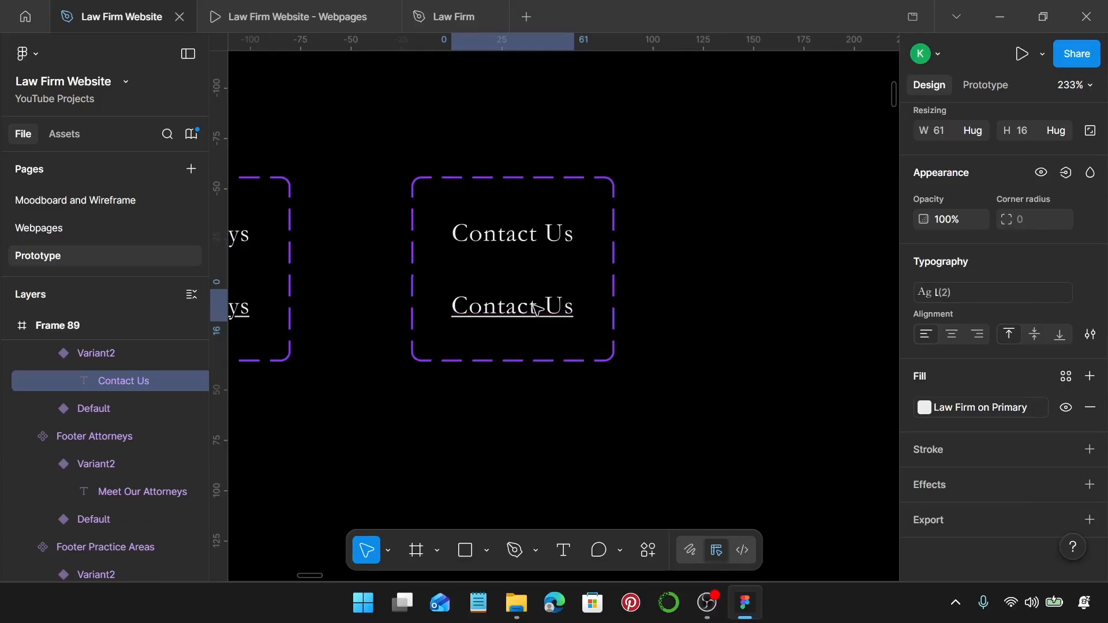
scroll(536, 310, down, 10)
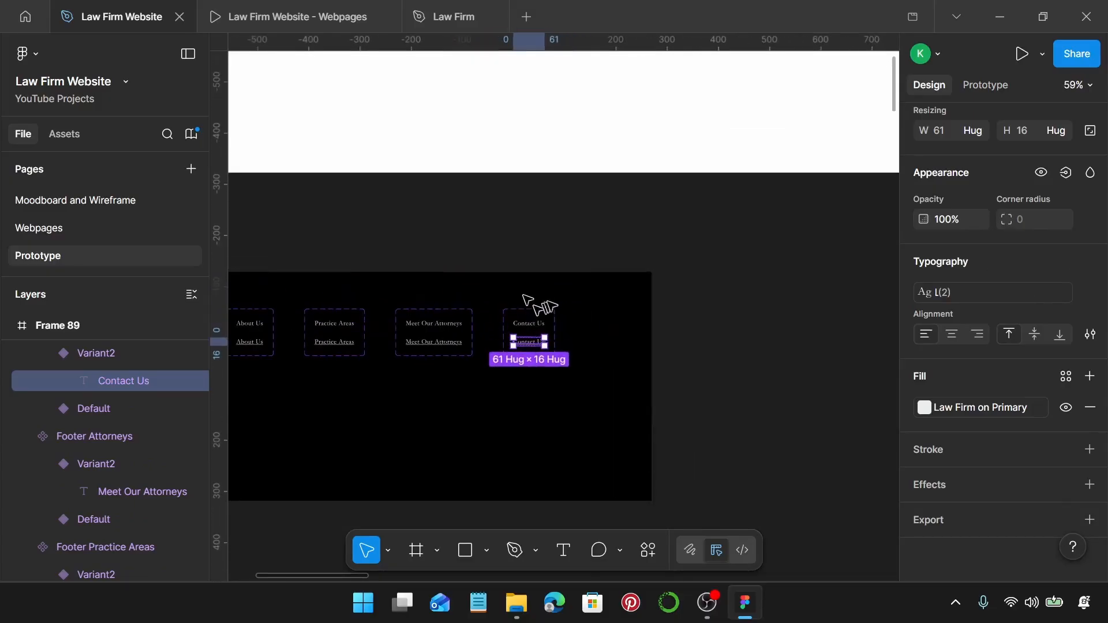
click(569, 298)
Switch to Prototype mode and bring the header buttons into view.
scroll(568, 297, left, 5)
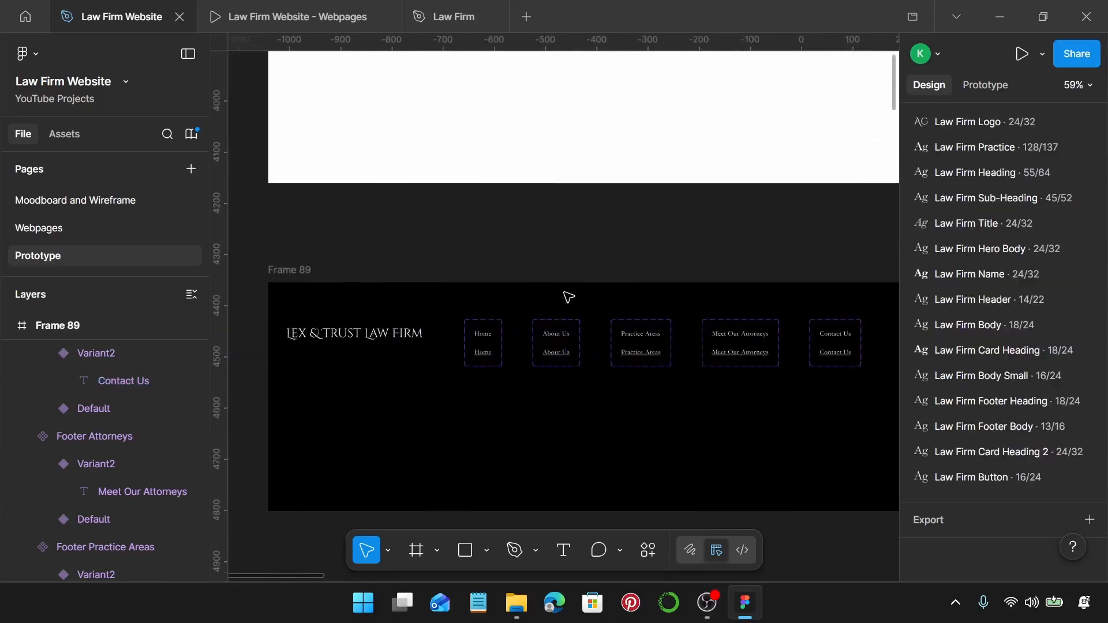
scroll(568, 297, up, 5)
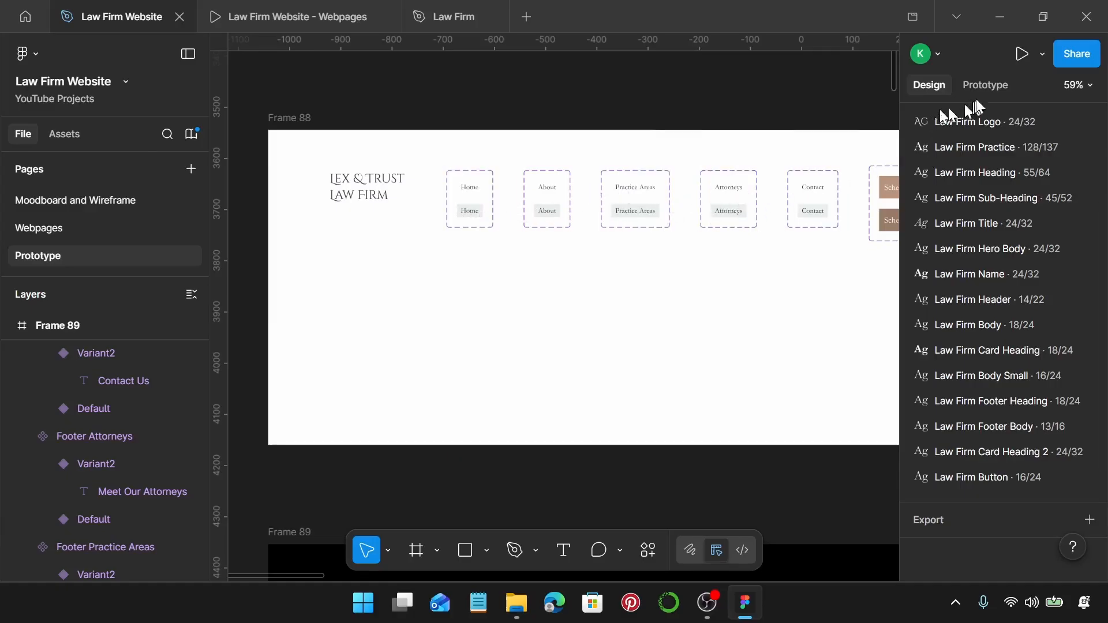
click(985, 86)
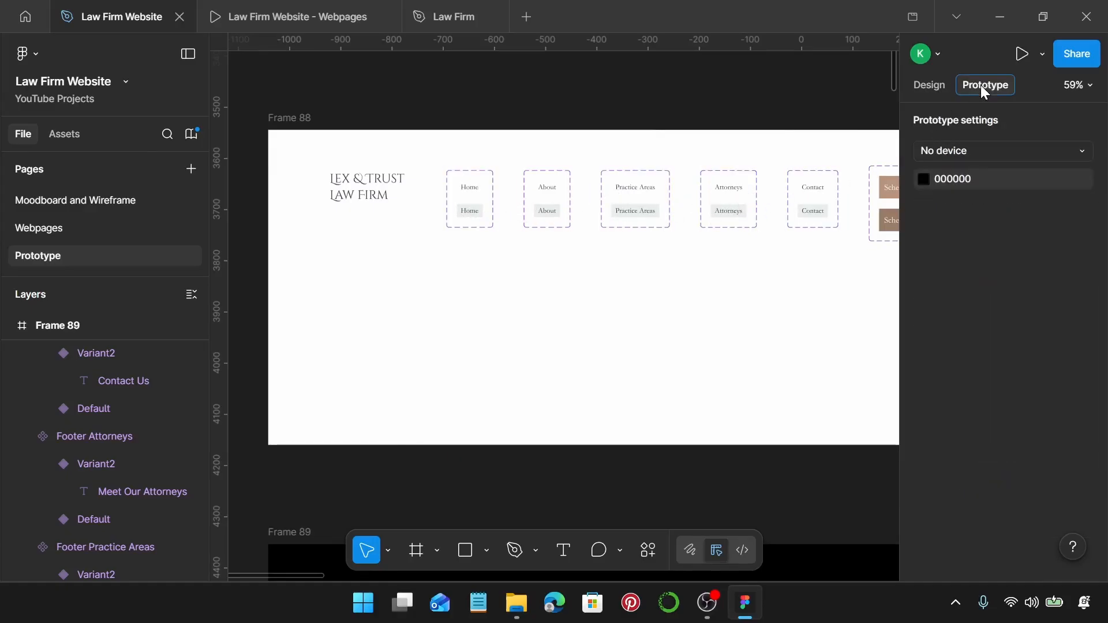
scroll(510, 208, up, 5)
scroll(469, 197, up, 5)
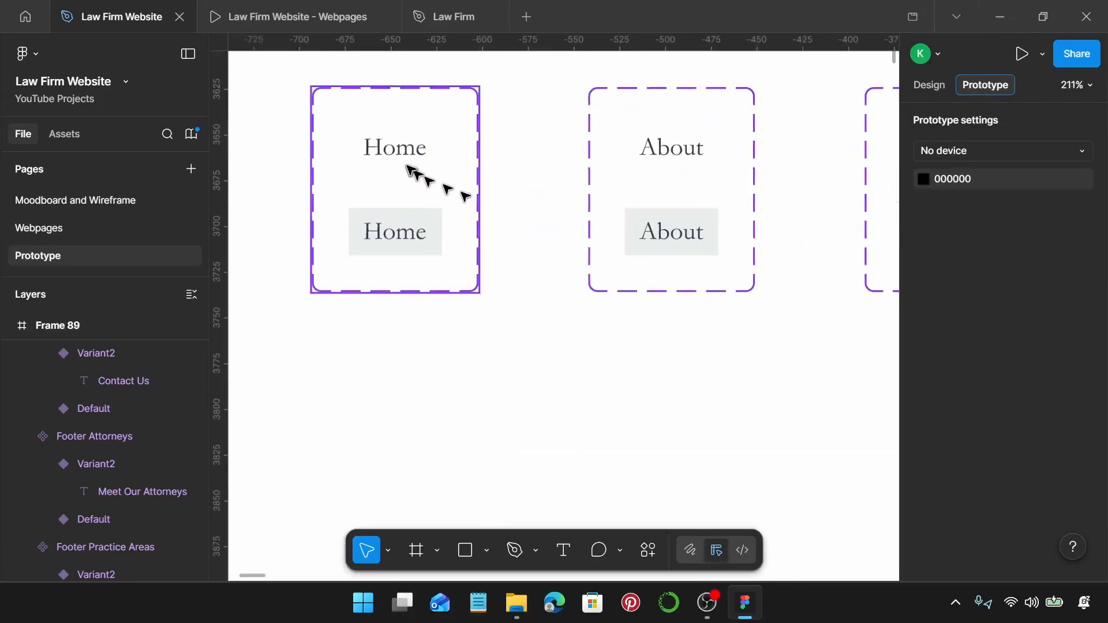
Link header Home Default to Variant2 while hovering, with Smart animate and Ease in and out.
click(402, 160)
drag(396, 170, 395, 231)
click(455, 287)
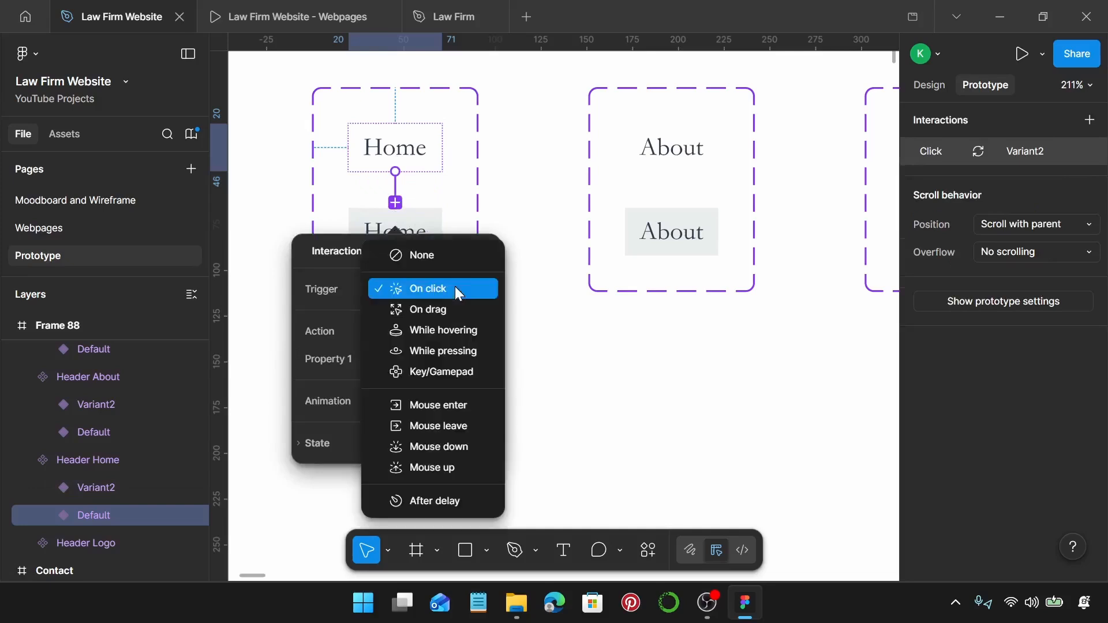
click(475, 332)
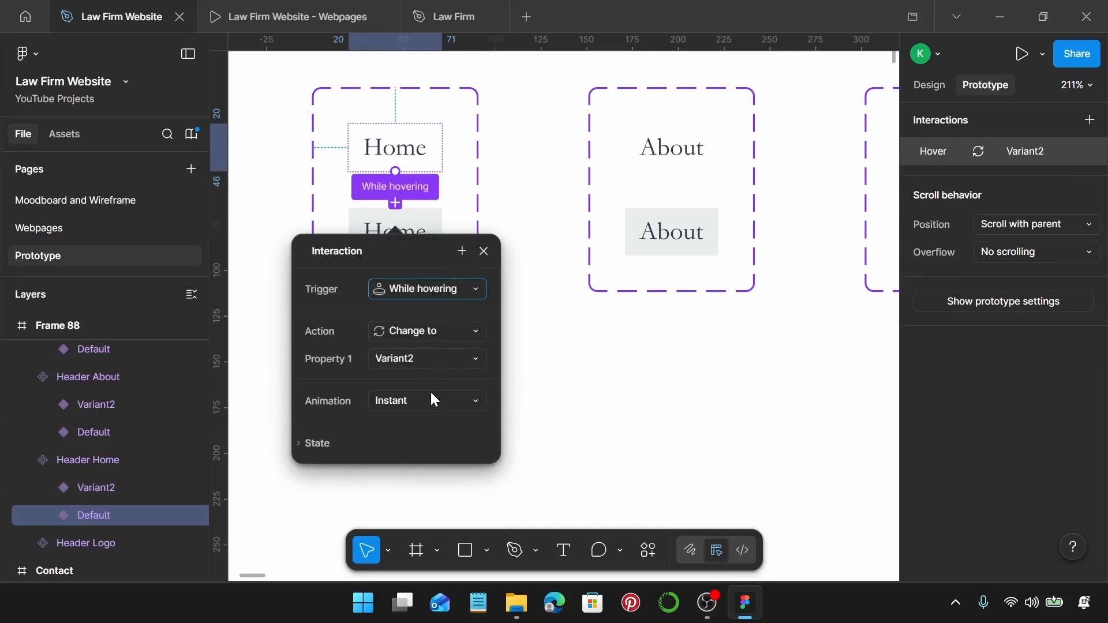
click(432, 397)
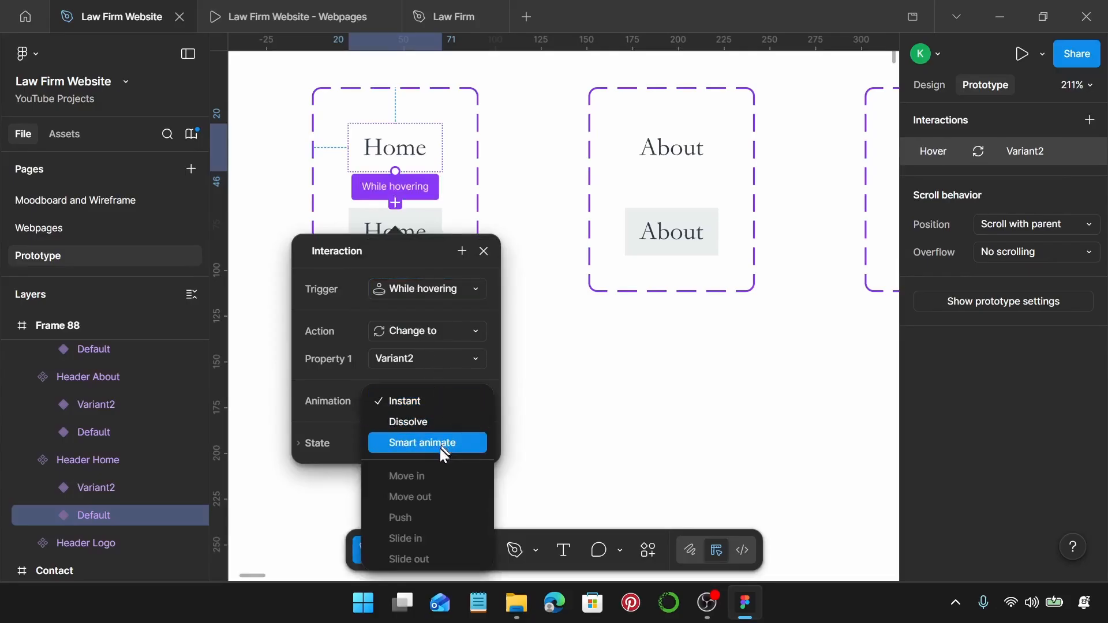
click(439, 448)
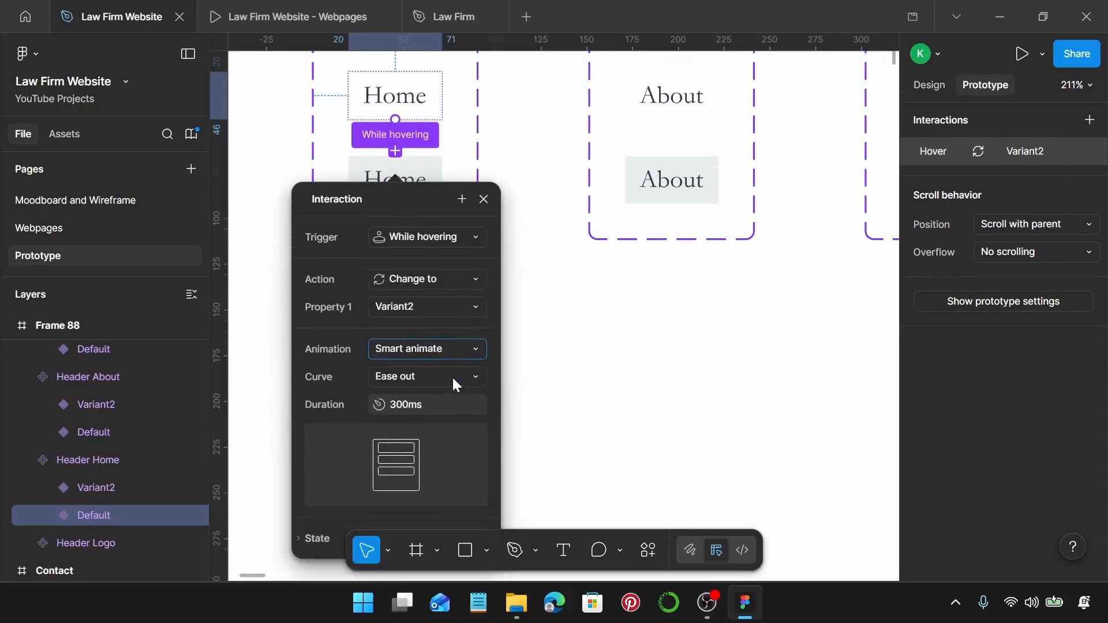
click(460, 381)
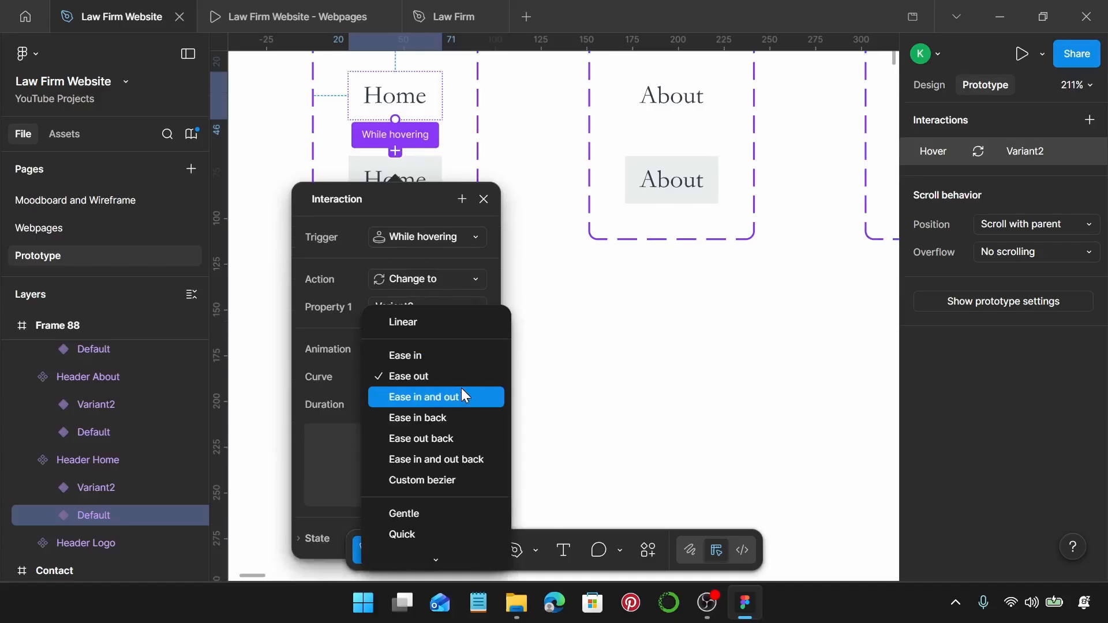
click(462, 389)
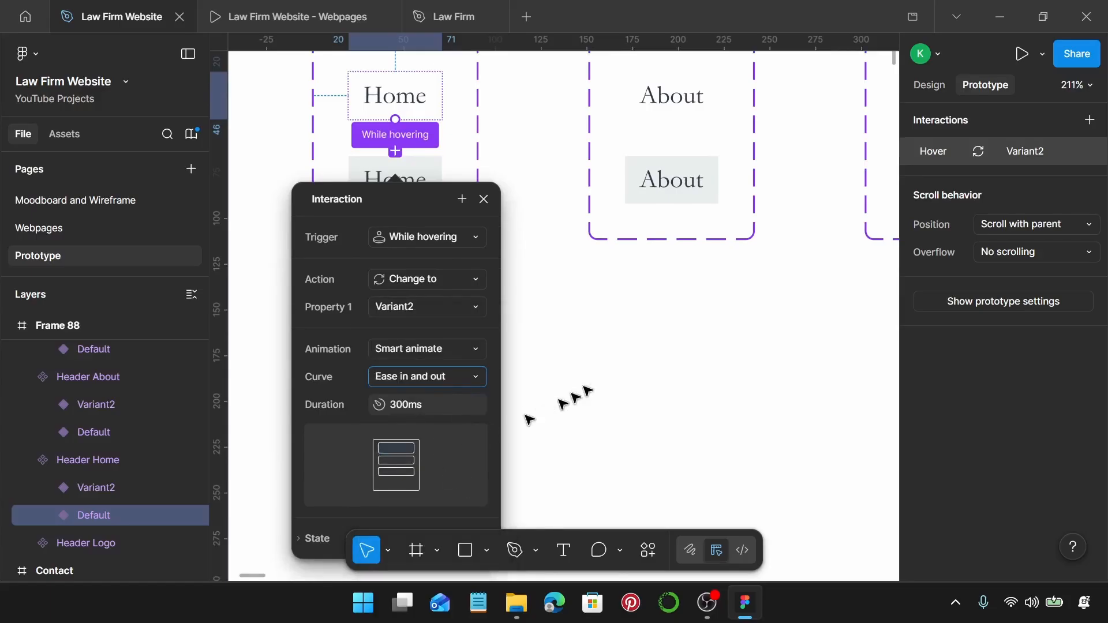
Link the About and Practice Areas header defaults to their hover variants while hovering.
click(692, 87)
click(684, 97)
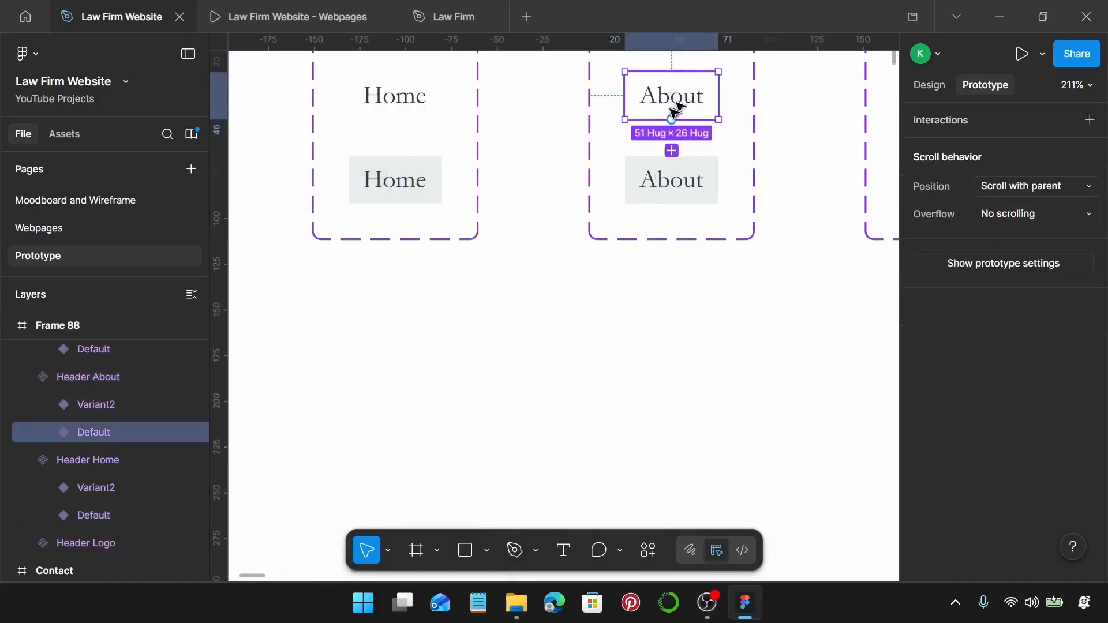
drag(673, 121, 670, 186)
click(688, 234)
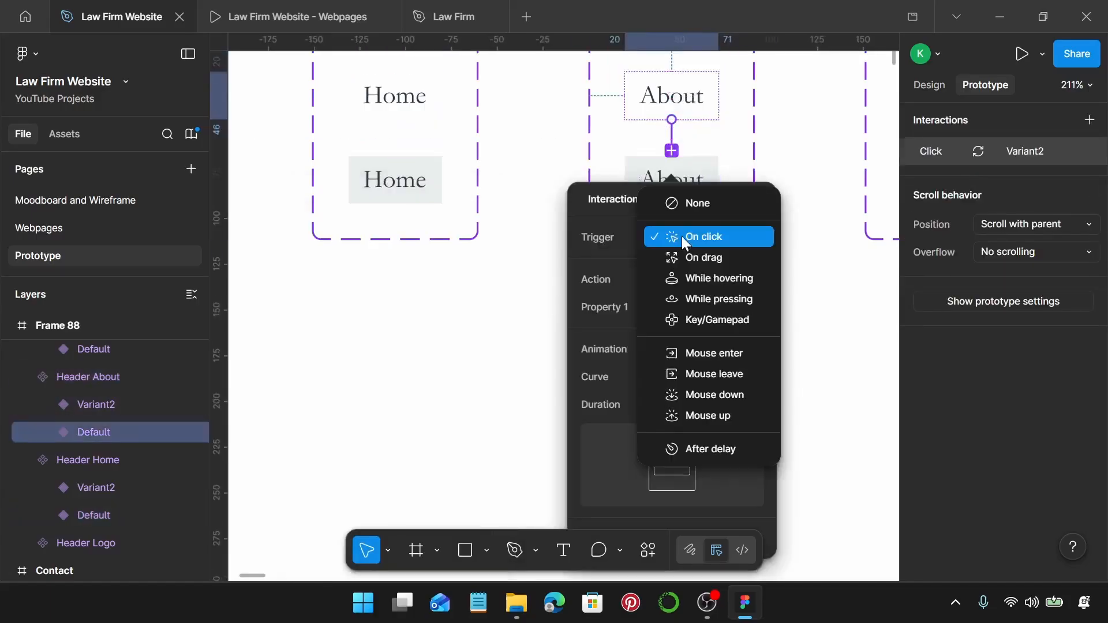
click(735, 275)
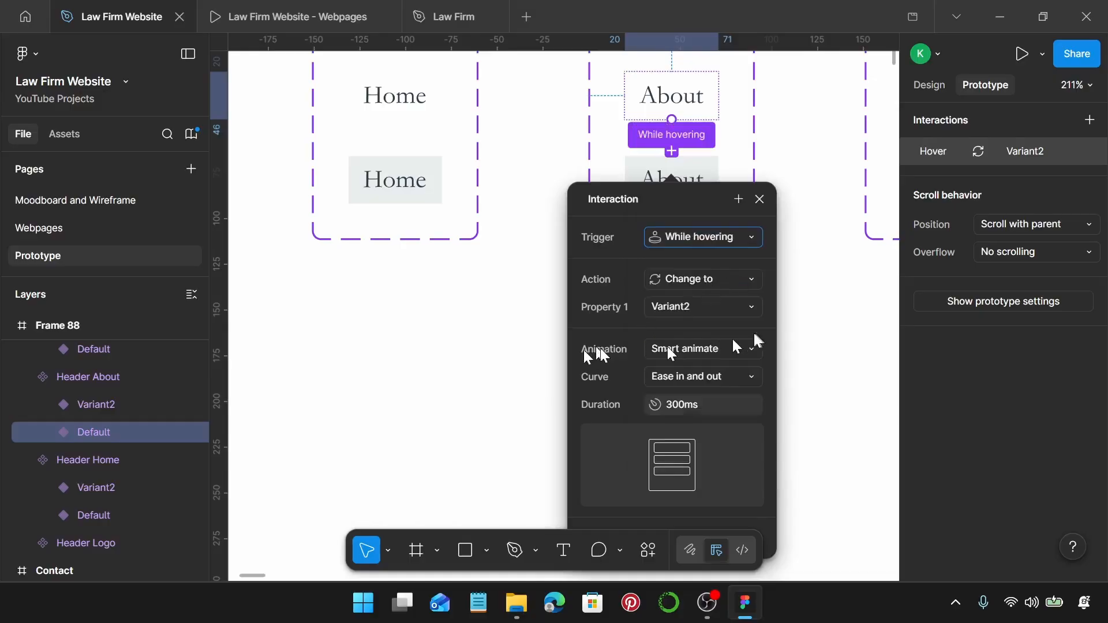
scroll(744, 173, right, 5)
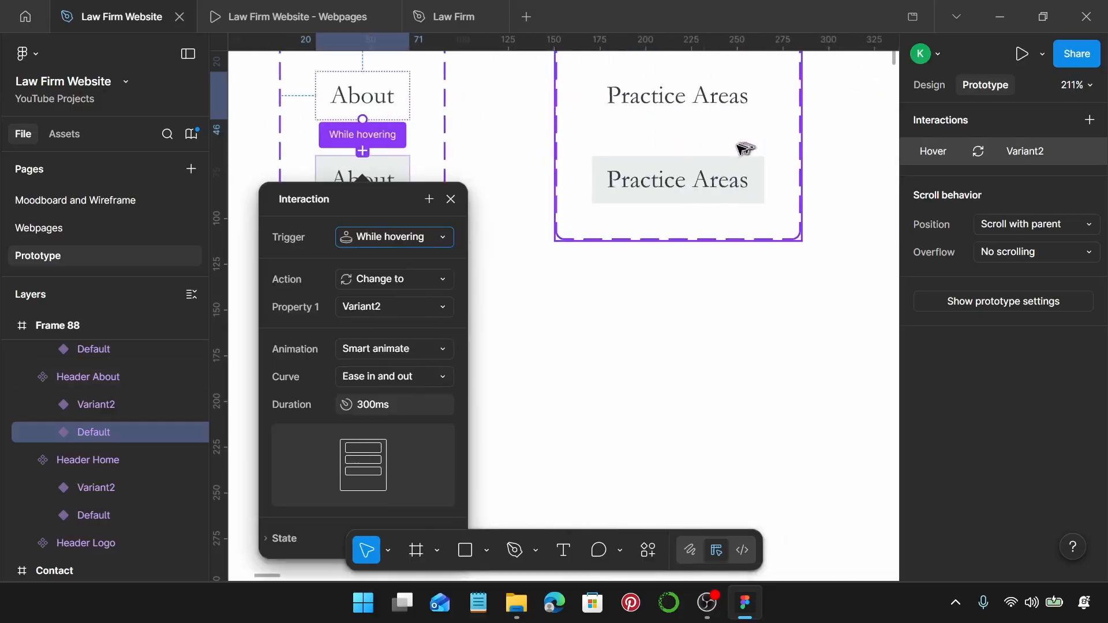
click(683, 117)
drag(668, 120, 670, 179)
click(727, 240)
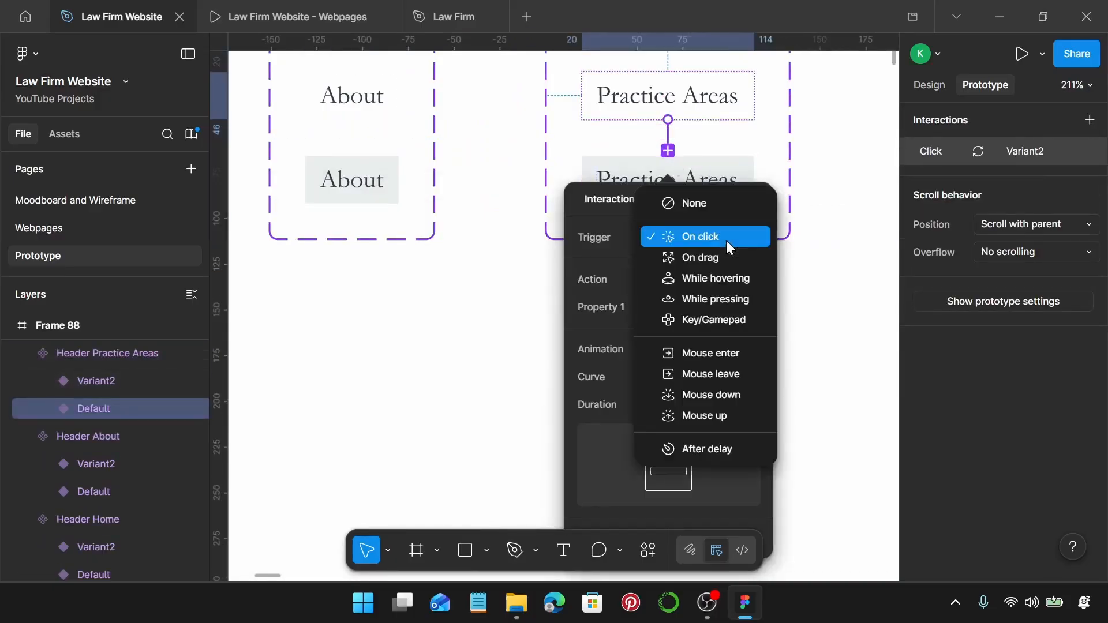
click(733, 277)
Link the Attorneys and Contact header defaults to their hover variants while hovering.
scroll(681, 123, right, 10)
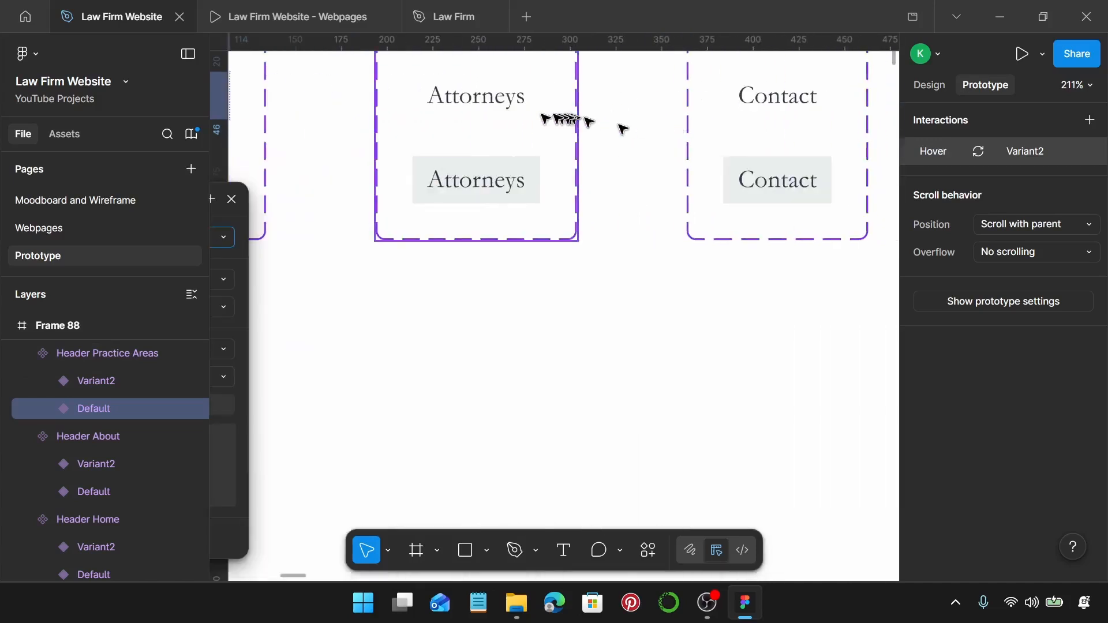
click(469, 115)
drag(477, 120, 494, 165)
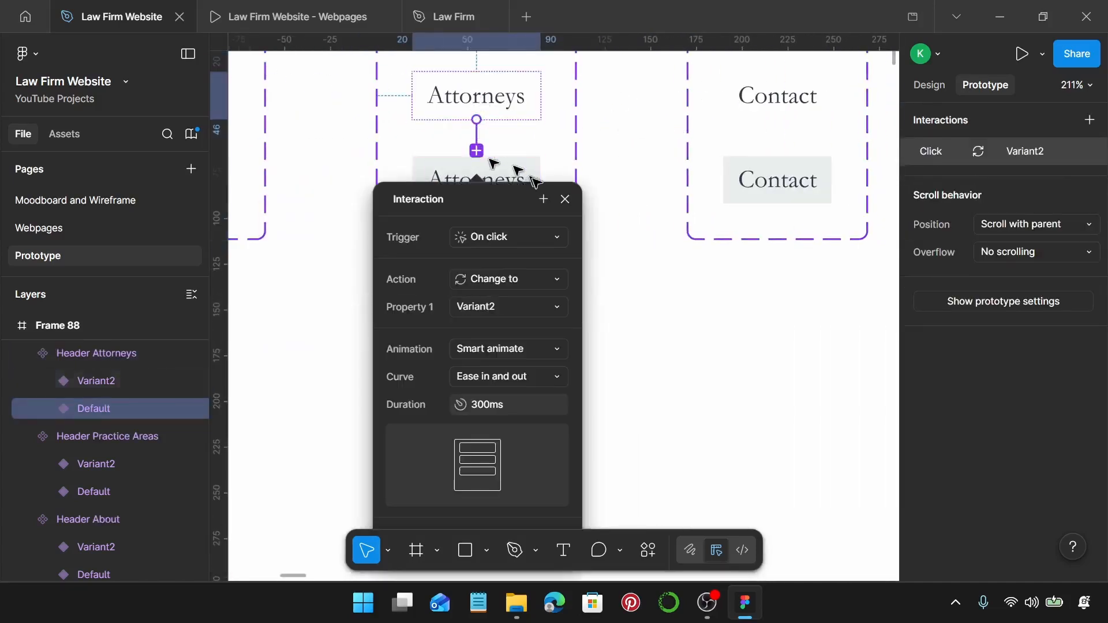
click(535, 235)
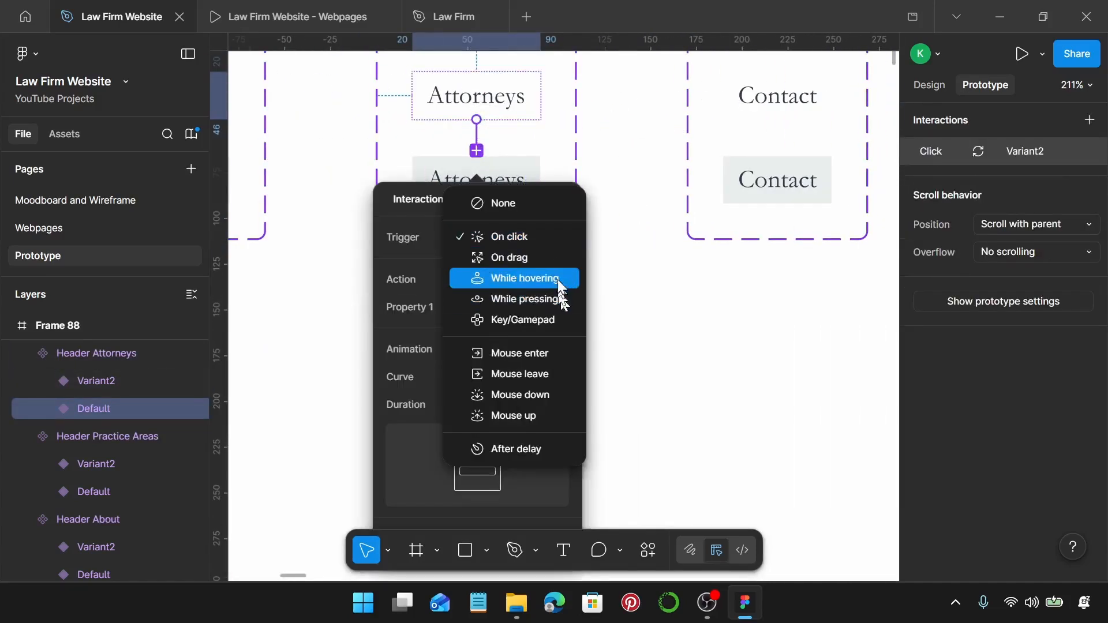
click(560, 281)
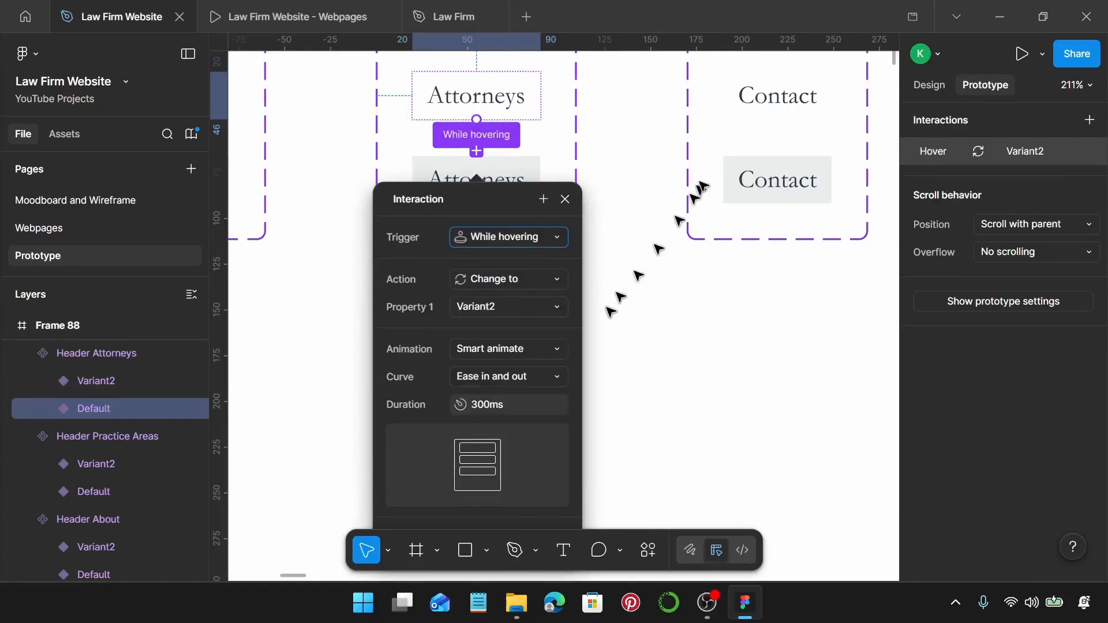
click(782, 105)
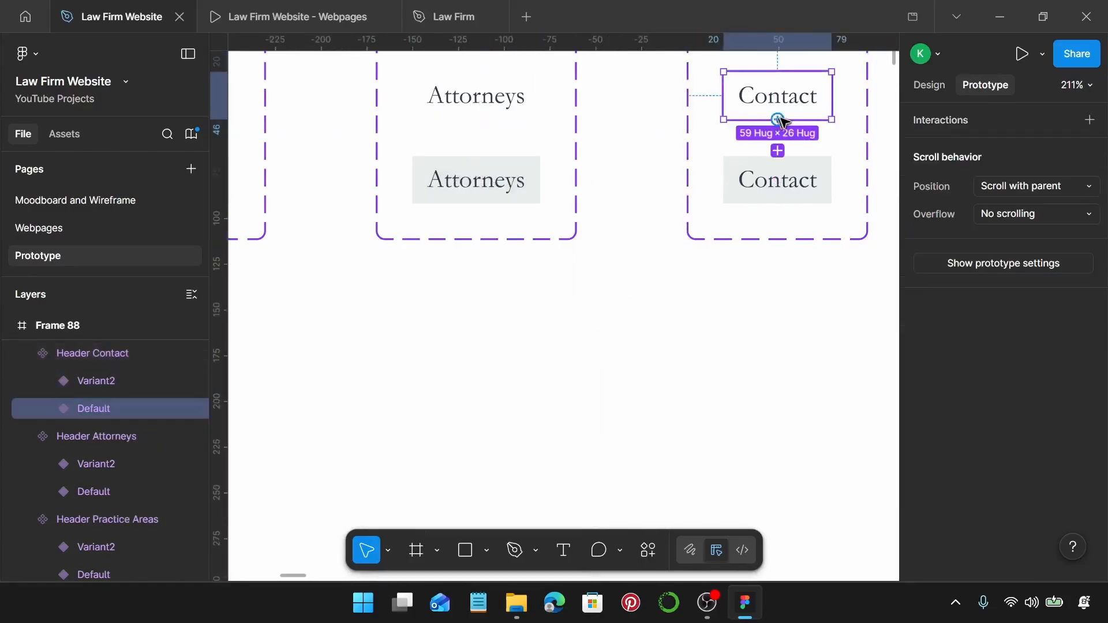
drag(777, 120, 778, 174)
click(812, 237)
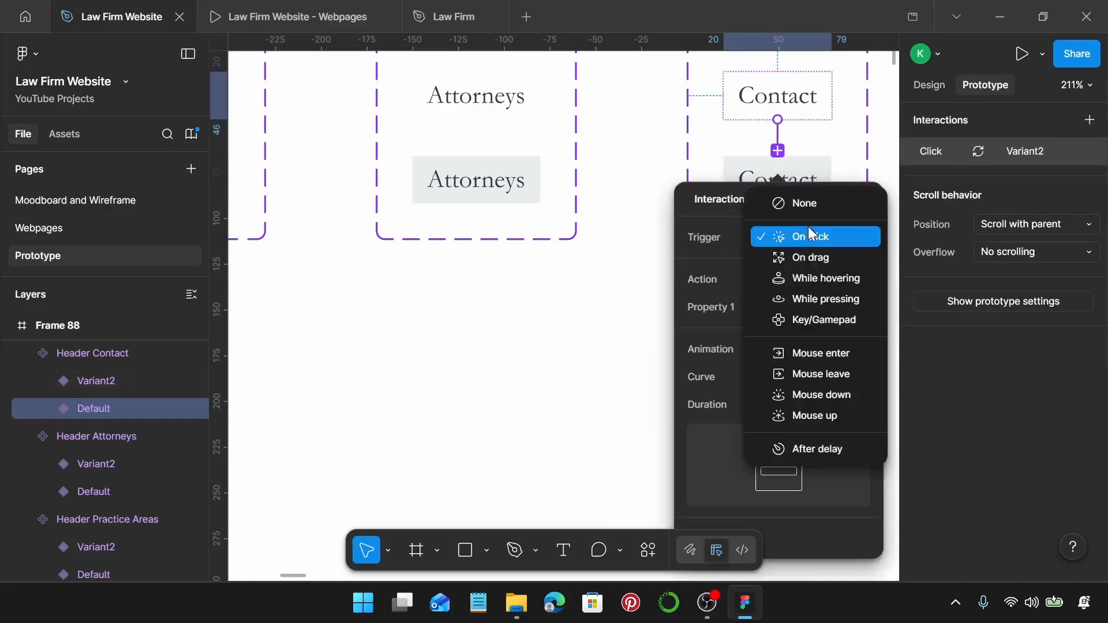
click(804, 276)
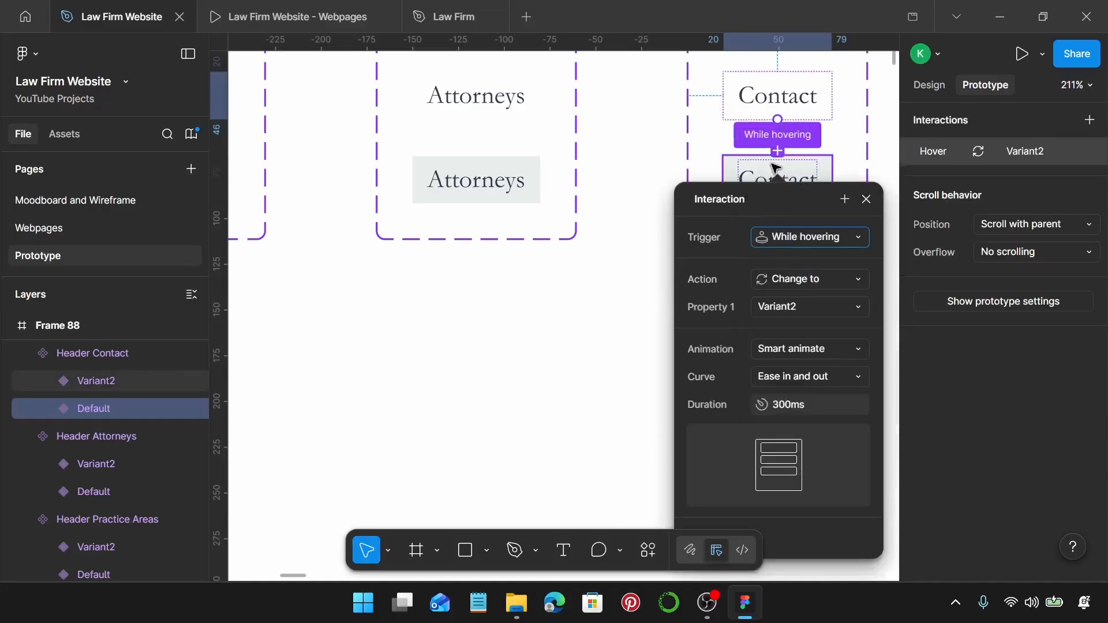
scroll(776, 168, right, 15)
Link Schedule a Consultation and Learn More About Us buttons to hover variants while hovering.
click(661, 124)
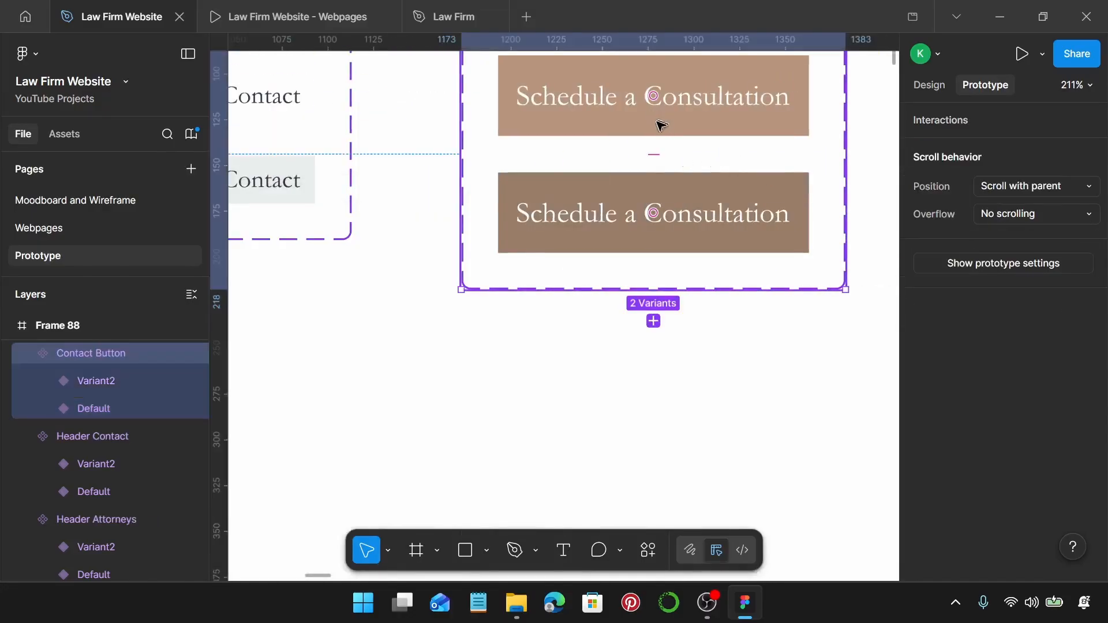
click(655, 134)
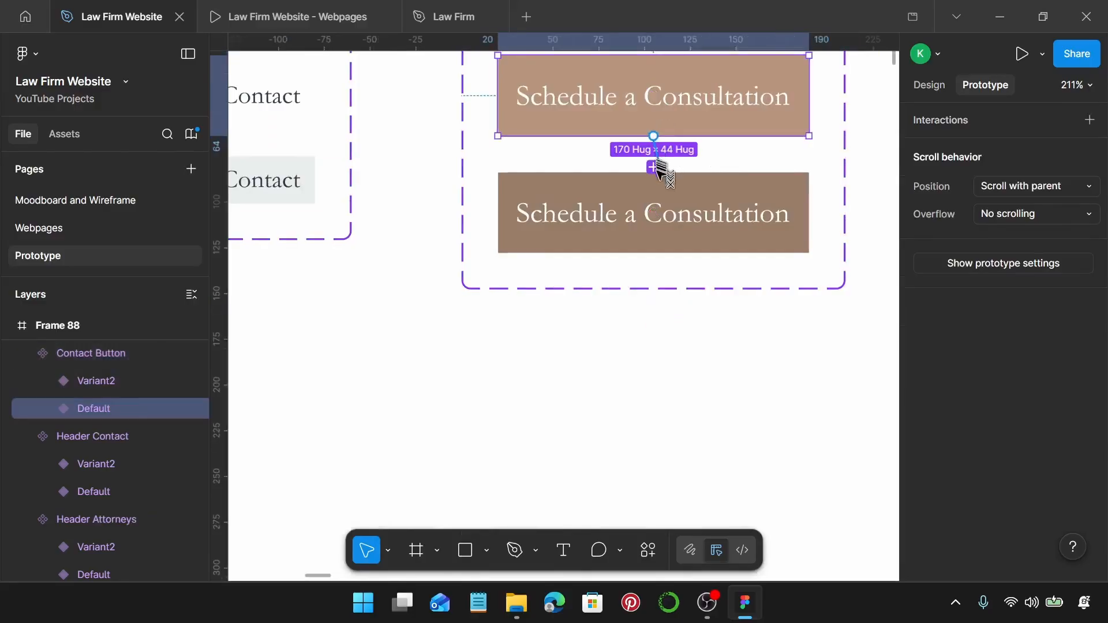
drag(662, 172, 674, 210)
click(687, 253)
click(710, 292)
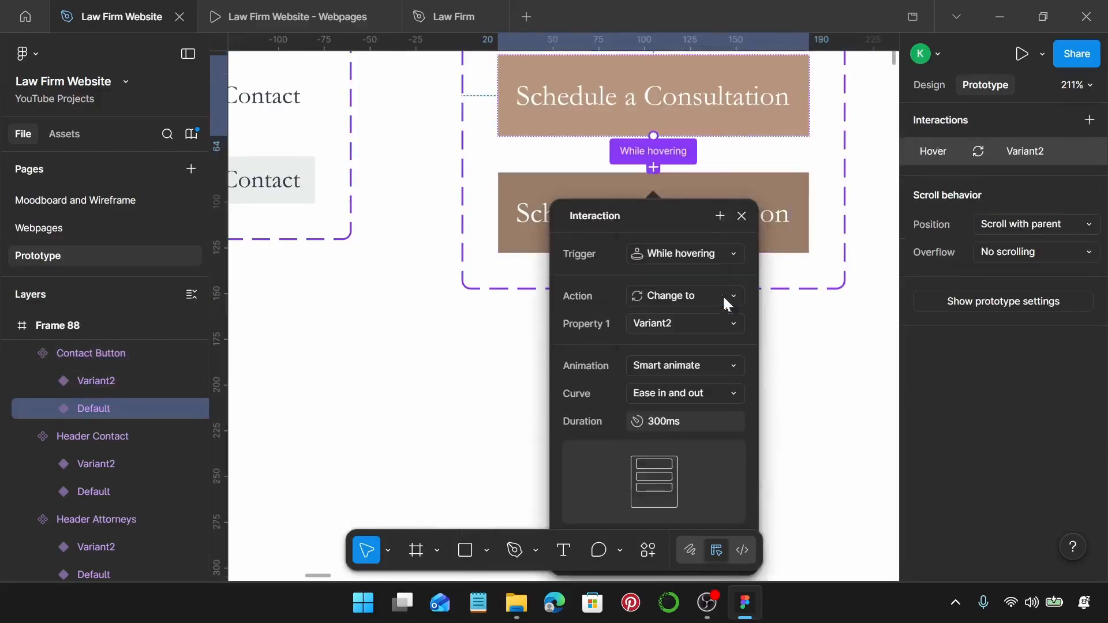
scroll(724, 144, right, 10)
click(673, 114)
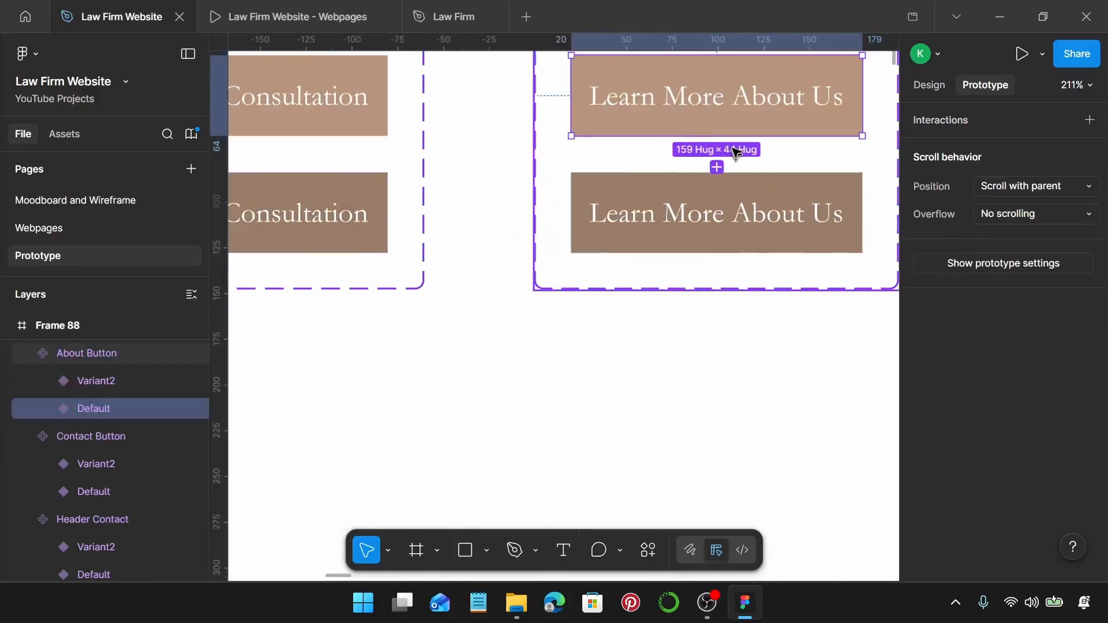
drag(717, 167, 720, 193)
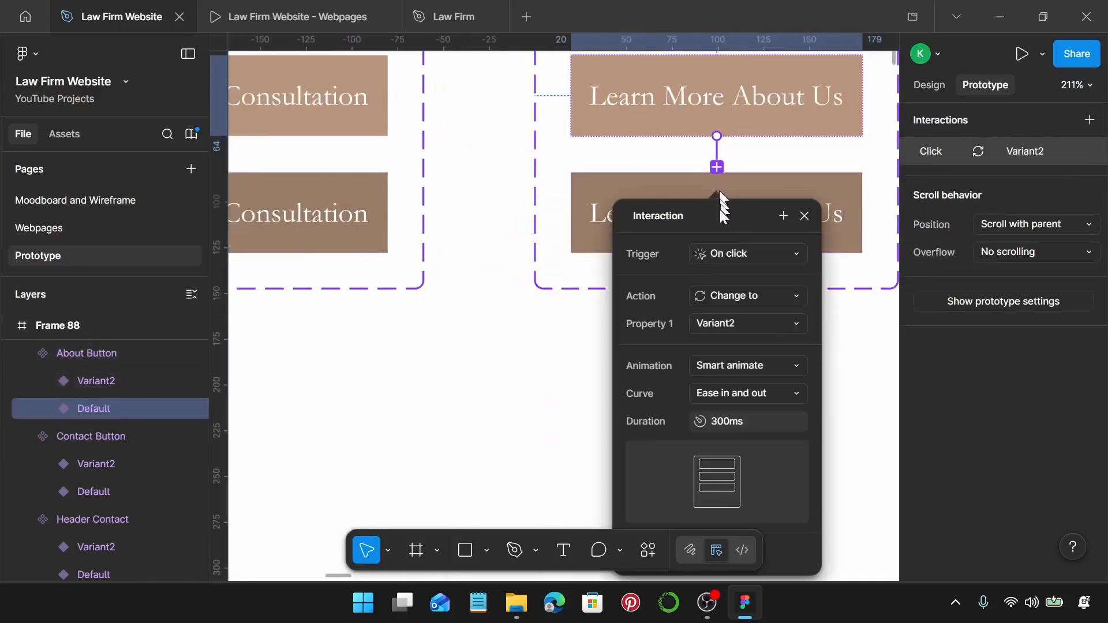
click(736, 253)
click(744, 292)
Link Explore Our Services and See Full Team buttons to their hover variants while hovering.
scroll(744, 147, right, 5)
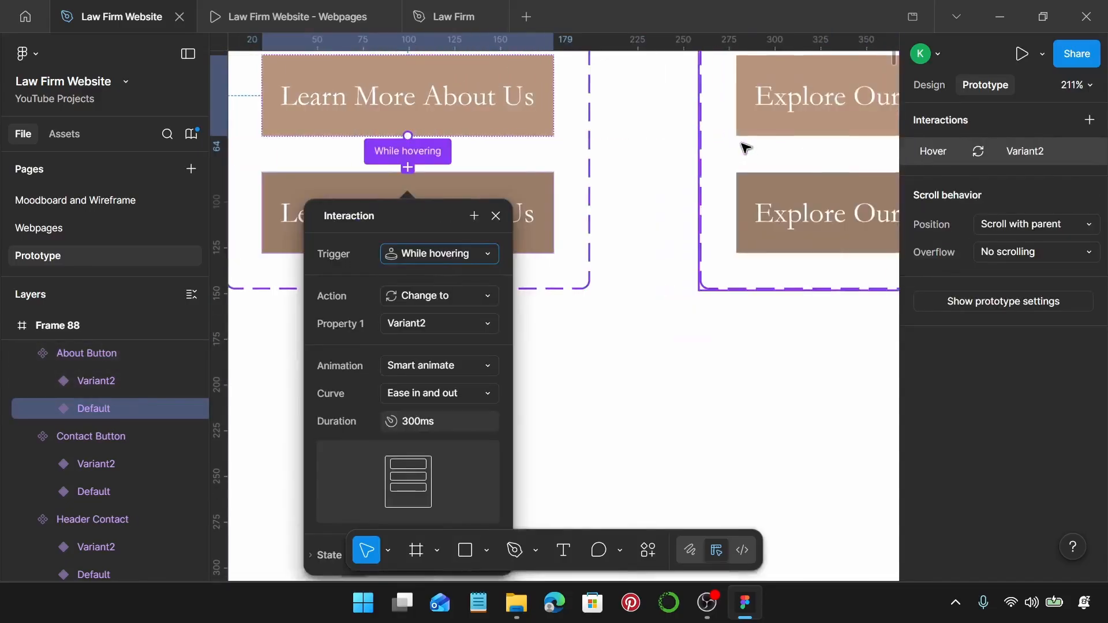
scroll(745, 147, right, 3)
click(724, 130)
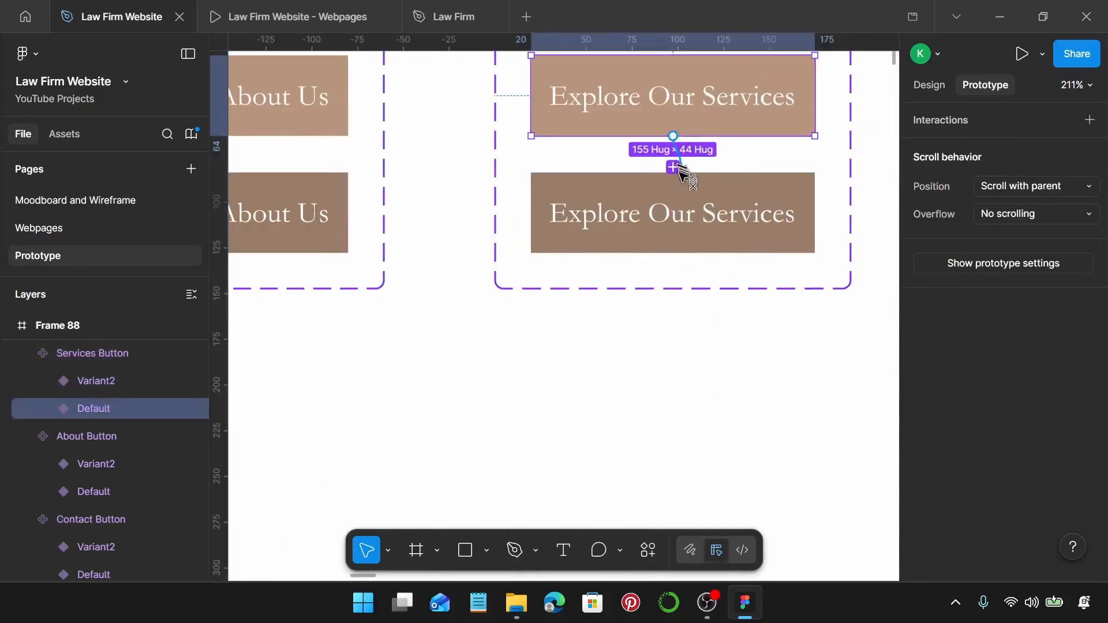
drag(681, 168, 687, 185)
click(728, 253)
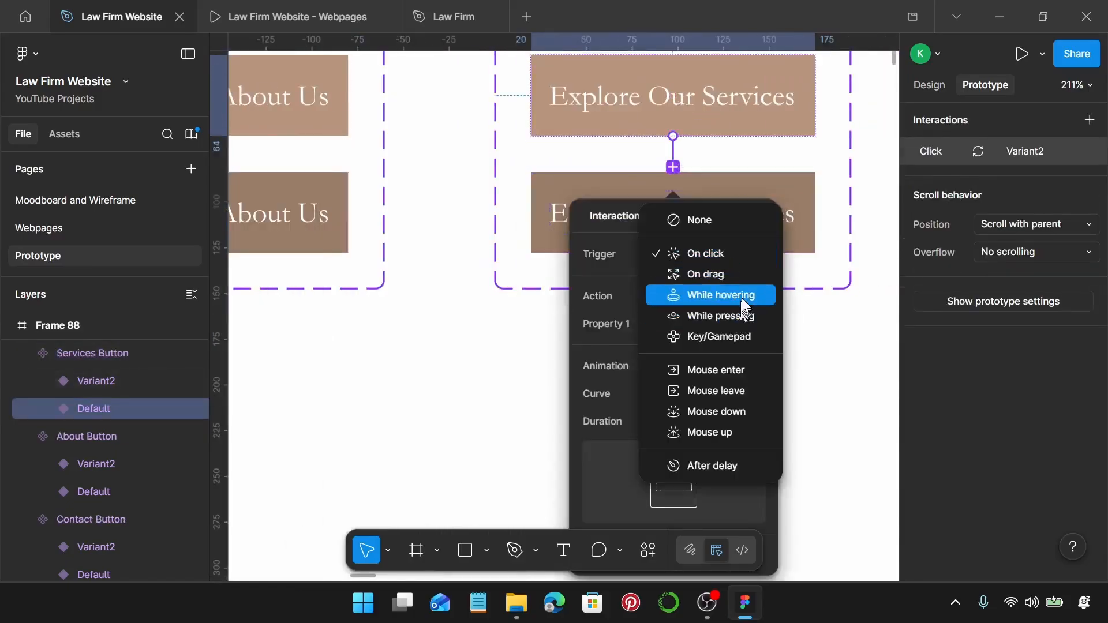
click(742, 297)
scroll(709, 147, right, 8)
click(656, 108)
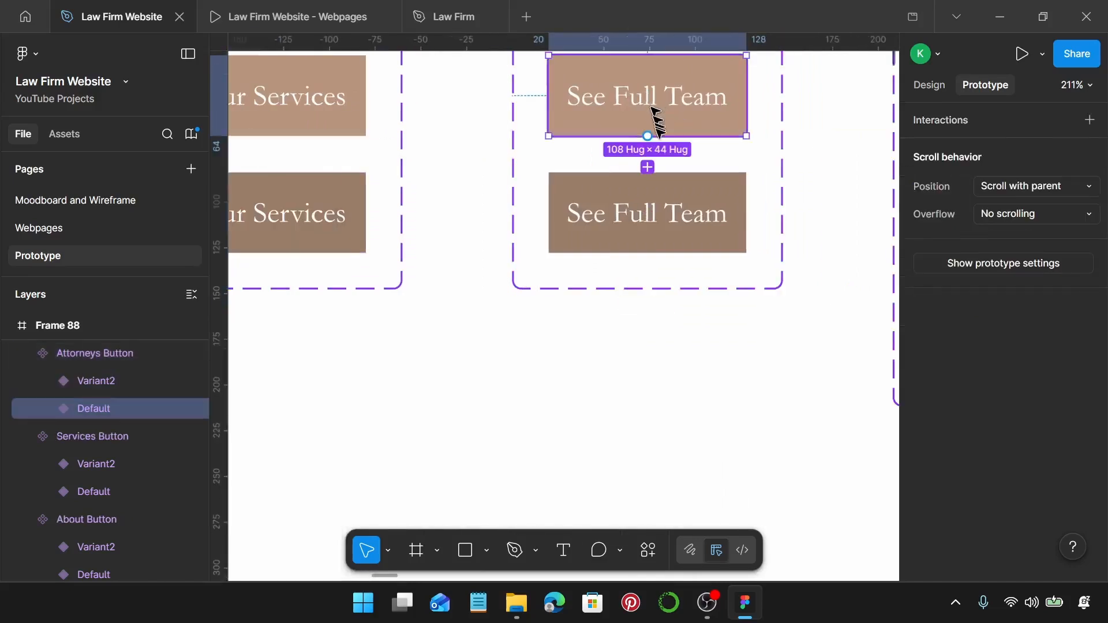
drag(649, 137, 658, 186)
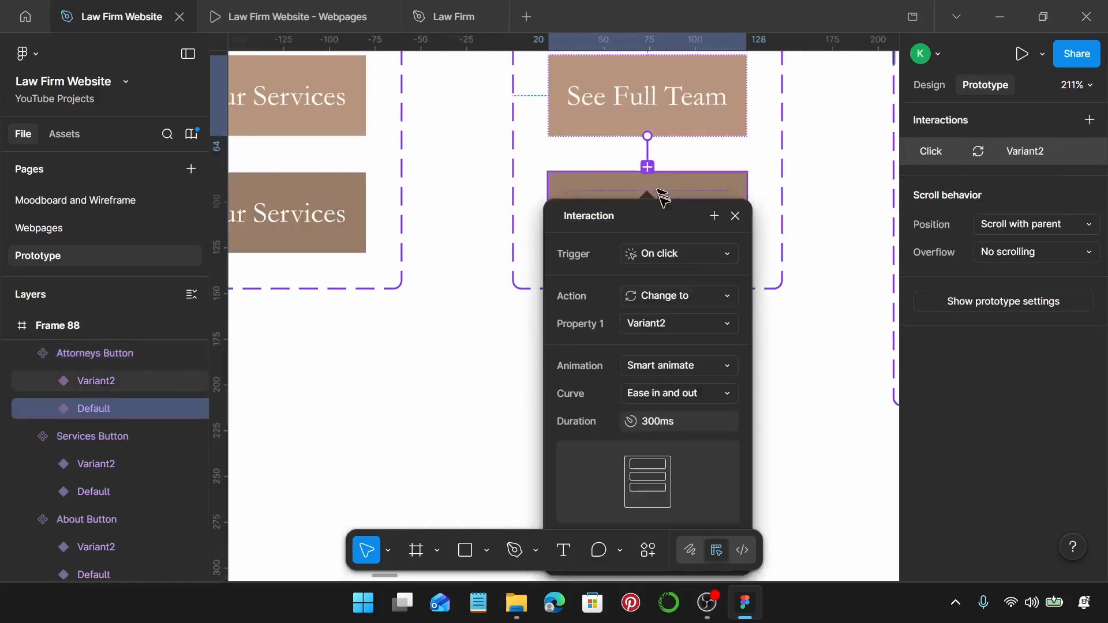
click(666, 252)
click(684, 295)
scroll(661, 255, right, 10)
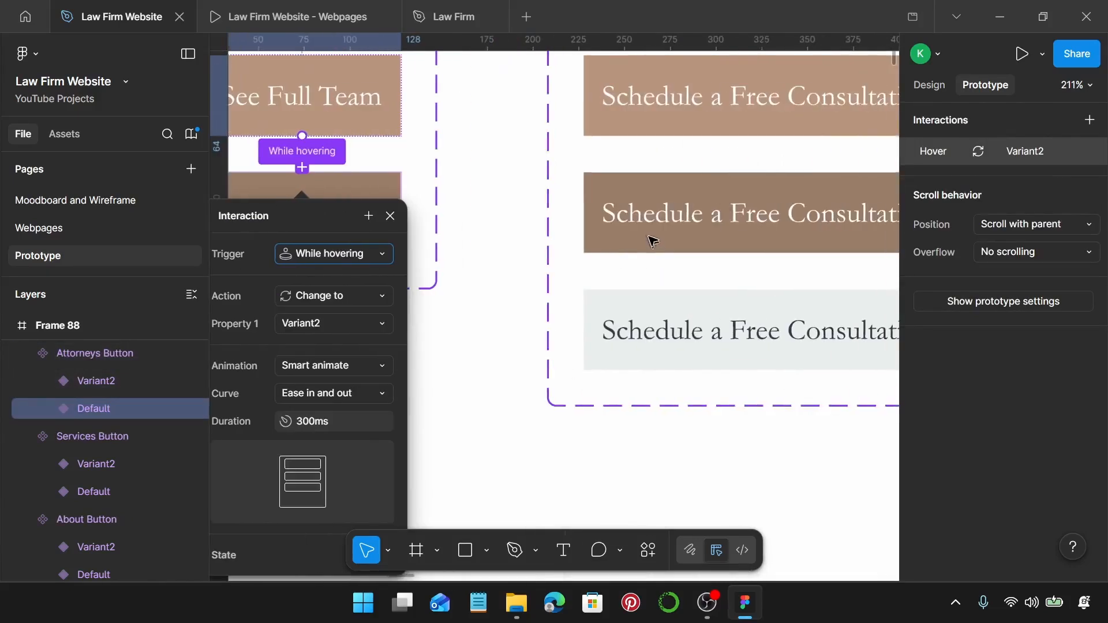
key(Escape)
Link the free consultation button's Default to Variant2 while hovering.
double_click(617, 111)
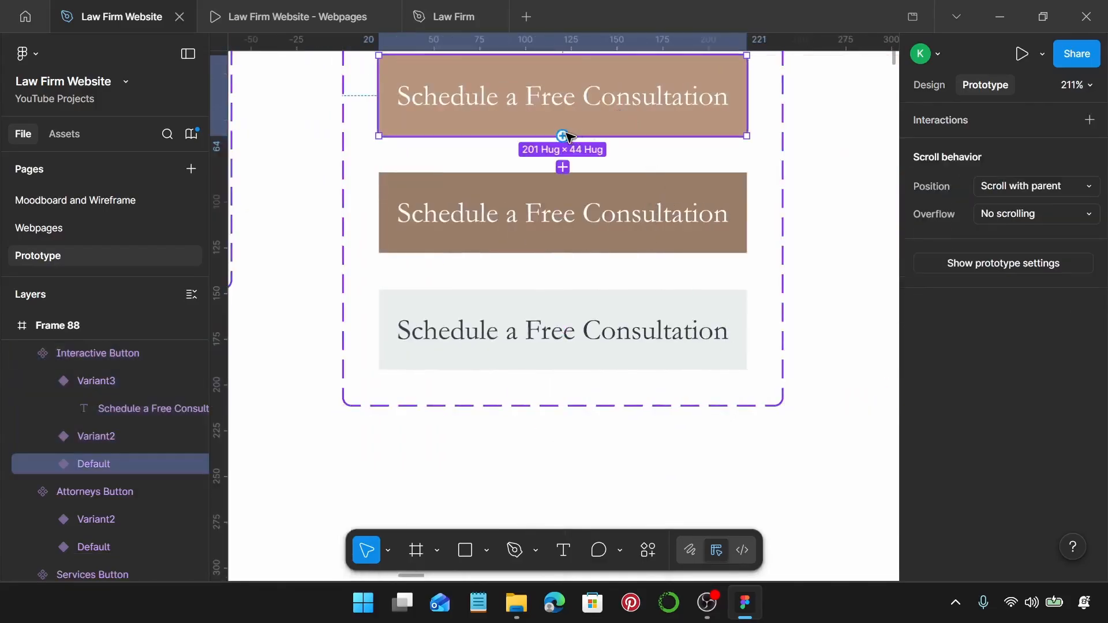
drag(564, 137, 563, 193)
click(603, 252)
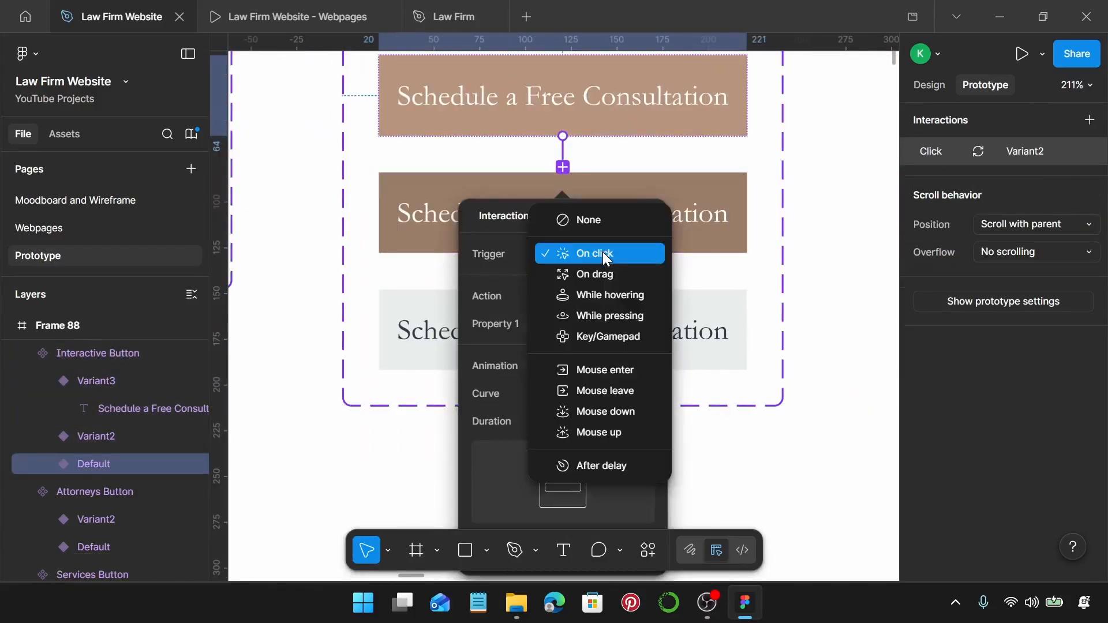
click(618, 294)
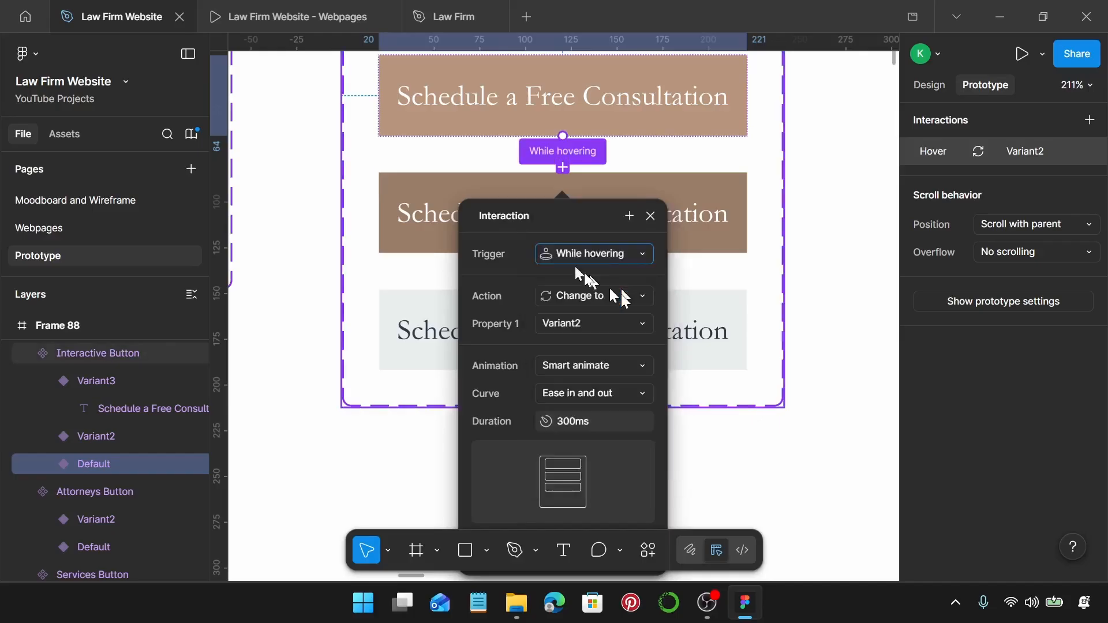
click(647, 215)
Link the consultation button's Variant2 to Variant3 while pressing.
click(591, 215)
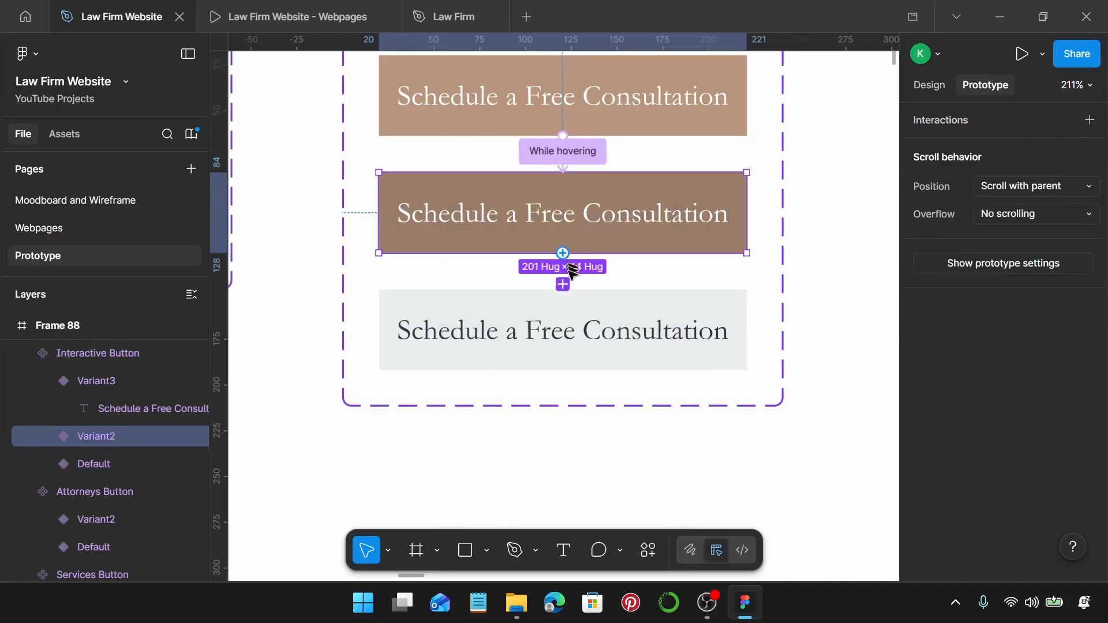
drag(564, 253, 564, 308)
click(590, 371)
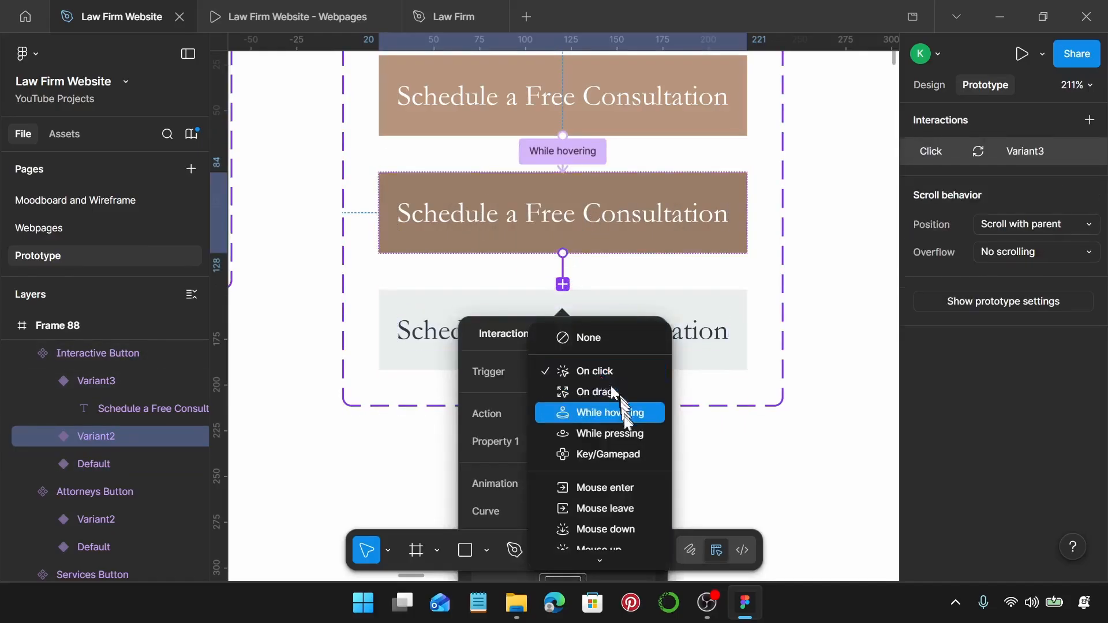
click(621, 431)
scroll(728, 309, down, 5)
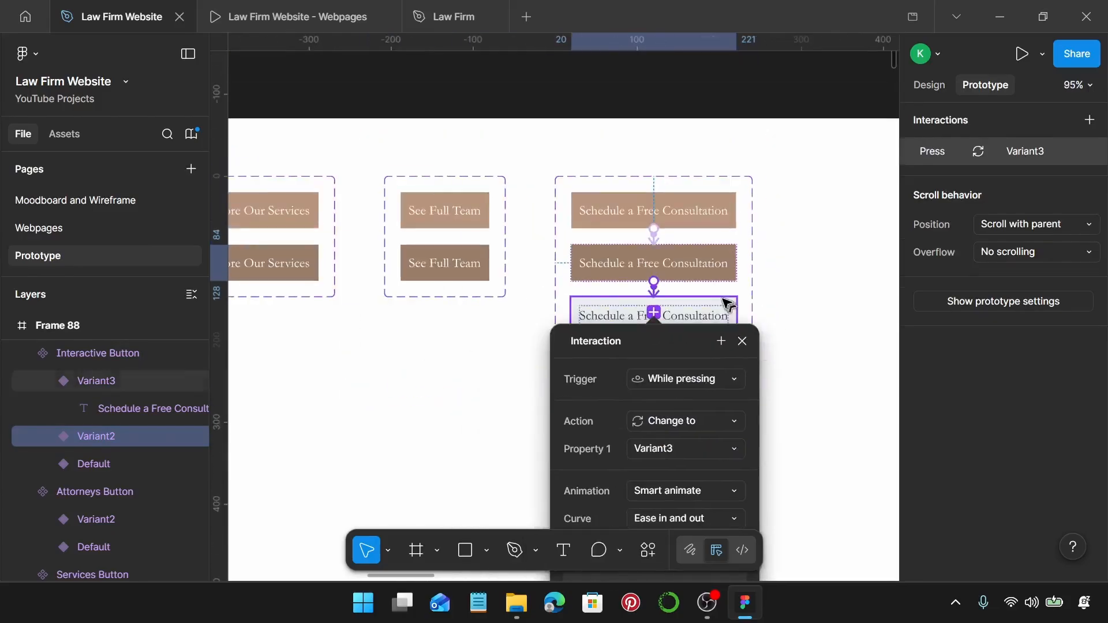
click(742, 341)
scroll(563, 407, down, 5)
scroll(559, 403, left, 5)
Link the footer Home and About Us defaults to their Variant2 while hovering.
scroll(558, 394, down, 5)
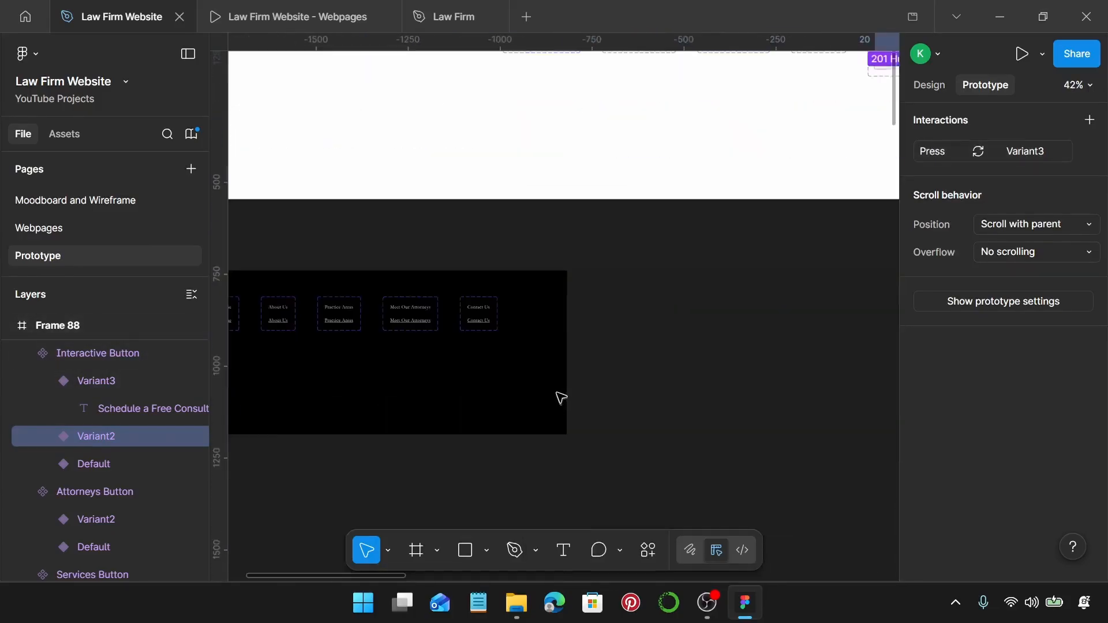
scroll(557, 394, left, 4)
scroll(462, 342, up, 5)
scroll(456, 335, up, 5)
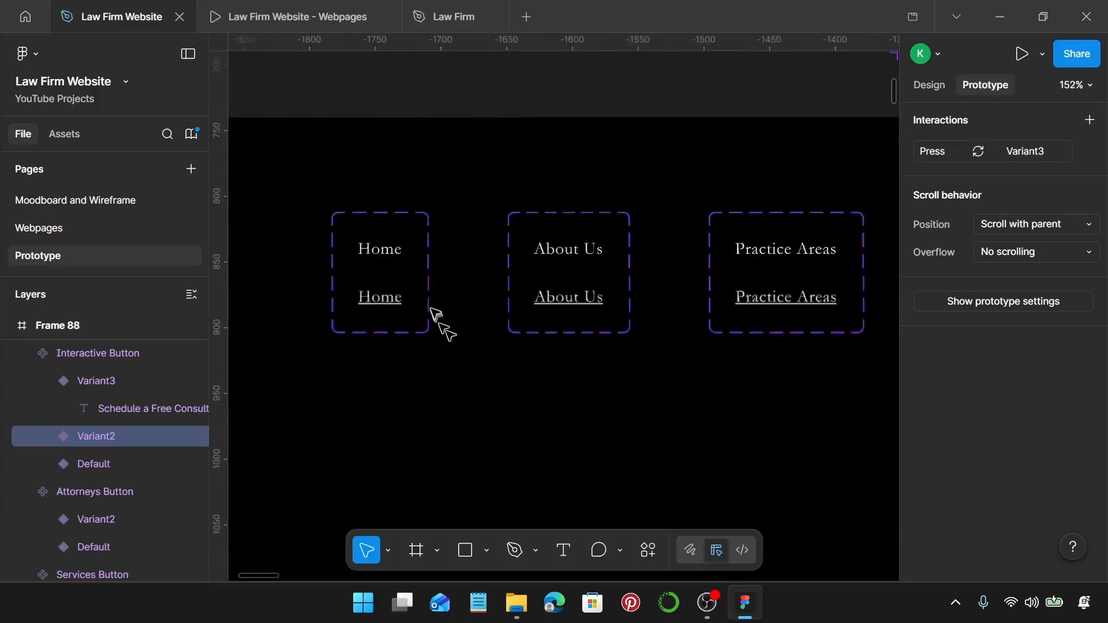
click(383, 260)
drag(378, 258, 378, 293)
click(444, 367)
click(462, 405)
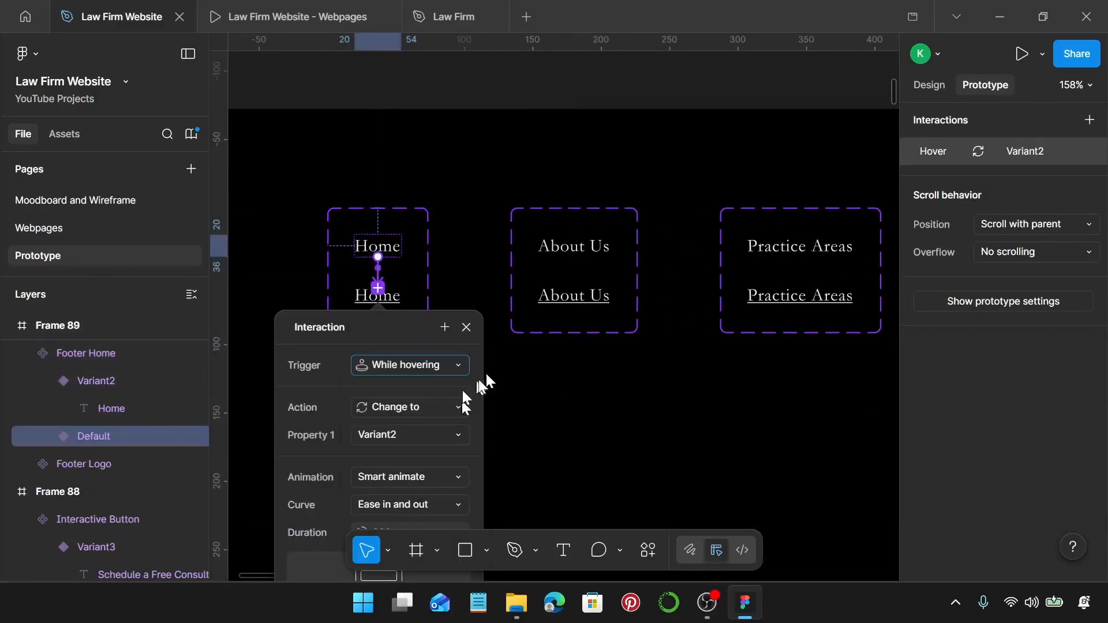
click(585, 249)
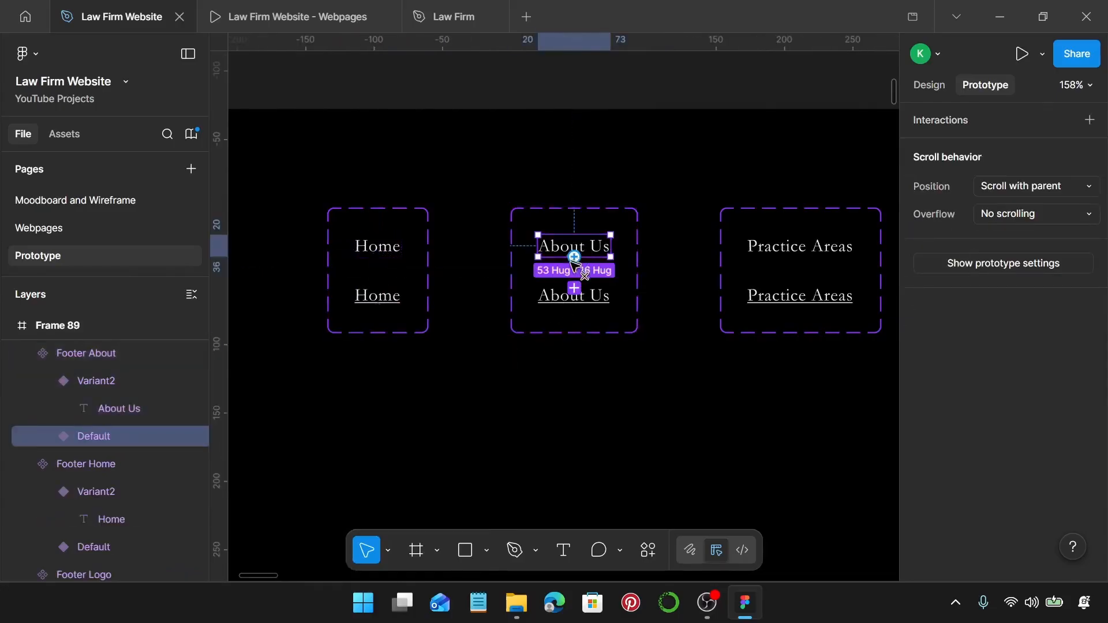
drag(575, 259, 575, 290)
click(605, 365)
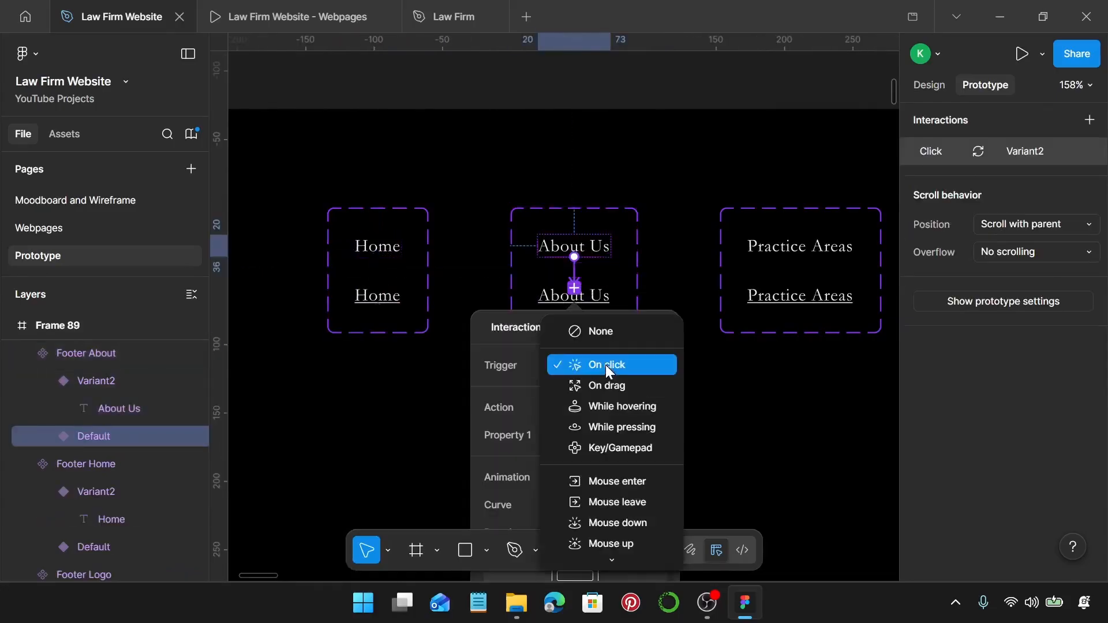
click(628, 404)
Link the Practice Areas and Meet Our Attorneys footer defaults to Variant2 while hovering.
scroll(594, 291, right, 5)
click(620, 247)
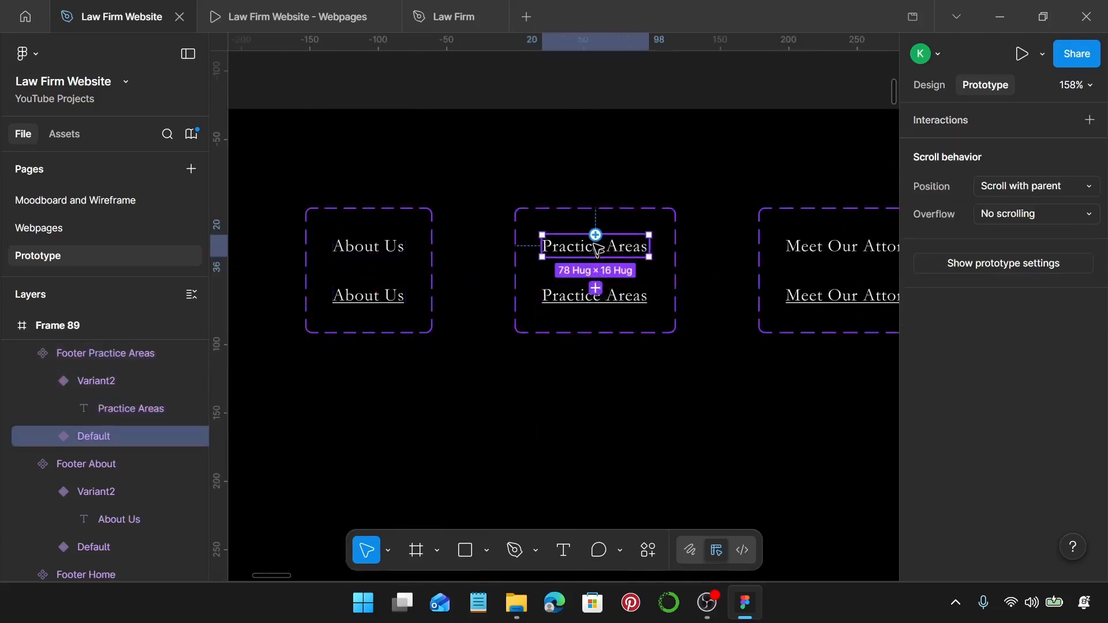
drag(596, 258, 596, 291)
click(606, 365)
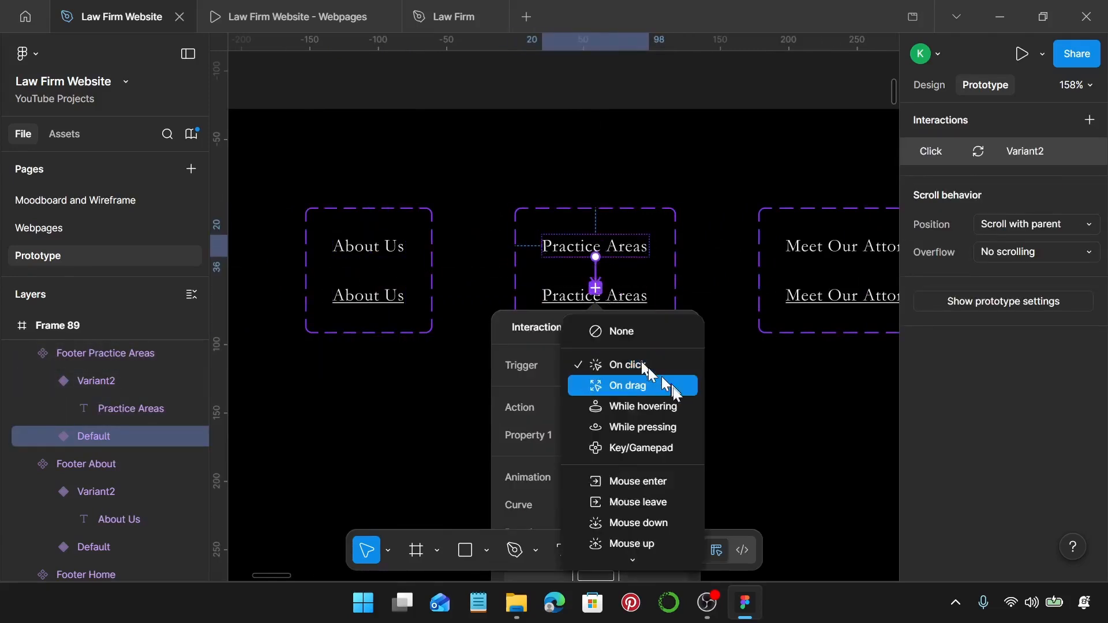
click(669, 404)
scroll(675, 283, right, 5)
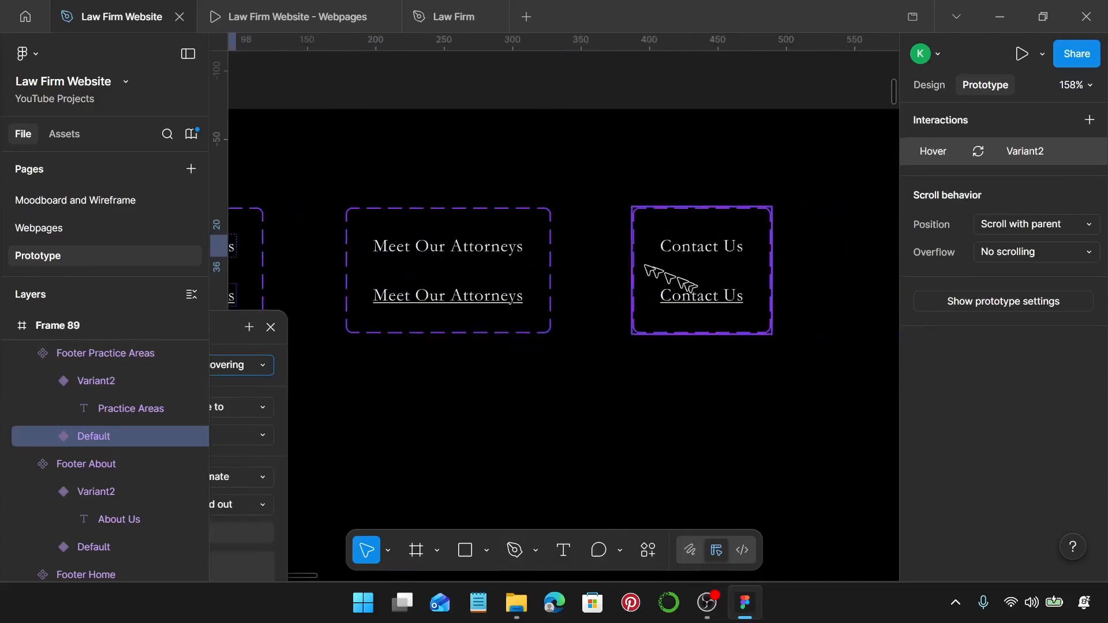
click(472, 248)
drag(523, 246, 448, 296)
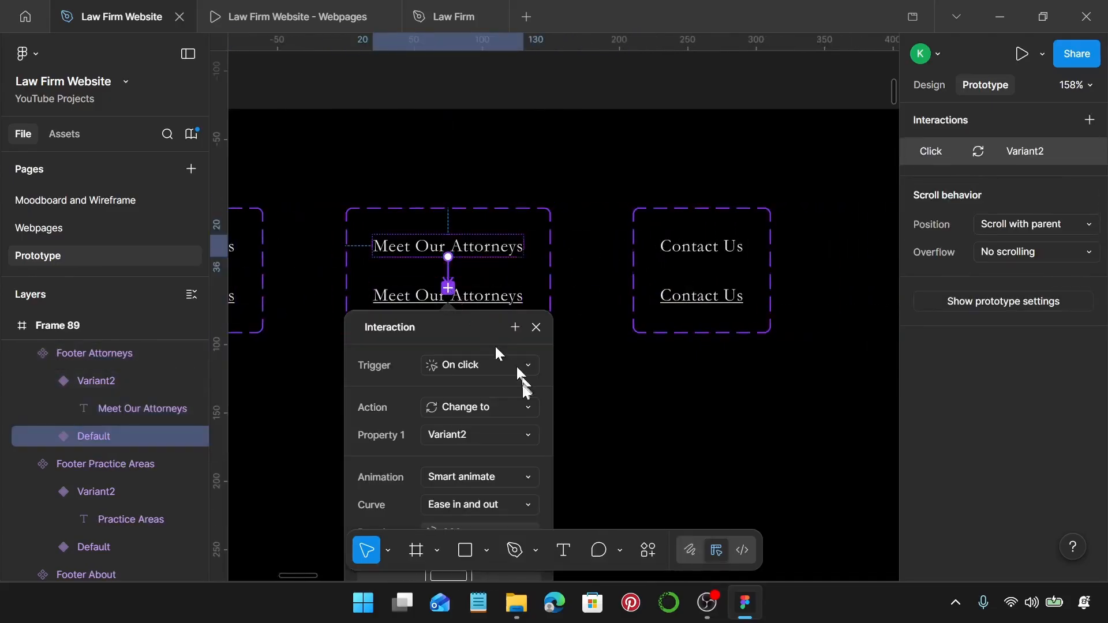
click(525, 382)
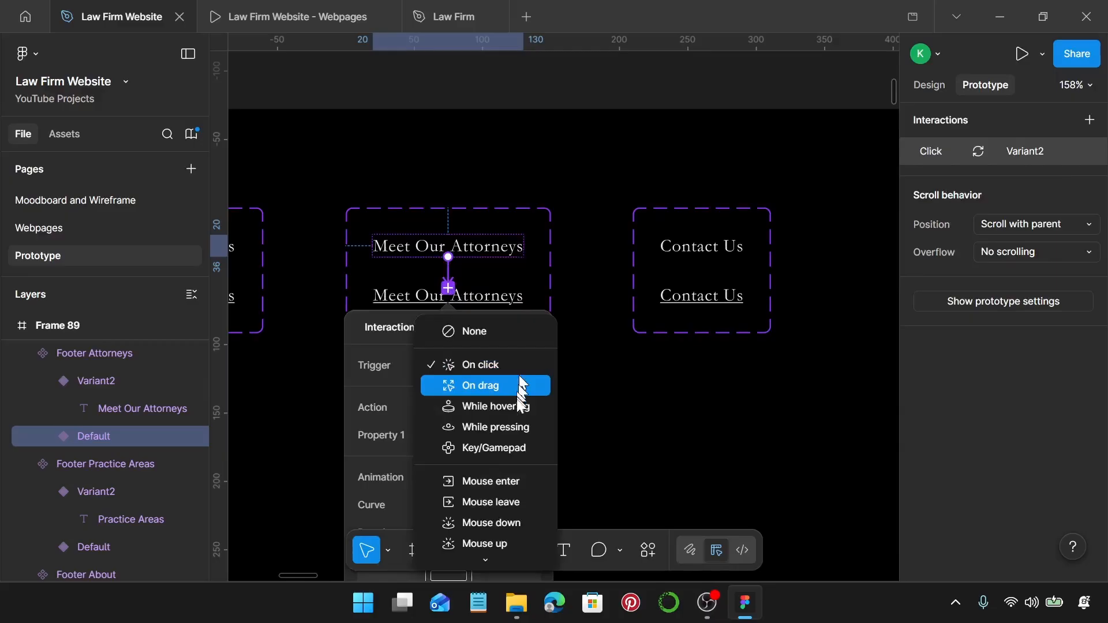
click(520, 408)
Link the footer Contact Us default to its Variant2 while hovering.
click(692, 248)
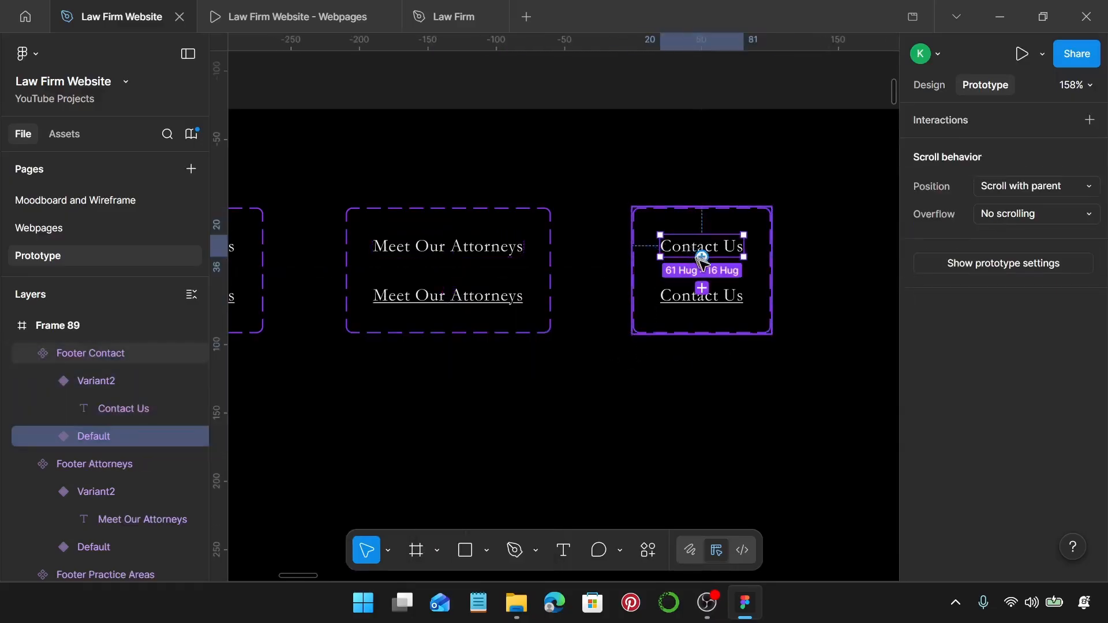
drag(702, 287, 704, 294)
click(729, 364)
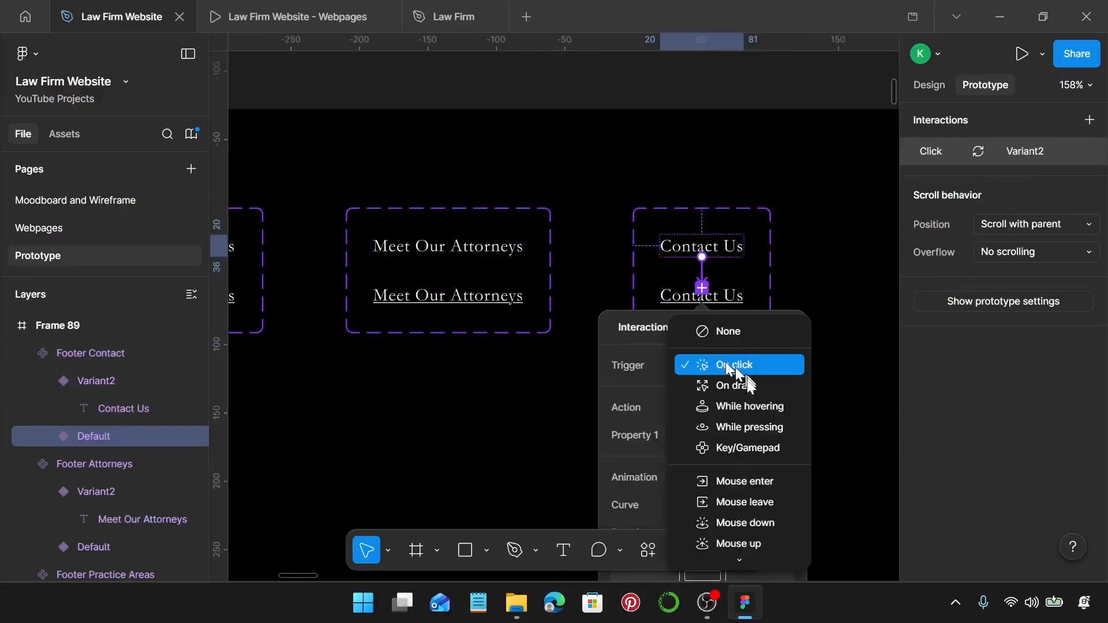
click(747, 407)
click(808, 282)
Link the header logo to the Homepage frame with an Instant transition.
scroll(808, 283, down, 5)
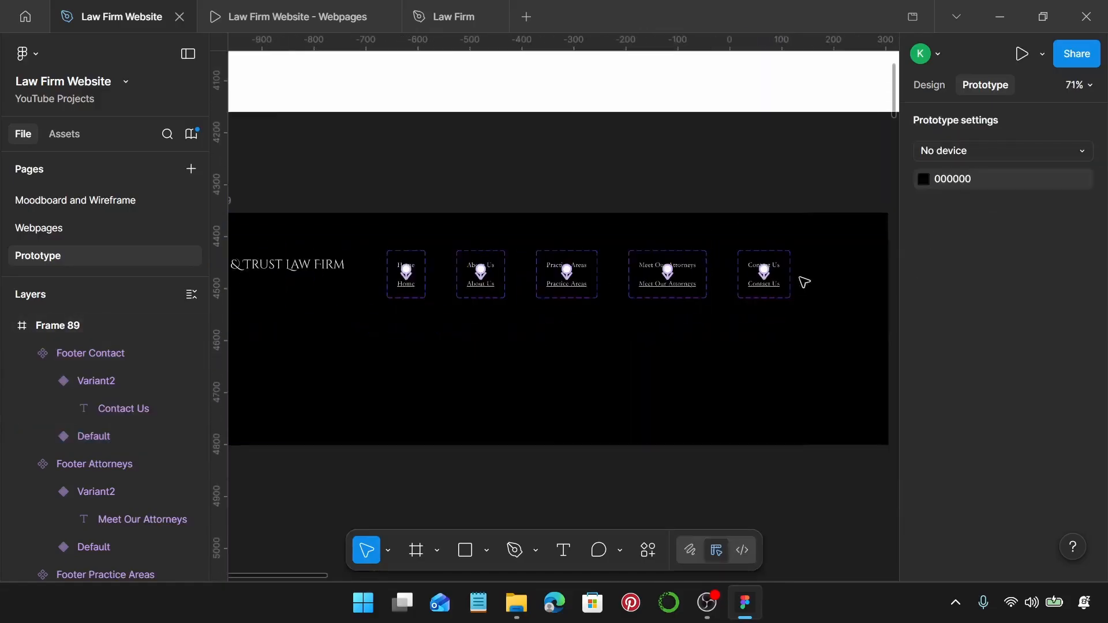
scroll(681, 401, down, 4)
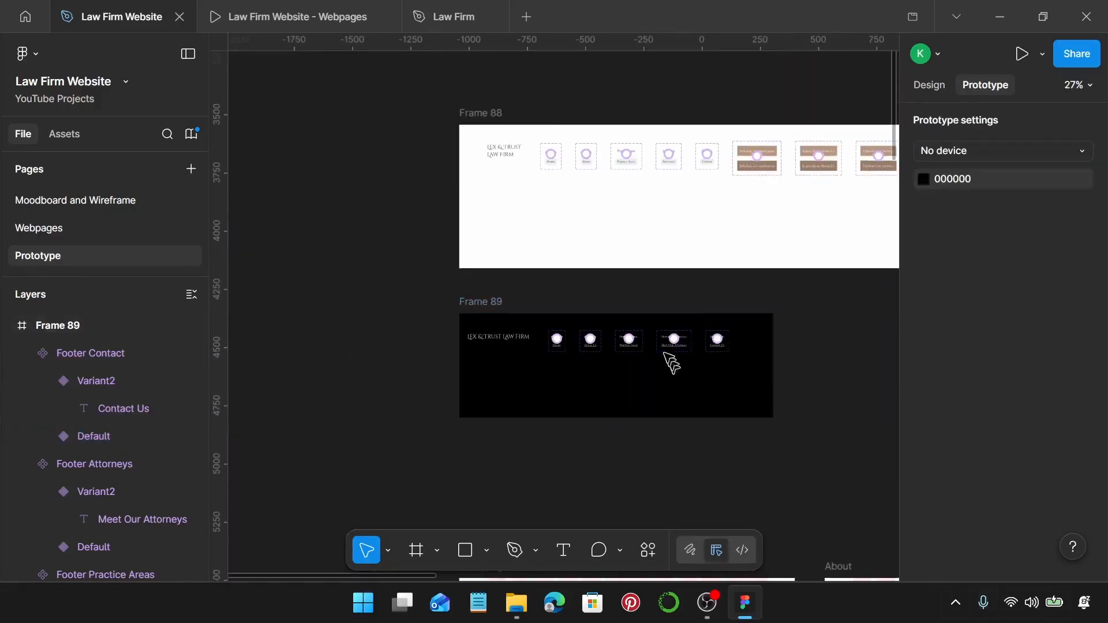
scroll(534, 169, down, 1)
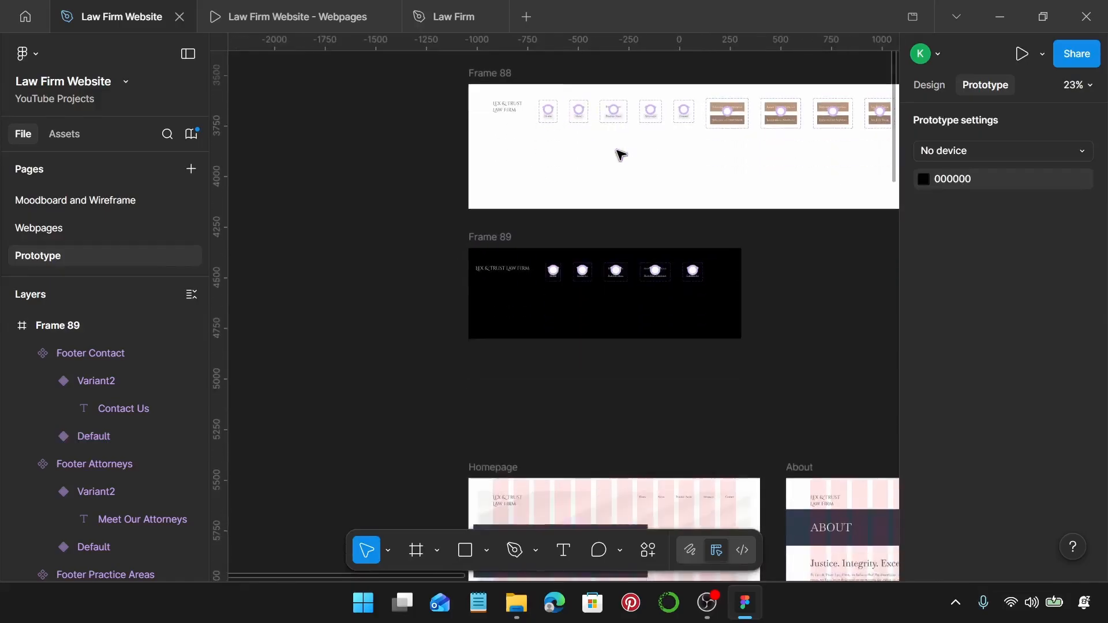
scroll(618, 153, down, 3)
click(511, 80)
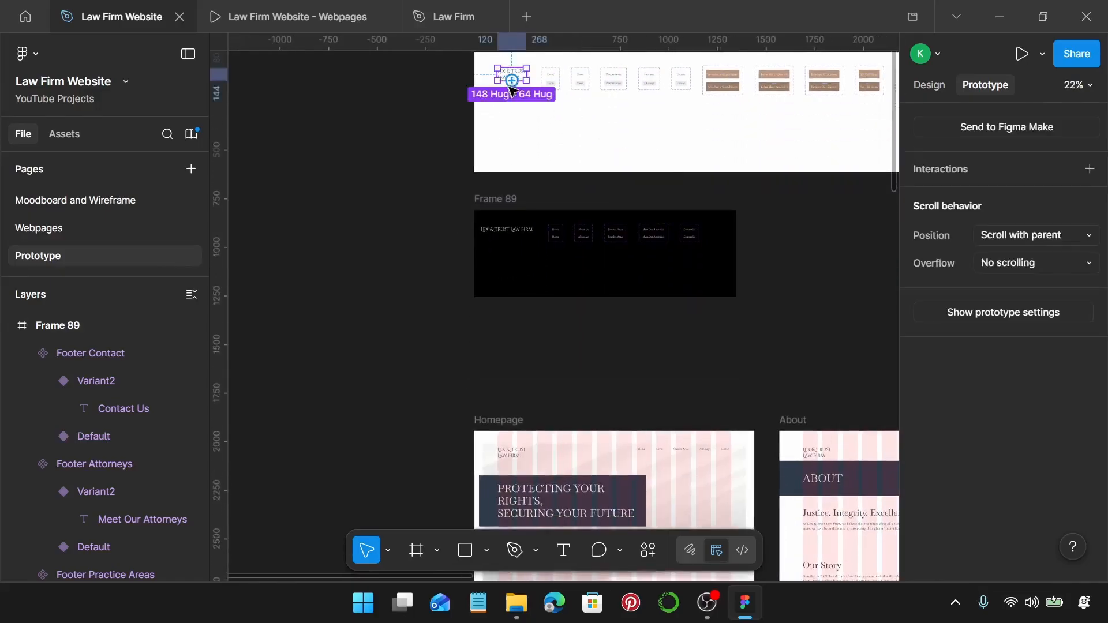
drag(443, 155, 610, 441)
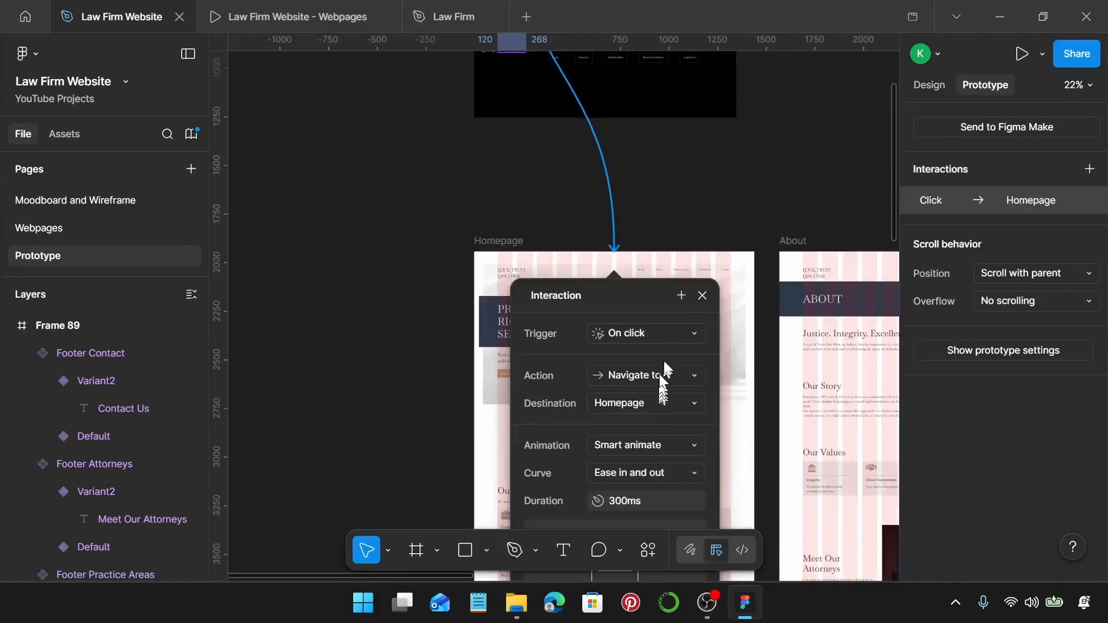
click(673, 409)
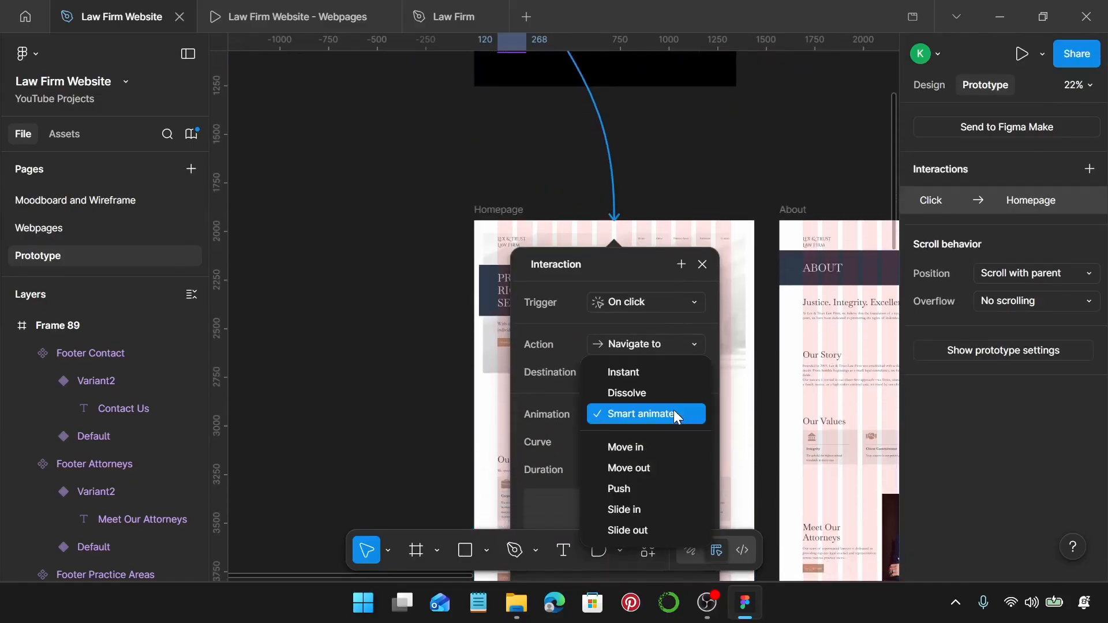
click(654, 369)
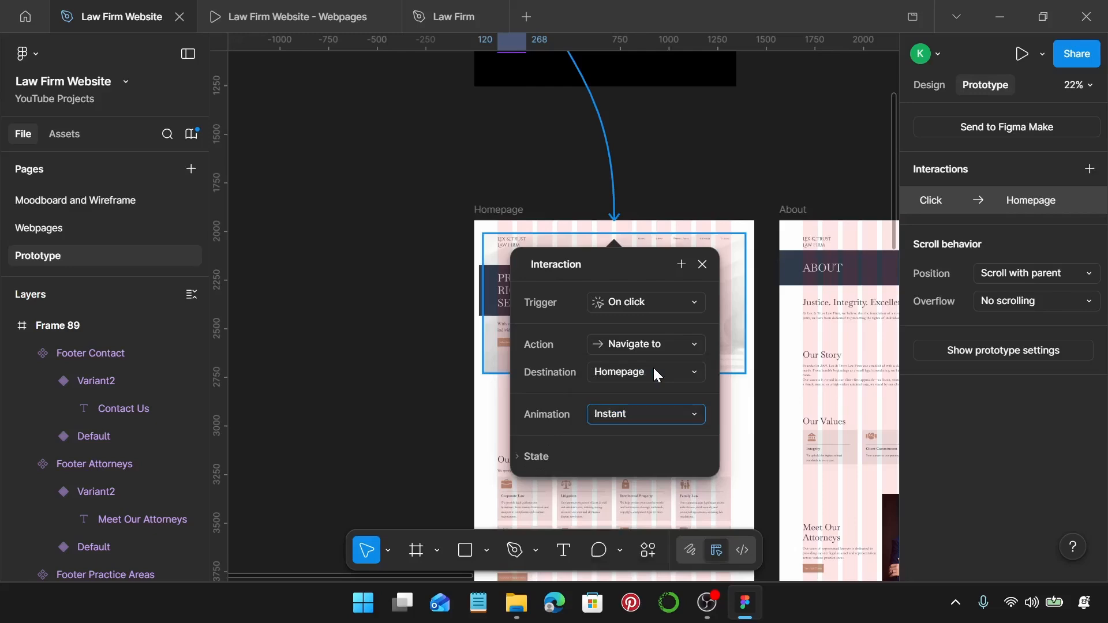
click(702, 264)
Connect the header Home link's hover variant to the Homepage frame.
scroll(641, 250, right, 5)
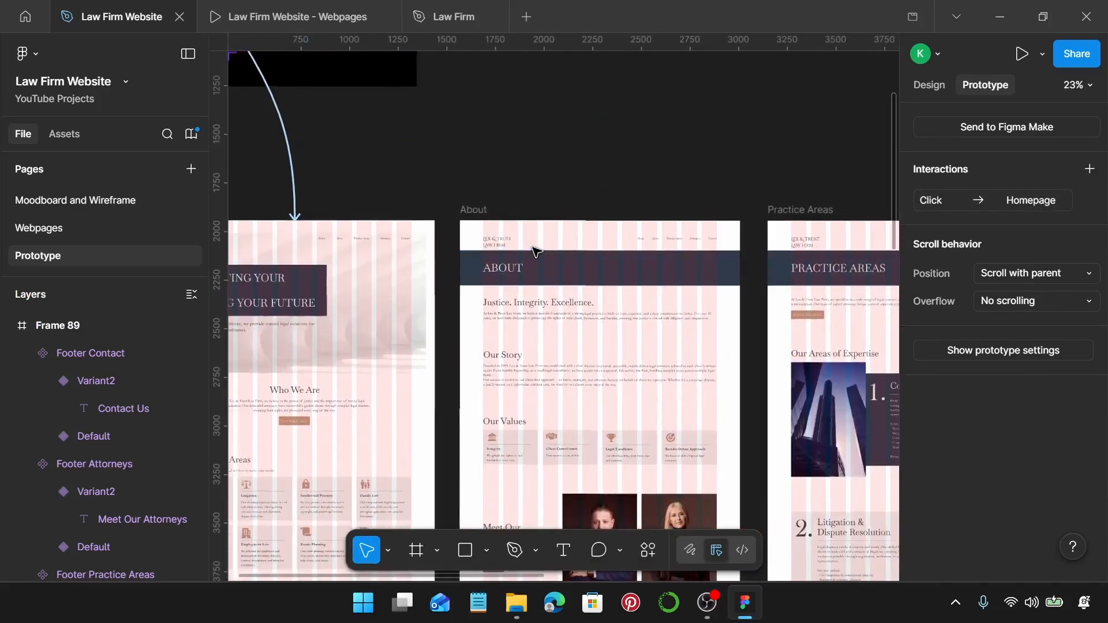
scroll(535, 252, up, 3)
scroll(534, 250, down, 3)
scroll(534, 250, up, 5)
scroll(519, 291, left, 3)
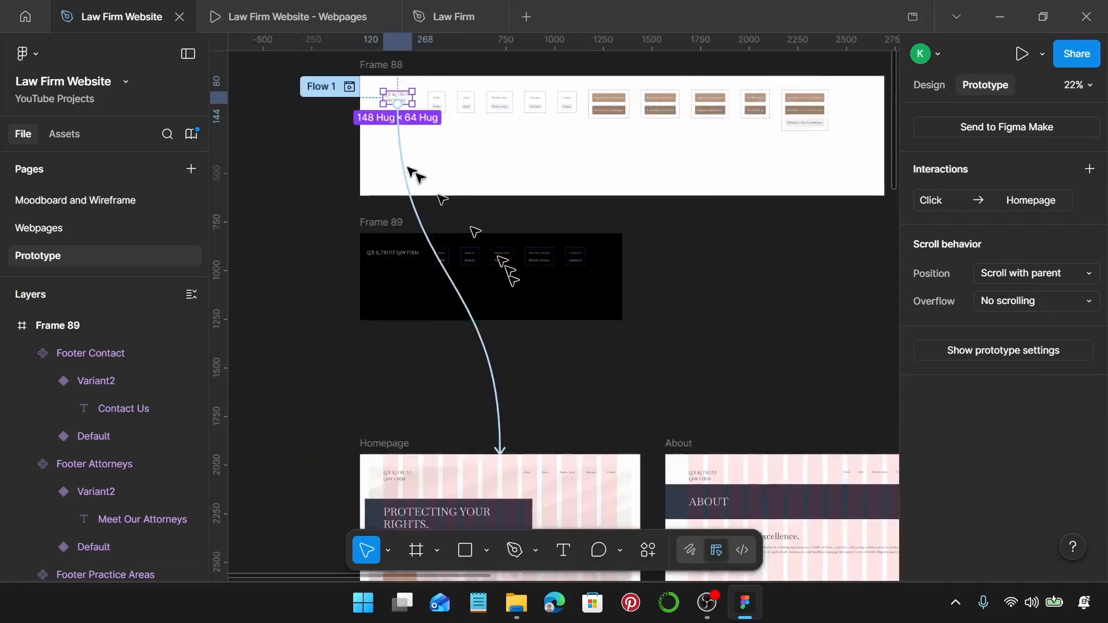
scroll(422, 134, up, 3)
scroll(424, 135, down, 2)
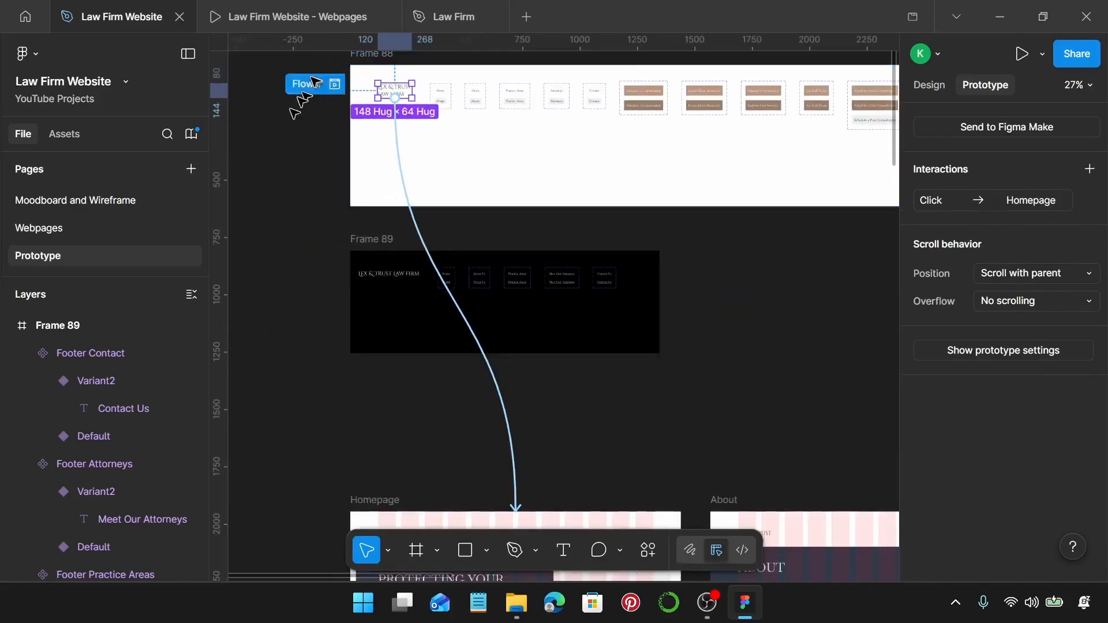
scroll(394, 104, up, 3)
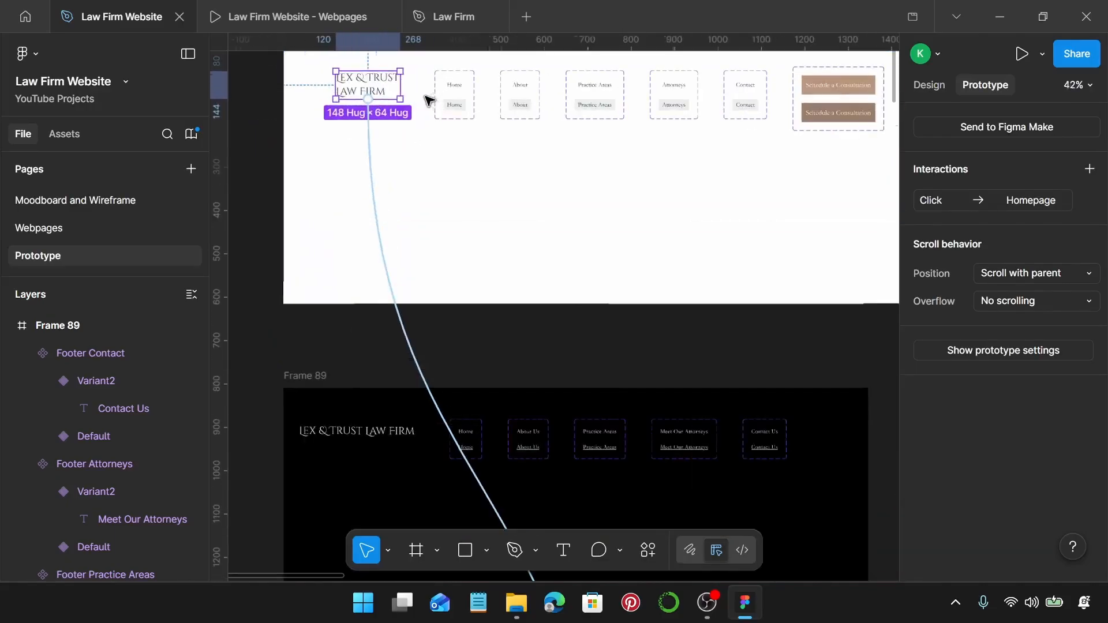
click(456, 108)
scroll(456, 111, down, 2)
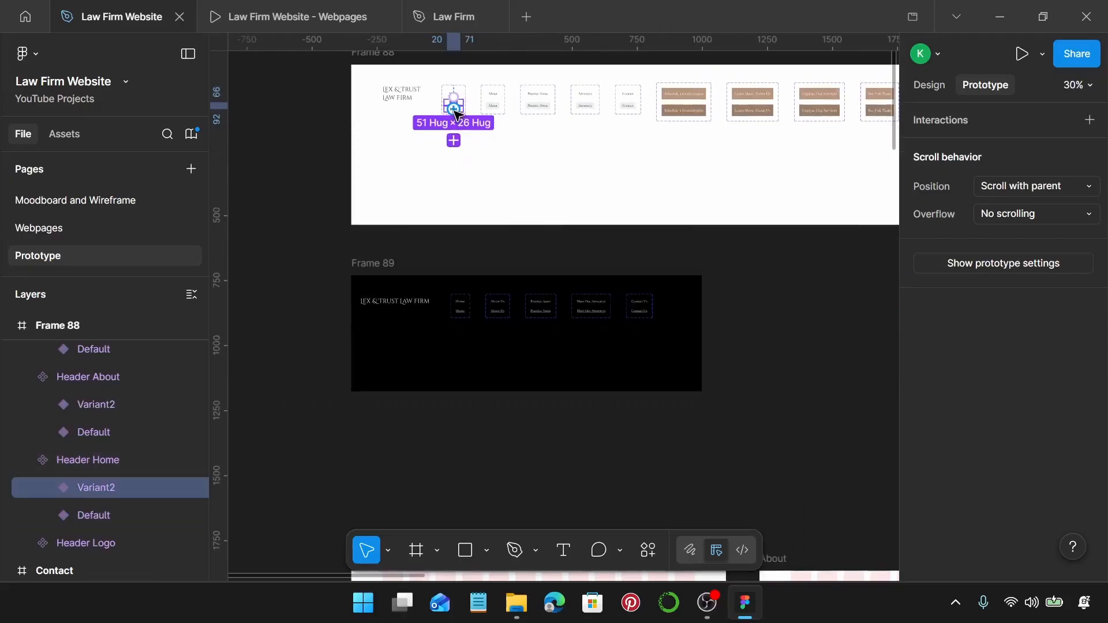
drag(572, 200, 575, 488)
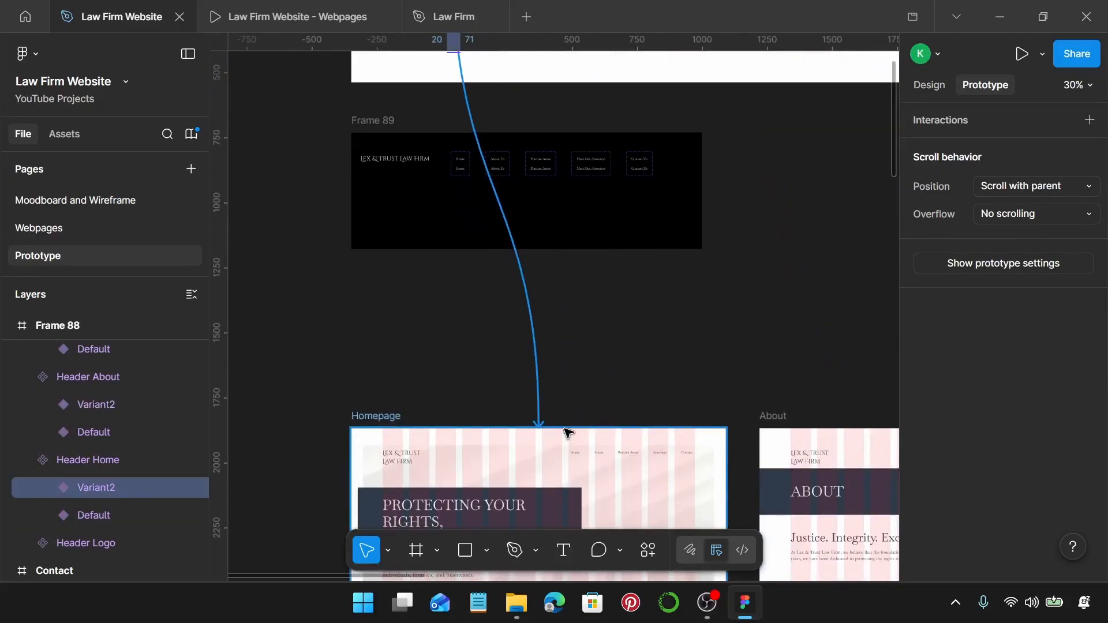
drag(569, 433, 569, 433)
Link the About header link's hover variant to the About page.
scroll(569, 433, down, 3)
scroll(564, 427, down, 4)
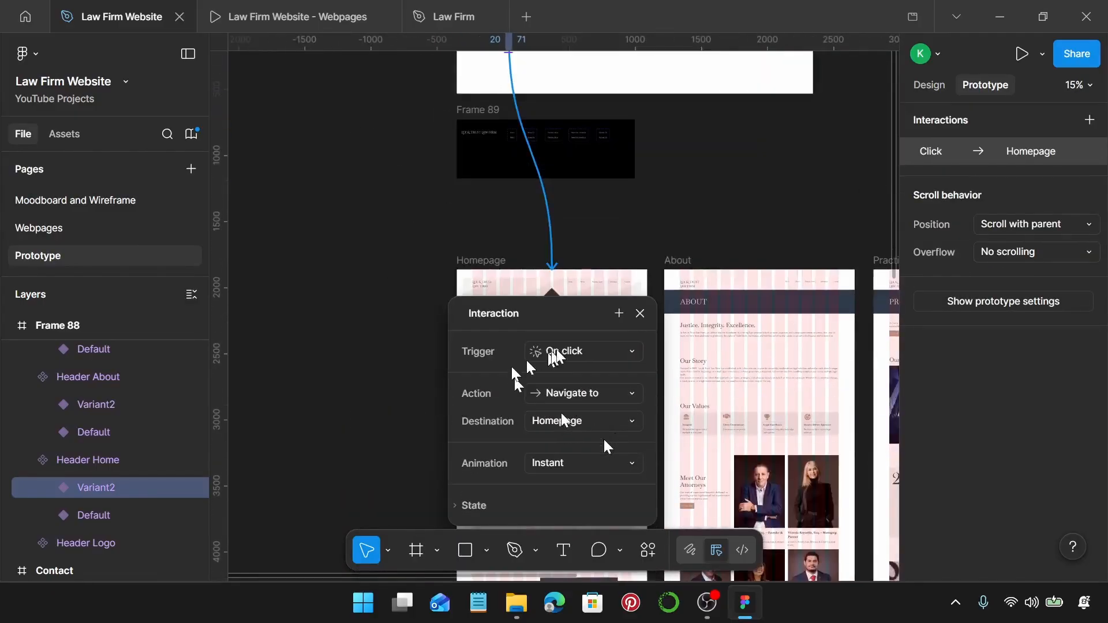
scroll(560, 353, right, 2)
scroll(544, 335, up, 1)
scroll(324, 112, up, 2)
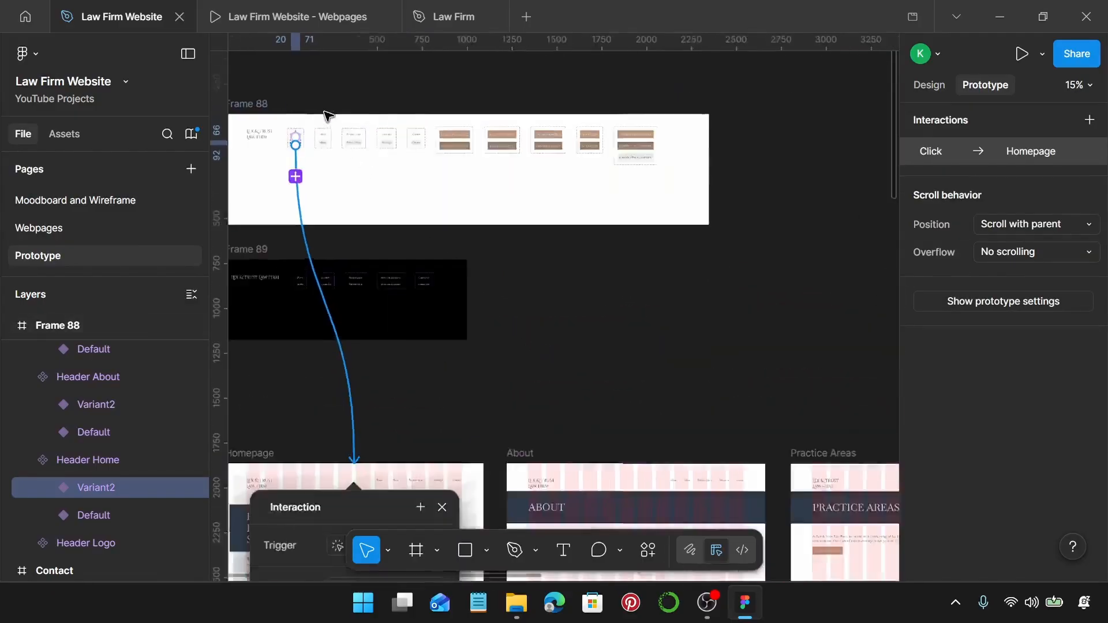
scroll(324, 112, up, 2)
double_click(325, 173)
scroll(325, 172, down, 2)
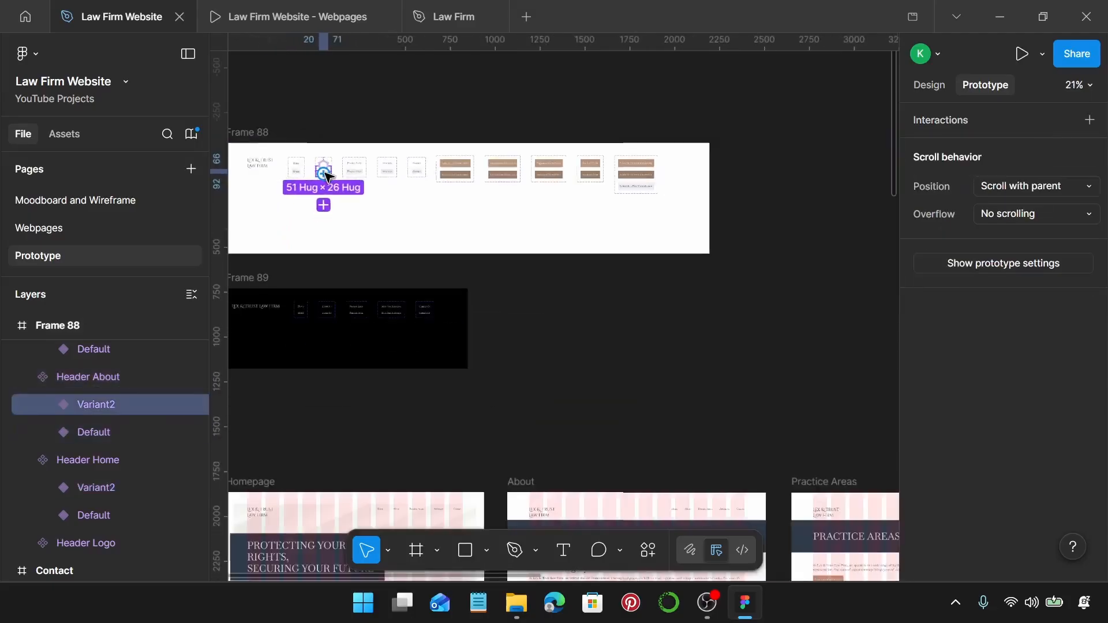
drag(325, 174, 639, 486)
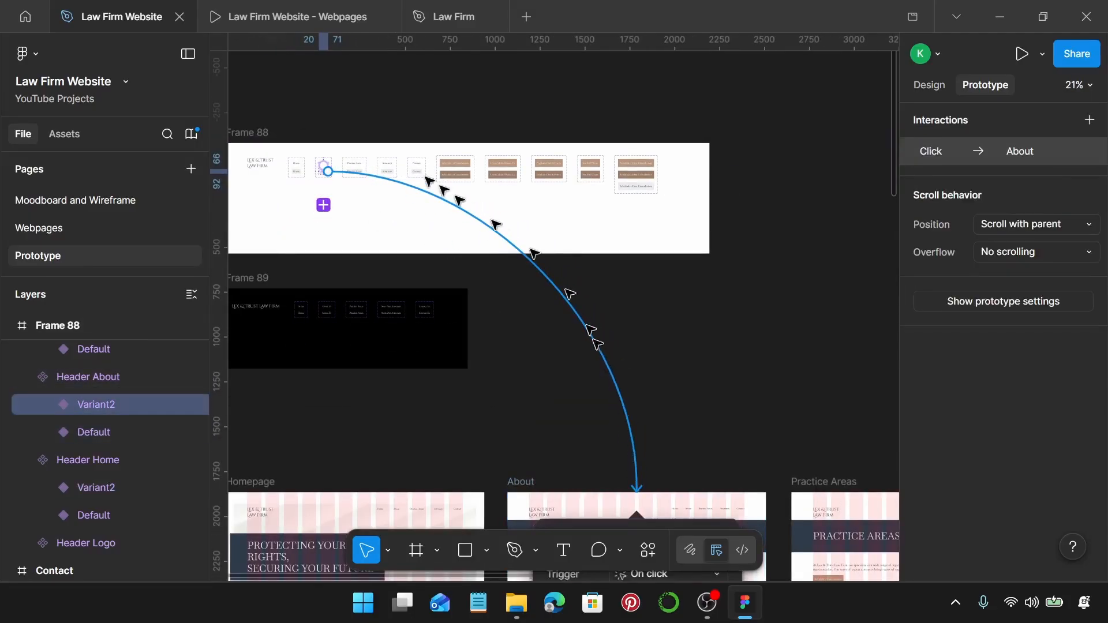
Link the Practice Areas header hover variant to the Practice Areas page.
scroll(356, 165, up, 5)
click(355, 166)
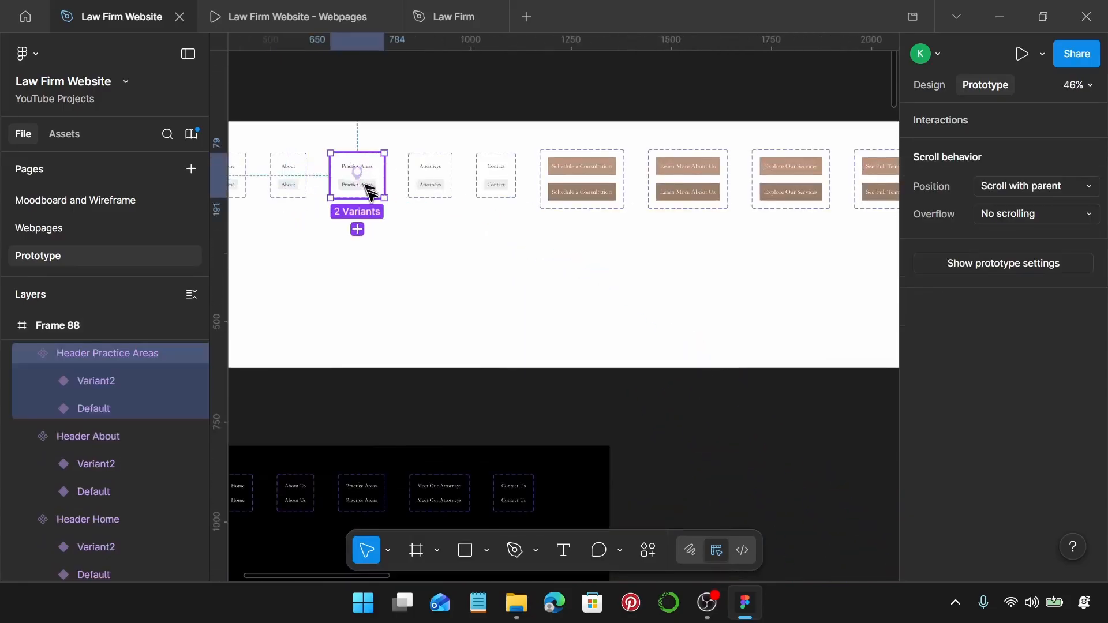
click(371, 192)
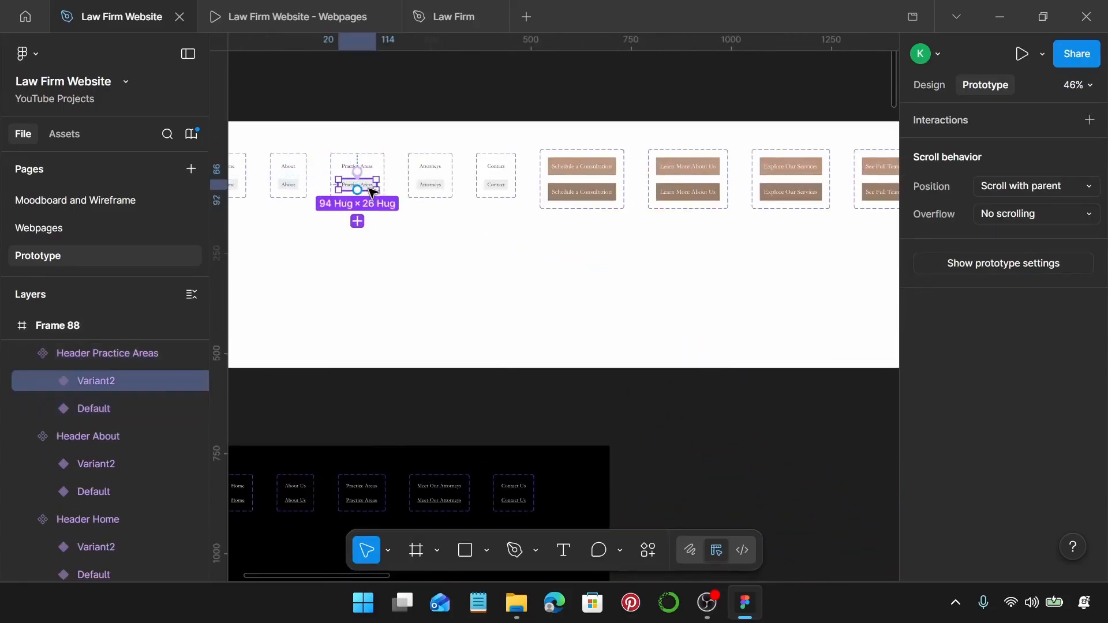
scroll(372, 193, down, 5)
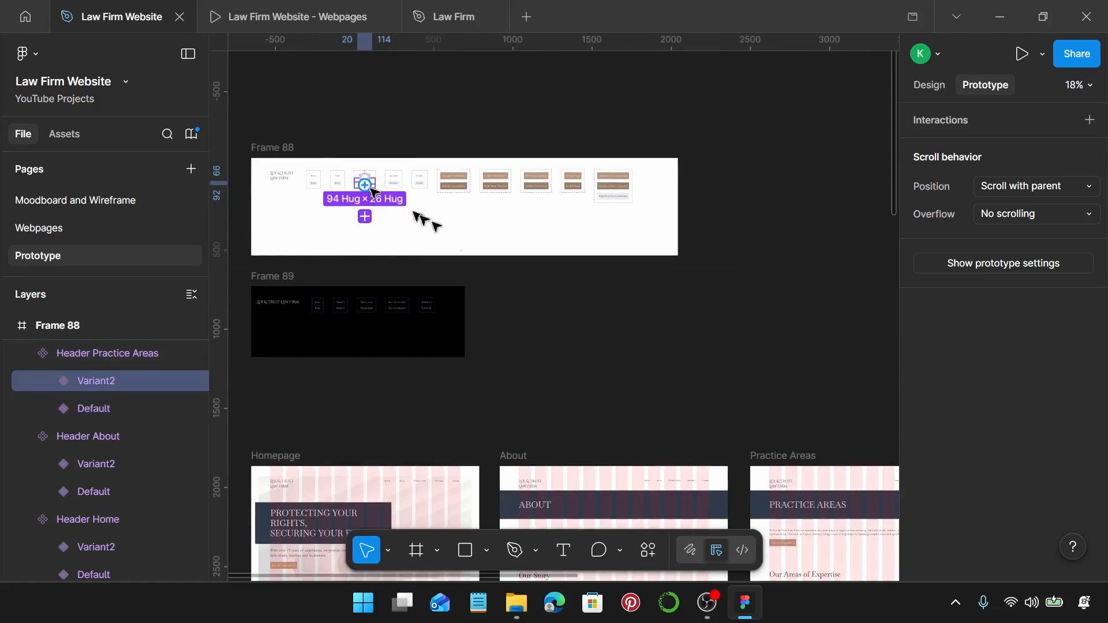
drag(371, 189, 834, 477)
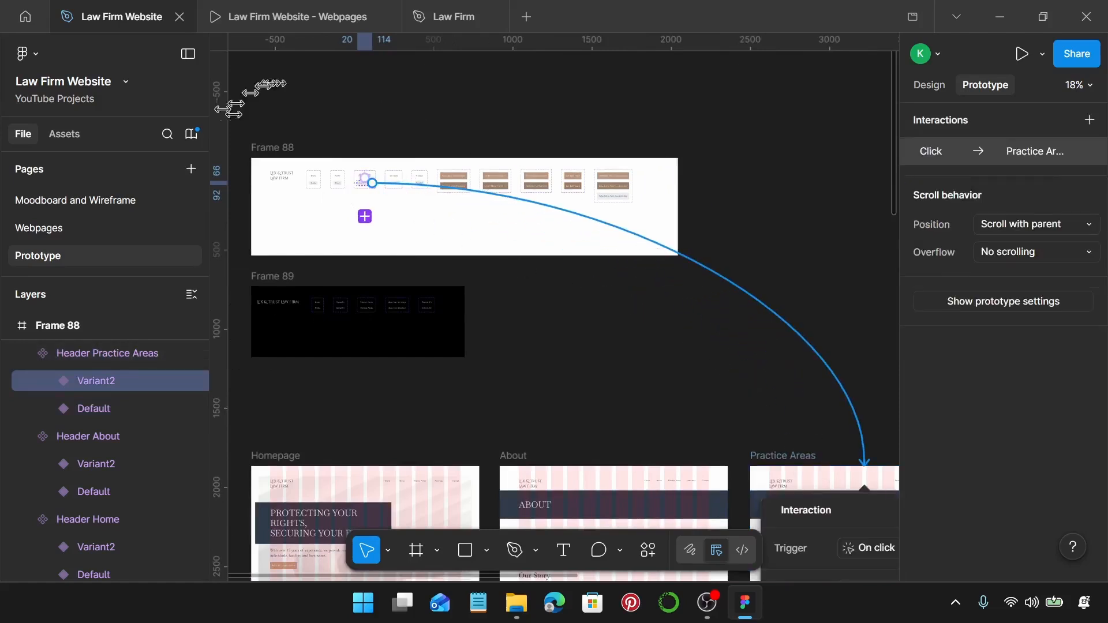
drag(252, 144, 711, 153)
scroll(643, 153, right, 10)
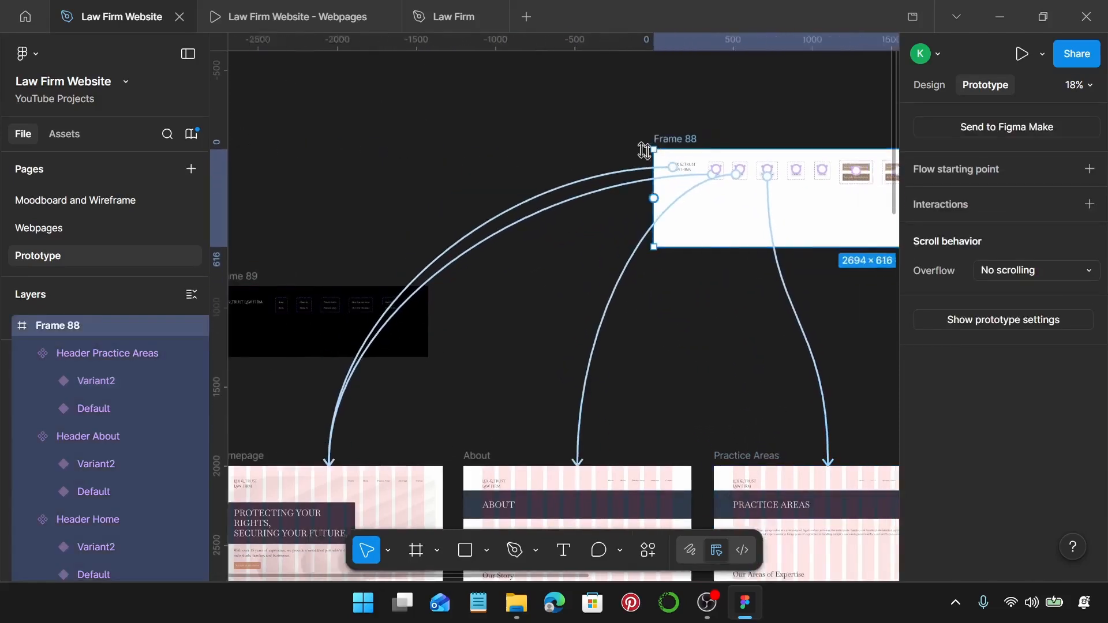
scroll(485, 246, up, 2)
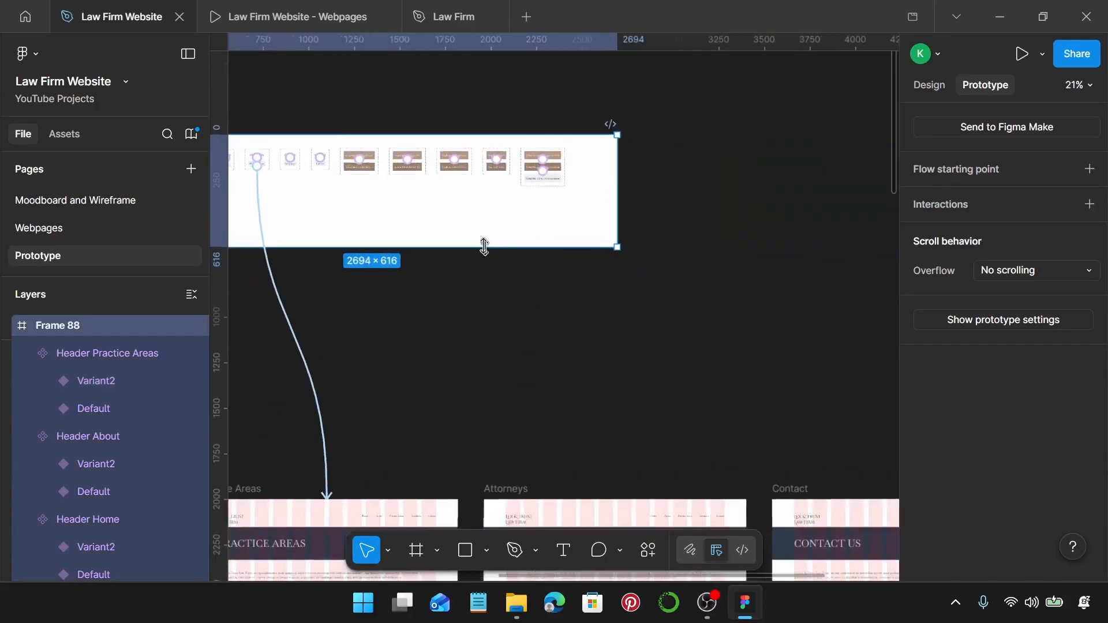
Link the Attorneys and Contact header hover variants to their Attorneys and Contact pages.
click(278, 166)
scroll(280, 160, up, 10)
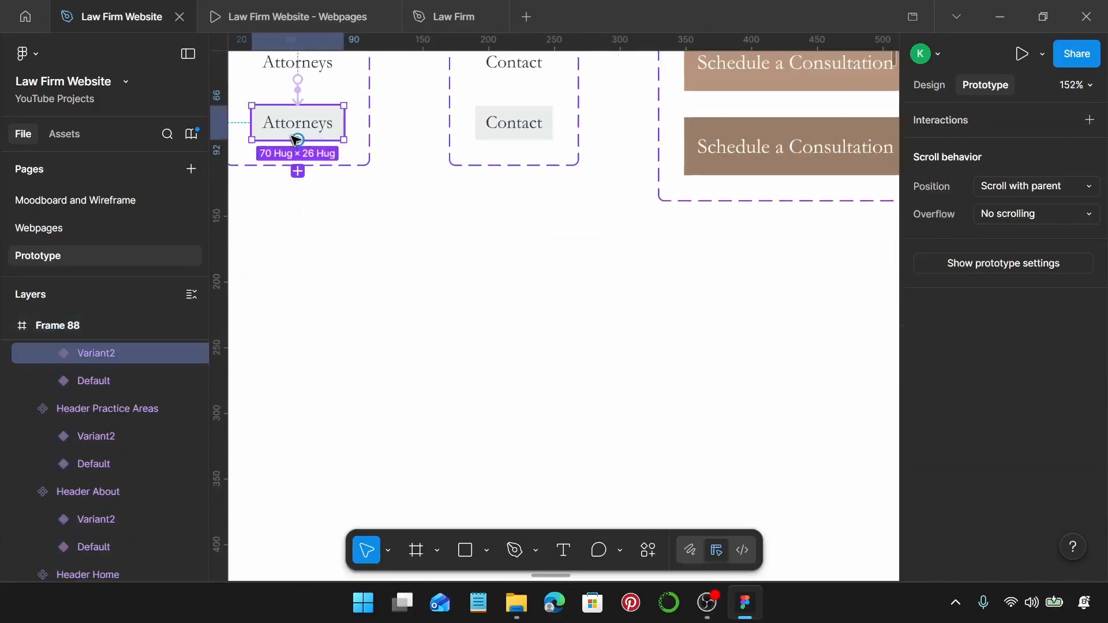
scroll(296, 140, down, 10)
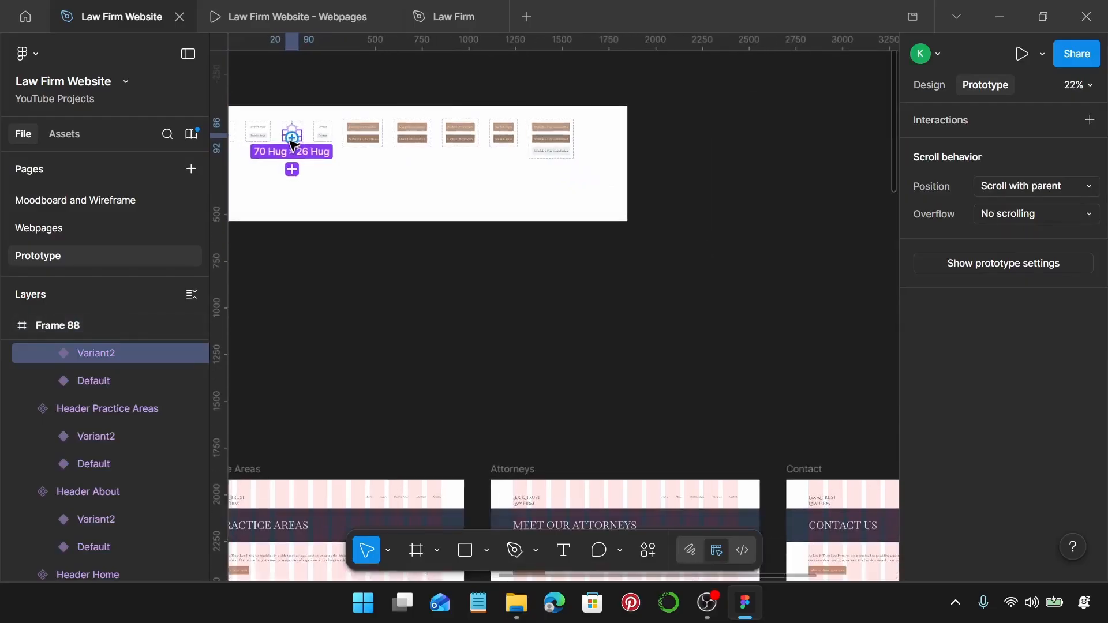
drag(294, 141, 631, 495)
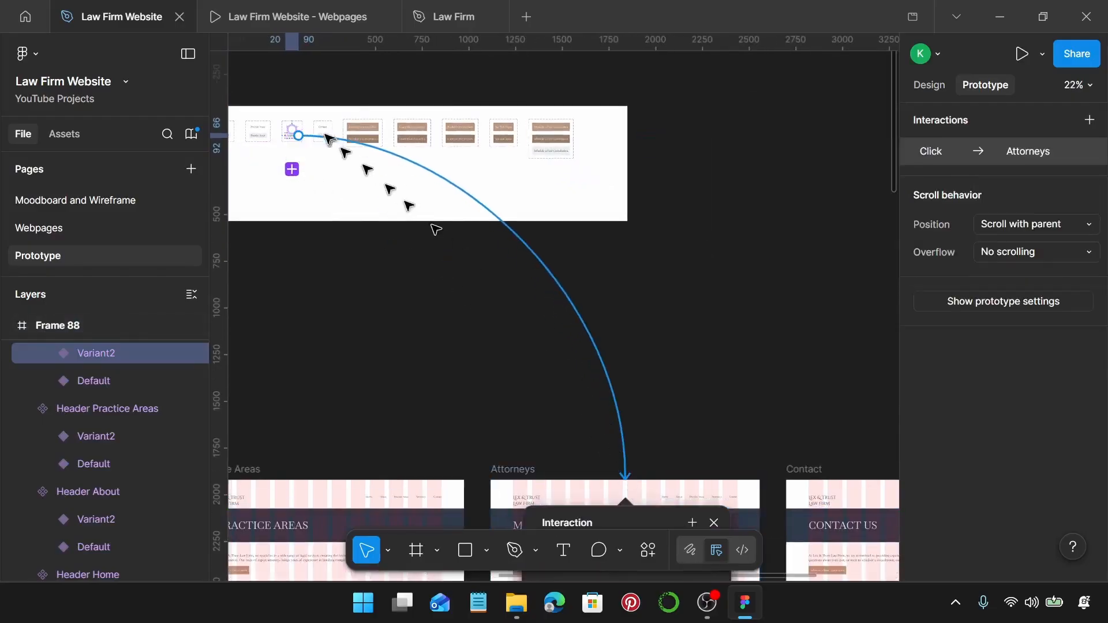
scroll(327, 137, up, 3)
scroll(327, 136, up, 4)
click(332, 146)
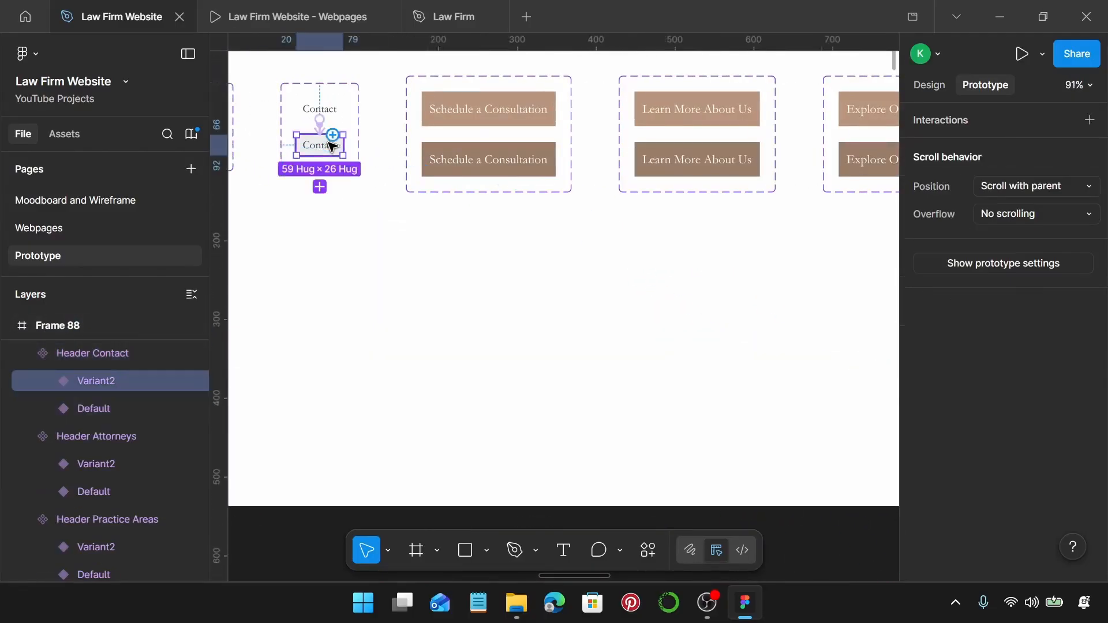
scroll(332, 146, down, 8)
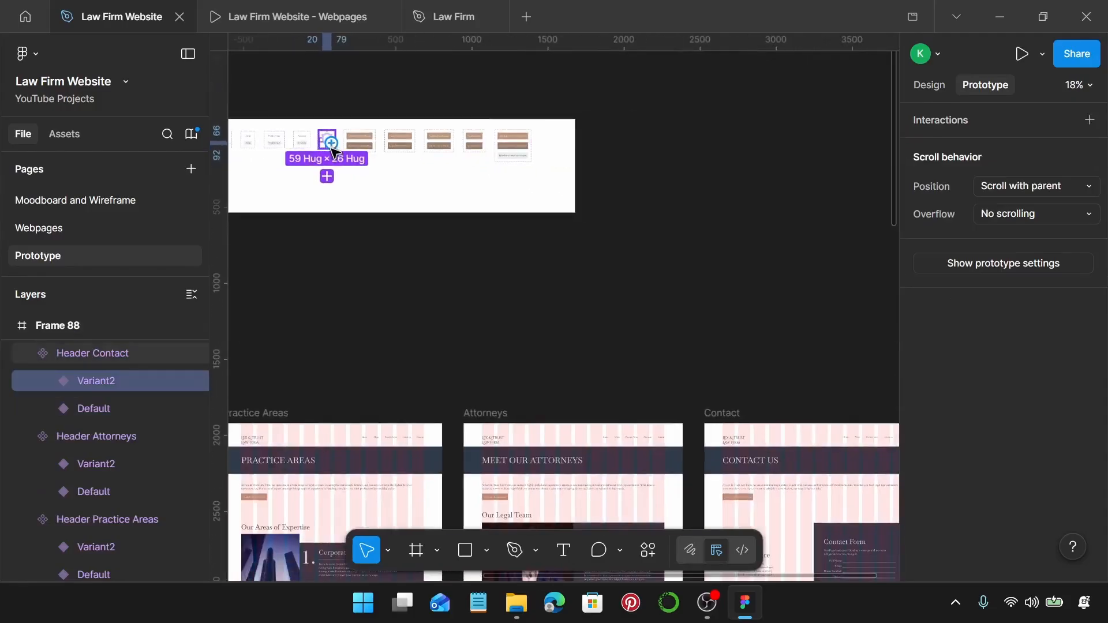
drag(331, 143, 841, 425)
scroll(376, 133, up, 3)
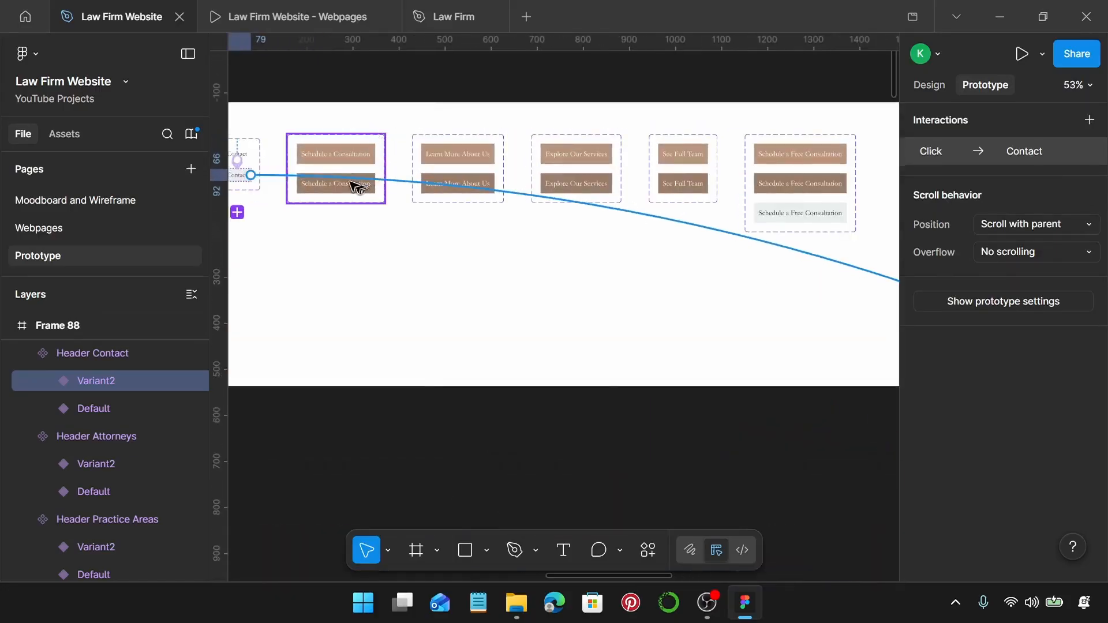
Link the Schedule a Consultation hover variant to Contact and Learn More About Us to About.
click(348, 154)
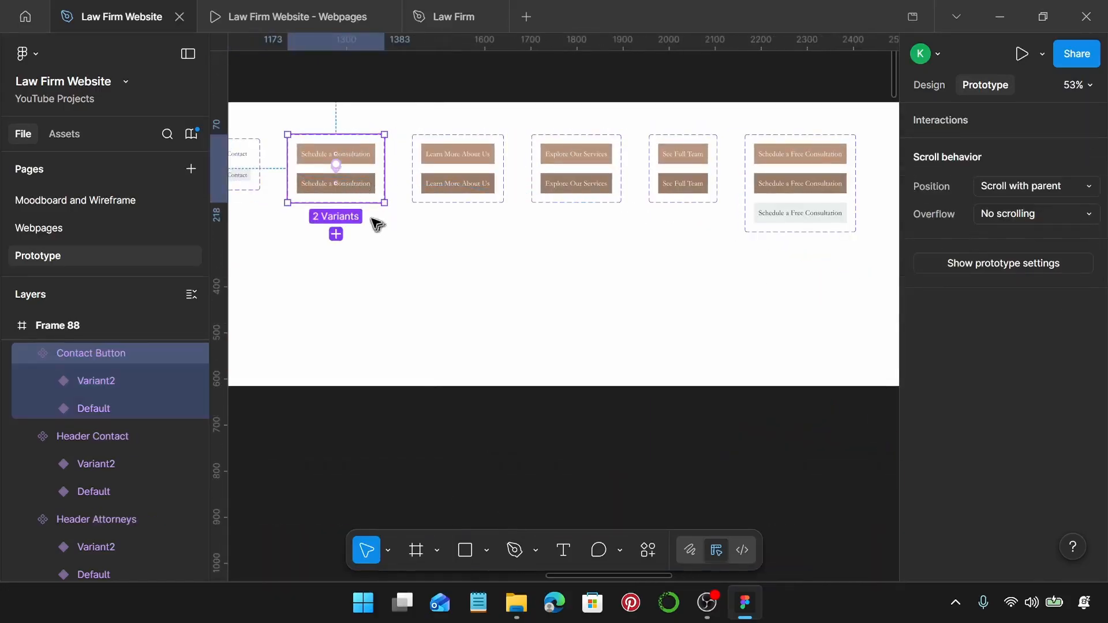
scroll(372, 219, left, 1)
click(381, 200)
scroll(381, 214, down, 5)
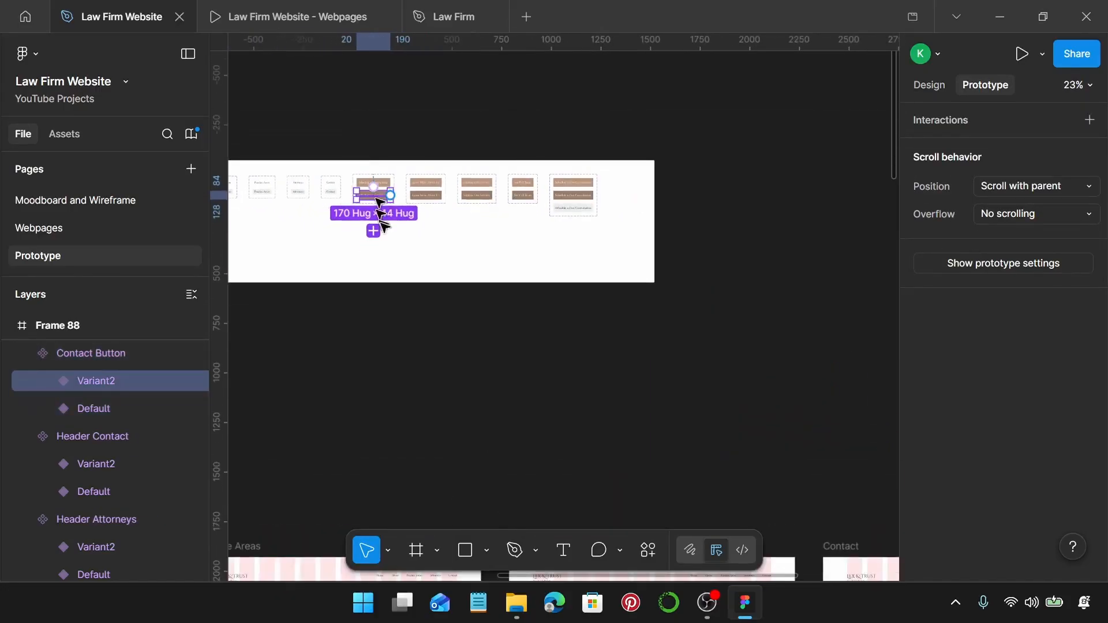
scroll(384, 223, down, 2)
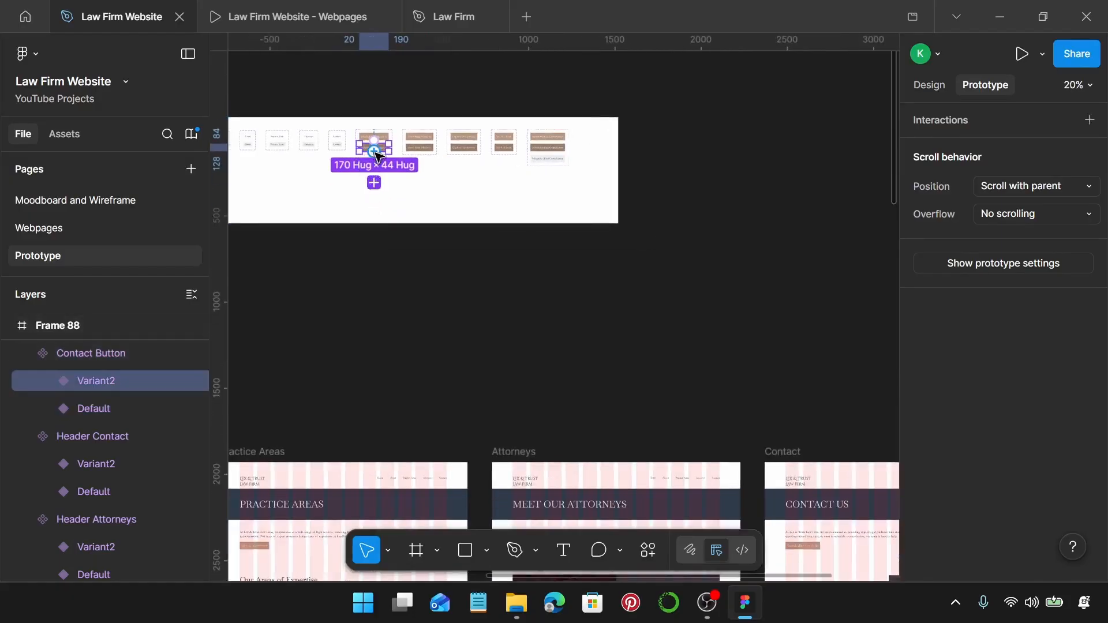
drag(376, 151, 872, 461)
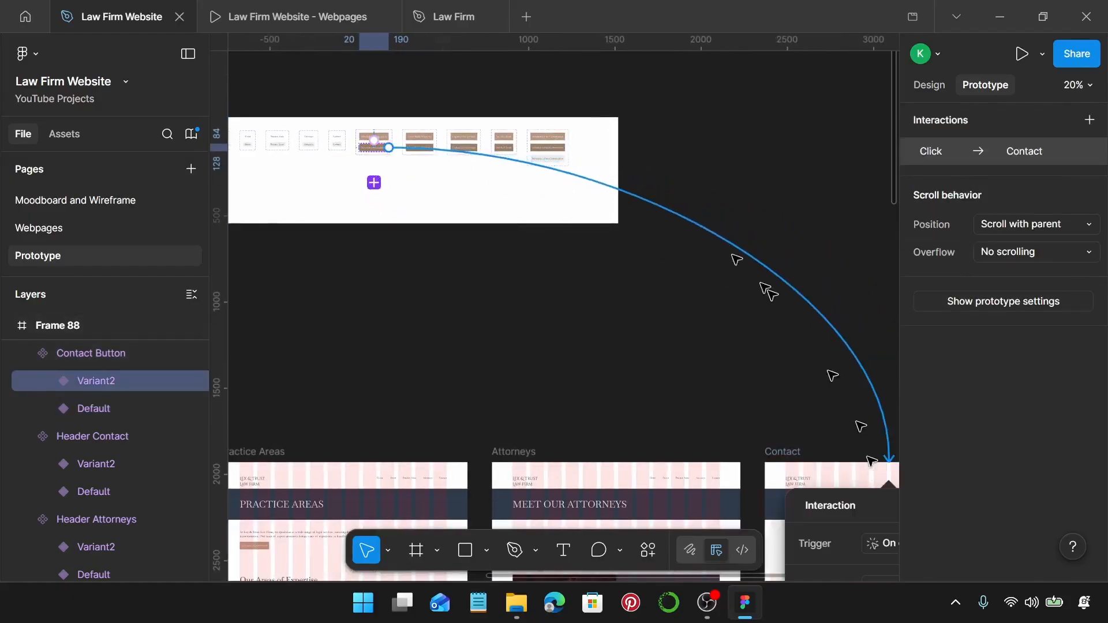
key(Escape)
scroll(457, 165, up, 6)
click(415, 108)
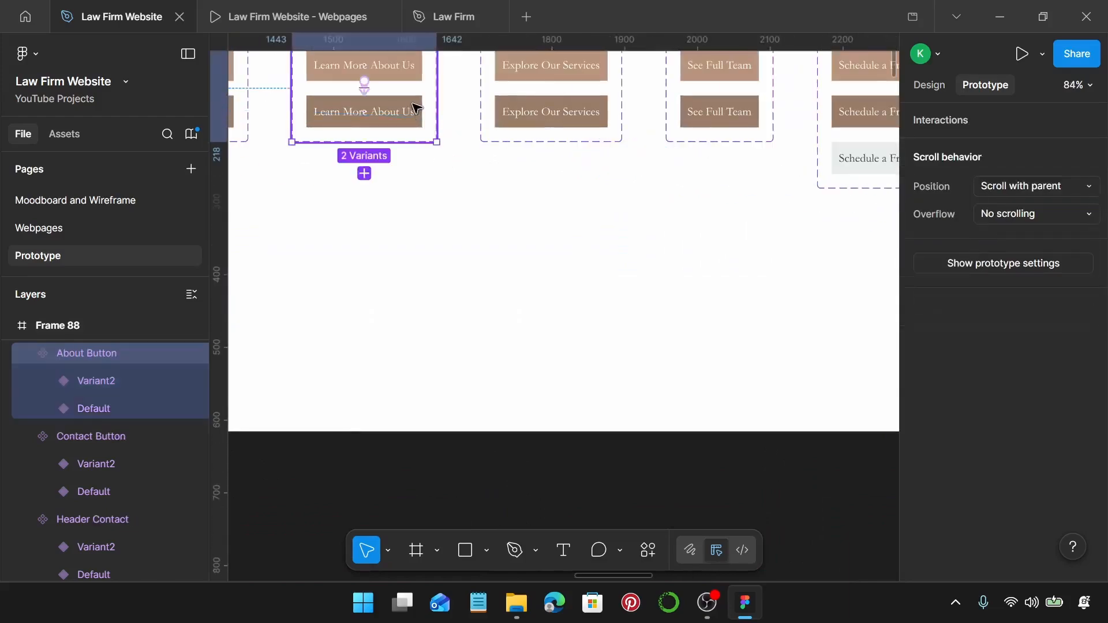
click(415, 107)
scroll(410, 114, down, 6)
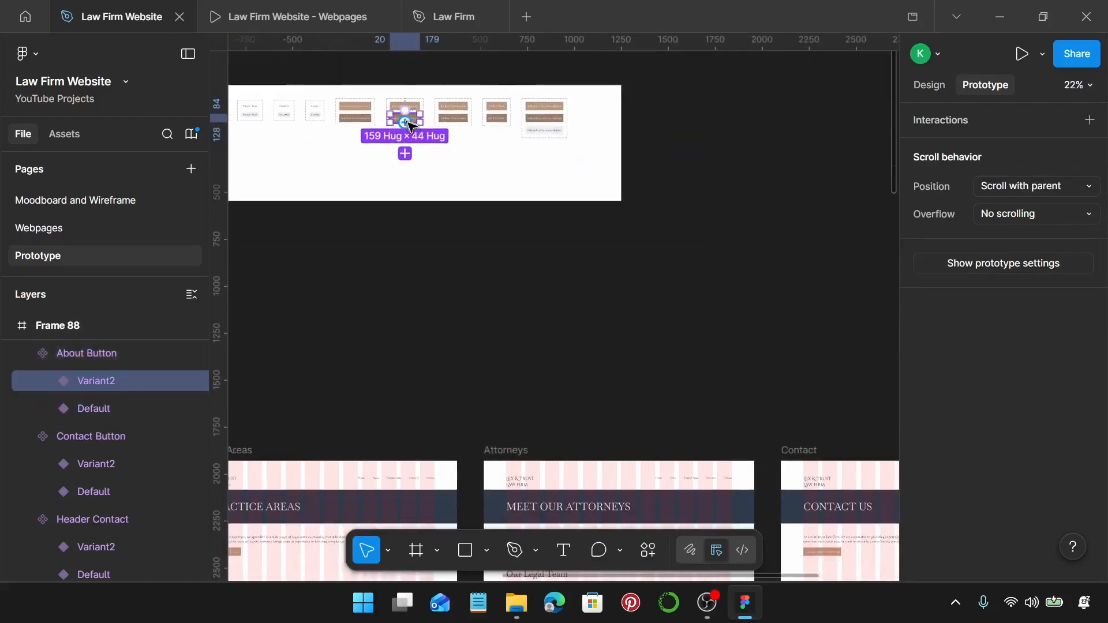
drag(409, 124, 258, 421)
scroll(592, 124, down, 2)
scroll(324, 396, left, 3)
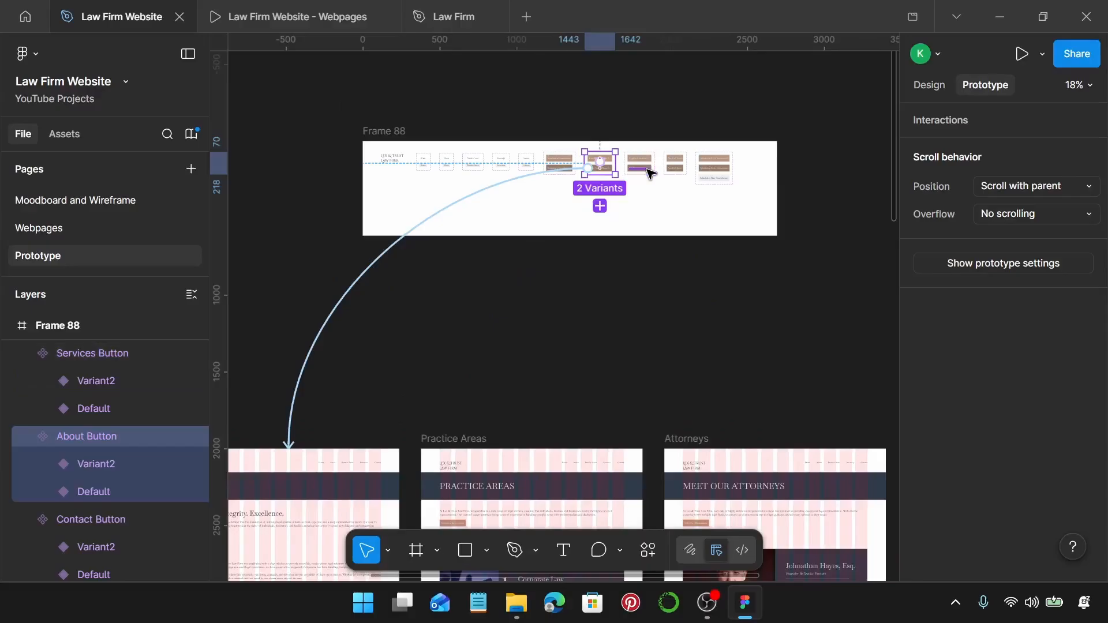
scroll(647, 168, up, 4)
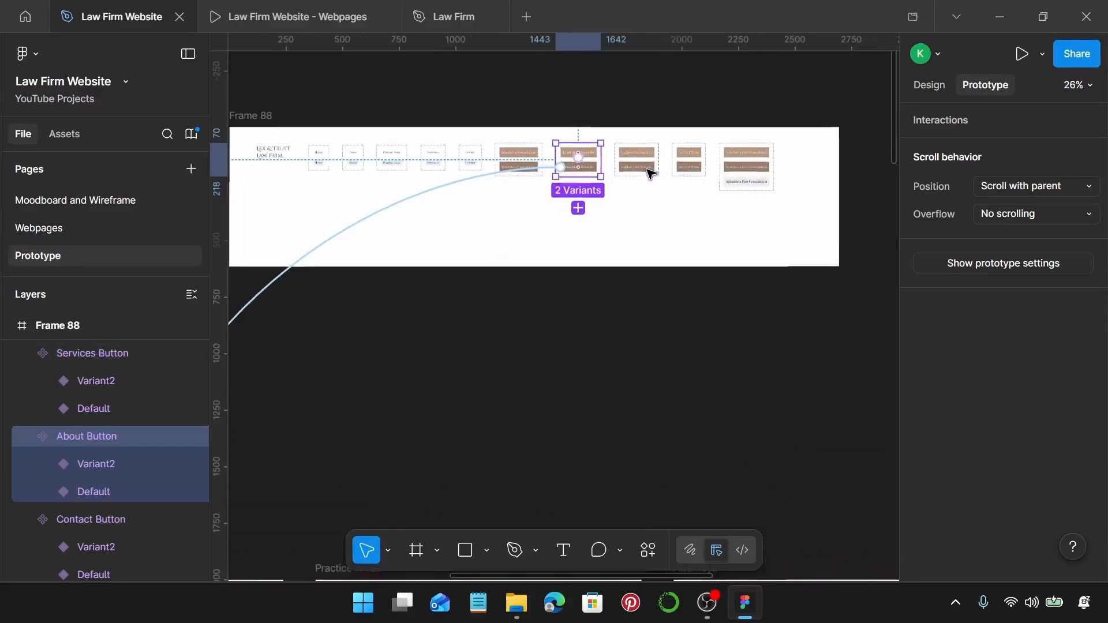
scroll(651, 172, up, 3)
Link the Explore Our Services hover variant to Practice Areas and See Full Team to Attorneys.
click(651, 171)
scroll(651, 172, down, 4)
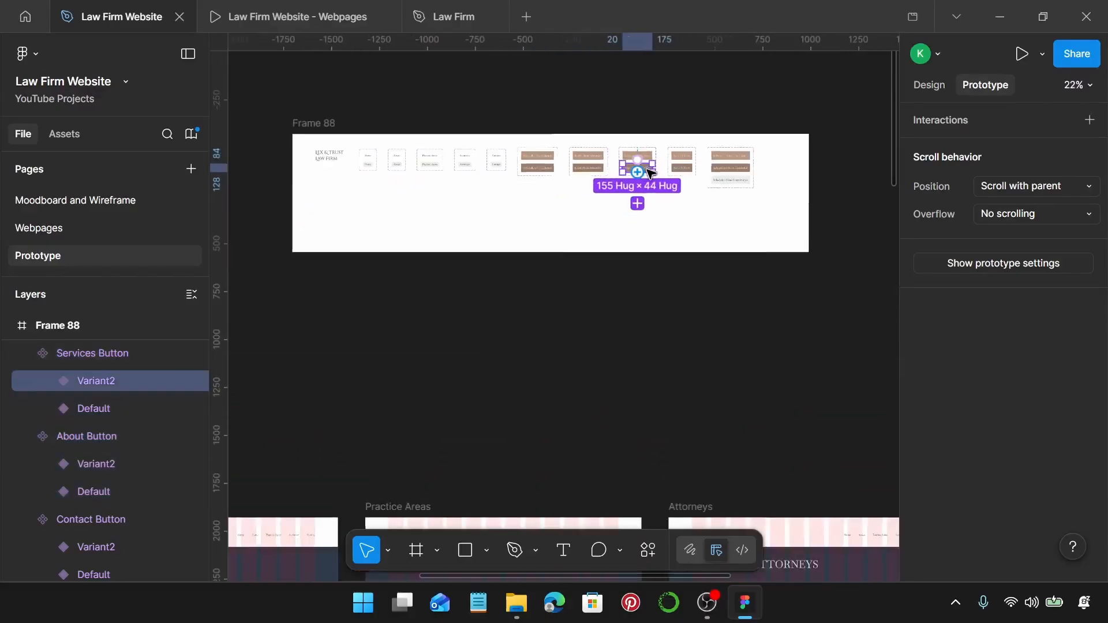
scroll(643, 177, down, 2)
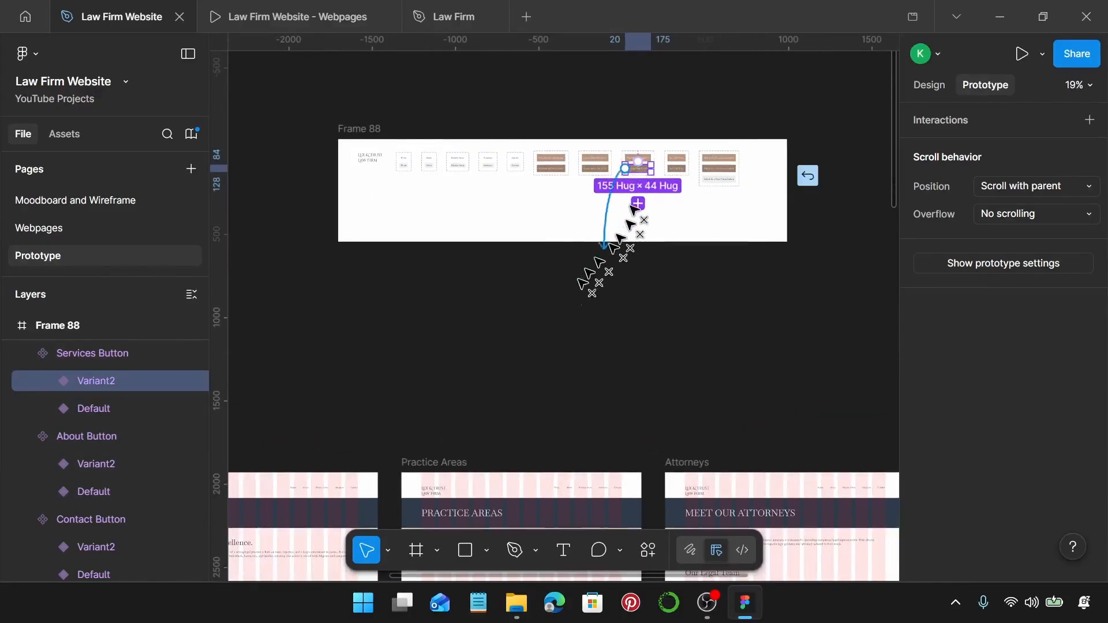
drag(582, 283, 514, 491)
scroll(690, 183, up, 4)
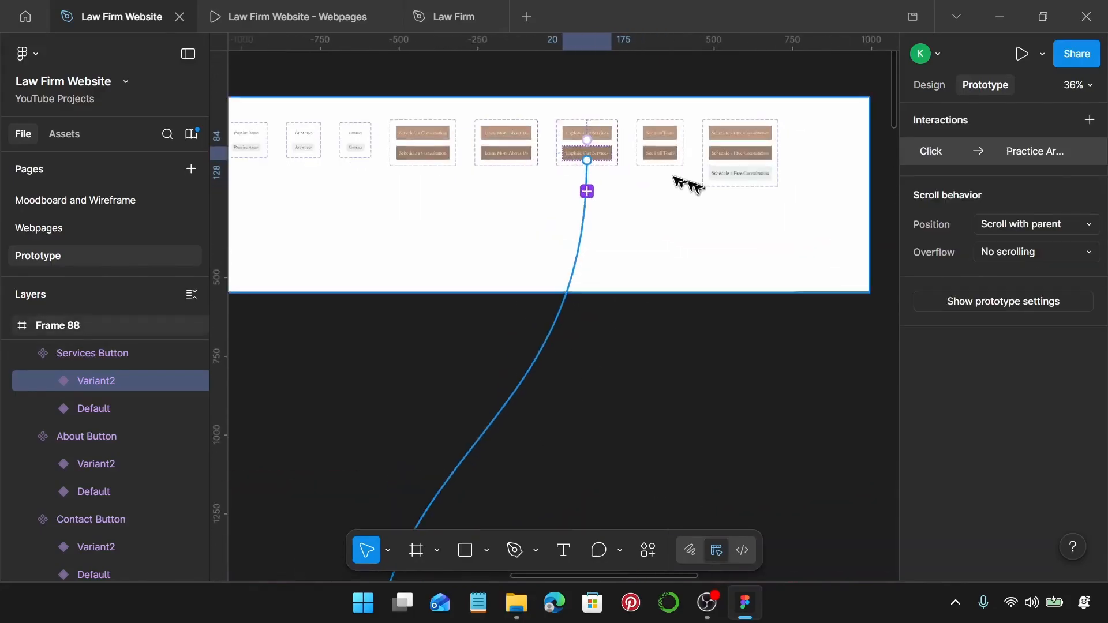
scroll(681, 179, up, 2)
click(660, 153)
click(659, 153)
scroll(664, 159, down, 4)
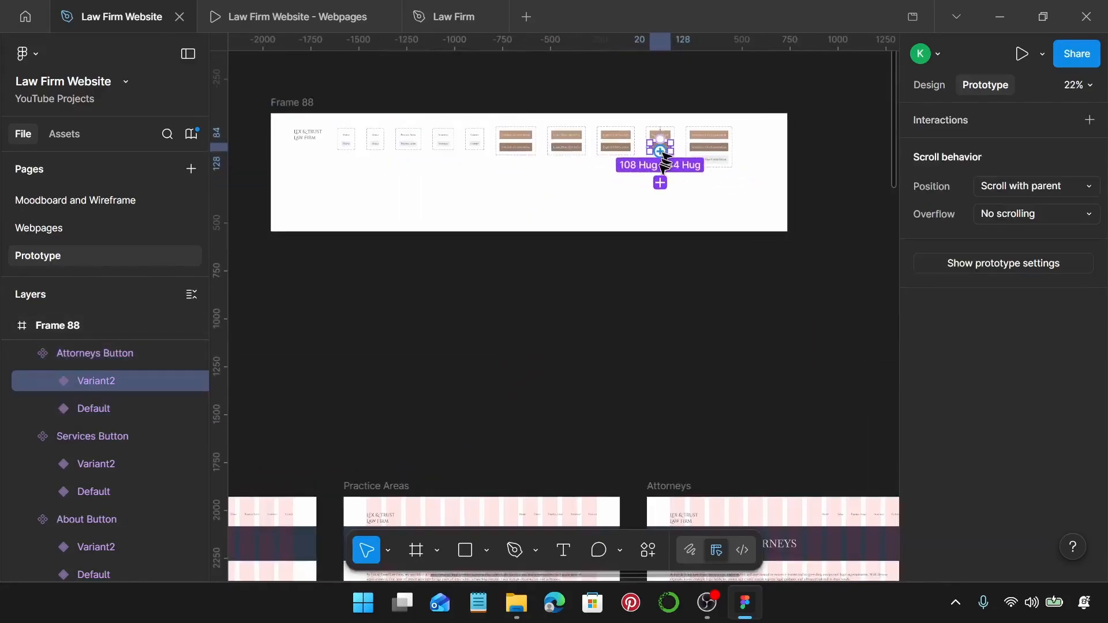
drag(670, 147, 750, 490)
scroll(664, 259, right, 10)
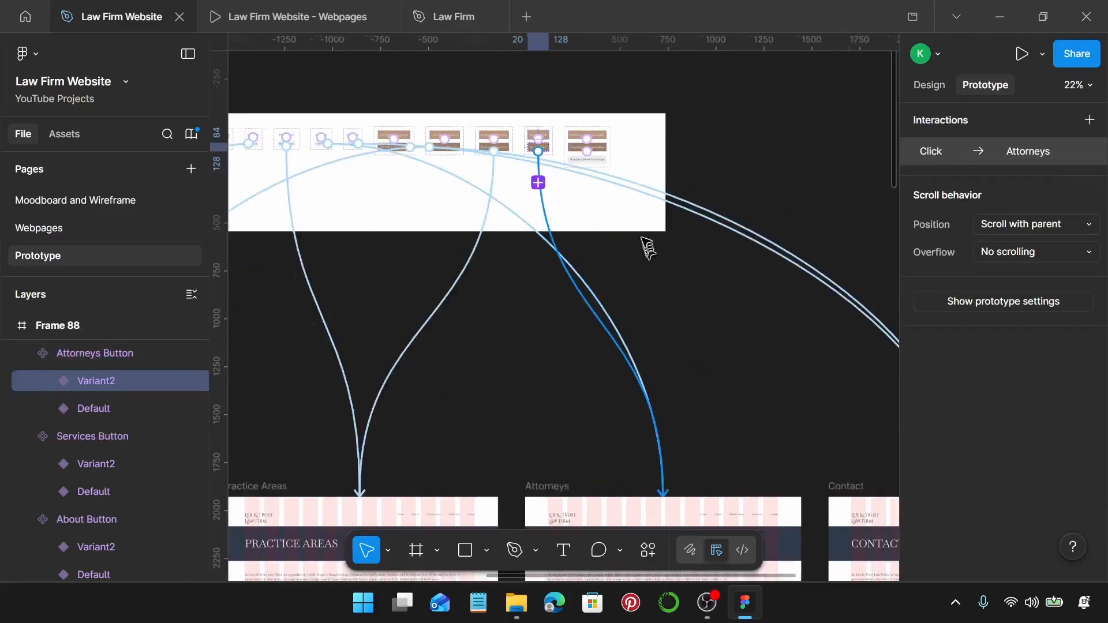
scroll(459, 229, left, 10)
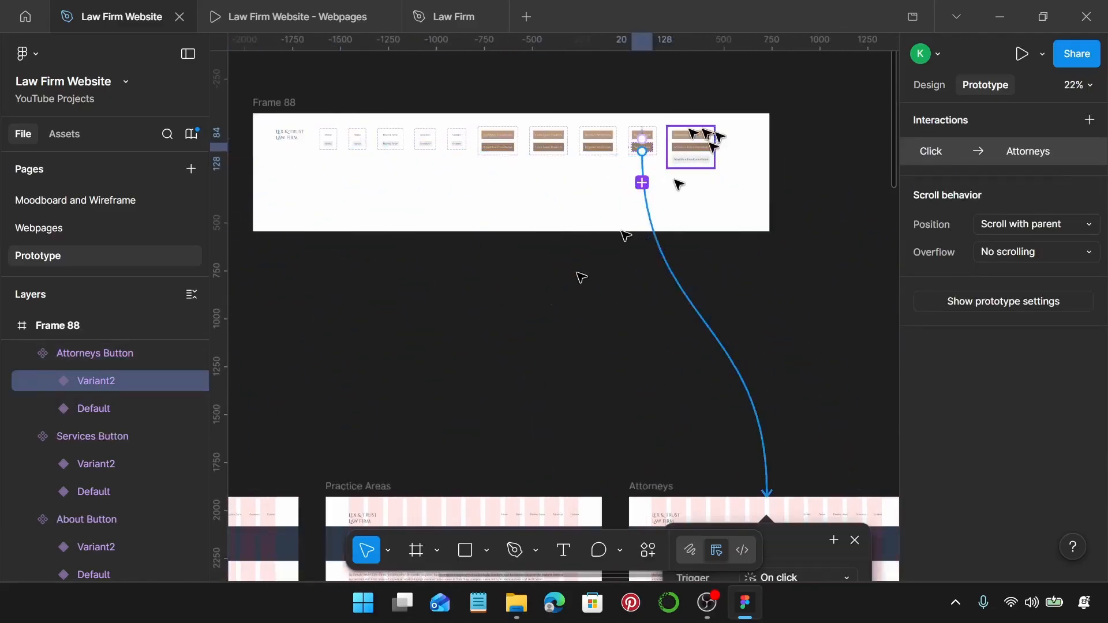
scroll(545, 296, left, 15)
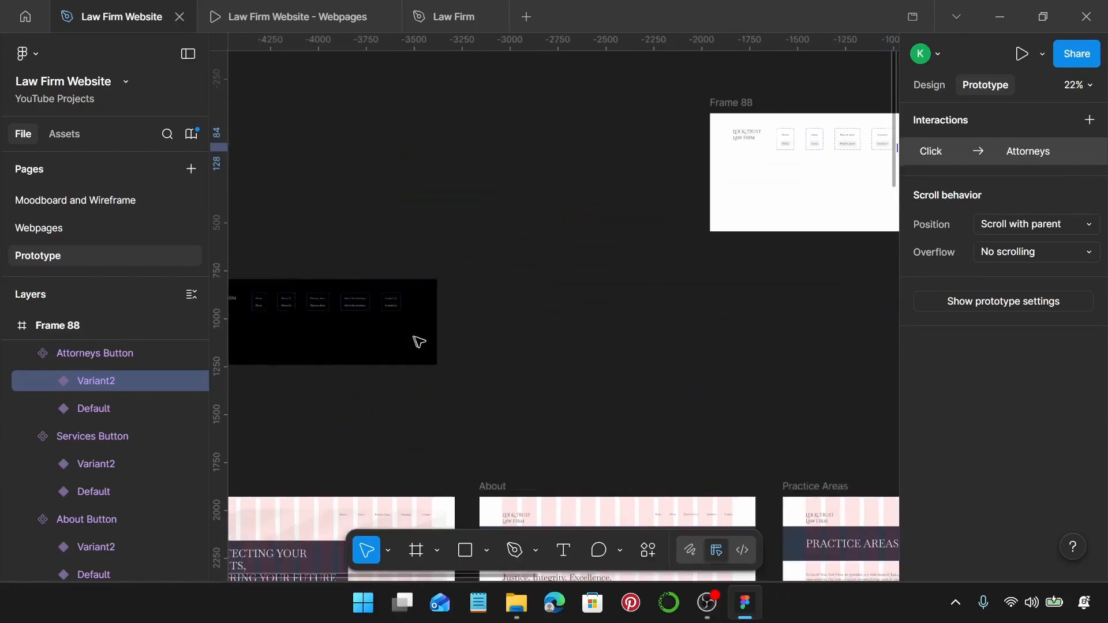
Link the footer logo and footer Home hover variant in Frame 89 to the Homepage.
drag(416, 278, 593, 272)
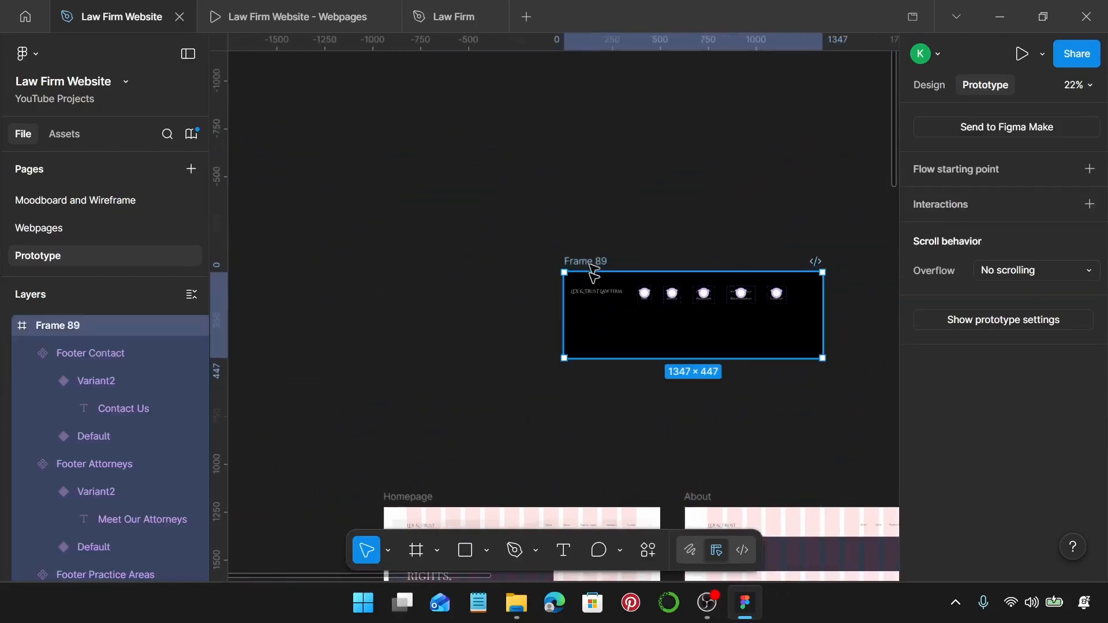
click(588, 296)
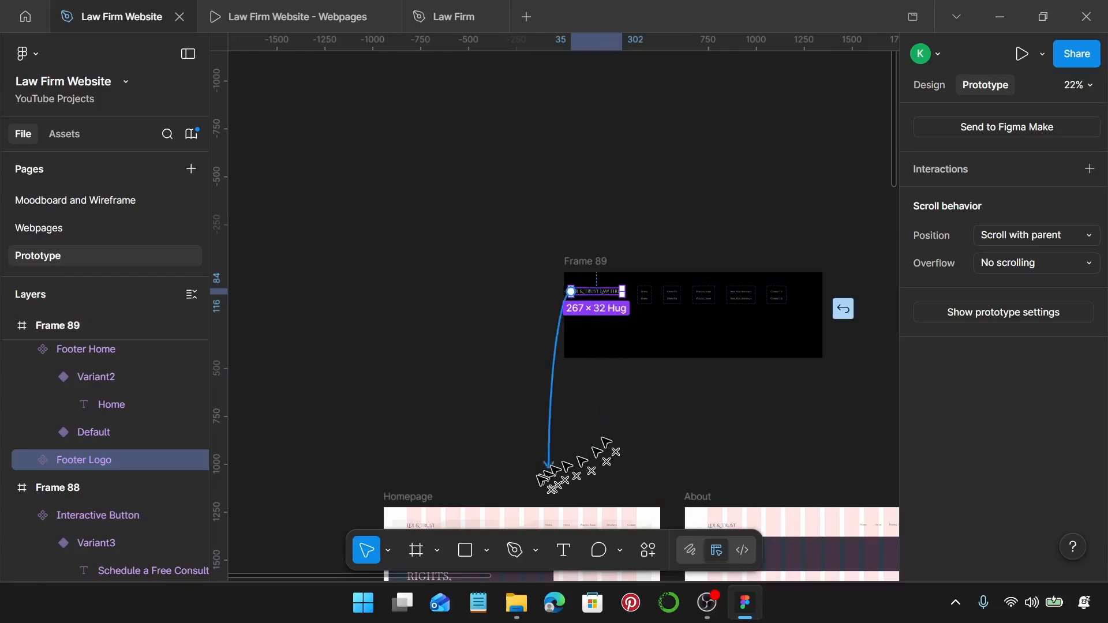
drag(543, 477, 524, 505)
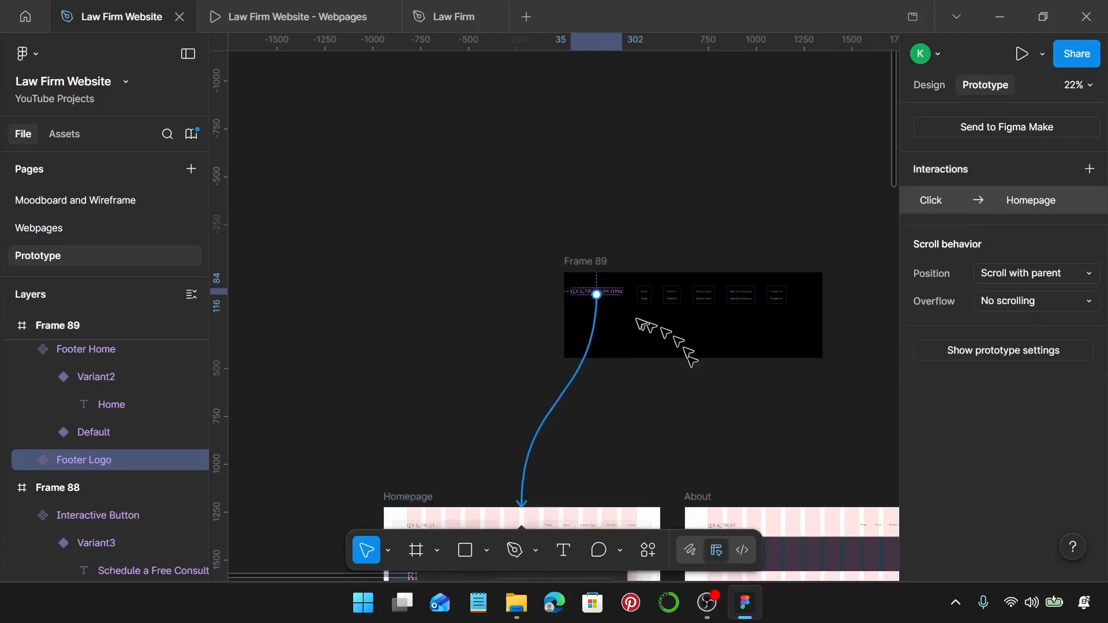
scroll(641, 306, up, 6)
click(650, 294)
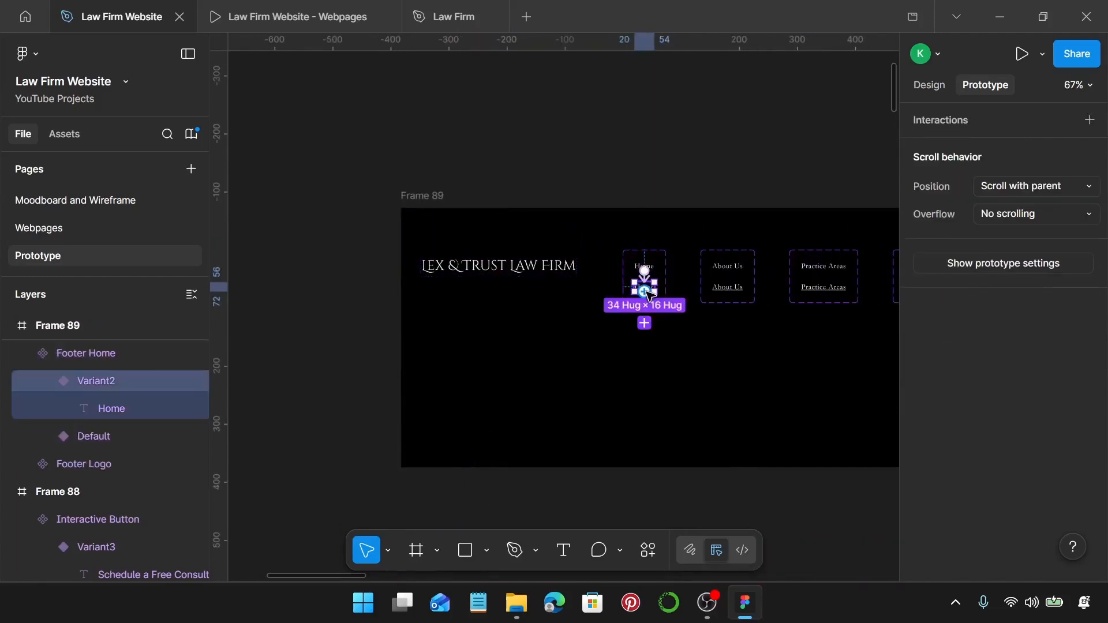
scroll(651, 293, down, 4)
drag(647, 325, 481, 563)
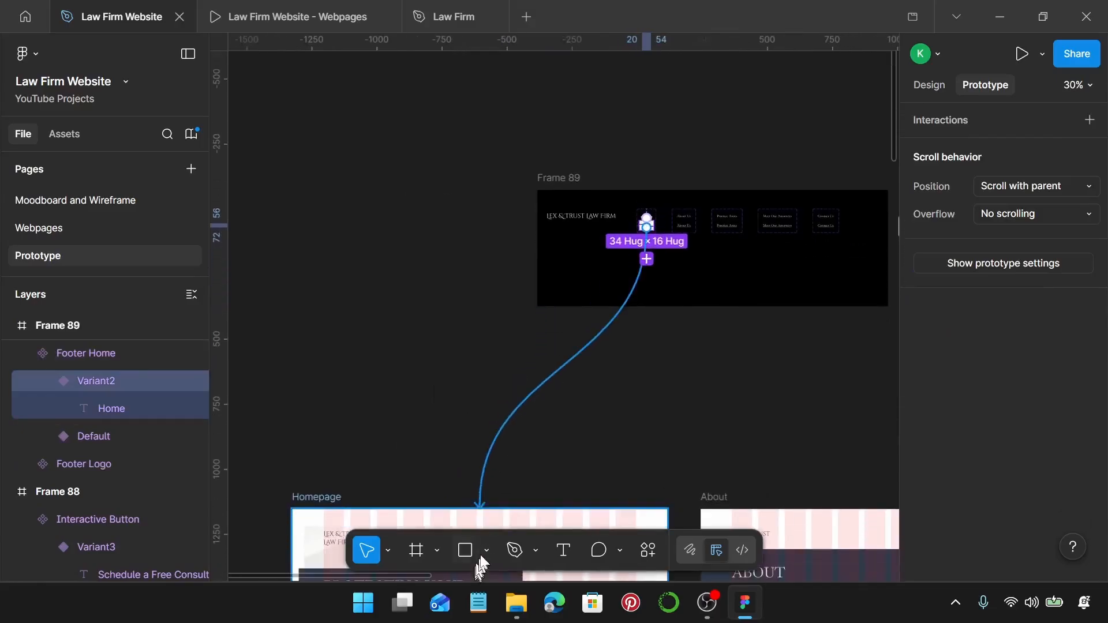
Link the footer About Us and Practice Areas hover variants to their About and Practice Areas pages.
scroll(606, 396, right, 2)
scroll(568, 262, up, 4)
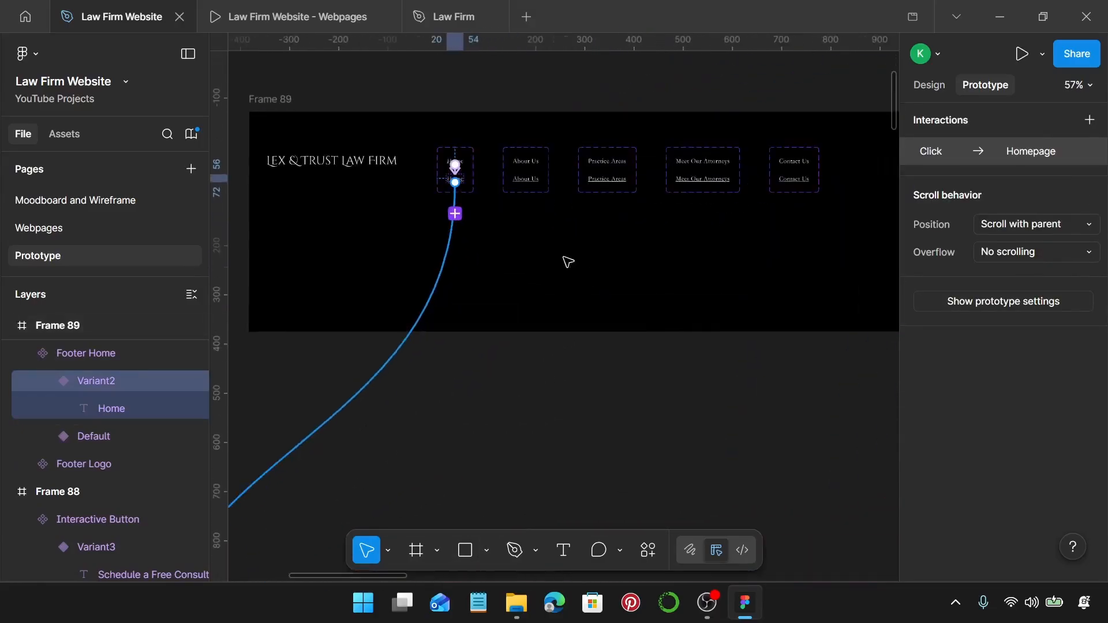
click(527, 172)
scroll(527, 172, down, 4)
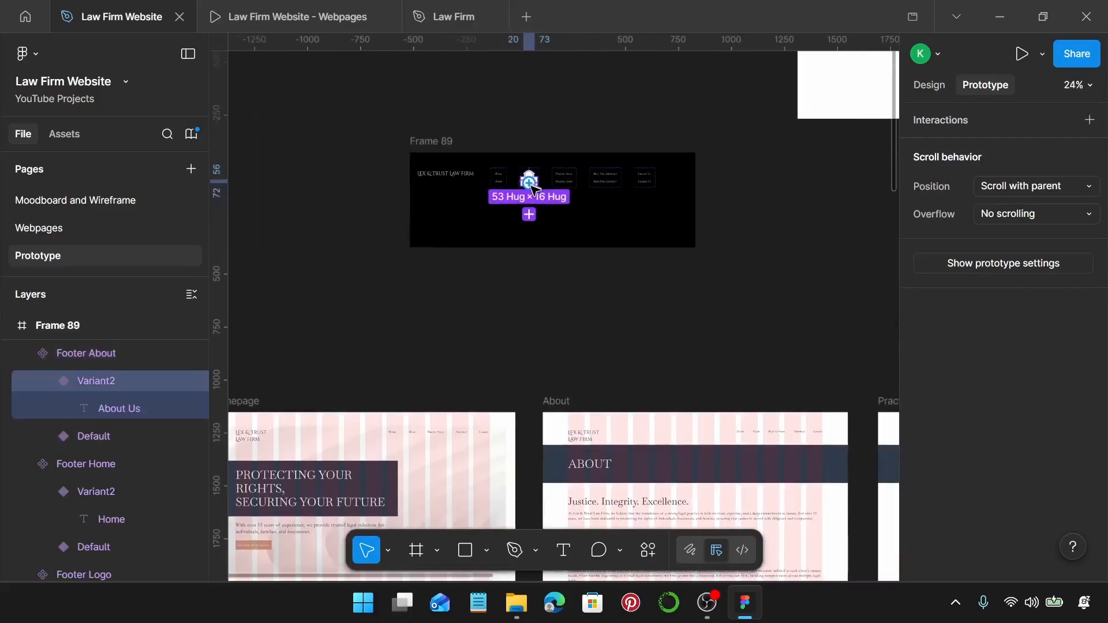
drag(529, 184, 695, 413)
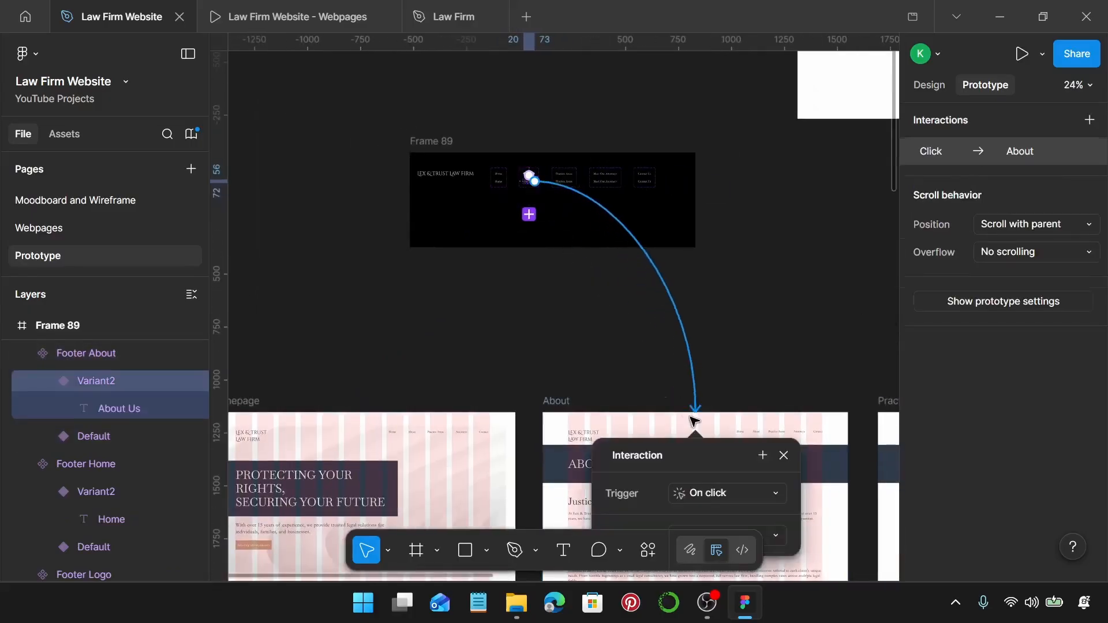
drag(422, 143, 746, 160)
scroll(676, 190, right, 5)
scroll(586, 223, up, 5)
click(585, 182)
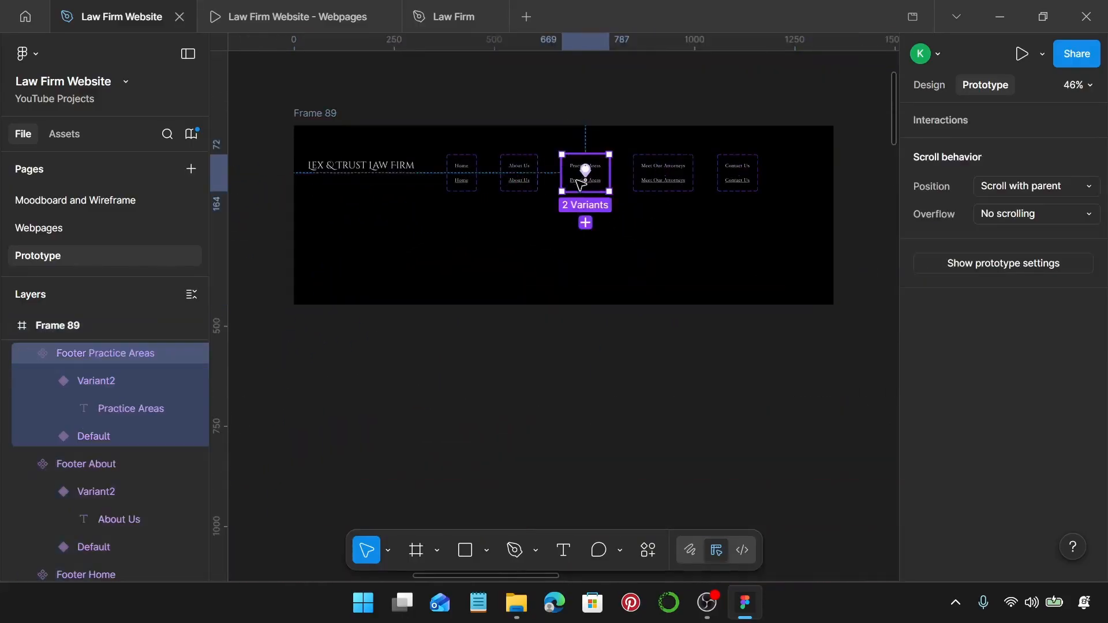
scroll(583, 185, down, 5)
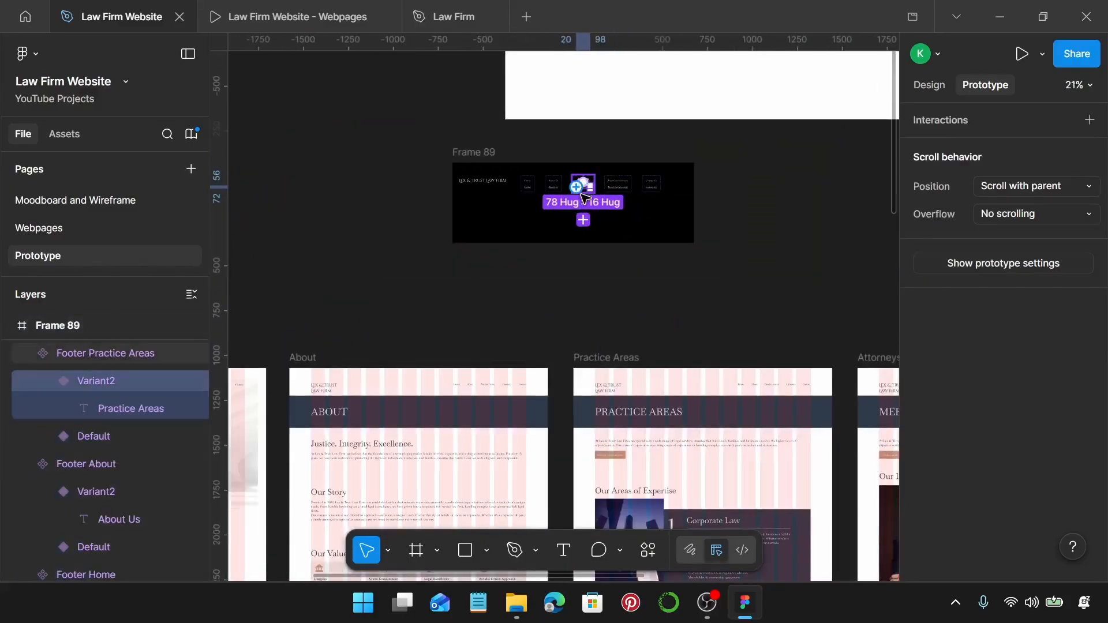
drag(666, 309, 687, 367)
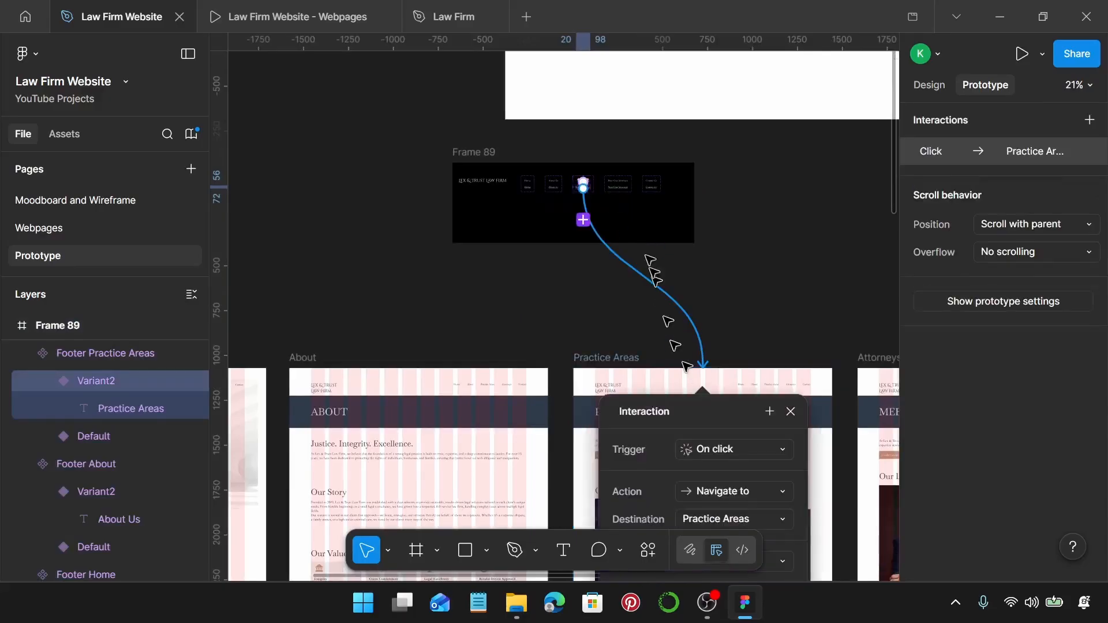
Link the footer Meet Our Attorneys hover variant to the Attorneys page.
scroll(623, 199, up, 5)
click(619, 179)
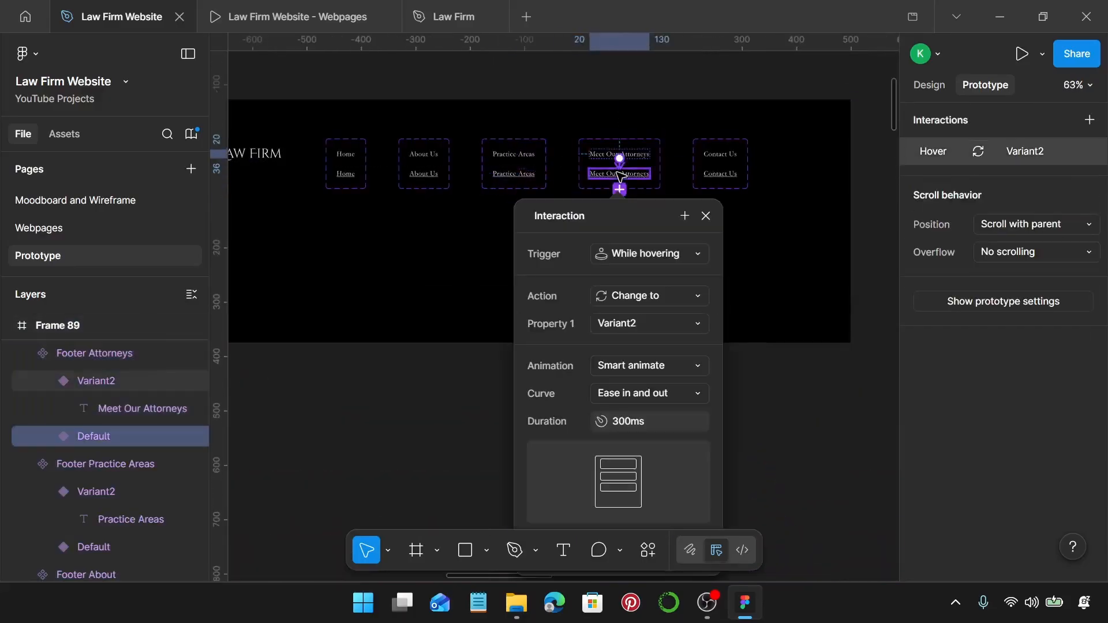
scroll(621, 176, down, 2)
scroll(620, 178, up, 2)
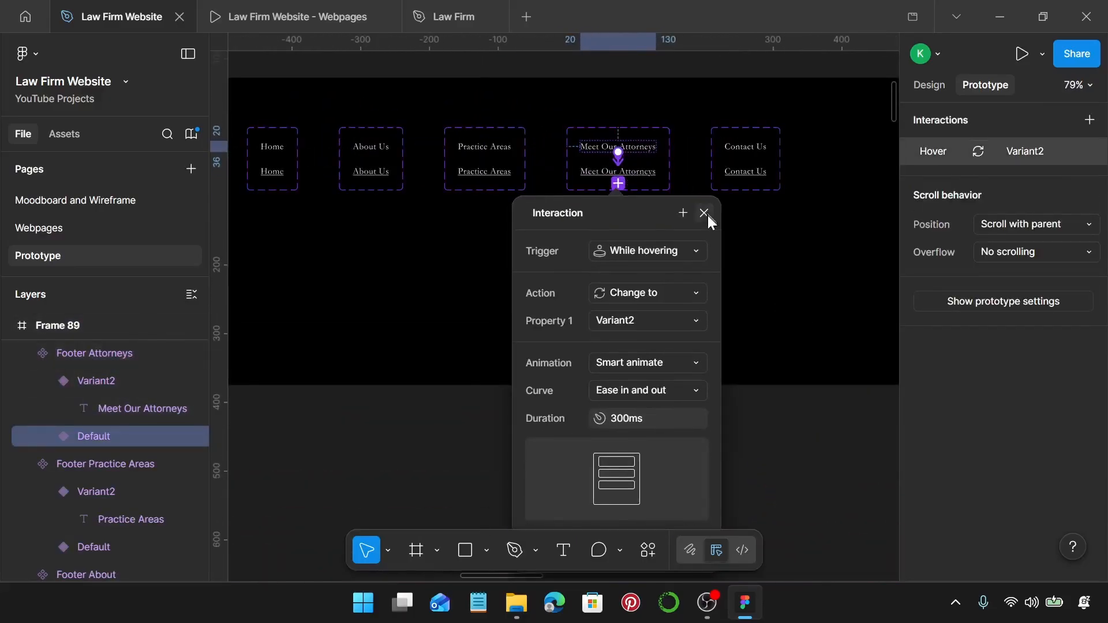
click(704, 213)
click(619, 170)
scroll(627, 167, down, 4)
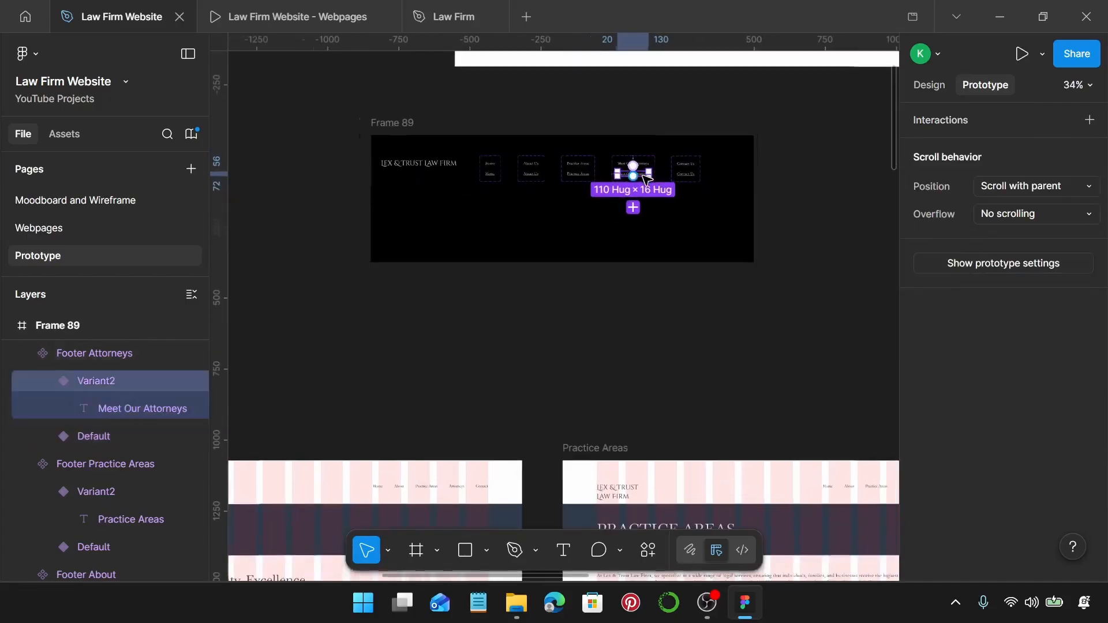
scroll(634, 184, right, 1)
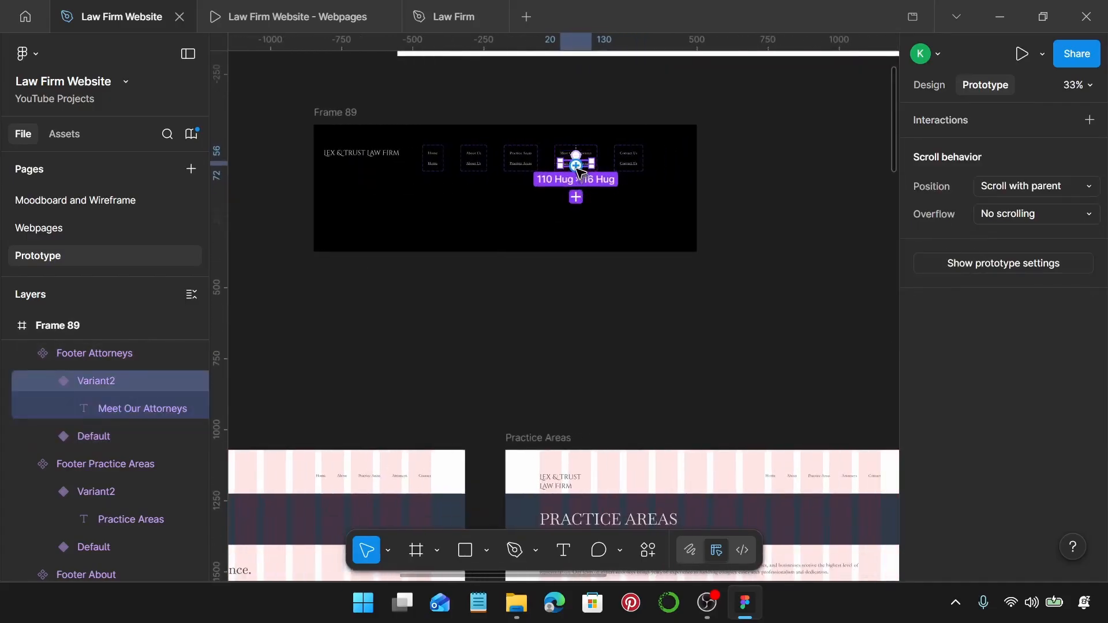
drag(635, 214, 757, 488)
scroll(712, 406, down, 3)
Link the footer Contact Us hover variant to the Contact page.
drag(353, 242, 729, 239)
scroll(569, 317, right, 5)
scroll(445, 272, up, 5)
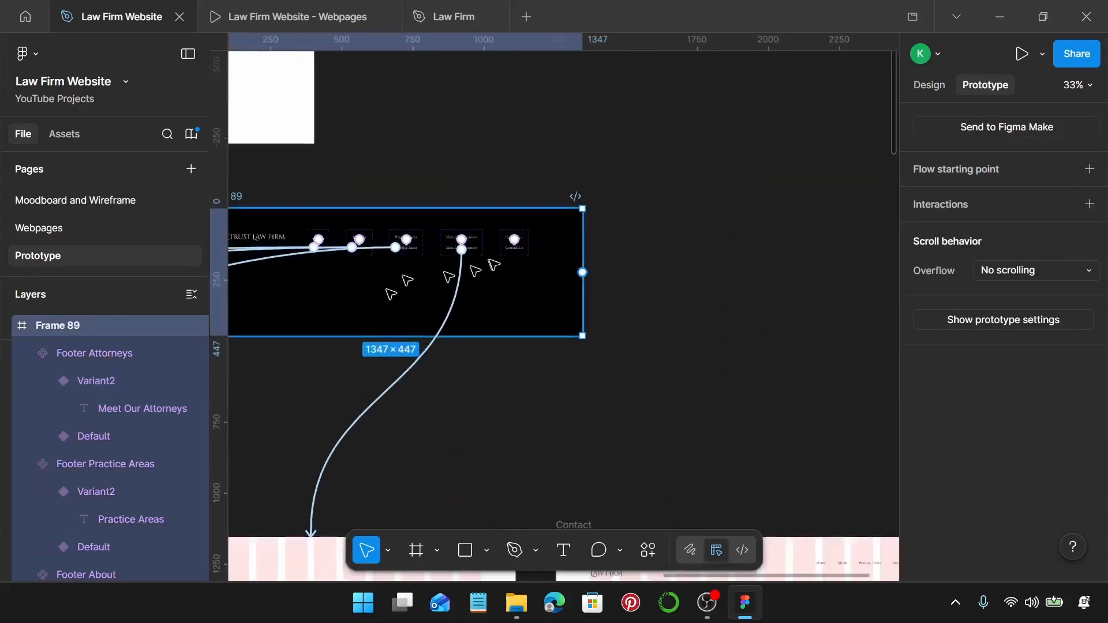
click(530, 237)
scroll(530, 238, down, 4)
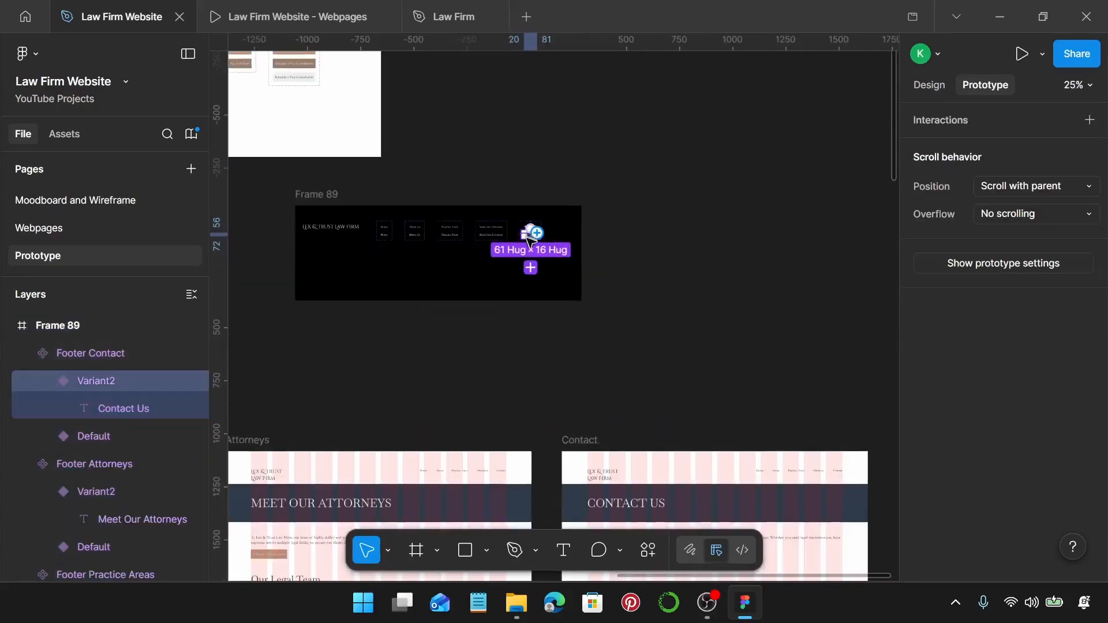
drag(534, 236, 711, 398)
drag(721, 452, 722, 456)
Drag Frame 88 by its label to sit above the five page frames.
click(774, 330)
scroll(777, 334, left, 3)
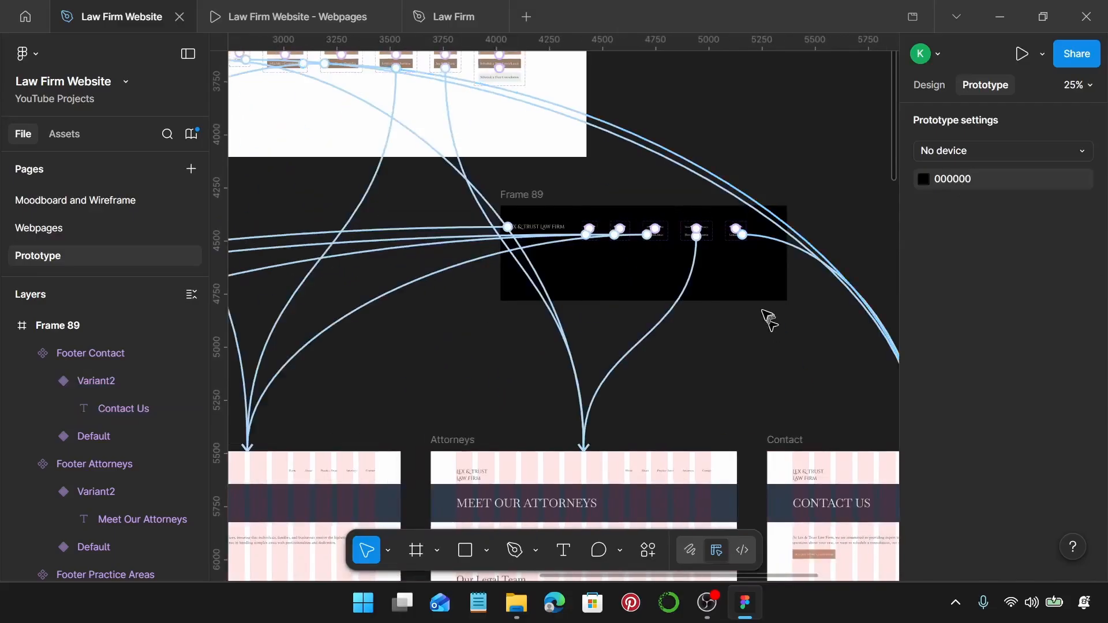
scroll(765, 320, left, 5)
scroll(657, 374, down, 2)
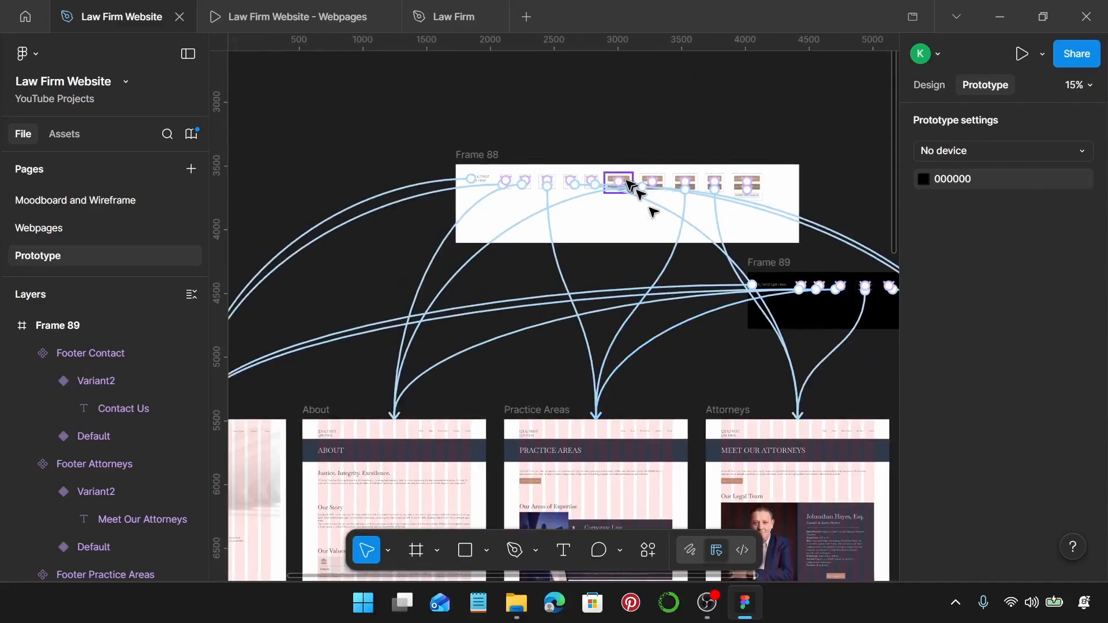
scroll(630, 180, down, 3)
drag(572, 161, 497, 197)
click(768, 172)
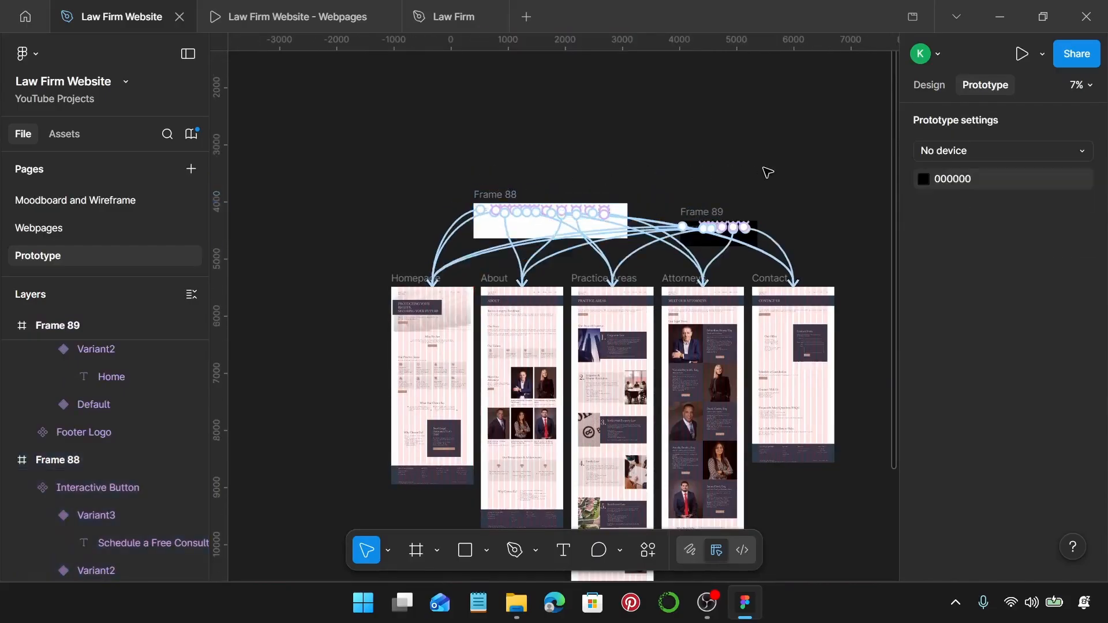
Filter Assets to components created in this file and open the Prototype library.
click(74, 138)
click(191, 173)
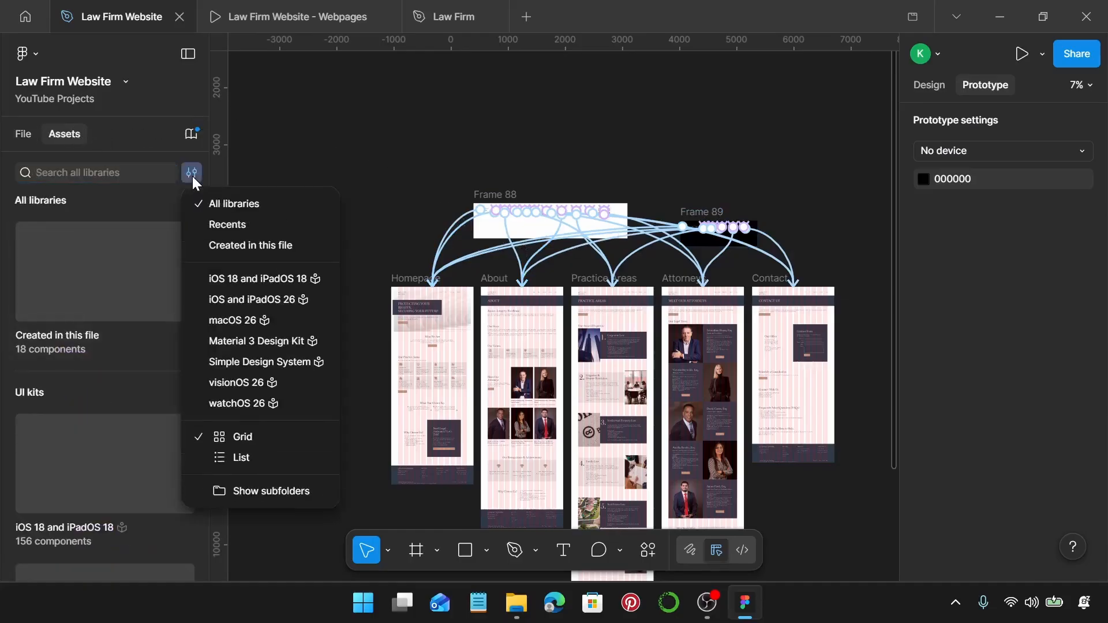
click(242, 248)
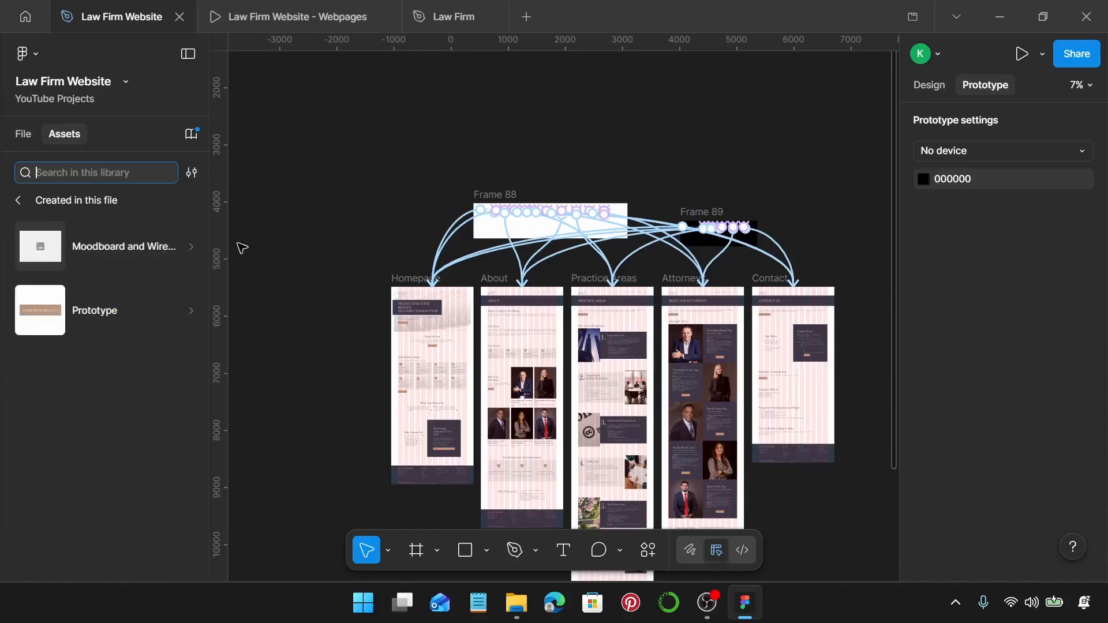
click(128, 325)
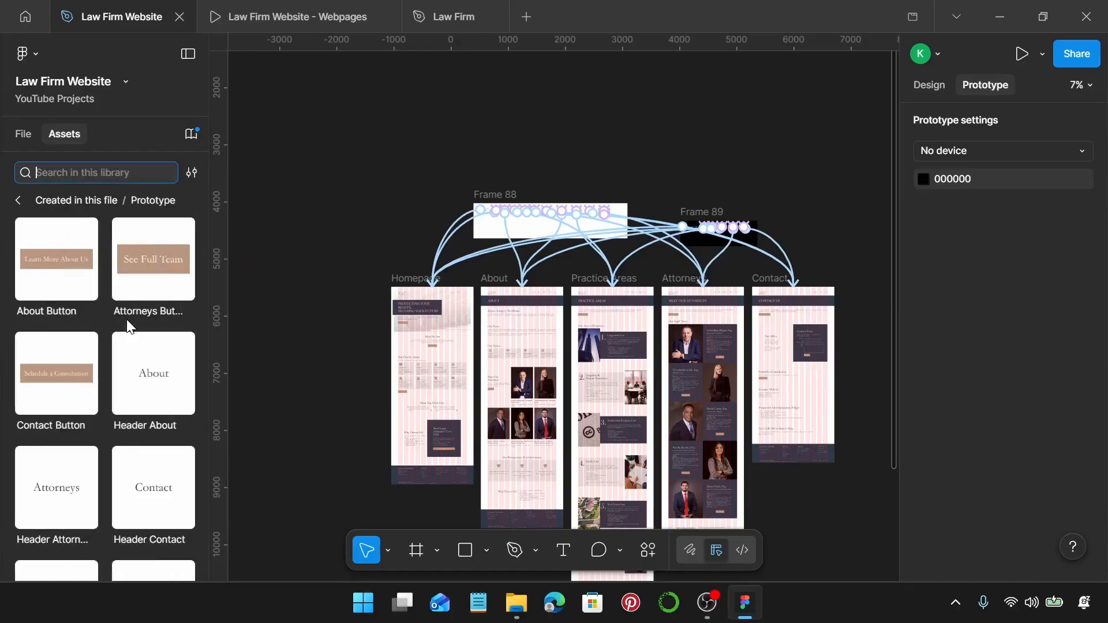
scroll(485, 386, up, 3)
scroll(476, 376, up, 5)
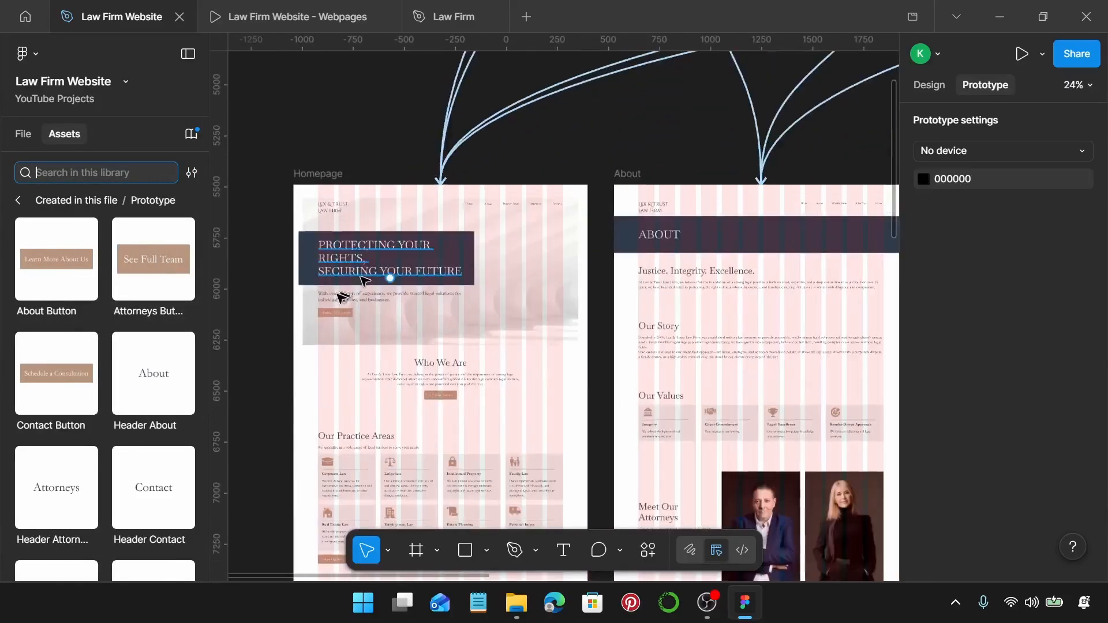
scroll(522, 302, up, 3)
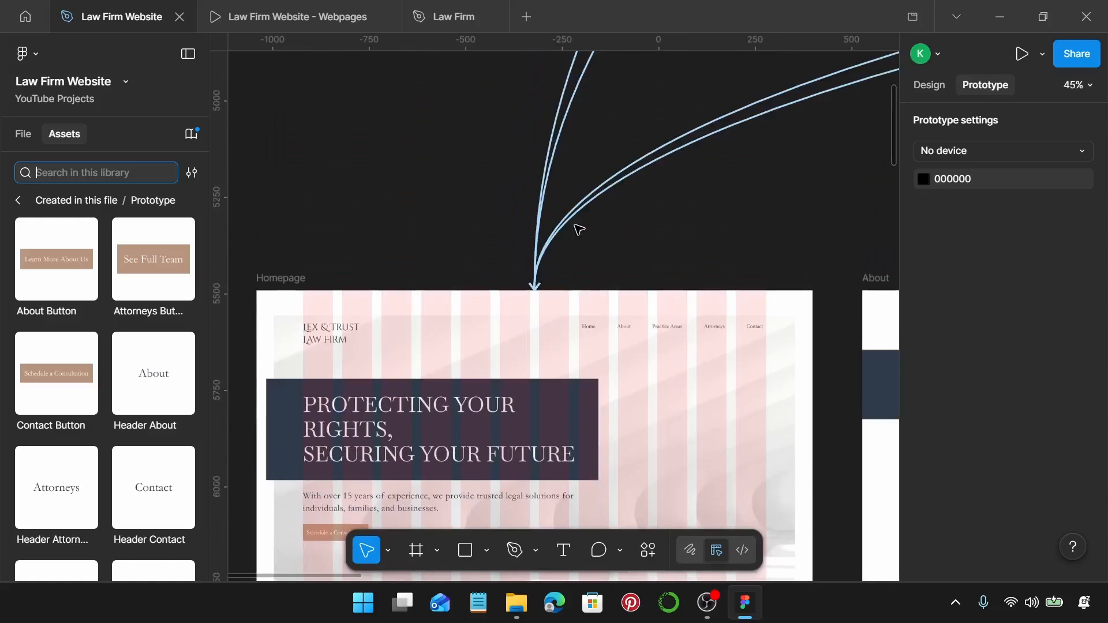
Switch to the Design panel with the top of the Homepage frame in view.
click(931, 86)
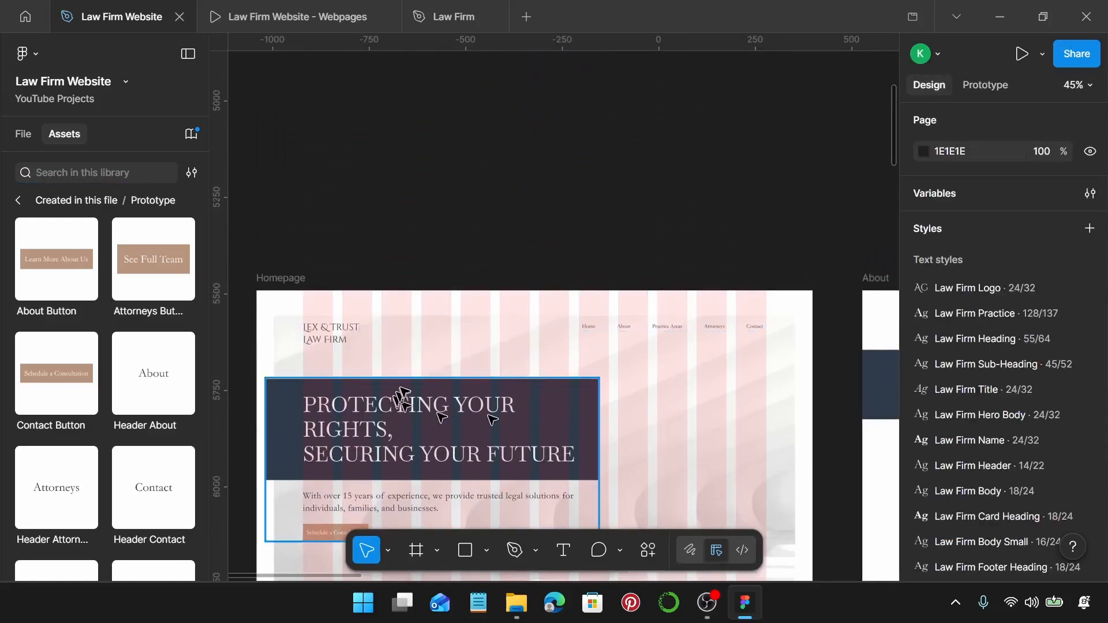
scroll(439, 398, up, 1)
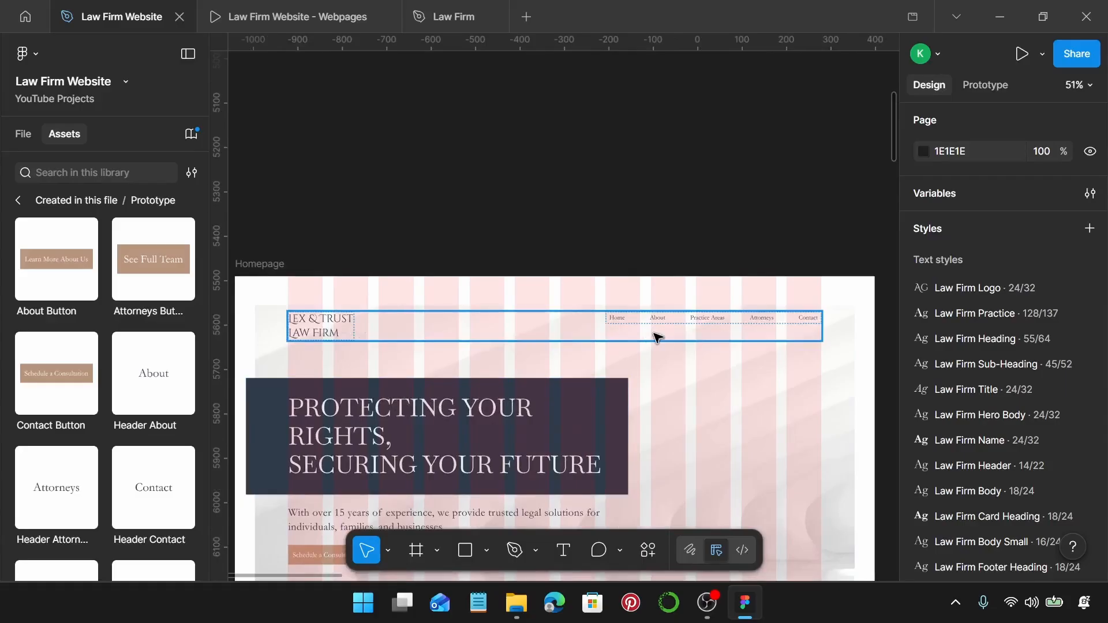
key(alt+2)
scroll(91, 399, down, 6)
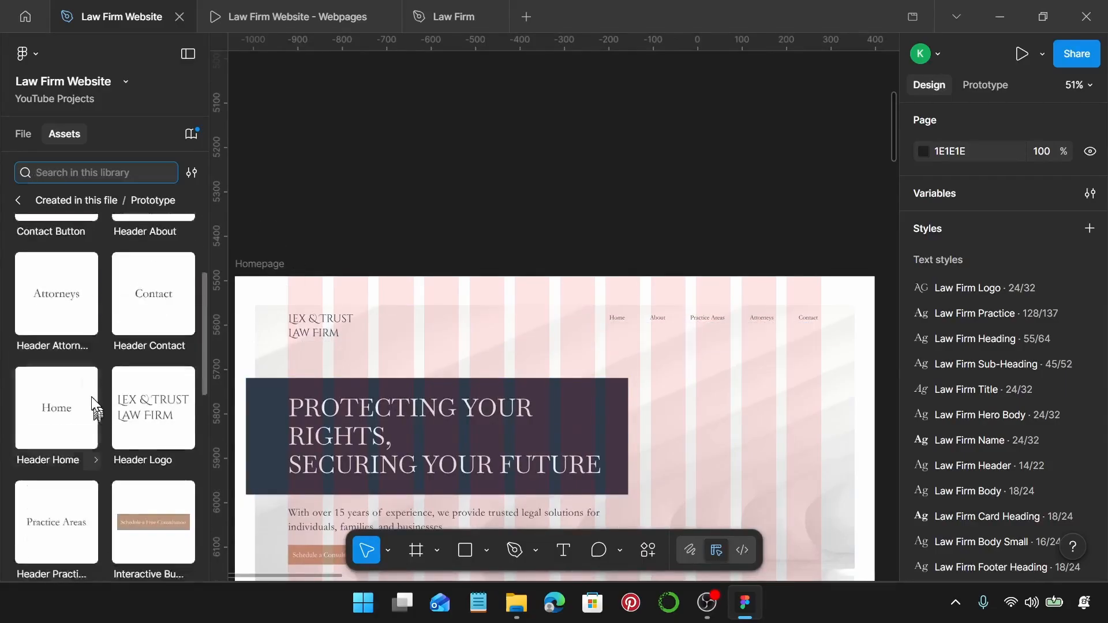
Drop Header Logo, Home, About, Practice Areas, Attorneys and Contact instances onto the Homepage.
scroll(91, 395, up, 1)
drag(153, 257, 249, 309)
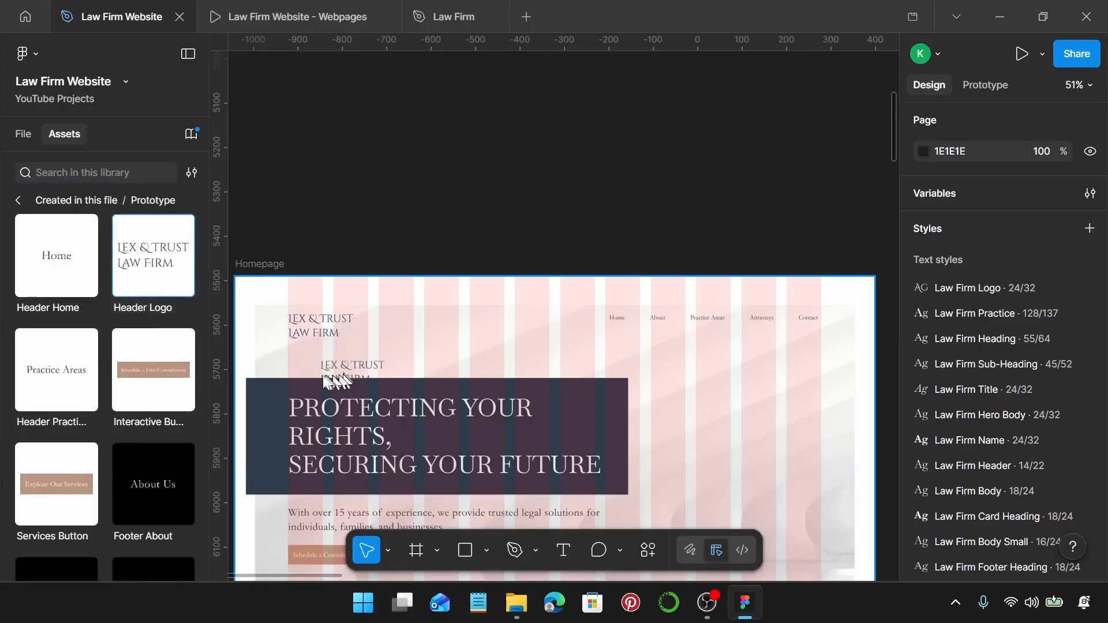
drag(299, 372, 300, 370)
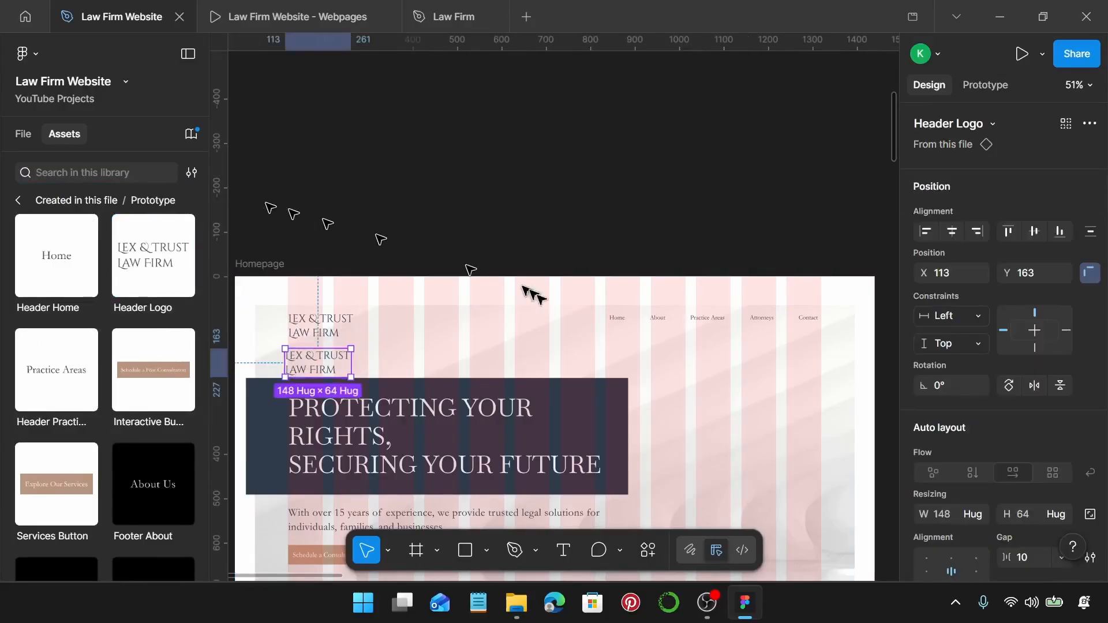
scroll(566, 318, right, 5)
scroll(383, 371, up, 5)
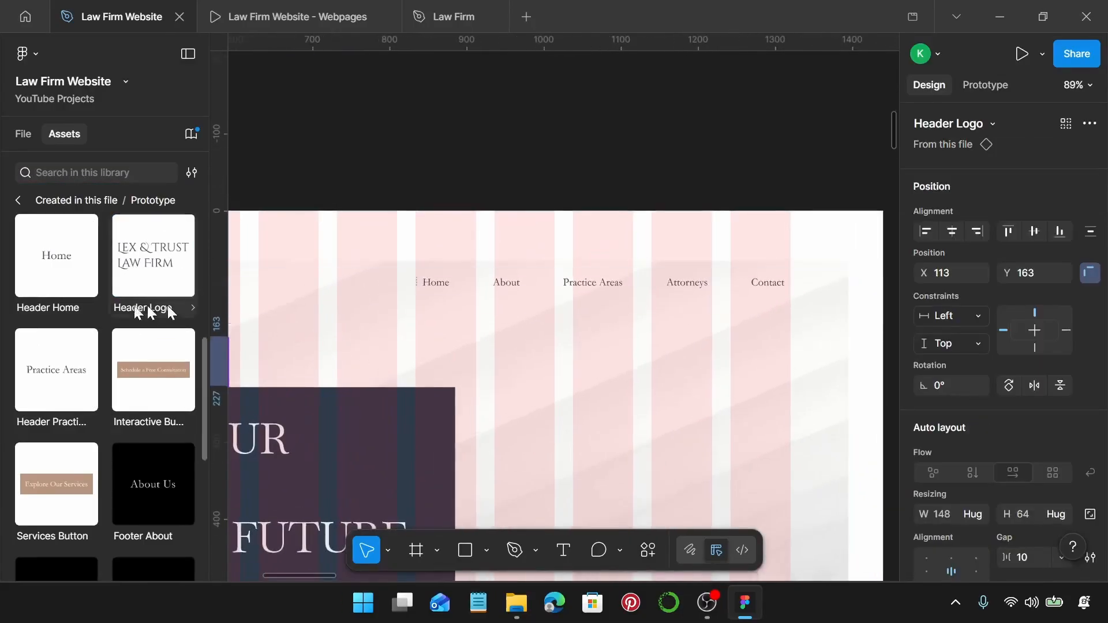
drag(68, 272, 440, 339)
scroll(104, 345, up, 5)
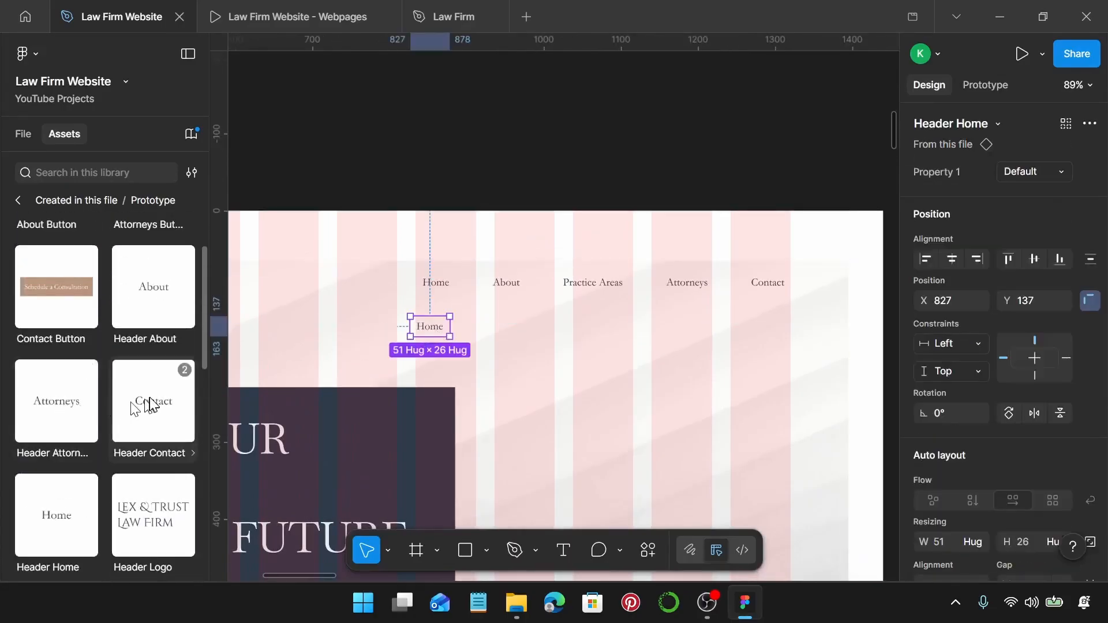
drag(155, 291, 505, 336)
scroll(144, 404, up, 1)
scroll(138, 369, down, 4)
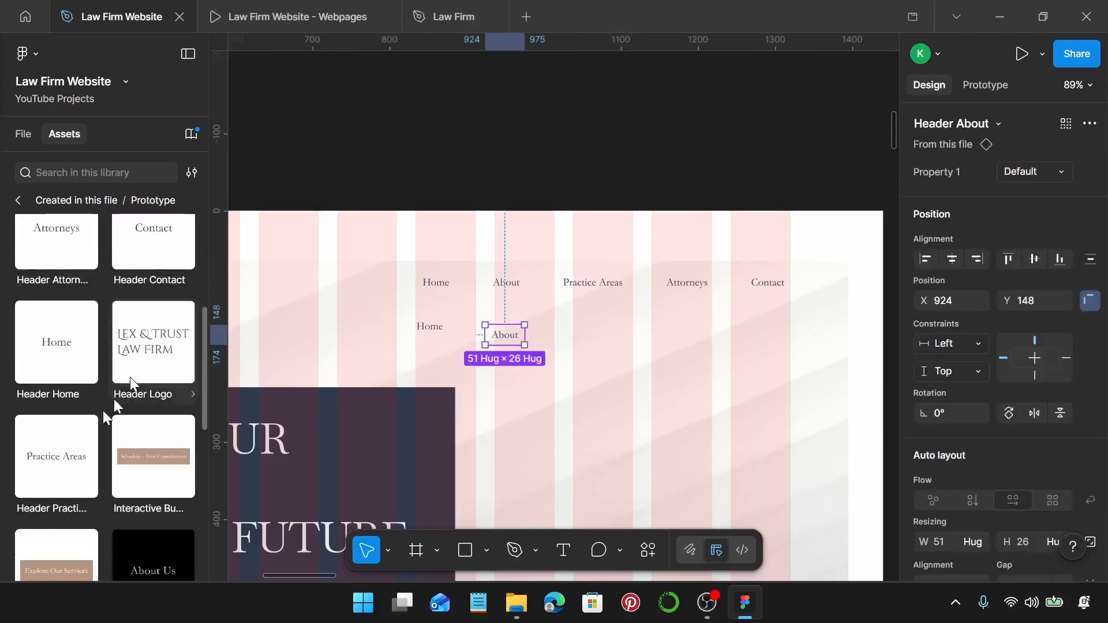
drag(64, 456, 600, 336)
scroll(70, 346, up, 3)
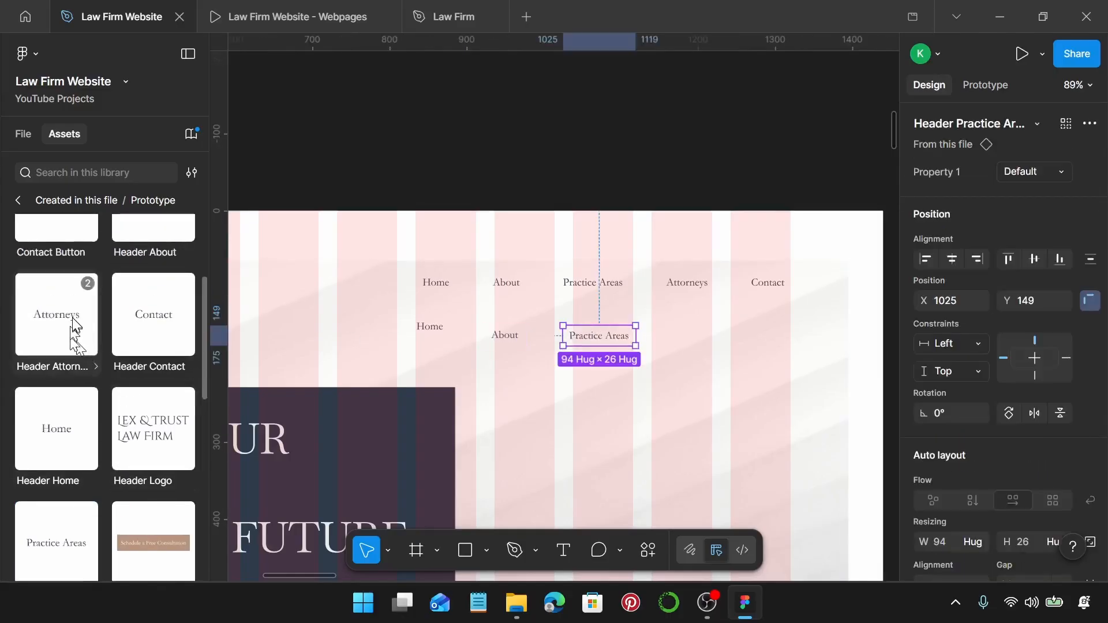
drag(83, 328, 693, 338)
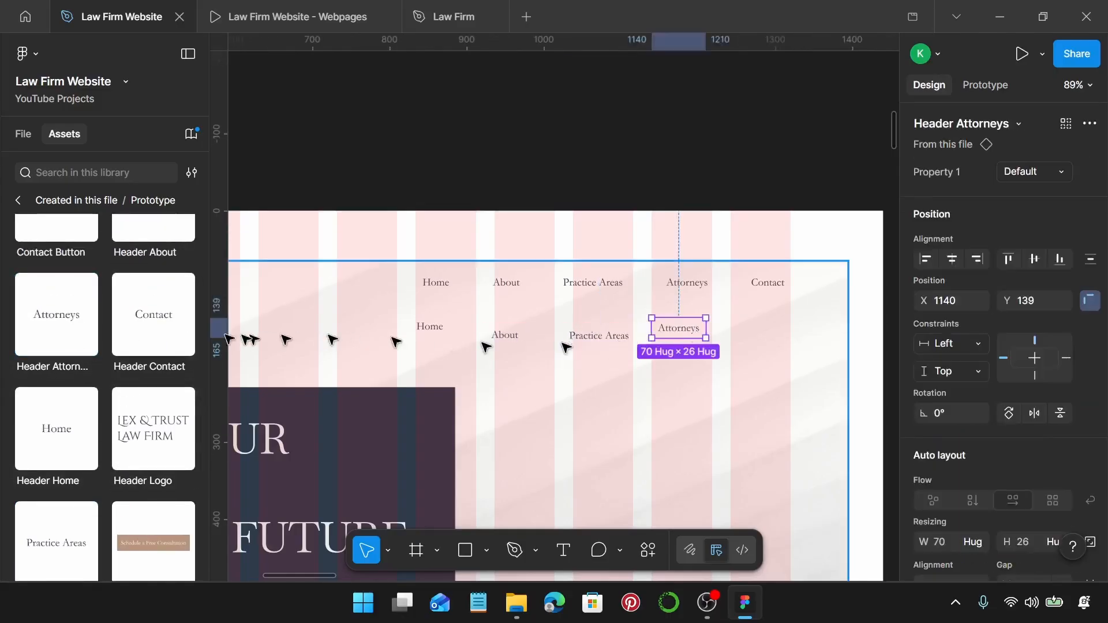
drag(154, 315, 750, 345)
click(760, 330)
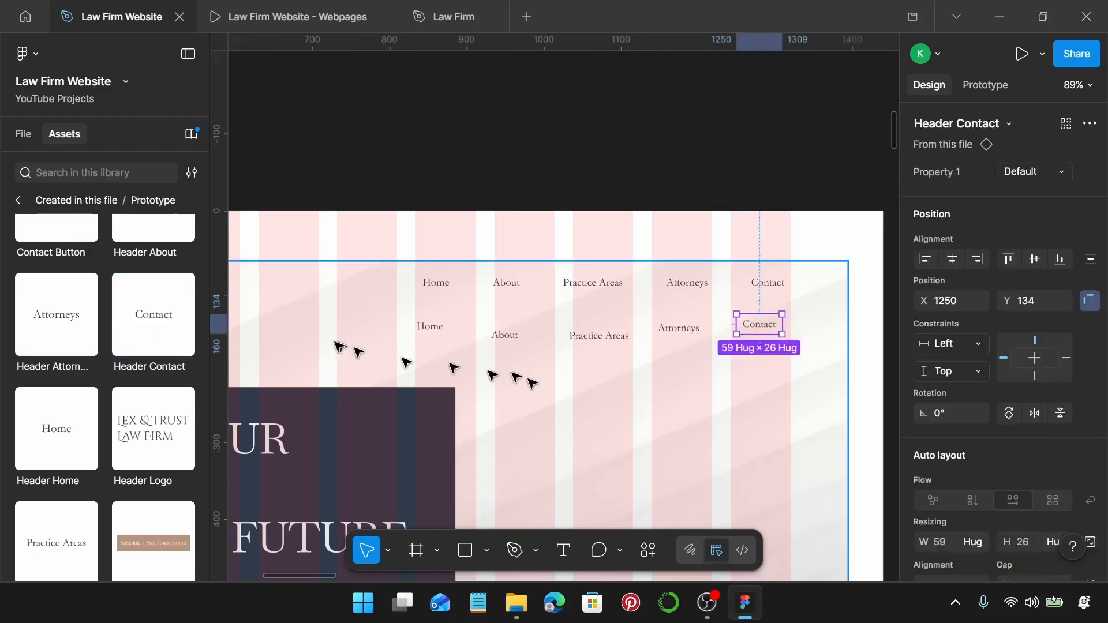
Swap the Homepage header's original logo for the Header Logo instance.
scroll(339, 347, left, 7)
click(338, 359)
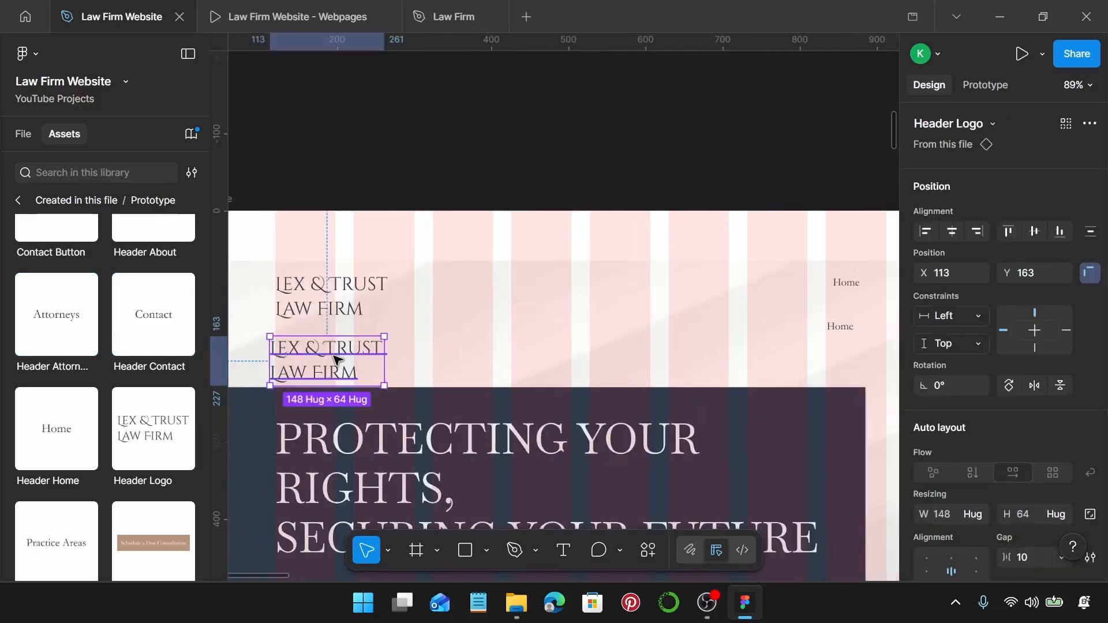
key(Delete)
click(332, 309)
click(333, 310)
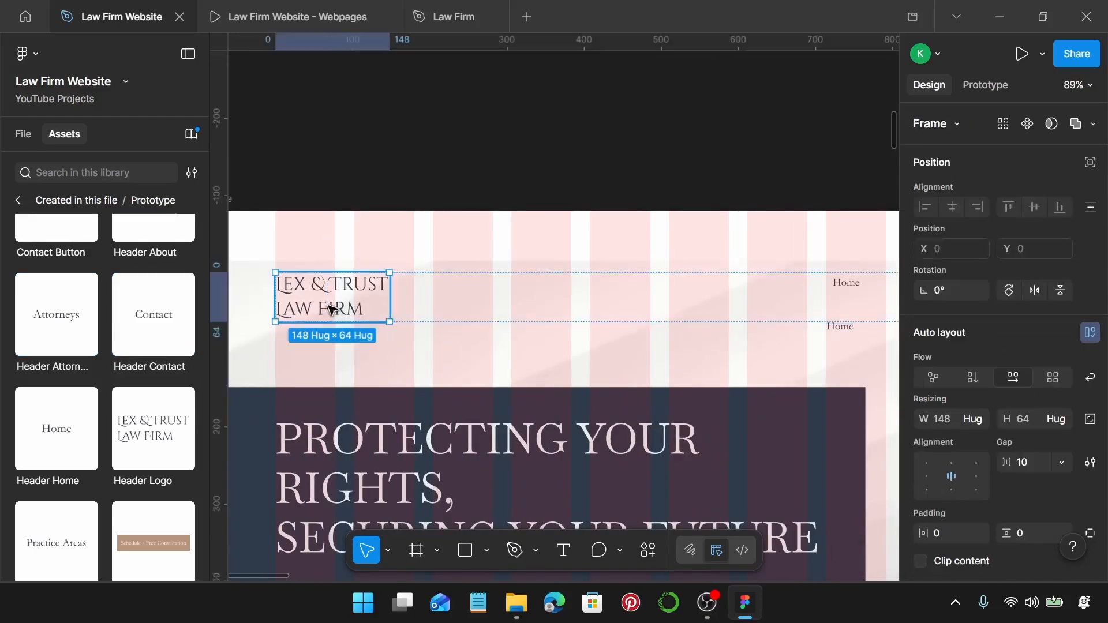
click(333, 311)
Swap the header's original Home link for the Header Home instance.
scroll(337, 312, right, 1)
scroll(337, 313, right, 10)
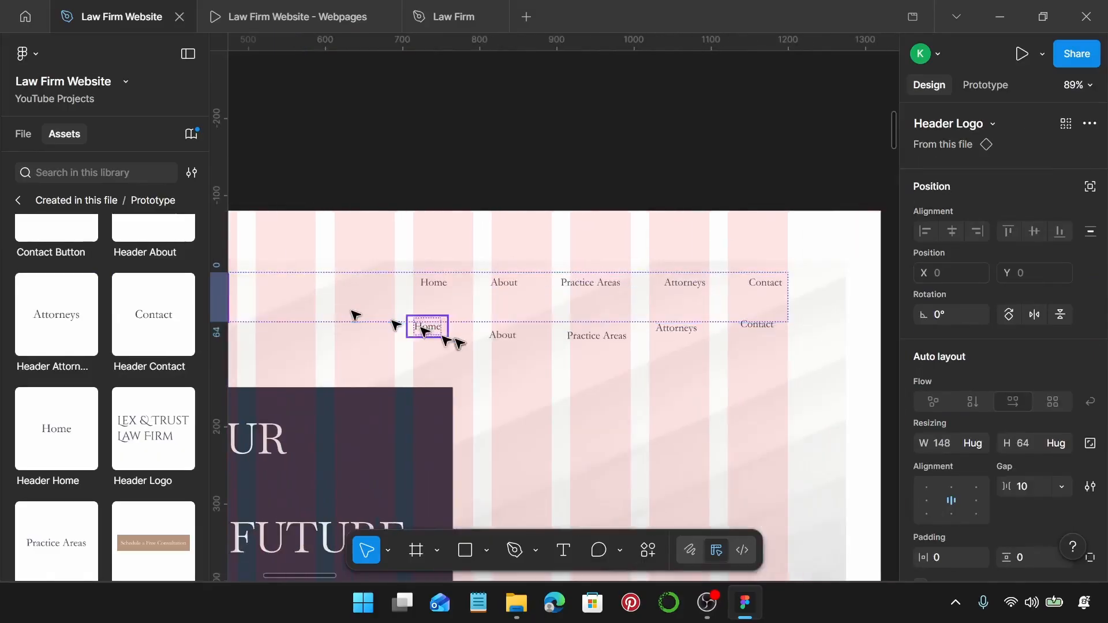
click(445, 330)
key(Delete)
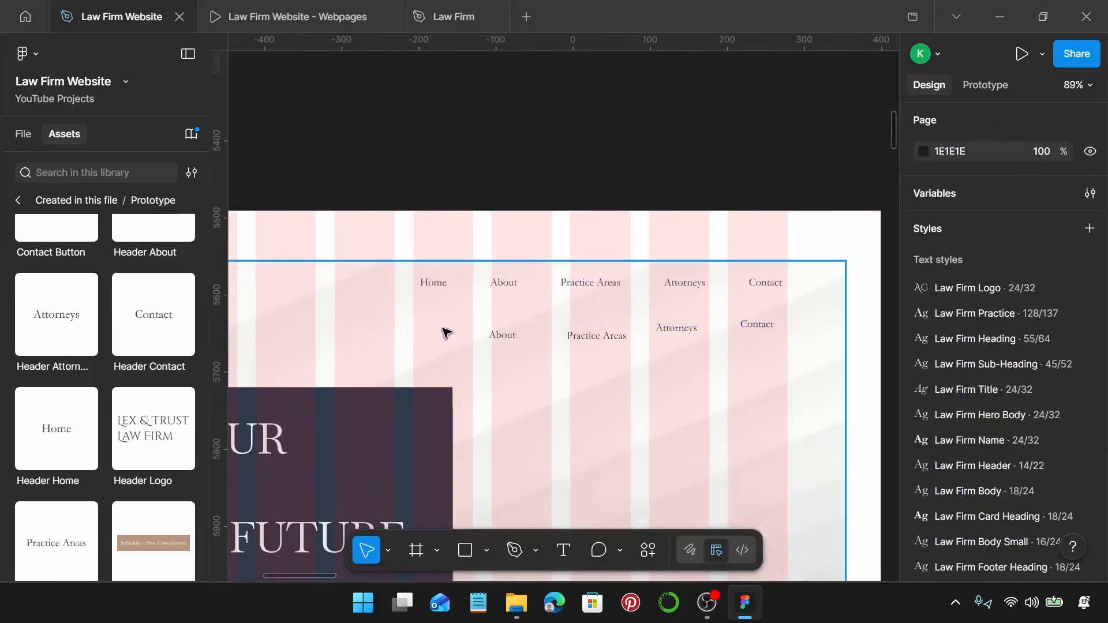
click(436, 287)
click(440, 292)
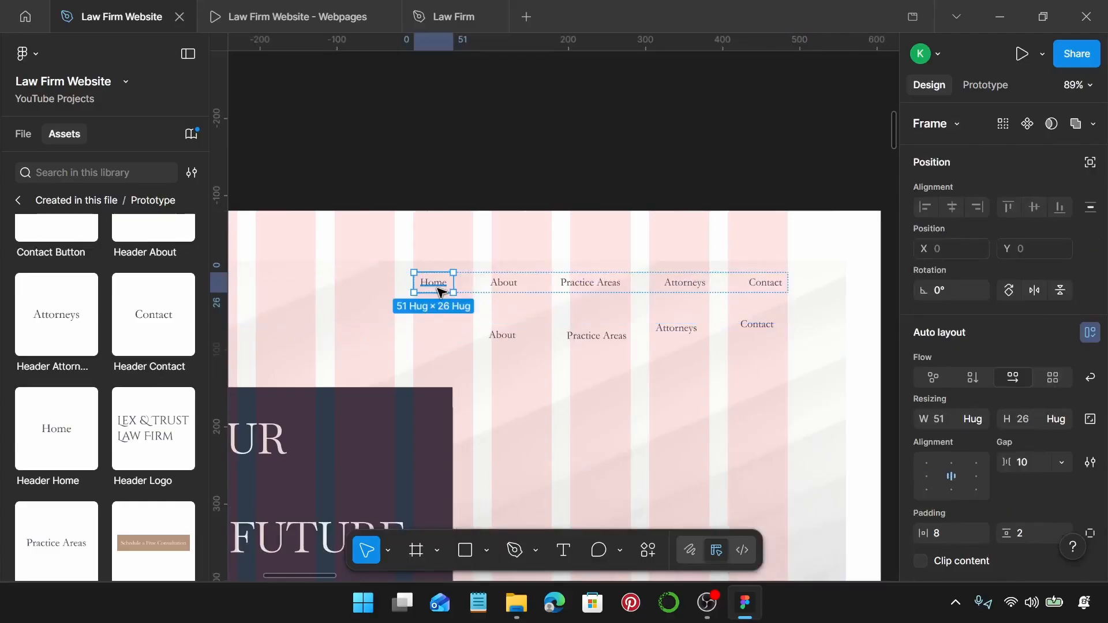
Swap the About and Practice Areas links for their header component instances.
click(505, 344)
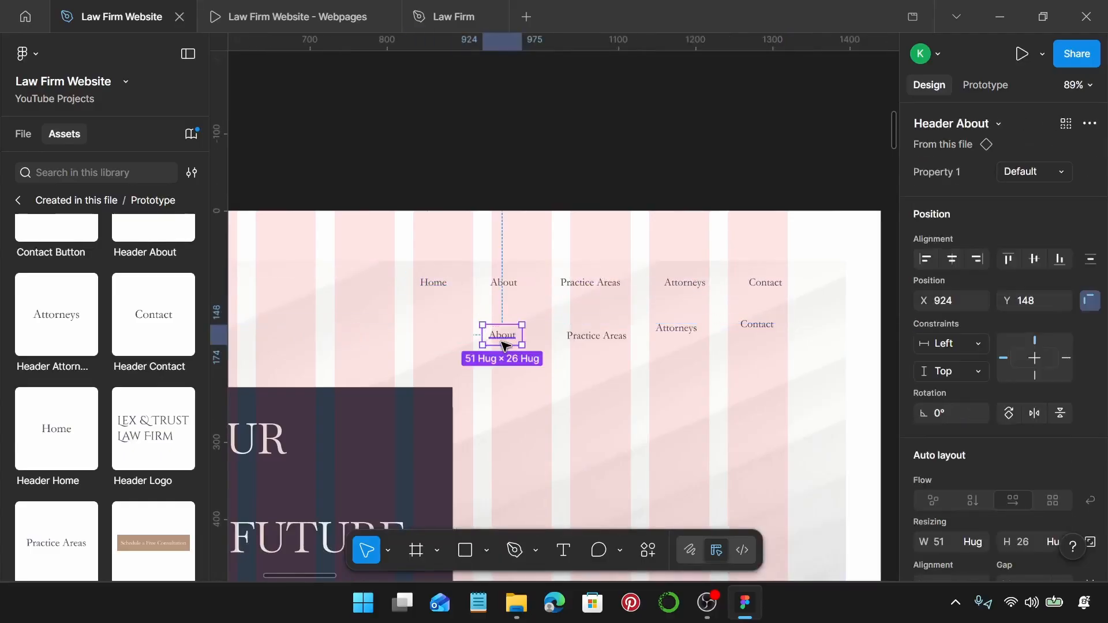
key(Delete)
click(503, 285)
click(504, 287)
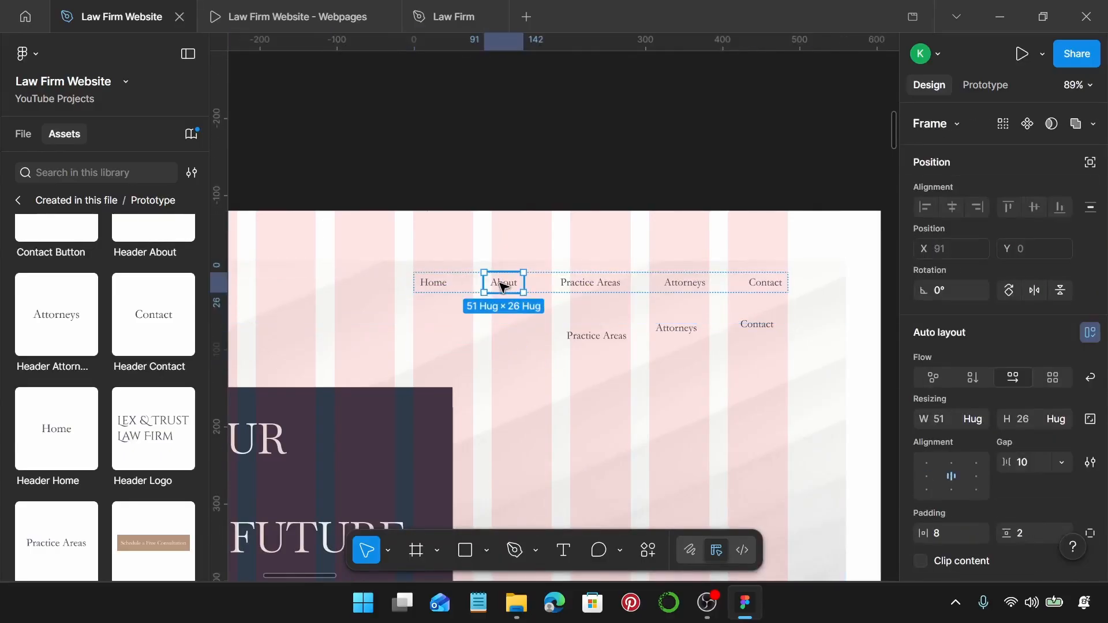
click(579, 341)
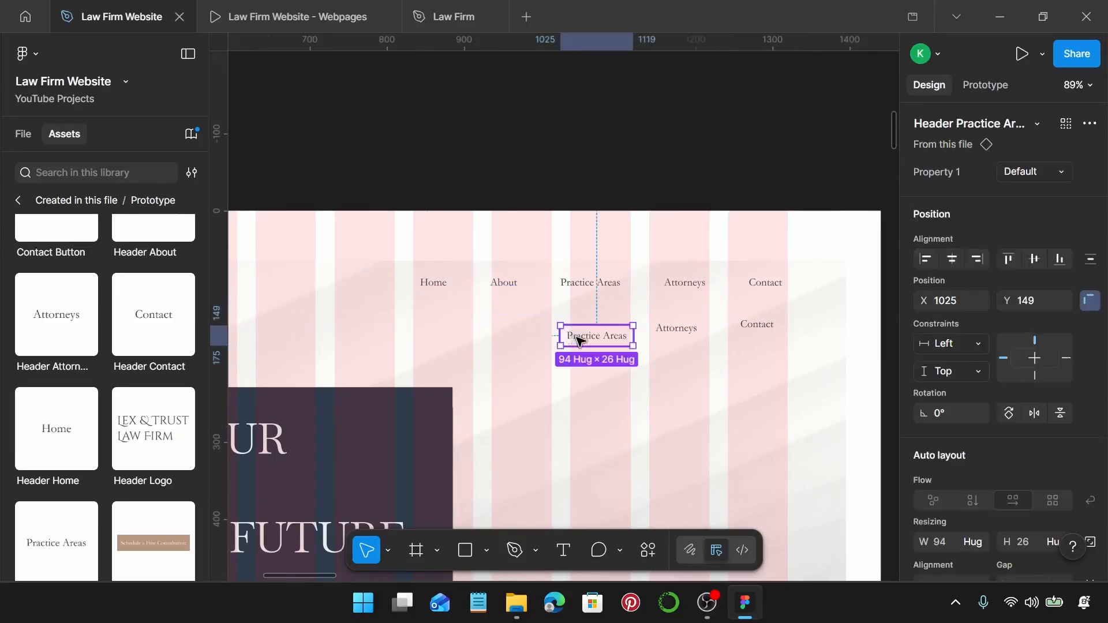
key(Delete)
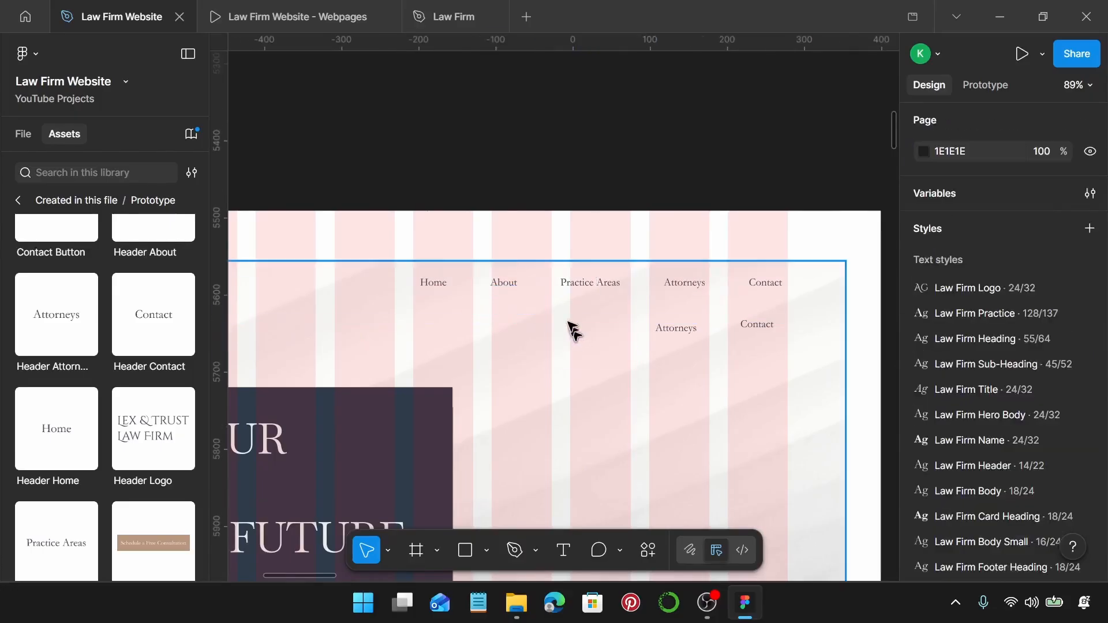
click(583, 286)
click(584, 287)
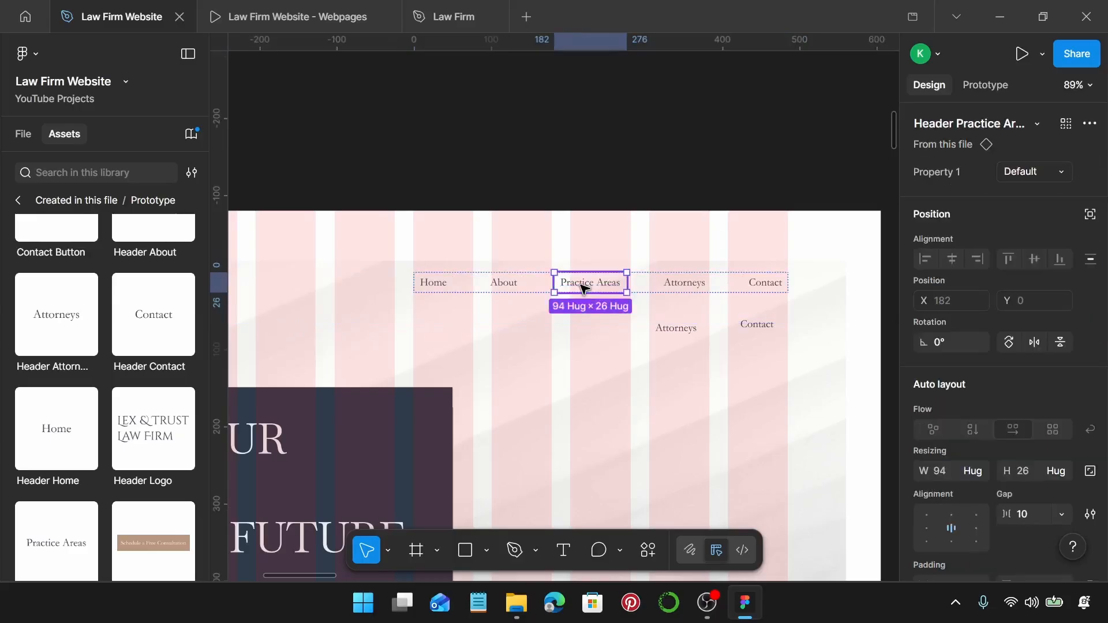
Swap the Attorneys and Contact links for their header component instances.
click(691, 331)
key(Delete)
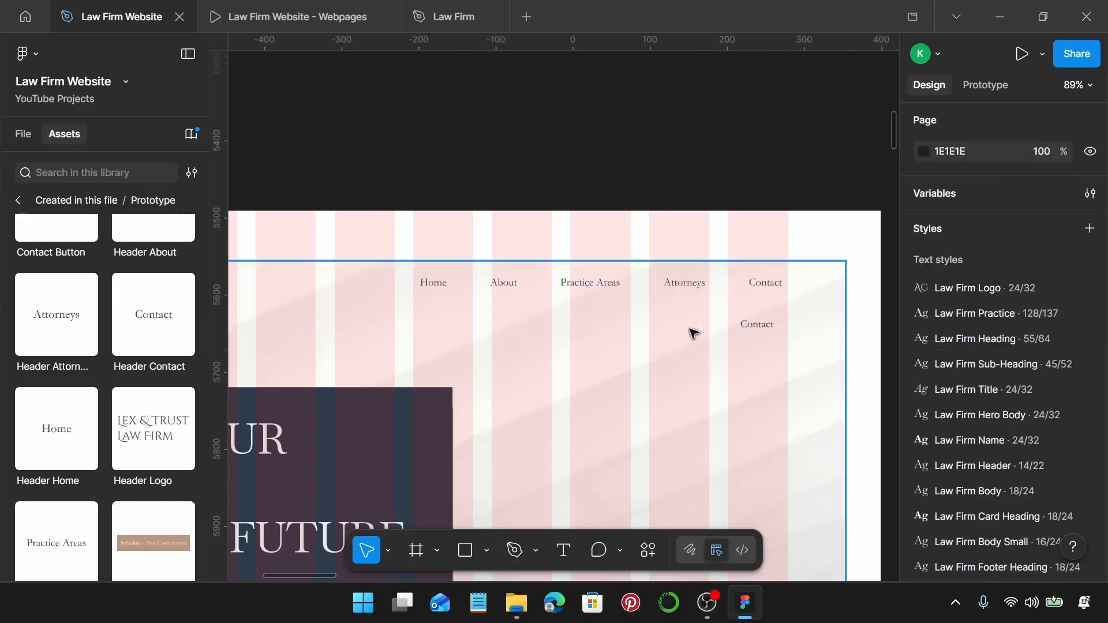
double_click(706, 284)
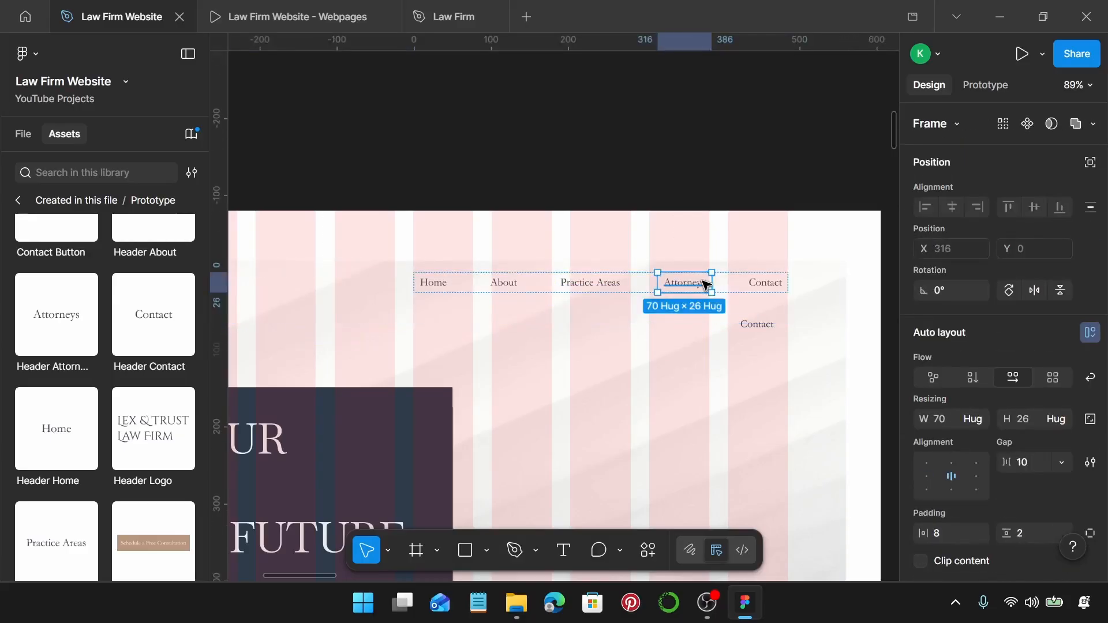
click(766, 325)
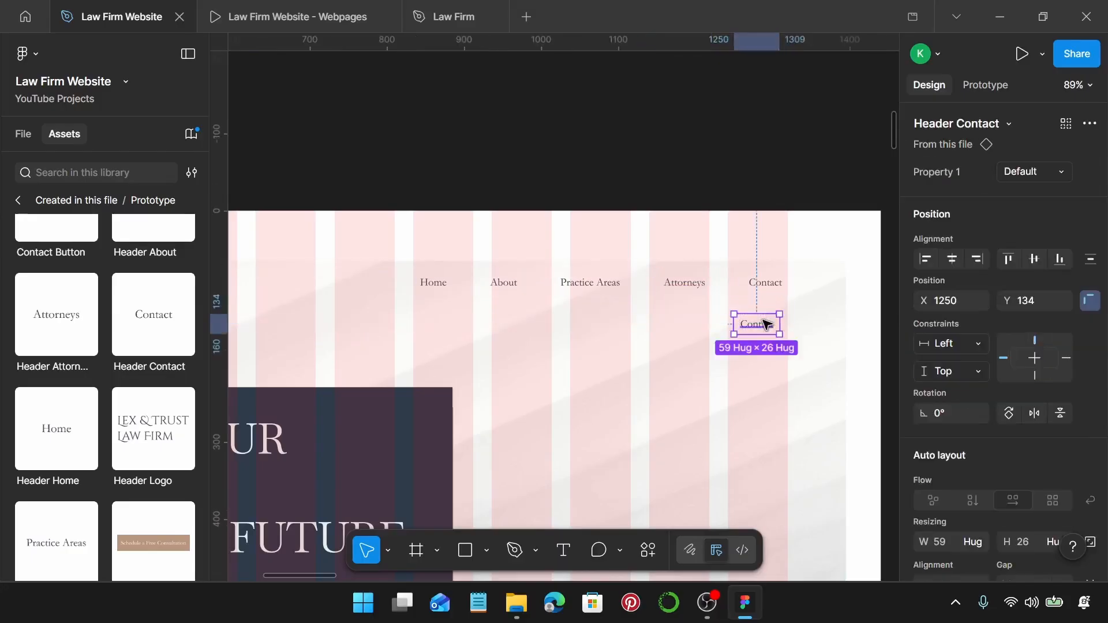
key(Delete)
click(765, 284)
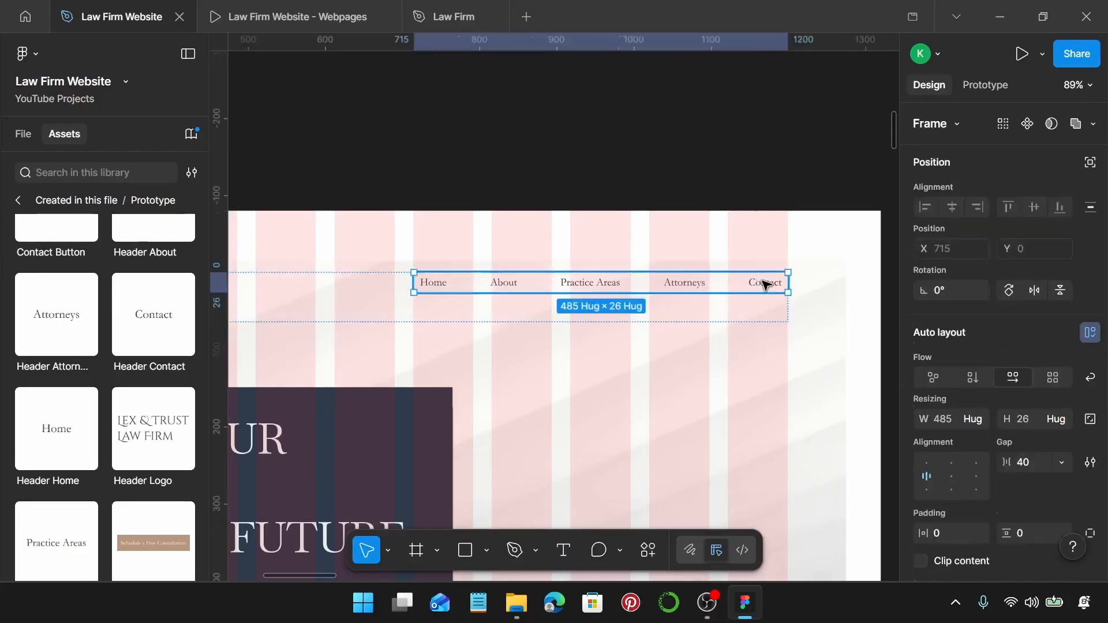
double_click(765, 284)
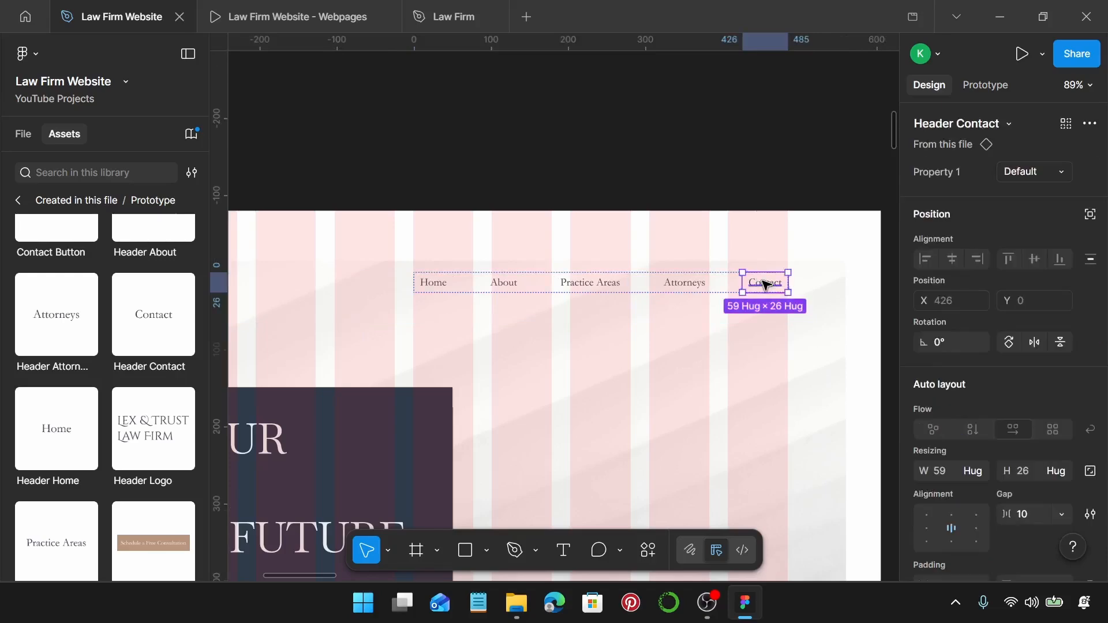
scroll(765, 284, down, 3)
click(737, 371)
scroll(737, 371, down, 2)
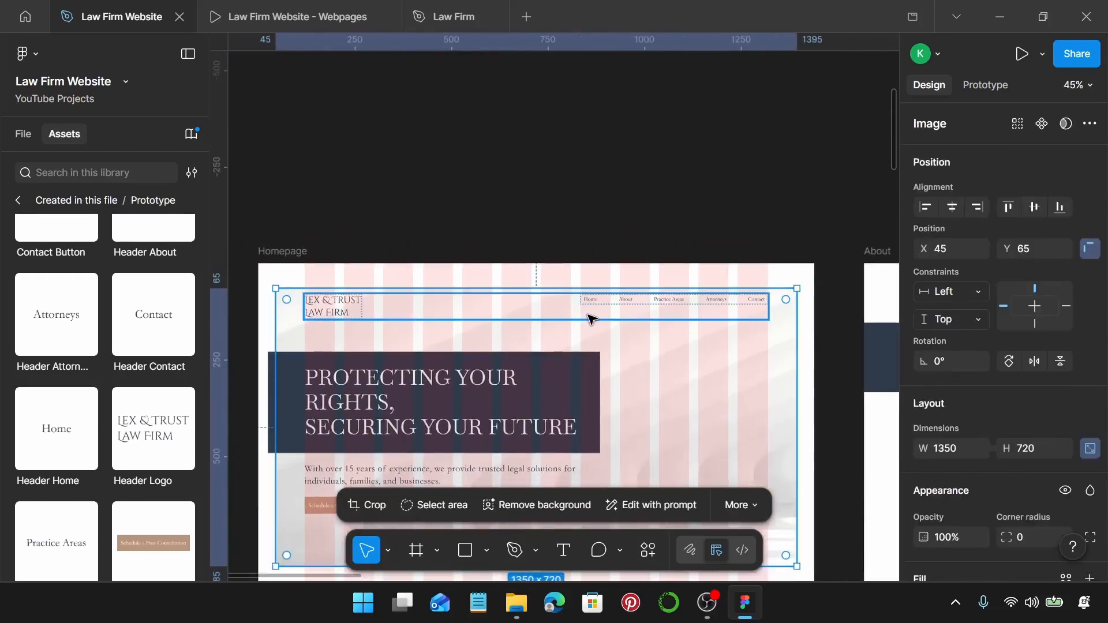
click(595, 311)
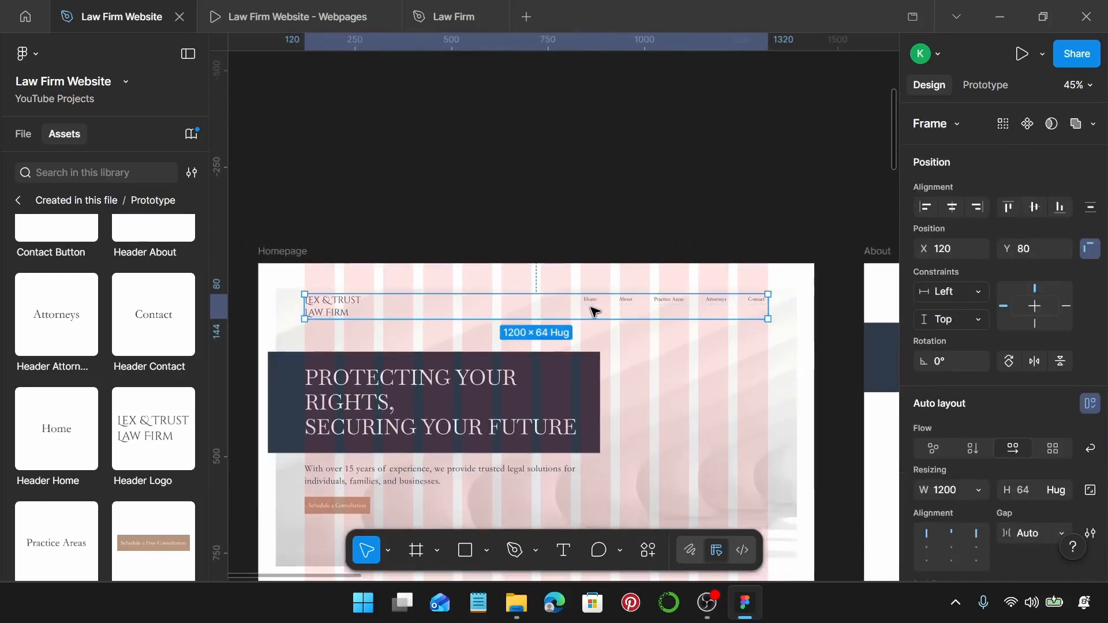
scroll(614, 317, down, 3)
scroll(616, 326, right, 5)
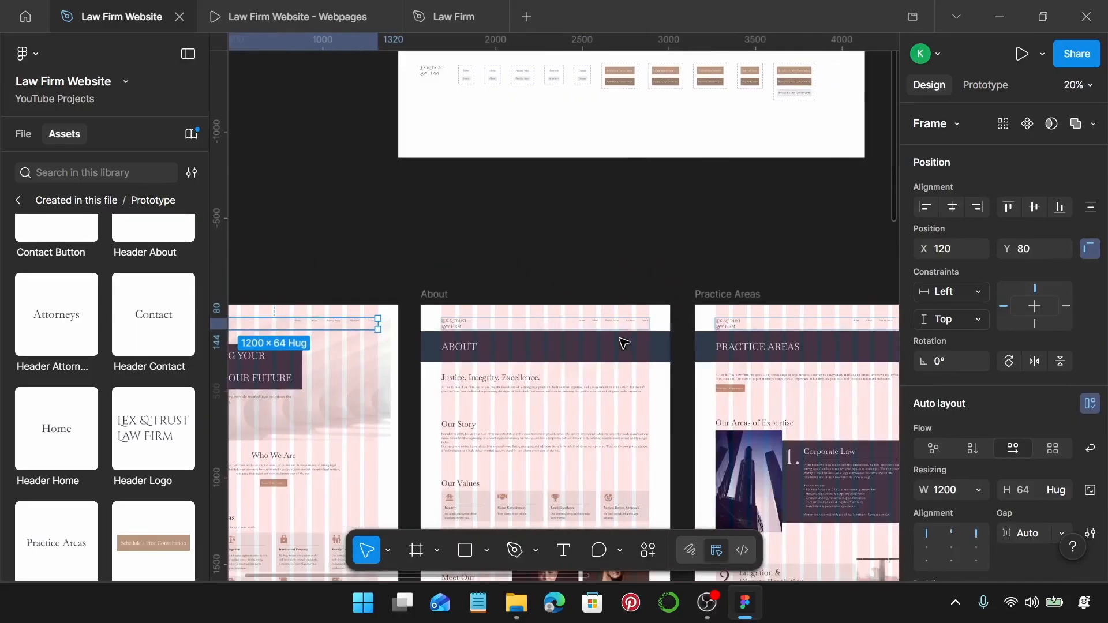
click(618, 329)
shift+click(781, 329)
scroll(781, 330, right, 5)
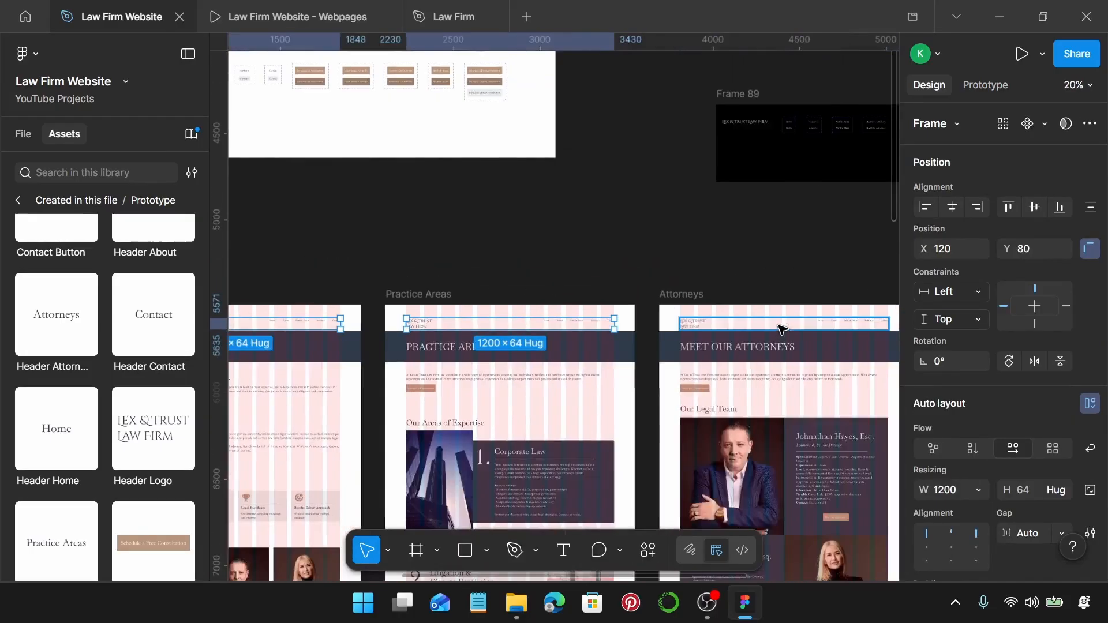
shift+click(781, 330)
scroll(797, 328, right, 4)
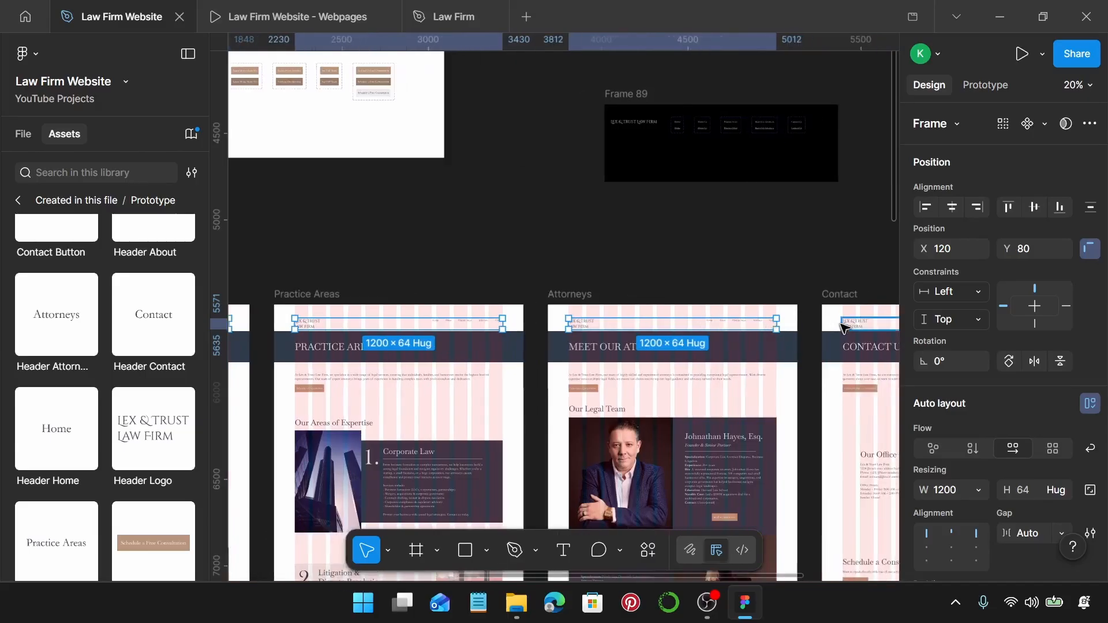
shift+click(845, 327)
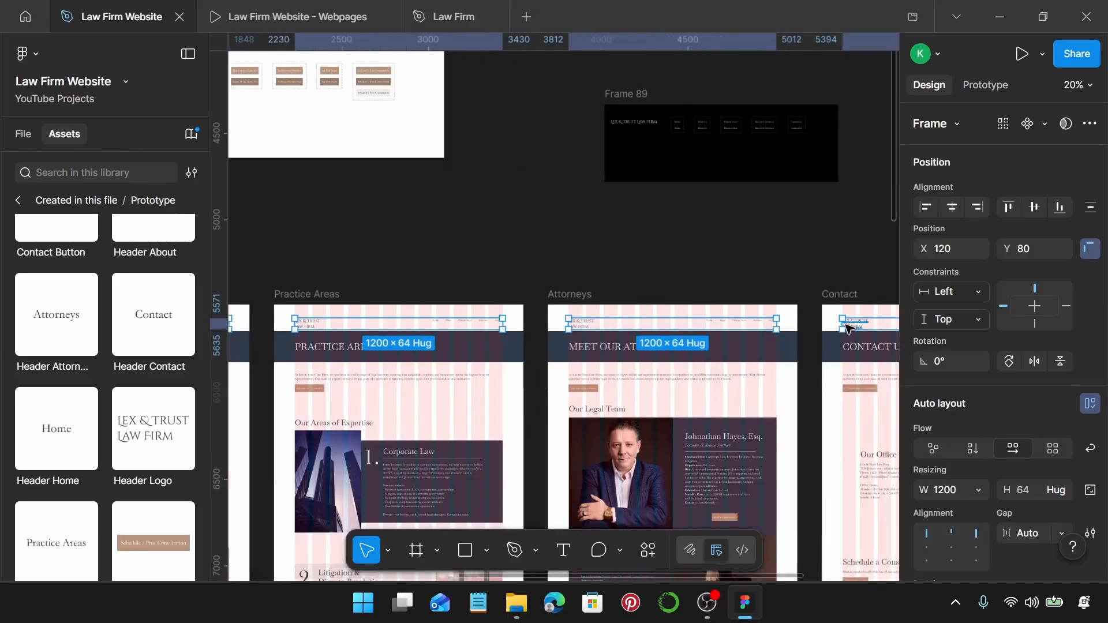
scroll(848, 328, right, 4)
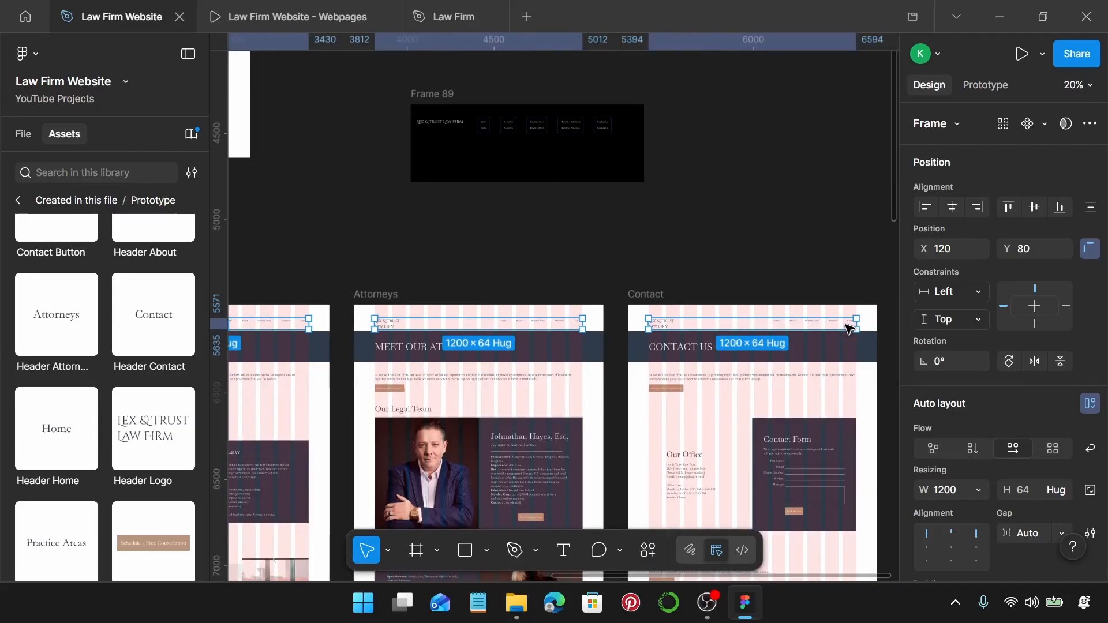
key(Return)
key(Return)
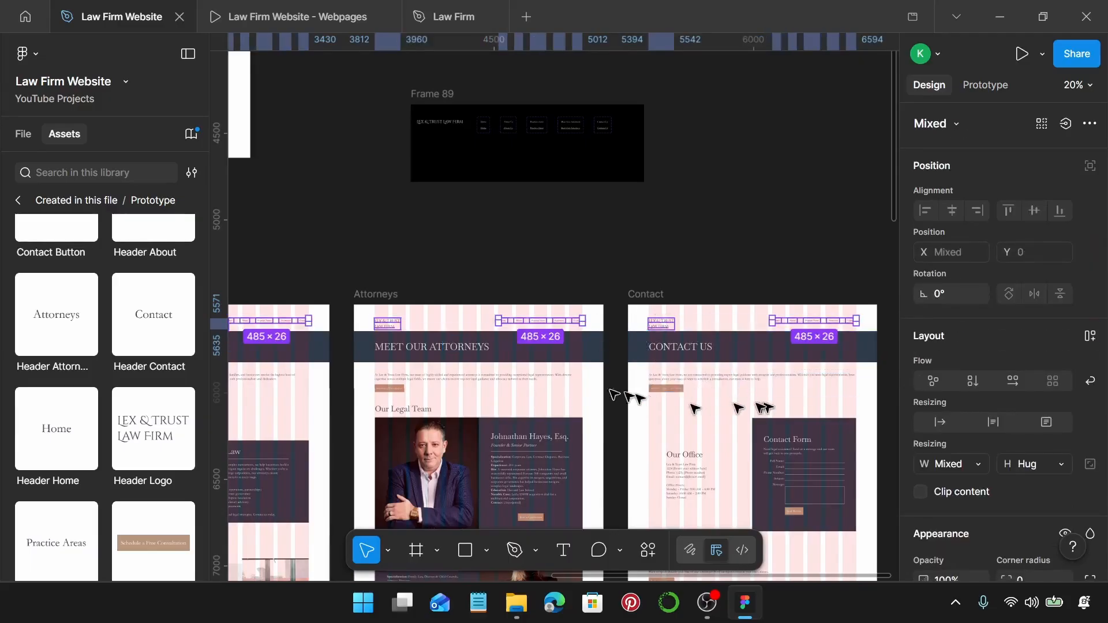
scroll(594, 379, left, 5)
click(486, 280)
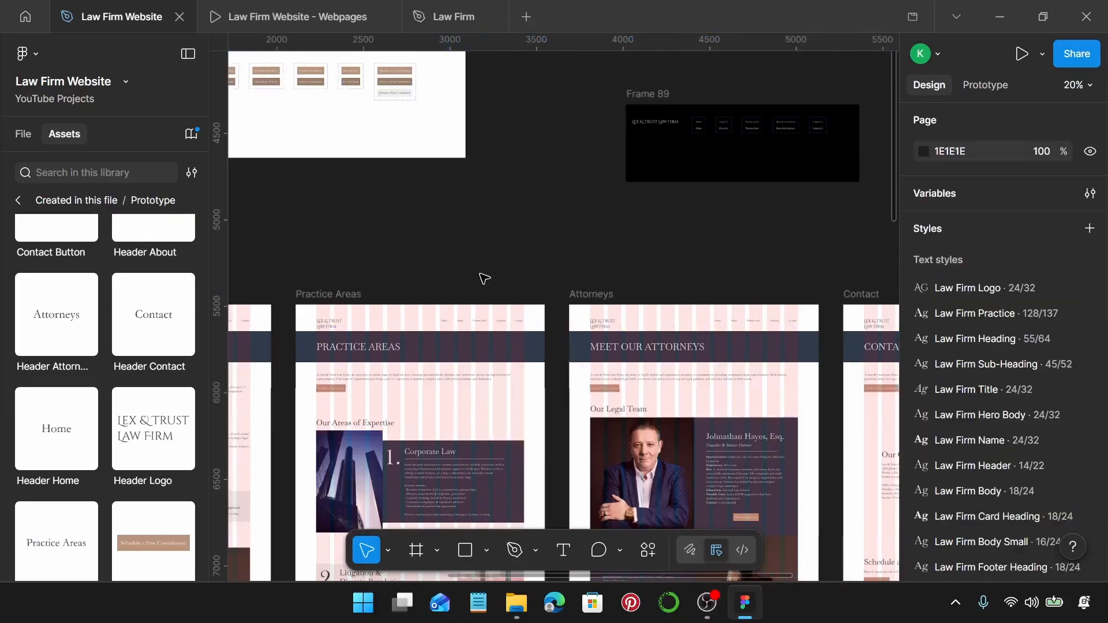
scroll(483, 279, left, 3)
scroll(484, 279, left, 10)
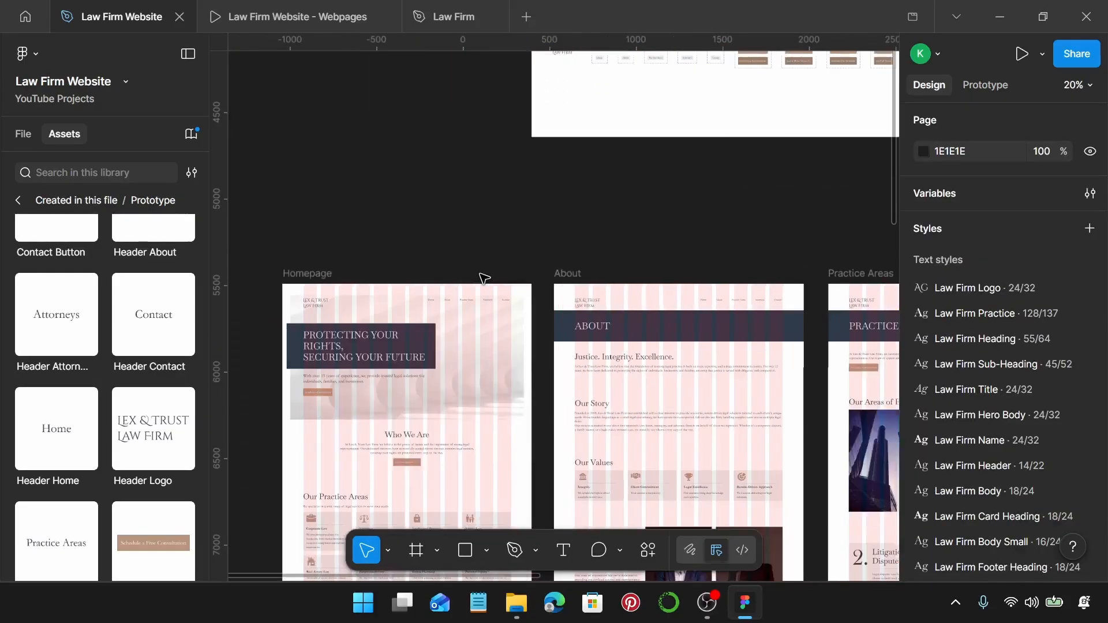
scroll(483, 279, down, 2)
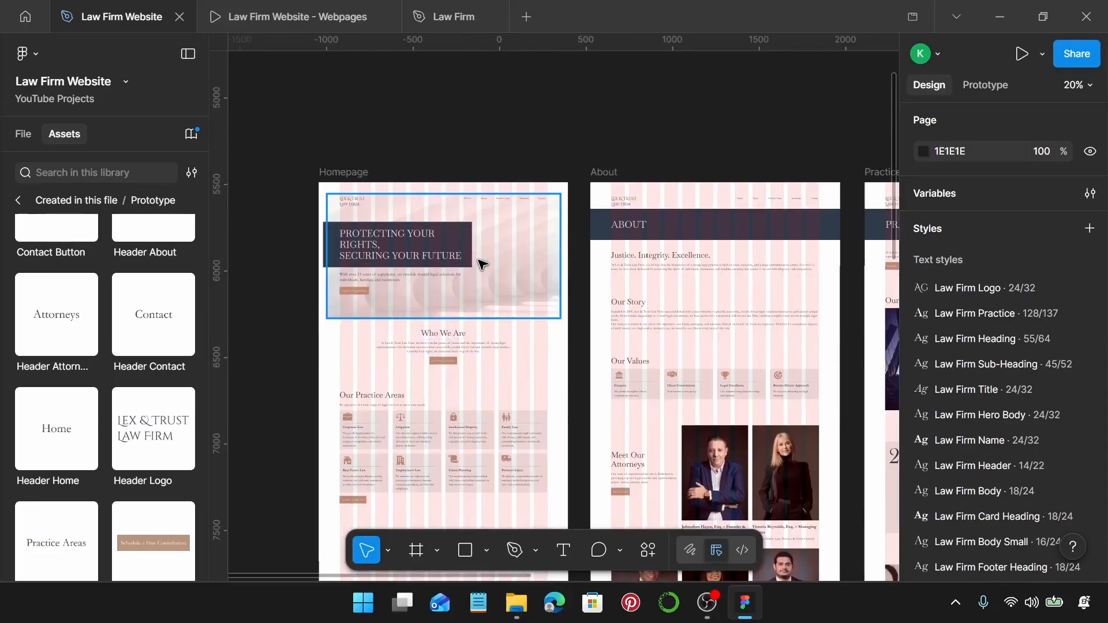
scroll(382, 296, up, 5)
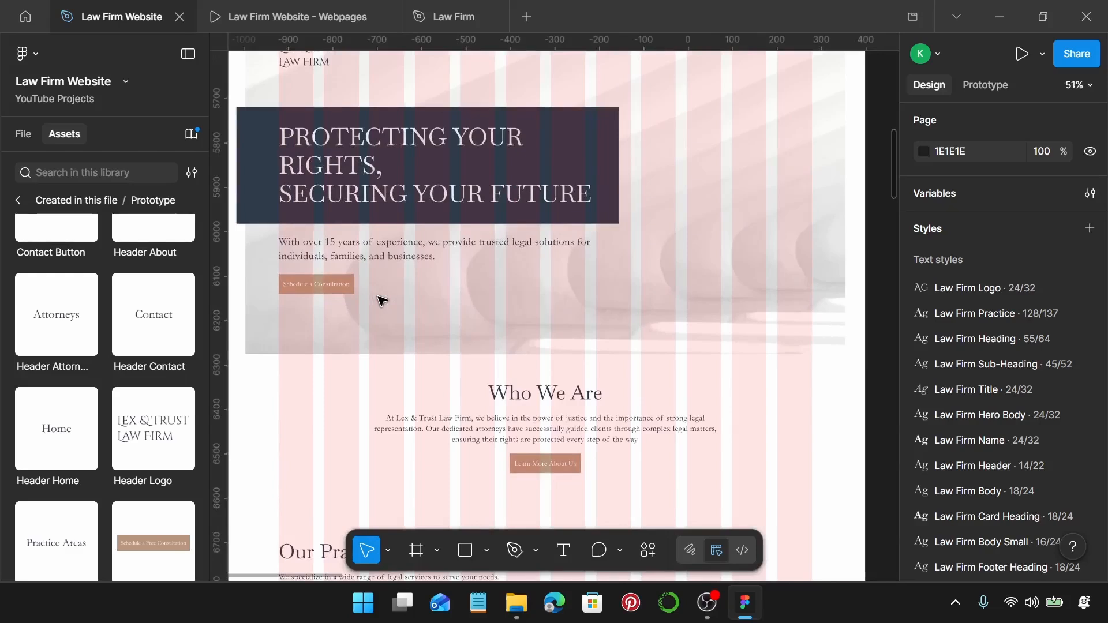
scroll(173, 445, down, 3)
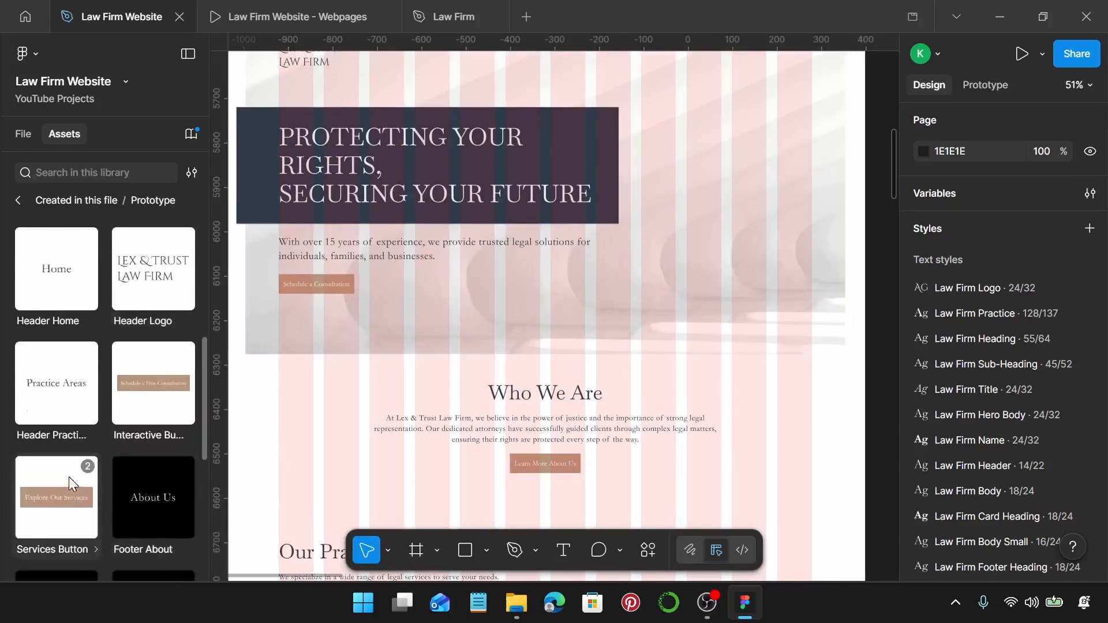
scroll(101, 459, up, 5)
scroll(134, 440, up, 2)
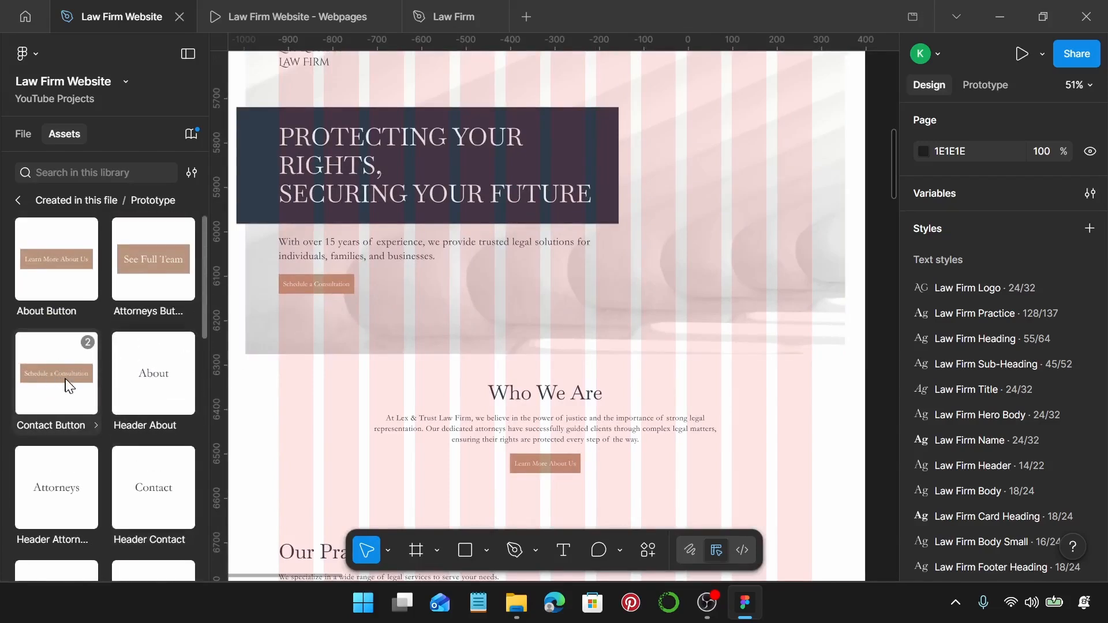
Replace the hero's Schedule a Consultation button with a Contact Button instance.
drag(67, 387, 343, 327)
key(Delete)
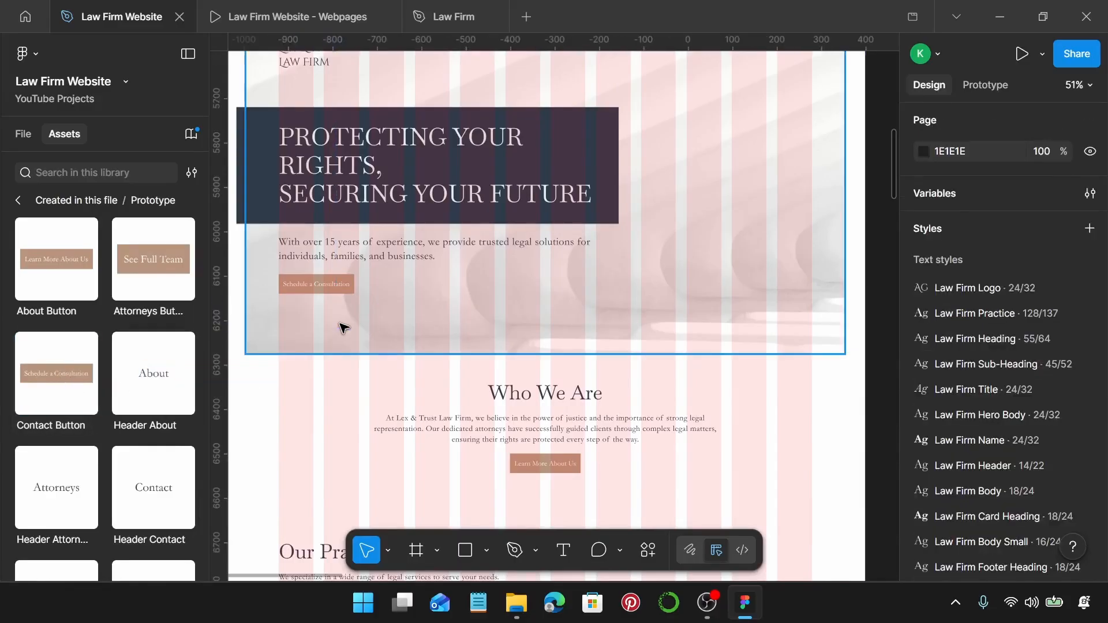
click(316, 281)
click(316, 281)
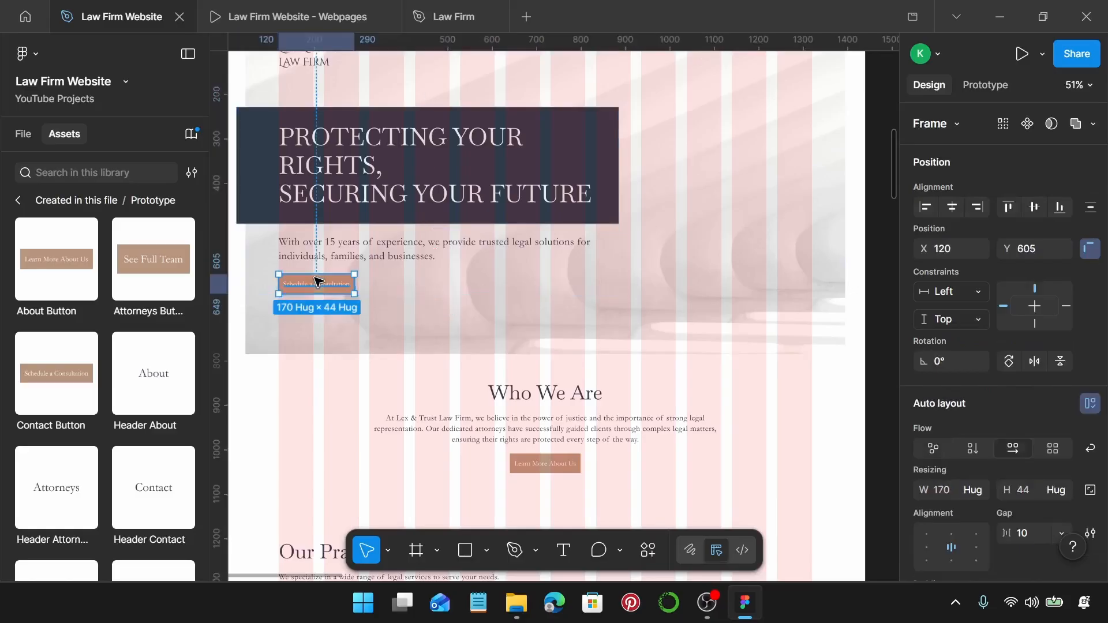
key(ctrl+shift+r)
scroll(347, 277, down, 3)
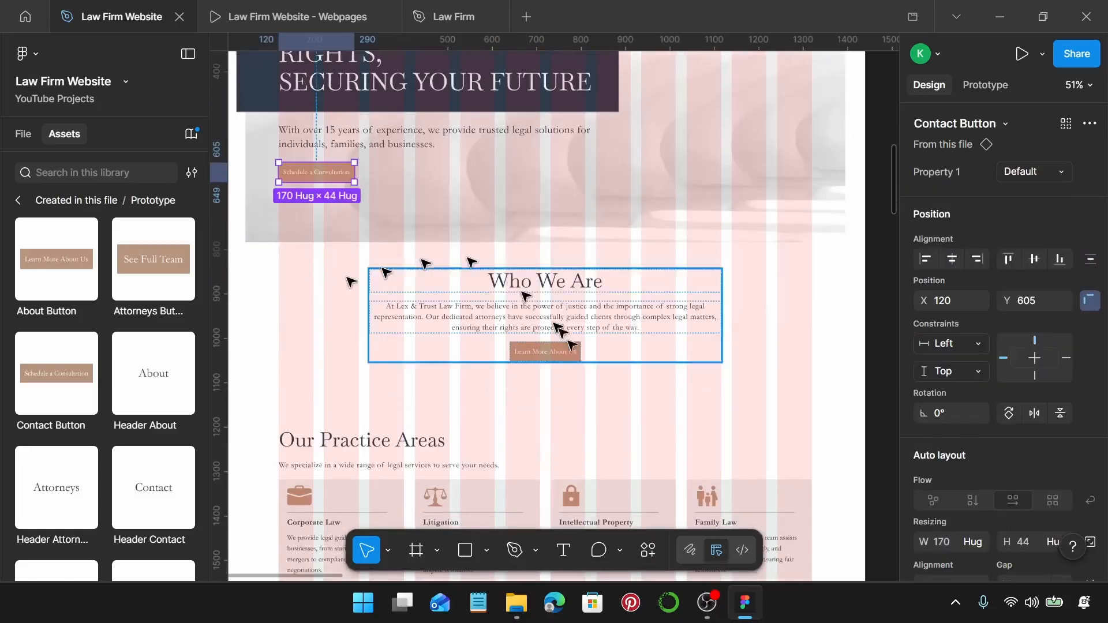
scroll(520, 352, up, 5)
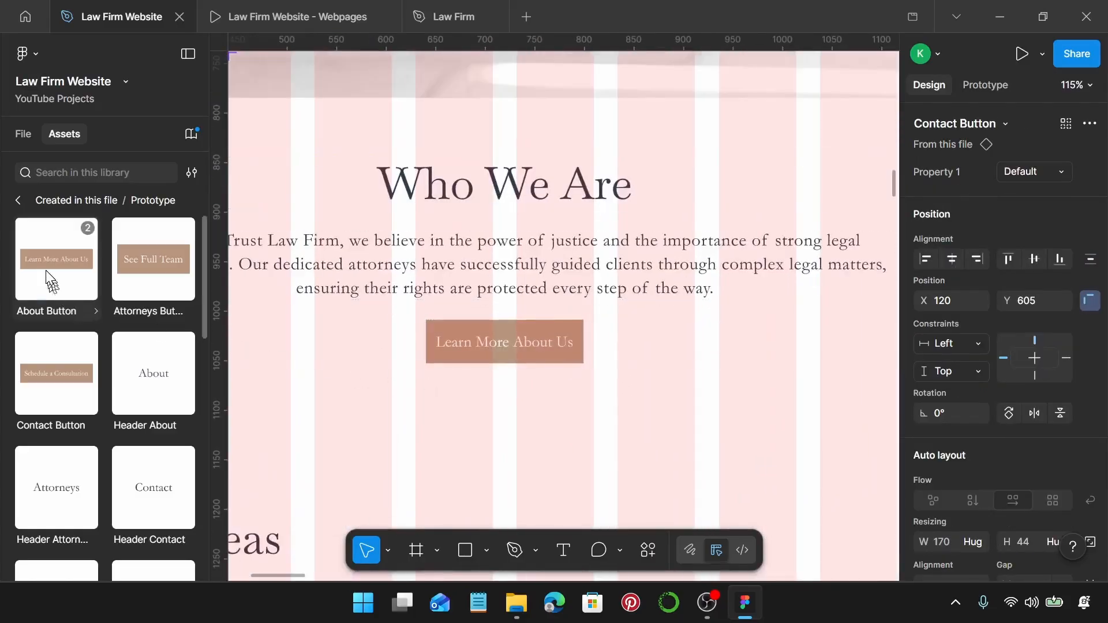
Replace the Learn More About Us button with an About Button instance.
drag(80, 311, 526, 449)
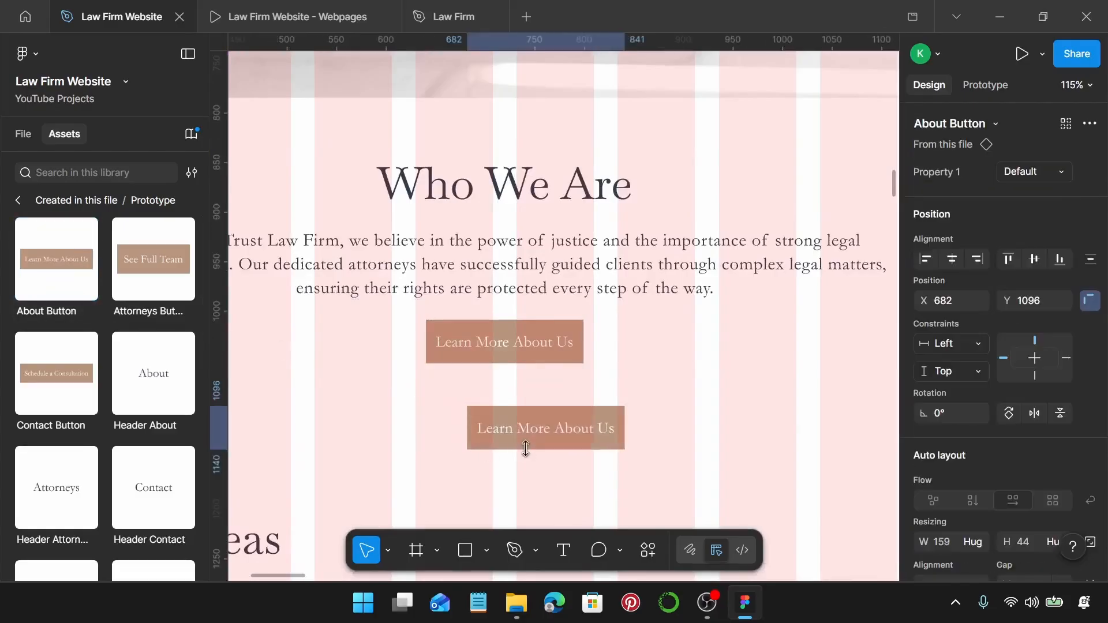
key(Delete)
double_click(514, 351)
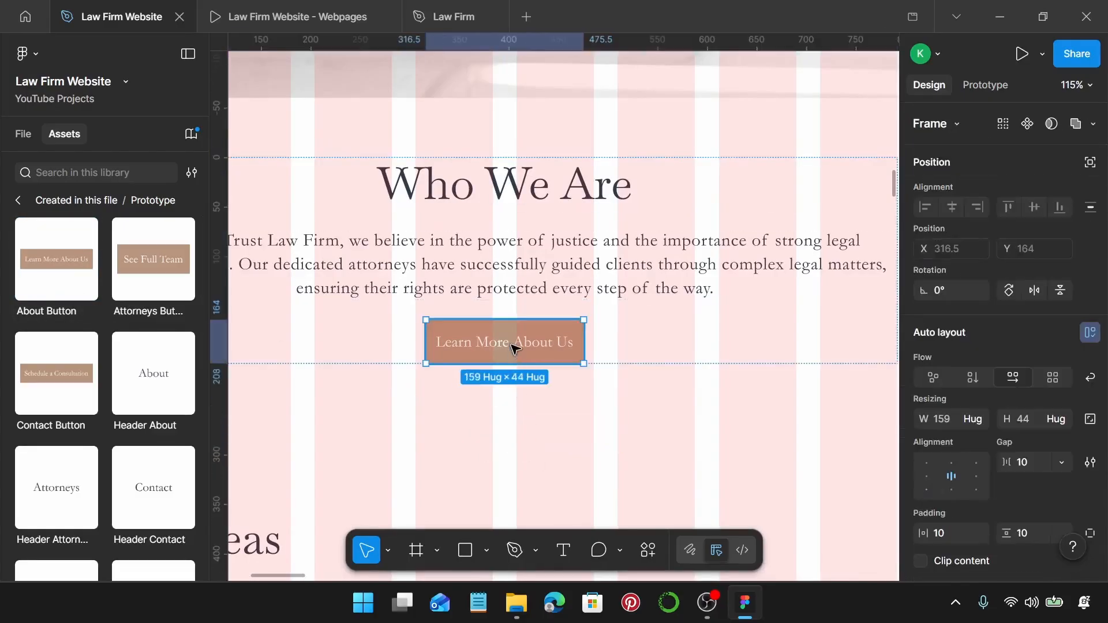
key(ctrl+shift+r)
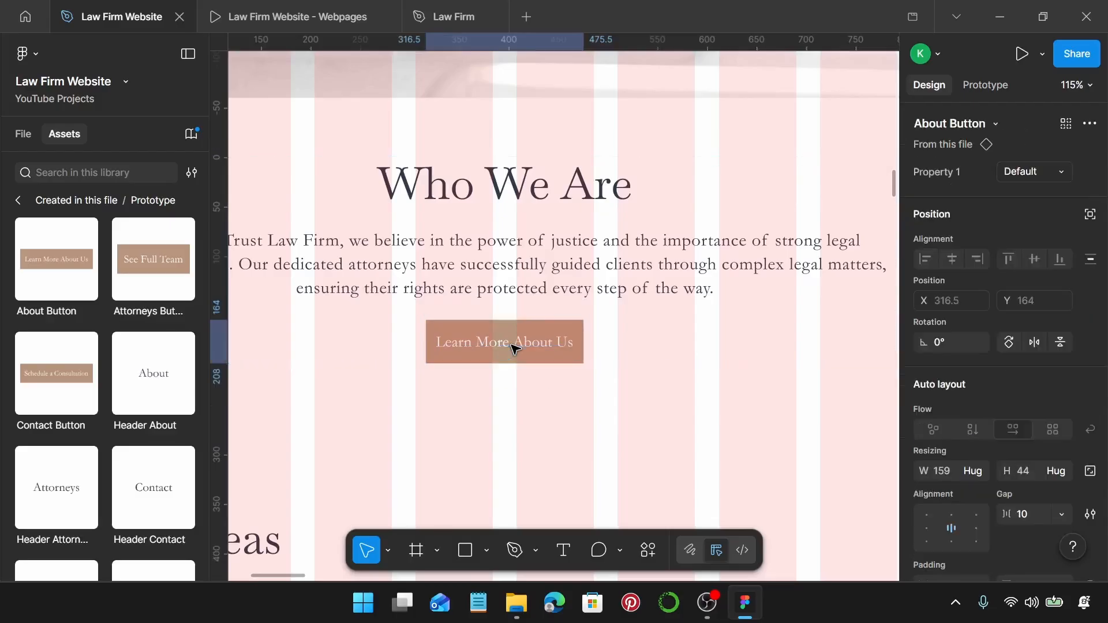
scroll(514, 347, down, 10)
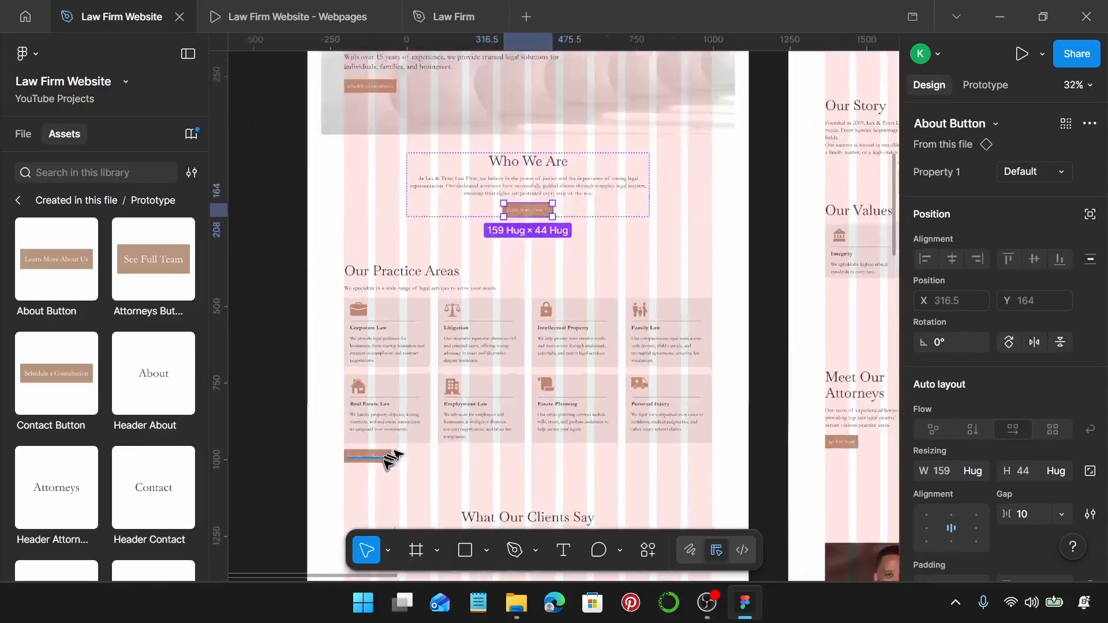
scroll(387, 459, up, 8)
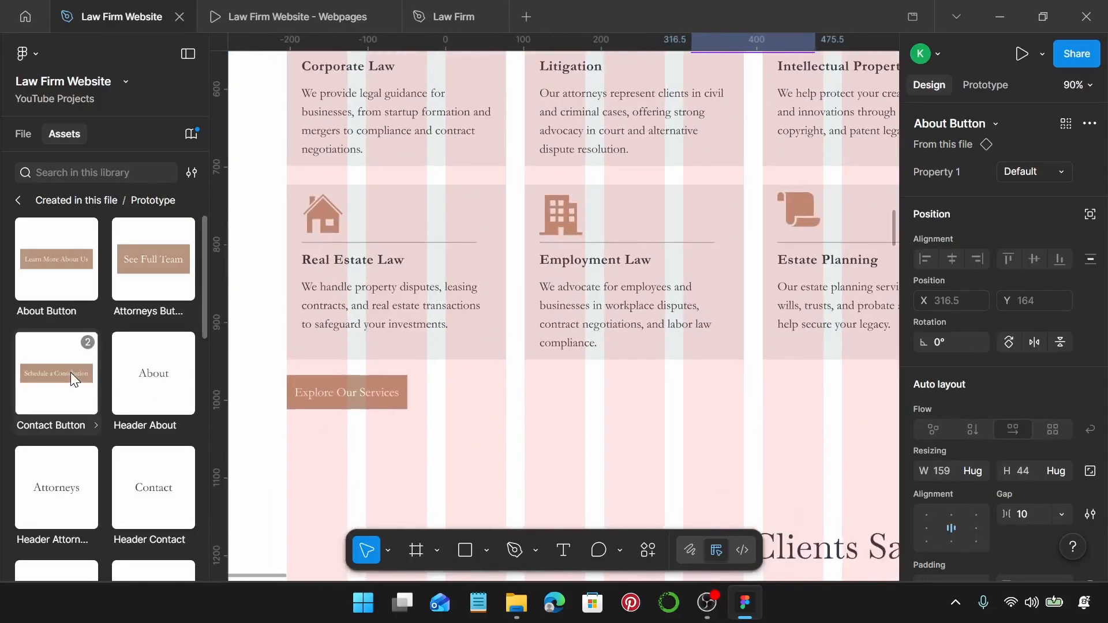
Make Explore Our Services a Services Button instance and confirm it.
scroll(70, 373, down, 6)
drag(62, 501, 370, 478)
key(Delete)
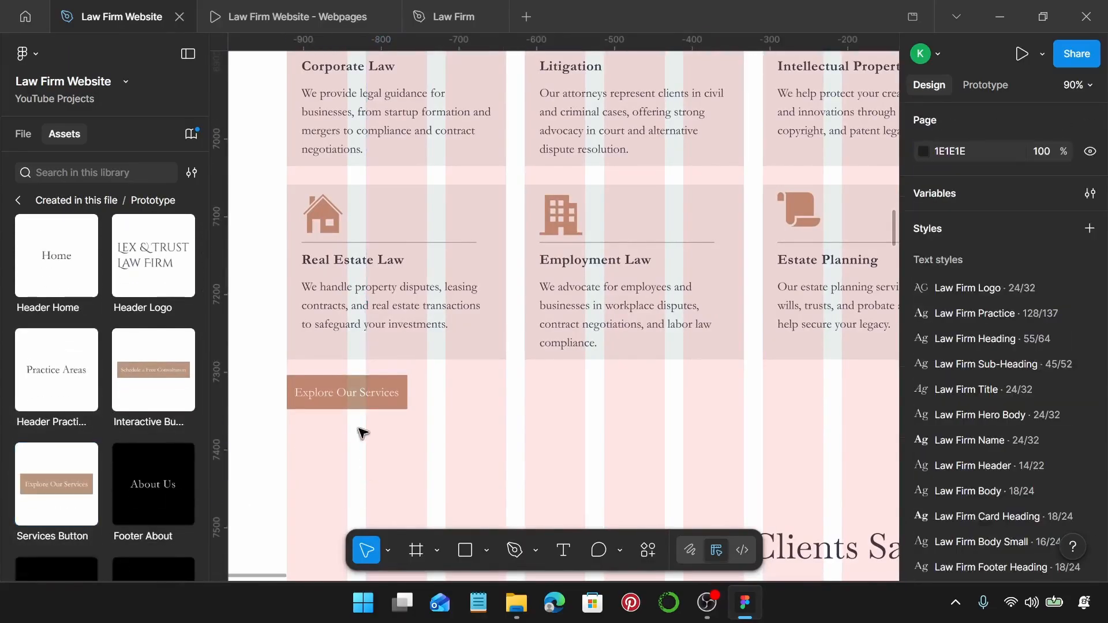
click(362, 401)
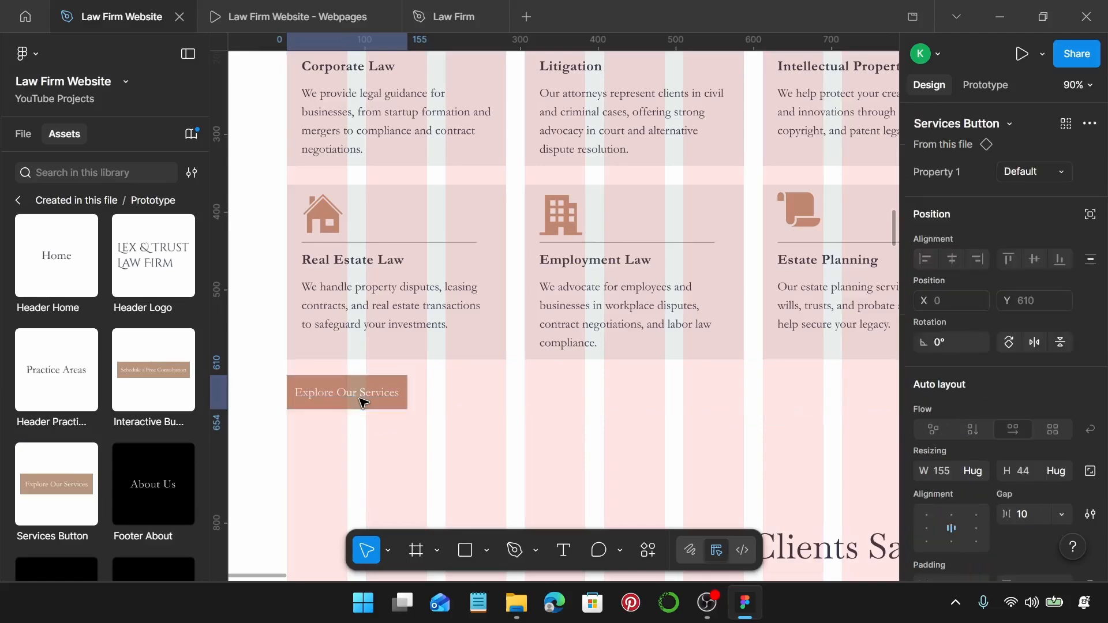
scroll(599, 416, down, 5)
scroll(601, 413, down, 10)
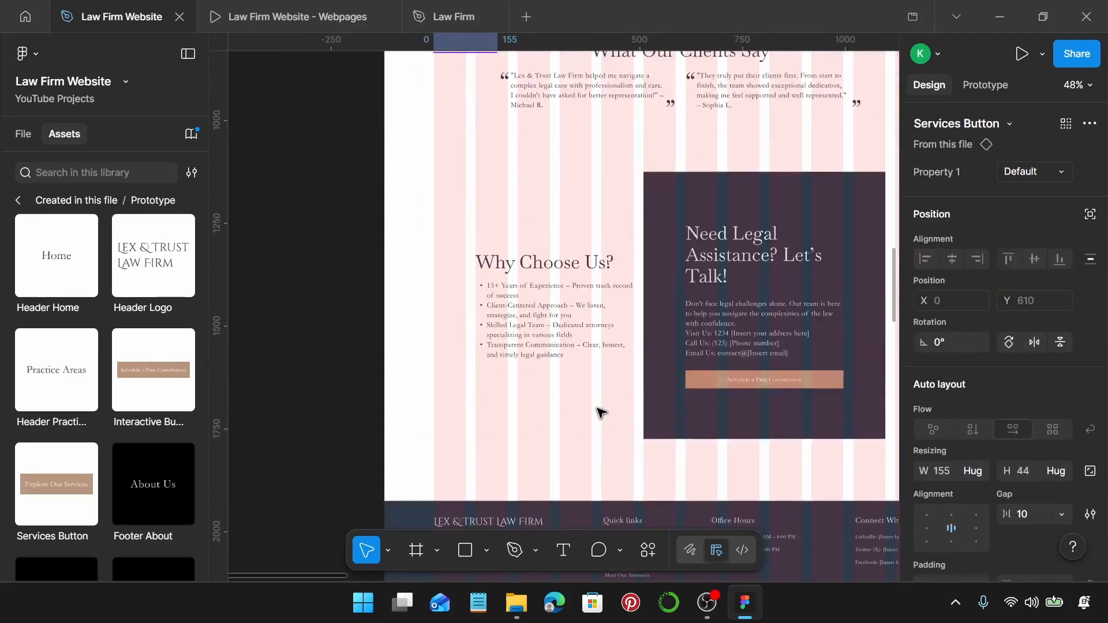
scroll(600, 414, up, 5)
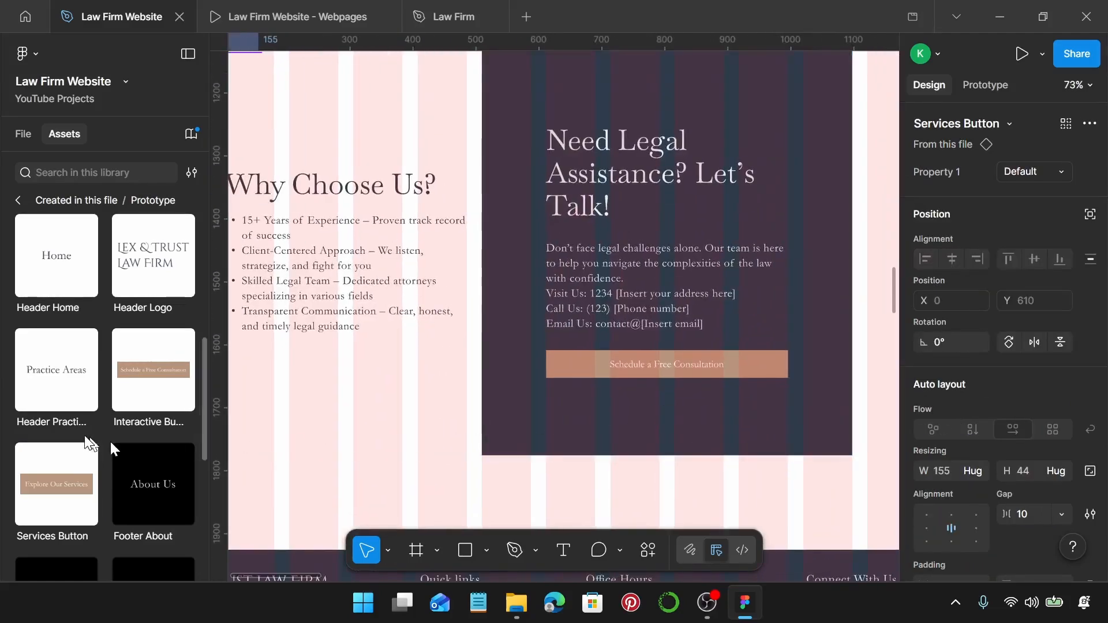
scroll(85, 435, up, 6)
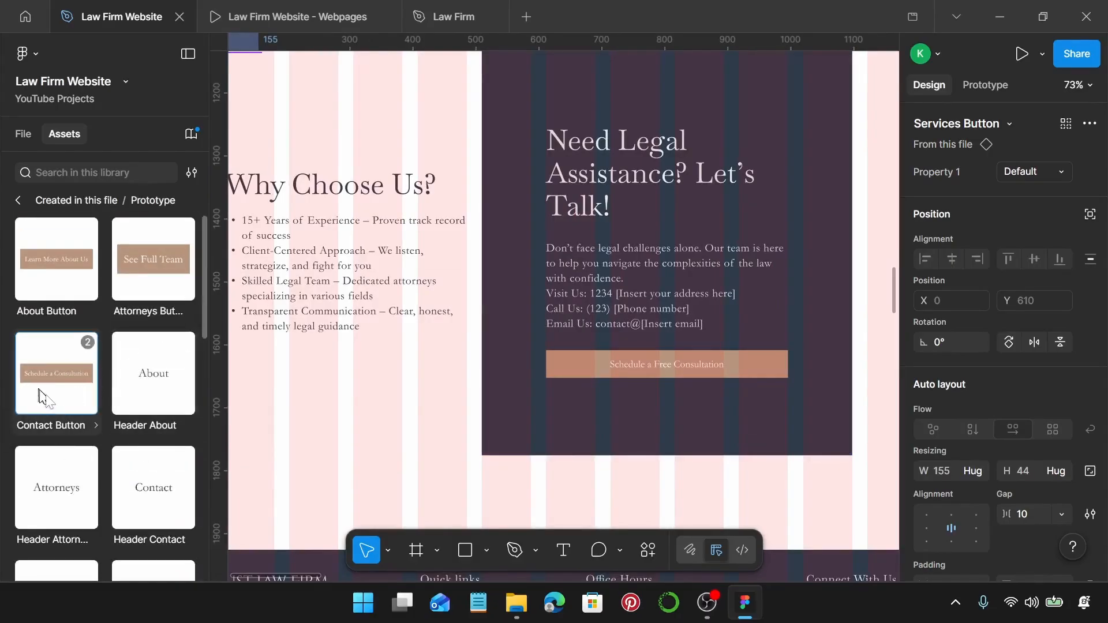
Add a Contact Button copy below the panel labelled Schedule a Free Consultation.
drag(39, 397, 572, 501)
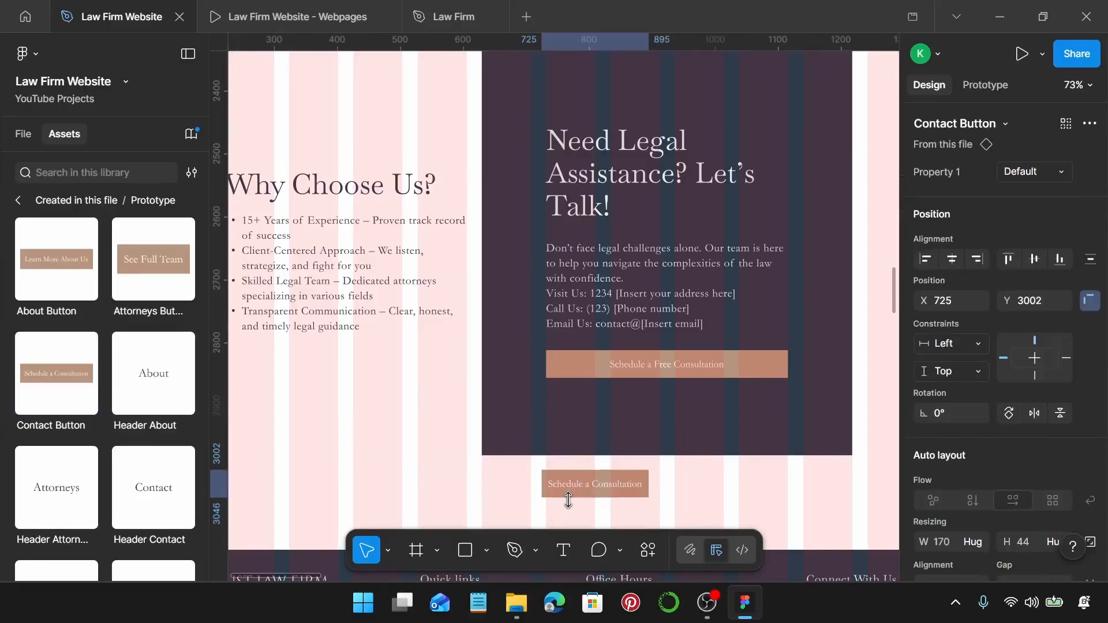
click(664, 374)
double_click(665, 367)
double_click(665, 365)
key(ctrl+c)
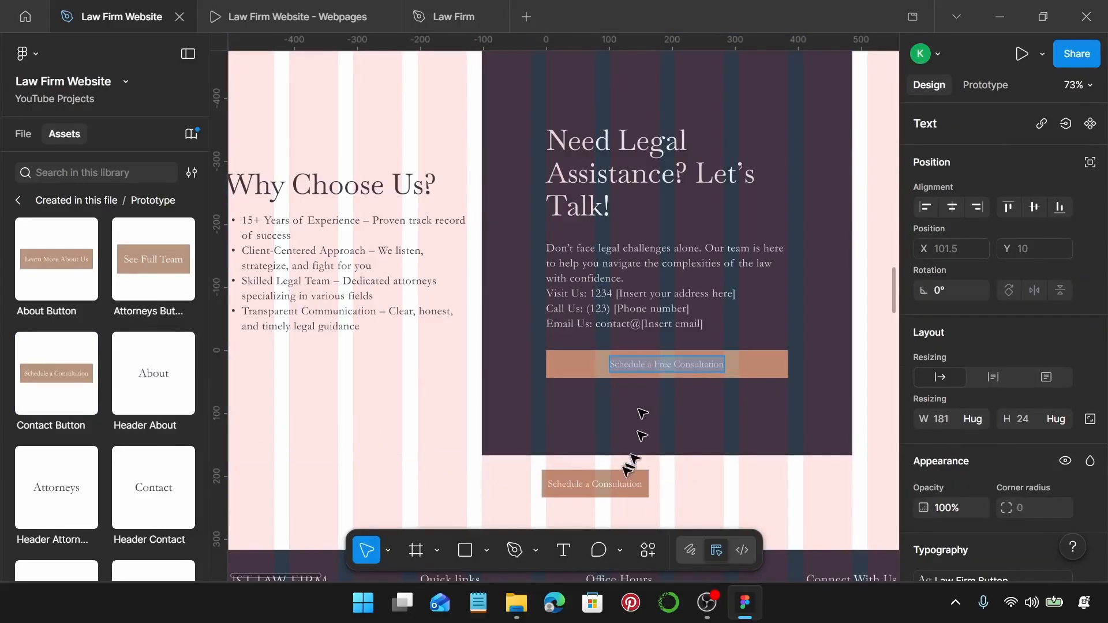
click(624, 485)
key(ctrl+v)
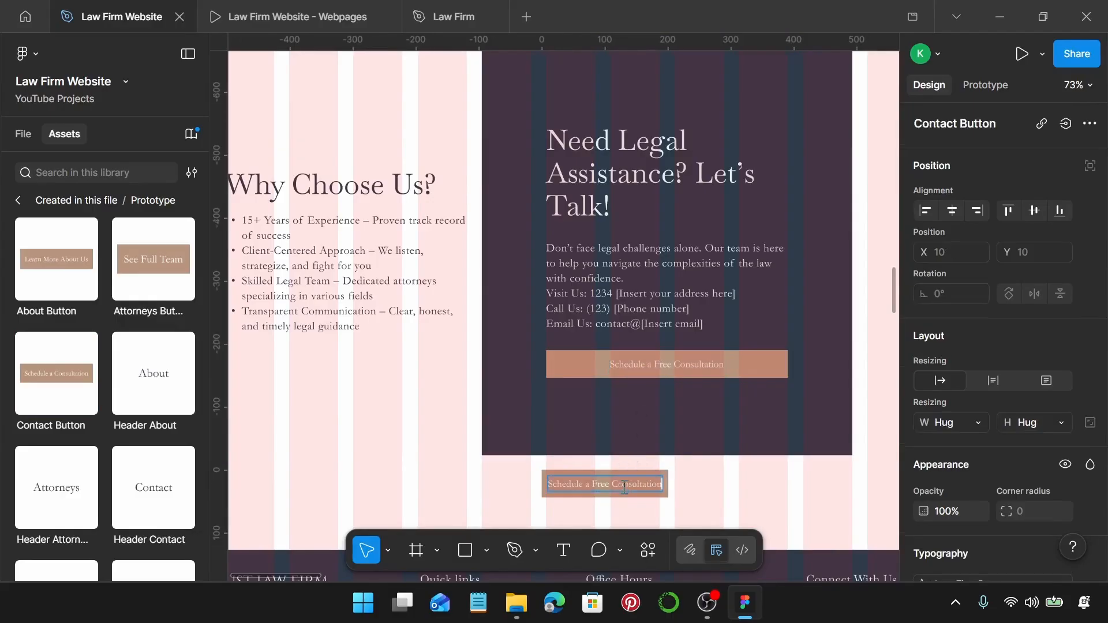
key(Escape)
key(Escape)
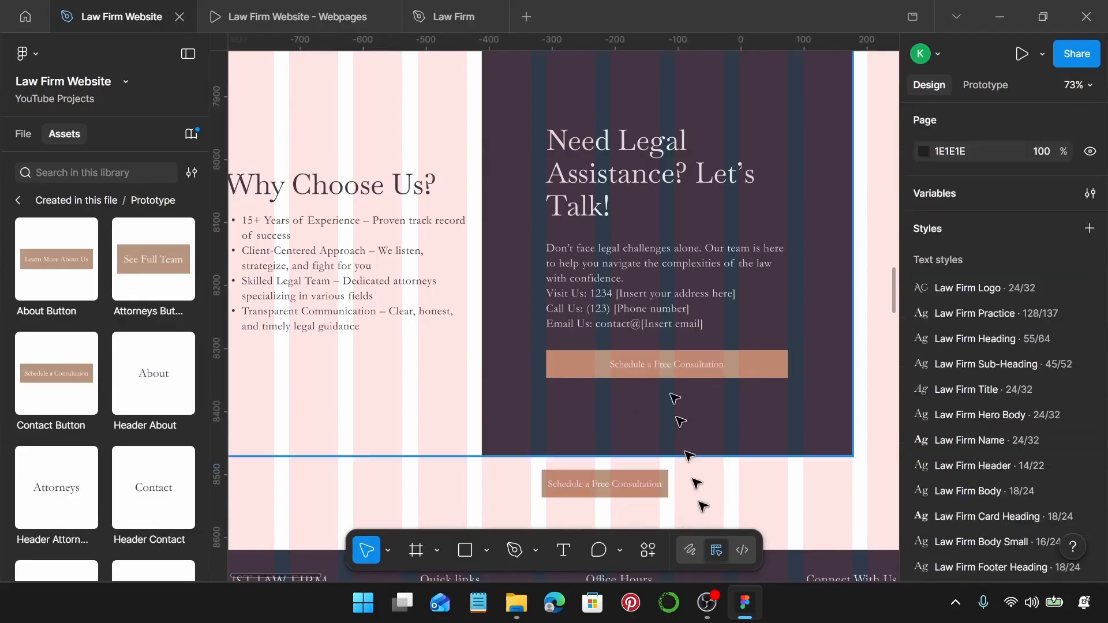
Set the spare Contact Button copy's width to 384 and cut it.
click(661, 355)
double_click(661, 355)
double_click(661, 360)
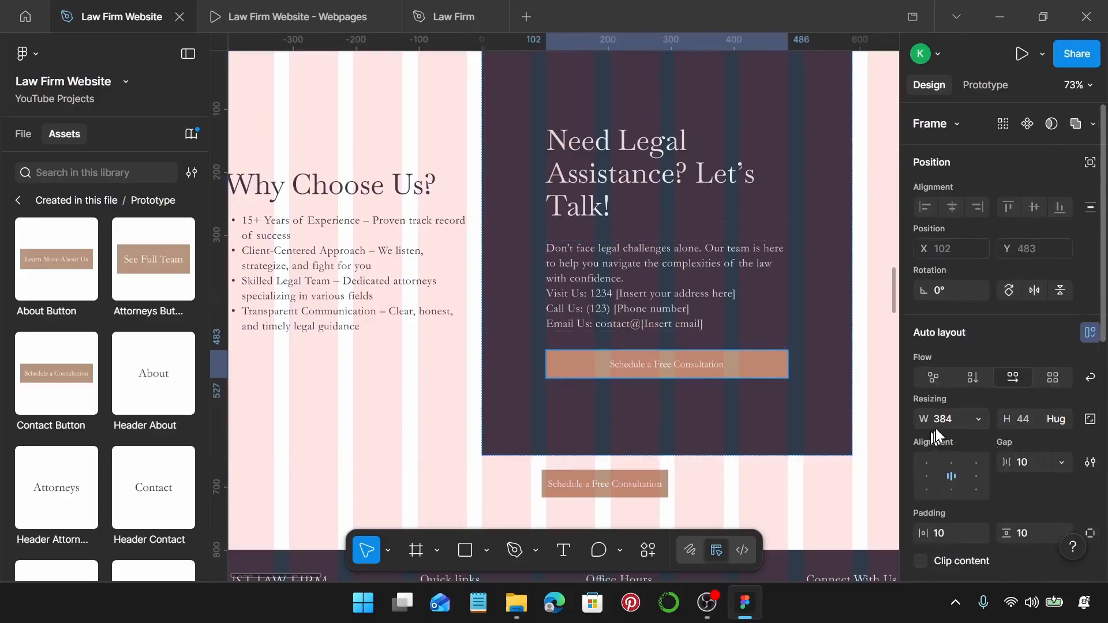
click(605, 485)
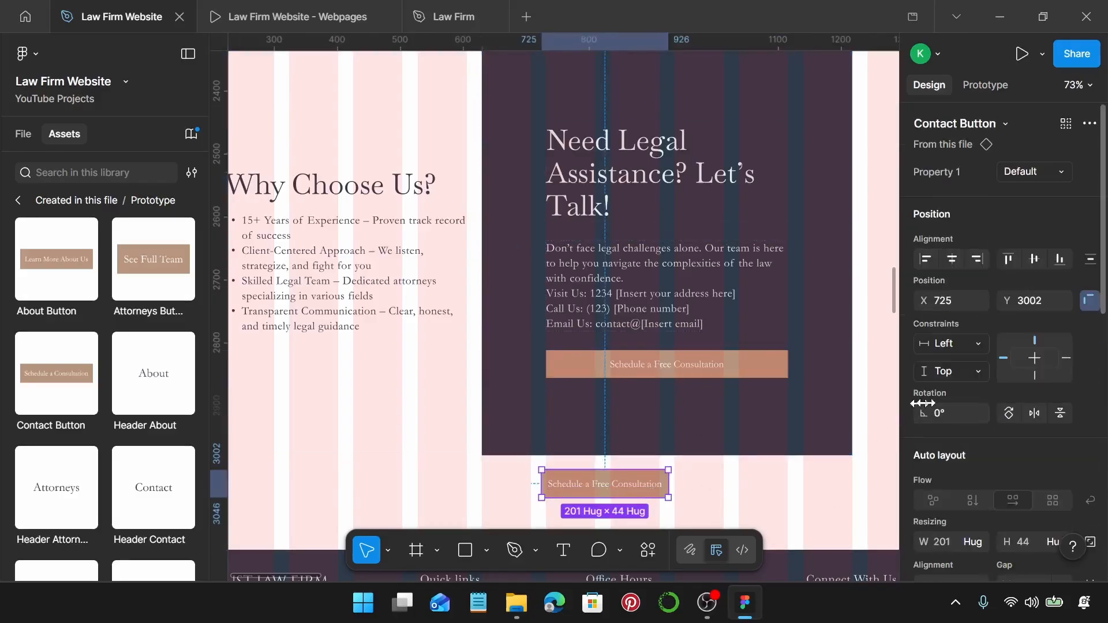
click(963, 541)
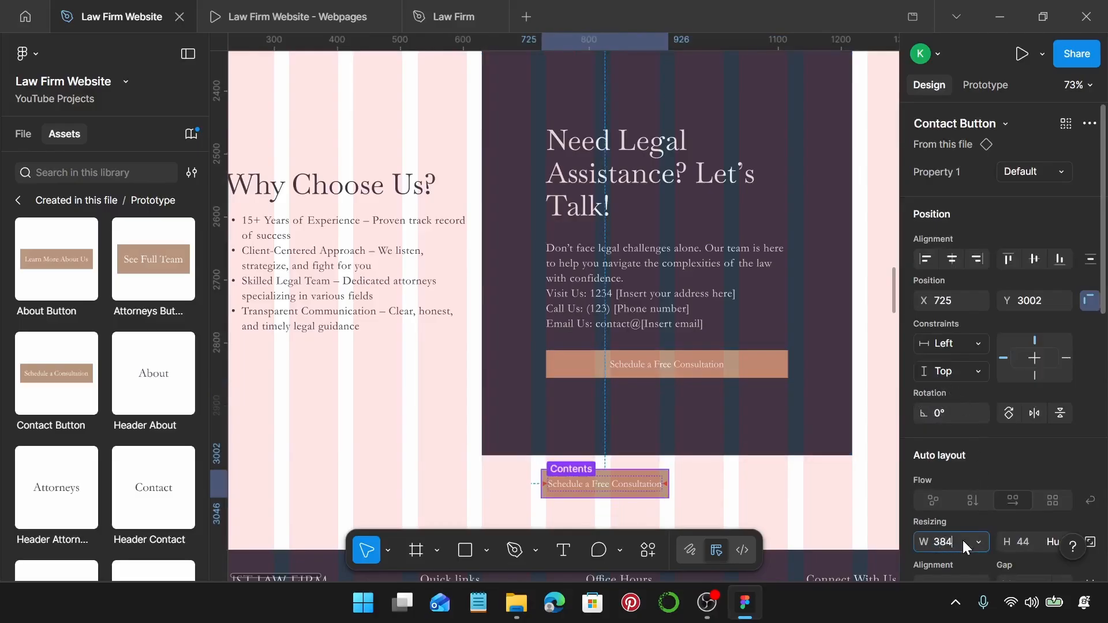
key(Return)
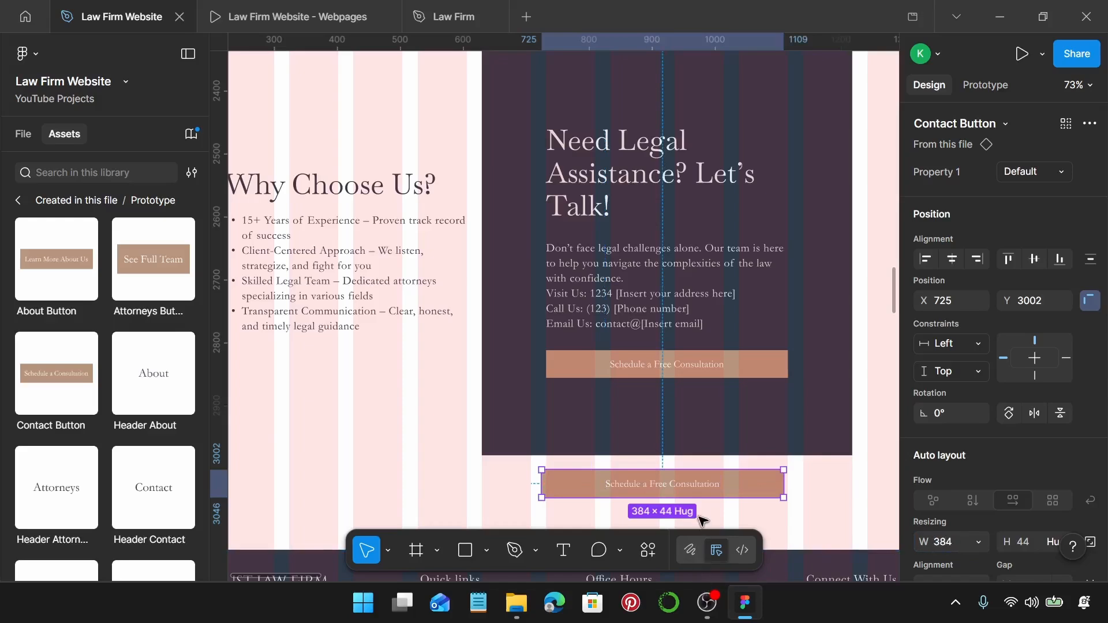
key(Delete)
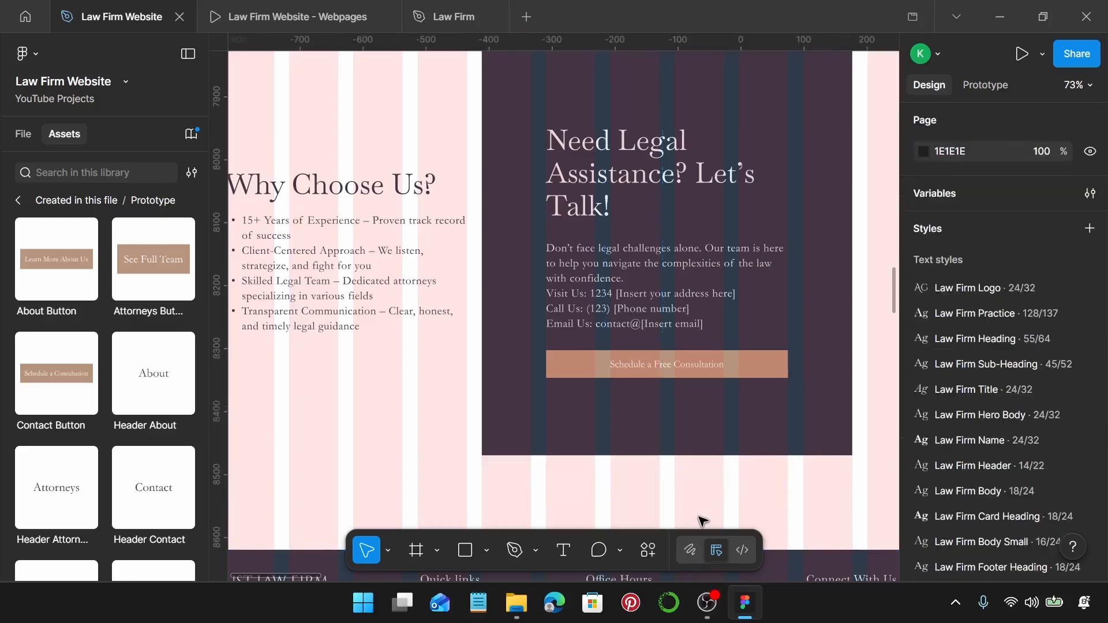
Replace the panel's Schedule a Free Consultation button with the 384-wide Contact Button.
click(718, 375)
click(718, 376)
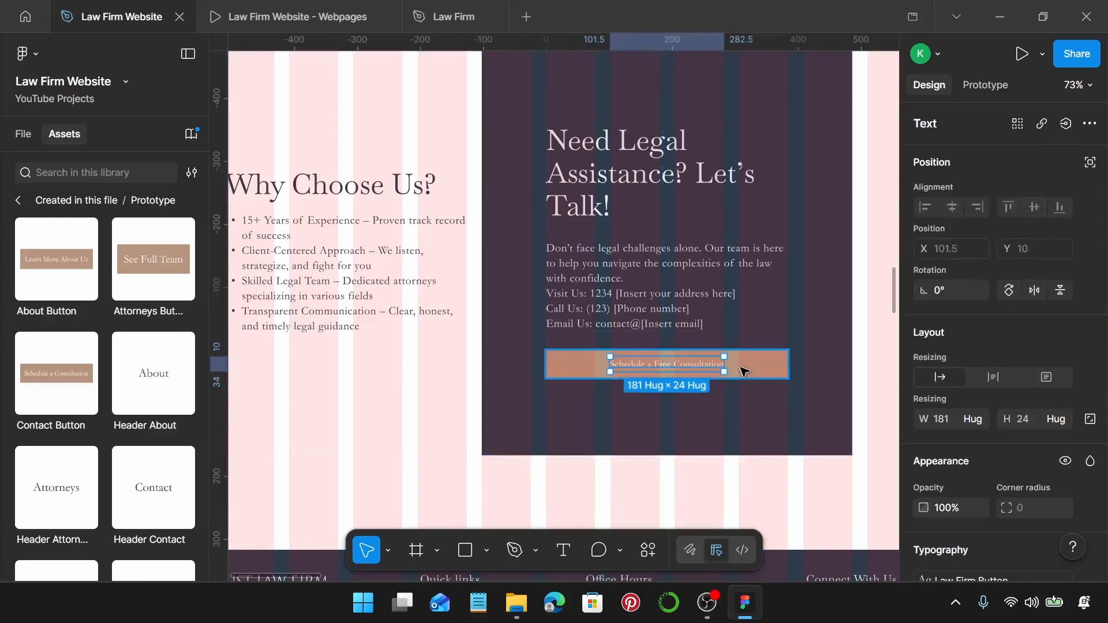
click(744, 370)
key(ctrl+shift+r)
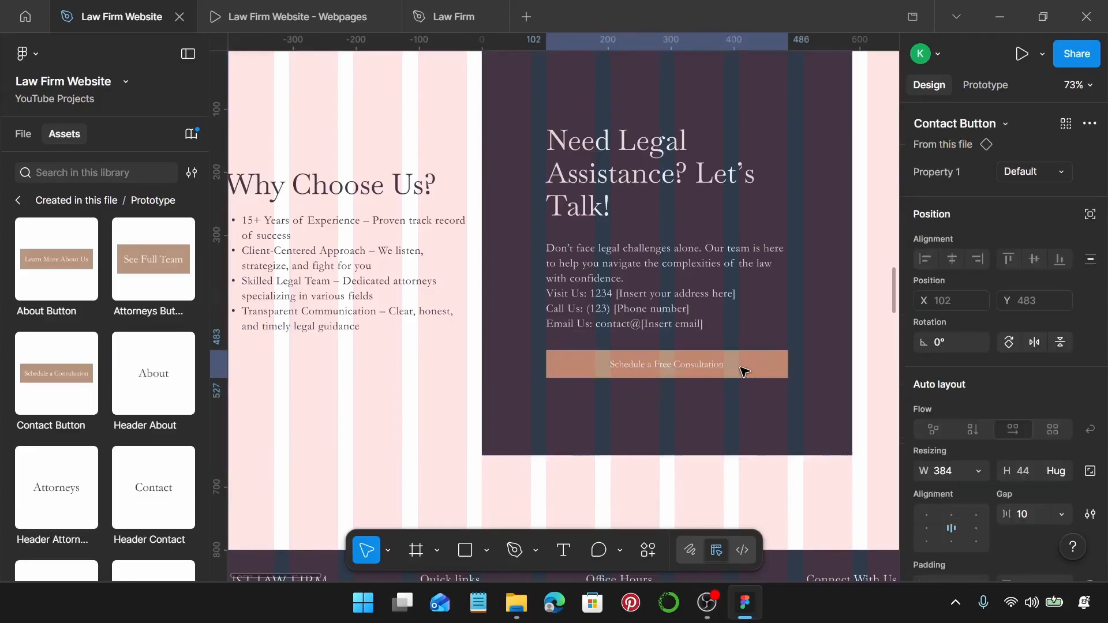
scroll(745, 373, down, 5)
Try placing a Footer Logo instance in the footer, then remove it and select the existing firm logo.
scroll(569, 435, down, 3)
scroll(439, 197, up, 3)
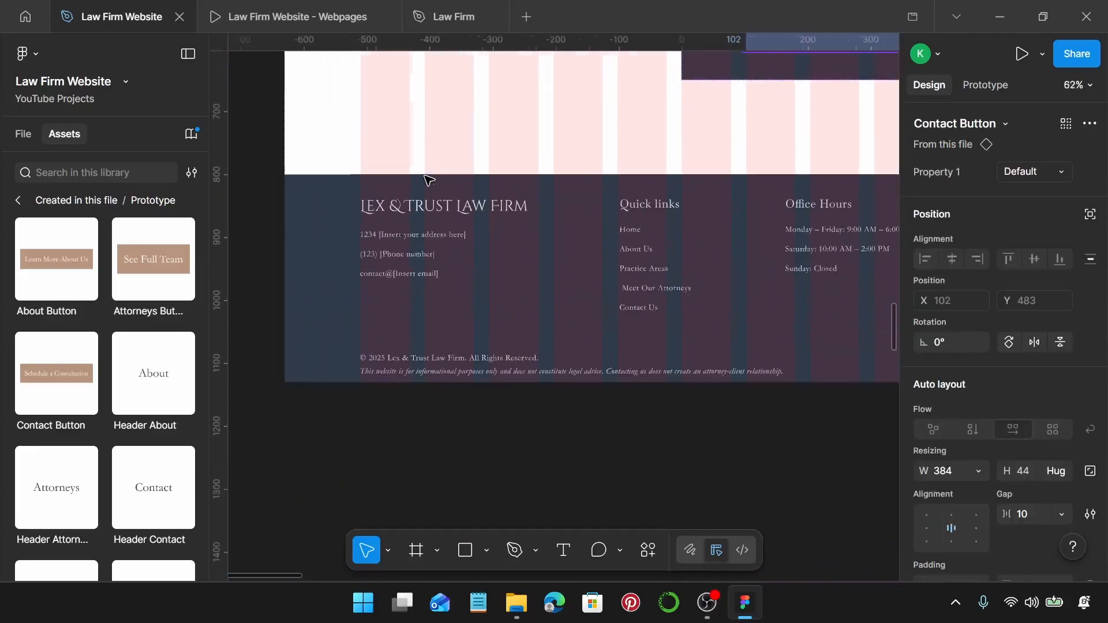
scroll(428, 180, up, 3)
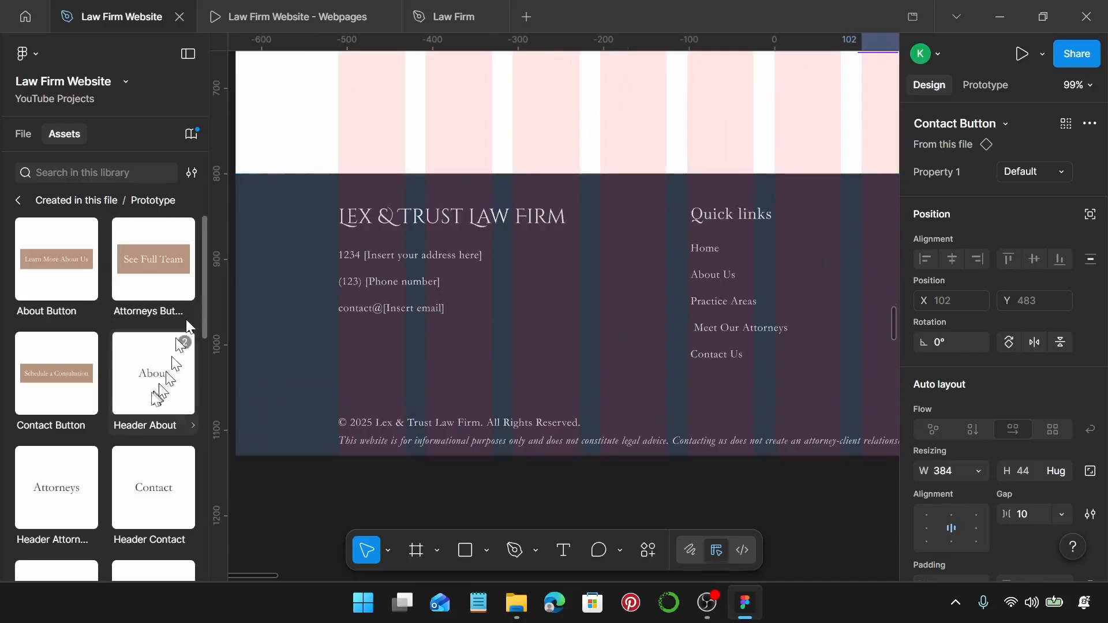
scroll(156, 398, down, 10)
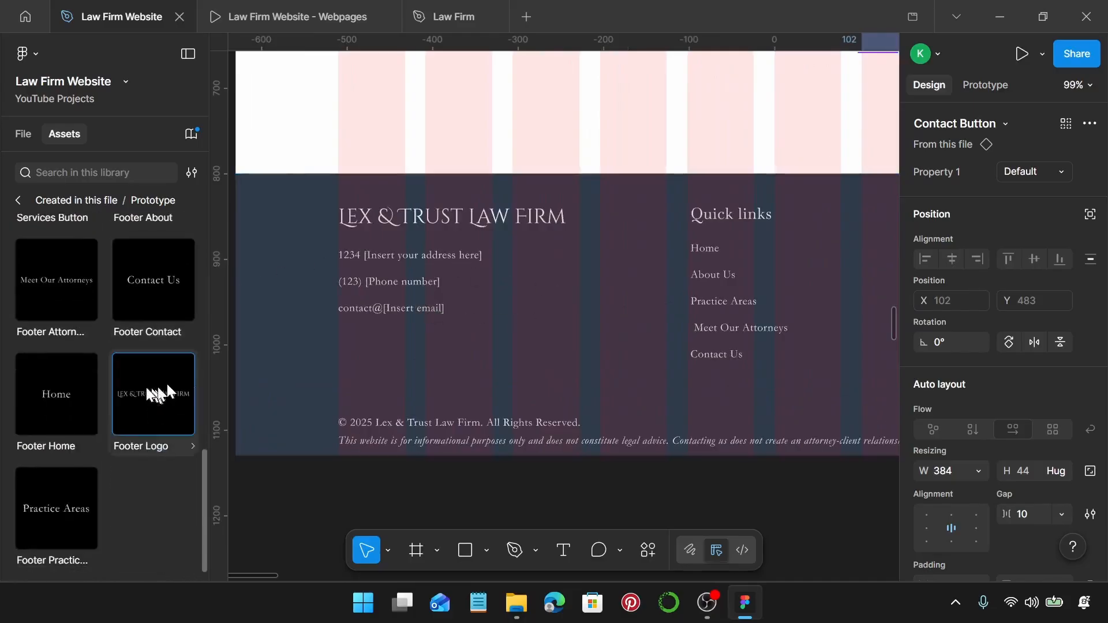
drag(167, 382, 441, 352)
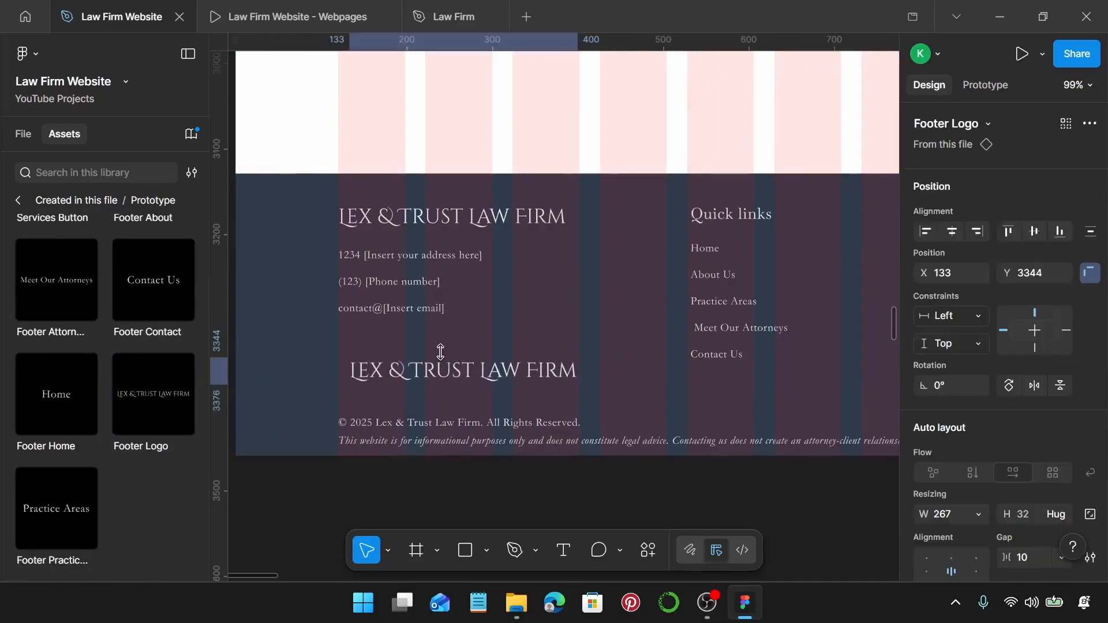
key(Delete)
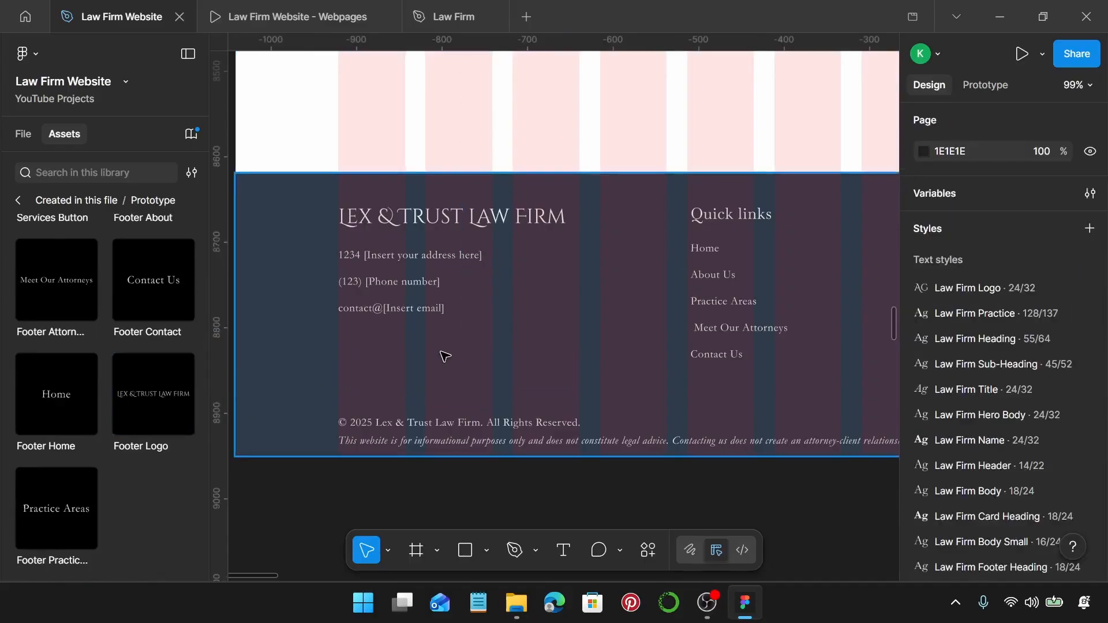
click(504, 228)
click(504, 227)
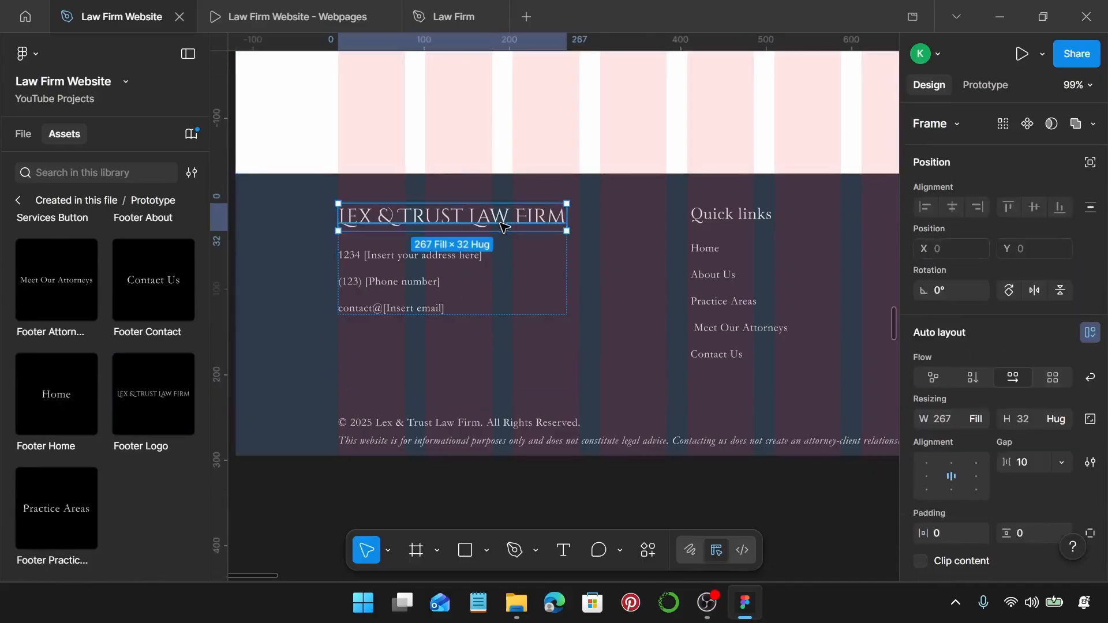
Drop Footer Home, Practice Areas, Contact and Attorneys link instances beside the footer.
scroll(502, 228, right, 6)
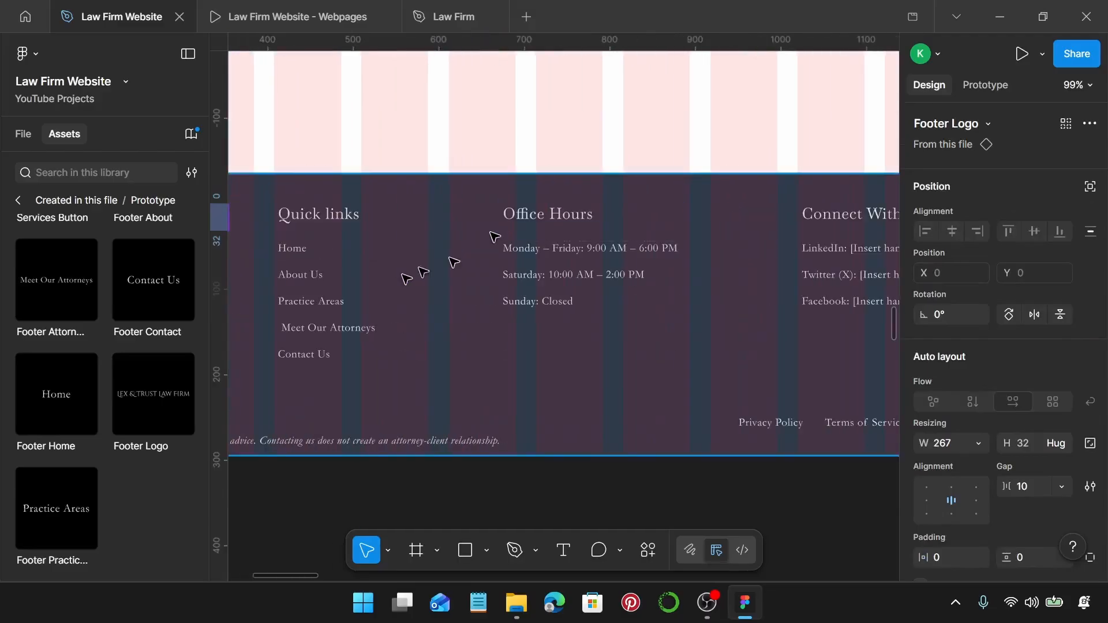
drag(70, 379, 440, 244)
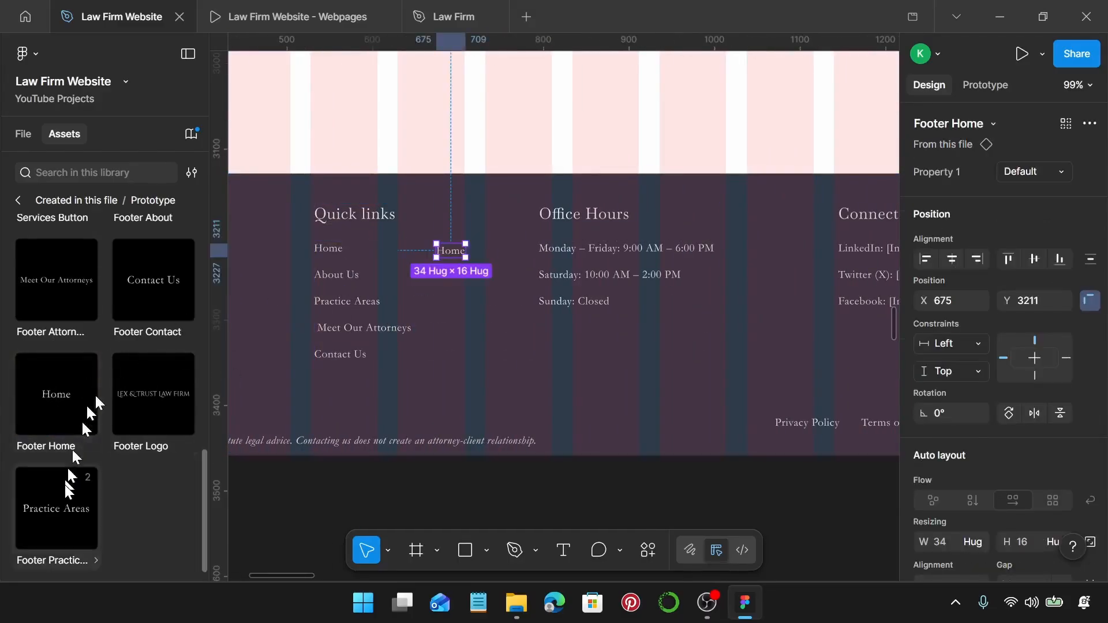
drag(93, 494, 467, 299)
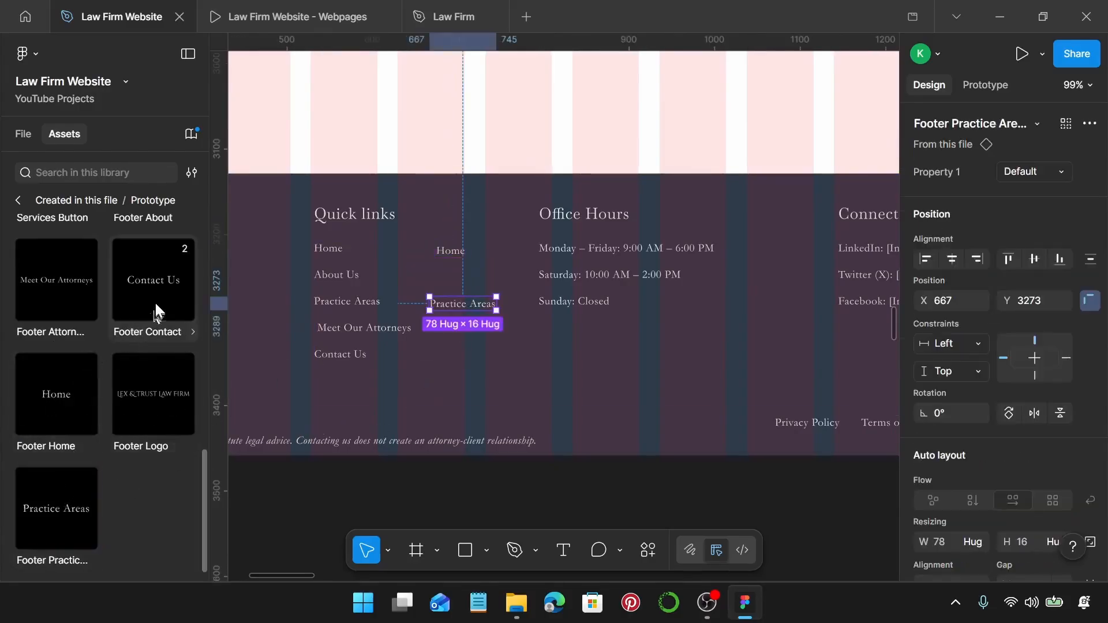
drag(155, 303, 474, 384)
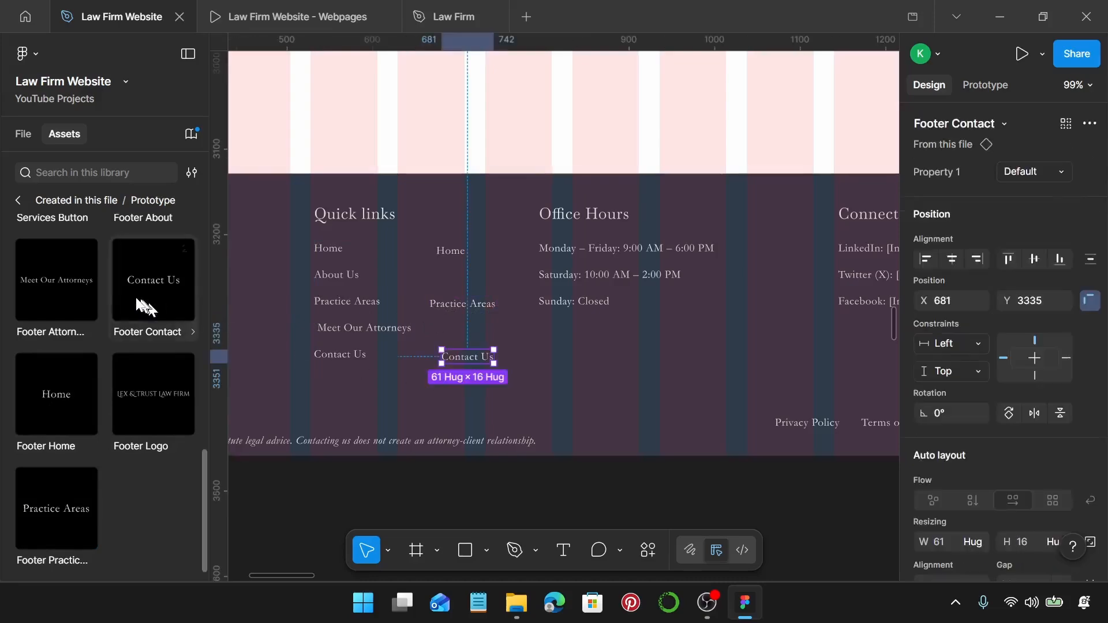
drag(63, 286, 497, 344)
scroll(116, 346, up, 3)
drag(138, 351, 463, 289)
Swap the Home item in Quick links for the Footer Home instance.
click(455, 258)
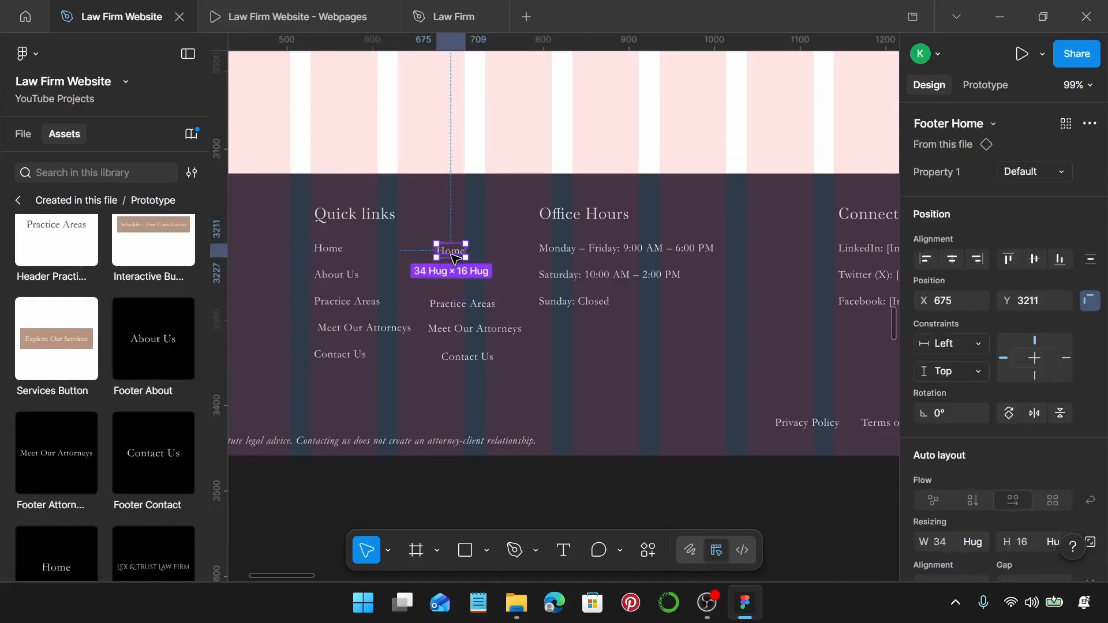
key(ctrl+z)
click(335, 248)
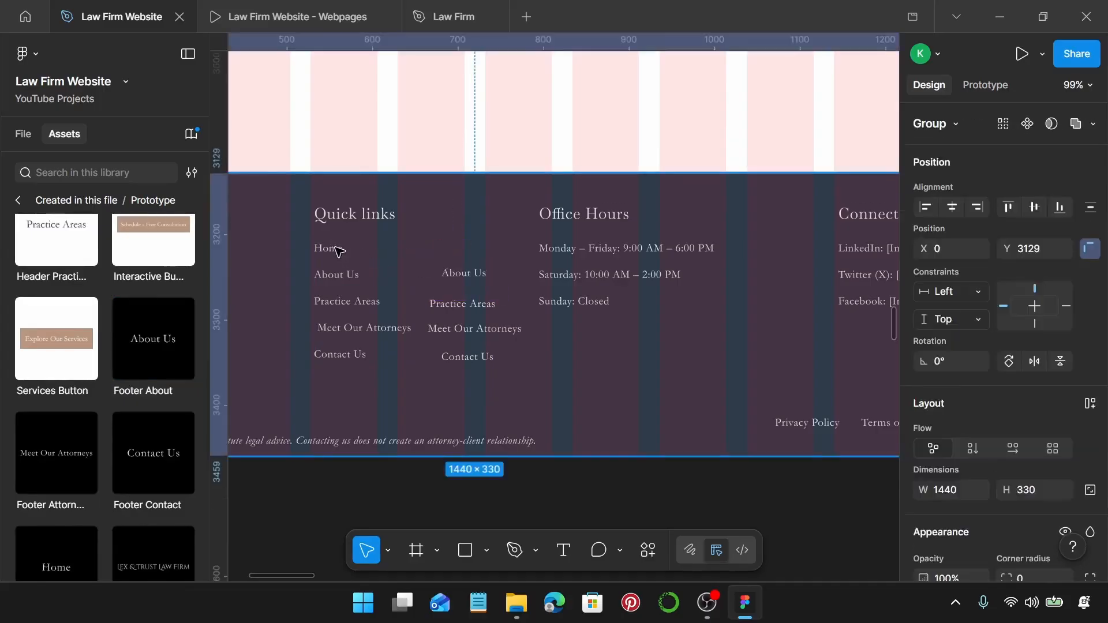
click(331, 253)
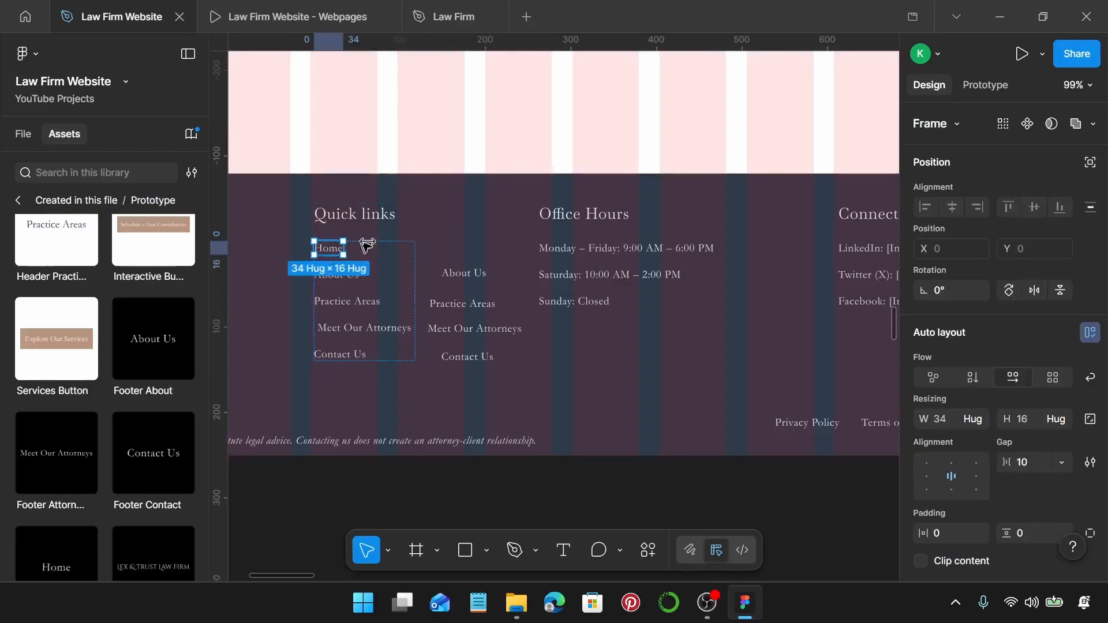
click(439, 248)
click(335, 254)
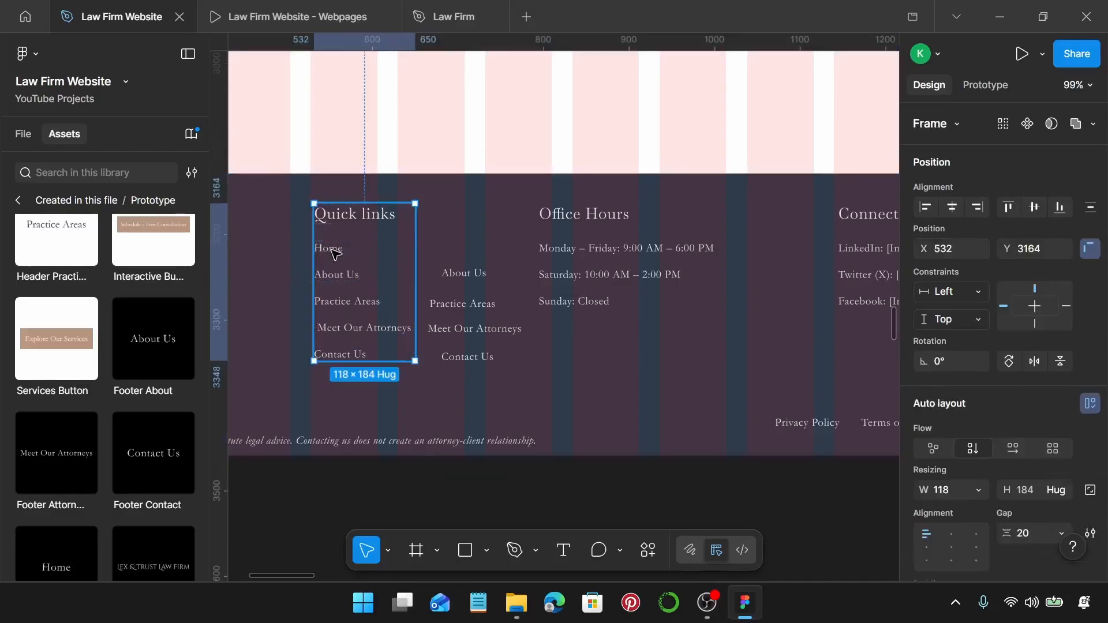
click(334, 252)
click(334, 254)
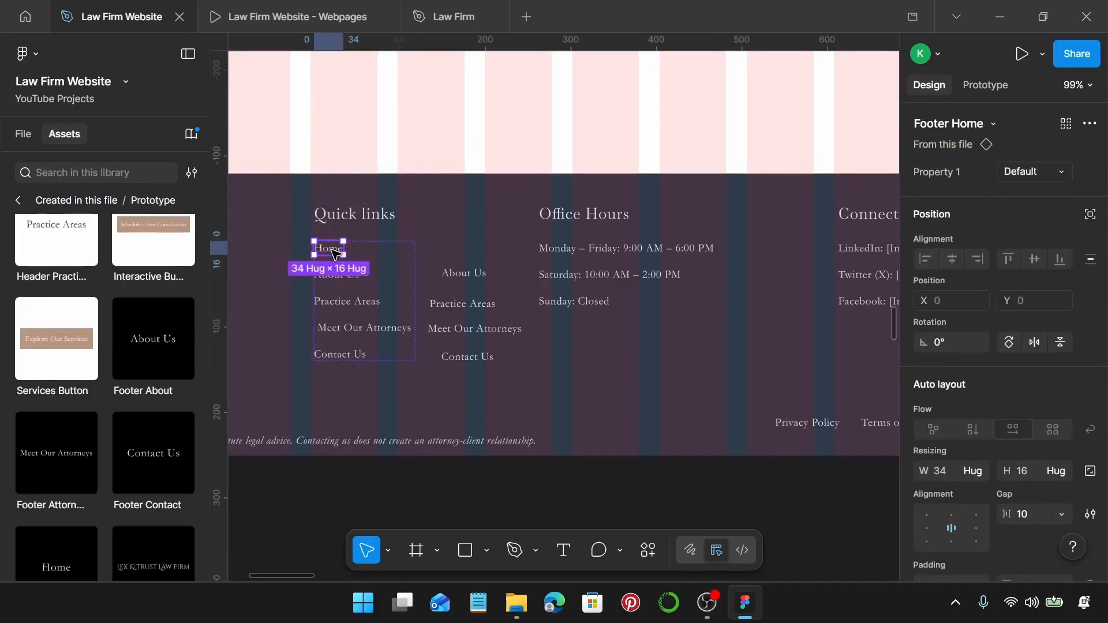
Delete the loose About Us copy and replace the Quick links About Us with Footer About.
click(464, 275)
key(Delete)
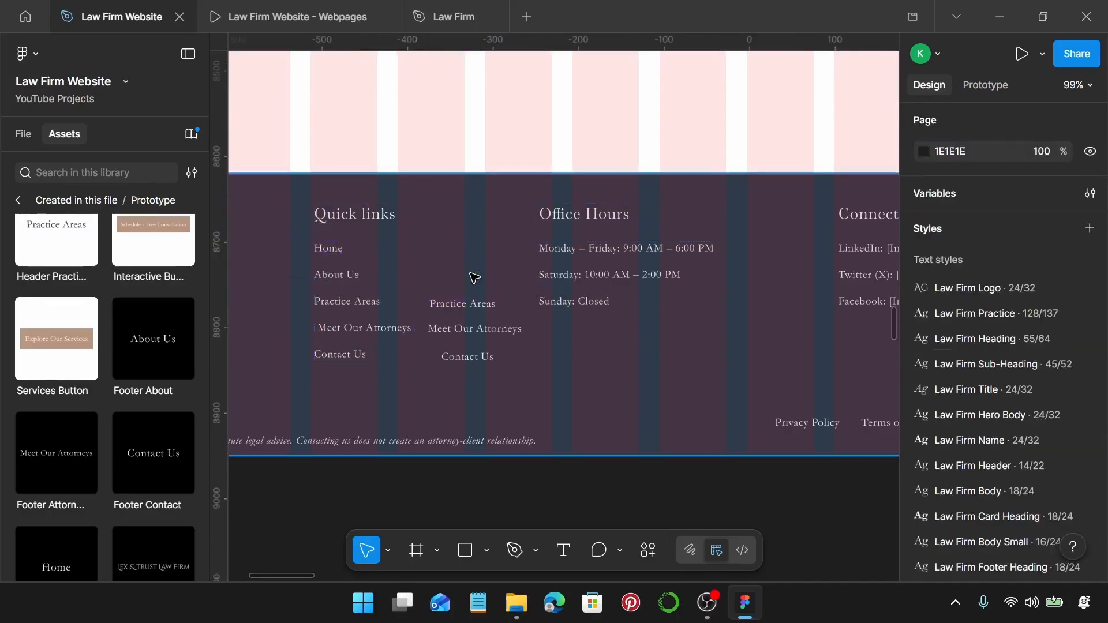
click(352, 281)
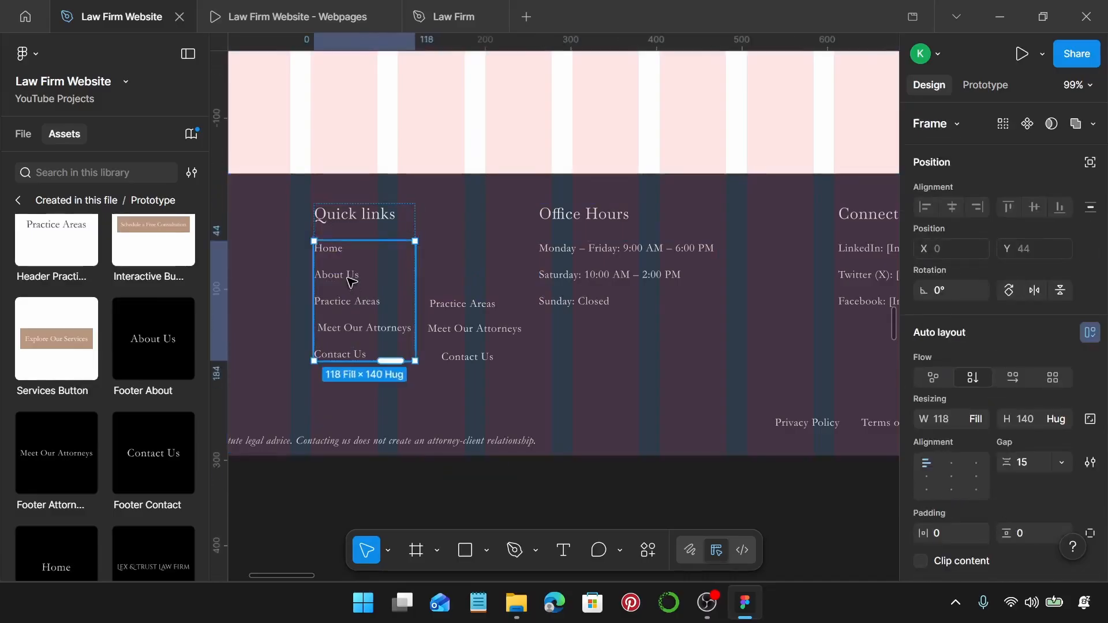
key(ctrl+shift+r)
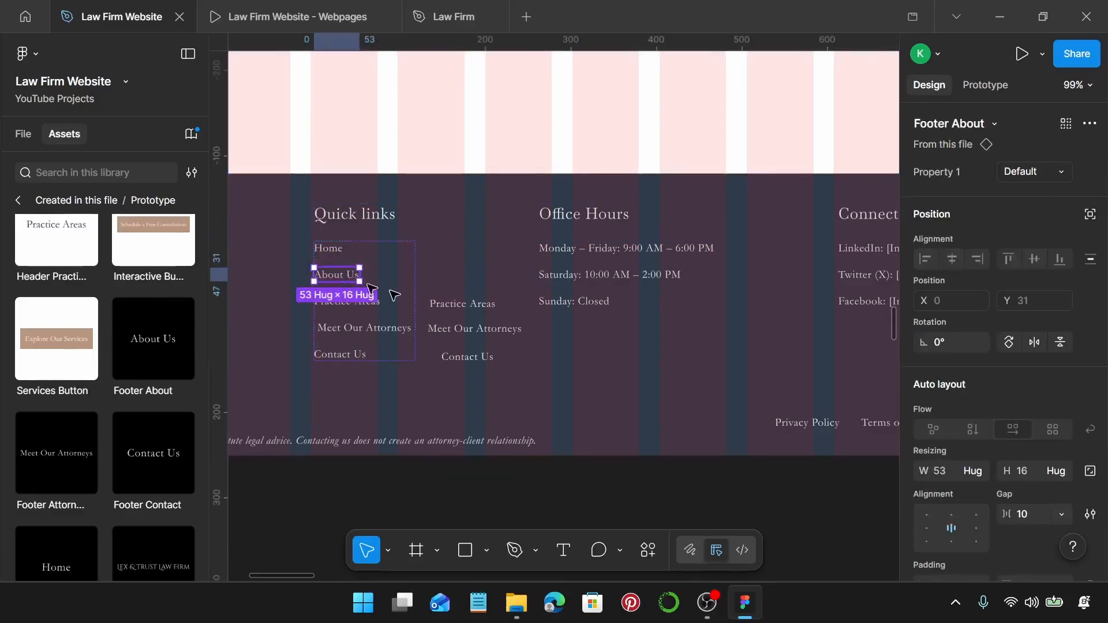
Delete the loose Practice Areas instance and select the Practice Areas item in Quick links.
click(479, 304)
key(Delete)
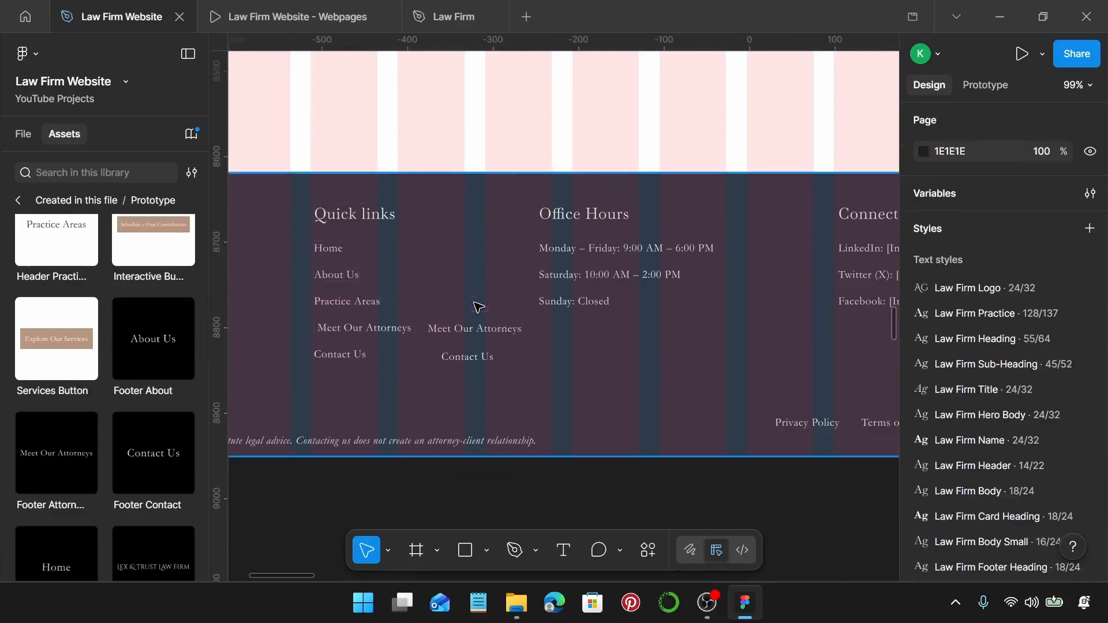
double_click(364, 304)
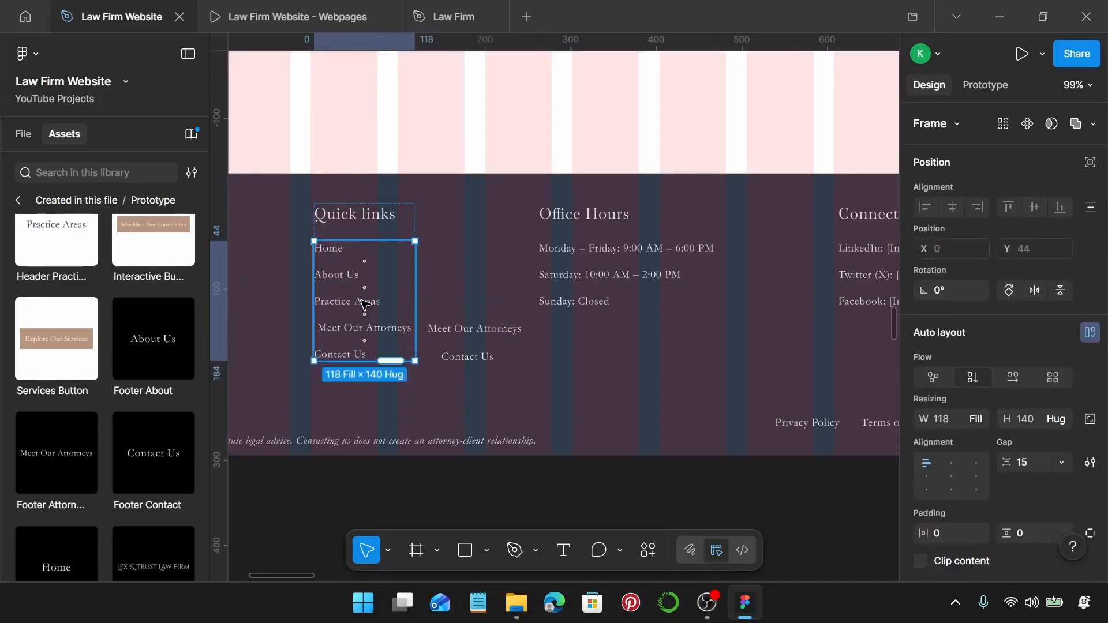
double_click(365, 305)
key(Escape)
click(359, 303)
click(468, 309)
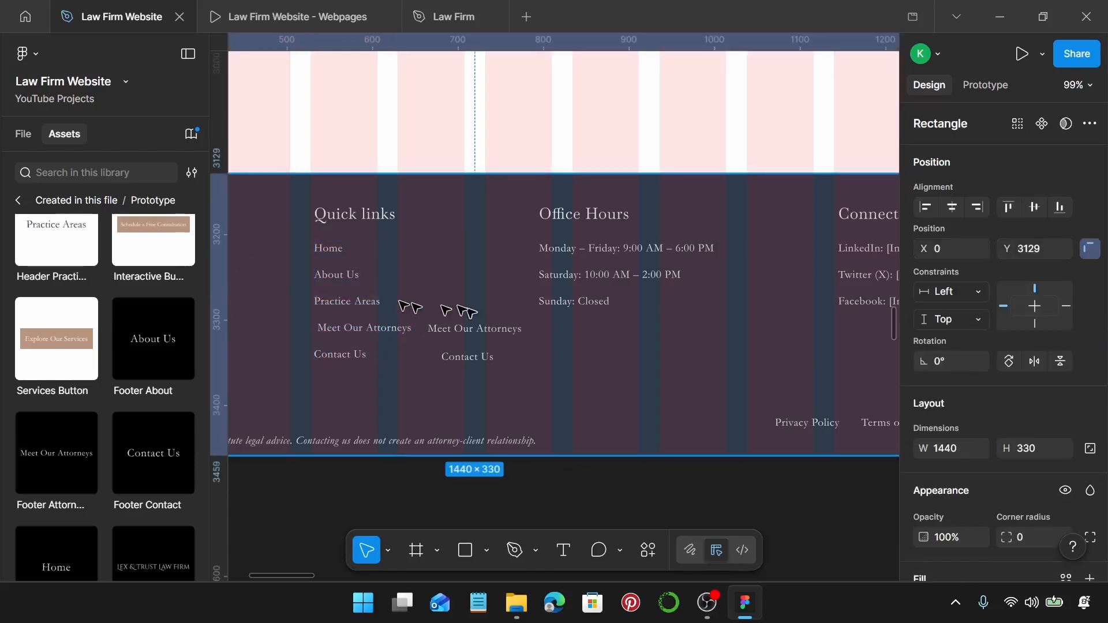
double_click(384, 303)
click(372, 306)
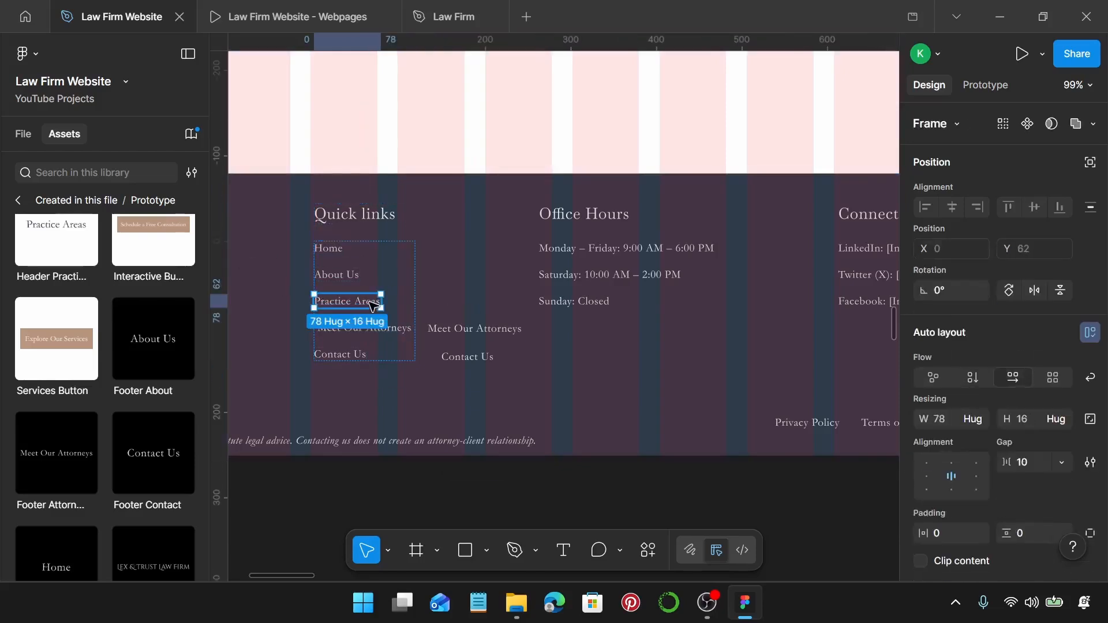
Delete the loose Meet Our Attorneys instance and select that link inside Quick links.
click(450, 337)
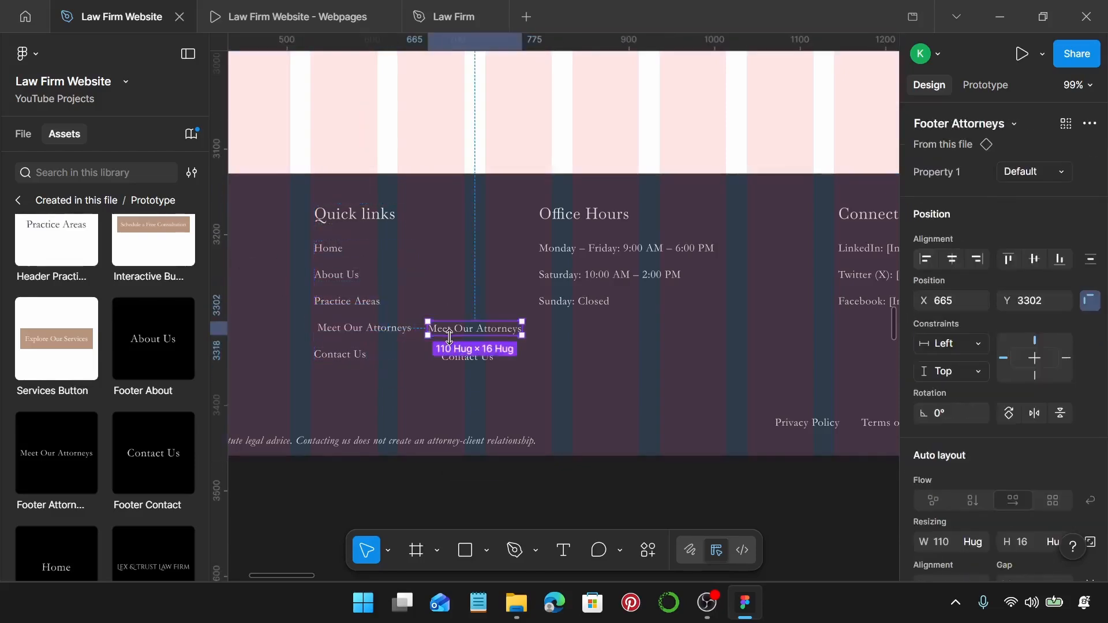
key(Delete)
click(396, 329)
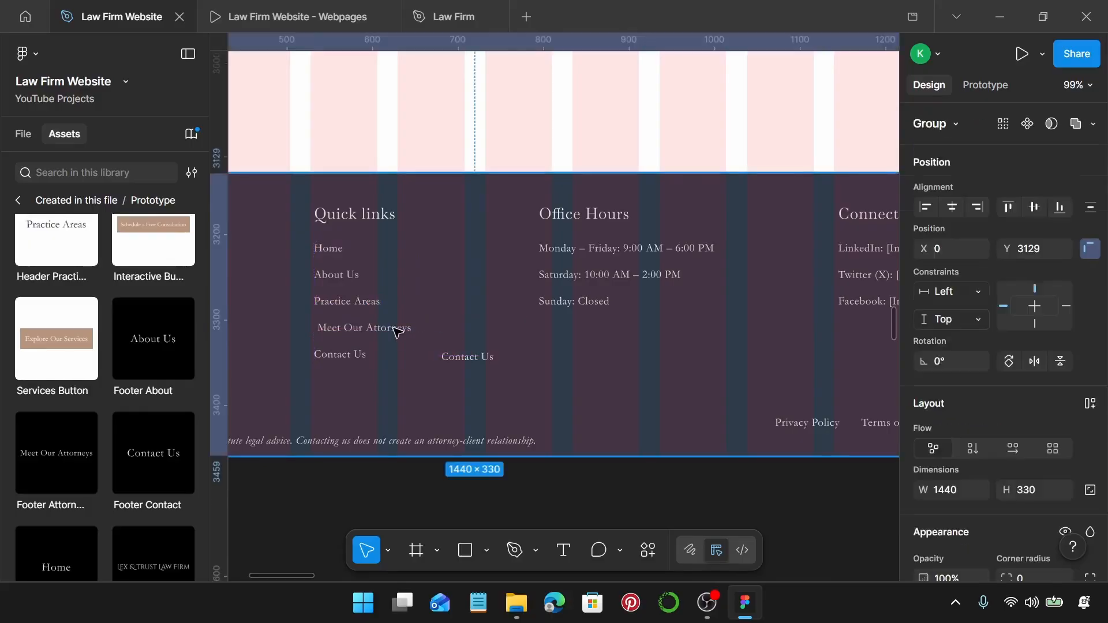
click(397, 330)
click(398, 332)
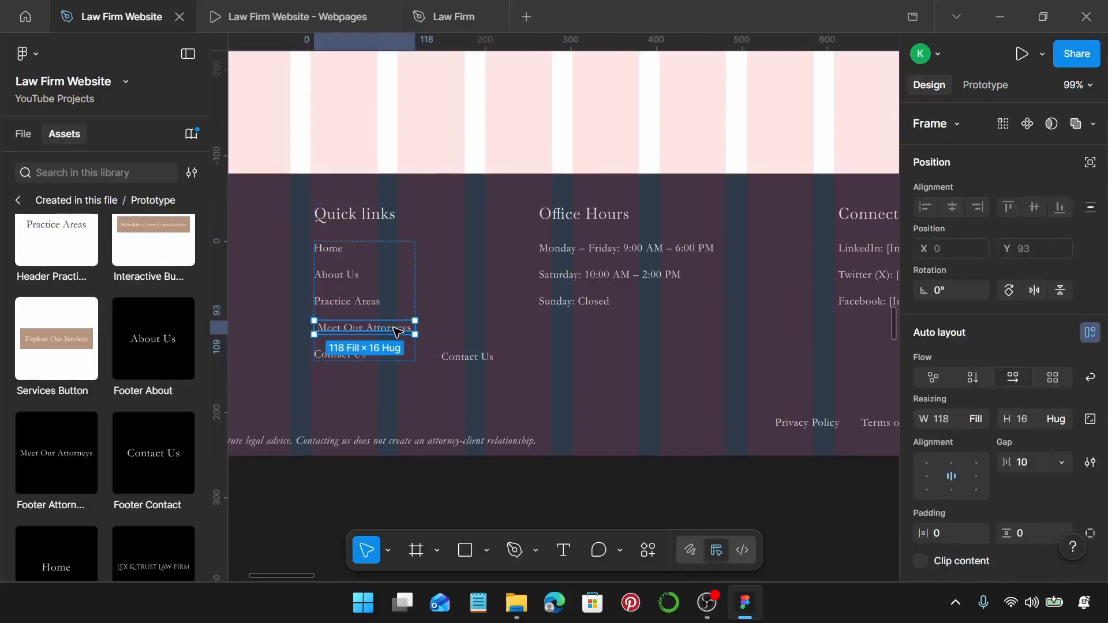
click(397, 332)
Delete the stray Footer Contact copy and select the Contact Us link in Quick links.
click(488, 357)
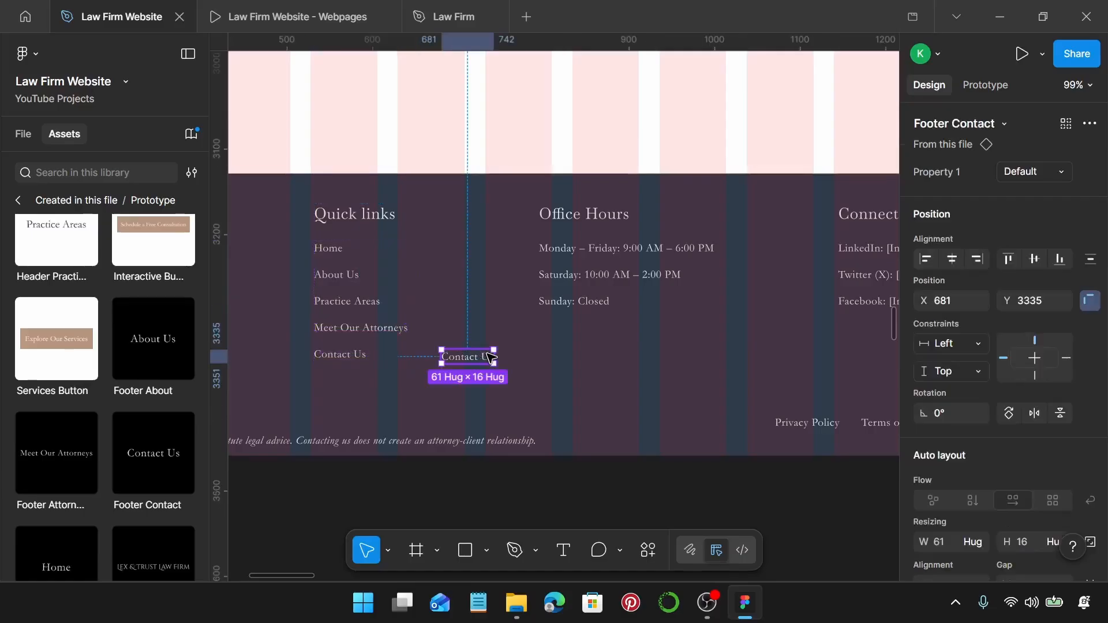
key(Delete)
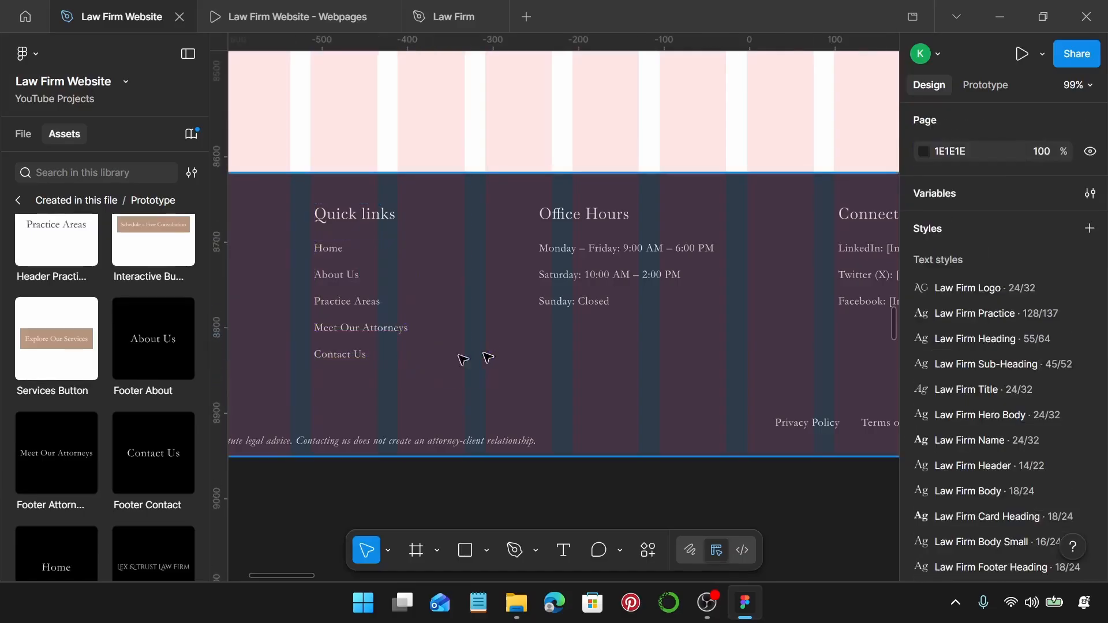
click(354, 355)
click(354, 355)
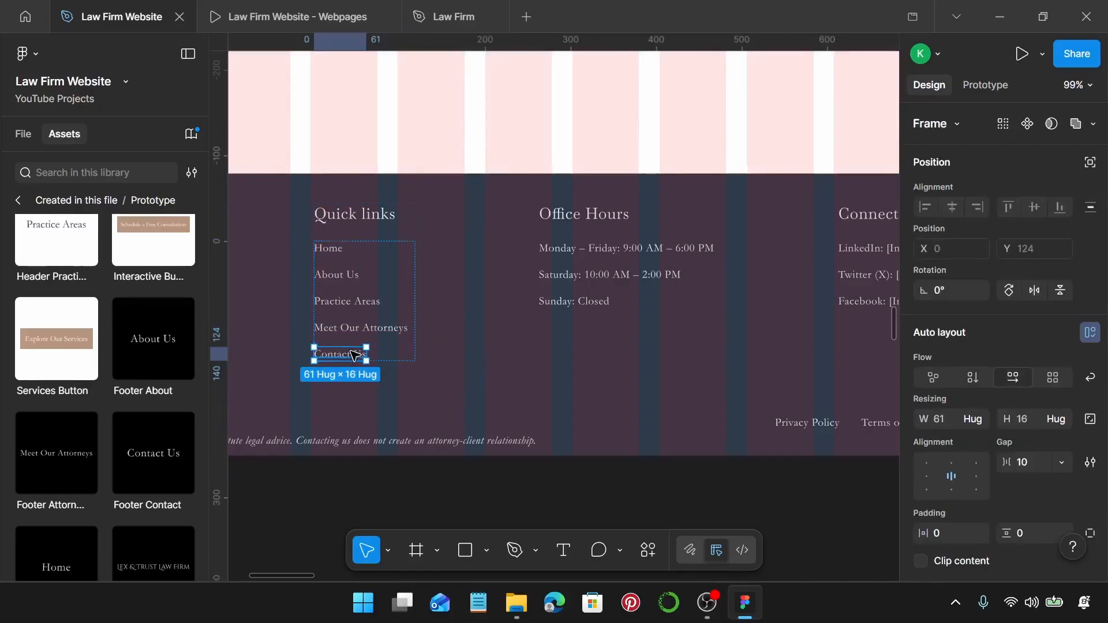
scroll(355, 355, down, 5)
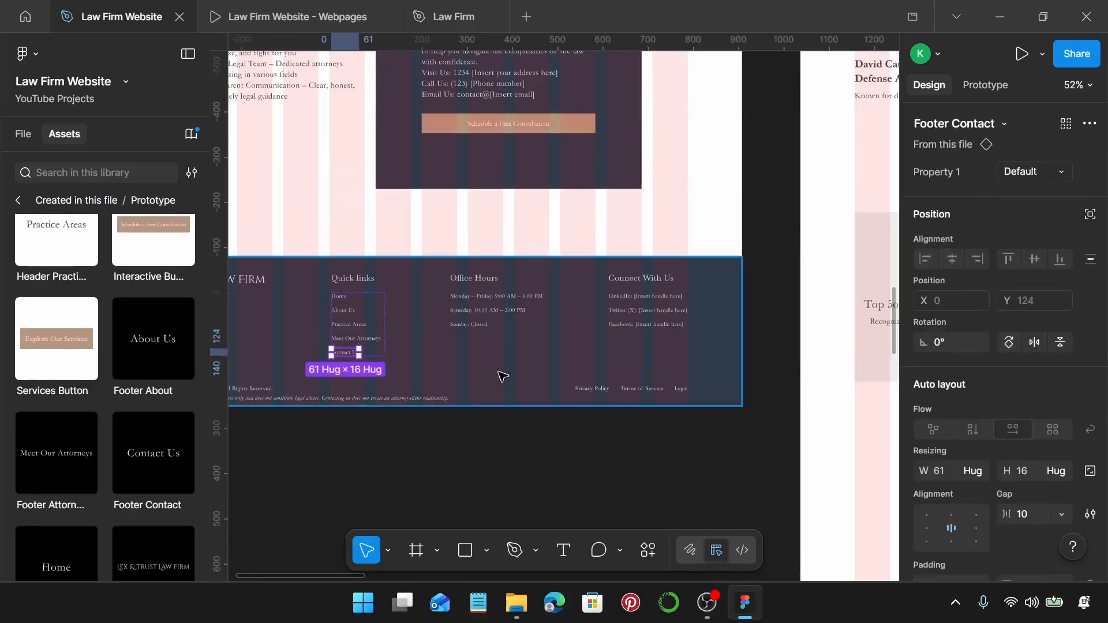
Select the complete Homepage footer group to use as the source footer.
click(502, 377)
scroll(502, 376, down, 3)
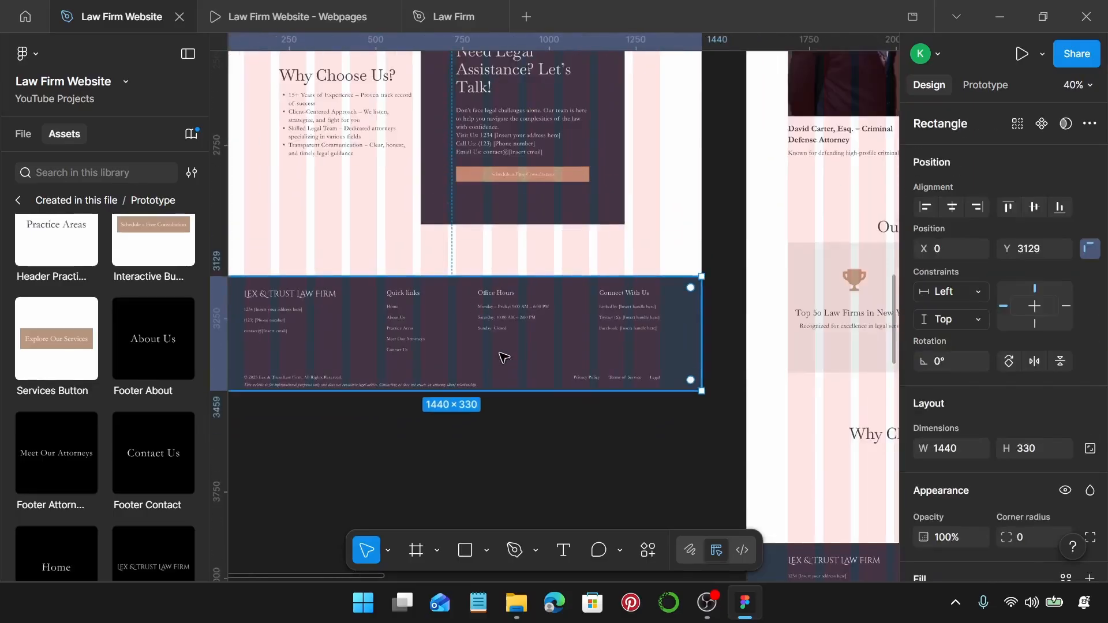
double_click(504, 358)
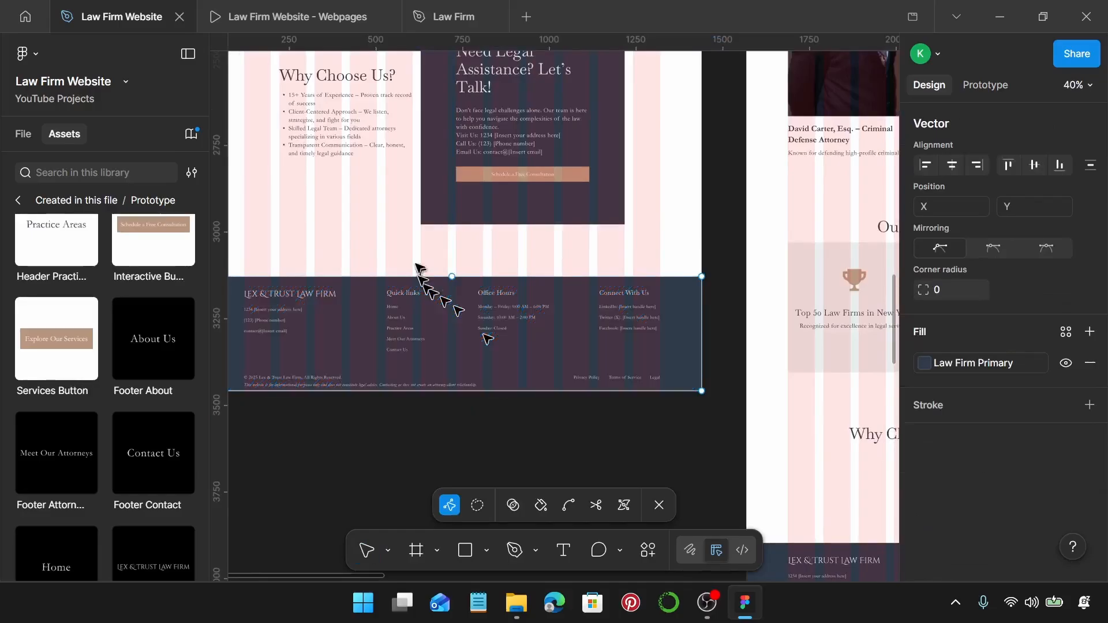
key(Escape)
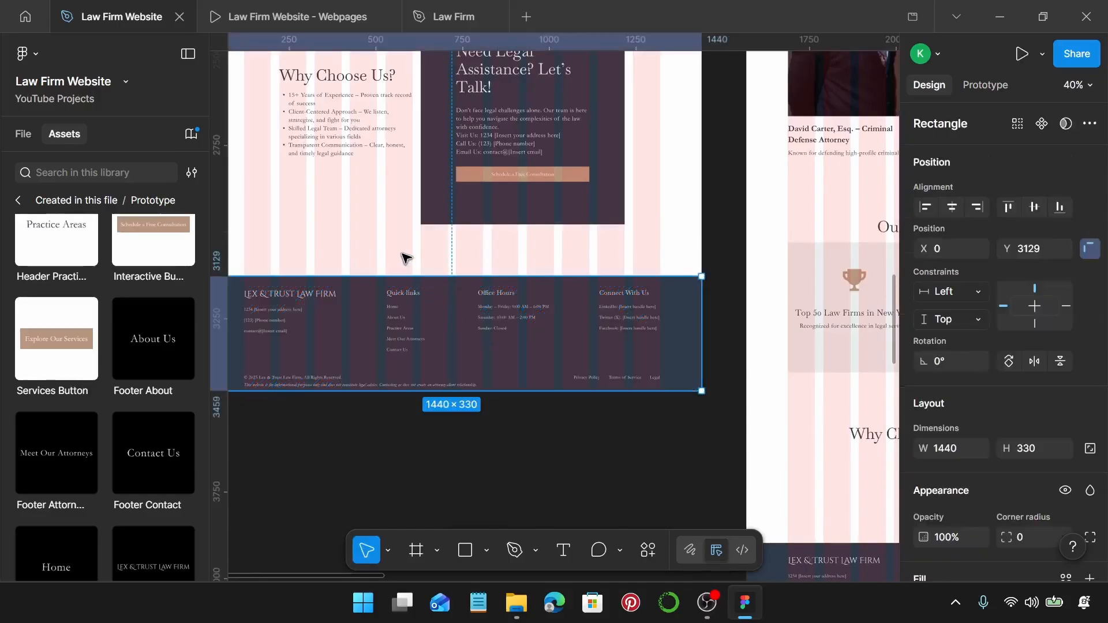
scroll(376, 323, down, 3)
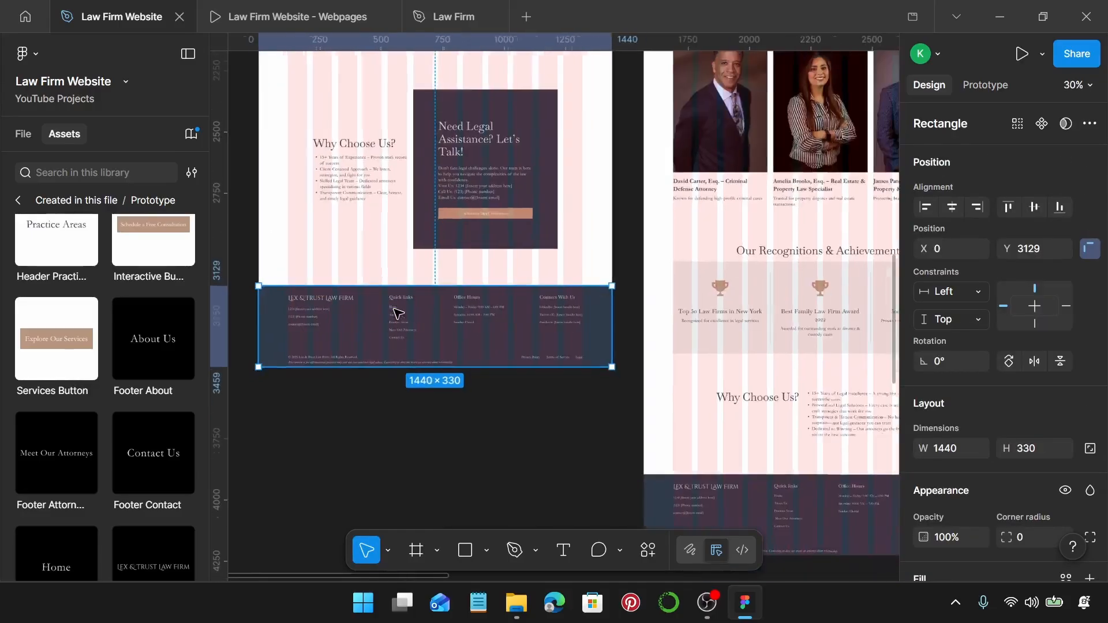
key(Escape)
click(327, 311)
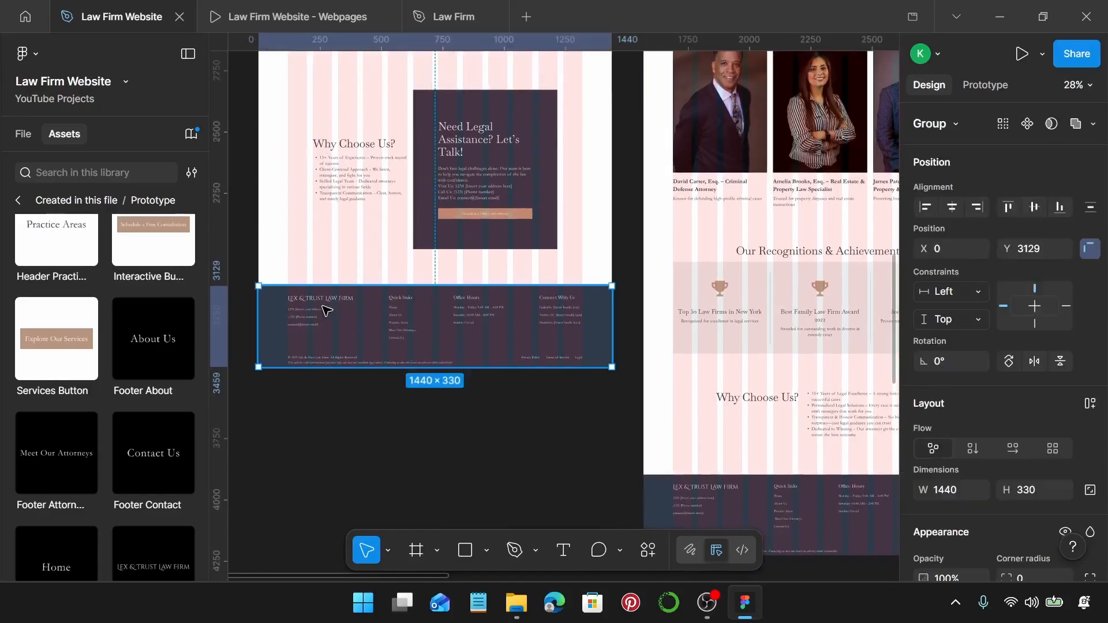
key(Return)
key(Return)
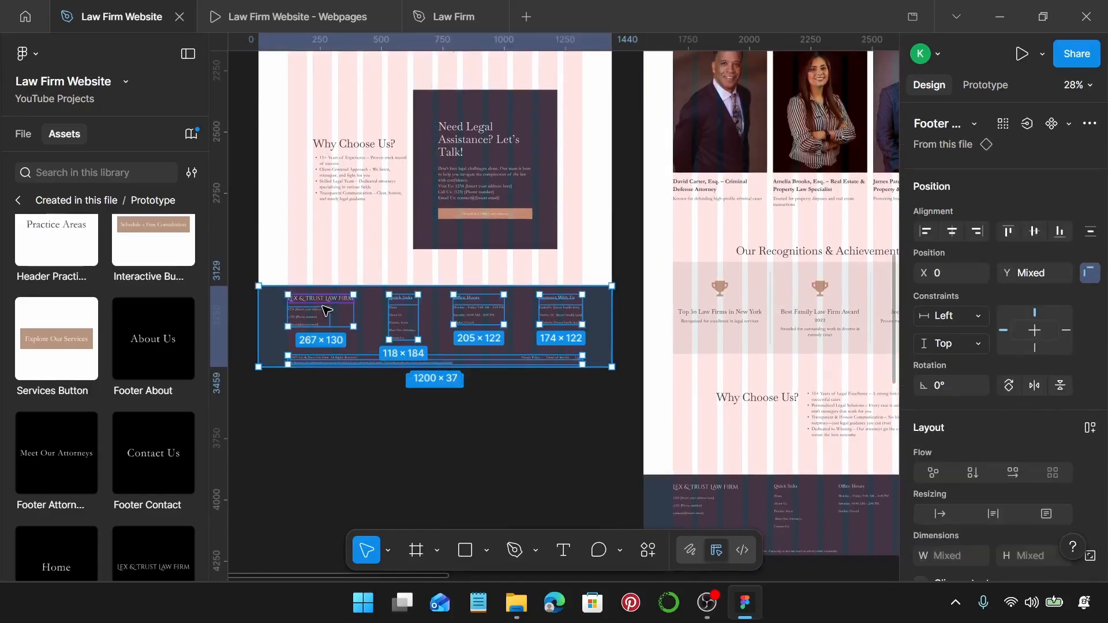
scroll(334, 312, up, 5)
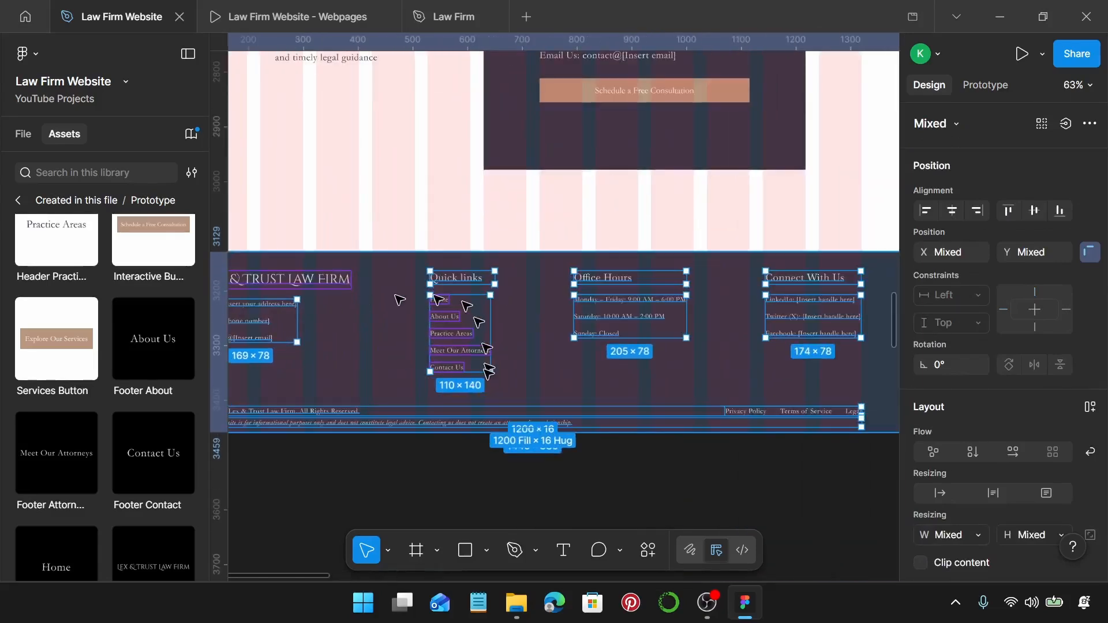
scroll(399, 242, down, 5)
click(396, 230)
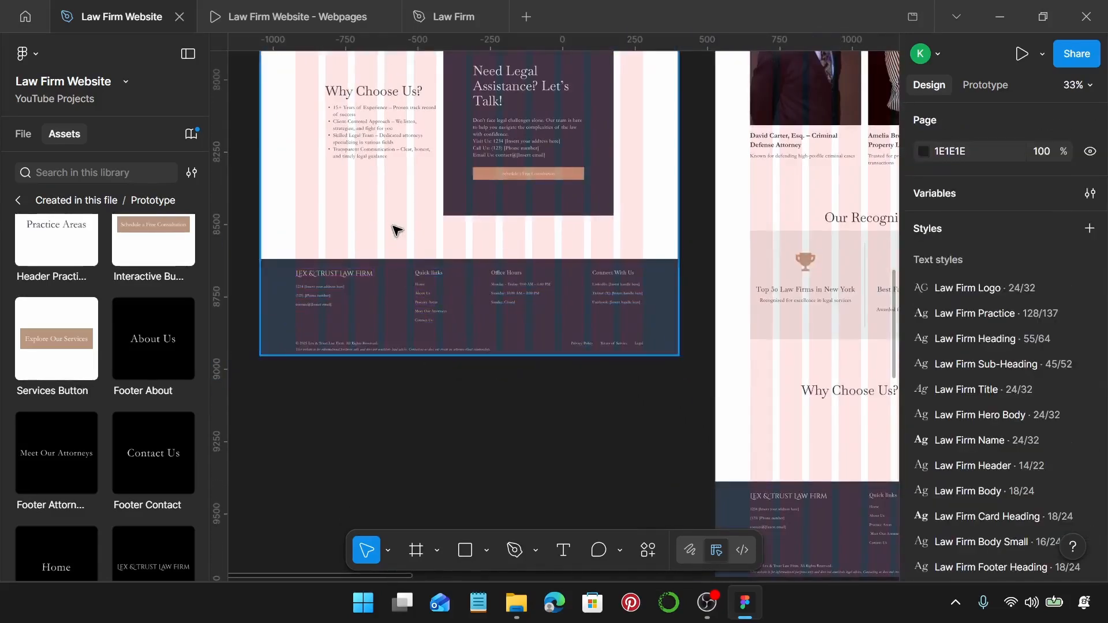
scroll(396, 229, down, 1)
click(406, 283)
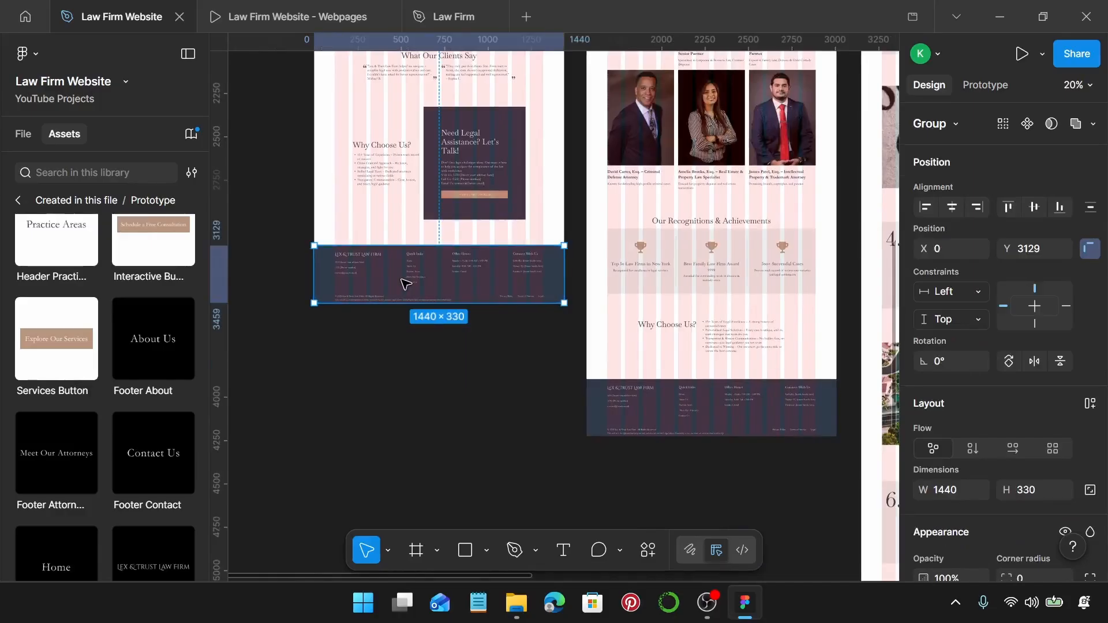
Replace the About, Practice Areas, Attorneys and Contact footers with the Homepage footer via Ctrl+Shift+R.
scroll(406, 284, down, 5)
click(468, 327)
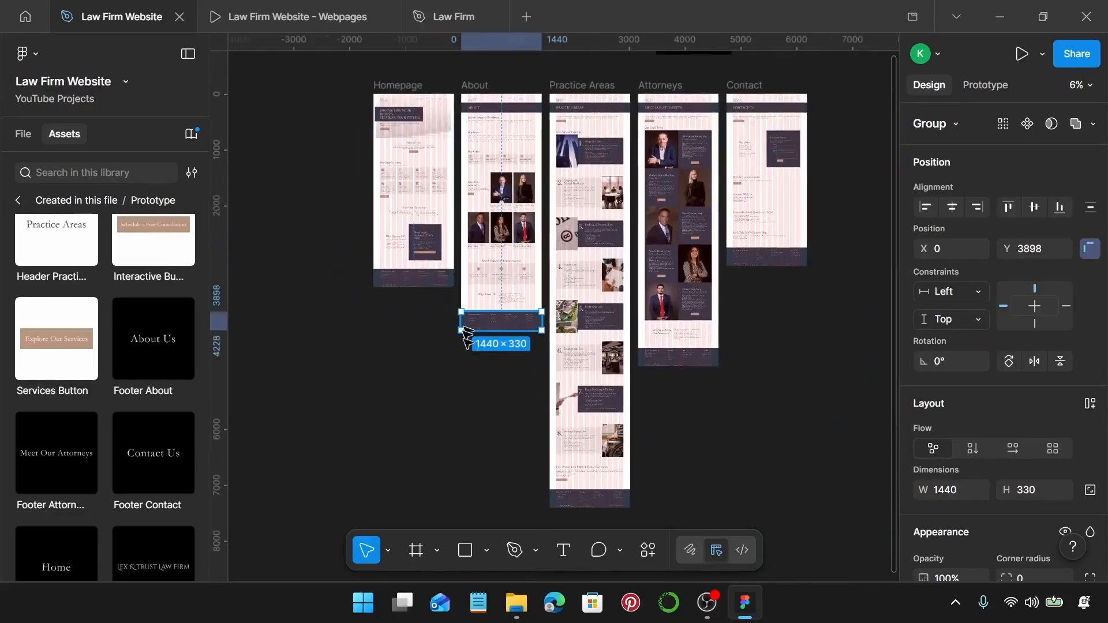
shift+click(589, 498)
shift+click(678, 357)
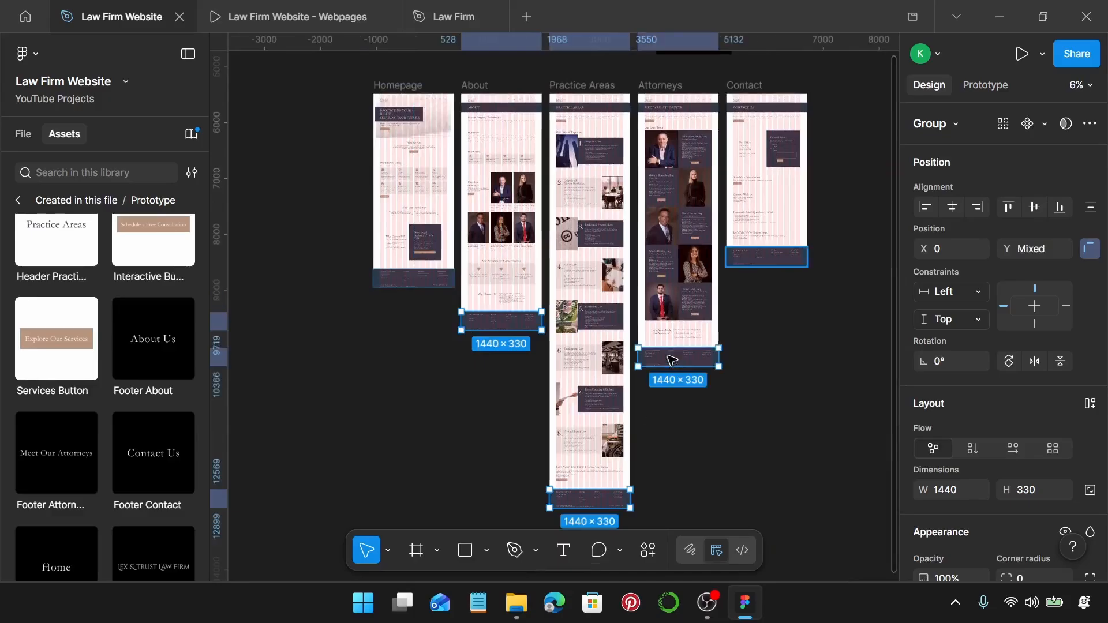
shift+click(751, 261)
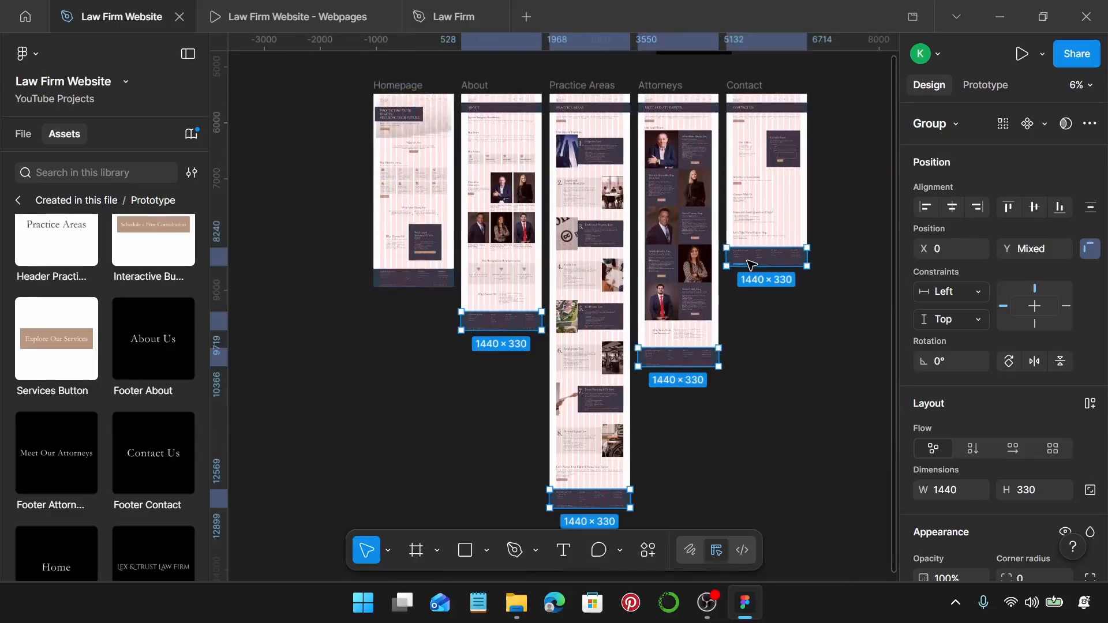
key(ctrl+shift+r)
key(Return)
key(Return)
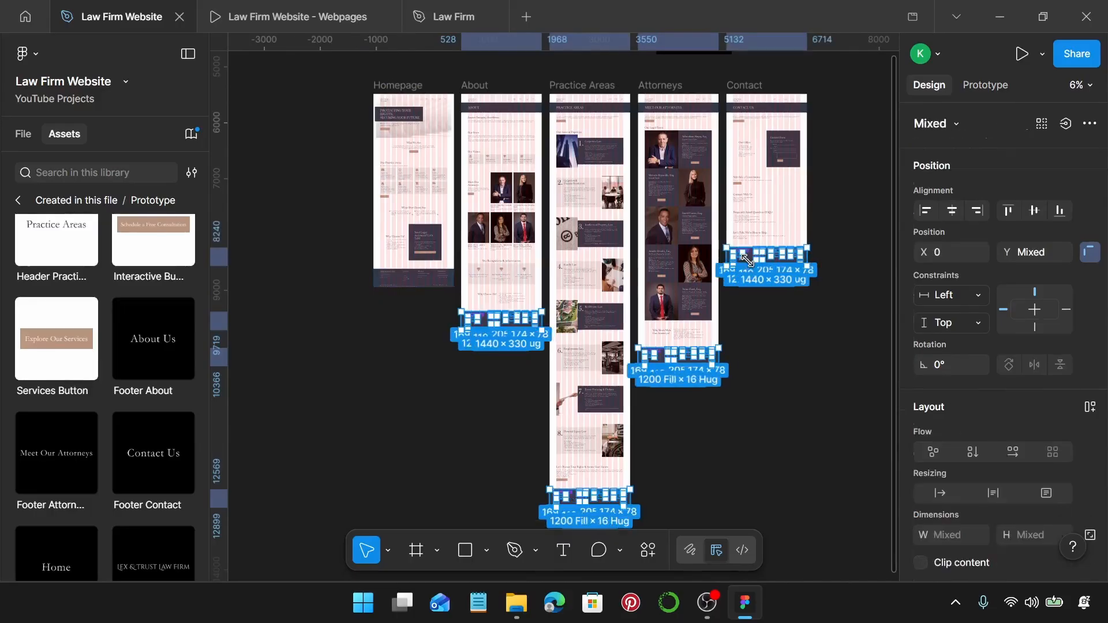
Pan across the pages to check the replaced footers, ending on the About page.
scroll(364, 391, up, 5)
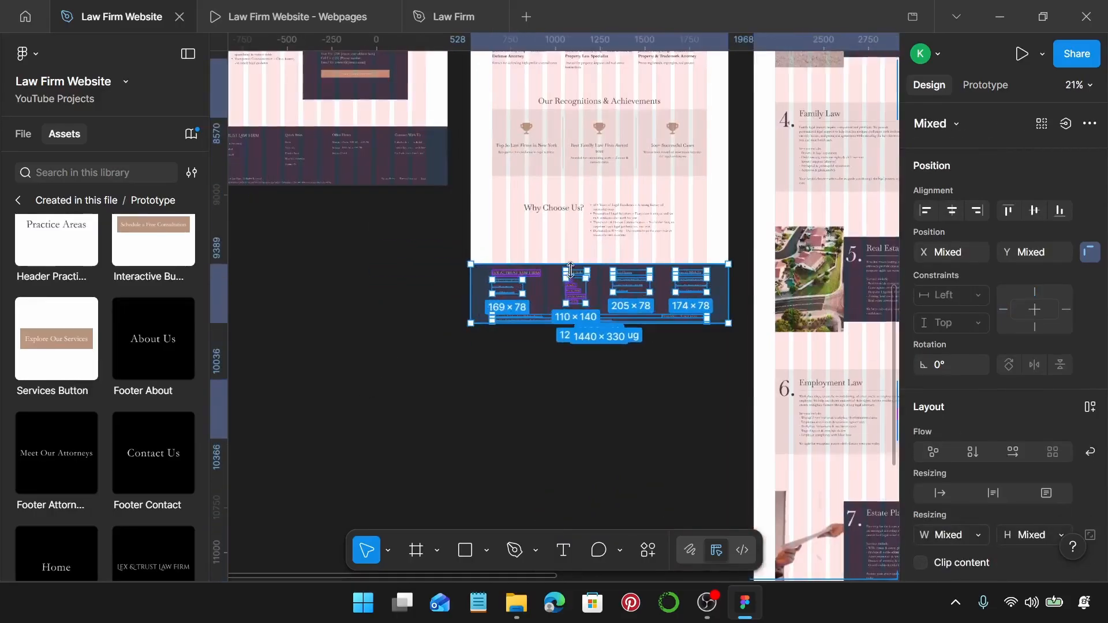
scroll(636, 361, right, 5)
scroll(738, 329, down, 4)
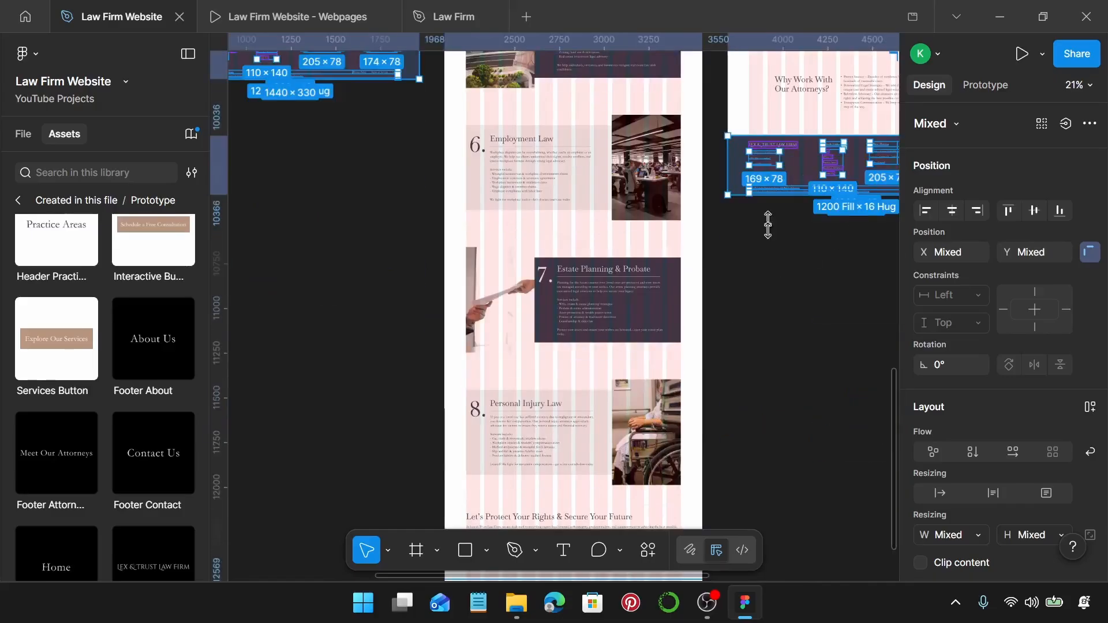
scroll(767, 231, down, 3)
key(Escape)
scroll(664, 326, down, 2)
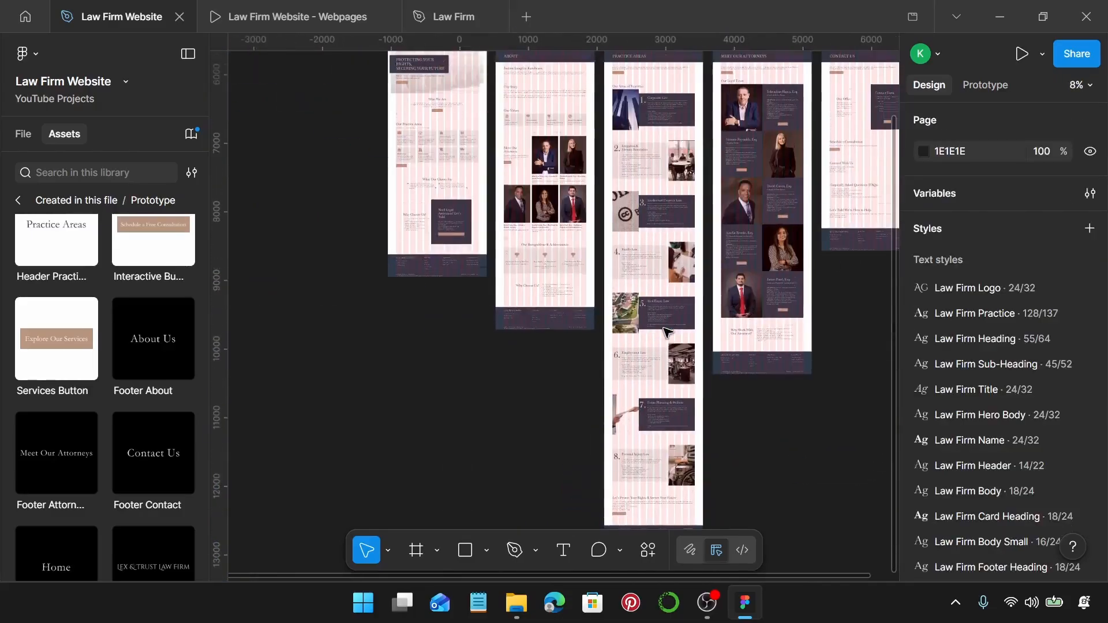
scroll(667, 331, up, 1)
scroll(511, 196, up, 10)
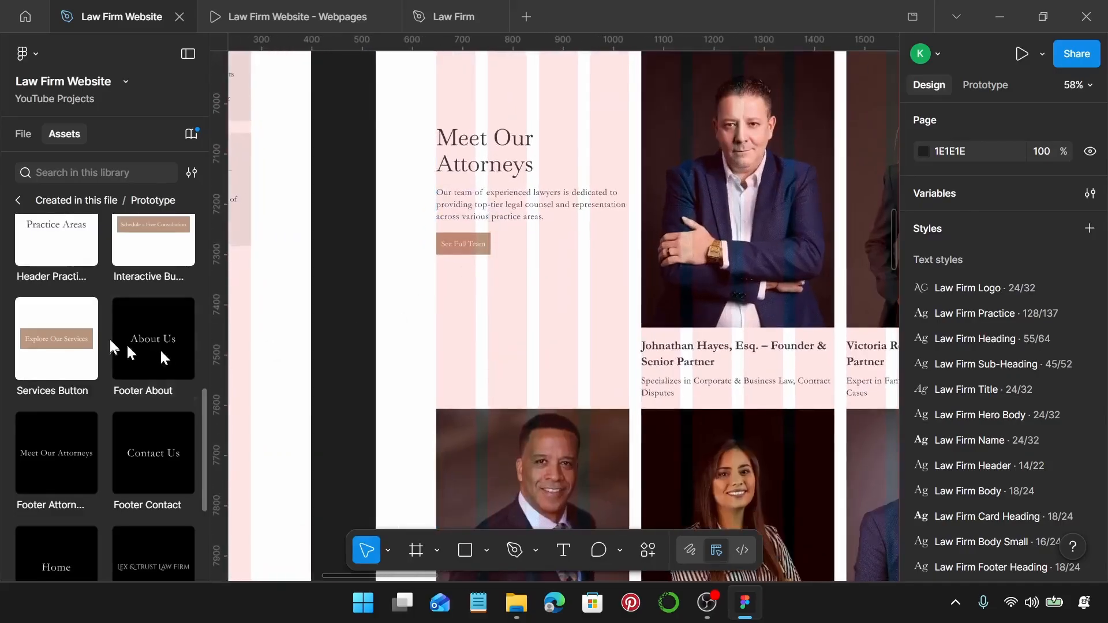
scroll(118, 345, up, 10)
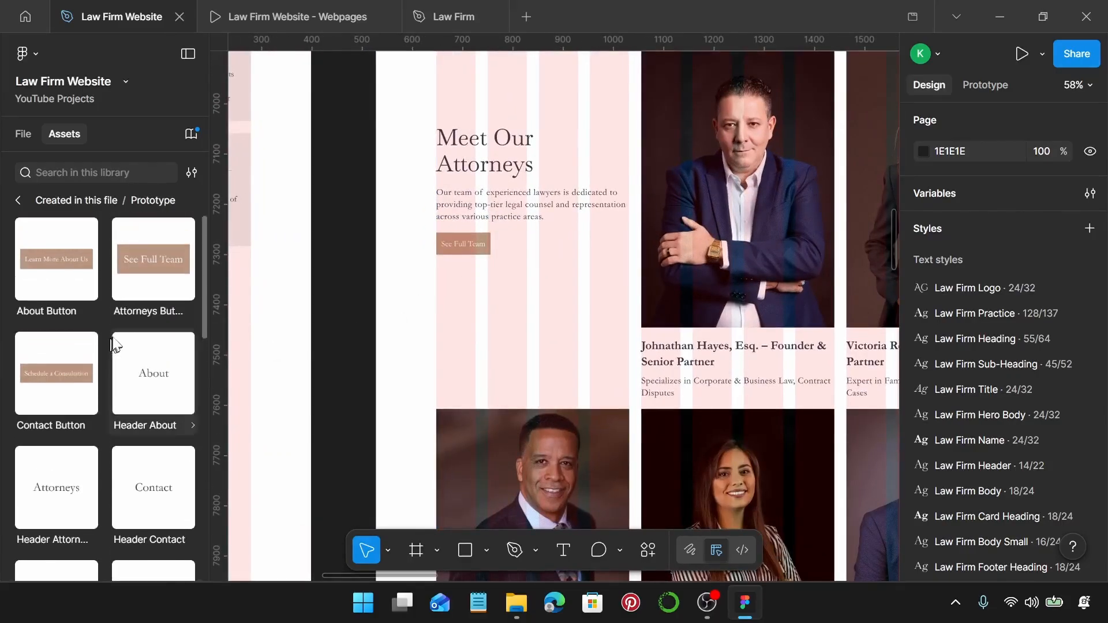
Test a See Full Team button under Meet Our Attorneys, then remove the extra copy.
drag(162, 263, 494, 302)
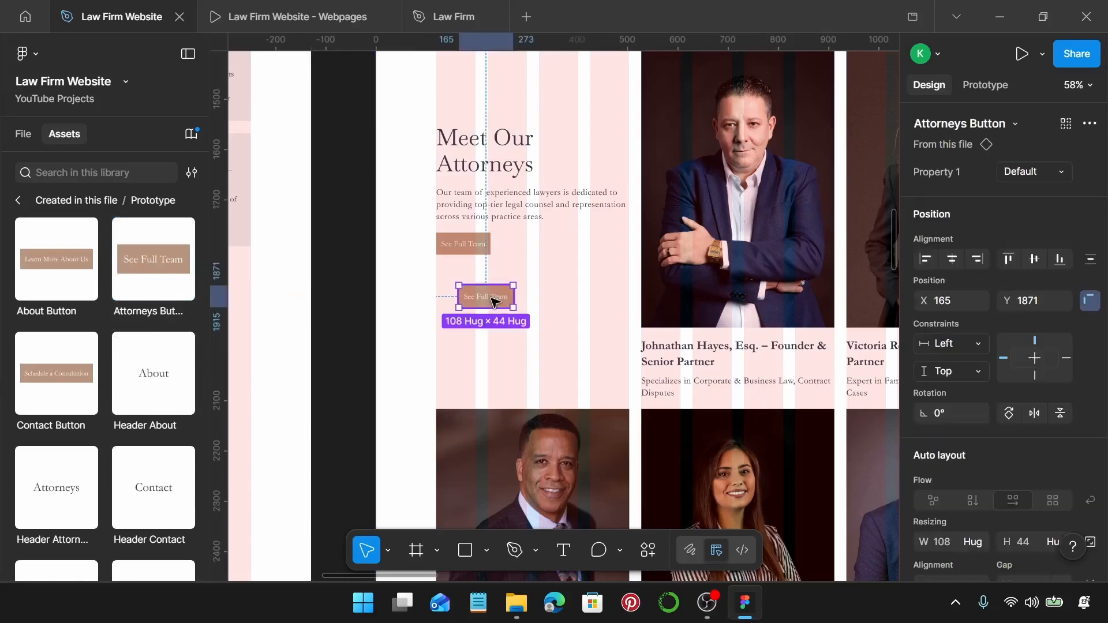
key(Delete)
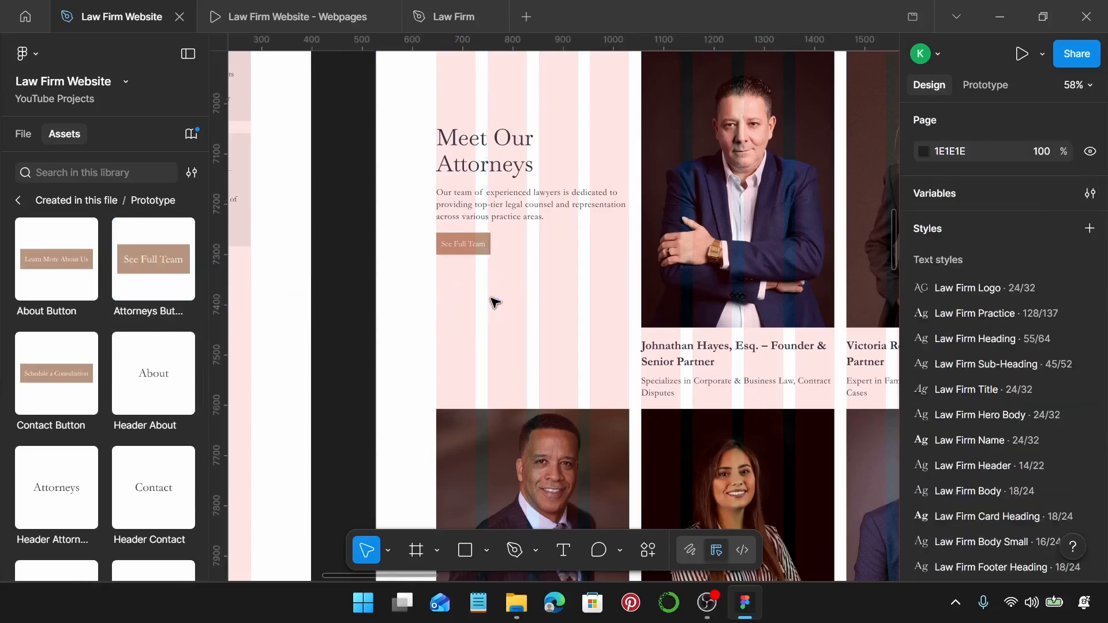
click(462, 248)
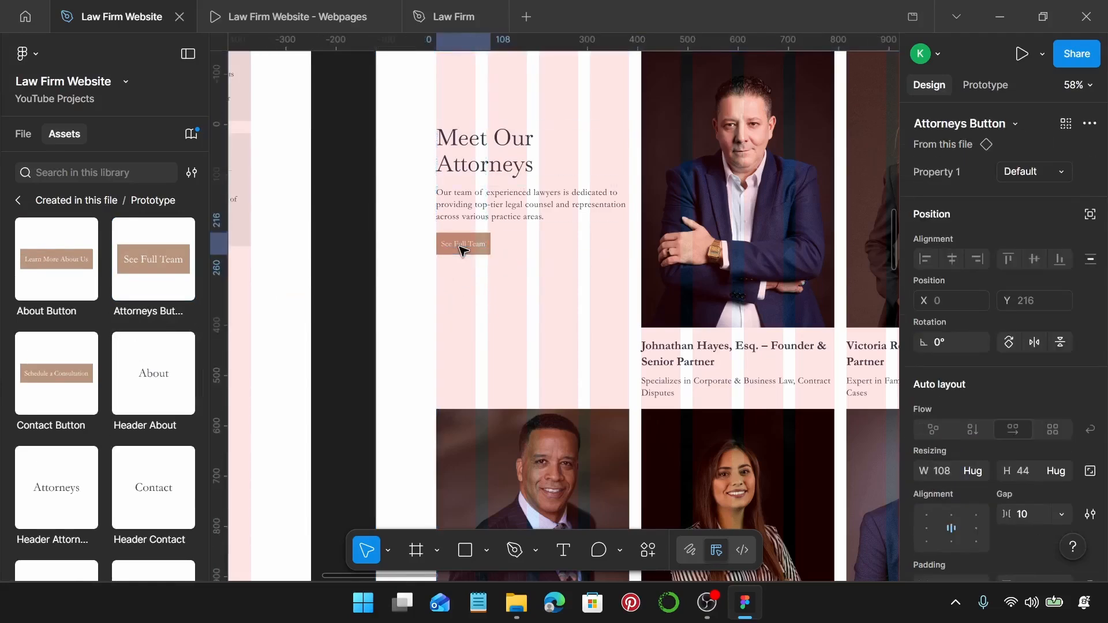
scroll(462, 248, down, 10)
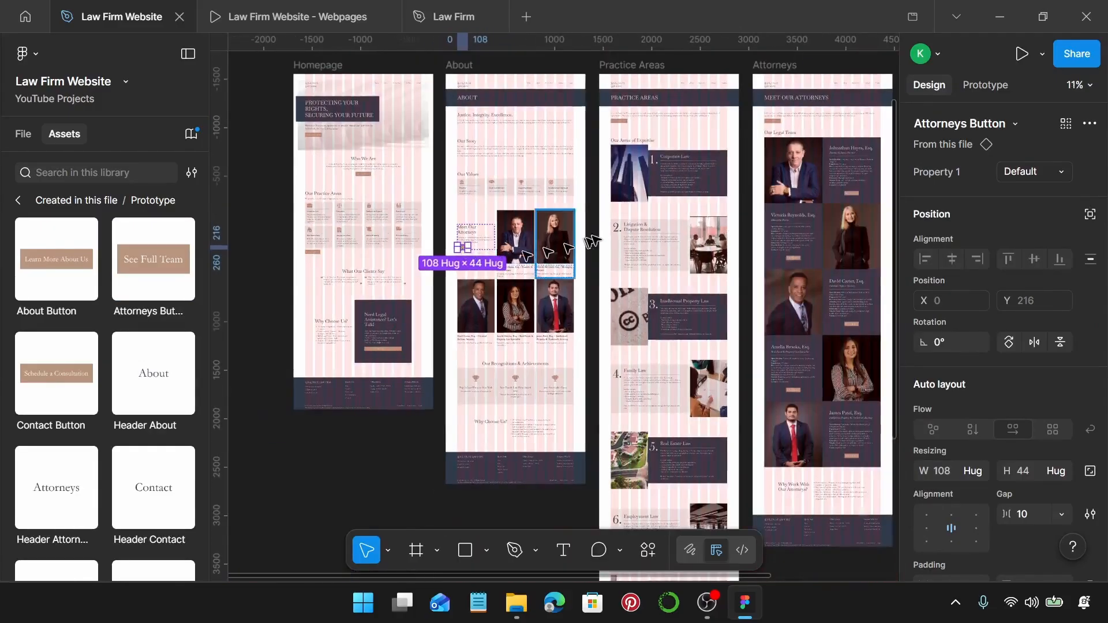
scroll(635, 118, up, 5)
scroll(635, 119, up, 8)
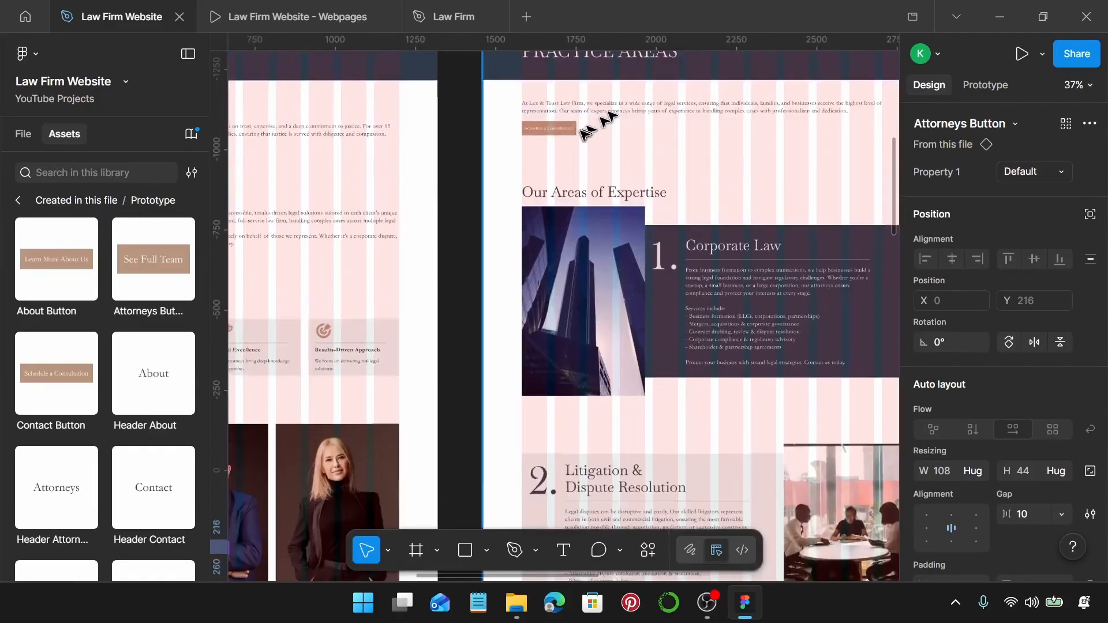
click(269, 308)
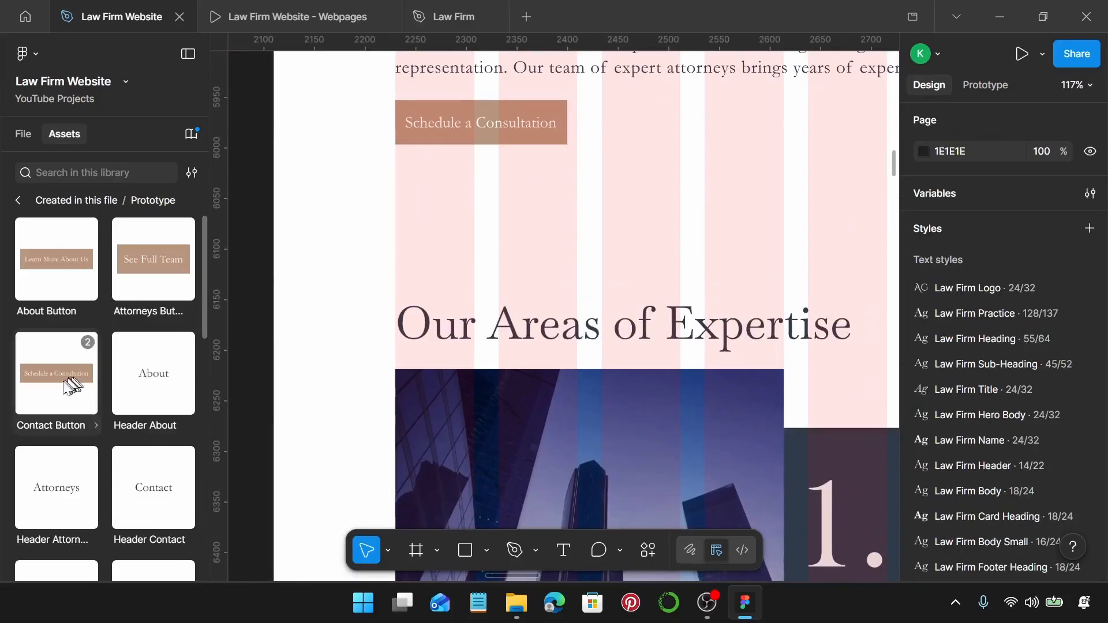
Replace the plain Schedule a Consultation button on Practice Areas with the Contact Button component.
drag(52, 390, 500, 243)
key(ctrl+z)
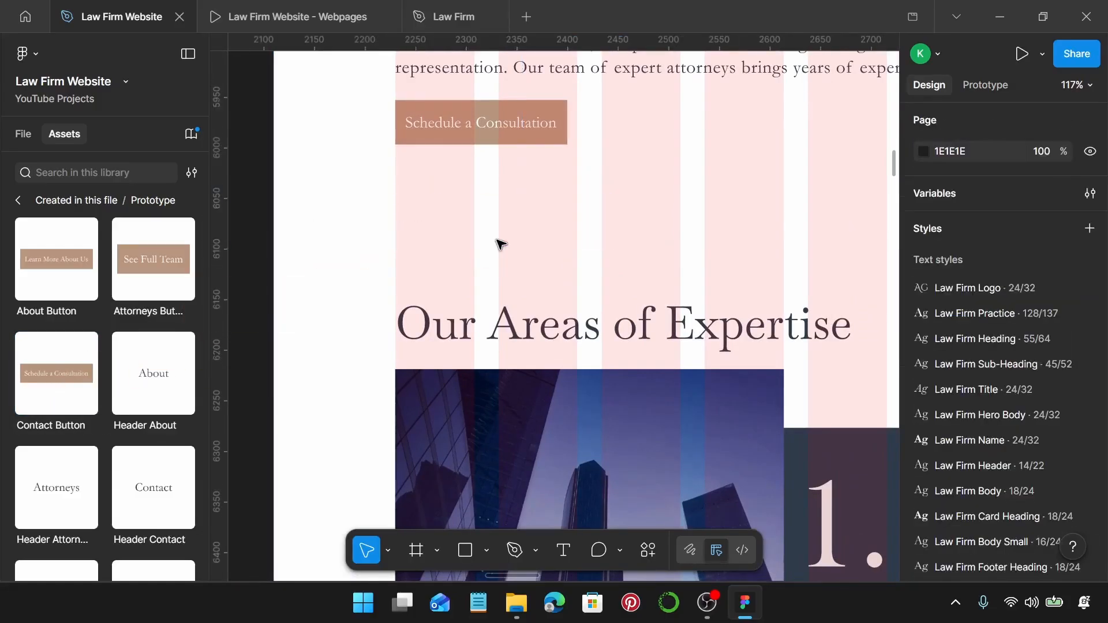
click(485, 120)
click(487, 128)
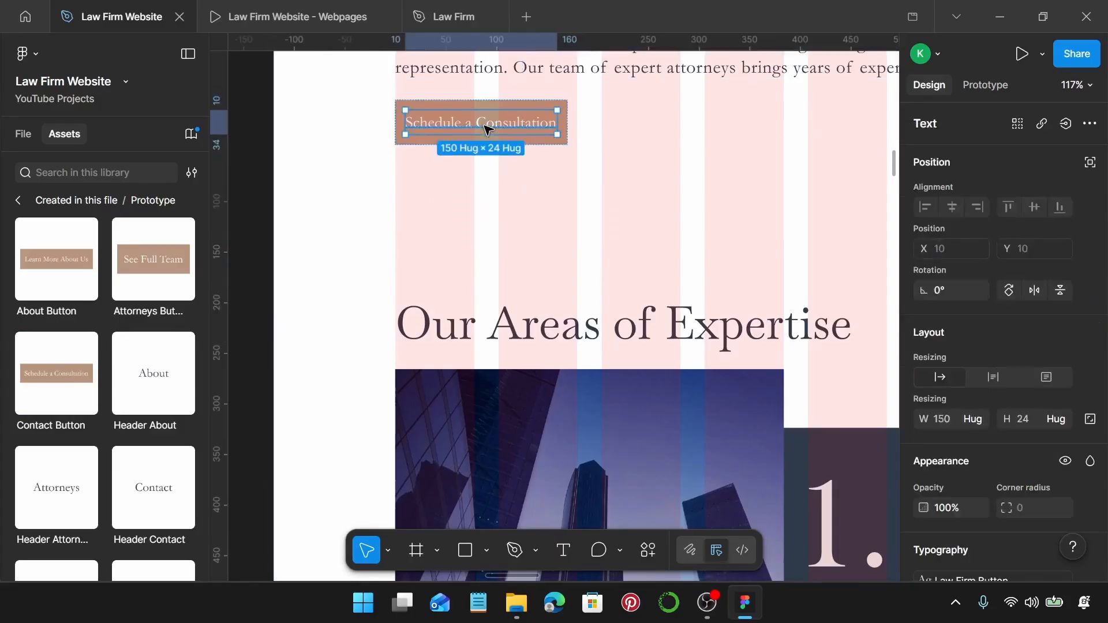
click(541, 158)
double_click(524, 119)
key(ctrl+shift+r)
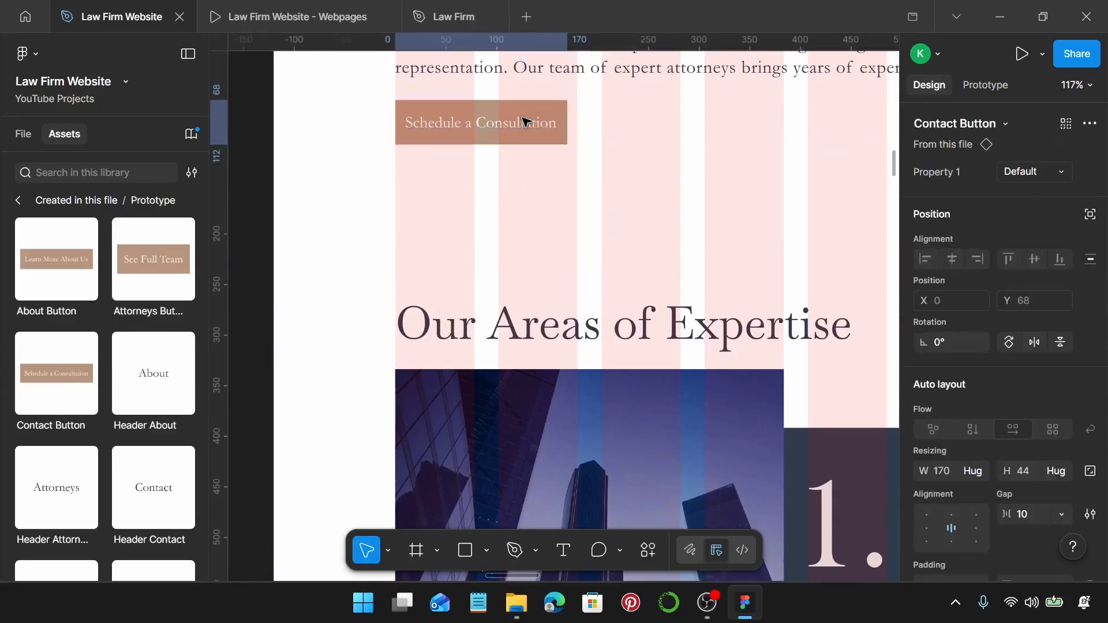
Place a Contact Button below the closing text and give it the Schedule a Free Consultation wording.
scroll(526, 122, down, 10)
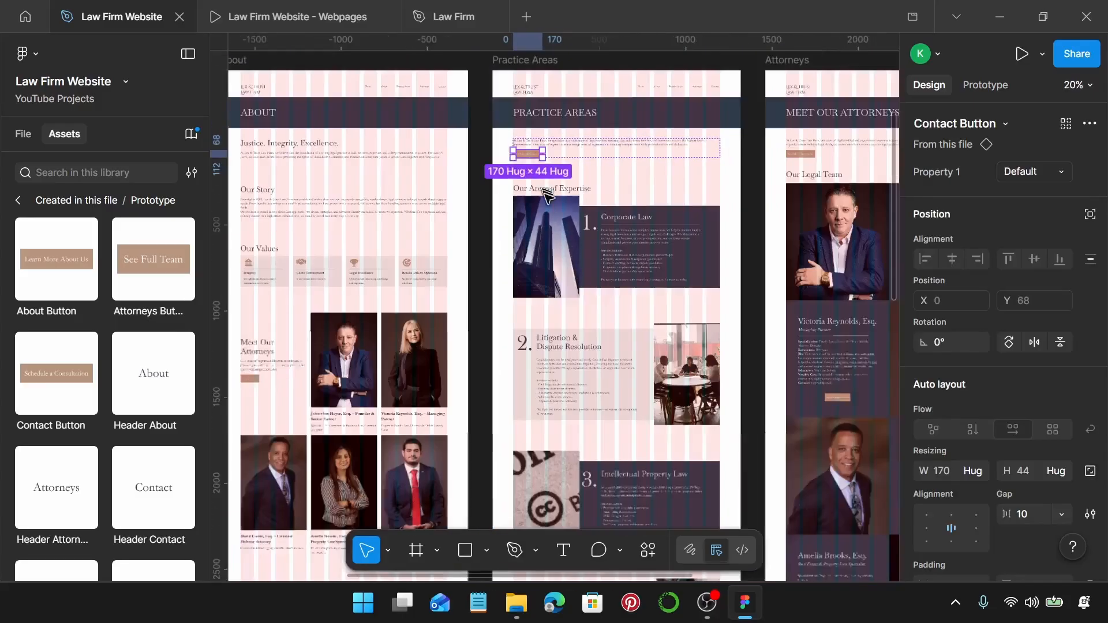
scroll(648, 287, down, 10)
scroll(647, 287, down, 3)
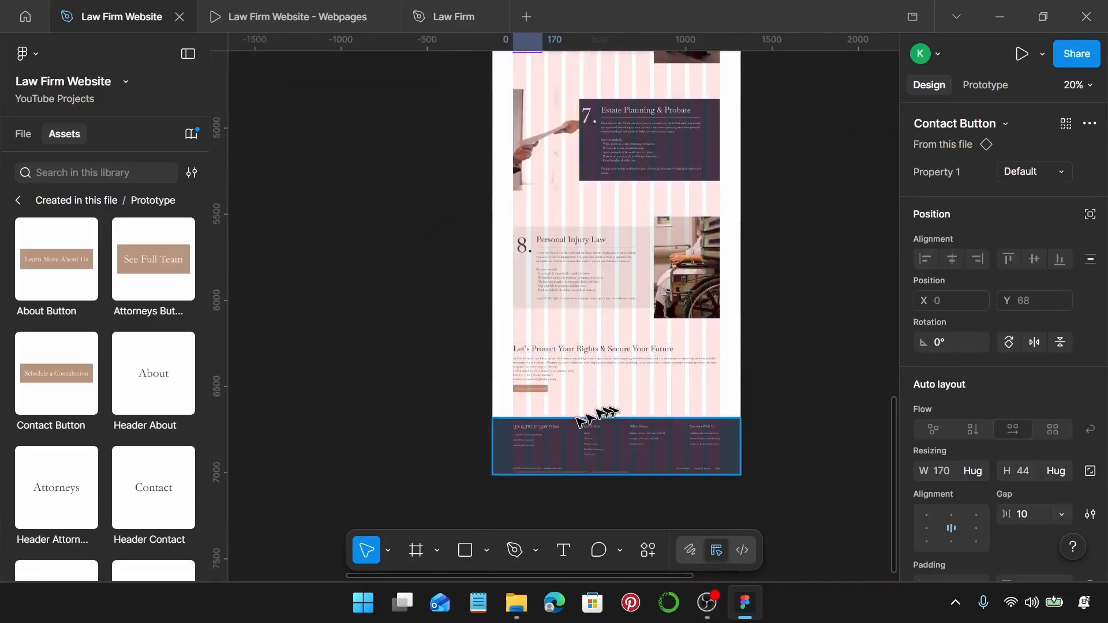
scroll(519, 396, up, 5)
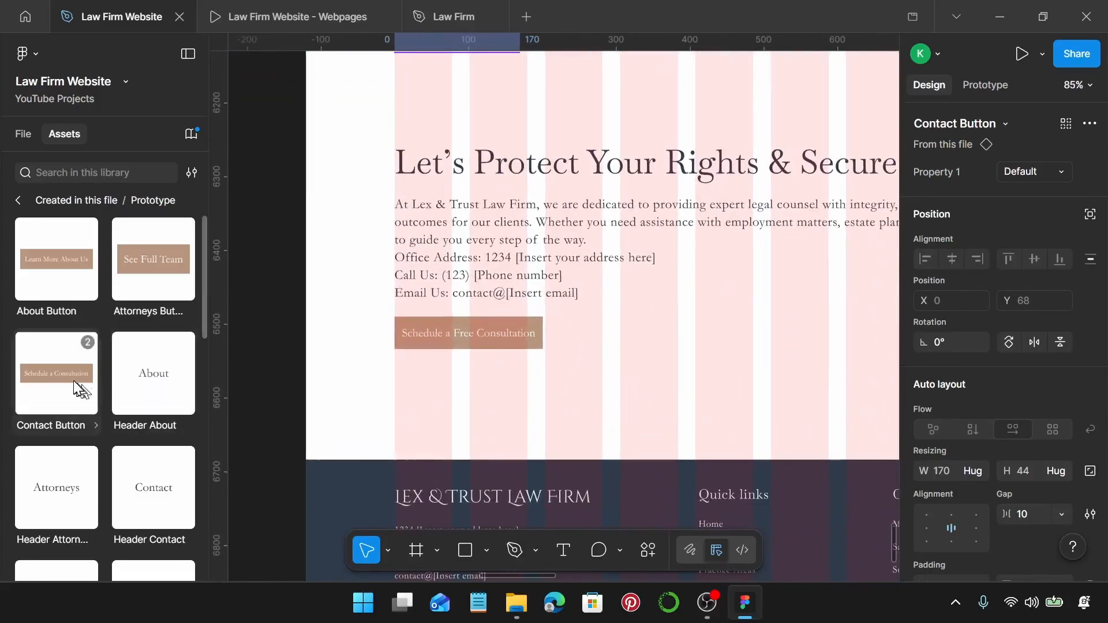
drag(68, 374, 481, 396)
double_click(477, 341)
double_click(477, 339)
key(ctrl+c)
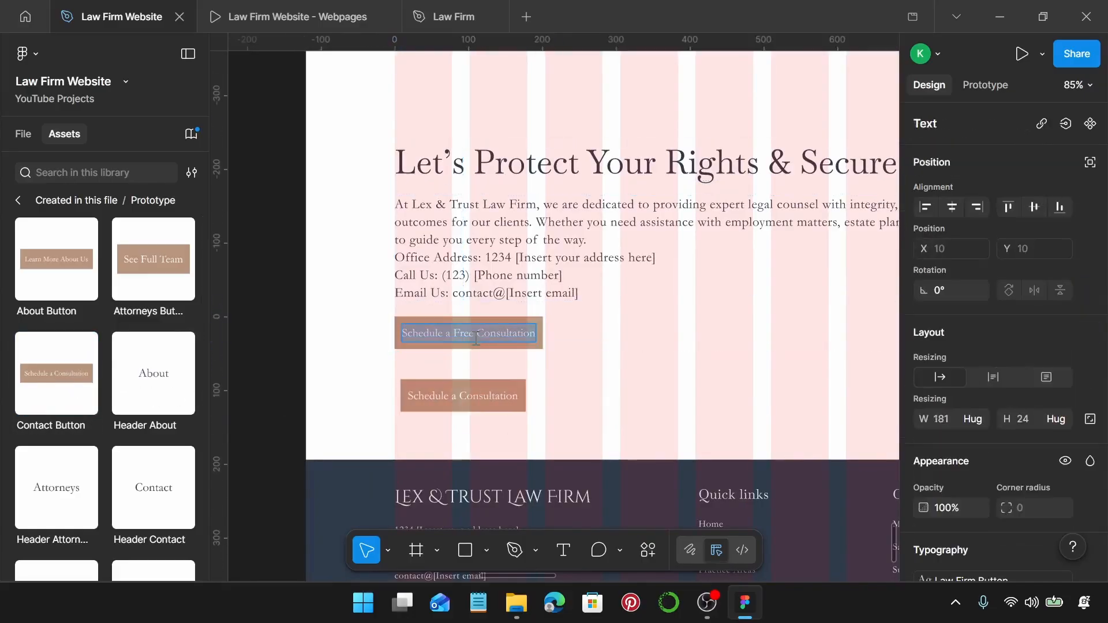
click(478, 399)
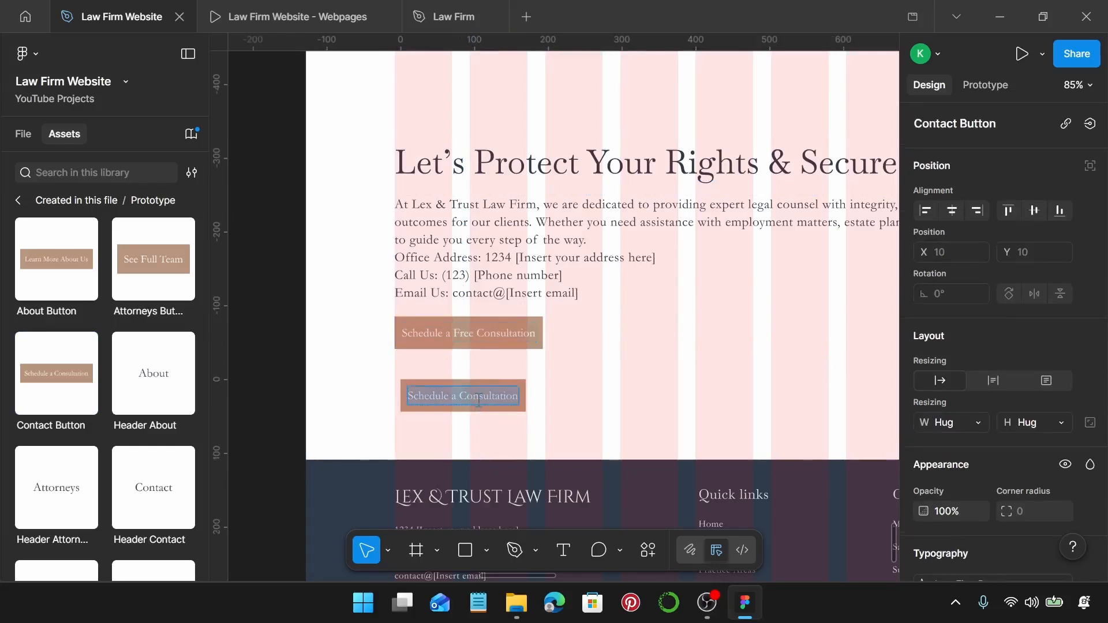
key(ctrl+v)
click(473, 494)
key(Escape)
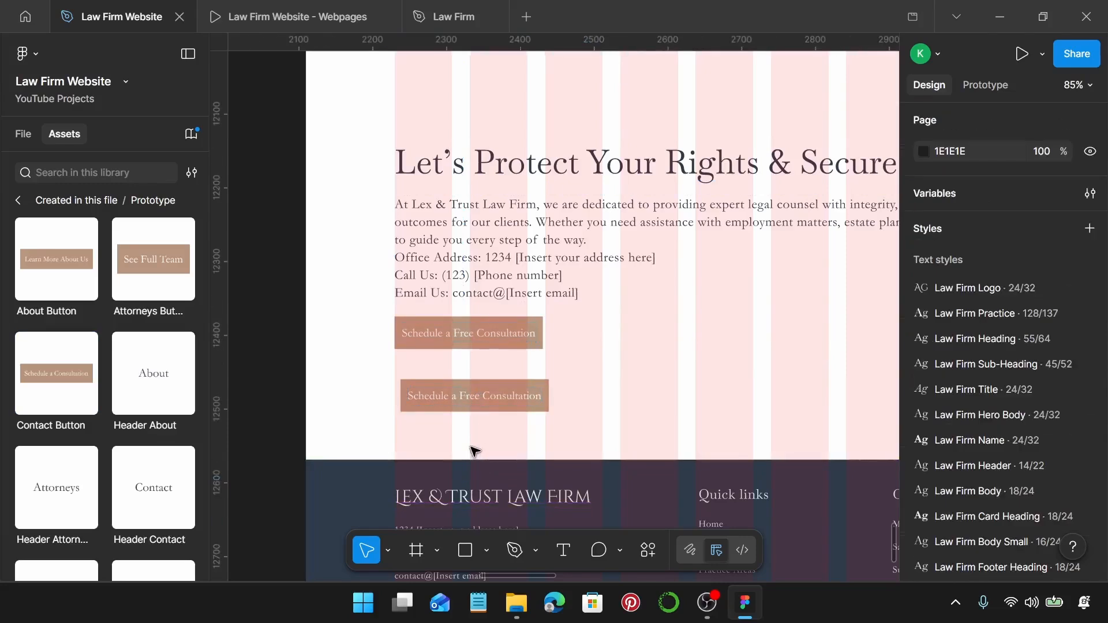
Delete the extra instance and swap the original Schedule a Free Consultation button for a Contact Button.
click(490, 403)
key(Delete)
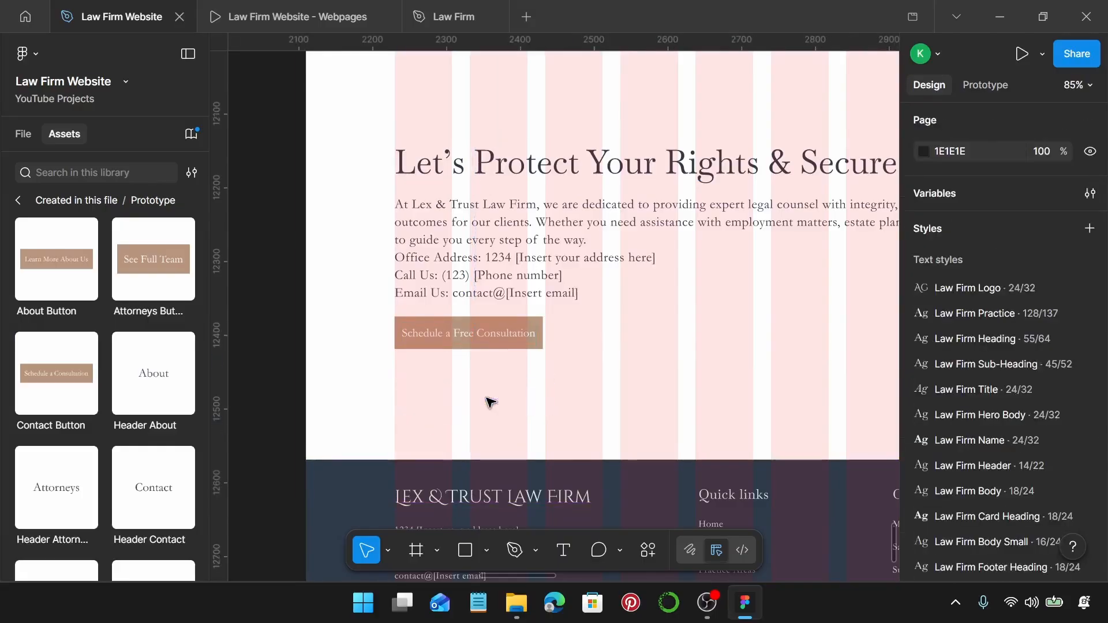
click(462, 345)
key(ctrl+shift+r)
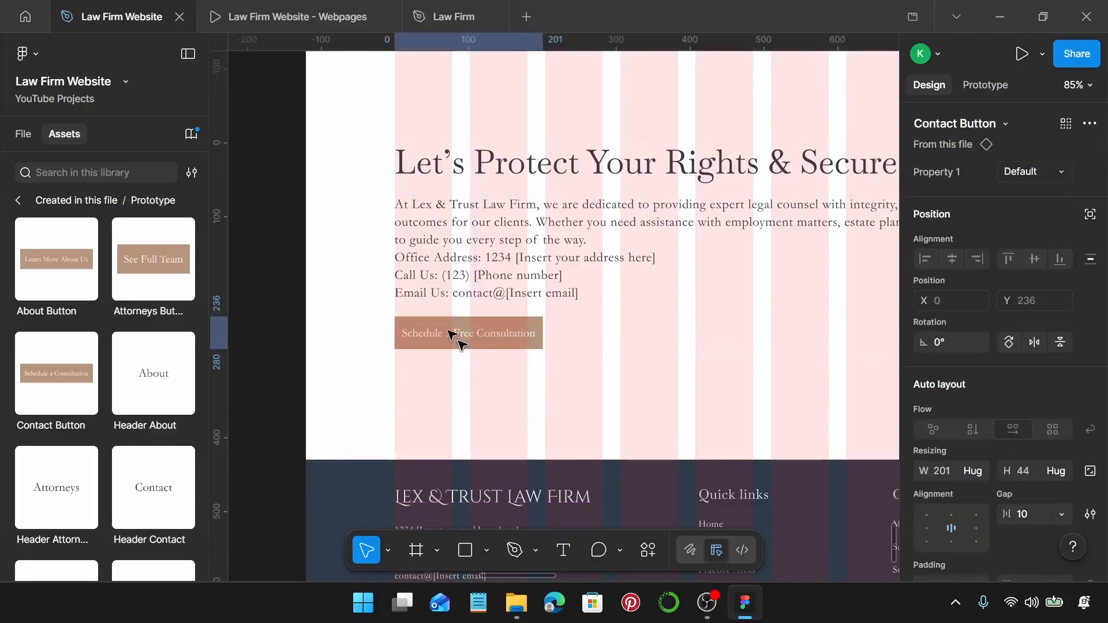
Swap the Attorneys intro Schedule a Consultation button for a Contact Button instance.
ctrl+scroll(456, 340, down, 10)
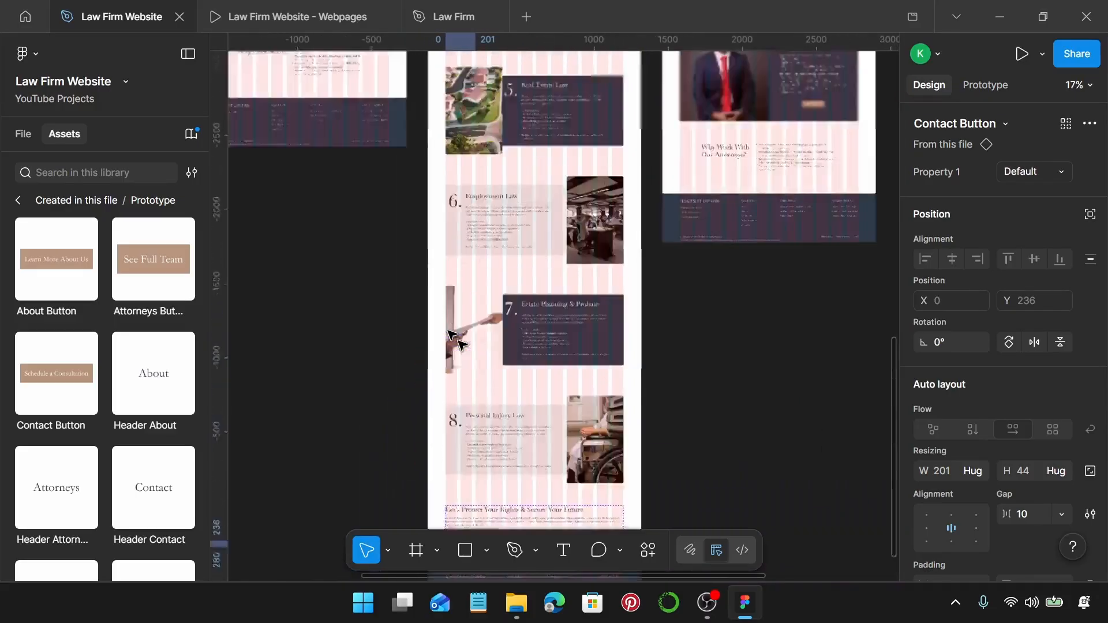
scroll(456, 341, right, 5)
scroll(583, 329, up, 6)
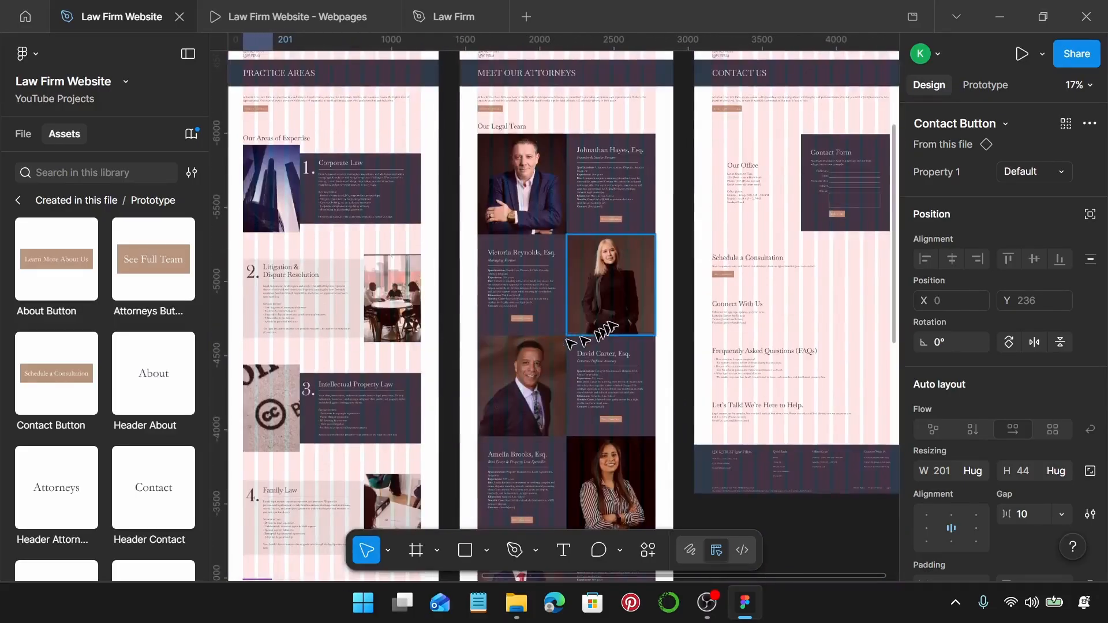
ctrl+scroll(508, 118, up, 8)
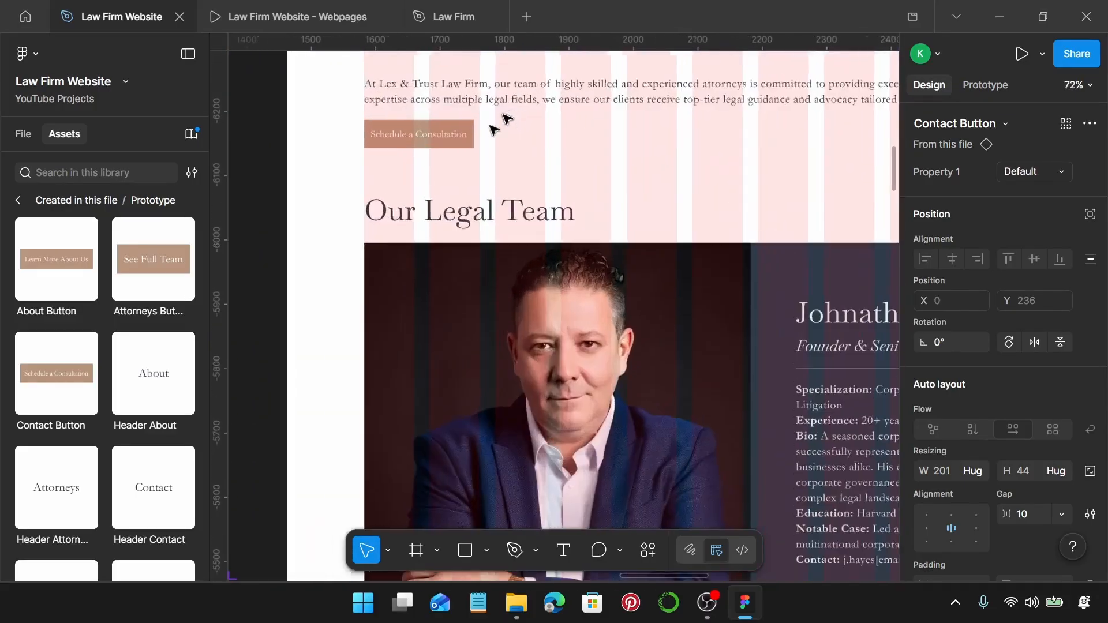
drag(57, 396, 563, 184)
key(ctrl+z)
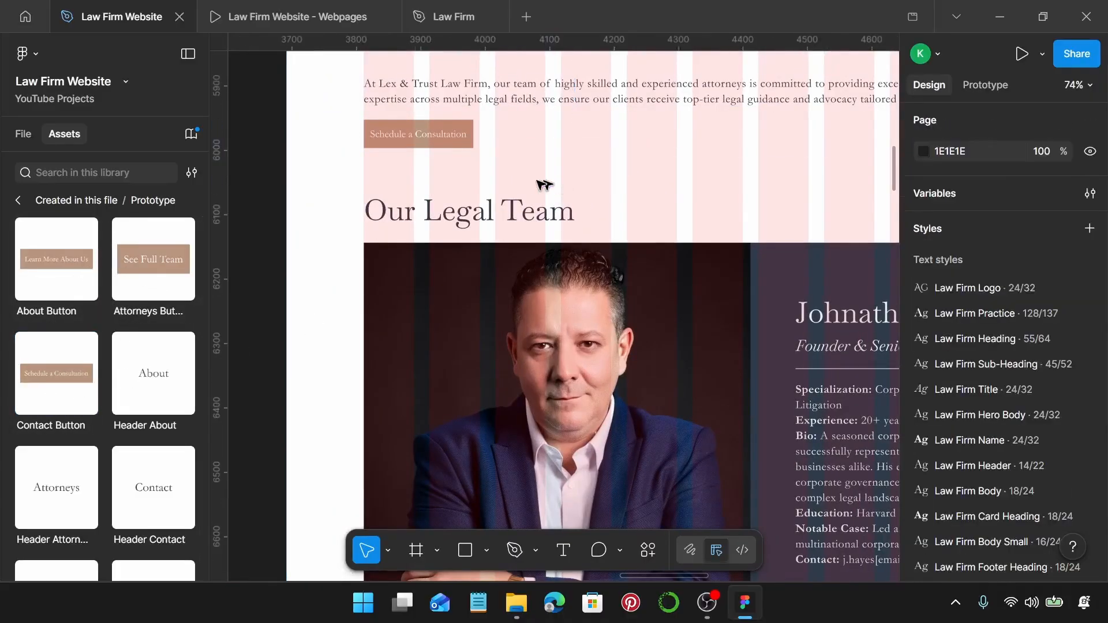
click(455, 148)
click(458, 139)
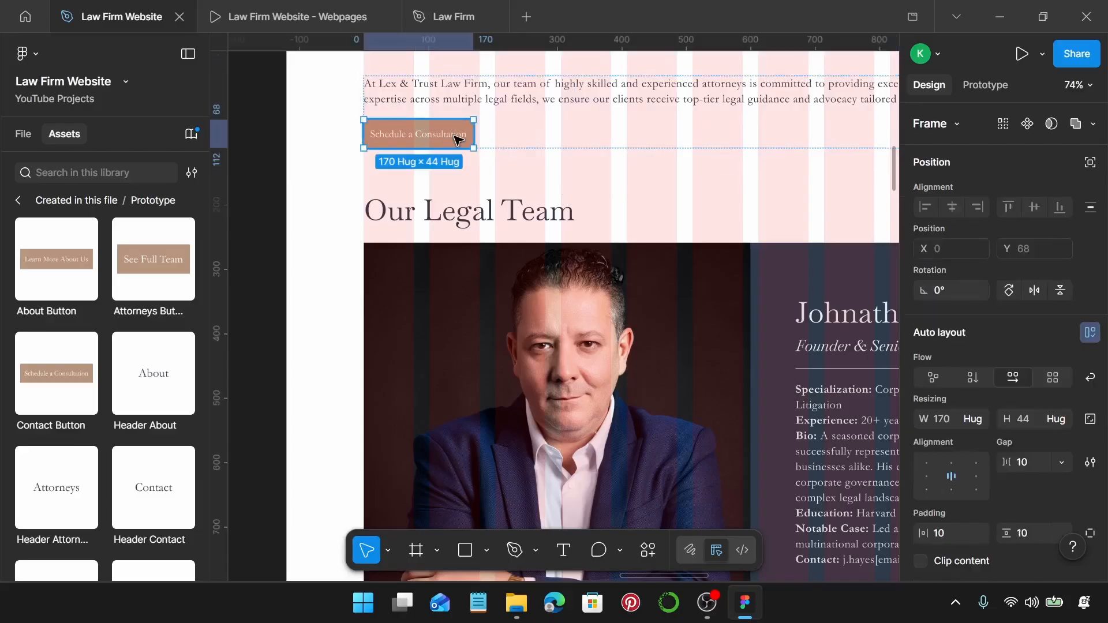
key(ctrl+shift+r)
Drop a Contact Button instance beside the attorney's Book a Consultation button.
scroll(456, 144, right, 5)
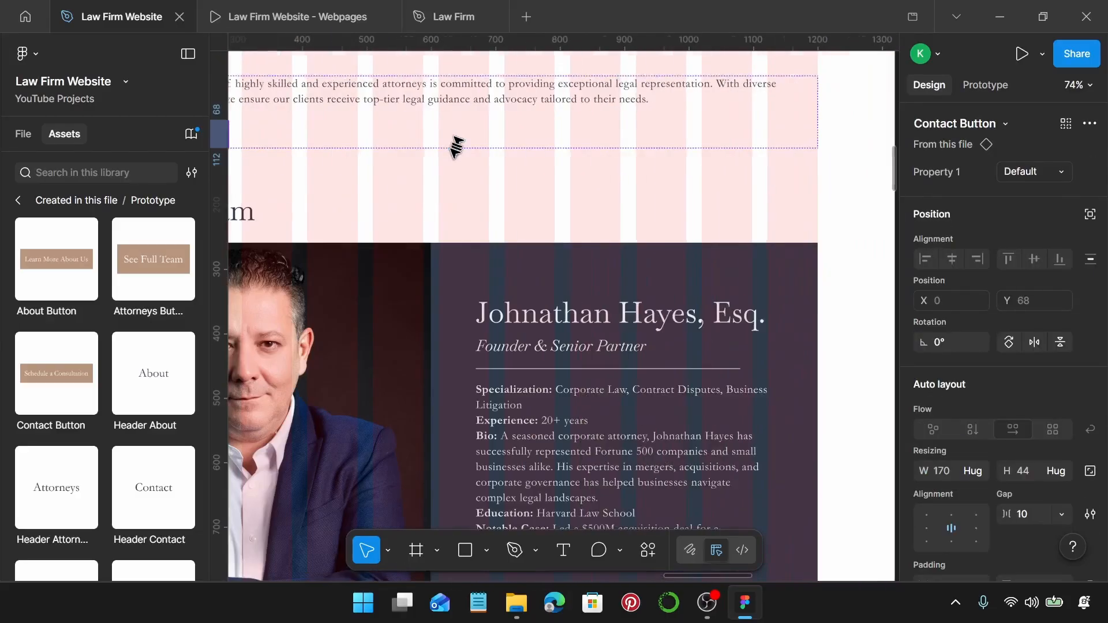
scroll(609, 335, down, 3)
scroll(611, 342, up, 4)
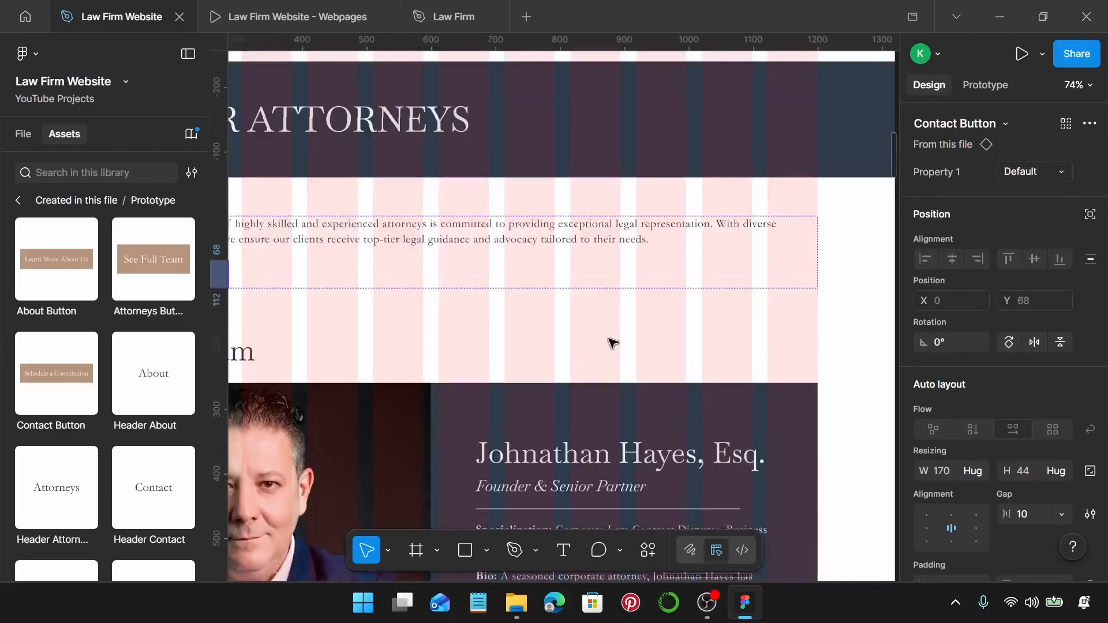
scroll(611, 342, down, 9)
scroll(651, 271, up, 2)
scroll(653, 258, up, 3)
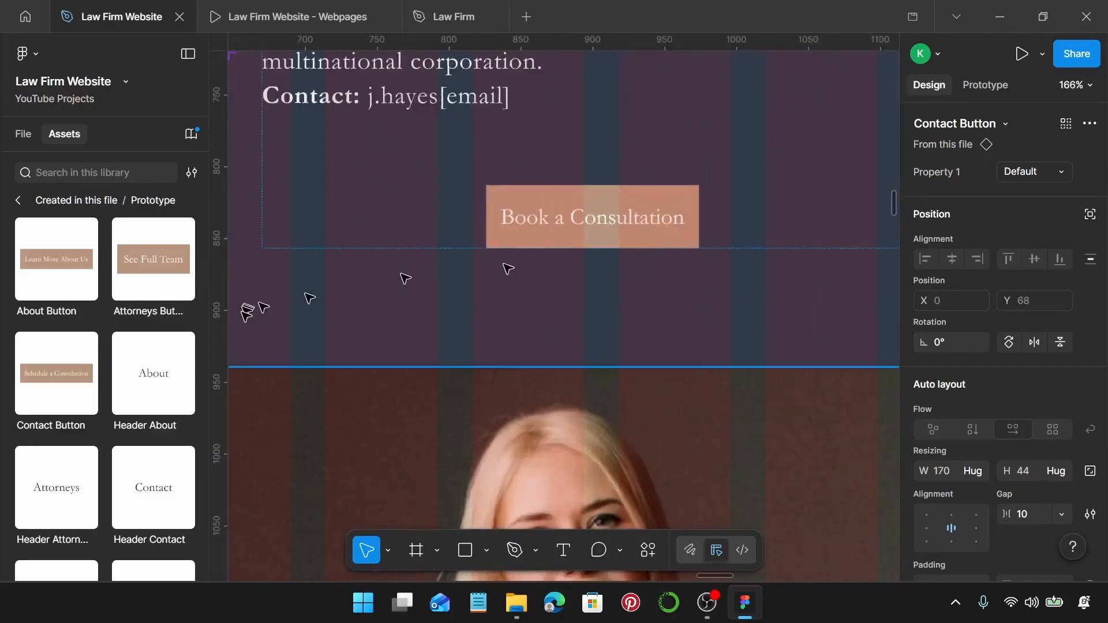
click(72, 378)
drag(606, 321, 753, 304)
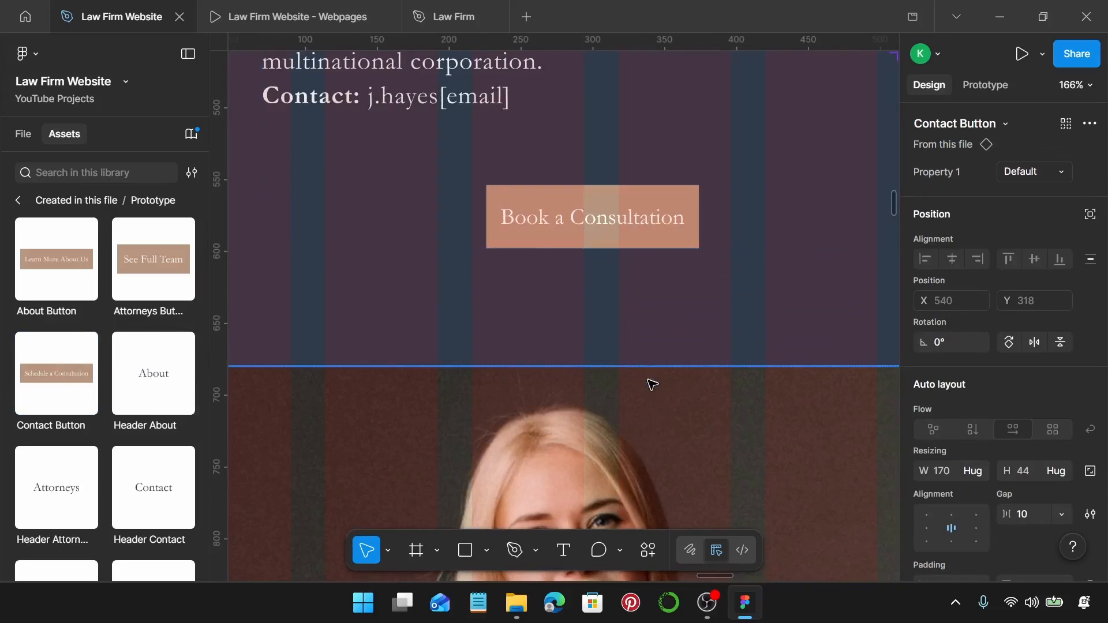
key(Escape)
Select the Attorneys intro's new Contact Button instance to verify it.
scroll(658, 378, down, 5)
scroll(662, 372, down, 4)
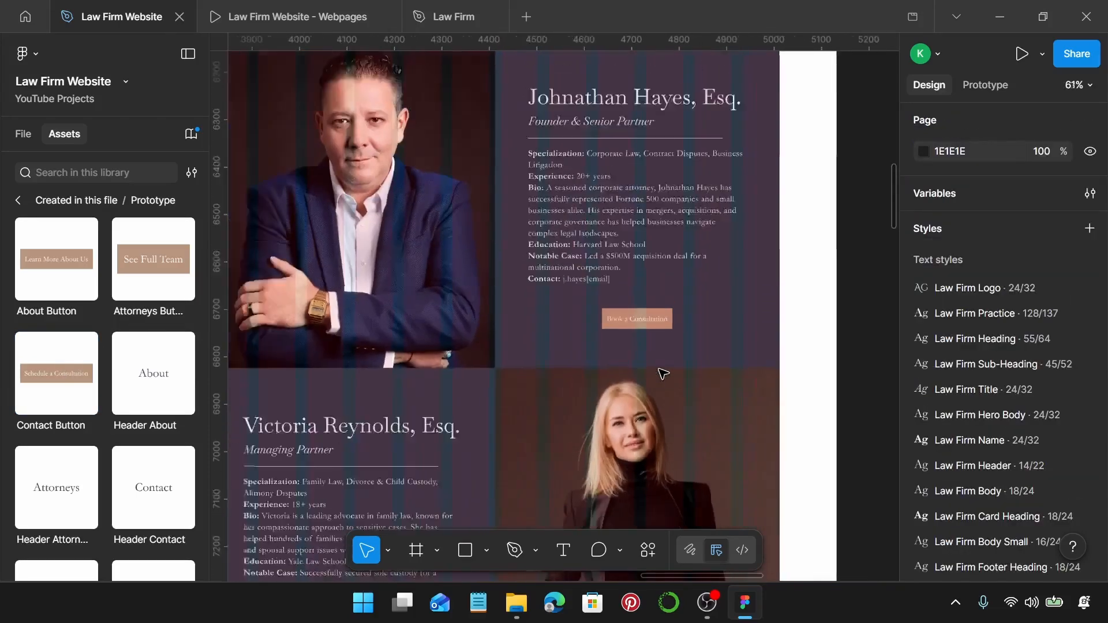
scroll(595, 321, up, 5)
click(374, 391)
click(380, 400)
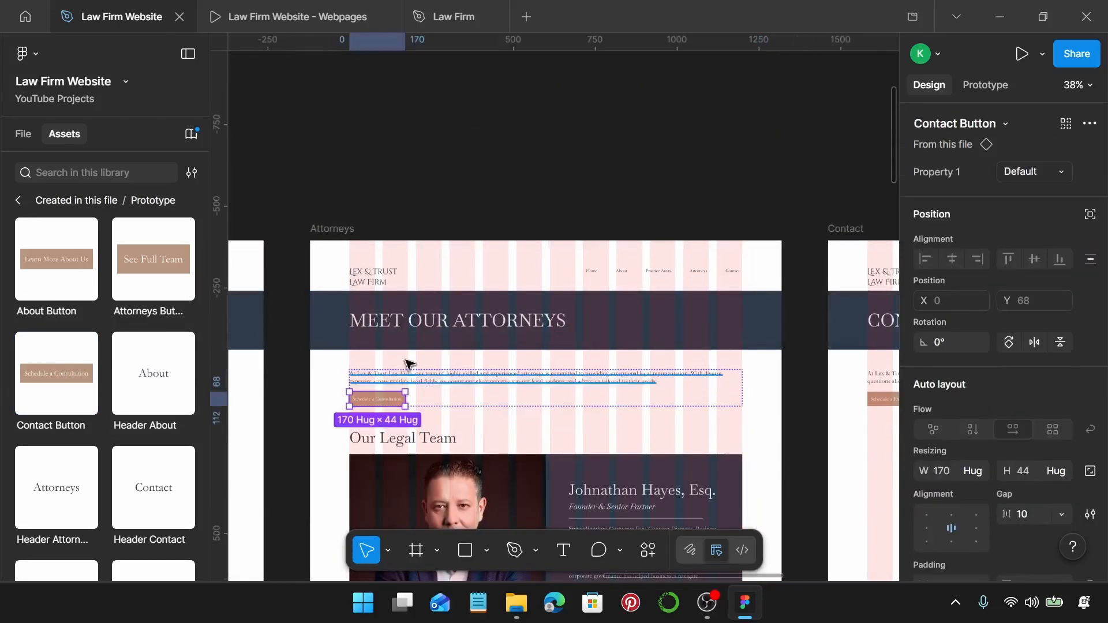
scroll(646, 366, down, 5)
scroll(611, 366, right, 3)
scroll(391, 343, up, 4)
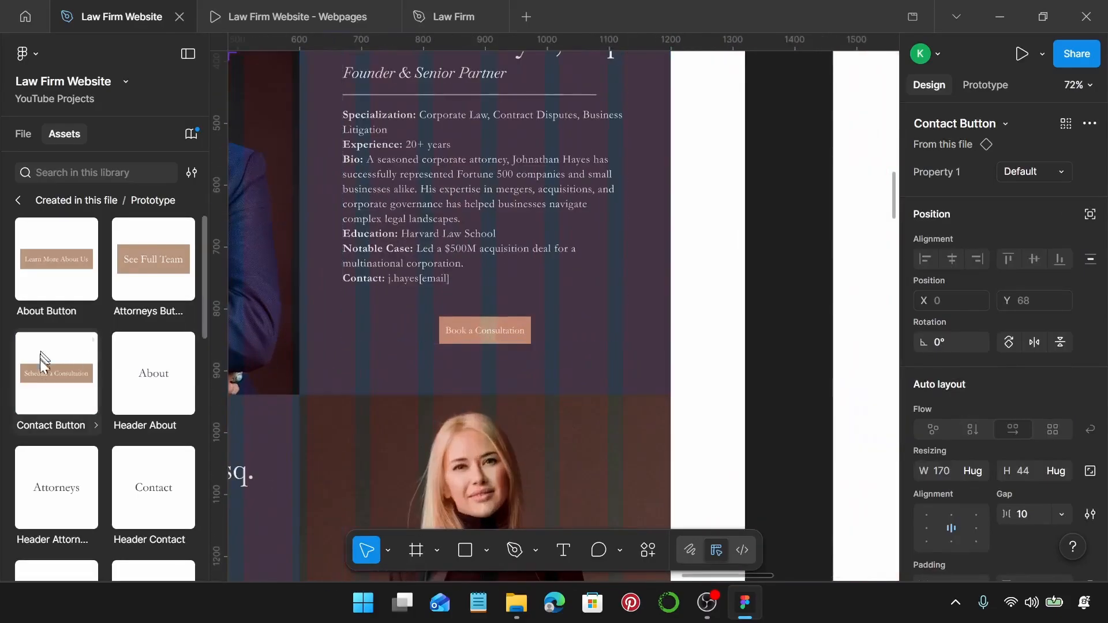
drag(44, 375, 700, 378)
click(495, 330)
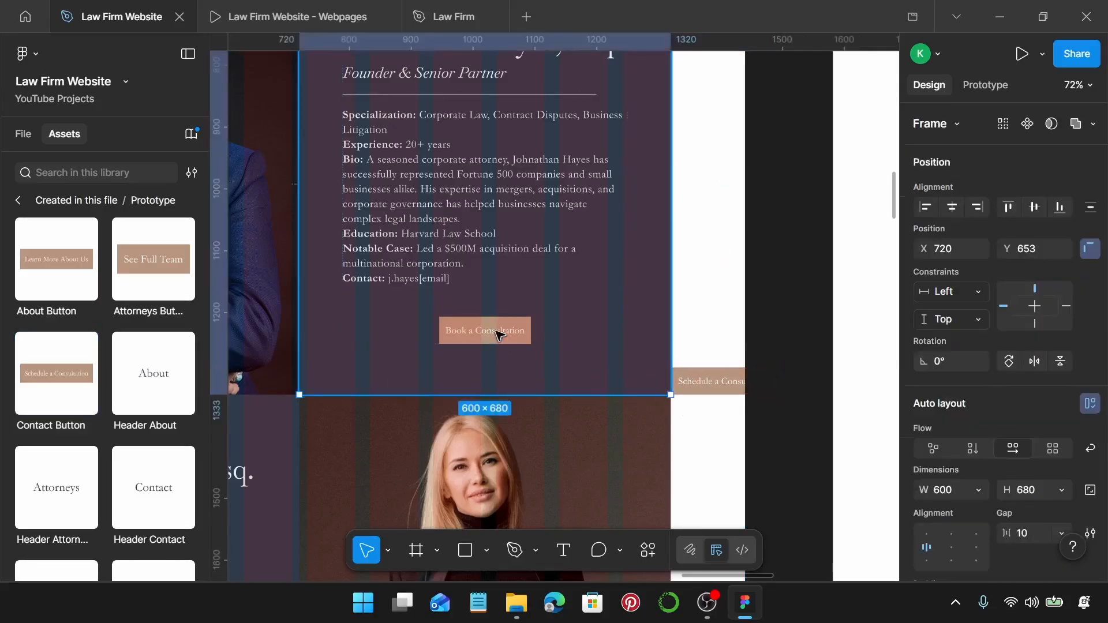
double_click(500, 333)
double_click(500, 334)
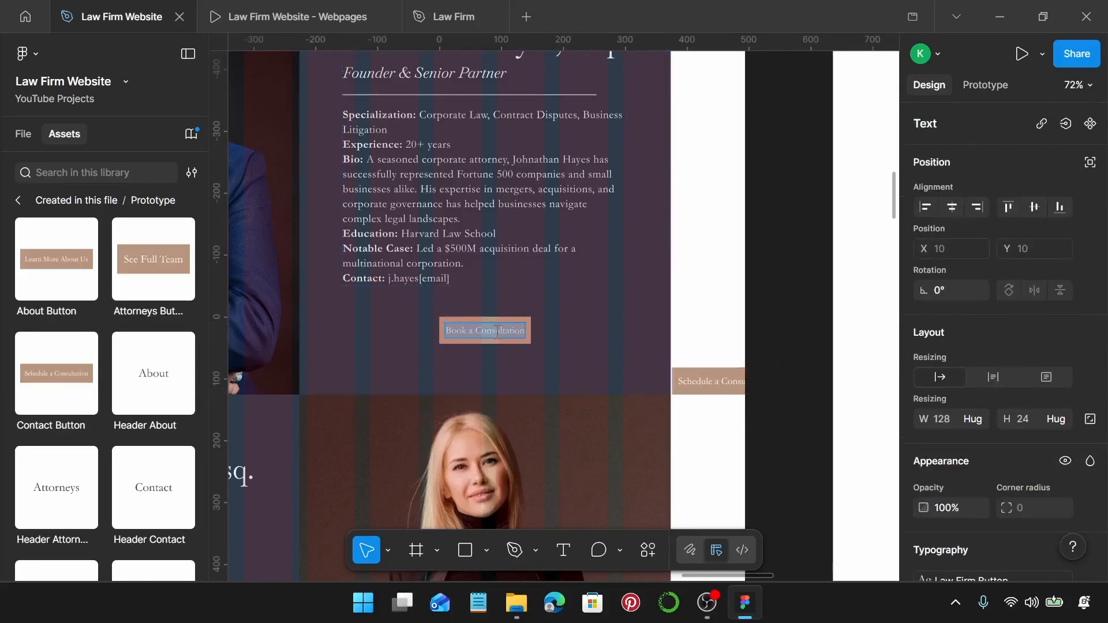
click(695, 378)
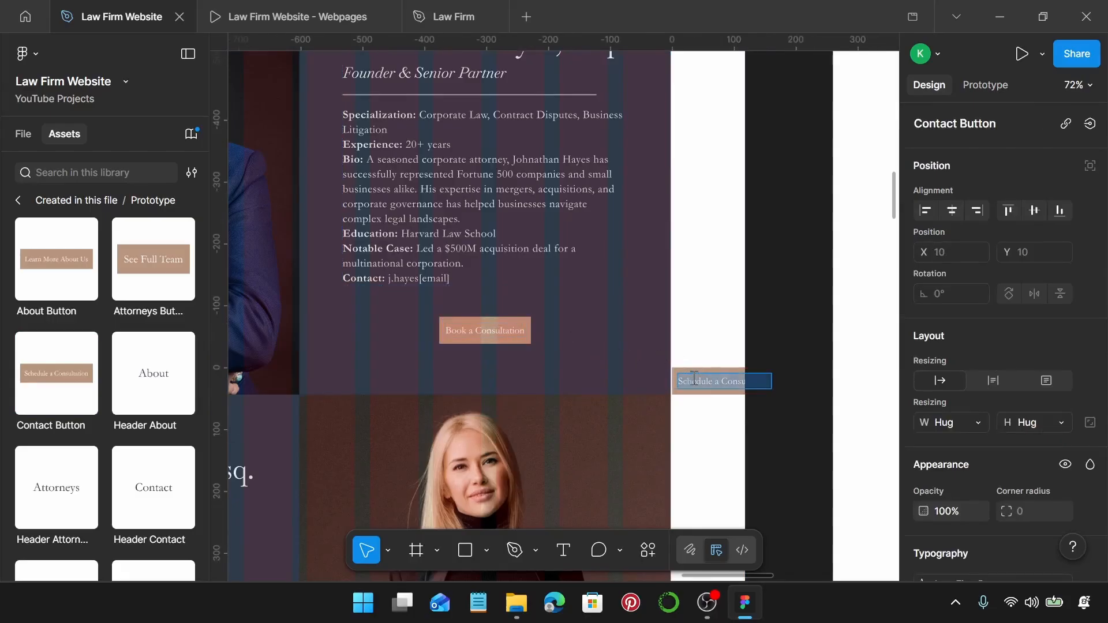
click(709, 354)
click(705, 389)
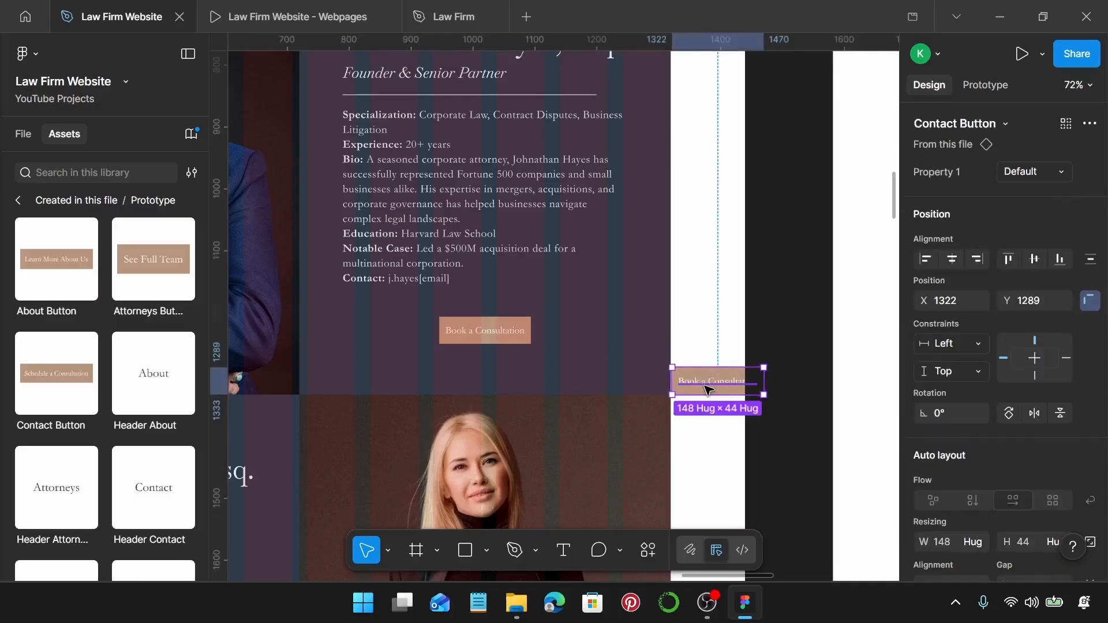
key(Delete)
click(486, 331)
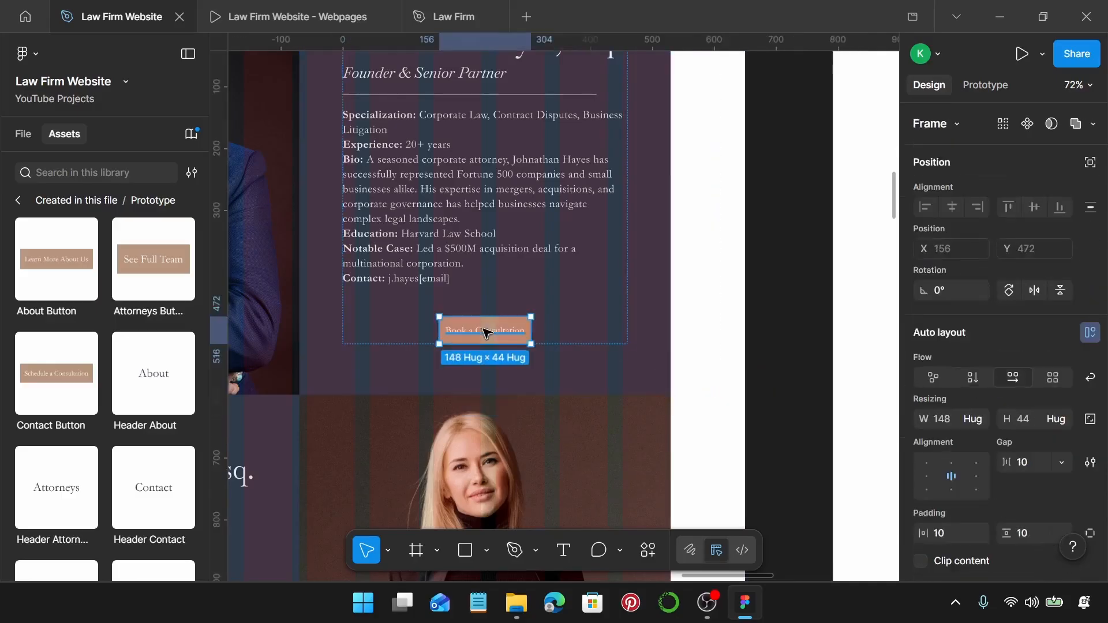
key(ctrl+shift+r)
scroll(486, 333, down, 3)
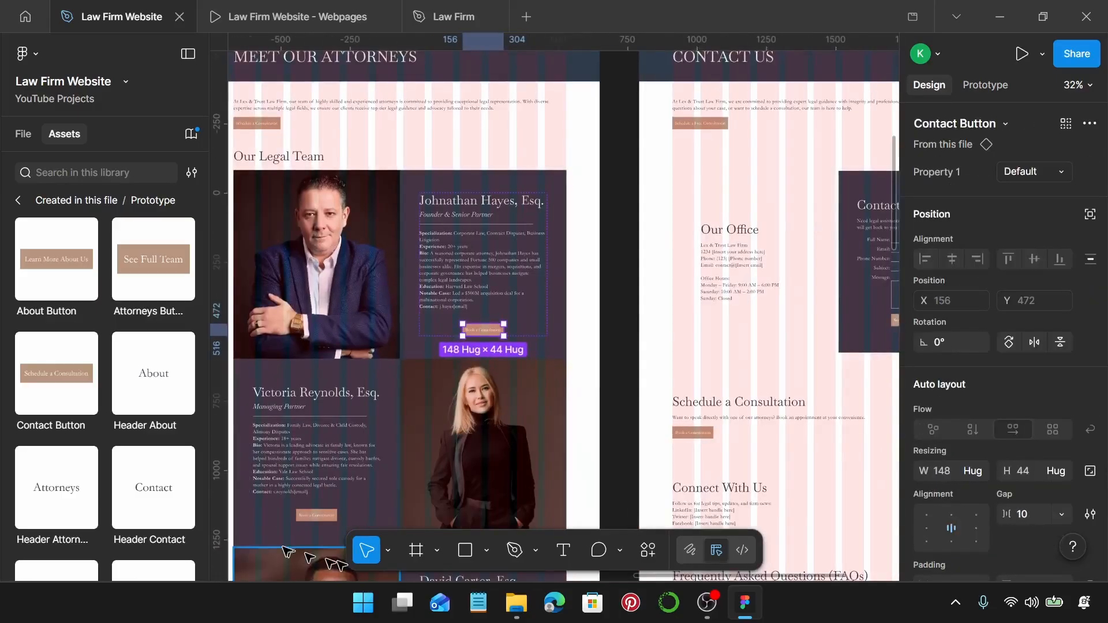
scroll(294, 497, down, 2)
scroll(305, 445, up, 5)
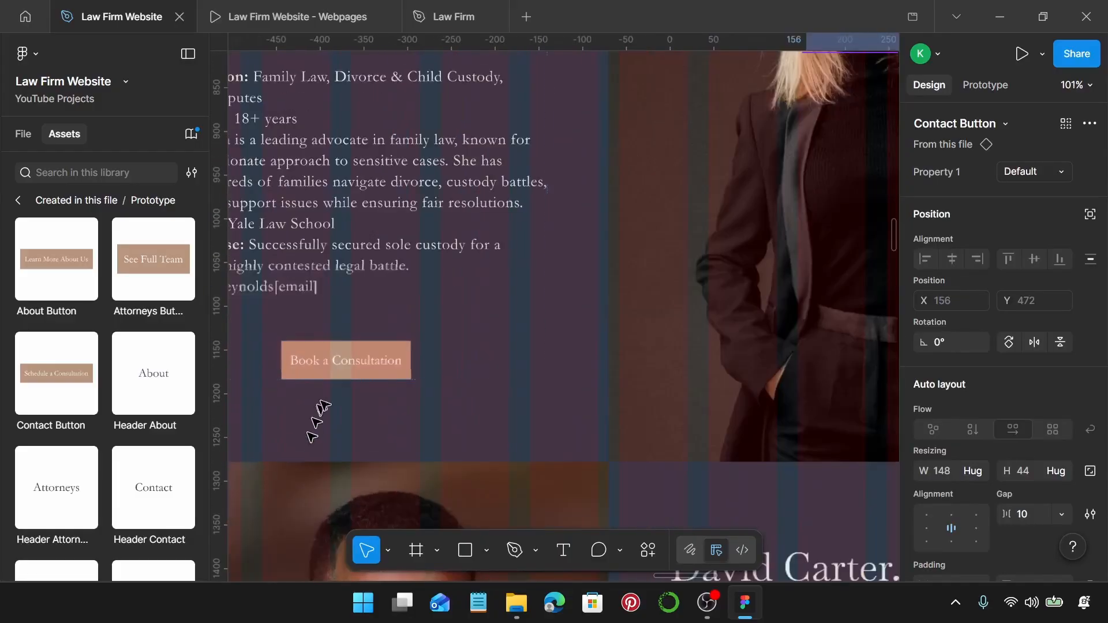
click(339, 371)
double_click(339, 372)
double_click(338, 371)
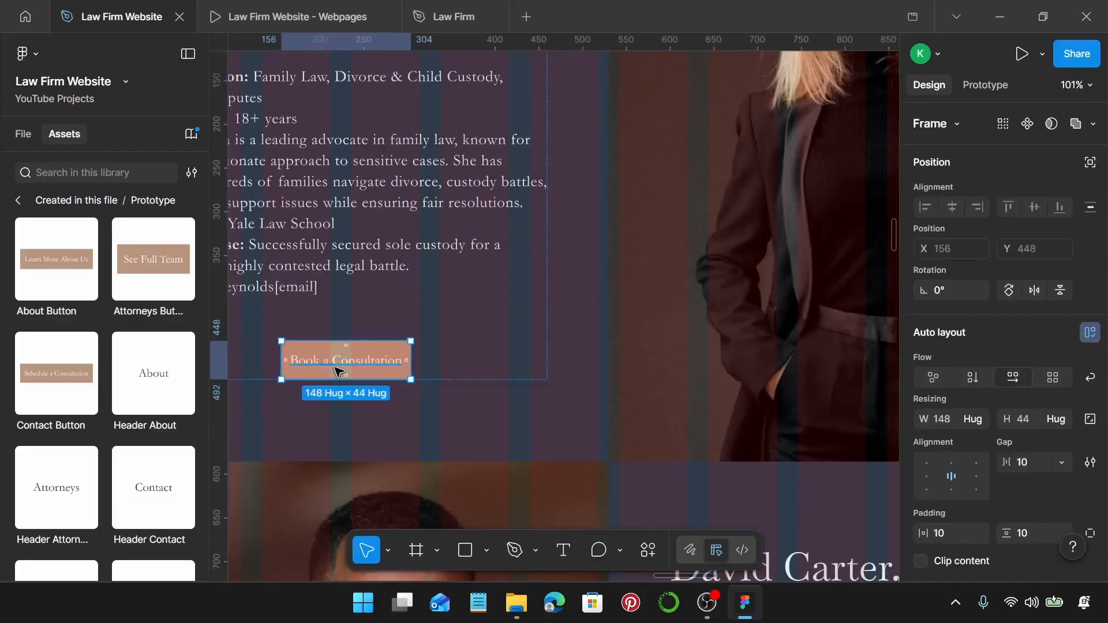
scroll(638, 412, down, 5)
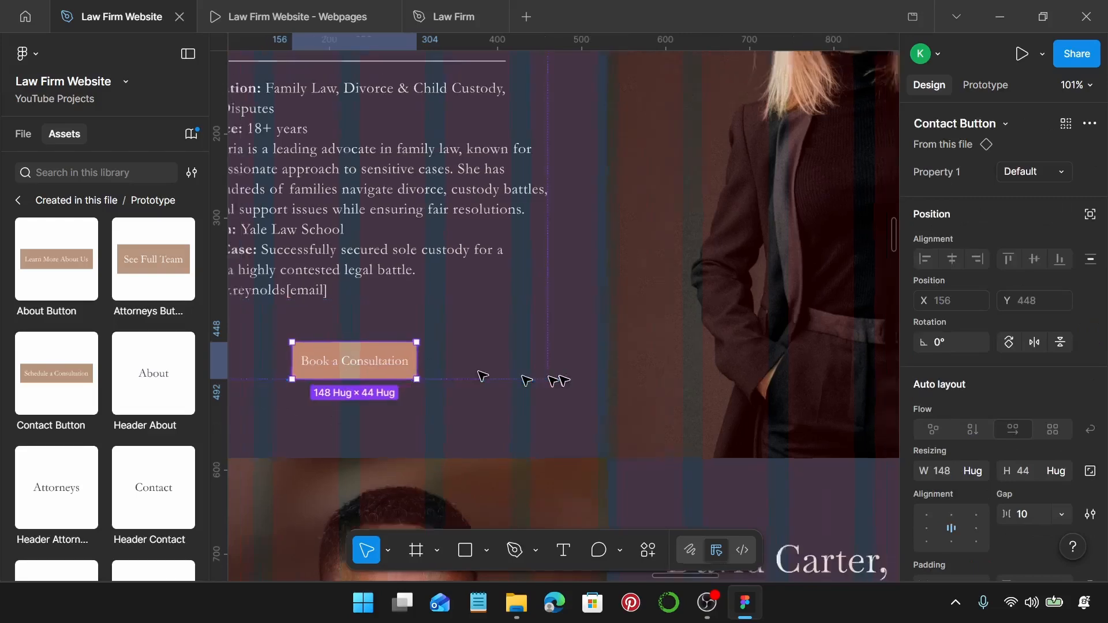
scroll(638, 411, down, 2)
scroll(652, 418, right, 3)
click(658, 444)
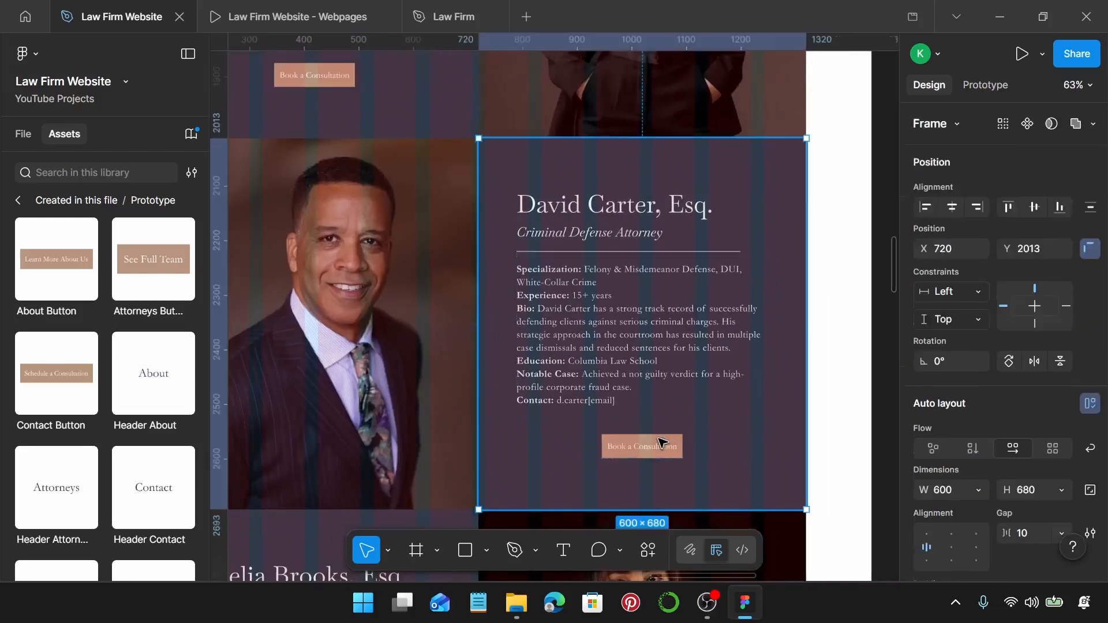
double_click(663, 443)
key(ctrl+shift+r)
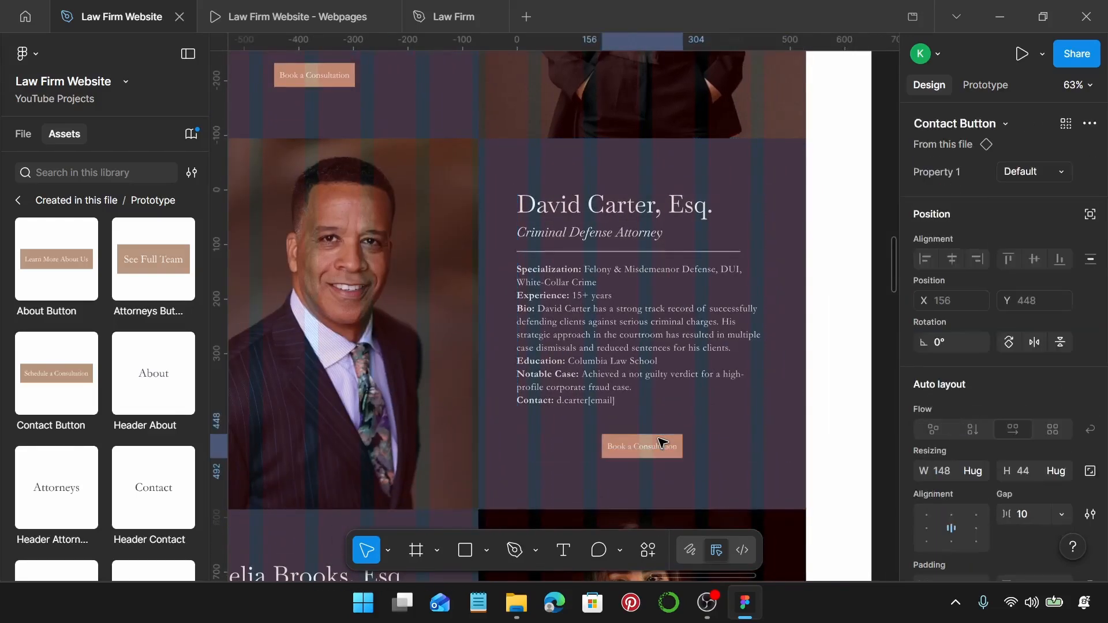
scroll(662, 444, down, 7)
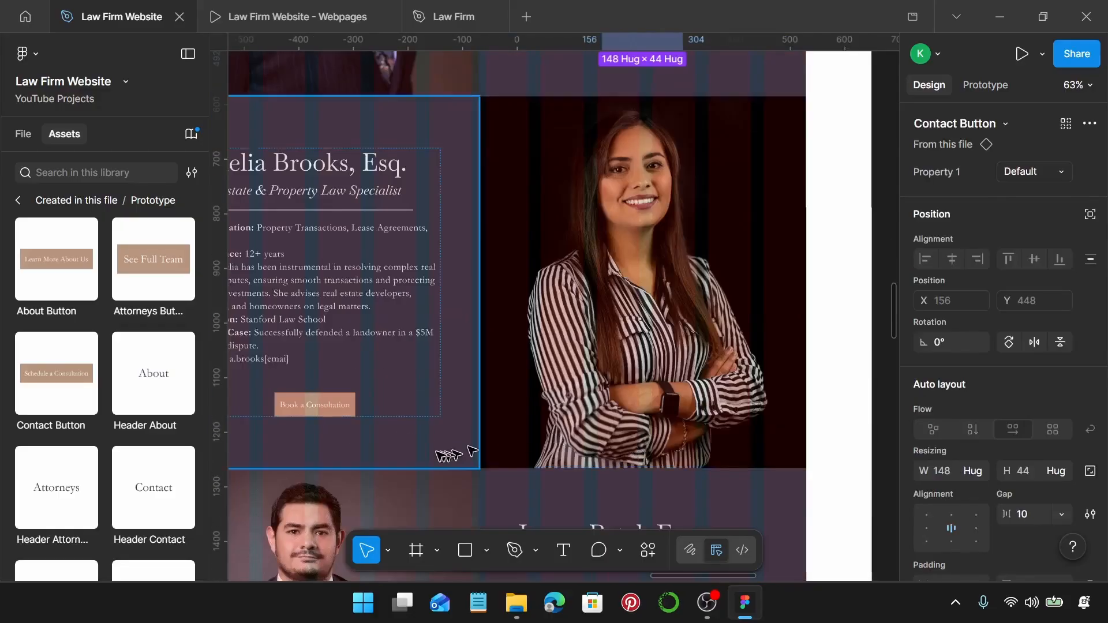
scroll(445, 450, left, 2)
double_click(441, 408)
double_click(441, 408)
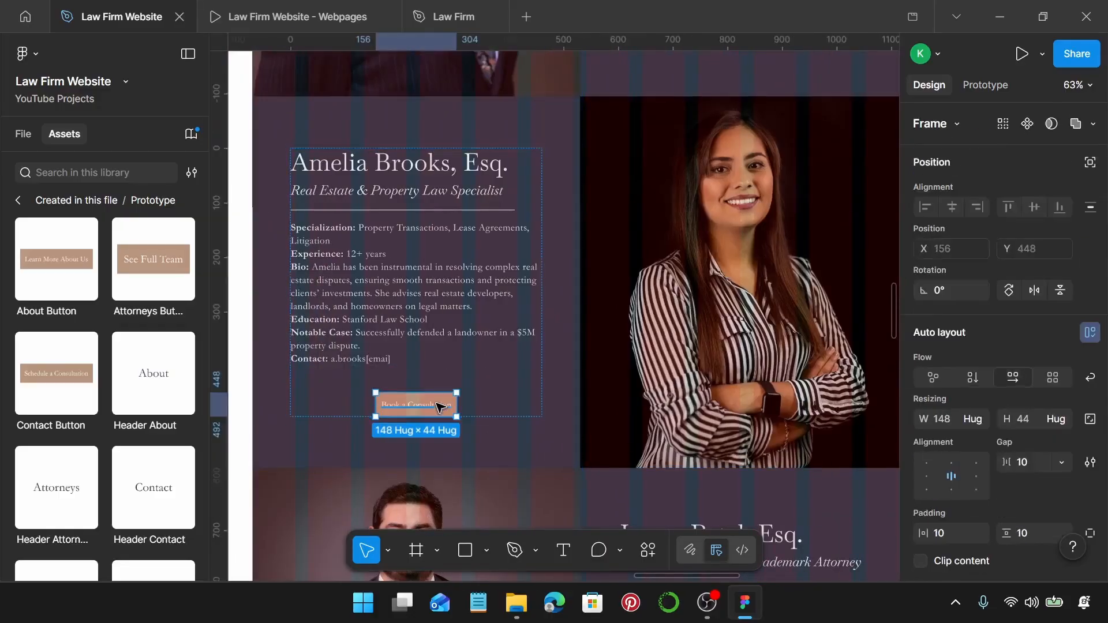
key(ctrl+shift+r)
Select a consultation button, then pan to the Contact page's Schedule a Free Consultation section.
scroll(441, 407, down, 8)
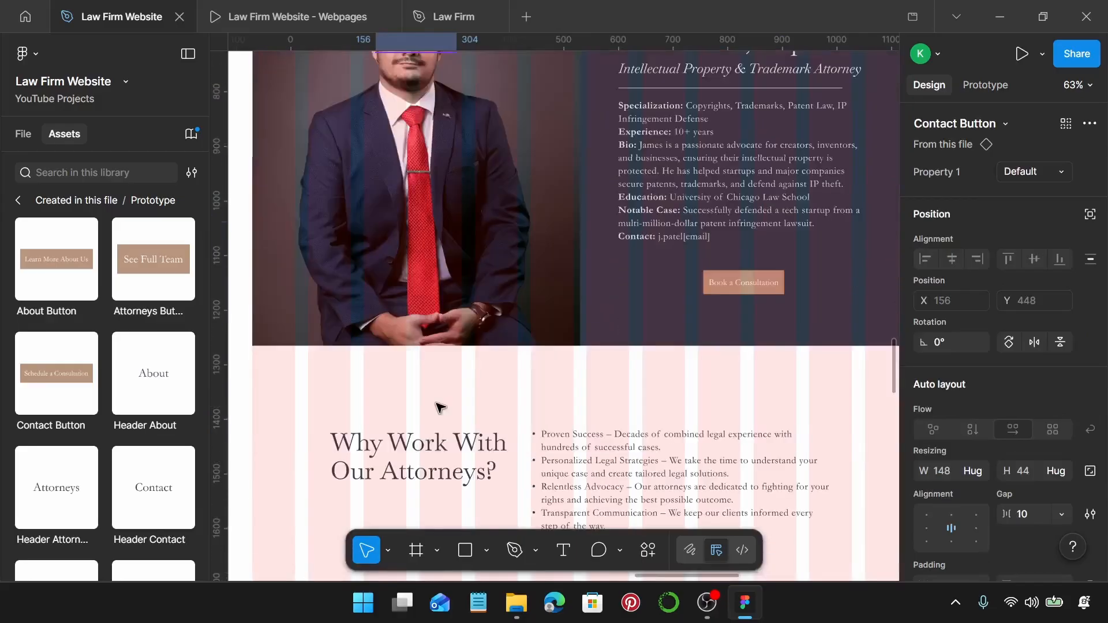
scroll(441, 406, right, 3)
double_click(530, 282)
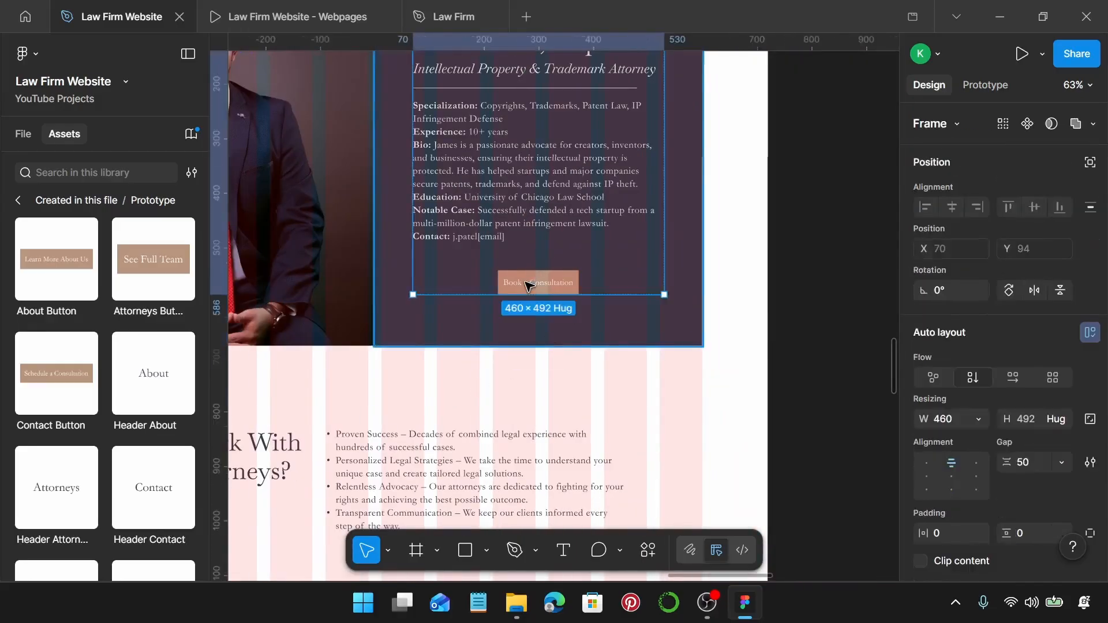
key(Escape)
scroll(530, 283, down, 5)
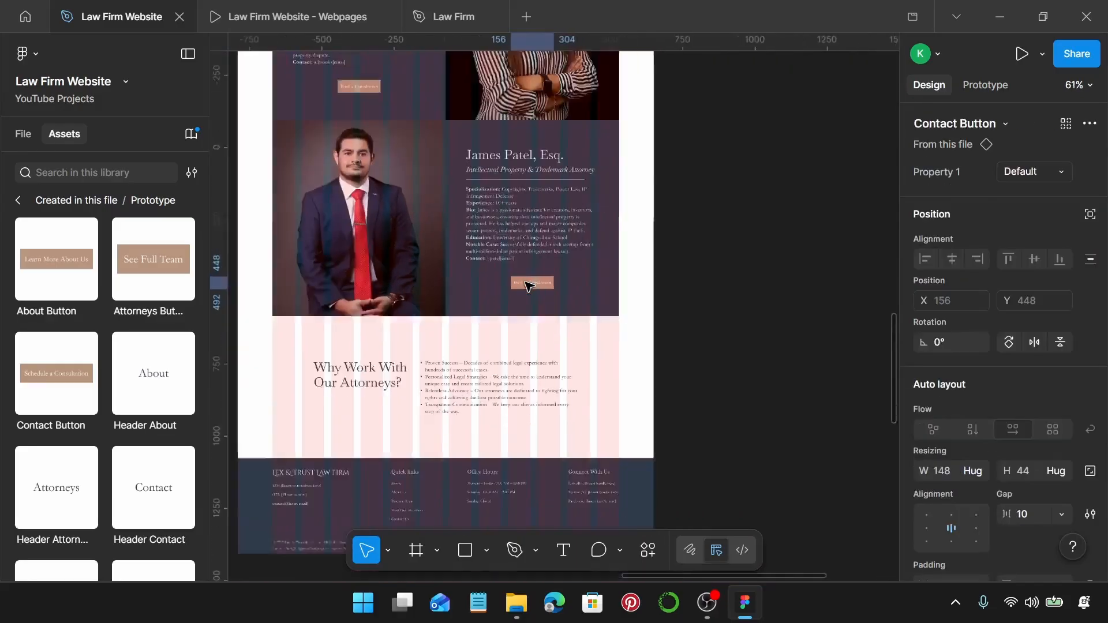
scroll(470, 366, up, 3)
scroll(499, 357, up, 10)
scroll(500, 357, up, 5)
scroll(499, 357, right, 5)
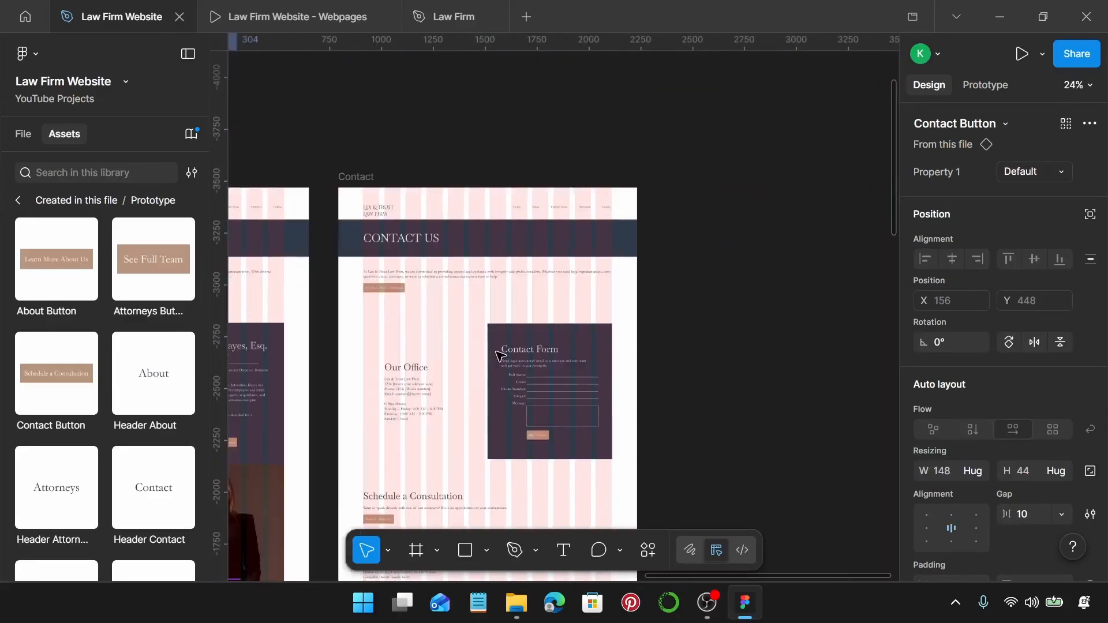
scroll(404, 309, up, 8)
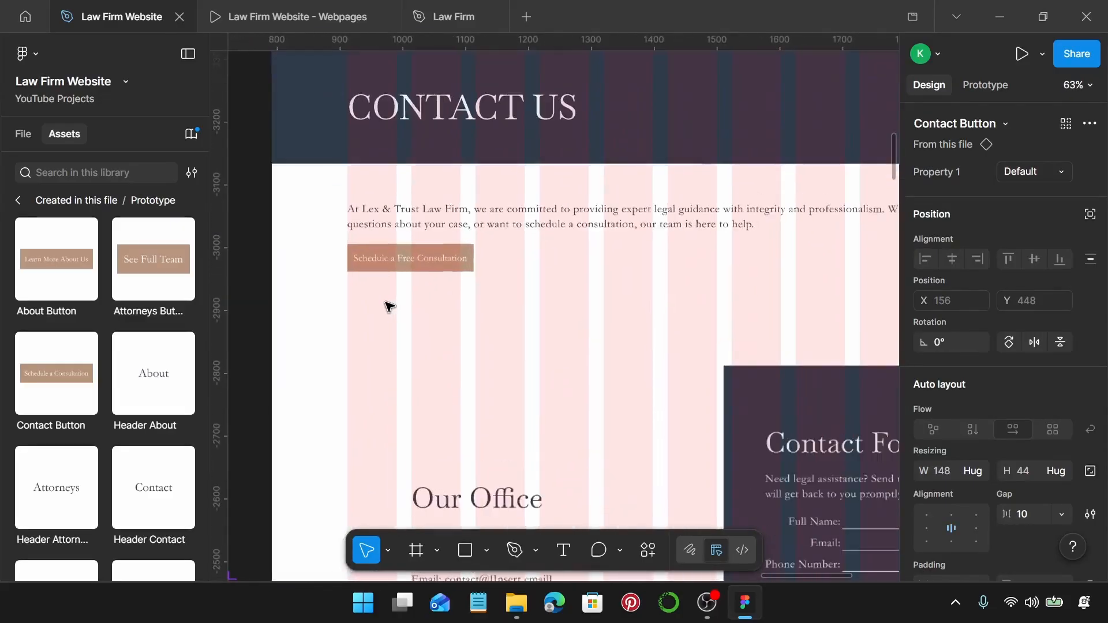
Replace the Schedule a Free Consultation button with an Interactive Button instance.
click(538, 287)
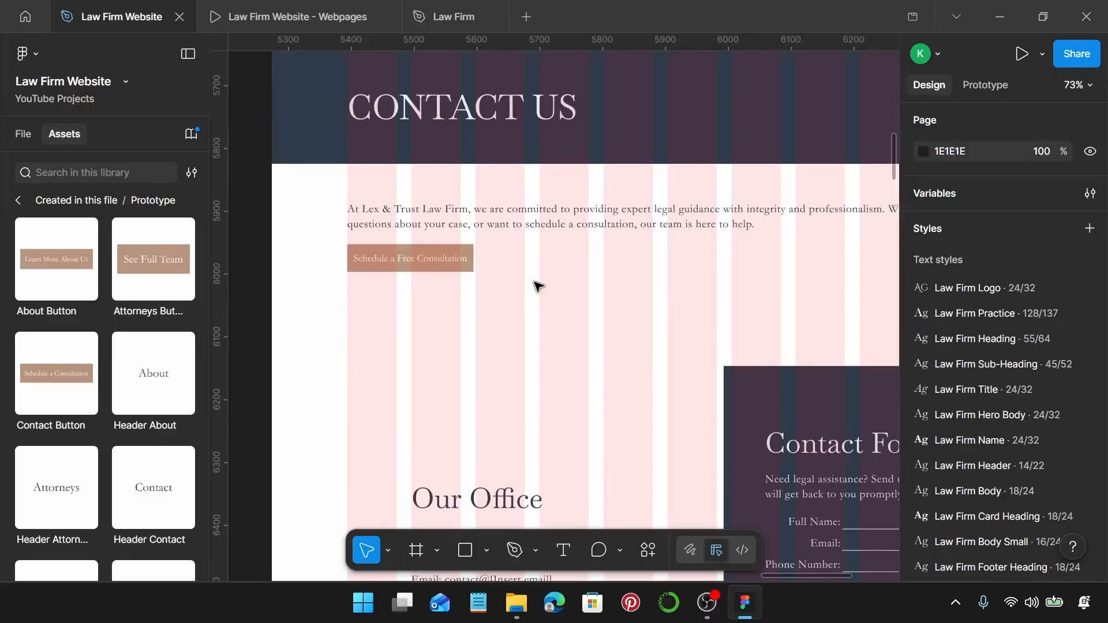
scroll(58, 346, down, 3)
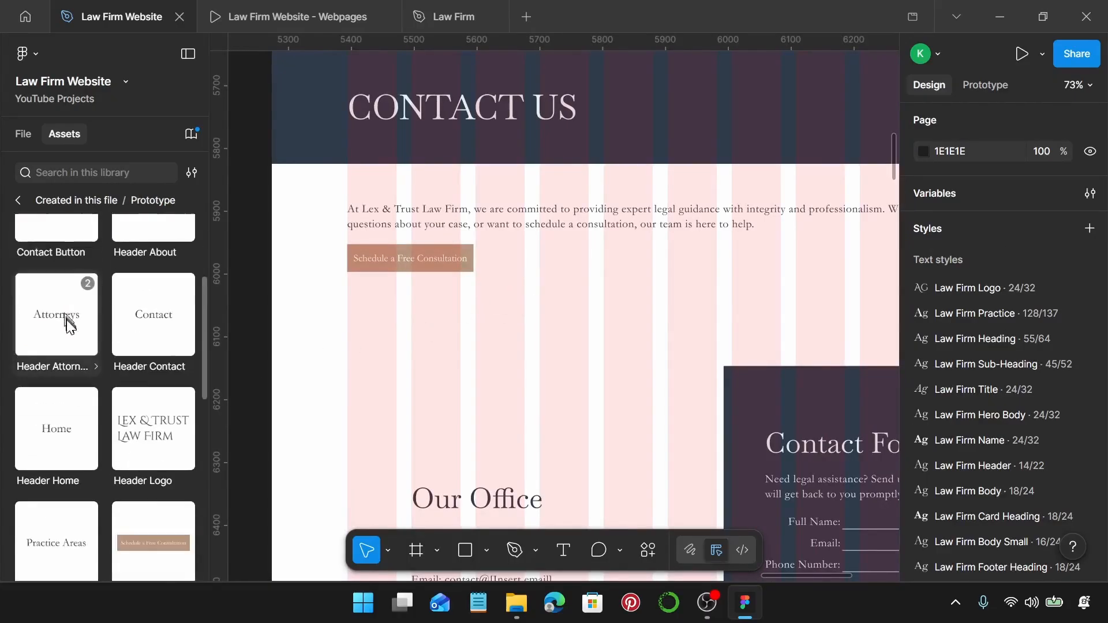
scroll(70, 324, down, 5)
drag(149, 289, 556, 279)
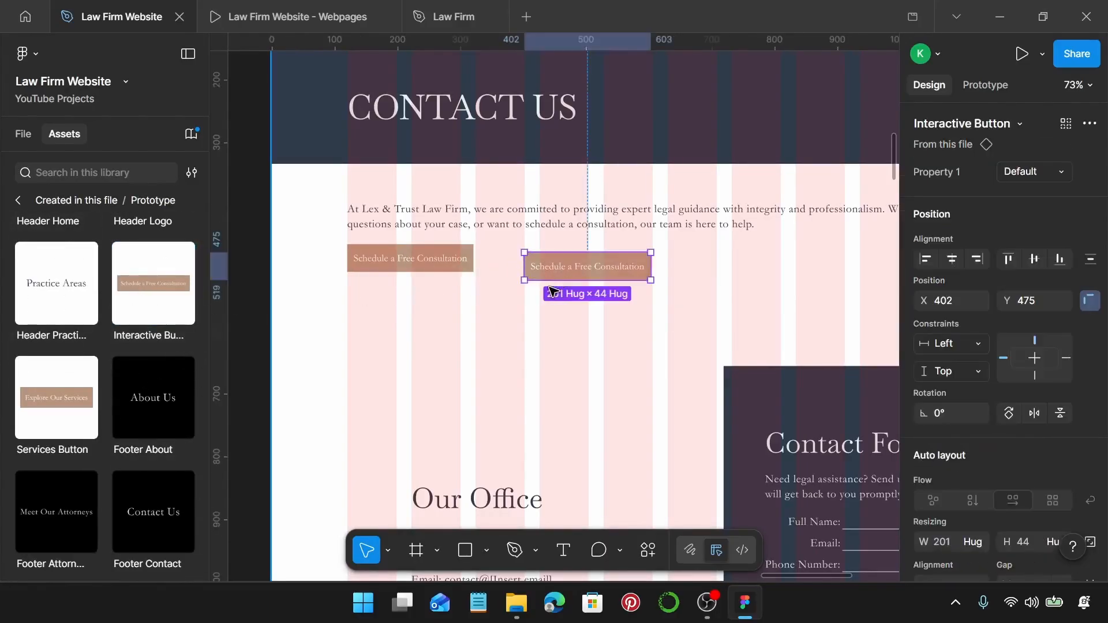
key(Delete)
click(421, 260)
double_click(419, 267)
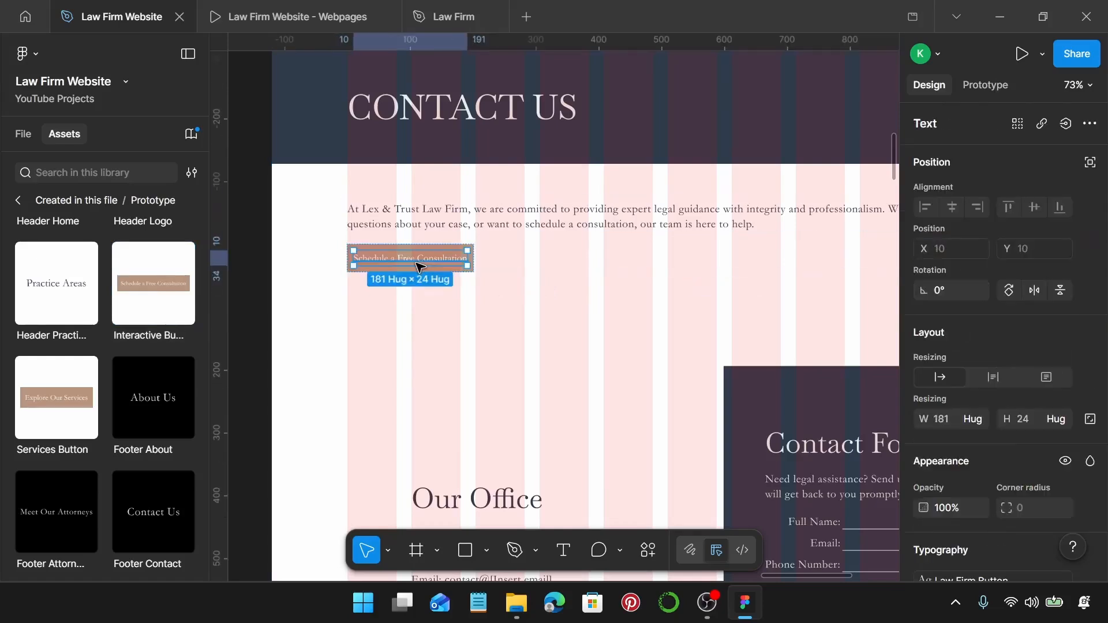
click(447, 243)
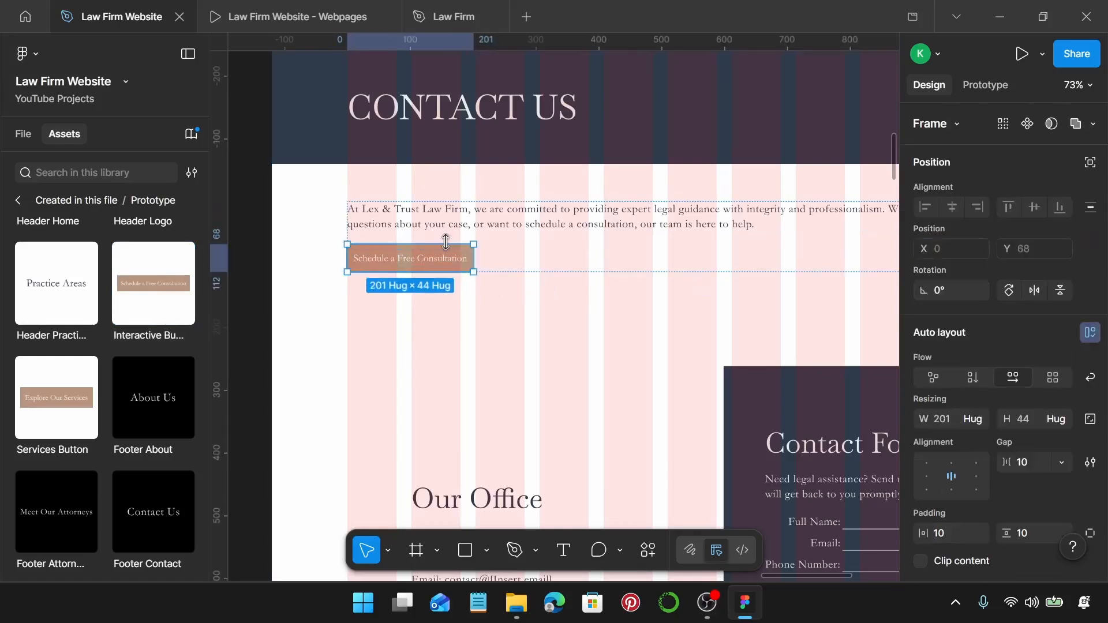
key(ctrl+shift+r)
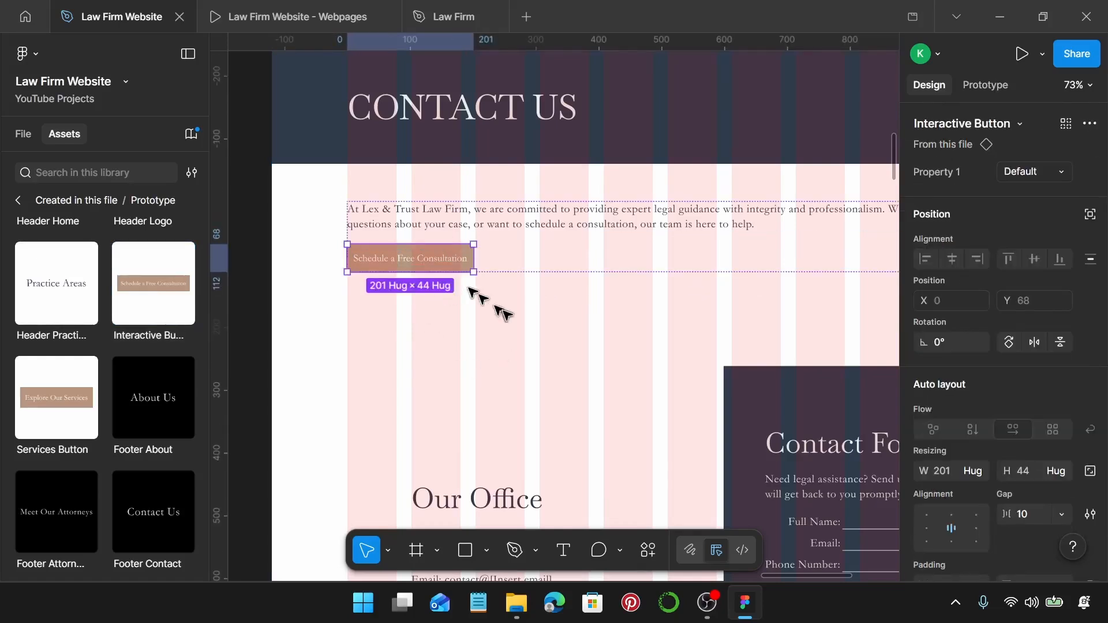
Place an Interactive Button below the contact form and check the Send Message label text.
scroll(506, 315, right, 7)
scroll(506, 300, down, 8)
scroll(470, 228, up, 3)
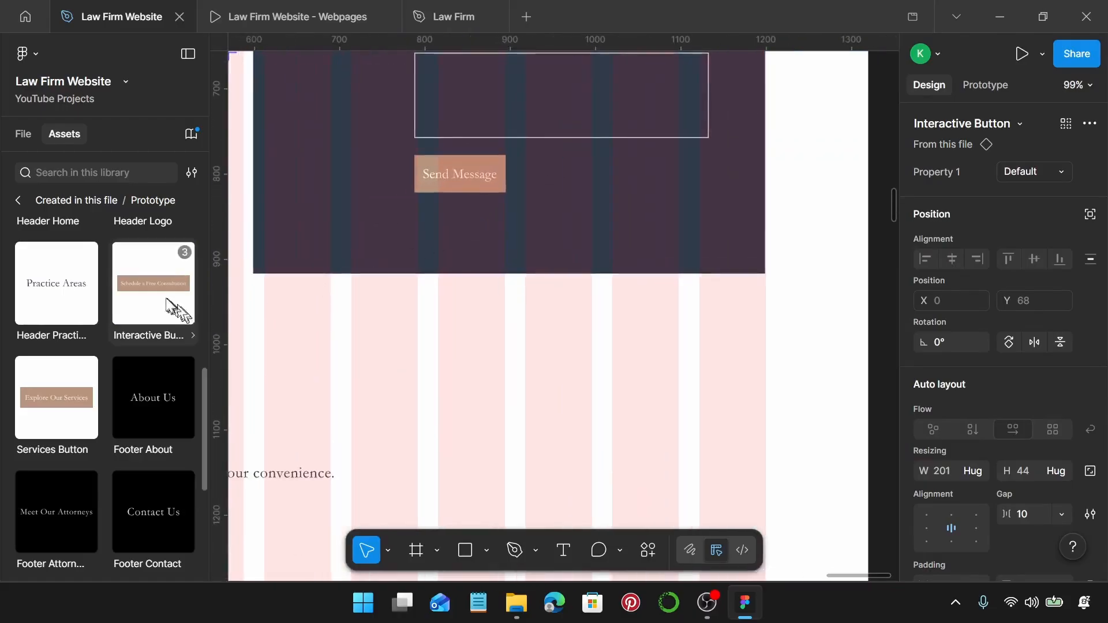
drag(154, 281, 473, 345)
click(457, 176)
double_click(457, 176)
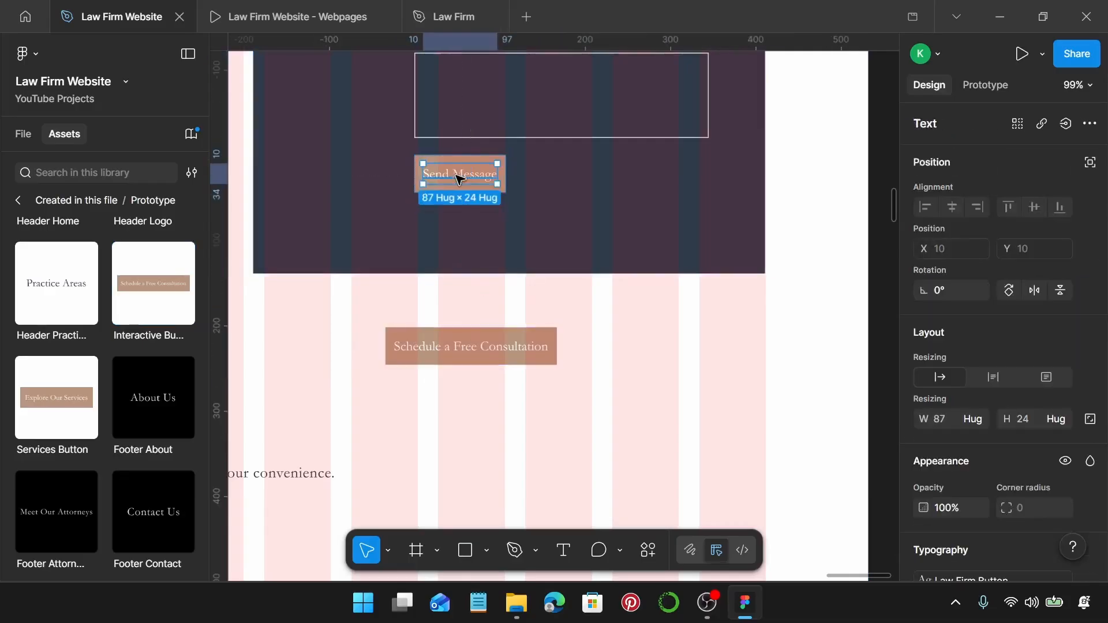
double_click(458, 176)
key(ctrl+c)
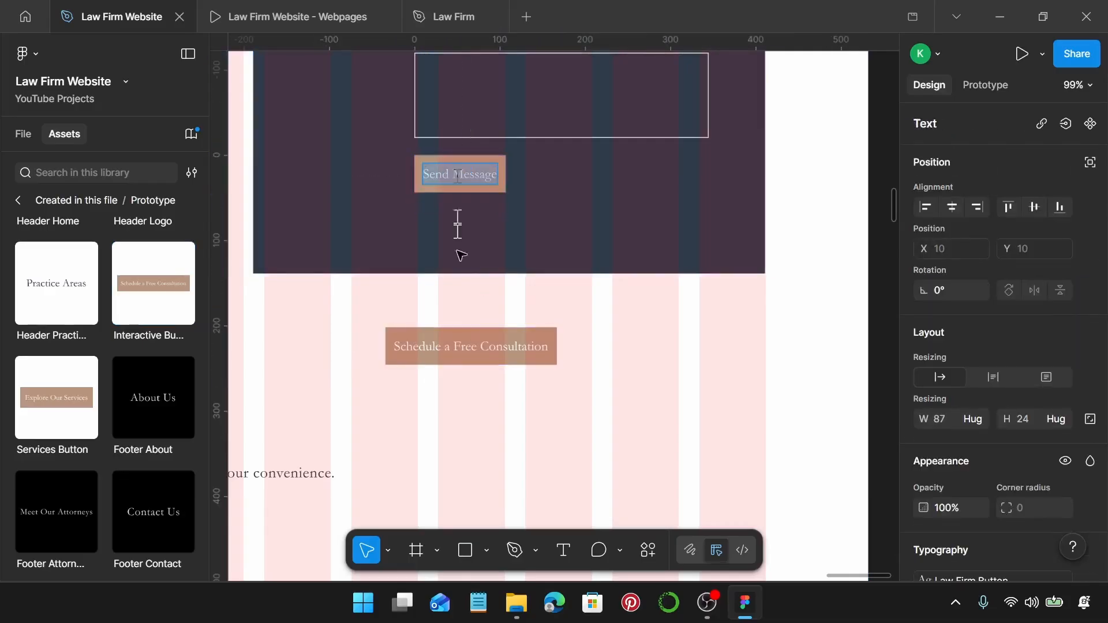
Relabel the new button Send Message and swap it in for the original Send Message button.
click(471, 346)
double_click(471, 347)
key(ctrl+v)
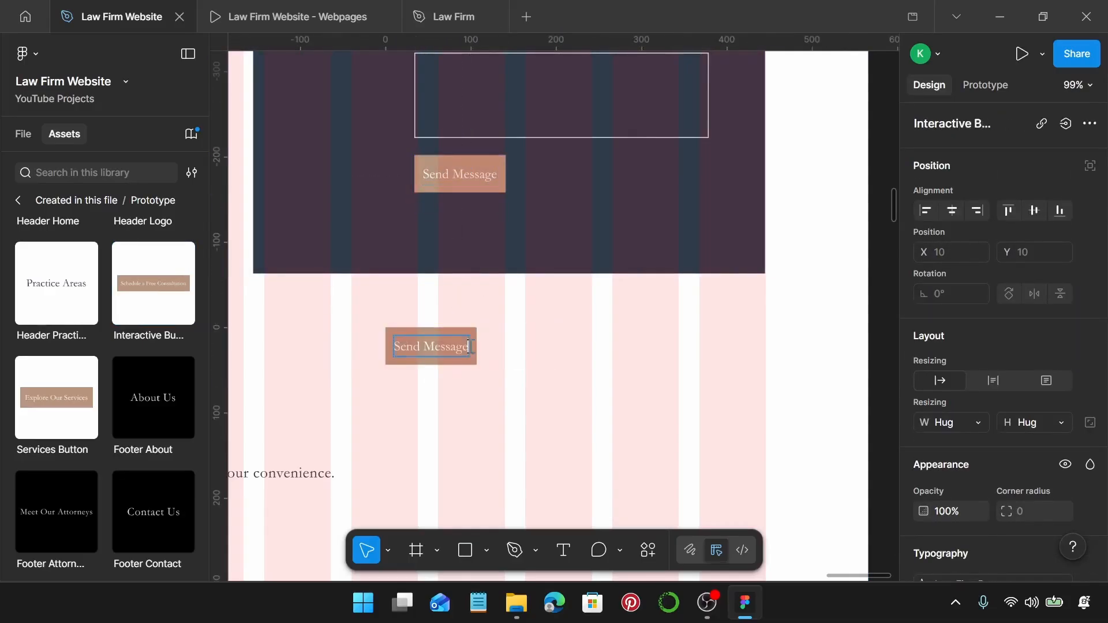
click(550, 356)
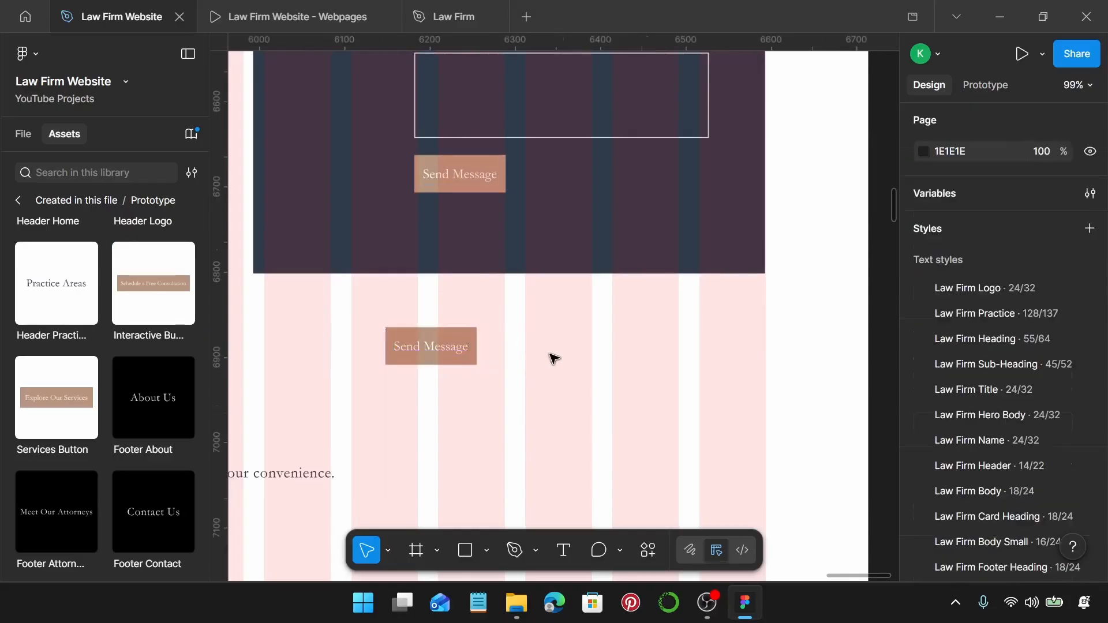
click(458, 362)
key(Delete)
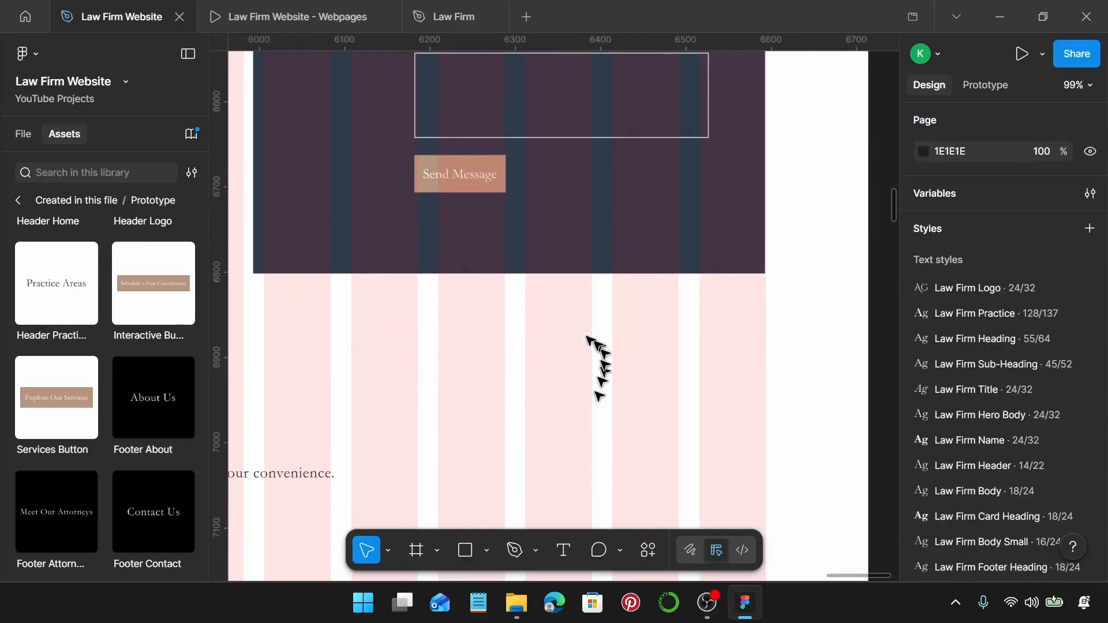
click(458, 167)
double_click(458, 166)
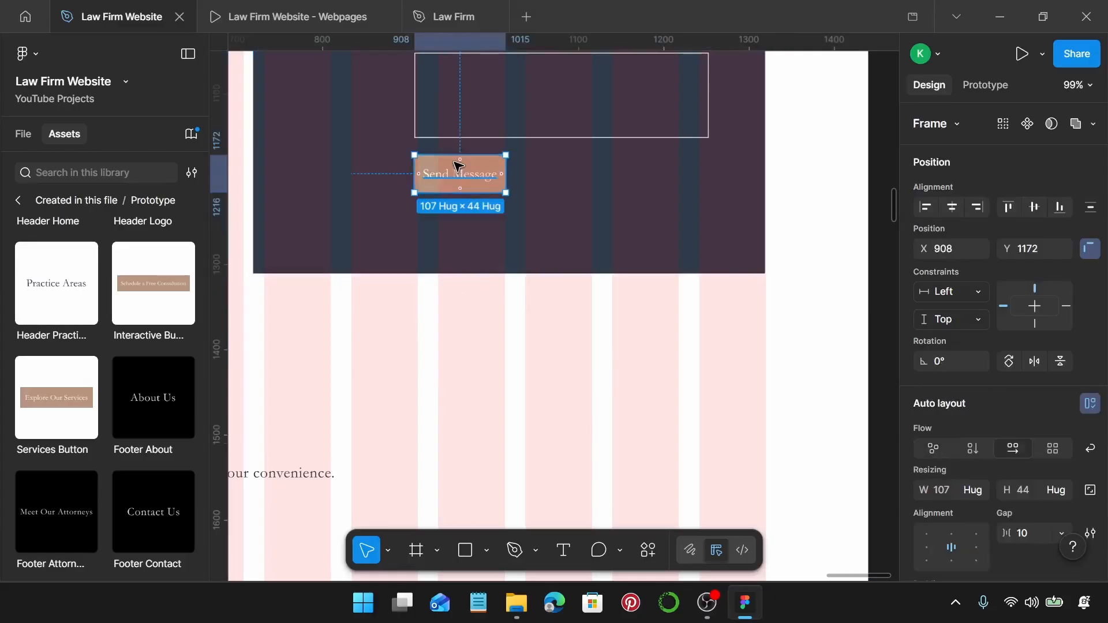
key(ctrl+shift+r)
Place another Interactive Button below the Book a Consultation button and check its label.
scroll(458, 169, down, 6)
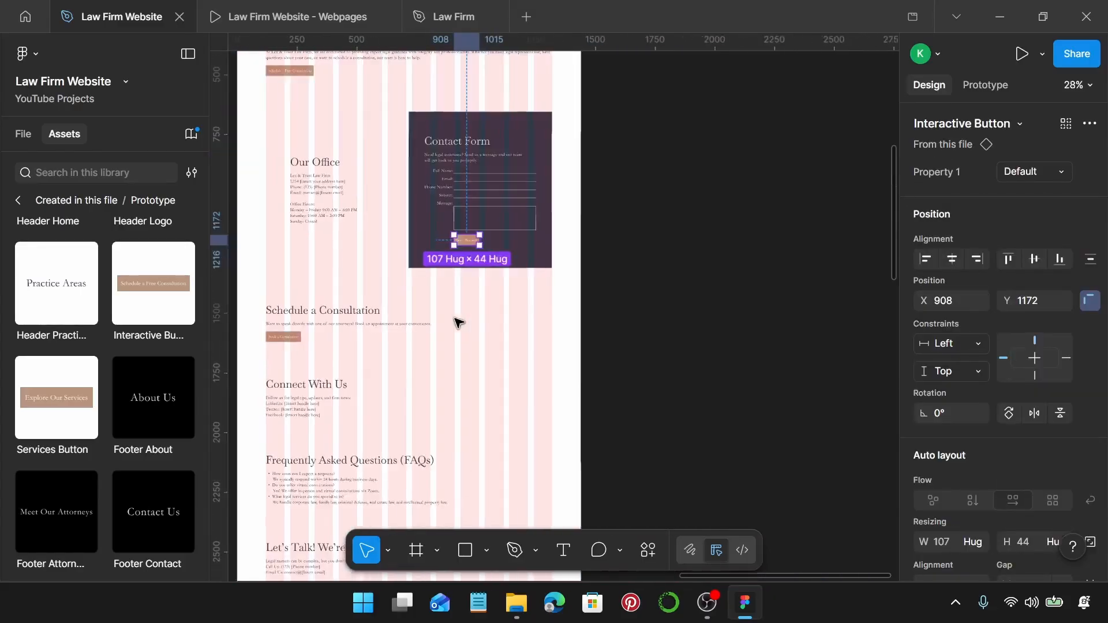
scroll(458, 323, left, 3)
scroll(458, 323, down, 5)
scroll(458, 322, up, 2)
scroll(499, 128, up, 1)
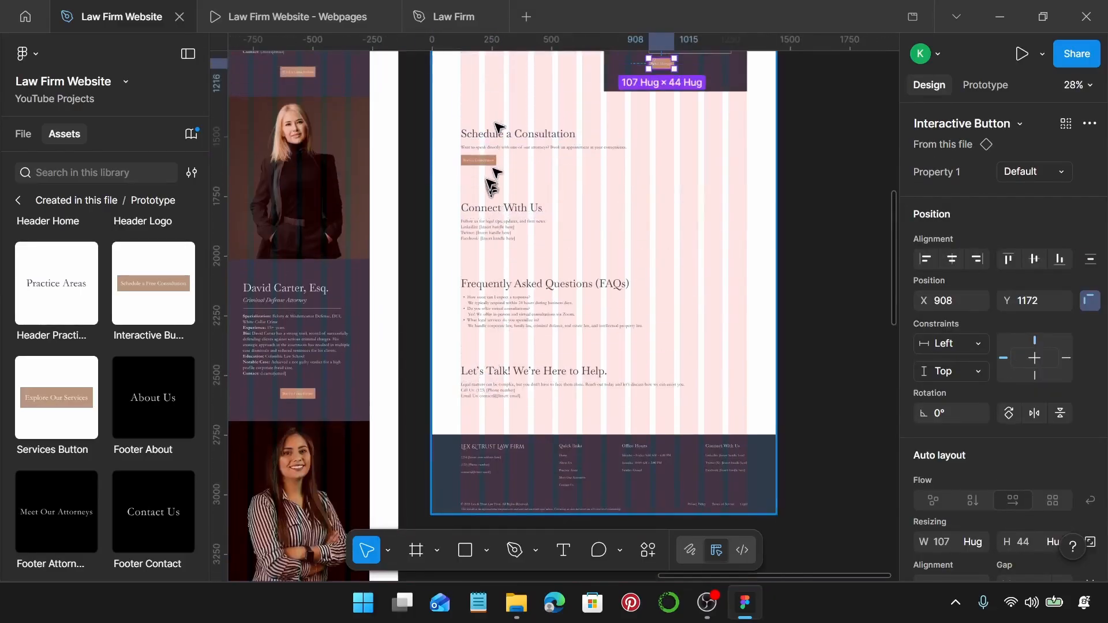
scroll(479, 161, up, 5)
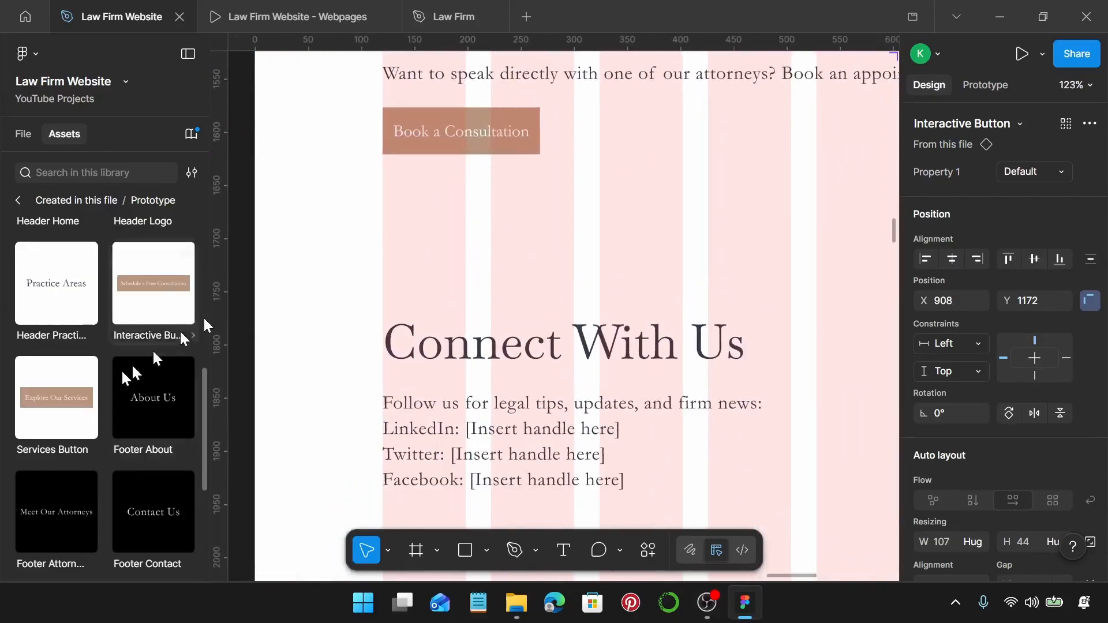
drag(133, 279, 432, 196)
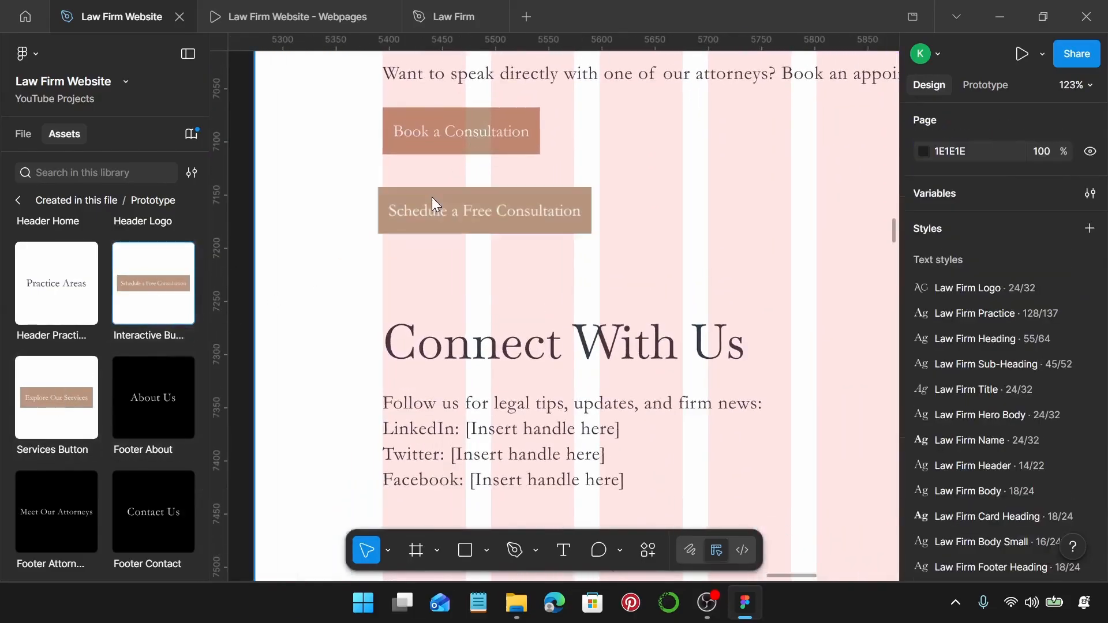
click(470, 136)
double_click(469, 135)
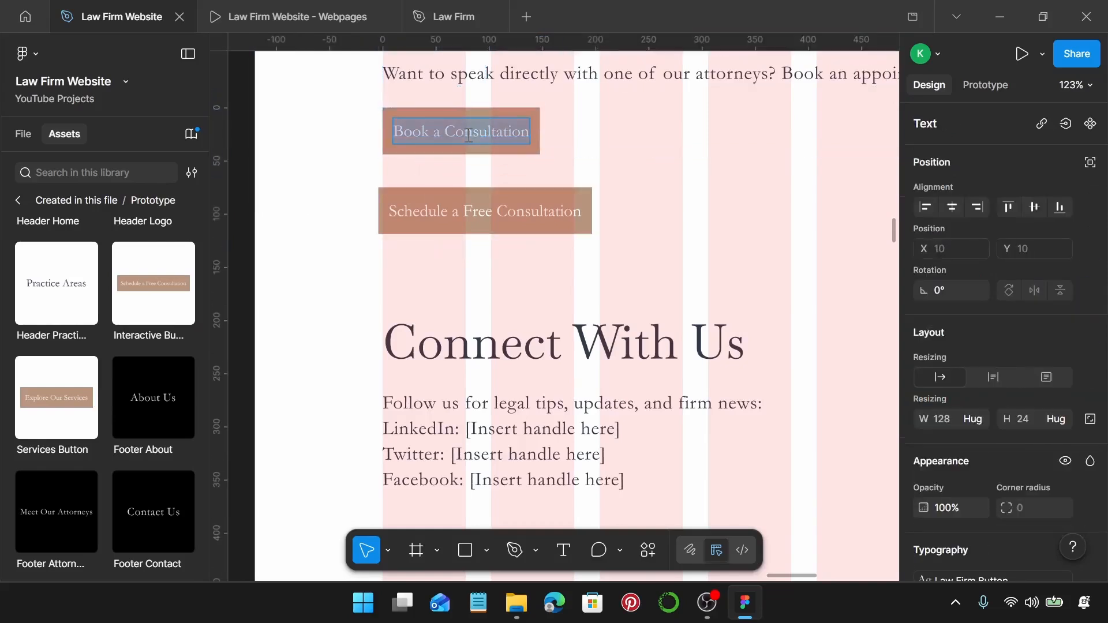
Relabel the new button Book a Consultation and swap it in for the original button.
click(454, 209)
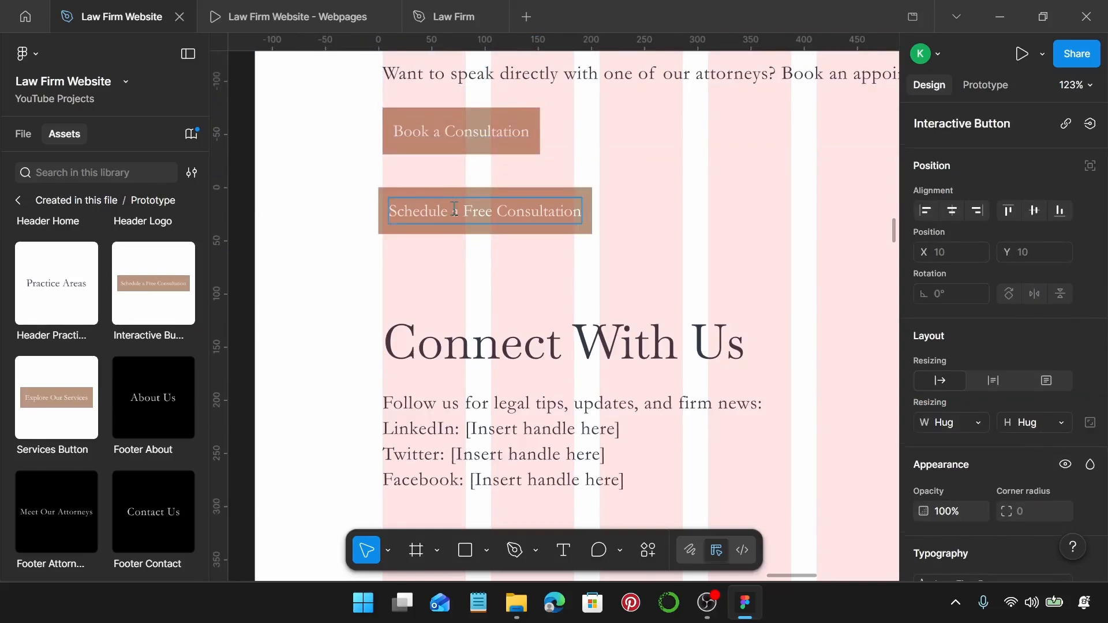
text(Book a Consultation)
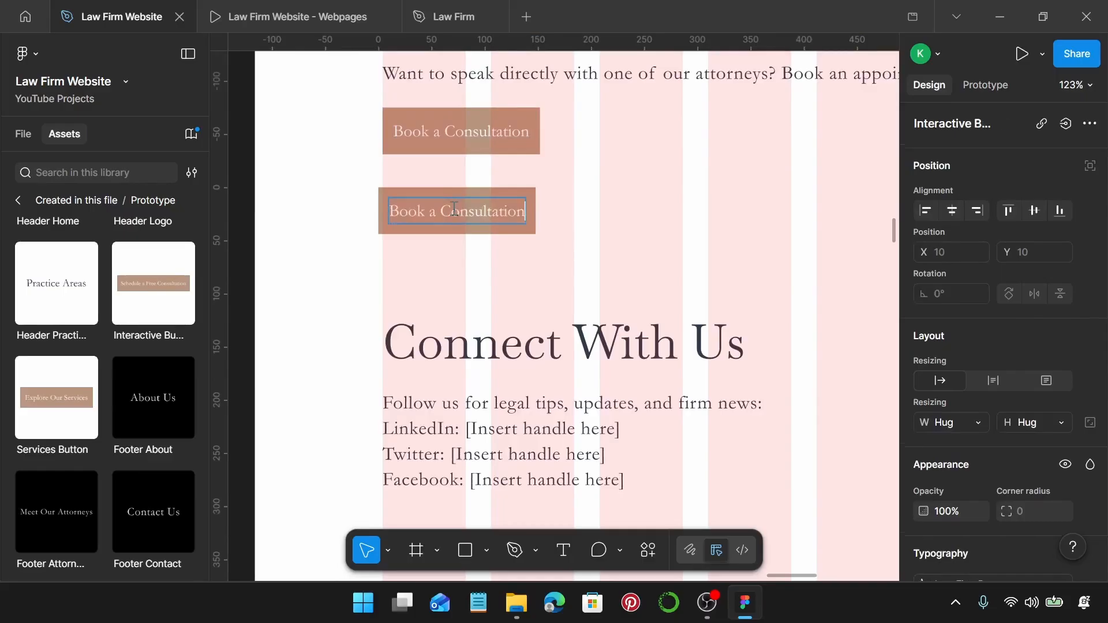
click(455, 257)
click(454, 213)
key(Delete)
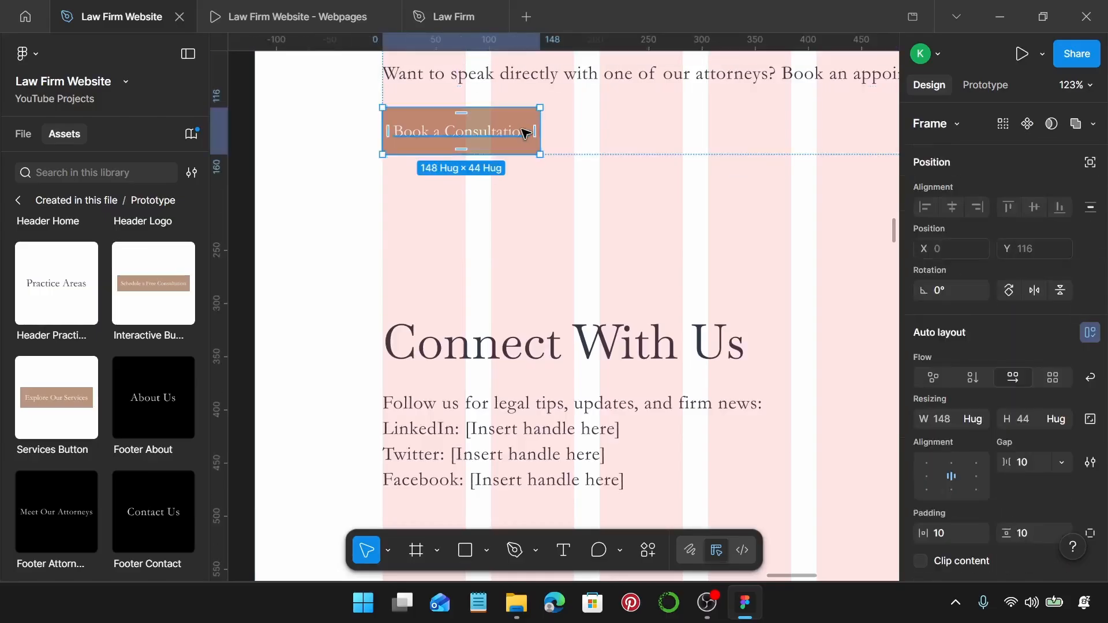
key(ctrl+z)
Launch the Law Firm Website - Webpages prototype in its own presentation tab.
scroll(525, 133, down, 10)
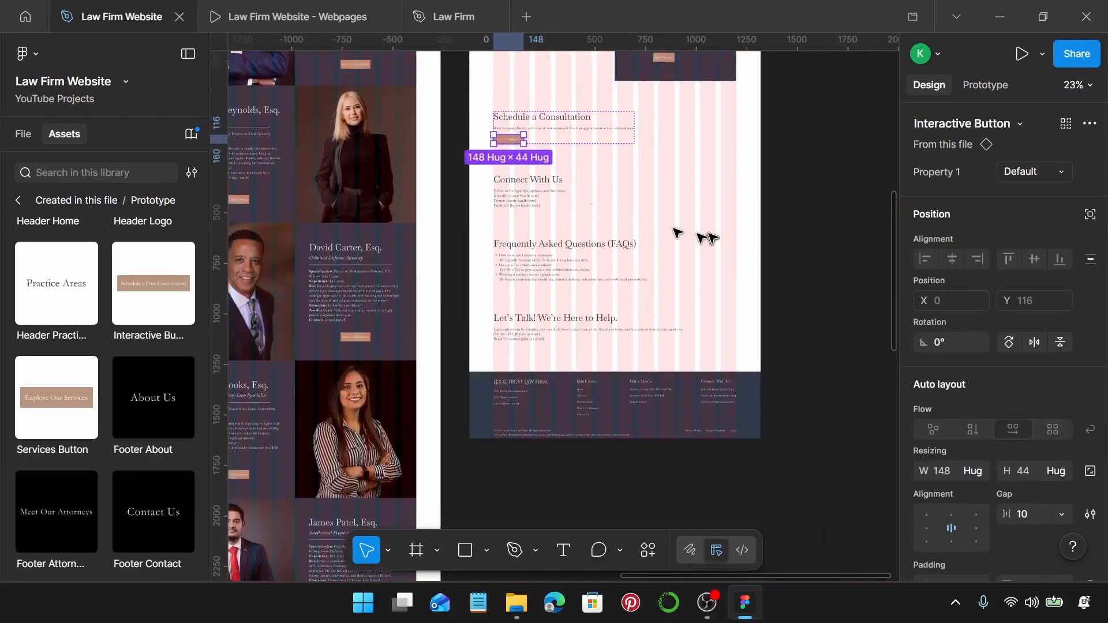
click(713, 238)
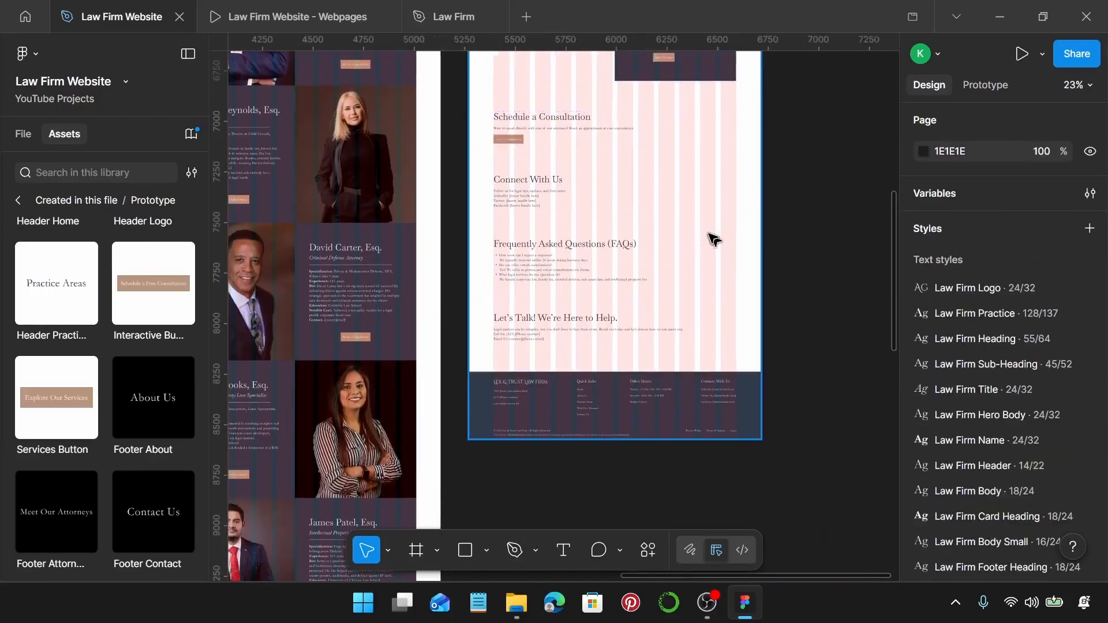
scroll(714, 238, down, 5)
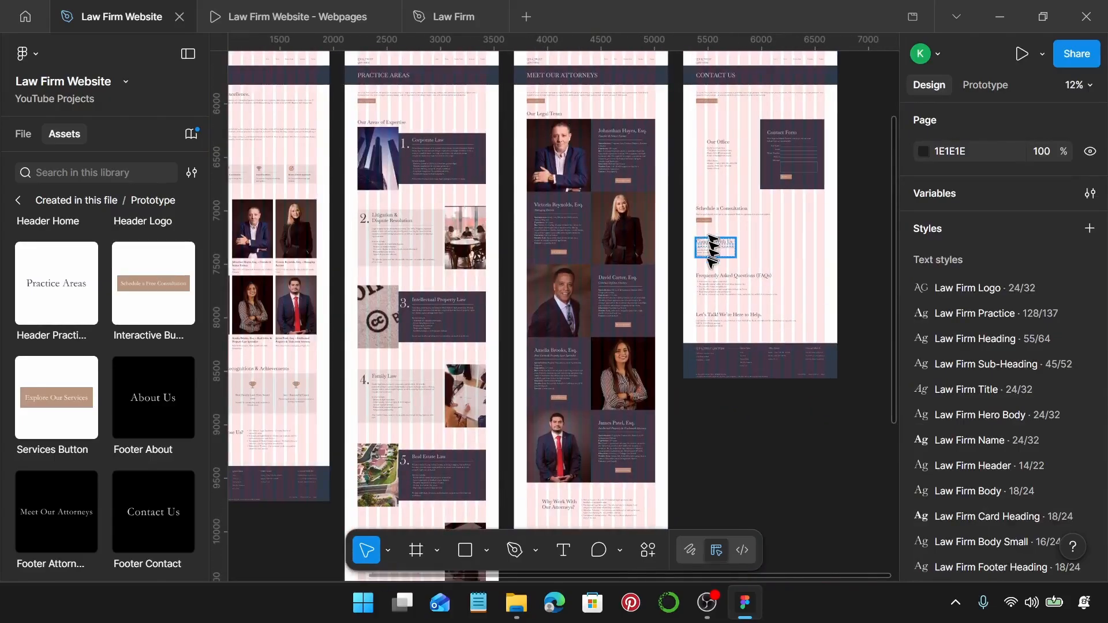
scroll(801, 224, left, 8)
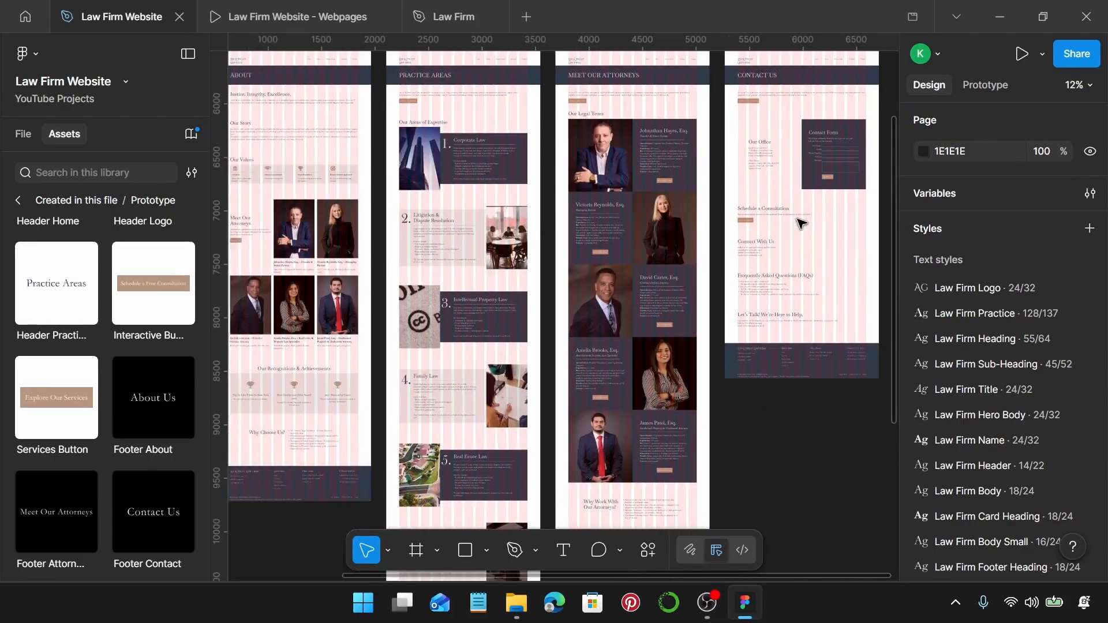
scroll(802, 223, down, 2)
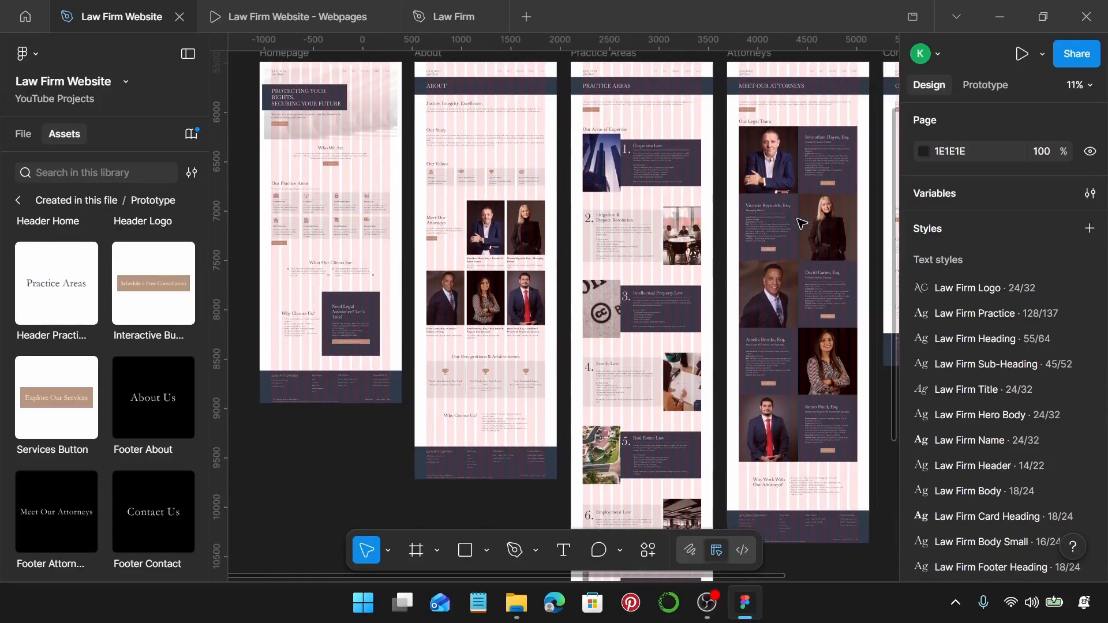
click(321, 12)
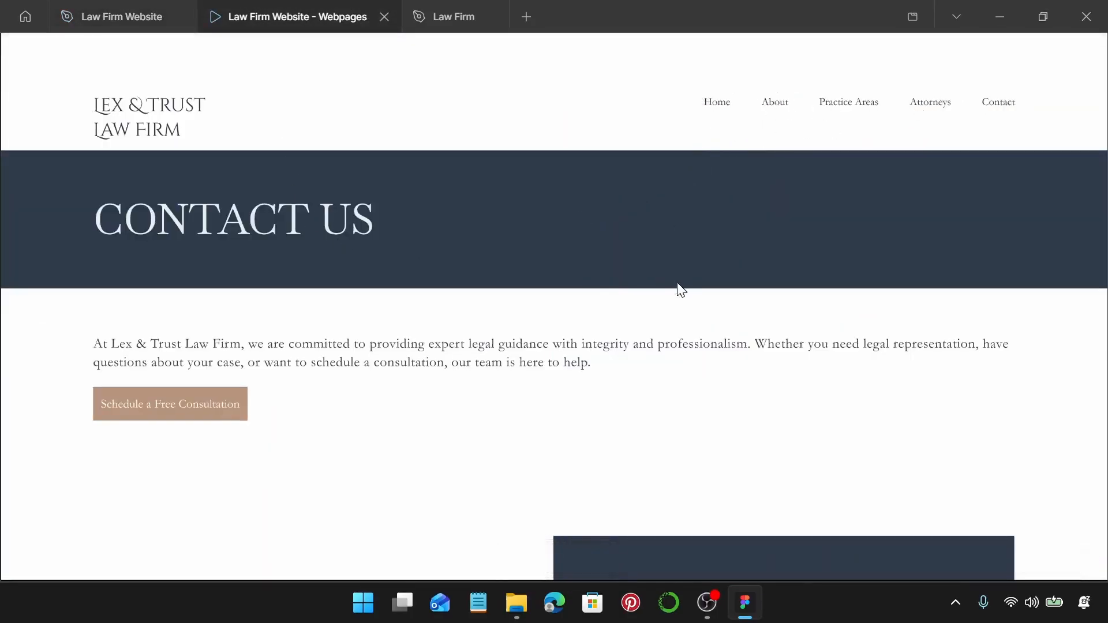
scroll(681, 290, down, 10)
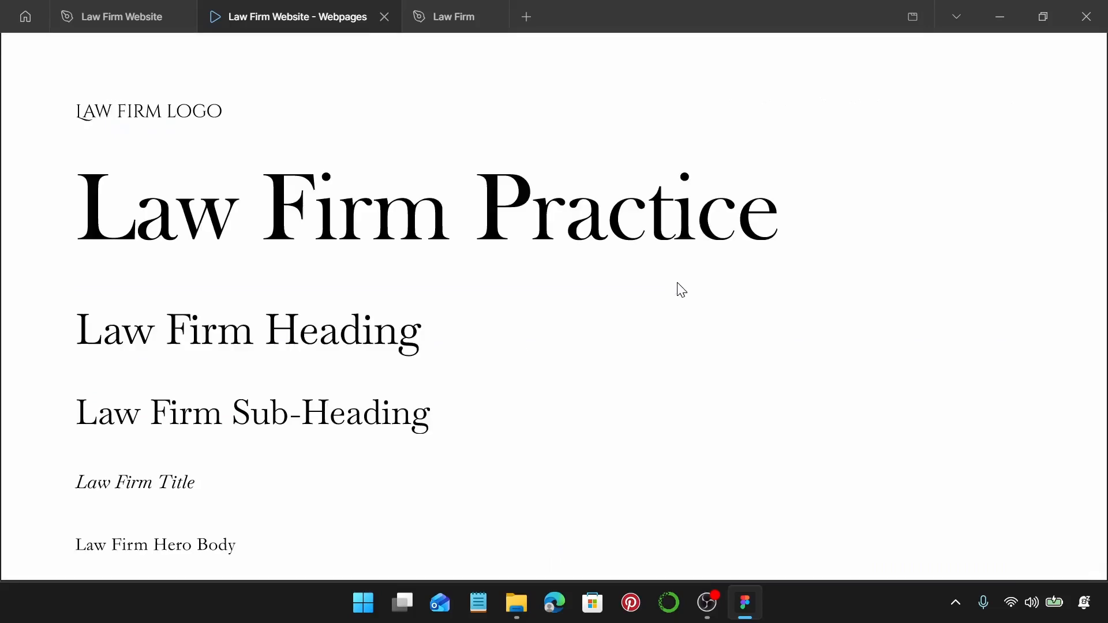
key(Right)
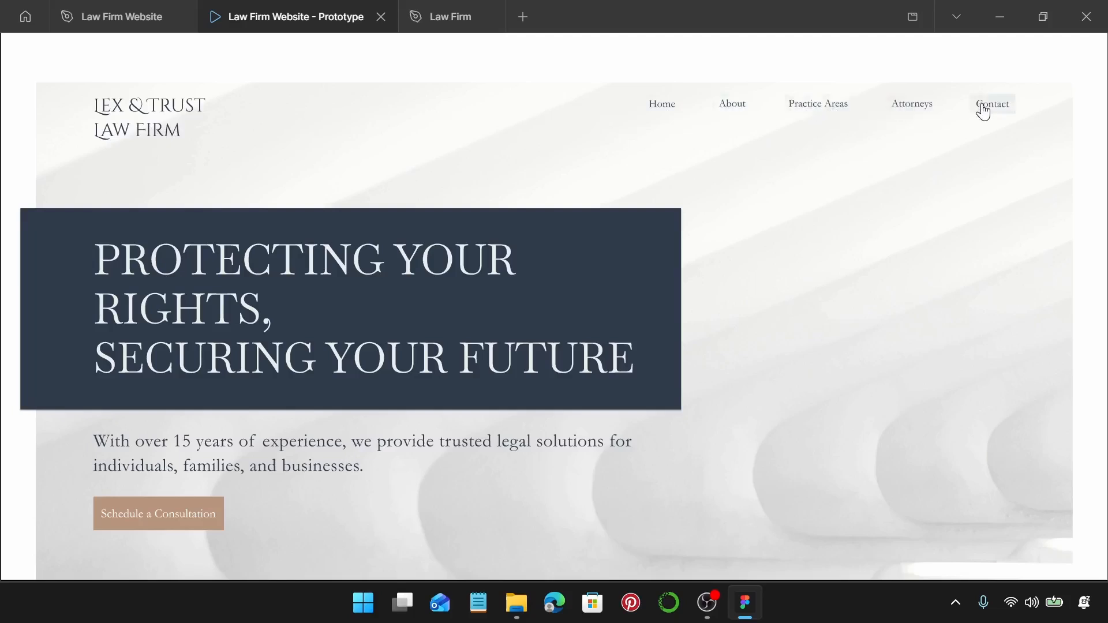
Test the header links to About, Practice Areas, Attorneys and Contact Us, and the logo back Home.
click(743, 110)
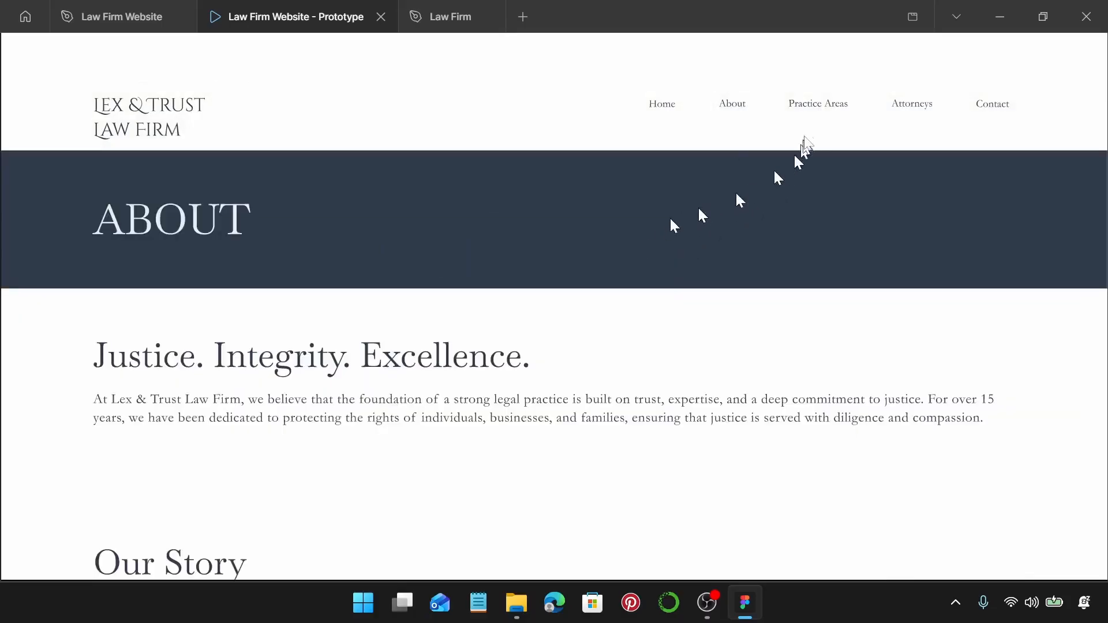
click(823, 106)
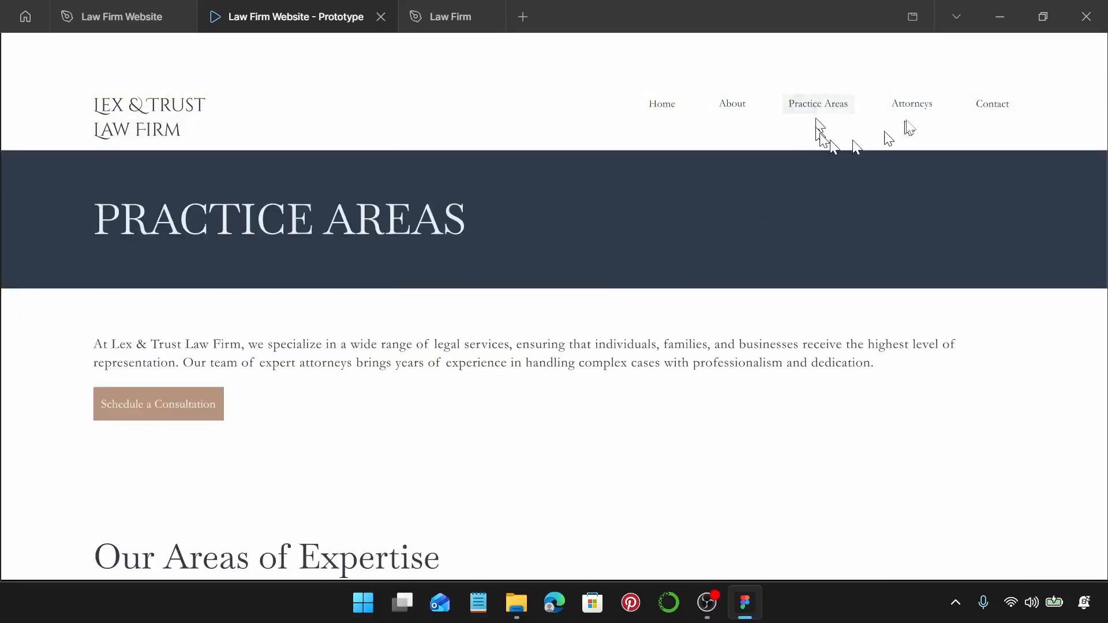
click(917, 107)
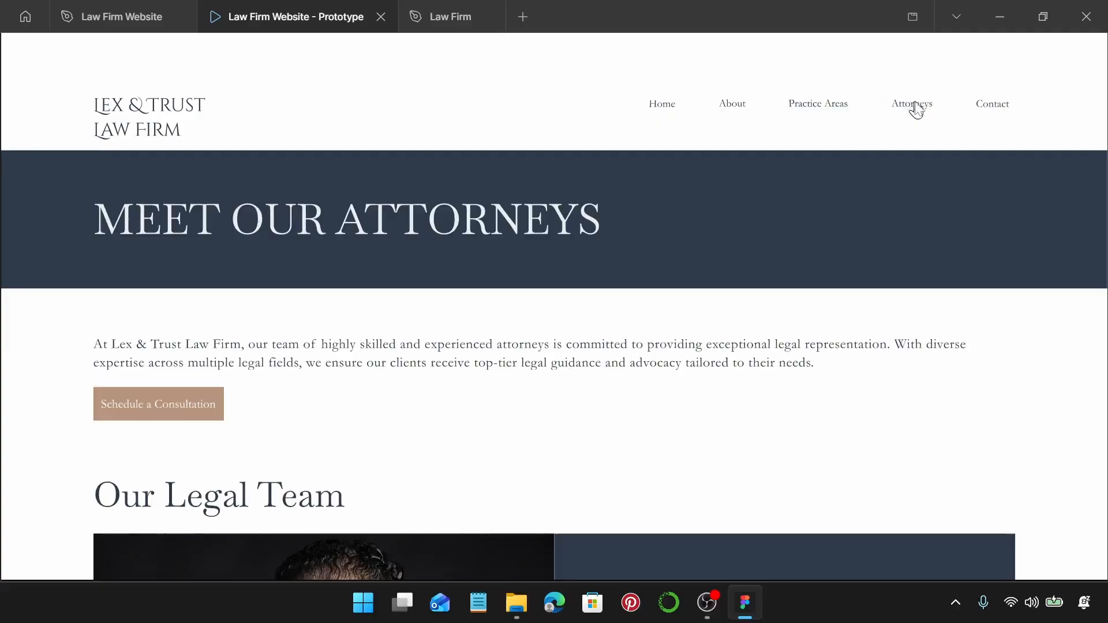
click(997, 108)
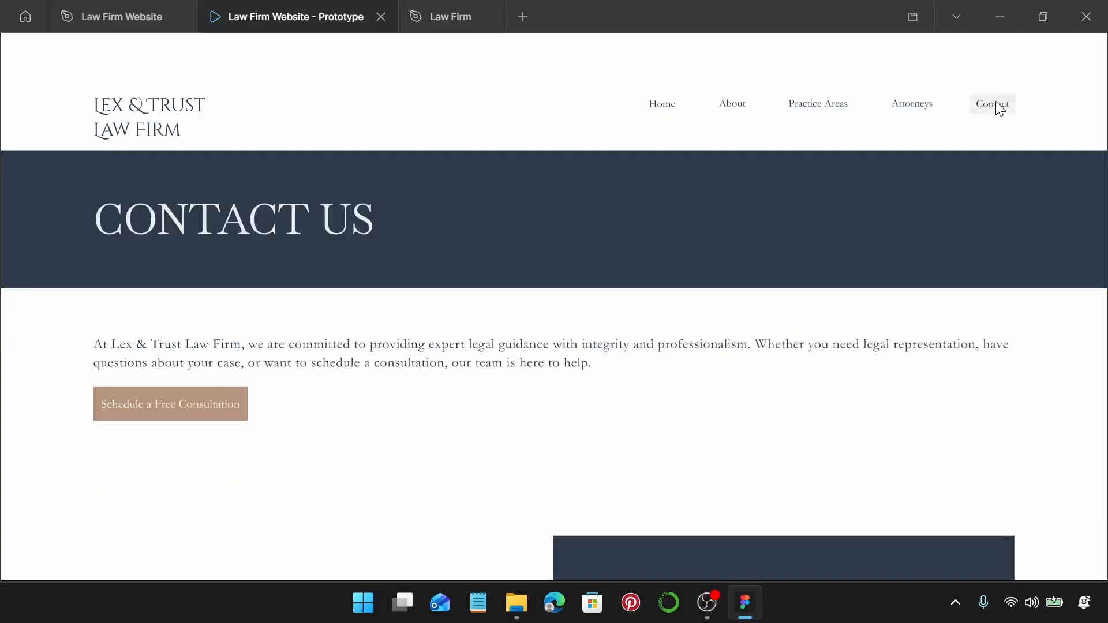
click(161, 114)
Test the Schedule a Consultation, Schedule a Free Consultation, Send Message and Book a Consultation buttons.
scroll(302, 354, down, 5)
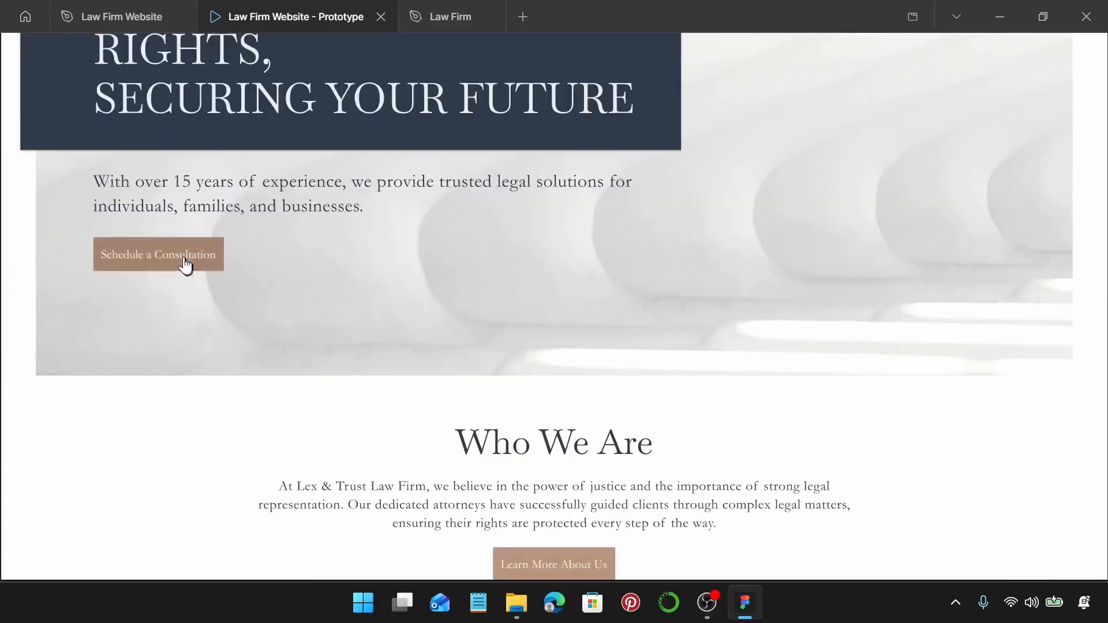
click(185, 265)
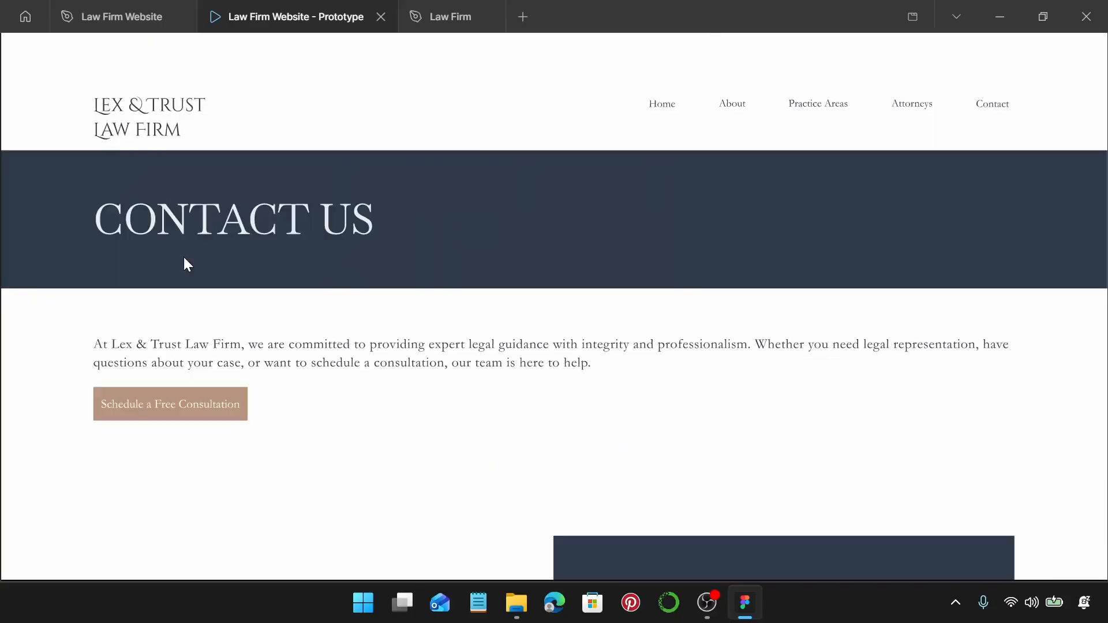
scroll(184, 259, down, 1)
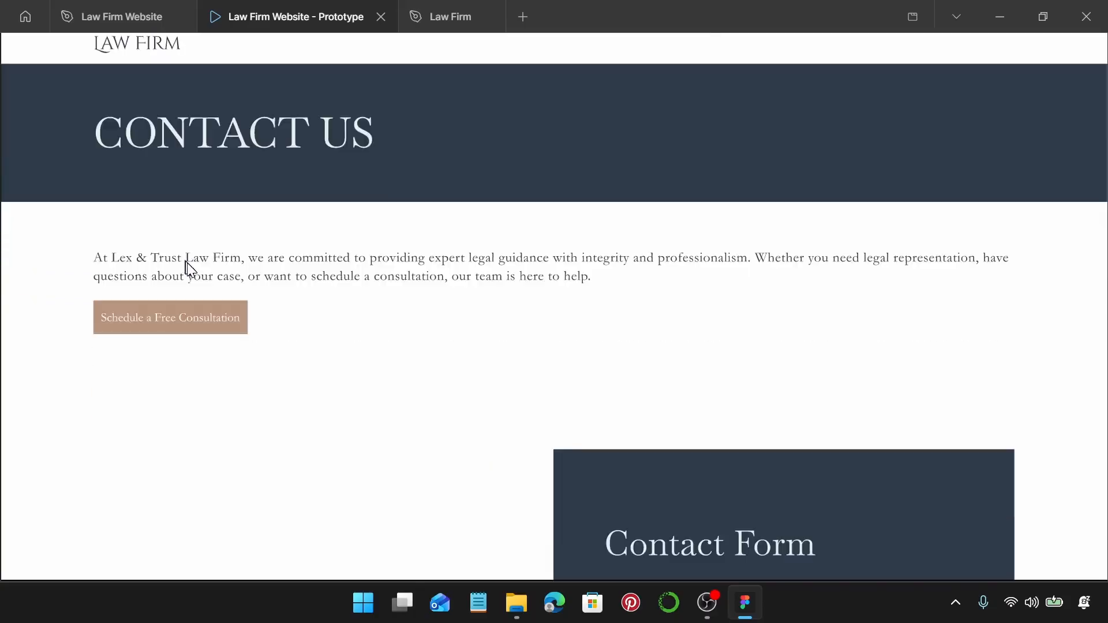
click(223, 321)
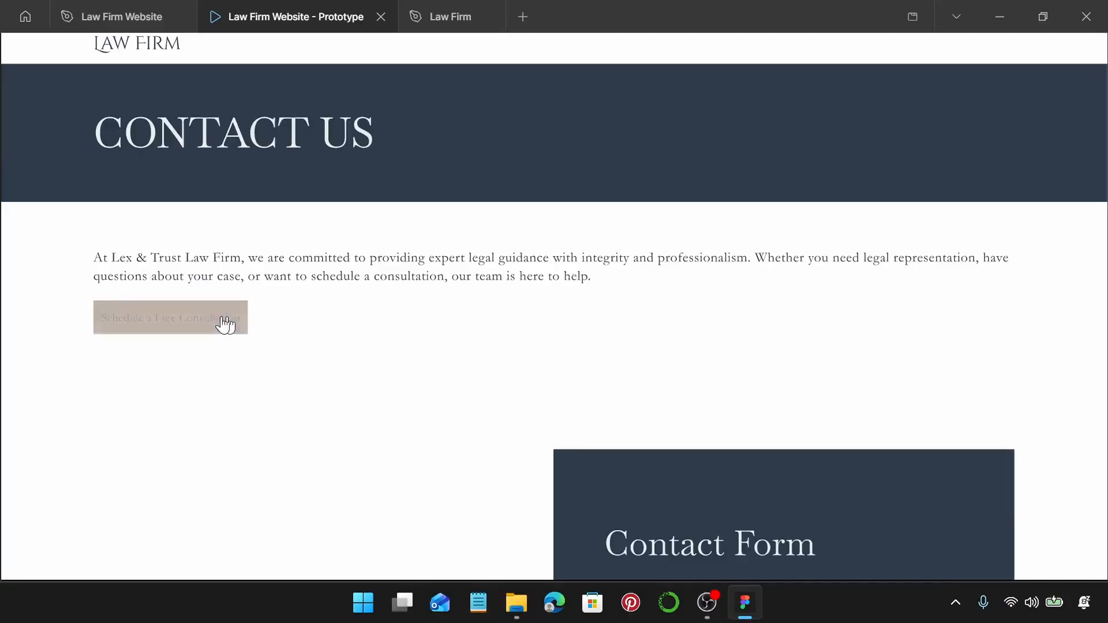
scroll(549, 325, down, 5)
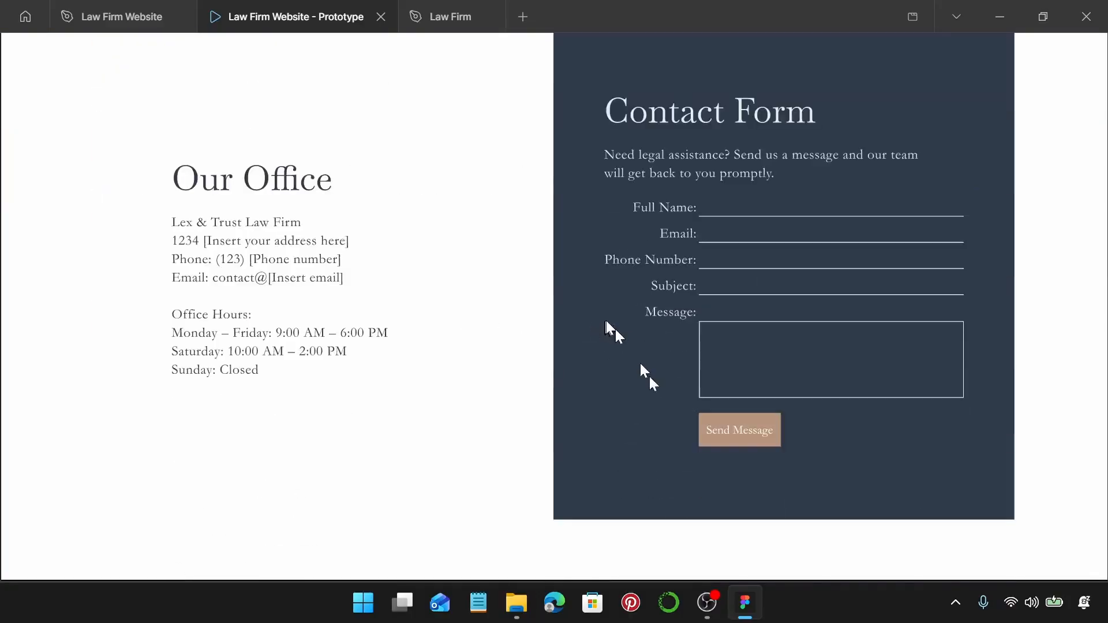
click(712, 434)
scroll(700, 436, down, 5)
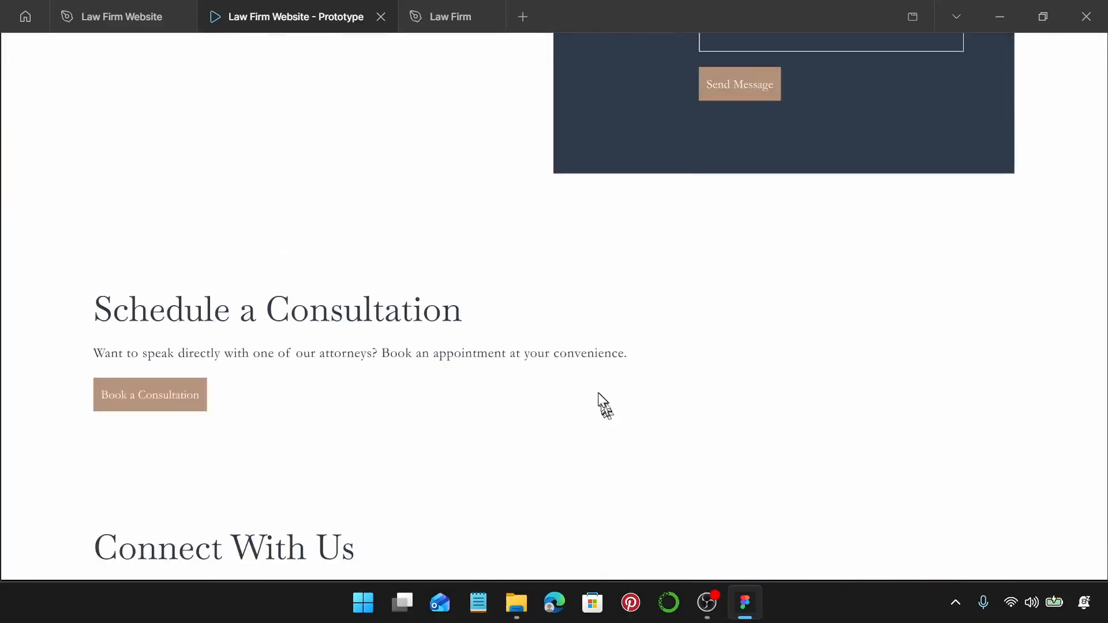
click(153, 318)
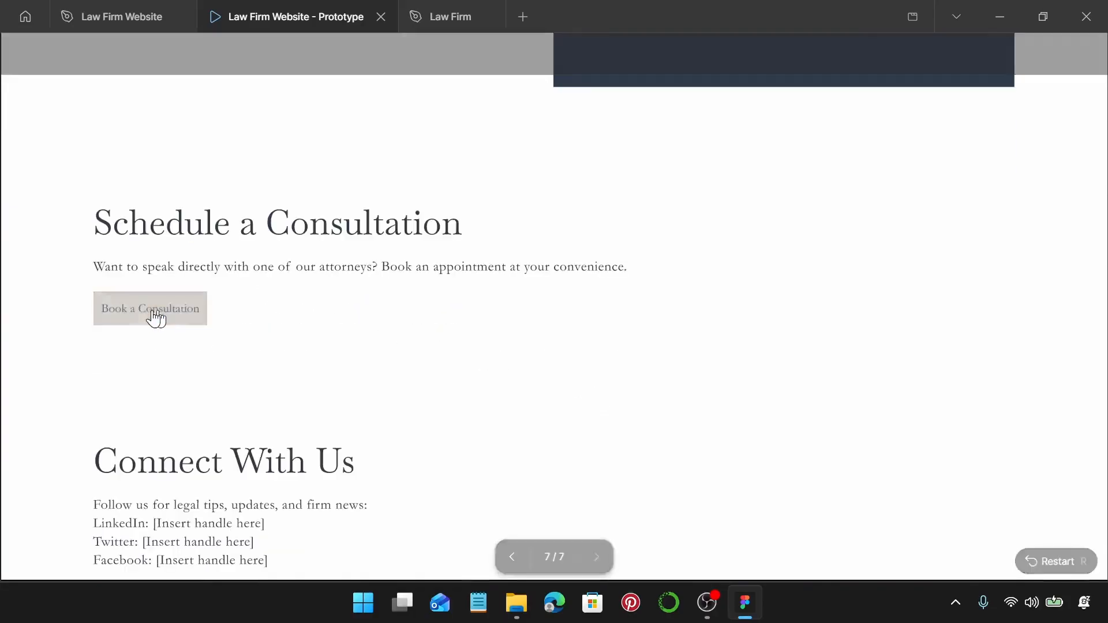
Confirm the footer About Us link opens the About page.
scroll(398, 358, down, 5)
scroll(409, 357, down, 4)
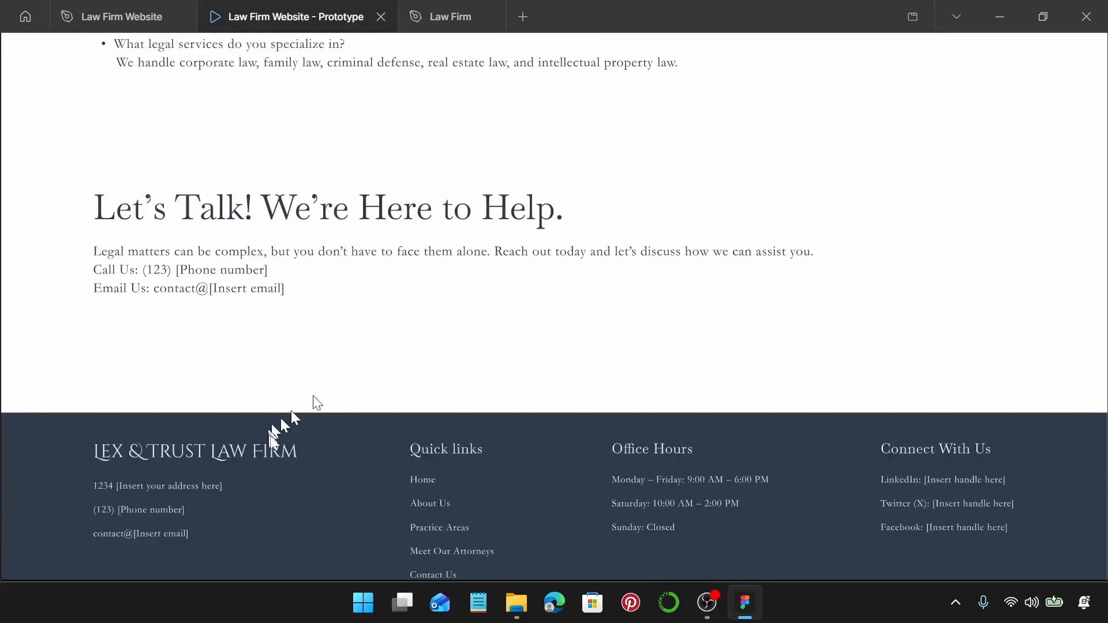
scroll(360, 414, down, 1)
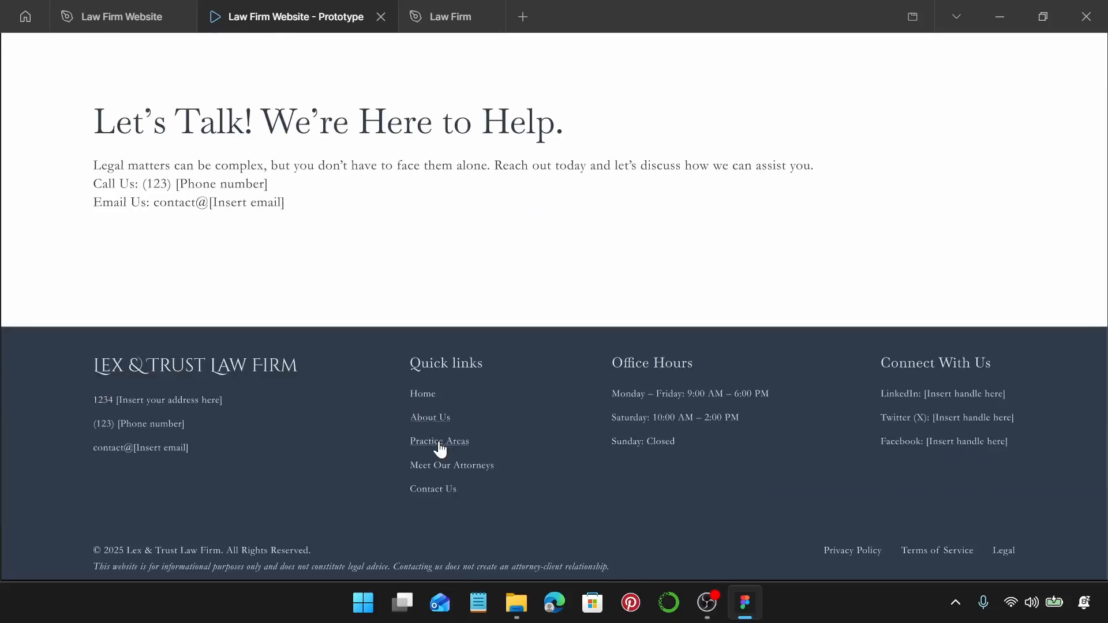
click(424, 418)
scroll(424, 417, down, 6)
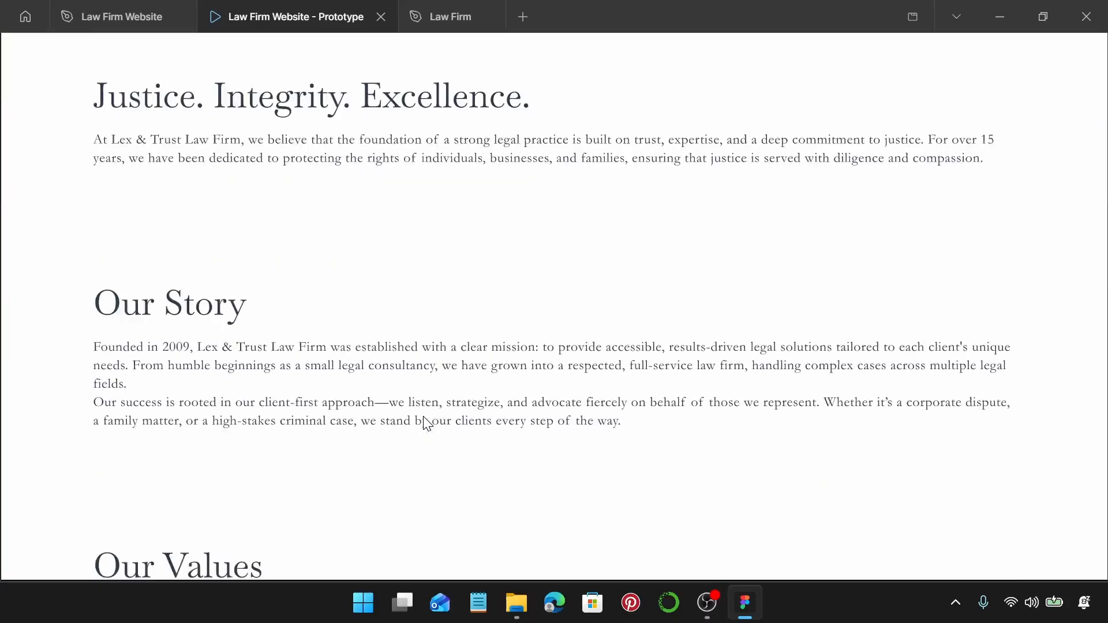
scroll(424, 417, down, 9)
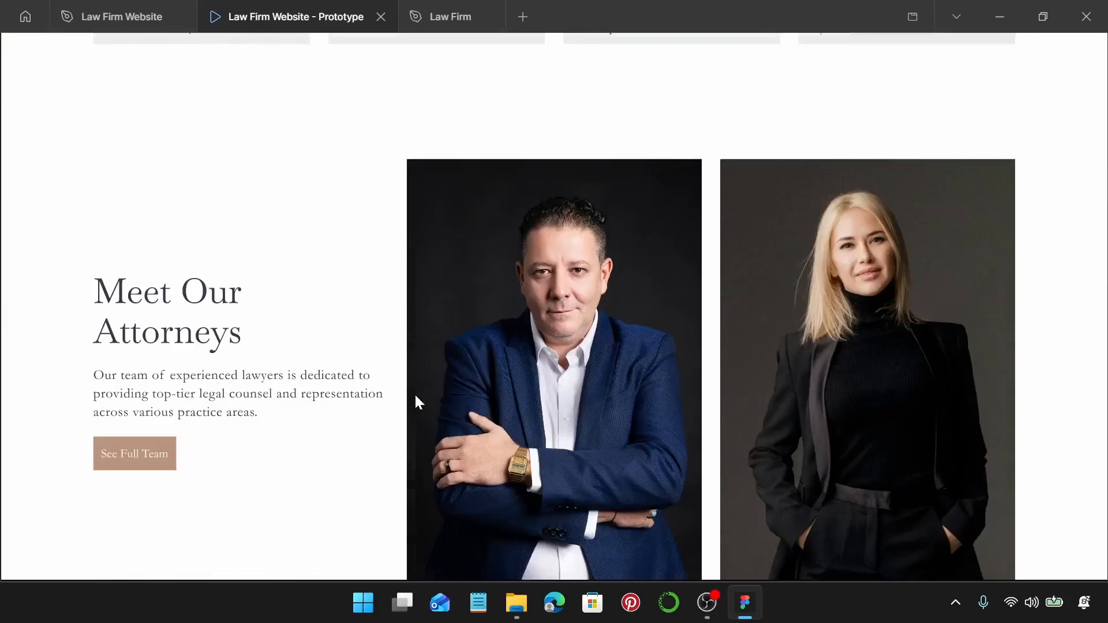
Check See Full Team and Book a Consultation links, then return Home via the footer logo.
click(135, 460)
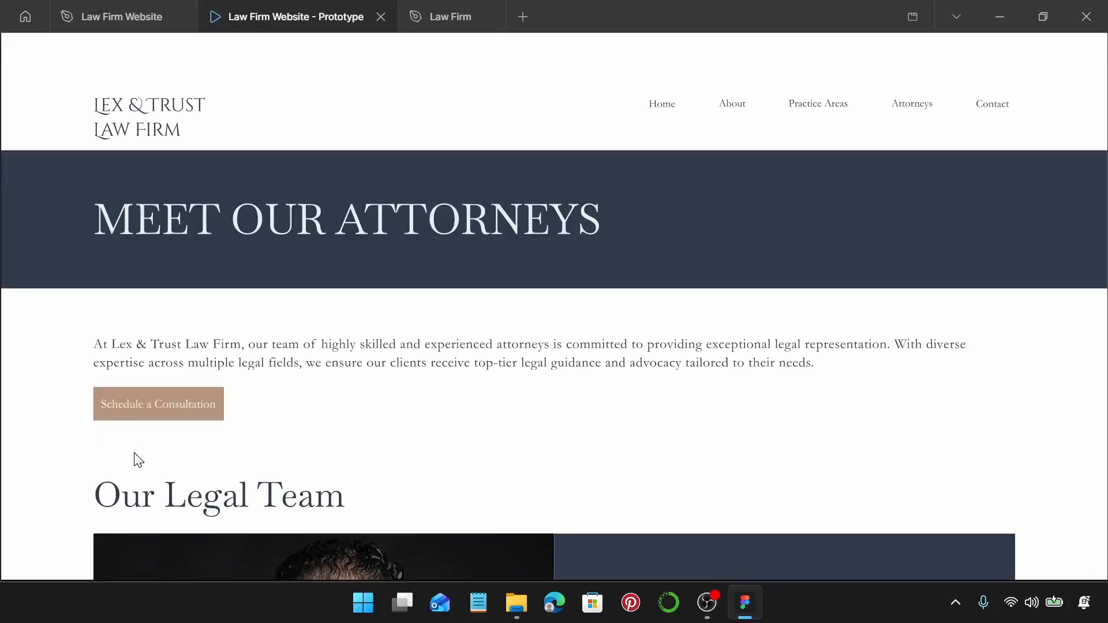
scroll(594, 265, down, 5)
scroll(596, 292, down, 6)
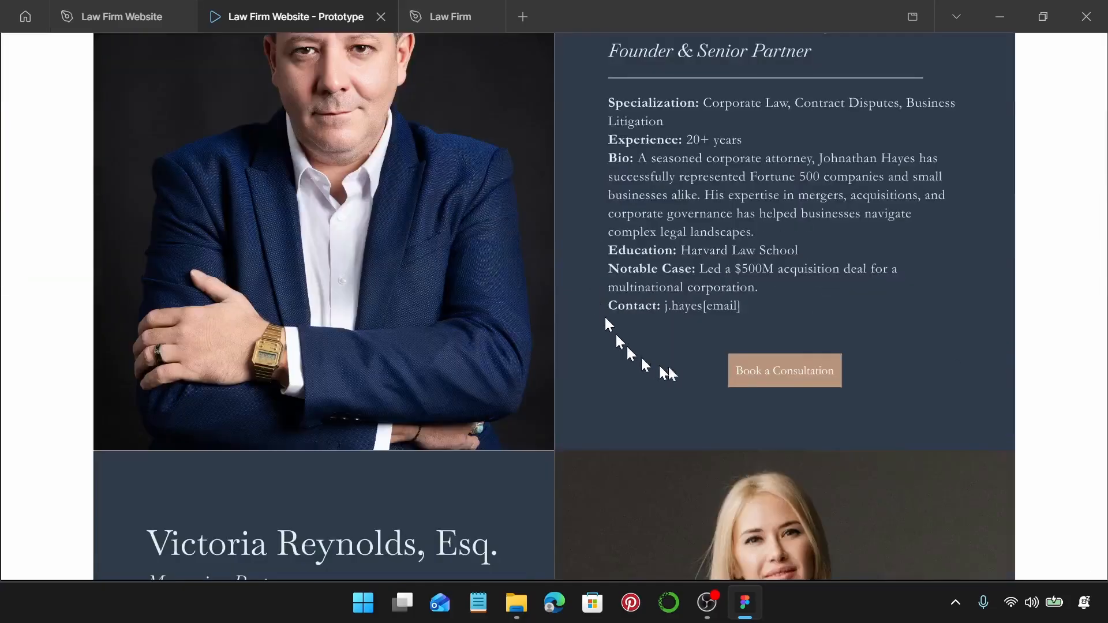
scroll(756, 376, down, 4)
scroll(754, 350, down, 10)
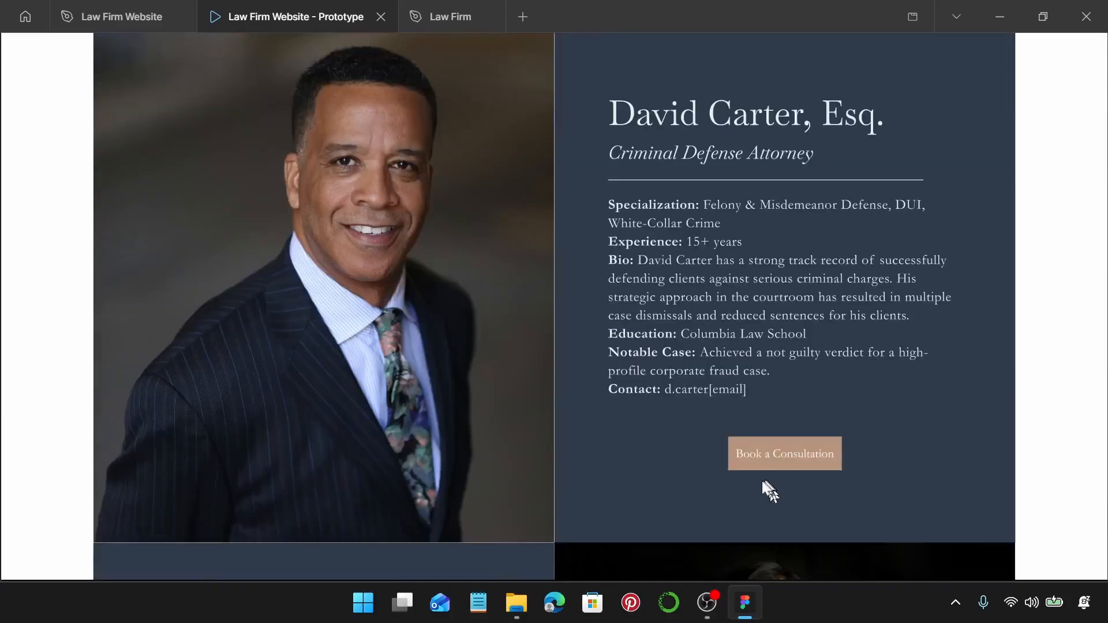
click(767, 459)
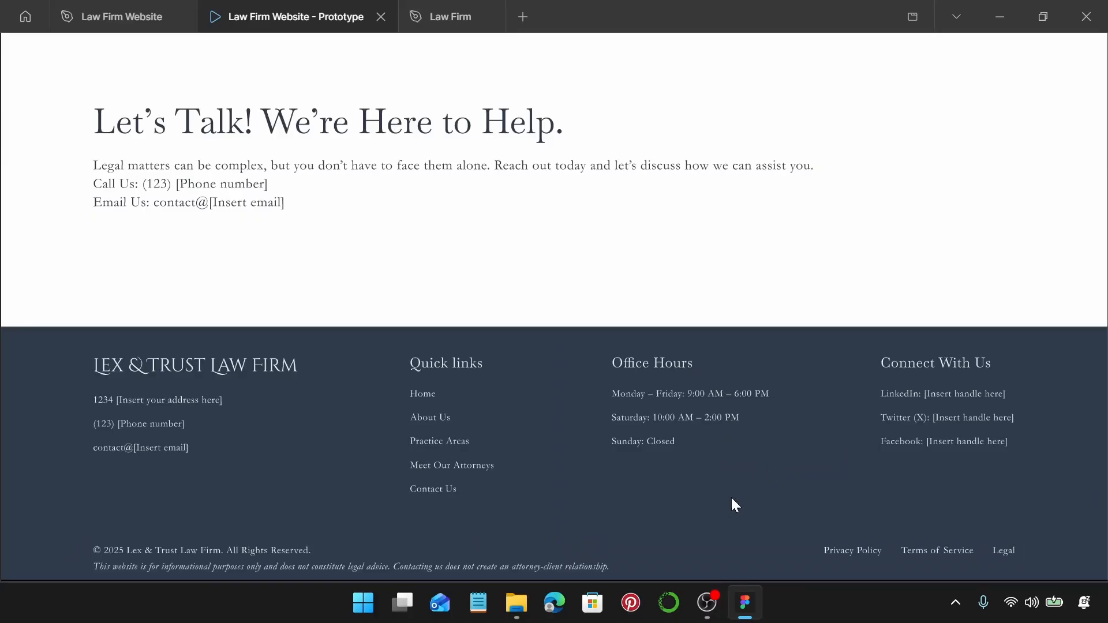
click(264, 374)
Confirm Learn More About Us opens the About page, then return Home.
scroll(627, 387, down, 5)
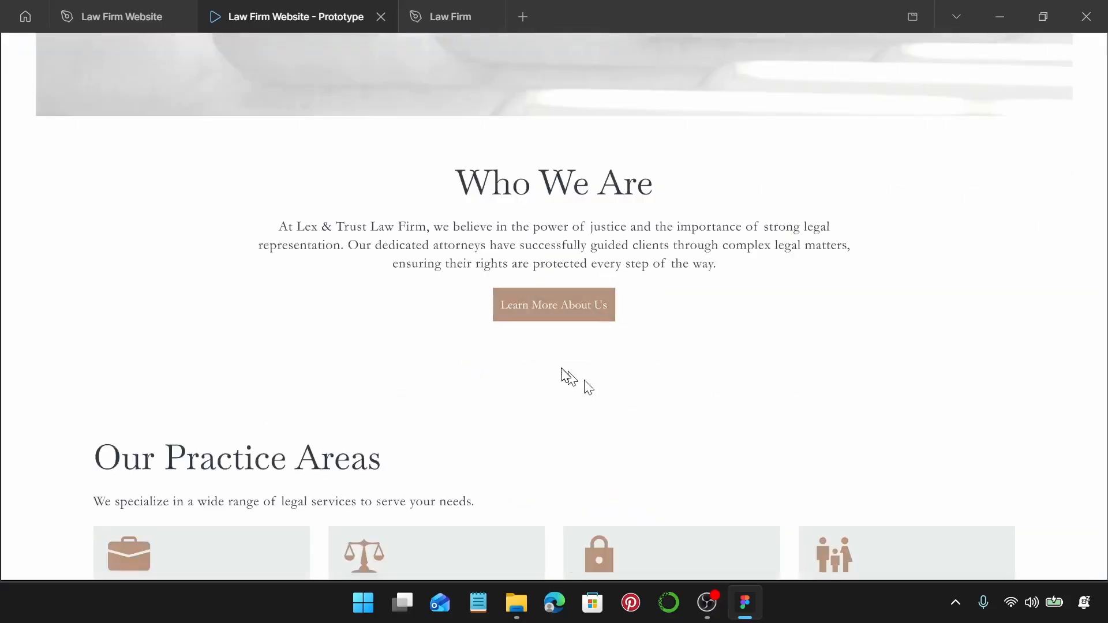
click(544, 309)
scroll(545, 305, up, 10)
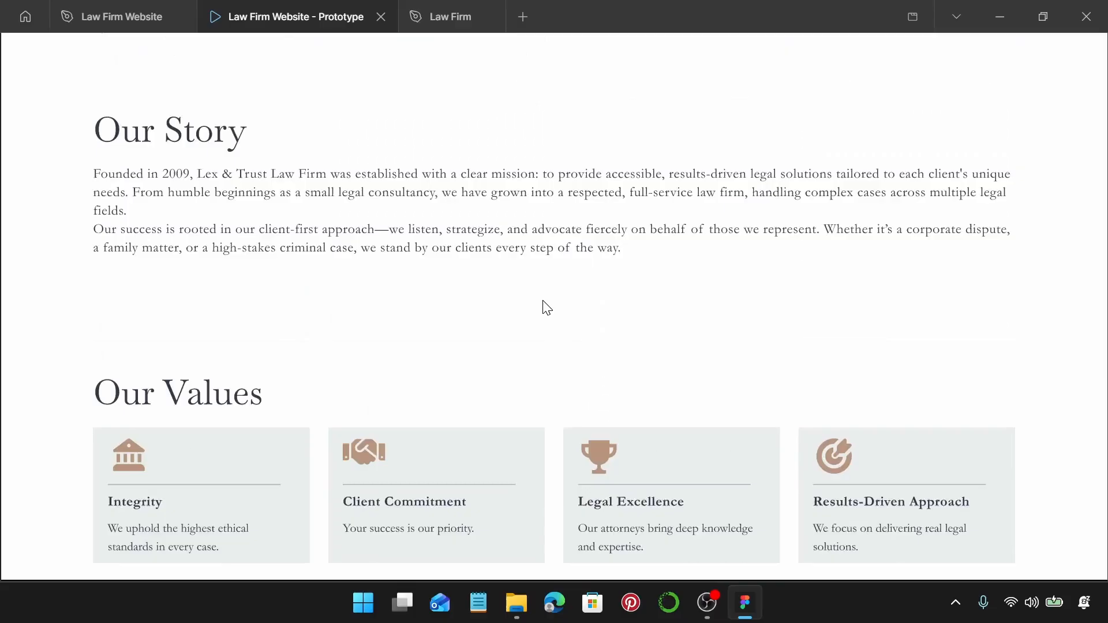
scroll(546, 307, up, 7)
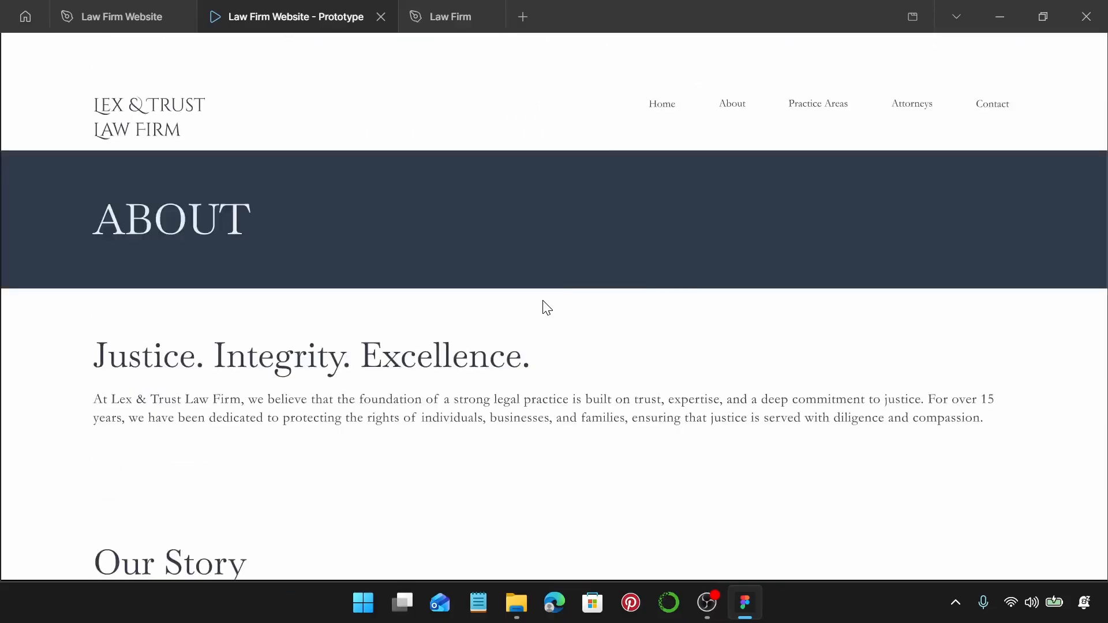
click(659, 110)
Check Schedule a Free Consultation opens Contact, then return to the top of Home via footer Home.
scroll(511, 321, down, 15)
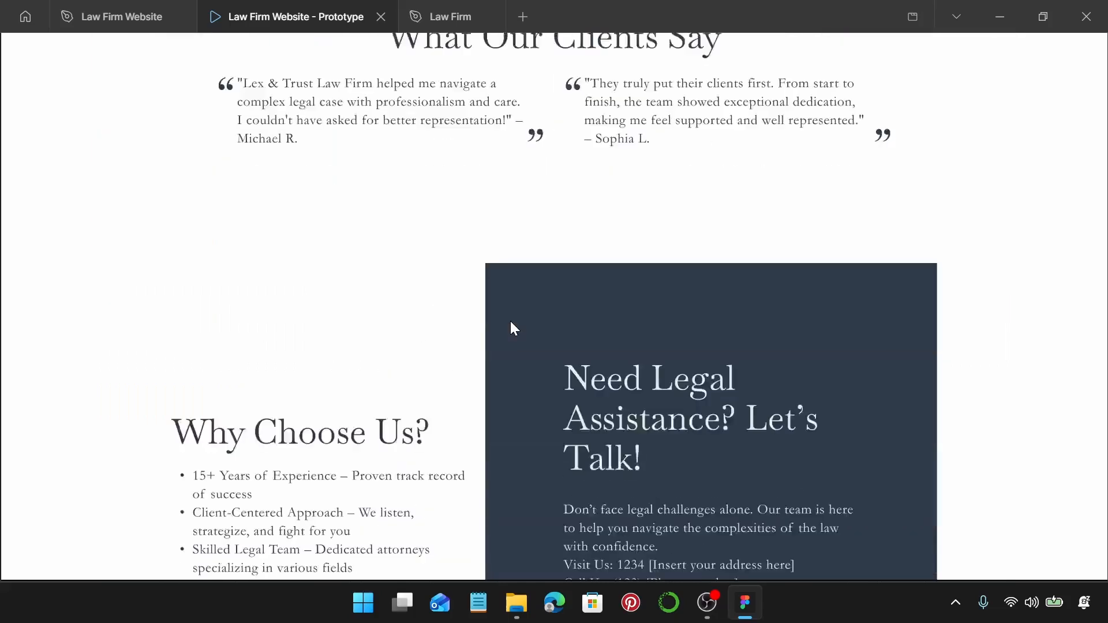
scroll(511, 321, down, 5)
click(668, 304)
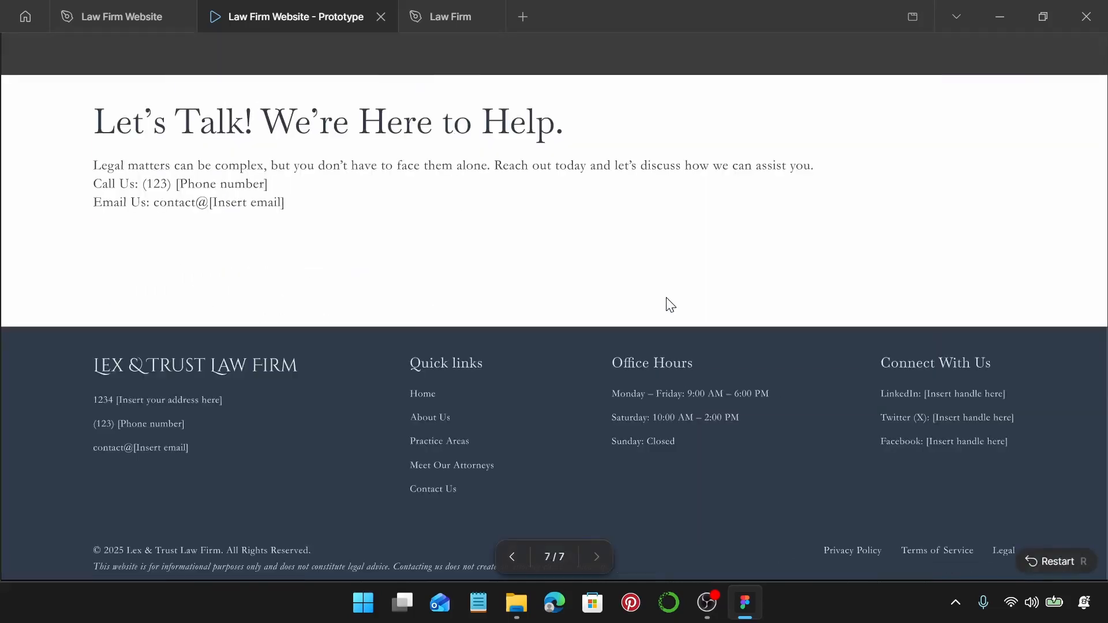
scroll(656, 299, up, 3)
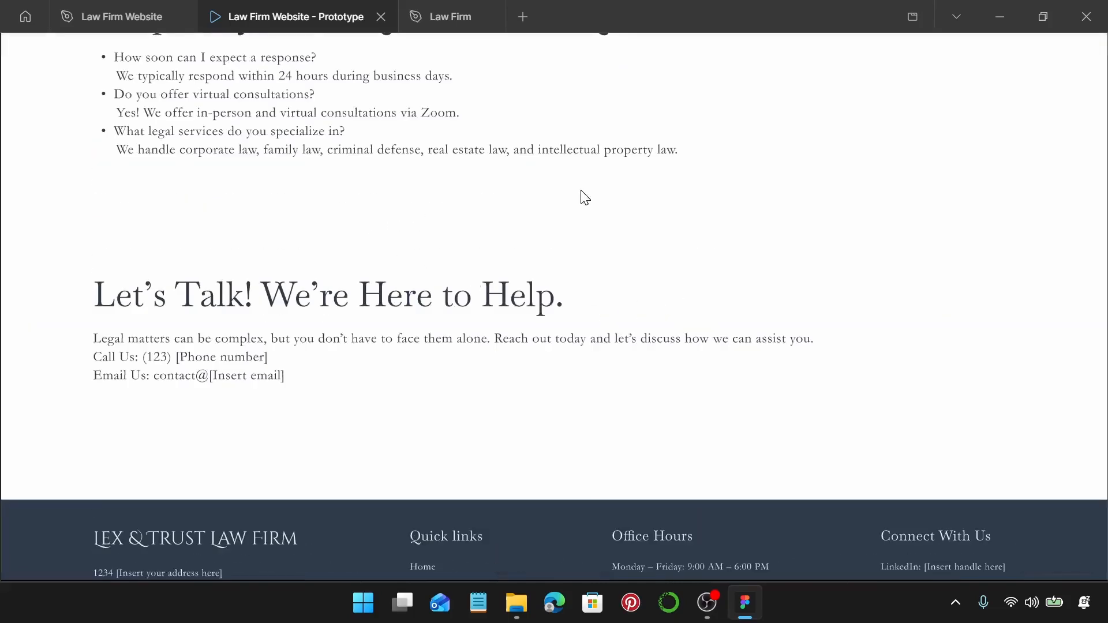
scroll(585, 197, down, 3)
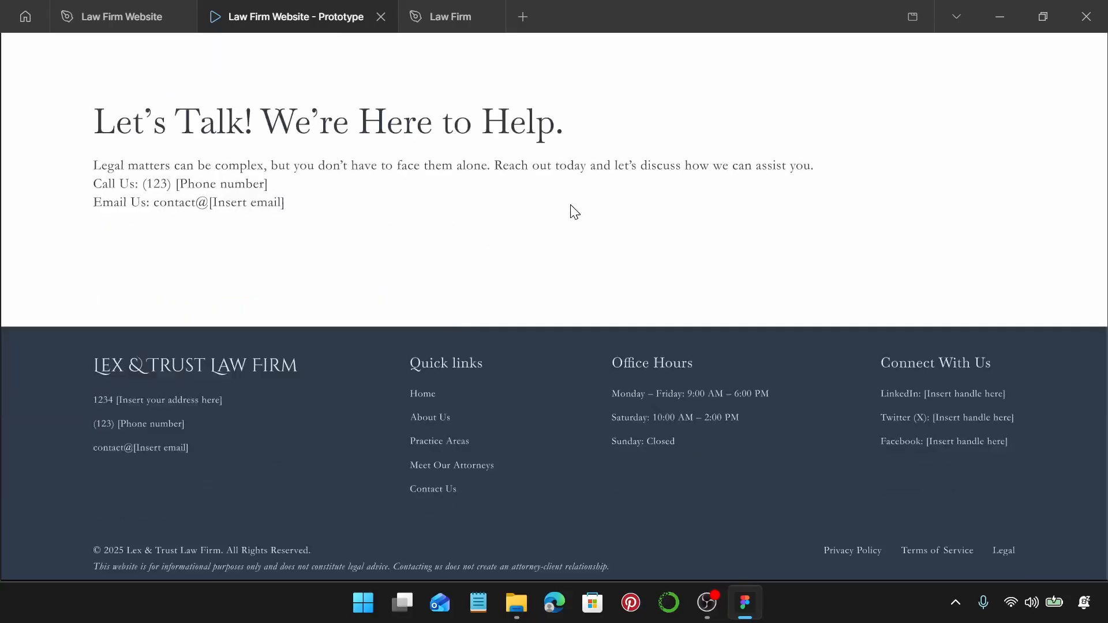
click(417, 392)
scroll(520, 300, up, 10)
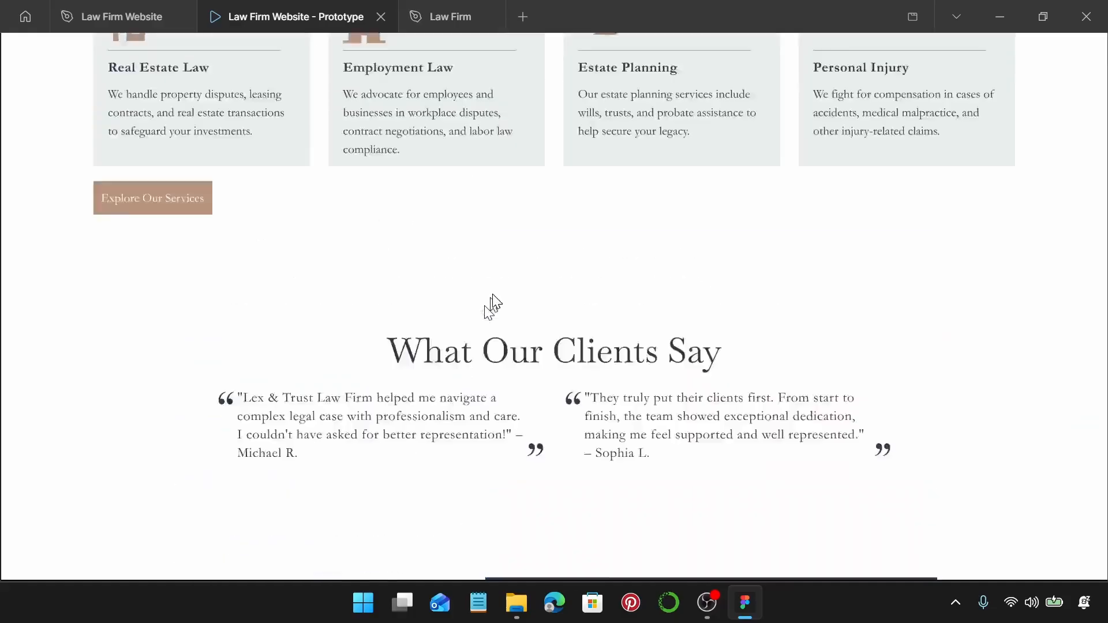
scroll(496, 300, up, 10)
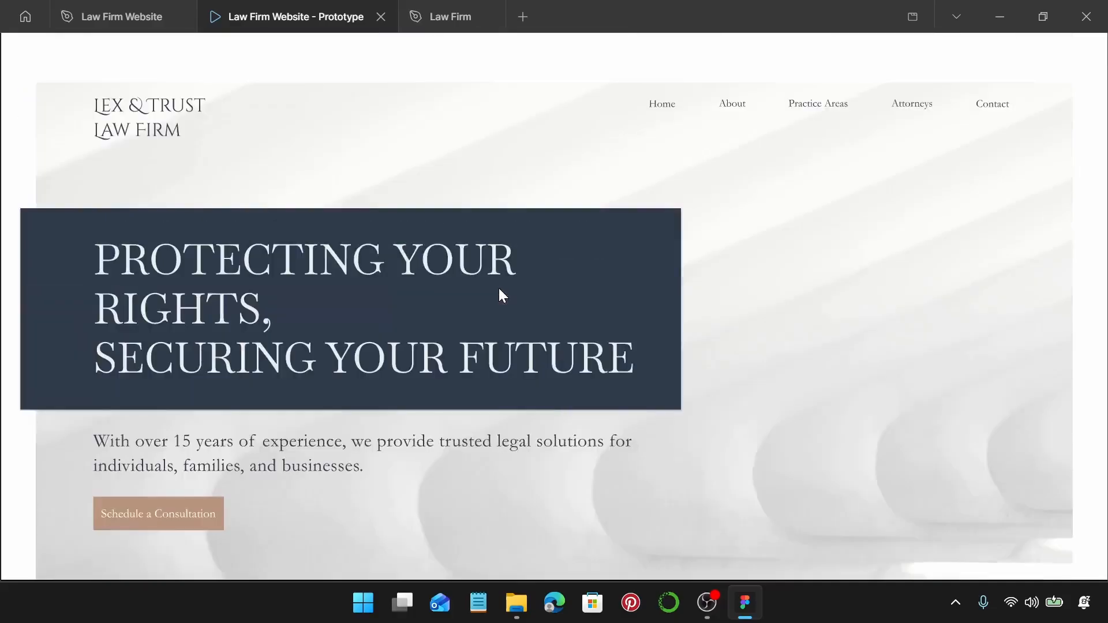